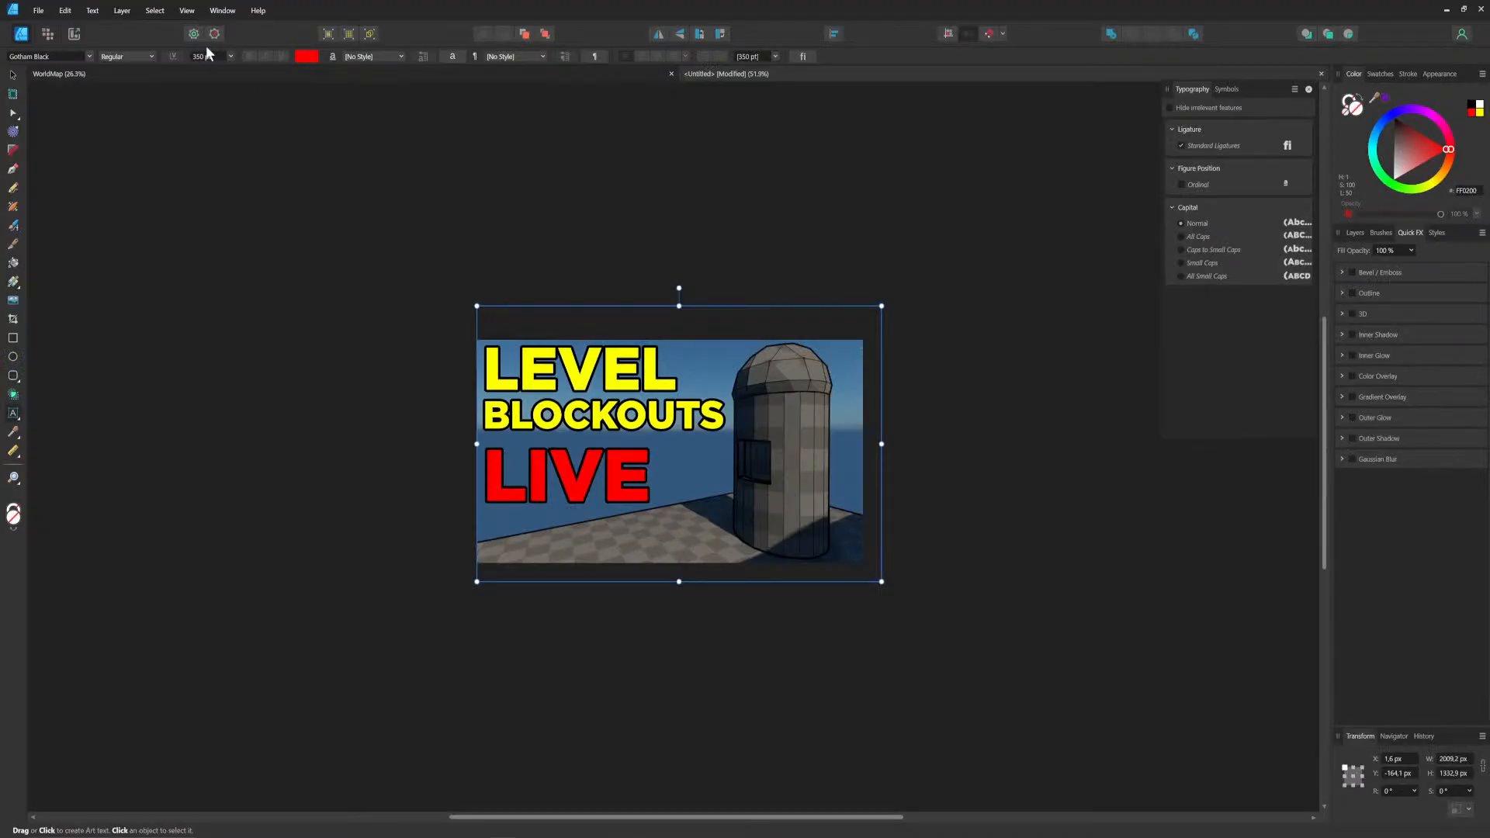
# Step: Switch to the WorldMap document and examine the legend and the coloured sections of the circular map
pyautogui.click(335, 74)
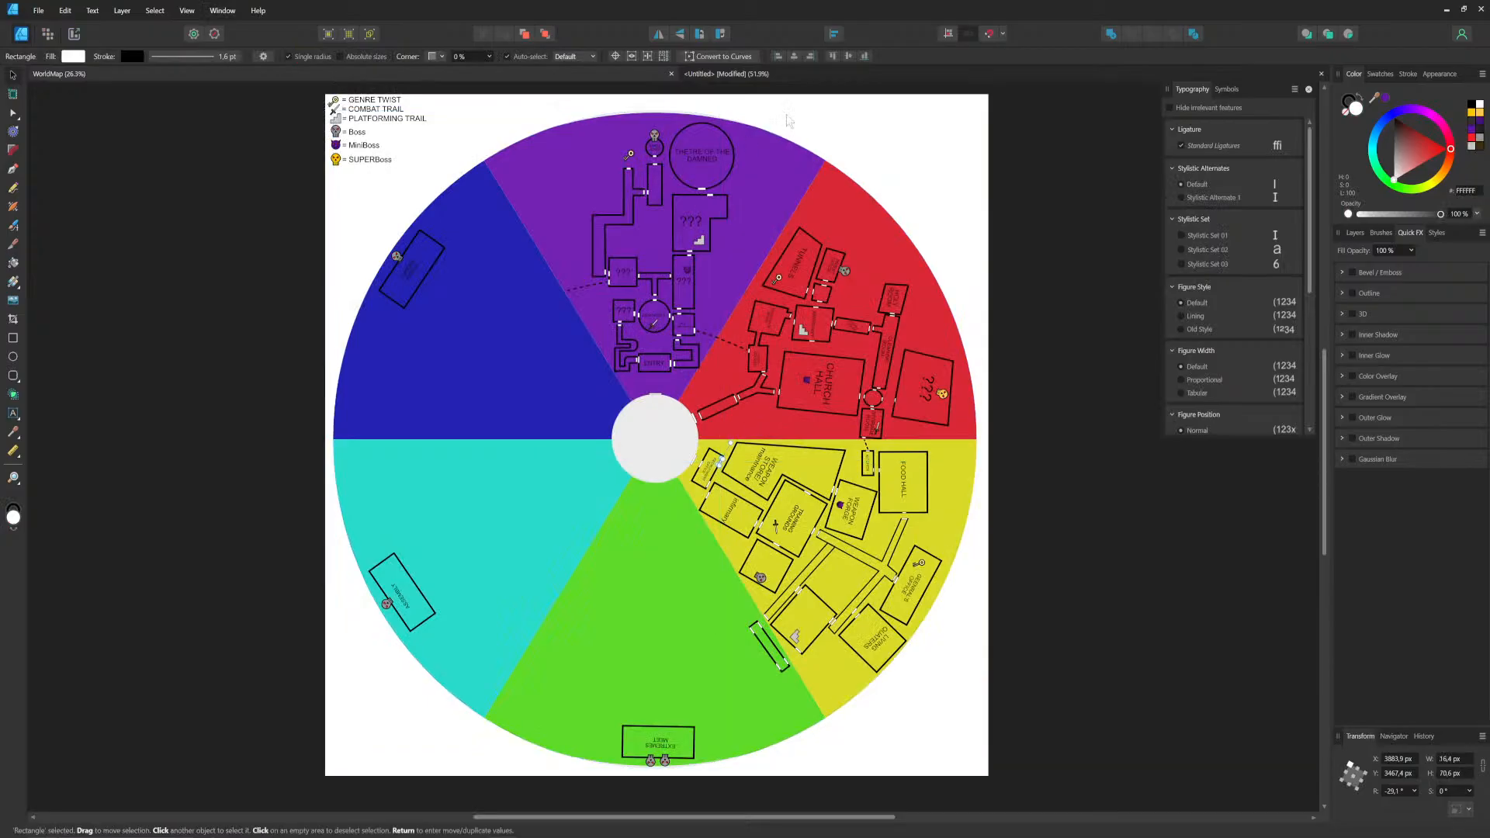
pyautogui.keyDown('ctrl'); pyautogui.scroll(2, 685, 257); pyautogui.keyUp('ctrl')
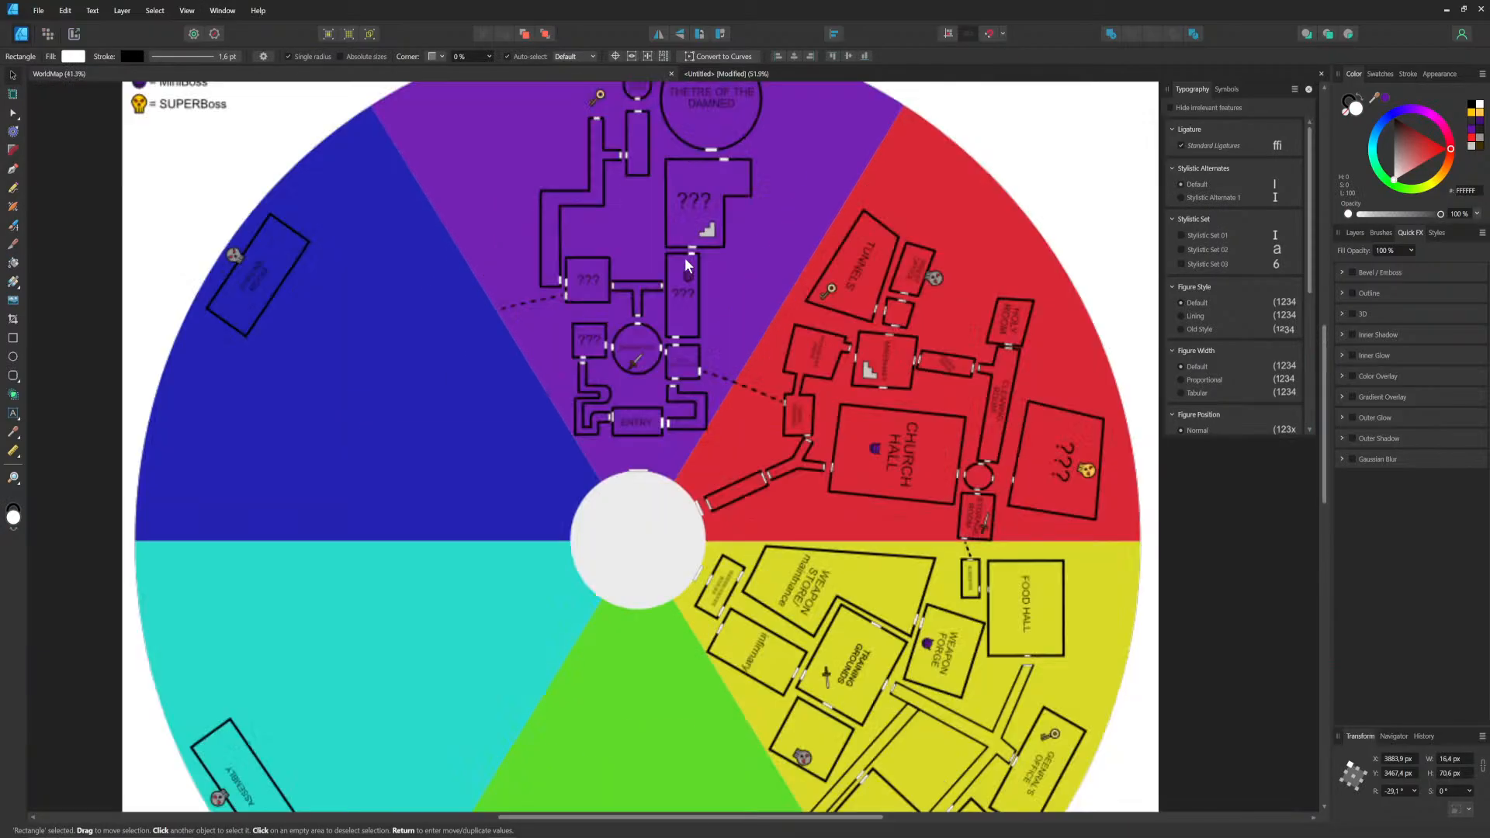
pyautogui.scroll(3, 684, 263)
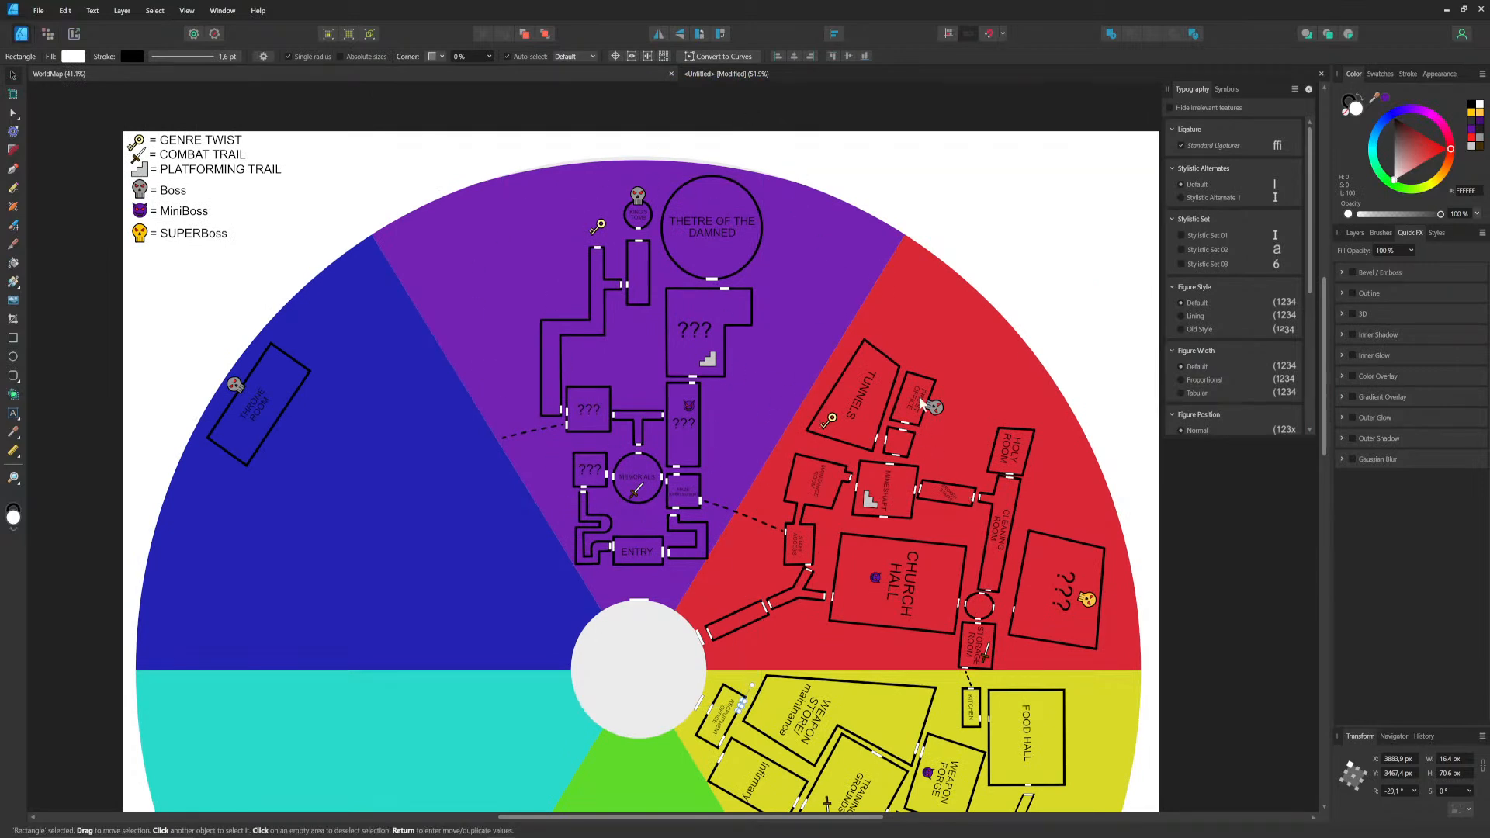
pyautogui.scroll(-1, 905, 563)
pyautogui.moveTo(901, 556); pyautogui.dragTo(979, 267, button='middle')
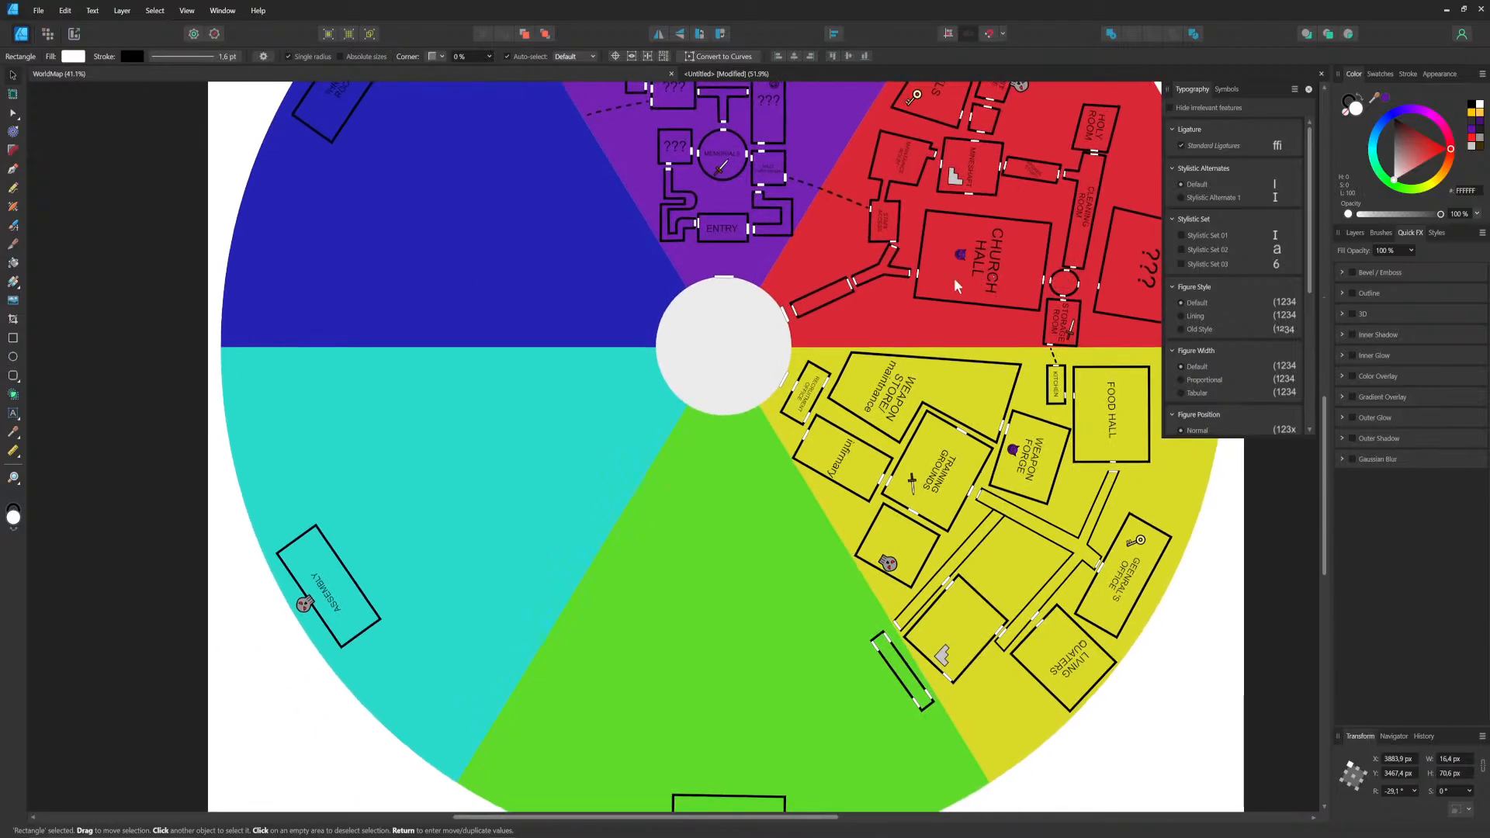
pyautogui.keyDown('alt'); pyautogui.scroll(-2, 793, 425); pyautogui.keyUp('alt')
pyautogui.keyDown('alt'); pyautogui.scroll(2, 792, 426); pyautogui.keyUp('alt')
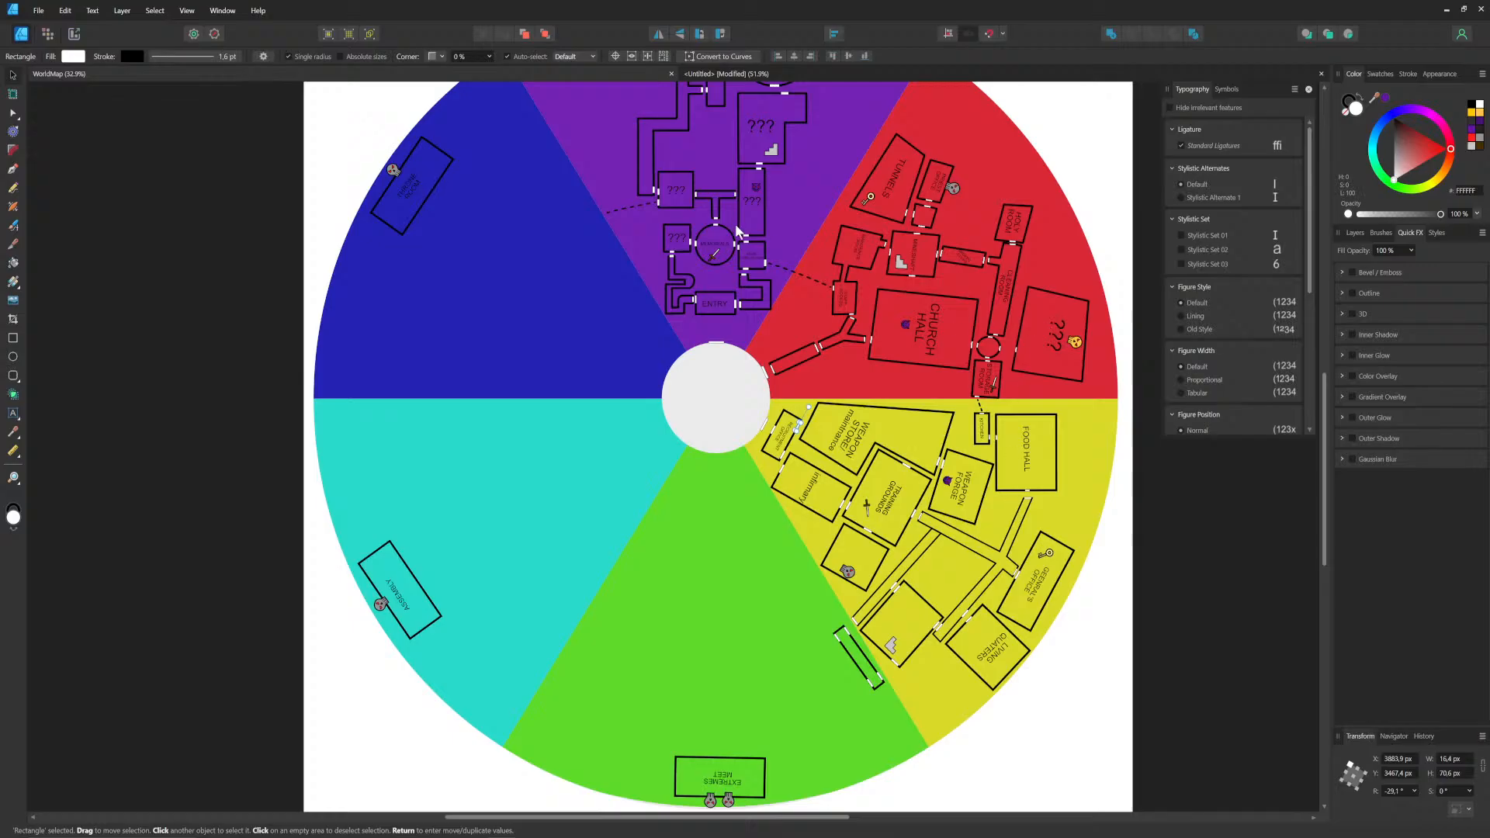
pyautogui.scroll(5, 571, 319)
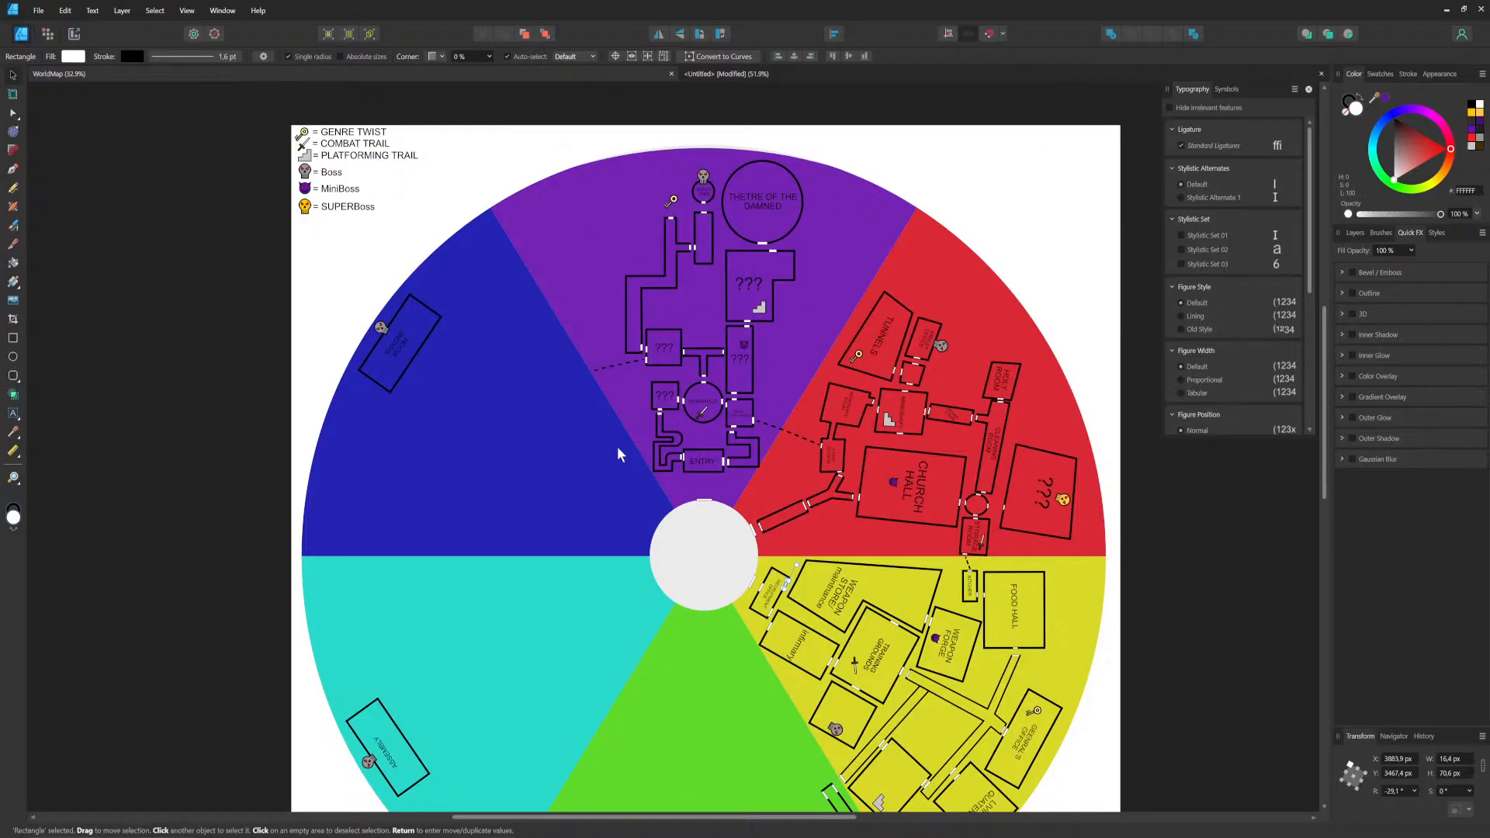
pyautogui.hscroll(3, 1006, 337)
pyautogui.scroll(-1, 1006, 337)
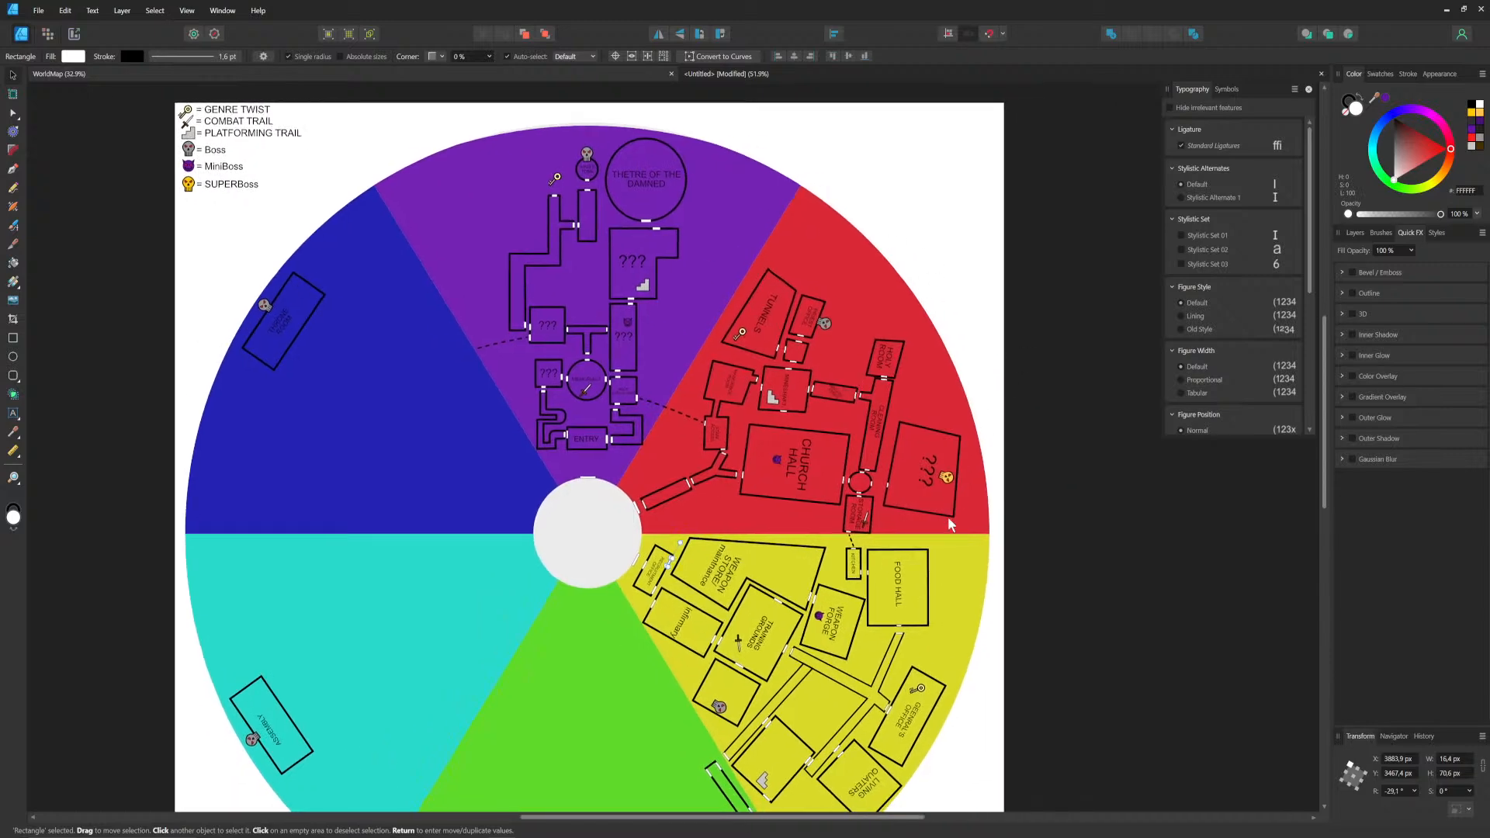
pyautogui.scroll(-3, 984, 355)
pyautogui.hscroll(-1, 984, 354)
pyautogui.scroll(2, 934, 349)
pyautogui.hscroll(1, 933, 348)
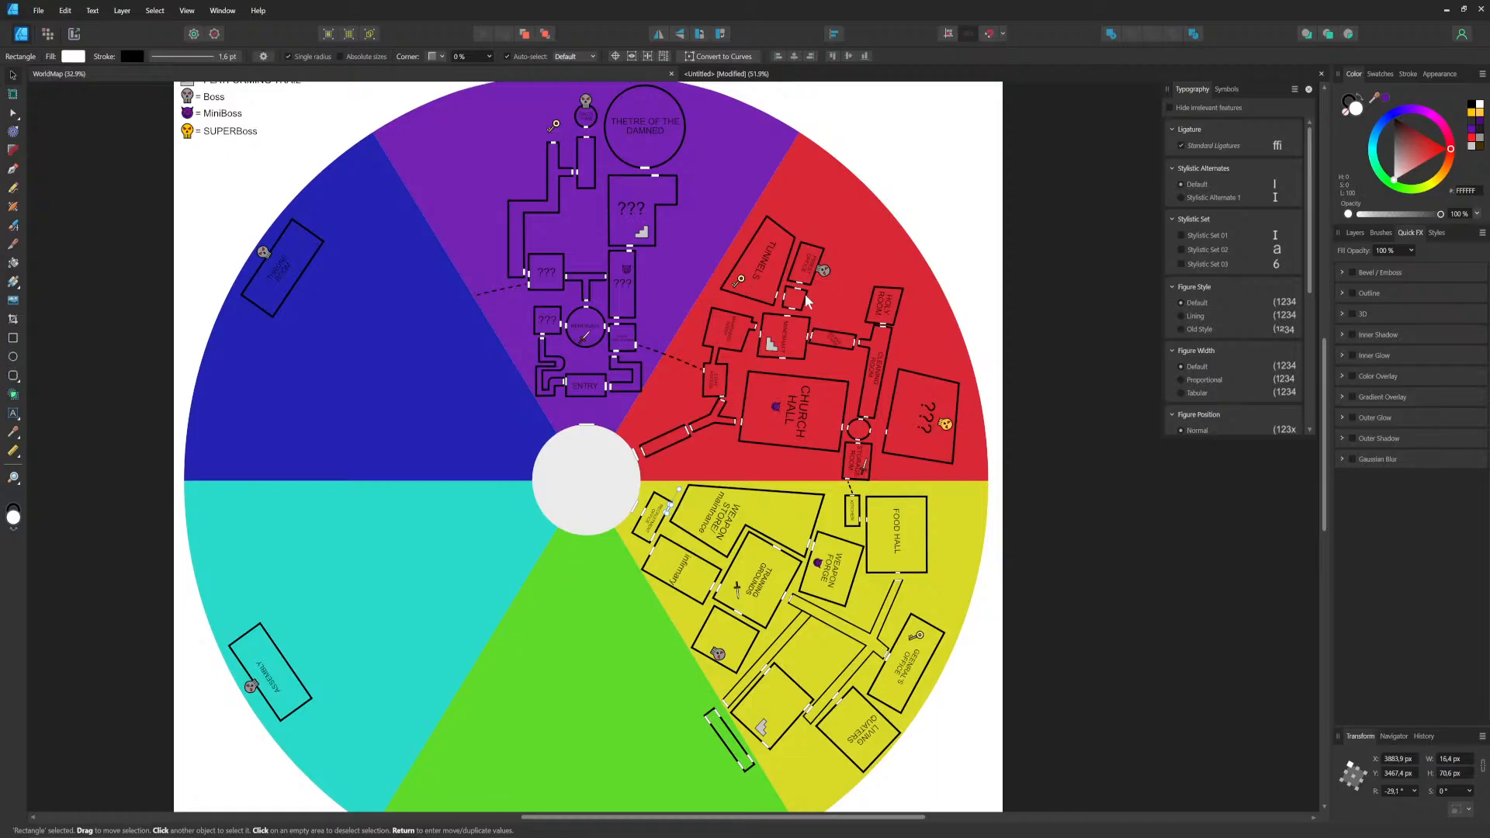
pyautogui.scroll(-3, 853, 464)
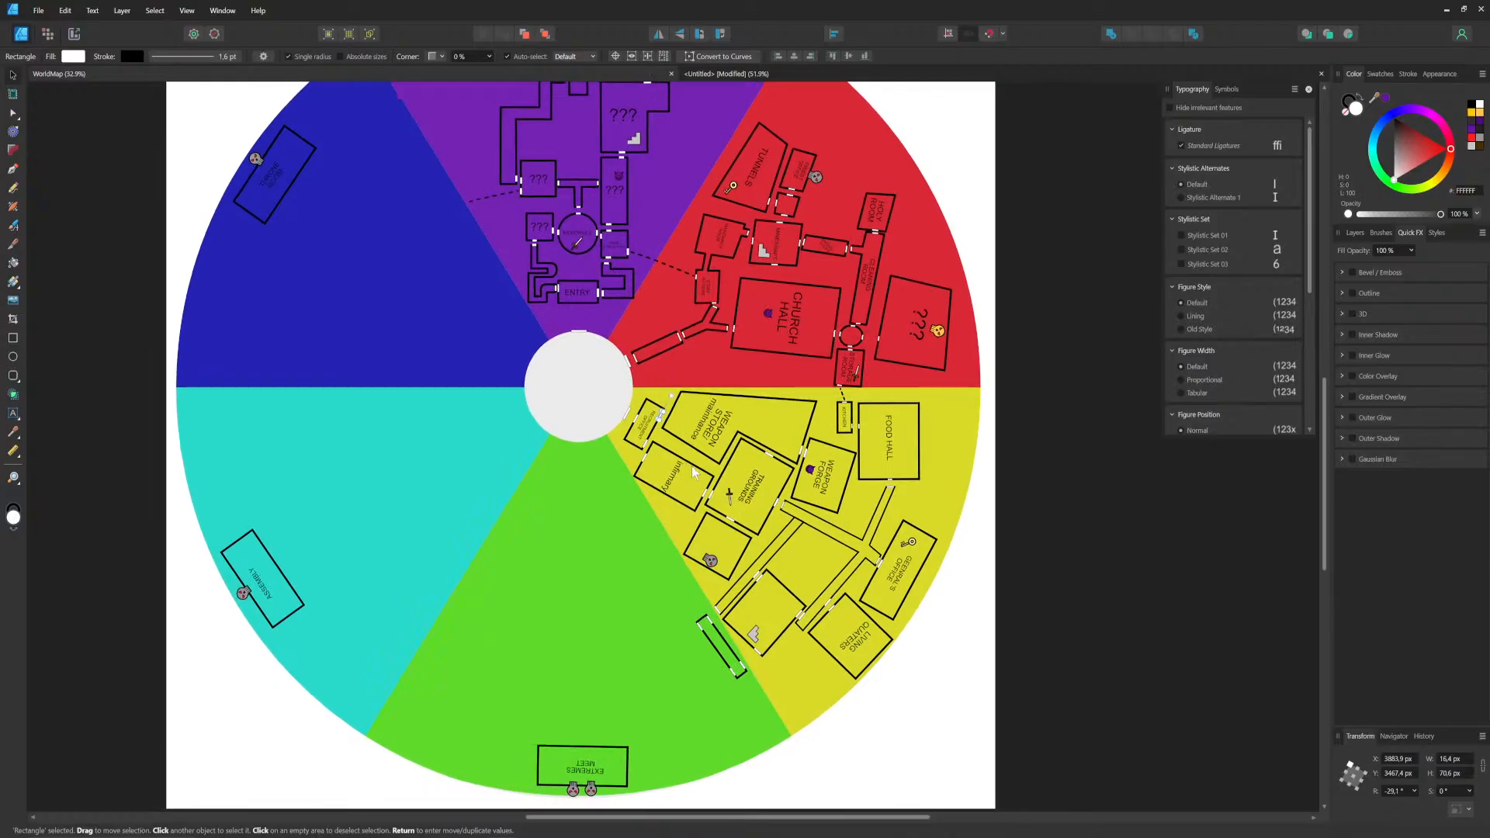
# Step: Rotate the canvas until the yellow section is upright above the central hub, and look over its rooms
pyautogui.keyDown('alt'); pyautogui.scroll(6, 683, 464); pyautogui.keyUp('alt')
pyautogui.keyDown('alt'); pyautogui.scroll(20, 727, 426); pyautogui.keyUp('alt')
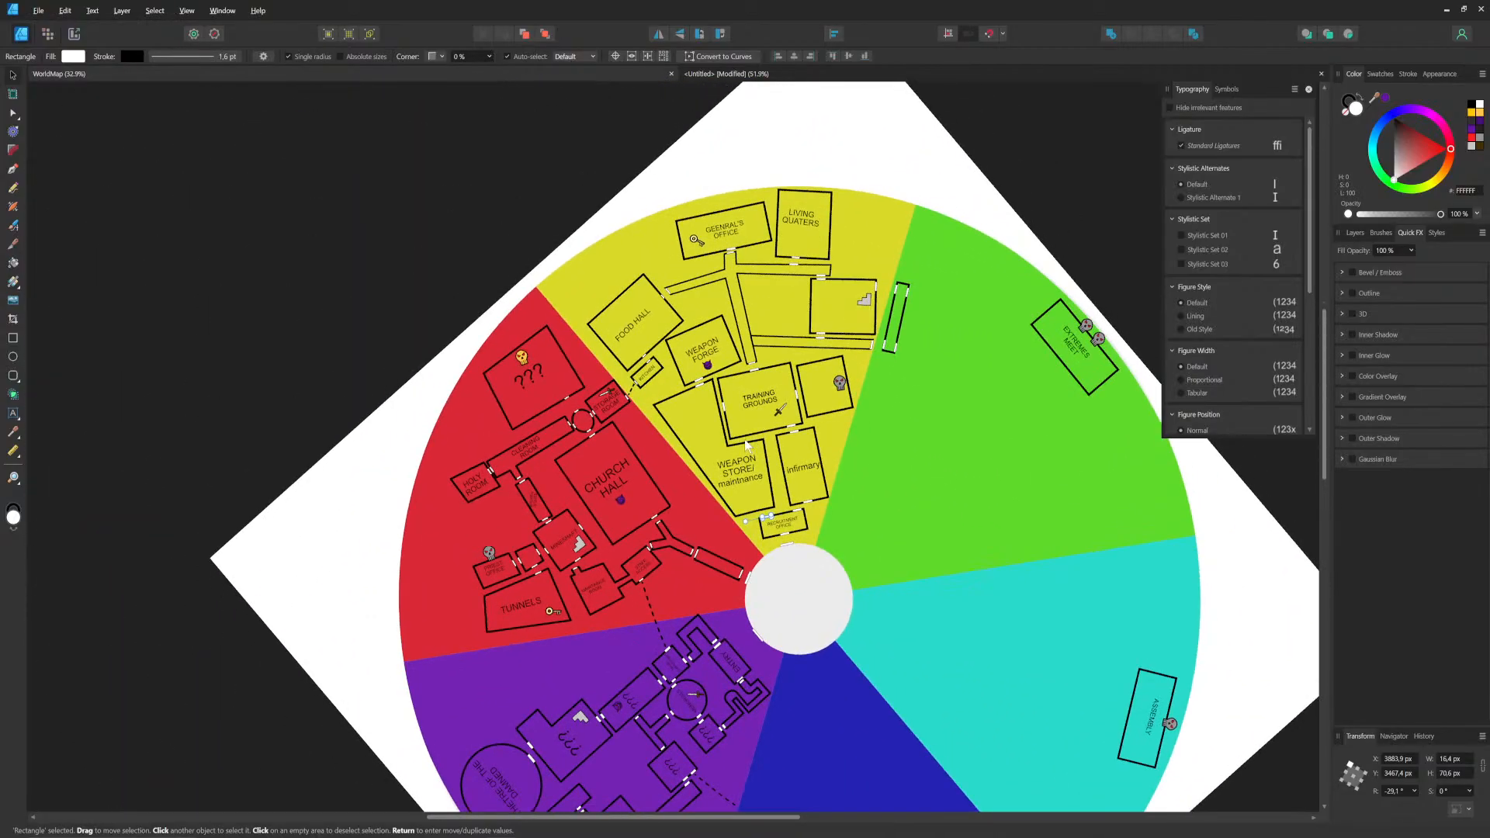
pyautogui.keyDown('alt'); pyautogui.scroll(-2, 747, 445); pyautogui.keyUp('alt')
pyautogui.moveTo(768, 493); pyautogui.dragTo(584, 482, button='middle')
pyautogui.keyDown('alt'); pyautogui.scroll(-1, 584, 482); pyautogui.keyUp('alt')
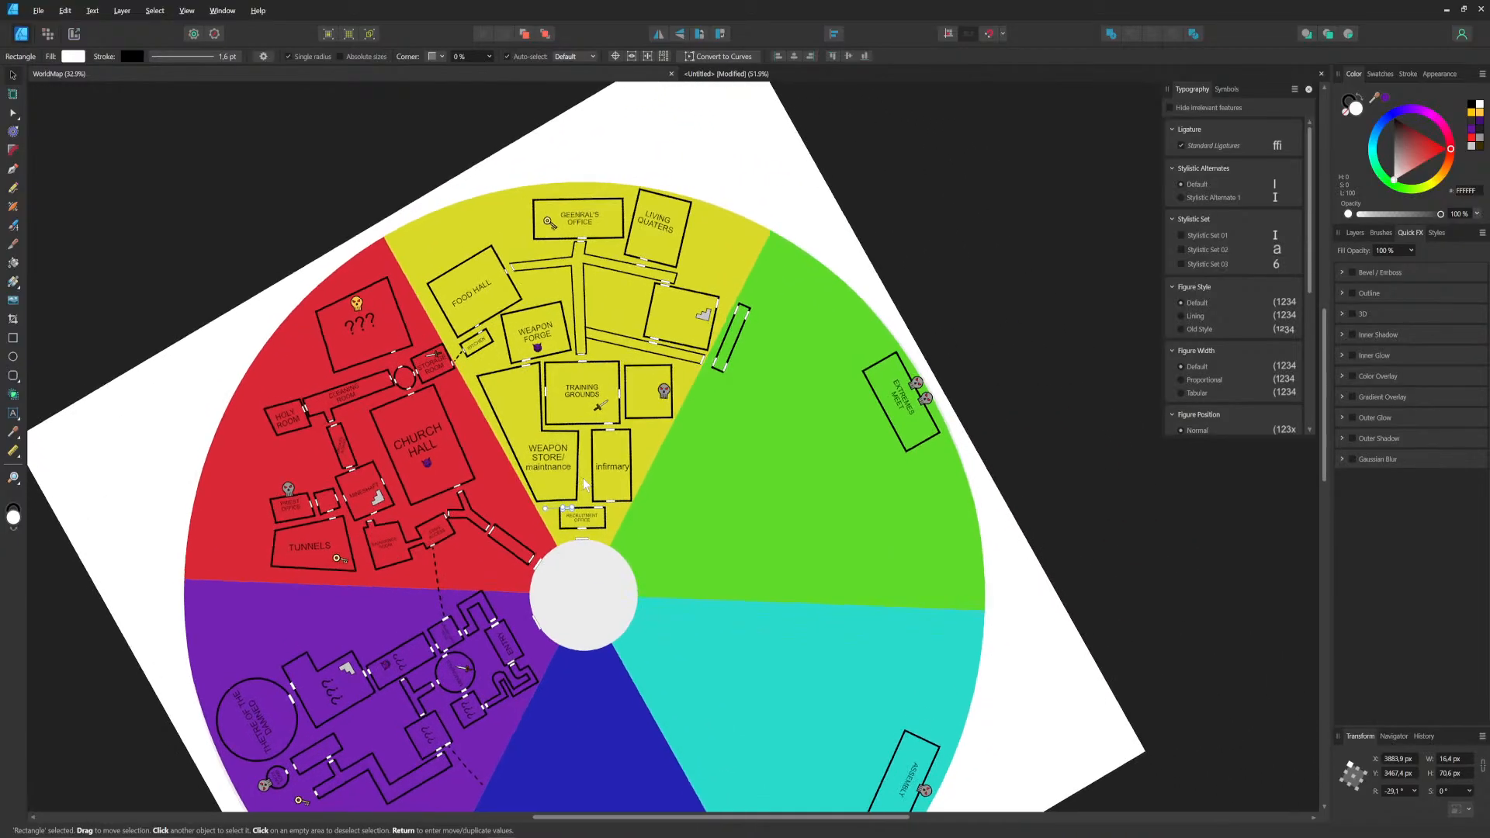
pyautogui.scroll(4, 594, 480)
pyautogui.scroll(-3, 606, 470)
pyautogui.keyDown('ctrl'); pyautogui.scroll(3, 622, 458); pyautogui.keyUp('ctrl')
pyautogui.keyDown('ctrl'); pyautogui.scroll(-2, 621, 457); pyautogui.keyUp('ctrl')
pyautogui.moveTo(627, 452); pyautogui.dragTo(681, 530, button='middle')
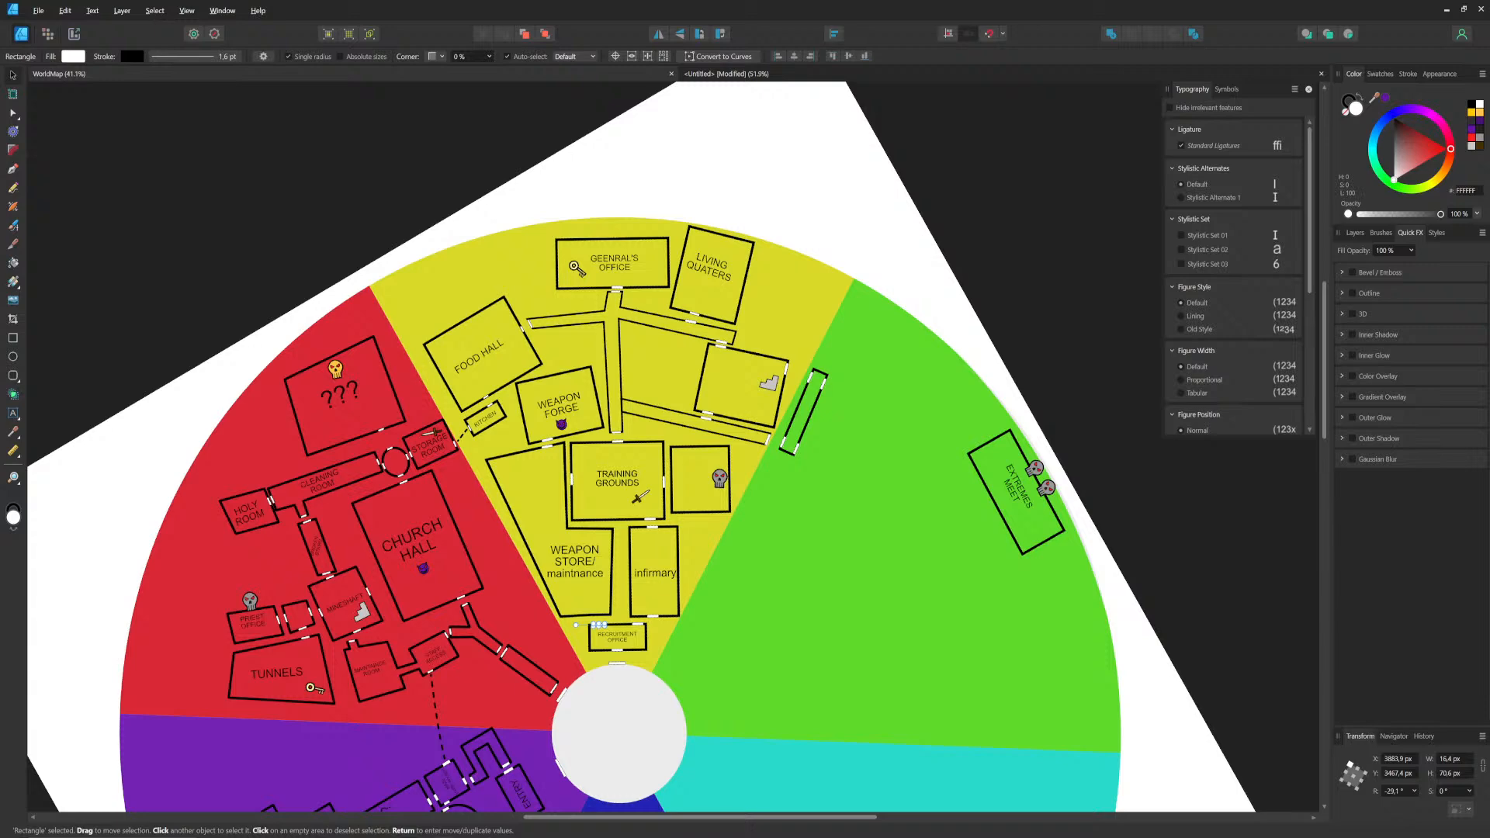
pyautogui.moveTo(769, 381)
pyautogui.mouseDown(button='middle')
pyautogui.moveTo(755, 376)
pyautogui.moveTo(774, 375)
pyautogui.mouseUp(button='middle')
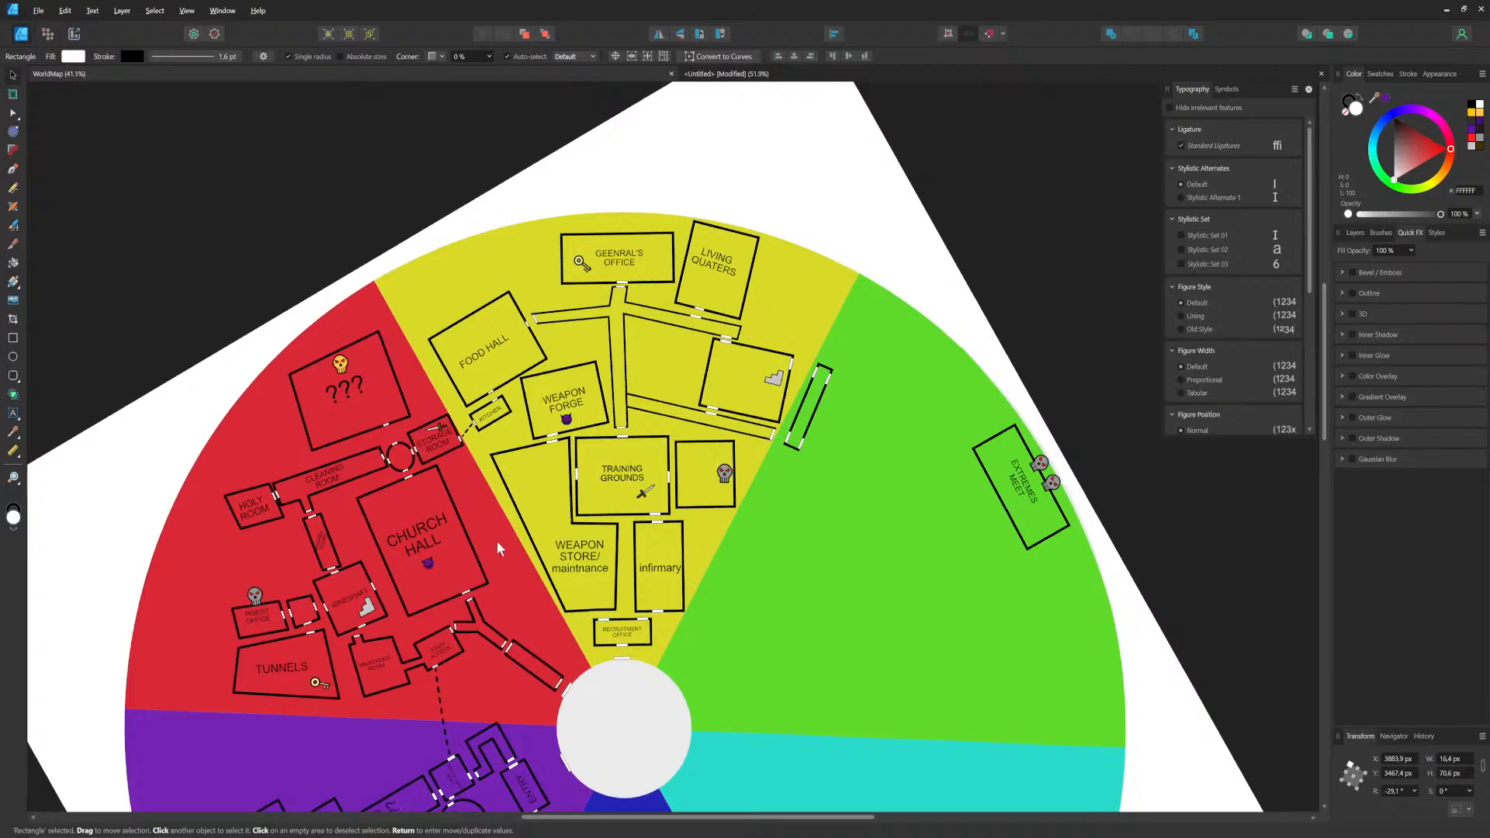
# Step: Examine the red section's rooms around the Church Hall and Mineshaft, and its dashed connection to the purple section
pyautogui.moveTo(496, 541); pyautogui.dragTo(533, 487, button='middle')
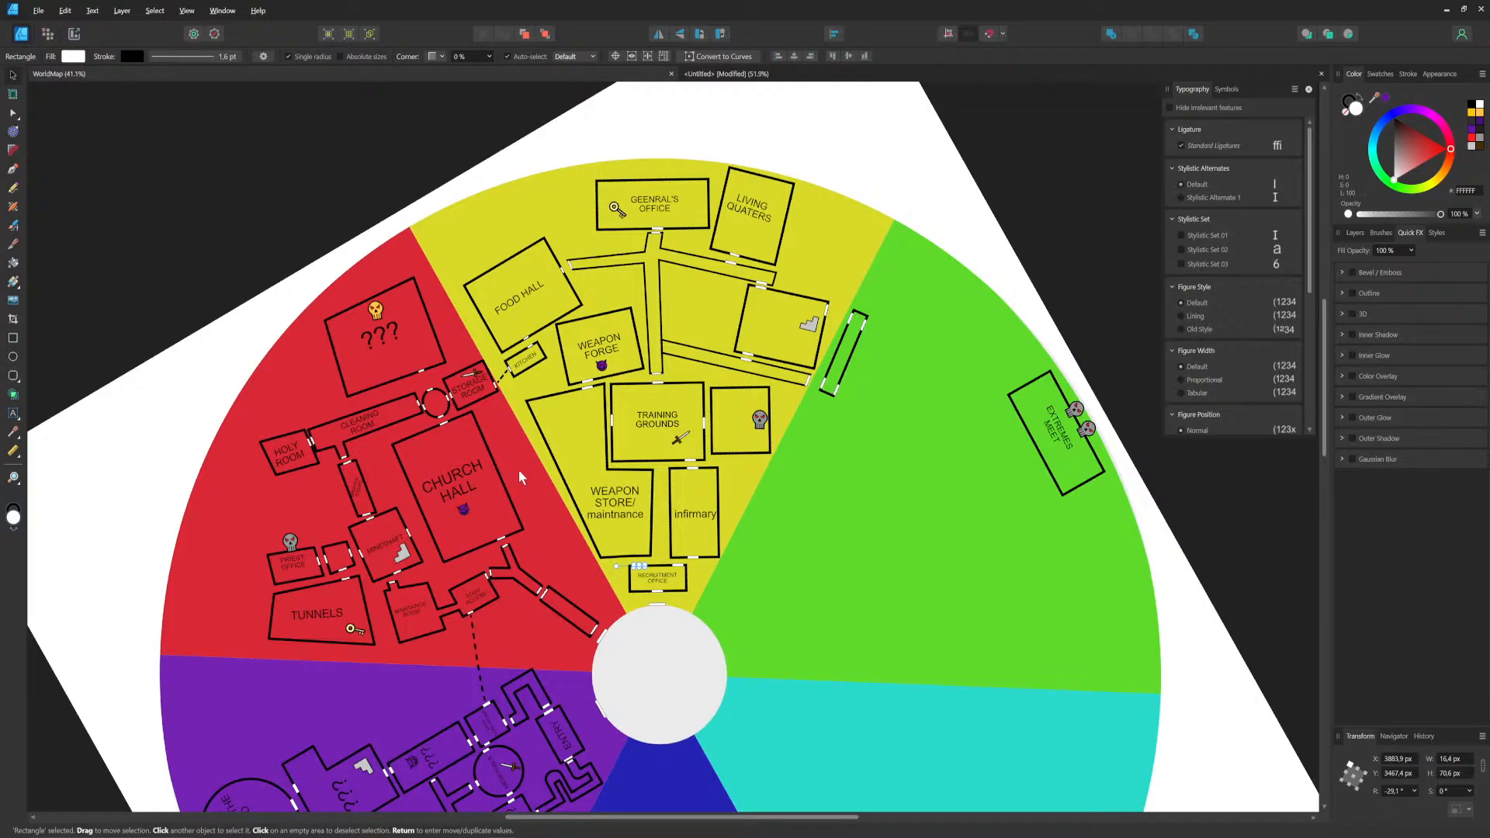
pyautogui.moveTo(740, 539); pyautogui.dragTo(768, 301, button='middle')
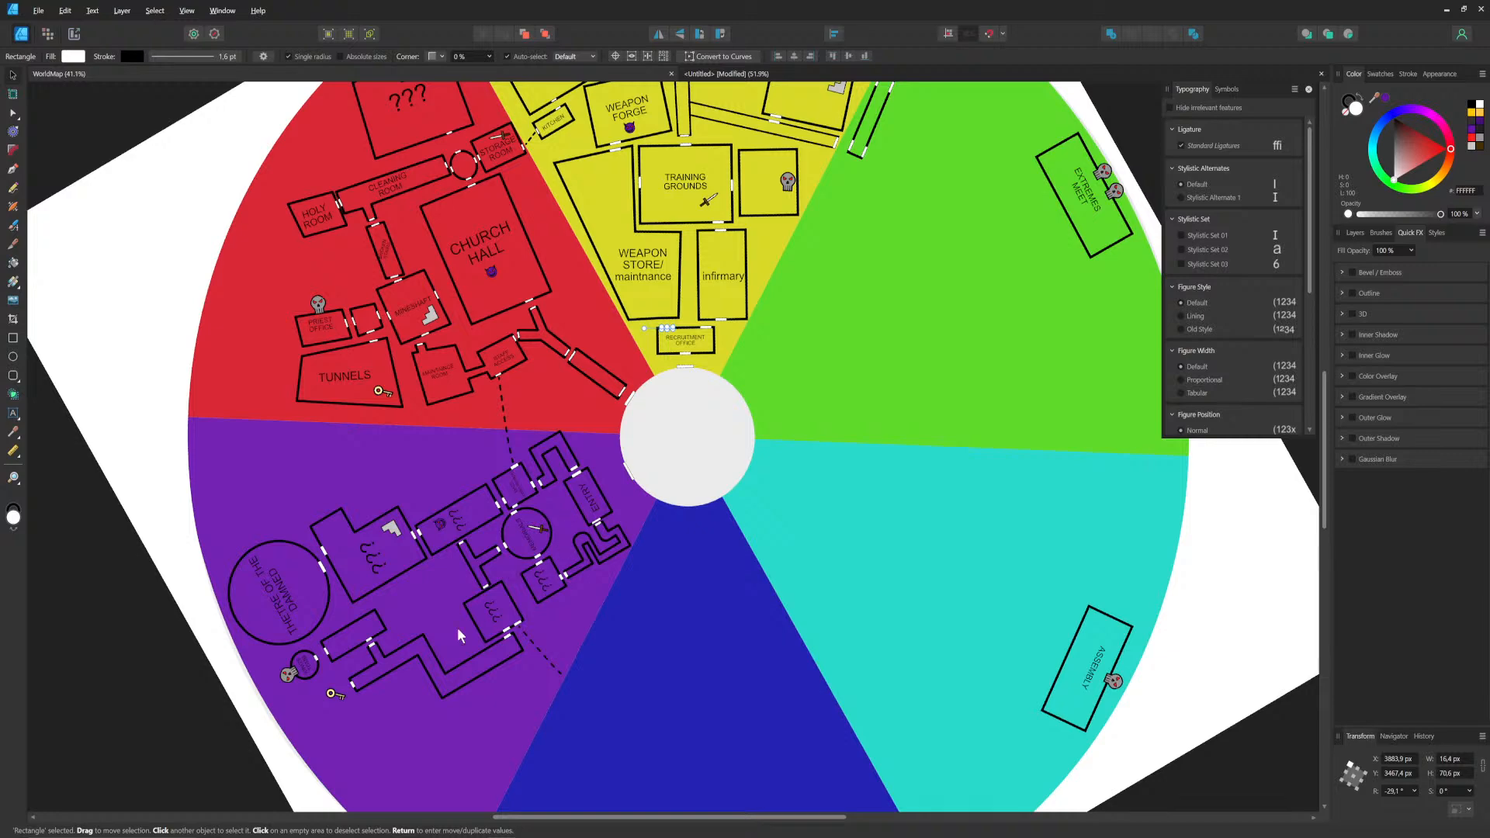
pyautogui.moveTo(545, 497); pyautogui.dragTo(620, 649, button='middle')
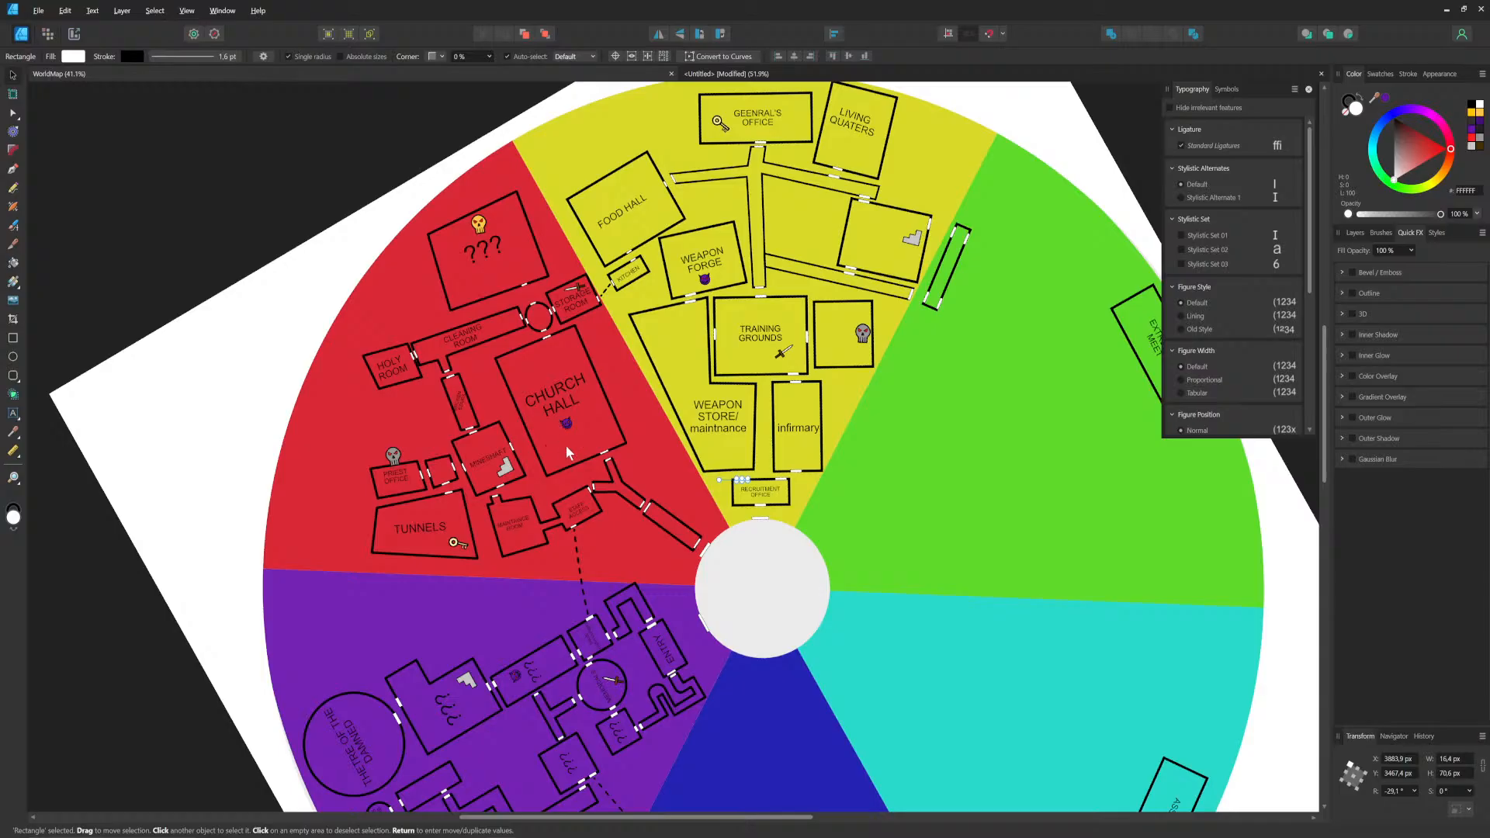
pyautogui.scroll(3, 565, 449)
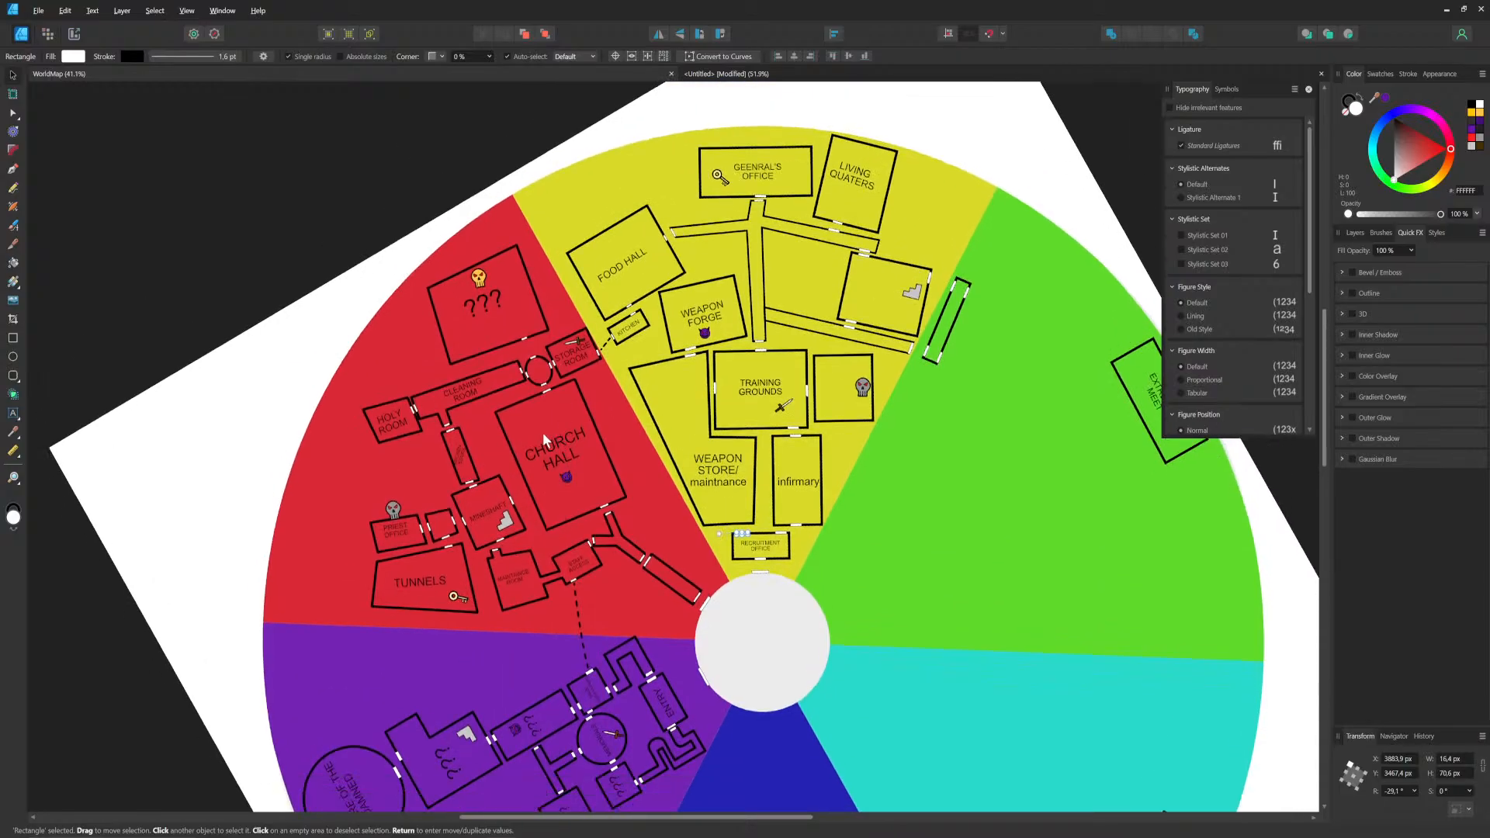
pyautogui.scroll(2, 534, 432)
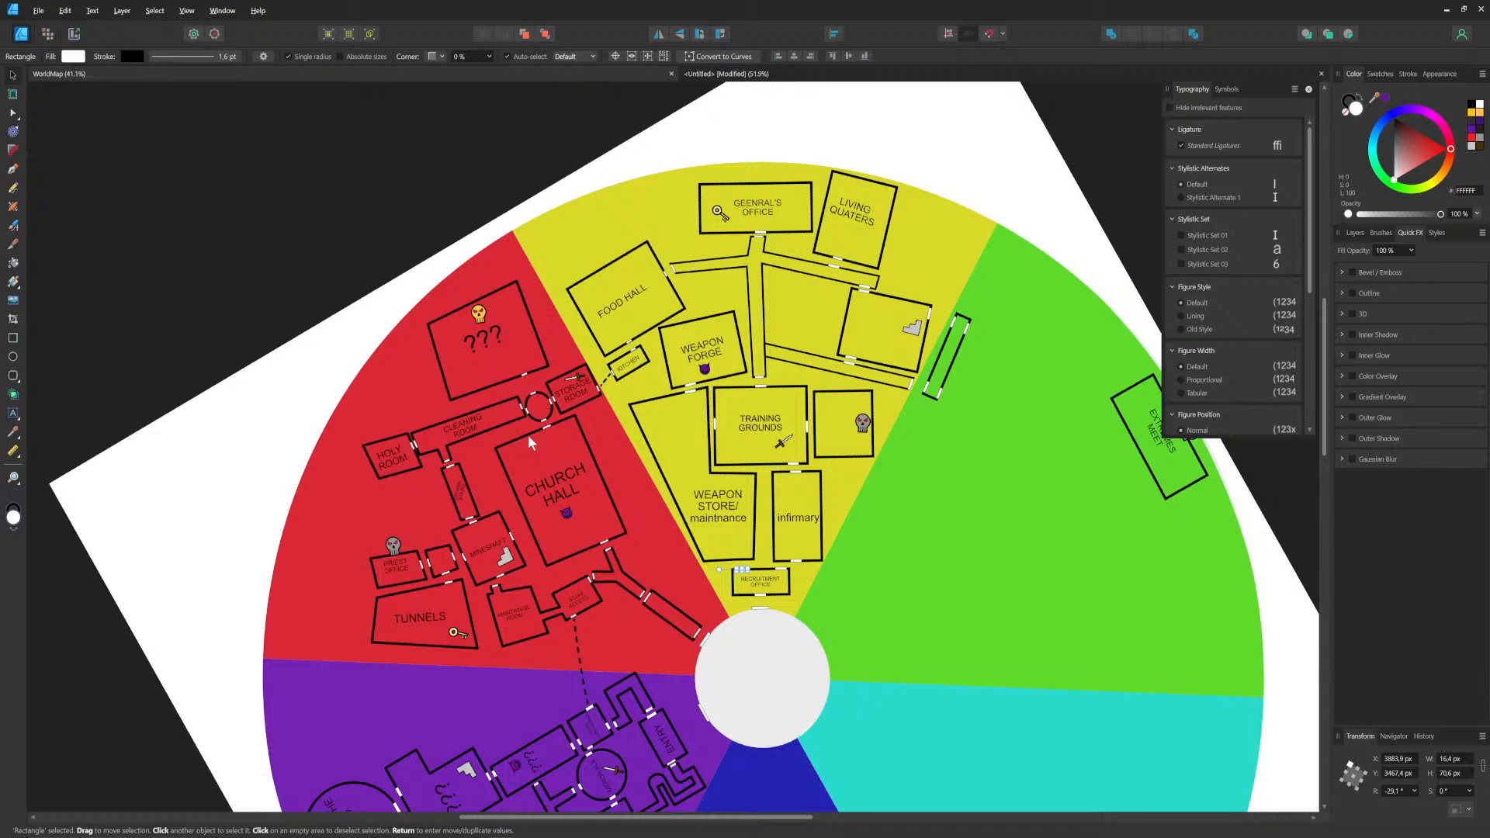
pyautogui.keyDown('ctrl'); pyautogui.scroll(2, 528, 435); pyautogui.keyUp('ctrl')
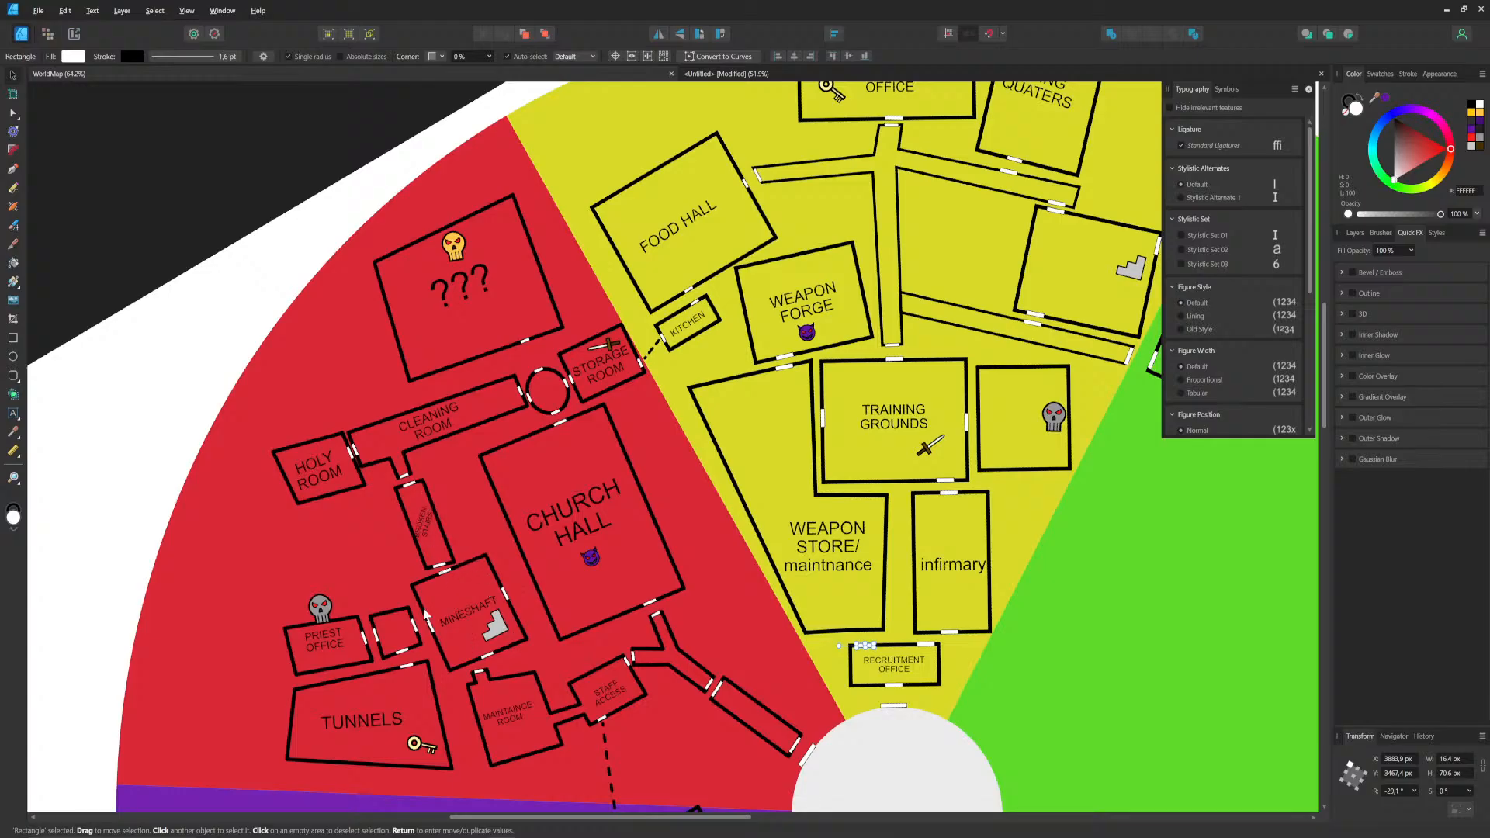
pyautogui.moveTo(481, 561); pyautogui.dragTo(523, 475, button='middle')
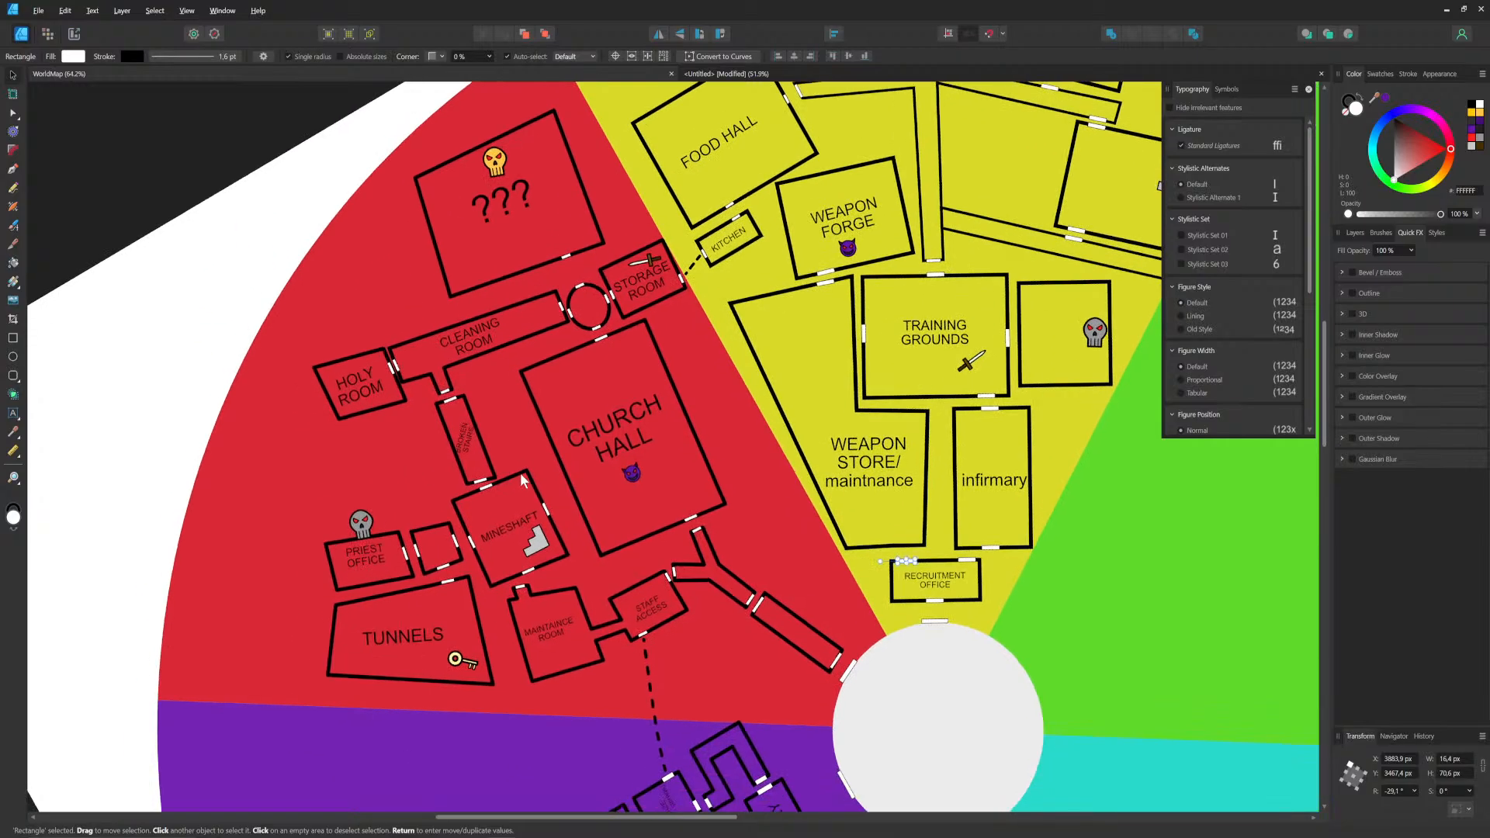
pyautogui.moveTo(526, 531); pyautogui.dragTo(533, 513, button='middle')
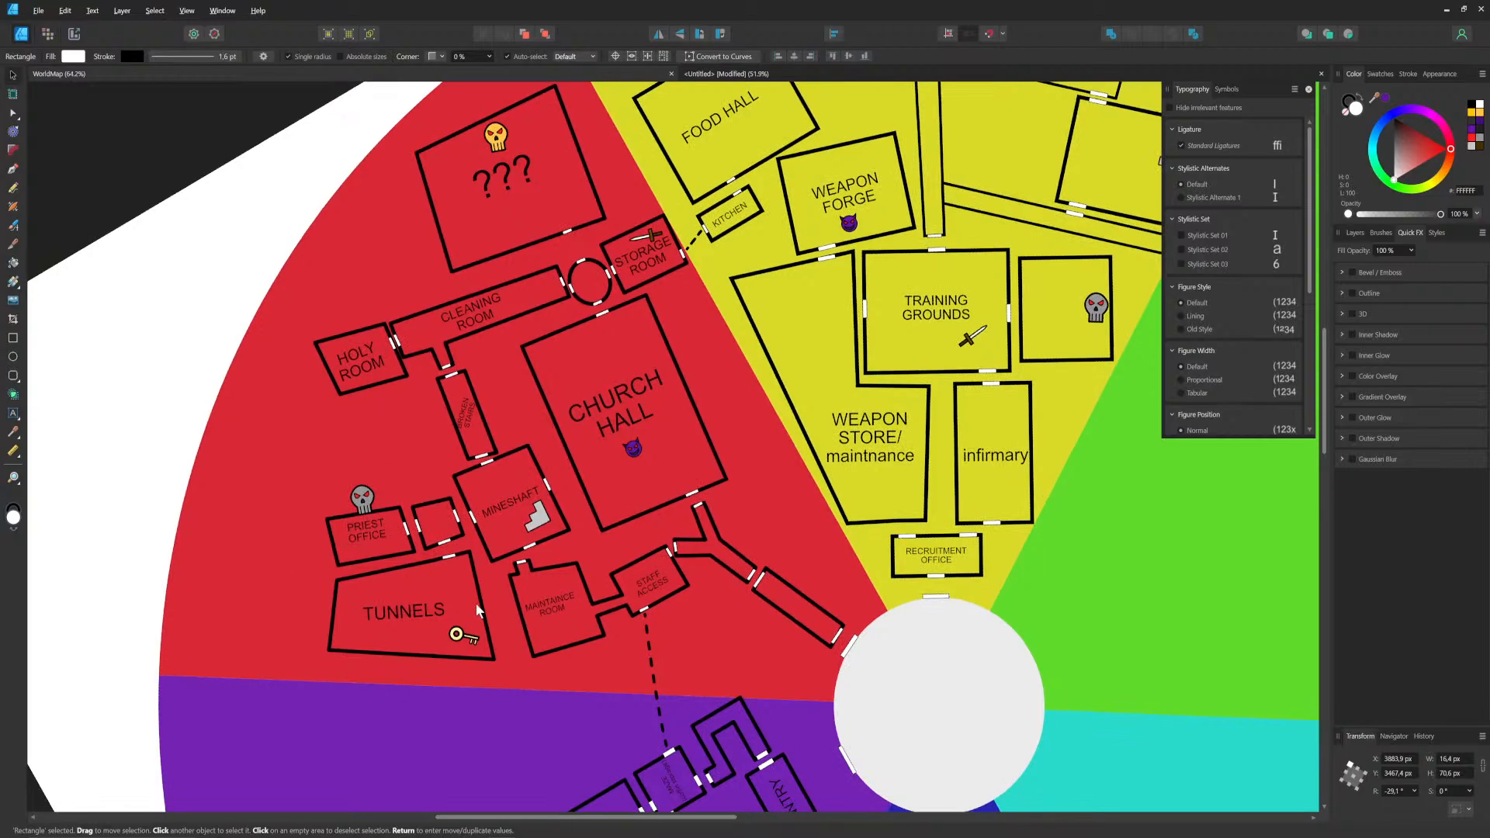
pyautogui.scroll(-2, 473, 613)
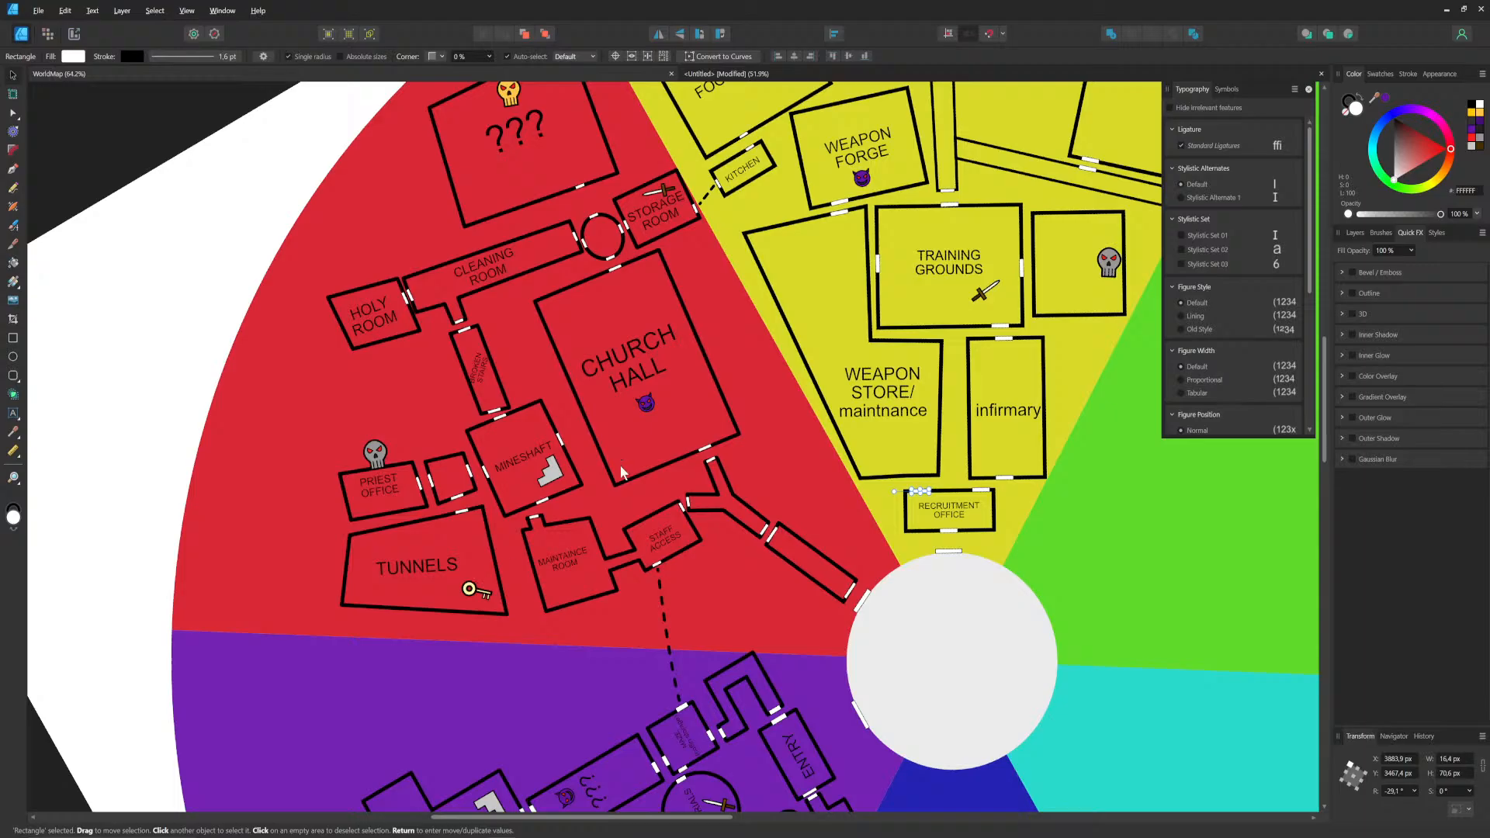
# Step: Examine the yellow section's room layout between the Recruitment Office and the General's Office, including the corridors and boss, combat and platforming markers
pyautogui.moveTo(724, 477); pyautogui.dragTo(366, 711, button='middle')
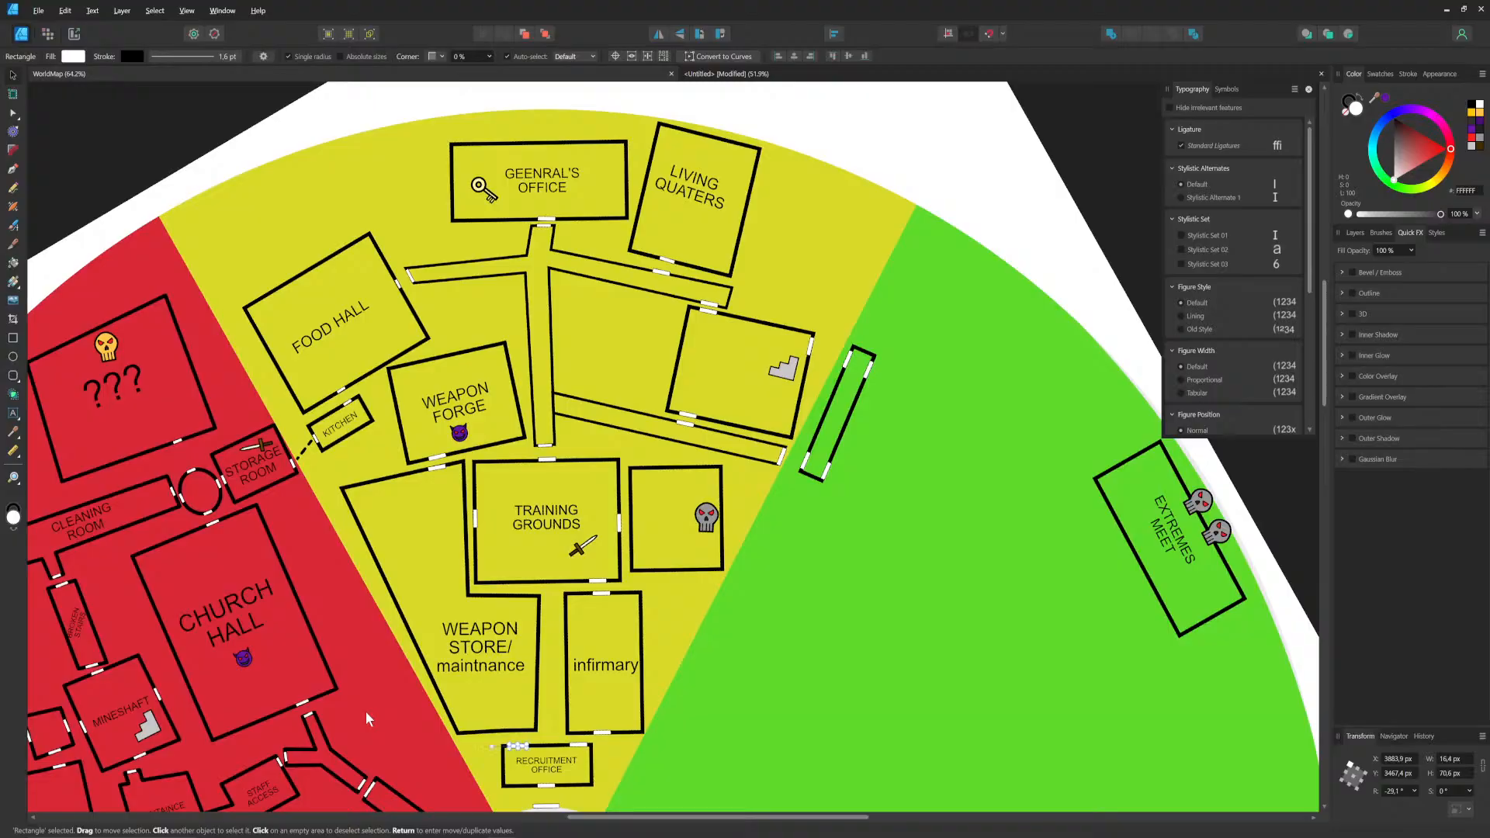
pyautogui.moveTo(585, 321); pyautogui.dragTo(616, 264, button='middle')
pyautogui.scroll(-1, 621, 537)
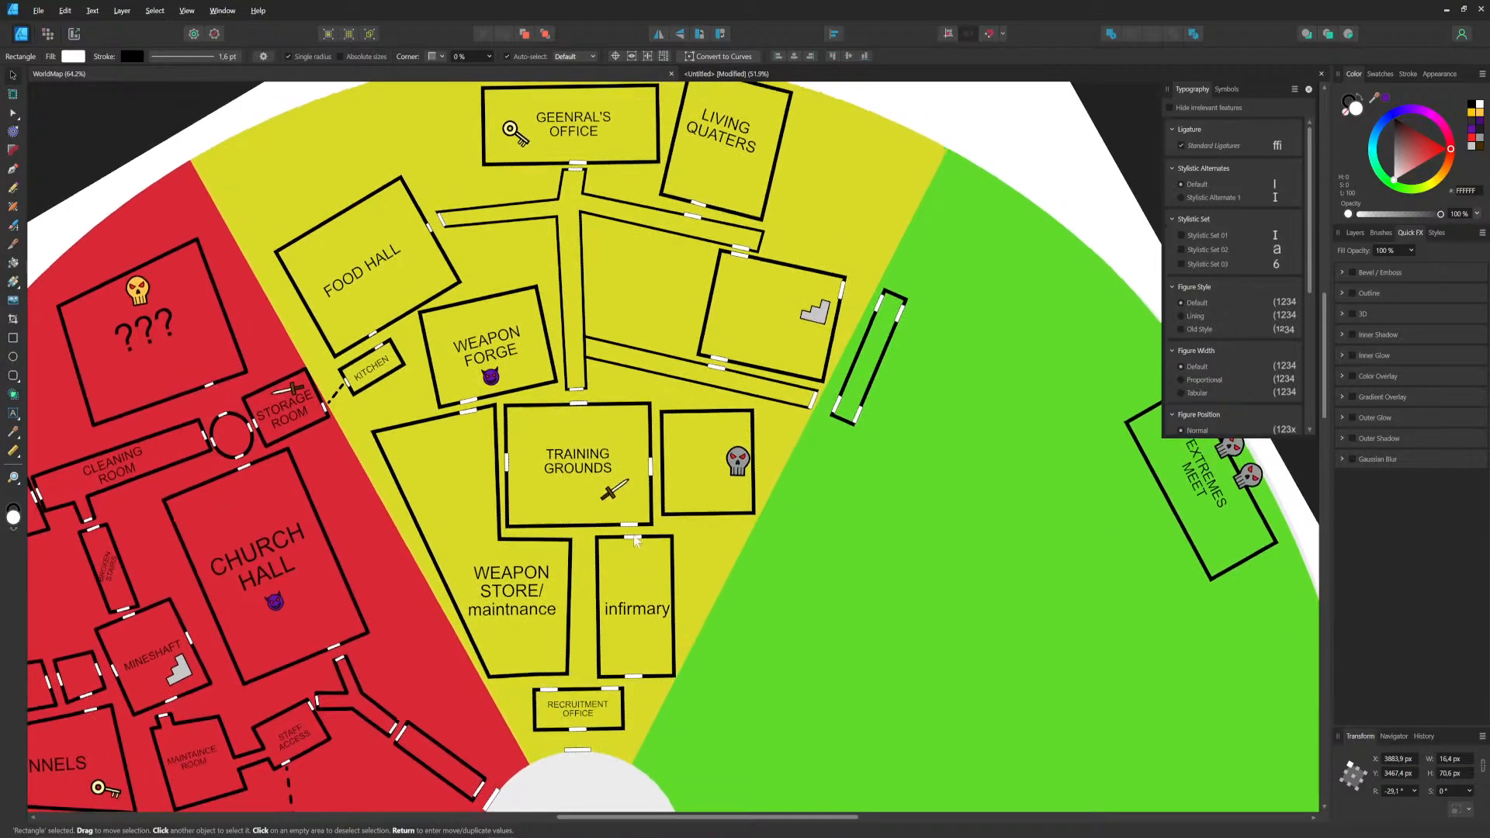
pyautogui.scroll(2, 633, 534)
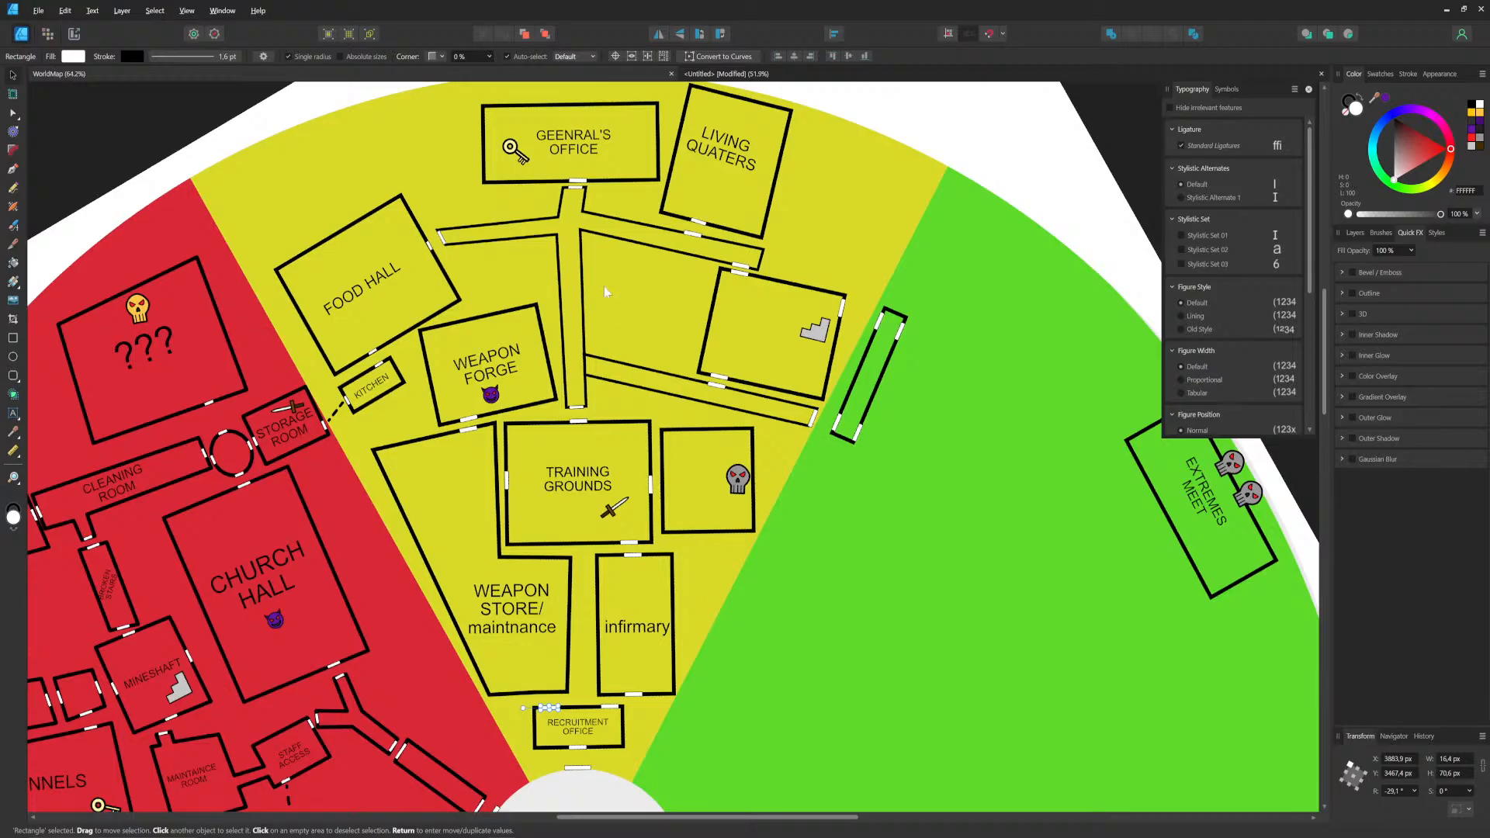
pyautogui.scroll(1, 603, 311)
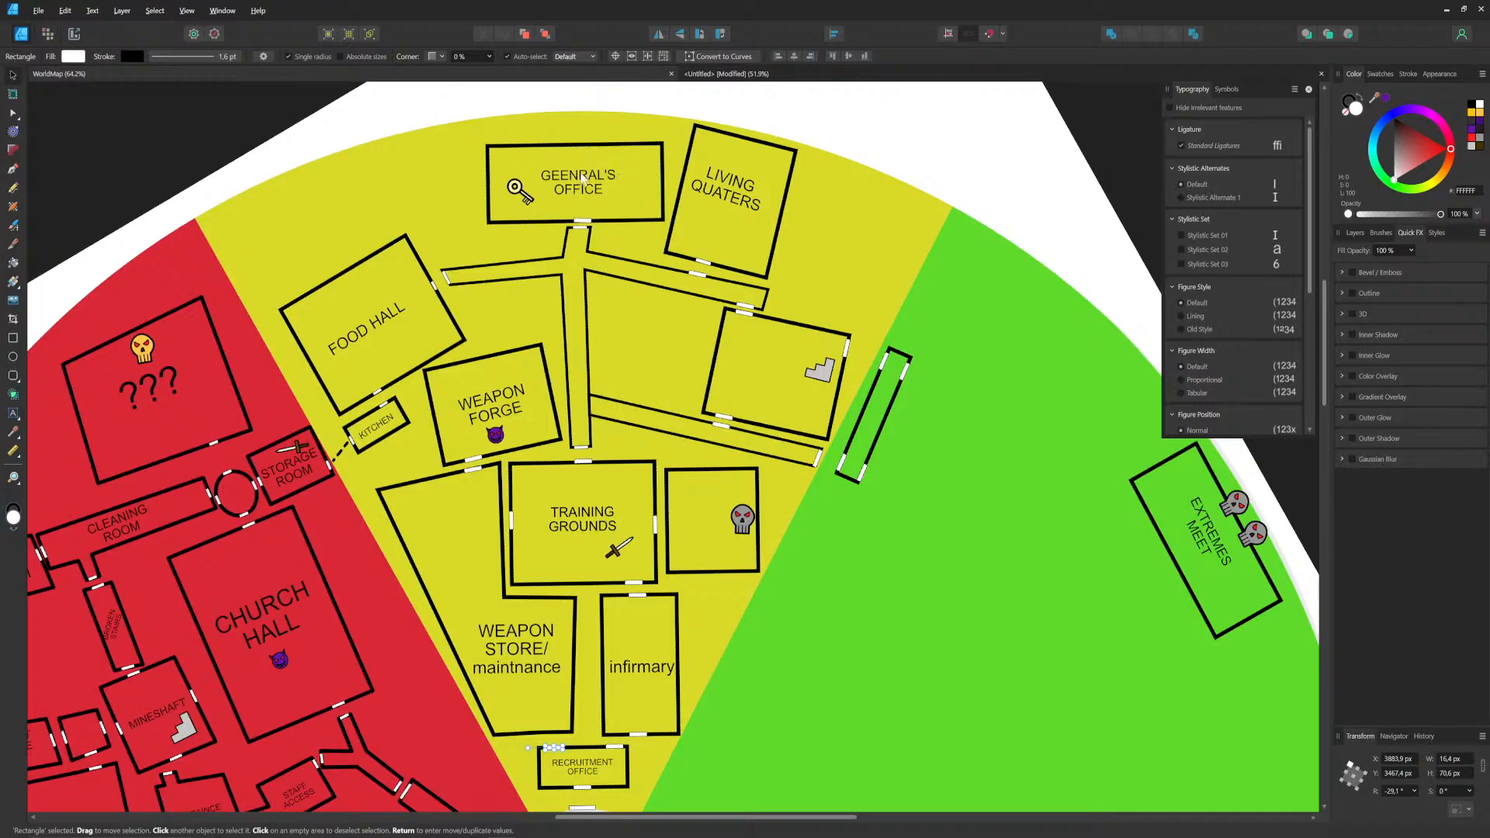
pyautogui.scroll(-3, 617, 292)
pyautogui.scroll(4, 614, 233)
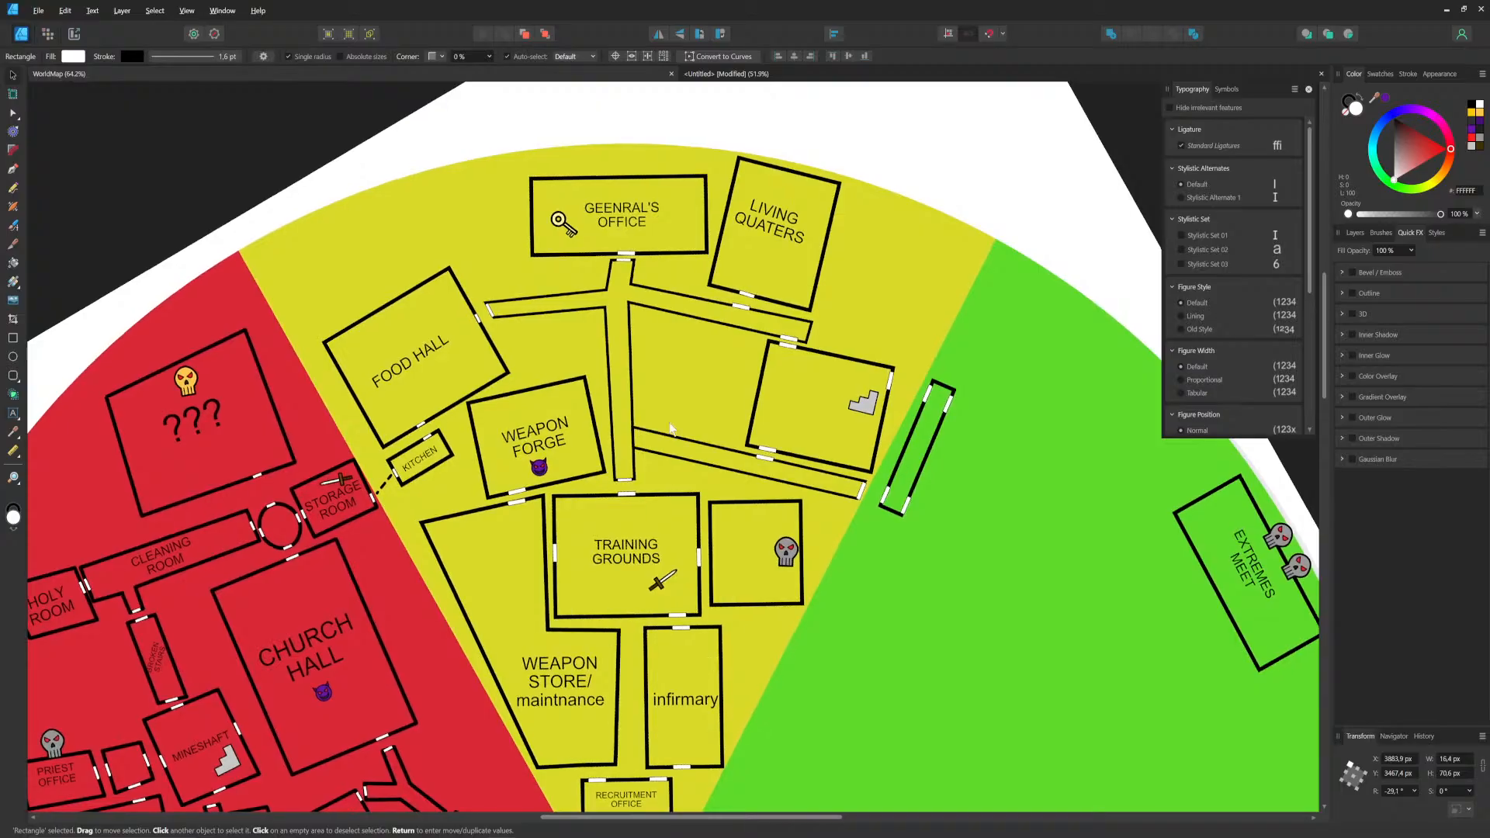
pyautogui.moveTo(537, 276); pyautogui.dragTo(496, 329, button='middle')
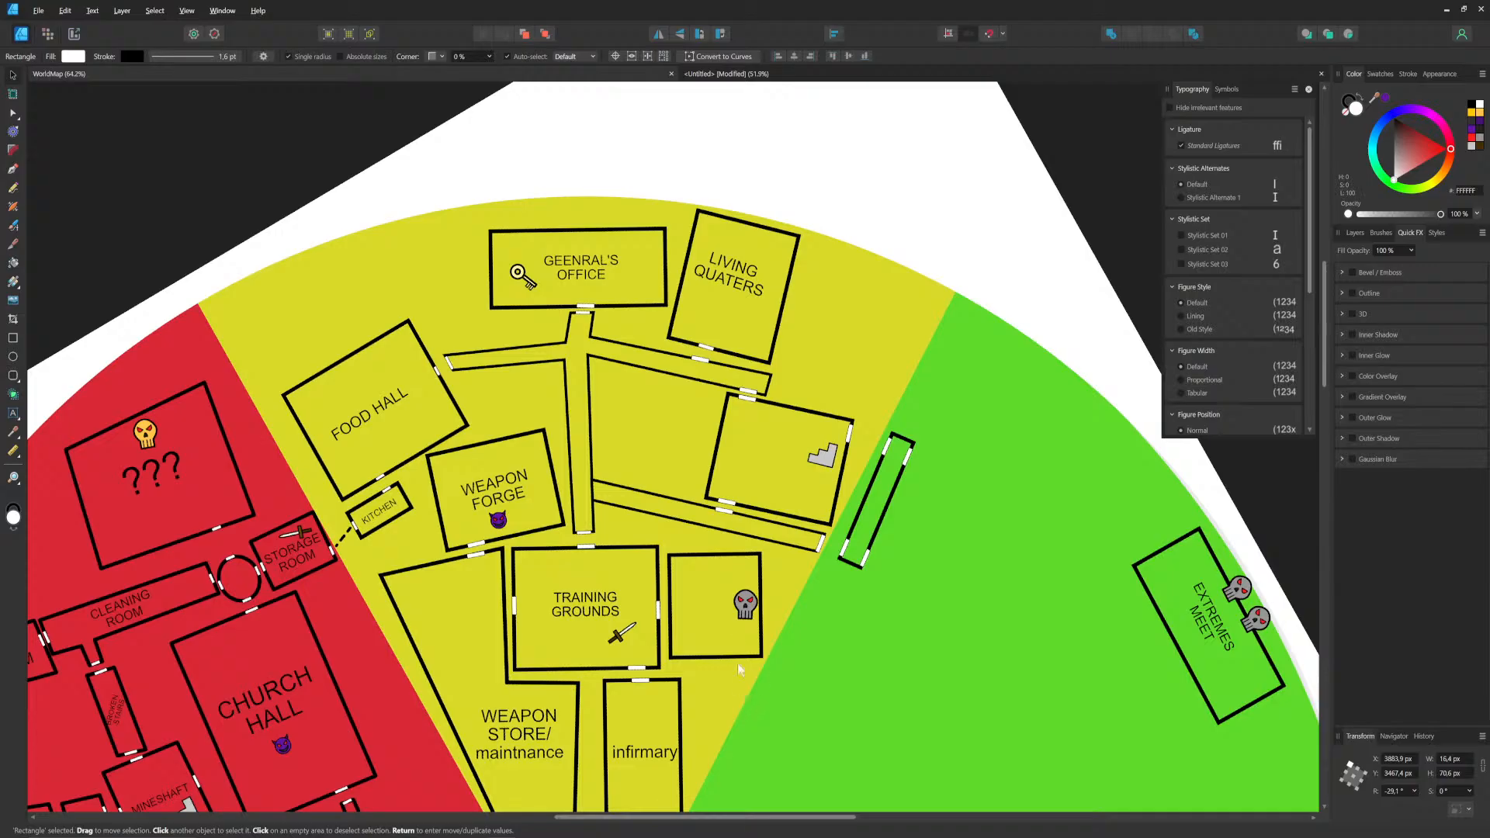
pyautogui.moveTo(698, 537); pyautogui.dragTo(748, 534, button='middle')
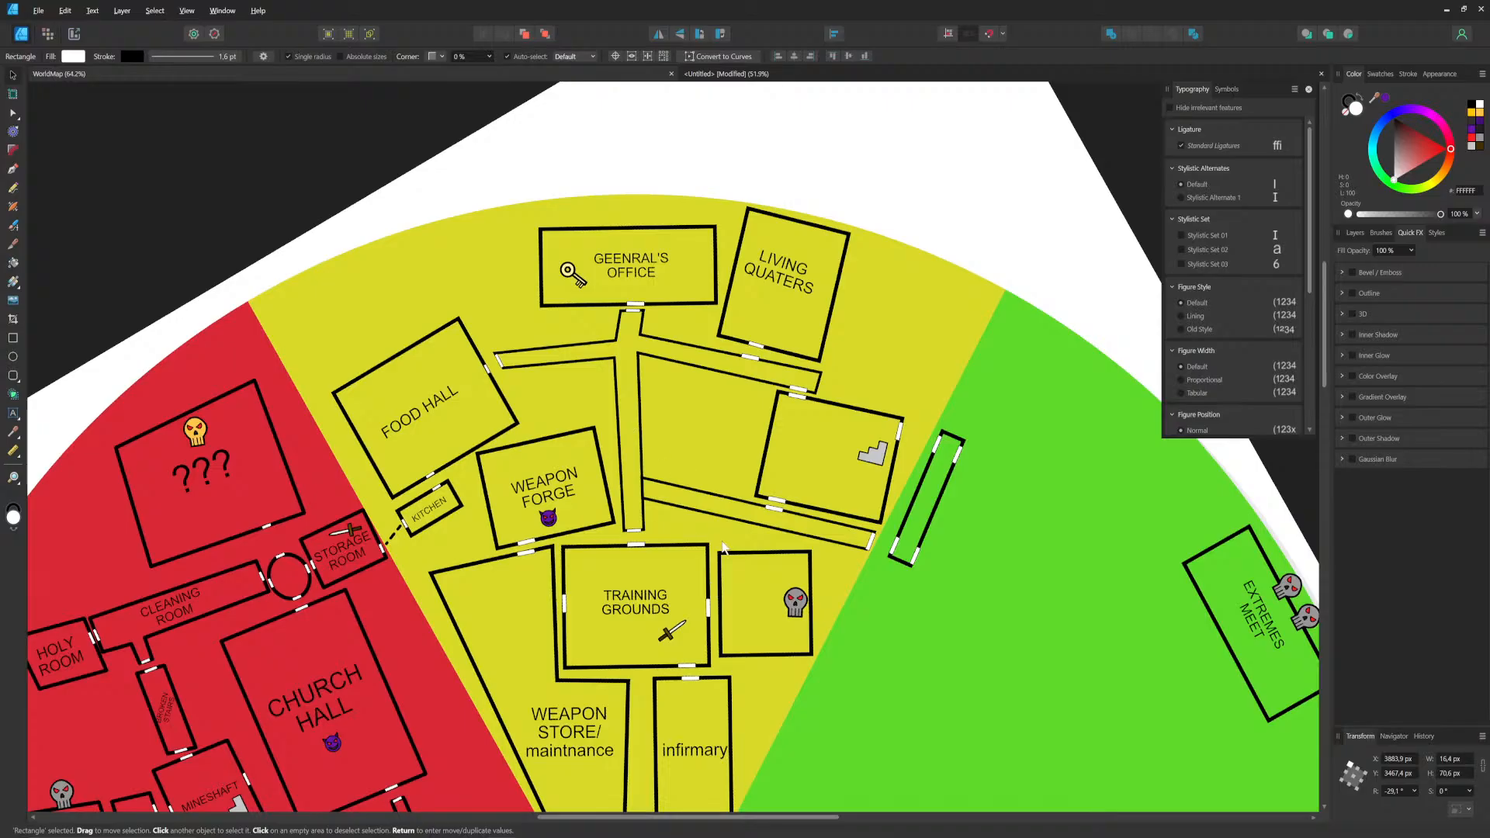
pyautogui.scroll(-4, 727, 548)
pyautogui.scroll(4, 729, 401)
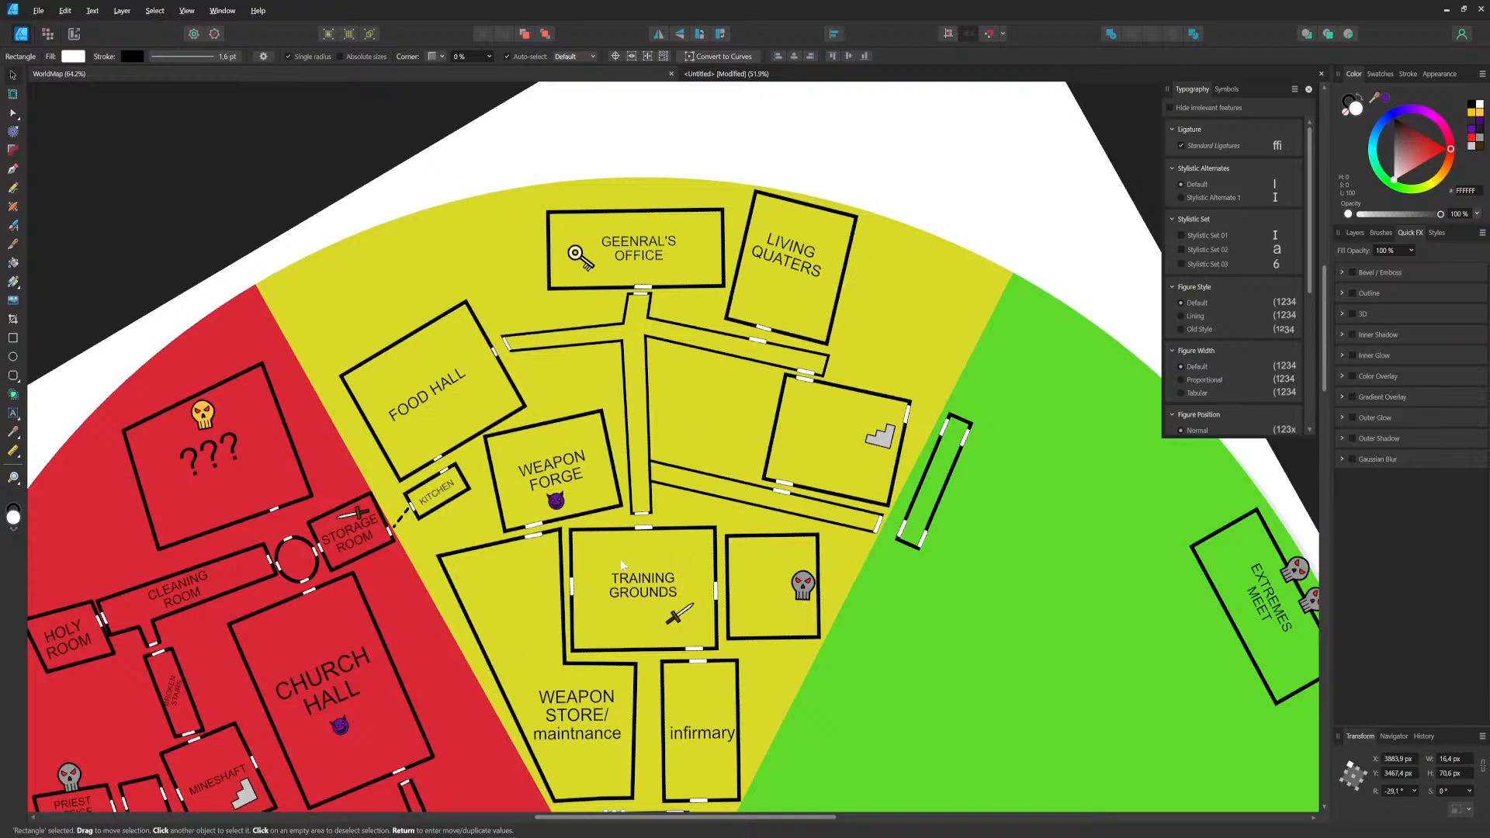
pyautogui.moveTo(647, 594); pyautogui.dragTo(661, 544, button='middle')
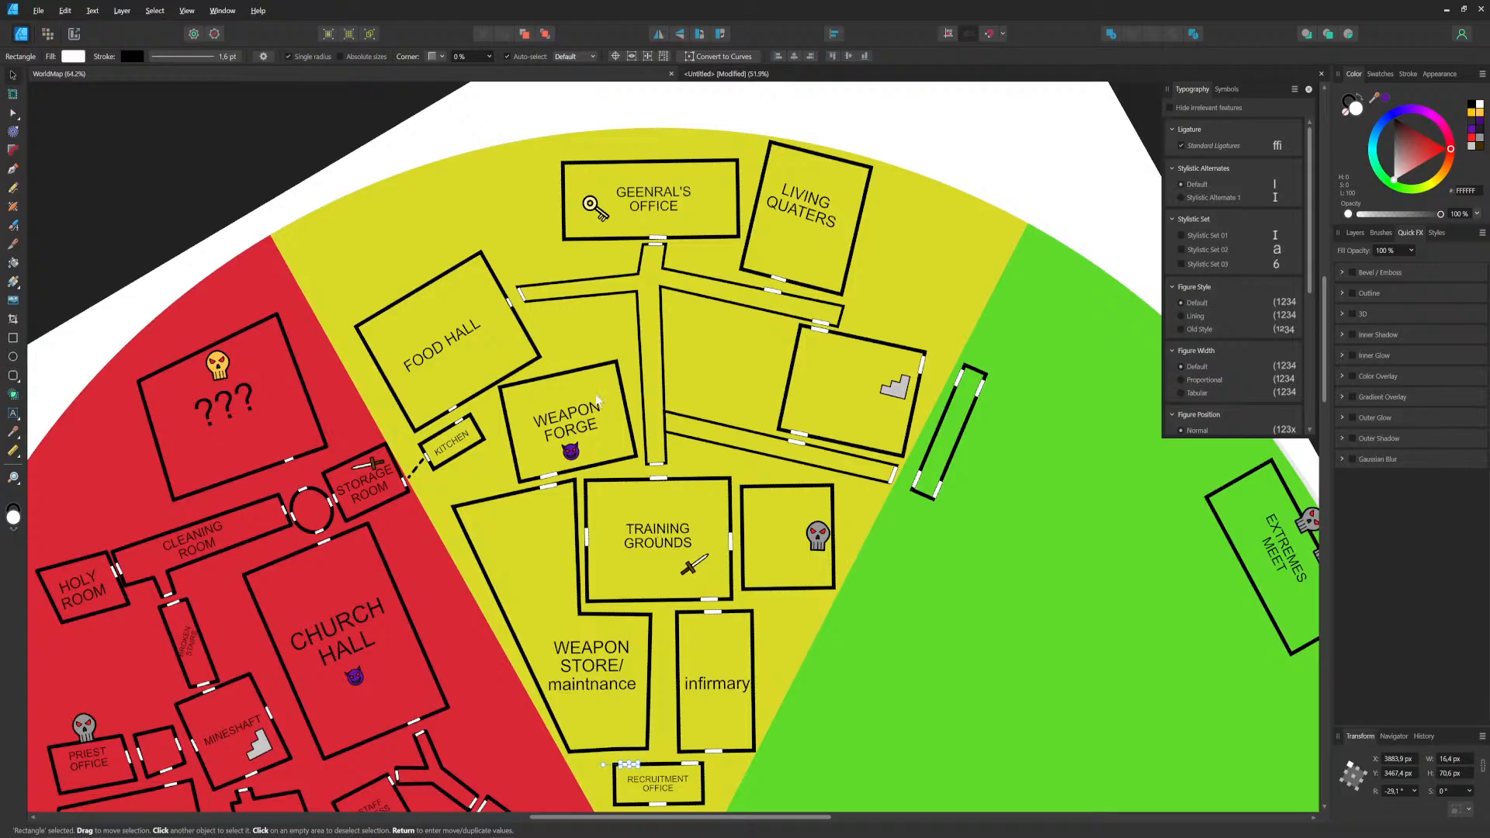
pyautogui.moveTo(527, 560); pyautogui.dragTo(558, 435, button='middle')
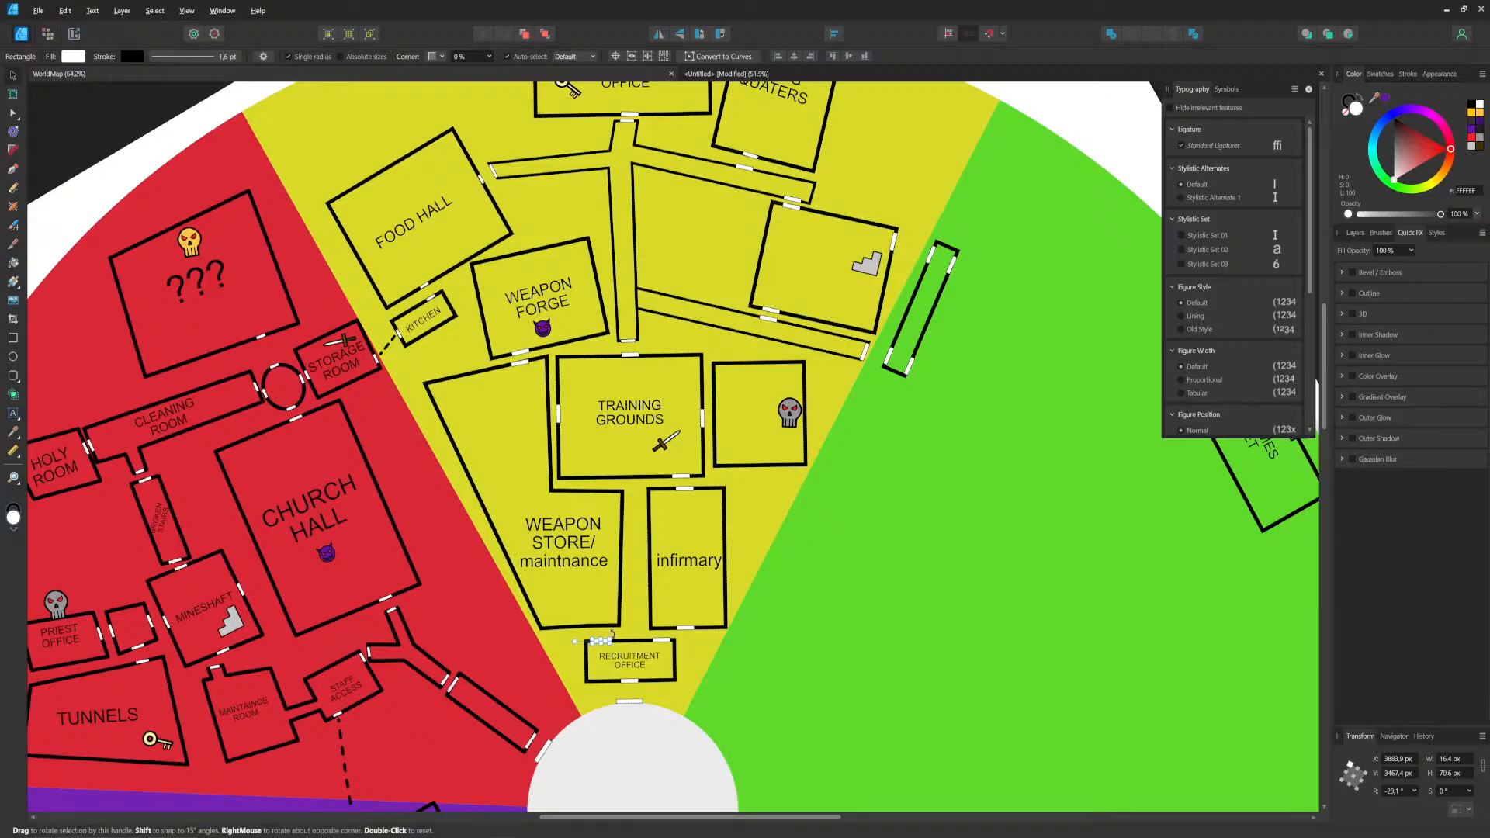
pyautogui.scroll(-2, 602, 669)
pyautogui.scroll(-2, 636, 557)
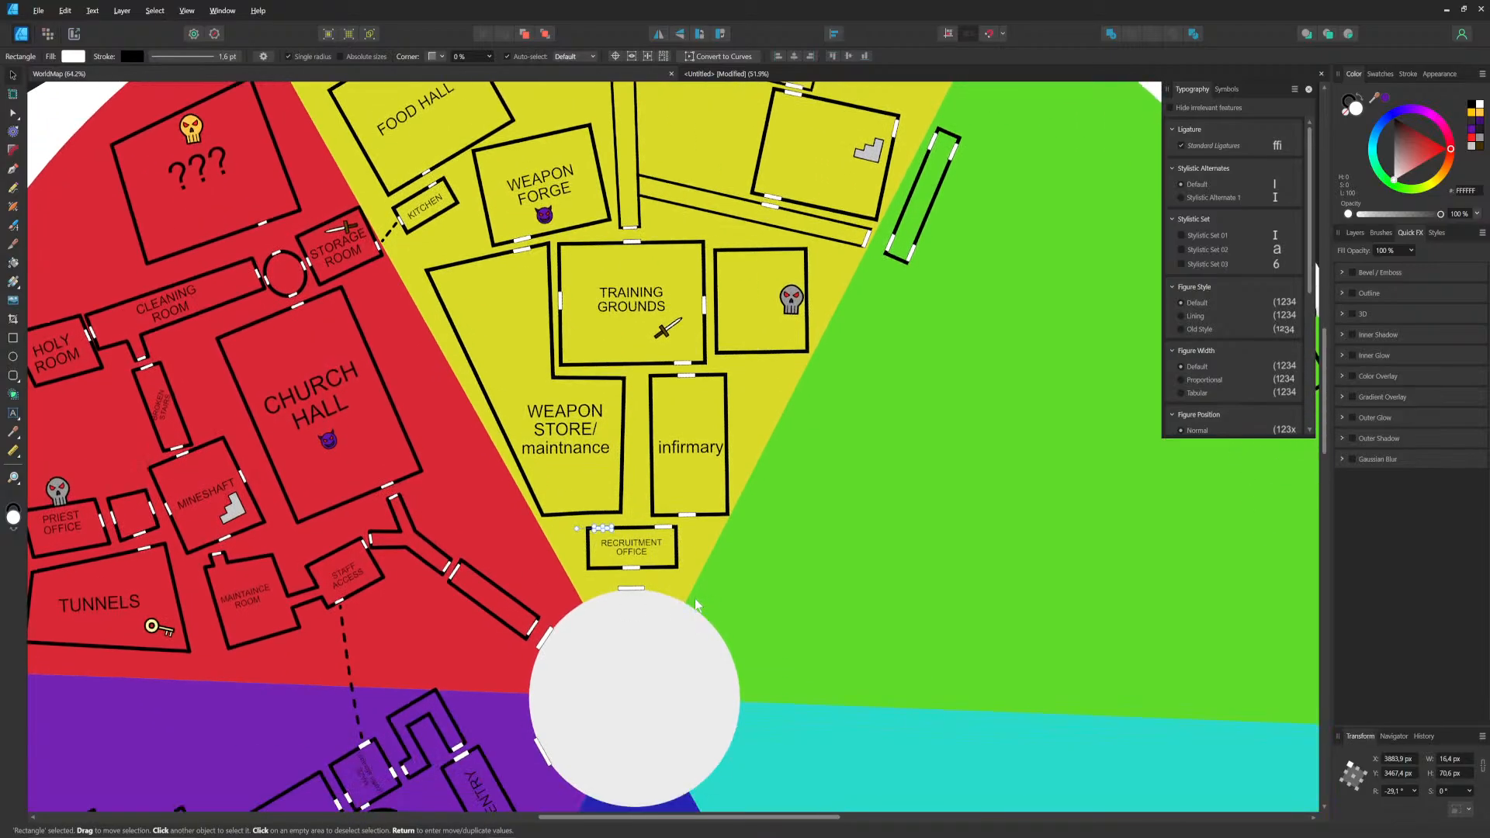
pyautogui.scroll(2, 652, 637)
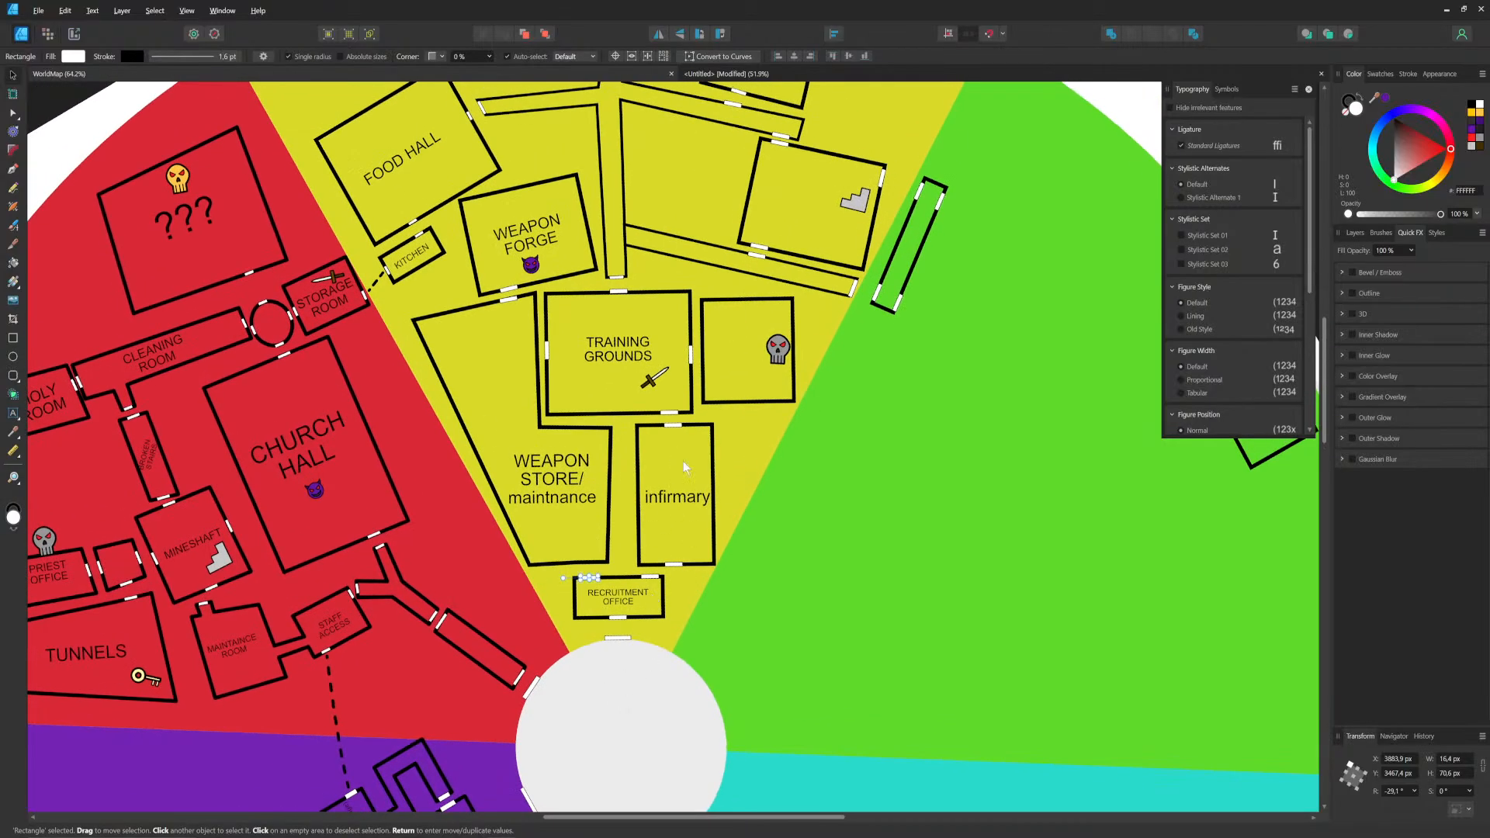
pyautogui.scroll(3, 658, 537)
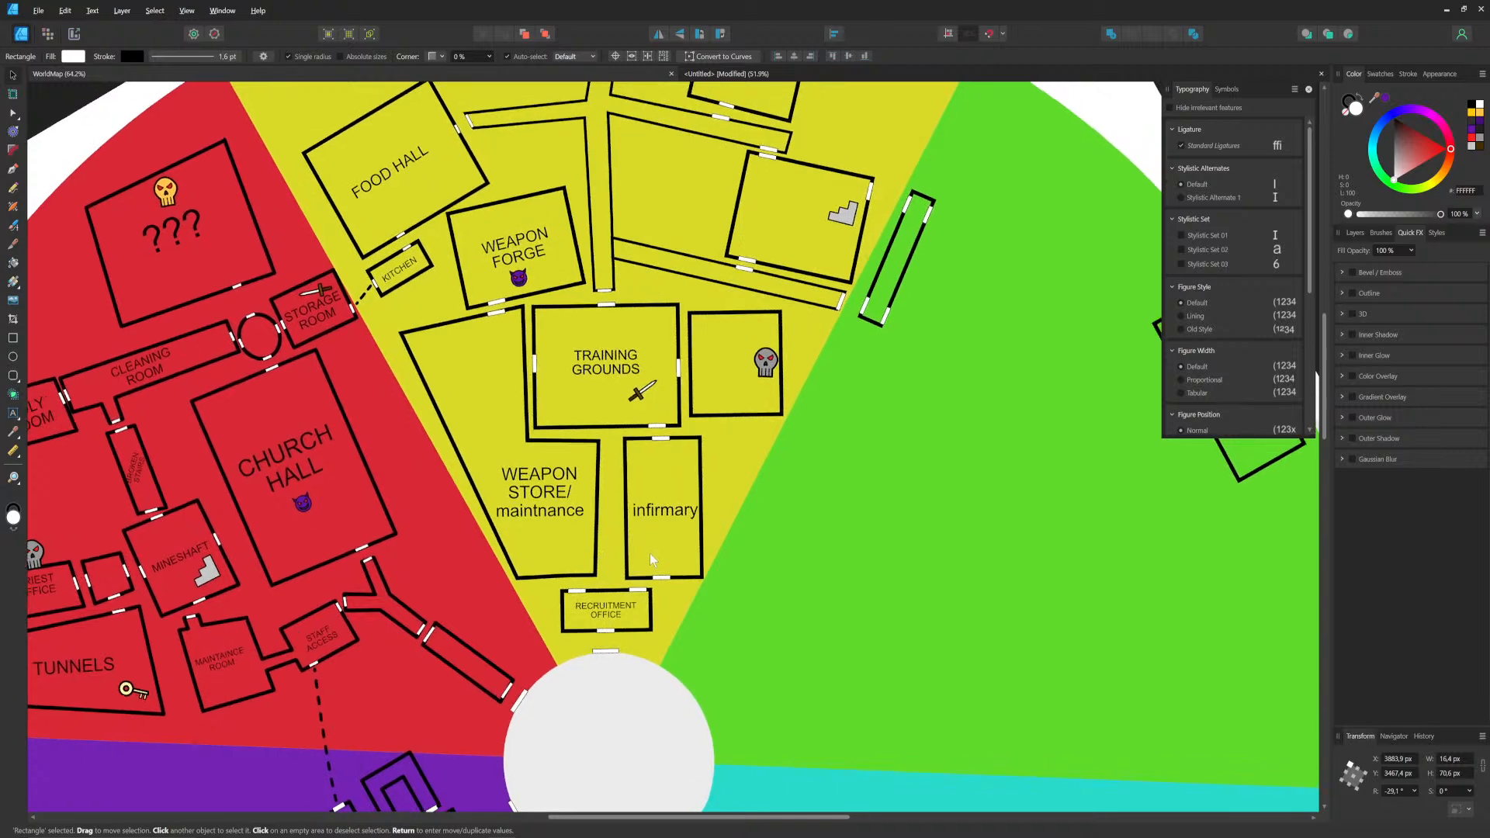
# Step: Duplicate the door marker on the Training Grounds' wall onto the facing wall of the adjacent unnamed skull room in the yellow section
pyautogui.scroll(1, 641, 590)
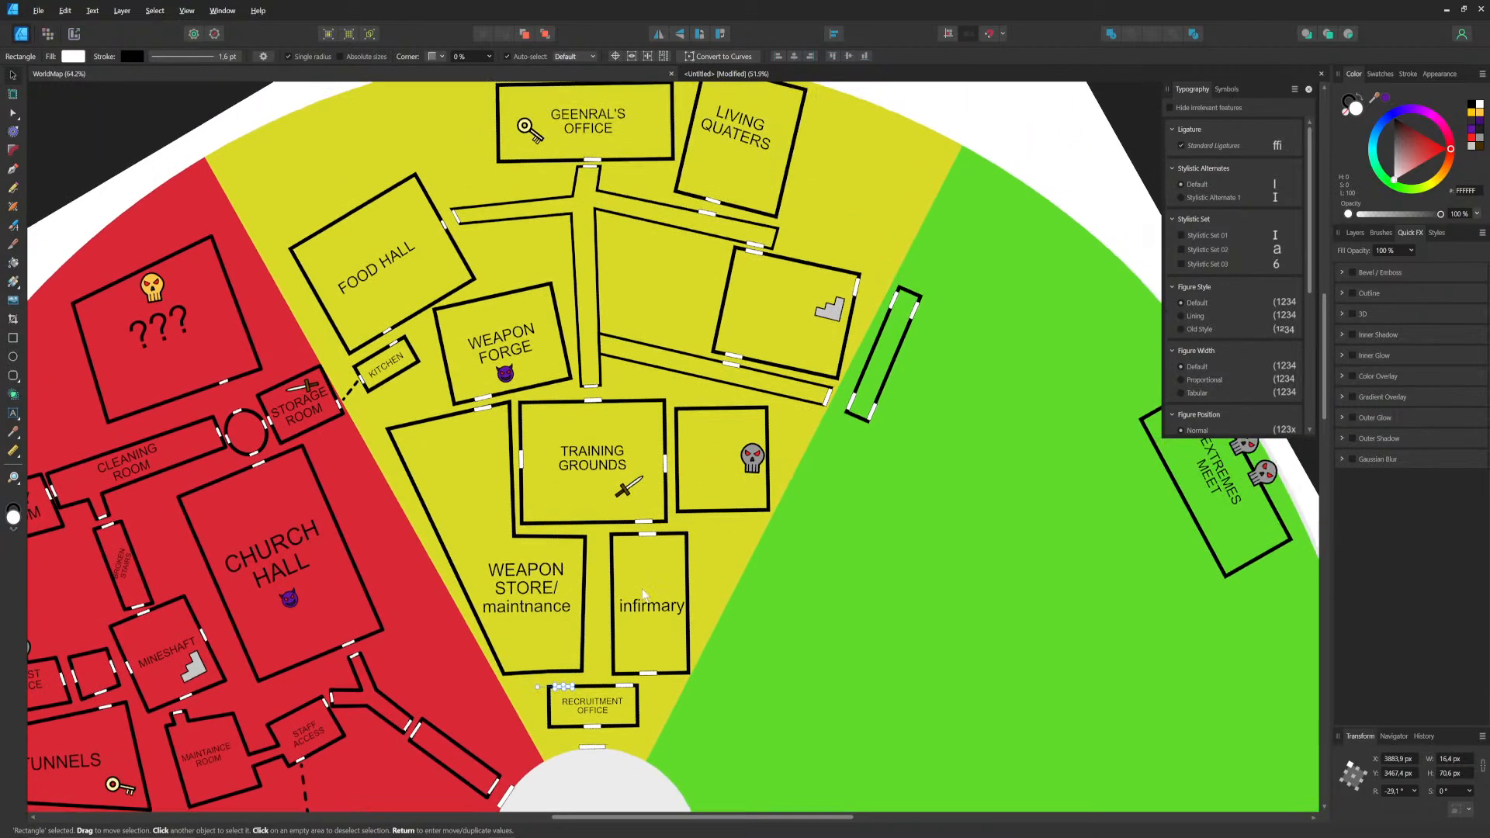
pyautogui.scroll(-2, 641, 589)
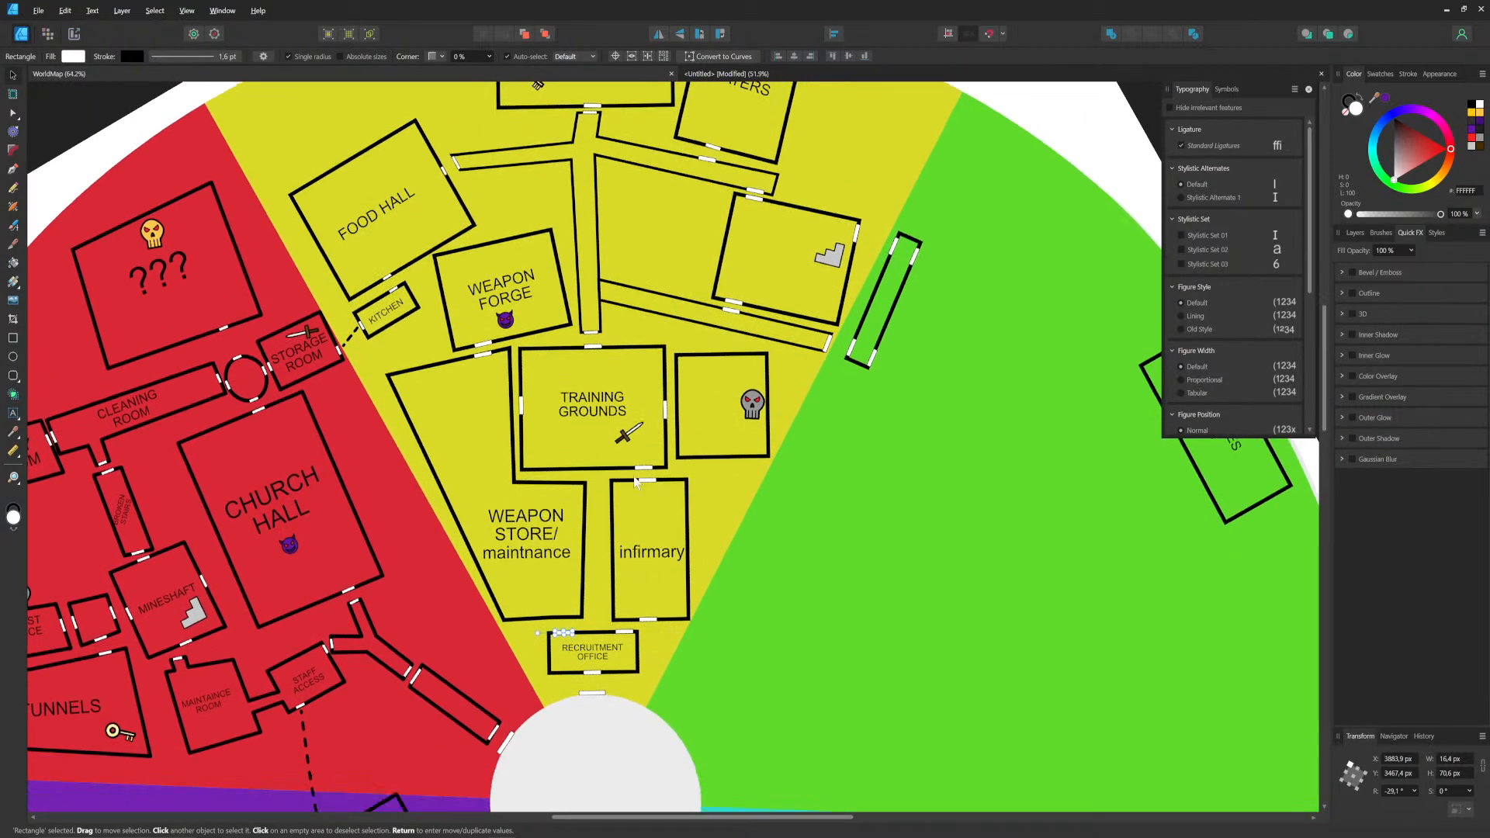
pyautogui.scroll(5, 664, 479)
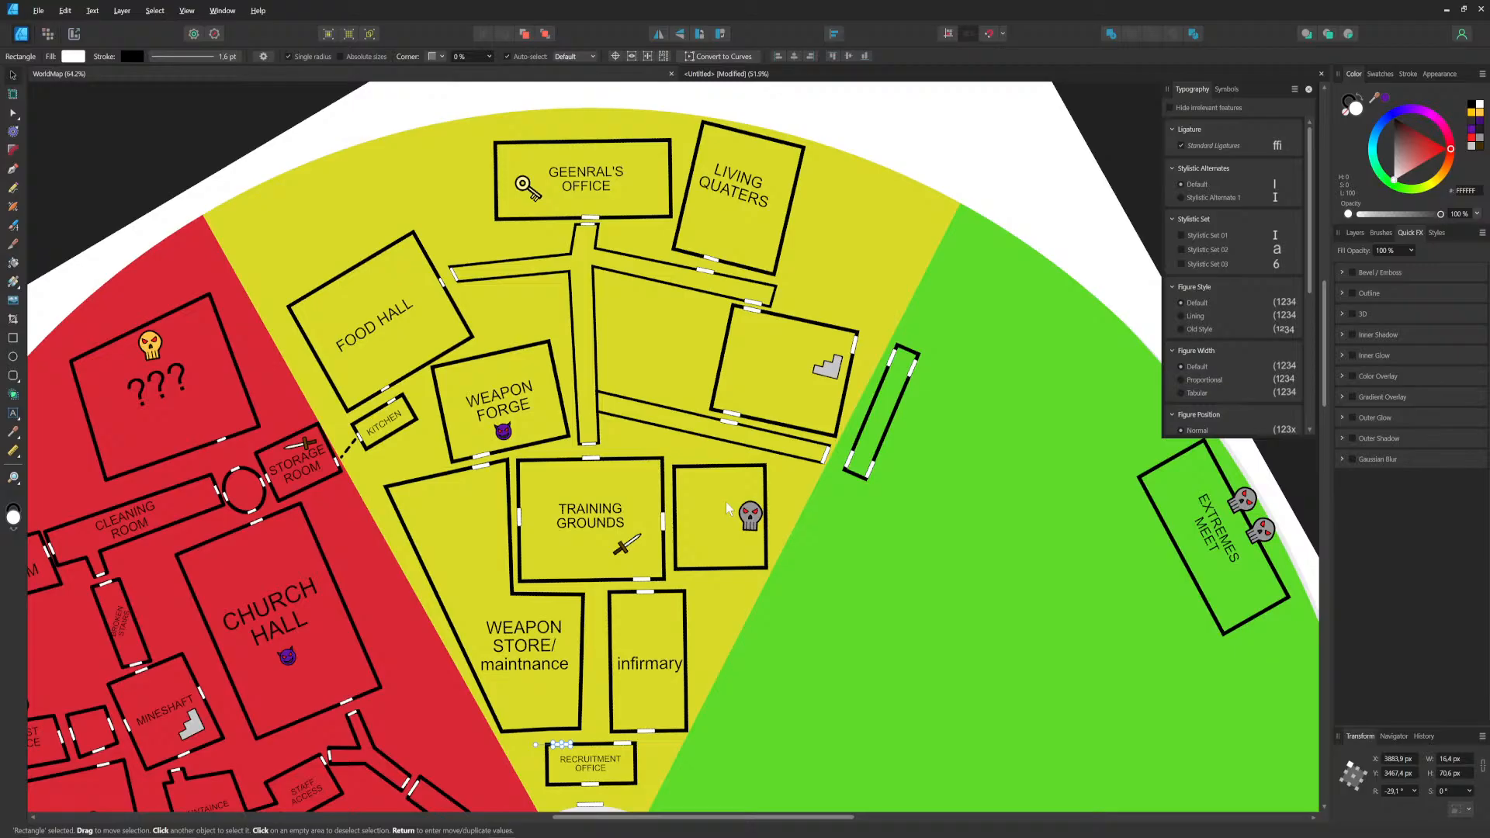
pyautogui.moveTo(724, 534); pyautogui.dragTo(666, 544, button='middle')
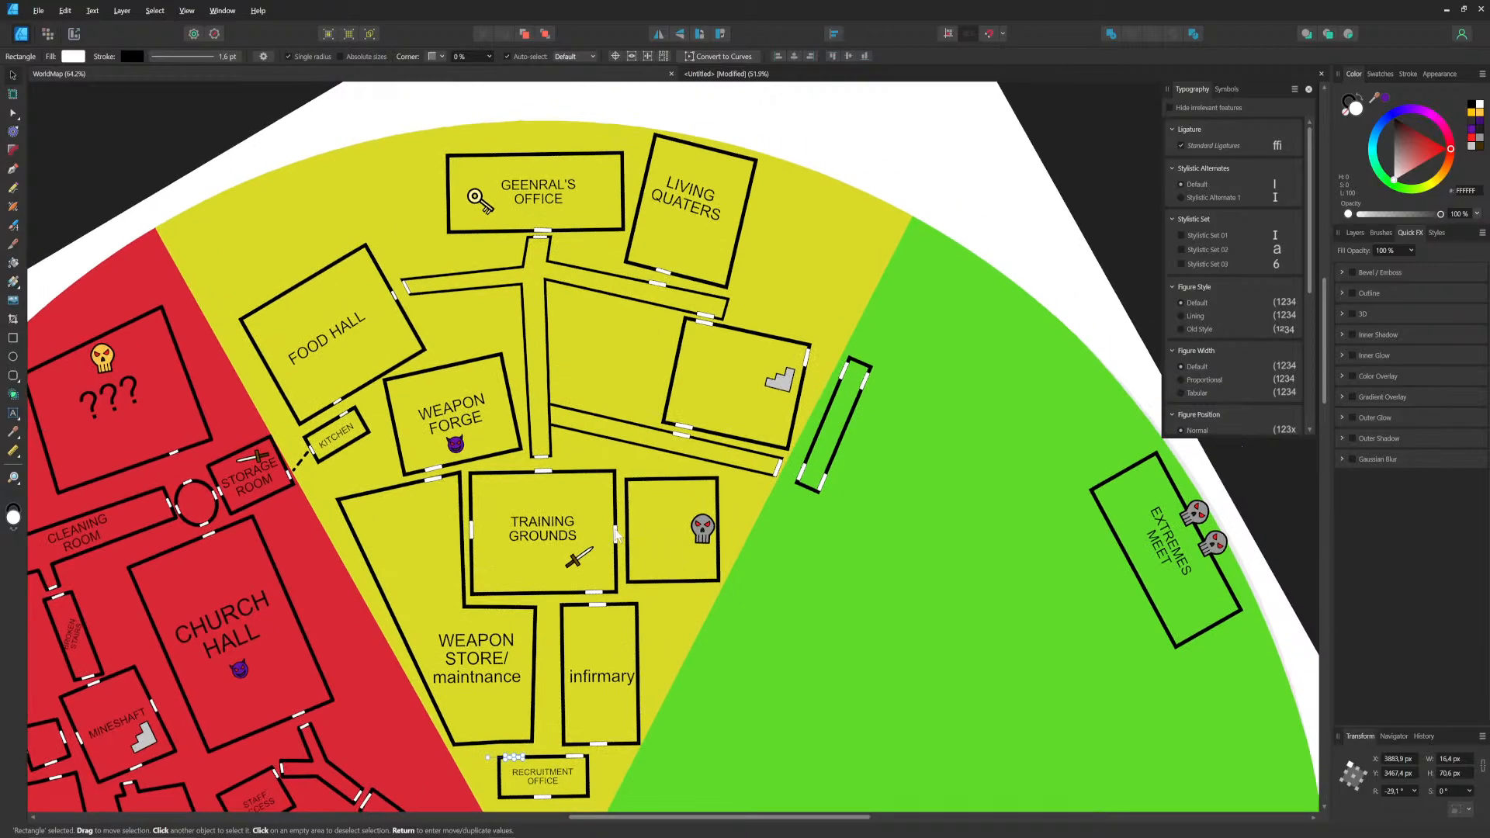
pyautogui.keyDown('ctrl'); pyautogui.scroll(5, 617, 541); pyautogui.keyUp('ctrl')
pyautogui.keyDown('ctrl'); pyautogui.moveTo(597, 519); pyautogui.dragTo(634, 511); pyautogui.keyUp('ctrl')
pyautogui.keyDown('ctrl'); pyautogui.scroll(-3, 633, 499); pyautogui.keyUp('ctrl')
pyautogui.keyDown('ctrl'); pyautogui.scroll(-2, 633, 505); pyautogui.keyUp('ctrl')
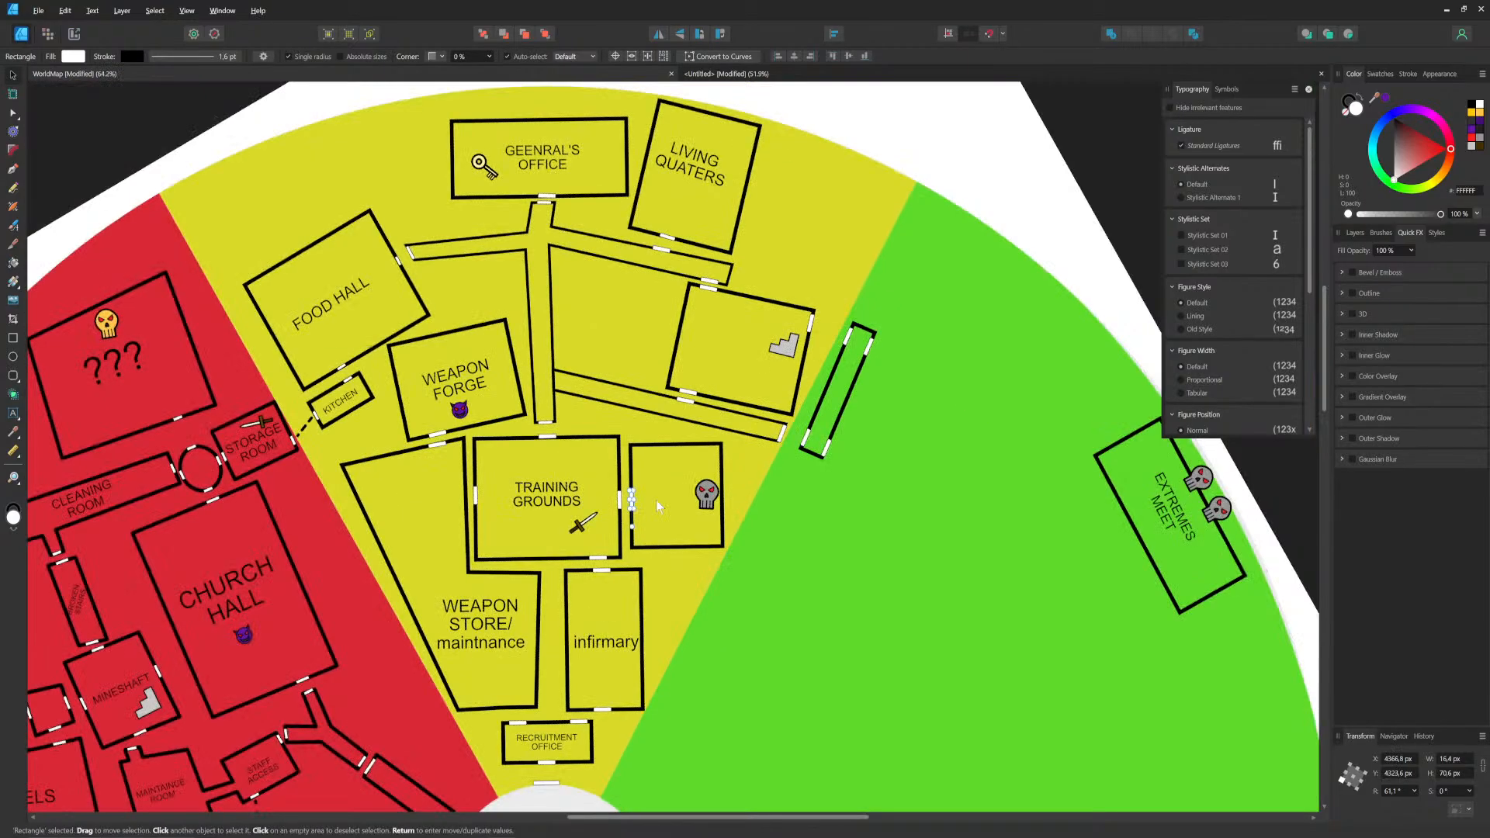
# Step: Move the yellow skull room with its door marker and skull icon beside the Living Quarters, rotating the group to about -16.6°
pyautogui.moveTo(636, 422); pyautogui.dragTo(637, 498, button='middle')
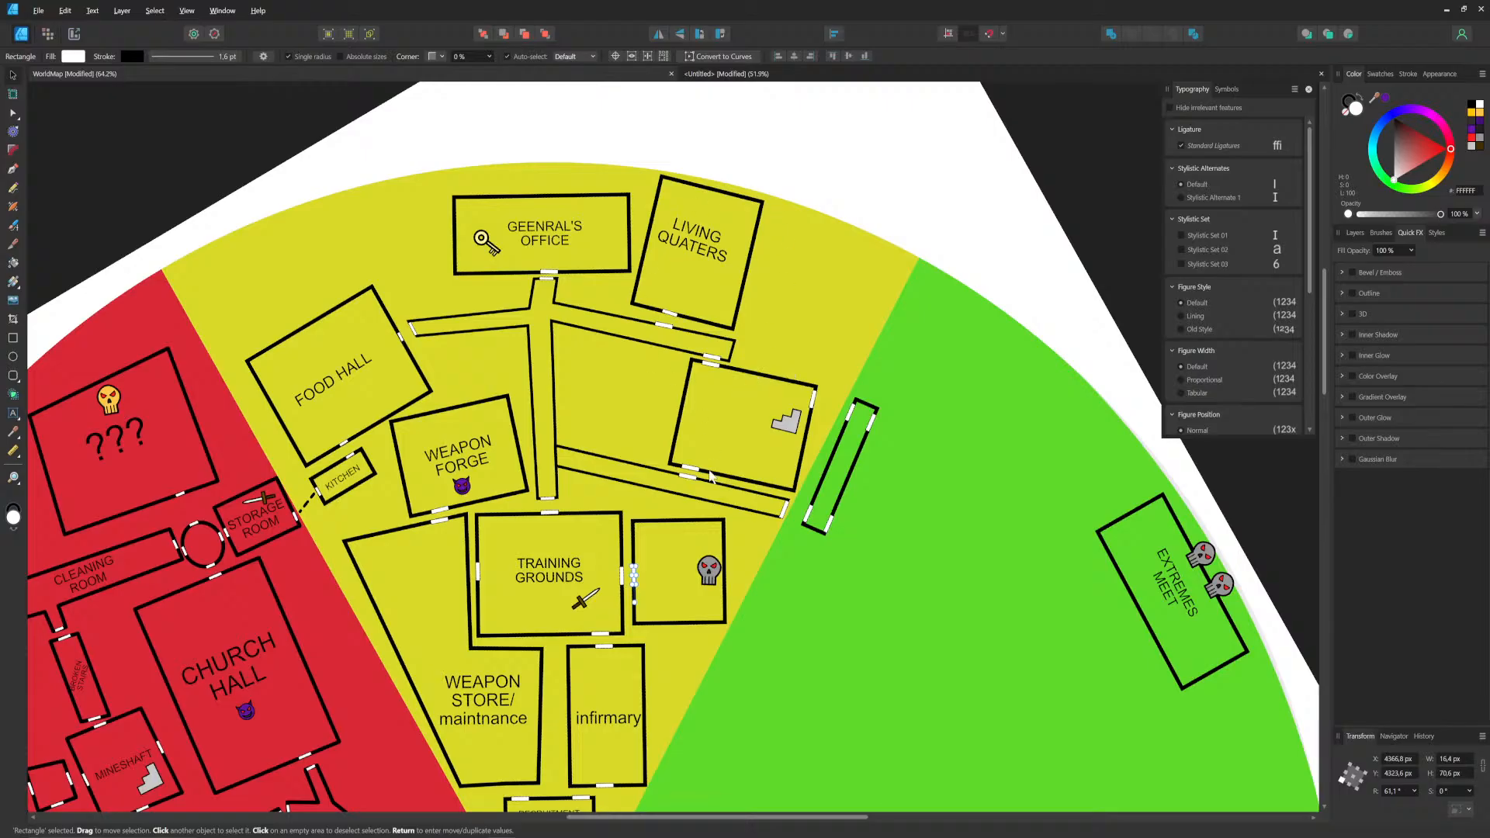
pyautogui.keyDown('shift'); pyautogui.click(660, 528); pyautogui.keyUp('shift')
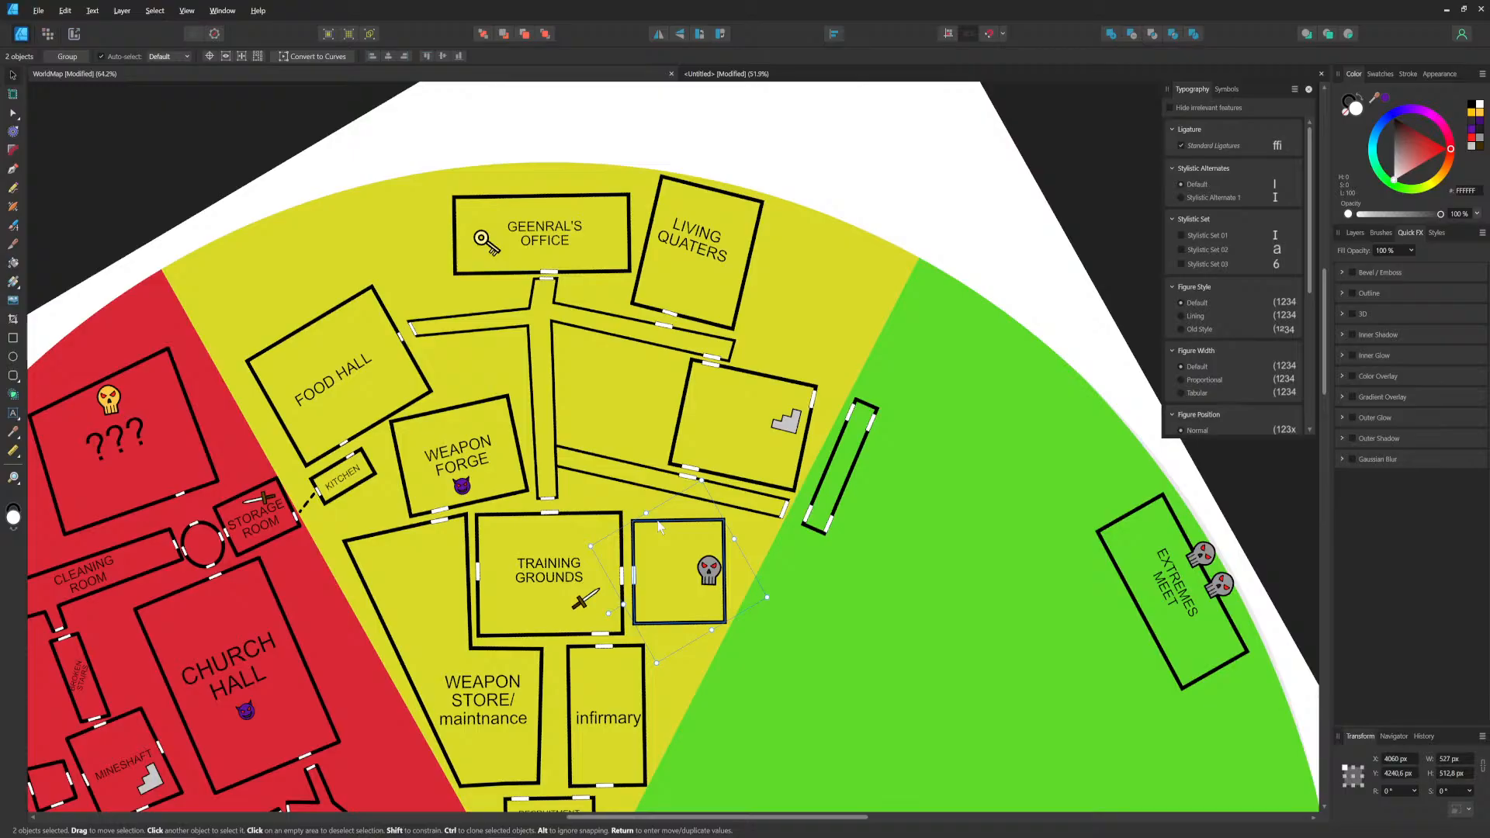
pyautogui.keyDown('shift'); pyautogui.click(708, 574); pyautogui.keyUp('shift')
pyautogui.moveTo(709, 575); pyautogui.dragTo(844, 296)
pyautogui.moveTo(765, 344)
pyautogui.mouseDown()
pyautogui.moveTo(731, 313)
pyautogui.moveTo(763, 317)
pyautogui.mouseUp()
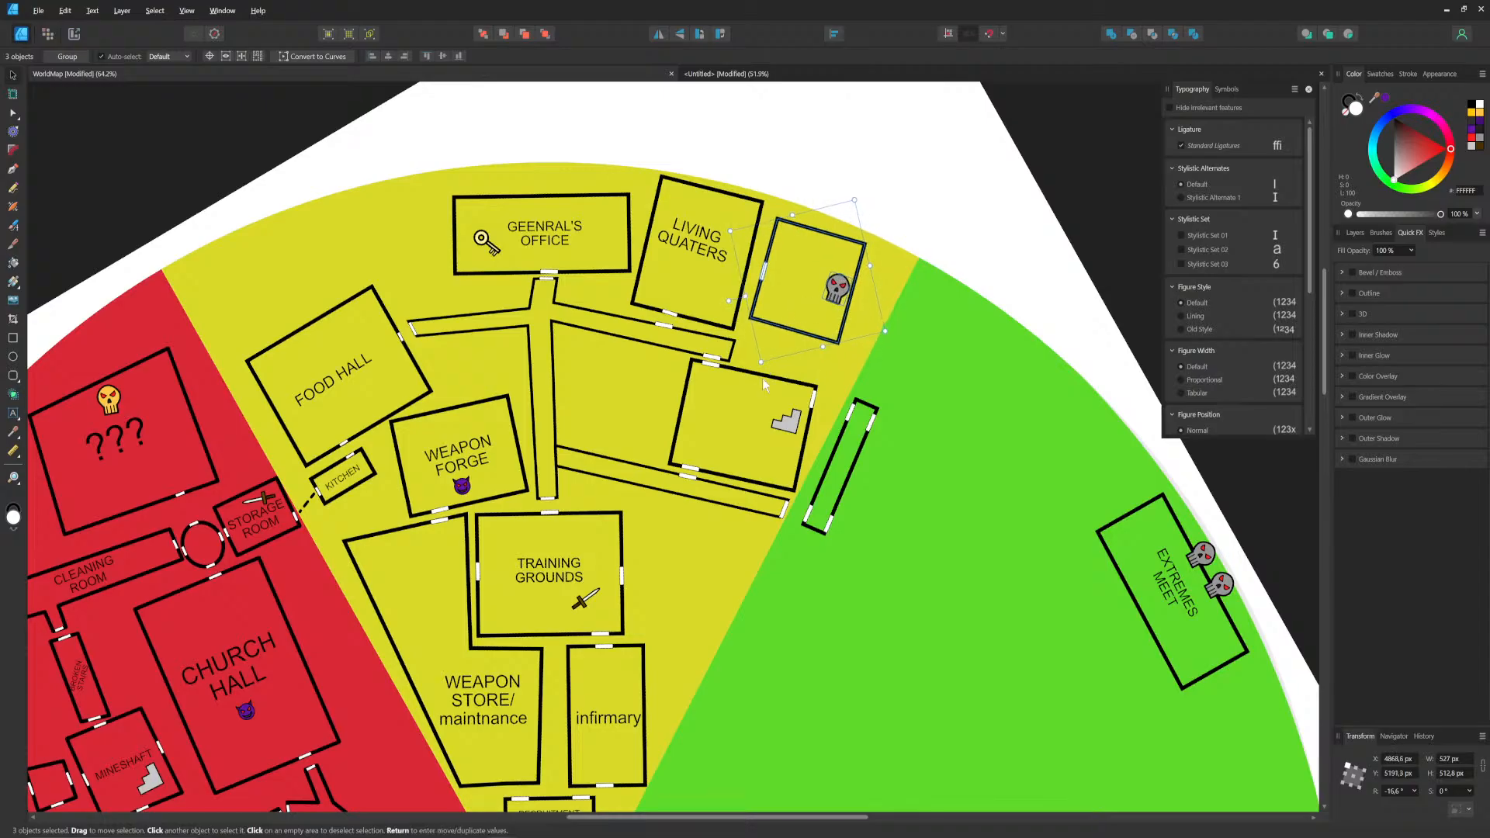
# Step: Duplicate the Training Grounds' door marker onto the Living Quarters' wall facing the skull room, rotated to about 45.5°
pyautogui.click(621, 577)
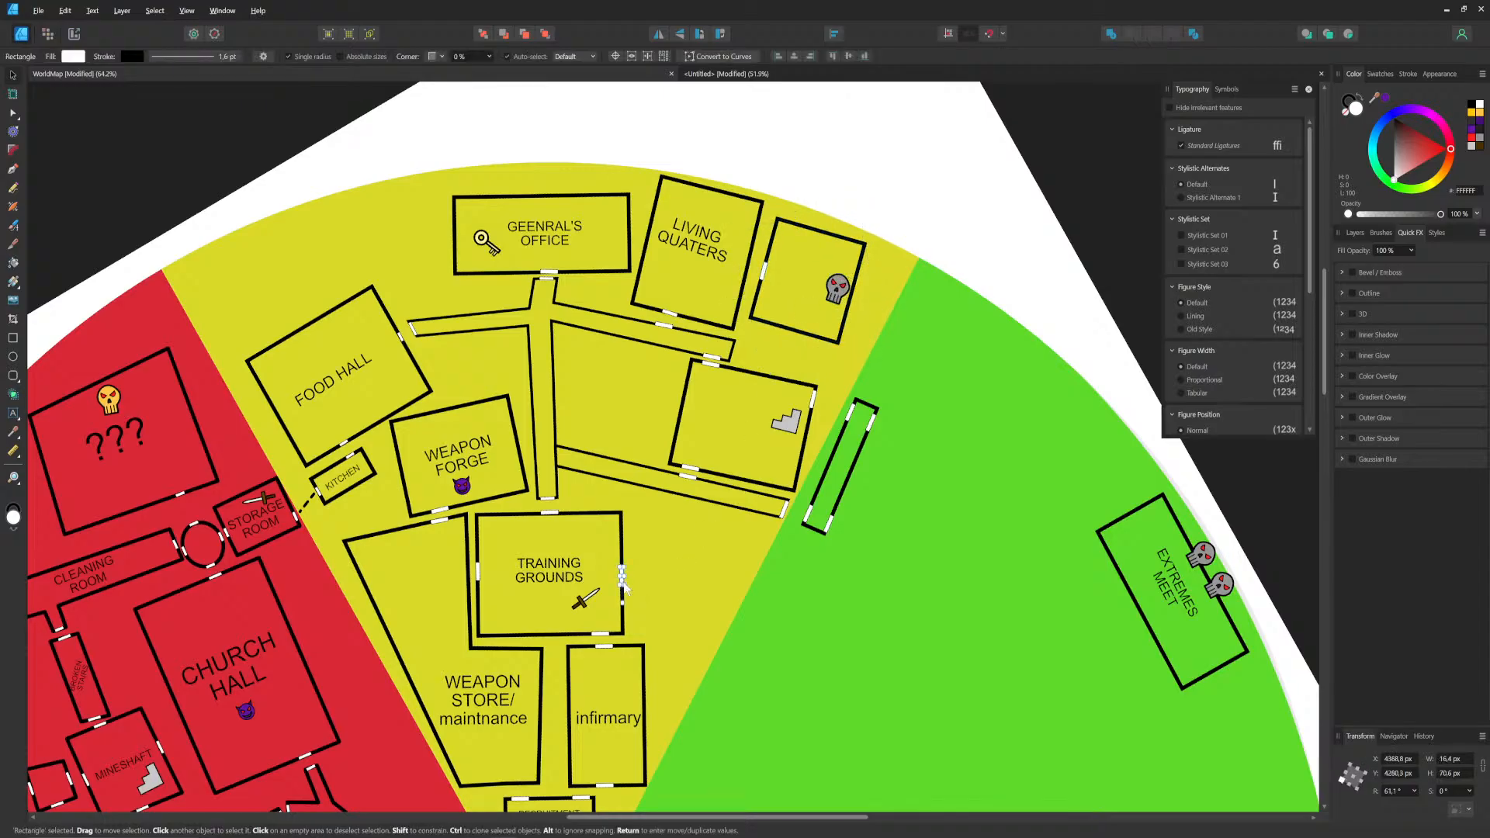
pyautogui.keyDown('ctrl'); pyautogui.scroll(2, 622, 588); pyautogui.keyUp('ctrl')
pyautogui.keyDown('ctrl'); pyautogui.moveTo(621, 572); pyautogui.dragTo(806, 195); pyautogui.keyUp('ctrl')
pyautogui.moveTo(805, 194); pyautogui.dragTo(692, 452, button='middle')
pyautogui.keyDown('ctrl'); pyautogui.scroll(1, 694, 434); pyautogui.keyUp('ctrl')
pyautogui.moveTo(692, 477); pyautogui.dragTo(700, 353)
pyautogui.keyDown('ctrl'); pyautogui.scroll(-3, 700, 353); pyautogui.keyUp('ctrl')
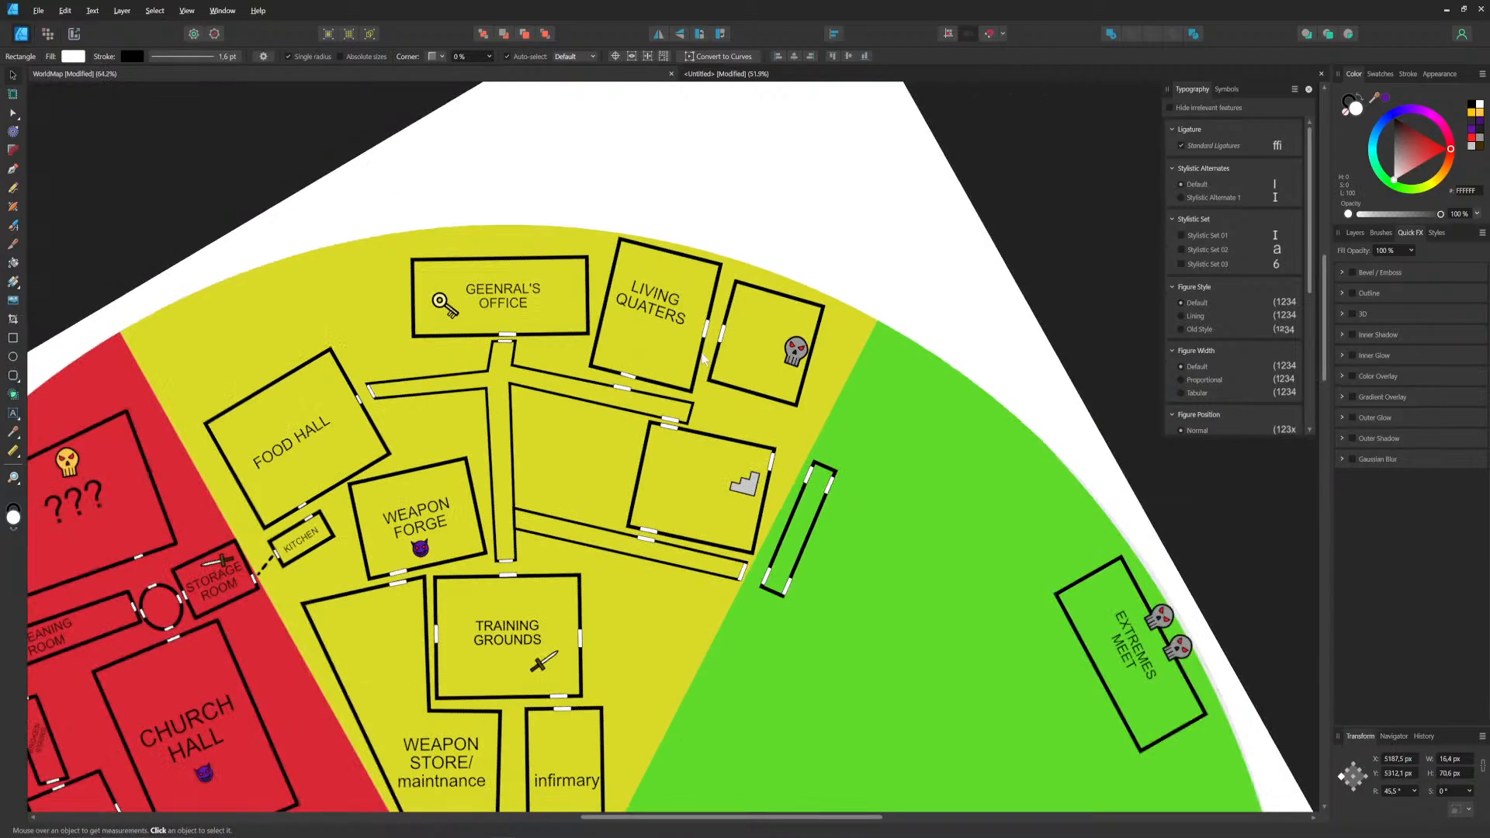
# Step: Examine how the red, yellow and purple sections are arranged around the central hub and connect to it
pyautogui.keyDown('ctrl'); pyautogui.scroll(-1, 725, 358); pyautogui.keyUp('ctrl')
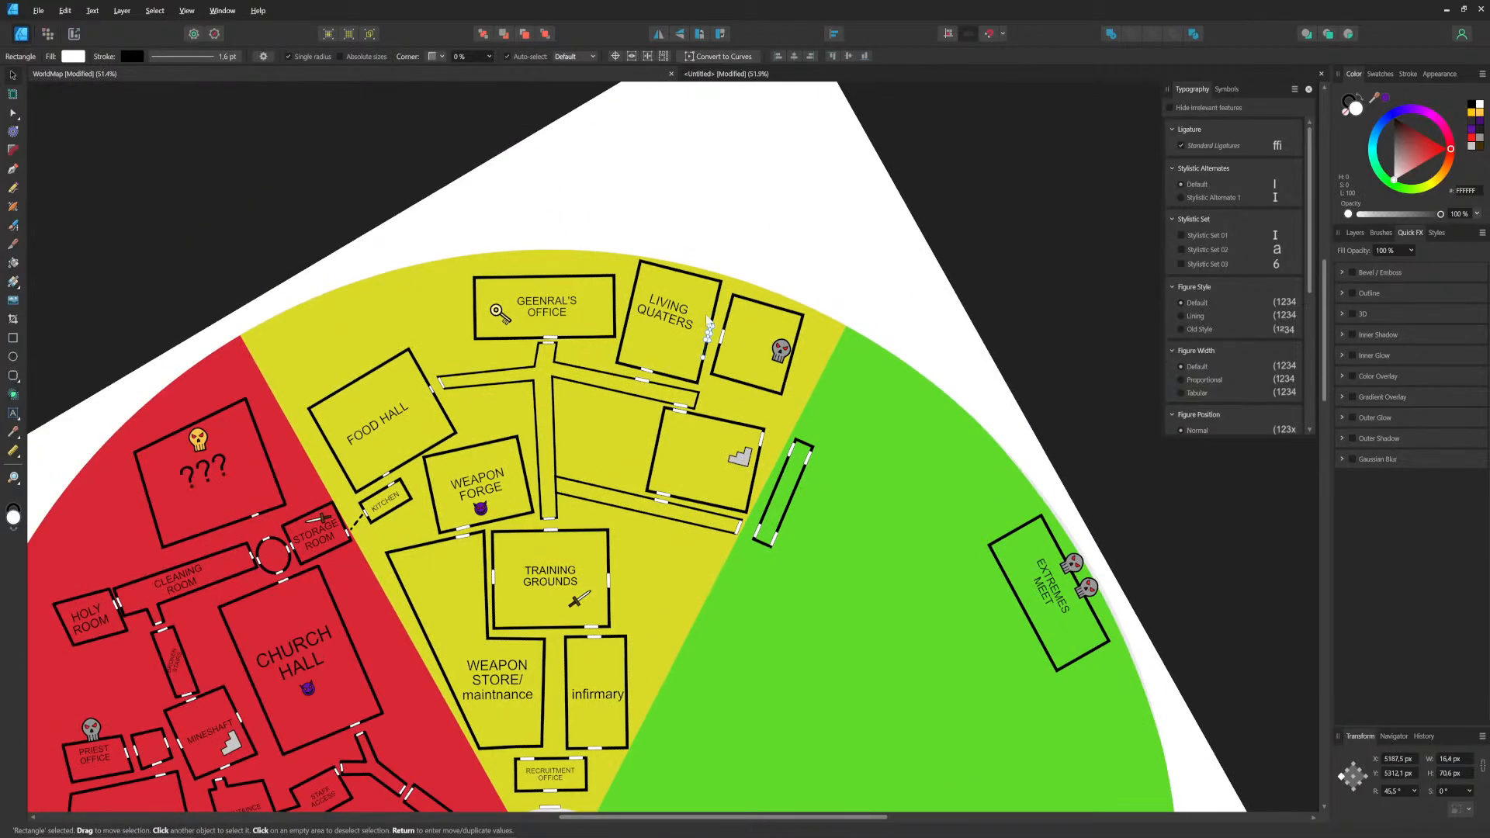
pyautogui.keyDown('ctrl'); pyautogui.scroll(-2, 615, 285); pyautogui.keyUp('ctrl')
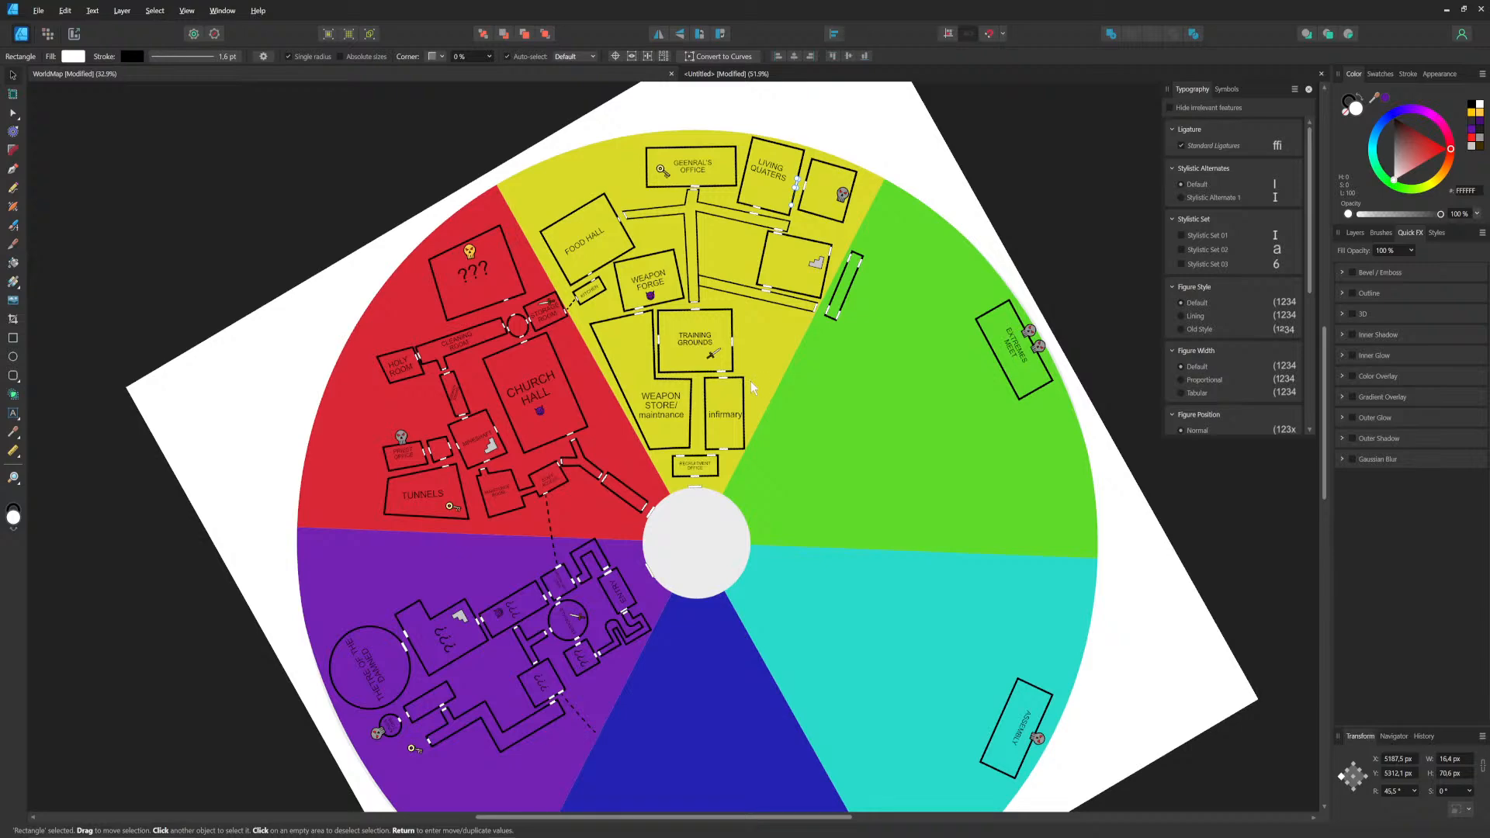
pyautogui.keyDown('ctrl'); pyautogui.scroll(1, 816, 295); pyautogui.keyUp('ctrl')
pyautogui.moveTo(802, 408); pyautogui.dragTo(890, 292, button='middle')
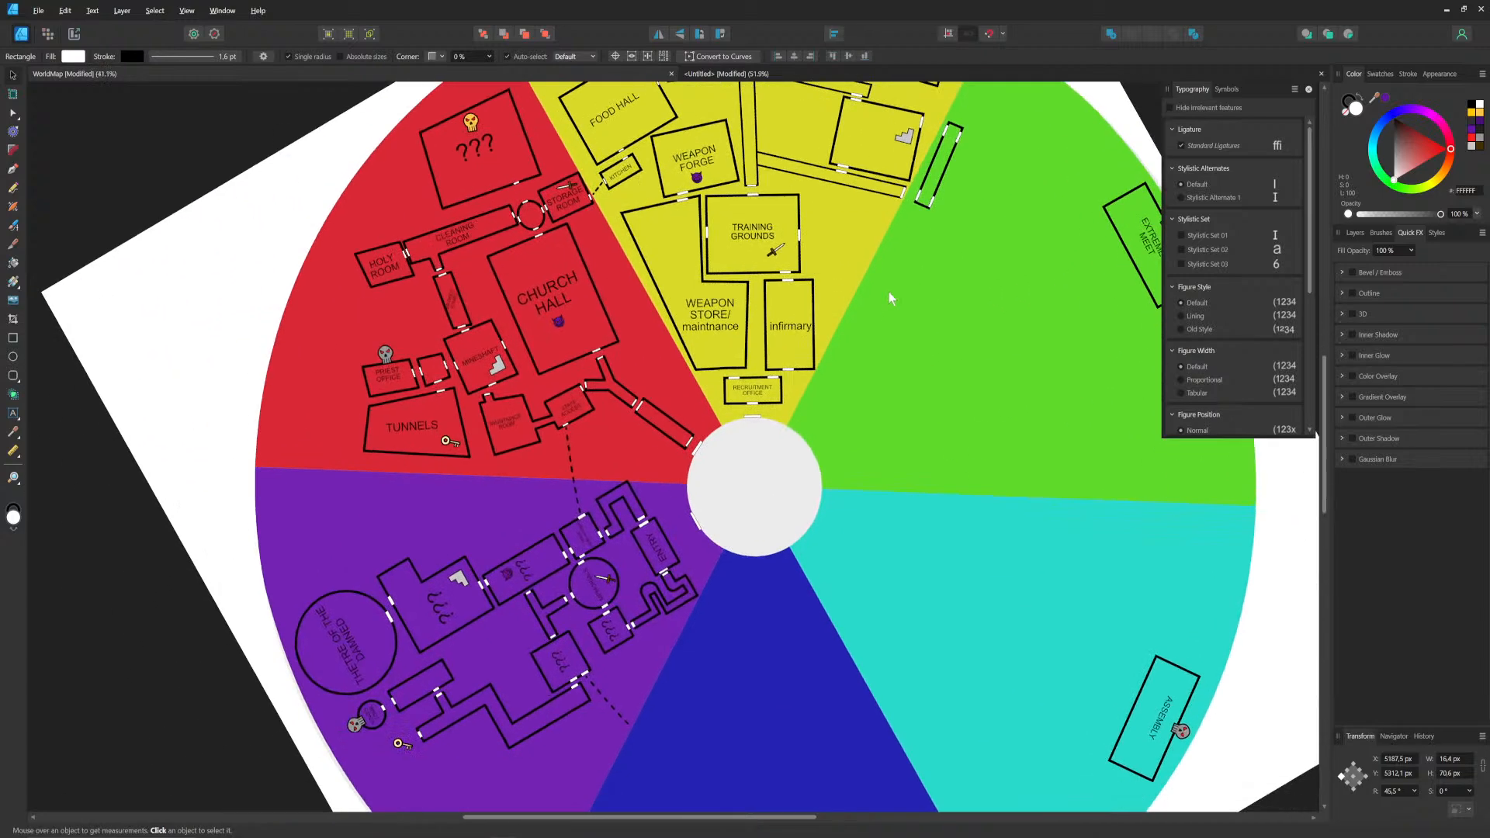
pyautogui.moveTo(823, 206); pyautogui.dragTo(685, 403, button='middle')
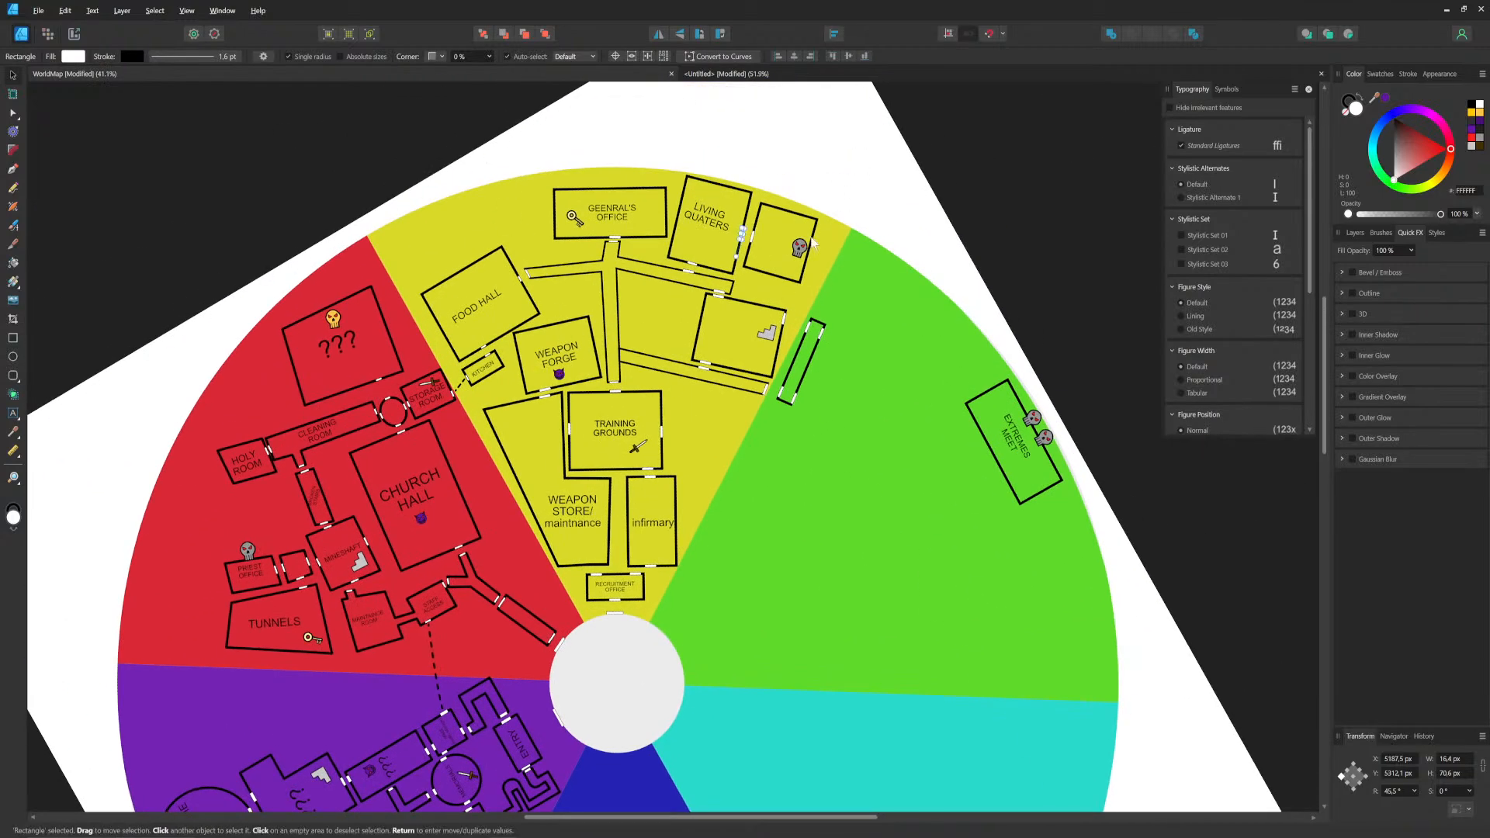
pyautogui.keyDown('ctrl'); pyautogui.scroll(1, 808, 277); pyautogui.keyUp('ctrl')
pyautogui.moveTo(498, 765); pyautogui.dragTo(637, 726, button='middle')
pyautogui.moveTo(638, 644); pyautogui.dragTo(641, 486, button='middle')
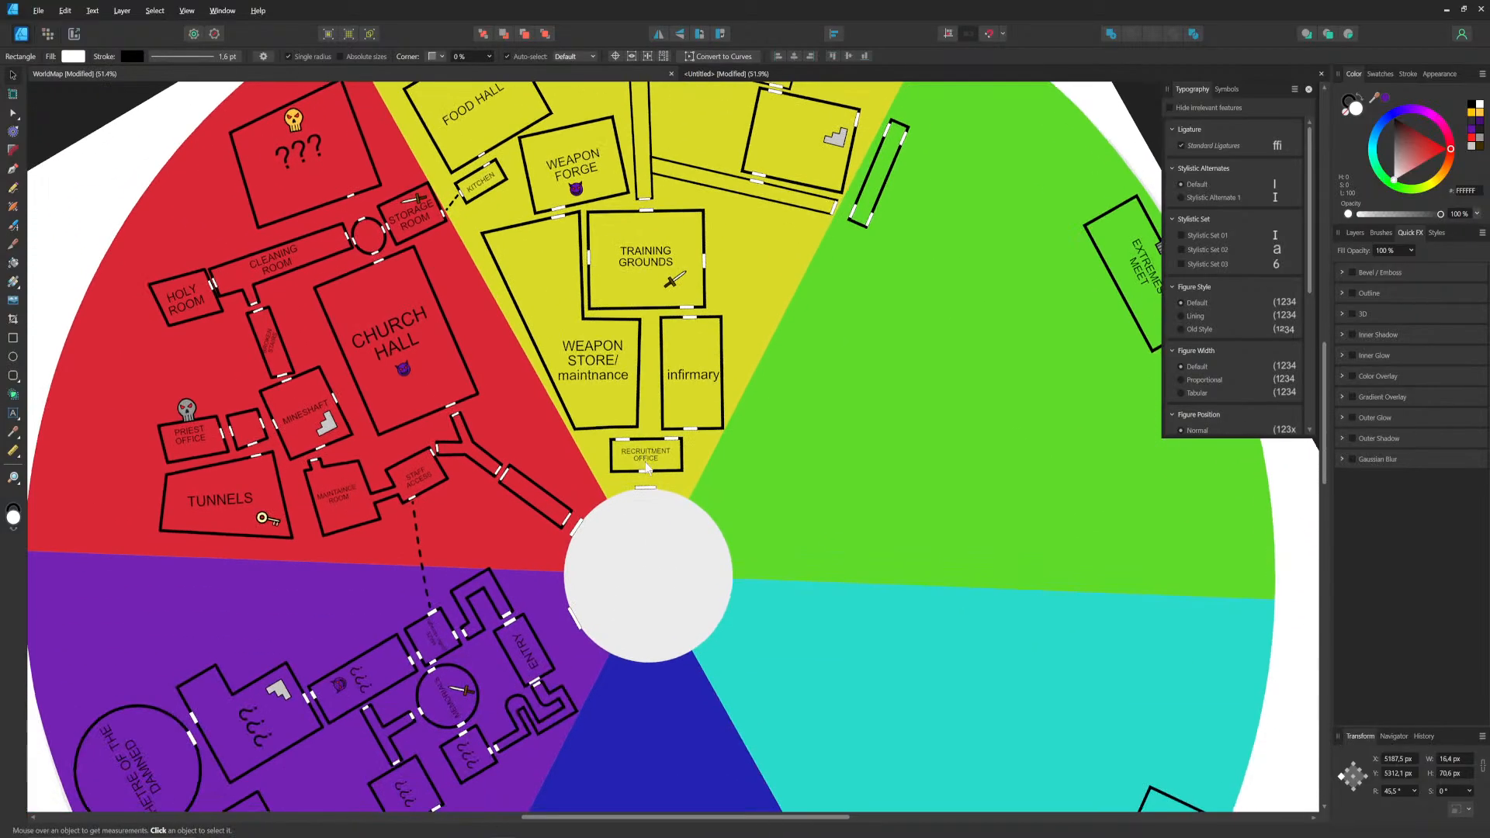
# Step: Examine the dashed connection between the red section's Storage Room and the yellow section's Kitchen, with the neighbouring rooms
pyautogui.moveTo(674, 307); pyautogui.dragTo(709, 579, button='middle')
pyautogui.keyDown('ctrl'); pyautogui.scroll(1, 520, 424); pyautogui.keyUp('ctrl')
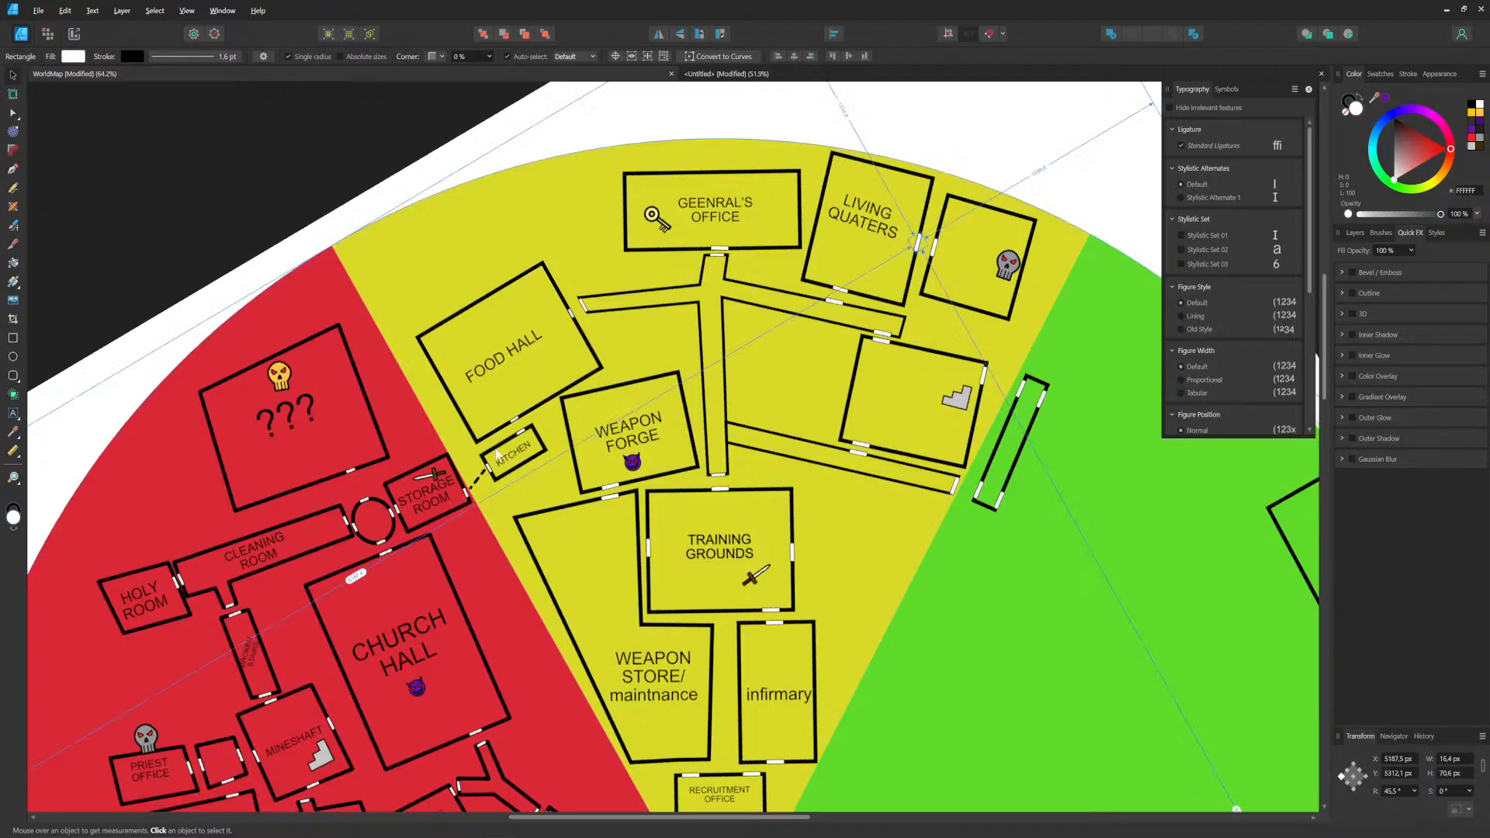
pyautogui.keyDown('ctrl'); pyautogui.scroll(1, 446, 497); pyautogui.keyUp('ctrl')
pyautogui.keyDown('ctrl'); pyautogui.scroll(-1, 431, 503); pyautogui.keyUp('ctrl')
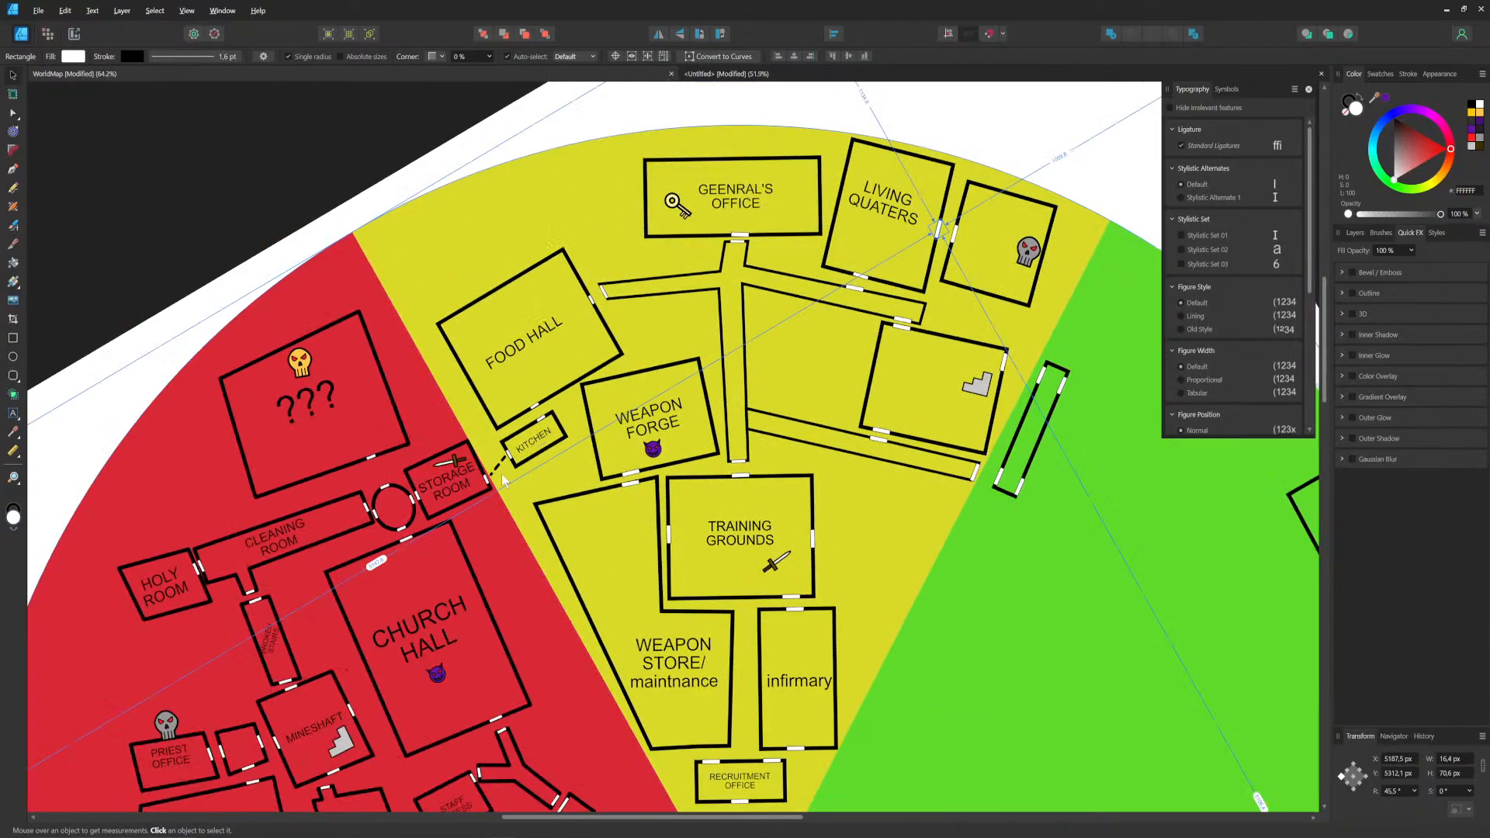
pyautogui.moveTo(501, 472); pyautogui.dragTo(622, 360, button='middle')
pyautogui.keyDown('ctrl'); pyautogui.scroll(2, 556, 390); pyautogui.keyUp('ctrl')
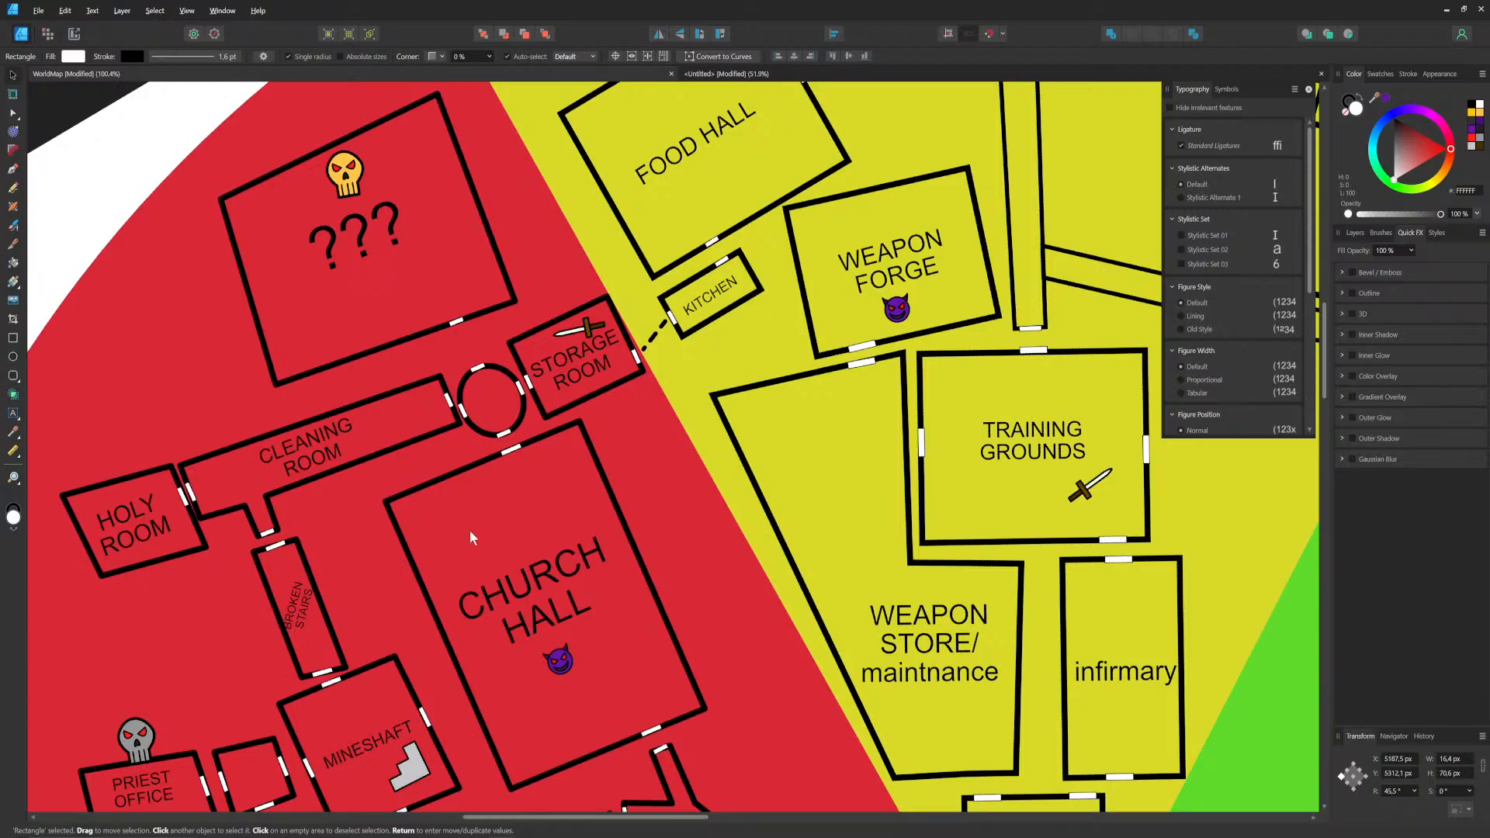
pyautogui.keyDown('ctrl'); pyautogui.scroll(-4, 607, 441); pyautogui.keyUp('ctrl')
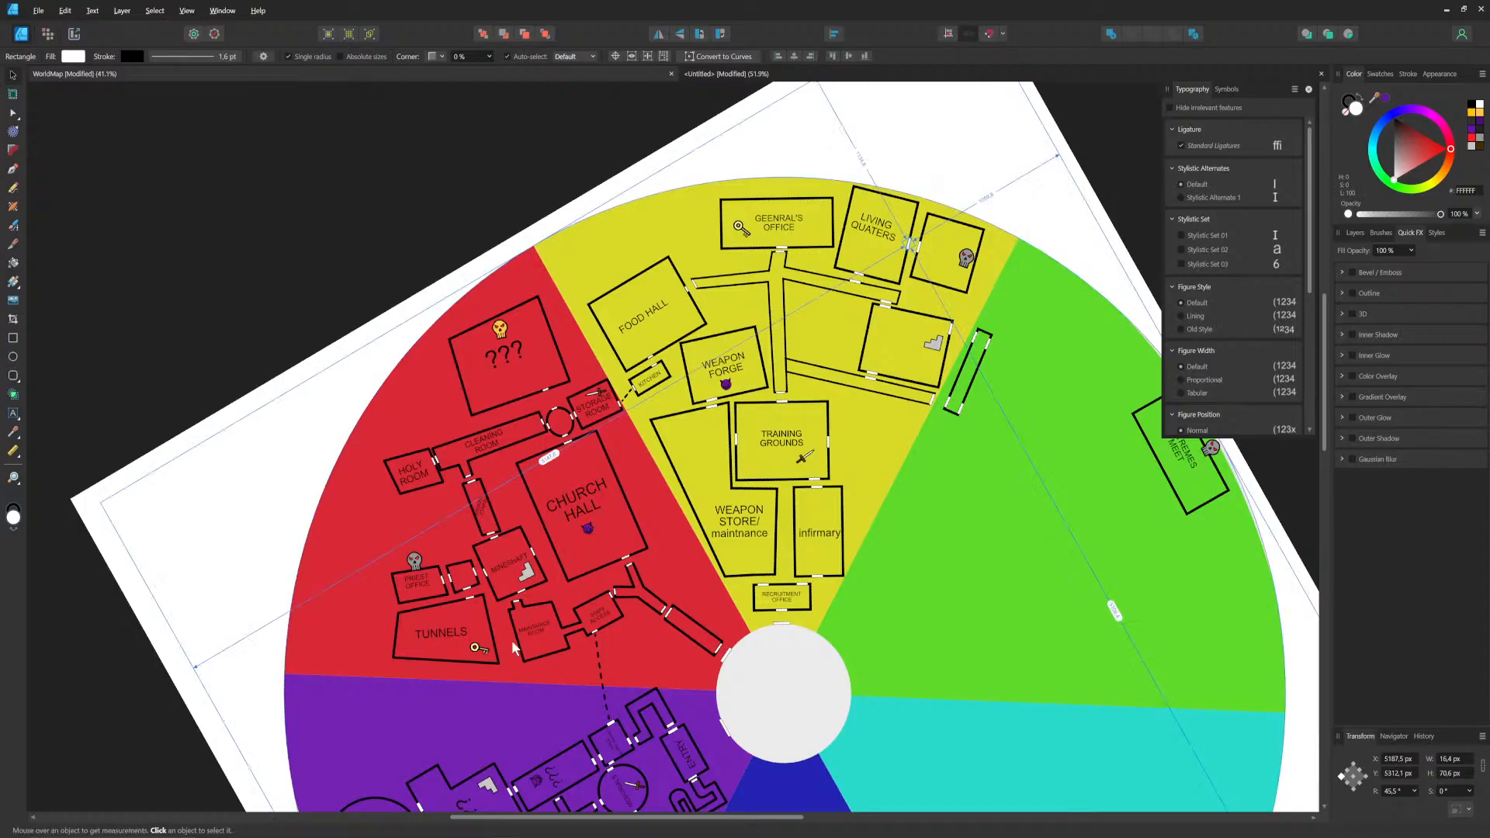
pyautogui.keyDown('ctrl'); pyautogui.scroll(3, 571, 453); pyautogui.keyUp('ctrl')
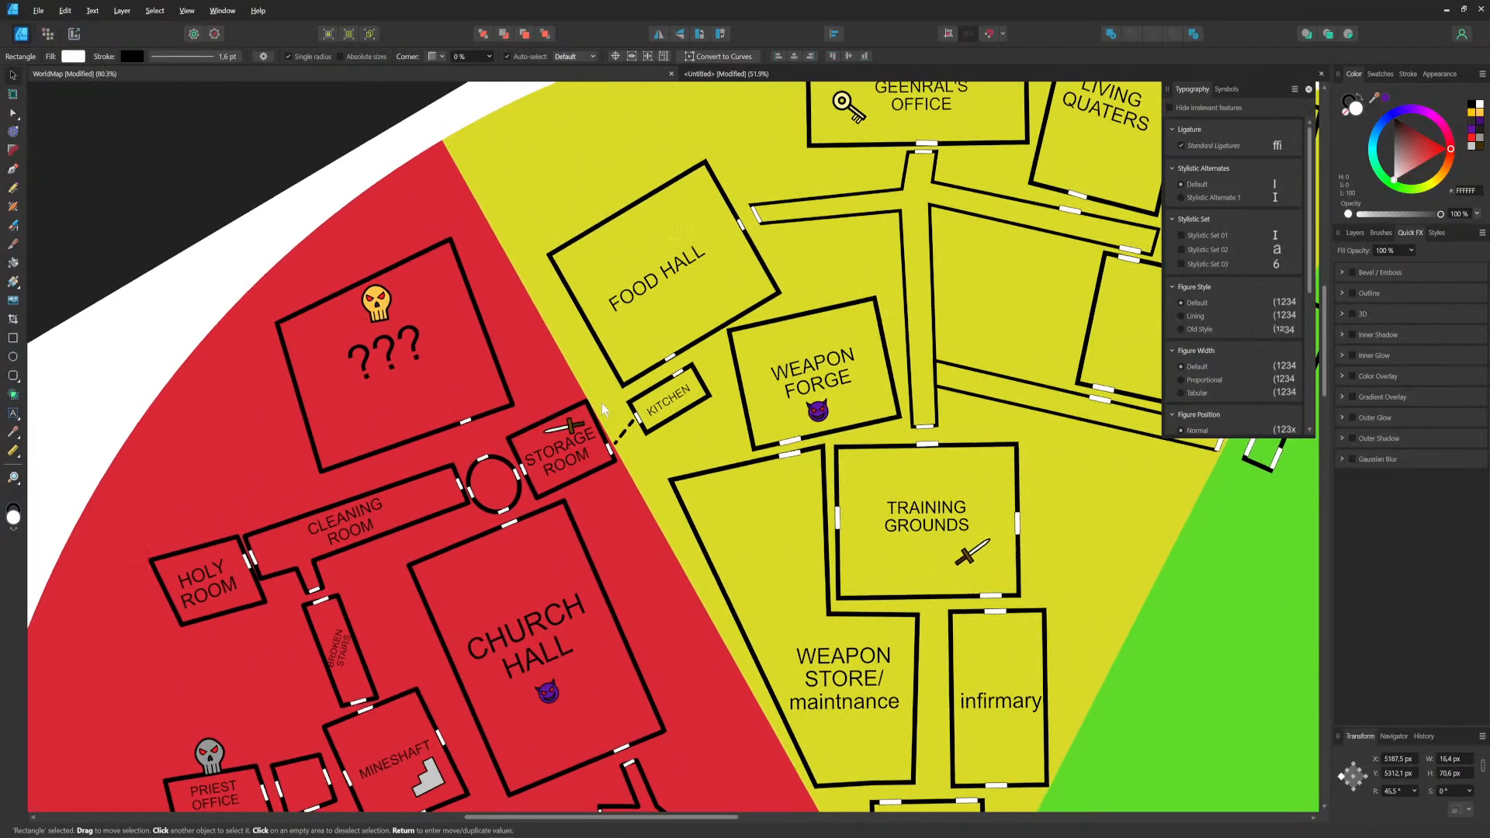
pyautogui.moveTo(604, 405); pyautogui.dragTo(556, 425, button='middle')
pyautogui.scroll(1, 544, 446)
pyautogui.scroll(-1, 519, 472)
pyautogui.scroll(-1, 520, 472)
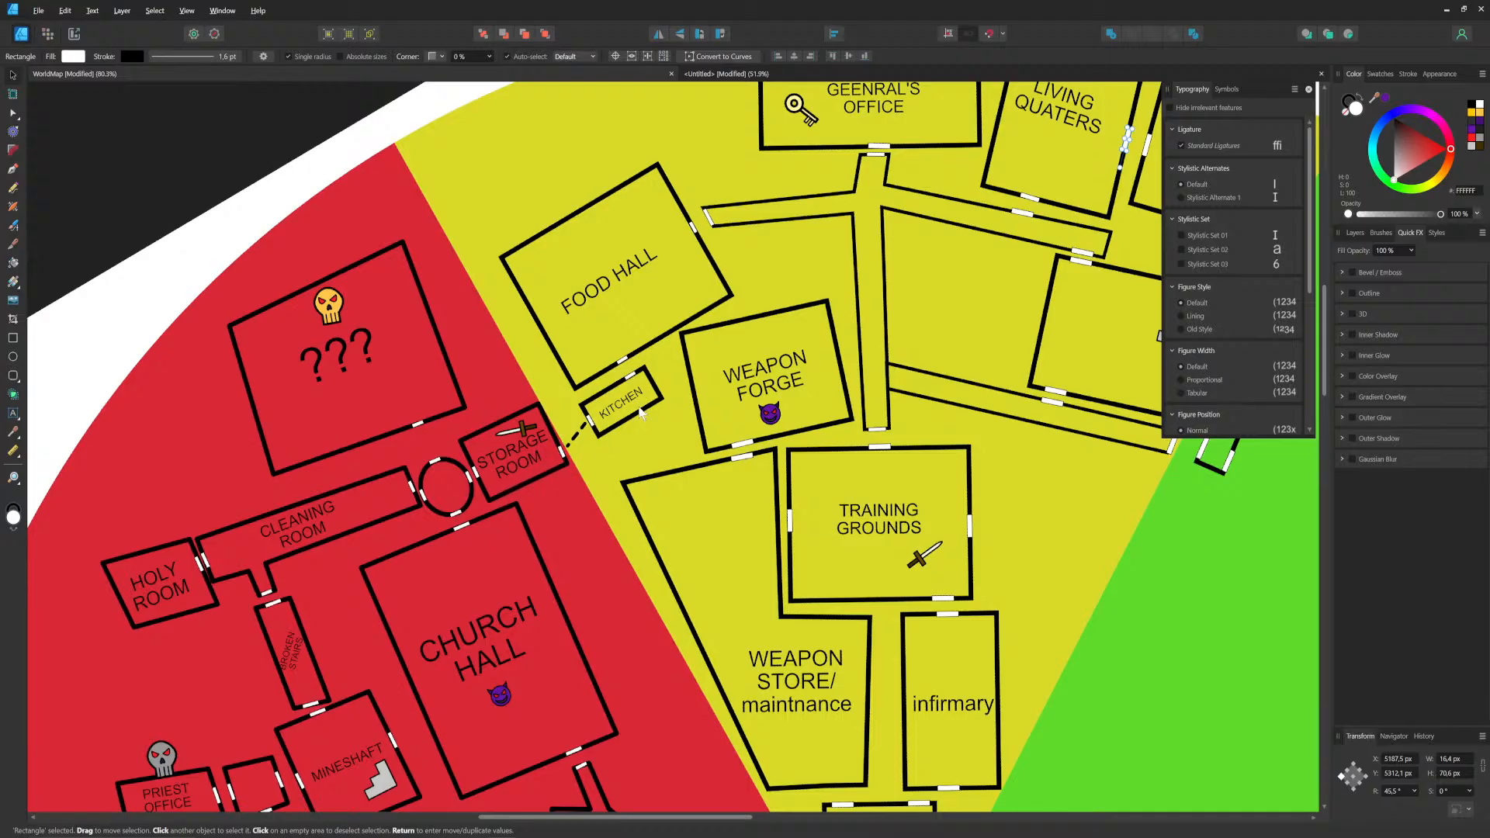
# Step: Examine the yellow corridors linking the Food Hall, General's Office, Living Quarters, Training Grounds and the stairs room
pyautogui.moveTo(652, 265); pyautogui.dragTo(571, 332, button='middle')
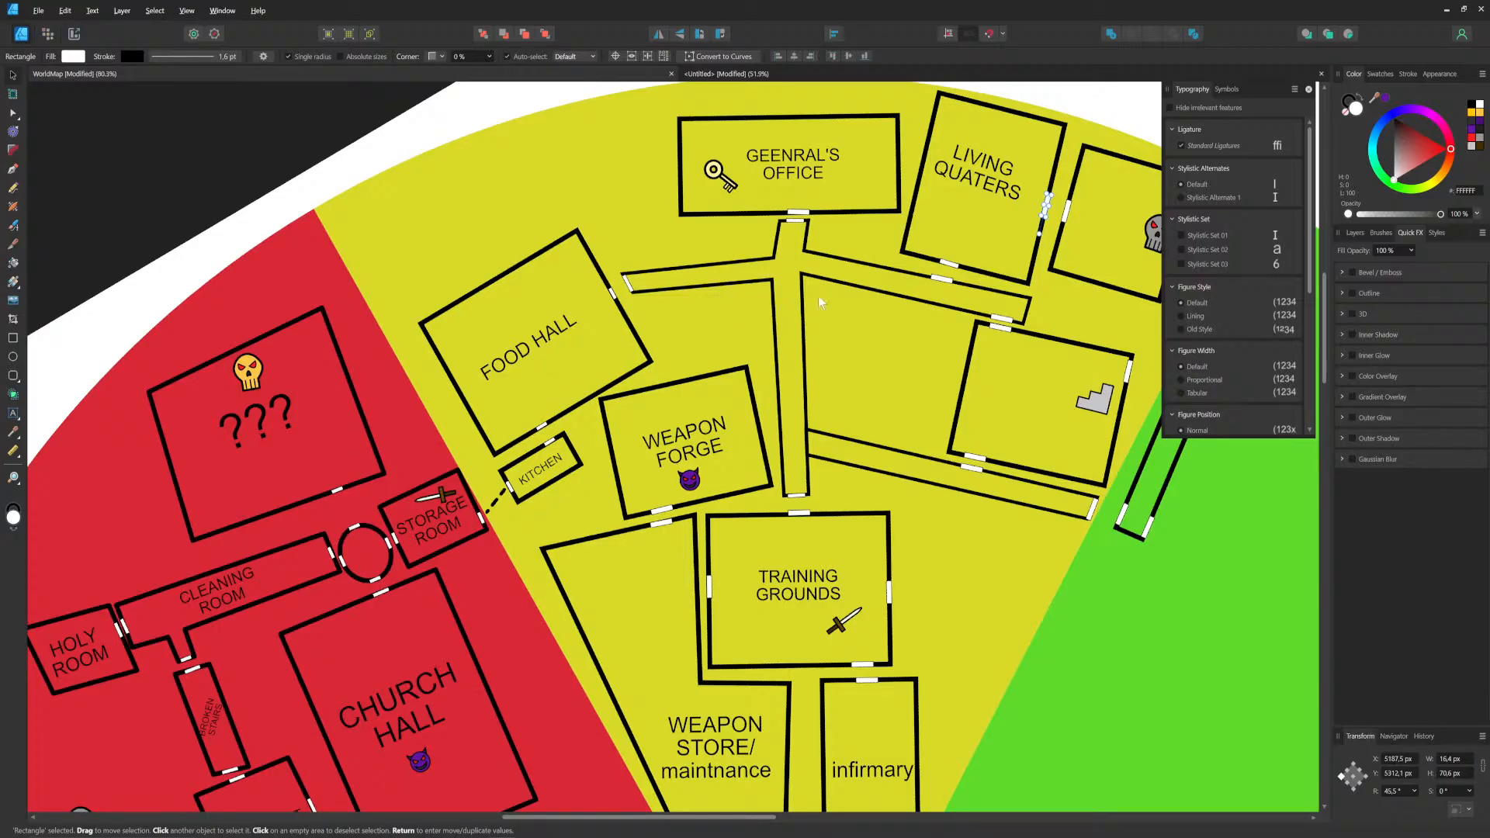
pyautogui.moveTo(1027, 208); pyautogui.dragTo(779, 260, button='middle')
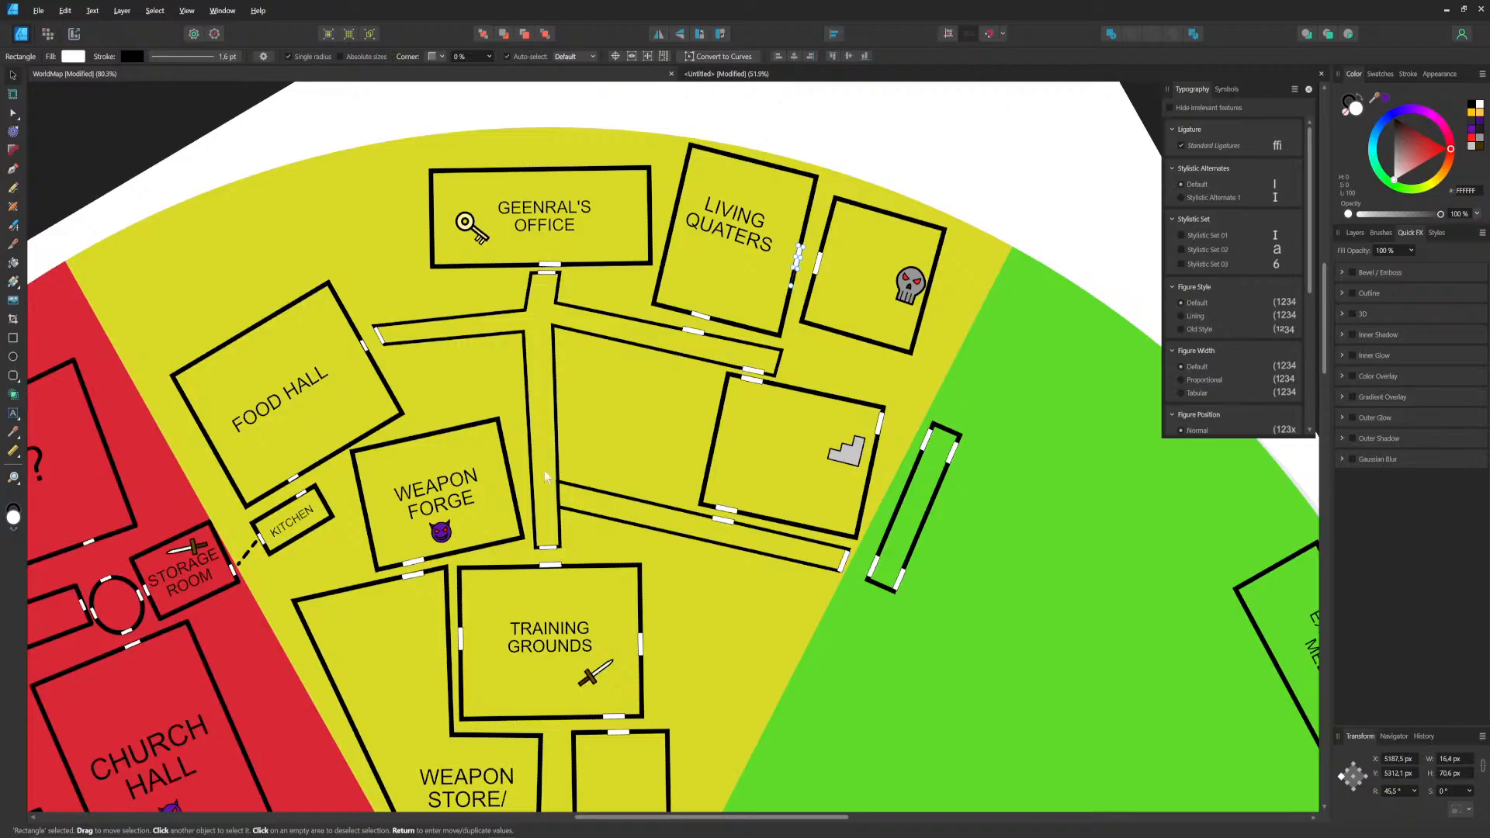
pyautogui.keyDown('ctrl'); pyautogui.scroll(-5, 559, 420); pyautogui.keyUp('ctrl')
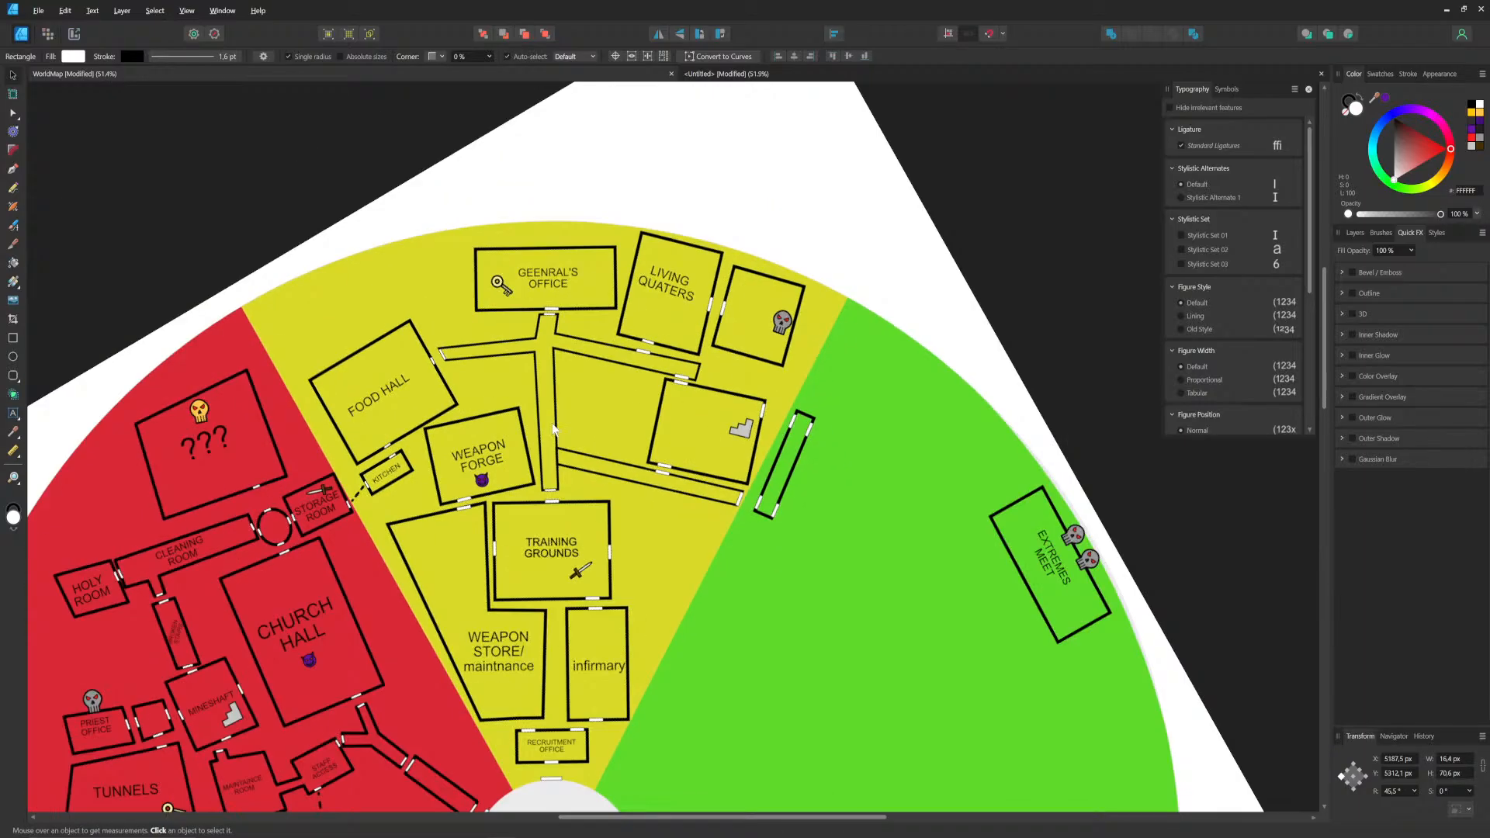
pyautogui.keyDown('ctrl'); pyautogui.scroll(4, 318, 517); pyautogui.keyUp('ctrl')
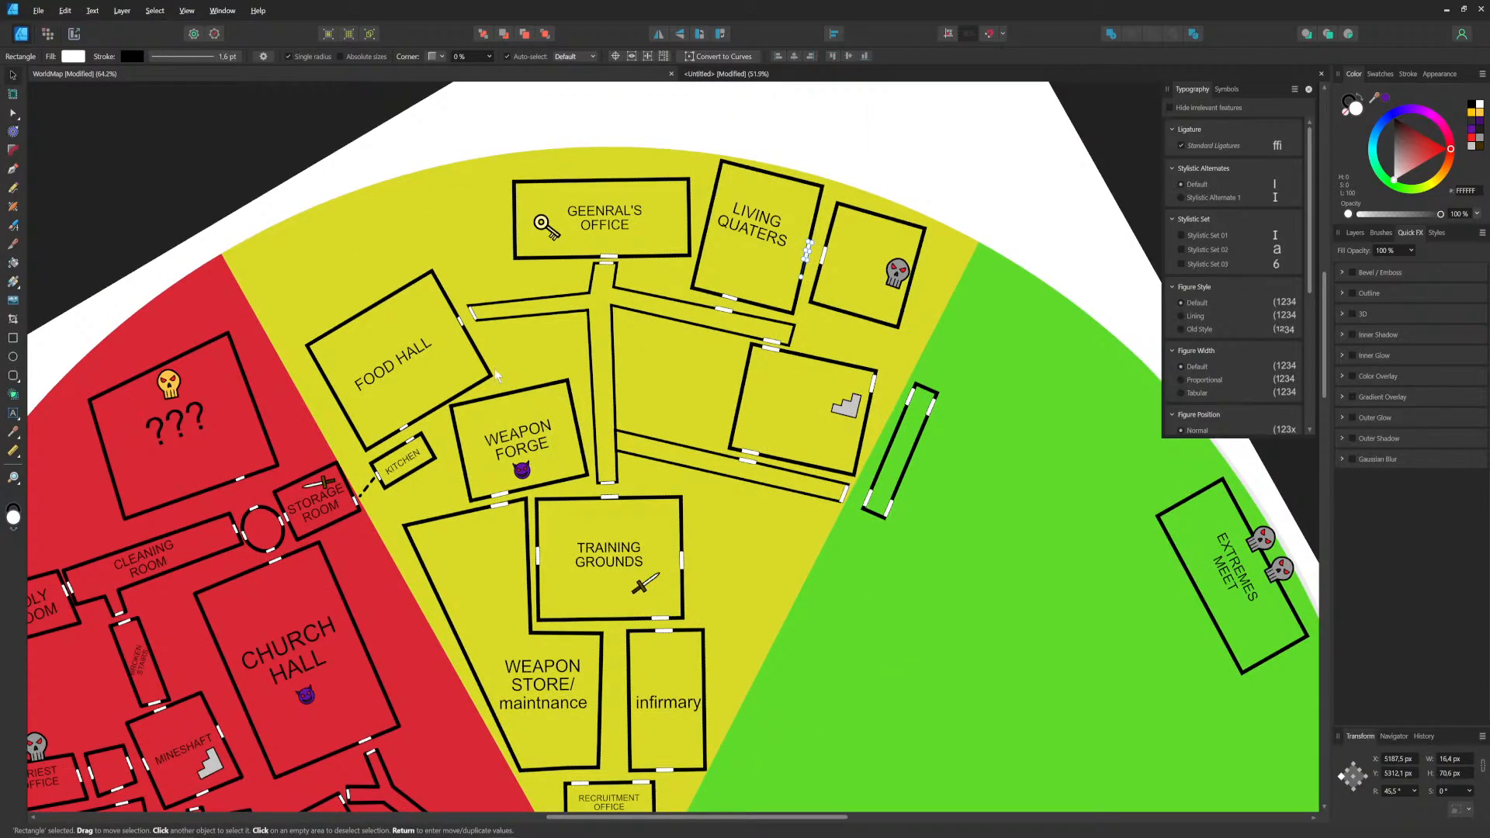
pyautogui.moveTo(502, 366); pyautogui.dragTo(449, 396, button='middle')
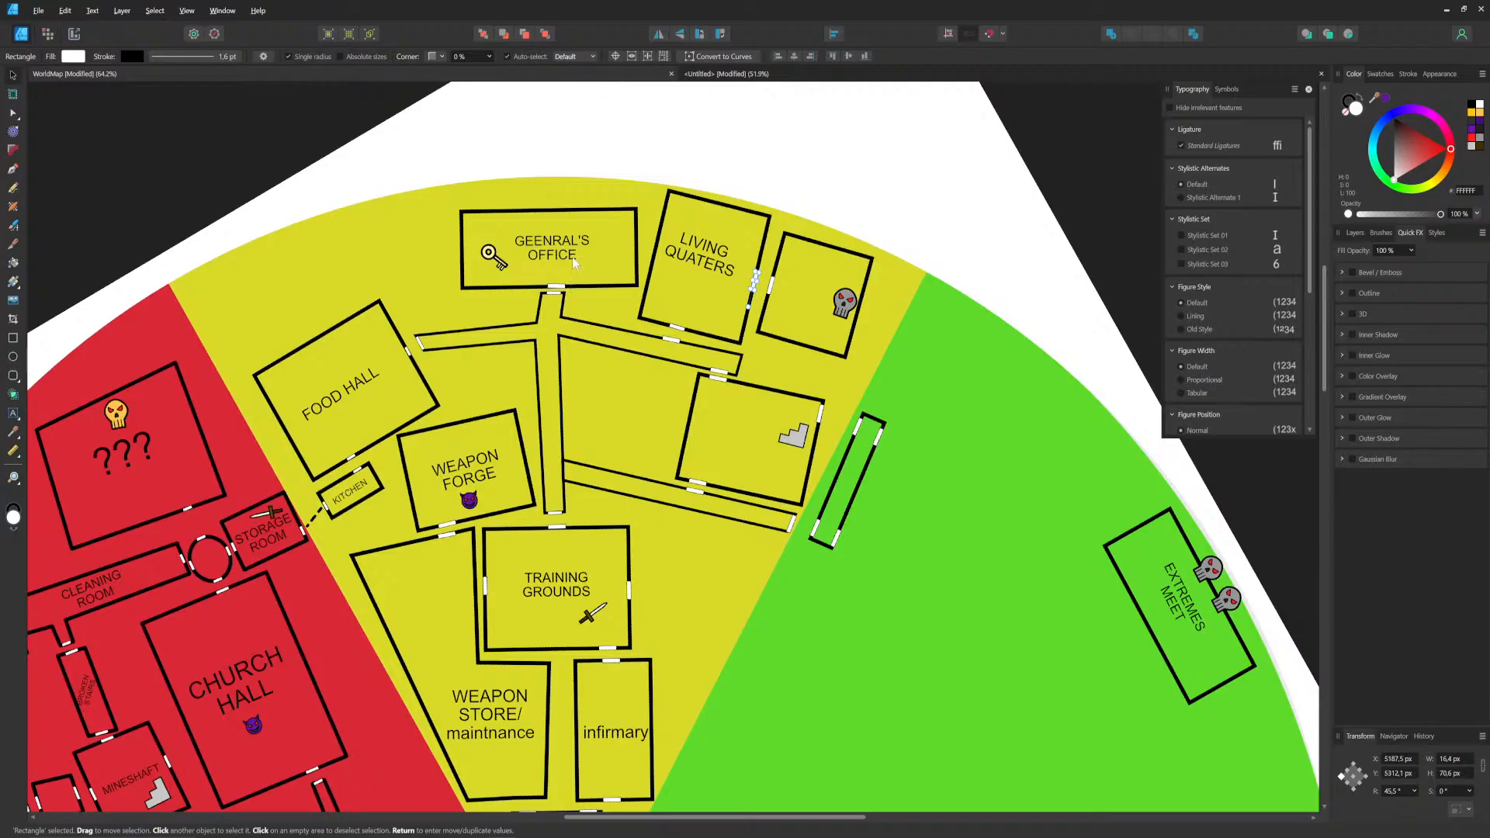
pyautogui.moveTo(591, 464); pyautogui.dragTo(534, 390, button='middle')
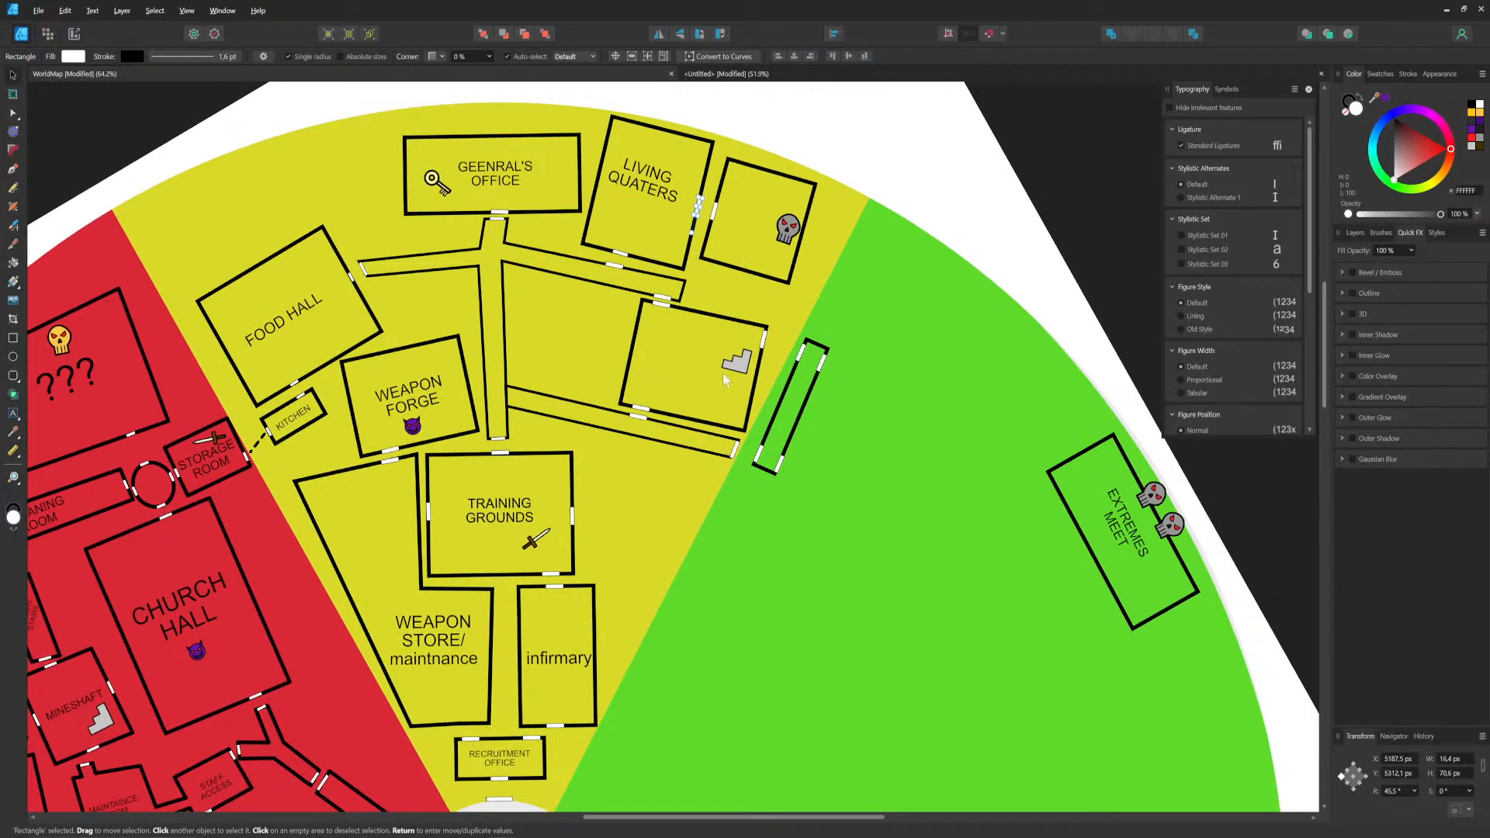
pyautogui.moveTo(621, 378); pyautogui.dragTo(608, 487, button='middle')
pyautogui.scroll(-3, 607, 487)
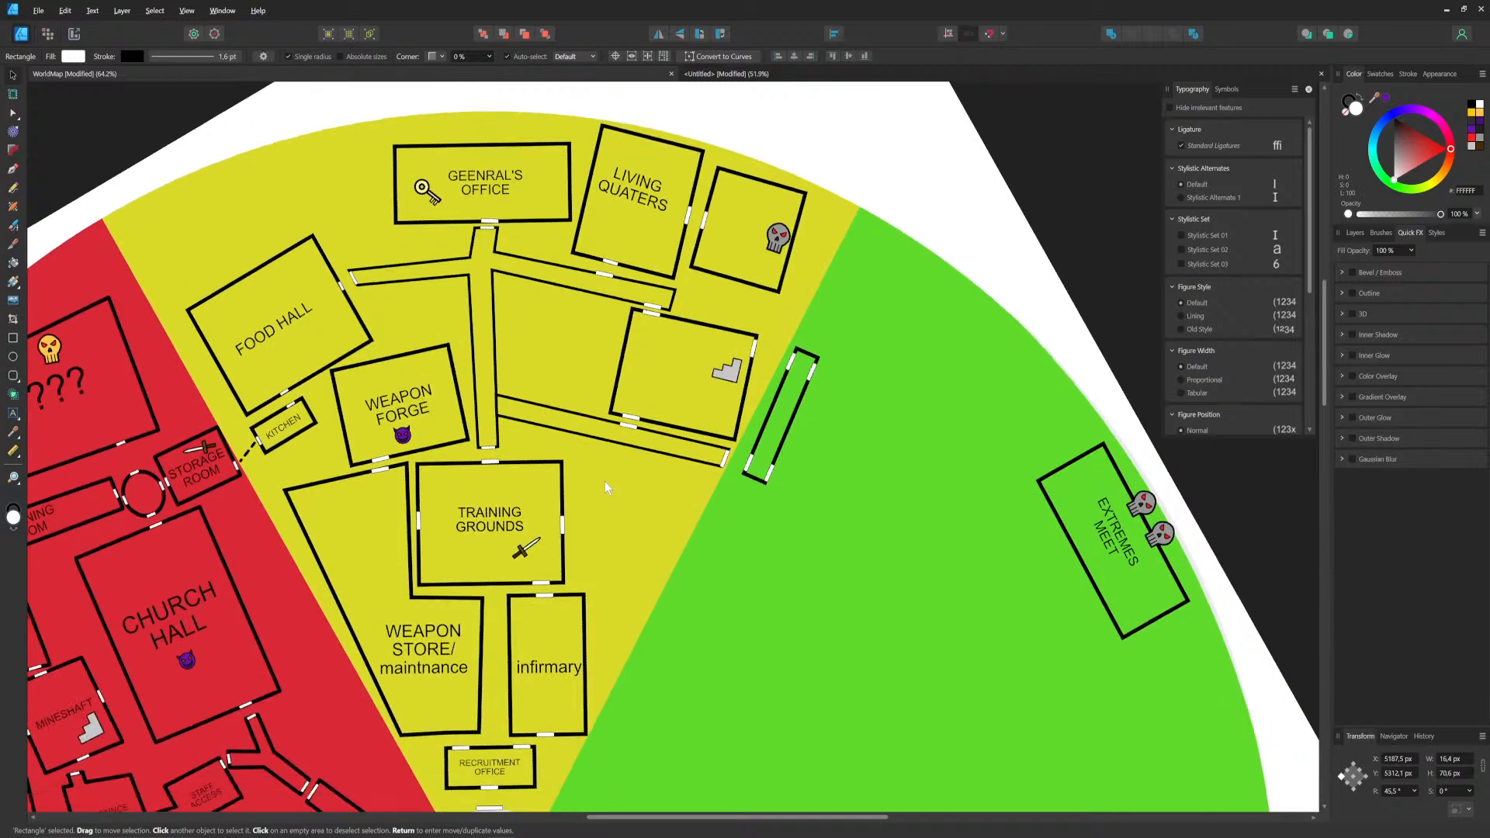
# Step: Examine the stairs room's exits and the narrow connecting corridor on the border between the yellow and green sections
pyautogui.keyDown('ctrl'); pyautogui.scroll(2, 677, 456); pyautogui.keyUp('ctrl')
pyautogui.moveTo(729, 375); pyautogui.dragTo(715, 478, button='middle')
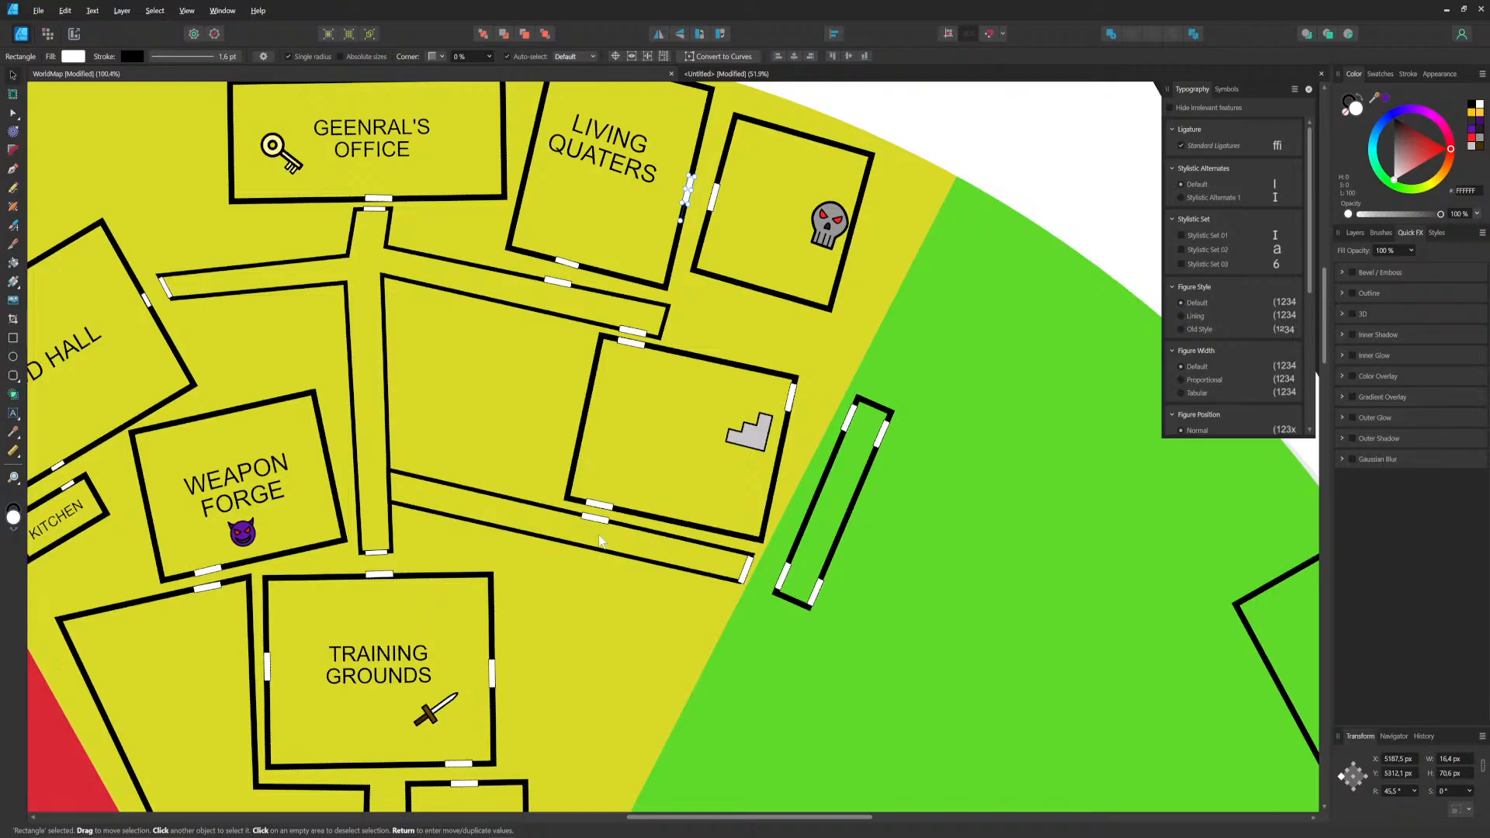
pyautogui.hscroll(1, 621, 552)
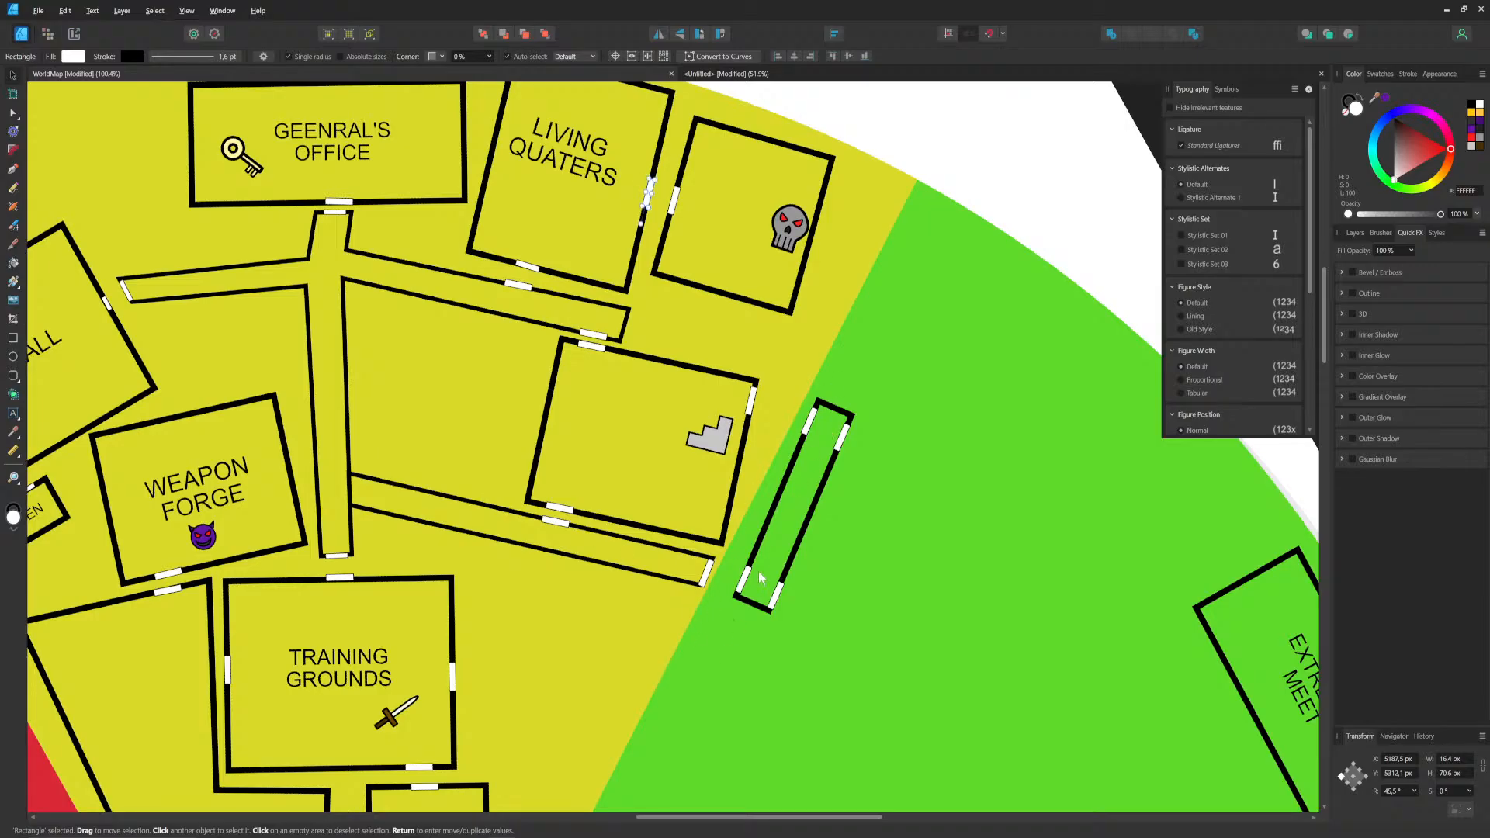
pyautogui.hscroll(4, 754, 586)
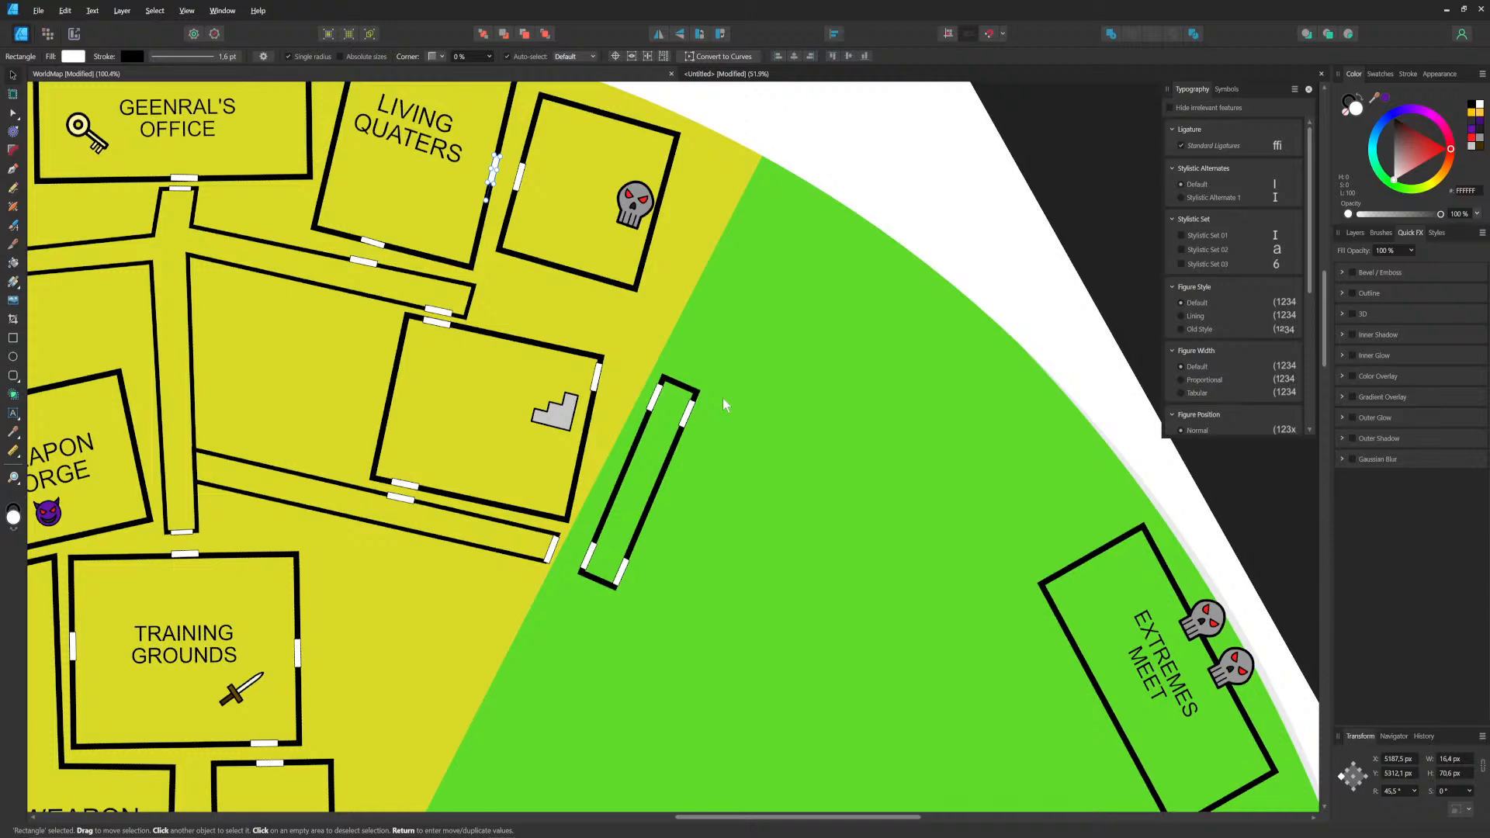
pyautogui.moveTo(594, 568); pyautogui.dragTo(629, 615, button='middle')
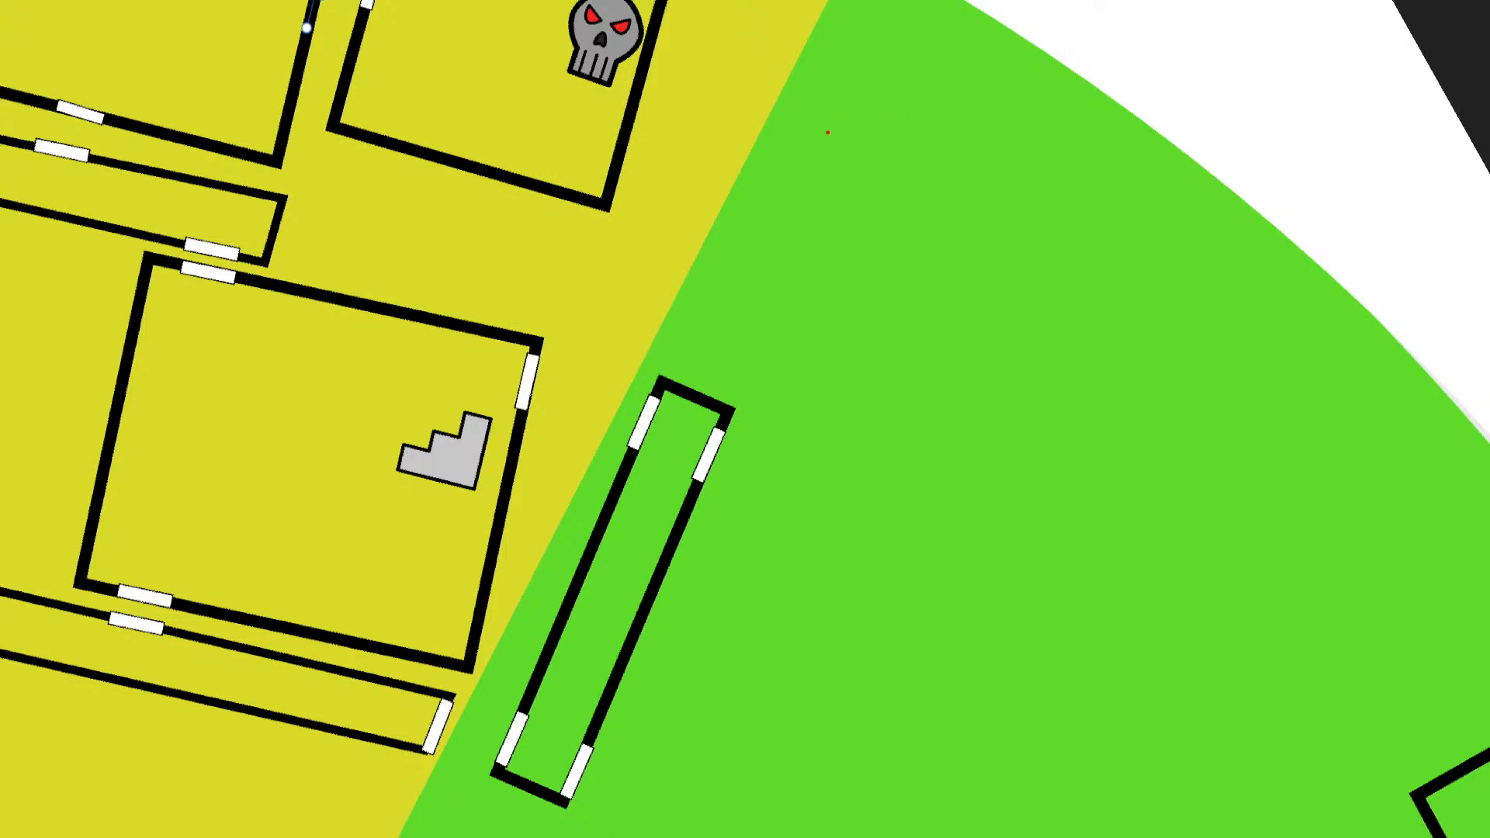
# Step: Sketch a temporary red stepped ledge with one downward and one upward arrow over the green section, and clear the annotation
pyautogui.moveTo(794, 156); pyautogui.dragTo(891, 153)
pyautogui.moveTo(799, 71); pyautogui.dragTo(800, 133)
pyautogui.moveTo(891, 156)
pyautogui.mouseDown()
pyautogui.moveTo(891, 324)
pyautogui.moveTo(1007, 324)
pyautogui.mouseUp()
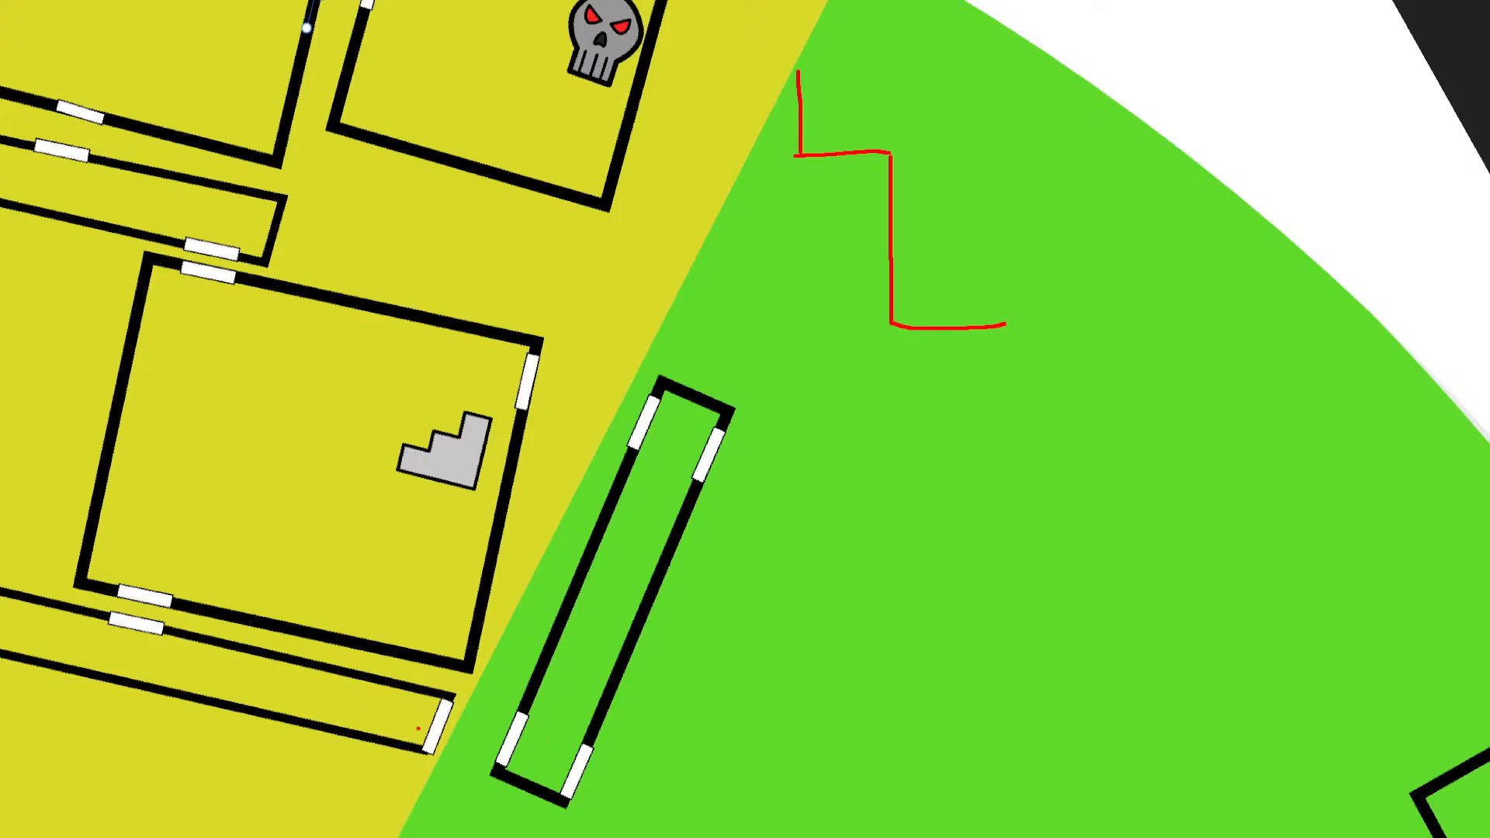
pyautogui.moveTo(863, 121)
pyautogui.mouseDown()
pyautogui.moveTo(948, 208)
pyautogui.moveTo(966, 186)
pyautogui.mouseUp()
pyautogui.moveTo(993, 275)
pyautogui.mouseDown()
pyautogui.moveTo(994, 313)
pyautogui.moveTo(923, 203)
pyautogui.moveTo(942, 218)
pyautogui.mouseUp()
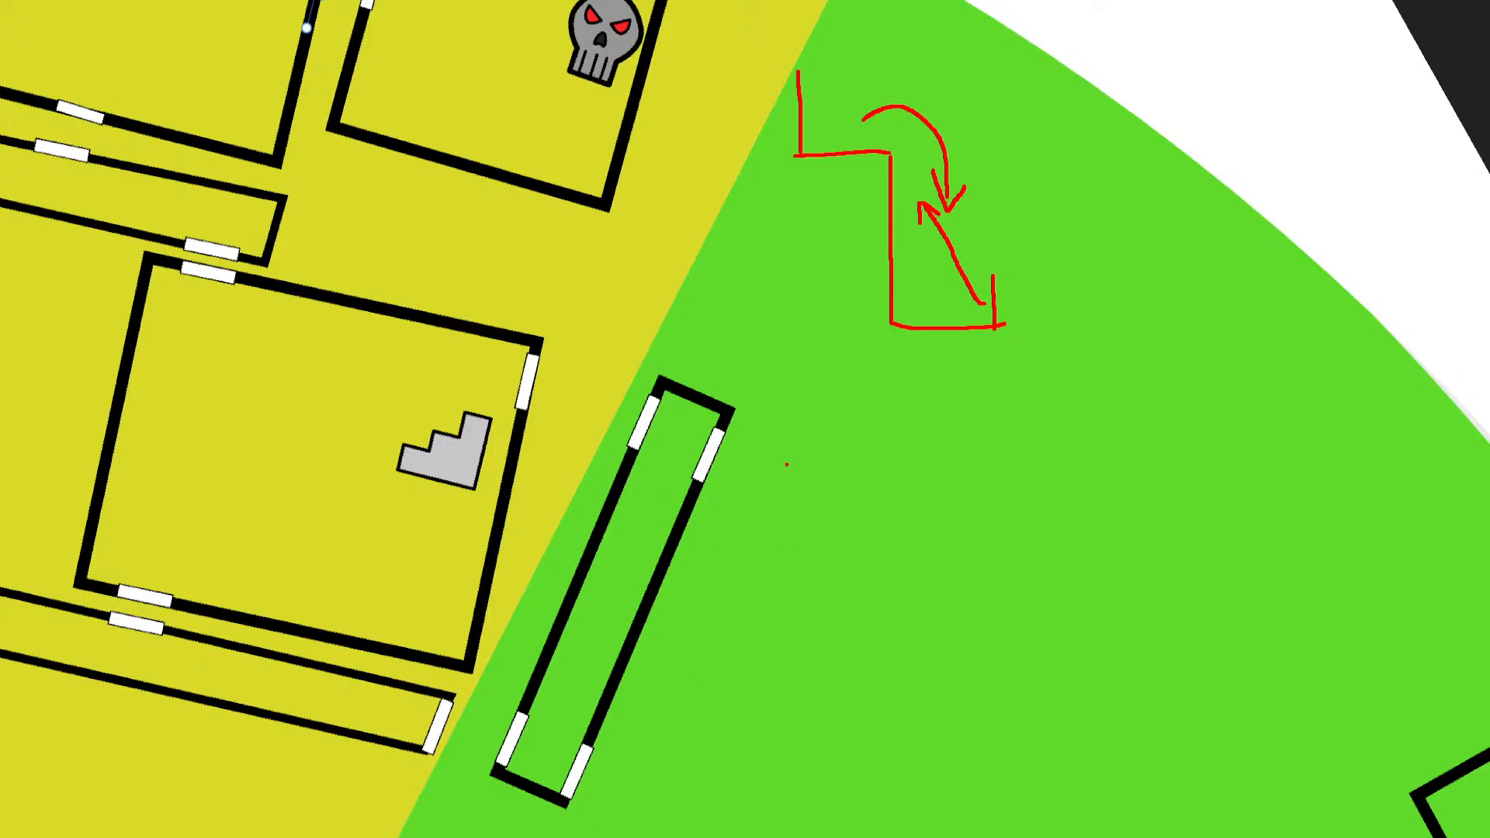
pyautogui.press('Escape')
pyautogui.moveTo(702, 534); pyautogui.dragTo(854, 398, button='middle')
pyautogui.keyDown('ctrl'); pyautogui.scroll(-3, 814, 427); pyautogui.keyUp('ctrl')
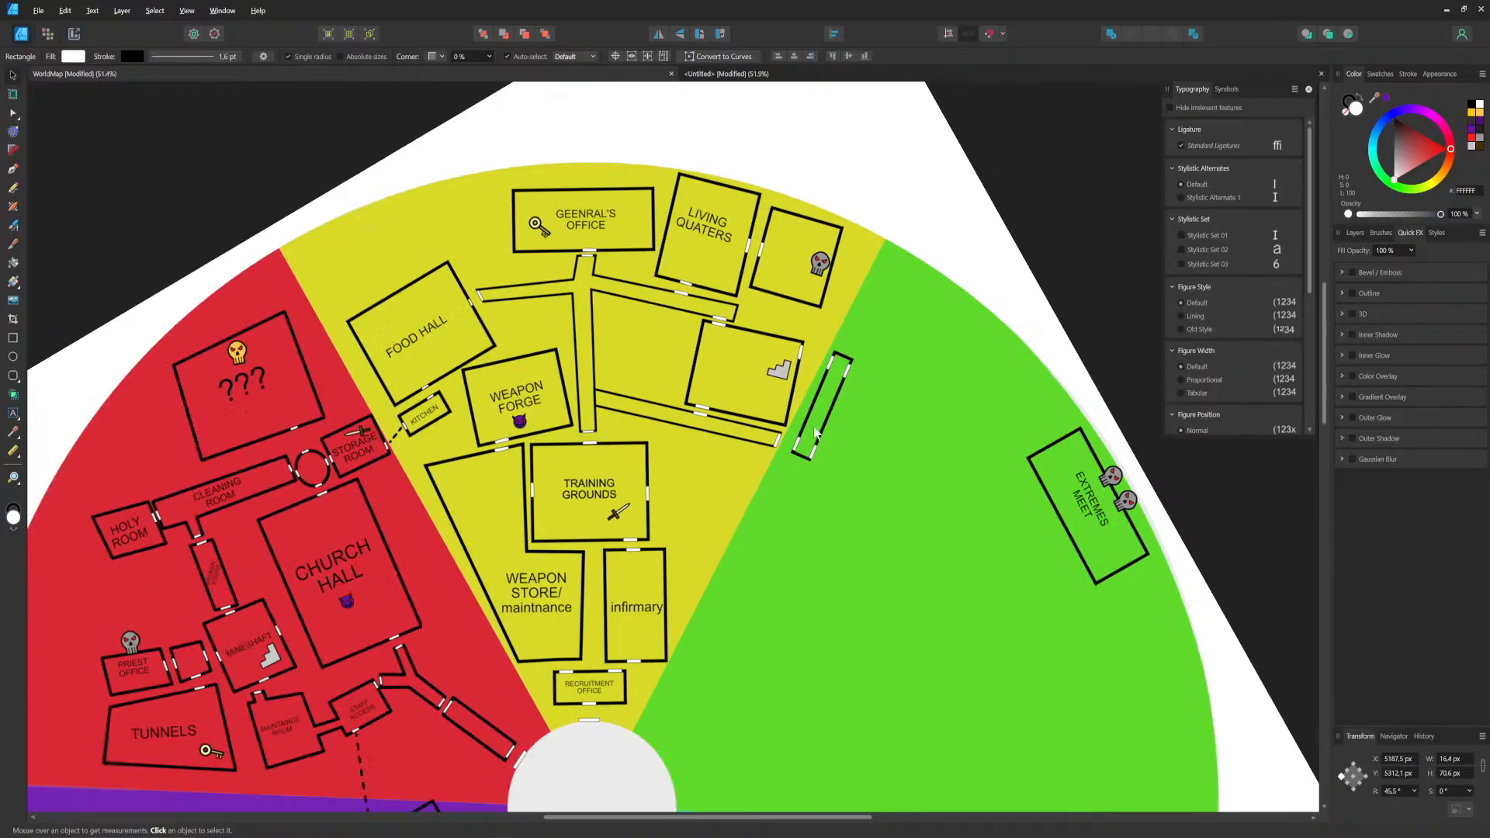
# Step: Examine the yellow section's rooms and exits in relation to the red and green sections and the whole circular map
pyautogui.keyDown('ctrl'); pyautogui.scroll(2, 815, 432); pyautogui.keyUp('ctrl')
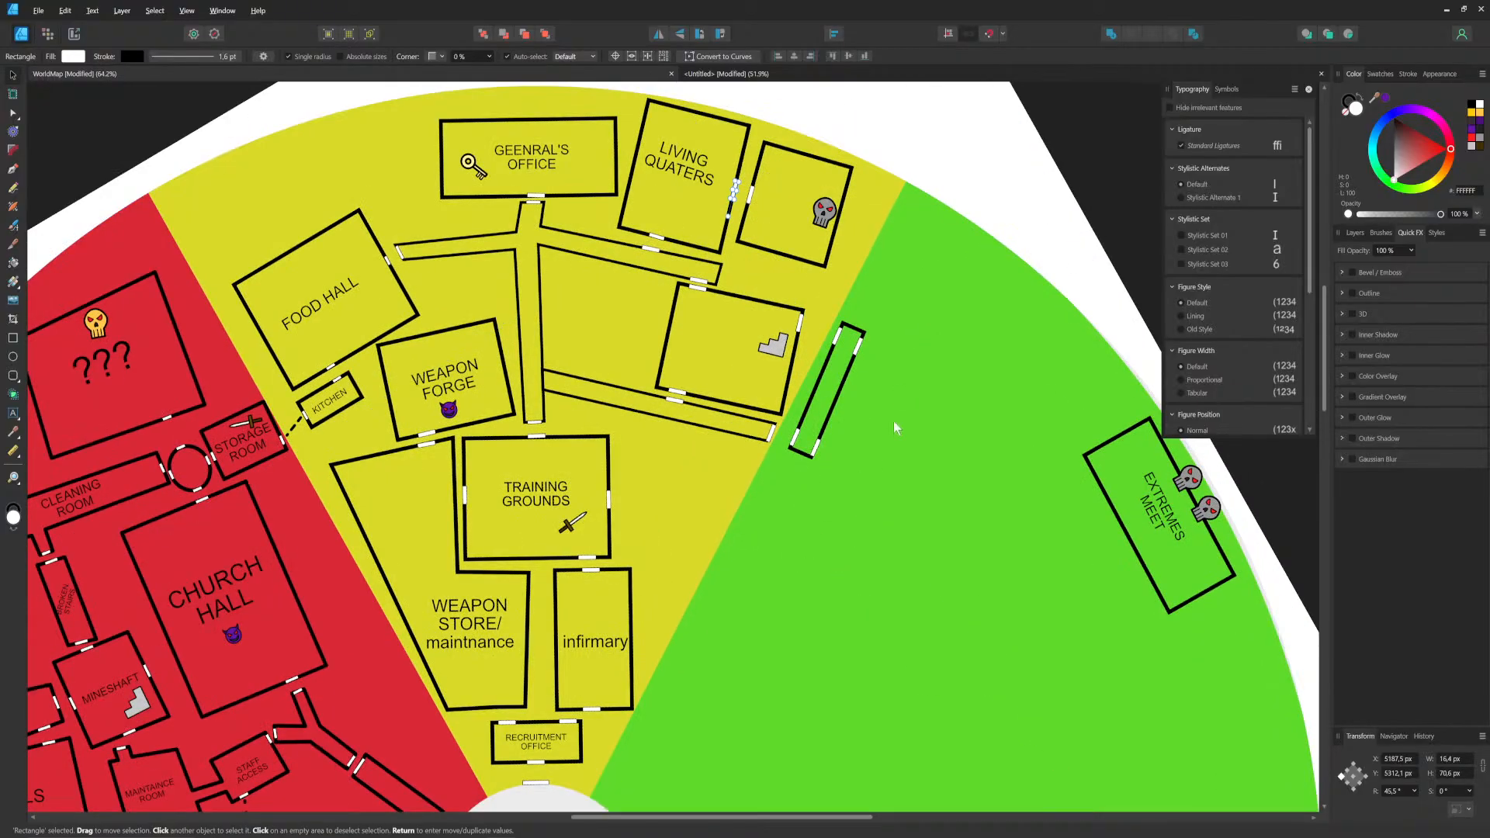
pyautogui.scroll(-3, 815, 466)
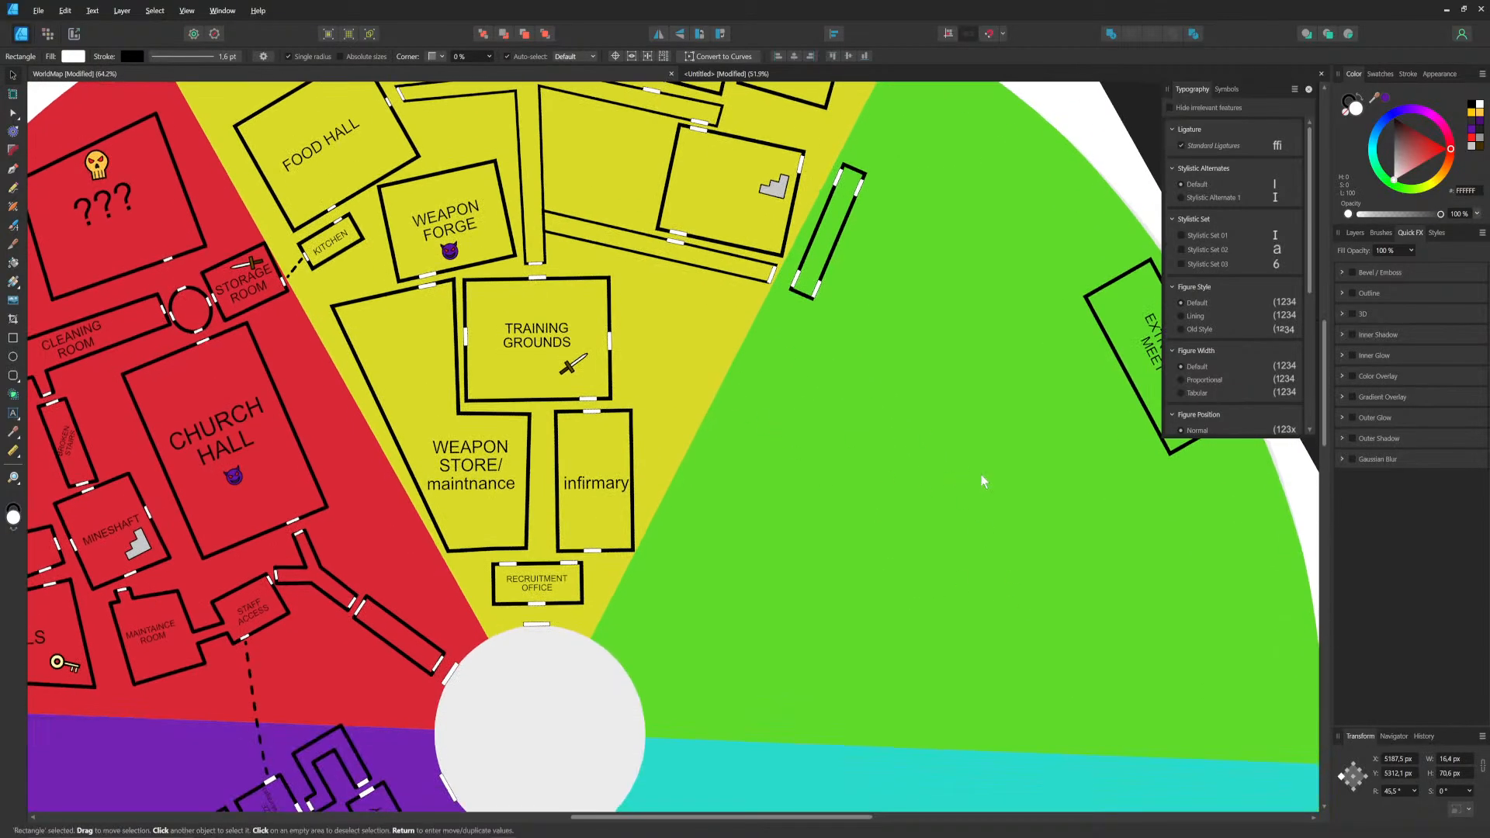
pyautogui.keyDown('ctrl'); pyautogui.scroll(-4, 419, 365); pyautogui.keyUp('ctrl')
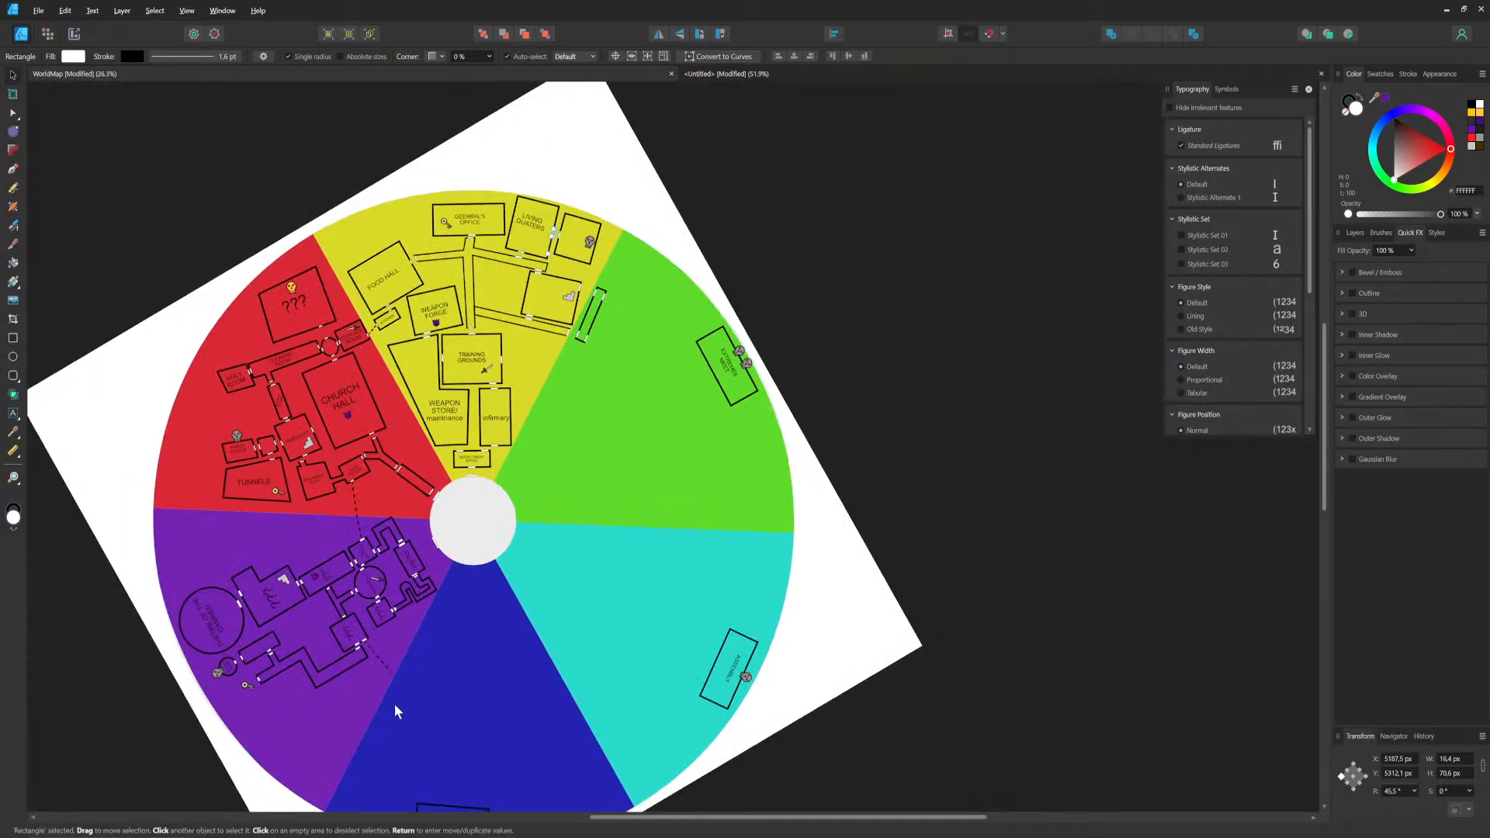
pyautogui.moveTo(453, 631); pyautogui.dragTo(641, 570, button='middle')
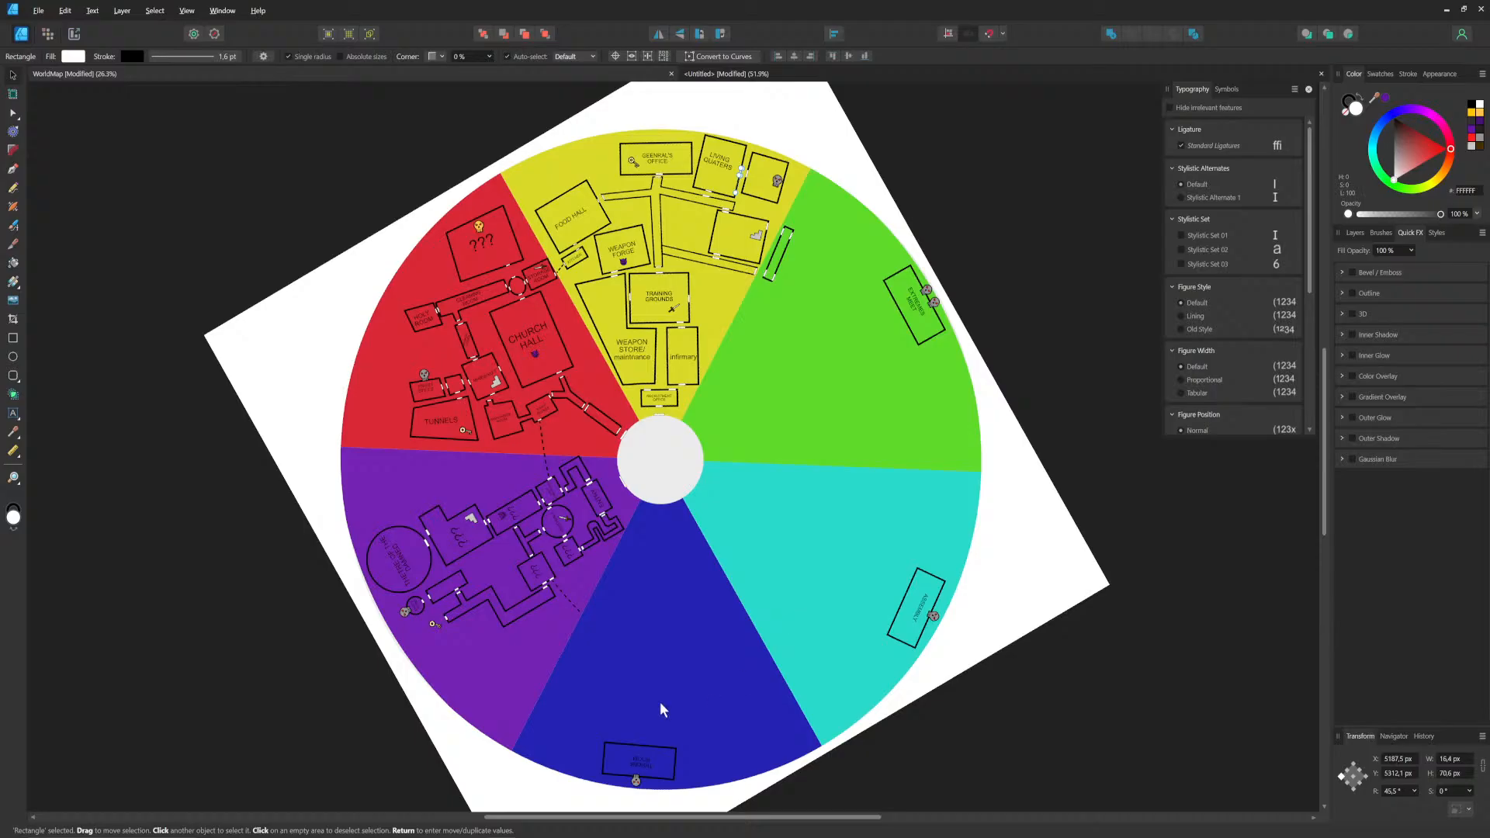
pyautogui.moveTo(715, 387); pyautogui.dragTo(659, 495, button='middle')
pyautogui.keyDown('ctrl'); pyautogui.scroll(5, 658, 491); pyautogui.keyUp('ctrl')
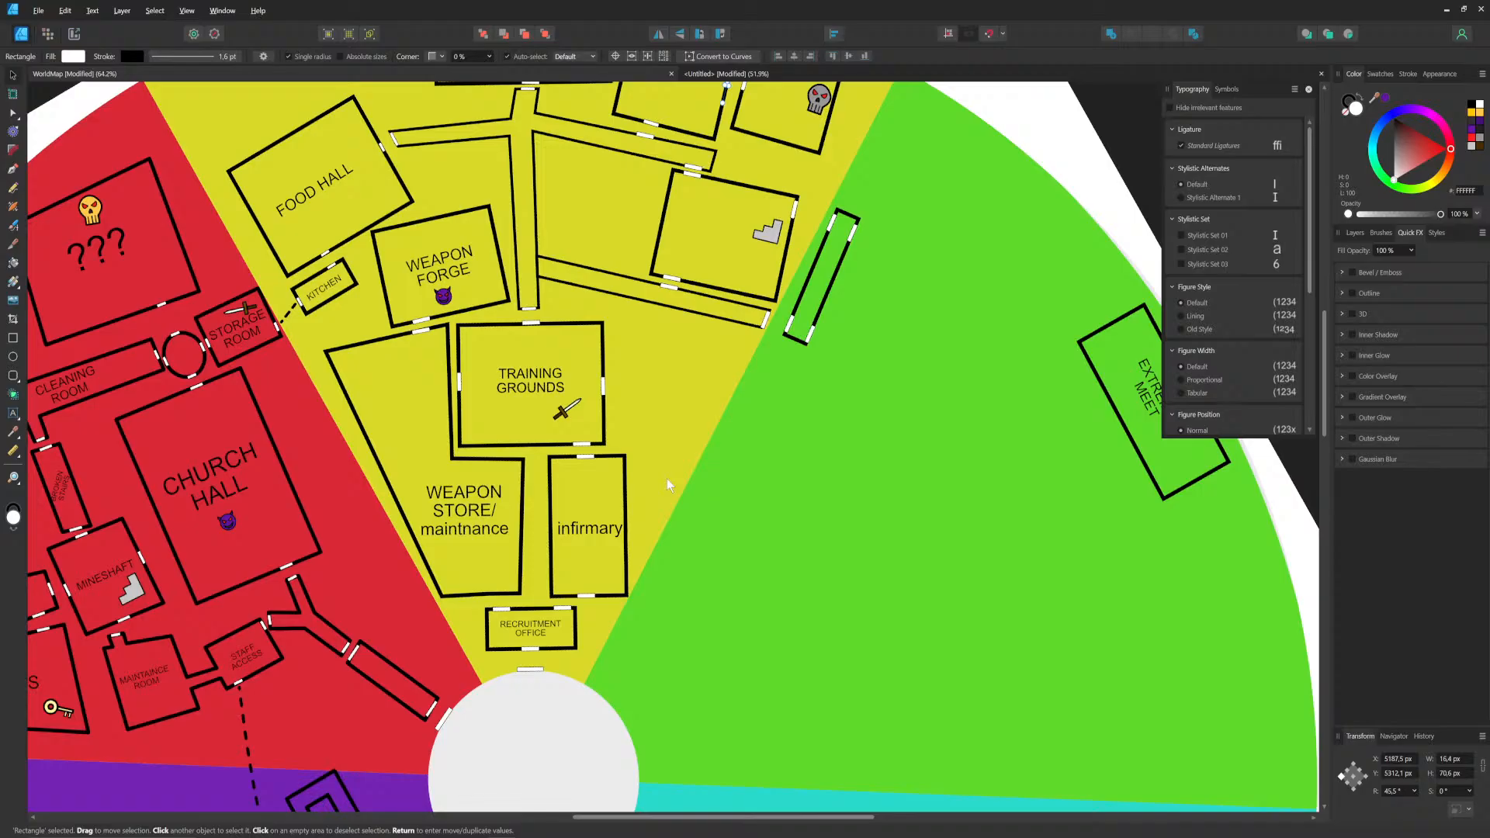
pyautogui.moveTo(652, 393); pyautogui.dragTo(716, 529, button='middle')
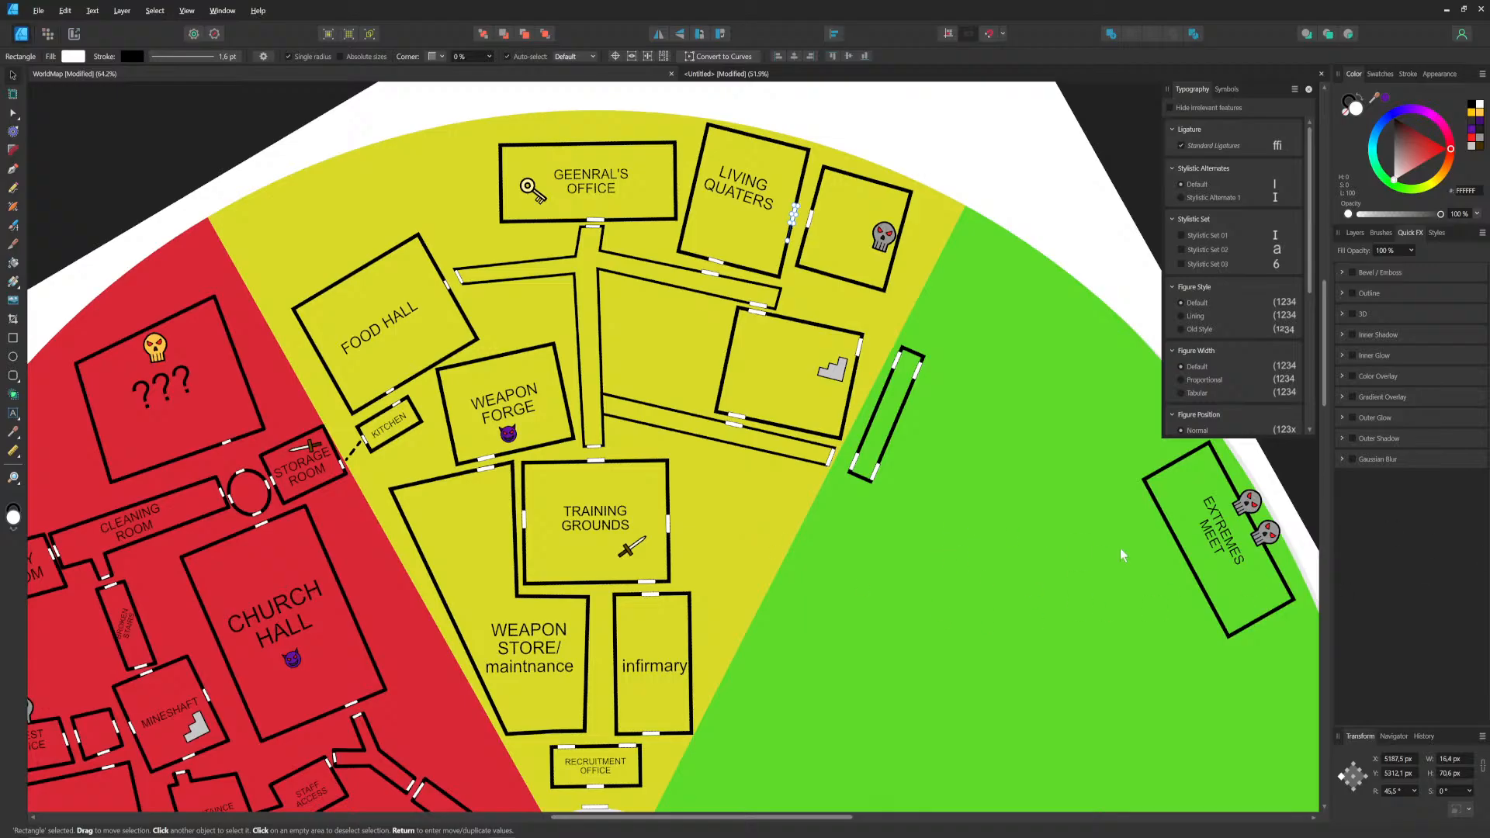
pyautogui.moveTo(740, 516); pyautogui.dragTo(825, 415, button='middle')
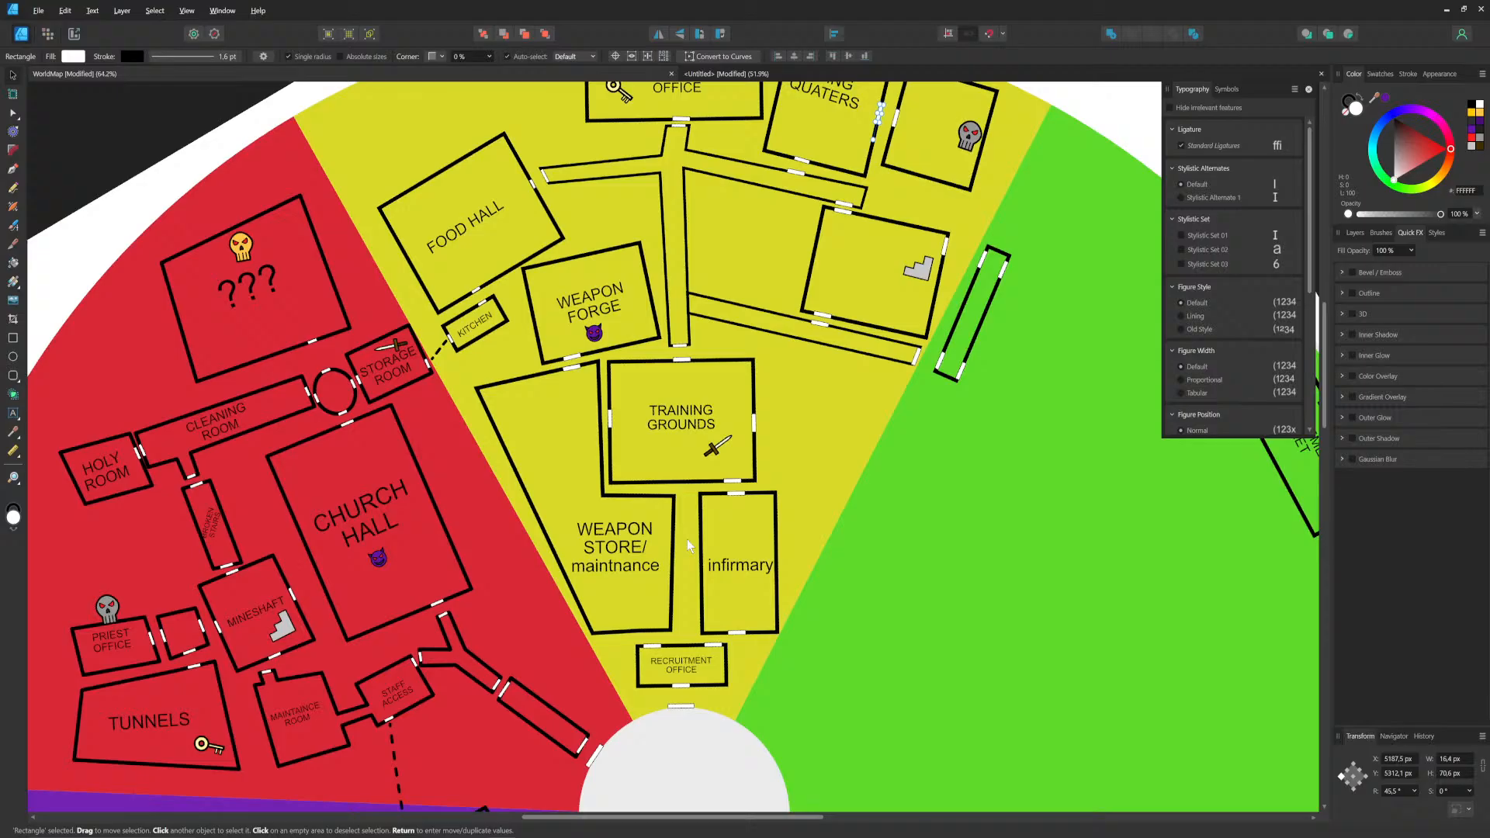
pyautogui.moveTo(819, 517); pyautogui.dragTo(702, 607, button='middle')
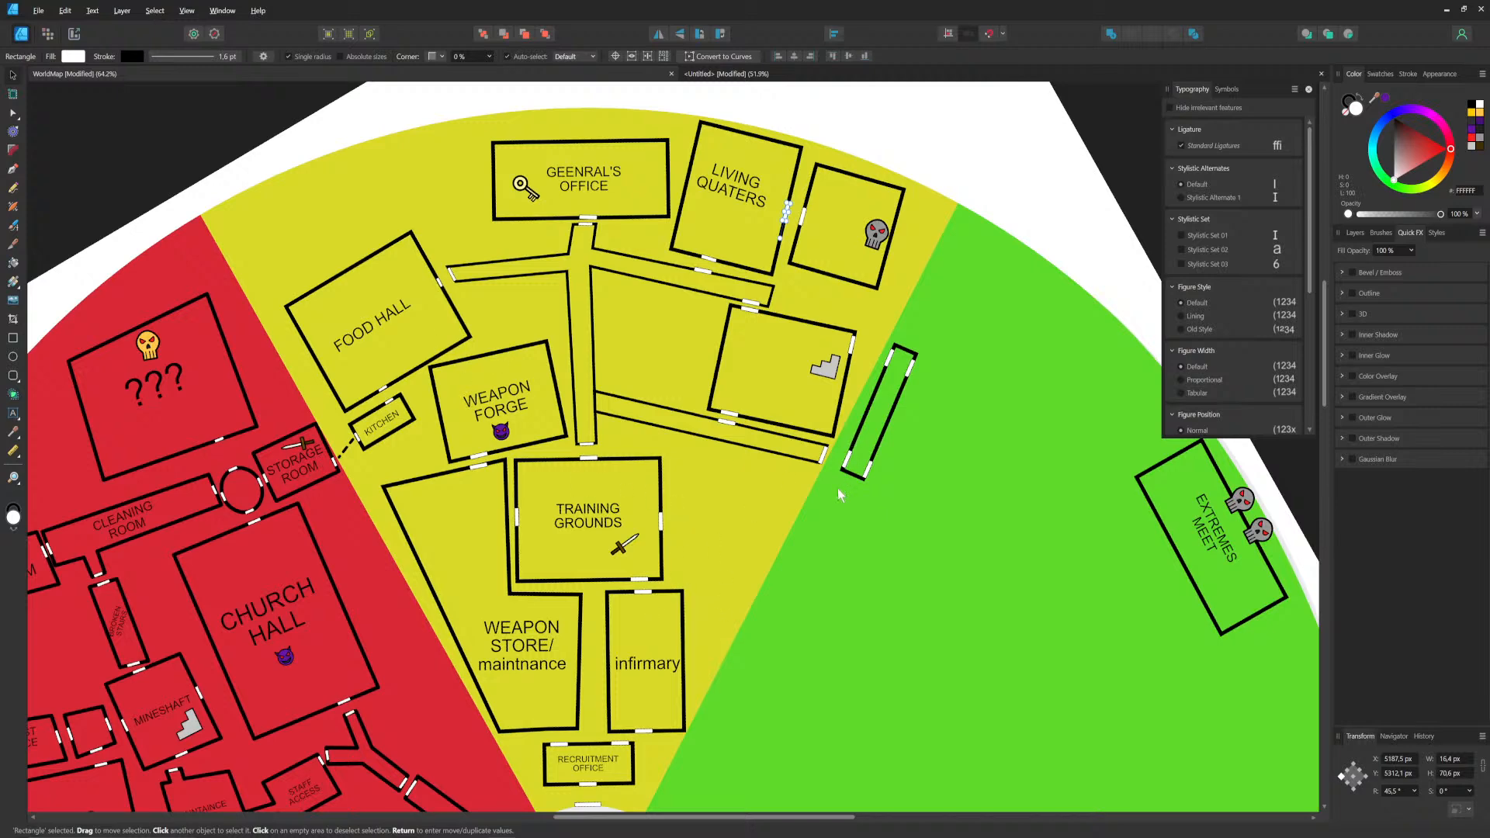
# Step: Extend the corridor running between the Living Quarters and the stairs room outward until its end reaches the green section's border
pyautogui.keyDown('ctrl'); pyautogui.scroll(3, 837, 488); pyautogui.keyUp('ctrl')
pyautogui.keyDown('ctrl'); pyautogui.scroll(2, 741, 470); pyautogui.keyUp('ctrl')
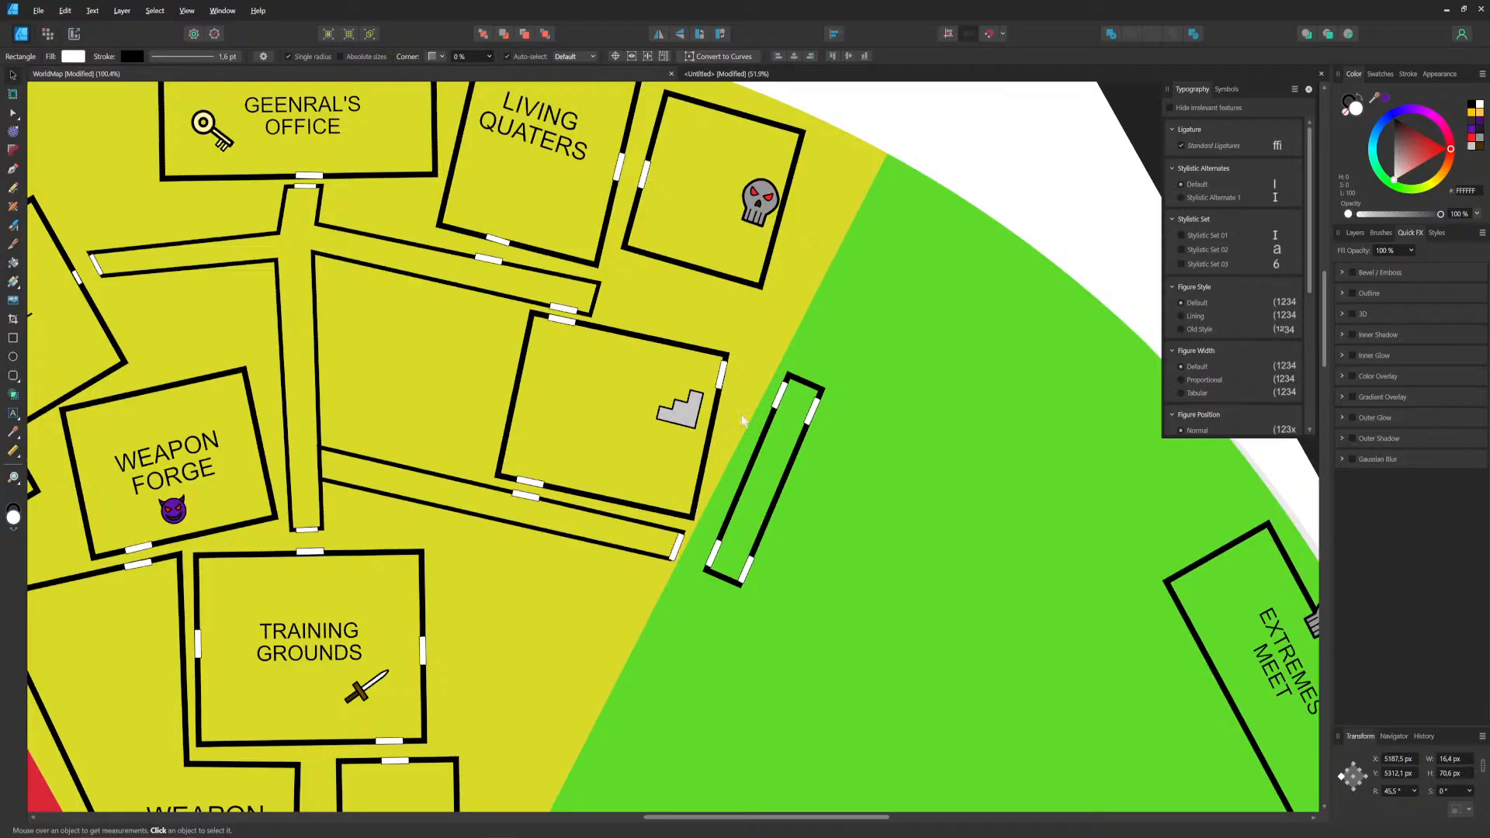
pyautogui.keyDown('ctrl'); pyautogui.scroll(-5, 856, 526); pyautogui.keyUp('ctrl')
pyautogui.click(643, 359)
pyautogui.keyDown('ctrl'); pyautogui.scroll(5, 645, 358); pyautogui.keyUp('ctrl')
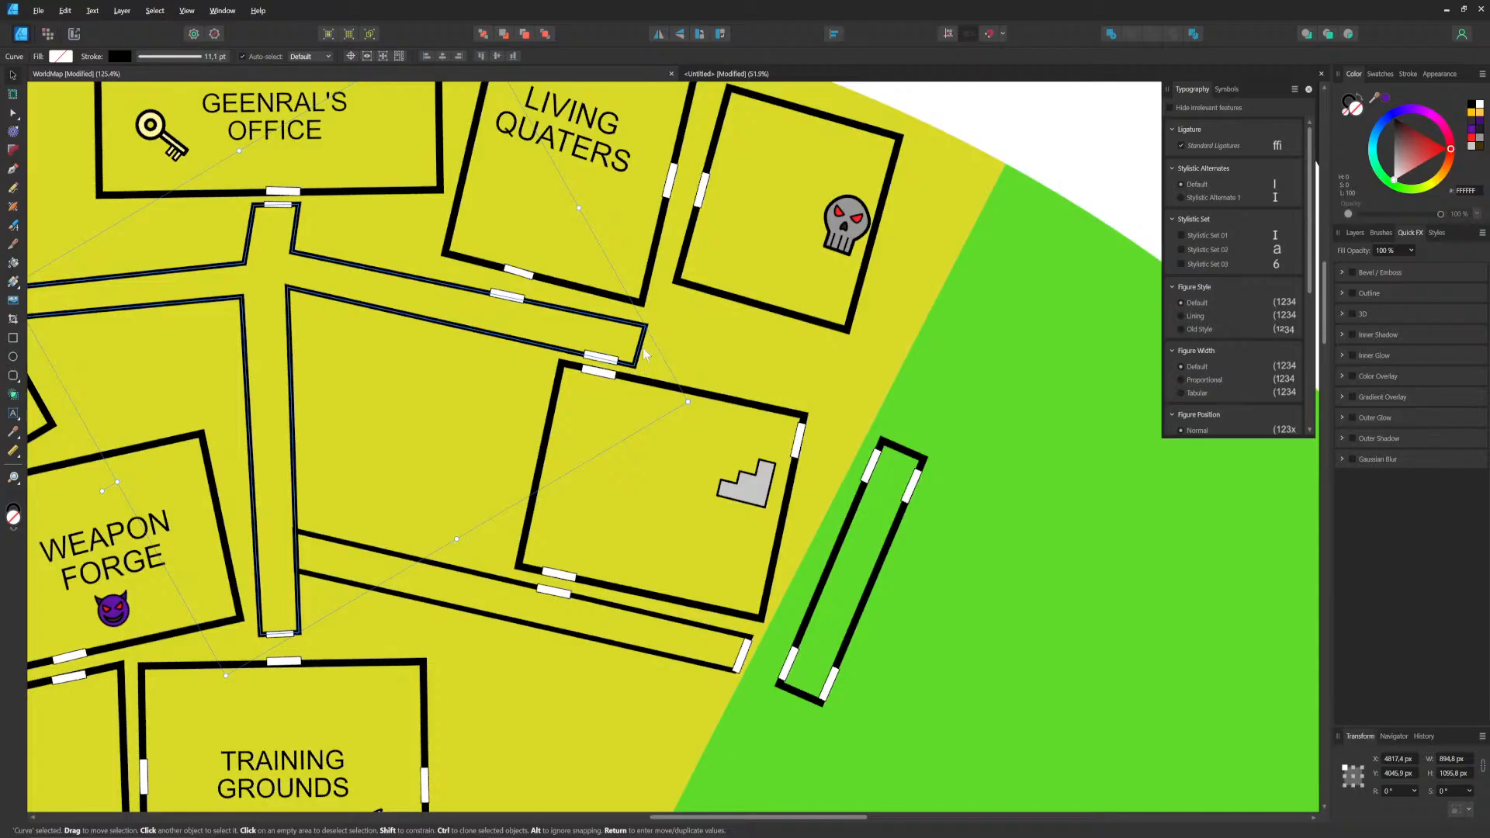
pyautogui.click(13, 170)
pyautogui.click(645, 327)
pyautogui.keyDown('ctrl'); pyautogui.moveTo(632, 356); pyautogui.dragTo(637, 390); pyautogui.keyUp('ctrl')
pyautogui.keyDown('ctrl'); pyautogui.moveTo(665, 307); pyautogui.dragTo(860, 418); pyautogui.keyUp('ctrl')
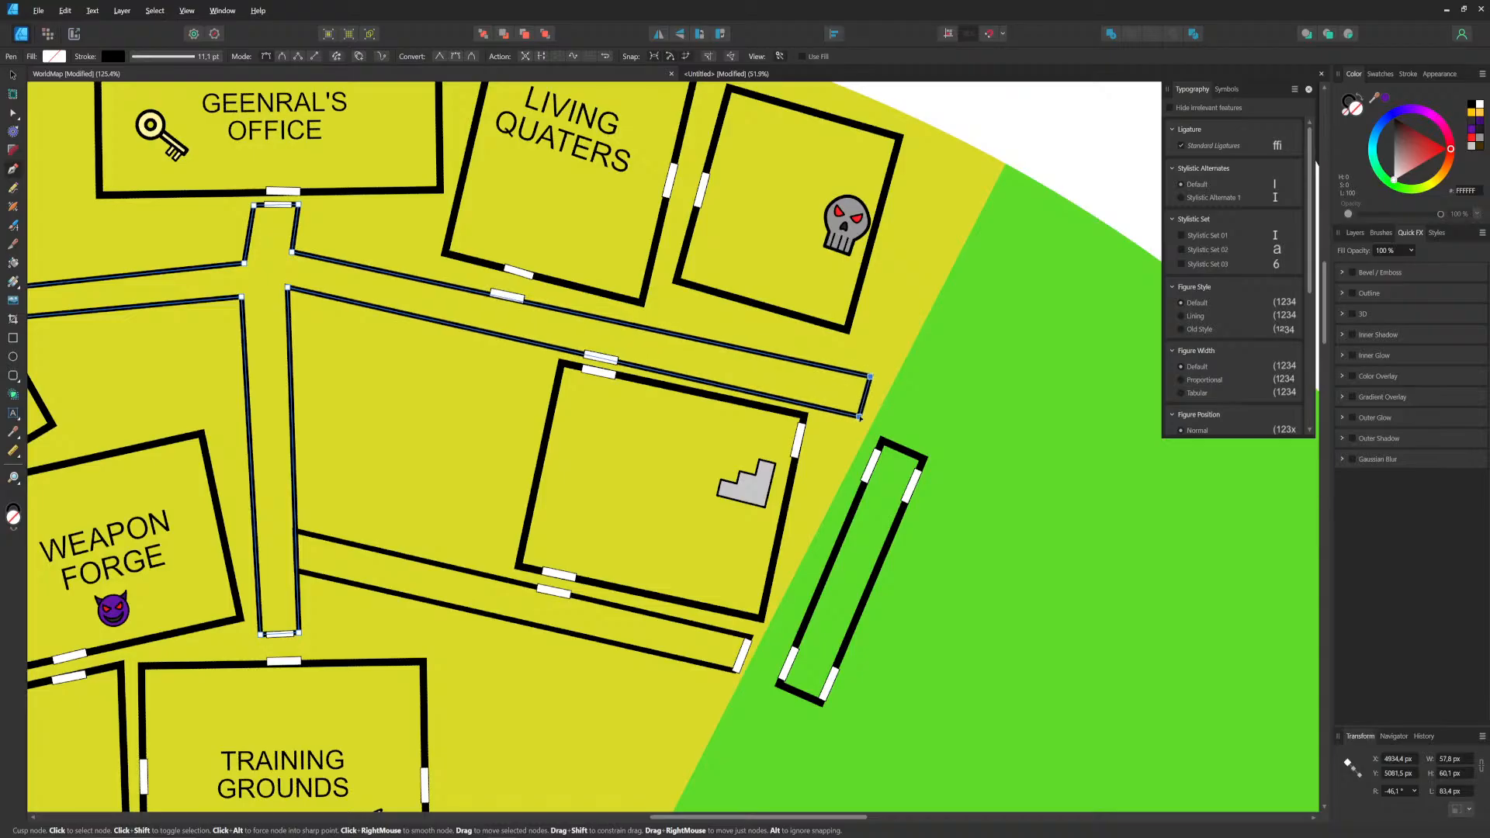
pyautogui.keyDown('ctrl'); pyautogui.click(939, 484); pyautogui.keyUp('ctrl')
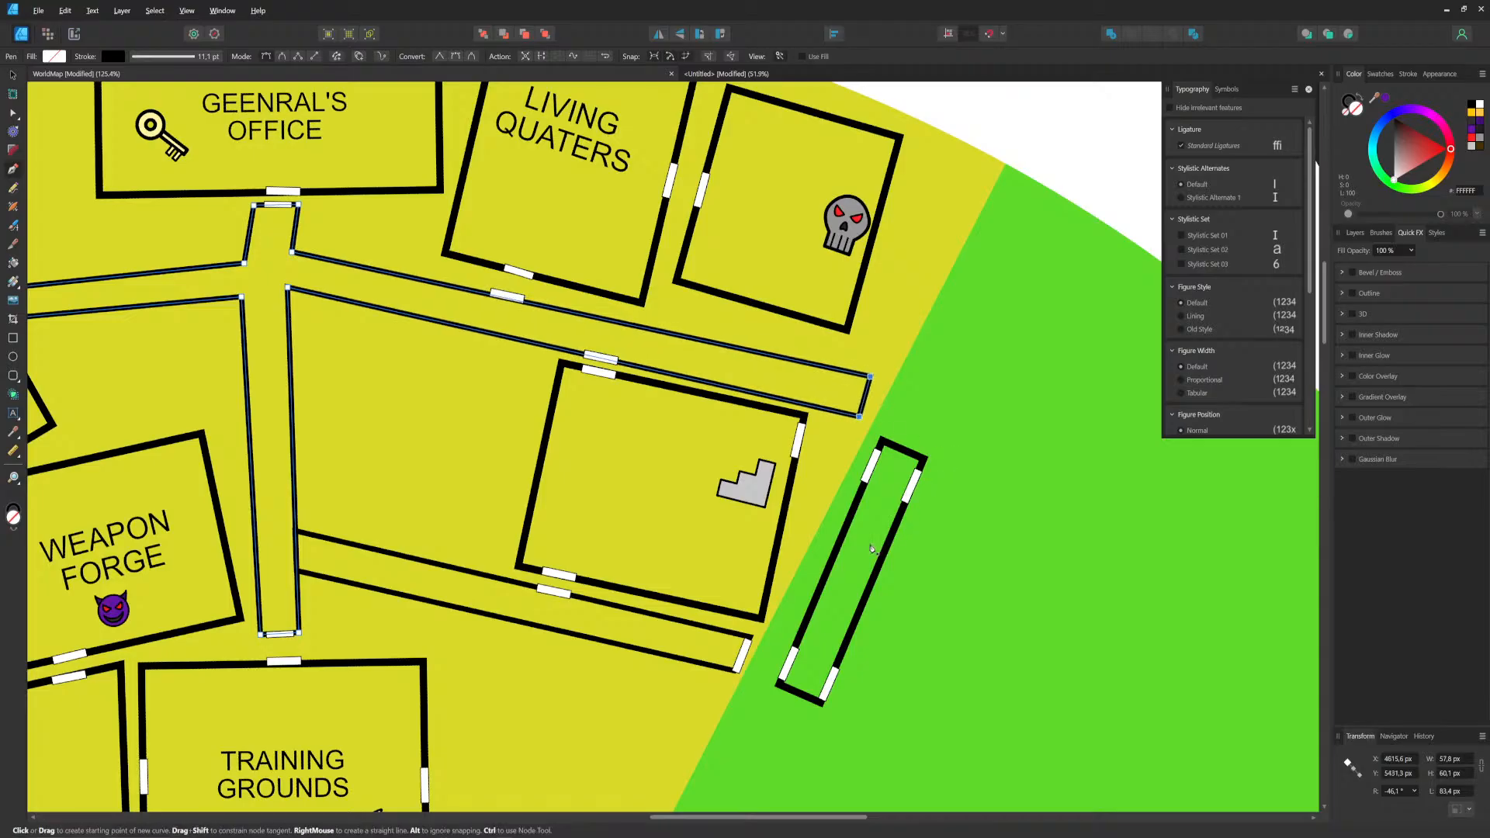
# Step: Copy the corridor door marker above the stairs room onto the extended corridor's end wall, rotated to match and sized 16.4 × 59.8 px
pyautogui.moveTo(855, 548); pyautogui.dragTo(723, 554, button='middle')
pyautogui.keyDown('ctrl'); pyautogui.scroll(-5, 723, 554); pyautogui.keyUp('ctrl')
pyautogui.keyDown('ctrl'); pyautogui.click(570, 468); pyautogui.keyUp('ctrl')
pyautogui.keyDown('ctrl'); pyautogui.scroll(5, 570, 468); pyautogui.keyUp('ctrl')
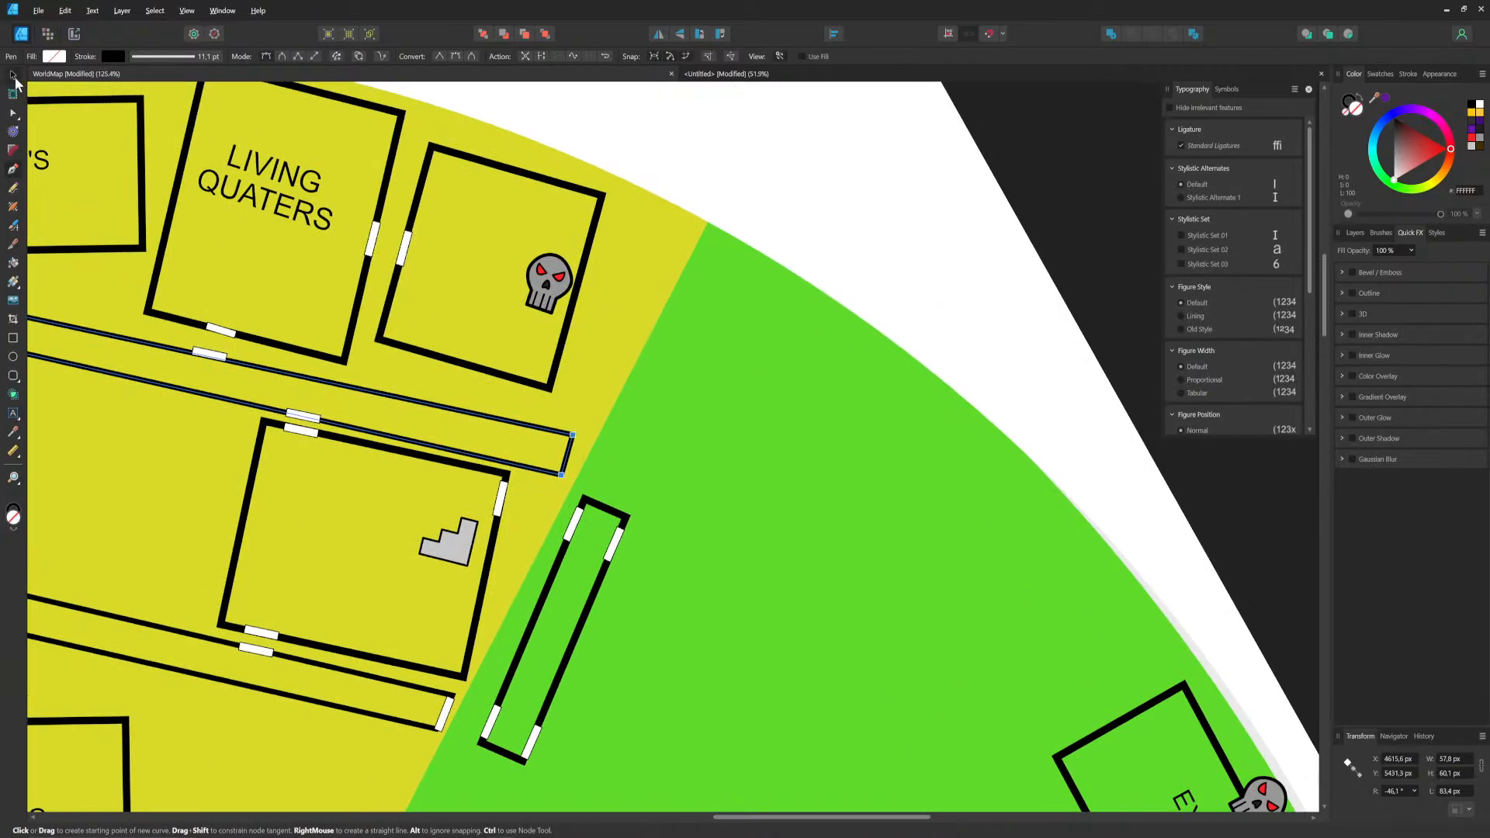
pyautogui.press('v')
pyautogui.click(304, 417)
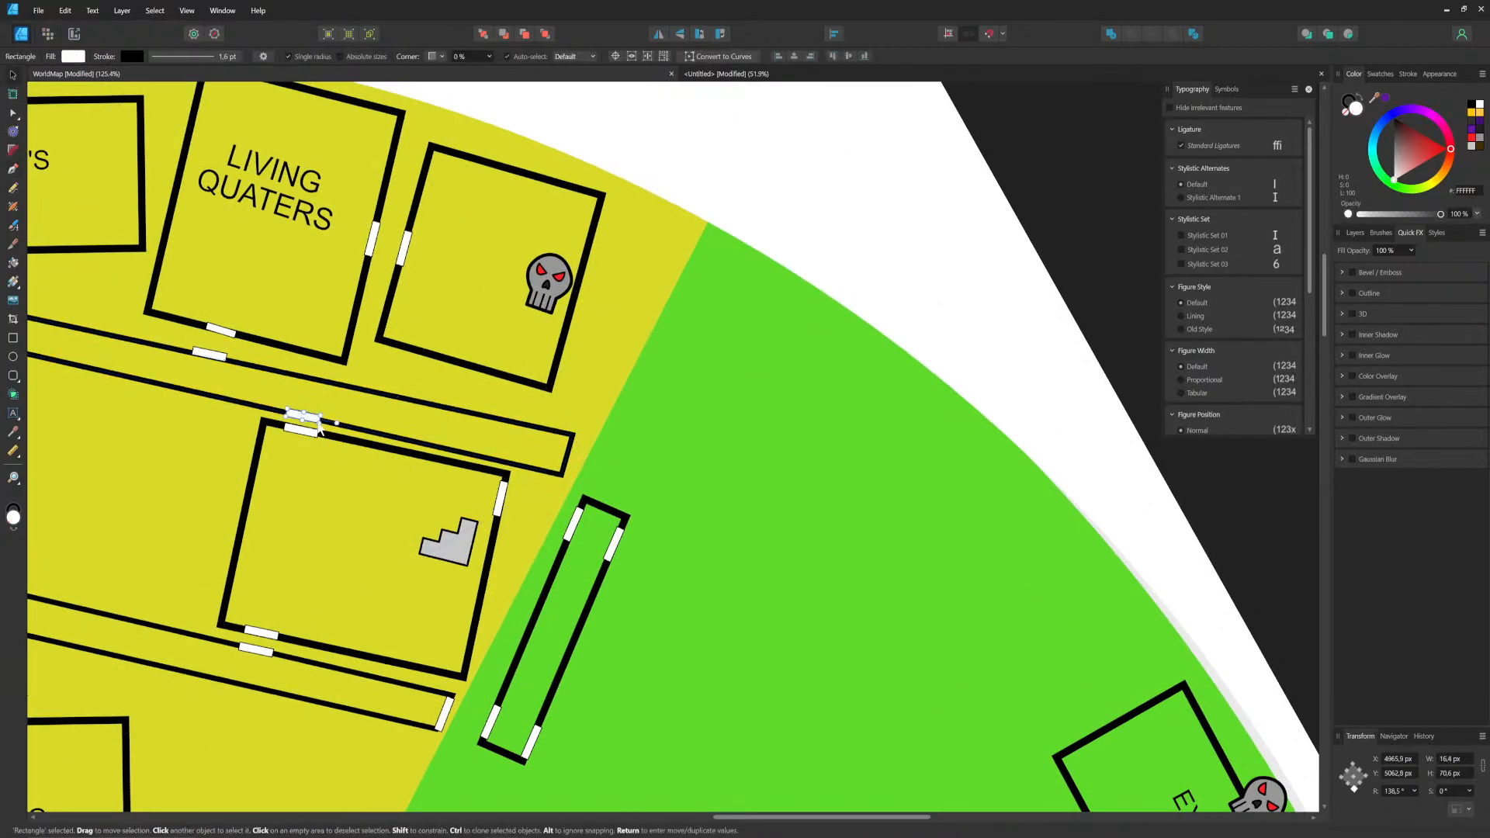
pyautogui.moveTo(305, 418)
pyautogui.keyDown('ctrl'); pyautogui.mouseDown()
pyautogui.moveTo(573, 452)
pyautogui.moveTo(572, 421)
pyautogui.moveTo(573, 461)
pyautogui.moveTo(575, 424)
pyautogui.mouseUp(); pyautogui.keyUp('ctrl')
pyautogui.keyDown('ctrl'); pyautogui.scroll(5, 560, 466); pyautogui.keyUp('ctrl')
pyautogui.keyDown('ctrl'); pyautogui.scroll(10, 583, 417); pyautogui.keyUp('ctrl')
pyautogui.keyDown('ctrl'); pyautogui.scroll(-12, 575, 426); pyautogui.keyUp('ctrl')
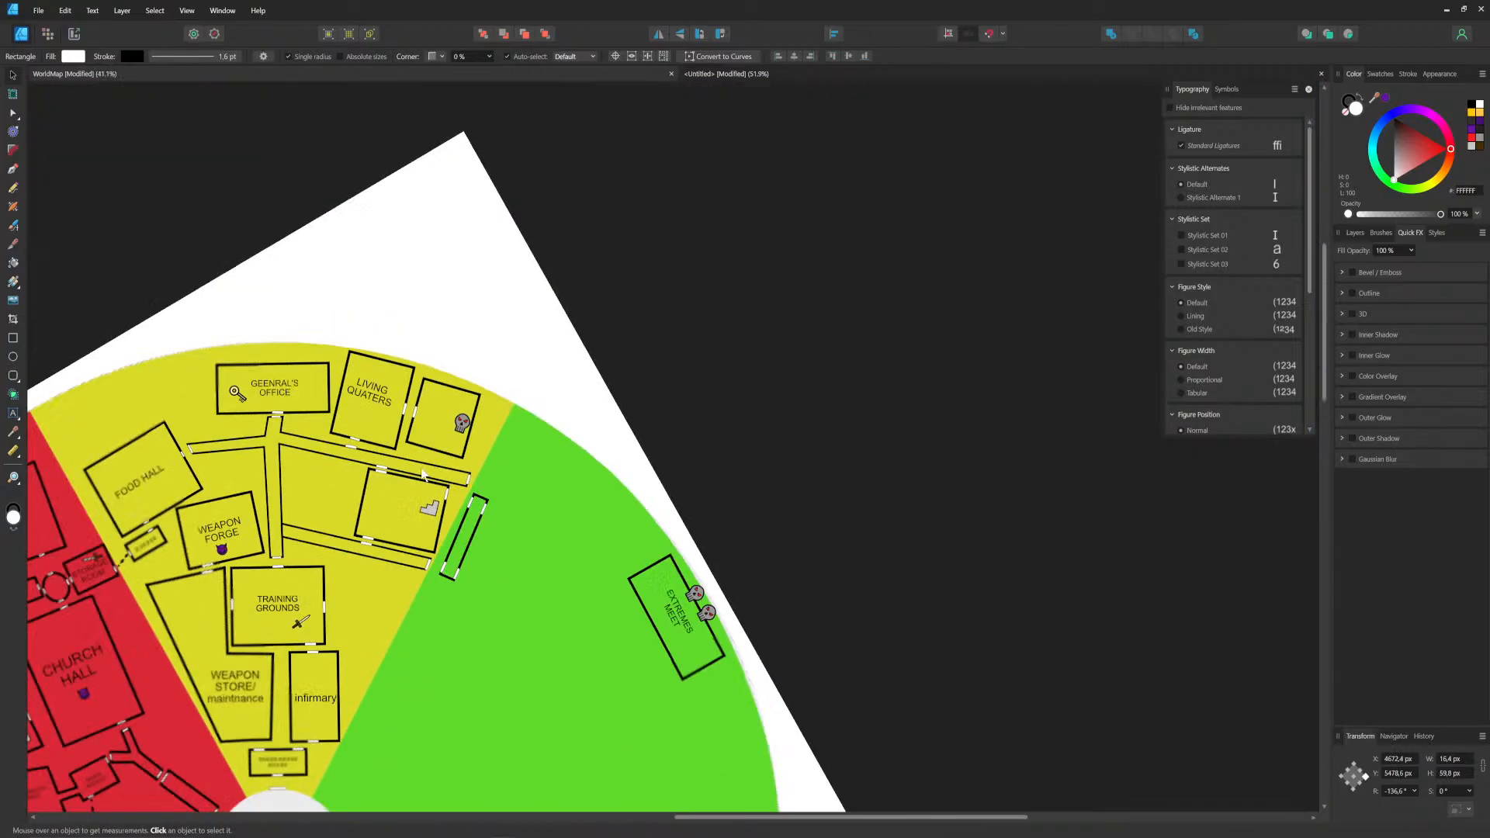
# Step: Examine how the extended upper corridor connects the Food Hall, General's Office, Living Quarters, stairs room and green border
pyautogui.keyDown('ctrl'); pyautogui.scroll(5, 487, 425); pyautogui.keyUp('ctrl')
pyautogui.keyDown('ctrl'); pyautogui.scroll(-3, 435, 447); pyautogui.keyUp('ctrl')
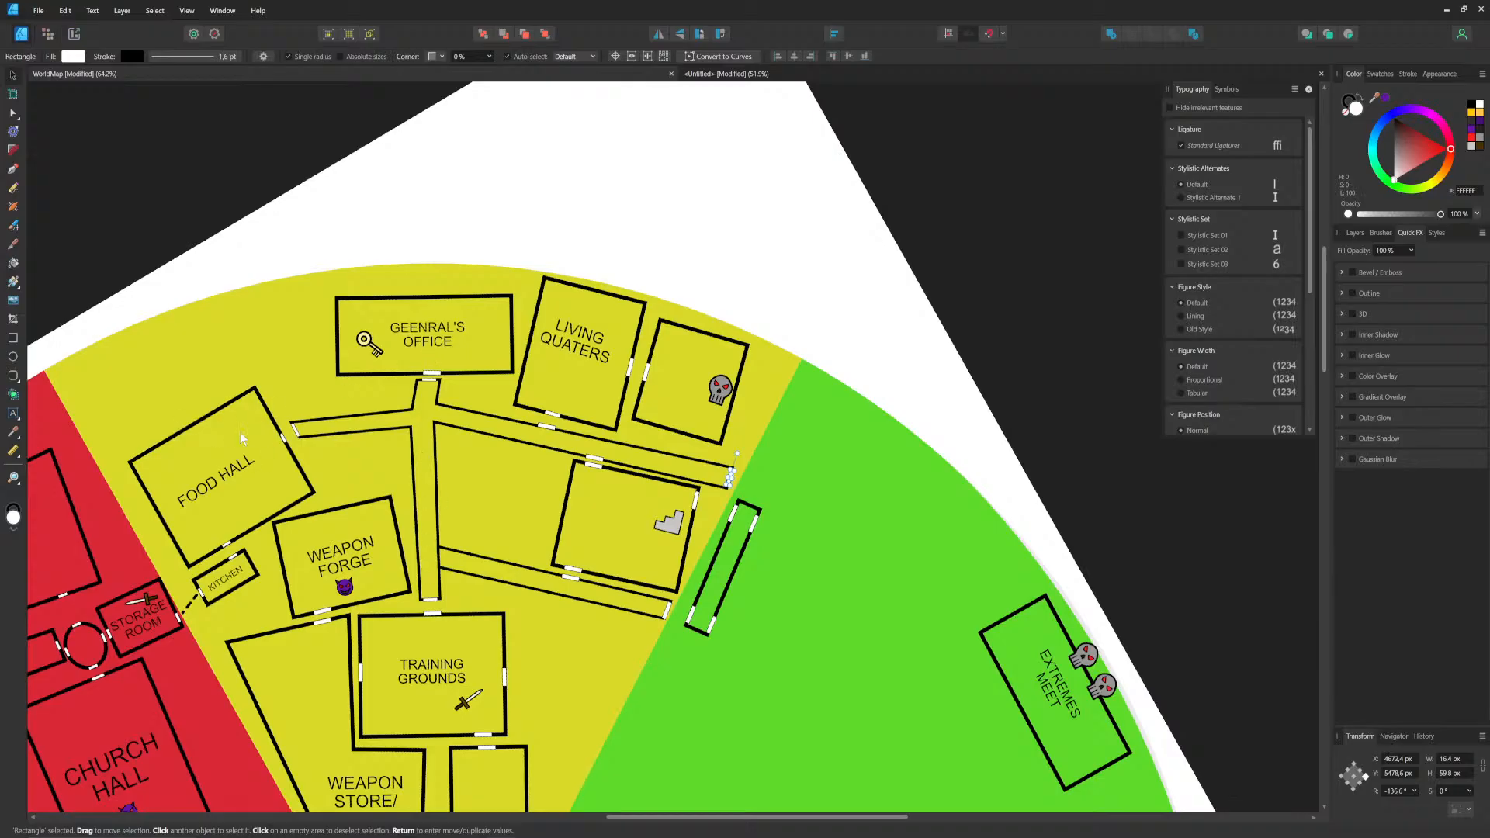
pyautogui.scroll(-1, 435, 469)
pyautogui.keyDown('ctrl'); pyautogui.scroll(3, 434, 475); pyautogui.keyUp('ctrl')
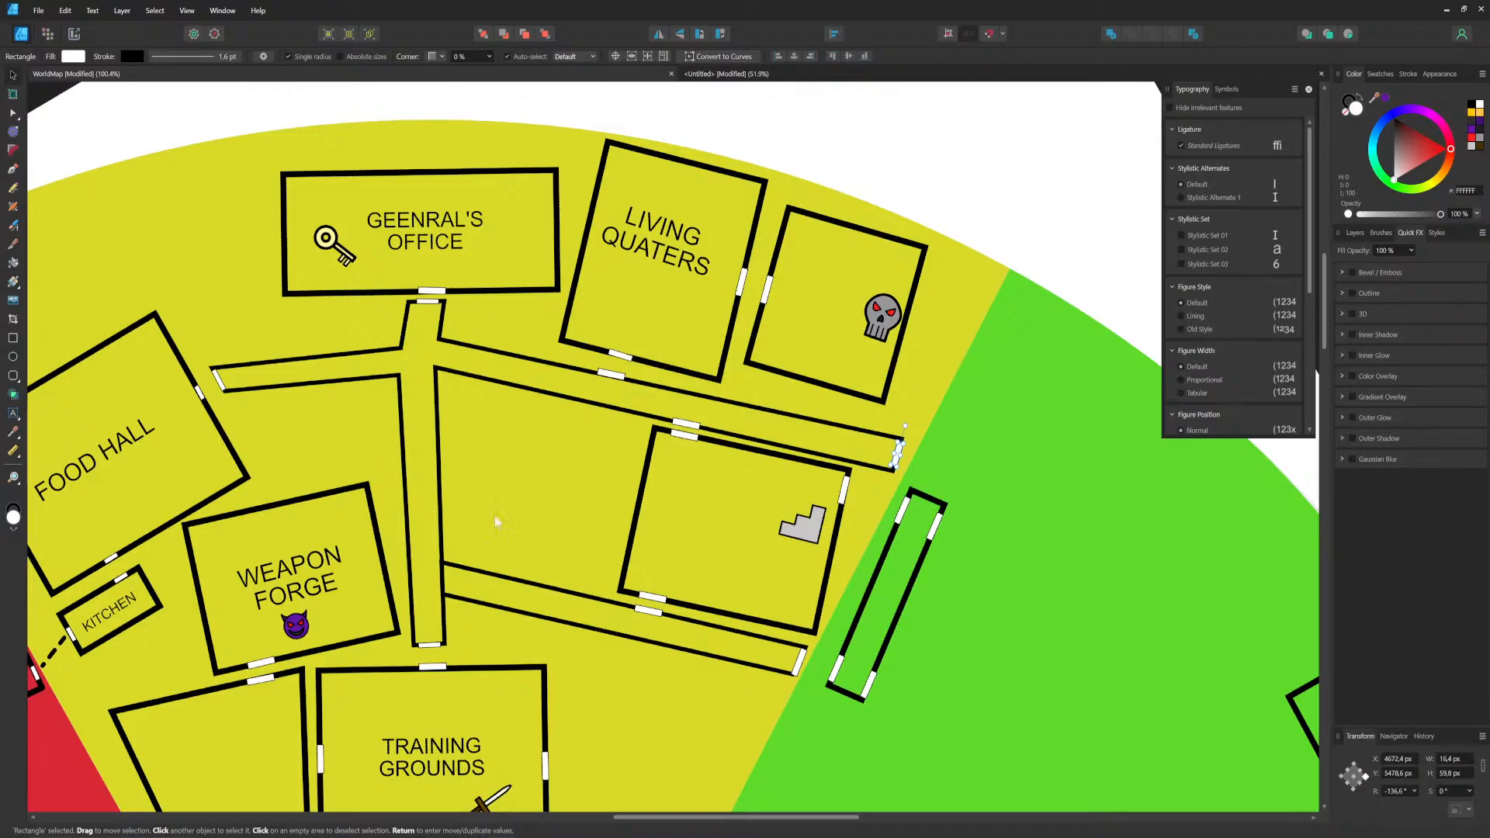
pyautogui.scroll(-4, 425, 507)
pyautogui.scroll(3, 426, 508)
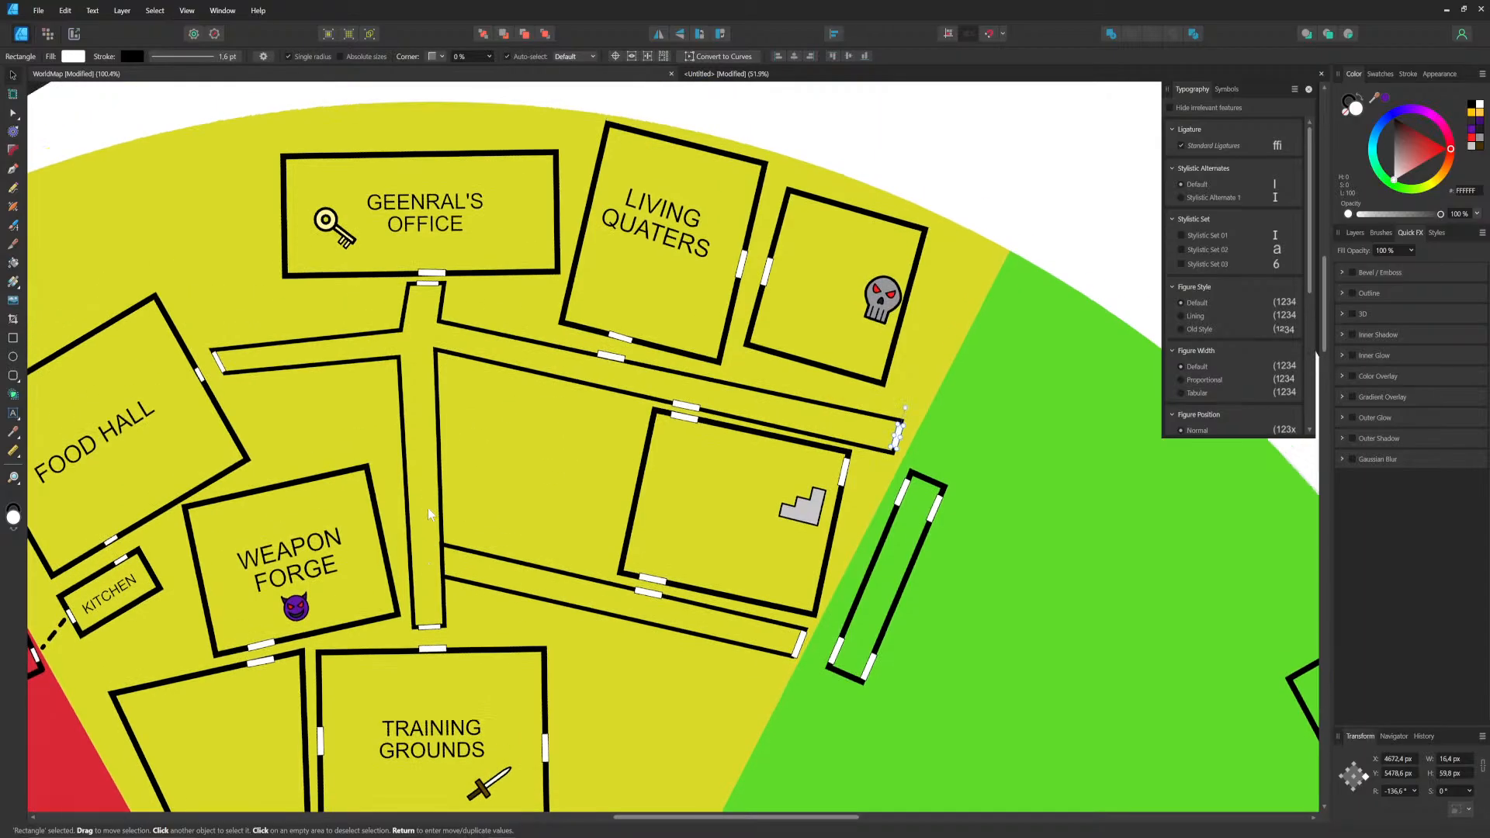
pyautogui.keyDown('ctrl'); pyautogui.scroll(-3, 427, 509); pyautogui.keyUp('ctrl')
pyautogui.keyDown('ctrl'); pyautogui.scroll(2, 430, 510); pyautogui.keyUp('ctrl')
pyautogui.keyDown('ctrl'); pyautogui.scroll(-1, 431, 516); pyautogui.keyUp('ctrl')
pyautogui.moveTo(444, 547); pyautogui.dragTo(541, 557, button='middle')
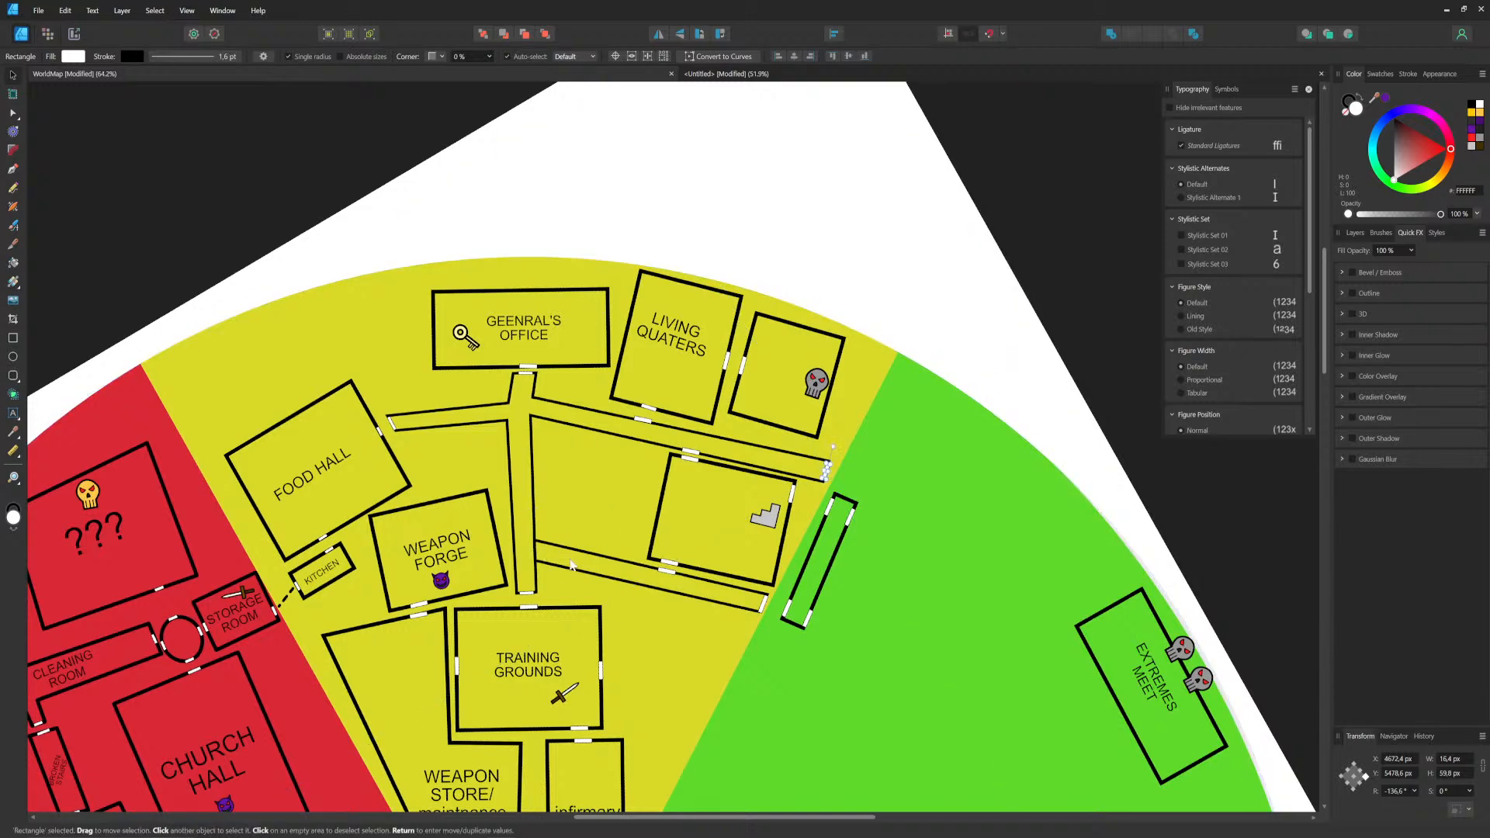
# Step: Examine the yellow section's full route between the upper corridor, the Training Grounds, the Recruitment Office and the central hub
pyautogui.keyDown('ctrl'); pyautogui.scroll(2, 537, 502); pyautogui.keyUp('ctrl')
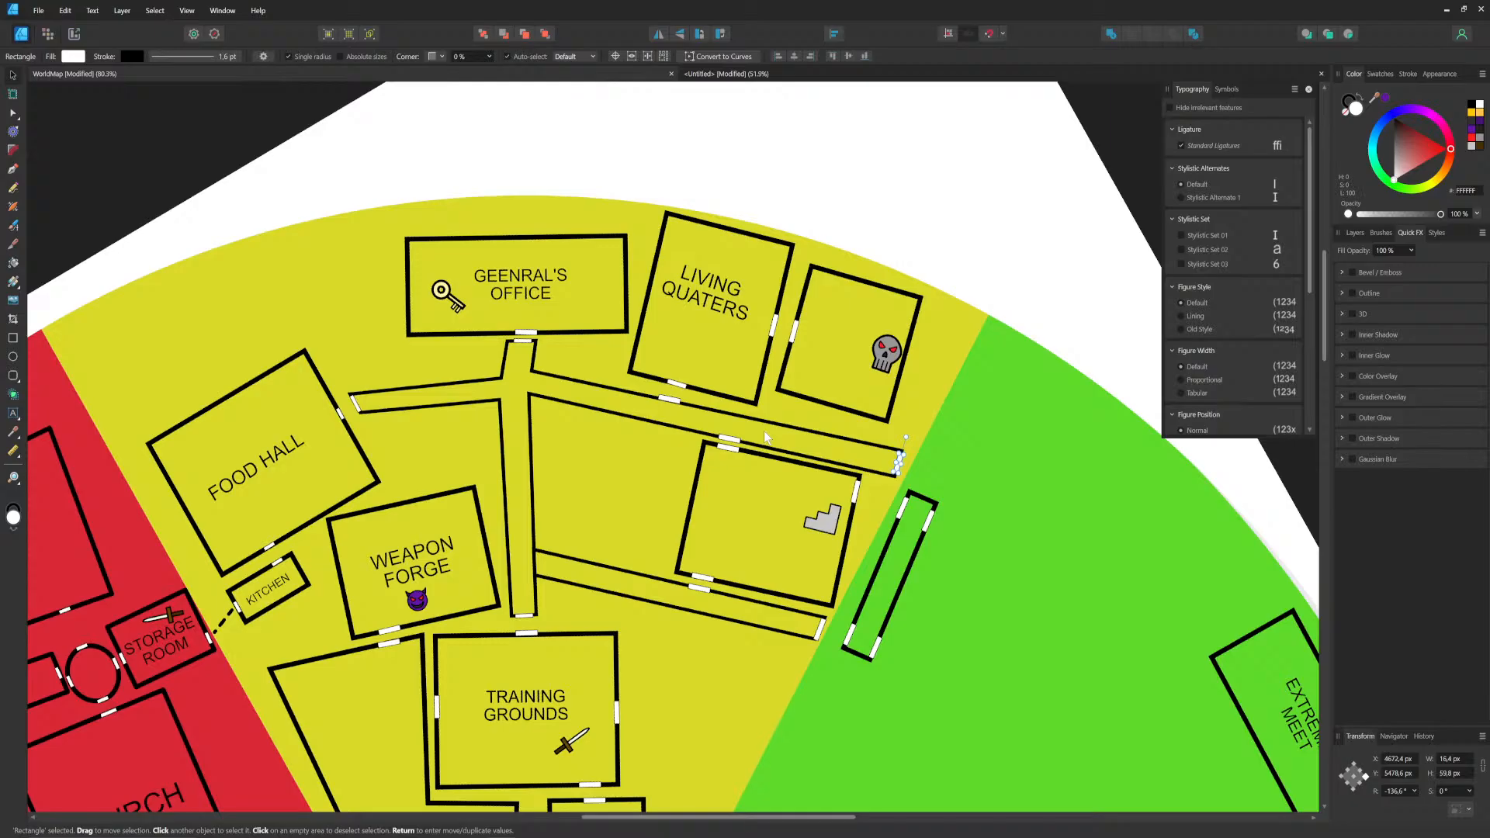
pyautogui.moveTo(638, 501); pyautogui.dragTo(654, 541, button='middle')
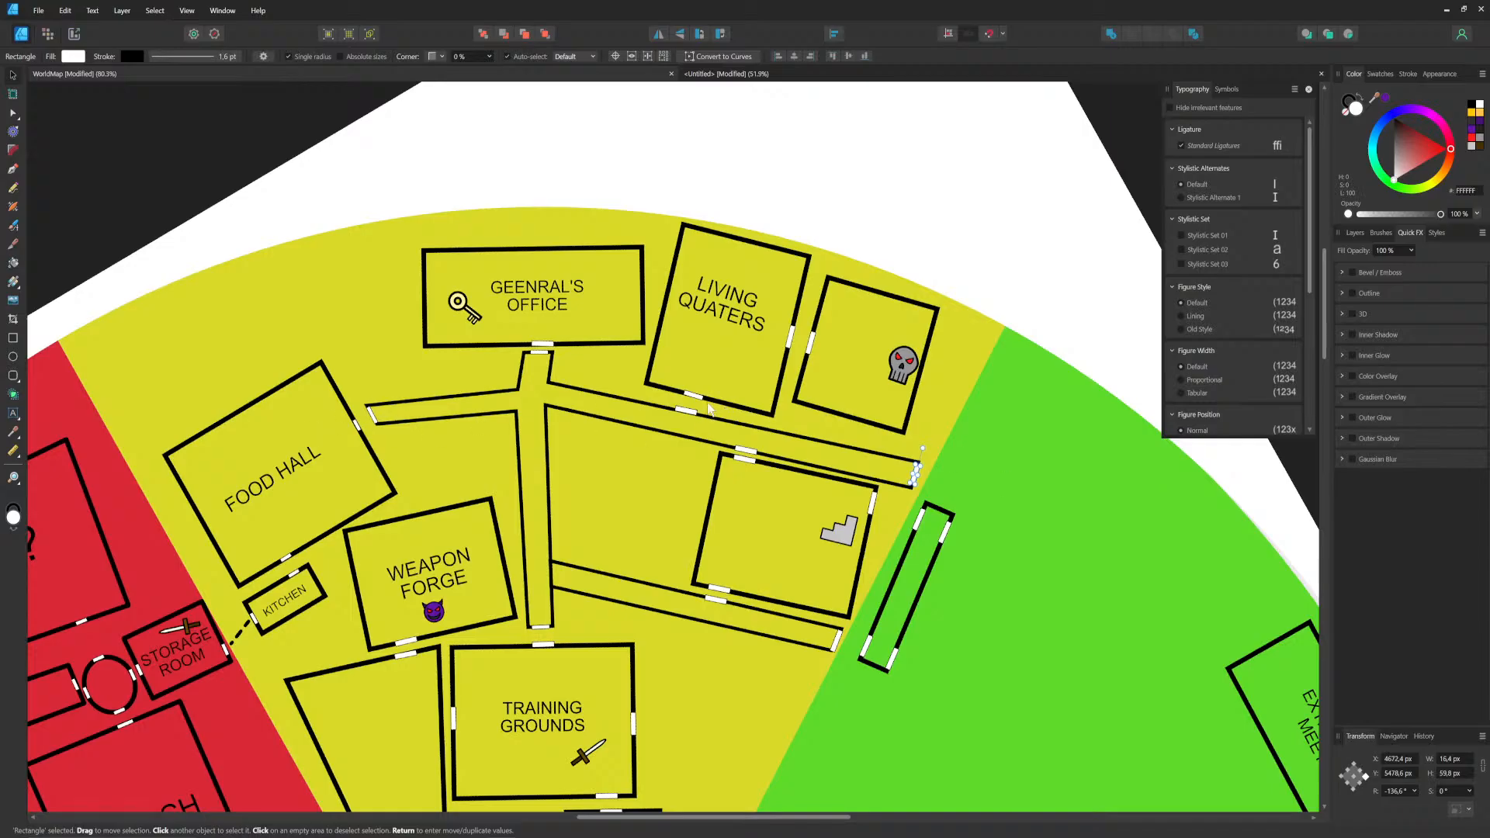
pyautogui.moveTo(756, 523); pyautogui.dragTo(833, 329, button='middle')
pyautogui.scroll(-1, 665, 629)
pyautogui.keyDown('ctrl'); pyautogui.scroll(-4, 684, 530); pyautogui.keyUp('ctrl')
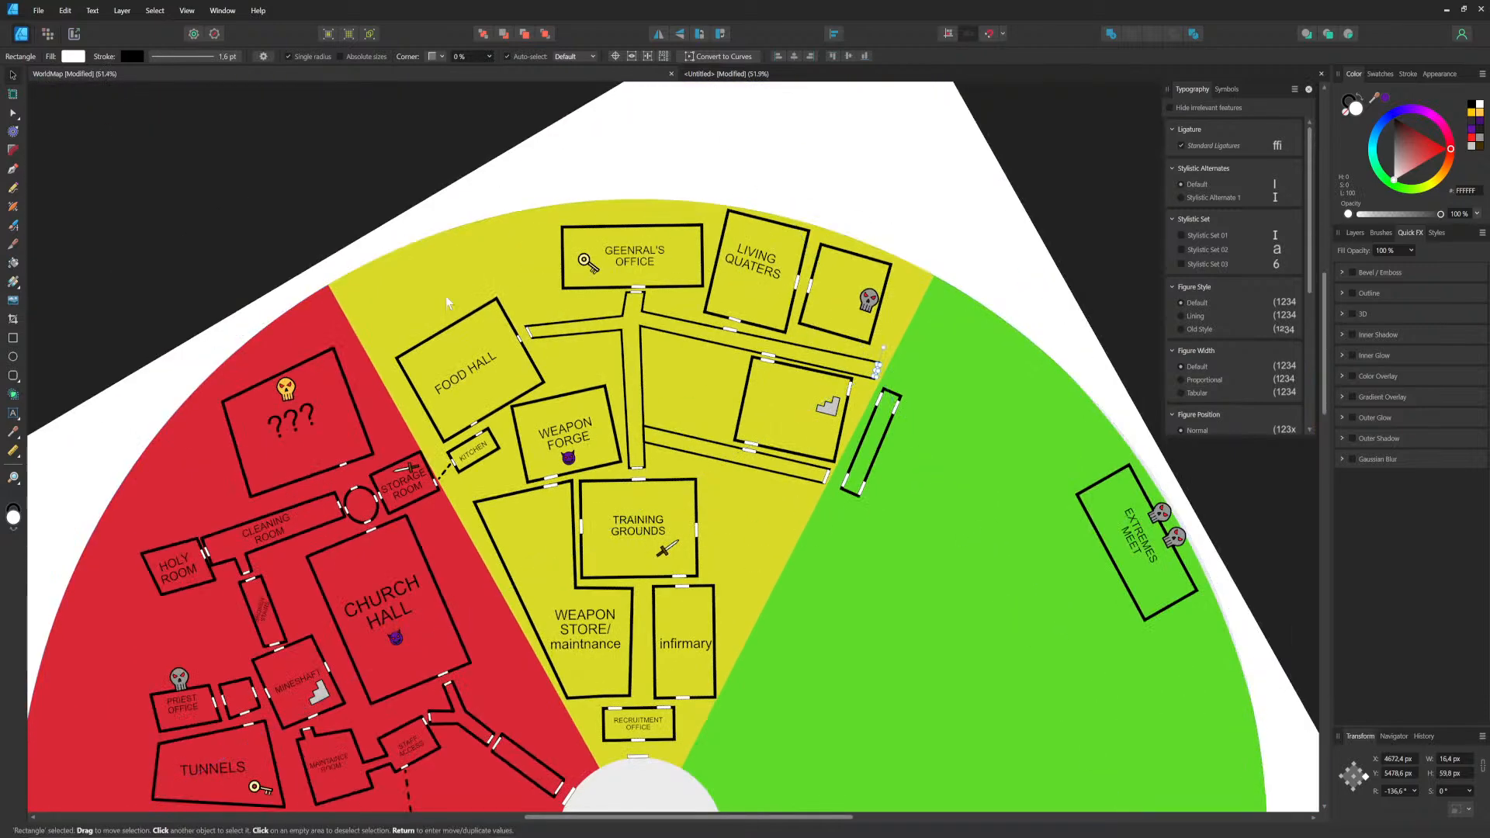
pyautogui.moveTo(706, 576); pyautogui.dragTo(669, 563, button='middle')
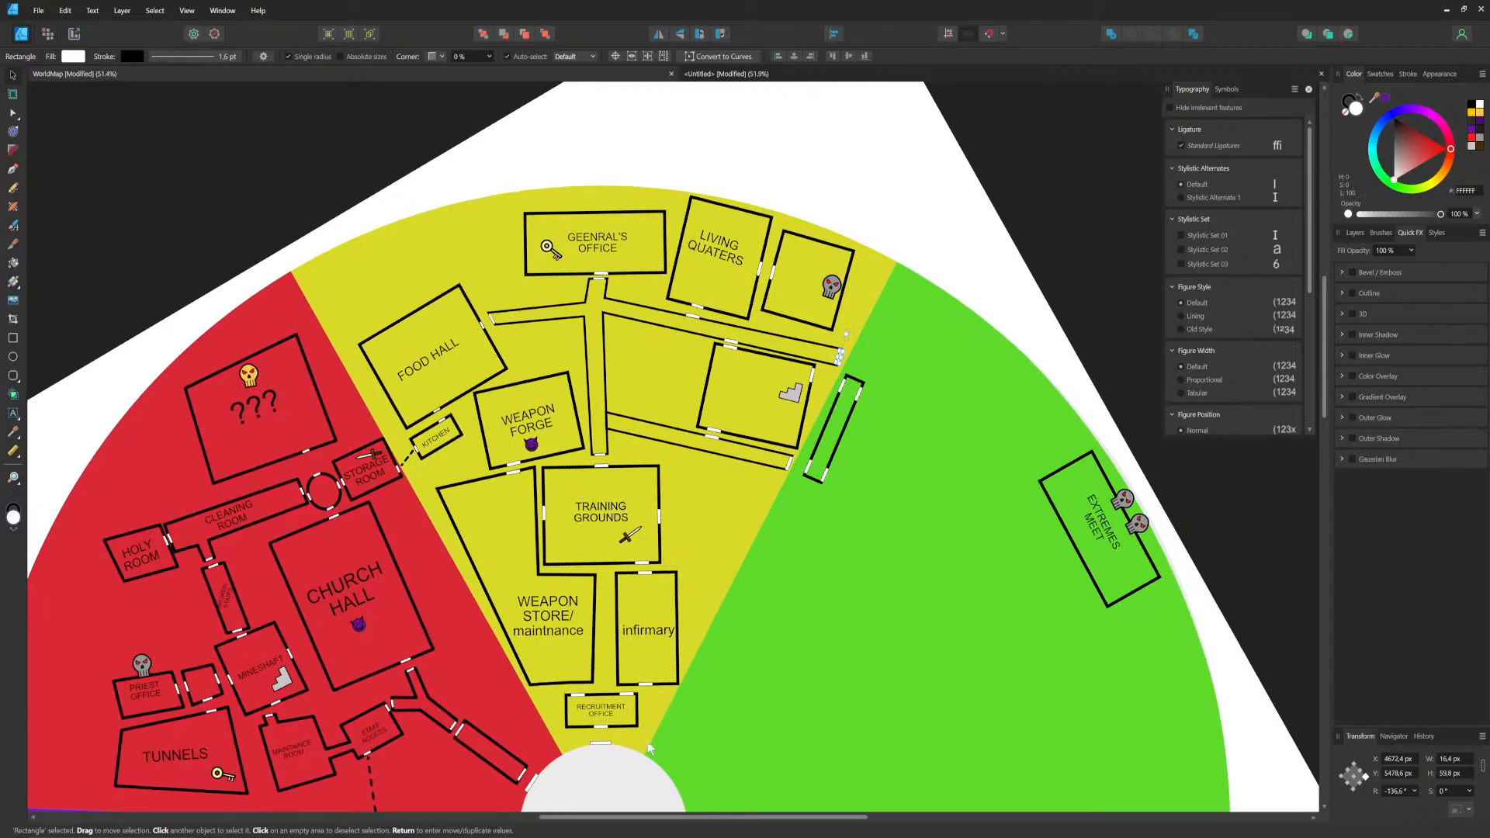
pyautogui.scroll(-3, 588, 621)
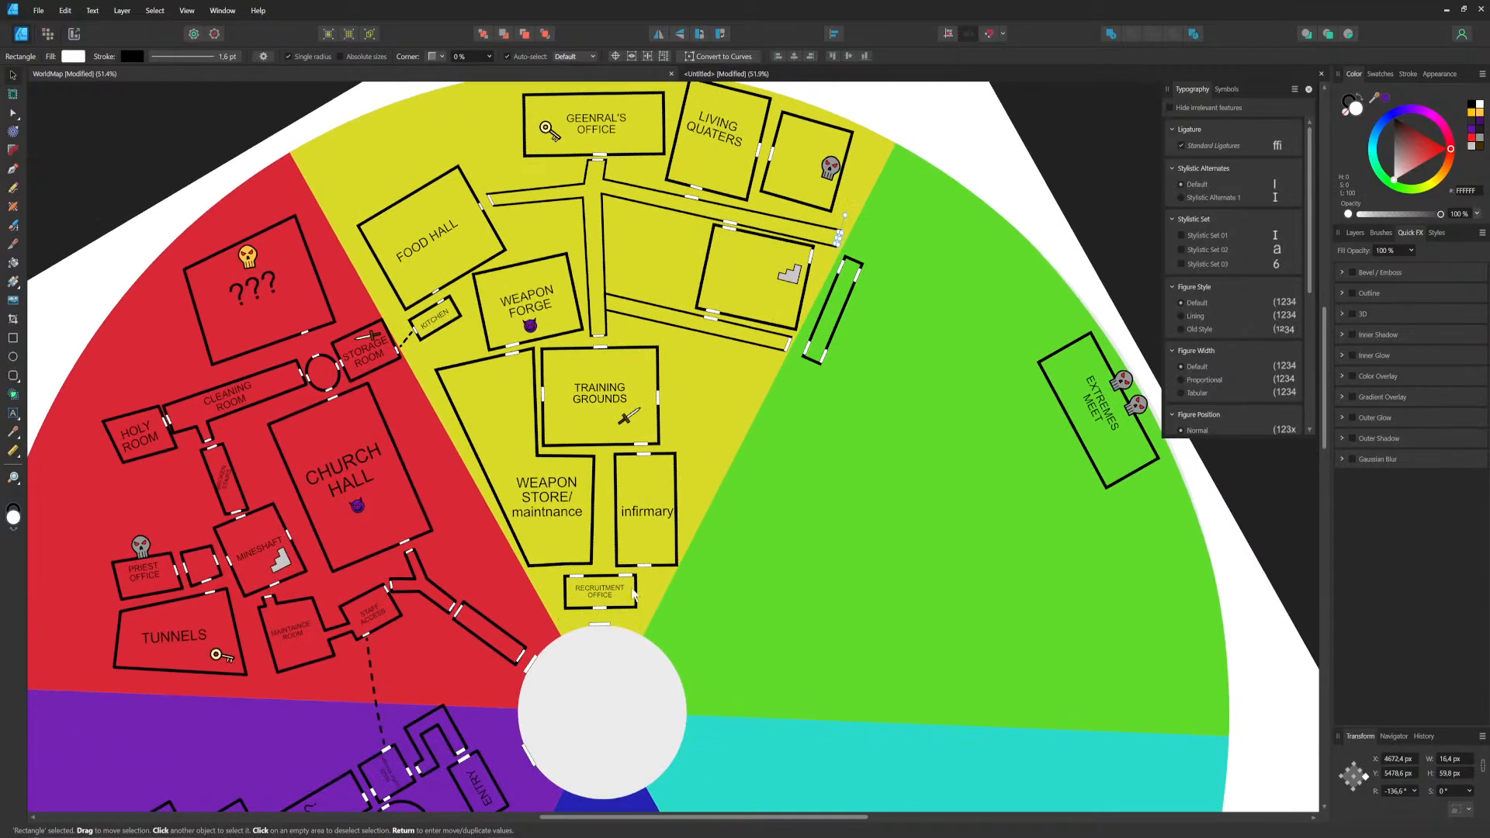
pyautogui.scroll(2, 674, 294)
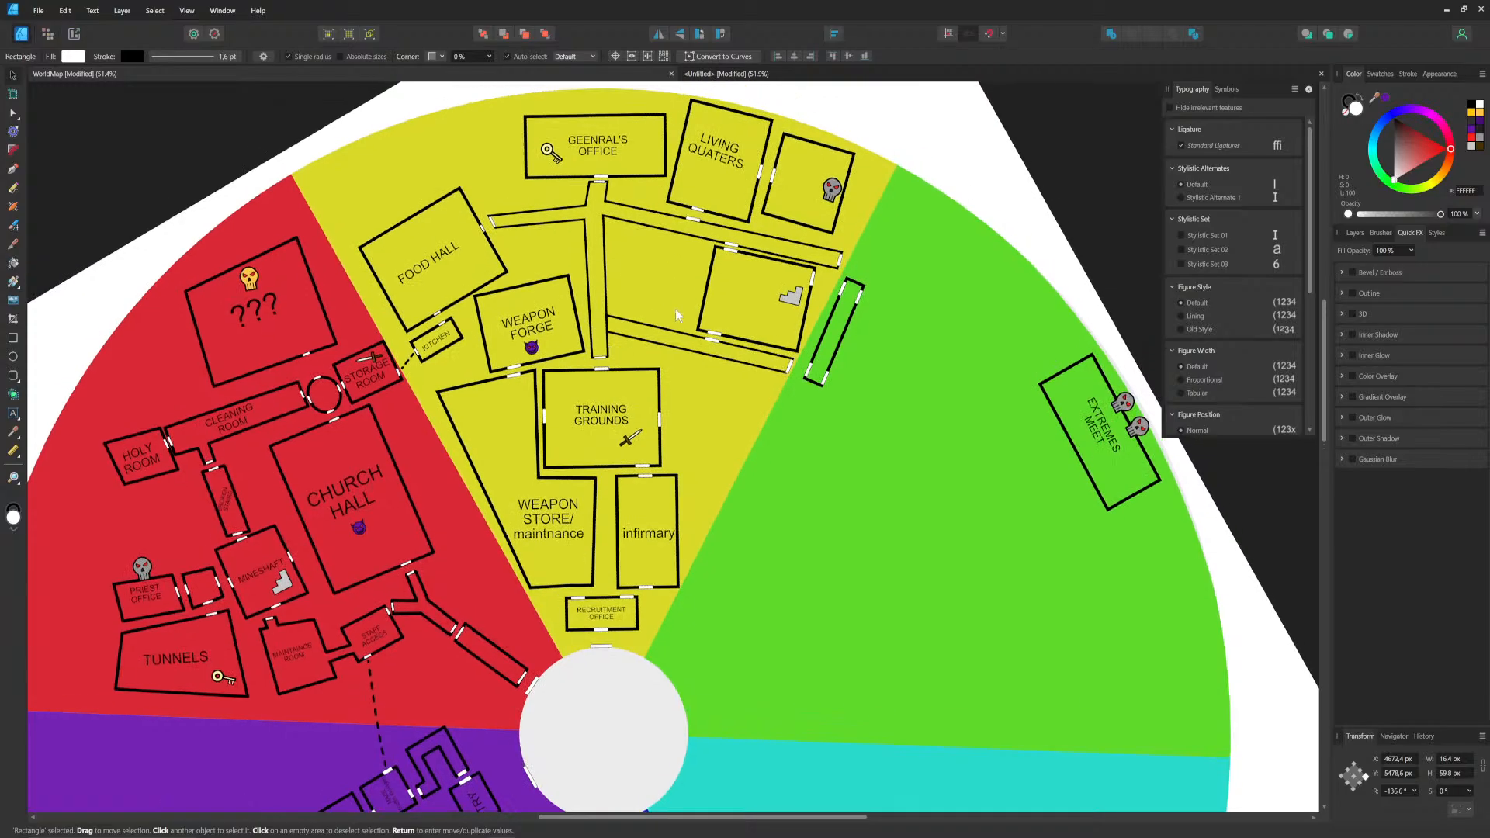
# Step: Switch to the Unreal Editor project and browse to the Levels content folder
pyautogui.moveTo(642, 3); pyautogui.dragTo(0, 543)
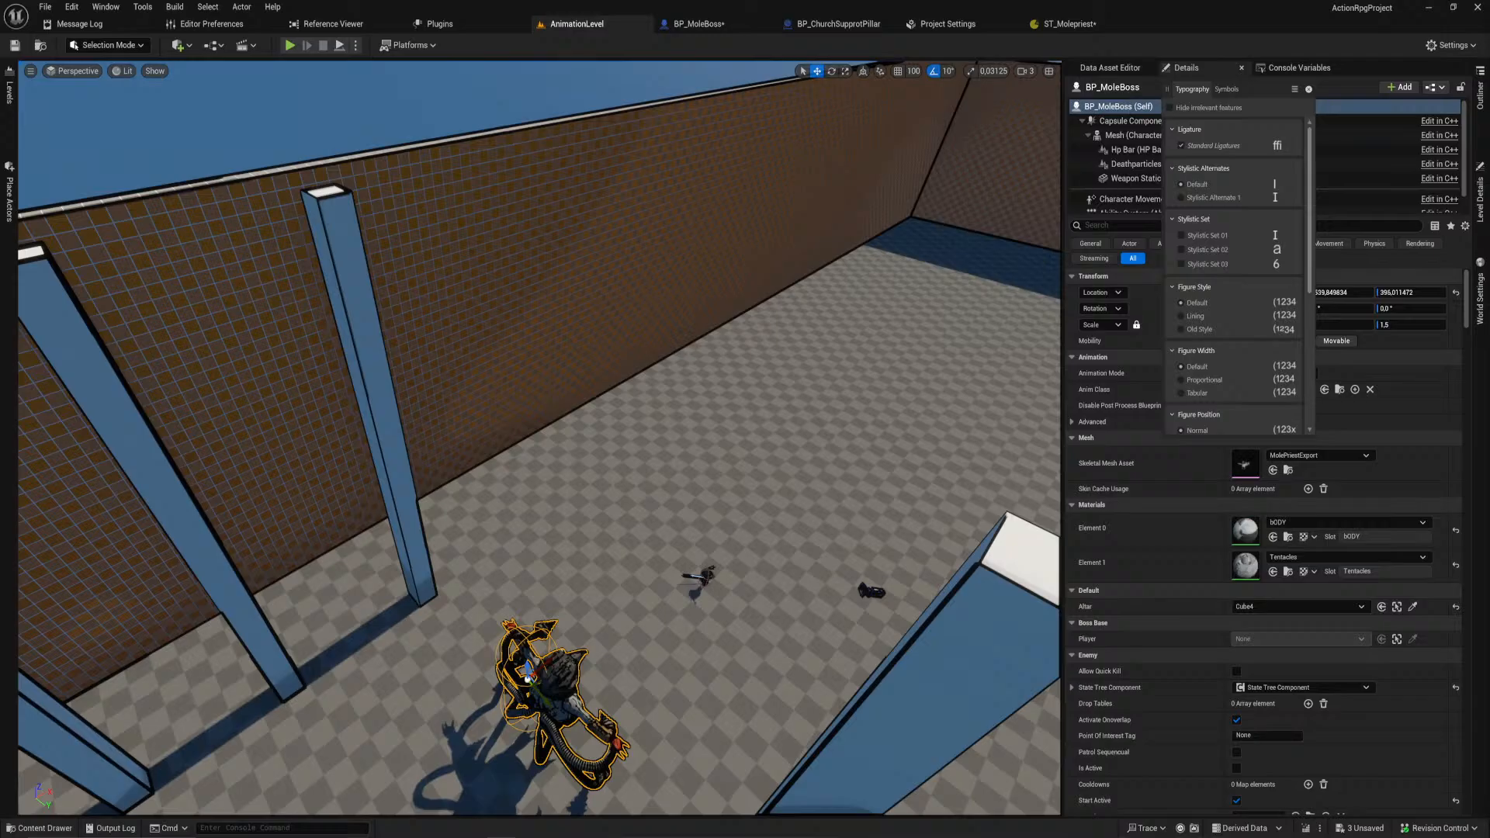
pyautogui.moveTo(890, 576); pyautogui.dragTo(1009, 481, button='right')
pyautogui.hotkey('ctrl', 'space')
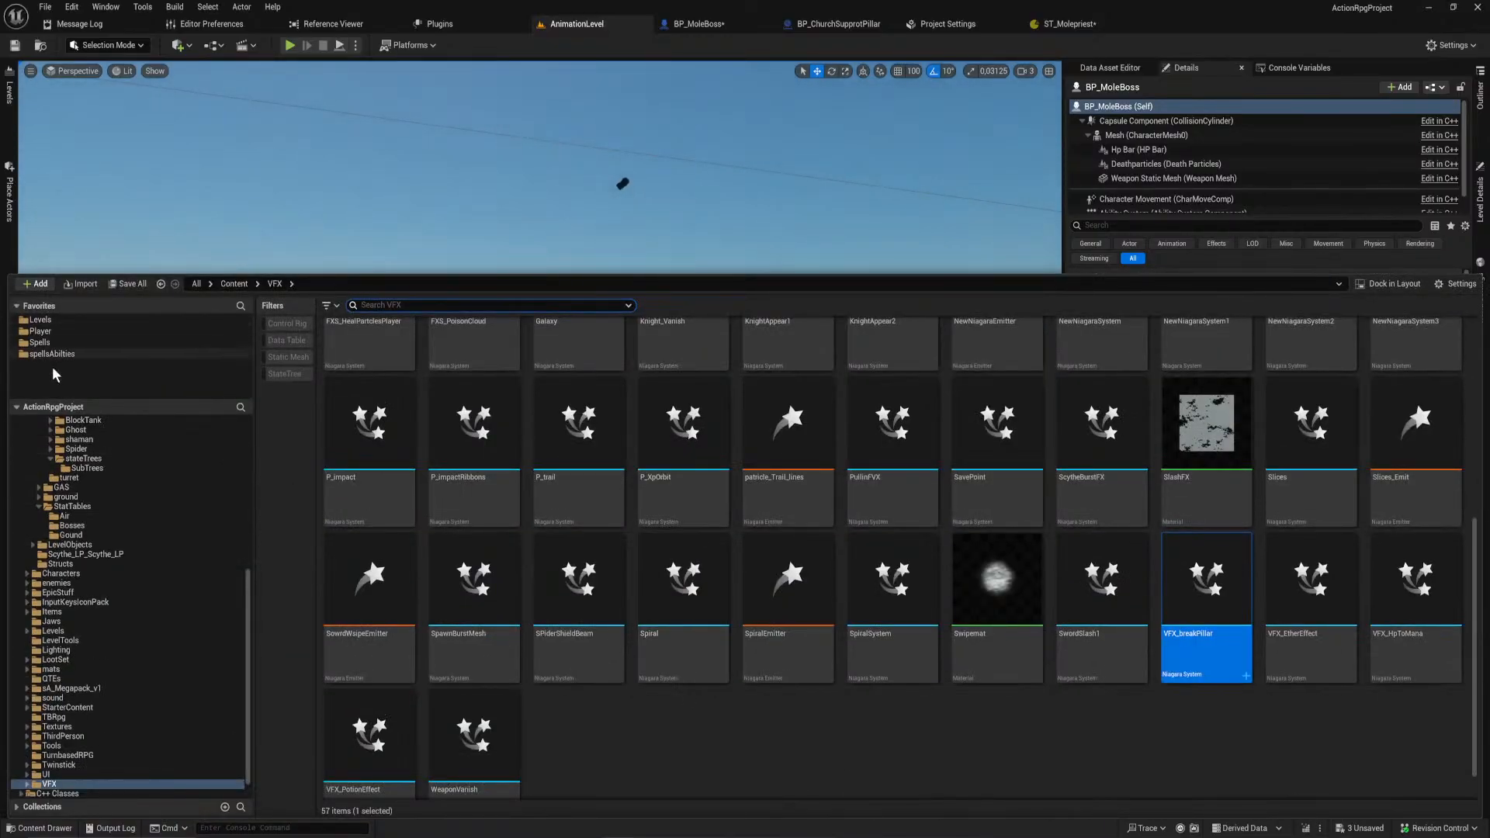
pyautogui.click(63, 320)
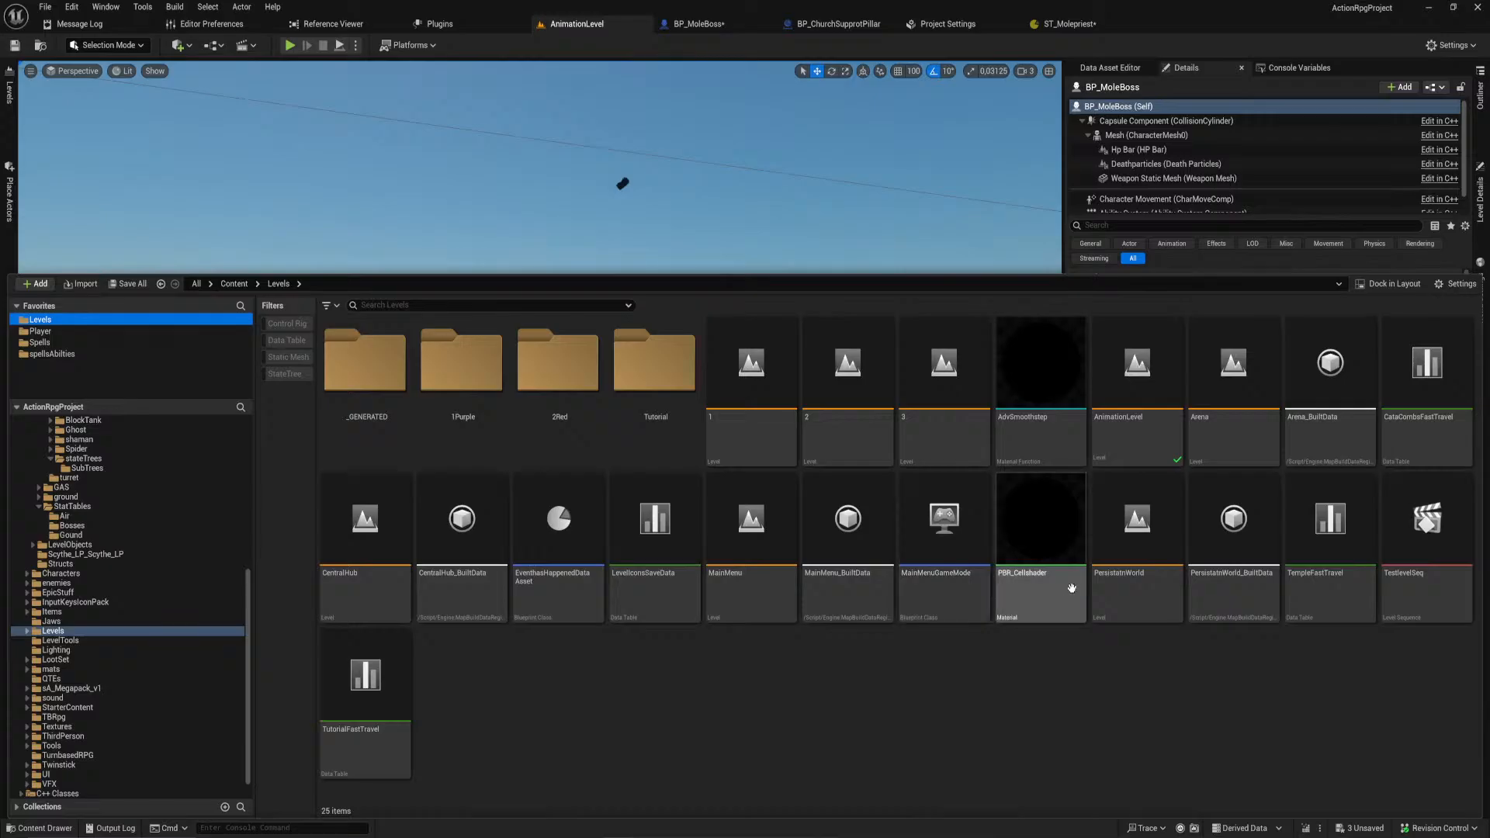
# Step: Open the PersistatnWorld level, saving the modified assets and checking out UIM_Health, and show its viewport
pyautogui.doubleClick(1137, 528)
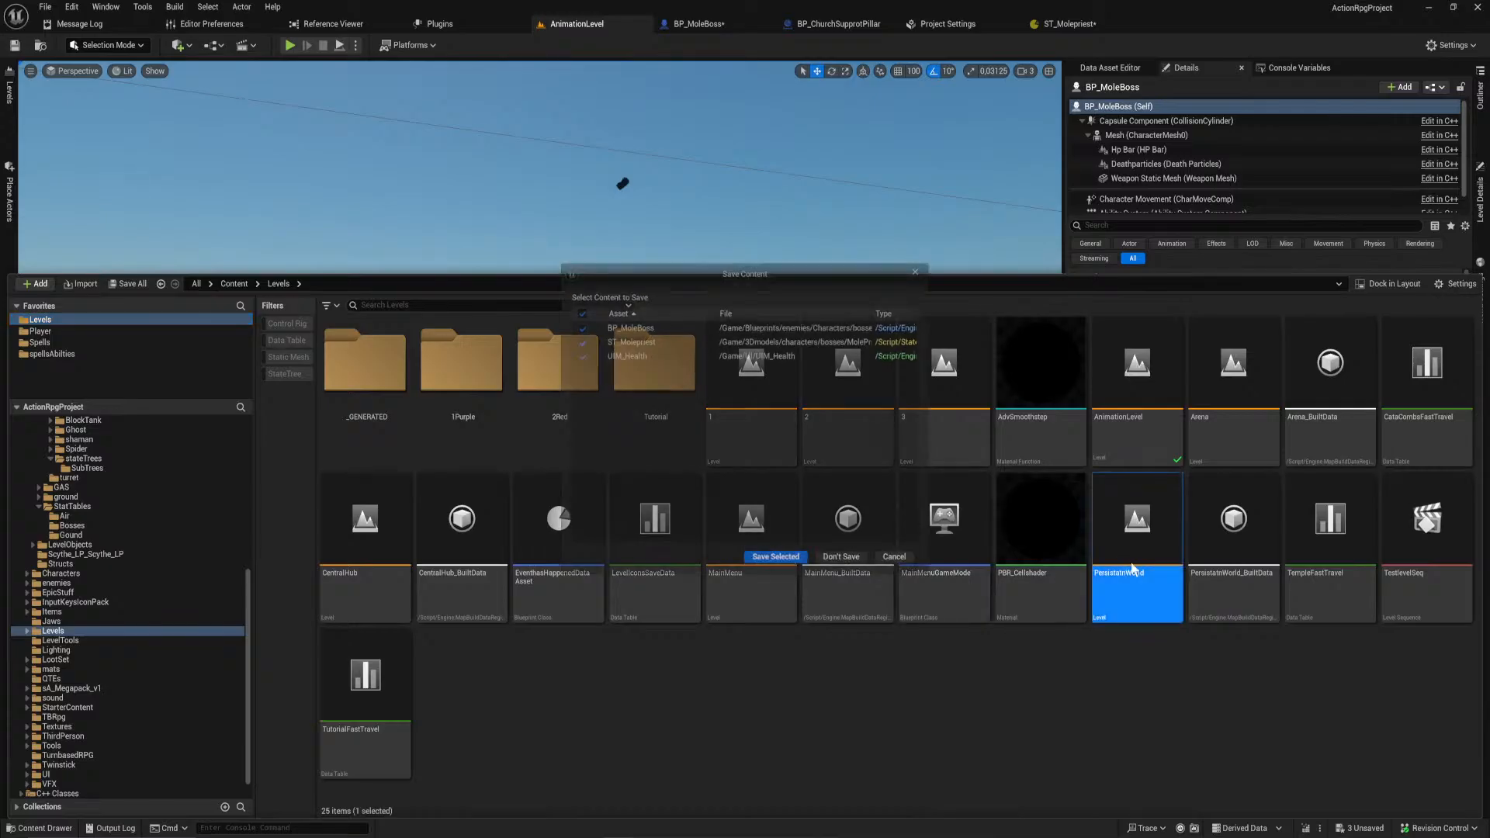
pyautogui.click(776, 561)
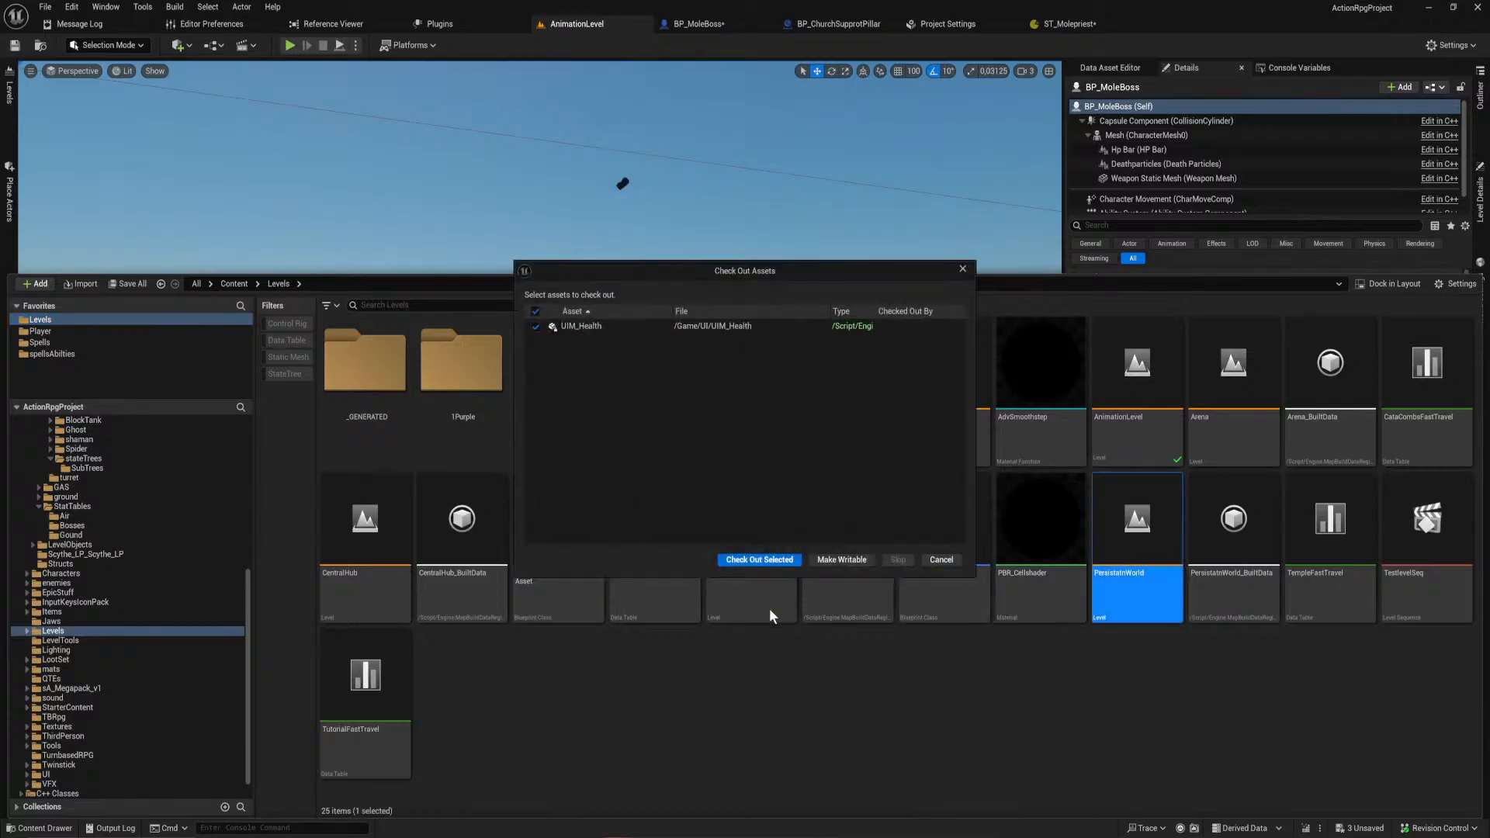
pyautogui.click(759, 559)
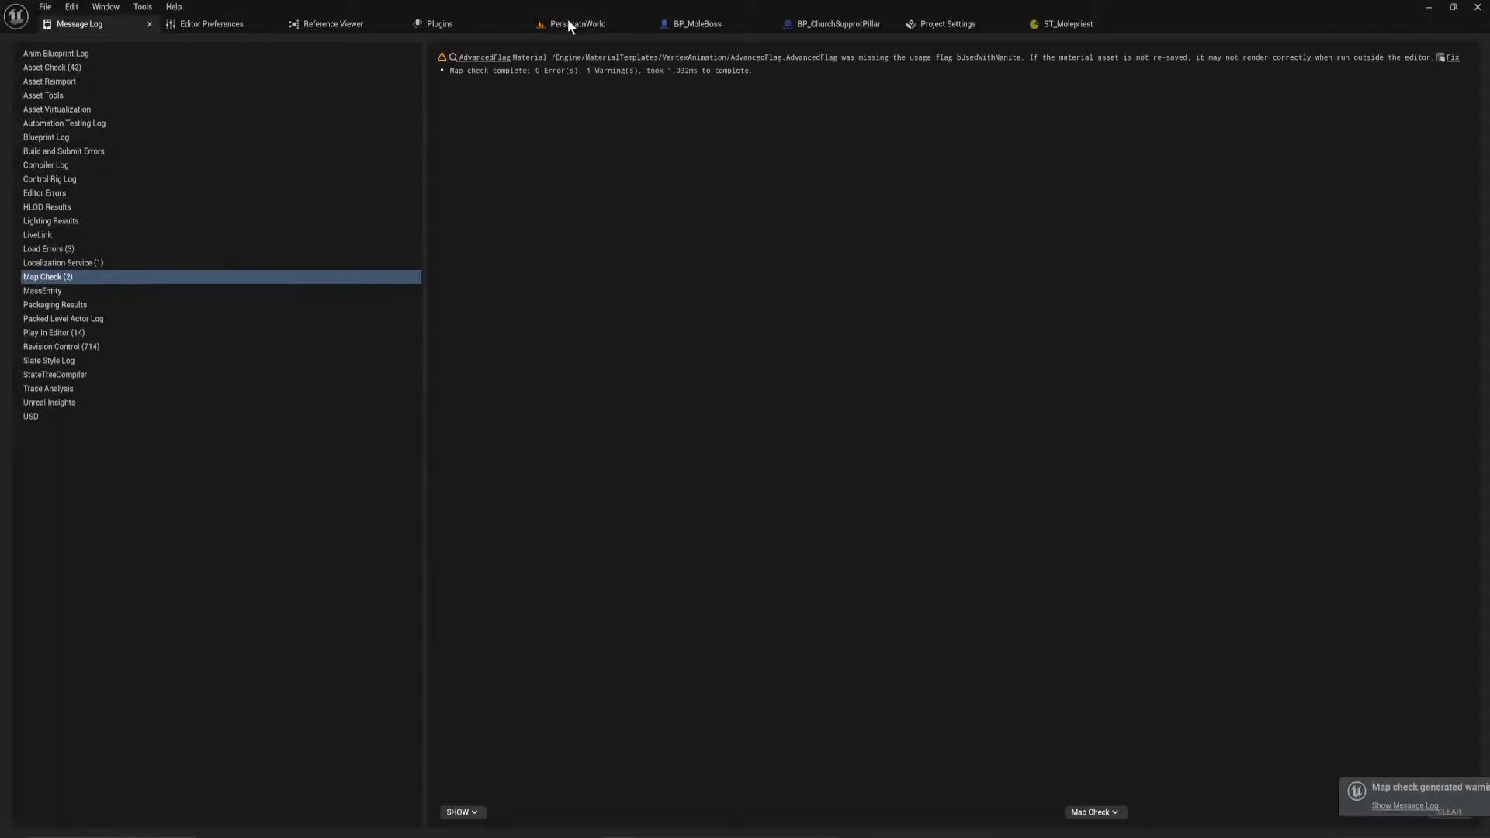
pyautogui.click(569, 22)
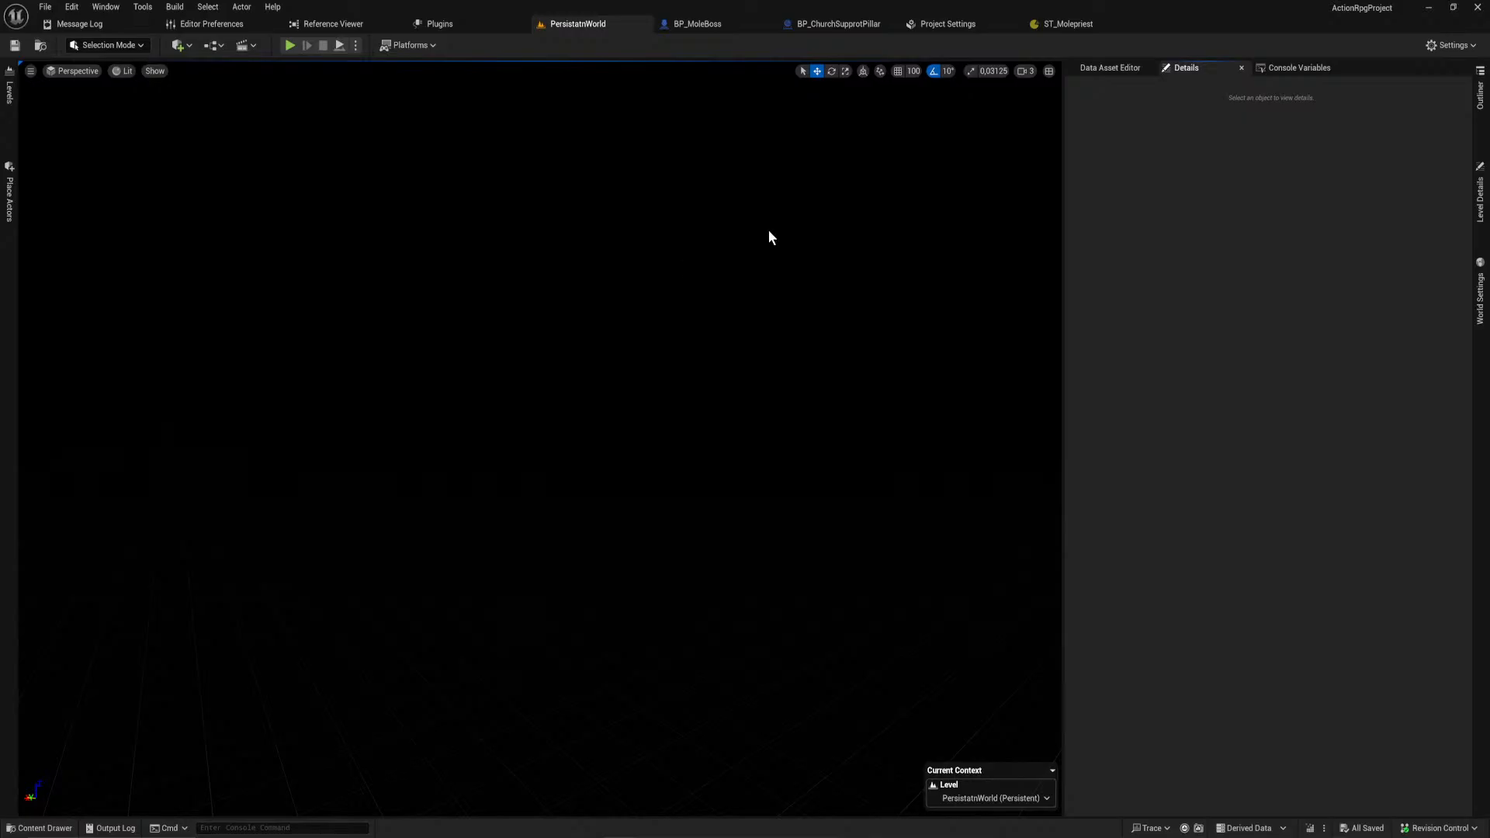
# Step: Inspect the purple blockout box and the surrounding wireframe volumes in the level
pyautogui.moveTo(688, 458); pyautogui.dragTo(838, 307, button='right')
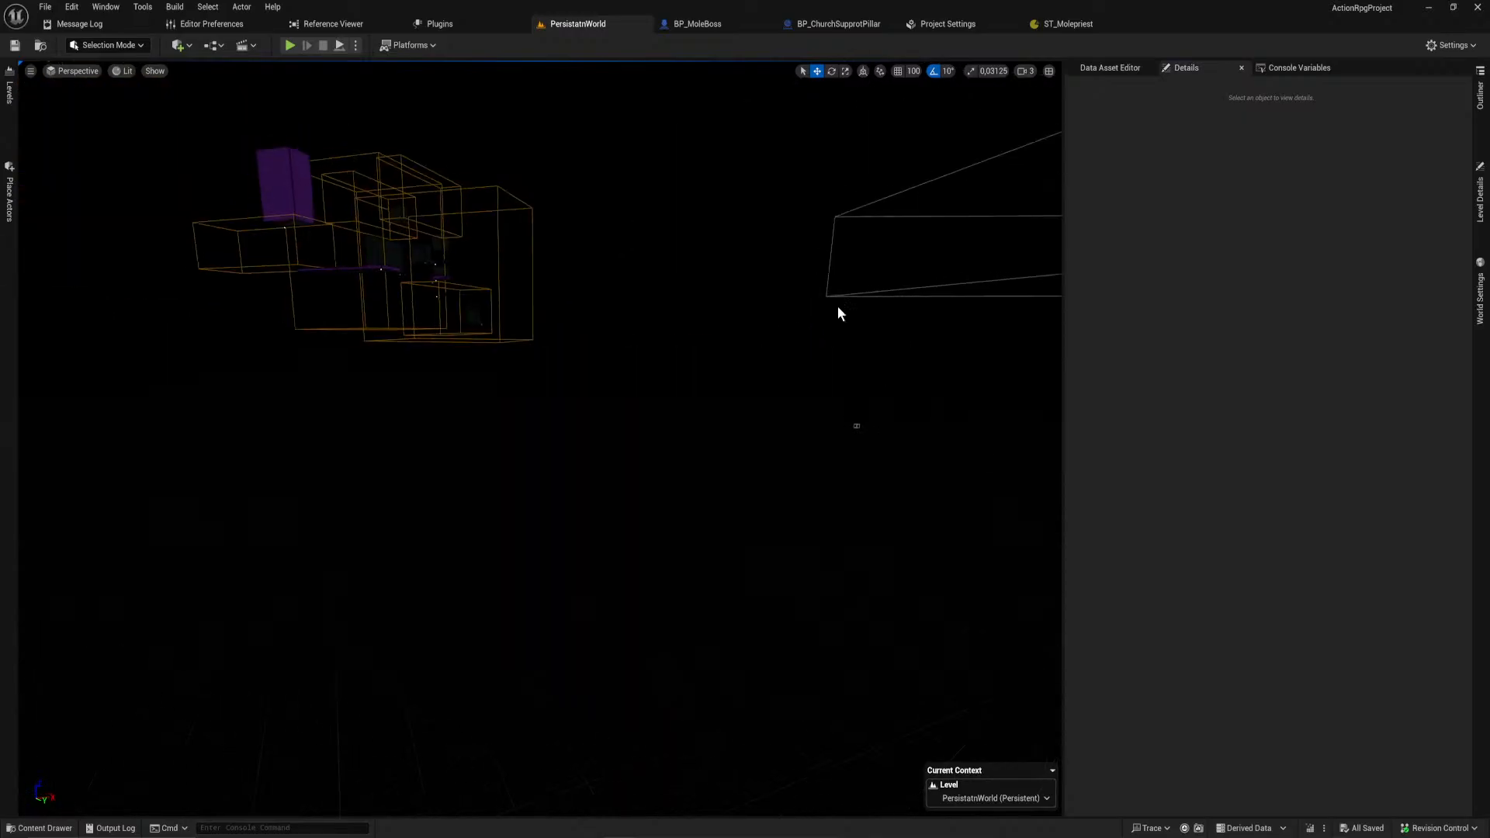
pyautogui.click(327, 182)
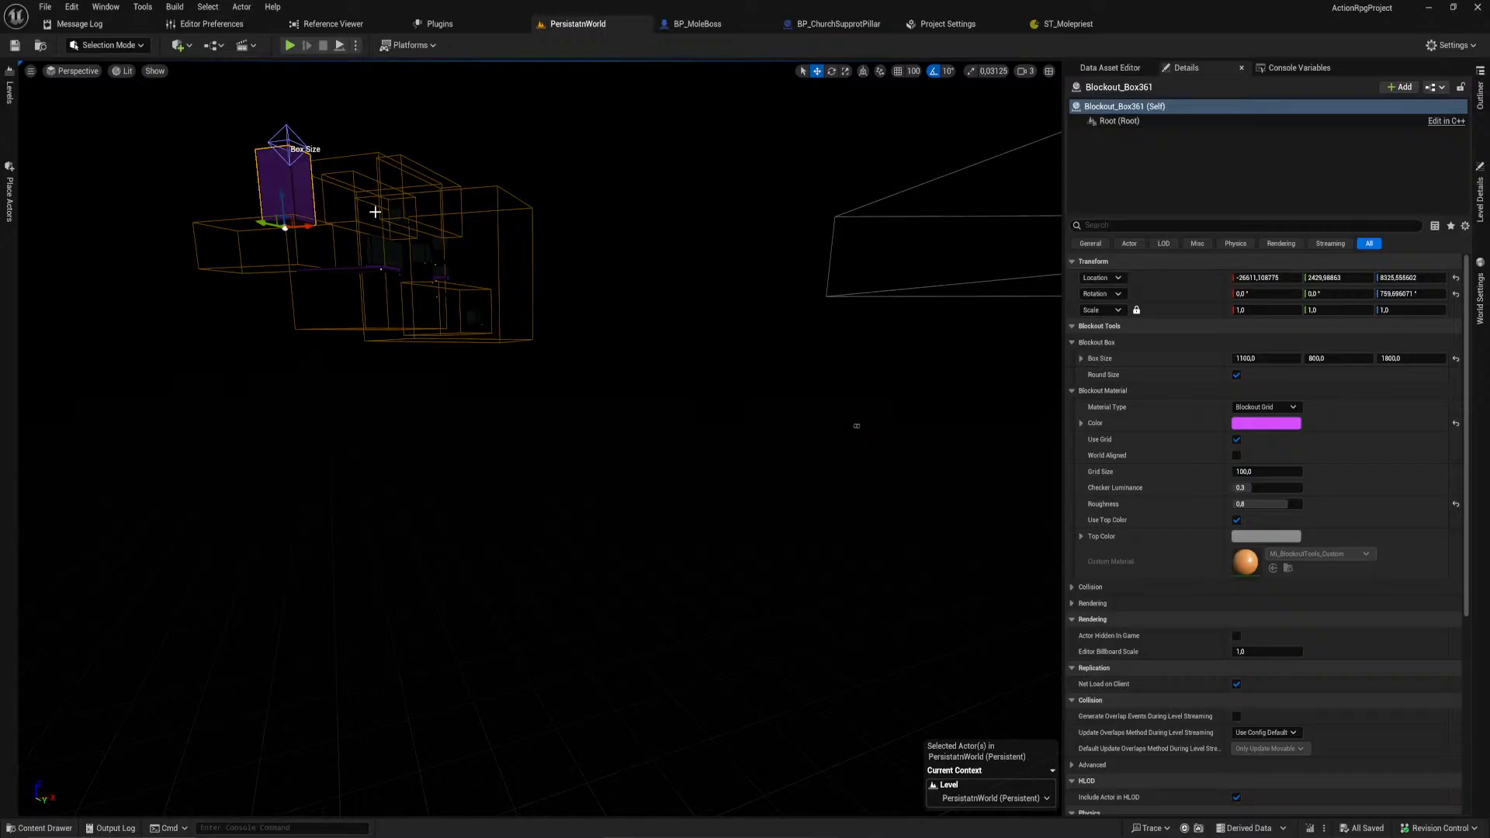
pyautogui.moveTo(376, 234); pyautogui.dragTo(350, 133, button='right')
pyautogui.press('w')
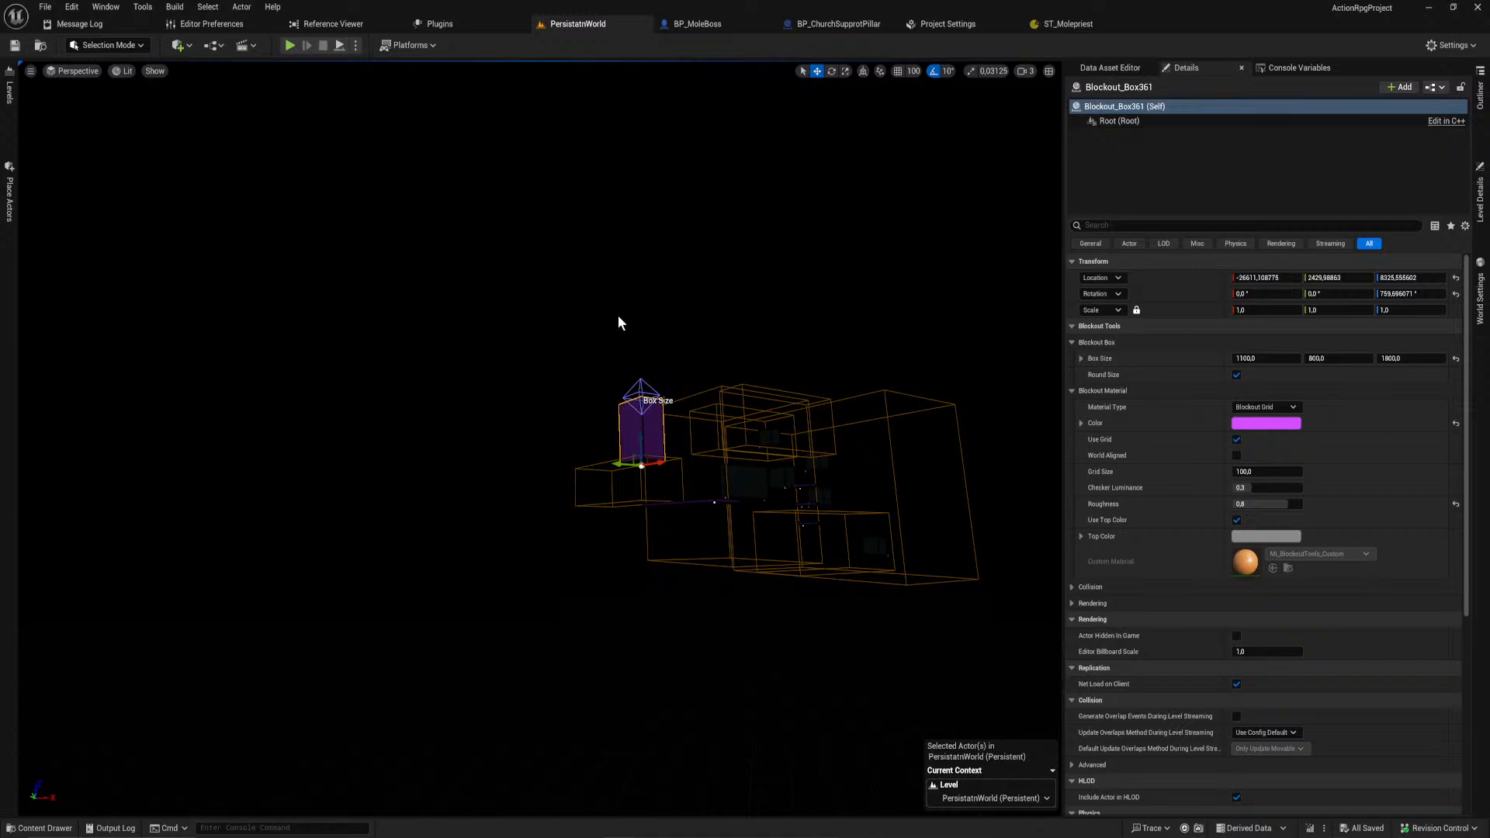
# Step: Browse the placeable actors in the Shapes, Geometry and Blockout Tools categories
pyautogui.moveTo(669, 397); pyautogui.dragTo(971, 361, button='right')
pyautogui.click(9, 91)
pyautogui.click(9, 198)
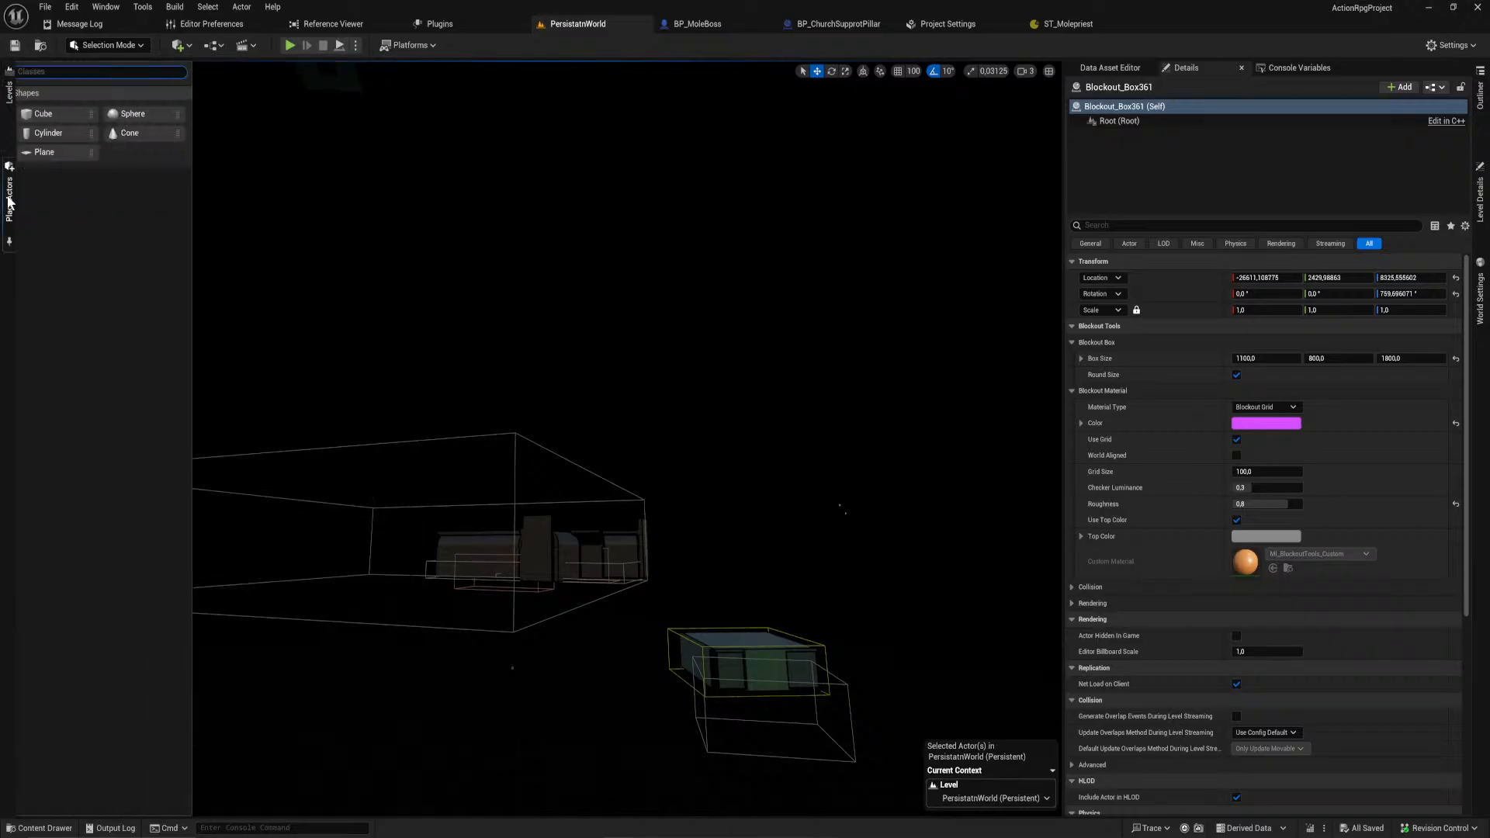
pyautogui.click(34, 247)
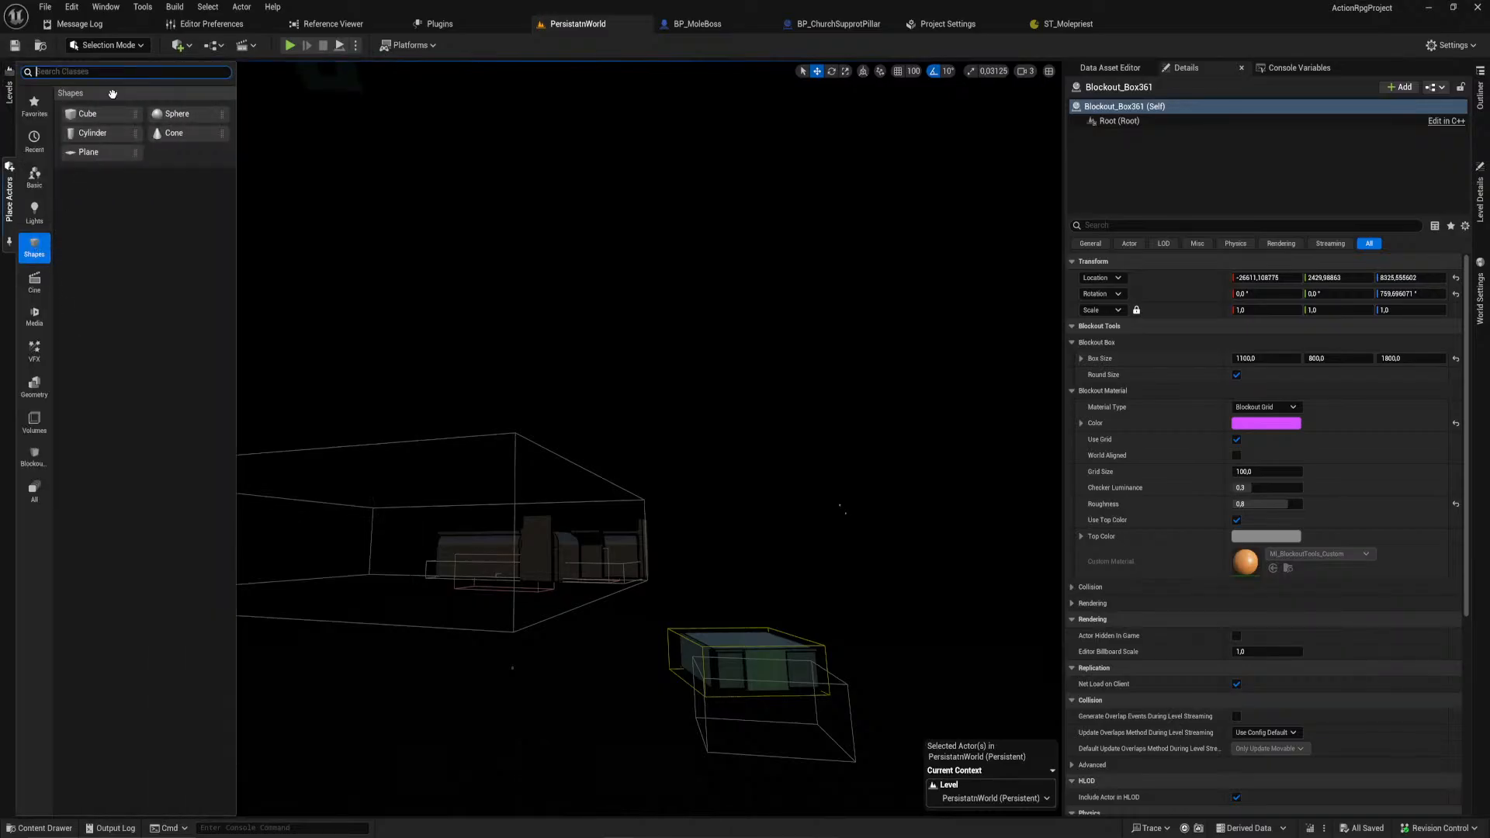
pyautogui.click(33, 383)
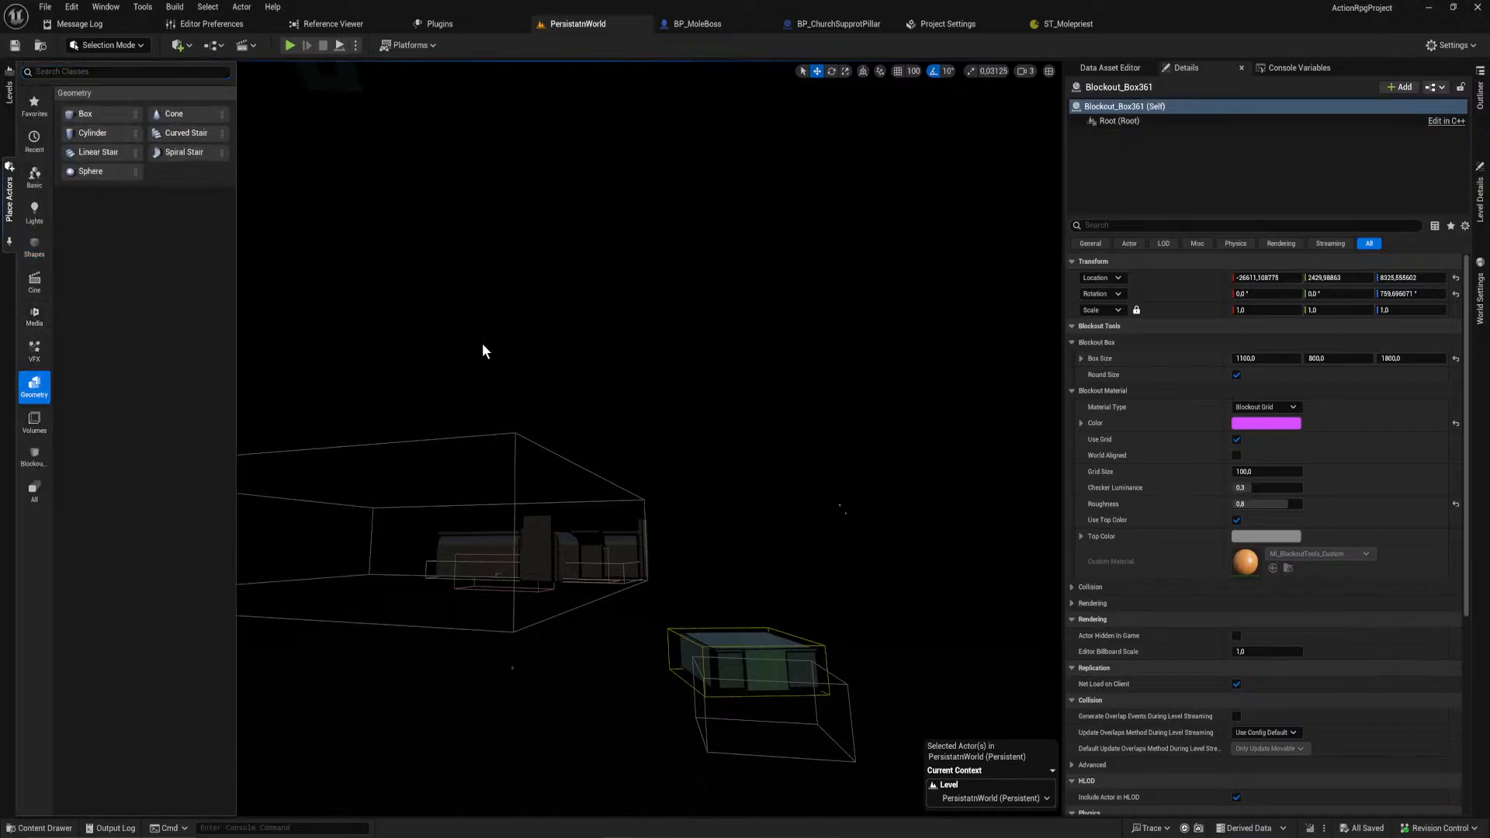
pyautogui.click(34, 457)
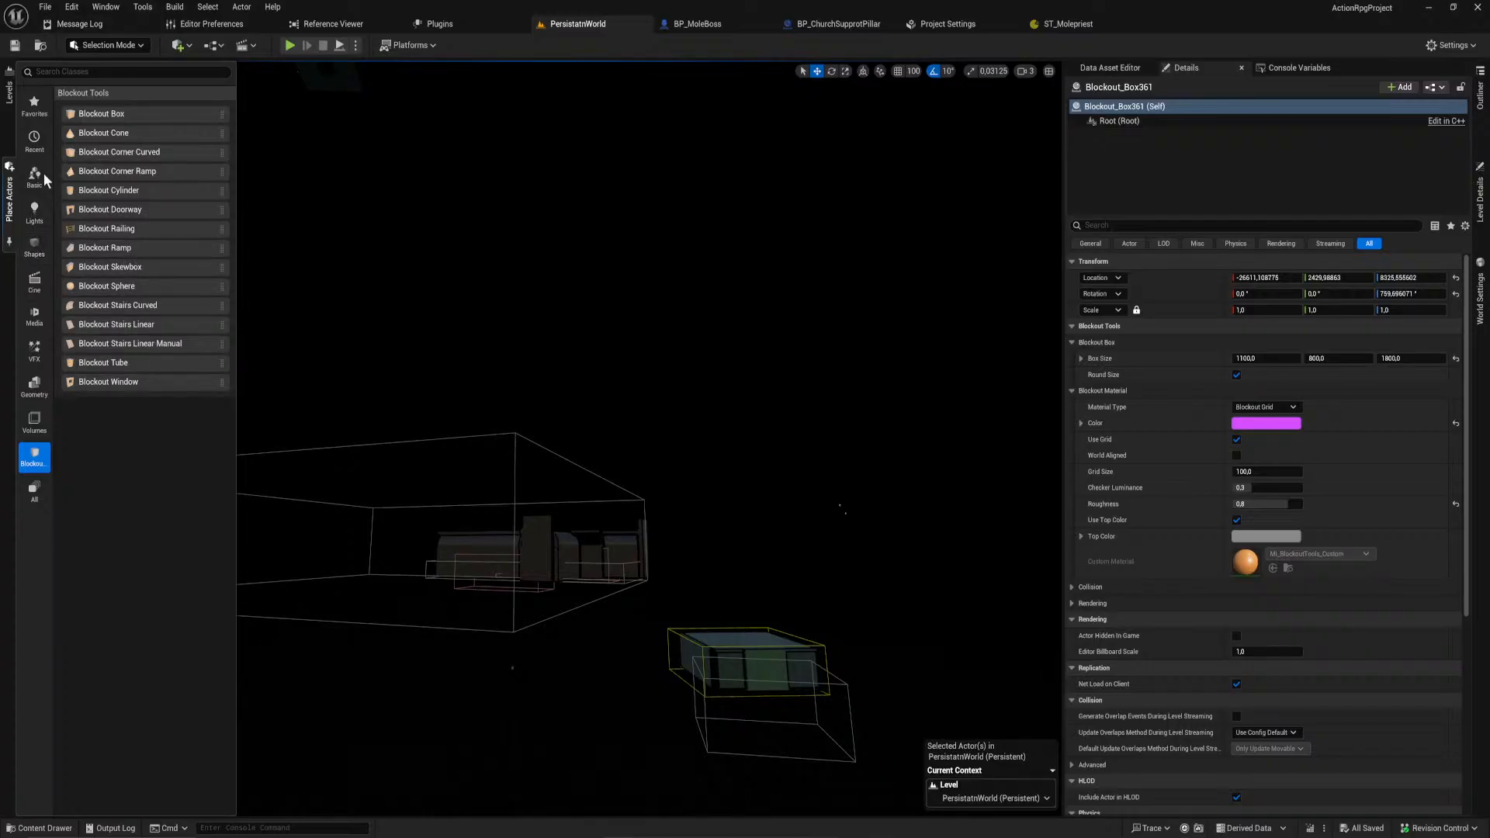
pyautogui.click(34, 249)
pyautogui.moveTo(597, 264); pyautogui.dragTo(582, 295, button='right')
# Step: Check where the 1Purple levels sit by toggling their visibility, and examine the domed purple area up close
pyautogui.click(10, 87)
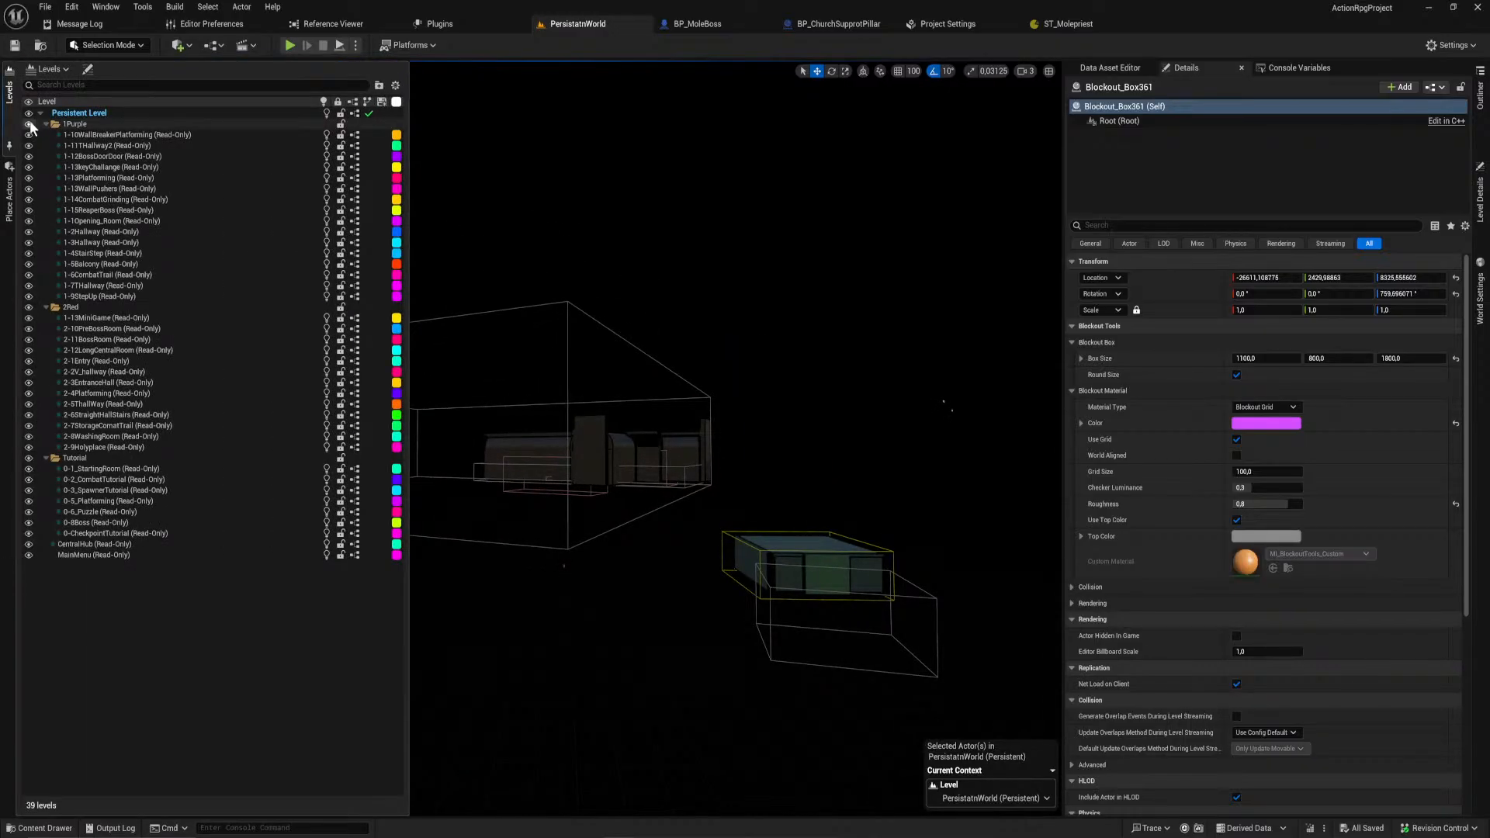
pyautogui.click(29, 125)
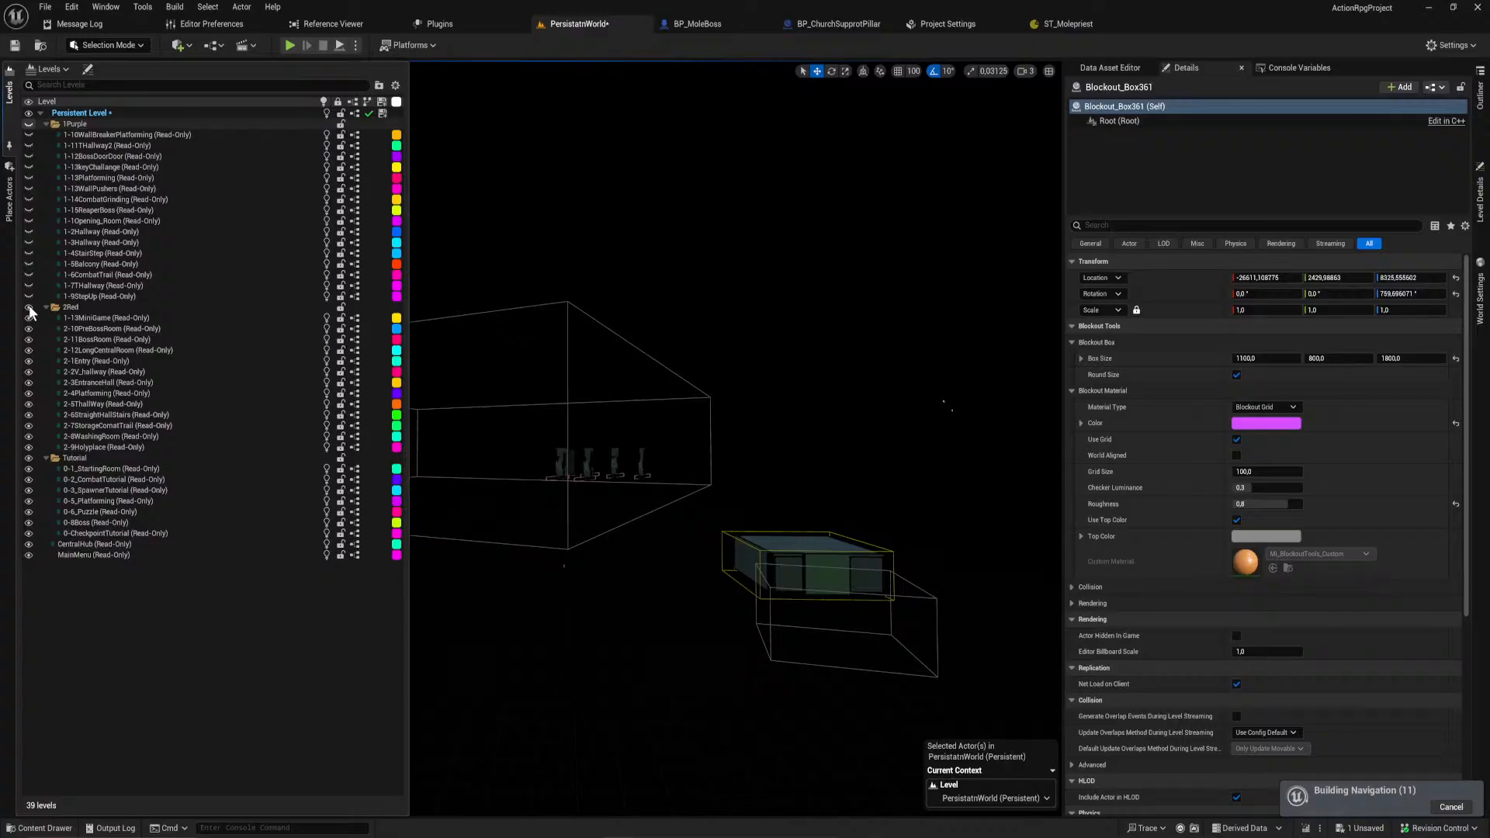
pyautogui.moveTo(589, 373); pyautogui.dragTo(729, 373, button='right')
pyautogui.press('w')
pyautogui.press('s')
pyautogui.press('w')
pyautogui.moveTo(465, 373); pyautogui.dragTo(1009, 404, button='right')
pyautogui.press('w')
pyautogui.moveTo(698, 403); pyautogui.dragTo(916, 368, button='right')
pyautogui.press('s')
pyautogui.press('s')
pyautogui.press('w')
pyautogui.press('w')
pyautogui.press('w')
pyautogui.press('w')
pyautogui.press('w')
pyautogui.press('w')
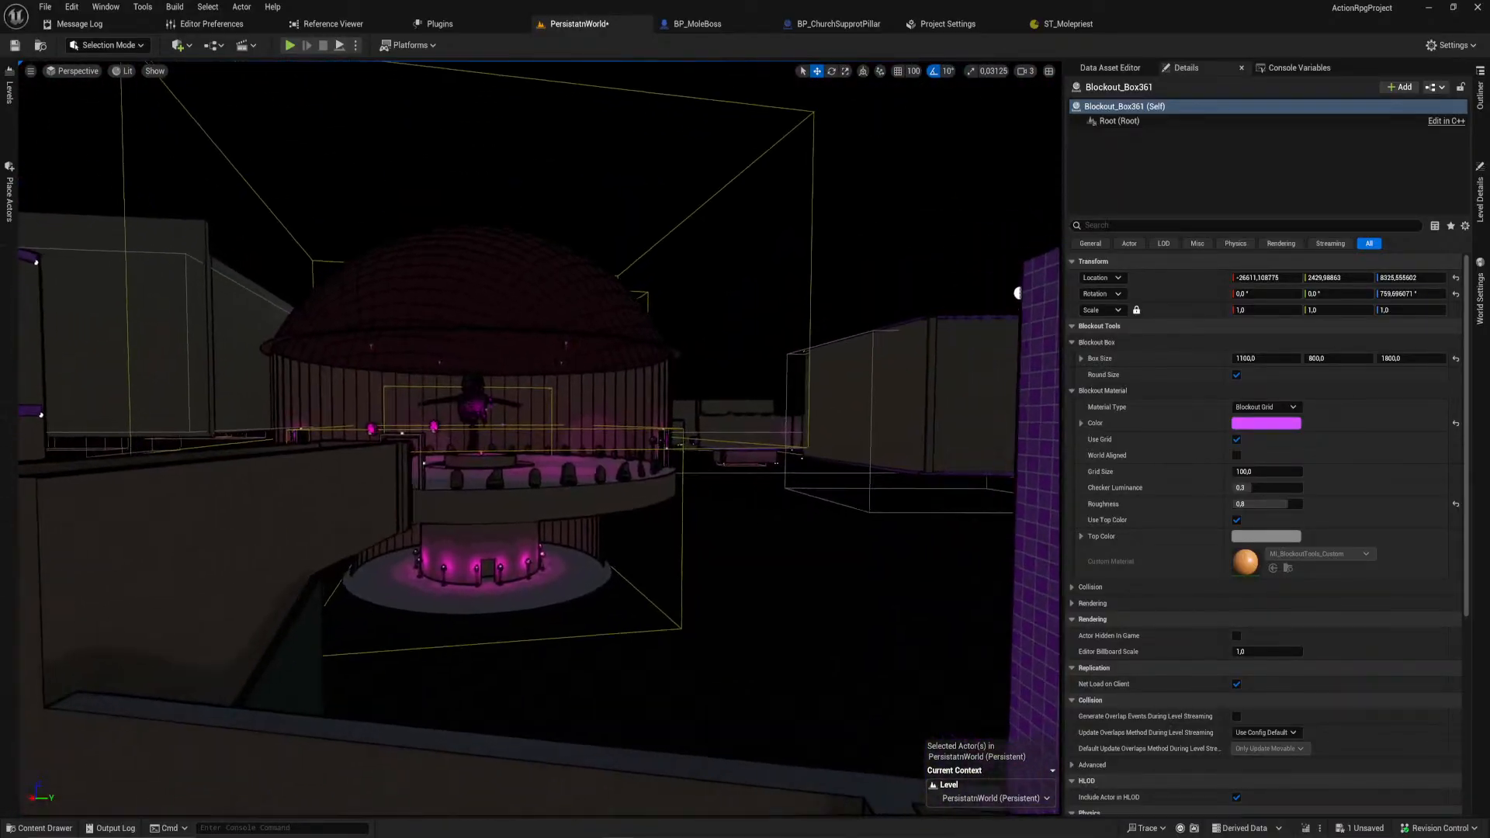
# Step: Give the unlit level door on the central hub's yellow wall the same light colour as the yellow rect light above it
pyautogui.click(9, 92)
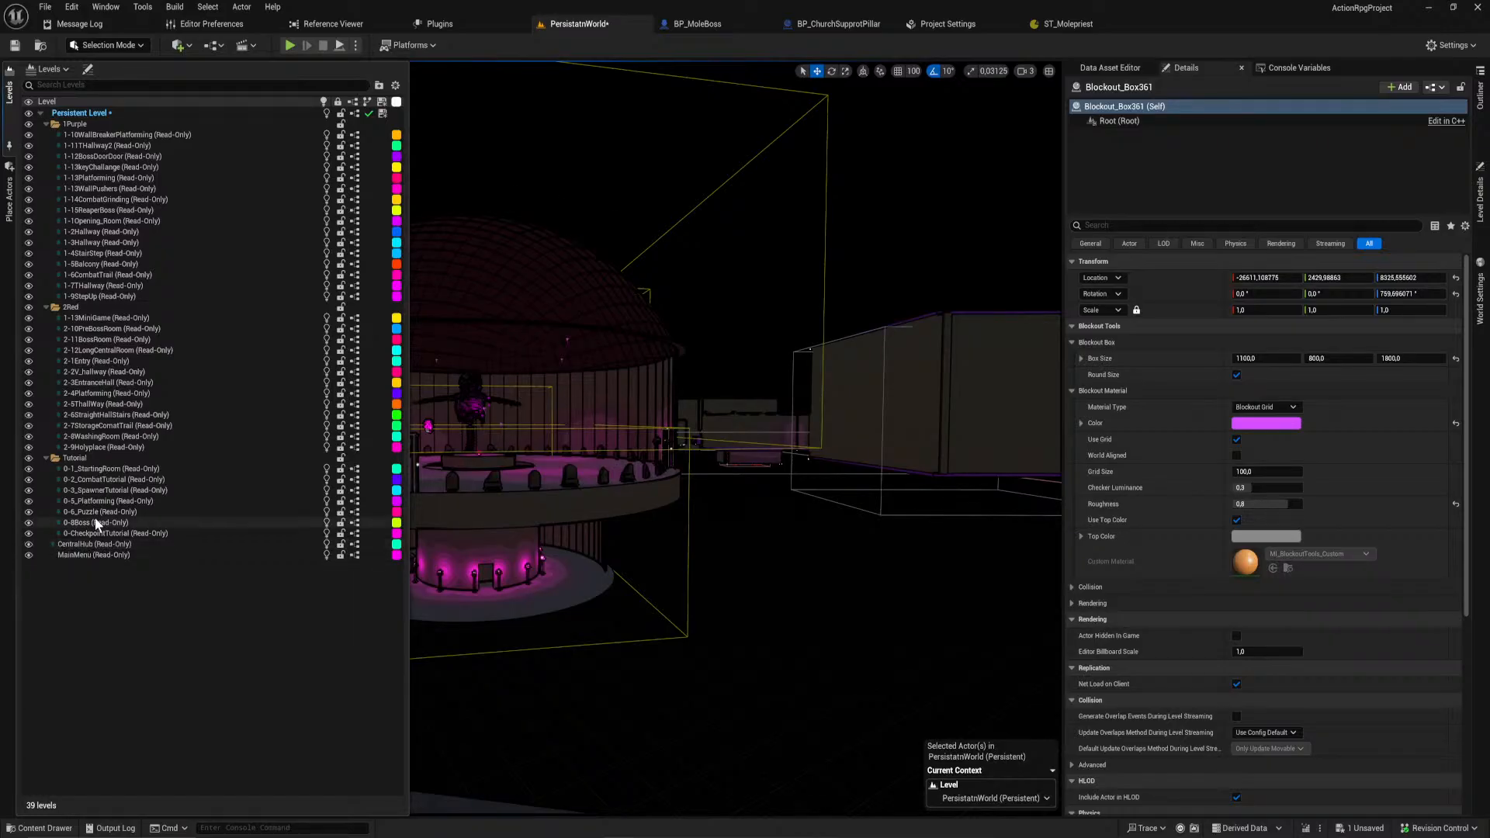
pyautogui.moveTo(454, 451); pyautogui.dragTo(602, 516, button='right')
pyautogui.press('w')
pyautogui.press('w')
pyautogui.press('w')
pyautogui.press('w')
pyautogui.press('w')
pyautogui.click(593, 396)
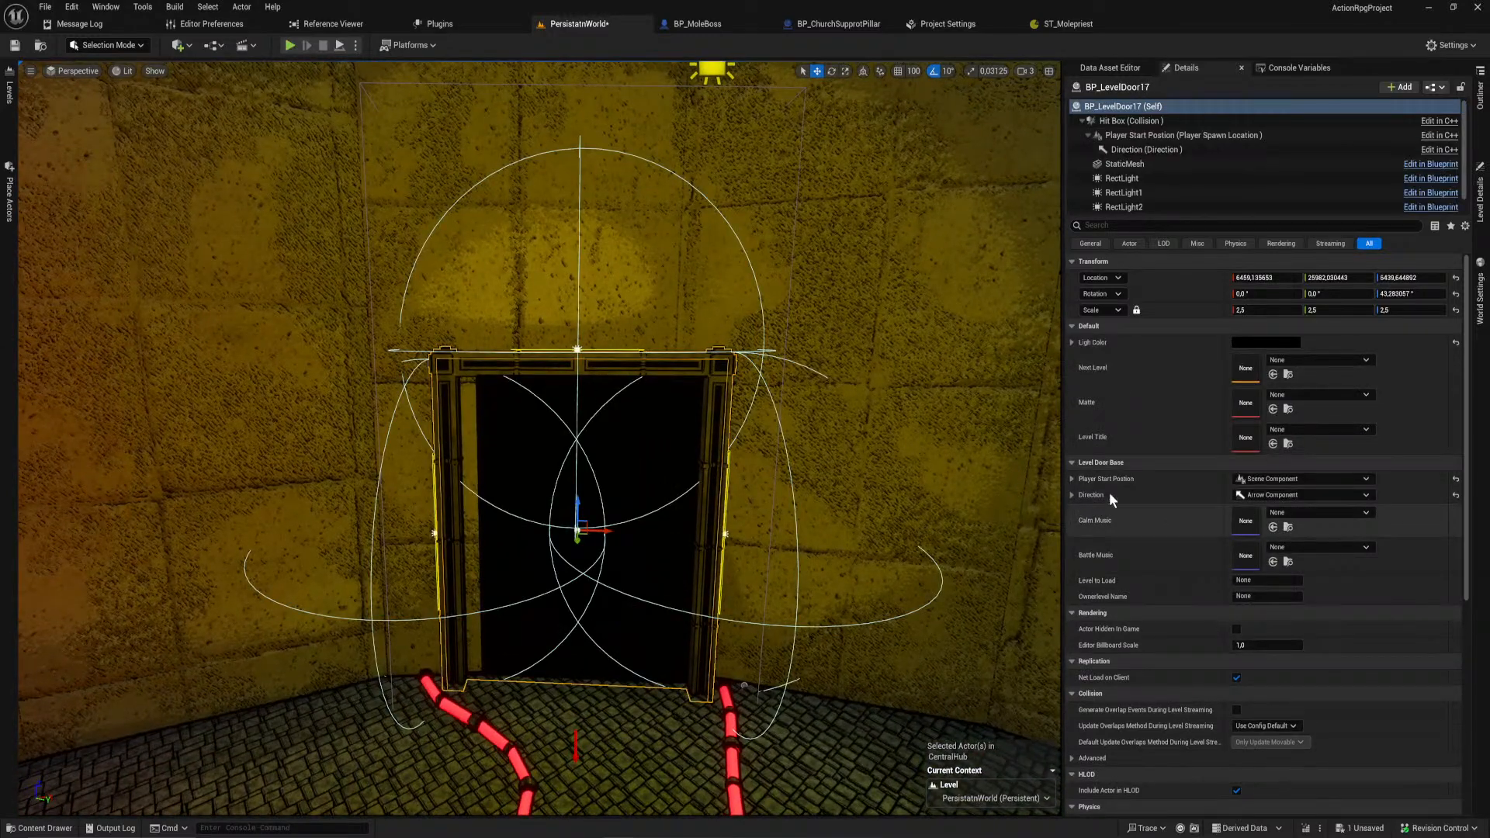
pyautogui.click(712, 70)
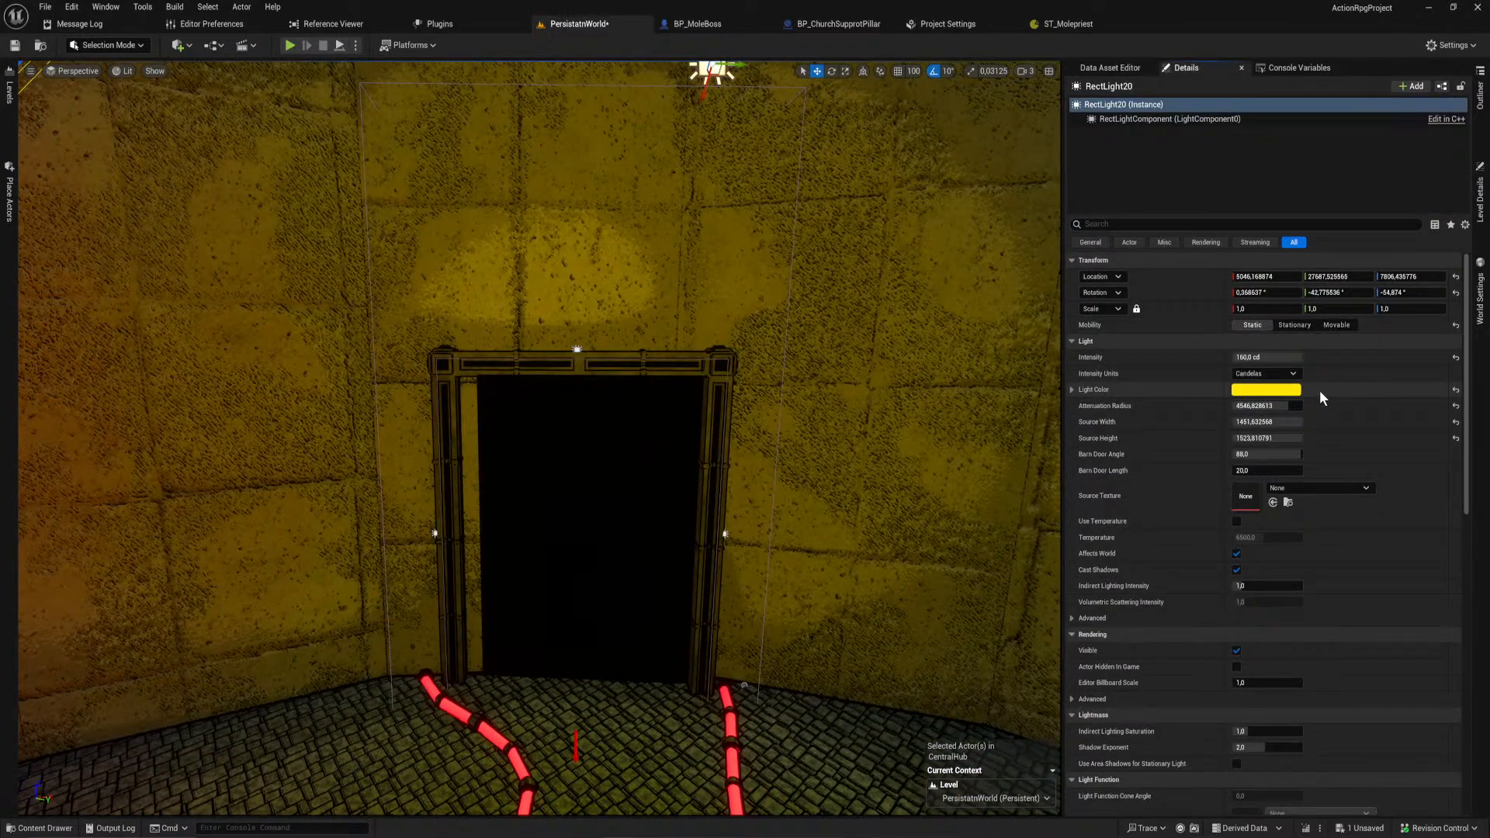
pyautogui.click(712, 362)
pyautogui.keyDown('shift'); pyautogui.click(1325, 344); pyautogui.keyUp('shift')
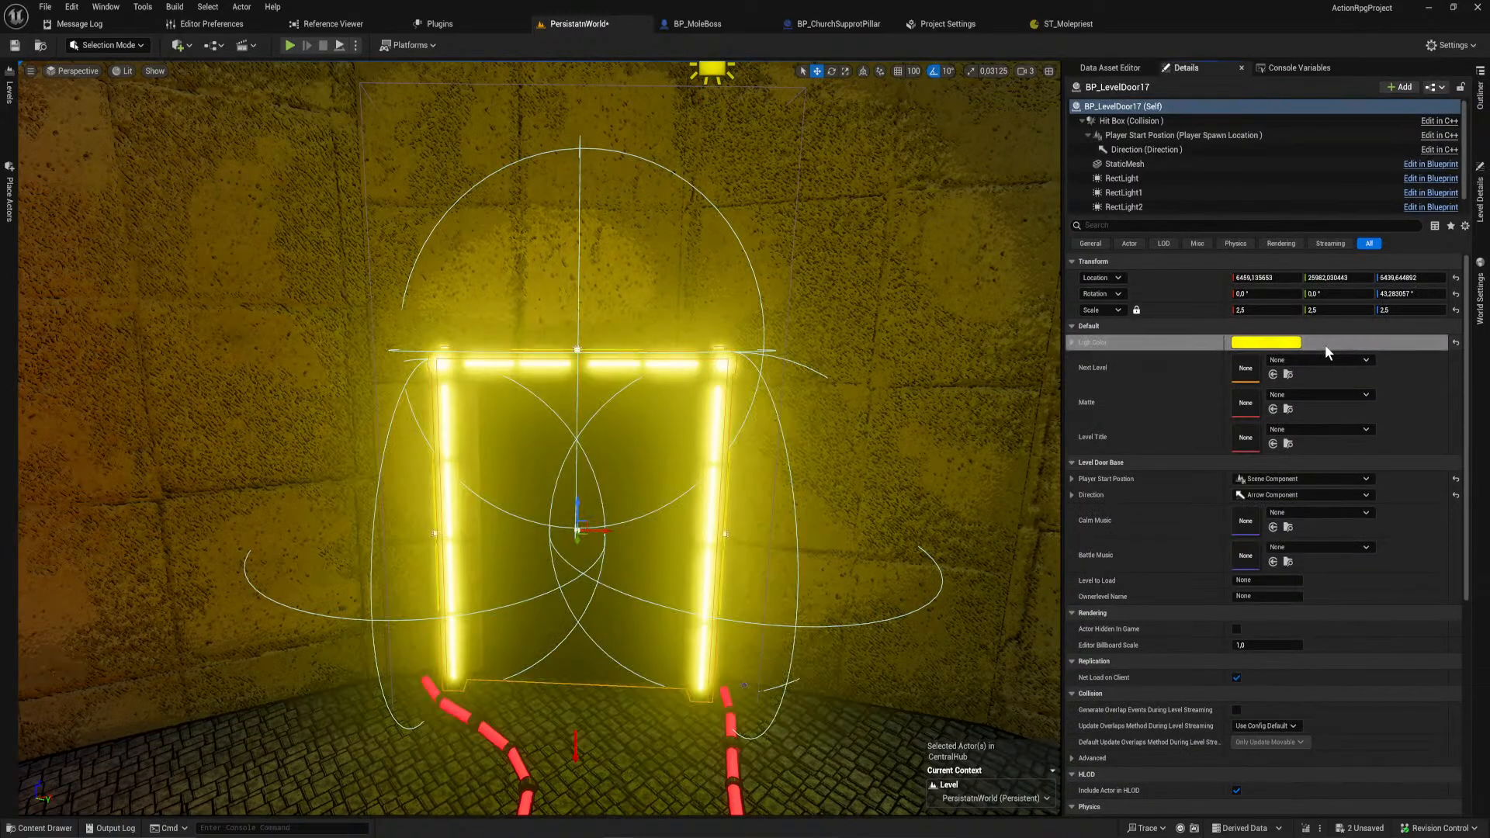
# Step: Compare the light colours of the red and yellow level doors and set the yellow door's red and green values to 1
pyautogui.press('s')
pyautogui.moveTo(602, 472); pyautogui.dragTo(559, 466, button='right')
pyautogui.press('w')
pyautogui.click(1281, 346)
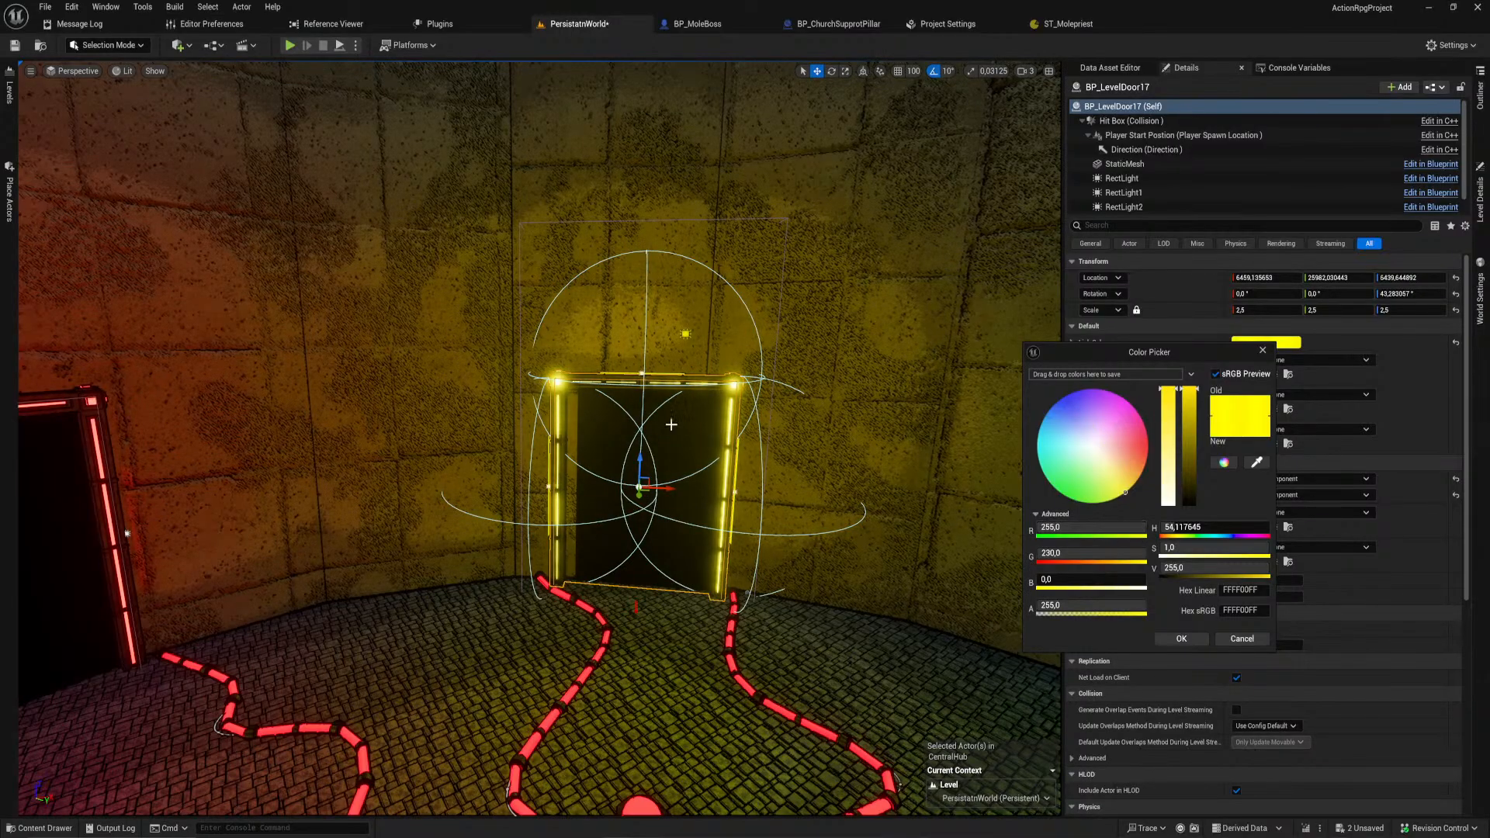
pyautogui.click(114, 461)
pyautogui.click(1280, 344)
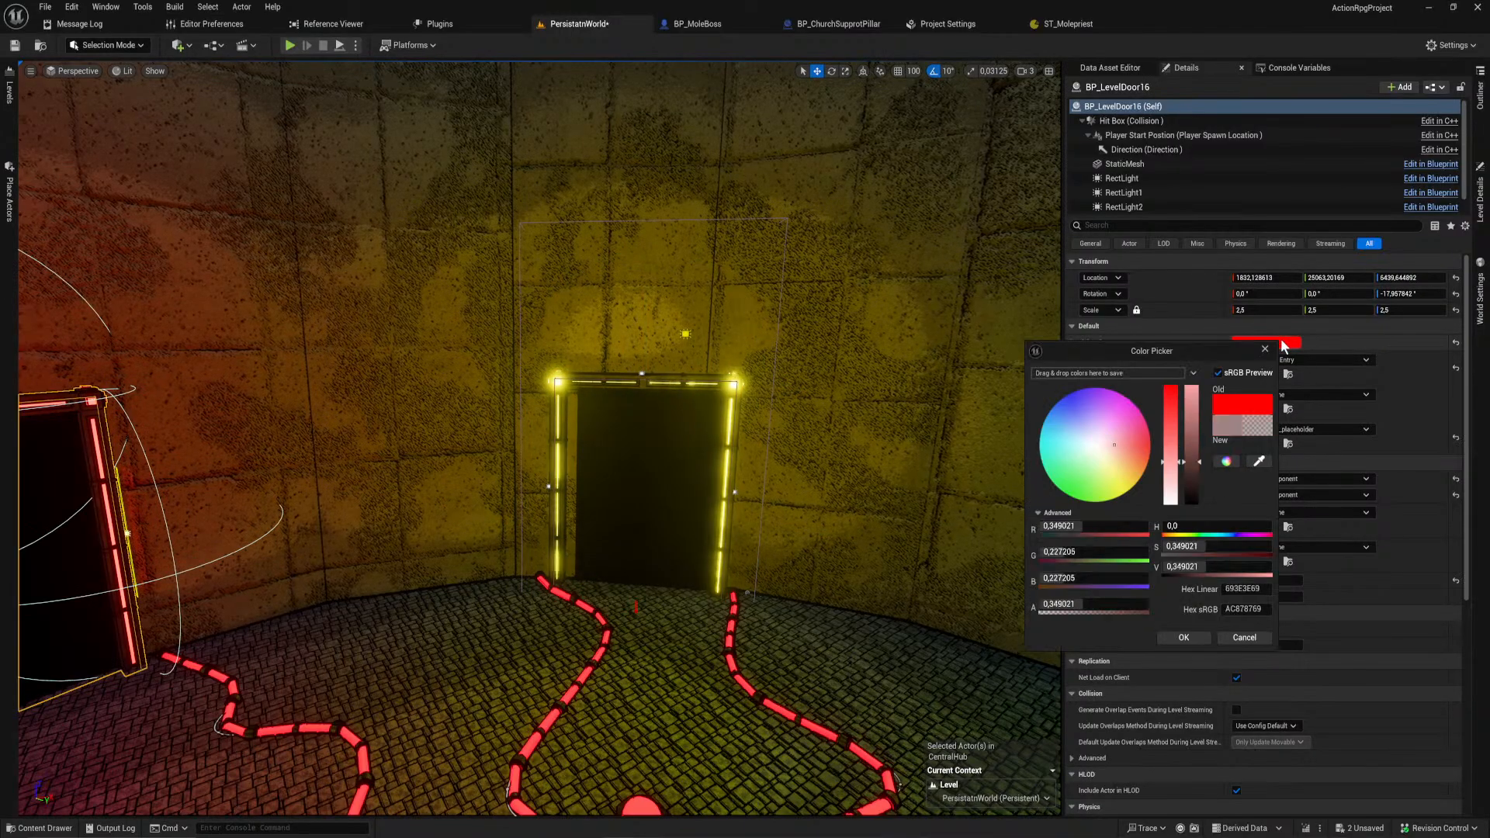
pyautogui.click(649, 473)
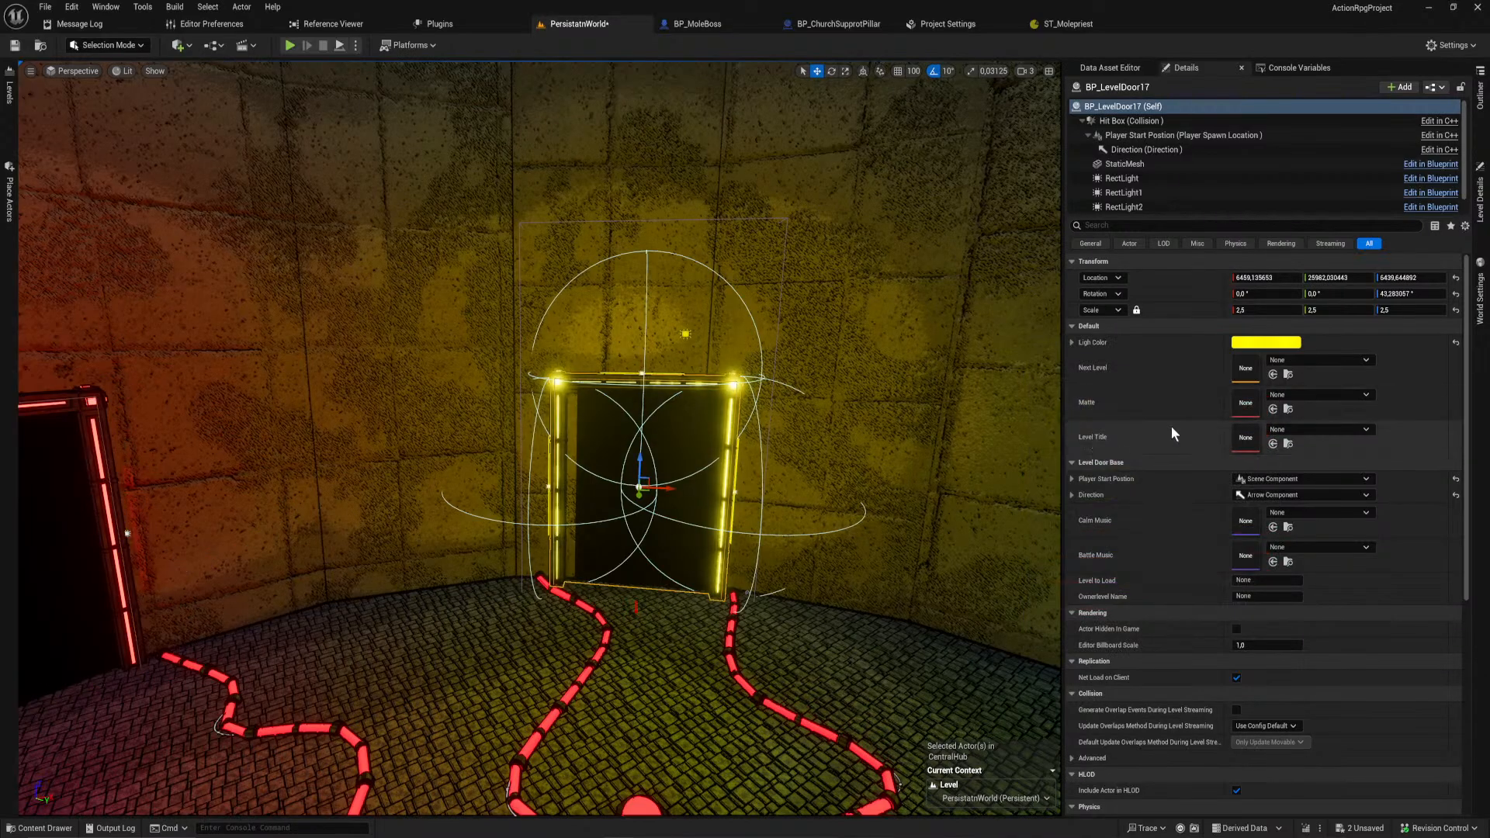
pyautogui.click(1075, 525)
pyautogui.write('1')
pyautogui.click(1069, 551)
pyautogui.write('1')
pyautogui.press('Return')
# Step: Rotate the yellow level door slightly to align it with the wall behind it
pyautogui.moveTo(738, 468); pyautogui.dragTo(767, 484, button='right')
pyautogui.press('w')
pyautogui.click(599, 303)
pyautogui.moveTo(598, 303)
pyautogui.mouseDown(button='right')
pyautogui.moveTo(603, 342)
pyautogui.moveTo(602, 301)
pyautogui.mouseUp(button='right')
pyautogui.press('w')
pyautogui.press('s')
pyautogui.click(687, 534)
pyautogui.press('e')
pyautogui.moveTo(622, 412)
pyautogui.mouseDown()
pyautogui.moveTo(649, 412)
pyautogui.moveTo(619, 413)
pyautogui.mouseUp()
# Step: Delete the blocking volume surrounding the yellow level door
pyautogui.press('s')
pyautogui.moveTo(619, 412); pyautogui.dragTo(619, 342, button='right')
pyautogui.click(452, 352)
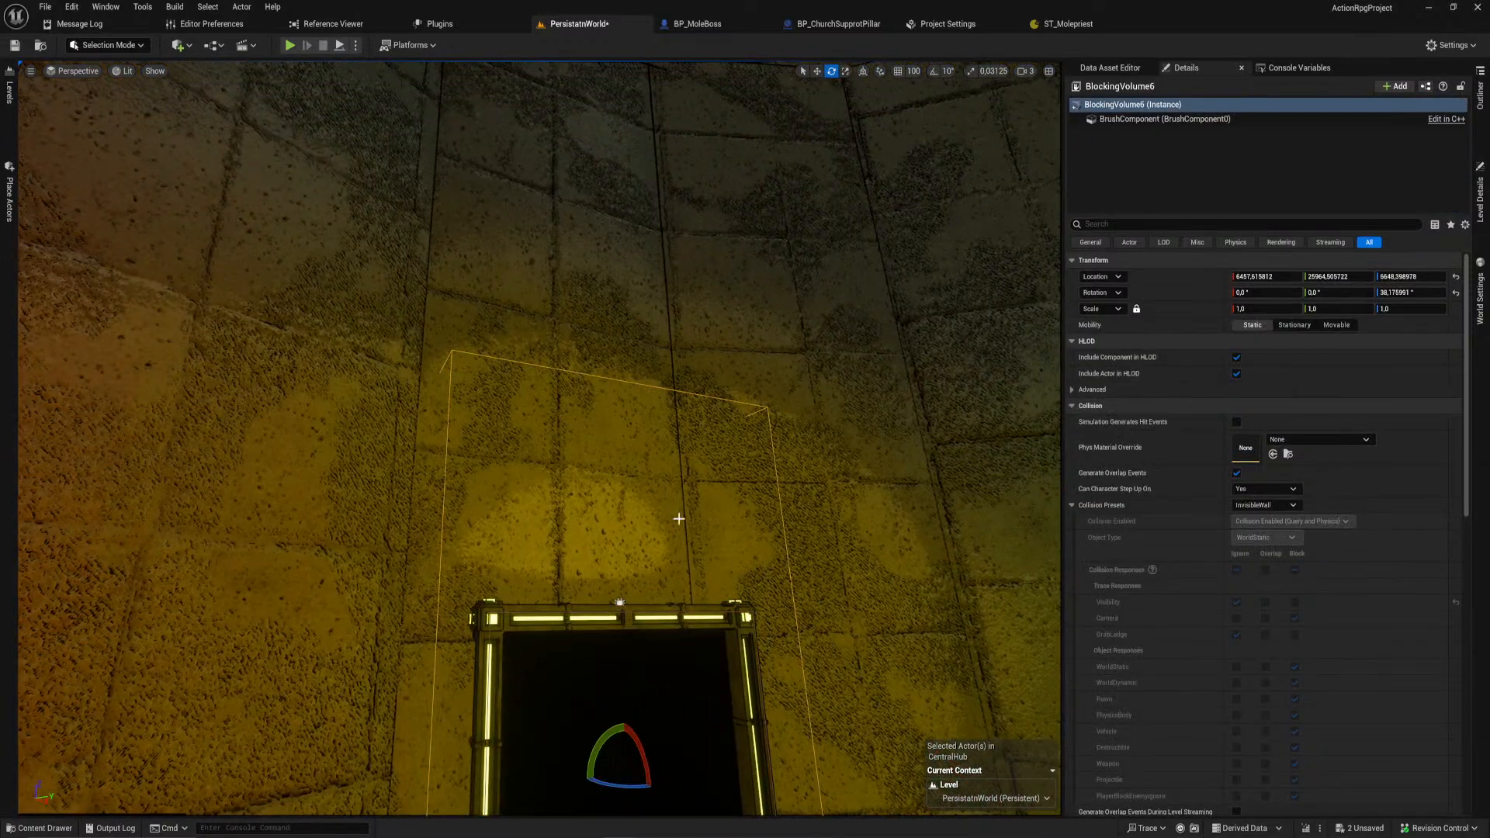
pyautogui.moveTo(679, 518); pyautogui.dragTo(678, 518, button='right')
pyautogui.press('Delete')
# Step: Rotate the red level door in the central hub around its vertical axis to about -19.4°
pyautogui.press('s')
pyautogui.moveTo(729, 466); pyautogui.dragTo(799, 547, button='right')
pyautogui.press('s')
pyautogui.press('d')
pyautogui.moveTo(617, 338)
pyautogui.mouseDown(button='right')
pyautogui.moveTo(722, 442)
pyautogui.moveTo(613, 360)
pyautogui.moveTo(617, 339)
pyautogui.mouseUp(button='right')
pyautogui.click(561, 239)
pyautogui.press('w')
pyautogui.press('f')
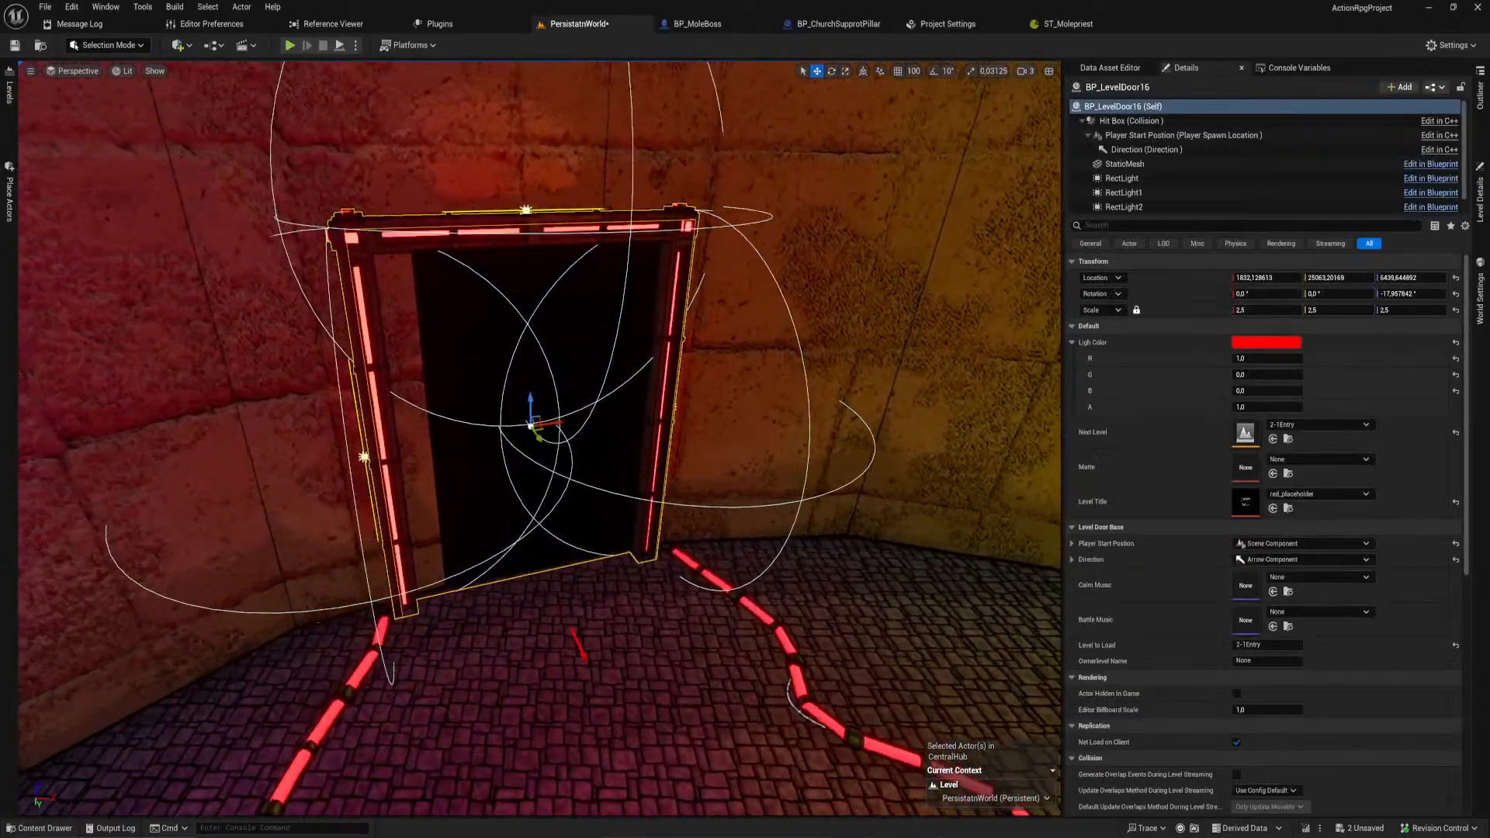
pyautogui.press('e')
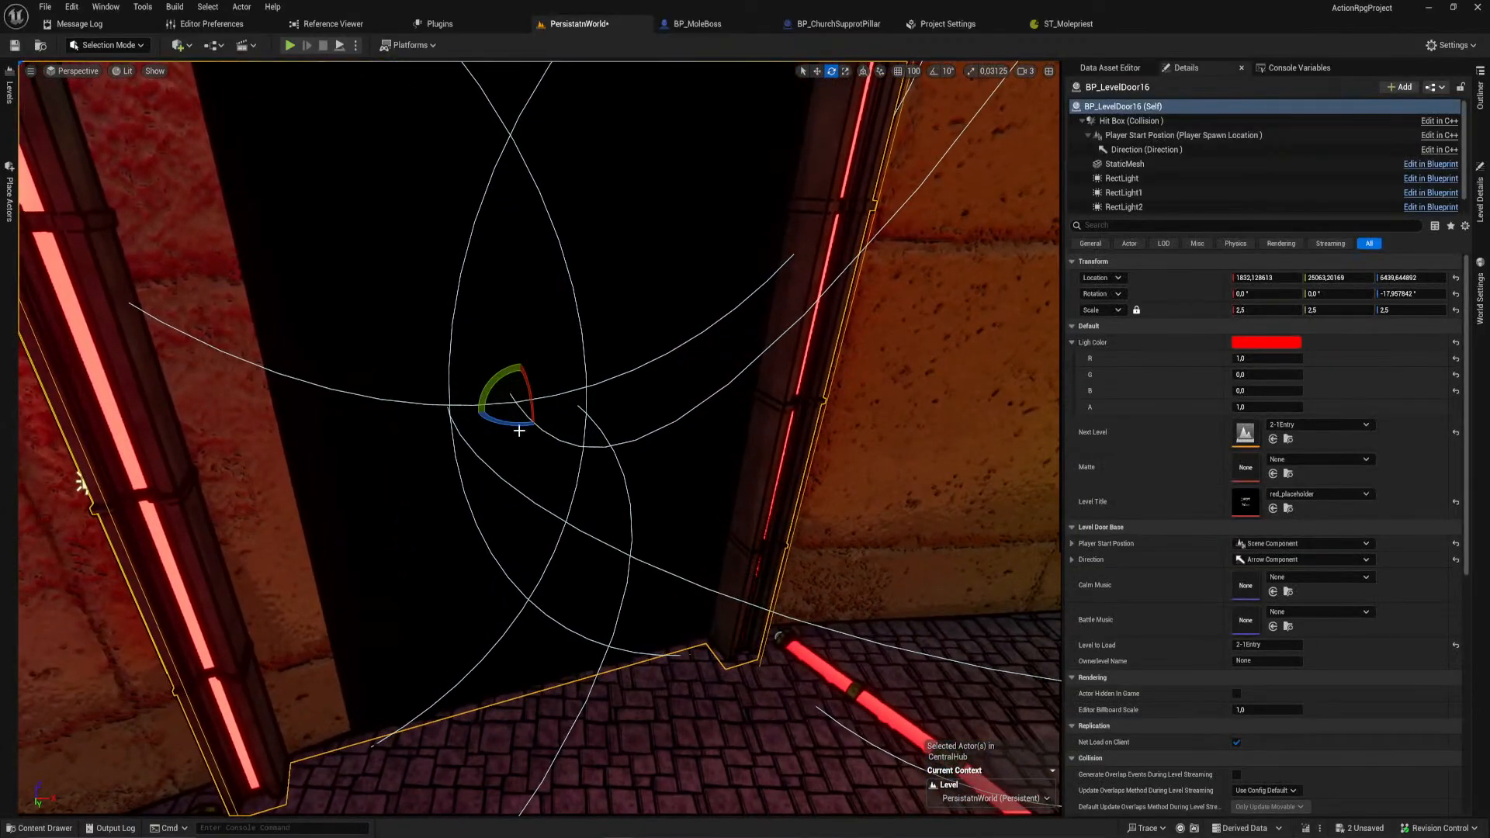
pyautogui.moveTo(517, 425); pyautogui.dragTo(543, 425)
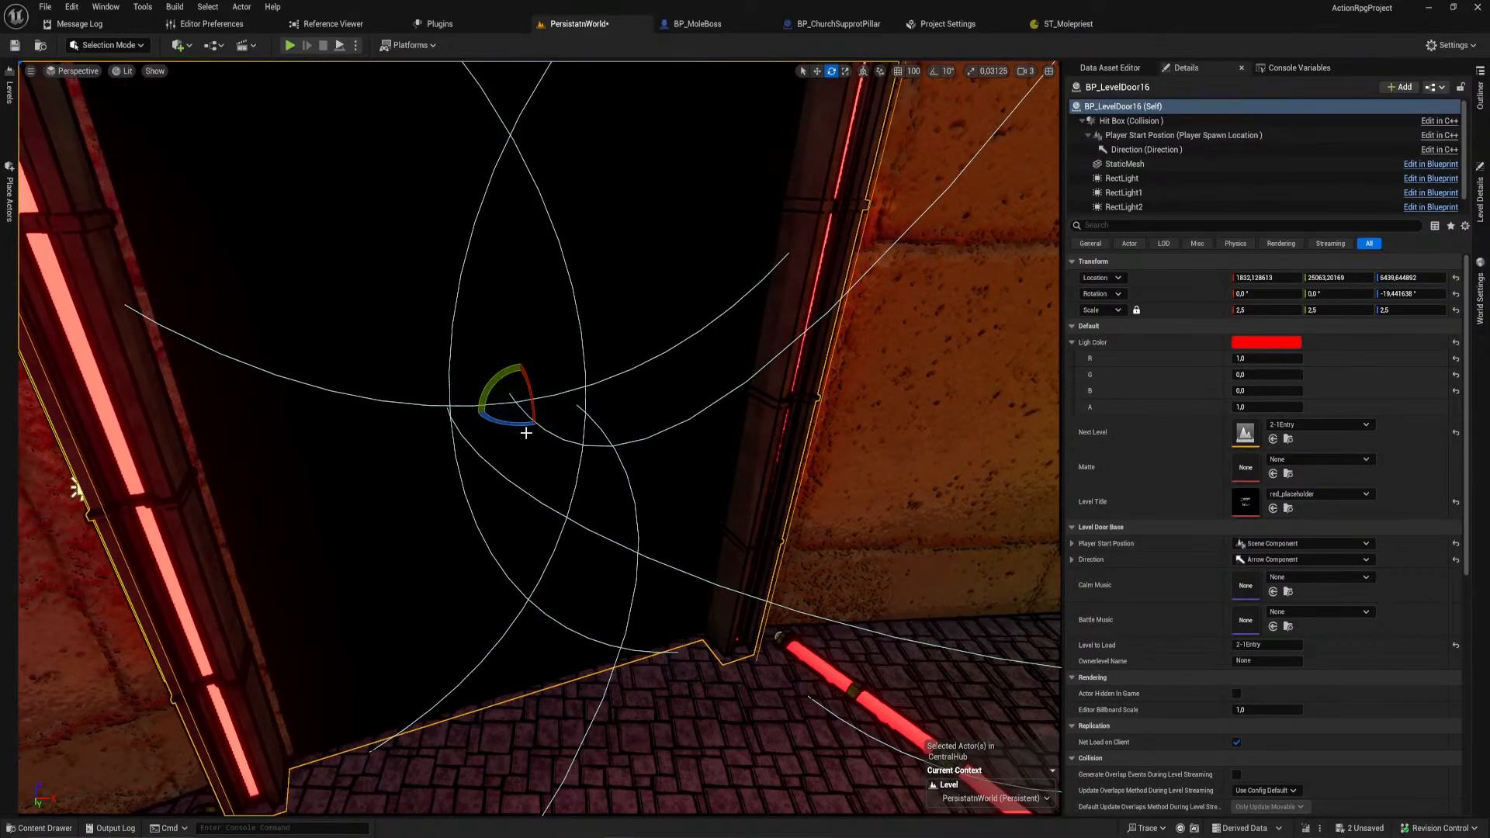
# Step: Nudge the red level door to a location of about X 1834, Y 25070
pyautogui.moveTo(601, 449)
pyautogui.mouseDown(button='right')
pyautogui.moveTo(784, 444)
pyautogui.moveTo(583, 446)
pyautogui.mouseUp(button='right')
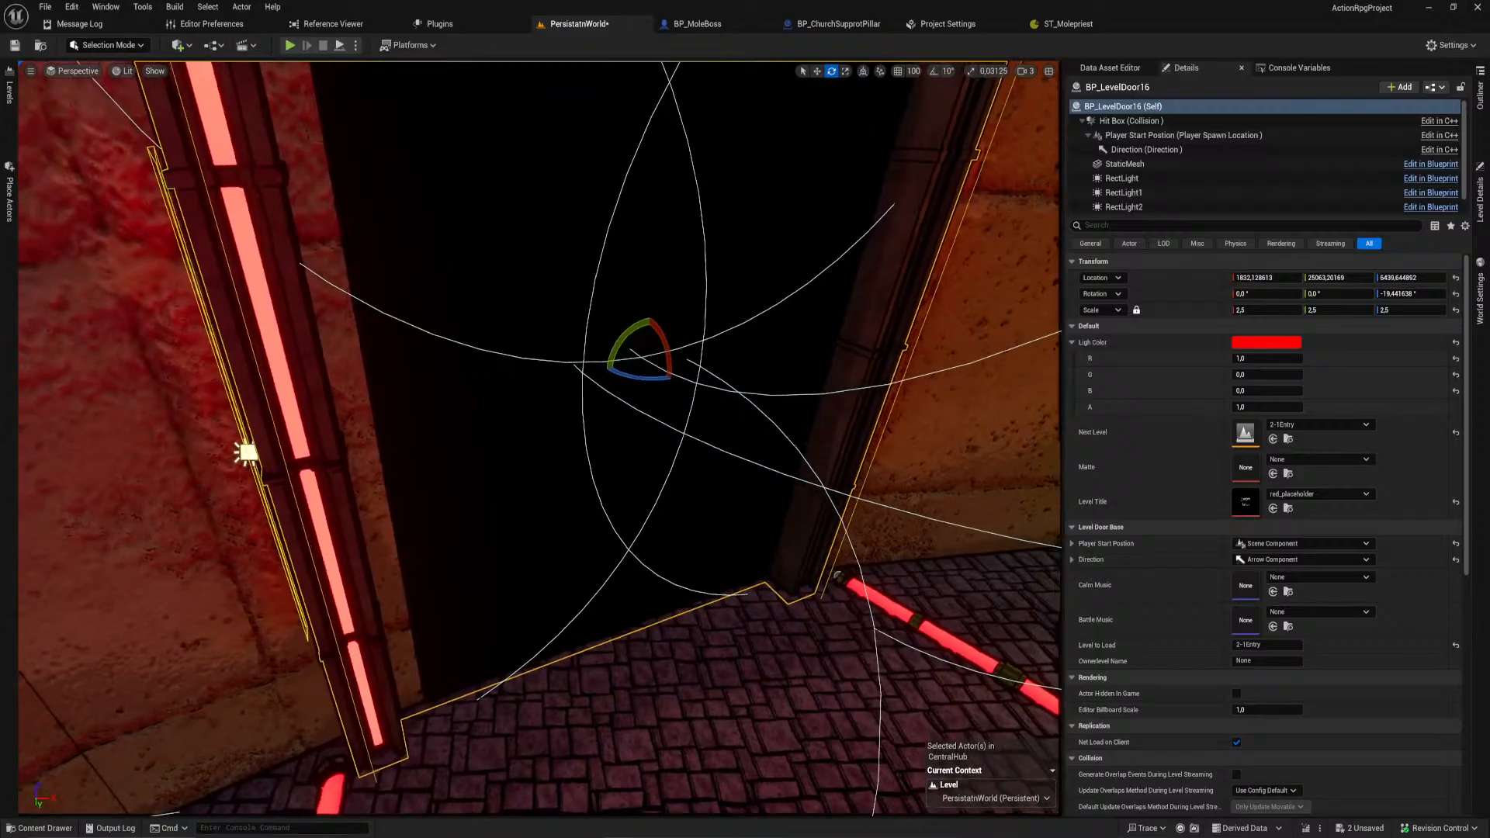
pyautogui.press('w')
pyautogui.moveTo(675, 468); pyautogui.dragTo(687, 392, button='right')
pyautogui.moveTo(529, 450); pyautogui.dragTo(533, 450)
# Step: Hide all levels in the 1Purple and 2Red folders and bring the yellow level door into view
pyautogui.moveTo(531, 450); pyautogui.dragTo(676, 509, button='right')
pyautogui.press('w')
pyautogui.press('s')
pyautogui.press('w')
pyautogui.click(9, 91)
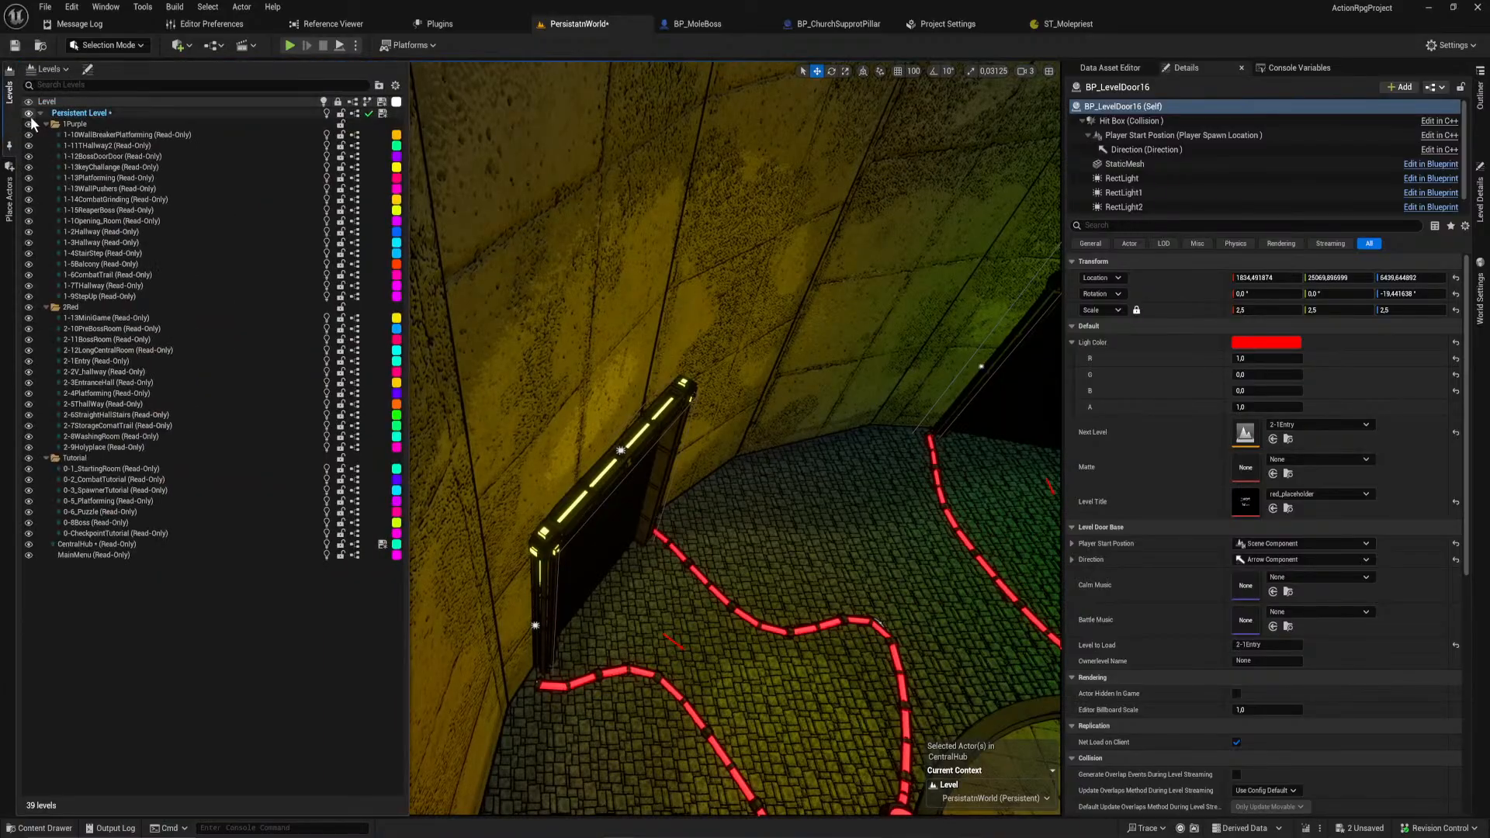
pyautogui.click(29, 308)
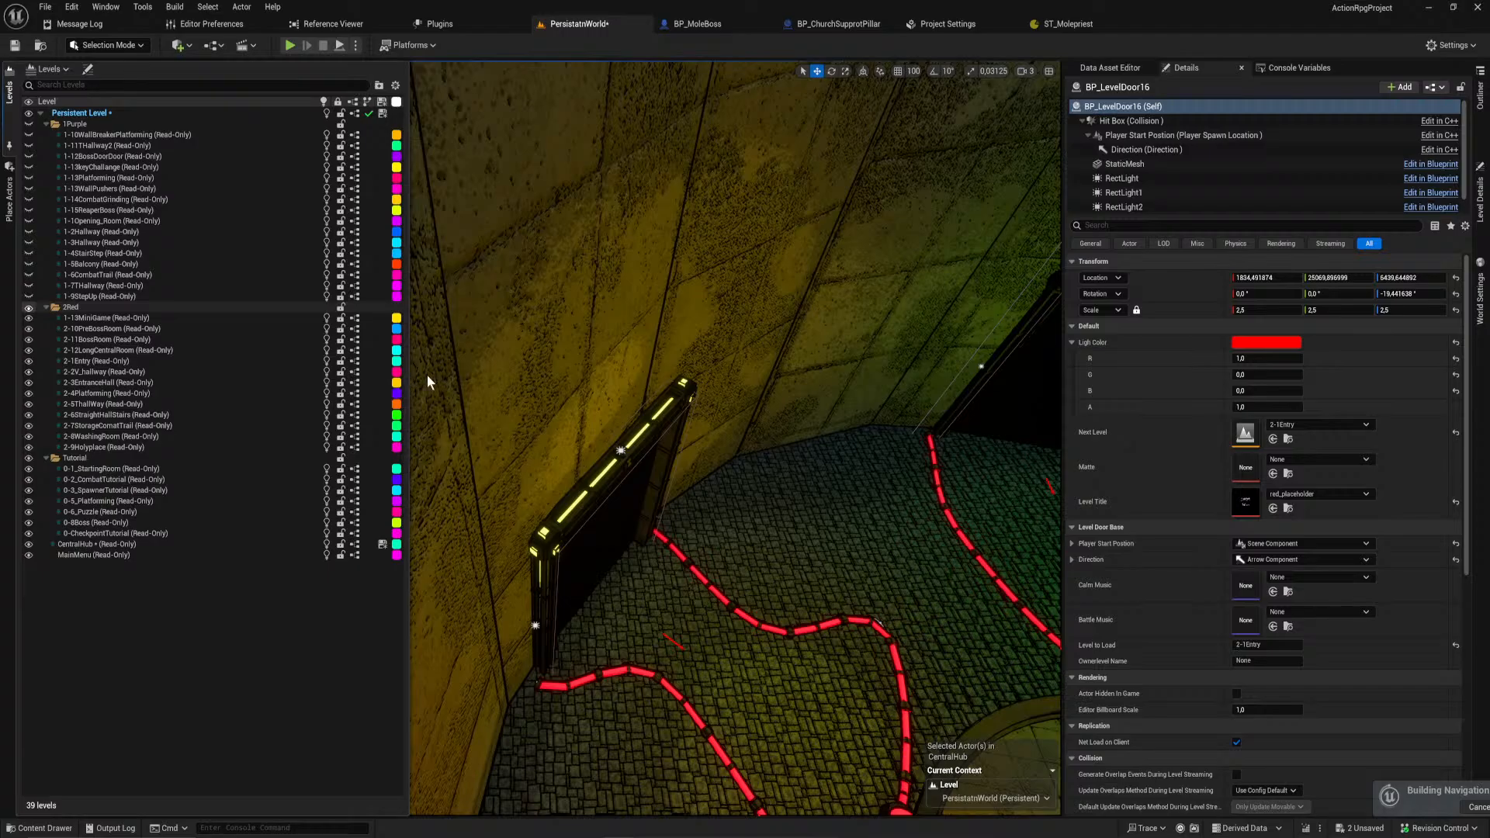
pyautogui.moveTo(776, 428); pyautogui.dragTo(637, 427, button='right')
pyautogui.moveTo(564, 393); pyautogui.dragTo(90, 176, button='right')
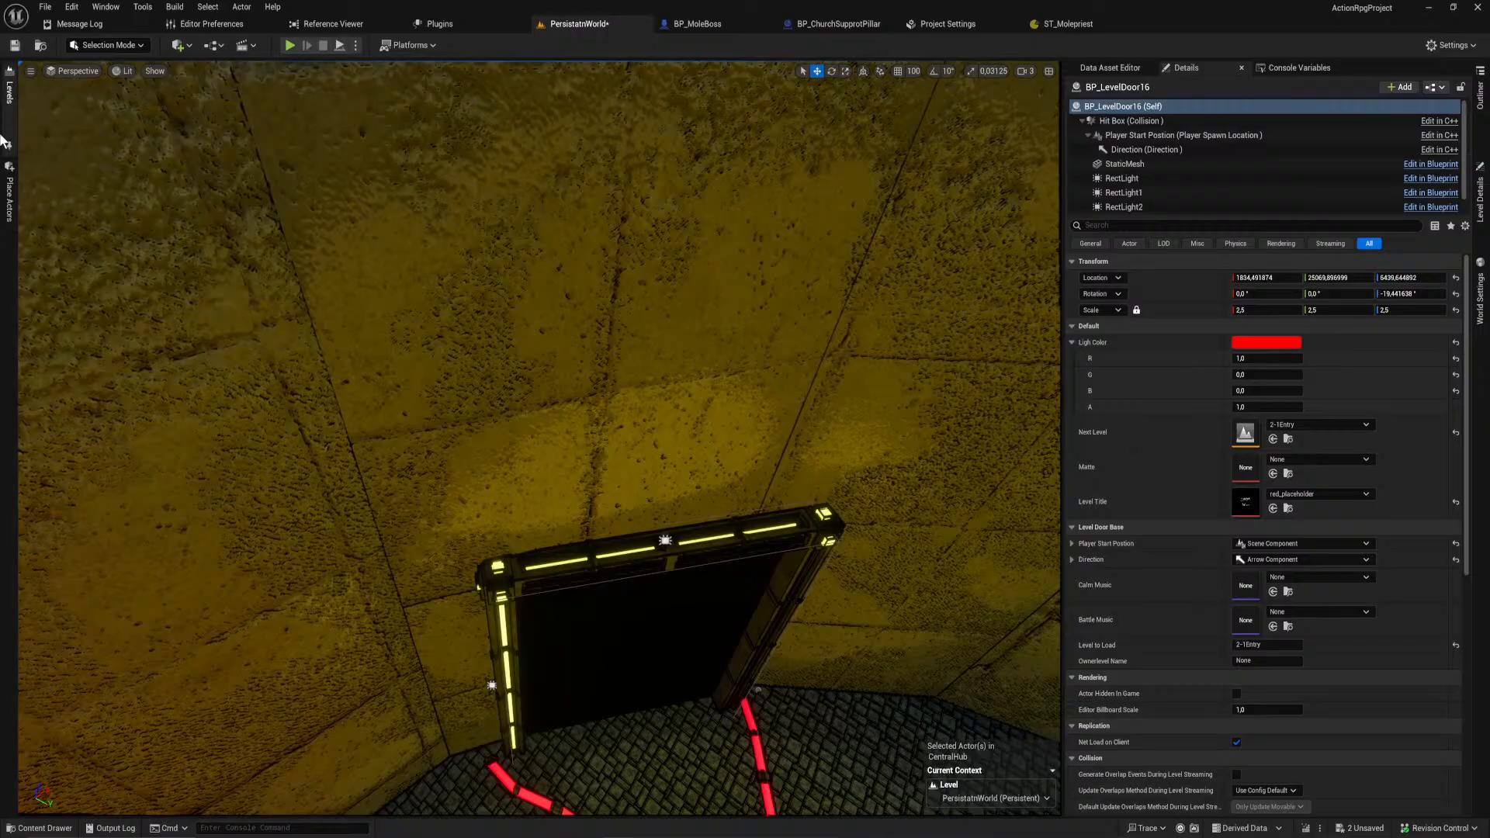
# Step: Create a new level folder named Yellow
pyautogui.click(9, 97)
pyautogui.rightClick(119, 699)
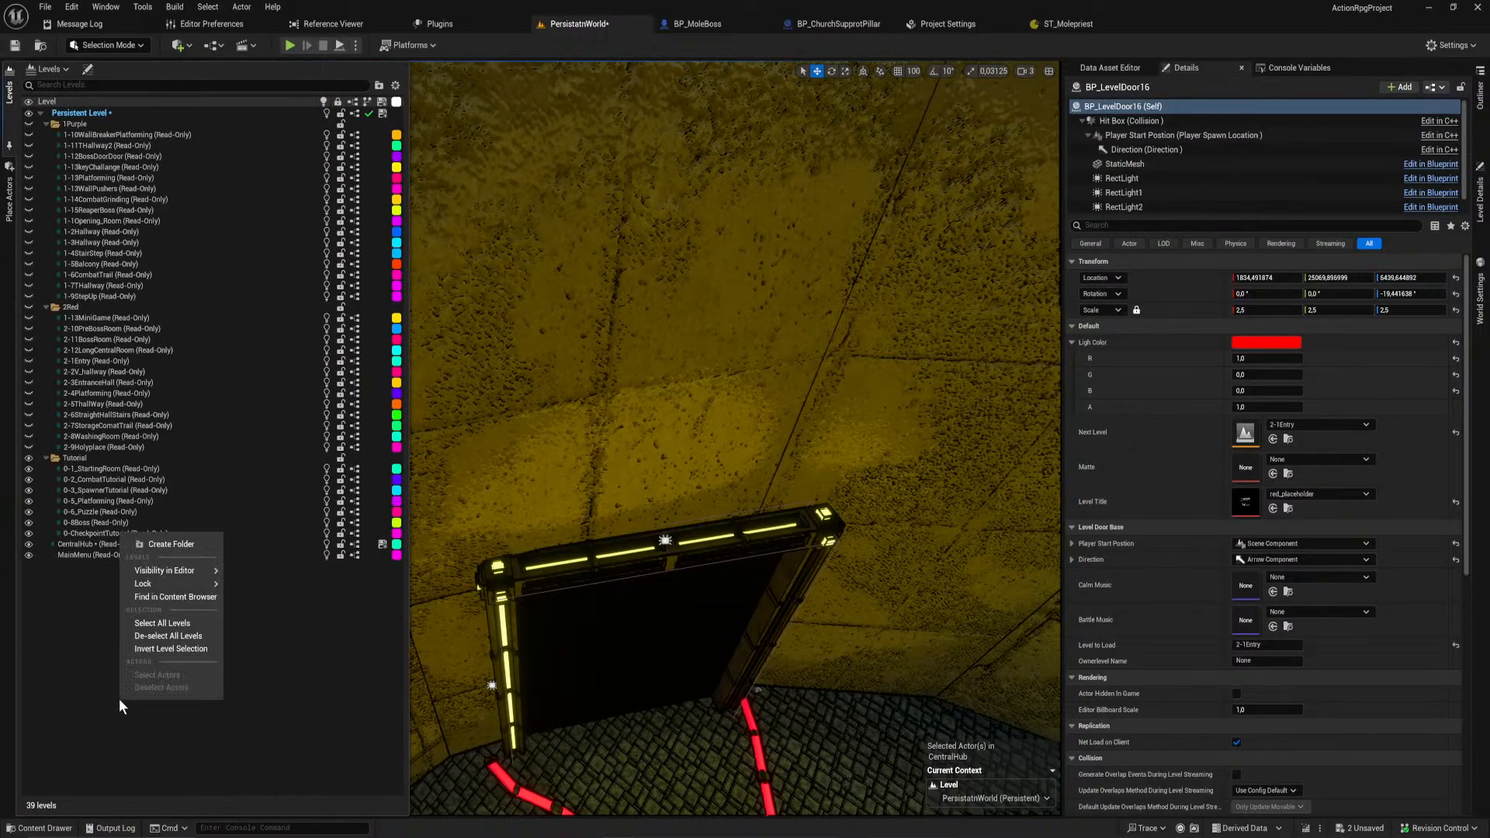
pyautogui.click(171, 537)
pyautogui.write('Ye')
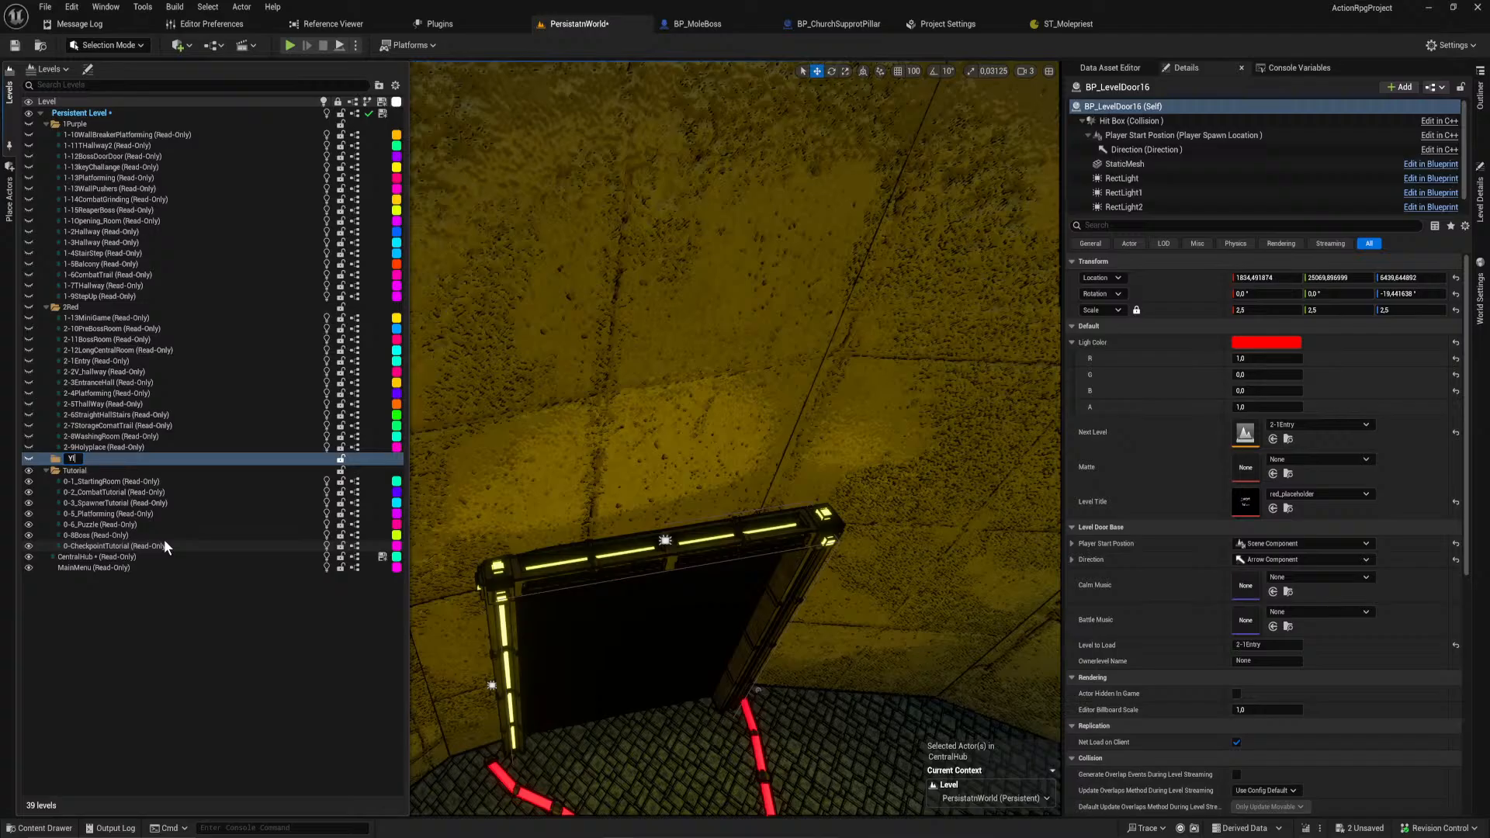
pyautogui.write('llow')
pyautogui.press('Return')
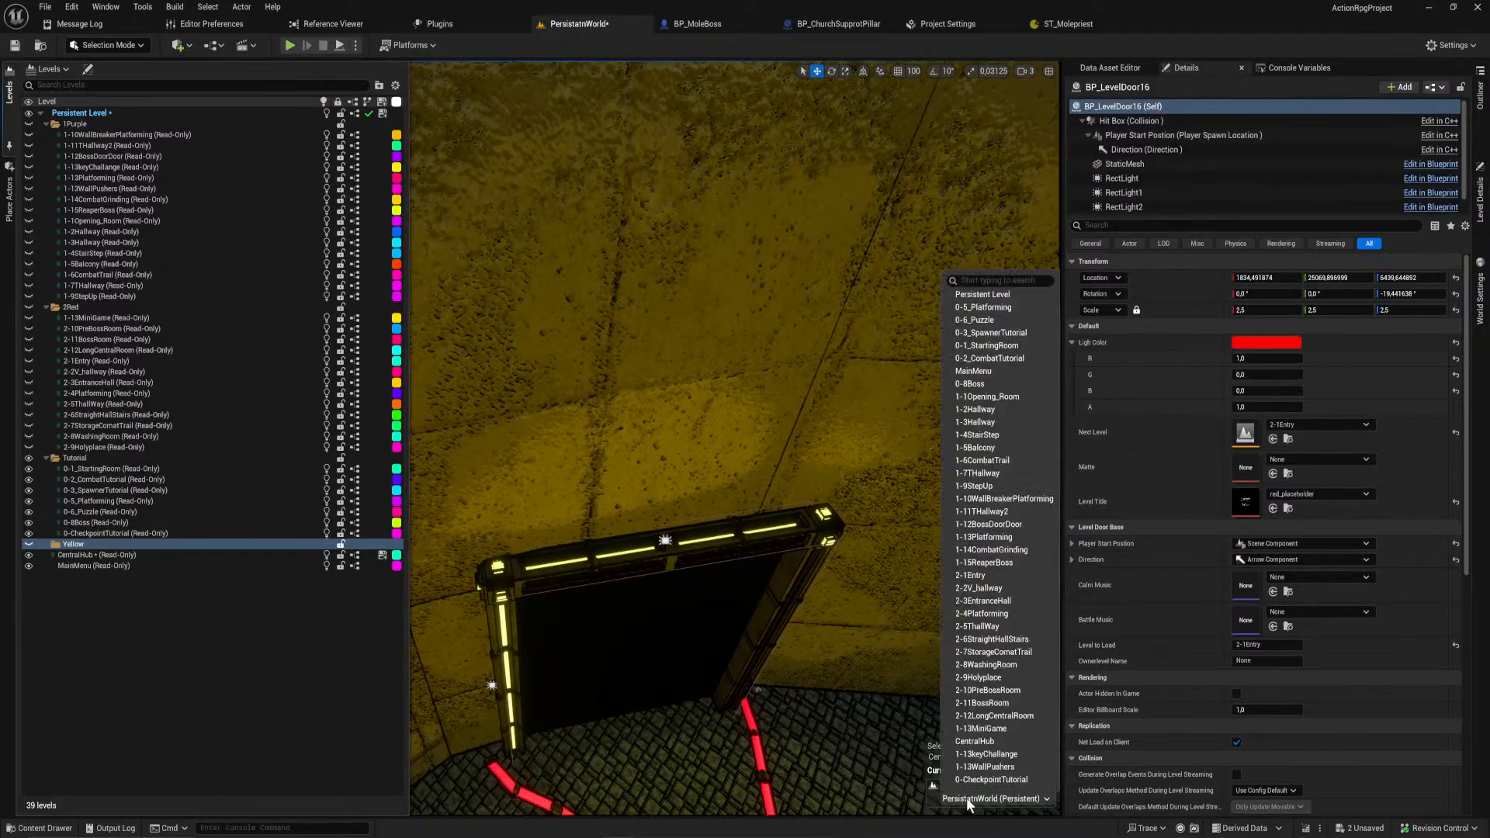
# Step: Search the list of levels available as the current level for 2-5, and clear the search
pyautogui.click(978, 799)
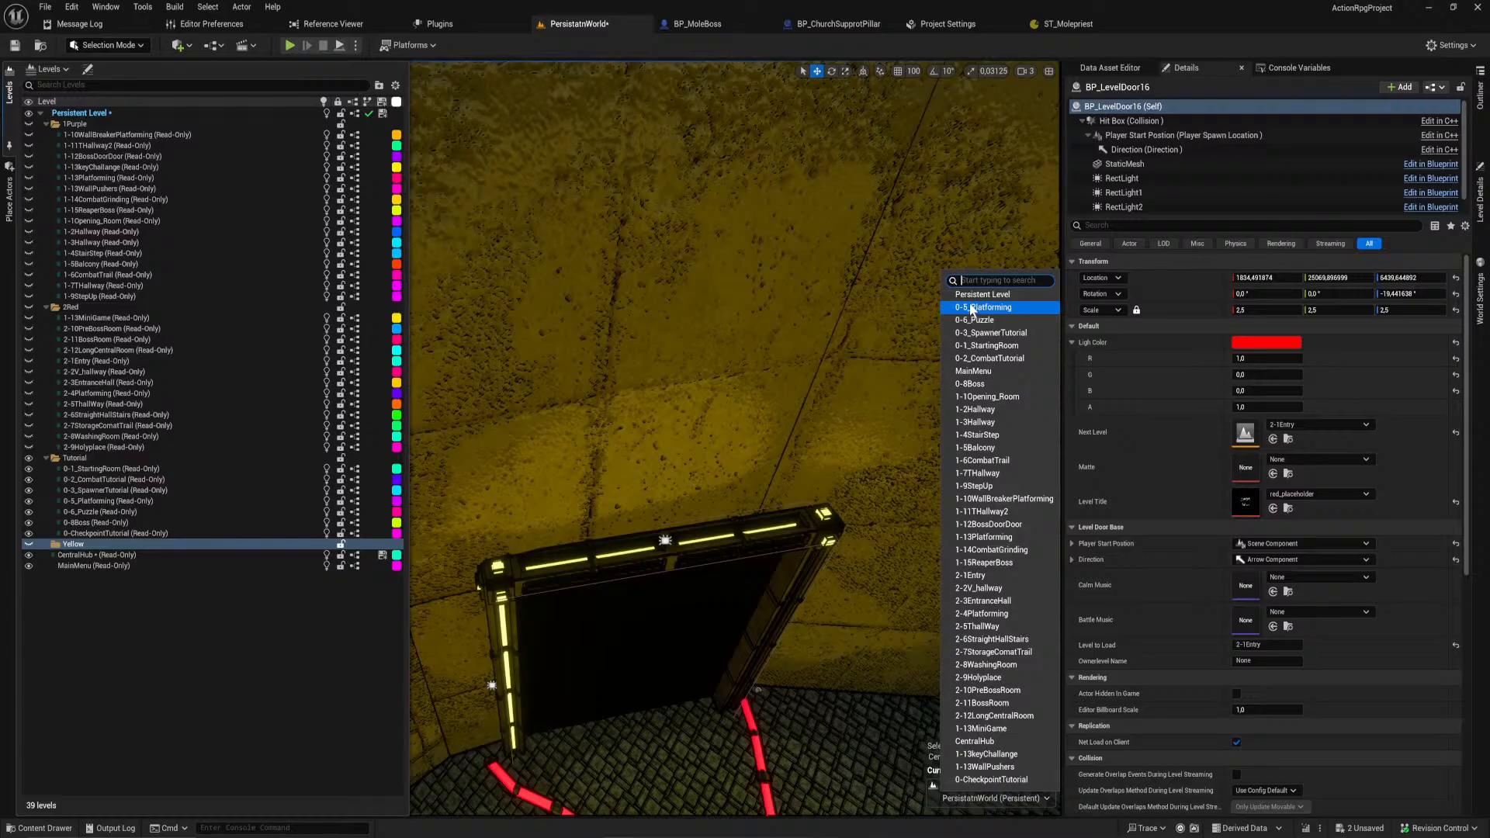
pyautogui.write('3')
pyautogui.press('BackSpace')
pyautogui.write('2')
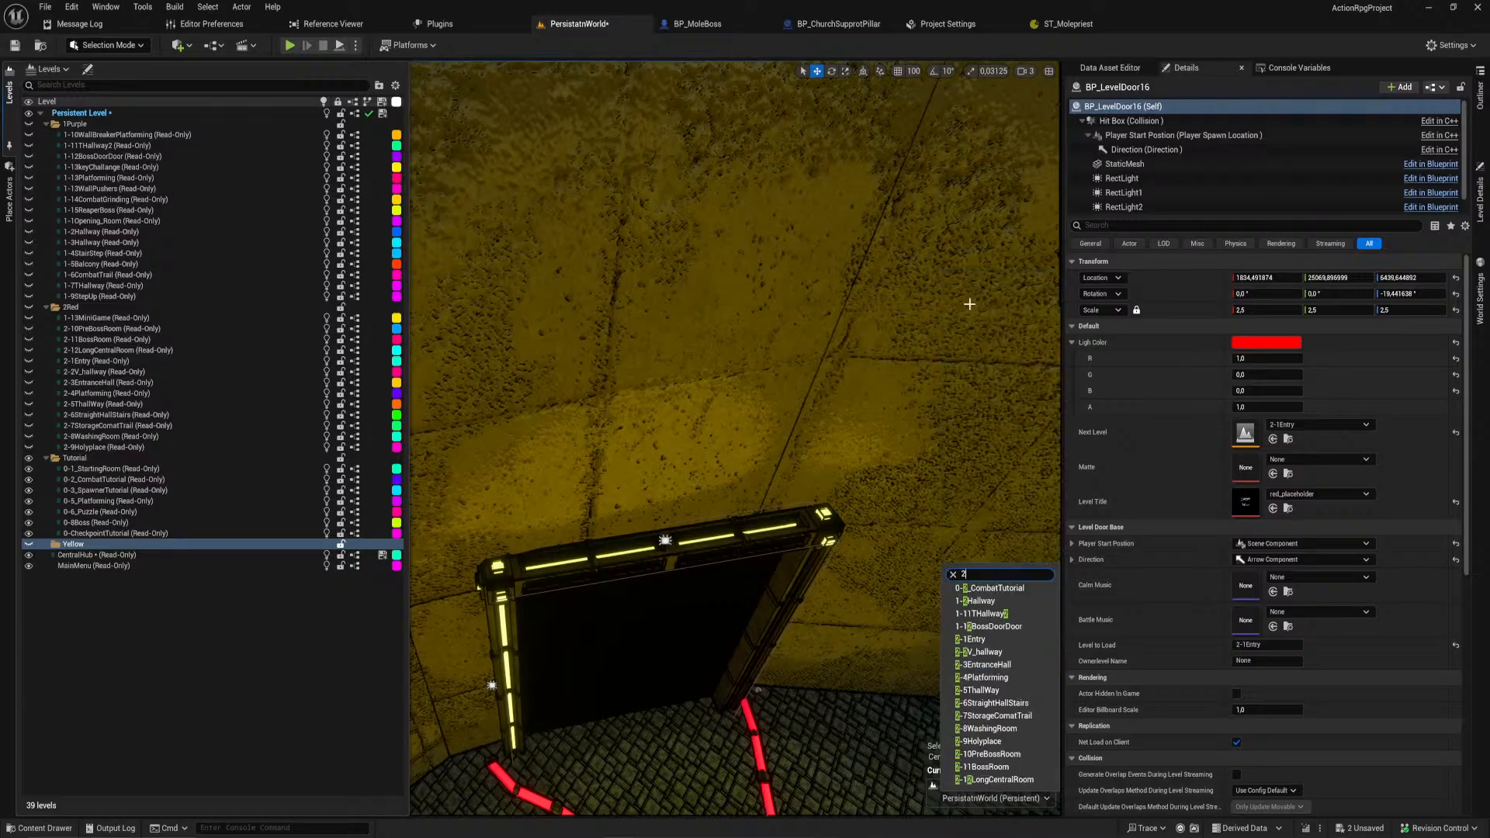
pyautogui.write('-5')
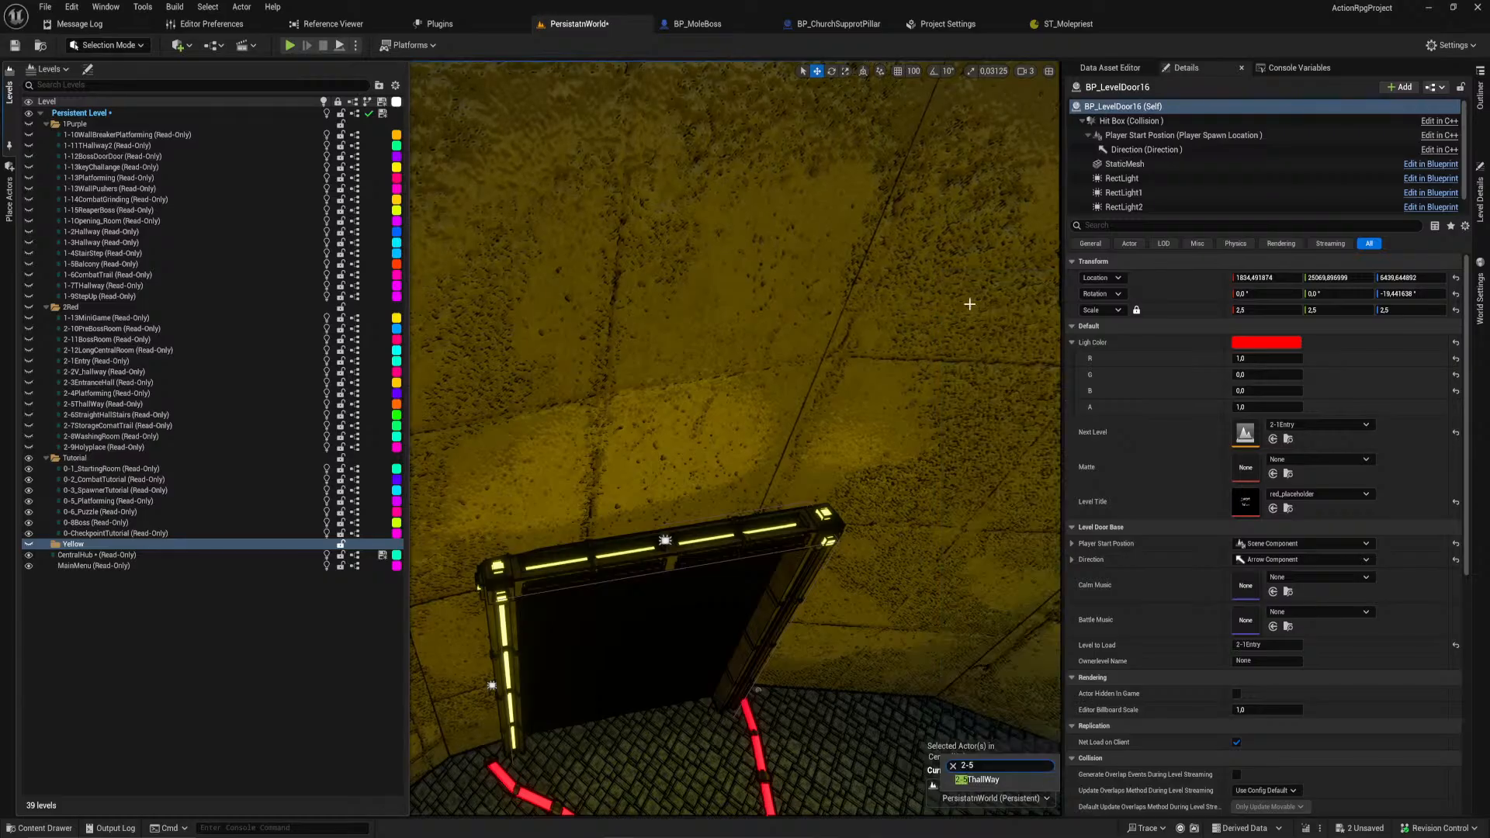
pyautogui.moveTo(984, 766); pyautogui.dragTo(878, 757)
pyautogui.press('BackSpace')
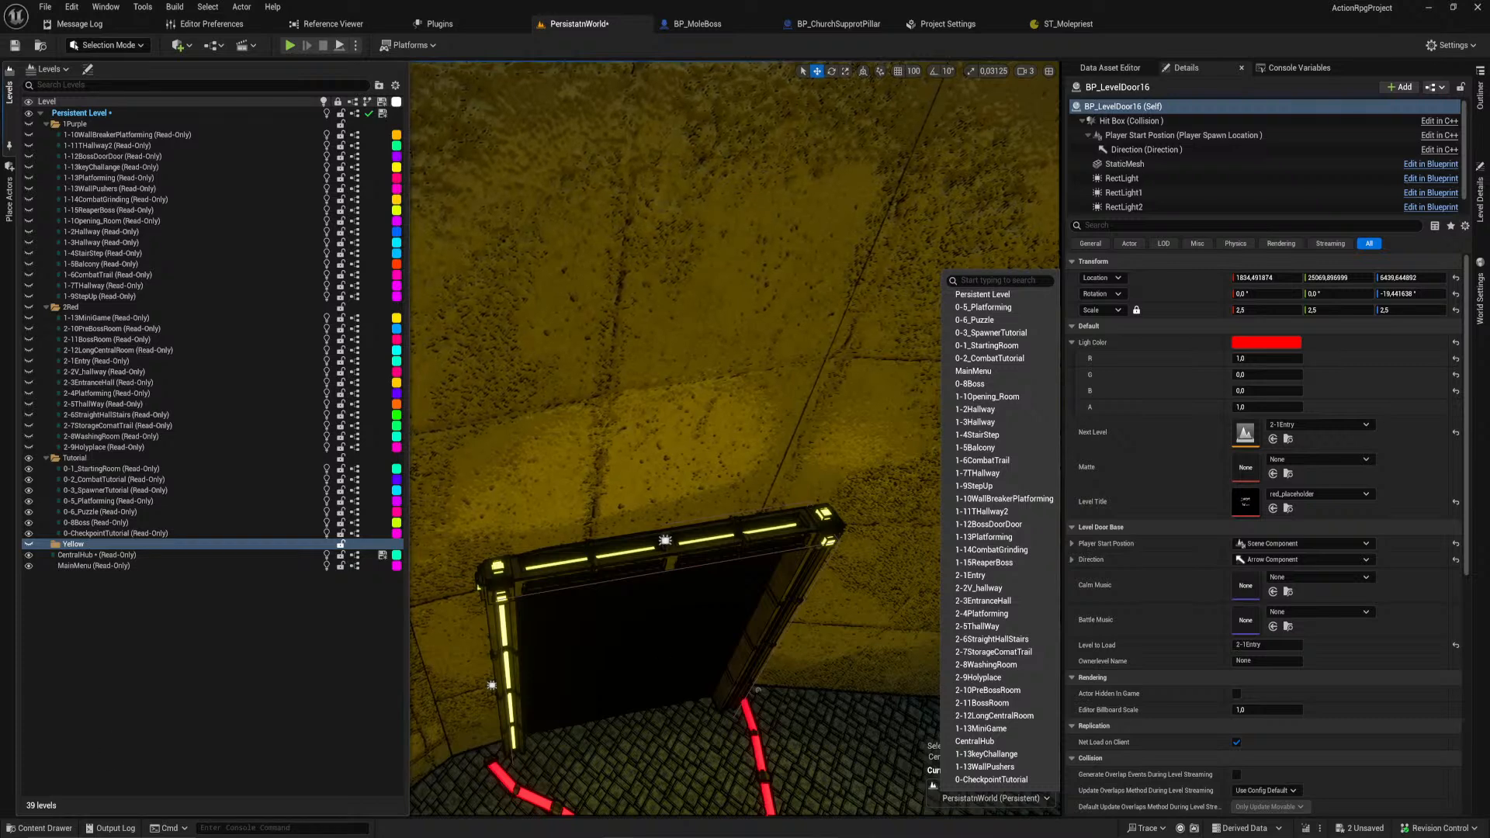
# Step: Switch to the WorldMap document in Affinity Designer and examine the full circular layout around the central hub
pyautogui.hotkey('alt', 'Tab')
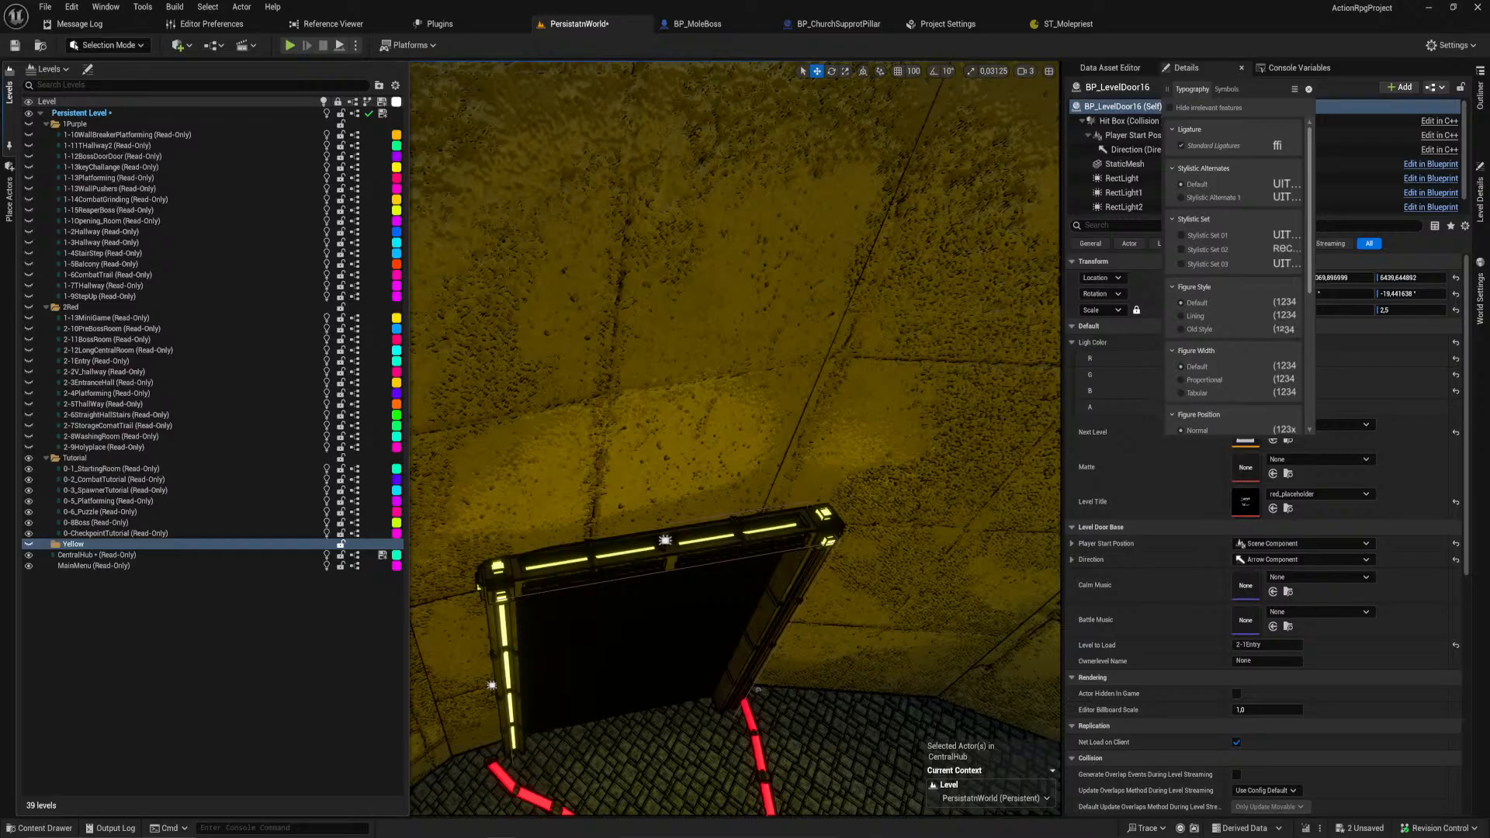
pyautogui.moveTo(0, 582); pyautogui.dragTo(464, 1)
pyautogui.keyDown('ctrl'); pyautogui.scroll(4, 552, 399); pyautogui.keyUp('ctrl')
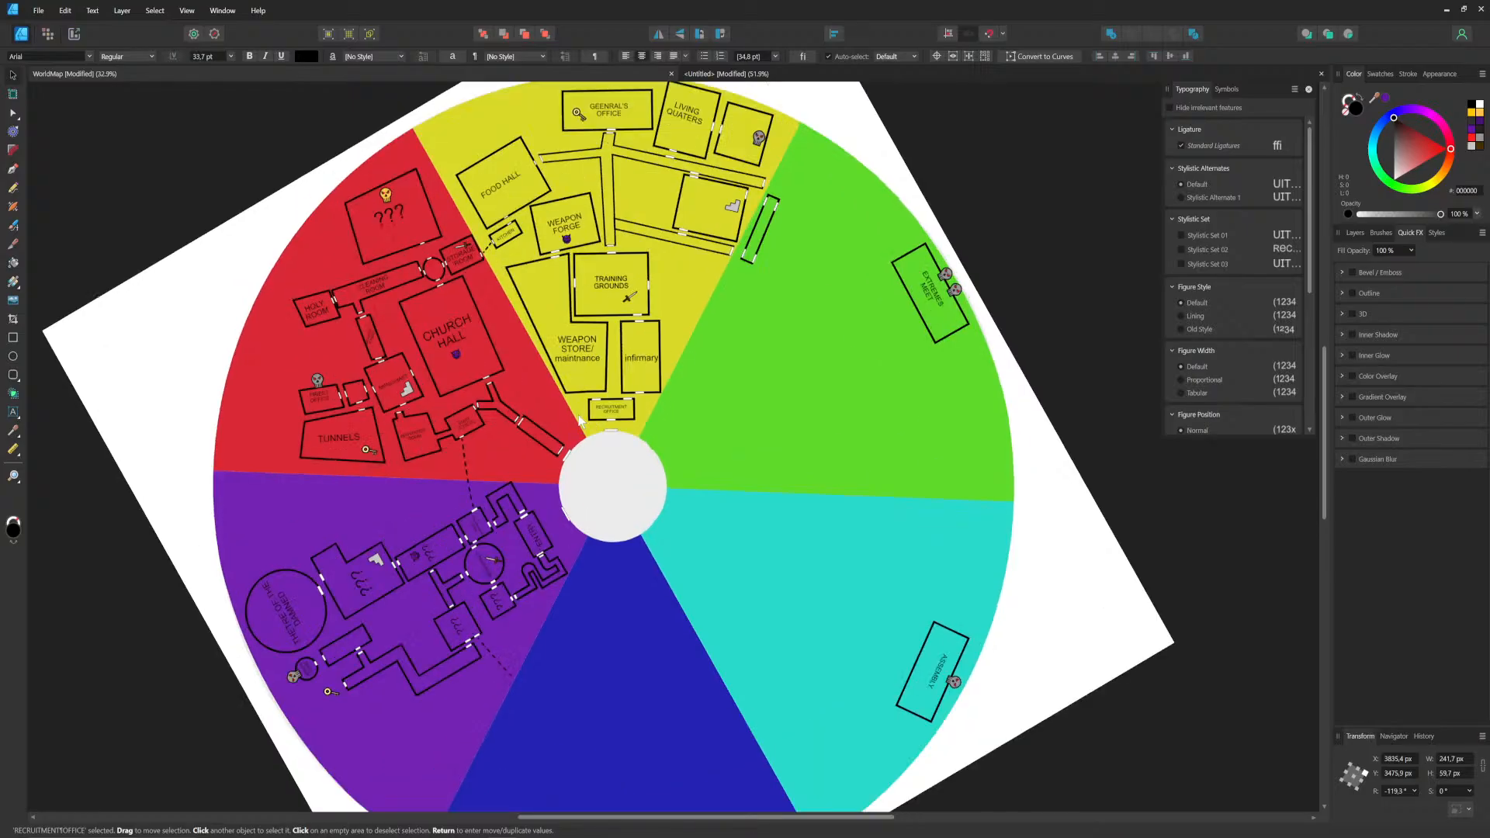
pyautogui.keyDown('ctrl'); pyautogui.scroll(-2, 578, 465); pyautogui.keyUp('ctrl')
pyautogui.keyDown('ctrl'); pyautogui.scroll(2, 578, 466); pyautogui.keyUp('ctrl')
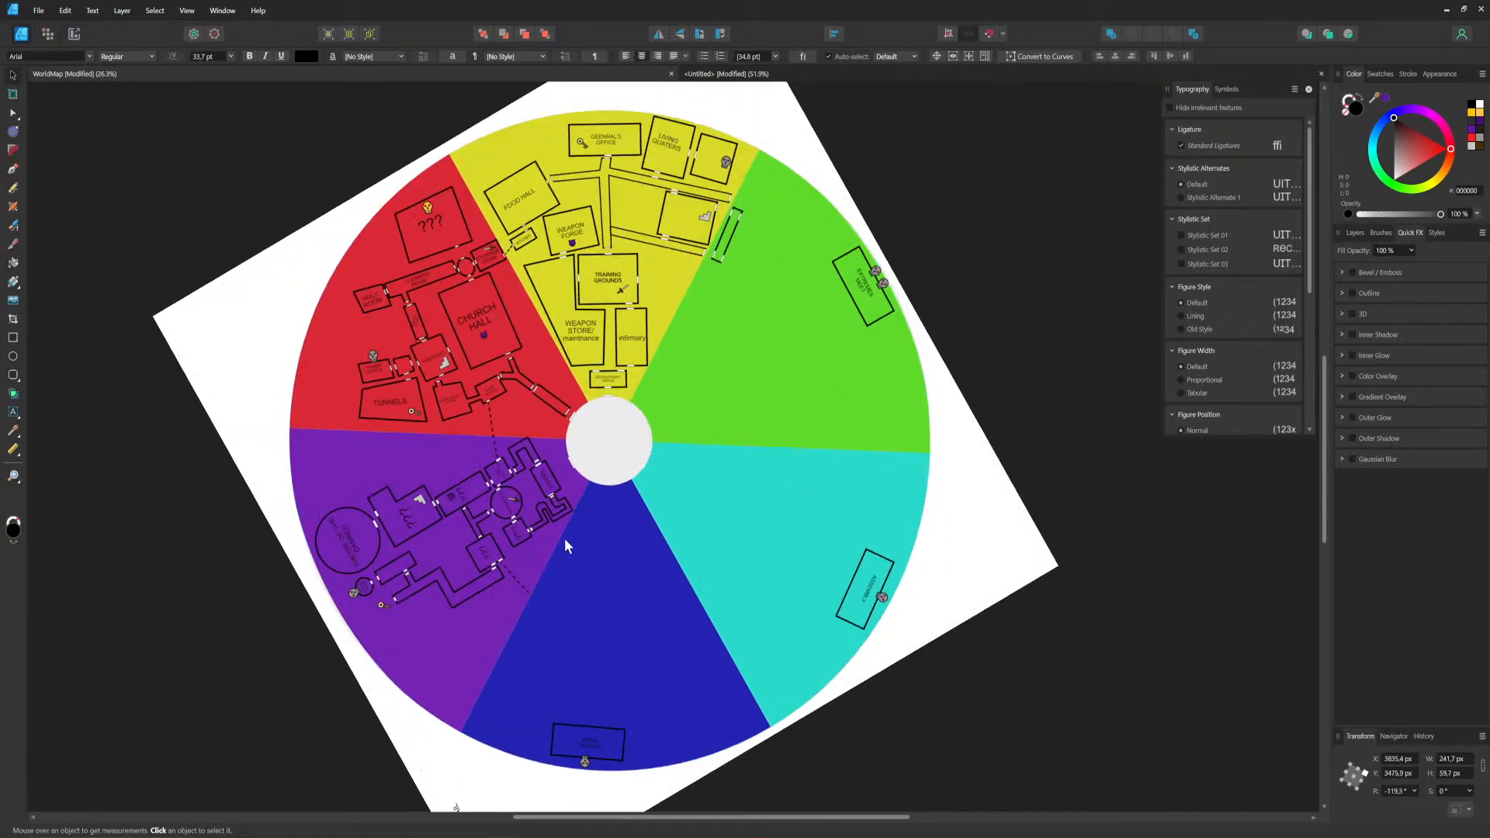
pyautogui.keyDown('ctrl'); pyautogui.scroll(-2, 621, 515); pyautogui.keyUp('ctrl')
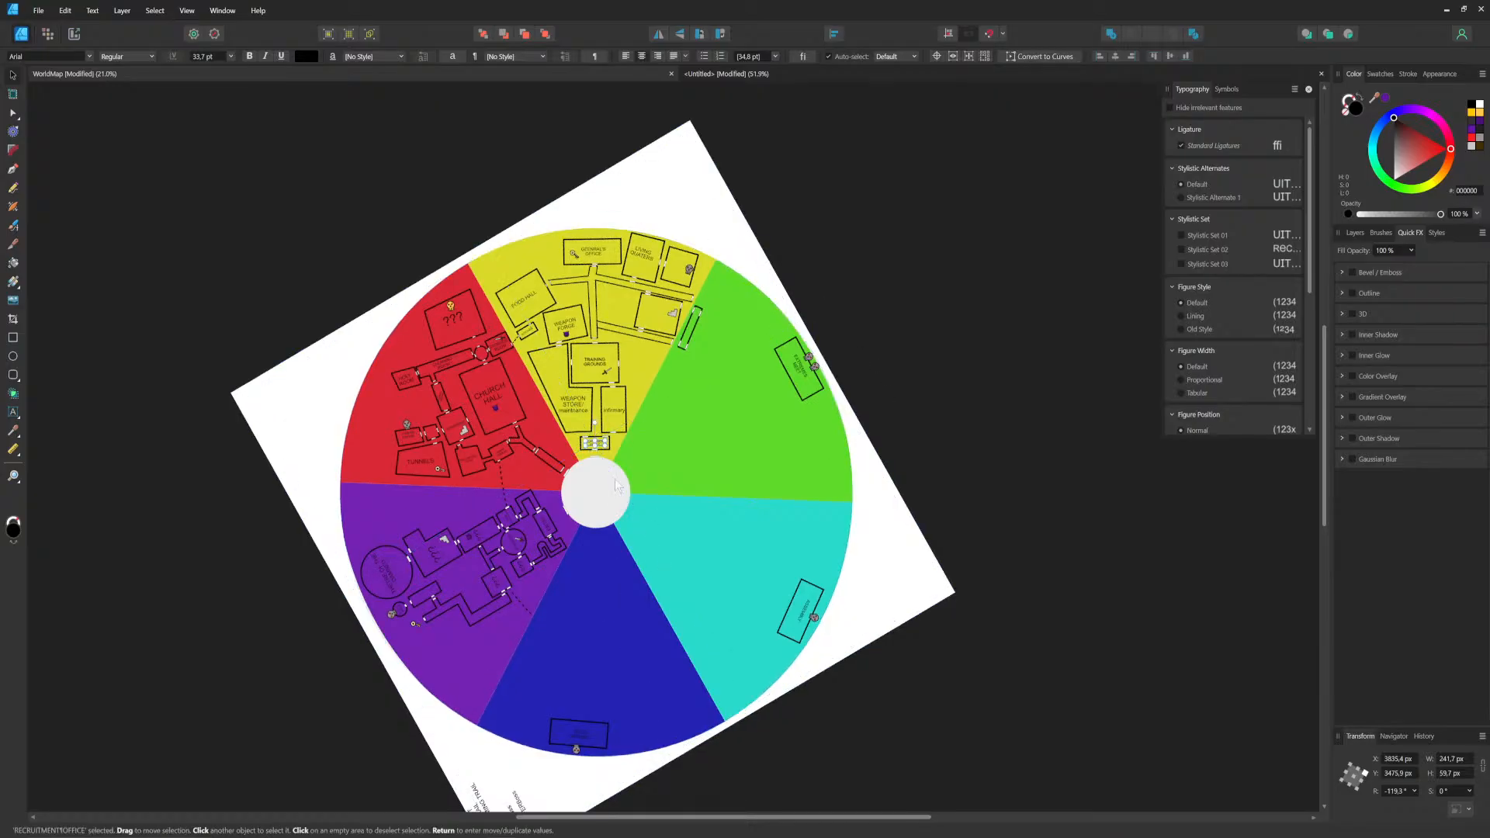
pyautogui.scroll(1, 617, 605)
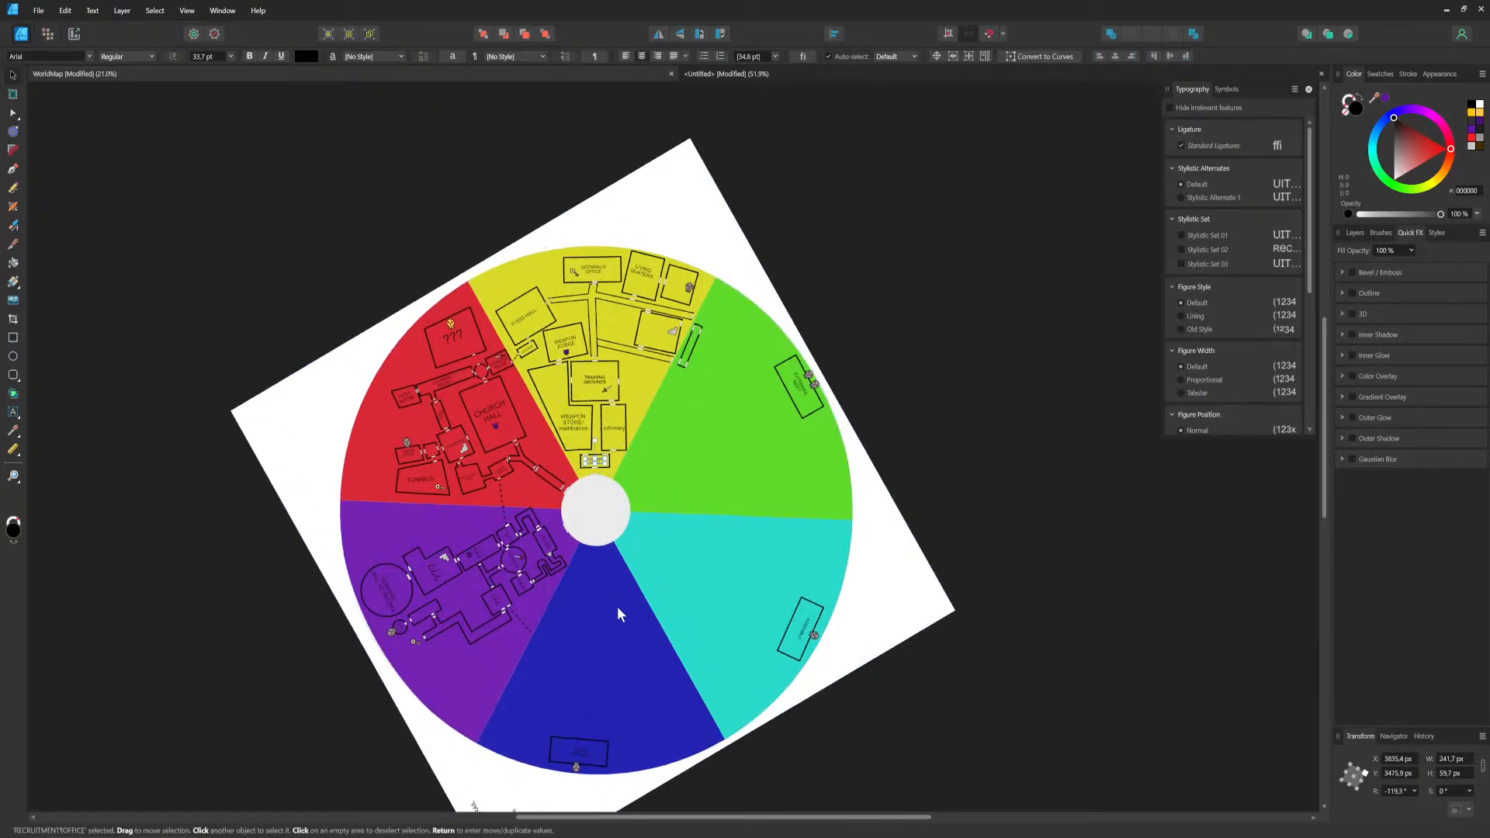
pyautogui.keyDown('ctrl'); pyautogui.scroll(2, 617, 607); pyautogui.keyUp('ctrl')
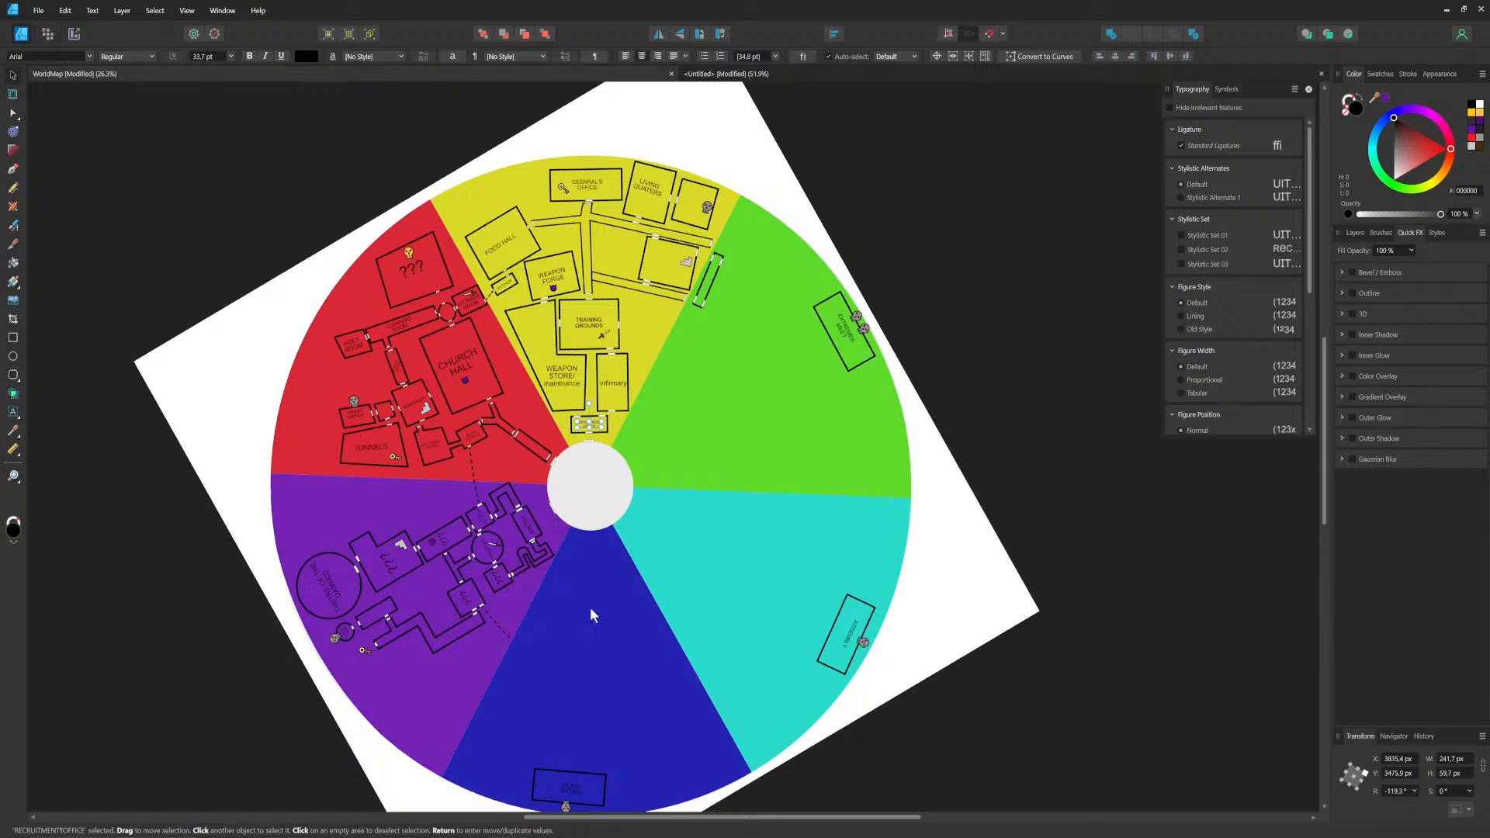
# Step: Examine the WorldMap's colour sections around the central hub, comparing the detailed yellow, red and purple layouts with the remaining sections
pyautogui.keyDown('ctrl'); pyautogui.scroll(1, 598, 599); pyautogui.keyUp('ctrl')
pyautogui.scroll(-3, 590, 543)
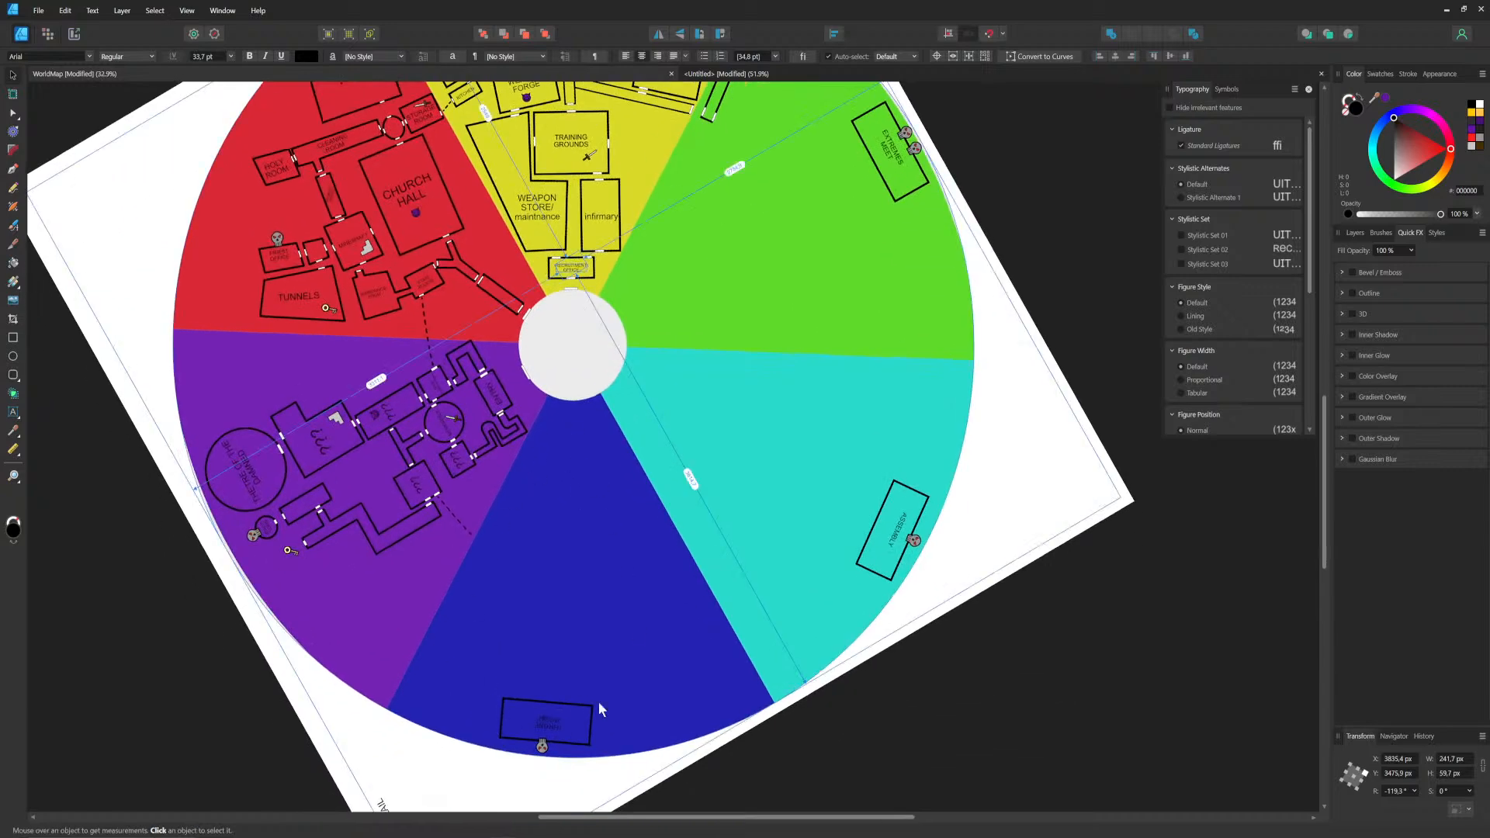
pyautogui.moveTo(567, 596); pyautogui.dragTo(508, 647, button='middle')
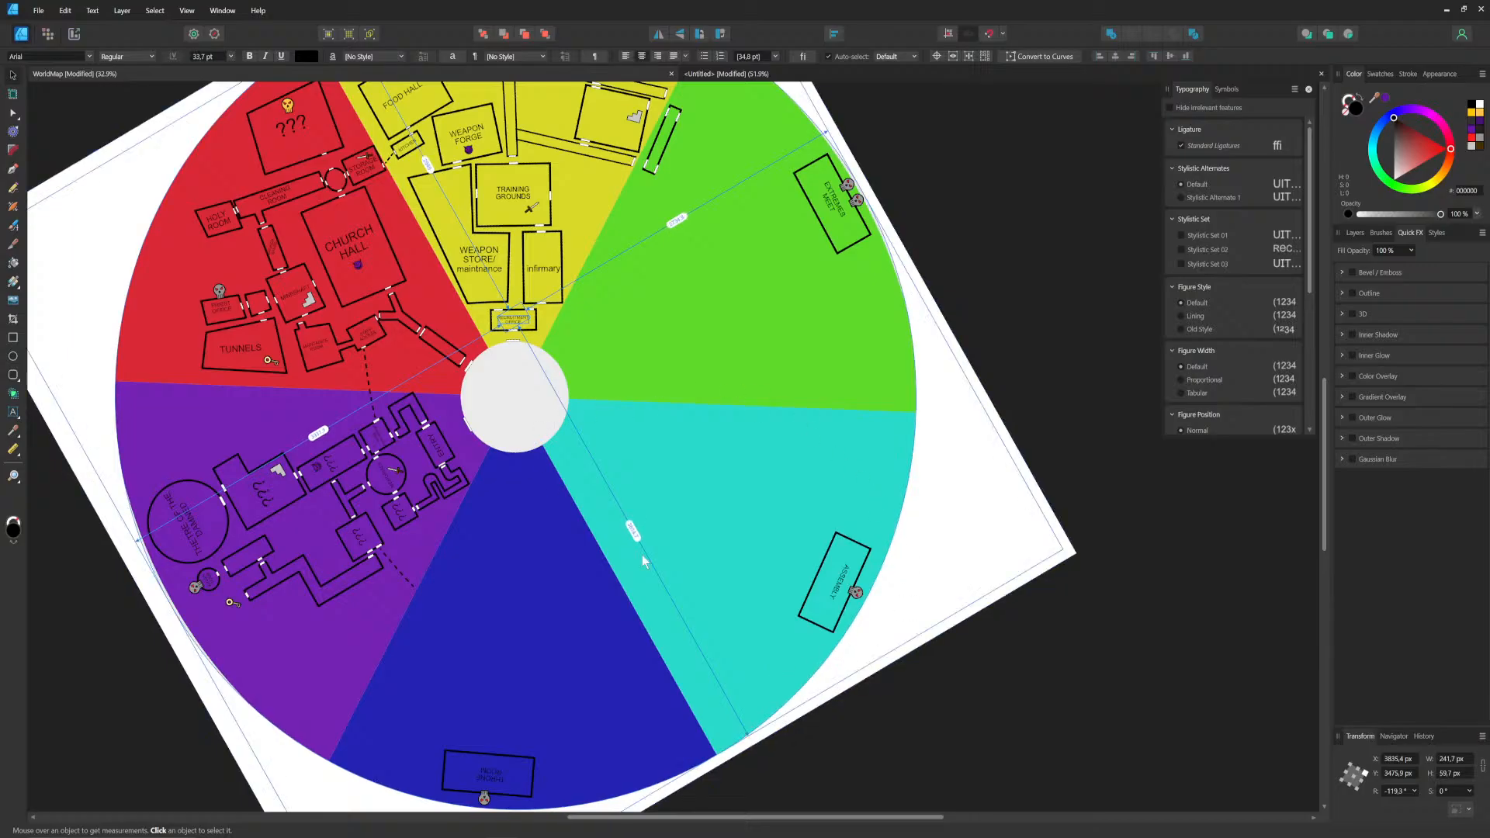
pyautogui.moveTo(554, 461); pyautogui.dragTo(656, 644, button='middle')
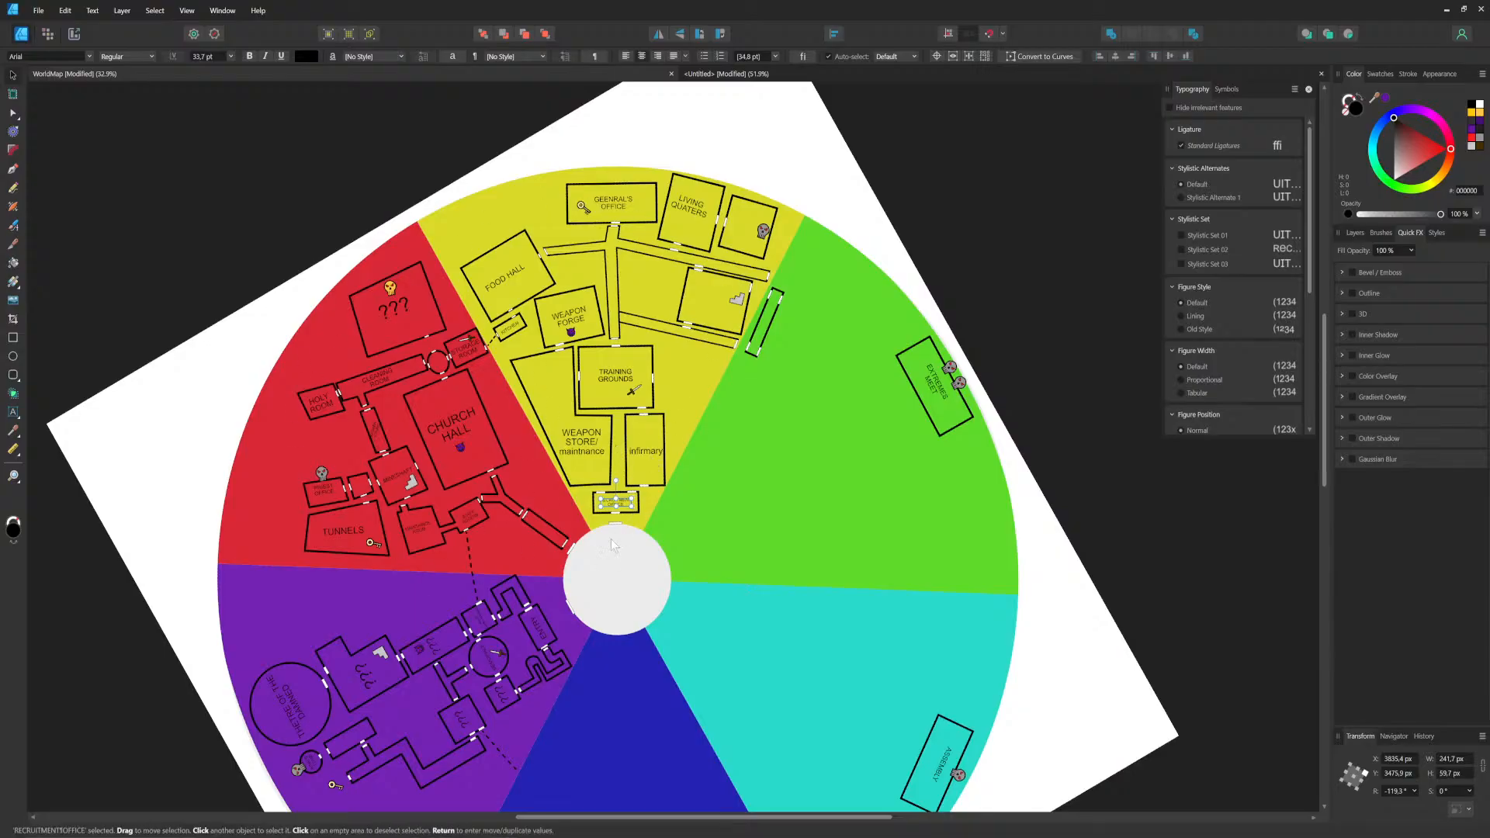
pyautogui.scroll(-3, 617, 568)
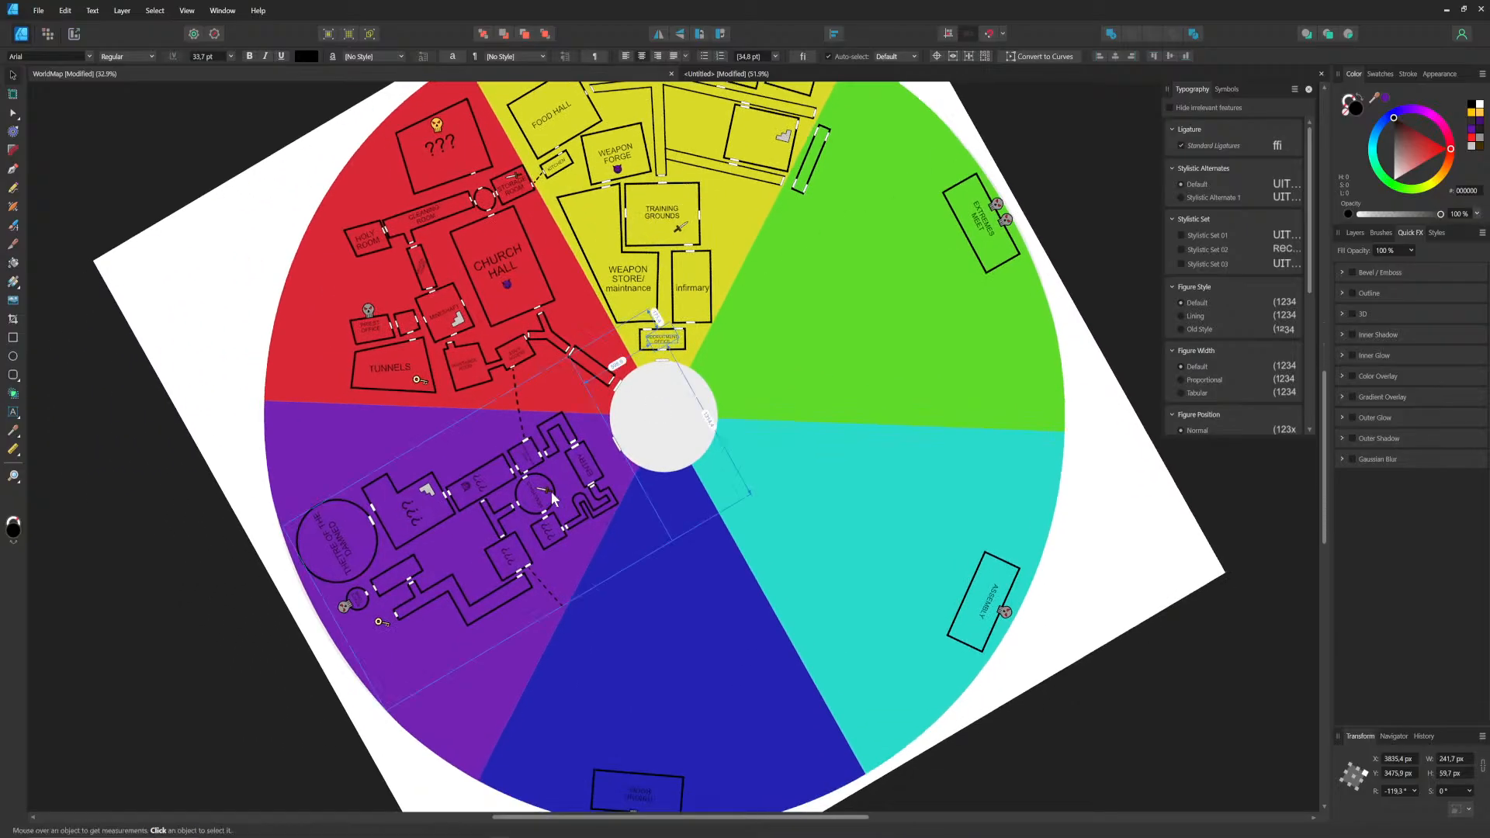
pyautogui.moveTo(765, 340); pyautogui.dragTo(510, 460, button='middle')
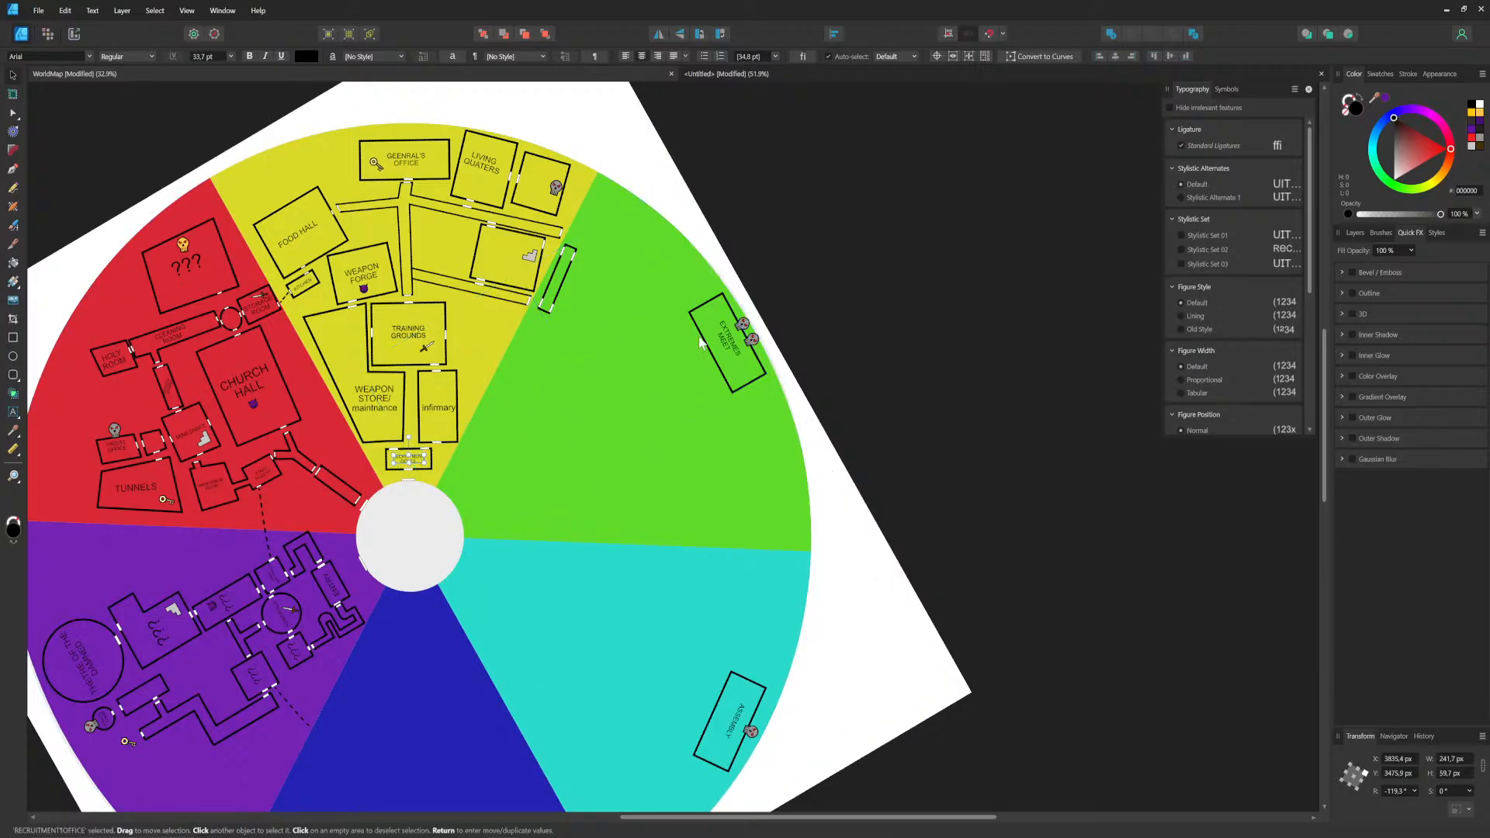
pyautogui.moveTo(518, 470); pyautogui.dragTo(580, 428, button='middle')
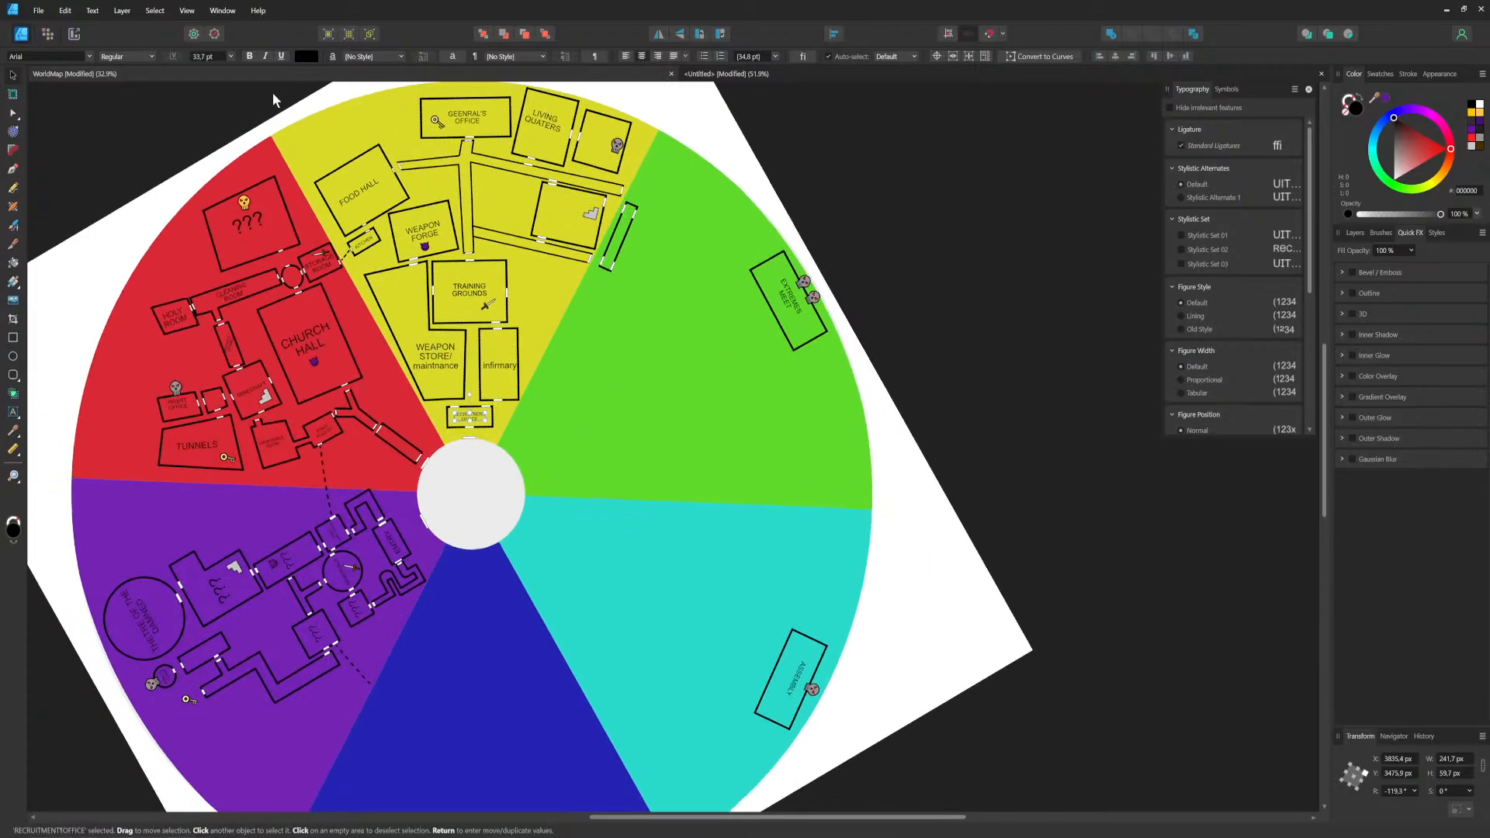
pyautogui.moveTo(629, 668); pyautogui.dragTo(634, 550, button='middle')
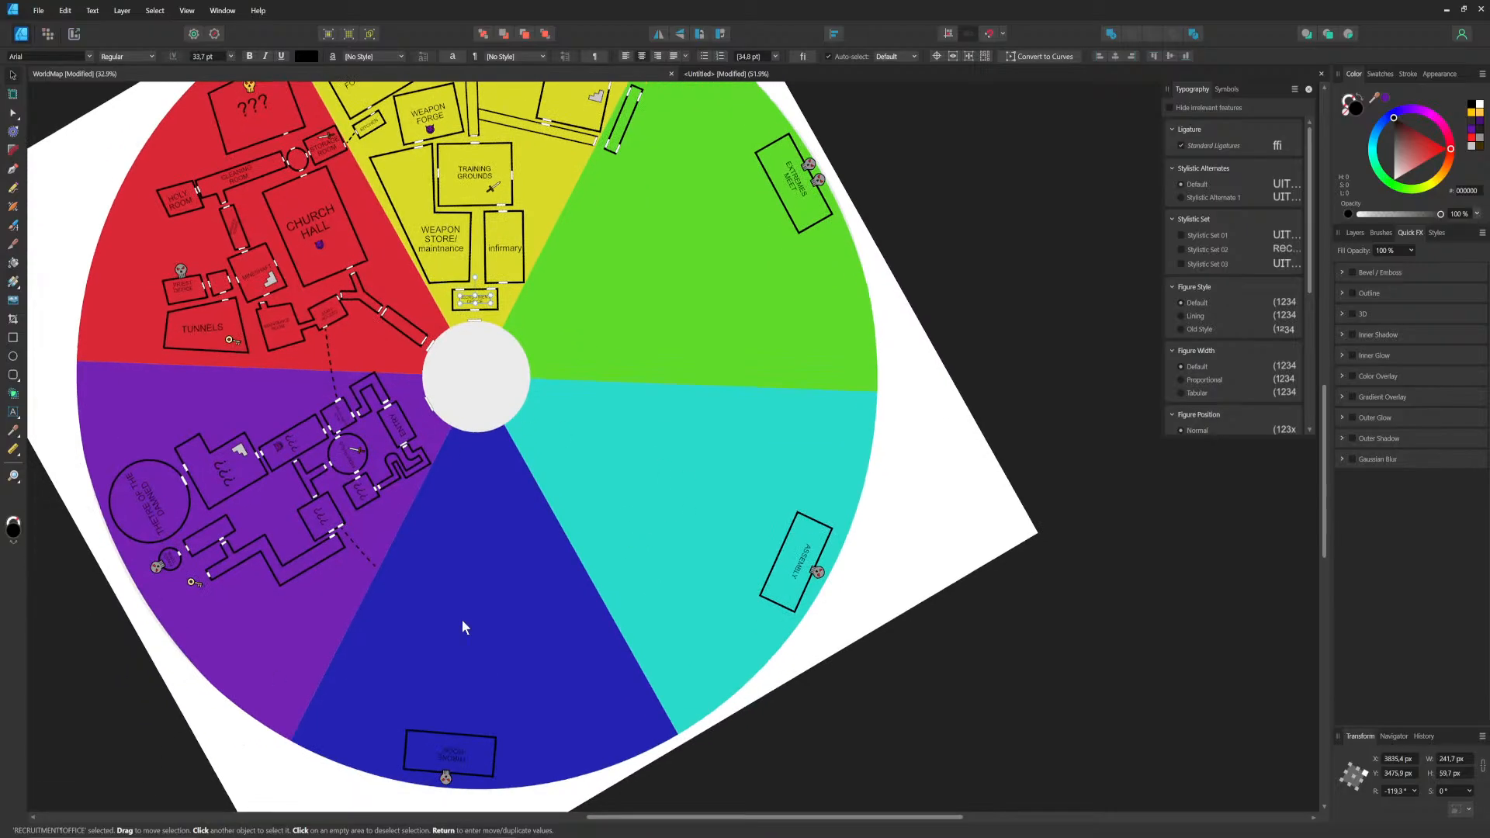
pyautogui.moveTo(547, 624); pyautogui.dragTo(536, 667, button='middle')
# Step: Inspect the Extremes Meet room in the green section and select its skull markers one after the other
pyautogui.moveTo(734, 356); pyautogui.dragTo(612, 481, button='middle')
pyautogui.scroll(4, 647, 442)
pyautogui.click(663, 287)
pyautogui.click(682, 320)
pyautogui.scroll(-2, 591, 462)
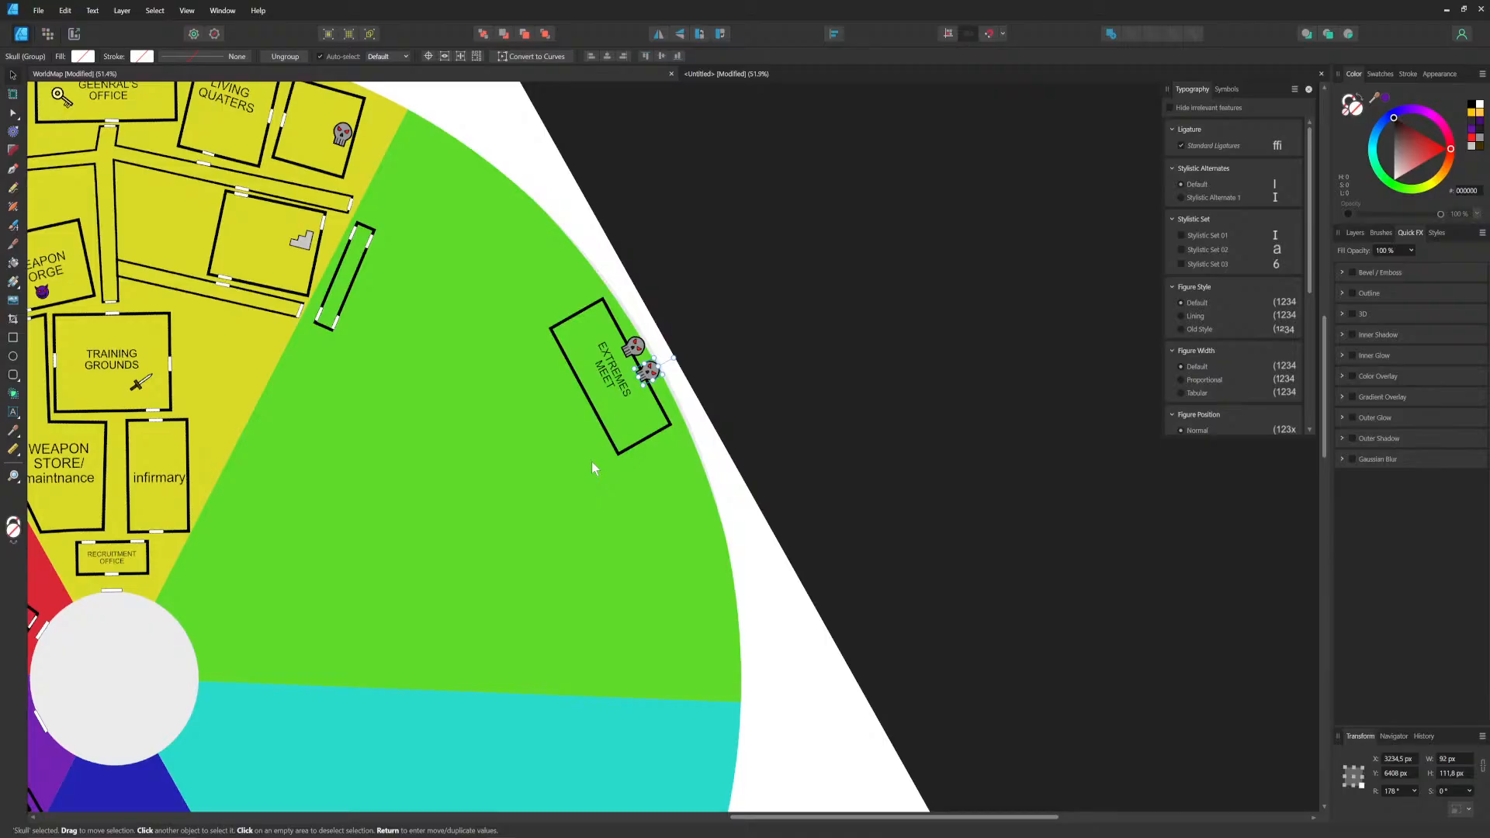
pyautogui.moveTo(381, 457); pyautogui.dragTo(593, 402, button='middle')
pyautogui.scroll(-2, 593, 402)
pyautogui.scroll(1, 593, 402)
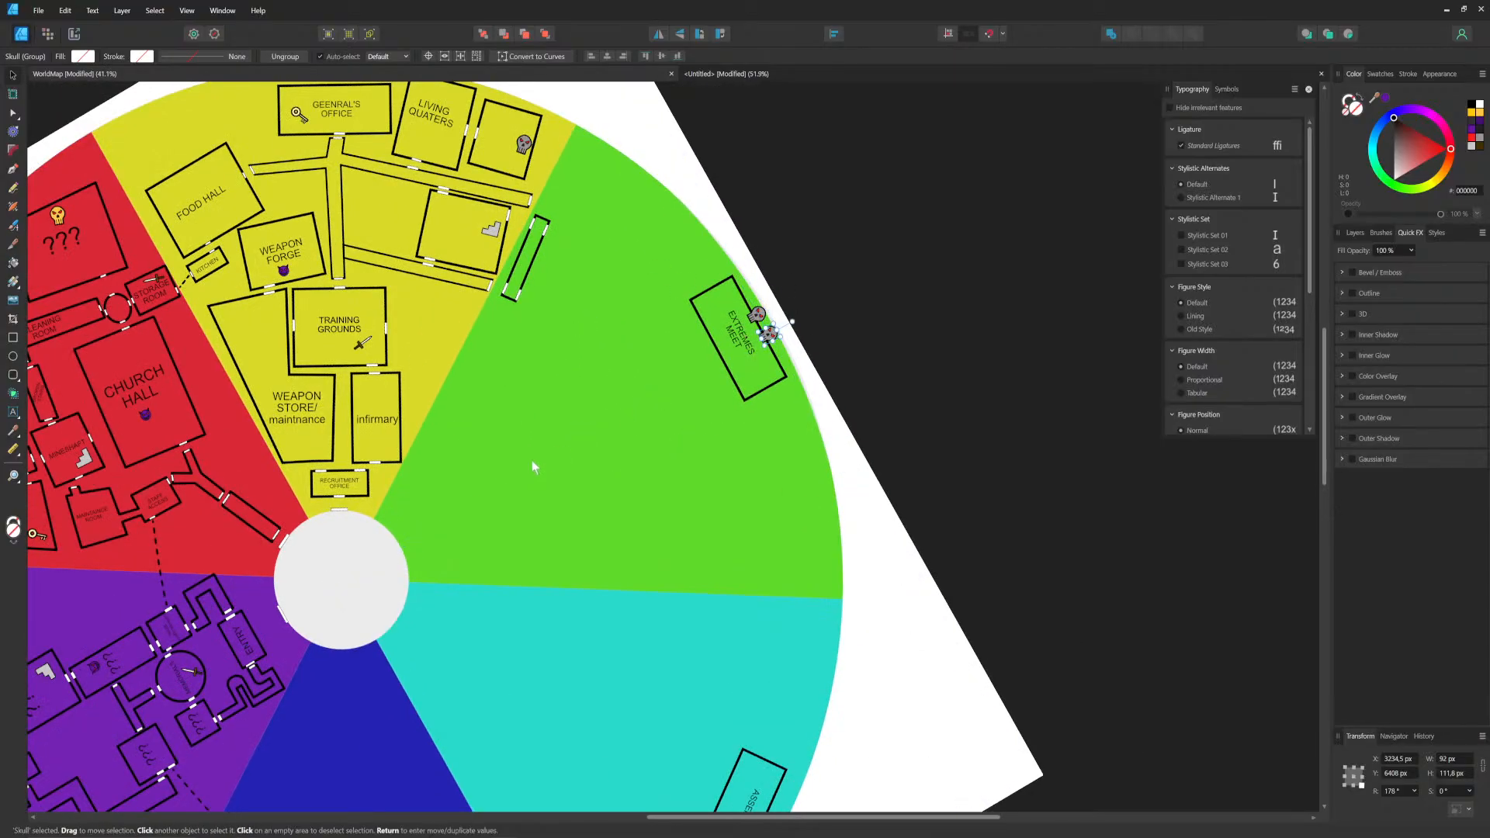
# Step: Review the green, cyan and blue sections, including the Assembly room, against the yellow section's rooms
pyautogui.moveTo(530, 464); pyautogui.dragTo(662, 416, button='middle')
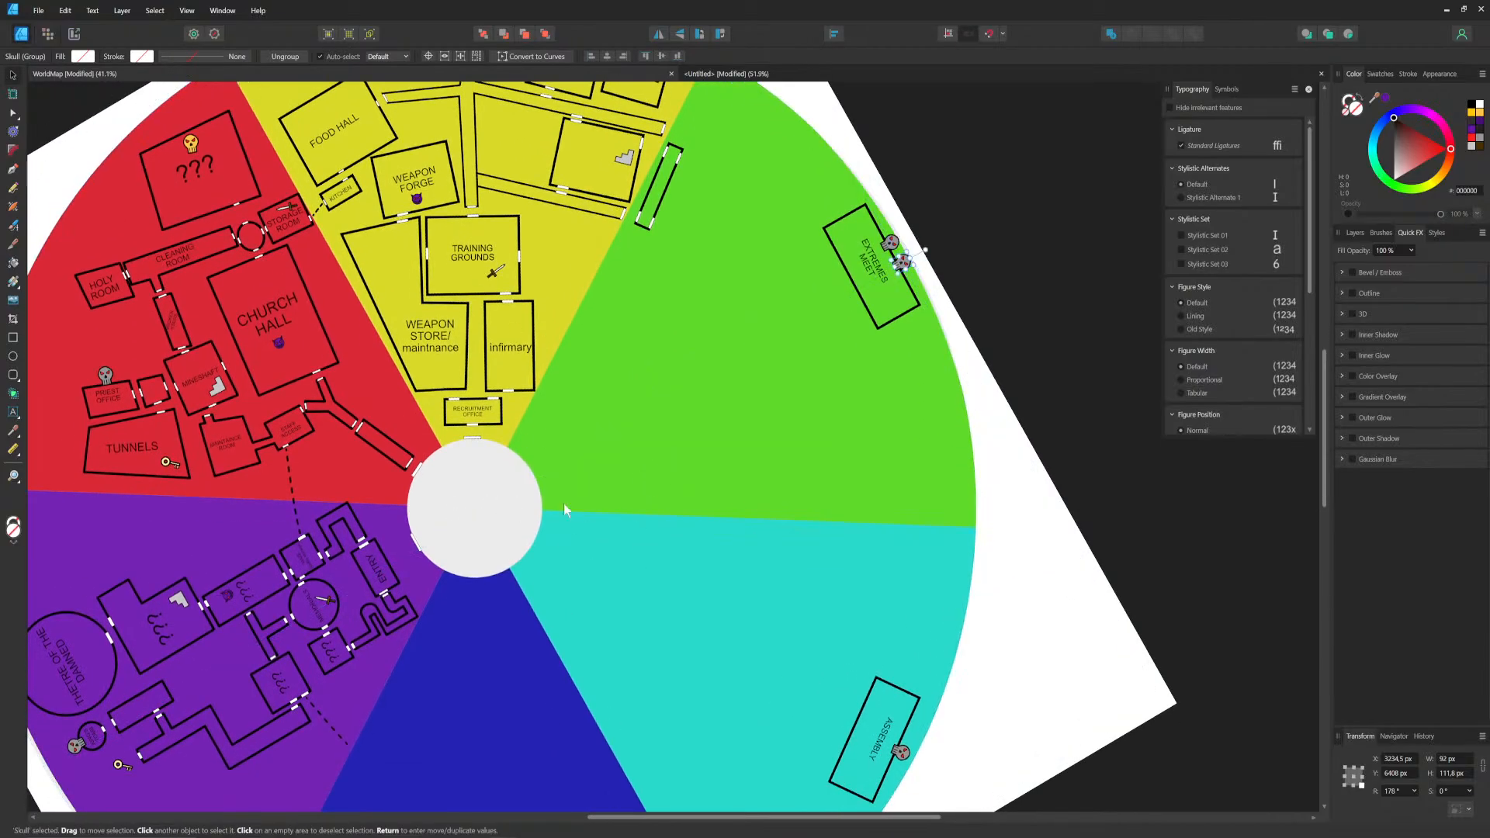
pyautogui.scroll(-2, 610, 676)
pyautogui.moveTo(528, 576); pyautogui.dragTo(613, 446, button='middle')
pyautogui.scroll(1, 613, 445)
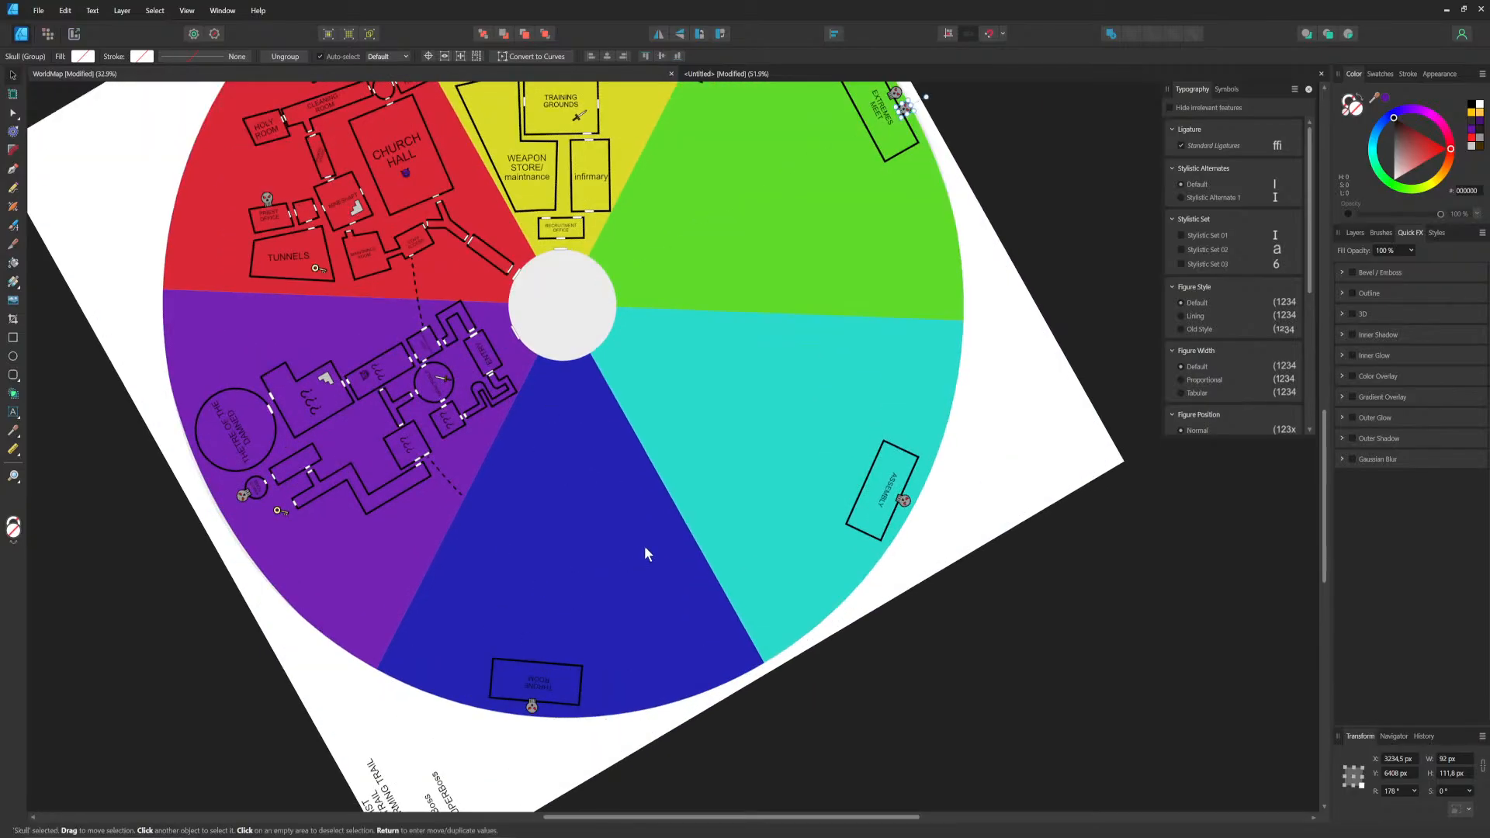
pyautogui.moveTo(644, 546); pyautogui.dragTo(402, 665, button='middle')
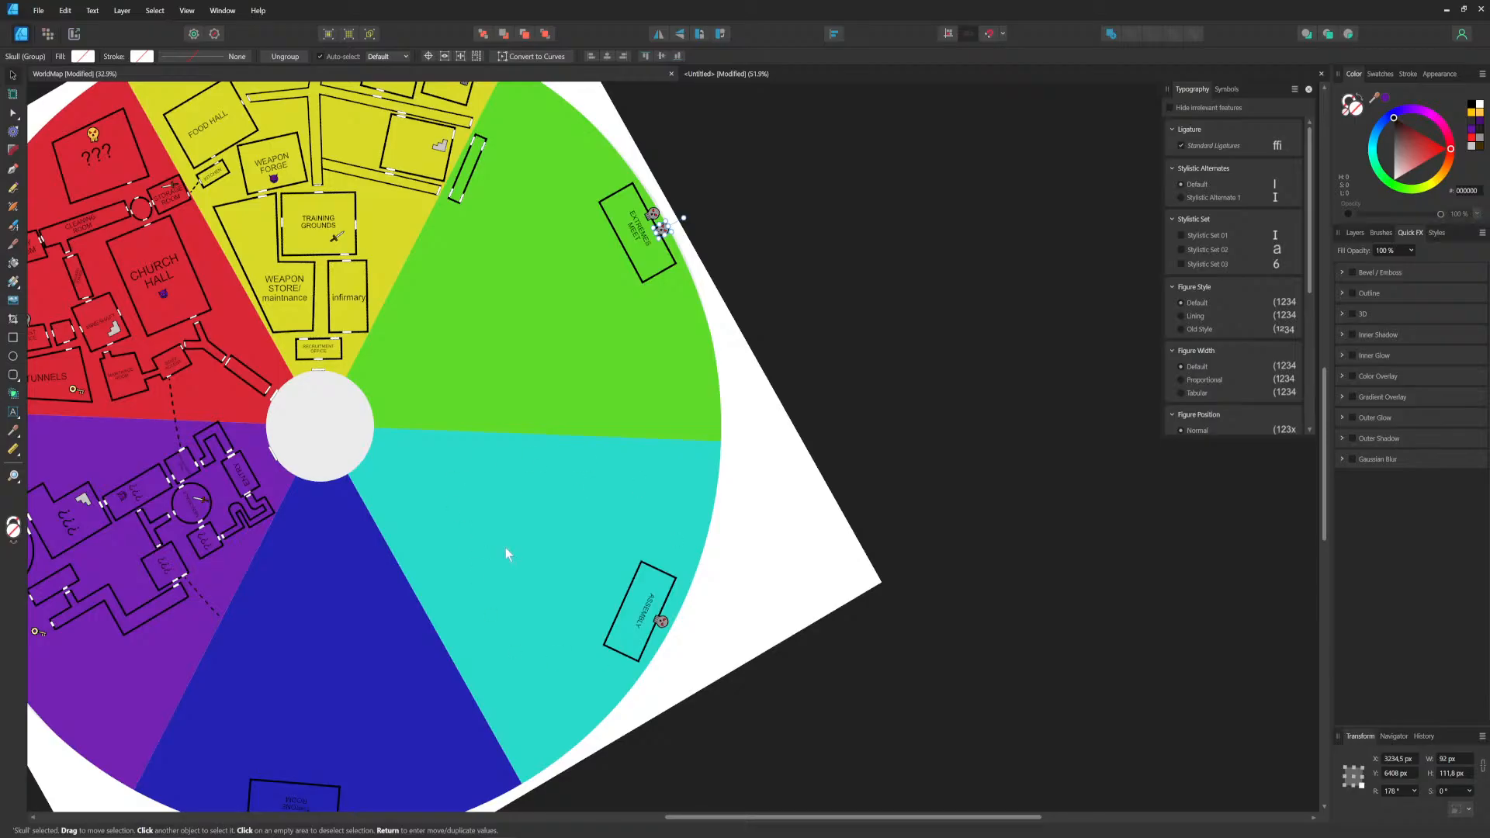
pyautogui.moveTo(541, 586); pyautogui.dragTo(587, 586, button='middle')
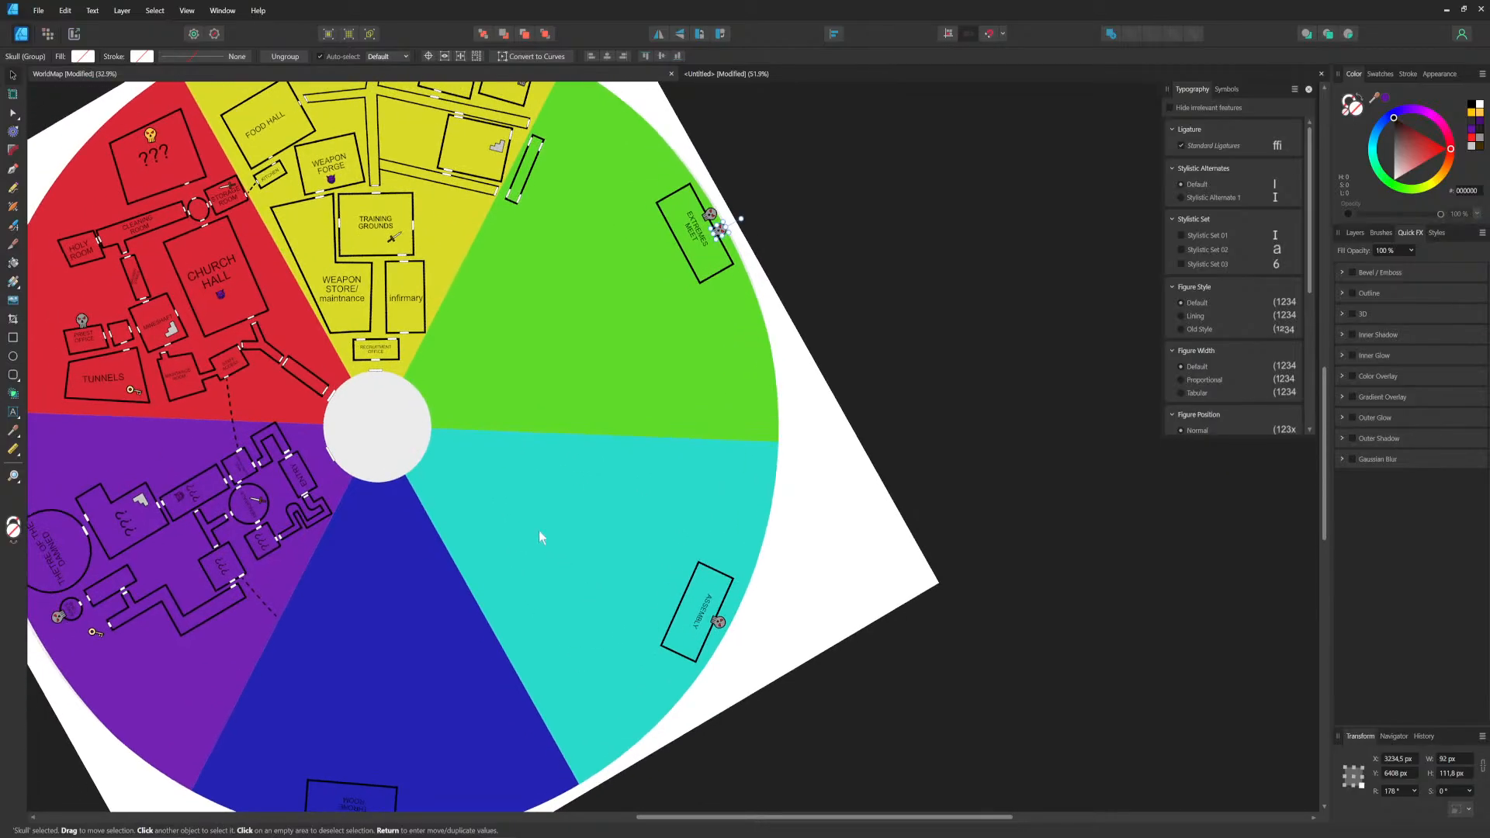
pyautogui.moveTo(489, 501); pyautogui.dragTo(579, 591, button='middle')
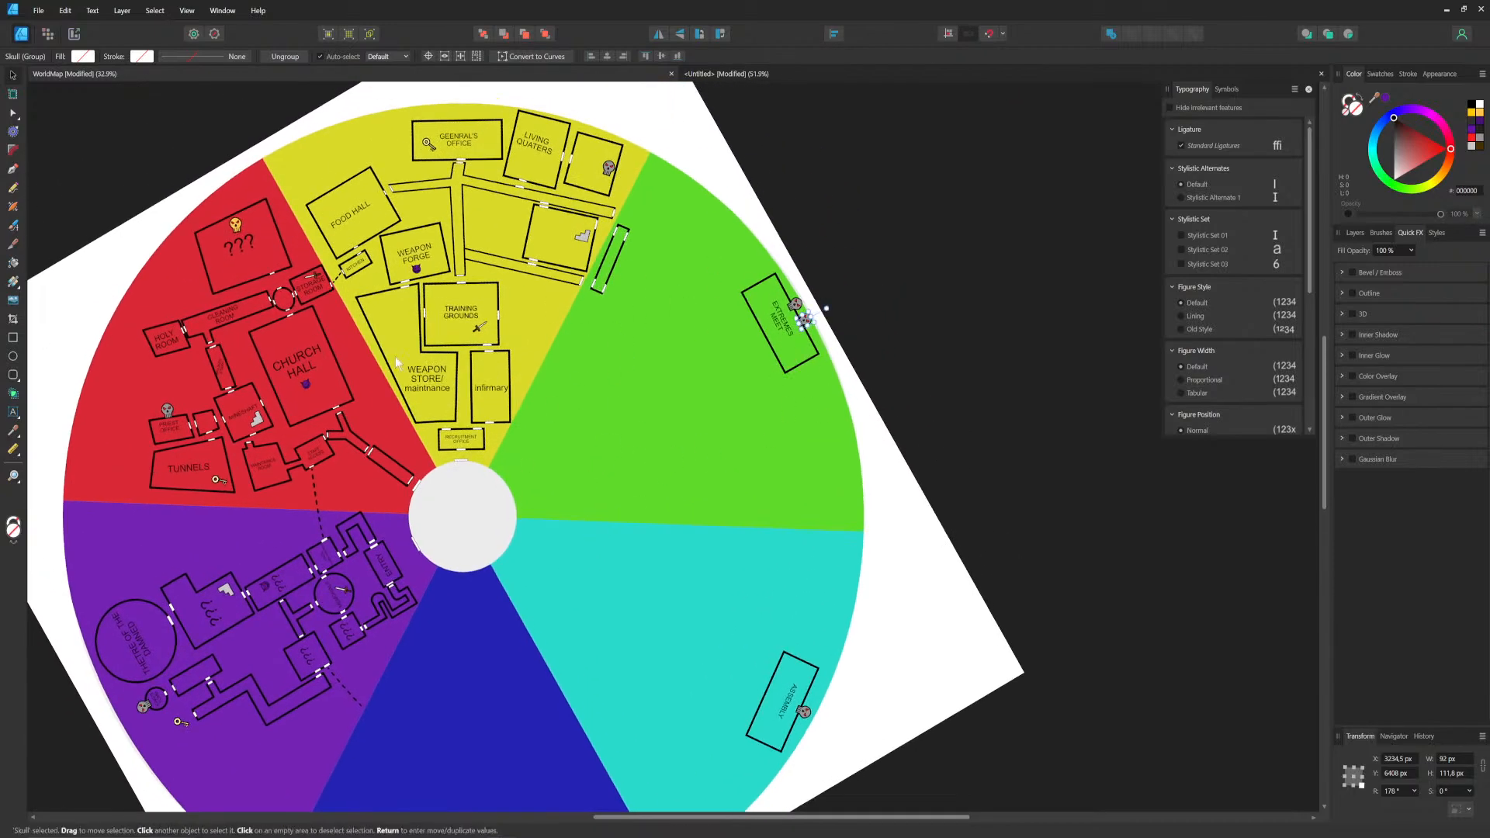
pyautogui.moveTo(410, 430); pyautogui.dragTo(452, 305, button='middle')
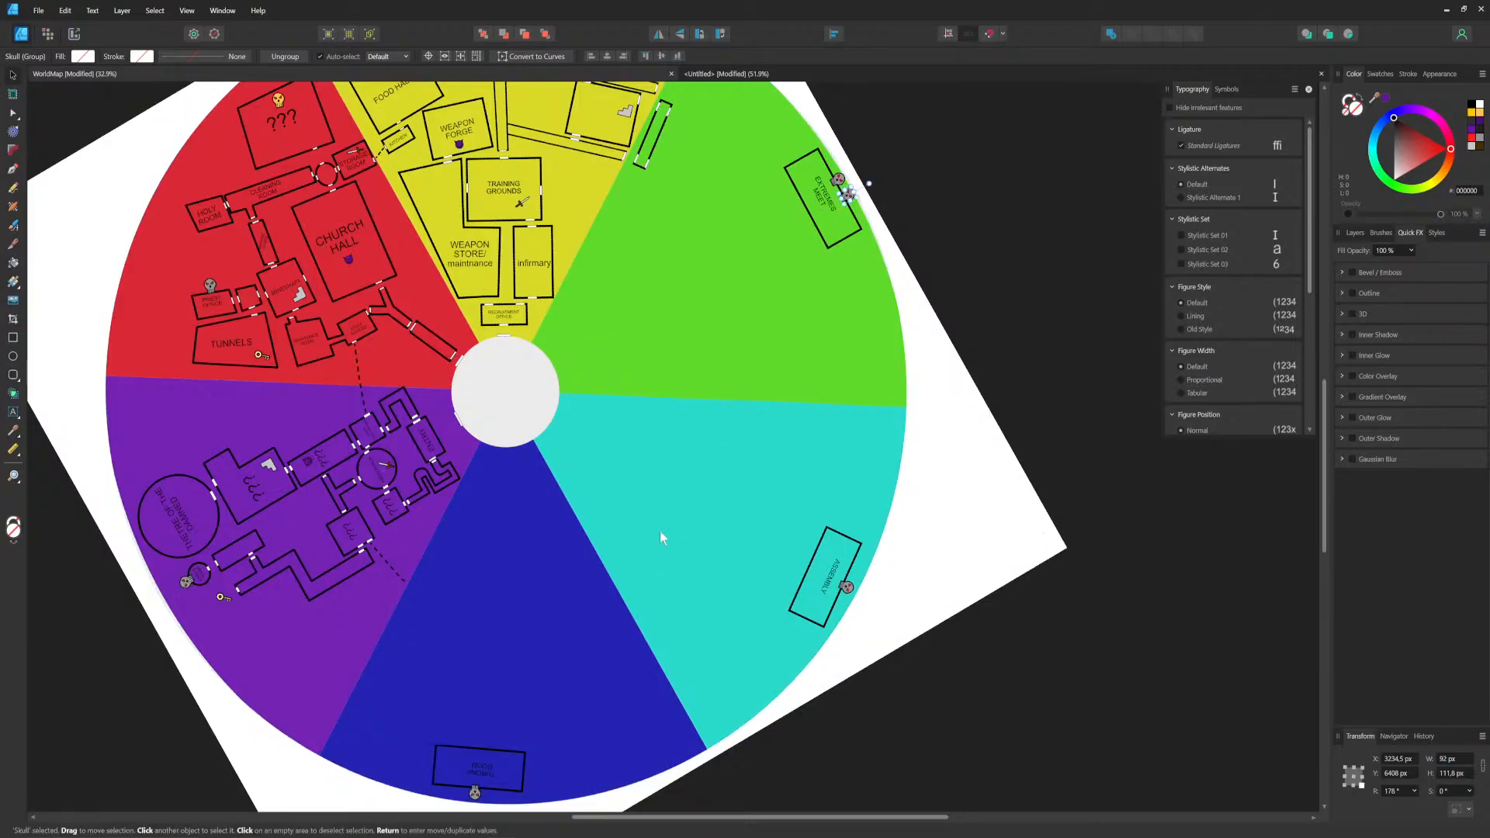
pyautogui.scroll(3, 639, 526)
# Step: Switch to Unreal Editor and create a new sublevel from the Empty Level template
pyautogui.moveTo(677, 6); pyautogui.dragTo(0, 837)
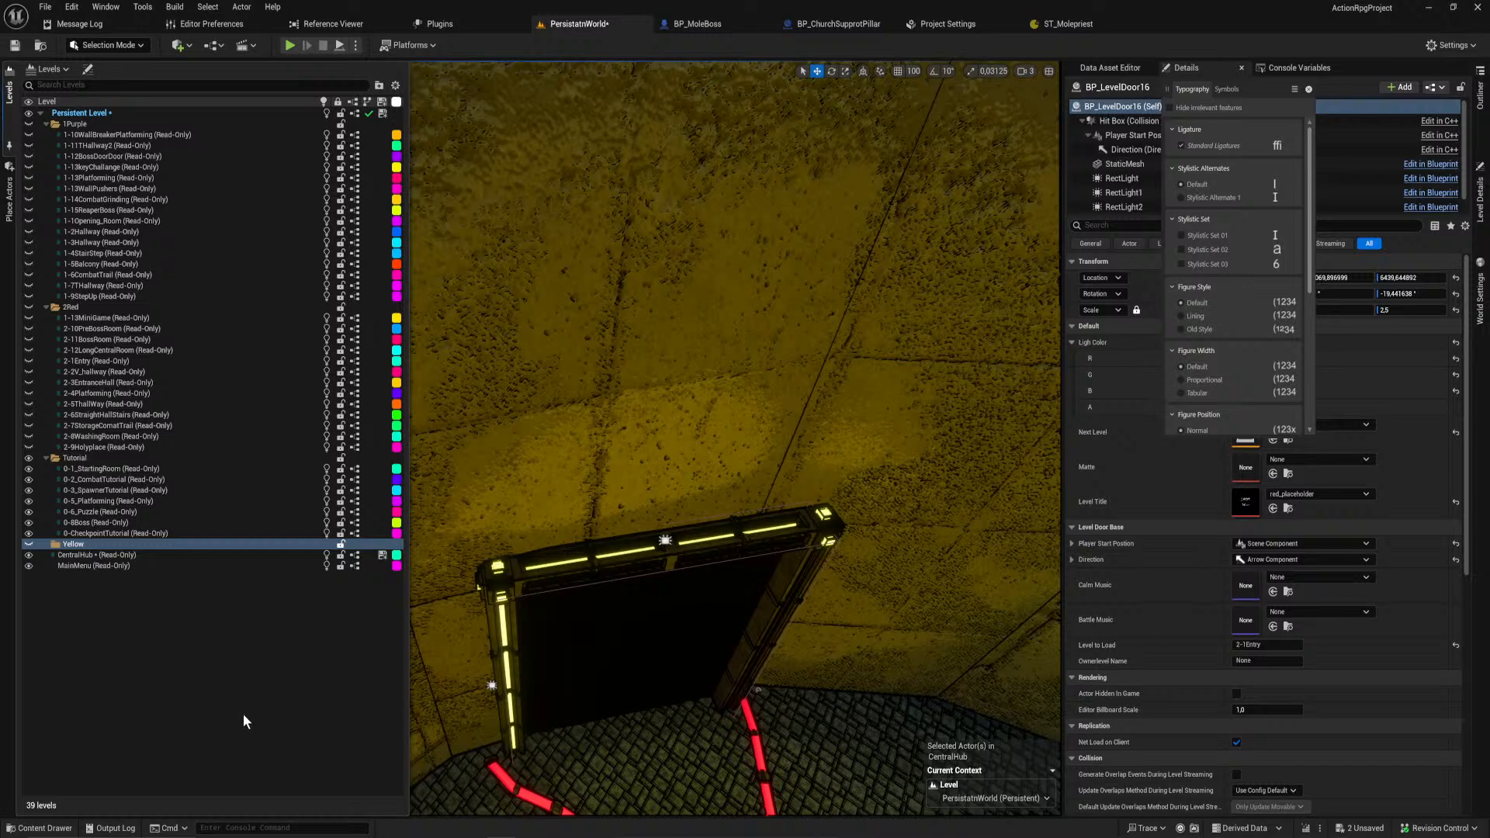
pyautogui.rightClick(104, 543)
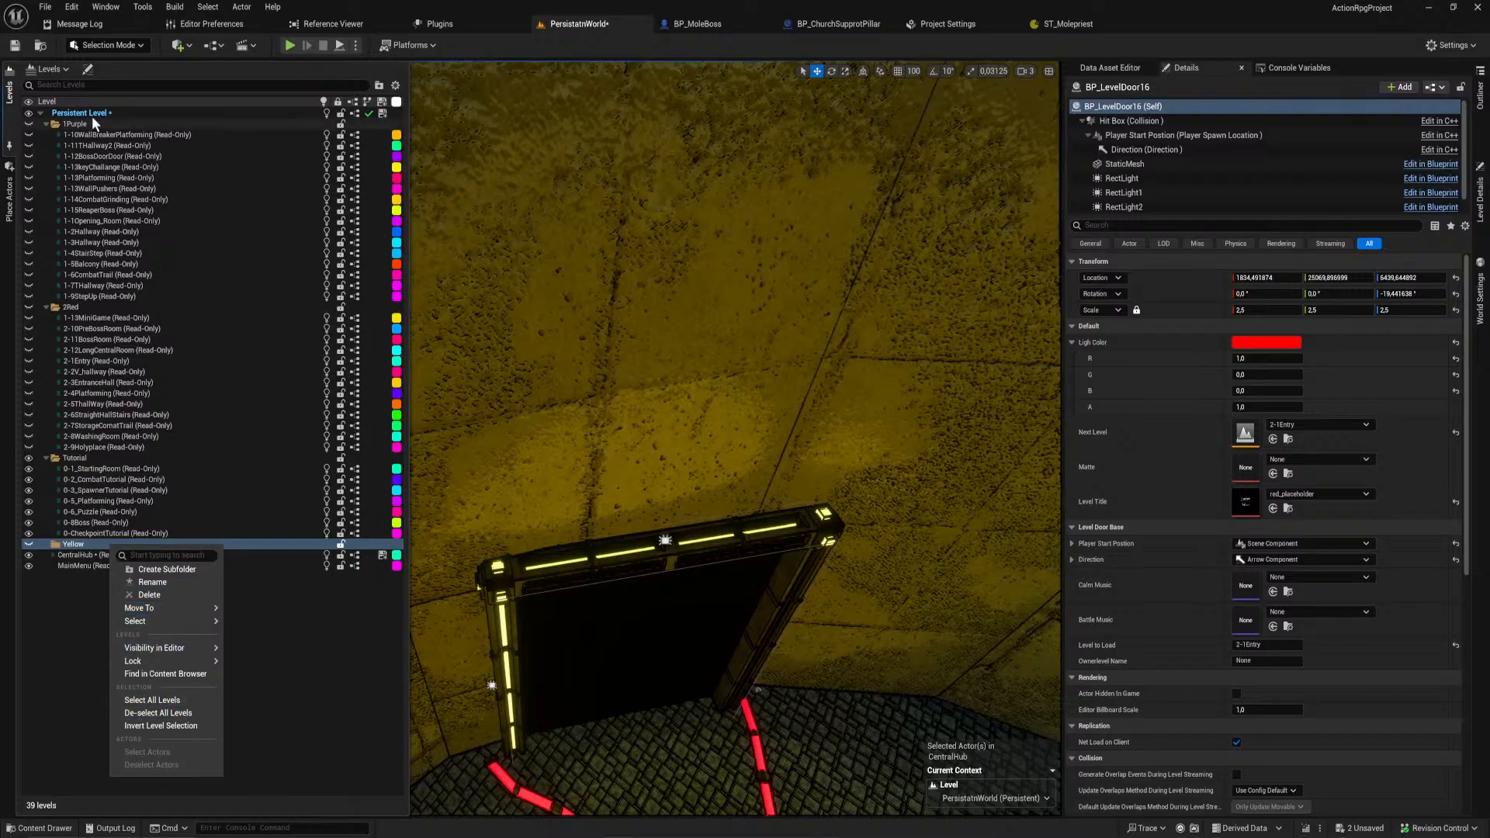
pyautogui.click(66, 69)
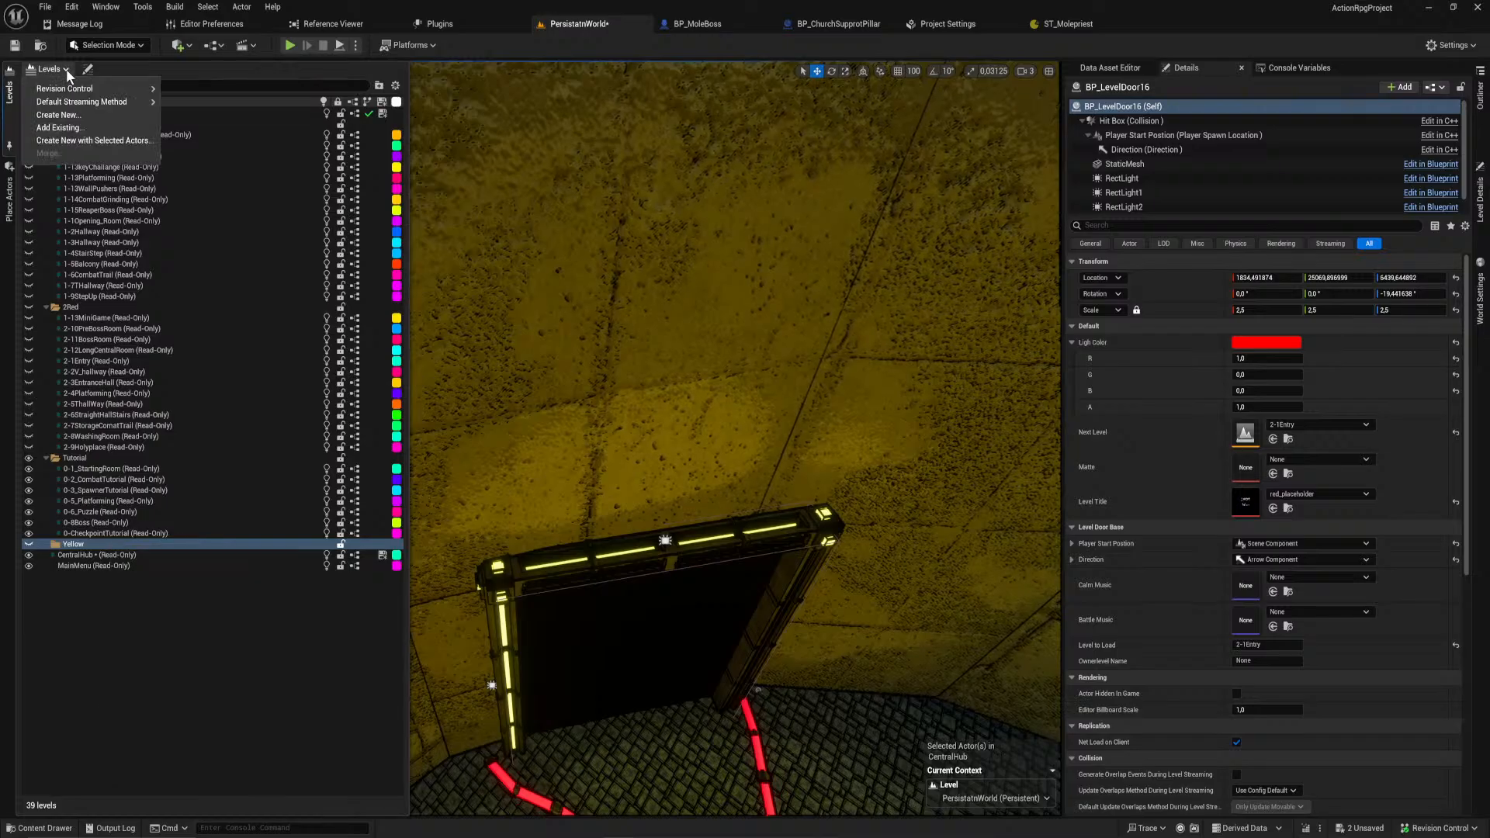
pyautogui.click(58, 115)
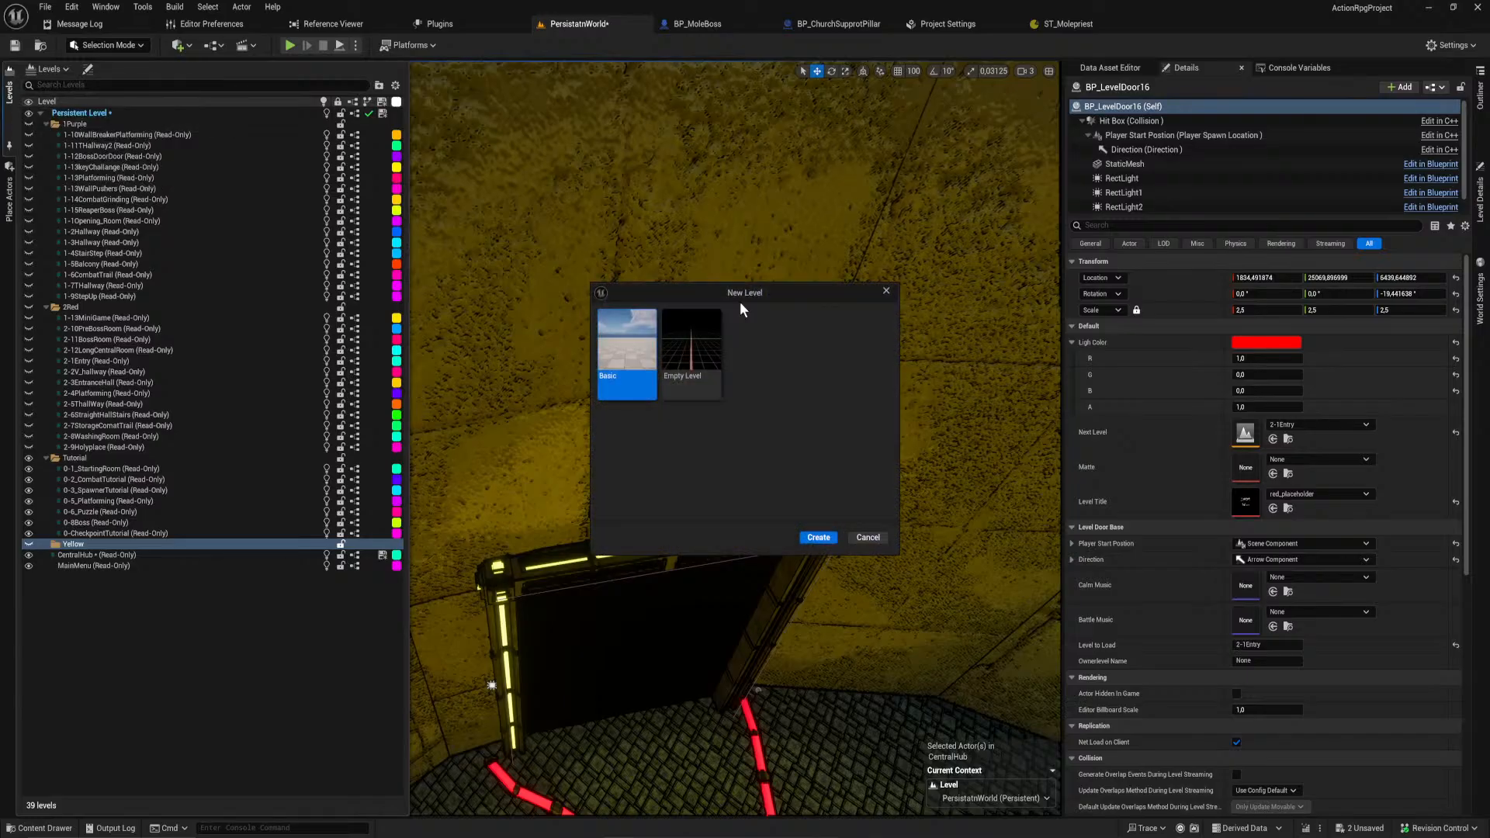
pyautogui.click(702, 343)
pyautogui.click(820, 538)
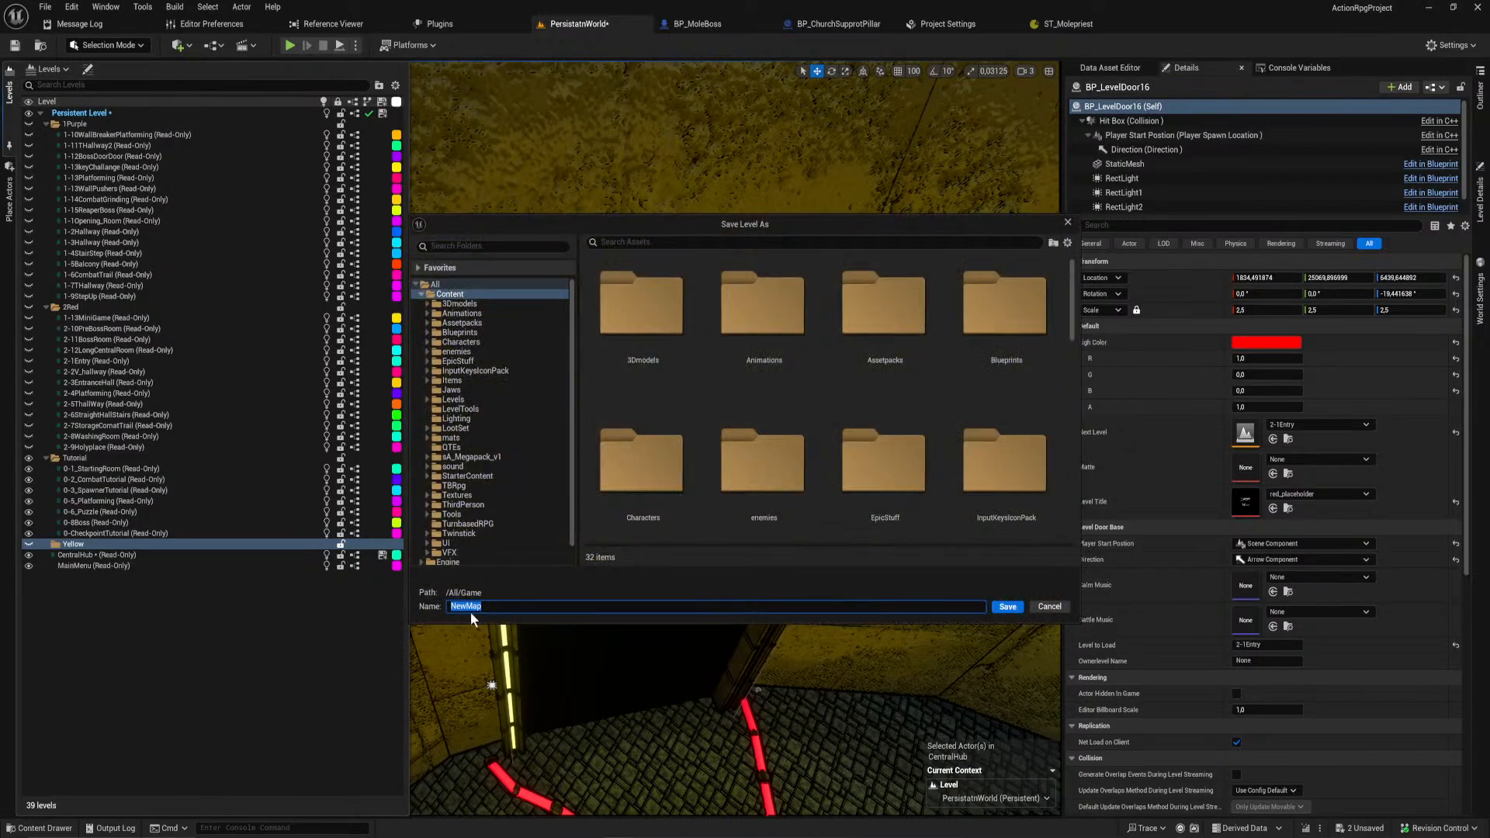
# Step: Create a content folder named 3Yellow inside Levels and open it as the save location
pyautogui.click(464, 399)
pyautogui.rightClick(585, 388)
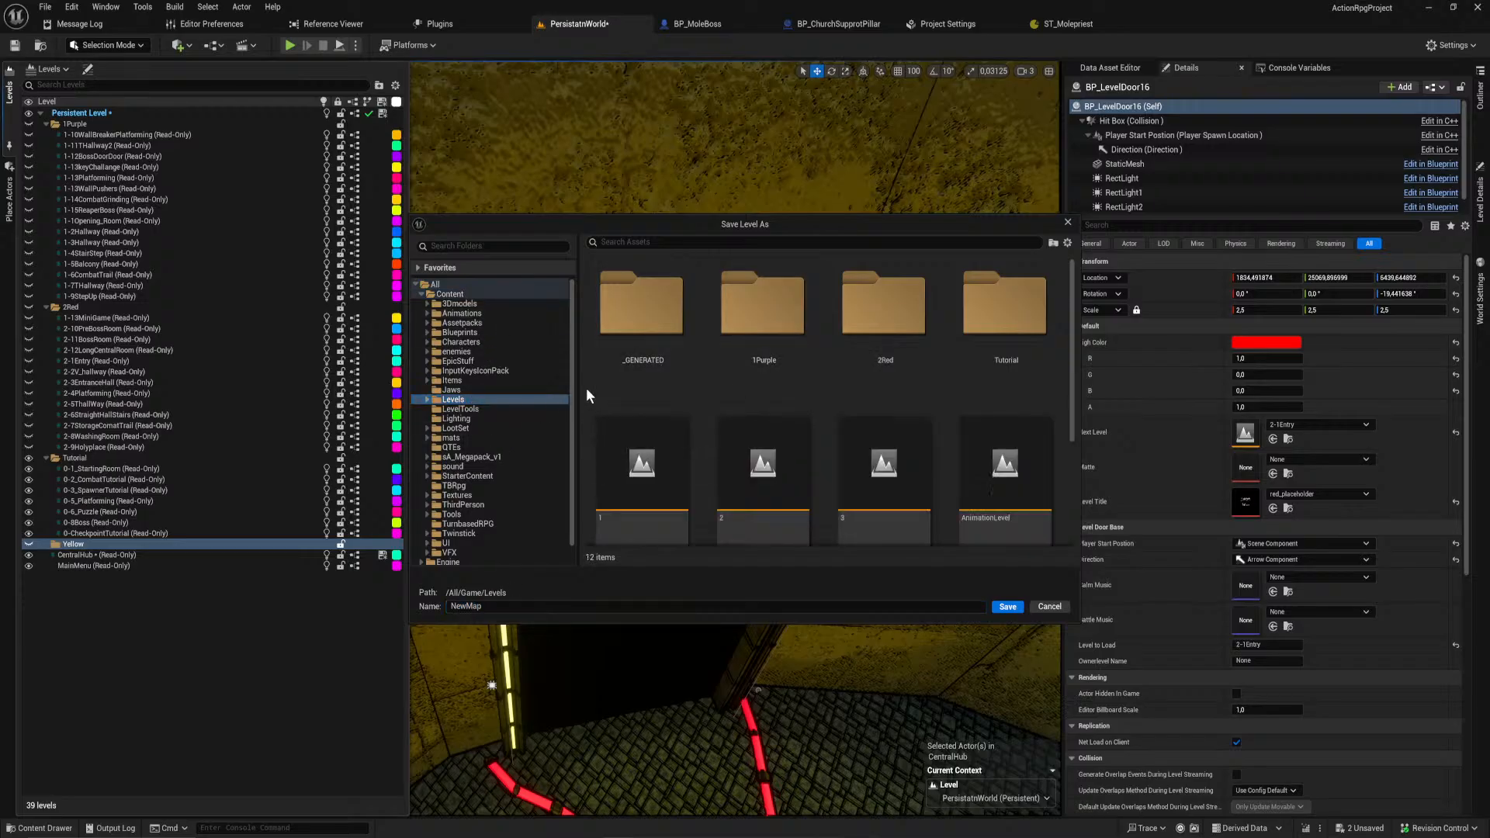
pyautogui.click(643, 412)
pyautogui.write('3Yellow')
pyautogui.press('Return')
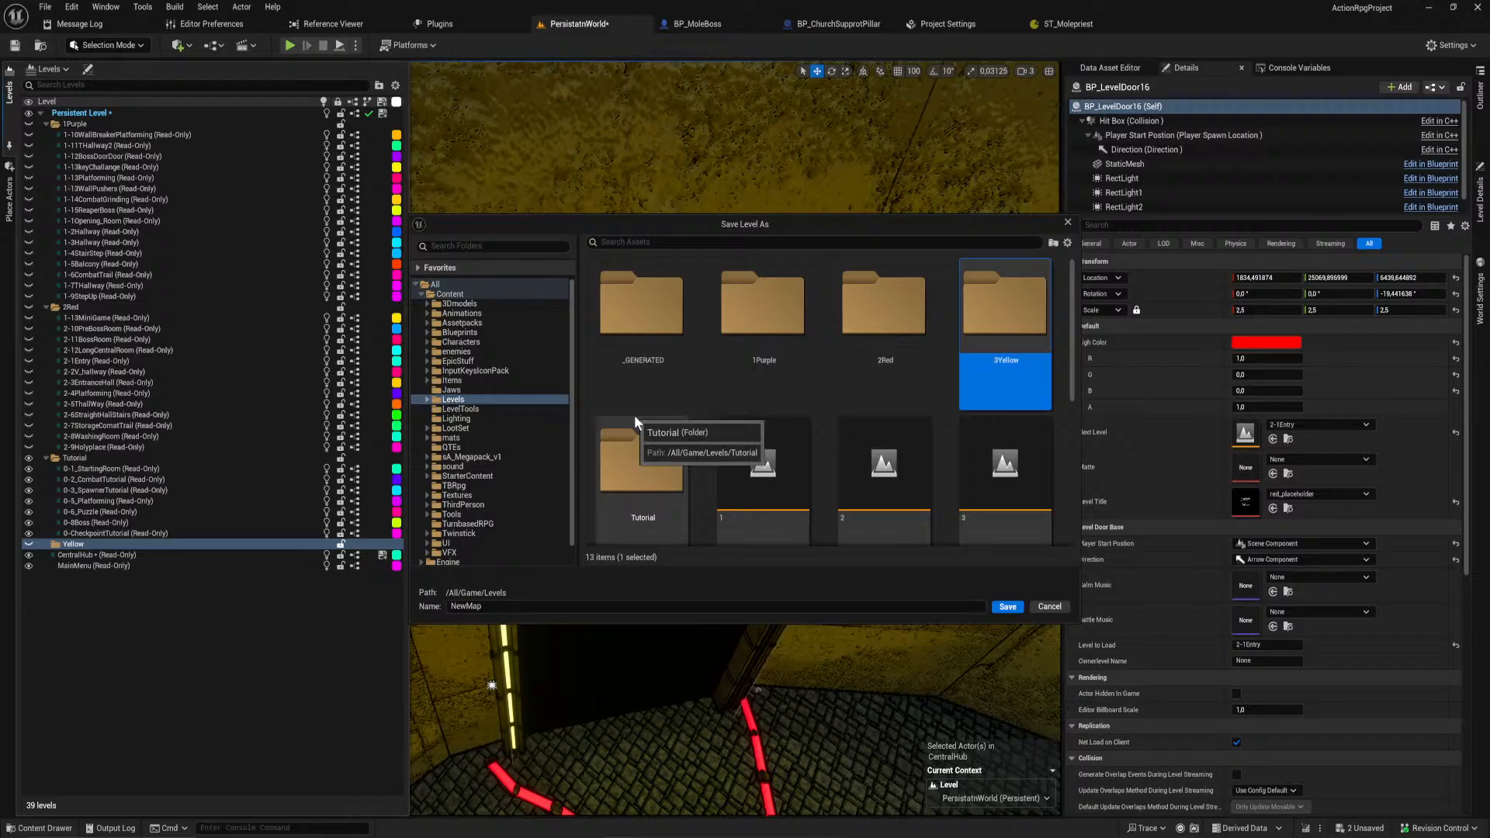
pyautogui.doubleClick(1008, 305)
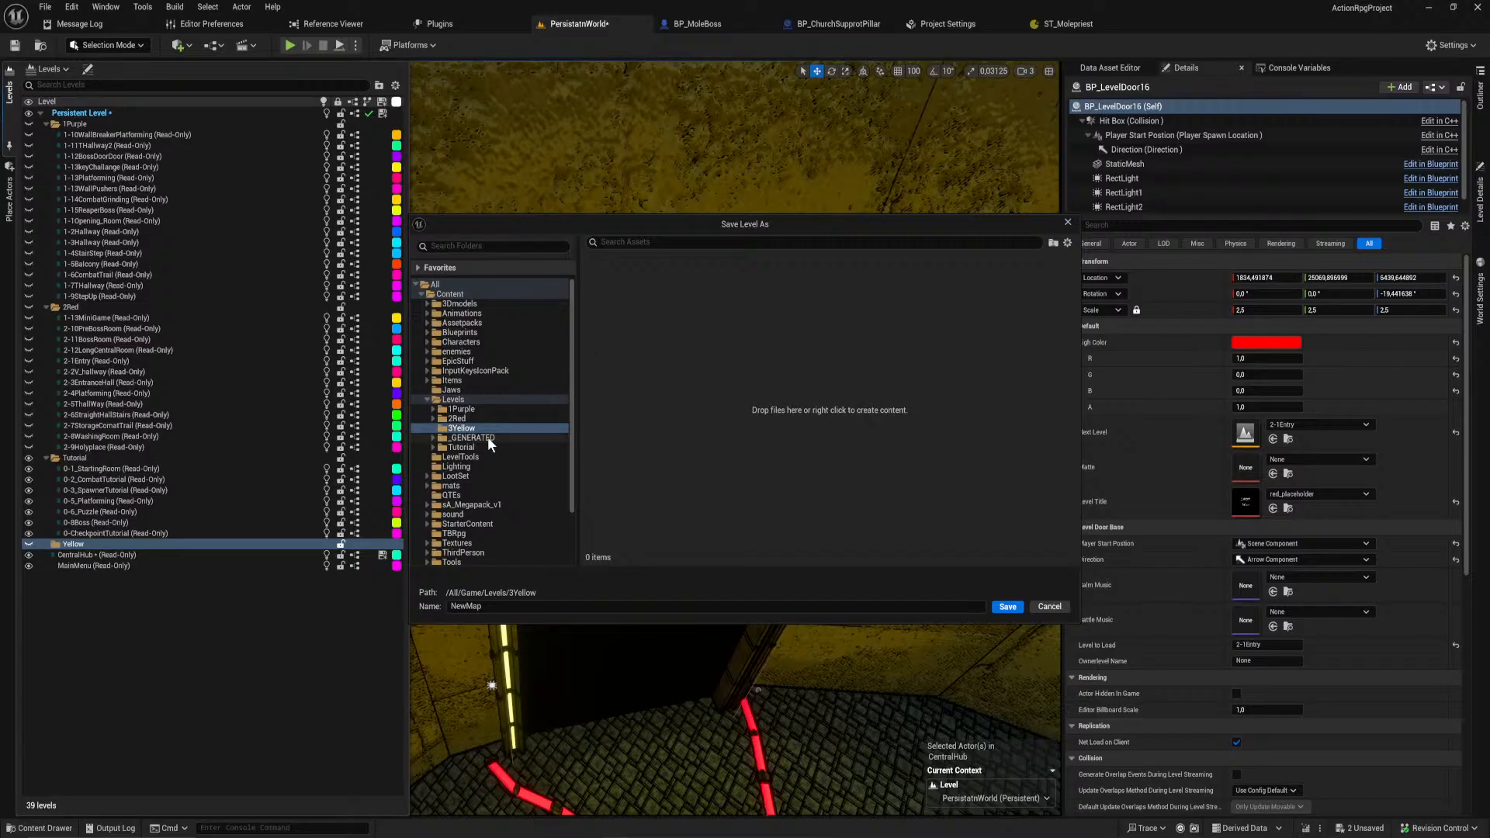
# Step: Save the new level as 3-1RecruitmentOffice and move it into the Yellow level folder
pyautogui.click(621, 606)
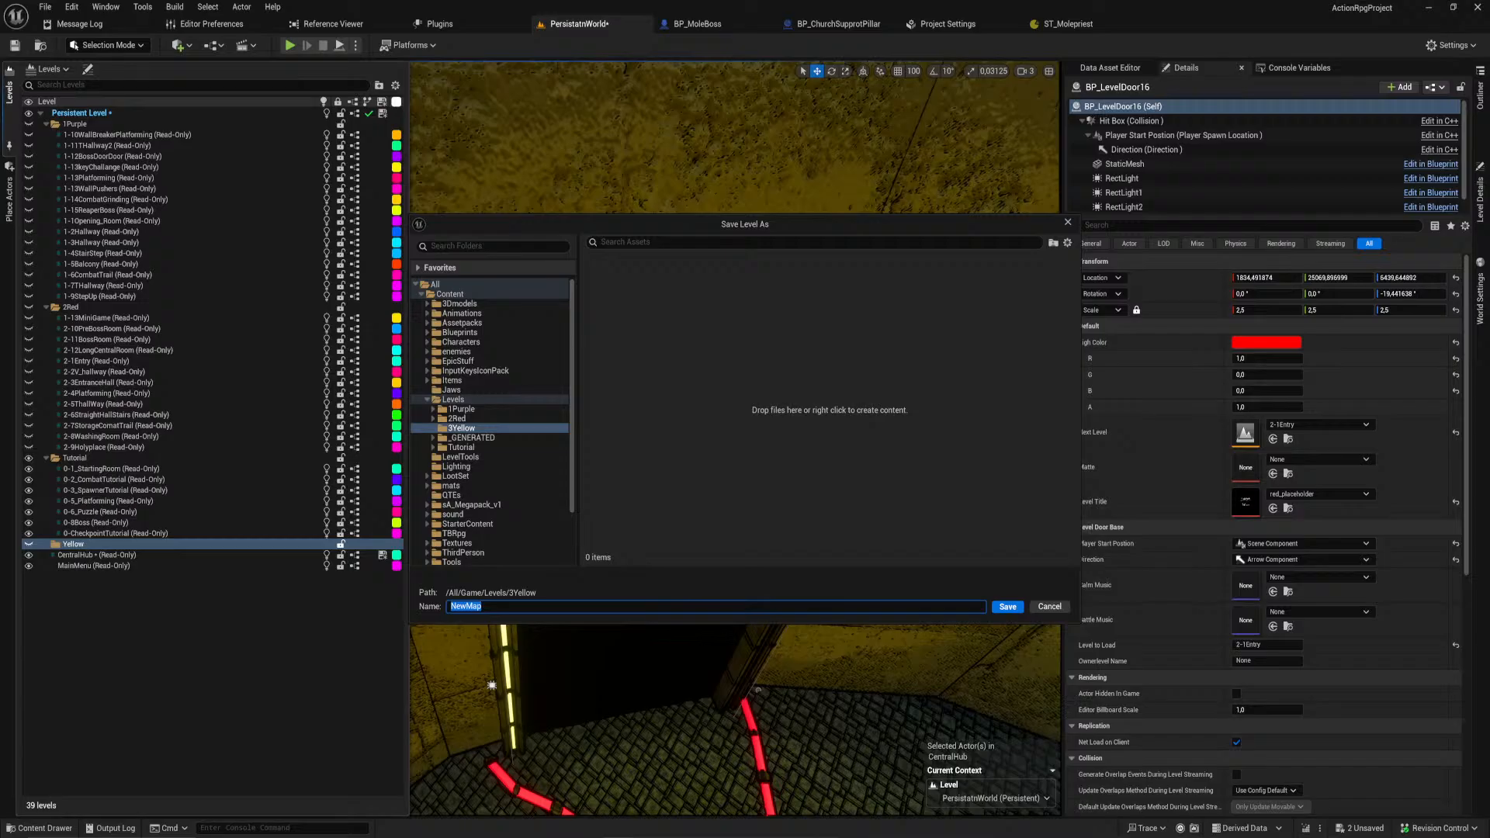
pyautogui.write('3-1RecruitmentOffice')
pyautogui.click(1011, 609)
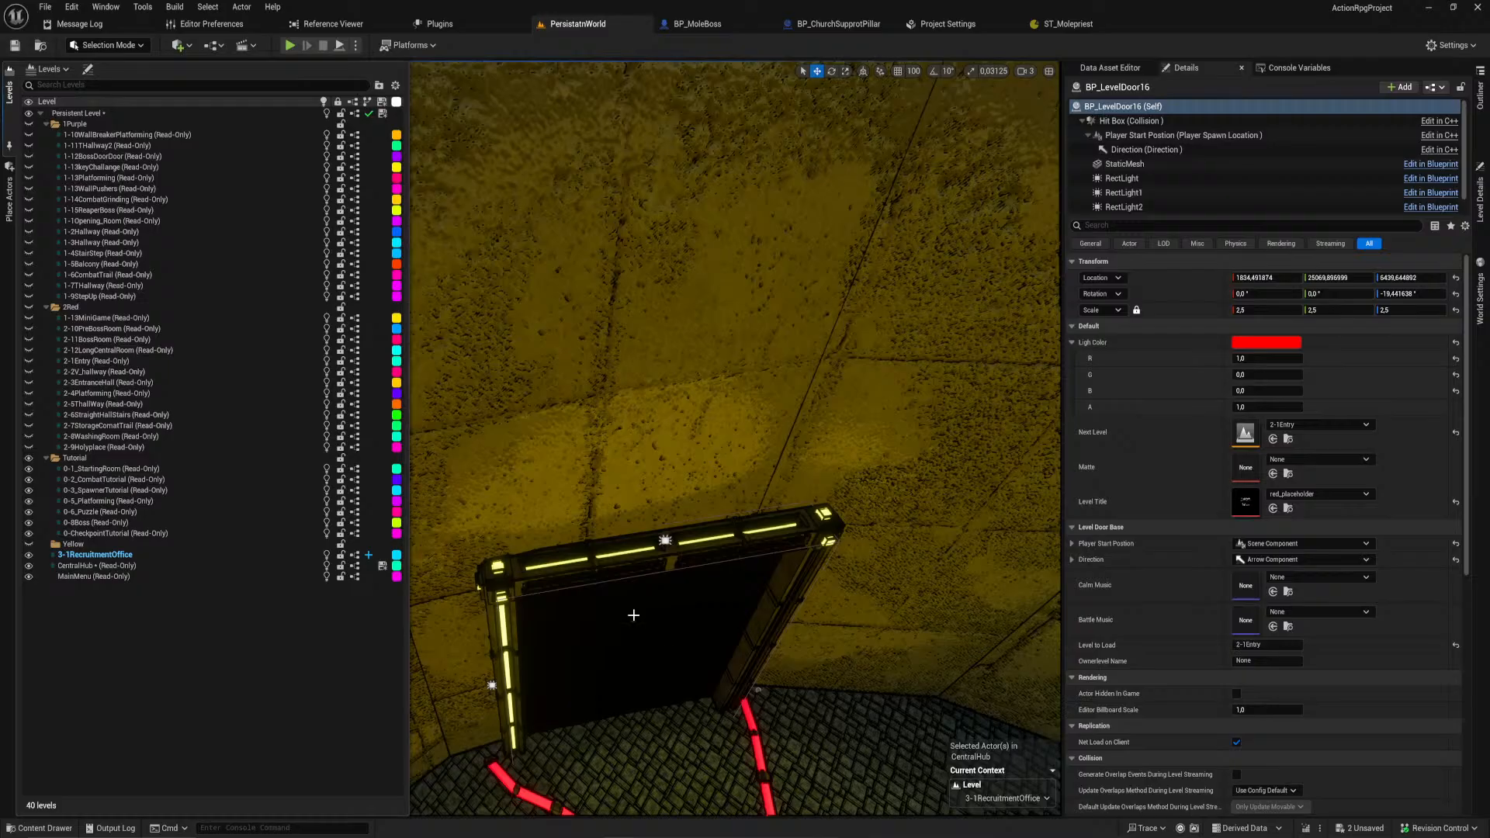
pyautogui.moveTo(92, 556); pyautogui.dragTo(88, 547)
# Step: Place a box geometry brush on the floor in front of the yellow level door
pyautogui.moveTo(482, 574); pyautogui.dragTo(660, 590, button='right')
pyautogui.click(10, 93)
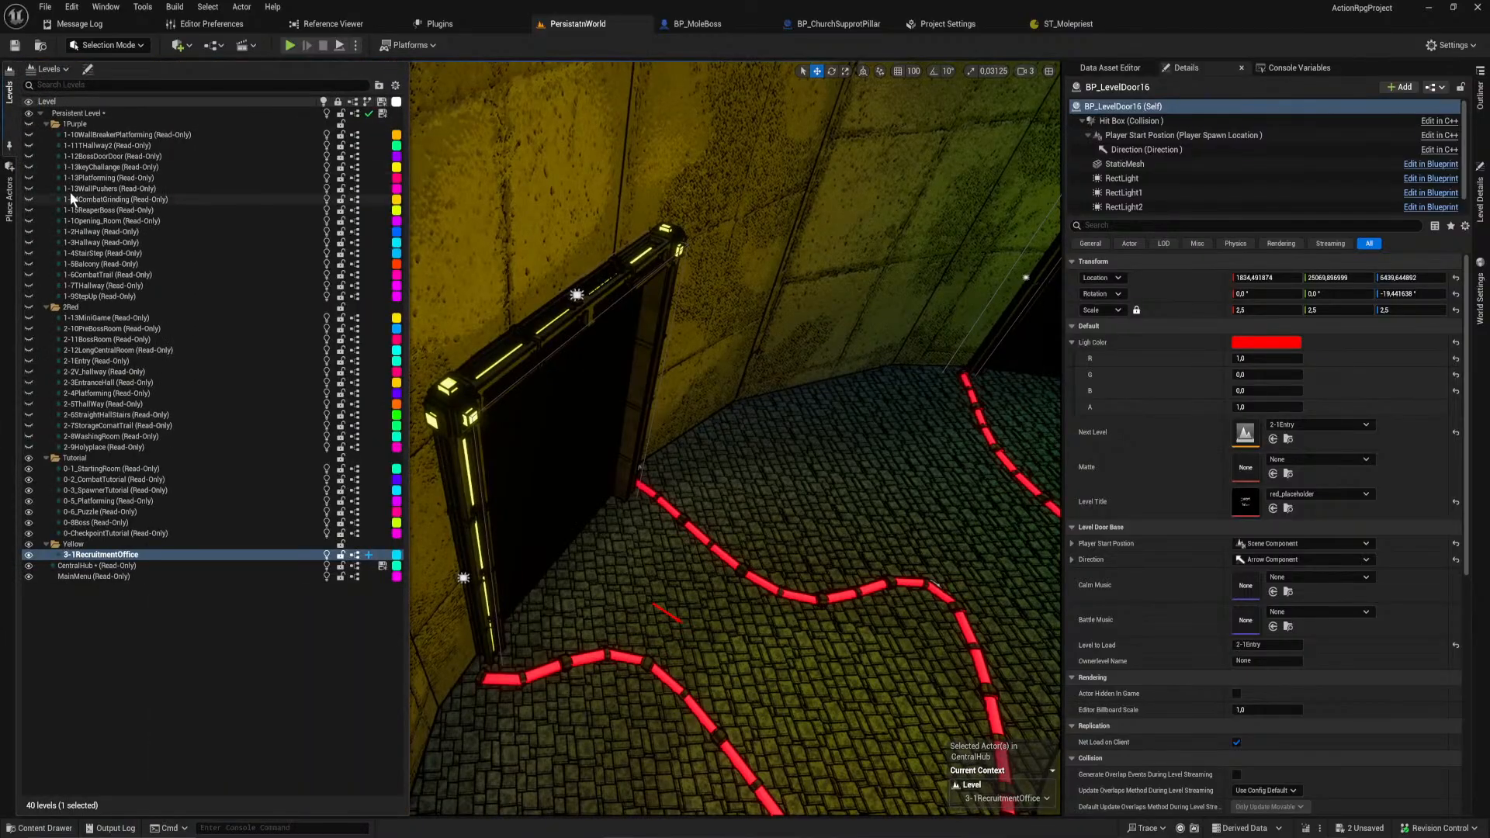
pyautogui.click(9, 194)
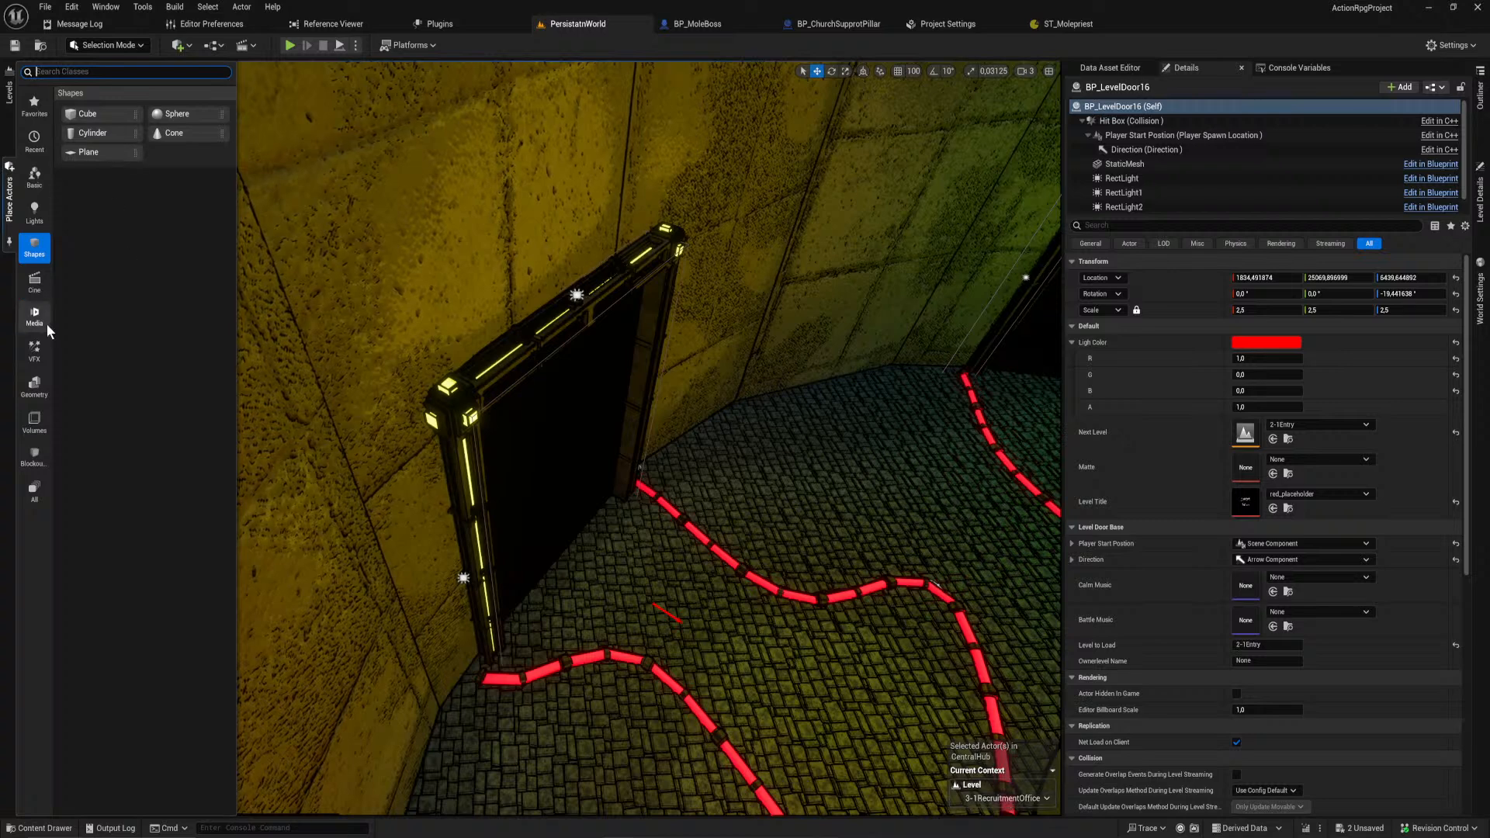
pyautogui.click(41, 388)
pyautogui.moveTo(97, 117)
pyautogui.mouseDown()
pyautogui.moveTo(673, 523)
pyautogui.moveTo(631, 567)
pyautogui.moveTo(650, 577)
pyautogui.mouseUp()
# Step: Copy the yellow level door's rotation onto the box brush so both share the same orientation
pyautogui.press('e')
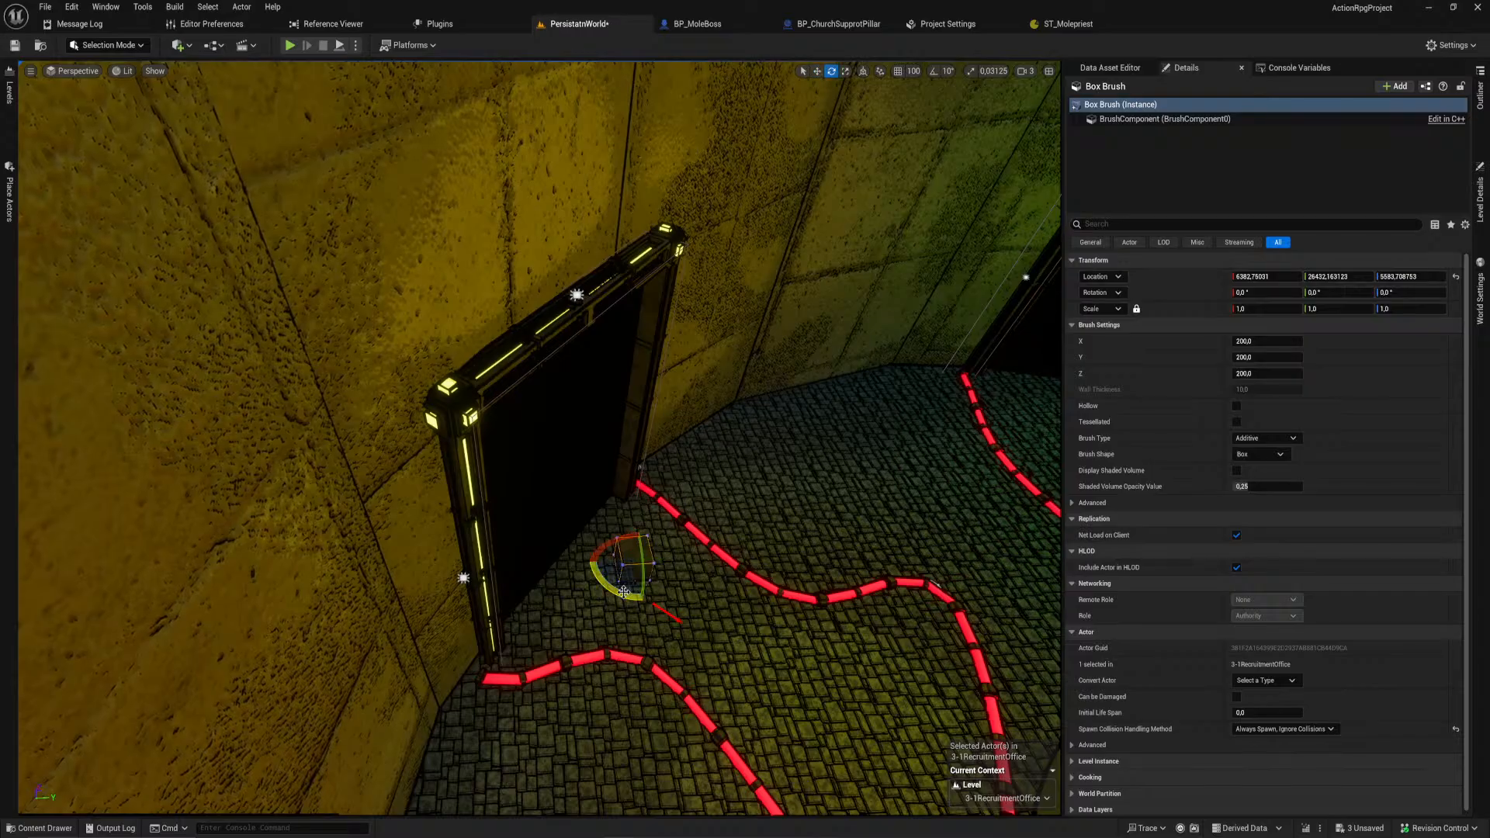
pyautogui.click(564, 487)
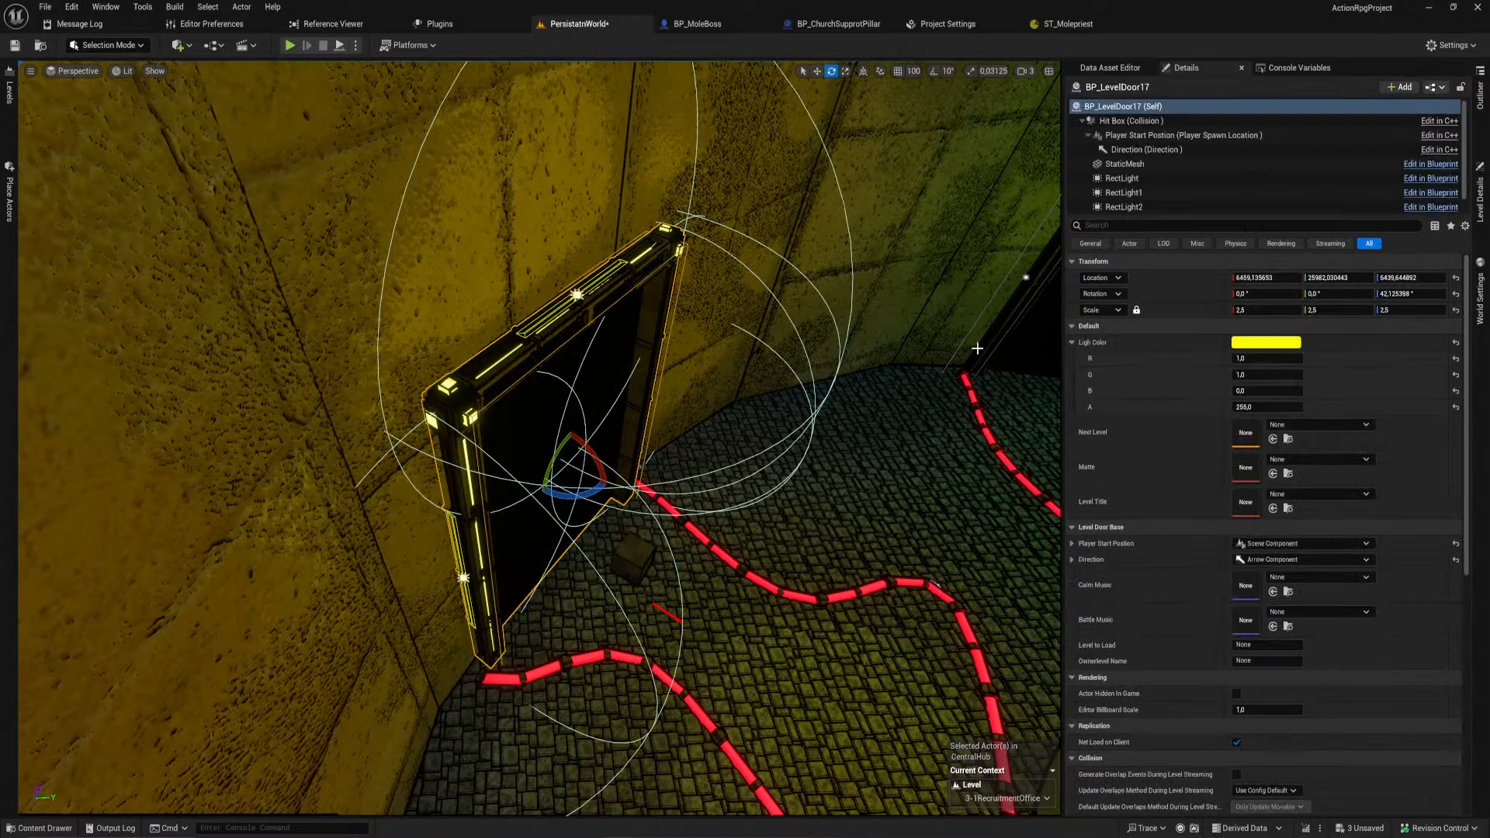
pyautogui.keyDown('shift'); pyautogui.rightClick(1178, 295); pyautogui.keyUp('shift')
pyautogui.click(620, 567)
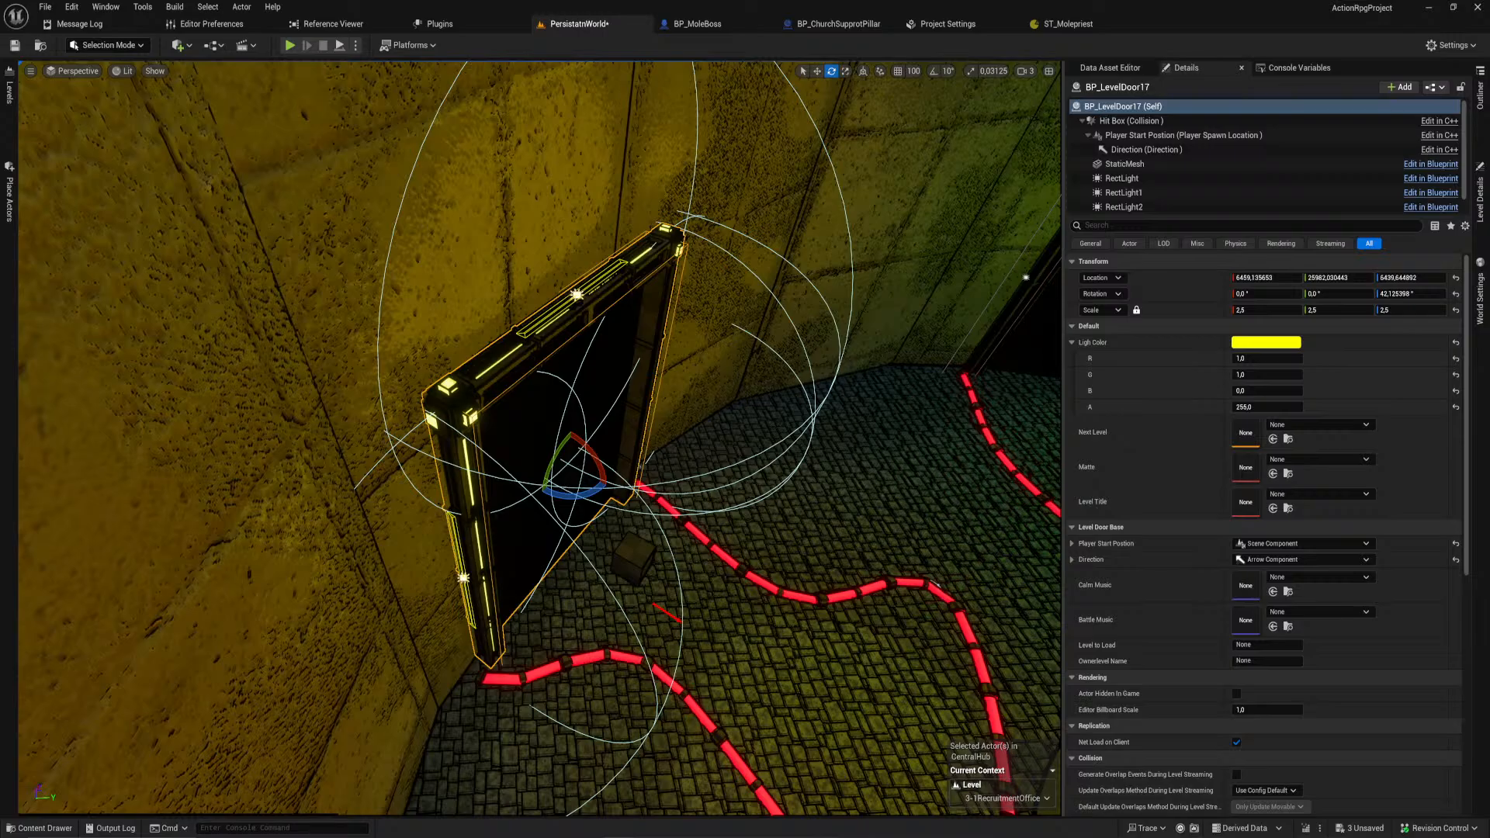
pyautogui.keyDown('shift'); pyautogui.click(1168, 295); pyautogui.keyUp('shift')
# Step: Move the box brush through the yellow door's position to the outside of the hub wall
pyautogui.press('w')
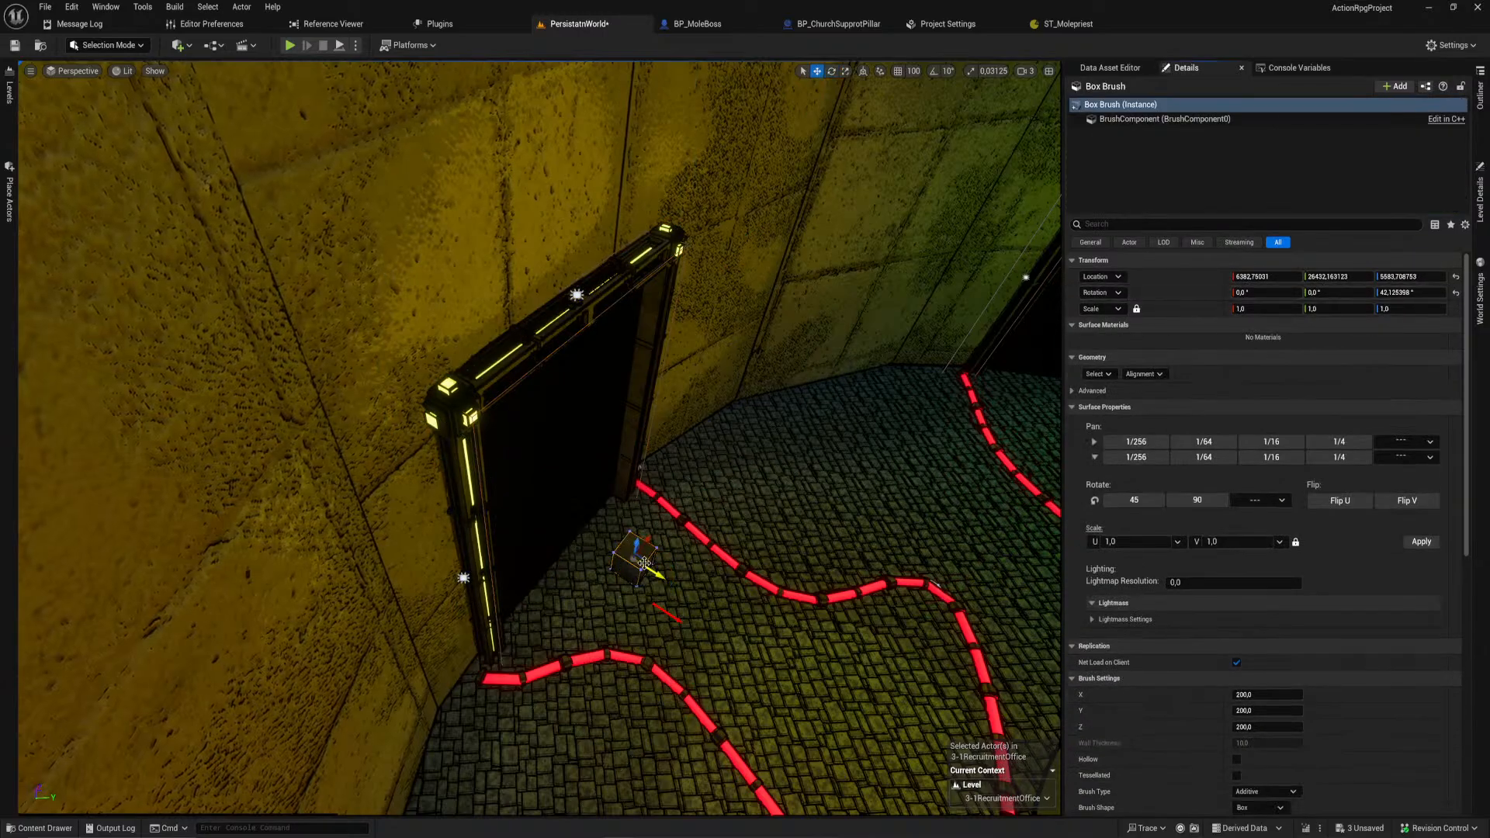
pyautogui.moveTo(647, 545); pyautogui.dragTo(640, 555)
pyautogui.moveTo(643, 564)
pyautogui.mouseDown(button='right')
pyautogui.moveTo(559, 543)
pyautogui.moveTo(642, 564)
pyautogui.mouseUp(button='right')
pyautogui.moveTo(652, 588)
pyautogui.mouseDown()
pyautogui.moveTo(453, 456)
pyautogui.moveTo(517, 504)
pyautogui.mouseUp()
pyautogui.moveTo(517, 504); pyautogui.dragTo(558, 493, button='right')
pyautogui.moveTo(585, 493)
pyautogui.mouseDown()
pyautogui.moveTo(598, 495)
pyautogui.moveTo(416, 465)
pyautogui.mouseUp()
# Step: Select the box brush's outer face and switch to Brush Editing mode
pyautogui.click(387, 479)
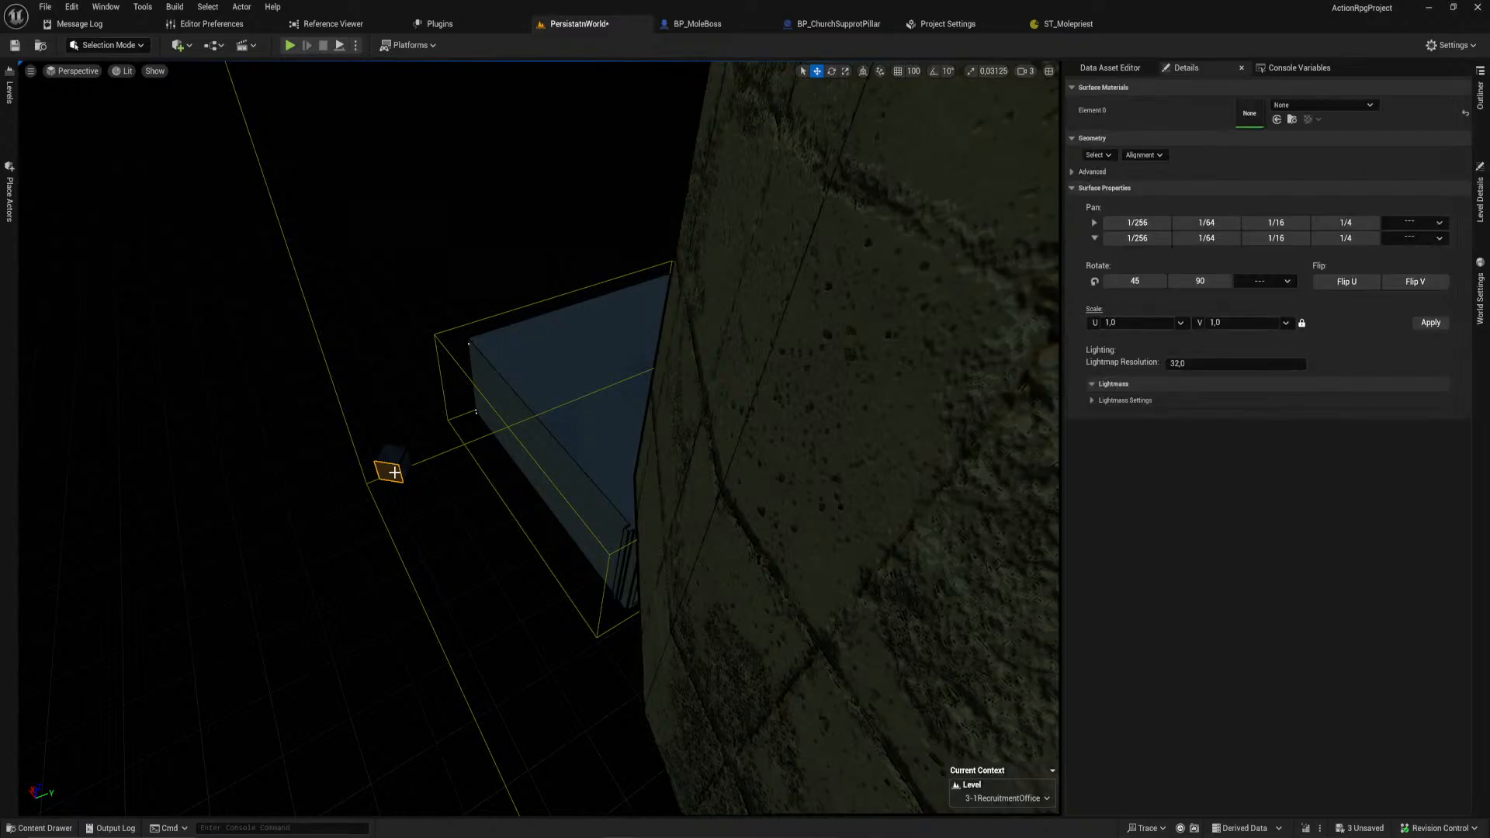
pyautogui.moveTo(387, 479); pyautogui.dragTo(368, 468, button='right')
pyautogui.moveTo(442, 506); pyautogui.dragTo(399, 505, button='right')
pyautogui.press('e')
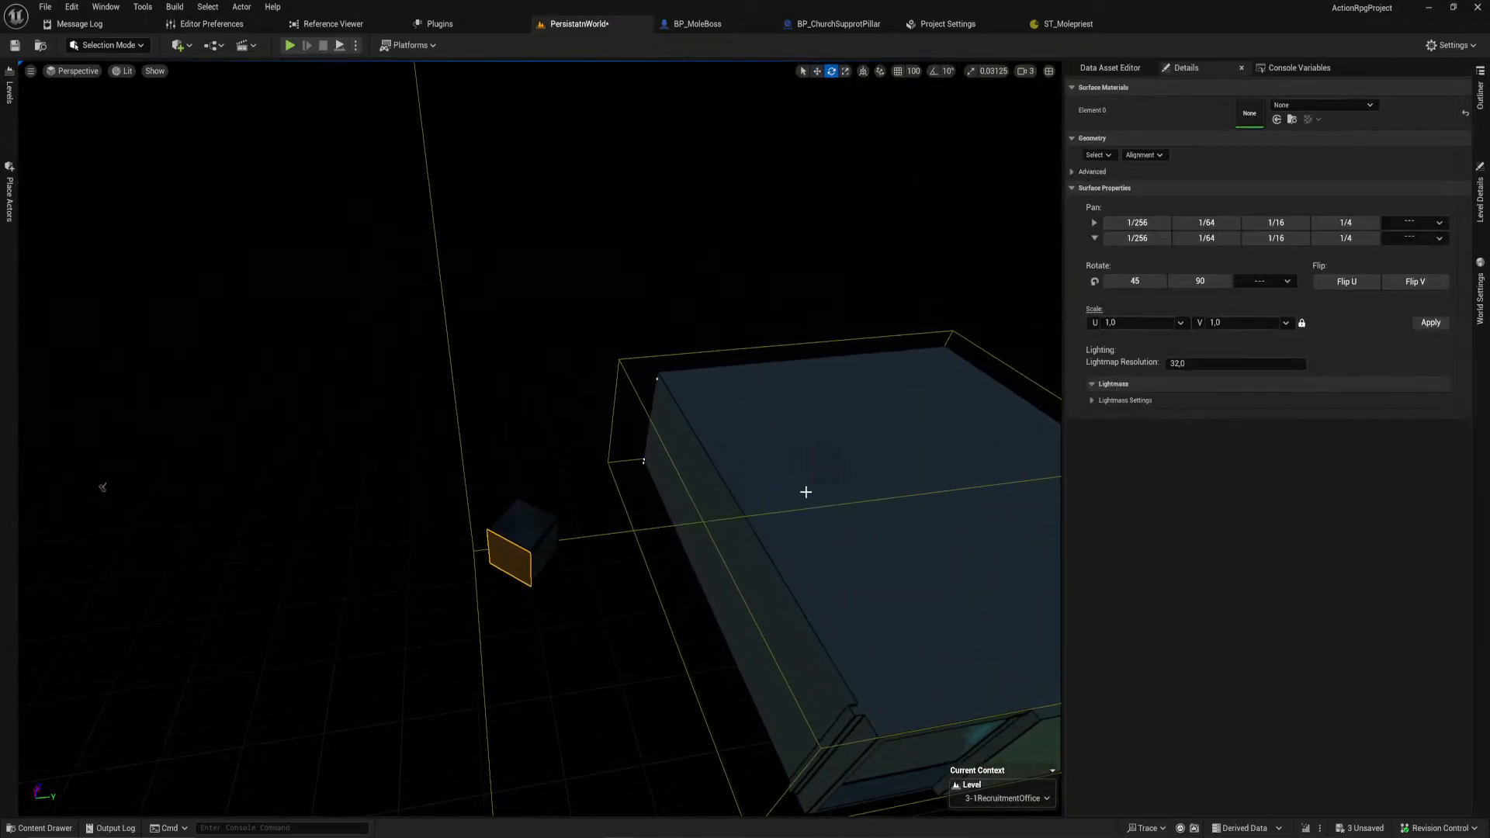
pyautogui.click(120, 46)
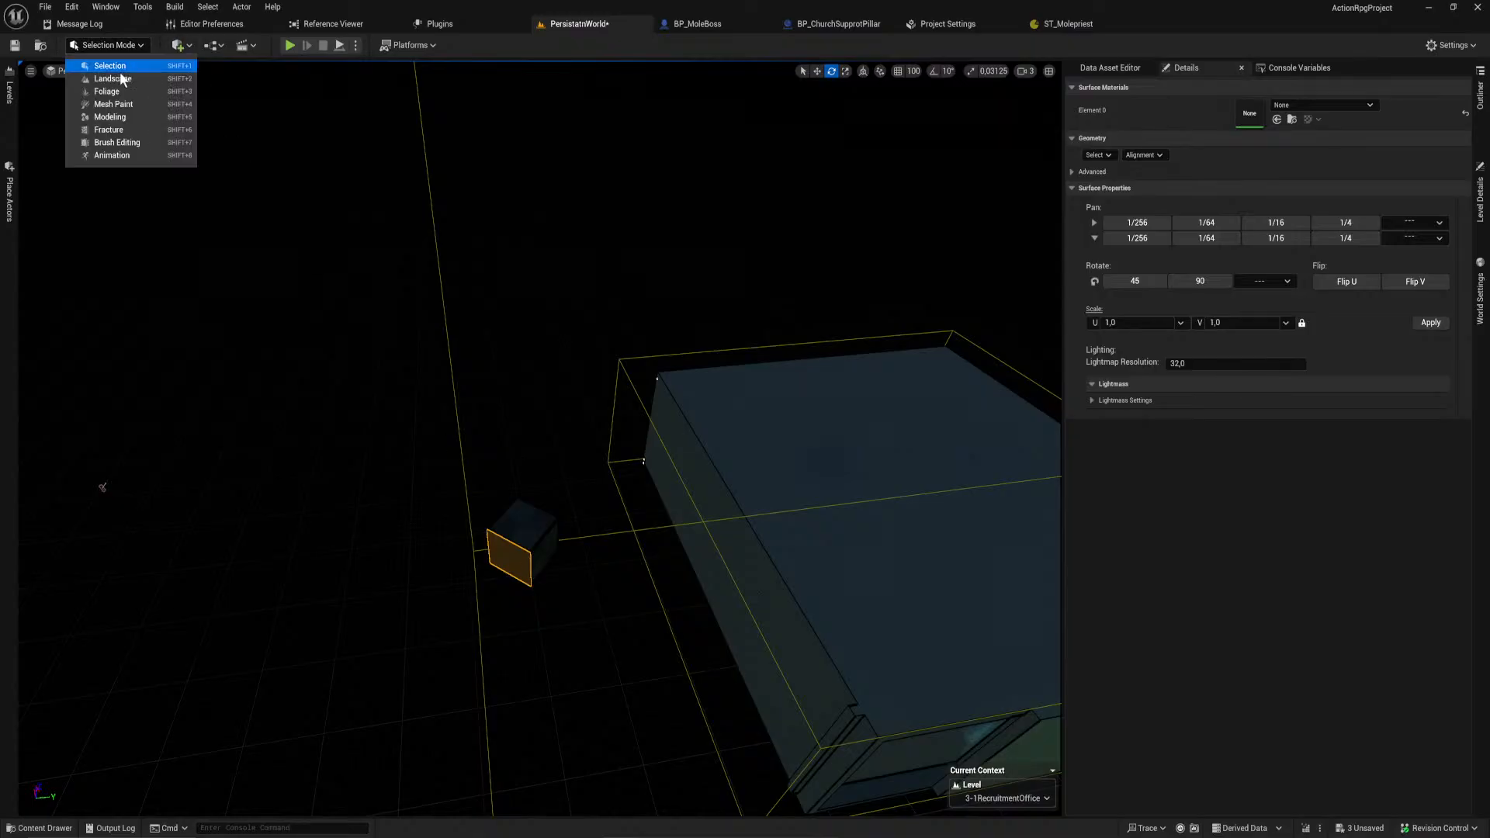
pyautogui.click(129, 144)
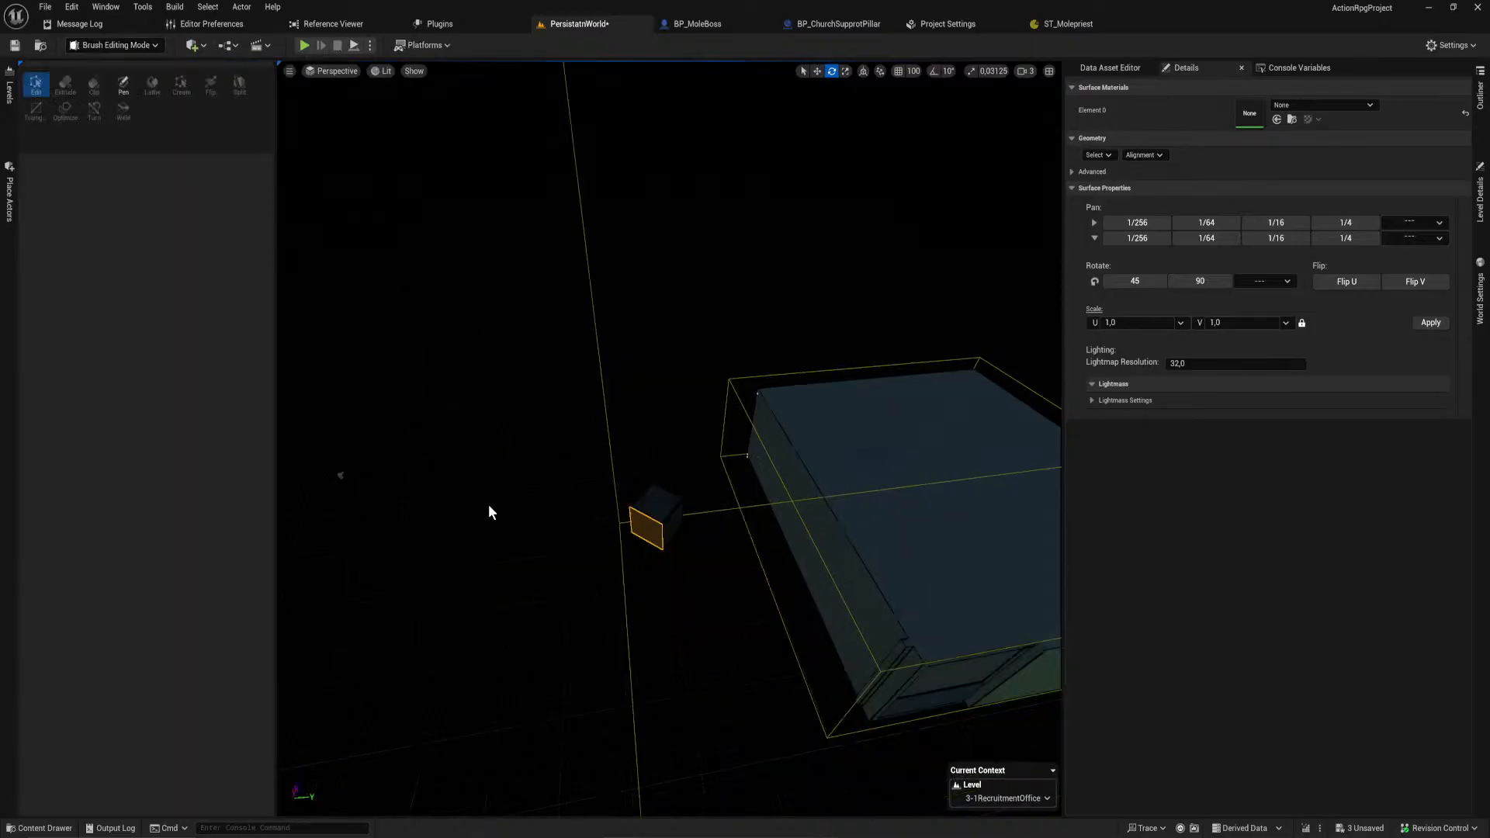
# Step: Pull one end face of the box brush outward to stretch the box into a longer bar
pyautogui.click(644, 539)
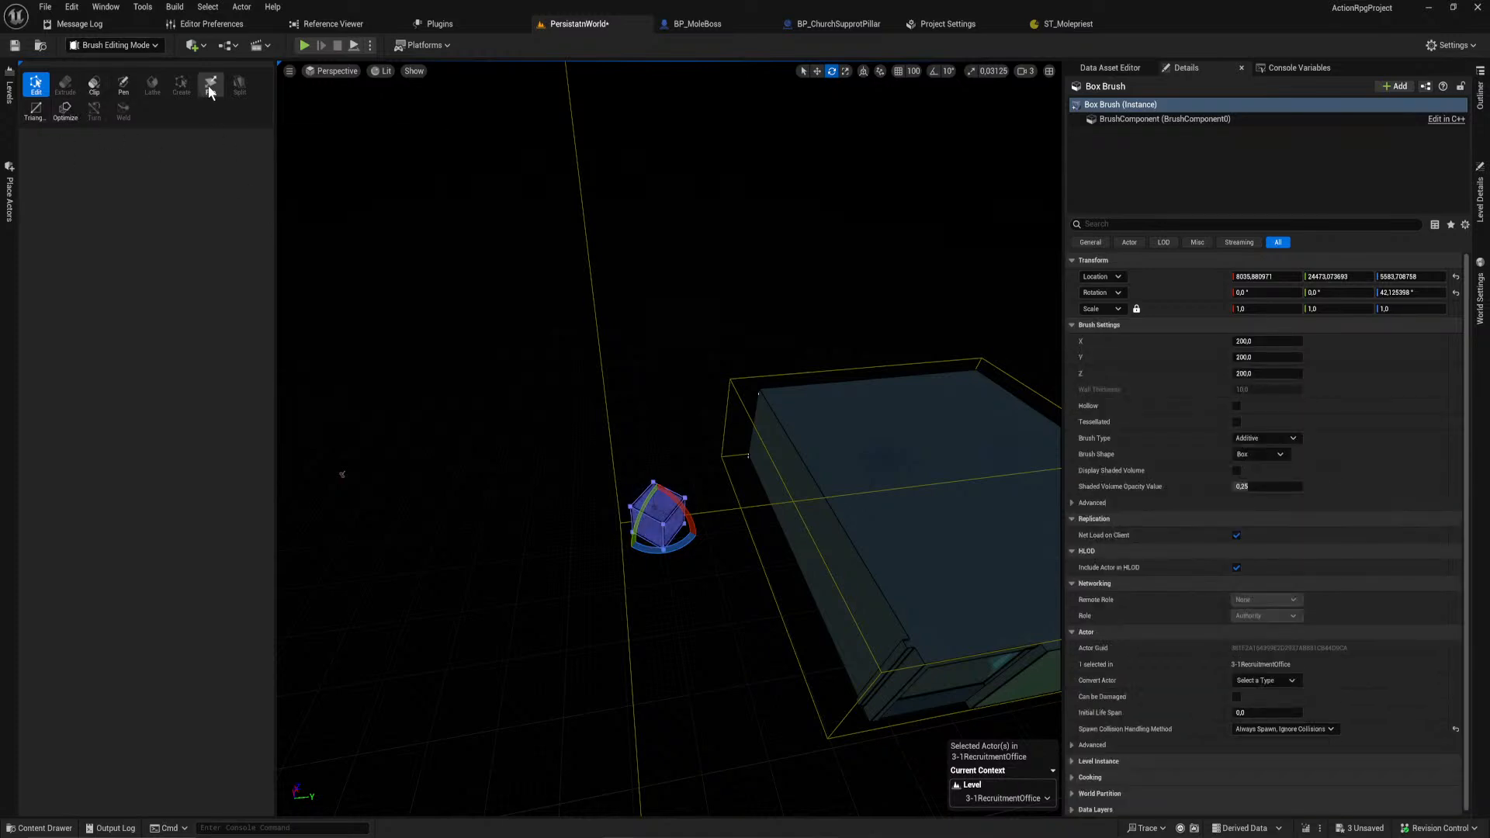
pyautogui.press('w')
pyautogui.moveTo(697, 536)
pyautogui.mouseDown(button='right')
pyautogui.moveTo(692, 562)
pyautogui.moveTo(697, 536)
pyautogui.mouseUp(button='right')
pyautogui.click(626, 503)
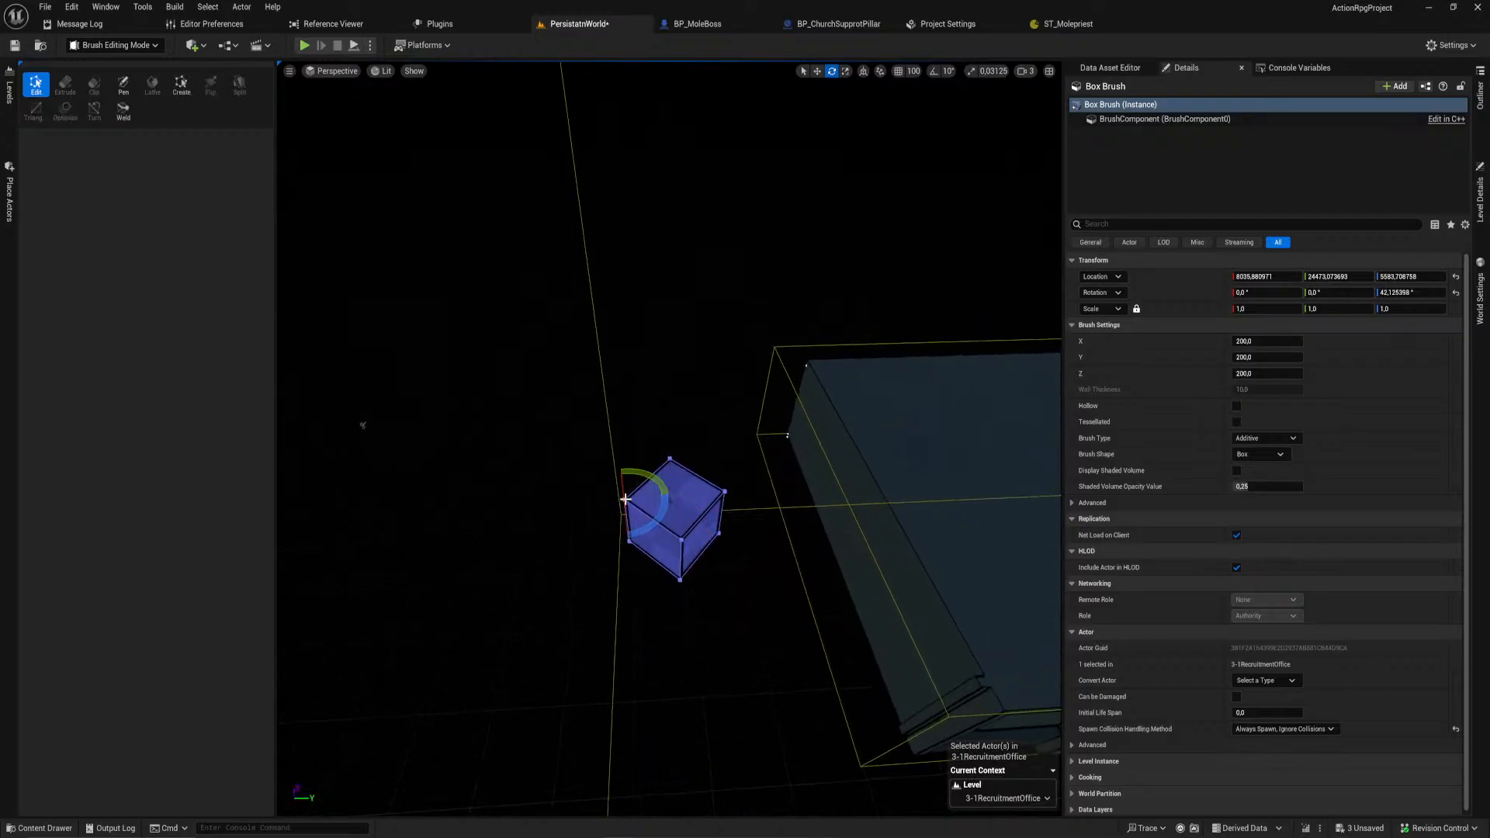
pyautogui.moveTo(627, 503); pyautogui.dragTo(645, 489, button='right')
pyautogui.click(713, 526)
pyautogui.press('w')
pyautogui.moveTo(686, 532); pyautogui.dragTo(401, 635)
pyautogui.press('s')
pyautogui.moveTo(402, 636)
pyautogui.mouseDown(button='right')
pyautogui.moveTo(590, 598)
pyautogui.moveTo(295, 659)
pyautogui.mouseUp(button='right')
# Step: Pull out the bar's opposite end face and its long side face to form a wide floor slab
pyautogui.moveTo(885, 535)
pyautogui.mouseDown(button='right')
pyautogui.moveTo(706, 501)
pyautogui.moveTo(708, 479)
pyautogui.mouseUp(button='right')
pyautogui.click(700, 468)
pyautogui.click(700, 471)
pyautogui.press('w')
pyautogui.moveTo(711, 498)
pyautogui.mouseDown()
pyautogui.moveTo(758, 613)
pyautogui.moveTo(749, 594)
pyautogui.mouseUp()
pyautogui.moveTo(749, 594); pyautogui.dragTo(752, 564, button='right')
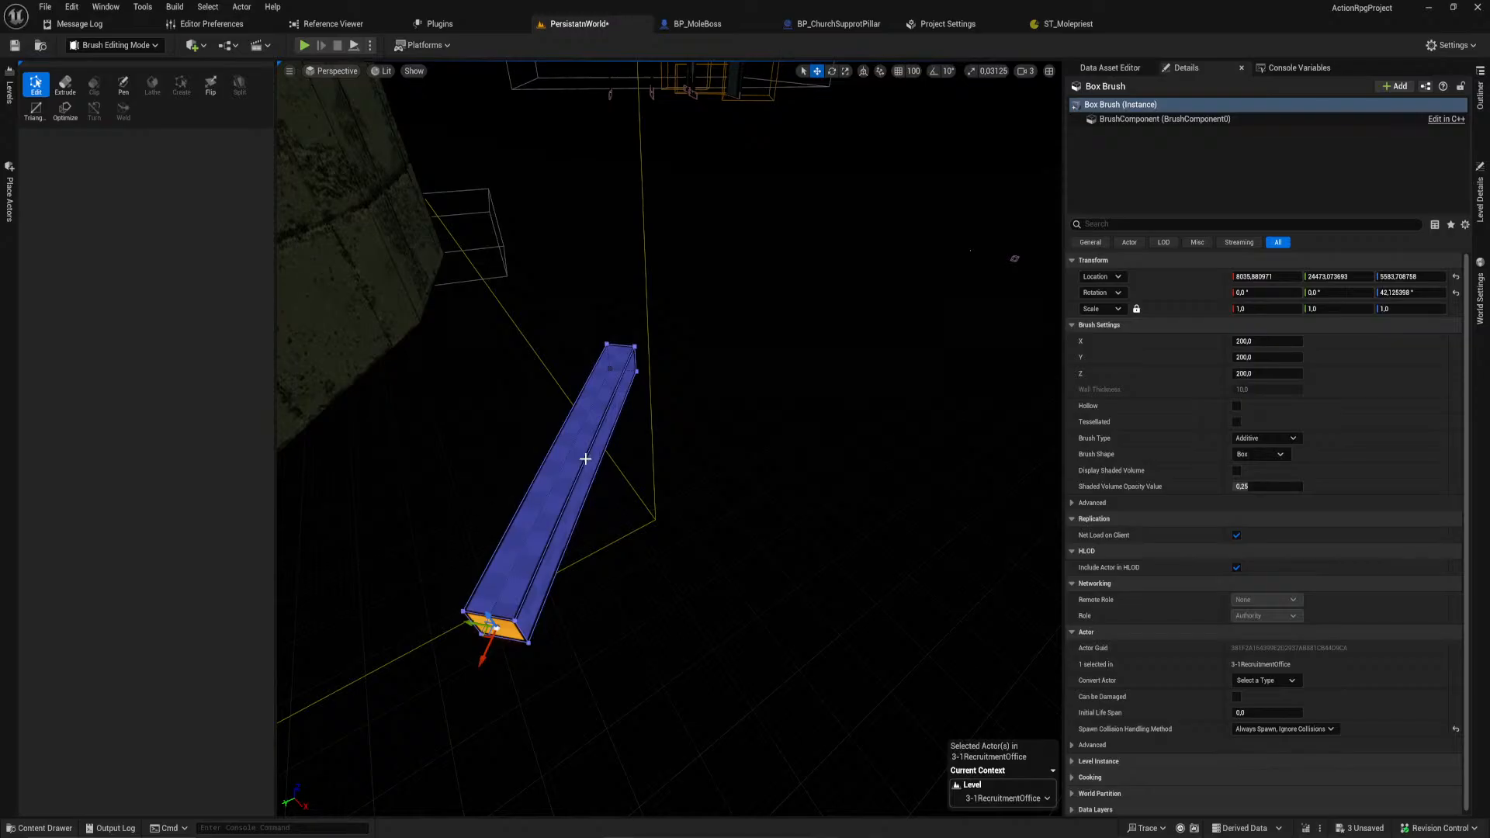
pyautogui.click(609, 456)
pyautogui.moveTo(609, 456); pyautogui.dragTo(1025, 503)
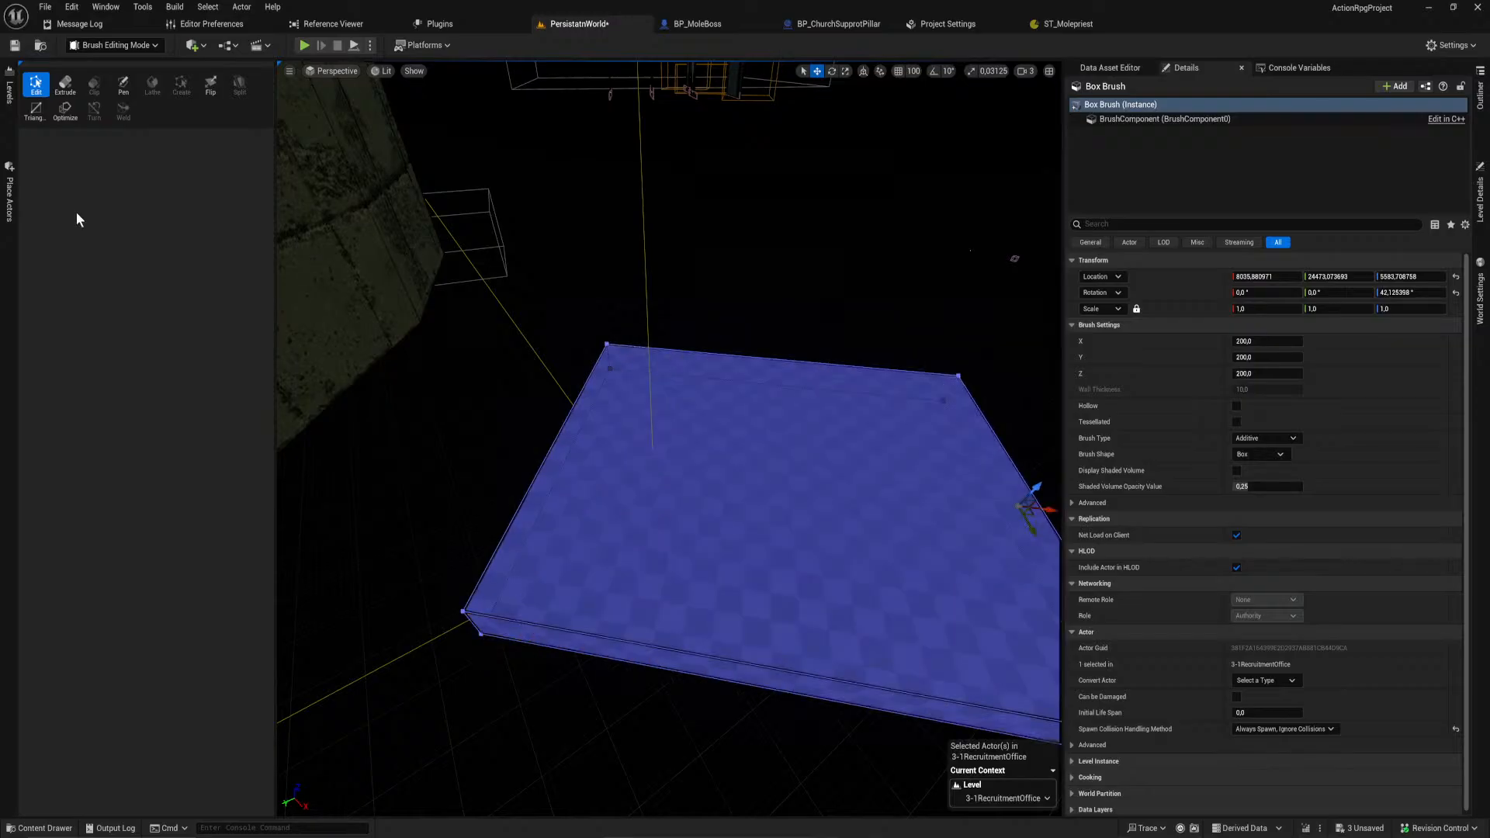
# Step: Try adding cylinder and box geometry brushes on the floor slab, undoing the added brush
pyautogui.click(10, 198)
pyautogui.moveTo(93, 137); pyautogui.dragTo(743, 465)
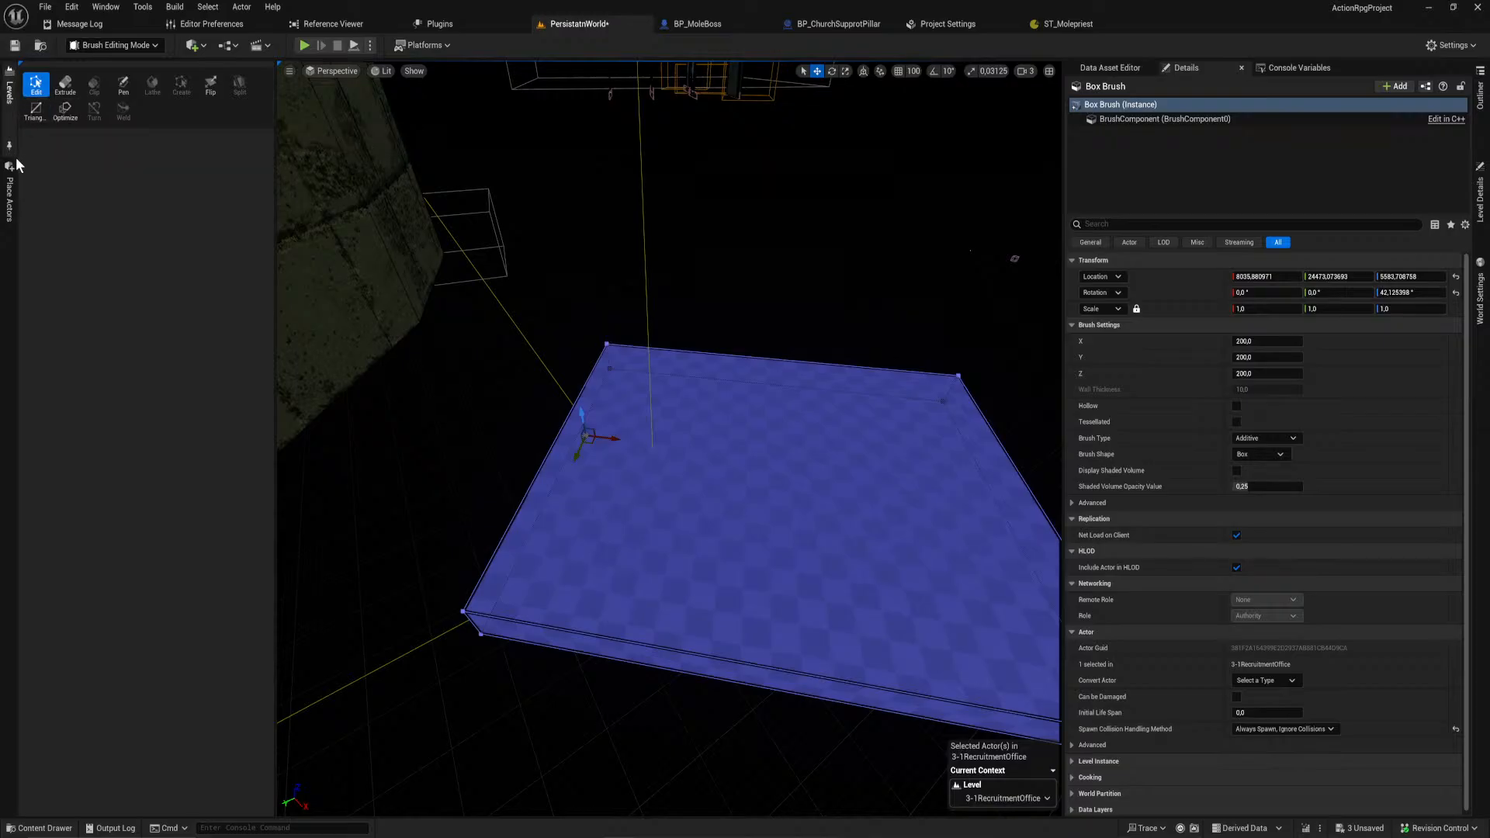
pyautogui.click(11, 183)
pyautogui.moveTo(96, 115); pyautogui.dragTo(392, 304)
pyautogui.hotkey('ctrl', 'z')
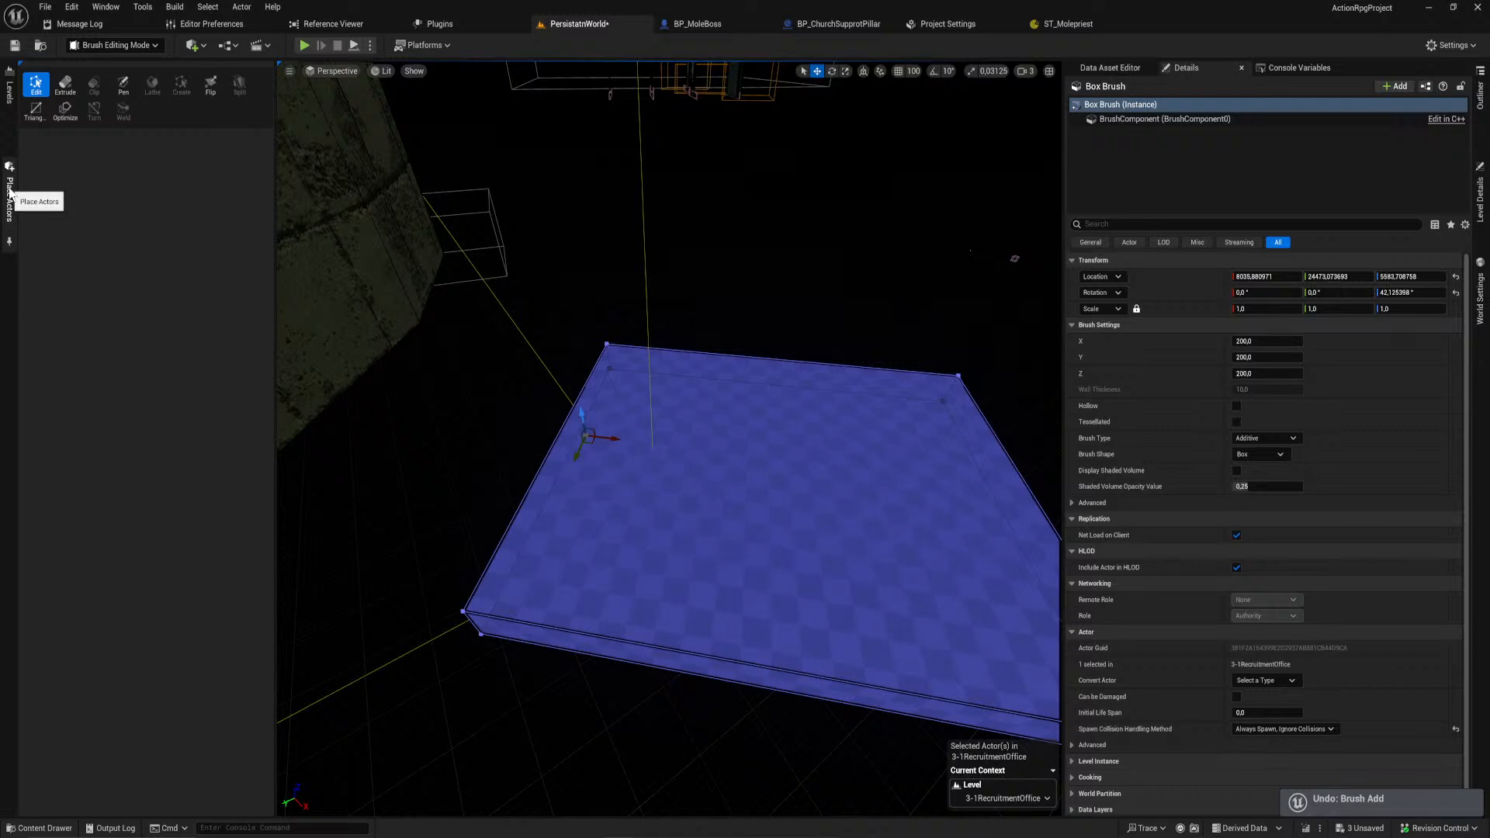
pyautogui.click(11, 182)
pyautogui.moveTo(92, 134); pyautogui.dragTo(686, 499)
pyautogui.click(9, 194)
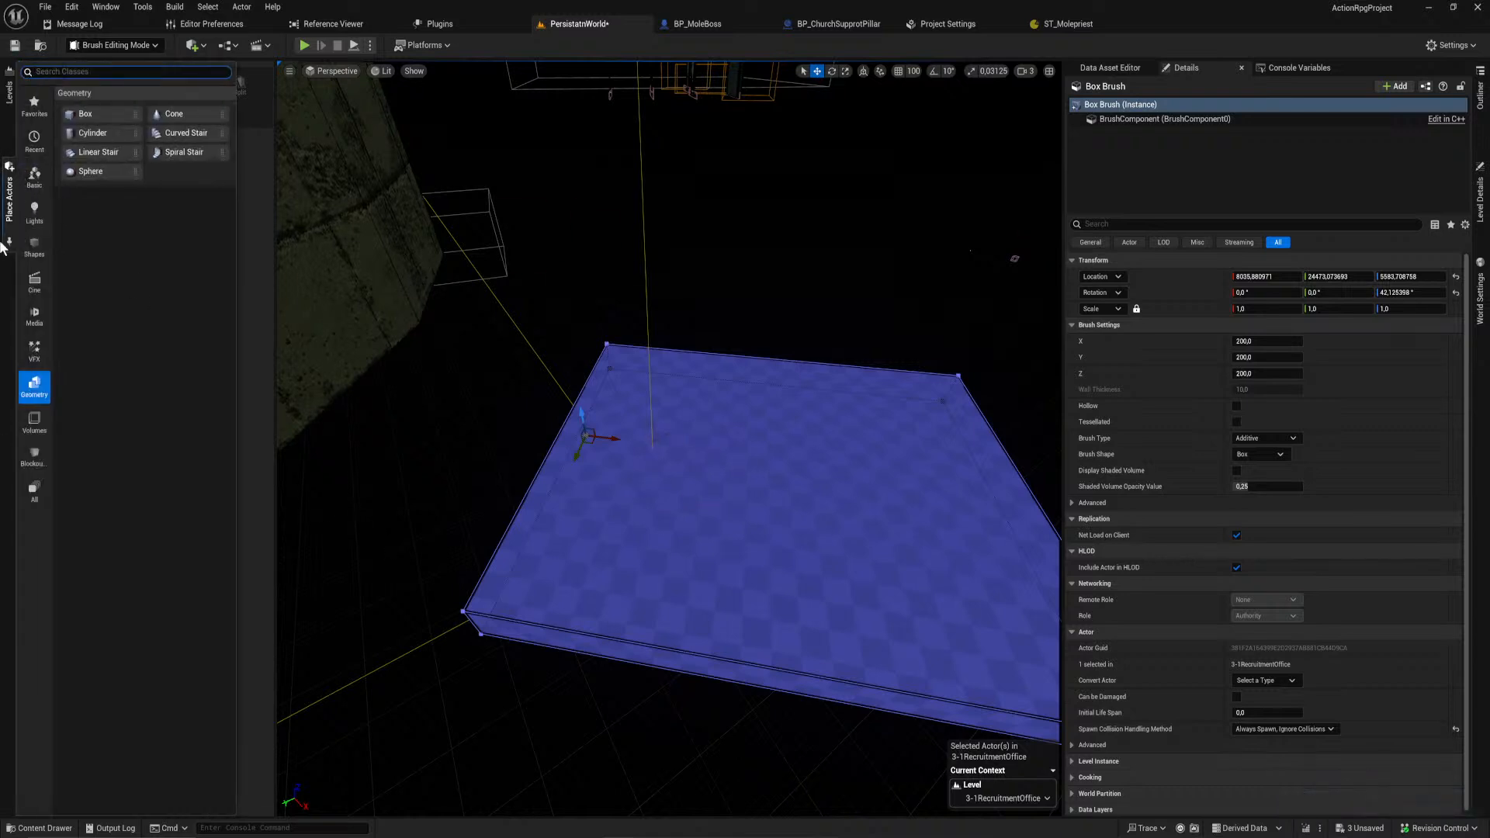
pyautogui.moveTo(312, 328); pyautogui.dragTo(359, 318, button='right')
# Step: Try placing a sphere geometry brush beside the floor slab and undo the placement
pyautogui.click(9, 177)
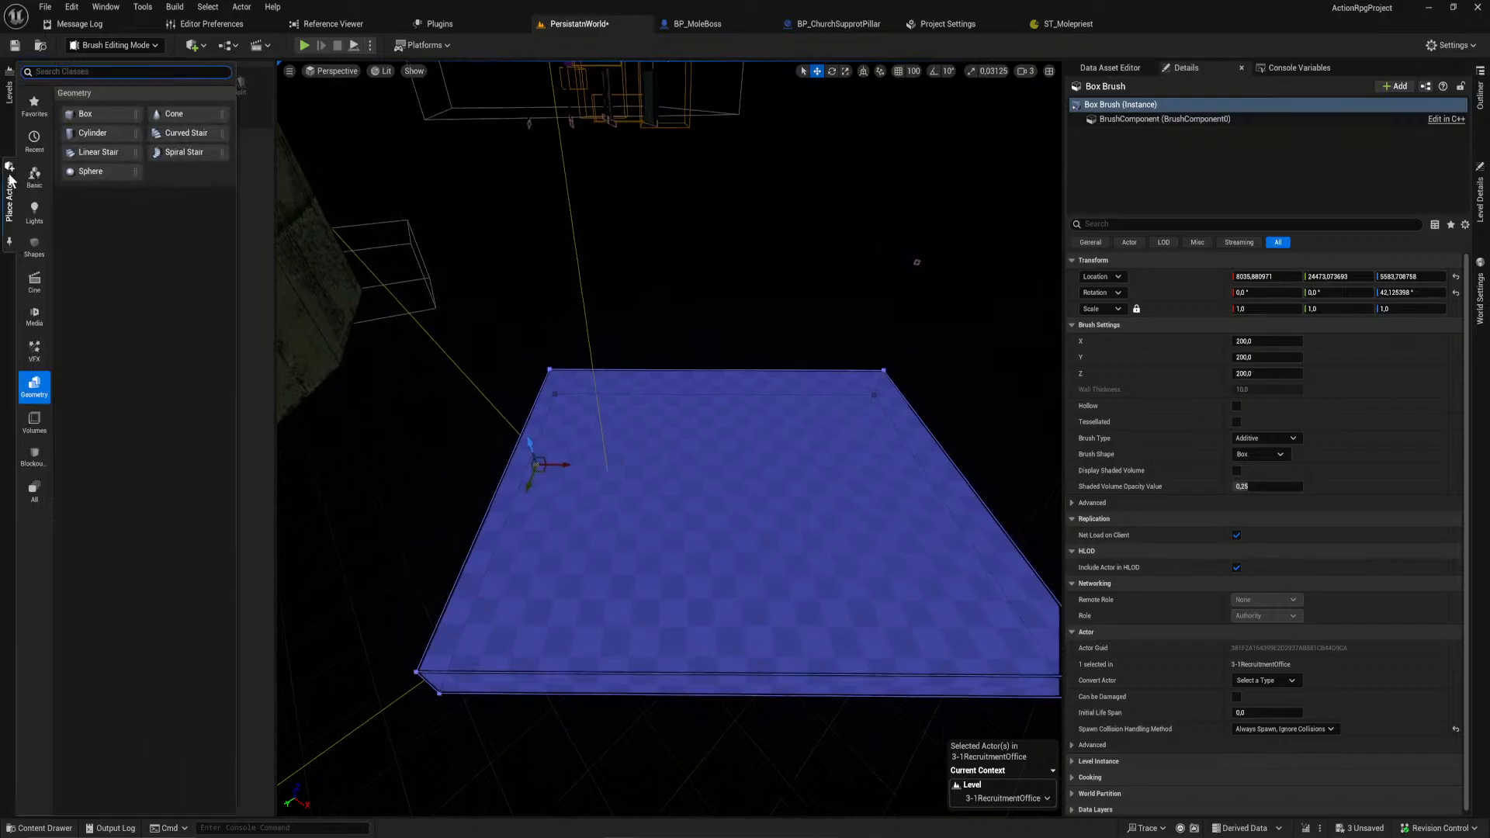
pyautogui.moveTo(83, 170)
pyautogui.mouseDown()
pyautogui.moveTo(366, 446)
pyautogui.moveTo(397, 520)
pyautogui.mouseUp()
pyautogui.moveTo(397, 520); pyautogui.dragTo(310, 509, button='right')
pyautogui.press('s')
pyautogui.moveTo(576, 576); pyautogui.dragTo(645, 575, button='right')
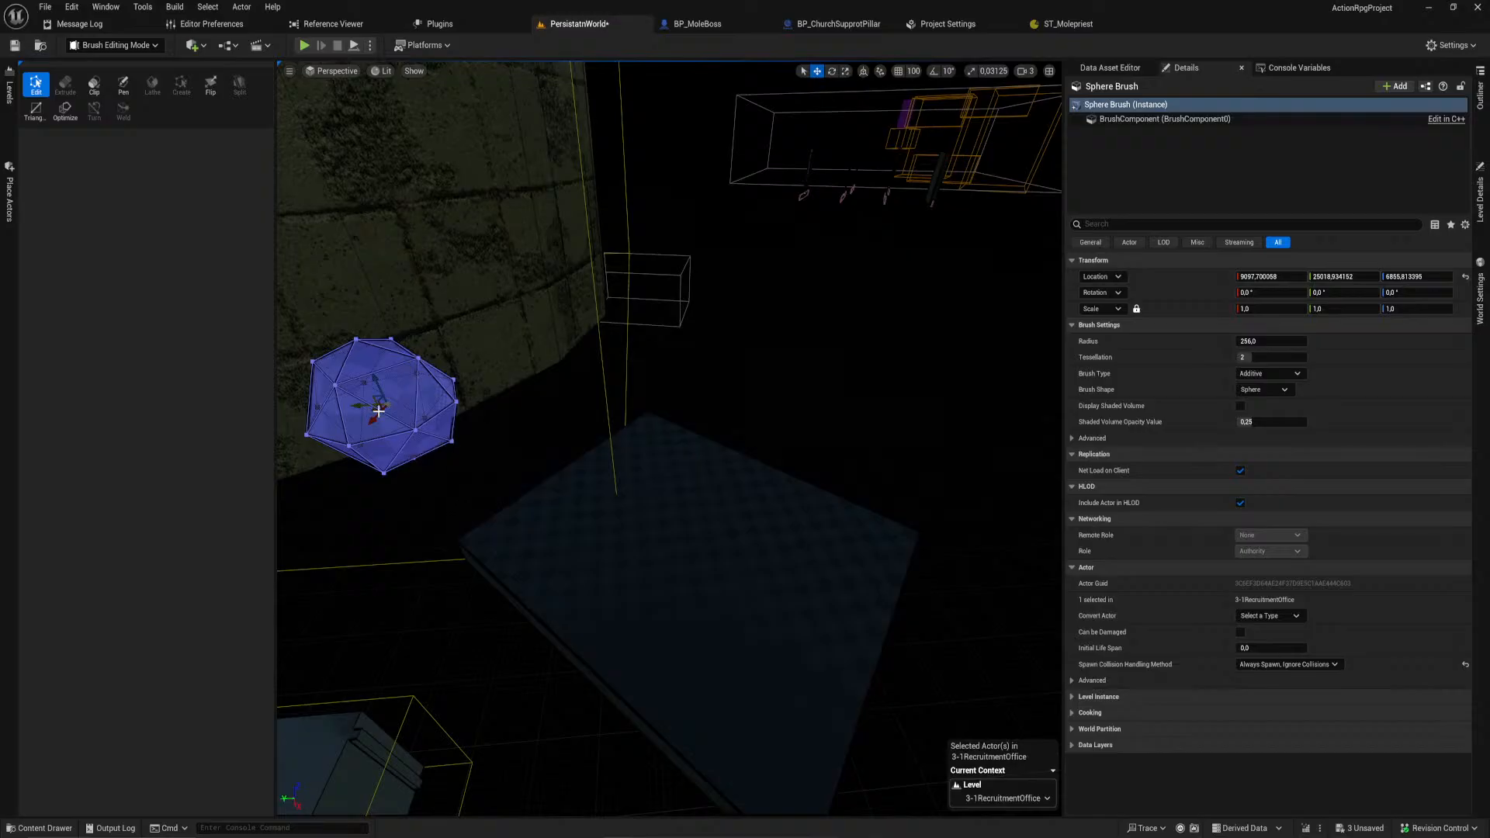
pyautogui.hotkey('ctrl', 'z')
# Step: Try placing another geometry brush near the floor slab and undo it
pyautogui.click(9, 89)
pyautogui.click(9, 194)
pyautogui.moveTo(67, 128)
pyautogui.mouseDown()
pyautogui.moveTo(333, 342)
pyautogui.moveTo(468, 548)
pyautogui.moveTo(501, 549)
pyautogui.mouseUp()
pyautogui.moveTo(505, 560)
pyautogui.mouseDown(button='right')
pyautogui.moveTo(493, 559)
pyautogui.moveTo(602, 580)
pyautogui.moveTo(776, 560)
pyautogui.moveTo(691, 539)
pyautogui.mouseUp(button='right')
pyautogui.press('w')
pyautogui.press('a')
pyautogui.press('d')
pyautogui.hotkey('ctrl', 'z')
pyautogui.press('a')
pyautogui.press('s')
pyautogui.press('w')
# Step: Try moving the slab's top face, undo the move, and clear the selection of all actors
pyautogui.click(651, 582)
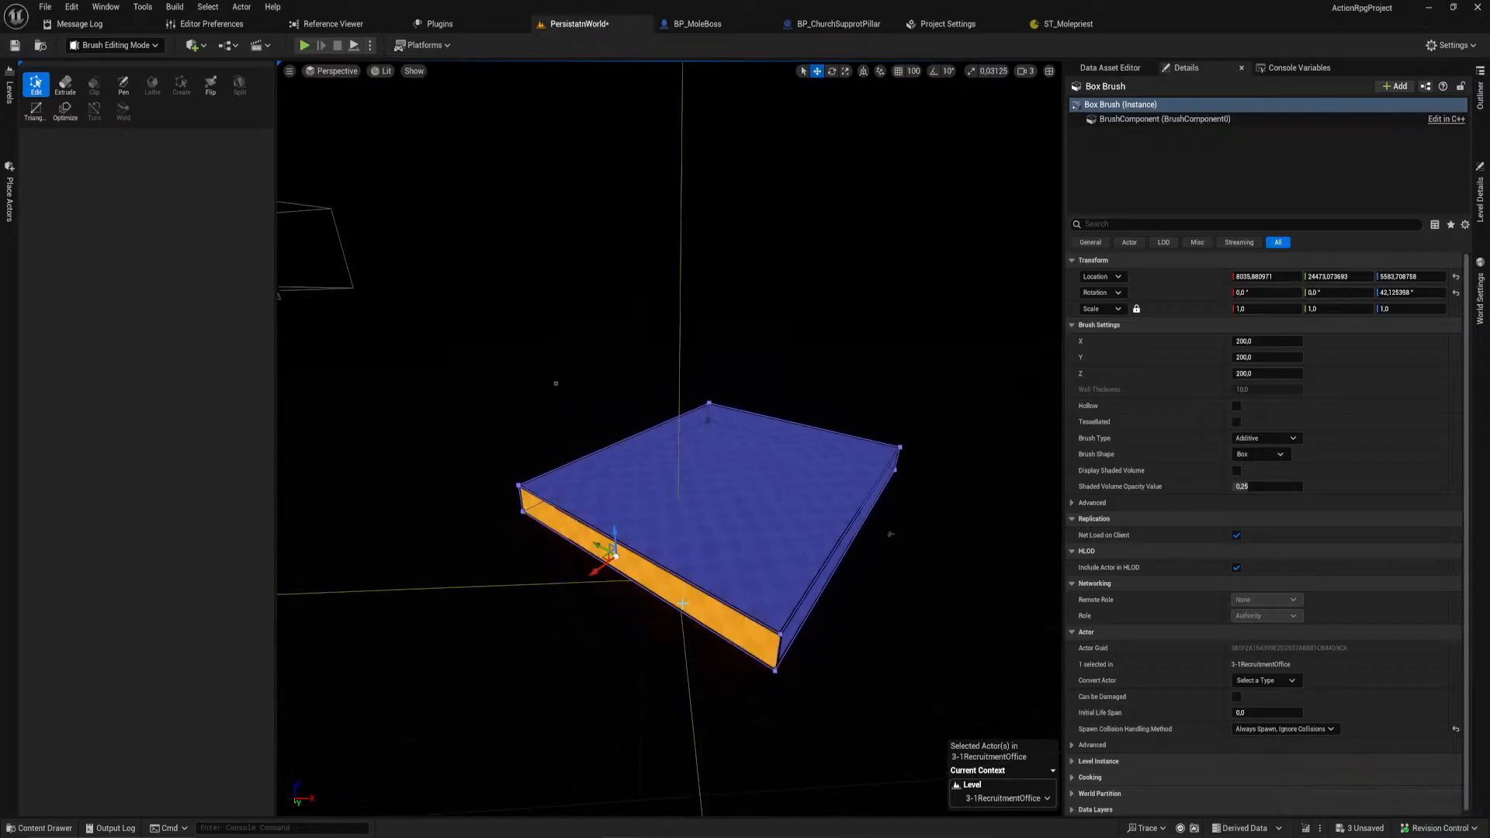
pyautogui.click(655, 484)
pyautogui.moveTo(715, 468); pyautogui.dragTo(703, 481)
pyautogui.hotkey('ctrl', 'z')
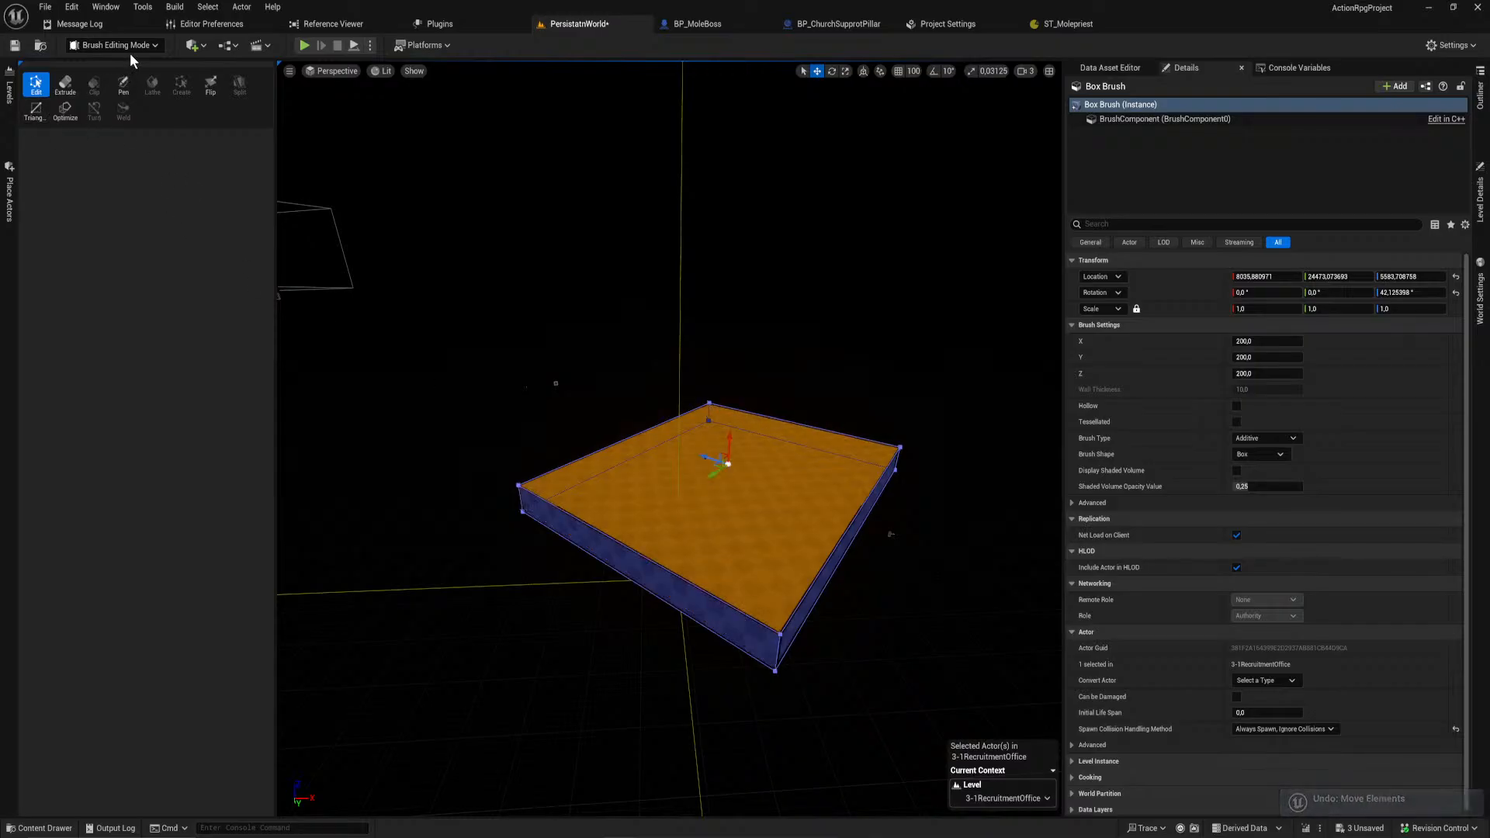
pyautogui.moveTo(934, 713)
pyautogui.mouseDown()
pyautogui.moveTo(955, 711)
pyautogui.moveTo(905, 663)
pyautogui.moveTo(960, 693)
pyautogui.mouseUp()
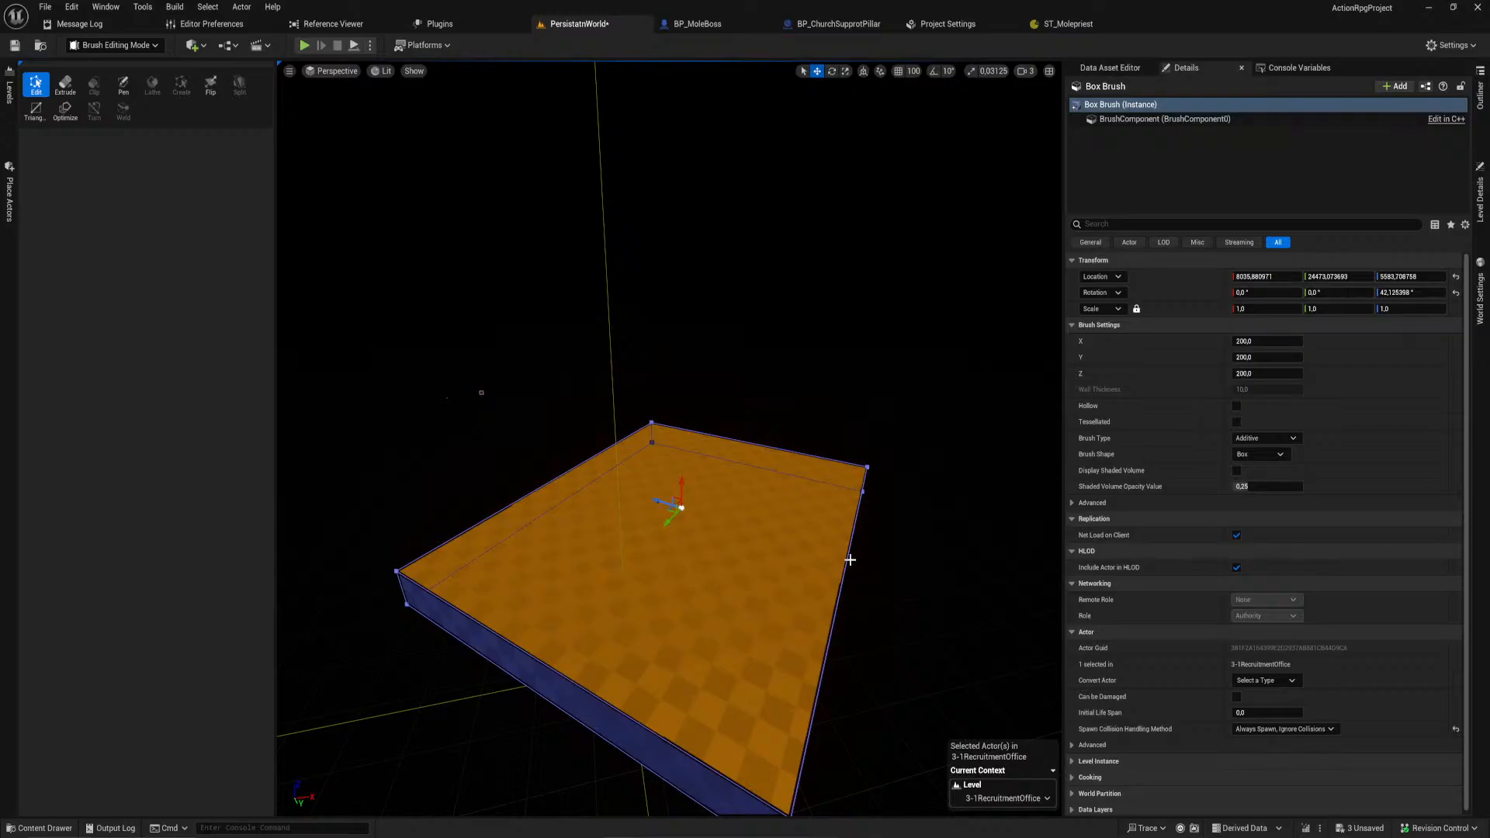
pyautogui.rightClick(895, 538)
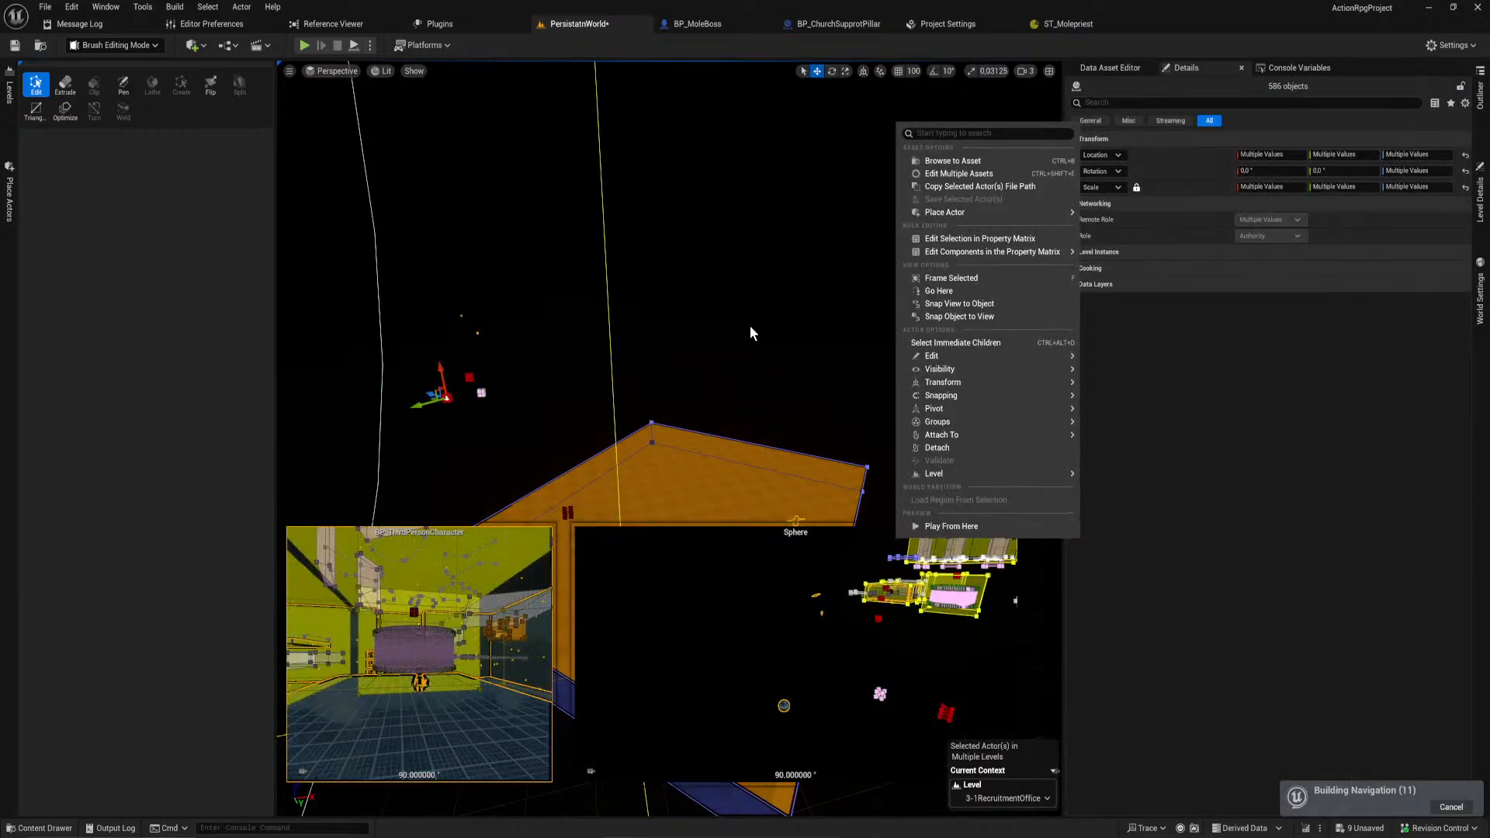
pyautogui.click(754, 324)
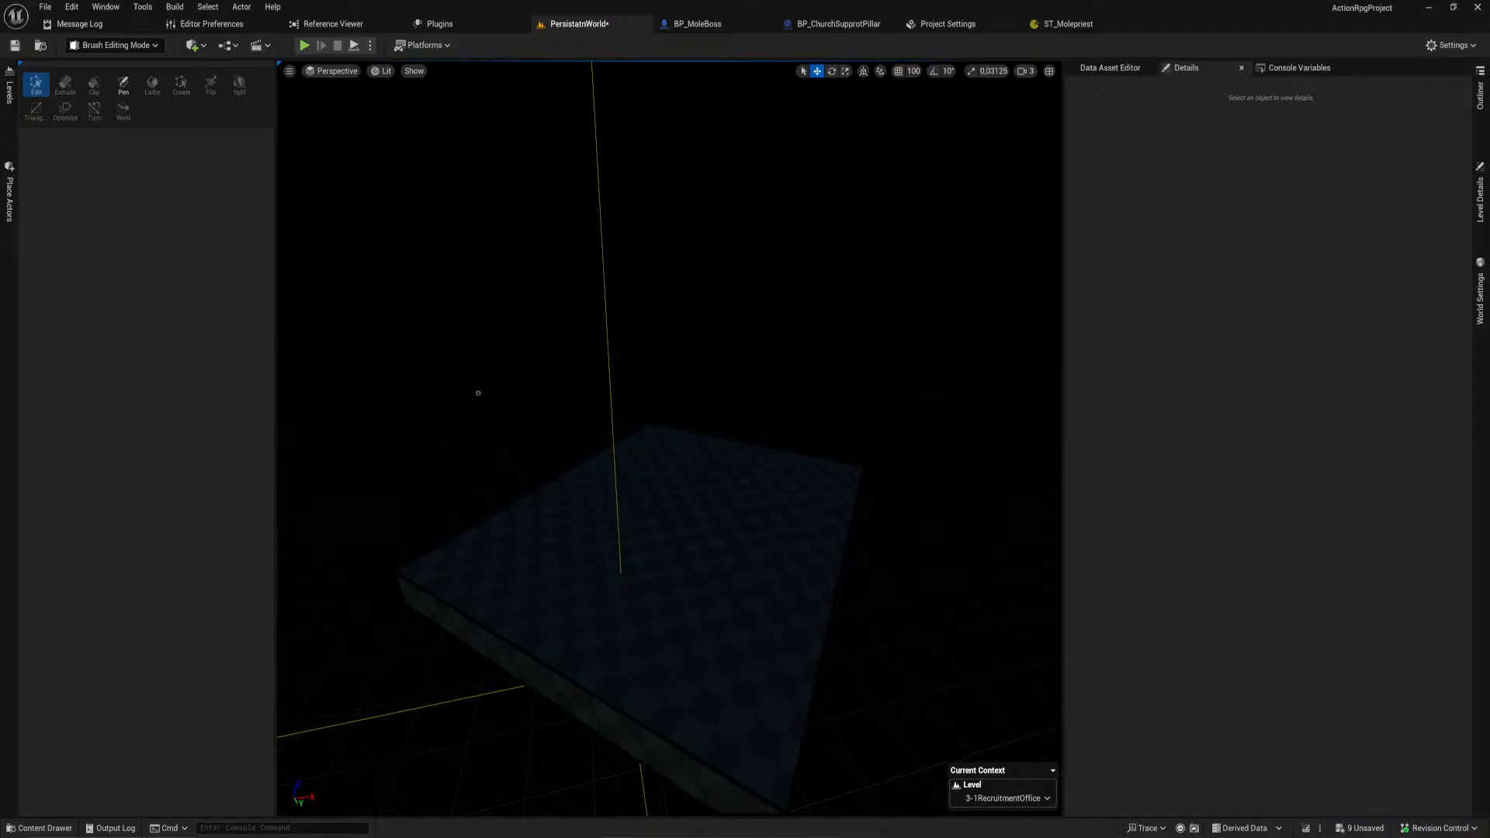
# Step: Select the floor slab brush, return to Selection Mode, and move the slab sideways from its original position
pyautogui.click(757, 549)
pyautogui.scroll(-5, 757, 549)
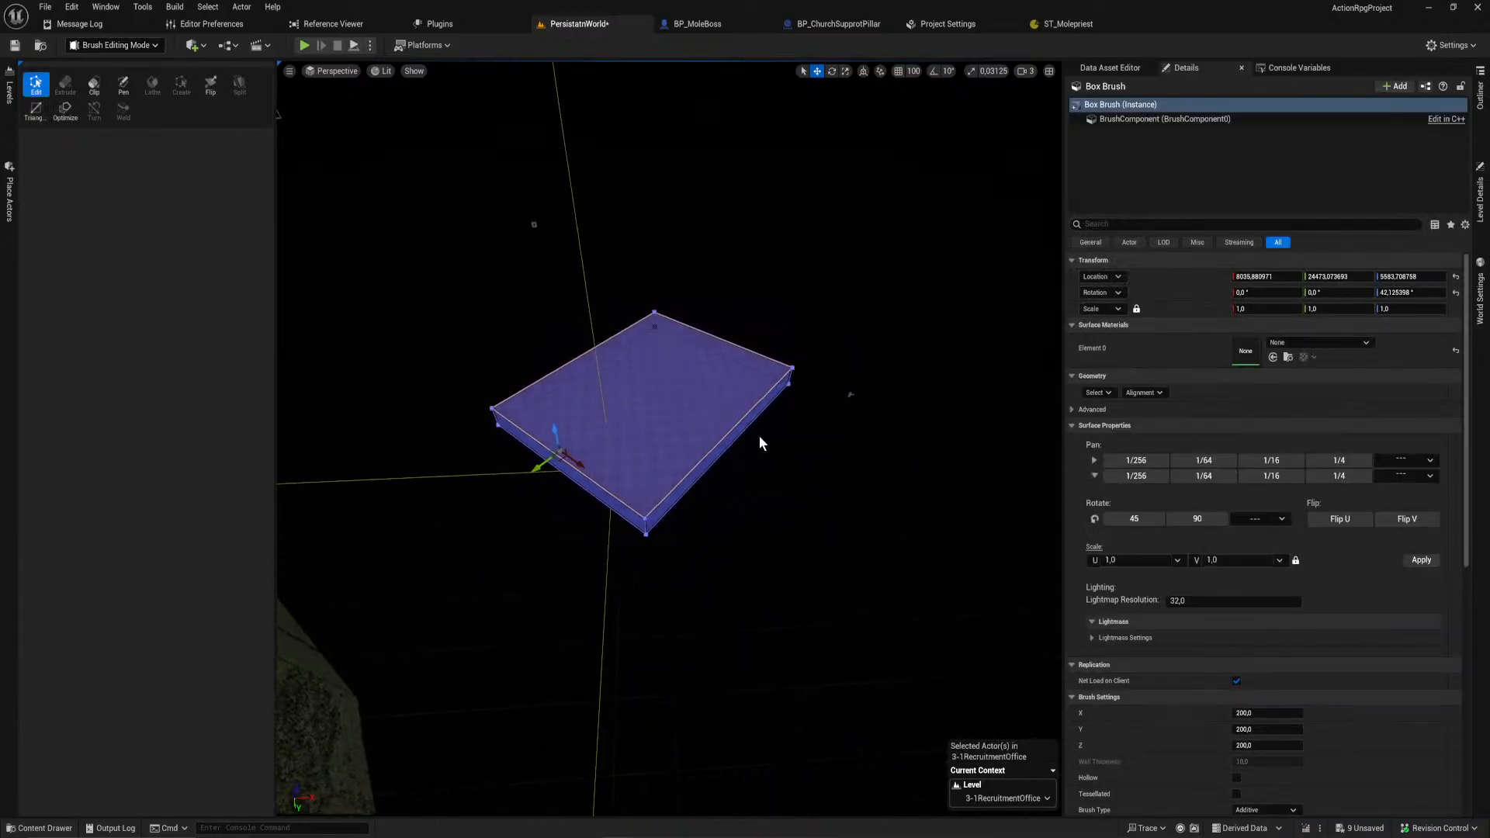
pyautogui.click(121, 46)
pyautogui.click(117, 66)
pyautogui.moveTo(366, 473); pyautogui.dragTo(161, 537)
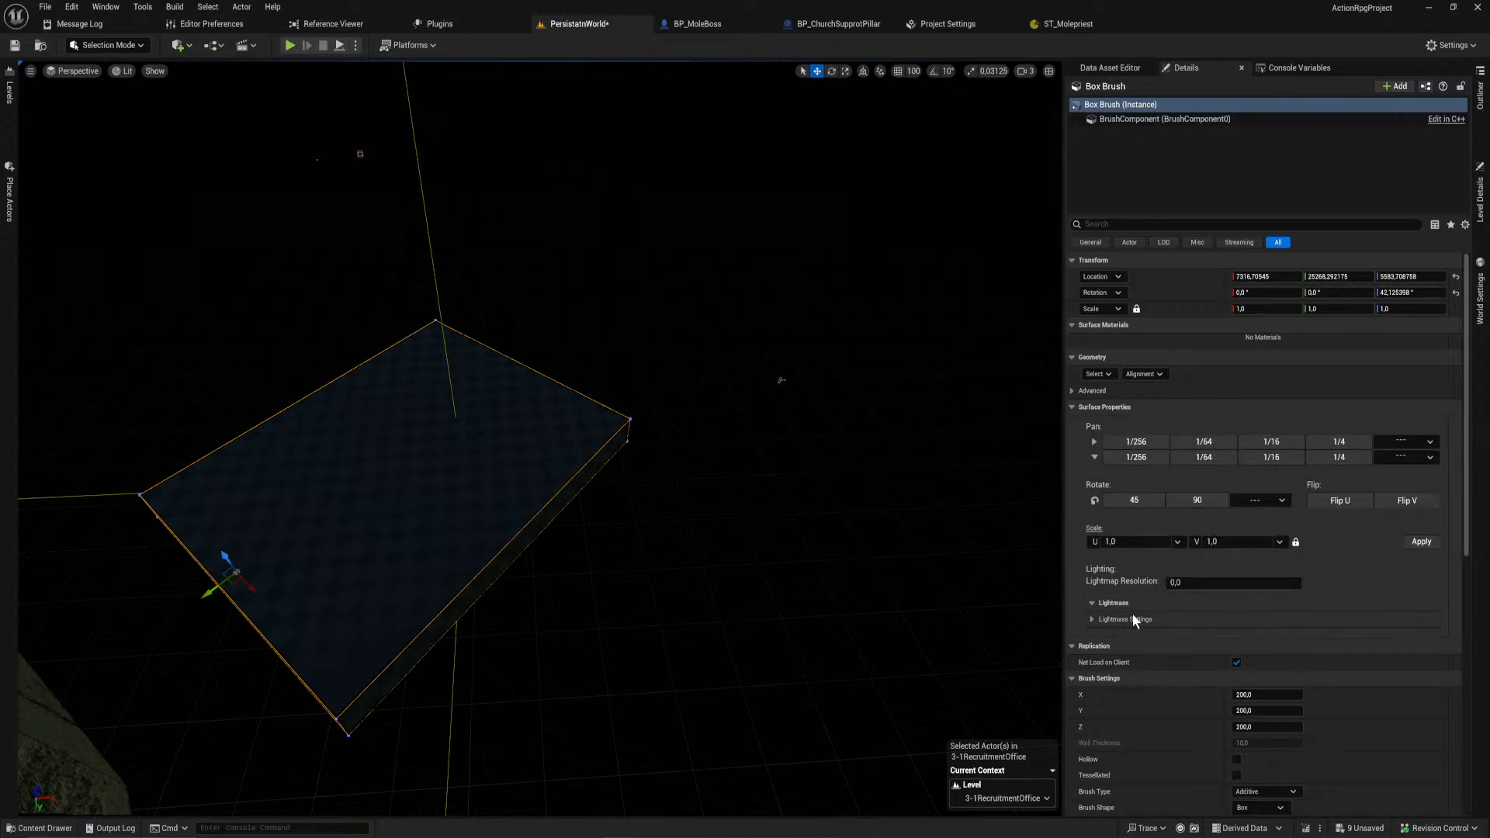
# Step: Set the box brush size to about 1191 in X, about 1184 in Y and 100 in Z
pyautogui.scroll(-1, 1140, 621)
pyautogui.scroll(-1, 1147, 623)
pyautogui.moveTo(1273, 637)
pyautogui.mouseDown()
pyautogui.moveTo(1335, 637)
pyautogui.moveTo(1277, 652)
pyautogui.moveTo(1335, 653)
pyautogui.moveTo(1281, 652)
pyautogui.moveTo(1281, 669)
pyautogui.mouseUp()
pyautogui.click(1276, 666)
pyautogui.write('100')
pyautogui.press('Return')
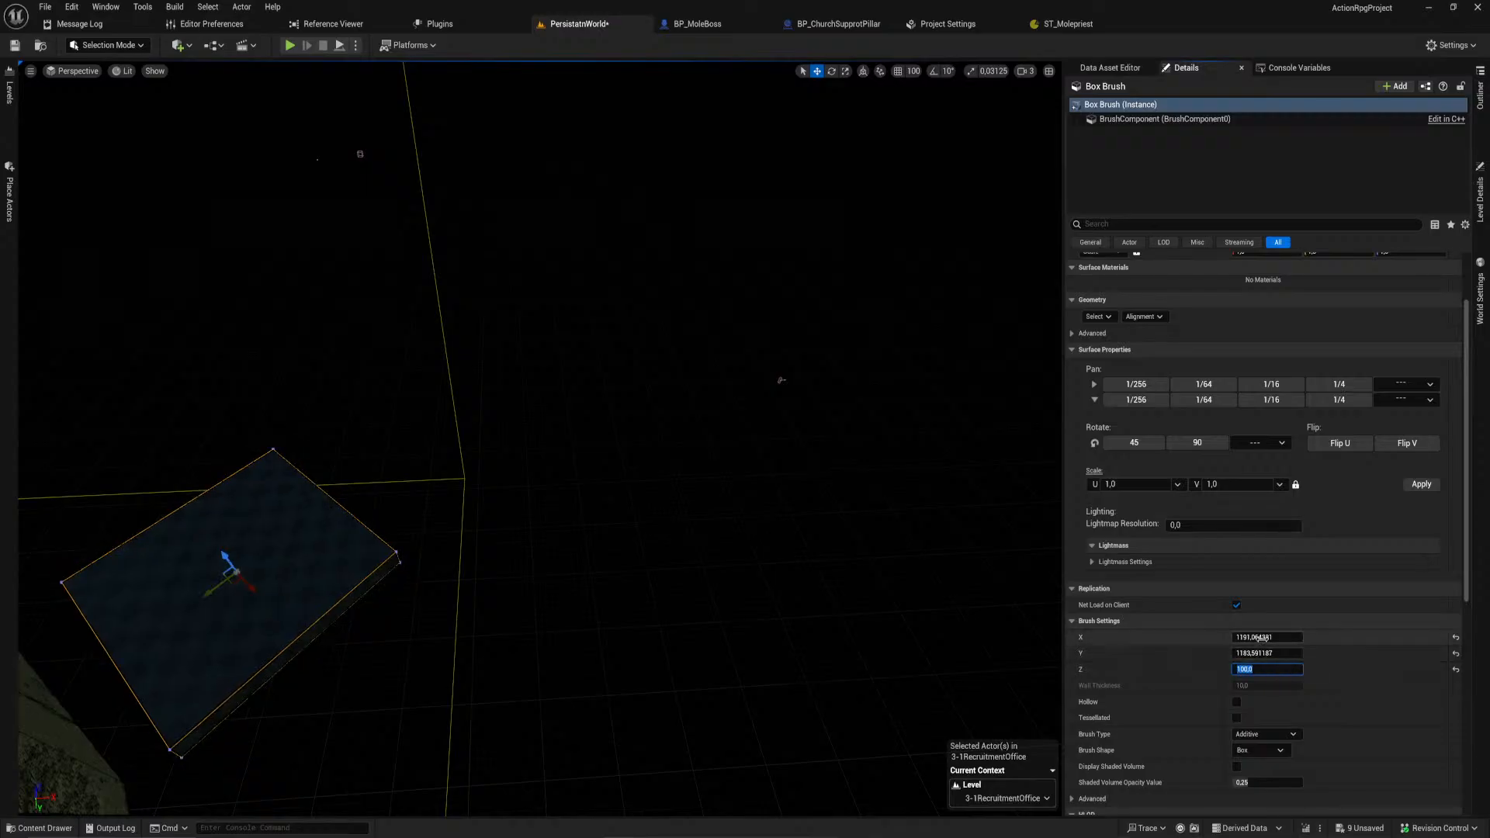
# Step: Lengthen the floor slab by setting the box brush's X size to 4500
pyautogui.moveTo(1272, 638); pyautogui.dragTo(1288, 638)
pyautogui.moveTo(998, 610)
pyautogui.mouseDown(button='right')
pyautogui.moveTo(916, 574)
pyautogui.moveTo(1033, 667)
pyautogui.moveTo(1056, 644)
pyautogui.mouseUp(button='right')
pyautogui.moveTo(582, 652)
pyautogui.mouseDown(button='right')
pyautogui.moveTo(613, 613)
pyautogui.moveTo(582, 652)
pyautogui.mouseUp(button='right')
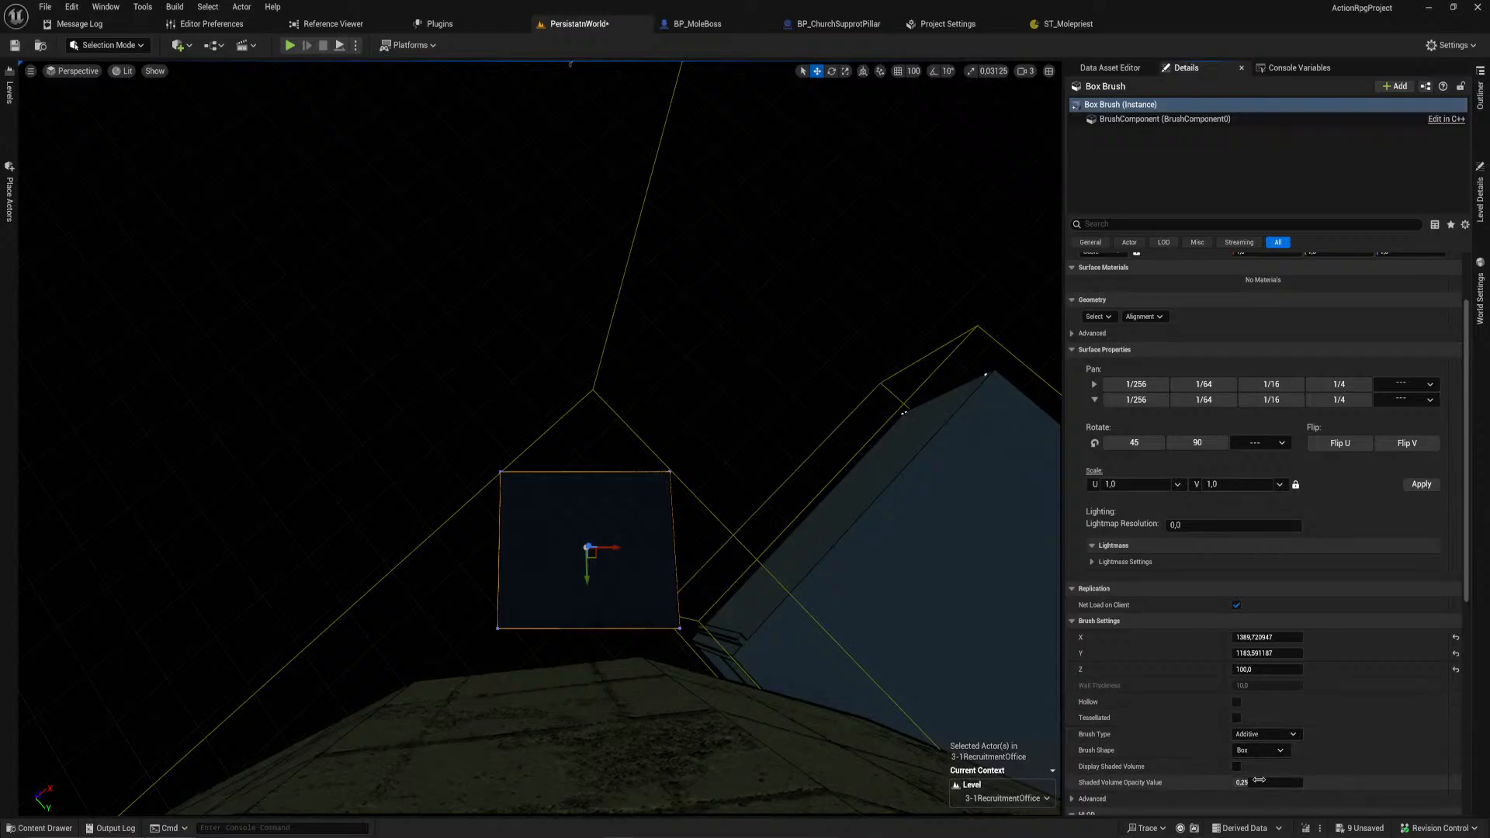
pyautogui.moveTo(901, 621)
pyautogui.mouseDown(button='right')
pyautogui.moveTo(943, 601)
pyautogui.moveTo(710, 423)
pyautogui.mouseUp(button='right')
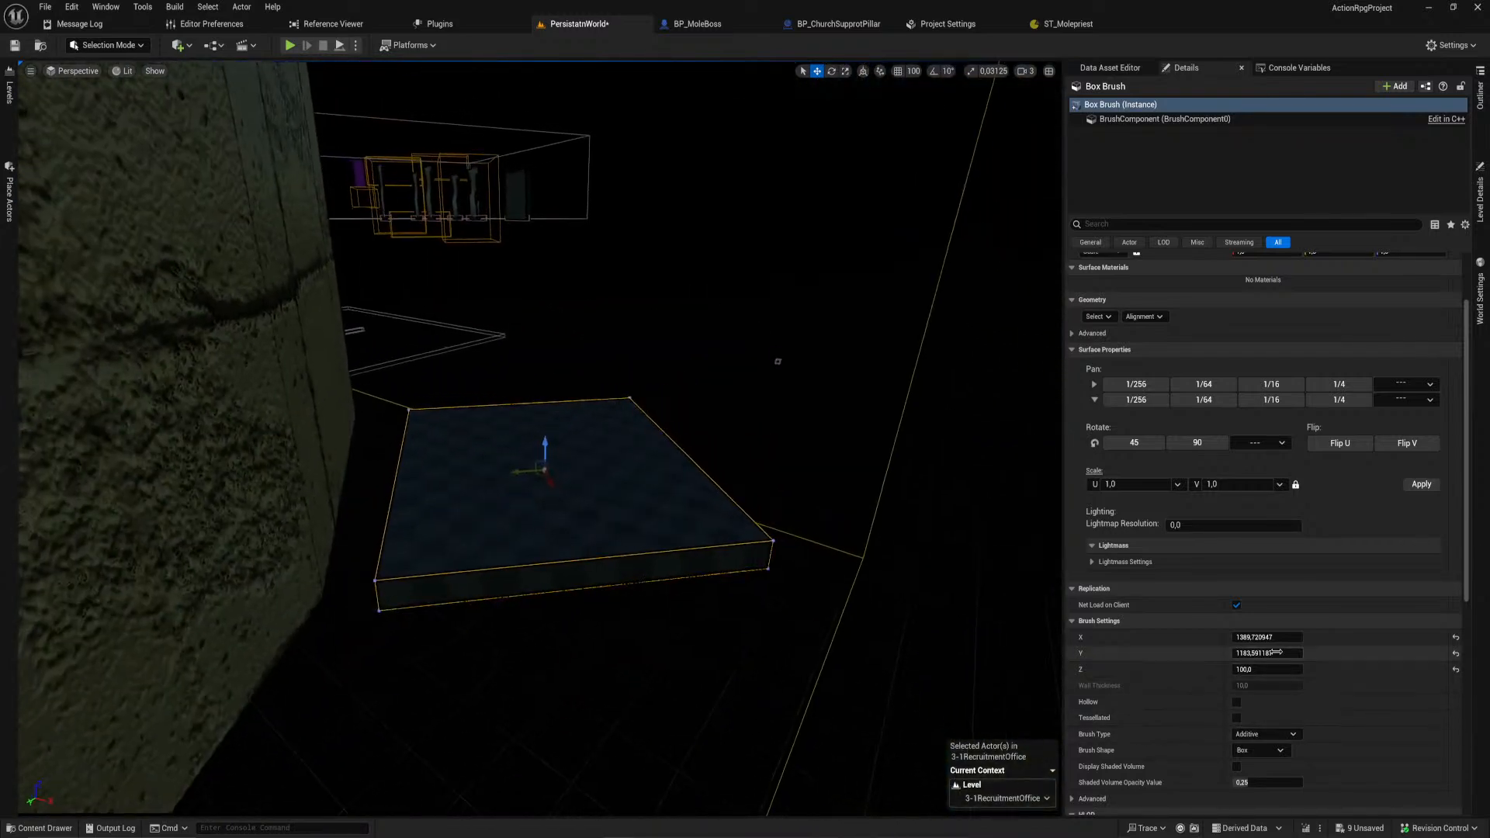
pyautogui.moveTo(1262, 638)
pyautogui.mouseDown()
pyautogui.moveTo(1292, 638)
pyautogui.moveTo(1270, 638)
pyautogui.mouseUp()
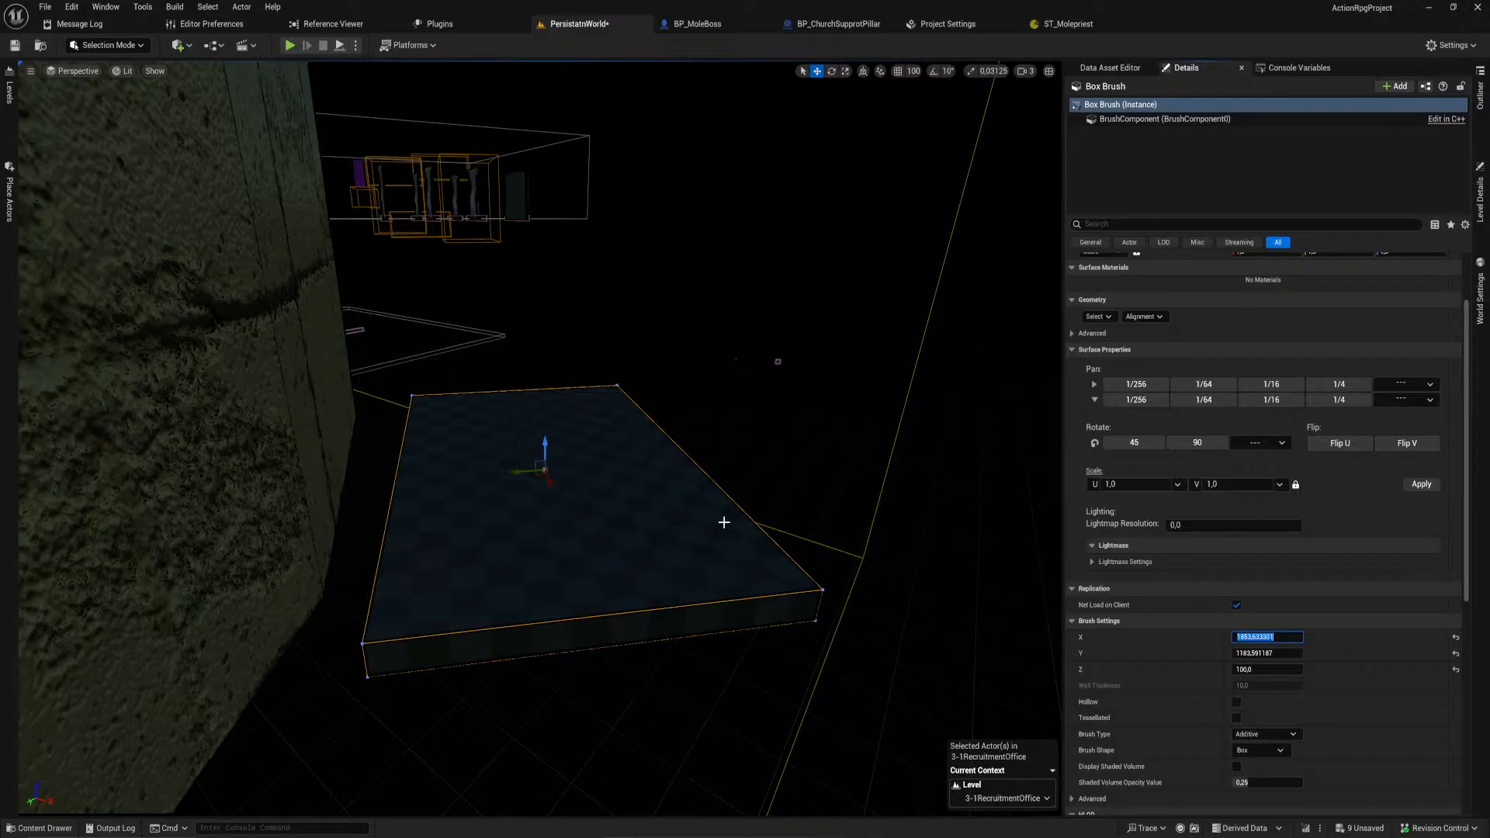
pyautogui.write('00')
pyautogui.press('Return')
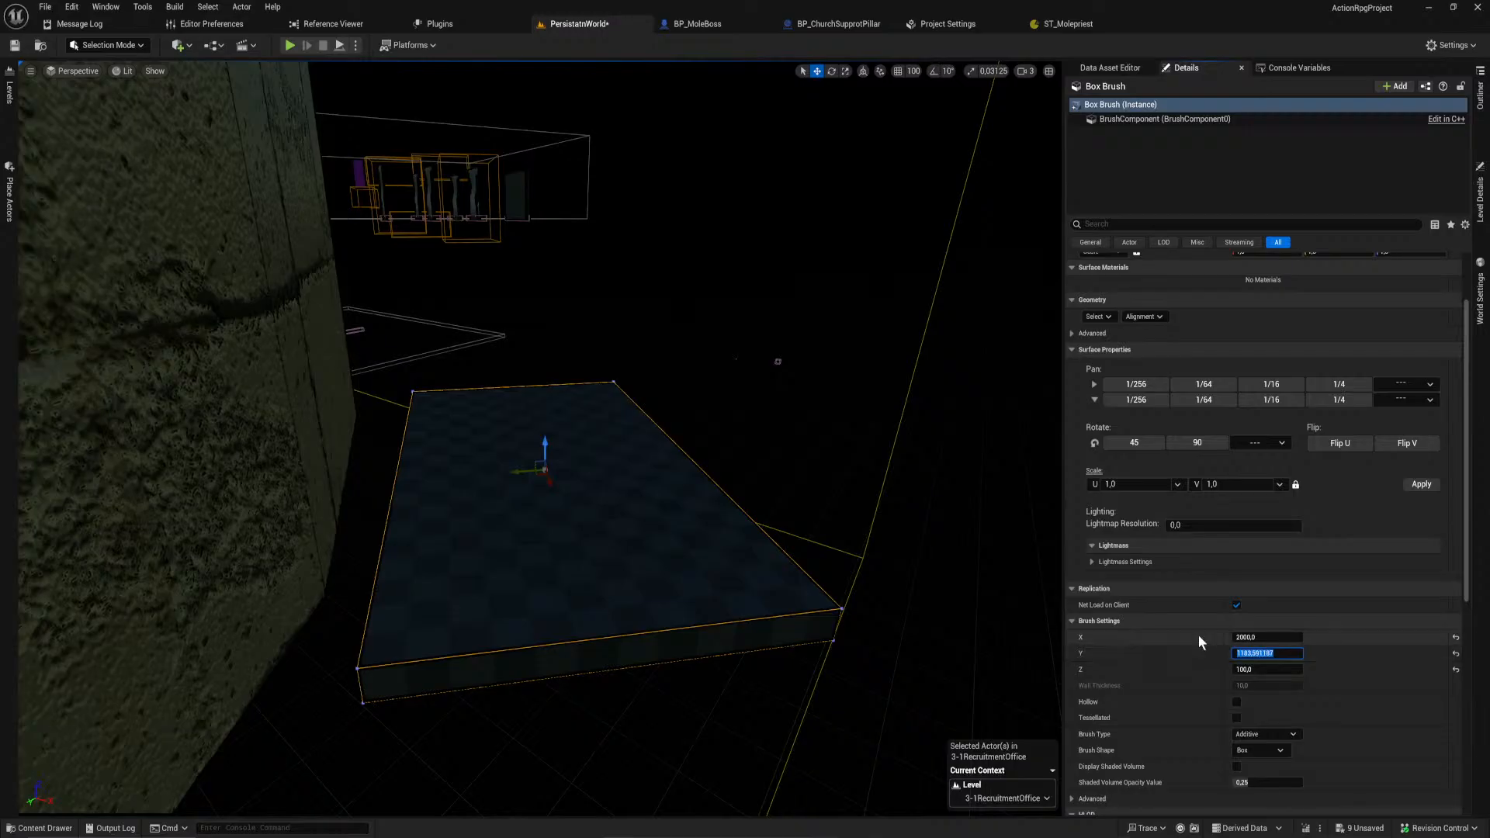
pyautogui.click(1252, 636)
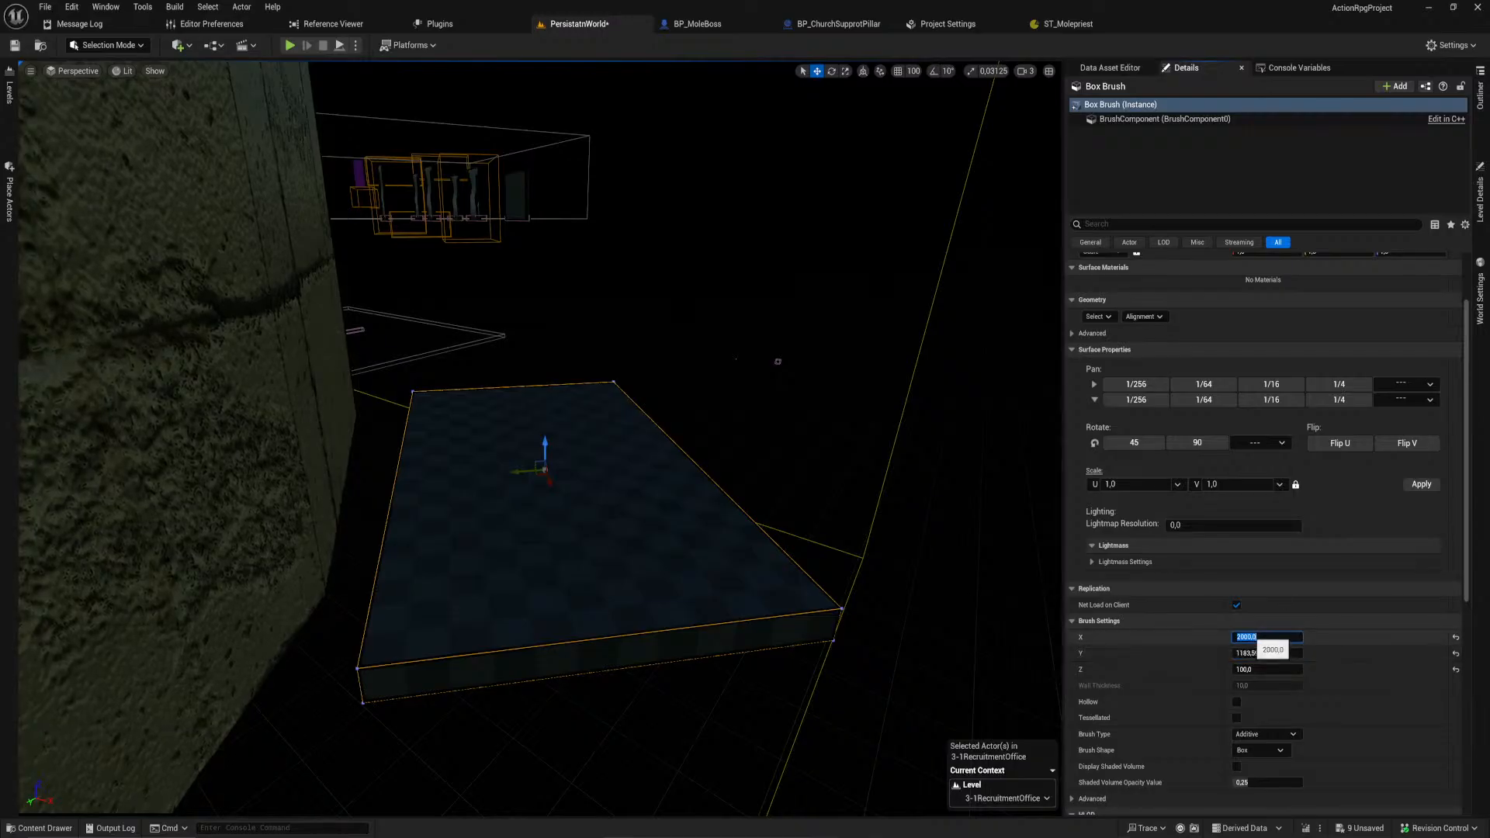
pyautogui.write('4500')
pyautogui.press('Return')
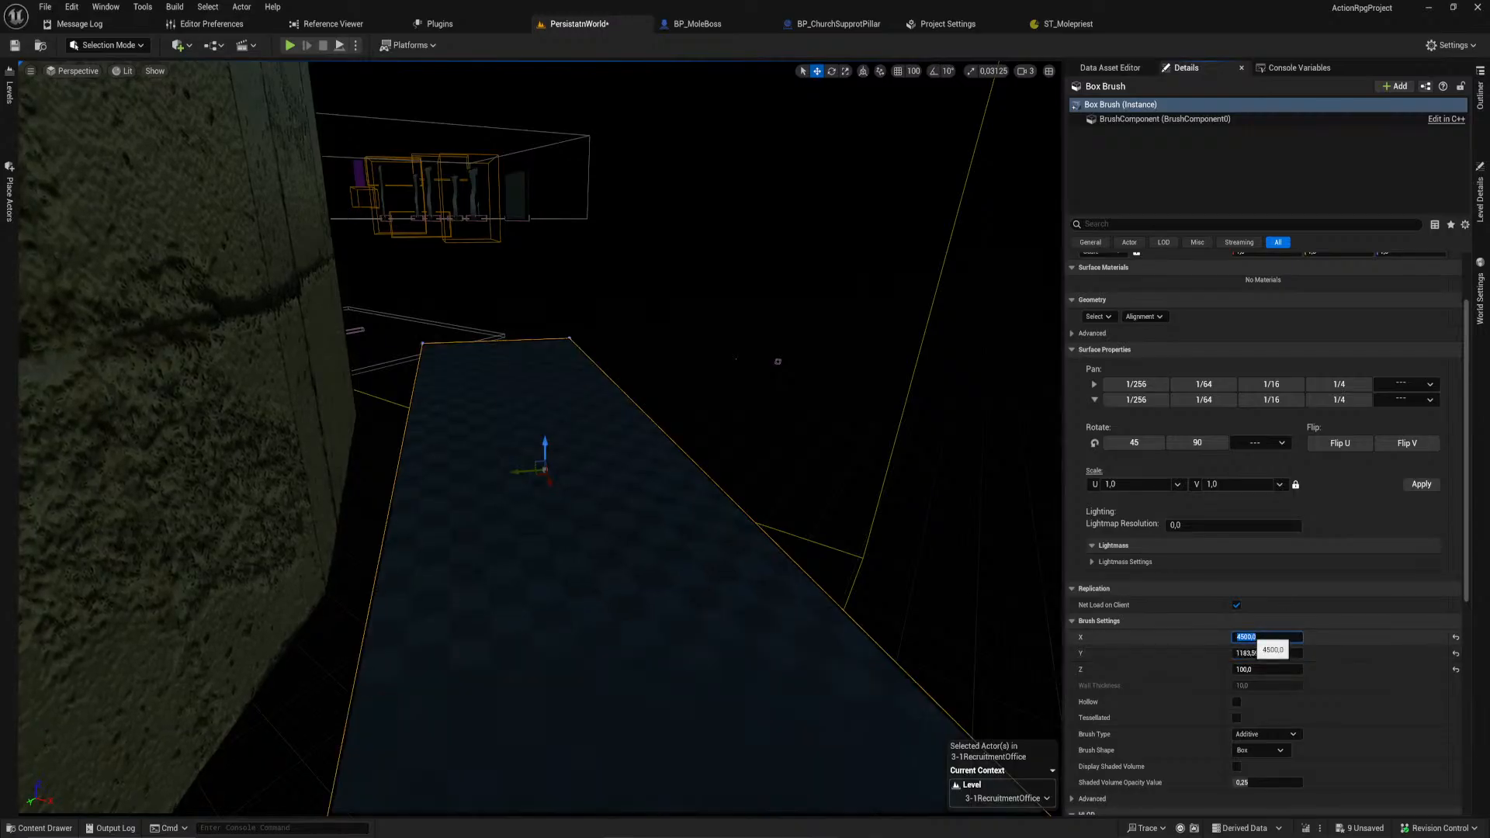
# Step: Set the slab's Y size to 2000 and position it just outside the round hub wall
pyautogui.press('f')
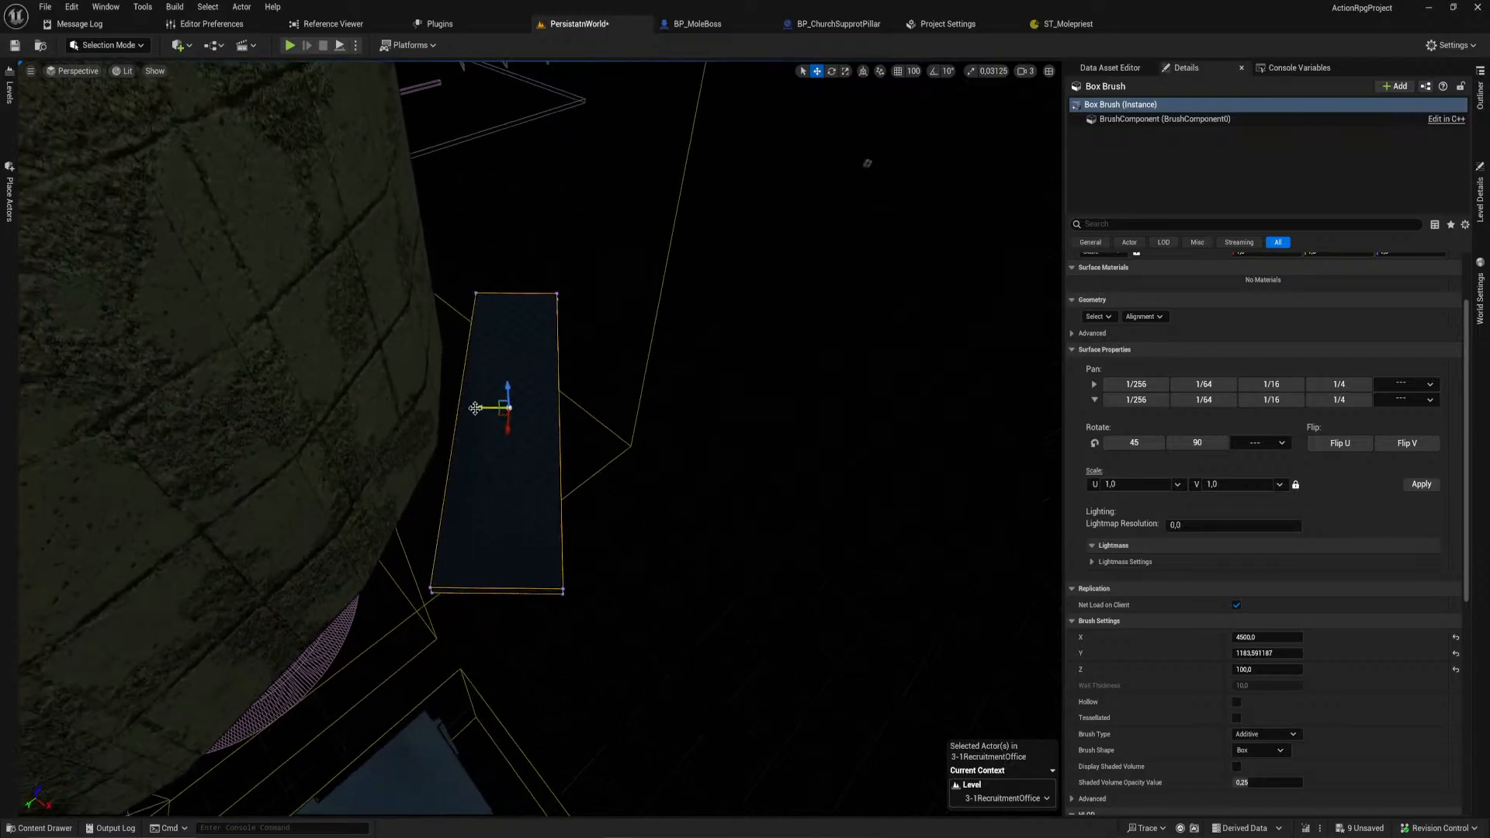
pyautogui.moveTo(482, 407); pyautogui.dragTo(624, 420)
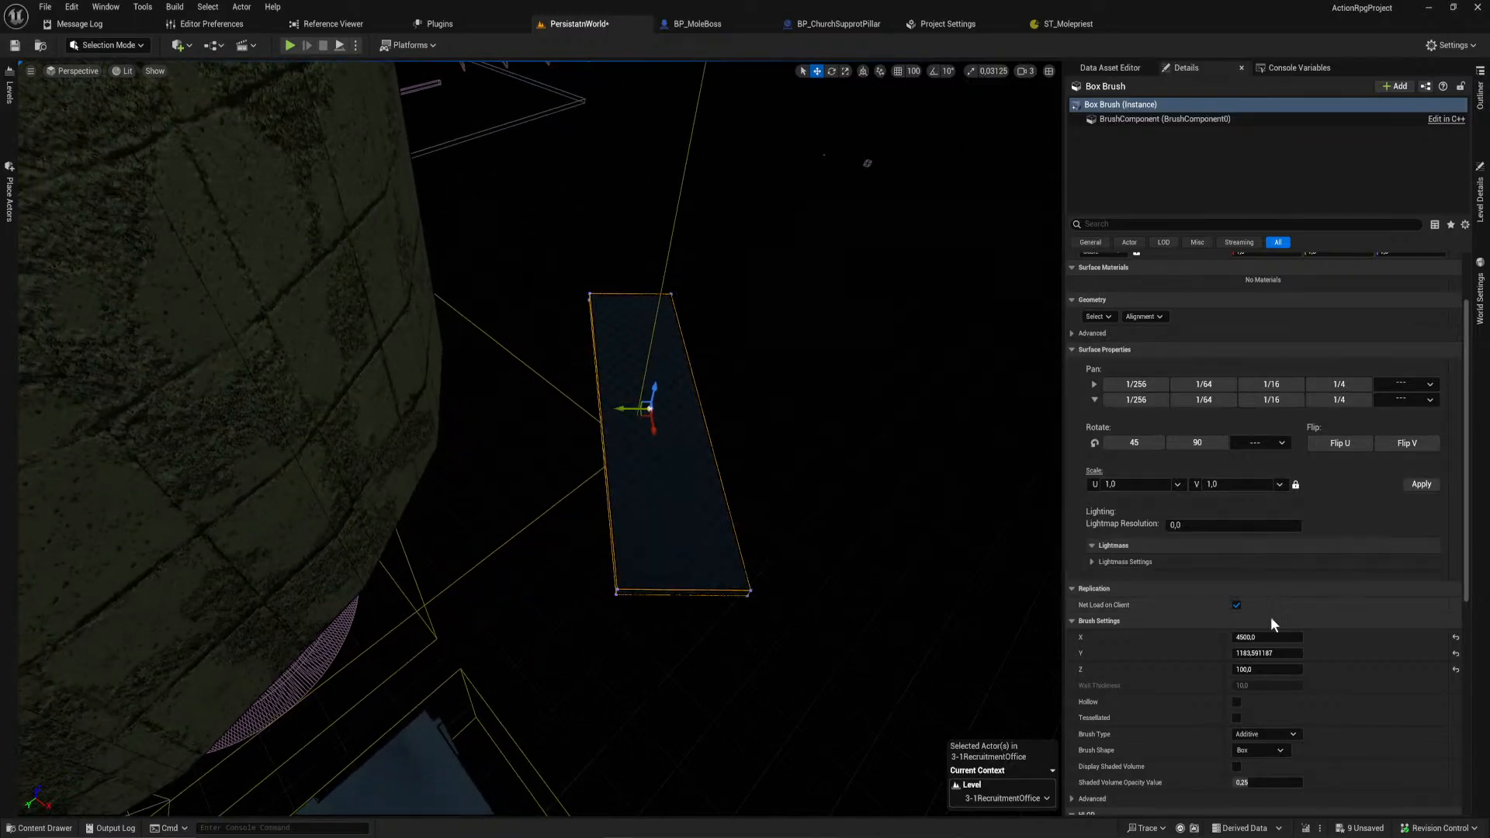
pyautogui.click(1269, 657)
pyautogui.write('200')
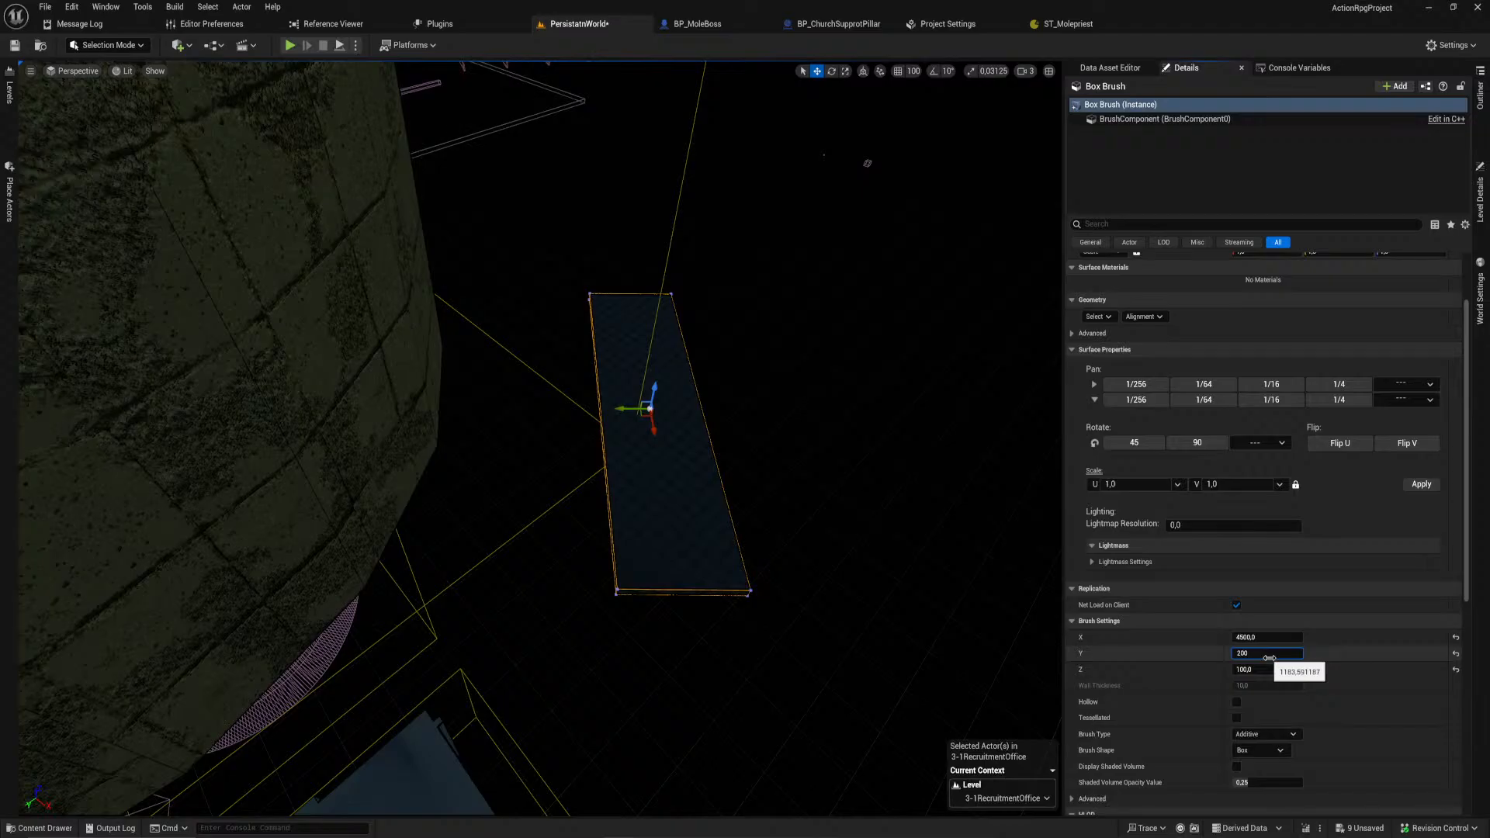
pyautogui.write('0')
pyautogui.press('Return')
pyautogui.moveTo(619, 411); pyautogui.dragTo(571, 411)
# Step: Duplicate the yellow level door over the floor slab outside the hub and rotate the copy 180 degrees
pyautogui.moveTo(623, 461)
pyautogui.mouseDown(button='right')
pyautogui.moveTo(520, 396)
pyautogui.moveTo(341, 423)
pyautogui.mouseUp(button='right')
pyautogui.press('w')
pyautogui.moveTo(544, 458); pyautogui.dragTo(574, 481, button='right')
pyautogui.click(665, 469)
pyautogui.press('w')
pyautogui.moveTo(718, 516); pyautogui.dragTo(735, 520, button='right')
pyautogui.press('s')
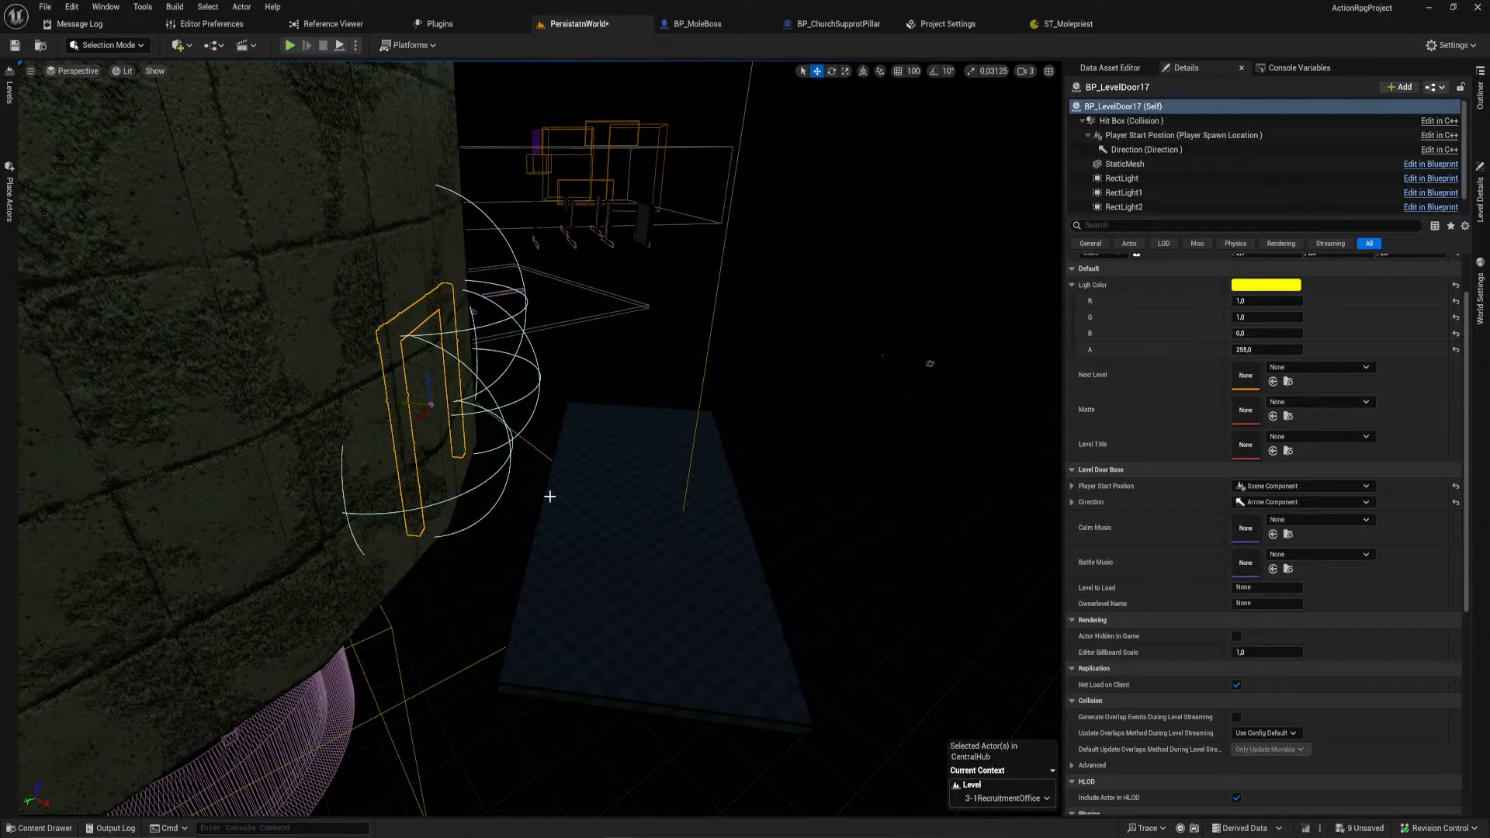
pyautogui.moveTo(411, 401); pyautogui.dragTo(537, 424)
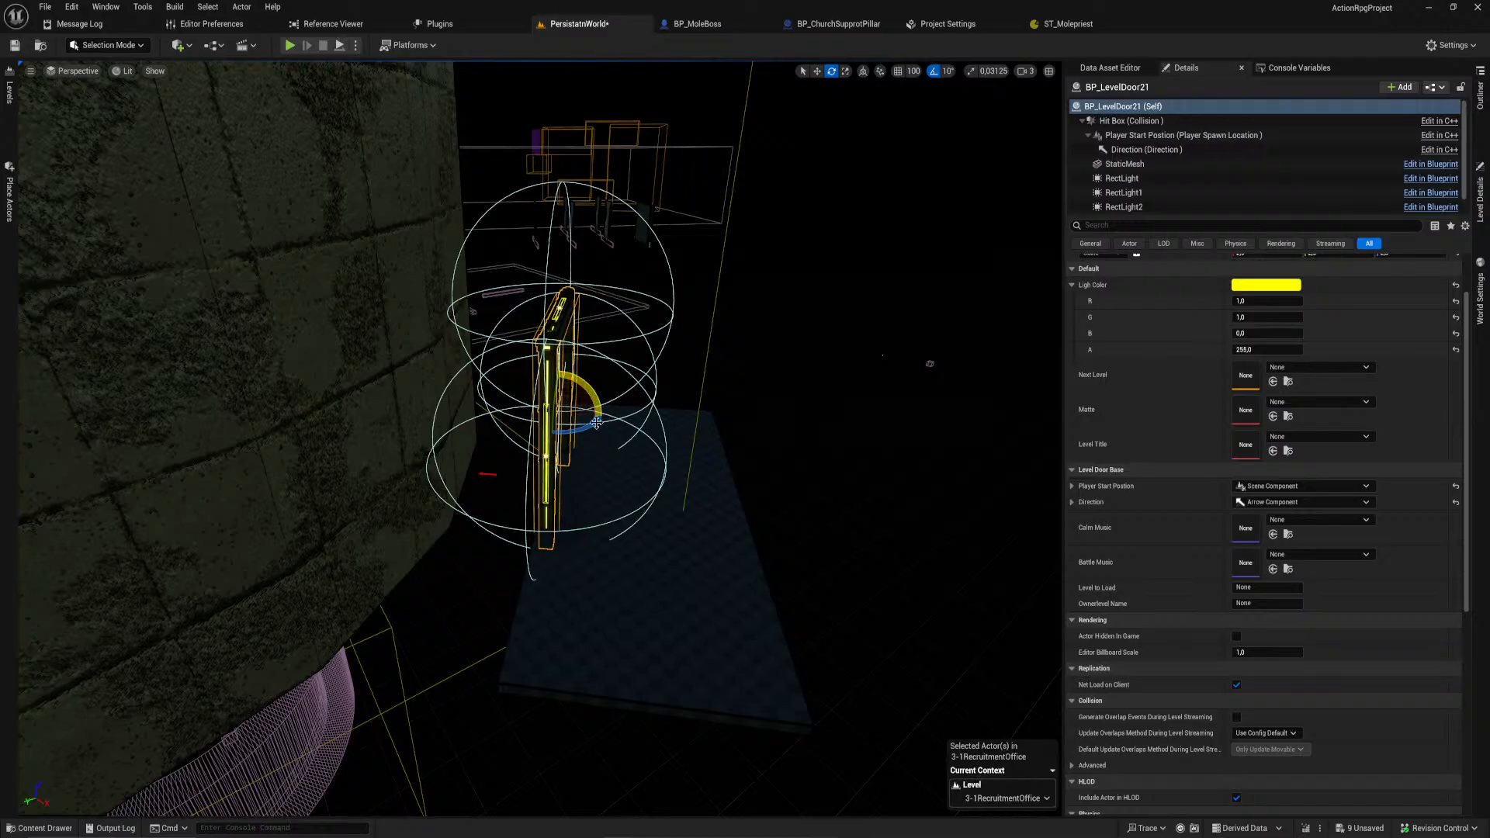
pyautogui.moveTo(589, 427); pyautogui.dragTo(668, 433)
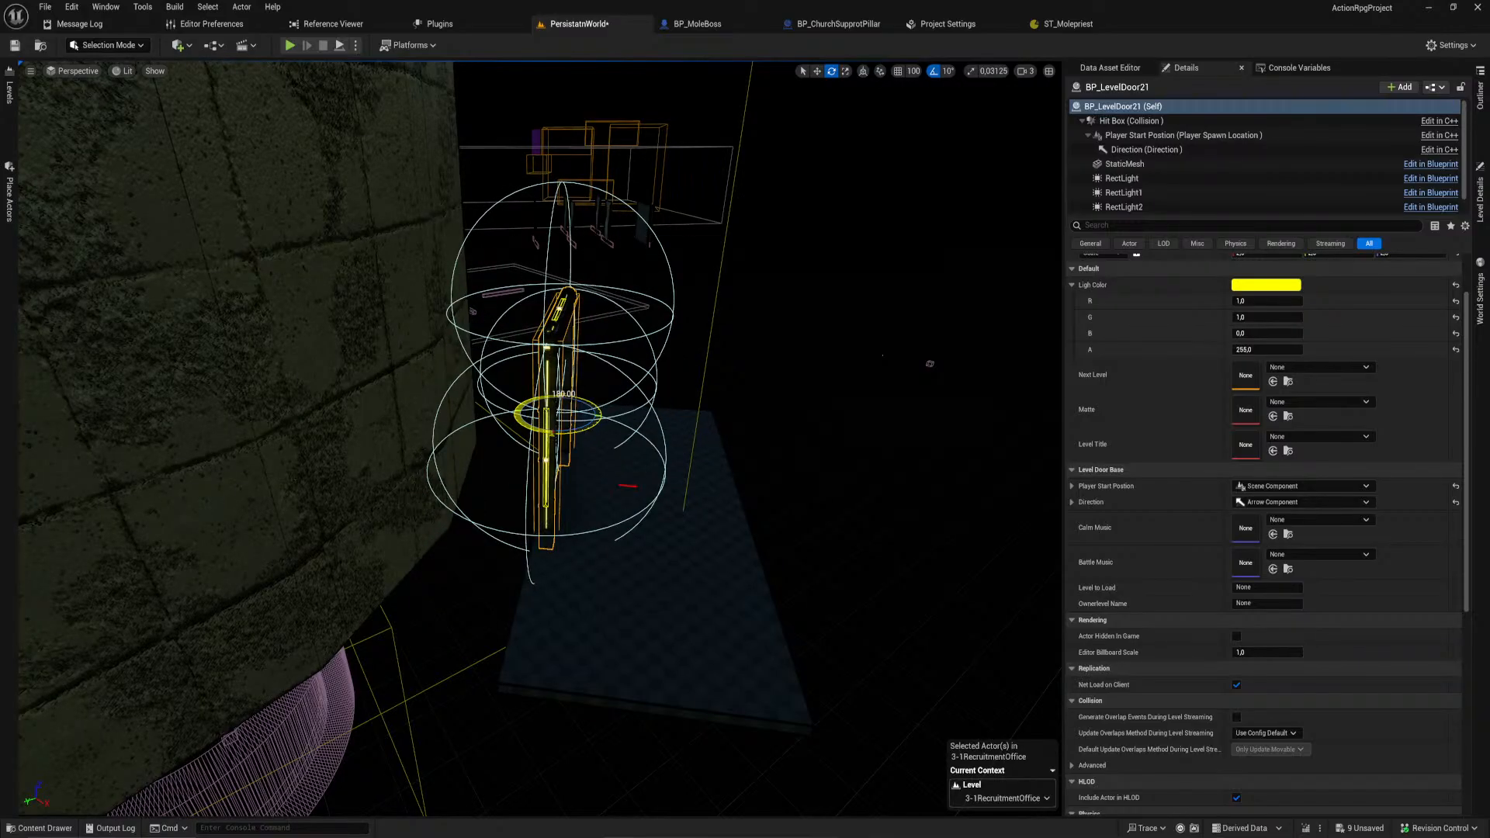
# Step: Set the duplicated door's scale to 1.0 on all axes and drop it onto the floor slab
pyautogui.scroll(2, 1207, 462)
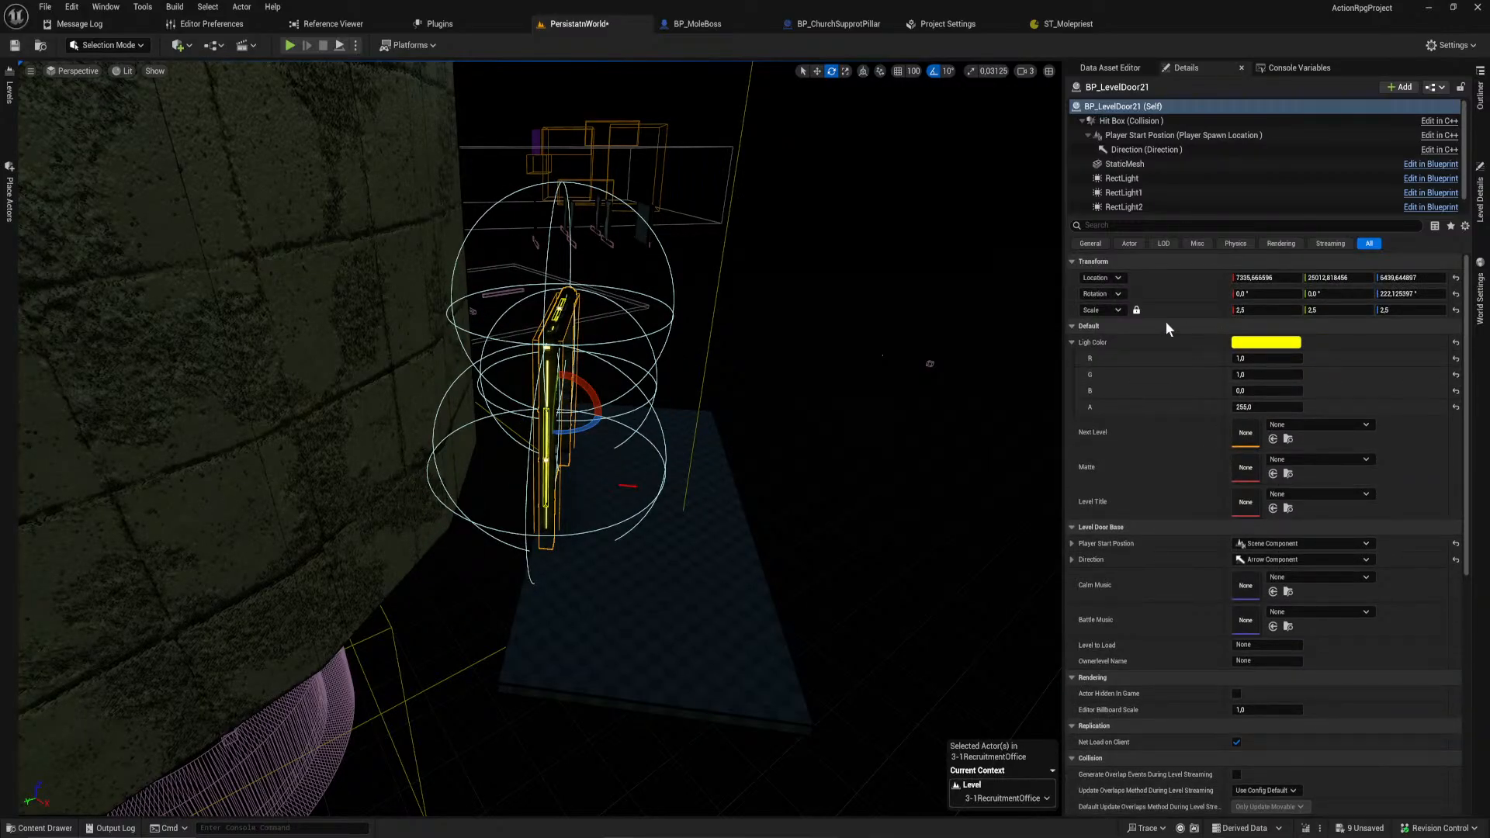
pyautogui.press('Return')
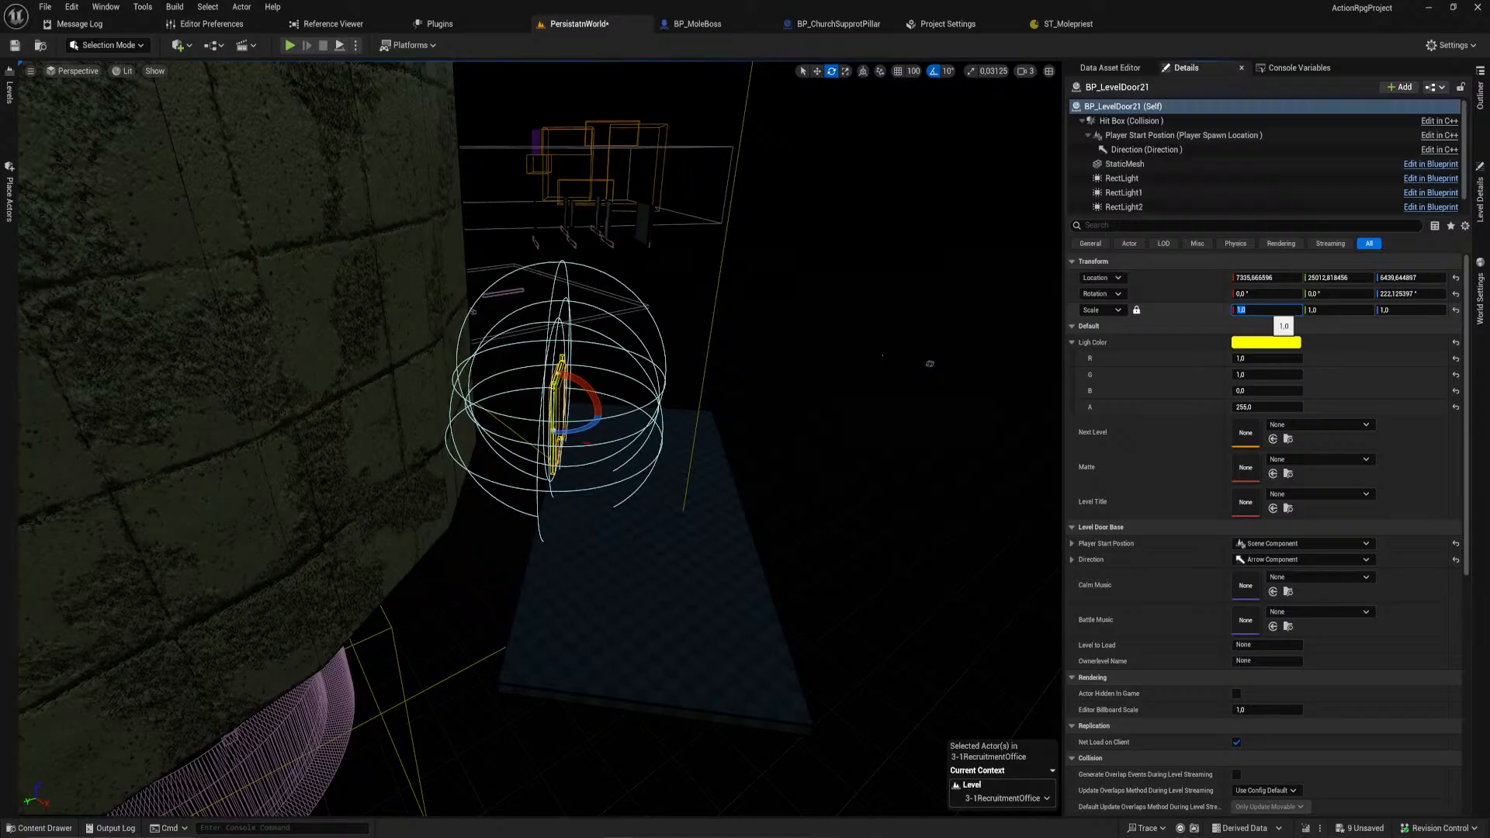
pyautogui.moveTo(879, 422); pyautogui.dragTo(953, 464, button='right')
pyautogui.press('End')
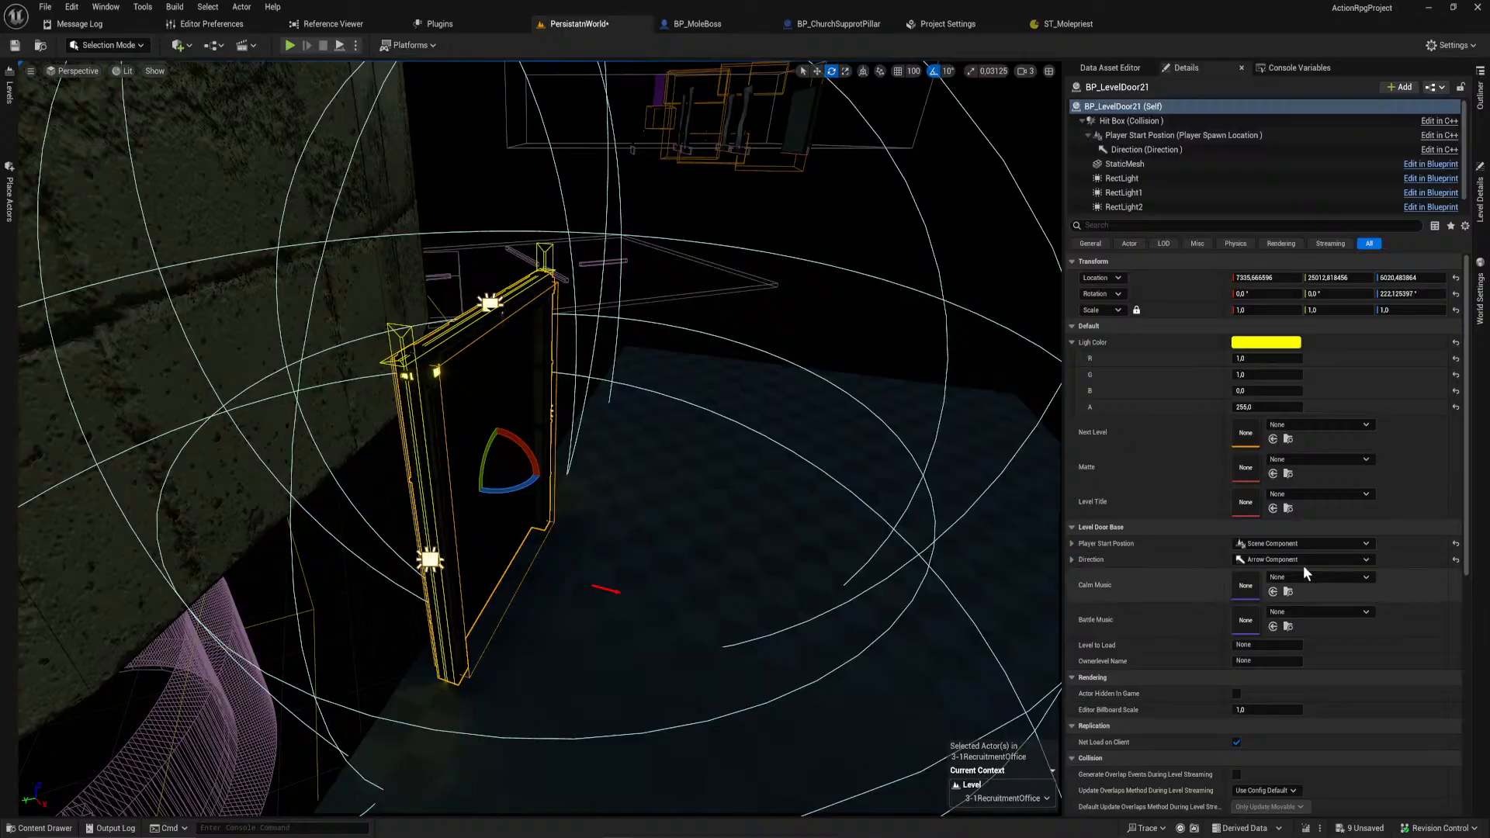
# Step: Assign the central hub level as the duplicated door's Next Level
pyautogui.click(1310, 427)
pyautogui.write('cen')
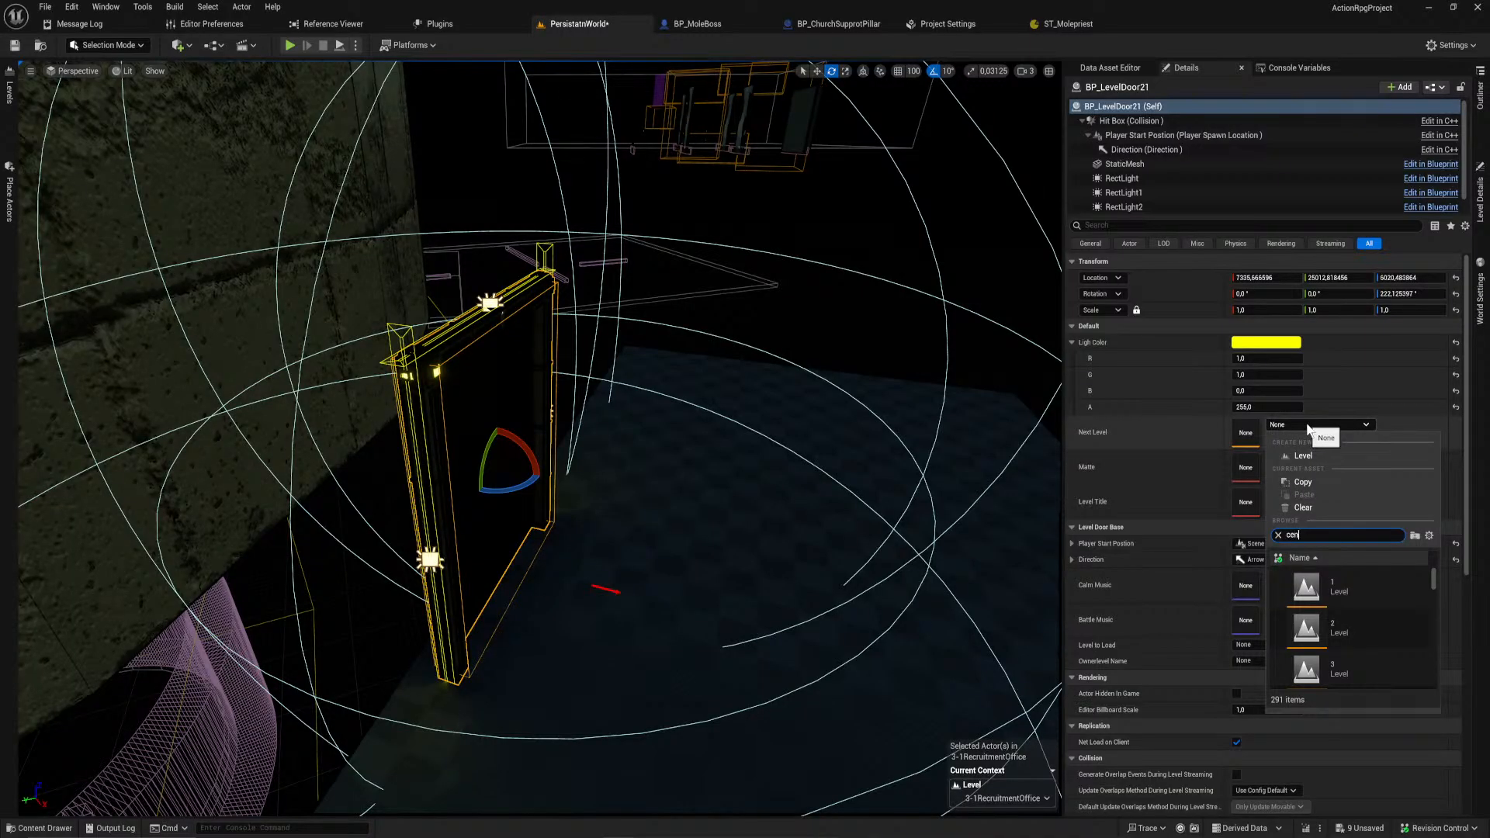
pyautogui.write('t')
pyautogui.click(1373, 630)
# Step: Assign 3-1RecruitmentOffice as the Next Level of the yellow level door inside the central hub
pyautogui.moveTo(810, 509)
pyautogui.mouseDown(button='right')
pyautogui.moveTo(884, 508)
pyautogui.moveTo(823, 509)
pyautogui.mouseUp(button='right')
pyautogui.click(691, 558)
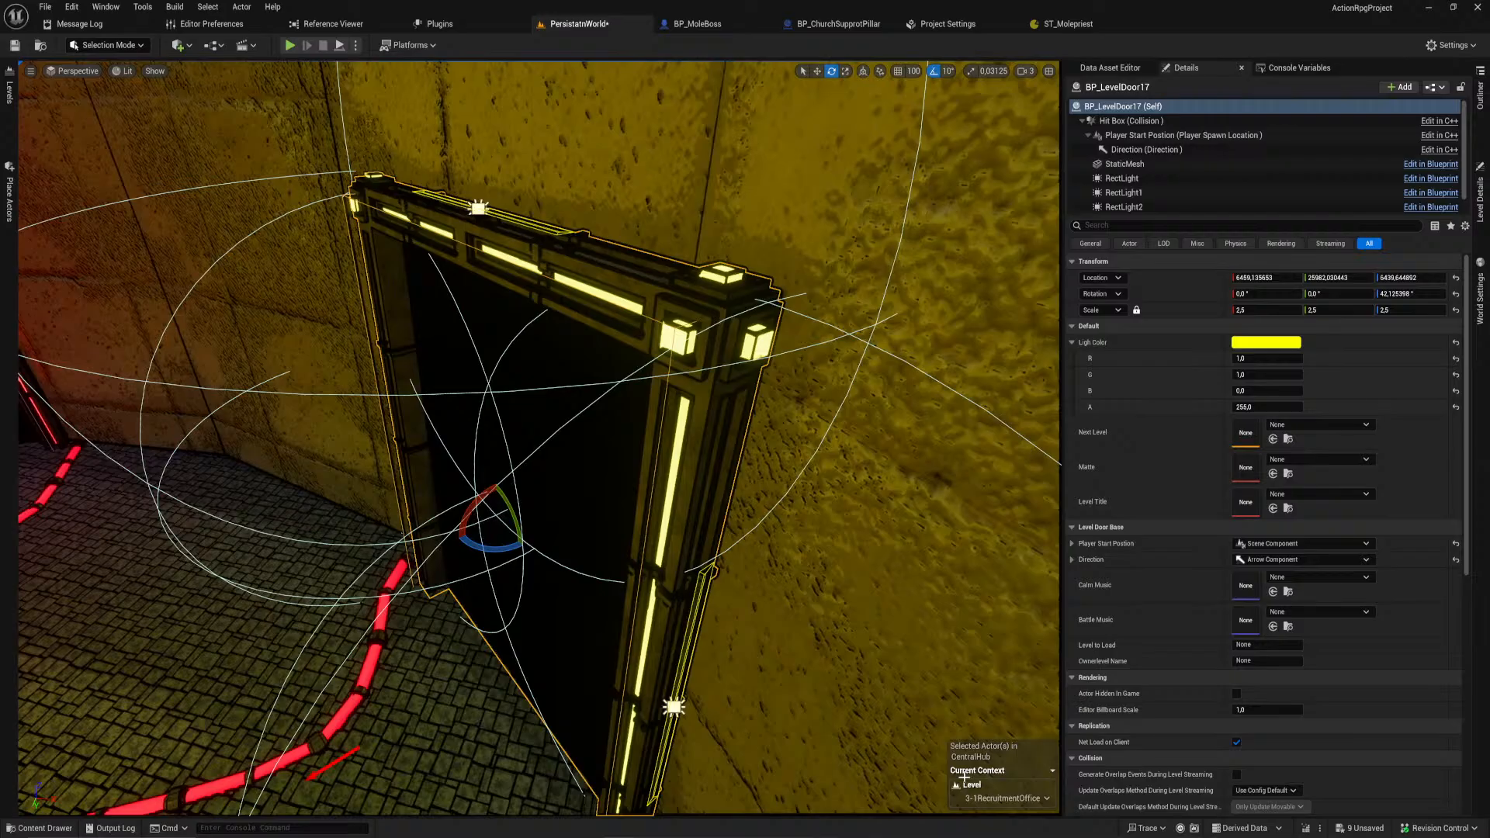
pyautogui.click(1007, 799)
pyautogui.write('3-1')
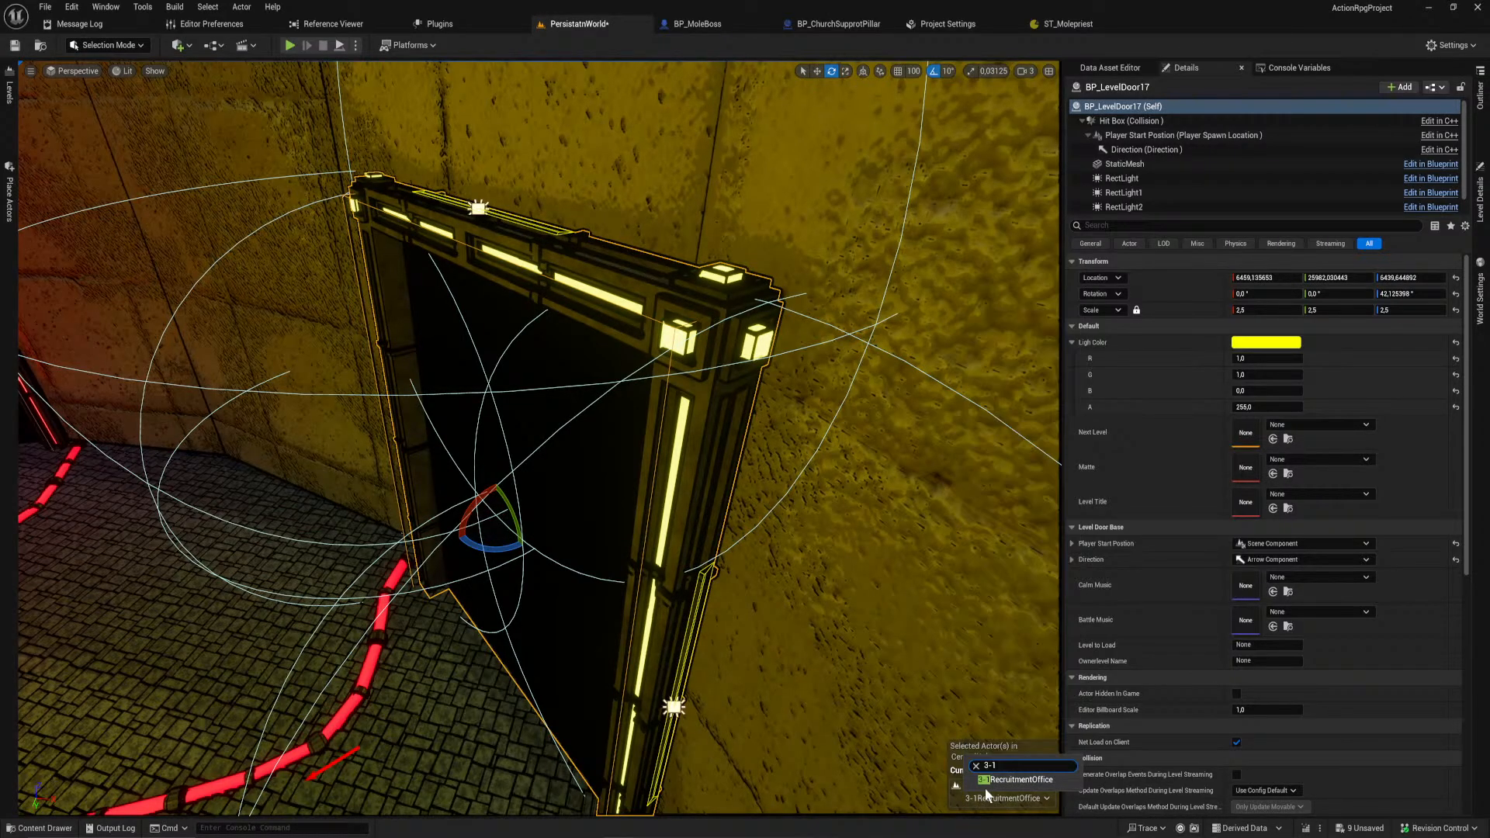
pyautogui.click(1021, 780)
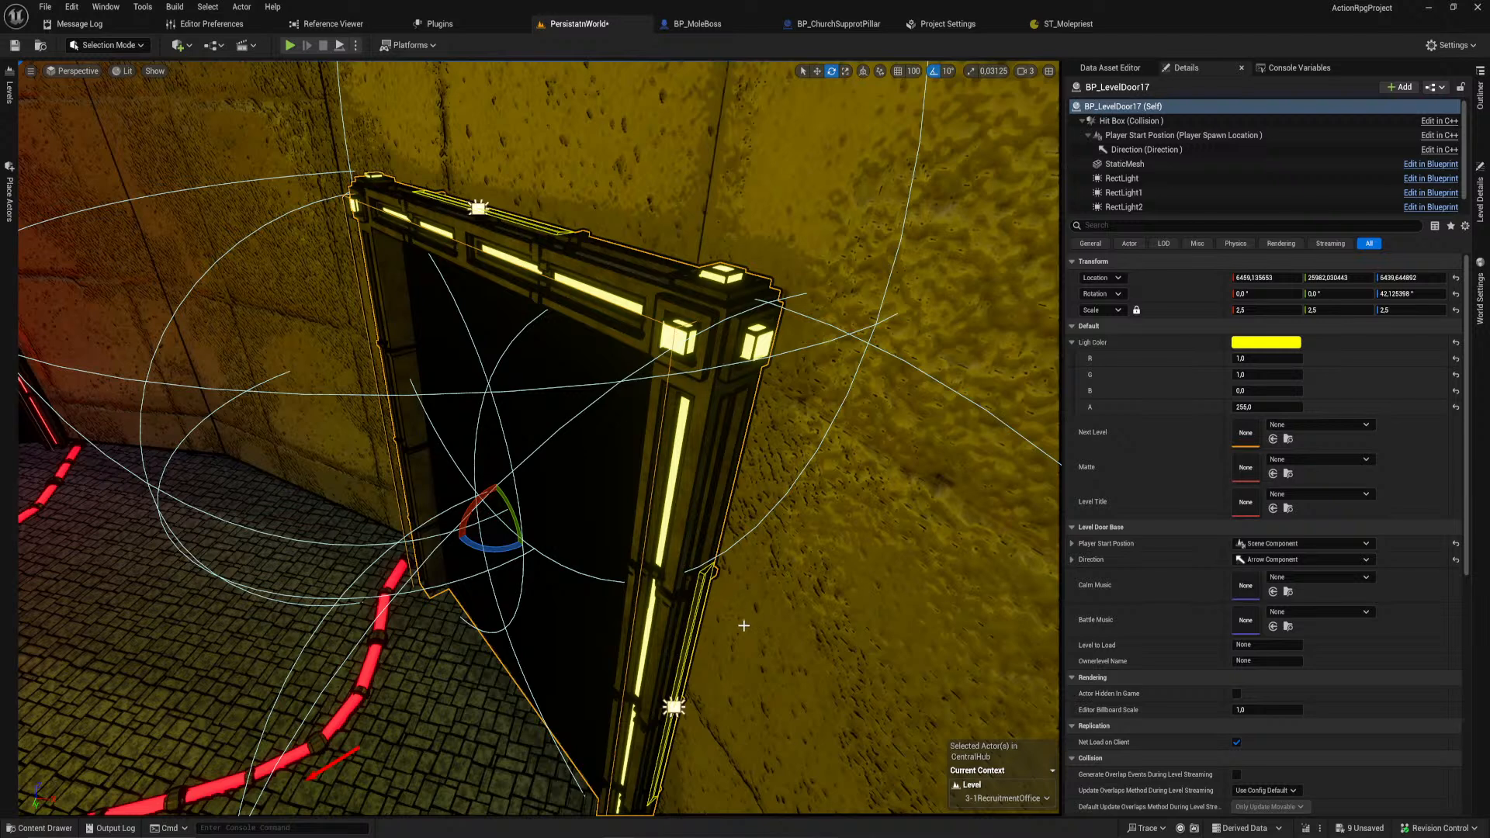
pyautogui.click(1313, 424)
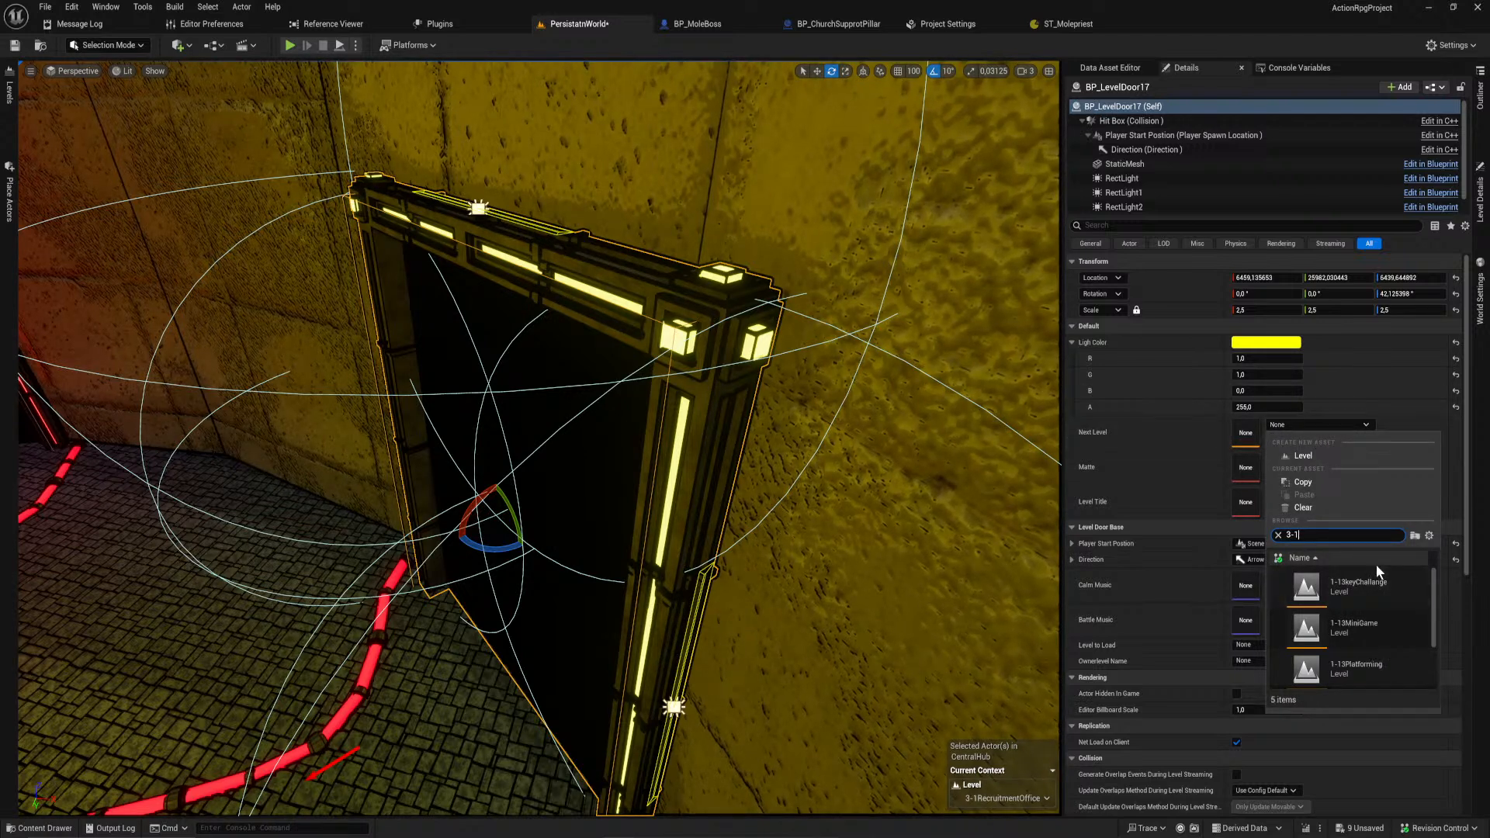
pyautogui.write('R')
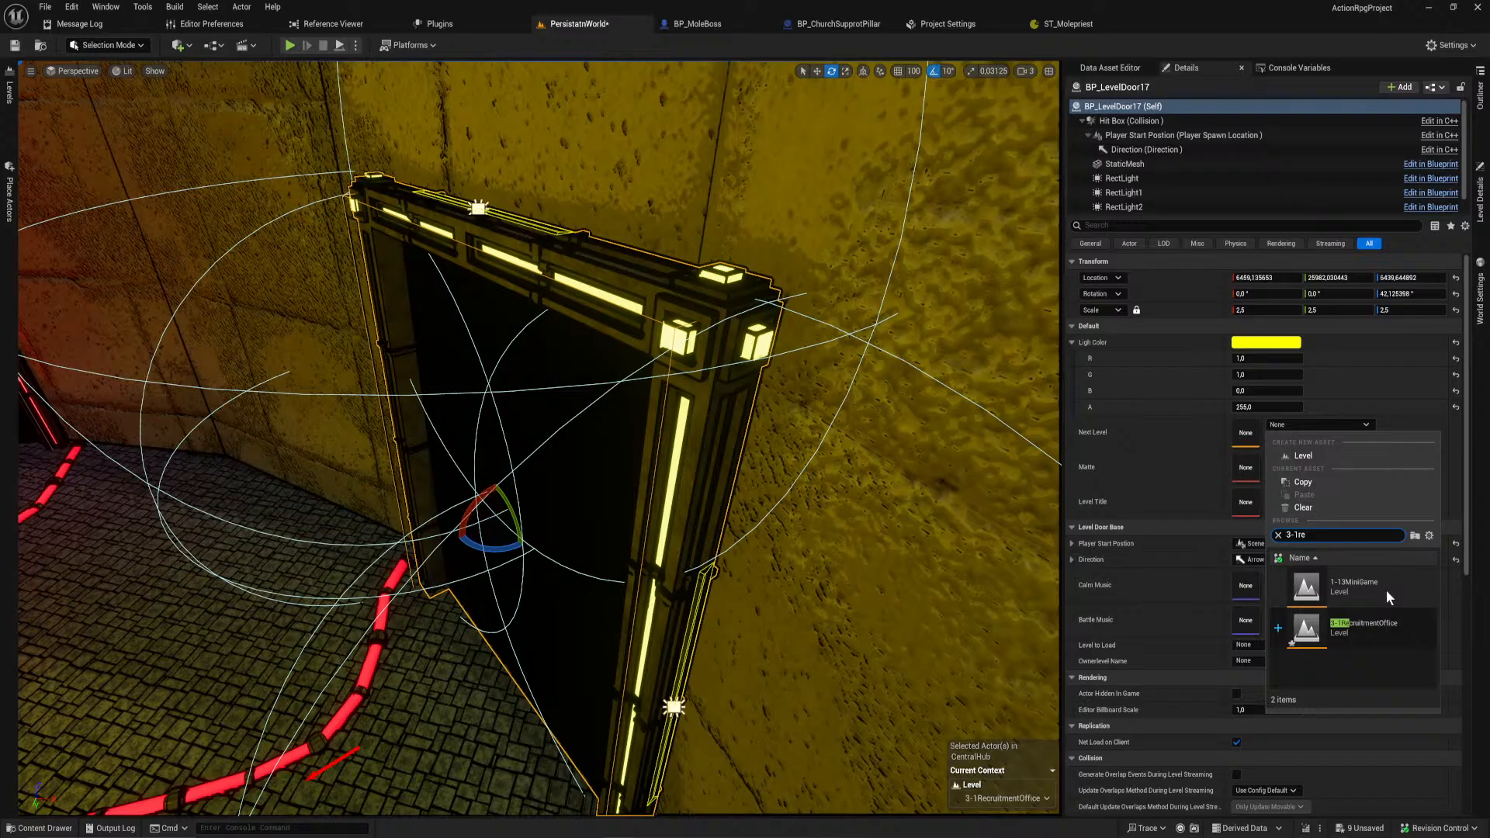
pyautogui.click(1386, 590)
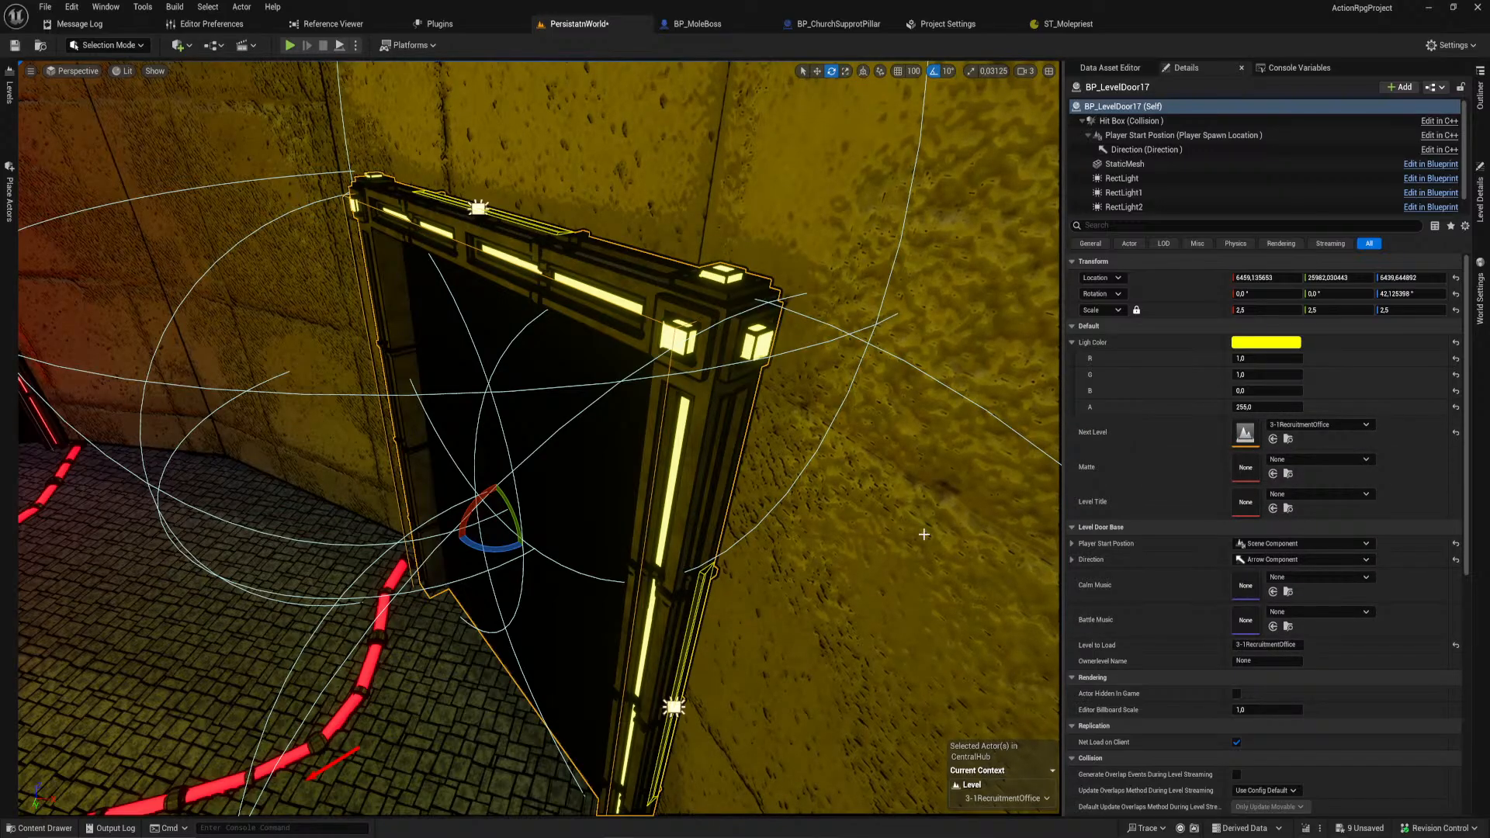
# Step: Duplicate the floor slab brush outside the hub and rotate the copy 90 degrees so it stands upright
pyautogui.moveTo(539, 438)
pyautogui.mouseDown(button='right')
pyautogui.moveTo(497, 419)
pyautogui.moveTo(559, 443)
pyautogui.moveTo(496, 435)
pyautogui.moveTo(590, 482)
pyautogui.moveTo(621, 473)
pyautogui.moveTo(543, 435)
pyautogui.moveTo(474, 438)
pyautogui.moveTo(621, 497)
pyautogui.moveTo(660, 535)
pyautogui.mouseUp(button='right')
pyautogui.click(874, 582)
pyautogui.moveTo(875, 582); pyautogui.dragTo(892, 570, button='right')
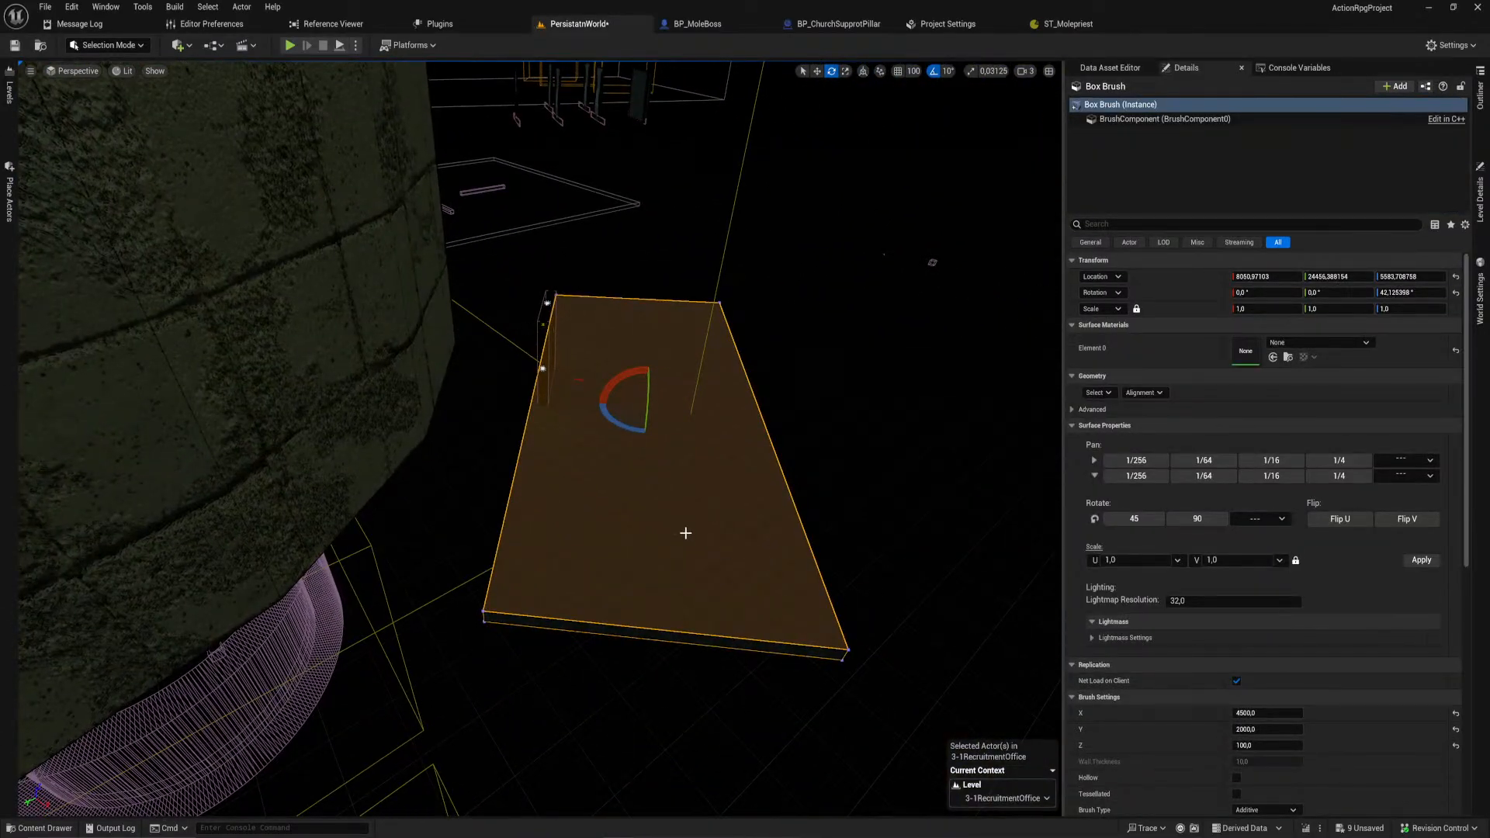
pyautogui.hotkey('ctrl', 'd')
pyautogui.moveTo(629, 378)
pyautogui.mouseDown()
pyautogui.moveTo(610, 428)
pyautogui.moveTo(631, 384)
pyautogui.mouseUp()
pyautogui.press('w')
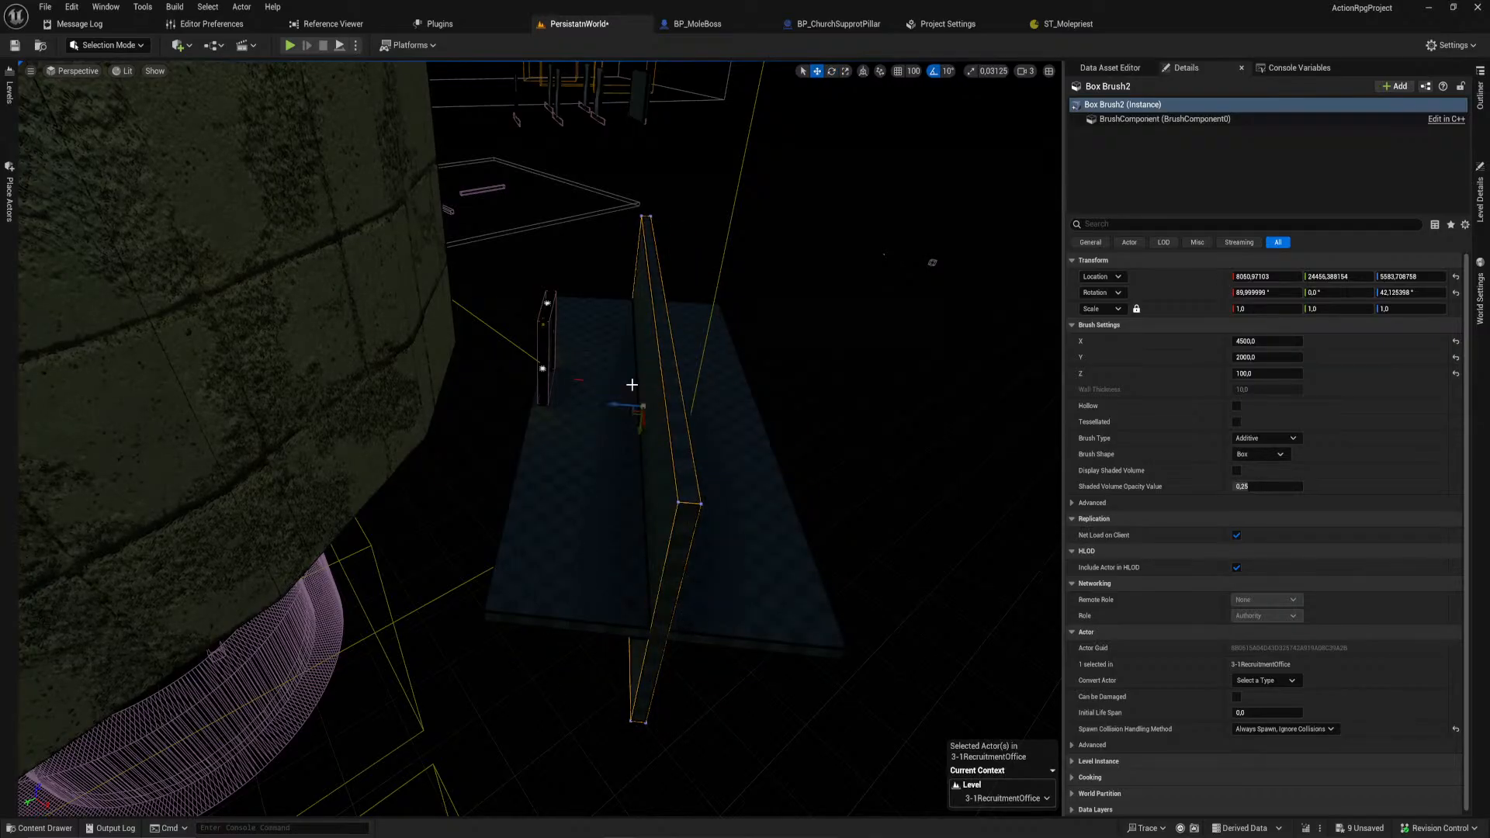
# Step: Move the upright slab behind the level door with grid snapping off, flush against the floor slab's hub-side edge, and restore snapping
pyautogui.click(899, 72)
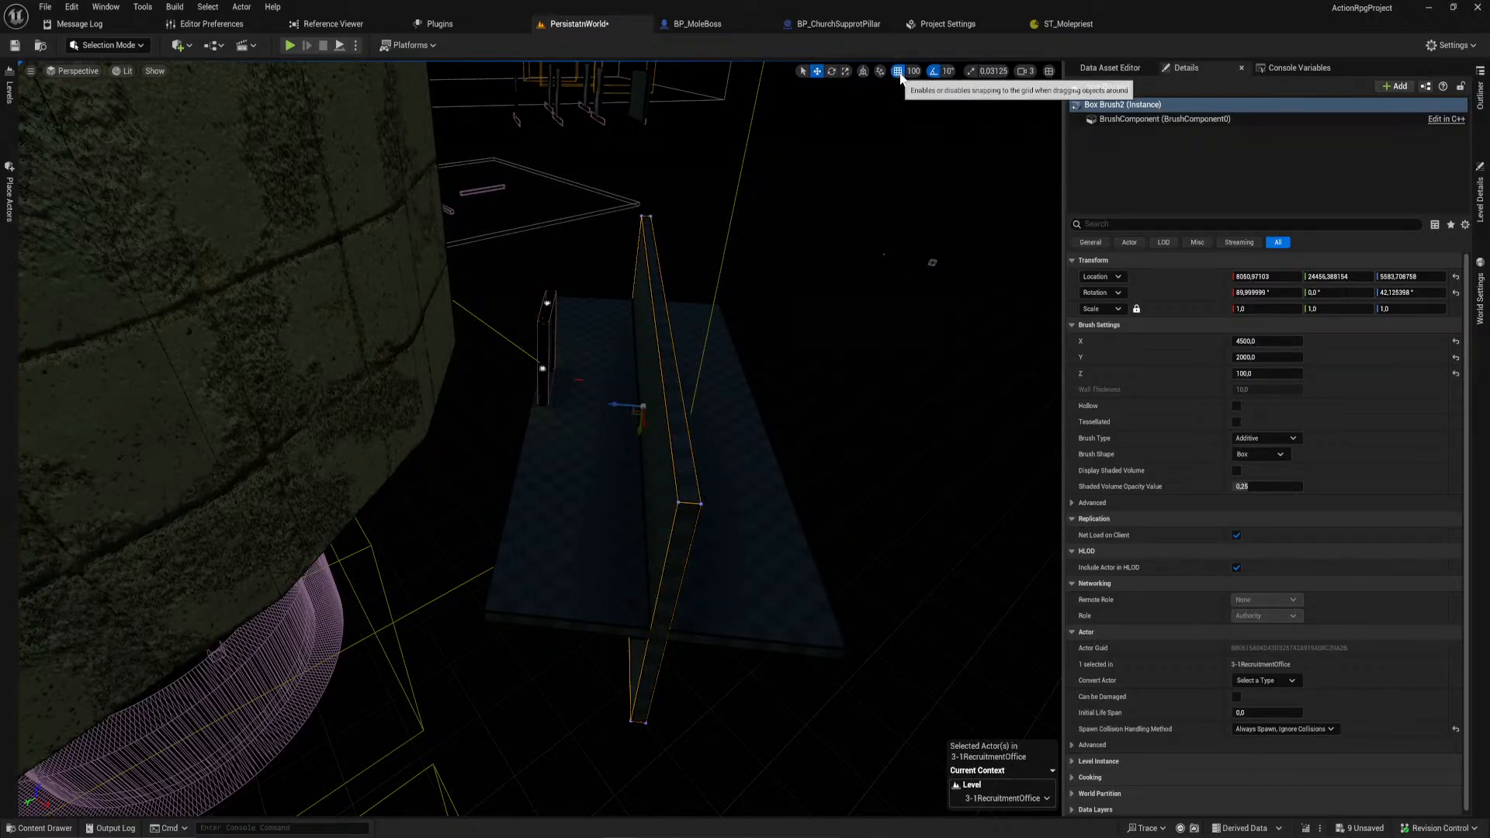
pyautogui.moveTo(617, 404); pyautogui.dragTo(496, 399)
pyautogui.moveTo(496, 399)
pyautogui.mouseDown(button='right')
pyautogui.moveTo(505, 485)
pyautogui.moveTo(473, 411)
pyautogui.moveTo(504, 415)
pyautogui.mouseUp(button='right')
pyautogui.press('w')
pyautogui.press('s')
pyautogui.press('a')
pyautogui.press('w')
pyautogui.moveTo(990, 194); pyautogui.dragTo(973, 194, button='right')
pyautogui.click(898, 73)
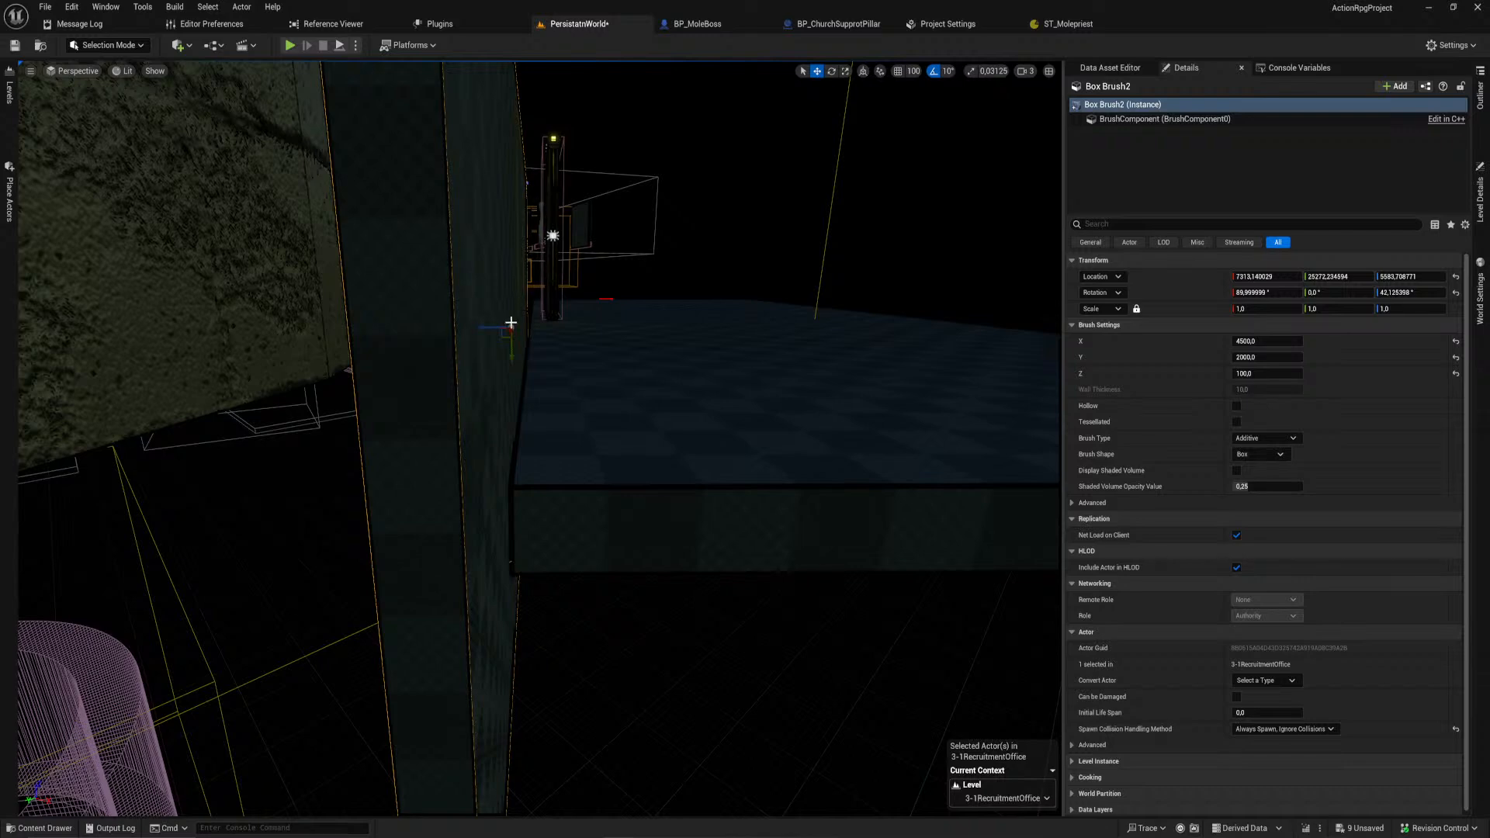
pyautogui.moveTo(496, 328); pyautogui.dragTo(507, 330)
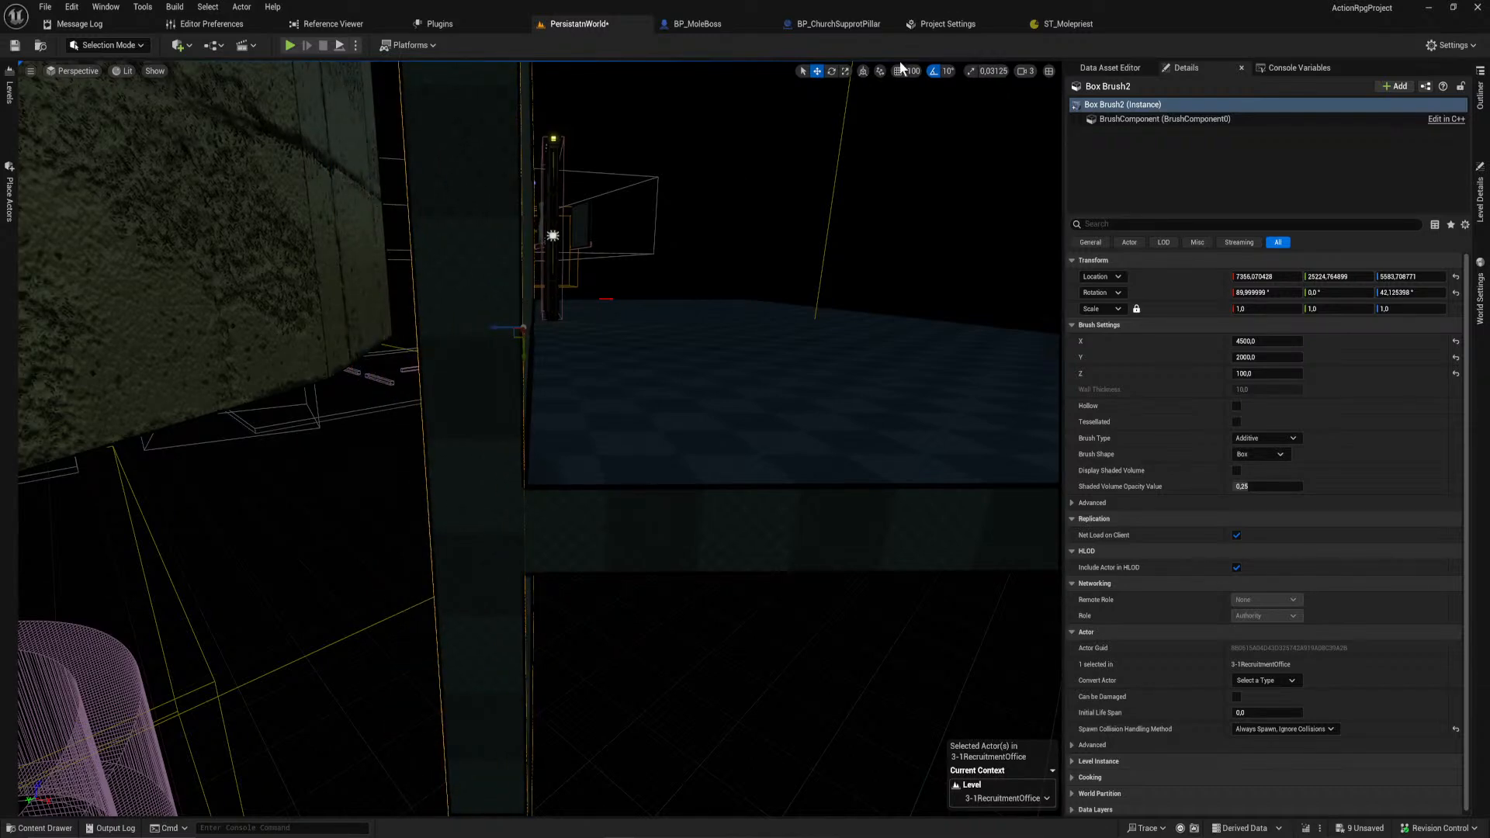
# Step: Raise the upright slab 1000 units so its lower edge lines up with the floor slab
pyautogui.scroll(-4, 513, 404)
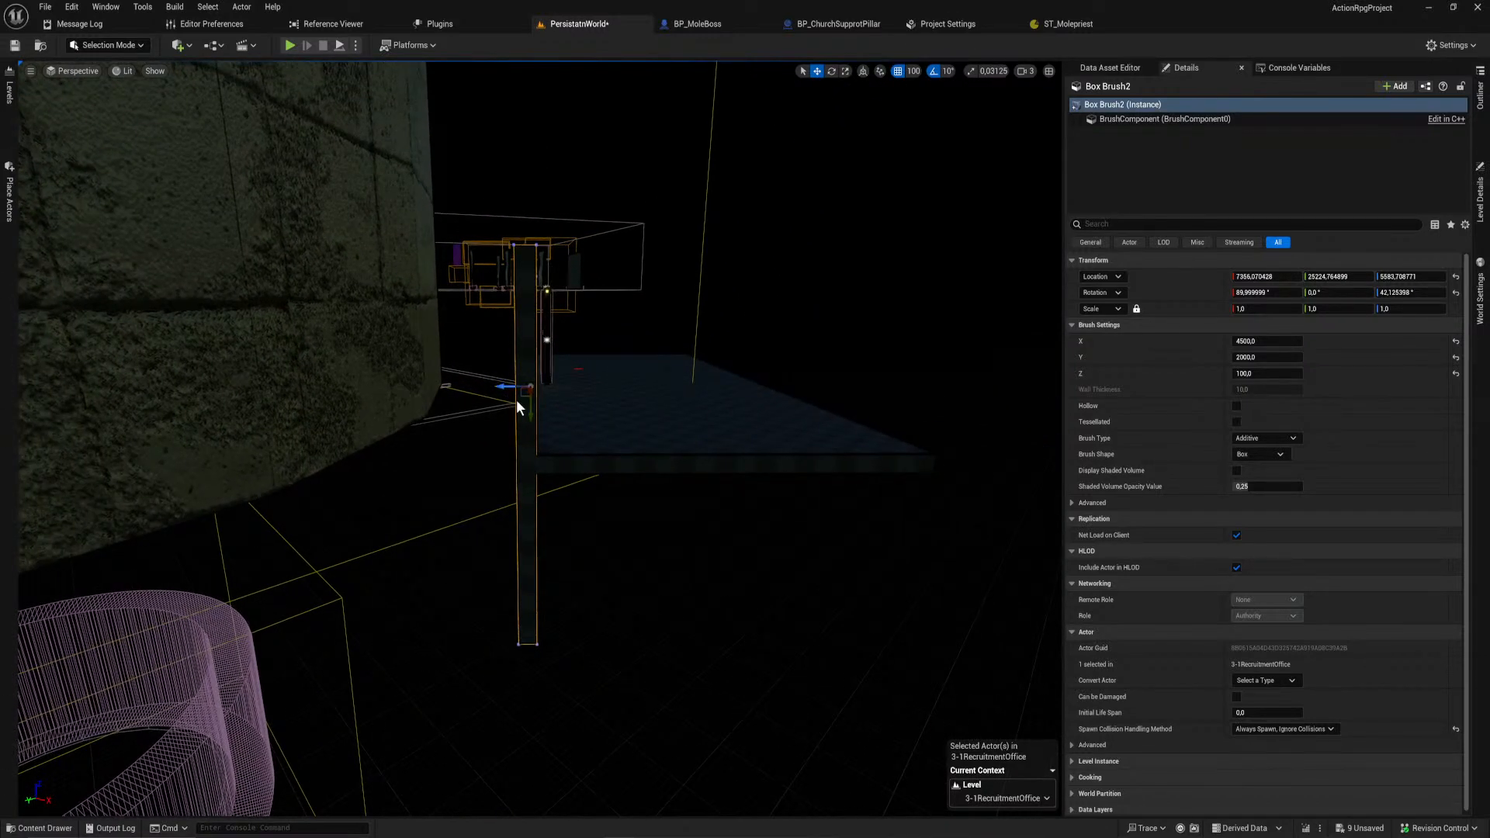
pyautogui.moveTo(531, 411); pyautogui.dragTo(532, 330)
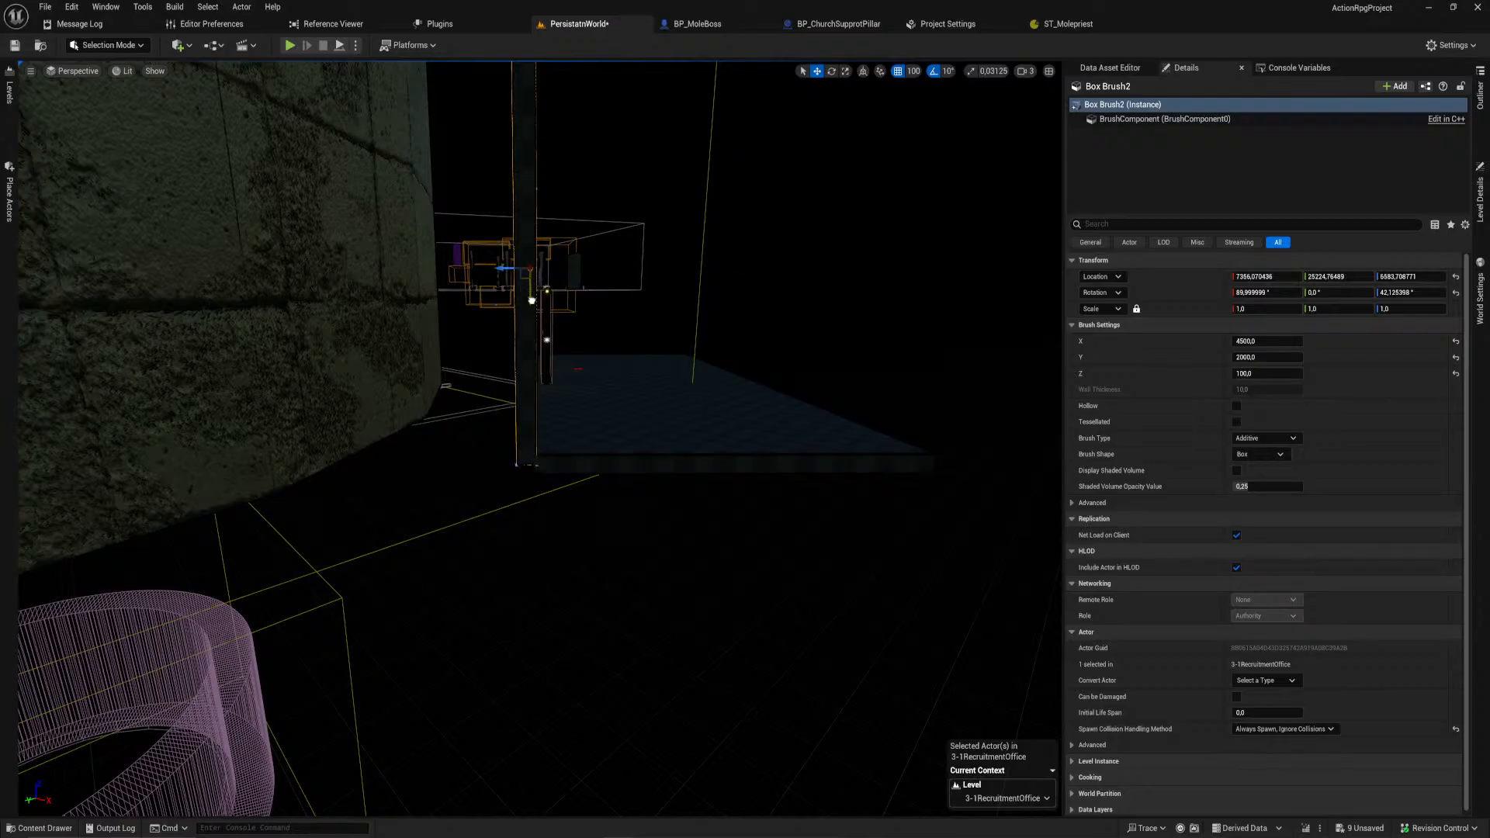
pyautogui.moveTo(533, 297)
pyautogui.mouseDown(button='right')
pyautogui.moveTo(471, 270)
pyautogui.moveTo(450, 183)
pyautogui.moveTo(443, 256)
pyautogui.mouseUp(button='right')
# Step: Adjust the upright wall's height in Brush Editing mode by moving its top face down behind the level door
pyautogui.click(108, 45)
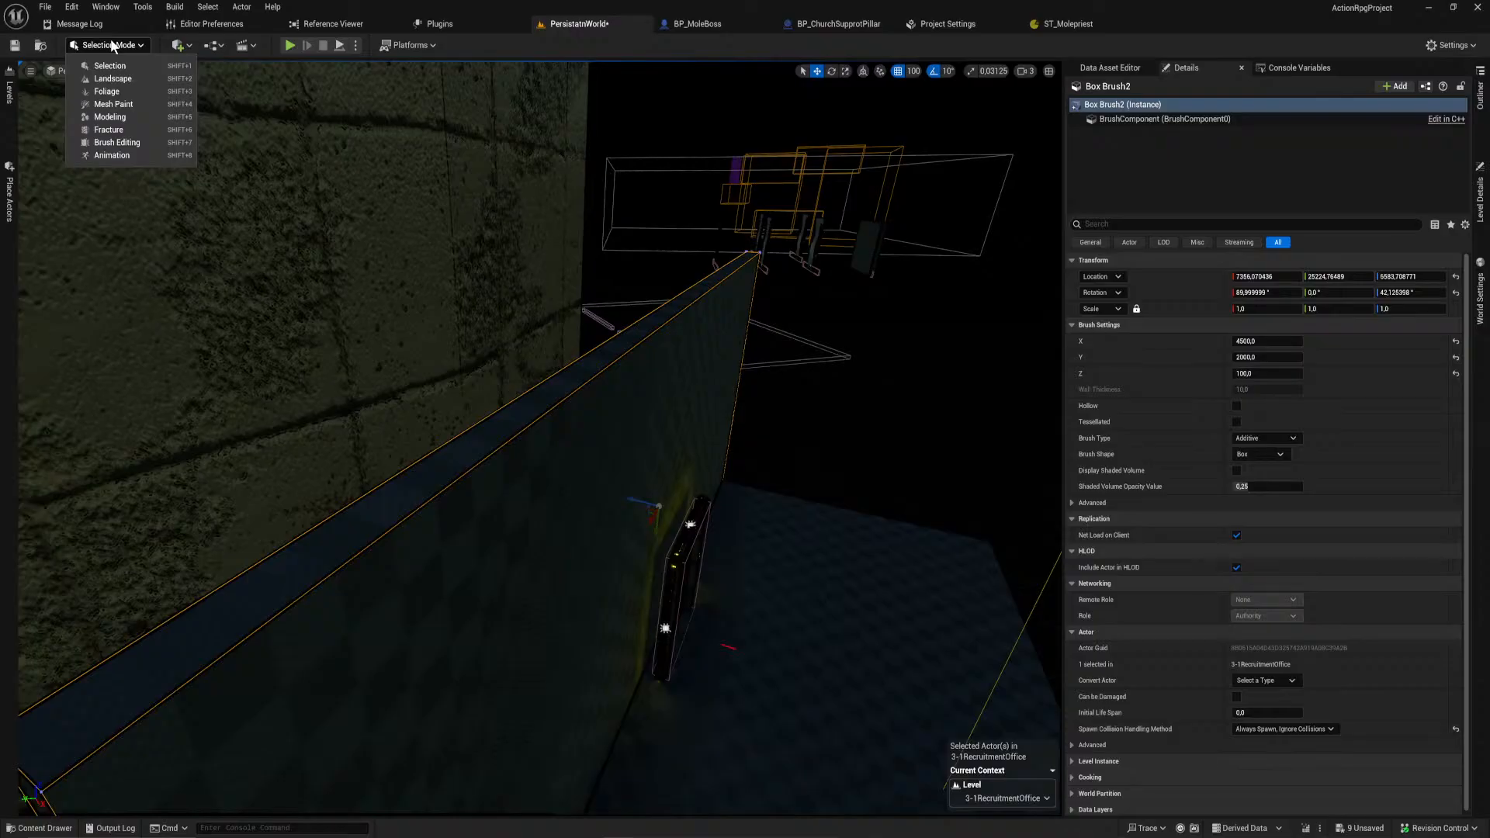
pyautogui.moveTo(464, 355); pyautogui.dragTo(482, 359, button='right')
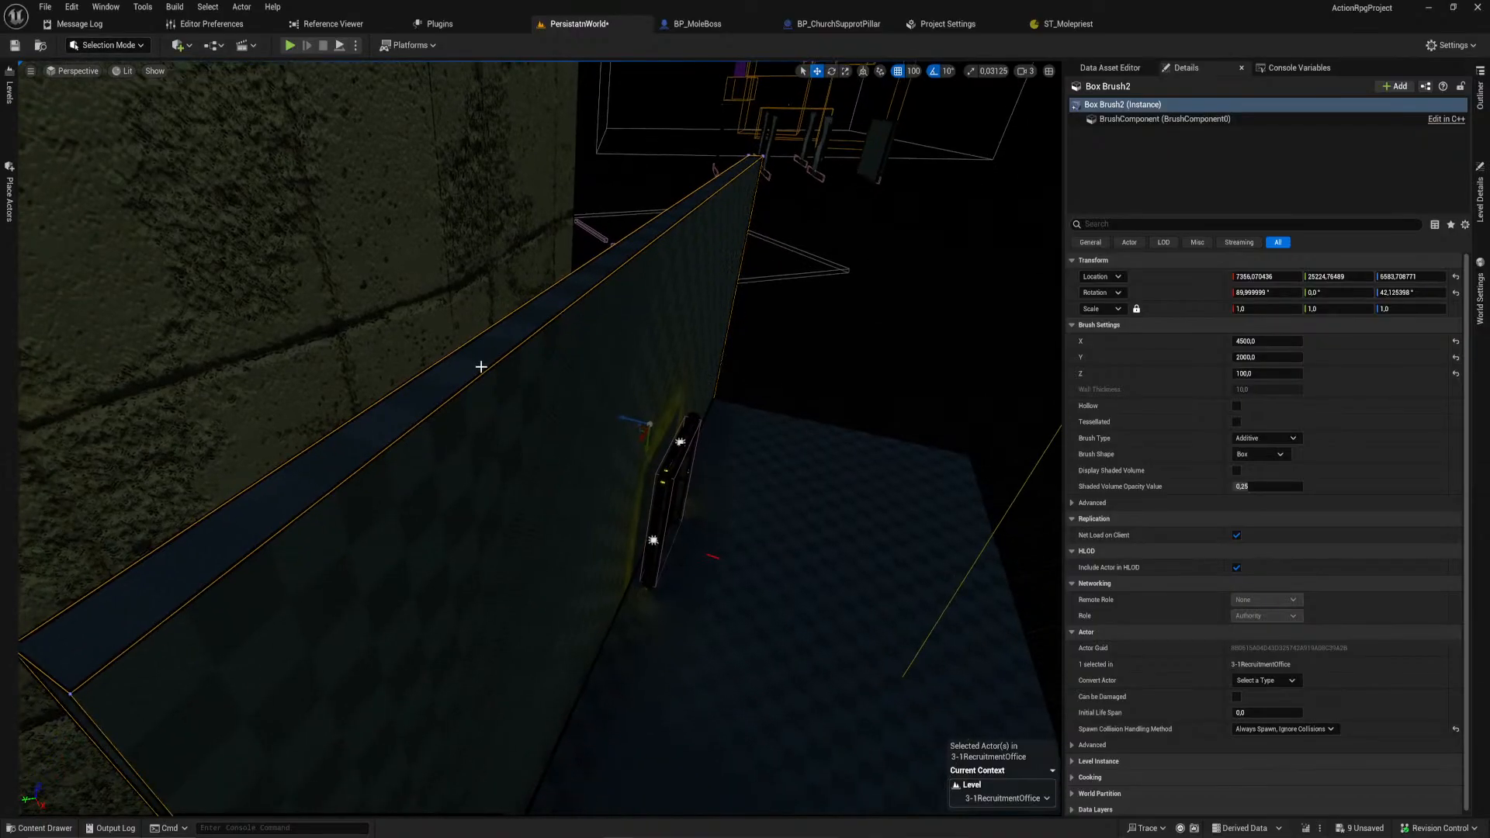
pyautogui.hotkey('shift', '7')
pyautogui.click(653, 362)
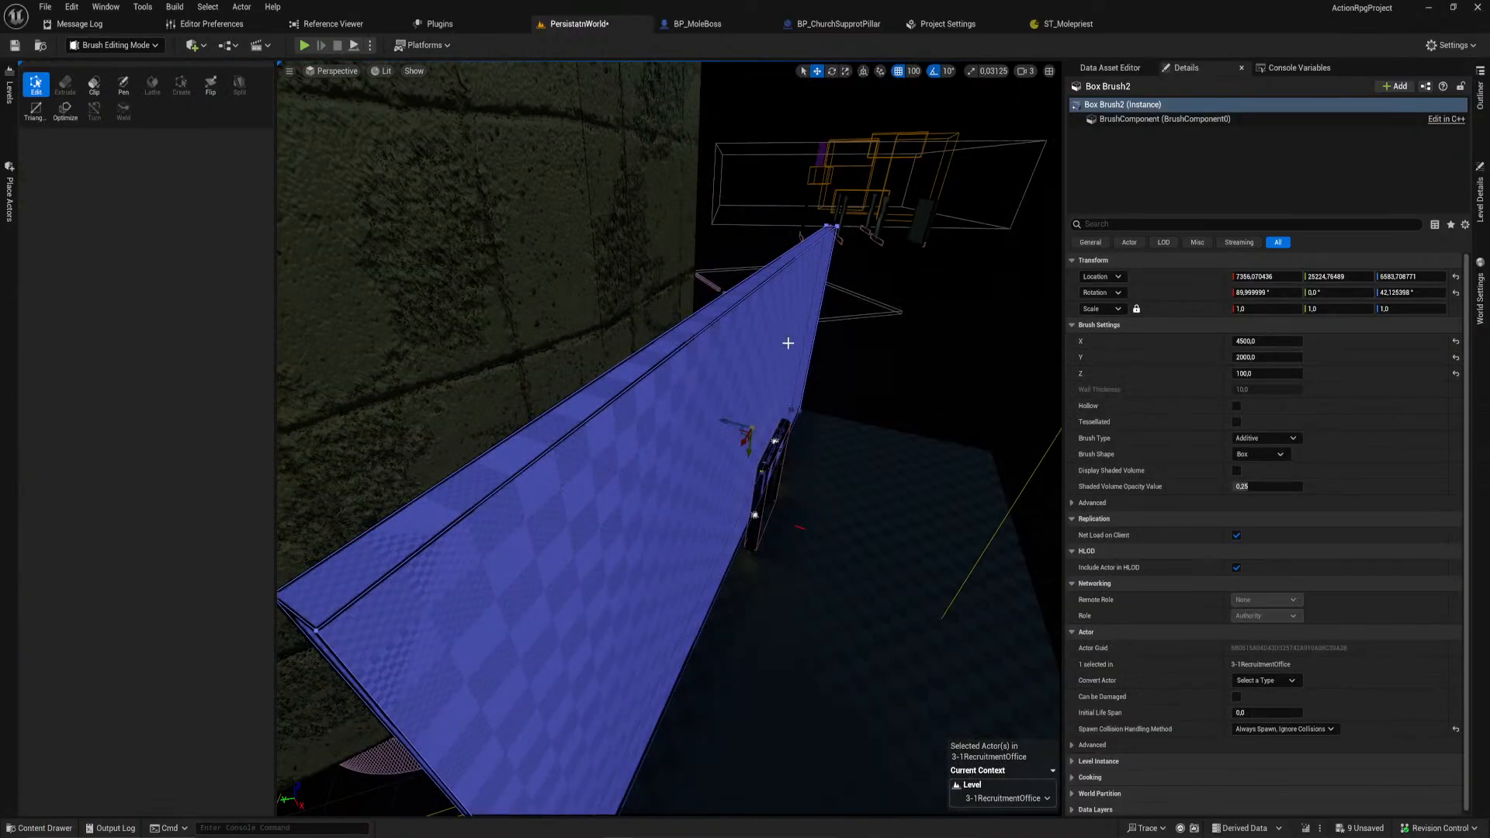
pyautogui.click(710, 311)
pyautogui.moveTo(777, 234); pyautogui.dragTo(767, 300)
pyautogui.moveTo(767, 301)
pyautogui.mouseDown(button='right')
pyautogui.moveTo(812, 353)
pyautogui.moveTo(645, 299)
pyautogui.mouseUp(button='right')
pyautogui.moveTo(600, 278); pyautogui.dragTo(603, 313)
pyautogui.moveTo(603, 313)
pyautogui.mouseDown(button='right')
pyautogui.moveTo(683, 329)
pyautogui.moveTo(610, 314)
pyautogui.mouseUp(button='right')
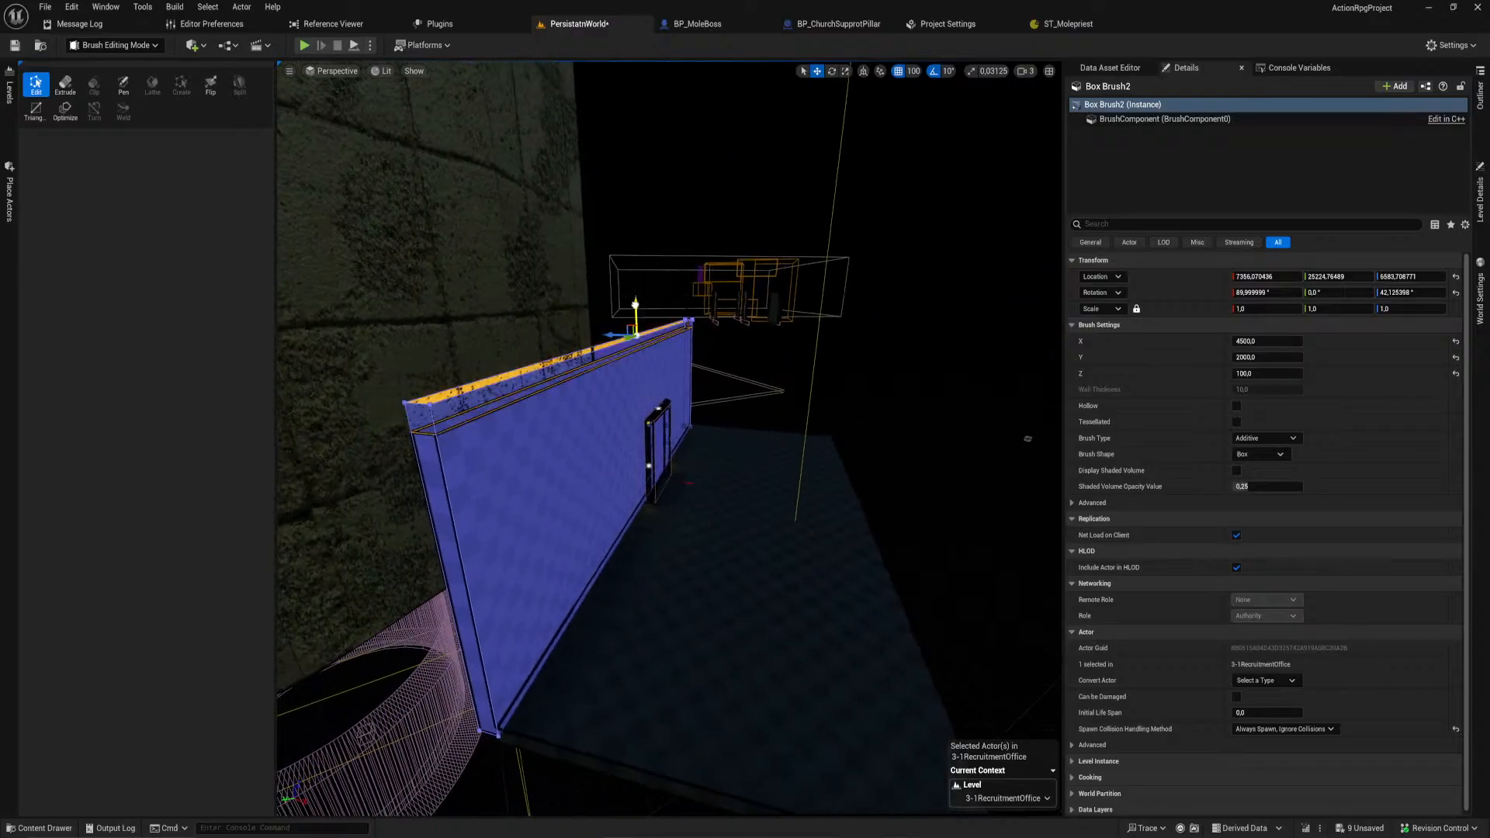
pyautogui.moveTo(636, 314); pyautogui.dragTo(637, 285)
pyautogui.moveTo(571, 301)
pyautogui.mouseDown(button='right')
pyautogui.moveTo(651, 334)
pyautogui.moveTo(621, 306)
pyautogui.moveTo(621, 268)
pyautogui.moveTo(710, 289)
pyautogui.moveTo(539, 278)
pyautogui.mouseUp(button='right')
pyautogui.click(571, 275)
pyautogui.click(541, 279)
pyautogui.click(635, 319)
pyautogui.moveTo(625, 309)
pyautogui.mouseDown(button='right')
pyautogui.moveTo(566, 287)
pyautogui.moveTo(545, 300)
pyautogui.moveTo(633, 272)
pyautogui.mouseUp(button='right')
pyautogui.click(604, 280)
pyautogui.click(544, 300)
pyautogui.click(580, 310)
pyautogui.click(639, 280)
pyautogui.click(659, 128)
pyautogui.moveTo(659, 128)
pyautogui.mouseDown(button='right')
pyautogui.moveTo(659, 143)
pyautogui.moveTo(652, 115)
pyautogui.moveTo(669, 203)
pyautogui.mouseUp(button='right')
pyautogui.moveTo(727, 365)
pyautogui.mouseDown(button='right')
pyautogui.moveTo(718, 432)
pyautogui.moveTo(677, 410)
pyautogui.moveTo(601, 407)
pyautogui.moveTo(711, 403)
pyautogui.mouseUp(button='right')
pyautogui.click(712, 402)
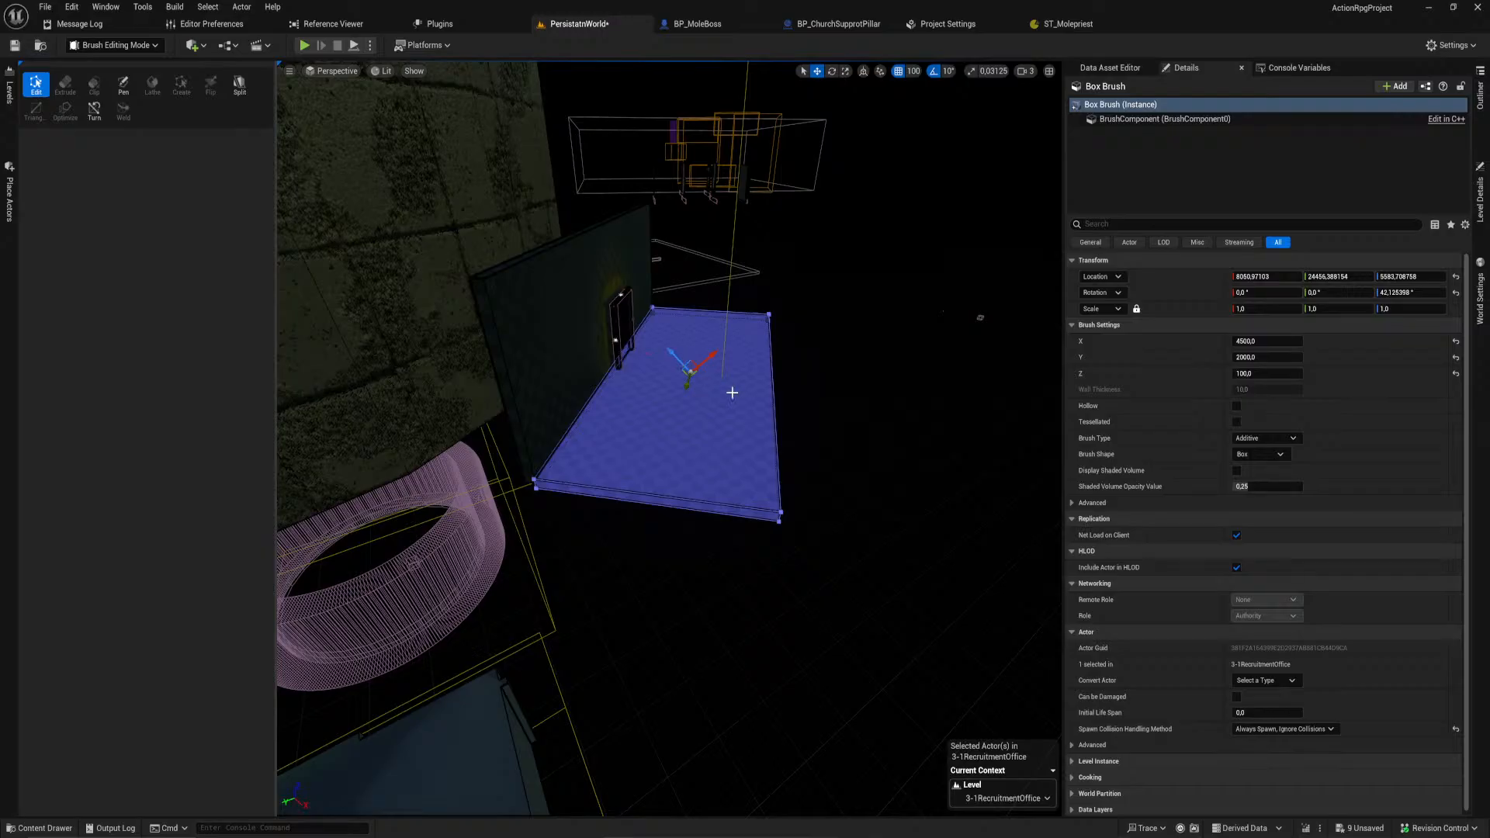
pyautogui.moveTo(735, 399)
pyautogui.mouseDown(button='right')
pyautogui.moveTo(652, 350)
pyautogui.moveTo(590, 358)
pyautogui.mouseUp(button='right')
pyautogui.click(613, 346)
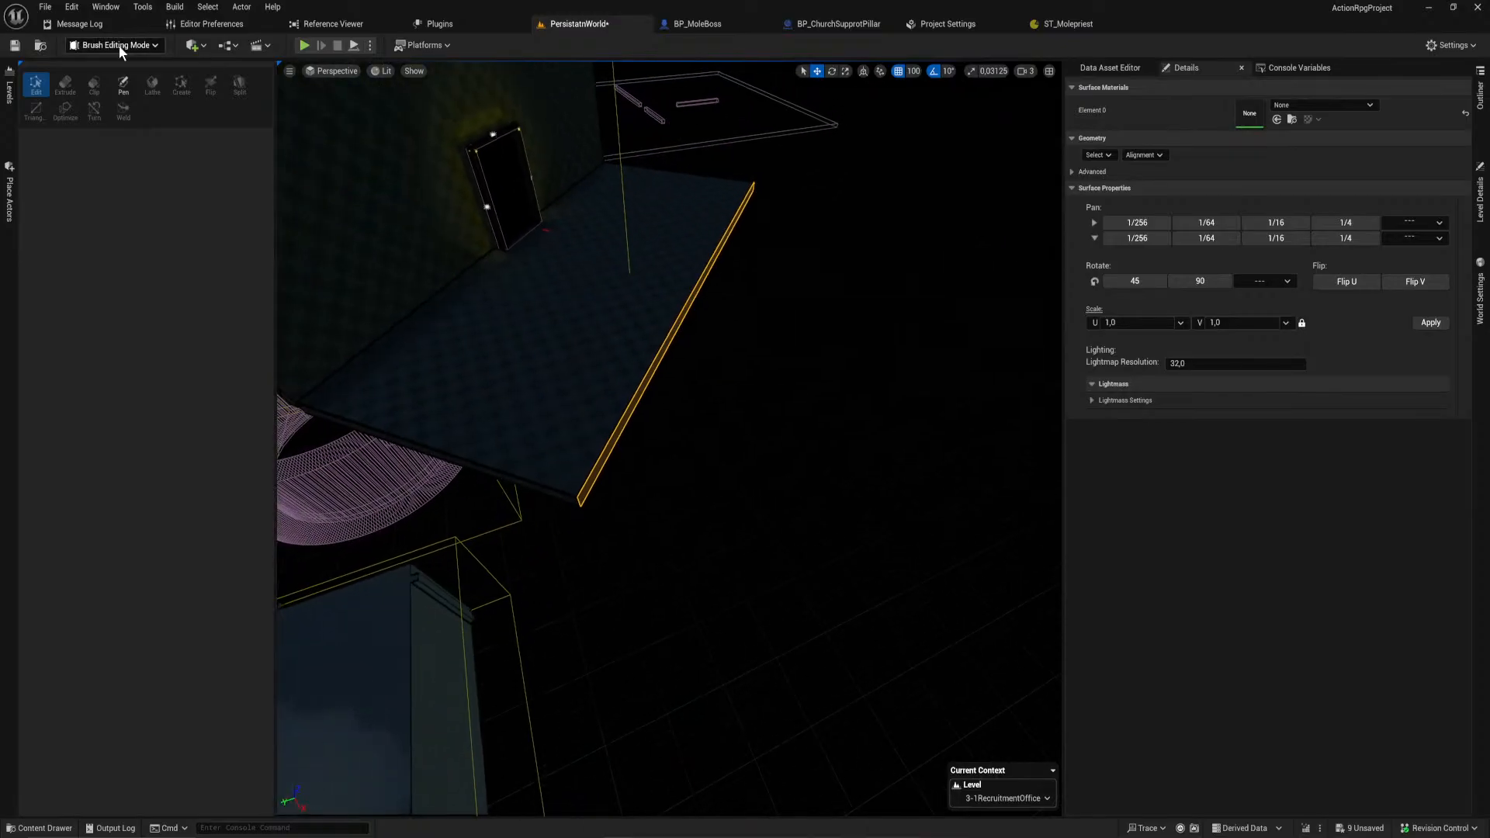
# Step: Switch the editor from Brush Editing to Modeling mode
pyautogui.click(8, 90)
pyautogui.click(114, 45)
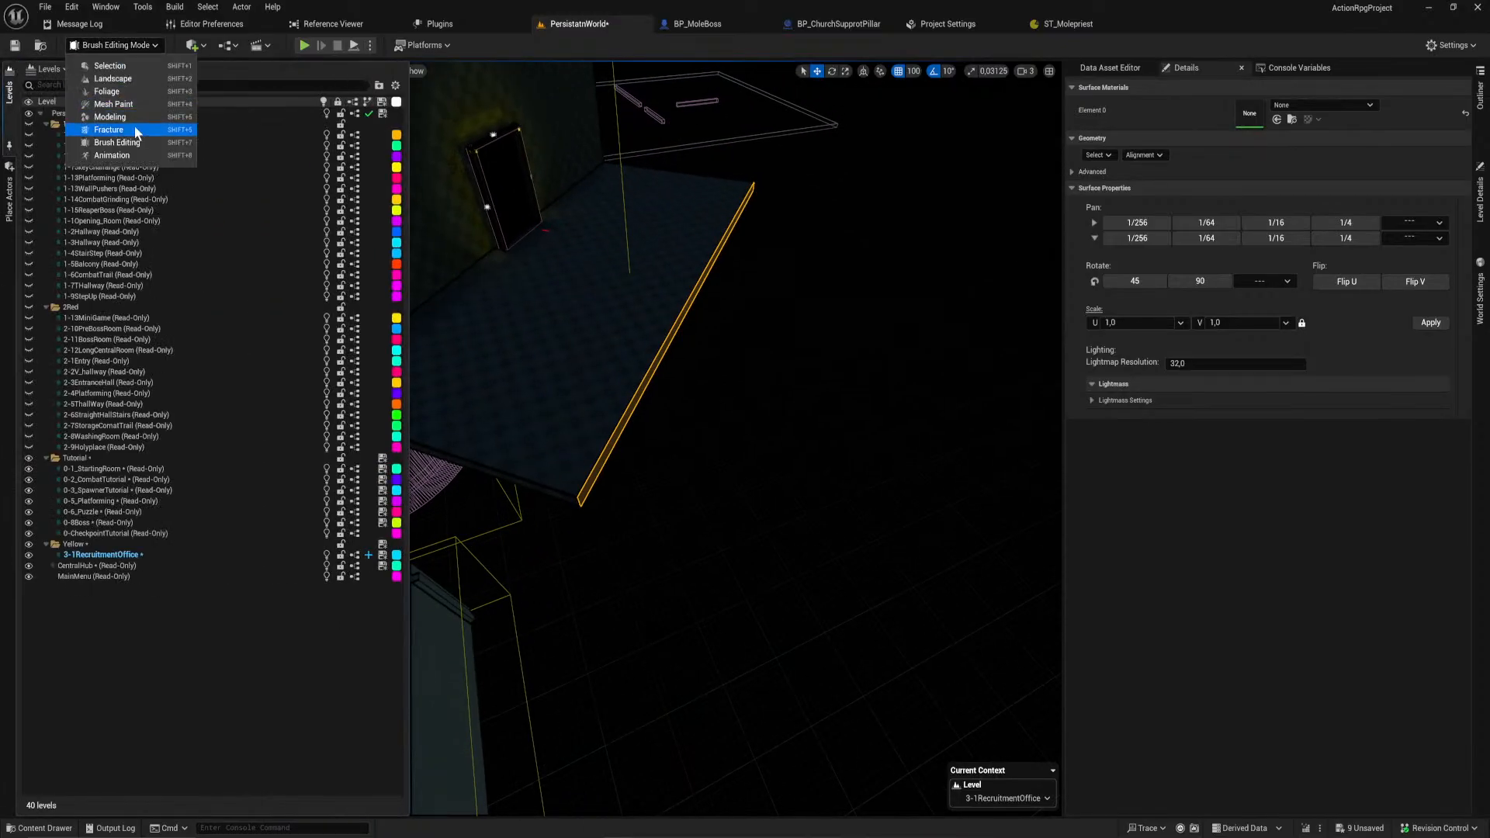
pyautogui.click(97, 118)
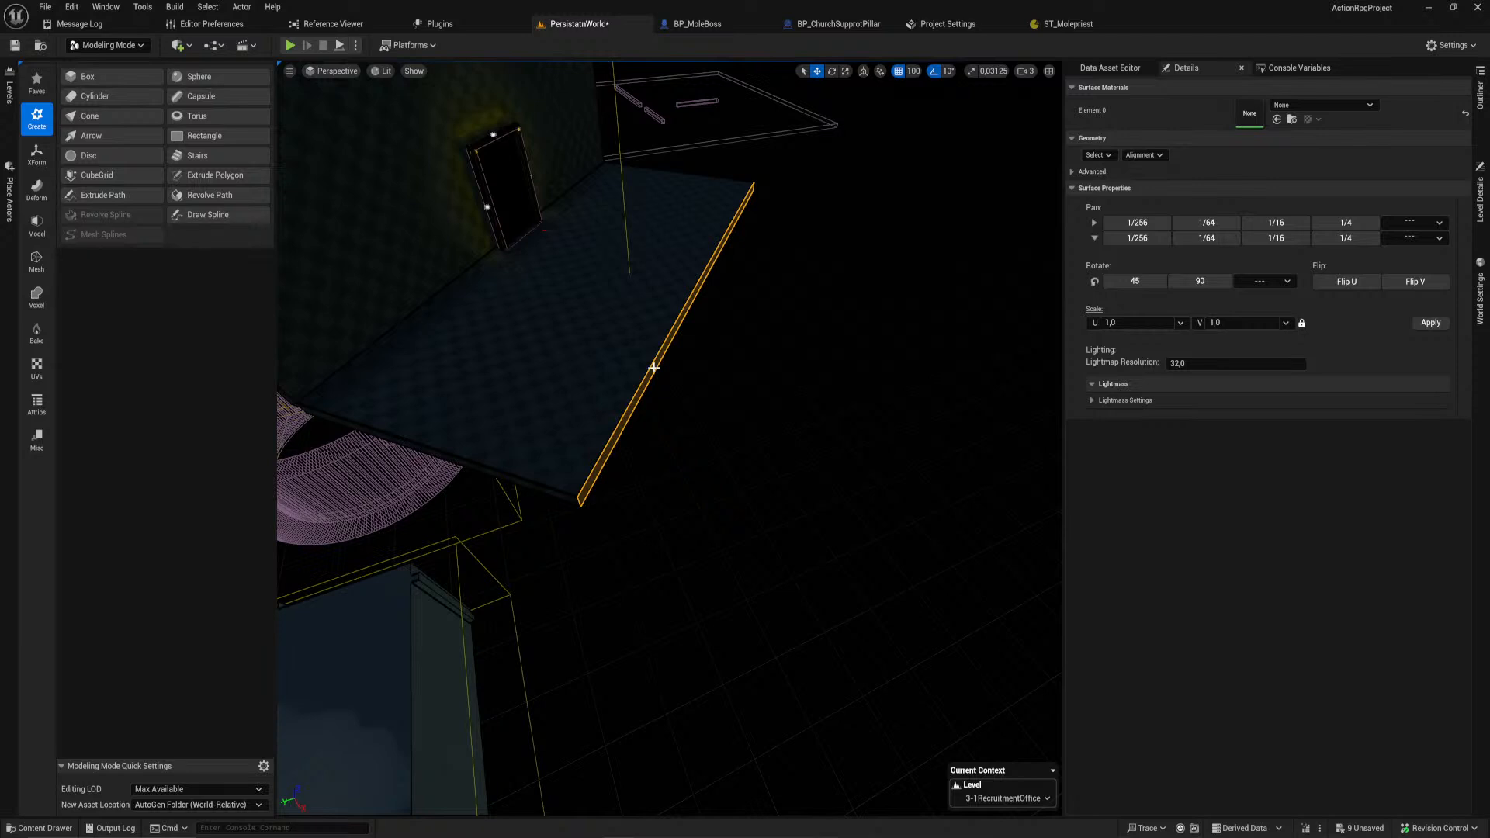
pyautogui.click(623, 363)
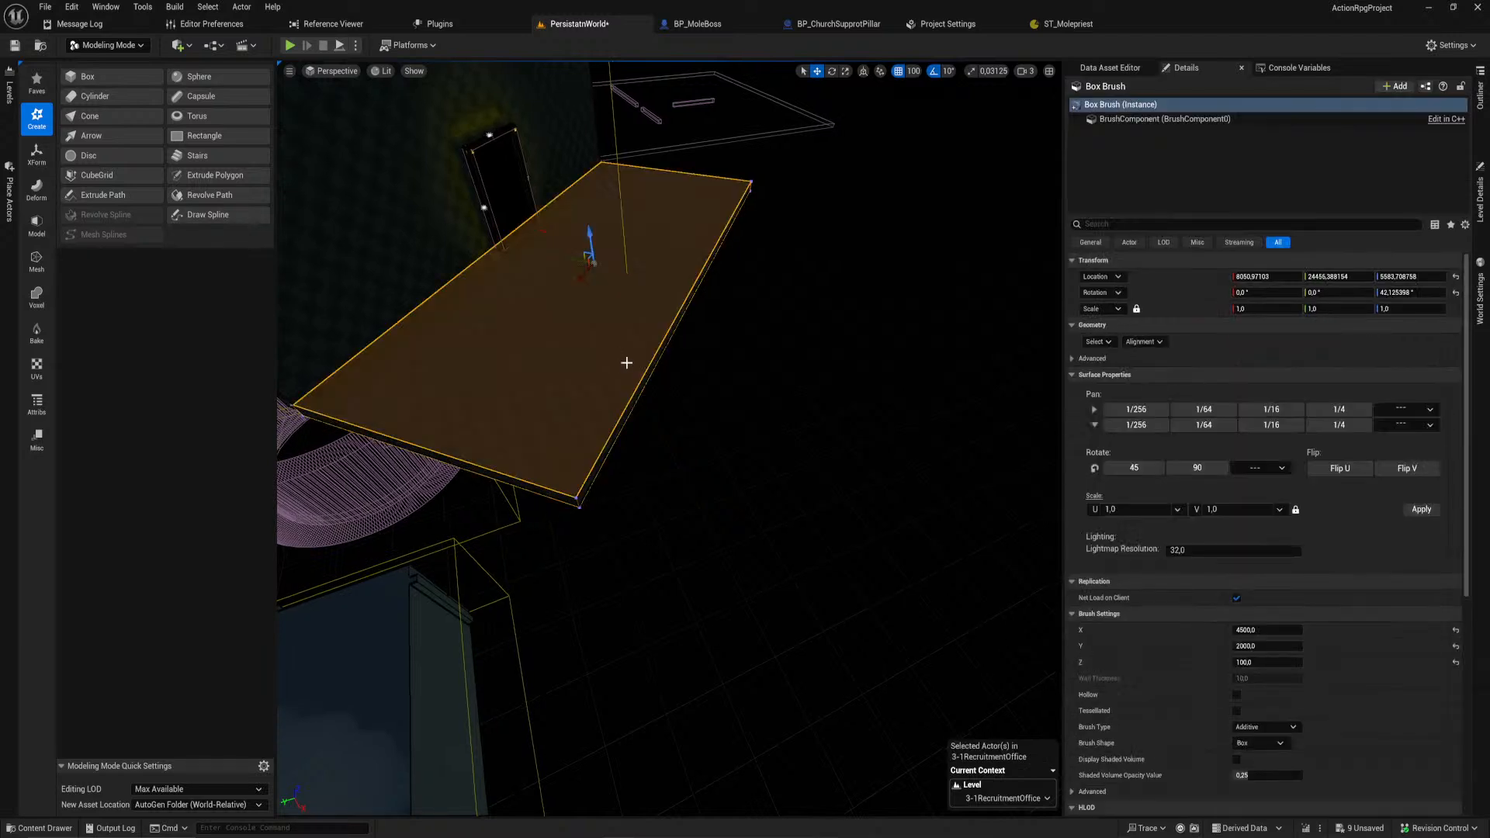
pyautogui.moveTo(590, 234)
pyautogui.mouseDown()
pyautogui.moveTo(588, 163)
pyautogui.moveTo(582, 293)
pyautogui.mouseUp()
pyautogui.hotkey('ctrl', 'z')
pyautogui.moveTo(586, 299); pyautogui.dragTo(539, 264, button='right')
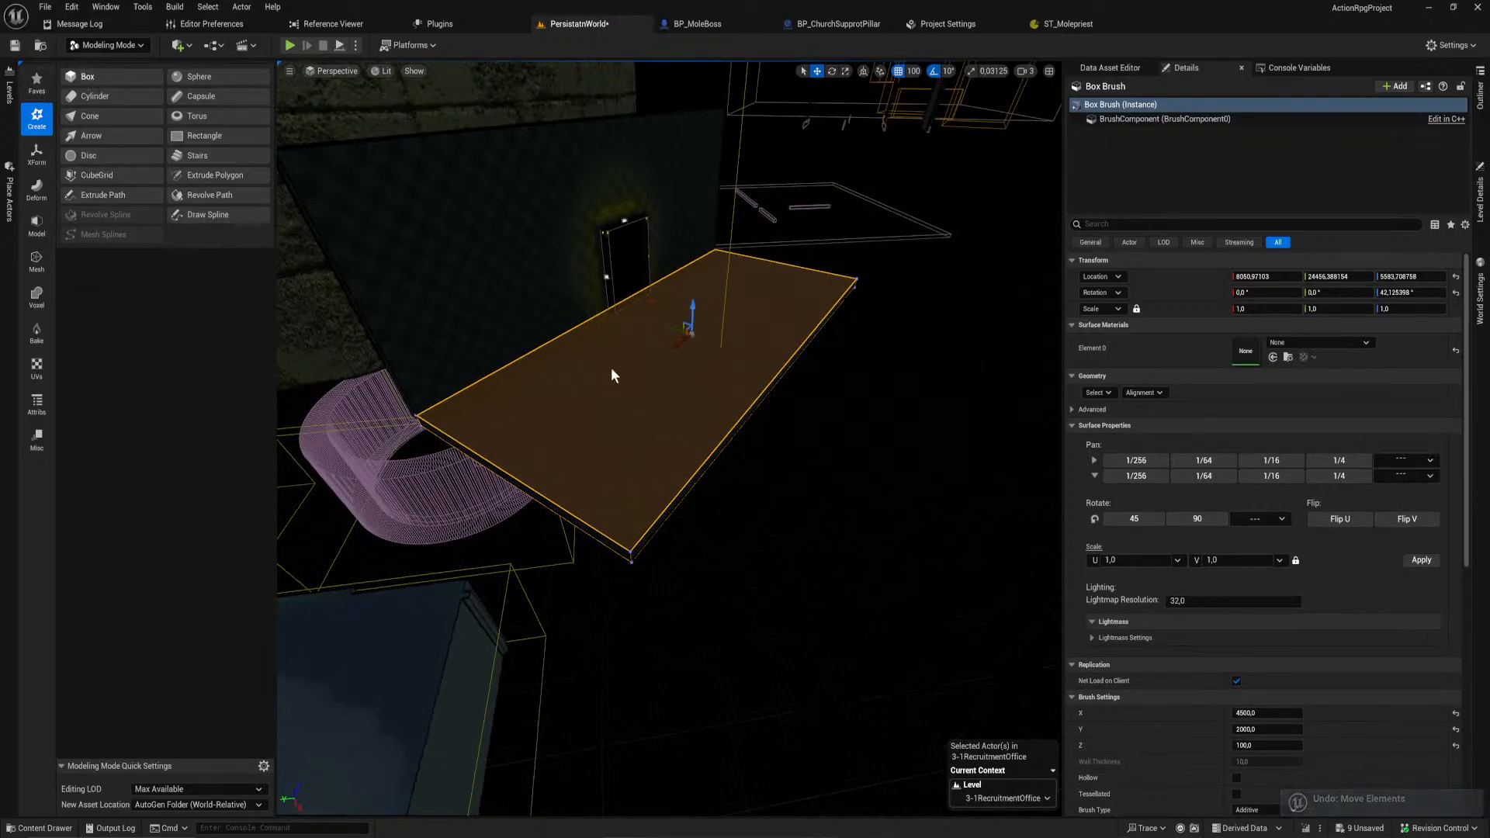
# Step: Place a new box with the Create Box tool on the upright wall beside the floor slab
pyautogui.click(118, 78)
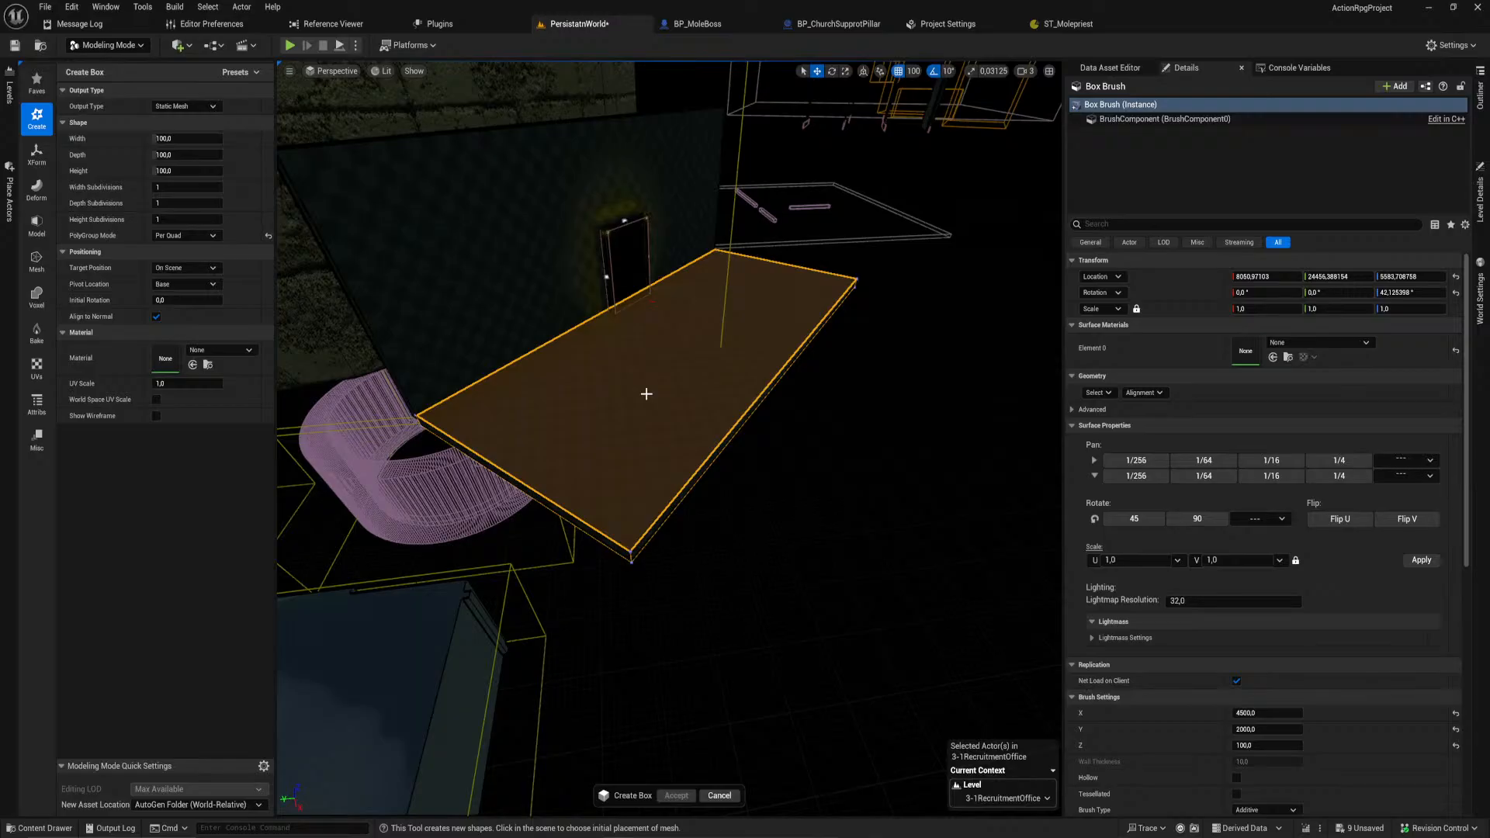
pyautogui.click(644, 394)
pyautogui.moveTo(698, 407)
pyautogui.mouseDown(button='right')
pyautogui.moveTo(671, 360)
pyautogui.moveTo(662, 381)
pyautogui.mouseUp(button='right')
pyautogui.press('w')
pyautogui.press('s')
pyautogui.hotkey('ctrl', 'z')
pyautogui.moveTo(314, 263); pyautogui.dragTo(309, 259, button='right')
pyautogui.press('a')
pyautogui.moveTo(606, 316); pyautogui.dragTo(631, 340, button='right')
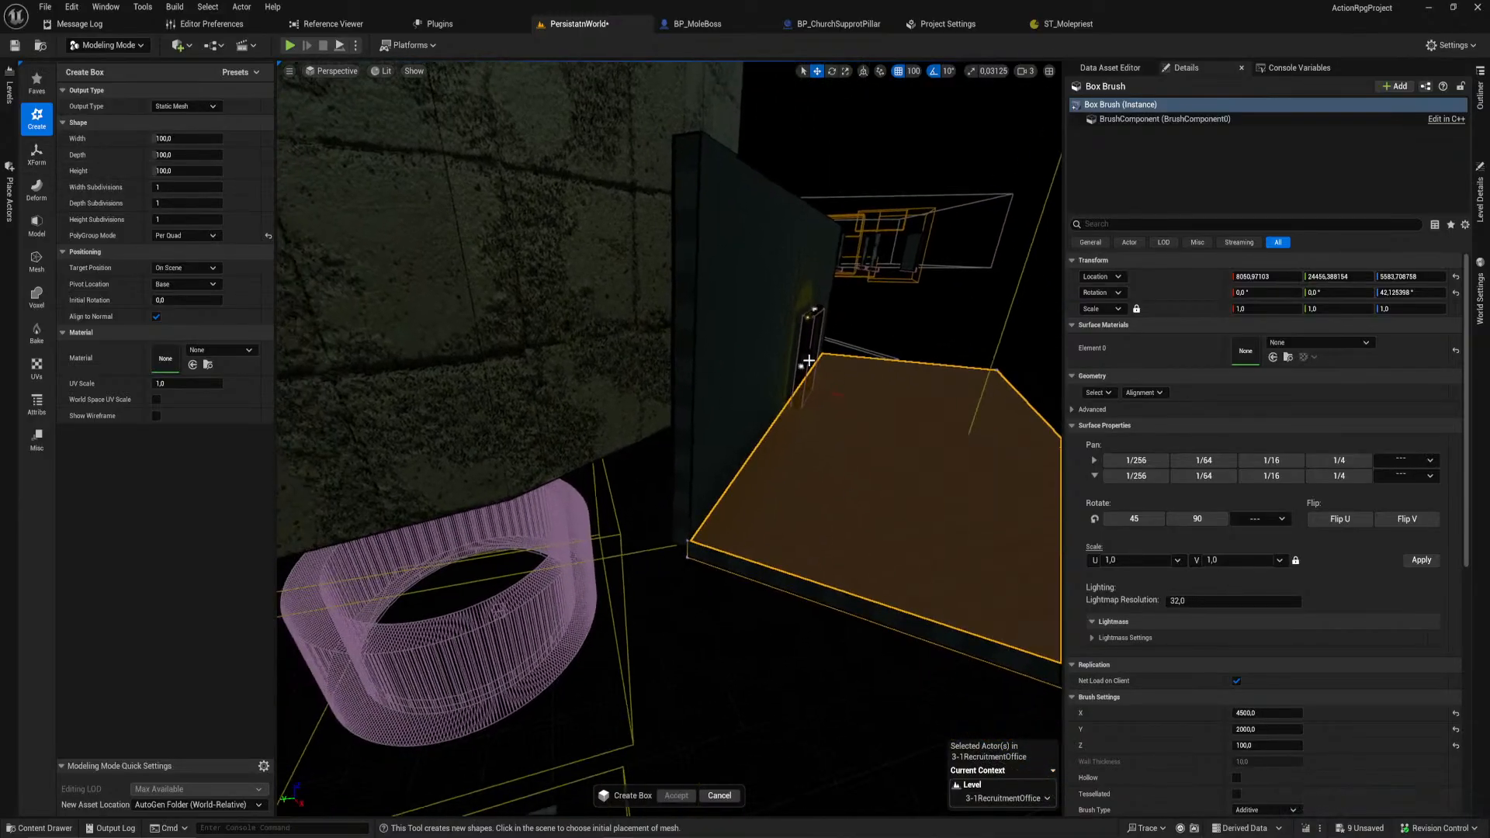
pyautogui.click(664, 395)
pyautogui.moveTo(663, 395)
pyautogui.mouseDown(button='right')
pyautogui.moveTo(675, 385)
pyautogui.moveTo(682, 419)
pyautogui.mouseUp(button='right')
pyautogui.moveTo(792, 380); pyautogui.dragTo(855, 400)
pyautogui.moveTo(856, 400); pyautogui.dragTo(869, 410, button='right')
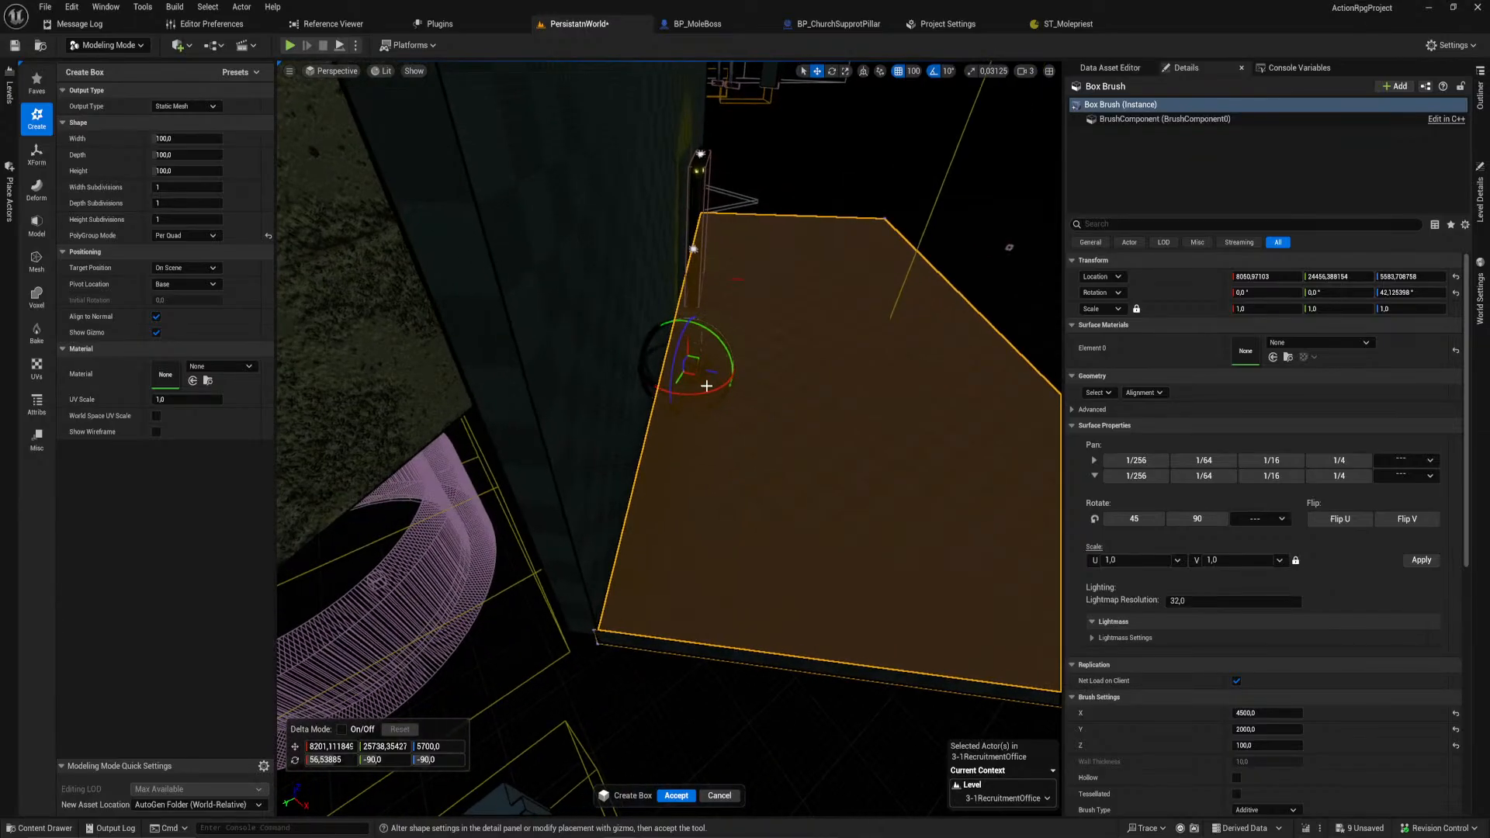
# Step: Set the new box's width to 4500 and depth to 2000, keeping the pivot location at Base
pyautogui.moveTo(685, 435); pyautogui.dragTo(680, 427, button='right')
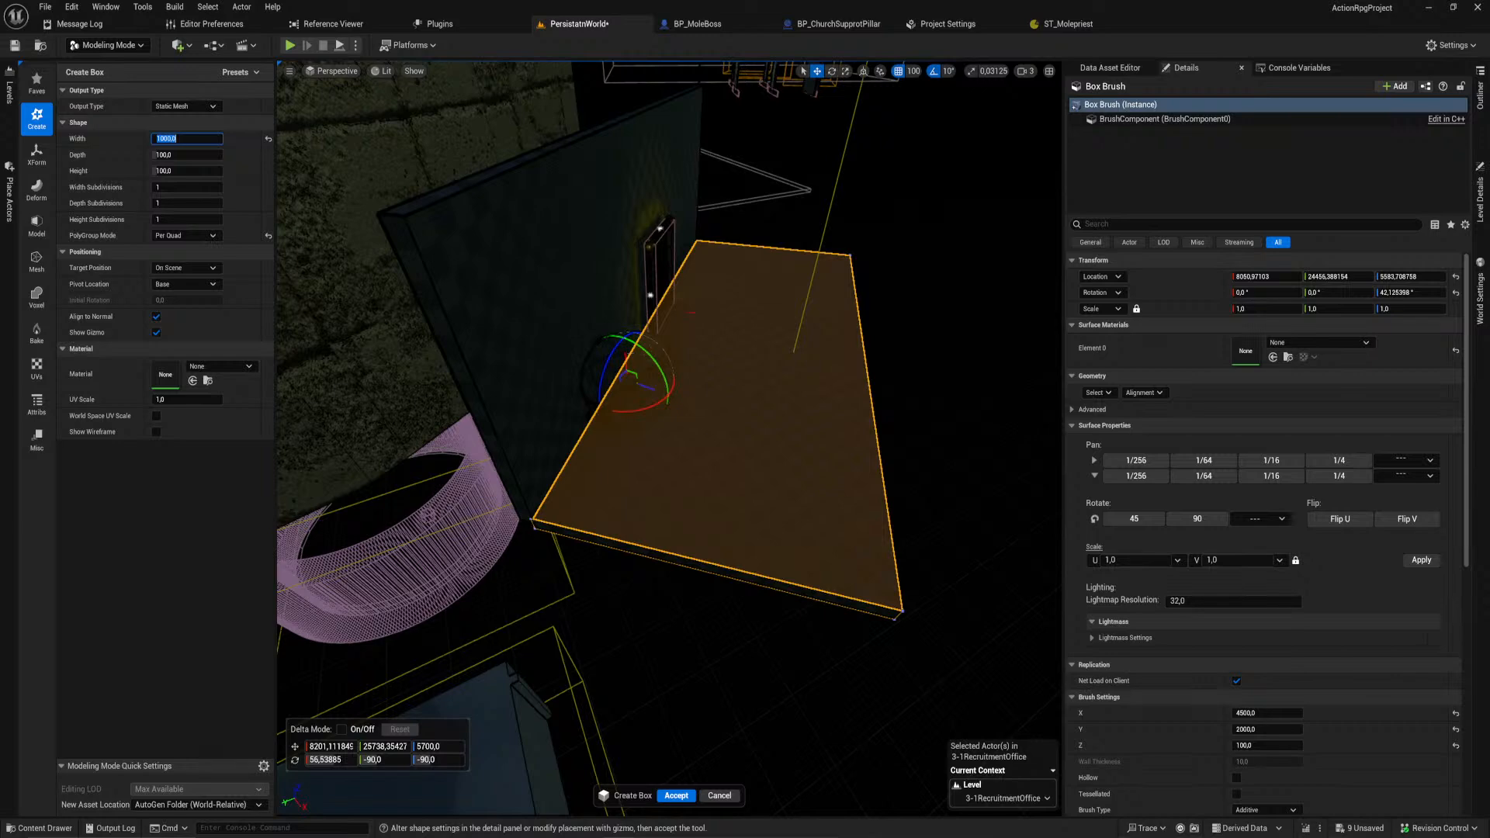
pyautogui.press('Tab')
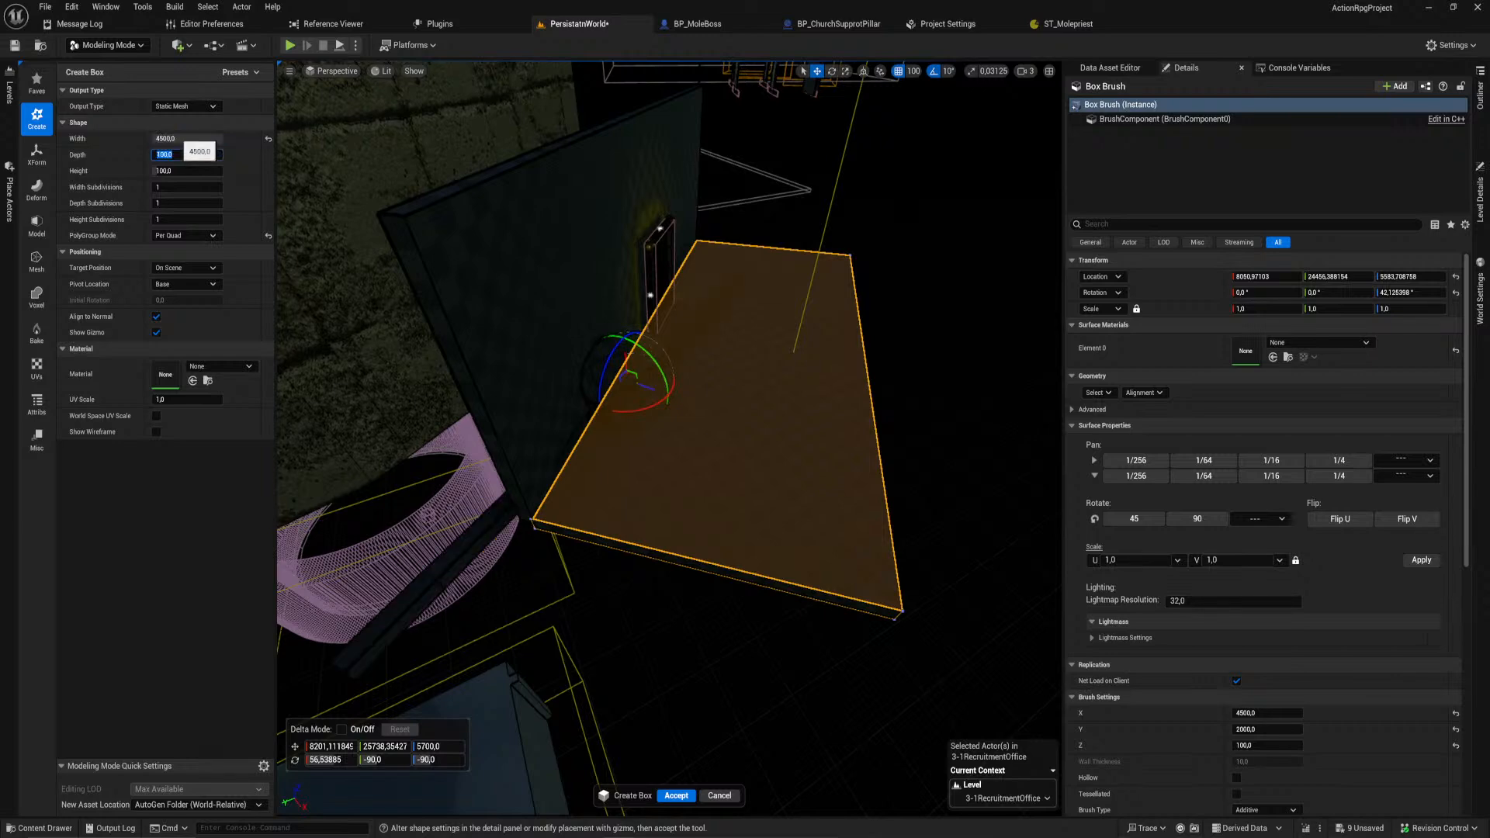
pyautogui.press('Return')
pyautogui.moveTo(590, 342); pyautogui.dragTo(660, 345, button='right')
pyautogui.moveTo(428, 268)
pyautogui.mouseDown(button='right')
pyautogui.moveTo(442, 264)
pyautogui.moveTo(434, 280)
pyautogui.moveTo(428, 268)
pyautogui.mouseUp(button='right')
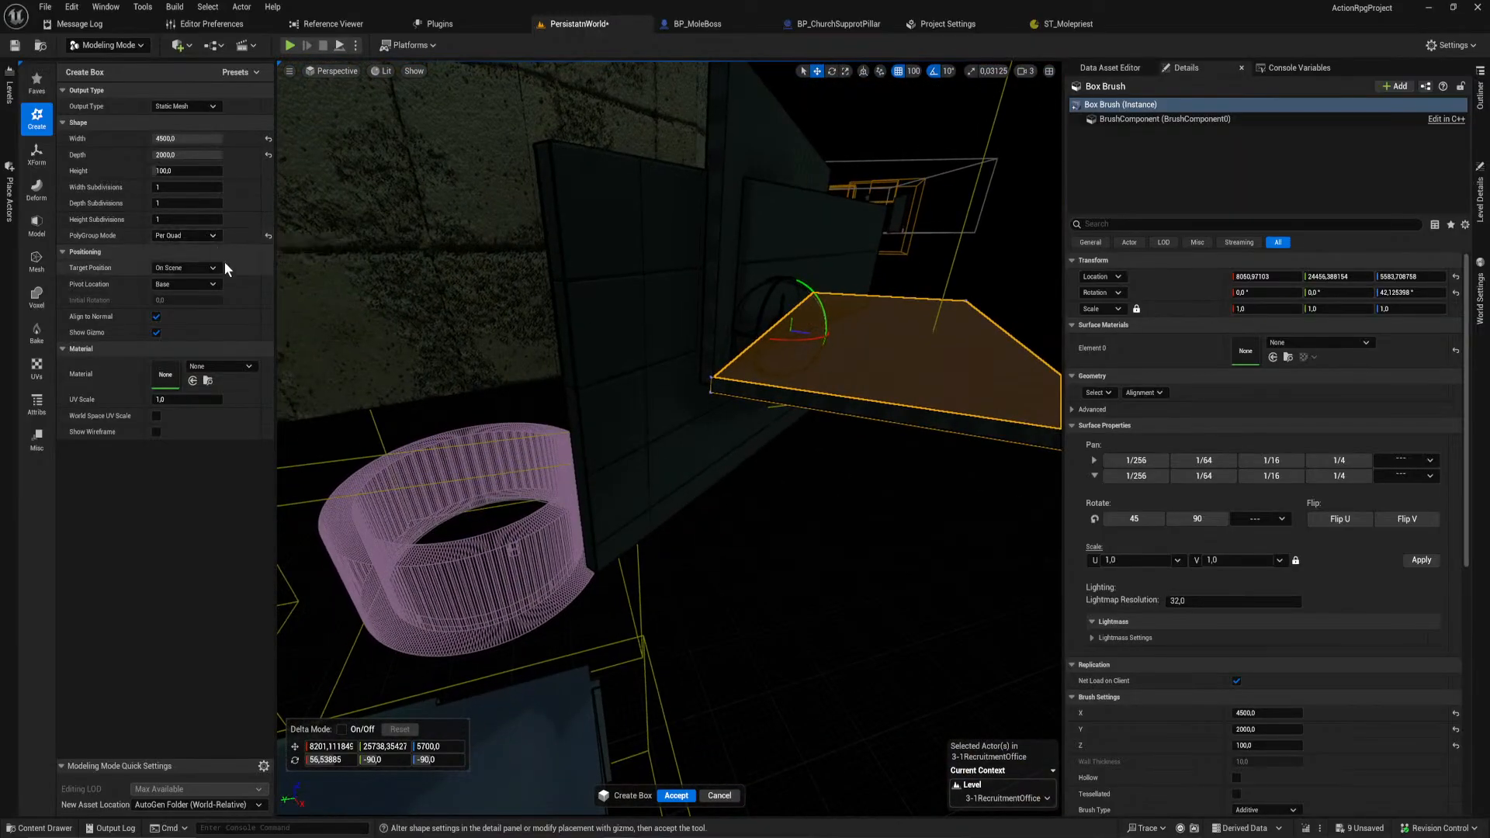
pyautogui.click(207, 285)
pyautogui.click(203, 297)
pyautogui.moveTo(404, 271); pyautogui.dragTo(485, 280, button='right')
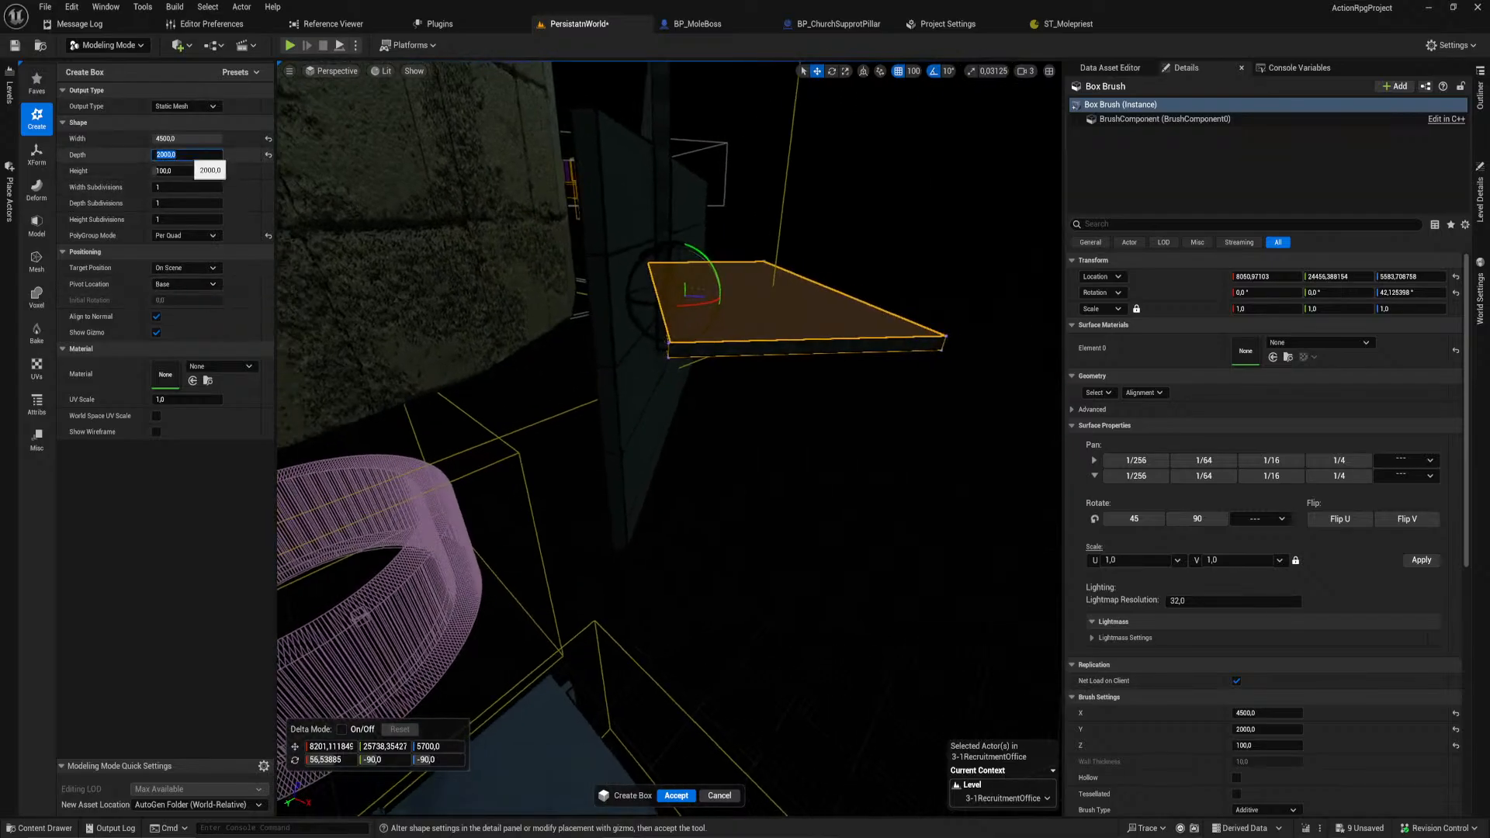
# Step: Set the new box's depth to 100 and its height to 2000
pyautogui.write('100')
pyautogui.press('Return')
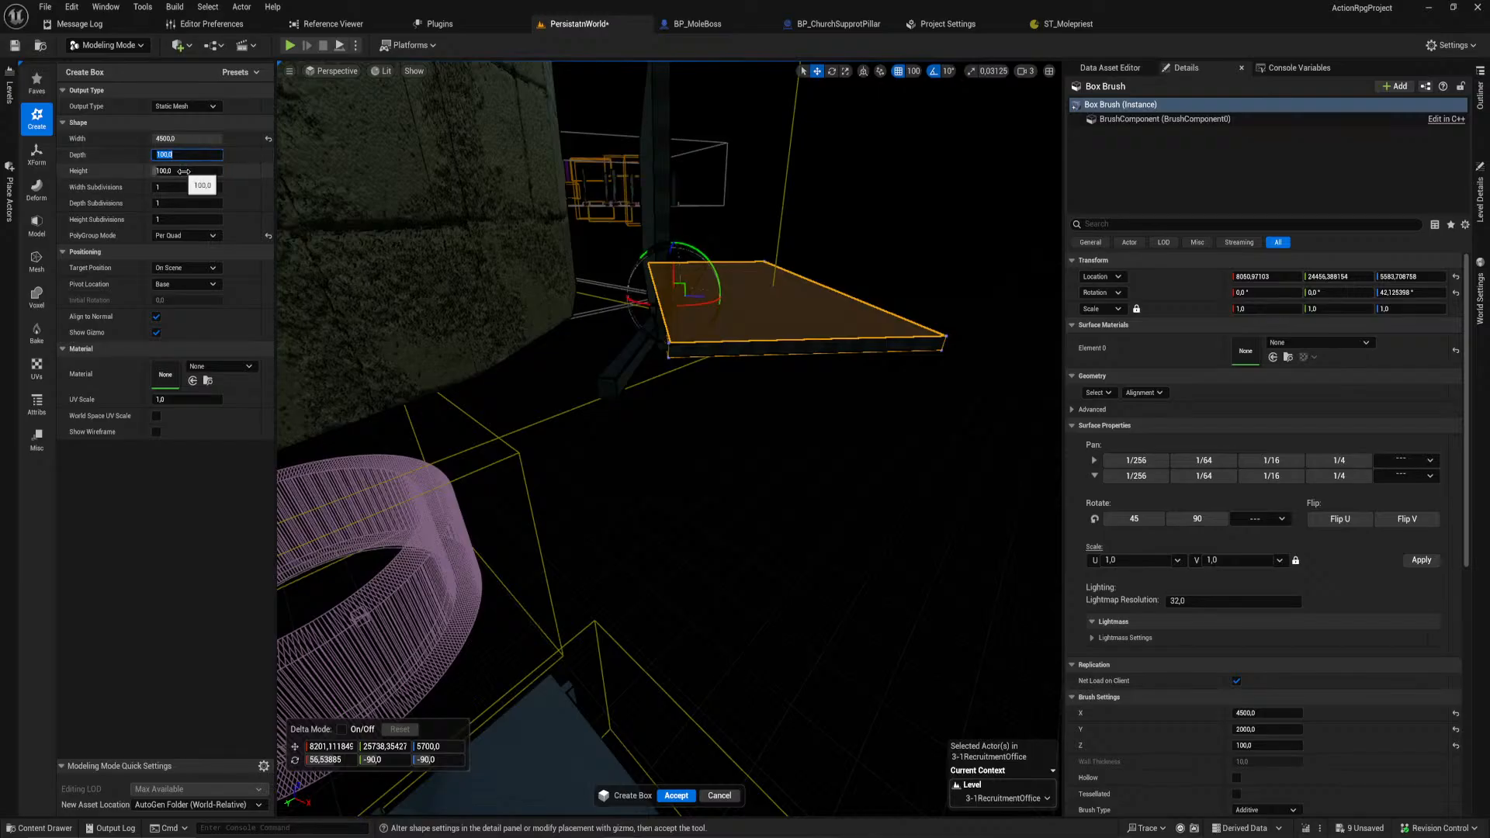
pyautogui.moveTo(186, 171); pyautogui.dragTo(249, 171)
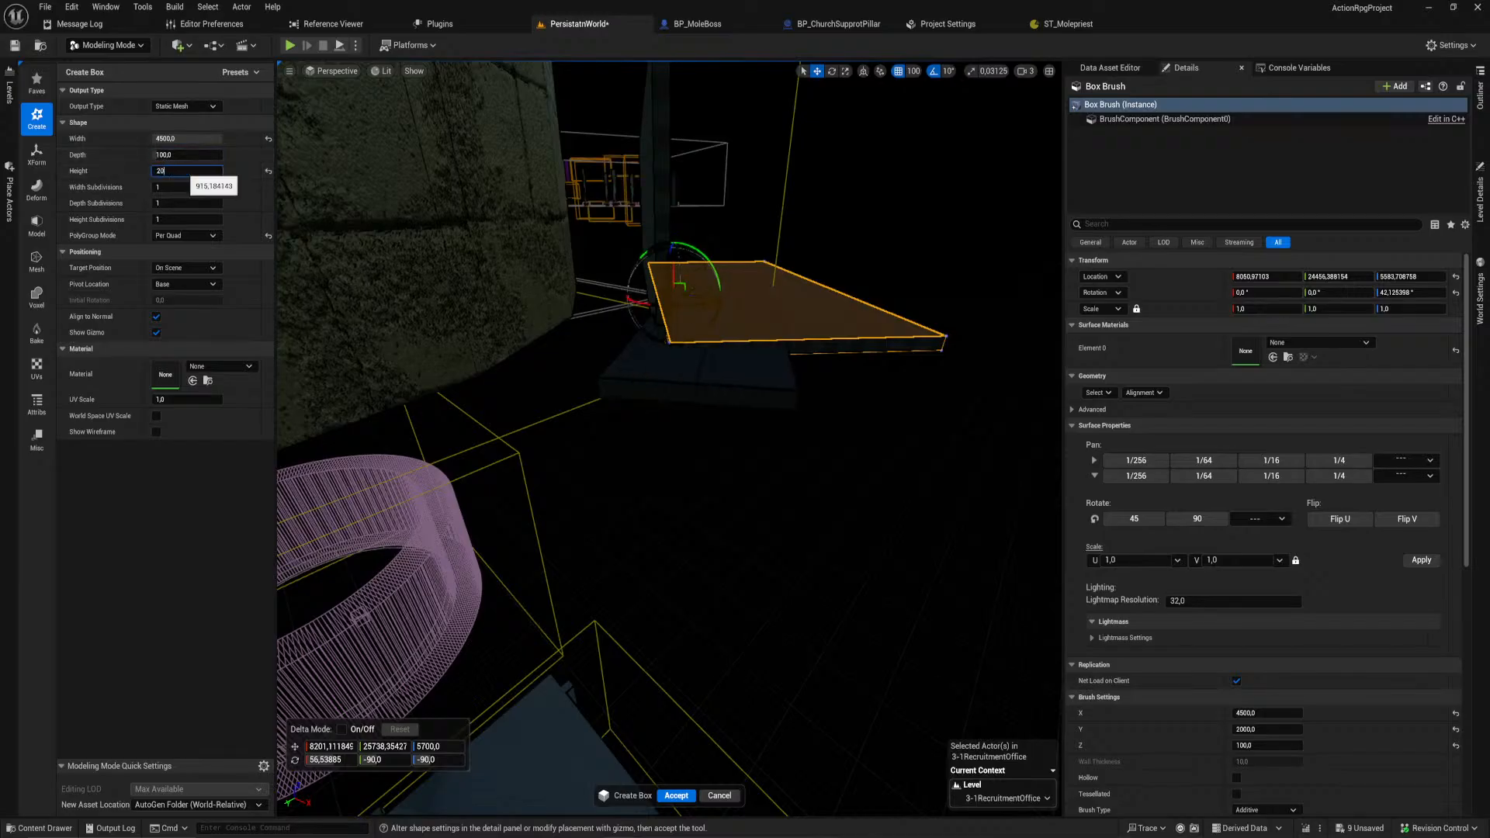
pyautogui.press('Return')
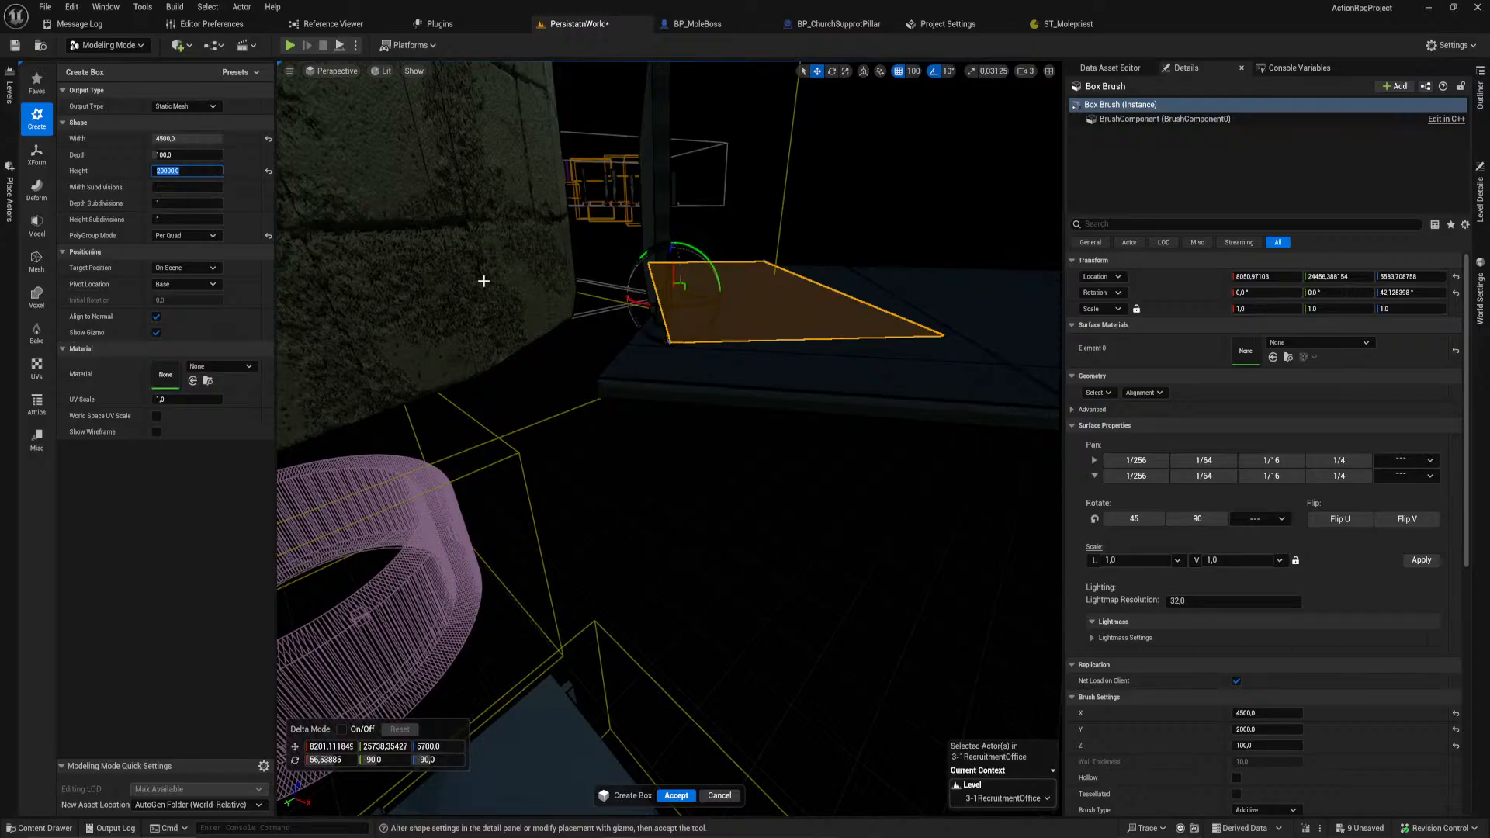
pyautogui.moveTo(669, 438); pyautogui.dragTo(621, 497, button='right')
pyautogui.click(199, 171)
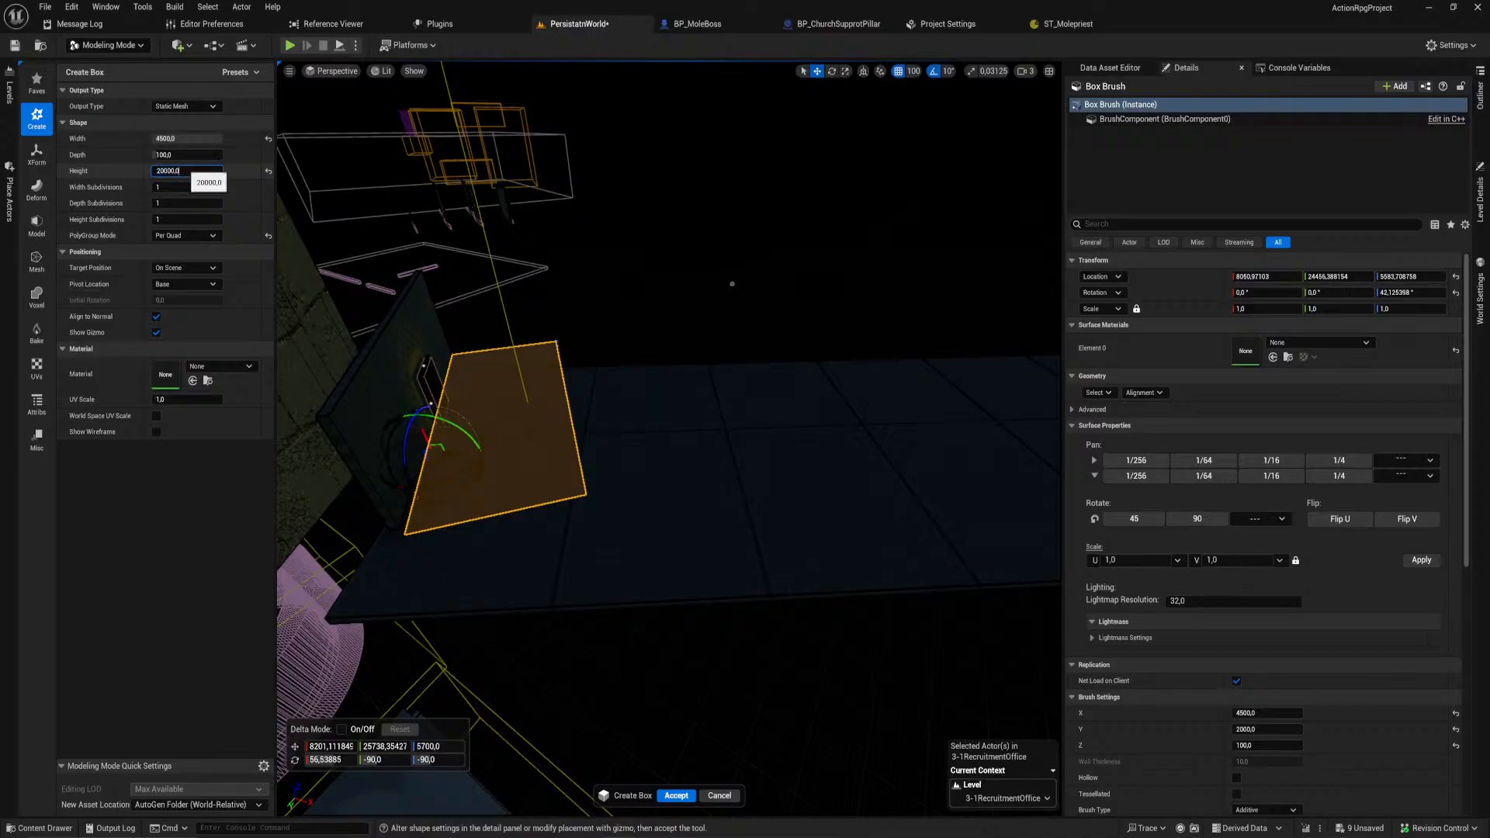
pyautogui.press('BackSpace')
pyautogui.press('Return')
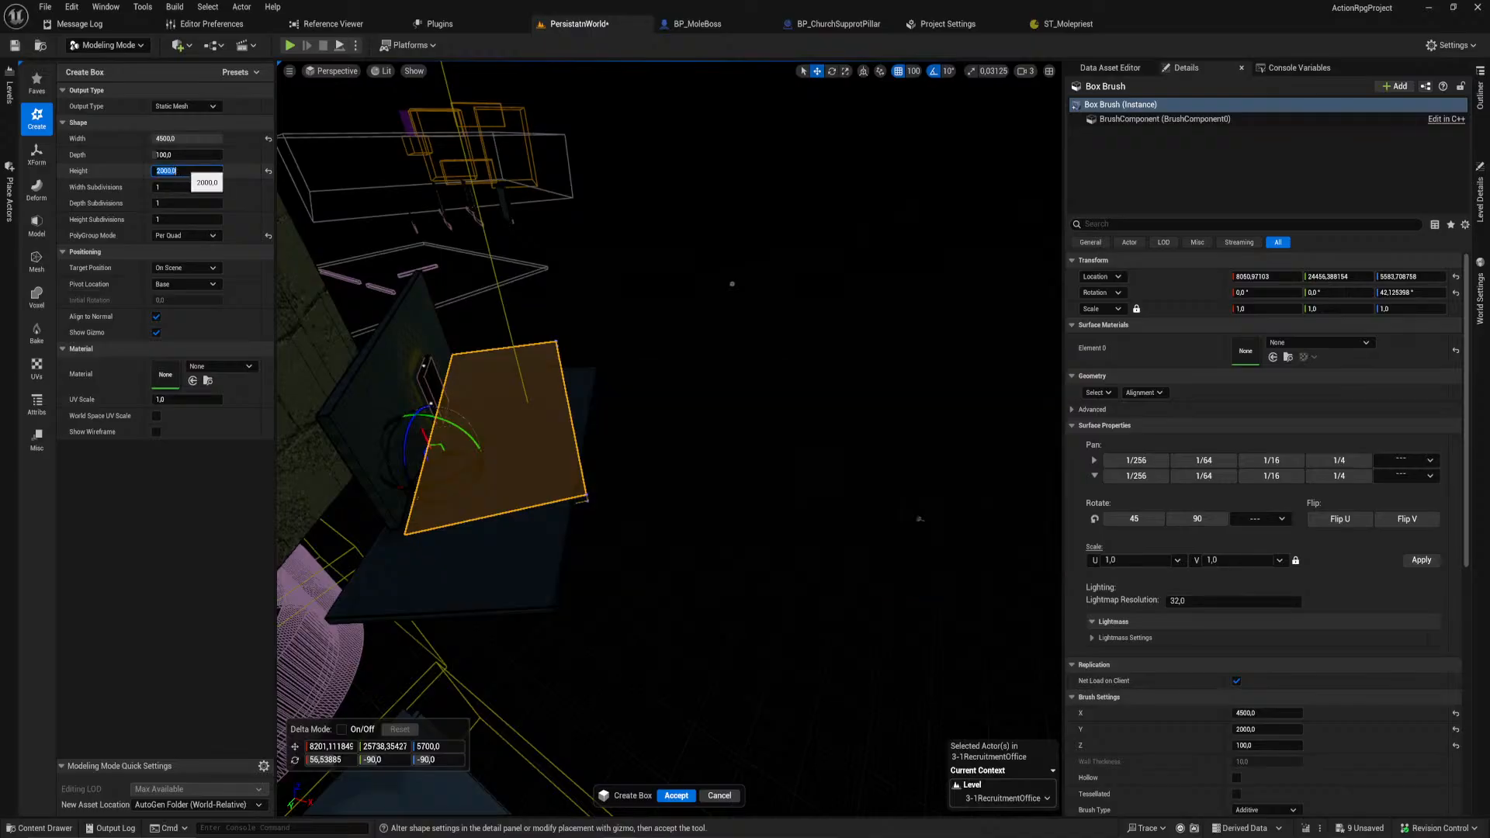
# Step: Accept the new box so it is generated as a static mesh in the 3-1RecruitmentOffice level
pyautogui.moveTo(495, 466); pyautogui.dragTo(426, 457, button='right')
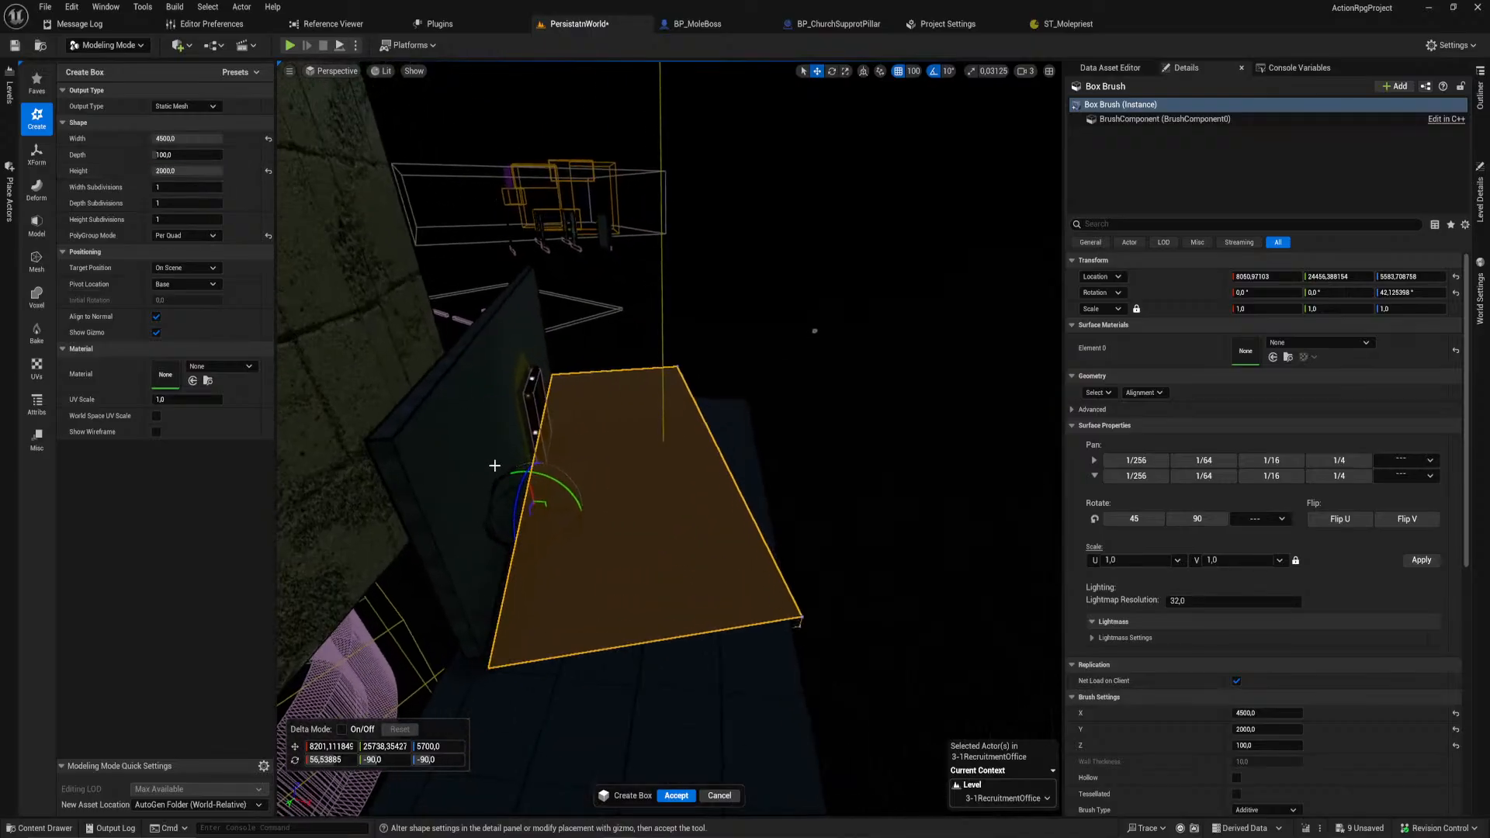
pyautogui.click(677, 797)
pyautogui.moveTo(732, 648); pyautogui.dragTo(659, 258, button='right')
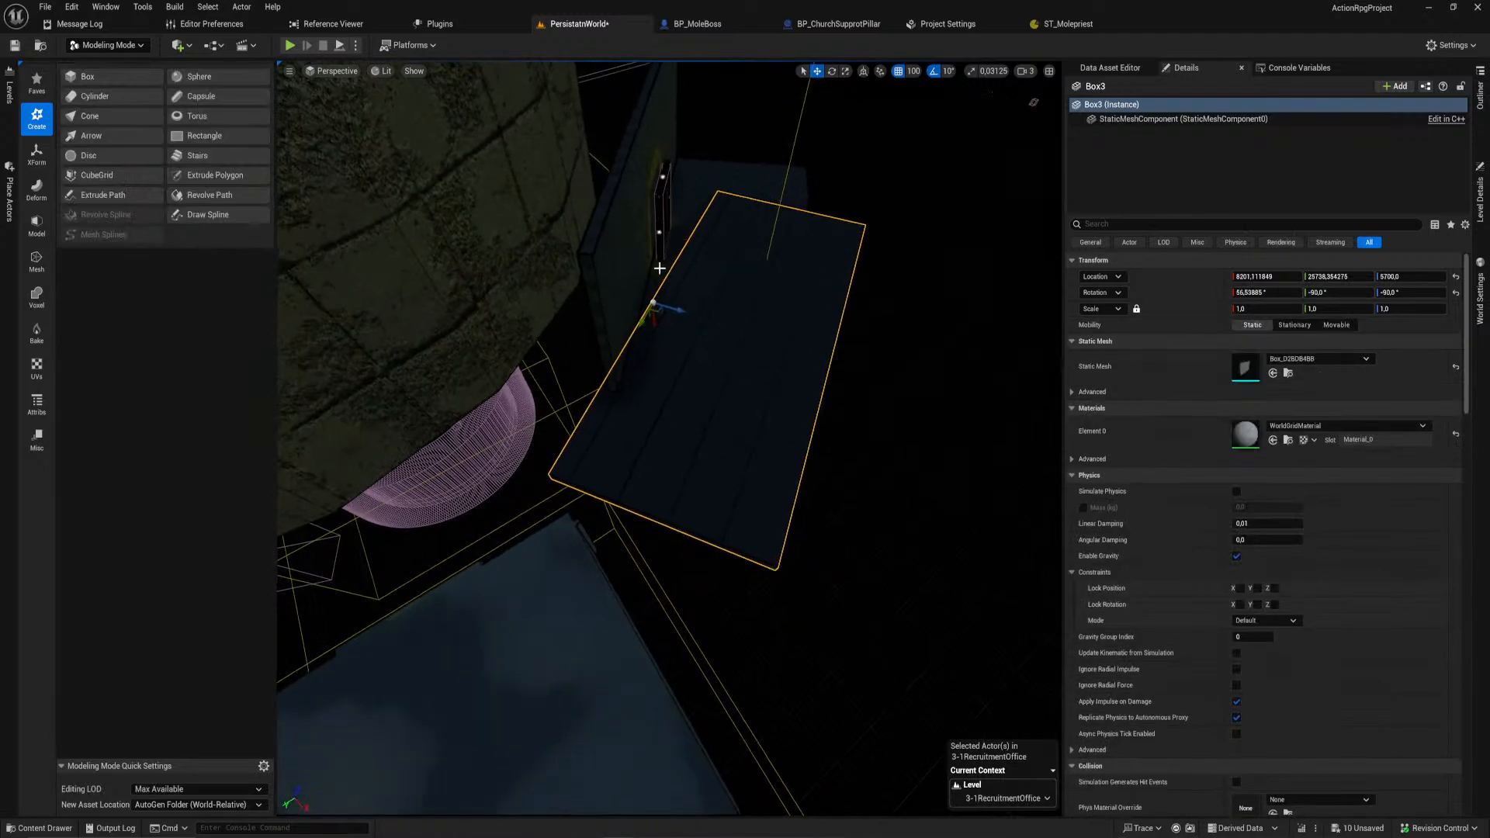
# Step: Copy the yellow level door's location and rotation onto the new box
pyautogui.click(664, 179)
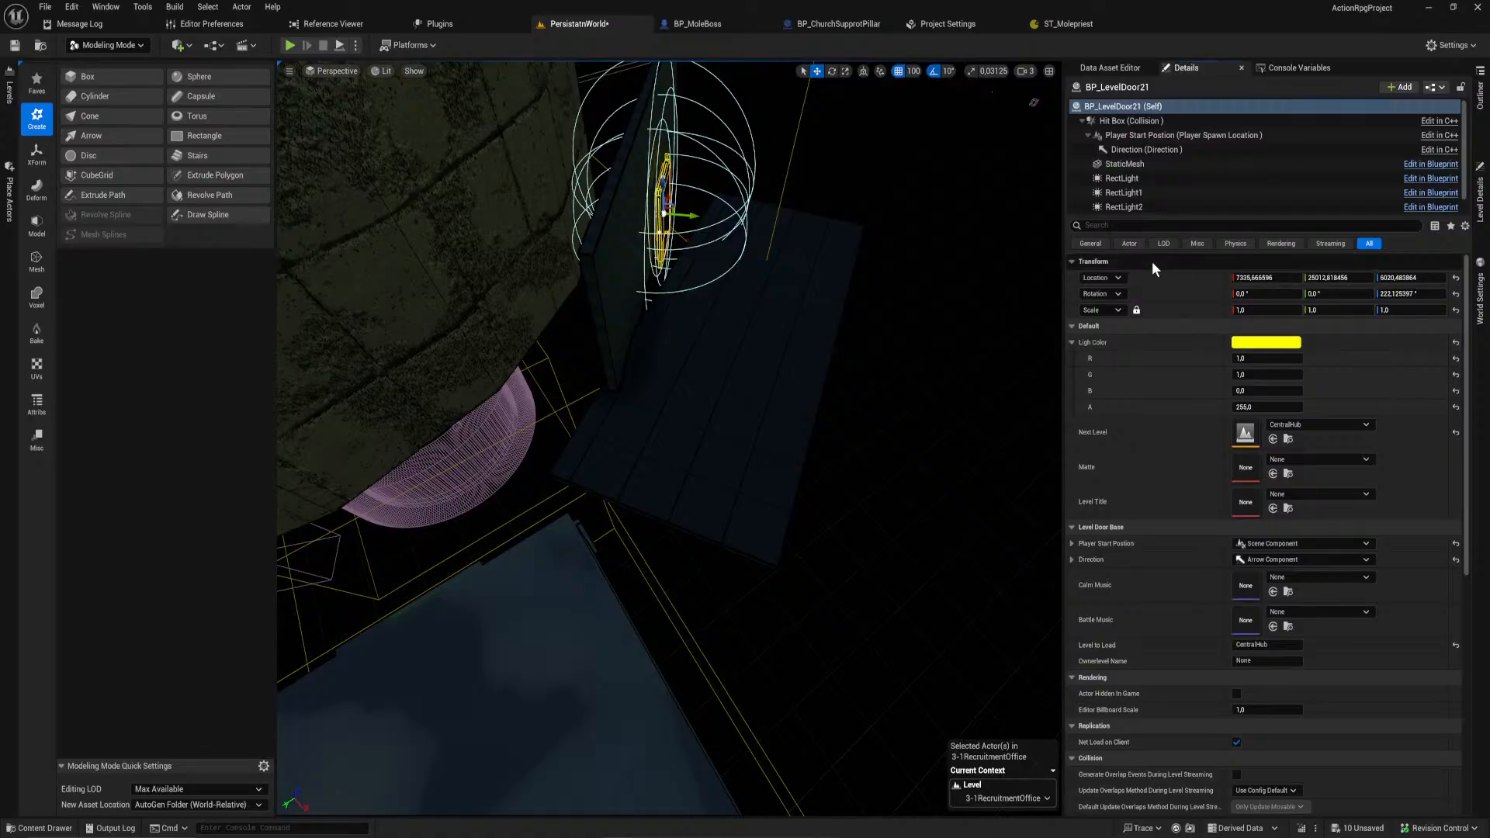
pyautogui.click(675, 335)
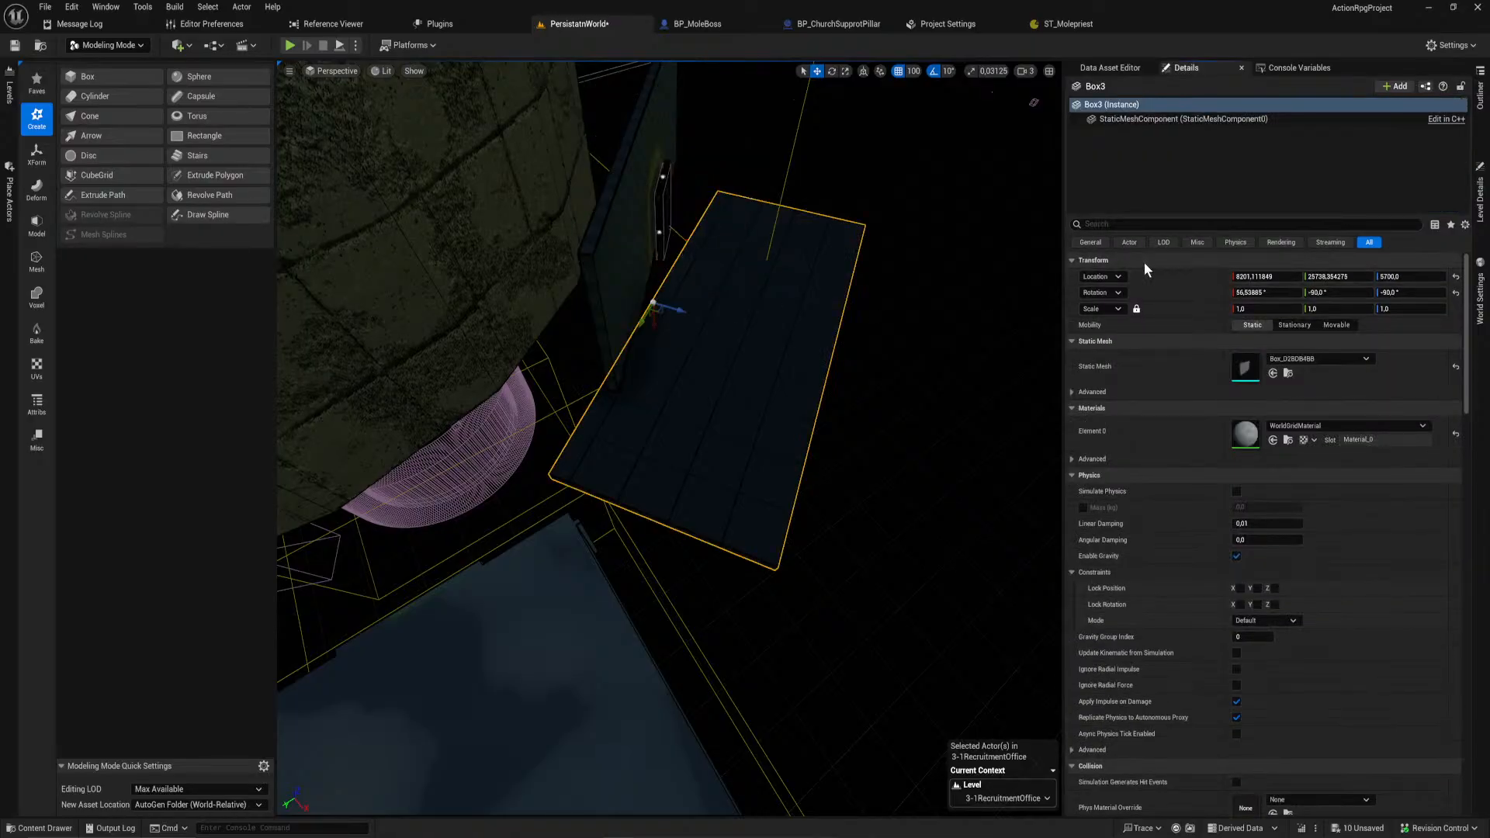
pyautogui.click(668, 212)
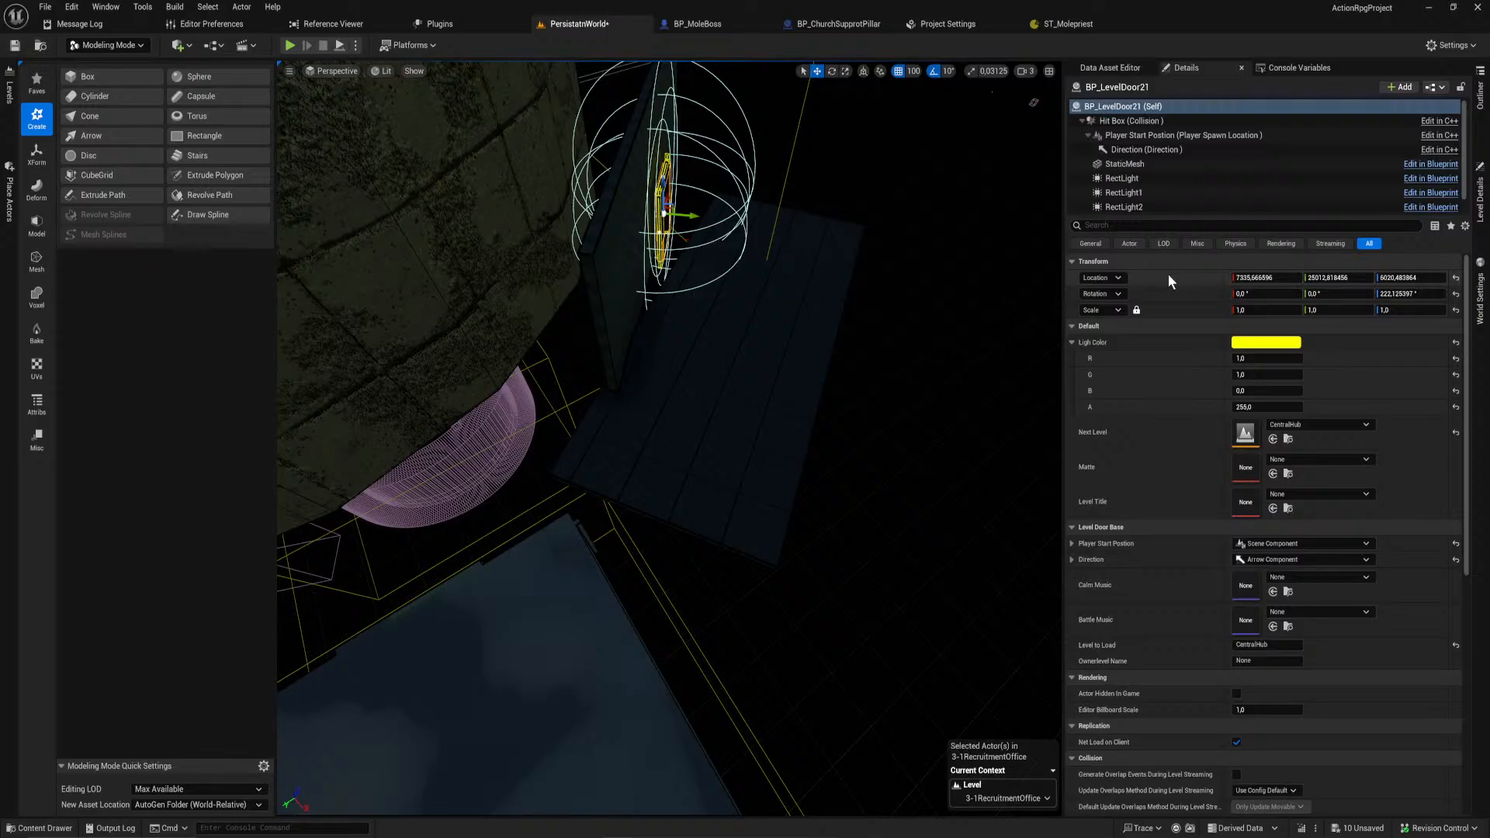
pyautogui.hotkey('ctrl', 'z')
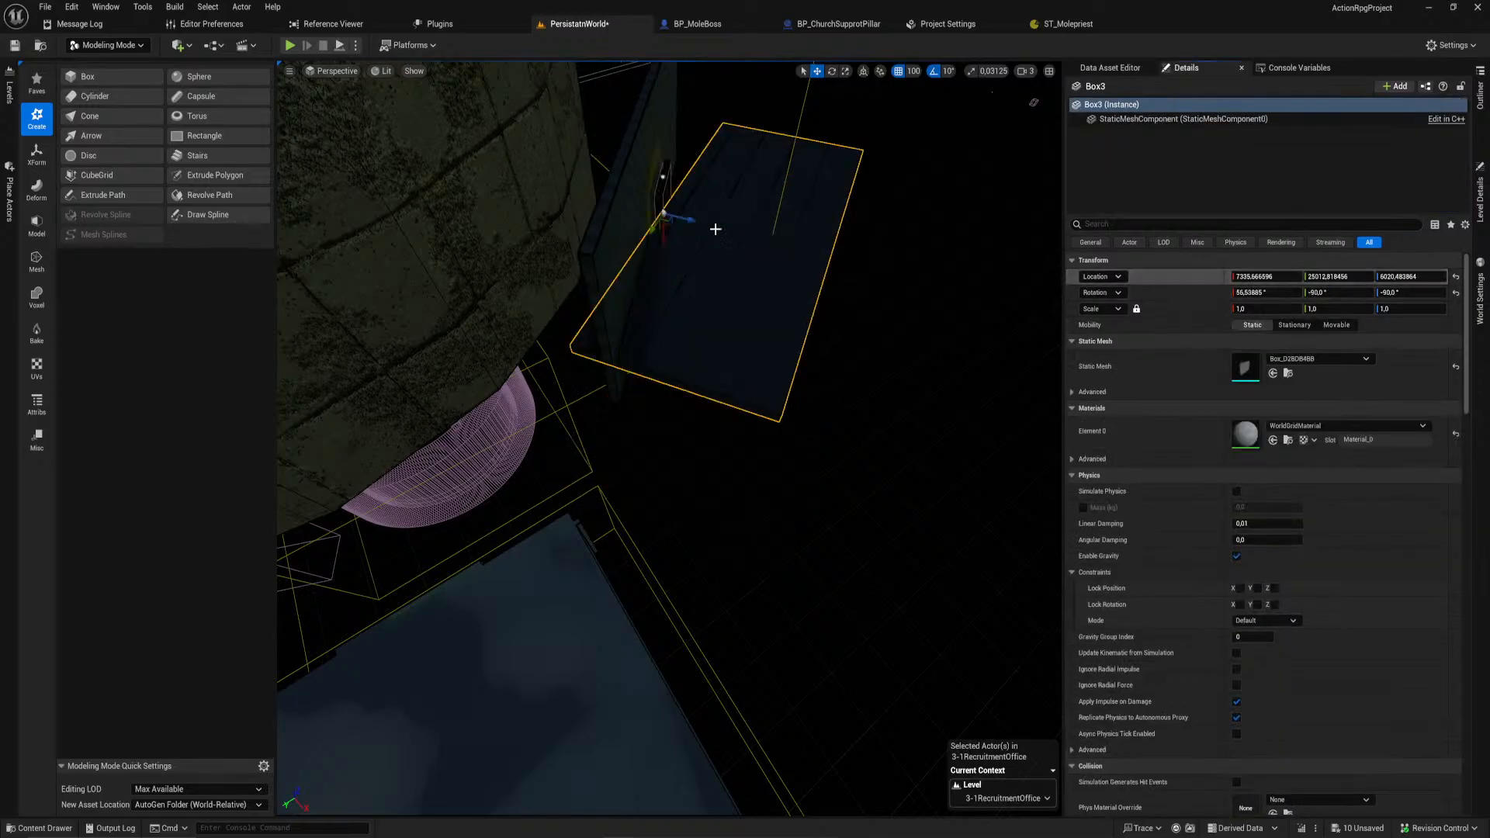
pyautogui.click(664, 199)
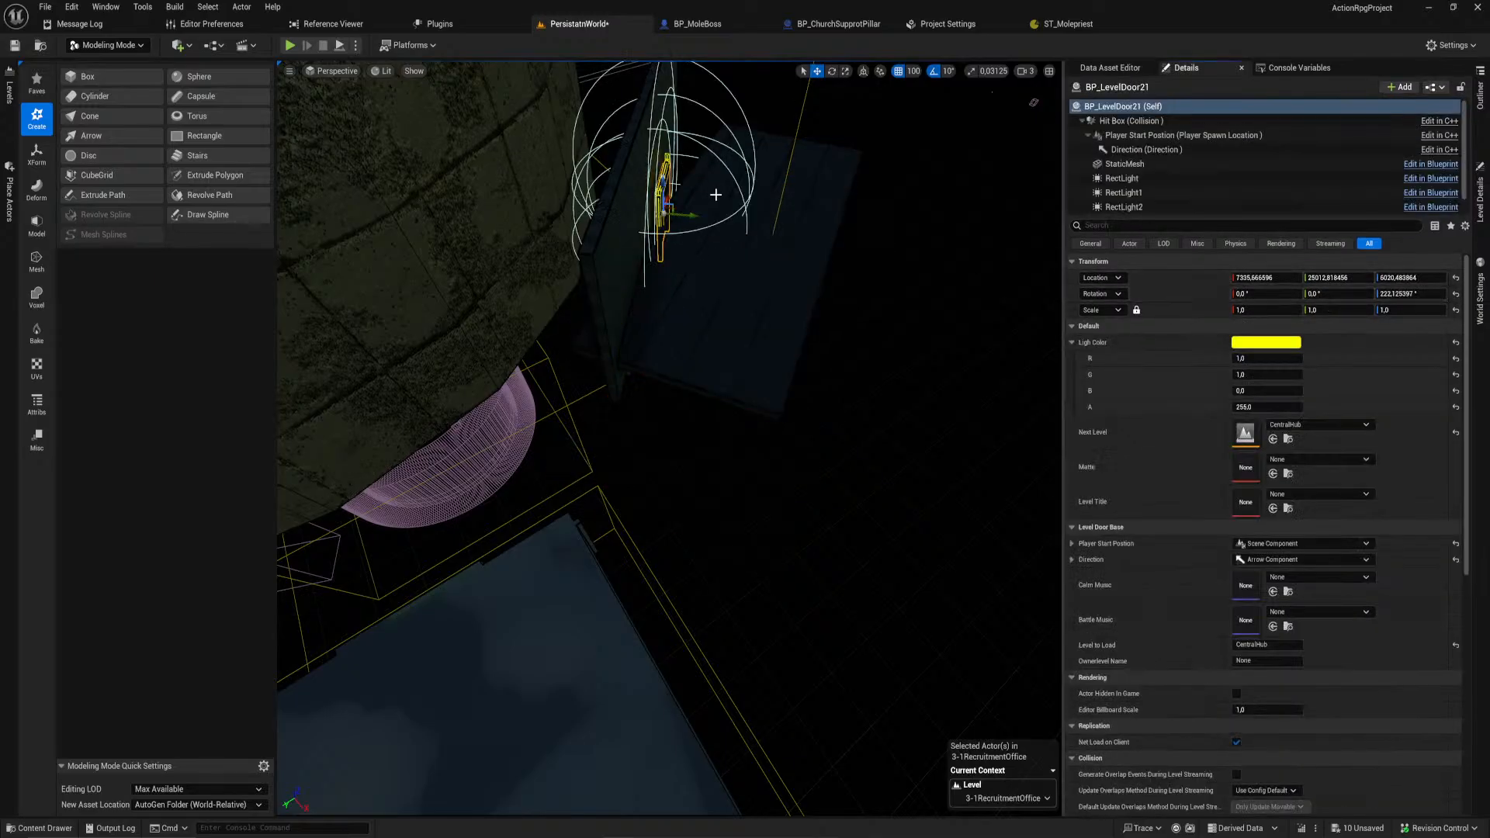
pyautogui.hotkey('ctrl', 'z')
pyautogui.hotkey('ctrl', 'z')
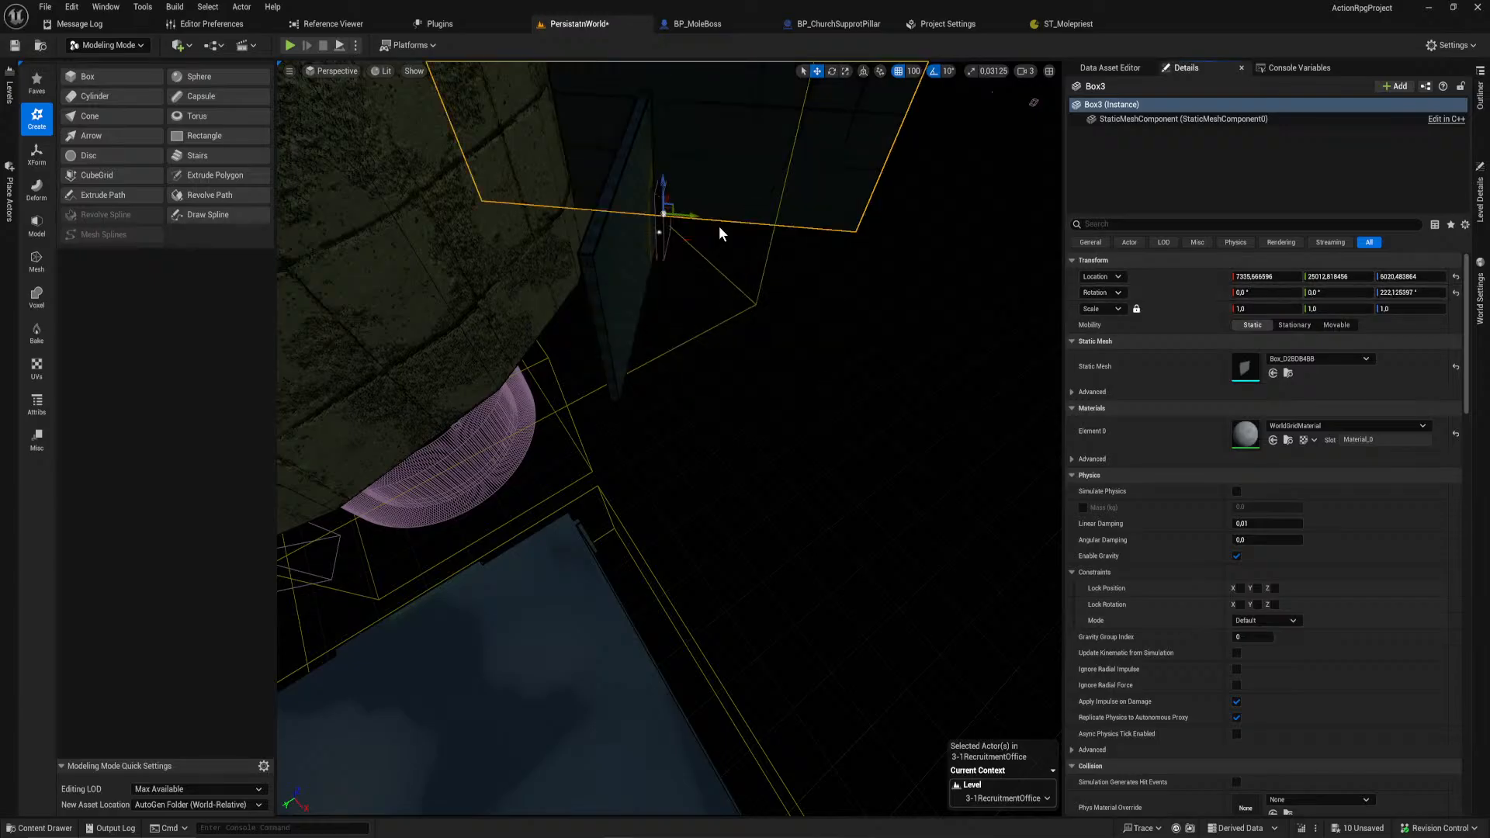
# Step: Rotate the new box so it lies flat like a floor in front of the level door
pyautogui.press('e')
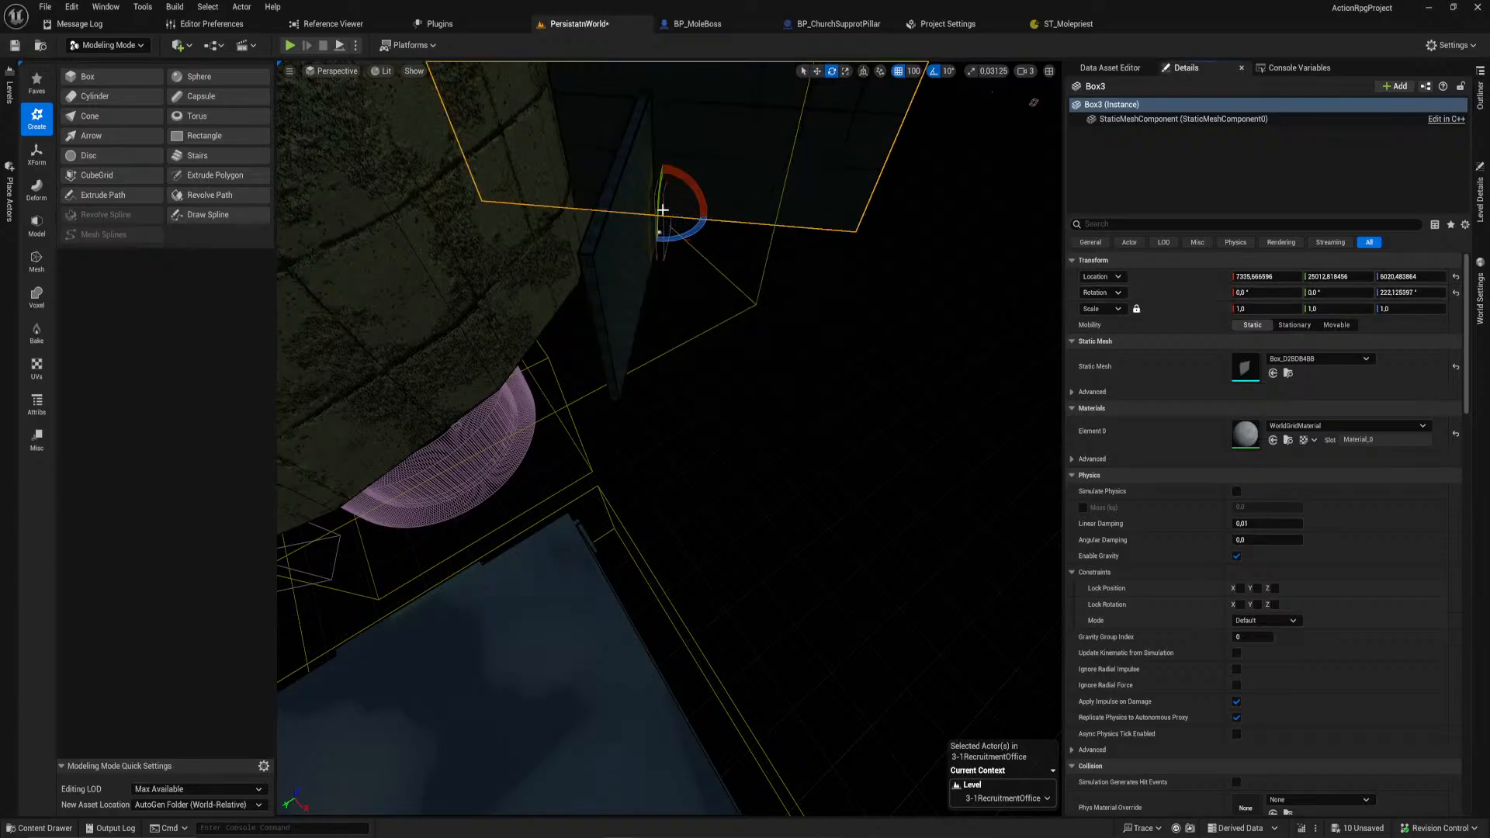
pyautogui.moveTo(658, 208); pyautogui.dragTo(669, 241)
pyautogui.moveTo(689, 233); pyautogui.dragTo(831, 247, button='right')
pyautogui.click(602, 273)
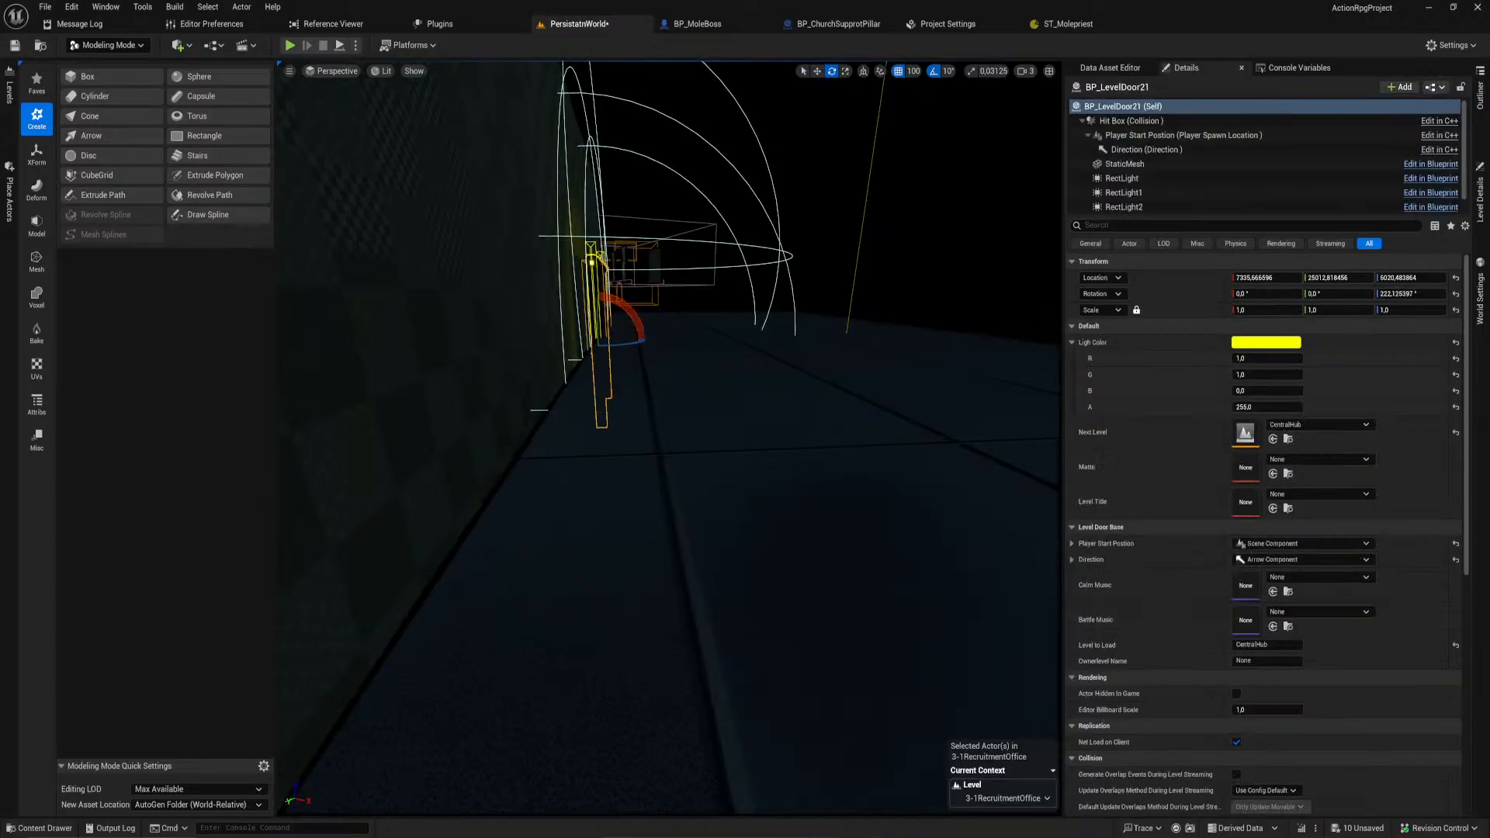
pyautogui.click(759, 379)
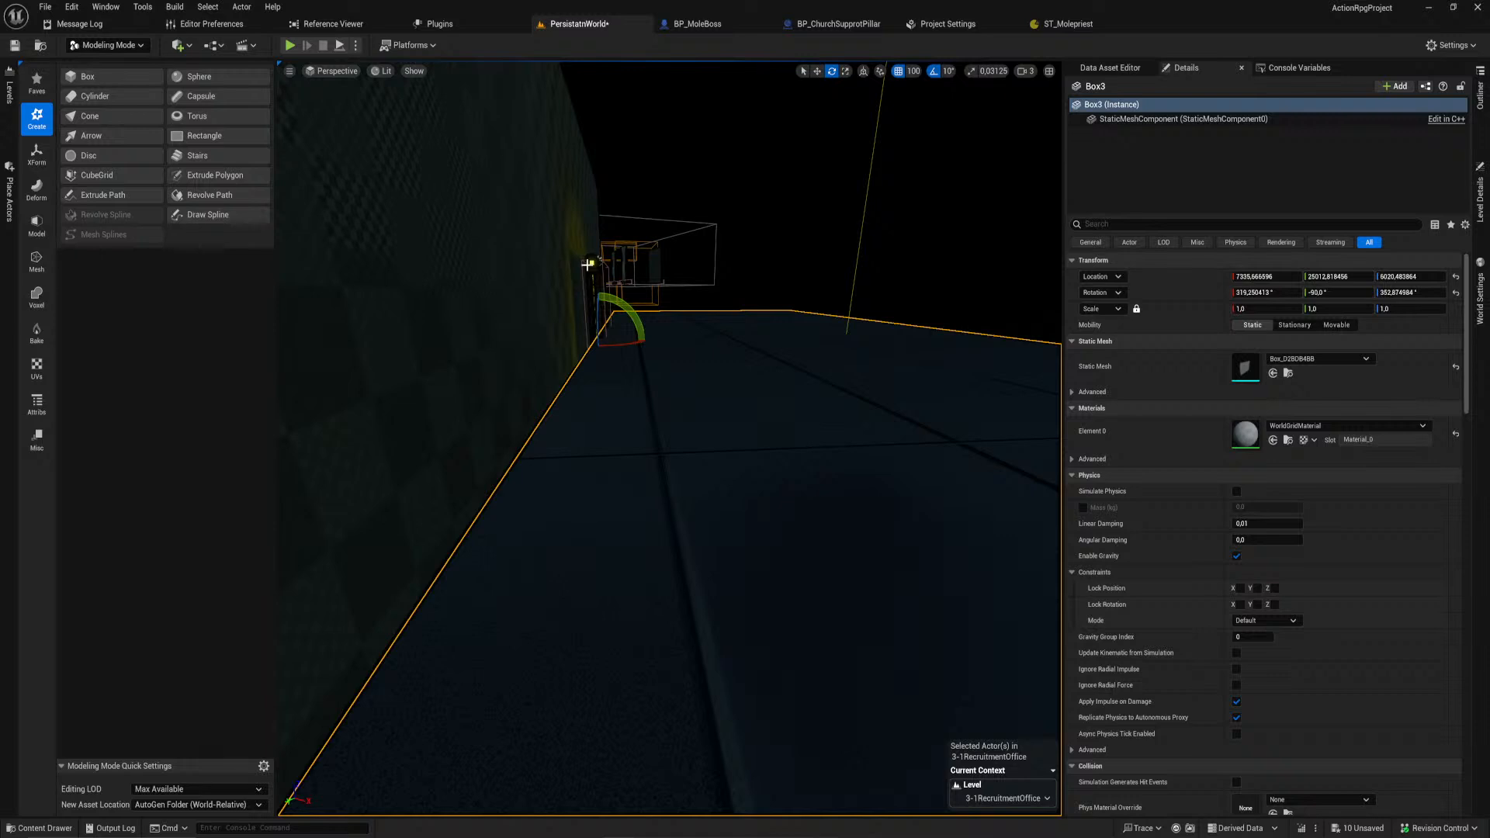
pyautogui.click(598, 259)
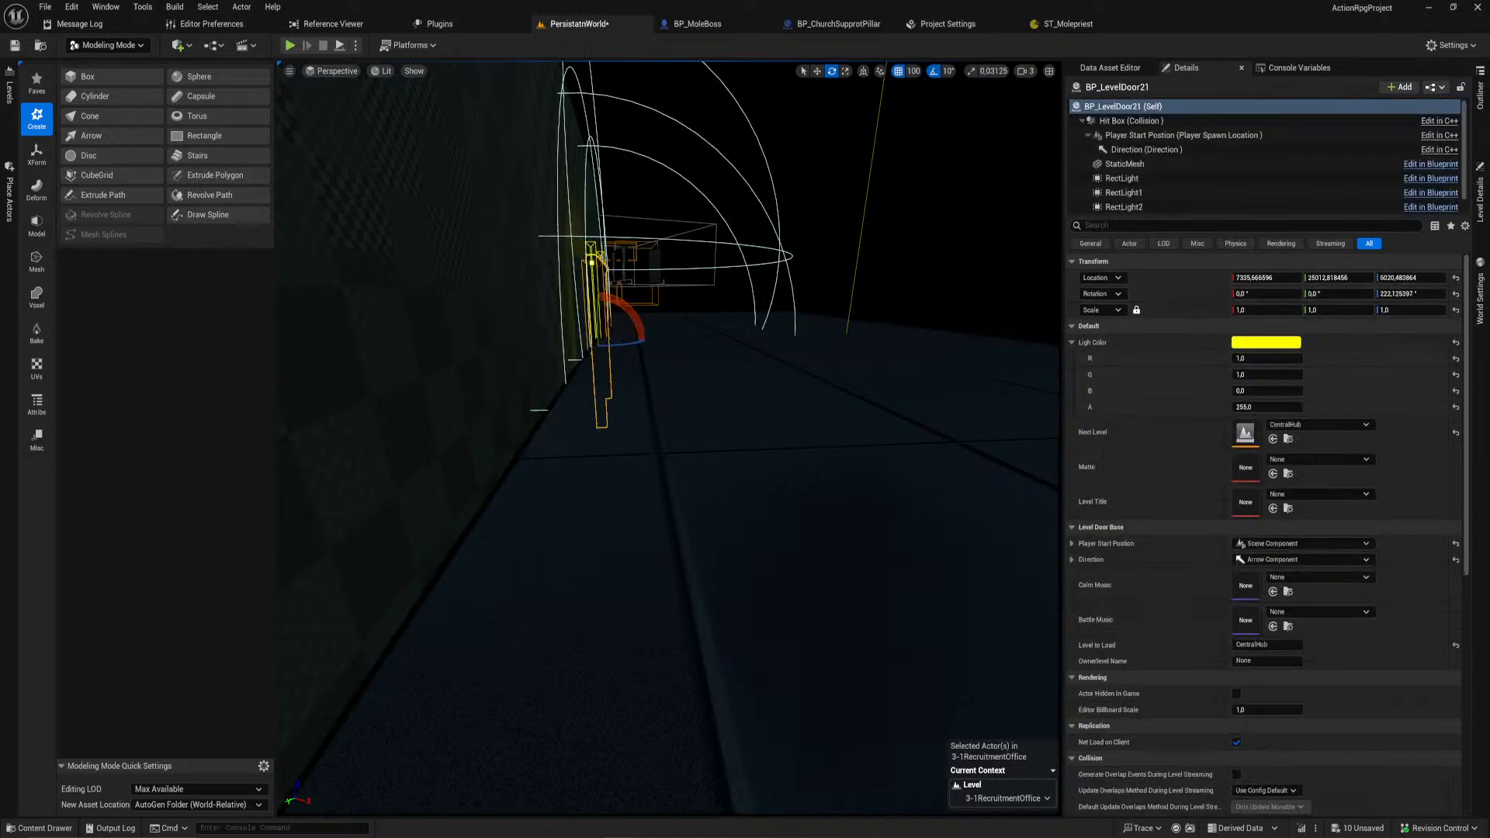
pyautogui.click(654, 461)
pyautogui.moveTo(653, 461)
pyautogui.mouseDown(button='right')
pyautogui.moveTo(699, 504)
pyautogui.moveTo(675, 458)
pyautogui.mouseUp(button='right')
# Step: Move the flat box down to the foot of the level door, to a Z location of about 5576
pyautogui.press('w')
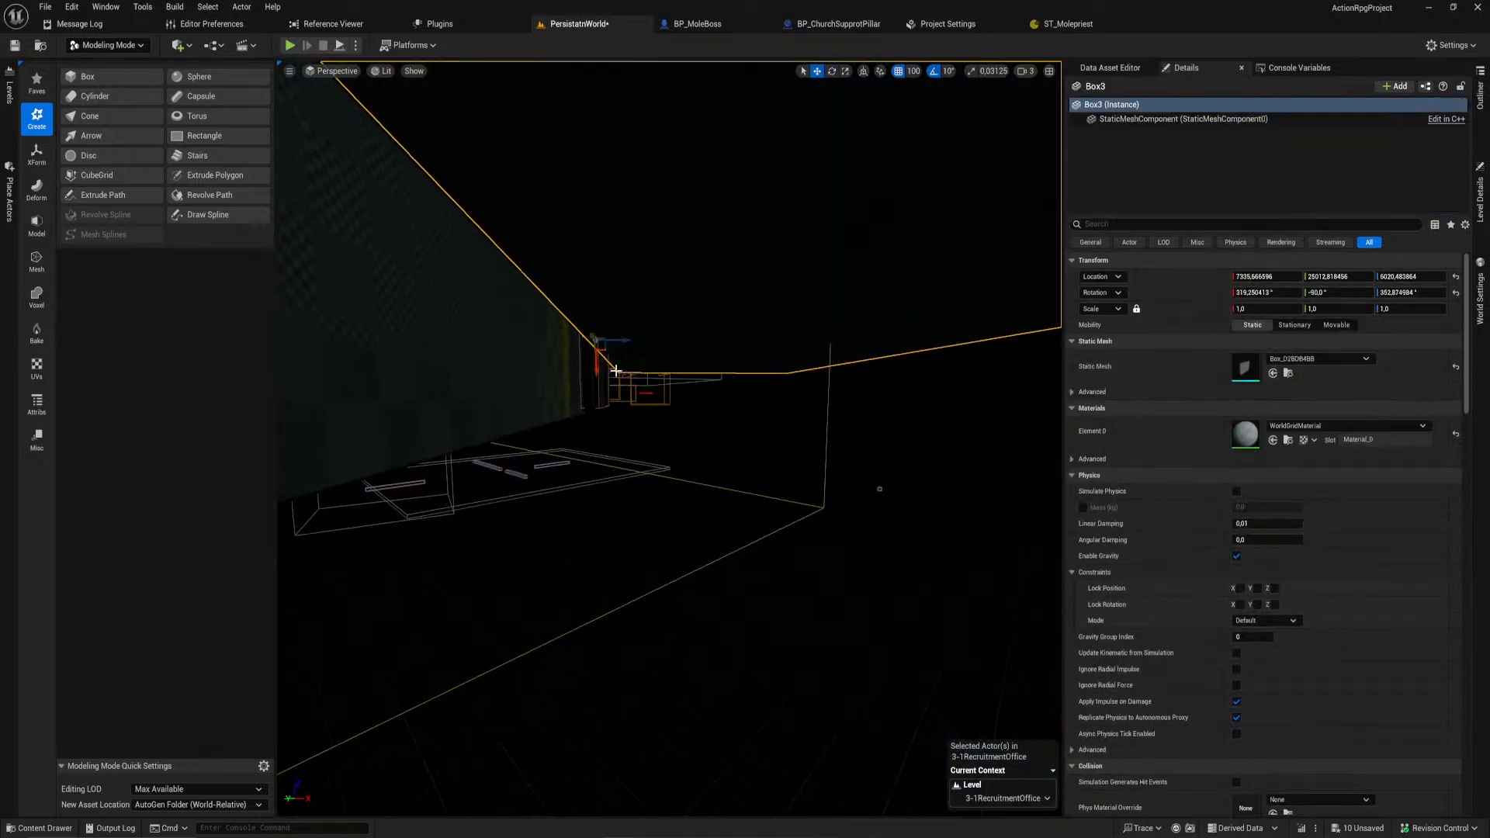
pyautogui.moveTo(594, 368); pyautogui.dragTo(599, 441)
pyautogui.moveTo(598, 441)
pyautogui.mouseDown(button='right')
pyautogui.moveTo(567, 416)
pyautogui.moveTo(536, 439)
pyautogui.moveTo(570, 473)
pyautogui.moveTo(605, 454)
pyautogui.mouseUp(button='right')
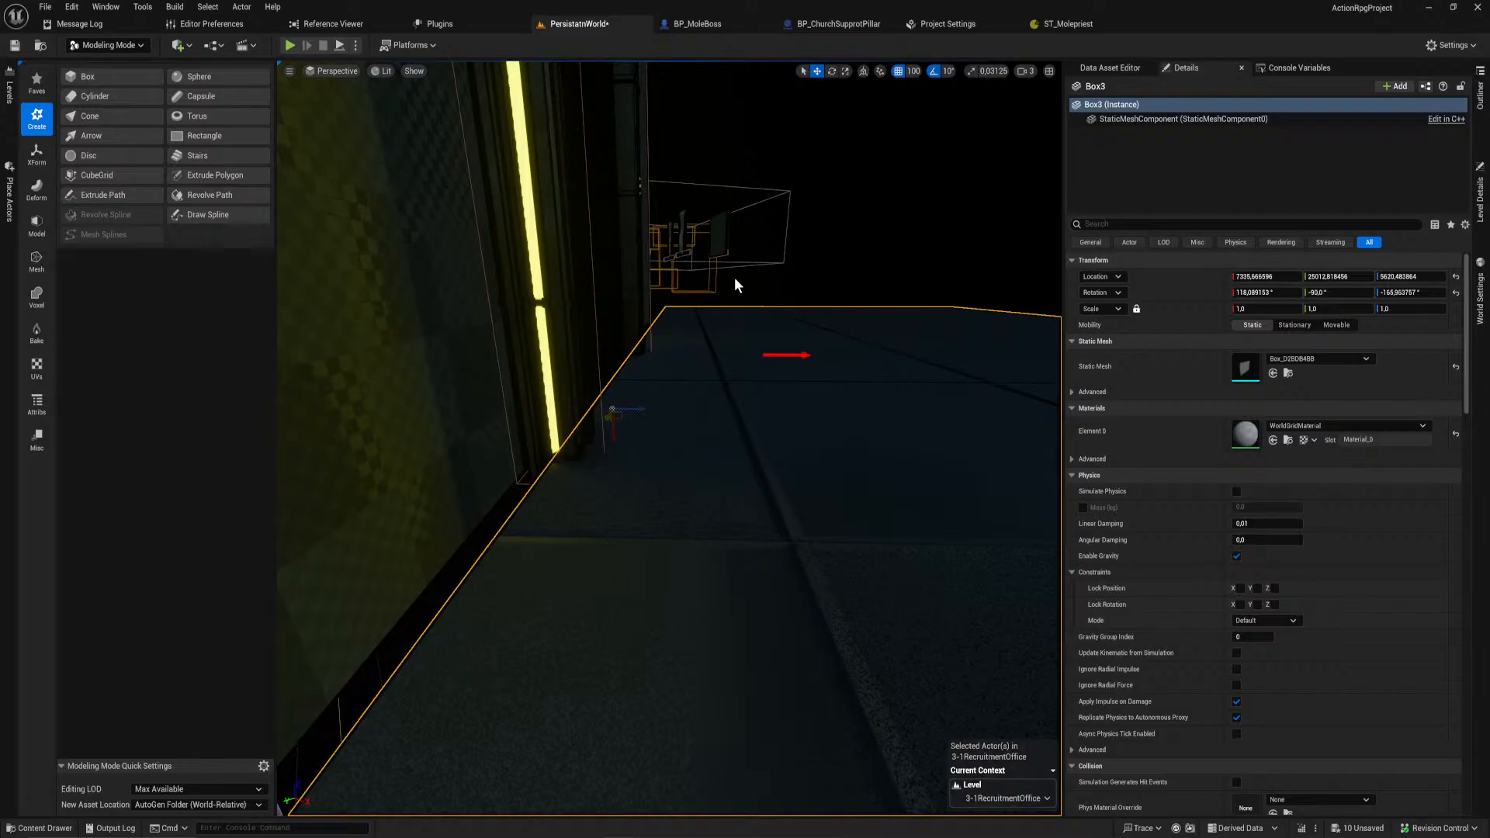
pyautogui.moveTo(614, 441)
pyautogui.mouseDown()
pyautogui.moveTo(616, 462)
pyautogui.moveTo(622, 433)
pyautogui.mouseUp()
pyautogui.moveTo(621, 433); pyautogui.dragTo(606, 419, button='right')
# Step: Delete the upright wall brush behind the level door and select the flat floor box
pyautogui.click(591, 407)
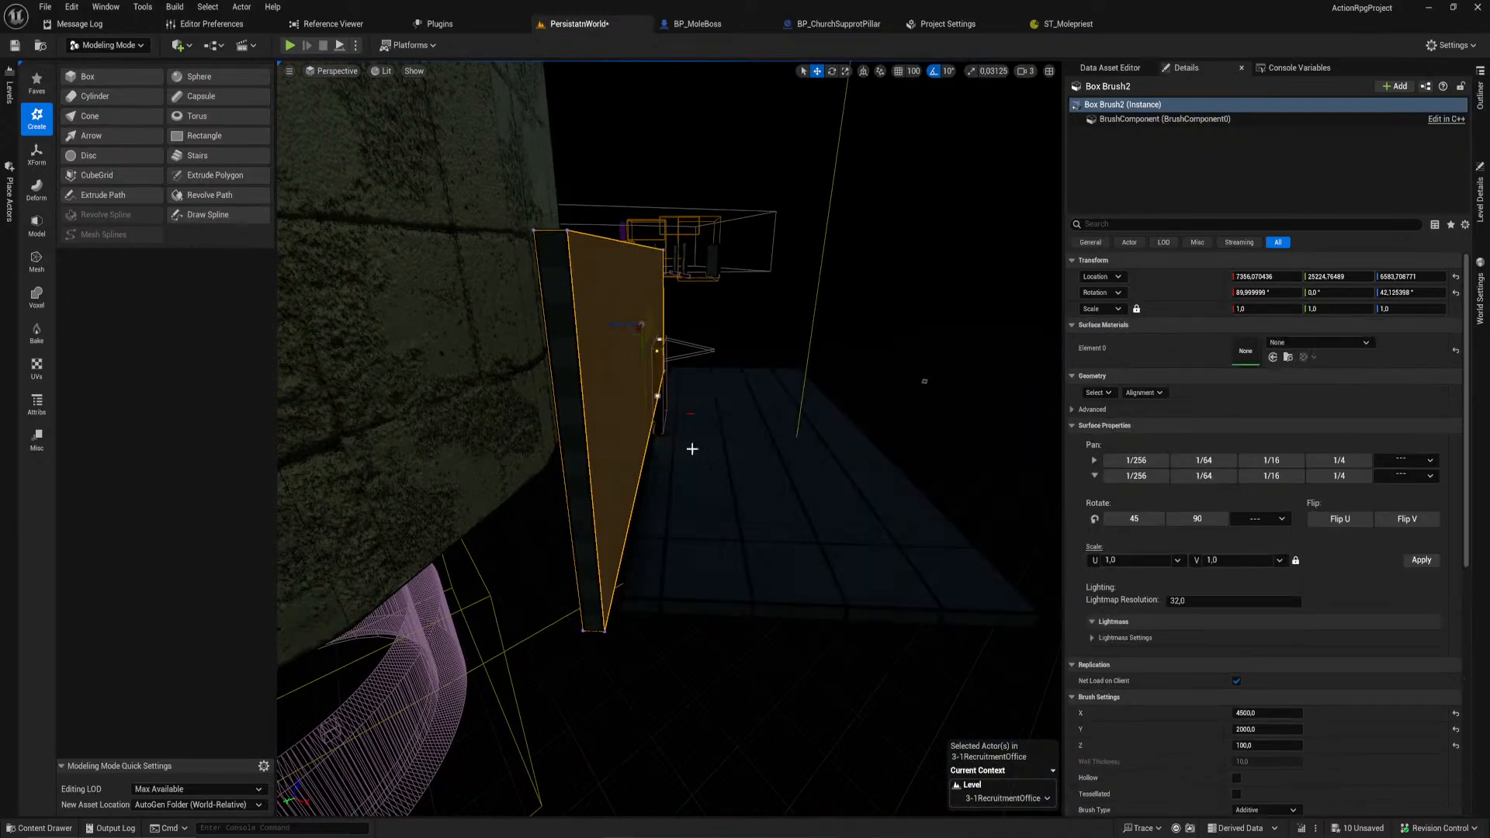
pyautogui.click(816, 491)
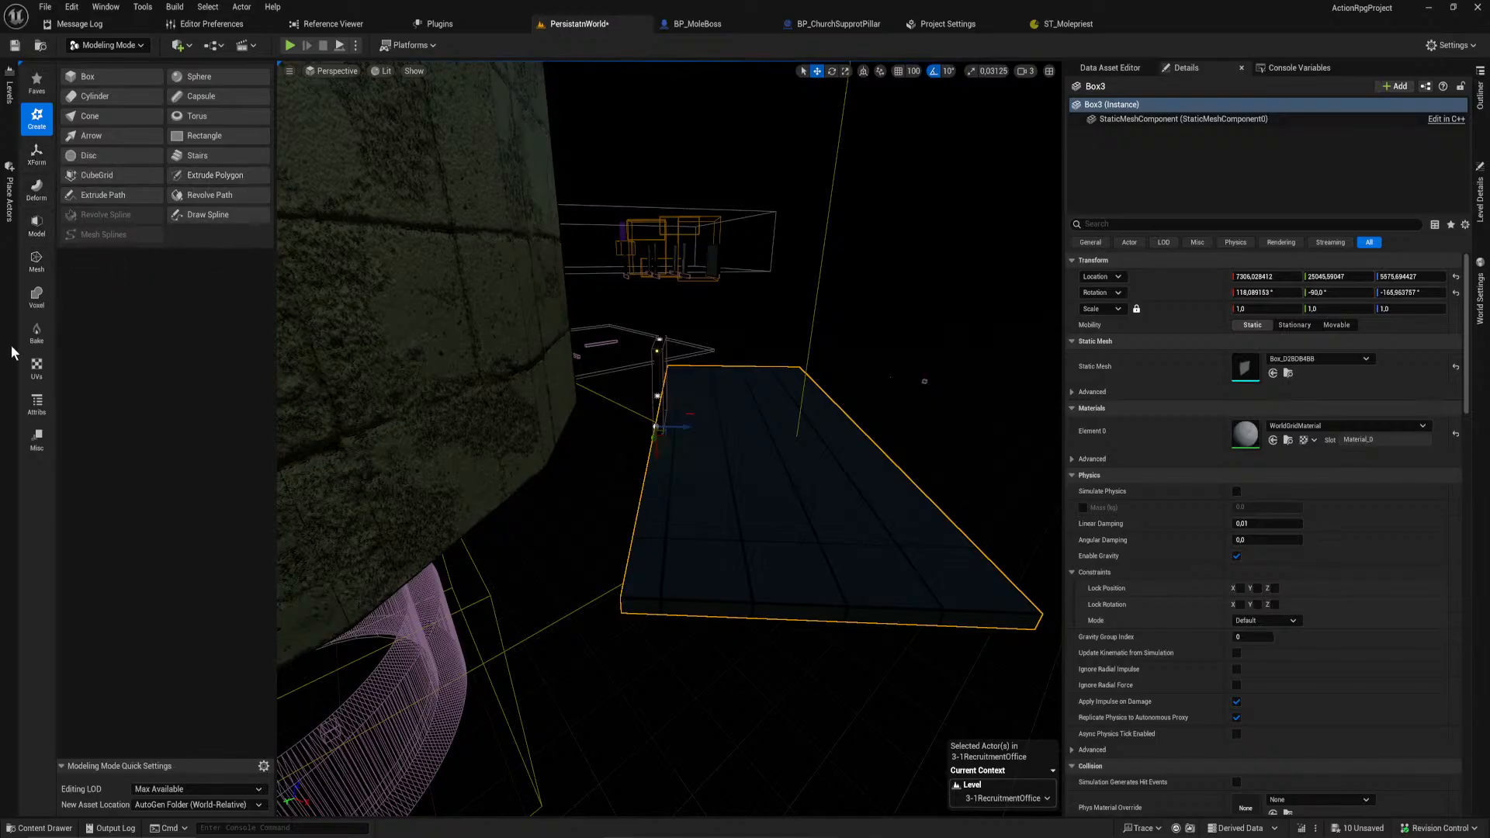
pyautogui.click(39, 403)
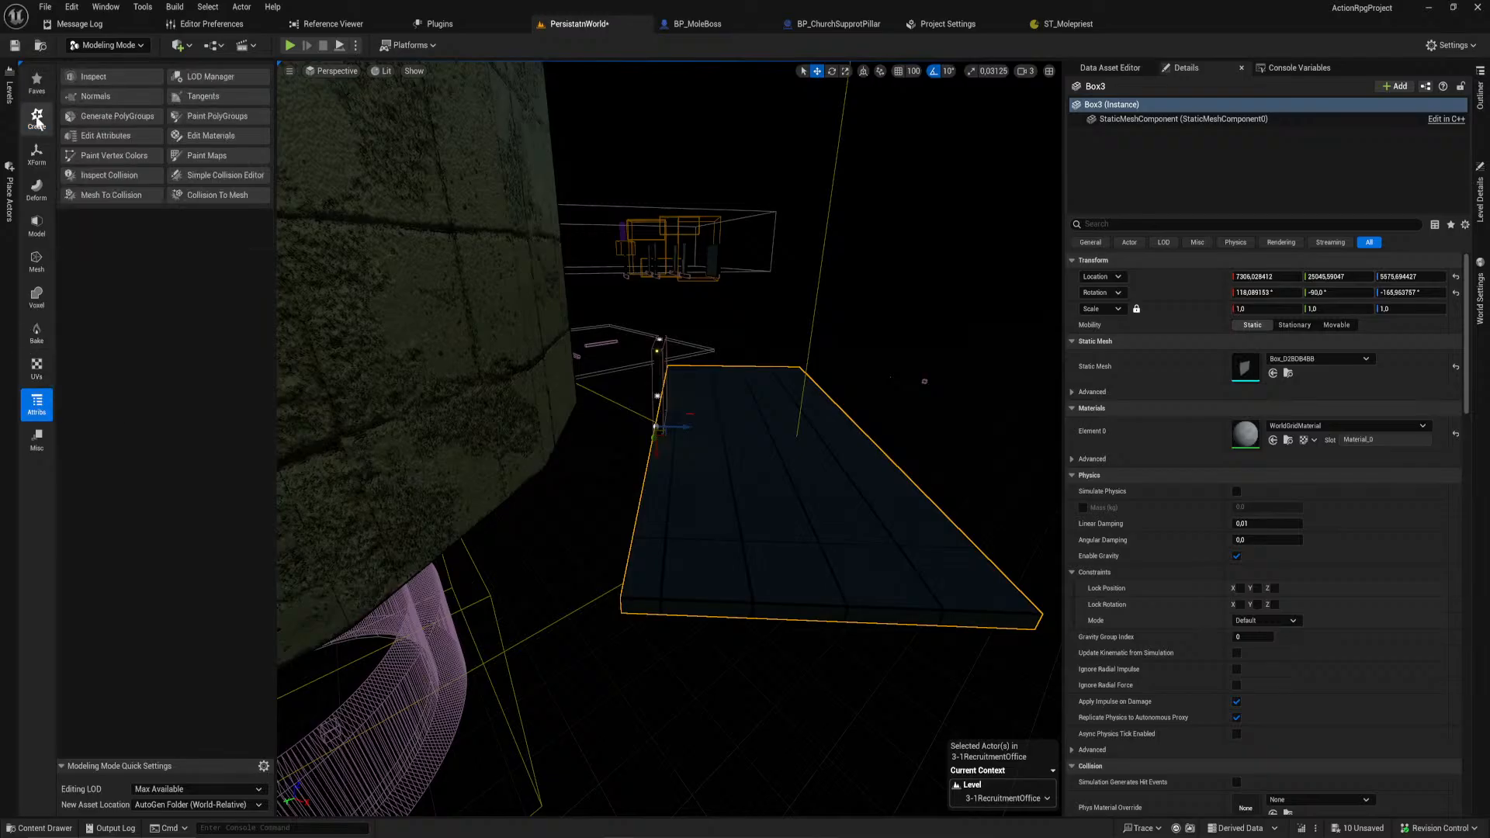
pyautogui.click(36, 153)
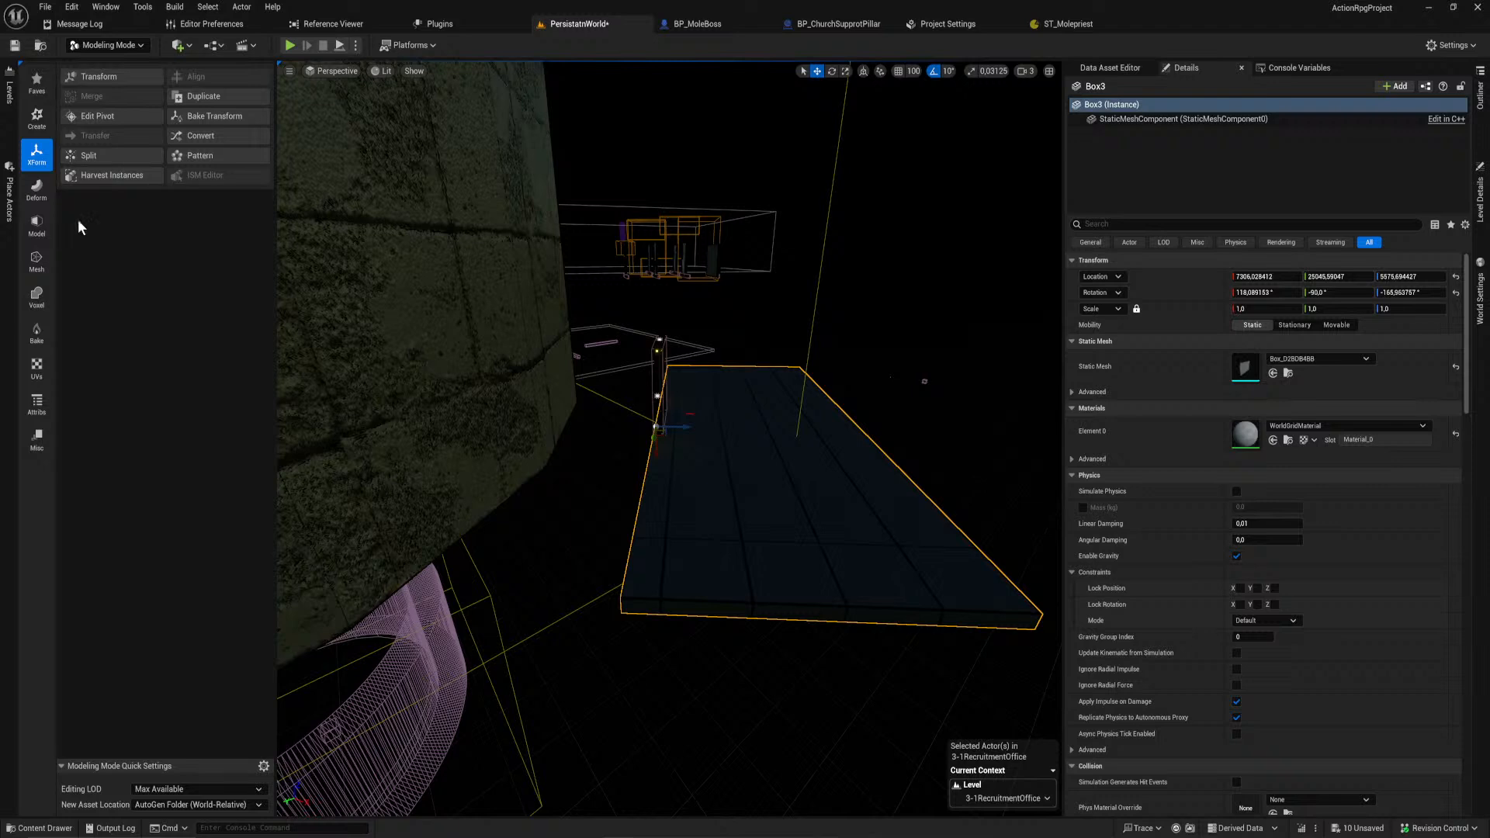
pyautogui.click(39, 231)
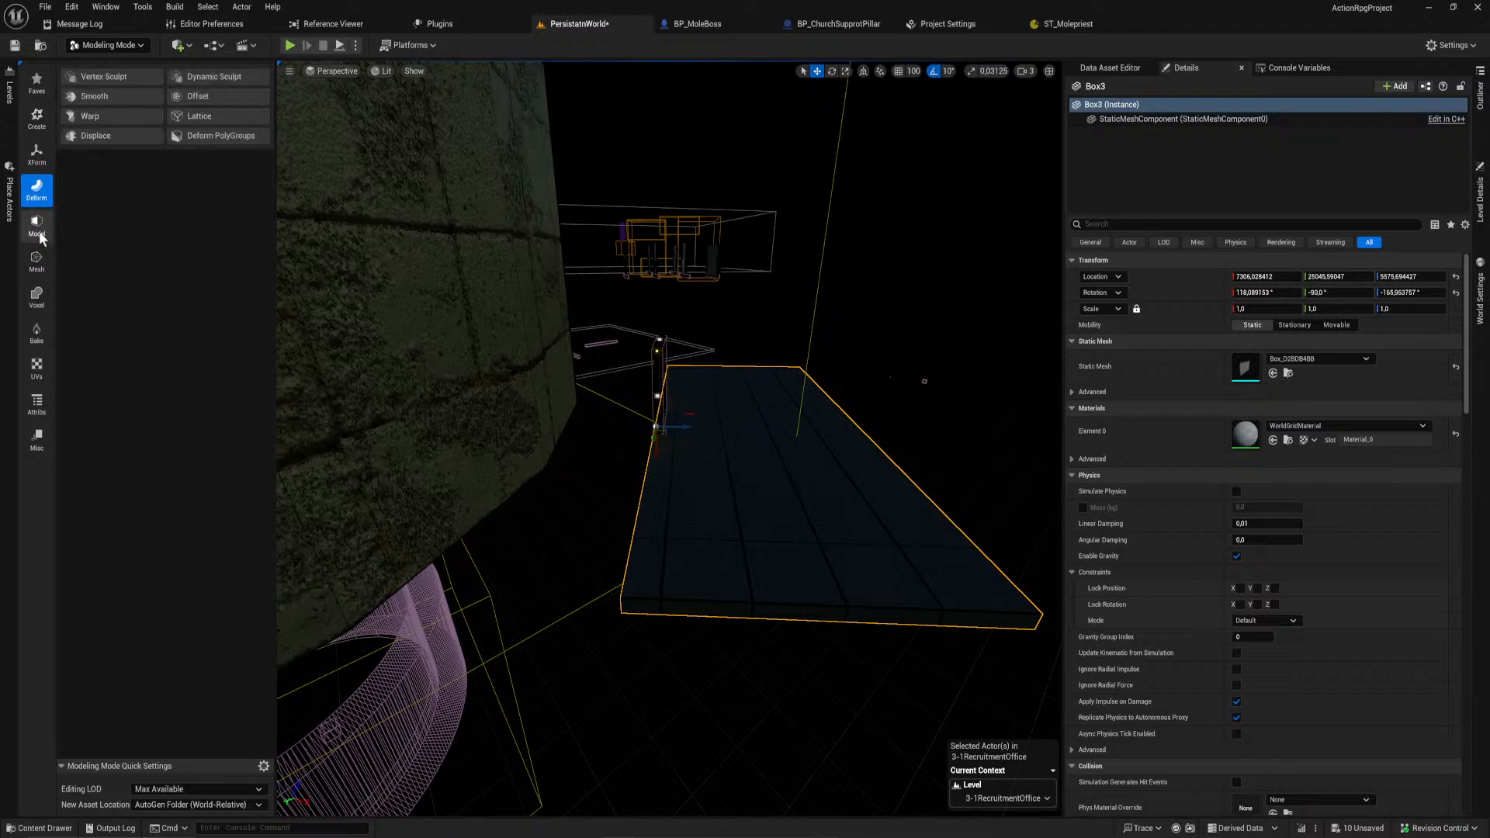
pyautogui.click(39, 264)
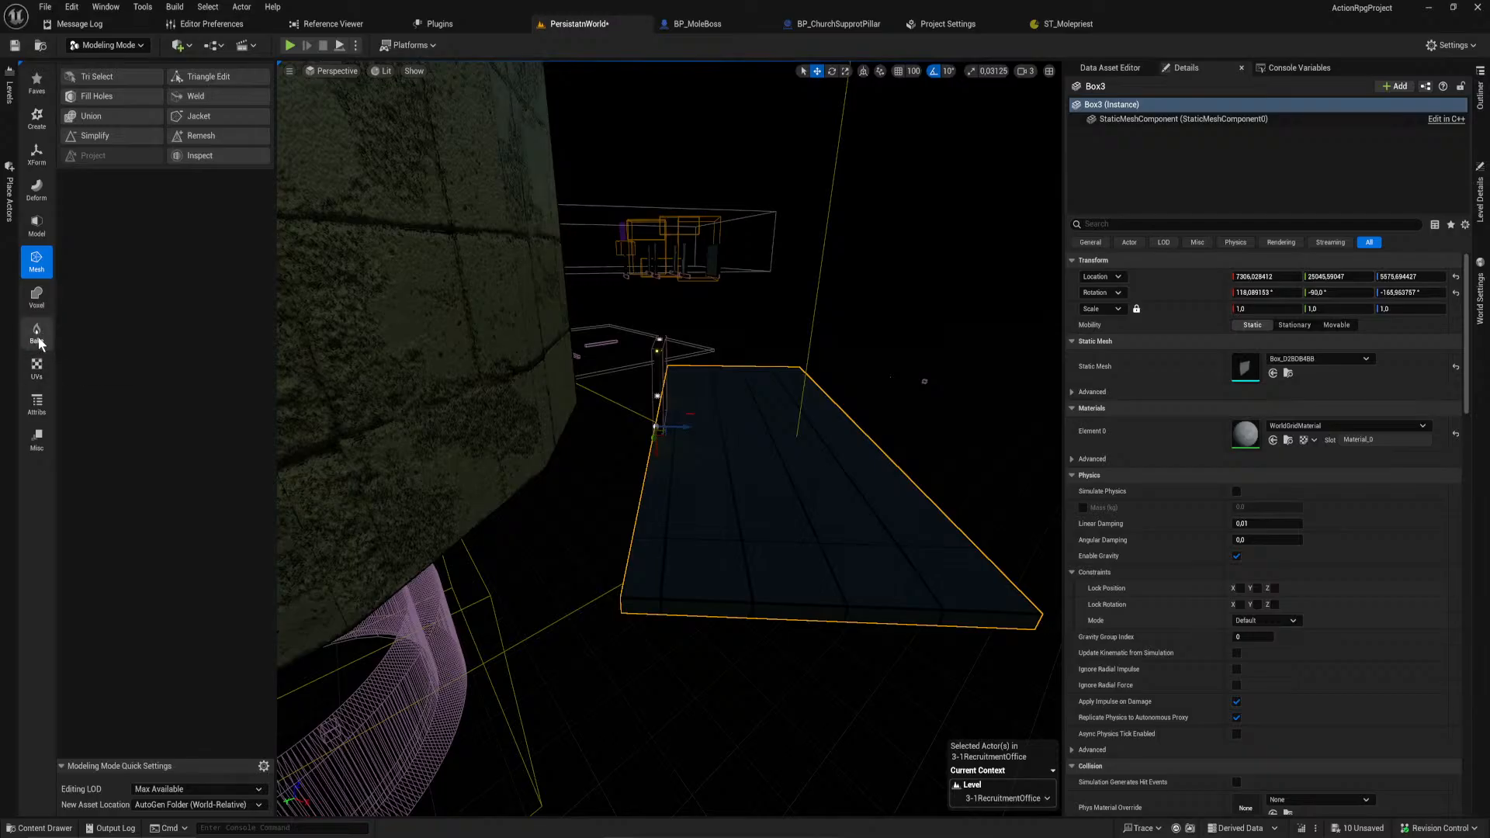
pyautogui.click(37, 126)
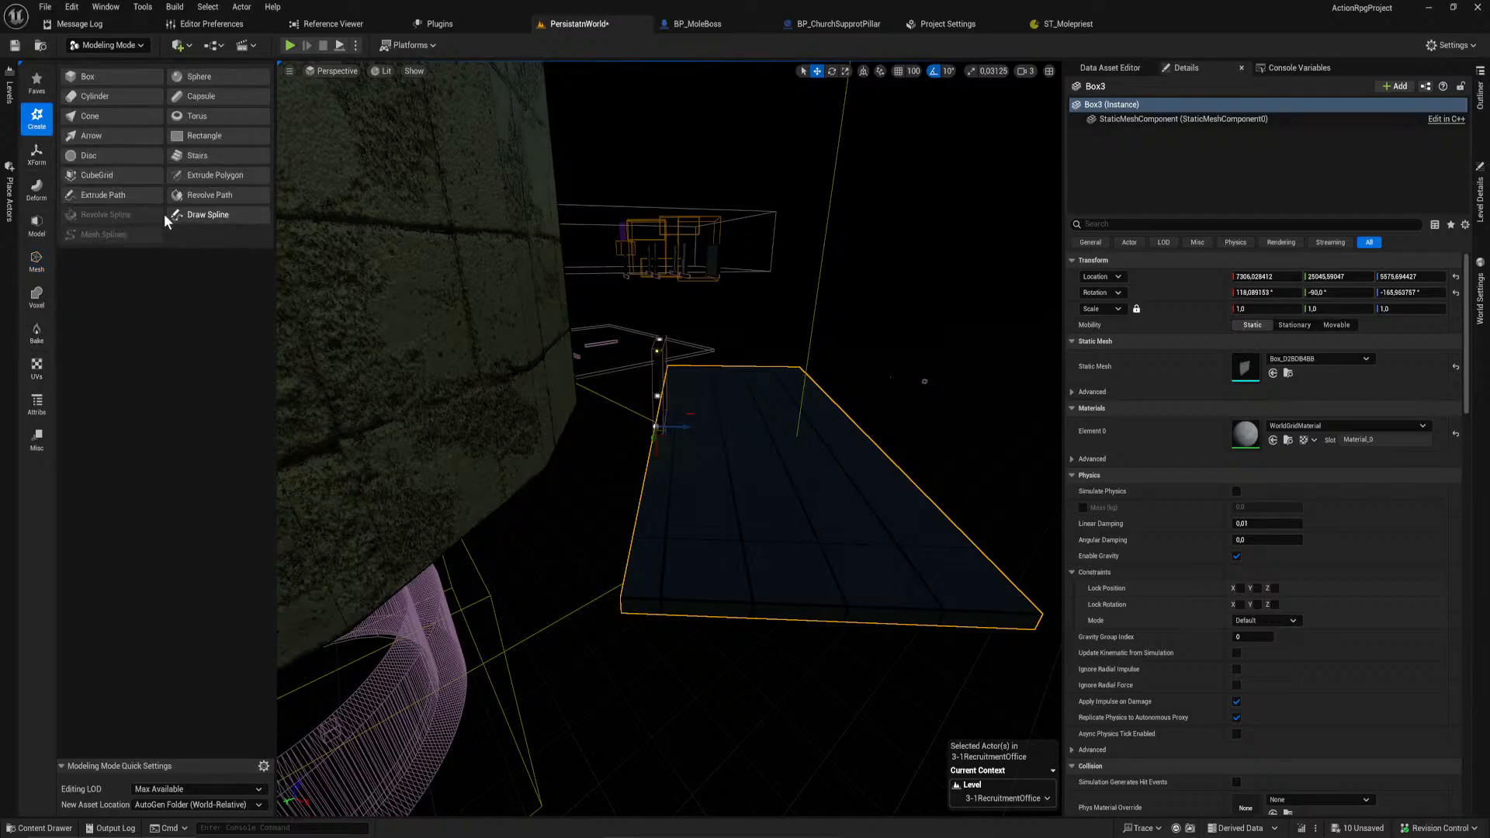
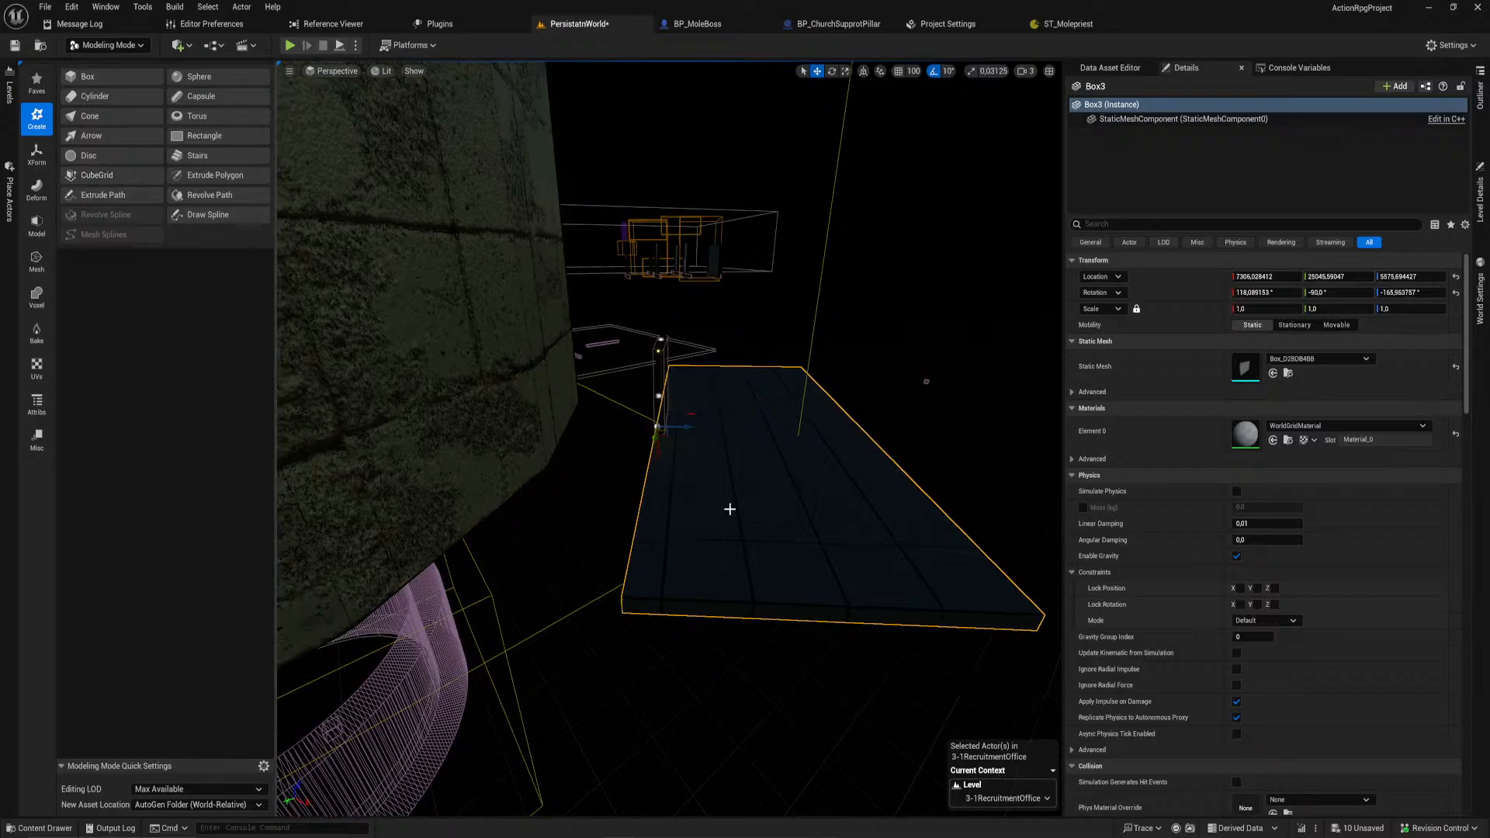
# Step: Delete the floor box and start the CubeGrid tool with the yellow level door as grid source actor
pyautogui.press('Delete')
pyautogui.click(100, 175)
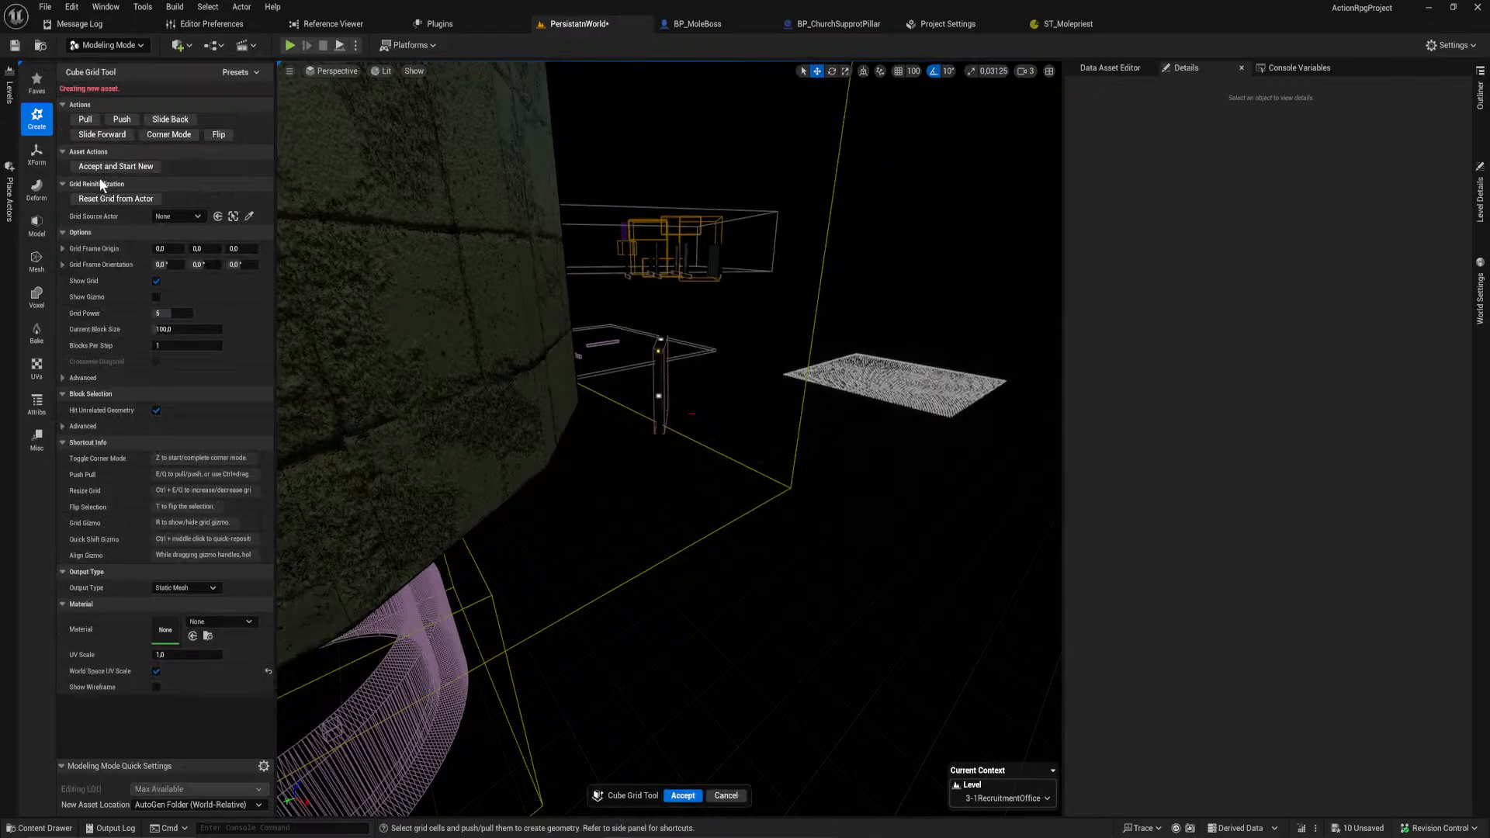
pyautogui.moveTo(753, 451); pyautogui.dragTo(685, 400, button='right')
pyautogui.click(249, 217)
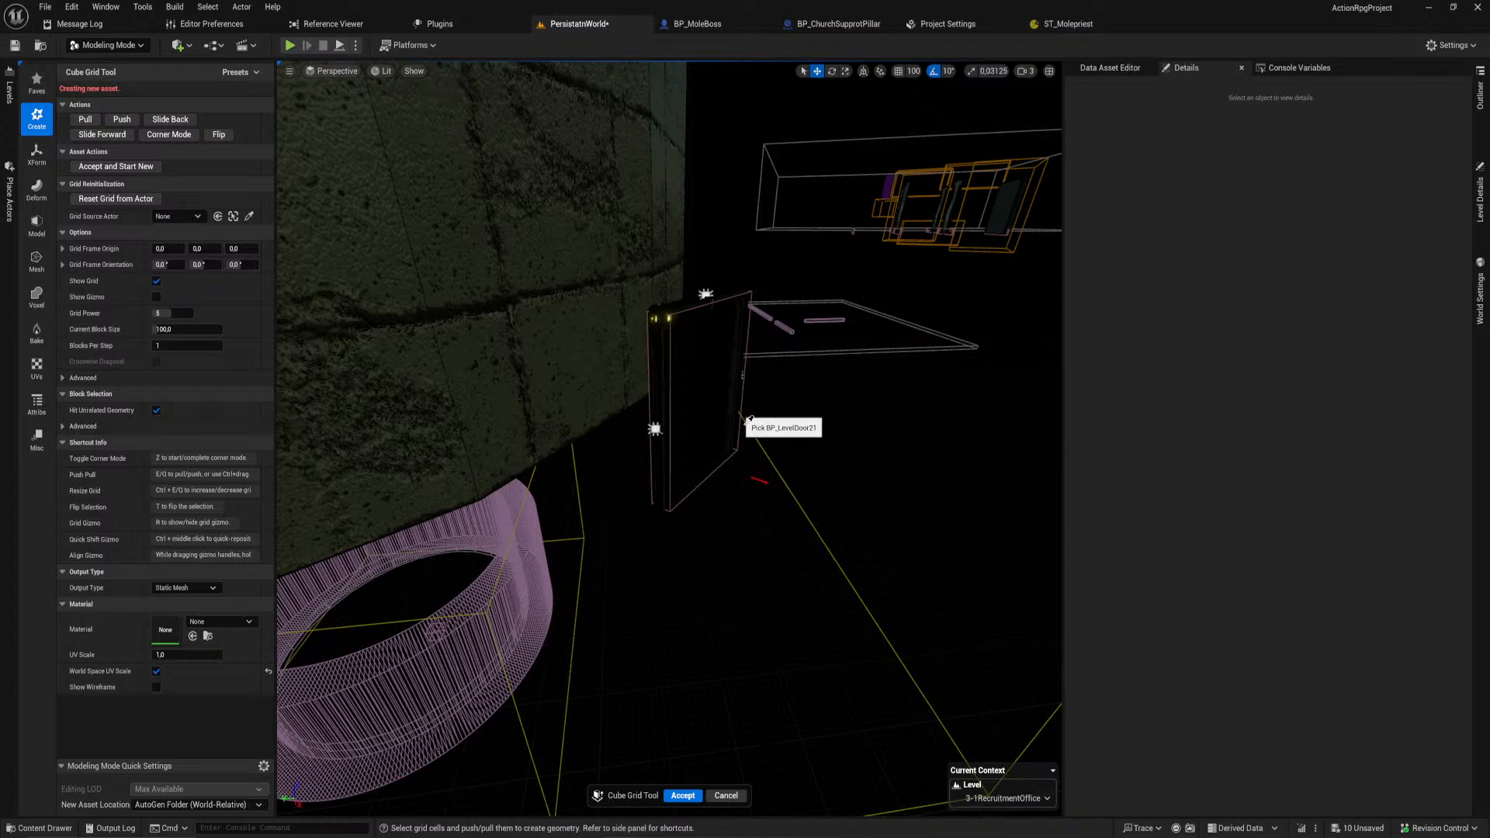
pyautogui.click(718, 450)
pyautogui.click(249, 218)
pyautogui.click(667, 347)
pyautogui.scroll(5, 429, 354)
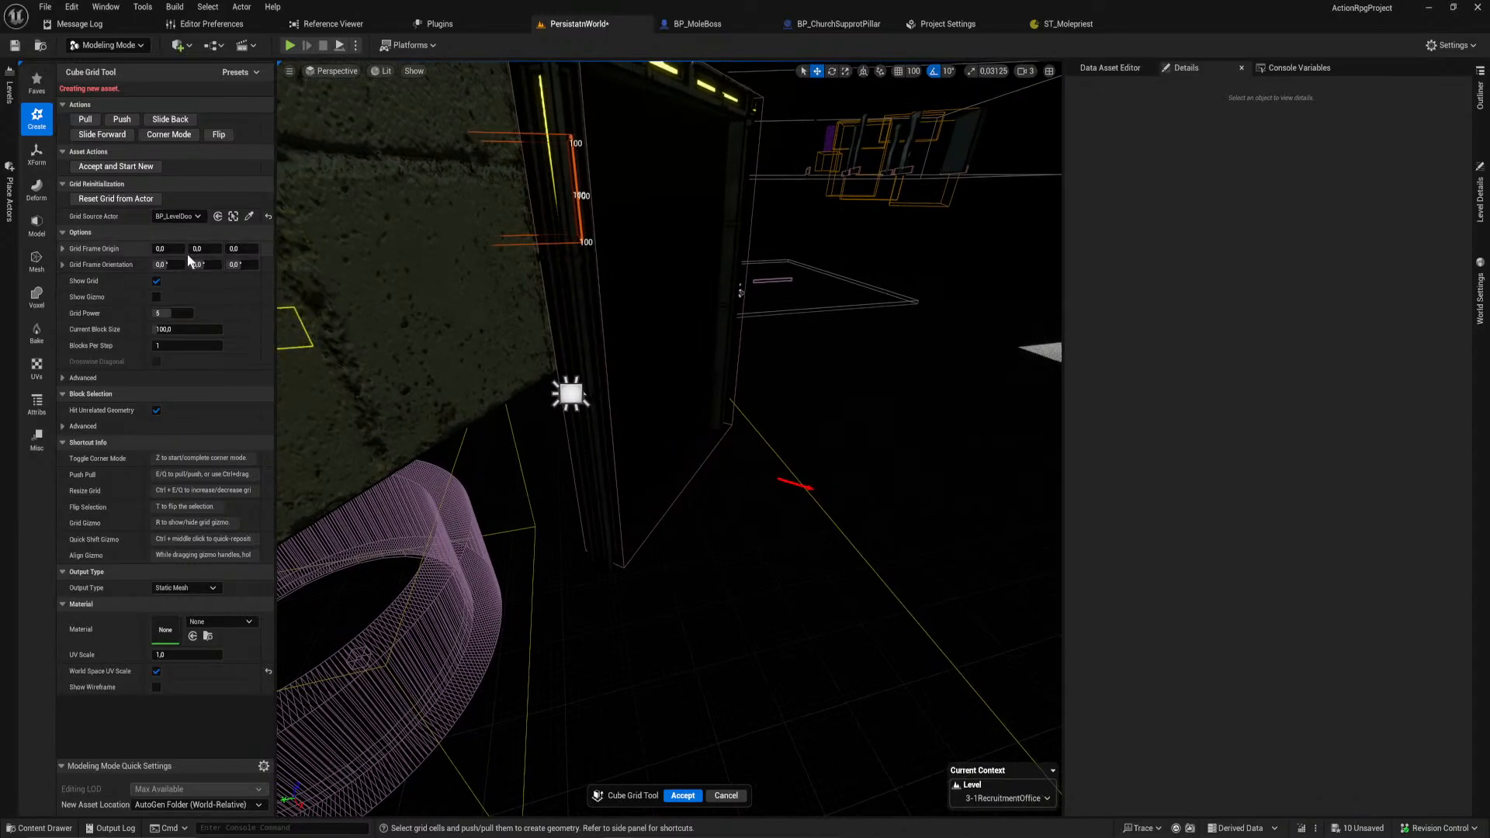
pyautogui.moveTo(203, 266); pyautogui.dragTo(207, 265)
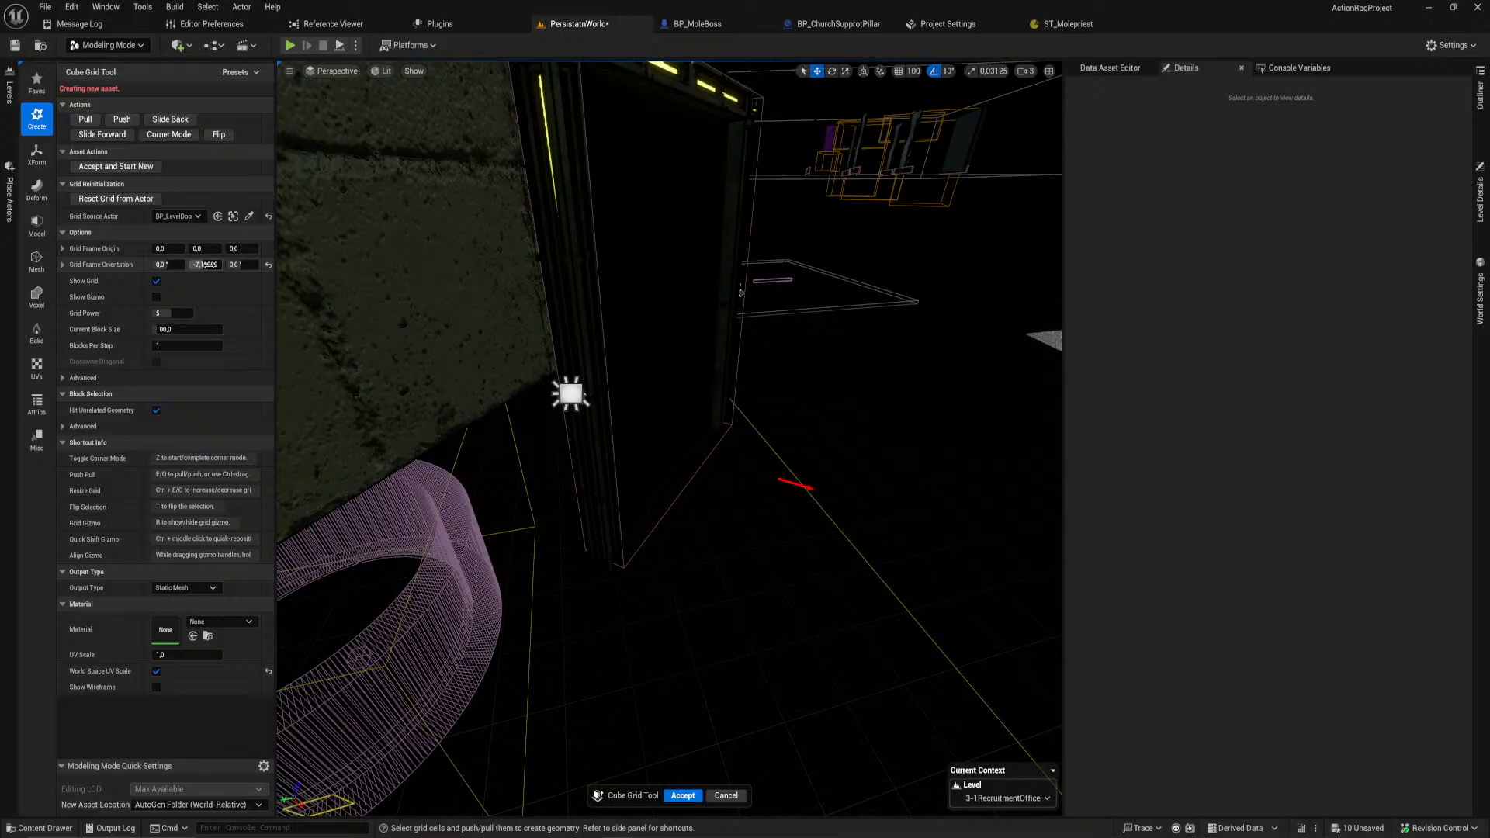
pyautogui.click(206, 265)
pyautogui.write('0')
pyautogui.press('Return')
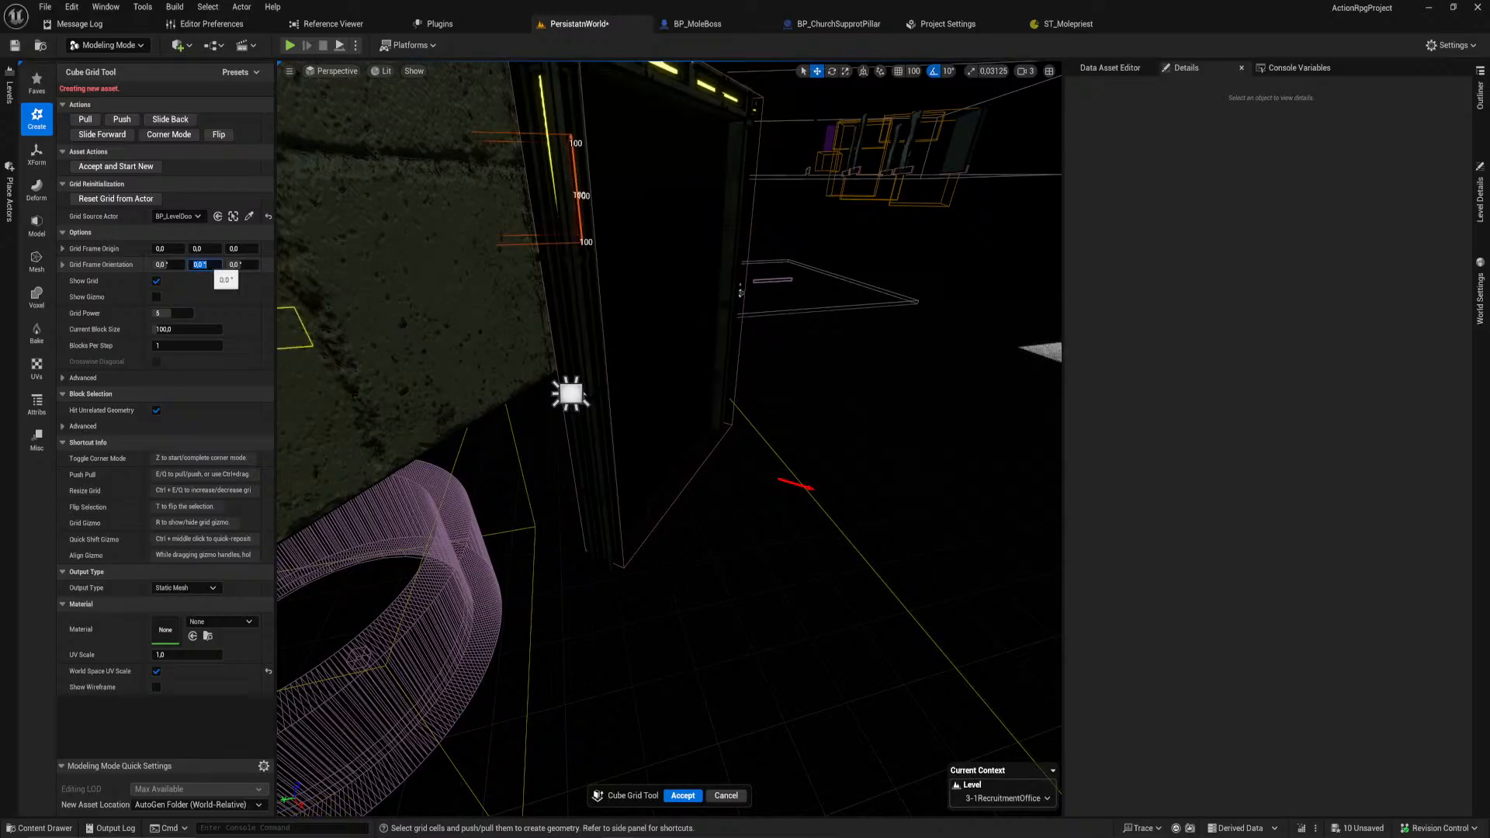
# Step: Reset the grid from the level door and lower the grid frame origin's Z to about 5547
pyautogui.click(146, 202)
pyautogui.moveTo(658, 378); pyautogui.dragTo(565, 420, button='right')
pyautogui.press('s')
pyautogui.press('s')
pyautogui.press('w')
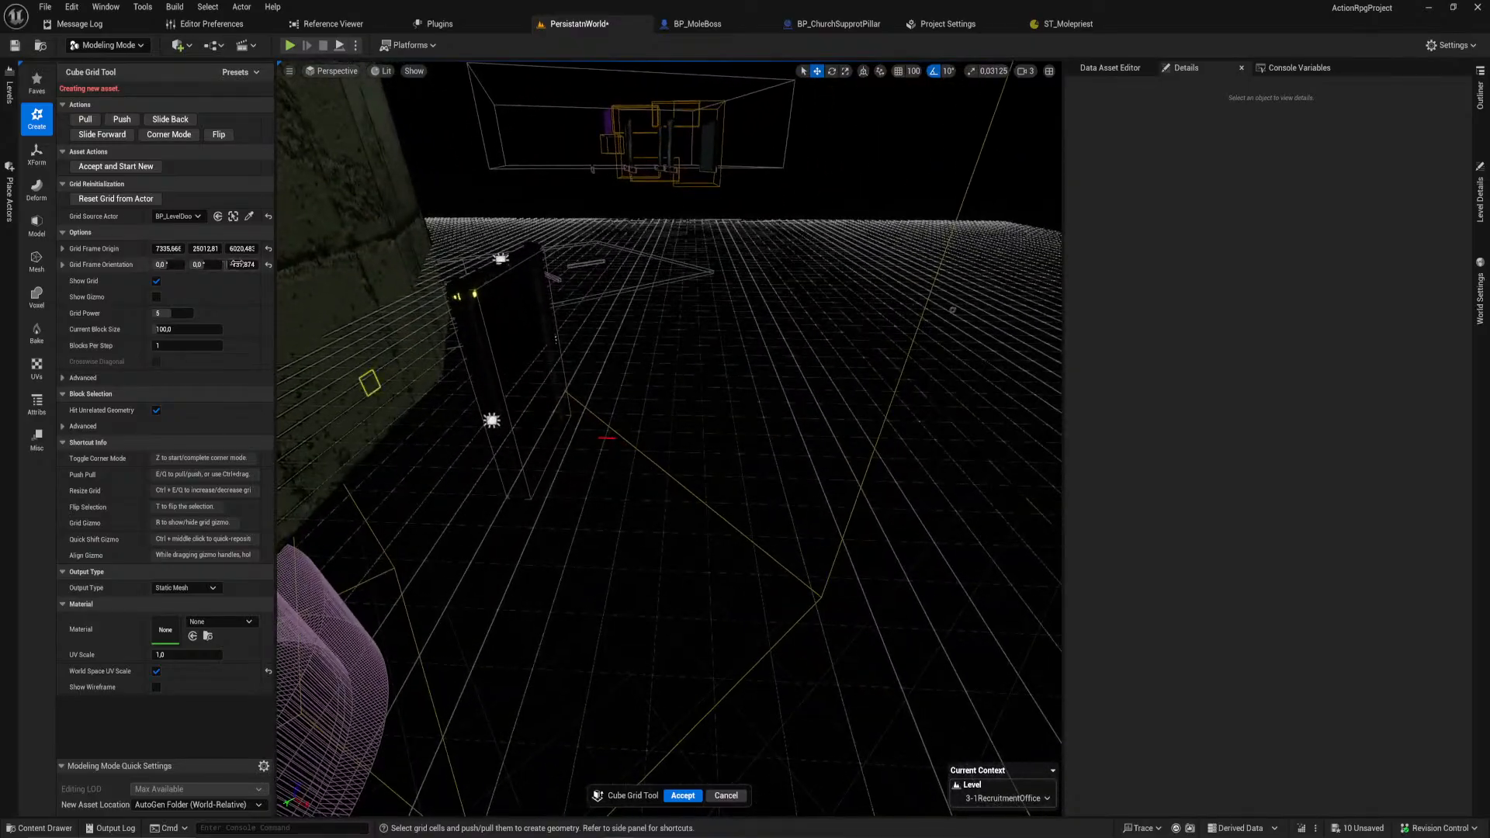
pyautogui.moveTo(242, 249); pyautogui.dragTo(223, 249)
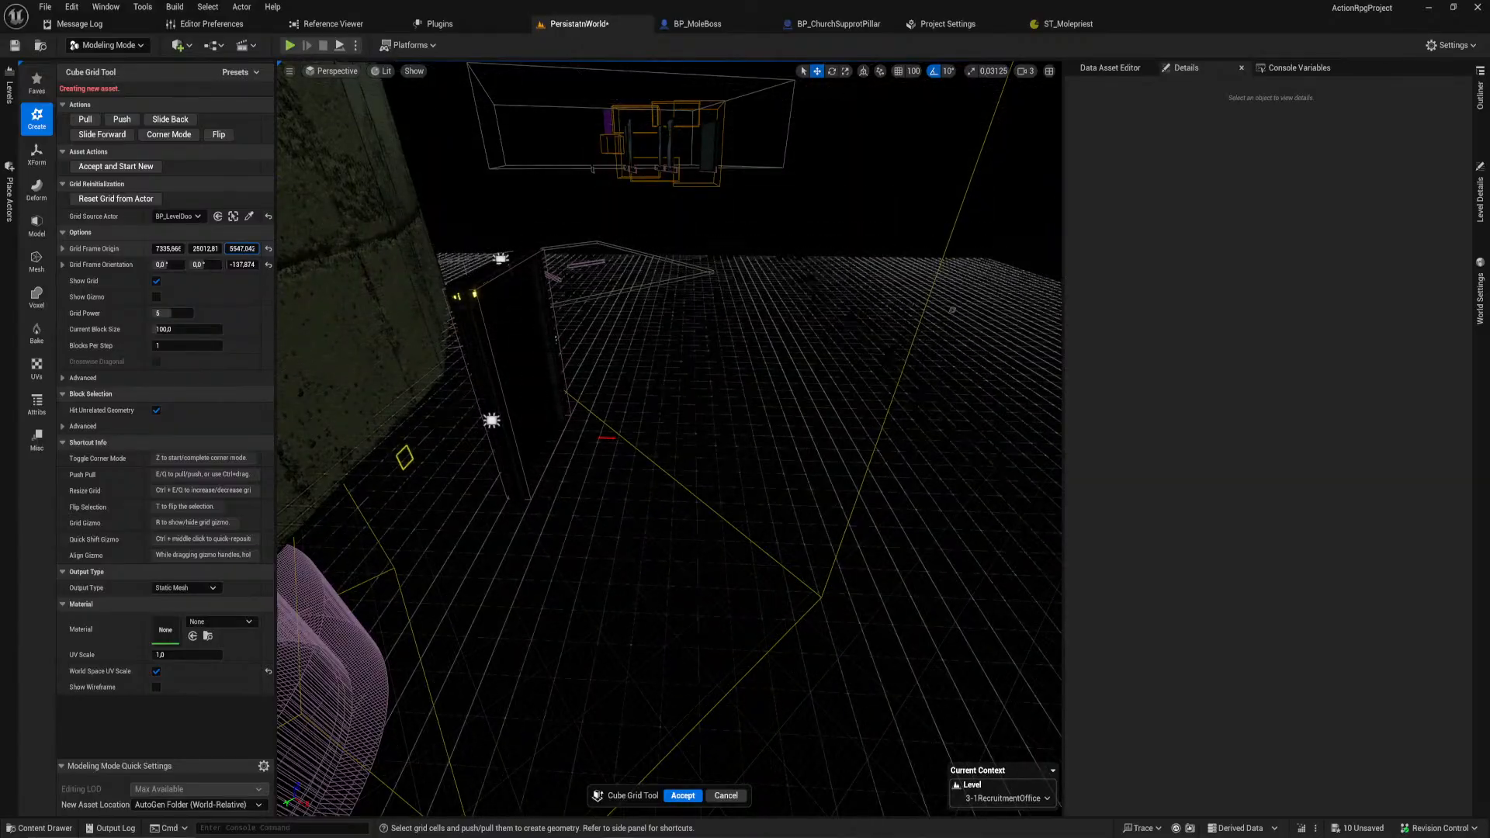
# Step: Select a long row of grid cells along the foot of the level door and pull it one 100-unit block into a floor strip
pyautogui.press('s')
pyautogui.moveTo(546, 481); pyautogui.dragTo(531, 478, button='right')
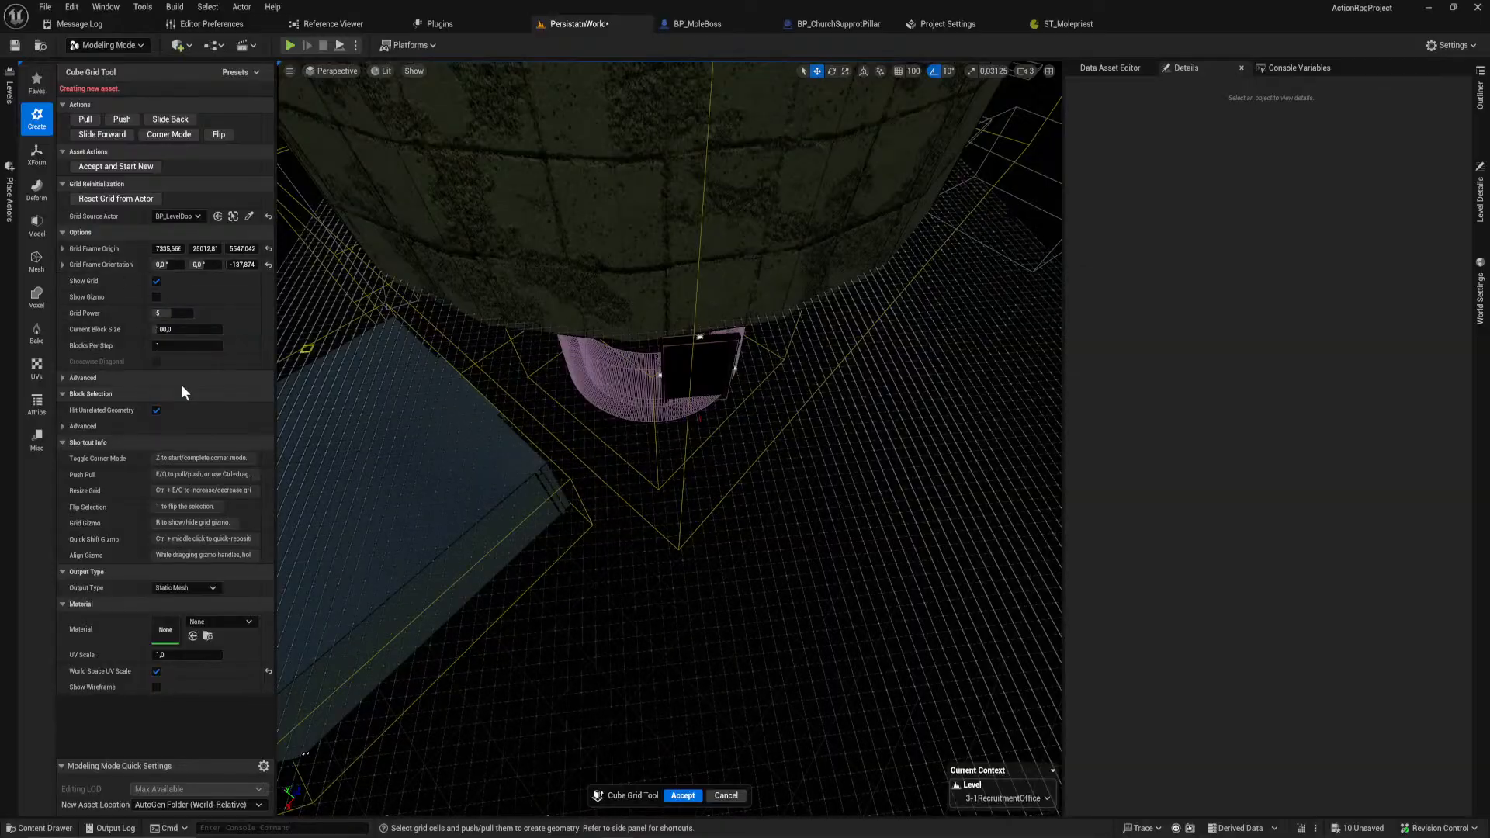
pyautogui.press('w')
pyautogui.moveTo(650, 434); pyautogui.dragTo(673, 422, button='right')
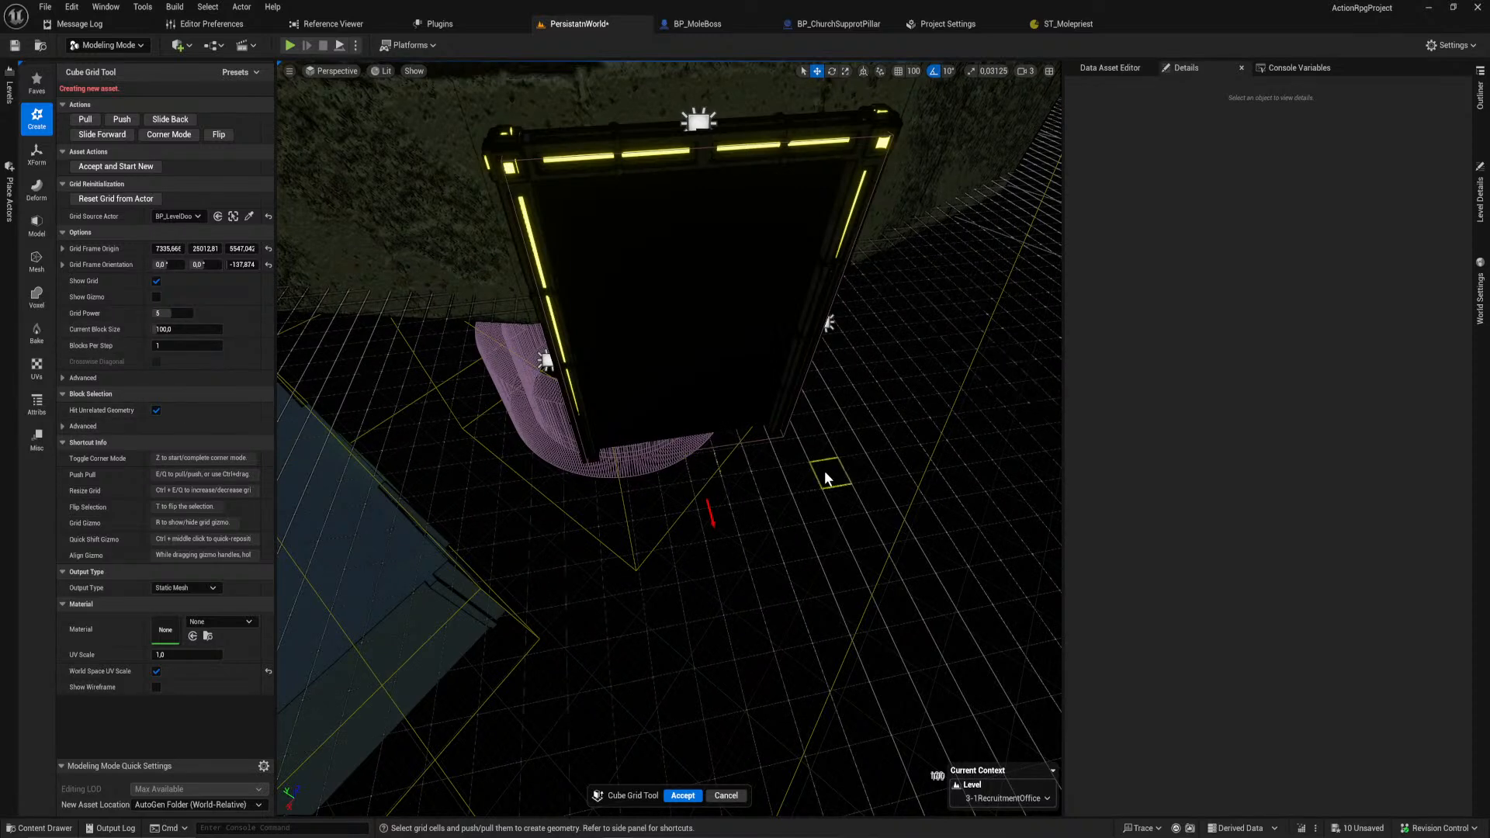
pyautogui.click(977, 424)
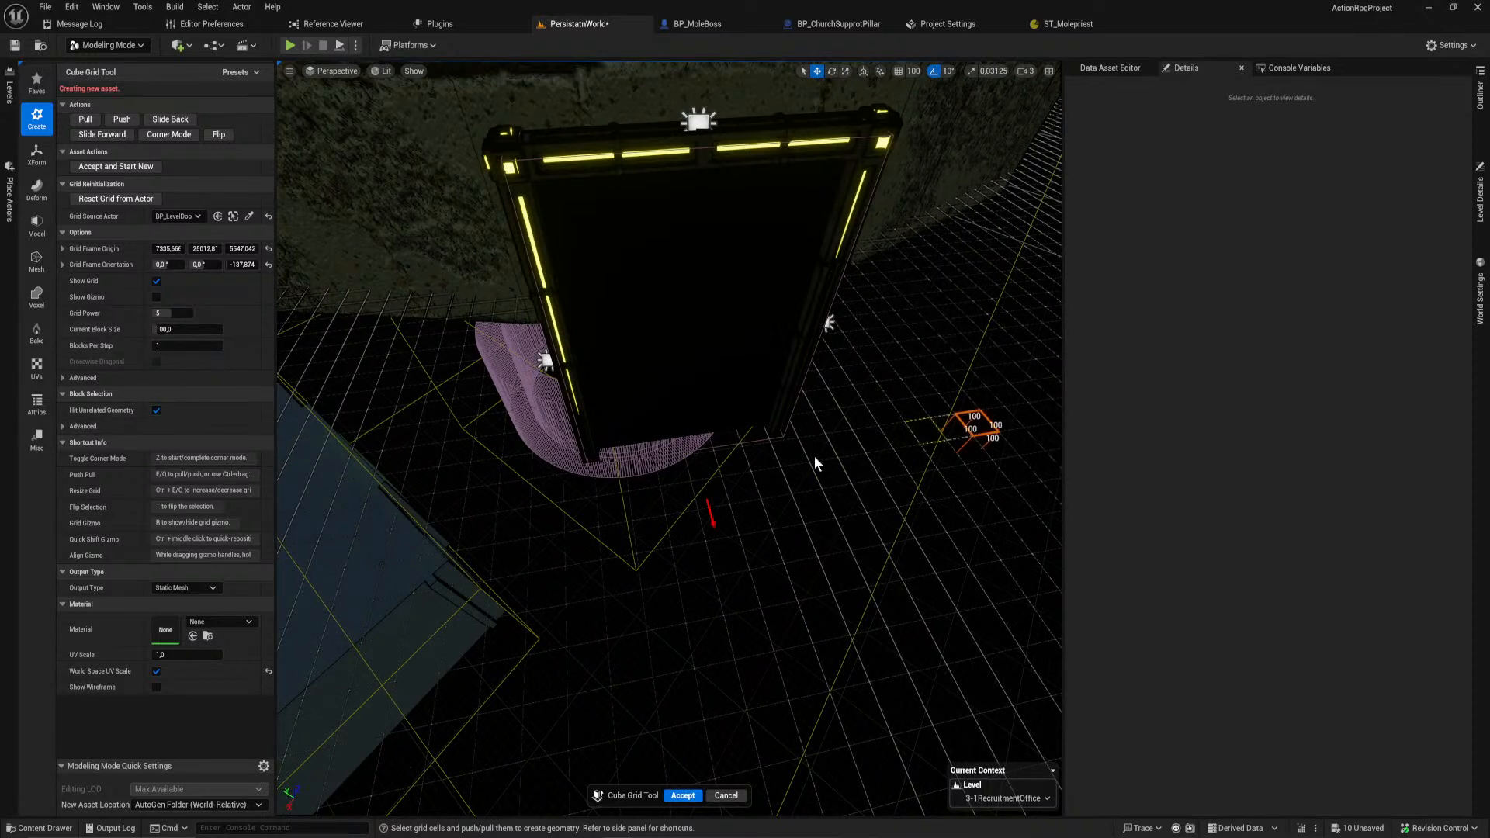
pyautogui.keyDown('shift'); pyautogui.click(449, 504); pyautogui.keyUp('shift')
pyautogui.moveTo(444, 503); pyautogui.dragTo(446, 500, button='right')
pyautogui.keyDown('shift'); pyautogui.click(469, 505); pyautogui.keyUp('shift')
pyautogui.moveTo(356, 523); pyautogui.dragTo(576, 512, button='right')
pyautogui.keyDown('shift'); pyautogui.click(583, 499); pyautogui.keyUp('shift')
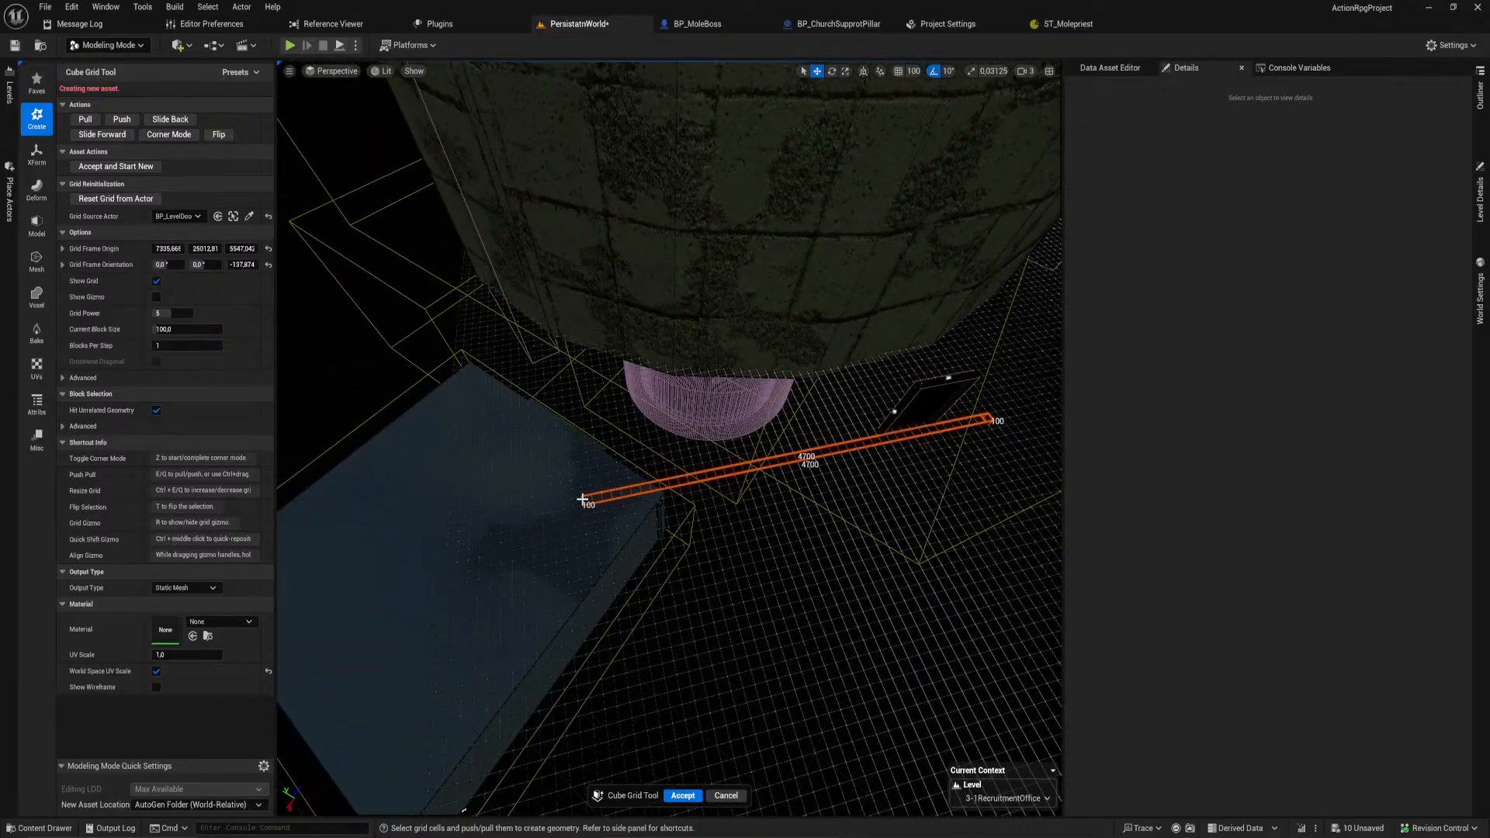
pyautogui.moveTo(649, 540); pyautogui.dragTo(686, 490, button='right')
pyautogui.press('e')
# Step: Select the floor strip's 4500-unit long side face and pull it outward away from the door in 100-unit blocks
pyautogui.click(447, 465)
pyautogui.keyDown('shift'); pyautogui.click(731, 438); pyautogui.keyUp('shift')
pyautogui.press('e')
pyautogui.press('e')
pyautogui.press('e')
pyautogui.press('e')
pyautogui.press('e')
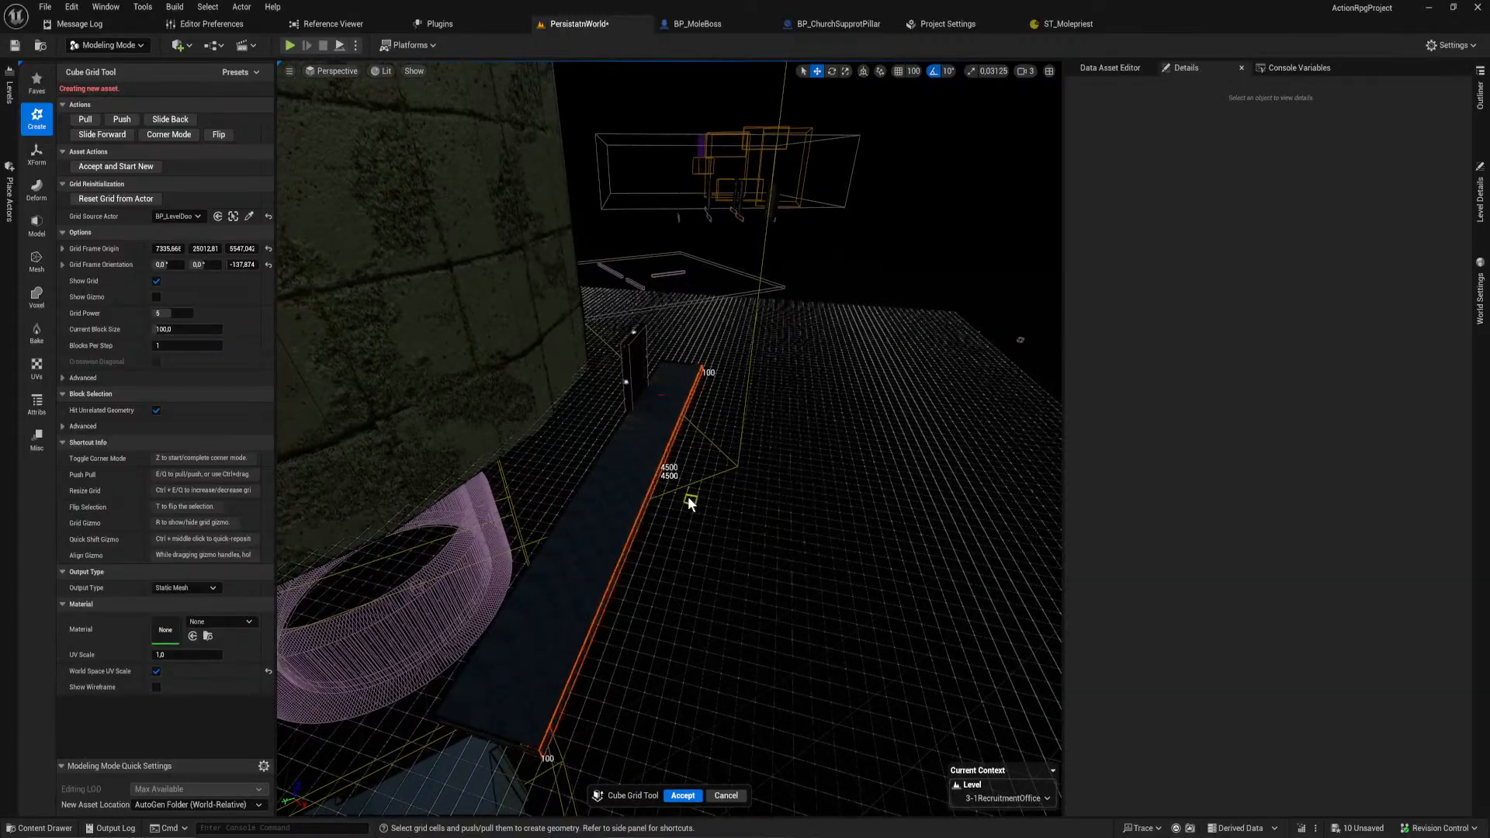
pyautogui.press('e')
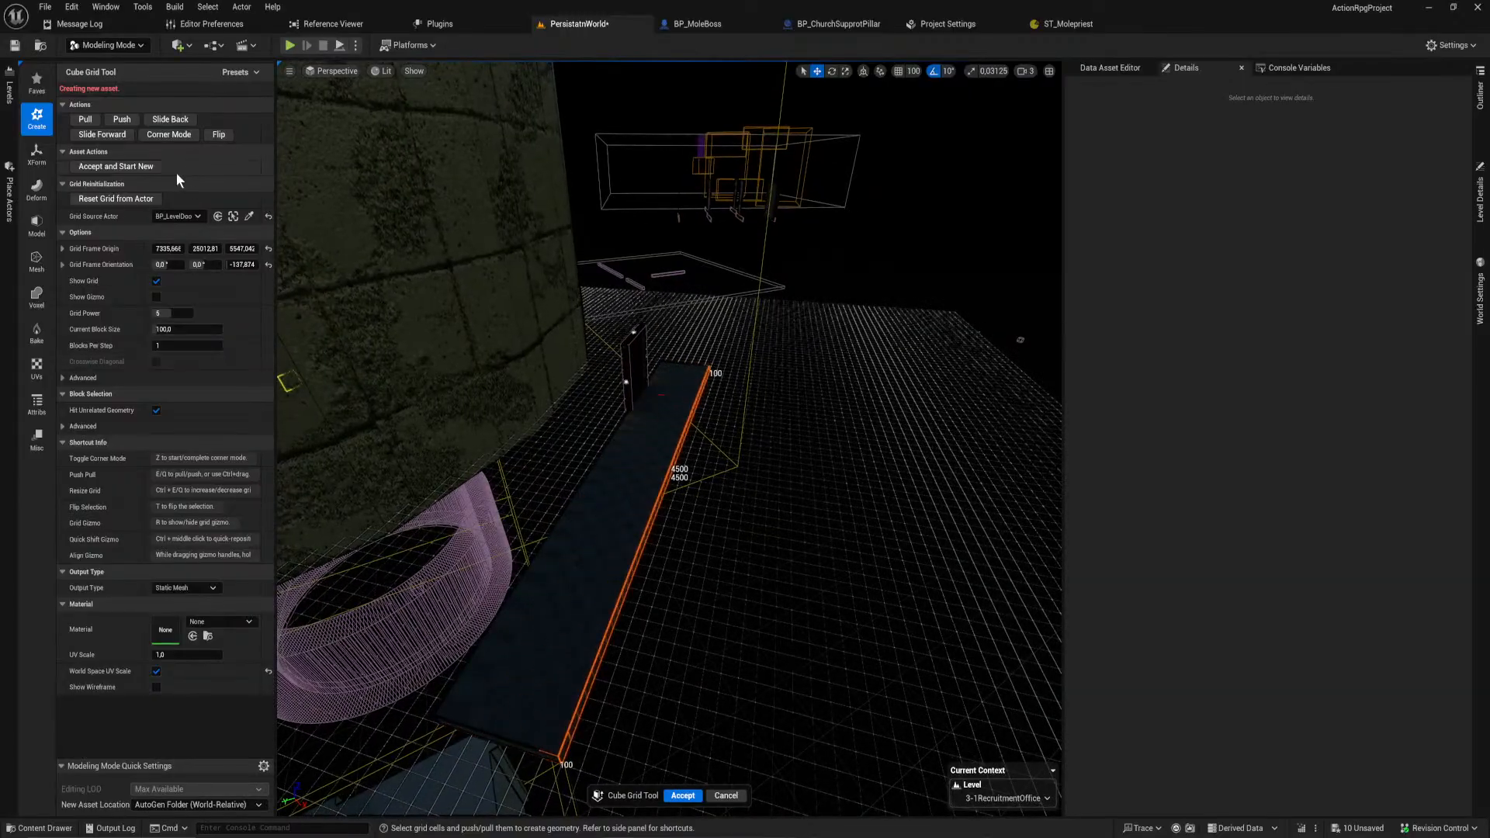
# Step: Pull the floor strip's long side face outward one more 100-unit block and try sliding the selection forward
pyautogui.click(85, 121)
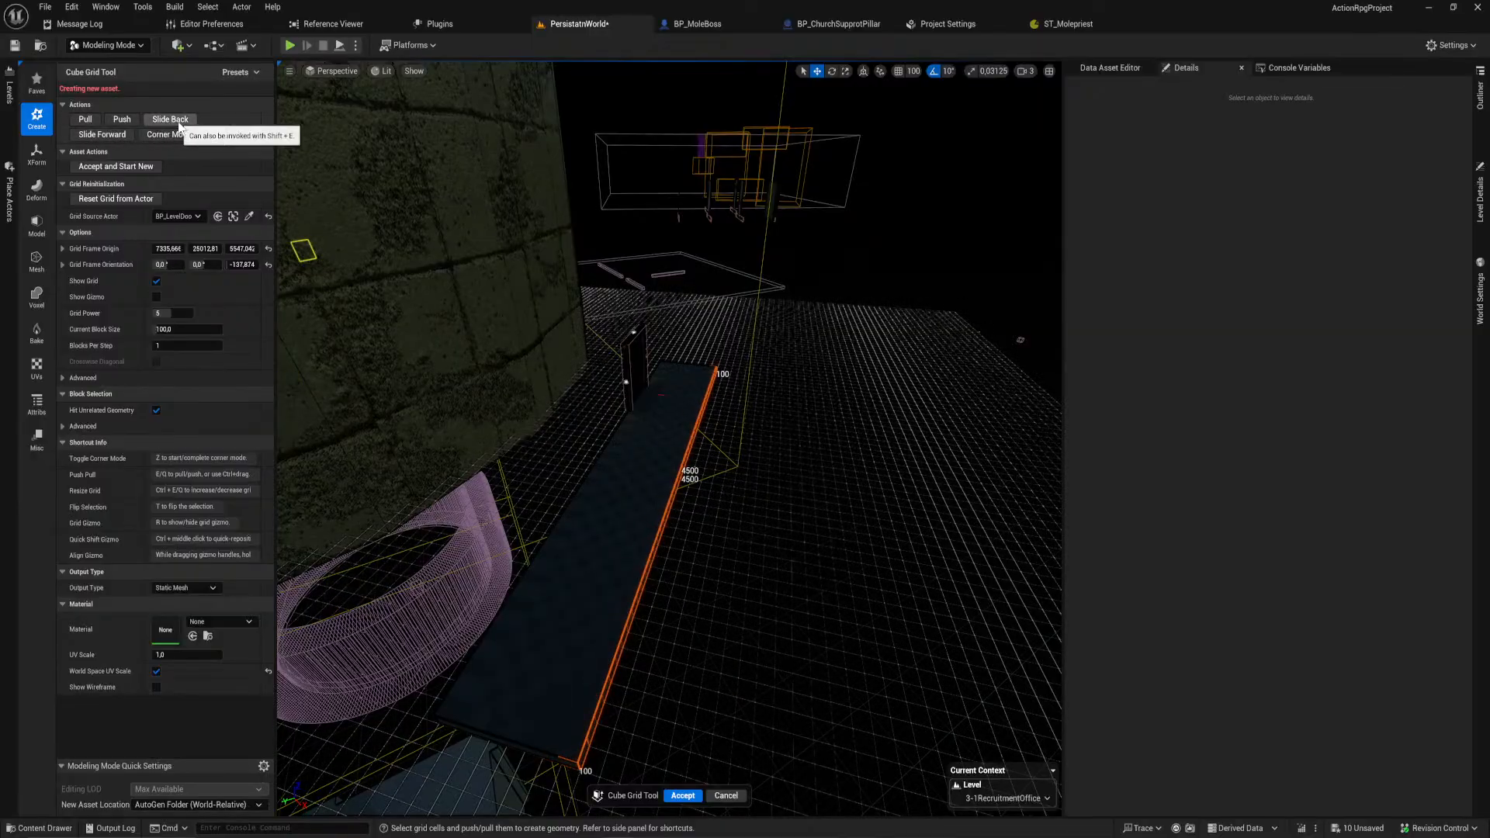
pyautogui.click(101, 136)
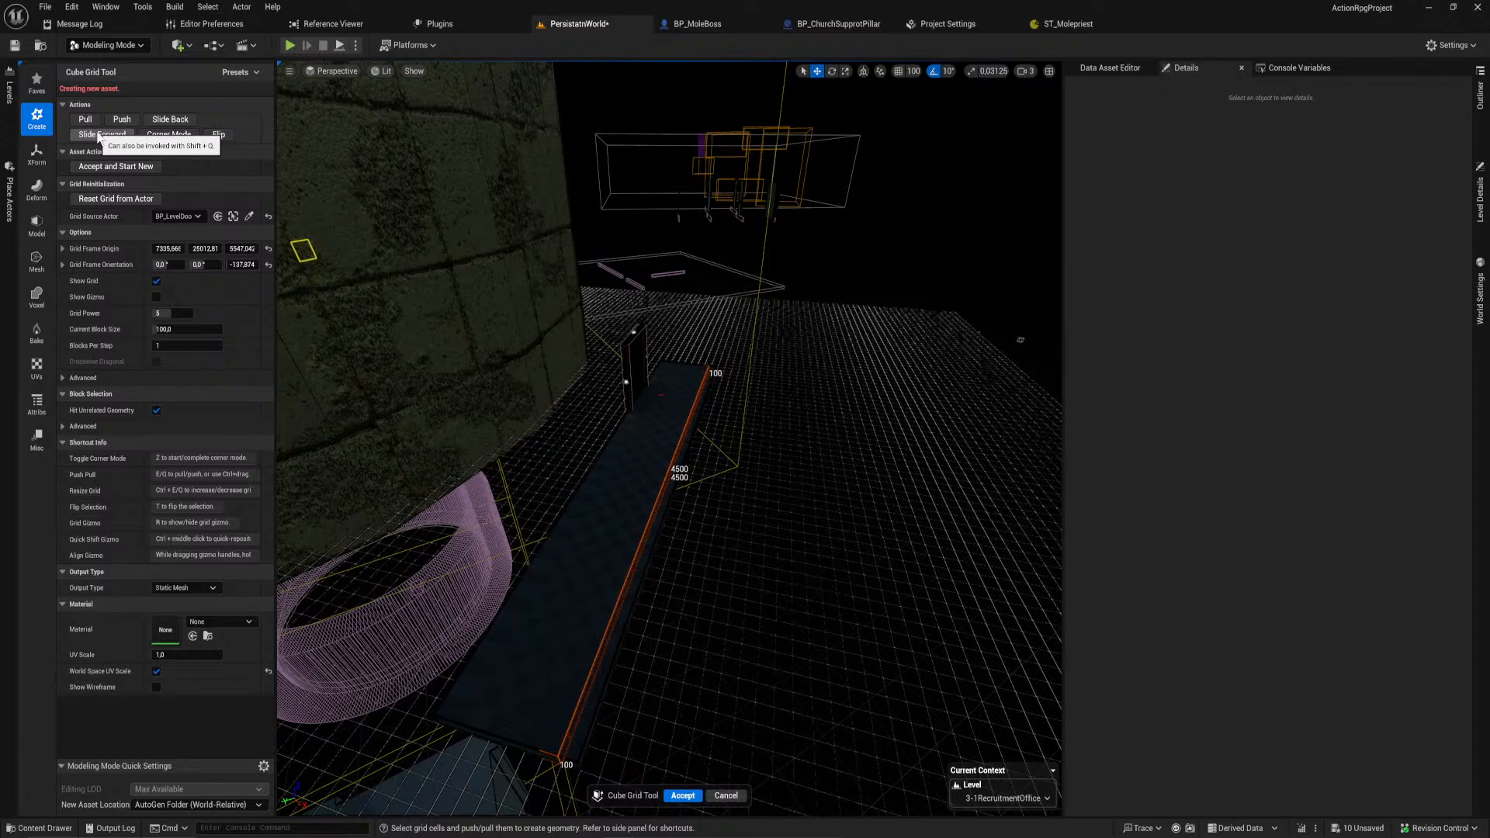
pyautogui.hotkey('ctrl', 'z')
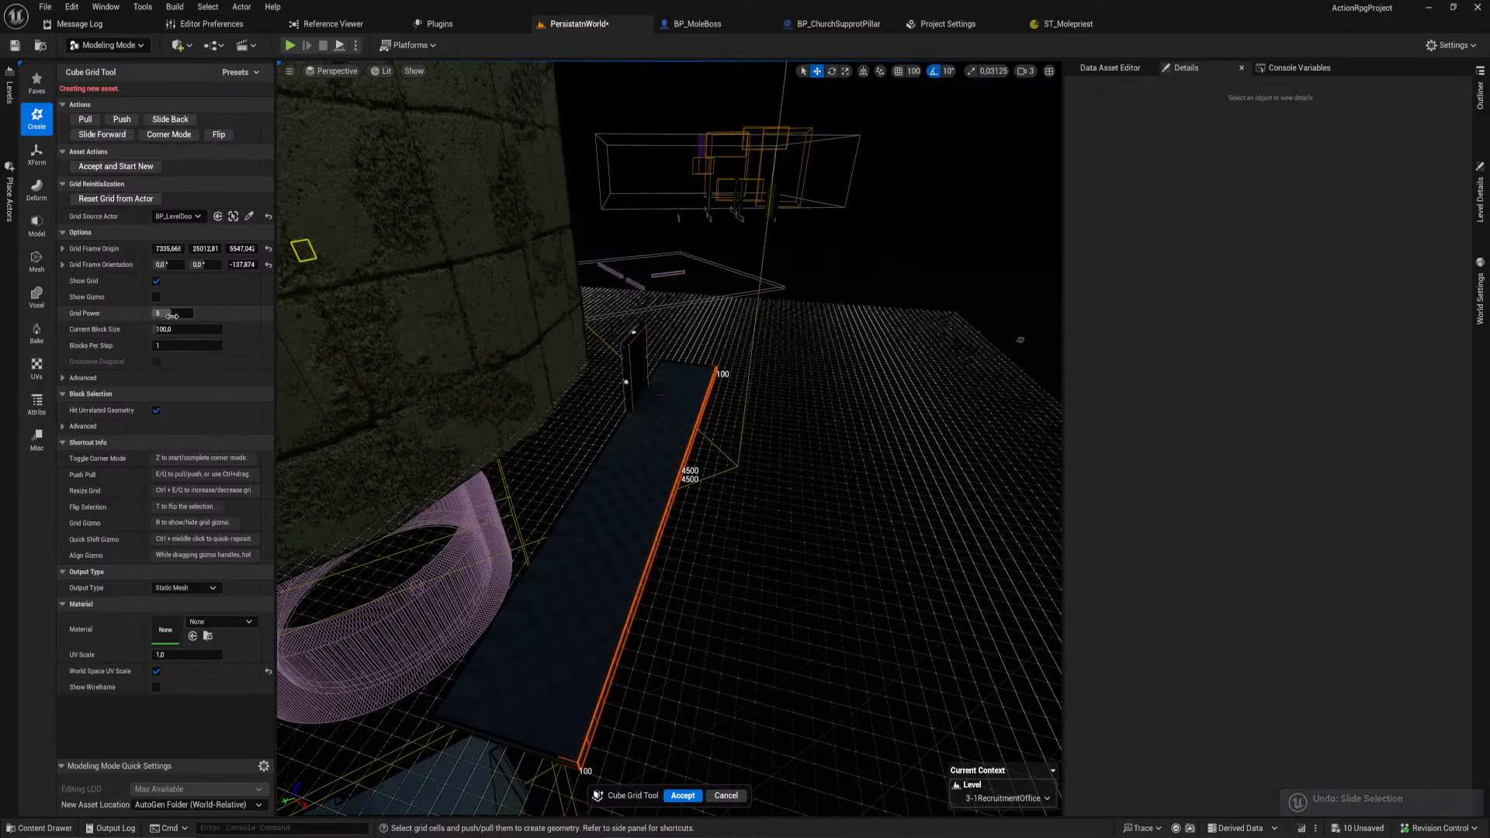
# Step: Set the grid power to 6 and pull the floor's long side face further outward in 200-unit blocks
pyautogui.moveTo(159, 313); pyautogui.dragTo(163, 313)
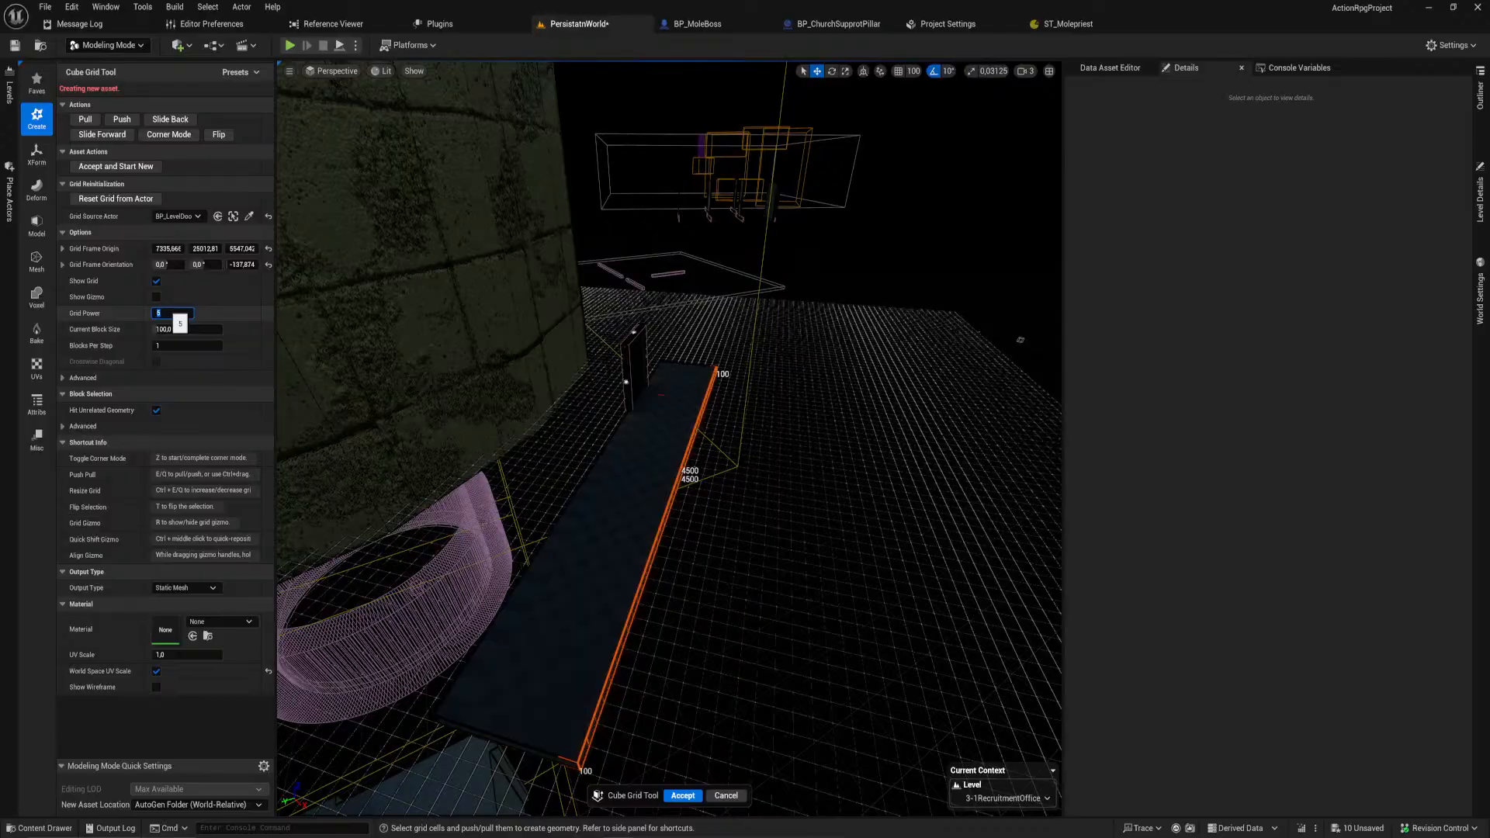
pyautogui.write('6')
pyautogui.press('Return')
pyautogui.keyDown('ctrl'); pyautogui.moveTo(690, 444); pyautogui.dragTo(728, 481); pyautogui.keyUp('ctrl')
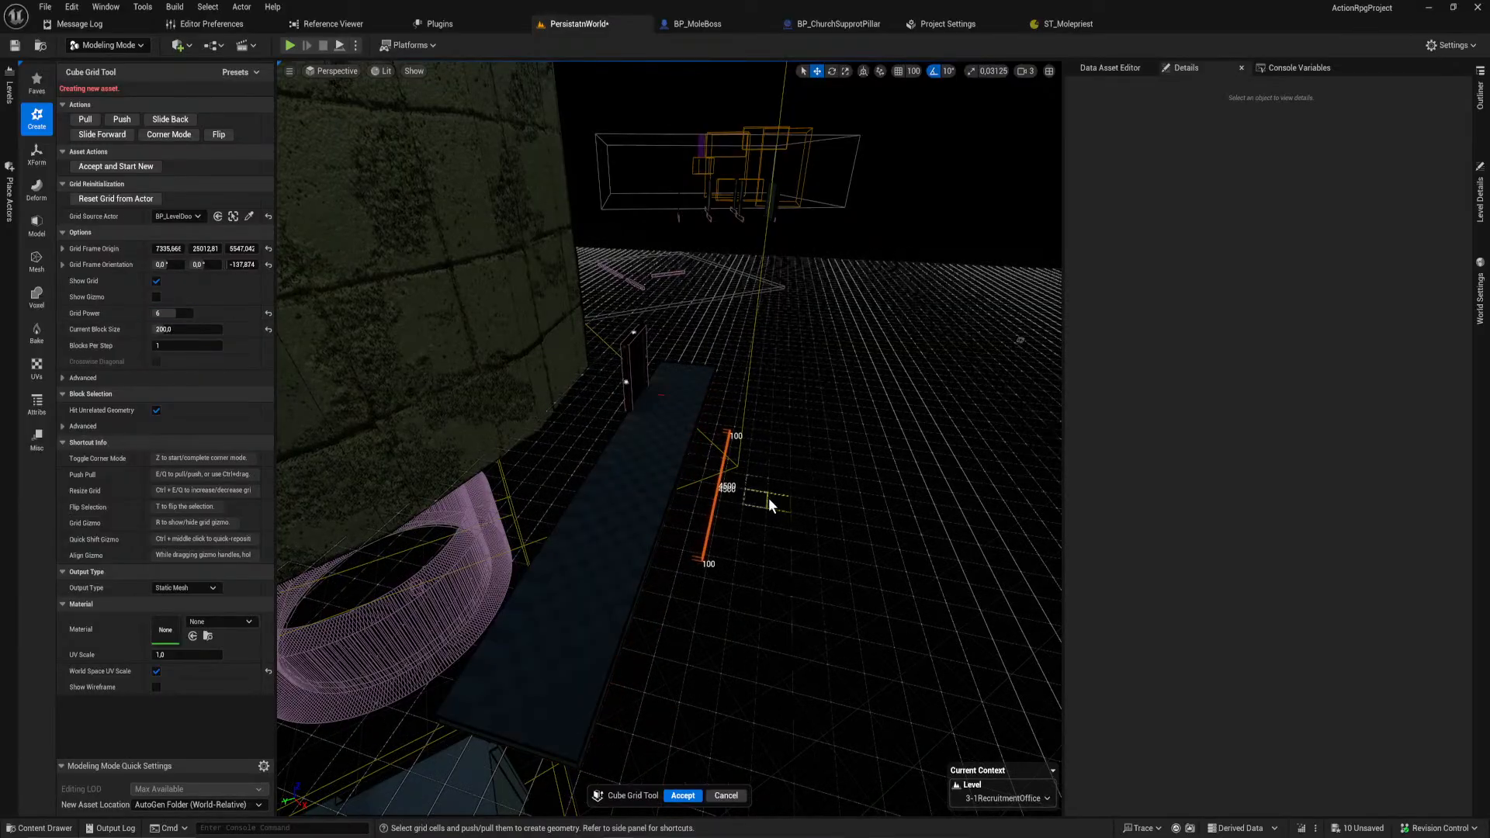
pyautogui.hotkey('ctrl', 'z')
pyautogui.moveTo(757, 503); pyautogui.dragTo(745, 531, button='right')
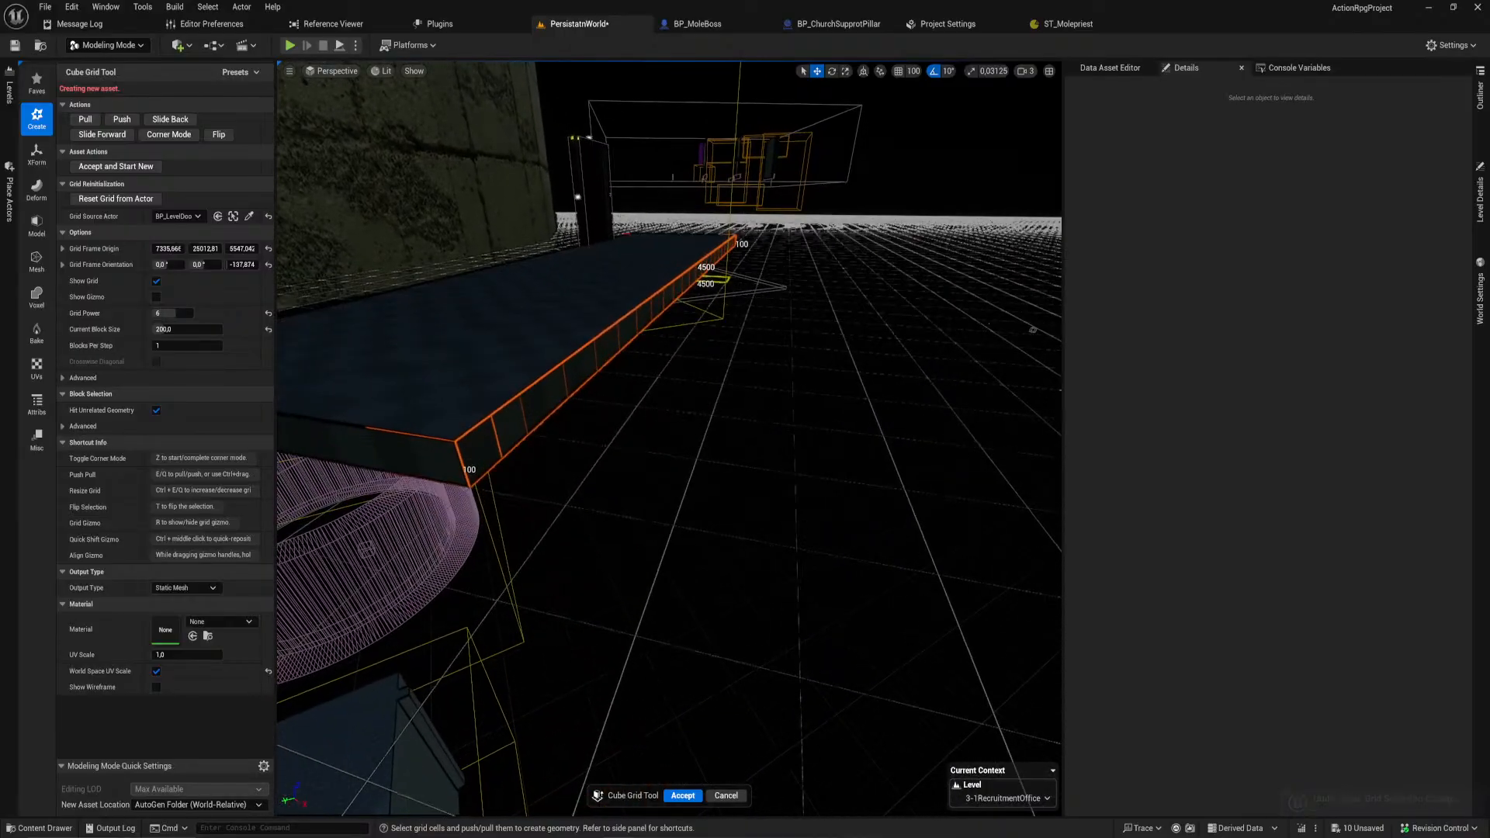
pyautogui.press('e')
pyautogui.press('e')
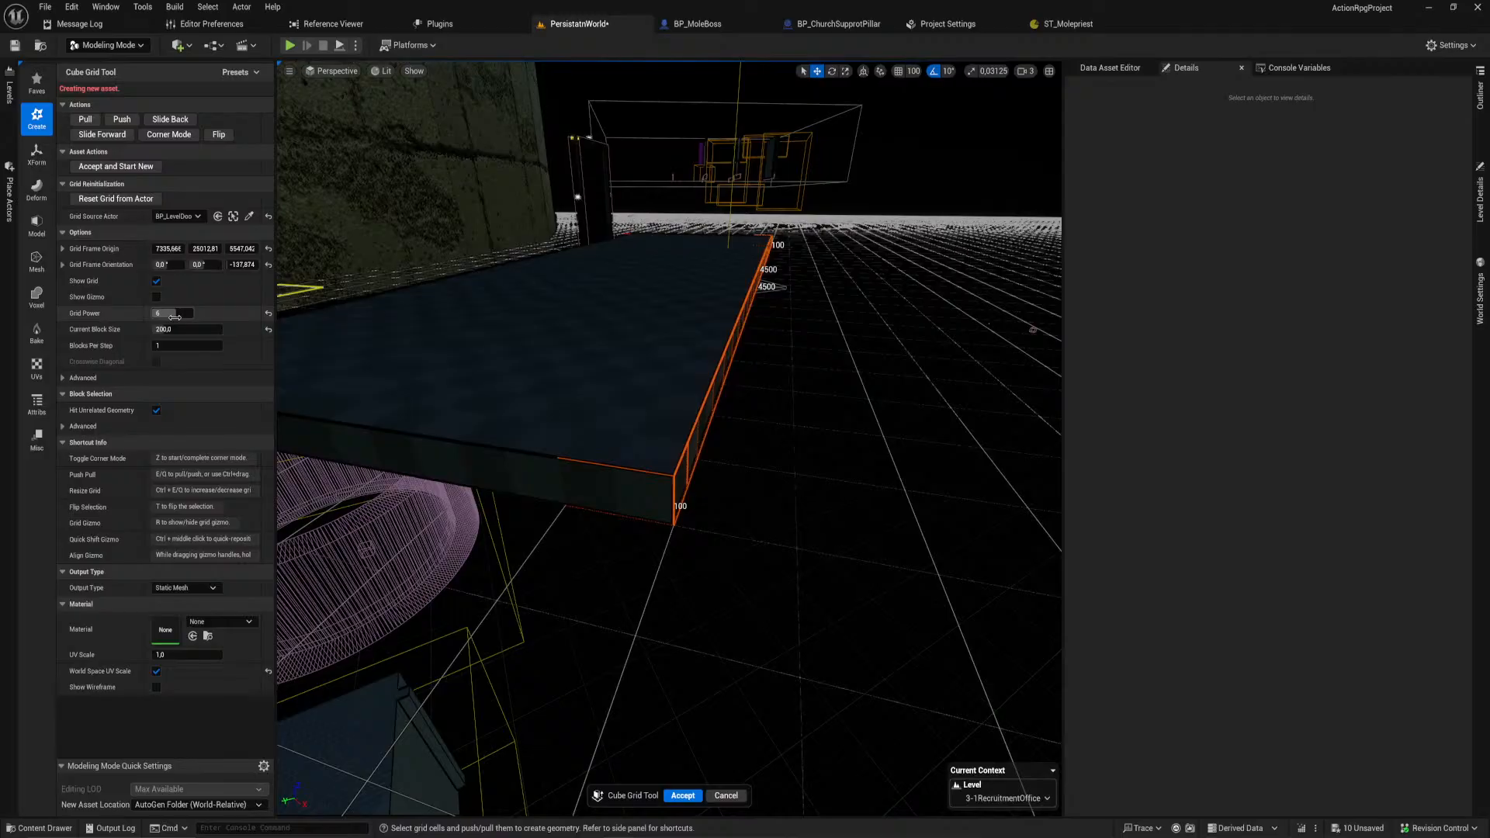
# Step: Set the grid power to 7 and extend the floor's long side face away from the door in 400-unit blocks
pyautogui.write('7')
pyautogui.press('Return')
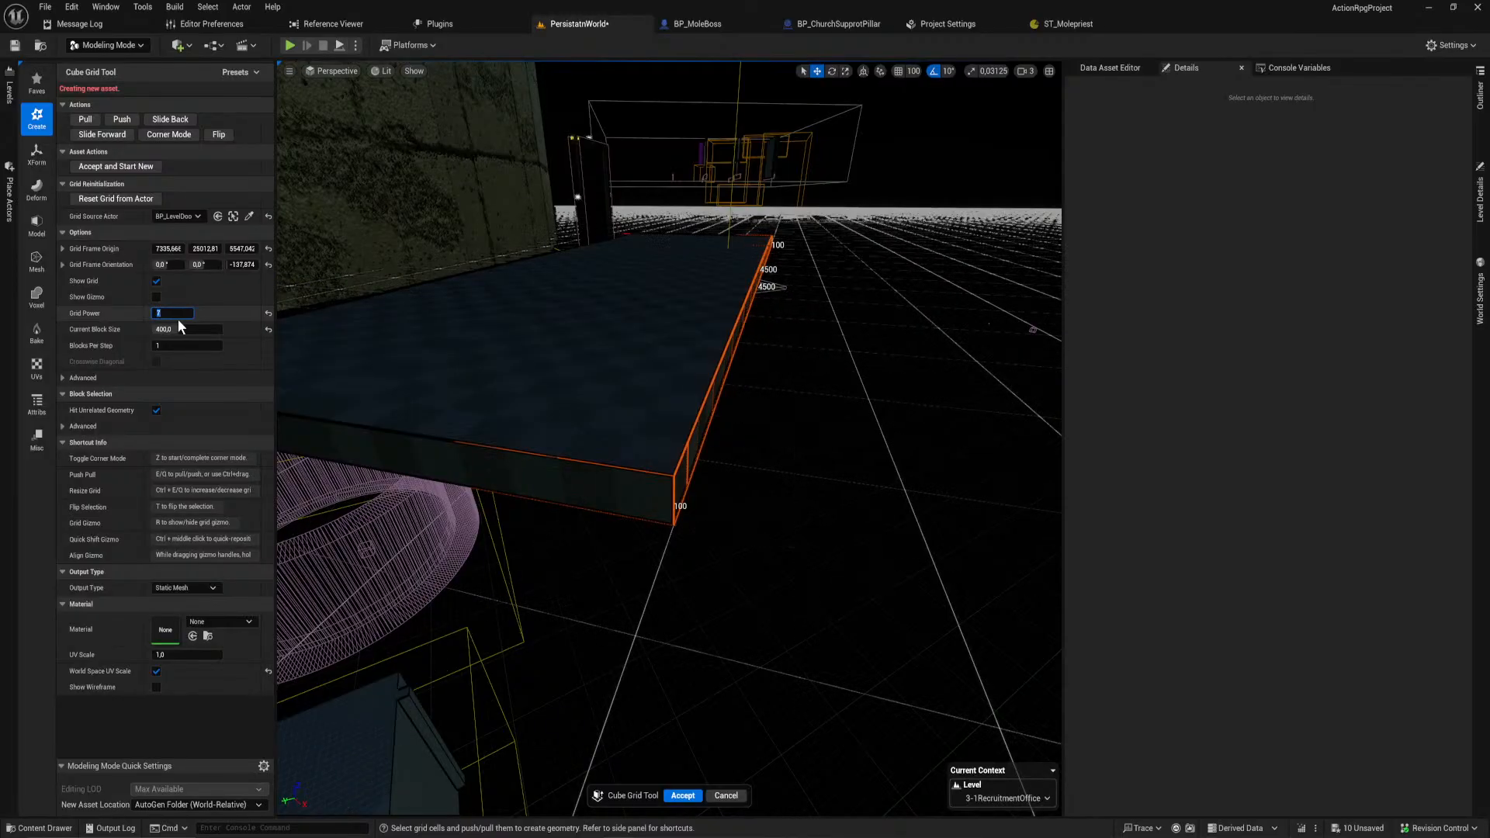
pyautogui.moveTo(703, 508); pyautogui.dragTo(702, 473, button='right')
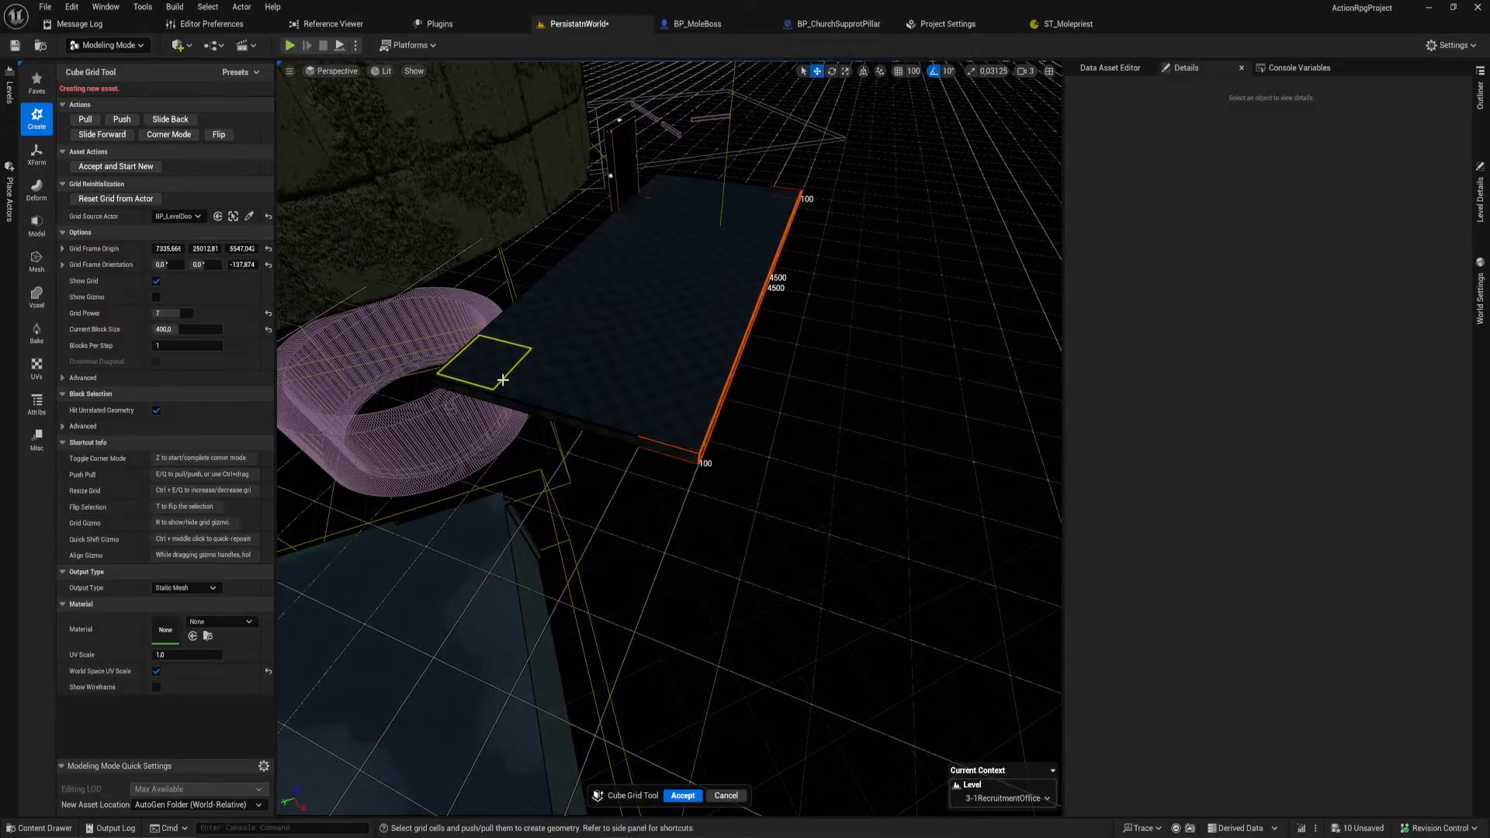
pyautogui.moveTo(503, 380); pyautogui.dragTo(497, 357, button='right')
pyautogui.moveTo(645, 468)
pyautogui.mouseDown(button='right')
pyautogui.moveTo(699, 468)
pyautogui.moveTo(638, 472)
pyautogui.mouseUp(button='right')
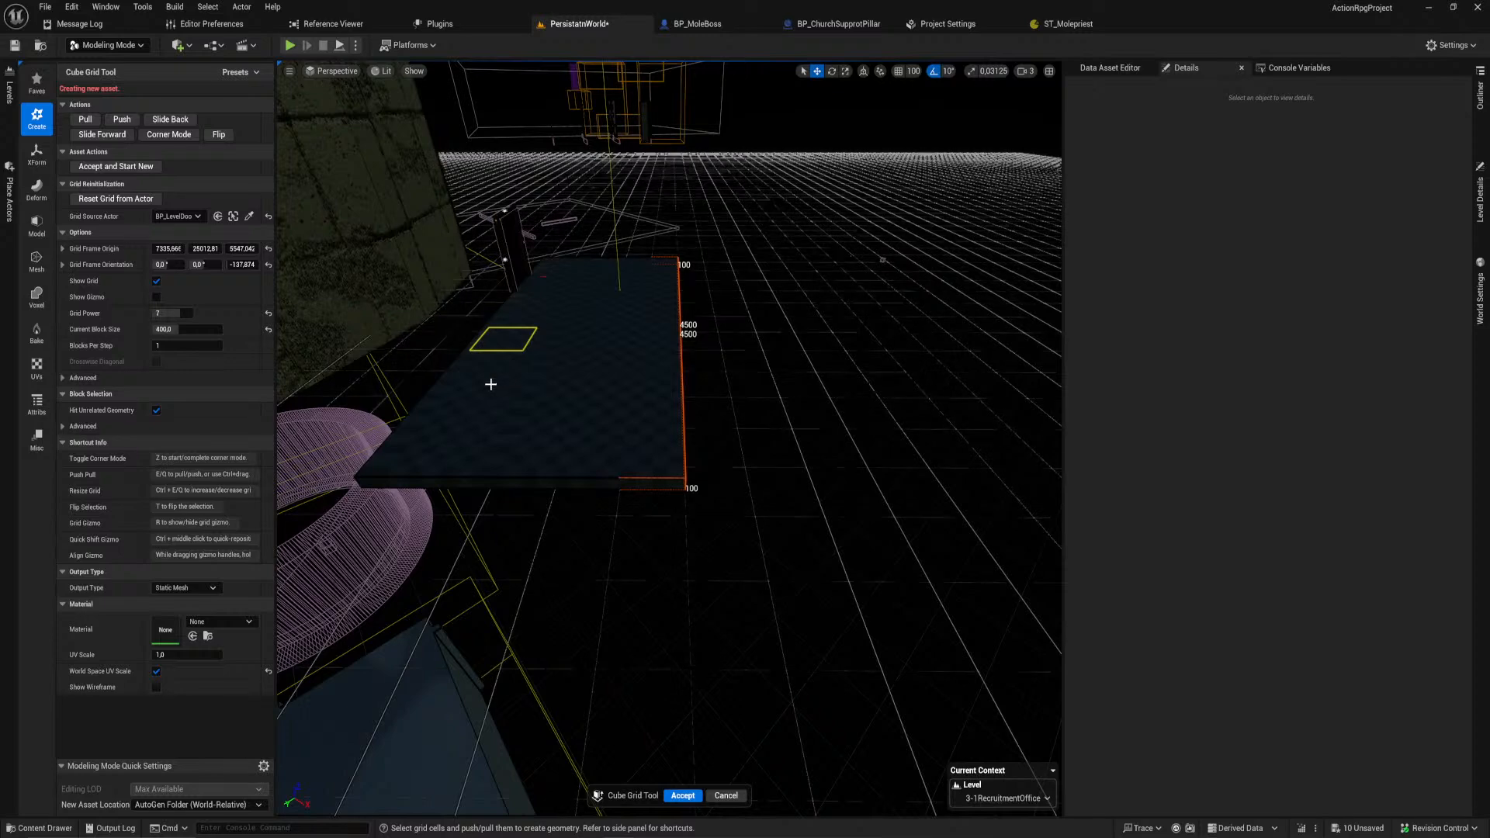
pyautogui.press('e')
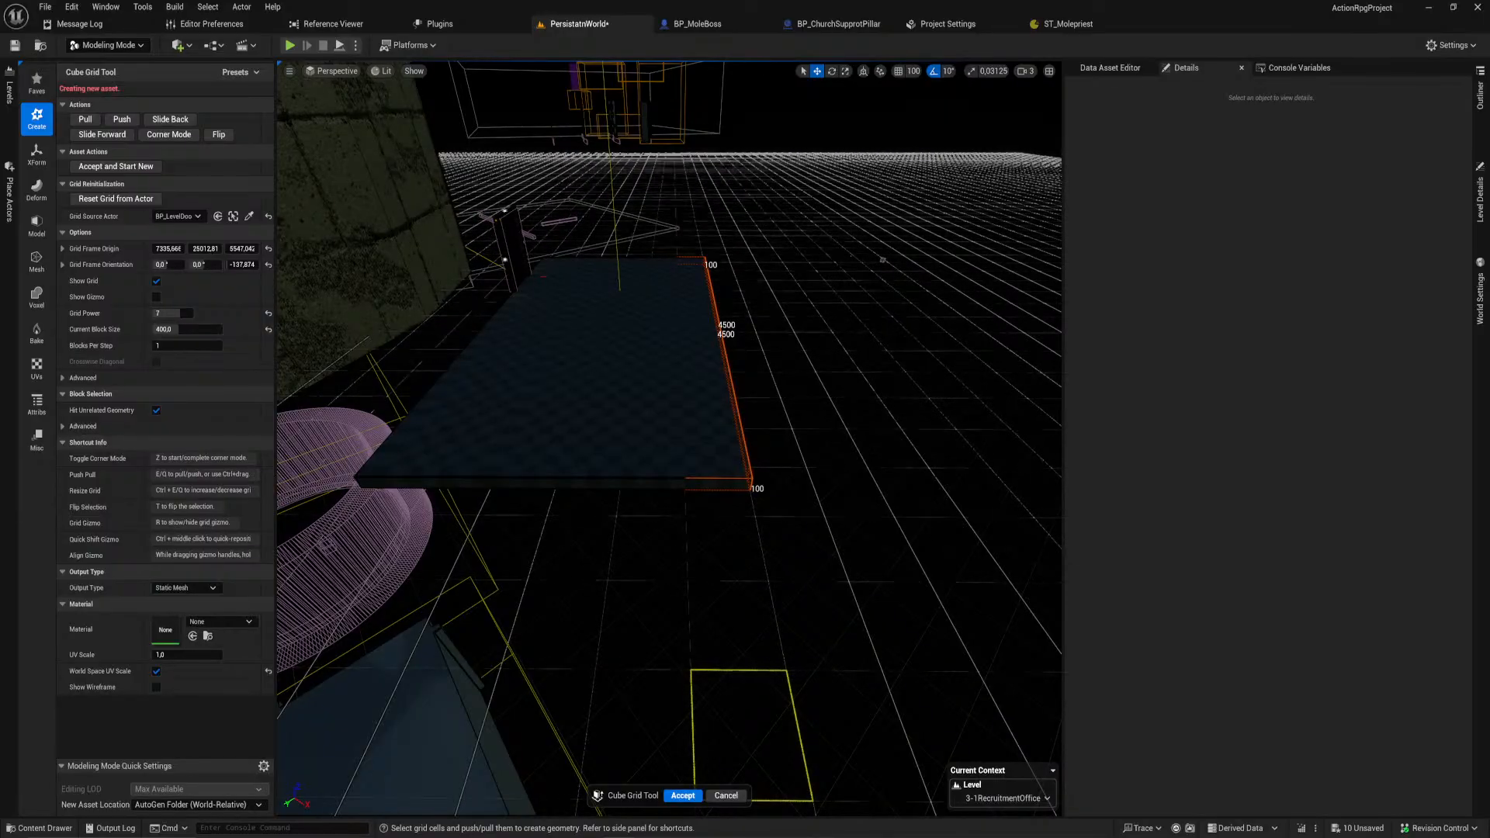
# Step: Check the widened floor slab and accept the CubeGrid result as a static mesh
pyautogui.moveTo(677, 570); pyautogui.dragTo(626, 461, button='right')
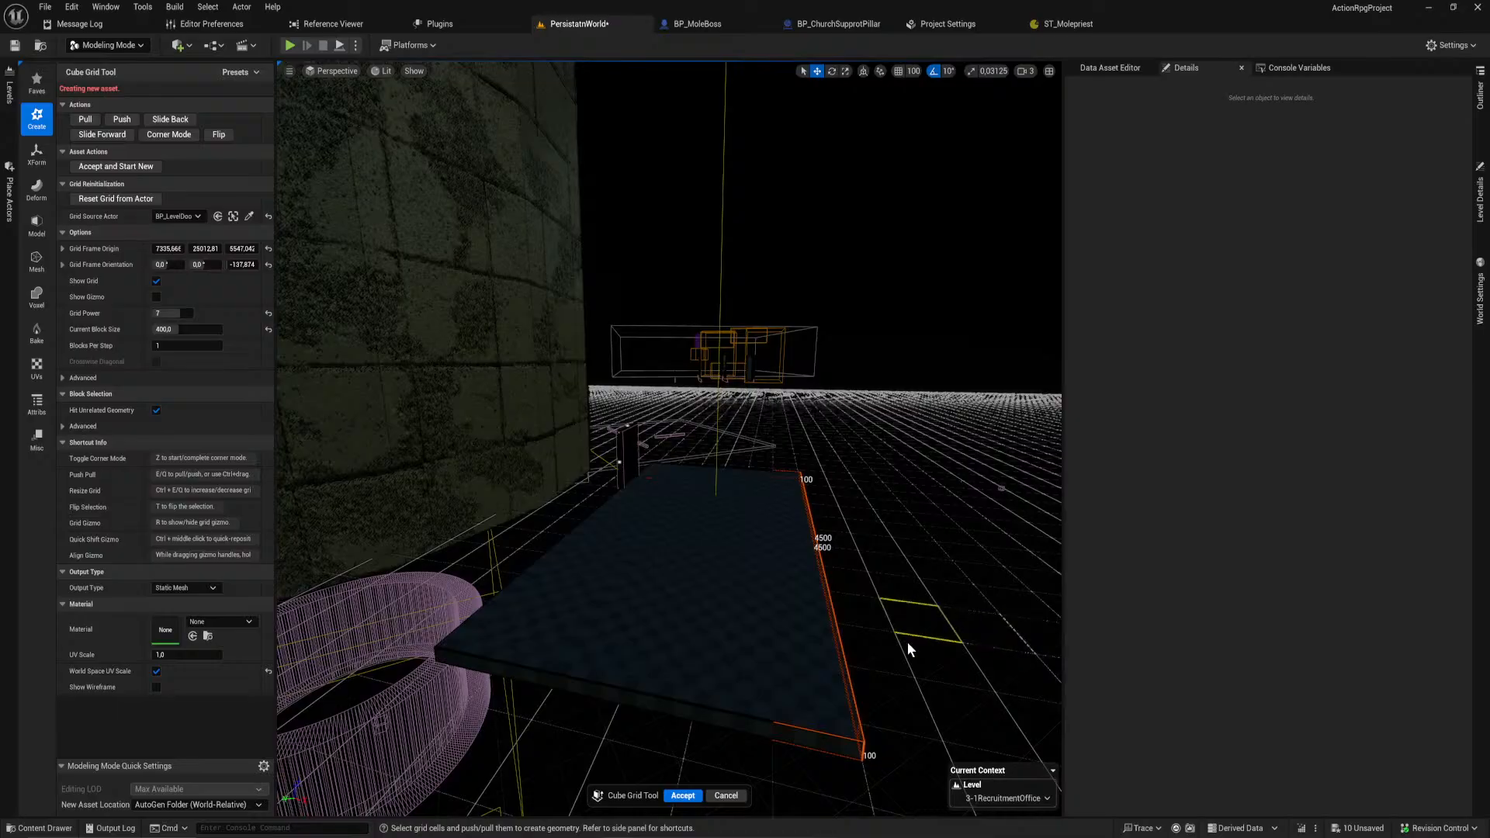
pyautogui.moveTo(821, 646); pyautogui.dragTo(816, 686, button='right')
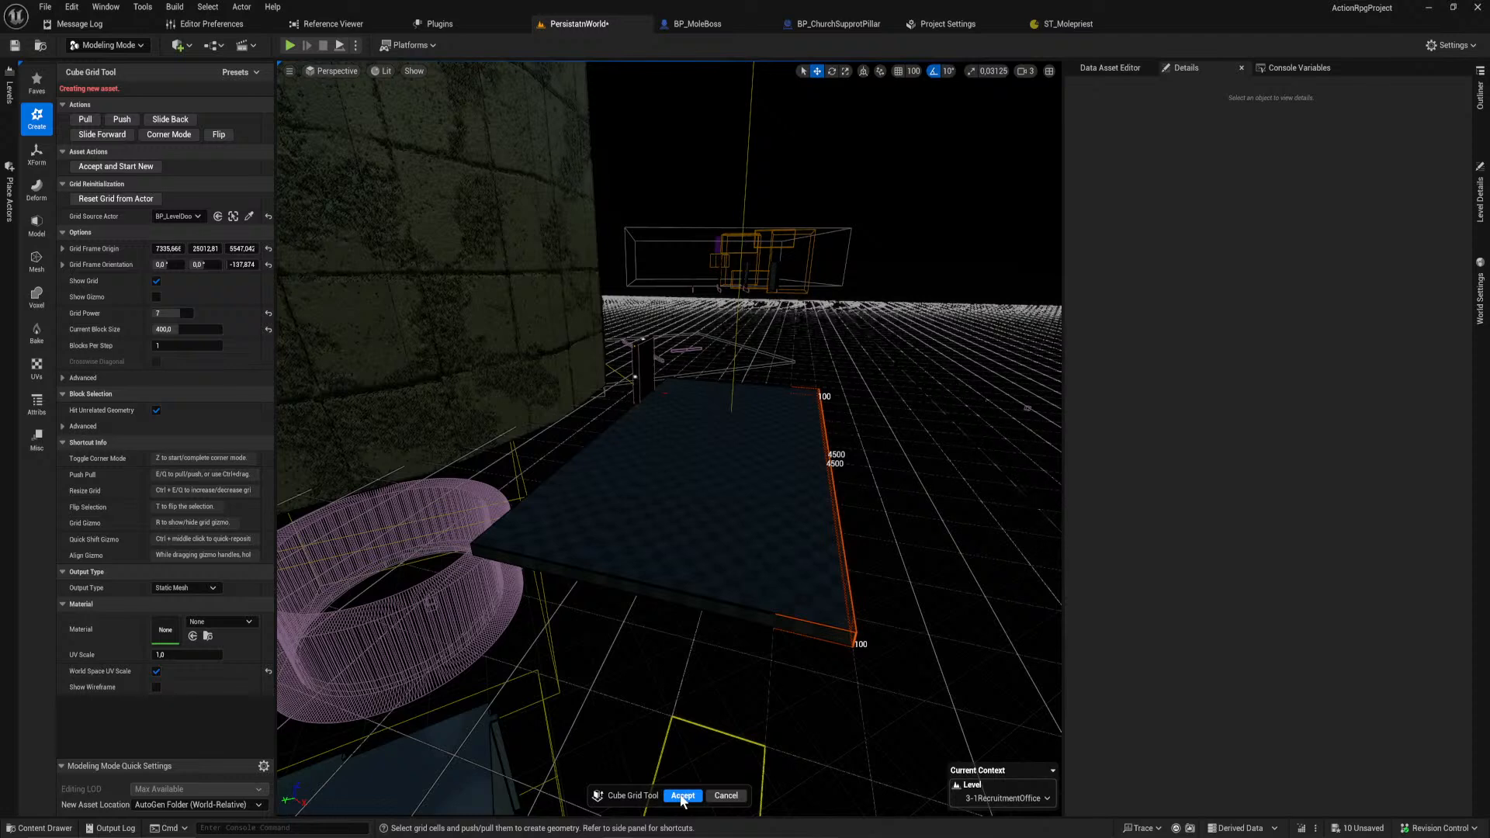
pyautogui.press('Return')
pyautogui.press('Escape')
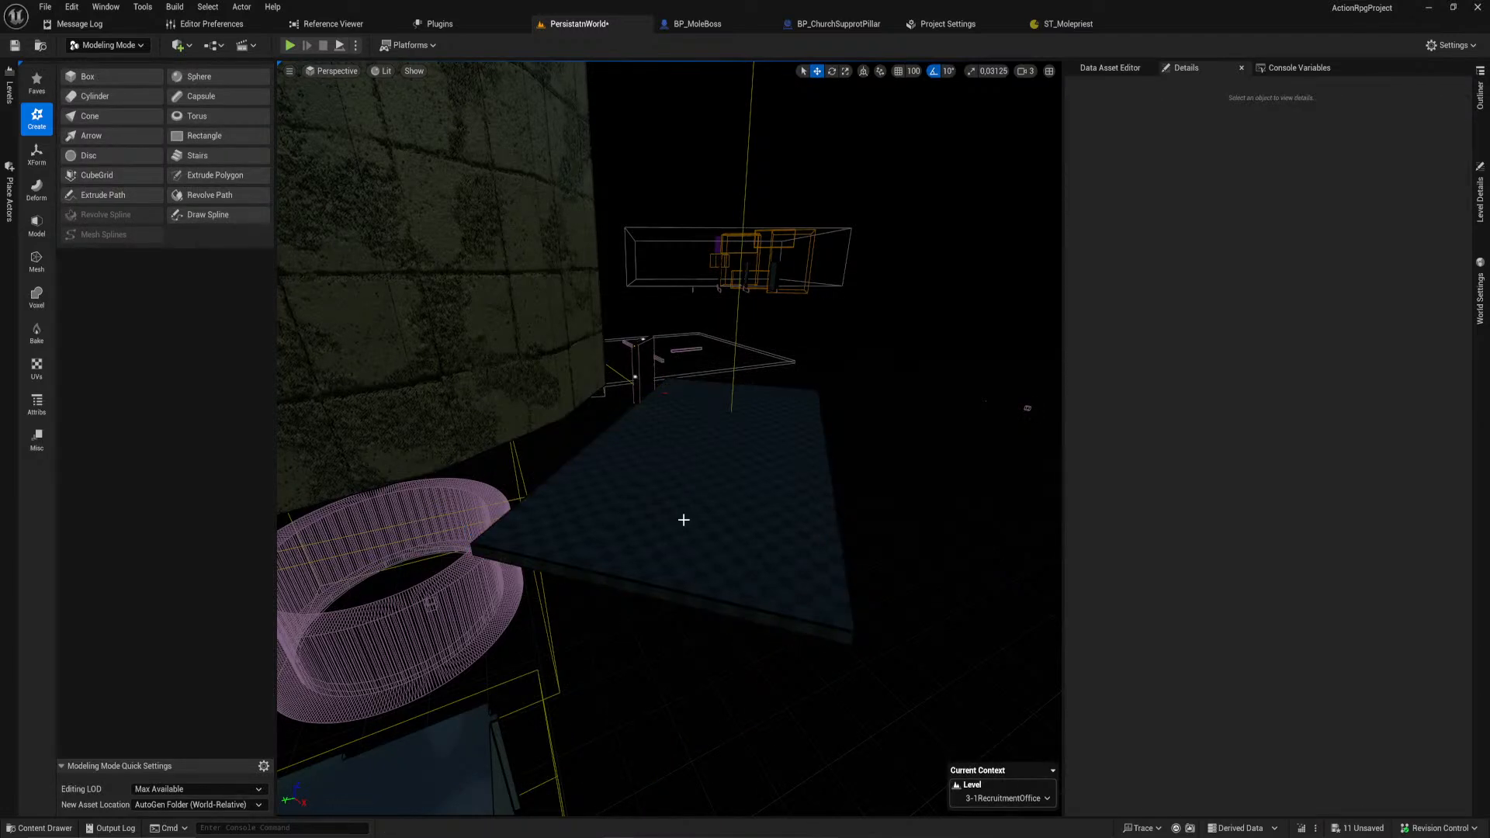
pyautogui.click(684, 519)
pyautogui.hotkey('ctrl', 'd')
pyautogui.hotkey('ctrl', 'z')
pyautogui.moveTo(659, 459)
pyautogui.mouseDown(button='right')
pyautogui.moveTo(661, 535)
pyautogui.moveTo(722, 659)
pyautogui.moveTo(659, 465)
pyautogui.mouseUp(button='right')
pyautogui.press('w')
pyautogui.press('s')
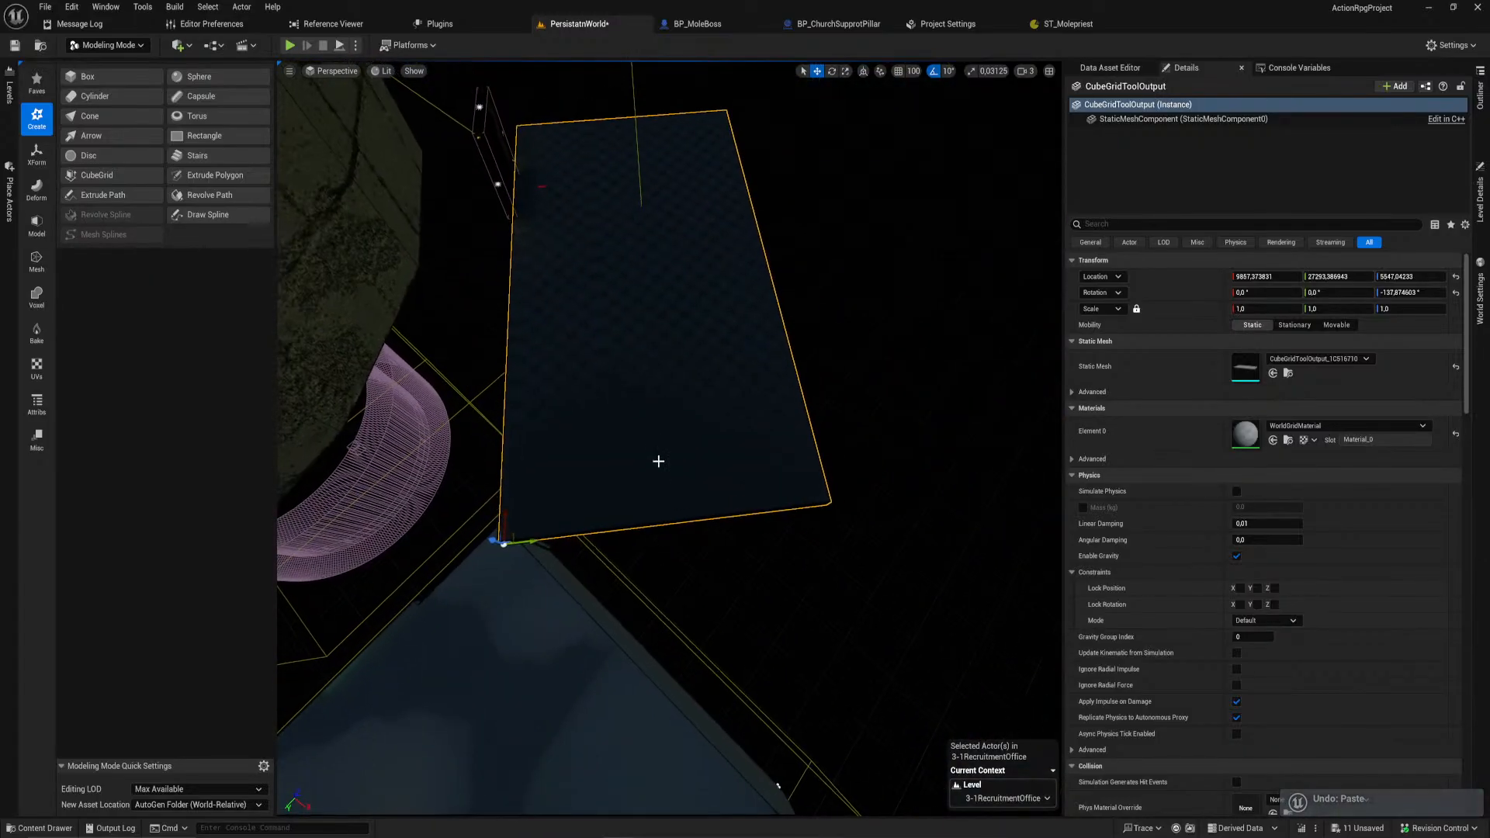
pyautogui.hotkey('ctrl', 'z')
pyautogui.hotkey('ctrl', 'z')
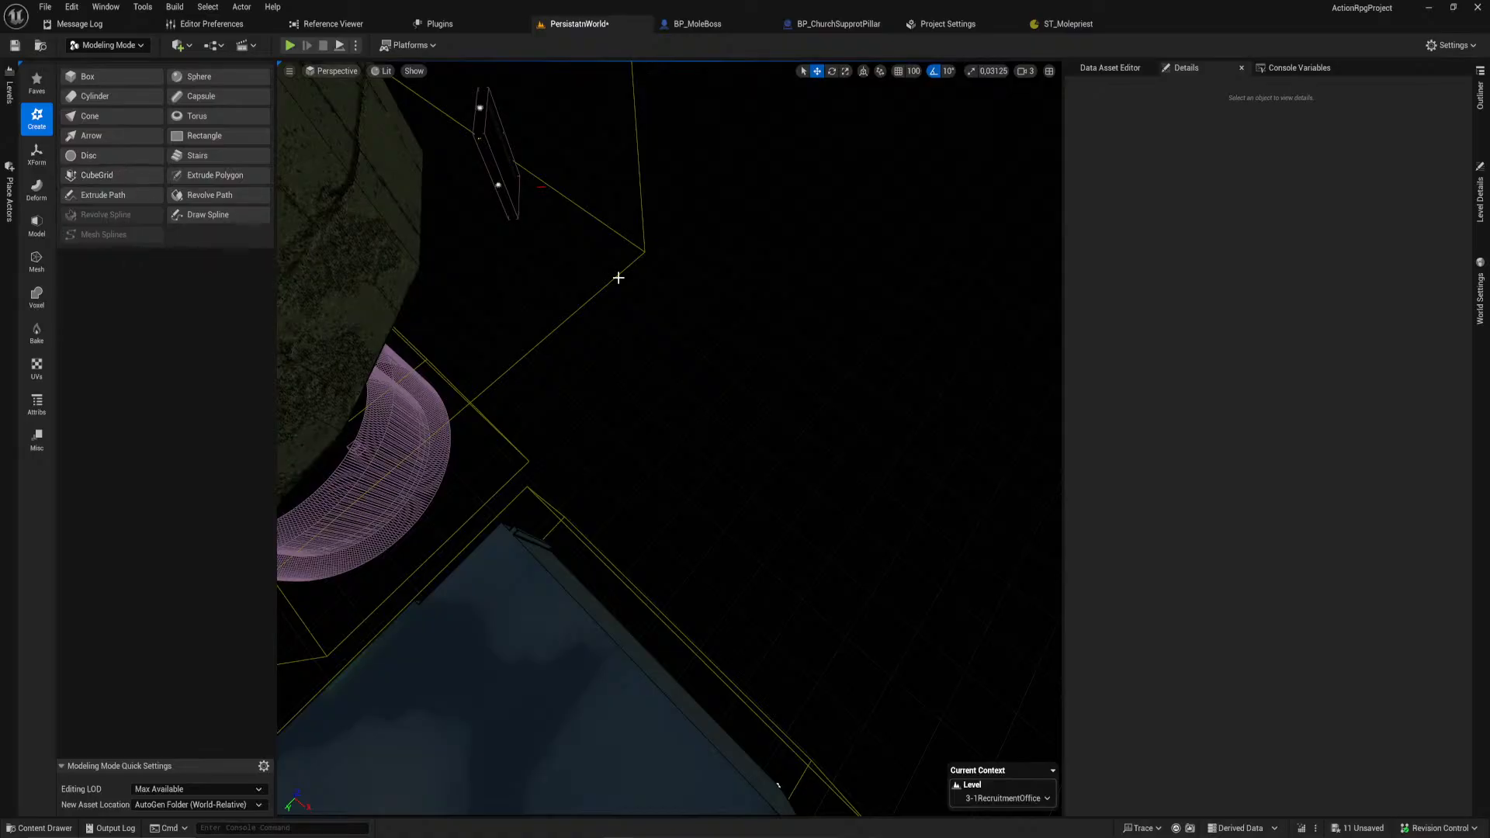
pyautogui.hotkey('ctrl', 'y')
# Step: Turn on location snapping and move the floor slab along its long side to about X 9116, Y 26623
pyautogui.moveTo(596, 286); pyautogui.dragTo(365, 194, button='right')
pyautogui.press('d')
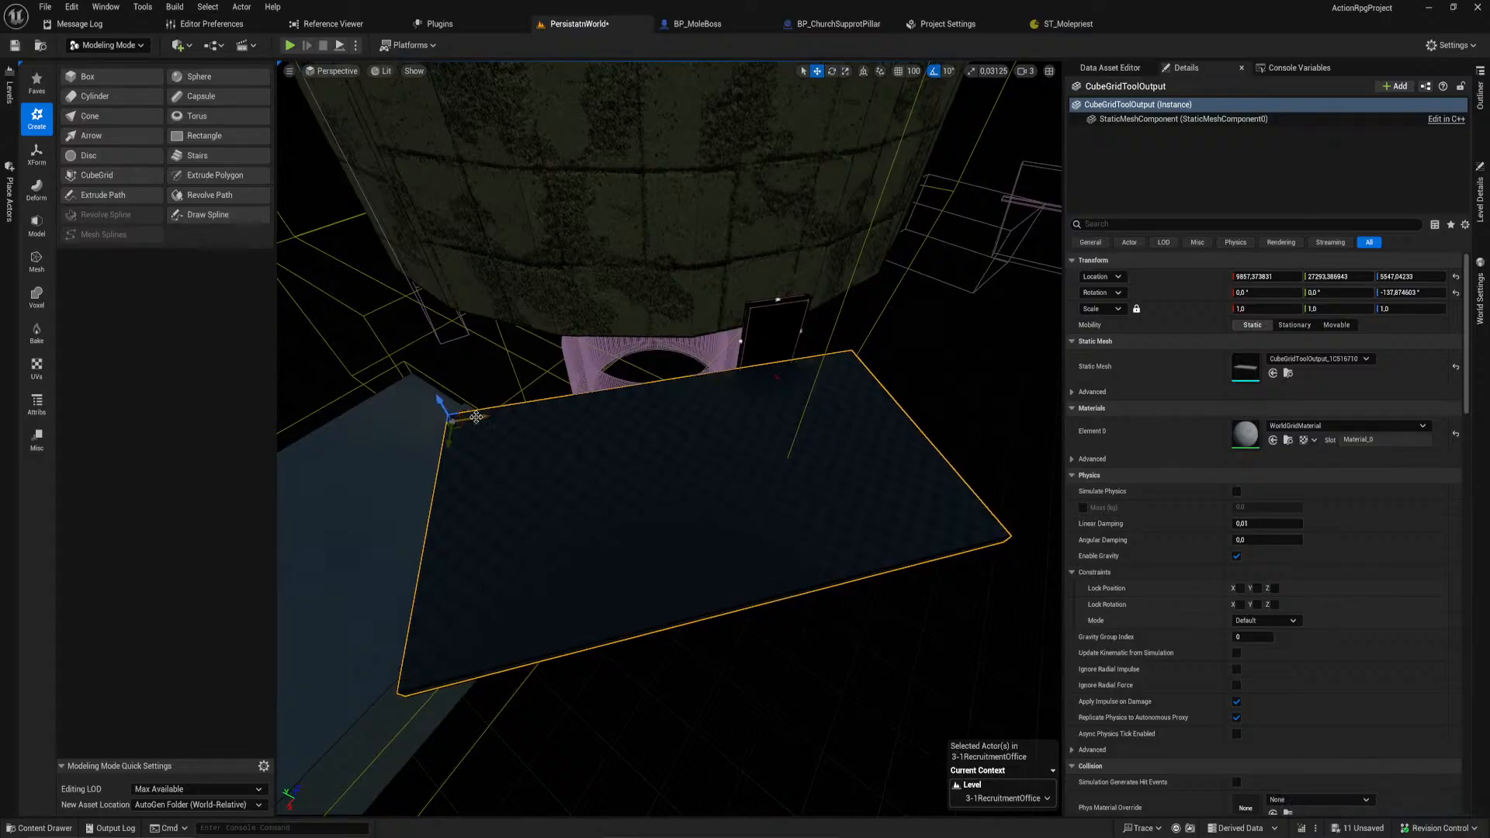
pyautogui.moveTo(481, 420); pyautogui.dragTo(579, 412)
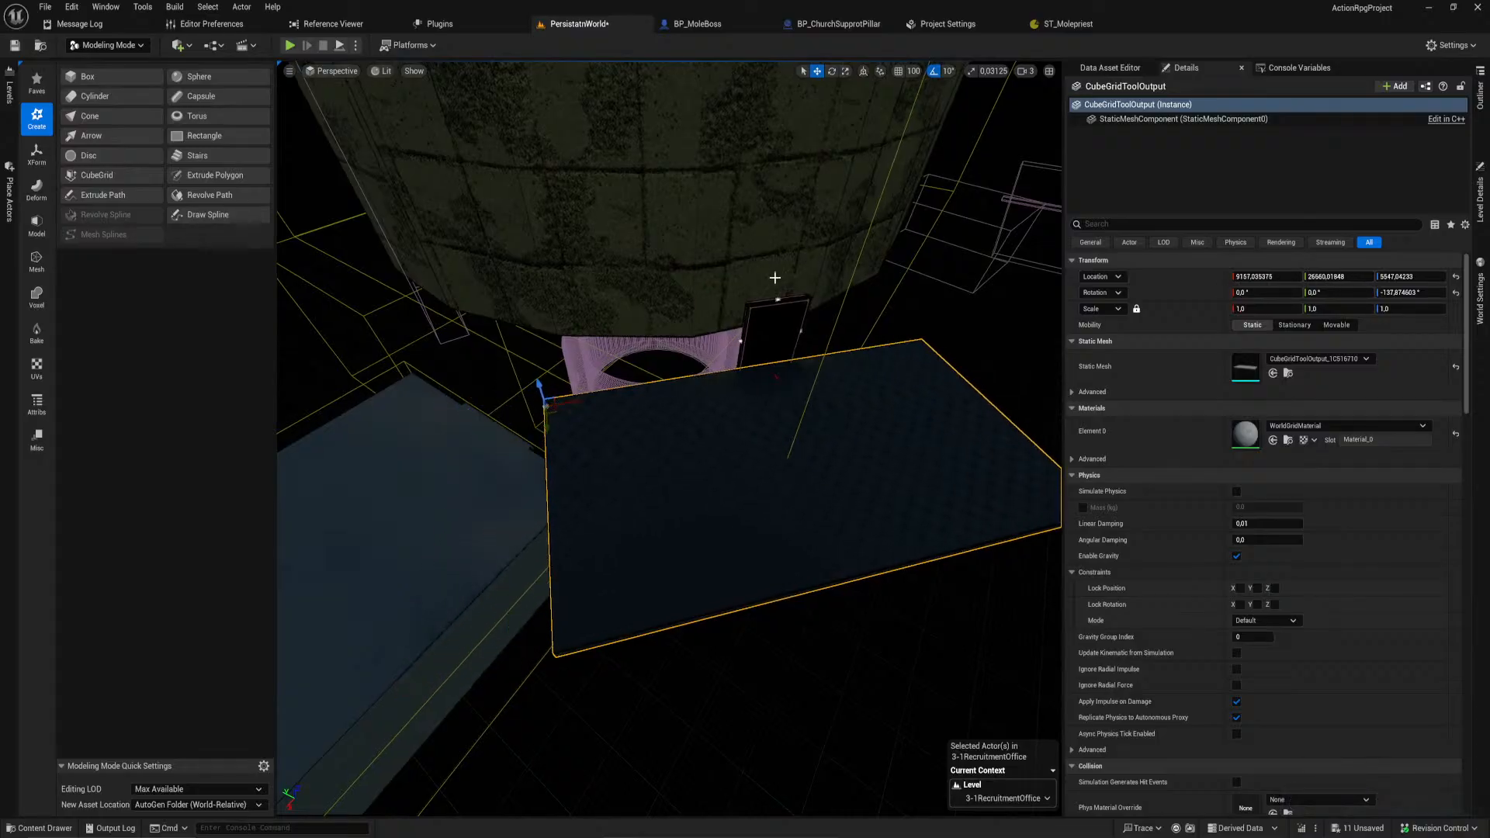
pyautogui.hotkey('ctrl', 'z')
pyautogui.click(910, 70)
pyautogui.click(899, 72)
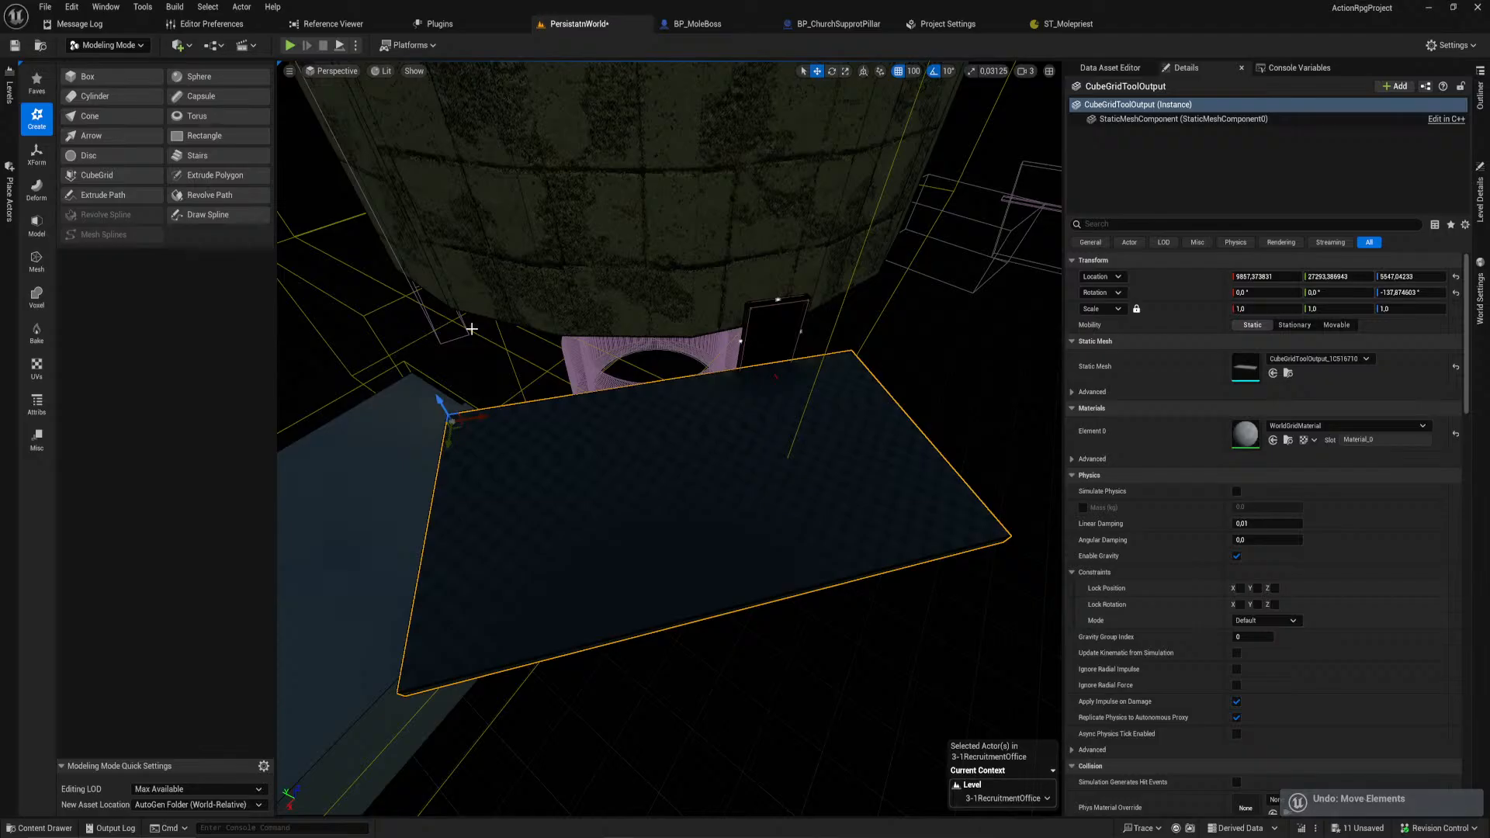
pyautogui.moveTo(479, 409); pyautogui.dragTo(577, 403)
pyautogui.press('w')
pyautogui.moveTo(579, 403); pyautogui.dragTo(636, 431, button='right')
# Step: Move the yellow level door forward over the floor's edge to about X 7368, Y 24977 without snapping, and re-enable location snapping
pyautogui.click(580, 489)
pyautogui.press('w')
pyautogui.moveTo(580, 489)
pyautogui.mouseDown(button='right')
pyautogui.moveTo(563, 497)
pyautogui.moveTo(589, 481)
pyautogui.moveTo(578, 478)
pyautogui.mouseUp(button='right')
pyautogui.press('s')
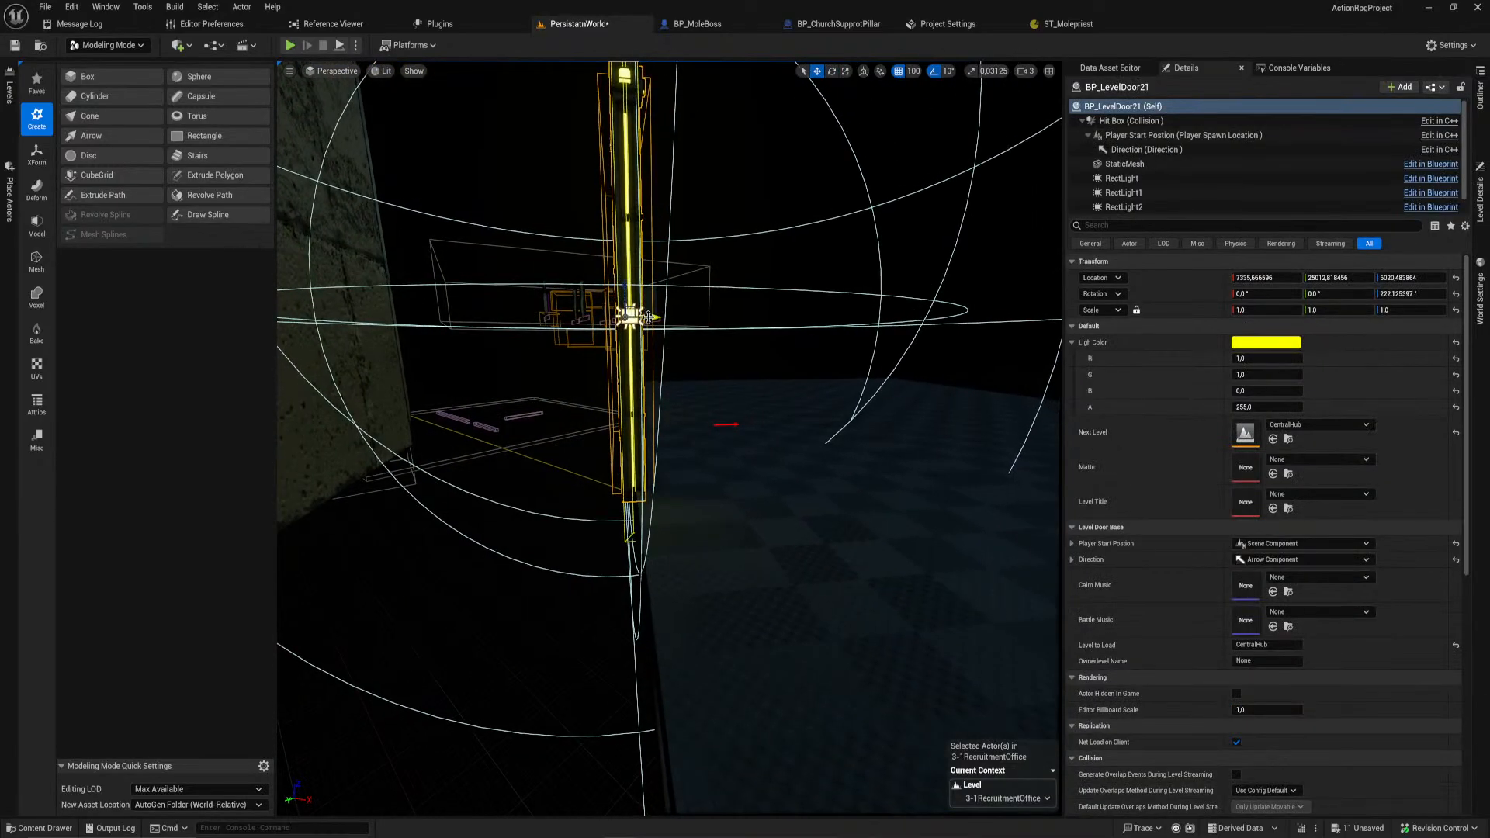
pyautogui.moveTo(652, 317); pyautogui.dragTo(676, 317)
pyautogui.click(901, 71)
# Step: Duplicate the floor slab by rotating a copy 90° upright along its door-side edge to form the back wall
pyautogui.moveTo(753, 405)
pyautogui.mouseDown(button='right')
pyautogui.moveTo(757, 466)
pyautogui.moveTo(753, 405)
pyautogui.mouseUp(button='right')
pyautogui.press('s')
pyautogui.click(751, 406)
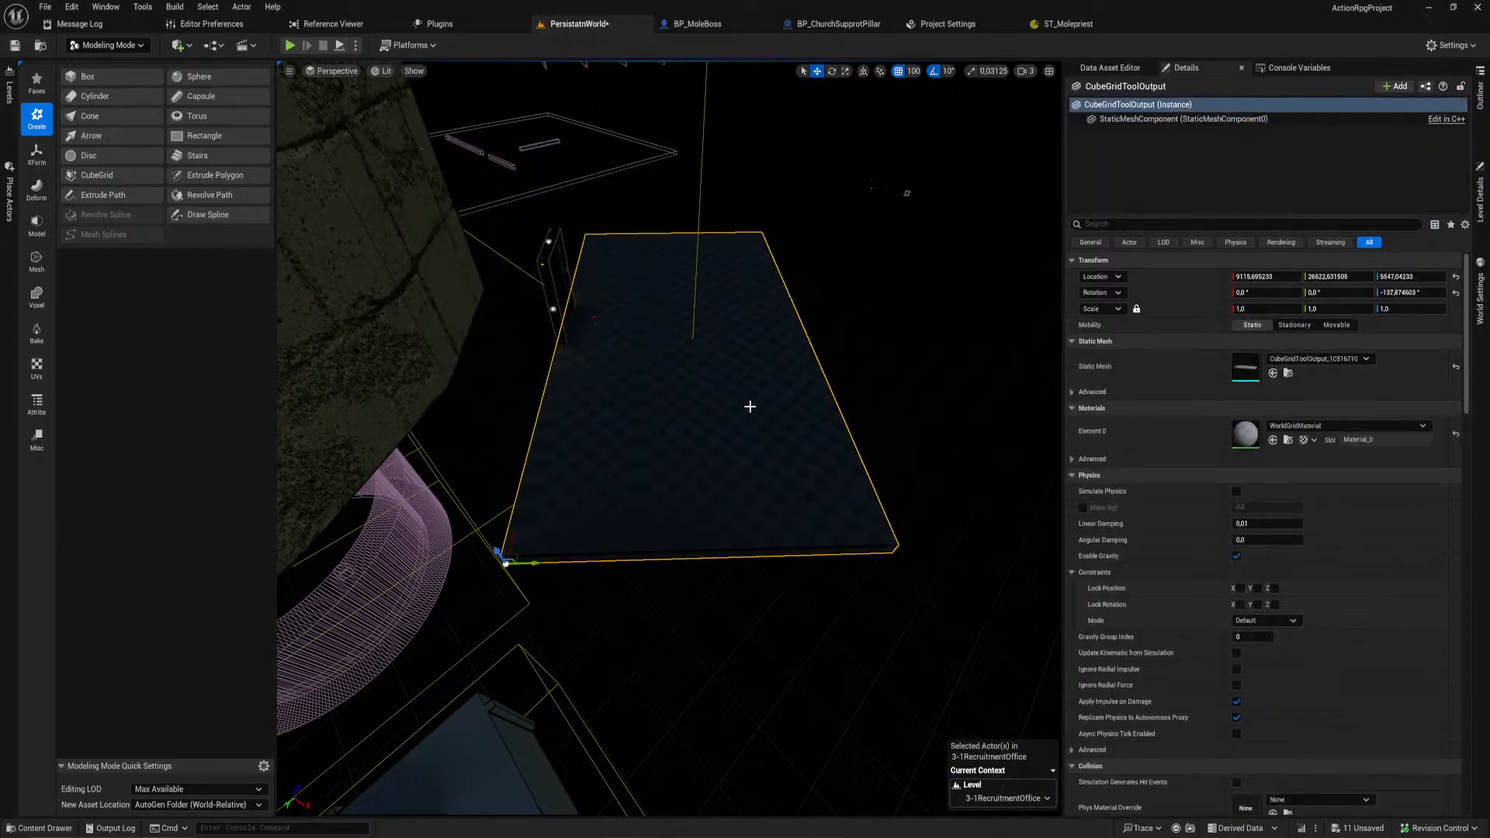
pyautogui.press('e')
pyautogui.moveTo(532, 552); pyautogui.dragTo(464, 560)
# Step: Move the yellow level door back against the new wall, to about X 7351, Y 24996
pyautogui.moveTo(464, 560); pyautogui.dragTo(322, 567, button='right')
pyautogui.press('w')
pyautogui.click(709, 354)
pyautogui.press('w')
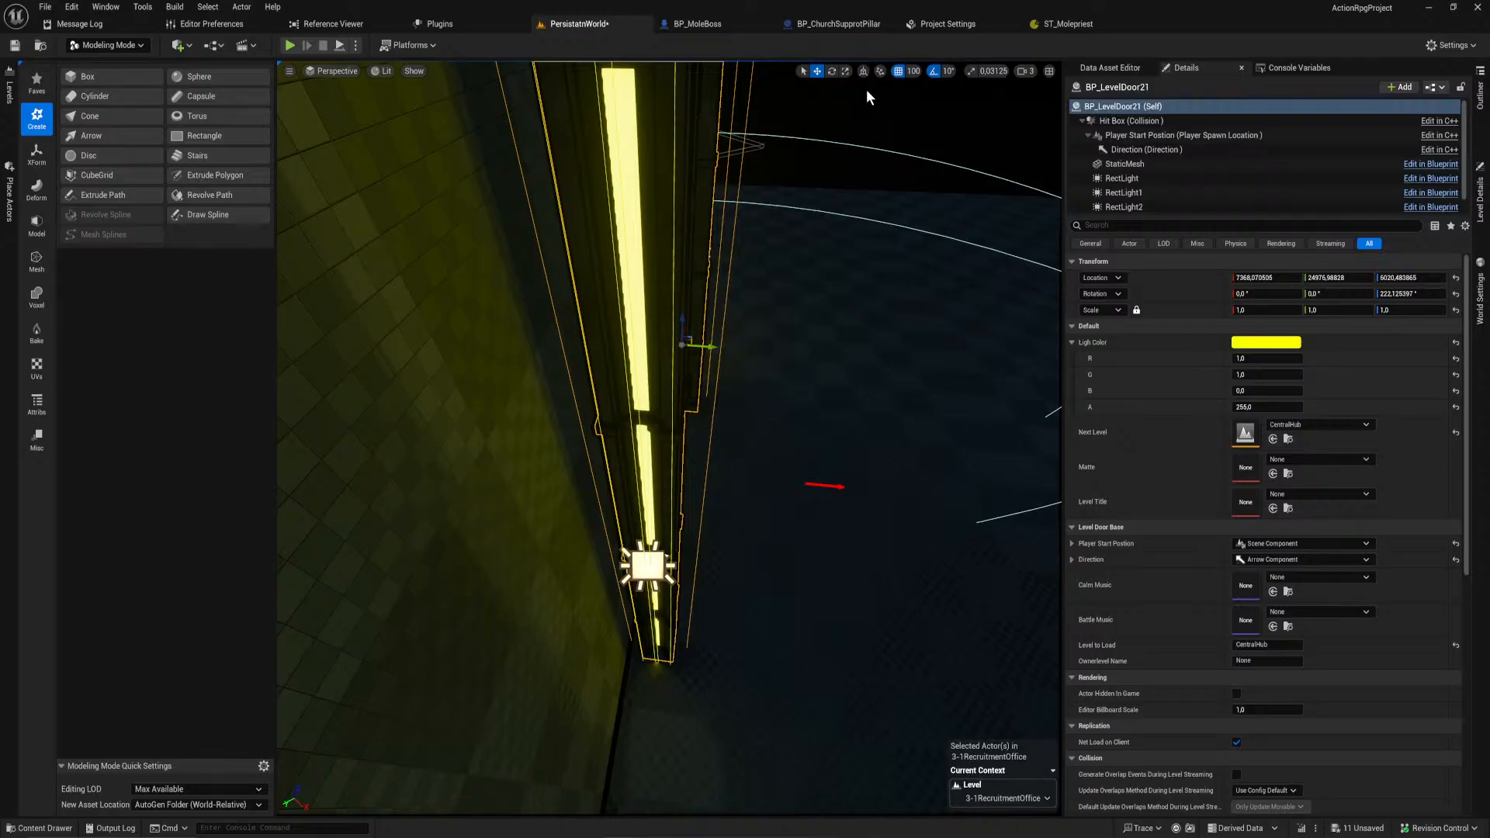
pyautogui.moveTo(711, 346); pyautogui.dragTo(694, 336)
pyautogui.press('f')
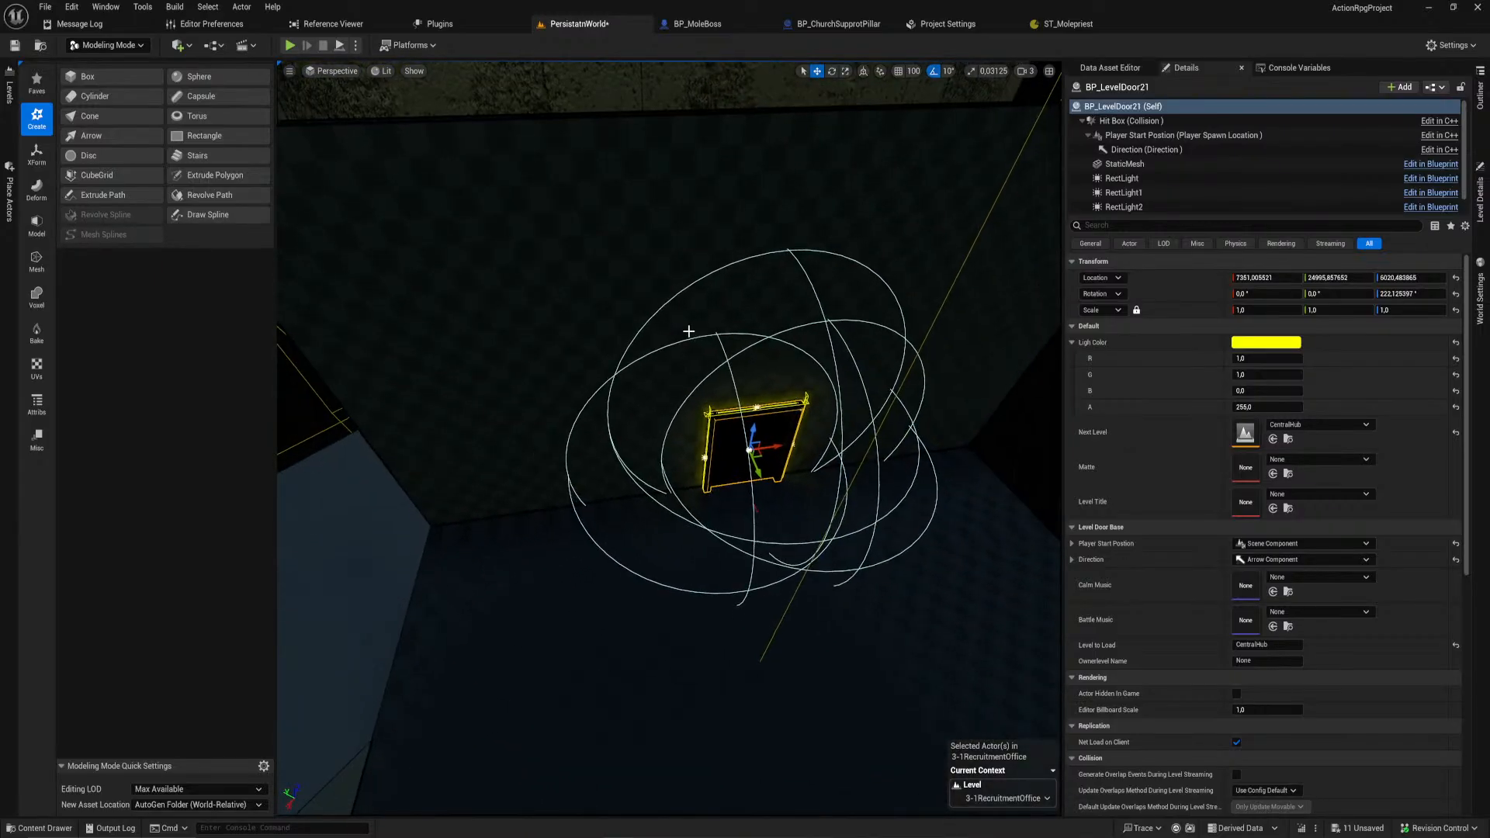
pyautogui.moveTo(868, 418); pyautogui.dragTo(732, 479, button='right')
pyautogui.press('s')
# Step: Select the back wall and look through the modeling tool categories for a mesh duplication tool
pyautogui.click(692, 489)
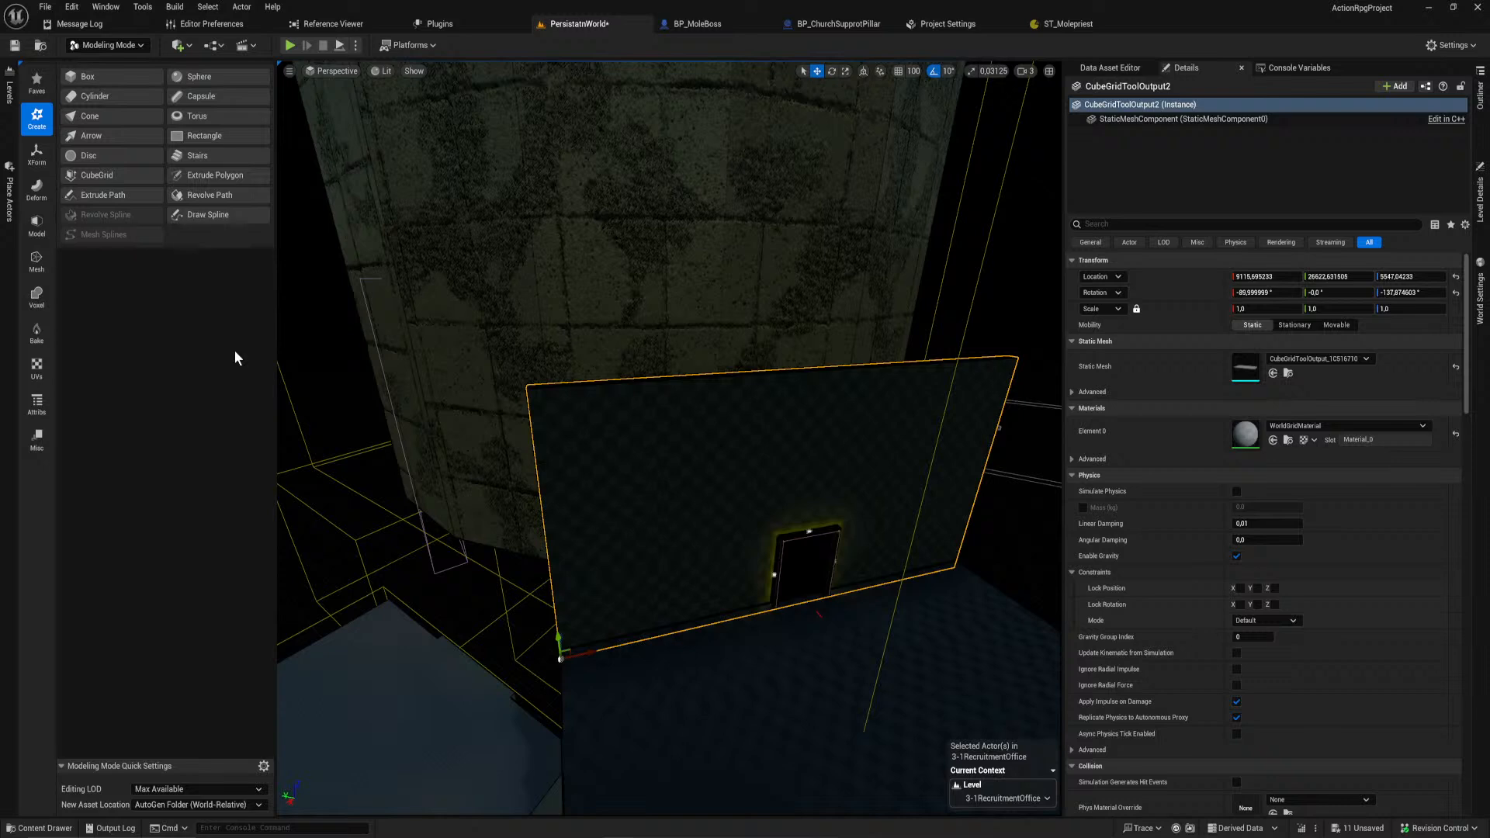
pyautogui.click(36, 262)
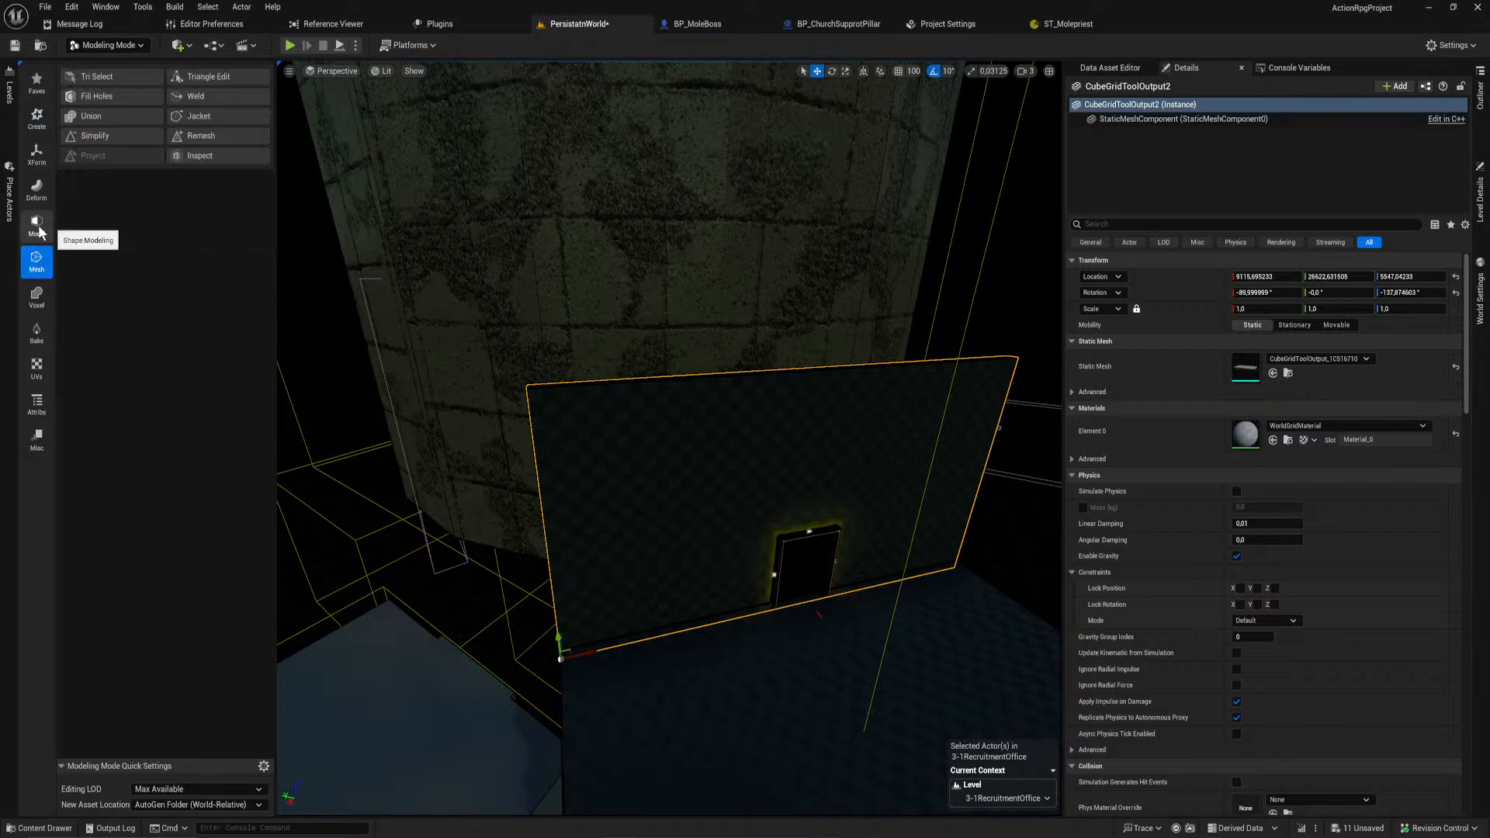
pyautogui.click(38, 231)
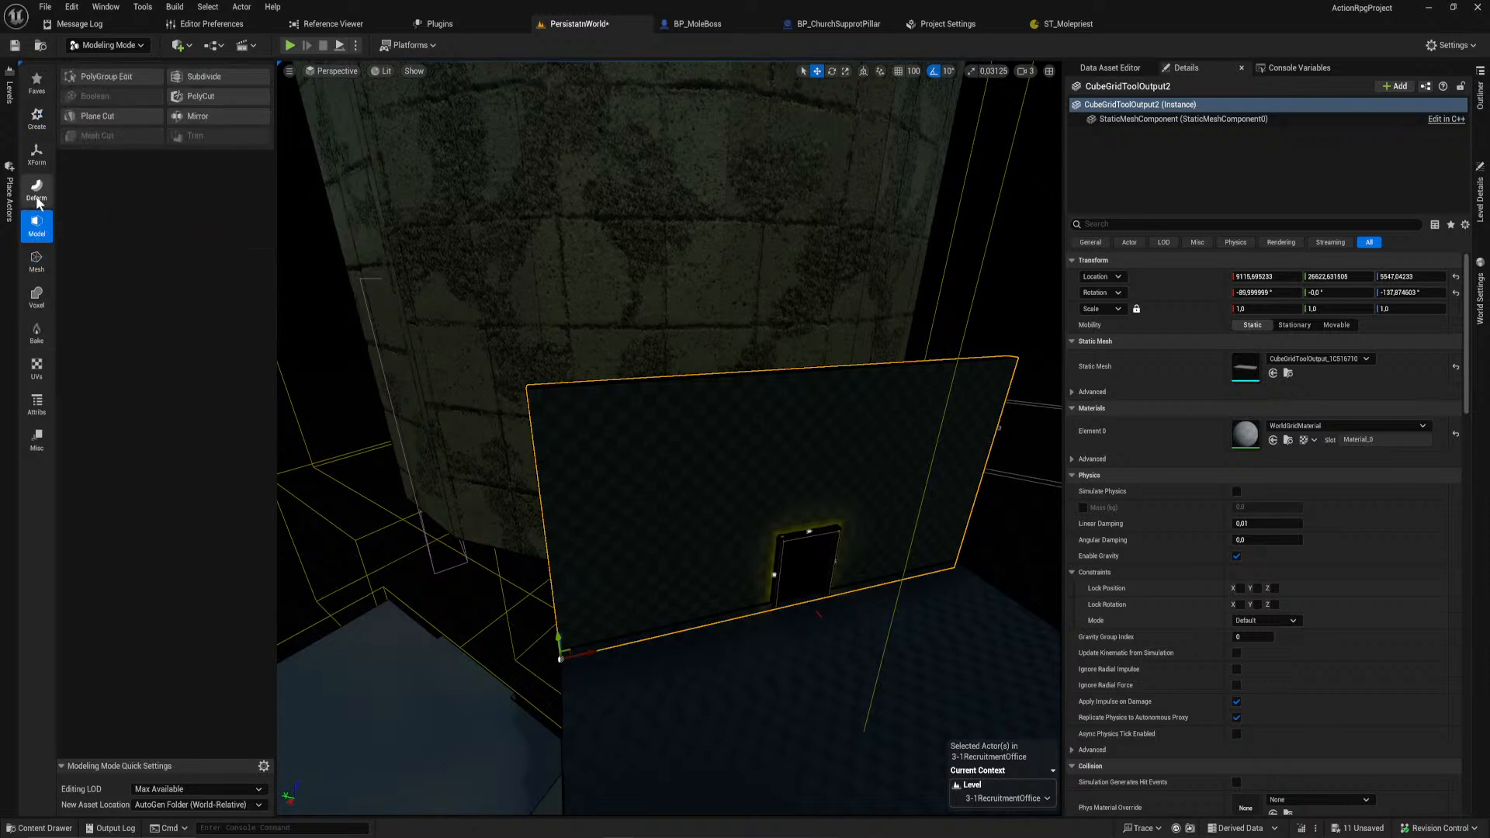
pyautogui.click(37, 192)
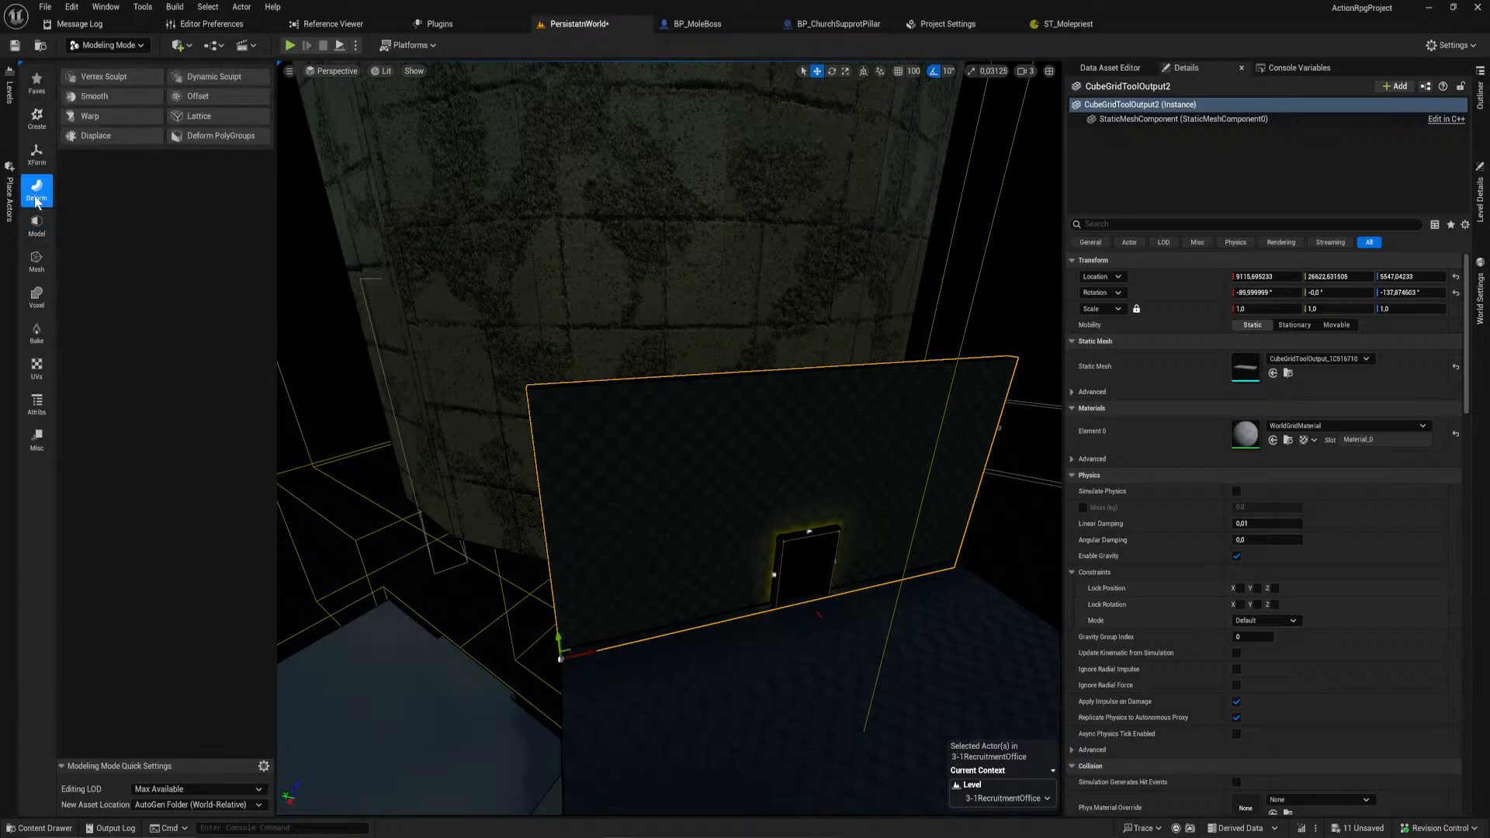
pyautogui.click(34, 154)
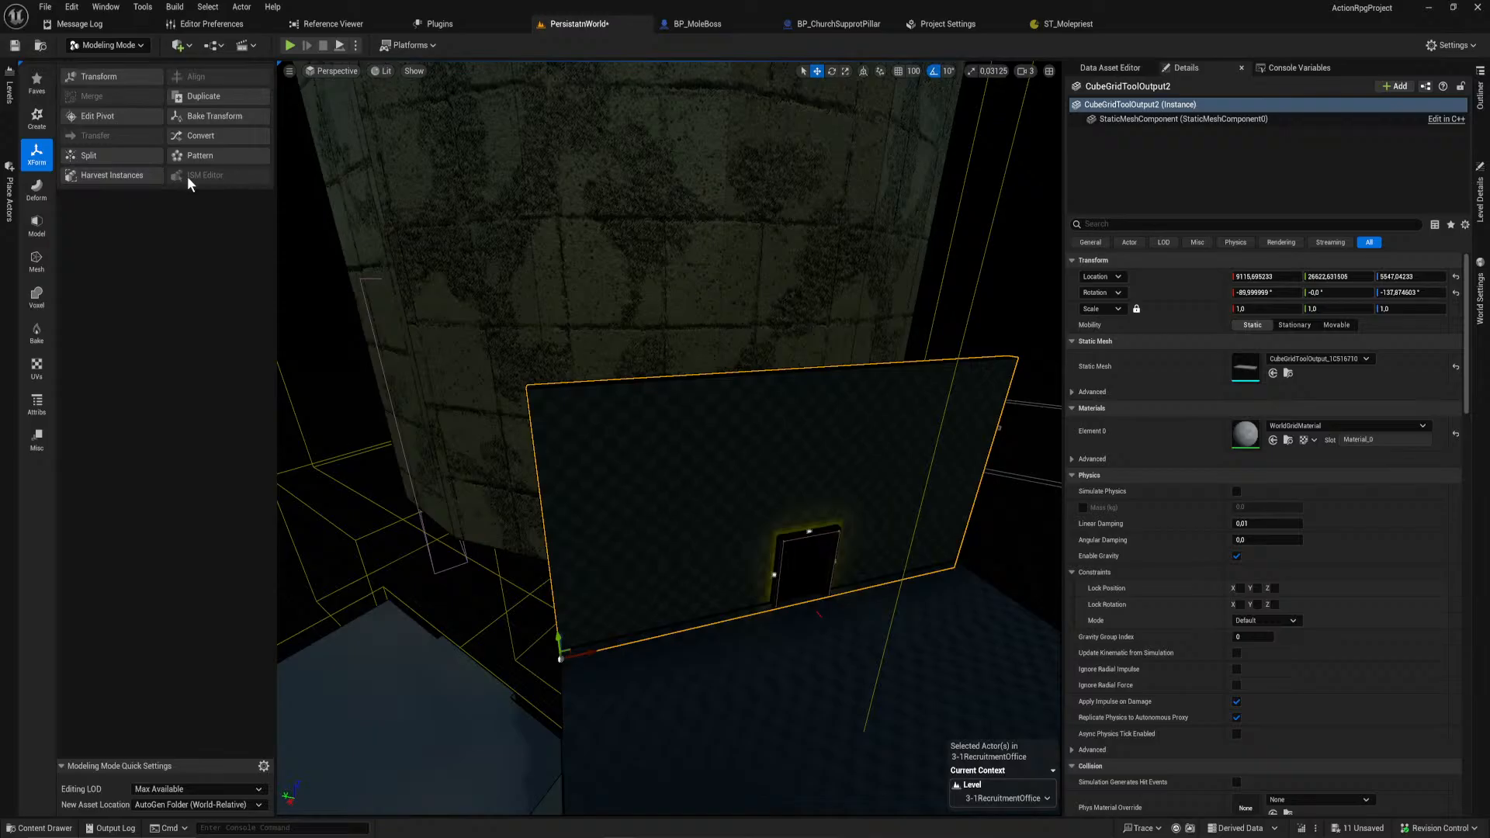
pyautogui.click(34, 119)
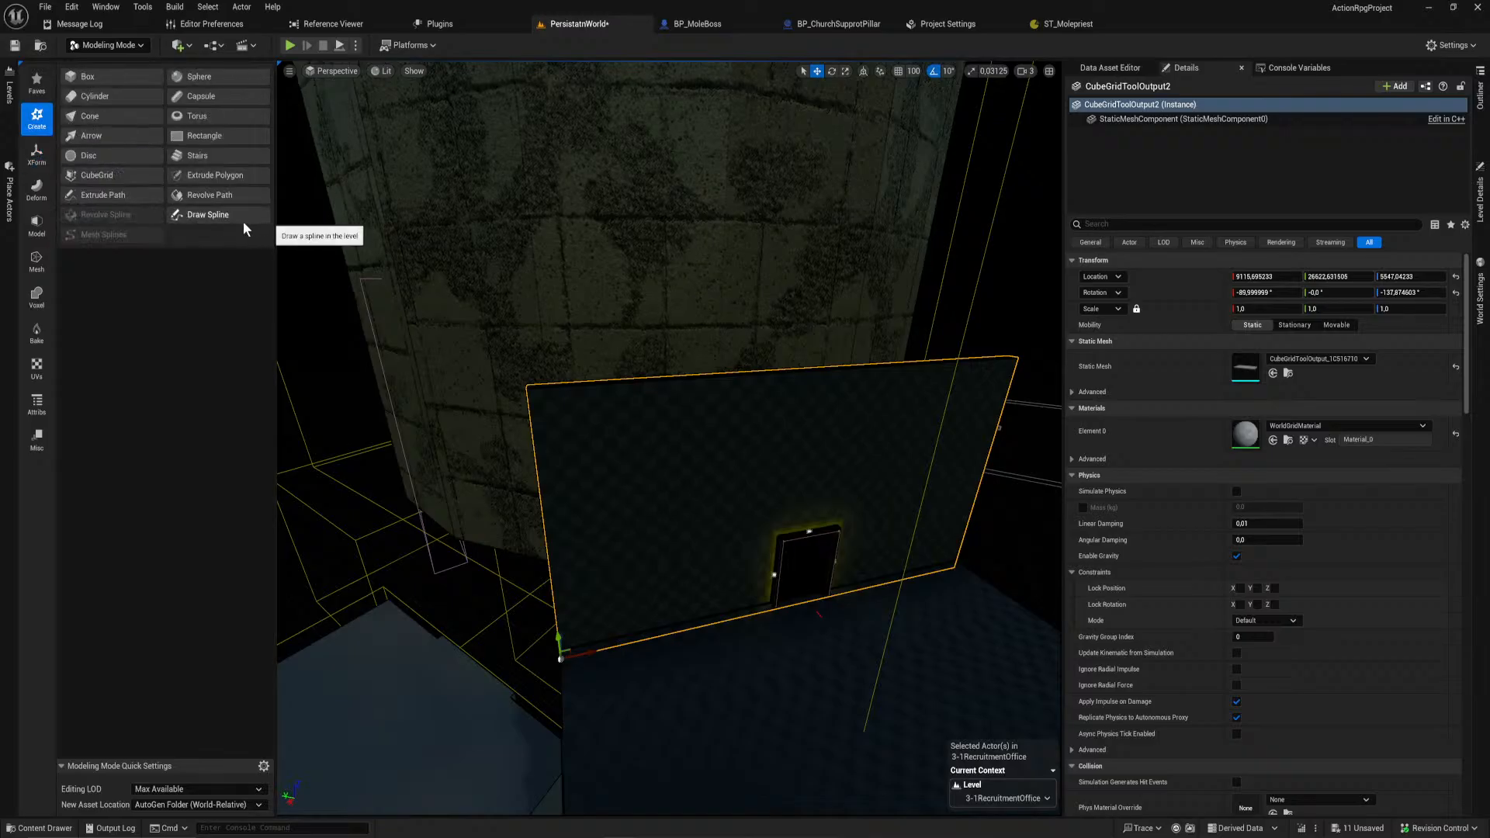
pyautogui.click(36, 439)
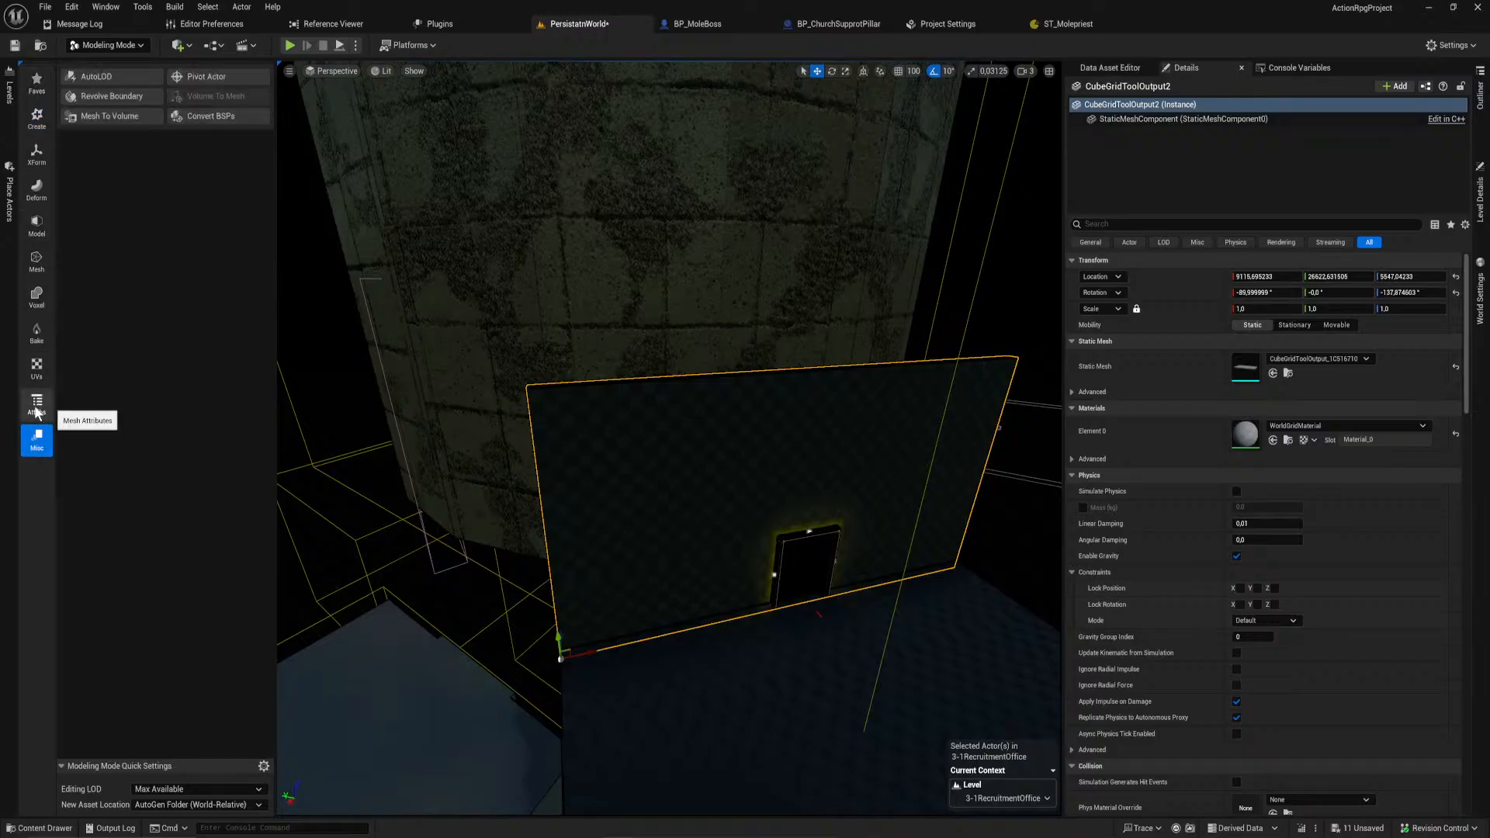
pyautogui.click(36, 406)
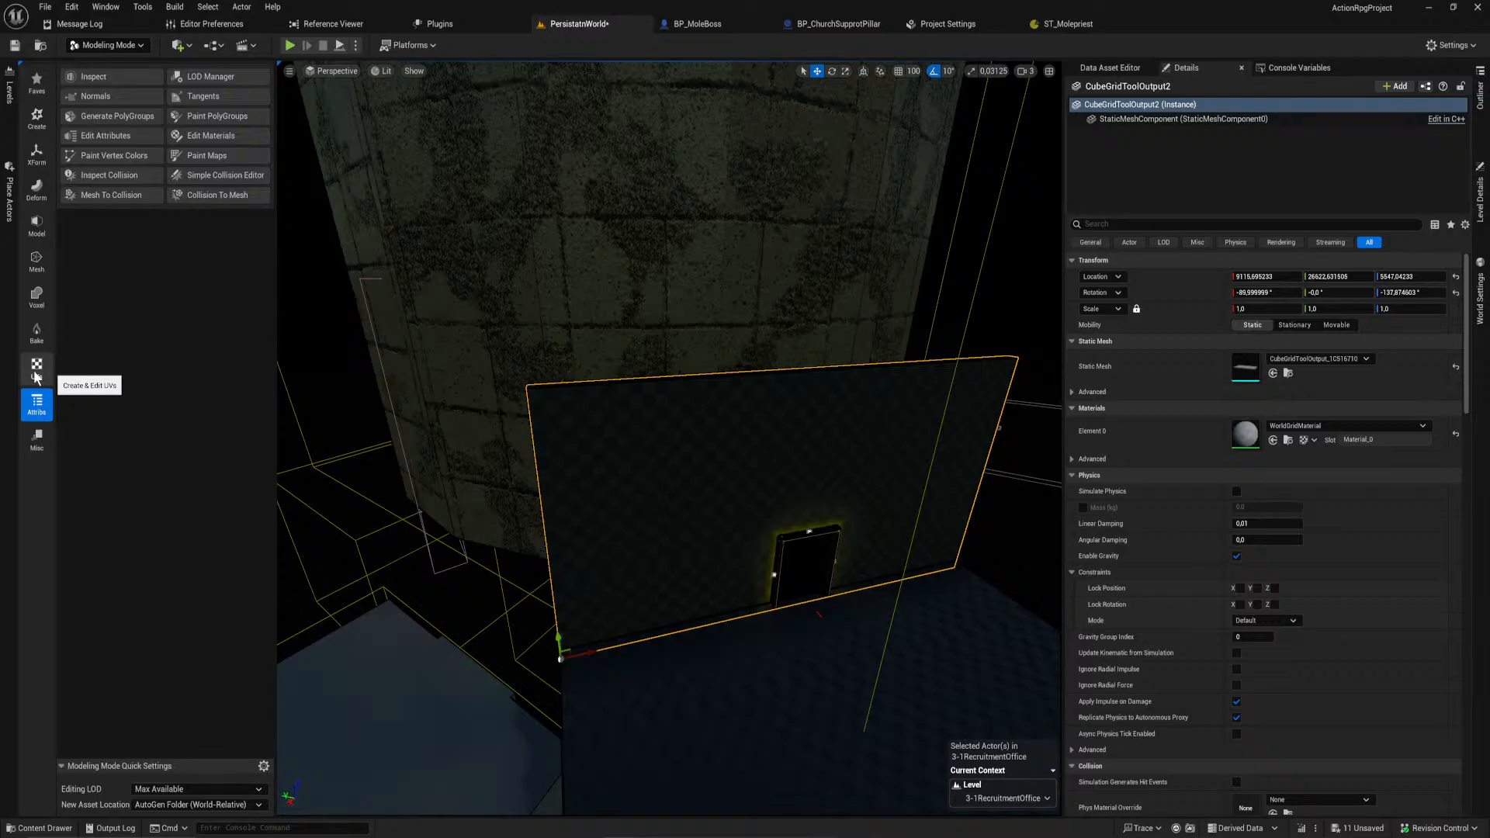
pyautogui.click(37, 377)
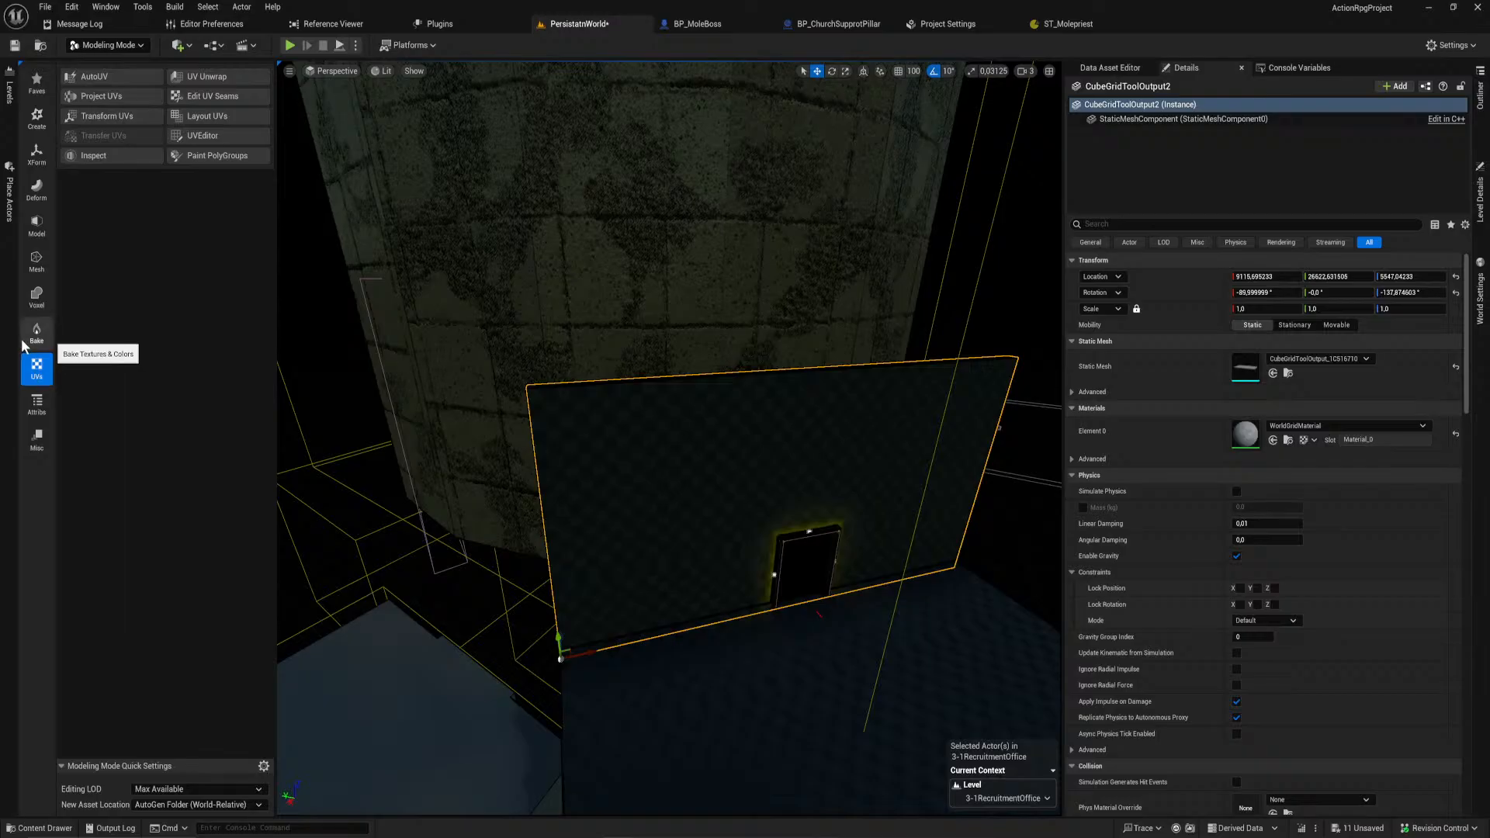
pyautogui.click(36, 336)
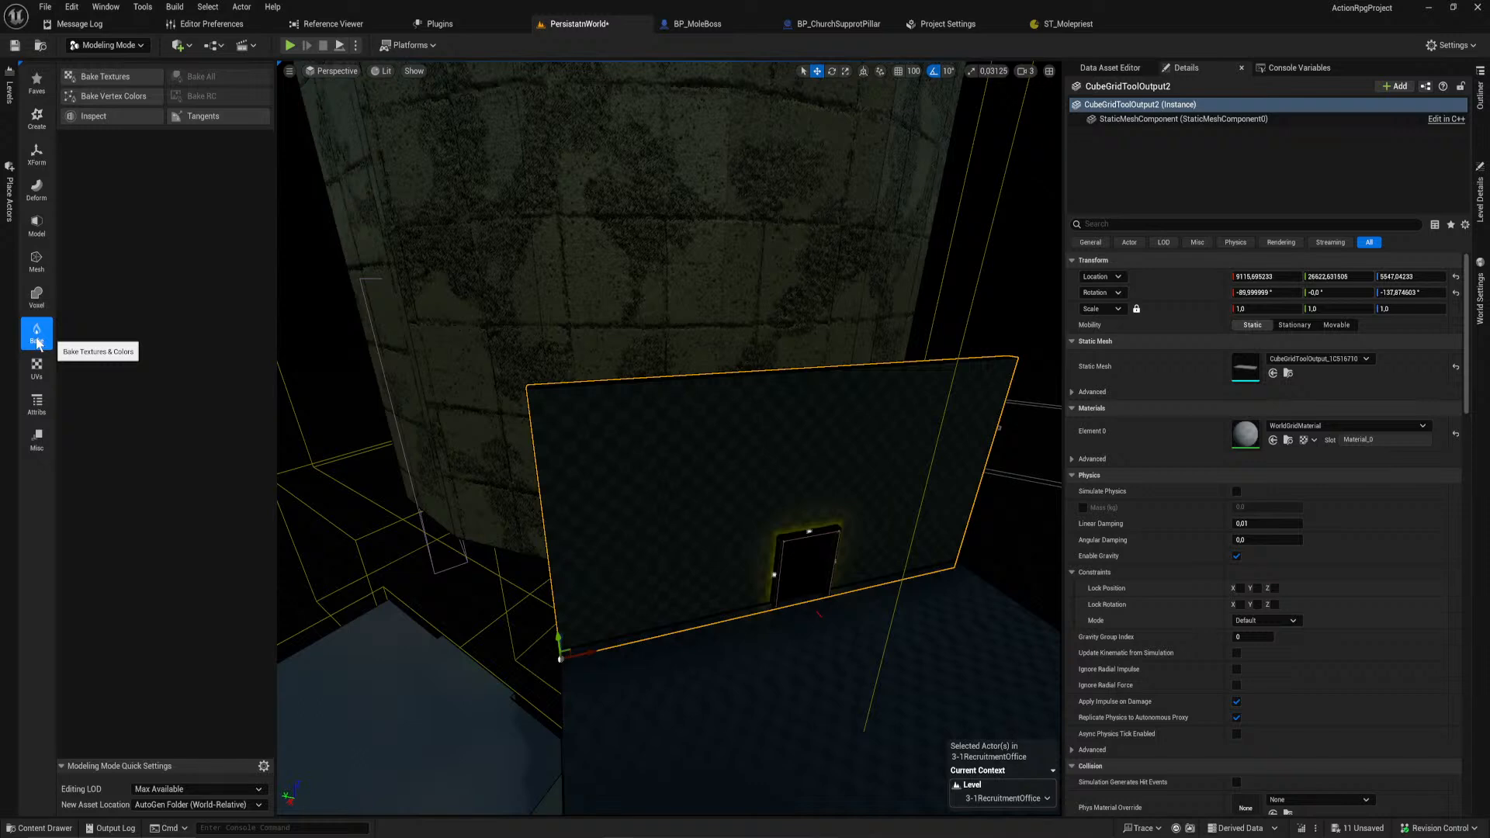
pyautogui.click(37, 368)
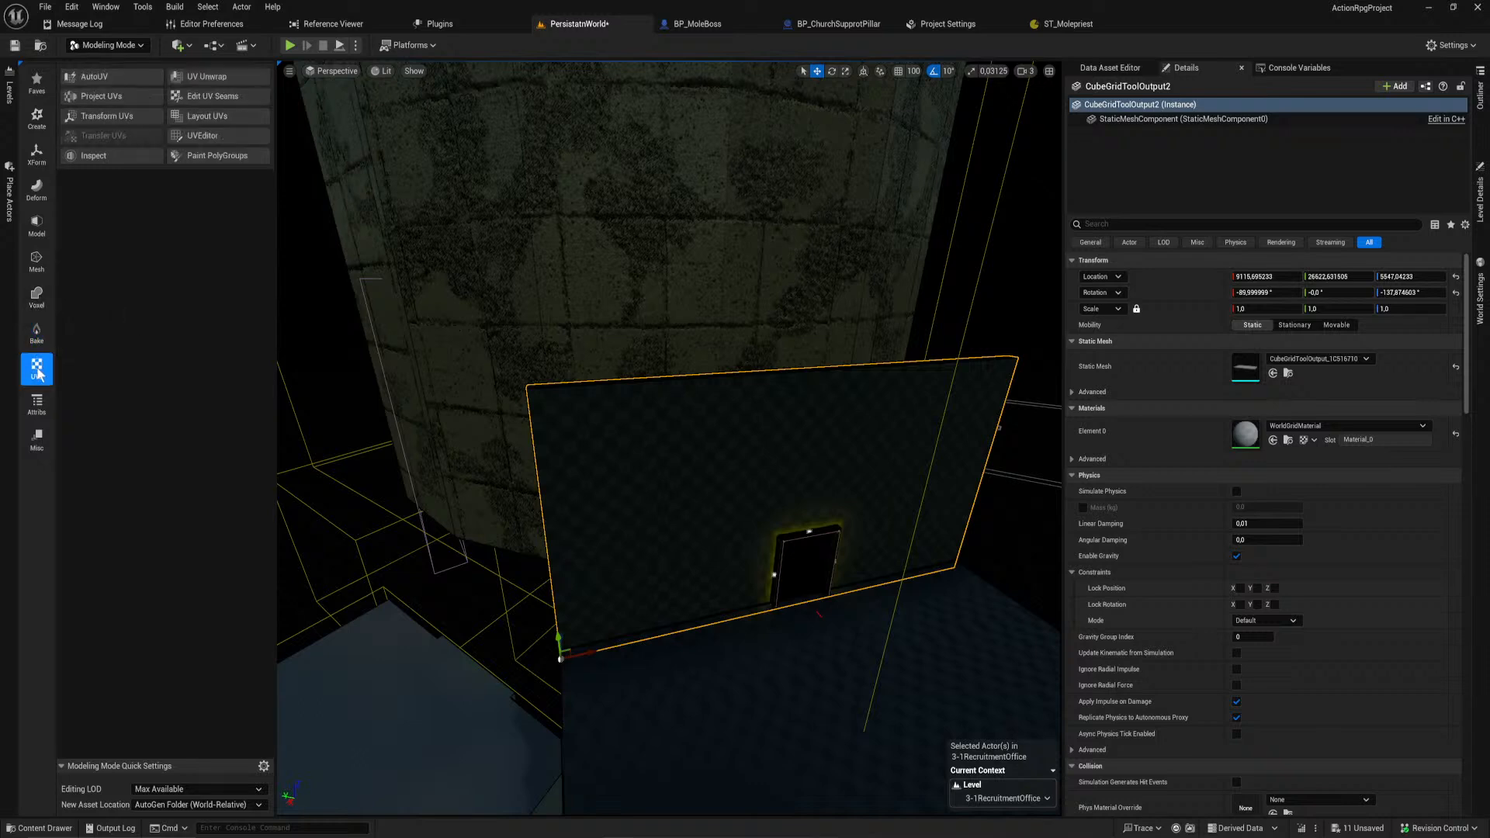
pyautogui.click(34, 291)
pyautogui.click(35, 266)
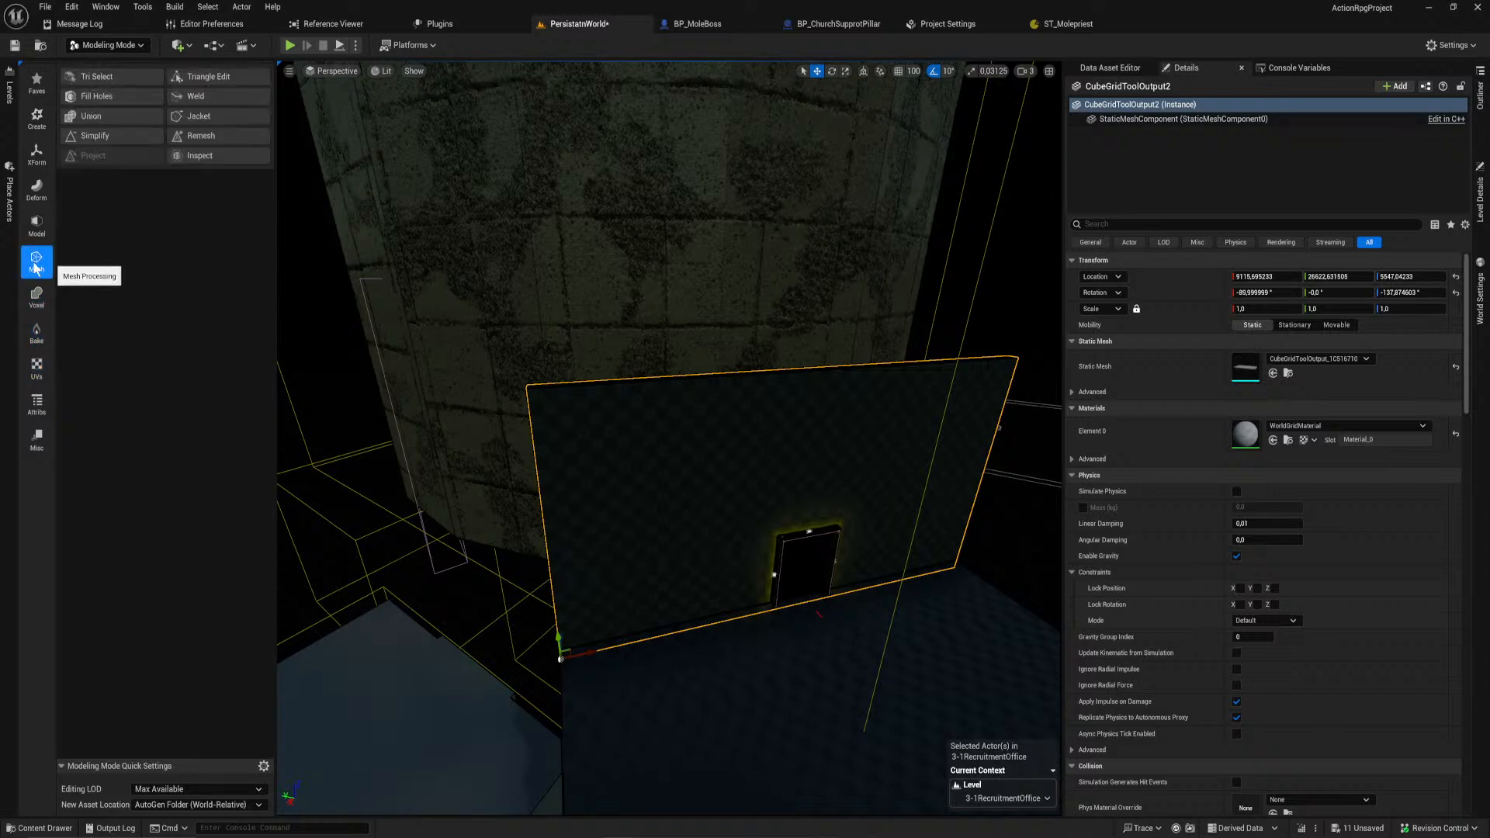
pyautogui.click(37, 218)
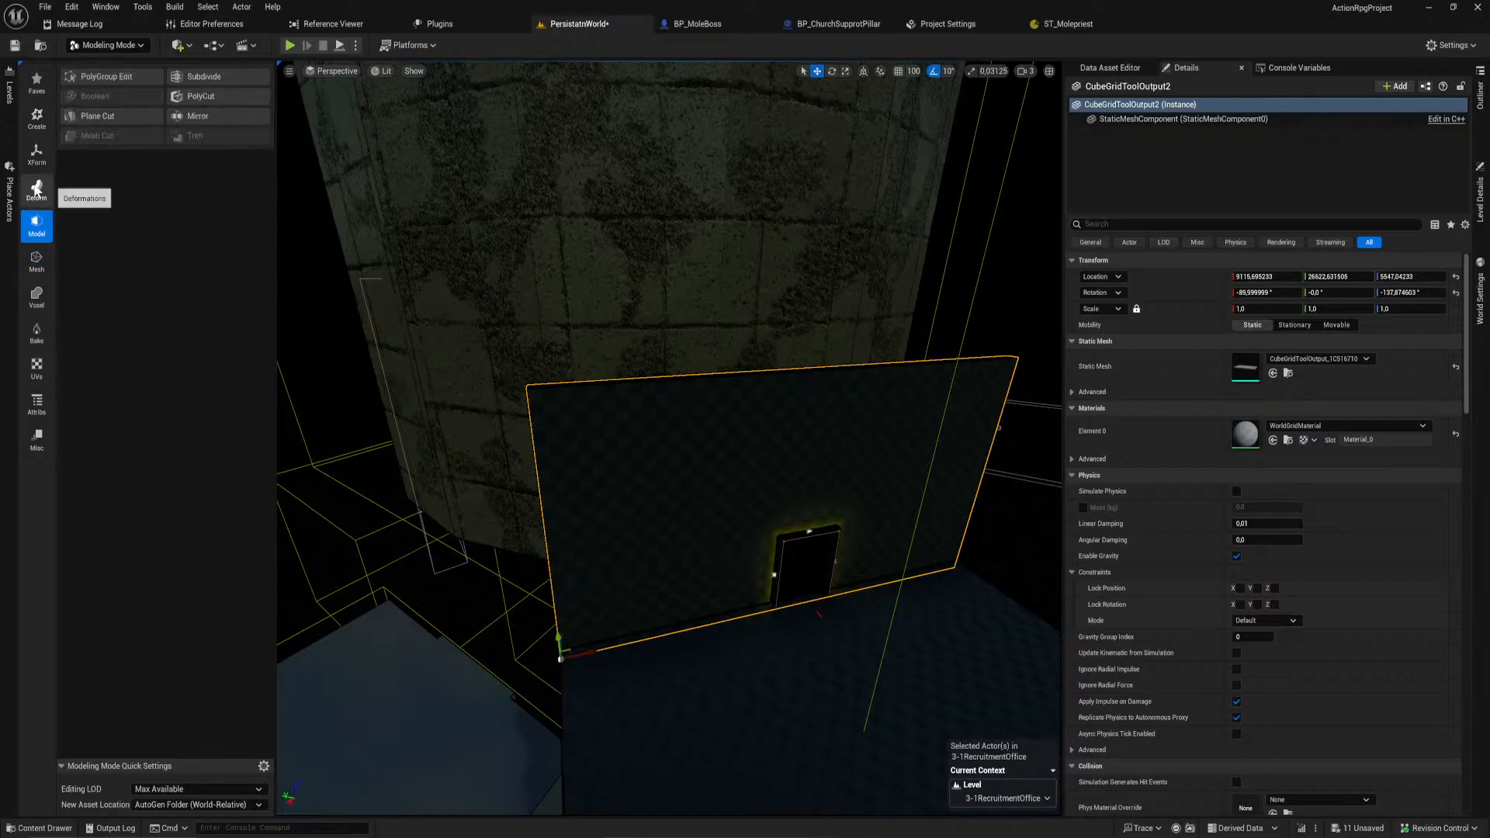
pyautogui.click(35, 190)
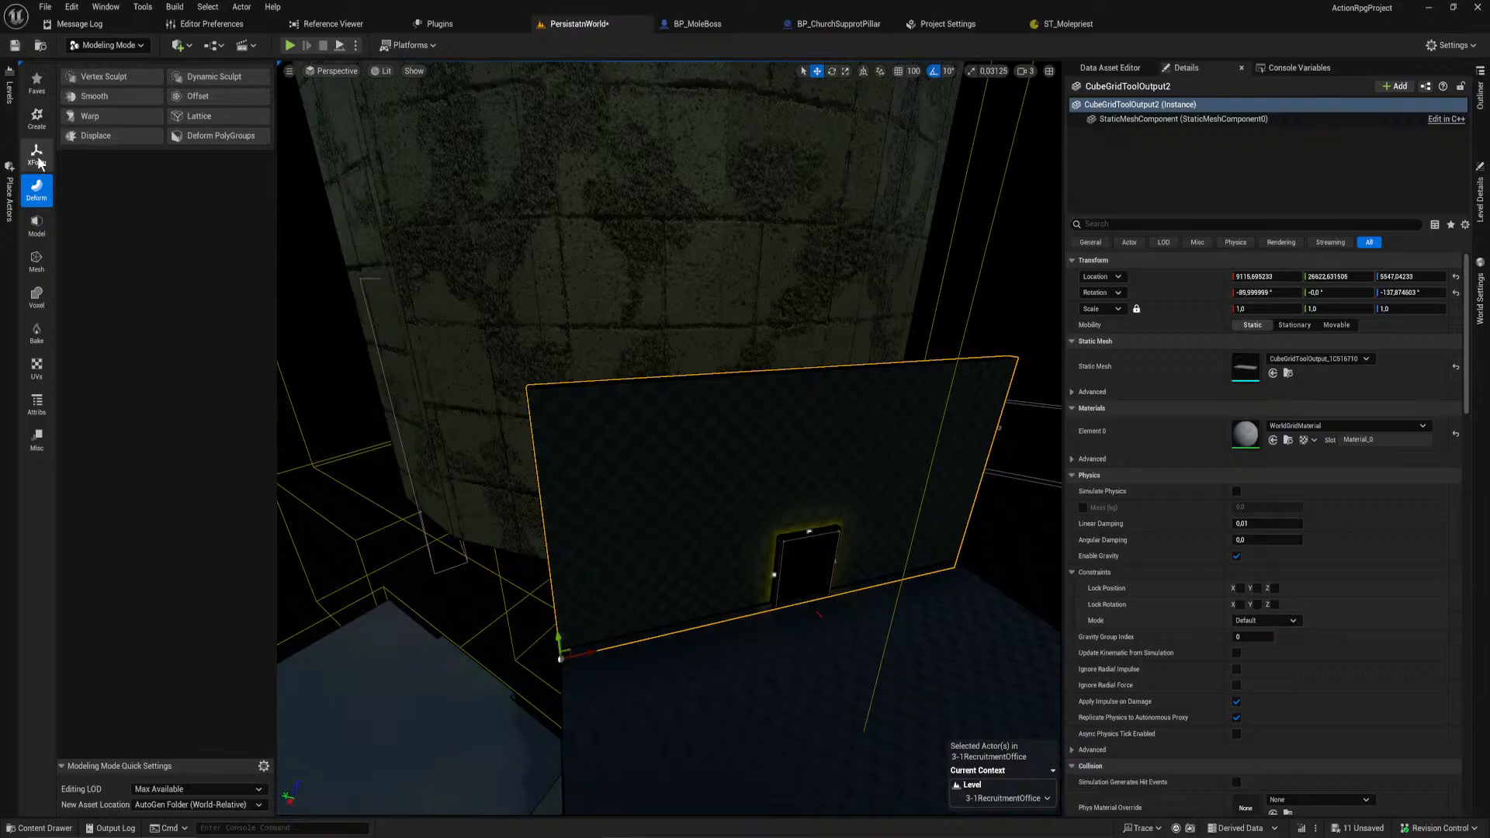
# Step: Add the Duplicate tool to the favorites and use it to duplicate the back wall into its own mesh
pyautogui.click(36, 163)
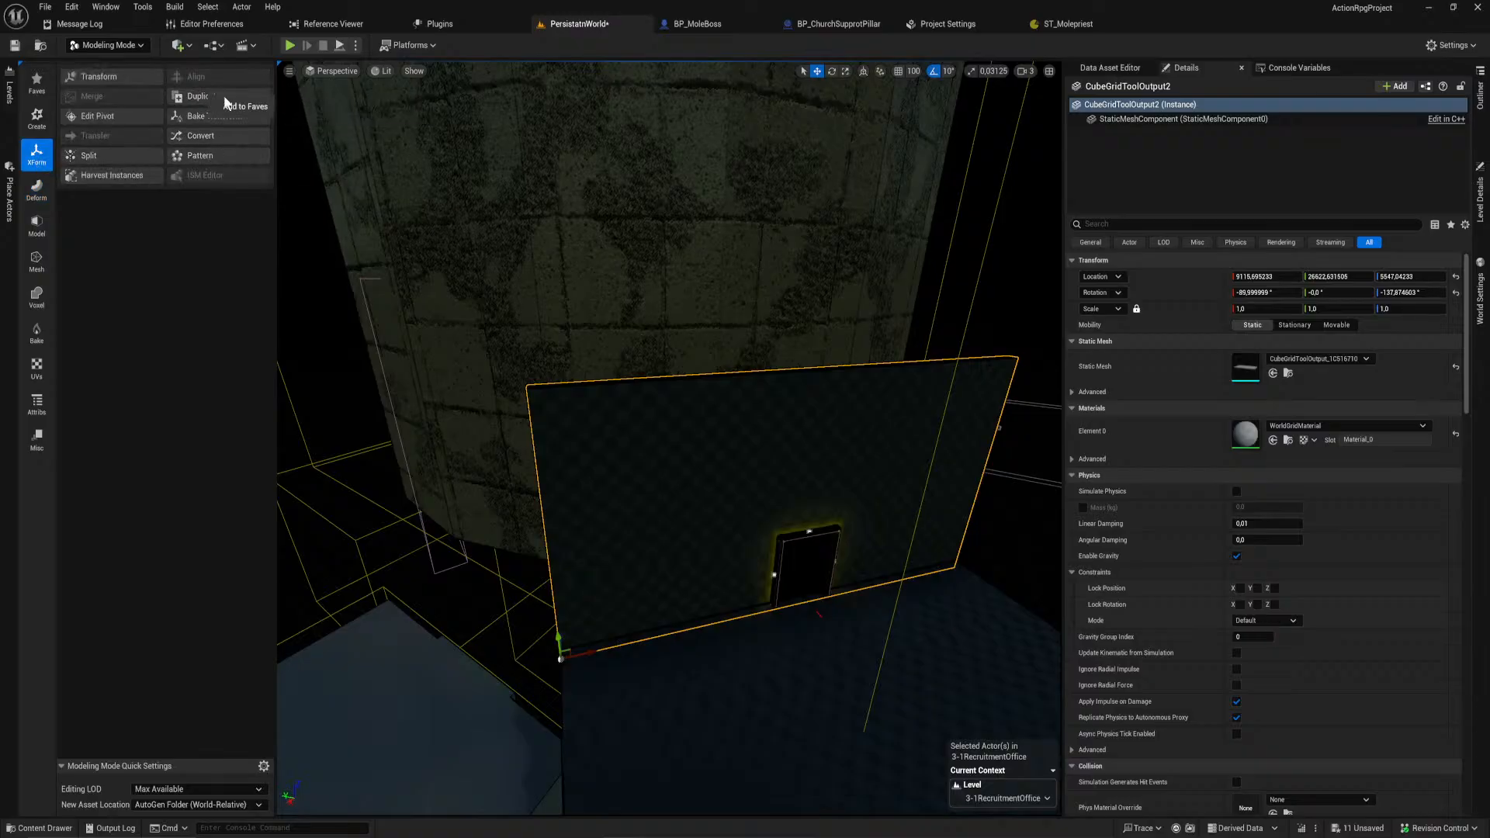
pyautogui.click(36, 82)
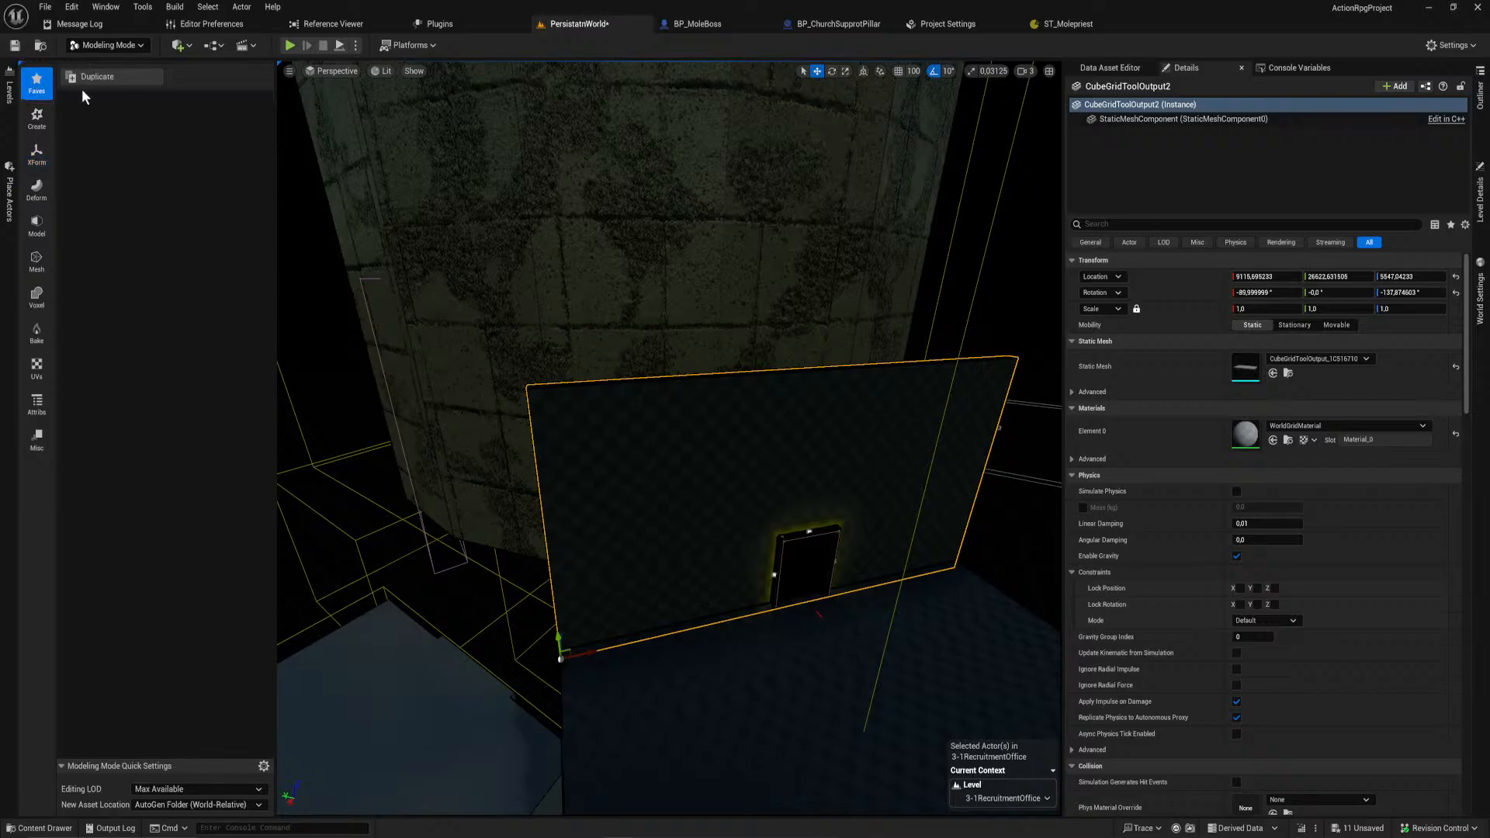
pyautogui.click(136, 78)
pyautogui.click(673, 796)
pyautogui.moveTo(456, 649)
pyautogui.mouseDown(button='right')
pyautogui.moveTo(544, 629)
pyautogui.moveTo(455, 649)
pyautogui.mouseUp(button='right')
pyautogui.moveTo(483, 639); pyautogui.dragTo(452, 606)
pyautogui.hotkey('ctrl', 'z')
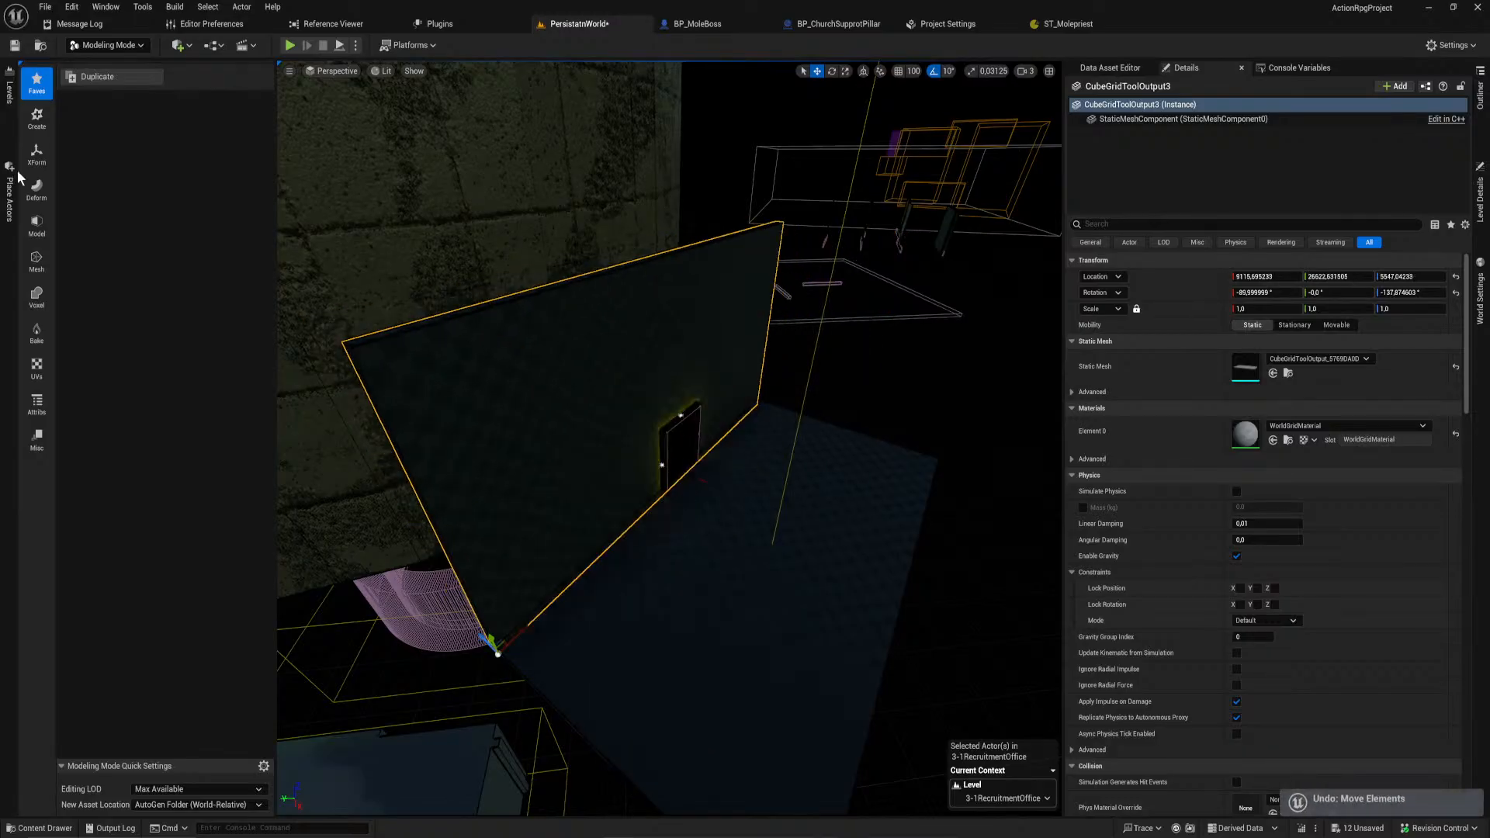
# Step: Open the duplicated back wall in PolyGroup Edit and select its top face
pyautogui.press('f')
pyautogui.click(43, 154)
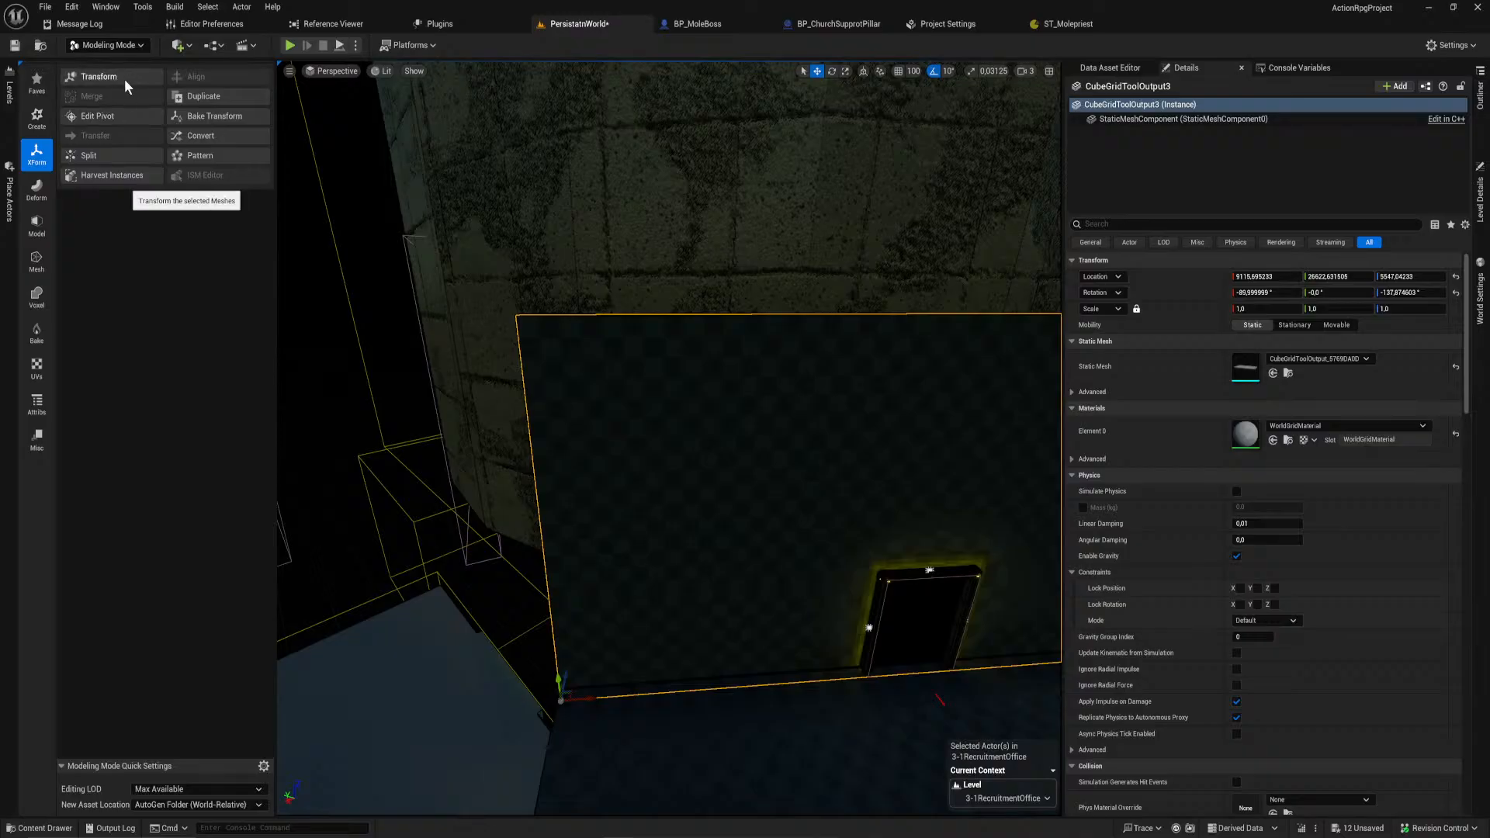
pyautogui.click(39, 191)
pyautogui.click(37, 225)
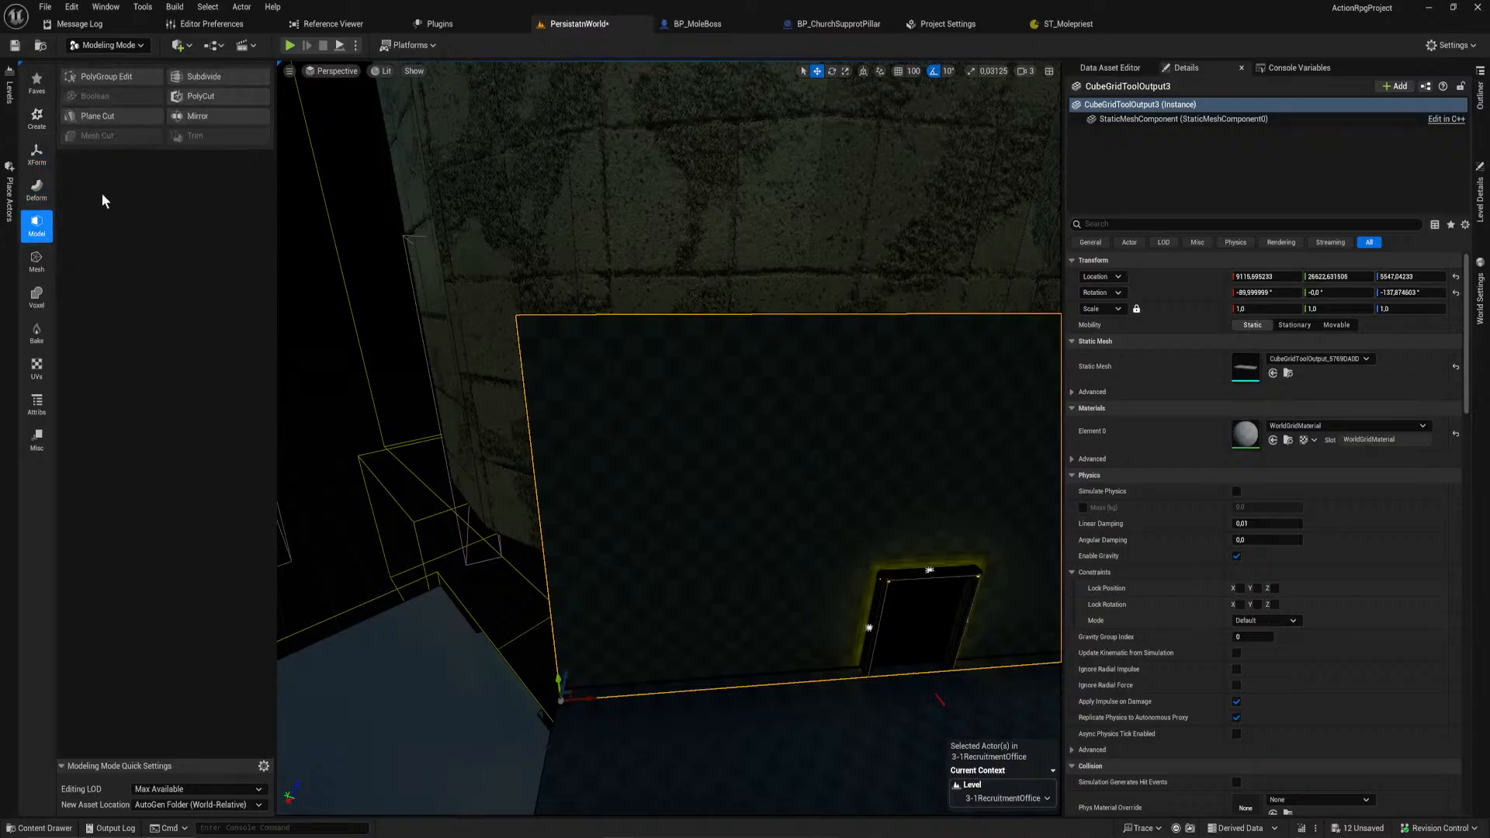
pyautogui.click(107, 83)
pyautogui.moveTo(544, 388); pyautogui.dragTo(668, 450, button='right')
pyautogui.moveTo(472, 409); pyautogui.dragTo(675, 349, button='right')
pyautogui.click(573, 454)
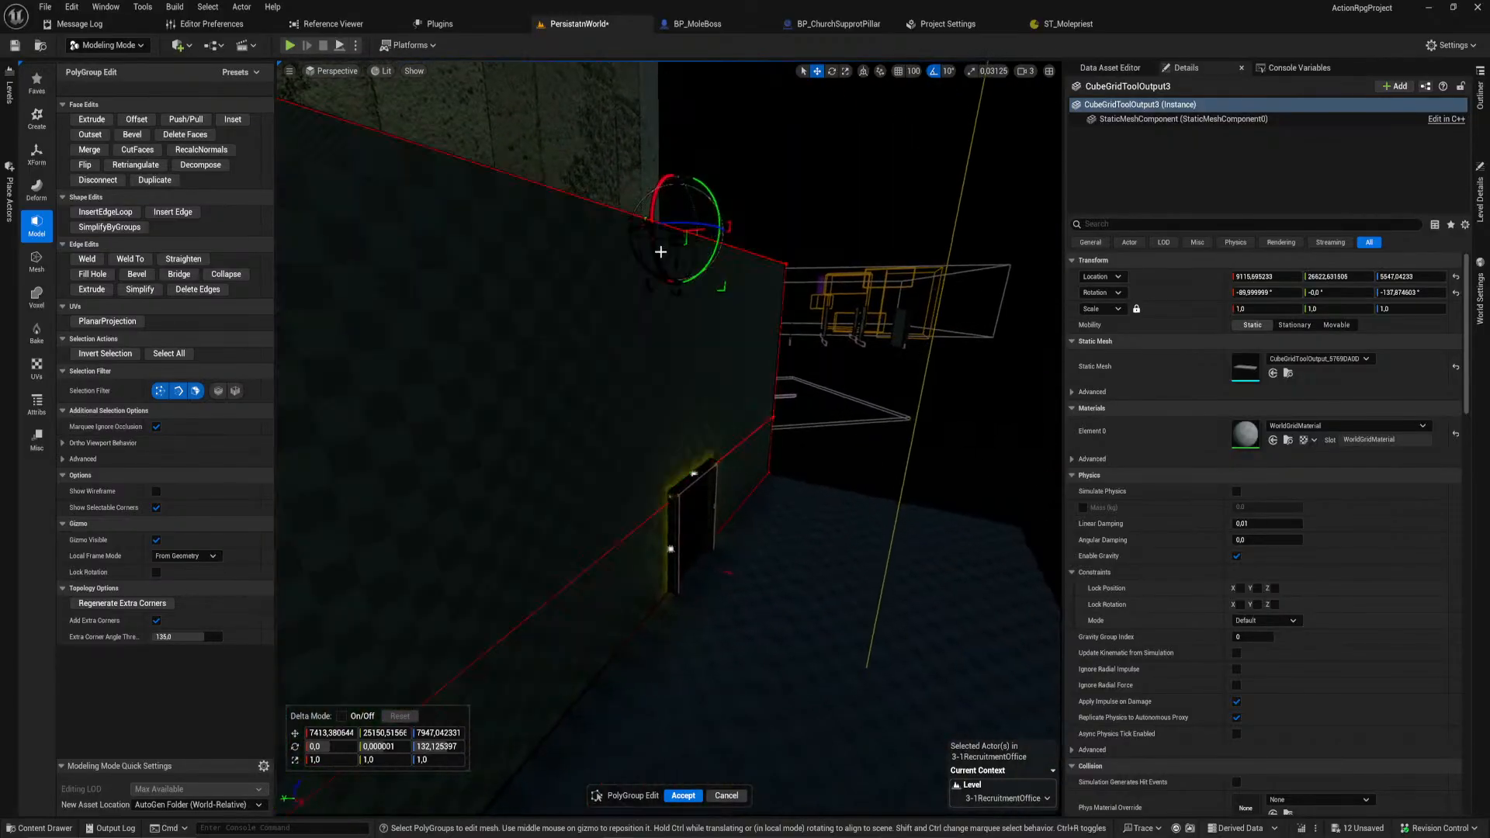
pyautogui.moveTo(675, 255); pyautogui.dragTo(675, 277)
pyautogui.hotkey('ctrl', 'z')
# Step: Turn on 100-unit location snapping and lower the wall's top face to a height of about Z 7247
pyautogui.click(897, 70)
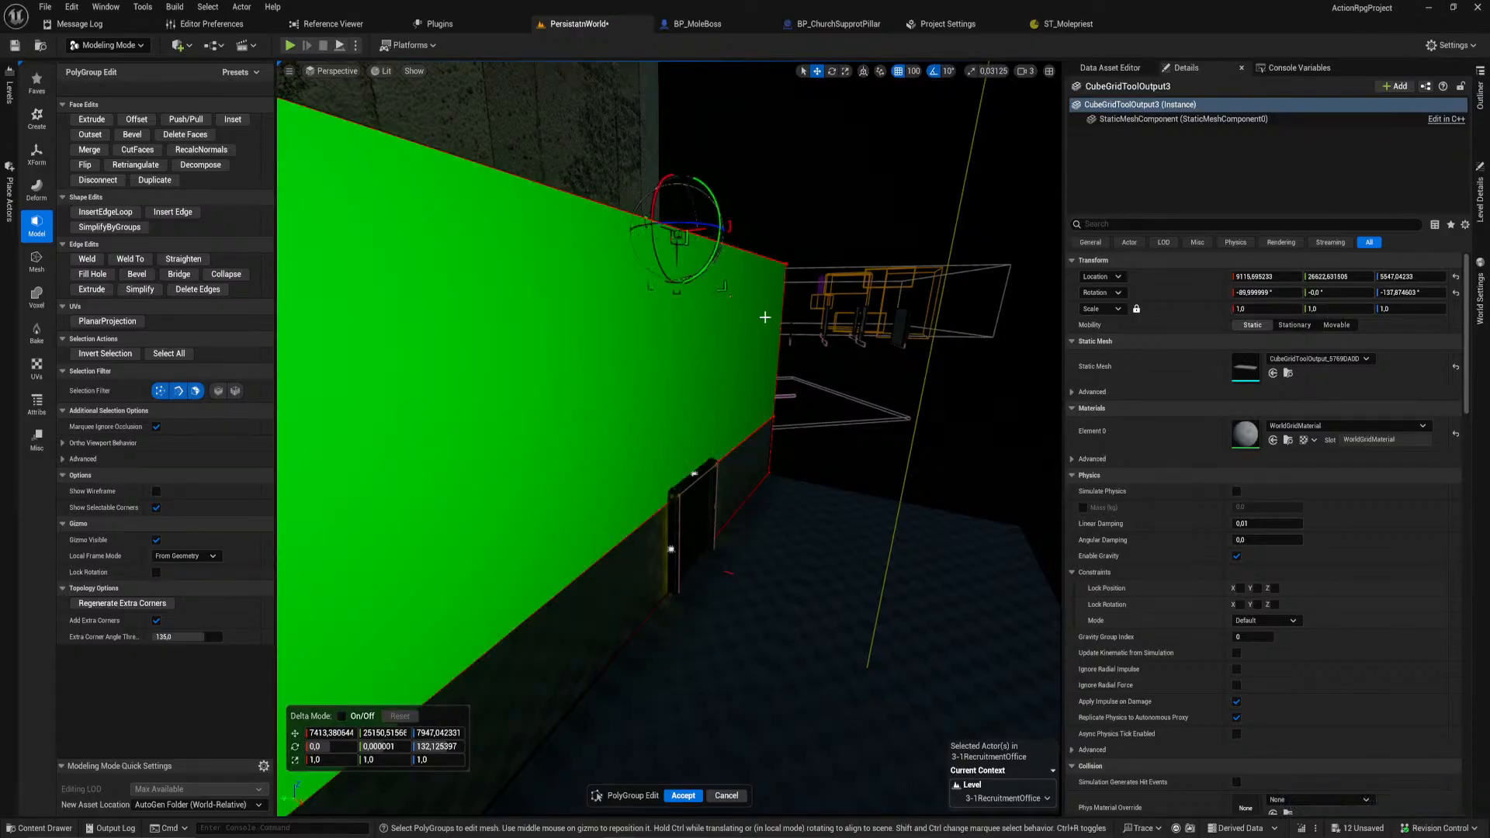
pyautogui.moveTo(762, 370); pyautogui.dragTo(782, 330, button='right')
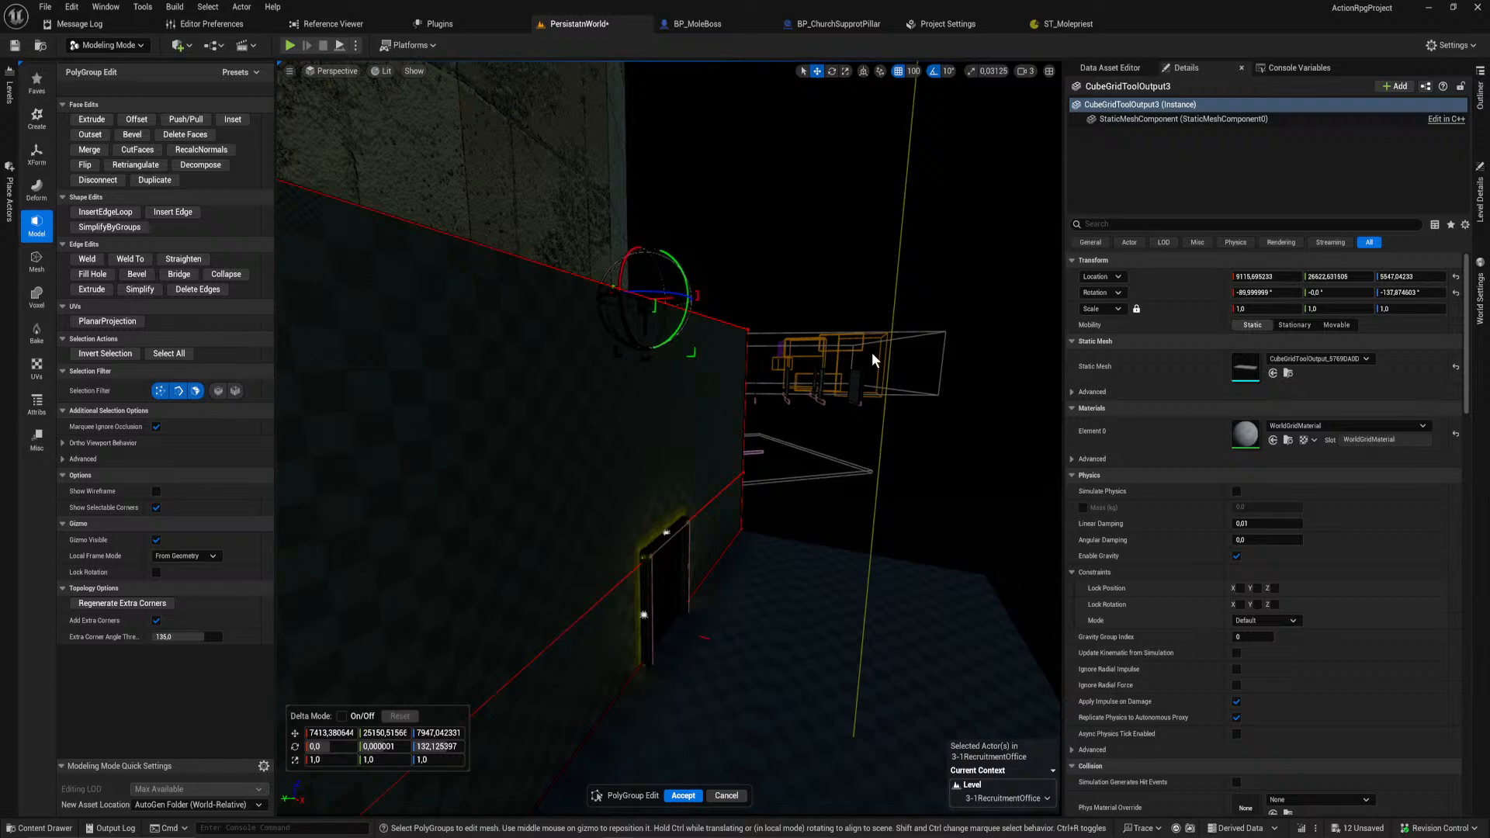
pyautogui.press('w')
pyautogui.moveTo(644, 328); pyautogui.dragTo(629, 369, button='right')
pyautogui.press('s')
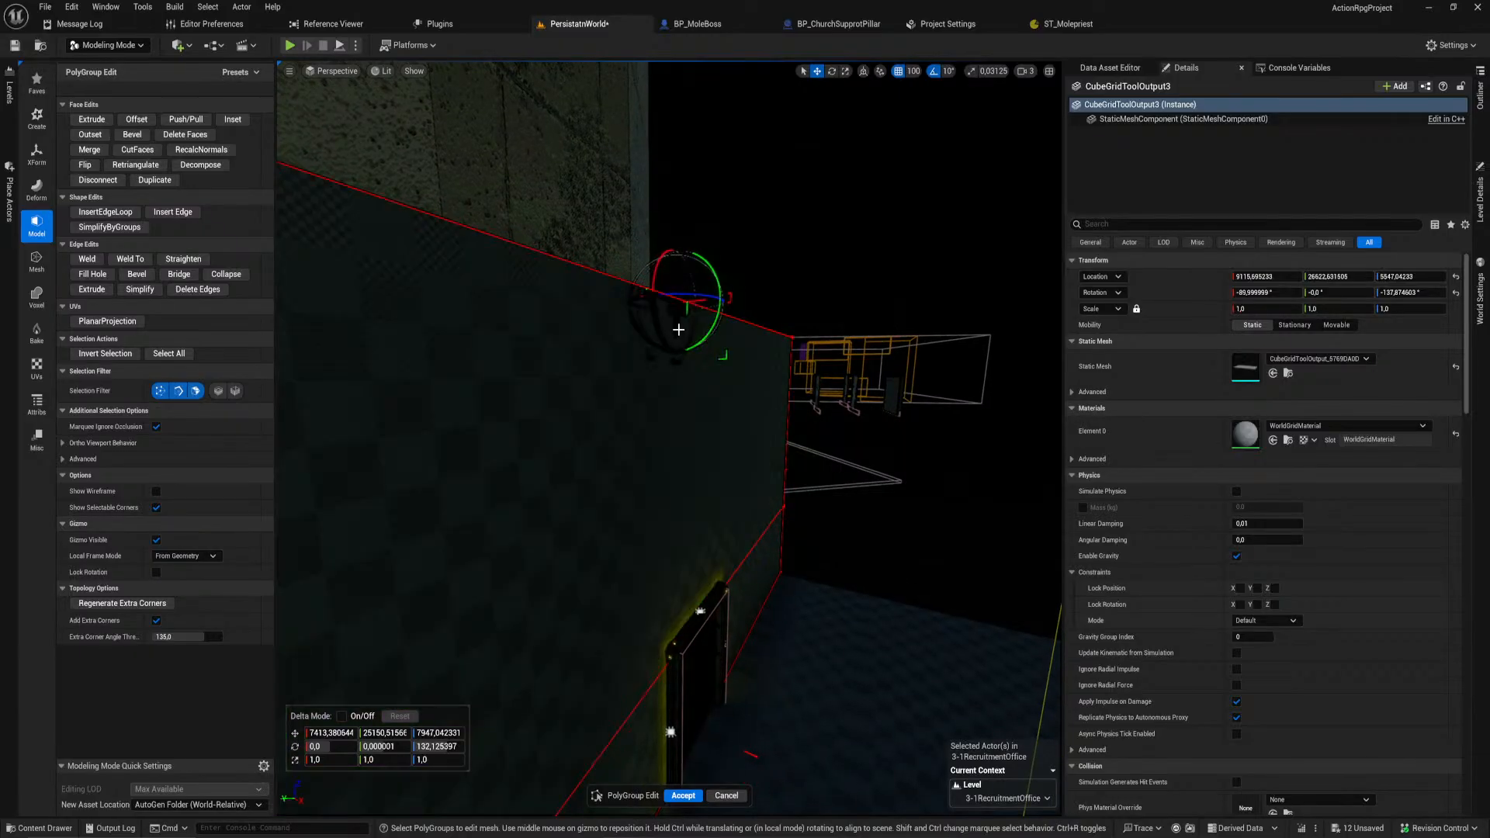
pyautogui.moveTo(676, 329); pyautogui.dragTo(673, 467)
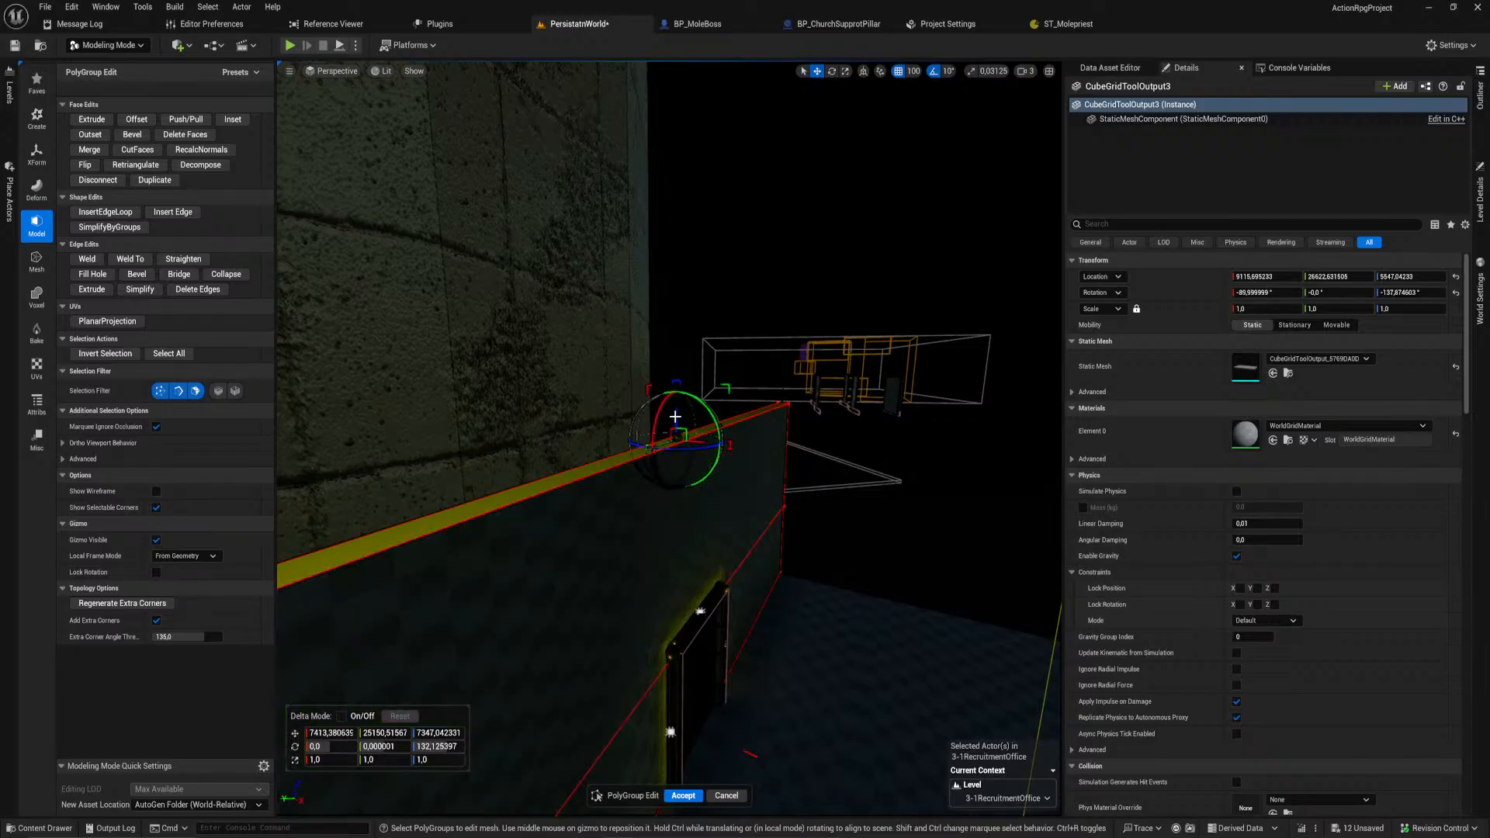
pyautogui.moveTo(675, 417); pyautogui.dragTo(676, 439)
pyautogui.moveTo(675, 438)
pyautogui.mouseDown(button='right')
pyautogui.moveTo(799, 528)
pyautogui.moveTo(636, 520)
pyautogui.moveTo(675, 446)
pyautogui.moveTo(673, 462)
pyautogui.mouseUp(button='right')
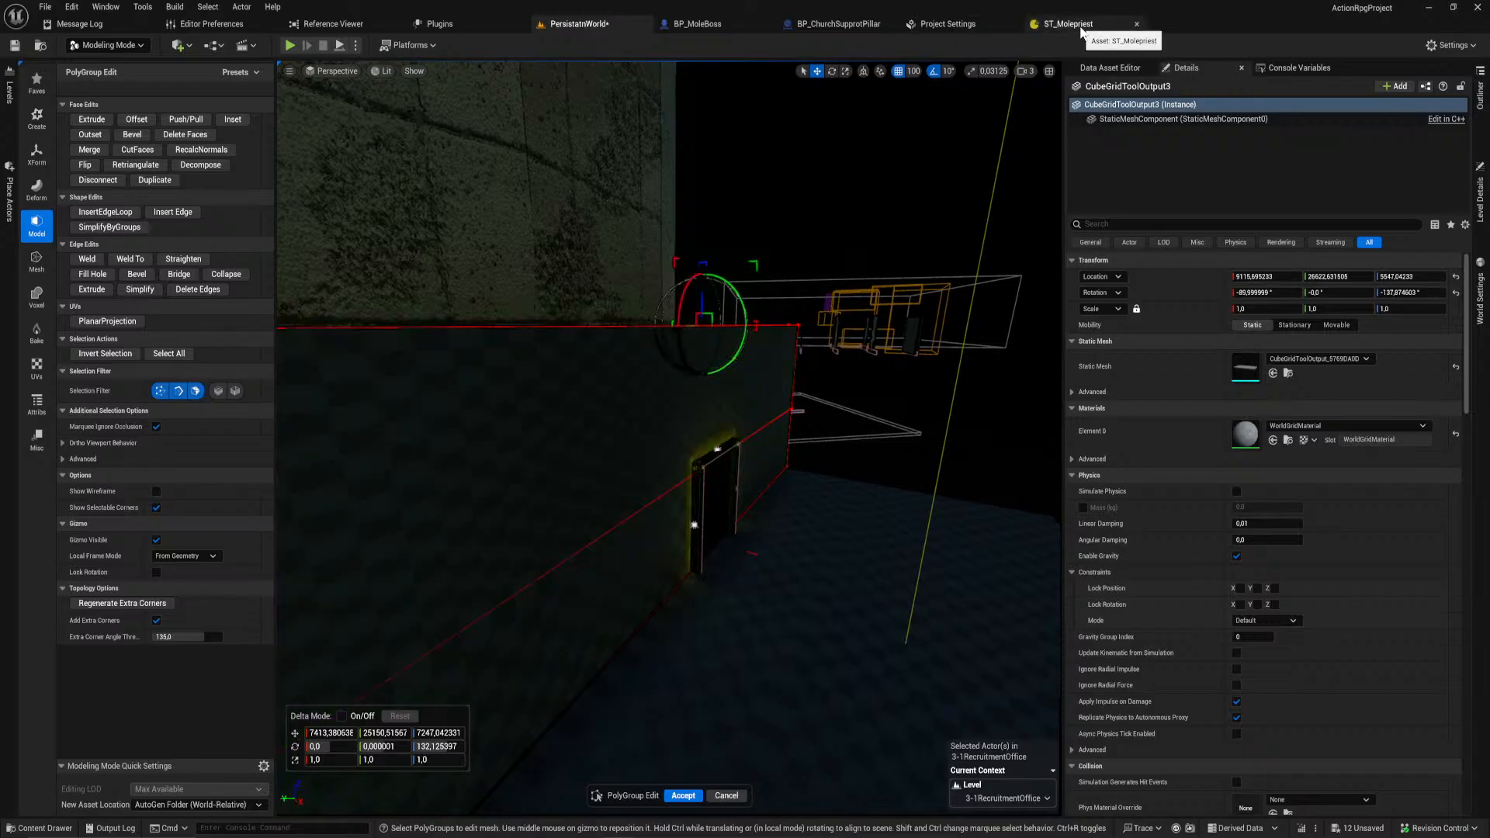
# Step: View the ST_Molepriest state tree, return to the level, and accept the PolyGroup edit of the wall
pyautogui.click(1068, 24)
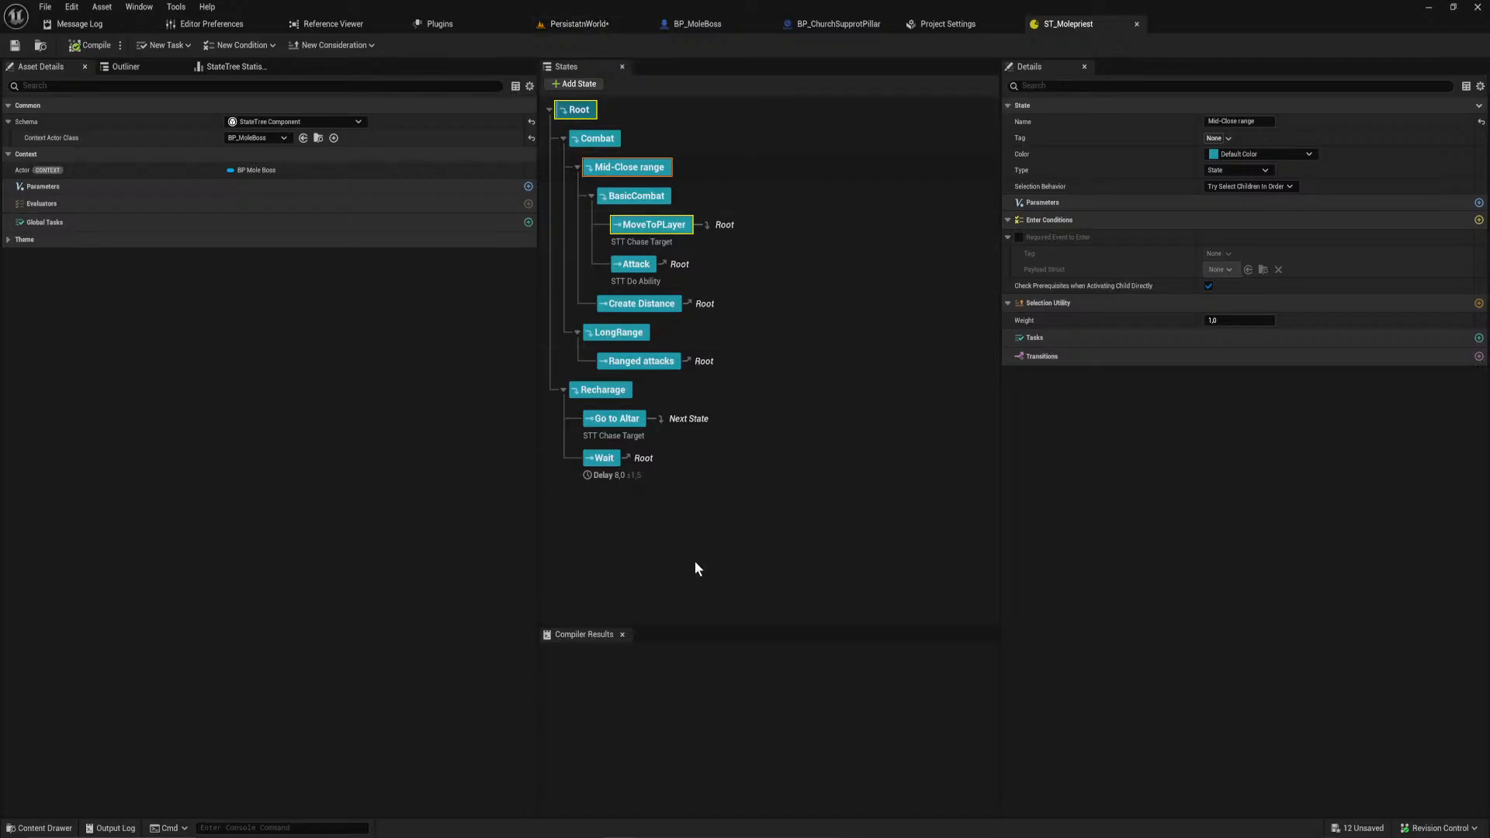
pyautogui.click(586, 24)
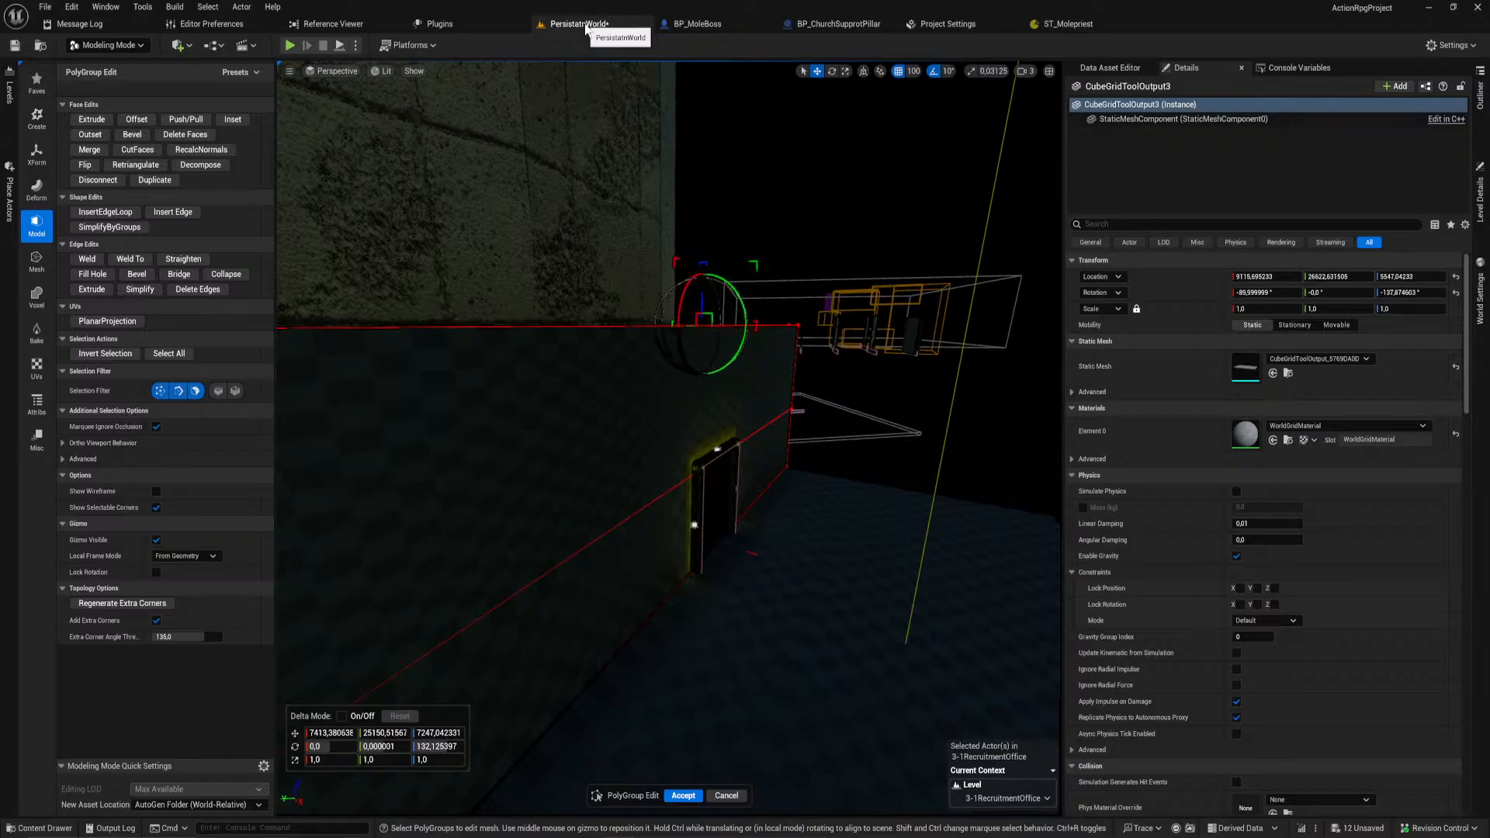
pyautogui.click(691, 796)
# Step: Duplicate the lowered back wall and move the copy across the floor to the opposite edge, about X 10726, Y 24843
pyautogui.moveTo(589, 512); pyautogui.dragTo(667, 586, button='right')
pyautogui.press('s')
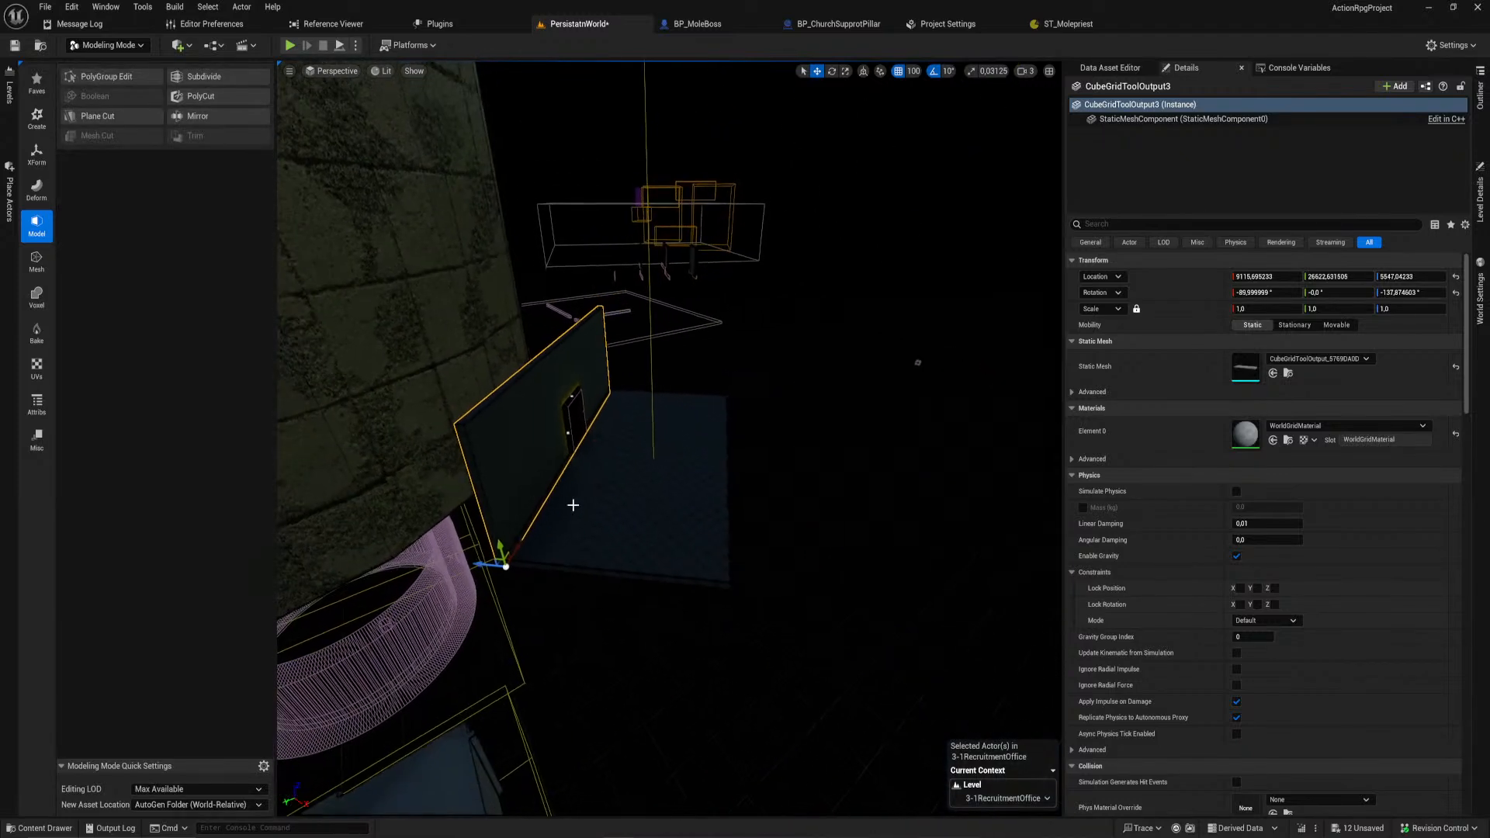
pyautogui.hotkey('ctrl', 'z')
pyautogui.click(540, 482)
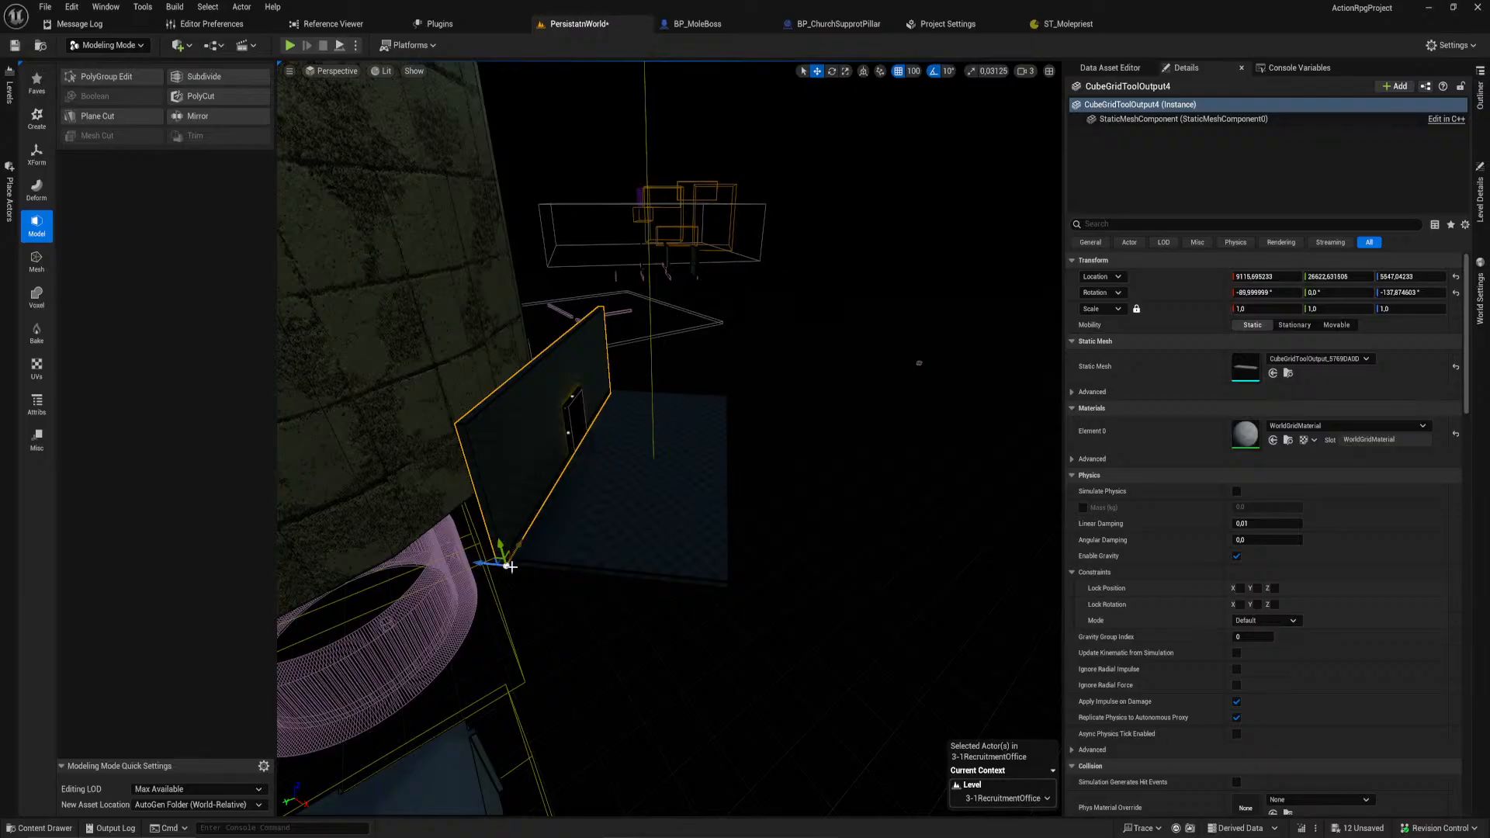
pyautogui.moveTo(480, 565); pyautogui.dragTo(701, 585)
pyautogui.moveTo(702, 585); pyautogui.dragTo(638, 554, button='right')
pyautogui.press('w')
pyautogui.press('a')
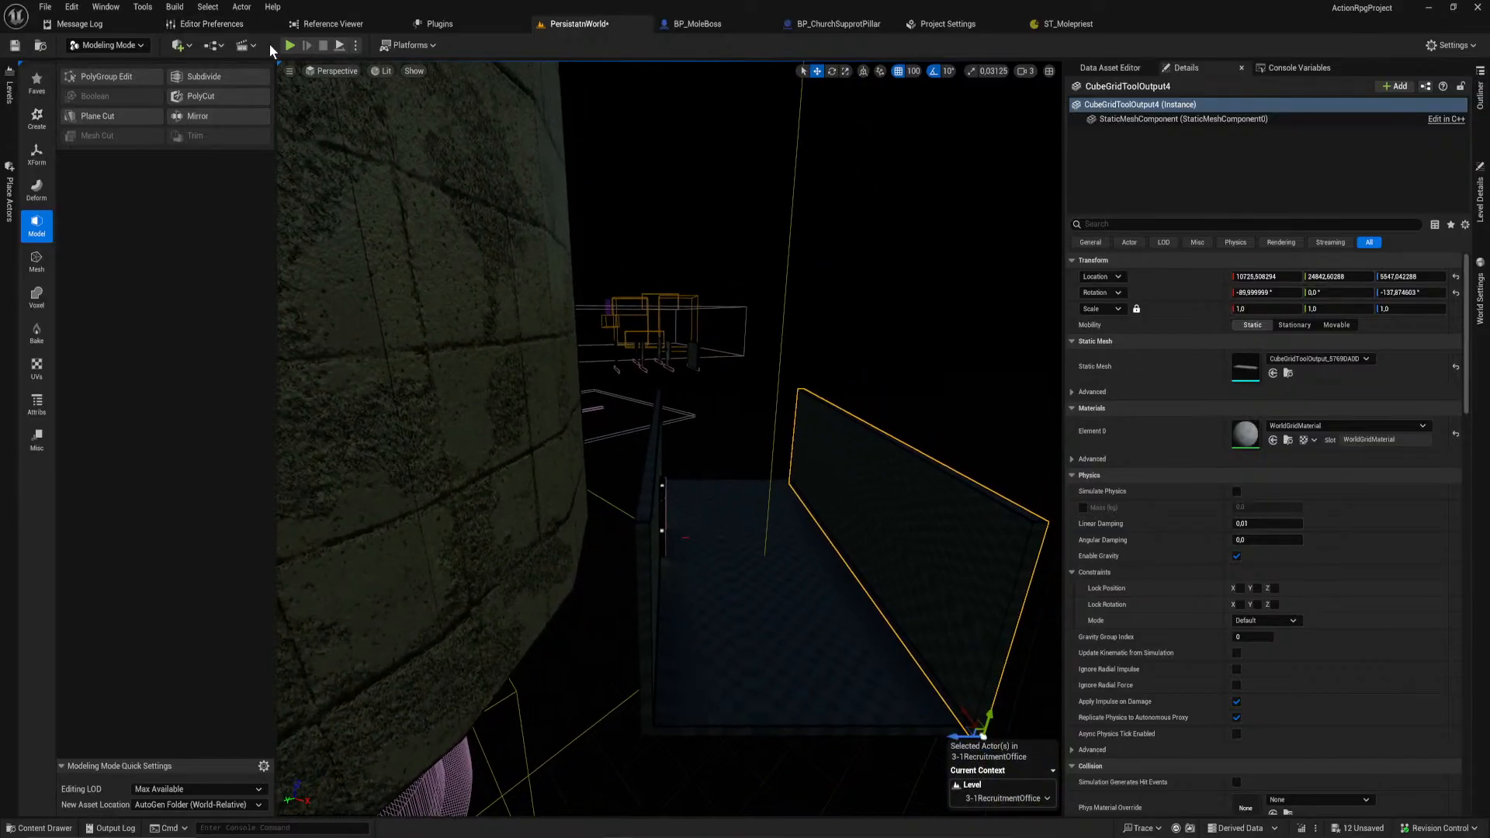
# Step: Save the world and check out all the listed tutorial levels and CentralHub
pyautogui.hotkey('ctrl', 's')
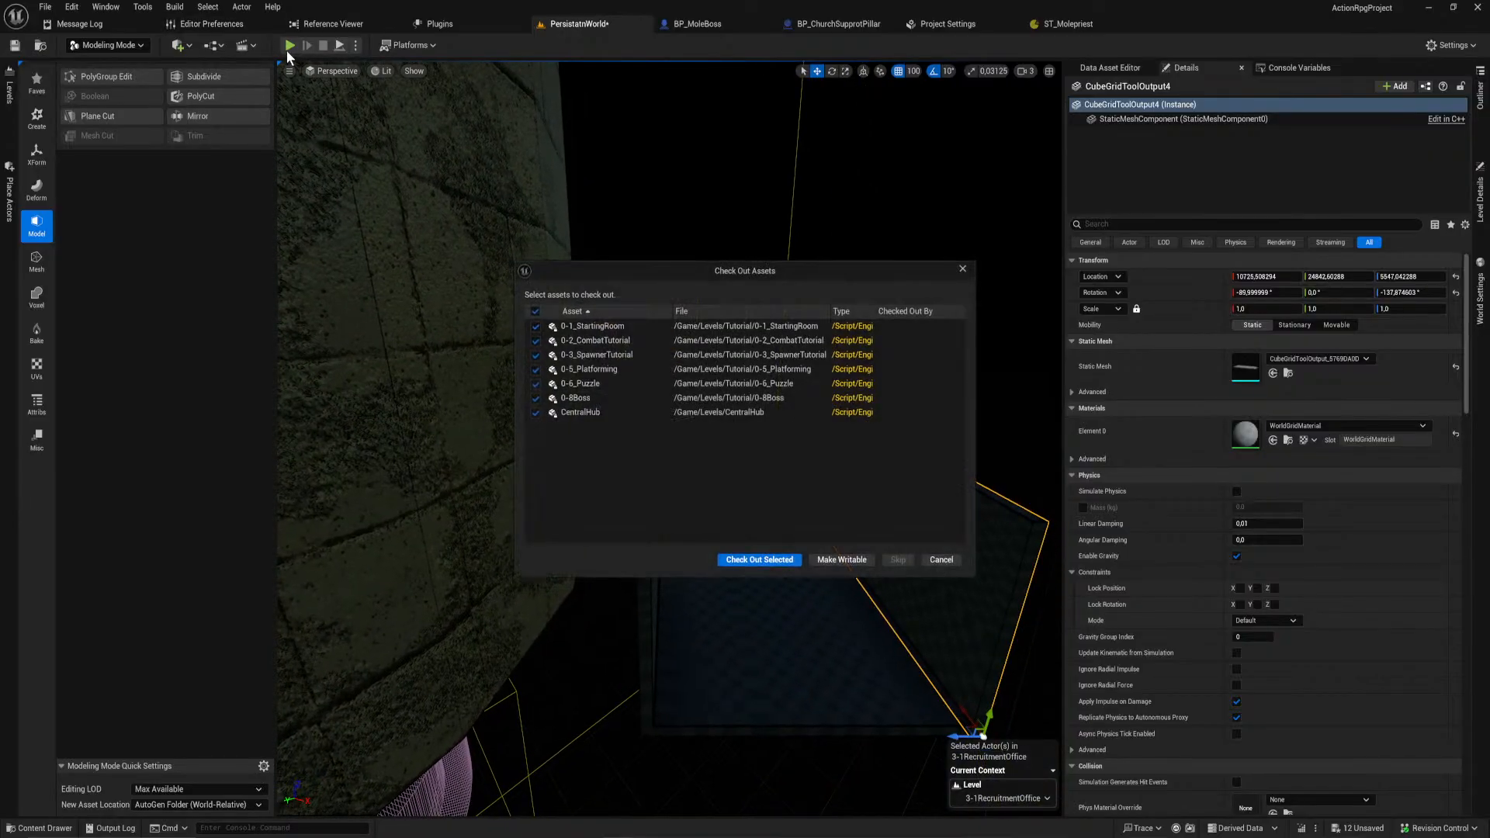
pyautogui.click(752, 564)
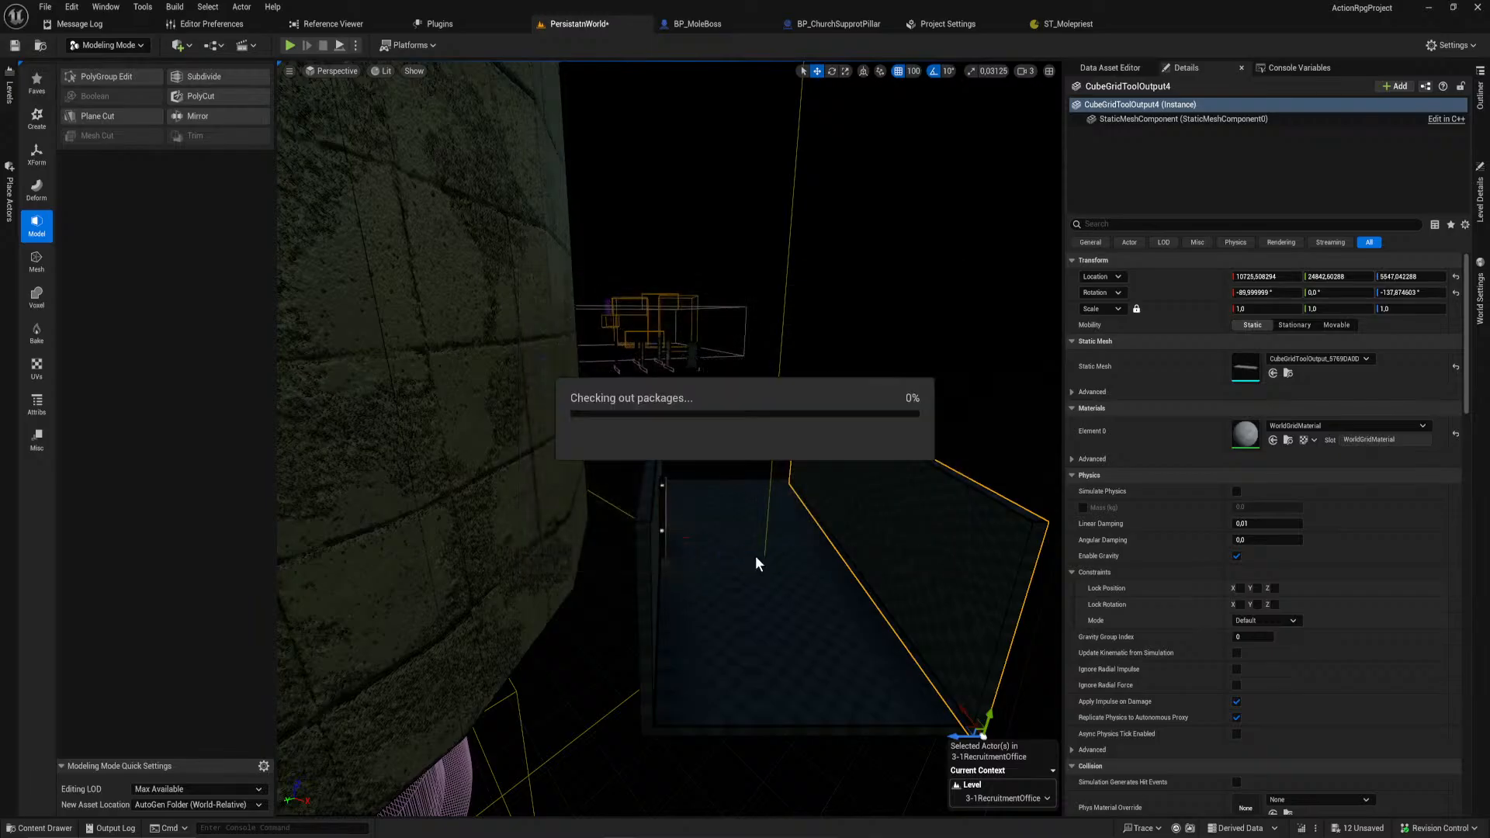
# Step: Play the game in the editor and load save slot 2, Center, to test the new level
pyautogui.click(287, 46)
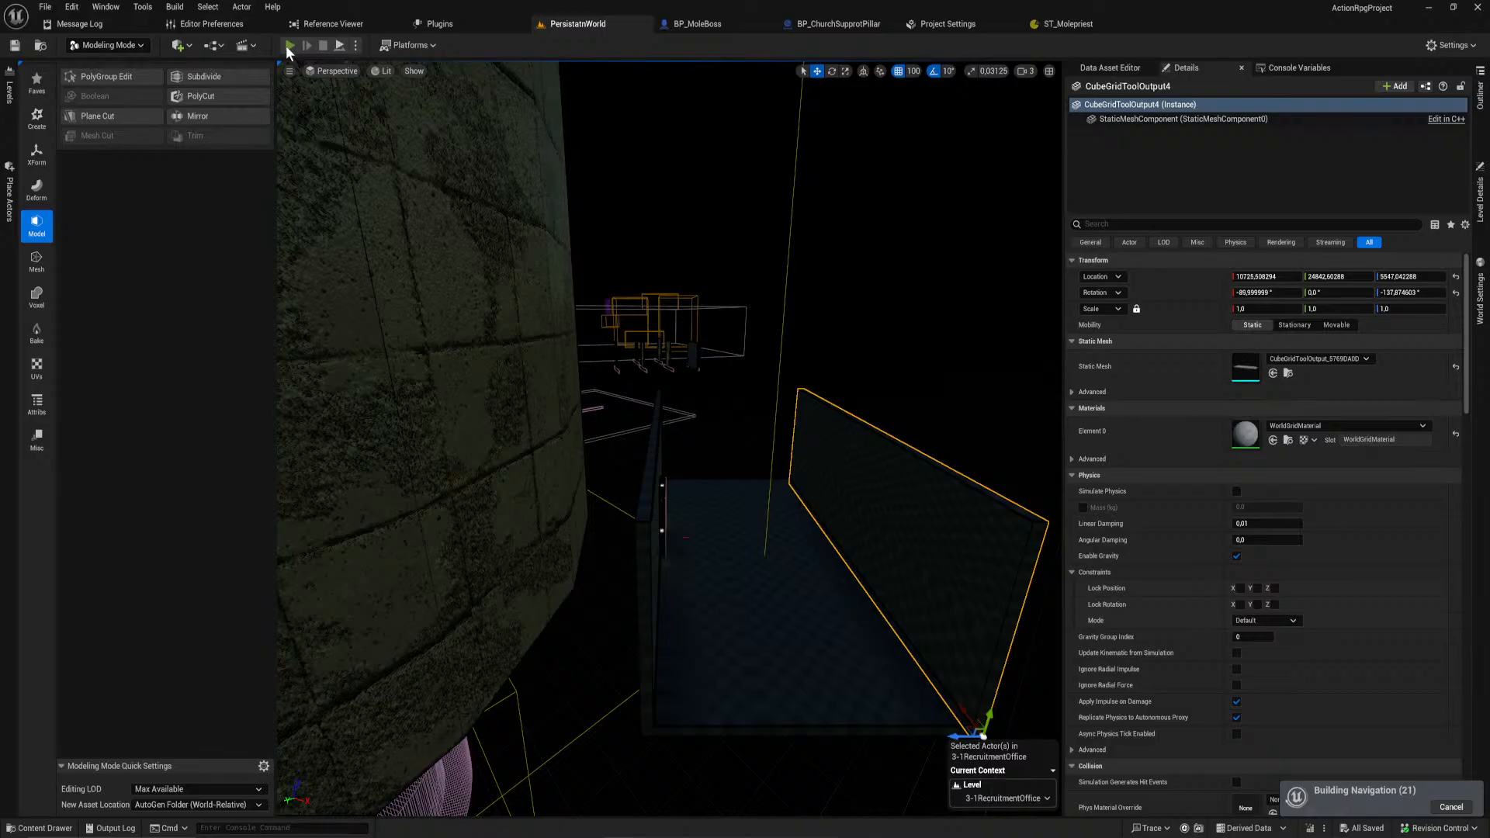
pyautogui.click(709, 437)
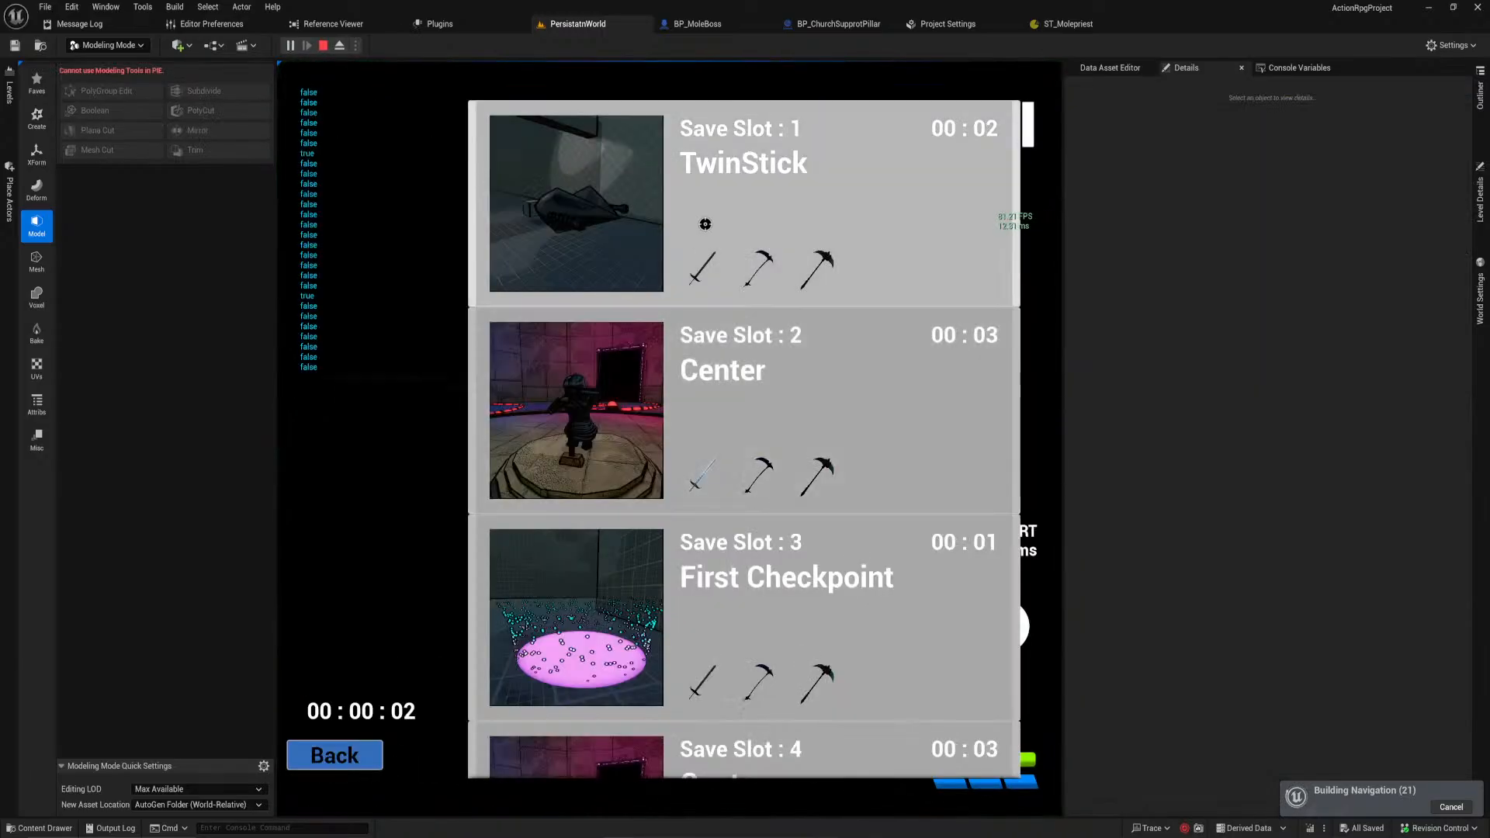
pyautogui.click(786, 469)
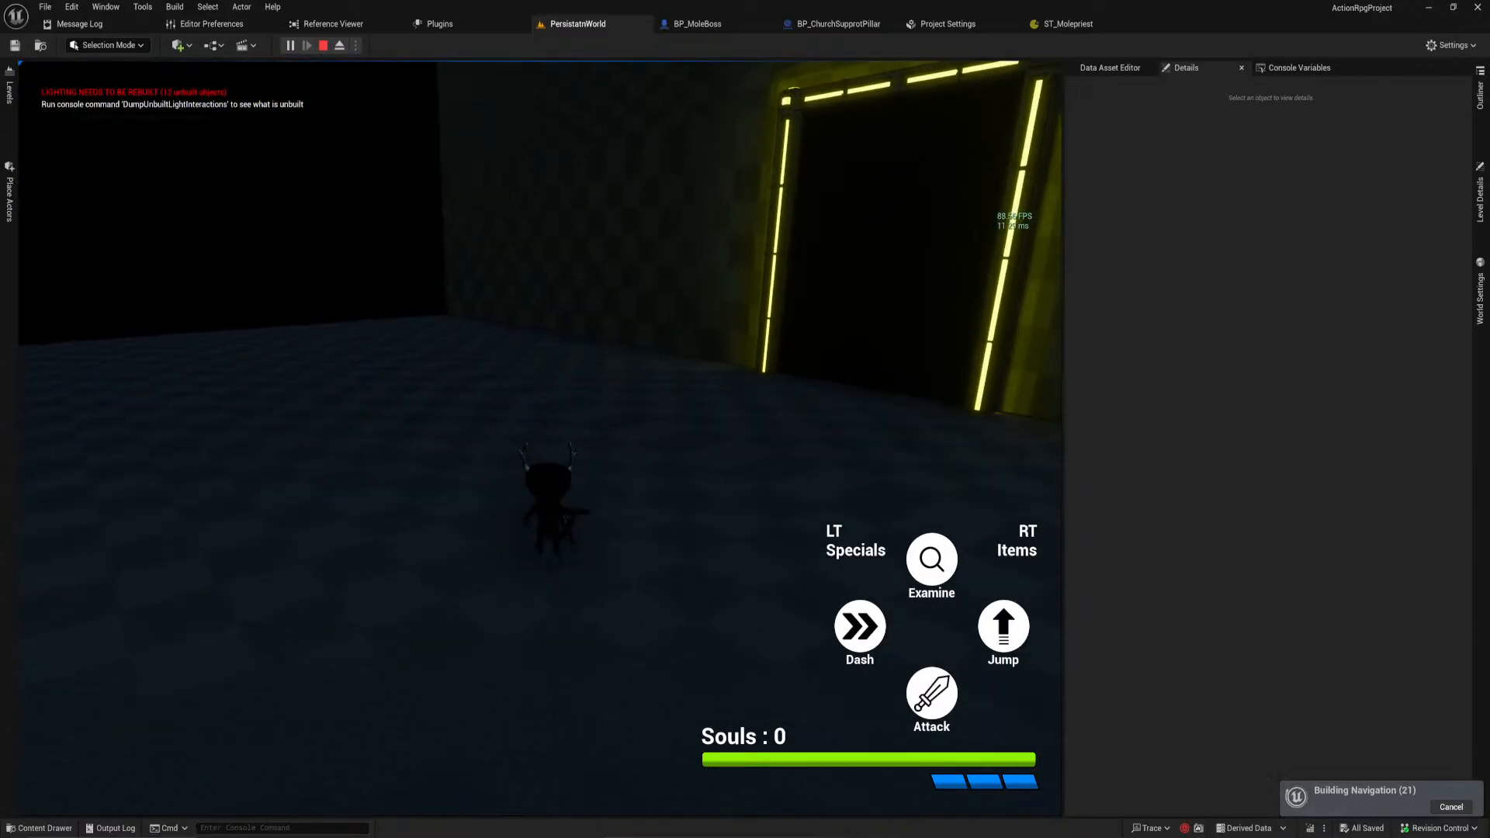
# Step: Stop the playtest, inspect the yellow doorway in the new room and check the world settings
pyautogui.press('Escape')
pyautogui.moveTo(590, 379); pyautogui.dragTo(758, 249, button='right')
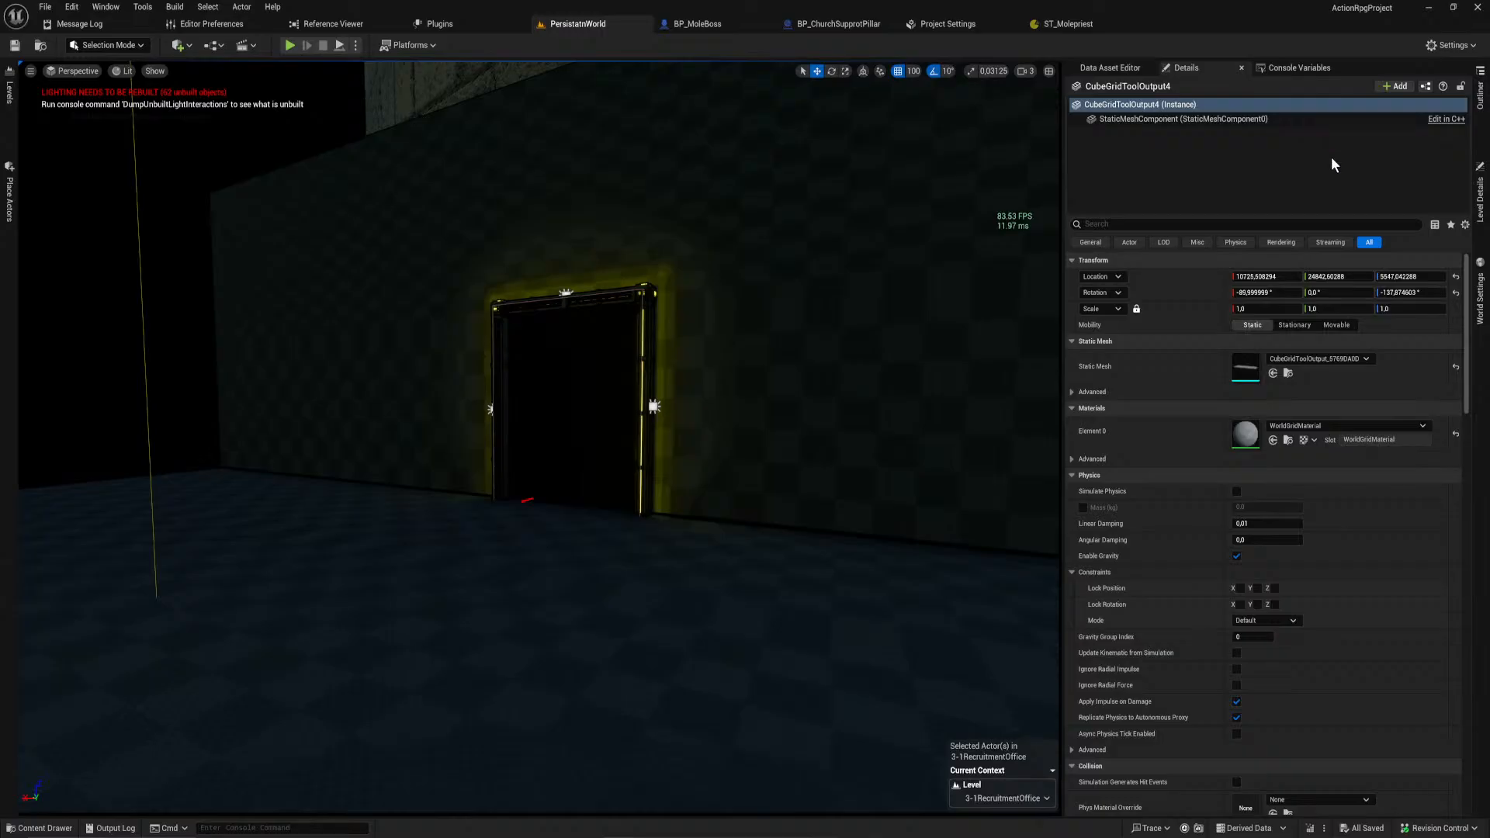
pyautogui.click(1477, 309)
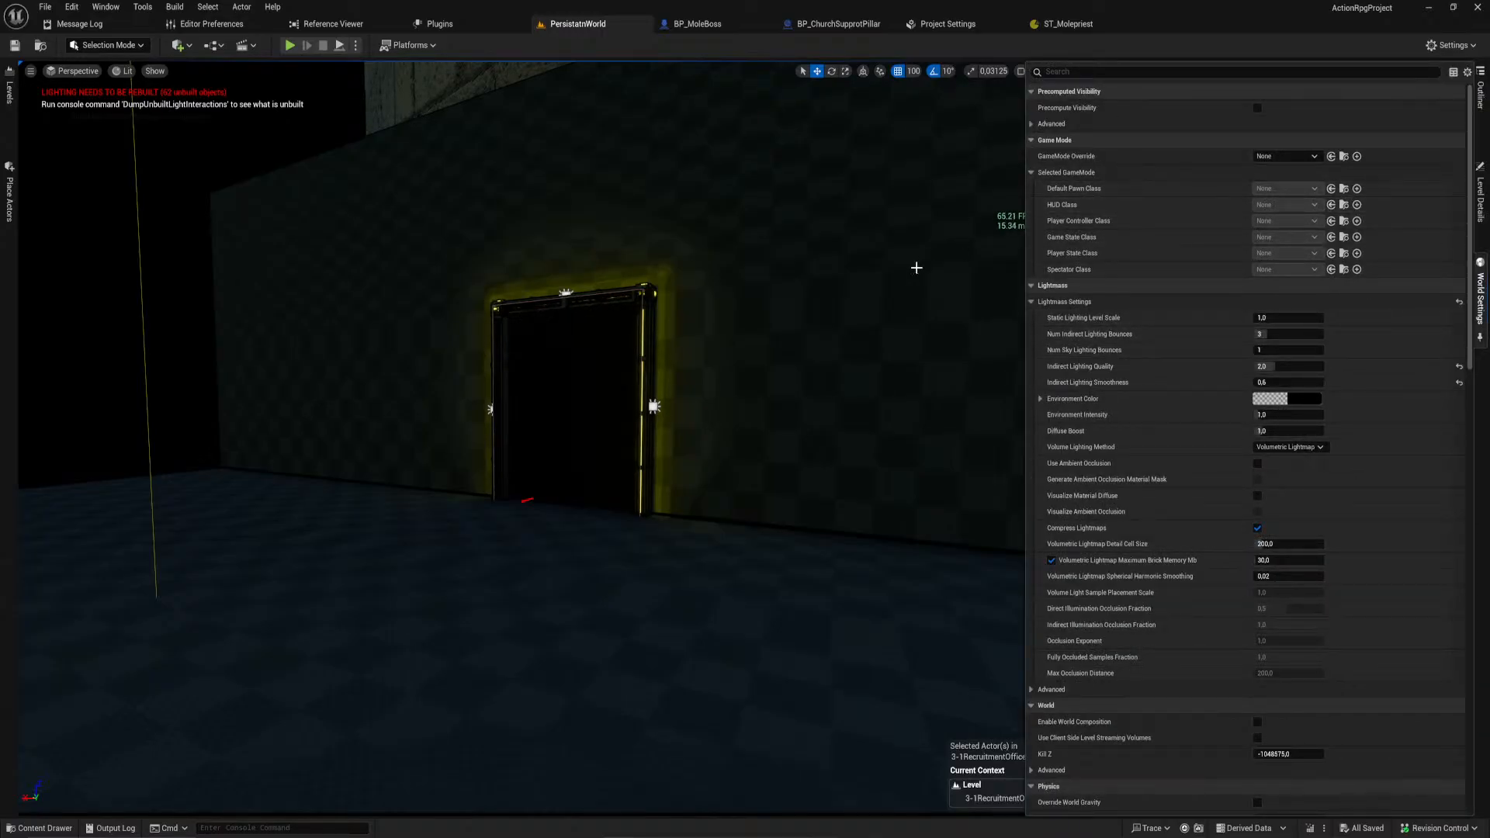
# Step: Look over the central hub and the Levels content folder, and run the game in the editor again
pyautogui.moveTo(825, 319)
pyautogui.mouseDown(button='right')
pyautogui.moveTo(780, 327)
pyautogui.moveTo(827, 368)
pyautogui.moveTo(818, 416)
pyautogui.moveTo(693, 337)
pyautogui.moveTo(862, 291)
pyautogui.moveTo(1044, 341)
pyautogui.moveTo(1013, 380)
pyautogui.moveTo(923, 411)
pyautogui.moveTo(825, 312)
pyautogui.mouseUp(button='right')
pyautogui.press('w')
pyautogui.press('w')
pyautogui.press('w')
pyautogui.press('s')
pyautogui.hotkey('ctrl', 'space')
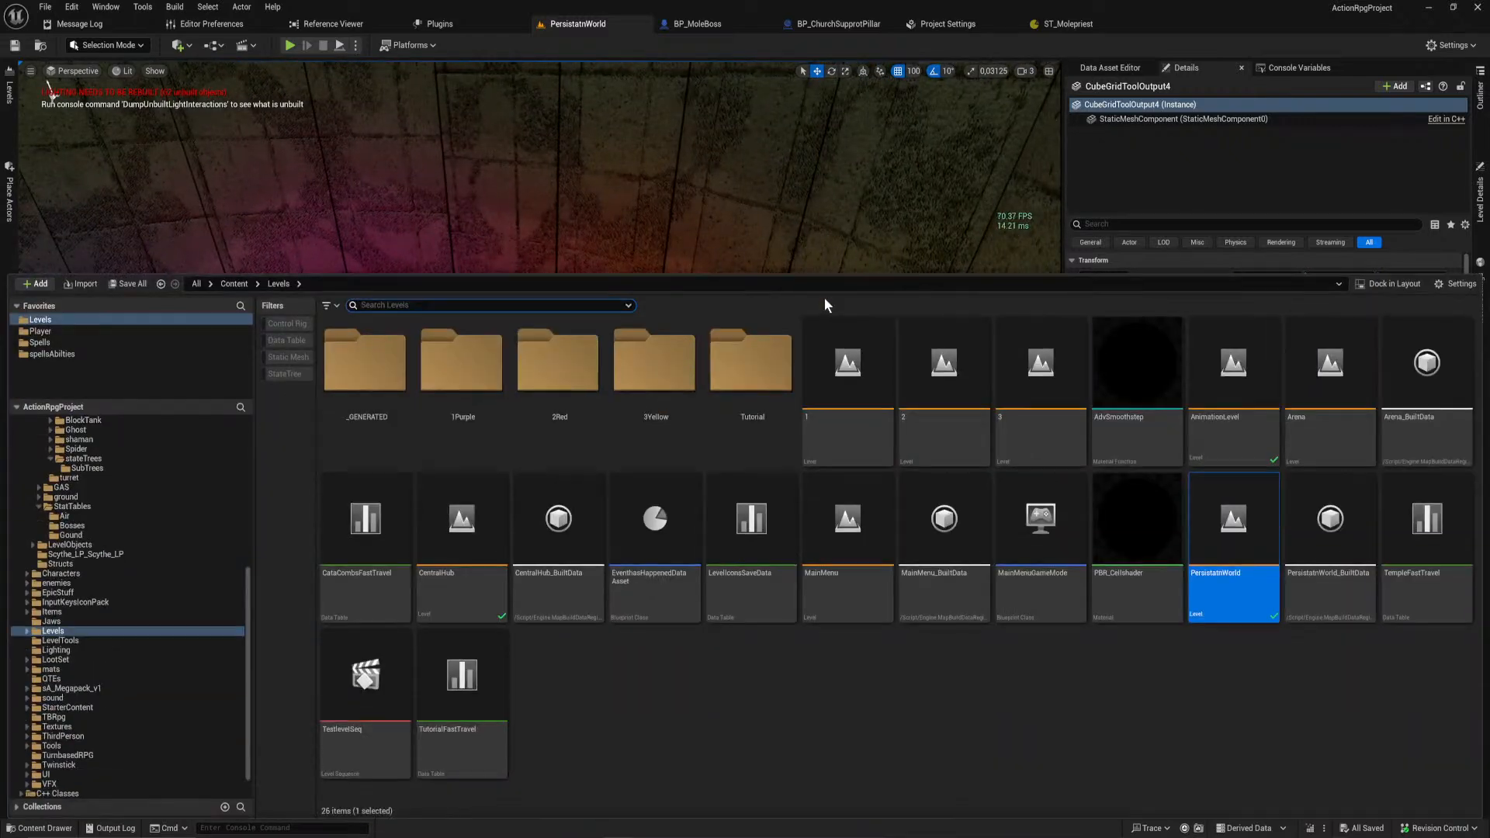
pyautogui.click(289, 46)
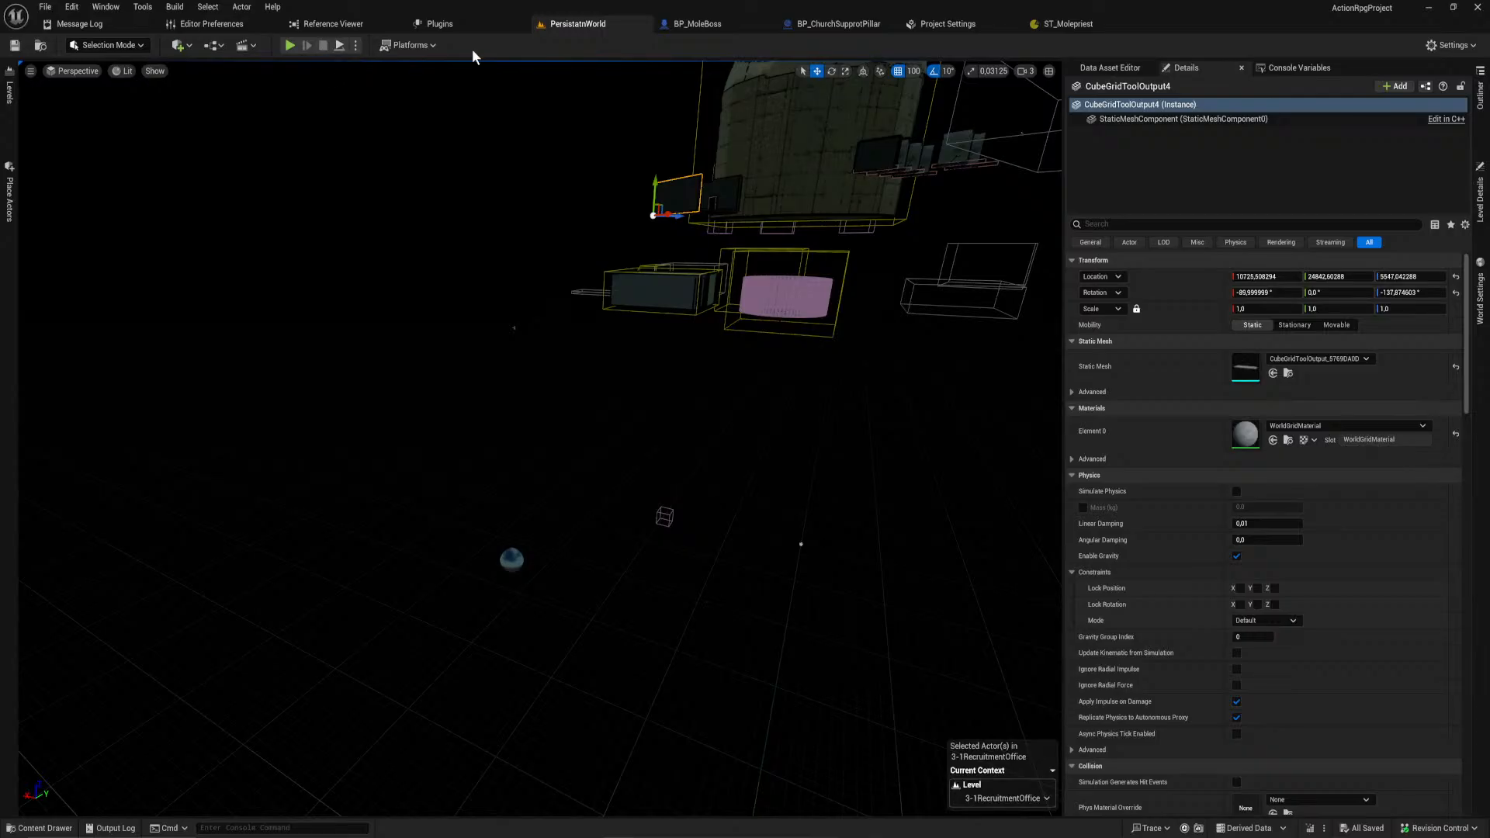
# Step: Search the level's actors for "third", select BP_ThirdPersonCharacter and focus the view on it
pyautogui.moveTo(962, 295); pyautogui.dragTo(1008, 311, button='right')
pyautogui.press('w')
pyautogui.moveTo(858, 313); pyautogui.dragTo(966, 281, button='right')
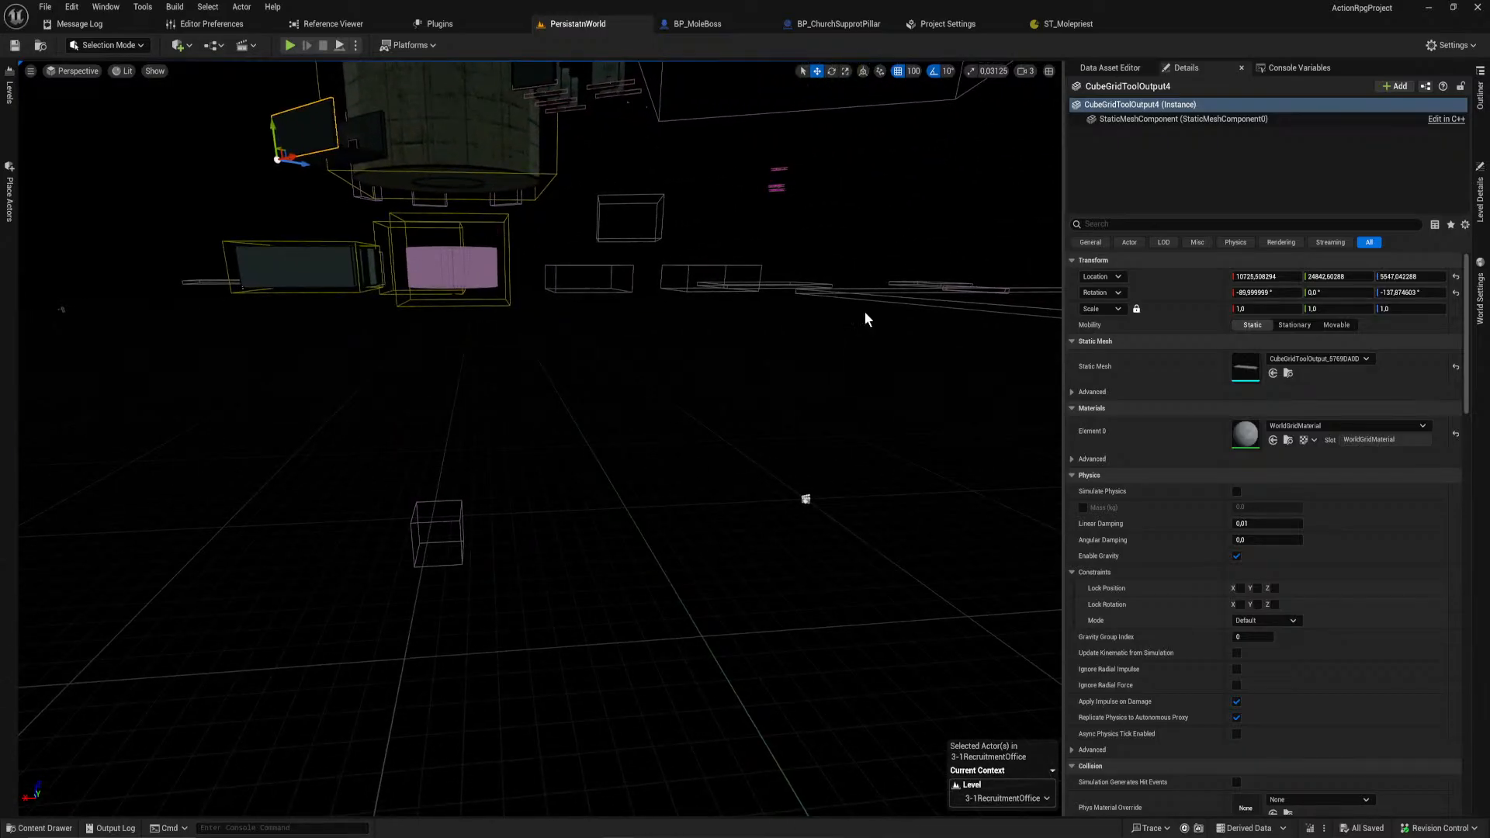
pyautogui.click(1480, 95)
pyautogui.click(1194, 71)
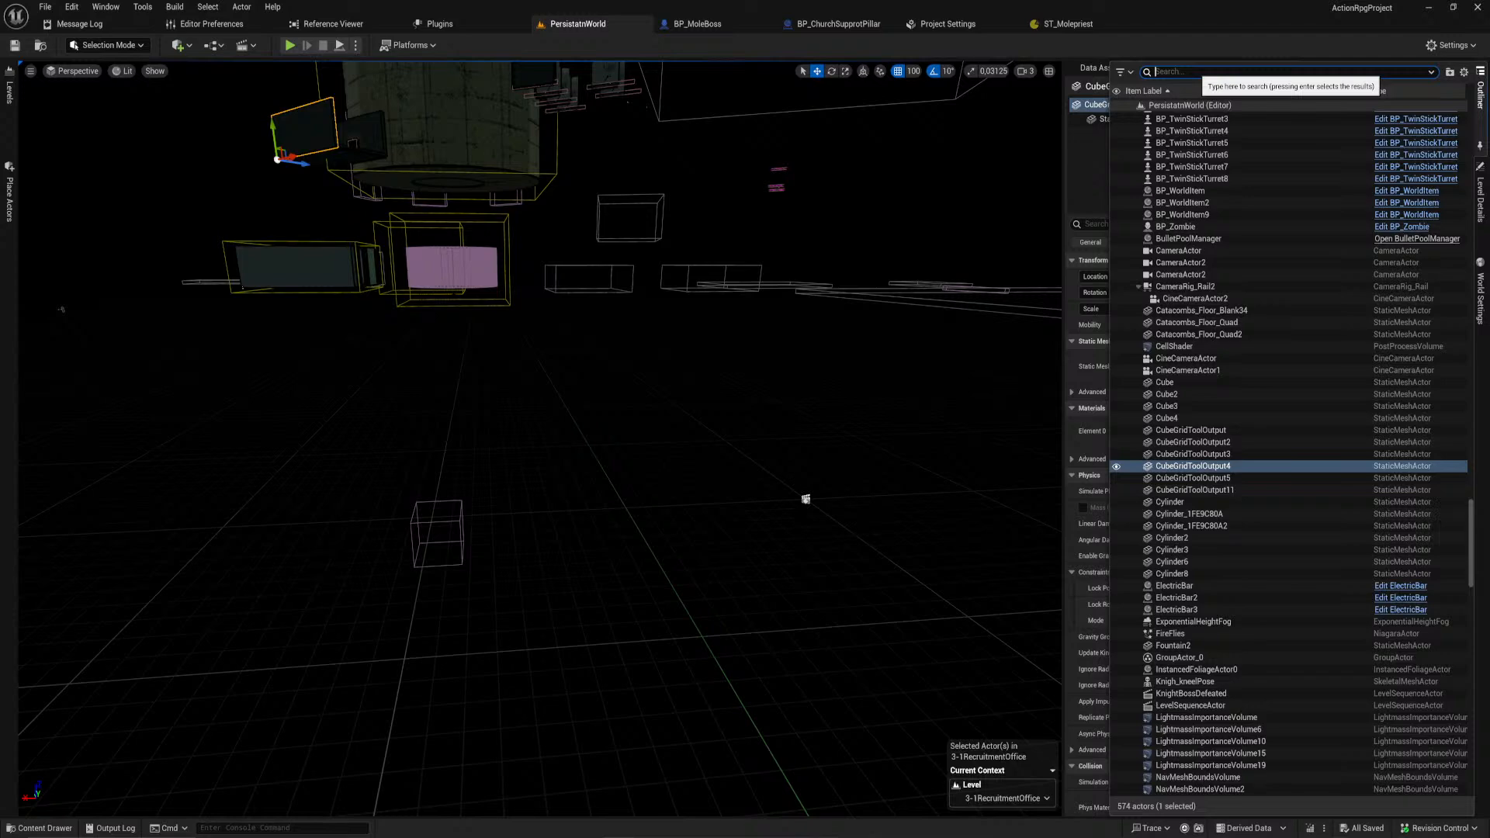
pyautogui.write('third')
pyautogui.click(1211, 121)
pyautogui.moveTo(916, 264); pyautogui.dragTo(1001, 288, button='right')
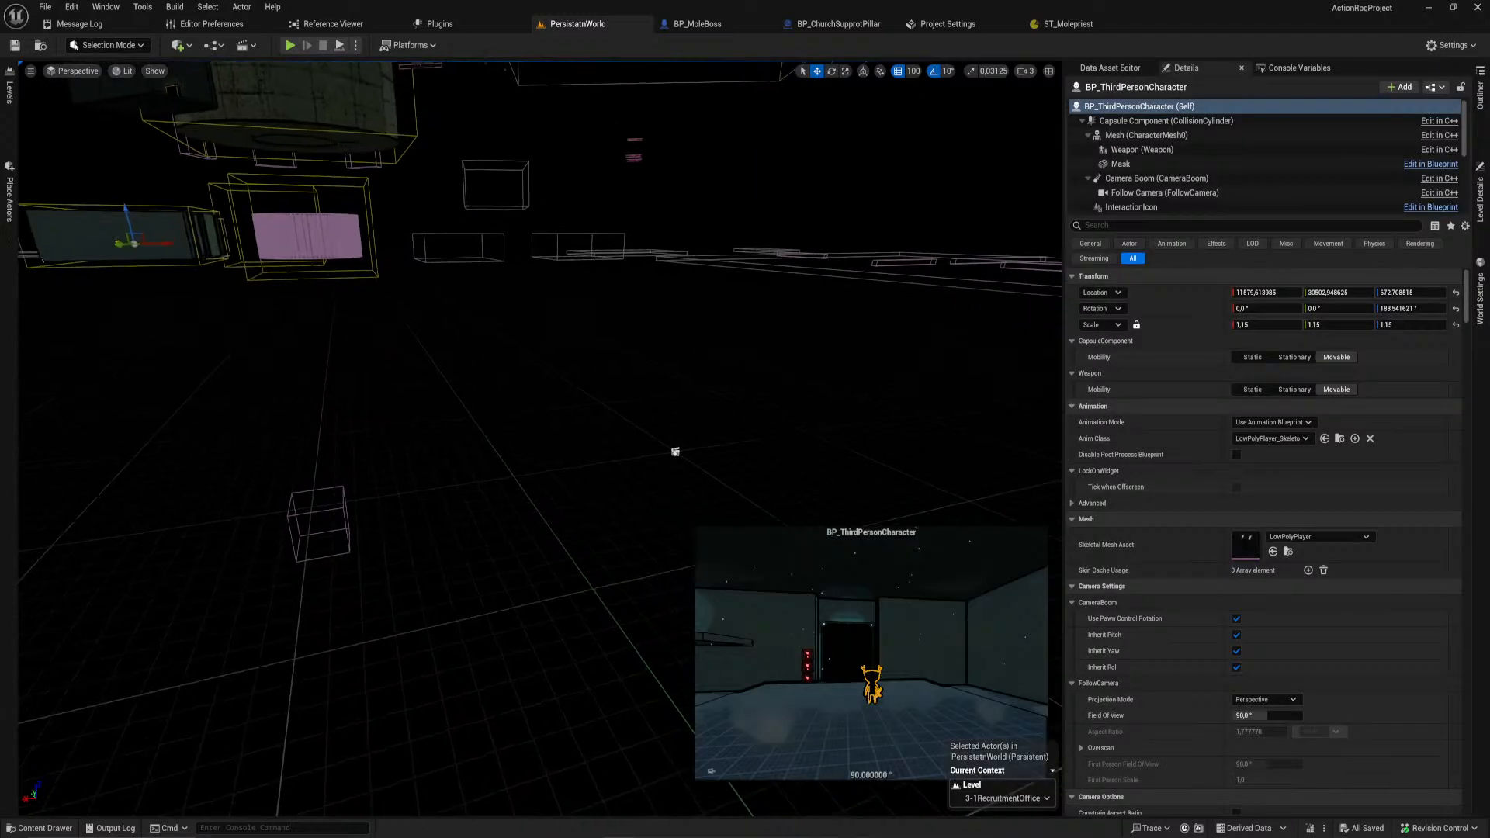
pyautogui.press('f')
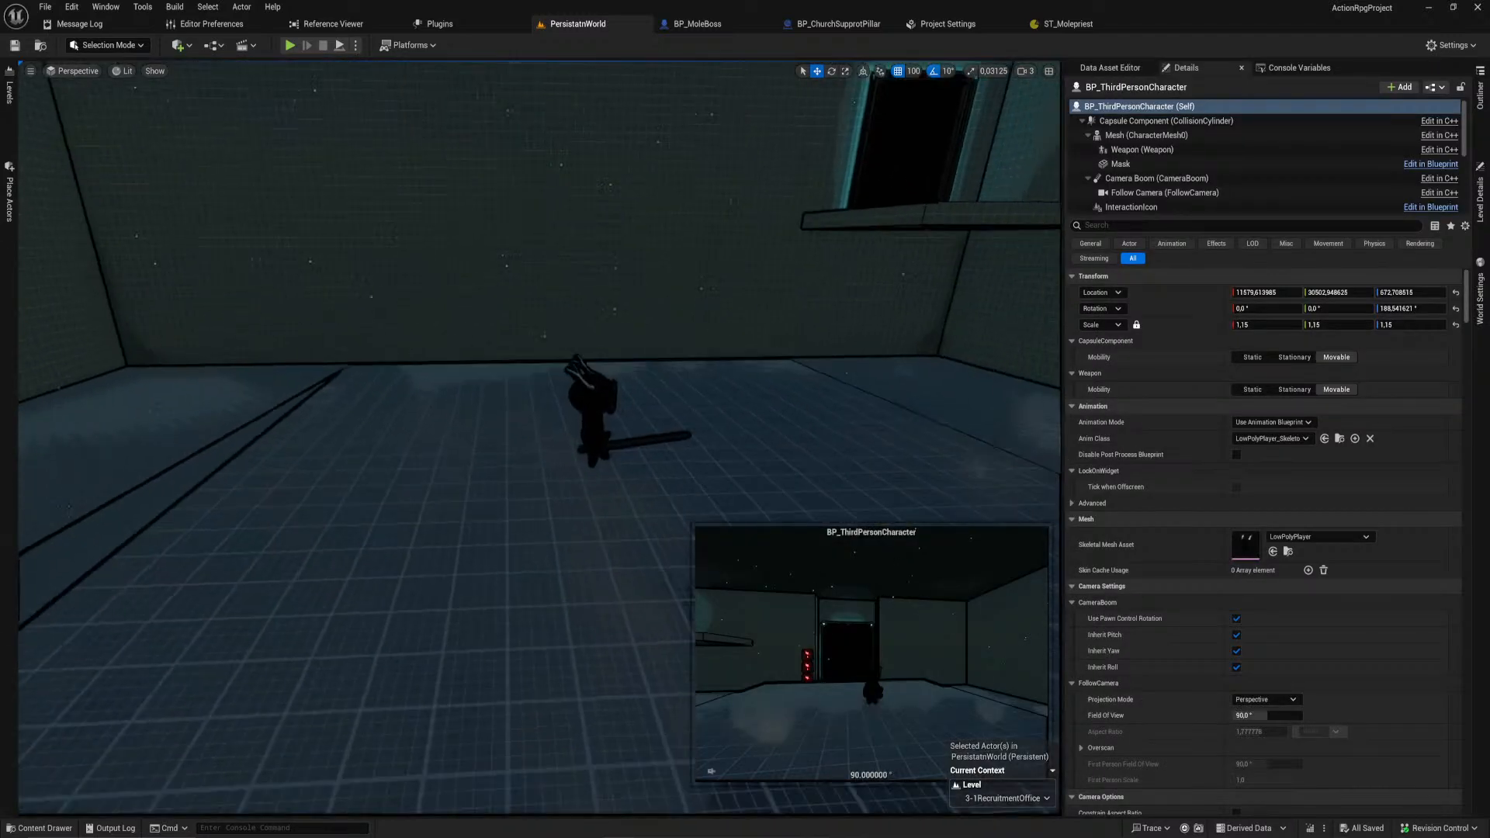
# Step: Clear the actor search and delete the extra BP_Default_Sword5894 attached to BP_ThirdPersonCharacter
pyautogui.click(696, 440)
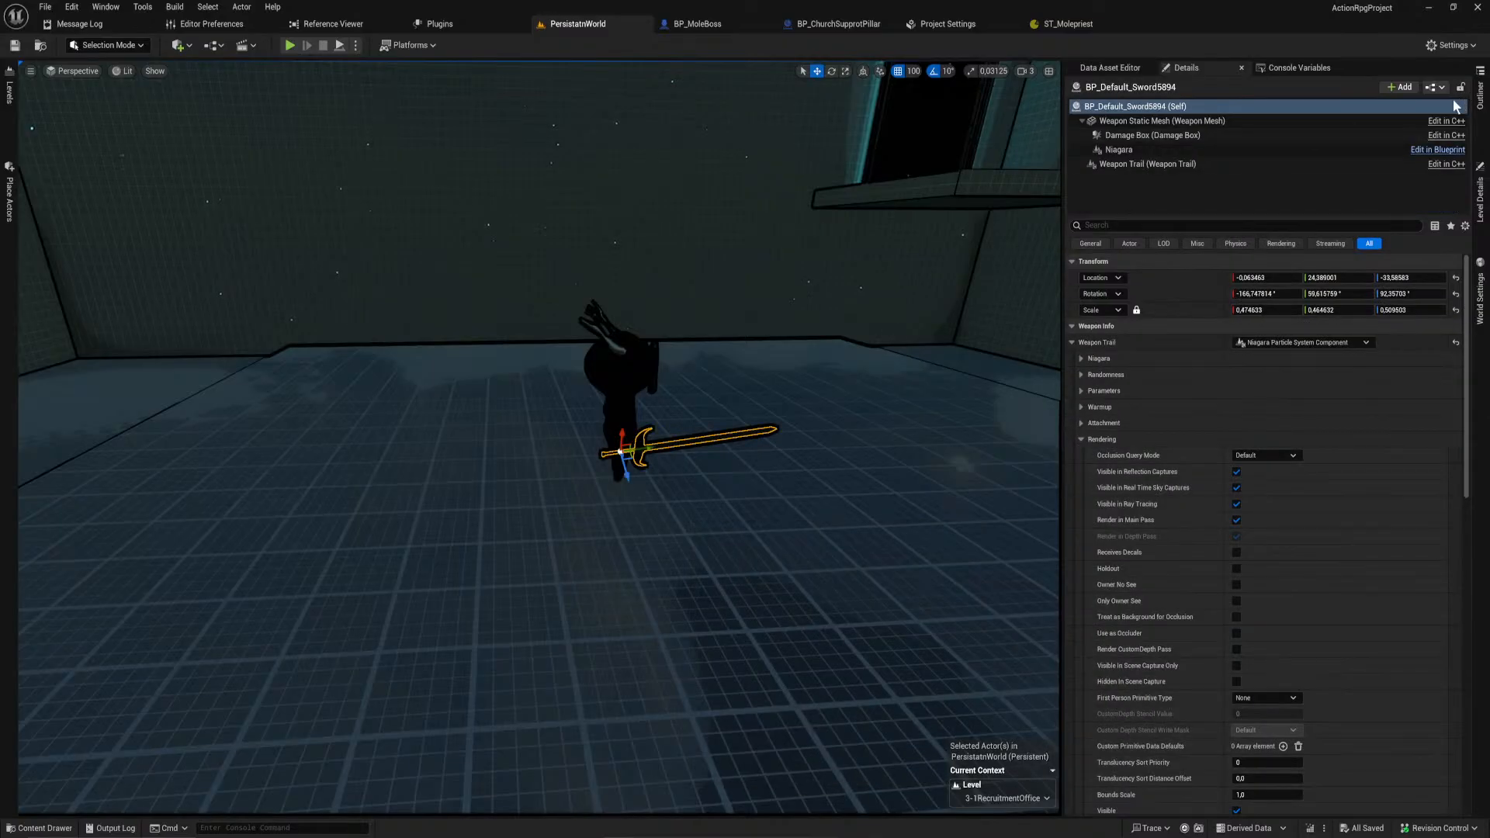
pyautogui.click(1480, 93)
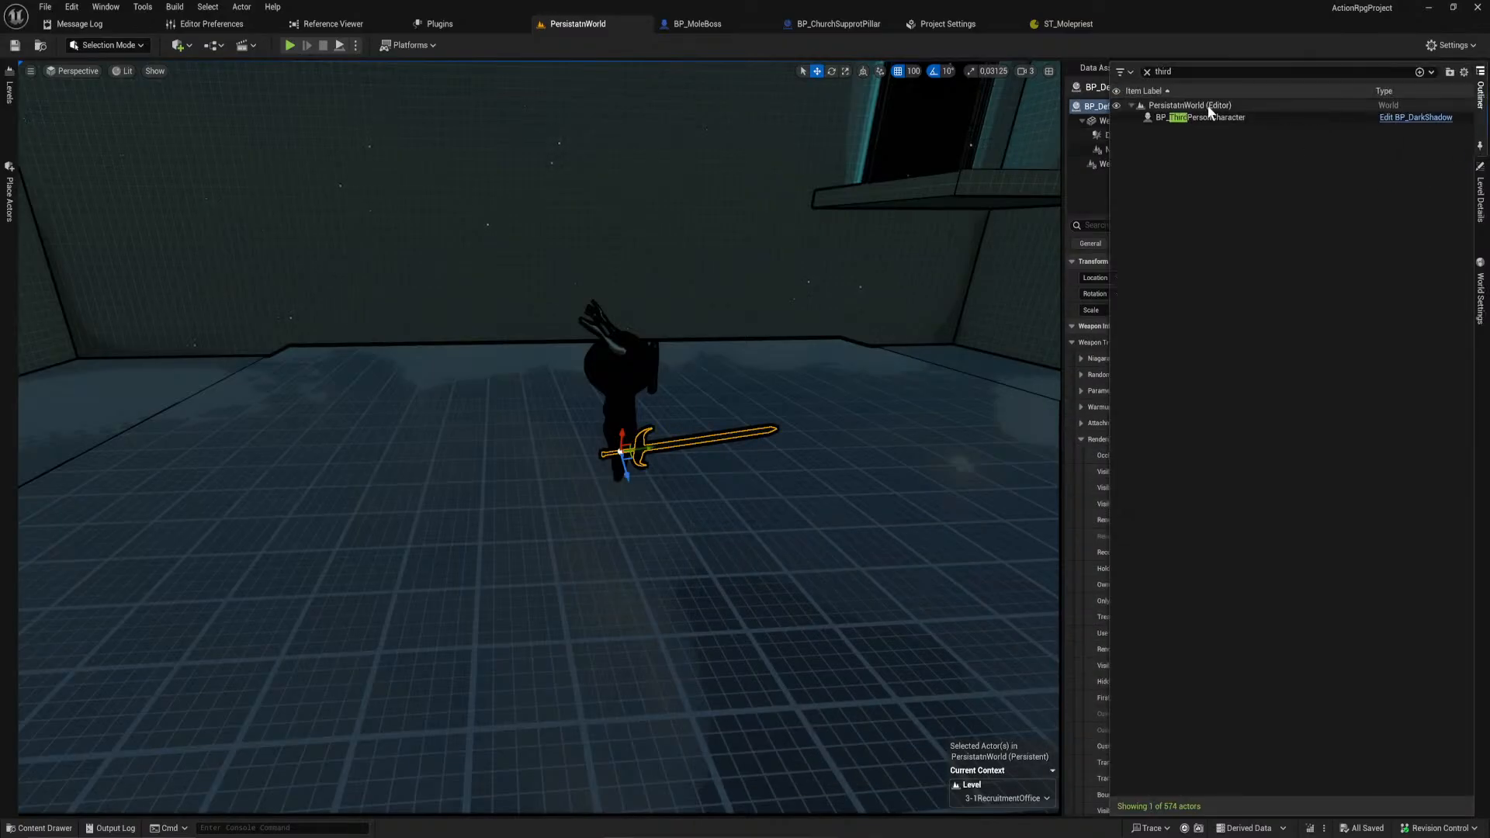
pyautogui.click(1148, 71)
pyautogui.click(1233, 466)
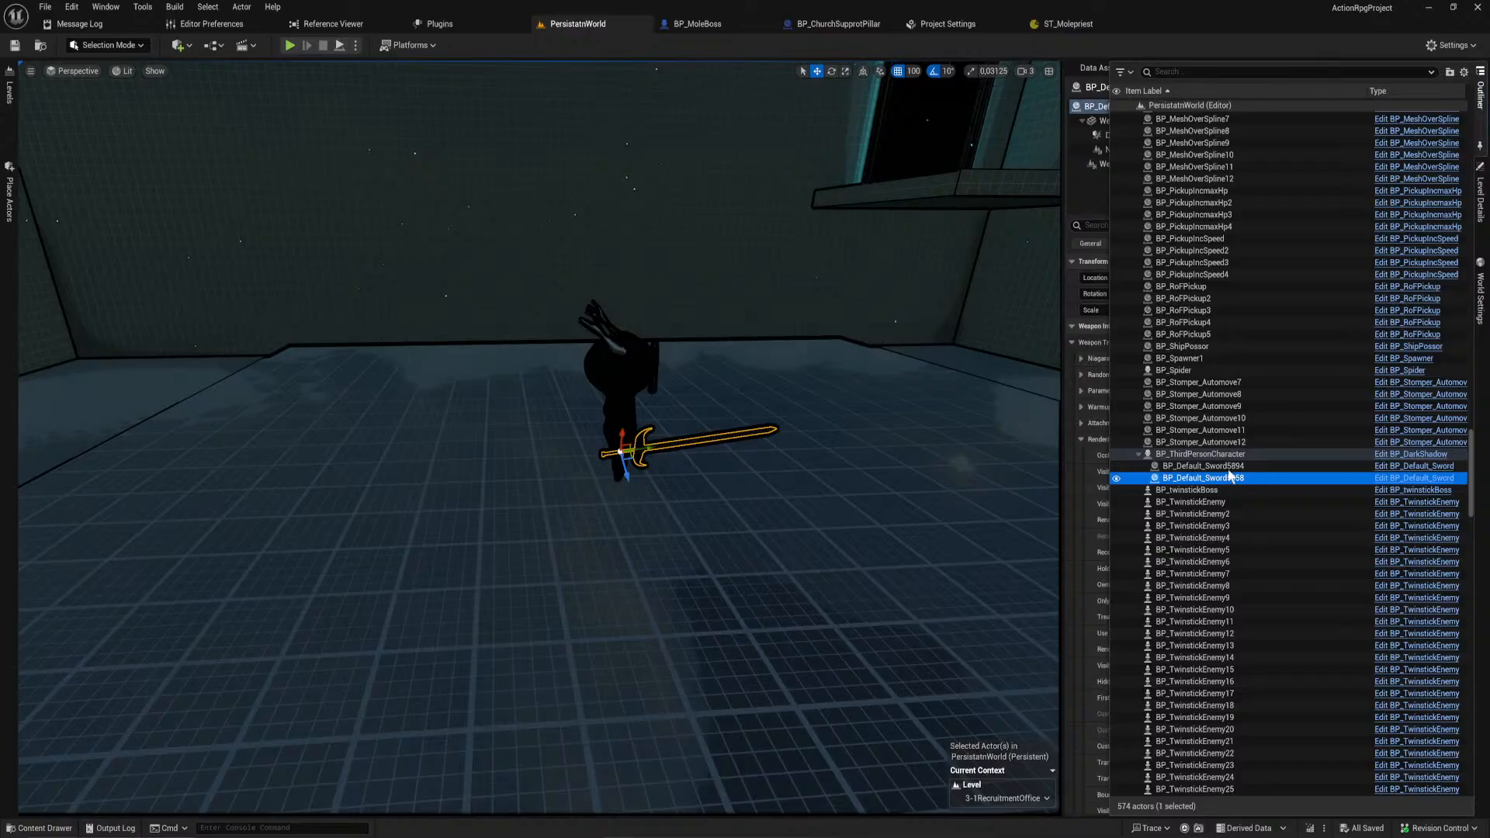
pyautogui.click(1238, 477)
pyautogui.click(1239, 458)
pyautogui.click(1239, 466)
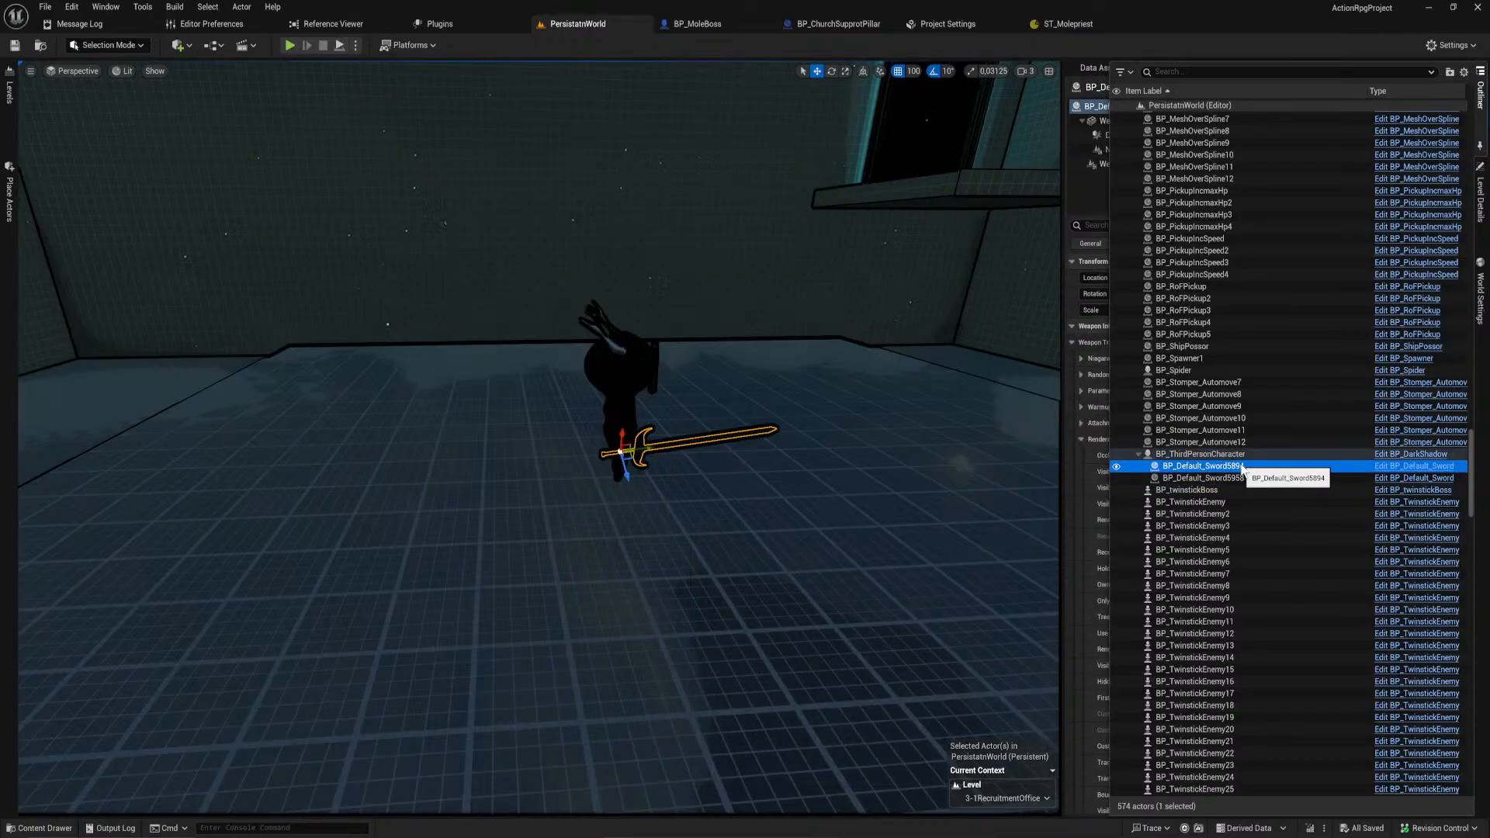
pyautogui.press('Delete')
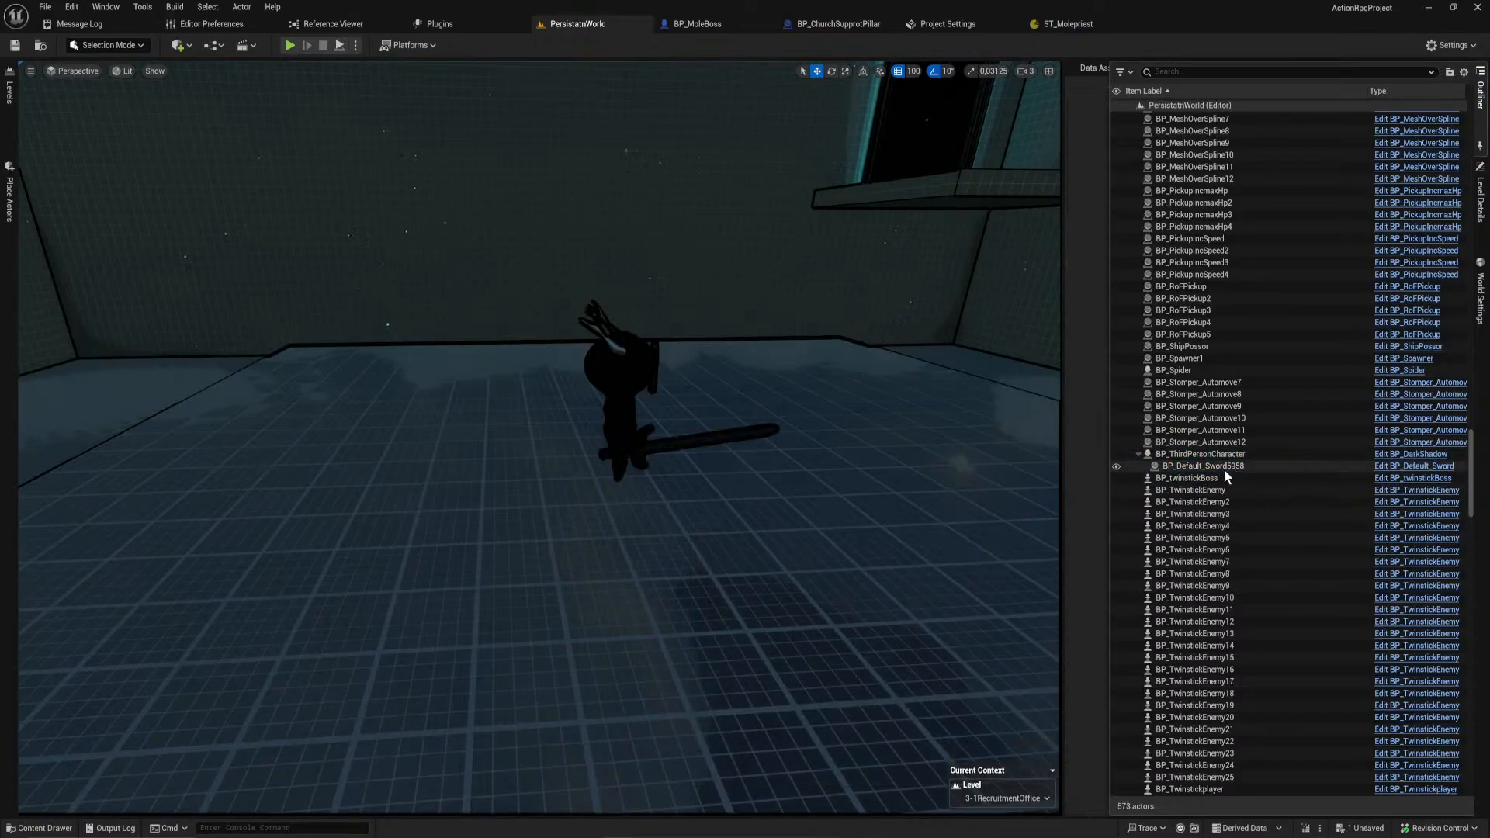
# Step: Play the game from save slot 2, Center, run to the lit yellow hub door, and stop the session
pyautogui.click(290, 45)
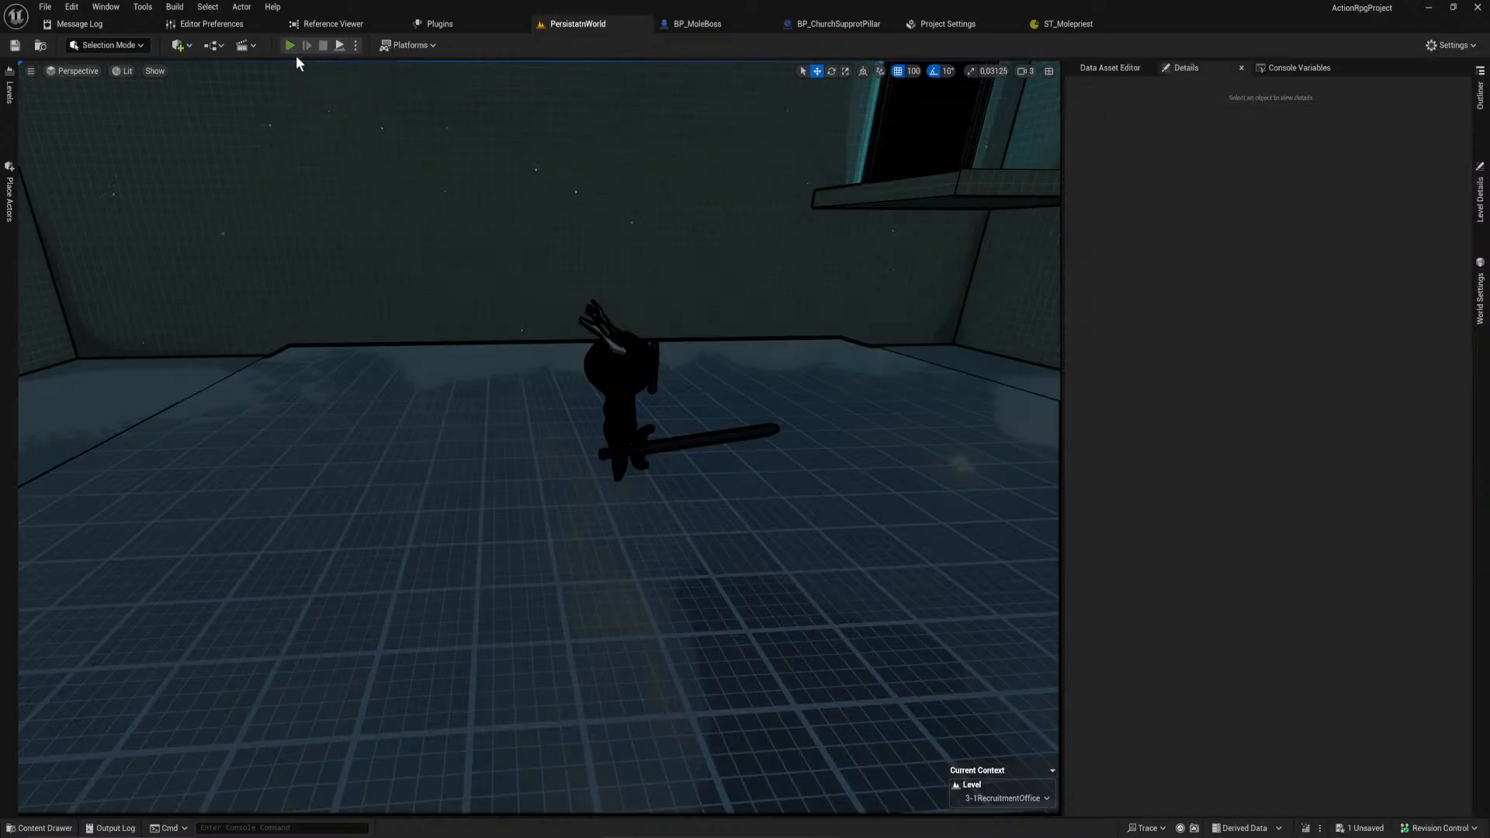
pyautogui.click(555, 447)
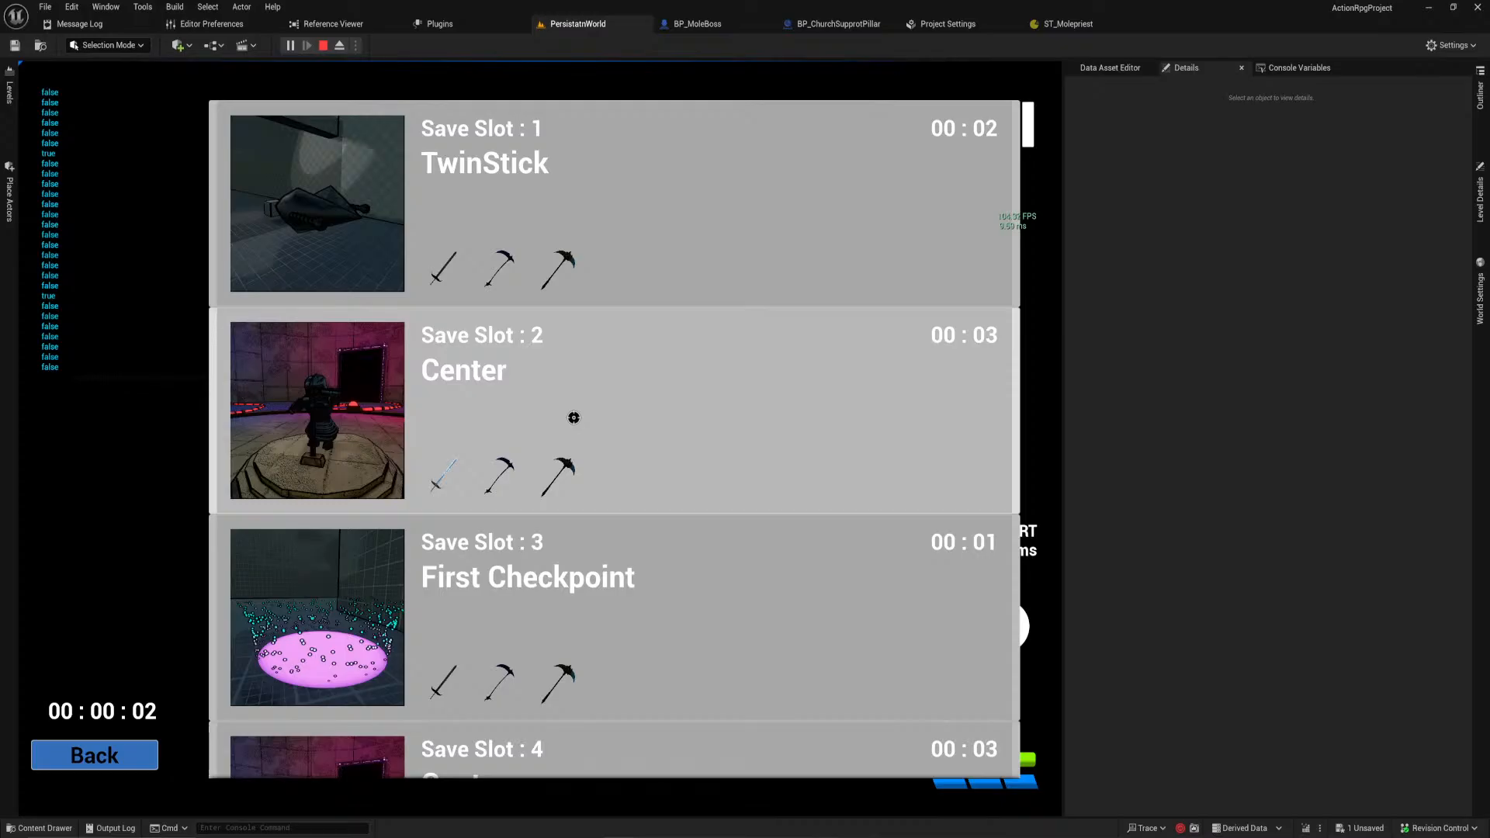
pyautogui.click(574, 417)
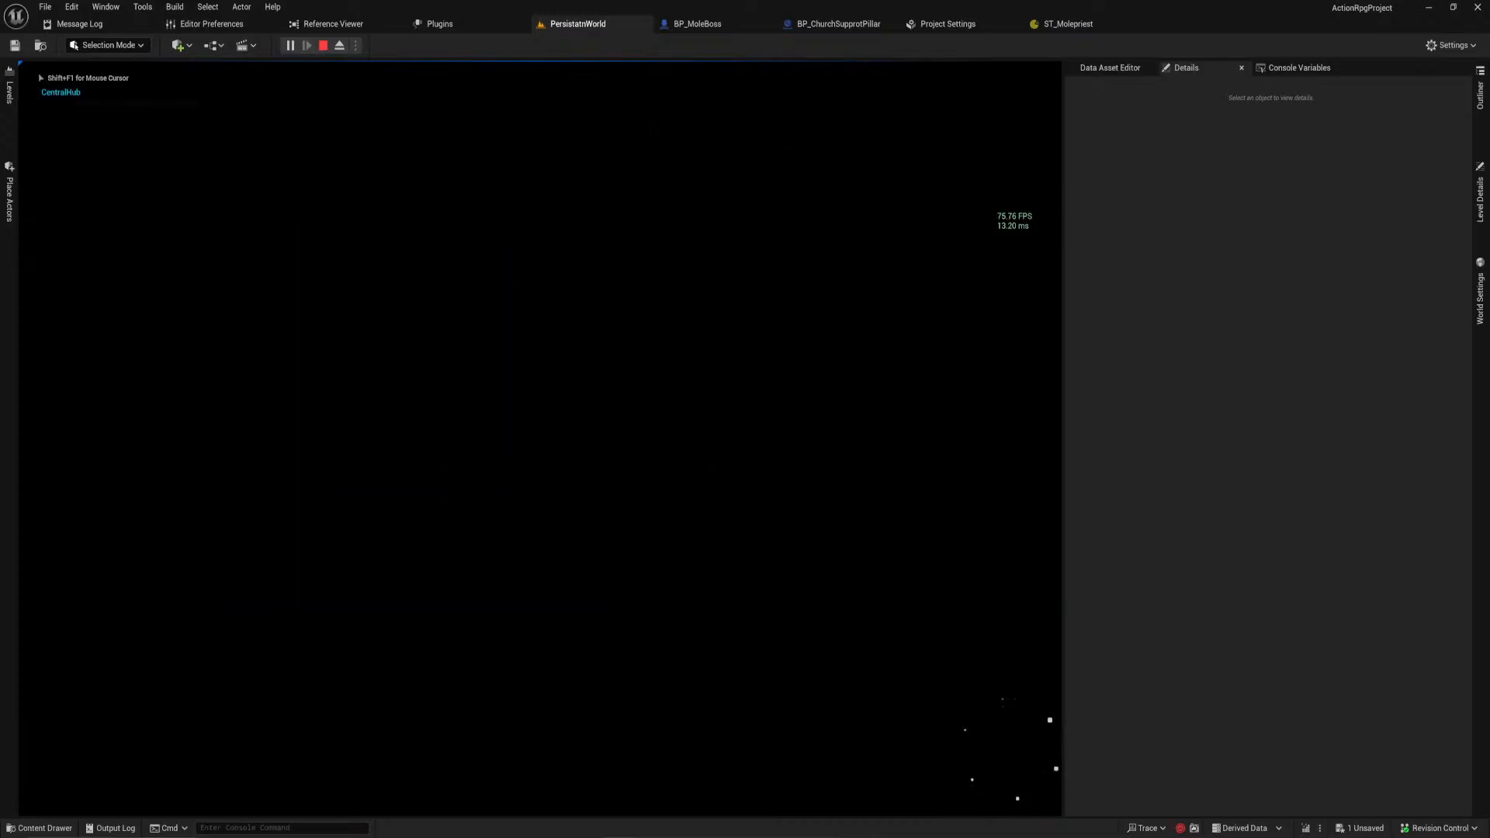
pyautogui.press('w')
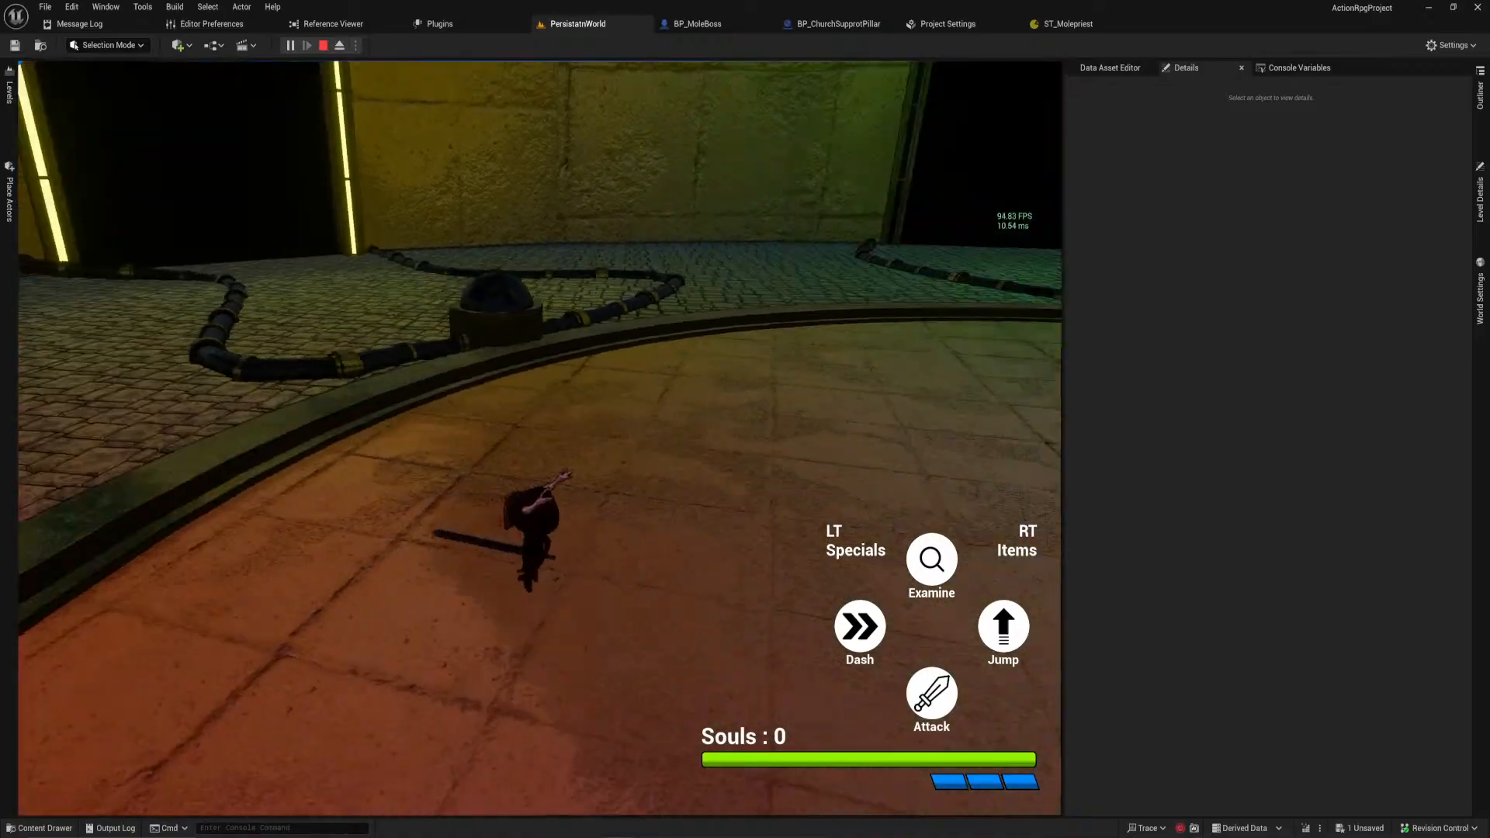
pyautogui.press('w')
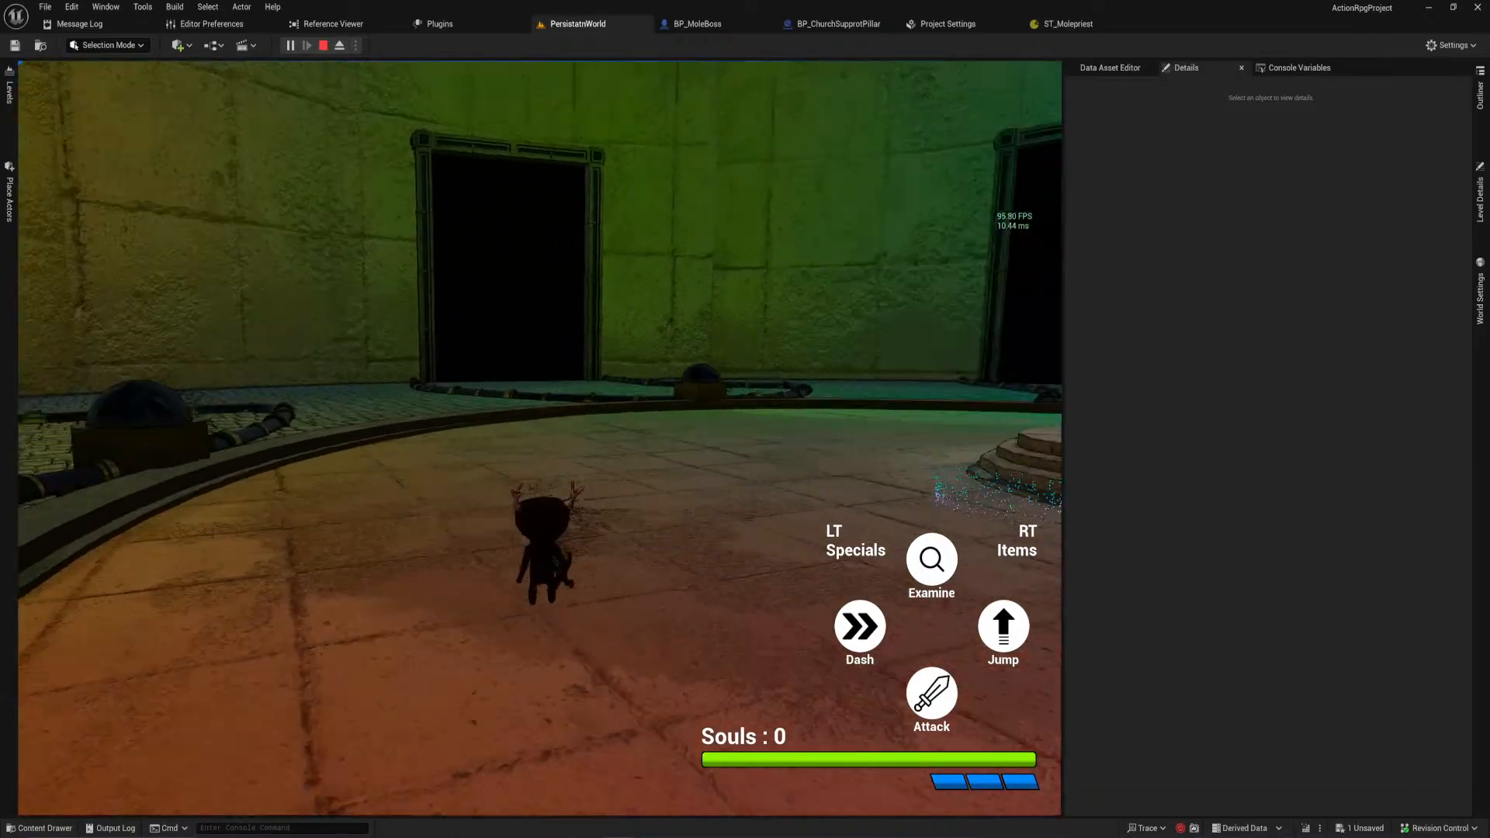
pyautogui.press('w')
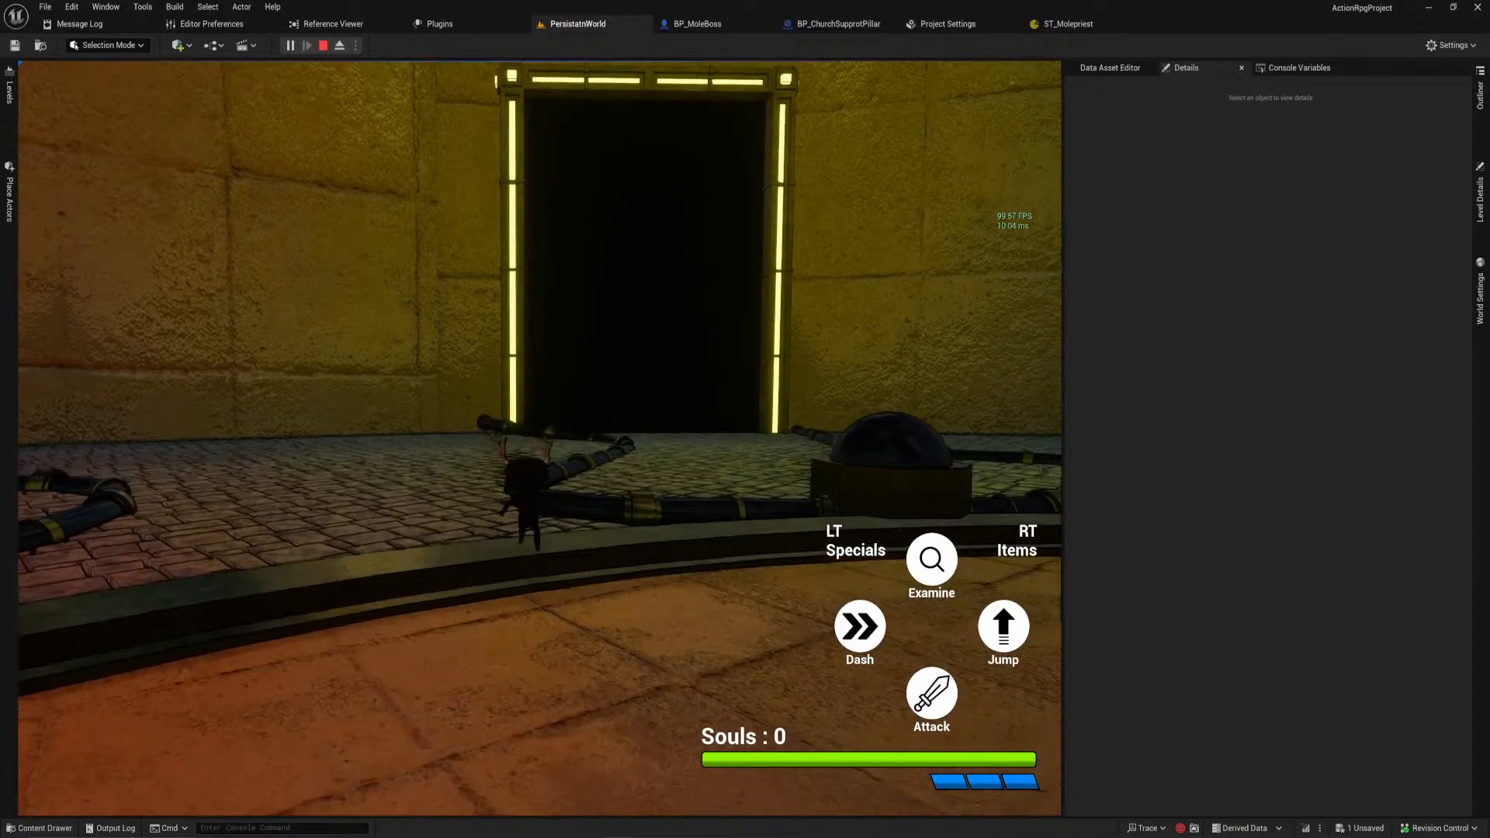
pyautogui.press('w')
pyautogui.press('Escape')
# Step: Duplicate the yellow level door in the recruitment office's hub-side wall in place
pyautogui.moveTo(540, 439); pyautogui.dragTo(715, 398, button='right')
pyautogui.press('w')
pyautogui.press('s')
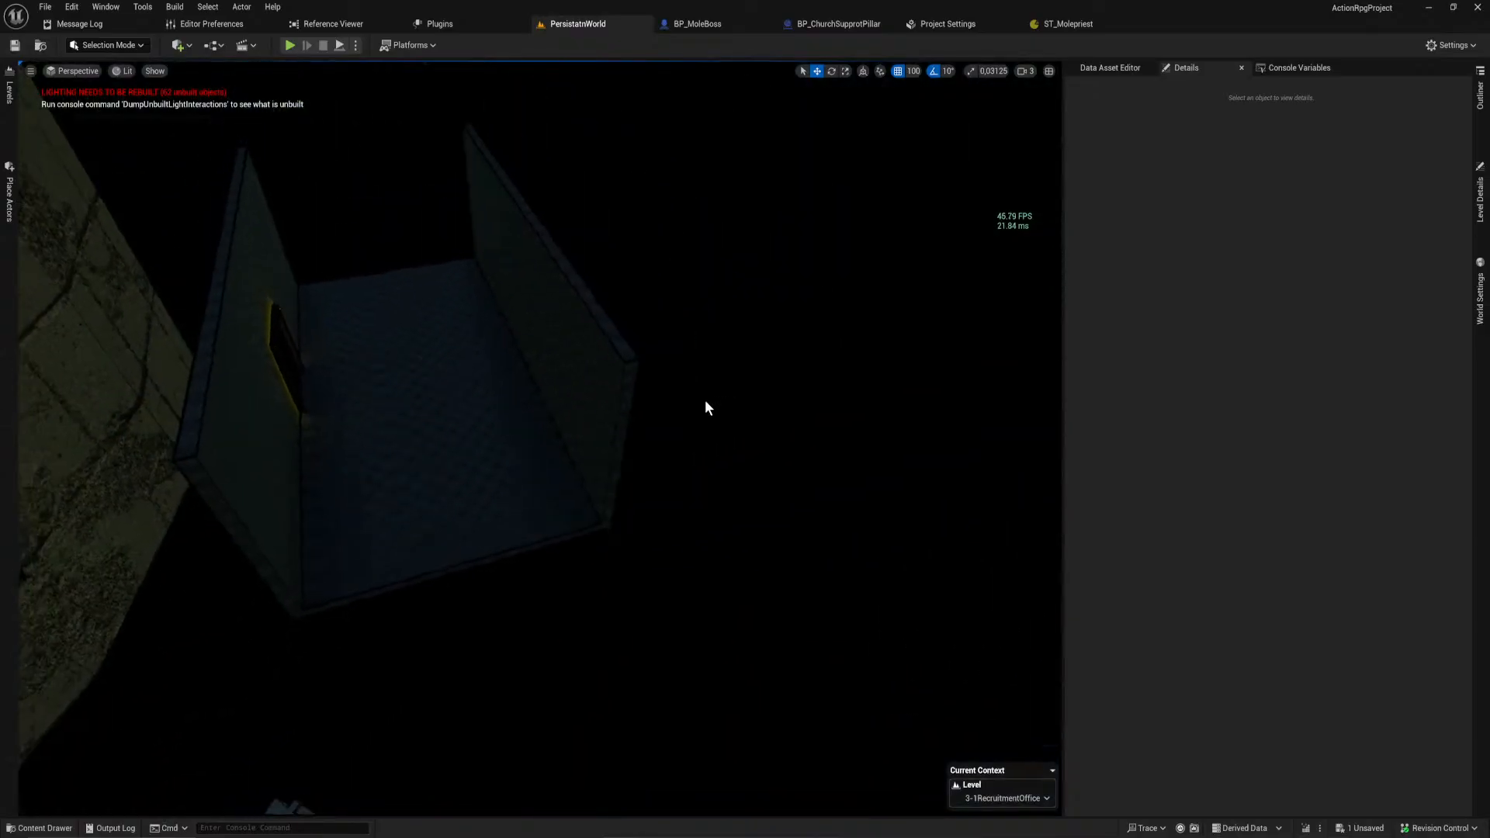
pyautogui.click(289, 341)
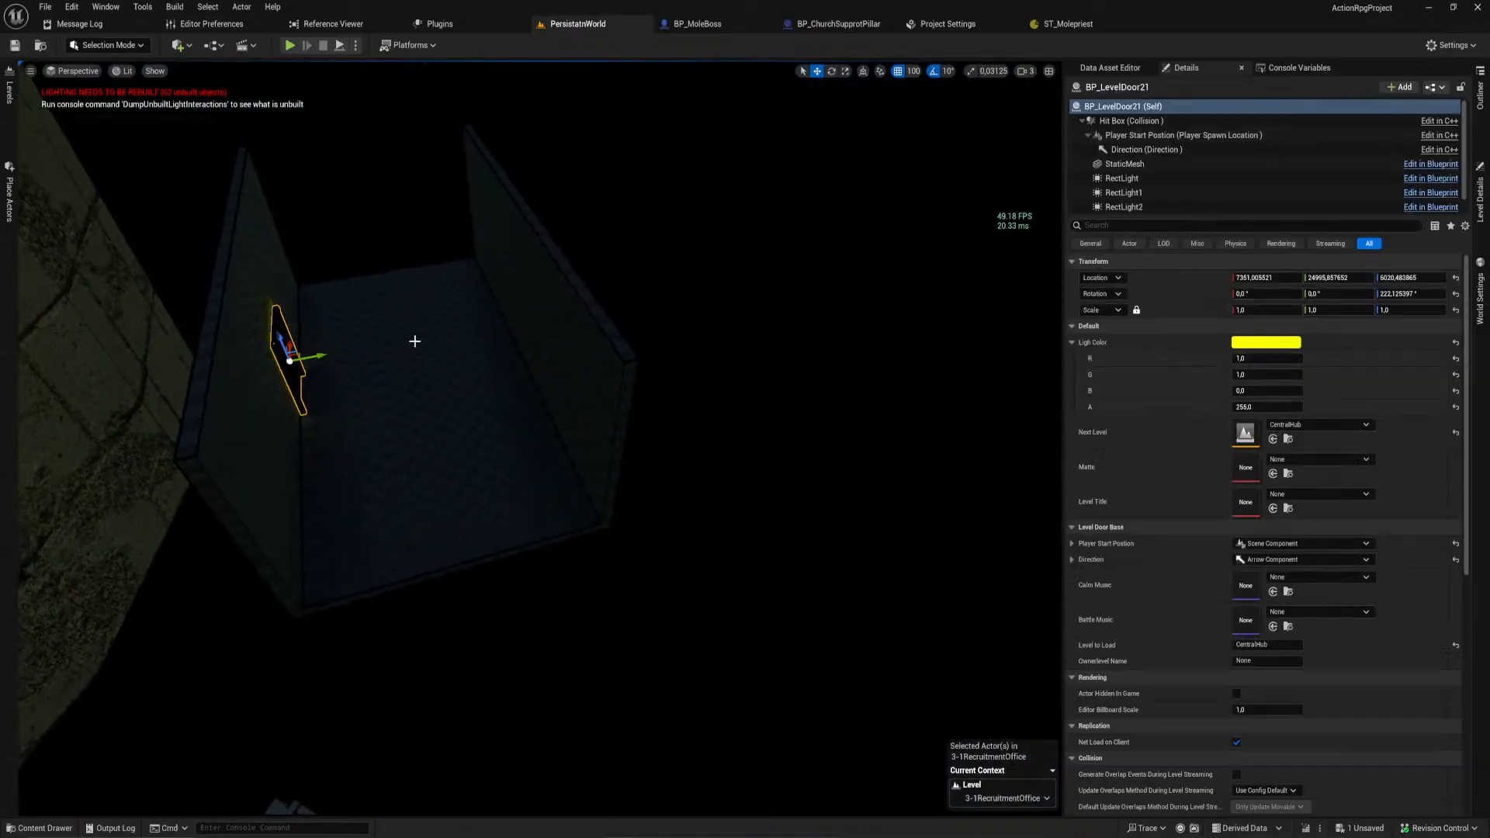
pyautogui.click(545, 377)
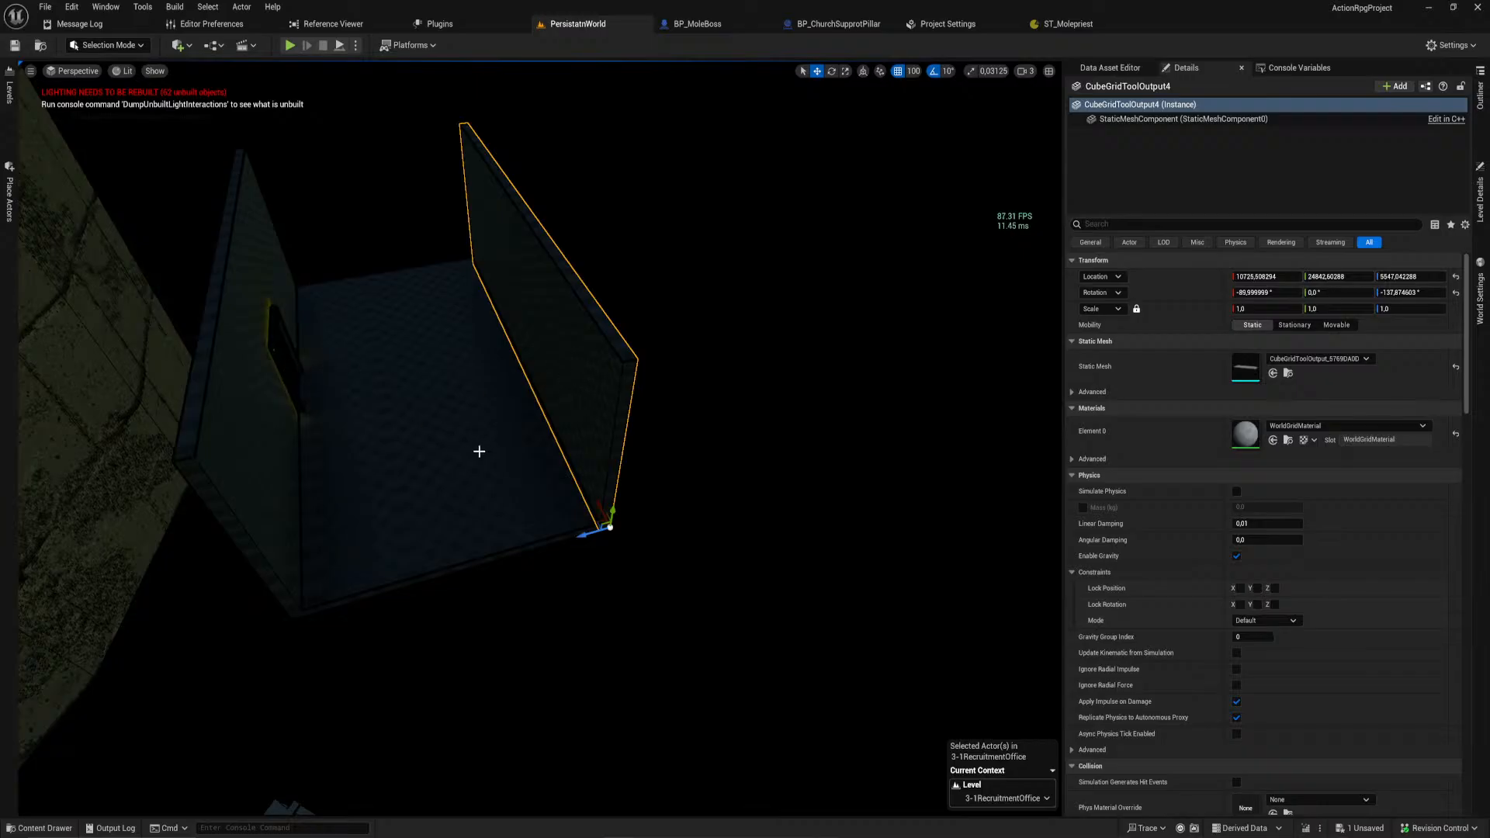
pyautogui.click(289, 357)
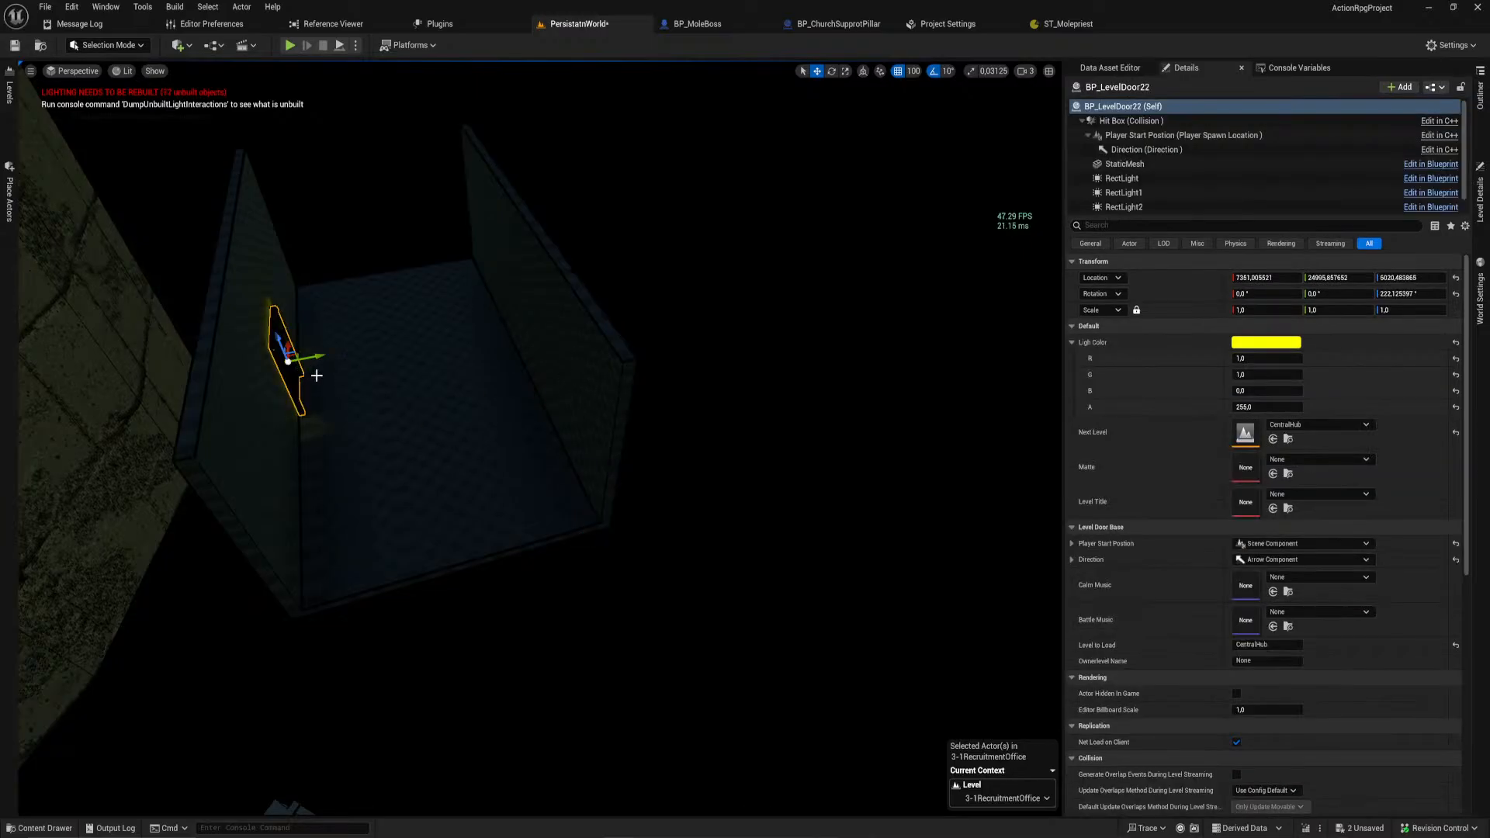
# Step: Rotate the door copy 180°, move it to the opposite wall, and place a second copy beside it at about X 7788, Y 22425
pyautogui.press('e')
pyautogui.moveTo(320, 373); pyautogui.dragTo(459, 269)
pyautogui.press('w')
pyautogui.press('w')
pyautogui.moveTo(497, 305)
pyautogui.mouseDown(button='right')
pyautogui.moveTo(465, 271)
pyautogui.moveTo(481, 241)
pyautogui.moveTo(558, 225)
pyautogui.moveTo(496, 225)
pyautogui.moveTo(621, 232)
pyautogui.moveTo(652, 326)
pyautogui.moveTo(508, 329)
pyautogui.mouseUp(button='right')
pyautogui.press('a')
pyautogui.press('s')
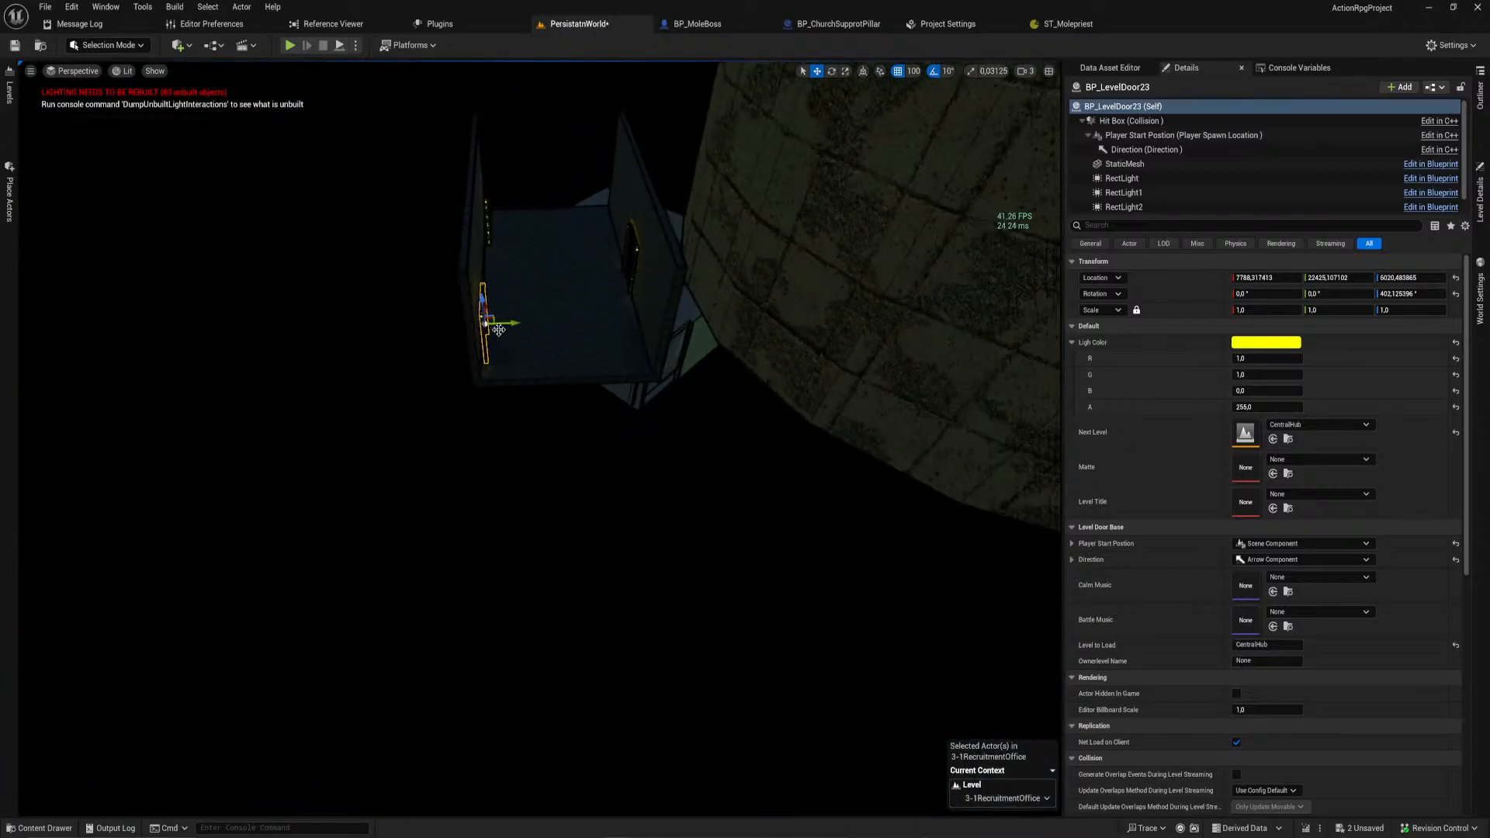
pyautogui.click(468, 296)
pyautogui.keyDown('ctrl'); pyautogui.click(582, 327); pyautogui.keyUp('ctrl')
pyautogui.keyDown('ctrl'); pyautogui.click(641, 318); pyautogui.keyUp('ctrl')
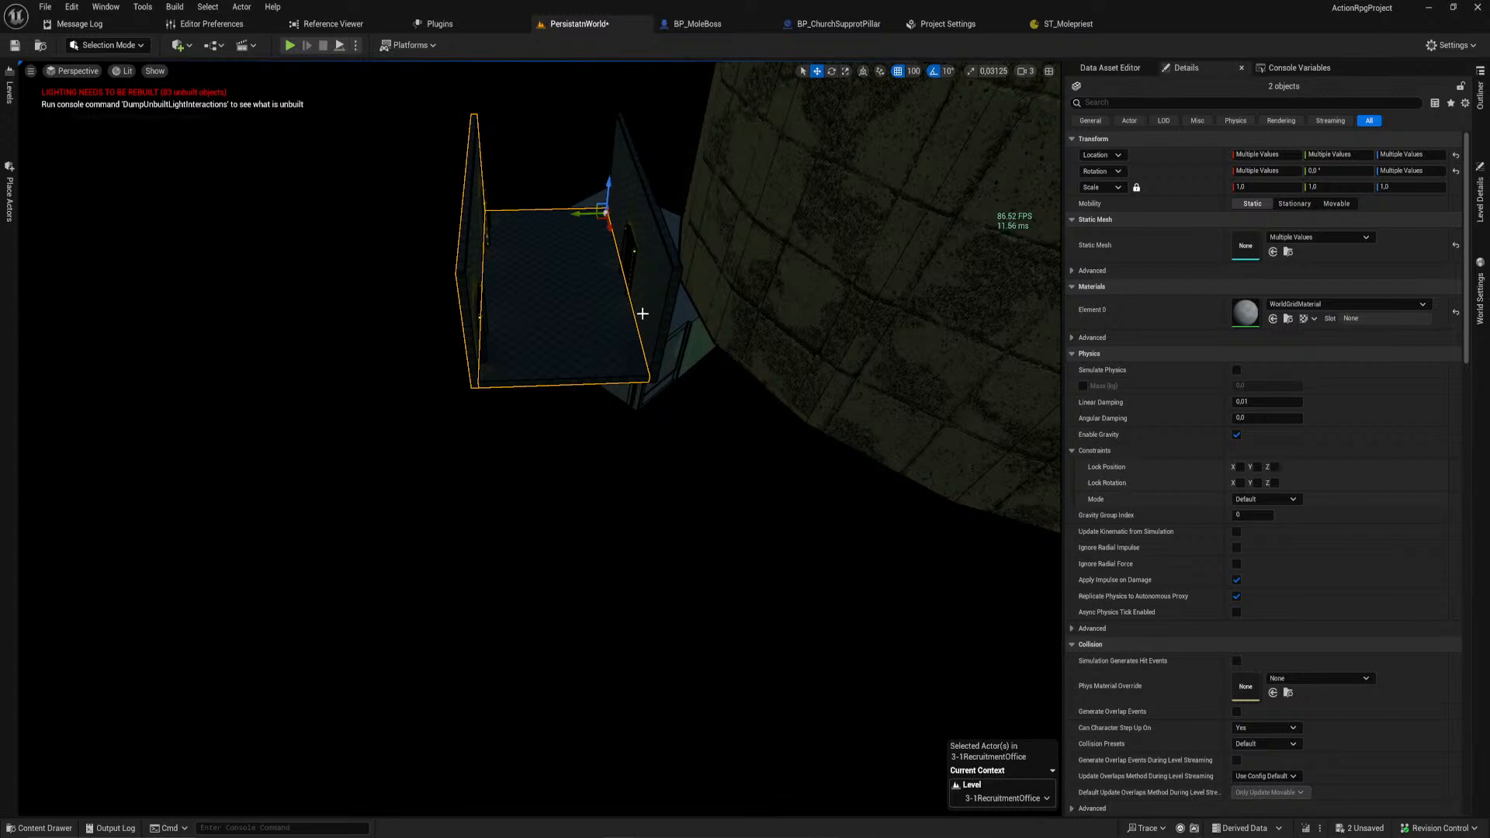
pyautogui.click(473, 261)
pyautogui.moveTo(504, 227); pyautogui.dragTo(425, 227)
pyautogui.hotkey('ctrl', 'z')
# Step: Move the far wall together with its two level doors outward, away from the floor's edge
pyautogui.moveTo(489, 266); pyautogui.dragTo(548, 336, button='right')
pyautogui.press('w')
pyautogui.click(584, 287)
pyautogui.keyDown('ctrl'); pyautogui.click(474, 233); pyautogui.keyUp('ctrl')
pyautogui.keyDown('ctrl'); pyautogui.click(415, 341); pyautogui.keyUp('ctrl')
pyautogui.press('s')
pyautogui.moveTo(594, 311); pyautogui.dragTo(350, 313)
# Step: Select the CubeGrid floor of the recruitment office and switch the editor to Modeling Mode
pyautogui.click(629, 323)
pyautogui.keyDown('alt'); pyautogui.moveTo(629, 324); pyautogui.dragTo(676, 319); pyautogui.keyUp('alt')
pyautogui.click(107, 45)
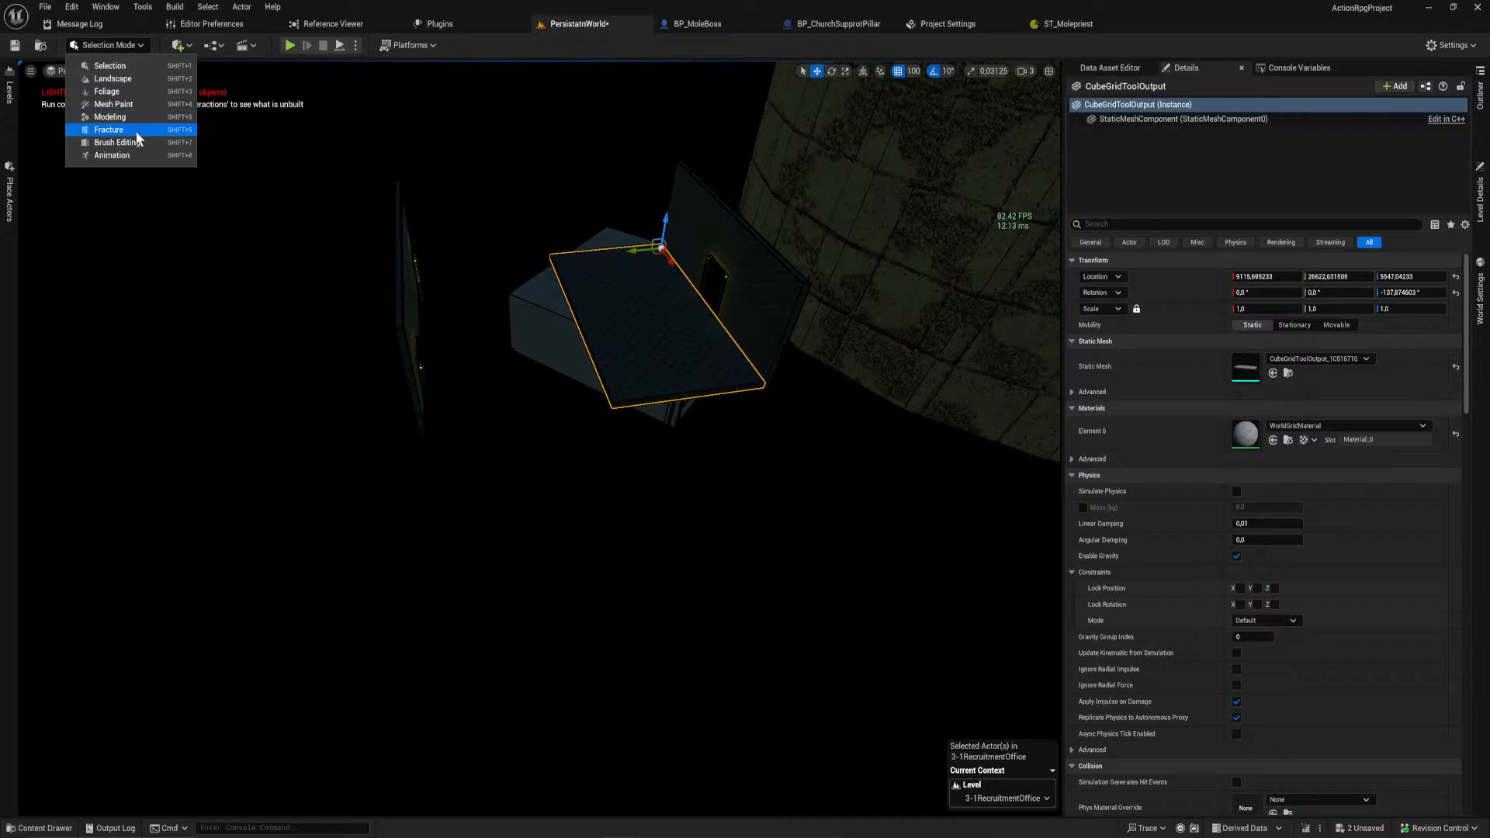
pyautogui.click(6, 95)
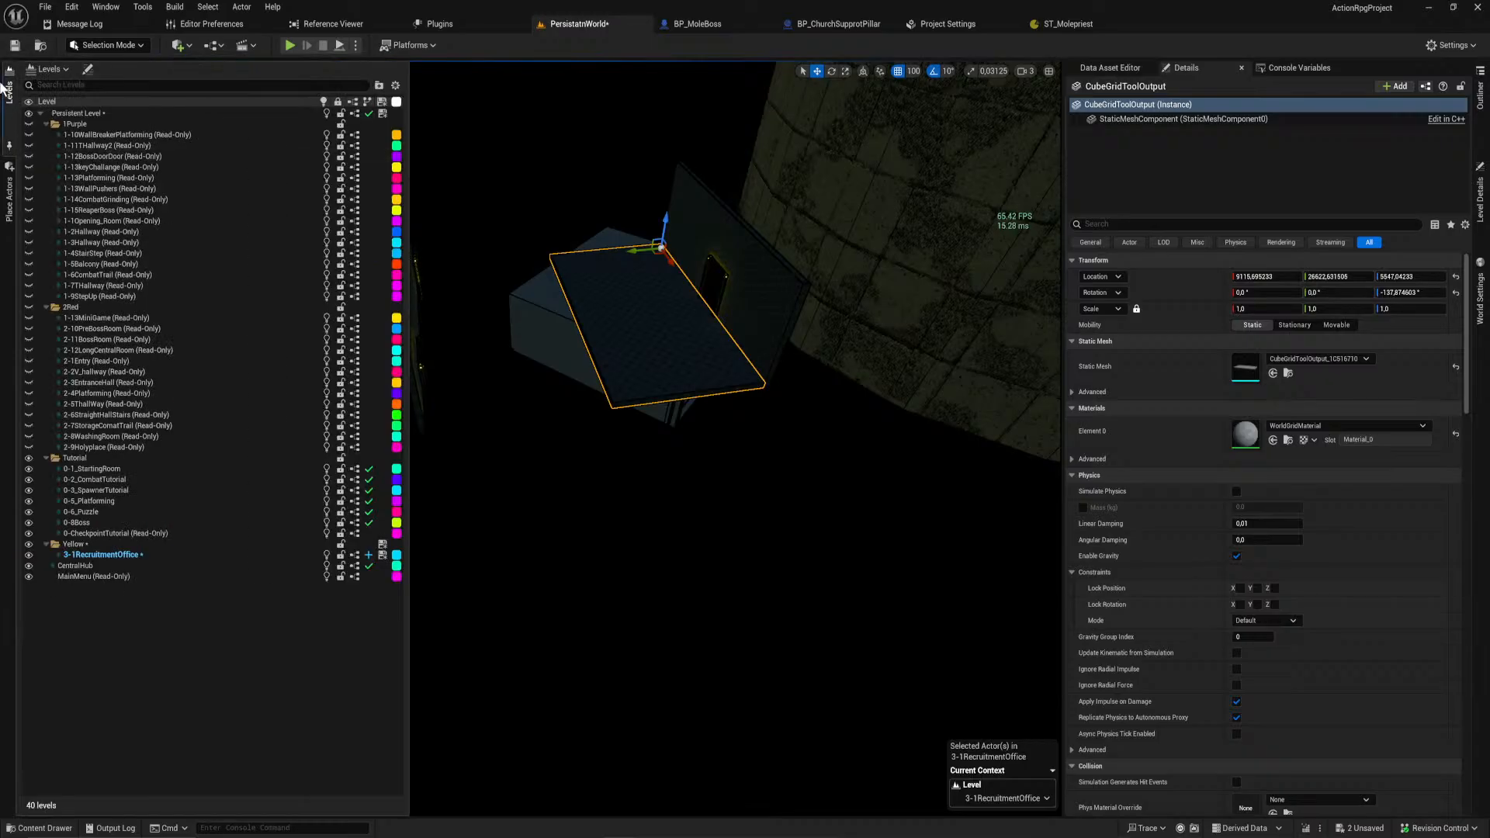
pyautogui.click(10, 190)
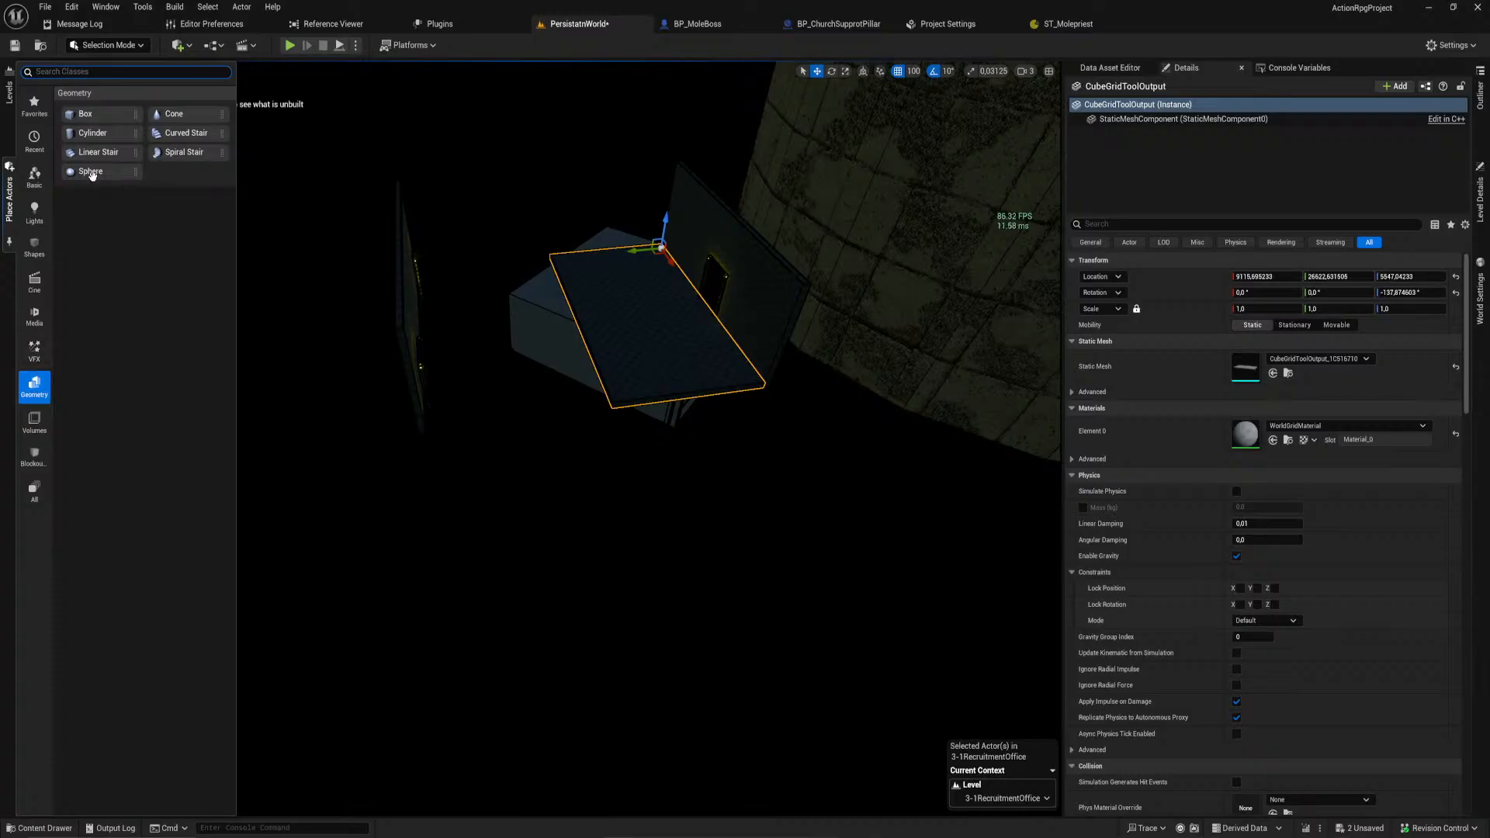
pyautogui.click(101, 48)
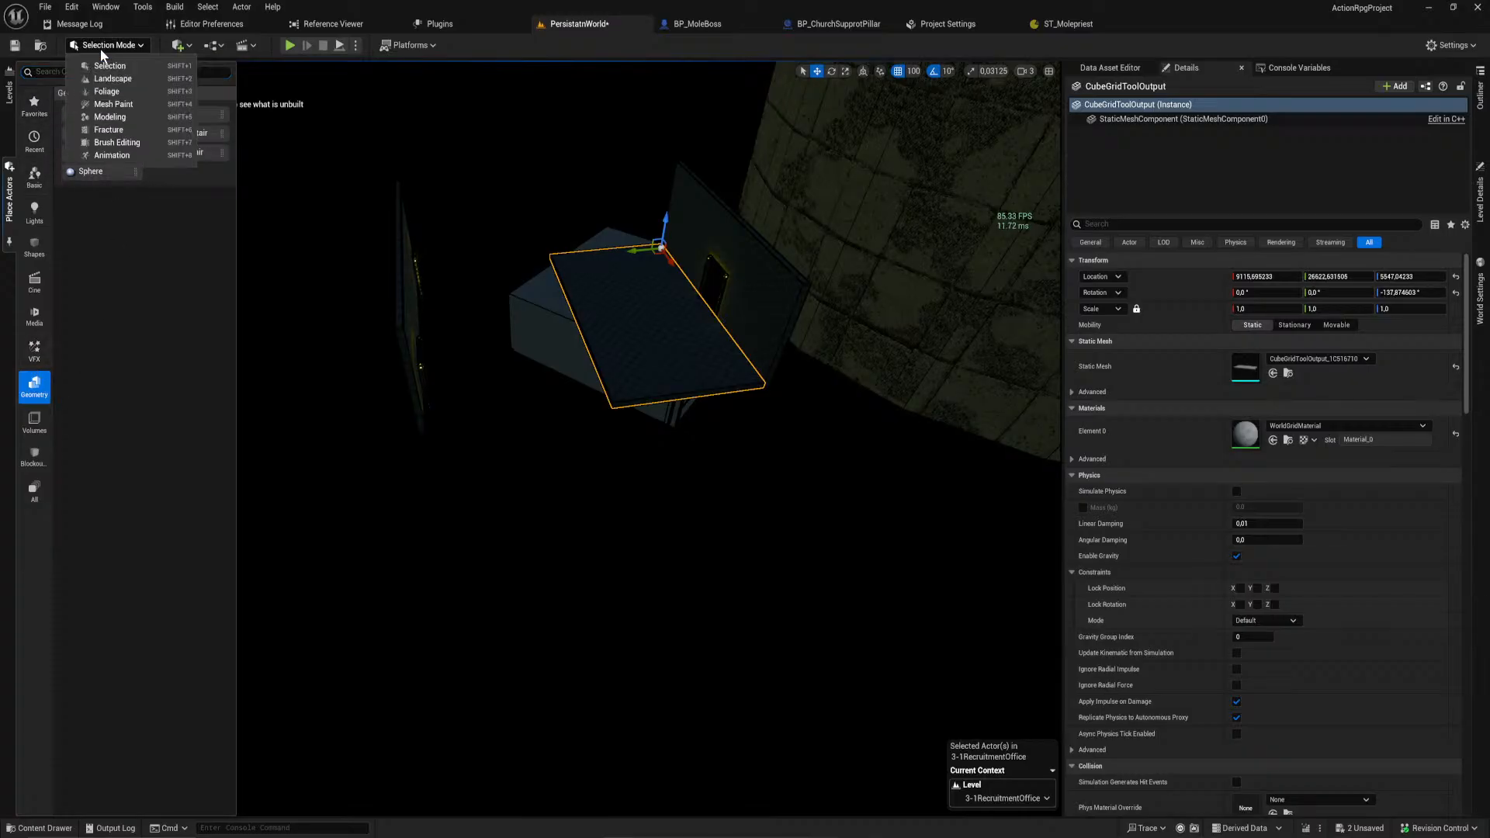
pyautogui.click(131, 117)
pyautogui.press('f')
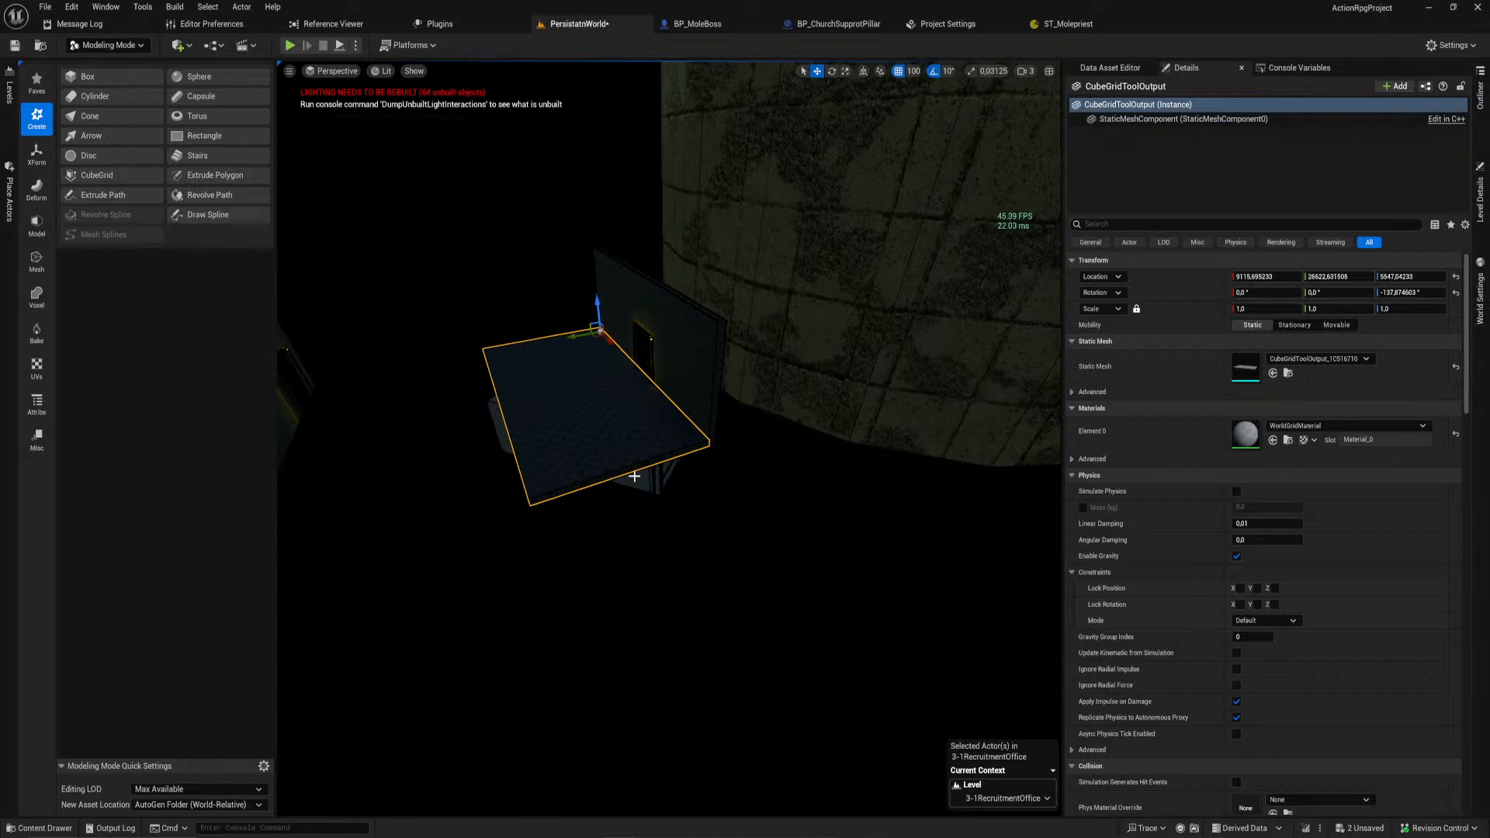
# Step: Look through the deformation and transform modeling tools for one to extend the selected floor
pyautogui.press('w')
pyautogui.moveTo(634, 465); pyautogui.dragTo(482, 326, button='right')
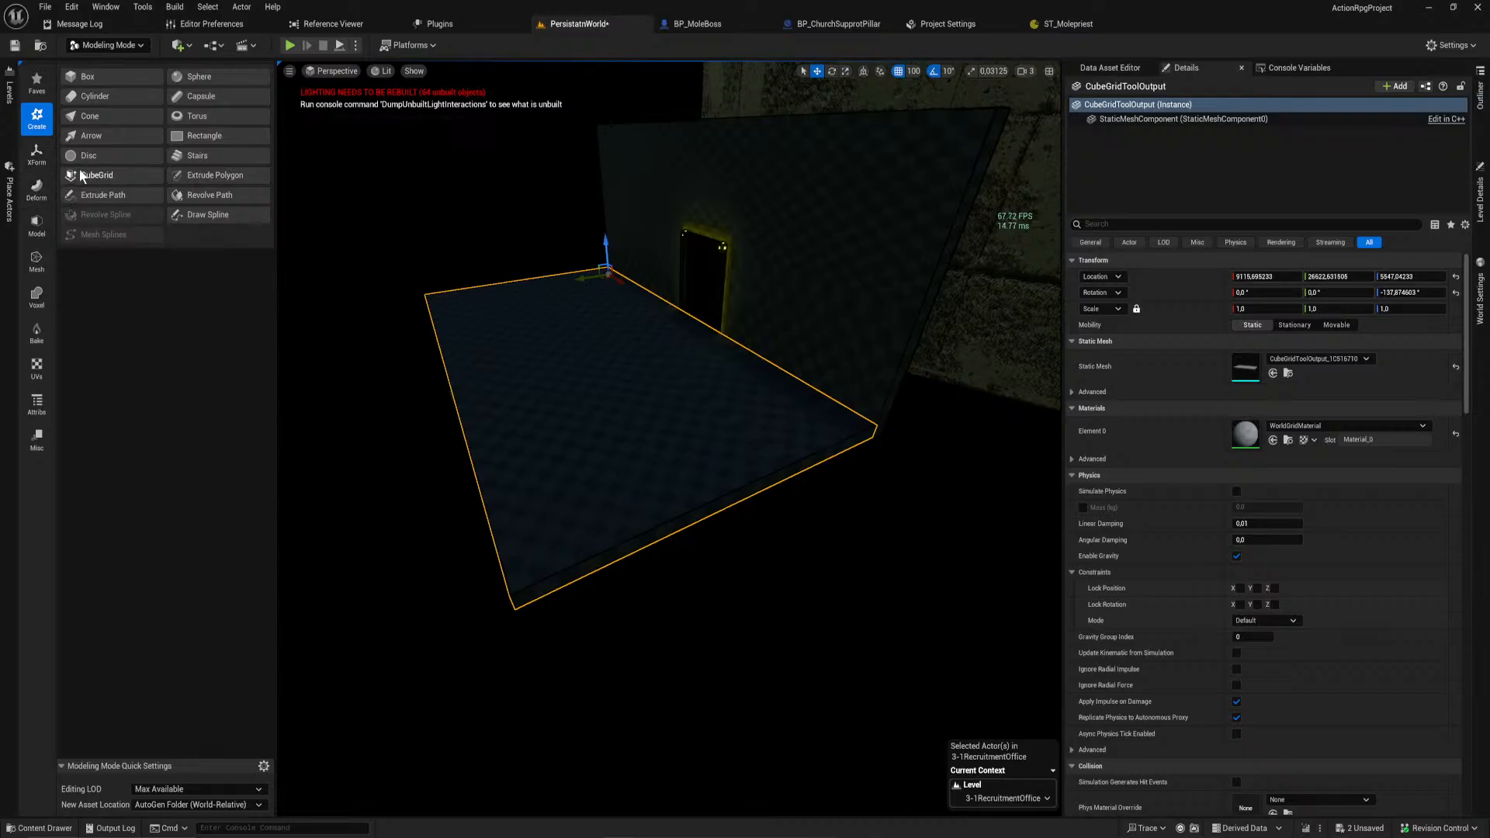
pyautogui.click(36, 191)
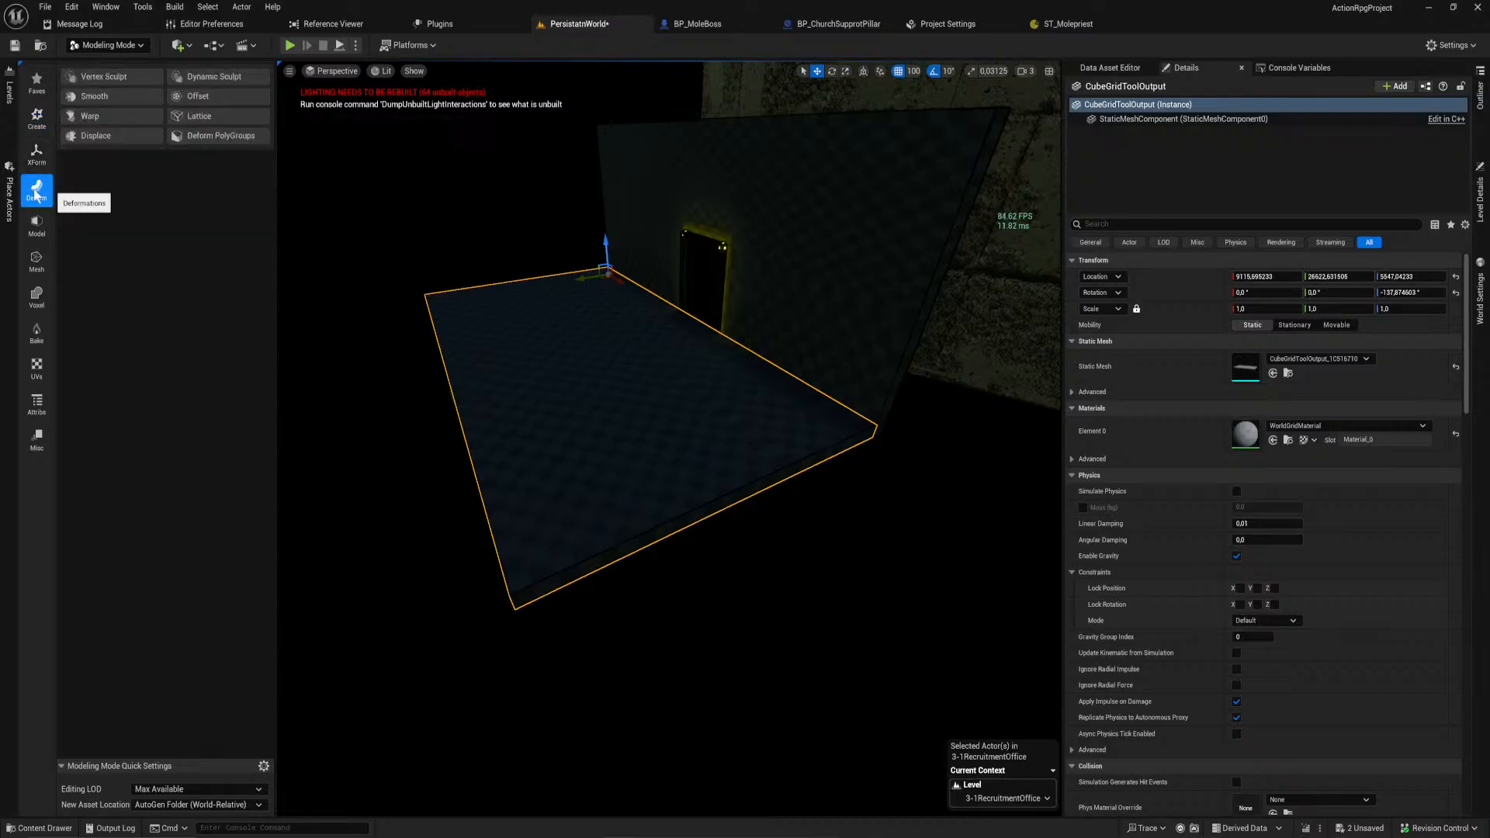
pyautogui.click(36, 153)
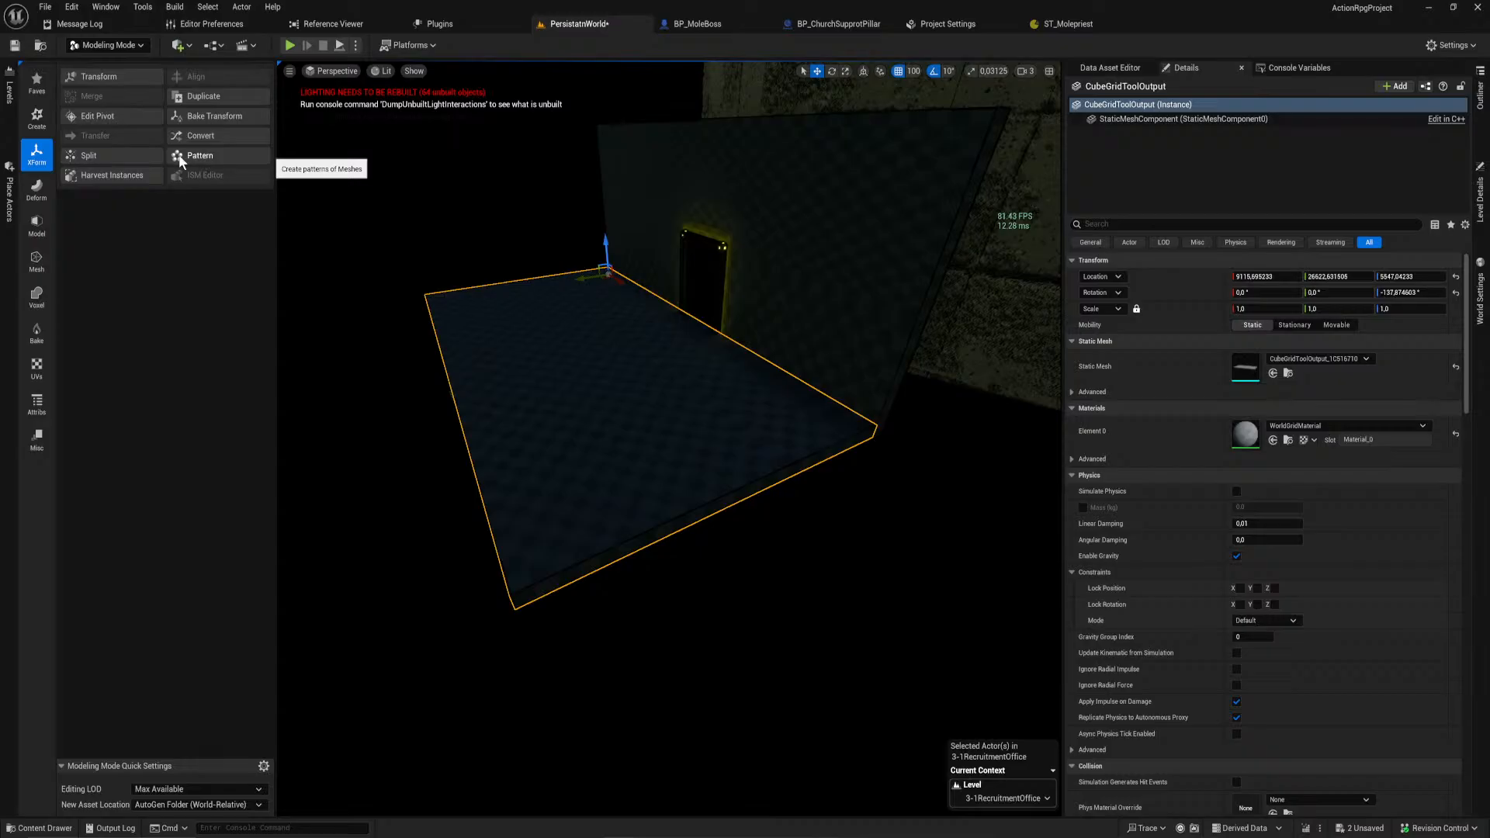
pyautogui.click(36, 189)
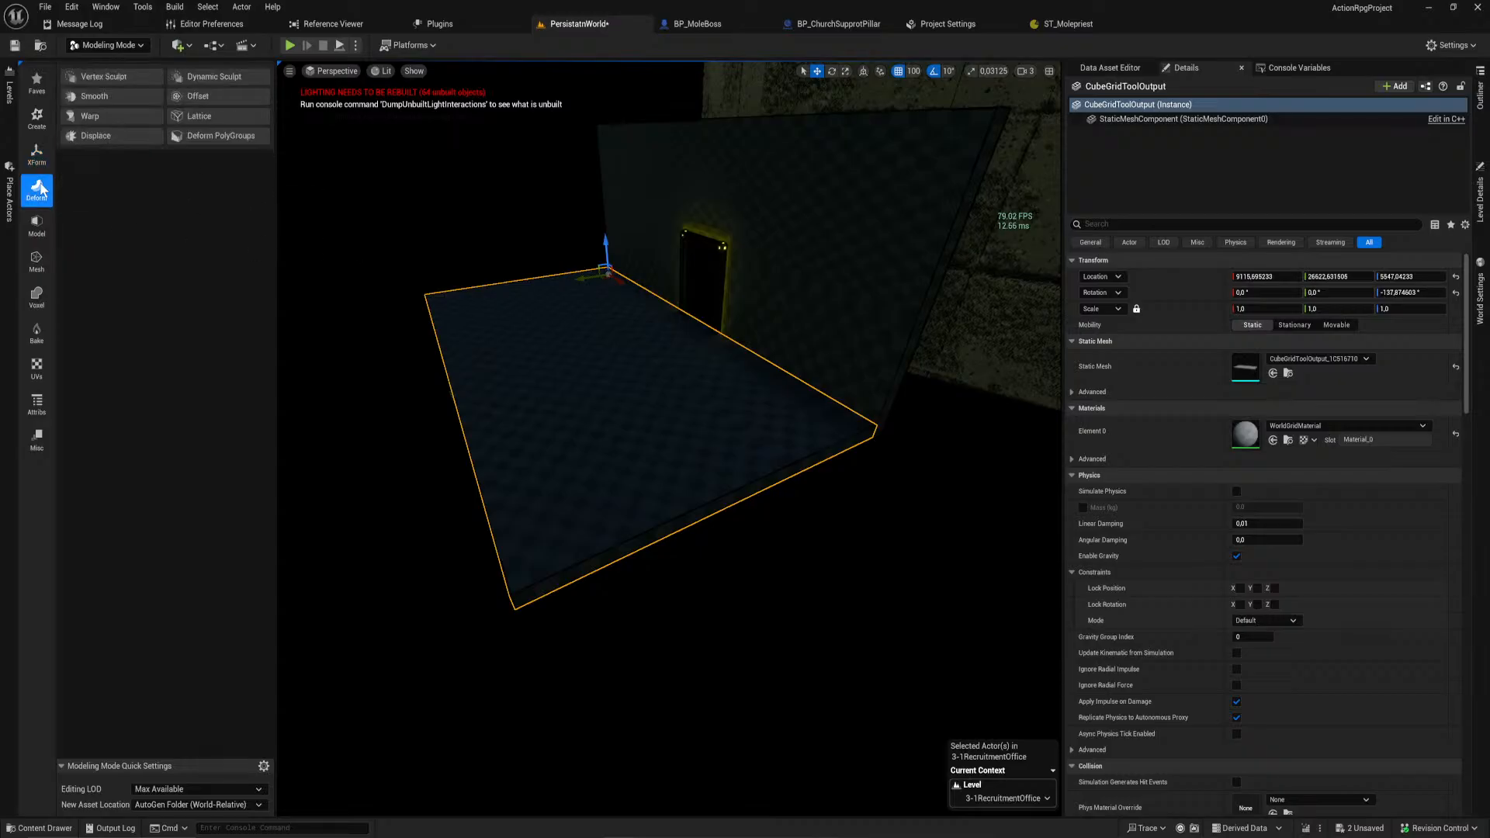
pyautogui.click(37, 159)
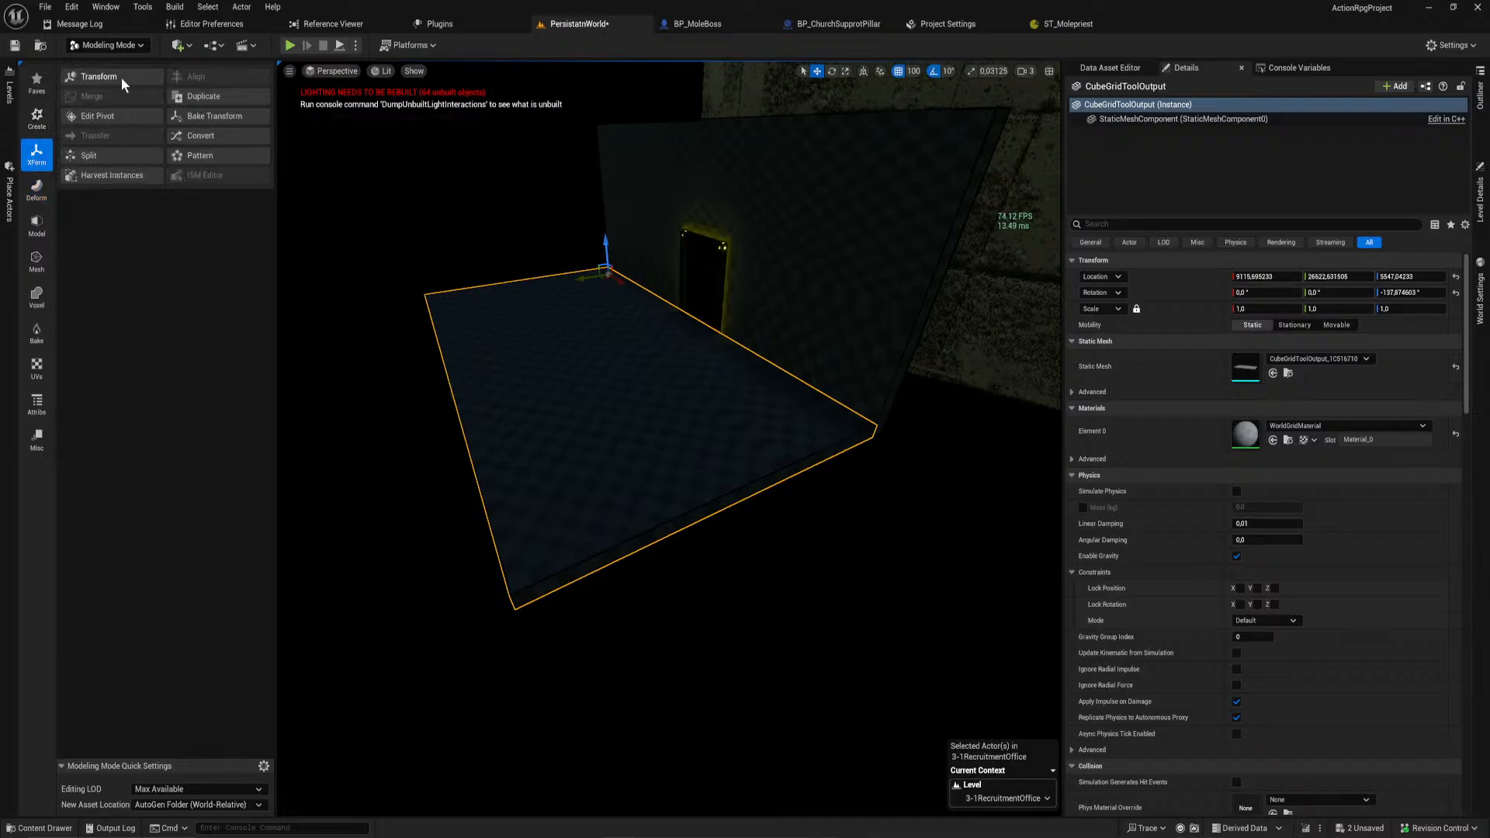
pyautogui.click(37, 118)
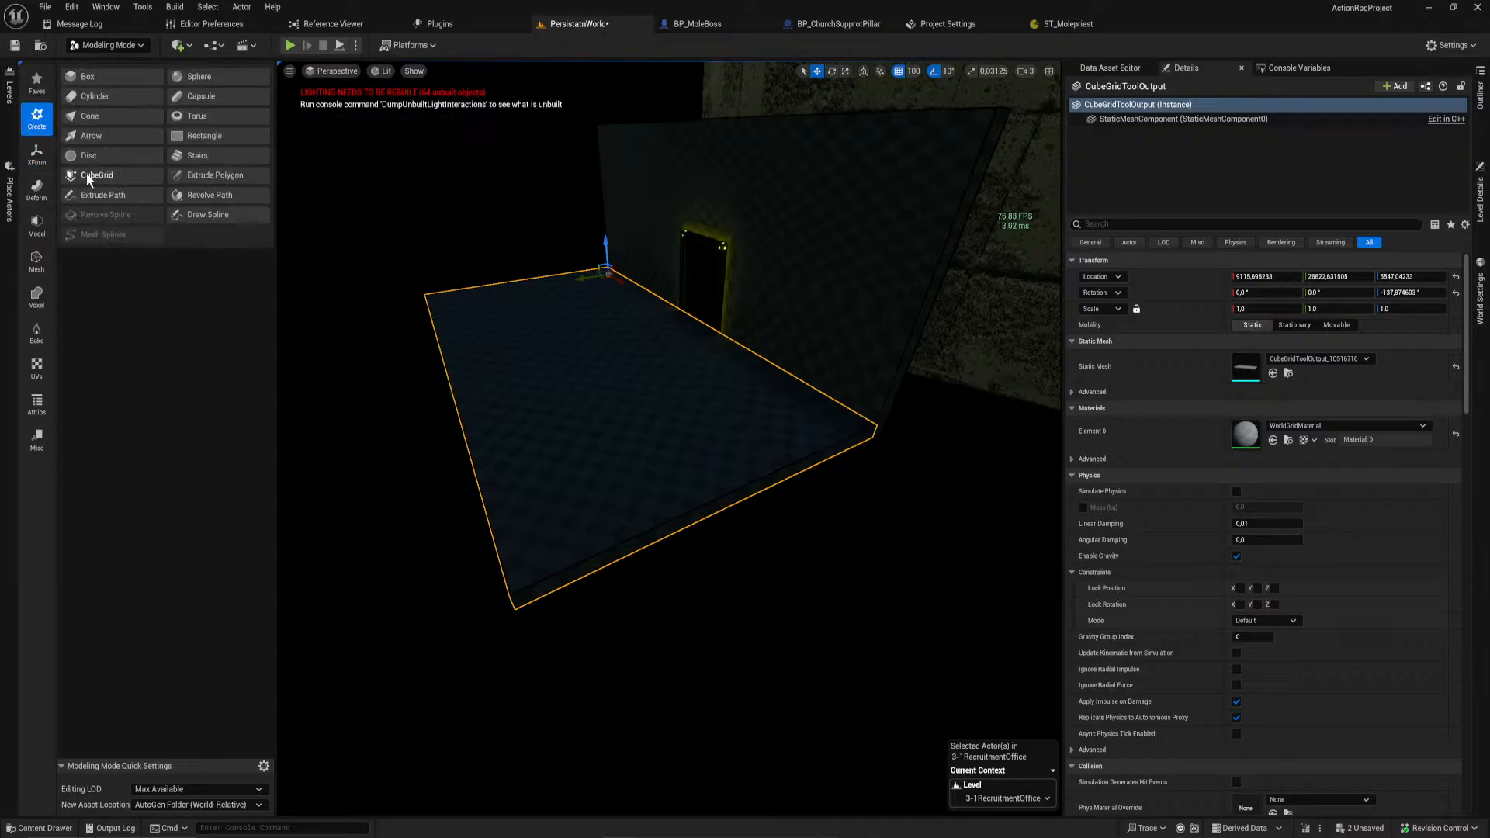
pyautogui.click(36, 82)
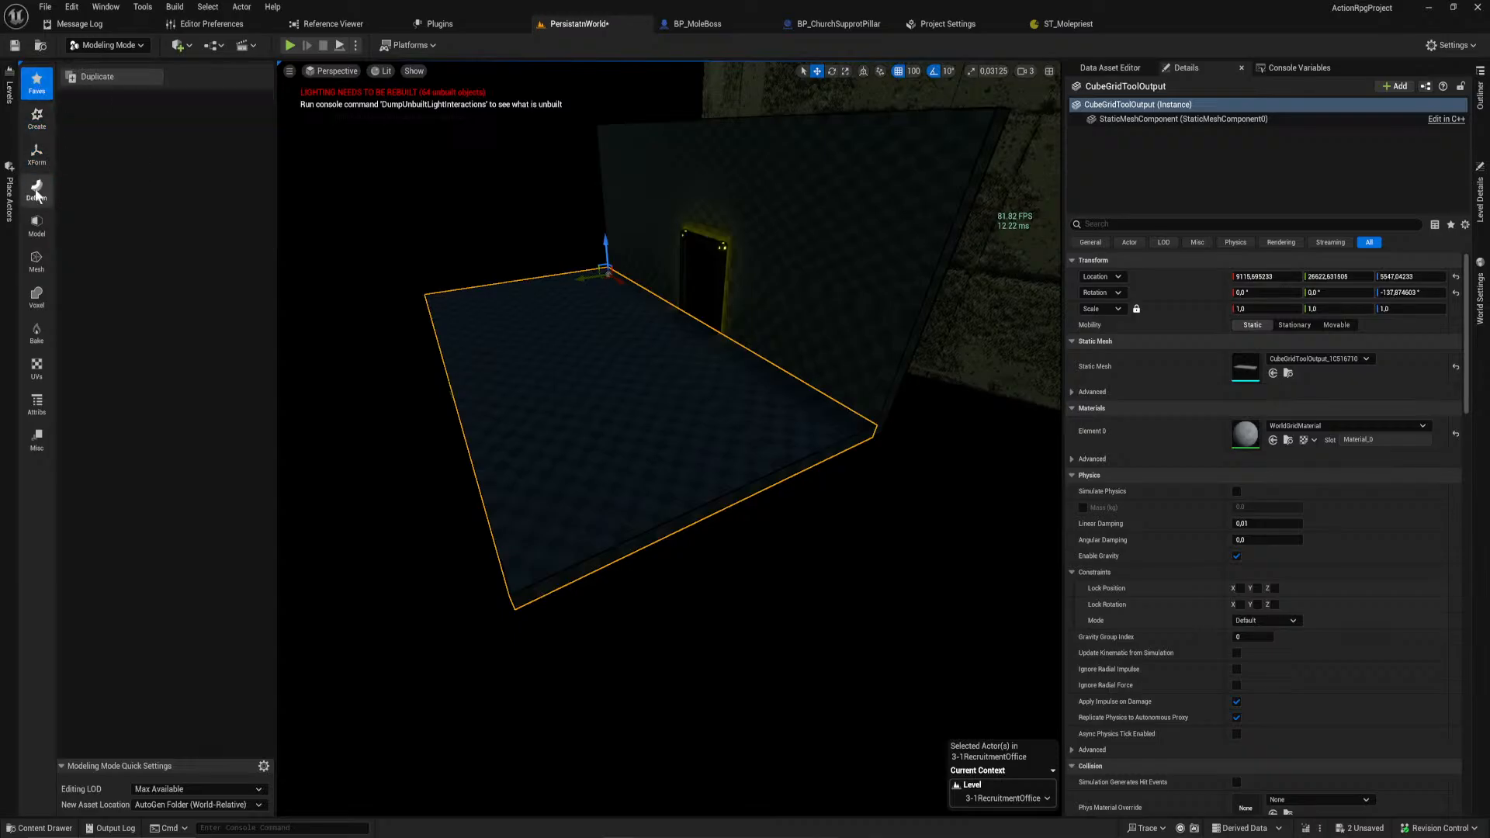
pyautogui.click(37, 225)
pyautogui.click(116, 83)
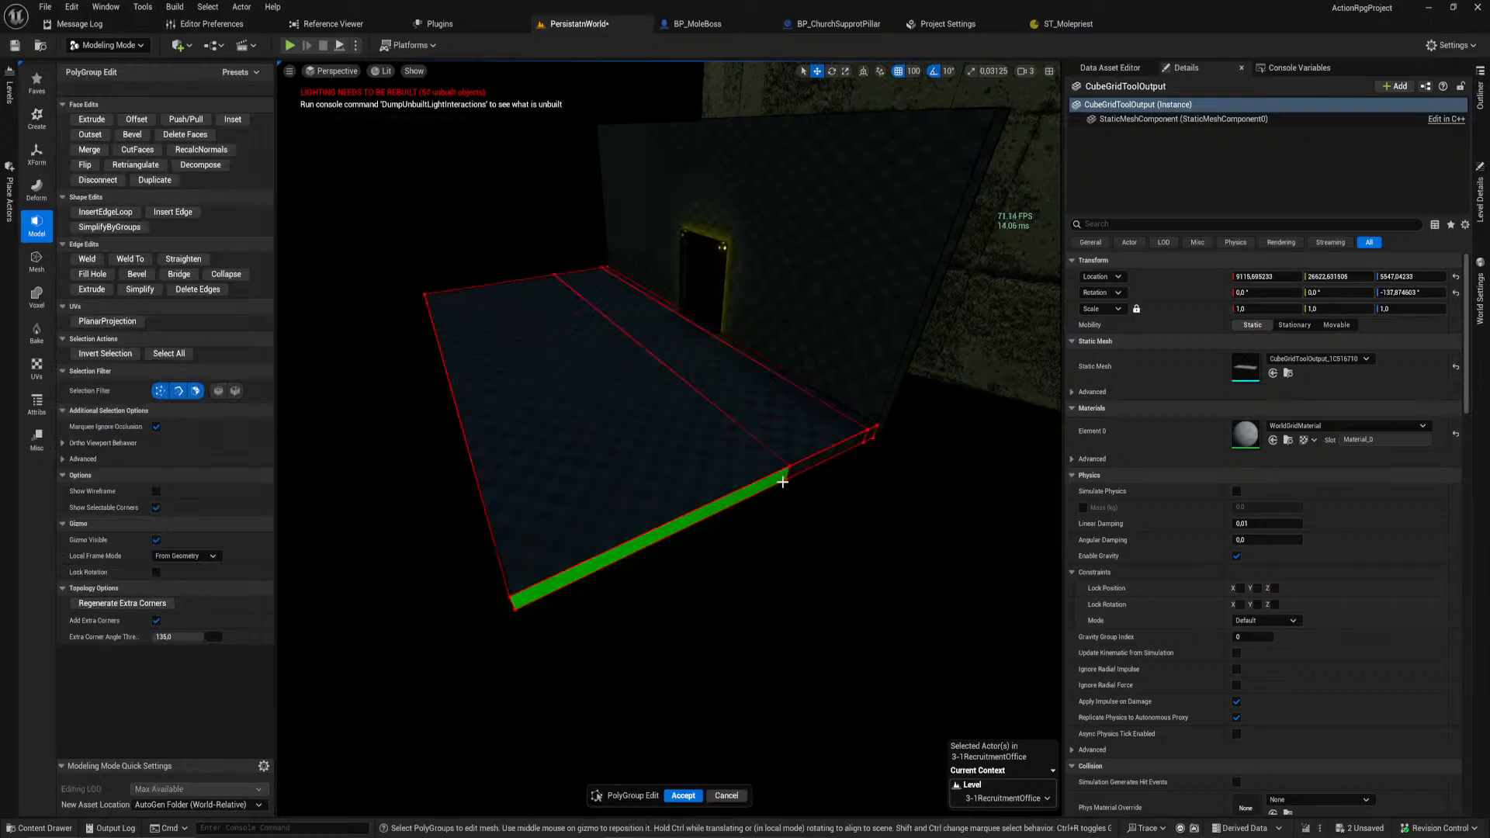
pyautogui.click(869, 435)
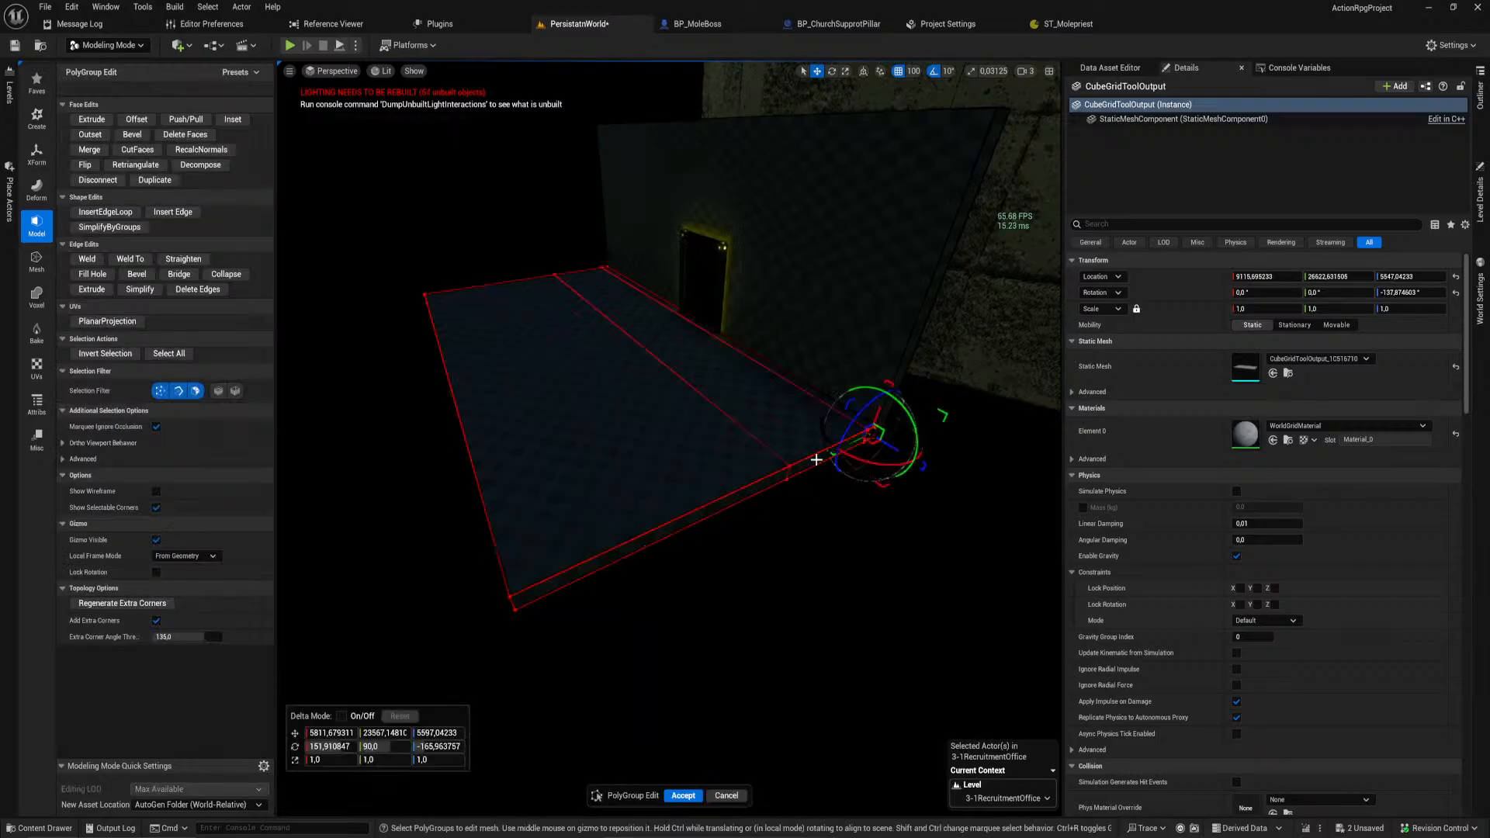
pyautogui.keyDown('shift'); pyautogui.click(756, 491); pyautogui.keyUp('shift')
pyautogui.press('s')
pyautogui.moveTo(755, 492); pyautogui.dragTo(762, 387, button='right')
pyautogui.moveTo(724, 413); pyautogui.dragTo(793, 462)
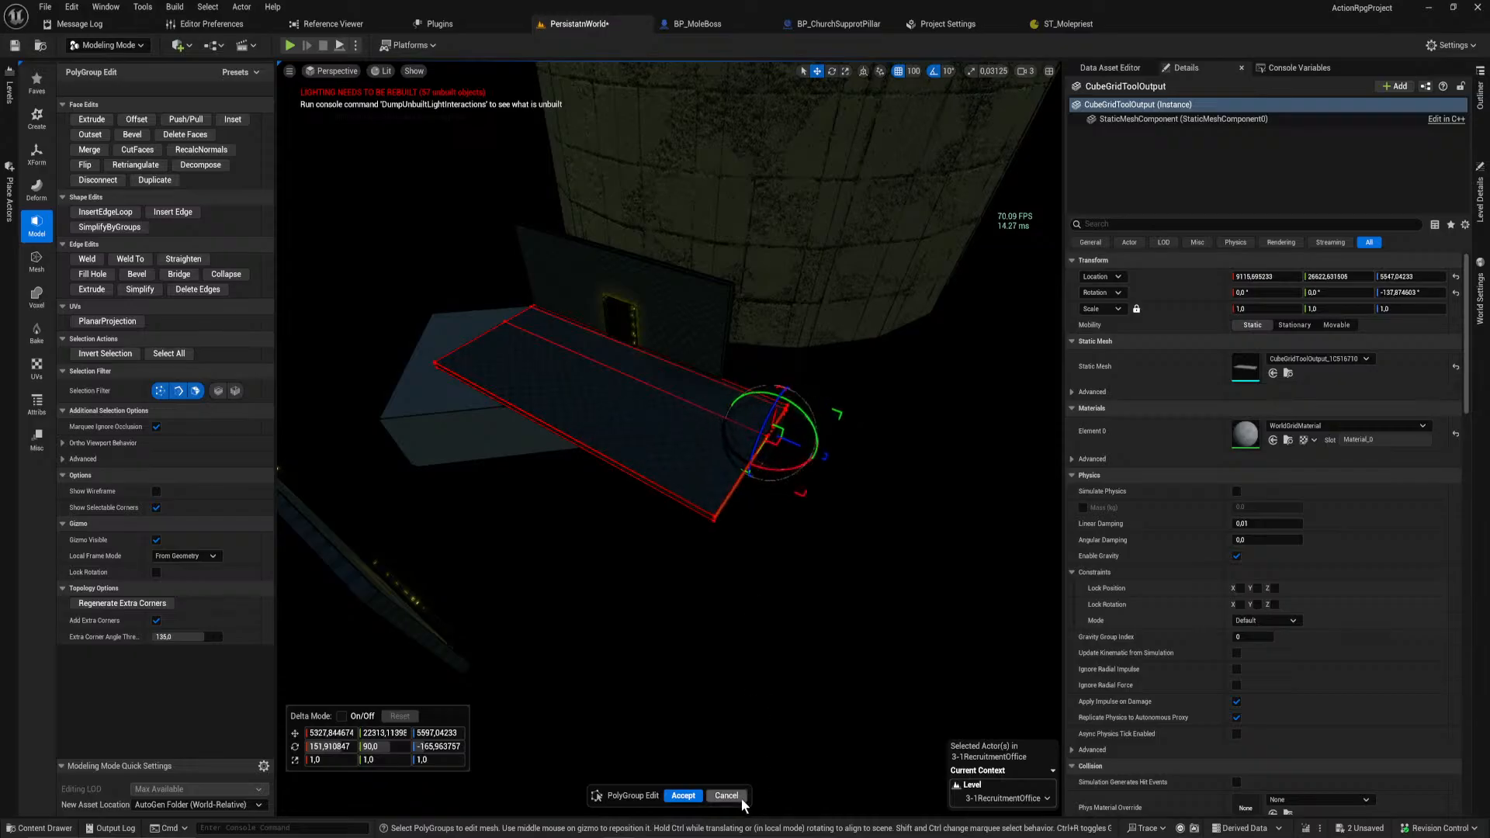
pyautogui.click(727, 795)
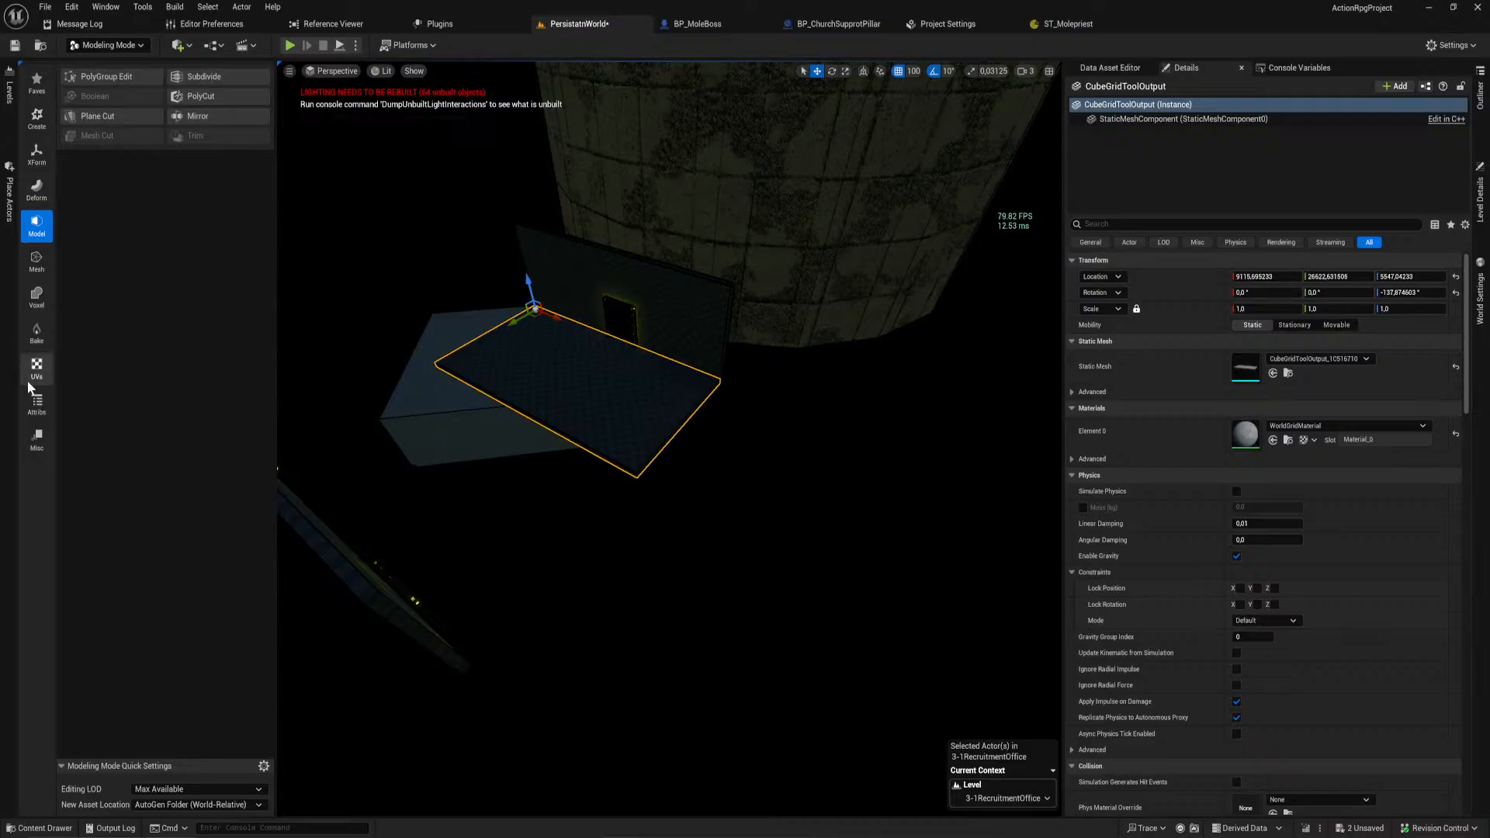
# Step: Place a Blockout Box actor on the floor in front of the doorway
pyautogui.moveTo(611, 419)
pyautogui.mouseDown(button='right')
pyautogui.moveTo(574, 419)
pyautogui.moveTo(573, 388)
pyautogui.moveTo(606, 357)
pyautogui.moveTo(611, 390)
pyautogui.mouseUp(button='right')
pyautogui.press('w')
pyautogui.press('s')
pyautogui.click(10, 202)
pyautogui.click(12, 124)
pyautogui.click(10, 203)
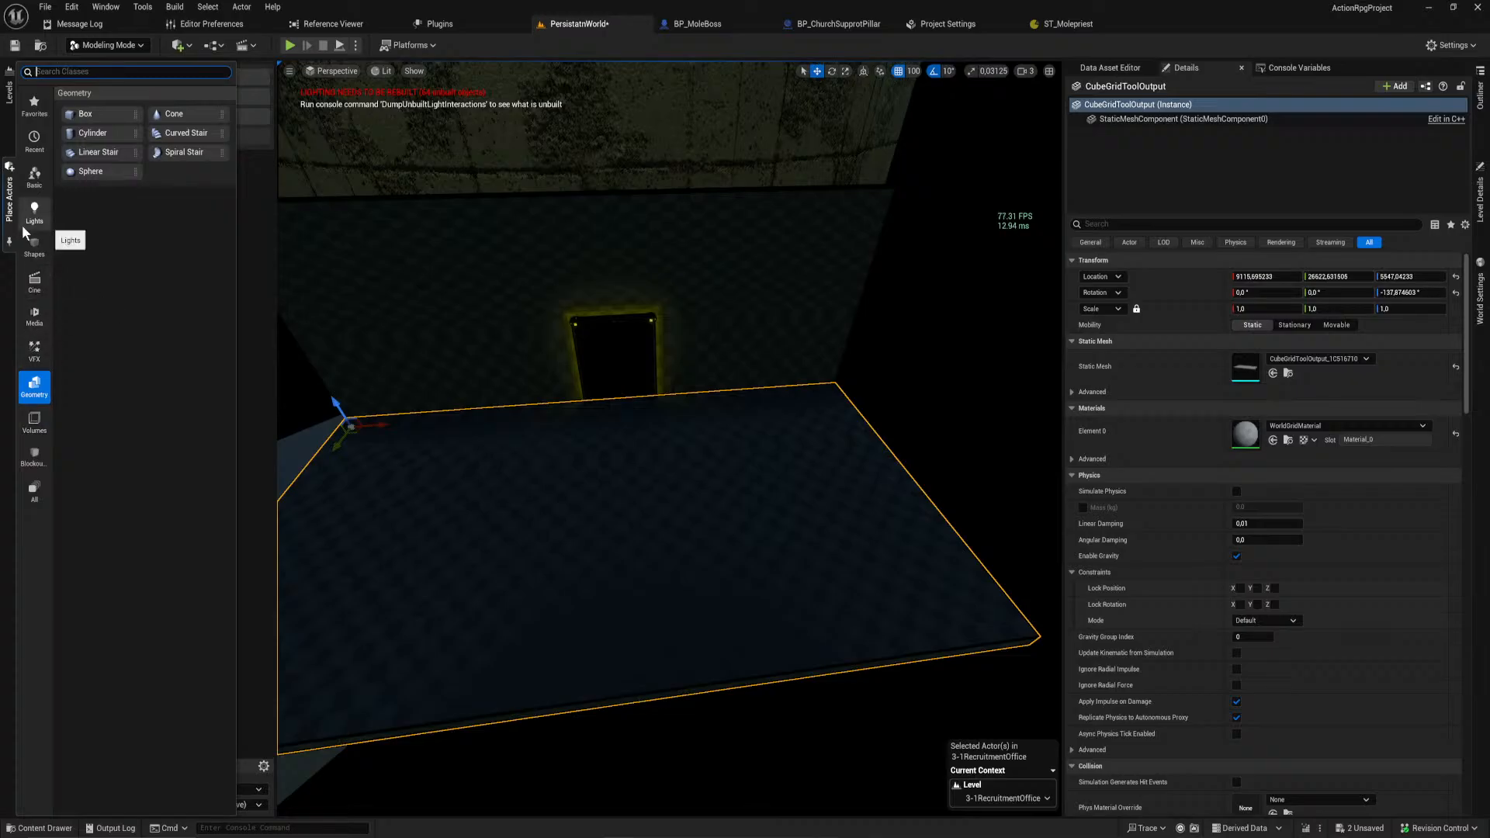
pyautogui.click(34, 281)
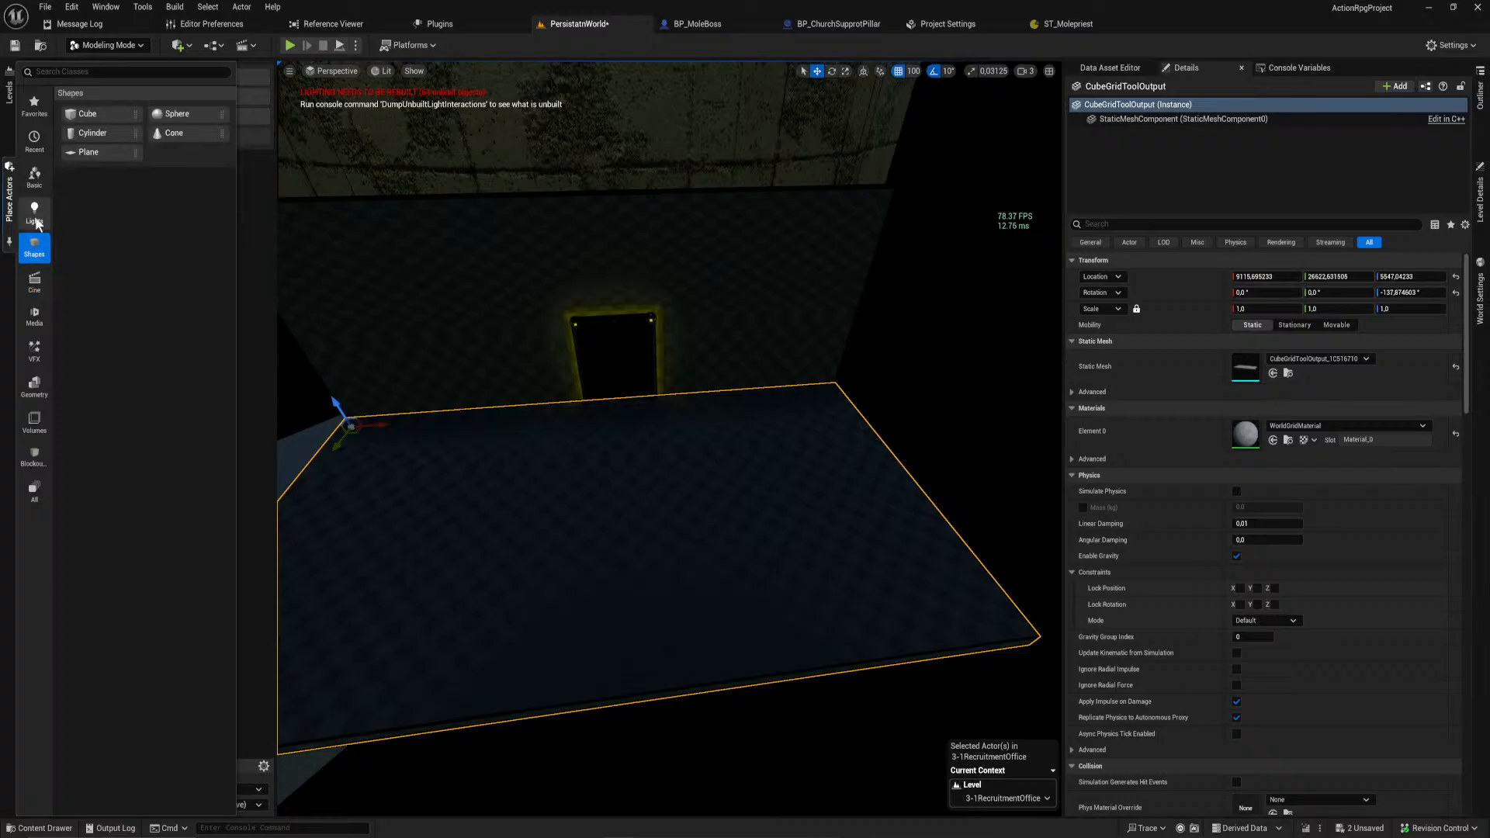
pyautogui.click(33, 208)
pyautogui.click(34, 177)
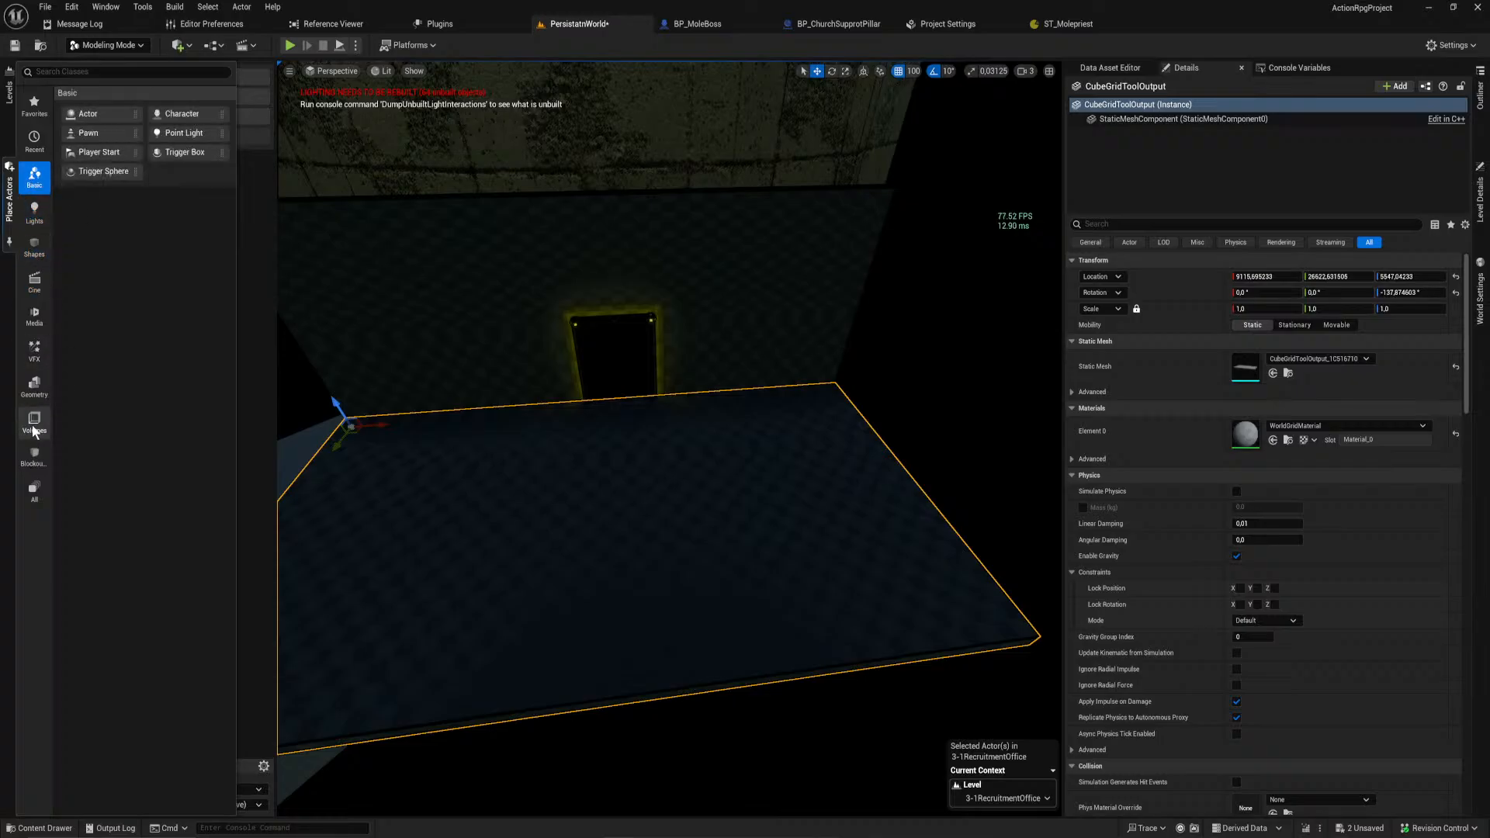
pyautogui.click(39, 464)
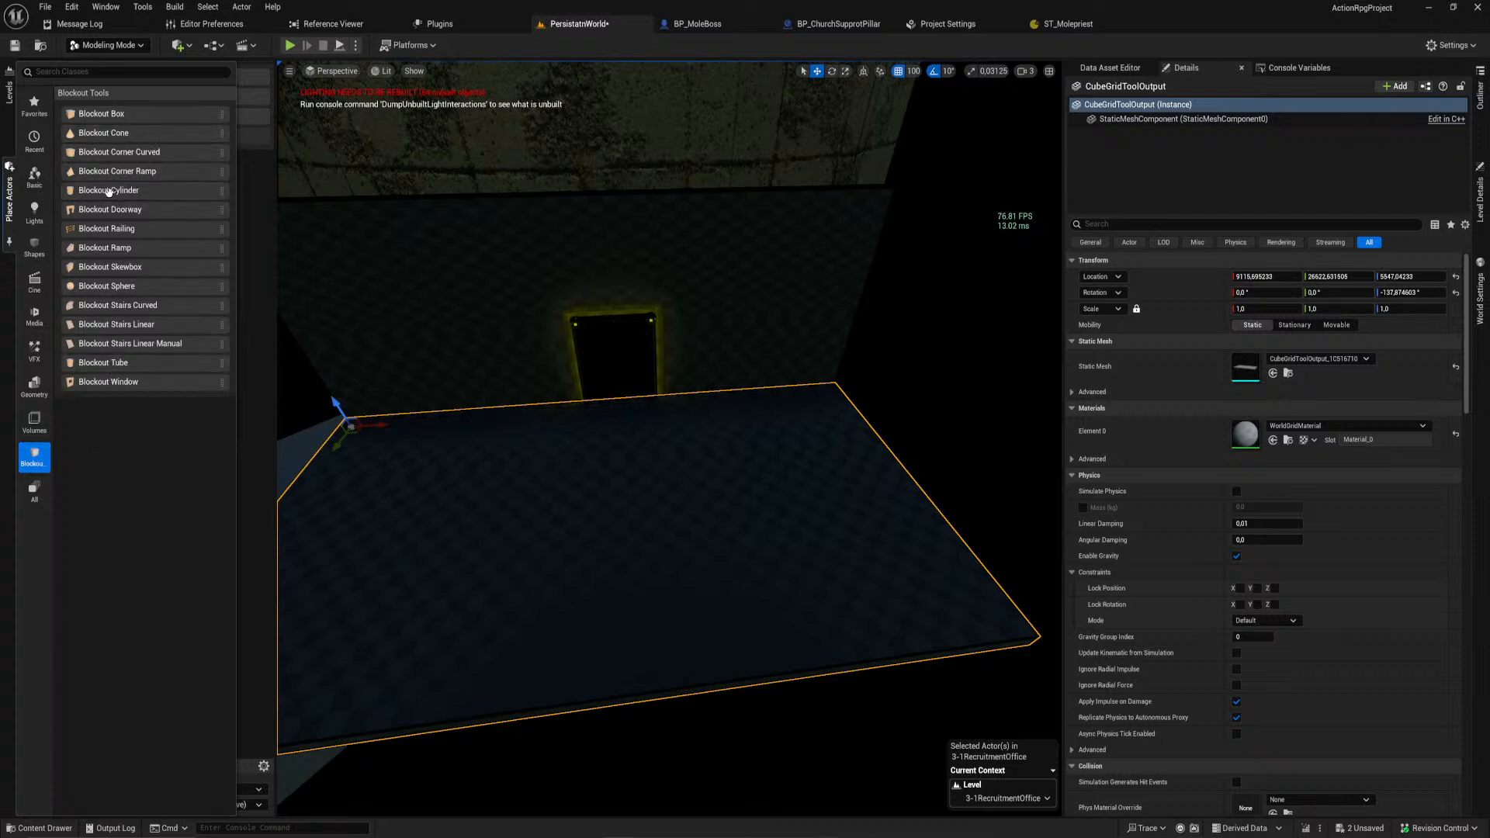
pyautogui.moveTo(91, 115); pyautogui.dragTo(518, 478)
pyautogui.click(737, 449)
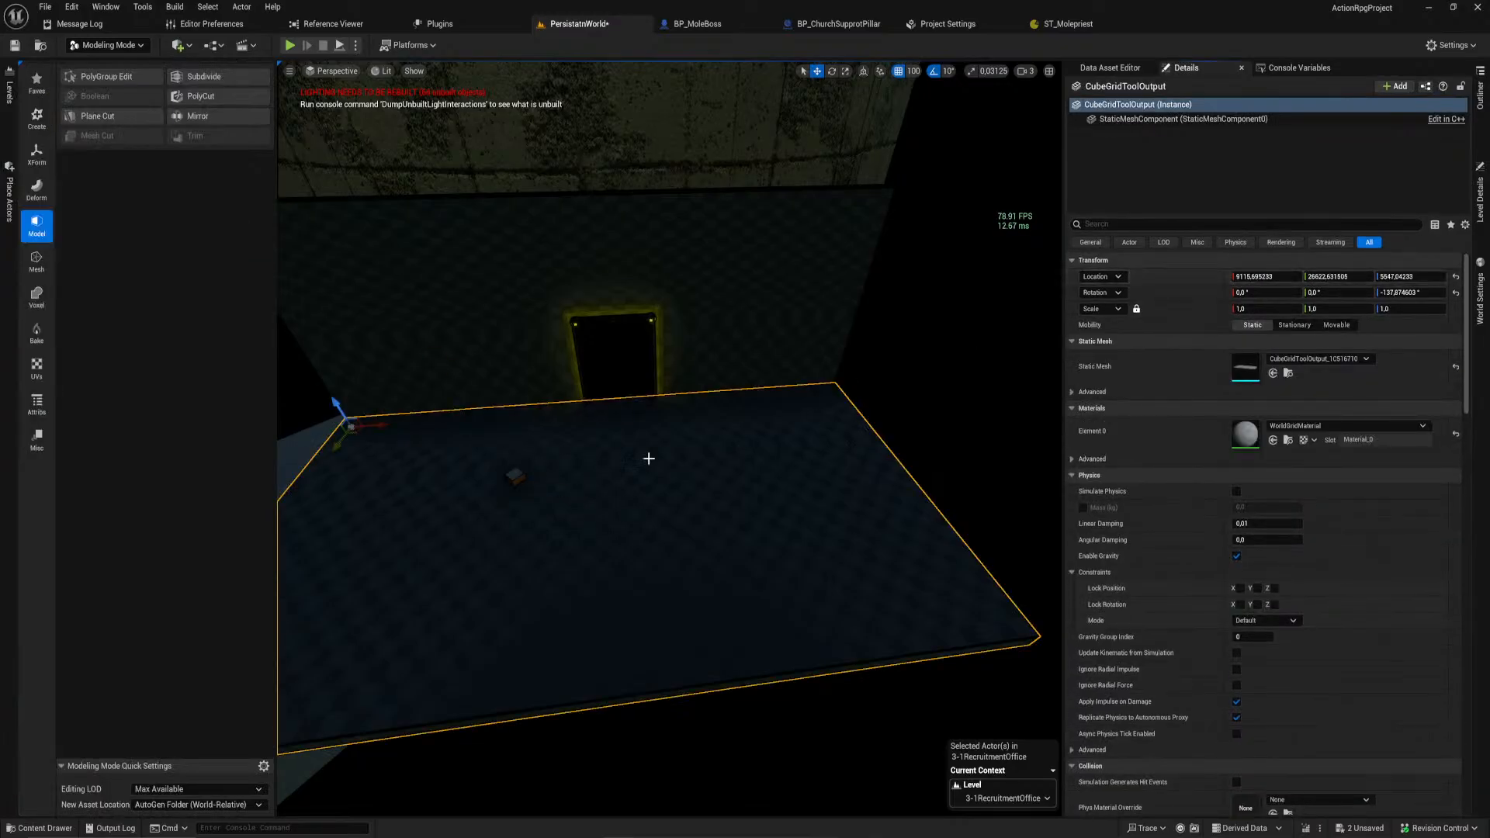
pyautogui.moveTo(769, 534)
pyautogui.mouseDown(button='right')
pyautogui.moveTo(737, 526)
pyautogui.moveTo(749, 535)
pyautogui.mouseUp(button='right')
pyautogui.press('Escape')
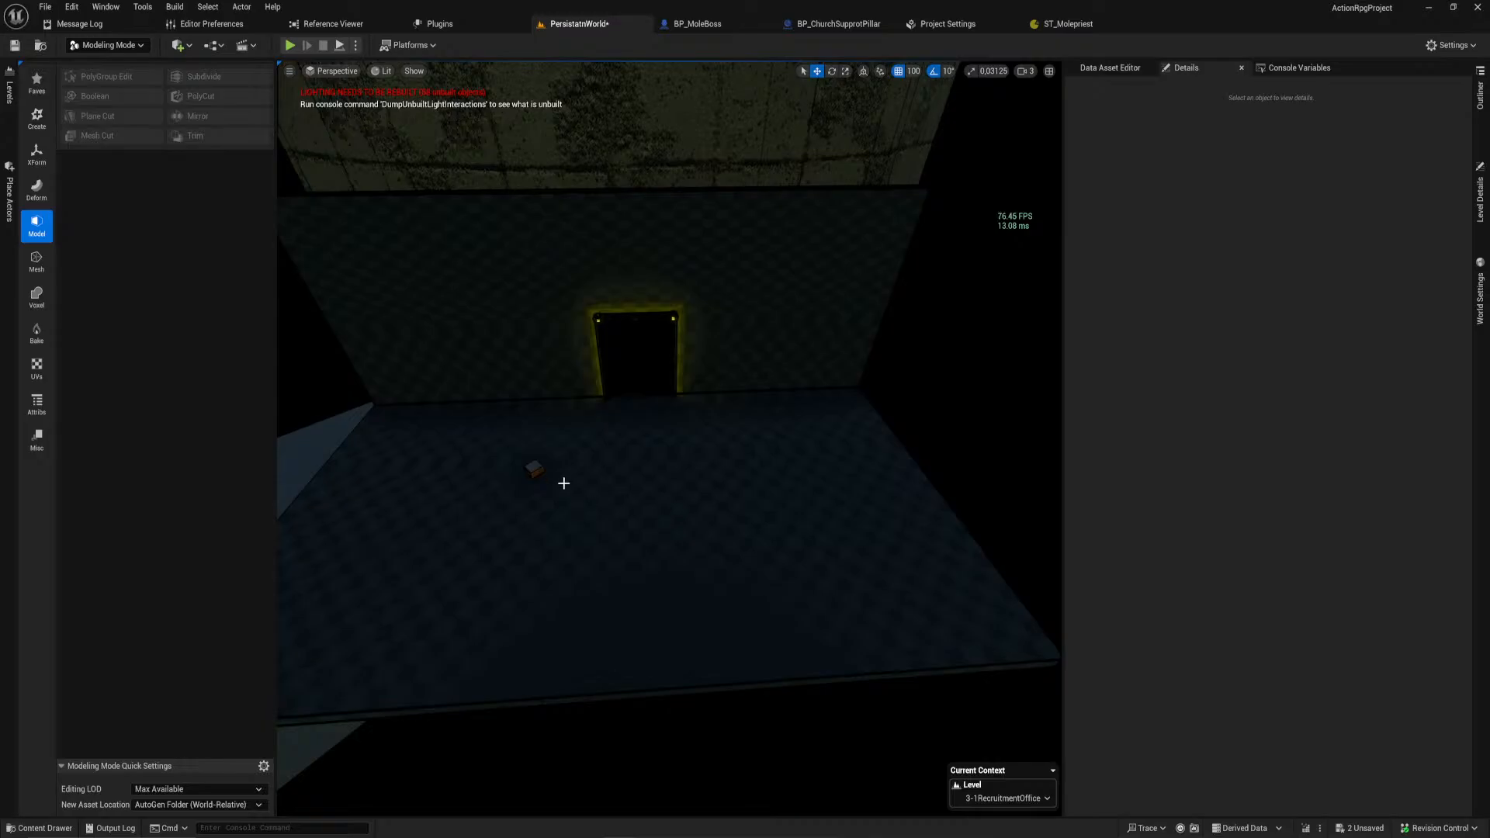
pyautogui.click(598, 489)
pyautogui.press('Delete')
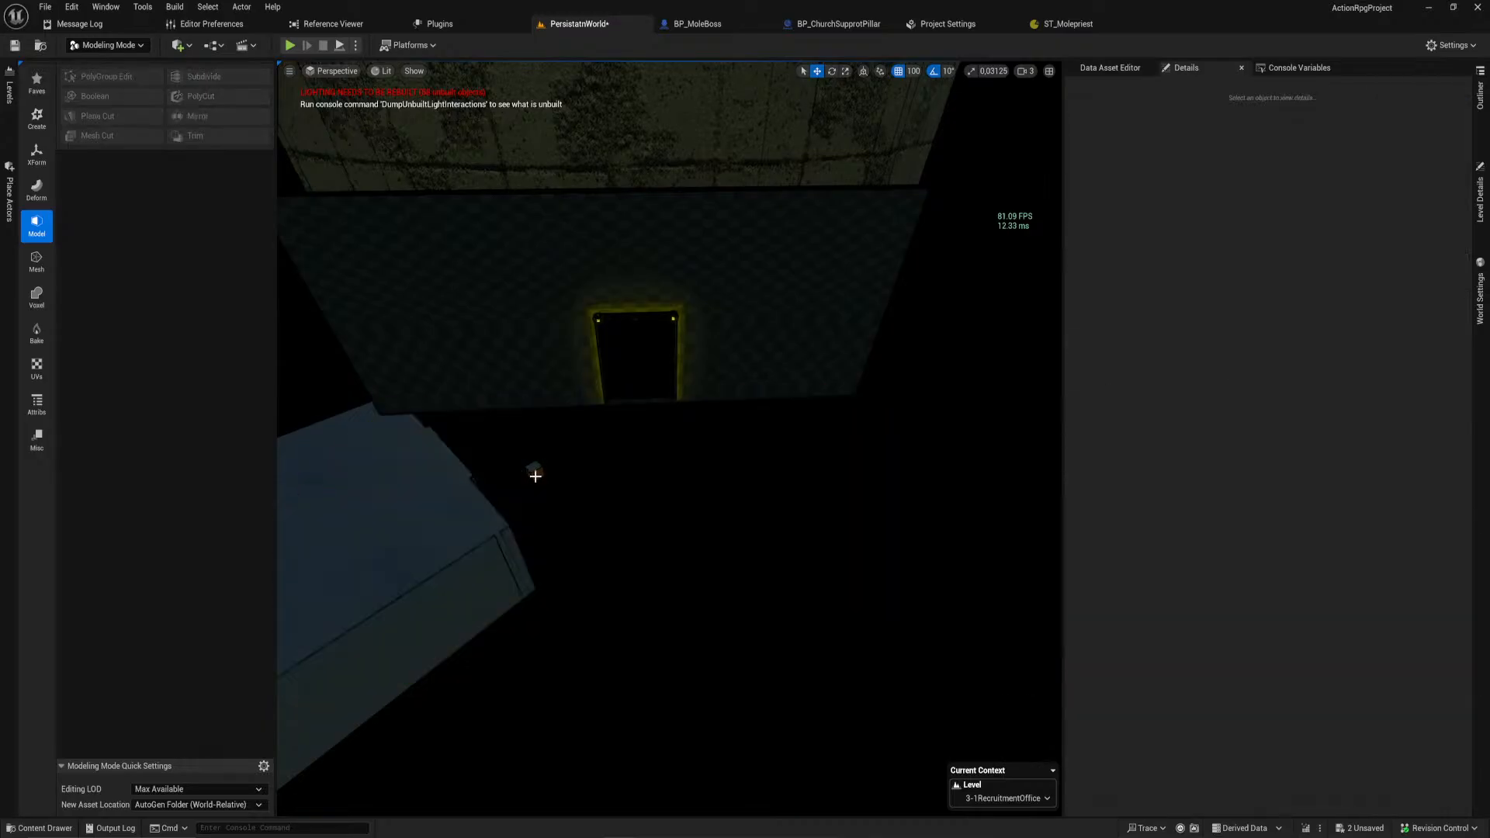
pyautogui.click(534, 471)
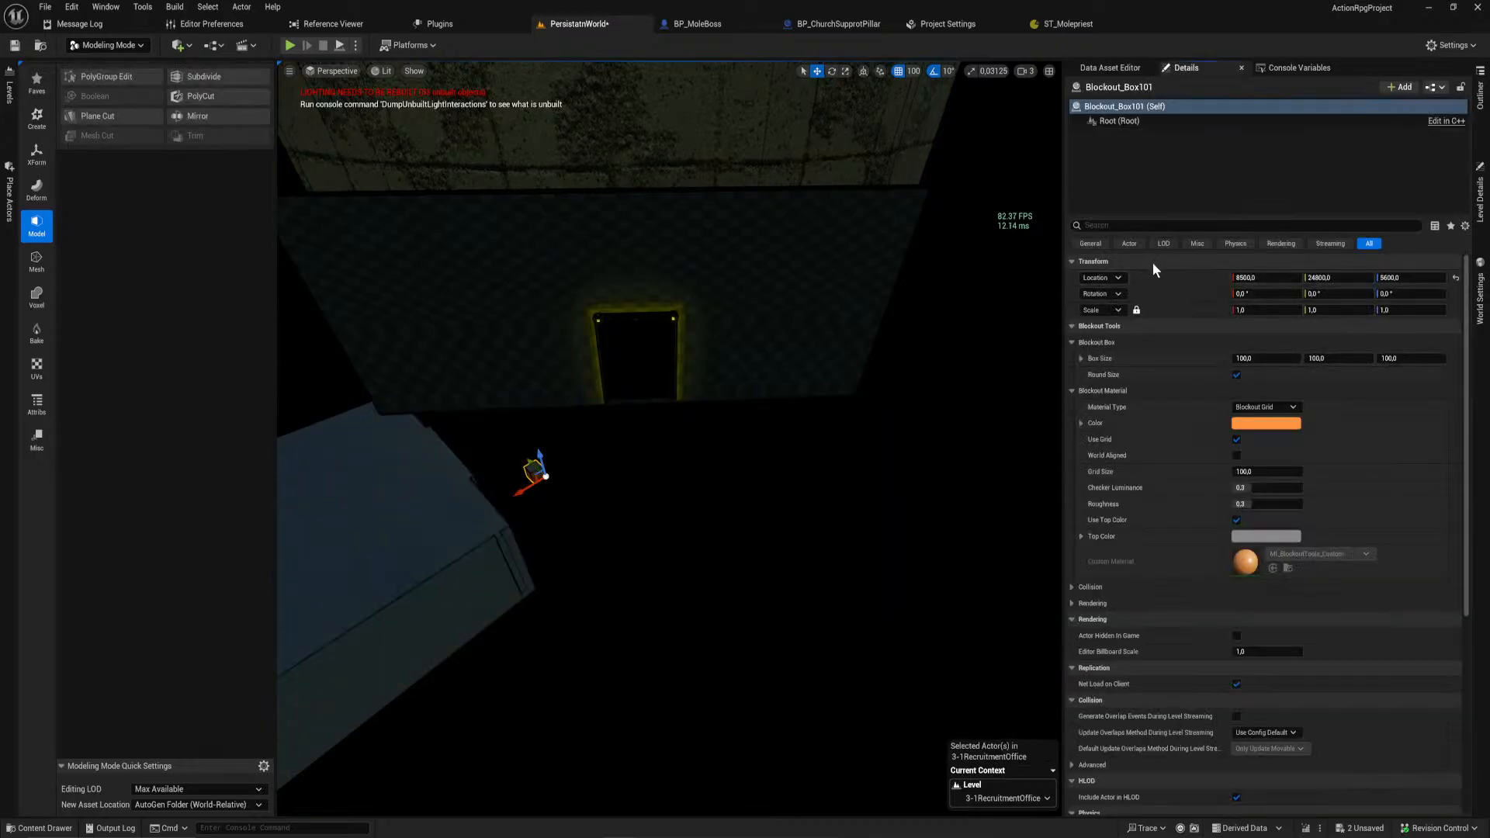
pyautogui.hotkey('ctrl', 'z')
pyautogui.hotkey('ctrl', 'z')
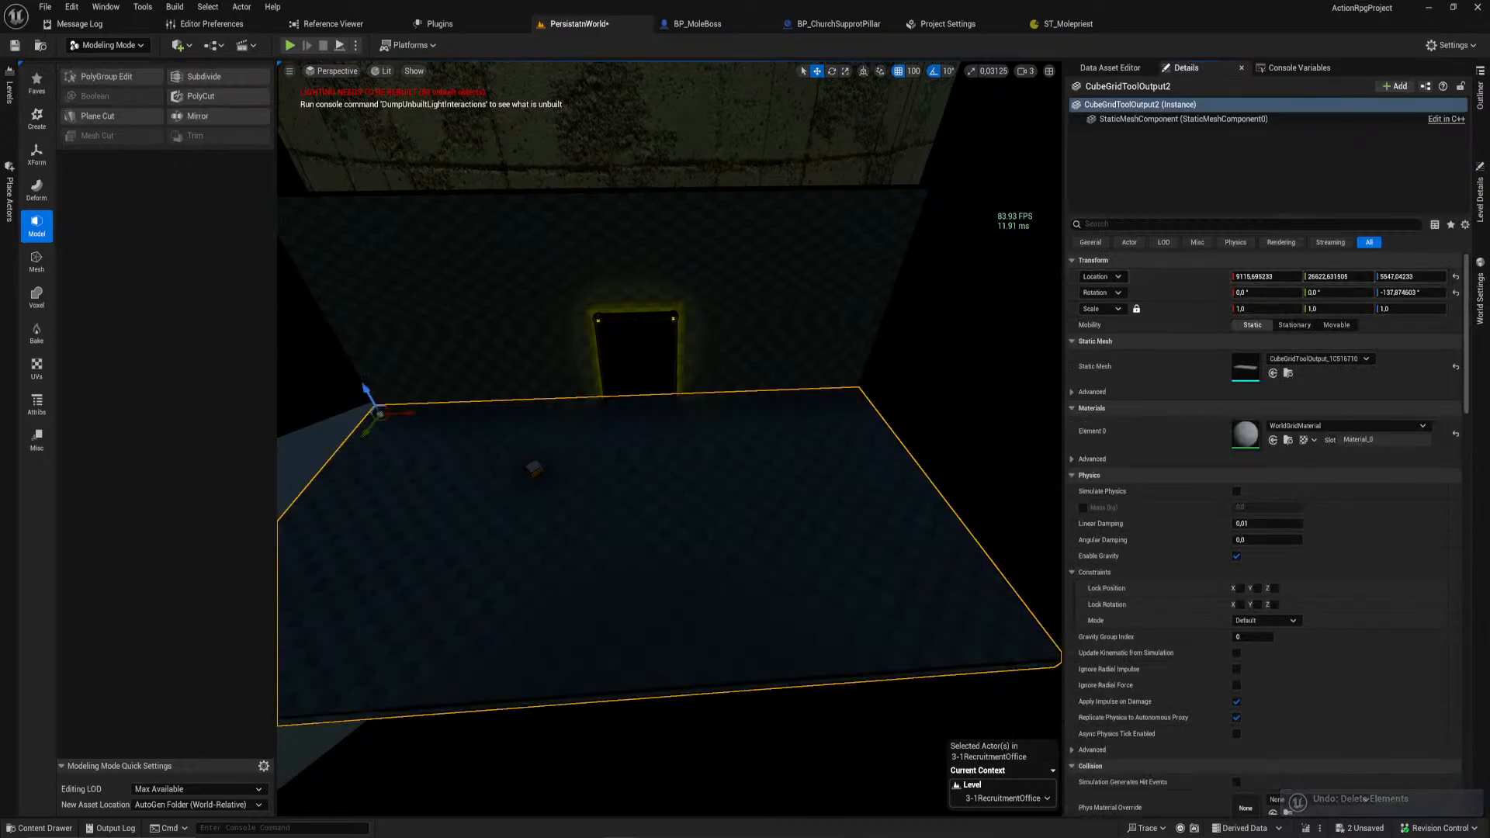
# Step: Copy the CubeGrid floor's location and rotation to the blockout box, and delete the CubeGrid floor
pyautogui.click(533, 470)
pyautogui.hotkey('ctrl', 'z')
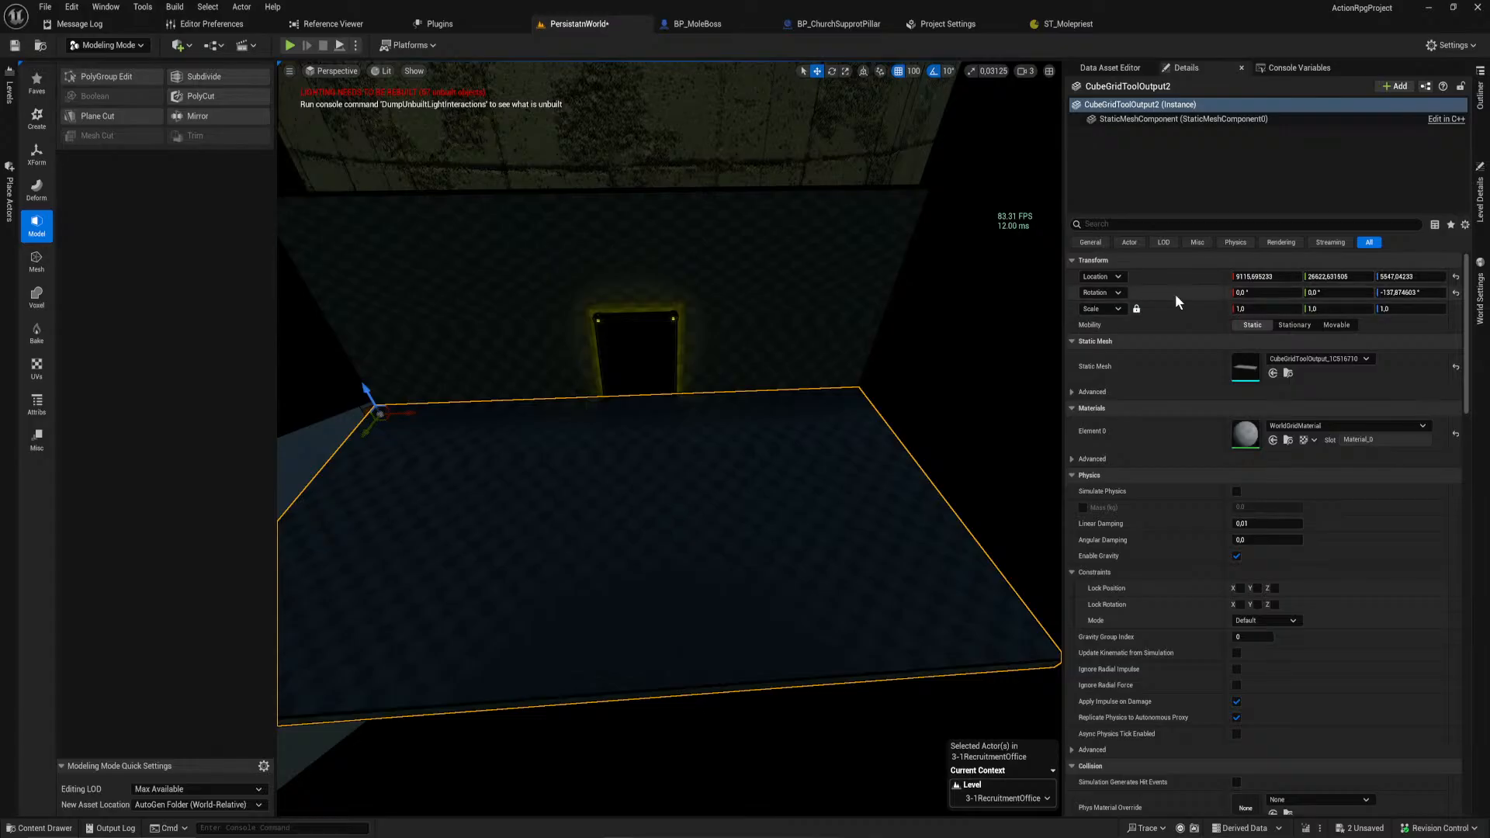
pyautogui.click(365, 406)
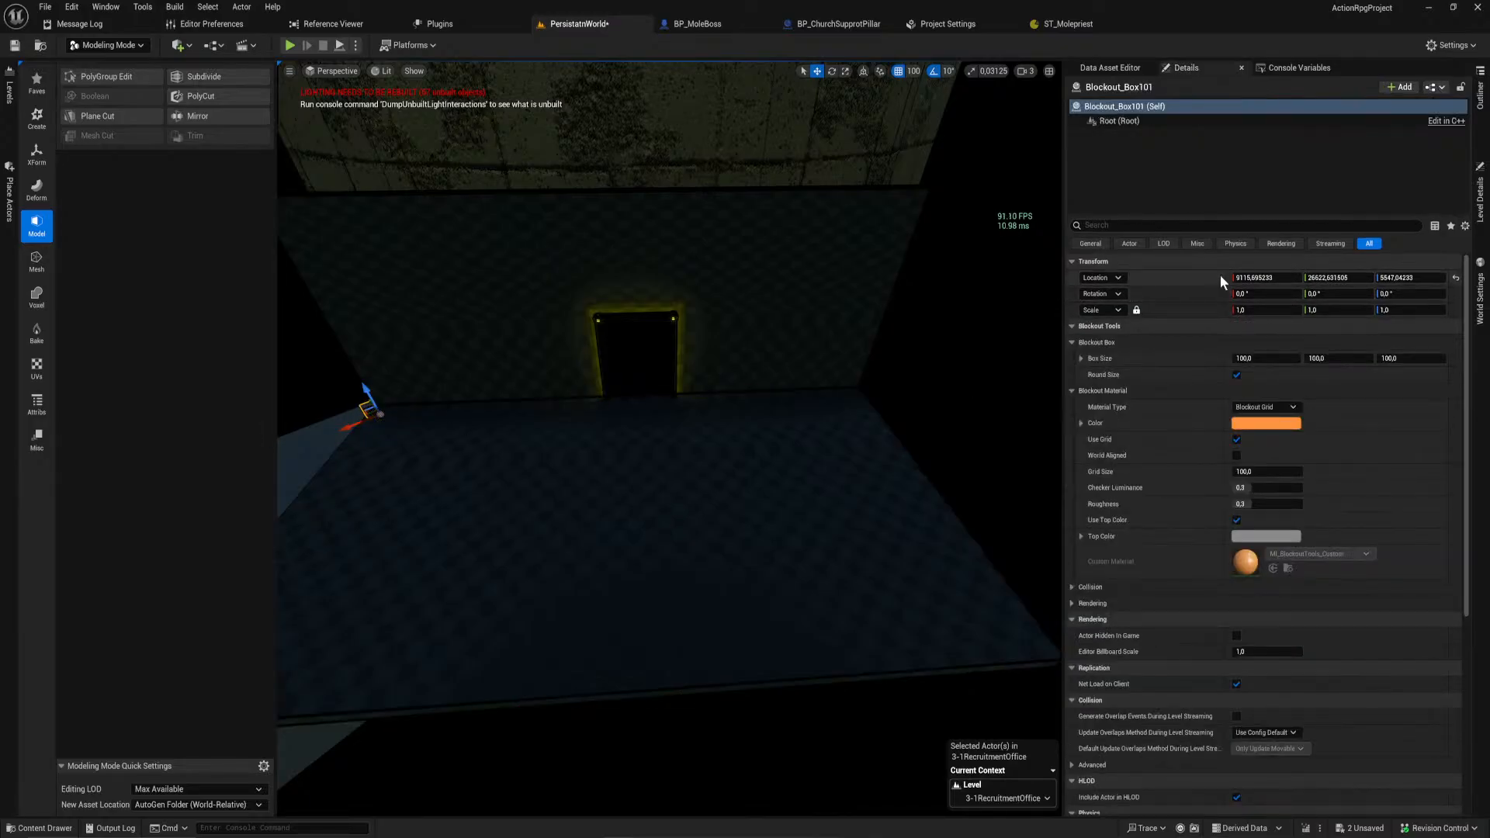
pyautogui.hotkey('ctrl', 'v')
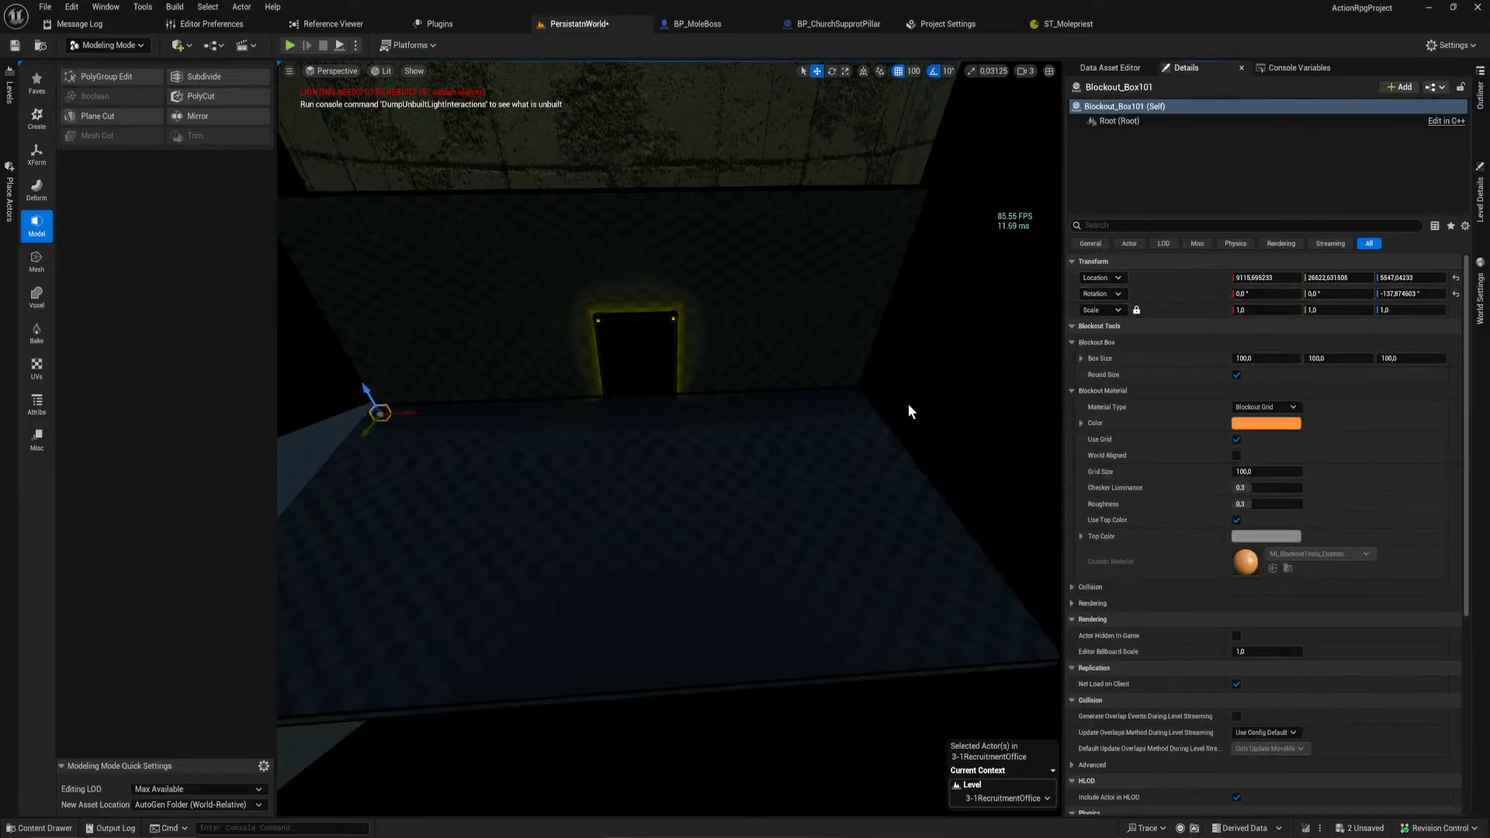
pyautogui.click(447, 460)
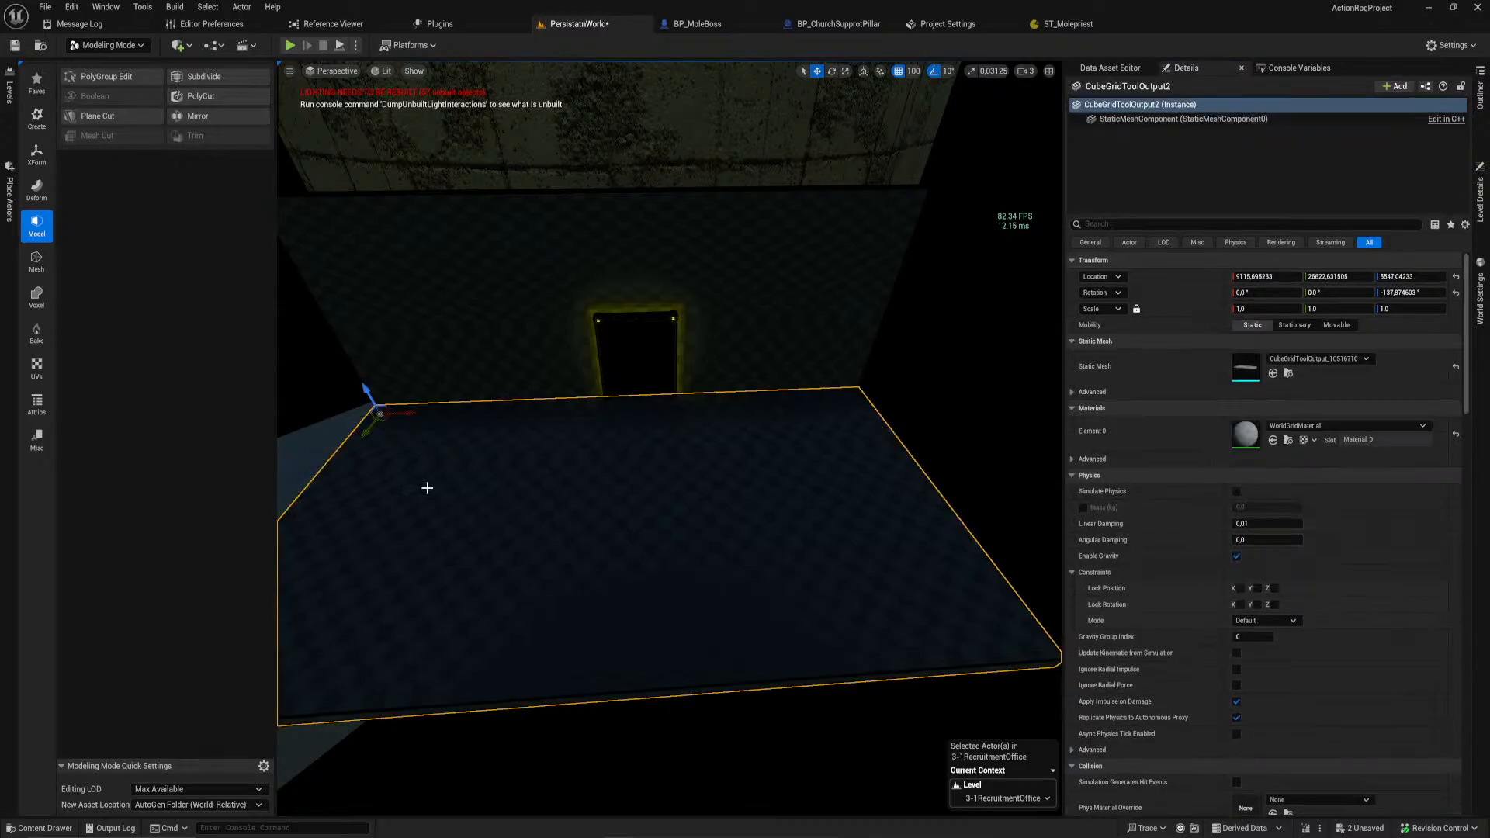
pyautogui.press('Delete')
# Step: Switch to Selection Mode and stretch the blockout box into a floor with a box size of 12000 × 5100 × 100
pyautogui.moveTo(378, 412); pyautogui.dragTo(311, 239, button='right')
pyautogui.click(131, 46)
pyautogui.click(109, 67)
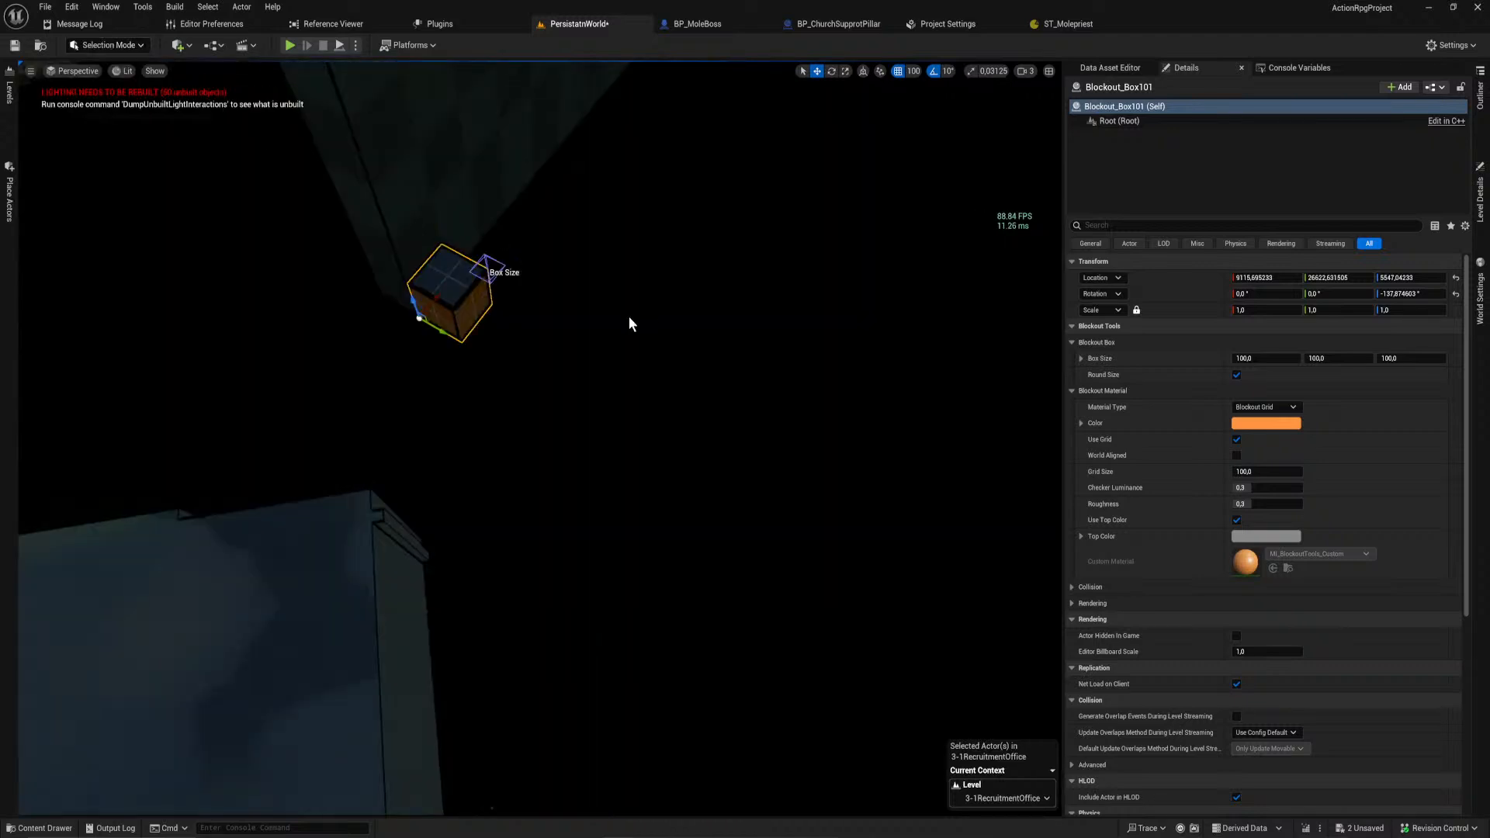
pyautogui.moveTo(498, 264); pyautogui.dragTo(586, 381, button='right')
pyautogui.moveTo(359, 379); pyautogui.dragTo(748, 71)
pyautogui.moveTo(756, 110); pyautogui.dragTo(621, 93, button='right')
pyautogui.moveTo(758, 366); pyautogui.dragTo(763, 366, button='right')
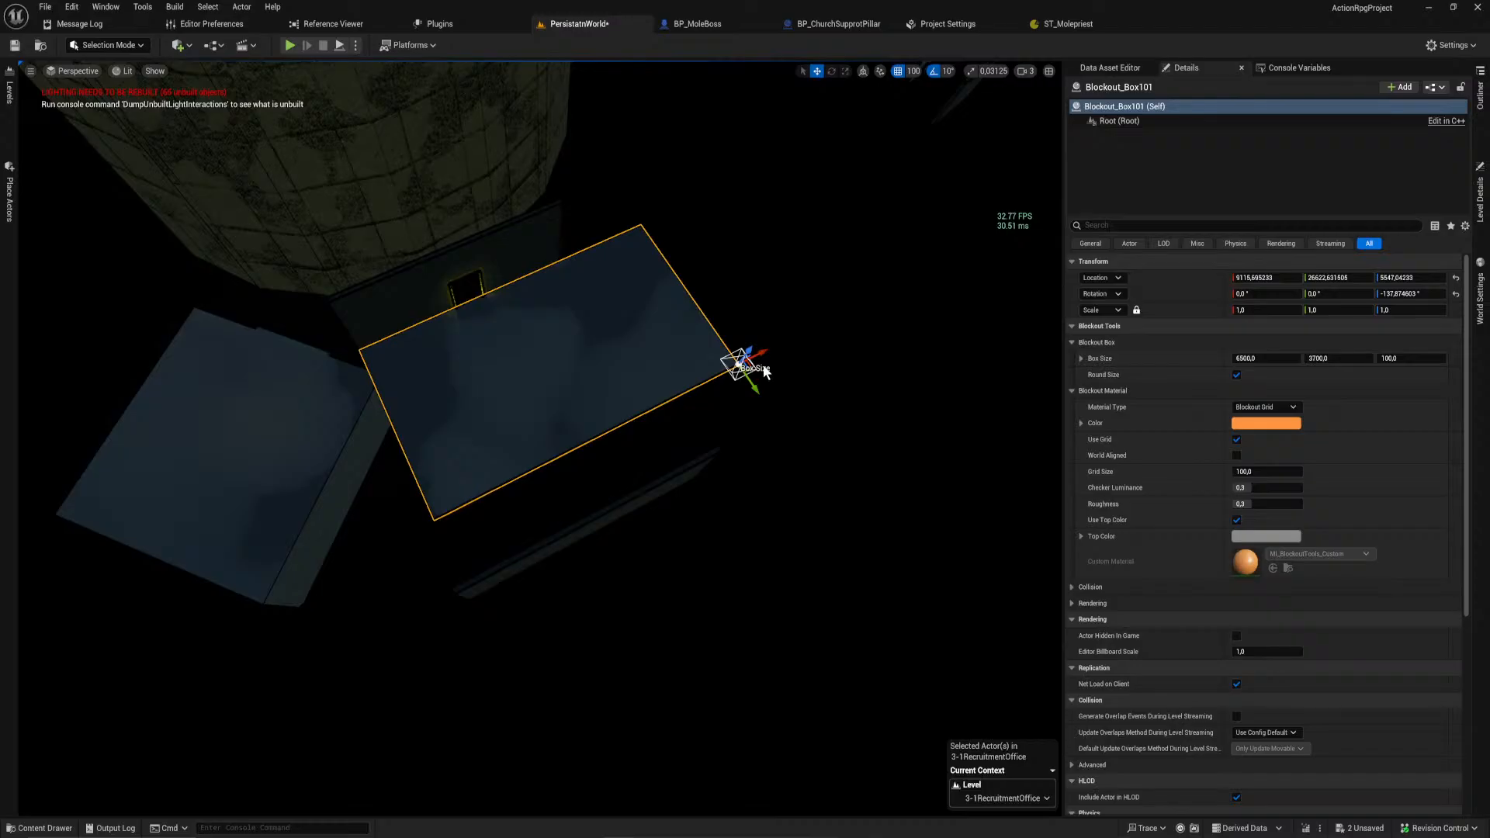
pyautogui.moveTo(740, 365); pyautogui.dragTo(1031, 313)
pyautogui.moveTo(1015, 339)
pyautogui.mouseDown(button='right')
pyautogui.moveTo(932, 339)
pyautogui.moveTo(1056, 339)
pyautogui.moveTo(1040, 334)
pyautogui.mouseUp(button='right')
pyautogui.moveTo(807, 412); pyautogui.dragTo(828, 422, button='right')
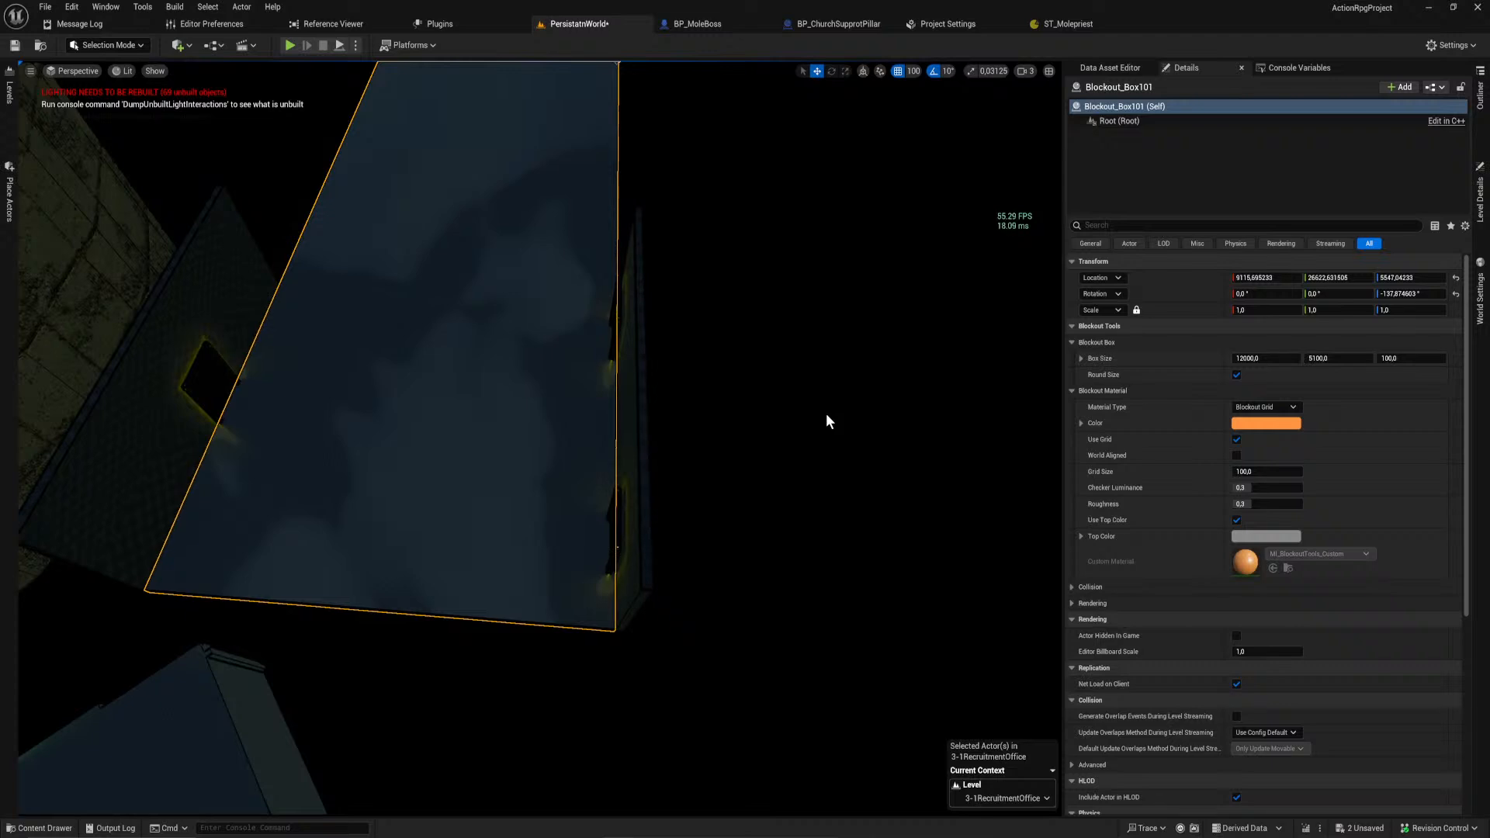
# Step: Move the floor box lengthwise along the doorway wall until it overlaps the neighbouring platform
pyautogui.moveTo(931, 372); pyautogui.dragTo(823, 365, button='right')
pyautogui.moveTo(776, 311); pyautogui.dragTo(772, 315, button='right')
pyautogui.moveTo(451, 381); pyautogui.dragTo(281, 466)
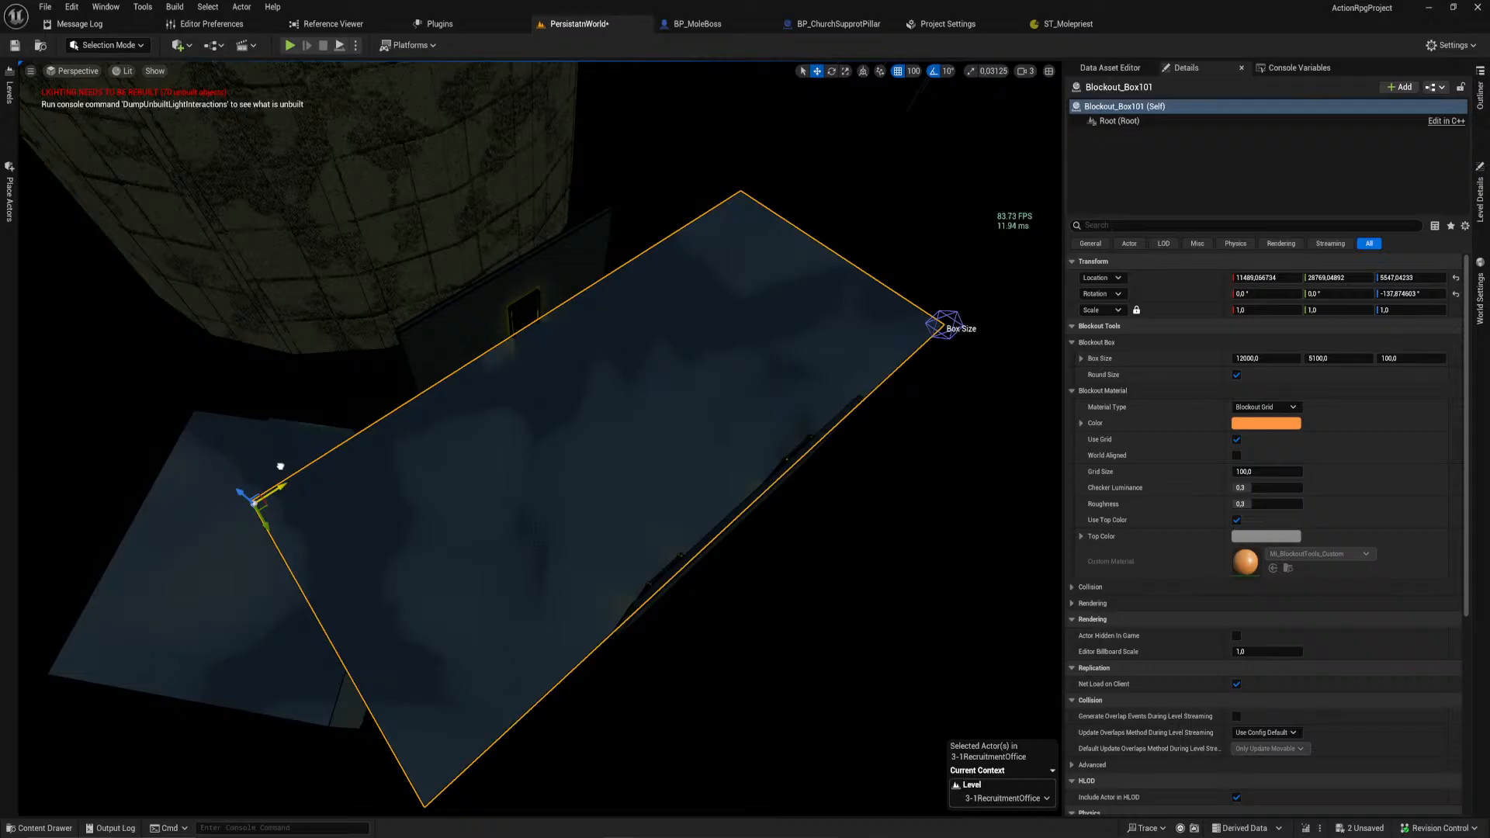
pyautogui.moveTo(280, 465); pyautogui.dragTo(275, 468)
pyautogui.moveTo(274, 468); pyautogui.dragTo(278, 472, button='right')
pyautogui.moveTo(613, 332); pyautogui.dragTo(614, 333, button='right')
# Step: Replace the old CubeGrid wall beside the tower with a copy of the floor box rotated upright by about -100°
pyautogui.click(610, 347)
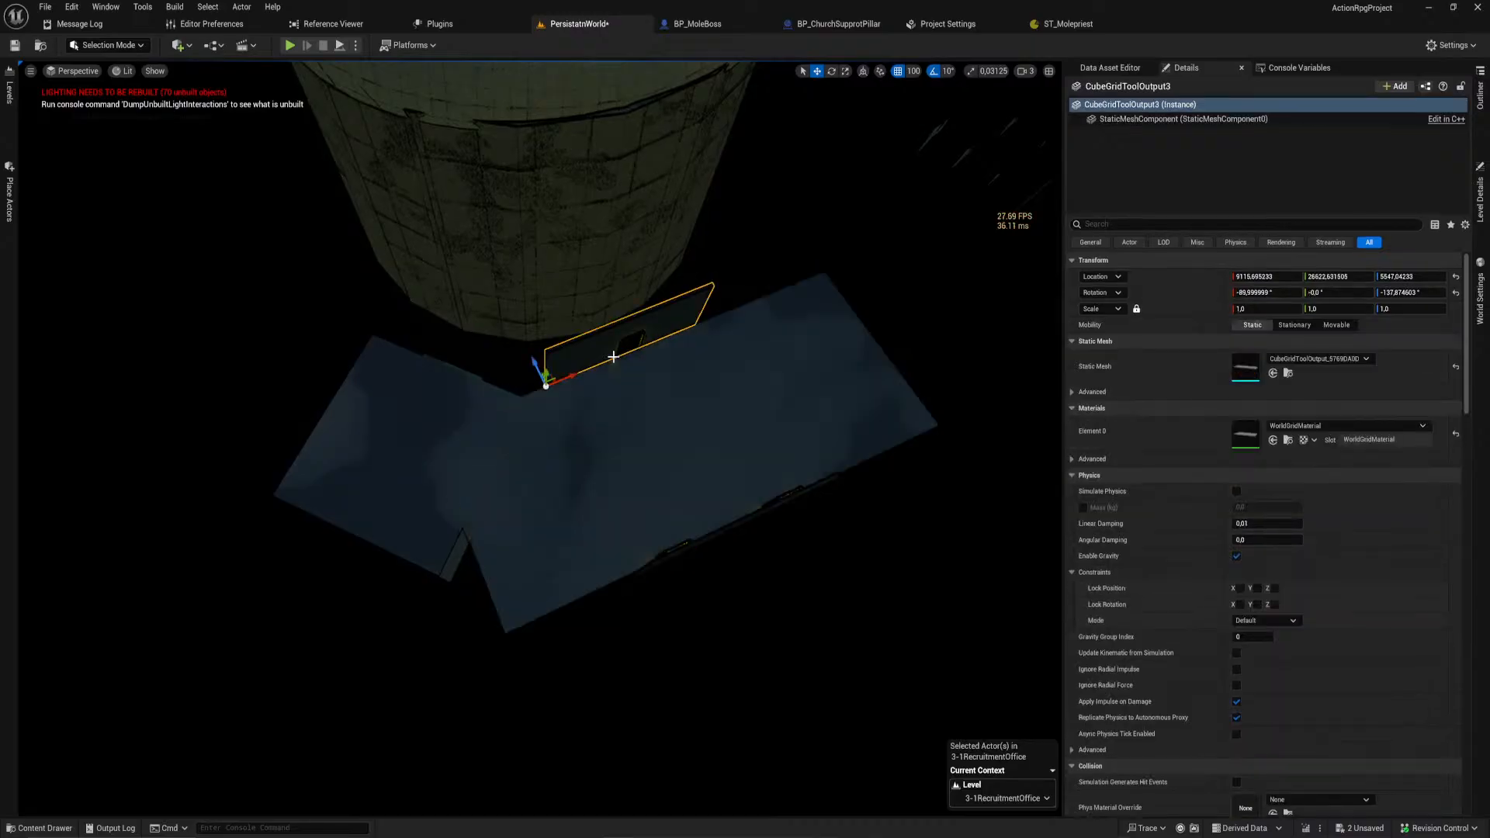
pyautogui.press('Delete')
pyautogui.click(630, 419)
pyautogui.moveTo(630, 419); pyautogui.dragTo(633, 420, button='right')
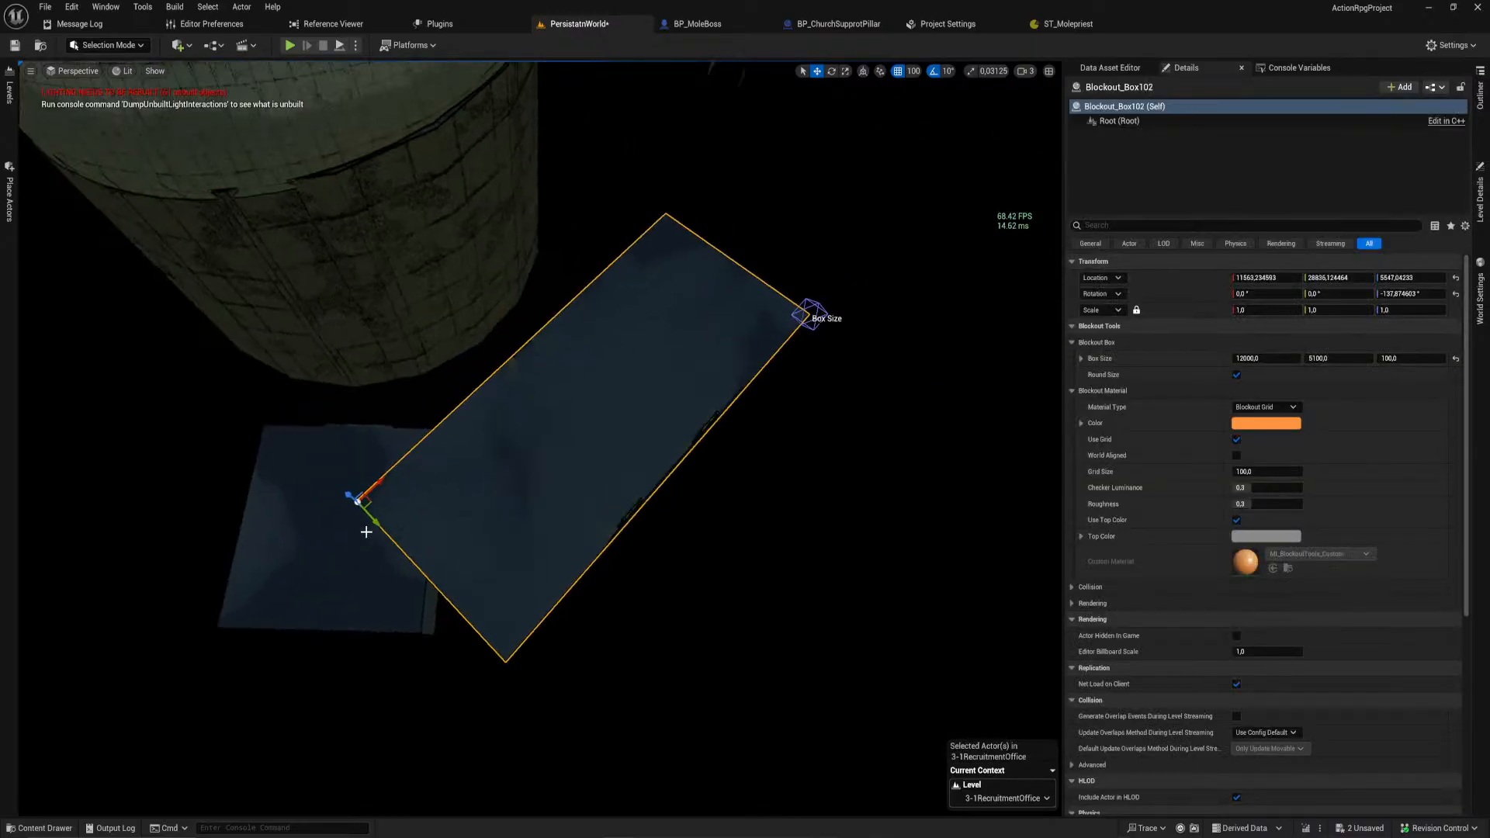
pyautogui.moveTo(373, 524); pyautogui.dragTo(355, 478)
pyautogui.moveTo(815, 476); pyautogui.dragTo(822, 466, button='right')
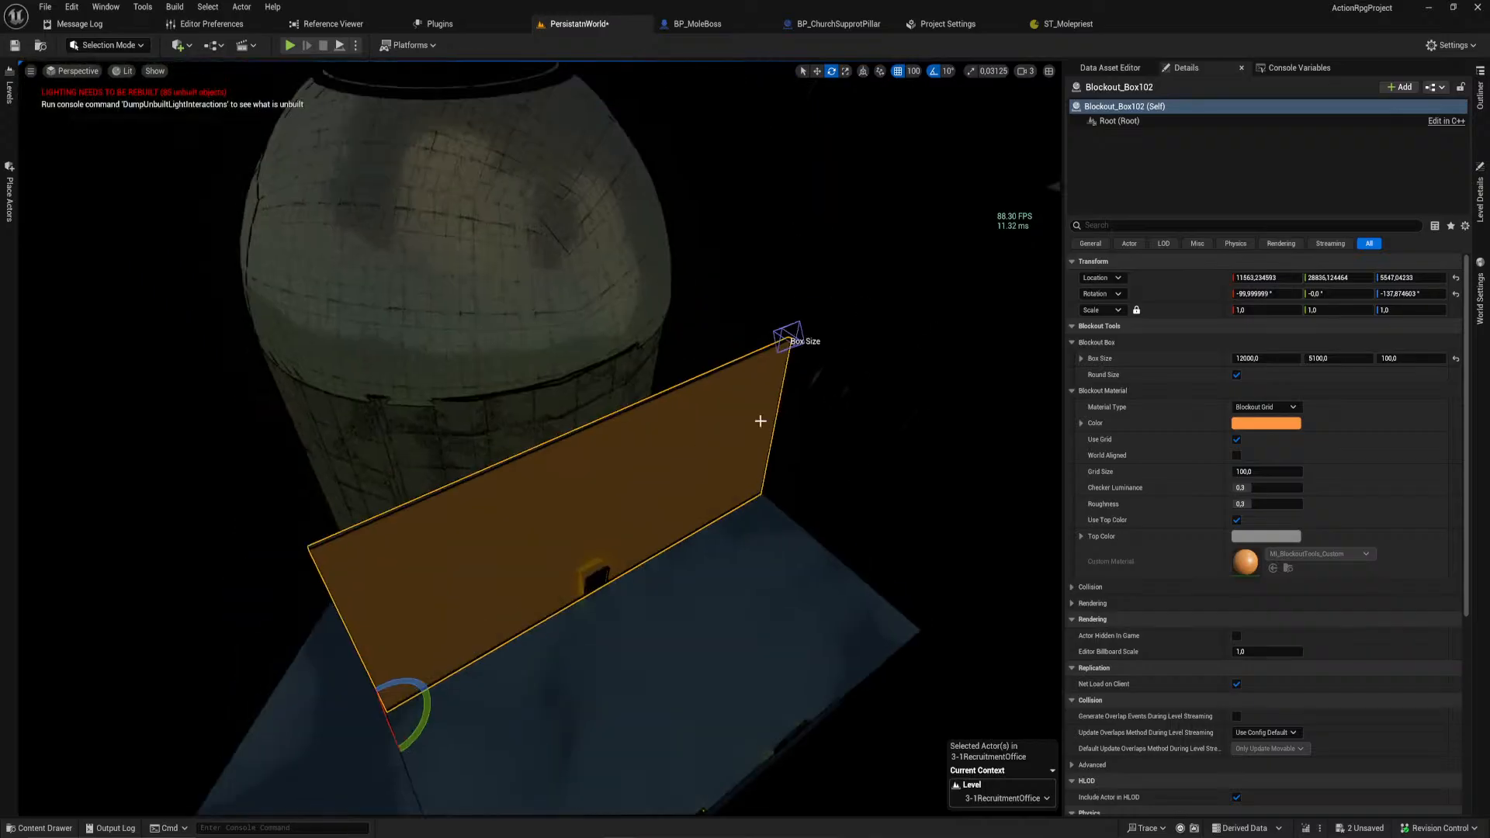
# Step: Lower the upright wall box to a height of 1900, giving a box size of 12000 × 1900 × 100
pyautogui.click(800, 320)
pyautogui.moveTo(798, 332); pyautogui.dragTo(780, 416)
pyautogui.moveTo(780, 416); pyautogui.dragTo(807, 492, button='right')
pyautogui.press('w')
pyautogui.press('s')
pyautogui.press('s')
pyautogui.moveTo(582, 295); pyautogui.dragTo(571, 288, button='right')
pyautogui.press('s')
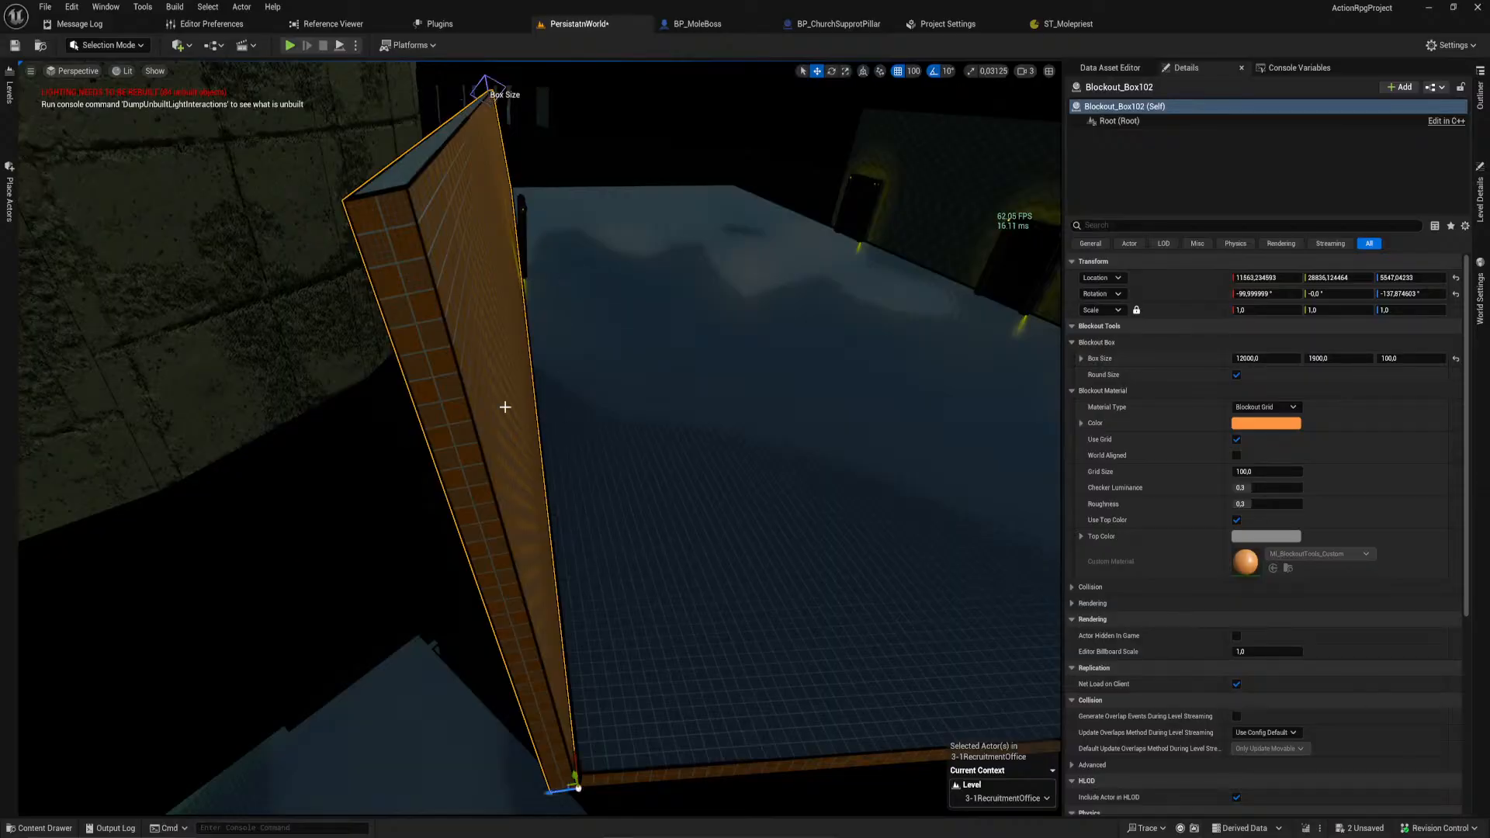
# Step: Straighten the leaning wall box by rotating it to -90° so it stands perpendicular to the floor
pyautogui.moveTo(613, 770); pyautogui.dragTo(593, 769)
pyautogui.moveTo(614, 771); pyautogui.dragTo(535, 705, button='right')
pyautogui.press('w')
pyautogui.press('s')
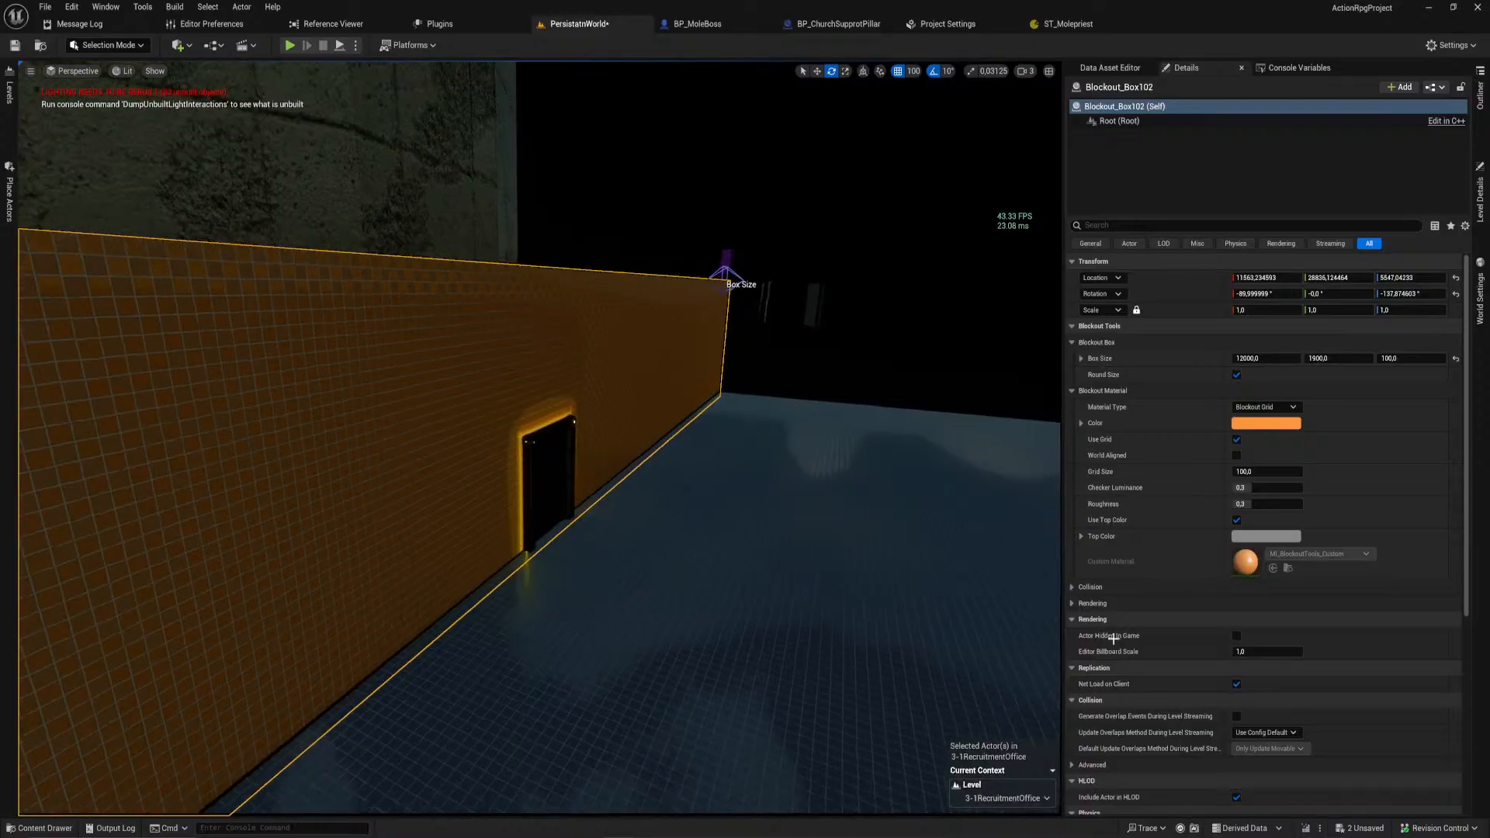
# Step: Change the wall box's blockout colour to amber, hex sRGB FFC100FF
pyautogui.click(1266, 425)
pyautogui.moveTo(1112, 573); pyautogui.dragTo(1110, 582)
pyautogui.moveTo(837, 594); pyautogui.dragTo(717, 584, button='right')
pyautogui.press('w')
pyautogui.press('s')
pyautogui.moveTo(1106, 578); pyautogui.dragTo(1151, 575)
pyautogui.moveTo(869, 564); pyautogui.dragTo(716, 444, button='right')
pyautogui.moveTo(1108, 555); pyautogui.dragTo(1165, 585)
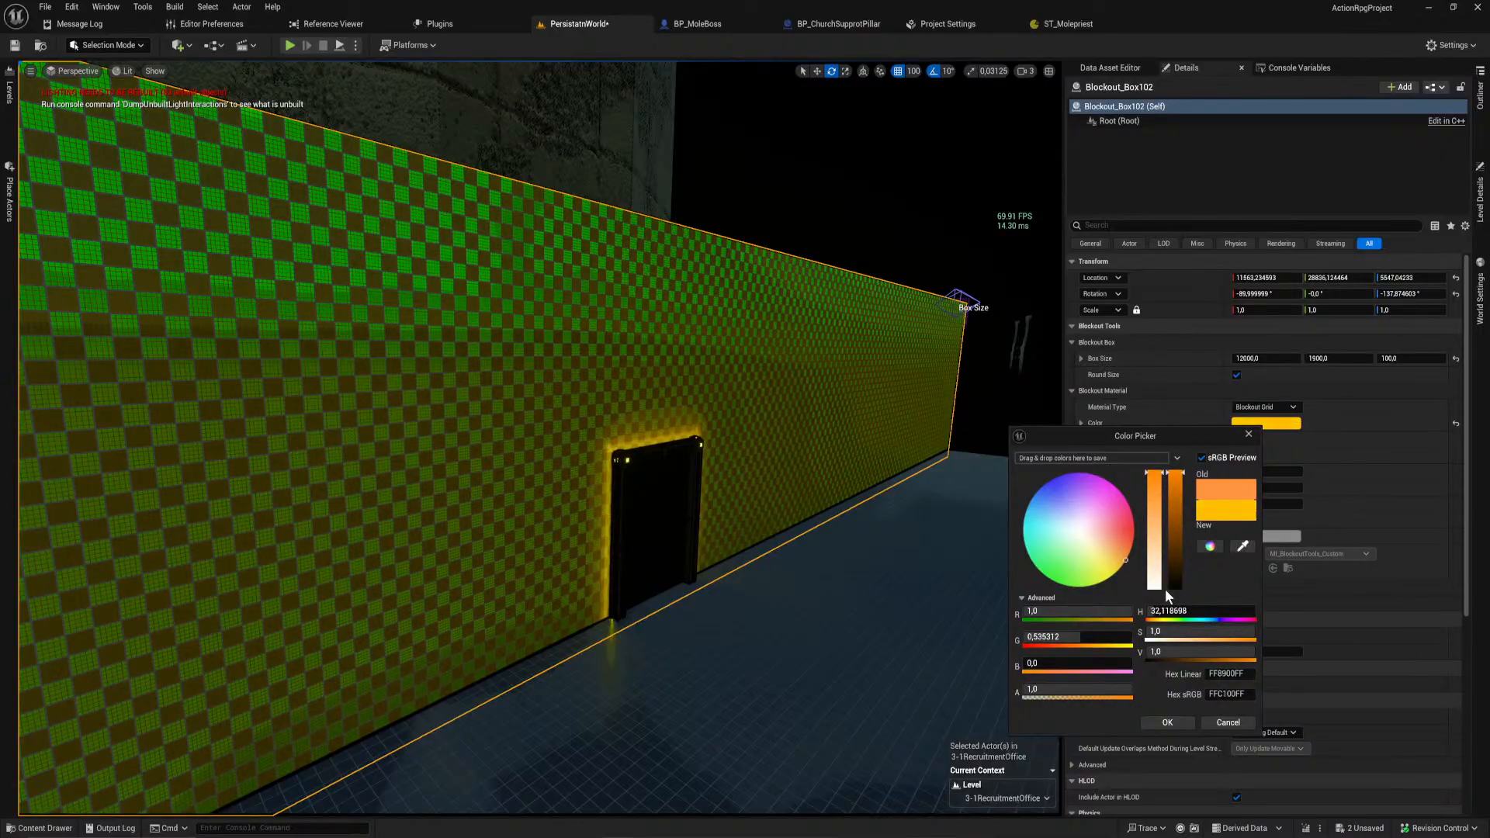
# Step: Adjust the wall colour to yellow, hex sRGB FFE900FF, while viewing it Unlit, and return the viewport to Lit
pyautogui.click(127, 71)
pyautogui.click(172, 142)
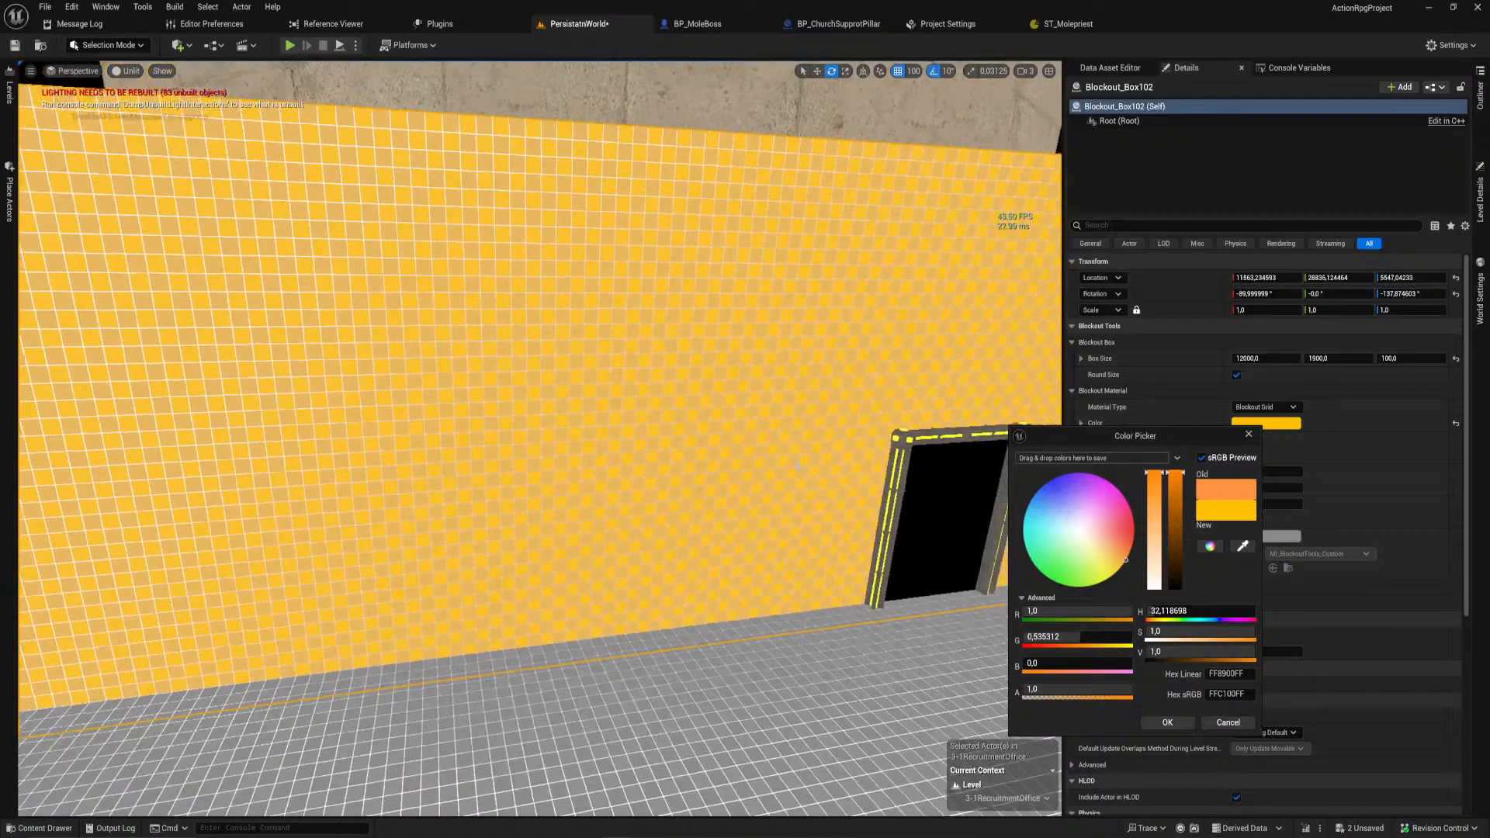
pyautogui.moveTo(1113, 571); pyautogui.dragTo(1117, 574)
pyautogui.click(124, 70)
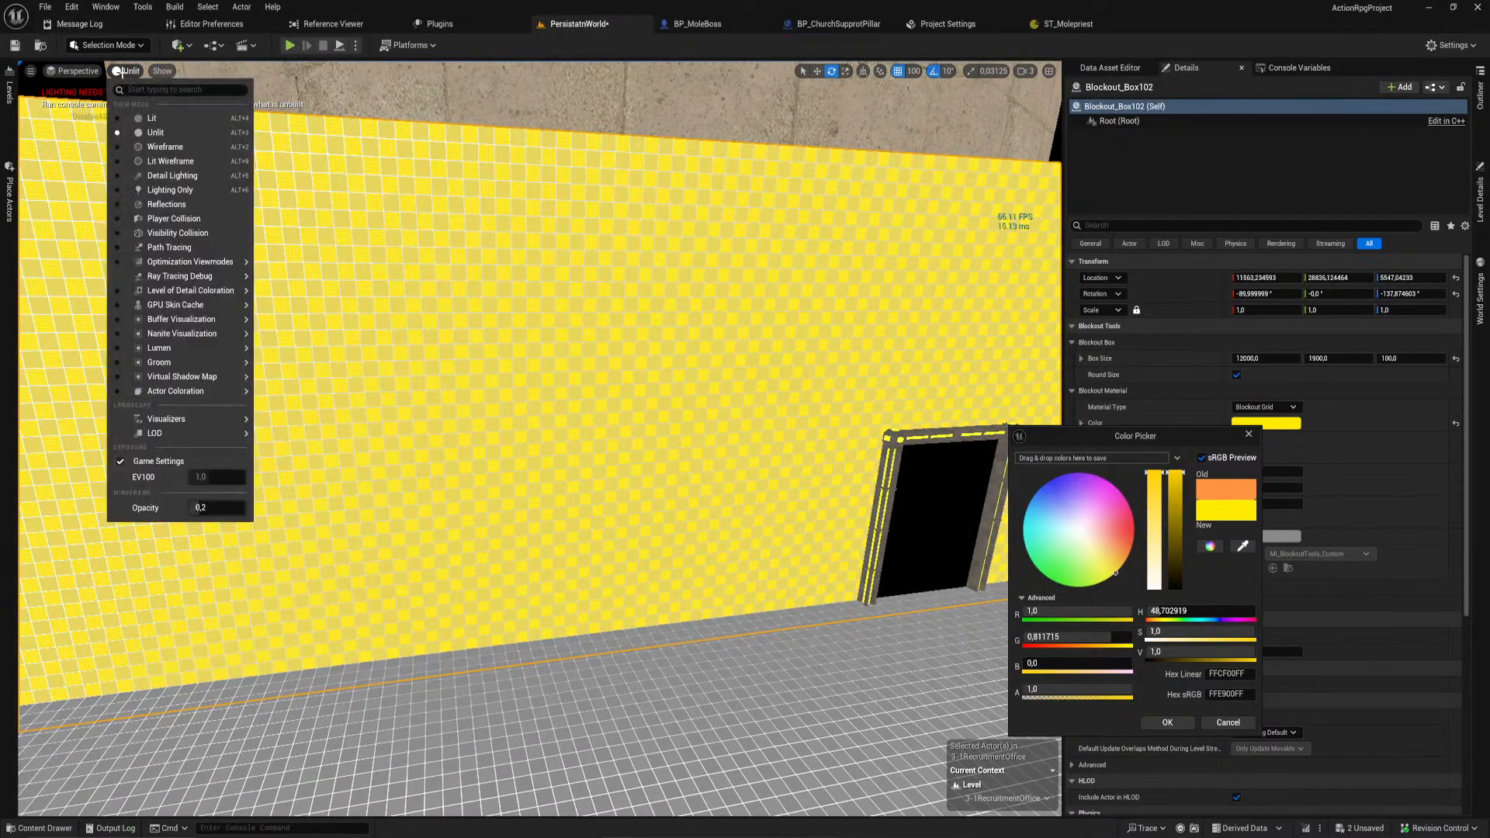
pyautogui.click(152, 117)
pyautogui.moveTo(403, 304); pyautogui.dragTo(773, 353, button='right')
# Step: Search the level's actors for "post", select CellShader, filter its properties by "mat" and expand the Post Process Materials array
pyautogui.click(1480, 93)
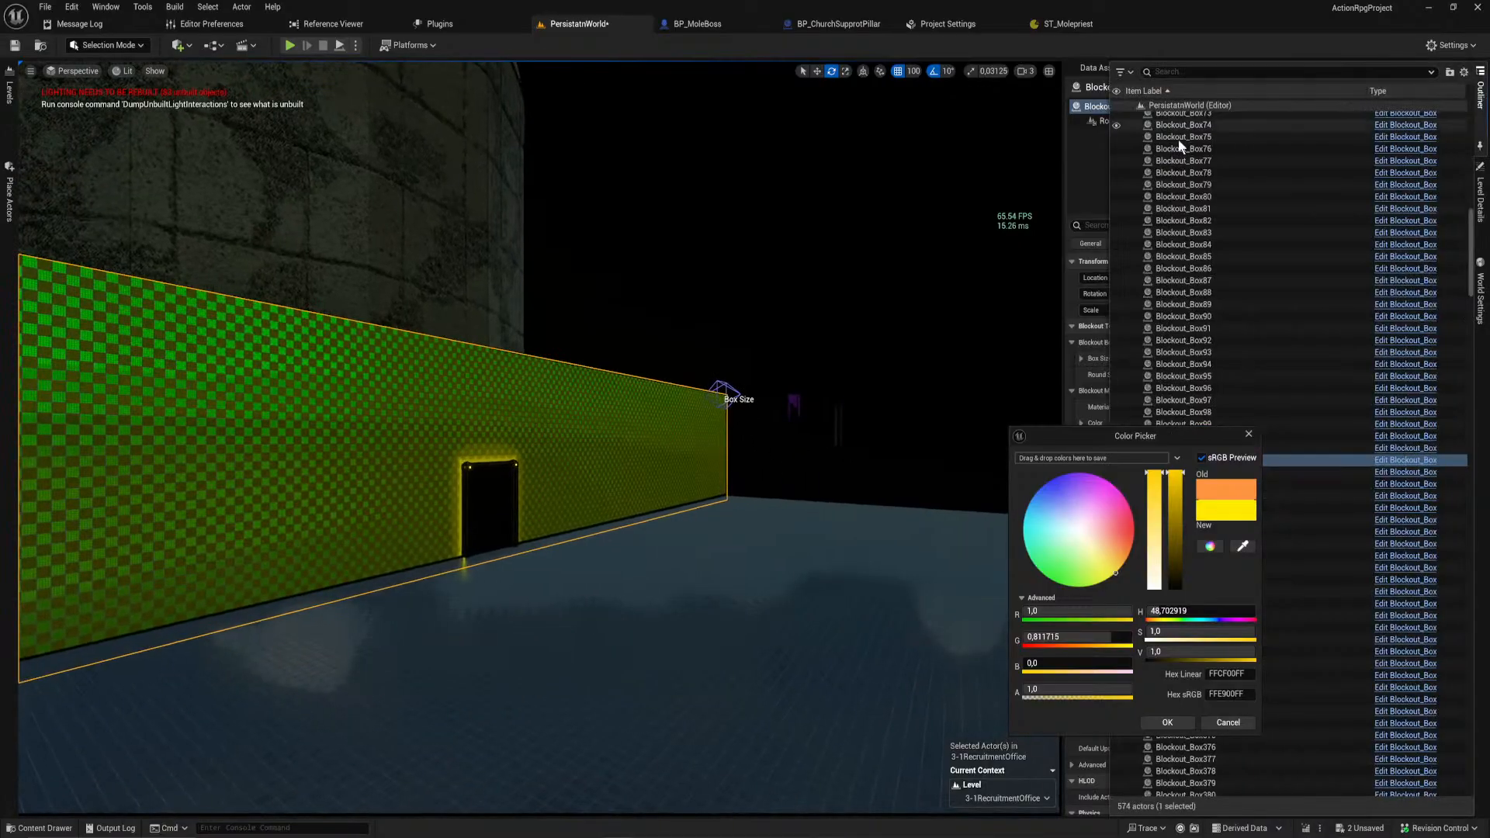
pyautogui.write('post')
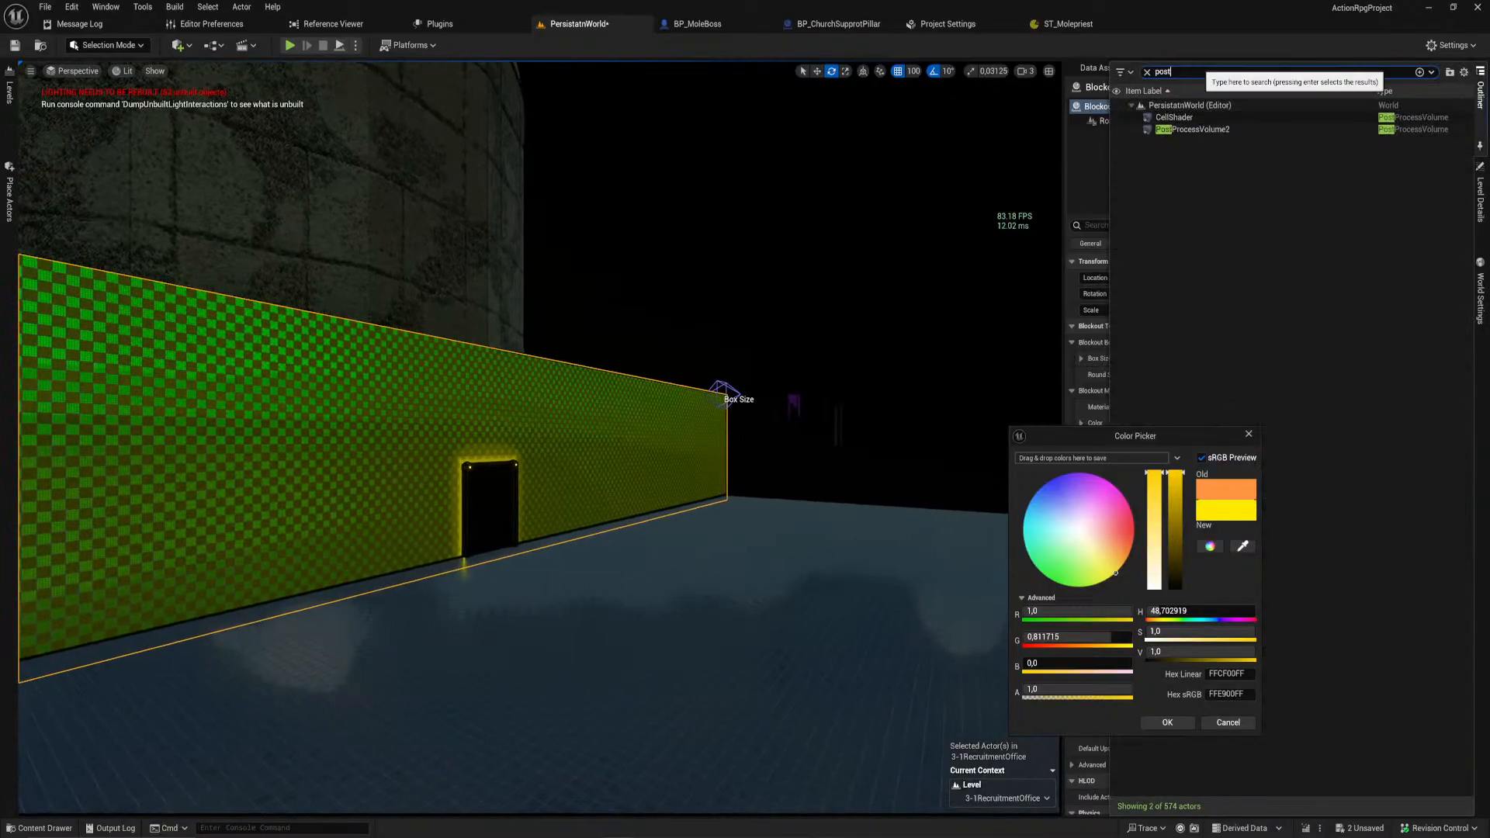
pyautogui.click(1196, 116)
pyautogui.moveTo(916, 248); pyautogui.dragTo(861, 315, button='right')
pyautogui.click(1144, 218)
pyautogui.write('mat')
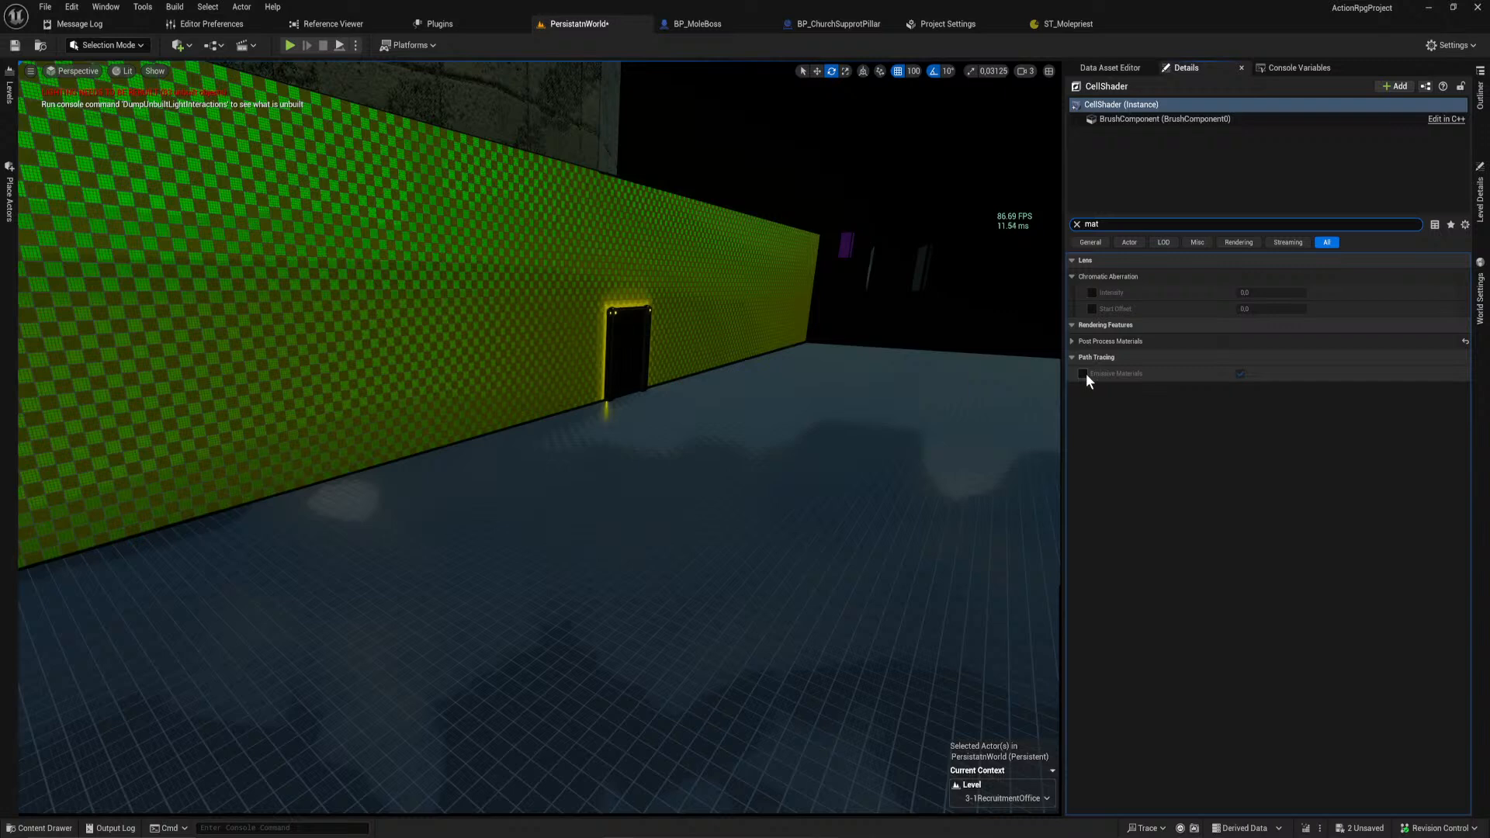
pyautogui.click(1071, 340)
pyautogui.click(1081, 357)
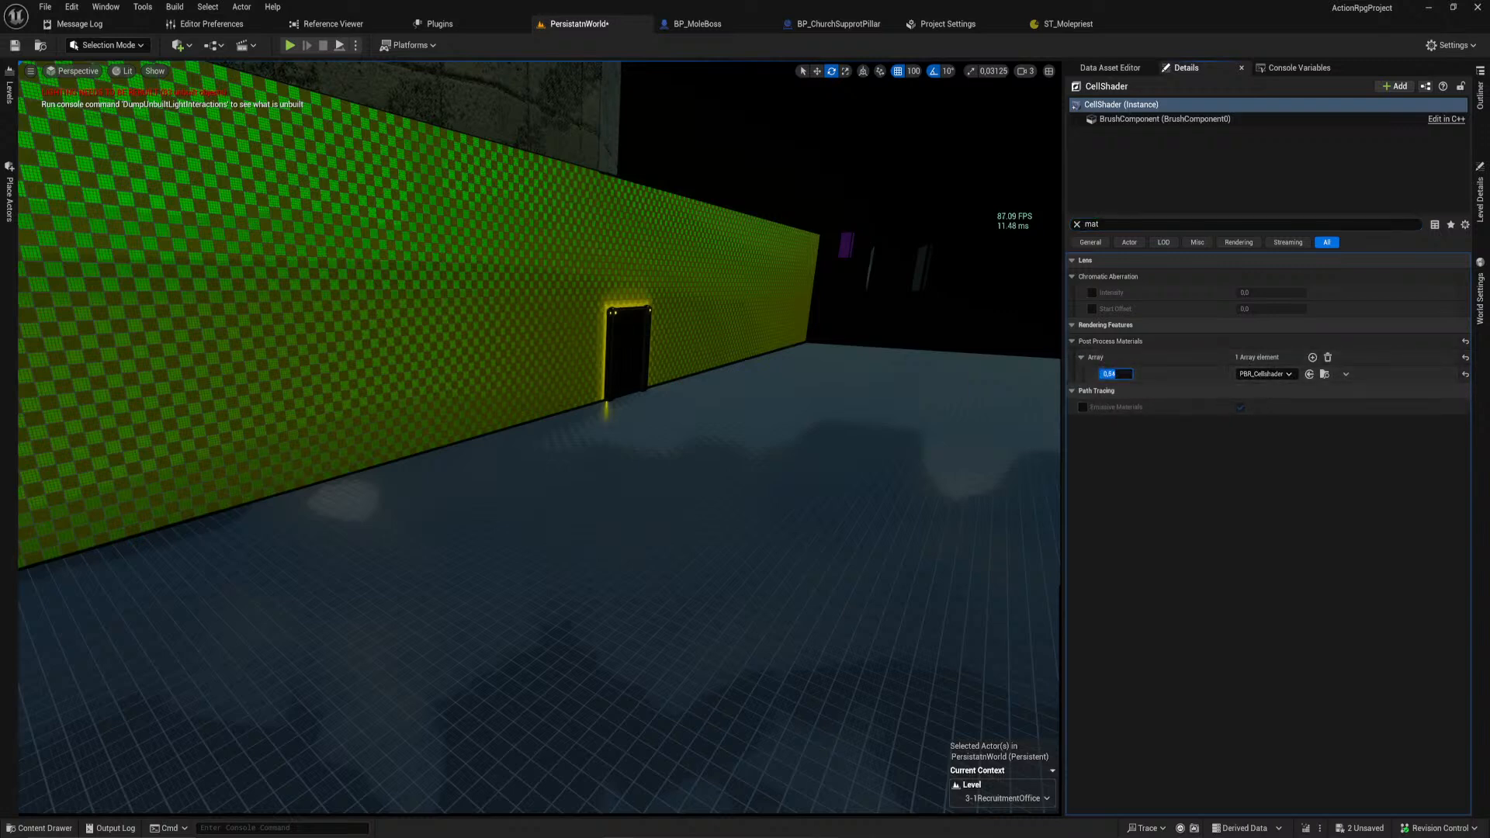
# Step: Set the PBR_Cellshader material's blend weight to 0, raise it back to 1.0, and compare the yellow wall's shading
pyautogui.write('0')
pyautogui.press('Return')
pyautogui.moveTo(1101, 374); pyautogui.dragTo(1133, 374)
pyautogui.moveTo(733, 415); pyautogui.dragTo(1003, 388, button='right')
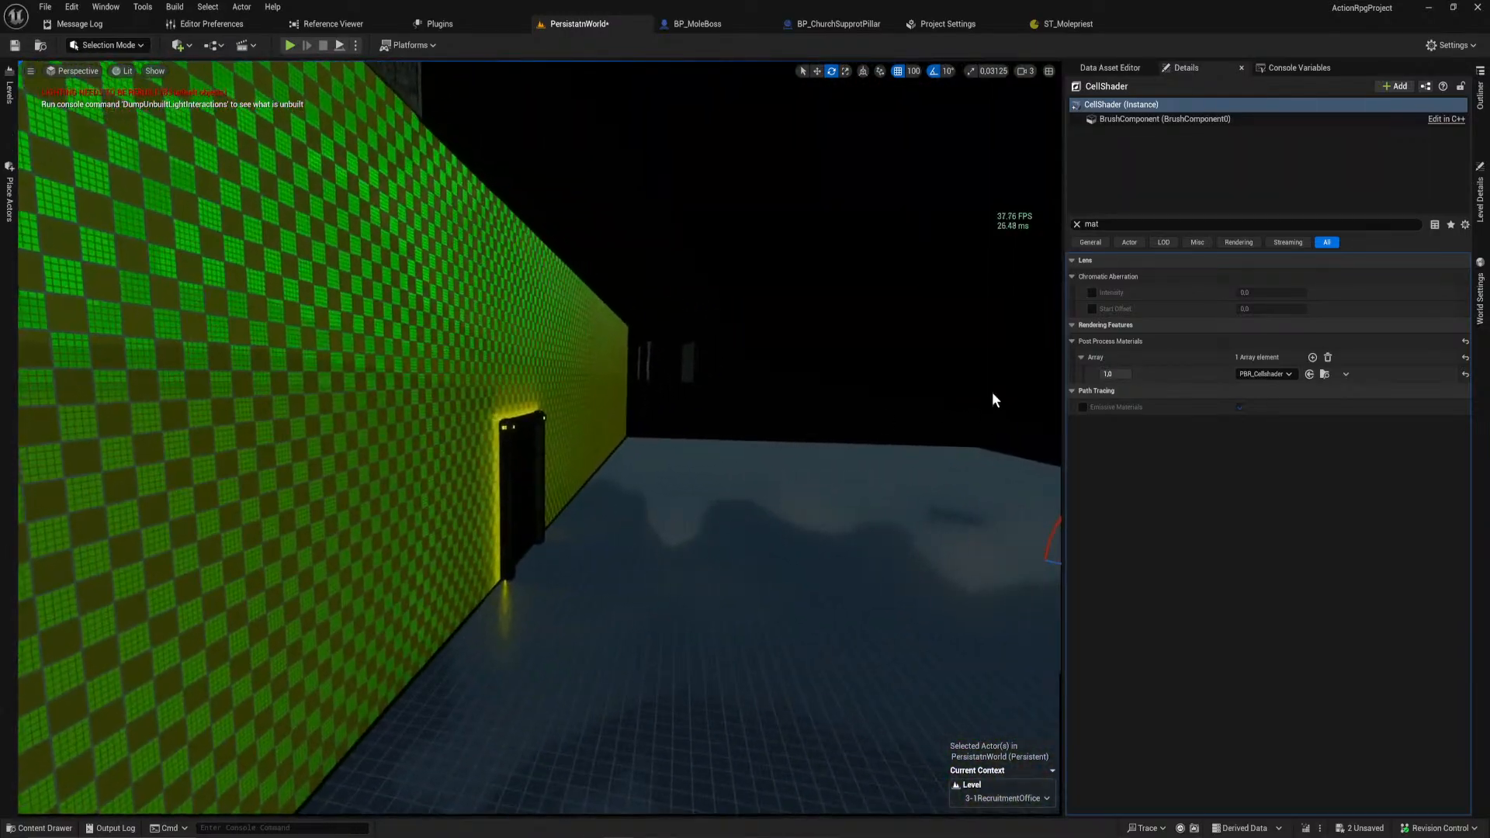
# Step: Open the PBR_Cellshader material from its asset and examine the nodes of the Color Compression group
pyautogui.click(1318, 372)
pyautogui.doubleClick(1147, 514)
pyautogui.scroll(-5, 719, 442)
pyautogui.moveTo(585, 436); pyautogui.dragTo(1048, 386, button='right')
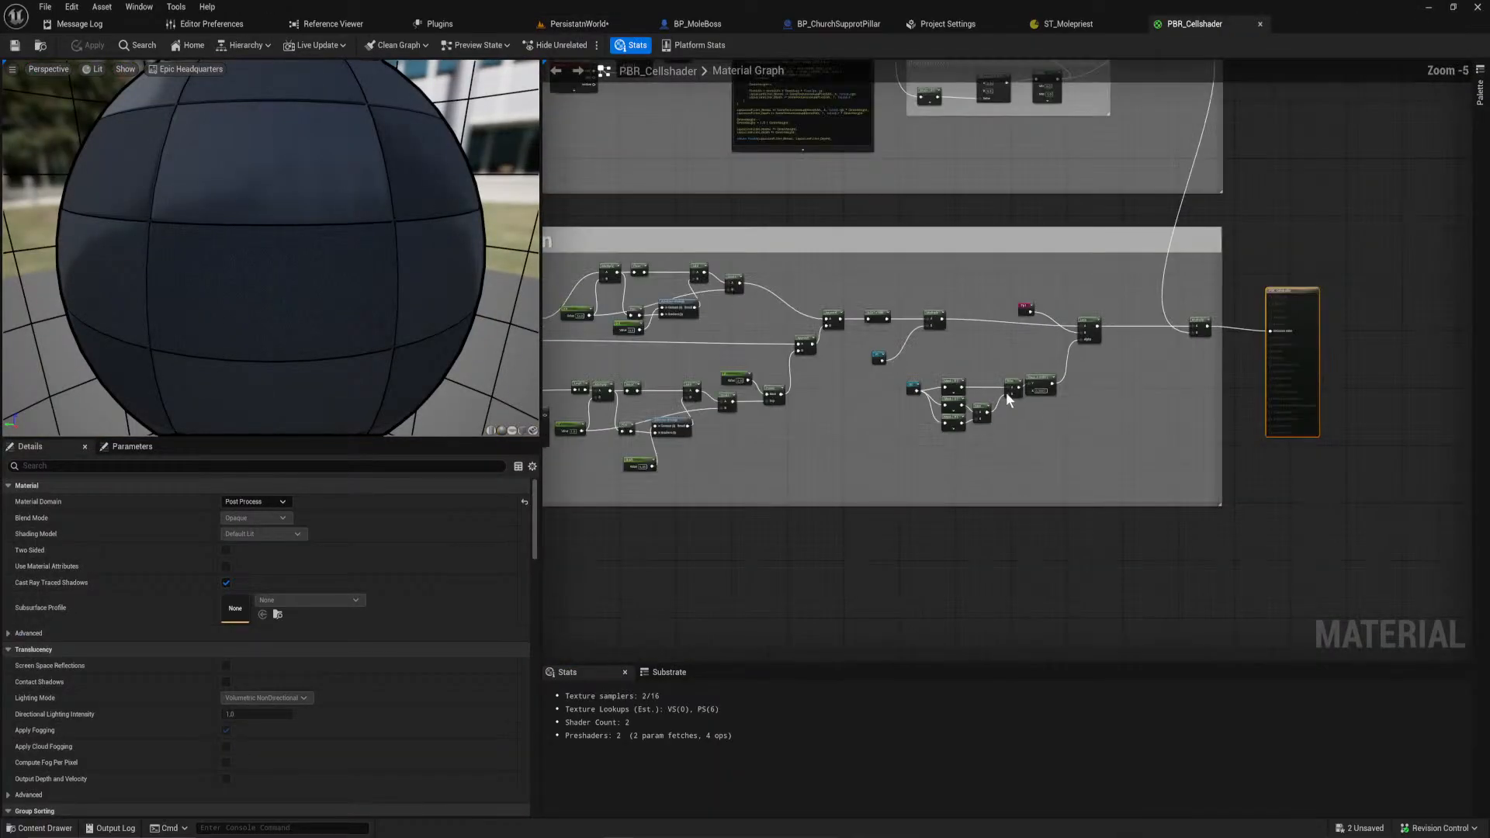
pyautogui.moveTo(548, 402); pyautogui.dragTo(1022, 412, button='right')
pyautogui.scroll(3, 1022, 412)
pyautogui.scroll(2, 1032, 420)
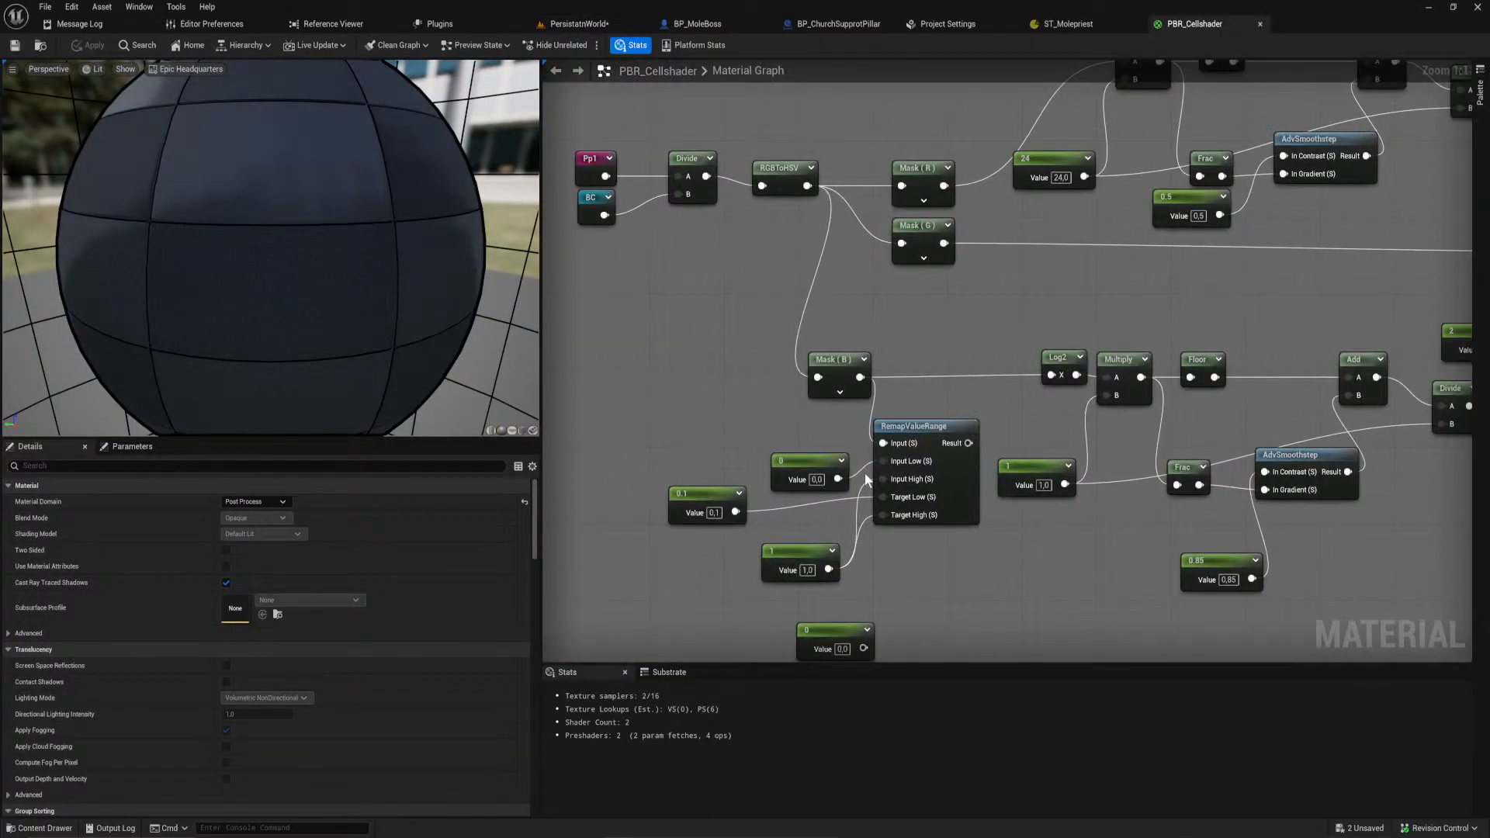
pyautogui.scroll(-4, 891, 399)
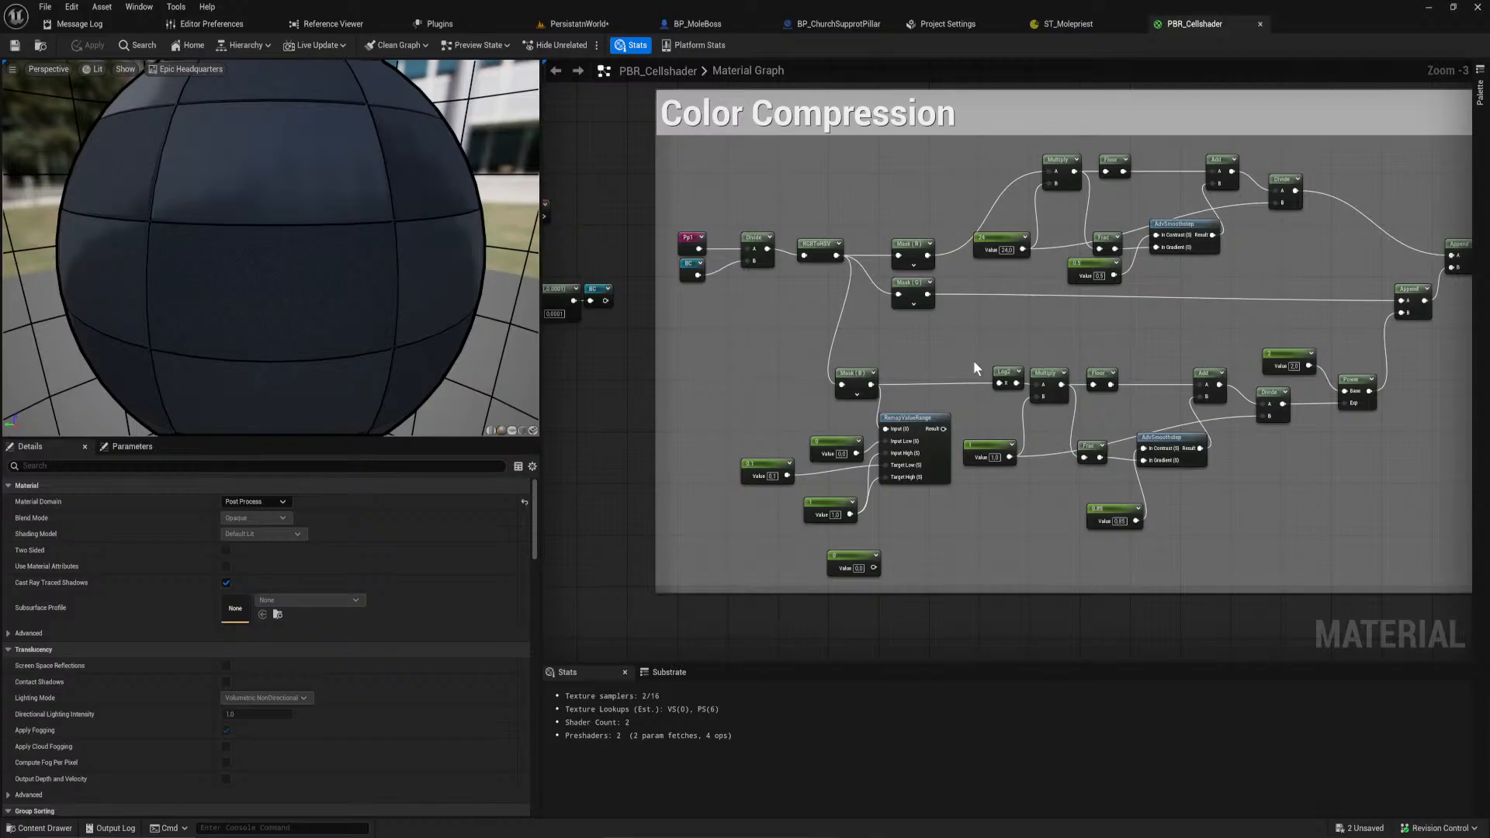
pyautogui.scroll(2, 971, 365)
pyautogui.moveTo(832, 432); pyautogui.dragTo(1015, 419, button='right')
pyautogui.scroll(1, 810, 452)
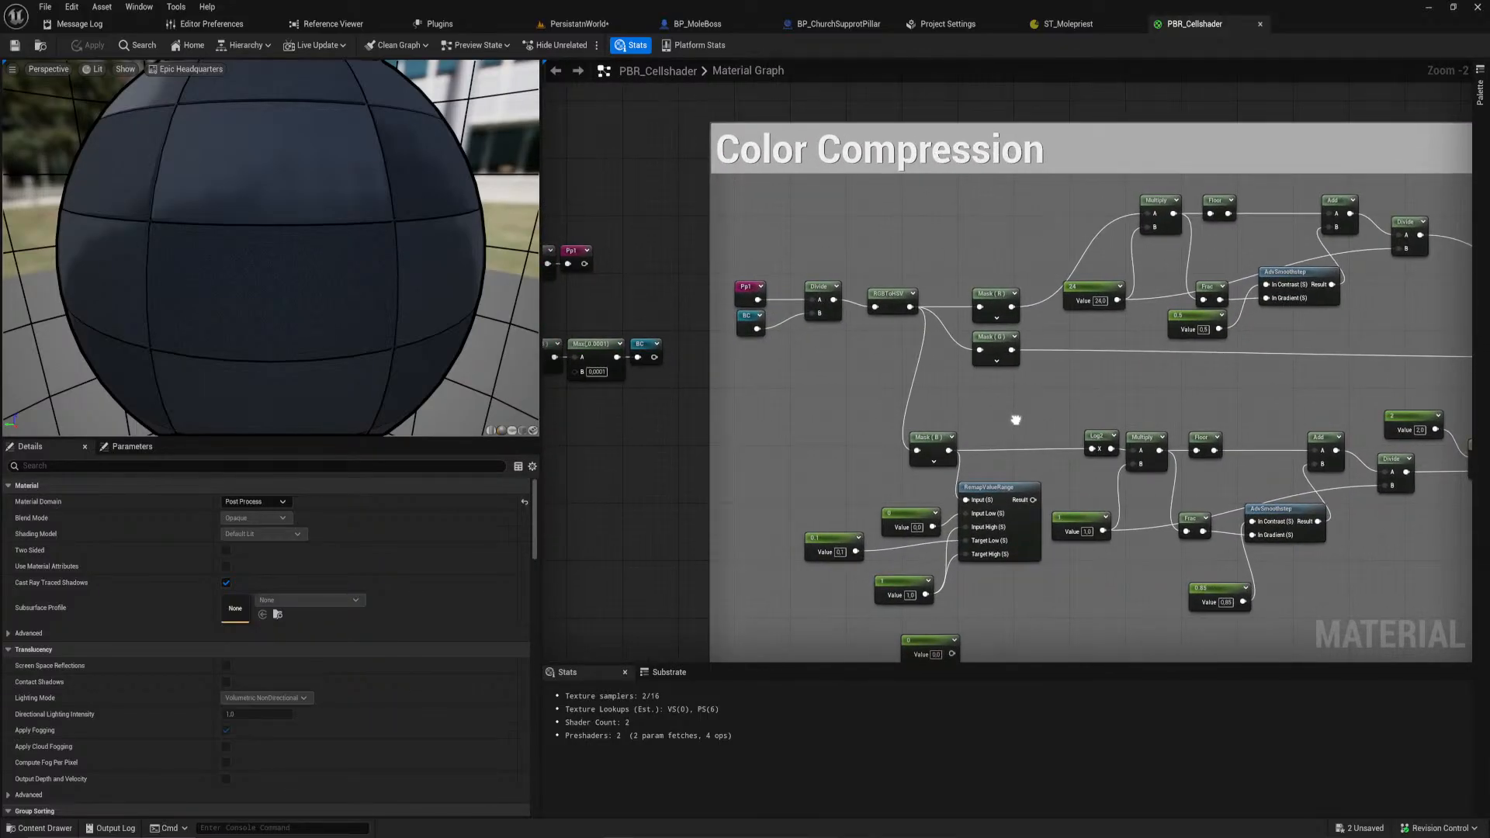
pyautogui.moveTo(1054, 480); pyautogui.dragTo(862, 396, button='right')
# Step: Set the constant feeding the Mask (R) branch's Multiply node to 36, apply the material and check the wall in the level
pyautogui.click(929, 265)
pyautogui.scroll(2, 933, 293)
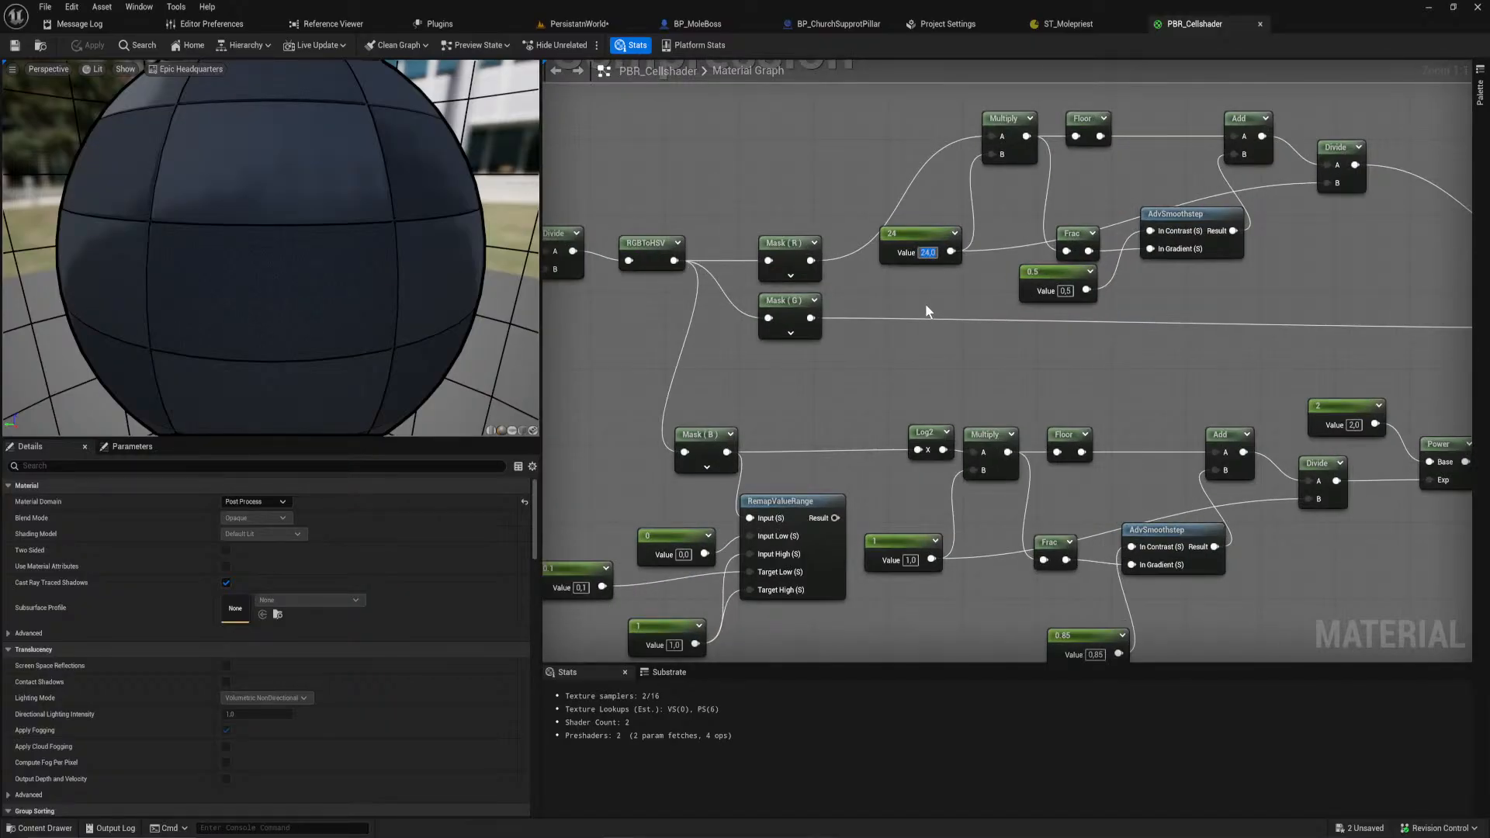
pyautogui.write('36')
pyautogui.press('Return')
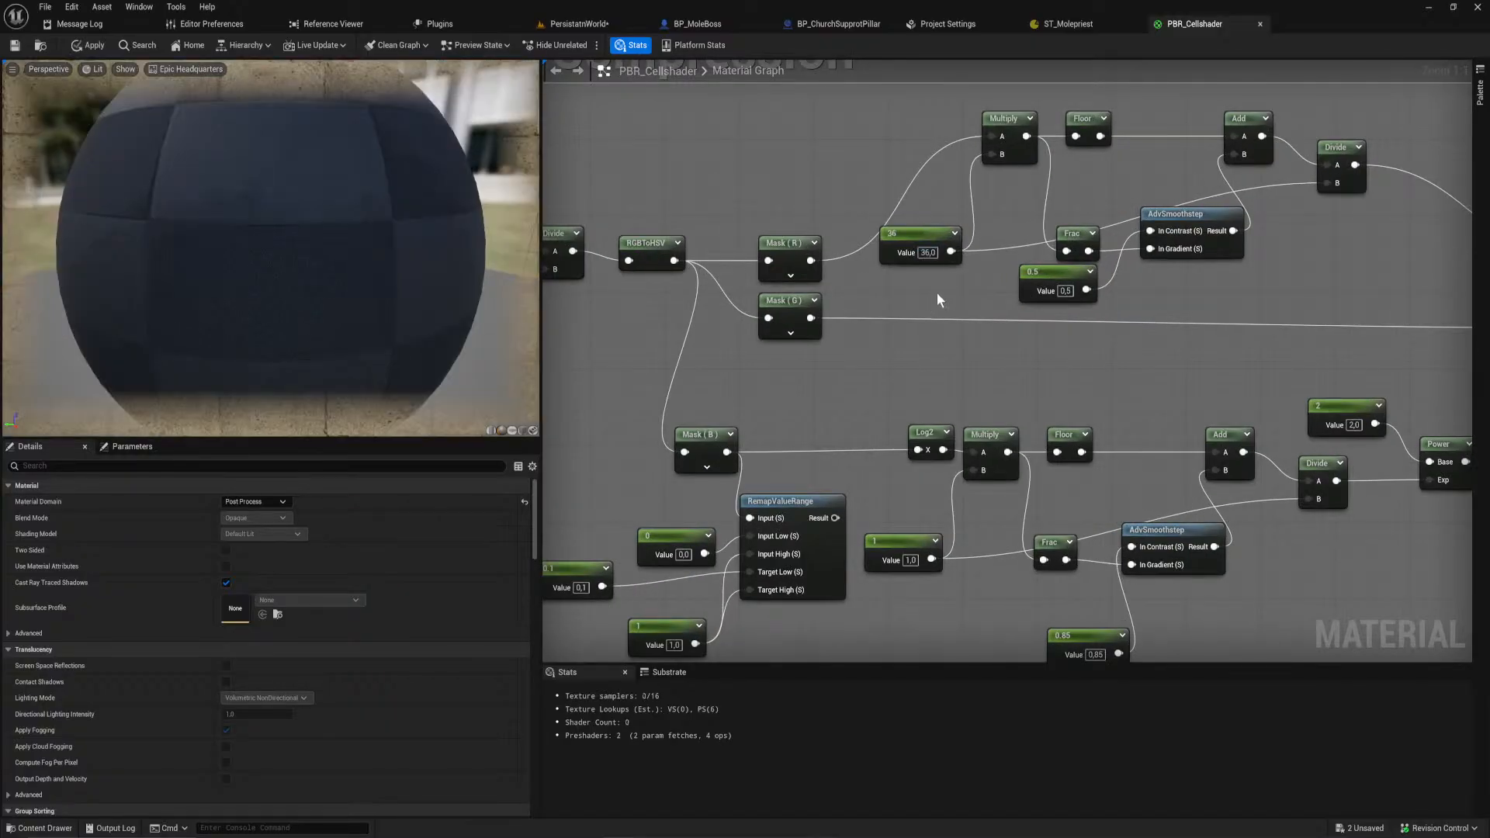
pyautogui.click(86, 46)
pyautogui.click(590, 28)
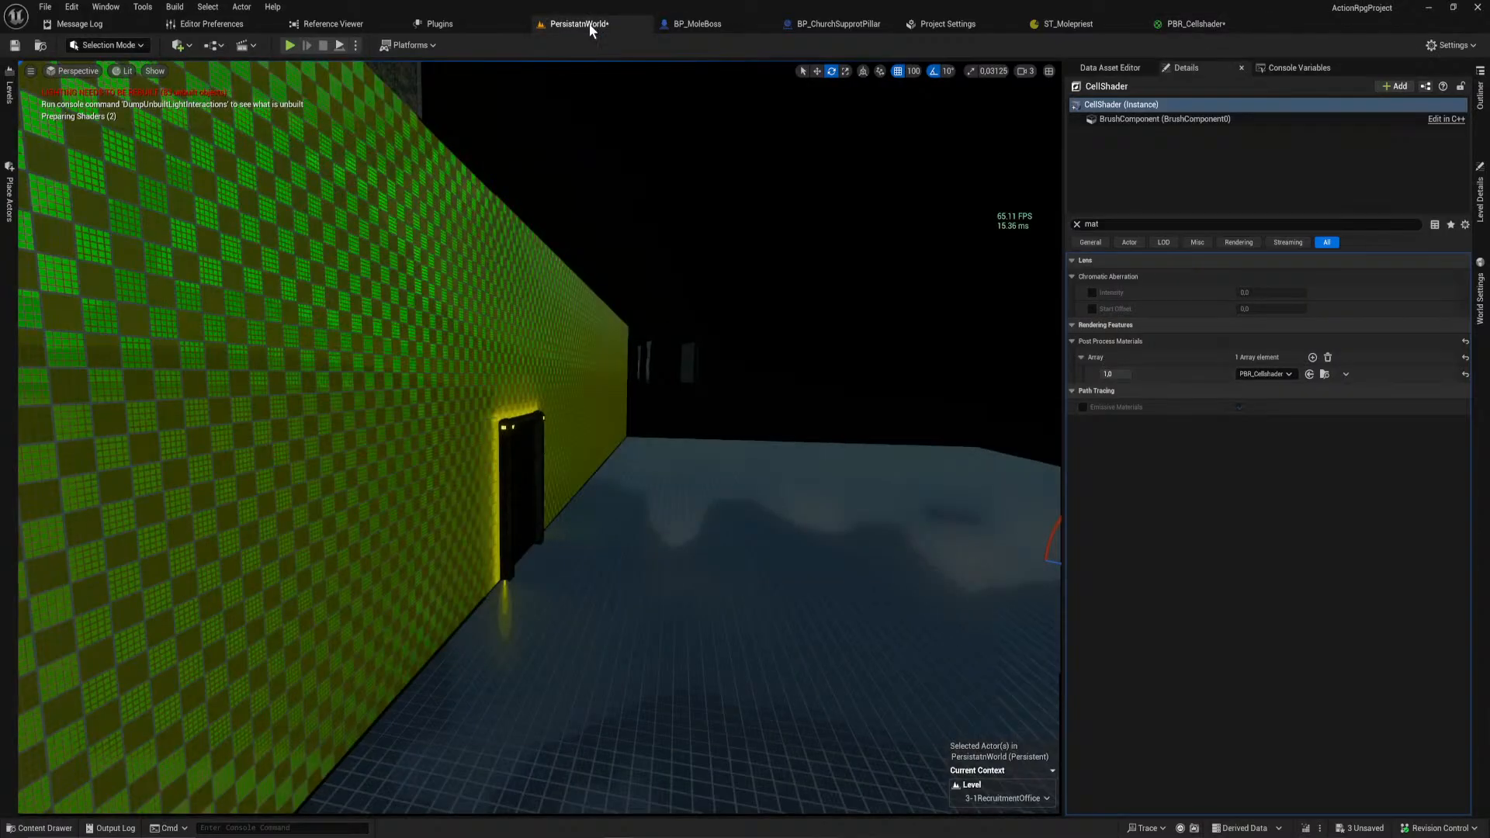
# Step: Change the Mask (R) branch's constant to 2 in PBR_Cellshader, apply it and view the doorway wall in the level
pyautogui.click(1174, 26)
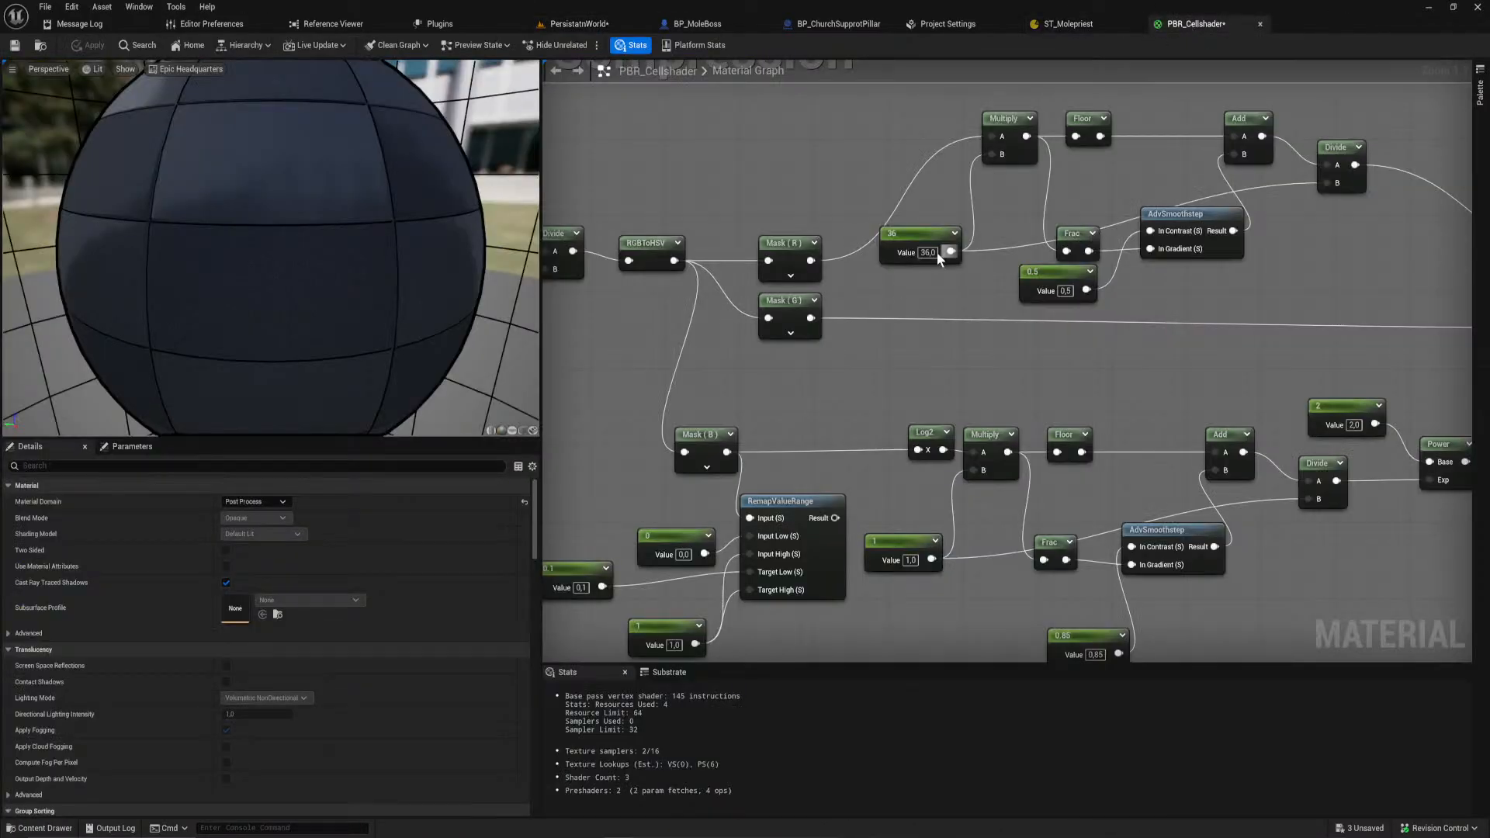
pyautogui.click(929, 253)
pyautogui.write('2')
pyautogui.press('Return')
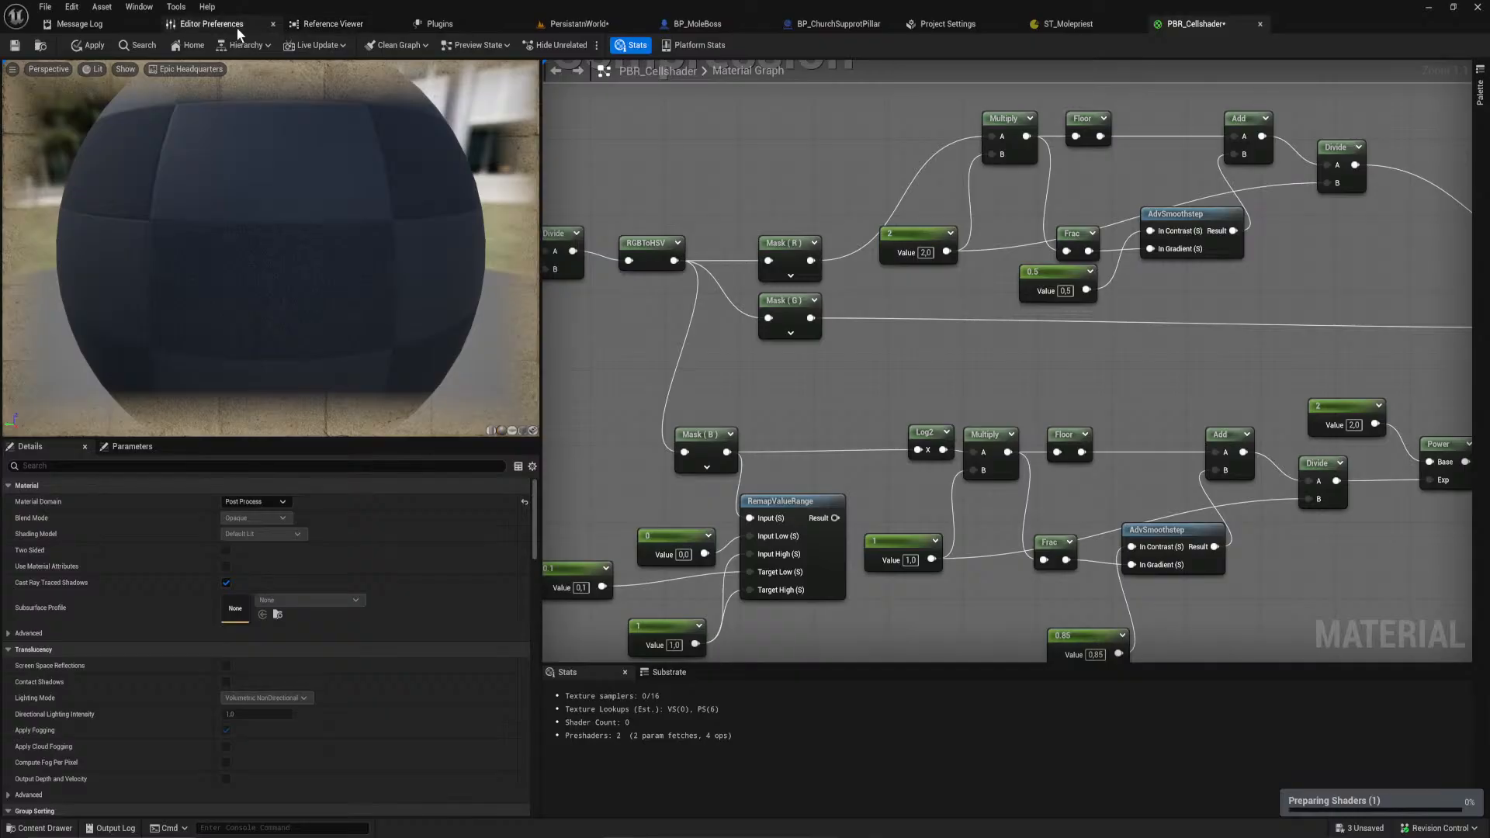
pyautogui.click(93, 45)
pyautogui.click(607, 26)
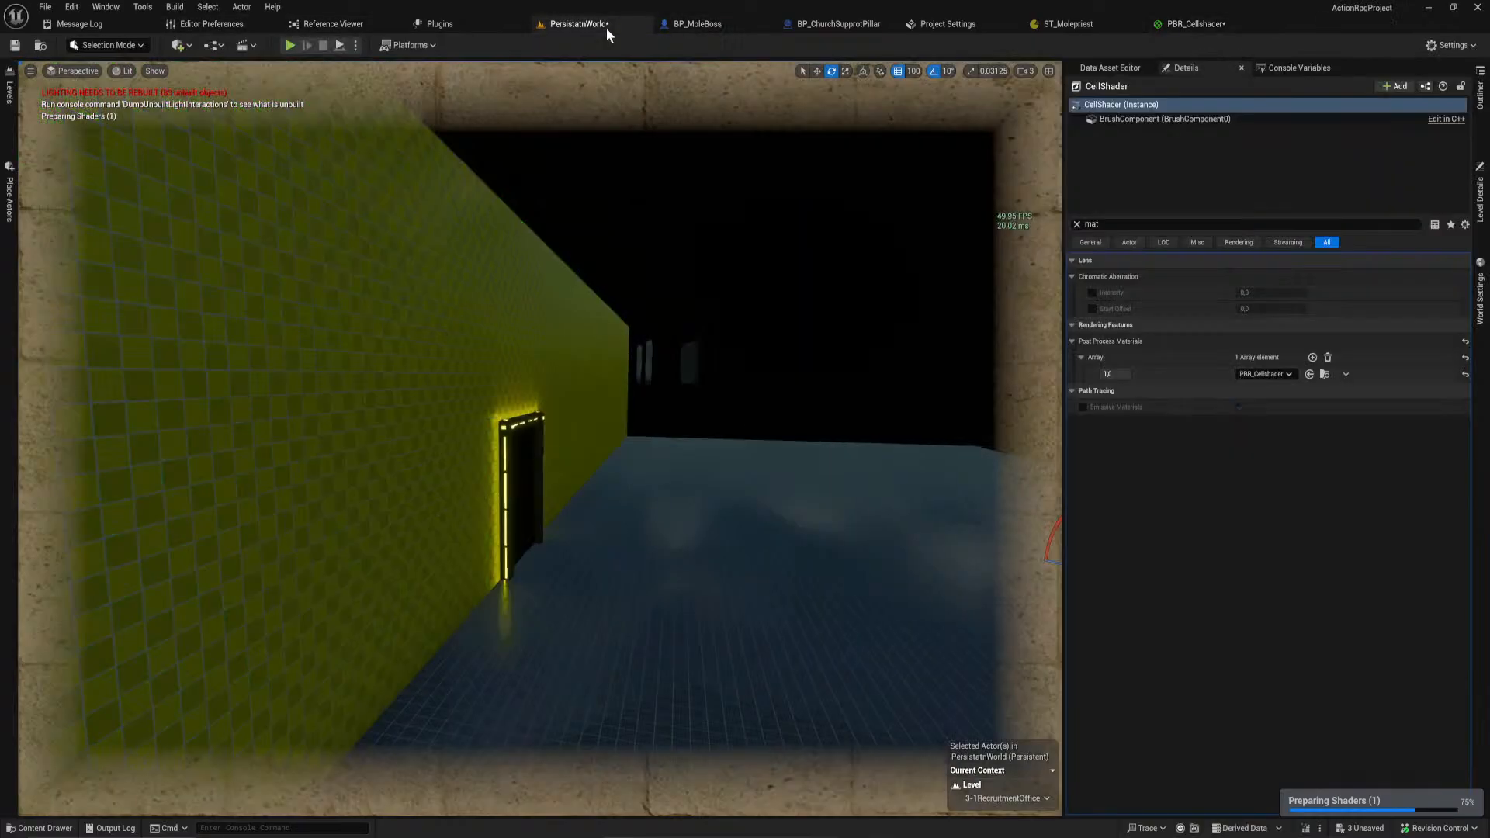
pyautogui.moveTo(540, 438); pyautogui.dragTo(822, 380, button='right')
# Step: Try 64 as the Mask (R) branch's constant, apply the material and check the wall in the level again
pyautogui.click(1195, 24)
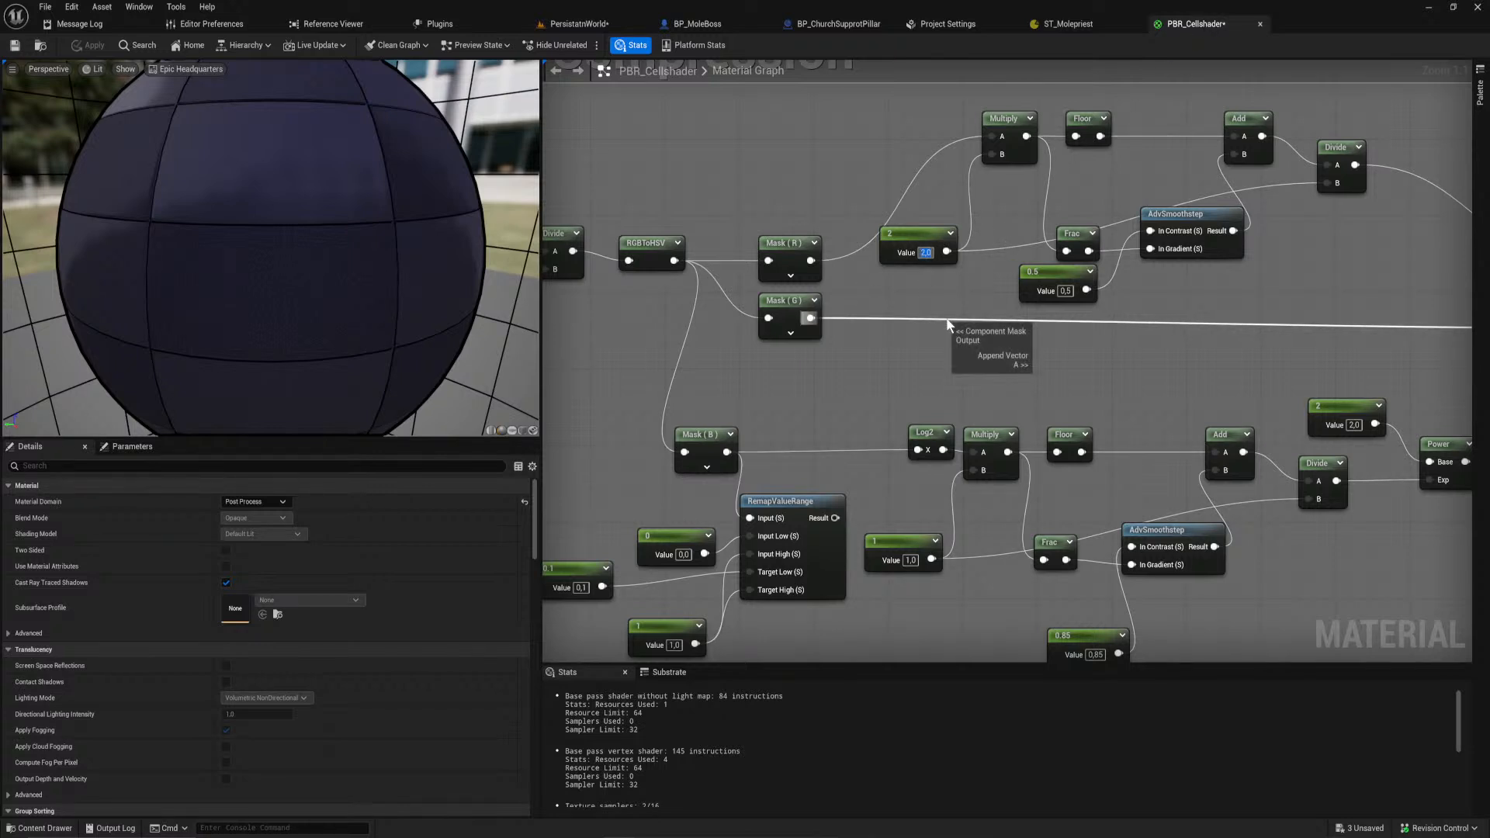
pyautogui.write('64')
pyautogui.press('Return')
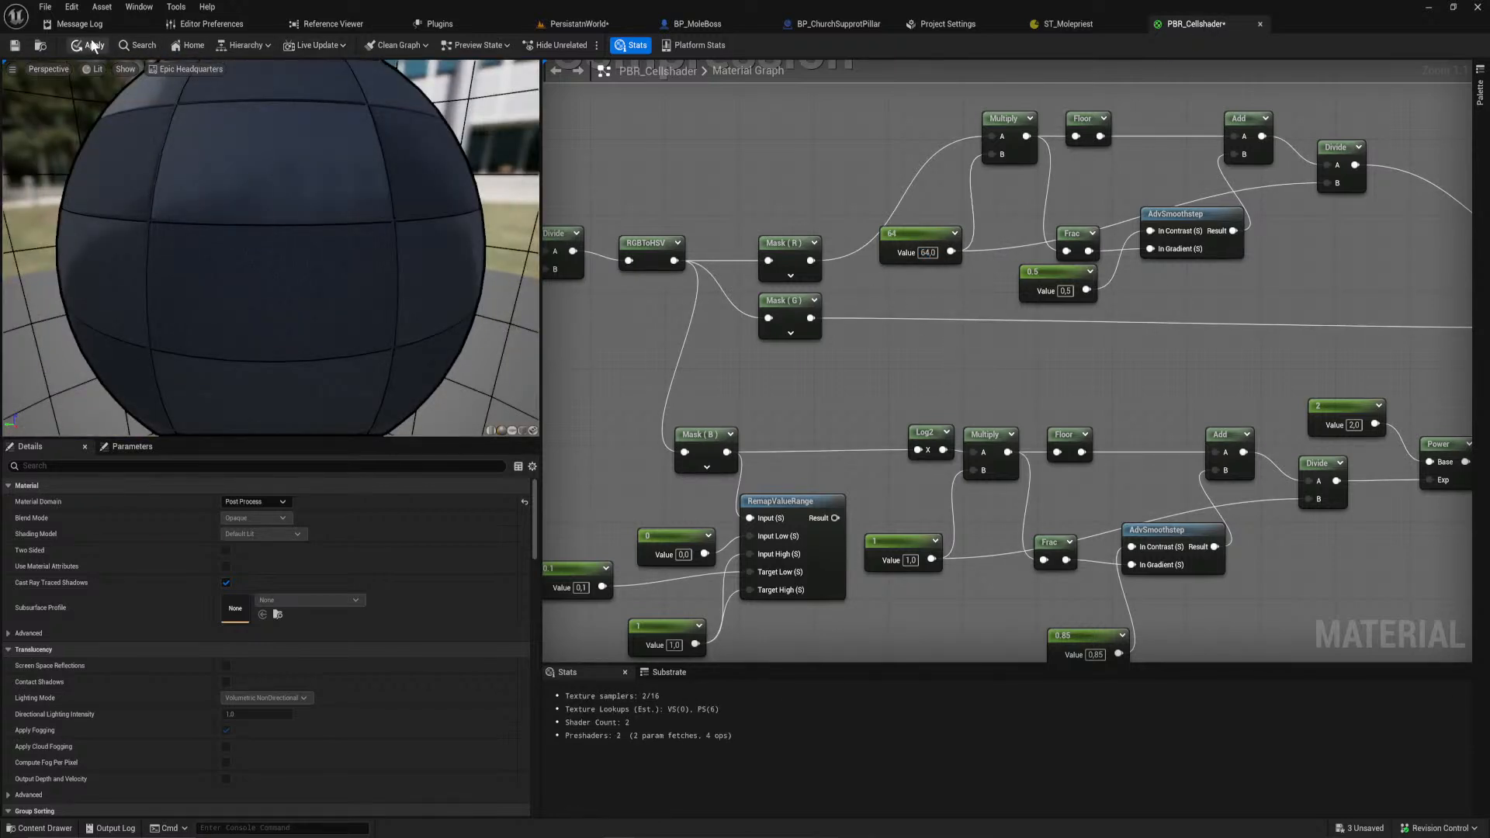
pyautogui.click(583, 24)
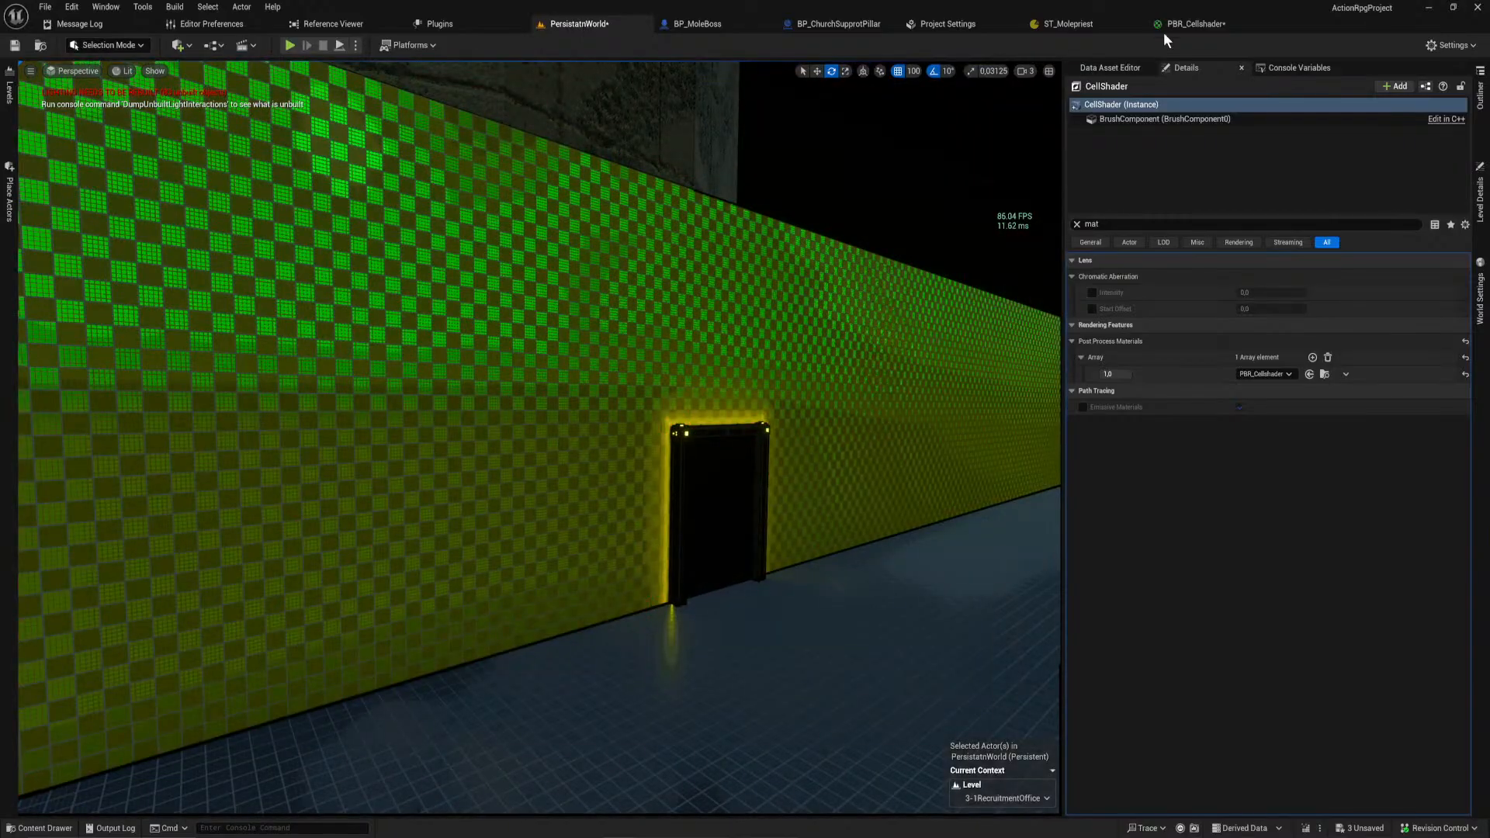
# Step: Undo the Mask (R) constant to 24, test another value on the wall in the level, and undo that test
pyautogui.click(1191, 24)
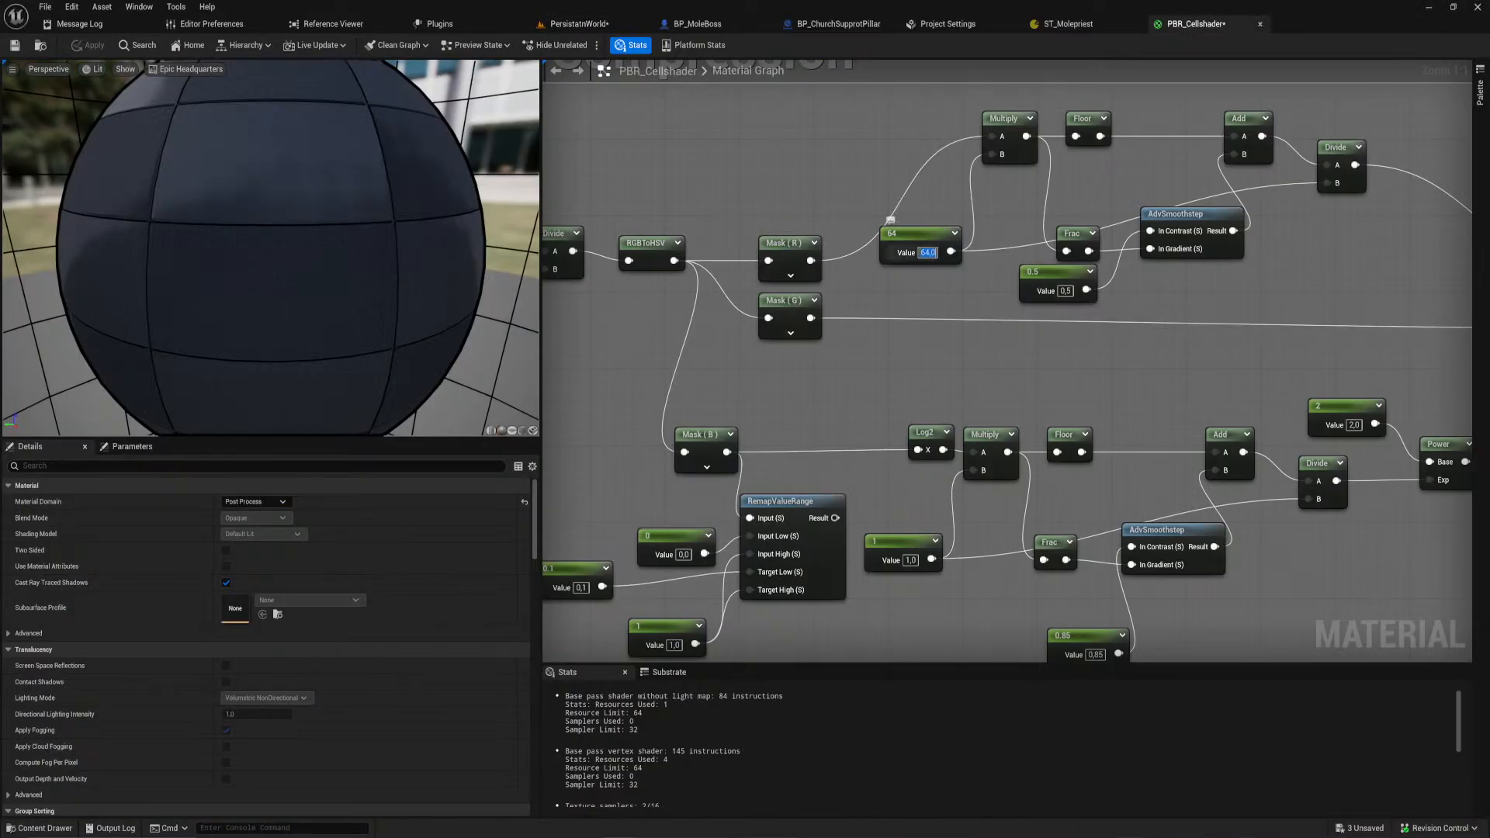
pyautogui.hotkey('ctrl', 'z')
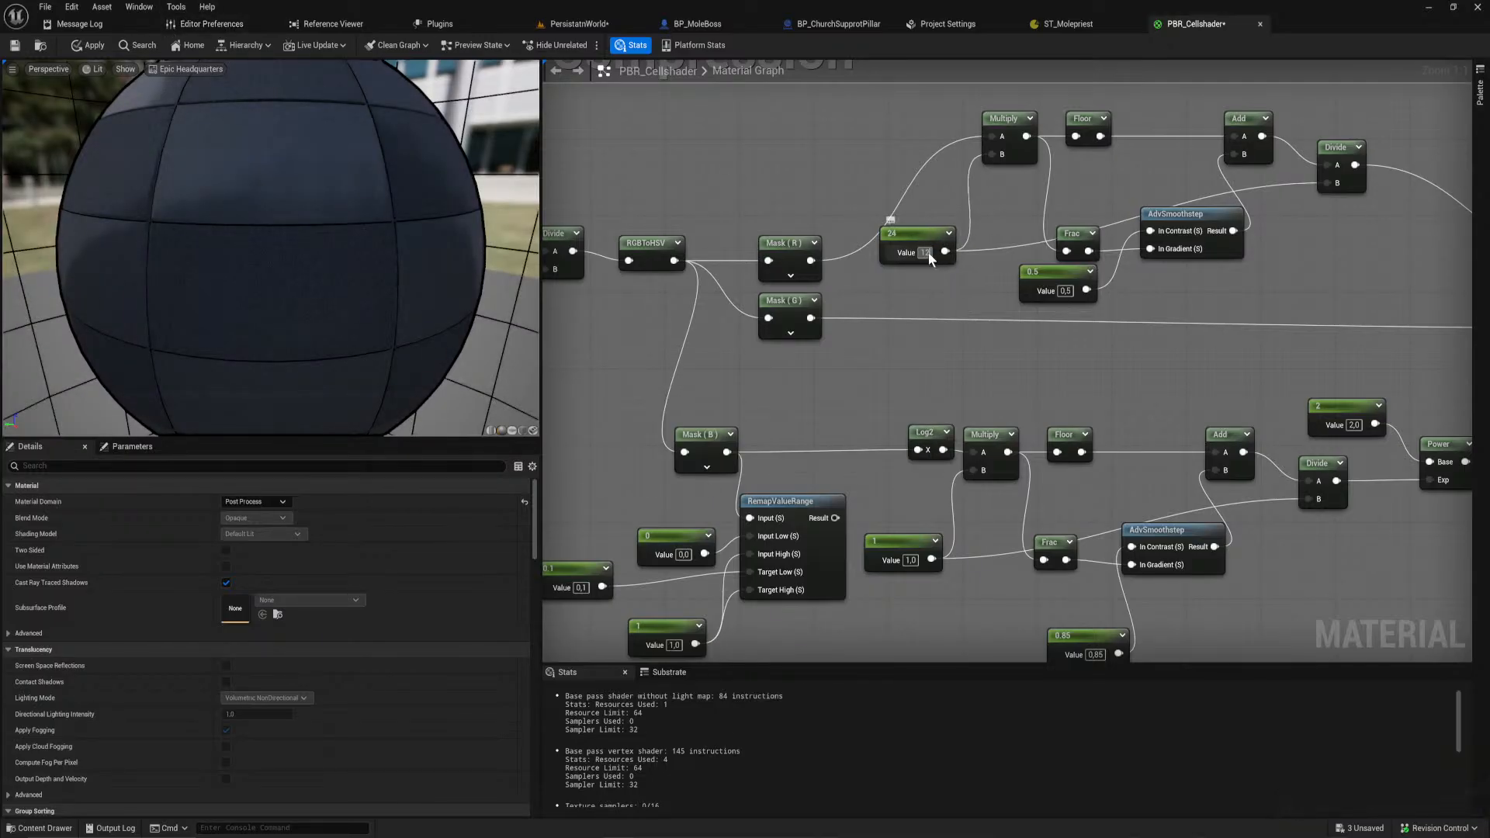
pyautogui.press('Return')
pyautogui.click(91, 46)
pyautogui.moveTo(752, 297)
pyautogui.mouseDown(button='right')
pyautogui.moveTo(536, 304)
pyautogui.moveTo(752, 296)
pyautogui.mouseUp(button='right')
pyautogui.press('w')
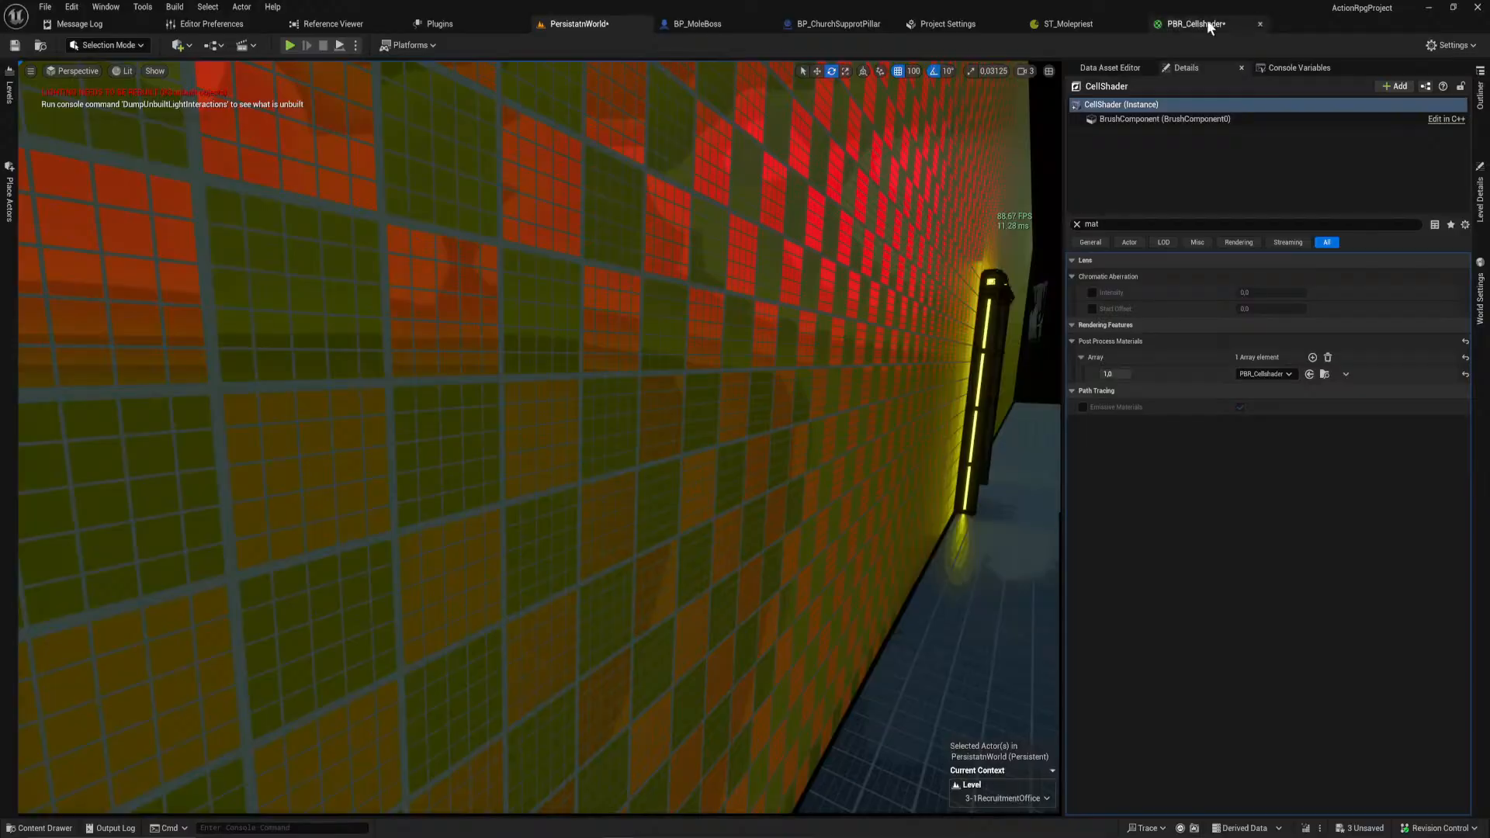
pyautogui.click(1195, 24)
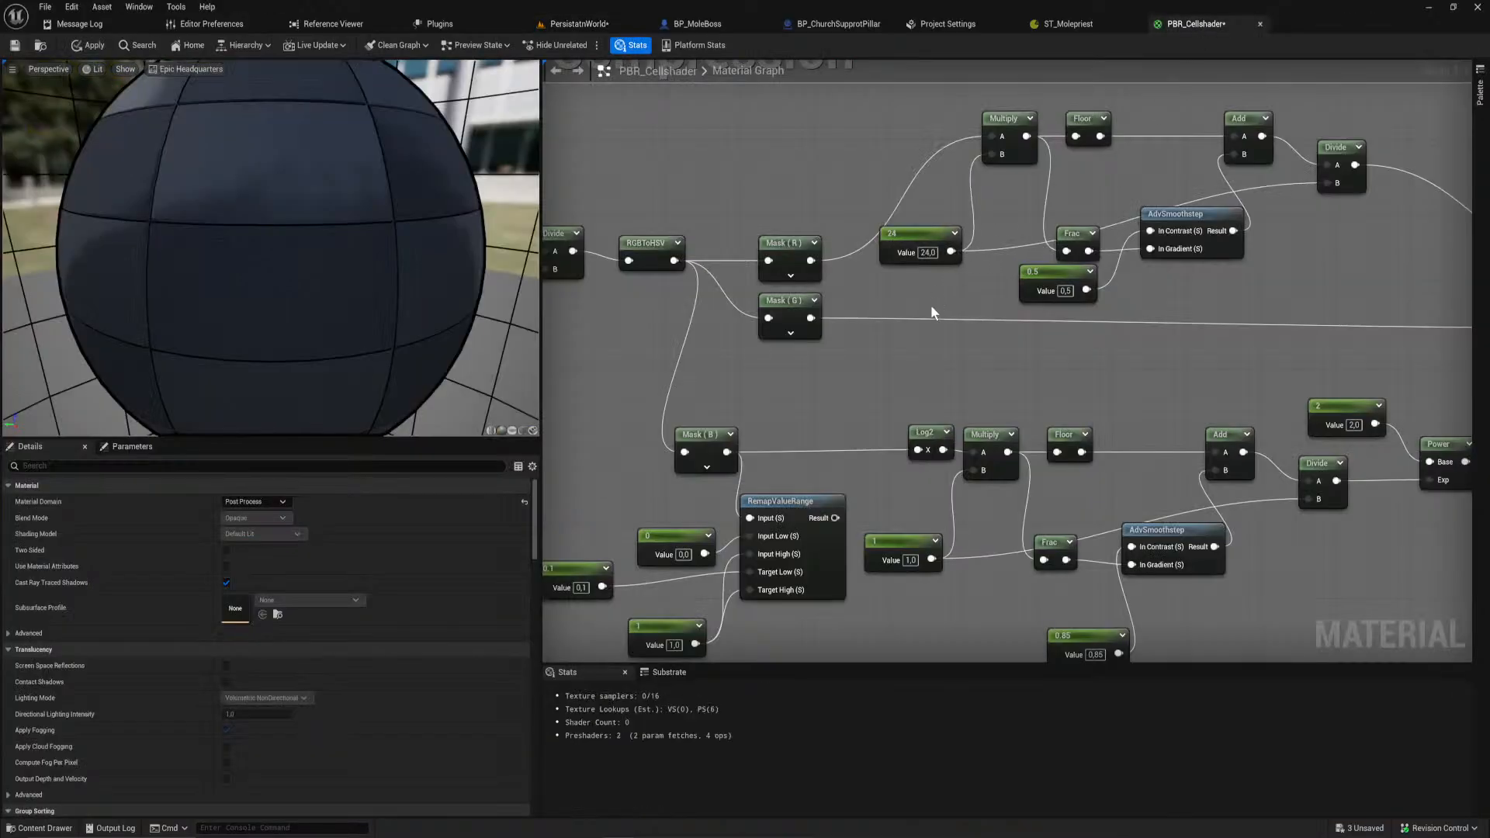
pyautogui.hotkey('ctrl', 'z')
# Step: Move the Mask (G) node down in the Color Compression group so it sits clear of the Mask (R) branch
pyautogui.moveTo(1042, 310); pyautogui.dragTo(1138, 548, button='right')
pyautogui.moveTo(963, 297); pyautogui.dragTo(995, 313)
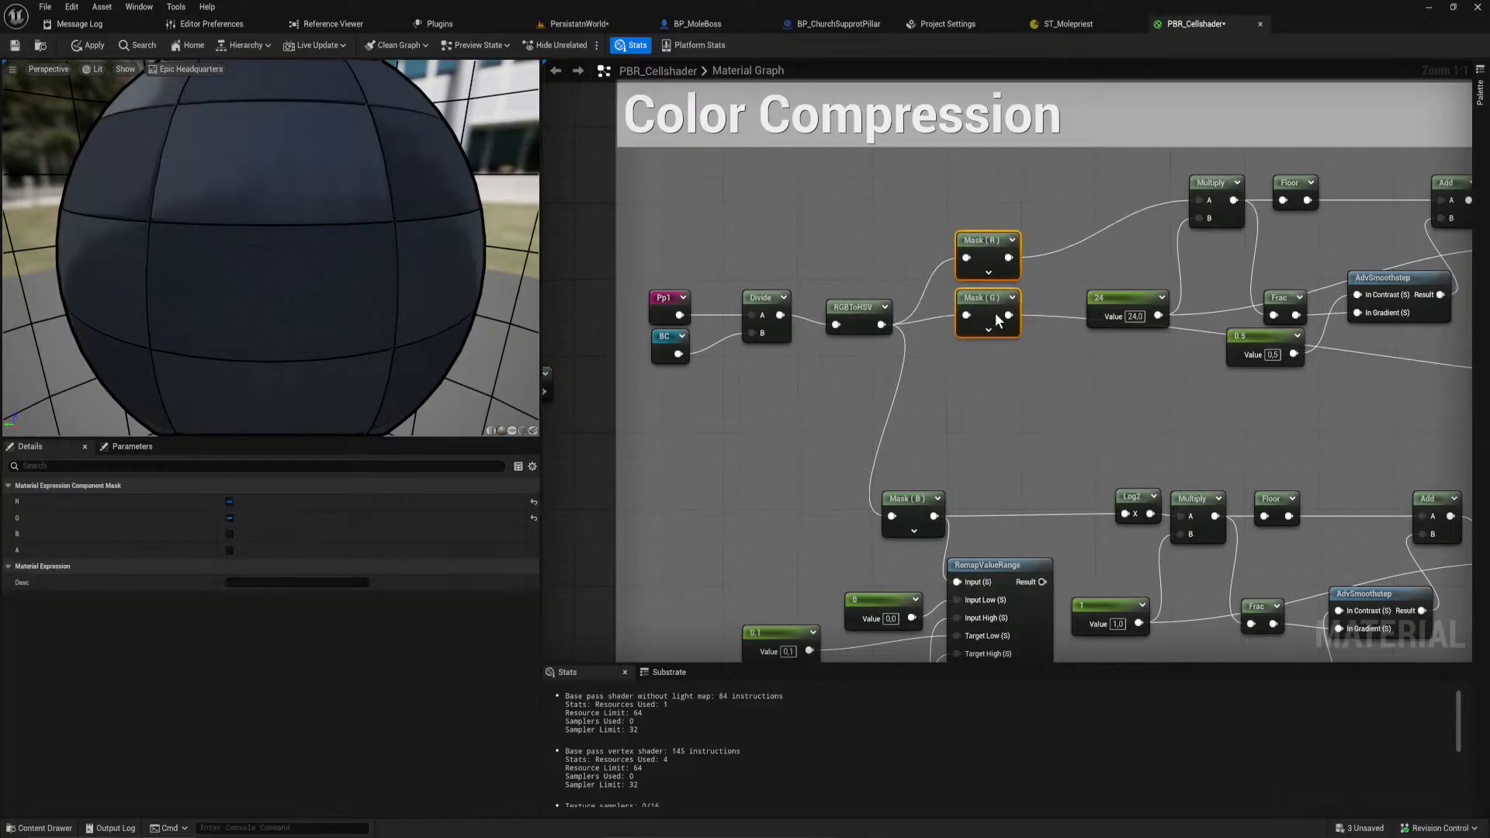
pyautogui.scroll(-1, 956, 366)
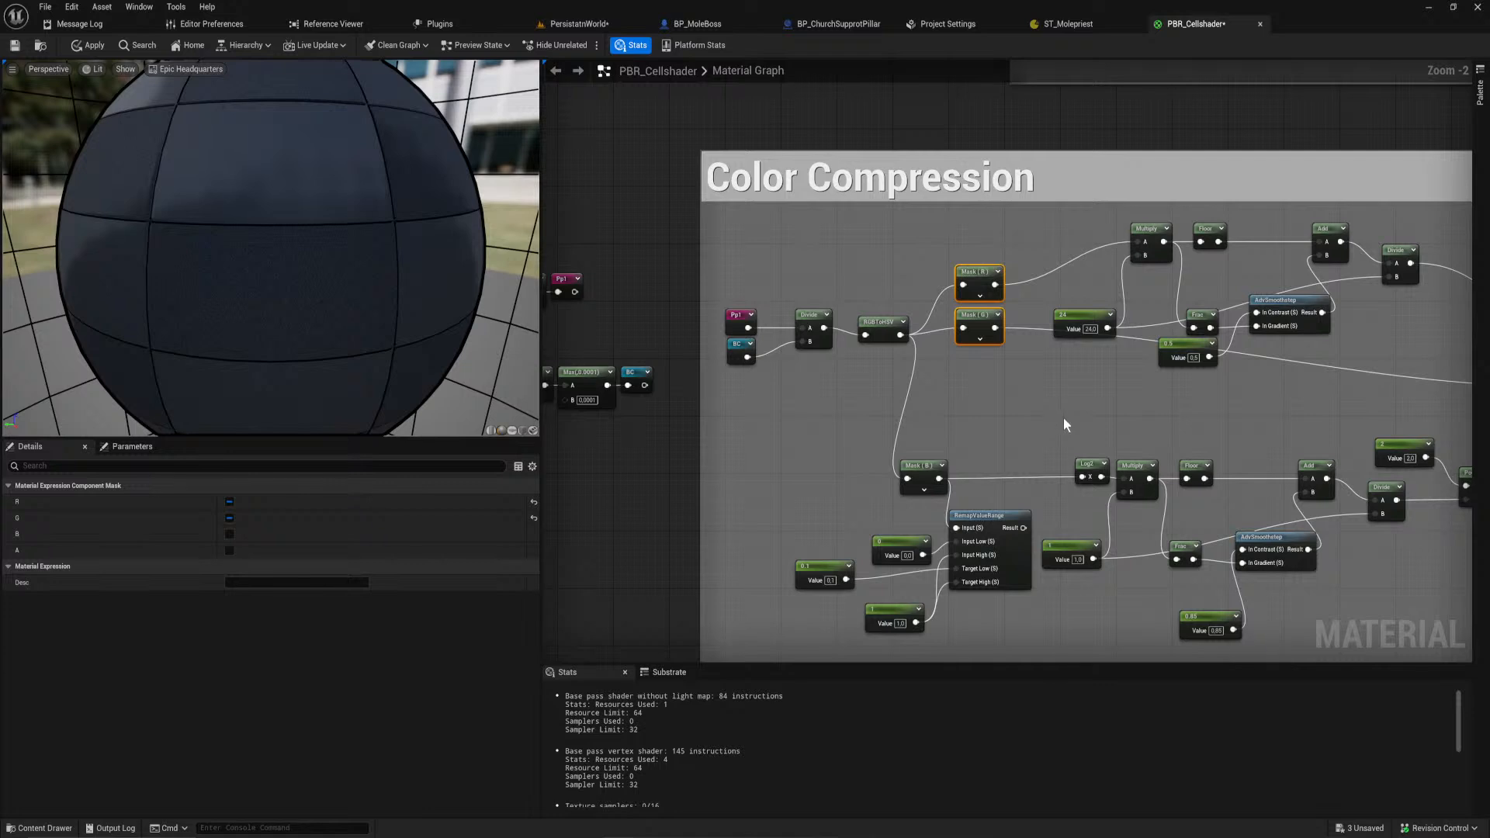
pyautogui.scroll(-1, 893, 392)
pyautogui.click(817, 332)
pyautogui.moveTo(814, 299); pyautogui.dragTo(821, 356)
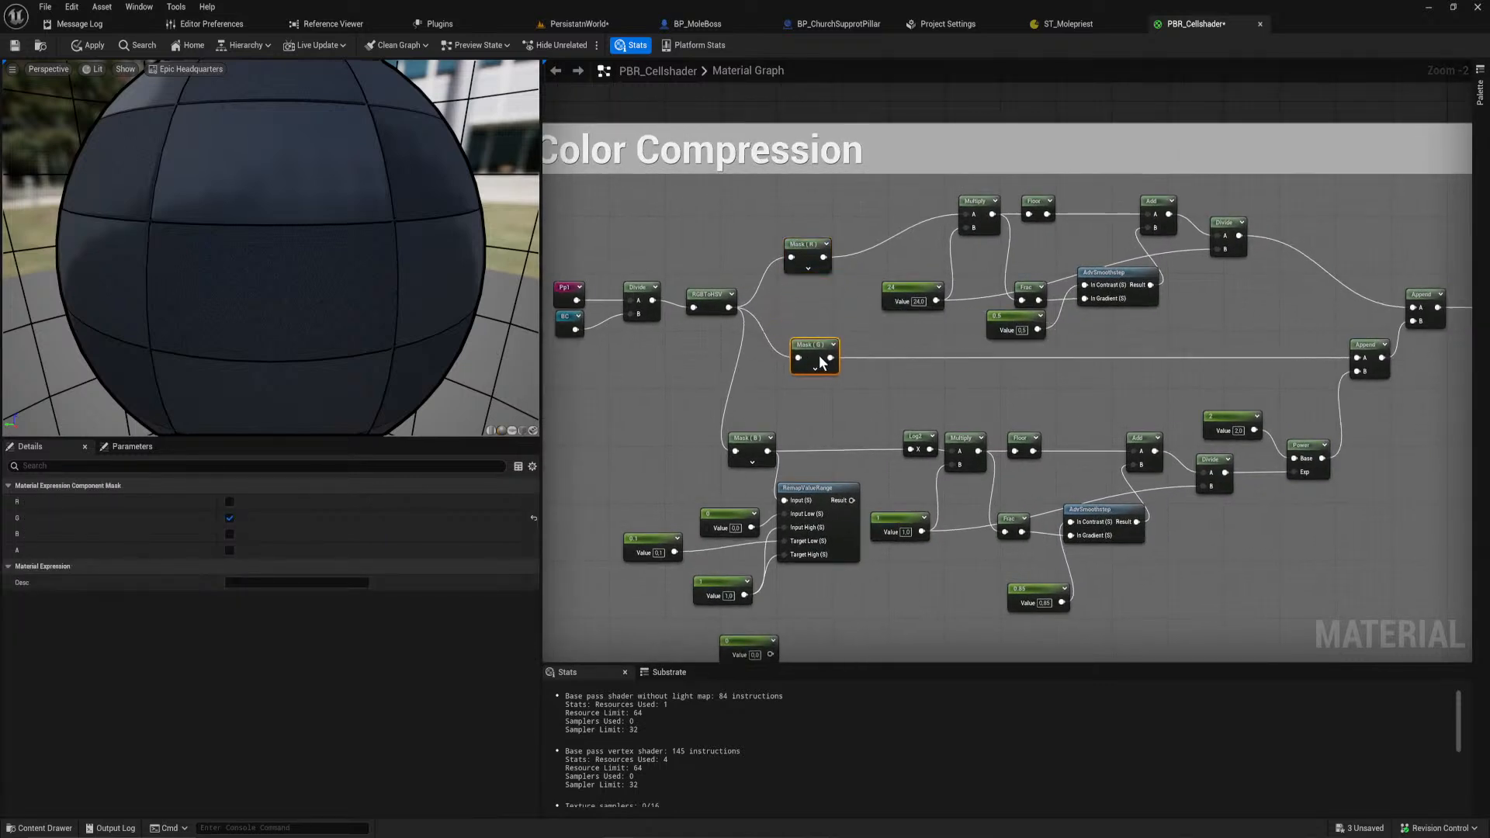
# Step: Trace the Color Compression graph from the scene texture inputs through the Append and HSVToRGB nodes to the BC masks
pyautogui.moveTo(720, 349); pyautogui.dragTo(1120, 354, button='right')
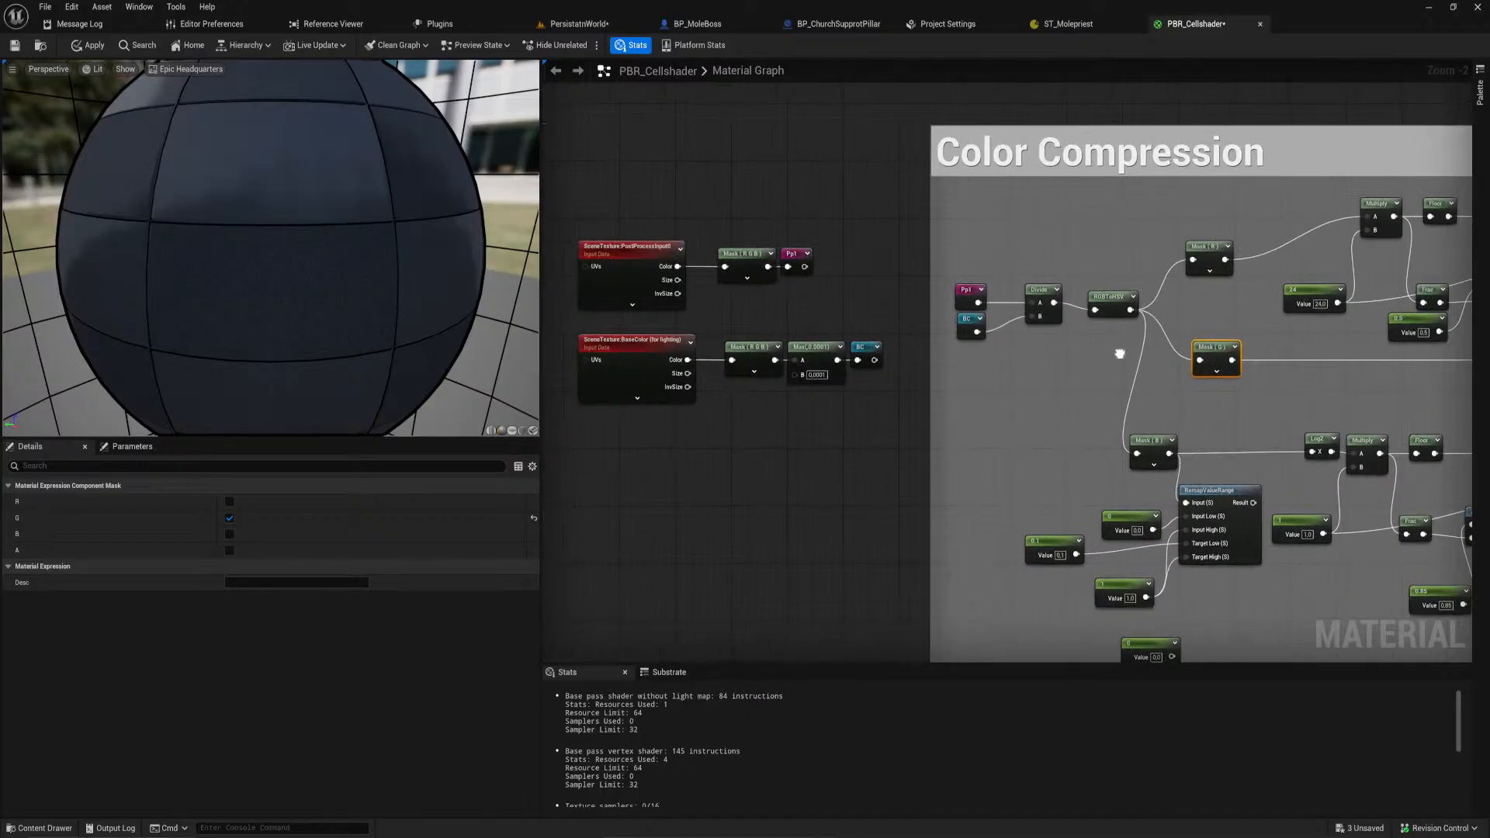
pyautogui.moveTo(942, 295); pyautogui.dragTo(986, 297, button='right')
pyautogui.scroll(1, 986, 297)
pyautogui.moveTo(1092, 417); pyautogui.dragTo(470, 391, button='right')
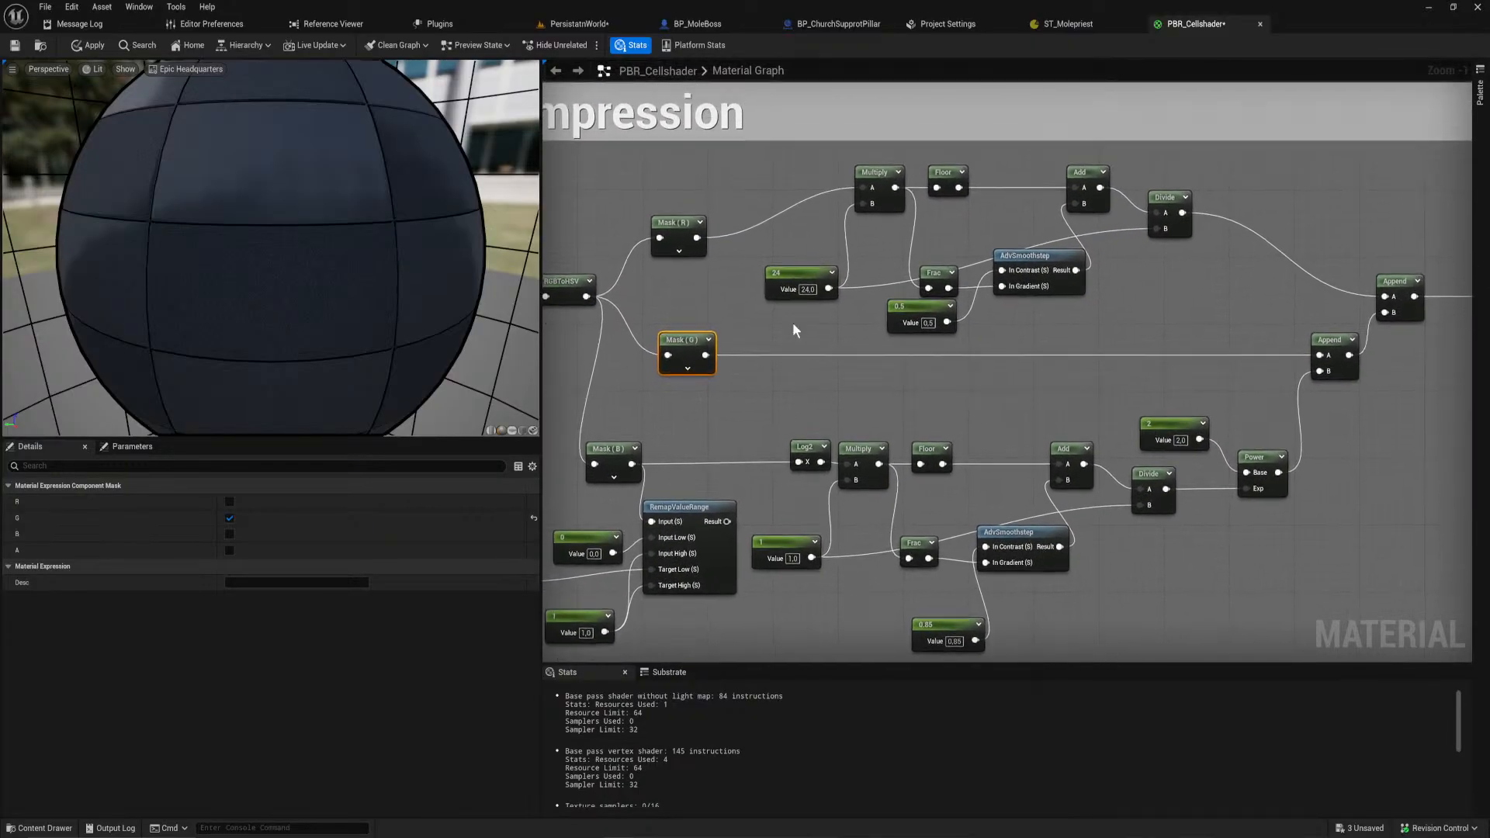
pyautogui.scroll(-5, 1053, 352)
pyautogui.moveTo(1026, 337); pyautogui.dragTo(1172, 314, button='right')
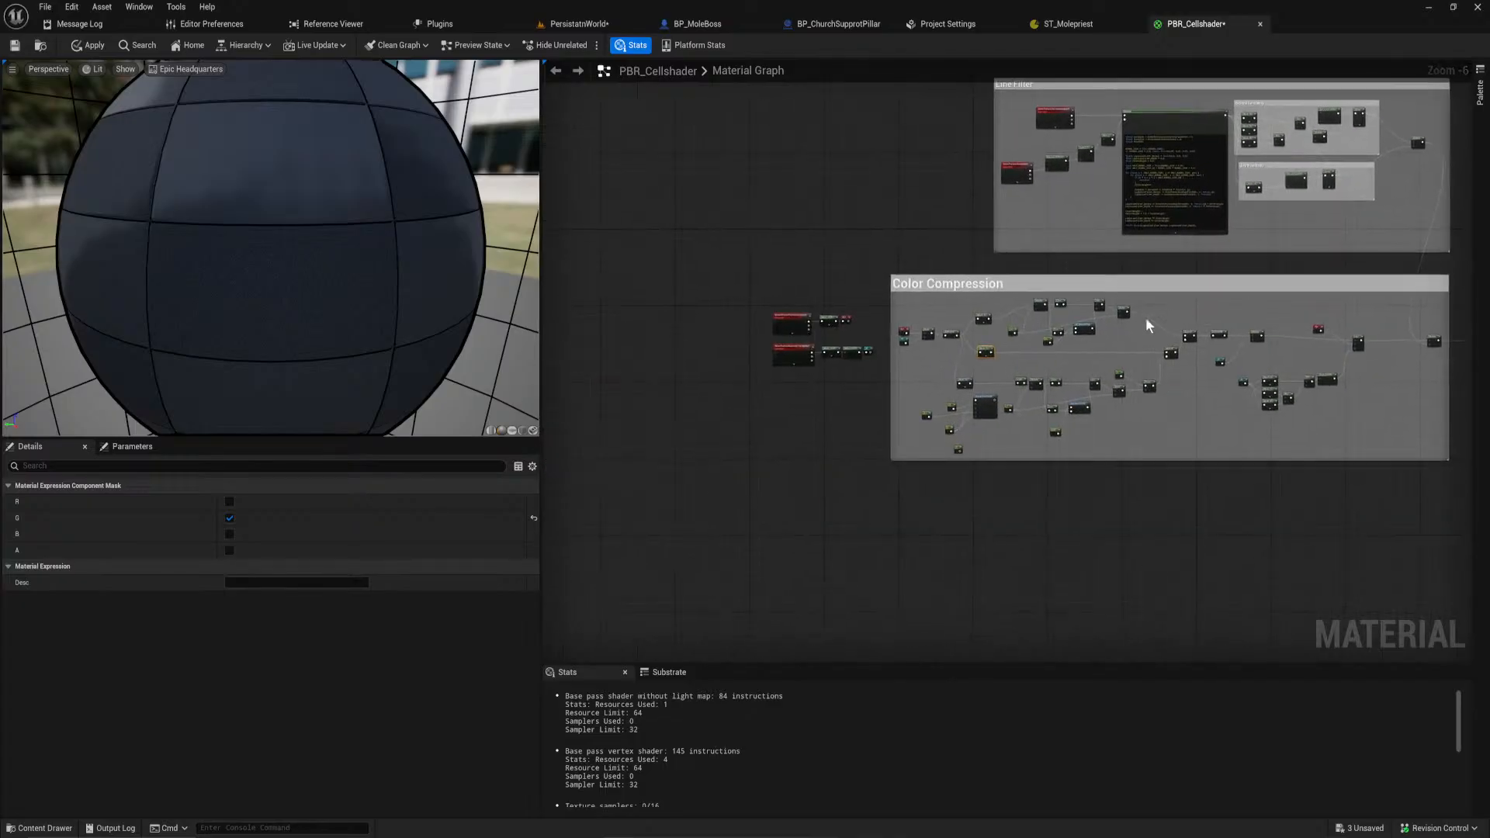
pyautogui.scroll(5, 1086, 346)
pyautogui.moveTo(1242, 372); pyautogui.dragTo(667, 339, button='right')
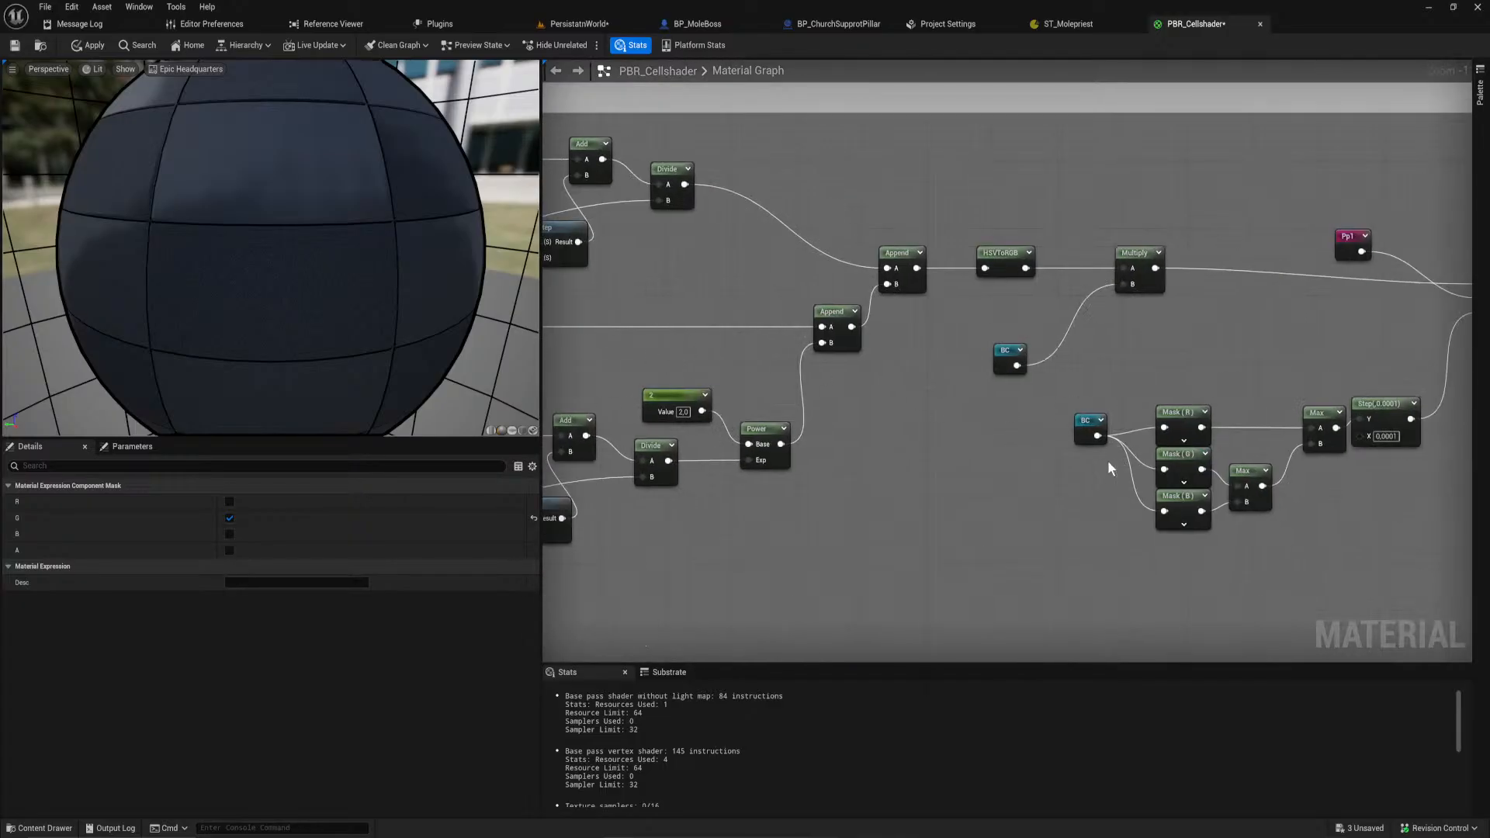
pyautogui.moveTo(867, 449); pyautogui.dragTo(1189, 487, button='right')
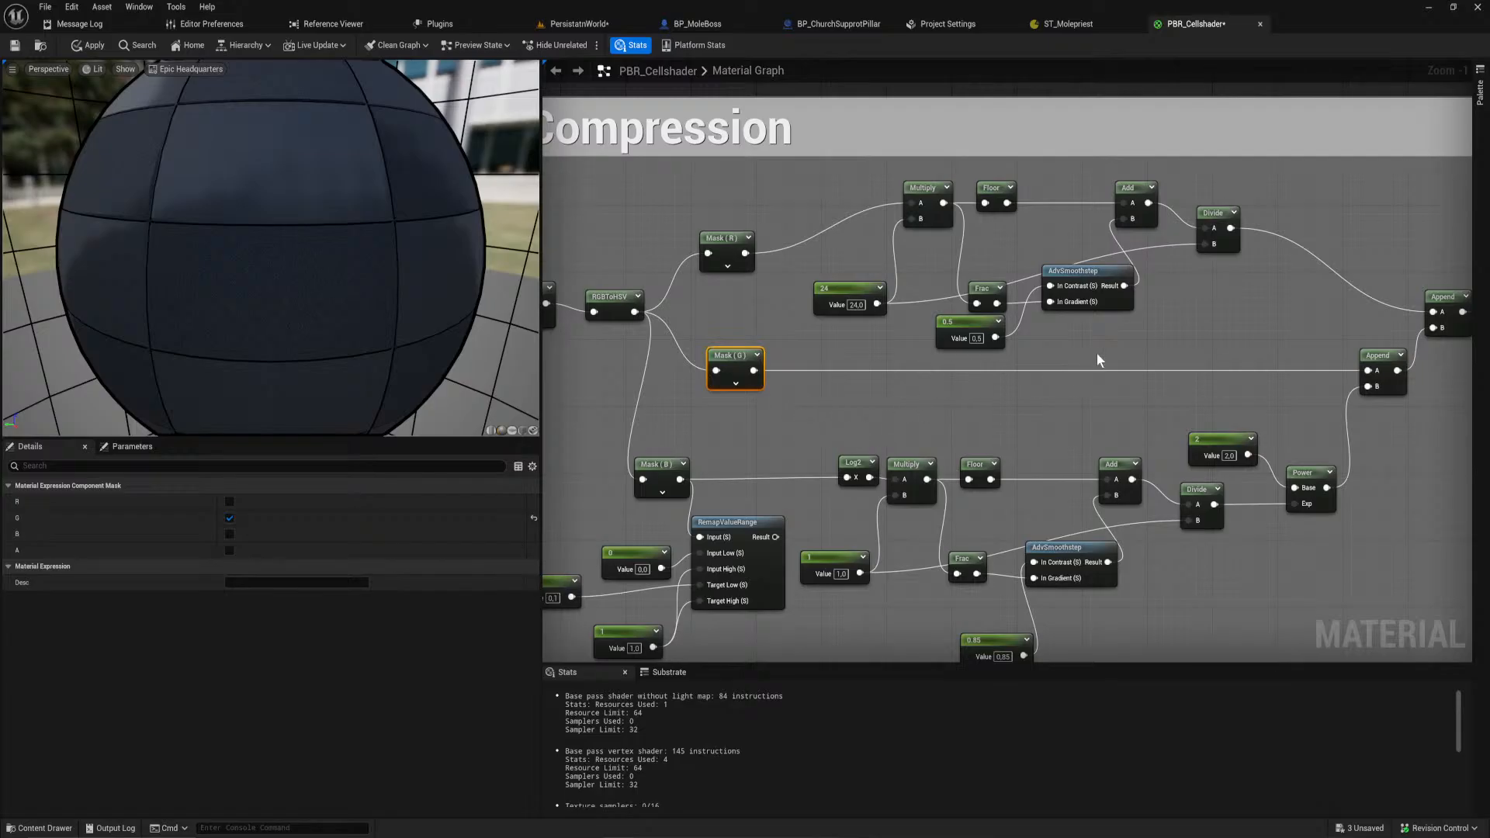
# Step: Shift the Mask (R) branch's quantizing nodes, from Multiply to Divide, slightly up, duplicate them and place the copy below
pyautogui.moveTo(1227, 369); pyautogui.dragTo(781, 203)
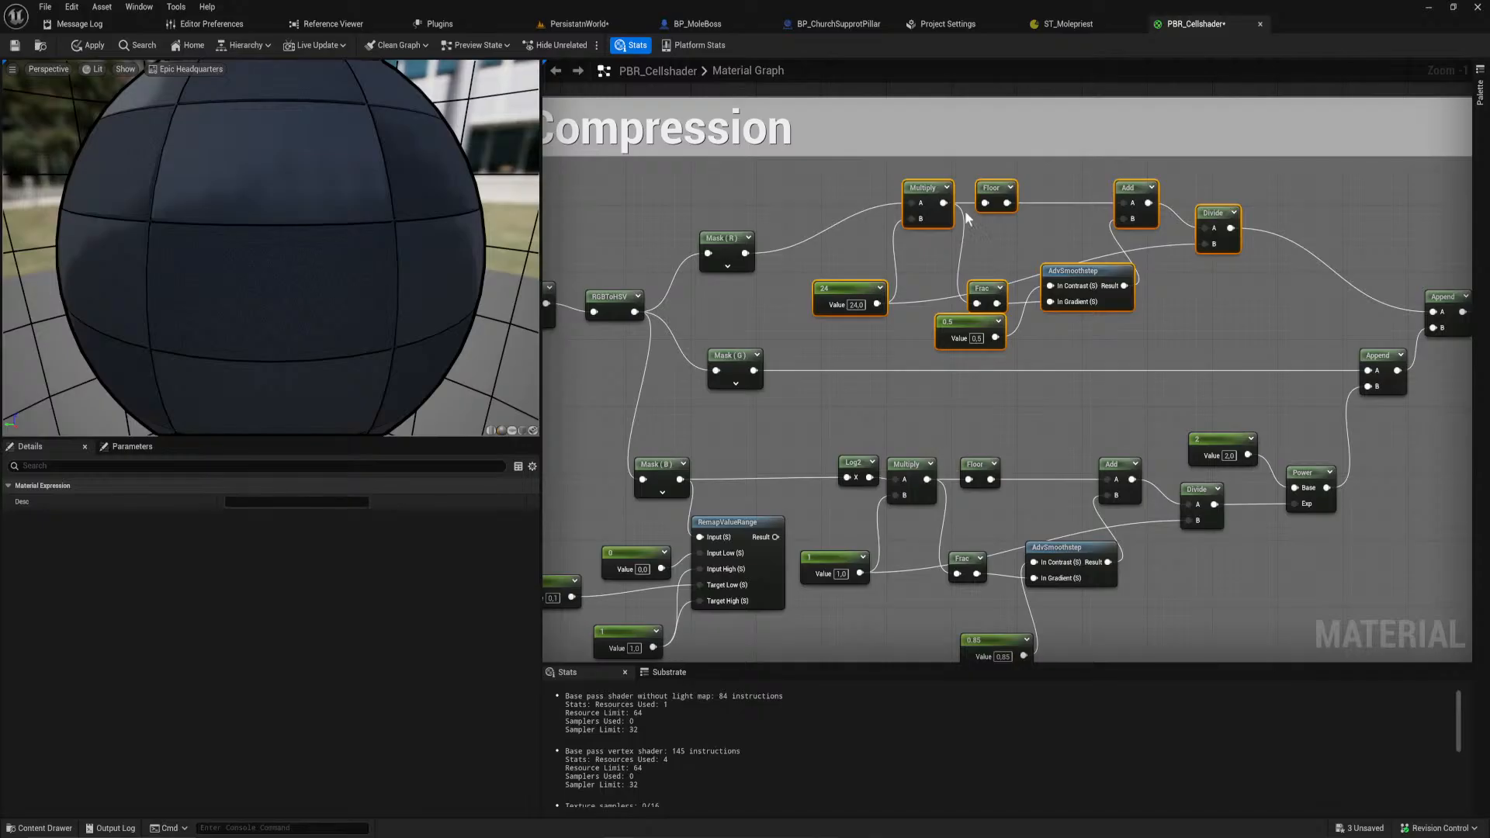
pyautogui.moveTo(996, 193); pyautogui.dragTo(1005, 156)
pyautogui.hotkey('ctrl', 'd')
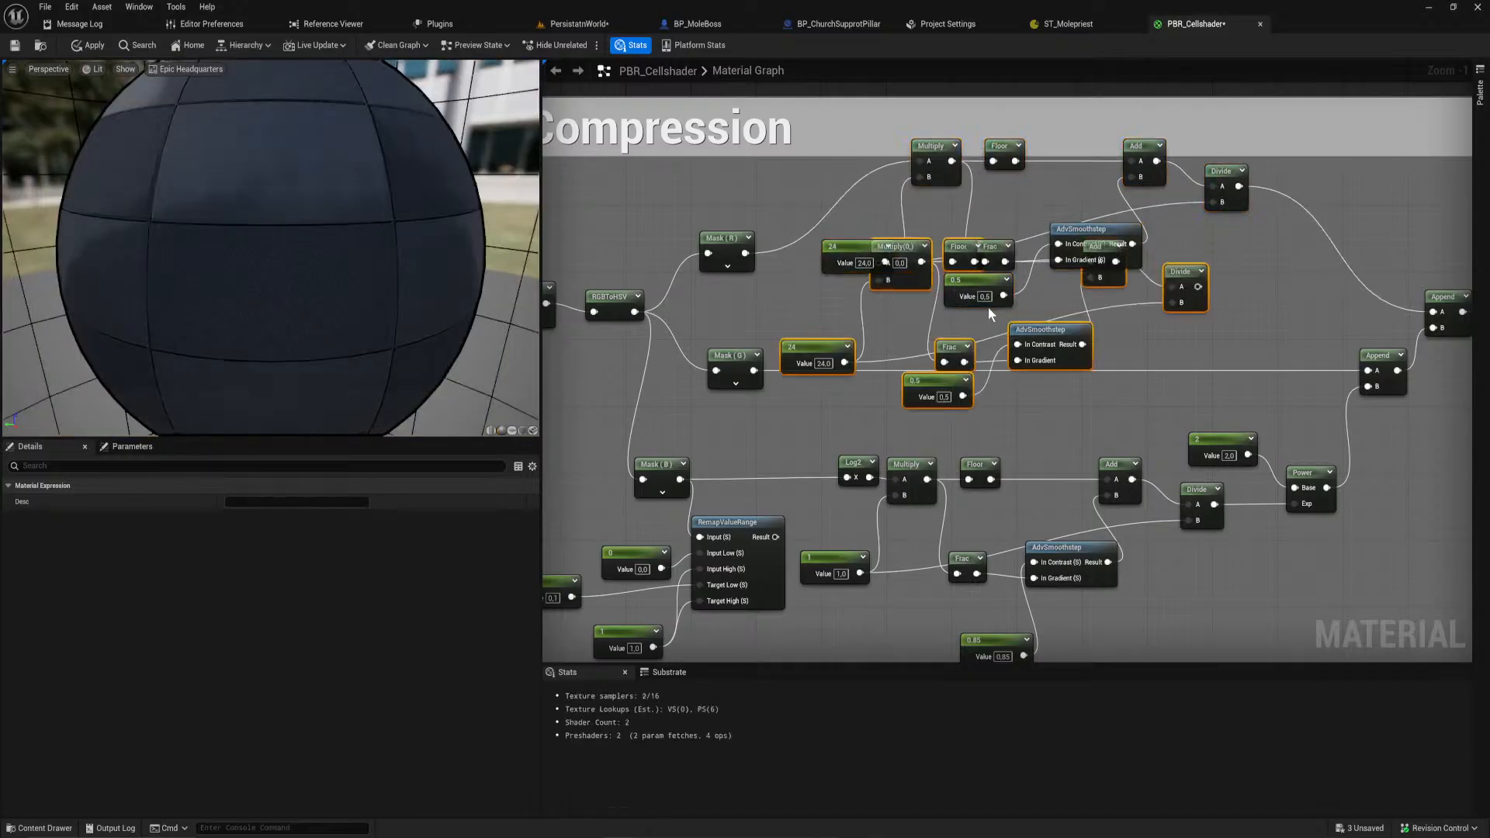
pyautogui.moveTo(1052, 335); pyautogui.dragTo(1001, 425)
# Step: Connect Mask (G) to input A of the duplicated Multiply and the duplicated Divide's output to input A of the first Append
pyautogui.moveTo(1031, 418); pyautogui.dragTo(1068, 531, button='right')
pyautogui.scroll(-1, 823, 186)
pyautogui.moveTo(799, 124); pyautogui.dragTo(892, 429)
pyautogui.moveTo(1164, 451); pyautogui.dragTo(1335, 136)
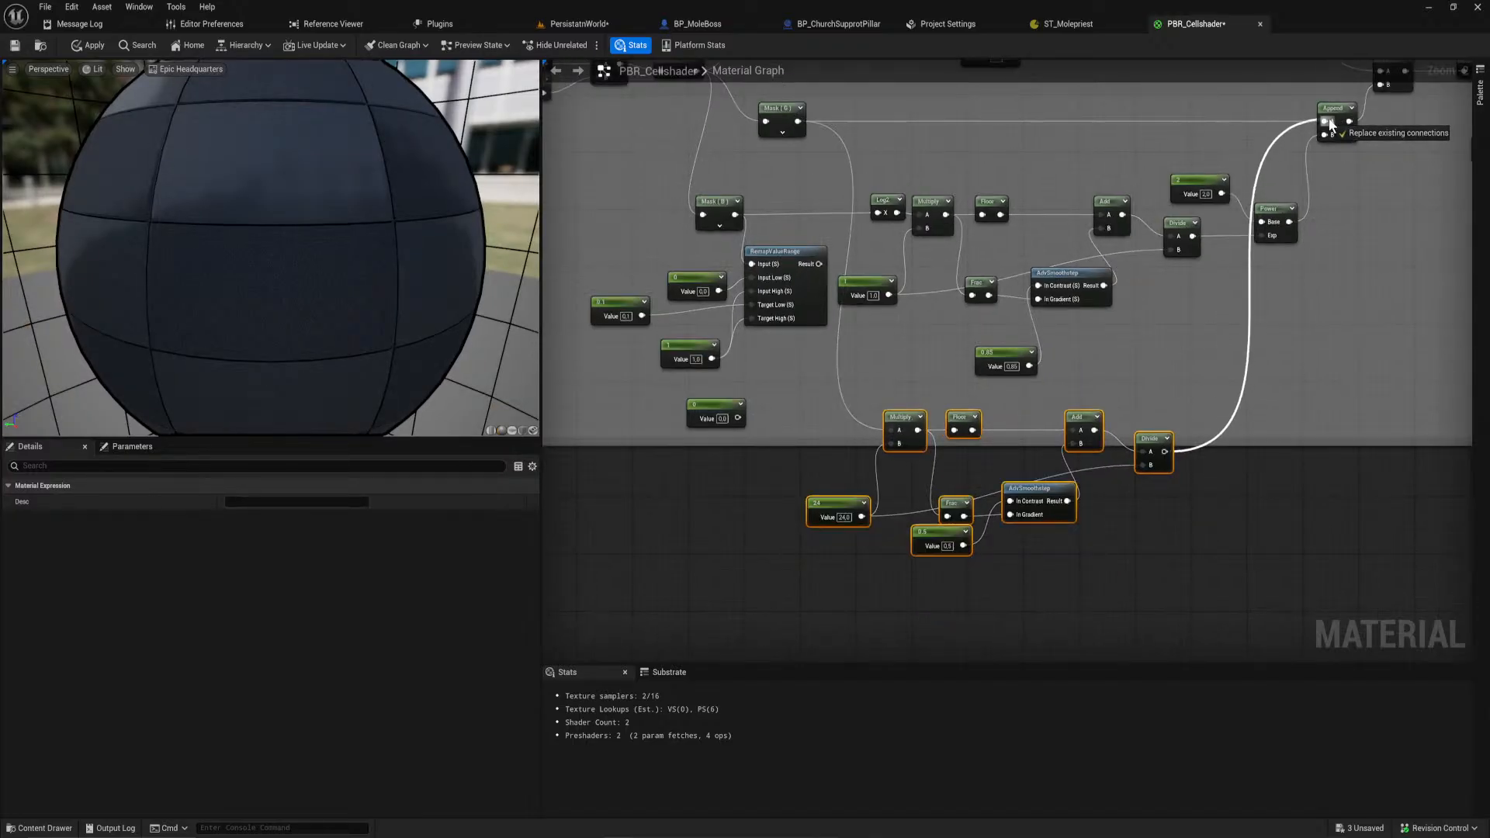
# Step: Apply the PBR_Cellshader changes and inspect the yellow wall and its surroundings in the level viewport
pyautogui.click(89, 47)
pyautogui.click(589, 25)
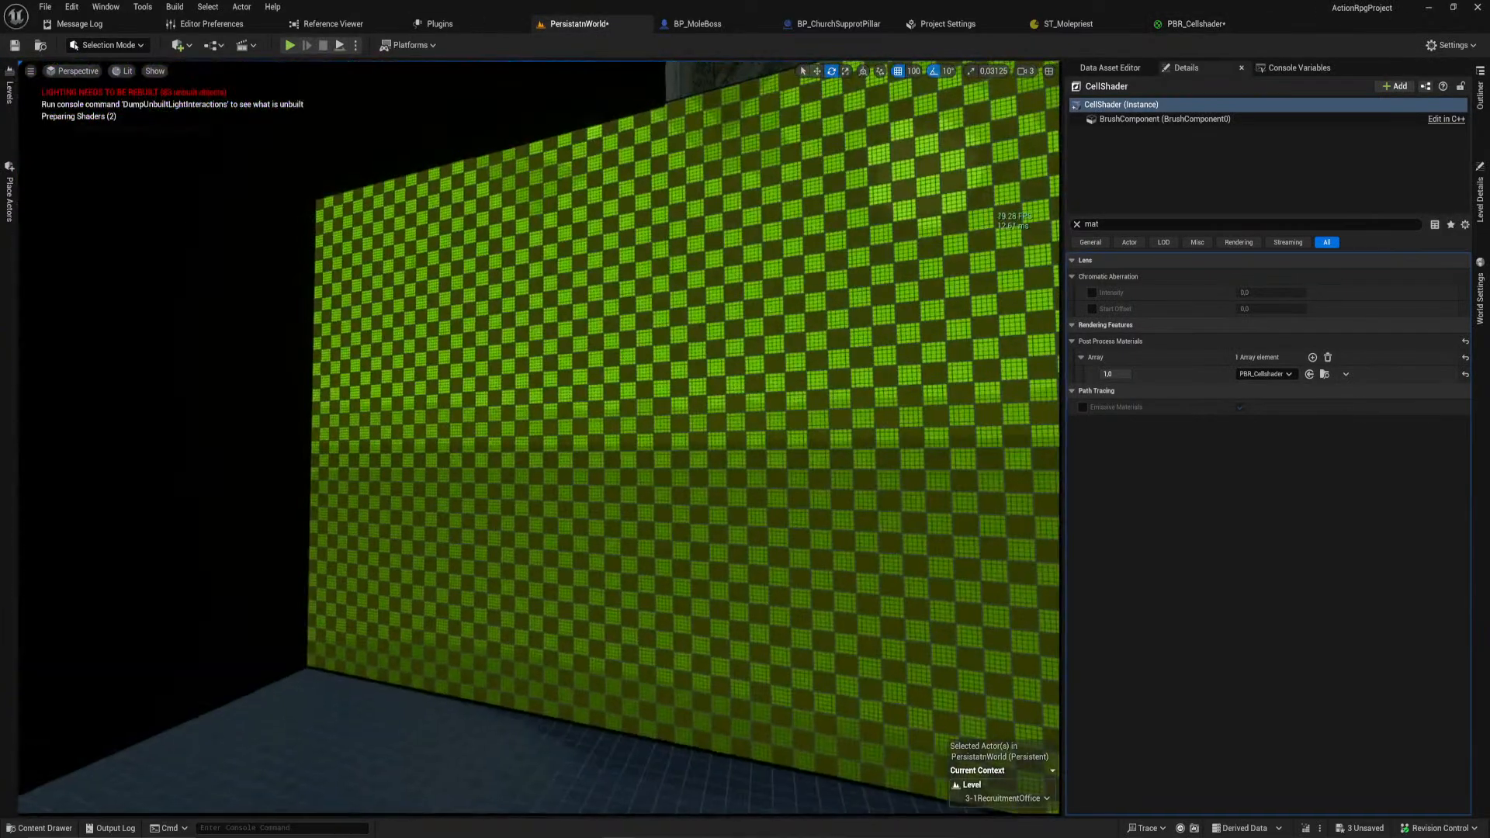
pyautogui.moveTo(540, 437); pyautogui.dragTo(658, 339, button='right')
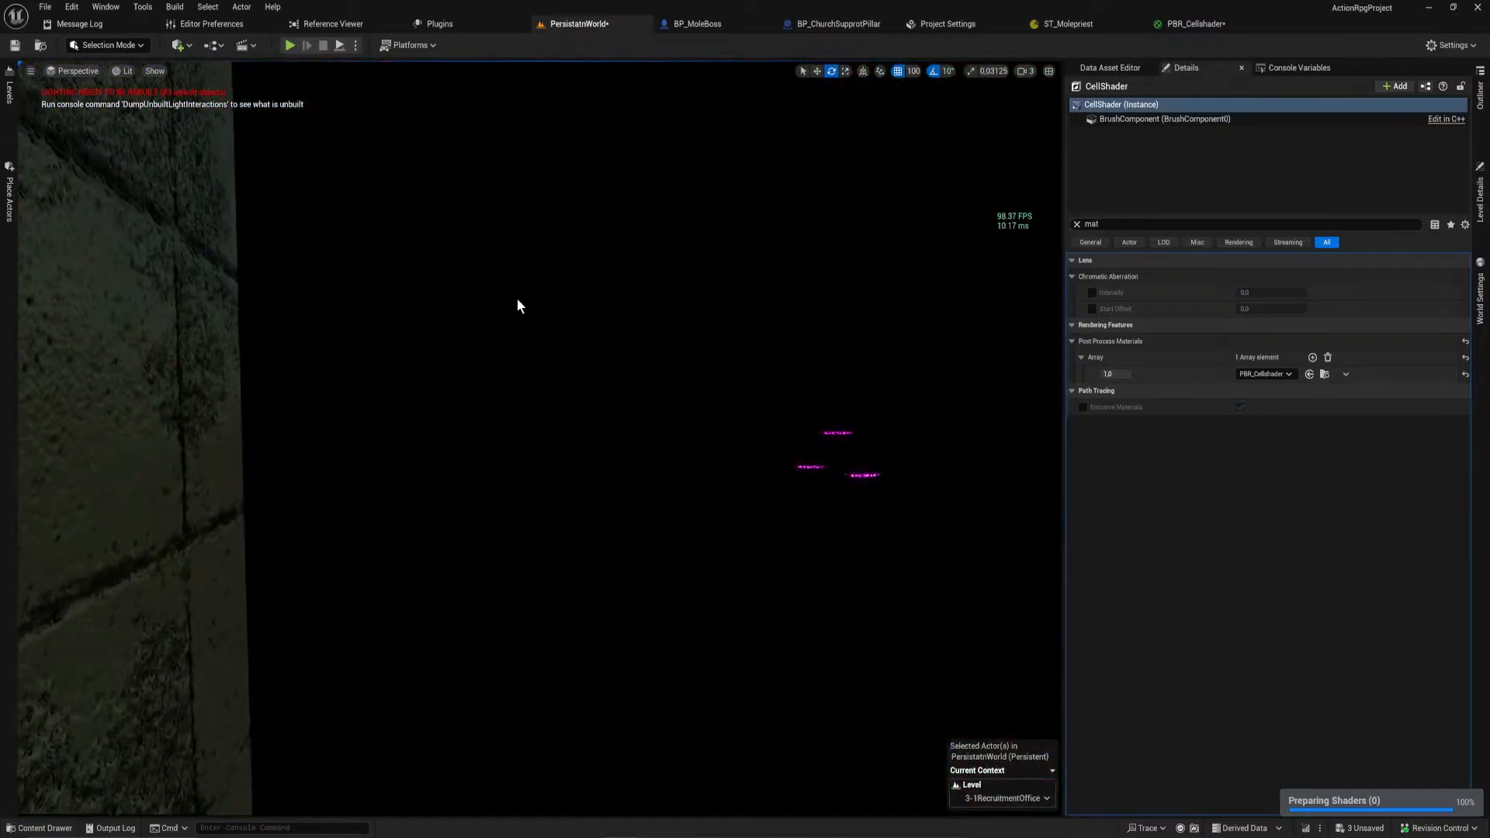
# Step: Return to PBR_Cellshader, remove the duplicated quantizing nodes and reconnect Mask (G) directly to input A of the first Append
pyautogui.click(10, 94)
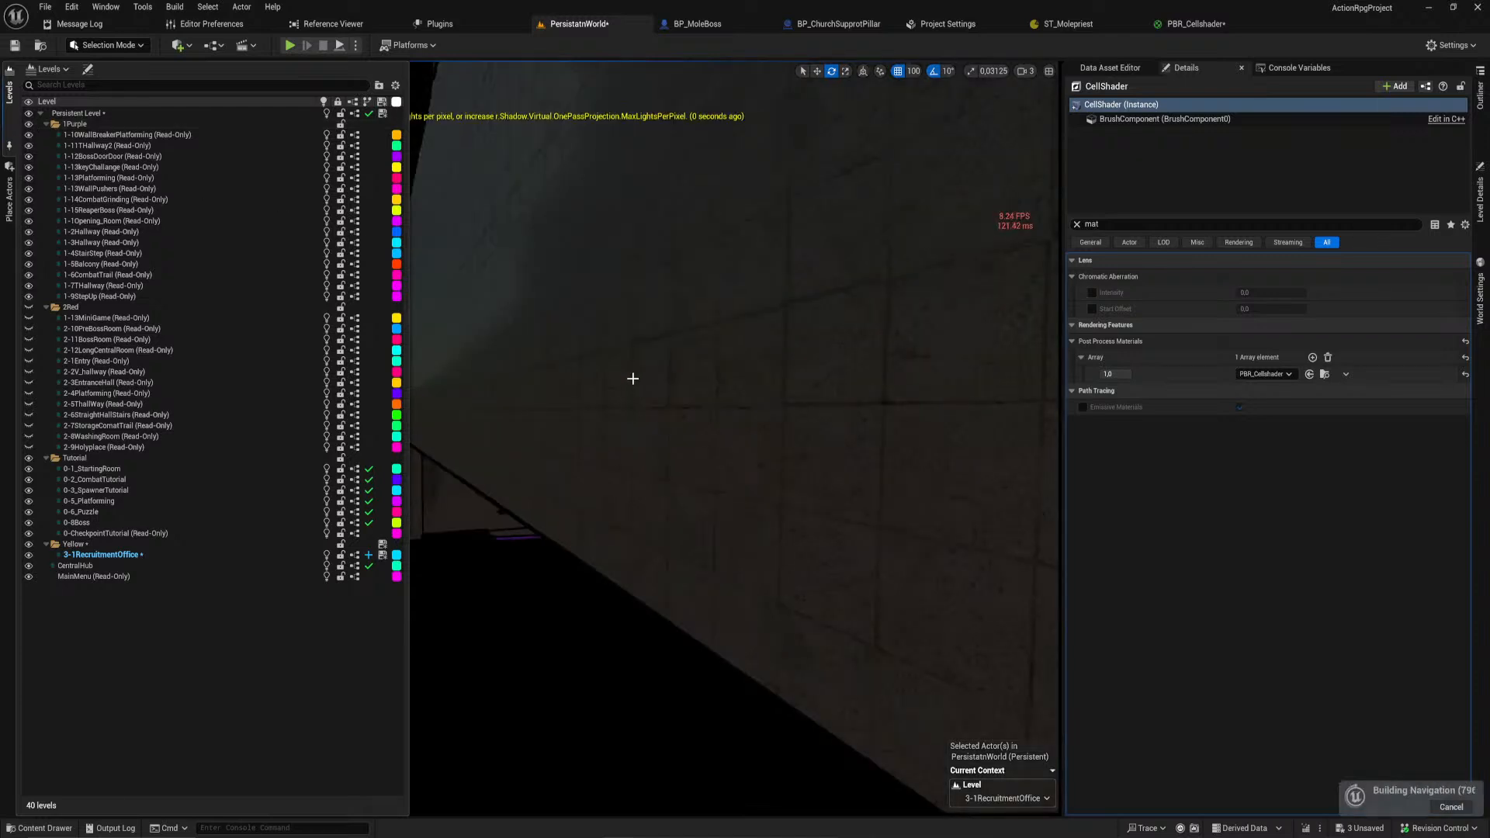
pyautogui.moveTo(631, 375); pyautogui.dragTo(539, 327, button='right')
pyautogui.click(1222, 28)
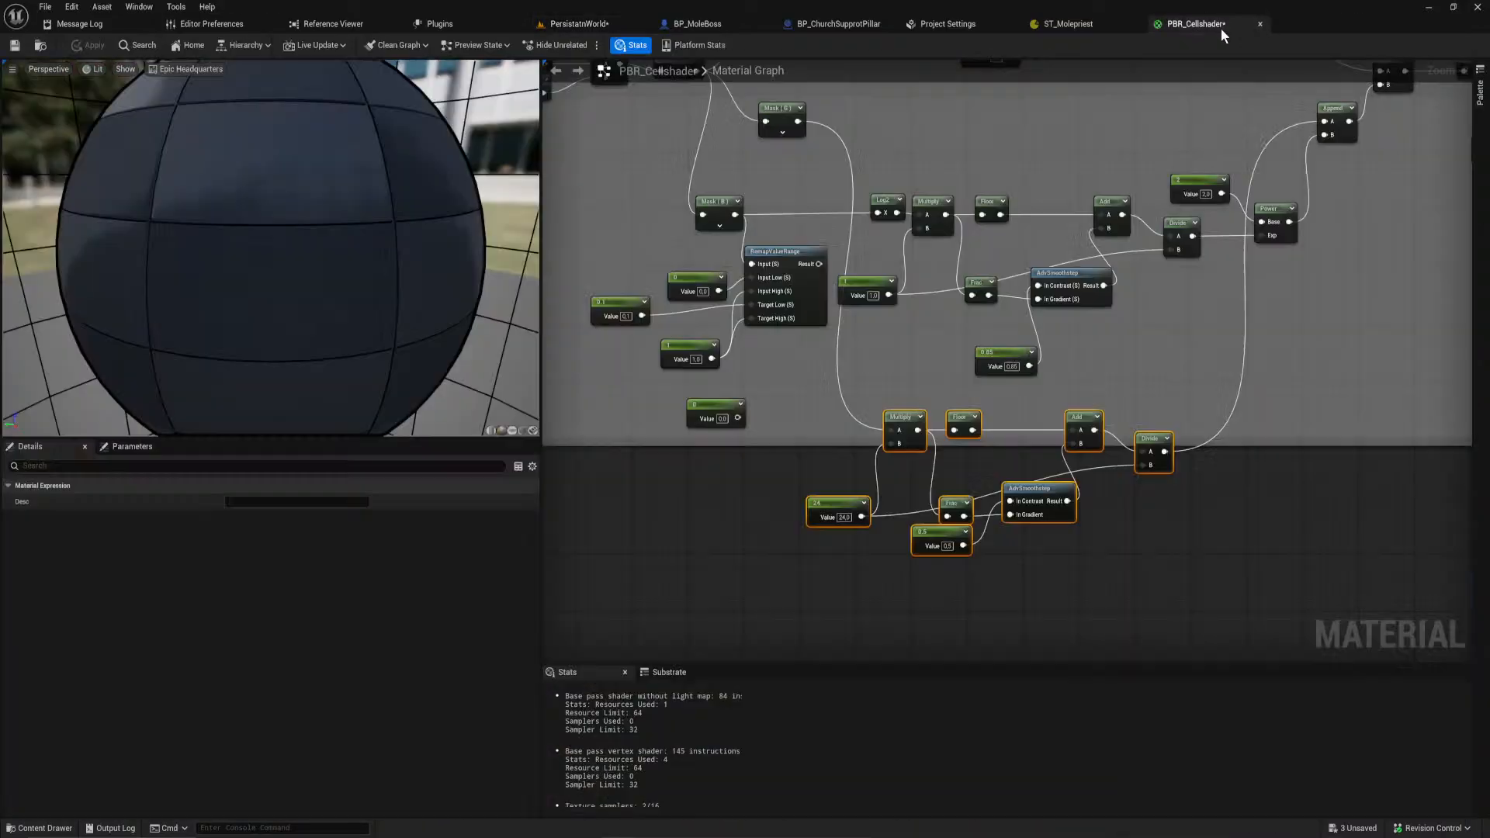
pyautogui.scroll(3, 961, 352)
pyautogui.moveTo(656, 363); pyautogui.dragTo(1187, 364)
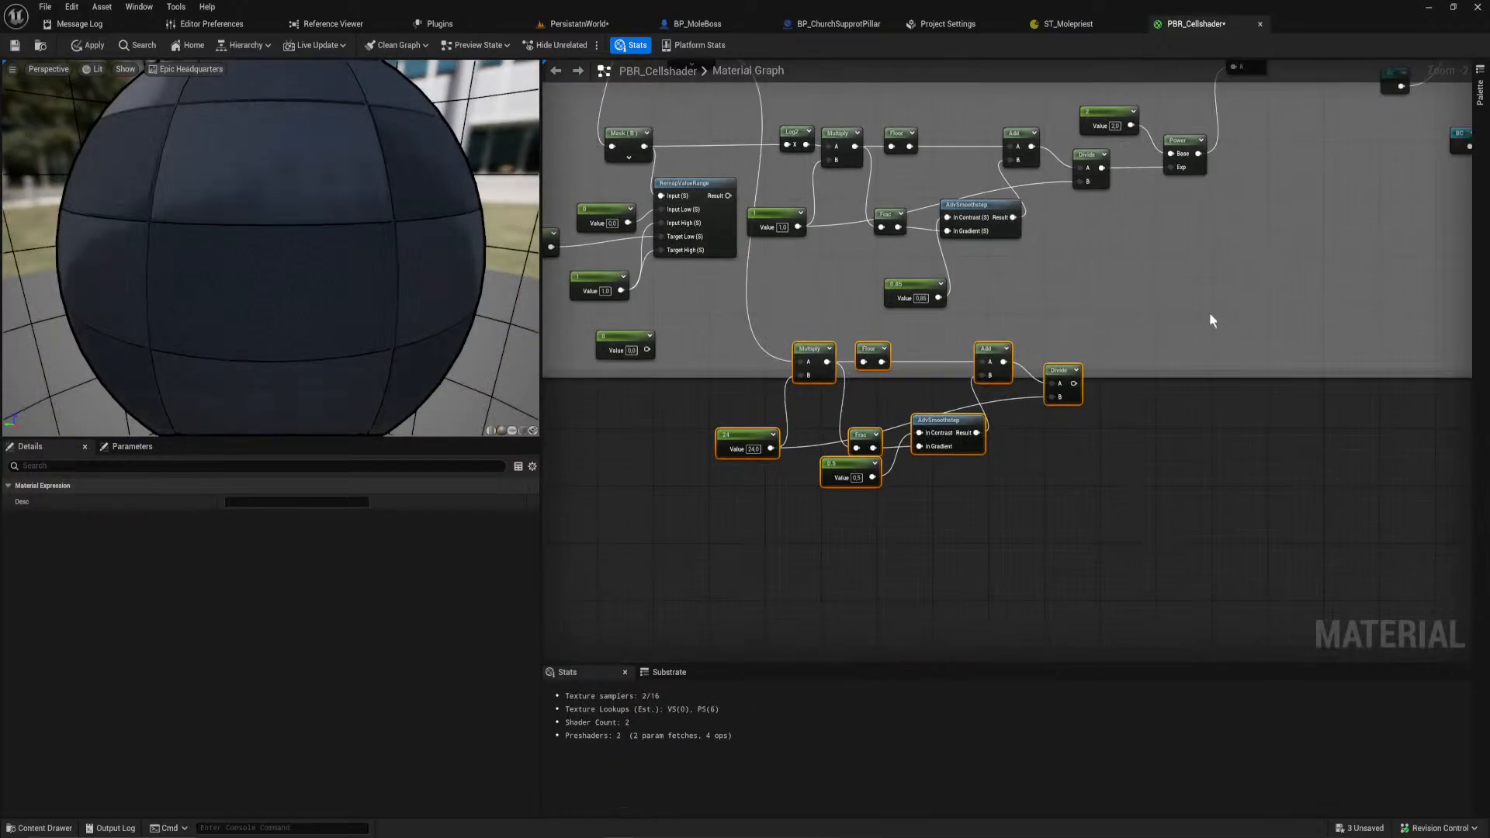
pyautogui.moveTo(1207, 416); pyautogui.dragTo(748, 366)
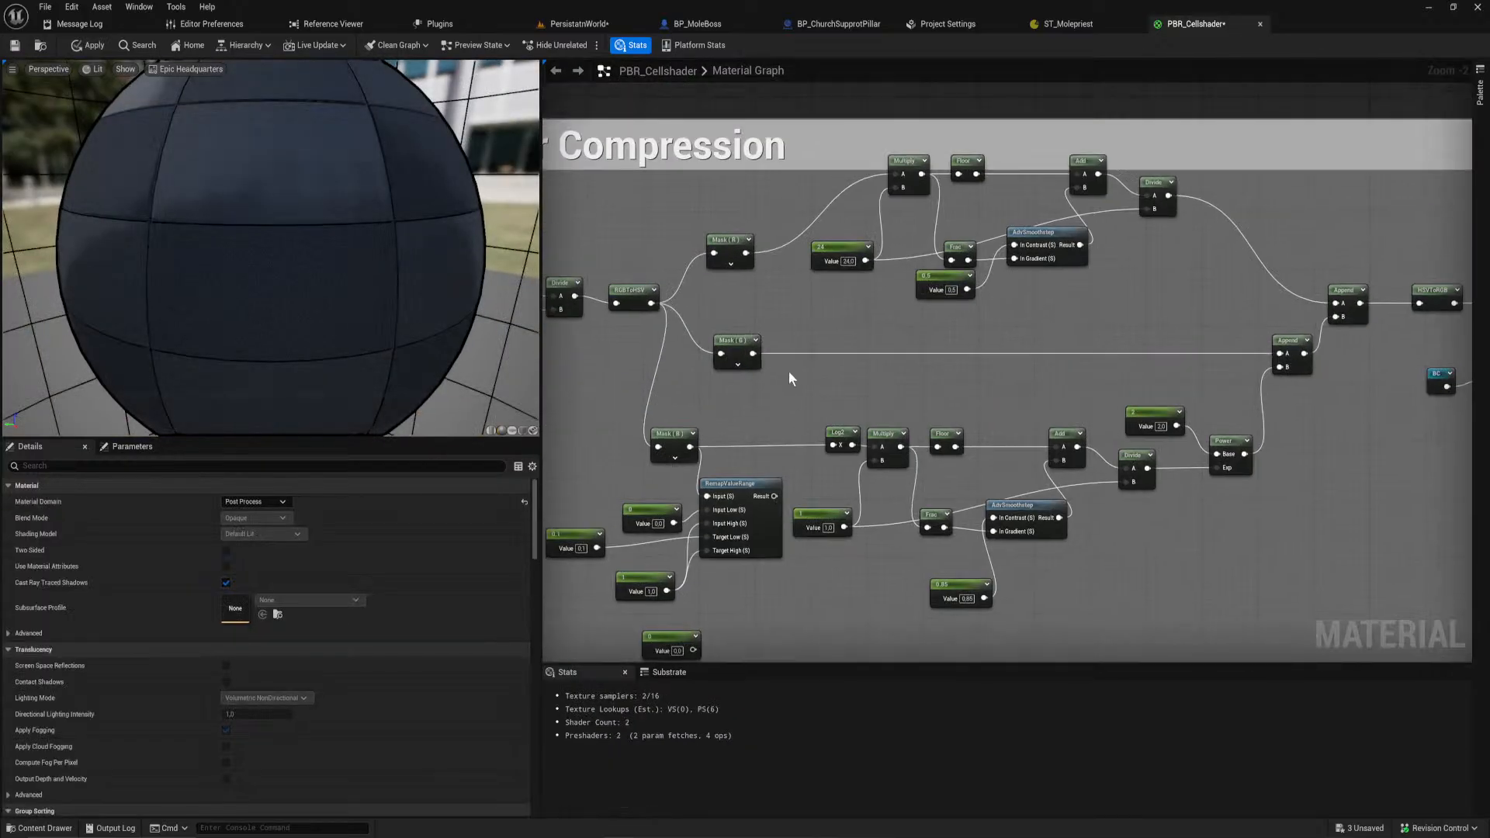
# Step: Trace the Color Compression graph from its mask branches through Append, HSVToRGB and Multiply to the final Lerp
pyautogui.scroll(-2, 788, 371)
pyautogui.scroll(4, 794, 388)
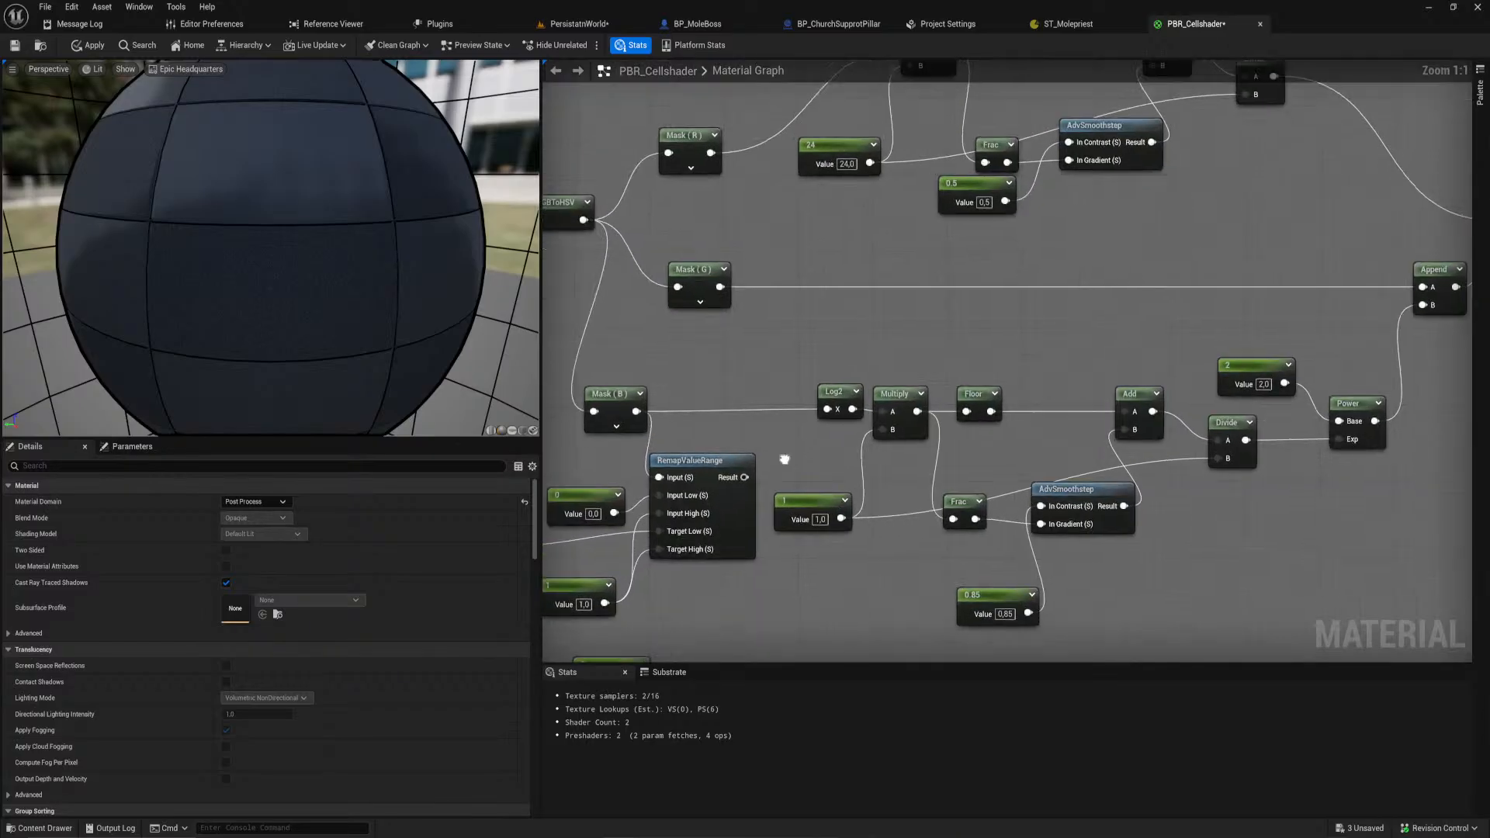
pyautogui.moveTo(789, 466); pyautogui.dragTo(864, 315, button='right')
pyautogui.moveTo(819, 335); pyautogui.dragTo(877, 293)
pyautogui.moveTo(824, 291); pyautogui.dragTo(652, 337, button='right')
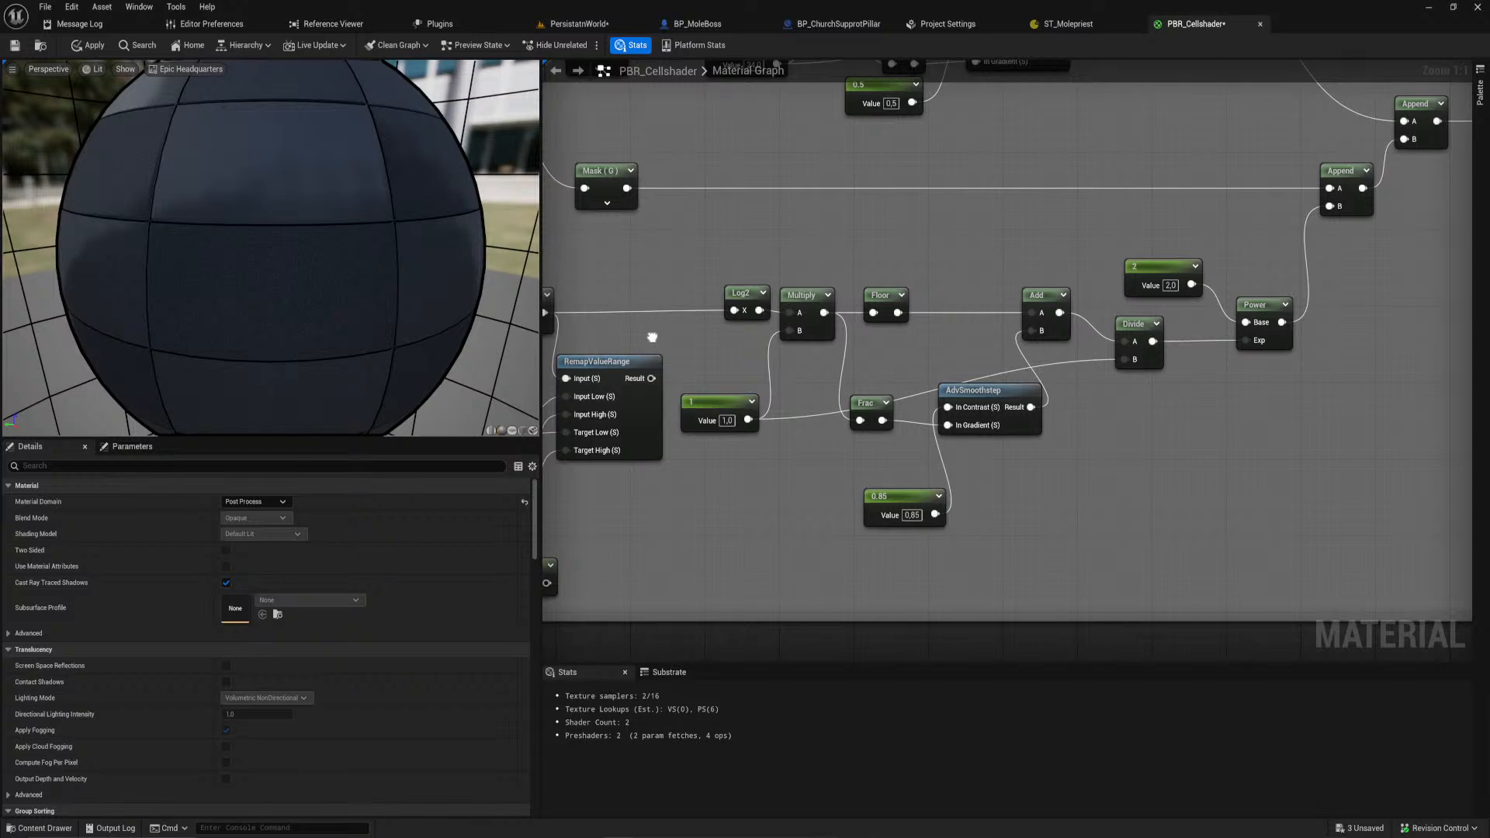
pyautogui.moveTo(846, 263); pyautogui.dragTo(39, 372, button='right')
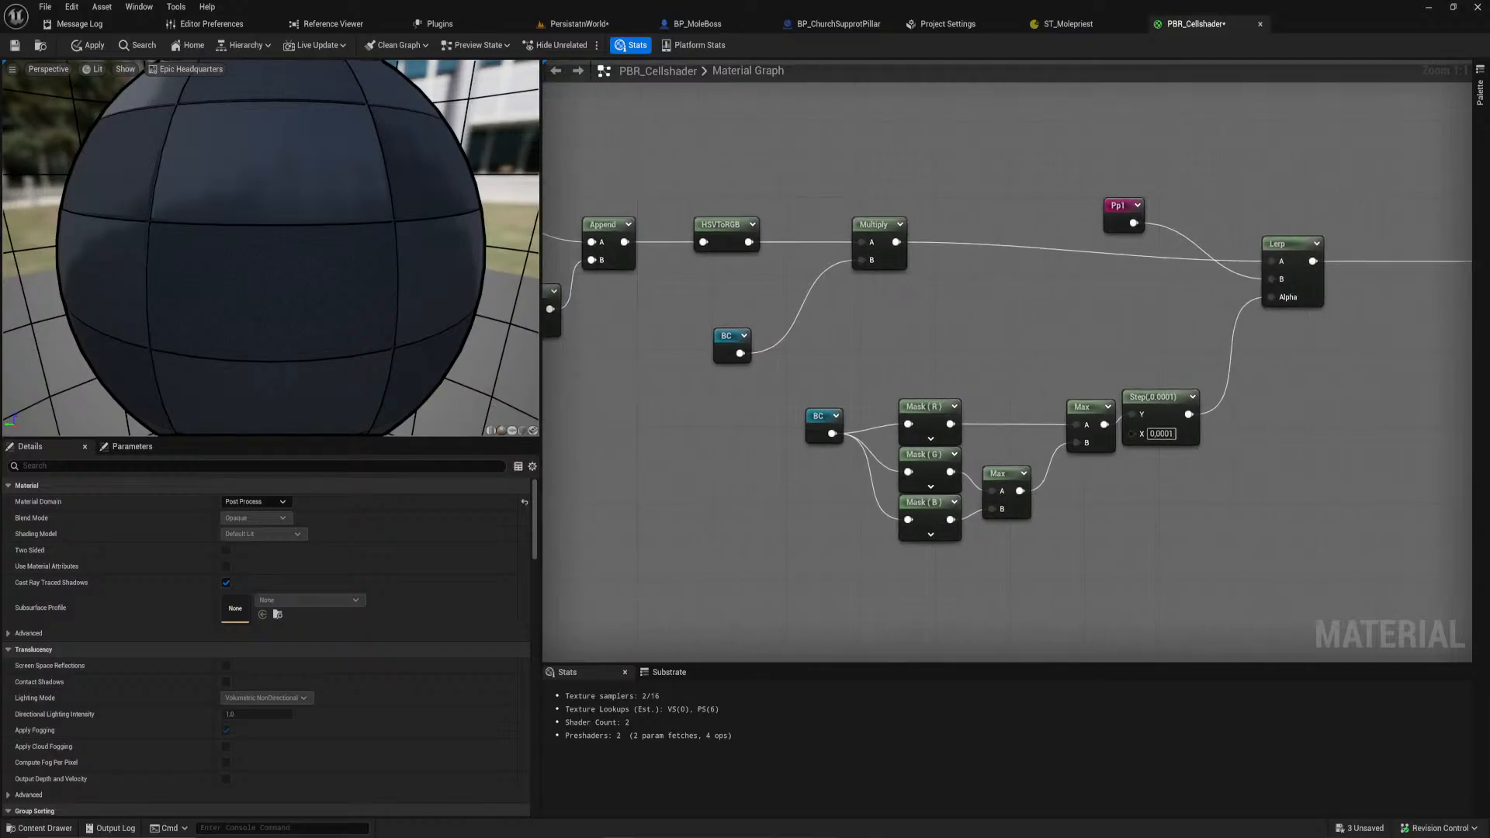
pyautogui.scroll(-3, 725, 380)
pyautogui.moveTo(676, 389); pyautogui.dragTo(1489, 378, button='right')
pyautogui.scroll(1, 810, 337)
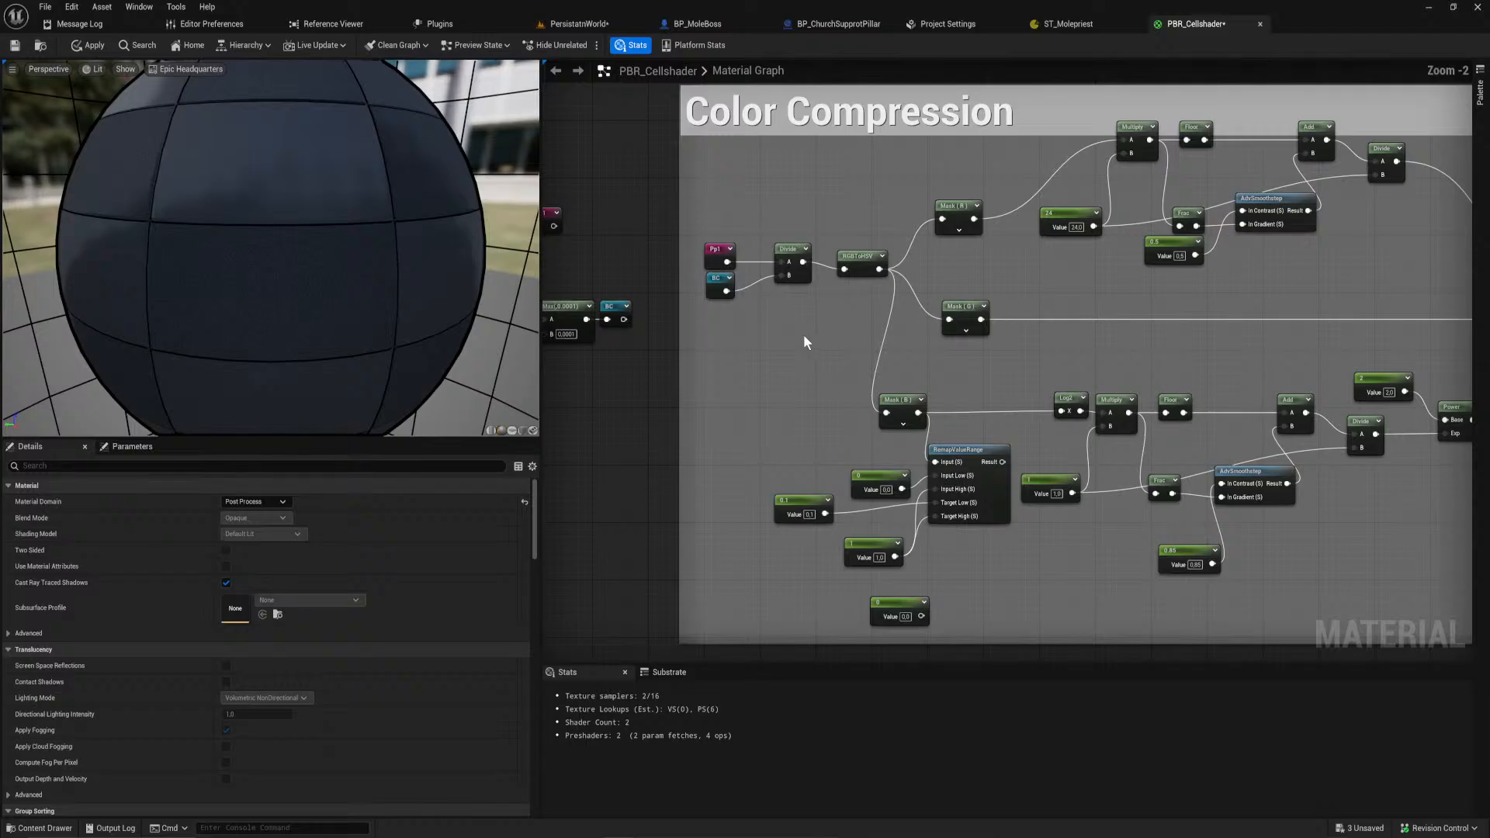
# Step: Select the Pp1, BC and Divide nodes and compare them with the PostProcessInput0 and BaseColor scene texture inputs
pyautogui.moveTo(781, 378); pyautogui.dragTo(703, 230)
pyautogui.scroll(1, 830, 286)
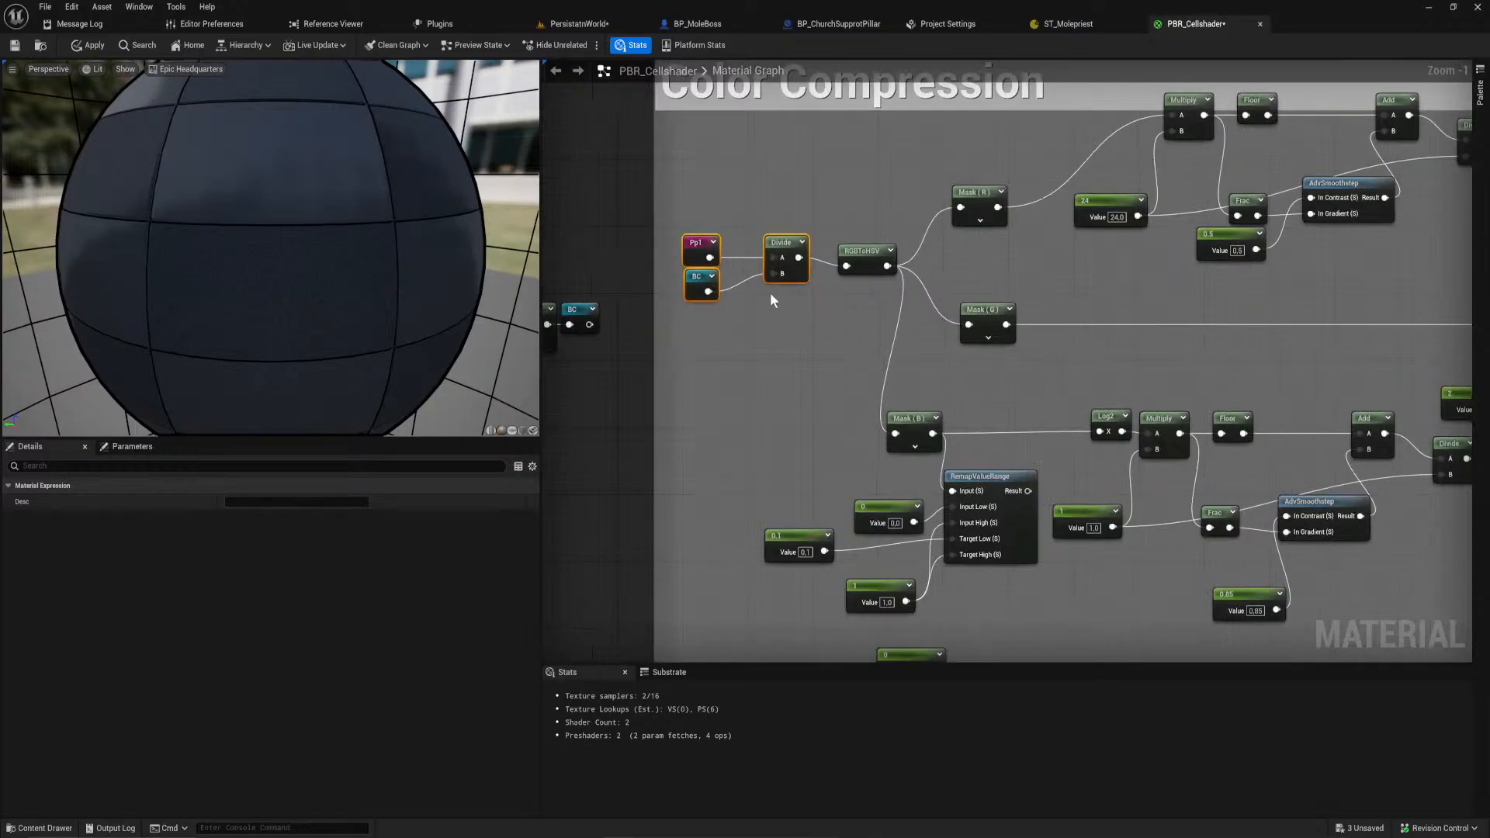
pyautogui.moveTo(780, 291); pyautogui.dragTo(989, 359, button='right')
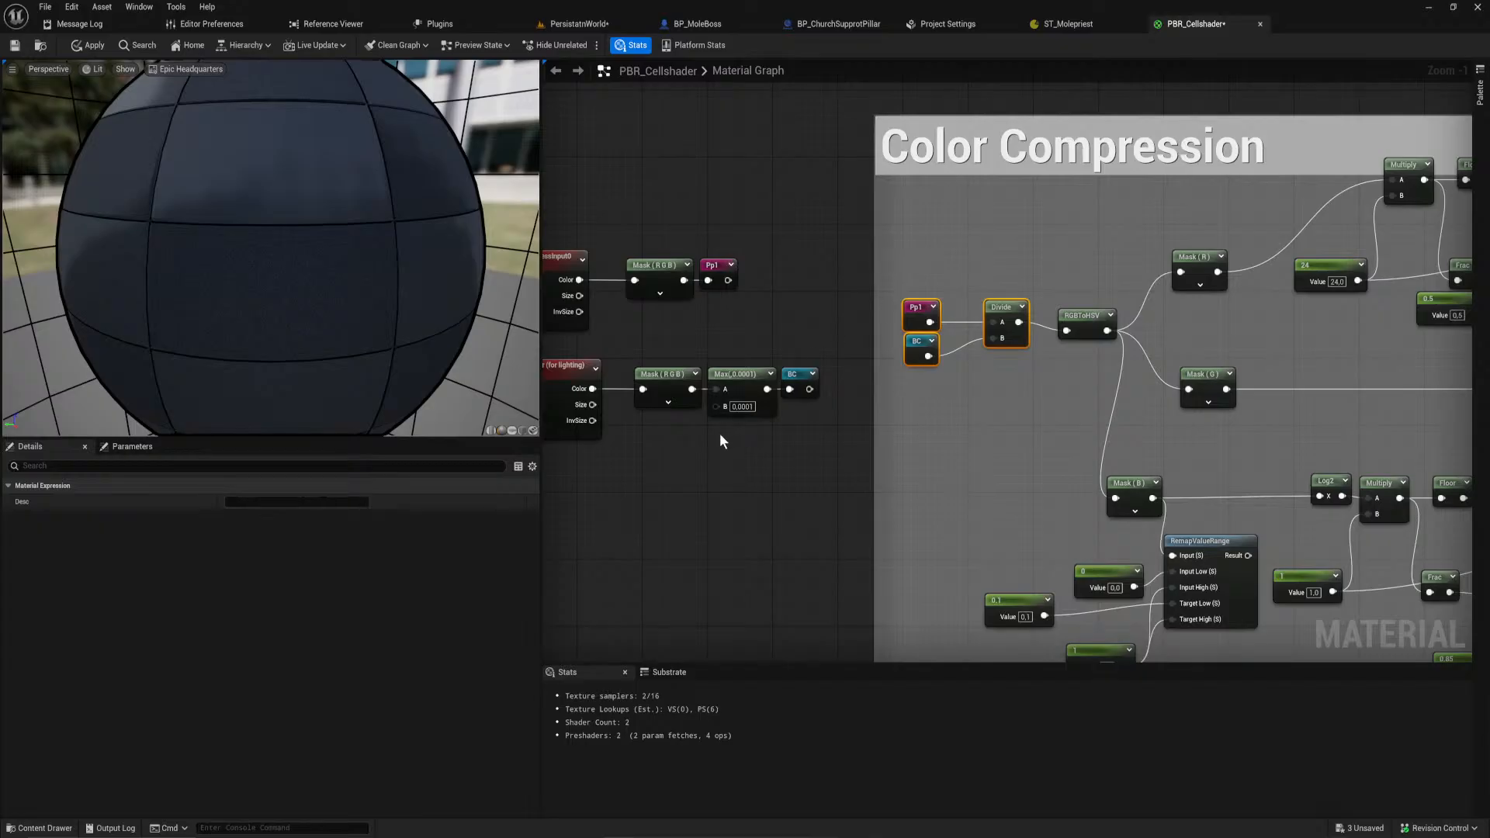
pyautogui.moveTo(757, 433); pyautogui.dragTo(864, 449, button='right')
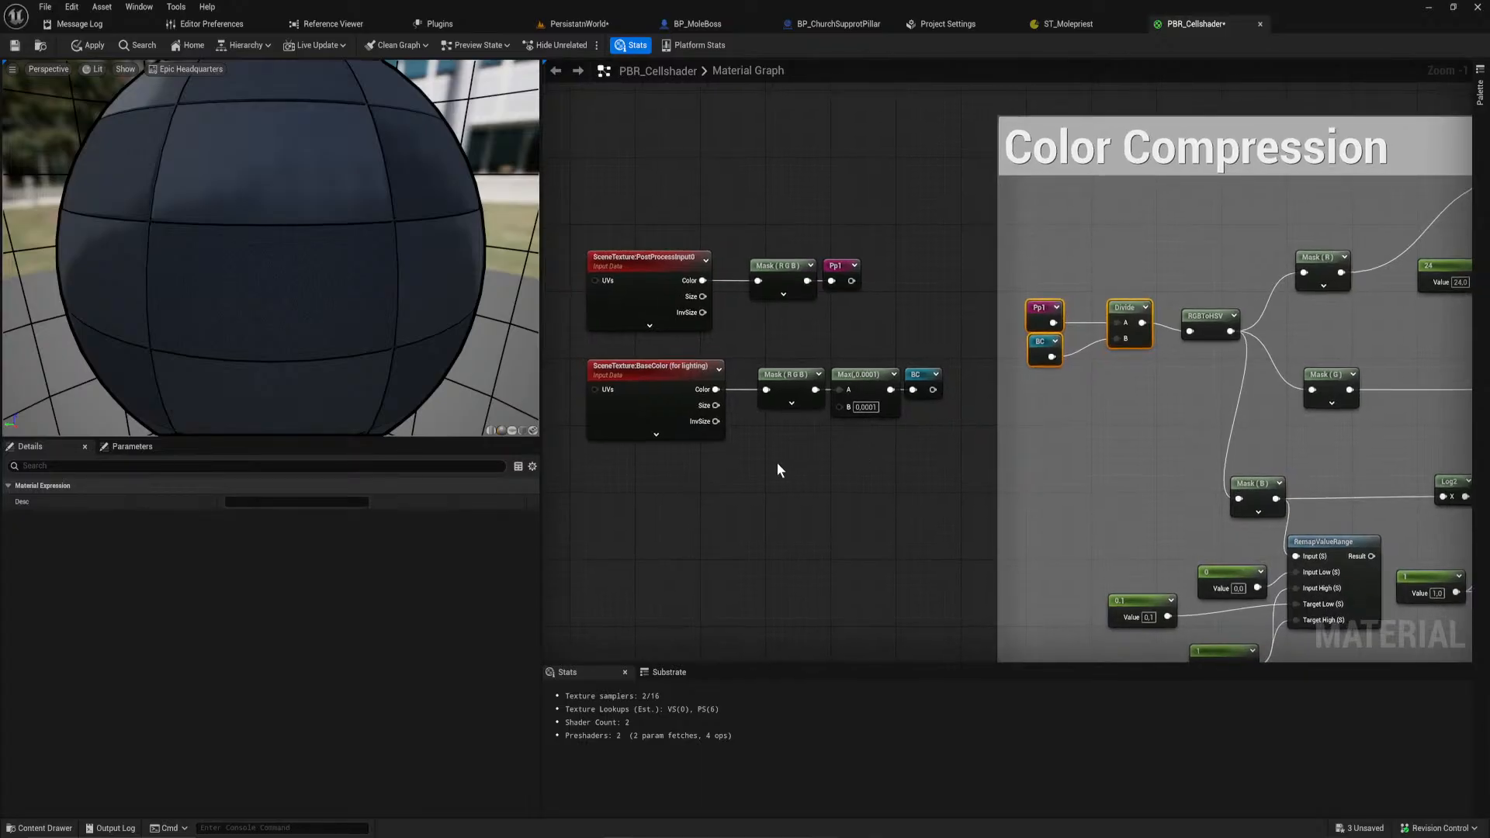
pyautogui.moveTo(1158, 399); pyautogui.dragTo(908, 417, button='right')
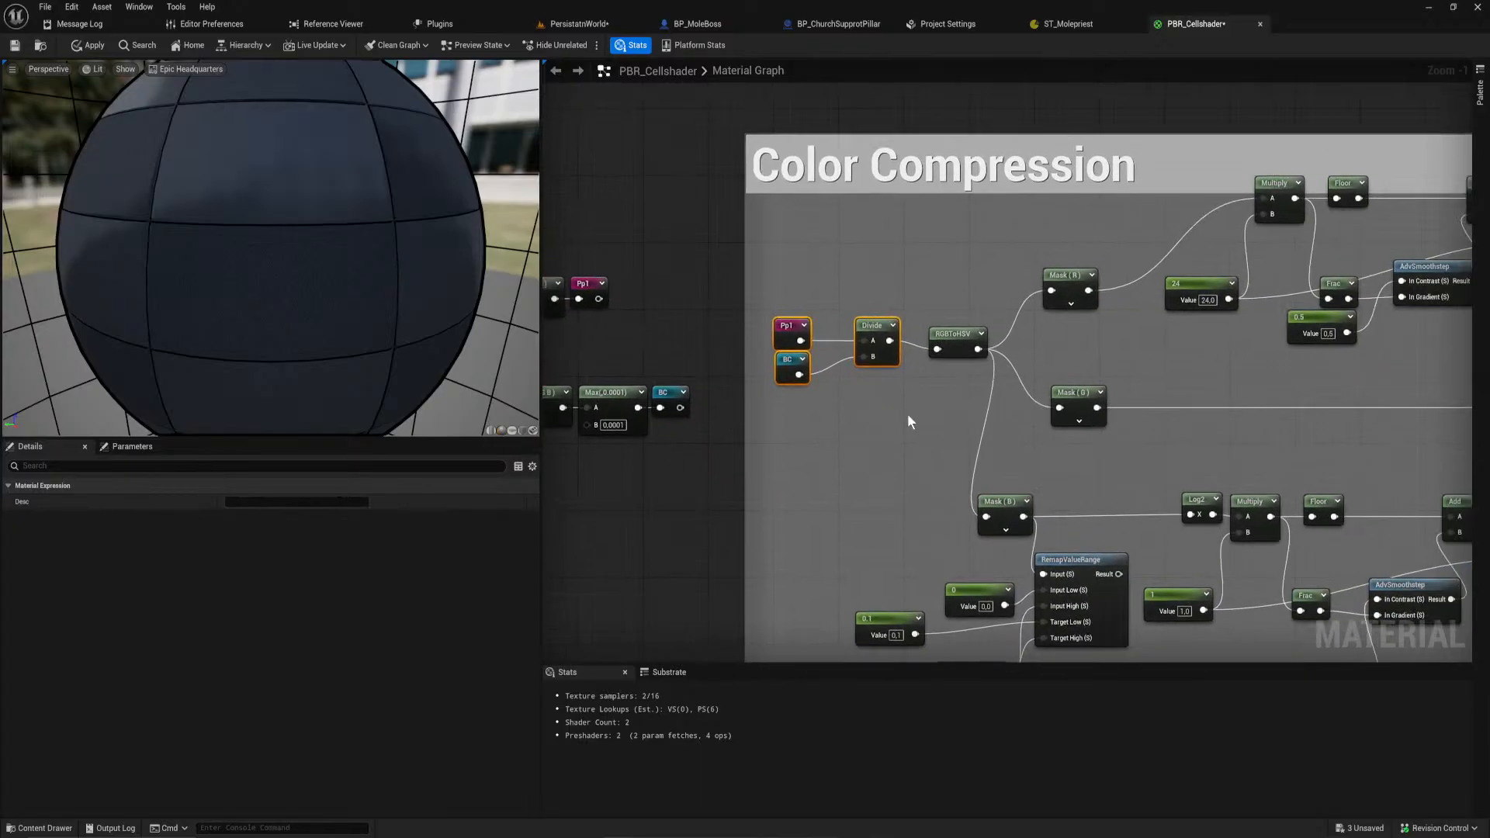
pyautogui.moveTo(915, 352); pyautogui.dragTo(739, 350, button='right')
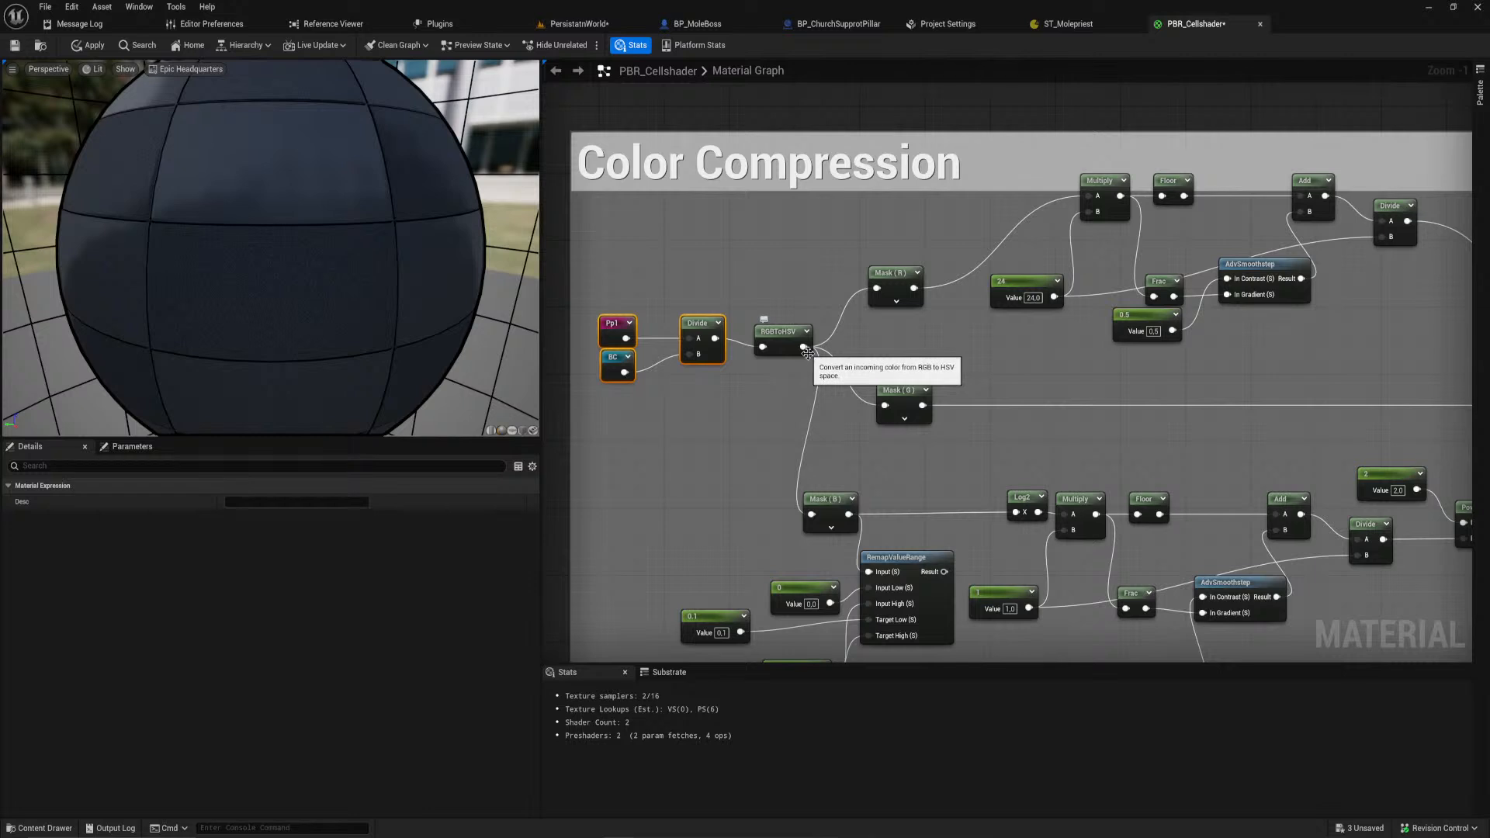
# Step: Connect the RGBToHSV output directly to the material's Emissive Color
pyautogui.moveTo(802, 347); pyautogui.dragTo(1383, 376)
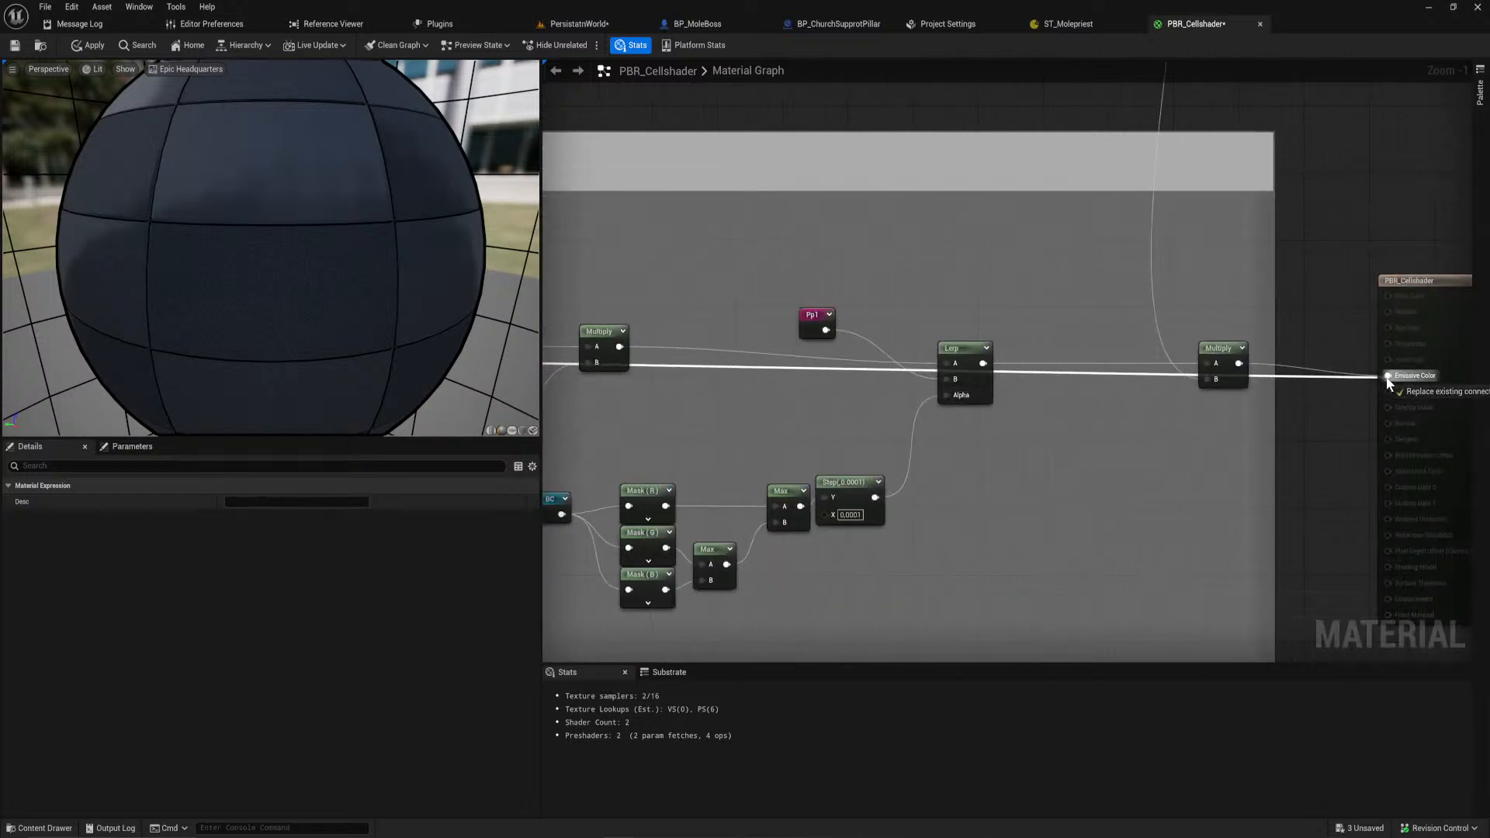
pyautogui.moveTo(731, 426); pyautogui.dragTo(1466, 489, button='right')
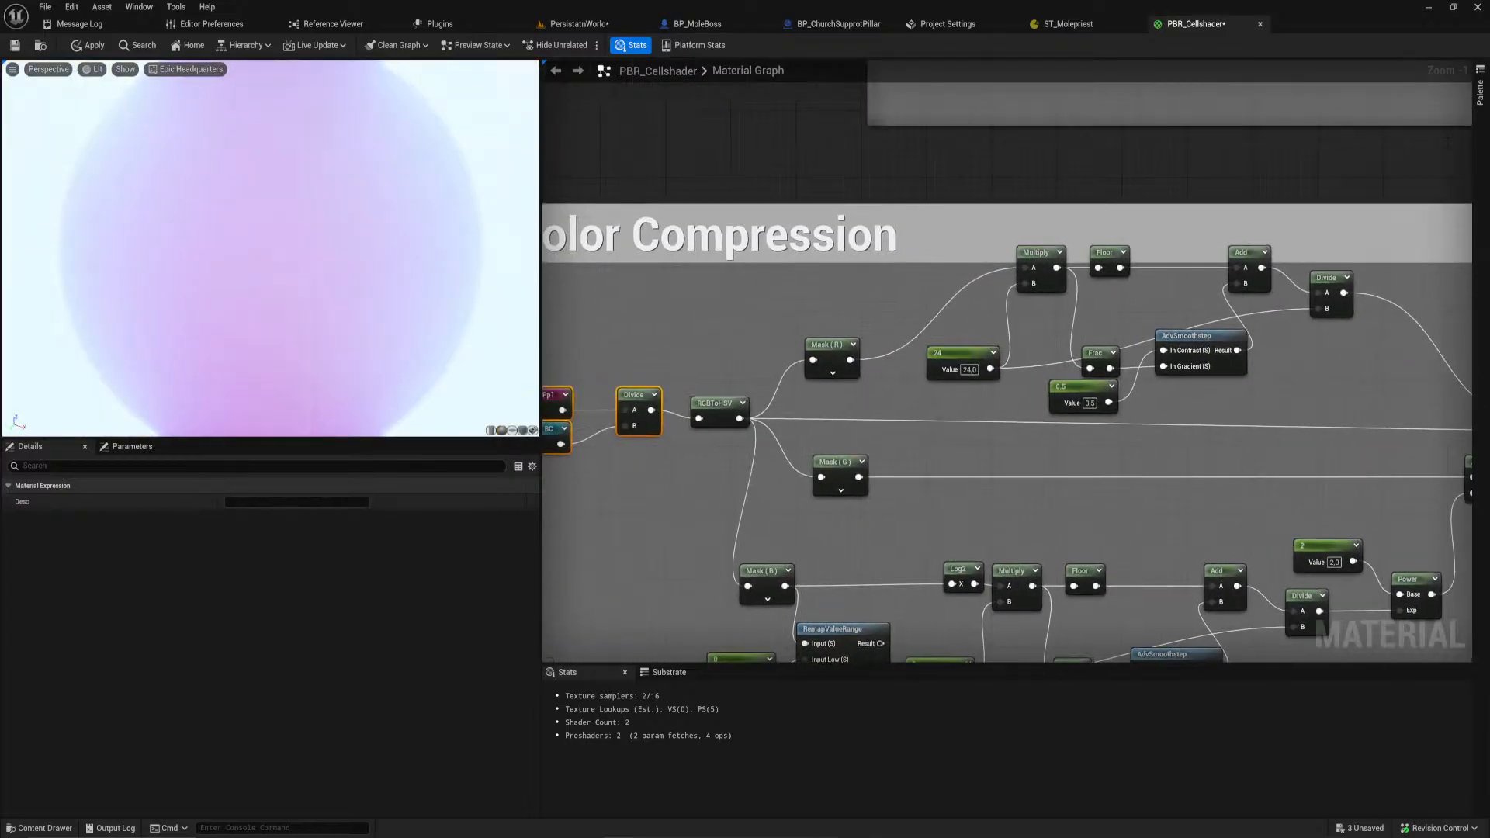
pyautogui.moveTo(618, 523); pyautogui.dragTo(745, 500, button='right')
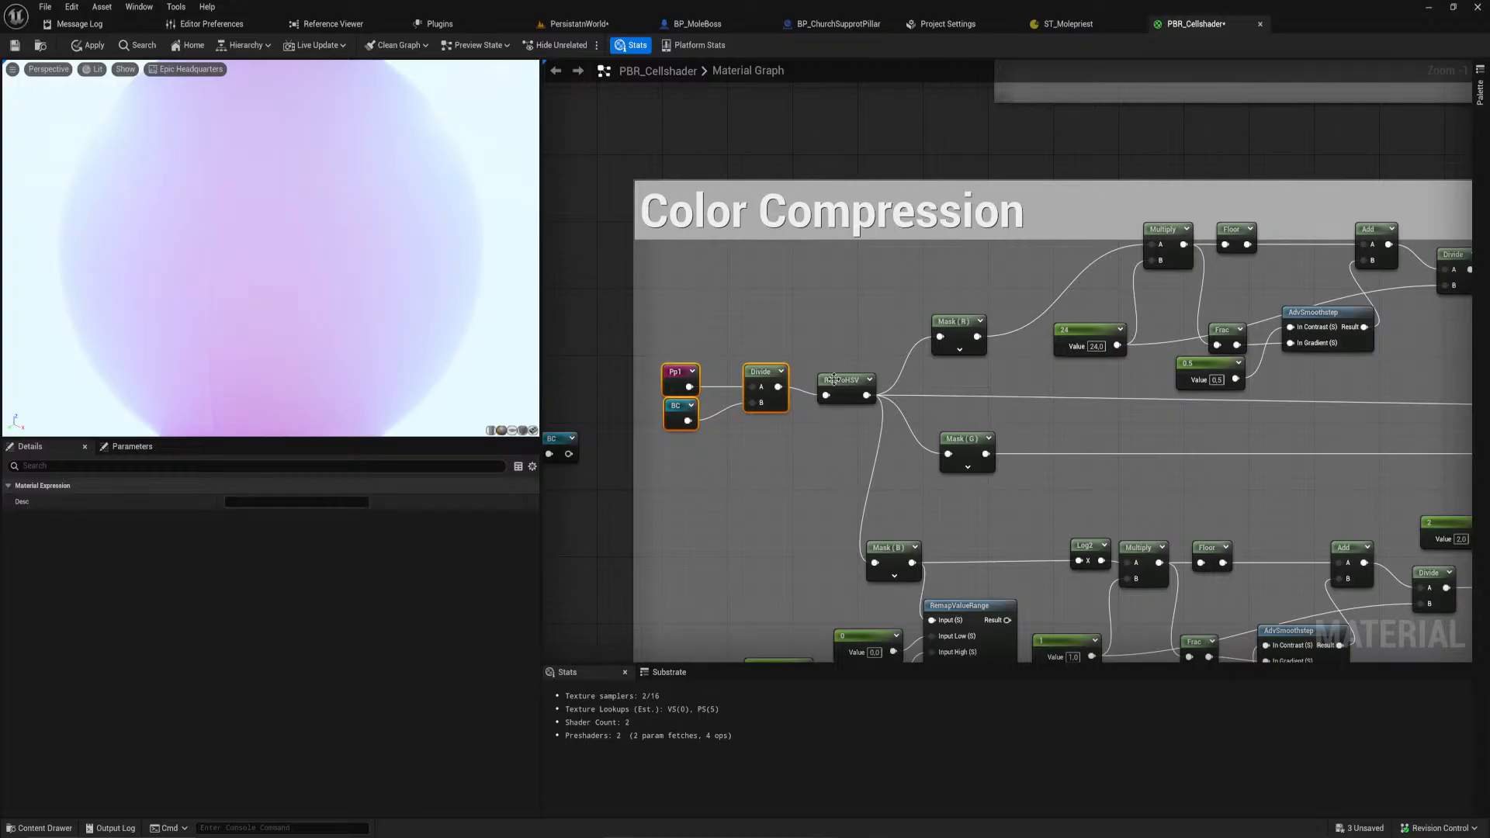
# Step: Try feeding the first Divide's output into Emissive Color, and undo that connection
pyautogui.moveTo(784, 388); pyautogui.dragTo(573, 429)
pyautogui.moveTo(703, 470); pyautogui.dragTo(1195, 478, button='right')
pyautogui.moveTo(727, 523); pyautogui.dragTo(681, 535, button='right')
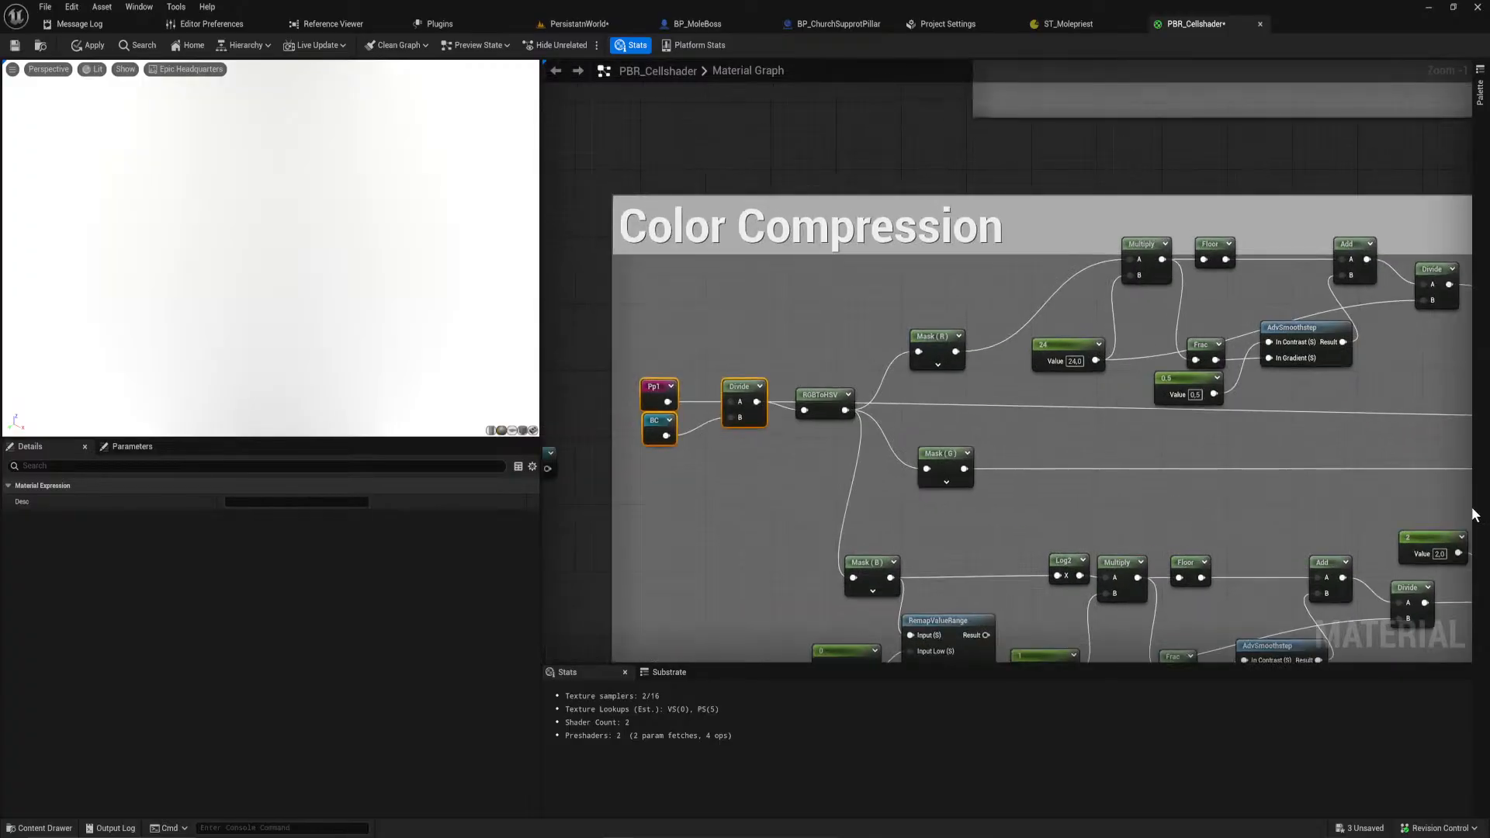
pyautogui.hotkey('ctrl', 'z')
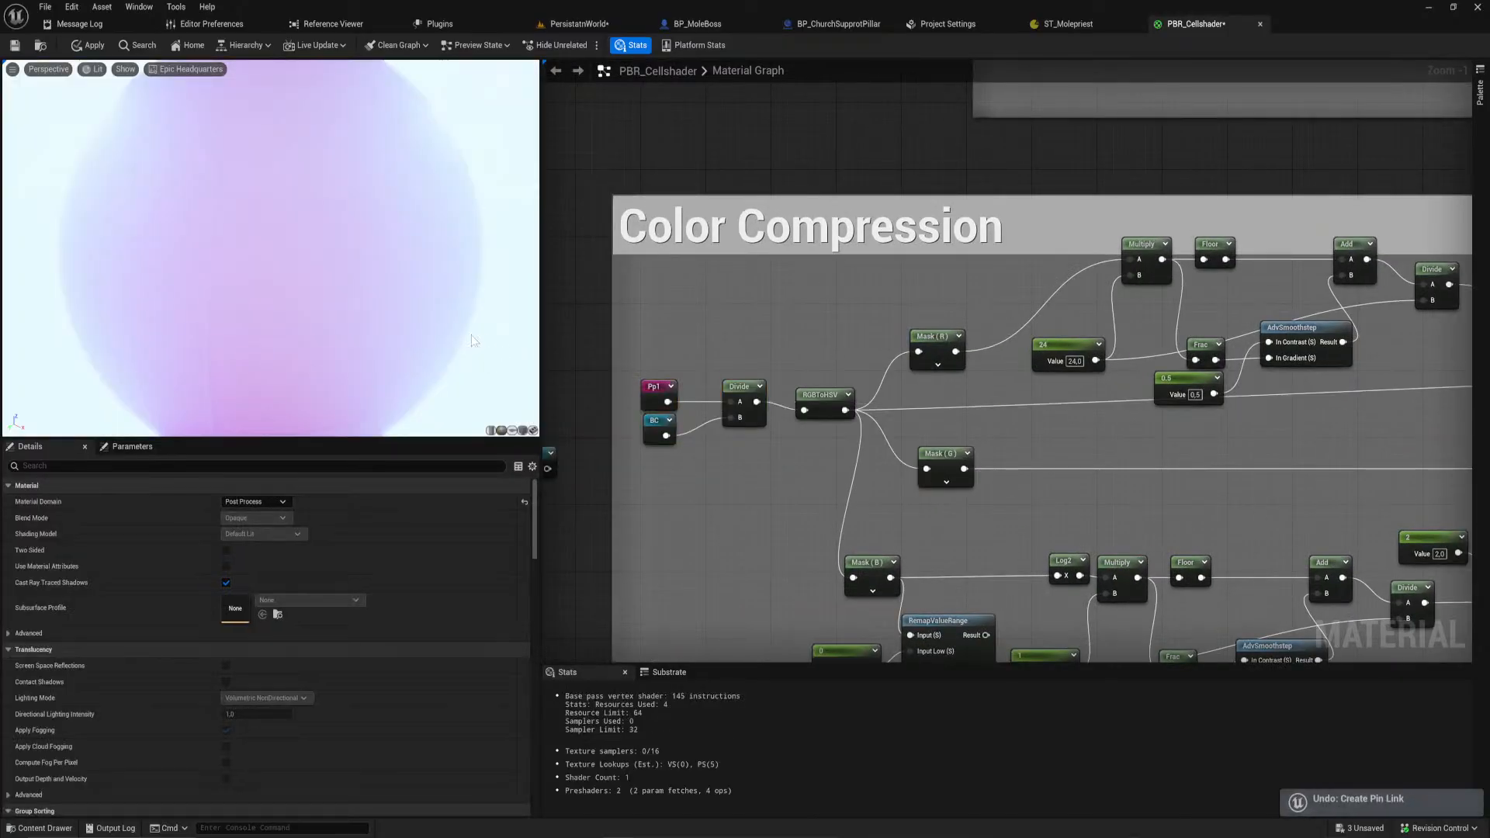
pyautogui.moveTo(1096, 450); pyautogui.dragTo(1024, 404, button='right')
# Step: Switch to the level and examine the yellow doorway wall from close up and from farther away
pyautogui.click(585, 25)
pyautogui.press('w')
pyautogui.press('w')
pyautogui.moveTo(615, 455); pyautogui.dragTo(877, 454, button='right')
pyautogui.press('w')
pyautogui.click(655, 468)
pyautogui.moveTo(655, 468); pyautogui.dragTo(745, 489, button='right')
pyautogui.press('s')
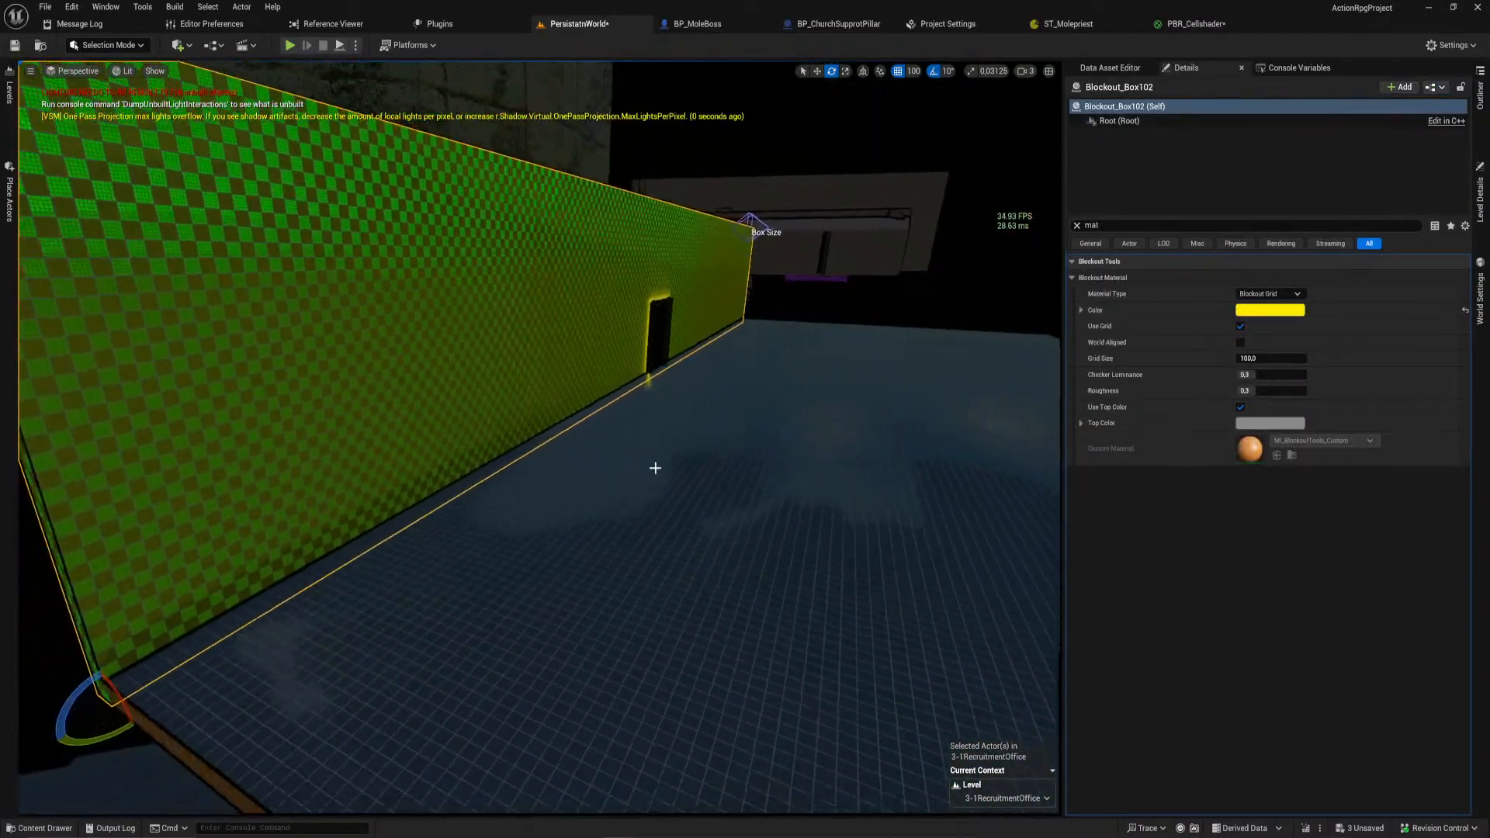
pyautogui.press('s')
pyautogui.moveTo(639, 462); pyautogui.dragTo(753, 466, button='right')
pyautogui.click(918, 269)
# Step: Duplicate the yellow long wall and align the copy with the floor's opposite long edge, behind the two doors
pyautogui.click(499, 290)
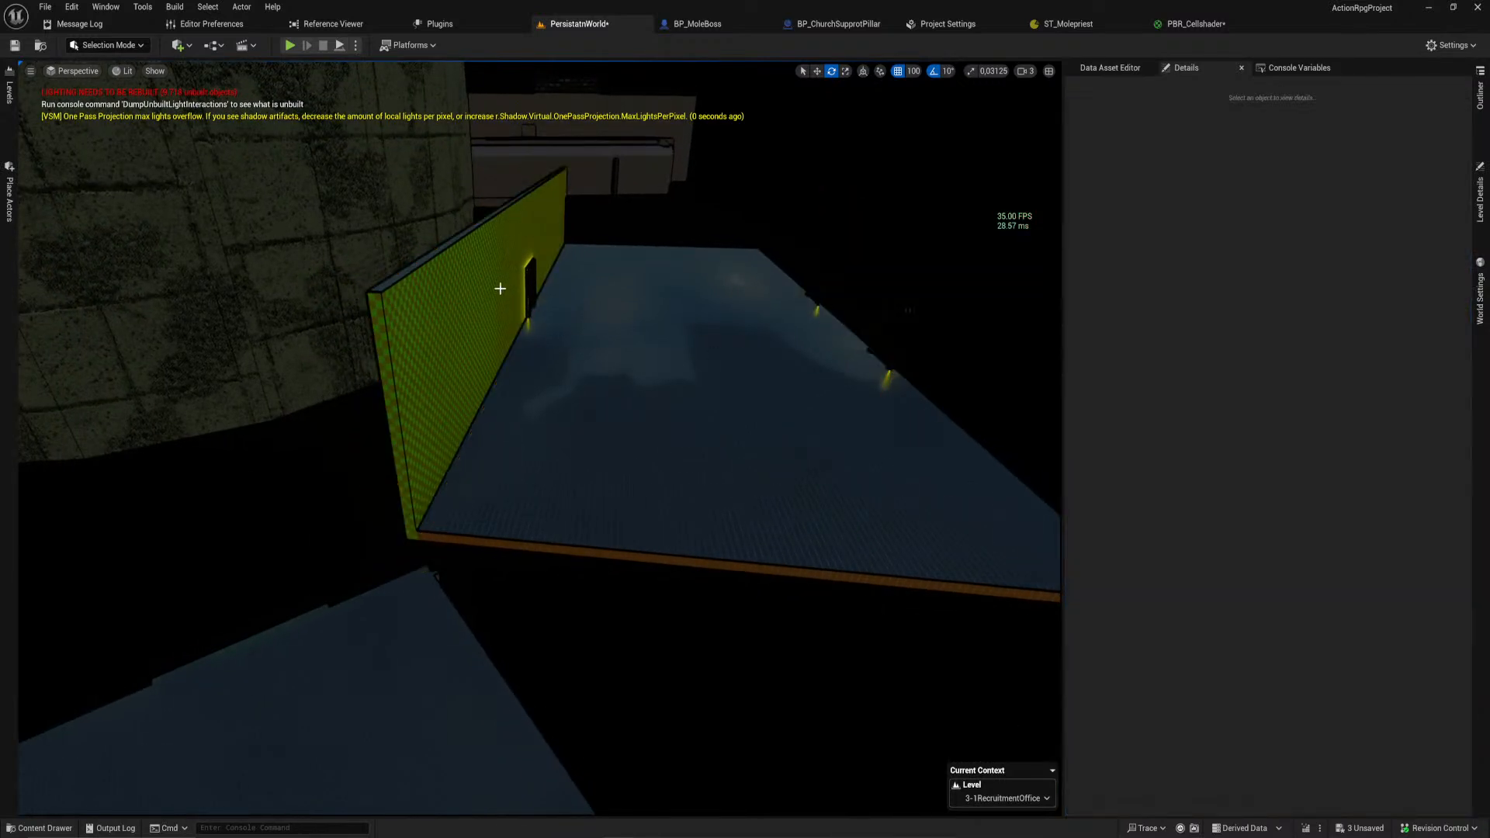
pyautogui.press('w')
pyautogui.keyDown('alt'); pyautogui.moveTo(396, 542); pyautogui.dragTo(1022, 530); pyautogui.keyUp('alt')
pyautogui.moveTo(1022, 531); pyautogui.dragTo(1106, 532, button='right')
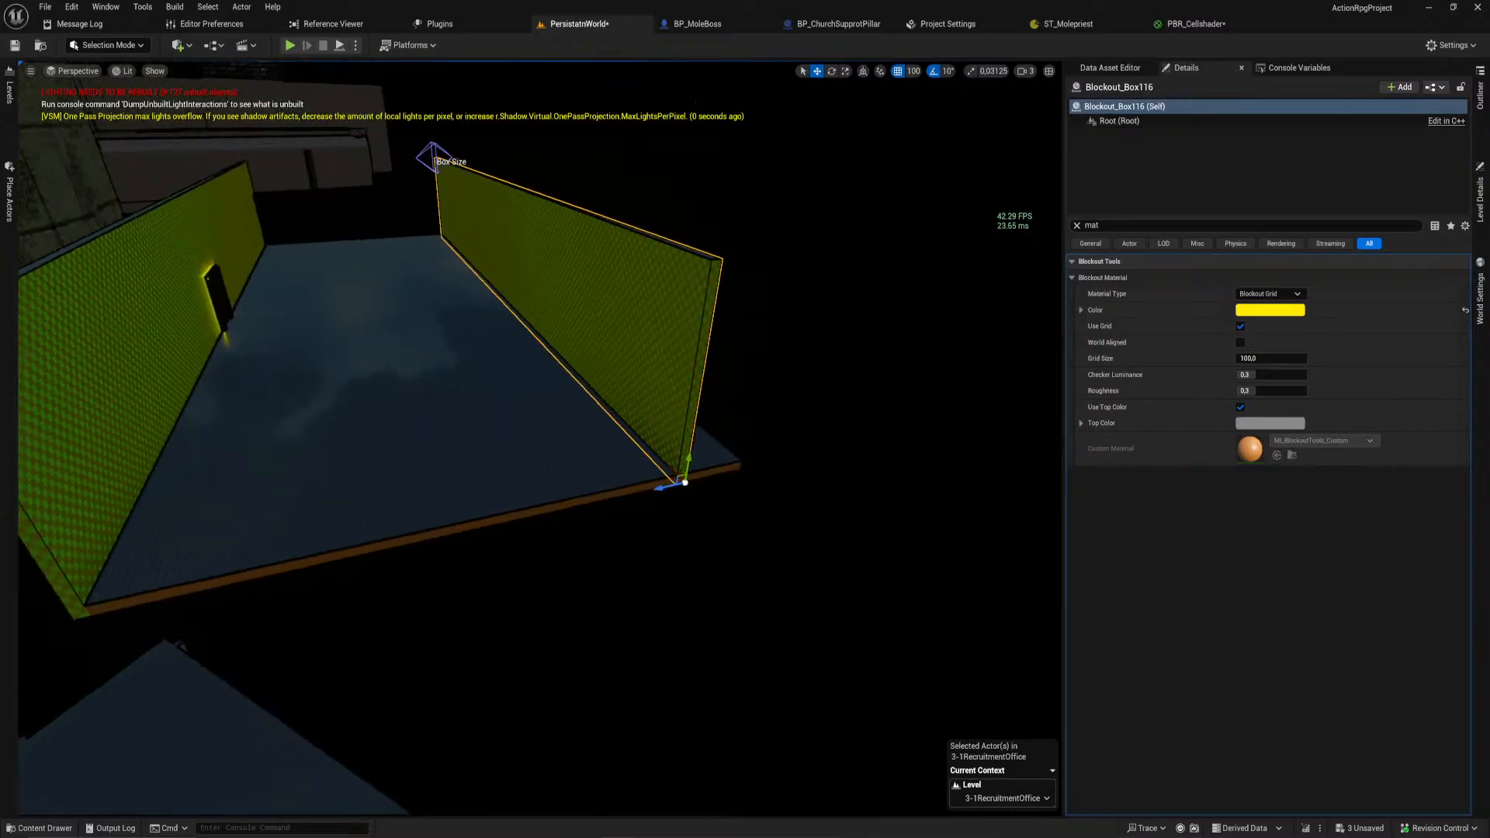
pyautogui.moveTo(701, 508); pyautogui.dragTo(612, 526, button='right')
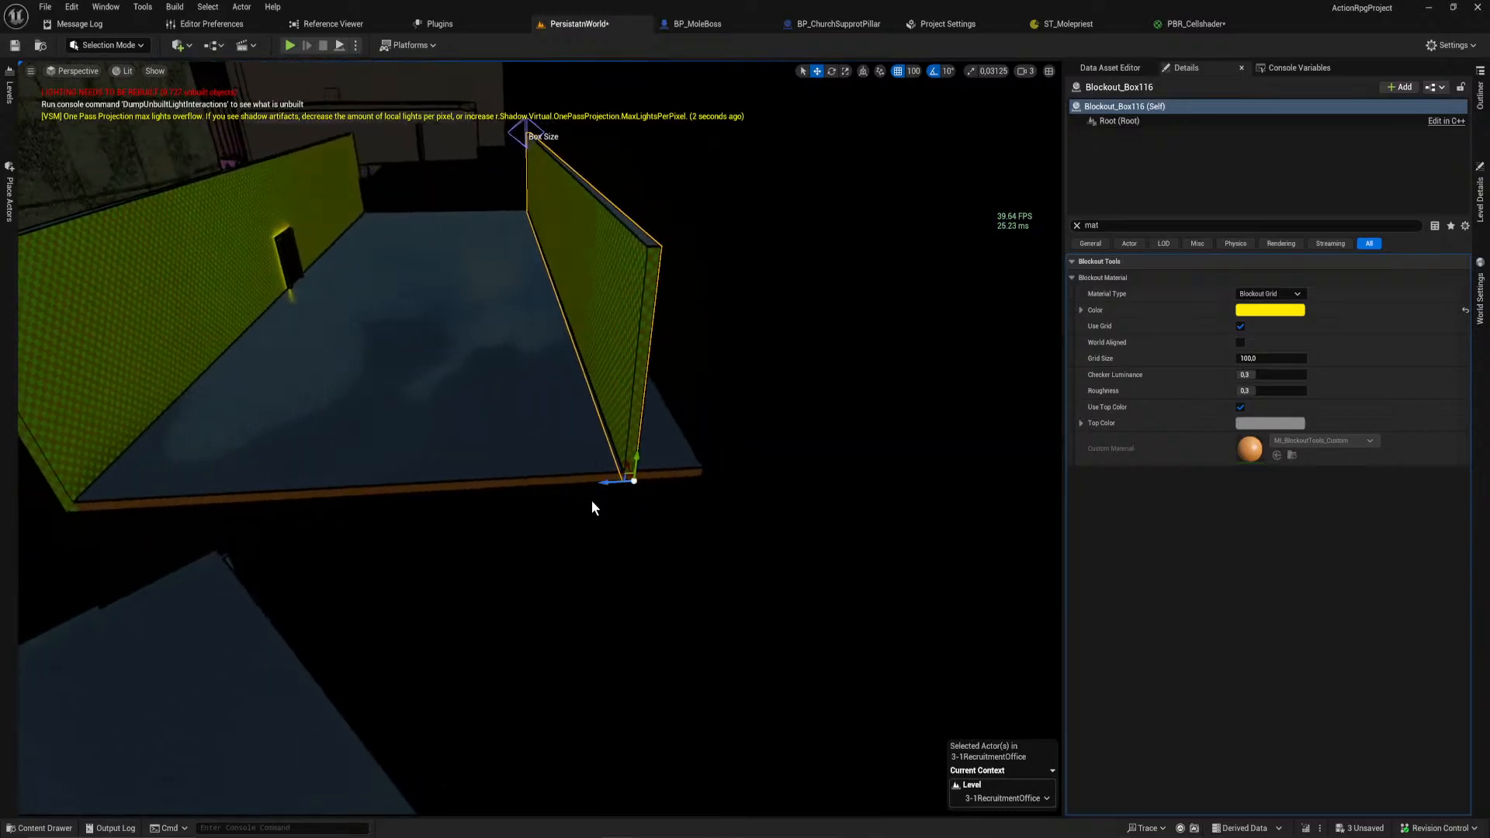
pyautogui.moveTo(611, 482); pyautogui.dragTo(693, 485)
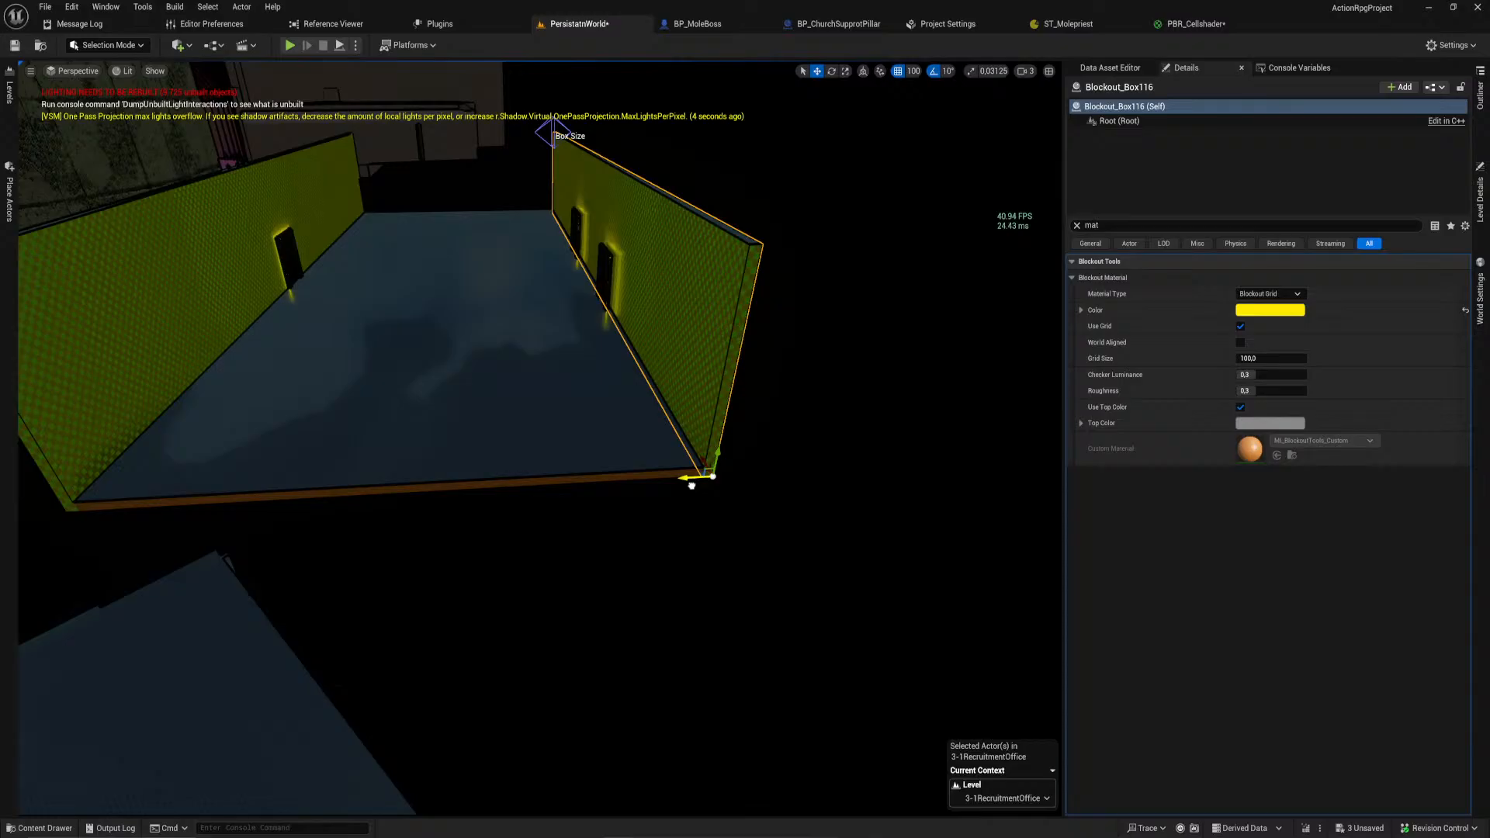
# Step: Duplicate the new long wall and rotate the copy 90 degrees across the room's open short end
pyautogui.moveTo(700, 367); pyautogui.dragTo(743, 435, button='right')
pyautogui.press('e')
pyautogui.keyDown('alt'); pyautogui.moveTo(733, 419); pyautogui.dragTo(803, 426); pyautogui.keyUp('alt')
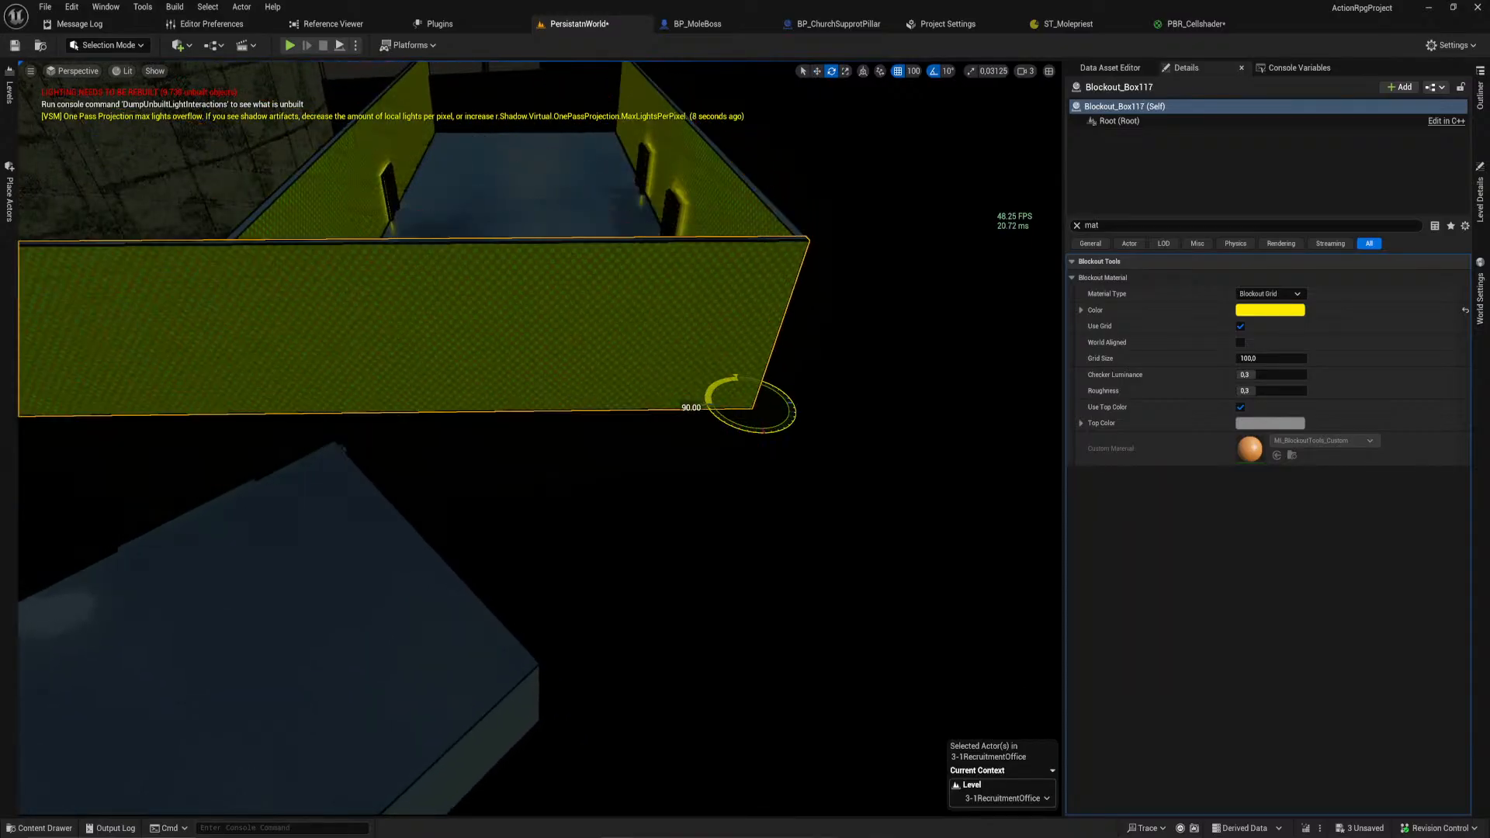
# Step: Shorten the rotated end wall so that it spans only the room's width
pyautogui.moveTo(803, 426); pyautogui.dragTo(722, 388, button='right')
pyautogui.click(80, 209)
pyautogui.press('w')
pyautogui.moveTo(45, 211); pyautogui.dragTo(456, 323)
pyautogui.moveTo(456, 323); pyautogui.dragTo(588, 499, button='right')
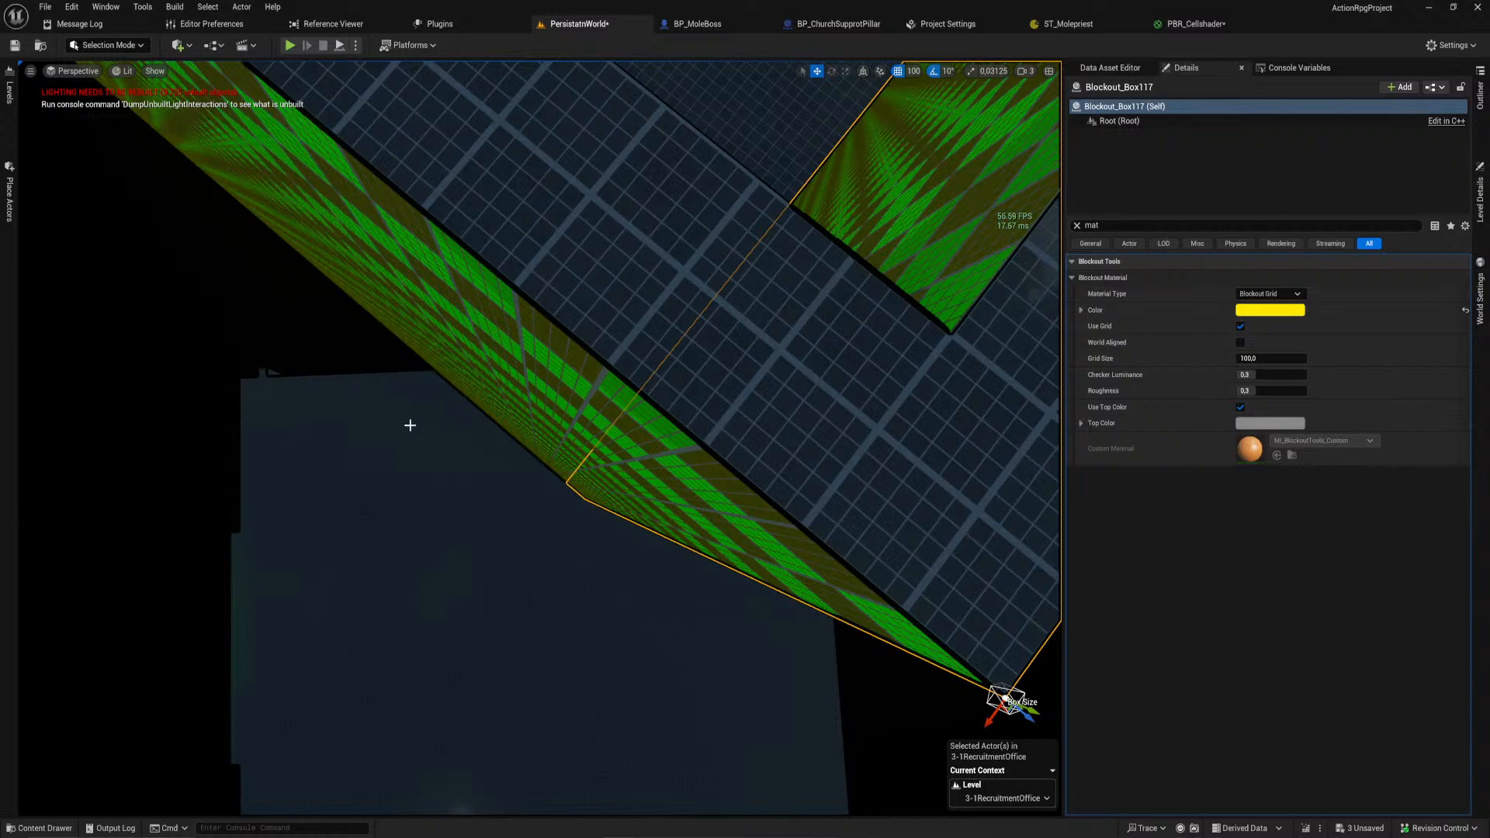
pyautogui.moveTo(469, 539); pyautogui.dragTo(644, 535, button='right')
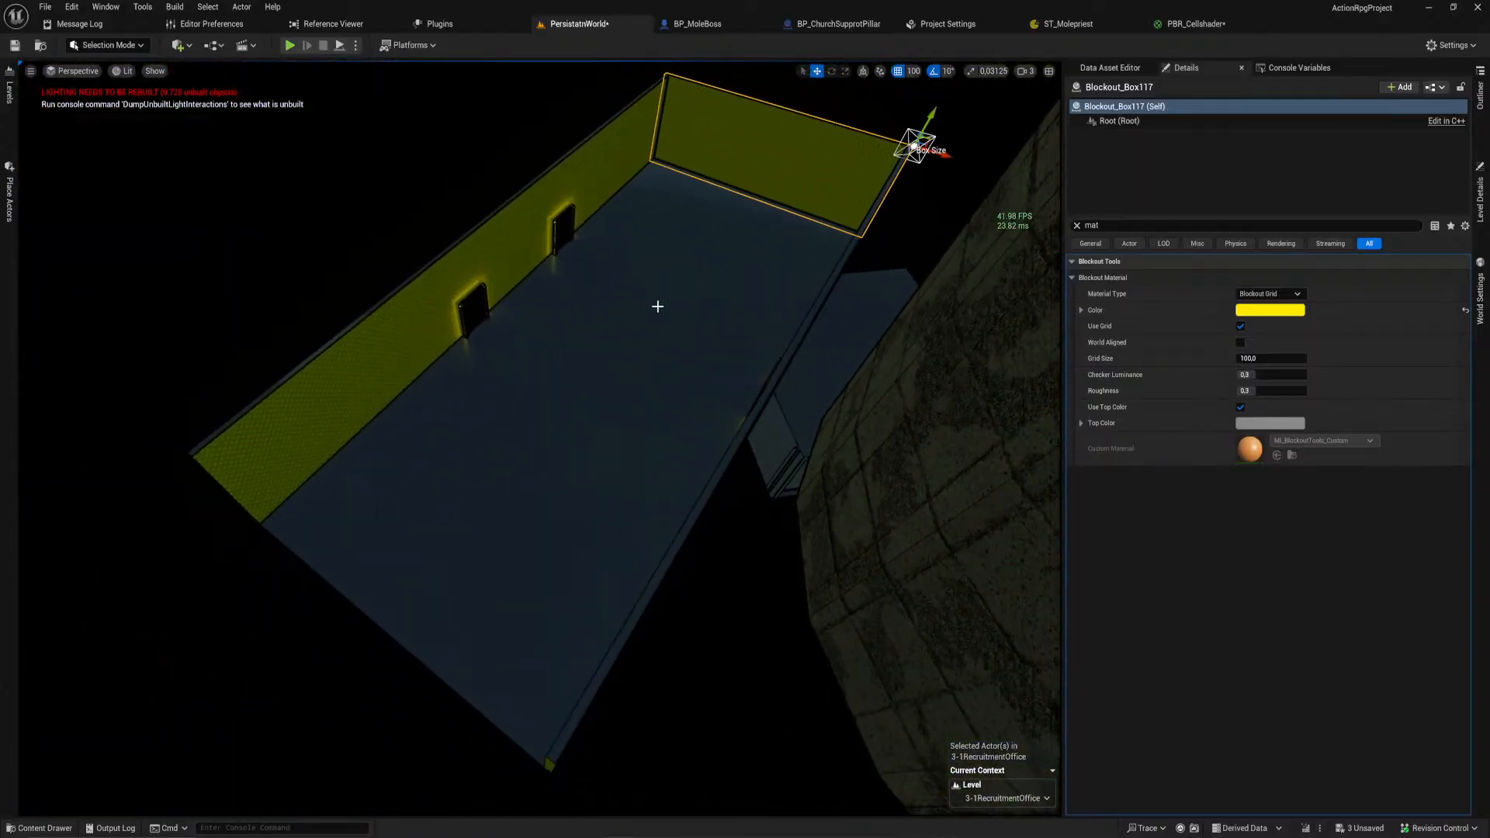
# Step: Duplicate the short end wall and place the copy along the floor's opposite short edge
pyautogui.click(729, 144)
pyautogui.moveTo(670, 86)
pyautogui.mouseDown(button='right')
pyautogui.moveTo(536, 93)
pyautogui.moveTo(670, 86)
pyautogui.mouseUp(button='right')
pyautogui.moveTo(582, 146); pyautogui.dragTo(256, 485)
pyautogui.moveTo(486, 487); pyautogui.dragTo(457, 438, button='right')
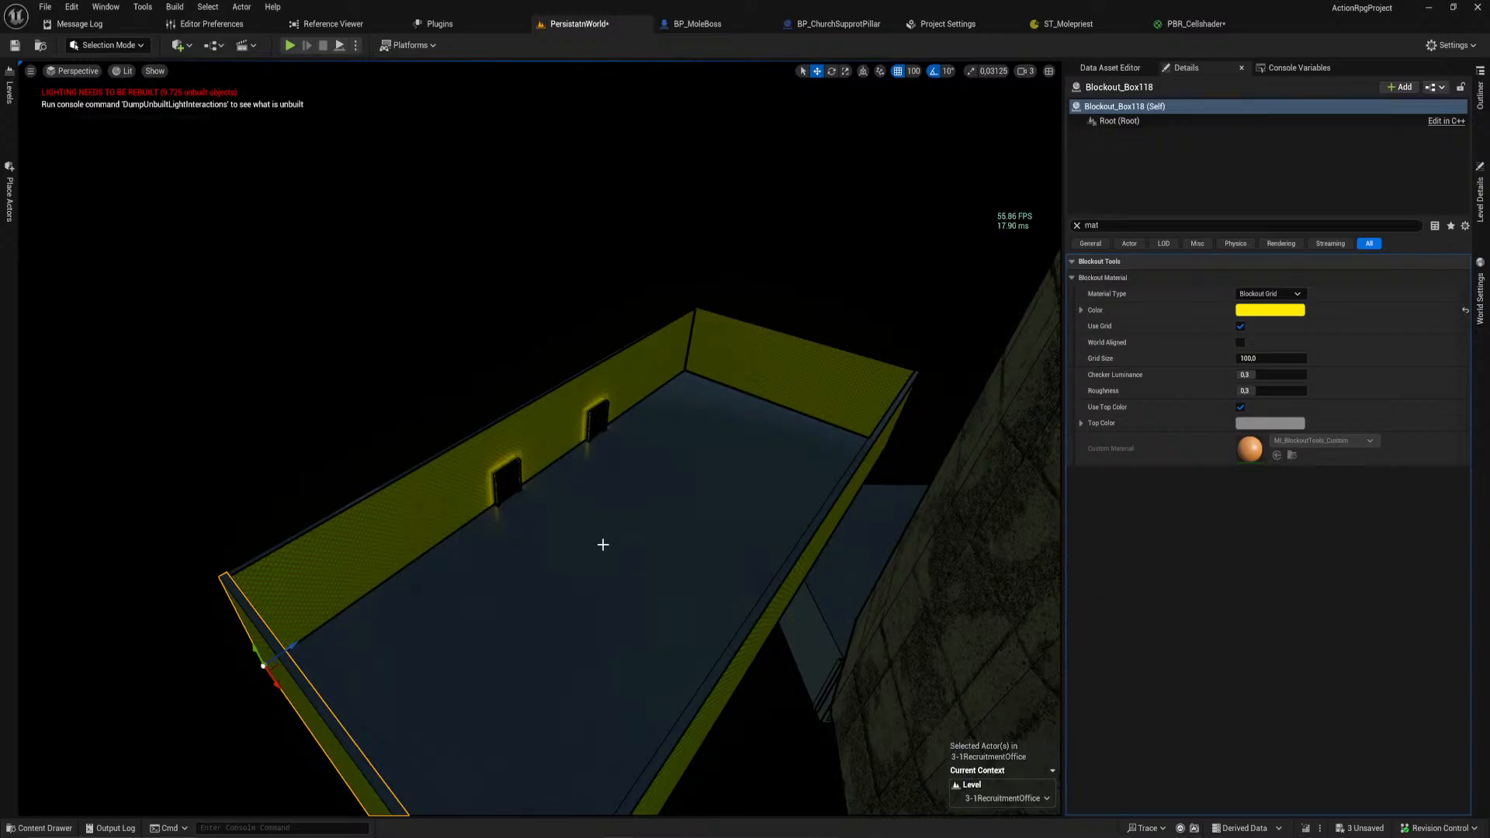
pyautogui.moveTo(625, 450); pyautogui.dragTo(755, 371, button='right')
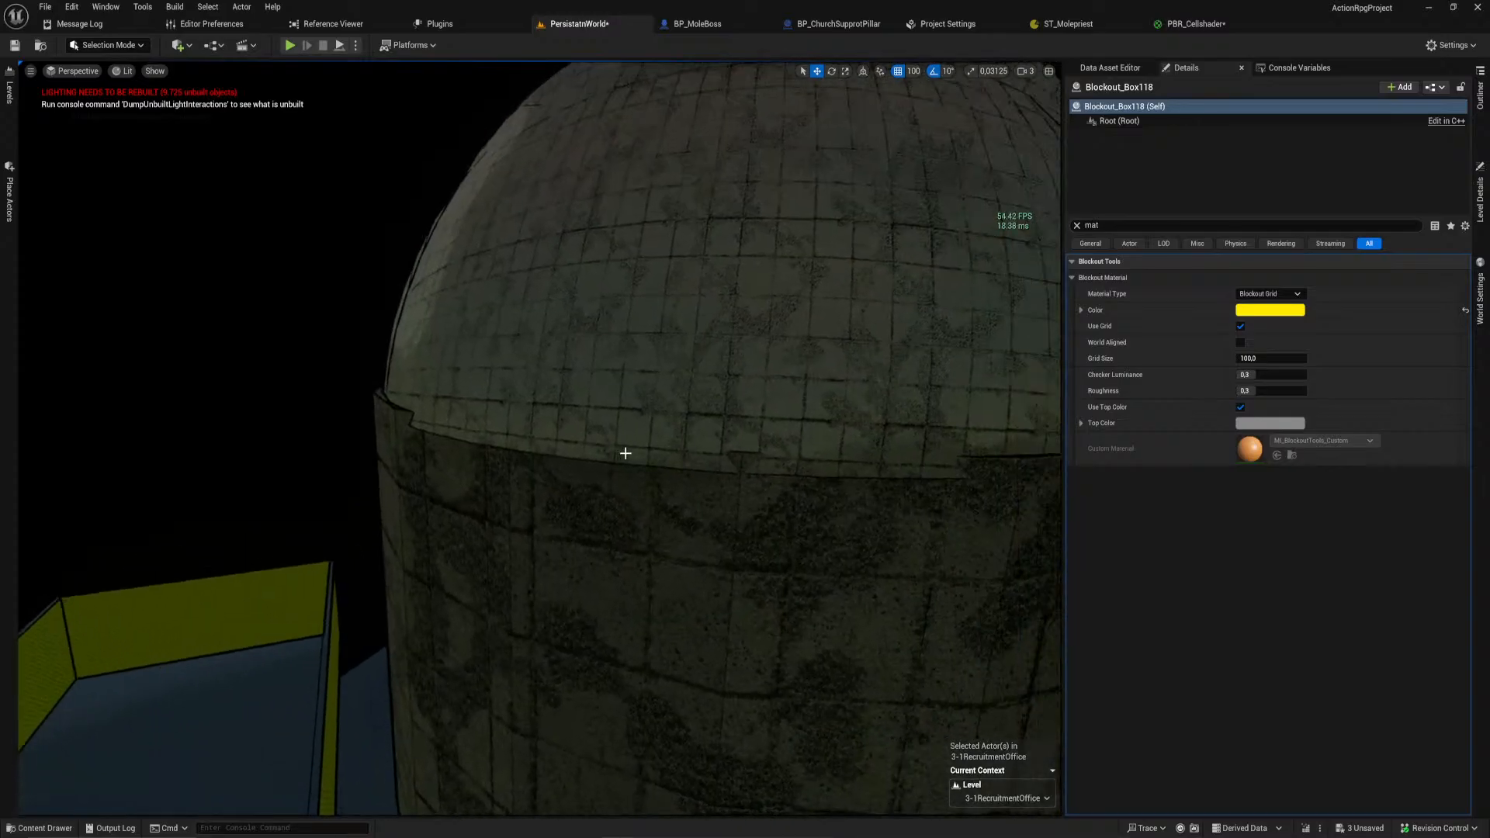
pyautogui.moveTo(540, 535); pyautogui.dragTo(372, 578, button='right')
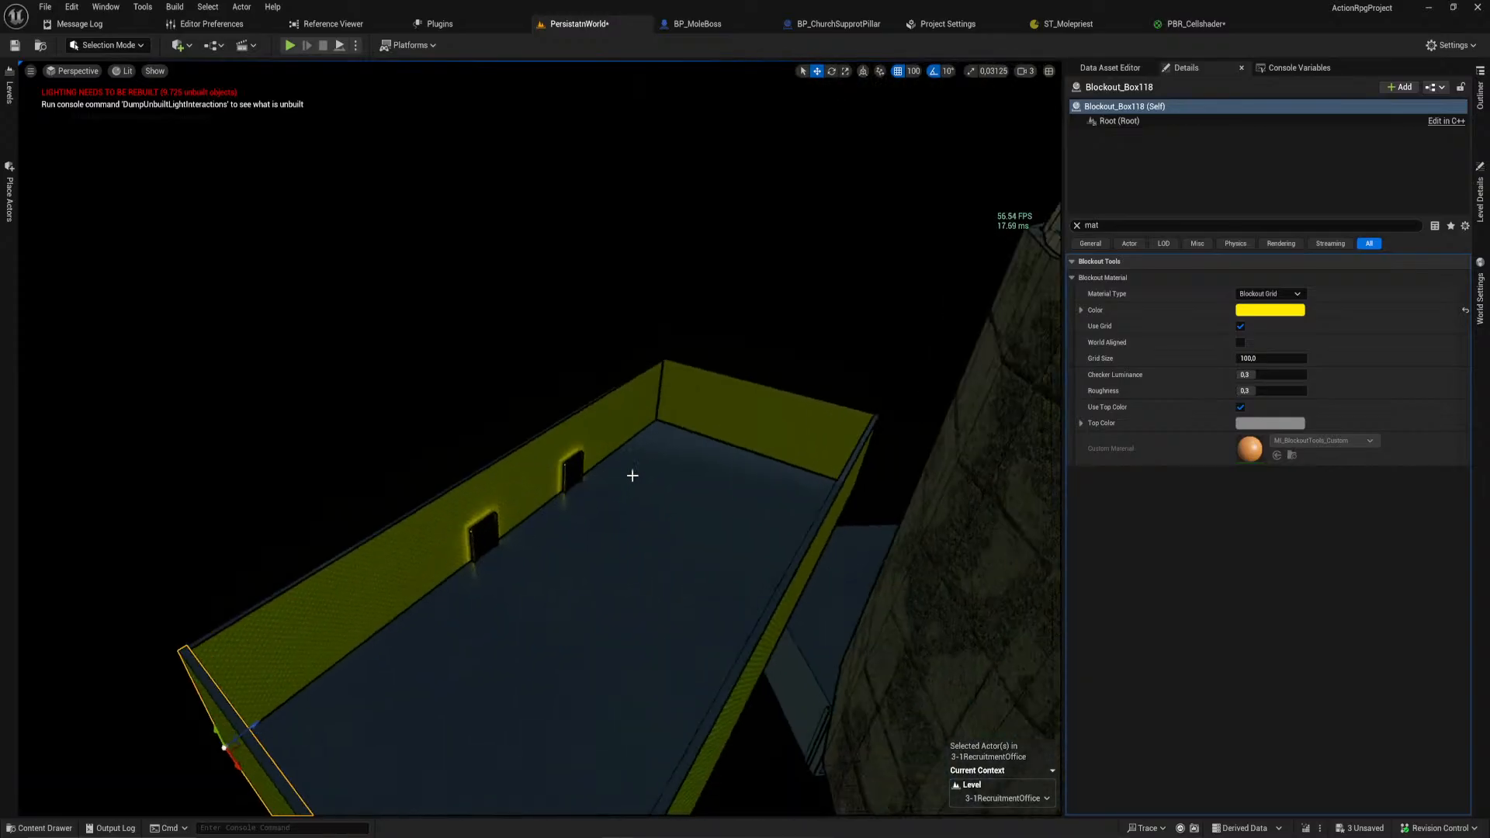
# Step: Select both level doors on the two-door long wall and adjust their depth against the wall surface
pyautogui.moveTo(728, 525); pyautogui.dragTo(600, 554, button='right')
pyautogui.press('w')
pyautogui.press('w')
pyautogui.click(609, 454)
pyautogui.moveTo(609, 454); pyautogui.dragTo(714, 411, button='right')
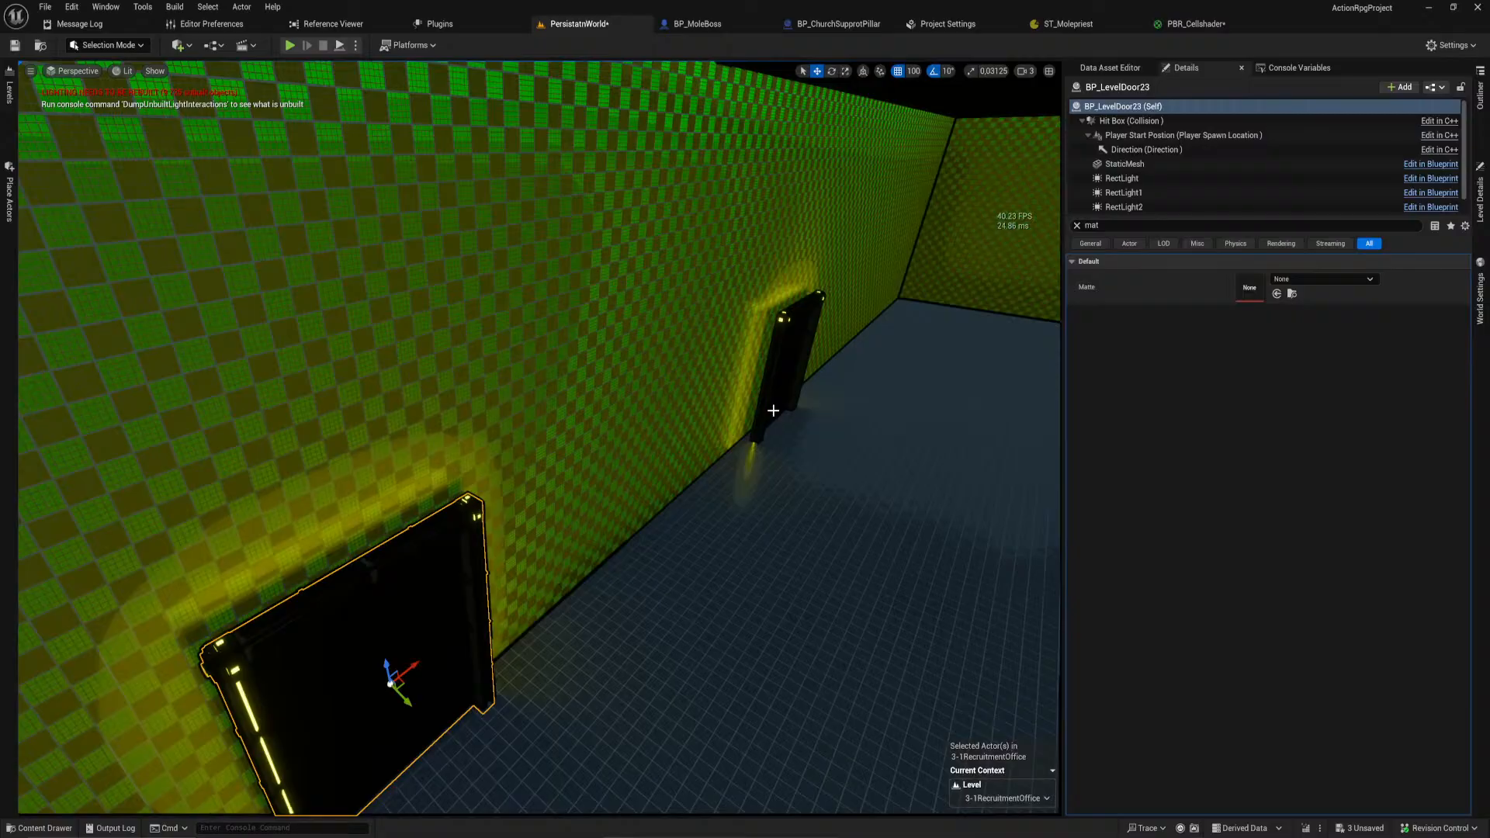
pyautogui.keyDown('ctrl'); pyautogui.click(798, 372); pyautogui.keyUp('ctrl')
pyautogui.moveTo(799, 374); pyautogui.dragTo(815, 378)
pyautogui.moveTo(751, 415); pyautogui.dragTo(839, 401, button='right')
pyautogui.press('a')
pyautogui.moveTo(734, 411); pyautogui.dragTo(735, 443, button='right')
pyautogui.press('a')
pyautogui.press('d')
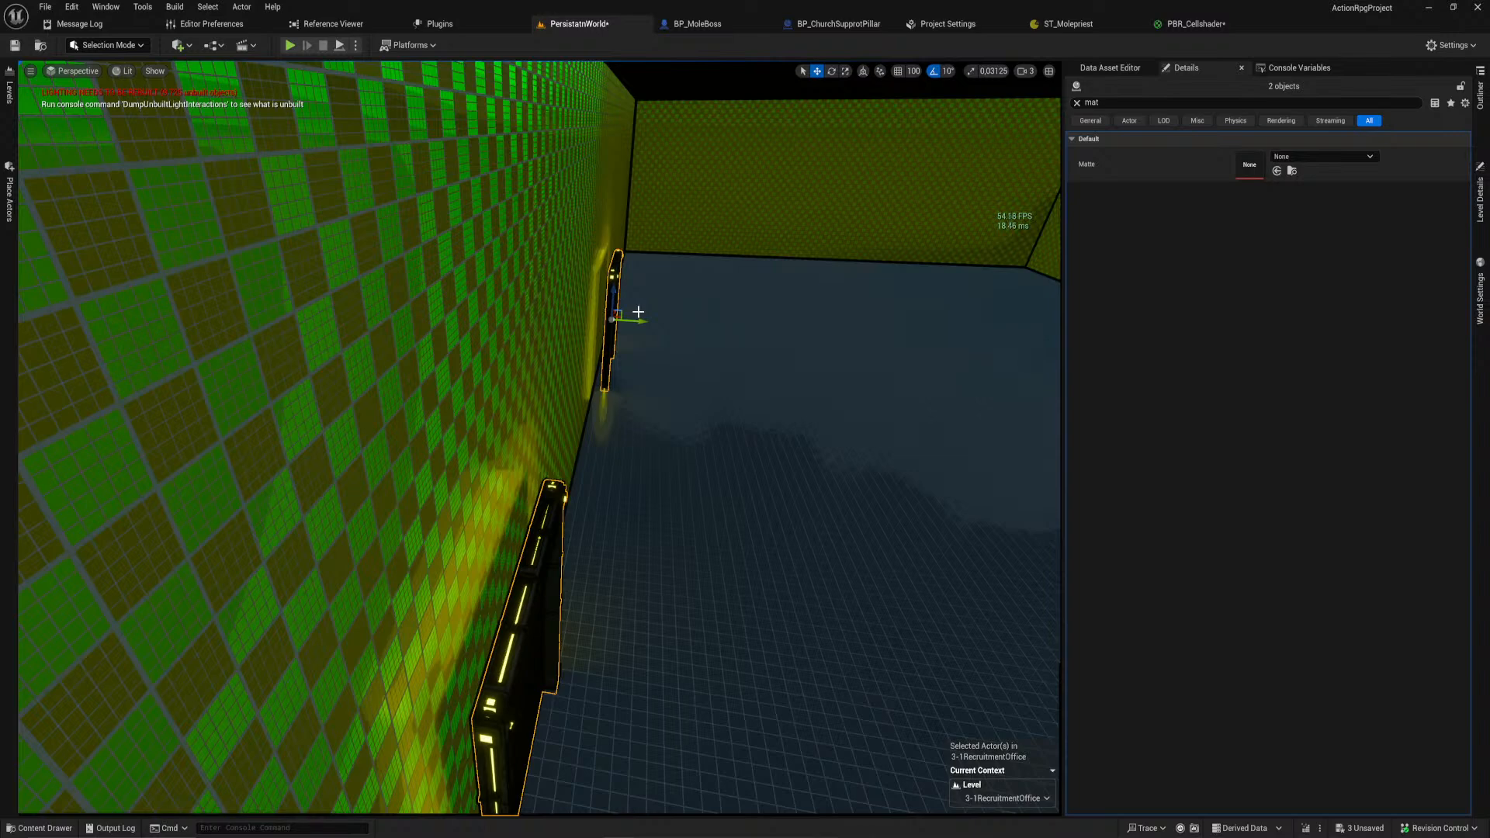
pyautogui.moveTo(644, 320); pyautogui.dragTo(637, 321)
# Step: Enable position grid snapping and move the two doors farther apart along the long wall
pyautogui.moveTo(593, 540); pyautogui.dragTo(789, 458, button='right')
pyautogui.press('w')
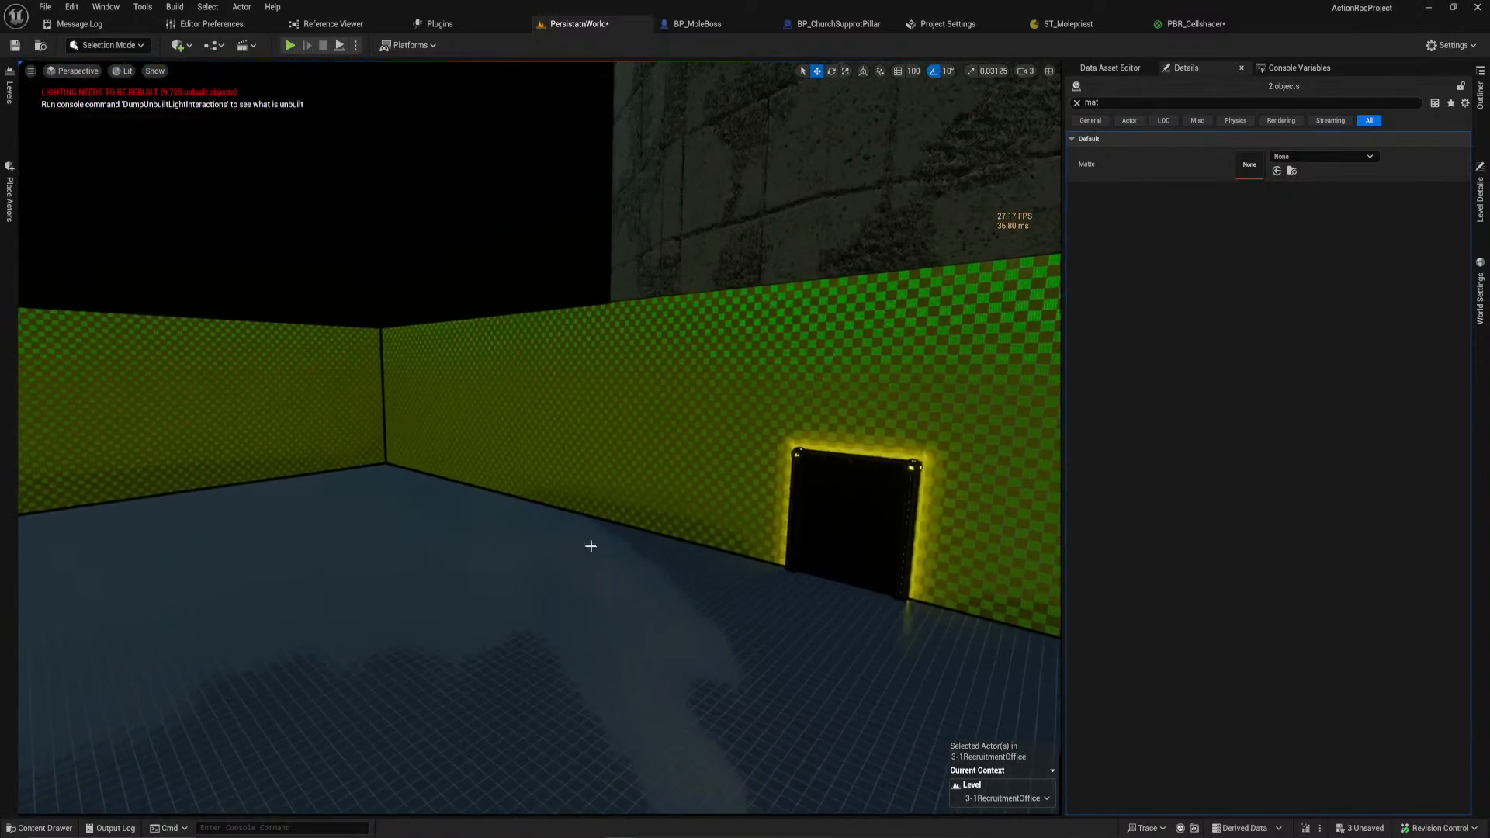
pyautogui.click(556, 582)
pyautogui.moveTo(555, 582); pyautogui.dragTo(500, 566, button='right')
pyautogui.click(495, 428)
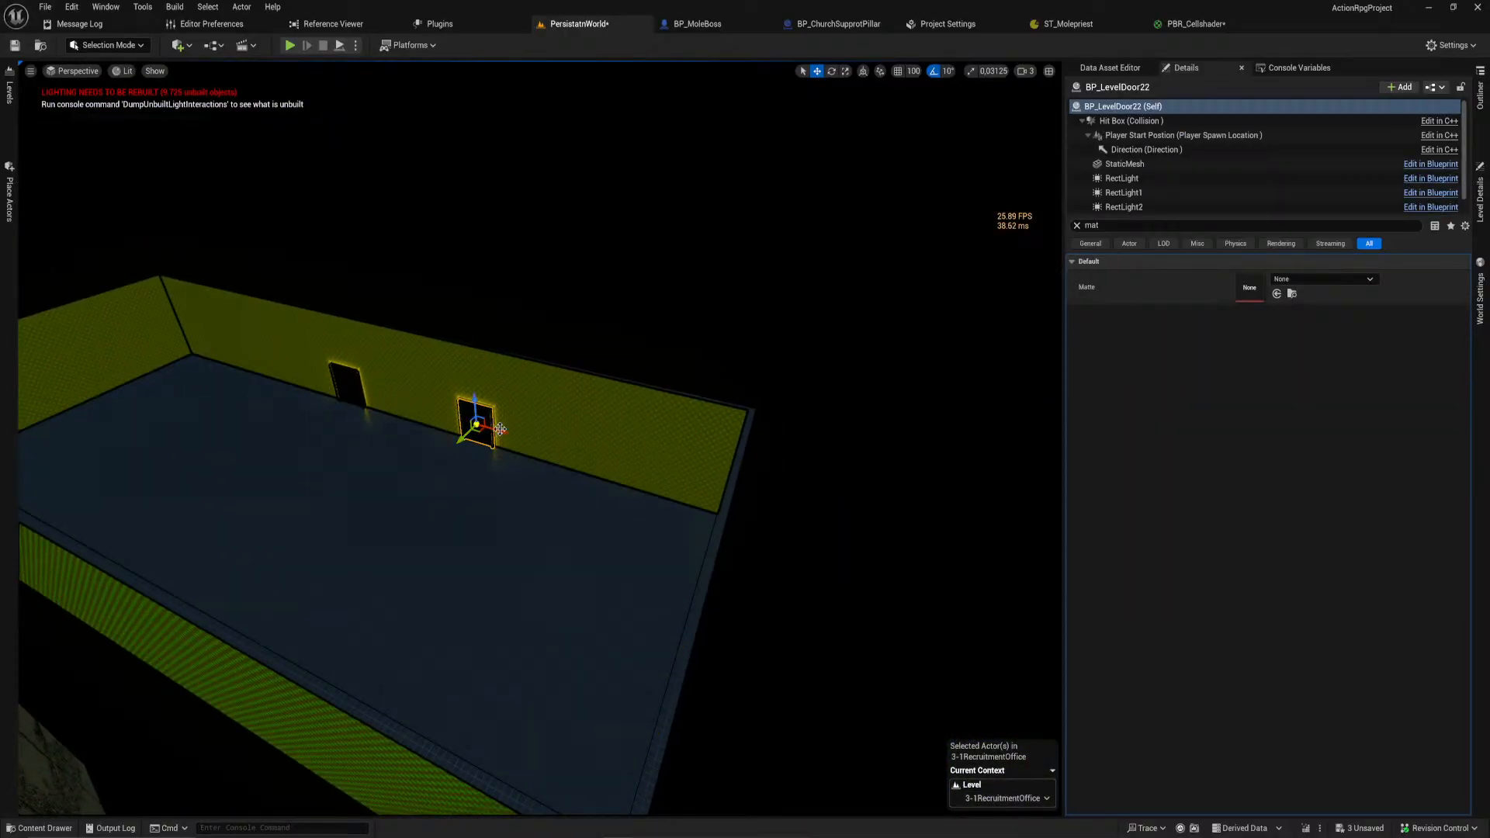
pyautogui.moveTo(502, 430); pyautogui.dragTo(679, 482)
pyautogui.hotkey('ctrl', 'z')
pyautogui.click(897, 71)
pyautogui.moveTo(497, 429); pyautogui.dragTo(683, 479)
pyautogui.click(349, 392)
pyautogui.moveTo(369, 400); pyautogui.dragTo(230, 354)
# Step: Duplicate the room's floor box and raise the copy until it rests on the walls as a ceiling
pyautogui.moveTo(231, 354); pyautogui.dragTo(155, 442, button='right')
pyautogui.moveTo(482, 452)
pyautogui.mouseDown(button='right')
pyautogui.moveTo(528, 415)
pyautogui.moveTo(691, 426)
pyautogui.moveTo(543, 465)
pyautogui.moveTo(474, 458)
pyautogui.mouseUp(button='right')
pyautogui.click(482, 452)
pyautogui.hotkey('ctrl', 'd')
pyautogui.moveTo(520, 340); pyautogui.dragTo(579, 342, button='right')
pyautogui.moveTo(541, 412); pyautogui.dragTo(605, 450, button='right')
pyautogui.moveTo(493, 405); pyautogui.dragTo(458, 381, button='right')
pyautogui.moveTo(559, 368); pyautogui.dragTo(571, 458, button='right')
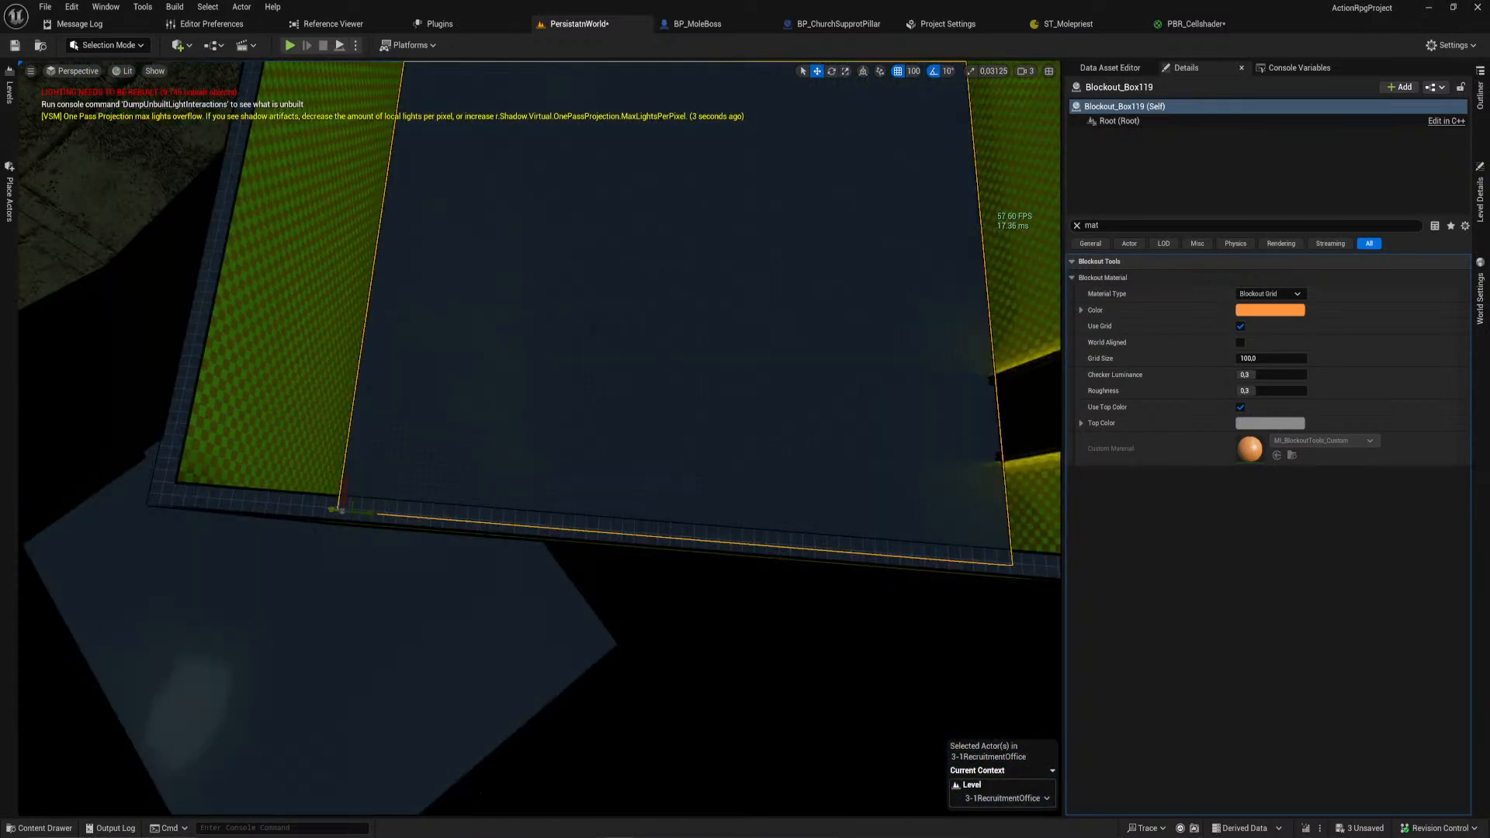
pyautogui.moveTo(334, 511); pyautogui.dragTo(323, 457)
pyautogui.moveTo(323, 457); pyautogui.dragTo(411, 264, button='right')
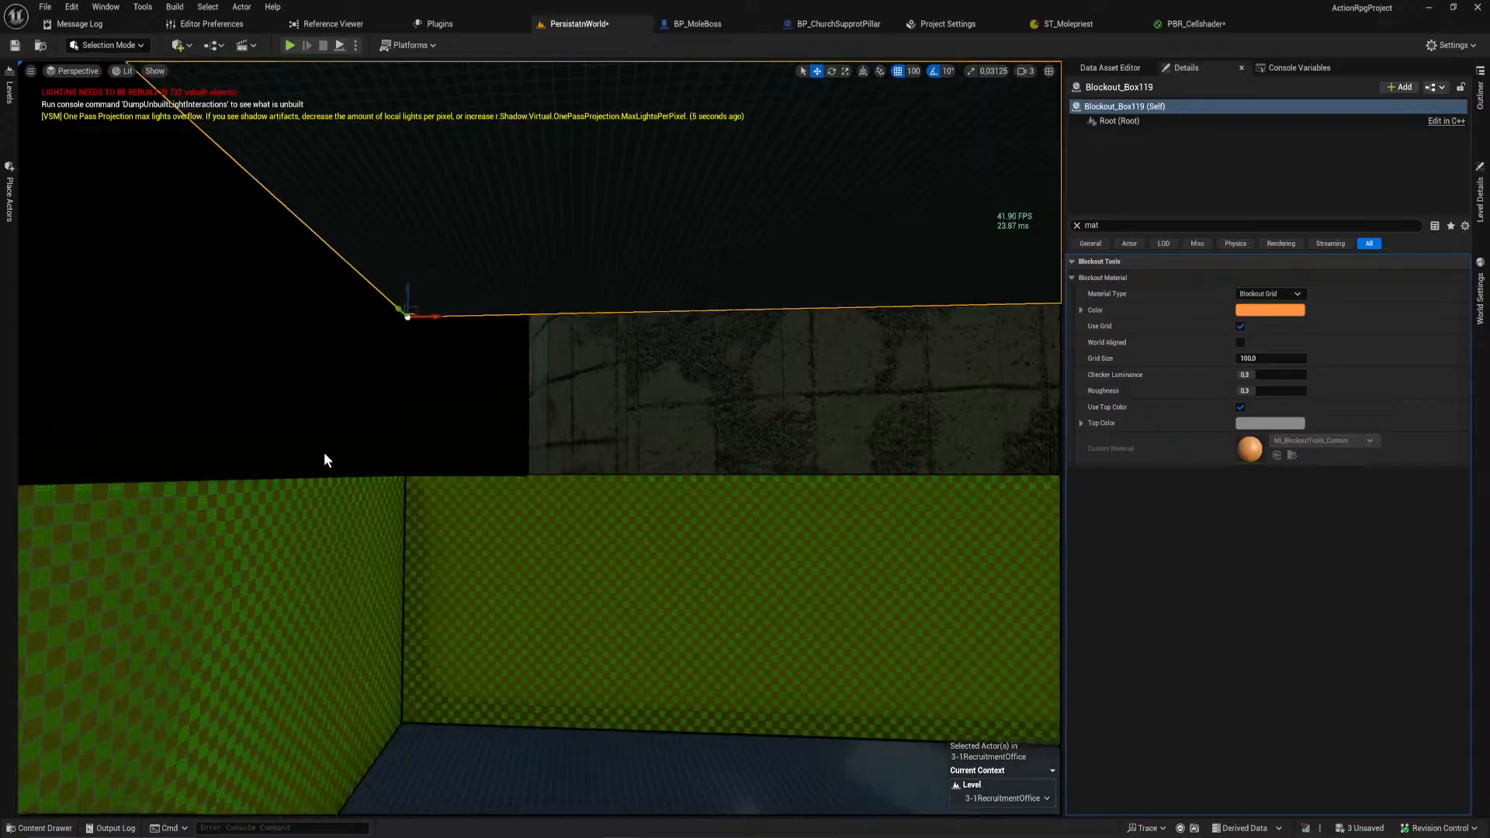
pyautogui.keyDown('shift'); pyautogui.moveTo(407, 291); pyautogui.dragTo(408, 452); pyautogui.keyUp('shift')
# Step: Select the room's walls together with the ceiling box from inside the room
pyautogui.moveTo(407, 292); pyautogui.dragTo(939, 283, button='right')
pyautogui.press('w')
pyautogui.moveTo(446, 378); pyautogui.dragTo(295, 333, button='right')
pyautogui.press('w')
pyautogui.click(523, 471)
pyautogui.moveTo(523, 472); pyautogui.dragTo(302, 493, button='right')
pyautogui.keyDown('ctrl'); pyautogui.click(404, 459); pyautogui.keyUp('ctrl')
pyautogui.moveTo(403, 460); pyautogui.dragTo(225, 481, button='right')
pyautogui.keyDown('ctrl'); pyautogui.click(404, 458); pyautogui.keyUp('ctrl')
pyautogui.keyDown('ctrl'); pyautogui.click(468, 235); pyautogui.keyUp('ctrl')
pyautogui.keyDown('ctrl'); pyautogui.click(658, 710); pyautogui.keyUp('ctrl')
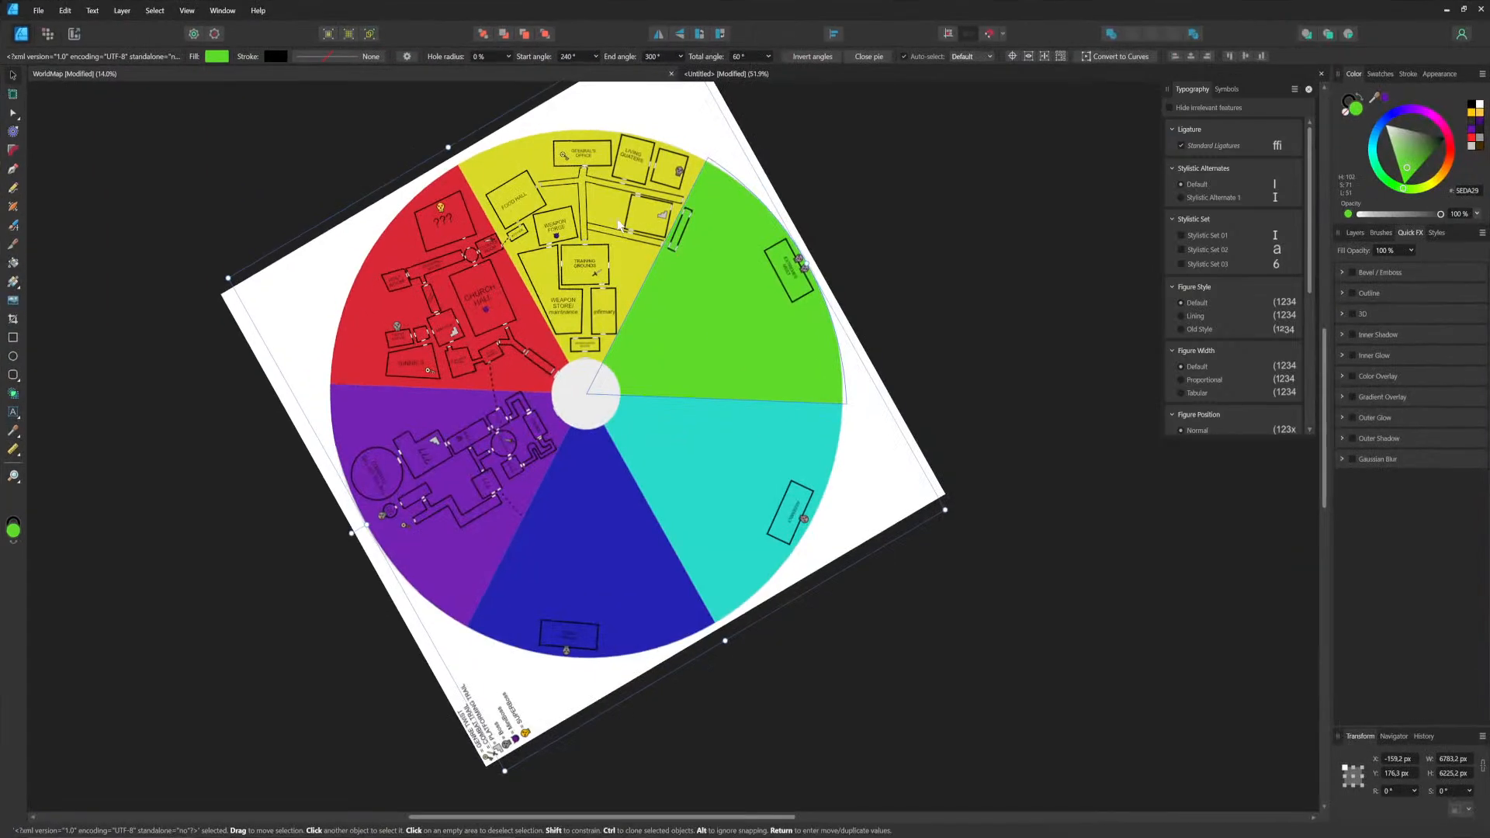
# Step: On the WorldMap in Affinity Designer, recolor the yellow wedge to orange and the plain green wedge to yellow
pyautogui.click(529, 170)
pyautogui.moveTo(1437, 169); pyautogui.dragTo(1444, 172)
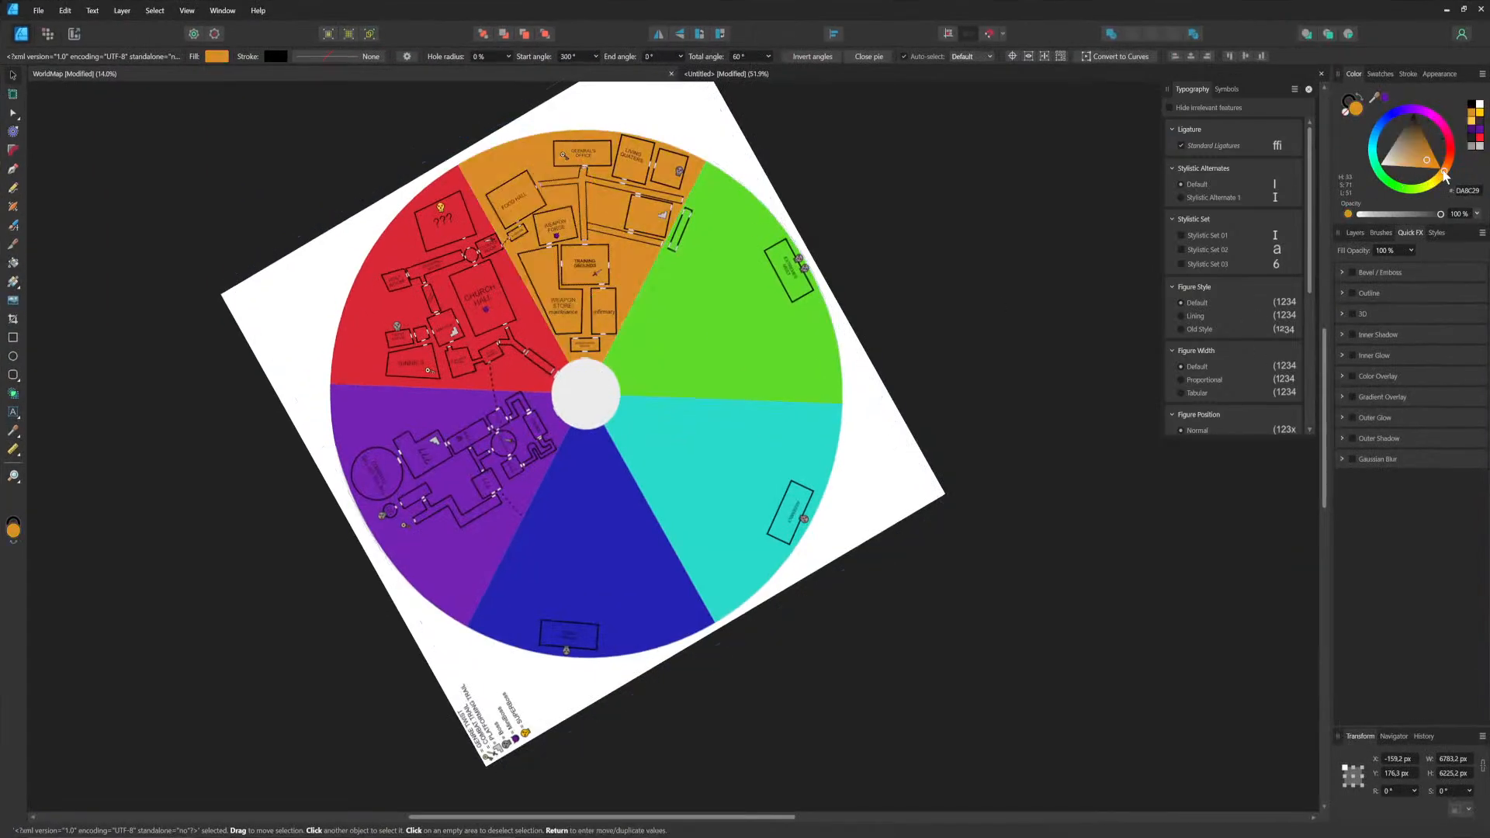
pyautogui.click(786, 318)
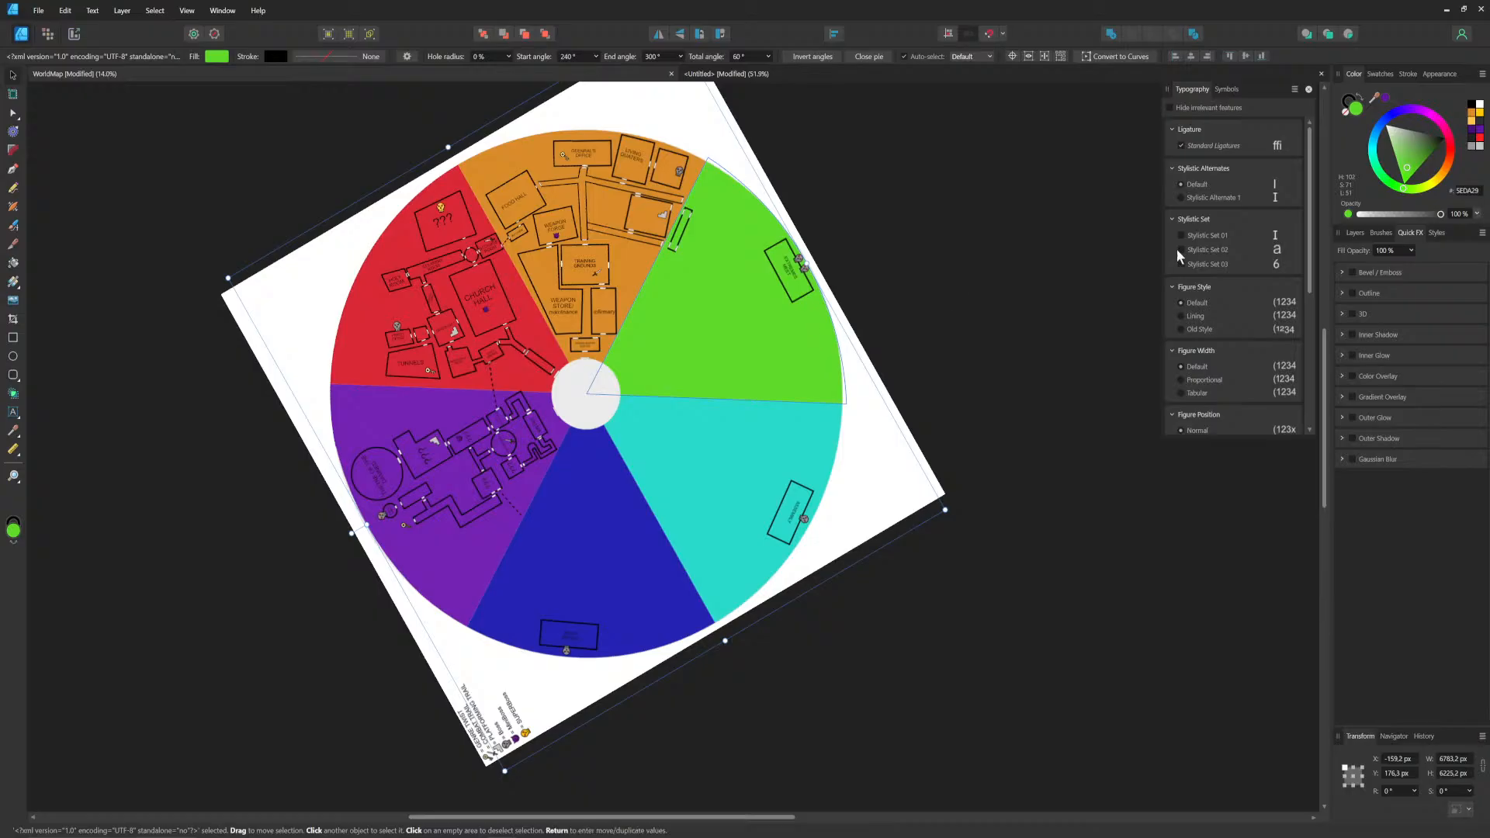
pyautogui.click(1436, 190)
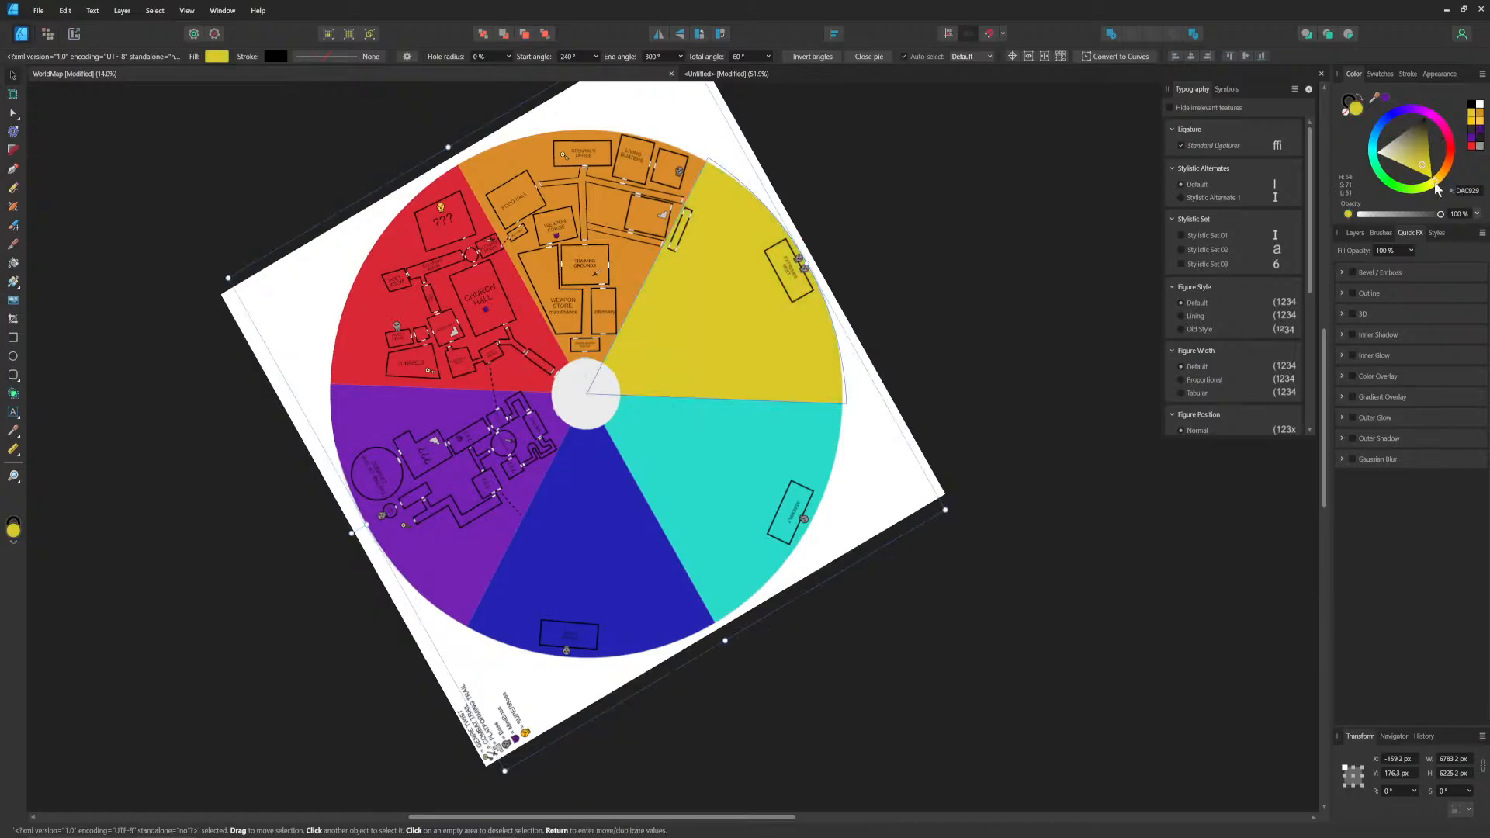
pyautogui.moveTo(1422, 165); pyautogui.dragTo(1417, 177)
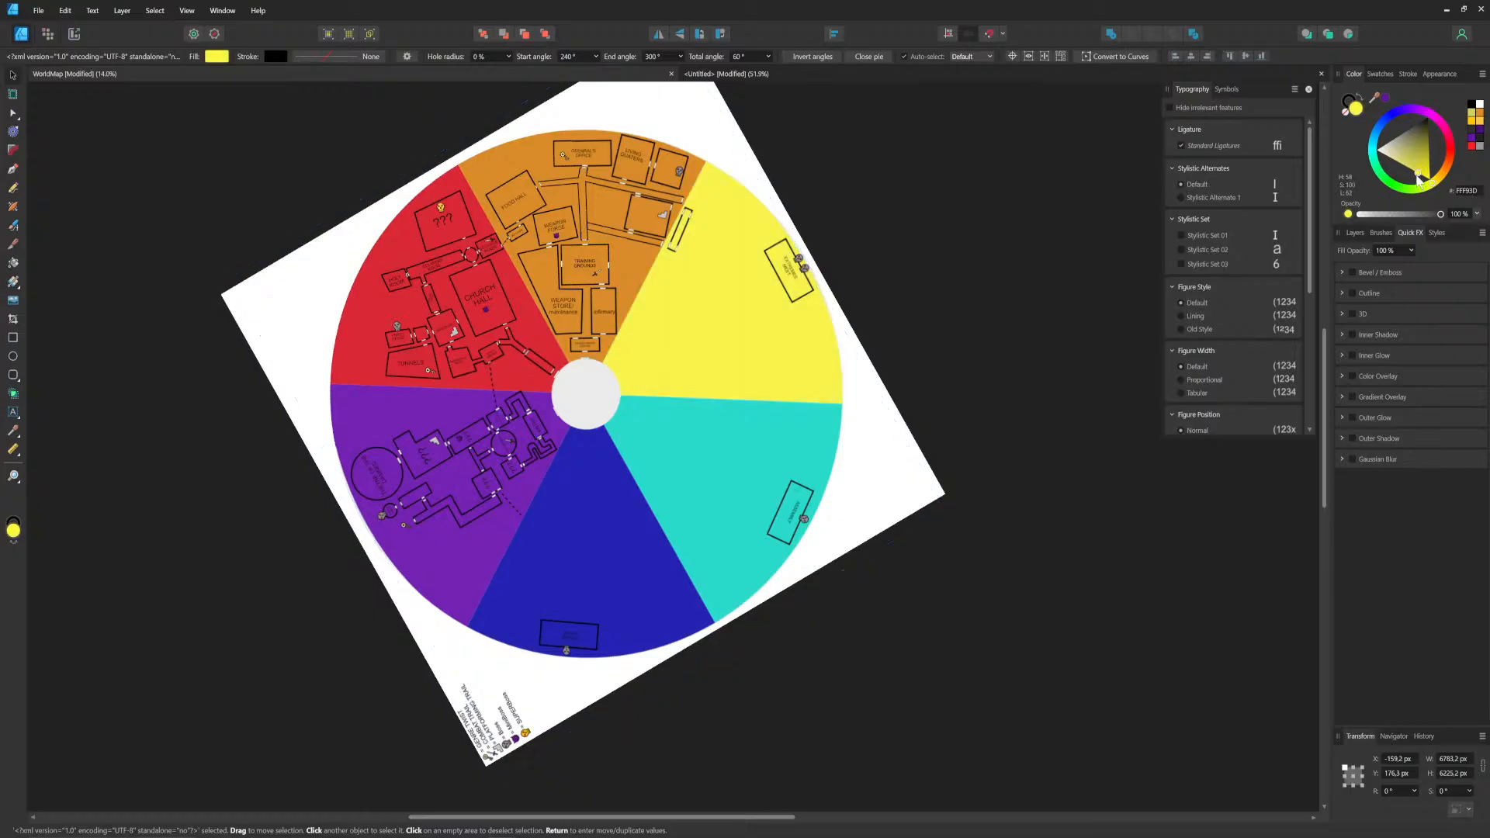
# Step: Recolor the remaining map wedges: turquoise to green, dark blue to a lighter blue, and the purple wedge to fill 752382
pyautogui.click(770, 457)
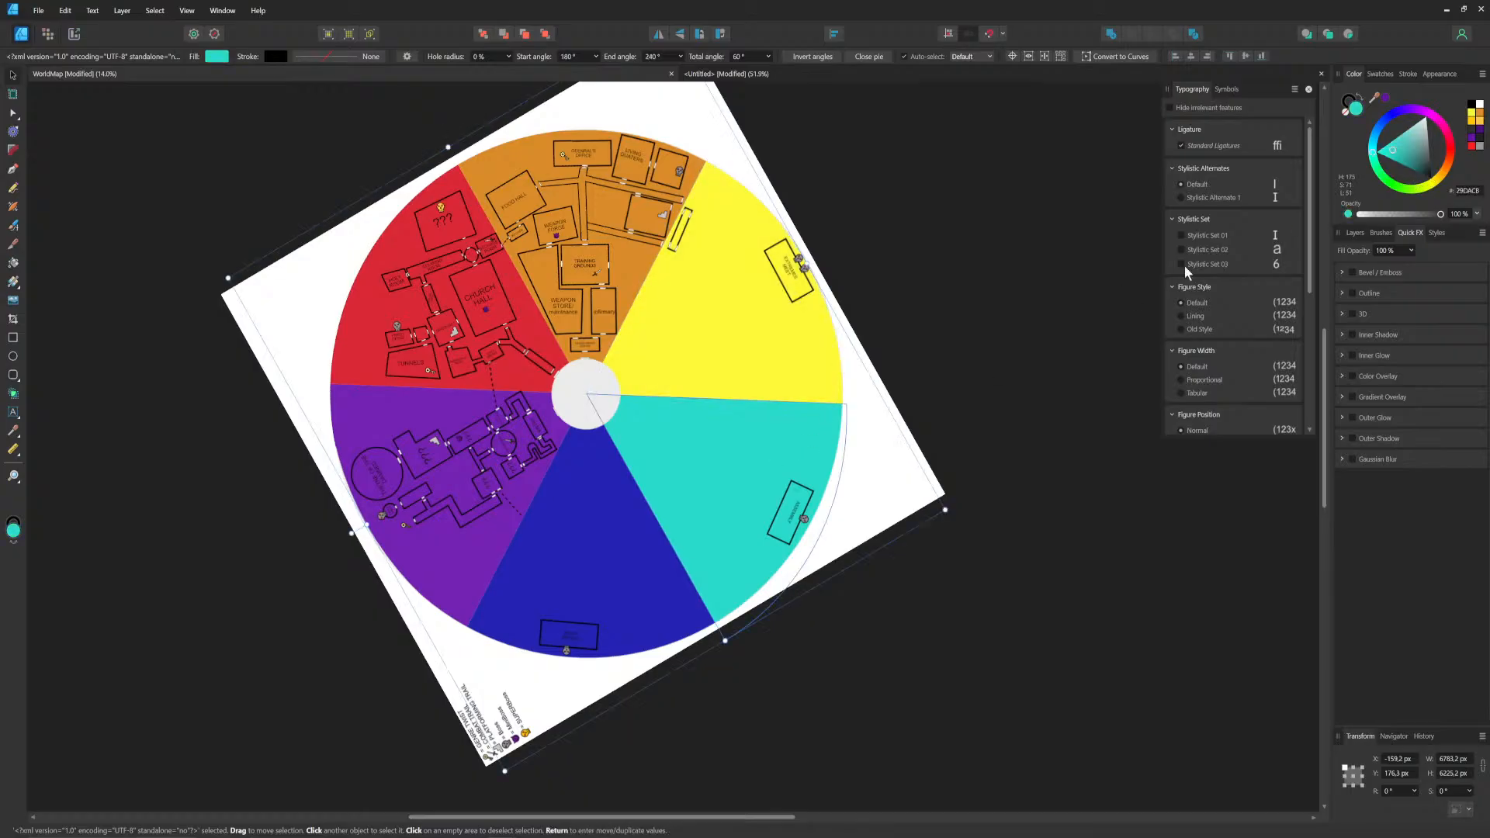
pyautogui.click(1404, 190)
pyautogui.click(610, 568)
pyautogui.moveTo(1393, 117); pyautogui.dragTo(1382, 120)
pyautogui.moveTo(759, 441); pyautogui.dragTo(804, 530, button='middle')
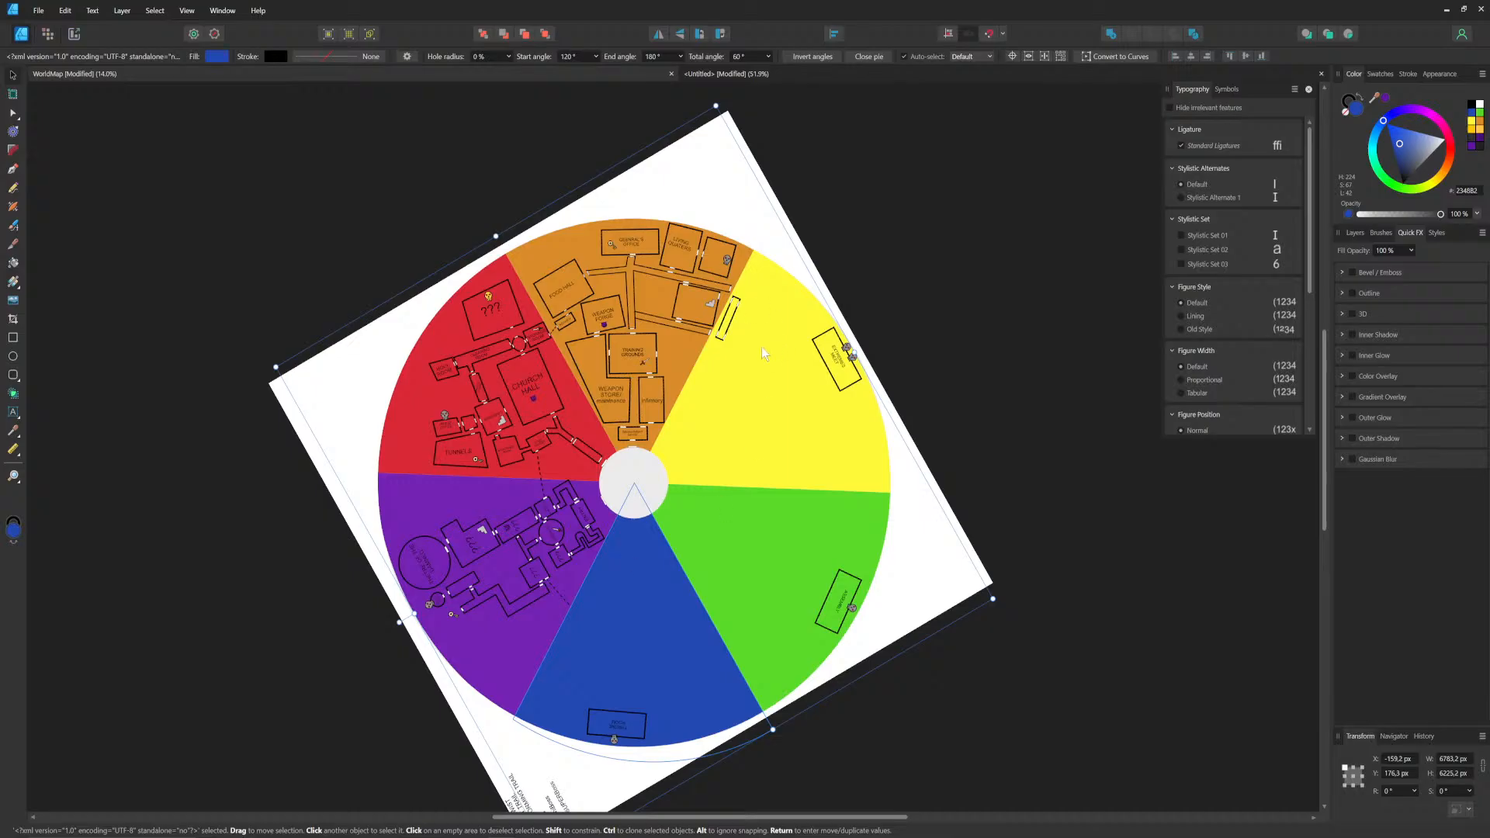
pyautogui.click(533, 615)
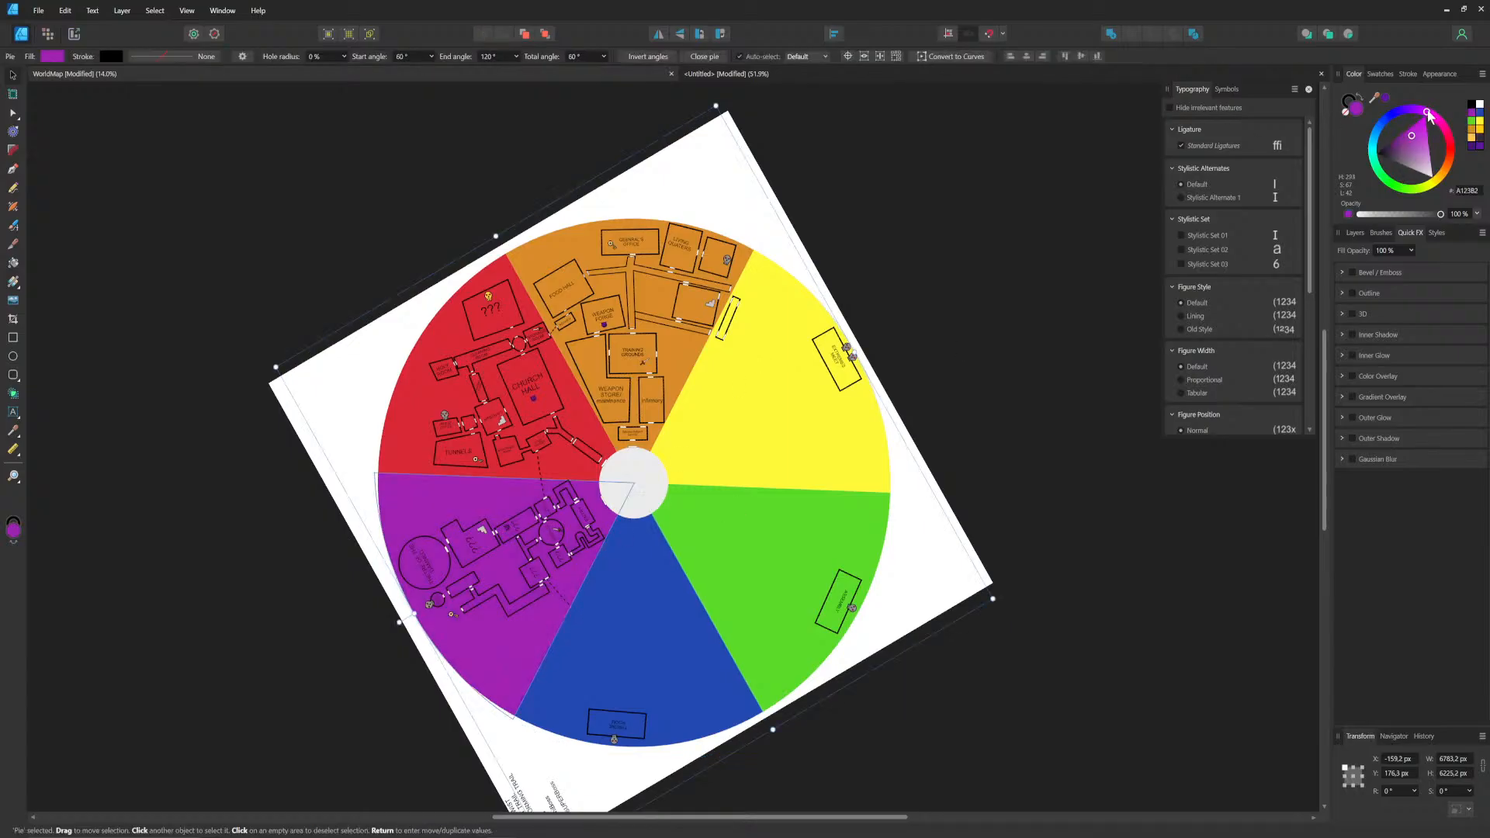
pyautogui.moveTo(1430, 115); pyautogui.dragTo(1414, 109)
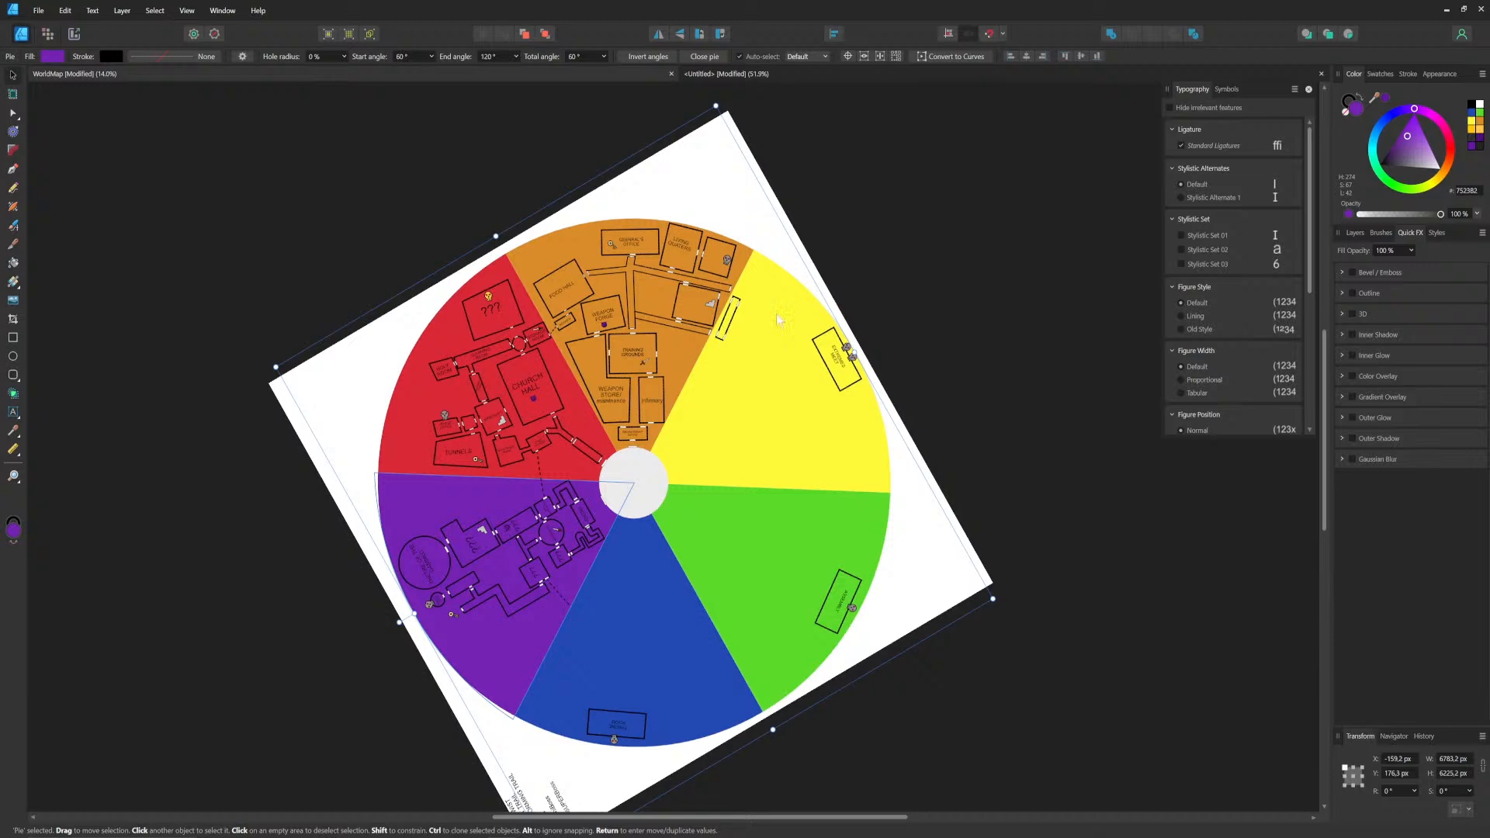
# Step: Switch back to Unreal Editor and rename the Yellow level folder to Orange
pyautogui.moveTo(765, 9); pyautogui.dragTo(0, 776)
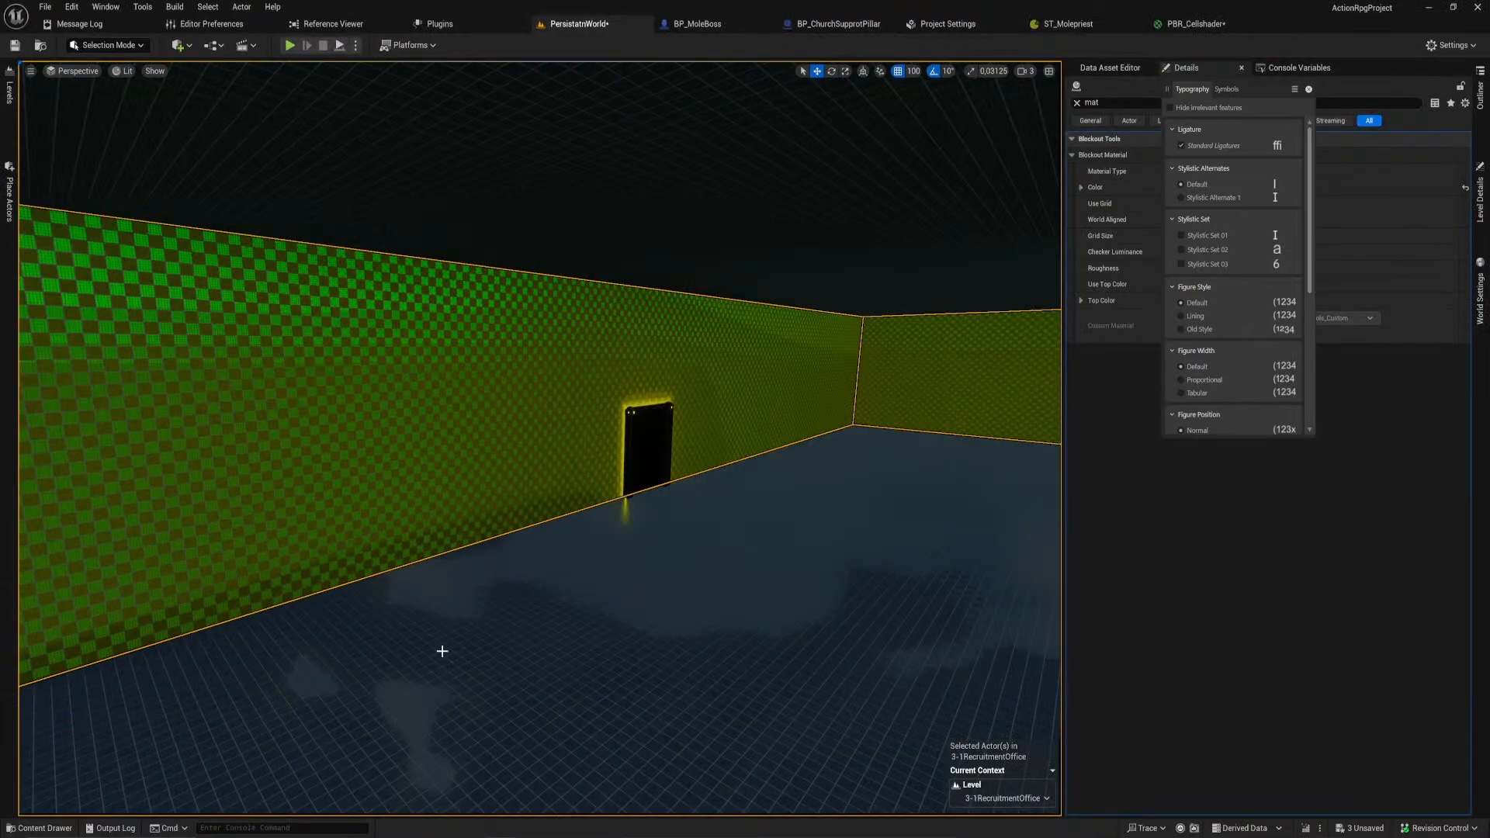
pyautogui.moveTo(660, 585); pyautogui.dragTo(536, 680, button='right')
pyautogui.press('w')
pyautogui.press('s')
pyautogui.click(10, 100)
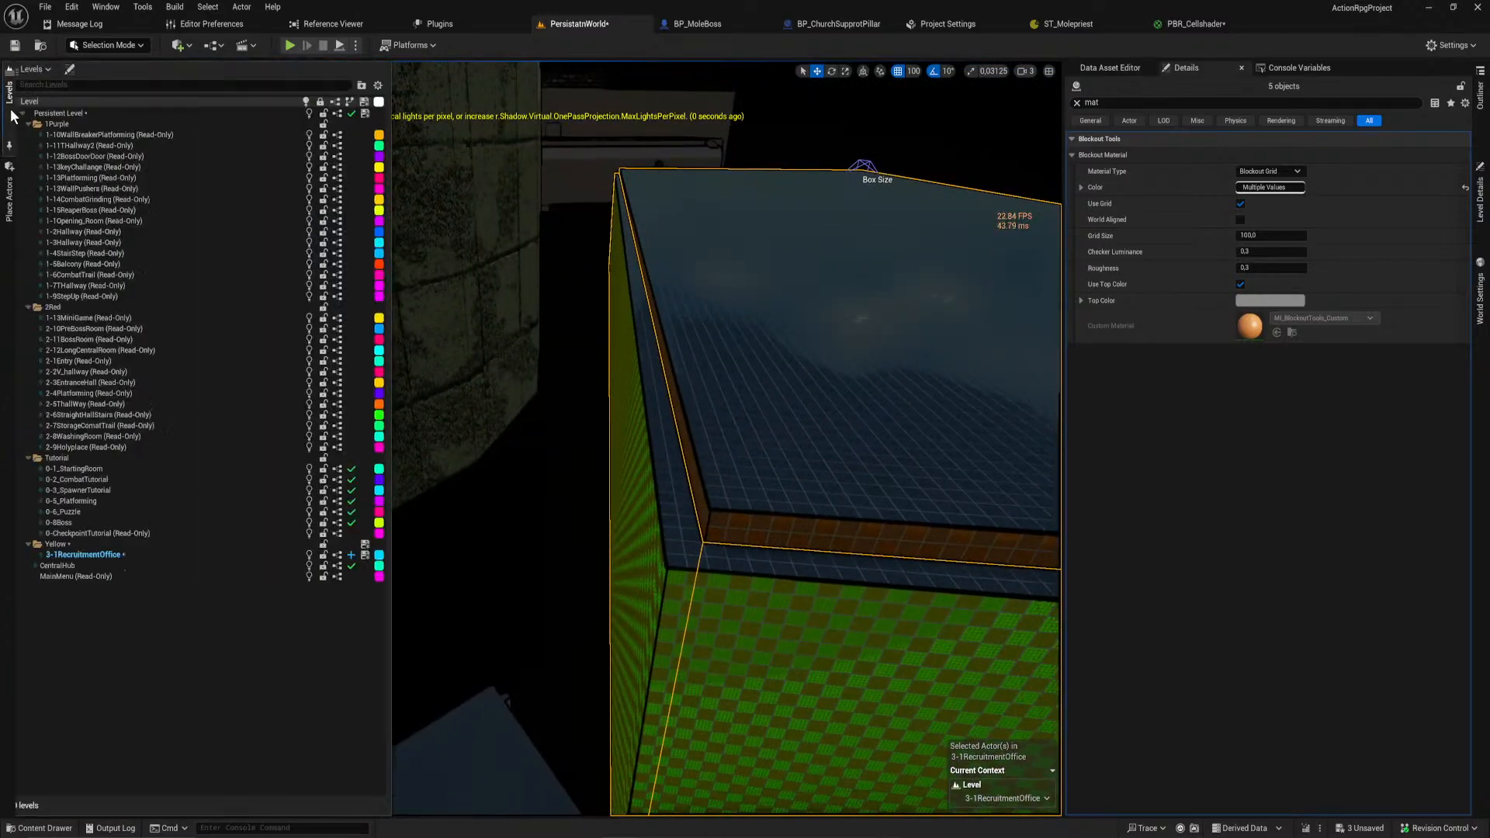
pyautogui.doubleClick(90, 547)
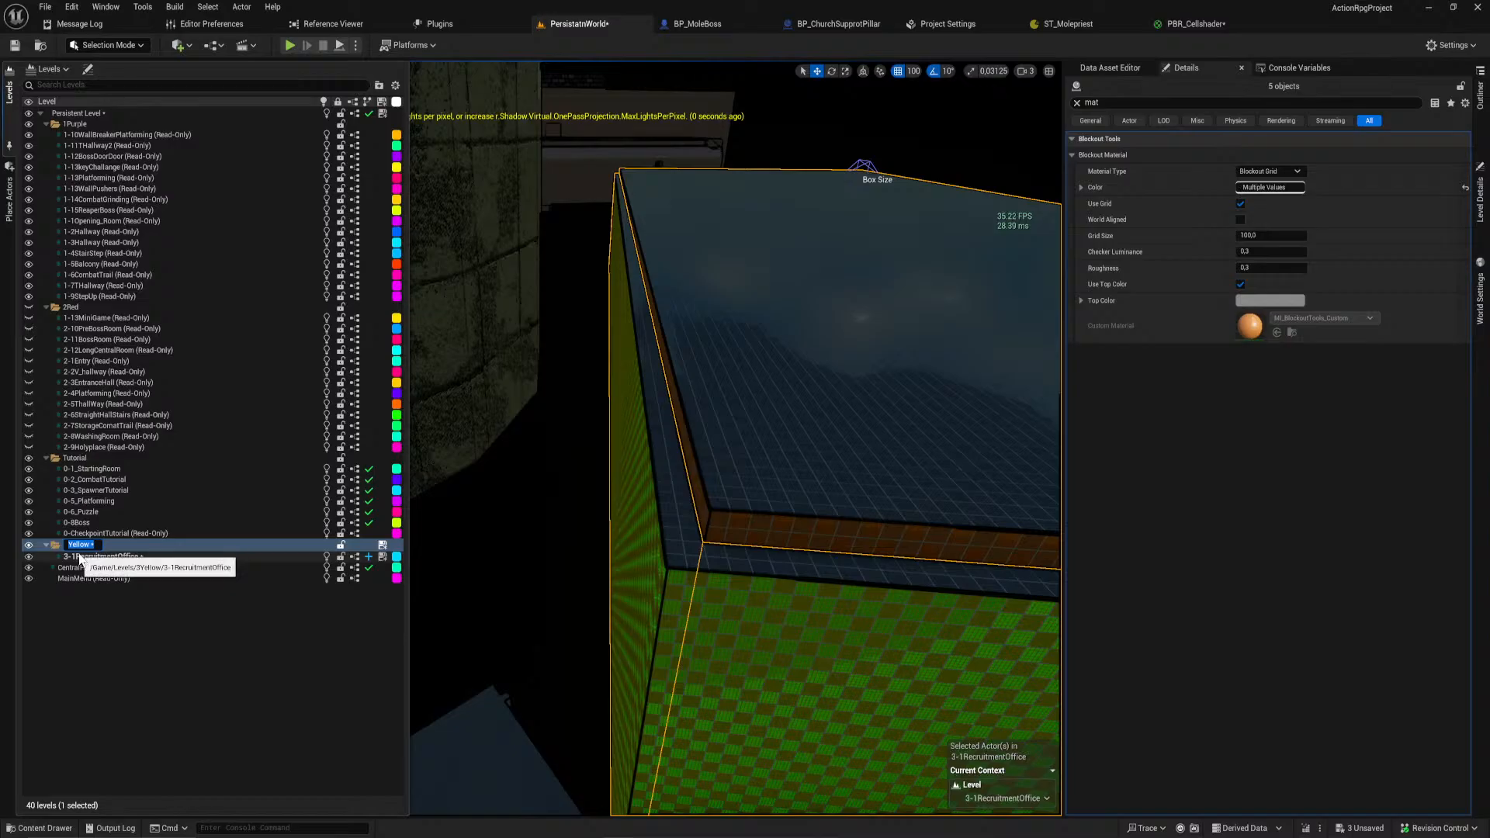
pyautogui.write('Orange')
pyautogui.press('Return')
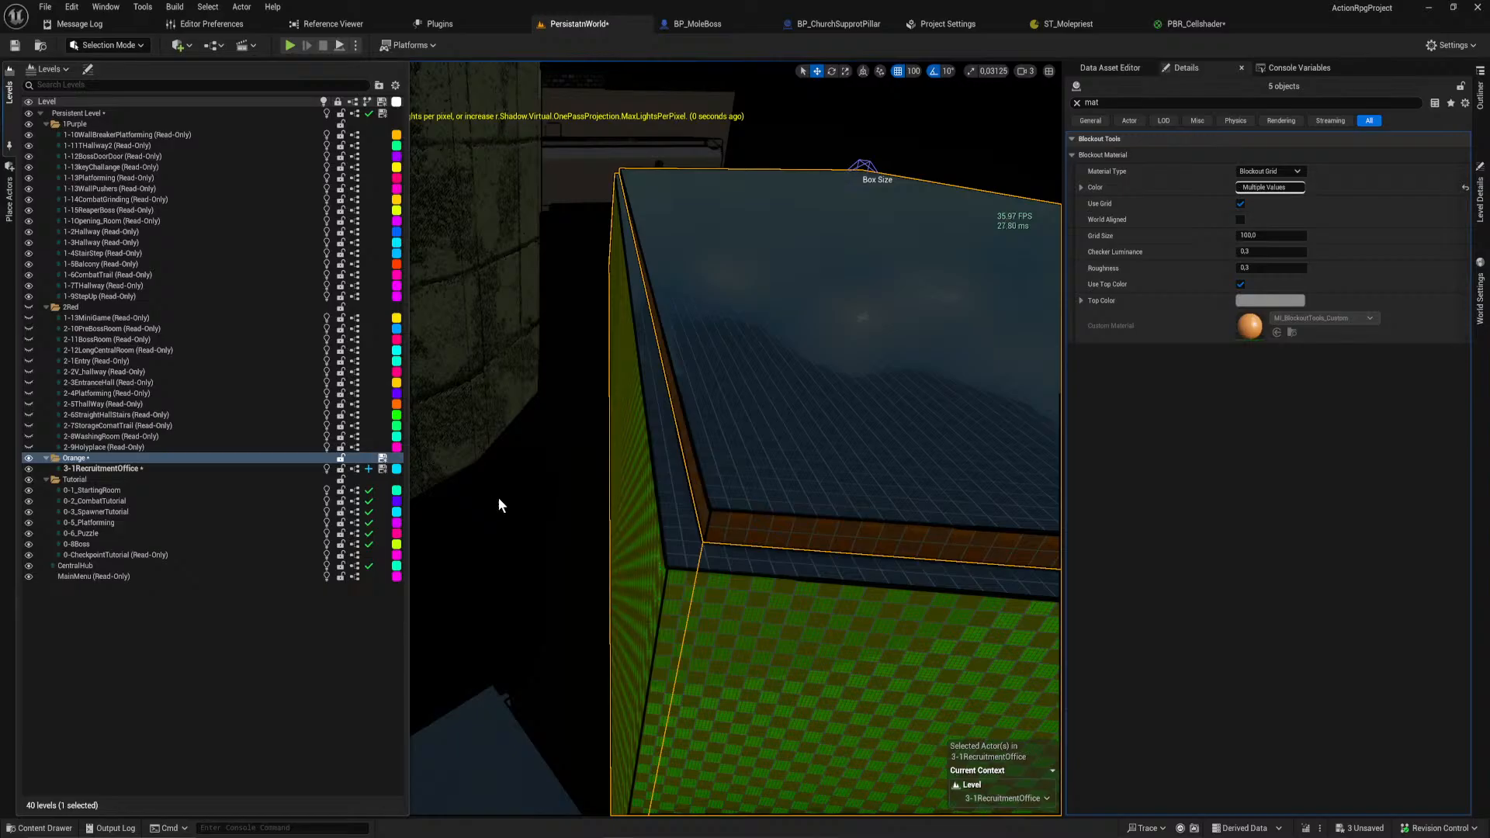
# Step: Change the blockout color of the selected room boxes to orange
pyautogui.moveTo(599, 466); pyautogui.dragTo(602, 460, button='right')
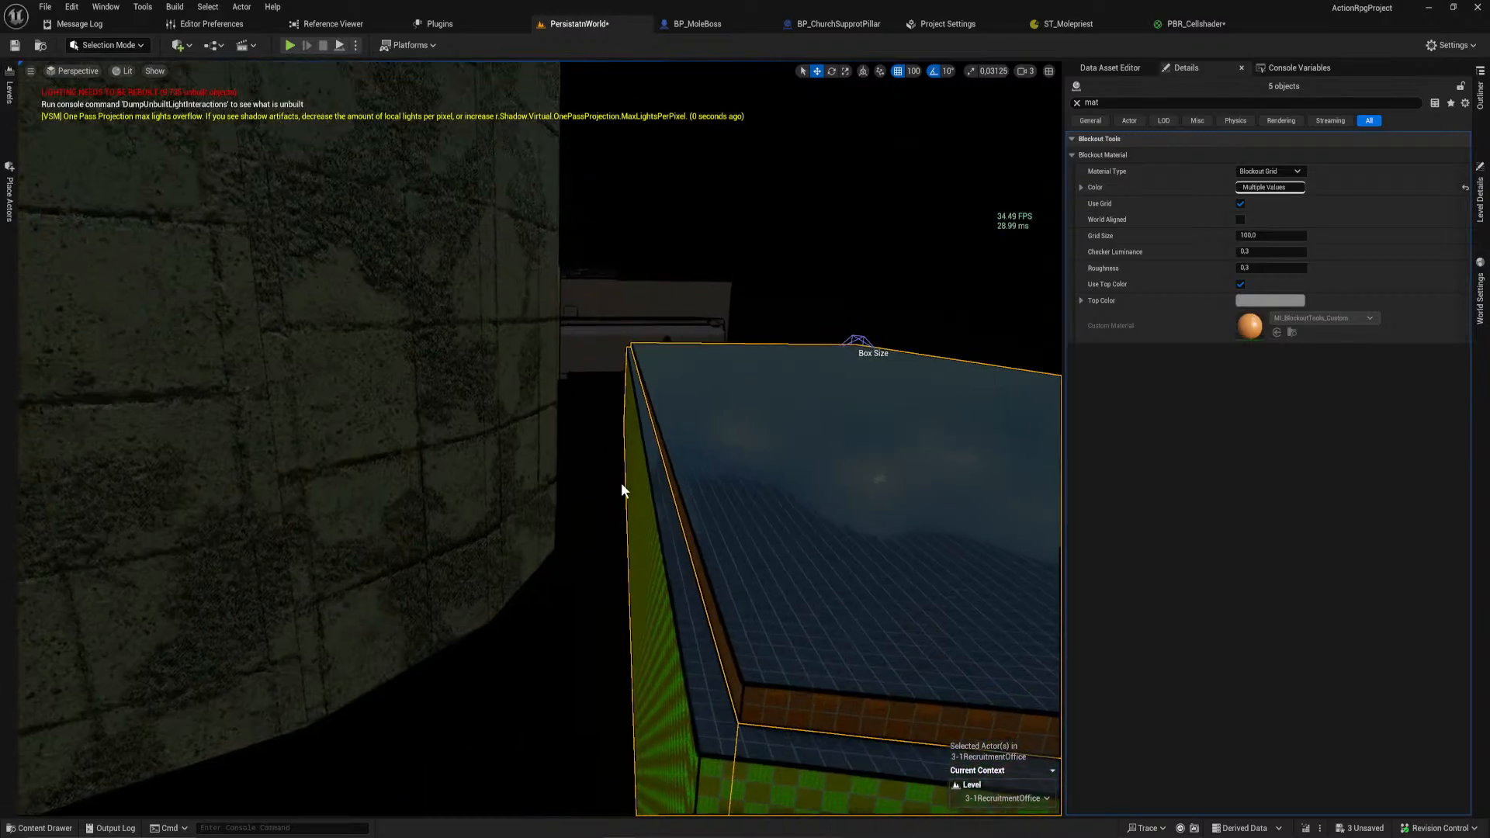
pyautogui.moveTo(671, 619); pyautogui.dragTo(711, 677, button='right')
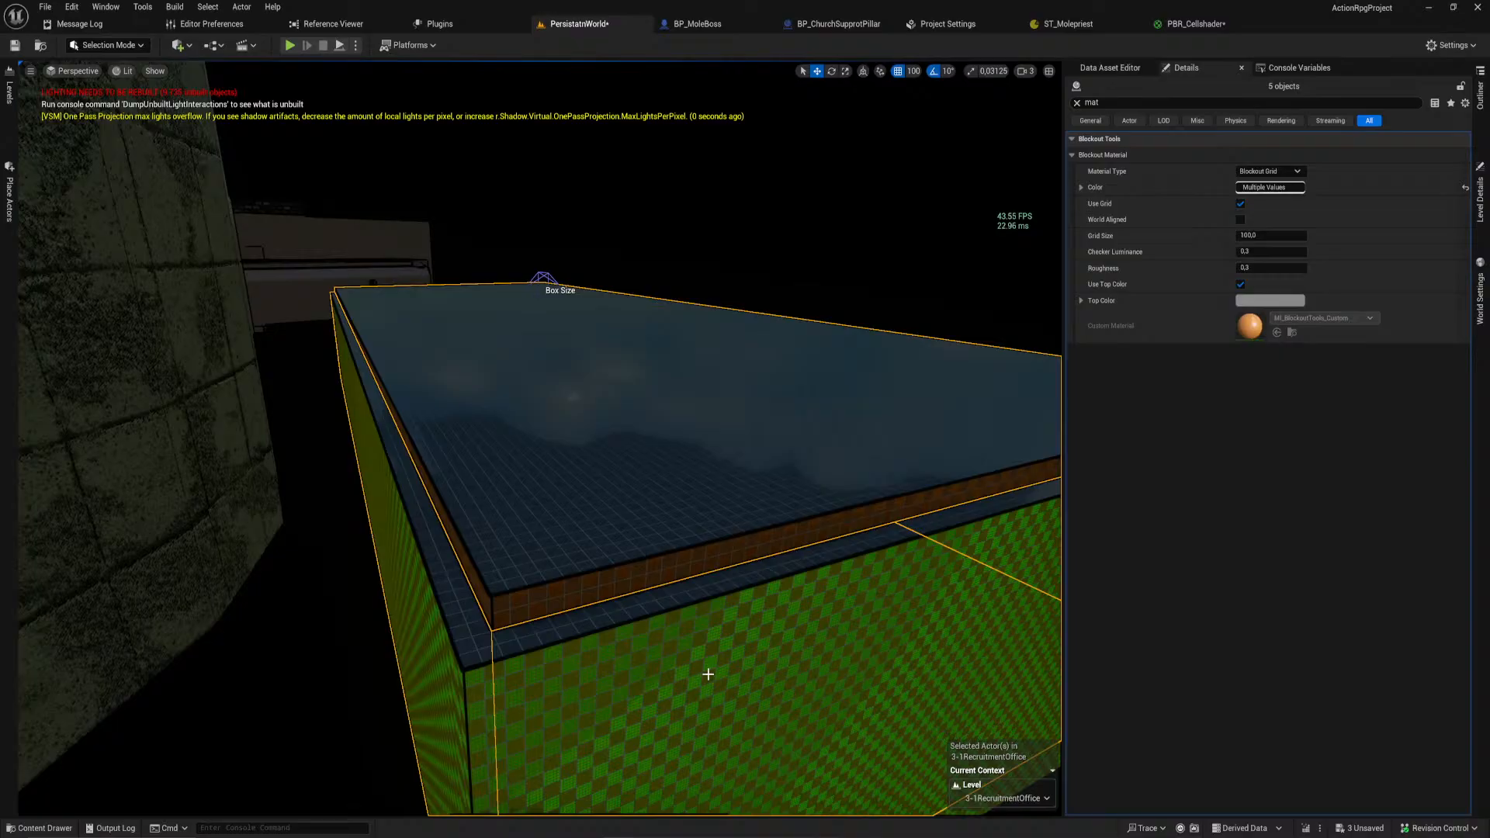
pyautogui.moveTo(540, 439); pyautogui.dragTo(434, 450, button='right')
pyautogui.press('w')
pyautogui.press('s')
pyautogui.moveTo(892, 543)
pyautogui.mouseDown(button='right')
pyautogui.moveTo(873, 516)
pyautogui.moveTo(891, 543)
pyautogui.mouseUp(button='right')
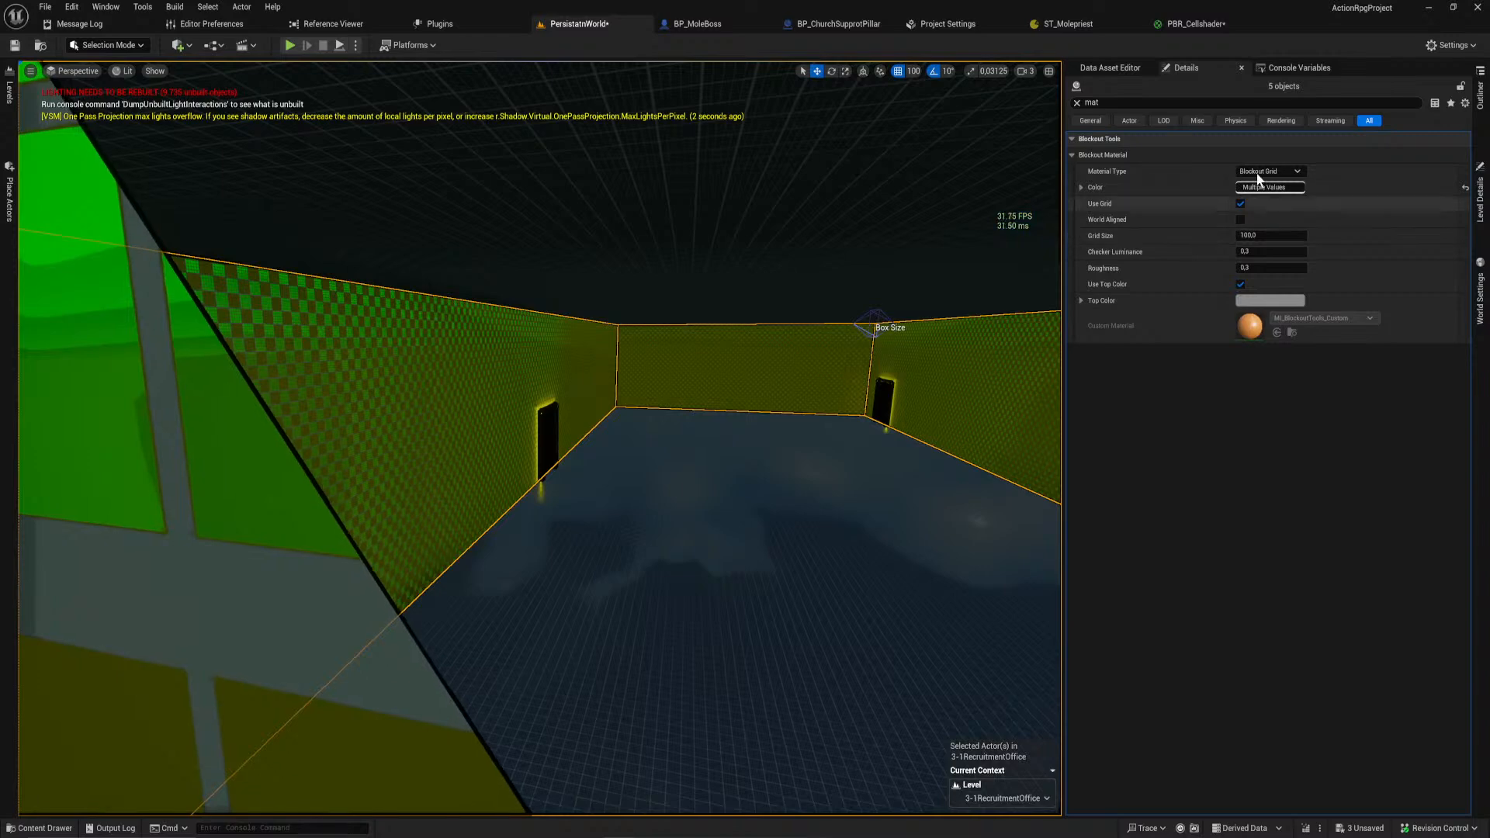
pyautogui.click(1263, 190)
pyautogui.moveTo(1118, 329); pyautogui.dragTo(1149, 304)
# Step: Copy the orange blockout color from a recolored wall and paste it onto the long wall that is still yellow
pyautogui.press('w')
pyautogui.moveTo(658, 381); pyautogui.dragTo(388, 450, button='right')
pyautogui.press('s')
pyautogui.press('s')
pyautogui.click(664, 454)
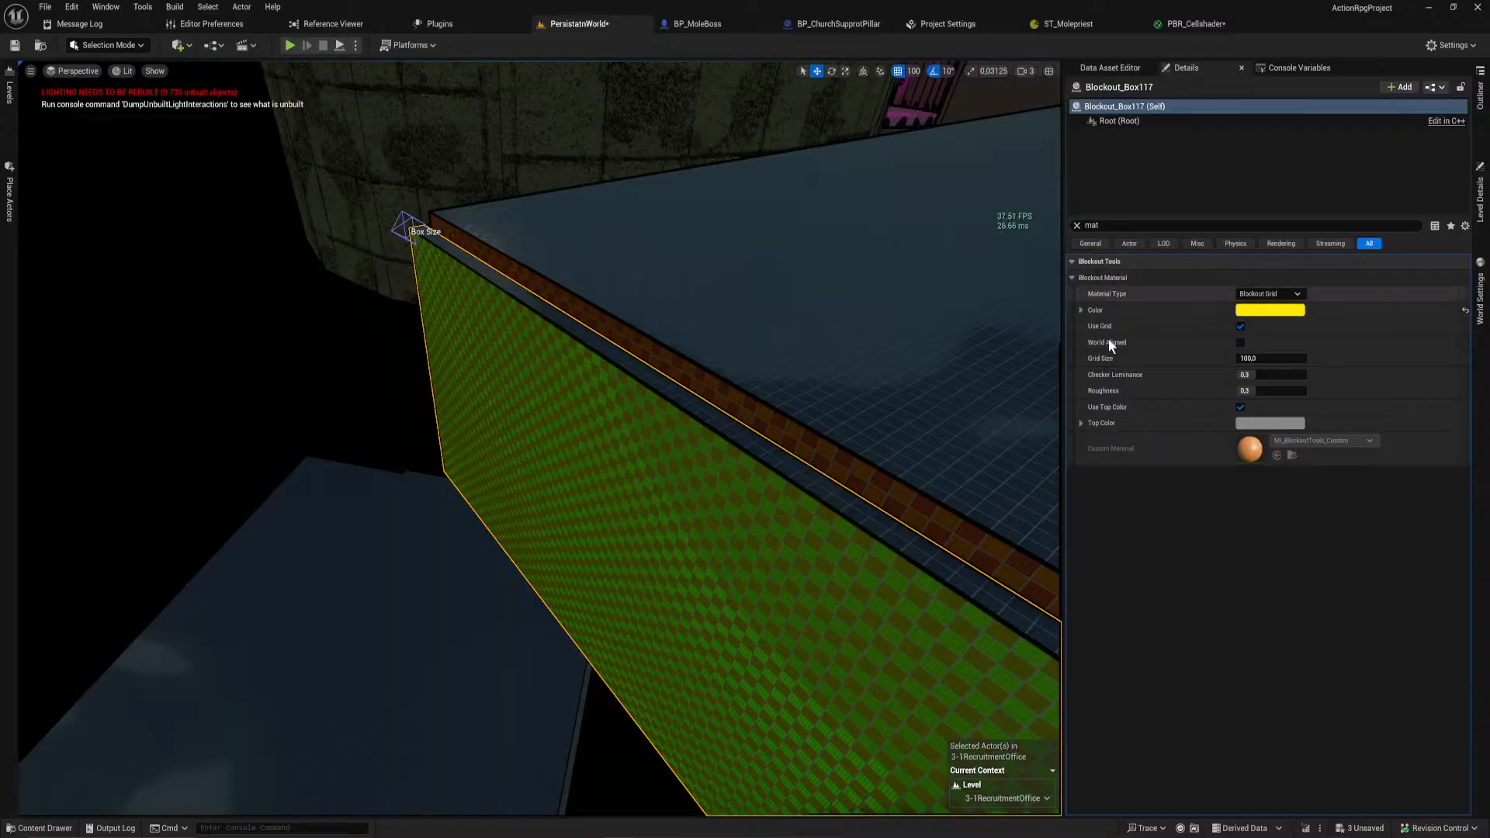
pyautogui.press('w')
pyautogui.moveTo(825, 399); pyautogui.dragTo(784, 364, button='right')
pyautogui.click(784, 364)
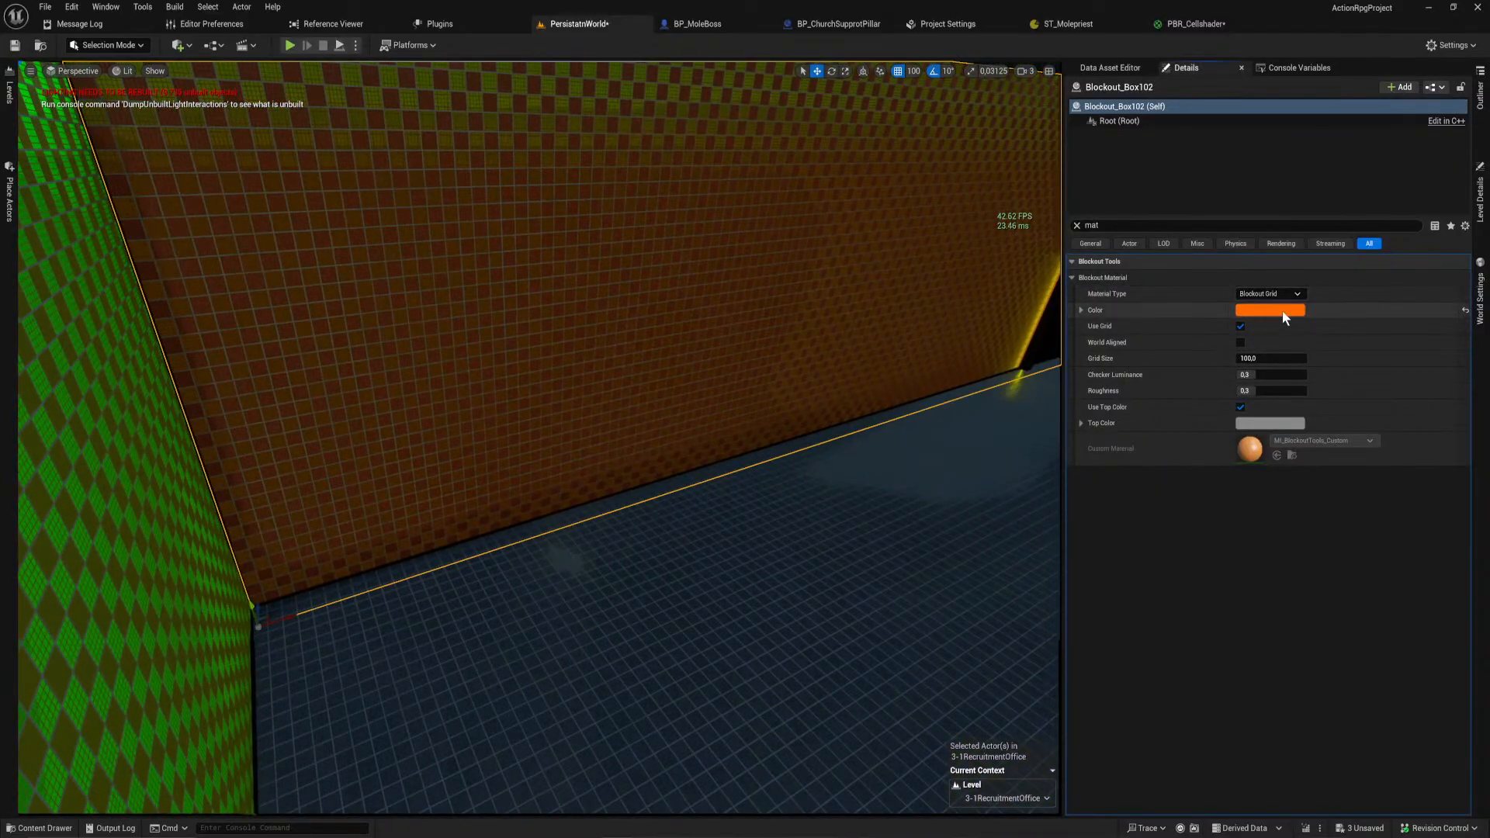
pyautogui.press('s')
pyautogui.moveTo(835, 435)
pyautogui.mouseDown(button='right')
pyautogui.moveTo(811, 411)
pyautogui.moveTo(835, 407)
pyautogui.mouseUp(button='right')
pyautogui.click(835, 436)
pyautogui.keyDown('shift'); pyautogui.click(1252, 312); pyautogui.keyUp('shift')
# Step: Select the yellow-lit level door in CentralHub, clear the property filter and paste the copied orange into its light color
pyautogui.press('w')
pyautogui.moveTo(732, 492); pyautogui.dragTo(784, 486, button='right')
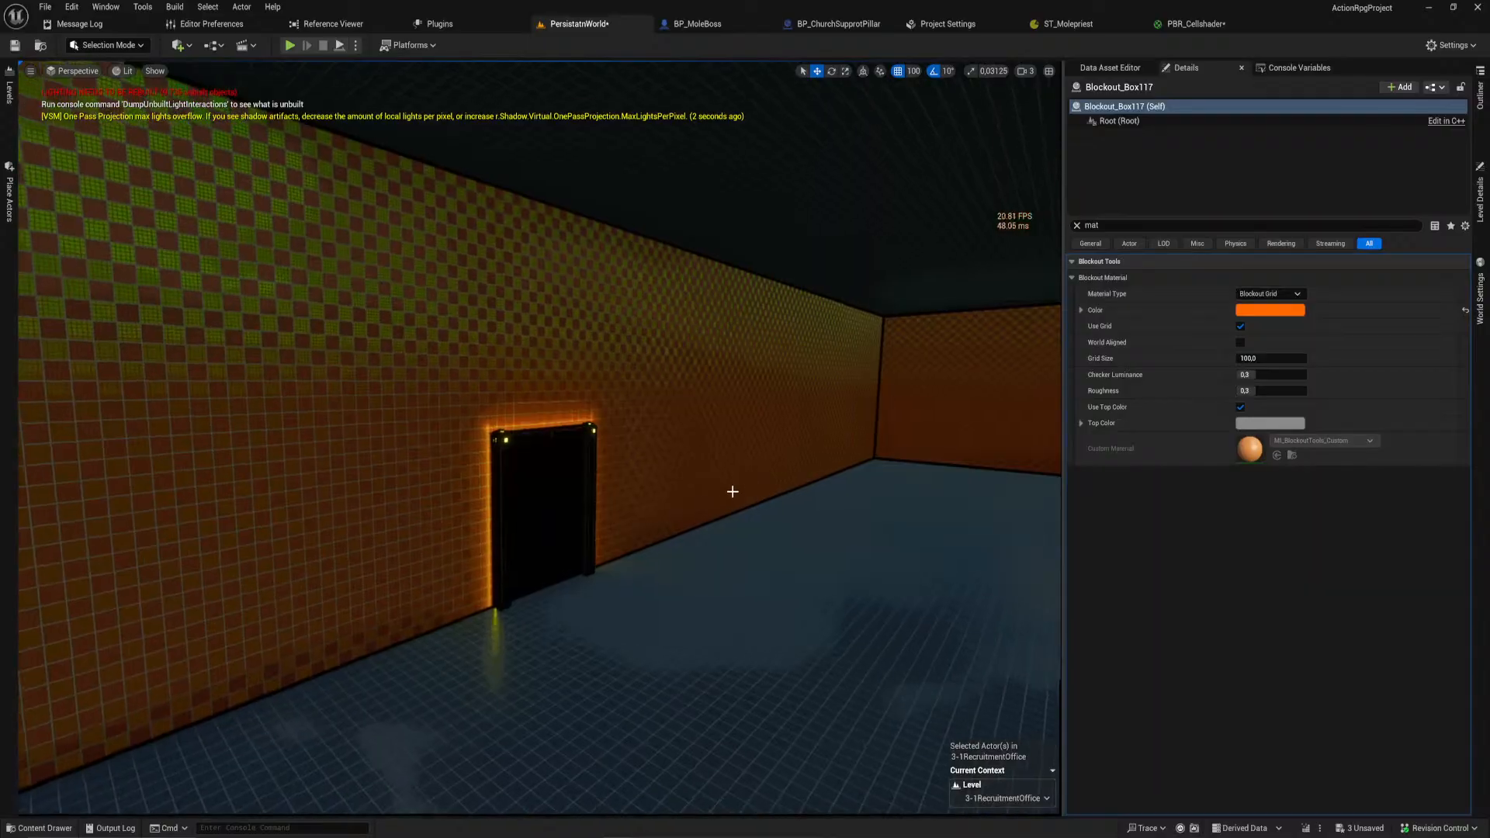
pyautogui.press('w')
pyautogui.moveTo(582, 506); pyautogui.dragTo(710, 532, button='right')
pyautogui.press('w')
pyautogui.click(518, 524)
pyautogui.press('s')
pyautogui.moveTo(705, 324); pyautogui.dragTo(671, 340, button='right')
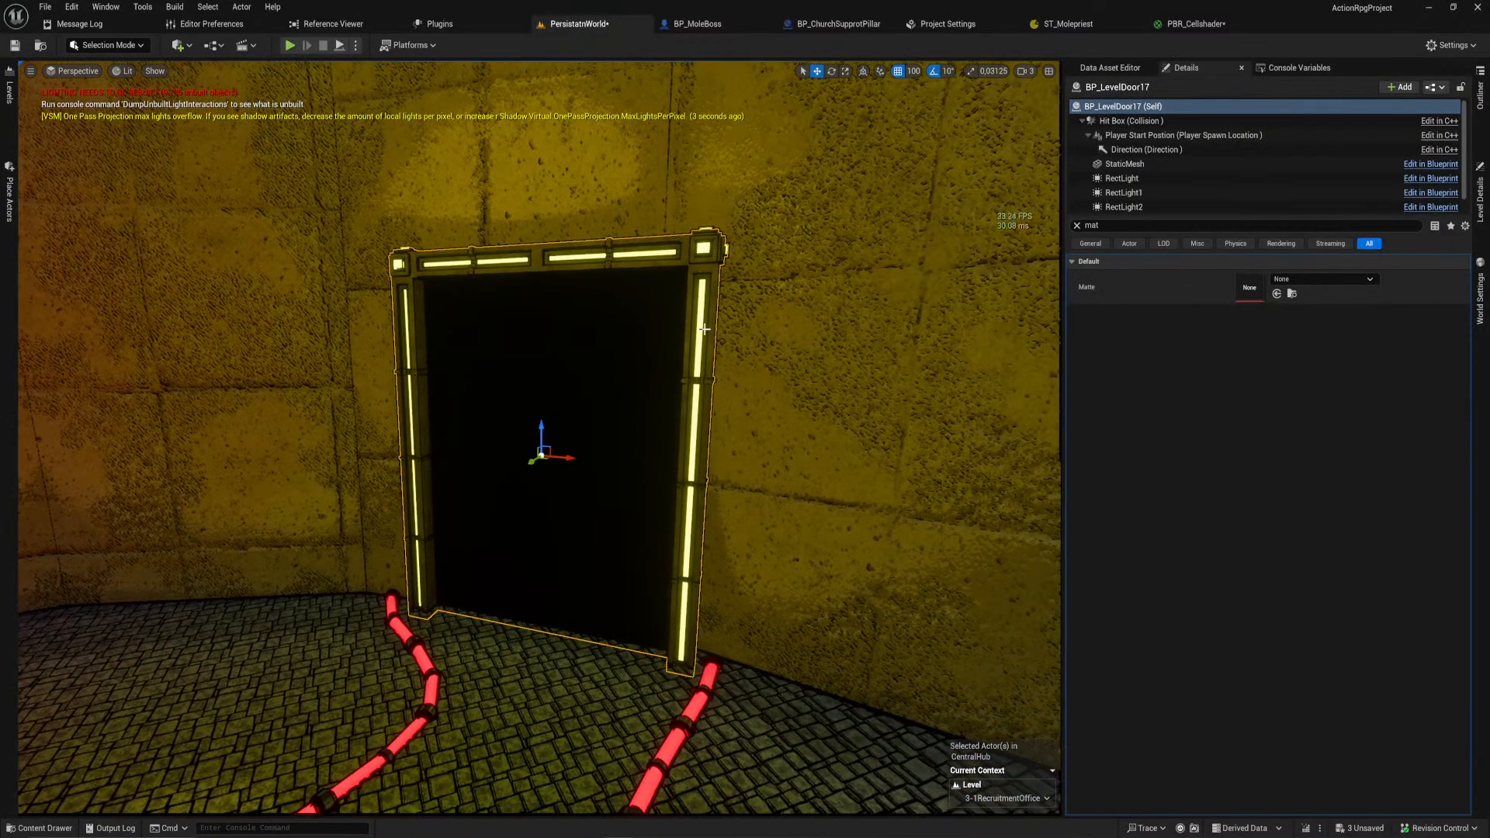
pyautogui.click(1075, 226)
pyautogui.keyDown('shift'); pyautogui.click(1166, 346); pyautogui.keyUp('shift')
# Step: Set the light color of the yellow rect light beside the orange hub door to a darker orange, sRGB DD7D00FF
pyautogui.press('s')
pyautogui.moveTo(776, 373); pyautogui.dragTo(621, 376, button='right')
pyautogui.press('s')
pyautogui.press('g')
pyautogui.moveTo(641, 536); pyautogui.dragTo(576, 409, button='right')
pyautogui.click(576, 412)
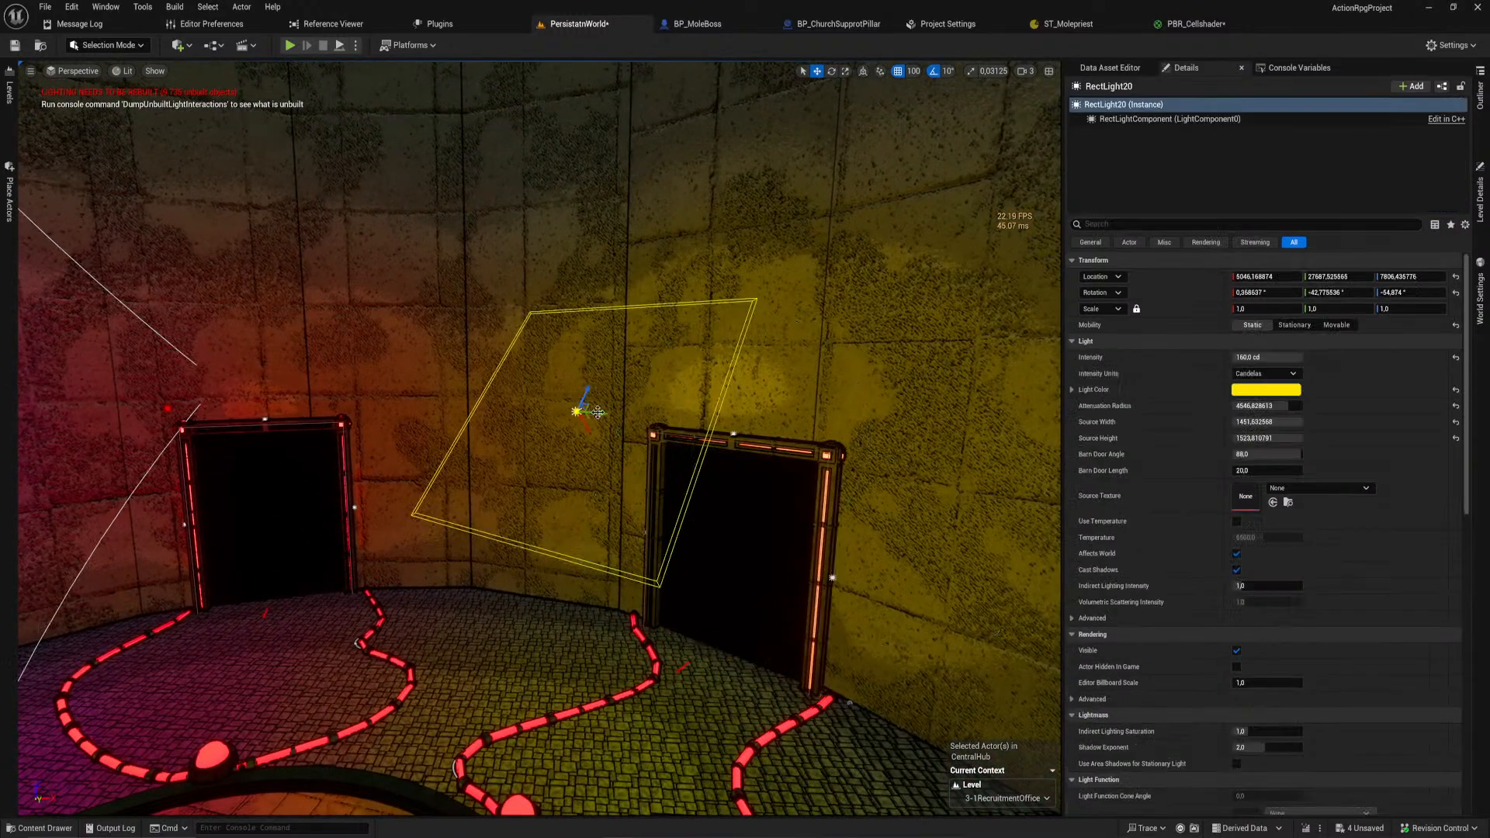
pyautogui.click(1258, 392)
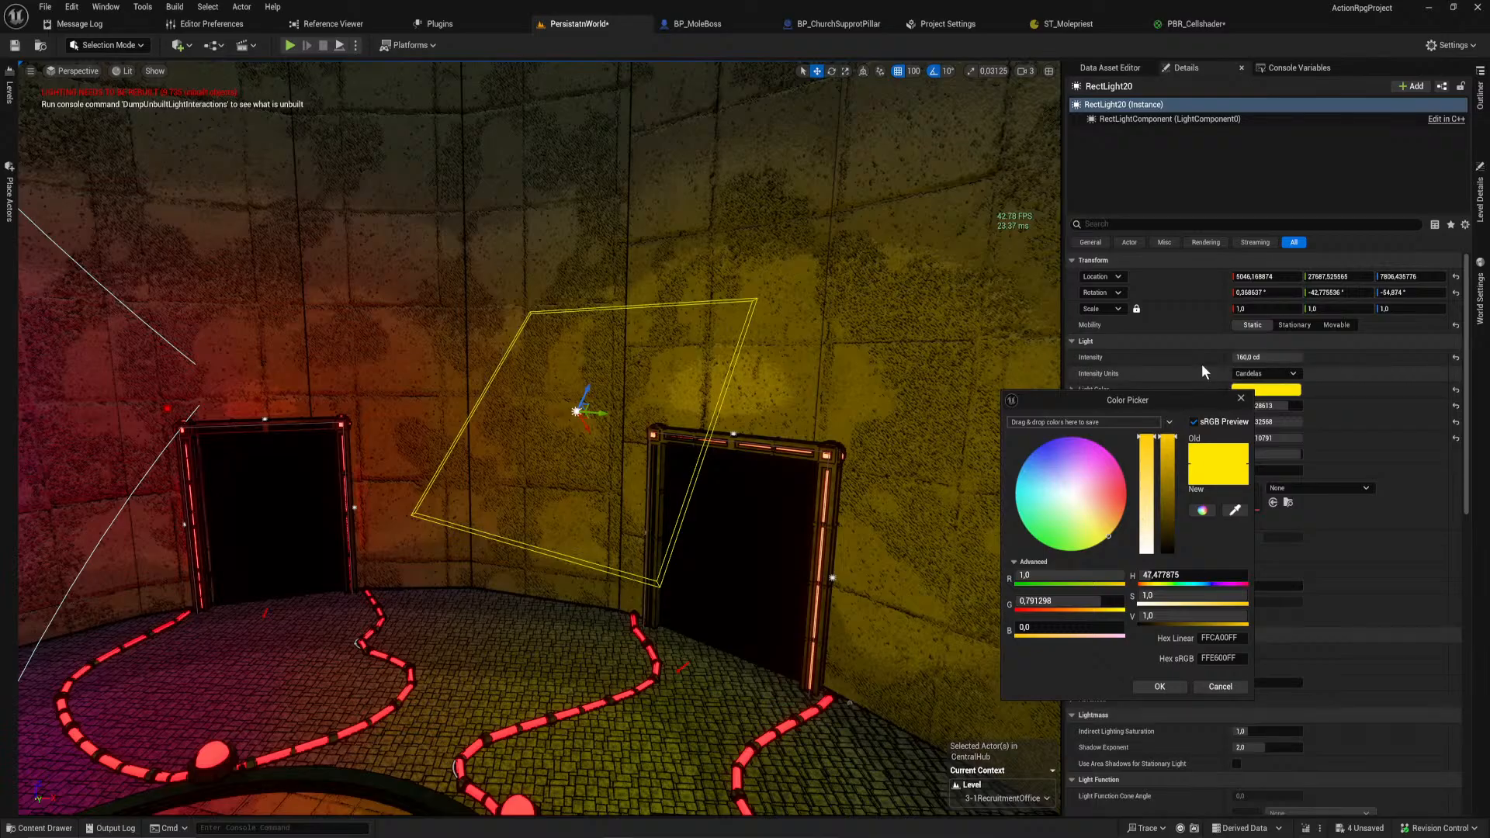
pyautogui.keyDown('shift'); pyautogui.click(1312, 385); pyautogui.keyUp('shift')
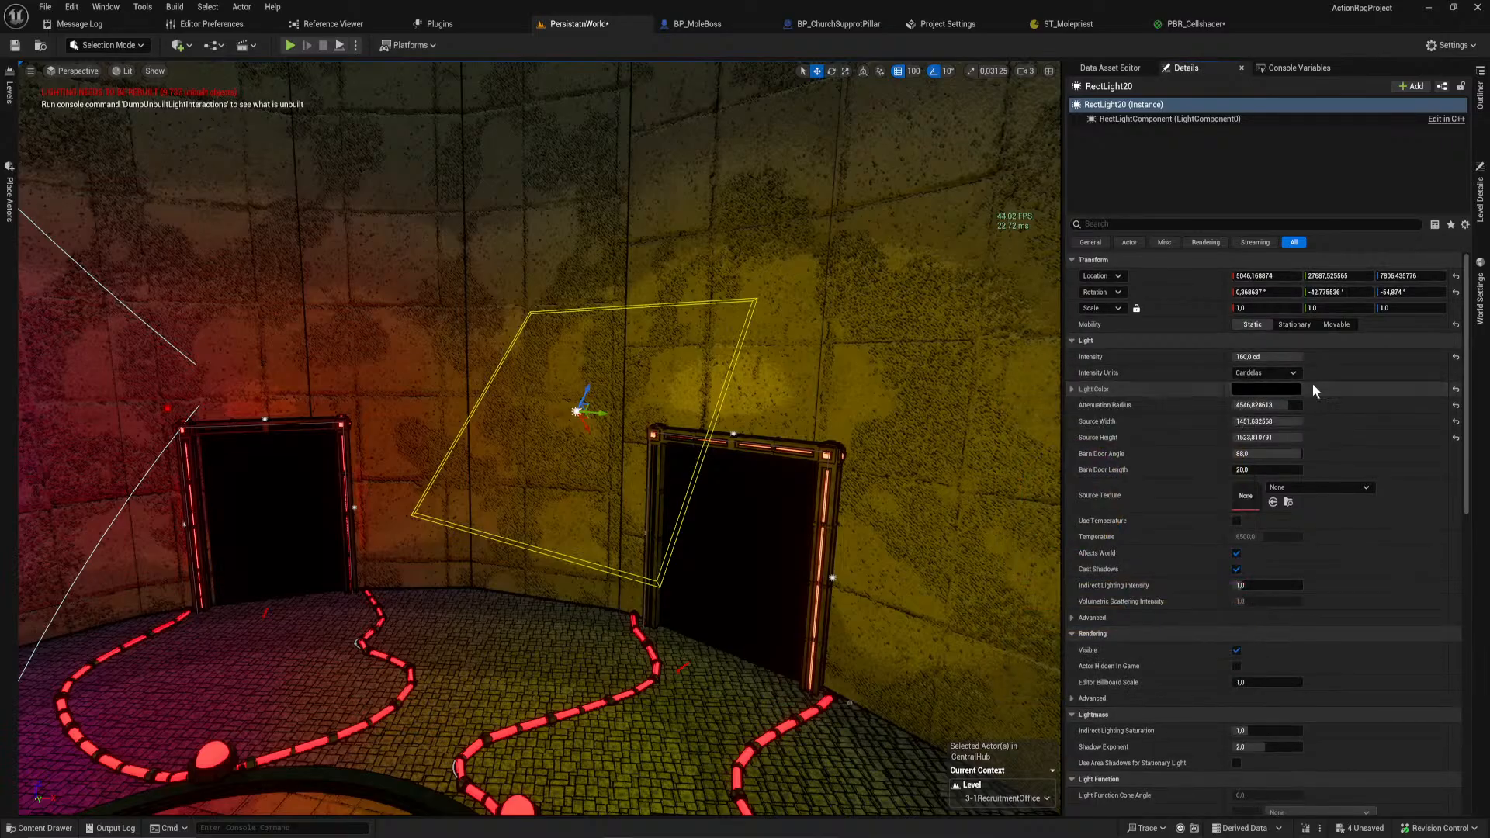
pyautogui.click(1274, 388)
pyautogui.moveTo(1132, 527)
pyautogui.mouseDown()
pyautogui.moveTo(1161, 514)
pyautogui.moveTo(1191, 379)
pyautogui.mouseUp()
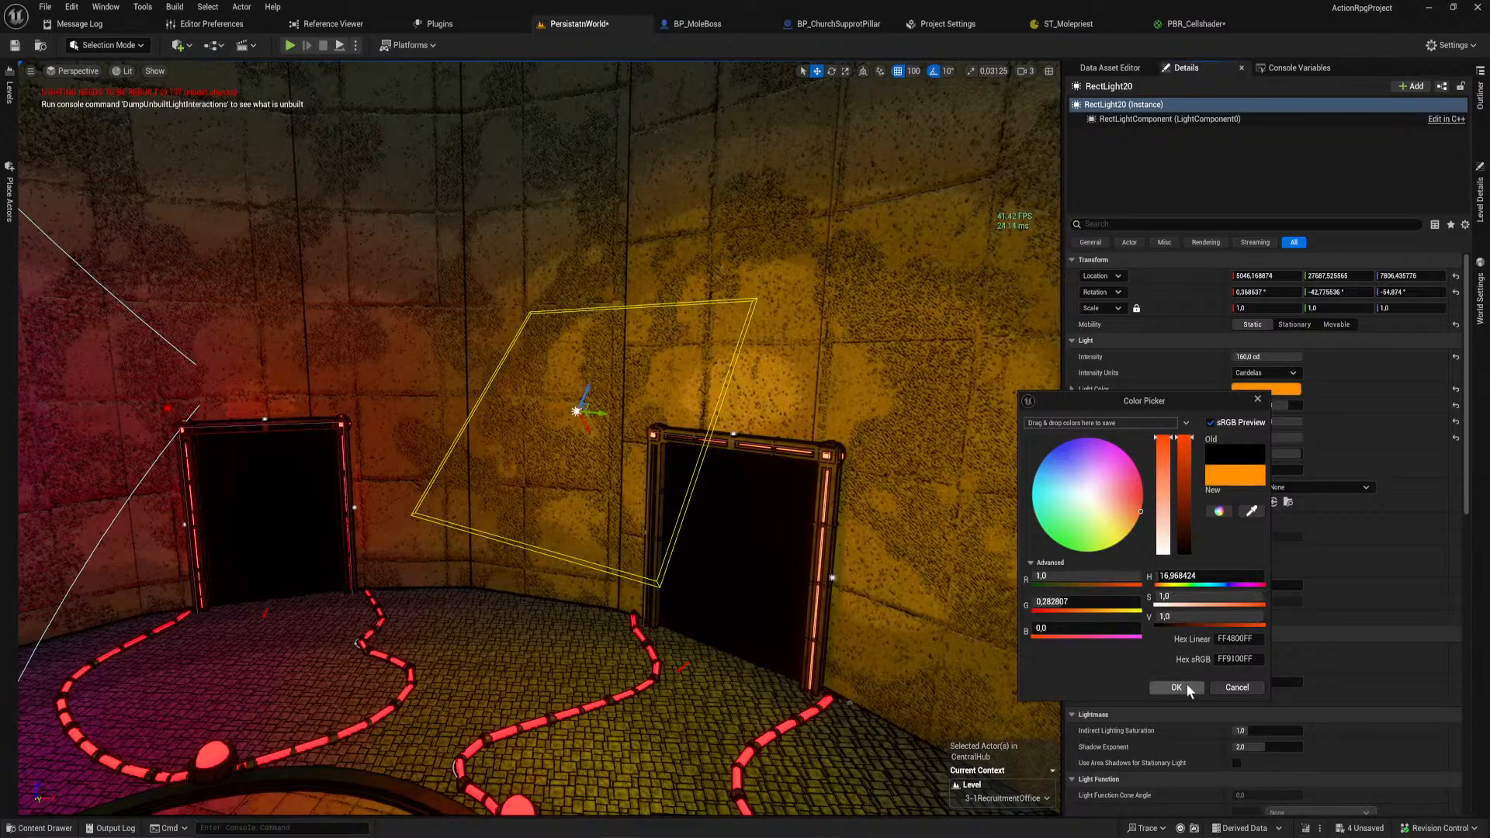
pyautogui.moveTo(1185, 464); pyautogui.dragTo(1188, 469)
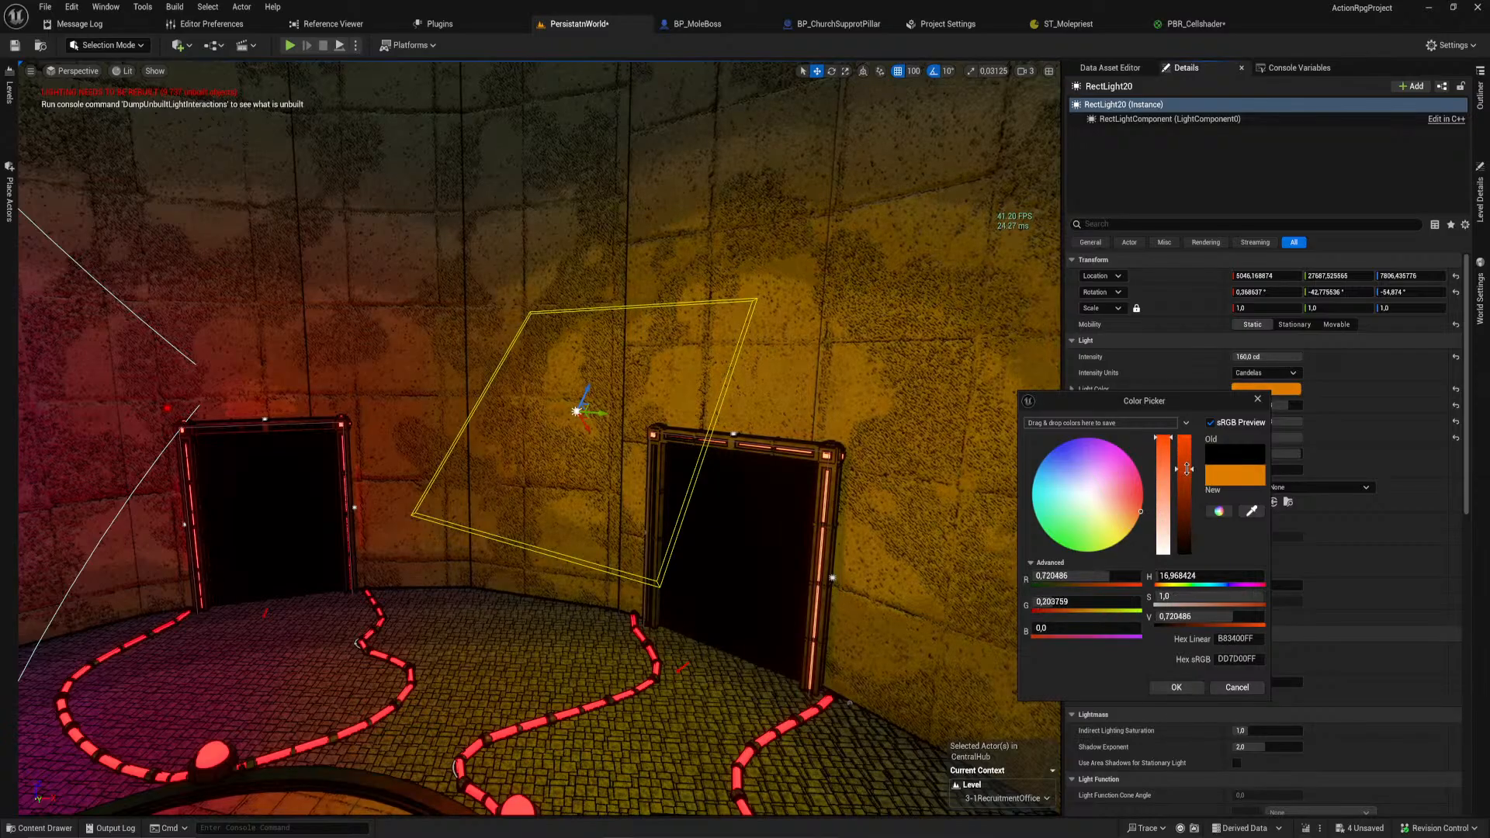
pyautogui.click(1184, 683)
# Step: Set the light color of the hub's yellow-green rect light to yellow, sRGB F8FF25FF
pyautogui.moveTo(701, 423); pyautogui.dragTo(842, 426, button='right')
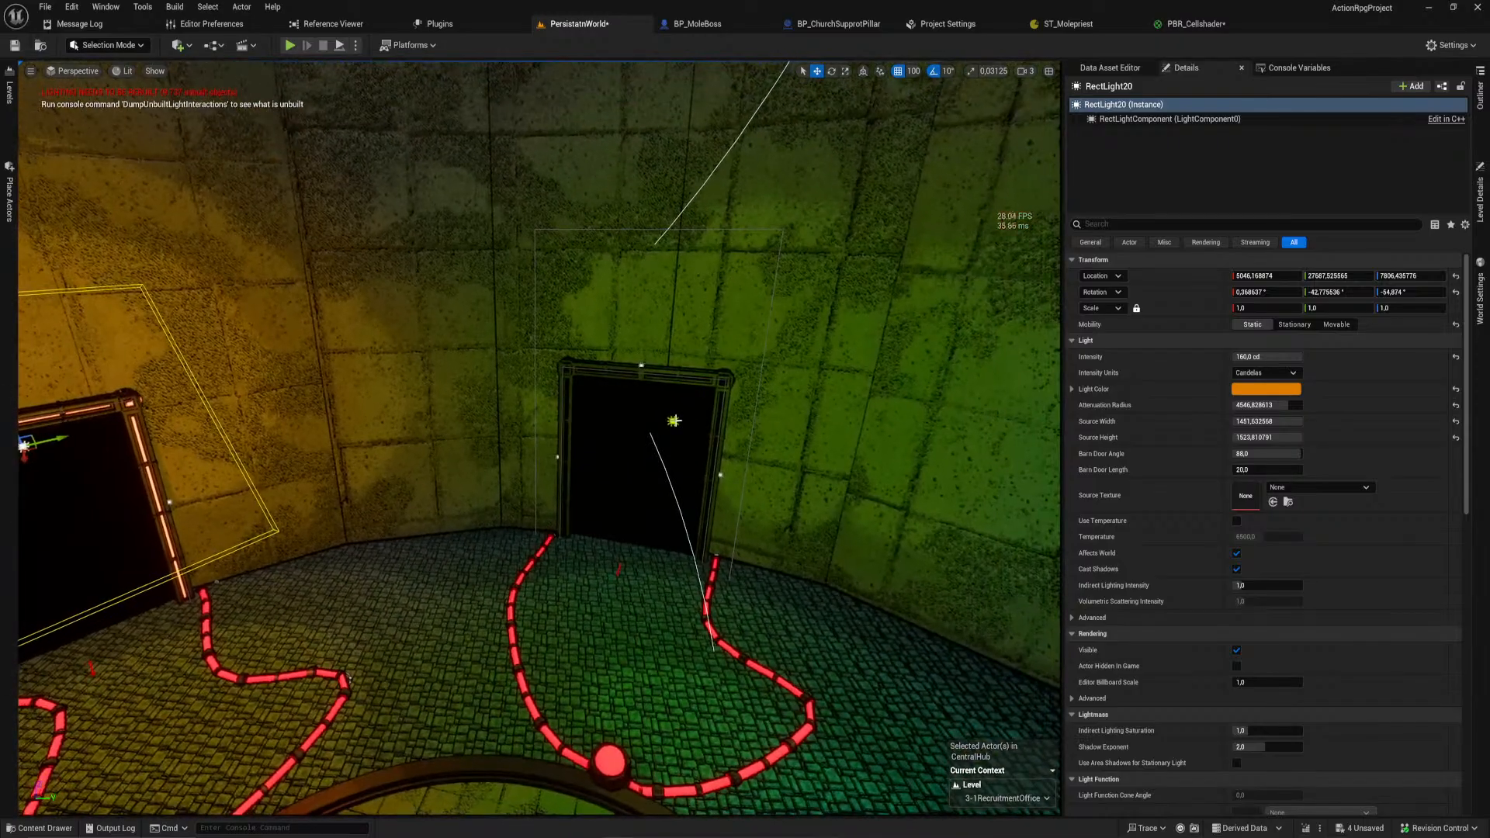
pyautogui.click(672, 422)
pyautogui.click(1265, 389)
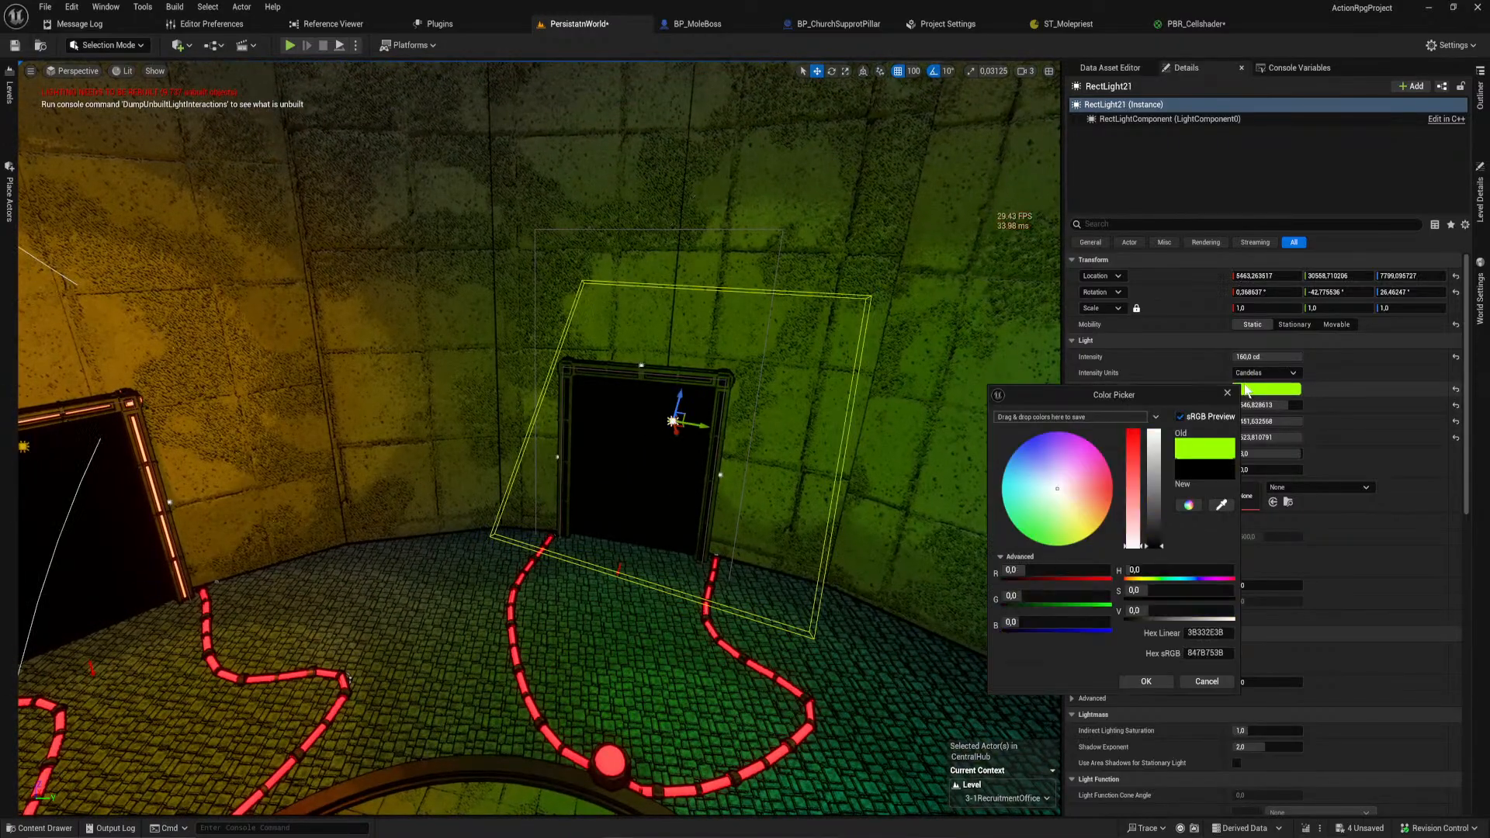
pyautogui.moveTo(1082, 537); pyautogui.dragTo(1083, 540)
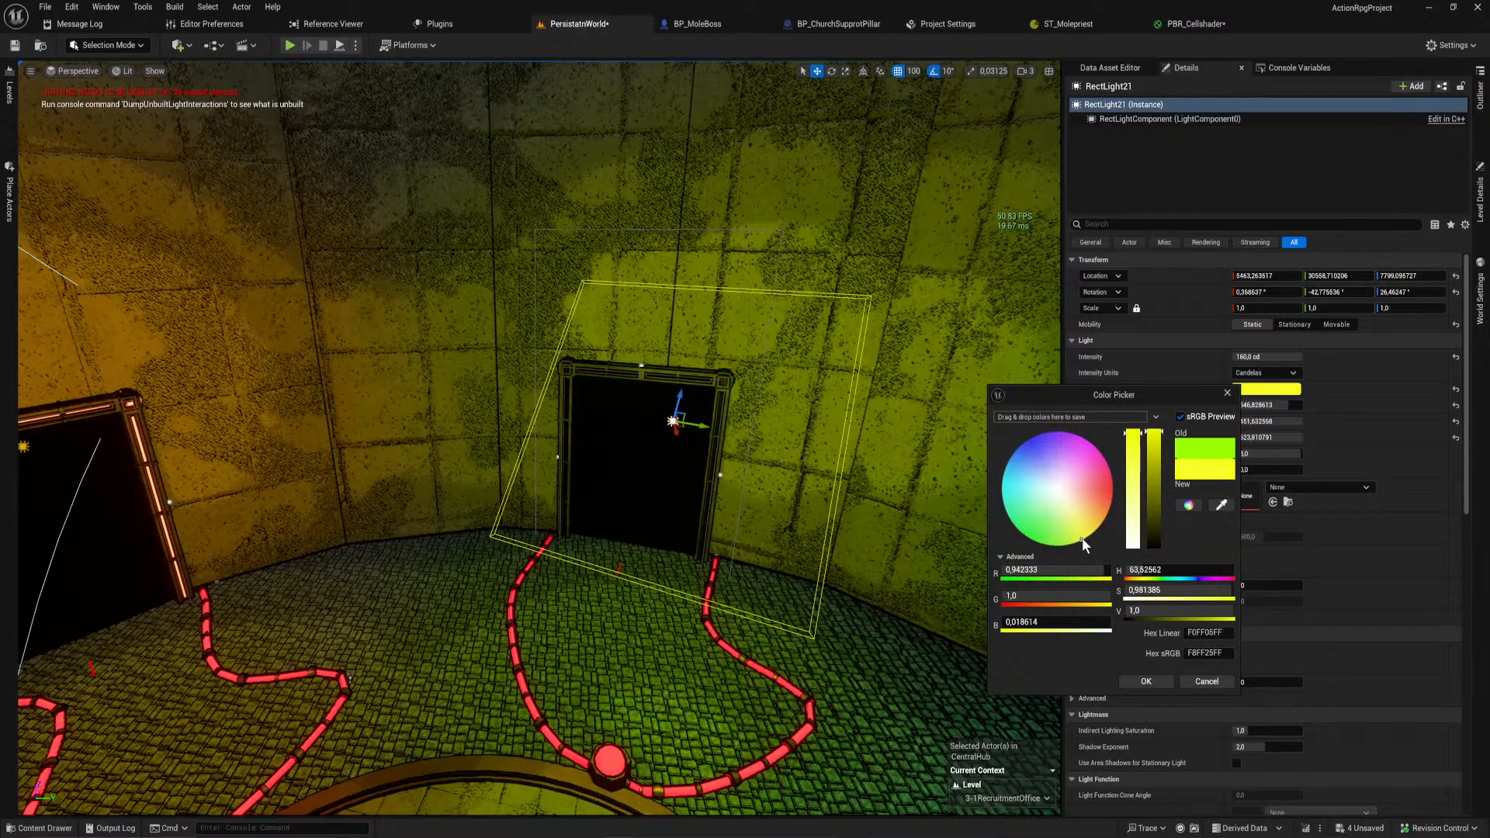
pyautogui.click(1153, 681)
# Step: Set the light color of the hub's turquoise rect light to green, sRGB 62FF00FF
pyautogui.press('a')
pyautogui.moveTo(852, 474); pyautogui.dragTo(953, 473, button='right')
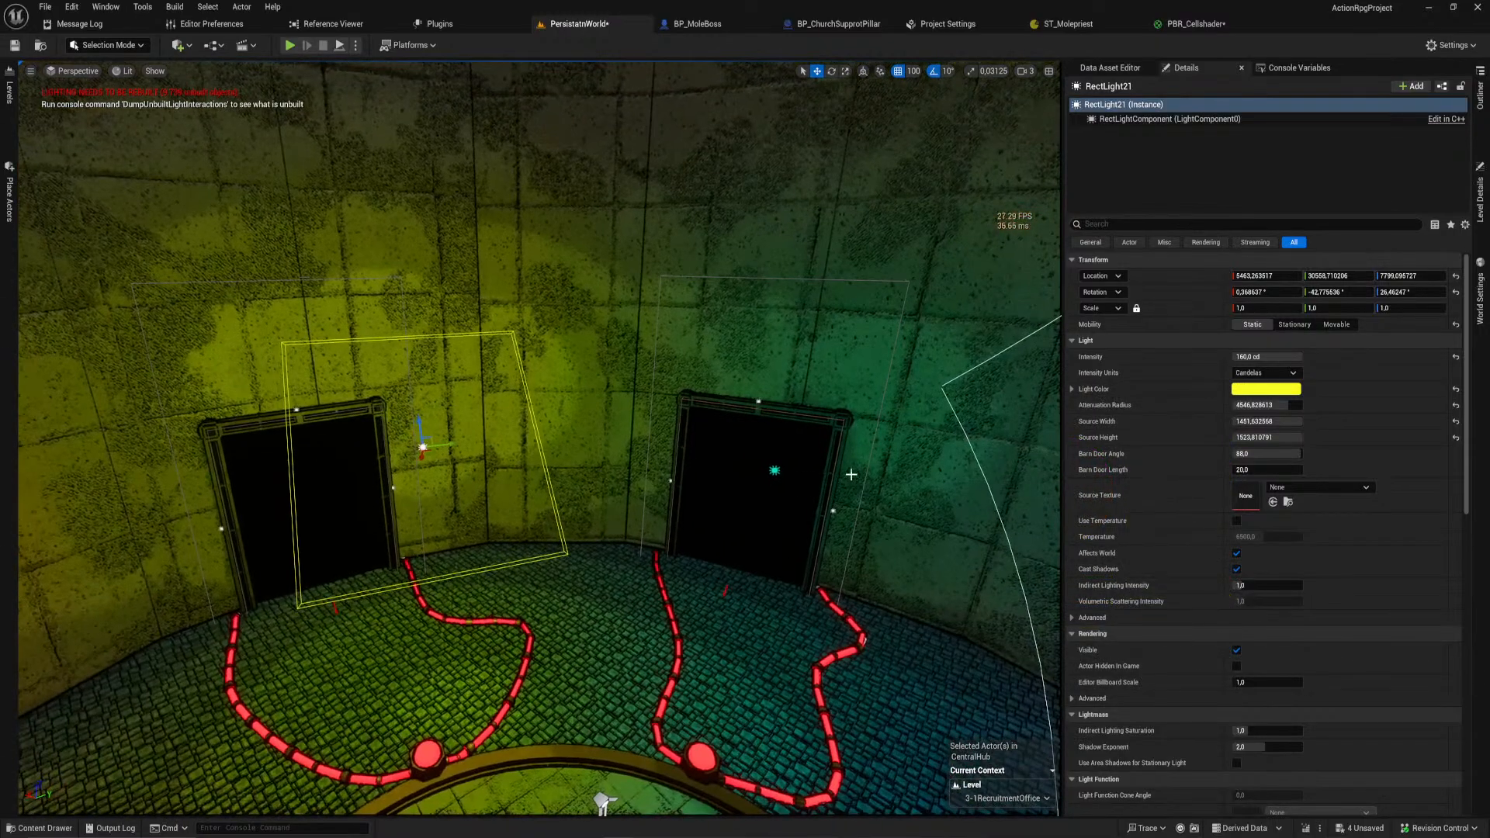
pyautogui.click(776, 471)
pyautogui.click(1249, 392)
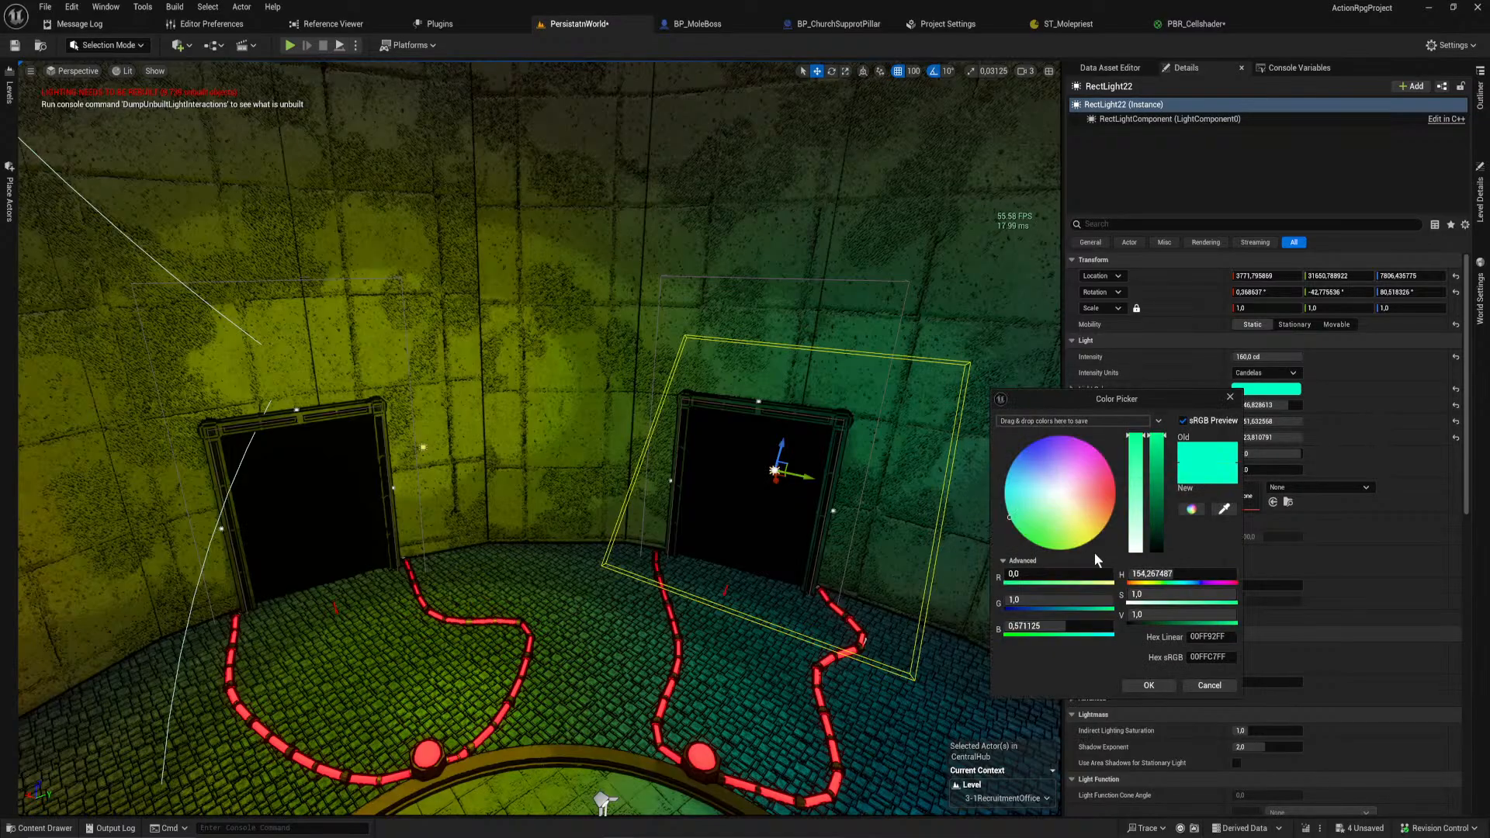
pyautogui.click(1040, 550)
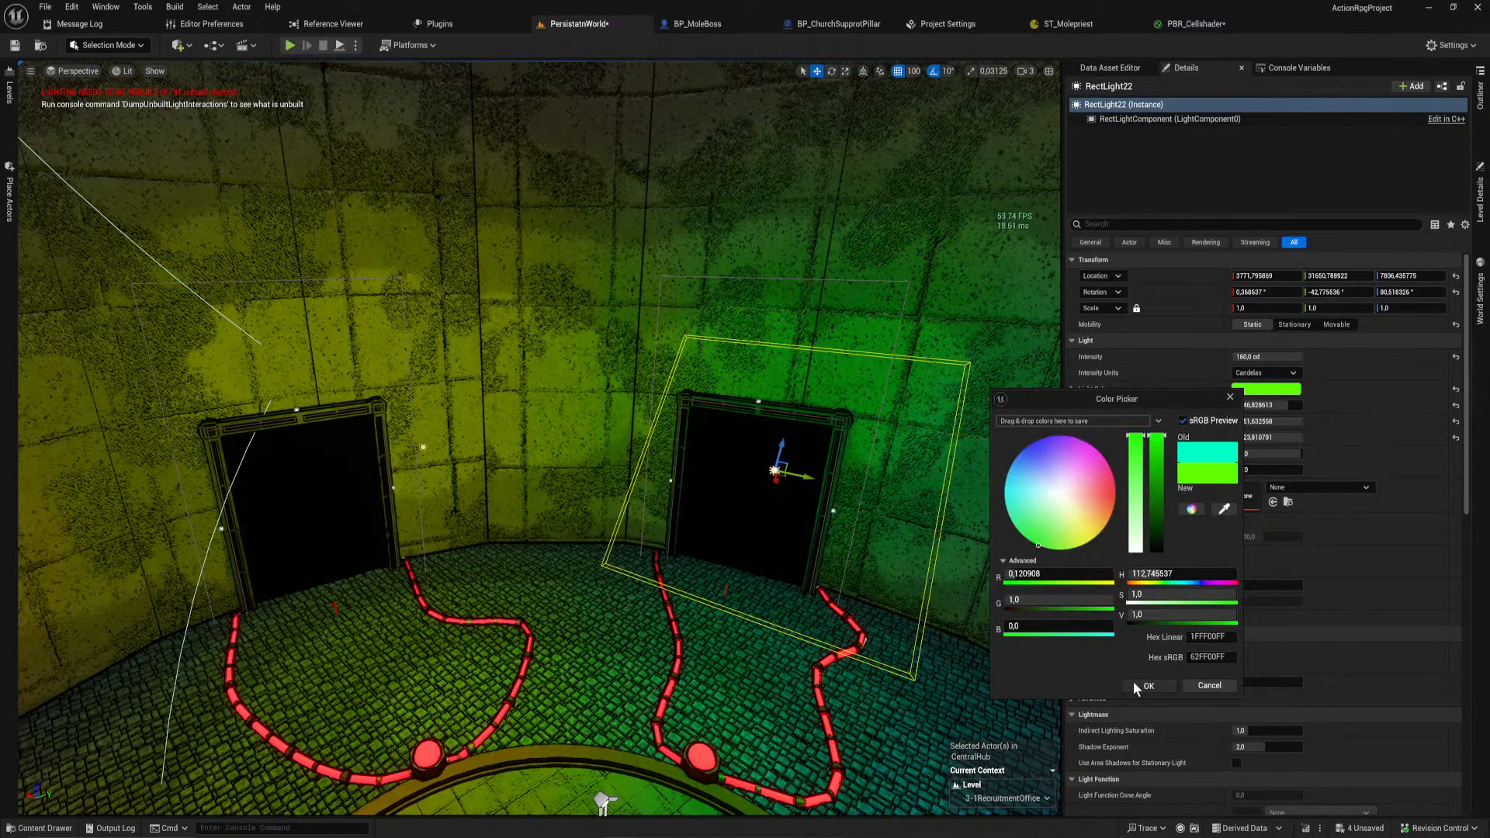
pyautogui.click(1147, 685)
# Step: Copy the orange light color value from the orange-lit level door in CentralHub
pyautogui.moveTo(608, 805); pyautogui.dragTo(698, 804, button='right')
pyautogui.moveTo(678, 509); pyautogui.dragTo(1133, 435, button='right')
pyautogui.moveTo(661, 542); pyautogui.dragTo(488, 570, button='right')
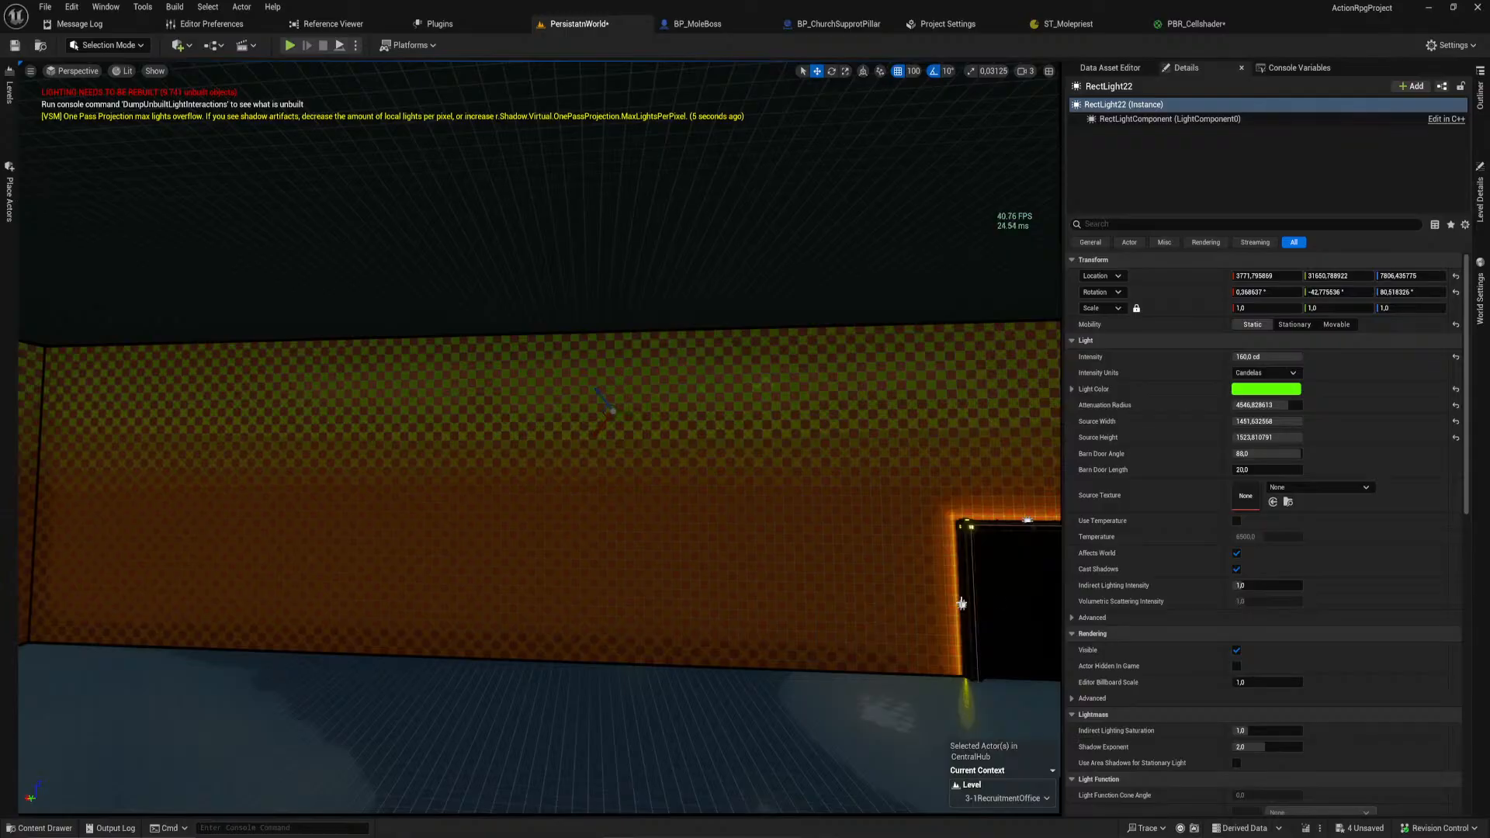
pyautogui.click(991, 606)
pyautogui.click(1255, 343)
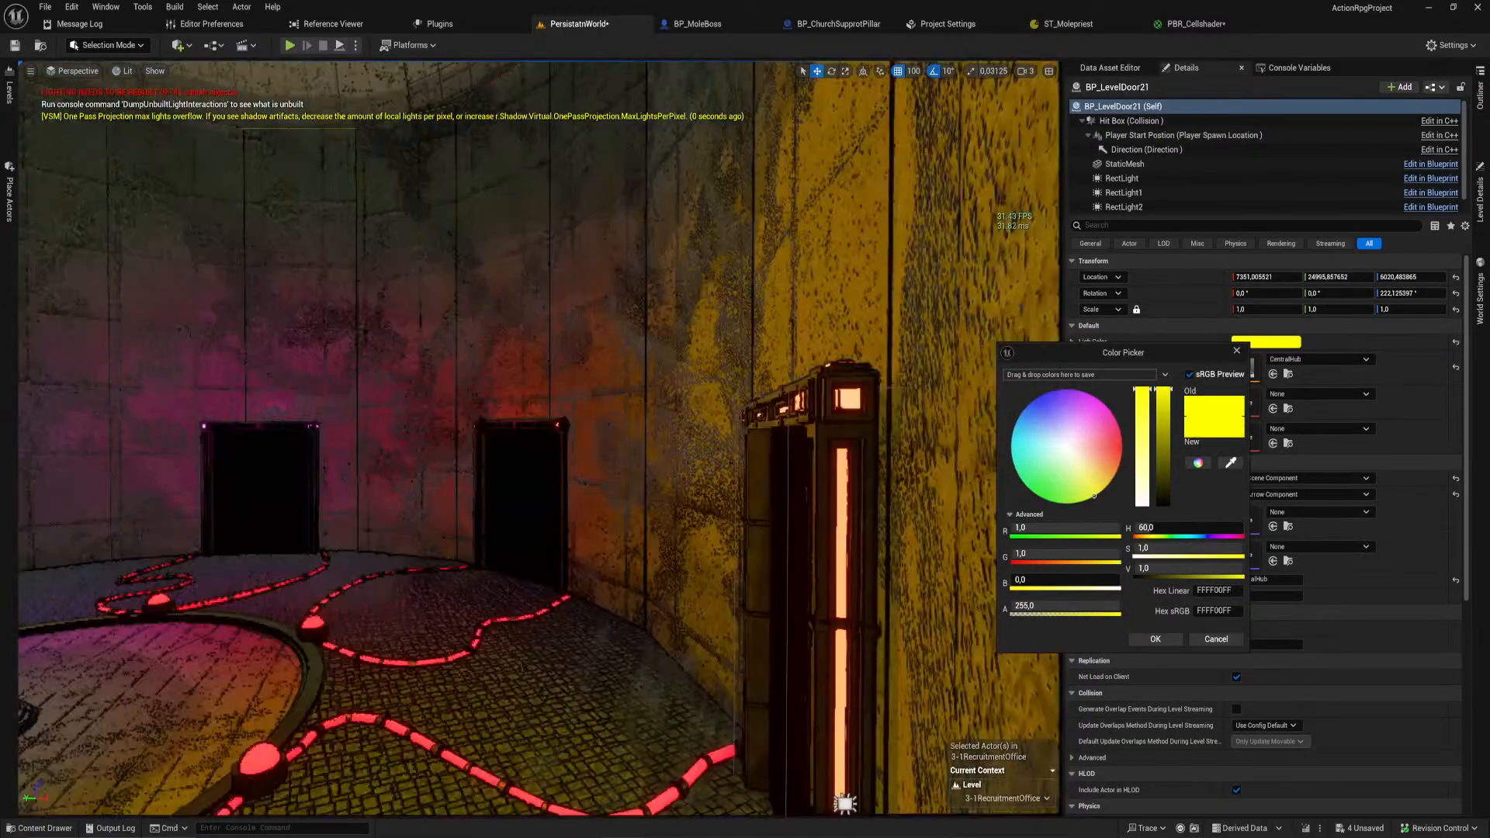
pyautogui.moveTo(776, 536); pyautogui.dragTo(963, 536, button='right')
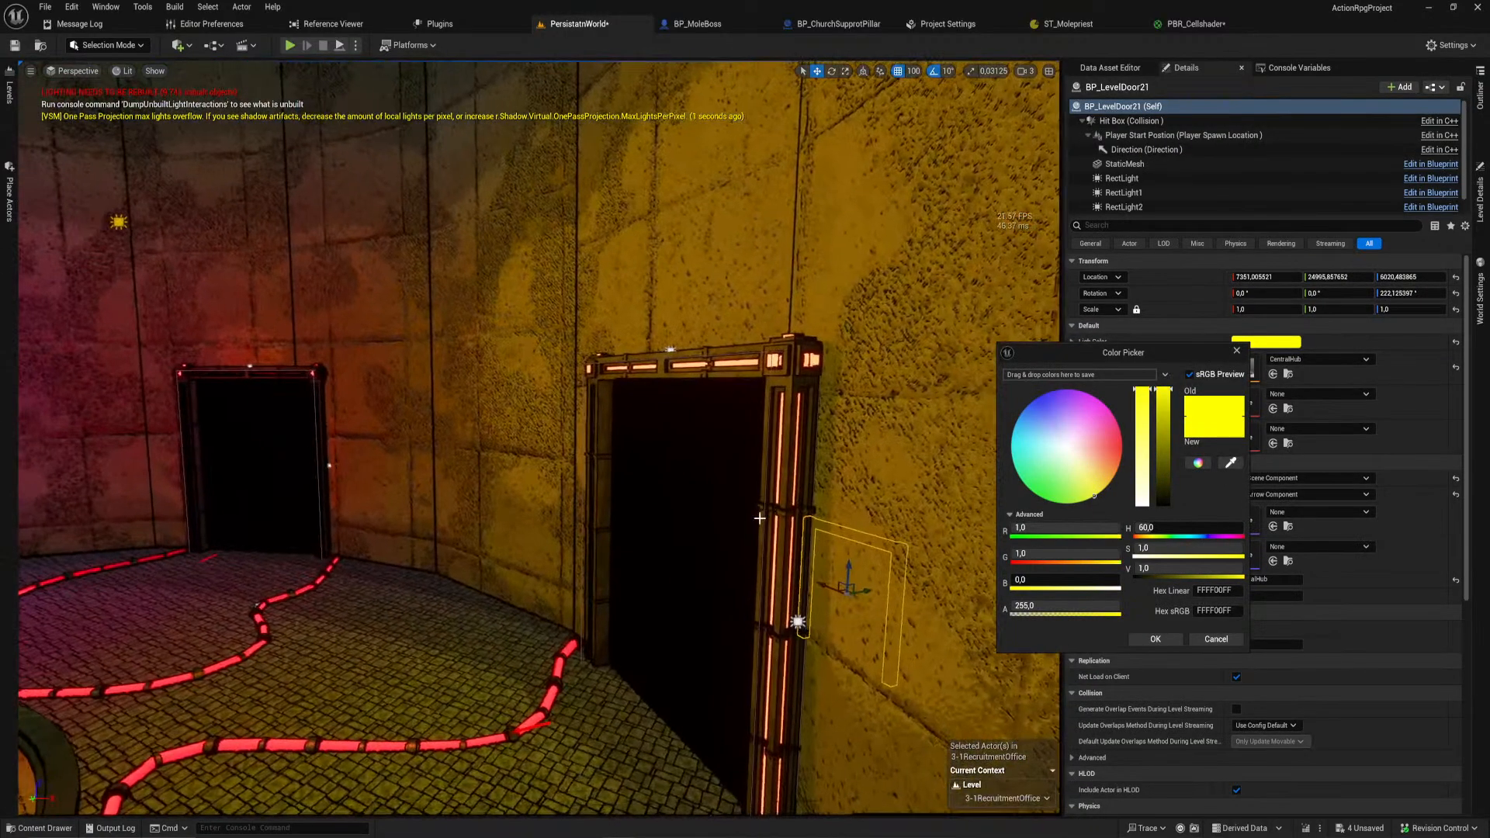
pyautogui.click(776, 535)
pyautogui.keyDown('shift'); pyautogui.rightClick(1168, 342); pyautogui.keyUp('shift')
# Step: Set the light color of the recruitment office level door BP_LevelDoor21 to white
pyautogui.moveTo(725, 433)
pyautogui.mouseDown(button='right')
pyautogui.moveTo(839, 432)
pyautogui.moveTo(725, 432)
pyautogui.mouseUp(button='right')
pyautogui.press('w')
pyautogui.click(725, 432)
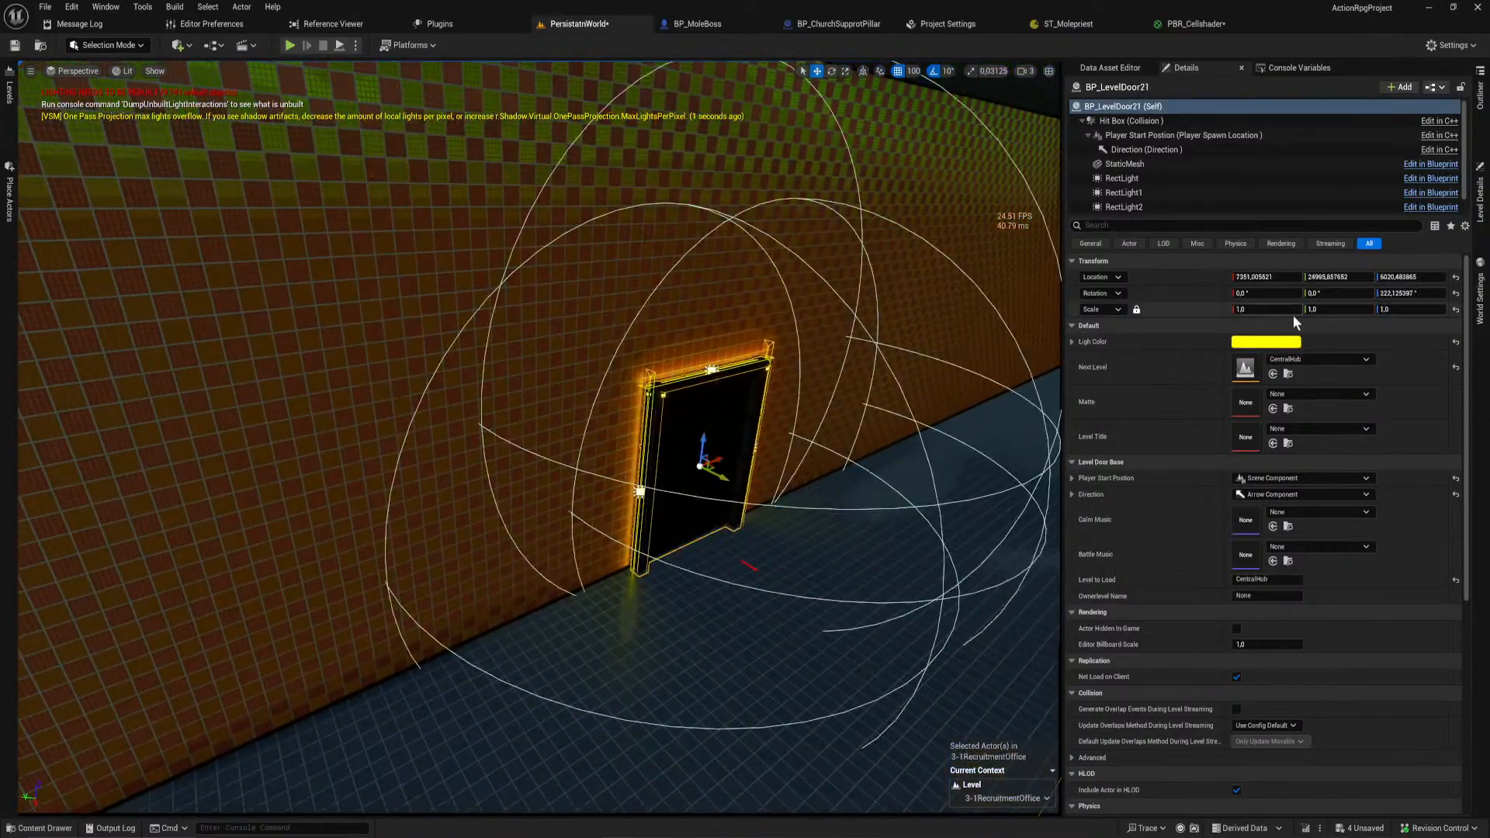
pyautogui.click(1277, 343)
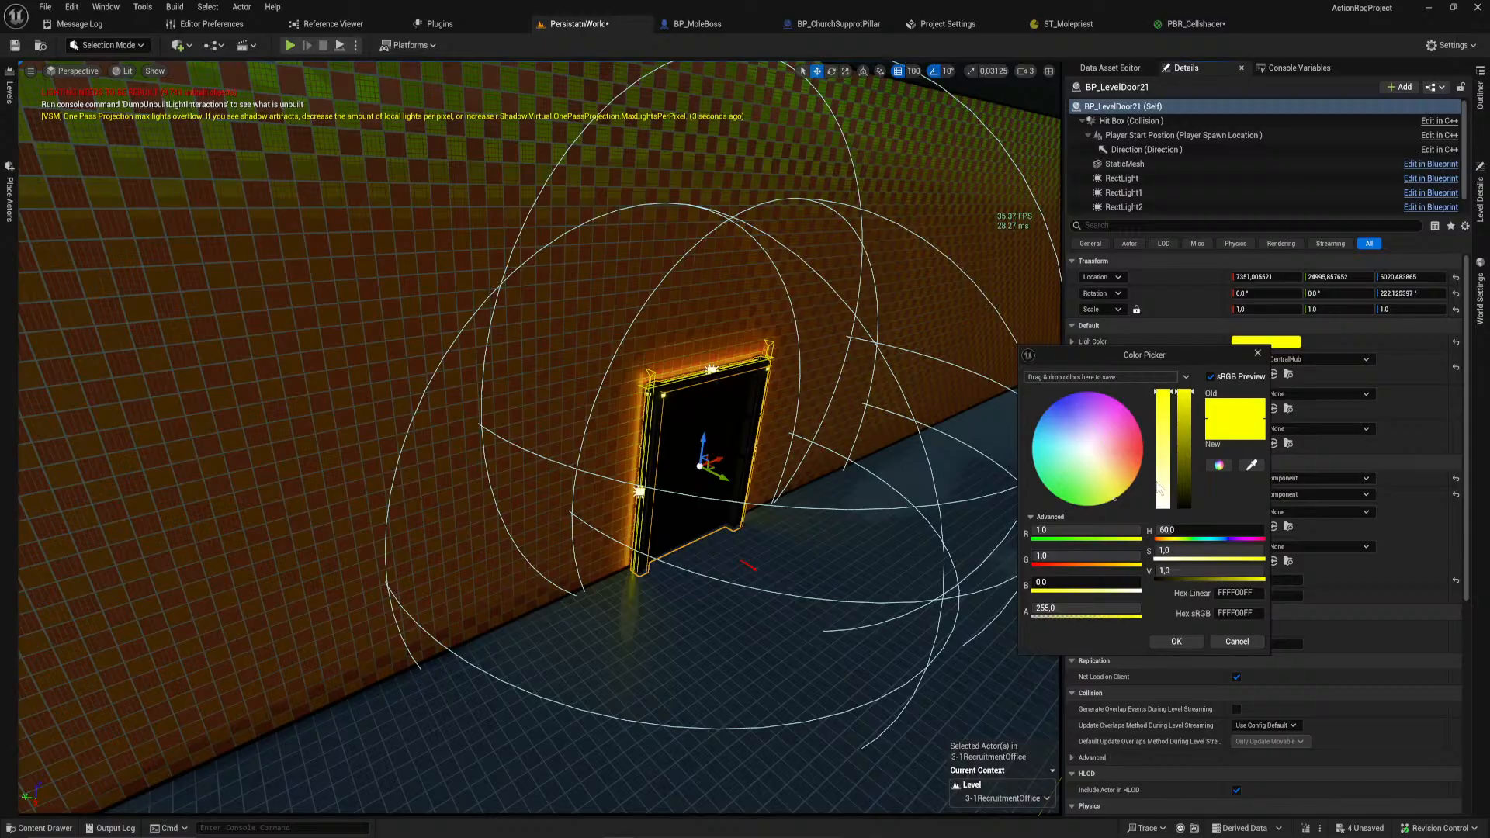
pyautogui.moveTo(1157, 487); pyautogui.dragTo(1164, 508)
pyautogui.click(1178, 646)
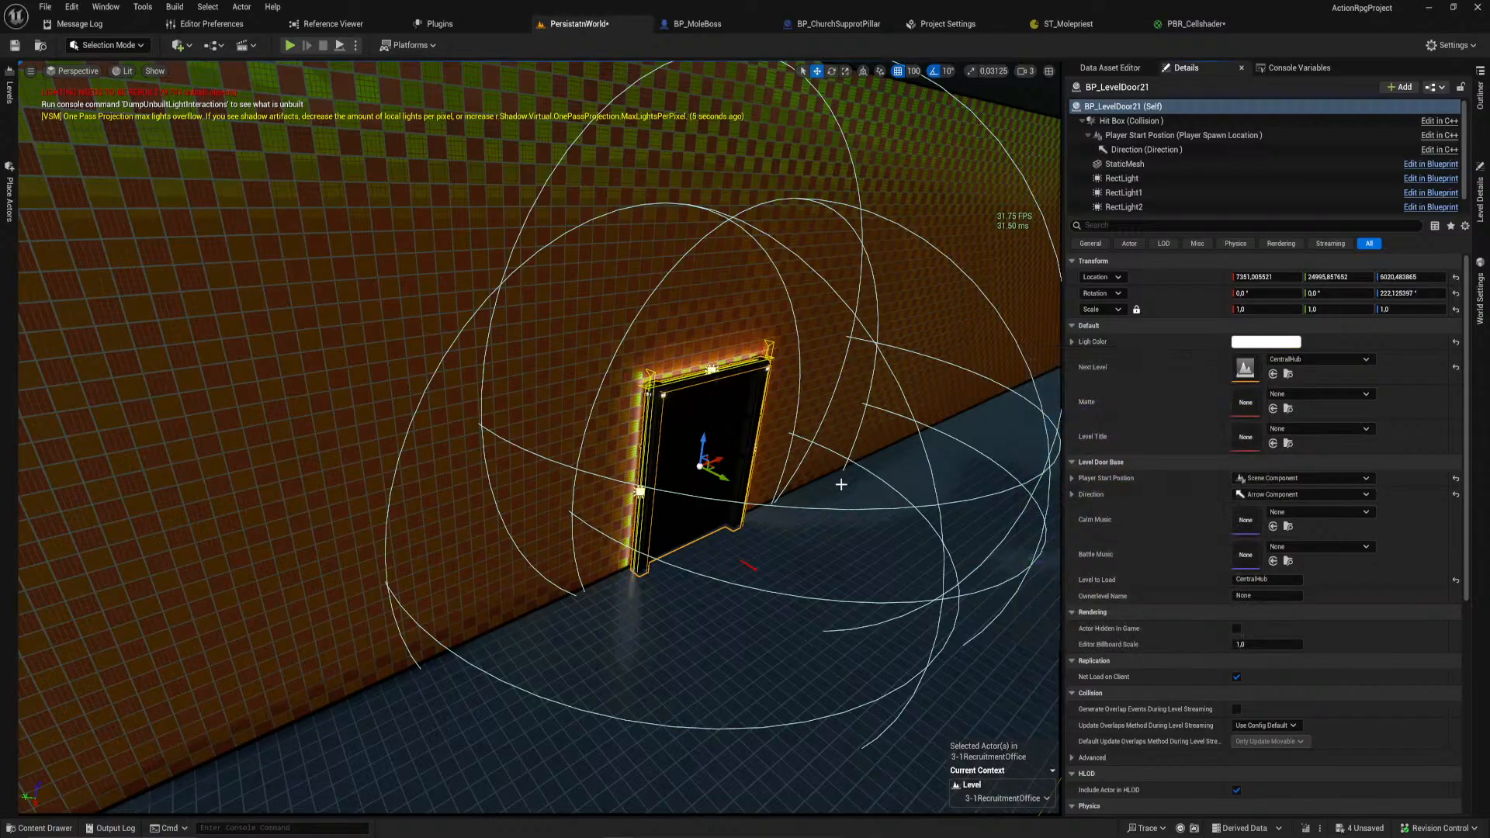
# Step: Select the recruitment office's two other level doors together and paste the copied orange into their light color
pyautogui.moveTo(710, 431); pyautogui.dragTo(707, 429, button='right')
pyautogui.click(509, 380)
pyautogui.moveTo(509, 380); pyautogui.dragTo(606, 364, button='right')
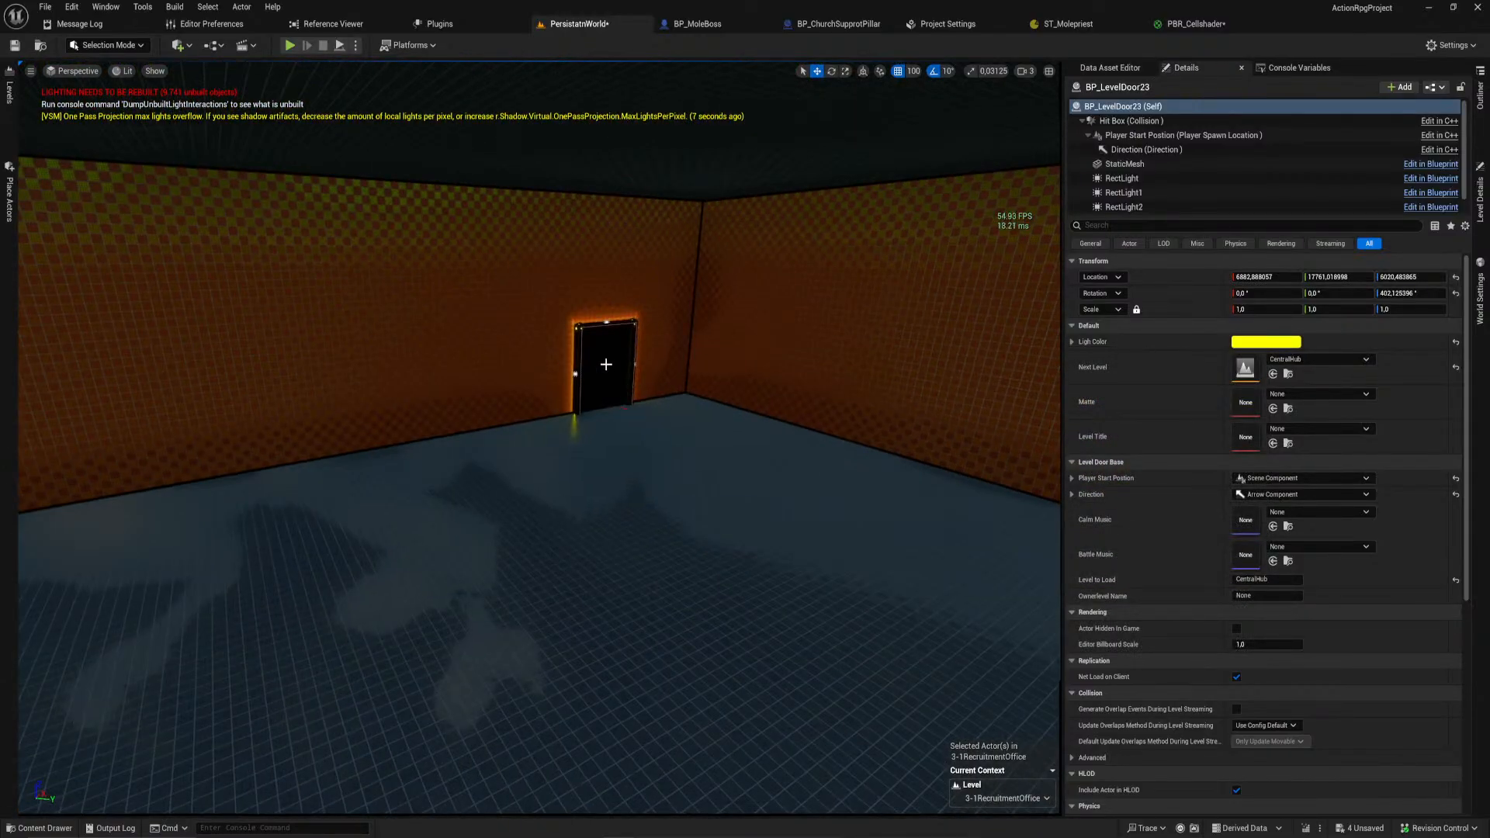
pyautogui.keyDown('ctrl'); pyautogui.click(606, 364); pyautogui.keyUp('ctrl')
pyautogui.keyDown('shift'); pyautogui.click(1141, 216); pyautogui.keyUp('shift')
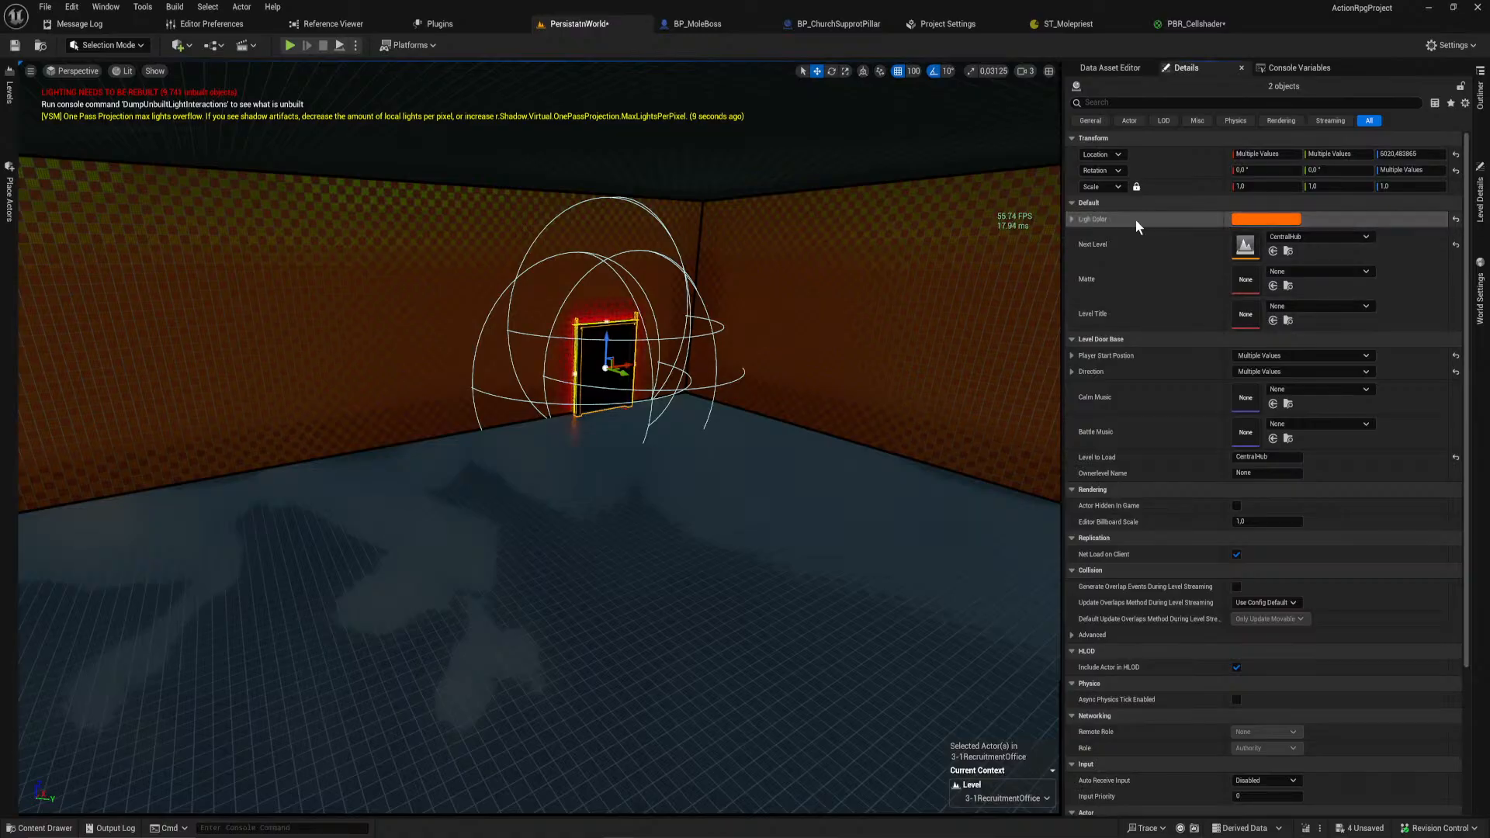
# Step: Examine the recruitment office's doors, floor and walls, and check the level list
pyautogui.press('w')
pyautogui.moveTo(811, 429); pyautogui.dragTo(1234, 399, button='right')
pyautogui.press('w')
pyautogui.press('w')
pyautogui.press('w')
pyautogui.press('w')
pyautogui.press('w')
pyautogui.moveTo(614, 465); pyautogui.dragTo(286, 419, button='right')
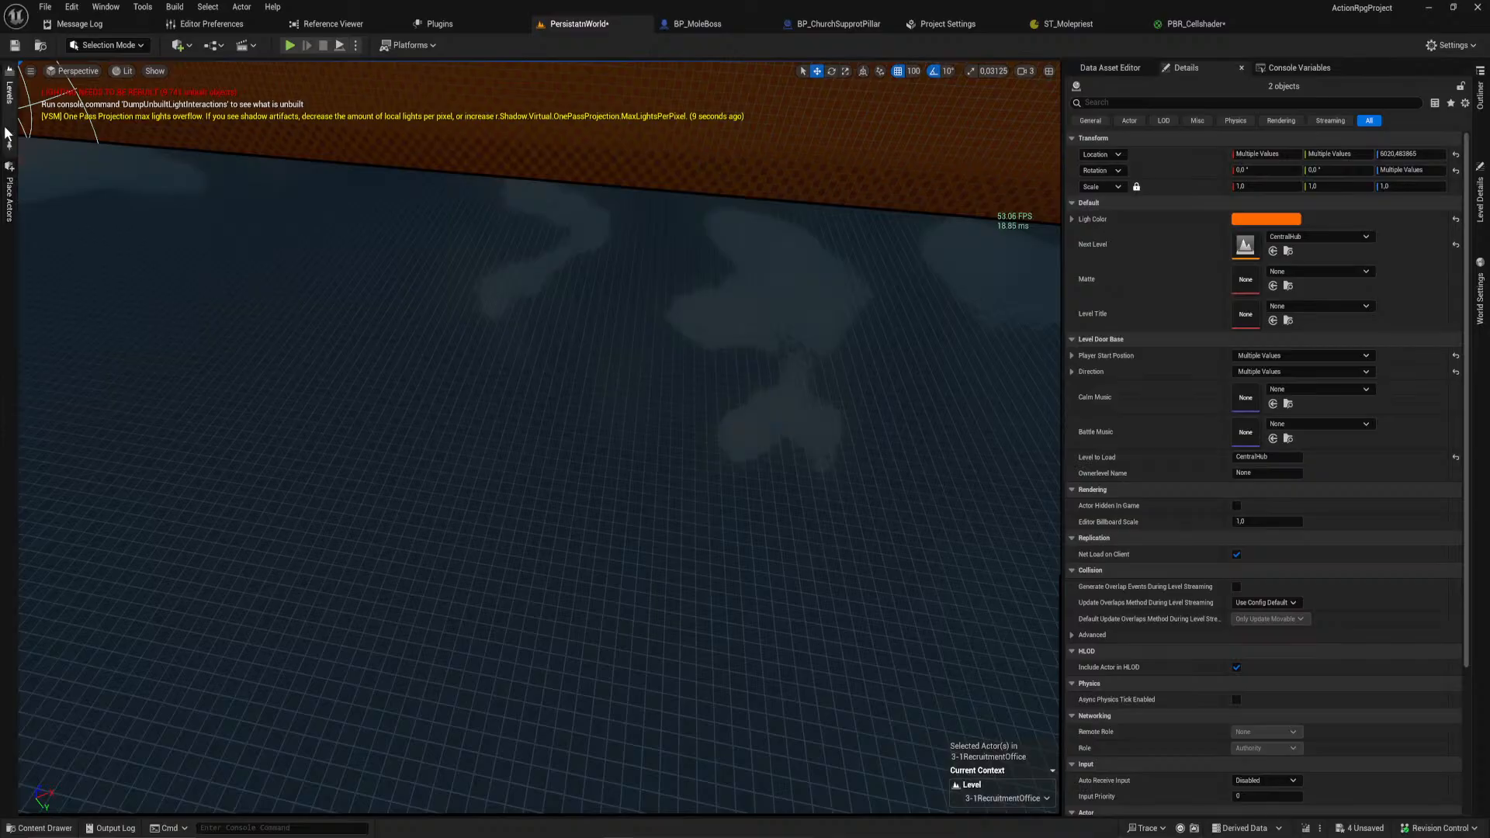
pyautogui.click(623, 370)
pyautogui.moveTo(623, 370); pyautogui.dragTo(521, 341, button='right')
pyautogui.click(10, 93)
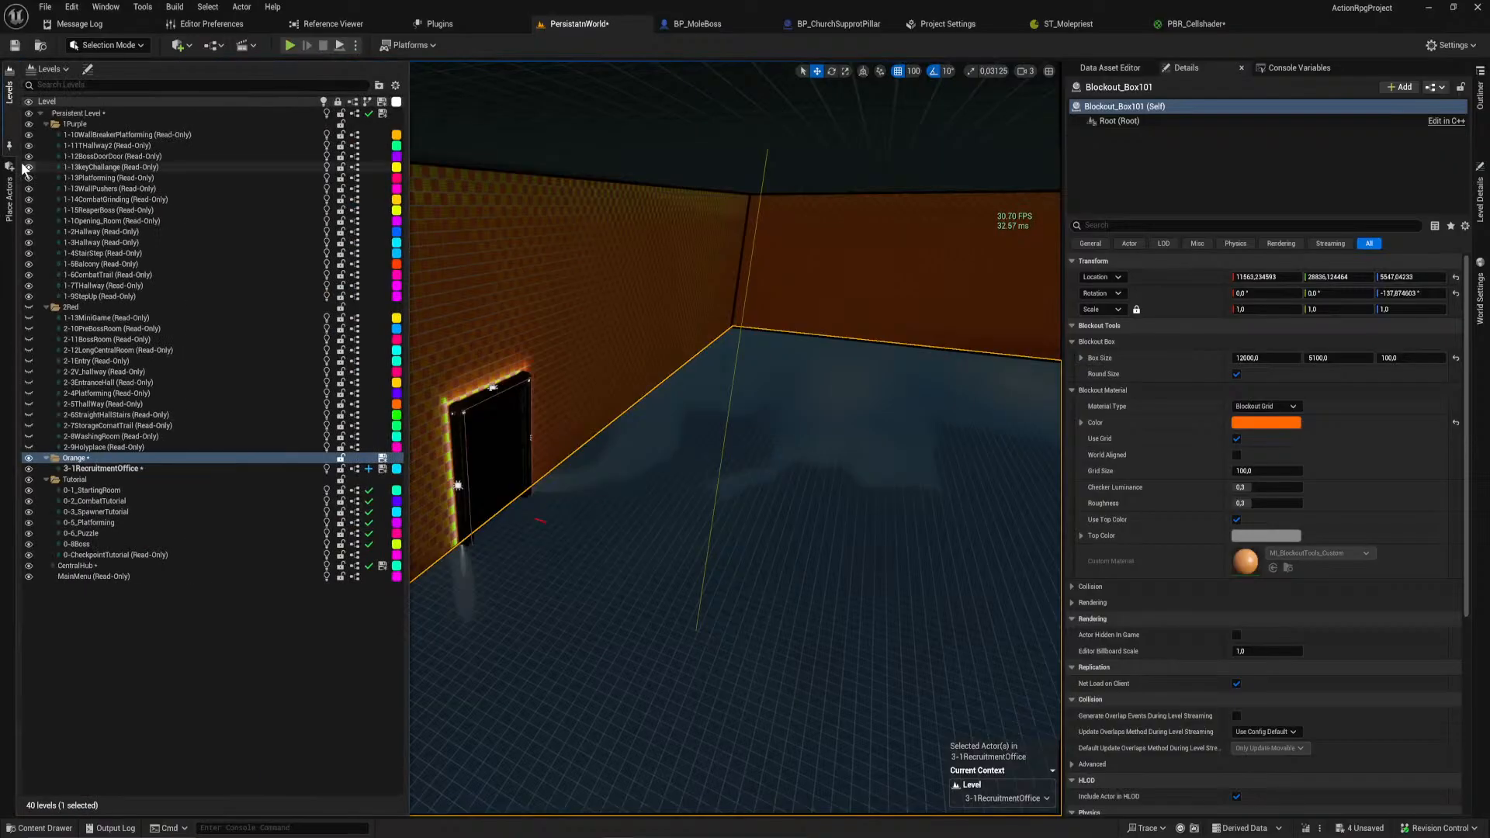
pyautogui.moveTo(546, 471); pyautogui.dragTo(916, 508, button='right')
pyautogui.moveTo(364, 380); pyautogui.dragTo(358, 350)
pyautogui.moveTo(357, 350); pyautogui.dragTo(707, 327, button='right')
# Step: Duplicate the room's floor box and paste the location copied from the white-lit level door onto the copy
pyautogui.click(900, 290)
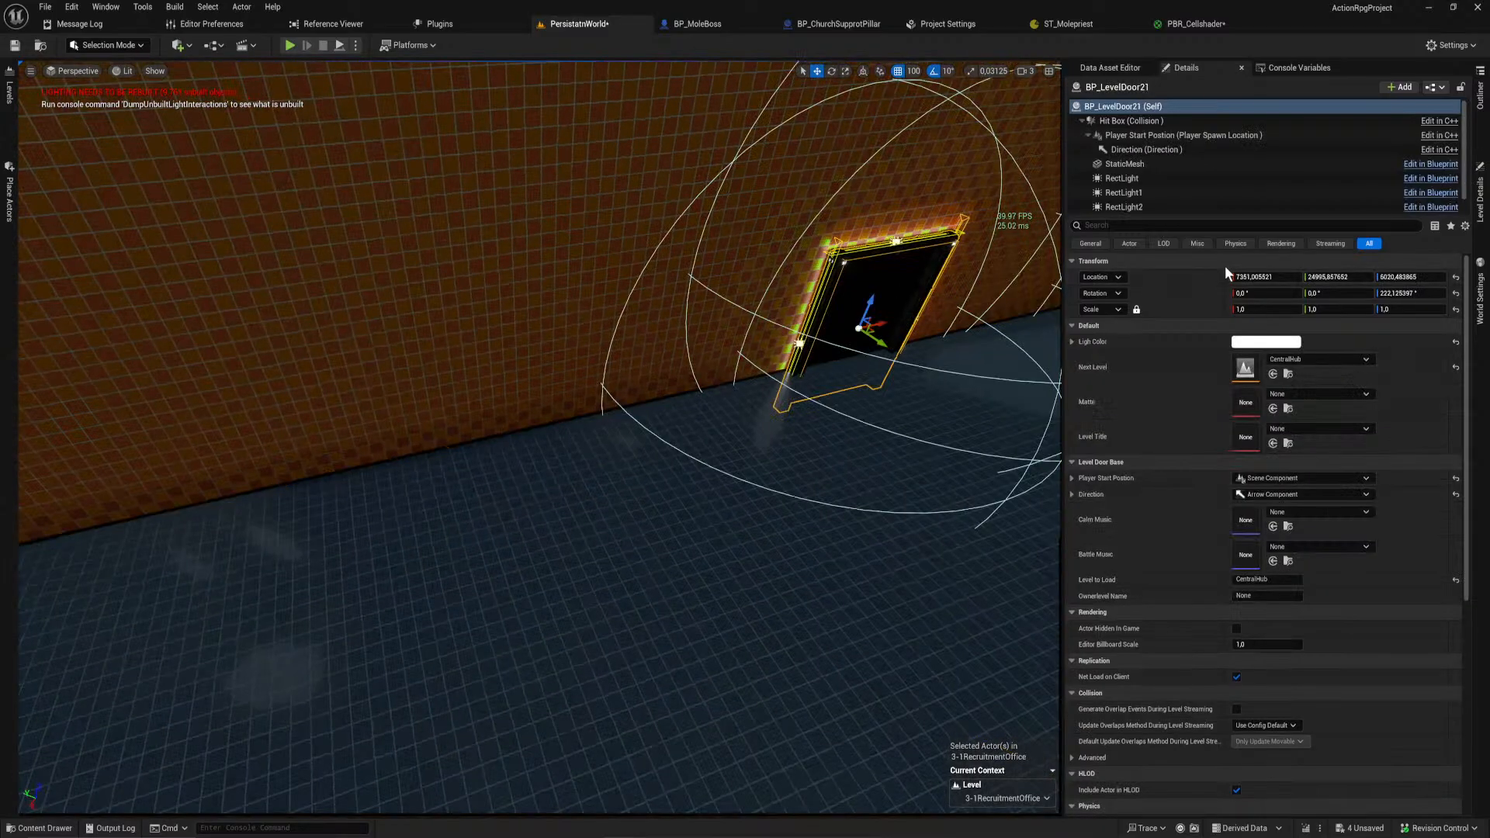
pyautogui.click(746, 542)
pyautogui.keyDown('ctrl'); pyautogui.click(850, 327); pyautogui.keyUp('ctrl')
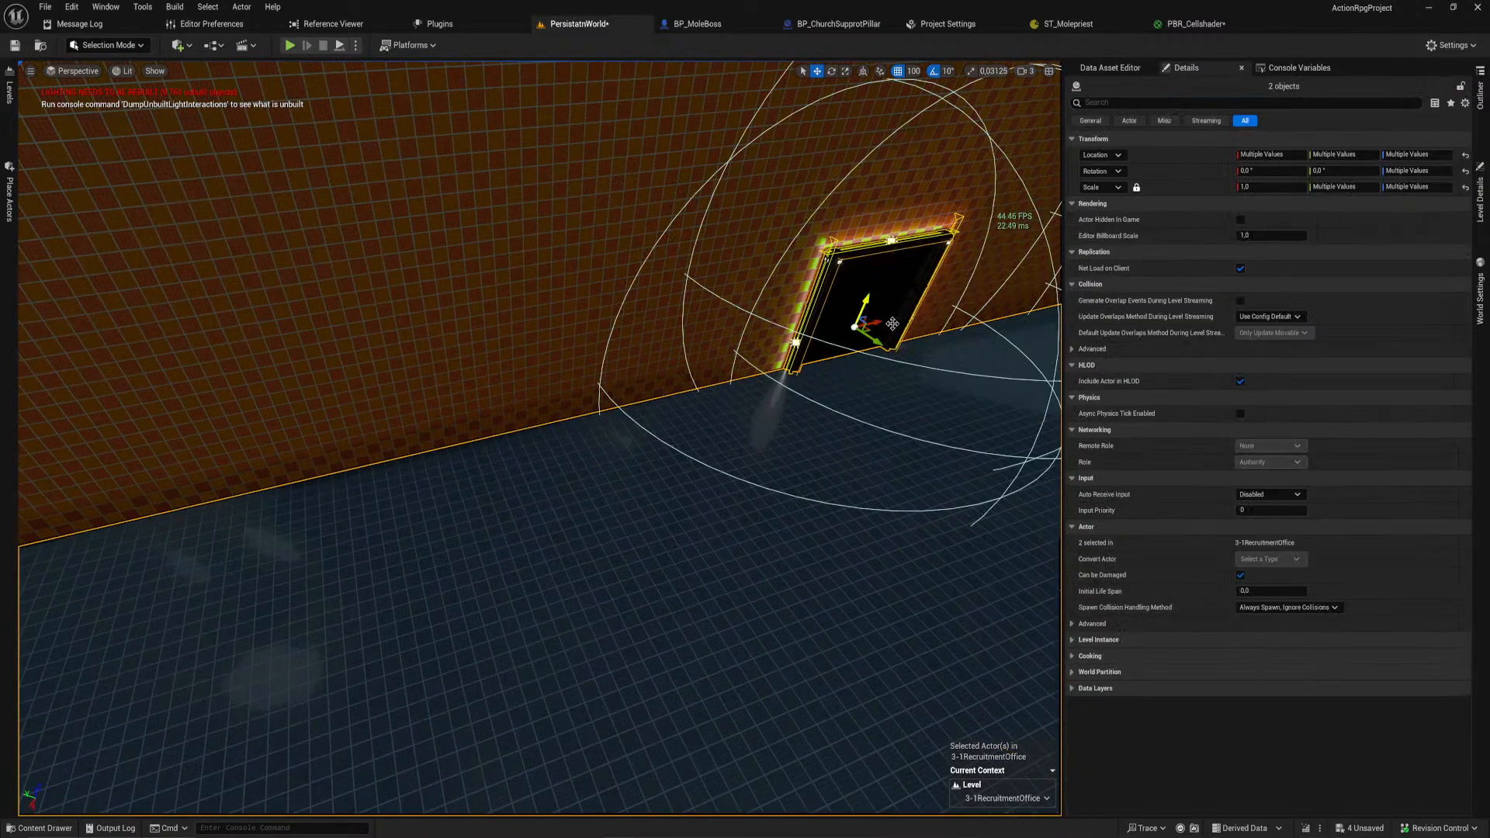
pyautogui.click(778, 503)
pyautogui.keyDown('shift'); pyautogui.click(1134, 259); pyautogui.keyUp('shift')
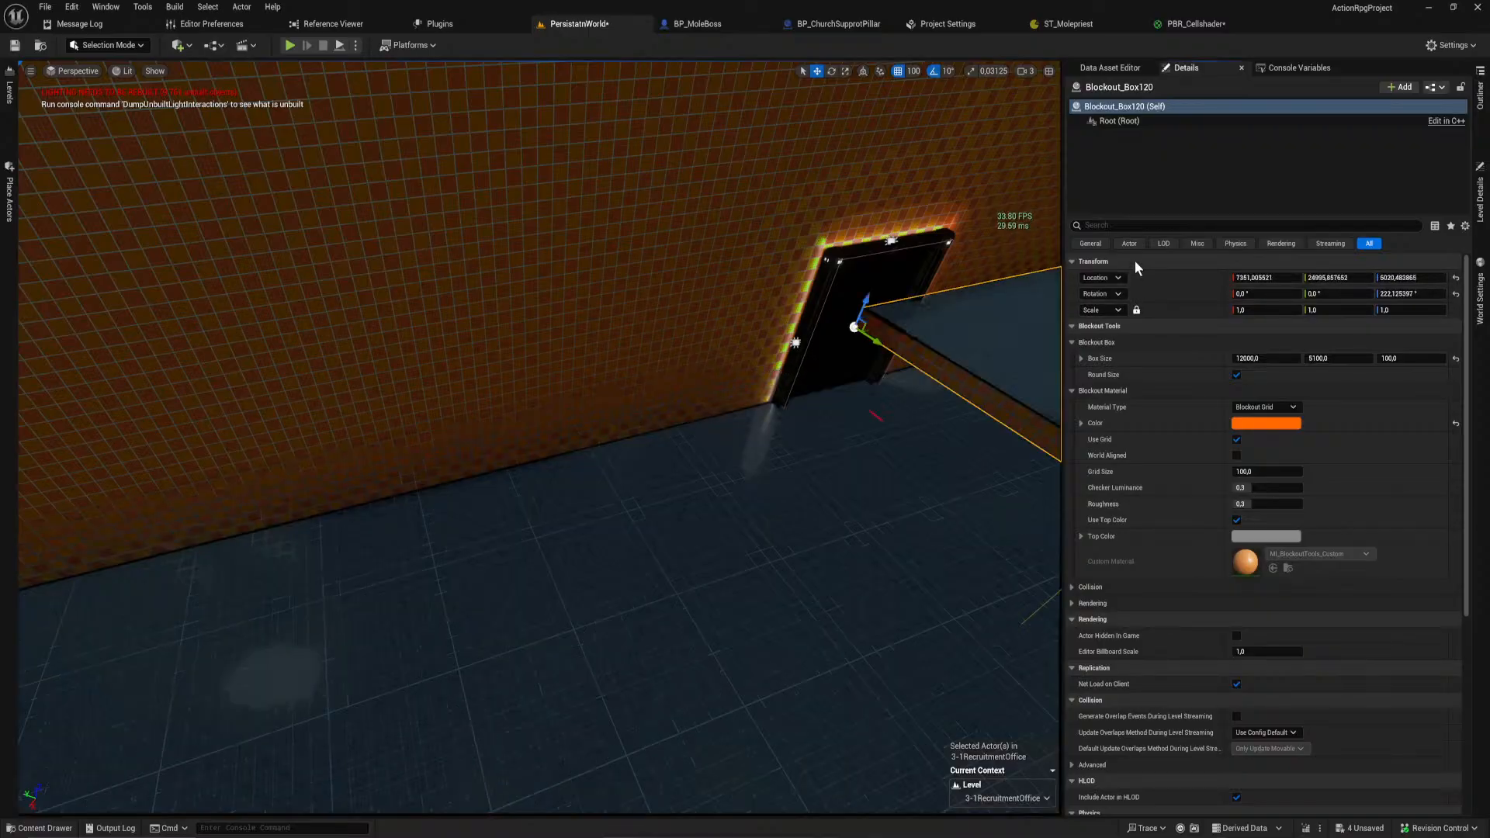
pyautogui.moveTo(738, 353); pyautogui.dragTo(662, 382, button='right')
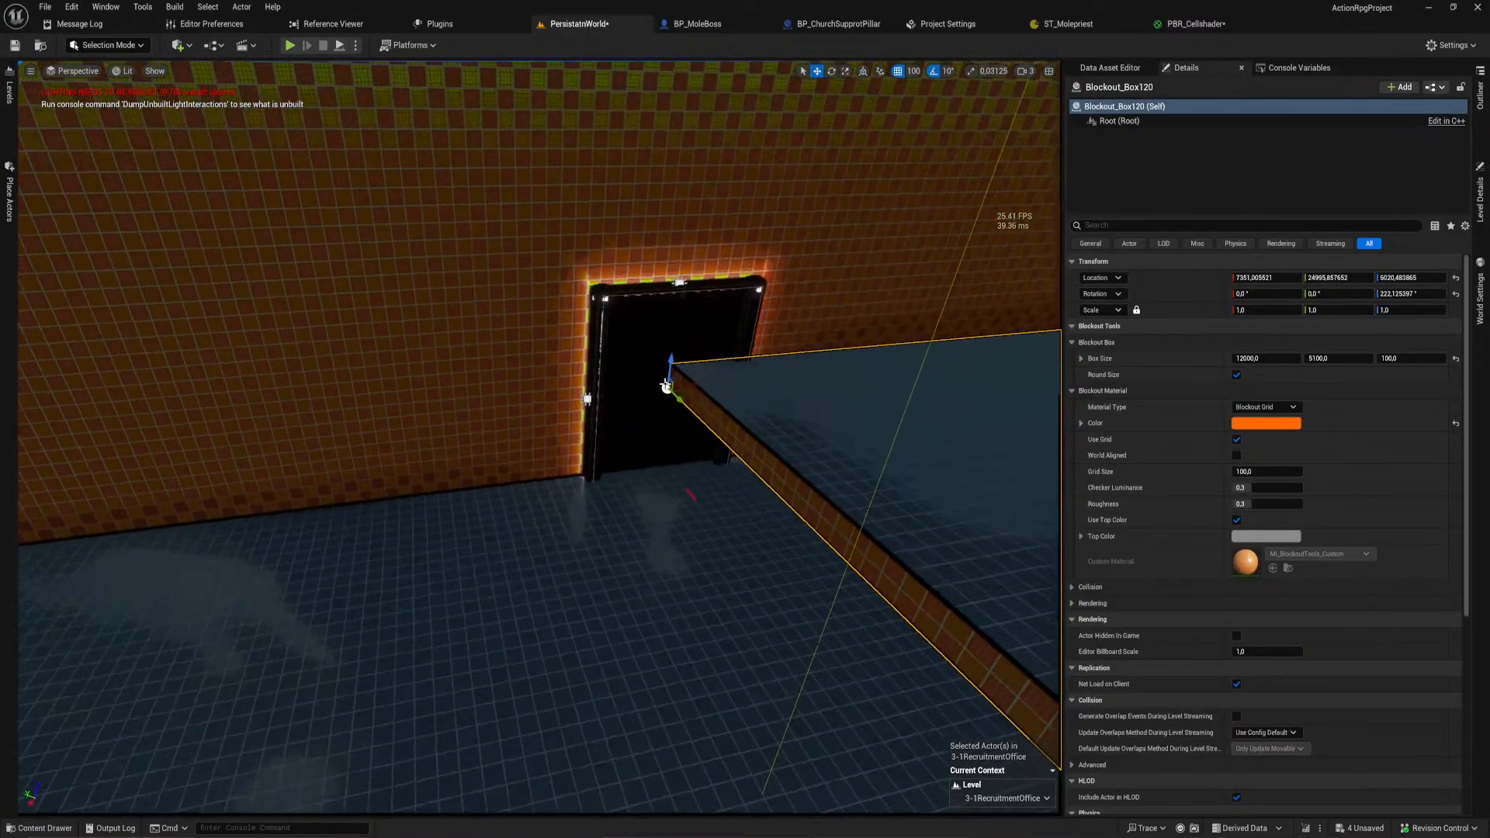
# Step: Shrink the duplicated floor box to 2700 × 500 × 100 and move it beside the long wall between the doors
pyautogui.moveTo(684, 387); pyautogui.dragTo(169, 534)
pyautogui.moveTo(73, 509); pyautogui.dragTo(263, 477, button='right')
pyautogui.keyDown('shift'); pyautogui.moveTo(243, 464); pyautogui.dragTo(268, 491); pyautogui.keyUp('shift')
pyautogui.moveTo(267, 491); pyautogui.dragTo(435, 481, button='right')
pyautogui.moveTo(627, 102)
pyautogui.mouseDown(button='right')
pyautogui.moveTo(660, 117)
pyautogui.moveTo(627, 102)
pyautogui.mouseUp(button='right')
pyautogui.moveTo(632, 134); pyautogui.dragTo(469, 184)
pyautogui.moveTo(452, 184)
pyautogui.mouseDown(button='right')
pyautogui.moveTo(435, 186)
pyautogui.moveTo(466, 183)
pyautogui.moveTo(452, 184)
pyautogui.mouseUp(button='right')
pyautogui.moveTo(155, 223)
pyautogui.mouseDown(button='right')
pyautogui.moveTo(187, 215)
pyautogui.moveTo(155, 222)
pyautogui.mouseUp(button='right')
pyautogui.moveTo(83, 263); pyautogui.dragTo(62, 245, button='right')
pyautogui.moveTo(44, 319); pyautogui.dragTo(606, 461)
pyautogui.moveTo(603, 435); pyautogui.dragTo(915, 466, button='right')
pyautogui.moveTo(209, 247); pyautogui.dragTo(413, 205, button='right')
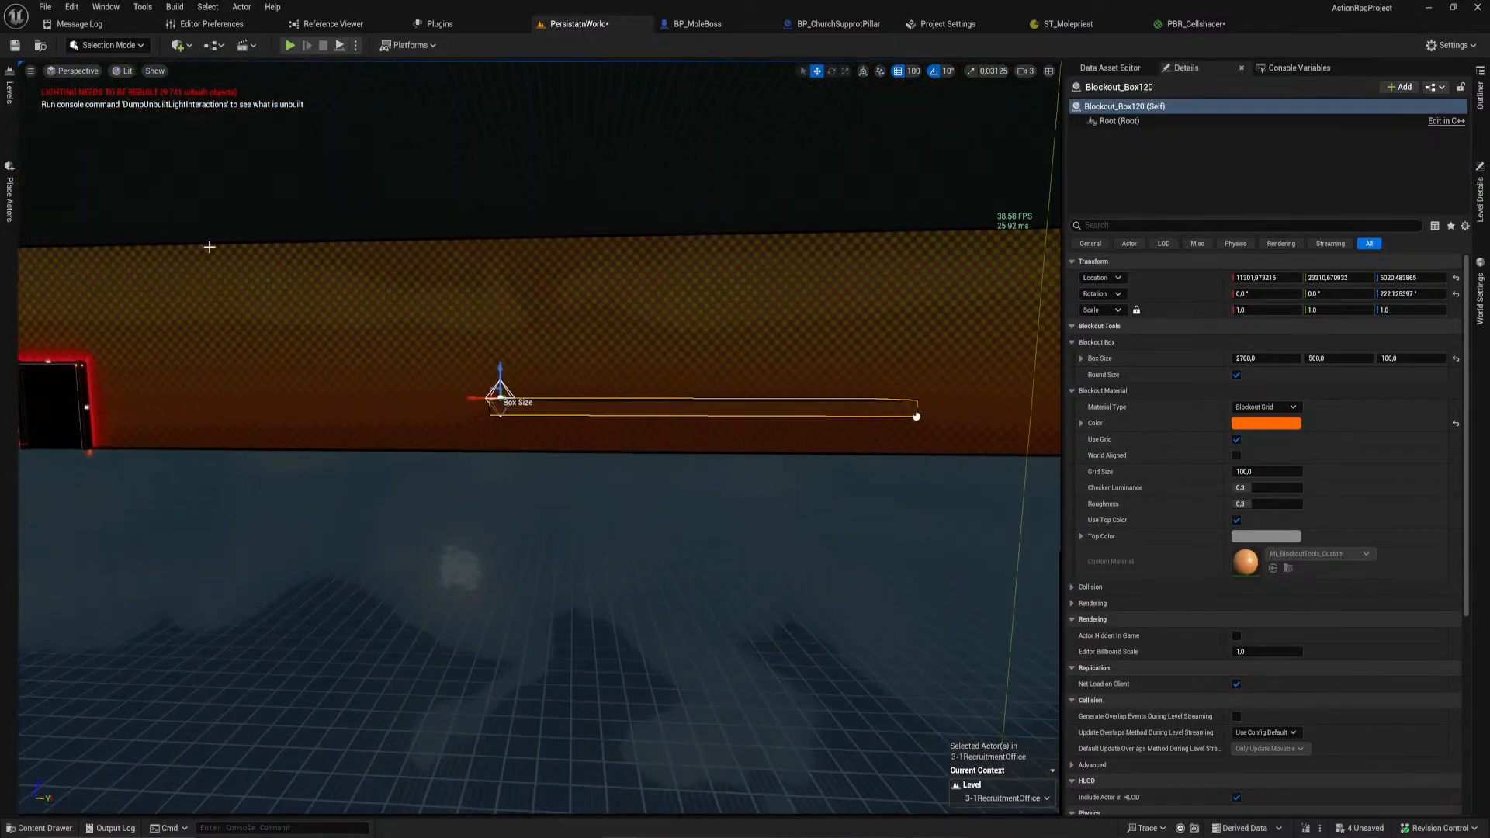
# Step: In the Bottom orthographic view, move the long box to about X 10574, Y 22922, nearer the midpoint between the wall's two doors
pyautogui.click(76, 71)
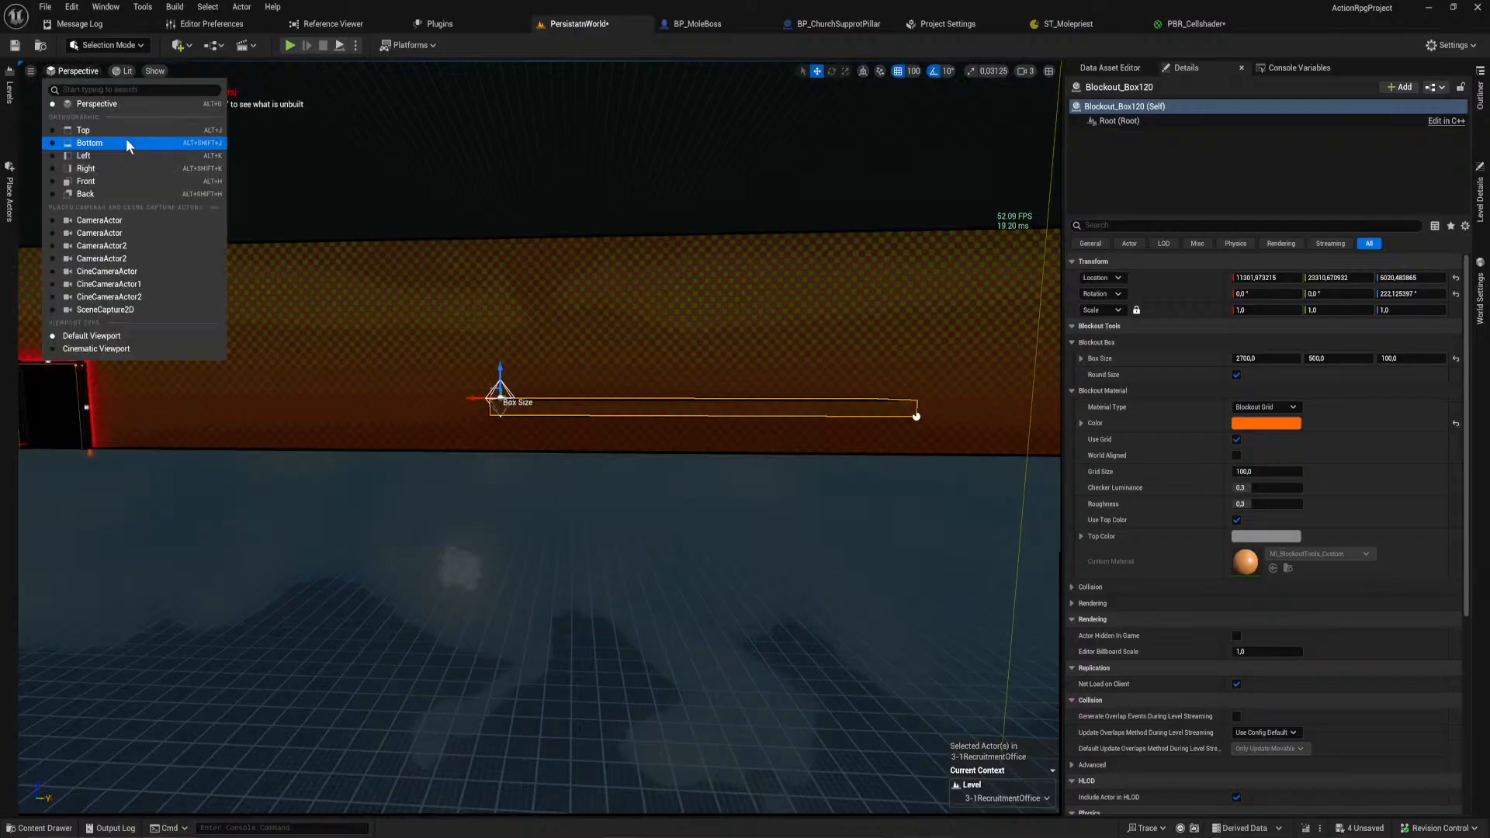
pyautogui.click(124, 147)
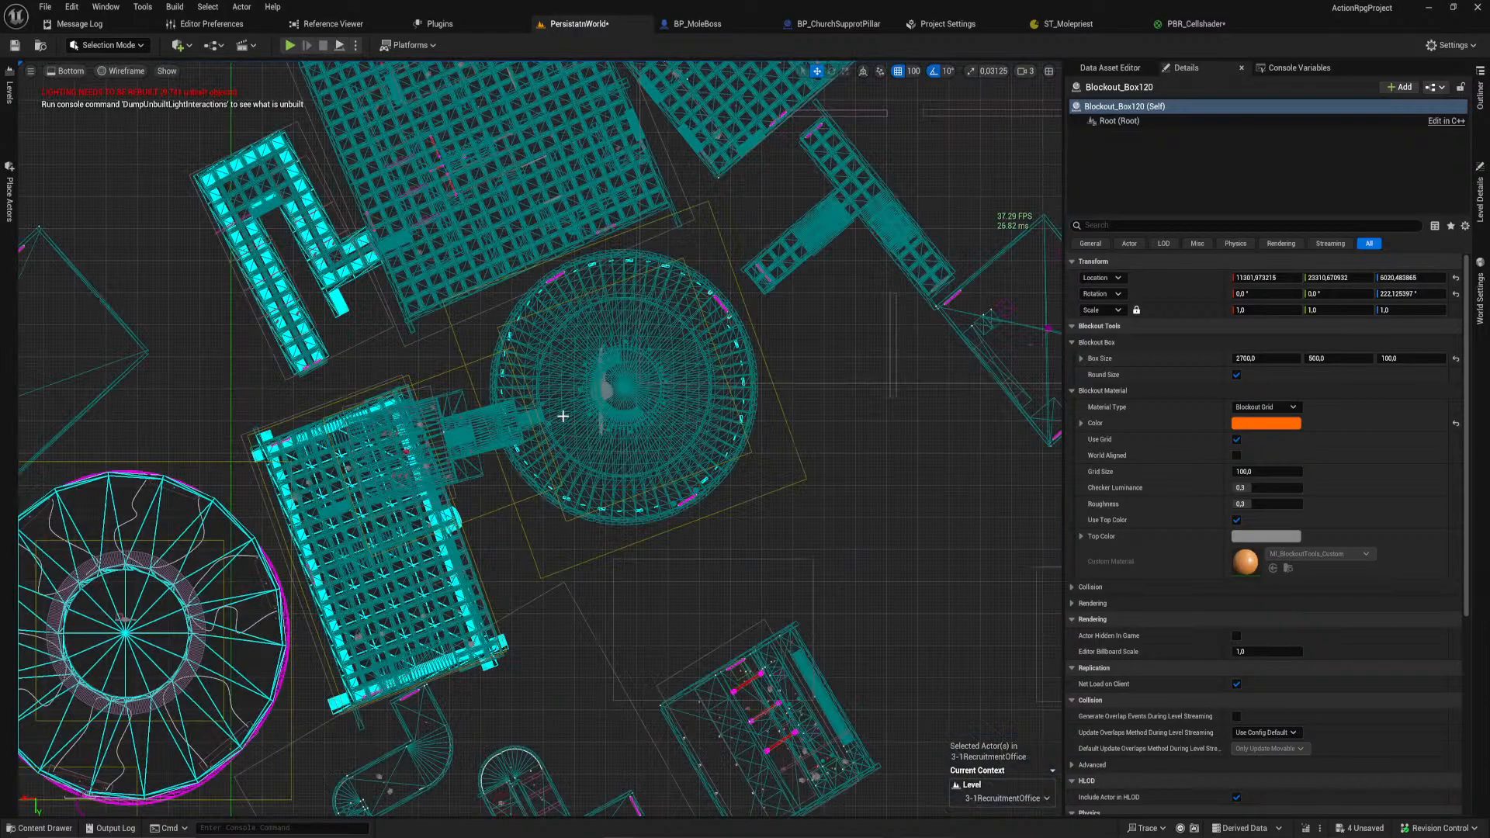
pyautogui.scroll(-3, 637, 382)
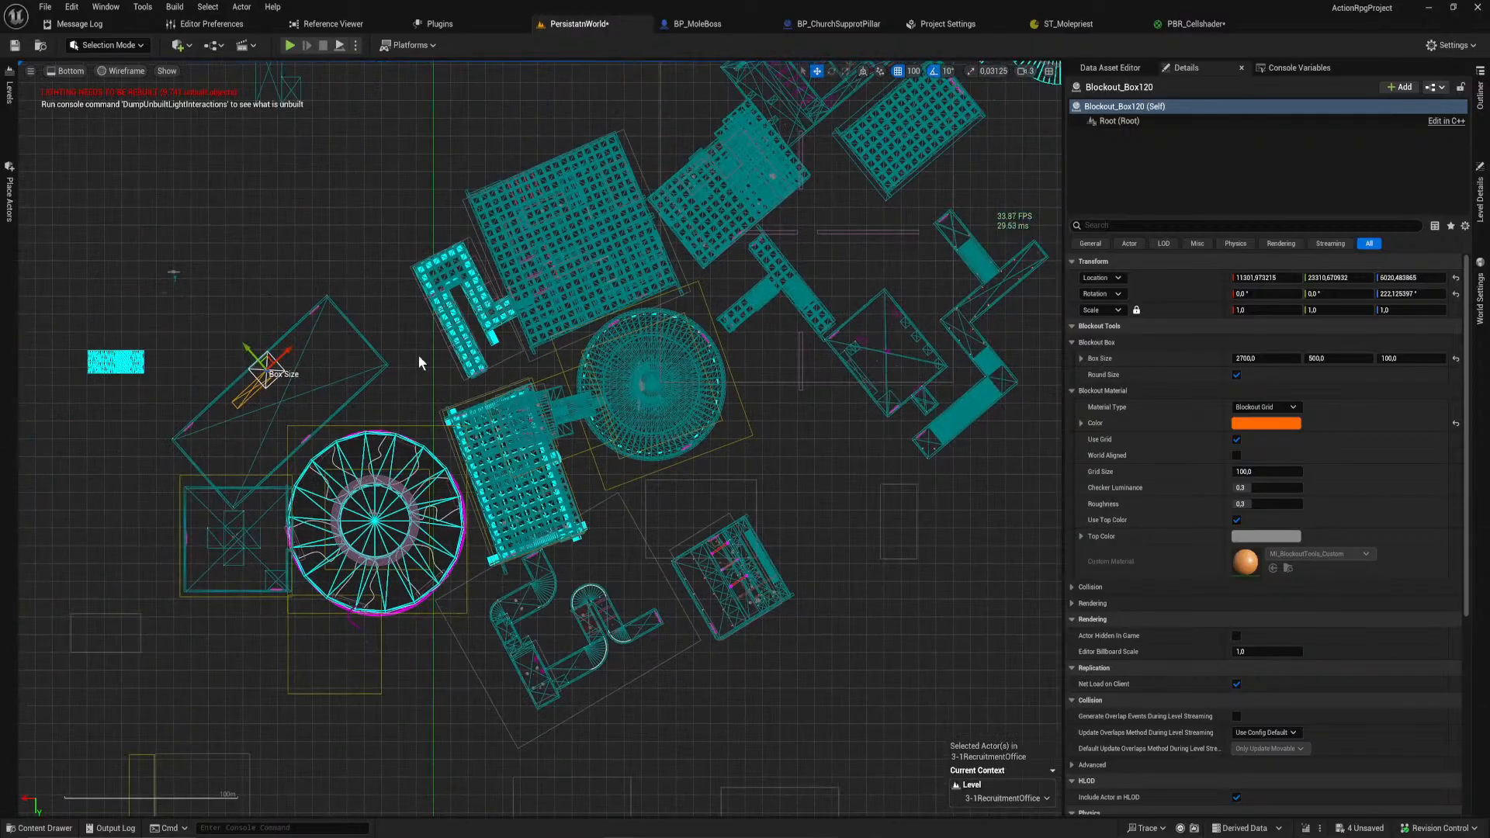
pyautogui.moveTo(304, 307); pyautogui.dragTo(715, 351, button='right')
pyautogui.scroll(9, 715, 351)
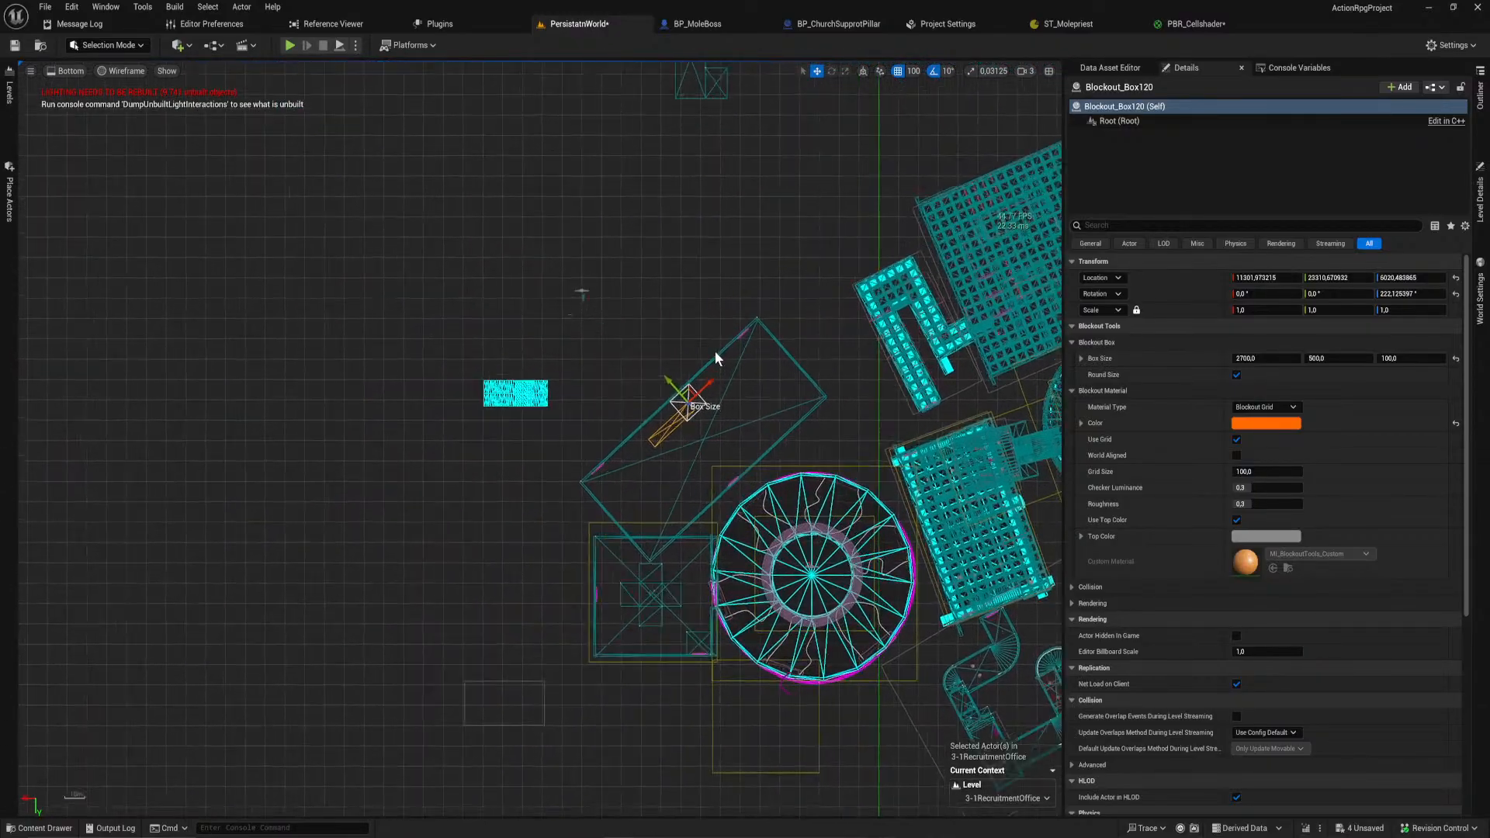
pyautogui.scroll(3, 660, 454)
pyautogui.click(532, 483)
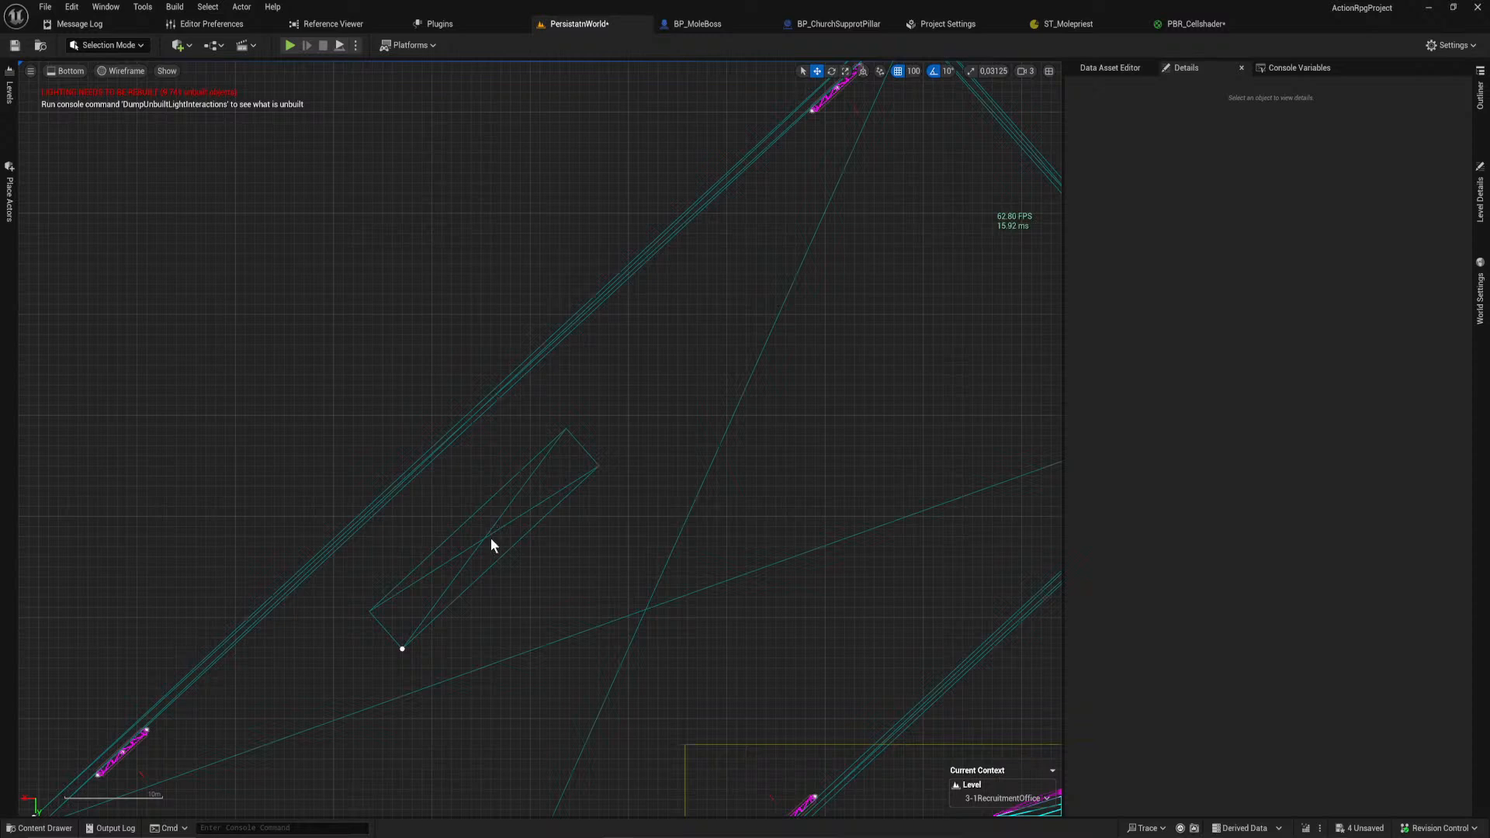
pyautogui.click(486, 539)
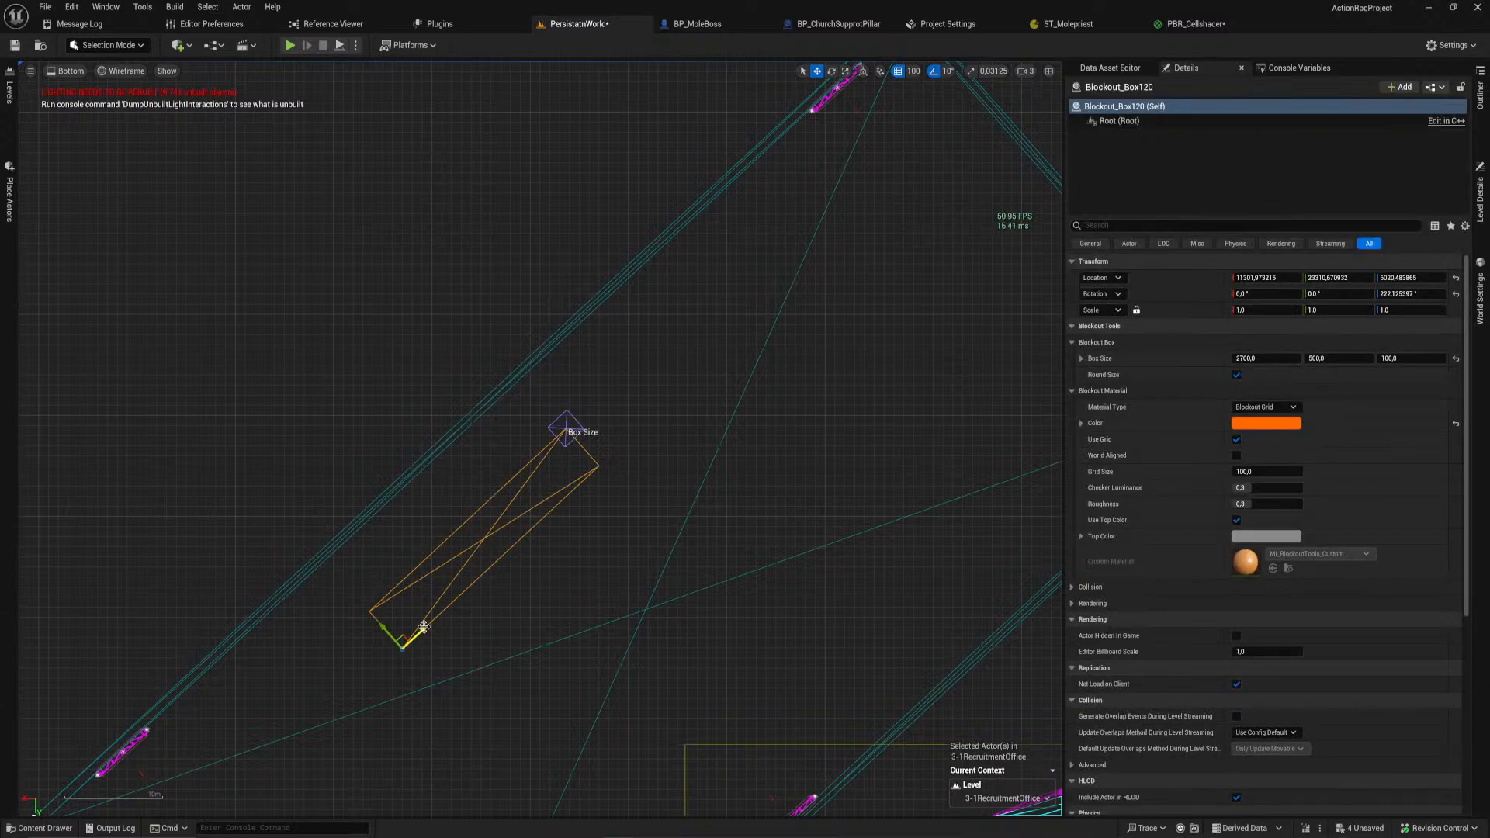
pyautogui.moveTo(388, 637); pyautogui.dragTo(463, 596)
pyautogui.moveTo(475, 589); pyautogui.dragTo(485, 478, button='right')
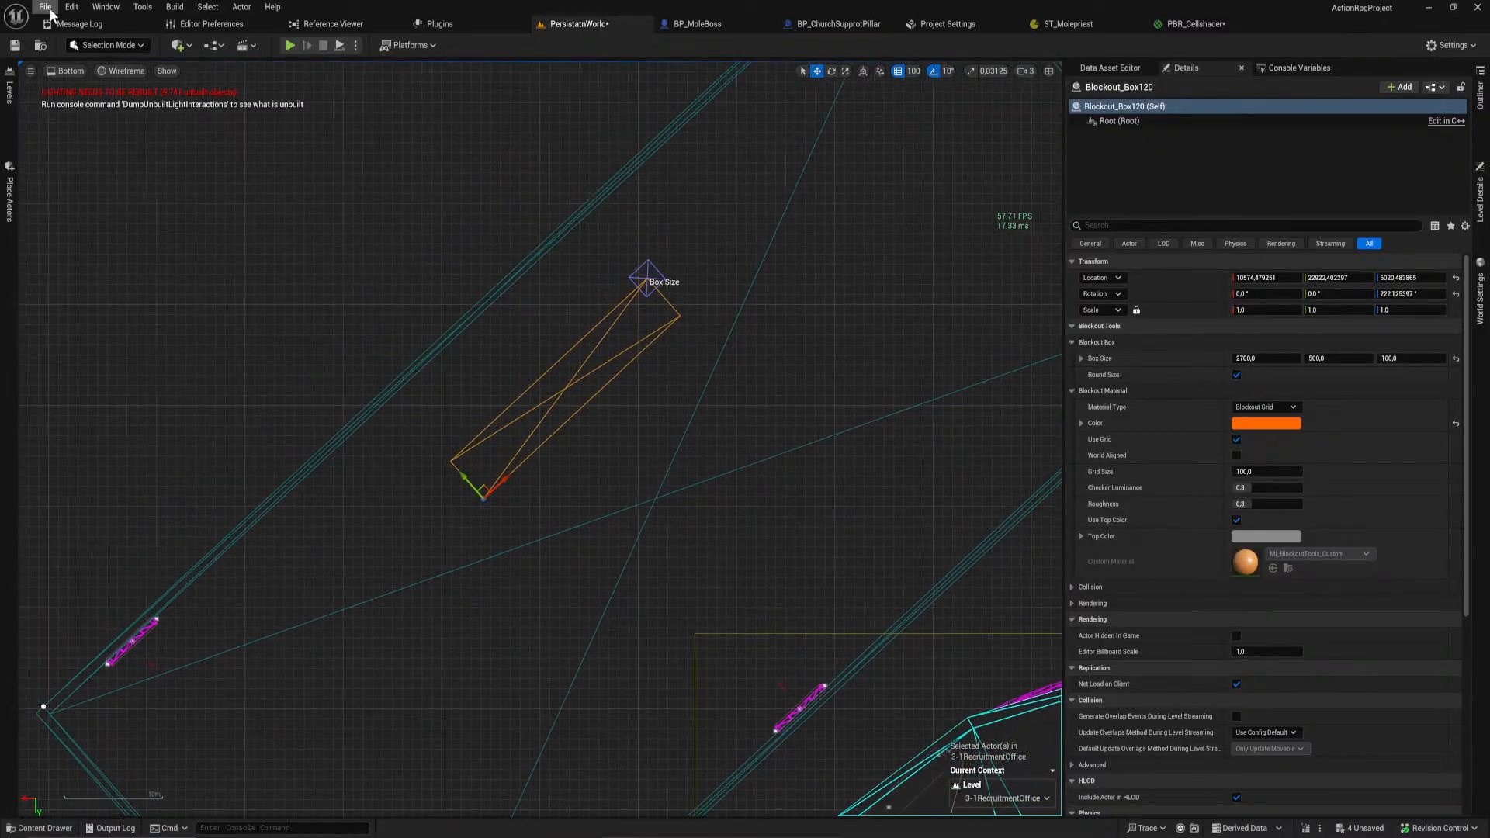
# Step: Return to the Perspective view and lower the long box to about Z 5920
pyautogui.click(101, 71)
pyautogui.click(116, 91)
pyautogui.click(66, 71)
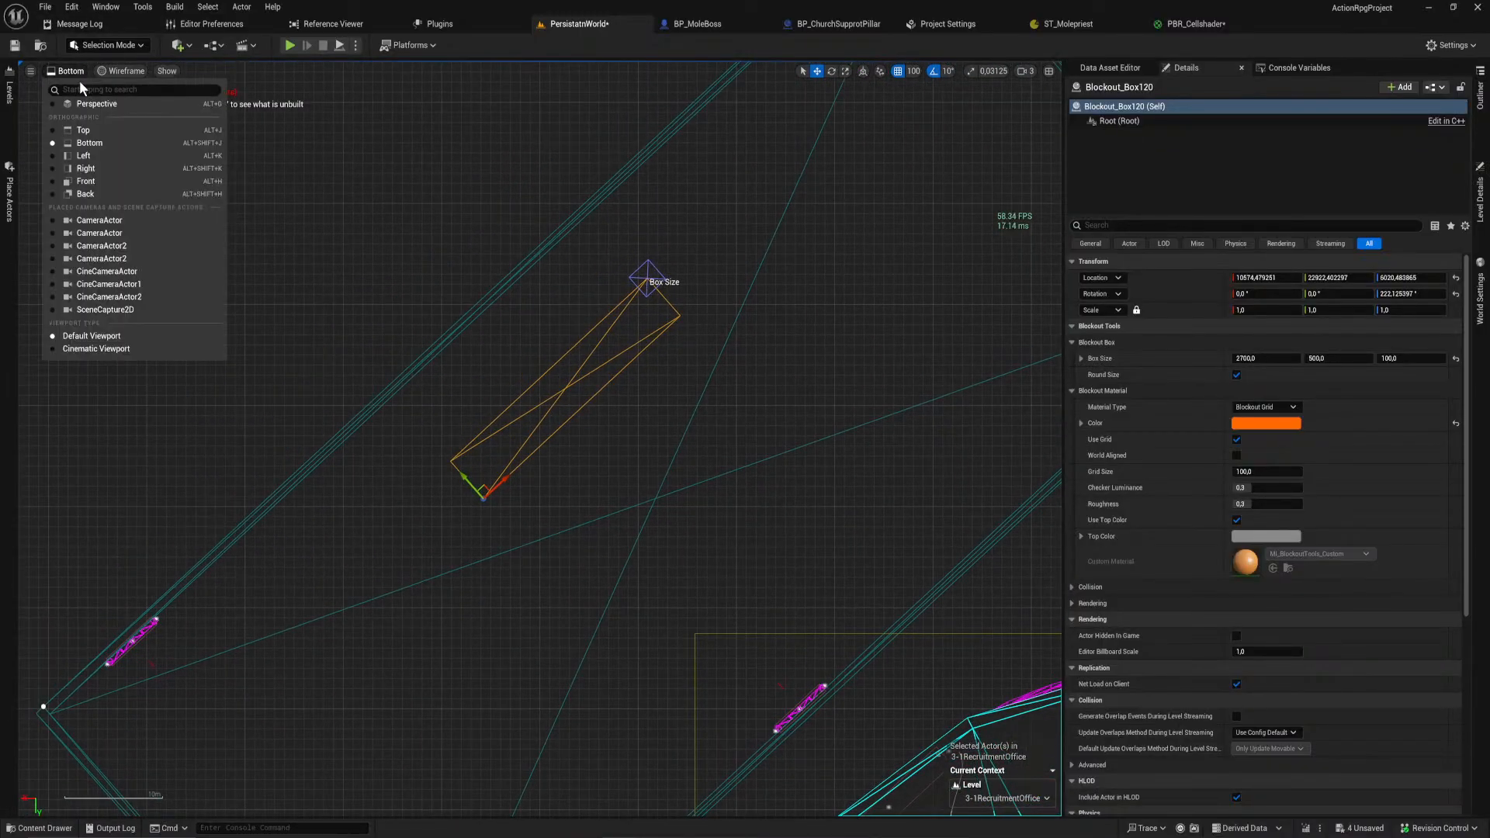
pyautogui.click(82, 110)
pyautogui.moveTo(682, 449); pyautogui.dragTo(858, 450, button='right')
pyautogui.press('w')
pyautogui.press('a')
pyautogui.moveTo(652, 483); pyautogui.dragTo(654, 500)
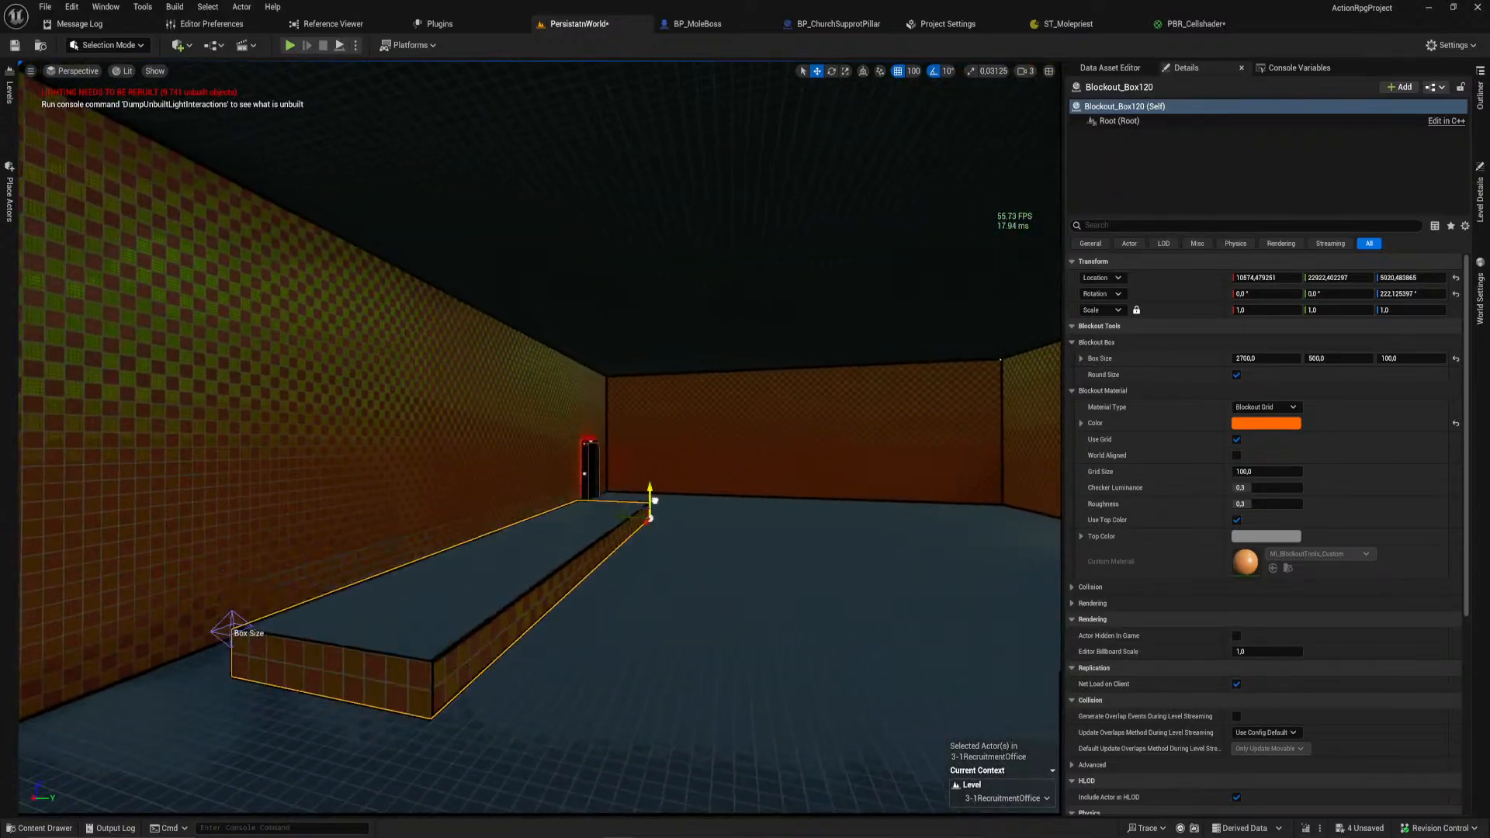
# Step: Duplicate the long box downward and shrink the copy to a 100 × 500 × 100 support below one end, at about Z 5720
pyautogui.moveTo(530, 545); pyautogui.dragTo(529, 510, button='right')
pyautogui.moveTo(582, 421); pyautogui.dragTo(660, 419, button='right')
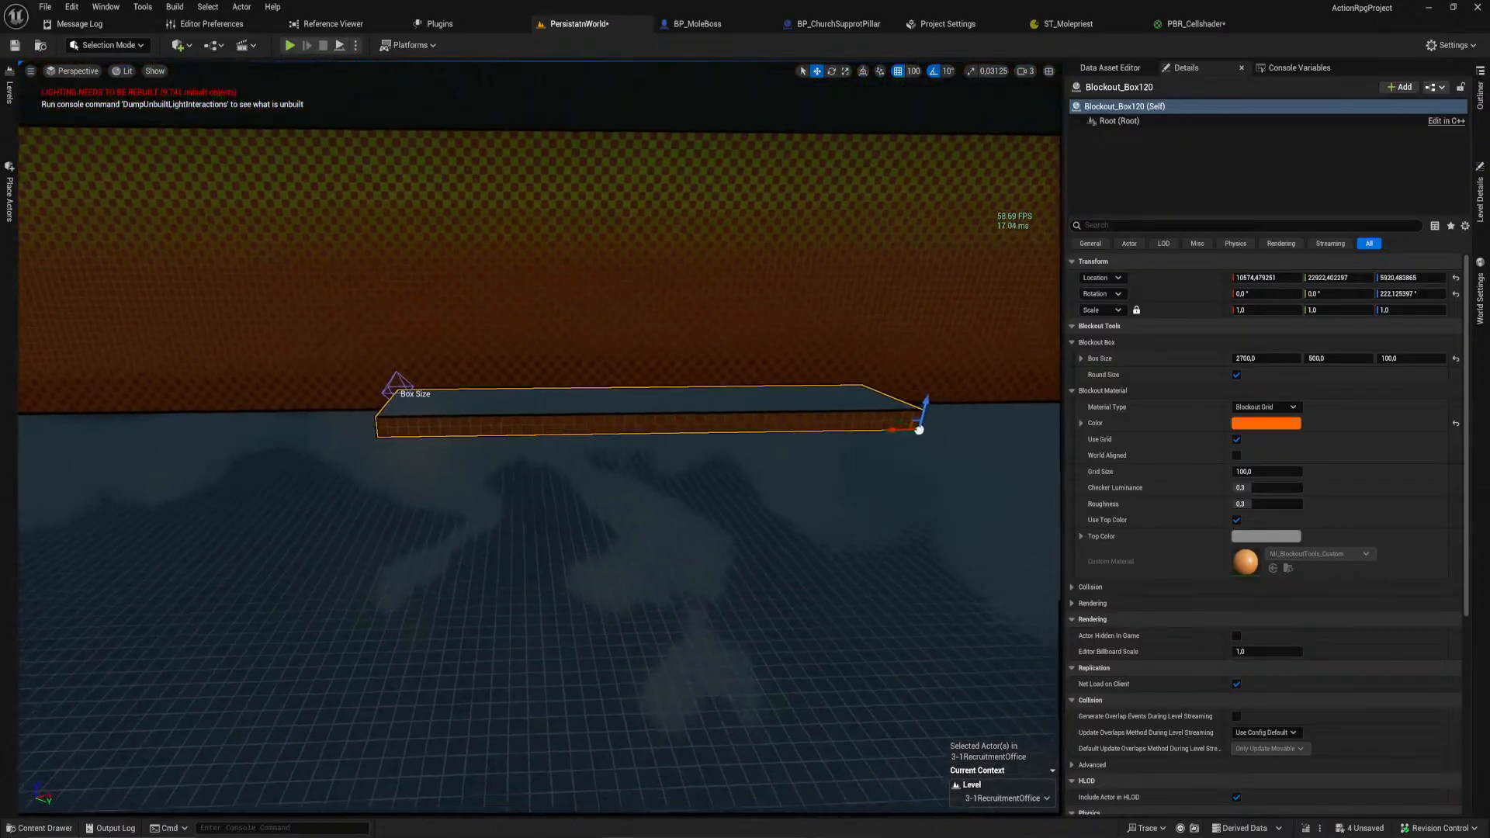
pyautogui.moveTo(921, 411); pyautogui.dragTo(922, 429)
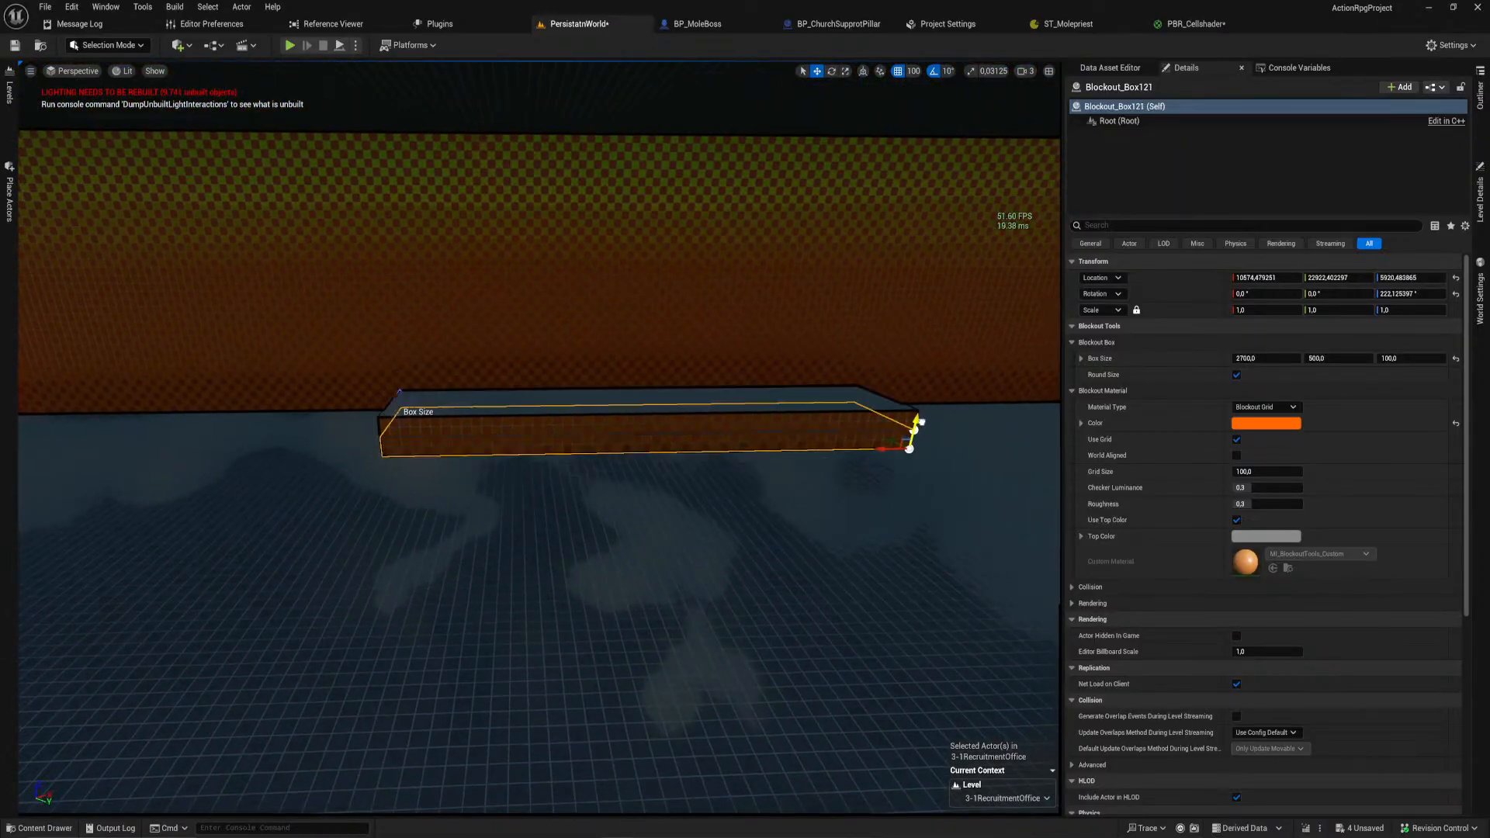
pyautogui.moveTo(386, 408); pyautogui.dragTo(820, 424)
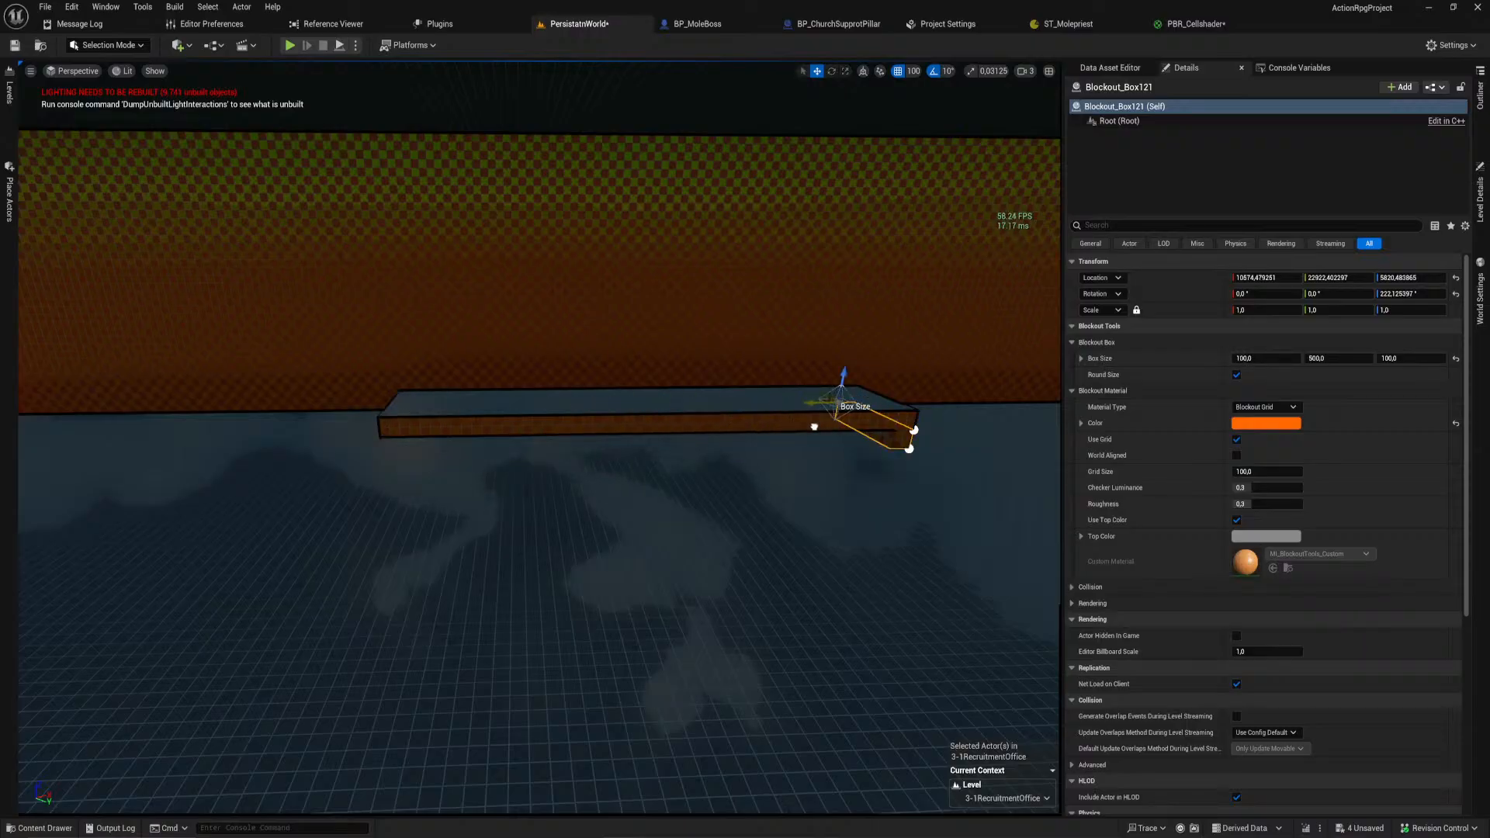
pyautogui.moveTo(884, 437); pyautogui.dragTo(714, 462, button='right')
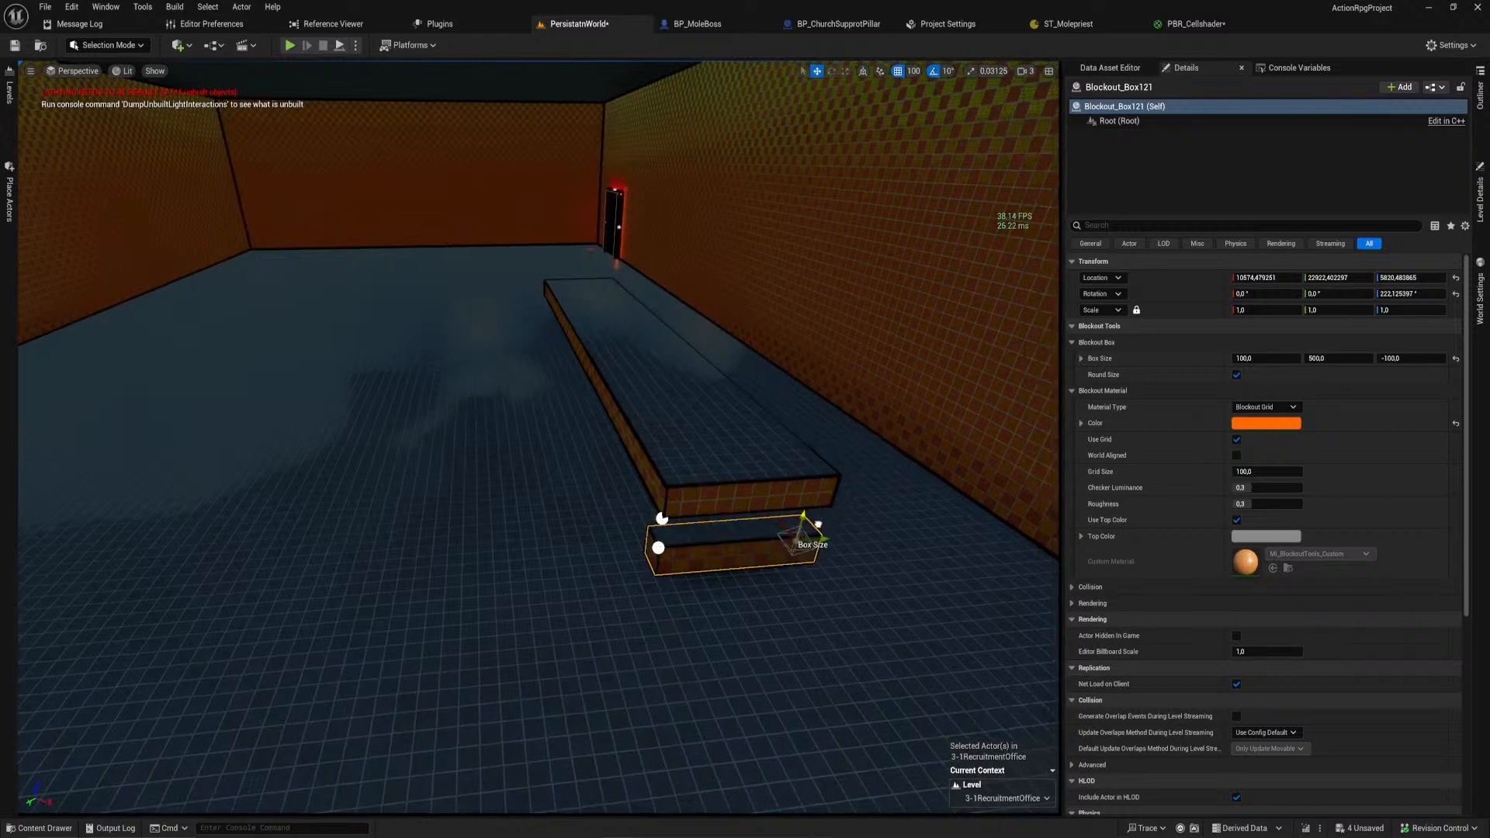
pyautogui.moveTo(654, 534)
pyautogui.mouseDown()
pyautogui.moveTo(660, 578)
pyautogui.moveTo(663, 561)
pyautogui.mouseUp()
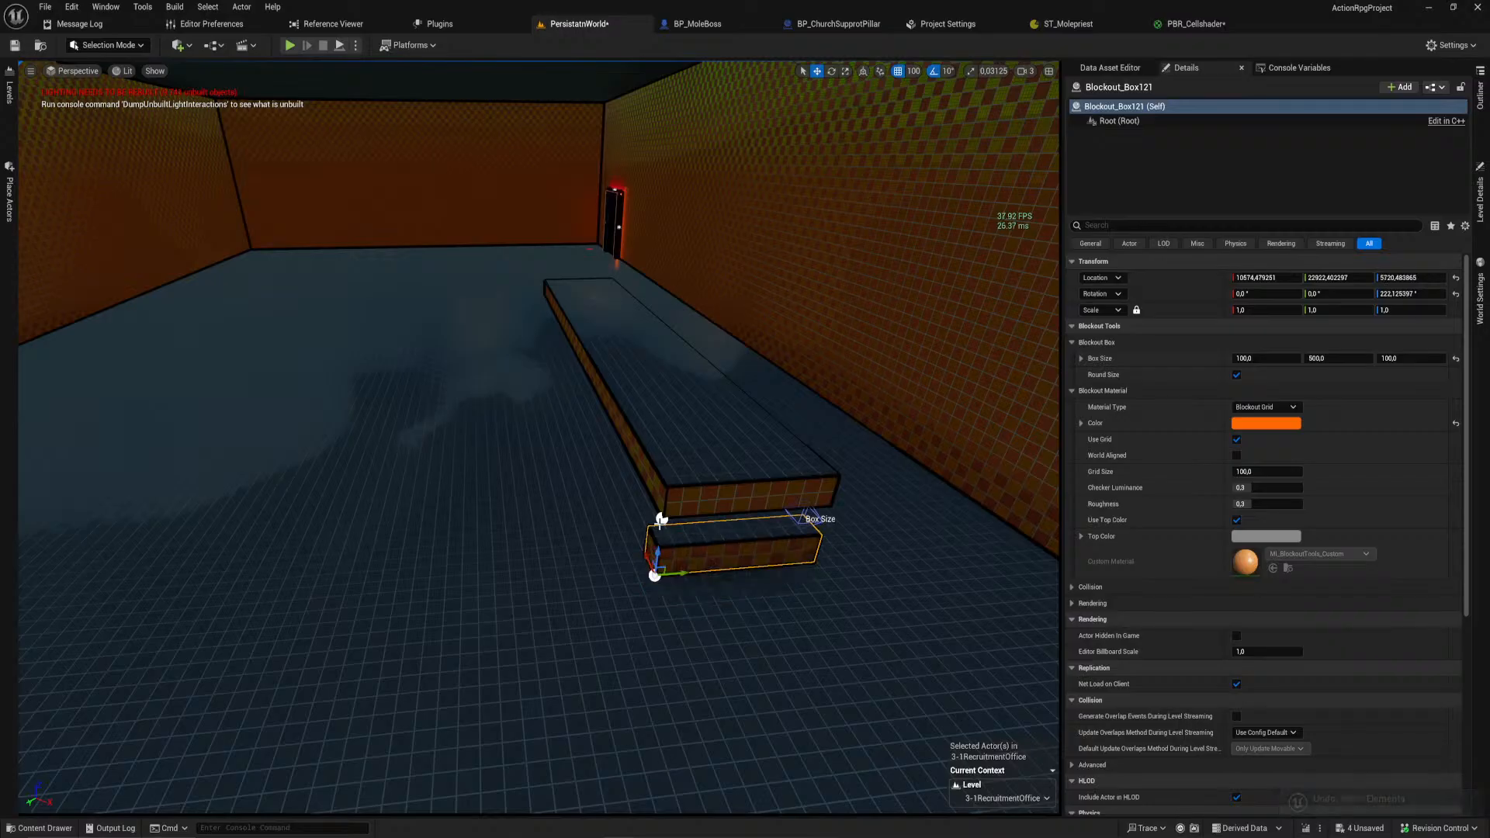
# Step: Extend the support up to the underside of the long box and duplicate it to the other end
pyautogui.click(698, 551)
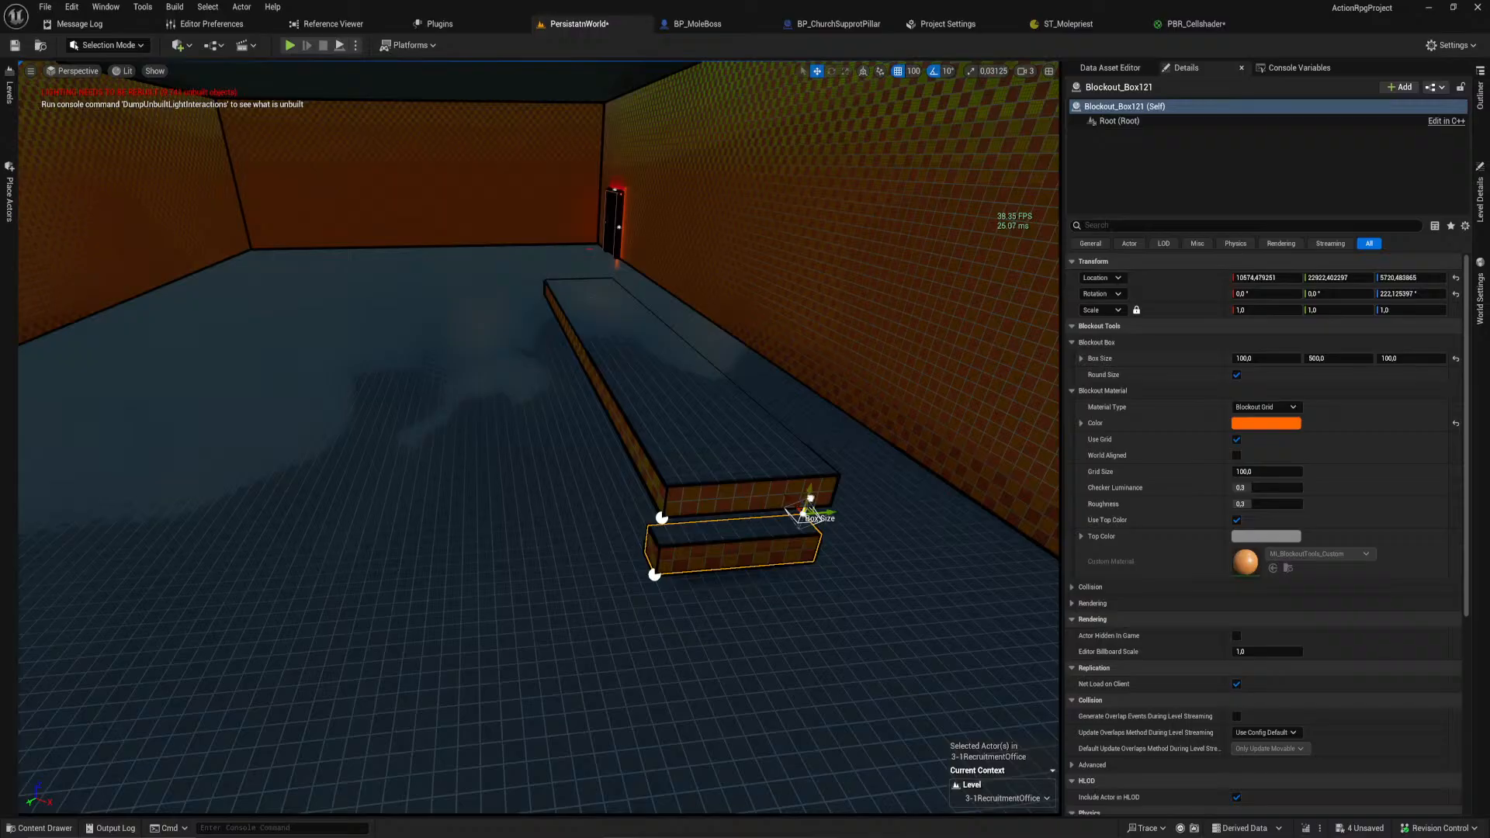
pyautogui.moveTo(815, 525)
pyautogui.mouseDown(button='right')
pyautogui.moveTo(932, 528)
pyautogui.moveTo(815, 525)
pyautogui.moveTo(916, 497)
pyautogui.moveTo(1025, 504)
pyautogui.moveTo(746, 505)
pyautogui.moveTo(590, 524)
pyautogui.moveTo(644, 443)
pyautogui.moveTo(722, 497)
pyautogui.moveTo(869, 516)
pyautogui.moveTo(807, 520)
pyautogui.mouseUp(button='right')
pyautogui.press('a')
pyautogui.press('w')
pyautogui.press('s')
pyautogui.press('w')
pyautogui.keyDown('alt'); pyautogui.moveTo(830, 556); pyautogui.dragTo(227, 607); pyautogui.keyUp('alt')
# Step: Add 900 × 200 × 100 side arms toward the wall at both ends of the counter, using a top-box copy rotated 90 degrees
pyautogui.moveTo(543, 593); pyautogui.dragTo(399, 632, button='right')
pyautogui.press('a')
pyautogui.press('e')
pyautogui.press('s')
pyautogui.click(568, 519)
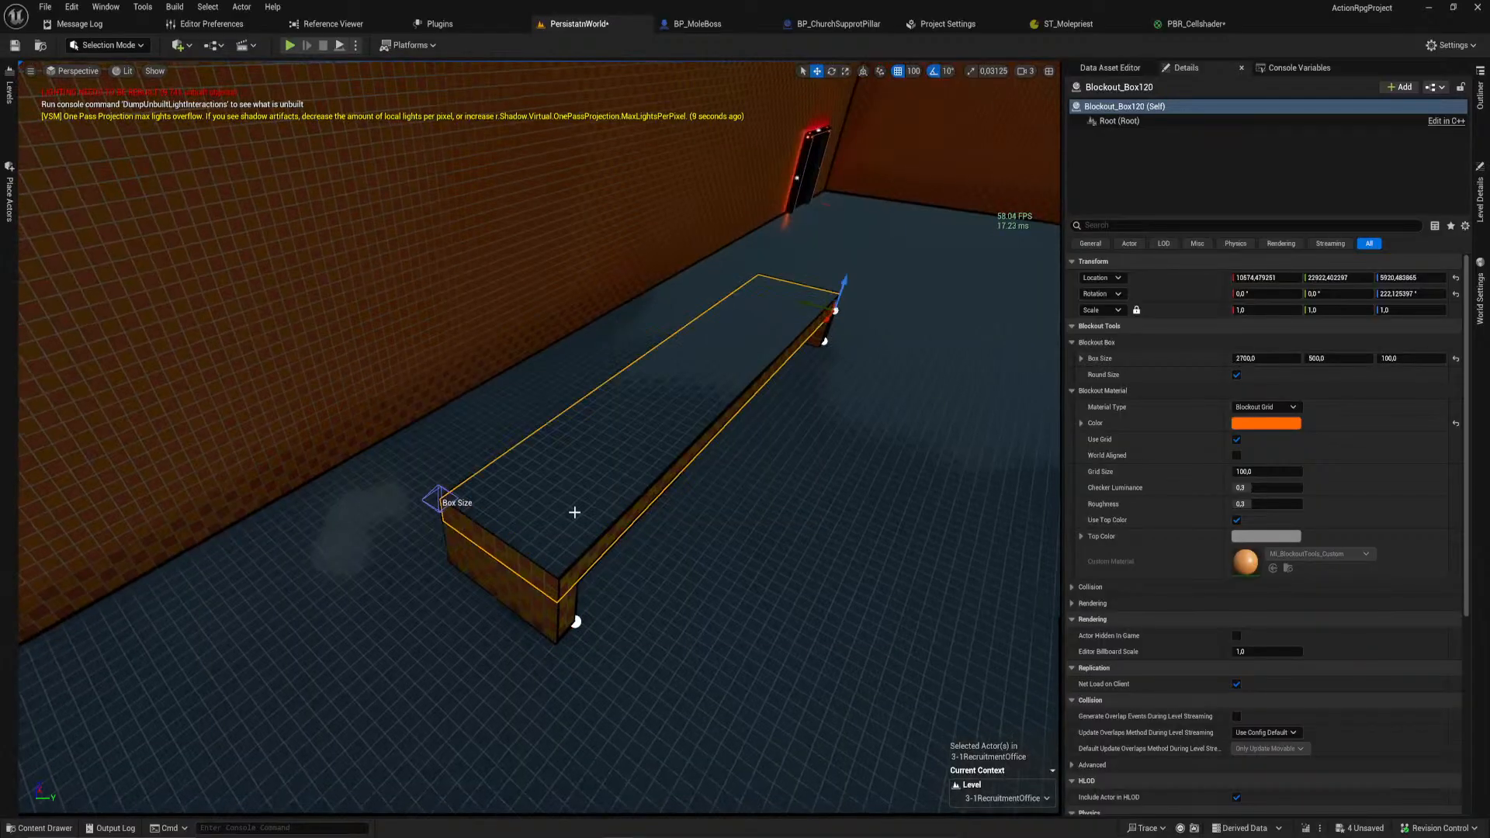
pyautogui.moveTo(848, 330); pyautogui.dragTo(815, 315)
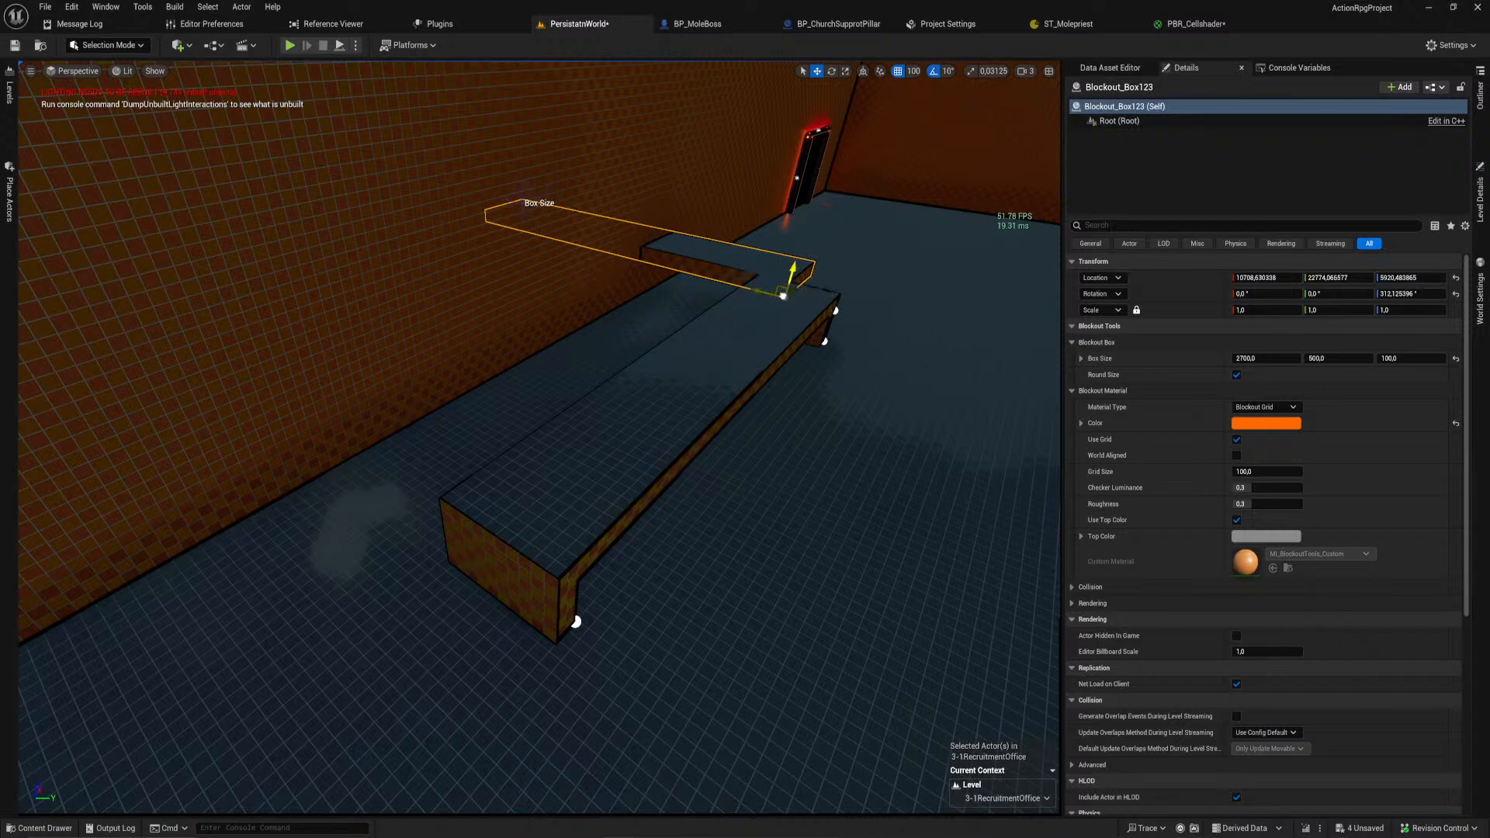
pyautogui.moveTo(764, 282); pyautogui.dragTo(739, 299)
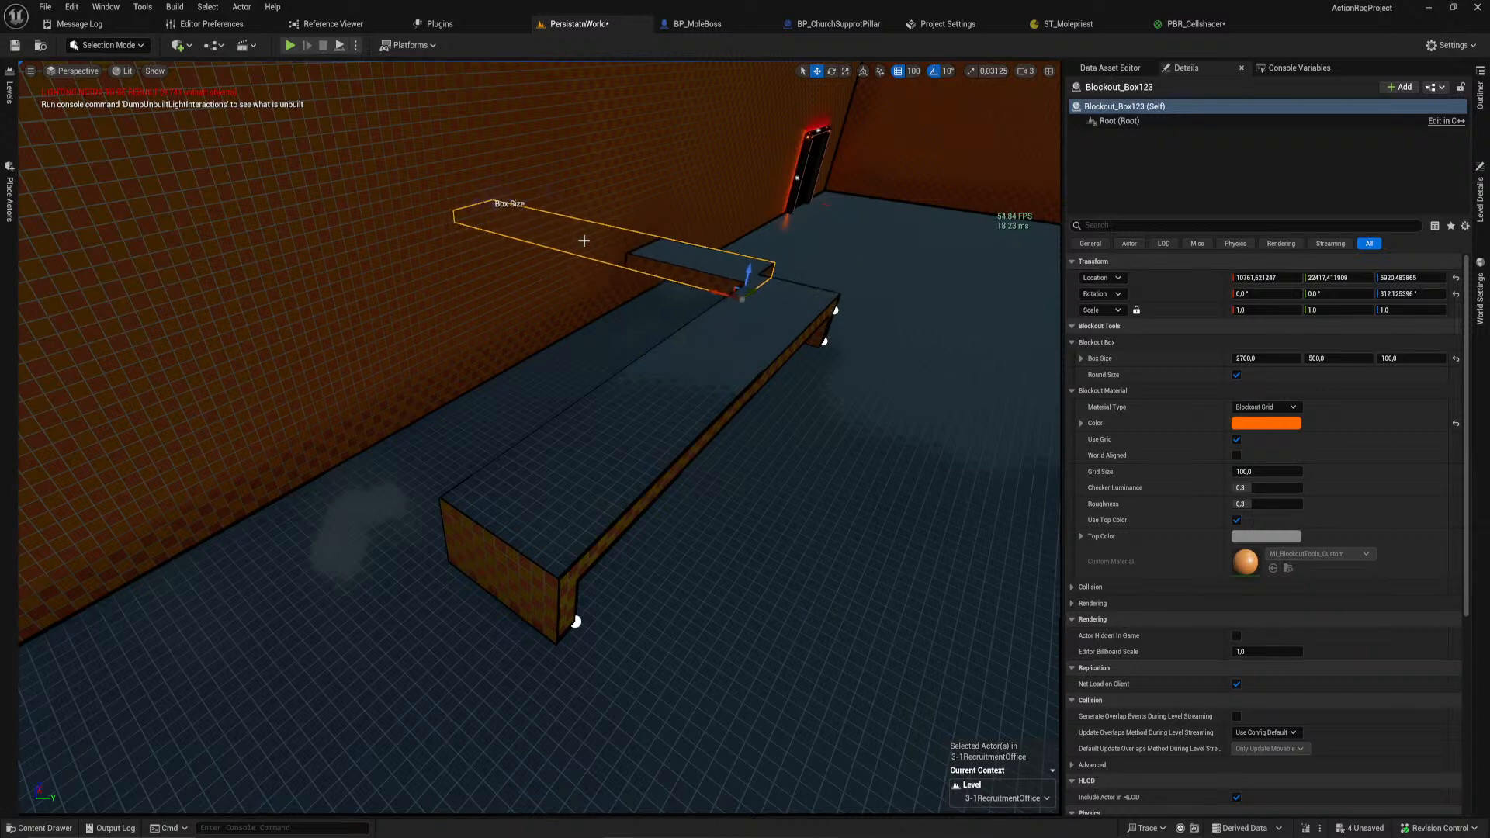
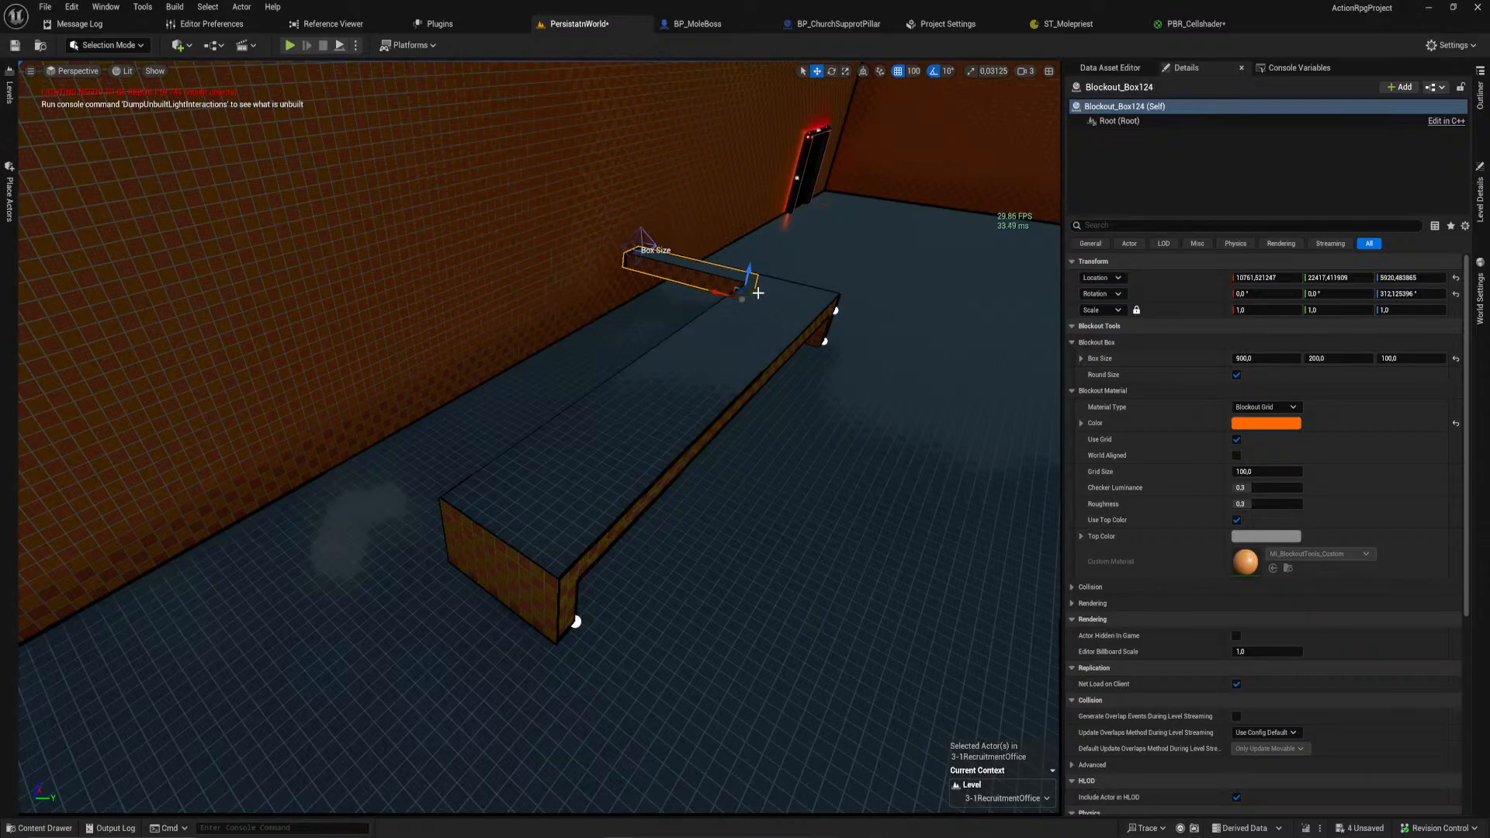
pyautogui.moveTo(755, 290); pyautogui.dragTo(441, 522)
pyautogui.moveTo(455, 470); pyautogui.dragTo(494, 457, button='right')
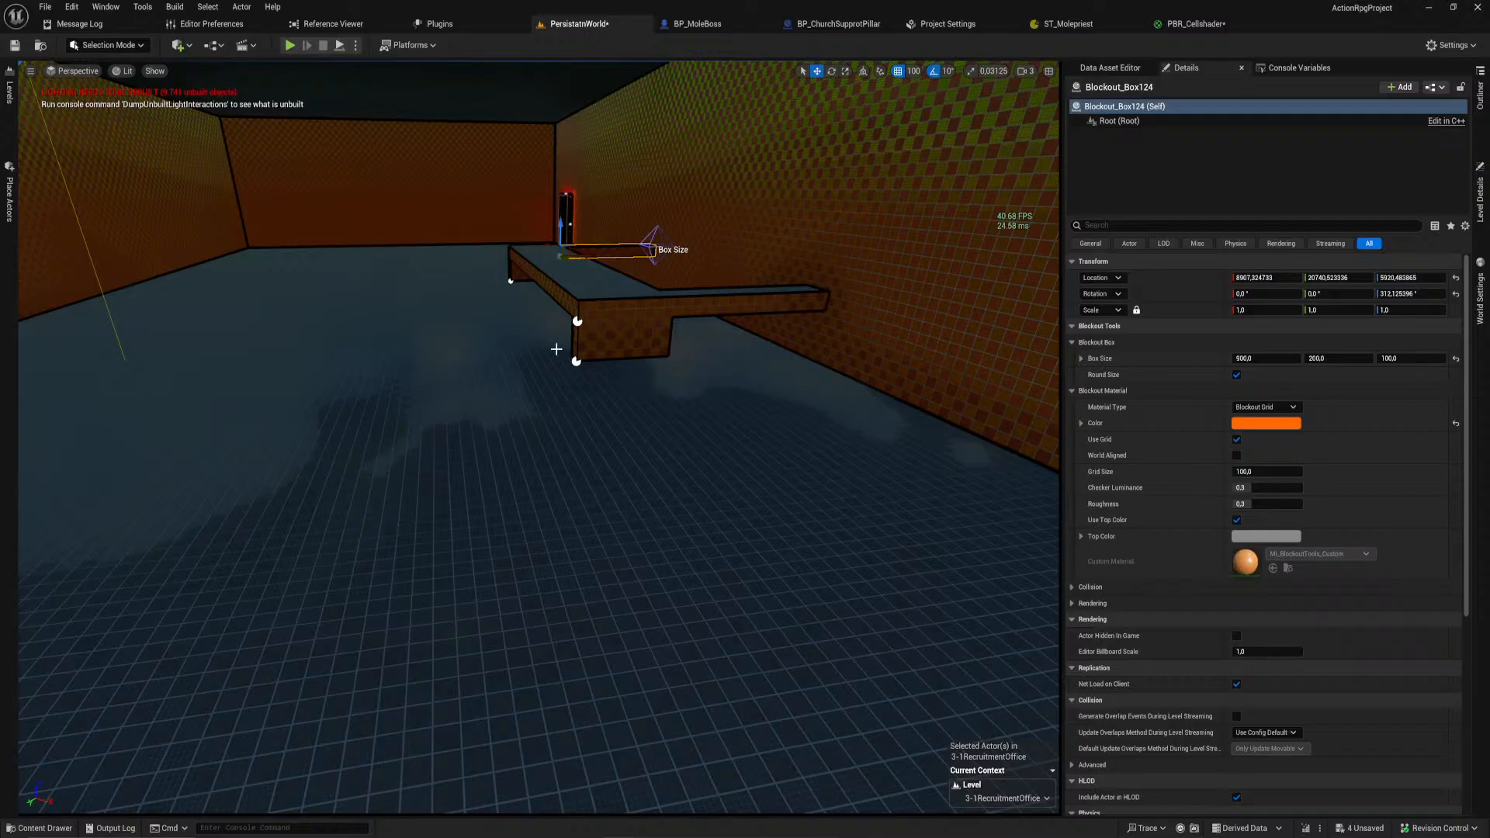
# Step: Select the two red CentralHub doors on the counter wall and lower them together beneath the current floor
pyautogui.moveTo(597, 296); pyautogui.dragTo(553, 395, button='right')
pyautogui.moveTo(659, 288); pyautogui.dragTo(603, 283, button='right')
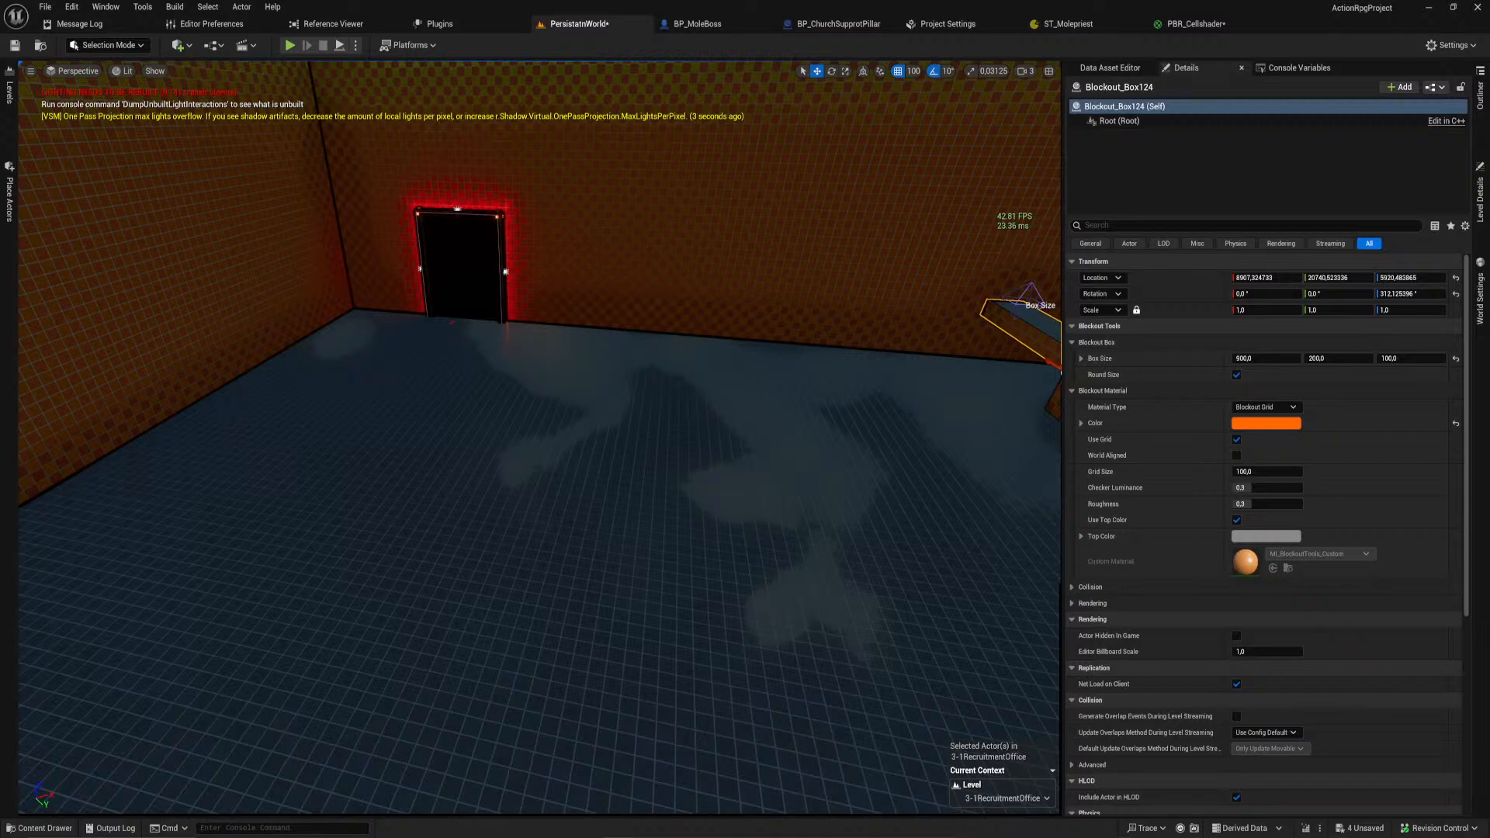
pyautogui.click(460, 268)
pyautogui.moveTo(466, 268); pyautogui.dragTo(700, 234, button='right')
pyautogui.keyDown('ctrl'); pyautogui.click(893, 198); pyautogui.keyUp('ctrl')
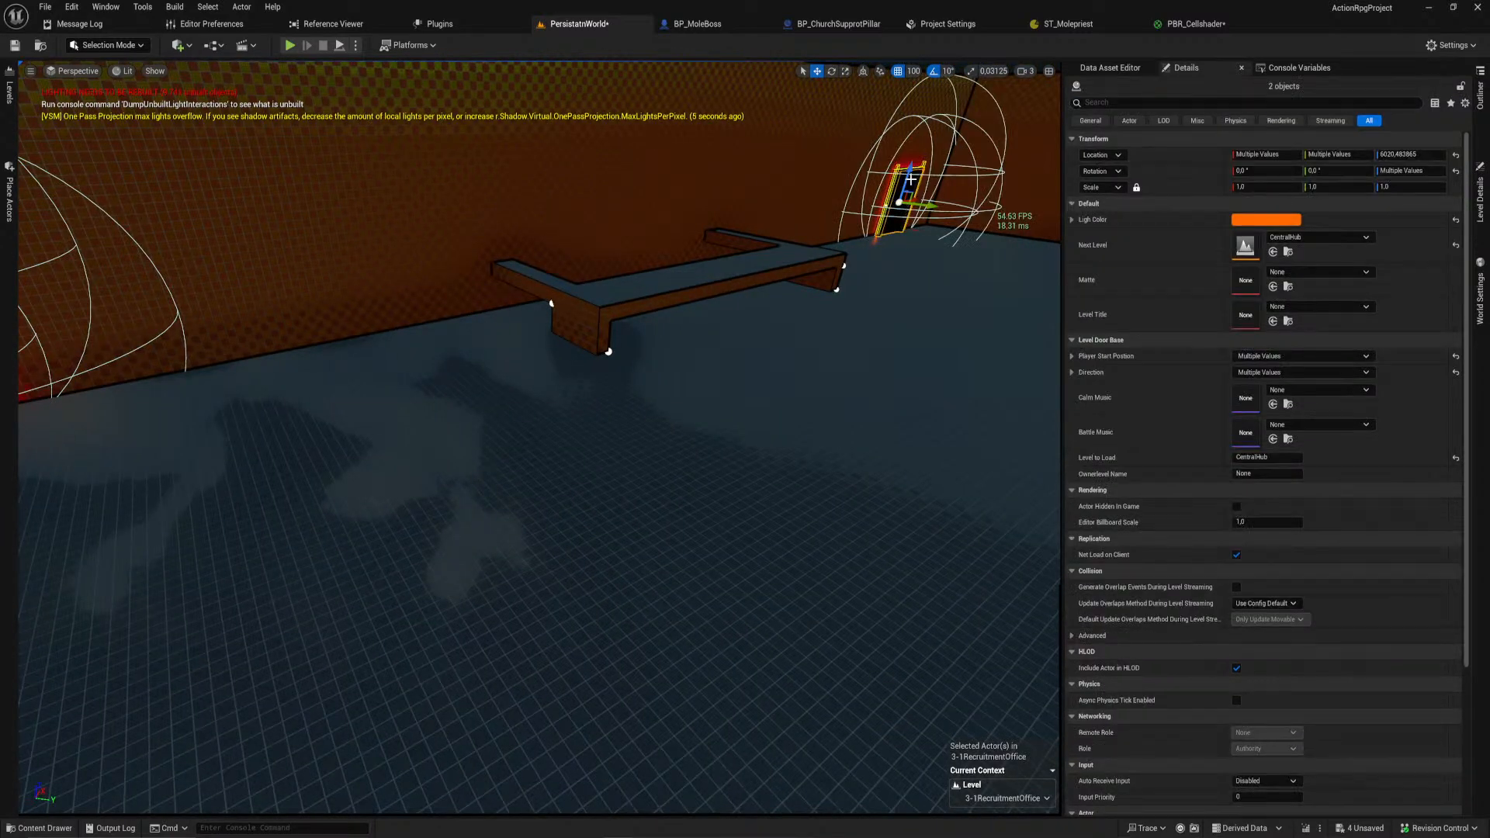
pyautogui.moveTo(908, 174); pyautogui.dragTo(908, 225)
pyautogui.moveTo(596, 319)
pyautogui.mouseDown(button='right')
pyautogui.moveTo(411, 314)
pyautogui.moveTo(846, 309)
pyautogui.moveTo(605, 317)
pyautogui.mouseUp(button='right')
# Step: Narrow the main floor box to 12000 × 3900 × 100, pulling its edge away from the counter wall
pyautogui.click(596, 319)
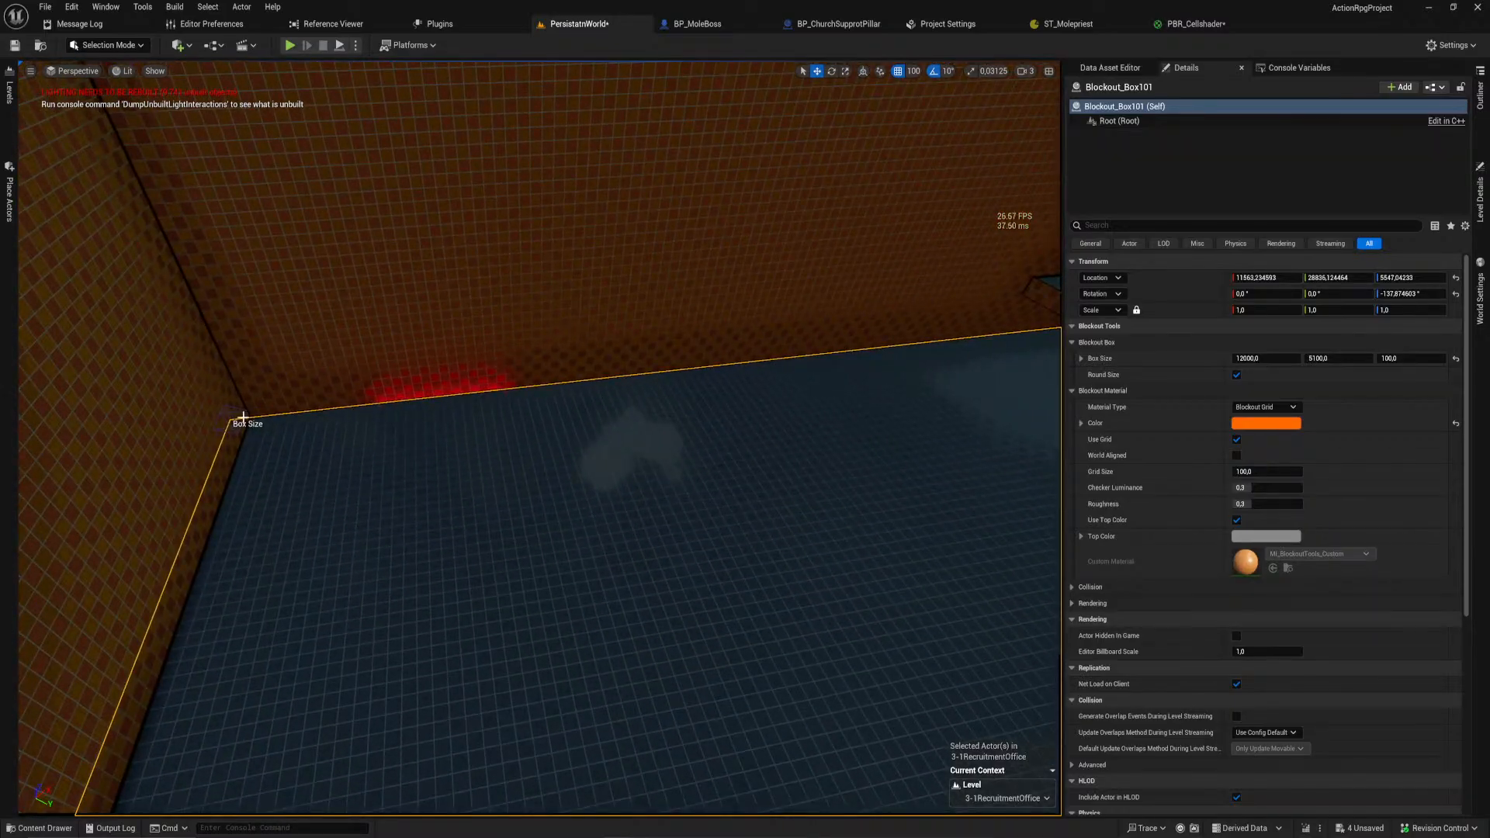
pyautogui.moveTo(229, 389); pyautogui.dragTo(233, 468)
pyautogui.moveTo(233, 468); pyautogui.dragTo(590, 528, button='right')
pyautogui.press('w')
pyautogui.moveTo(473, 730); pyautogui.dragTo(473, 729, button='right')
pyautogui.moveTo(689, 740); pyautogui.dragTo(682, 706)
pyautogui.moveTo(682, 706); pyautogui.dragTo(714, 698, button='right')
pyautogui.press('w')
pyautogui.moveTo(617, 650); pyautogui.dragTo(861, 698, button='right')
pyautogui.moveTo(461, 247); pyautogui.dragTo(371, 258)
pyautogui.moveTo(371, 258)
pyautogui.mouseDown(button='right')
pyautogui.moveTo(466, 260)
pyautogui.moveTo(637, 311)
pyautogui.moveTo(900, 233)
pyautogui.moveTo(636, 225)
pyautogui.moveTo(371, 259)
pyautogui.mouseUp(button='right')
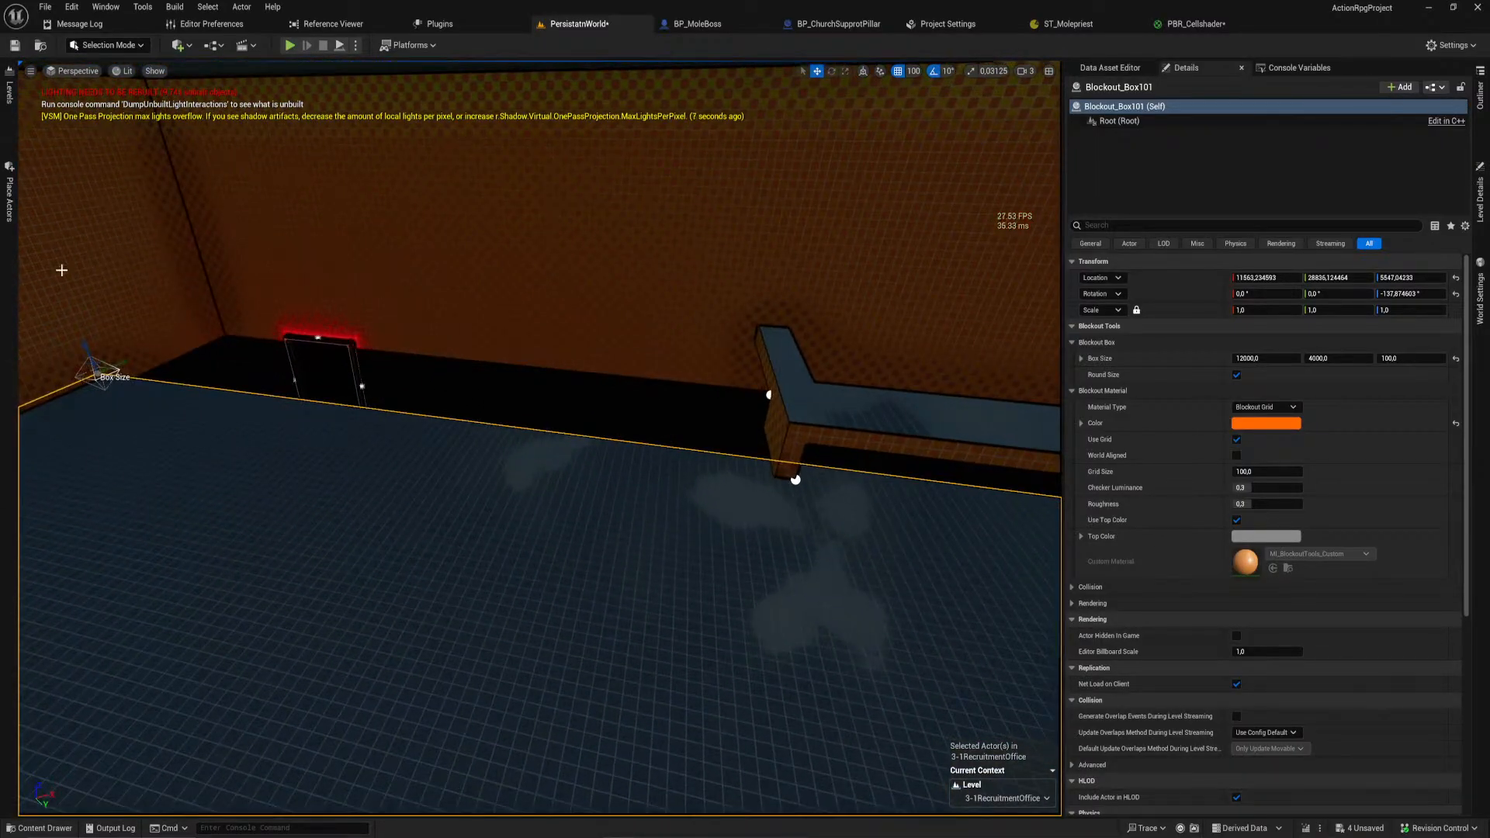
pyautogui.moveTo(126, 359); pyautogui.dragTo(122, 367)
pyautogui.moveTo(125, 365); pyautogui.dragTo(566, 372, button='right')
pyautogui.moveTo(773, 611); pyautogui.dragTo(643, 408, button='right')
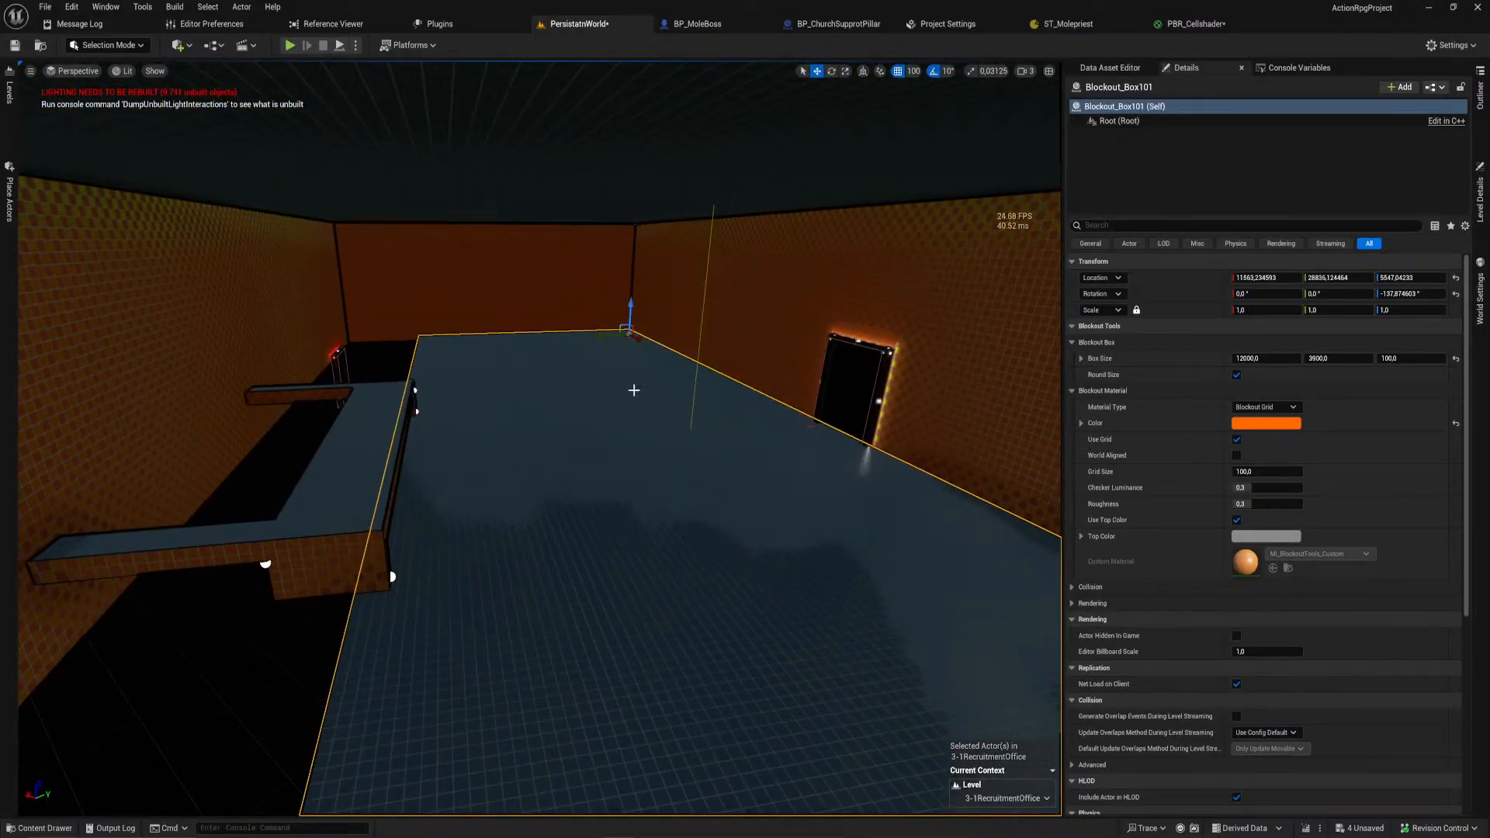
# Step: Duplicate the main floor and position the copy beneath the counter, at about X 10842, Y 22925
pyautogui.keyDown('alt'); pyautogui.moveTo(607, 334); pyautogui.dragTo(402, 355); pyautogui.keyUp('alt')
pyautogui.moveTo(402, 354); pyautogui.dragTo(326, 350, button='right')
pyautogui.moveTo(606, 470); pyautogui.dragTo(737, 456, button='right')
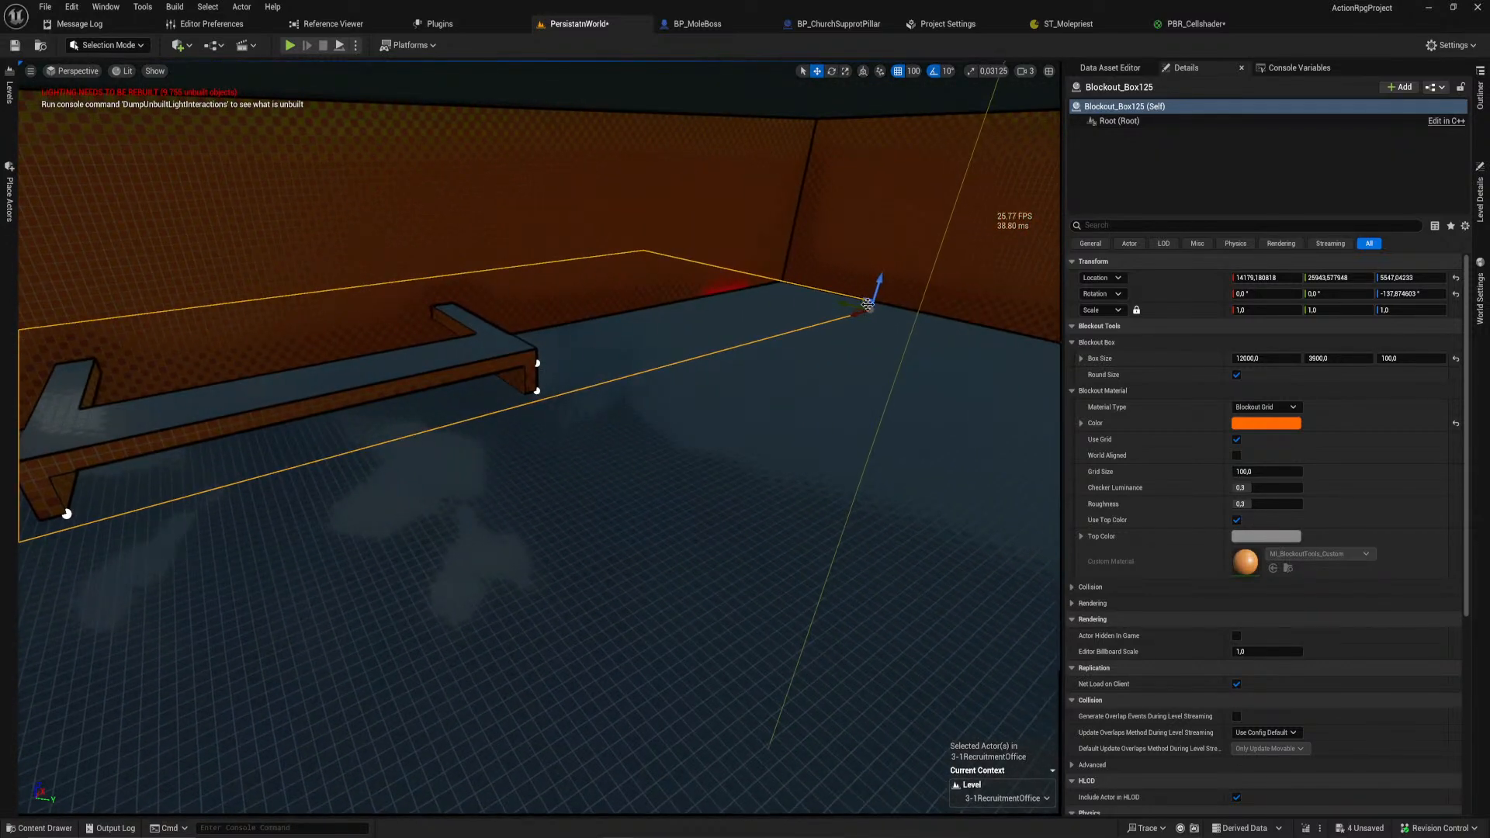
pyautogui.moveTo(865, 312); pyautogui.dragTo(557, 385)
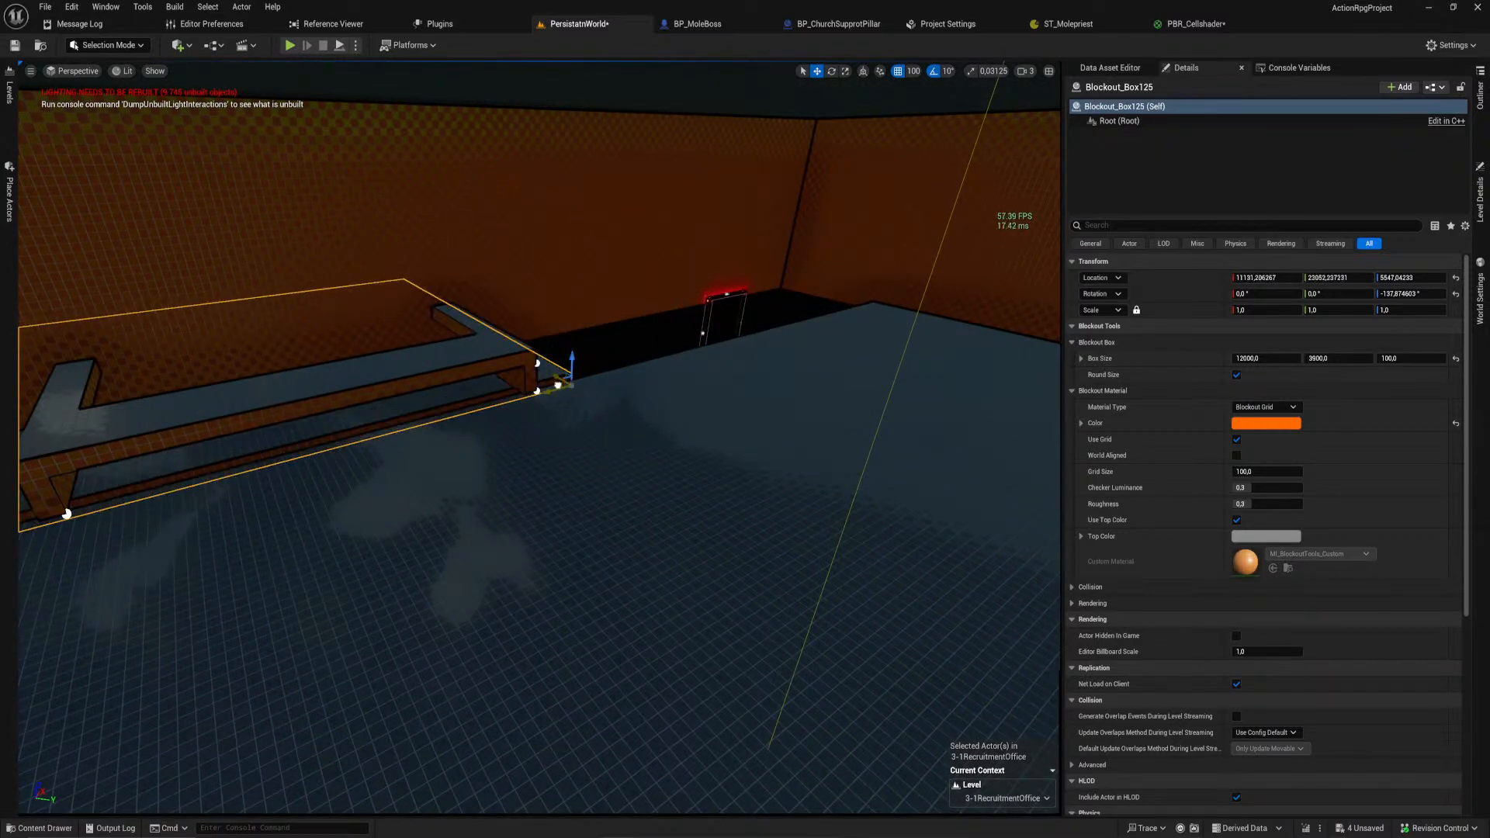
pyautogui.hotkey('ctrl', 'z')
pyautogui.moveTo(858, 309); pyautogui.dragTo(617, 373)
pyautogui.hotkey('ctrl', 'z')
pyautogui.moveTo(853, 312); pyautogui.dragTo(520, 447)
pyautogui.moveTo(503, 450); pyautogui.dragTo(456, 384, button='right')
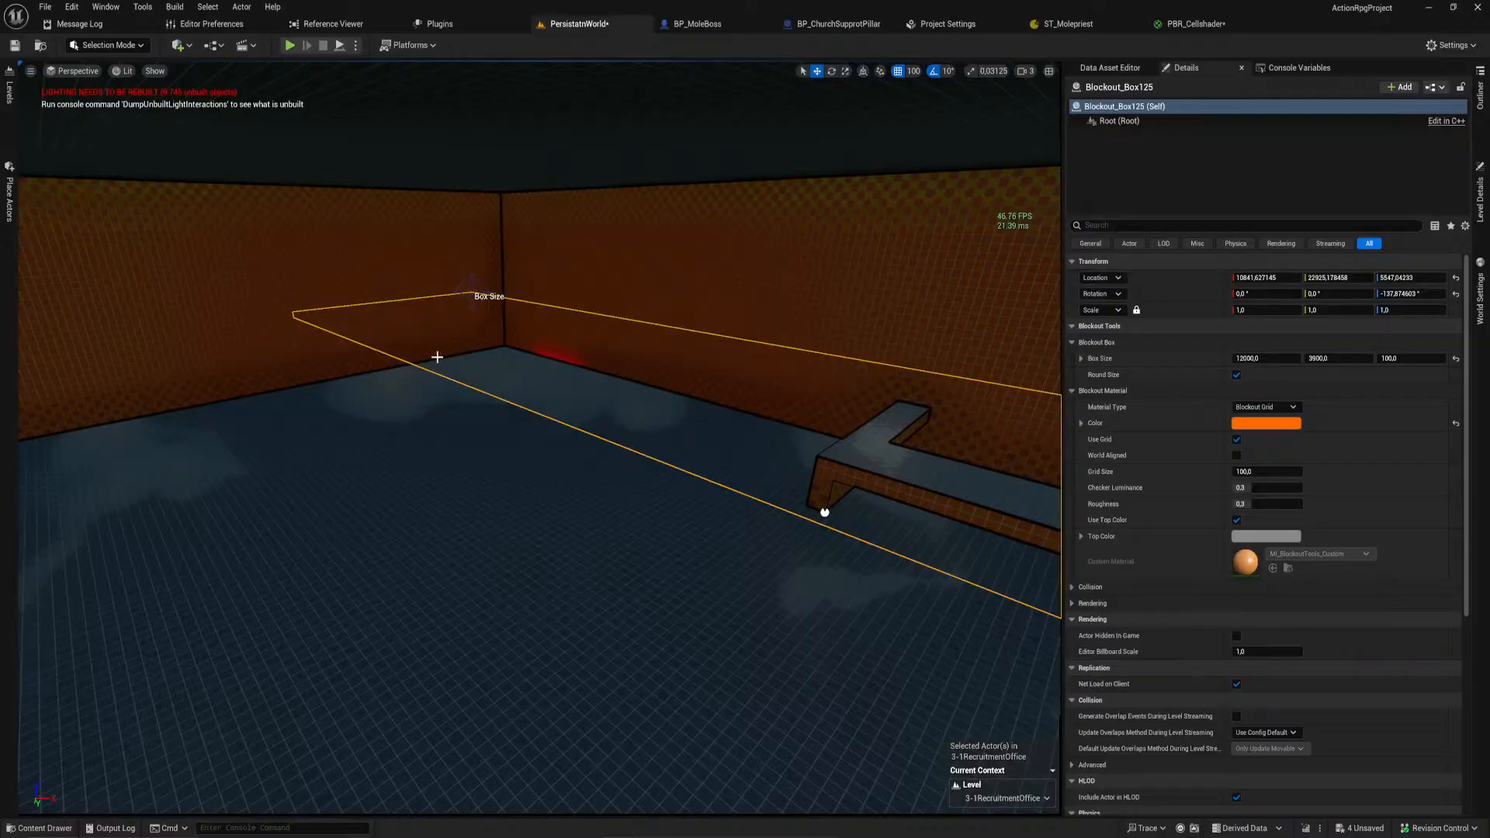
# Step: Shrink the floor copy to a 3000 × 1300 × 100 platform beneath the counter, between the floor edge and the wall
pyautogui.moveTo(478, 296); pyautogui.dragTo(240, 413, button='right')
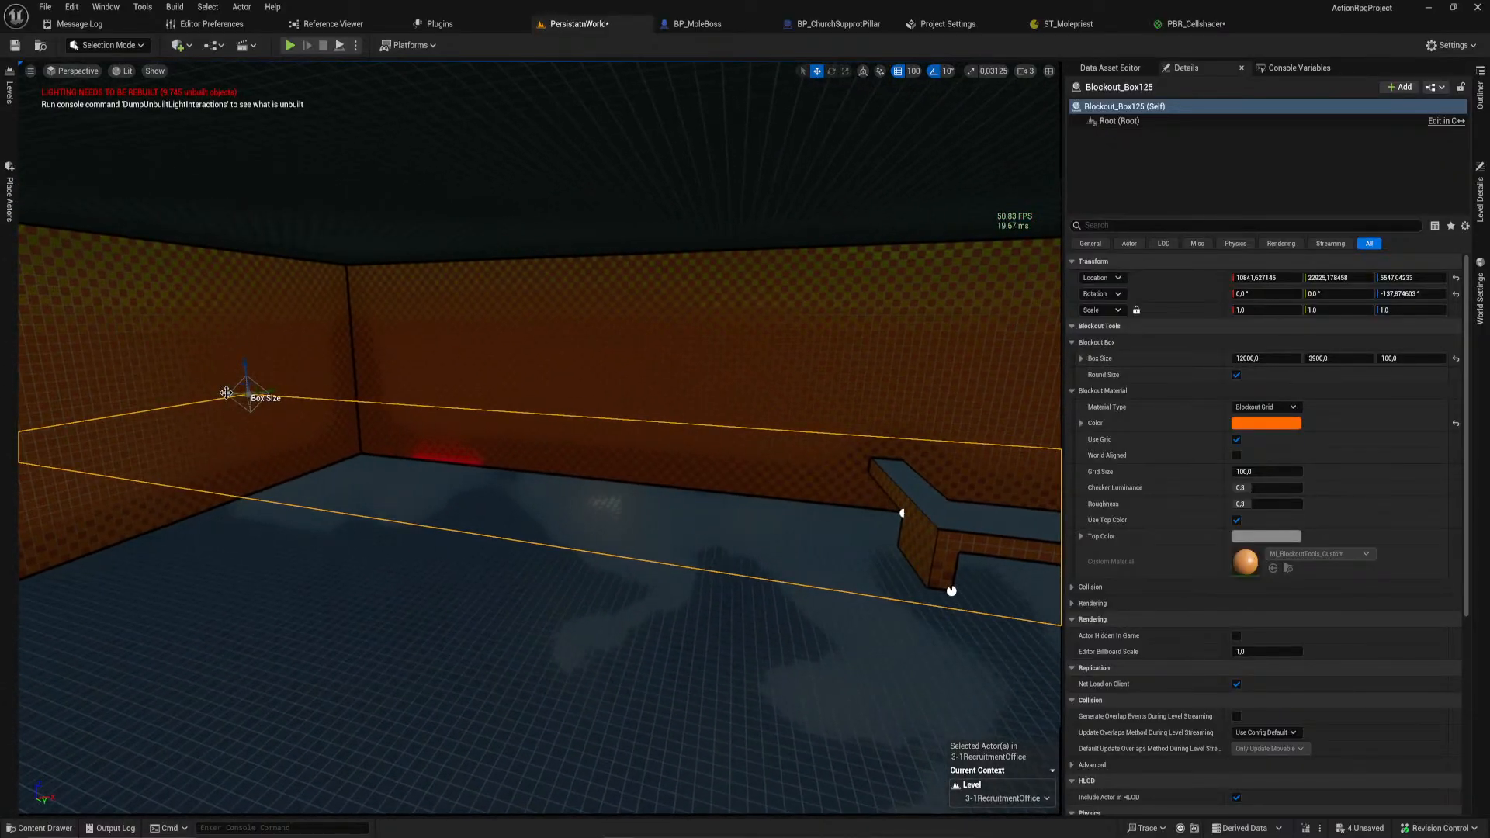
pyautogui.moveTo(368, 440); pyautogui.dragTo(741, 512)
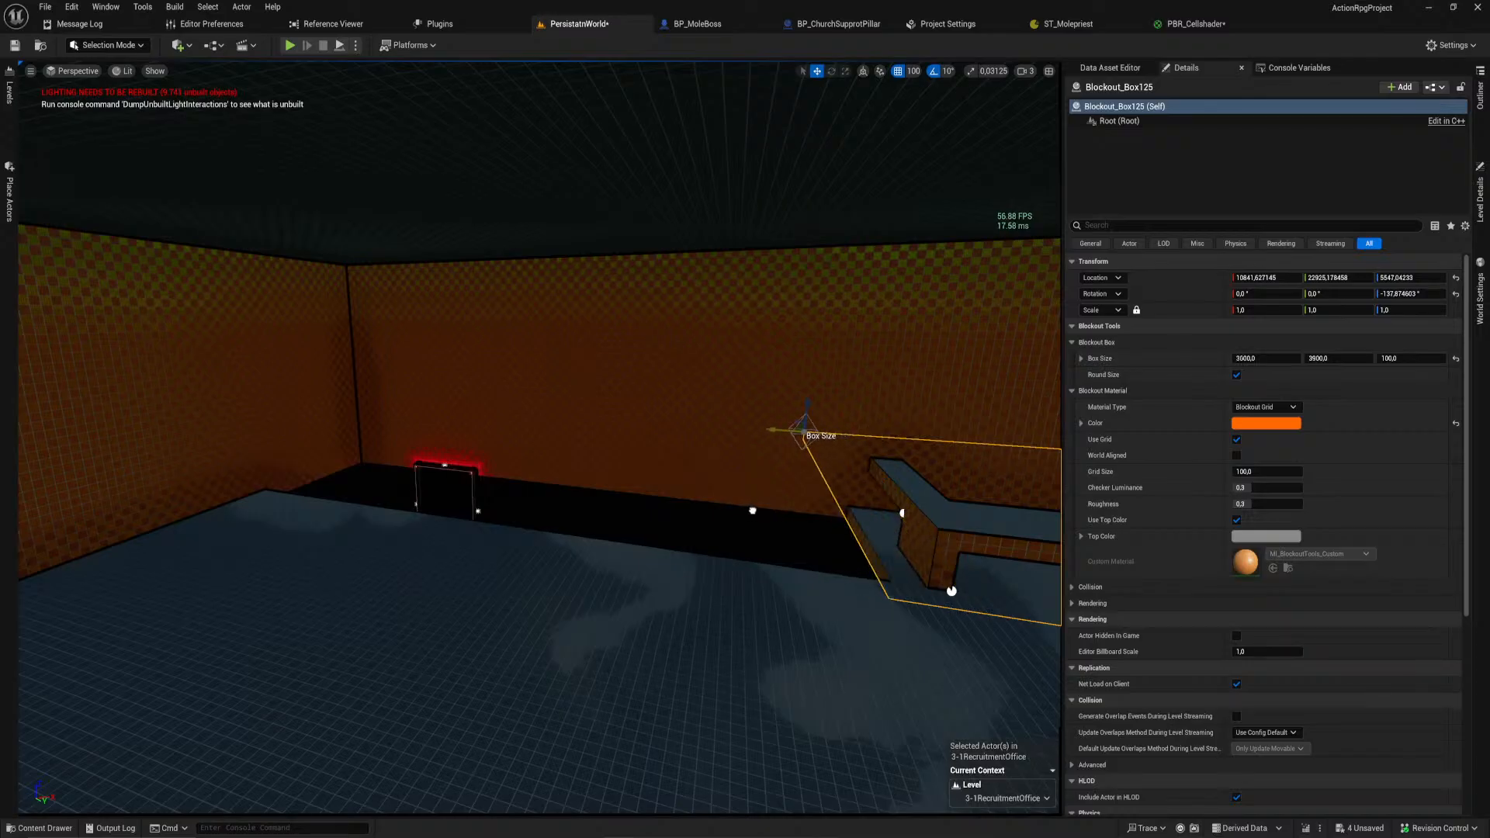
pyautogui.moveTo(756, 510); pyautogui.dragTo(543, 396, button='right')
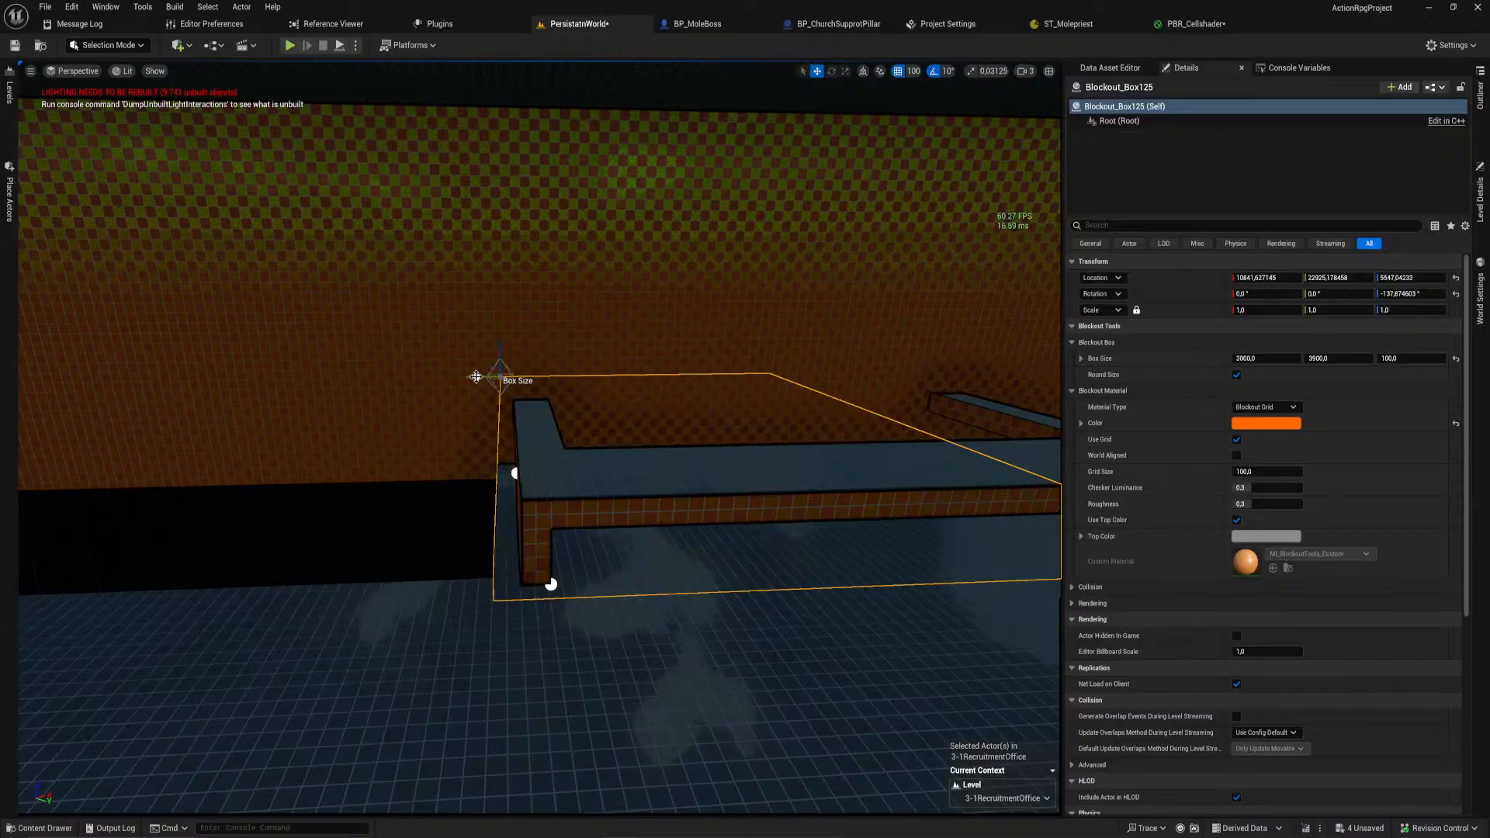
pyautogui.moveTo(477, 377); pyautogui.dragTo(314, 407, button='right')
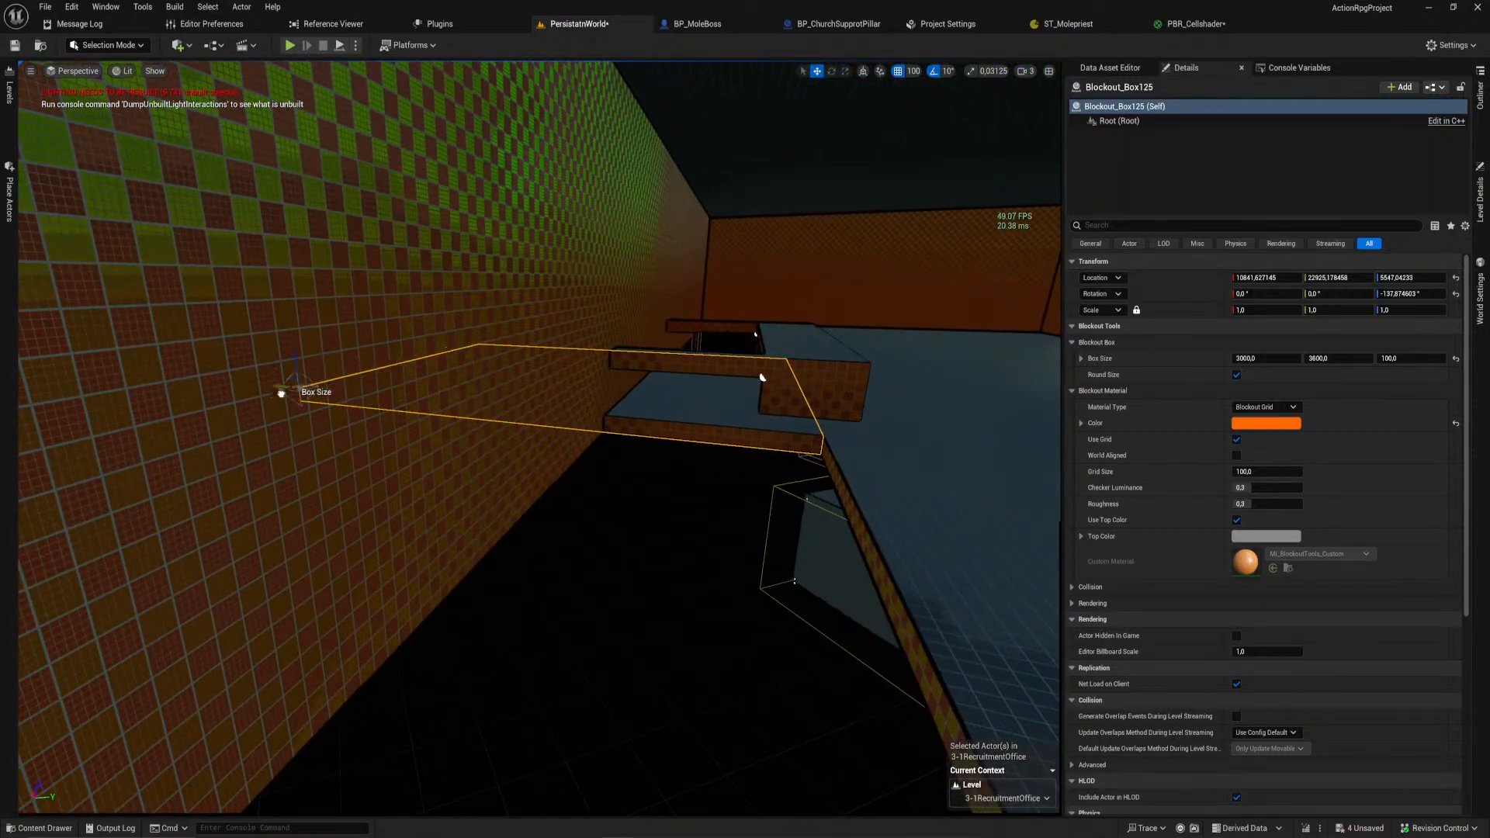
pyautogui.moveTo(631, 439); pyautogui.dragTo(735, 404, button='right')
# Step: Make a copy of the counter platform, lower it to about Z 4747, and move it in front of one sunken door
pyautogui.click(736, 404)
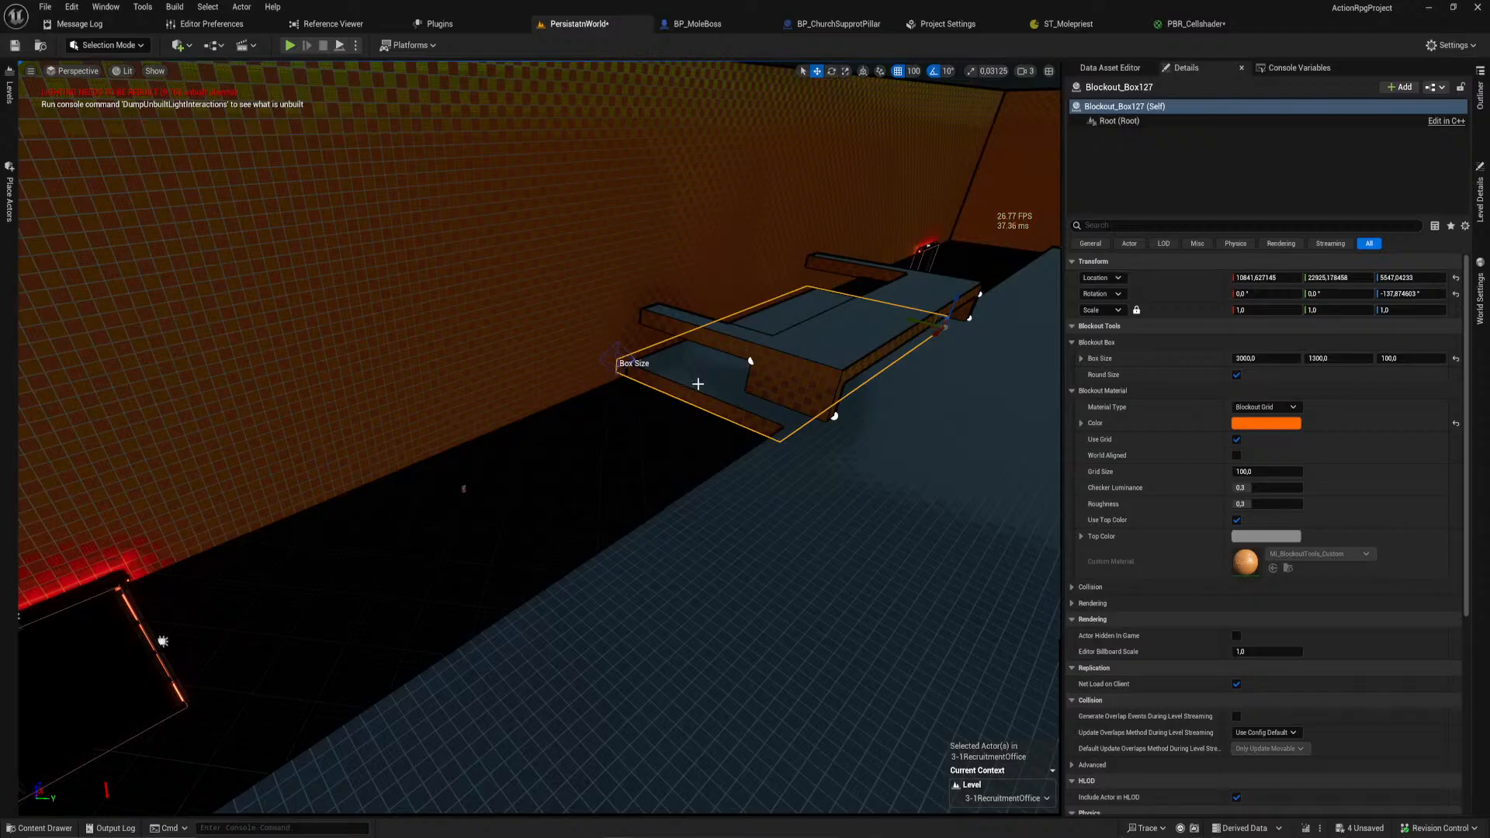
pyautogui.moveTo(738, 376); pyautogui.dragTo(770, 375, button='right')
pyautogui.press('e')
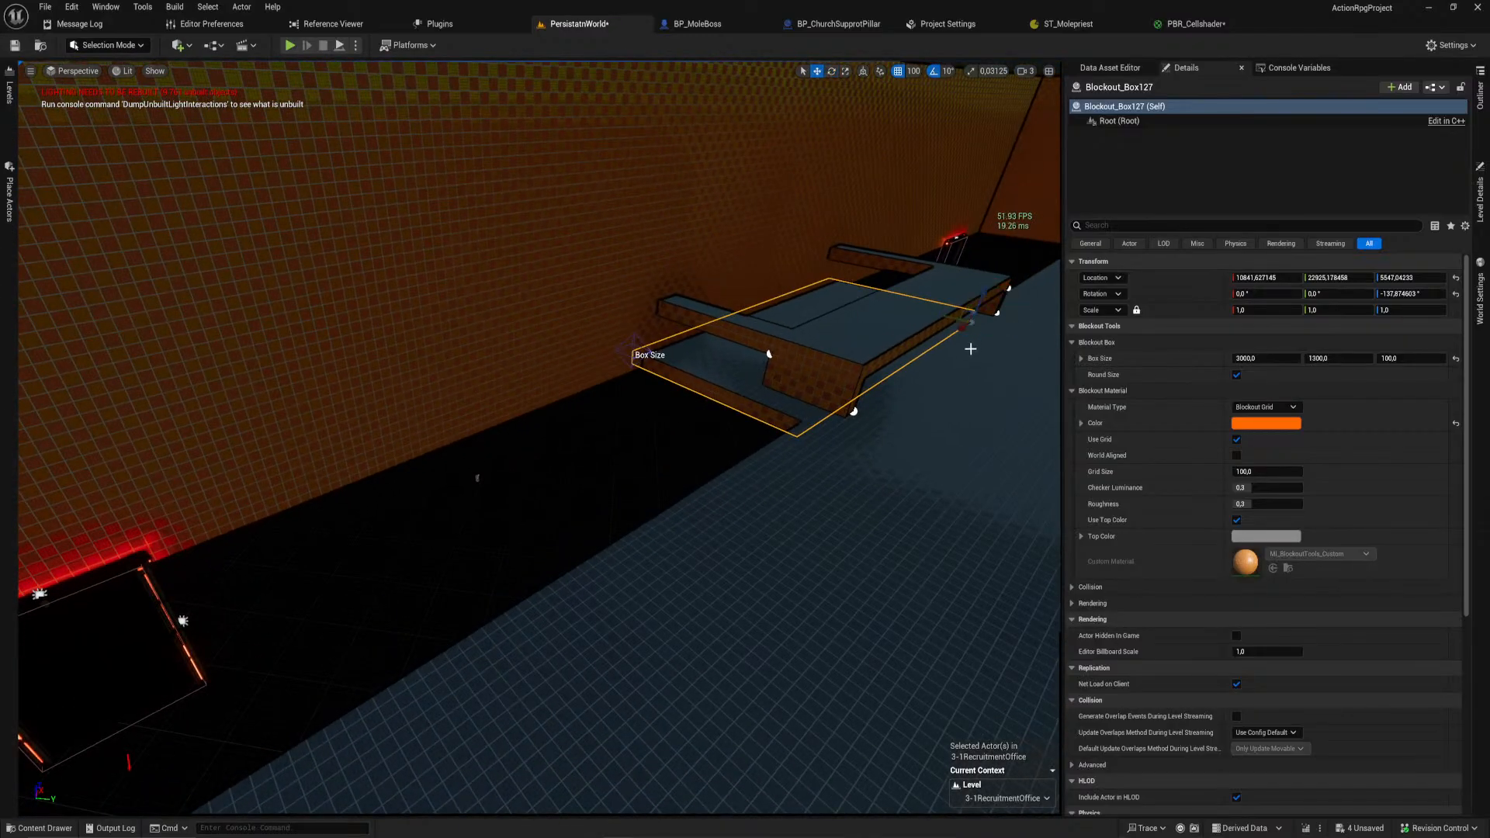
pyautogui.moveTo(985, 298); pyautogui.dragTo(977, 373)
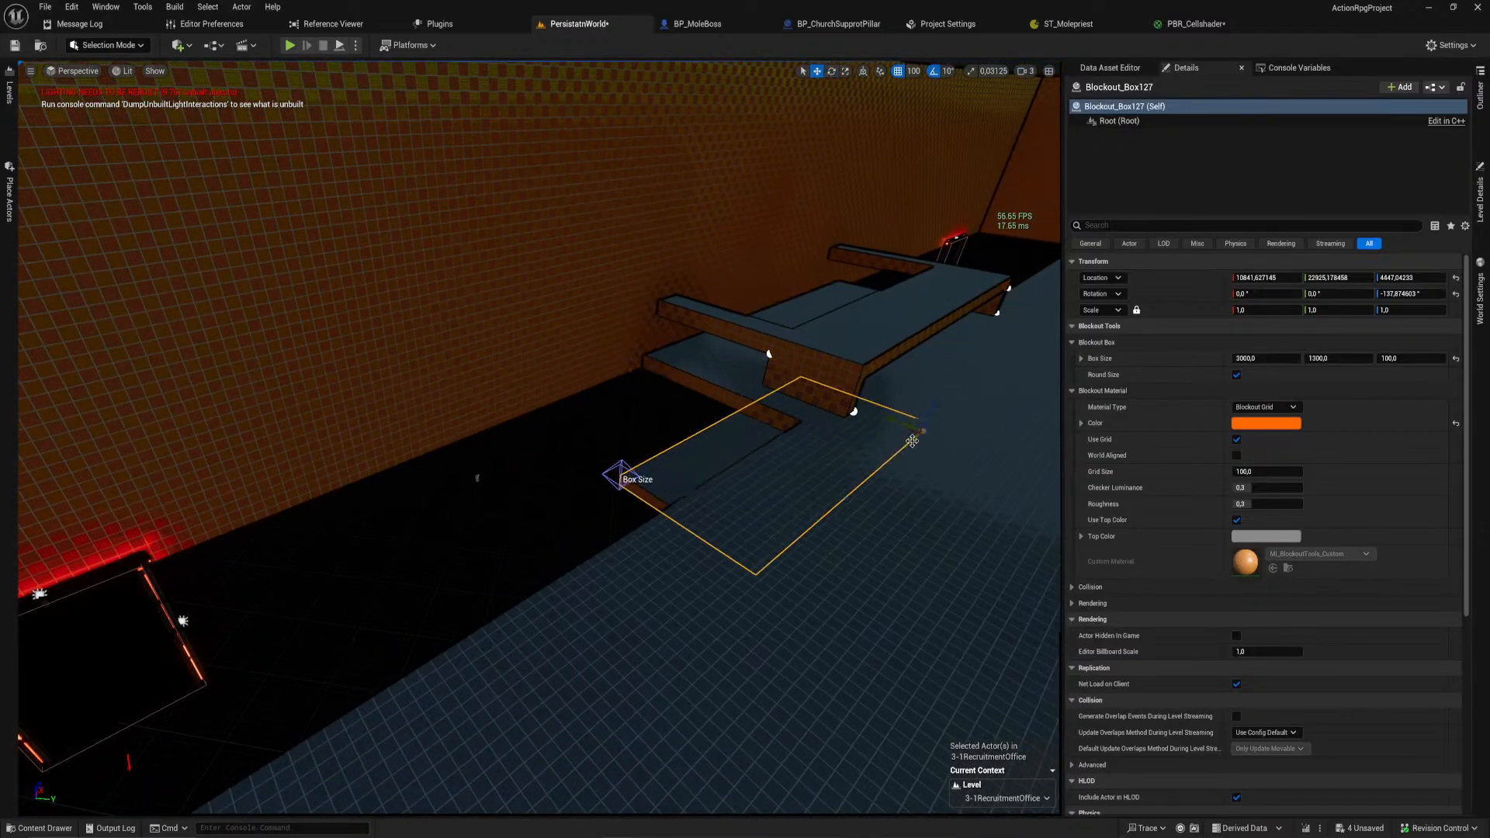
pyautogui.moveTo(911, 442); pyautogui.dragTo(660, 657)
pyautogui.moveTo(660, 657); pyautogui.dragTo(450, 605, button='right')
pyautogui.moveTo(644, 560); pyautogui.dragTo(596, 526, button='right')
pyautogui.moveTo(580, 503); pyautogui.dragTo(584, 387)
pyautogui.moveTo(585, 386); pyautogui.dragTo(799, 589, button='right')
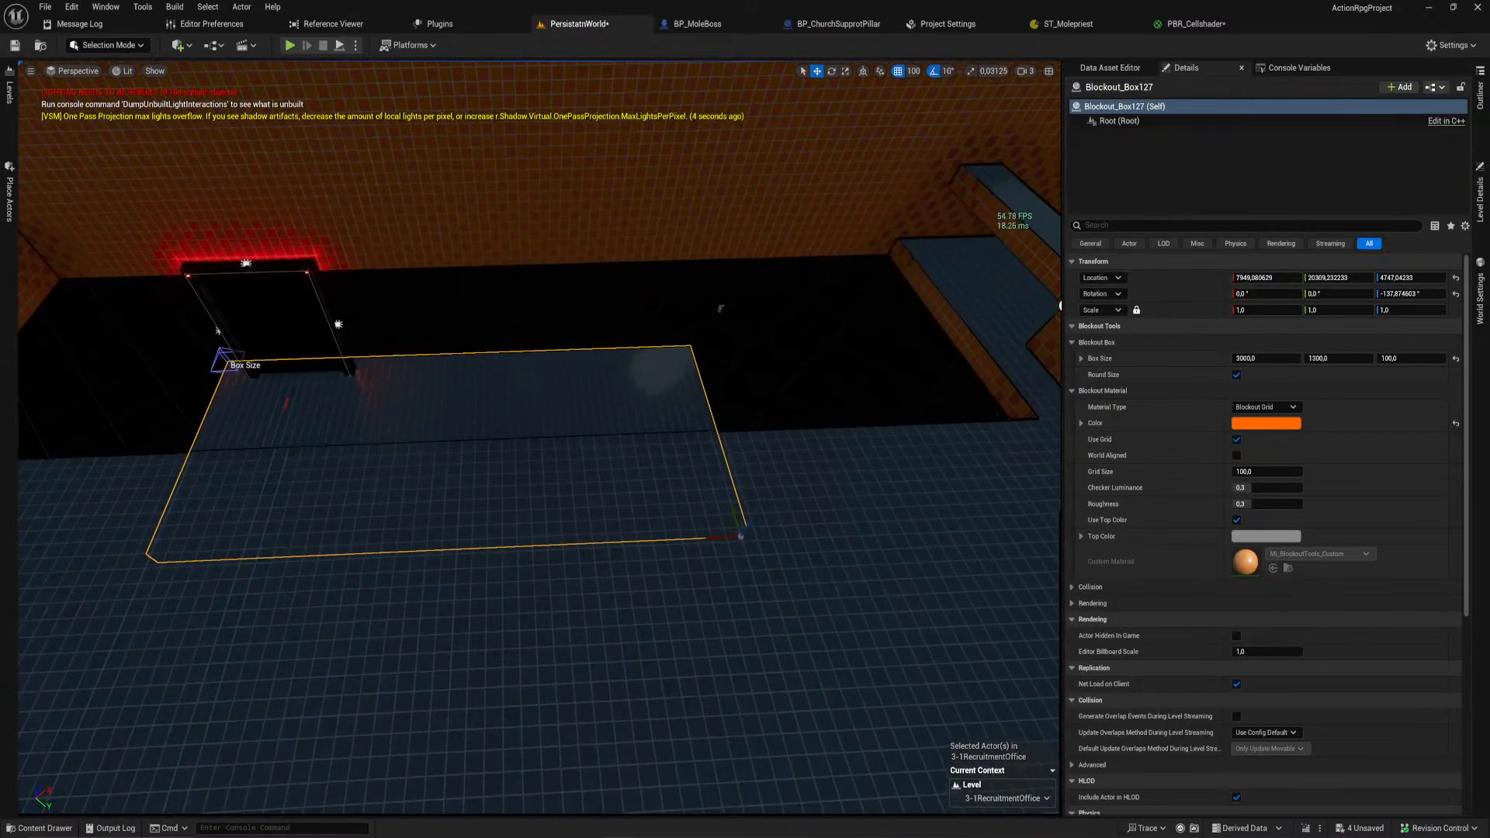
# Step: Slide the lowered platform toward the counter to about X 9358, Y 21583, and lengthen it to 5700 × 1300 × 100
pyautogui.moveTo(664, 454); pyautogui.dragTo(811, 513, button='right')
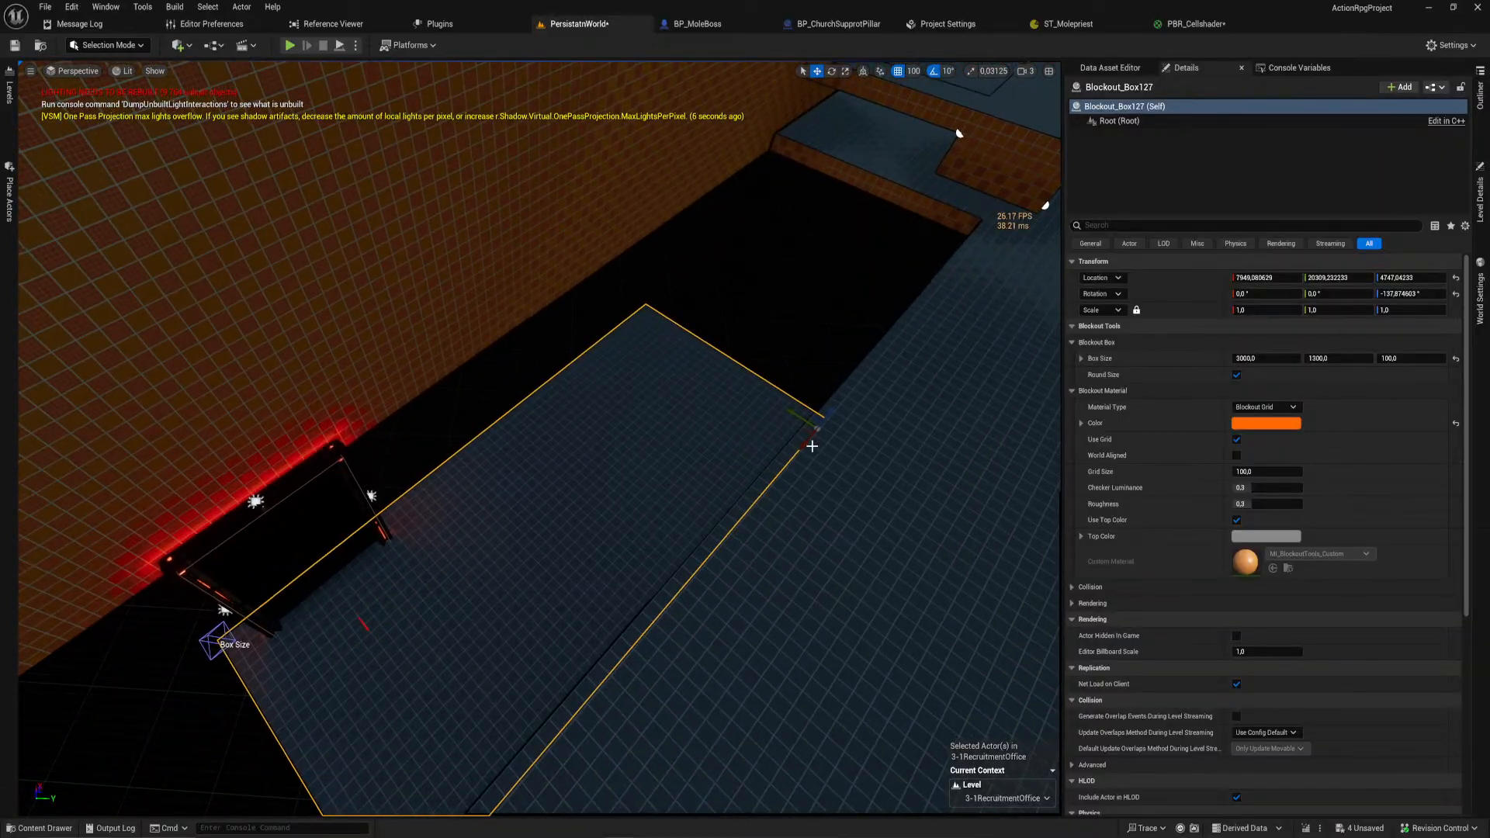
pyautogui.moveTo(805, 444); pyautogui.dragTo(913, 291)
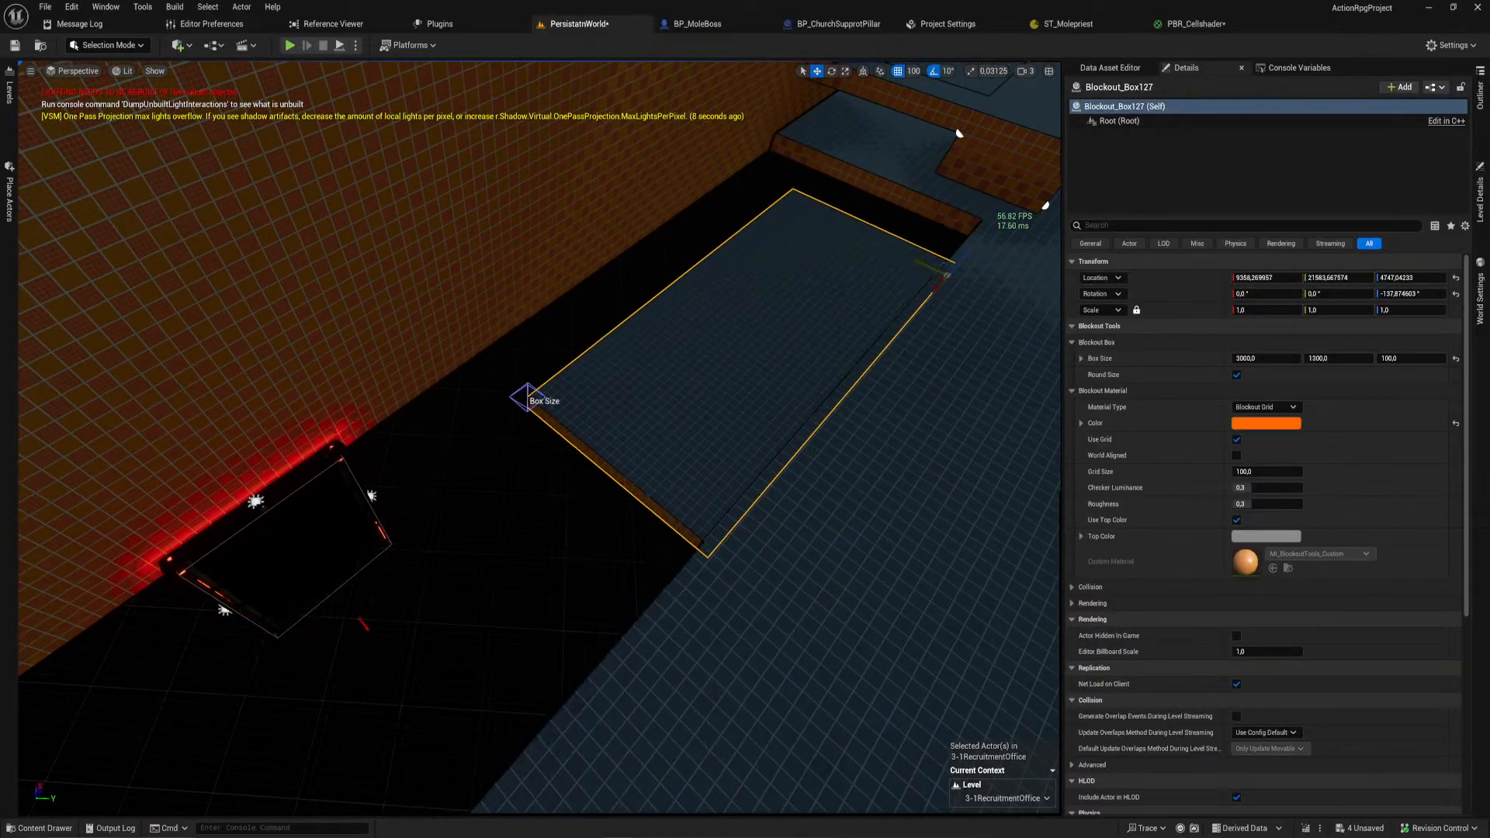
pyautogui.moveTo(543, 384); pyautogui.dragTo(661, 382, button='right')
pyautogui.moveTo(688, 392); pyautogui.dragTo(133, 471)
pyautogui.click(108, 458)
pyautogui.moveTo(109, 457)
pyautogui.mouseDown(button='right')
pyautogui.moveTo(31, 411)
pyautogui.moveTo(93, 465)
pyautogui.mouseUp(button='right')
pyautogui.moveTo(241, 490)
pyautogui.mouseDown(button='right')
pyautogui.moveTo(263, 496)
pyautogui.moveTo(186, 454)
pyautogui.moveTo(241, 490)
pyautogui.mouseUp(button='right')
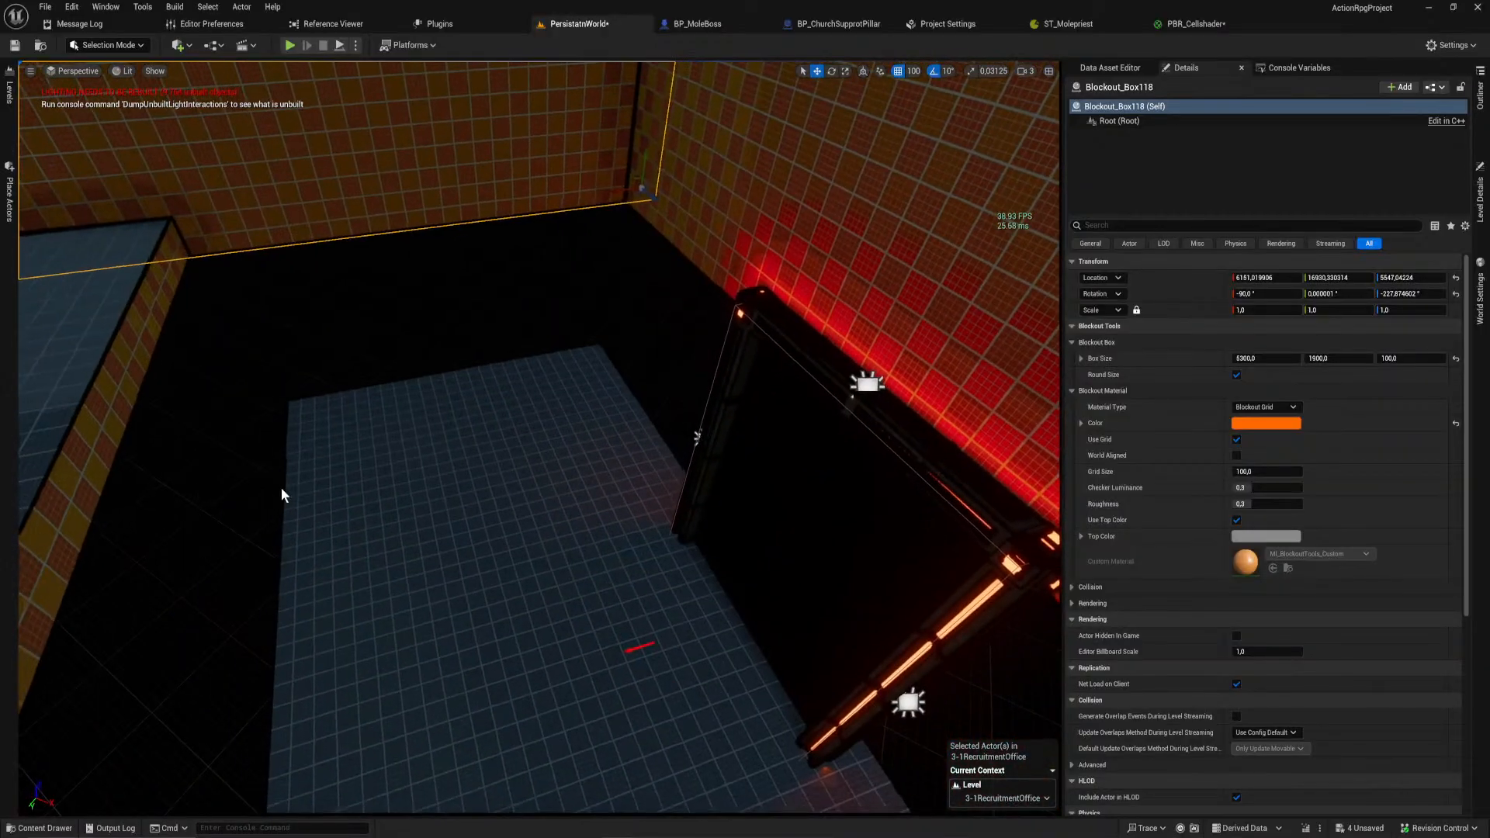
# Step: Duplicate the lower floor, rotate the copy 90 degrees upright, and reduce it to a 5700 × 800 × 100 side panel
pyautogui.moveTo(454, 419); pyautogui.dragTo(427, 353, button='right')
pyautogui.moveTo(516, 483); pyautogui.dragTo(660, 543, button='right')
pyautogui.click(547, 509)
pyautogui.moveTo(521, 511)
pyautogui.mouseDown(button='right')
pyautogui.moveTo(660, 535)
pyautogui.moveTo(542, 509)
pyautogui.mouseUp(button='right')
pyautogui.hotkey('ctrl', 'd')
pyautogui.press('e')
pyautogui.moveTo(577, 325); pyautogui.dragTo(650, 335)
pyautogui.moveTo(519, 339); pyautogui.dragTo(705, 395, button='right')
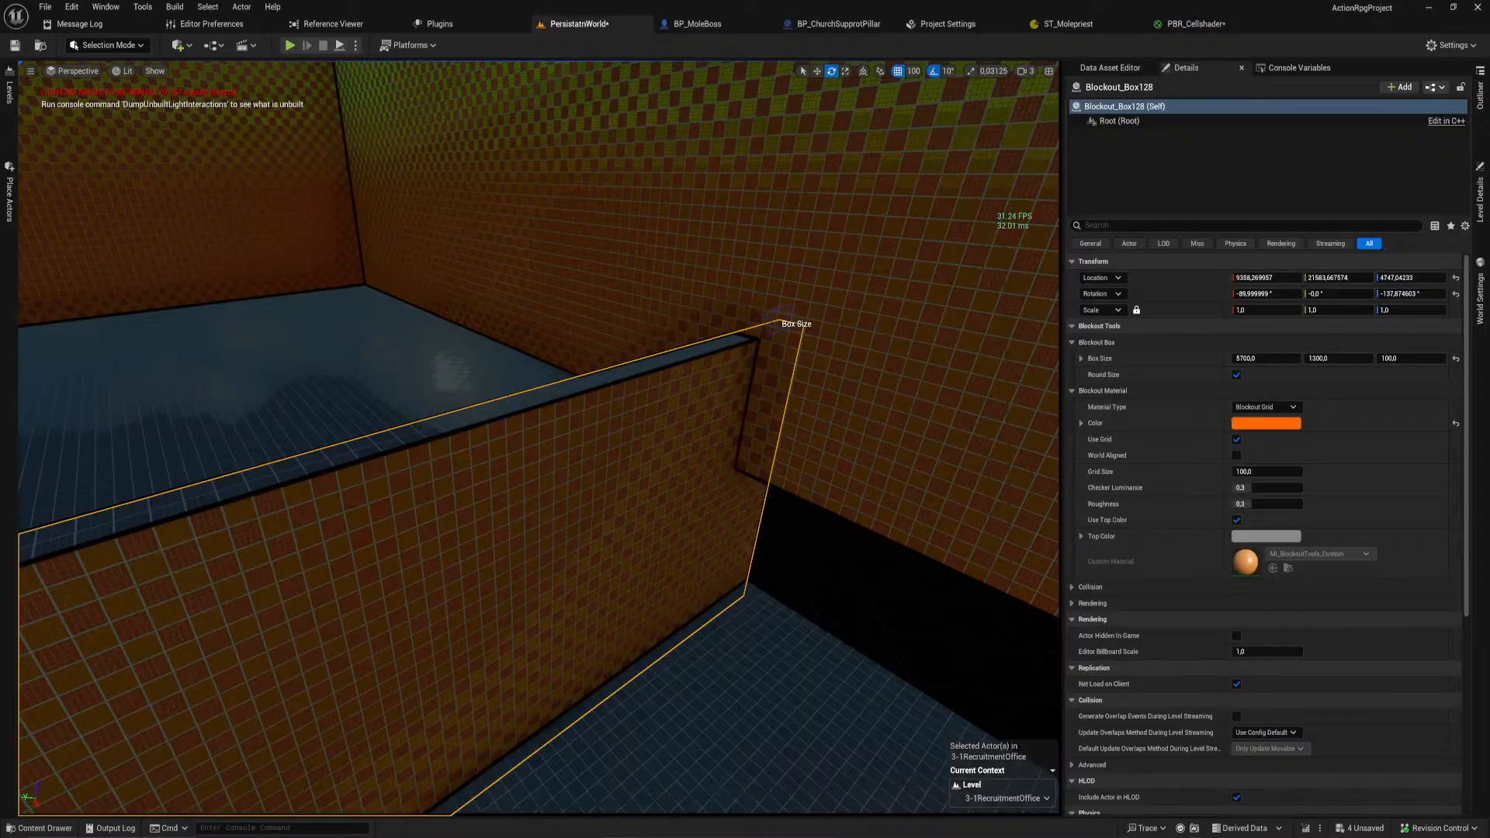
pyautogui.moveTo(785, 296); pyautogui.dragTo(760, 421)
# Step: Duplicate the side panel to the opposite long side of the pit, against the room wall beneath the door wall
pyautogui.moveTo(555, 431); pyautogui.dragTo(491, 441, button='right')
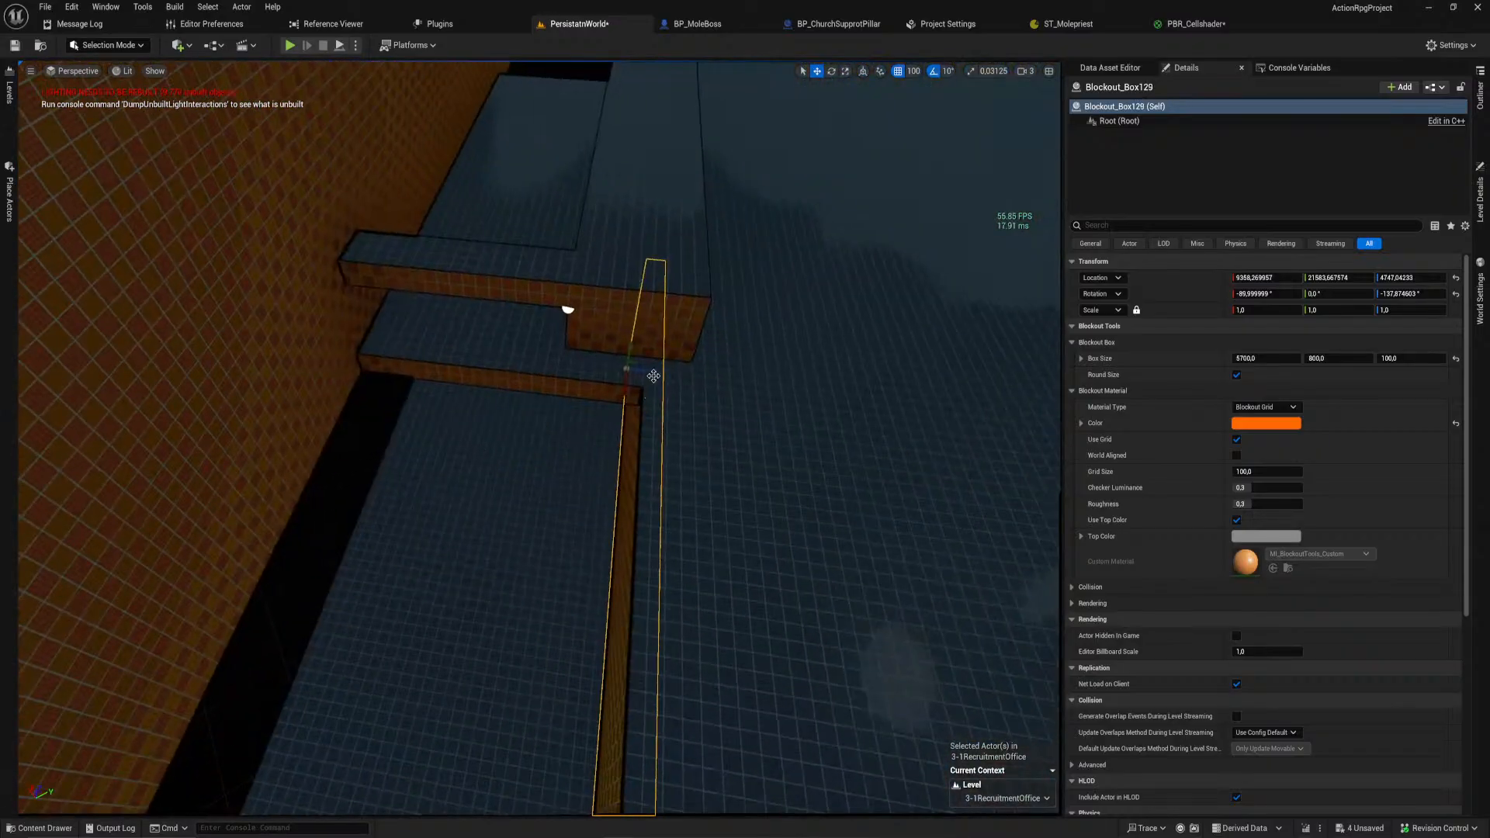
pyautogui.moveTo(516, 363); pyautogui.dragTo(456, 358)
pyautogui.moveTo(455, 359); pyautogui.dragTo(430, 415, button='right')
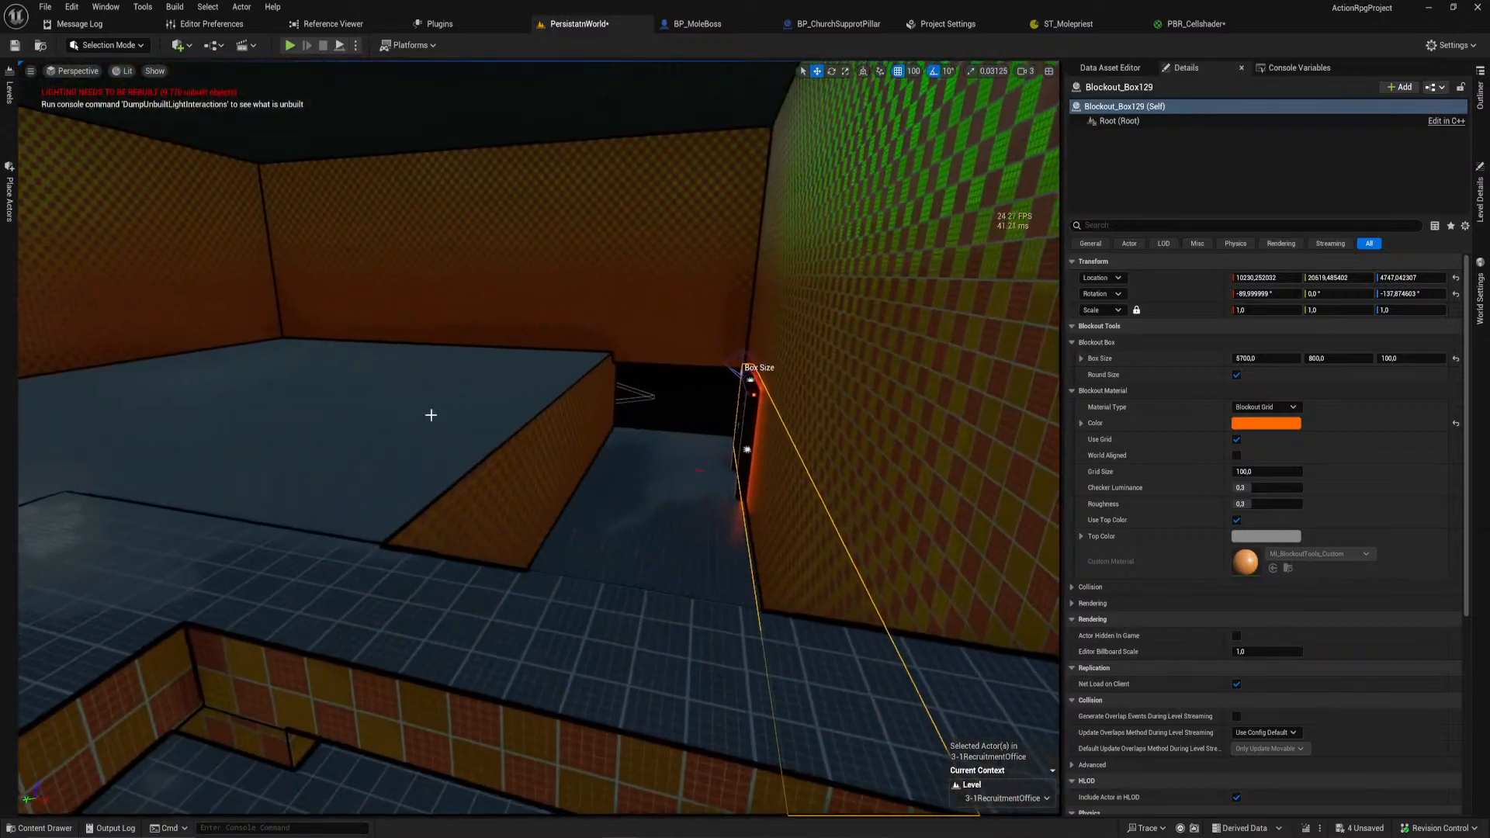
# Step: Select both upright side panels and duplicate them together to the other side of the counter
pyautogui.keyDown('ctrl'); pyautogui.click(565, 490); pyautogui.keyUp('ctrl')
pyautogui.moveTo(566, 491); pyautogui.dragTo(822, 503, button='right')
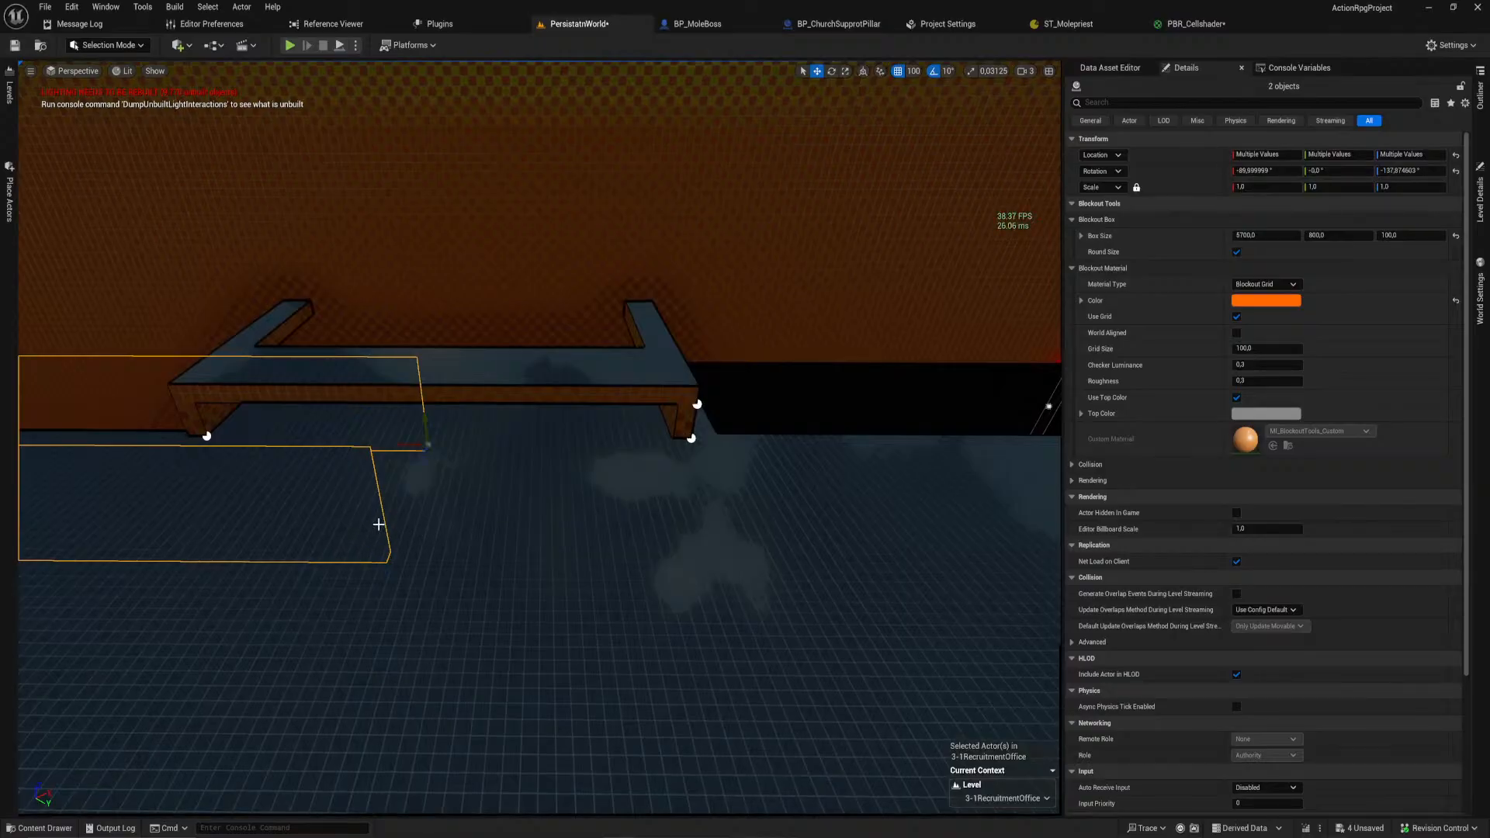
pyautogui.moveTo(397, 446); pyautogui.dragTo(425, 447)
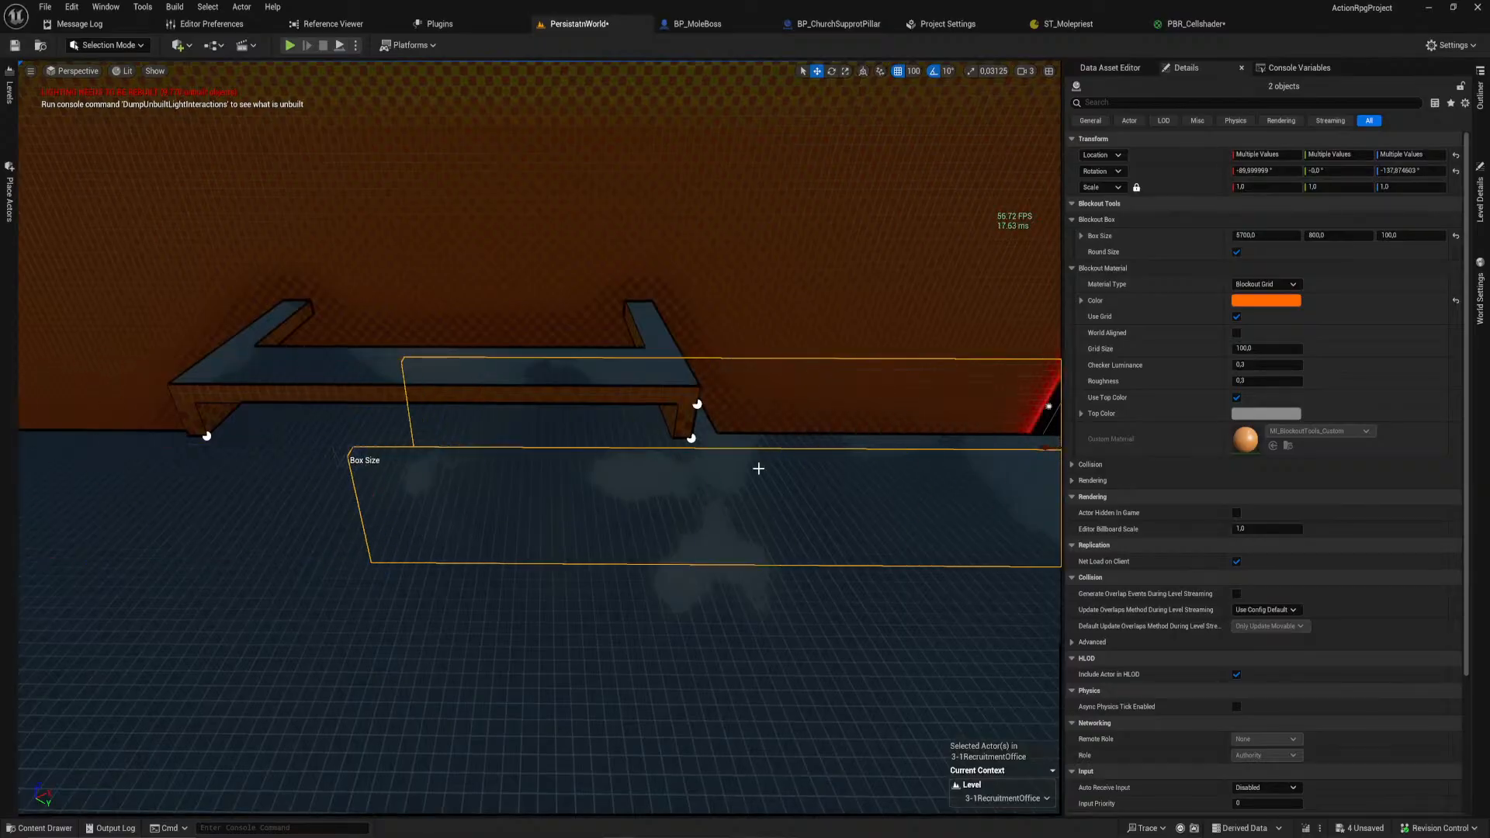
pyautogui.moveTo(540, 438); pyautogui.dragTo(476, 612, button='right')
# Step: Duplicate the lower floor to the other side of the counter and shorten the copy to 5200 × 1300 × 100
pyautogui.click(652, 588)
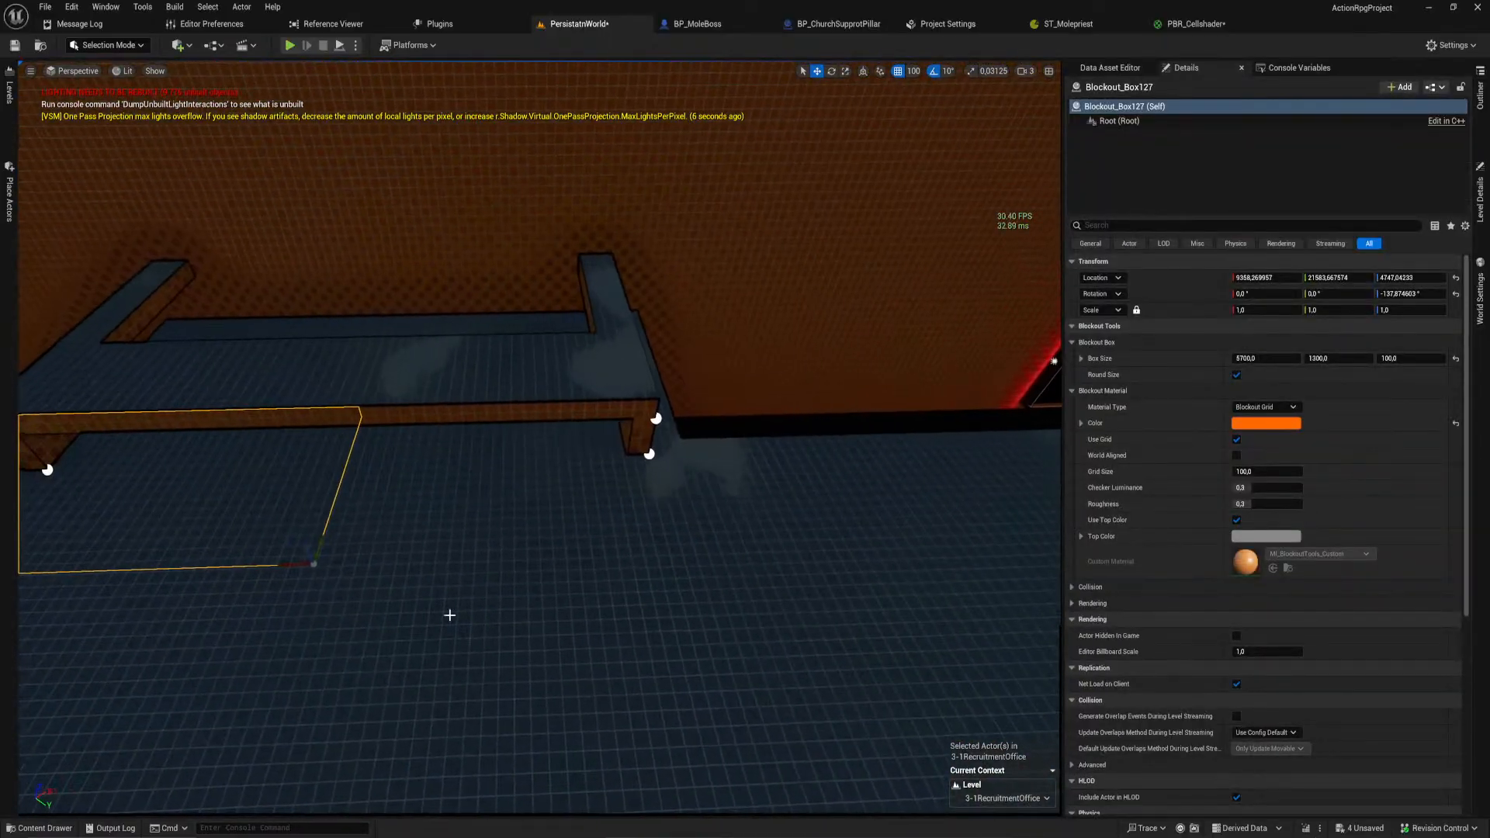
pyautogui.keyDown('alt'); pyautogui.keyDown('shift'); pyautogui.moveTo(289, 566); pyautogui.dragTo(1087, 561); pyautogui.keyUp('shift'); pyautogui.keyUp('alt')
pyautogui.moveTo(424, 630)
pyautogui.mouseDown(button='right')
pyautogui.moveTo(388, 630)
pyautogui.moveTo(425, 630)
pyautogui.mouseUp(button='right')
pyautogui.moveTo(499, 616); pyautogui.dragTo(690, 613)
pyautogui.moveTo(609, 636)
pyautogui.mouseDown(button='right')
pyautogui.moveTo(388, 636)
pyautogui.moveTo(609, 636)
pyautogui.mouseUp(button='right')
pyautogui.press('w')
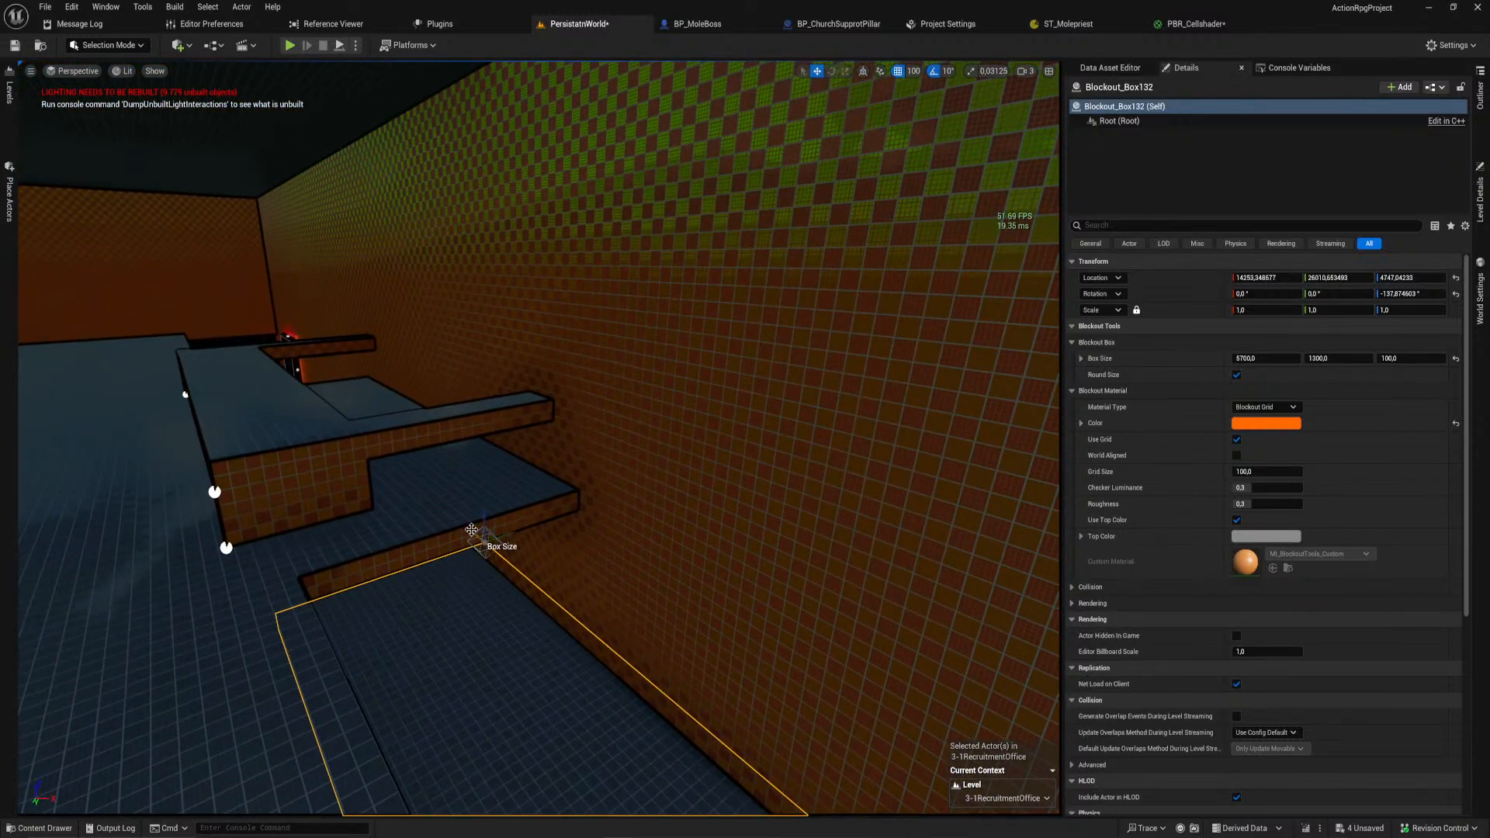
pyautogui.moveTo(473, 543); pyautogui.dragTo(509, 562)
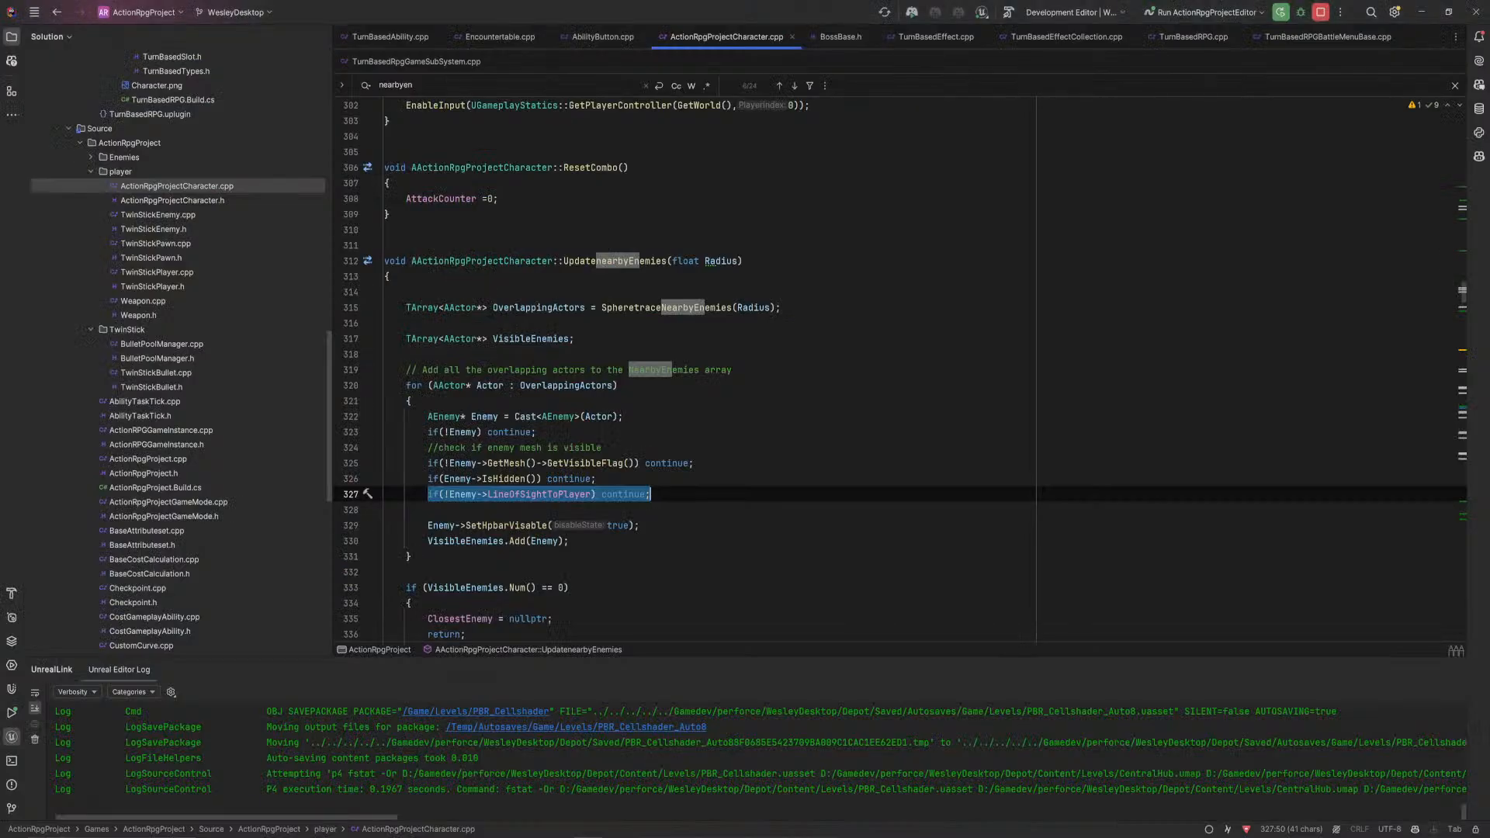
pyautogui.scroll(12, 698, 373)
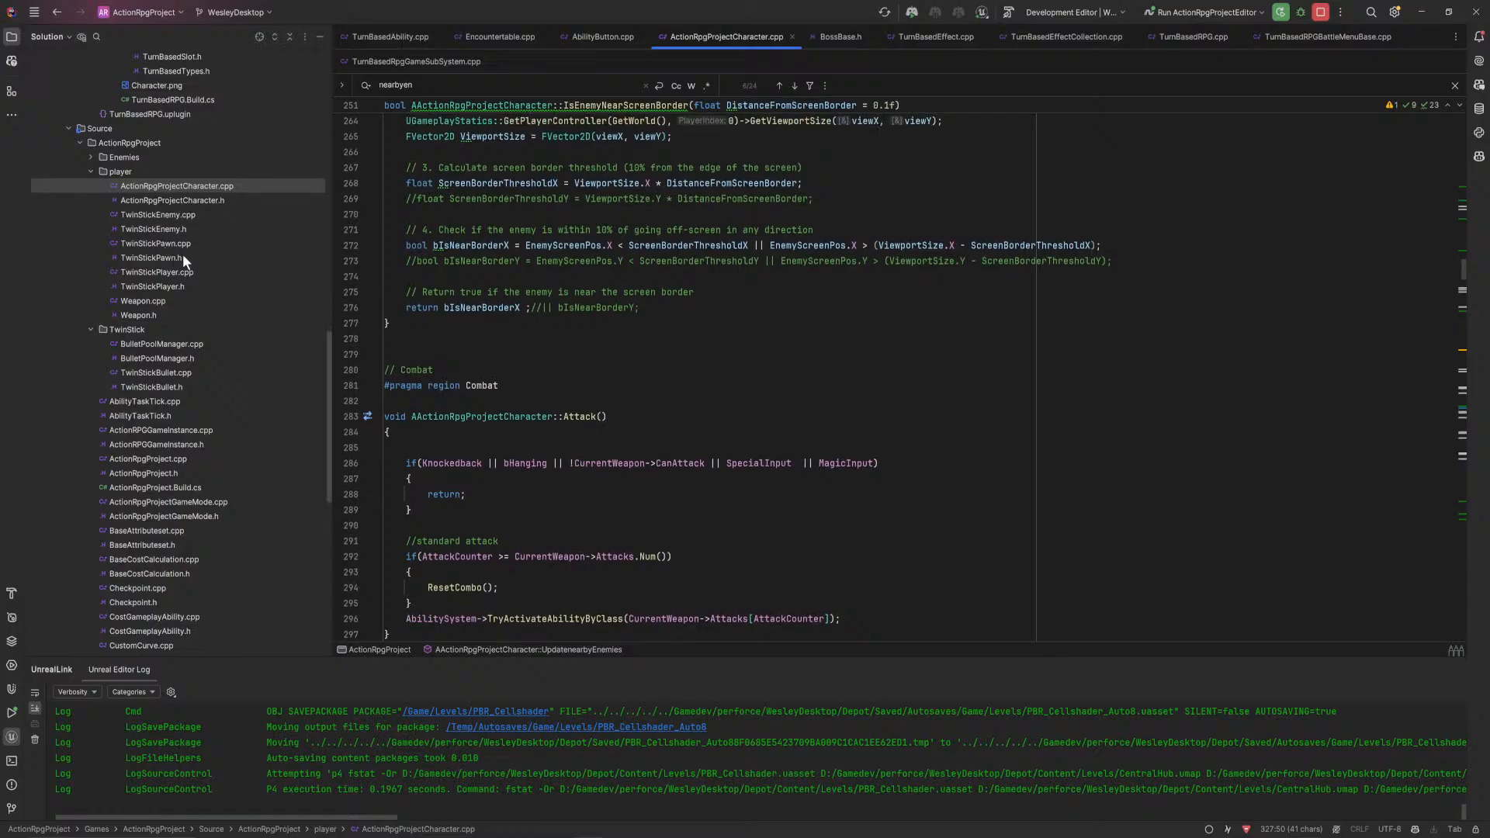
pyautogui.scroll(10, 174, 253)
pyautogui.scroll(-20, 257, 323)
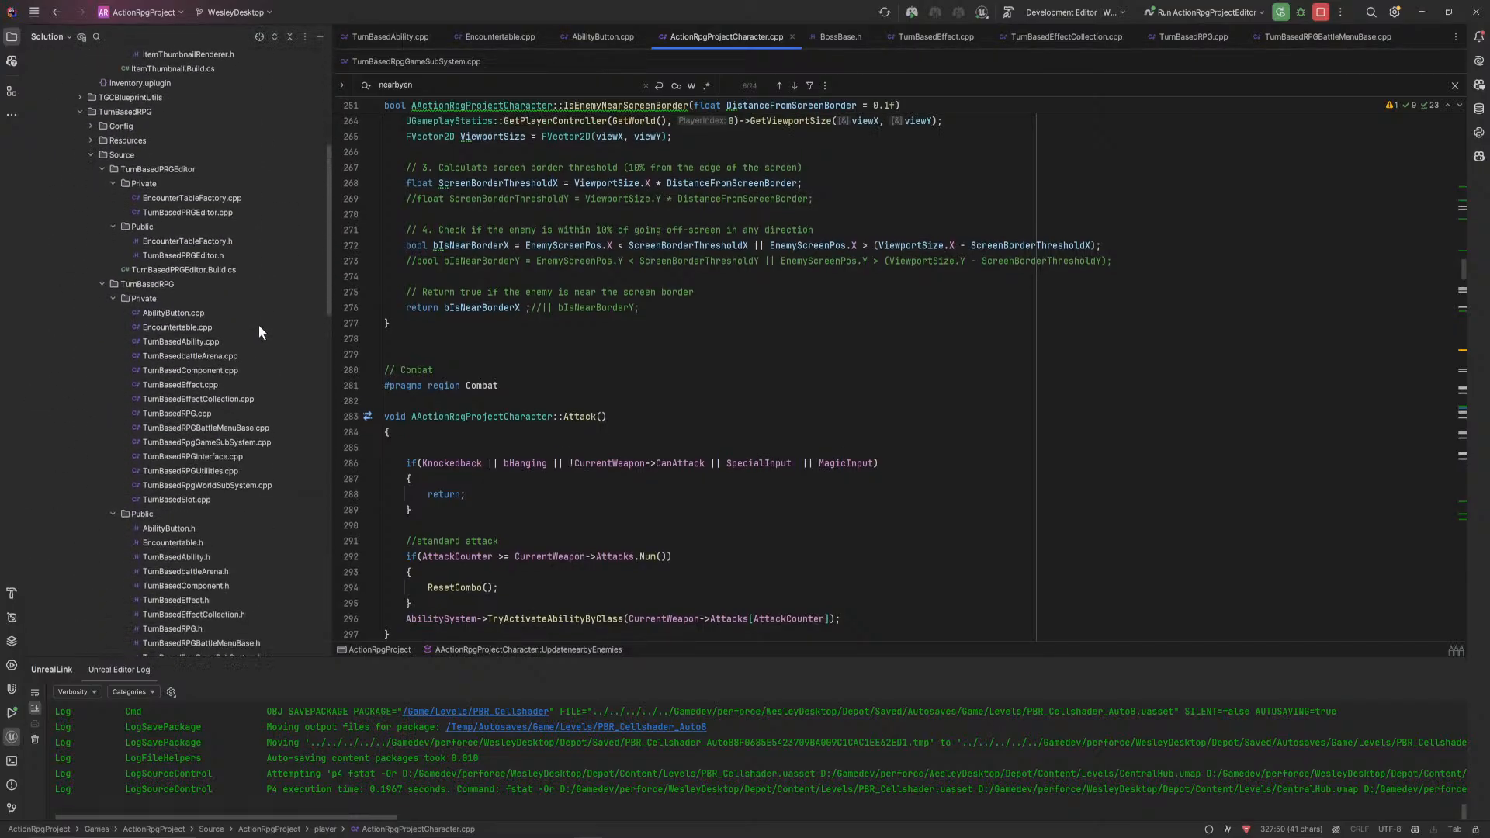
pyautogui.scroll(3, 262, 338)
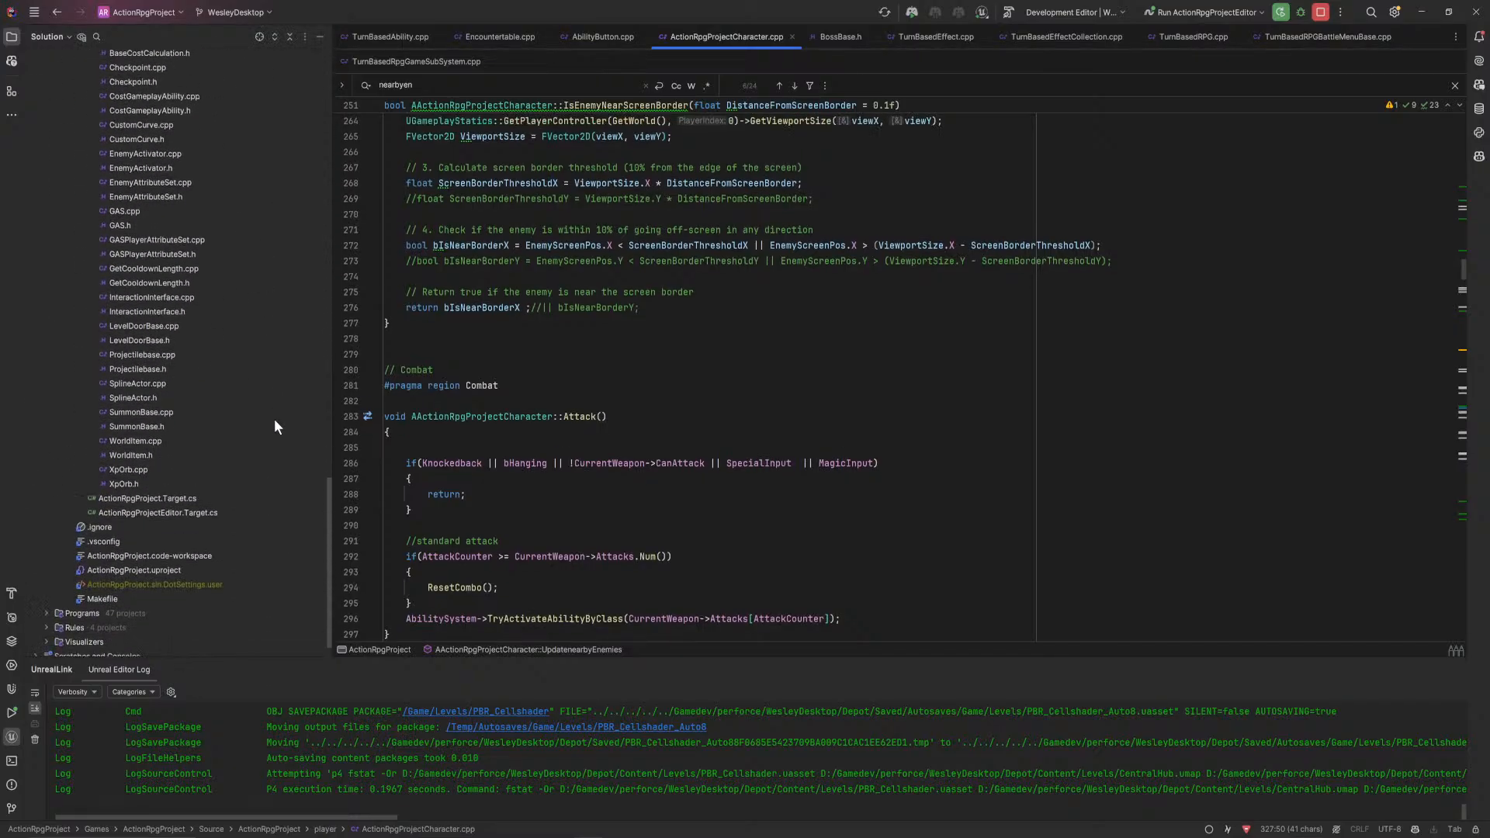
pyautogui.scroll(15, 287, 412)
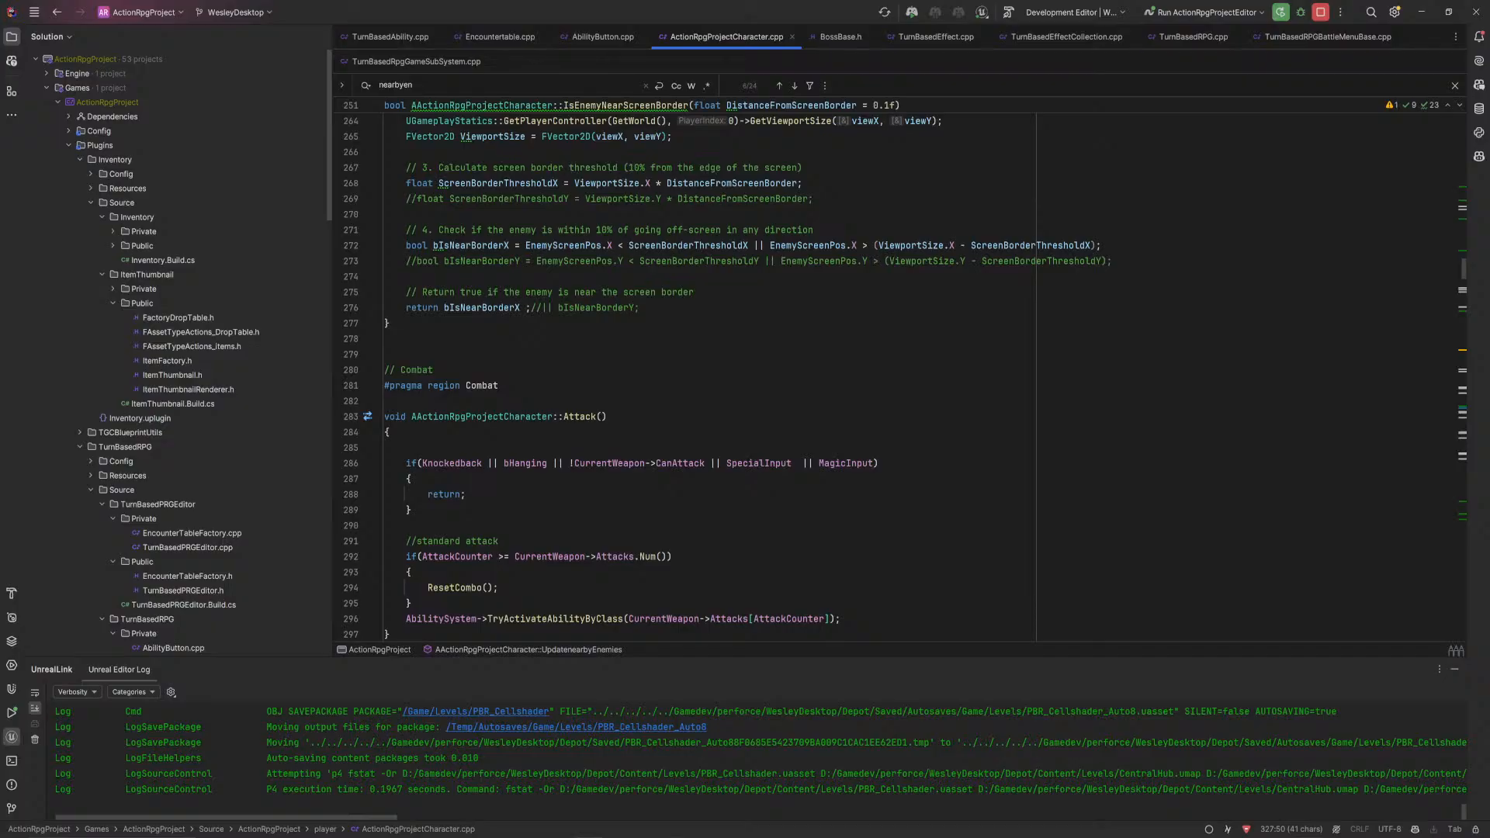
# Step: Return to Unreal Editor and place a Blockout Ramp on the second lower floor, near its red door
pyautogui.hotkey('alt', 'Tab')
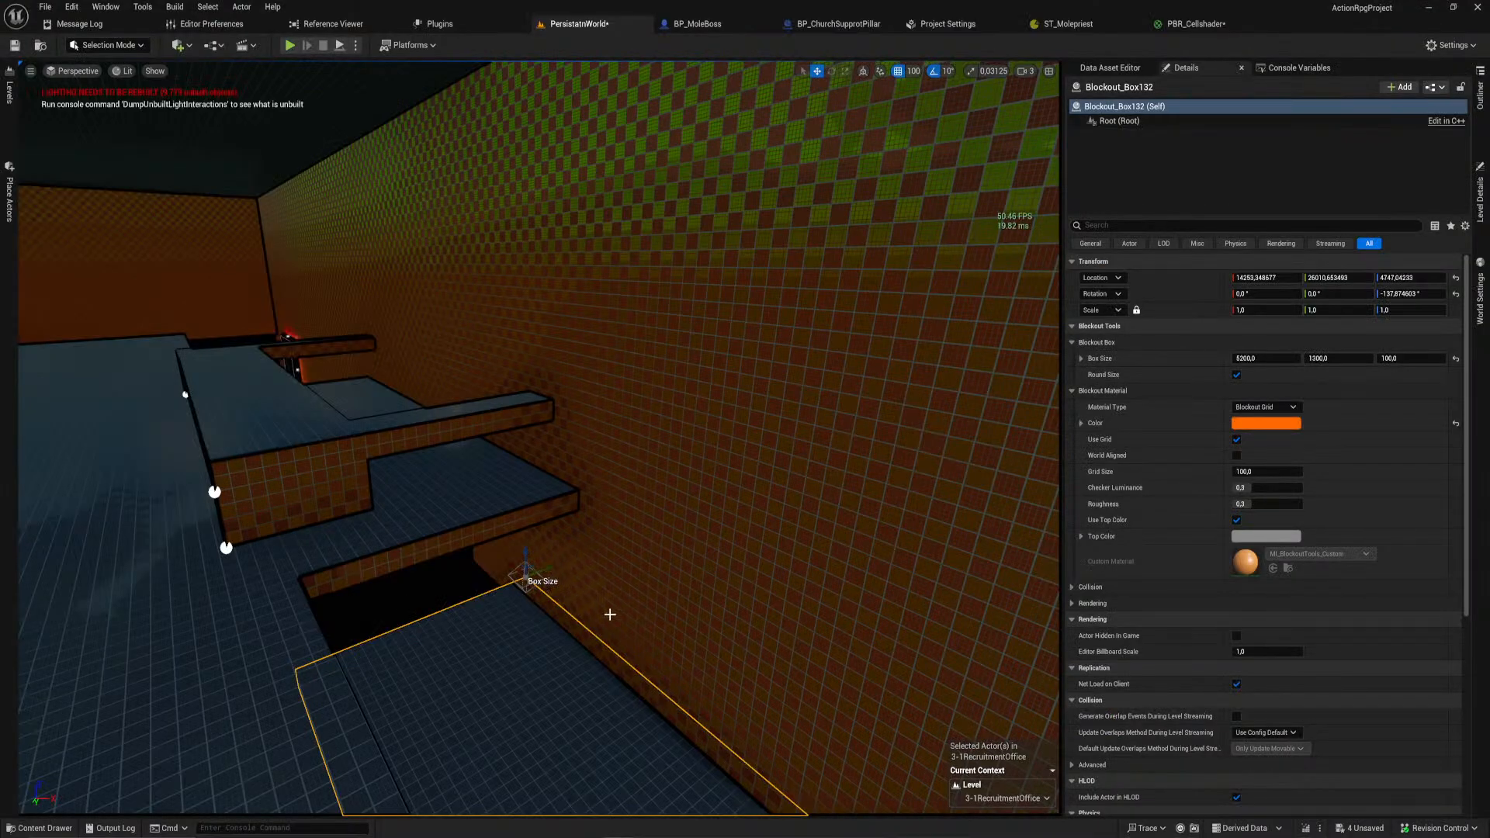
pyautogui.moveTo(610, 599); pyautogui.dragTo(478, 549, button='right')
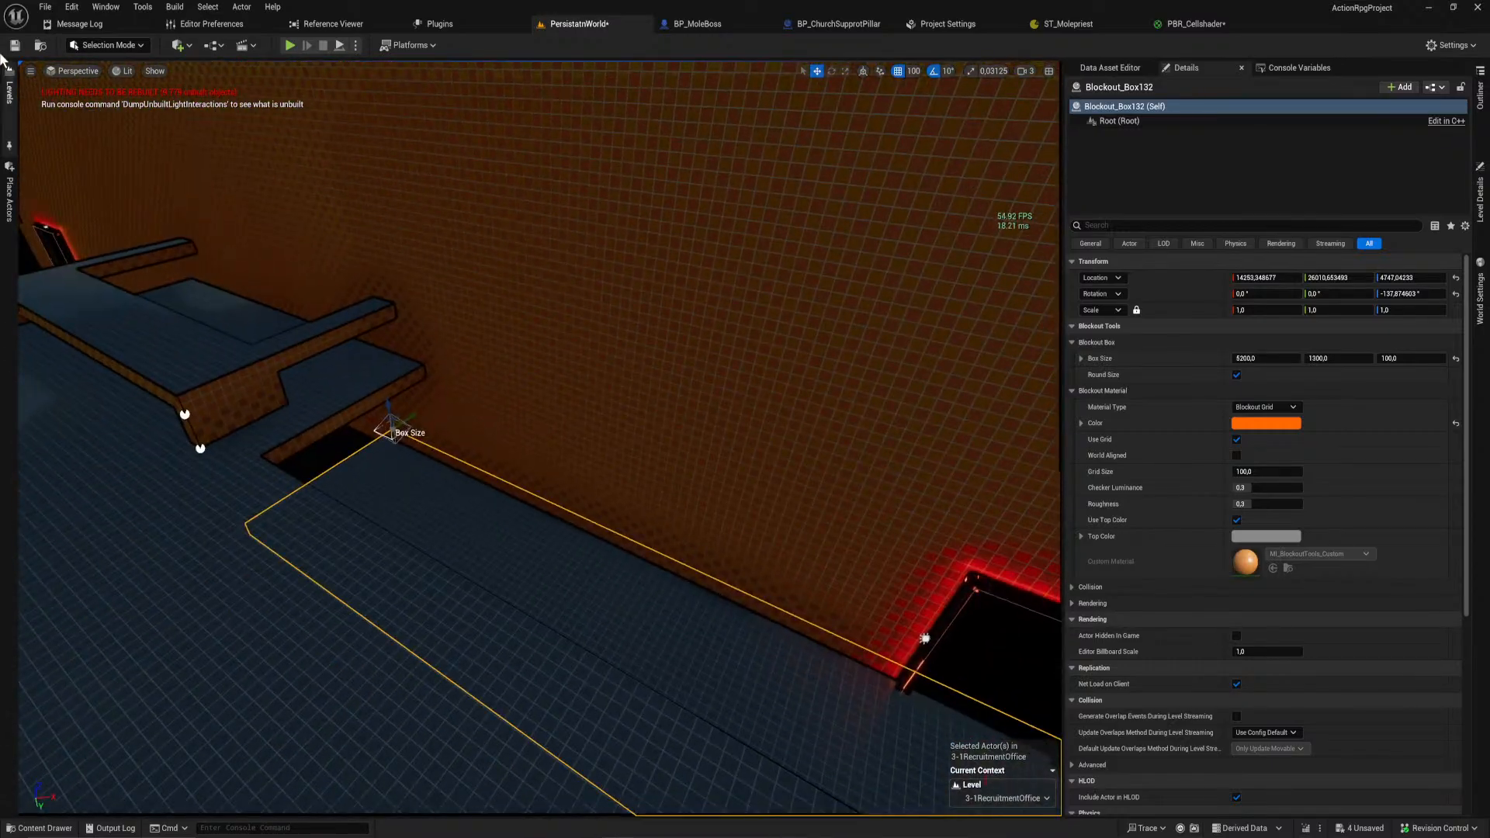
pyautogui.click(9, 91)
pyautogui.click(9, 200)
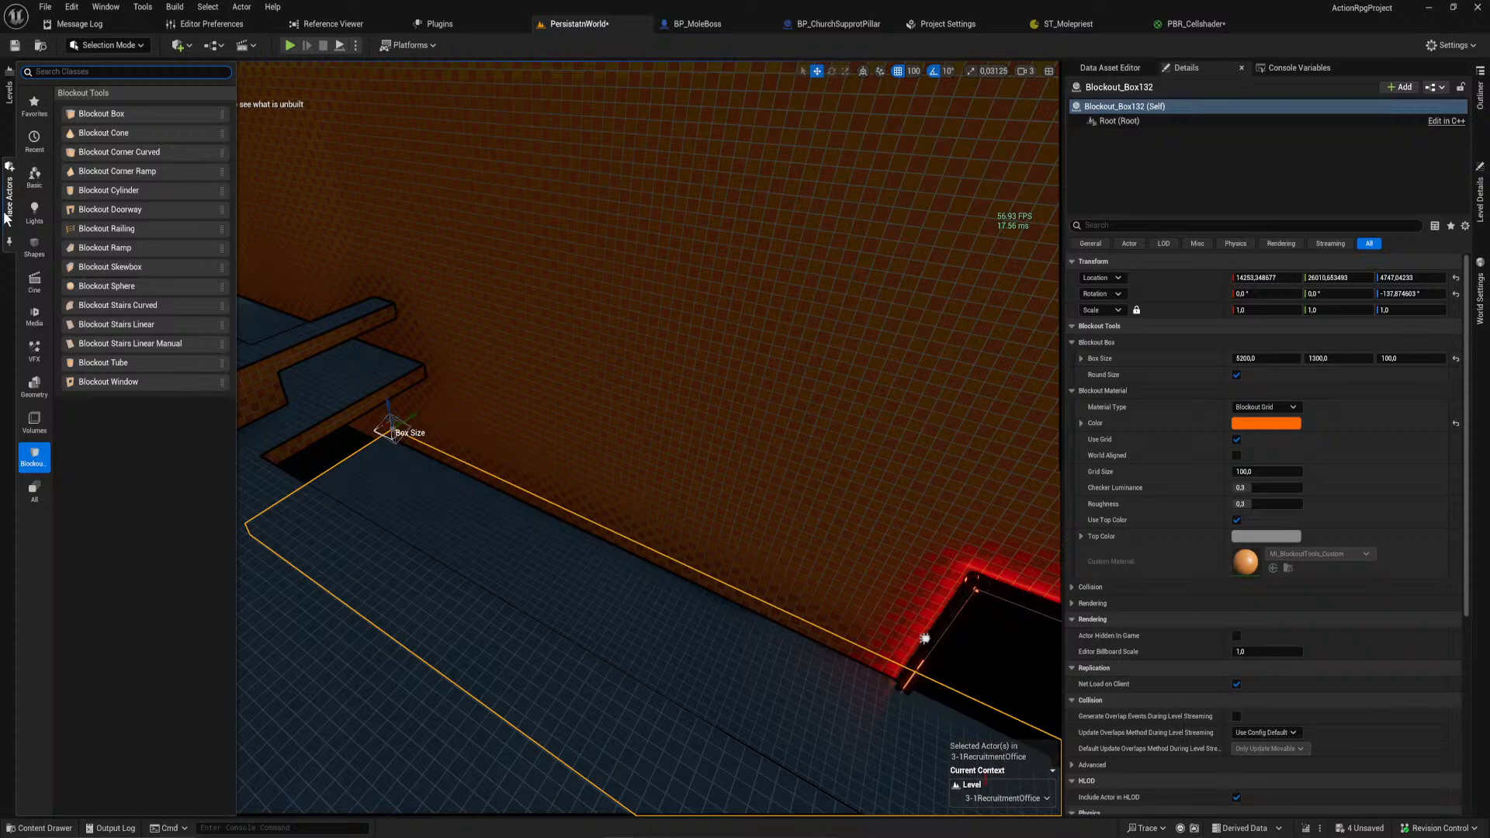
pyautogui.moveTo(109, 247); pyautogui.dragTo(689, 630)
pyautogui.moveTo(690, 630); pyautogui.dragTo(655, 632, button='right')
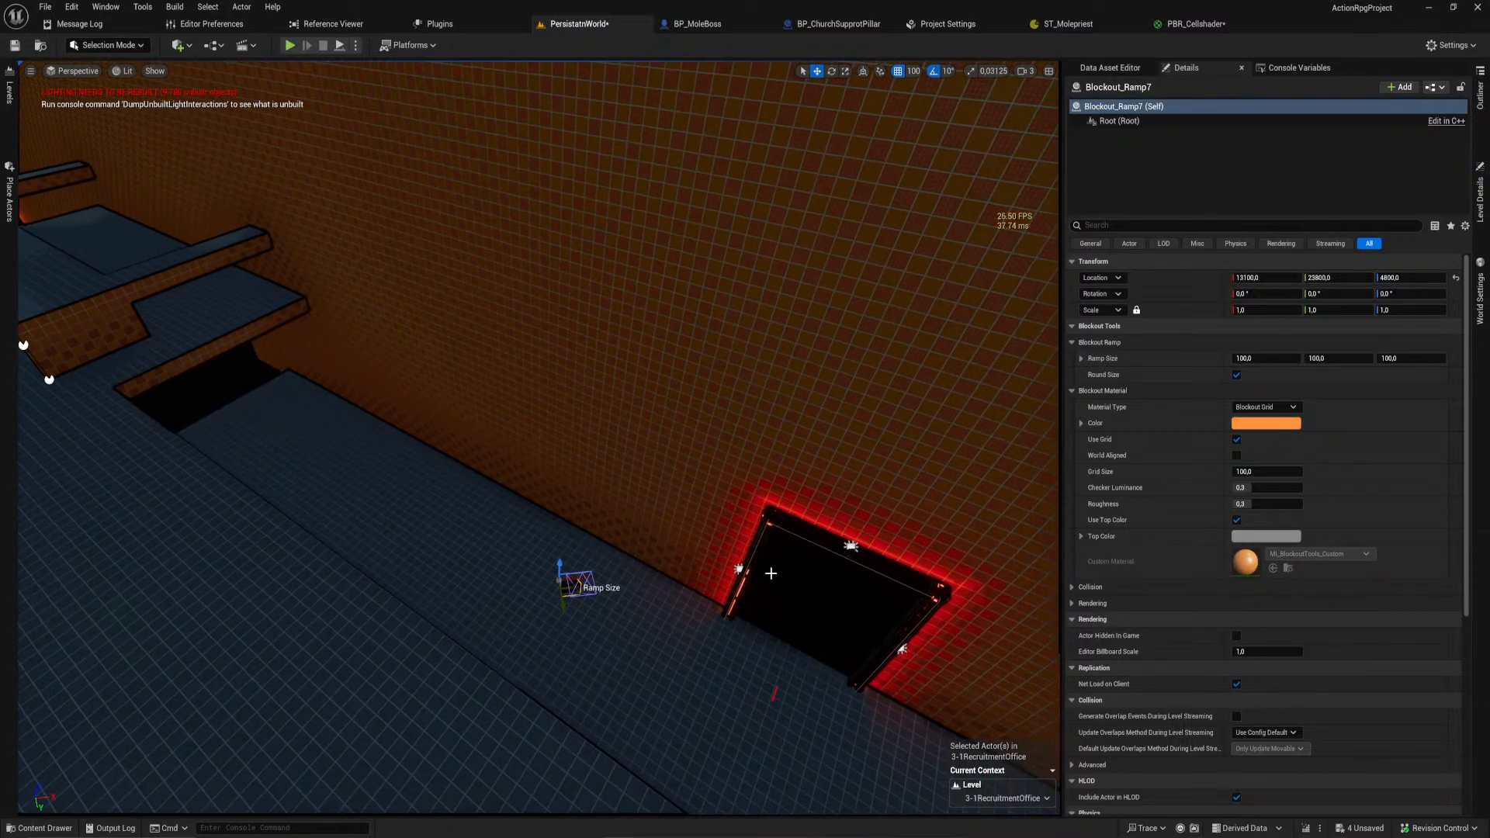
# Step: Match the new ramp's location and rotation to the floor slab beneath the counter, and turn the ramp another 90°
pyautogui.click(211, 331)
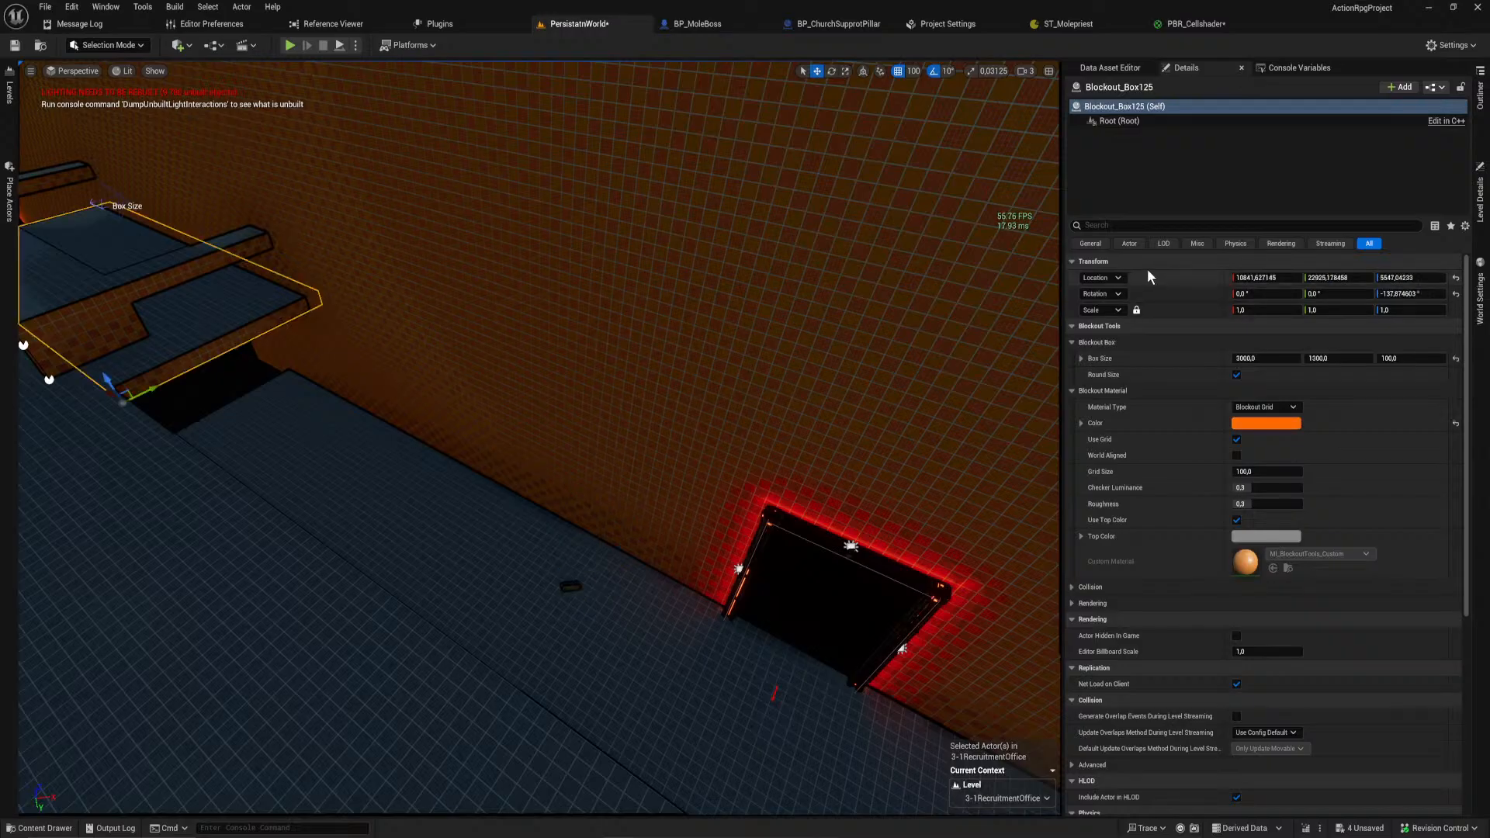
pyautogui.click(580, 585)
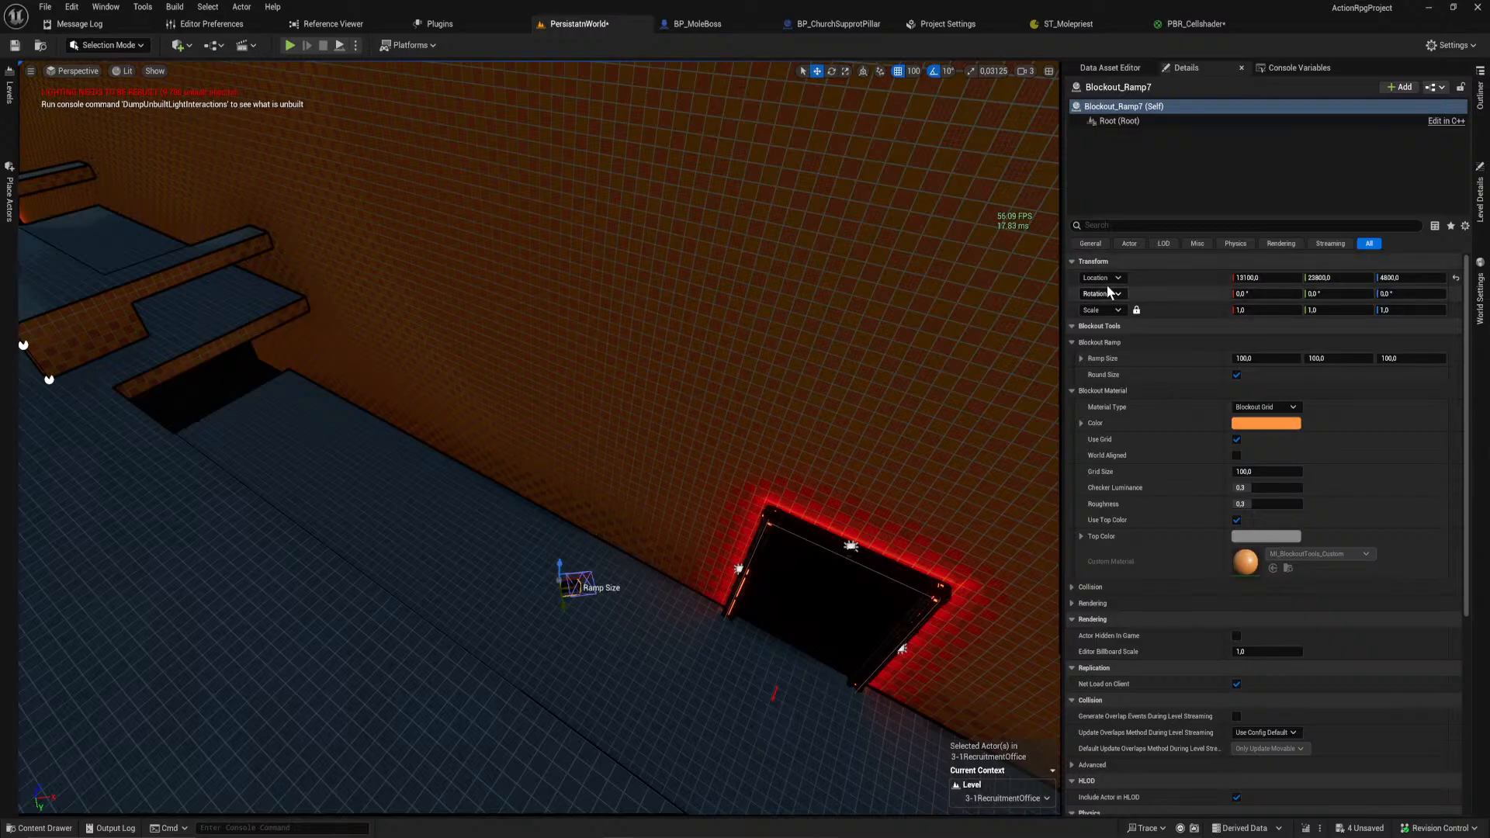
pyautogui.keyDown('shift'); pyautogui.click(1139, 263); pyautogui.keyUp('shift')
pyautogui.press('e')
pyautogui.moveTo(132, 423); pyautogui.dragTo(23, 394, button='right')
pyautogui.press('w')
pyautogui.press('w')
pyautogui.moveTo(464, 583)
pyautogui.mouseDown()
pyautogui.moveTo(439, 596)
pyautogui.moveTo(466, 592)
pyautogui.mouseUp()
pyautogui.press('w')
pyautogui.moveTo(431, 548); pyautogui.dragTo(408, 573, button='right')
# Step: Move the ramp along the room wall between the counter and the red door, and lower it onto the sunken floor
pyautogui.moveTo(483, 468); pyautogui.dragTo(652, 608)
pyautogui.moveTo(652, 607); pyautogui.dragTo(765, 633, button='right')
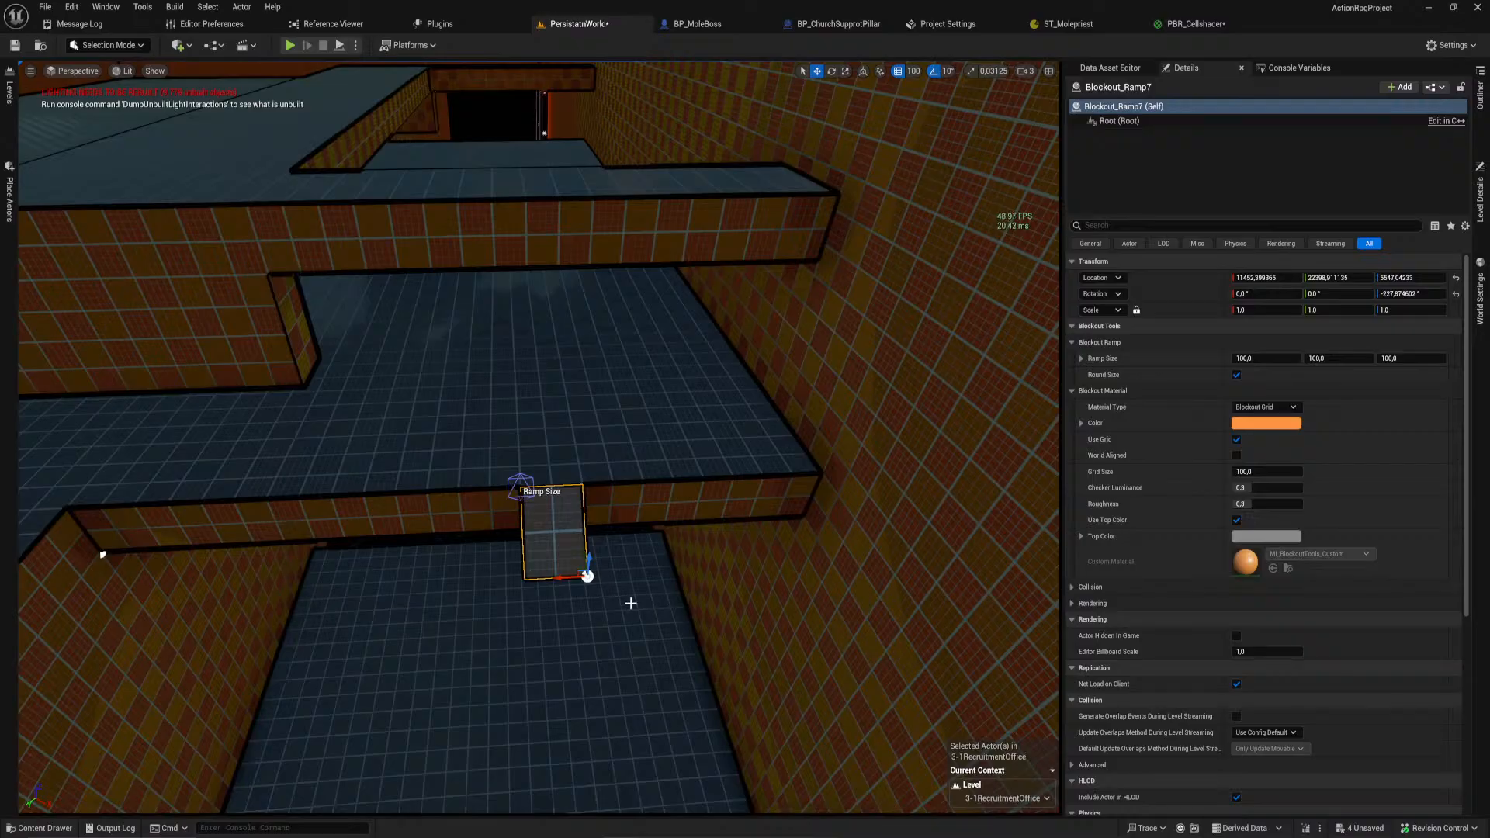
pyautogui.moveTo(560, 579); pyautogui.dragTo(808, 568)
pyautogui.moveTo(738, 566); pyautogui.dragTo(835, 524, button='right')
pyautogui.press('s')
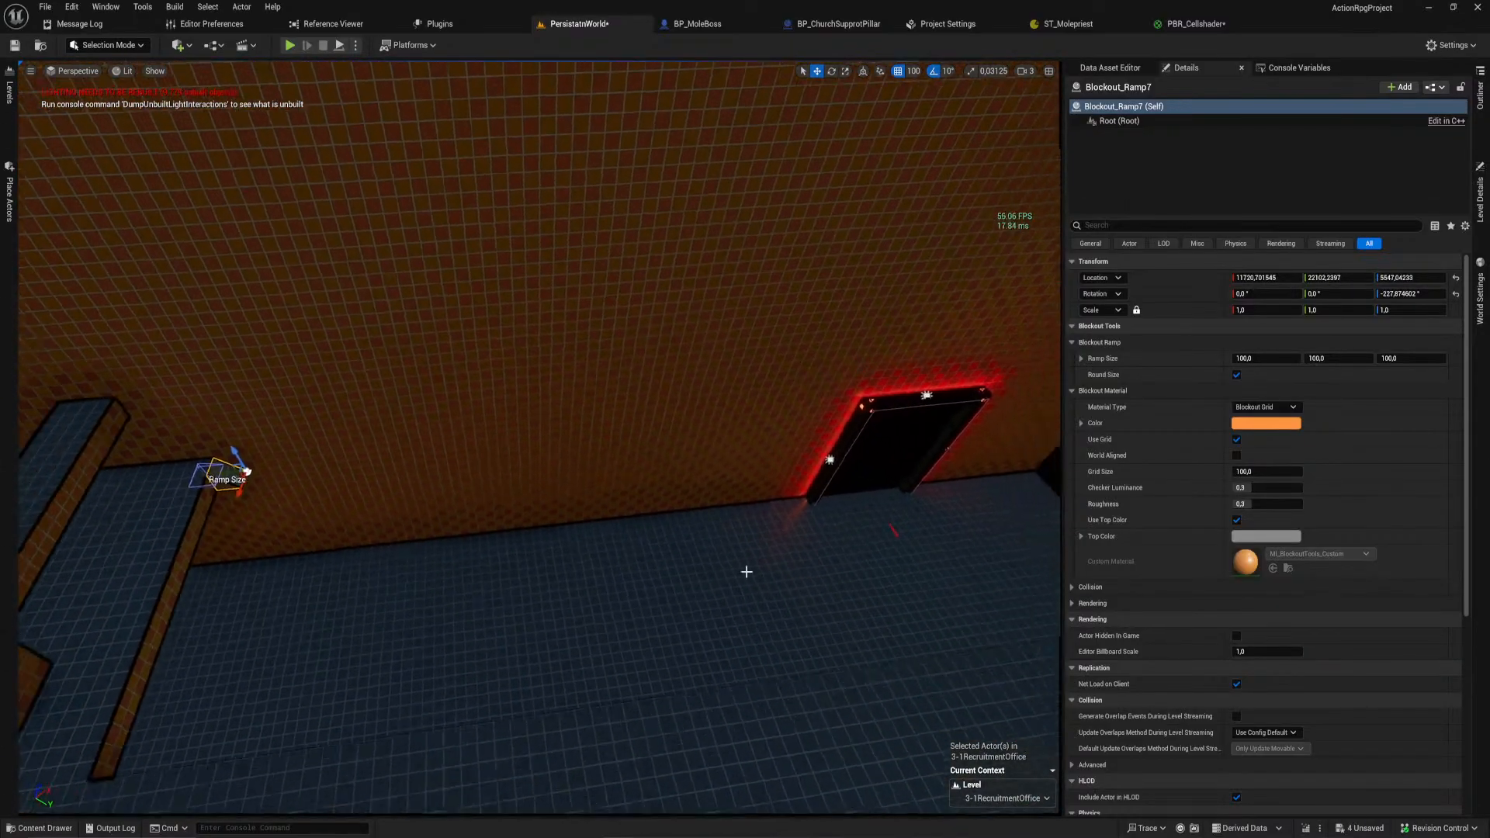
pyautogui.moveTo(252, 458); pyautogui.dragTo(714, 416)
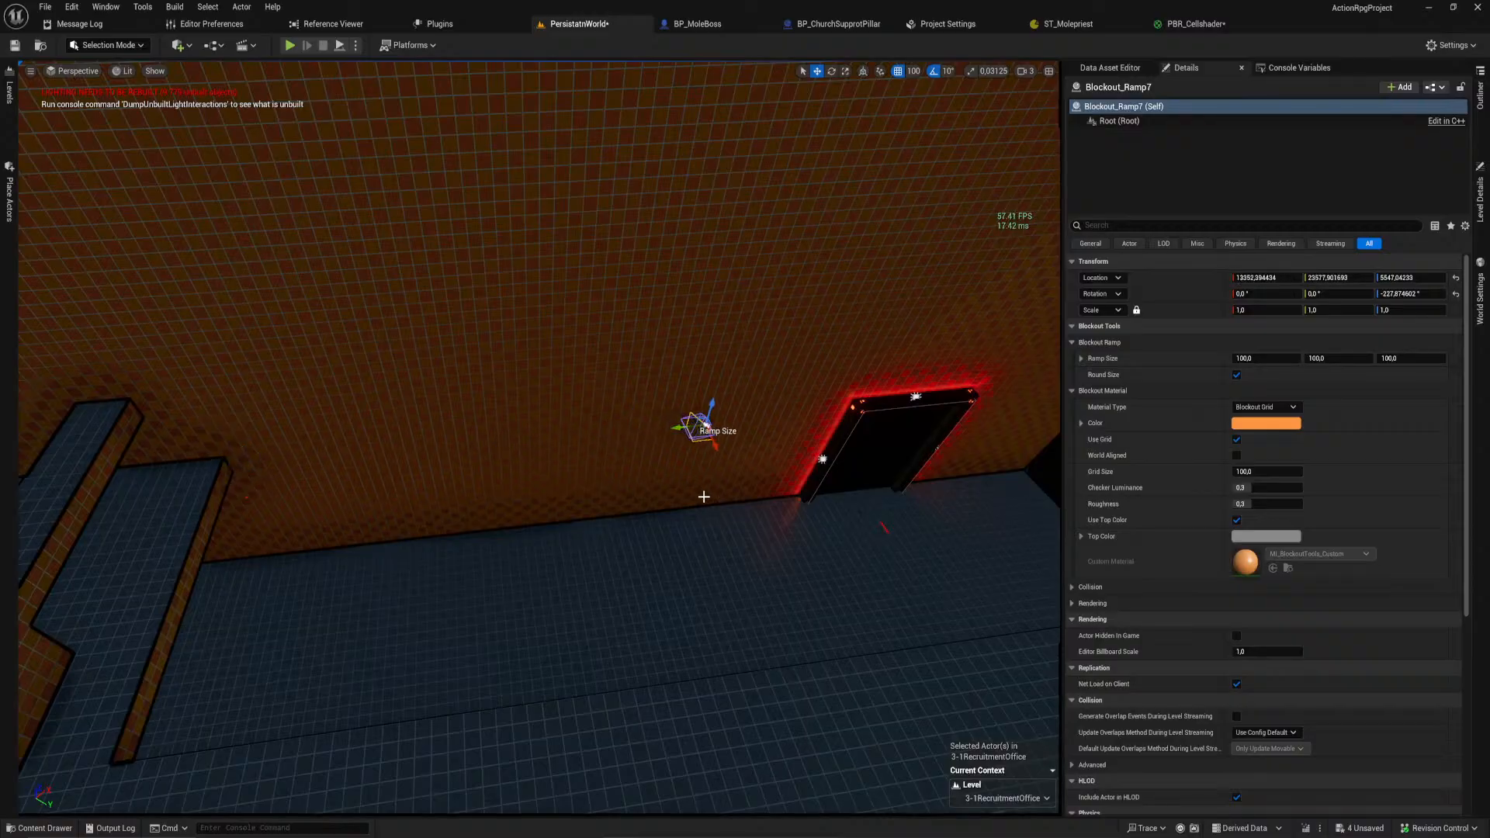
pyautogui.press('End')
pyautogui.press('d')
pyautogui.moveTo(706, 523); pyautogui.dragTo(706, 486, button='right')
pyautogui.press('a')
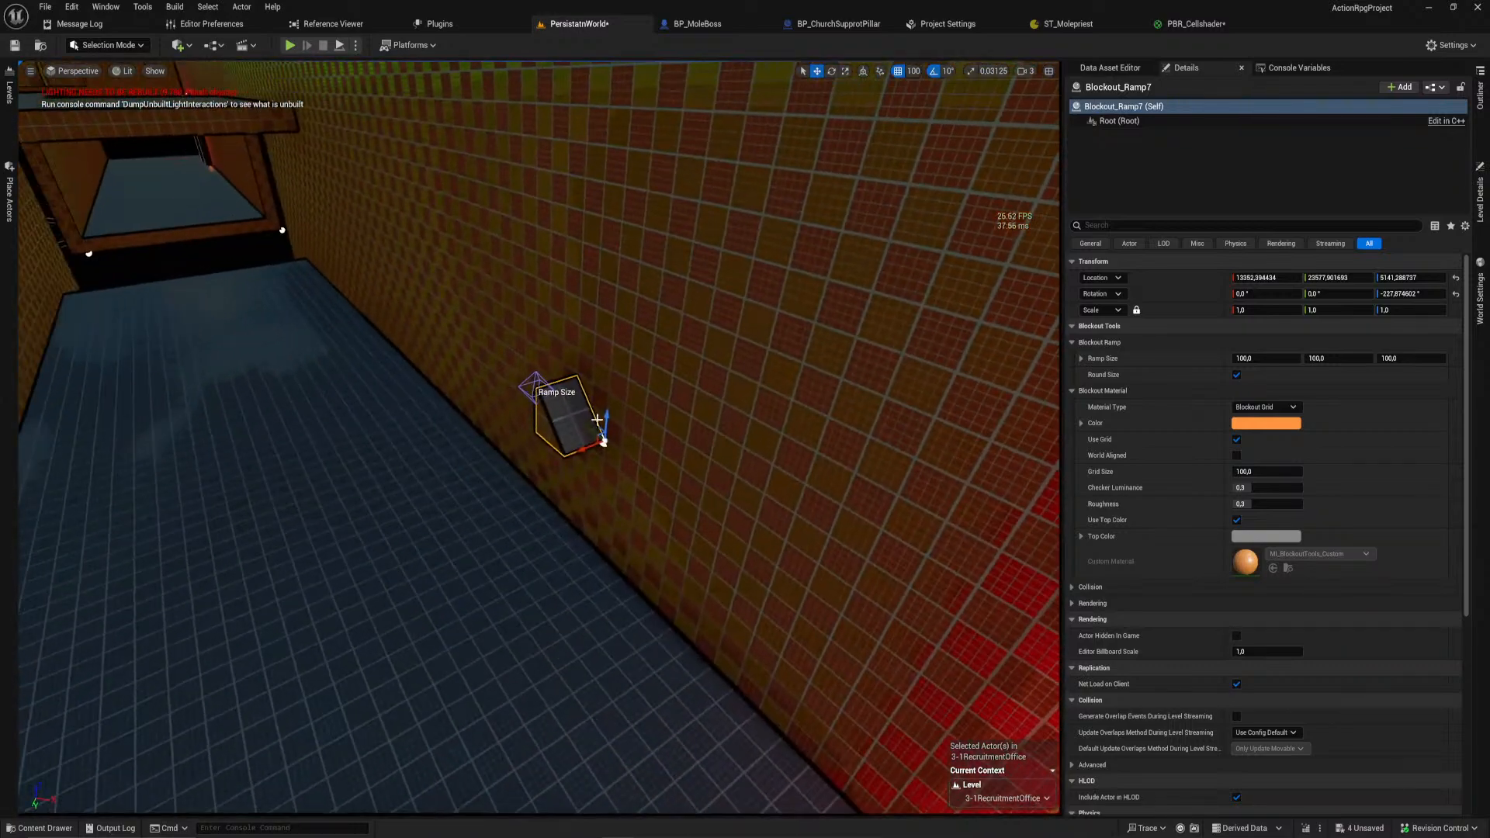
pyautogui.moveTo(606, 417); pyautogui.dragTo(601, 536)
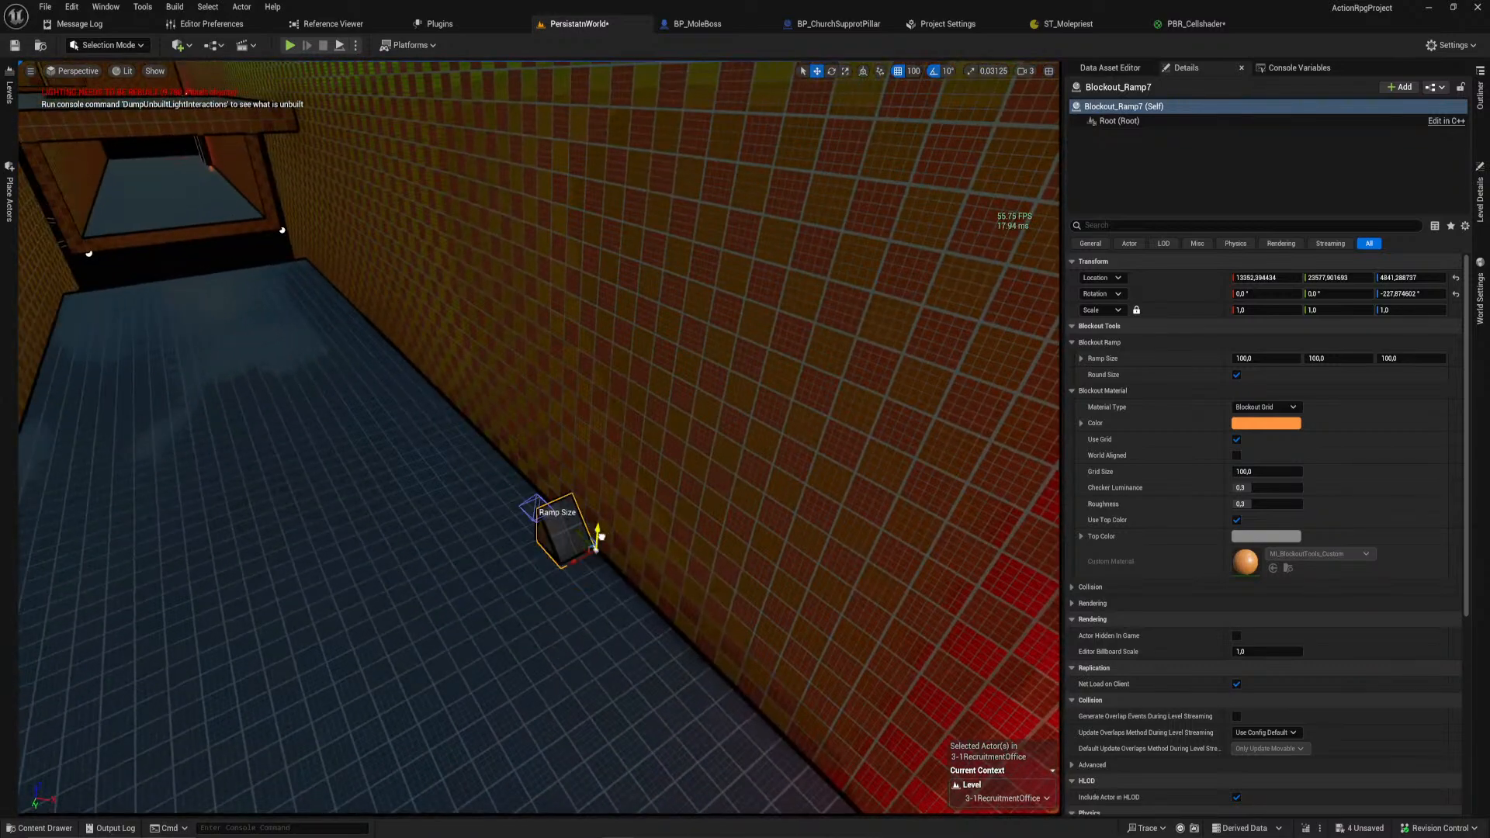
# Step: Widen the ramp across the sunken floor to 700 units
pyautogui.click(537, 495)
pyautogui.moveTo(537, 495); pyautogui.dragTo(572, 479, button='right')
pyautogui.press('s')
pyautogui.moveTo(608, 438); pyautogui.dragTo(376, 481)
pyautogui.moveTo(376, 481); pyautogui.dragTo(372, 421, button='right')
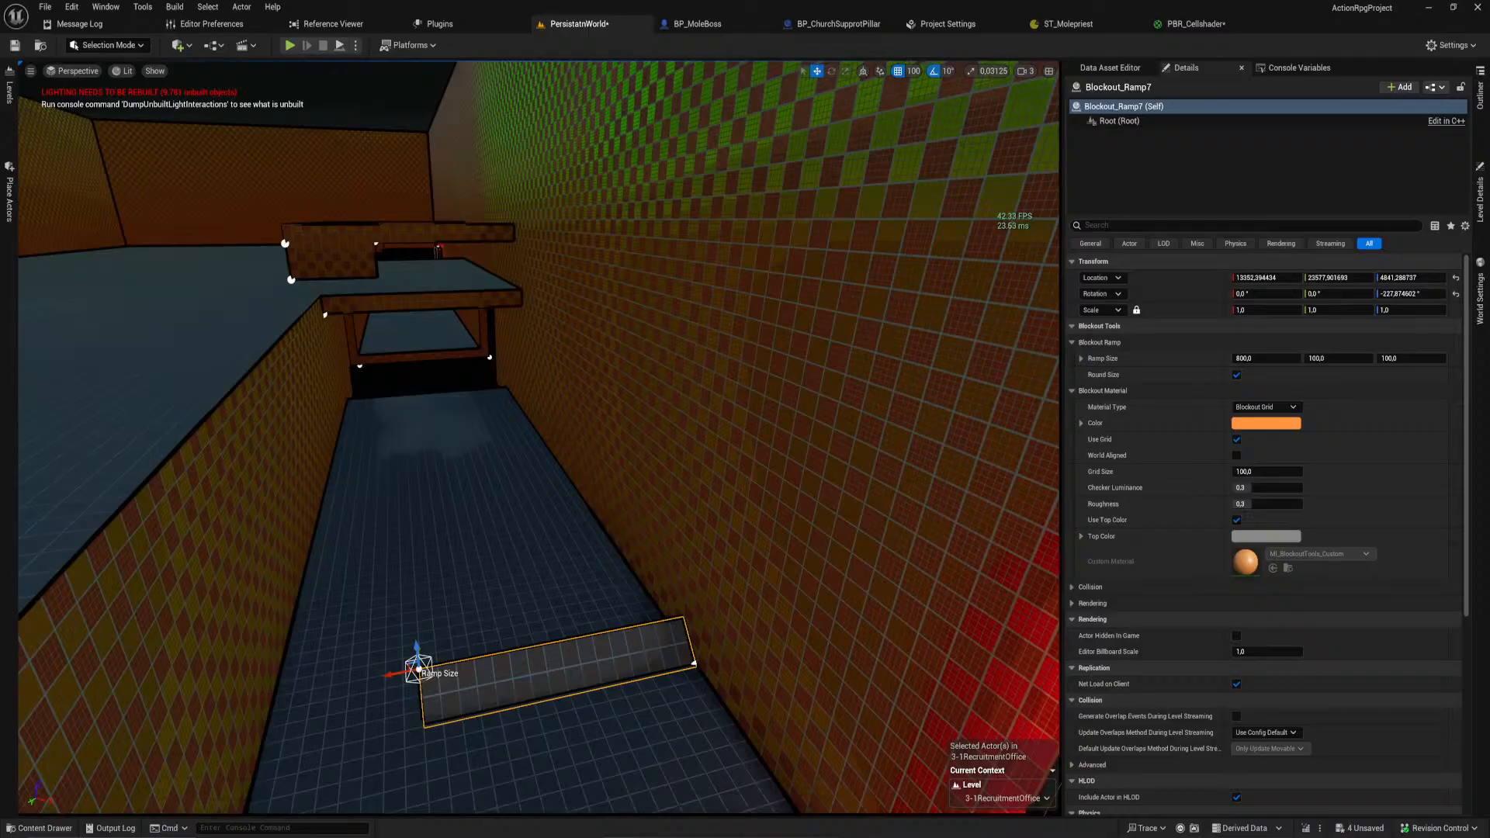
pyautogui.moveTo(396, 675); pyautogui.dragTo(425, 672)
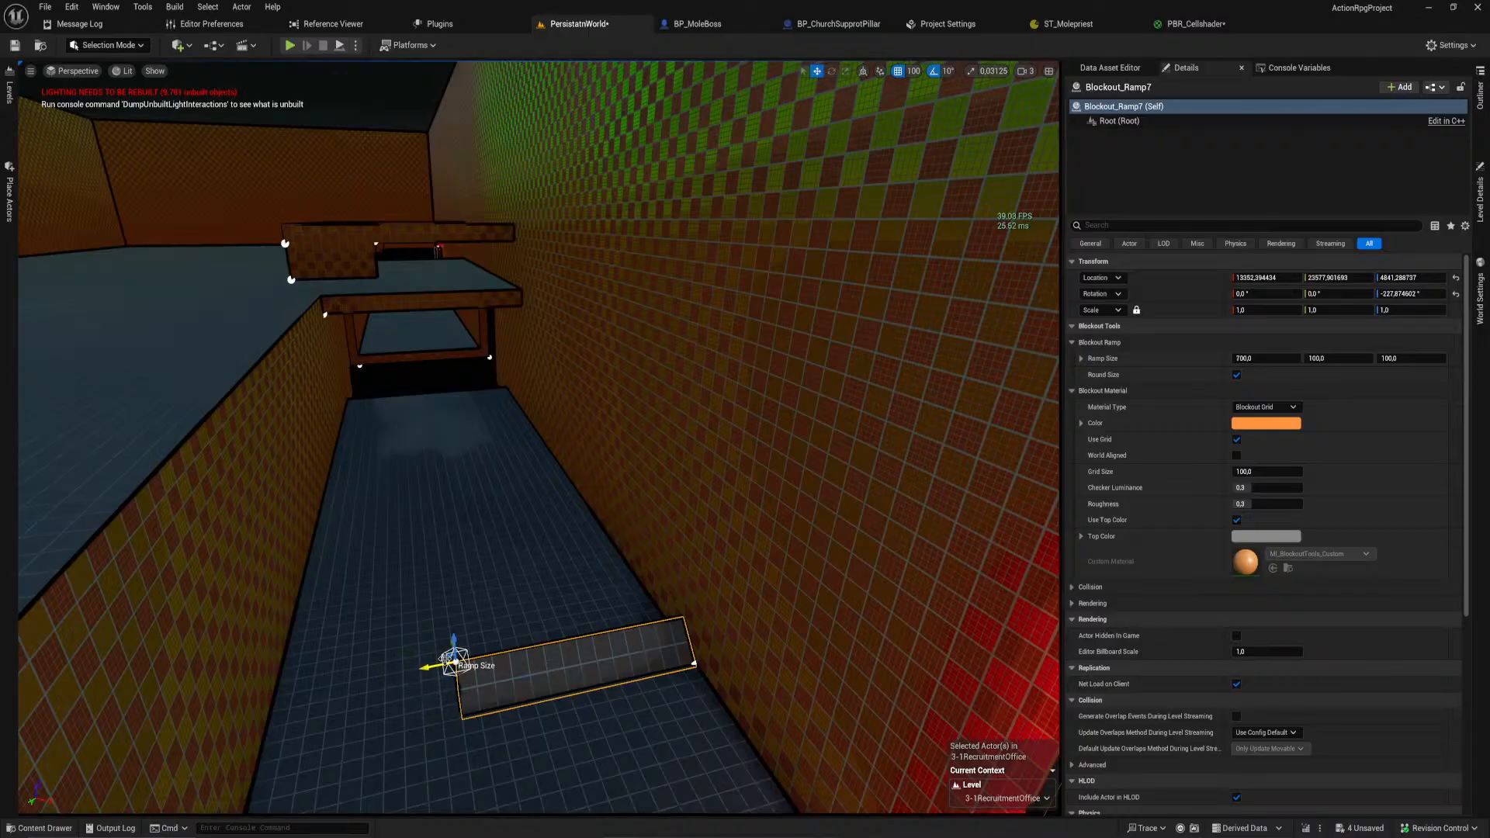
# Step: Extend the ramp to 2000 units long toward the red door and raise its height to 800
pyautogui.moveTo(447, 653); pyautogui.dragTo(613, 660, button='right')
pyautogui.moveTo(612, 532)
pyautogui.mouseDown(button='right')
pyautogui.moveTo(698, 598)
pyautogui.moveTo(612, 533)
pyautogui.mouseUp(button='right')
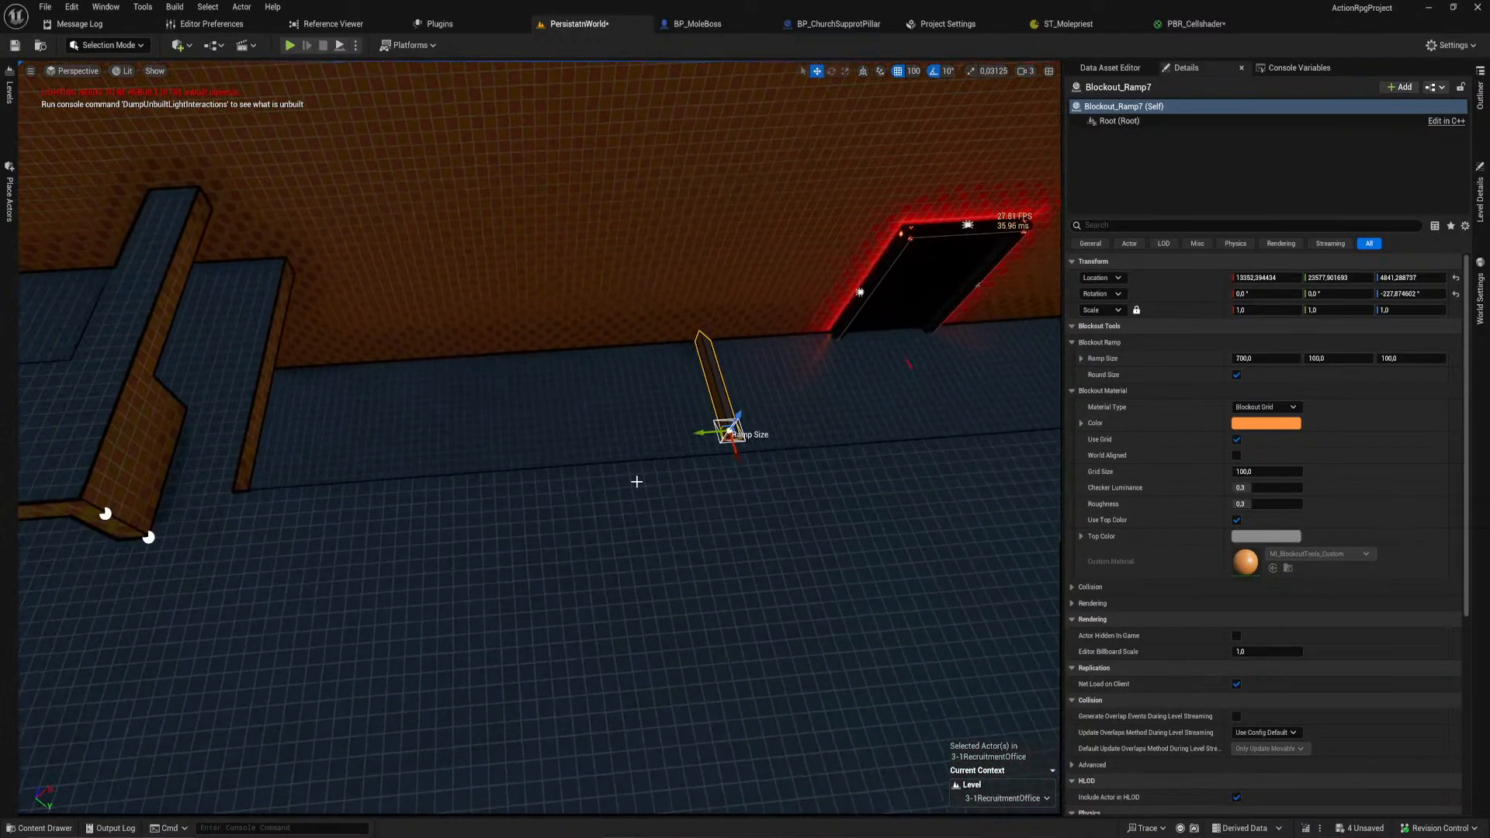
pyautogui.moveTo(705, 432); pyautogui.dragTo(347, 361)
pyautogui.moveTo(347, 361); pyautogui.dragTo(291, 263, button='right')
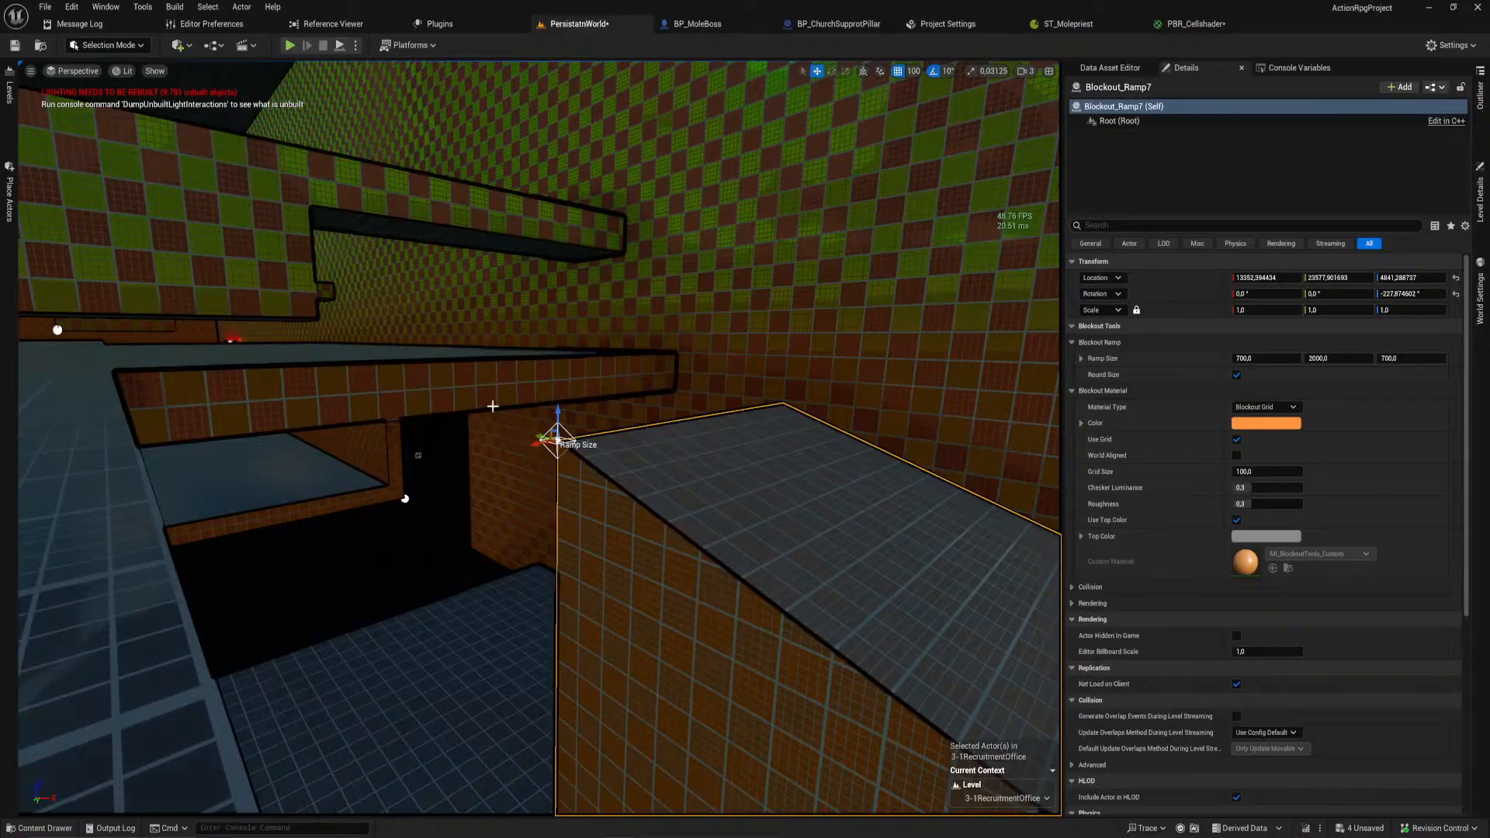
pyautogui.moveTo(558, 415); pyautogui.dragTo(558, 348)
# Step: Slide the floor slab beneath the counter 300 units toward the new ramp
pyautogui.click(496, 382)
pyautogui.moveTo(497, 382); pyautogui.dragTo(601, 446, button='right')
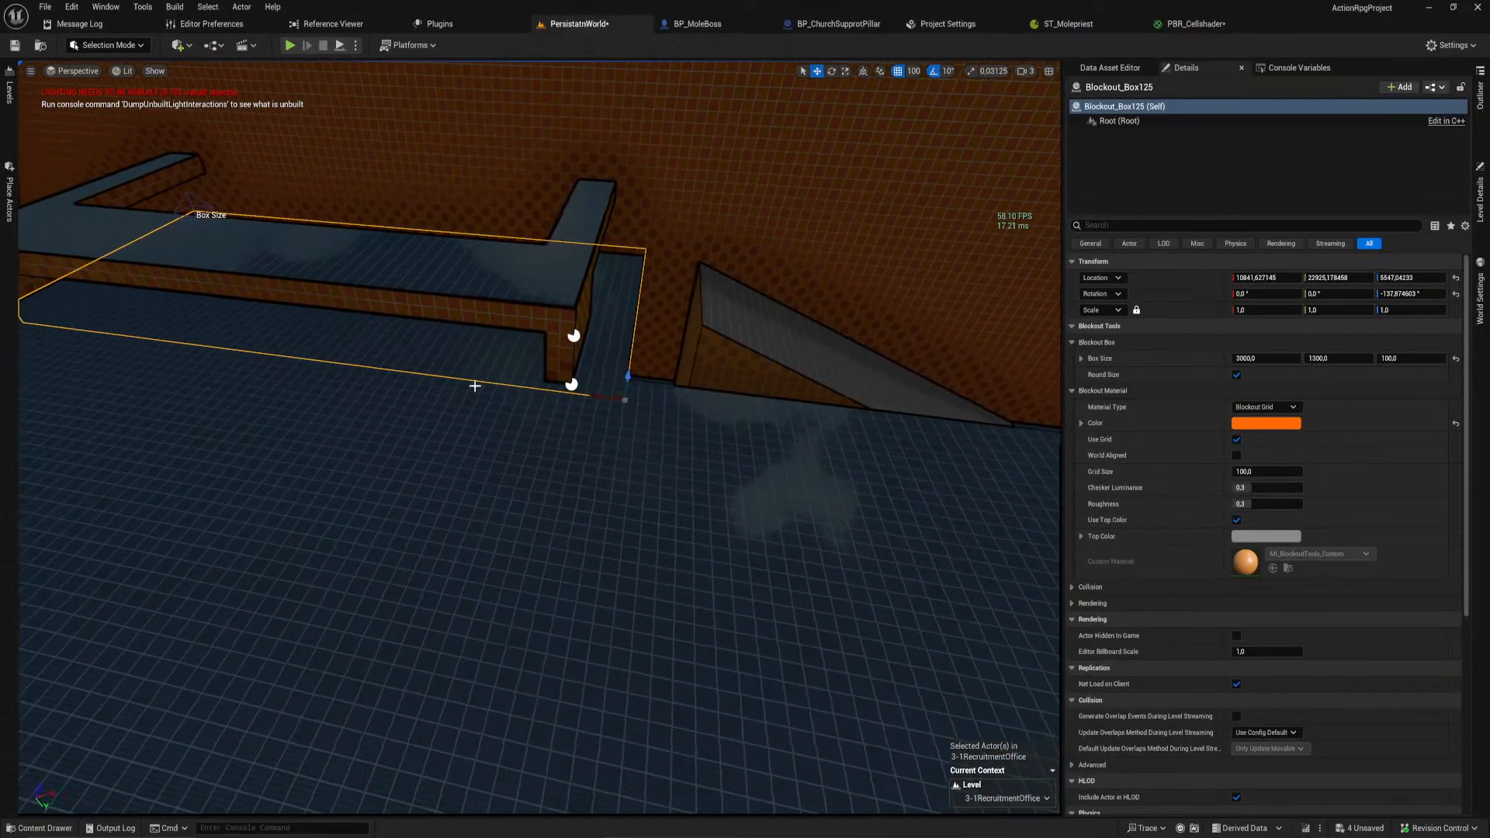
pyautogui.moveTo(643, 398); pyautogui.dragTo(698, 372, button='right')
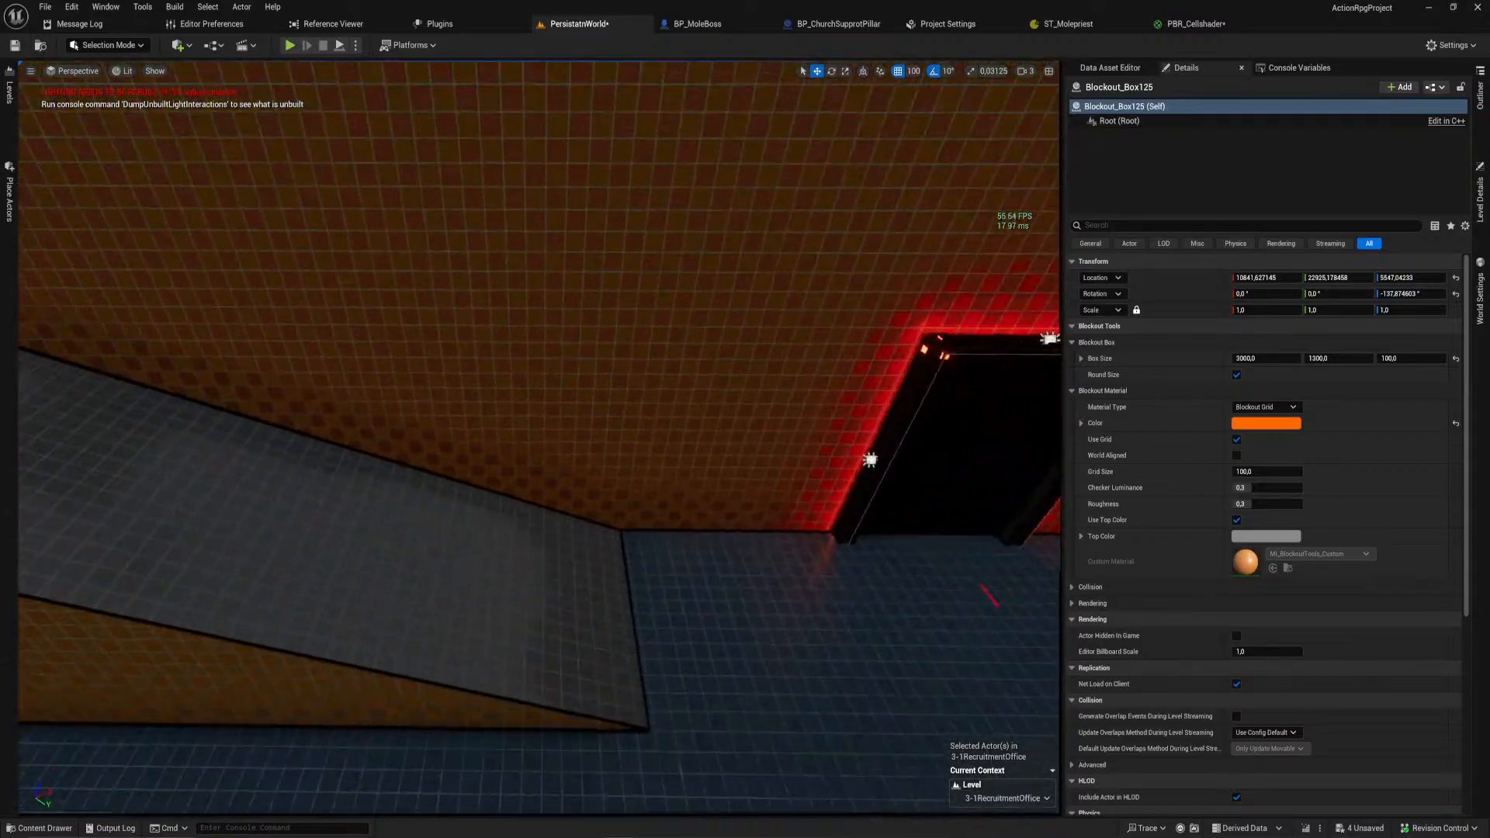
pyautogui.moveTo(621, 419); pyautogui.dragTo(388, 311, button='right')
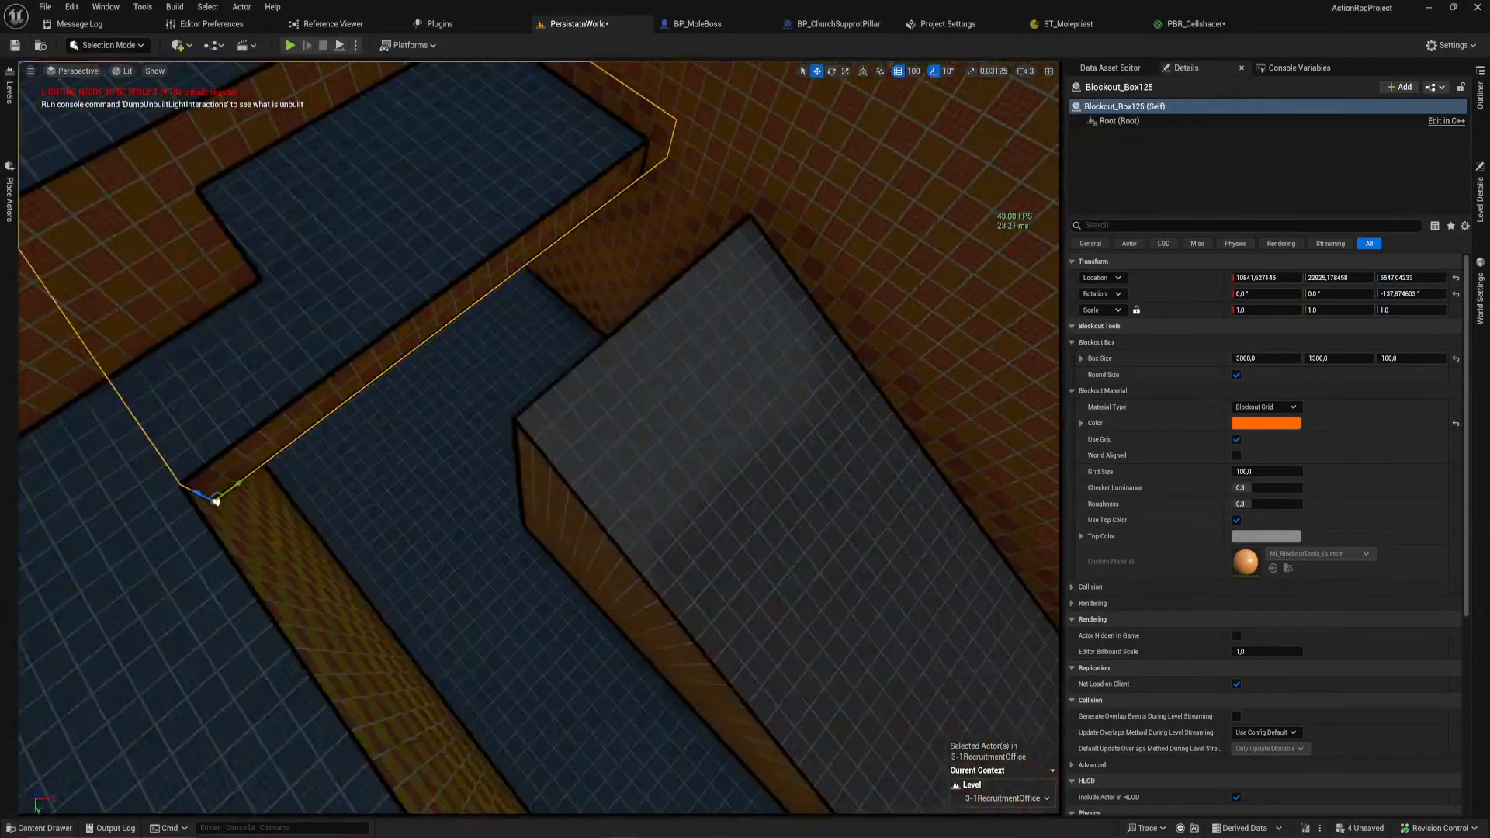
pyautogui.moveTo(539, 438); pyautogui.dragTo(466, 373, button='right')
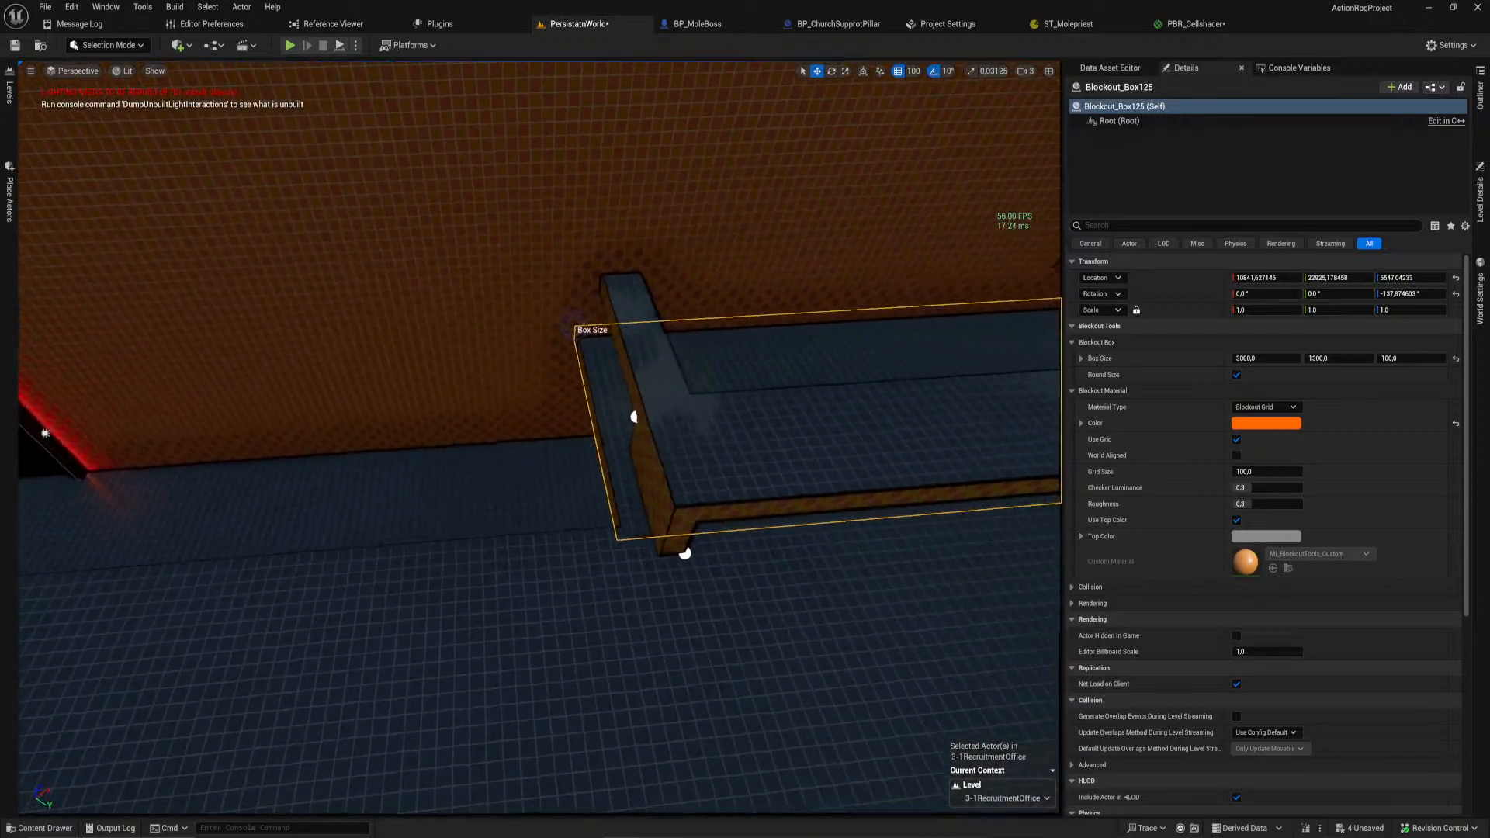
pyautogui.moveTo(583, 554); pyautogui.dragTo(613, 553, button='right')
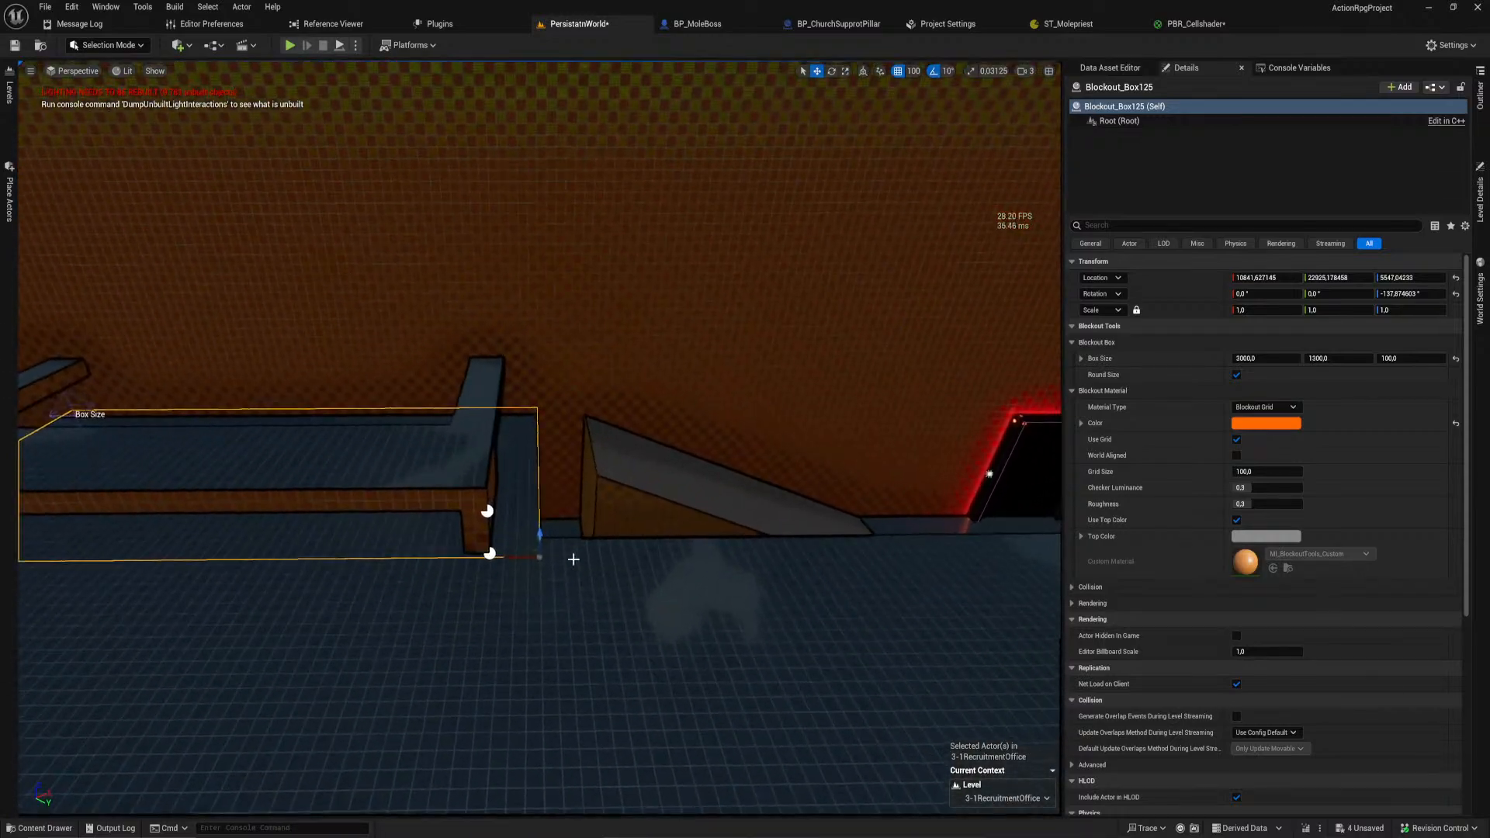
pyautogui.moveTo(518, 558); pyautogui.dragTo(592, 557)
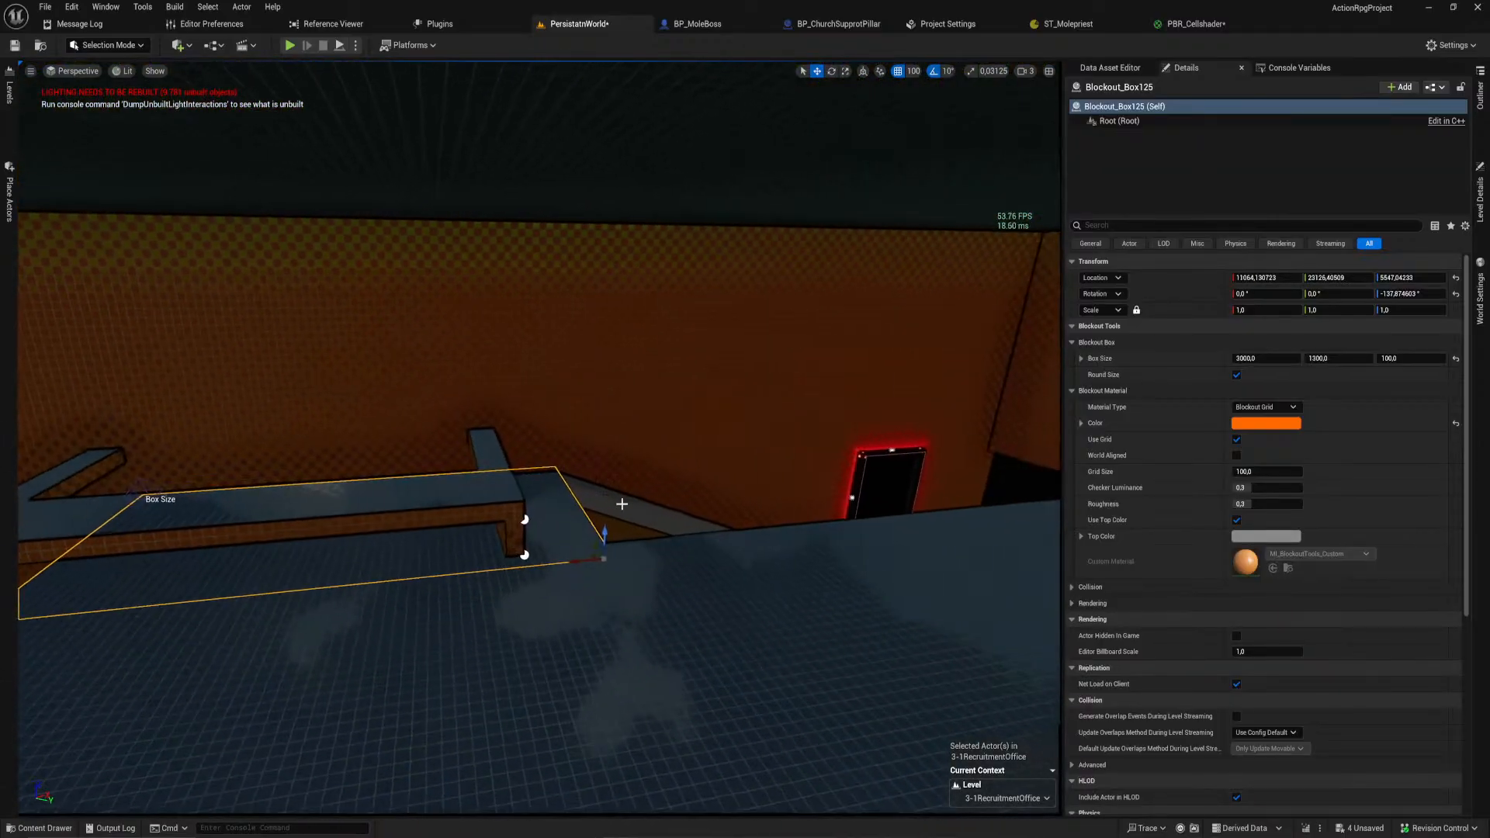
# Step: Lower the counter's support block on this side by 100 units and stretch its height to 300 to meet the counter
pyautogui.click(620, 496)
pyautogui.moveTo(620, 496); pyautogui.dragTo(323, 659, button='right')
pyautogui.click(429, 612)
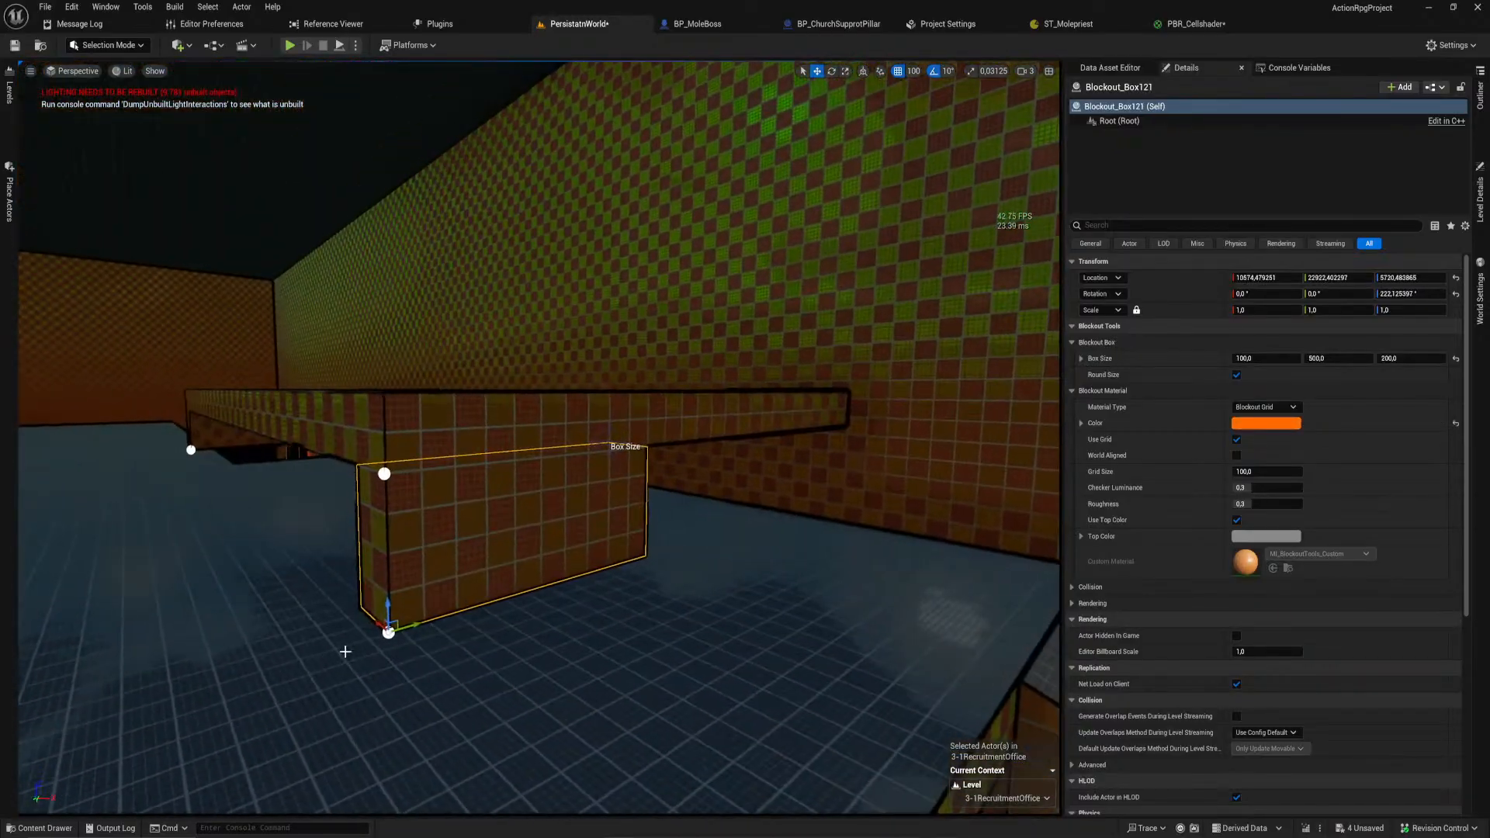
pyautogui.moveTo(389, 607); pyautogui.dragTo(391, 682)
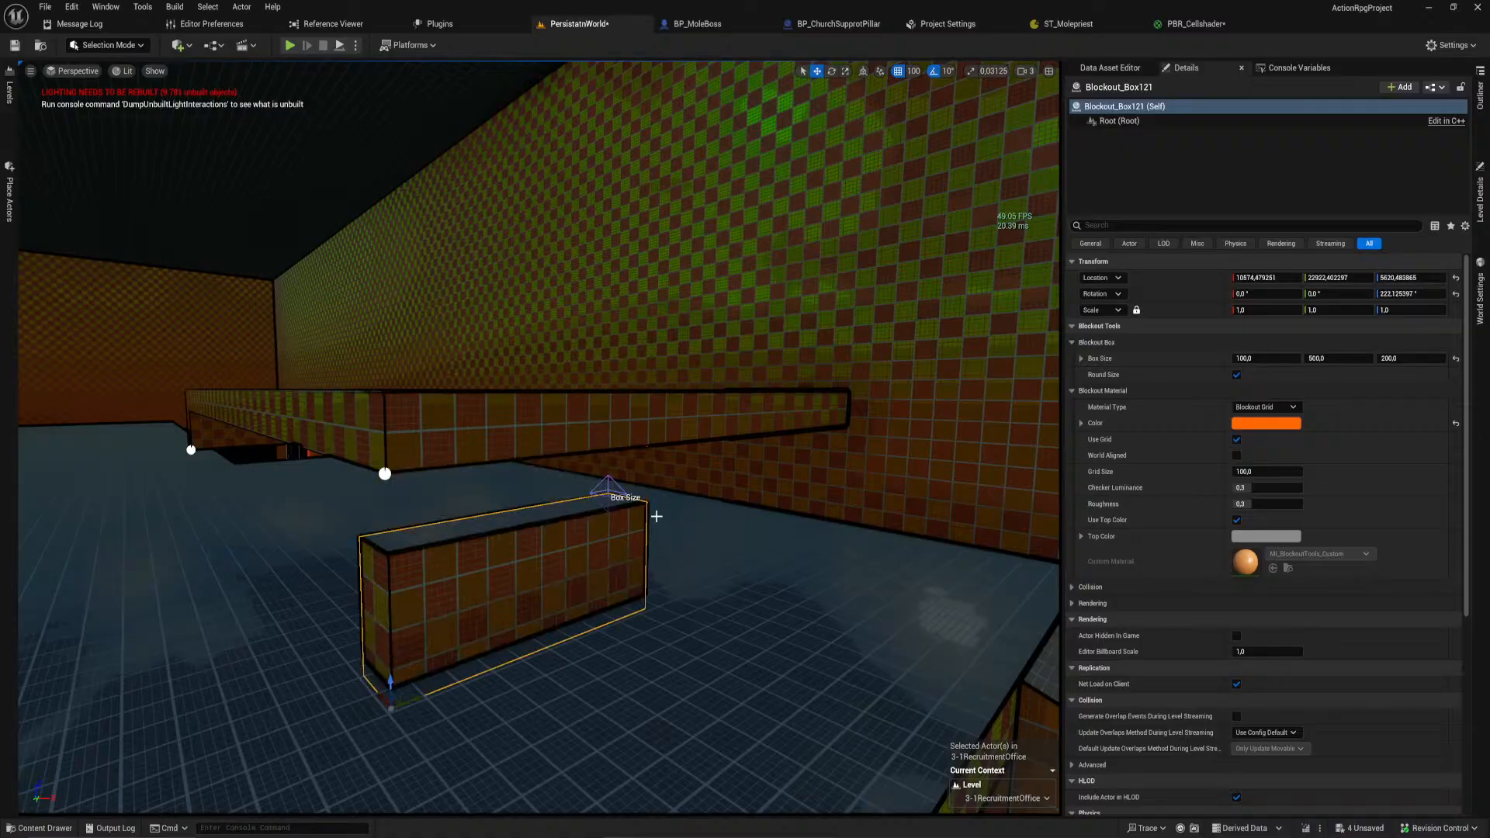
pyautogui.moveTo(609, 485); pyautogui.dragTo(609, 436)
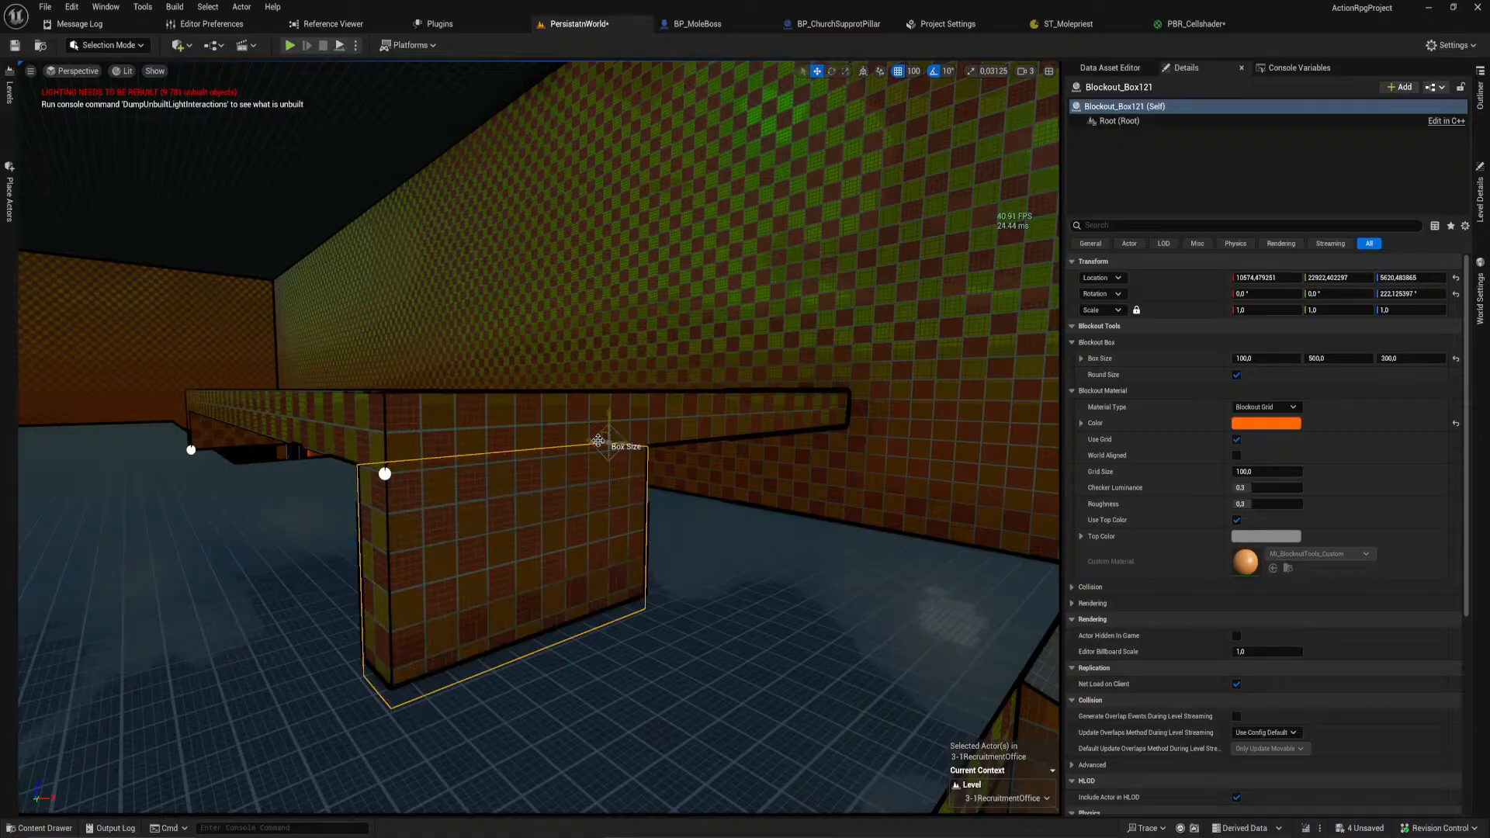
pyautogui.moveTo(609, 435); pyautogui.dragTo(589, 458, button='right')
# Step: Duplicate the ramp with a 180° turn and shift the copy 100 units sideways within the sunken floor
pyautogui.moveTo(363, 456); pyautogui.dragTo(333, 430, button='right')
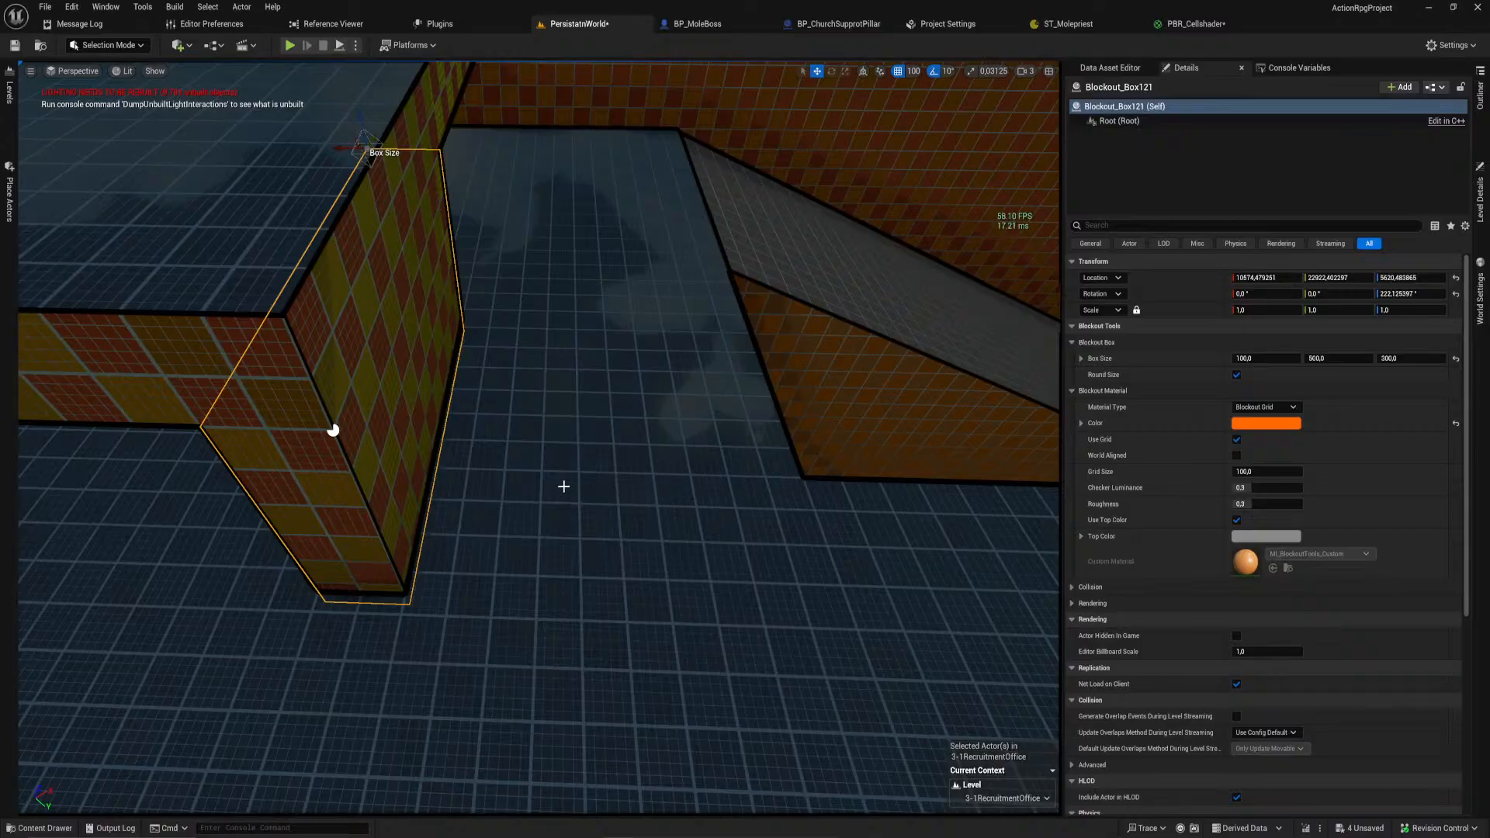
pyautogui.click(798, 310)
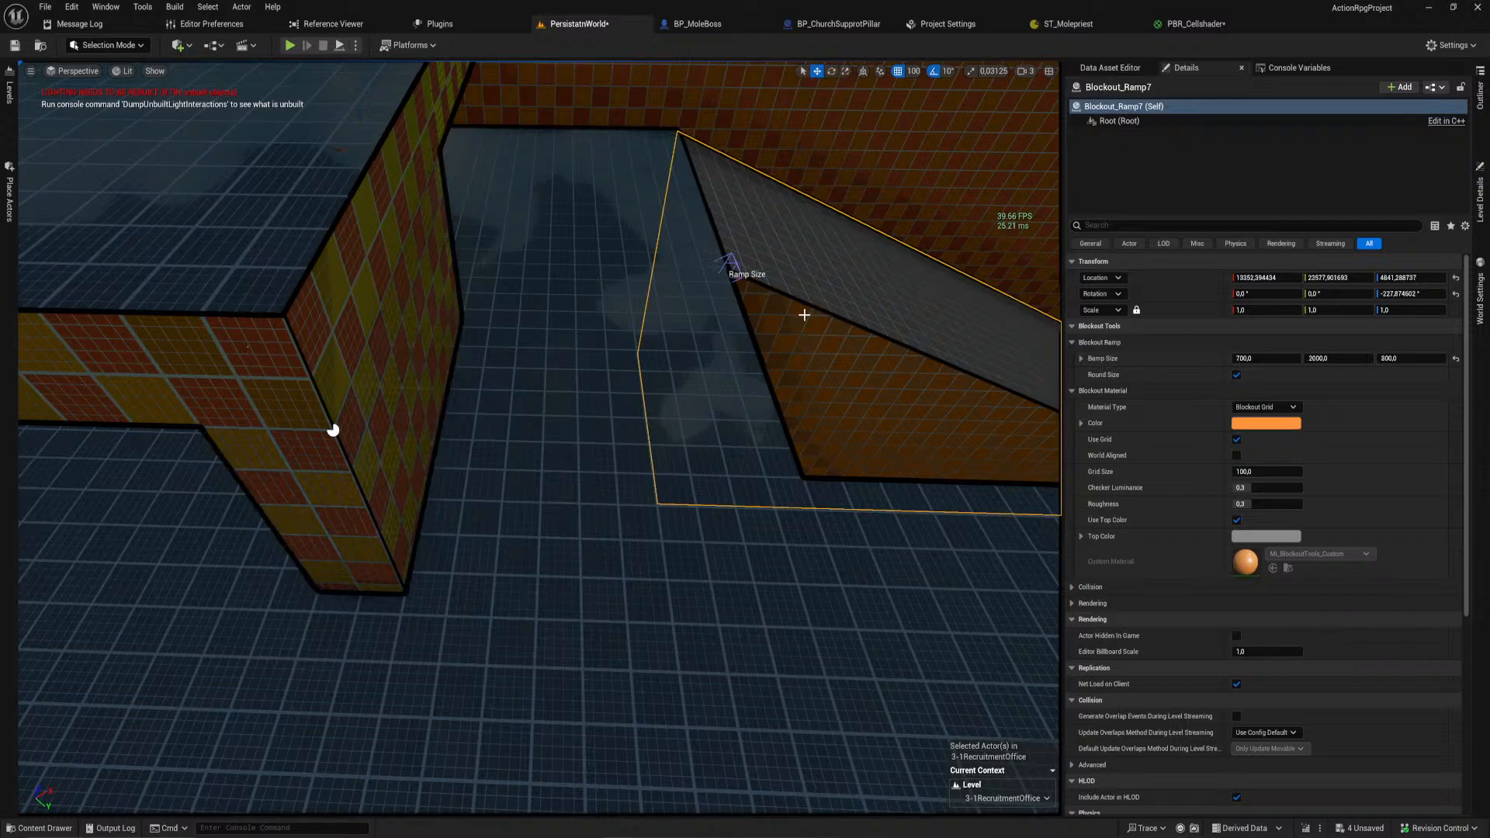
pyautogui.press('f')
pyautogui.press('e')
pyautogui.moveTo(950, 404); pyautogui.dragTo(1023, 458)
pyautogui.press('w')
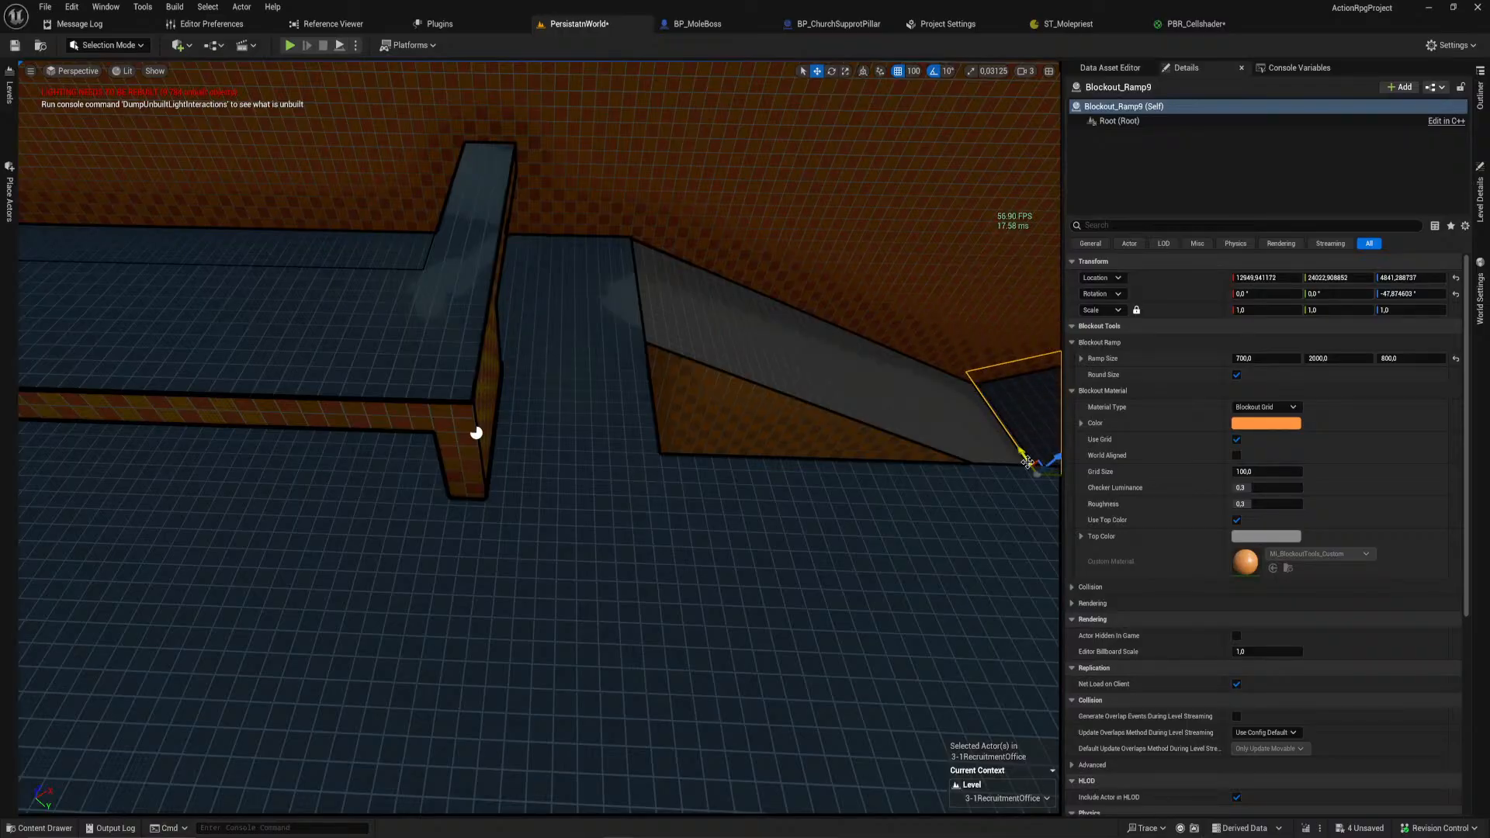
pyautogui.press('f')
pyautogui.moveTo(591, 462); pyautogui.dragTo(614, 467)
# Step: Move the duplicated ramp along the room wall to the other side of the counter
pyautogui.moveTo(613, 467); pyautogui.dragTo(388, 481, button='right')
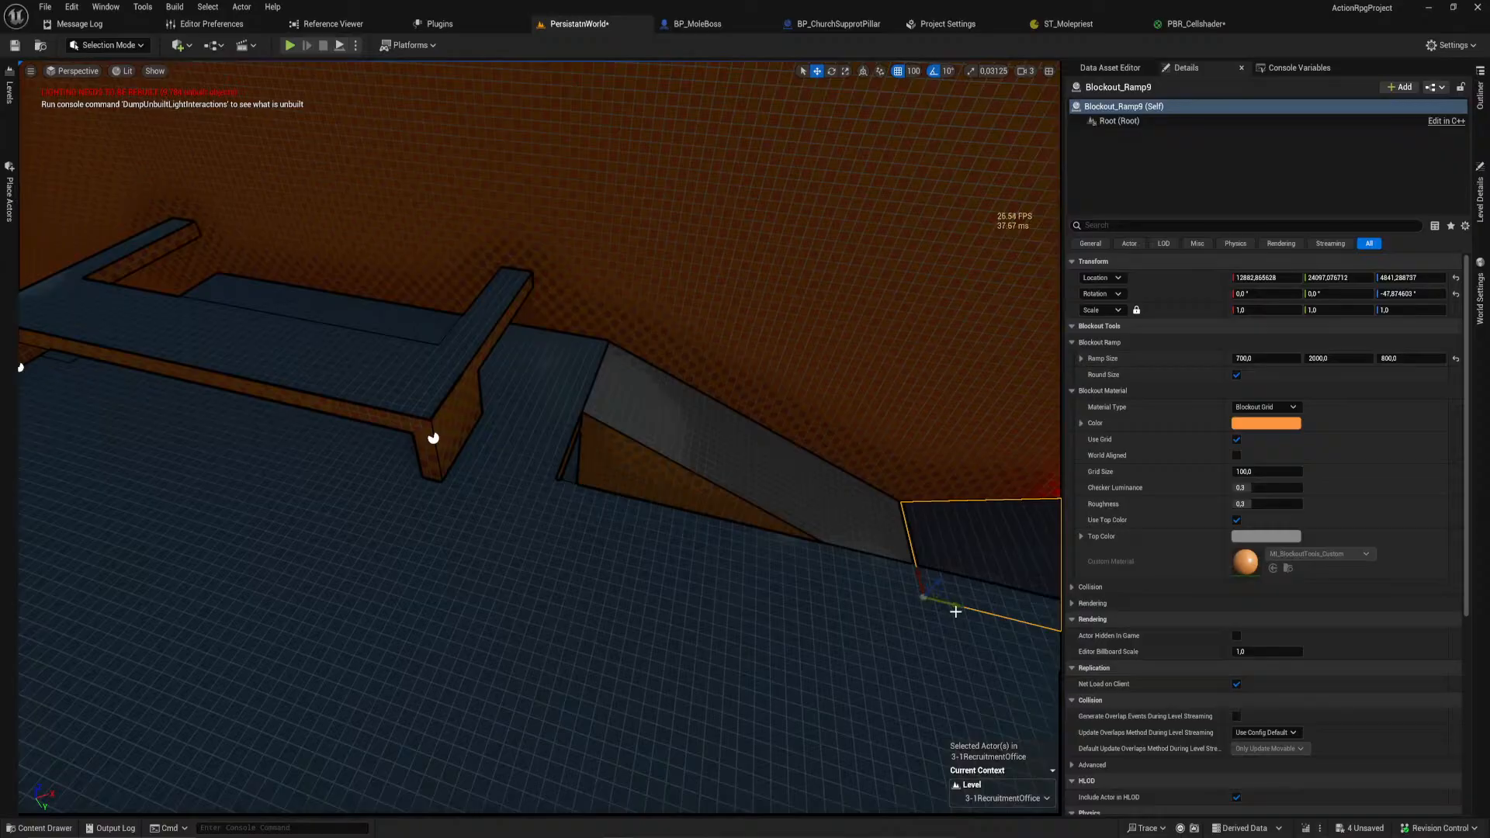
pyautogui.moveTo(957, 610); pyautogui.dragTo(950, 614, button='right')
pyautogui.keyDown('shift'); pyautogui.moveTo(688, 434); pyautogui.dragTo(117, 660); pyautogui.keyUp('shift')
pyautogui.moveTo(738, 512); pyautogui.dragTo(743, 506, button='right')
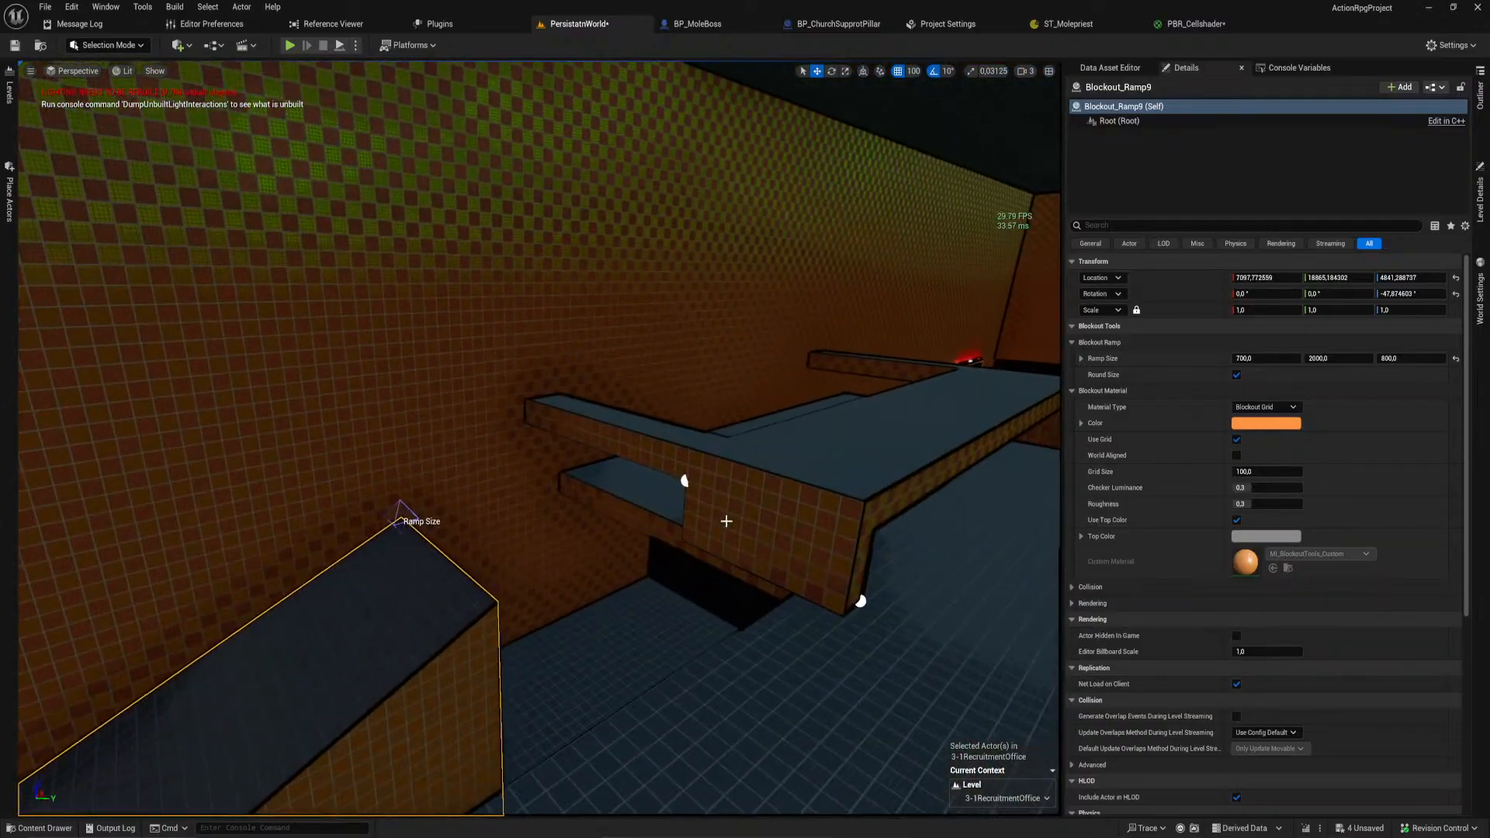
# Step: Lengthen the floor slab beneath the counter to 3200 units toward the duplicated ramp
pyautogui.click(668, 519)
pyautogui.moveTo(555, 462); pyautogui.dragTo(512, 419, button='right')
pyautogui.moveTo(642, 361); pyautogui.dragTo(589, 368)
pyautogui.moveTo(589, 368); pyautogui.dragTo(492, 497, button='right')
# Step: Lower the support block on the duplicated ramp's side by 100 units and stretch its top up to the counter
pyautogui.click(662, 362)
pyautogui.moveTo(686, 375); pyautogui.dragTo(684, 395)
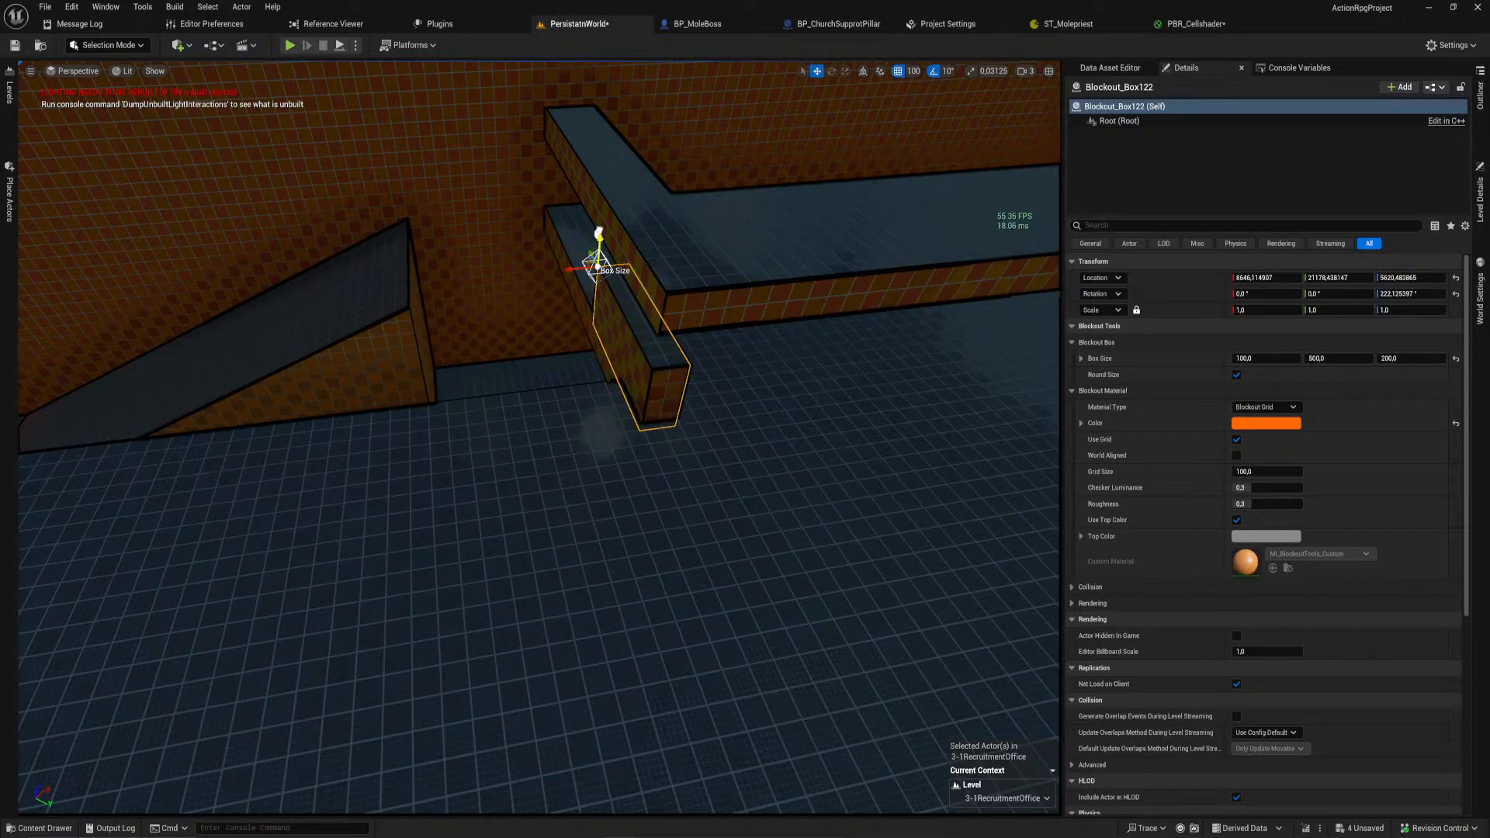
pyautogui.moveTo(599, 234); pyautogui.dragTo(569, 226)
# Step: Extend the floor slab beneath the counter to 3700 units so it reaches the duplicated ramp
pyautogui.click(549, 195)
pyautogui.moveTo(559, 200); pyautogui.dragTo(556, 271, button='right')
pyautogui.press('w')
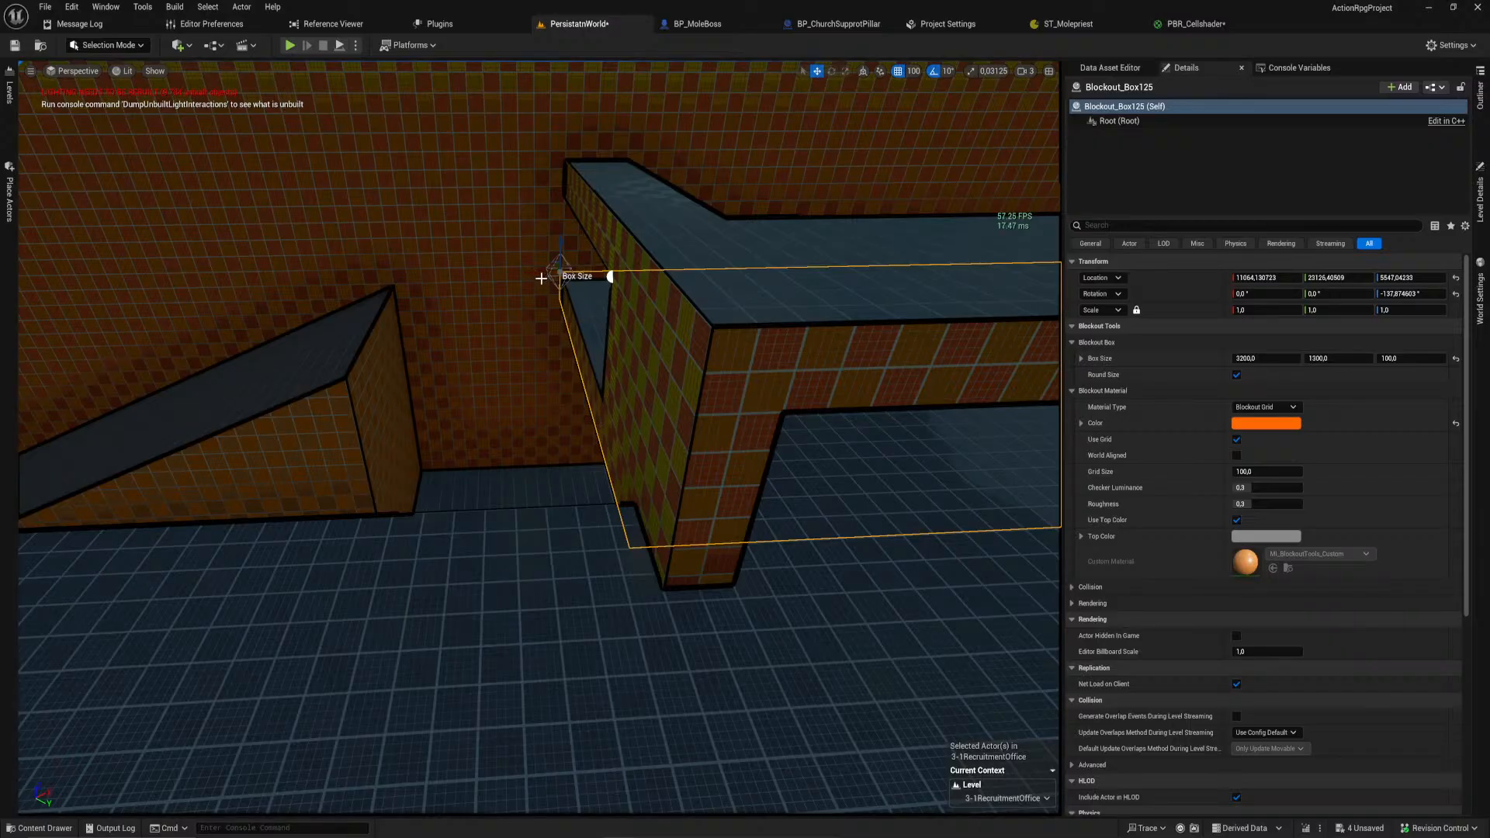
pyautogui.moveTo(540, 274); pyautogui.dragTo(407, 278)
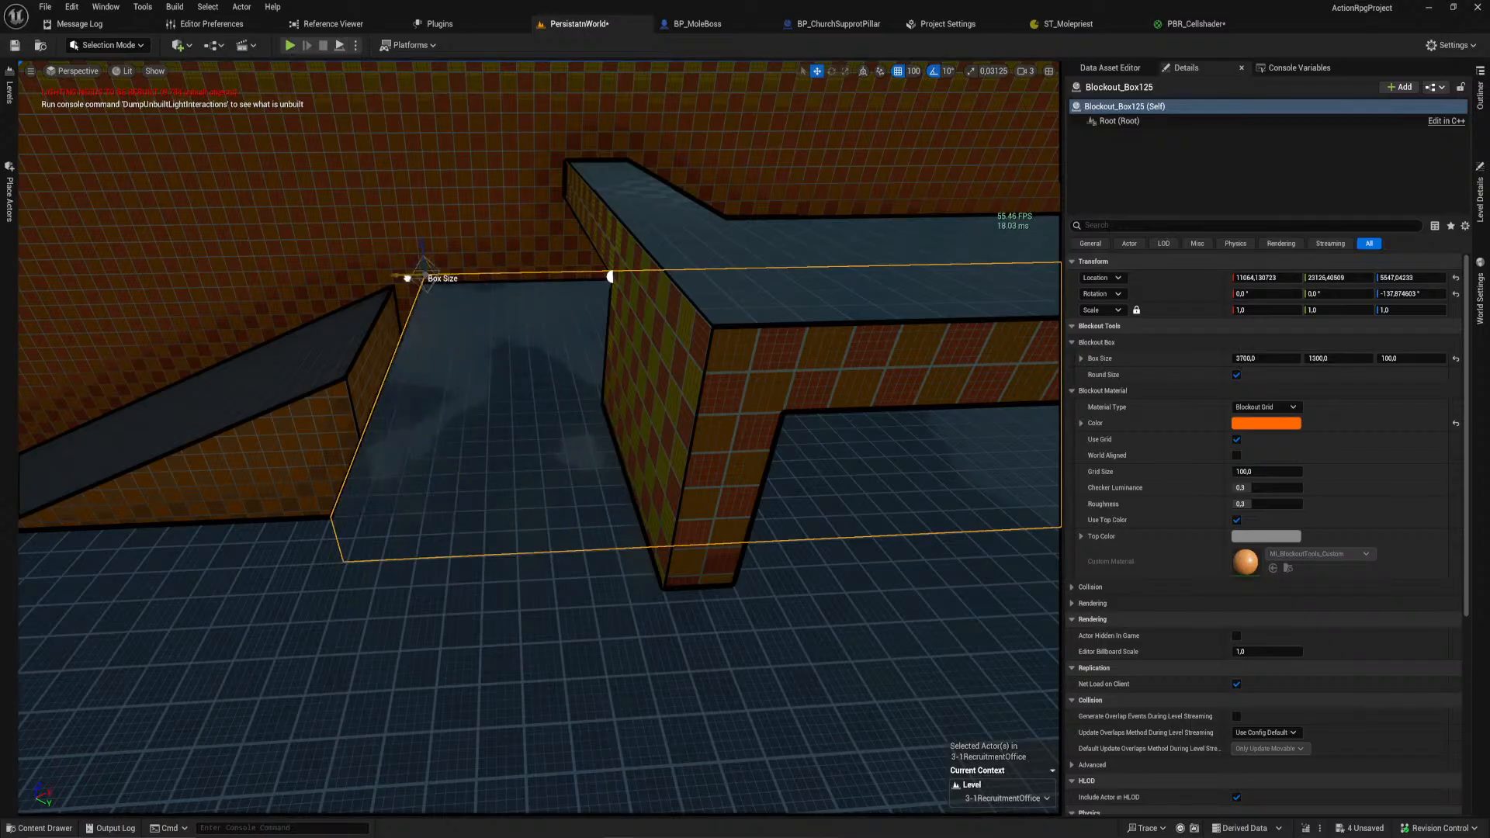
# Step: Shift the duplicated ramp 100 units toward the counter against the end of the floor slab
pyautogui.click(362, 342)
pyautogui.moveTo(371, 317); pyautogui.dragTo(383, 389, button='right')
pyautogui.press('e')
pyautogui.press('w')
pyautogui.moveTo(350, 428); pyautogui.dragTo(355, 428)
pyautogui.moveTo(355, 427); pyautogui.dragTo(474, 416, button='right')
pyautogui.moveTo(619, 310); pyautogui.dragTo(641, 231, button='right')
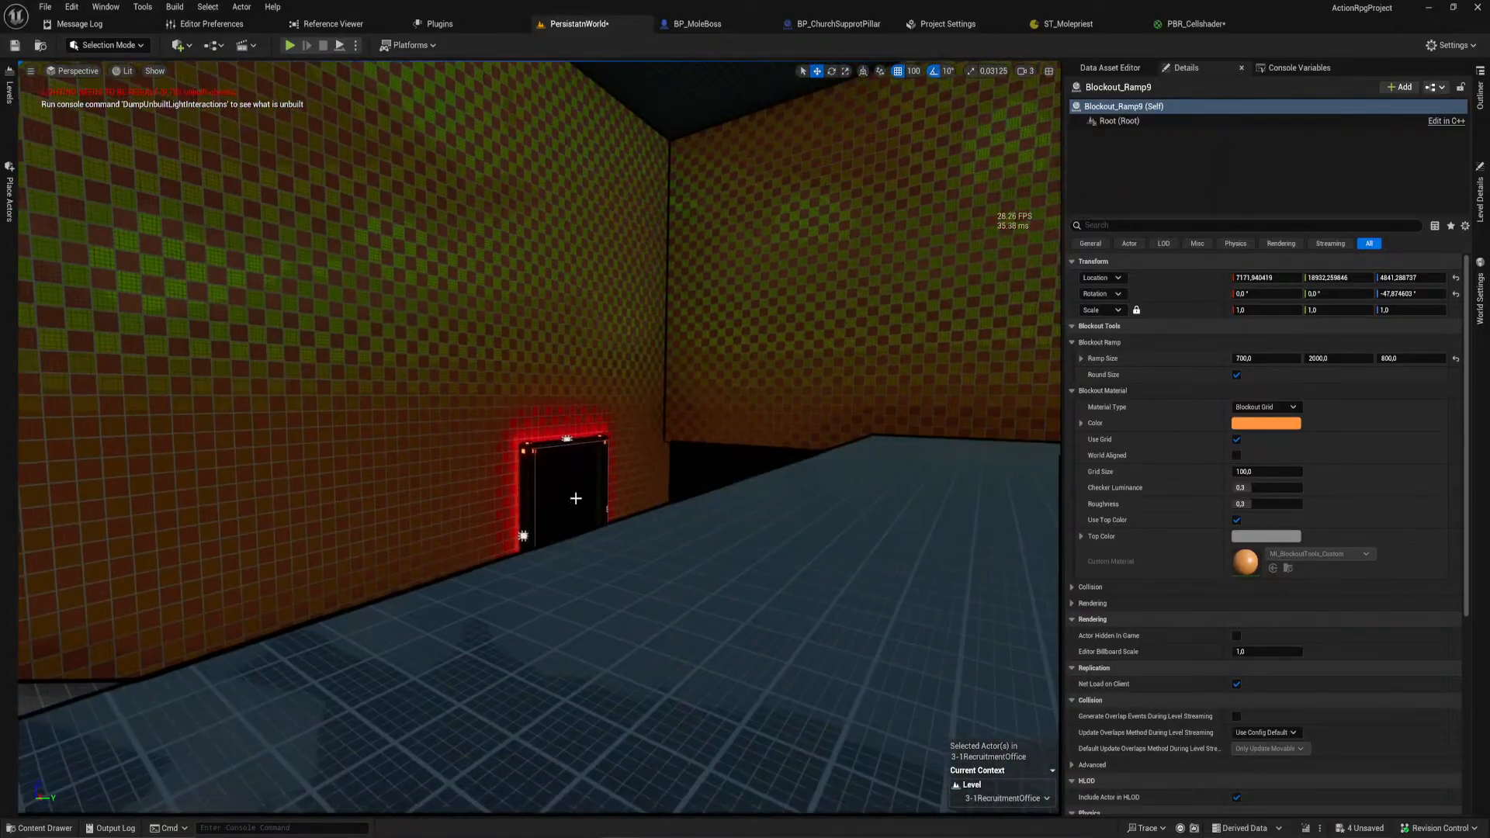
# Step: Remove the original ramp between the counter and the red door, keeping only the ramp on the opposite side
pyautogui.click(549, 515)
pyautogui.moveTo(549, 516); pyautogui.dragTo(388, 364, button='right')
pyautogui.click(449, 373)
pyautogui.press('Escape')
pyautogui.hotkey('ctrl', 'z')
pyautogui.hotkey('ctrl', 'z')
pyautogui.hotkey('ctrl', 'z')
pyautogui.scroll(-4, 399, 341)
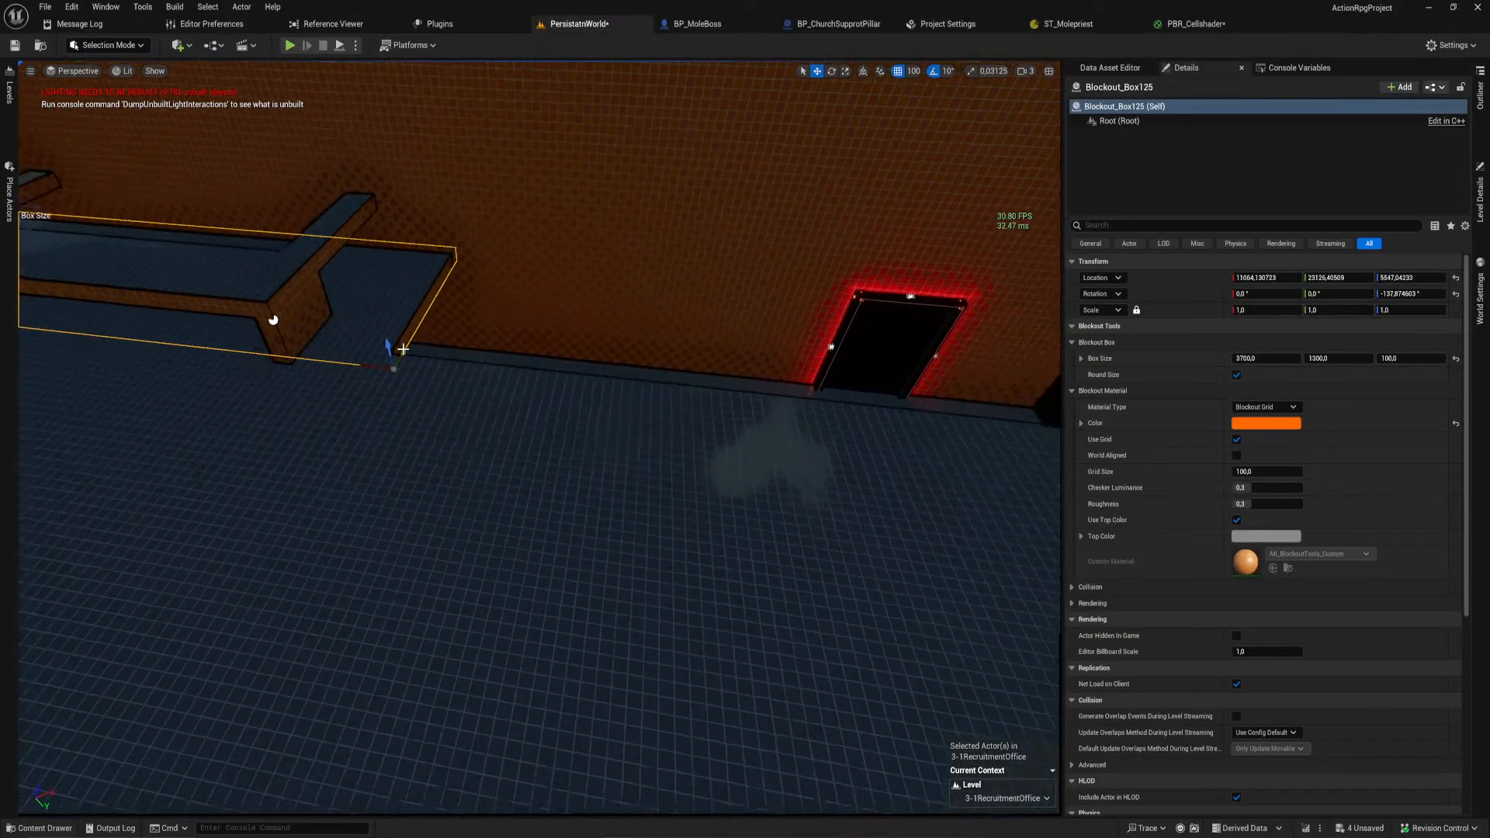
# Step: Inspect the red doors and sunken floors on both sides of the counter, and switch to the circular world map in Affinity Designer
pyautogui.press('w')
pyautogui.moveTo(378, 380)
pyautogui.mouseDown(button='right')
pyautogui.moveTo(407, 377)
pyautogui.moveTo(310, 349)
pyautogui.moveTo(372, 342)
pyautogui.moveTo(349, 346)
pyautogui.moveTo(377, 372)
pyautogui.mouseUp(button='right')
pyautogui.press('s')
pyautogui.press('w')
pyautogui.press('w')
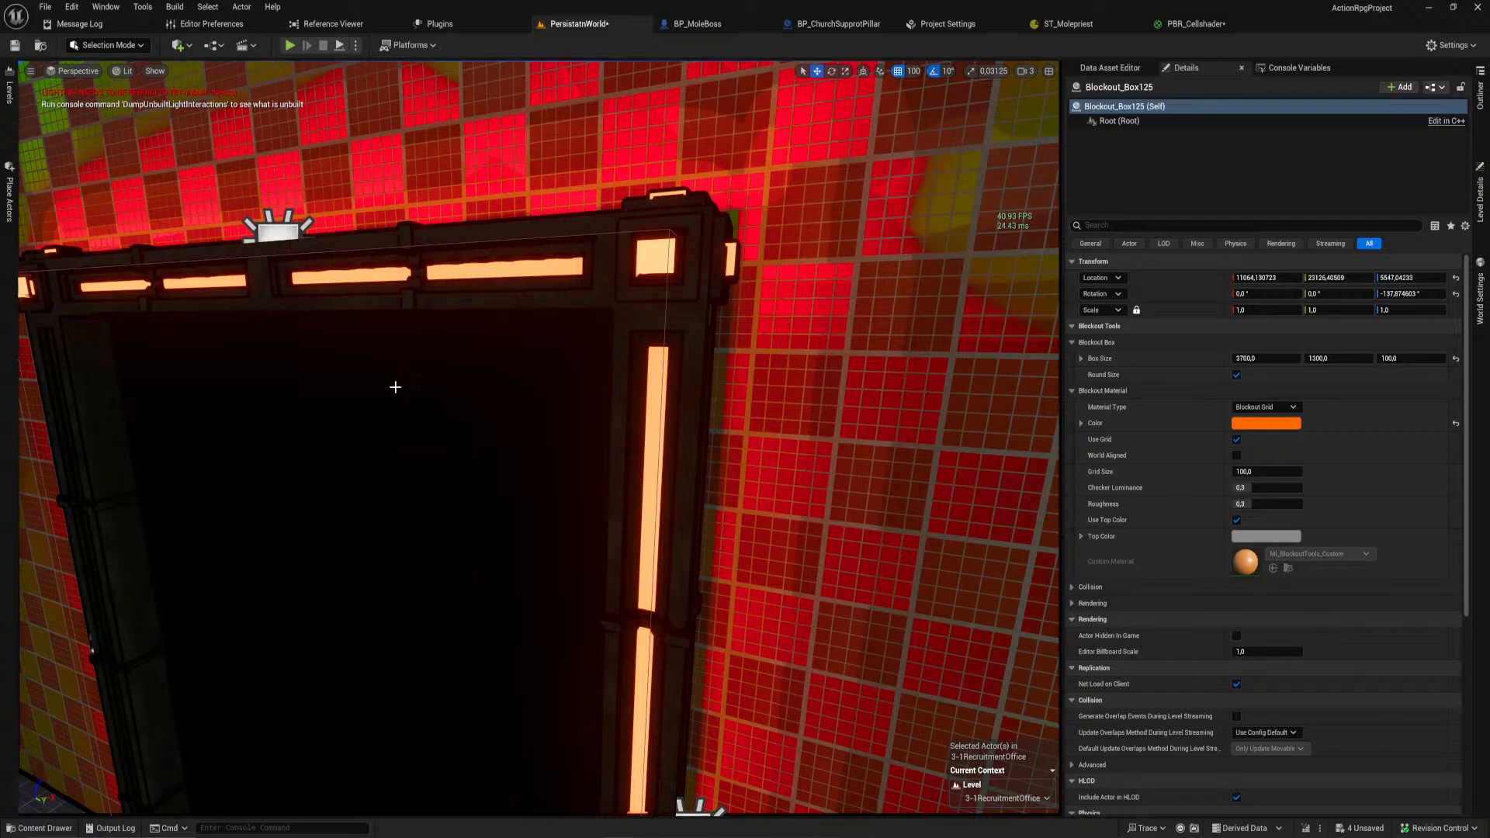
pyautogui.moveTo(403, 587); pyautogui.dragTo(916, 536, button='right')
pyautogui.moveTo(533, 536); pyautogui.dragTo(408, 470, button='right')
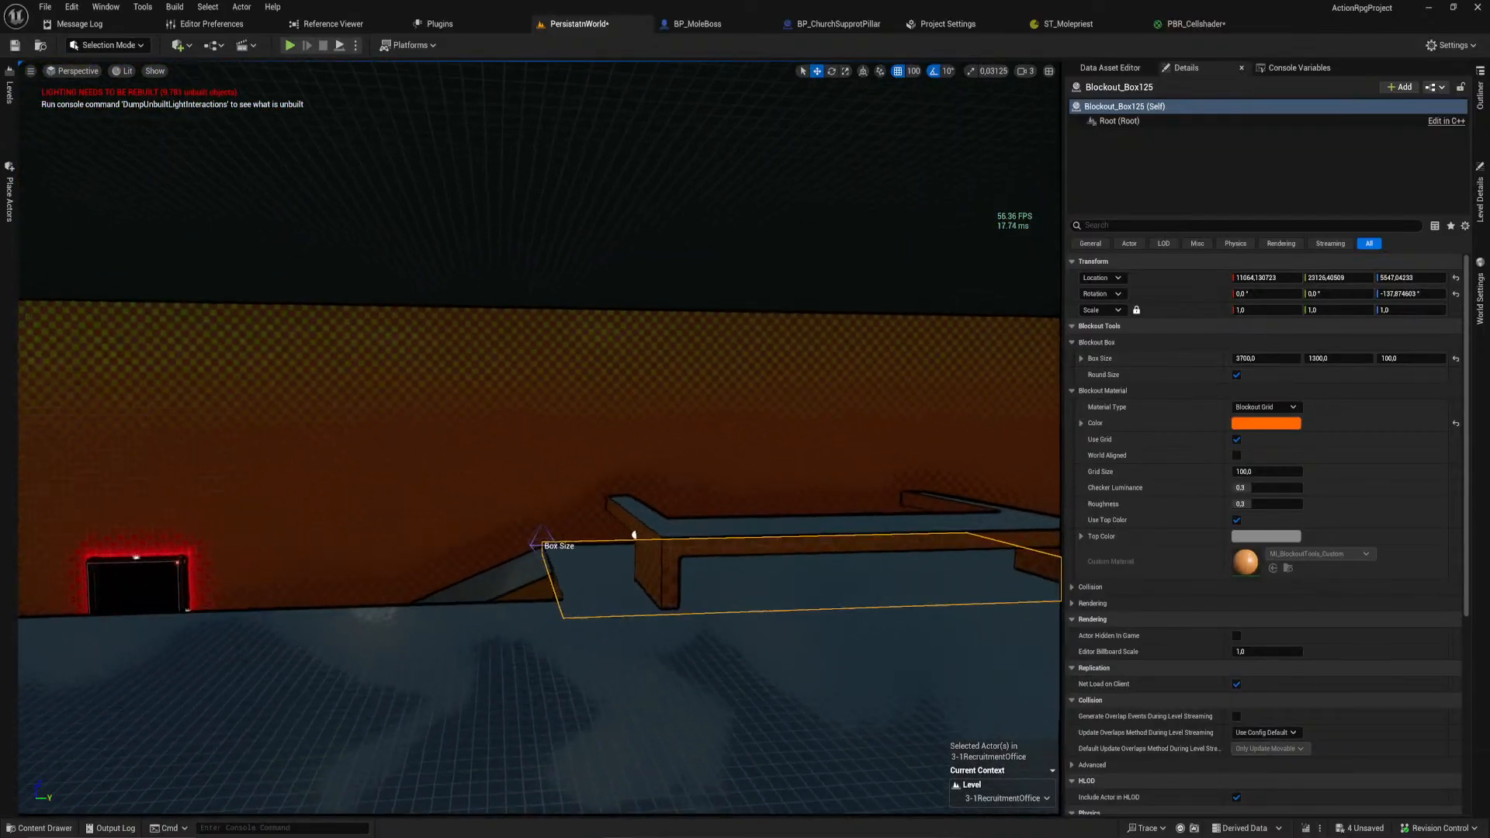
pyautogui.moveTo(398, 409)
pyautogui.mouseDown(button='right')
pyautogui.moveTo(528, 415)
pyautogui.moveTo(575, 458)
pyautogui.moveTo(667, 473)
pyautogui.moveTo(398, 410)
pyautogui.mouseUp(button='right')
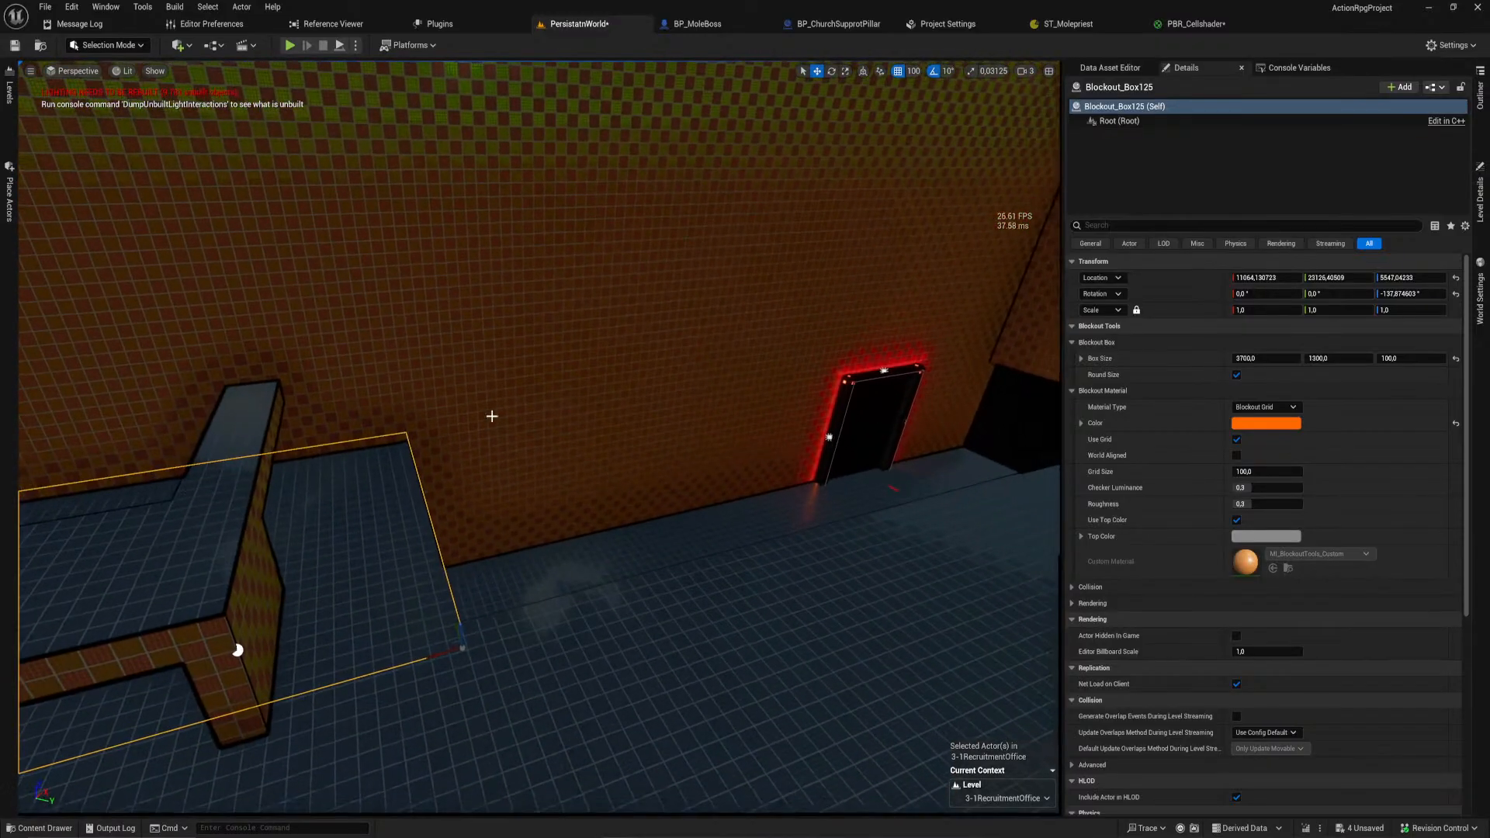
pyautogui.moveTo(521, 506); pyautogui.dragTo(388, 606, button='right')
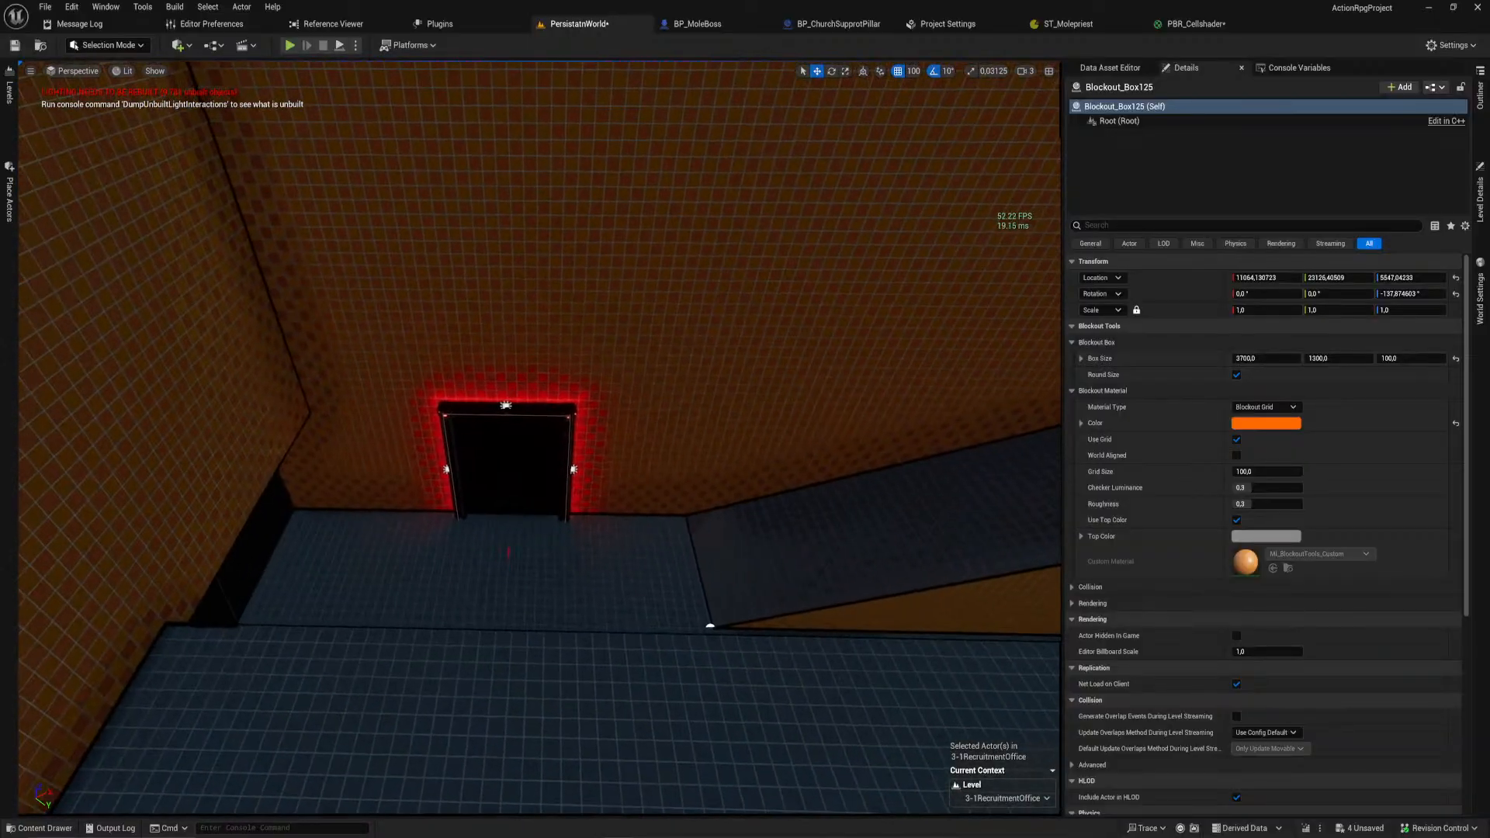
pyautogui.moveTo(519, 0); pyautogui.dragTo(517, 0)
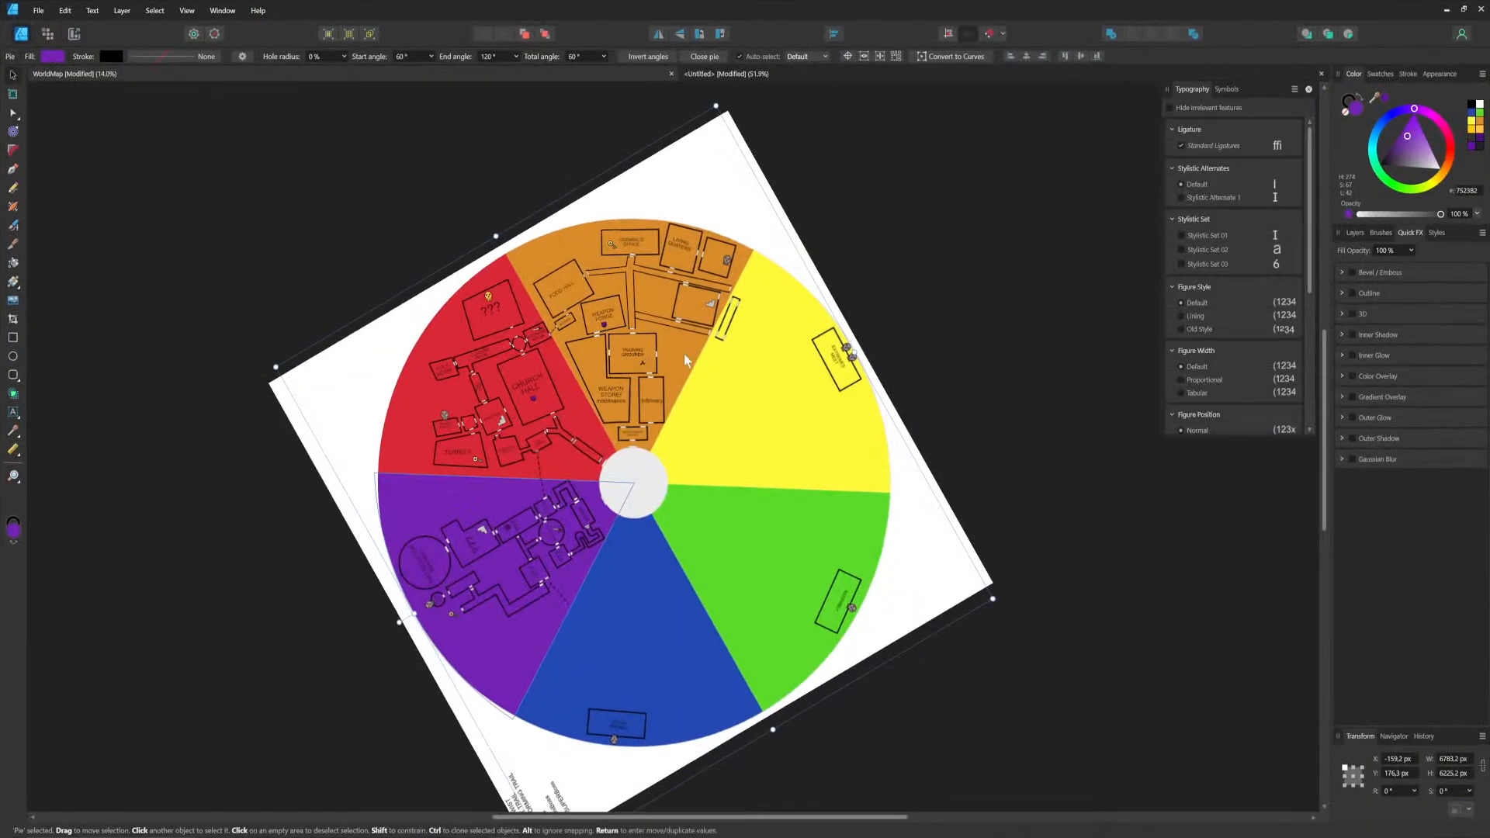
# Step: Check the Recruitment Office doors and their connection to the central circle on the world map, and switch back to Unreal Editor
pyautogui.scroll(4, 675, 360)
pyautogui.moveTo(675, 360); pyautogui.dragTo(648, 399, button='middle')
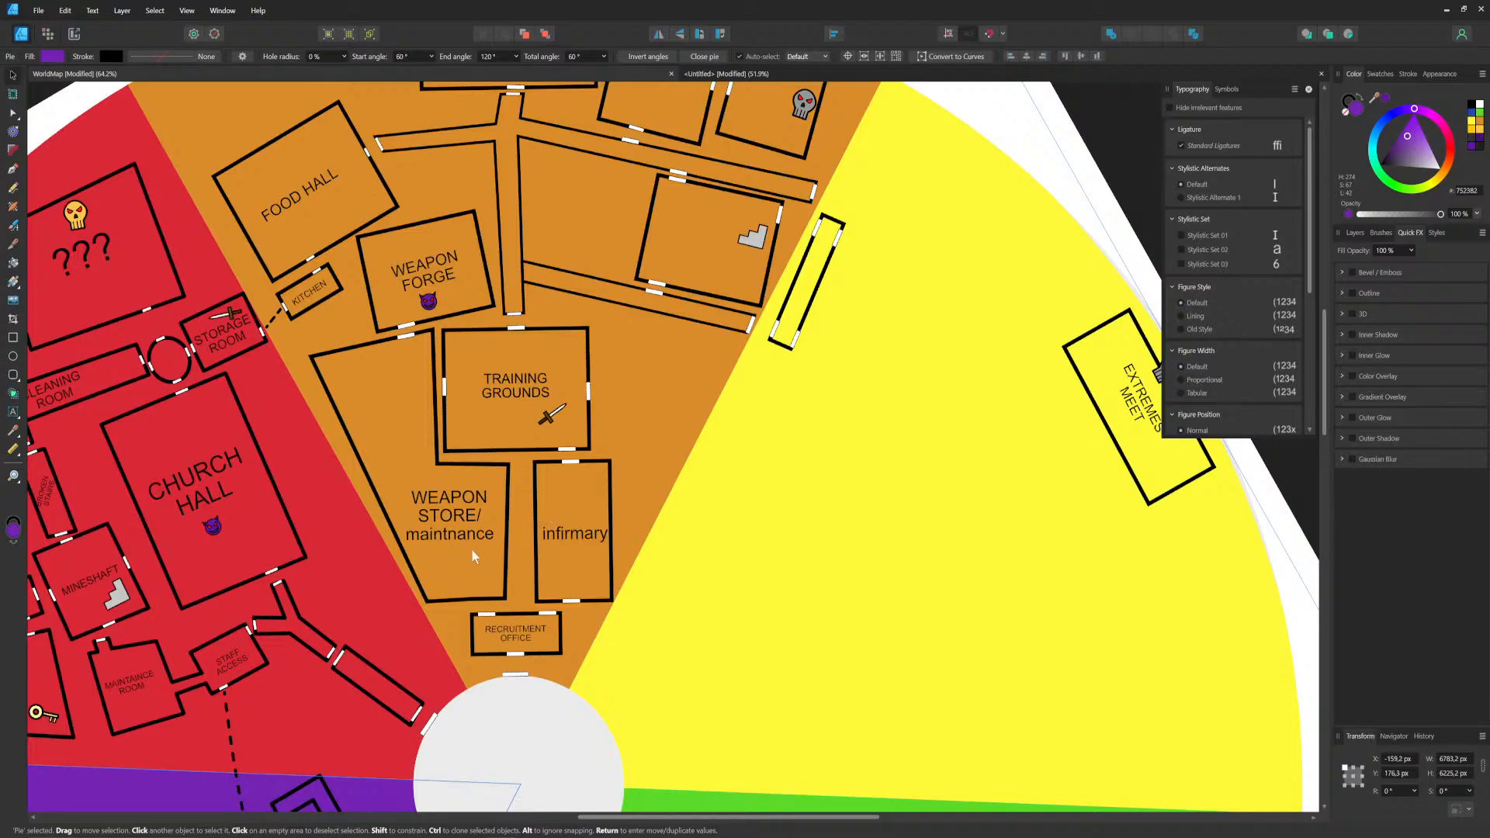
pyautogui.moveTo(635, 10); pyautogui.dragTo(0, 614)
pyautogui.press('f')
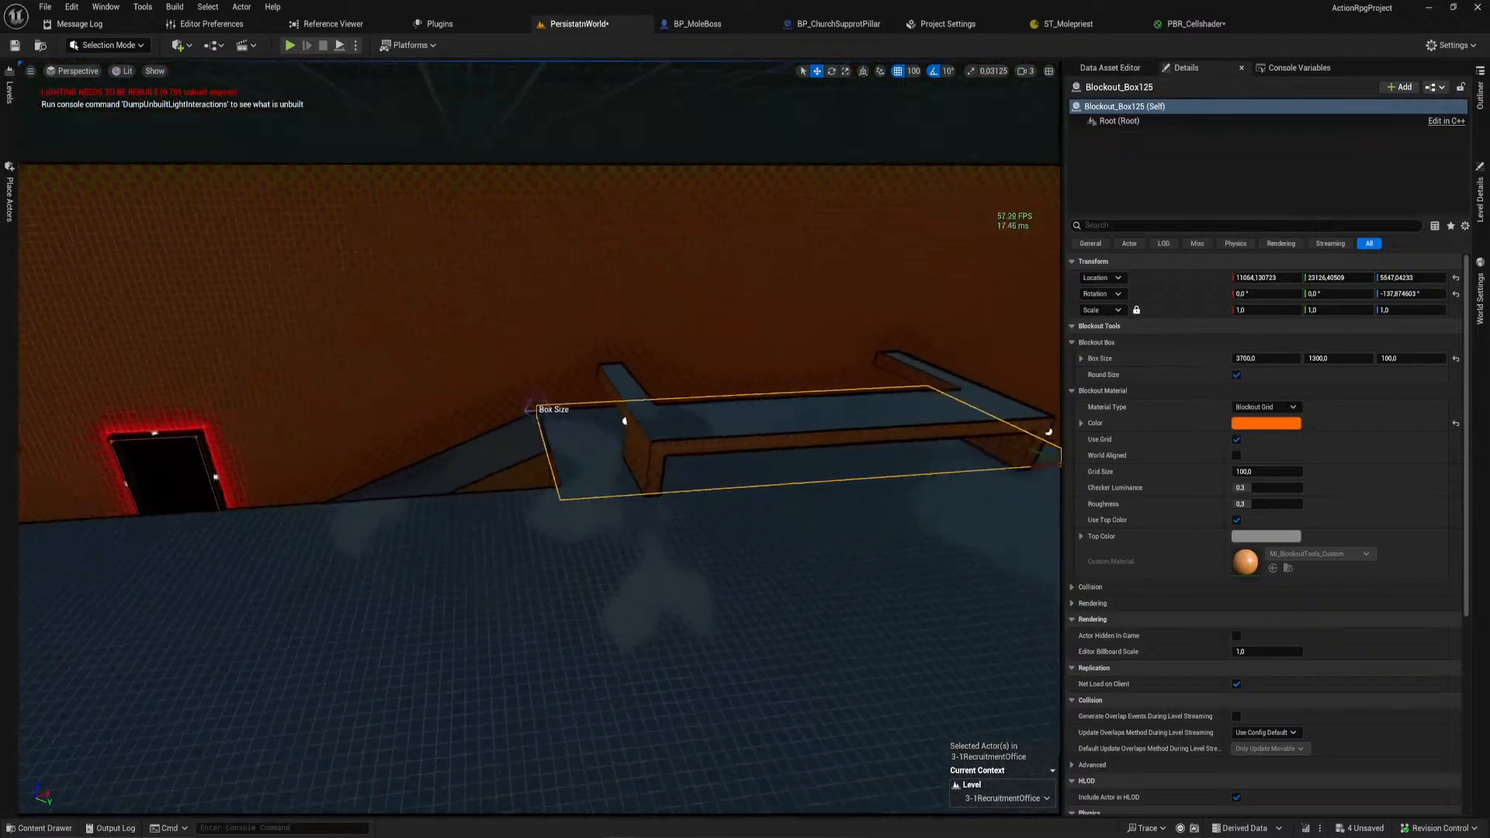
# Step: Rotate the ramp 180° and move it to the opposite end of the counter, between the floor slab and the other red door
pyautogui.click(488, 467)
pyautogui.press('e')
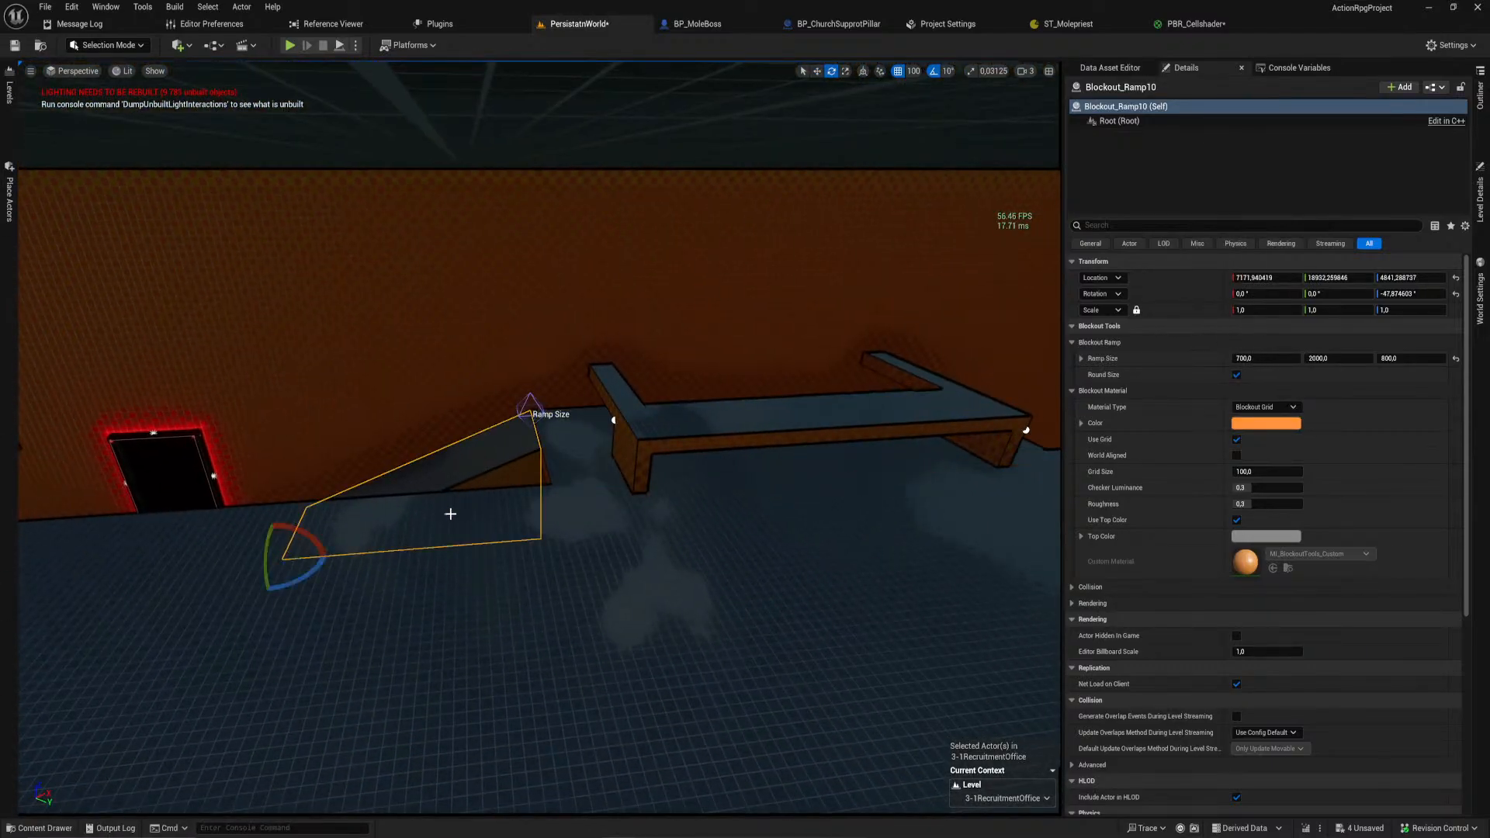
pyautogui.hotkey('ctrl', 'z')
pyautogui.moveTo(324, 580); pyautogui.dragTo(280, 613)
pyautogui.moveTo(369, 572); pyautogui.dragTo(299, 613, button='right')
pyautogui.moveTo(396, 507); pyautogui.dragTo(248, 508, button='right')
pyautogui.press('w')
pyautogui.keyDown('shift'); pyautogui.moveTo(368, 460); pyautogui.dragTo(970, 479); pyautogui.keyUp('shift')
pyautogui.moveTo(272, 438)
pyautogui.mouseDown(button='right')
pyautogui.moveTo(194, 458)
pyautogui.moveTo(272, 439)
pyautogui.mouseUp(button='right')
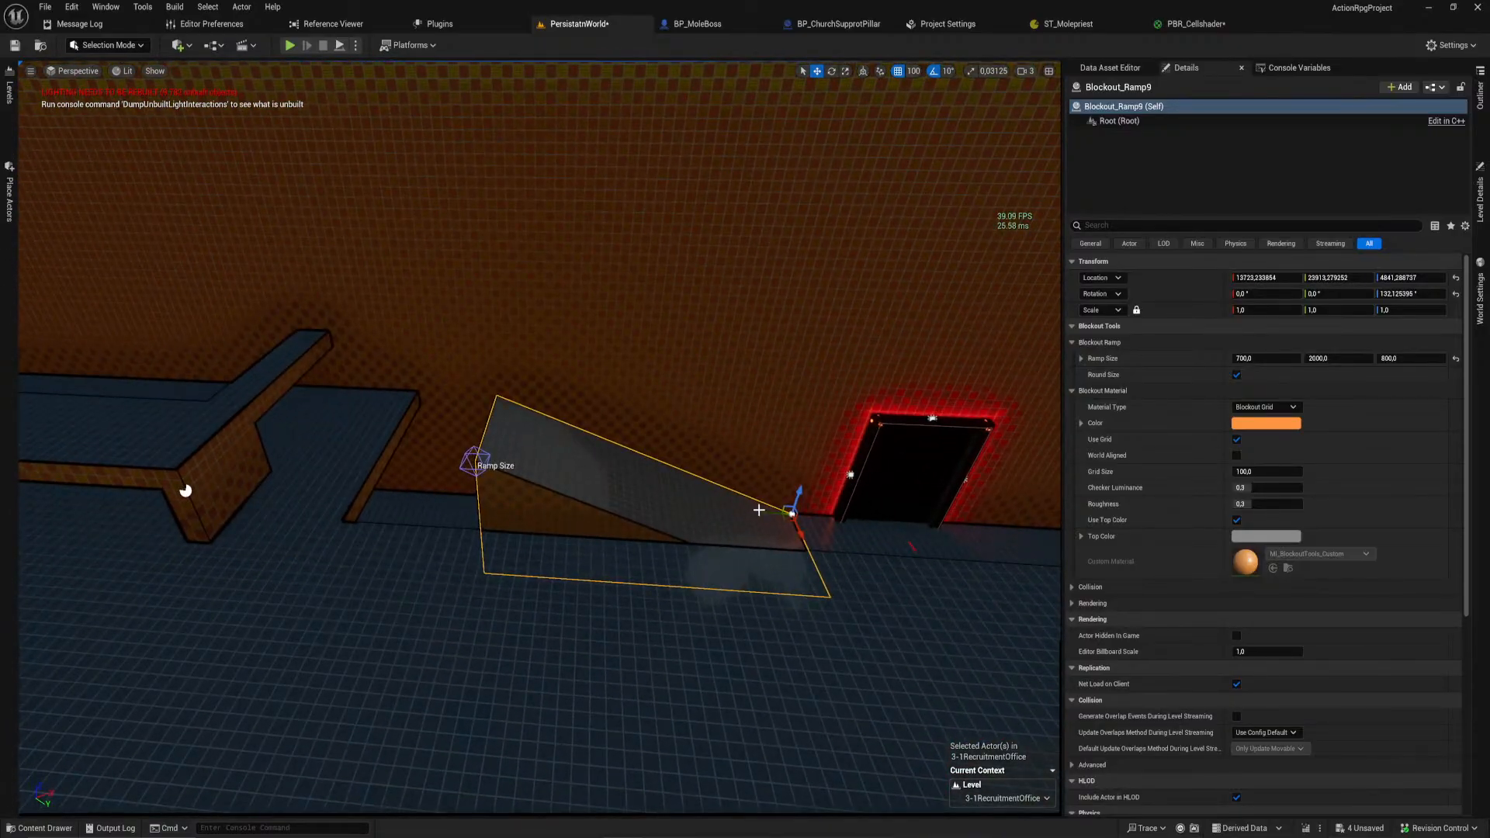
pyautogui.moveTo(768, 510); pyautogui.dragTo(691, 500)
pyautogui.press('w')
# Step: Lower the hub door at the ramp-free end, together with the sunken floor beside it, by 200 units
pyautogui.moveTo(578, 499)
pyautogui.mouseDown(button='right')
pyautogui.moveTo(434, 477)
pyautogui.moveTo(578, 499)
pyautogui.mouseUp(button='right')
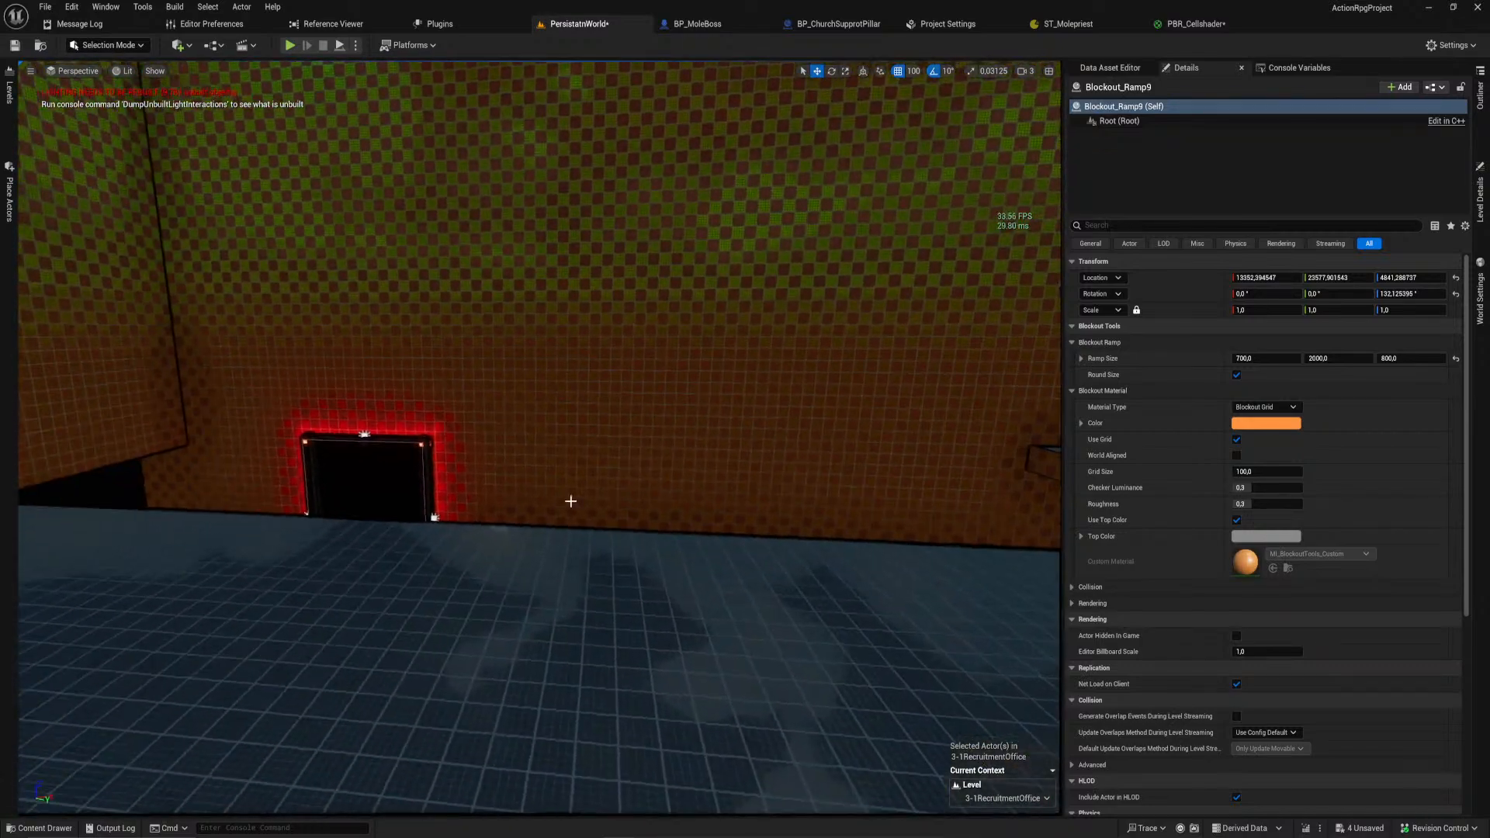
pyautogui.click(326, 477)
pyautogui.moveTo(326, 477); pyautogui.dragTo(477, 602, button='right')
pyautogui.press('w')
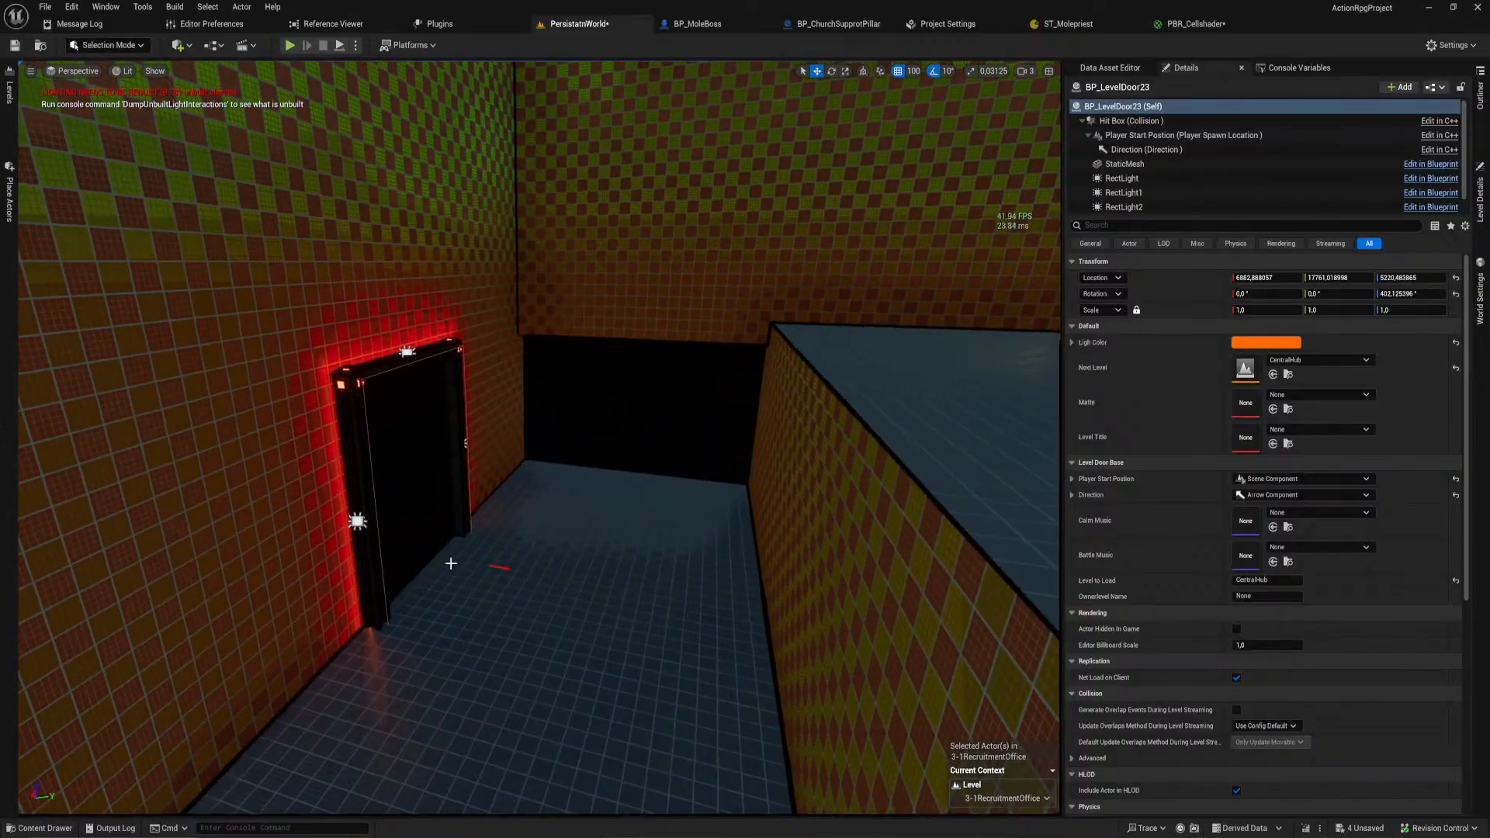
pyautogui.keyDown('ctrl'); pyautogui.click(417, 475); pyautogui.keyUp('ctrl')
pyautogui.moveTo(417, 476); pyautogui.dragTo(302, 461, button='right')
pyautogui.keyDown('ctrl'); pyautogui.click(481, 526); pyautogui.keyUp('ctrl')
pyautogui.press('s')
pyautogui.moveTo(564, 403); pyautogui.dragTo(565, 437)
# Step: Extend the floor slab beneath the counter to 7700 units so it covers the sunken passage at the ramp-free end
pyautogui.press('w')
pyautogui.press('e')
pyautogui.moveTo(565, 436); pyautogui.dragTo(660, 369, button='right')
pyautogui.press('s')
pyautogui.click(629, 422)
pyautogui.press('s')
pyautogui.press('w')
pyautogui.press('a')
pyautogui.click(615, 420)
pyautogui.moveTo(559, 373); pyautogui.dragTo(482, 369, button='right')
pyautogui.press('s')
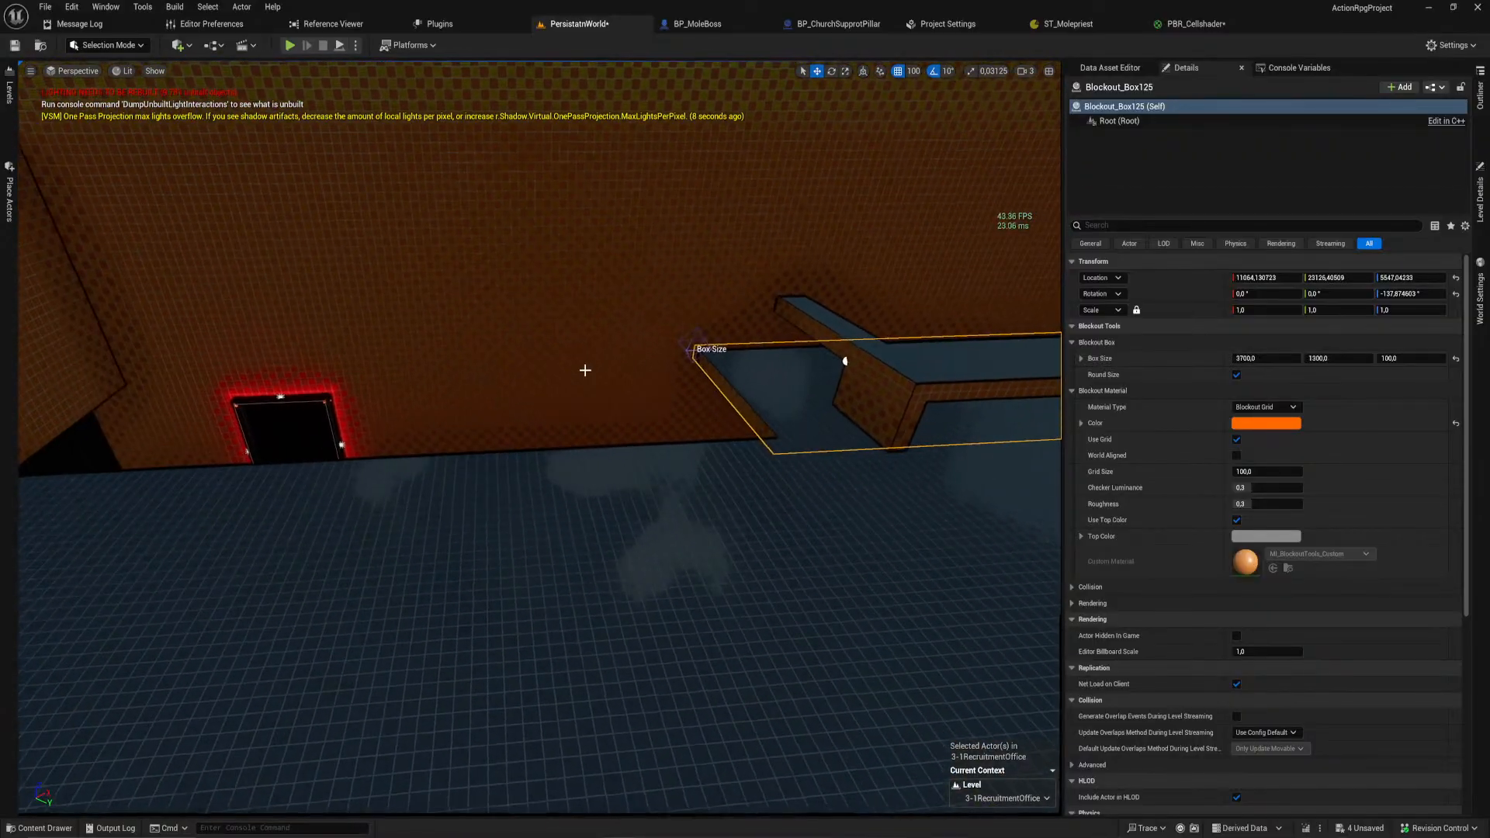
pyautogui.moveTo(679, 349); pyautogui.dragTo(173, 388)
pyautogui.moveTo(128, 390)
pyautogui.mouseDown(button='right')
pyautogui.moveTo(23, 408)
pyautogui.moveTo(132, 376)
pyautogui.moveTo(23, 378)
pyautogui.moveTo(117, 384)
pyautogui.mouseUp(button='right')
pyautogui.press('w')
pyautogui.press('s')
pyautogui.press('w')
# Step: Delete the separate sunken floor piece in front of the hub door at the ramp-free end
pyautogui.moveTo(567, 525); pyautogui.dragTo(579, 526, button='right')
pyautogui.press('a')
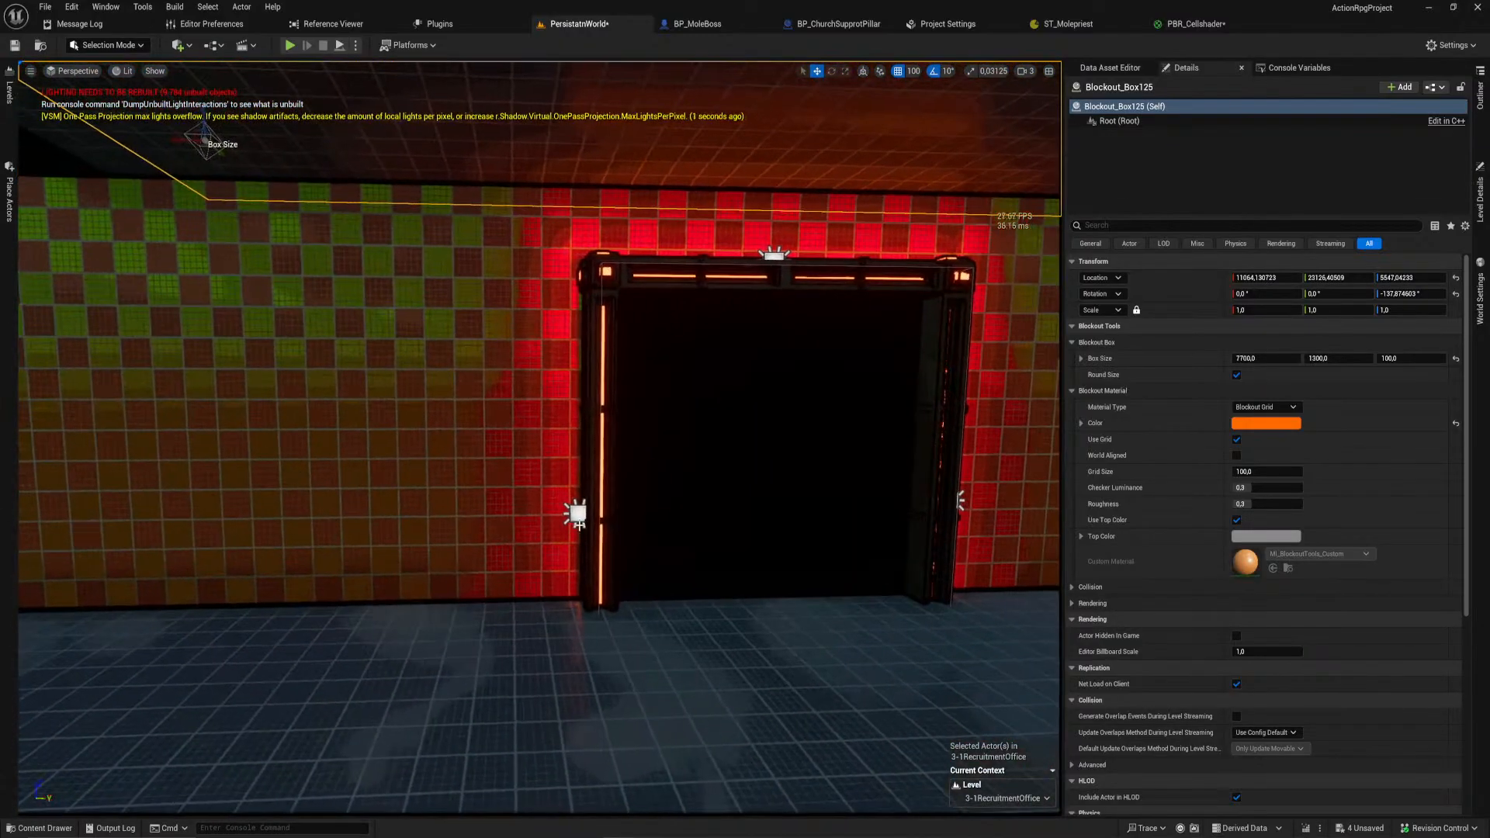
pyautogui.click(698, 510)
pyautogui.press('a')
pyautogui.moveTo(733, 495); pyautogui.dragTo(869, 520, button='right')
pyautogui.press('w')
pyautogui.press('s')
pyautogui.moveTo(603, 435); pyautogui.dragTo(683, 439, button='right')
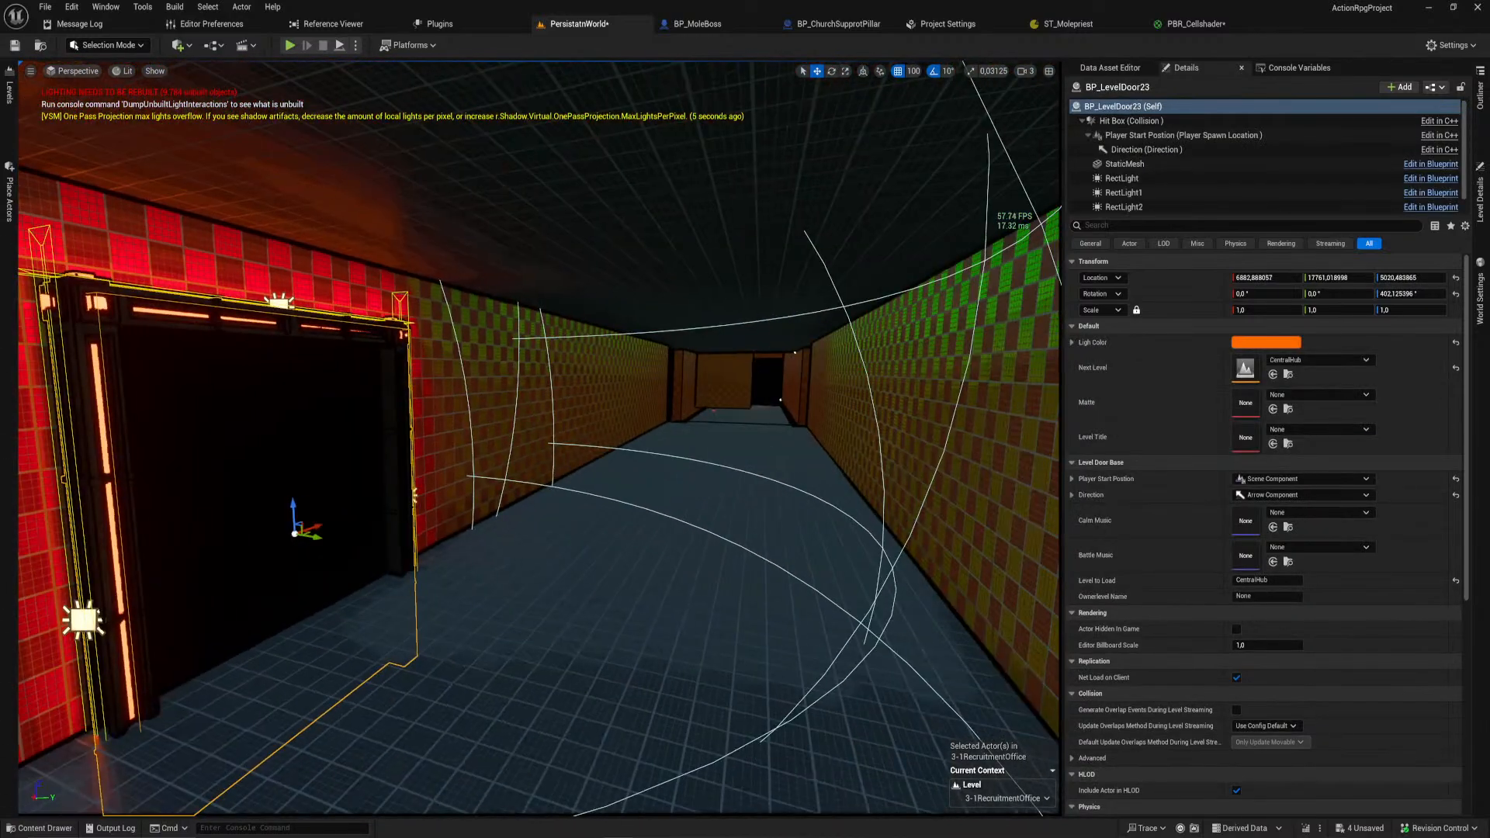
pyautogui.click(716, 561)
pyautogui.press('Delete')
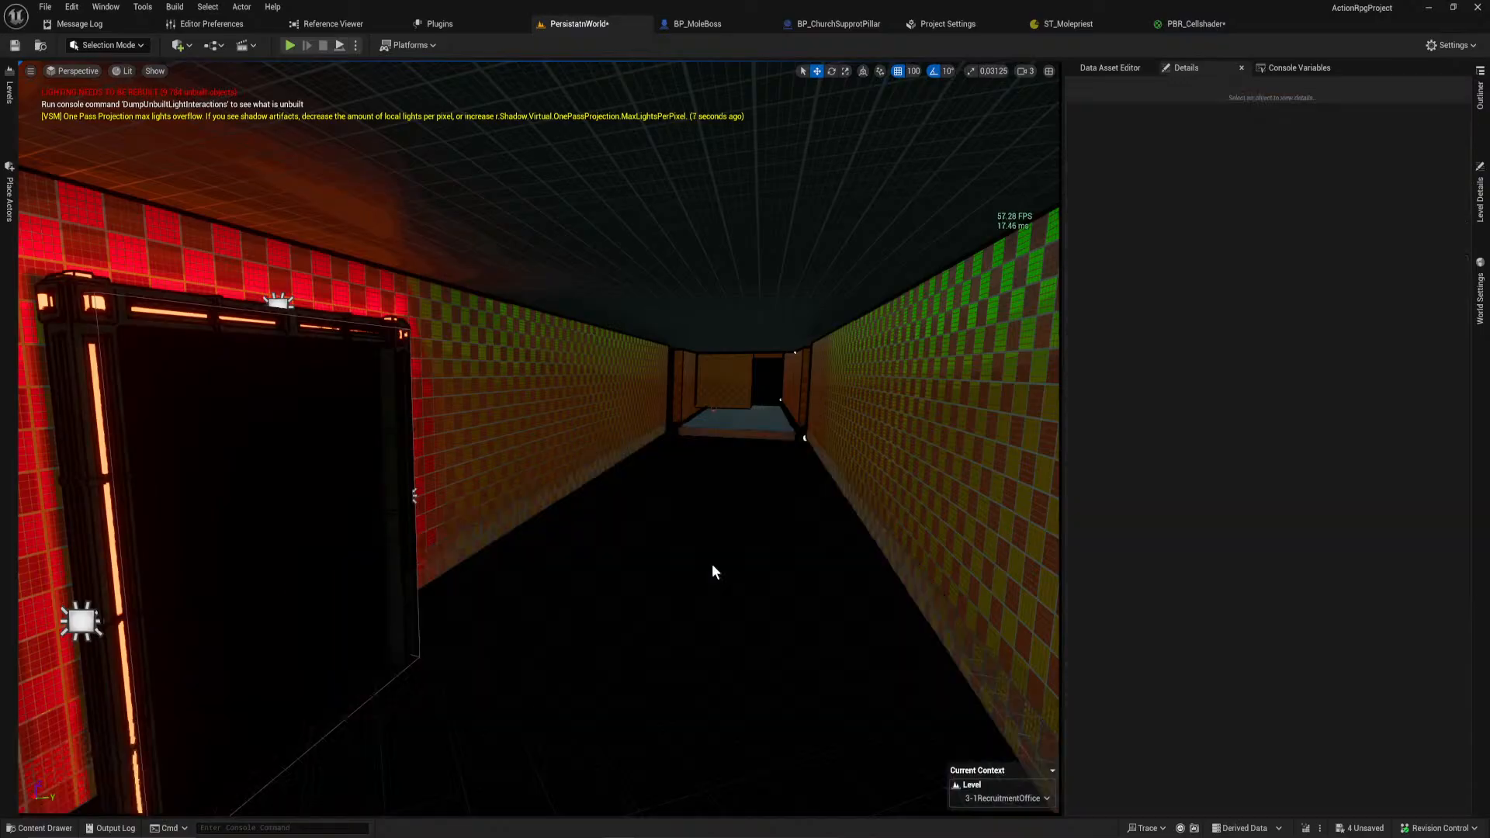
# Step: Lengthen the remaining sunken floor to 12300 units so it runs past the hub door at the ramp-free end
pyautogui.moveTo(711, 567); pyautogui.dragTo(696, 575, button='right')
pyautogui.click(770, 420)
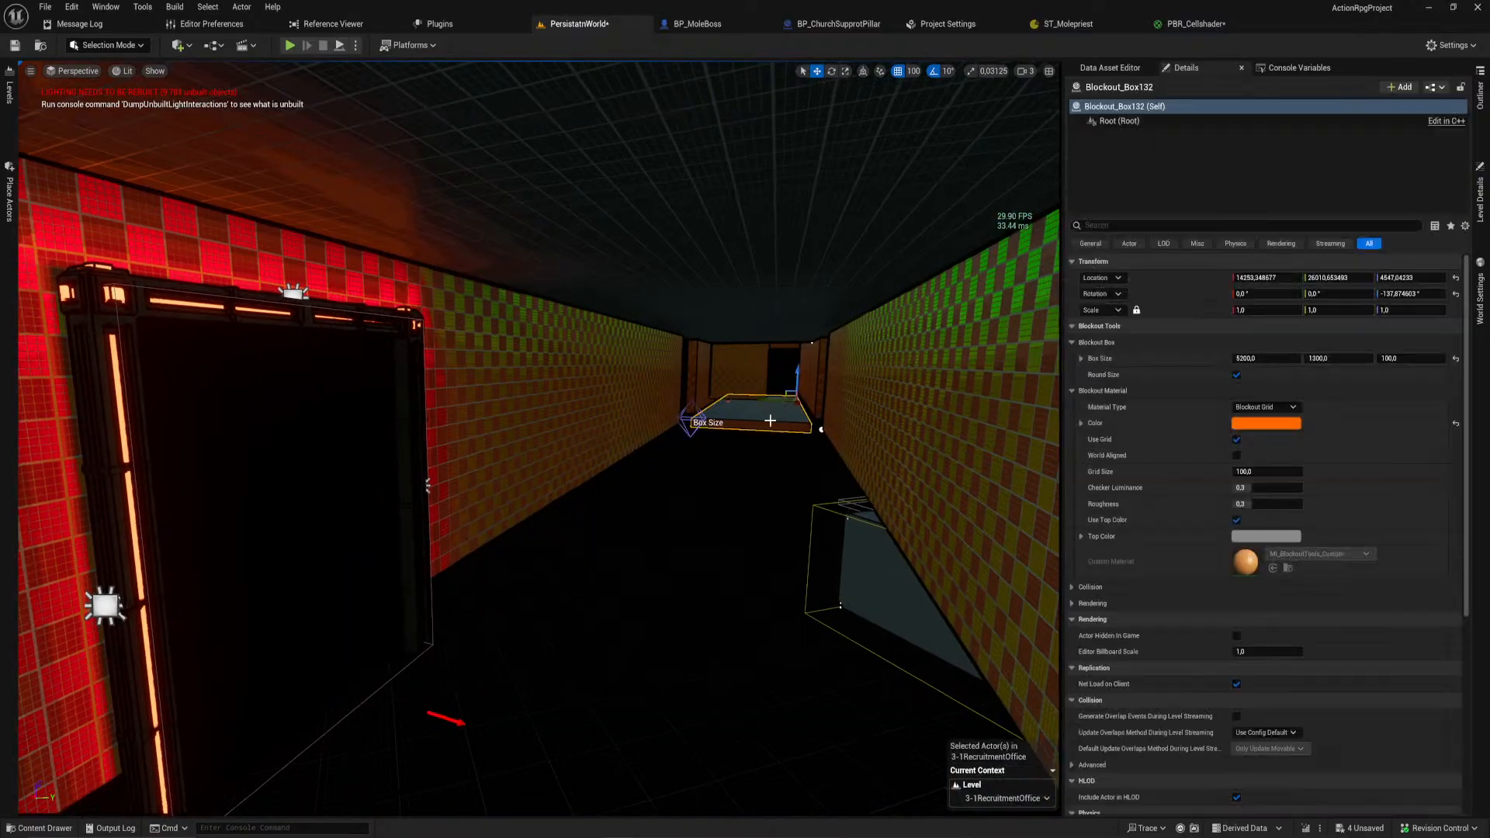
pyautogui.click(690, 420)
pyautogui.moveTo(687, 421); pyautogui.dragTo(388, 619)
pyautogui.moveTo(556, 659)
pyautogui.mouseDown(button='right')
pyautogui.moveTo(528, 664)
pyautogui.moveTo(543, 660)
pyautogui.mouseUp(button='right')
pyautogui.moveTo(567, 493); pyautogui.dragTo(23, 583)
pyautogui.moveTo(308, 574); pyautogui.dragTo(179, 575, button='right')
pyautogui.moveTo(454, 574); pyautogui.dragTo(487, 575, button='right')
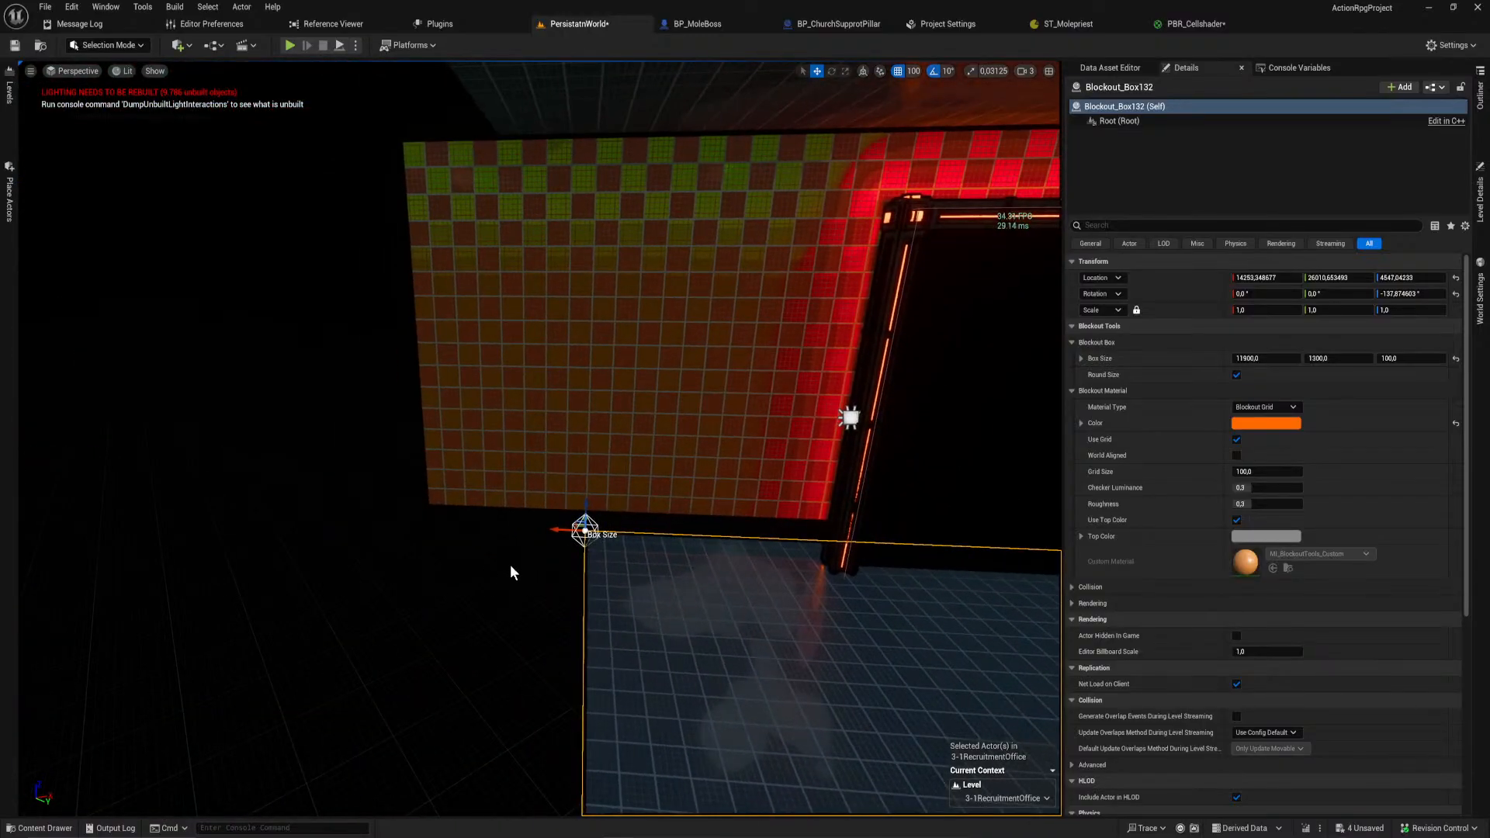
pyautogui.moveTo(552, 528); pyautogui.dragTo(469, 536)
# Step: Delete the old wall segment around the hub door at the ramp-free end
pyautogui.moveTo(403, 540); pyautogui.dragTo(846, 469, button='right')
pyautogui.click(849, 642)
pyautogui.press('Delete')
# Step: Lower the wall around the ramp-side hub door by 100 units and set its height to 900 units
pyautogui.click(377, 570)
pyautogui.moveTo(377, 570); pyautogui.dragTo(256, 567, button='right')
pyautogui.moveTo(449, 560); pyautogui.dragTo(186, 570, button='right')
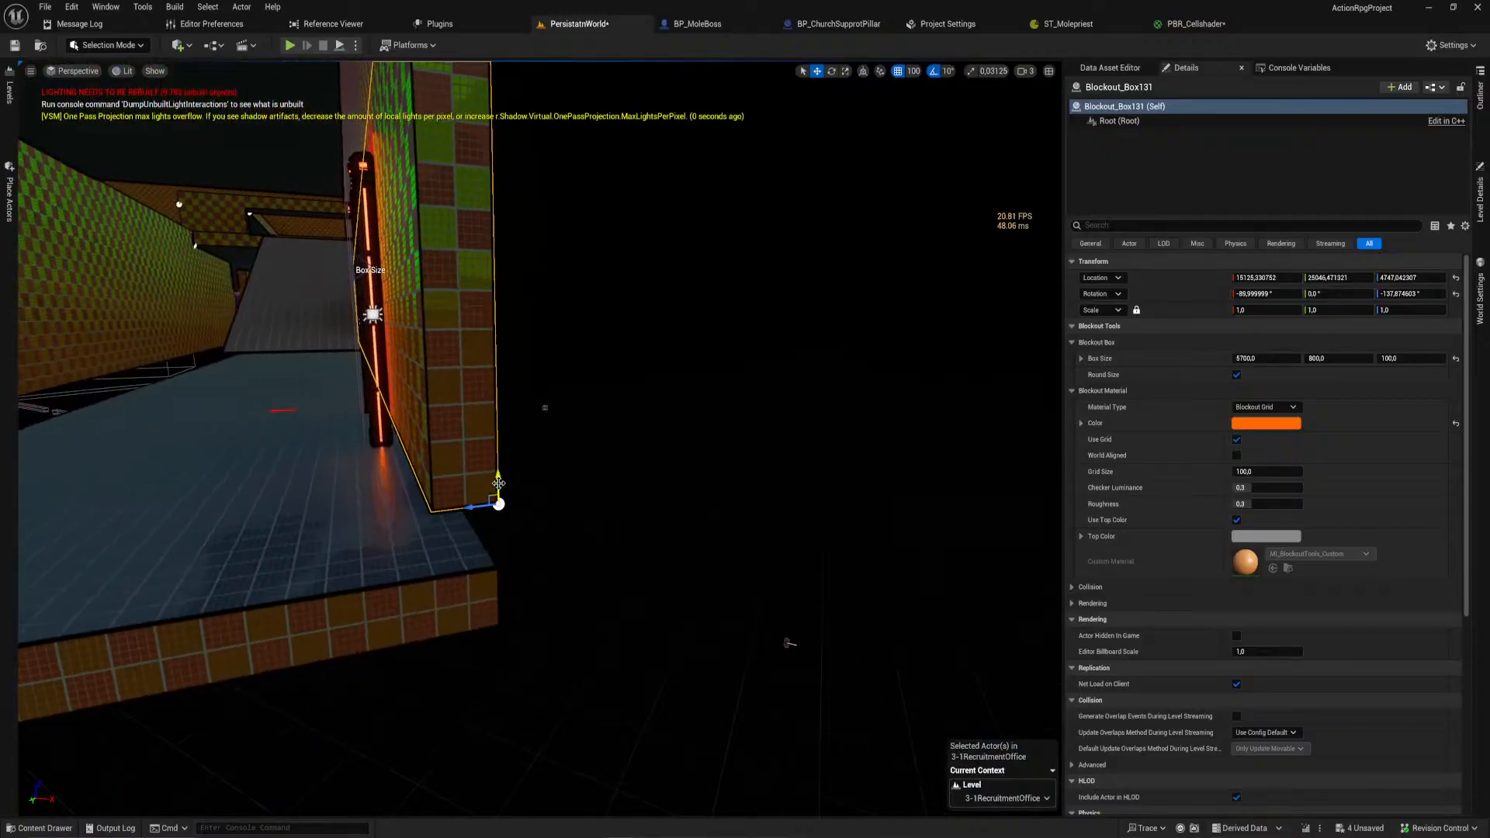
pyautogui.moveTo(499, 475); pyautogui.dragTo(499, 536)
pyautogui.moveTo(548, 546); pyautogui.dragTo(536, 412, button='right')
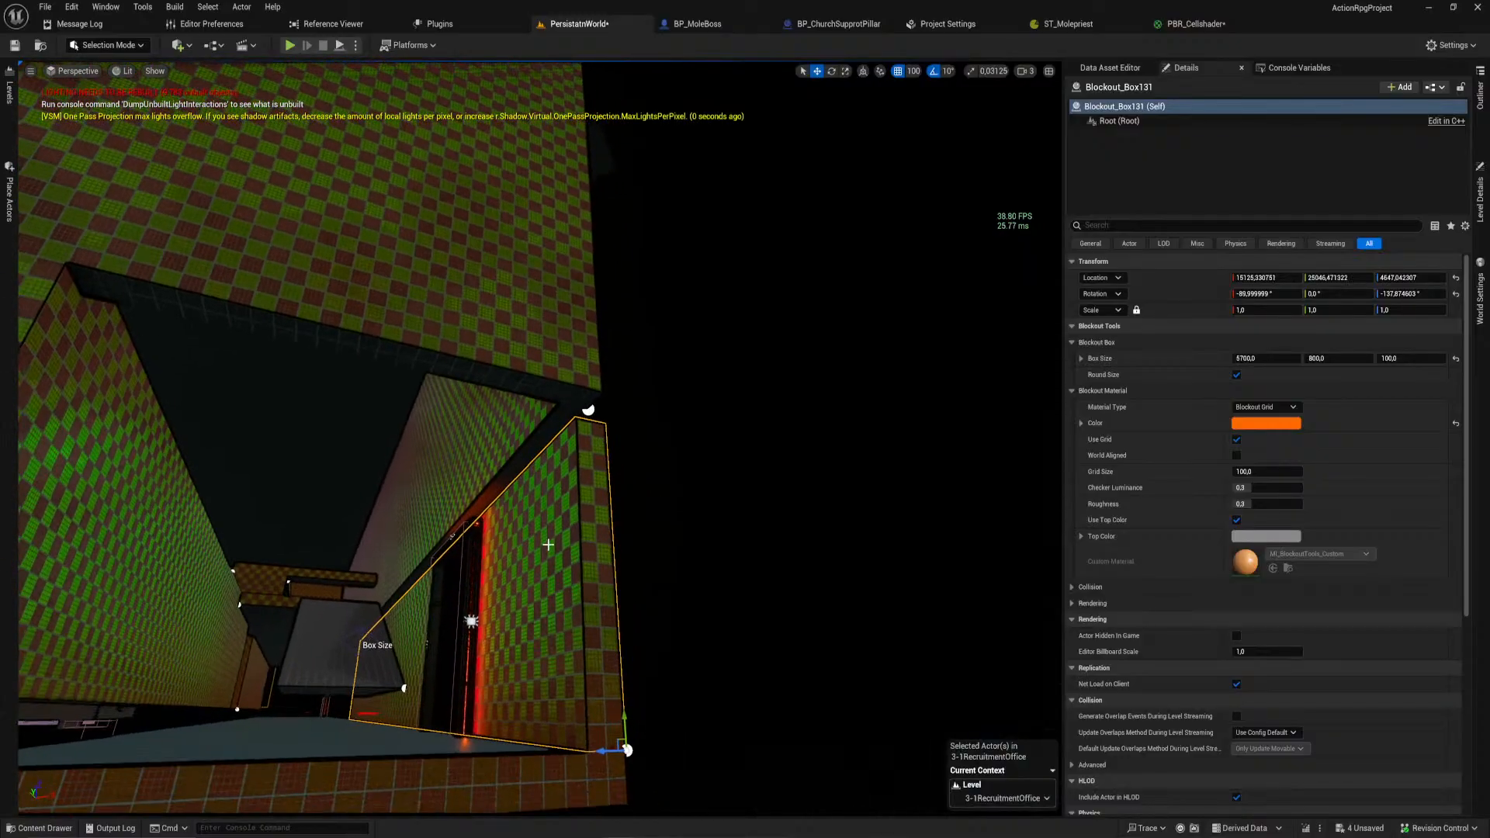
pyautogui.moveTo(357, 625); pyautogui.dragTo(357, 610)
pyautogui.moveTo(358, 610); pyautogui.dragTo(552, 404, button='right')
# Step: Lengthen the door-side wall to 12100 units so it runs along the corridor past both hub doors
pyautogui.moveTo(657, 249); pyautogui.dragTo(174, 214)
pyautogui.moveTo(81, 289); pyautogui.dragTo(55, 290)
pyautogui.moveTo(426, 356); pyautogui.dragTo(522, 373, button='right')
pyautogui.moveTo(653, 299); pyautogui.dragTo(156, 256)
pyautogui.moveTo(842, 412); pyautogui.dragTo(575, 419, button='right')
pyautogui.moveTo(765, 325); pyautogui.dragTo(21, 334)
pyautogui.moveTo(575, 392); pyautogui.dragTo(341, 380, button='right')
pyautogui.moveTo(722, 313); pyautogui.dragTo(211, 247)
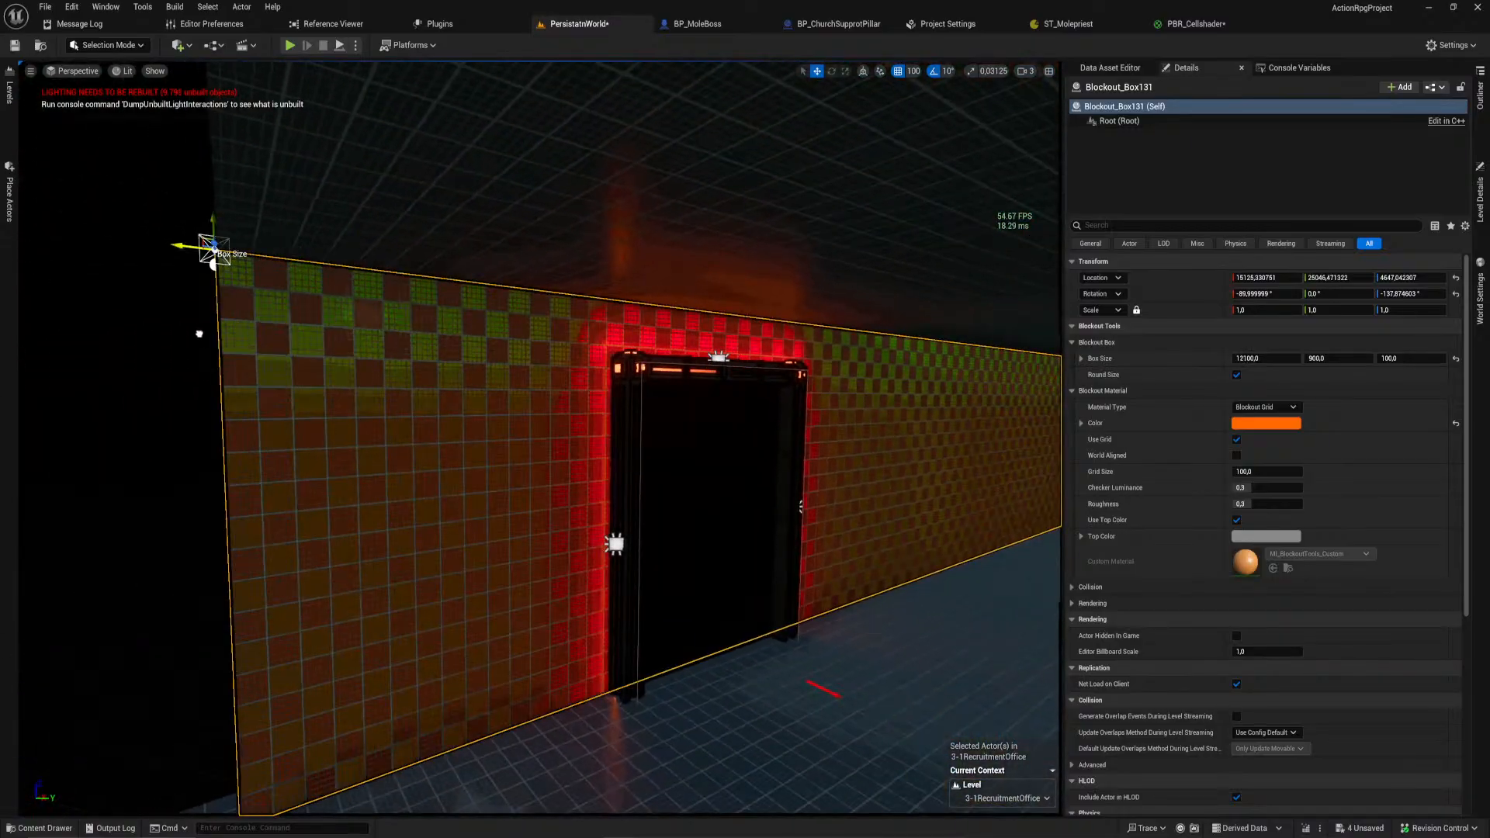
pyautogui.moveTo(197, 331); pyautogui.dragTo(461, 395, button='right')
# Step: Lower the short inner wall facing the hub door at the ramp-free end to a Z location of about 4547
pyautogui.click(406, 492)
pyautogui.moveTo(406, 492); pyautogui.dragTo(311, 395, button='right')
pyautogui.moveTo(664, 299); pyautogui.dragTo(665, 326)
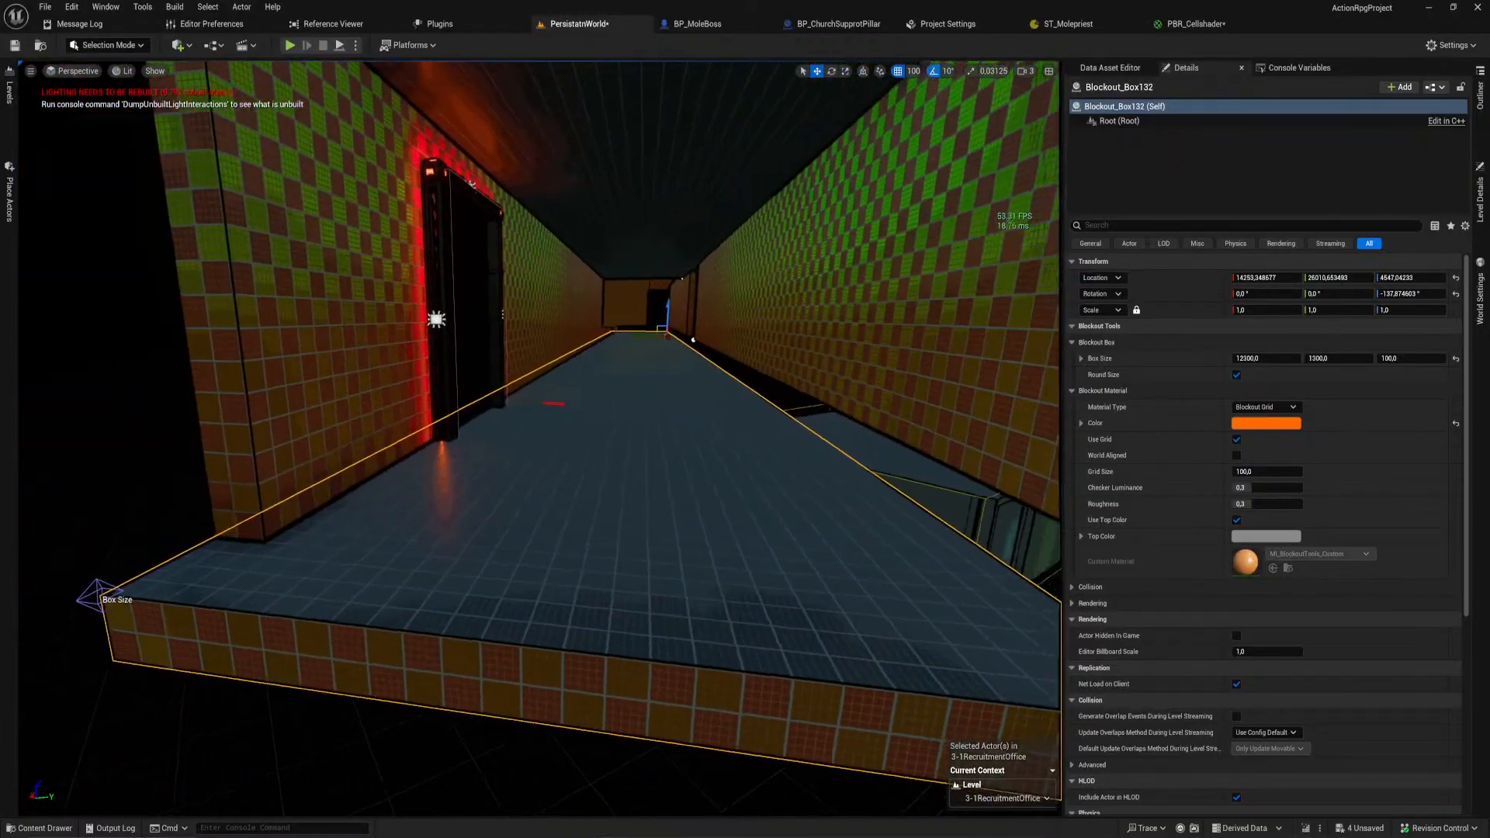
pyautogui.moveTo(664, 326); pyautogui.dragTo(722, 303, button='right')
pyautogui.click(601, 403)
pyautogui.moveTo(600, 403); pyautogui.dragTo(776, 388, button='right')
pyautogui.moveTo(666, 355)
pyautogui.mouseDown(button='right')
pyautogui.moveTo(659, 388)
pyautogui.moveTo(543, 403)
pyautogui.moveTo(666, 354)
pyautogui.mouseUp(button='right')
pyautogui.moveTo(648, 361); pyautogui.dragTo(650, 389)
pyautogui.moveTo(649, 389); pyautogui.dragTo(484, 350, button='right')
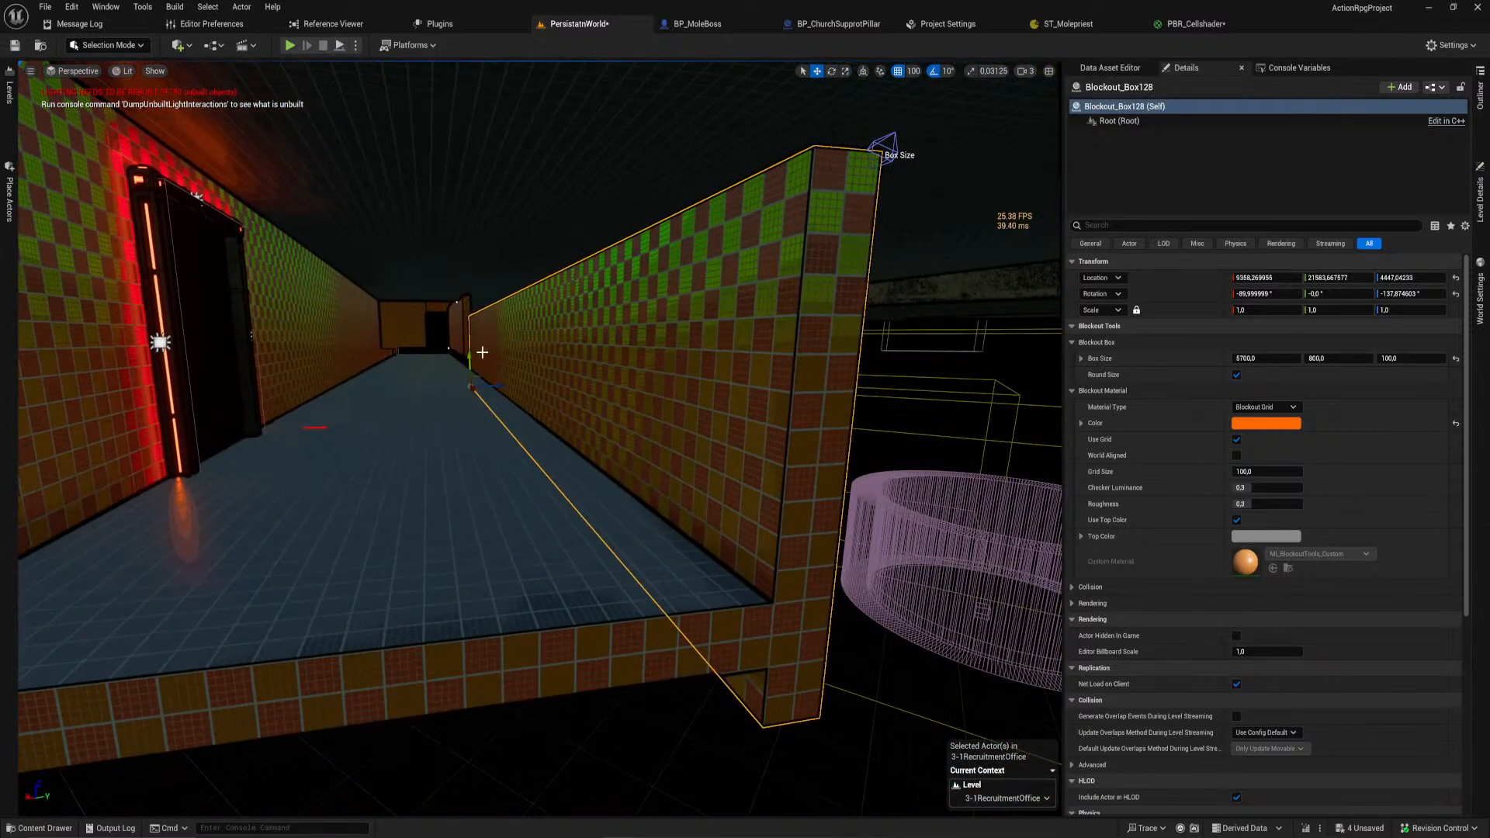
pyautogui.moveTo(470, 356); pyautogui.dragTo(471, 345)
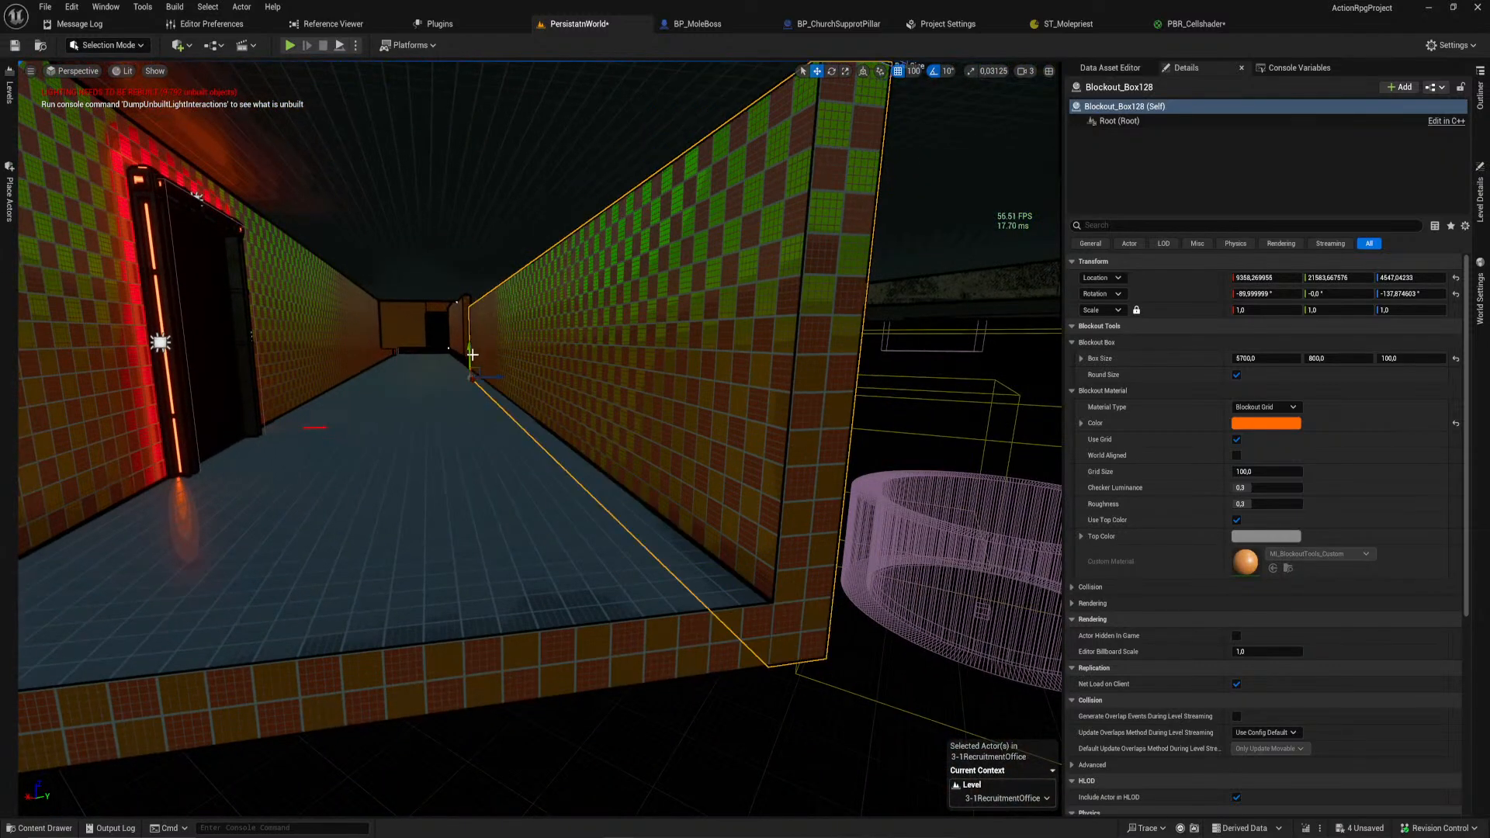
# Step: Delete the short inner wall at the ramp-free end and lower the matching wall at the ramp end by 200 units
pyautogui.press('Delete')
pyautogui.click(464, 324)
pyautogui.moveTo(465, 325); pyautogui.dragTo(179, 293, button='right')
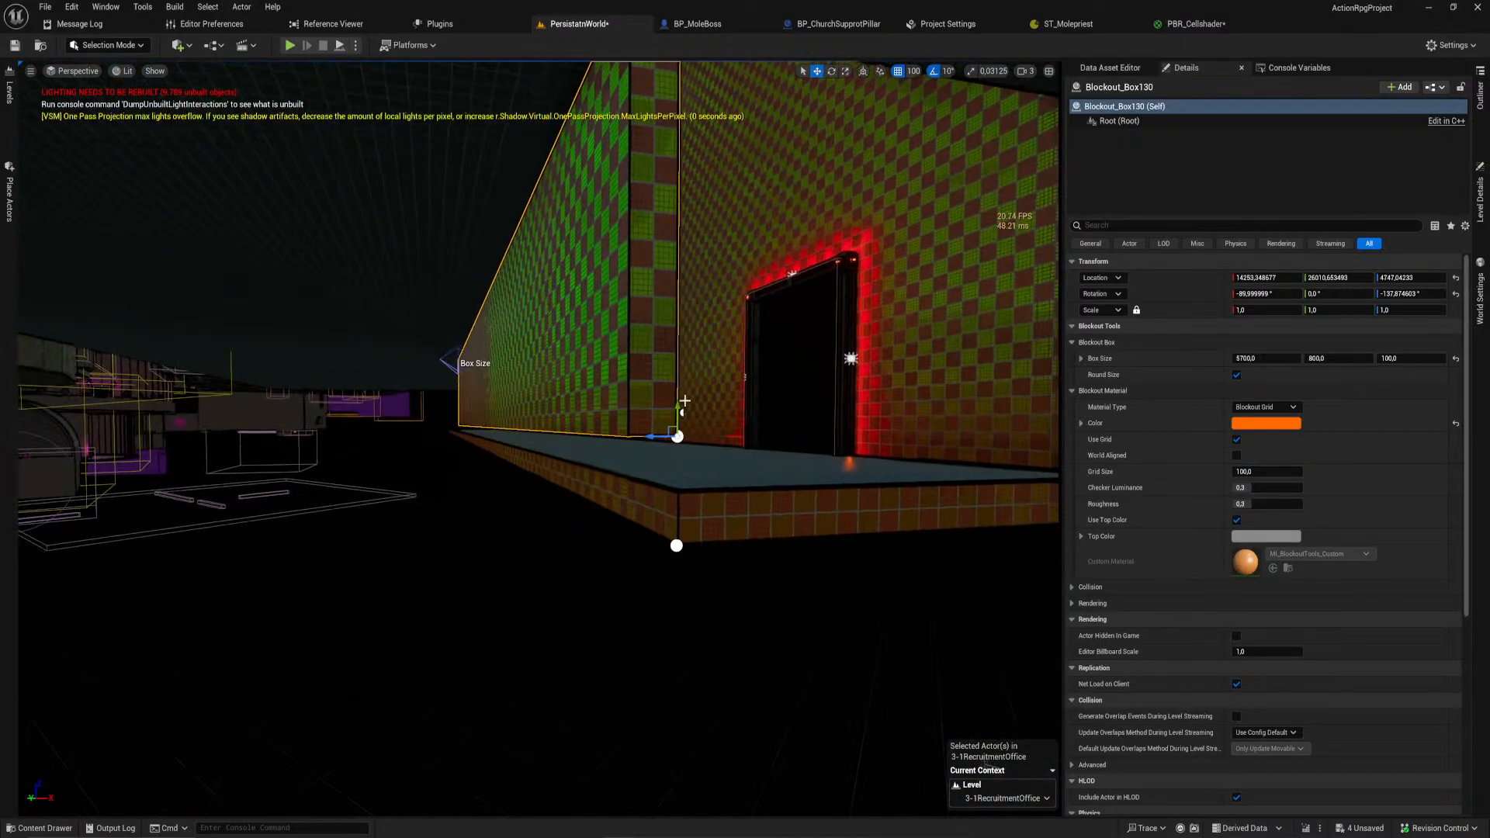
pyautogui.moveTo(677, 410); pyautogui.dragTo(678, 515)
pyautogui.moveTo(678, 515)
pyautogui.mouseDown(button='right')
pyautogui.moveTo(621, 450)
pyautogui.moveTo(683, 512)
pyautogui.mouseUp(button='right')
pyautogui.moveTo(666, 369); pyautogui.dragTo(659, 486, button='right')
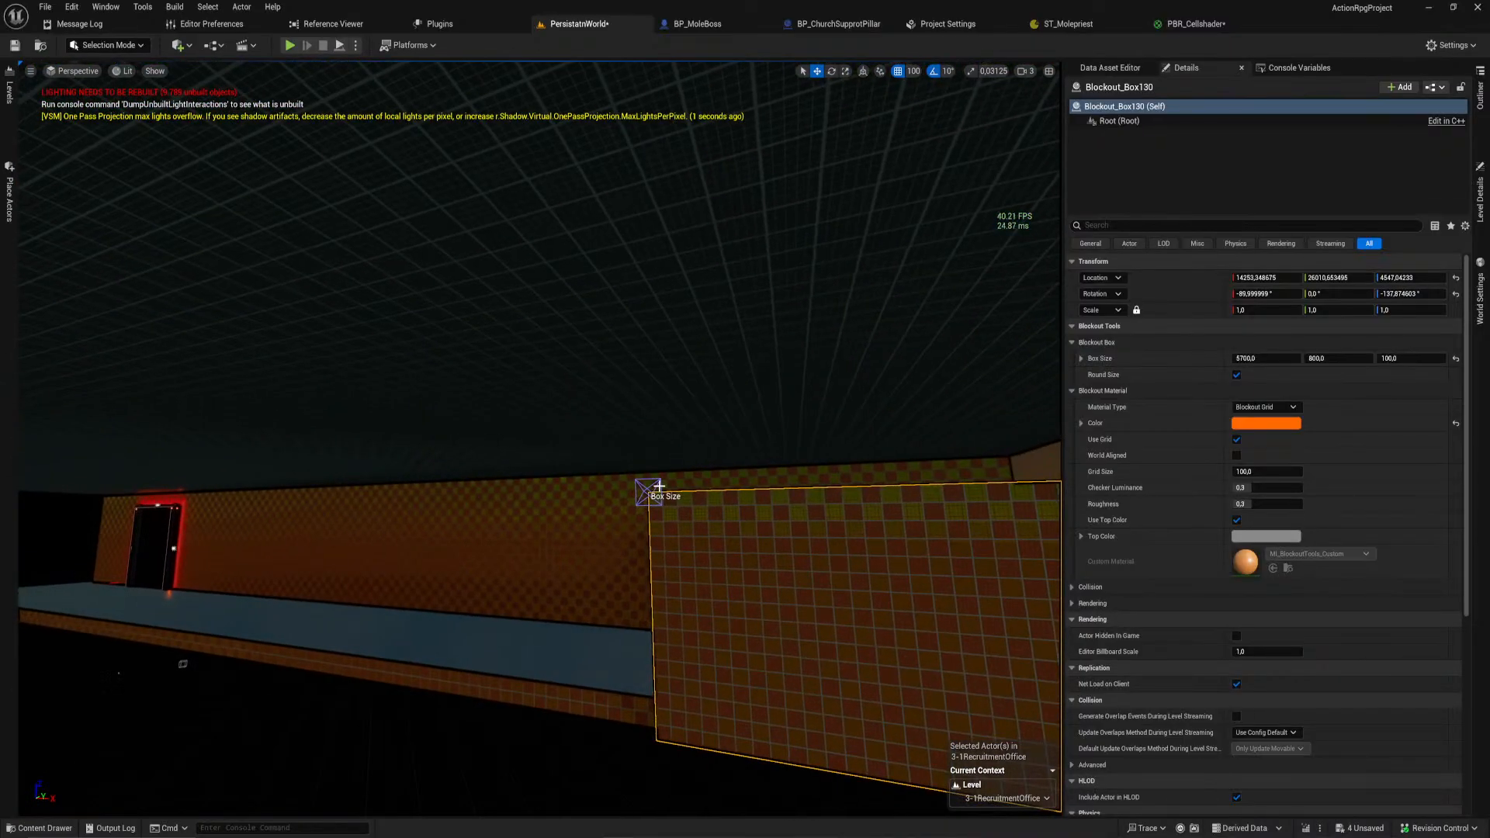
# Step: Resize the remaining inner wall to 12300 units long and 1000 units high, reaching the far end of the sunken floor
pyautogui.moveTo(646, 491); pyautogui.dragTo(20, 486)
pyautogui.moveTo(412, 487)
pyautogui.mouseDown(button='right')
pyautogui.moveTo(349, 491)
pyautogui.moveTo(361, 516)
pyautogui.moveTo(412, 488)
pyautogui.mouseUp(button='right')
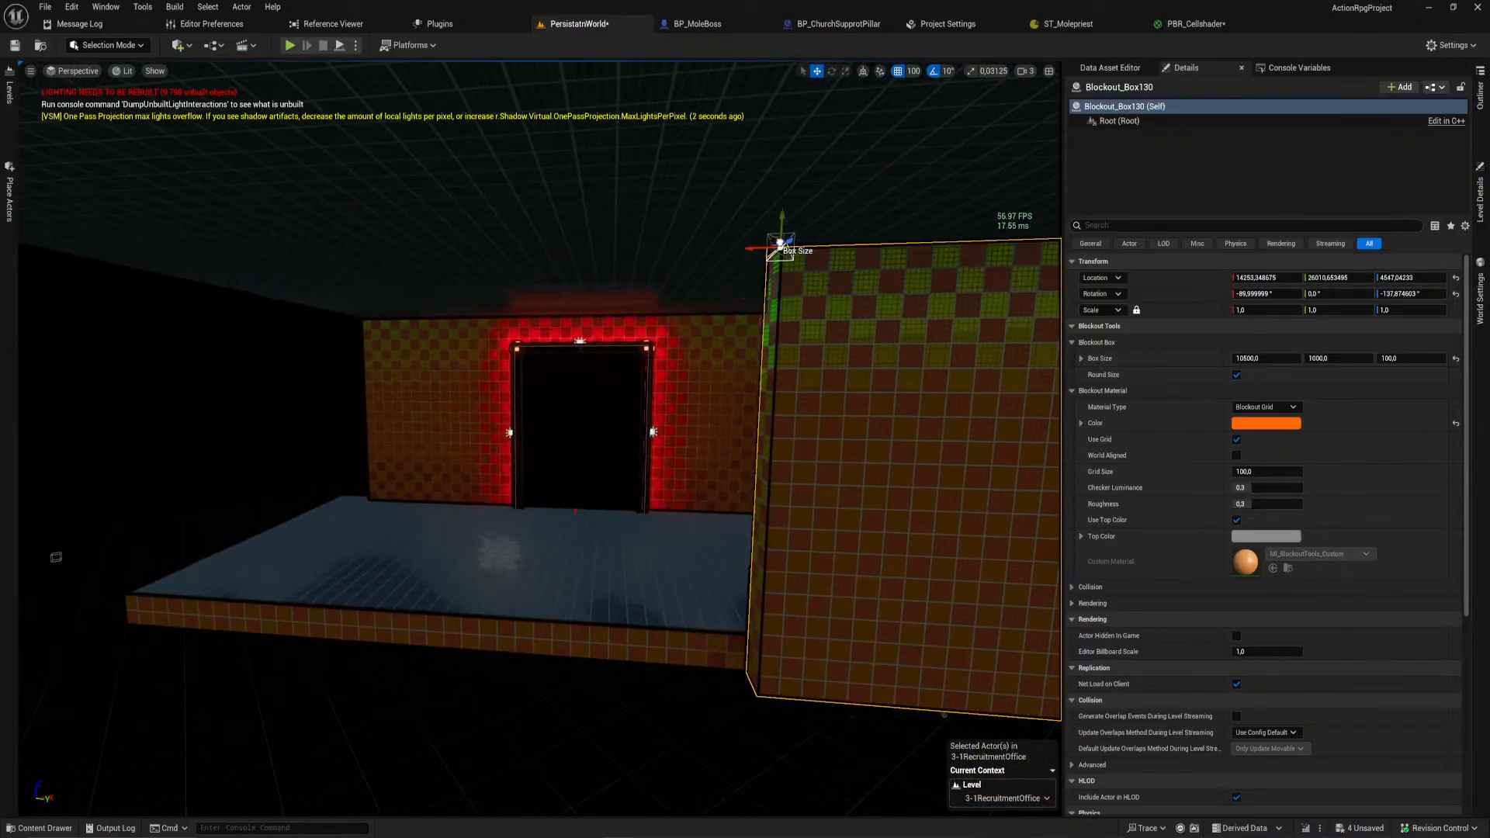
pyautogui.moveTo(763, 247); pyautogui.dragTo(94, 273)
pyautogui.moveTo(93, 273); pyautogui.dragTo(401, 274, button='right')
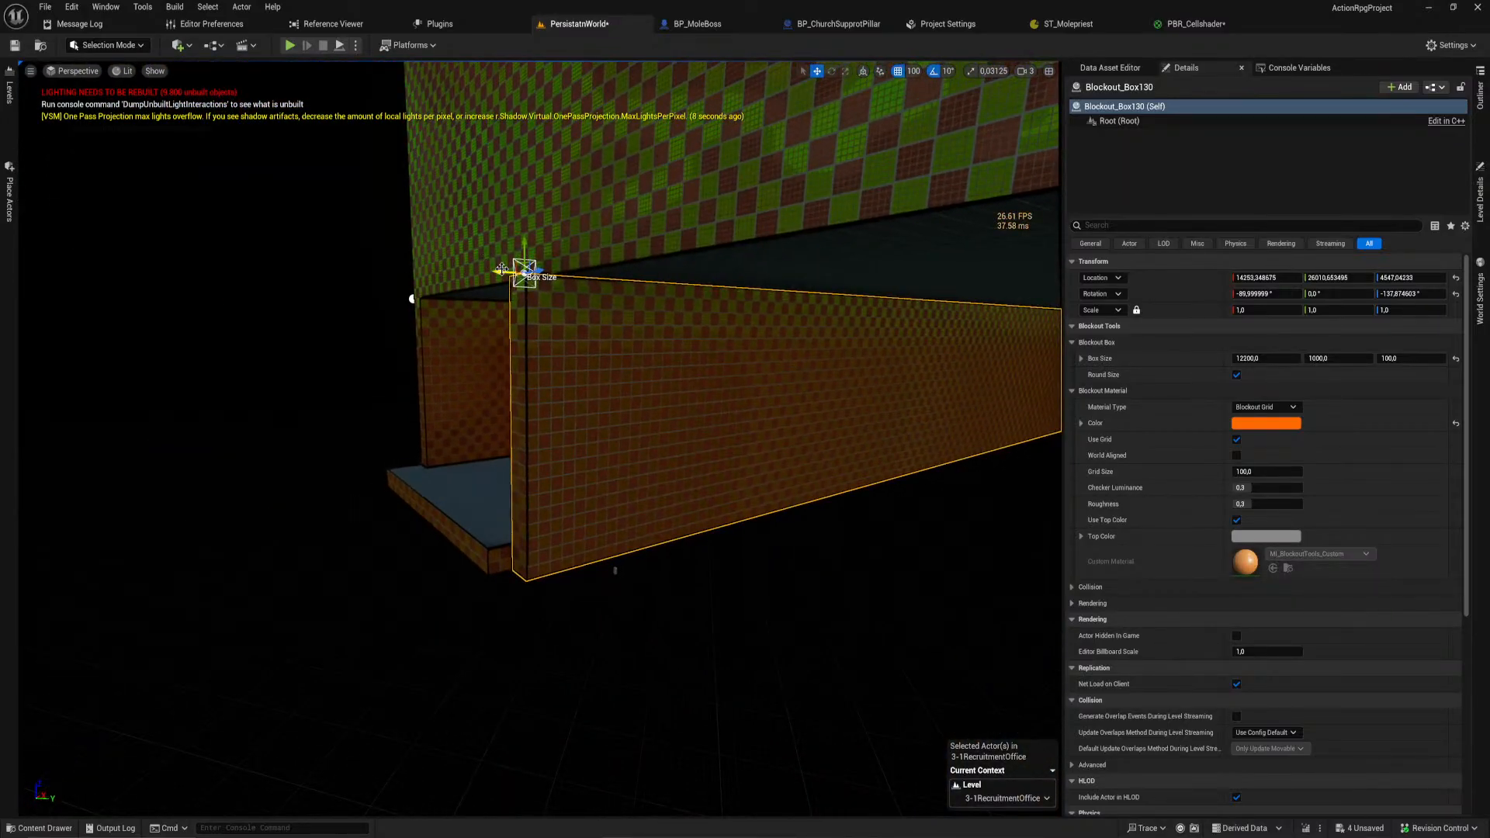
pyautogui.moveTo(491, 272); pyautogui.dragTo(466, 271)
pyautogui.moveTo(465, 270); pyautogui.dragTo(485, 243, button='right')
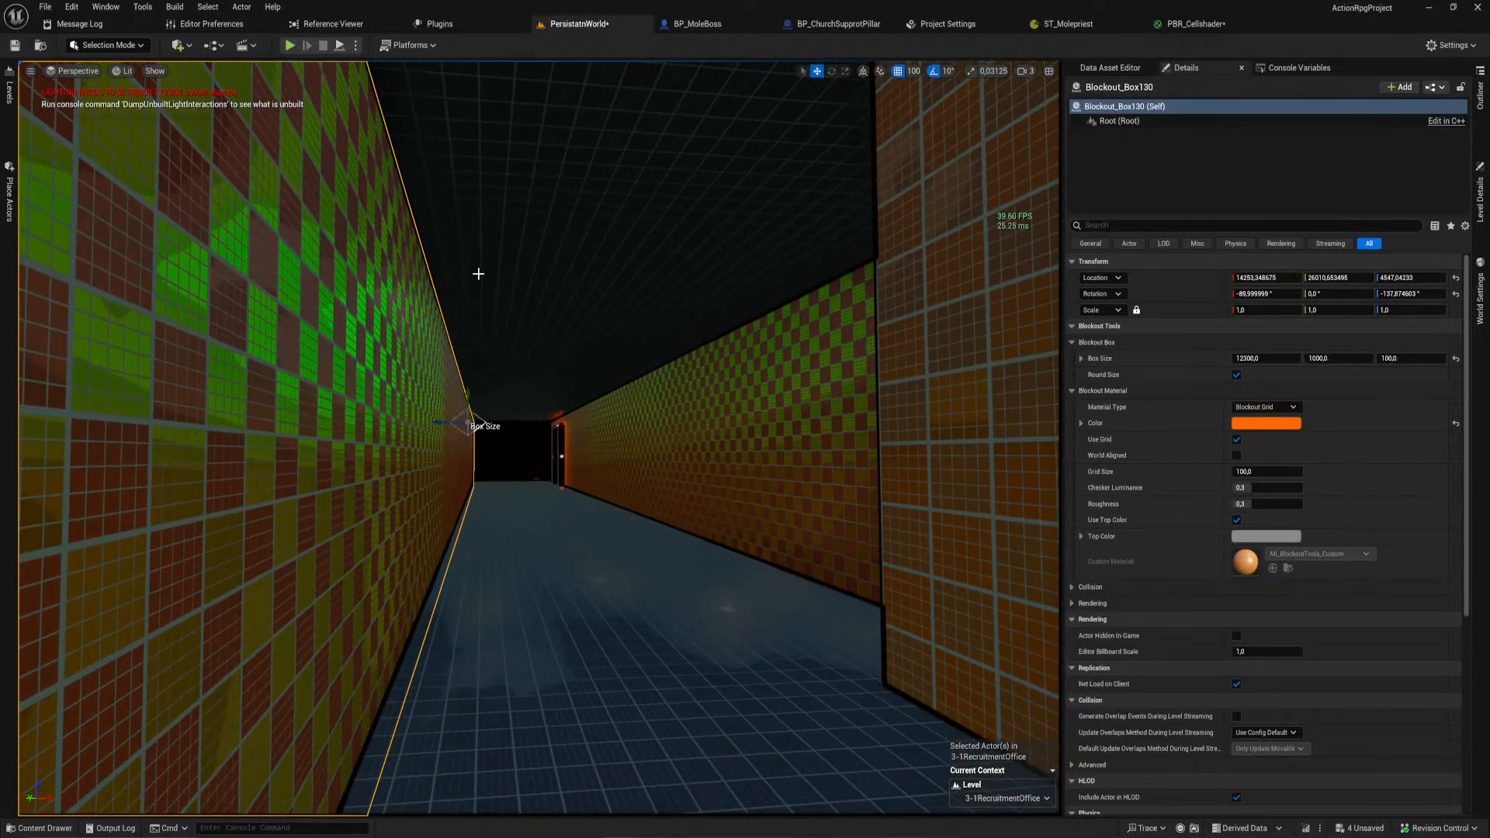
# Step: Lower the ramp 200 units, shift it 400 units away from the counter, and resize it to 2300 units long and 900 high
pyautogui.moveTo(737, 332); pyautogui.dragTo(660, 450, button='right')
pyautogui.moveTo(852, 788); pyautogui.dragTo(590, 513, button='right')
pyautogui.click(590, 513)
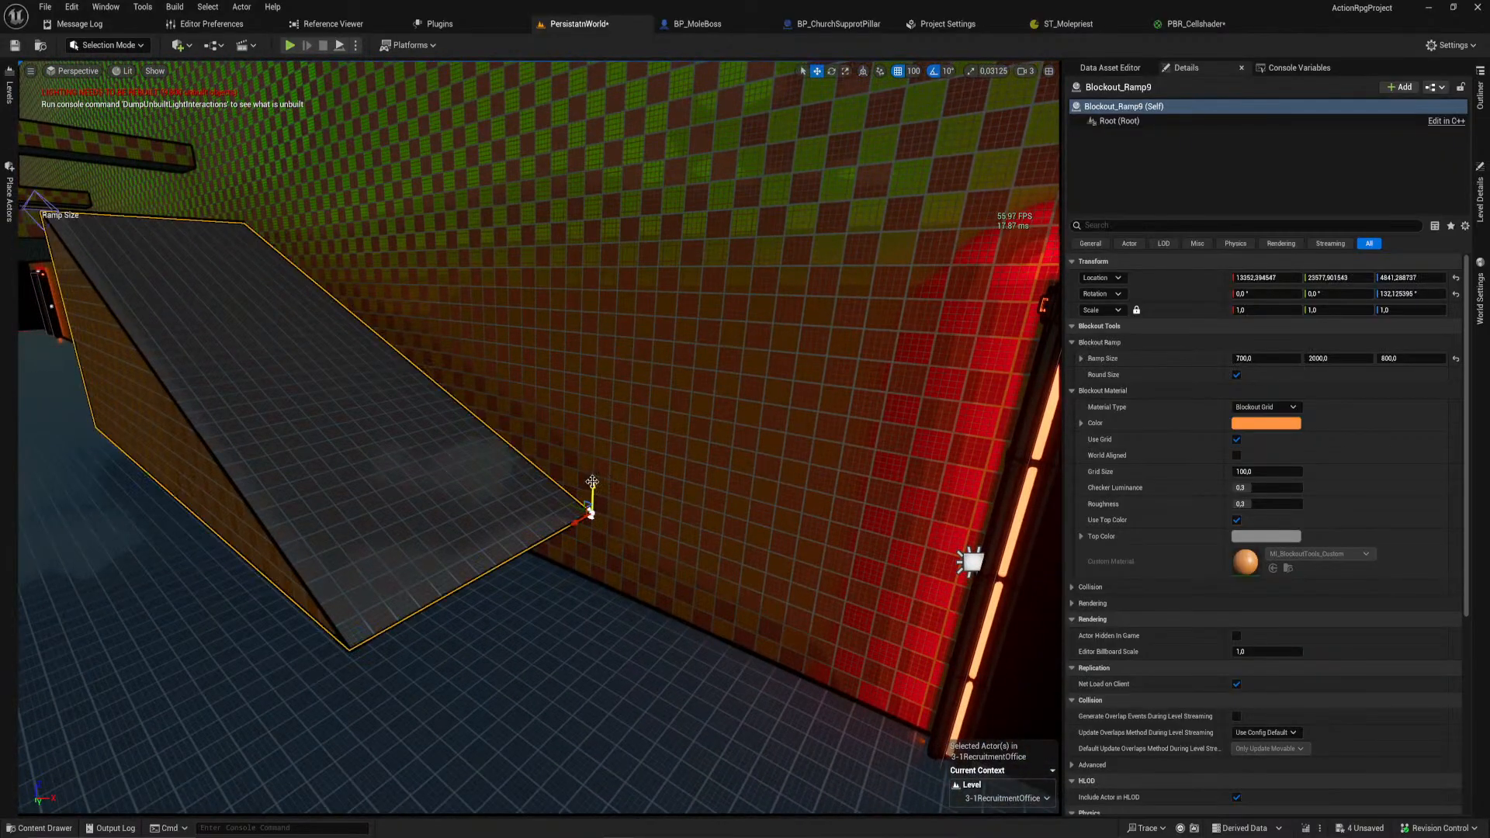
pyautogui.moveTo(584, 558); pyautogui.dragTo(633, 589, button='right')
pyautogui.moveTo(651, 515); pyautogui.dragTo(738, 523)
pyautogui.moveTo(741, 528); pyautogui.dragTo(665, 460, button='right')
pyautogui.click(667, 463)
pyautogui.moveTo(673, 455); pyautogui.dragTo(776, 433)
pyautogui.moveTo(776, 434); pyautogui.dragTo(685, 429, button='right')
pyautogui.click(506, 393)
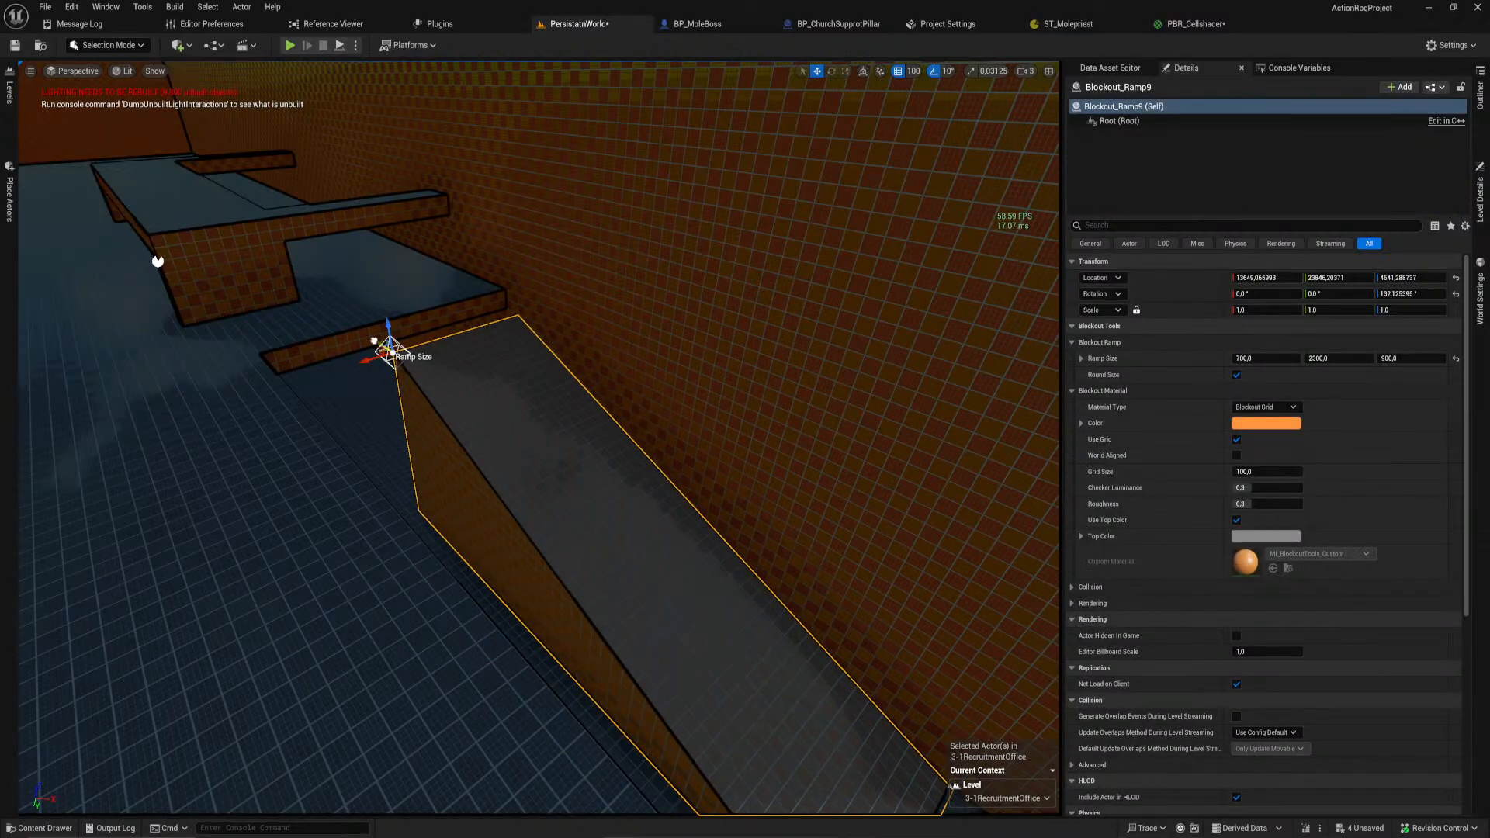
pyautogui.moveTo(506, 394); pyautogui.dragTo(686, 390, button='right')
# Step: Duplicate the long inner wall turned 90° as an end wall, and shorten the copy to 1220 units to close the corridor
pyautogui.click(679, 369)
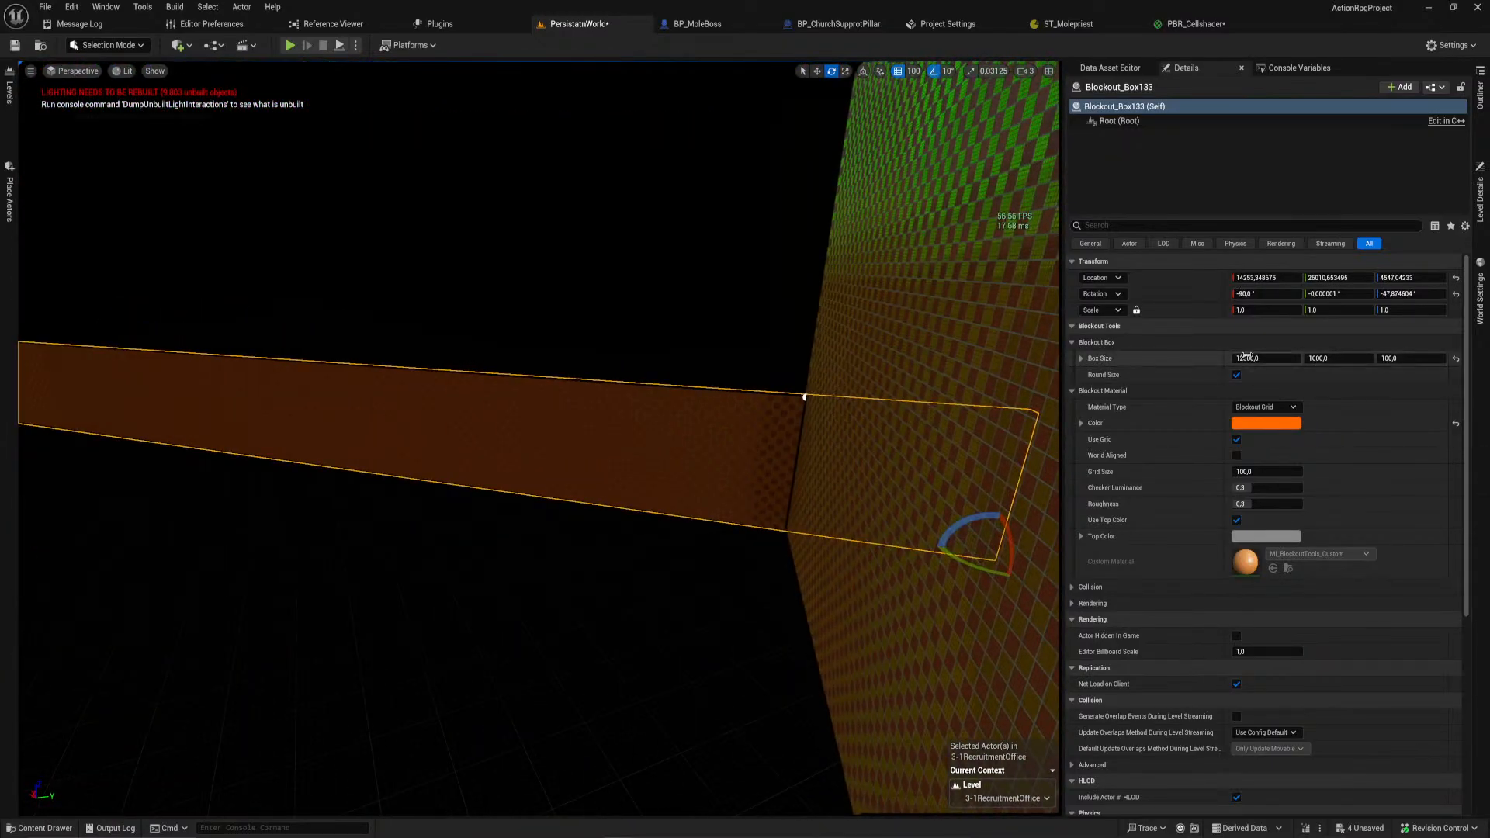
pyautogui.moveTo(1265, 358); pyautogui.dragTo(1234, 359)
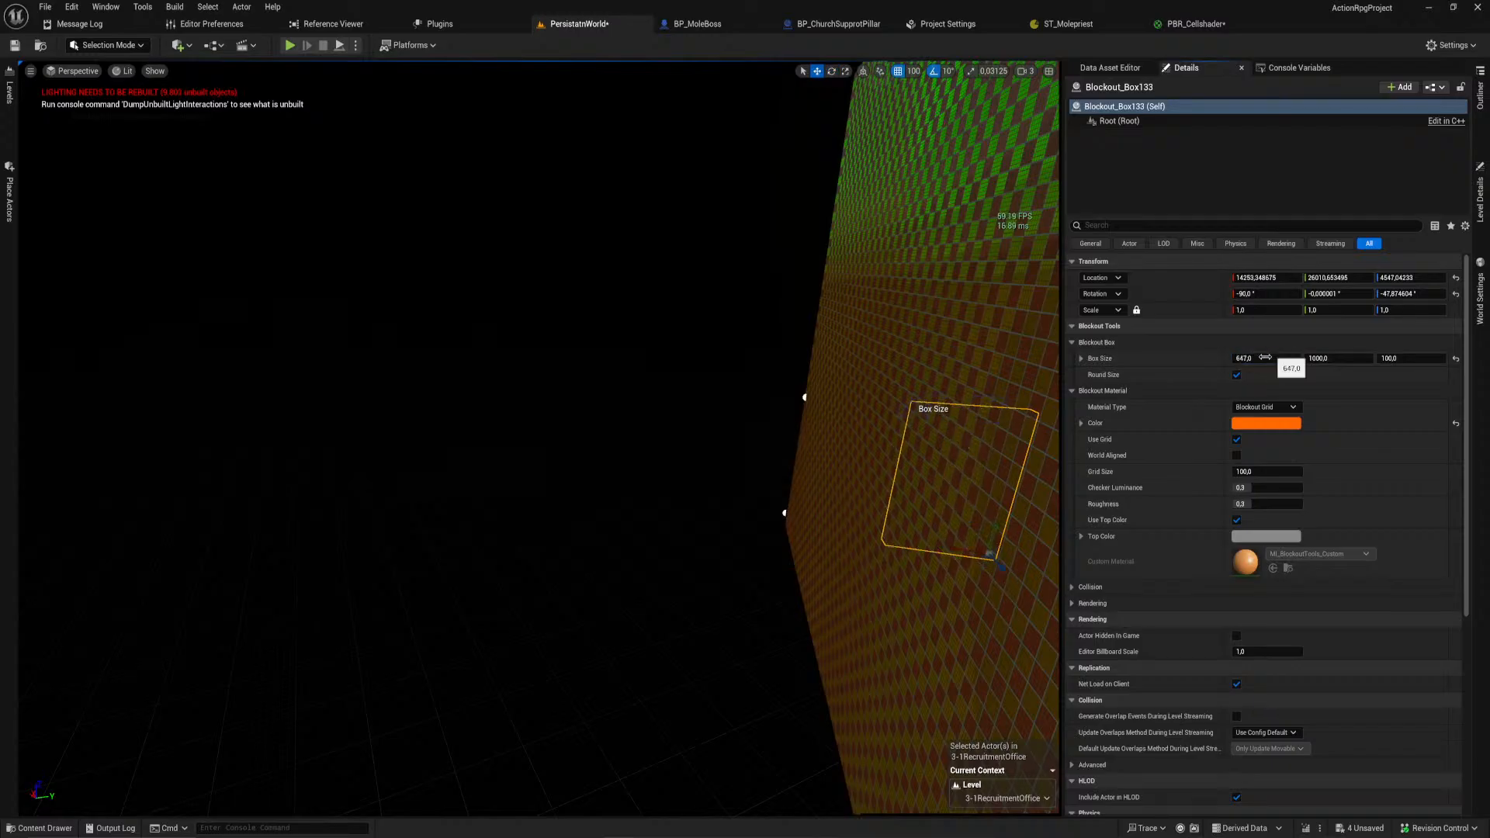
pyautogui.press('f')
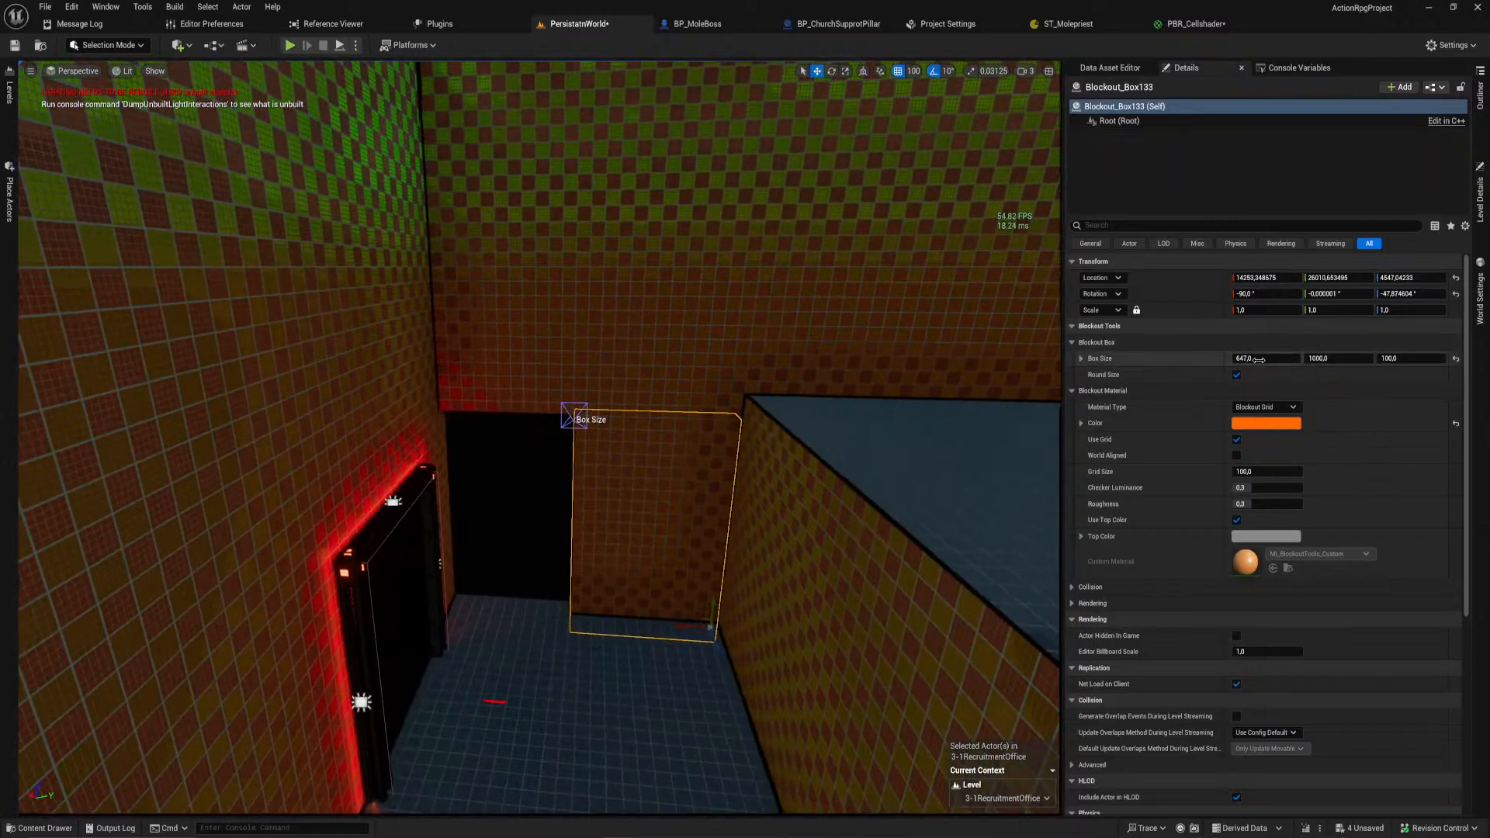
pyautogui.moveTo(1258, 359); pyautogui.dragTo(1289, 359)
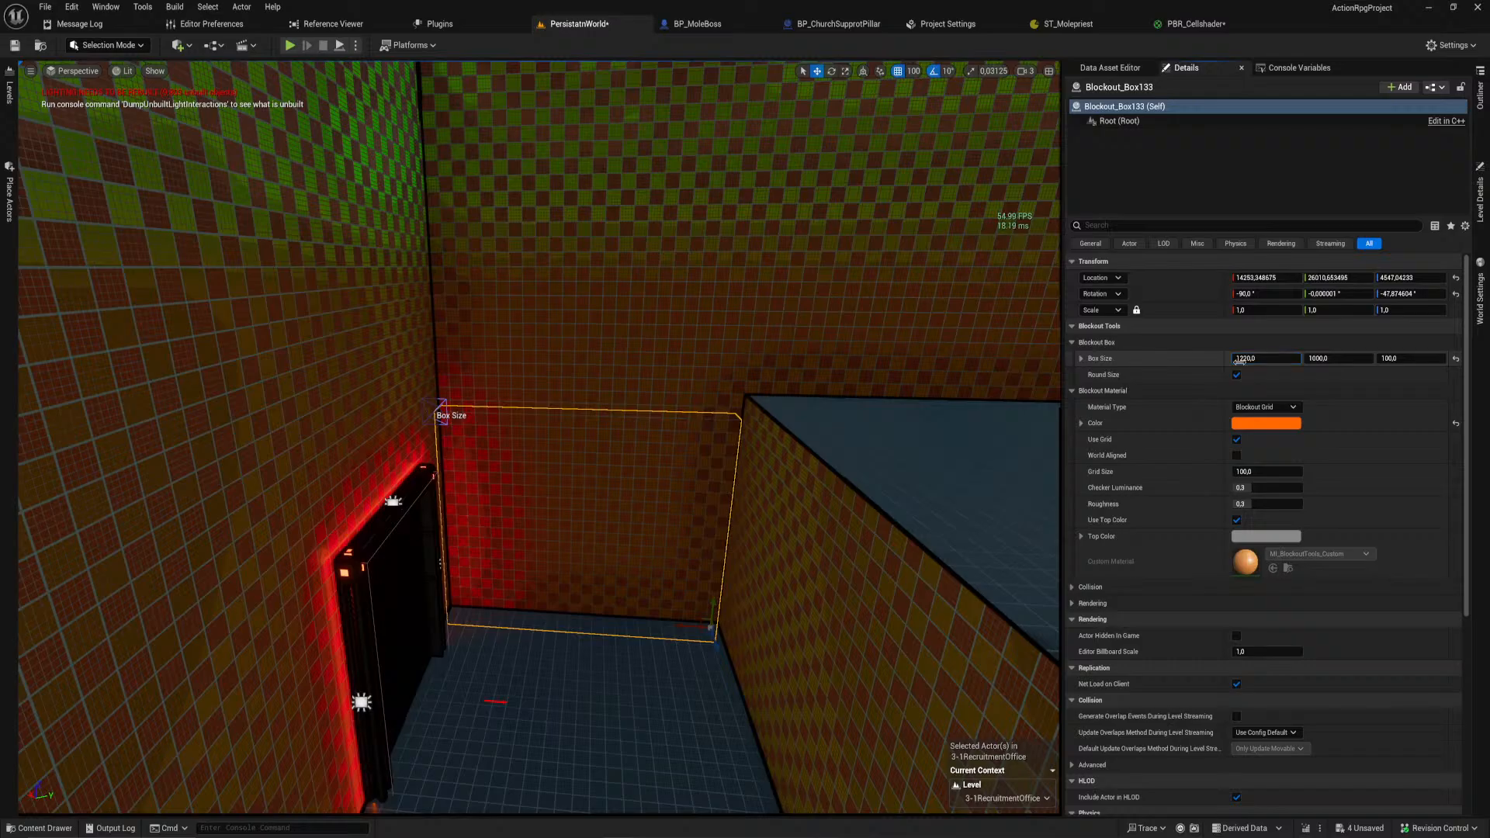
# Step: Duplicate the corridor's end wall and move the copy 12000 units to the opposite end of the sunken floor
pyautogui.click(669, 705)
pyautogui.press('f')
pyautogui.moveTo(668, 706); pyautogui.dragTo(645, 682, button='right')
pyautogui.click(618, 561)
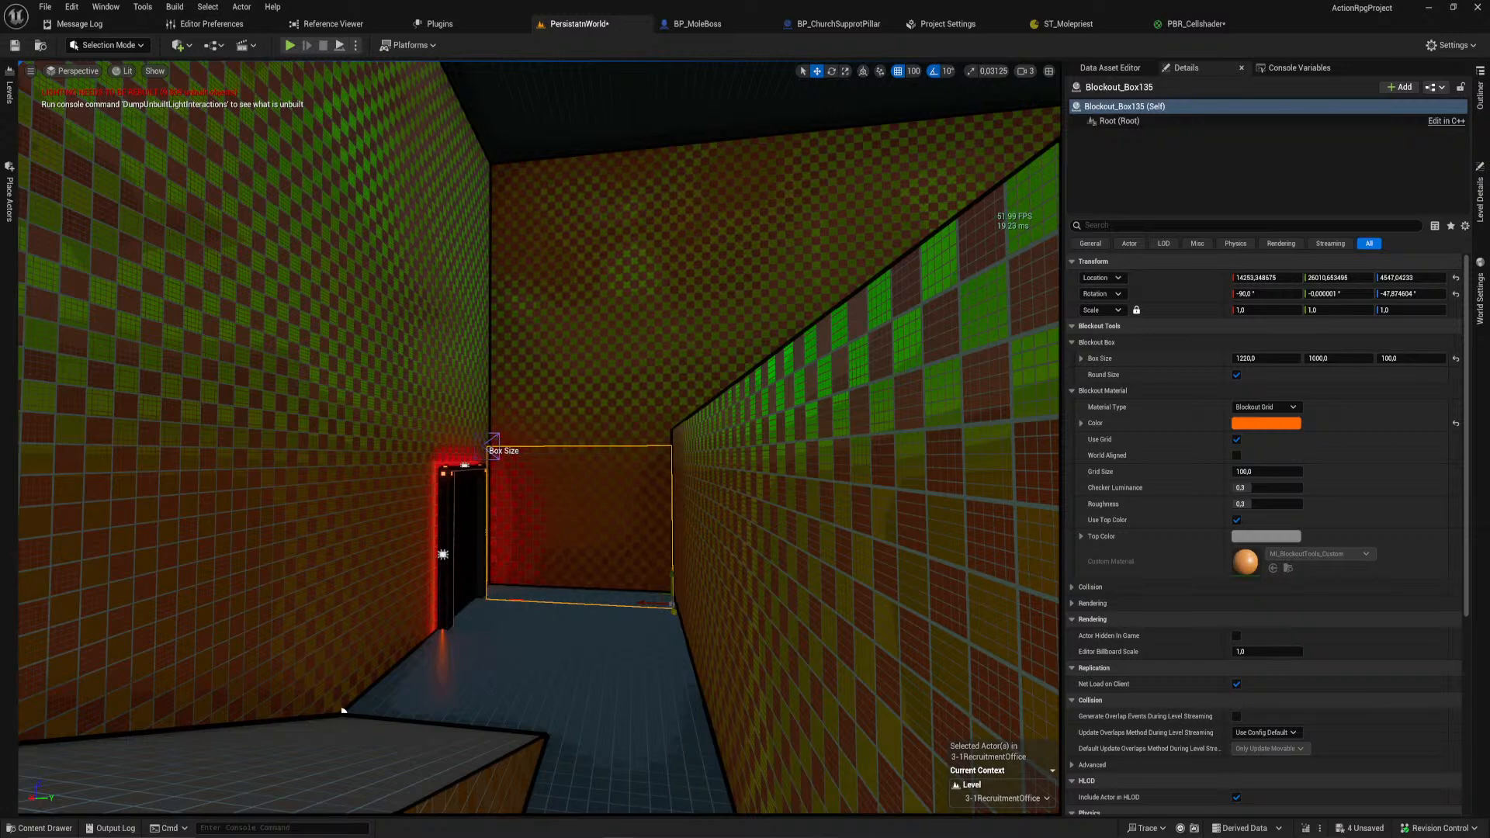
pyautogui.keyDown('shift'); pyautogui.moveTo(676, 801); pyautogui.dragTo(677, 835); pyautogui.keyUp('shift')
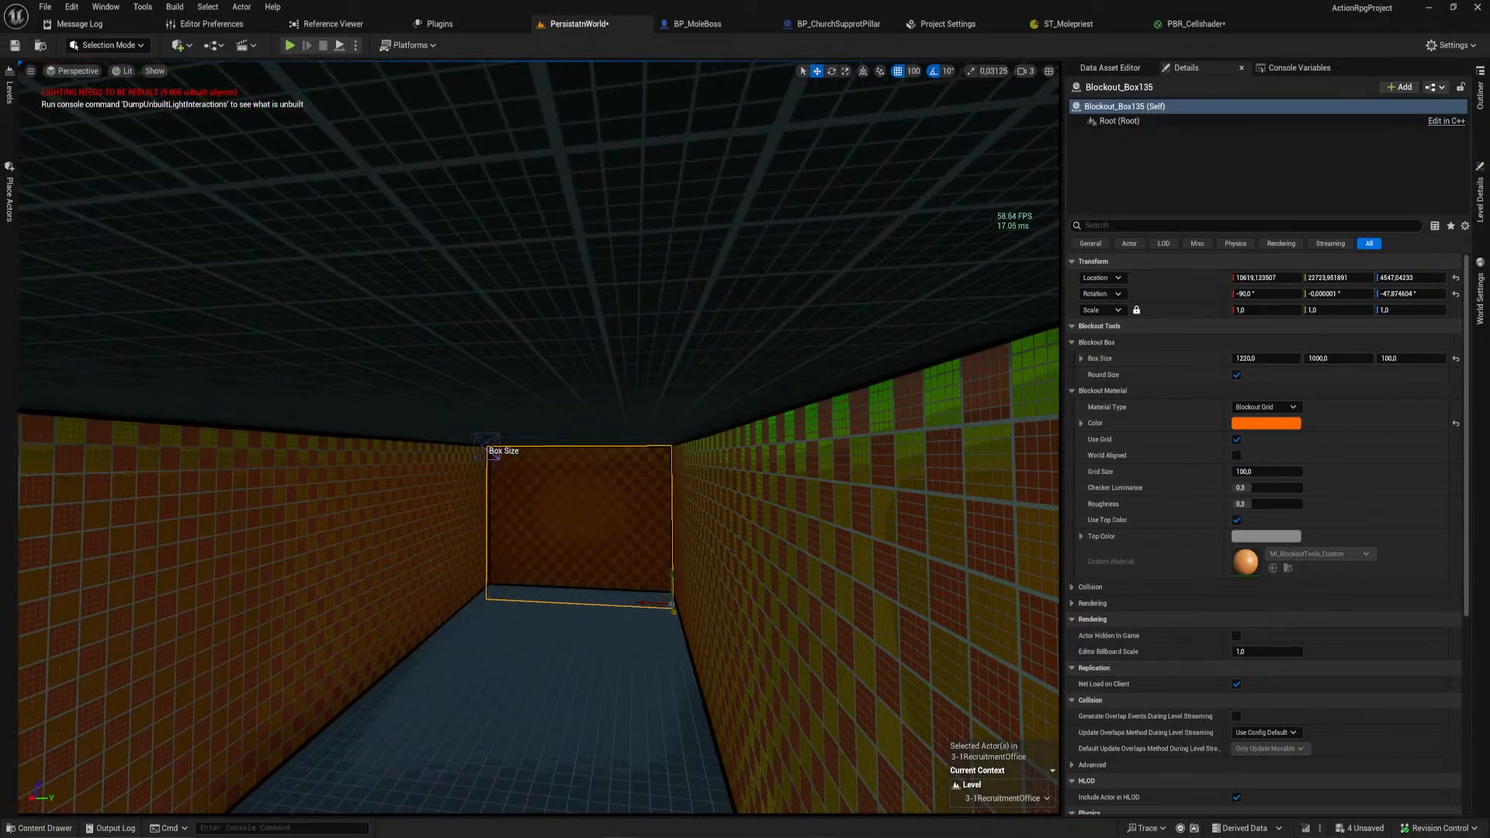
pyautogui.keyDown('shift'); pyautogui.moveTo(91, 730); pyautogui.dragTo(236, 767); pyautogui.keyUp('shift')
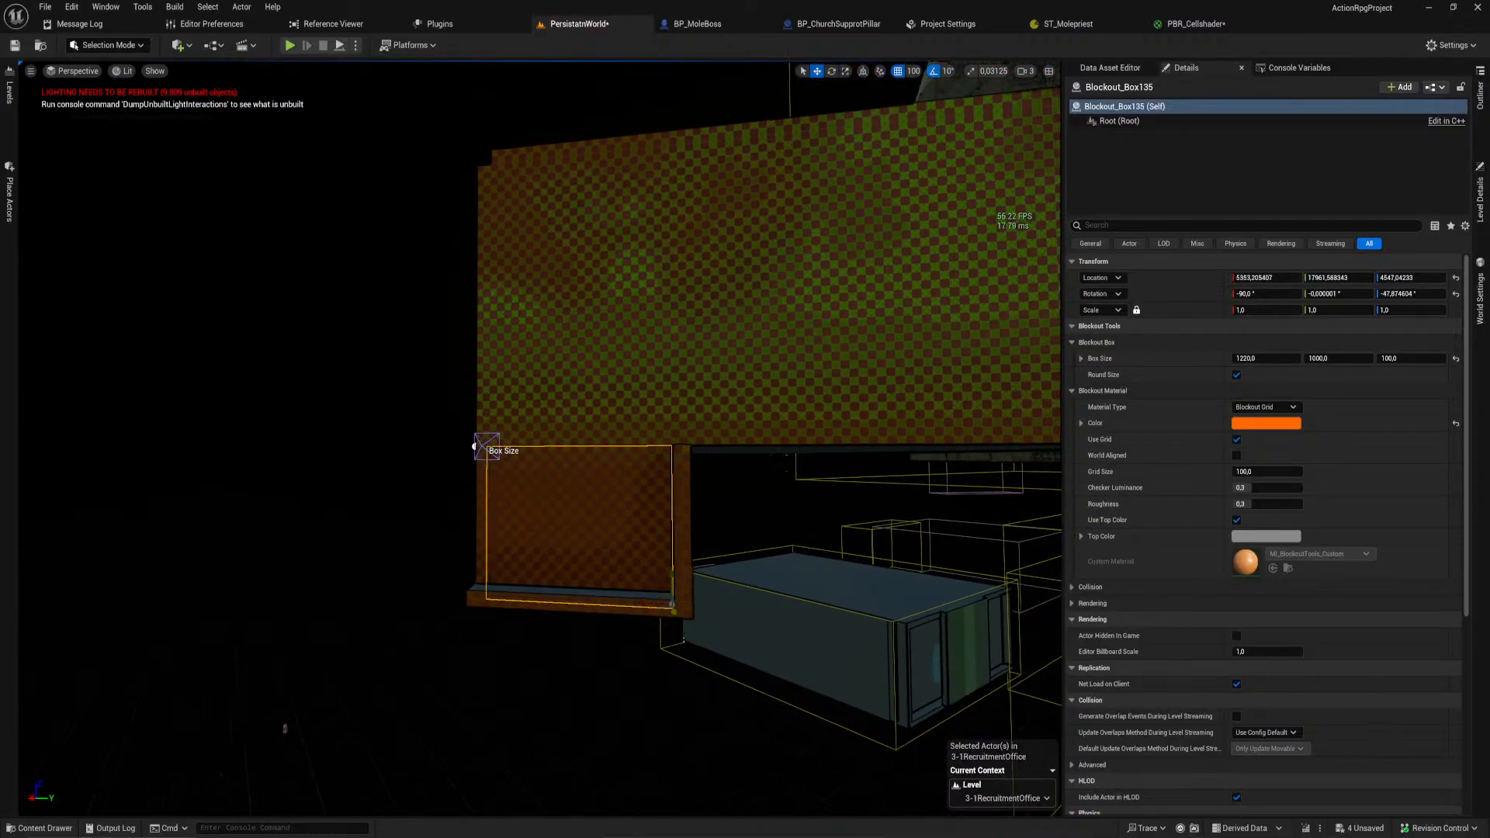
pyautogui.moveTo(539, 439); pyautogui.dragTo(555, 473, button='right')
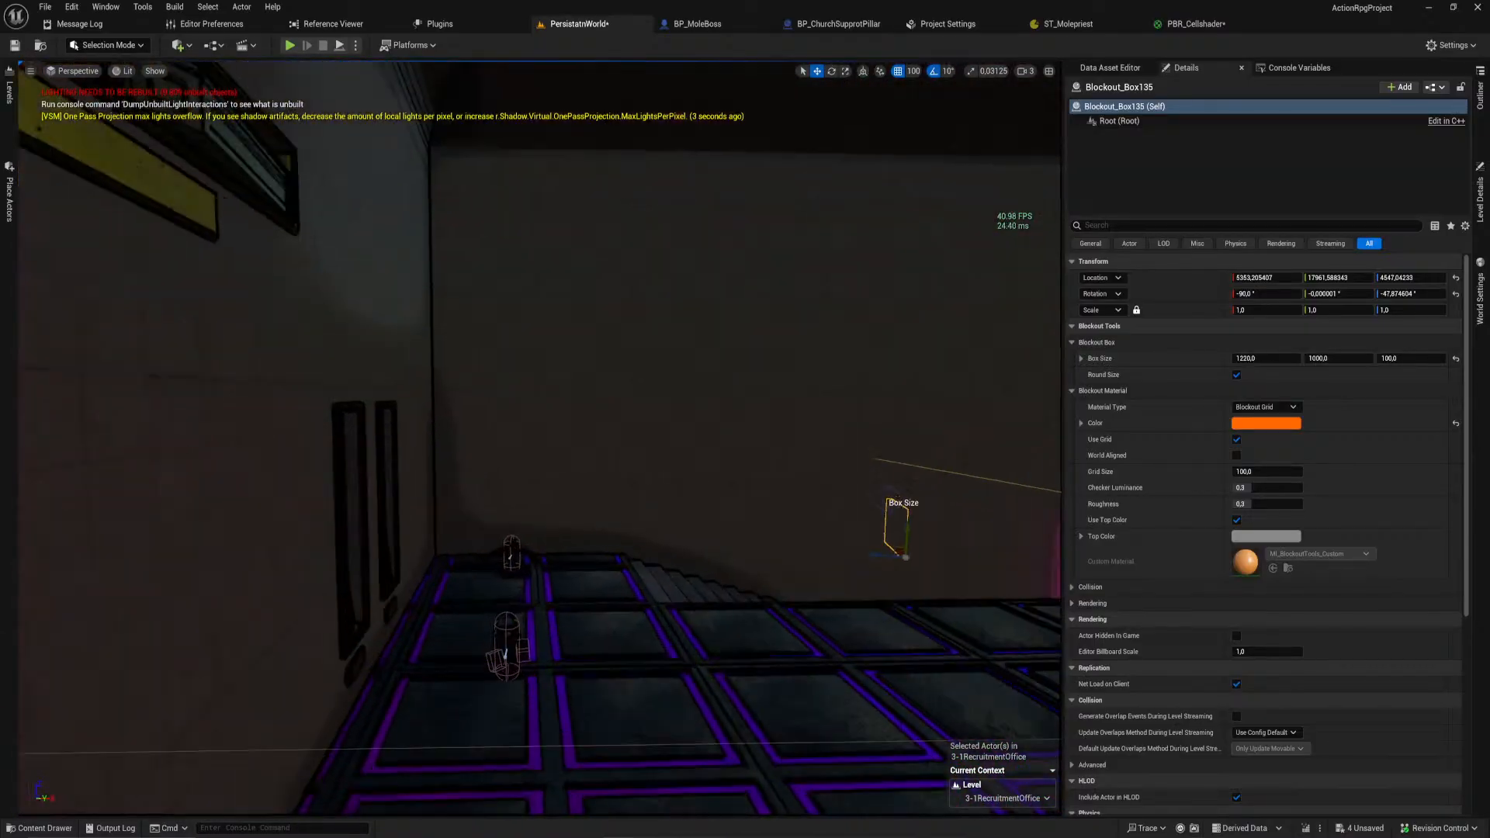
pyautogui.moveTo(539, 438); pyautogui.dragTo(680, 580, button='right')
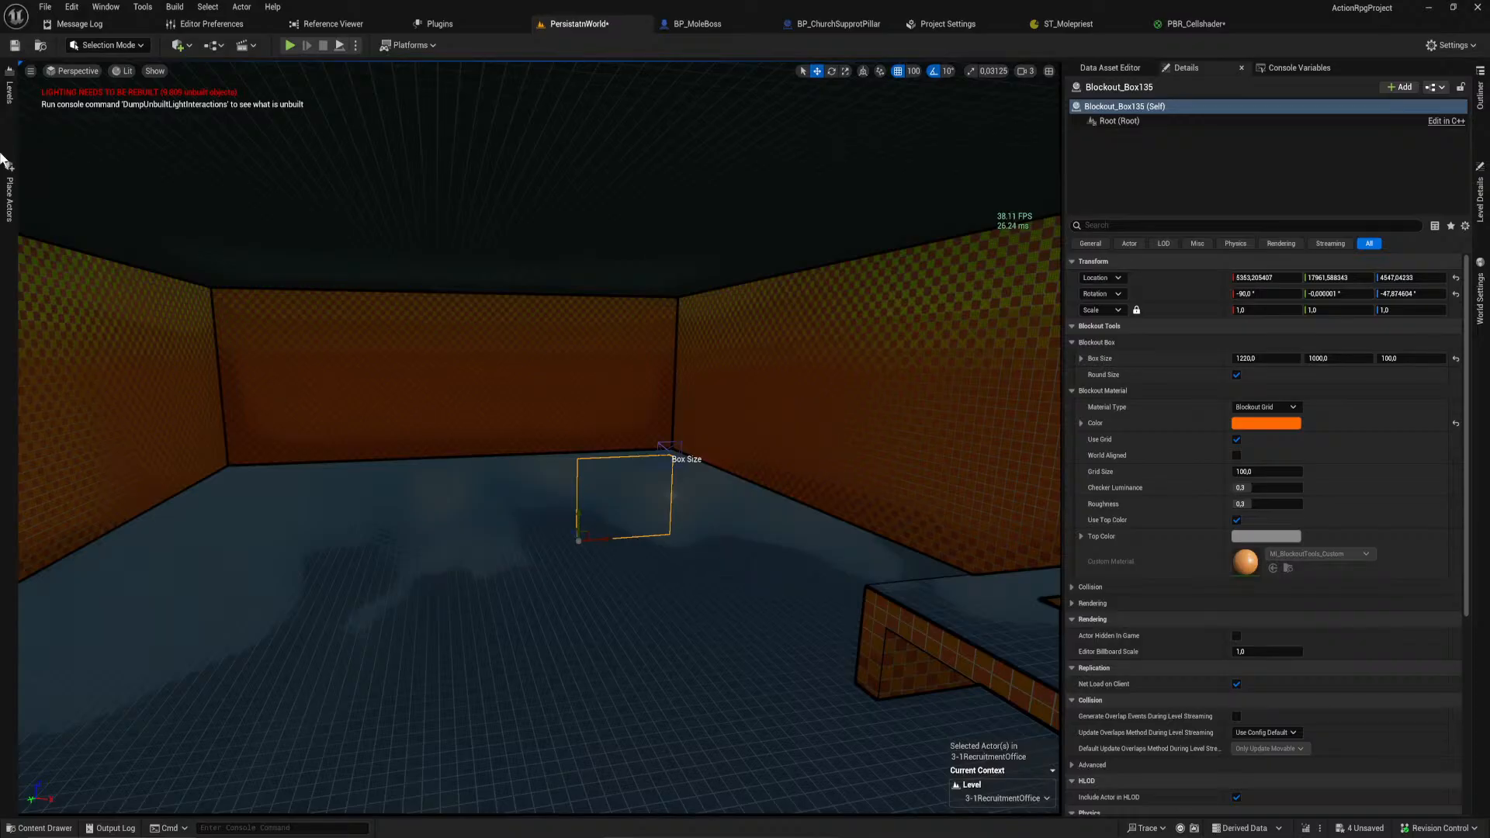
pyautogui.click(8, 85)
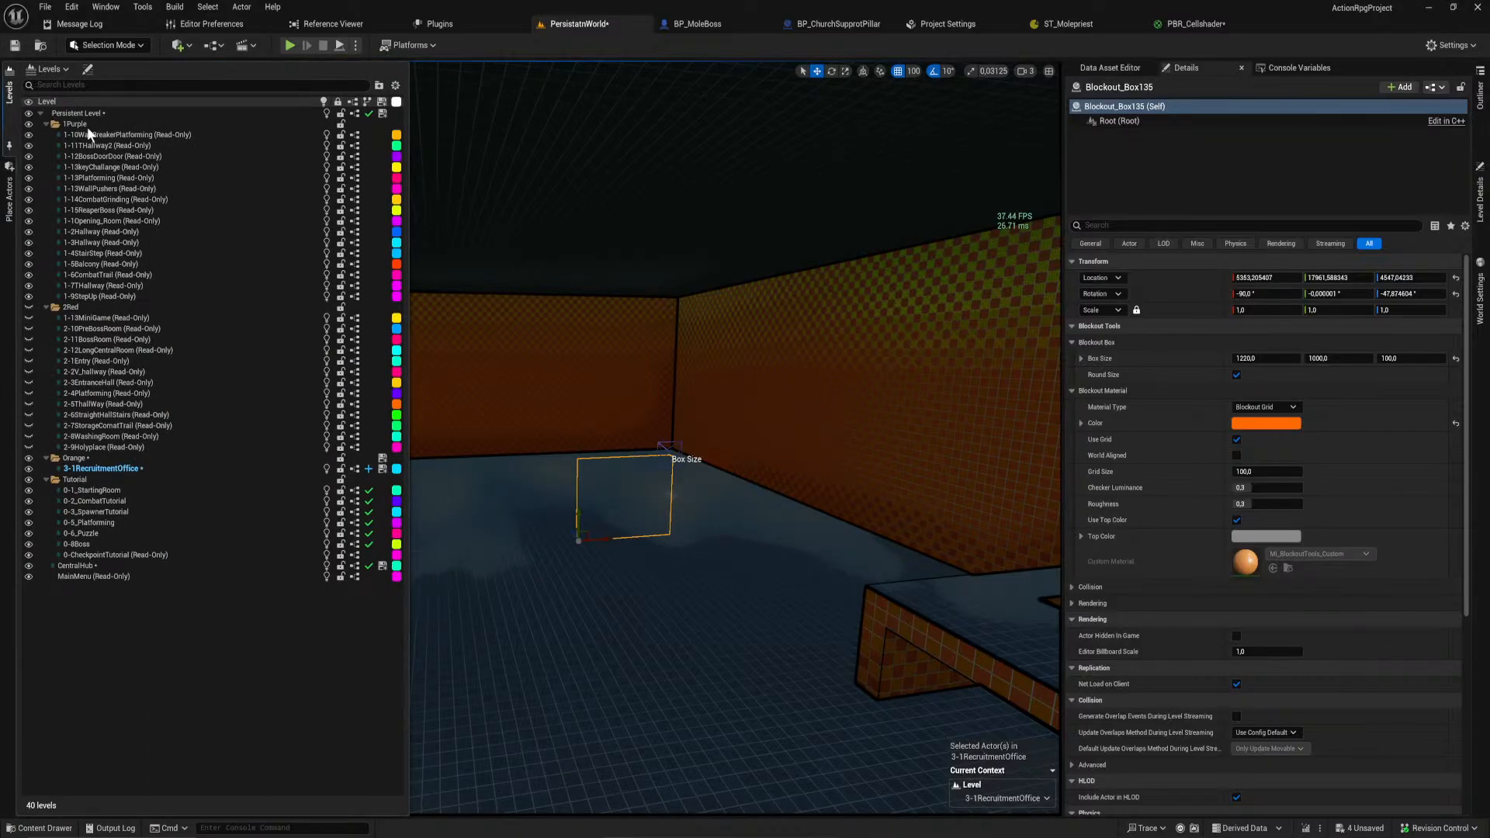
pyautogui.click(8, 198)
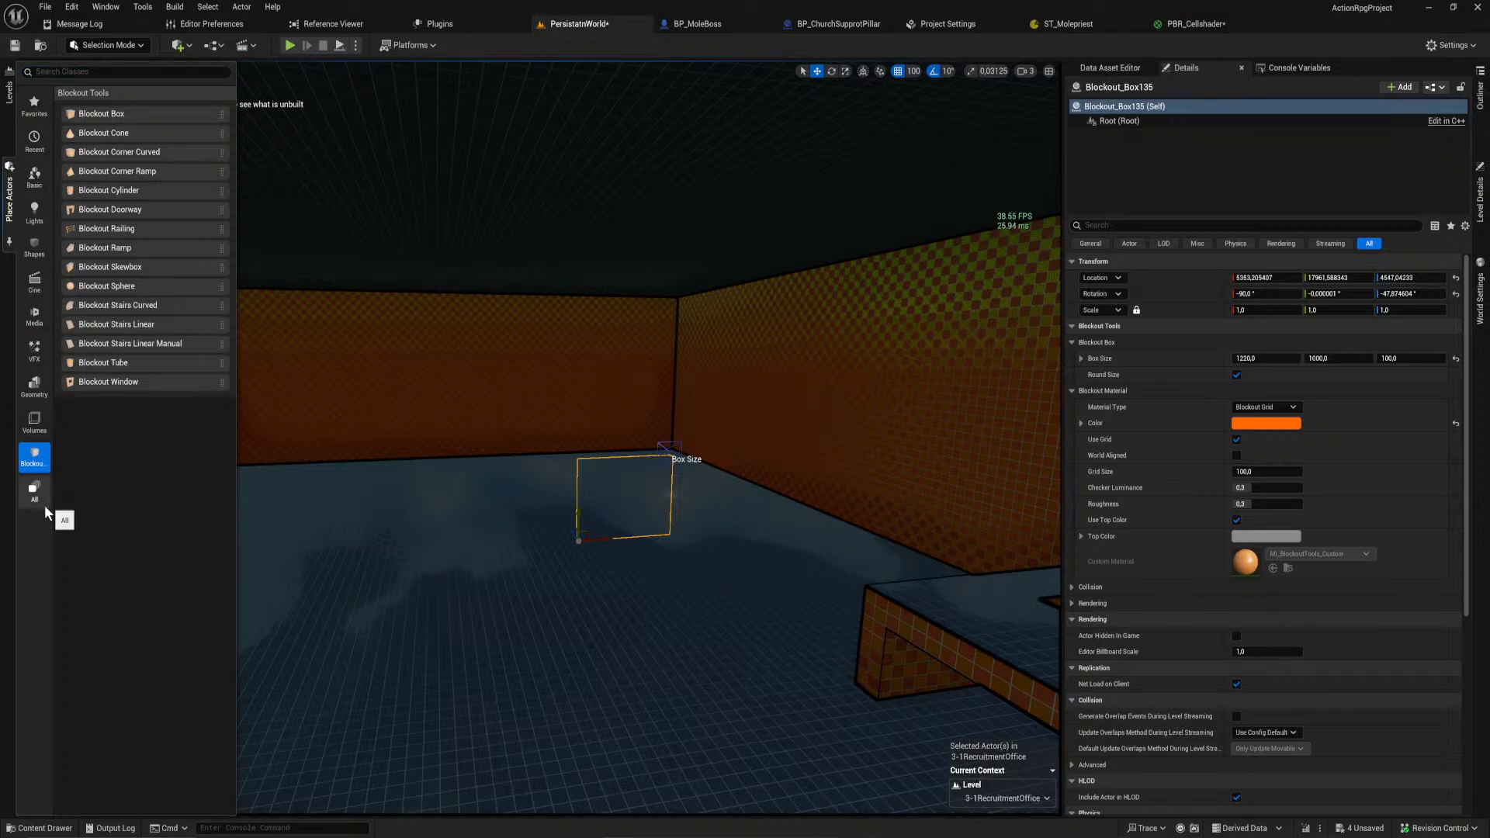
pyautogui.click(37, 105)
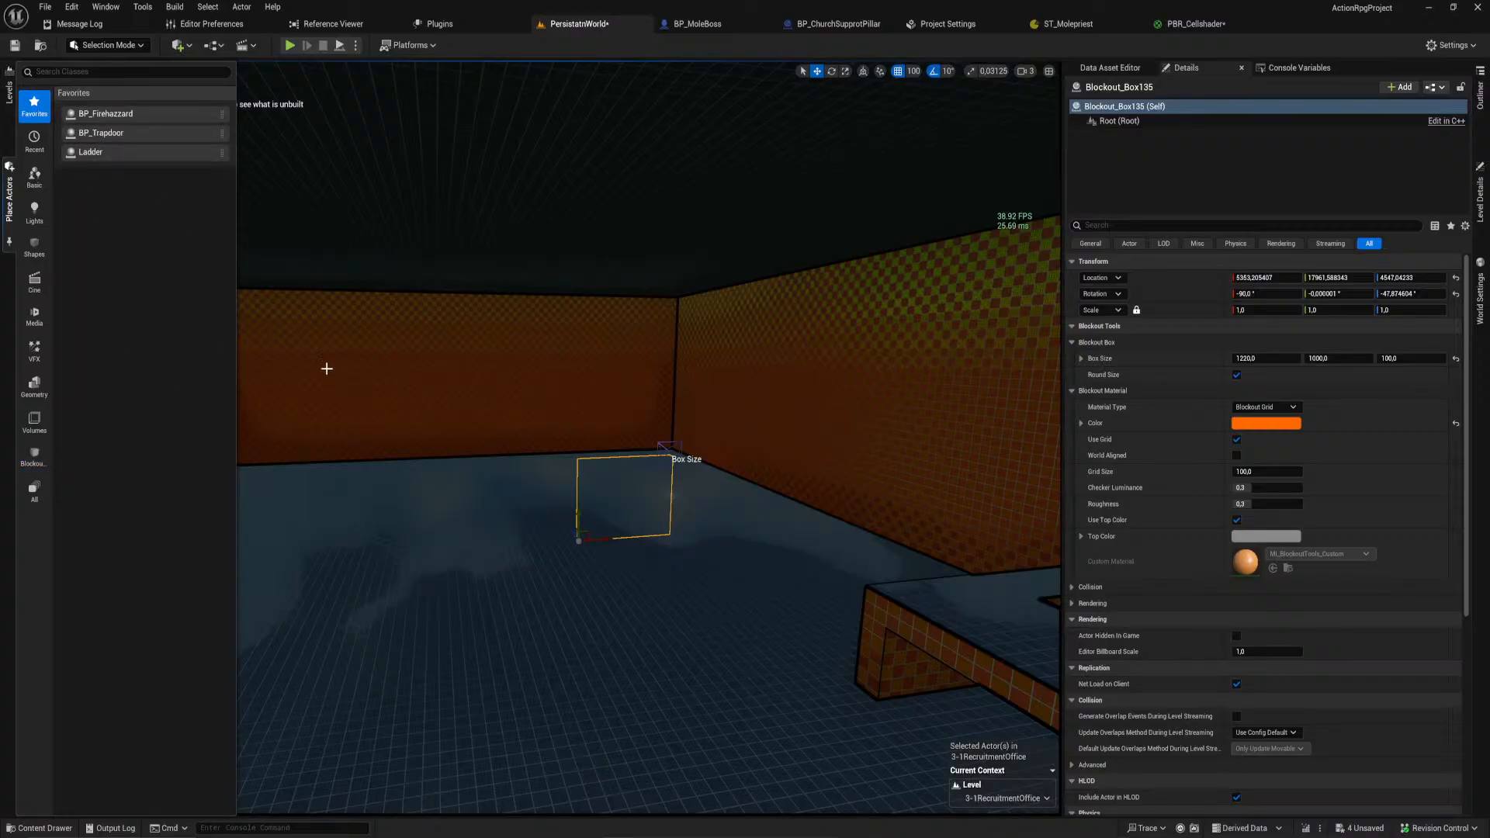
# Step: Place a BP_BasicDemon from Blueprints/enemies/Characters/ground/basicDemon in the office, and snap it onto the floor
pyautogui.hotkey('ctrl', 'space')
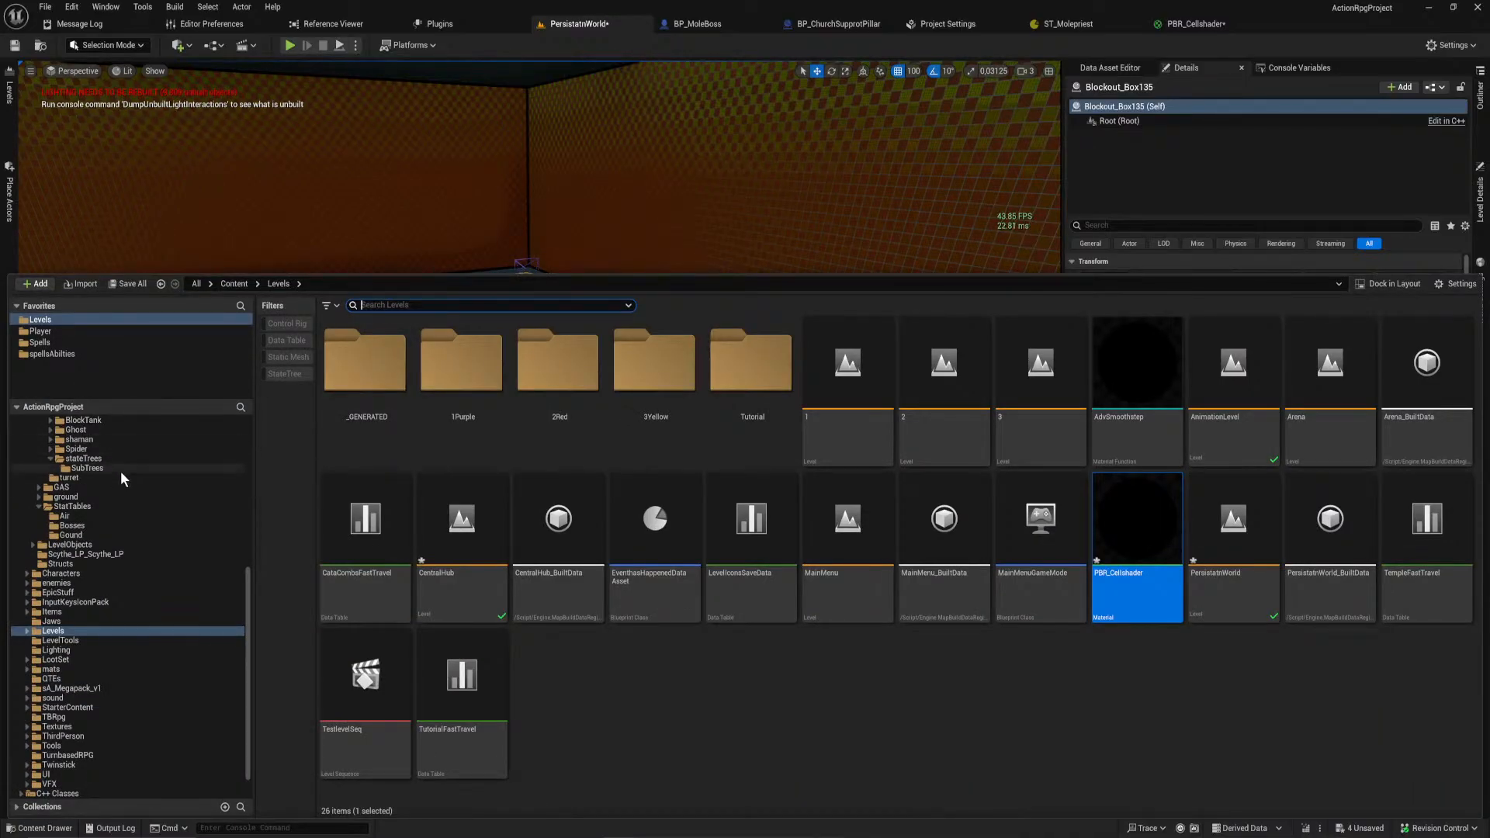
pyautogui.scroll(5, 121, 475)
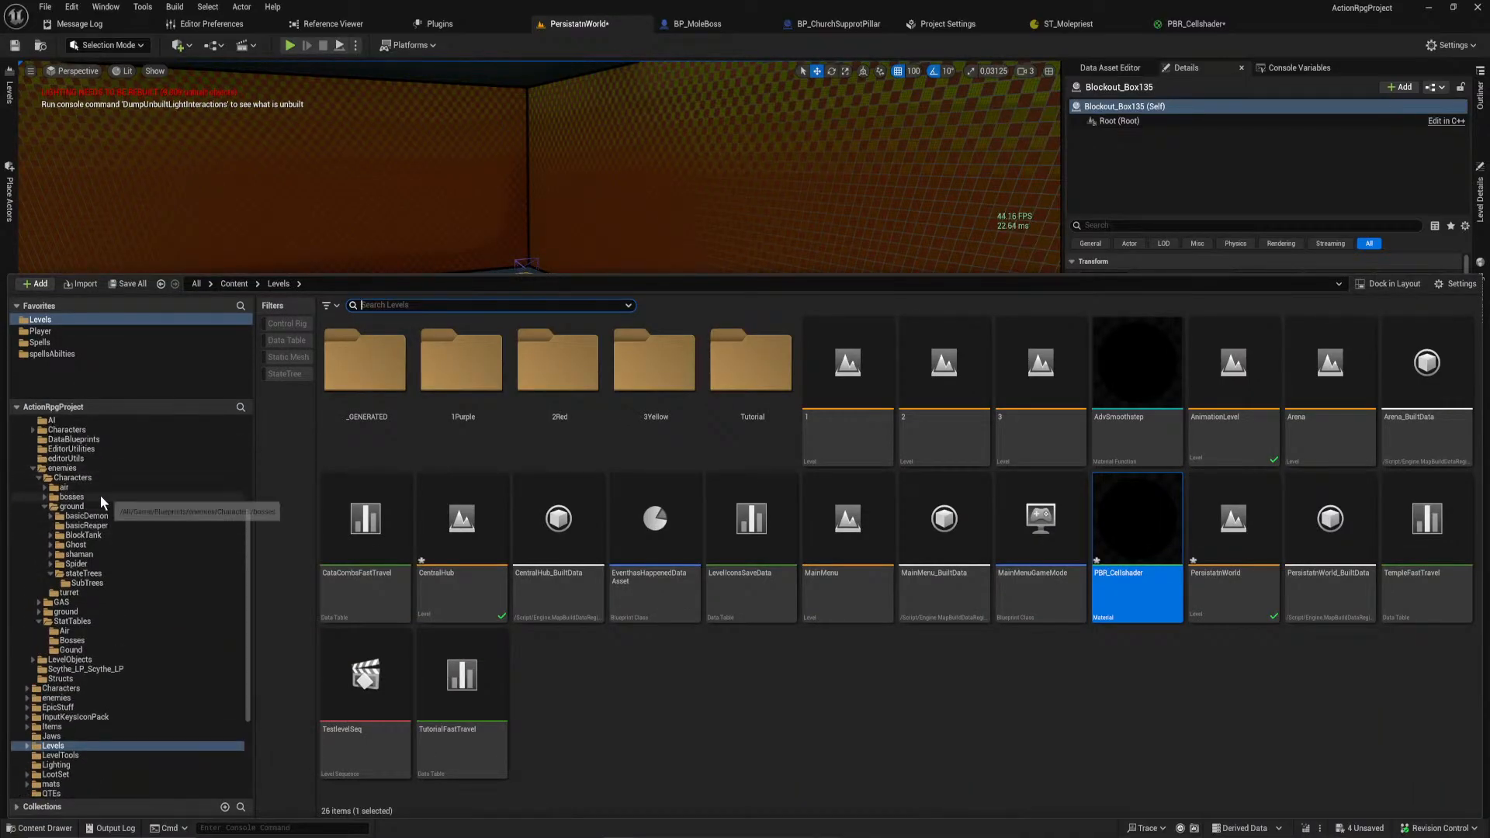
pyautogui.click(101, 507)
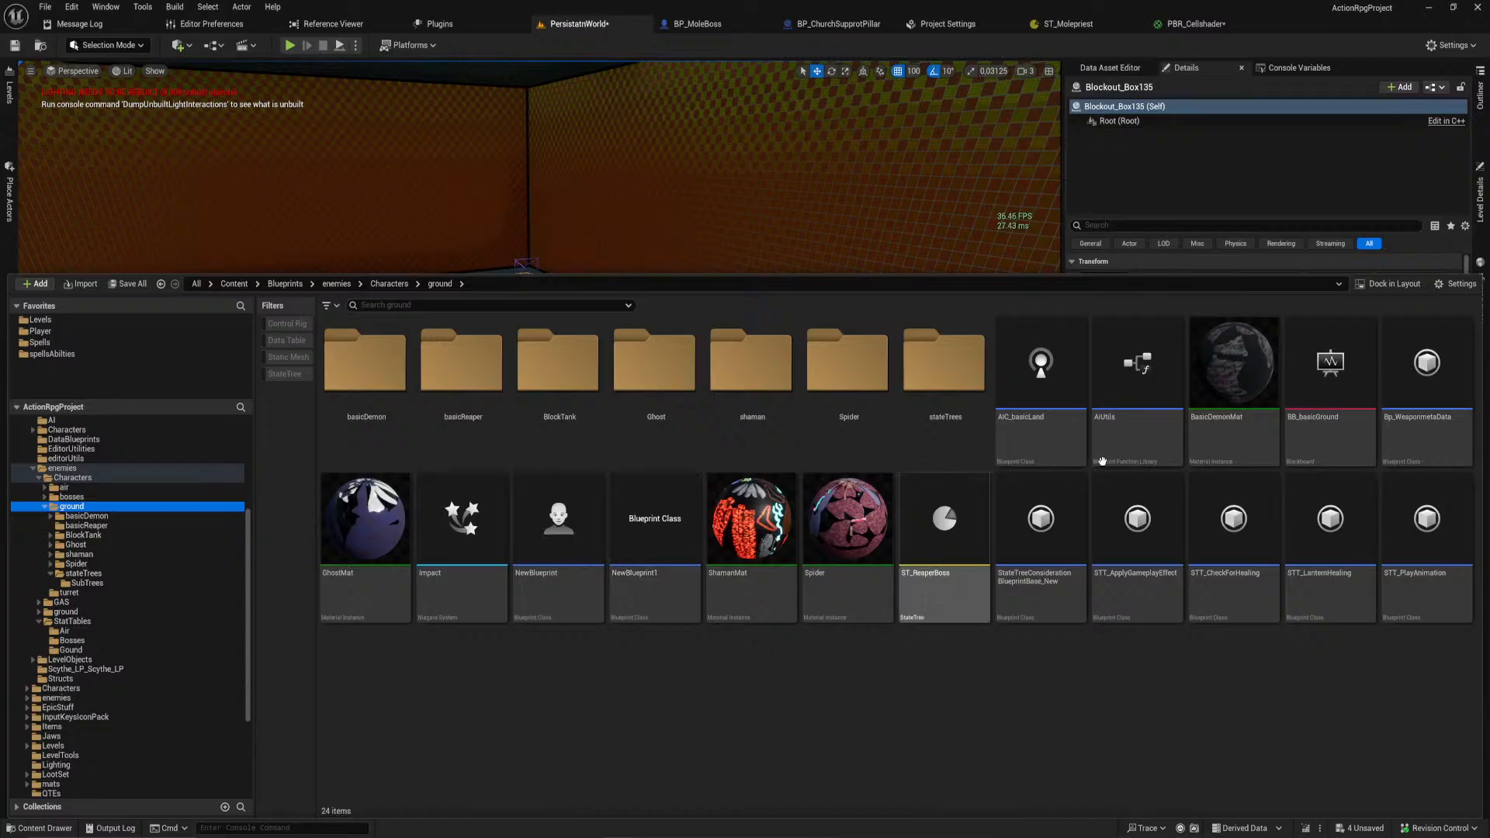
pyautogui.doubleClick(404, 397)
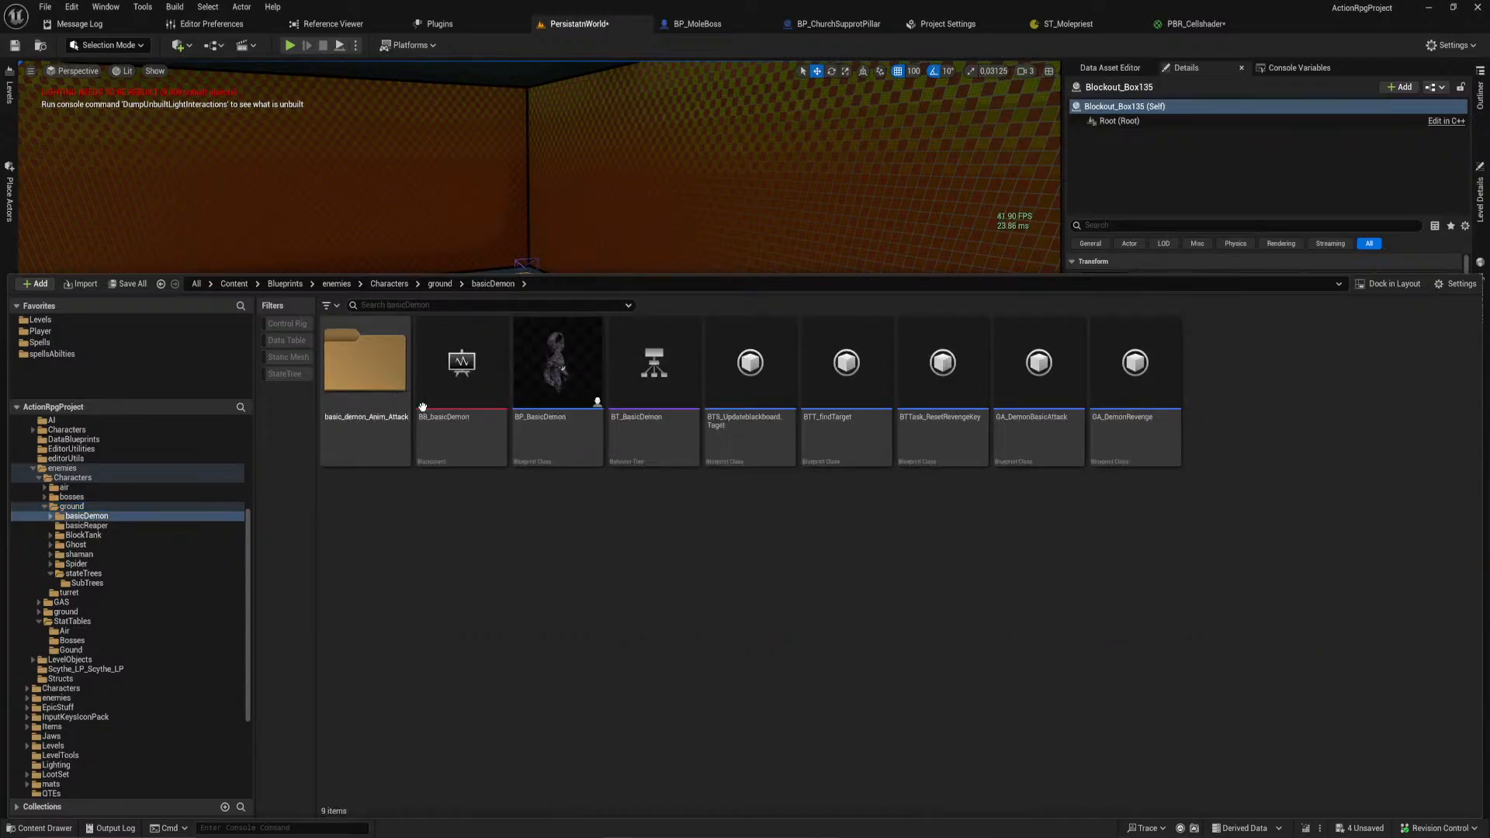
pyautogui.moveTo(576, 446); pyautogui.dragTo(474, 336)
pyautogui.moveTo(474, 336); pyautogui.dragTo(349, 326, button='right')
pyautogui.press('w')
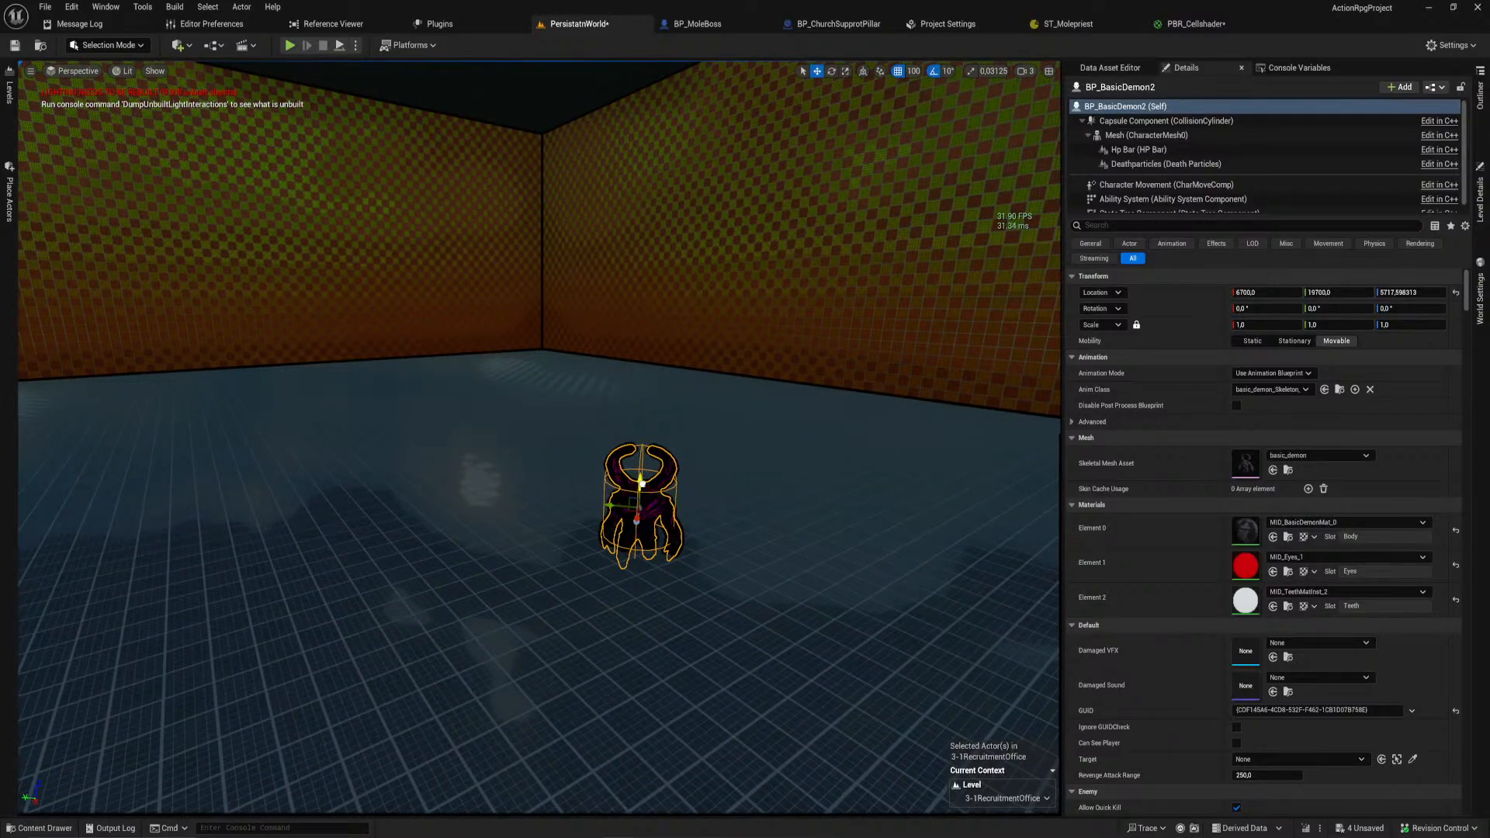
pyautogui.moveTo(639, 489); pyautogui.dragTo(640, 437)
pyautogui.press('End')
# Step: Start a play test of the level and load a saved game
pyautogui.moveTo(658, 443); pyautogui.dragTo(652, 396, button='right')
pyautogui.press('w')
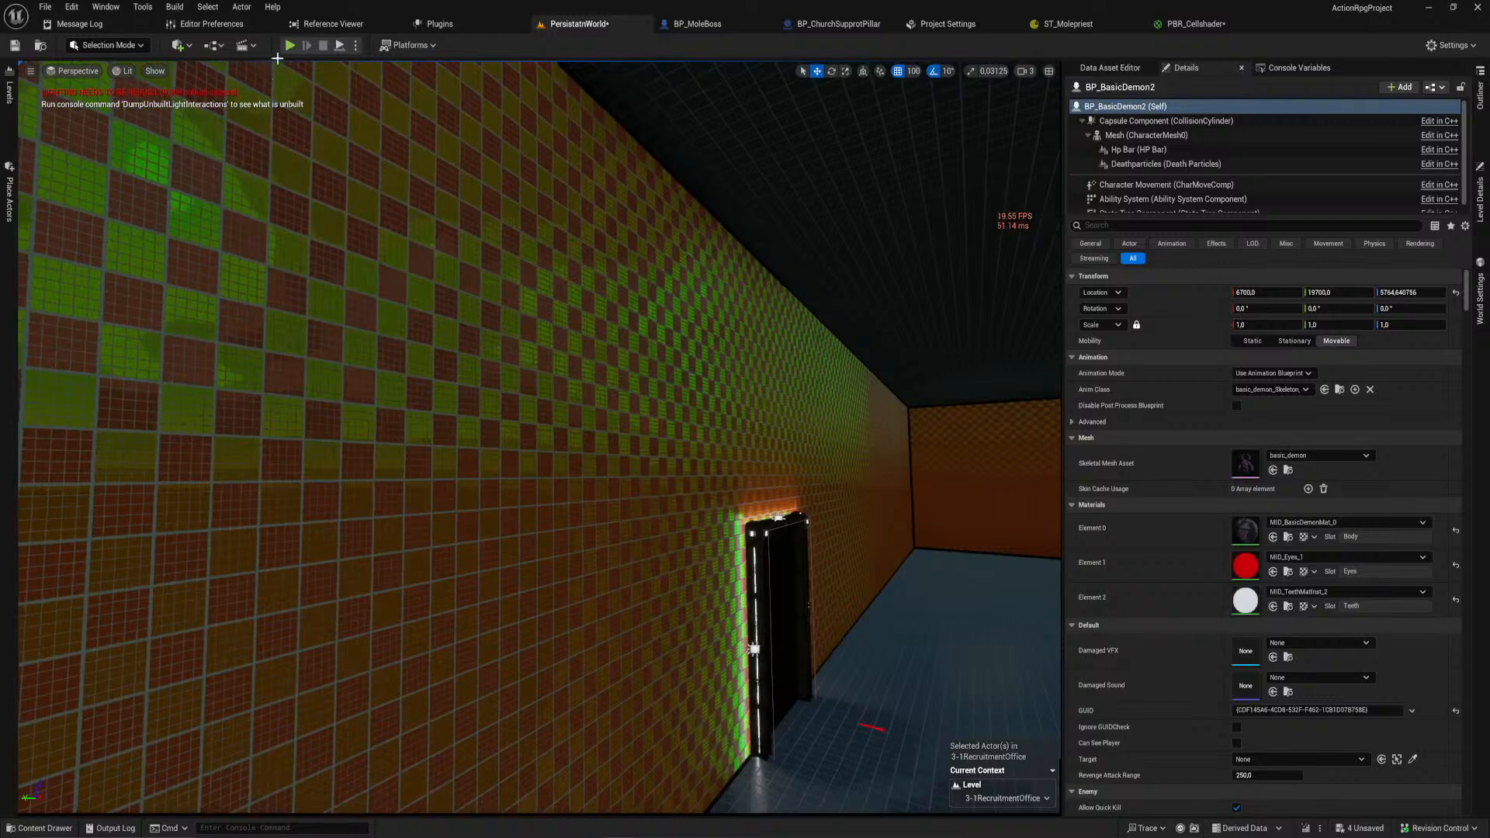
pyautogui.click(289, 45)
pyautogui.click(565, 428)
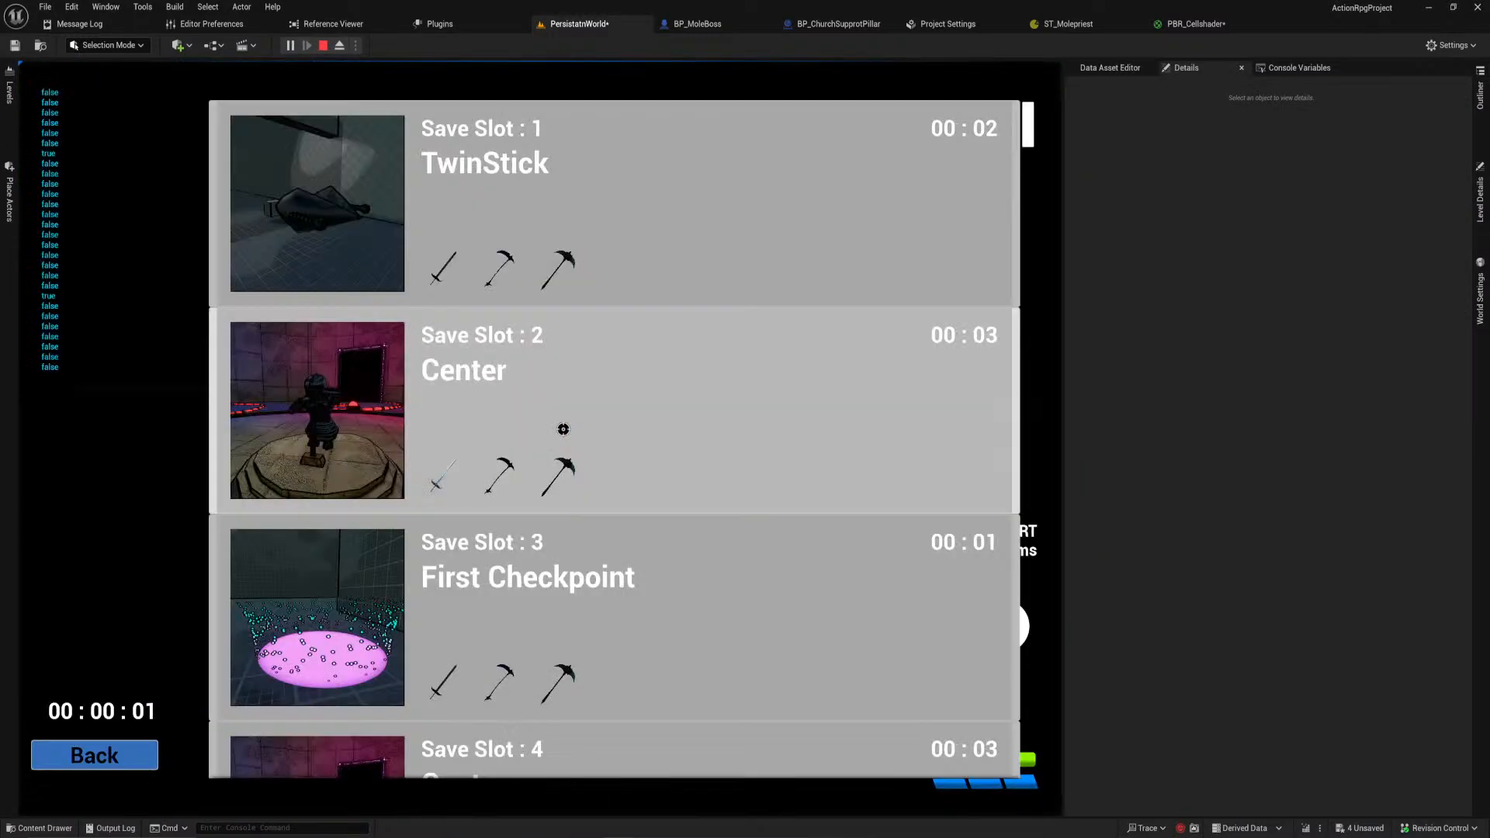
pyautogui.click(1009, 140)
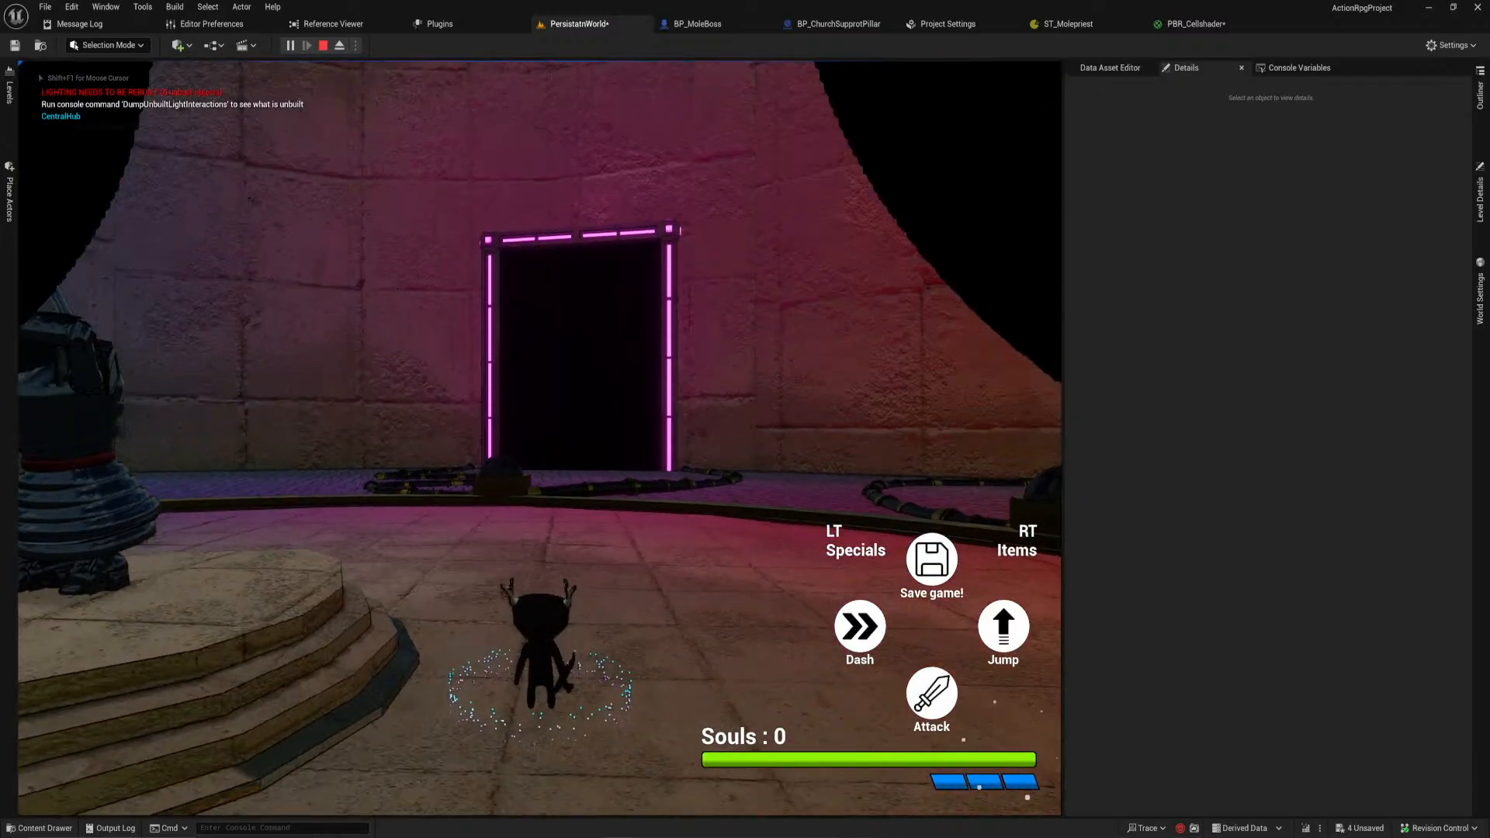
# Step: Walk the character from the central hub into the recruitment office and around the counter, and end the play test
pyautogui.press('w')
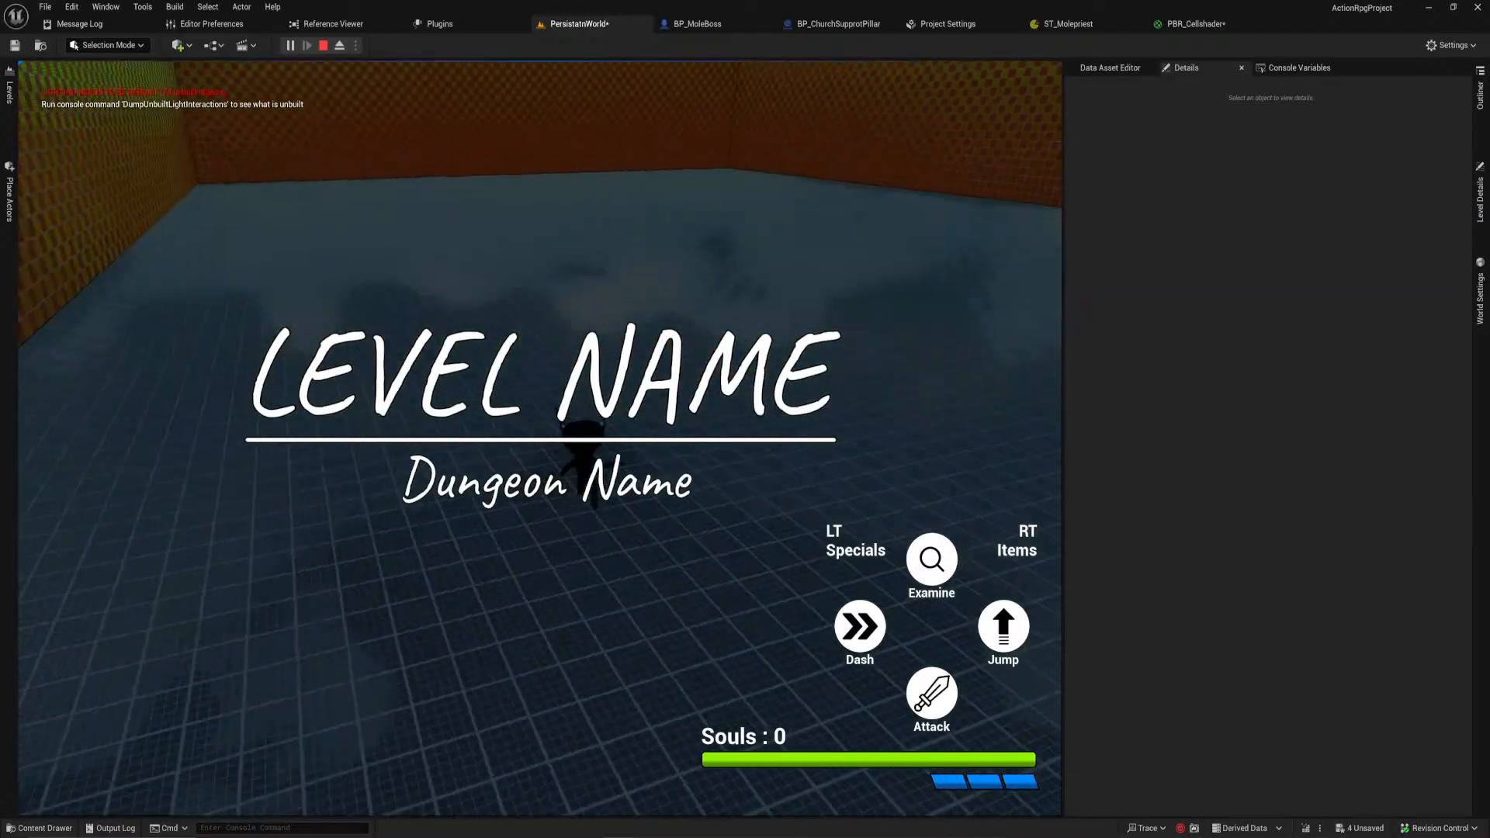
pyautogui.press('w')
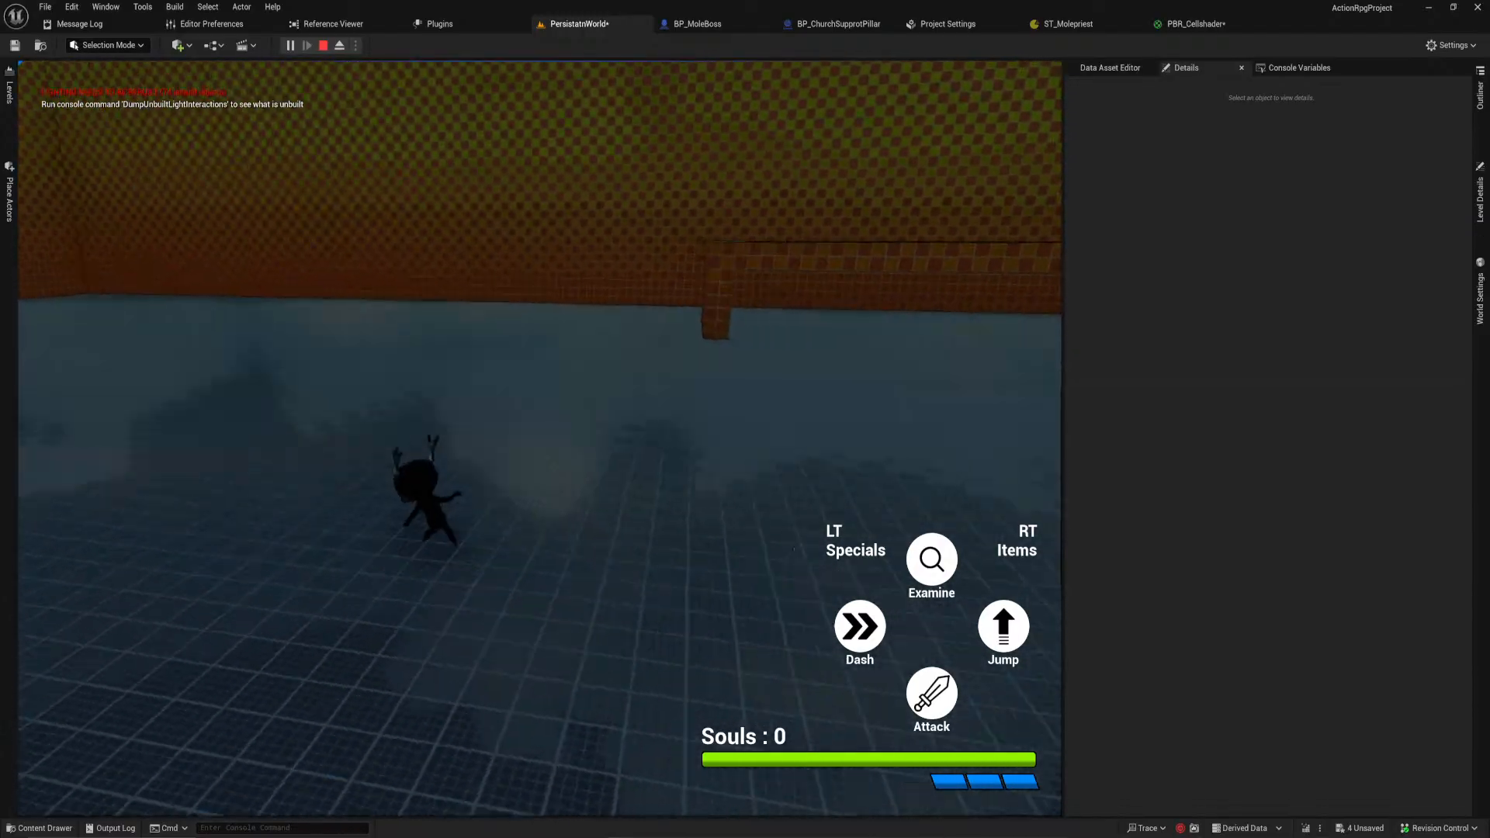
pyautogui.press('w')
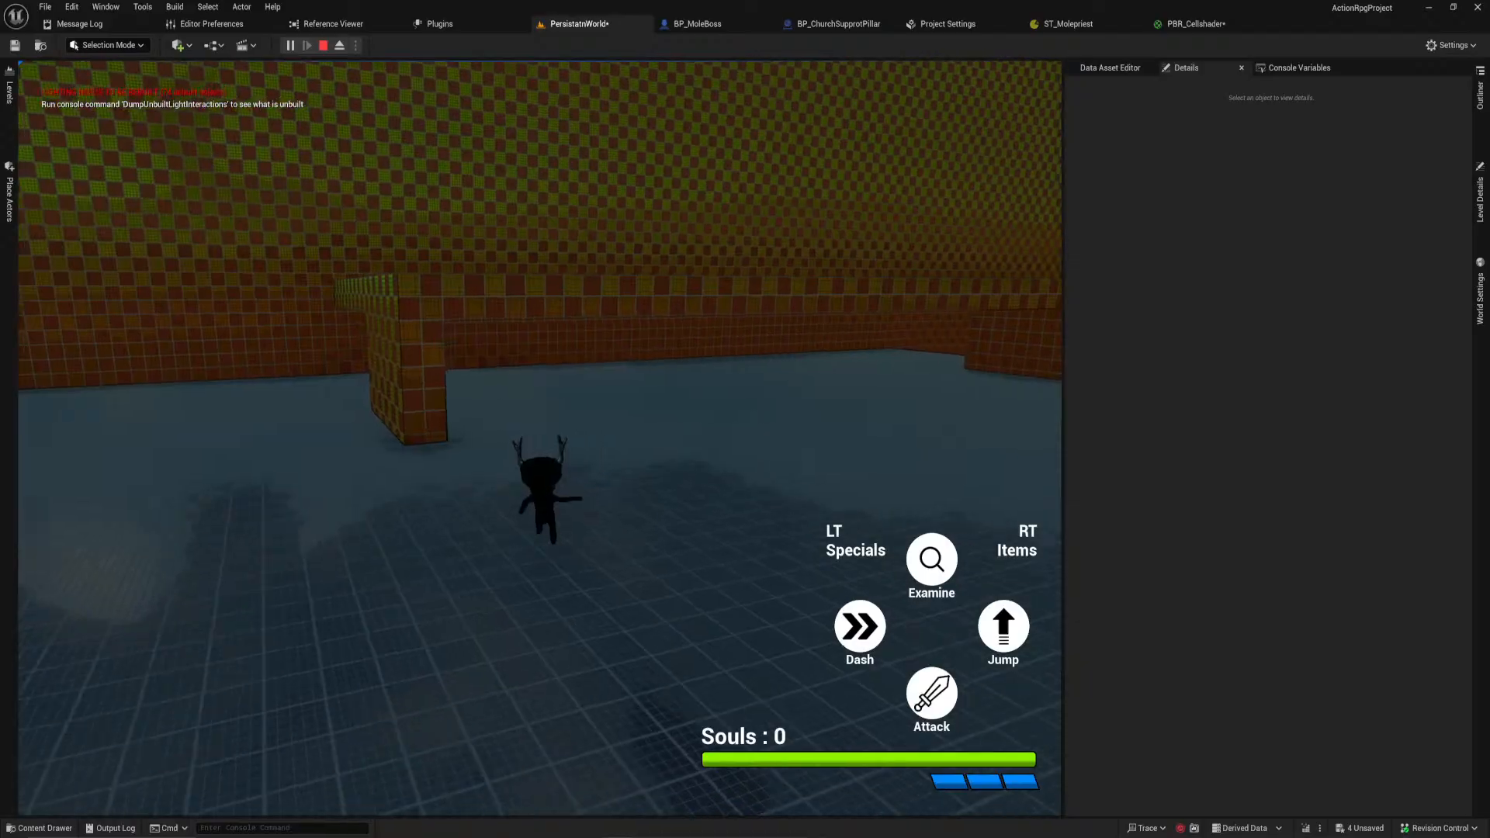
pyautogui.press('w')
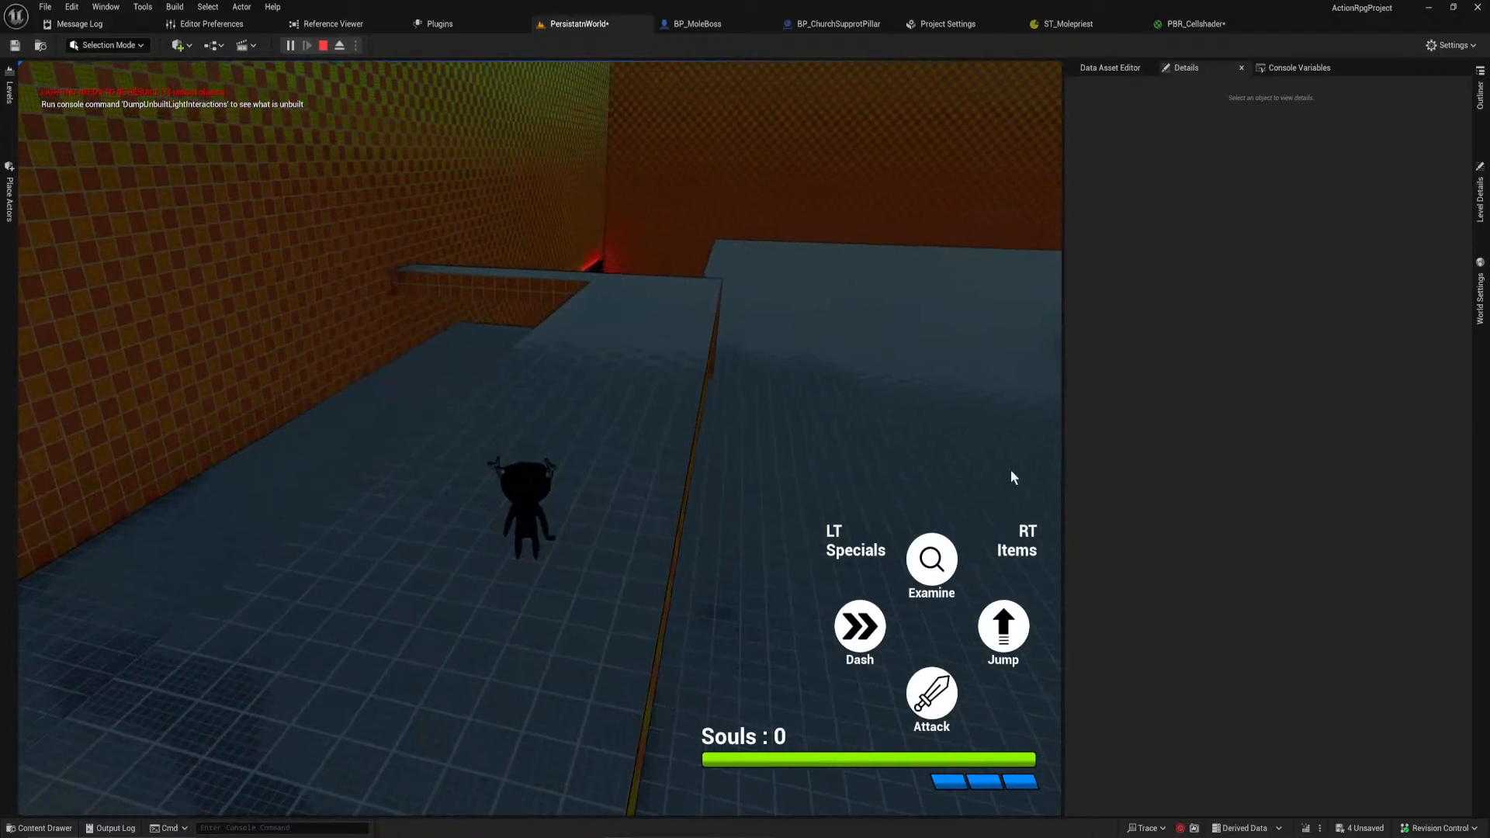
pyautogui.press('Escape')
# Step: Lower the counter's long top slab by 200 units
pyautogui.moveTo(685, 328); pyautogui.dragTo(598, 327, button='right')
pyautogui.press('d')
pyautogui.click(684, 323)
pyautogui.moveTo(376, 376); pyautogui.dragTo(411, 379, button='right')
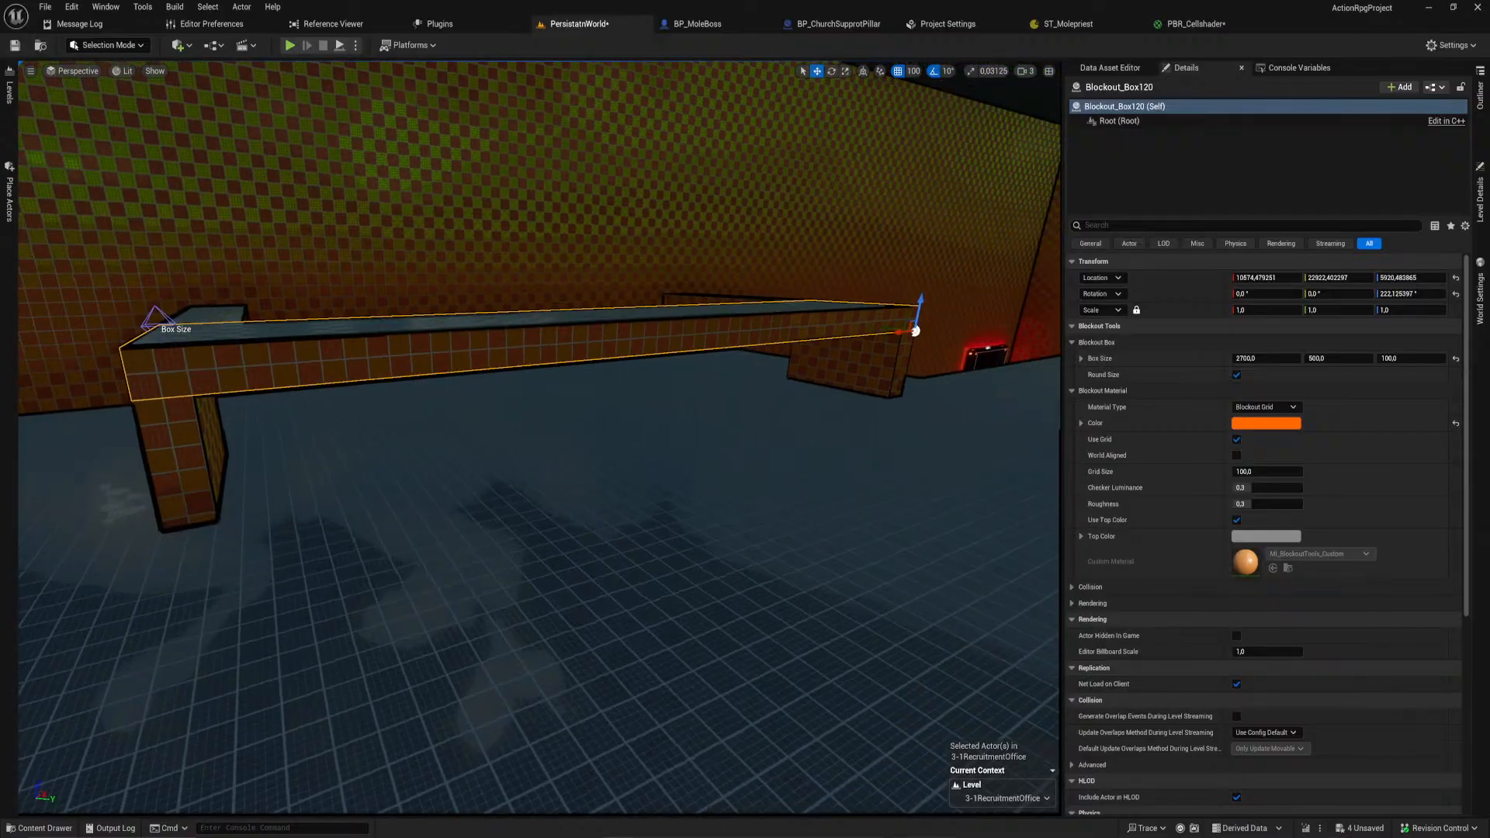
pyautogui.moveTo(918, 304); pyautogui.dragTo(919, 346)
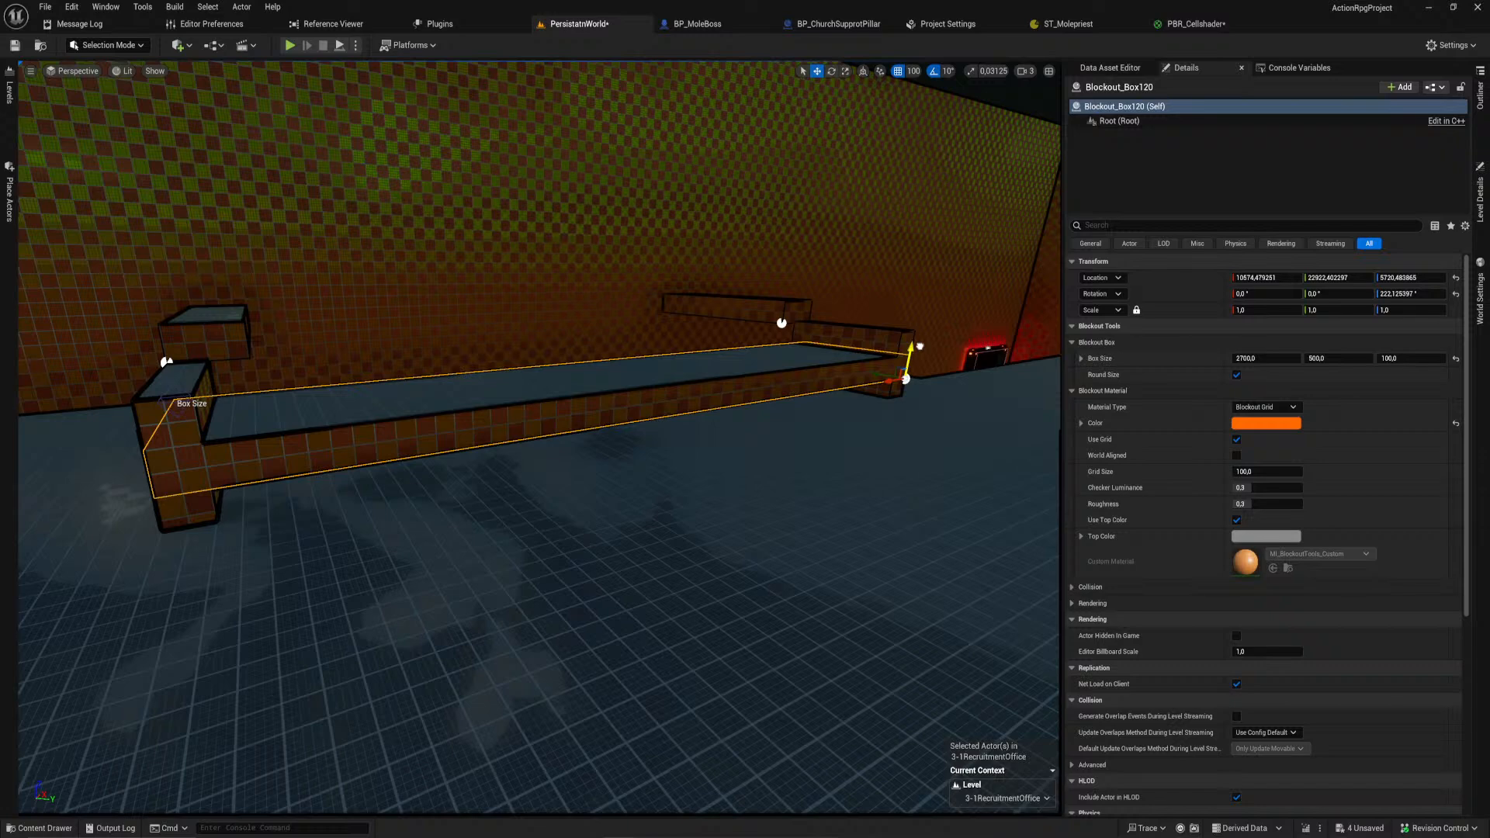
# Step: Narrow the counter's long top slab by pulling in its inner edge on the wall side
pyautogui.moveTo(410, 391); pyautogui.dragTo(569, 537, button='right')
pyautogui.click(583, 542)
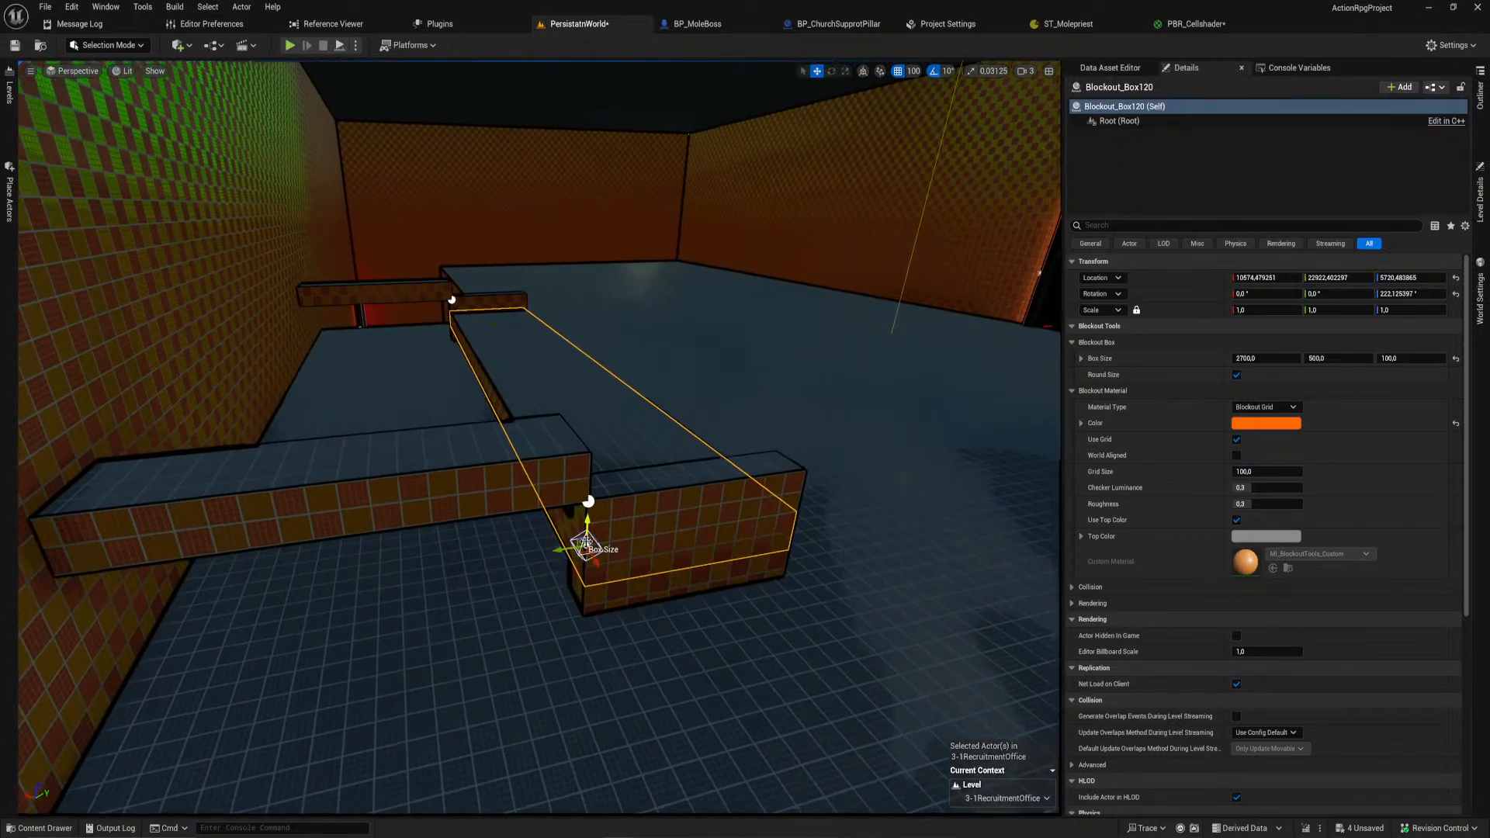
pyautogui.moveTo(562, 550); pyautogui.dragTo(654, 536)
# Step: Reduce the height of both support posts under the counter to 200 units
pyautogui.click(661, 467)
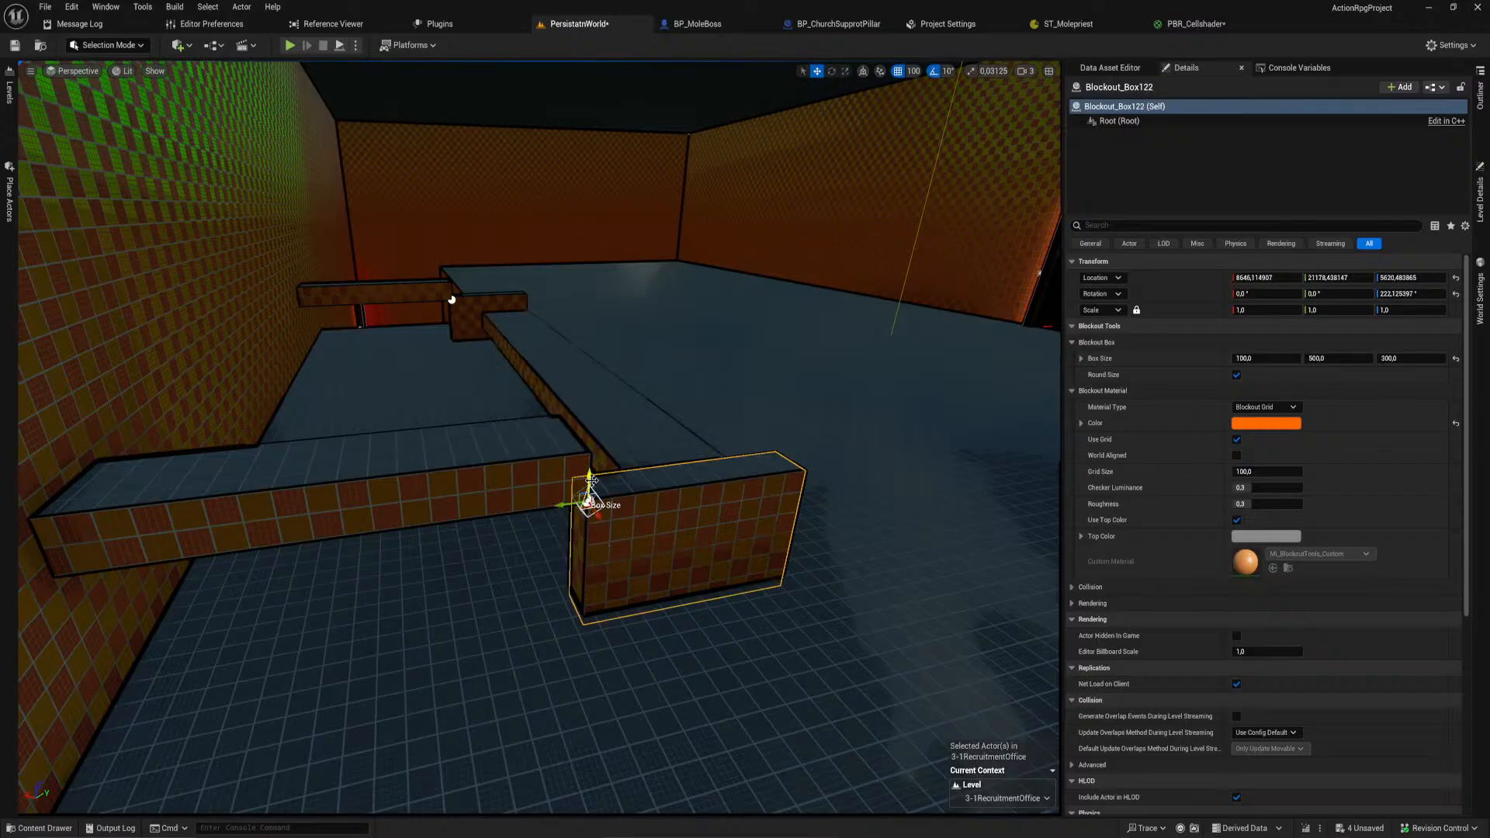
pyautogui.moveTo(589, 482); pyautogui.dragTo(589, 501)
pyautogui.click(452, 300)
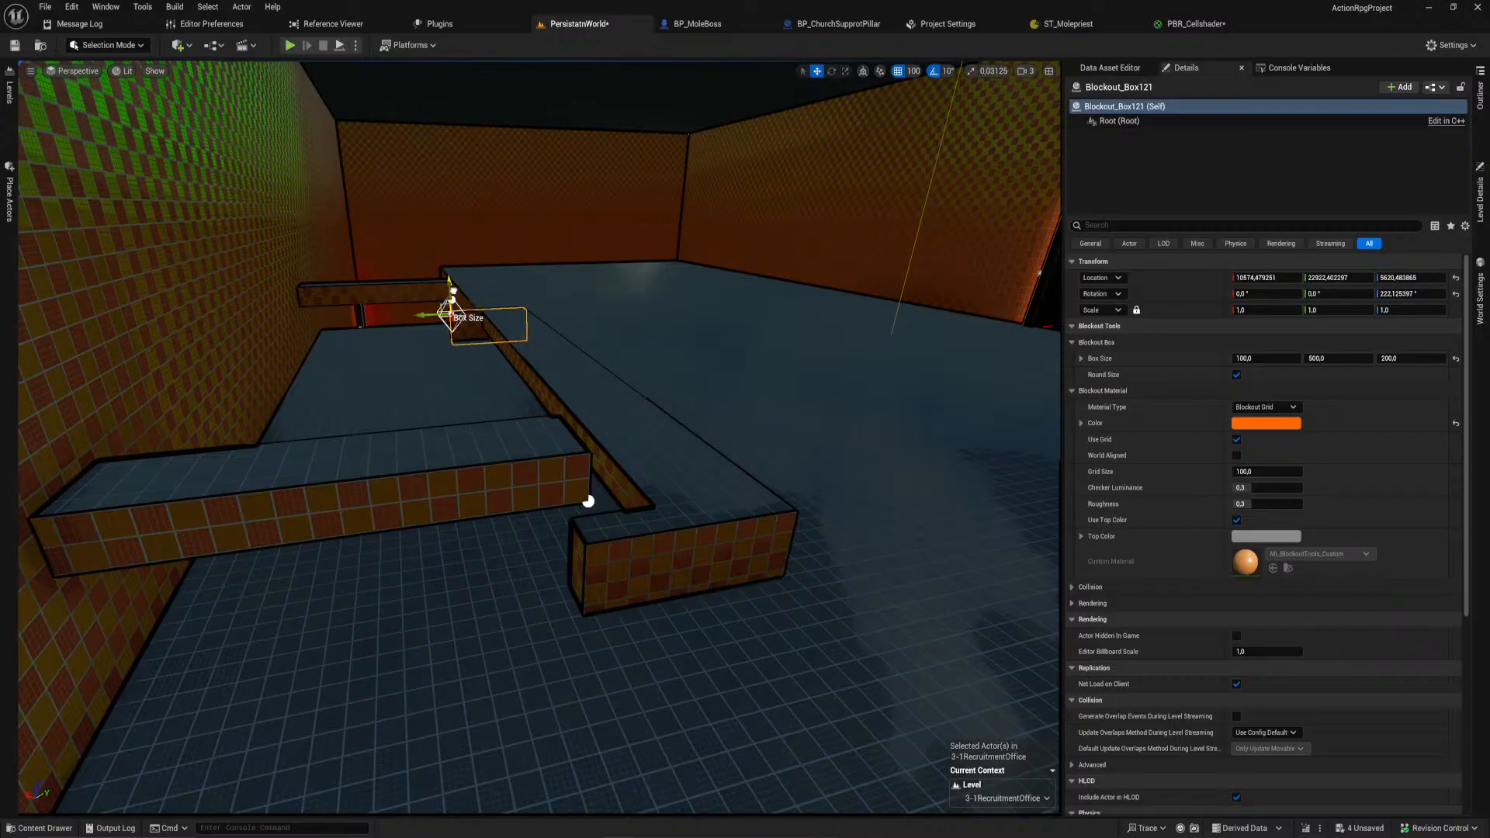
# Step: Lower both short side boxes of the counter together by 200 units
pyautogui.click(463, 440)
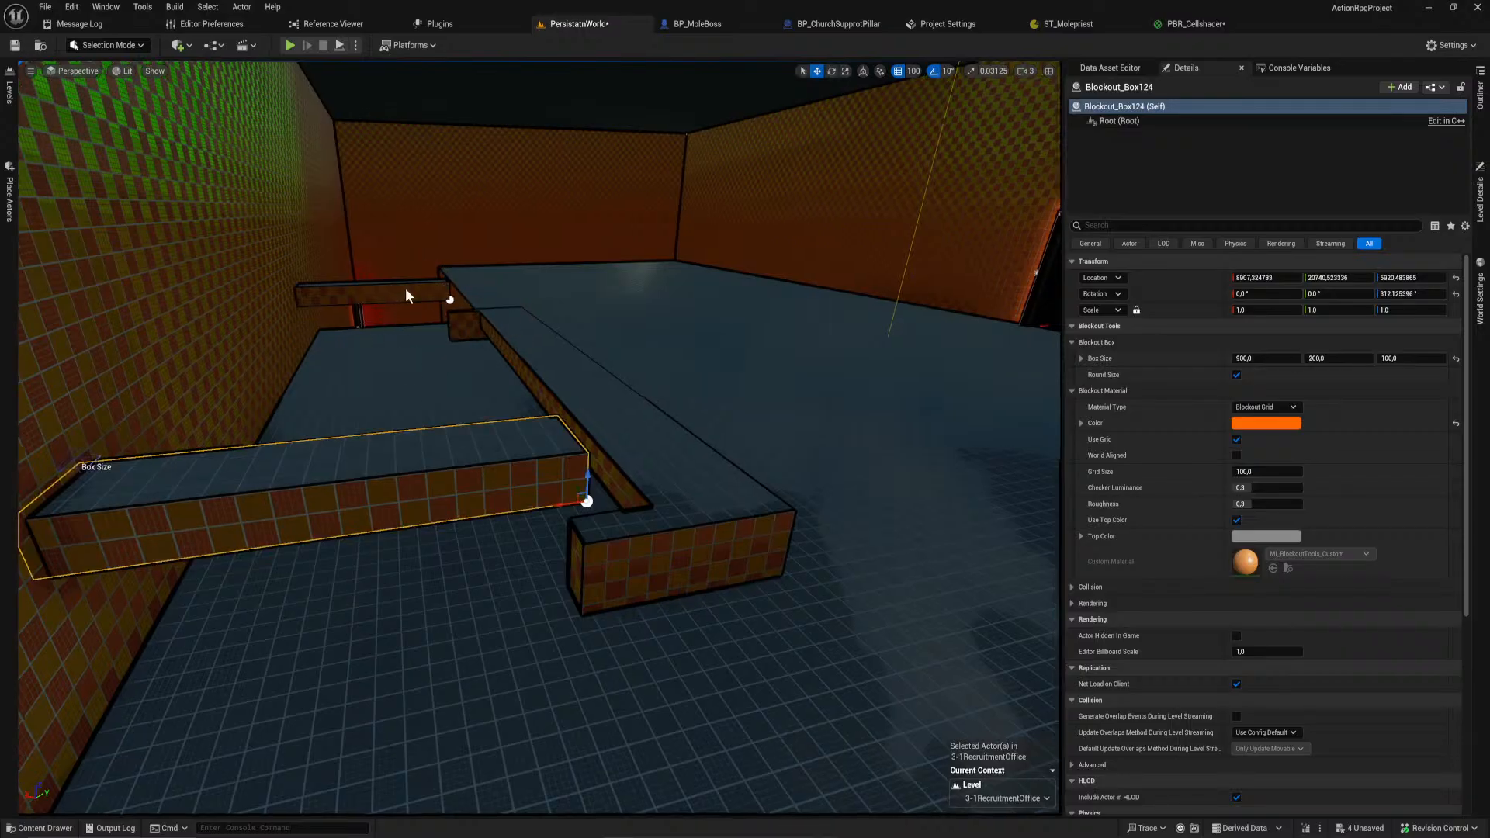
pyautogui.keyDown('ctrl'); pyautogui.click(403, 289); pyautogui.keyUp('ctrl')
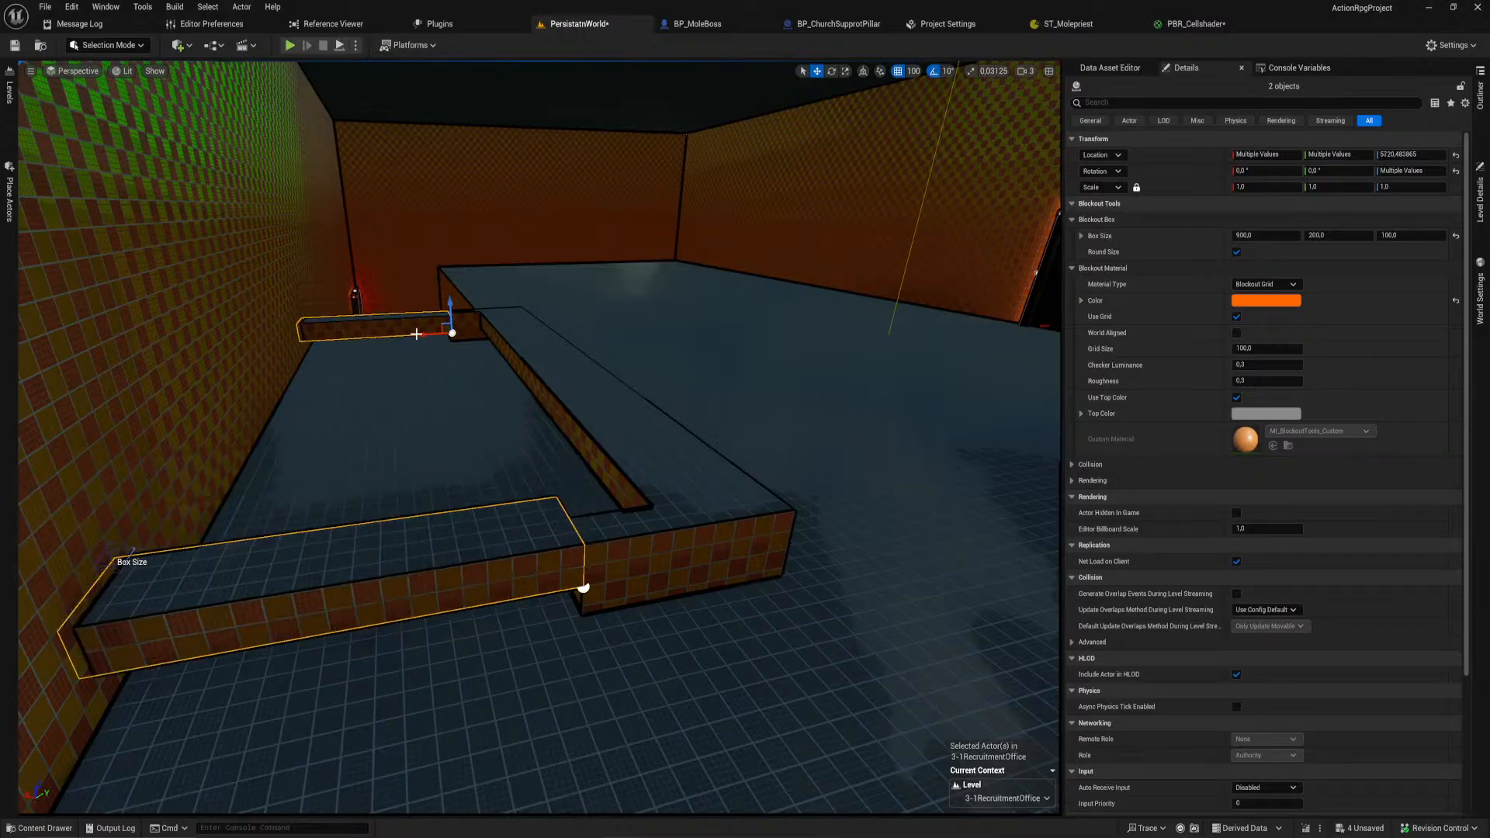
pyautogui.moveTo(441, 336); pyautogui.dragTo(484, 523, button='right')
# Step: Lengthen both side boxes of the counter to 1200 units, extending them to the narrowed top slab
pyautogui.click(644, 431)
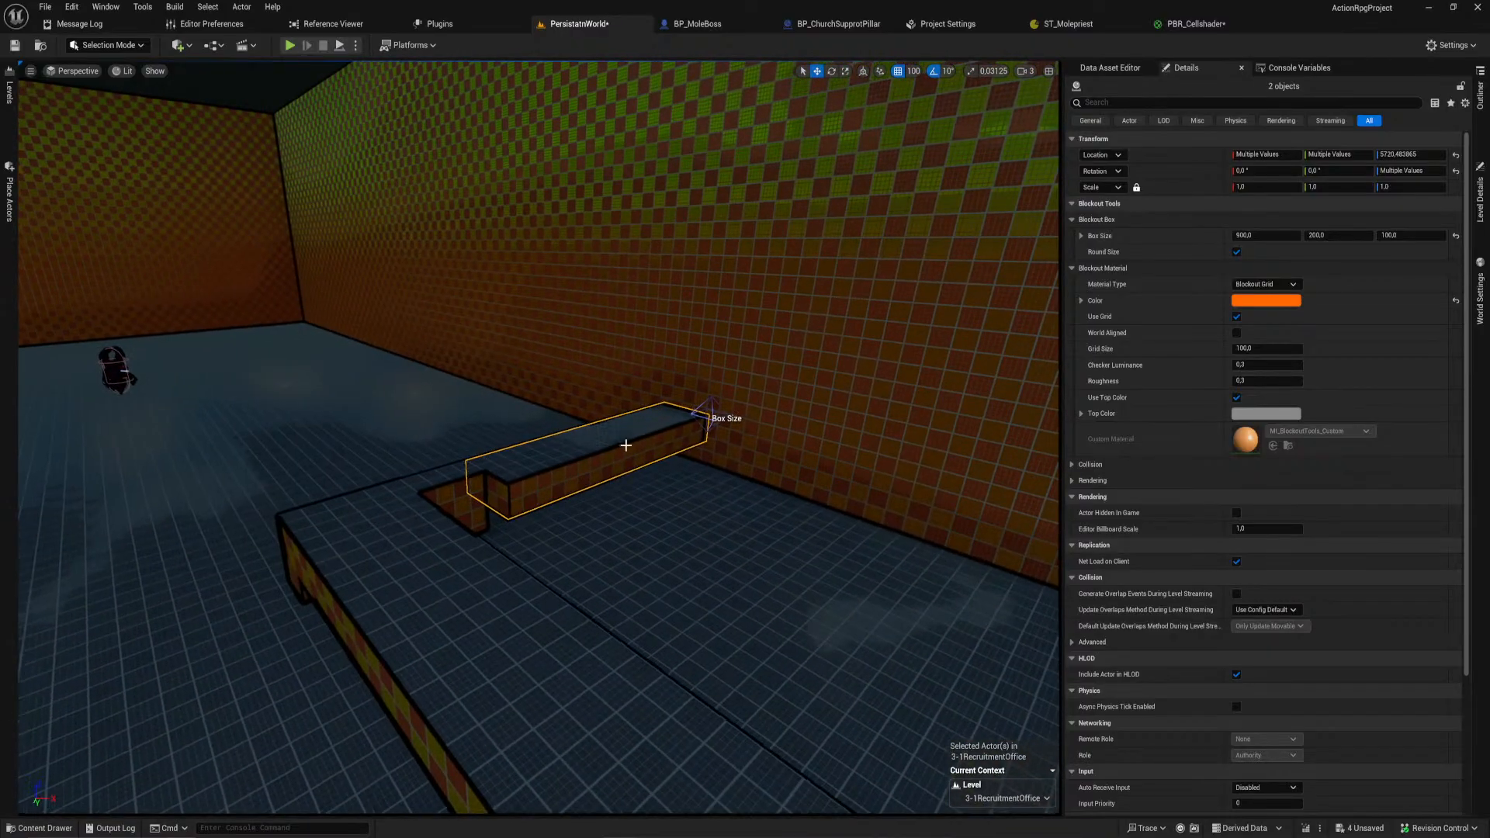
pyautogui.moveTo(644, 430); pyautogui.dragTo(530, 444, button='right')
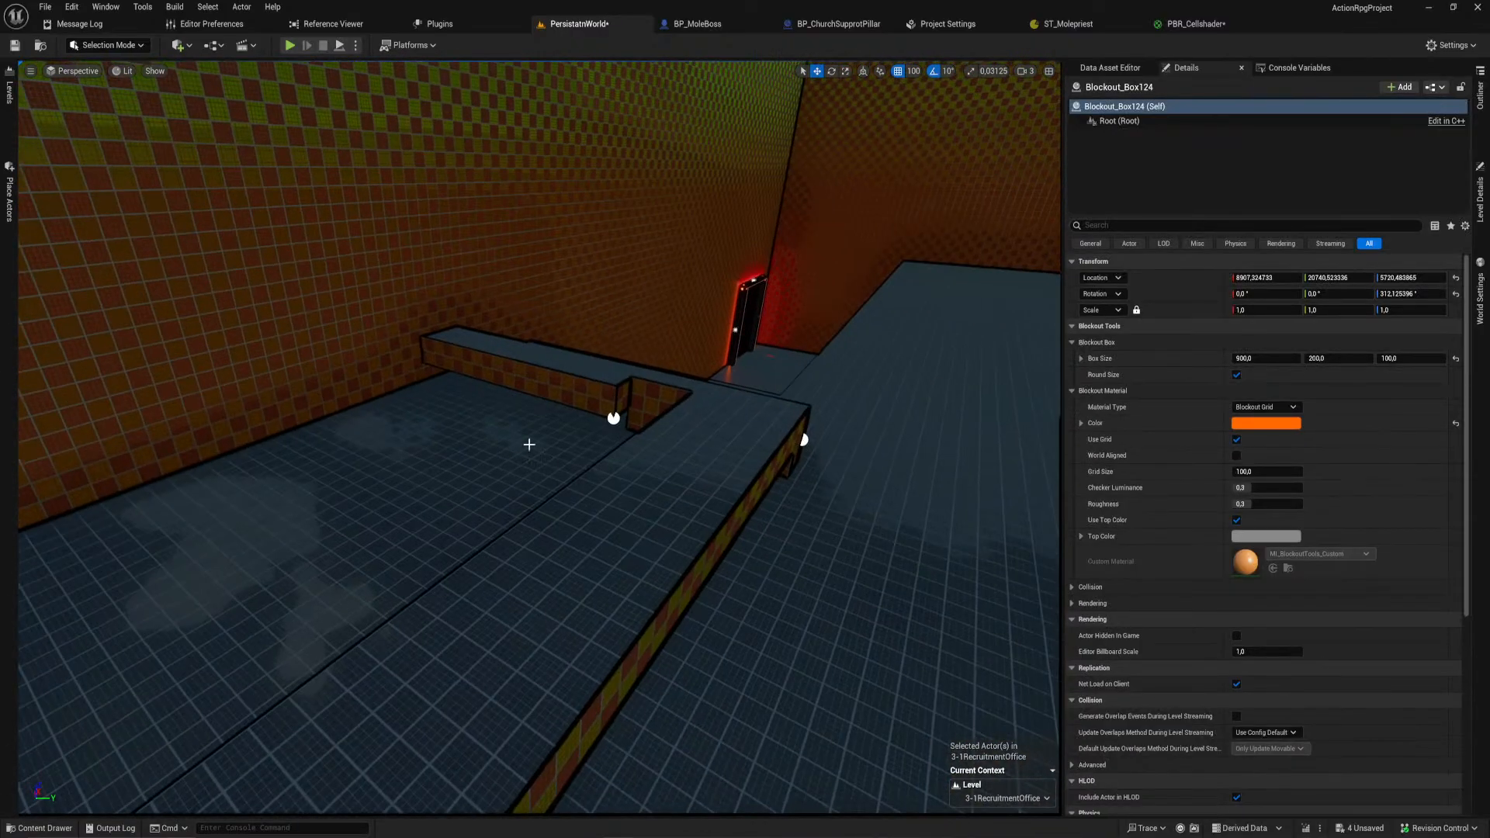
pyautogui.keyDown('ctrl'); pyautogui.click(547, 388); pyautogui.keyUp('ctrl')
pyautogui.moveTo(626, 432)
pyautogui.mouseDown(button='right')
pyautogui.moveTo(435, 439)
pyautogui.moveTo(543, 450)
pyautogui.moveTo(626, 432)
pyautogui.mouseUp(button='right')
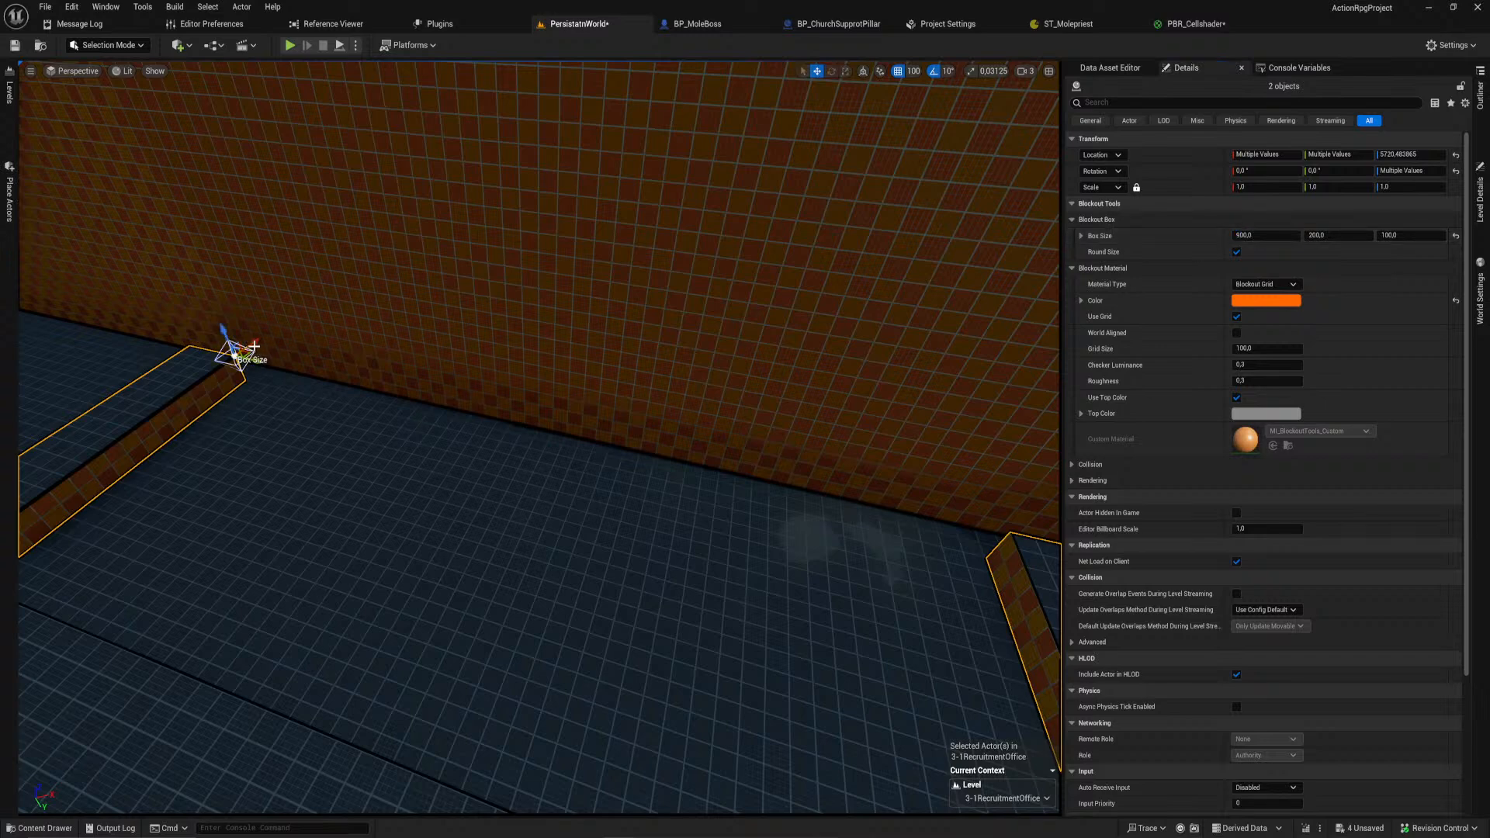
pyautogui.moveTo(300, 309); pyautogui.dragTo(323, 319, button='right')
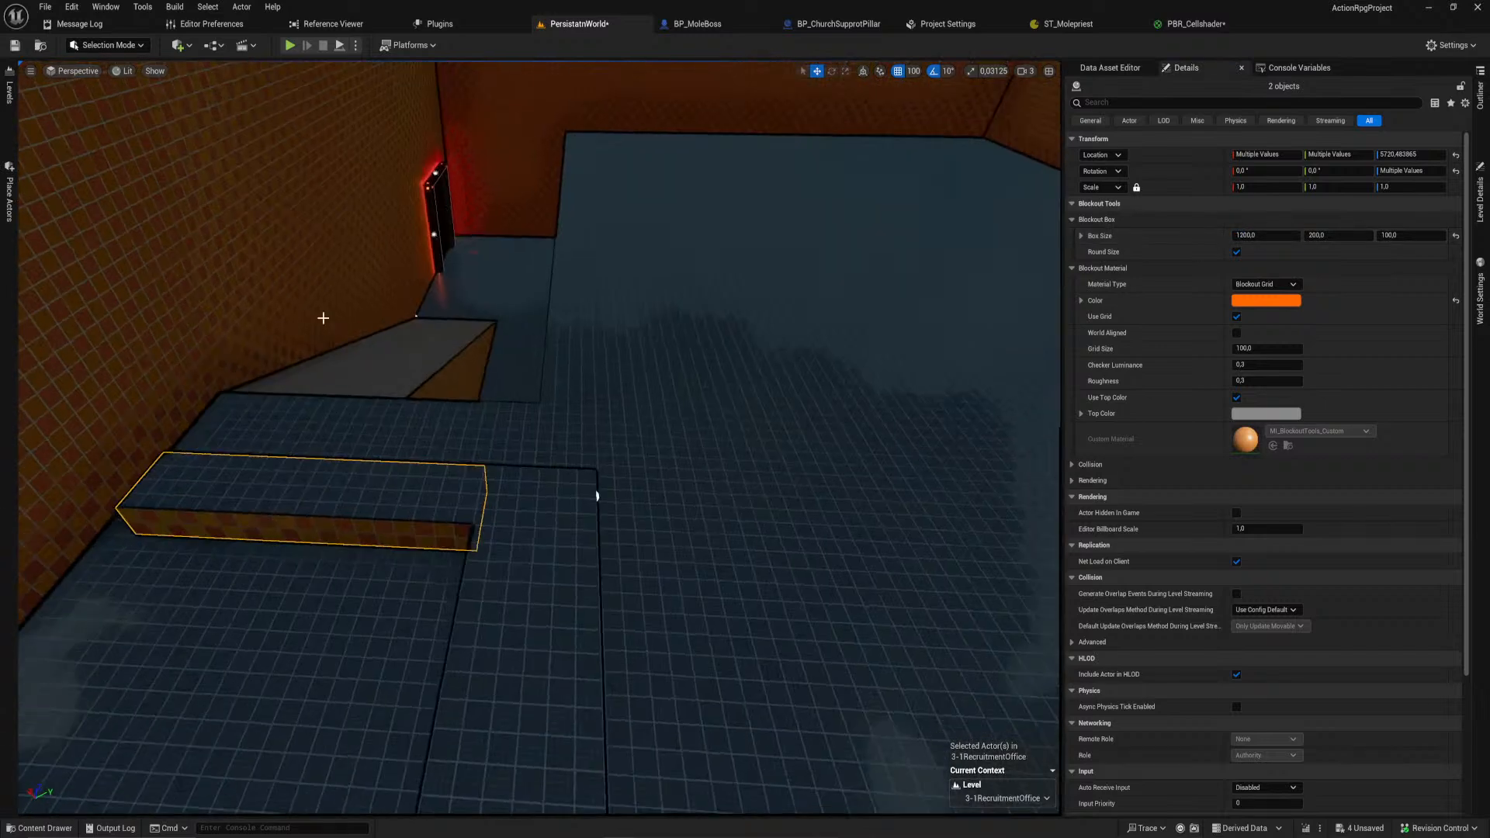
pyautogui.moveTo(357, 498); pyautogui.dragTo(359, 489, button='right')
pyautogui.hotkey('ctrl', 'z')
# Step: Select the long wall behind the counter together with its red-lit door and the adjoining corridor pieces
pyautogui.moveTo(602, 393); pyautogui.dragTo(549, 342, button='right')
pyautogui.click(549, 342)
pyautogui.keyDown('shift'); pyautogui.click(628, 324); pyautogui.keyUp('shift')
pyautogui.moveTo(646, 391); pyautogui.dragTo(646, 390, button='right')
pyautogui.keyDown('shift'); pyautogui.click(595, 442); pyautogui.keyUp('shift')
pyautogui.moveTo(595, 442); pyautogui.dragTo(595, 442, button='right')
pyautogui.keyDown('shift'); pyautogui.click(729, 436); pyautogui.keyUp('shift')
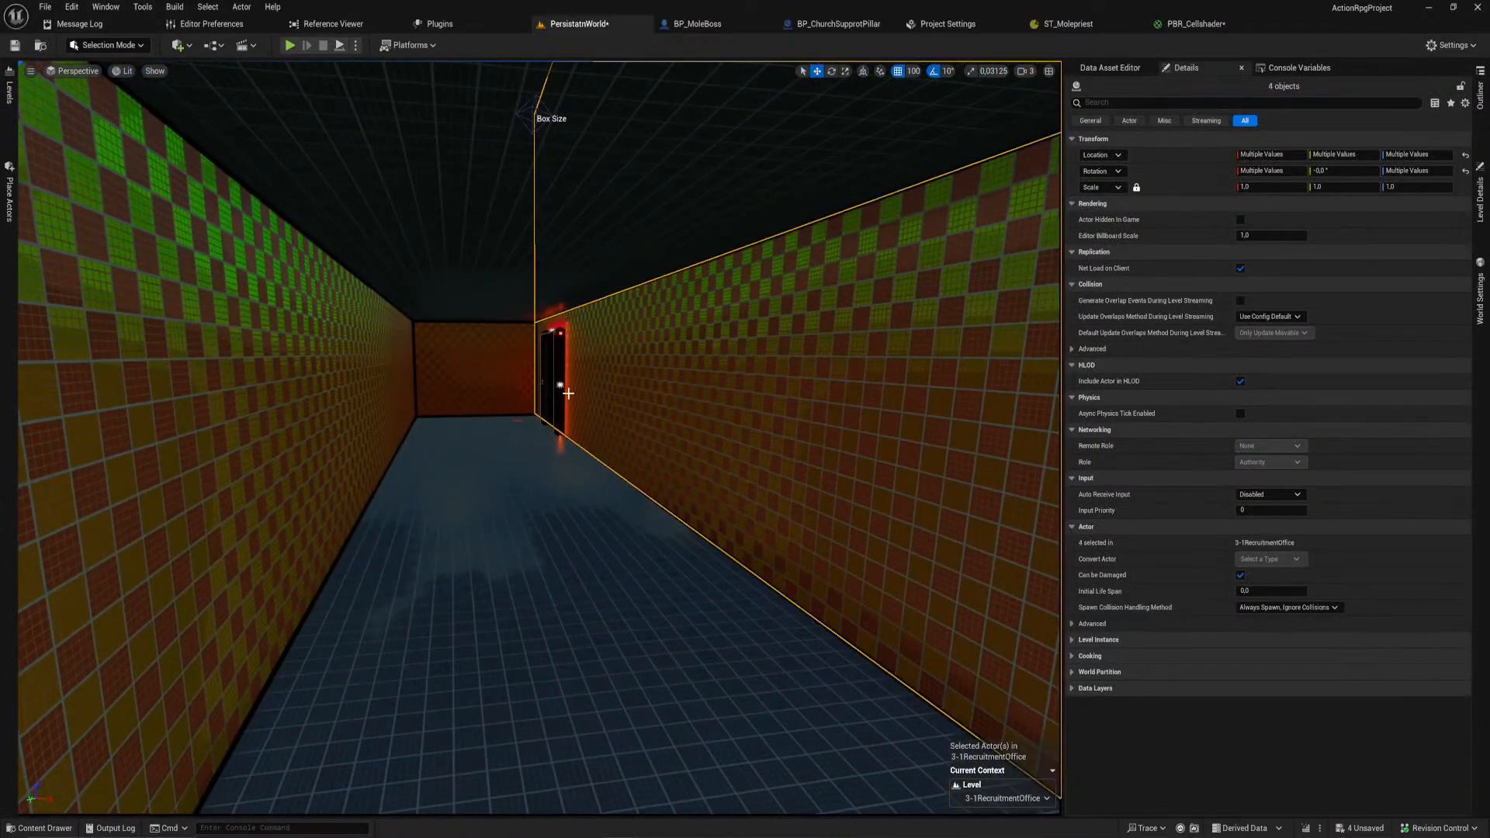
pyautogui.keyDown('shift'); pyautogui.click(503, 385); pyautogui.keyUp('shift')
# Step: Try to shift the selected wall, door and corridor pieces sideways, and undo the move
pyautogui.moveTo(364, 419); pyautogui.dragTo(386, 425, button='right')
pyautogui.moveTo(522, 405); pyautogui.dragTo(522, 405, button='right')
pyautogui.moveTo(568, 371); pyautogui.dragTo(665, 384)
pyautogui.hotkey('ctrl', 'z')
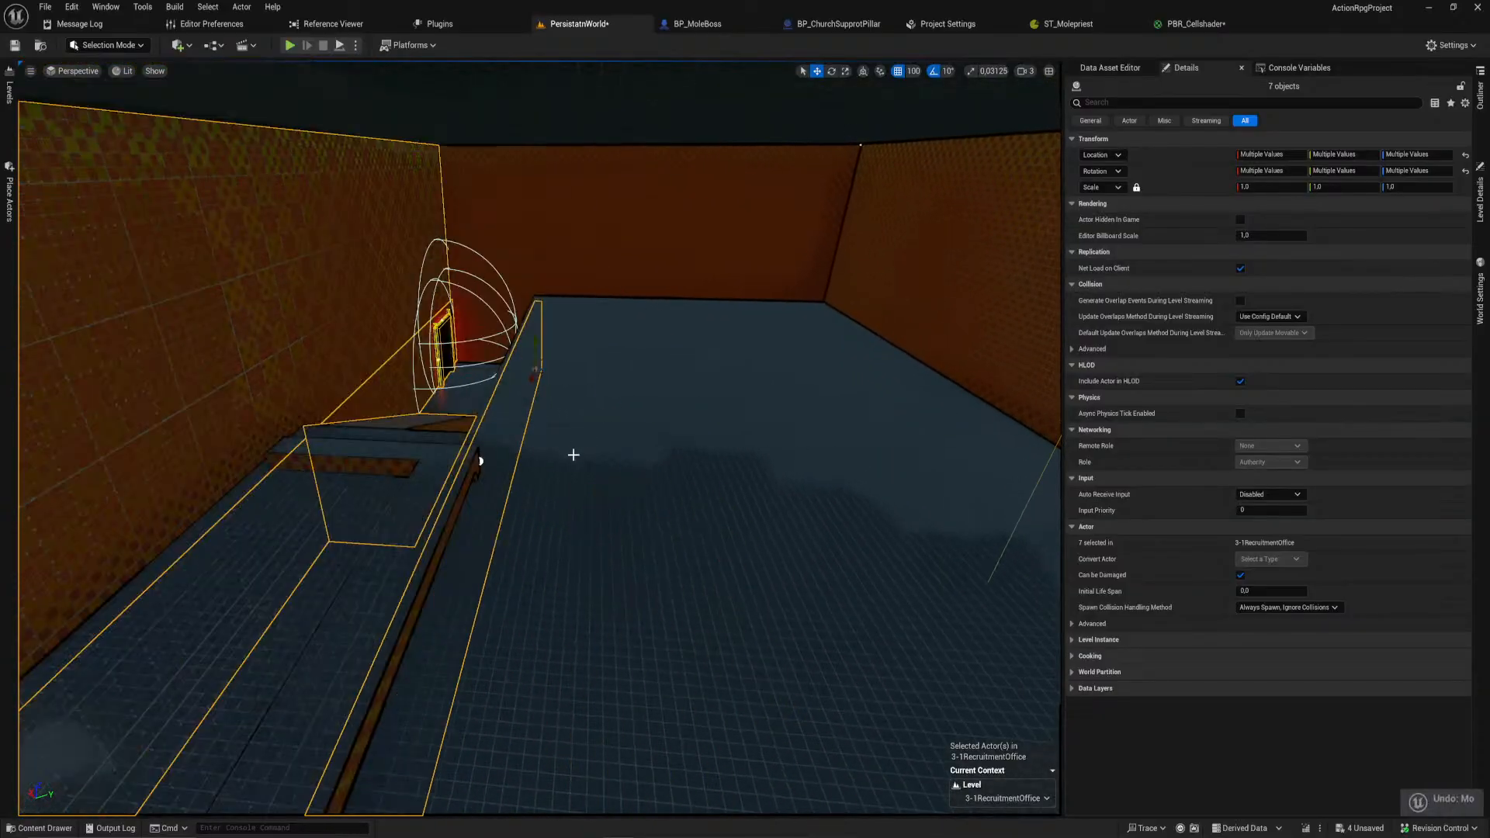
# Step: Add the counter's top slab, both side boxes and both support posts to the selection
pyautogui.keyDown('ctrl'); pyautogui.click(437, 480); pyautogui.keyUp('ctrl')
pyautogui.moveTo(438, 479); pyautogui.dragTo(310, 497, button='right')
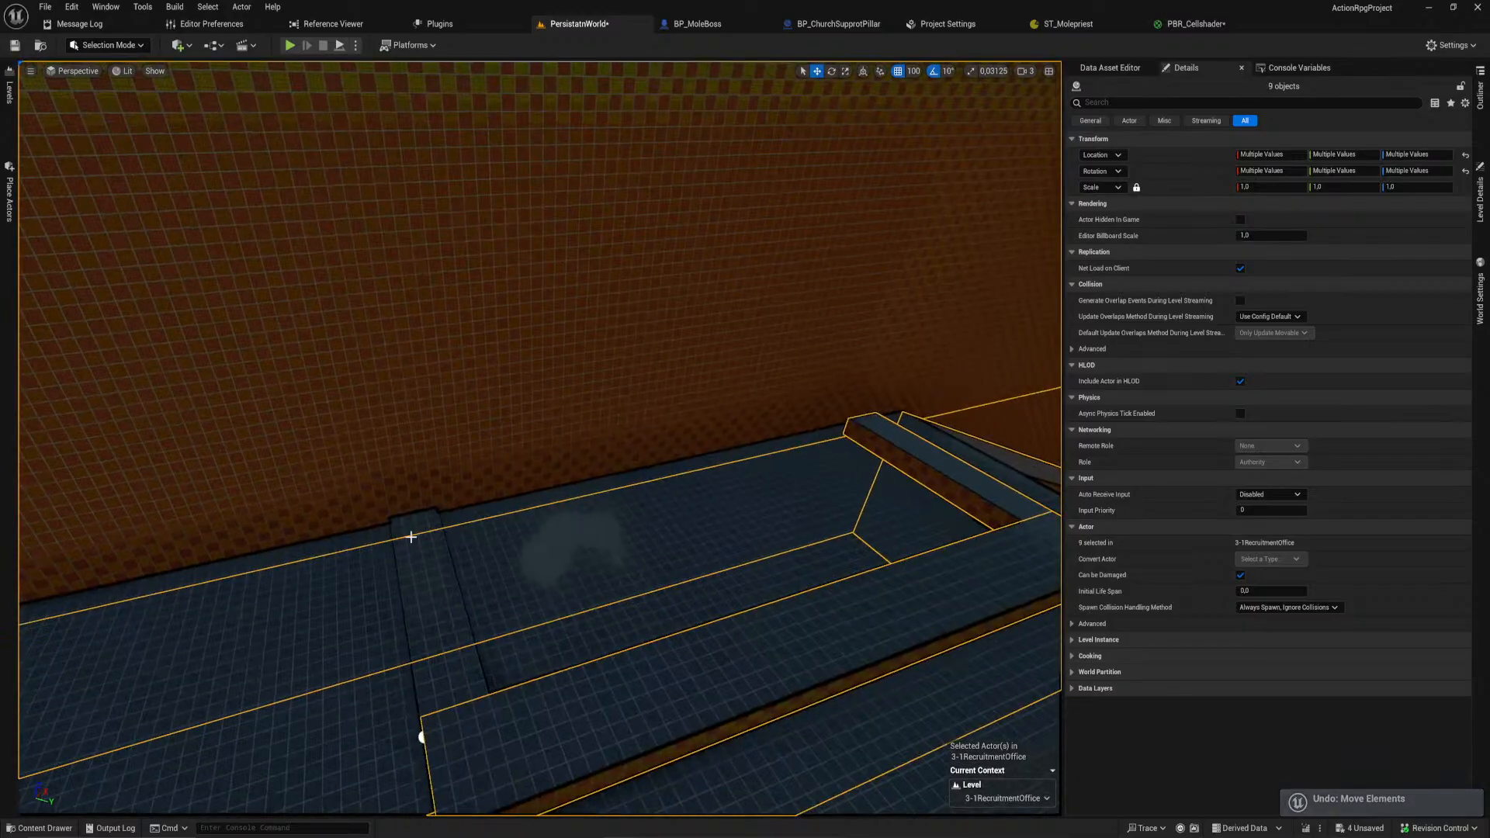
pyautogui.moveTo(459, 594); pyautogui.dragTo(629, 569, button='right')
pyautogui.keyDown('ctrl'); pyautogui.click(354, 464); pyautogui.keyUp('ctrl')
pyautogui.moveTo(354, 464); pyautogui.dragTo(333, 506, button='right')
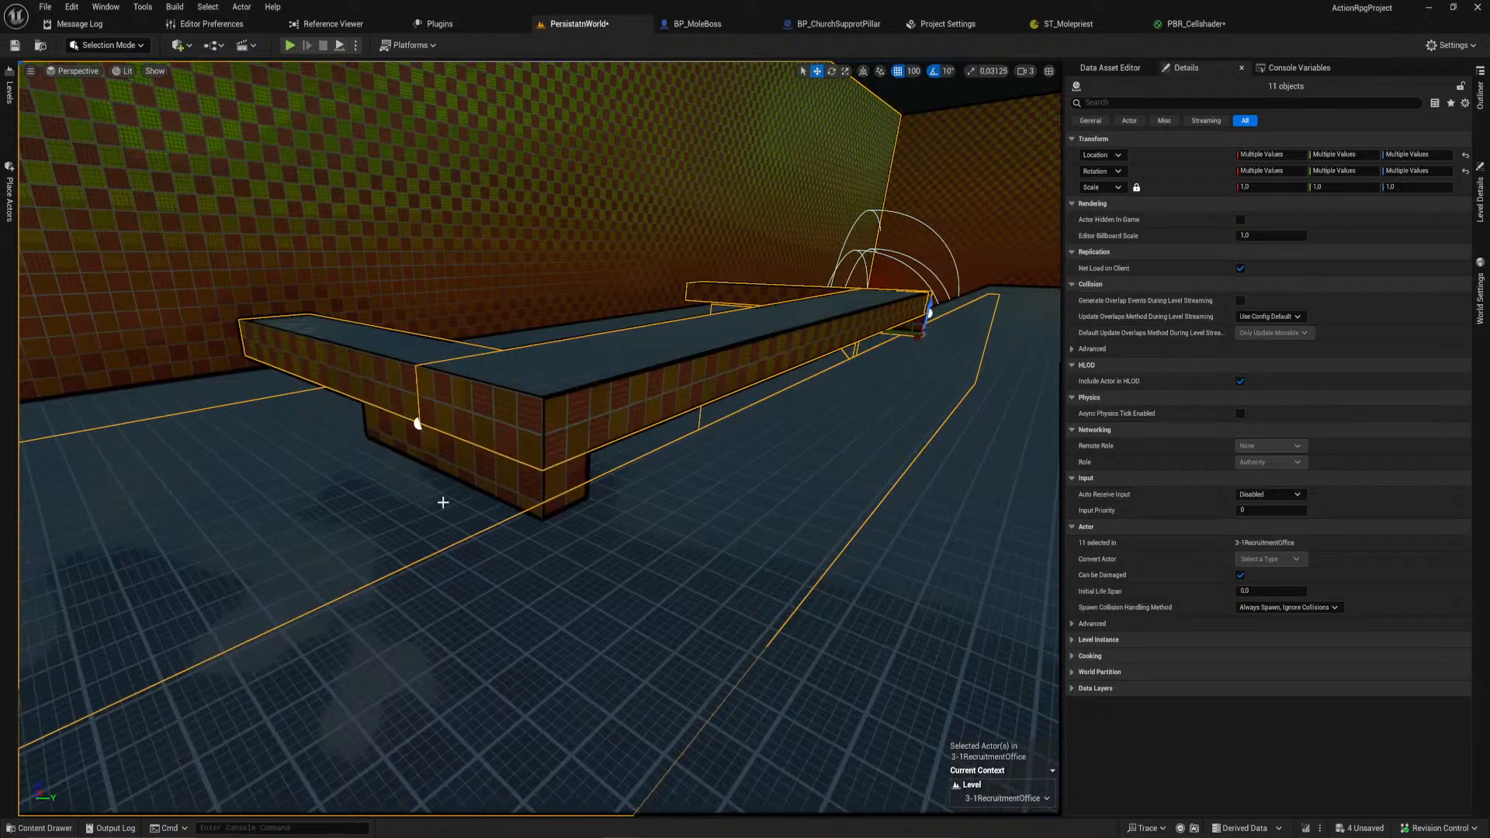
pyautogui.moveTo(485, 469); pyautogui.dragTo(644, 469, button='right')
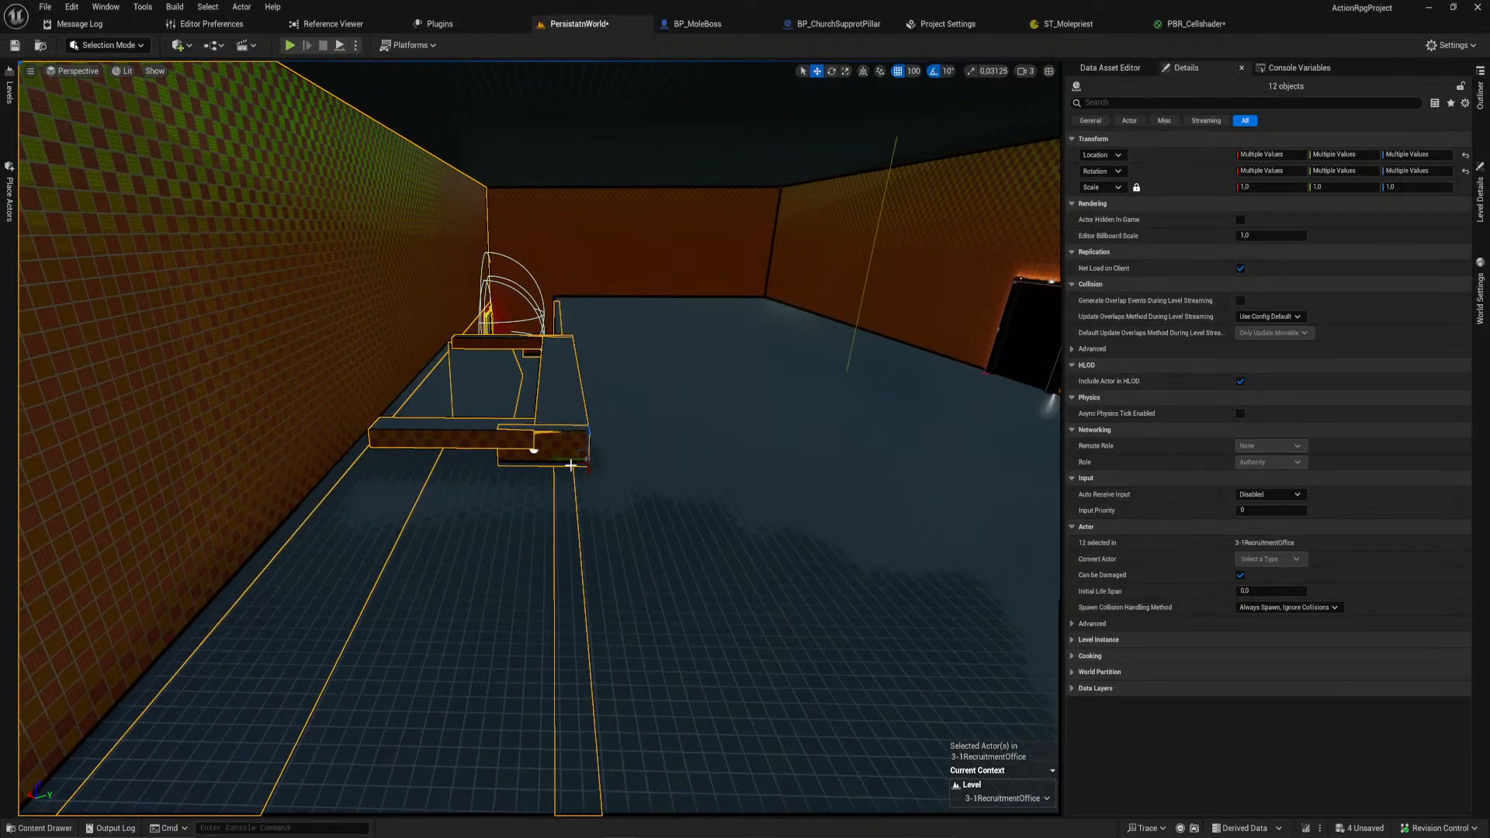
# Step: Try to shift the selected wall, door and counter pieces further into the room, and undo the move
pyautogui.moveTo(534, 450); pyautogui.dragTo(780, 477, button='right')
pyautogui.press('d')
pyautogui.press('a')
pyautogui.click(579, 489)
pyautogui.moveTo(578, 489); pyautogui.dragTo(632, 494, button='right')
pyautogui.press('d')
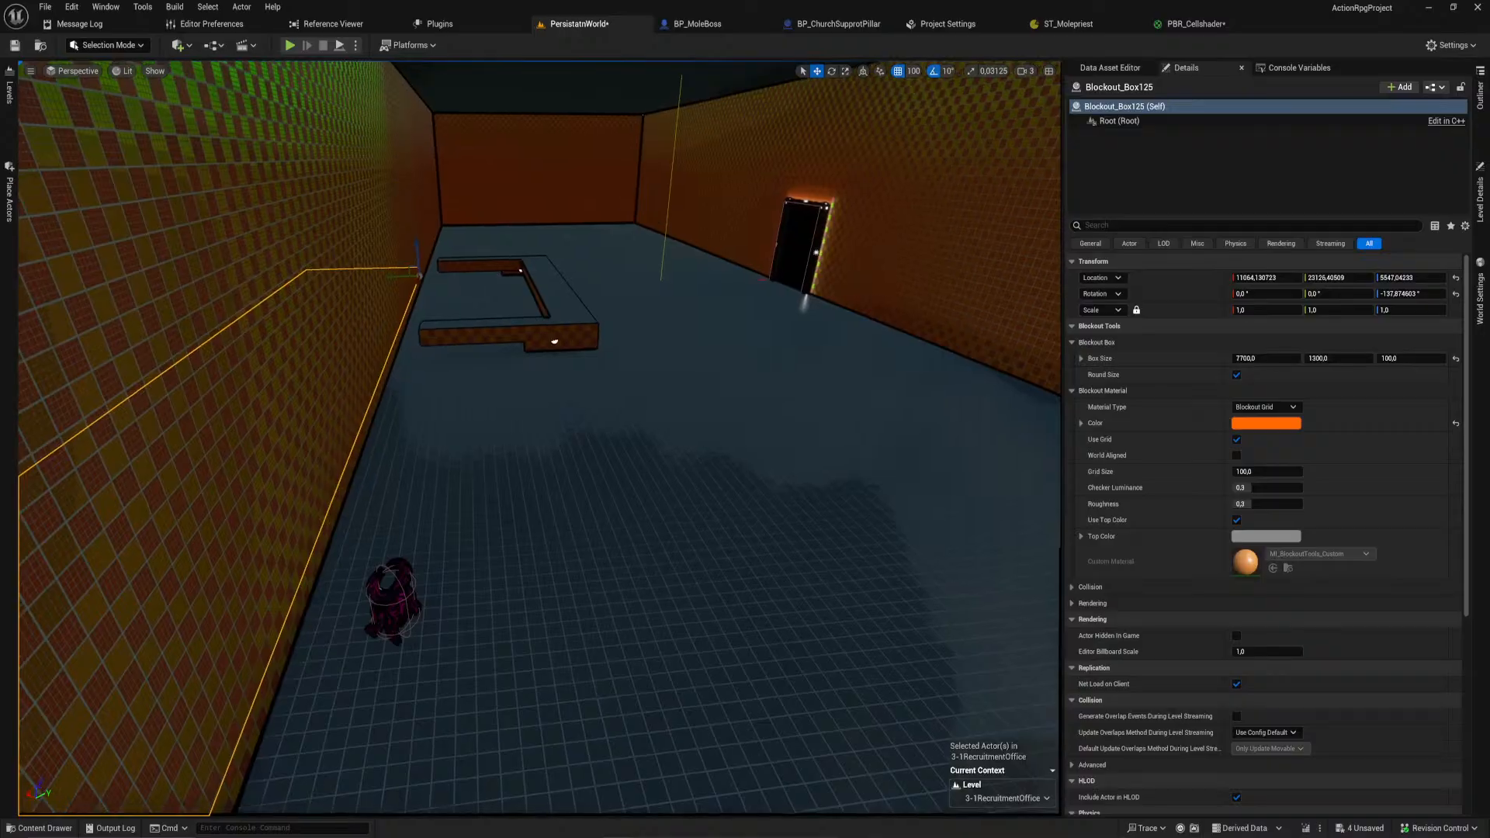
pyautogui.hotkey('ctrl', 'z')
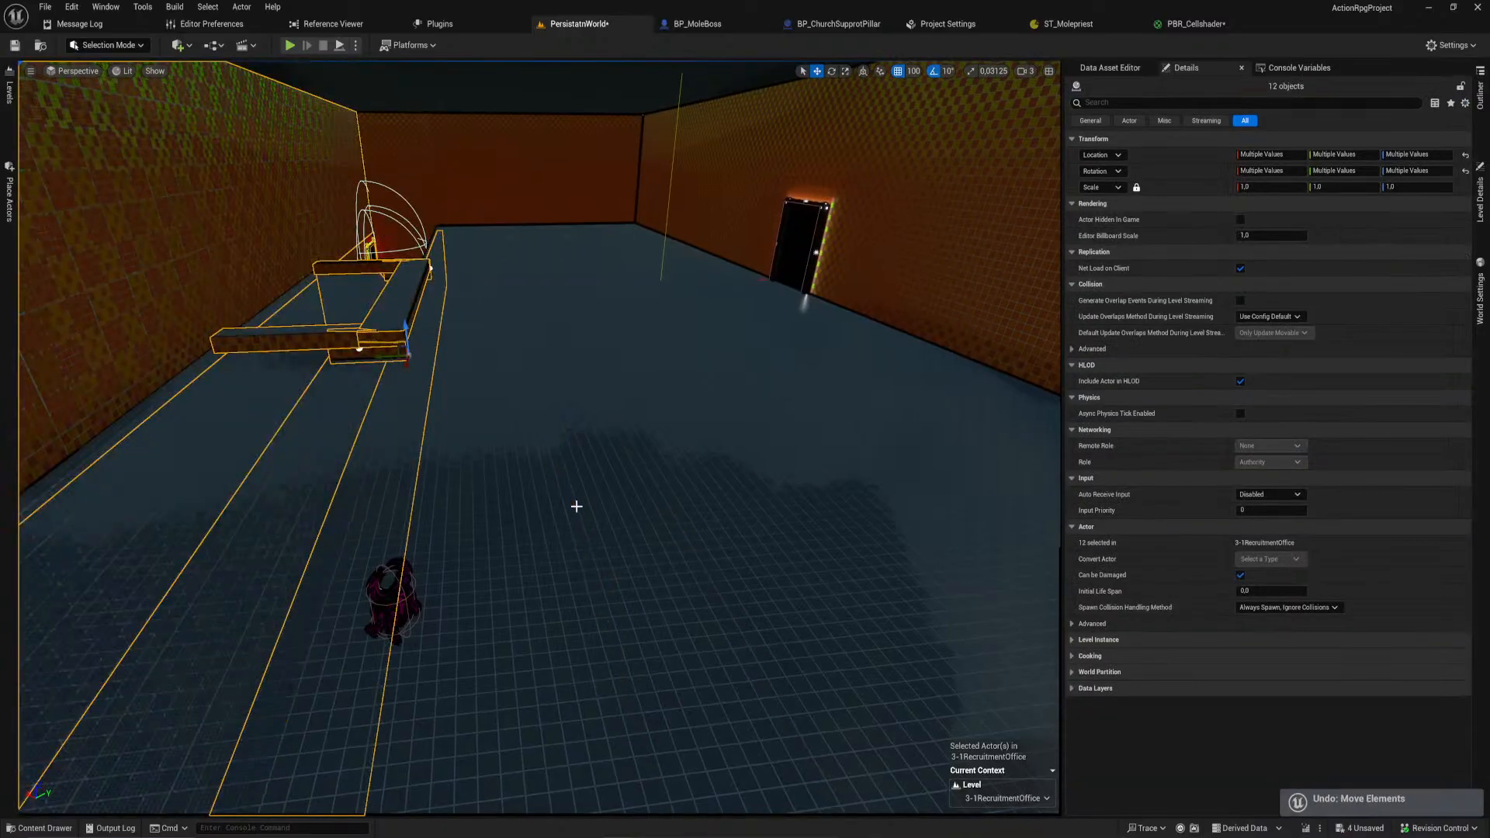
# Step: Add one more corridor piece to the selected wall, door and counter pieces
pyautogui.press('w')
pyautogui.moveTo(353, 466); pyautogui.dragTo(520, 378, button='right')
pyautogui.keyDown('shift'); pyautogui.click(325, 309); pyautogui.keyUp('shift')
pyautogui.press('w')
pyautogui.press('s')
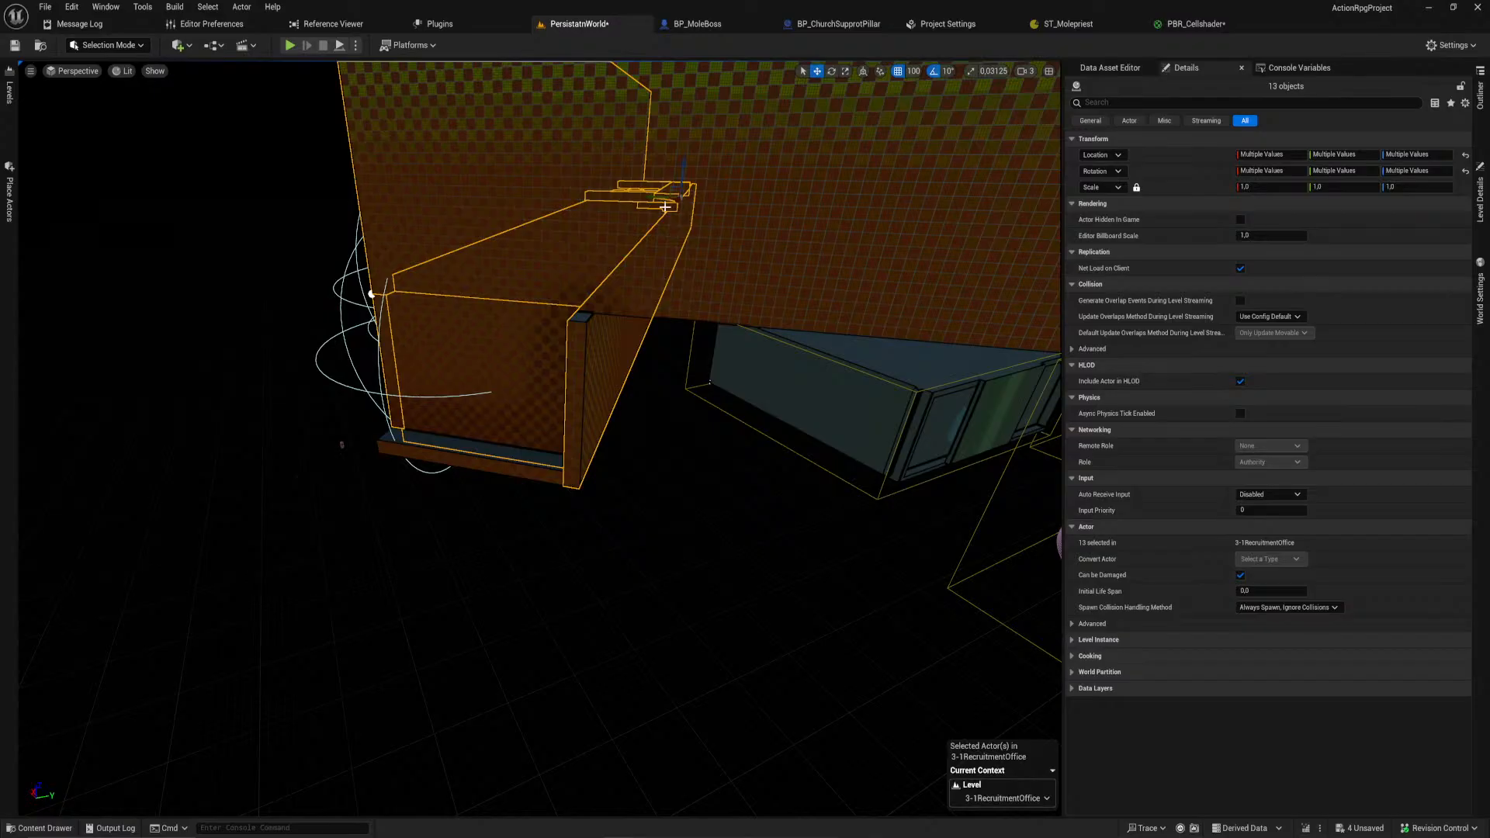
# Step: Try twice to move the selected wall, door, corridor and counter pieces, and undo each move
pyautogui.moveTo(650, 197); pyautogui.dragTo(652, 306)
pyautogui.hotkey('ctrl', 'z')
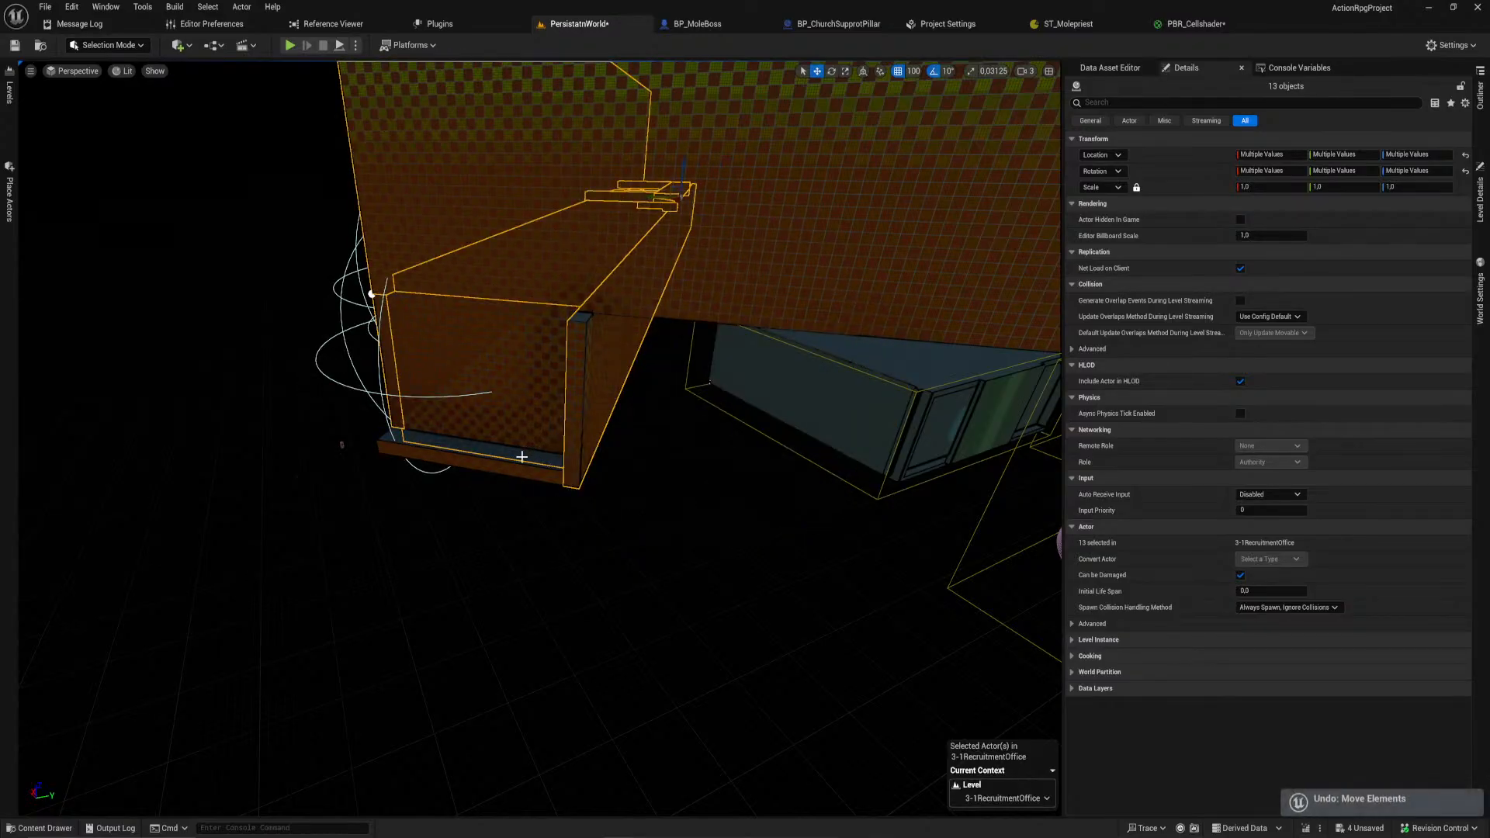
pyautogui.moveTo(661, 226); pyautogui.dragTo(759, 263)
pyautogui.hotkey('ctrl', 'z')
# Step: Shift the selected wall, door, corridor and counter pieces further into the room
pyautogui.press('w')
pyautogui.moveTo(738, 343); pyautogui.dragTo(679, 394, button='right')
pyautogui.press('w')
pyautogui.press('s')
pyautogui.moveTo(671, 404); pyautogui.dragTo(742, 408)
pyautogui.moveTo(740, 406); pyautogui.dragTo(714, 372, button='right')
# Step: Select the basic demon enemy and move it across the room floor
pyautogui.click(603, 354)
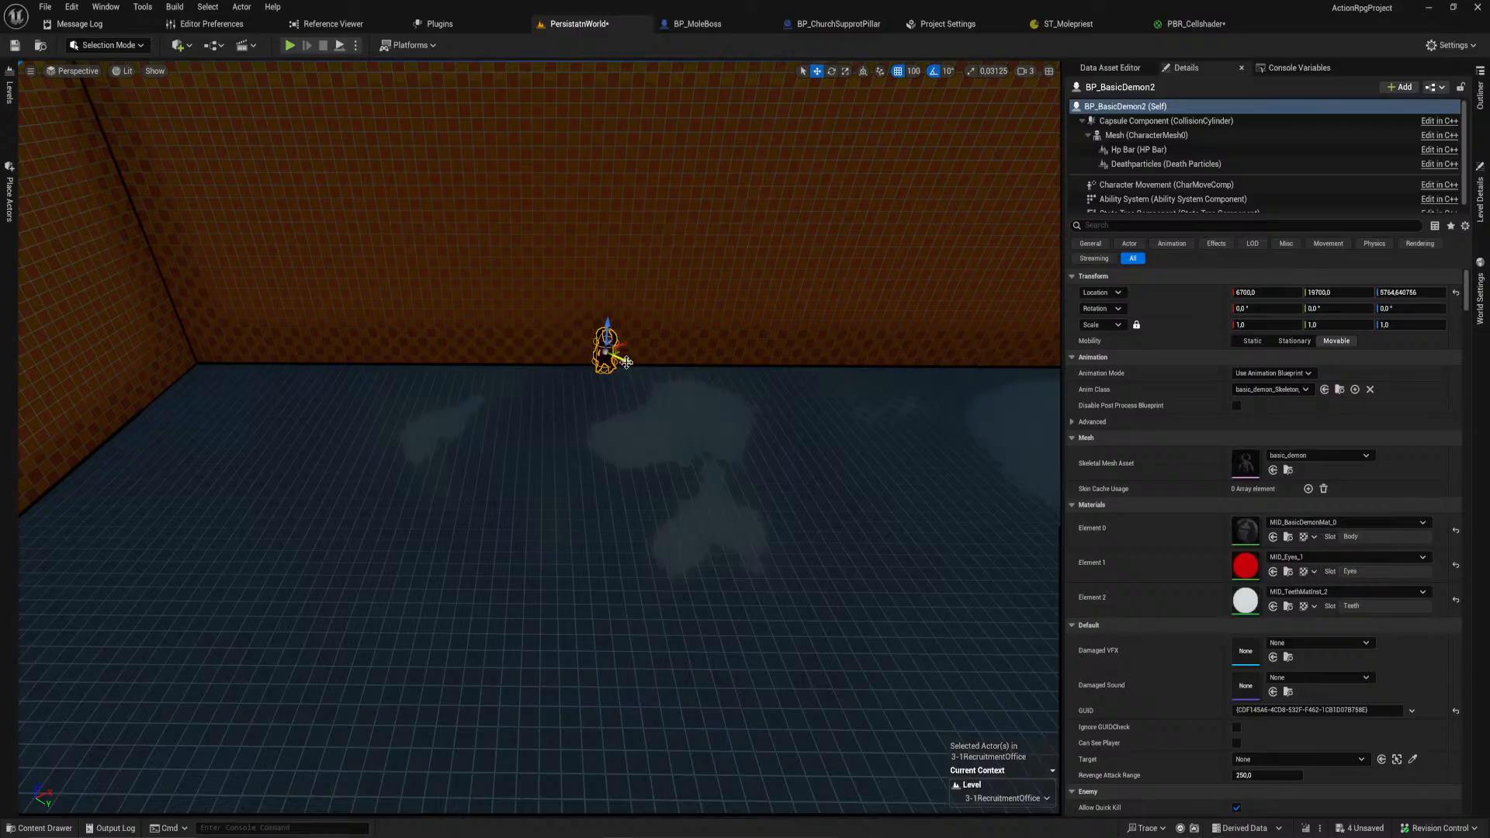
pyautogui.moveTo(818, 475); pyautogui.dragTo(924, 505)
pyautogui.moveTo(924, 504); pyautogui.dragTo(1048, 496, button='right')
# Step: Adjust the blockout boxes behind the shifted wall and delete the small 1220 × 1000 × 100 corridor wall box
pyautogui.click(869, 323)
pyautogui.moveTo(869, 323)
pyautogui.mouseDown(button='right')
pyautogui.moveTo(904, 330)
pyautogui.moveTo(869, 323)
pyautogui.mouseUp(button='right')
pyautogui.moveTo(785, 324); pyautogui.dragTo(1008, 471)
pyautogui.moveTo(1007, 470)
pyautogui.mouseDown(button='right')
pyautogui.moveTo(1094, 455)
pyautogui.moveTo(1117, 497)
pyautogui.moveTo(1164, 504)
pyautogui.moveTo(1195, 466)
pyautogui.moveTo(978, 473)
pyautogui.moveTo(987, 481)
pyautogui.mouseUp(button='right')
pyautogui.click(565, 451)
pyautogui.moveTo(556, 480); pyautogui.dragTo(315, 494)
pyautogui.click(582, 423)
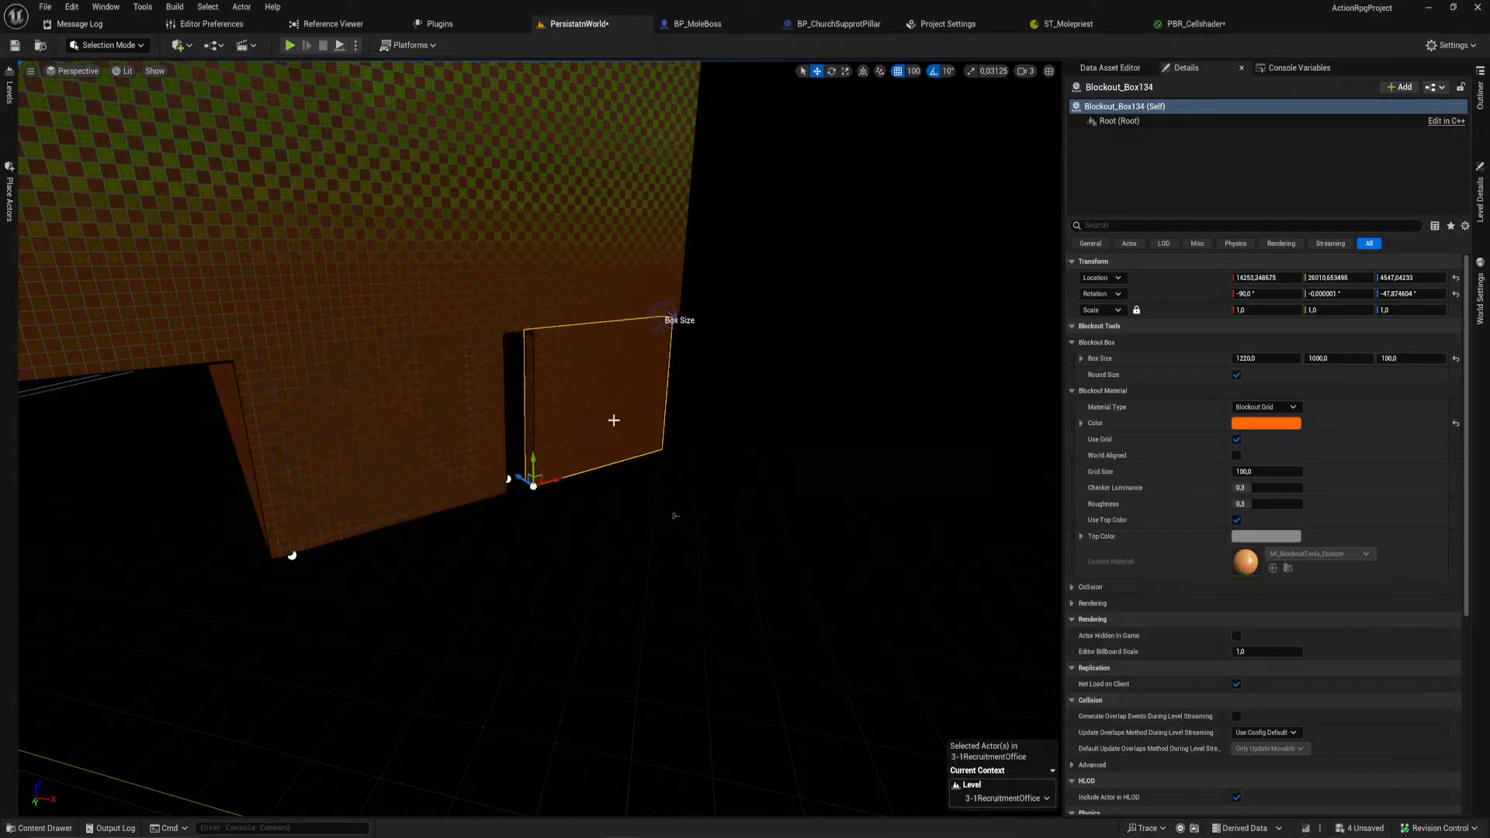
pyautogui.press('Delete')
# Step: Delete the surplus floor box alongside the counter-side wall
pyautogui.press('w')
pyautogui.moveTo(445, 234); pyautogui.dragTo(411, 272, button='right')
pyautogui.click(862, 722)
pyautogui.moveTo(862, 722); pyautogui.dragTo(768, 721, button='right')
pyautogui.press('s')
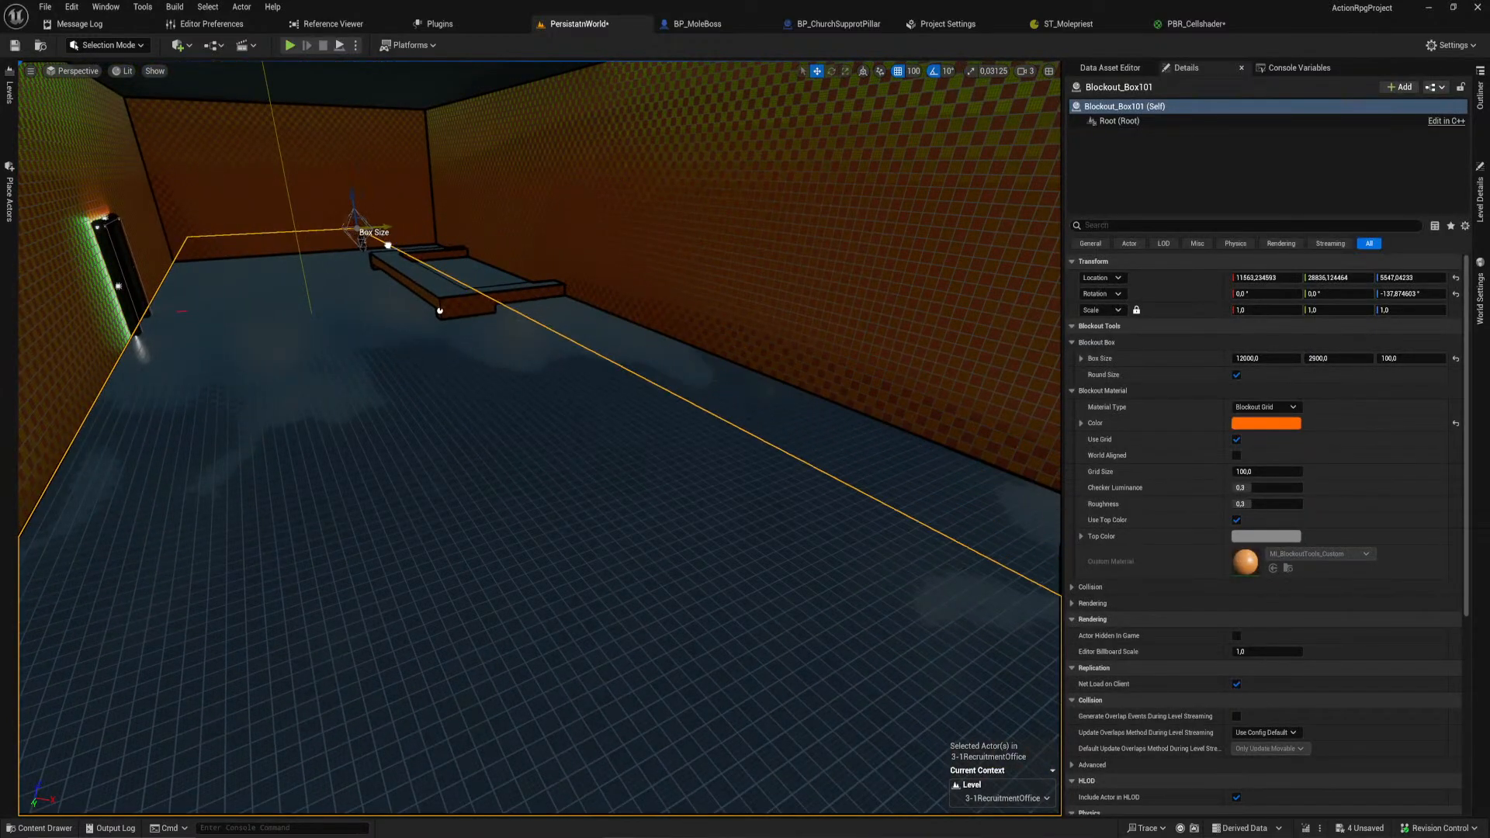
pyautogui.moveTo(716, 402)
pyautogui.mouseDown(button='right')
pyautogui.moveTo(869, 408)
pyautogui.moveTo(695, 399)
pyautogui.moveTo(715, 402)
pyautogui.mouseUp(button='right')
pyautogui.press('Delete')
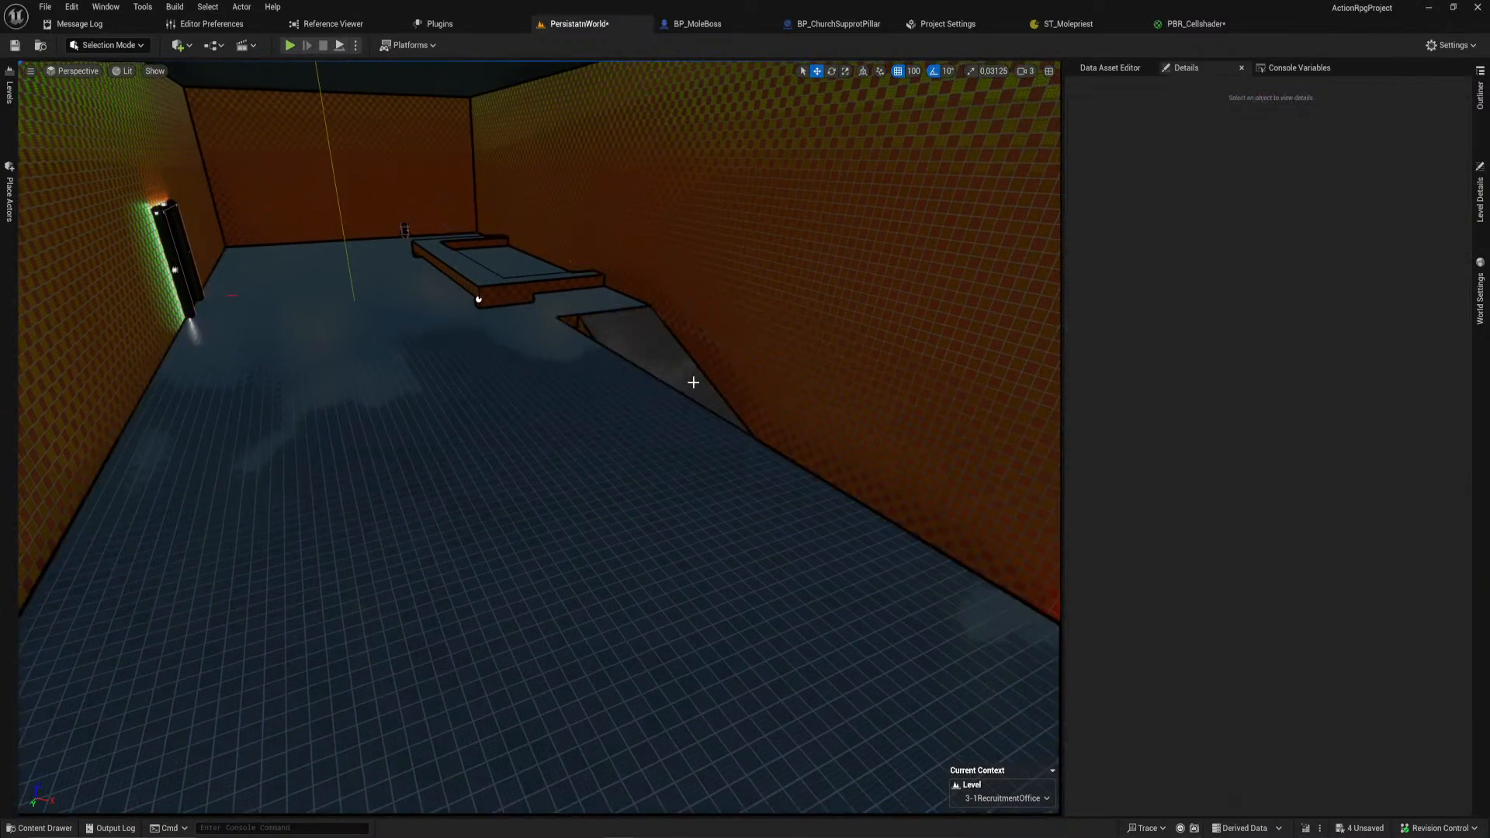
# Step: Try to move the red-lit door along its wall, and undo the move
pyautogui.click(520, 290)
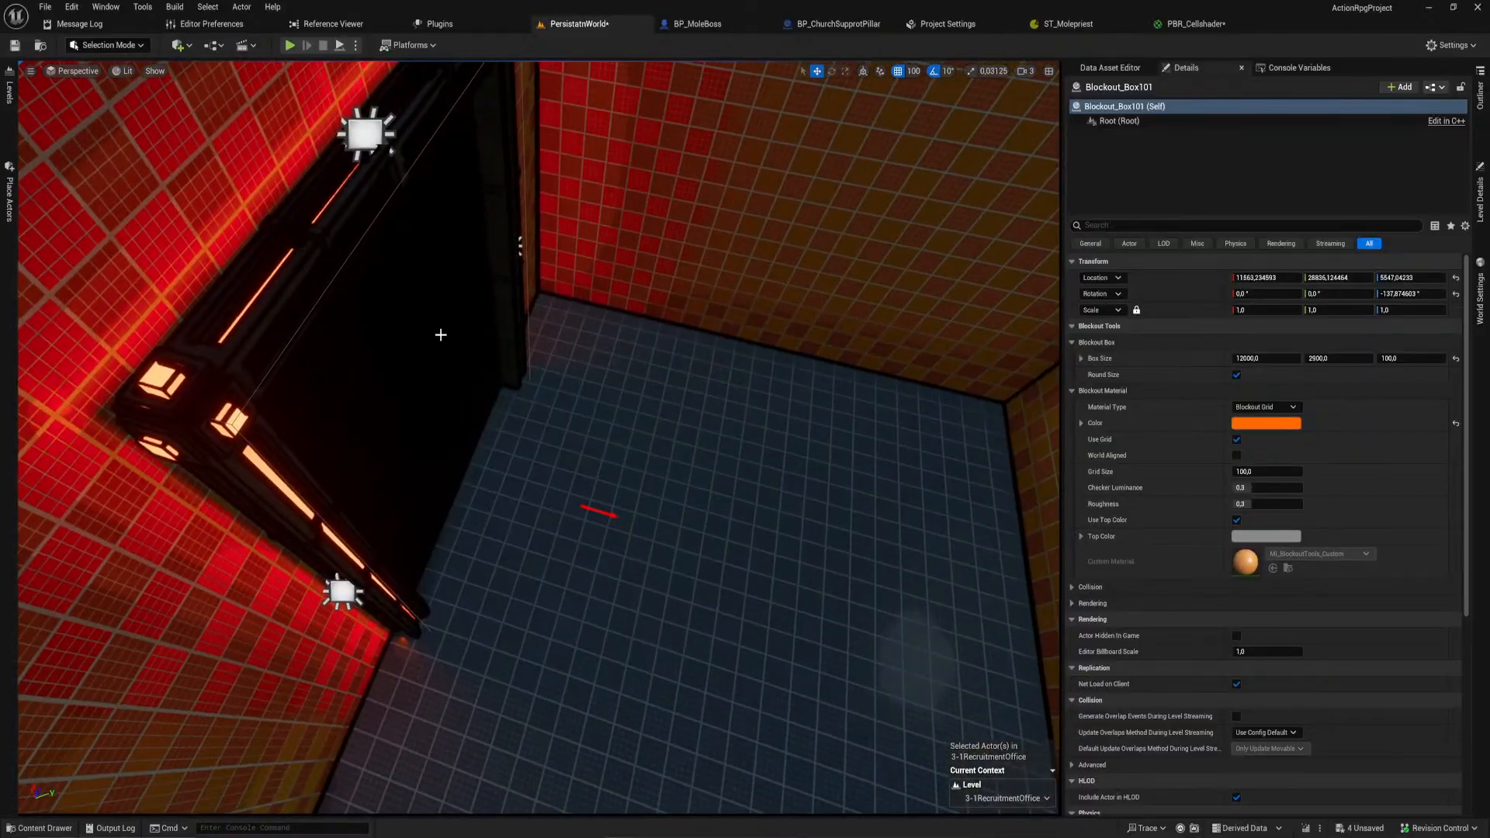
pyautogui.click(412, 290)
pyautogui.press('f')
pyautogui.keyDown('shift'); pyautogui.moveTo(575, 301); pyautogui.dragTo(248, 300); pyautogui.keyUp('shift')
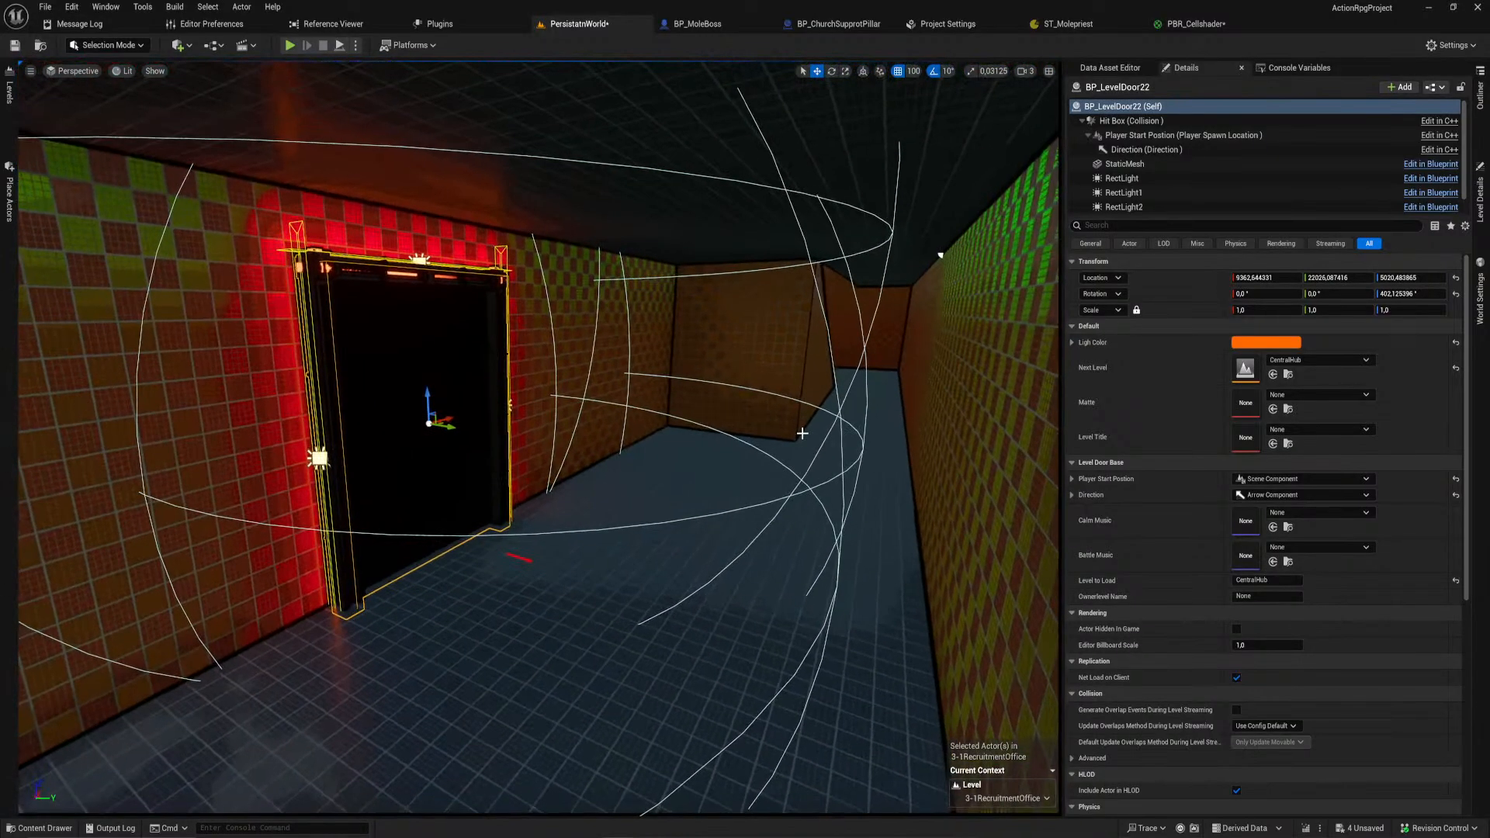
pyautogui.hotkey('ctrl', 'z')
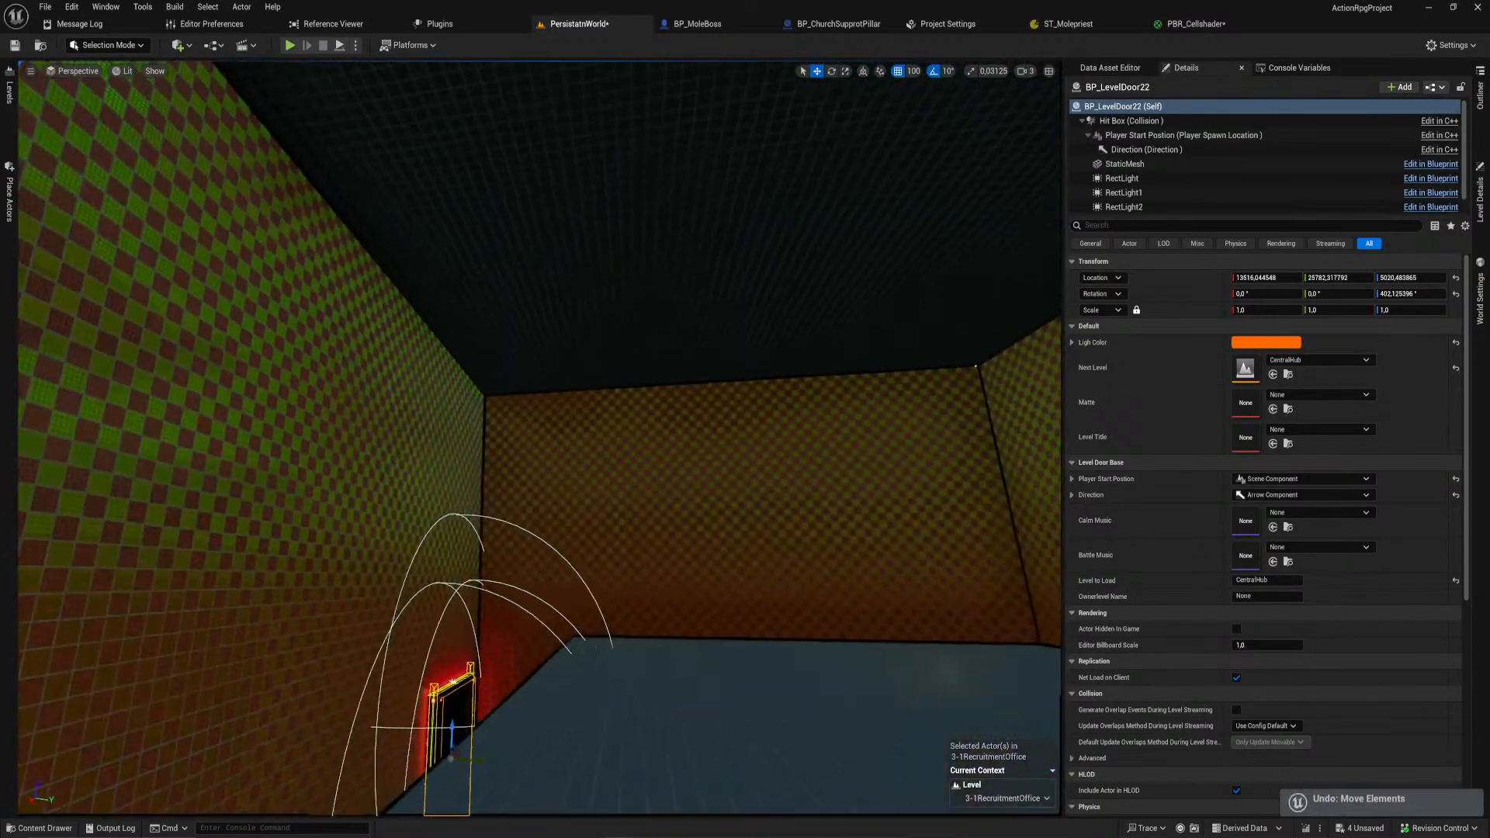
pyautogui.moveTo(540, 373); pyautogui.dragTo(404, 403, button='right')
pyautogui.moveTo(289, 568); pyautogui.dragTo(815, 626, button='right')
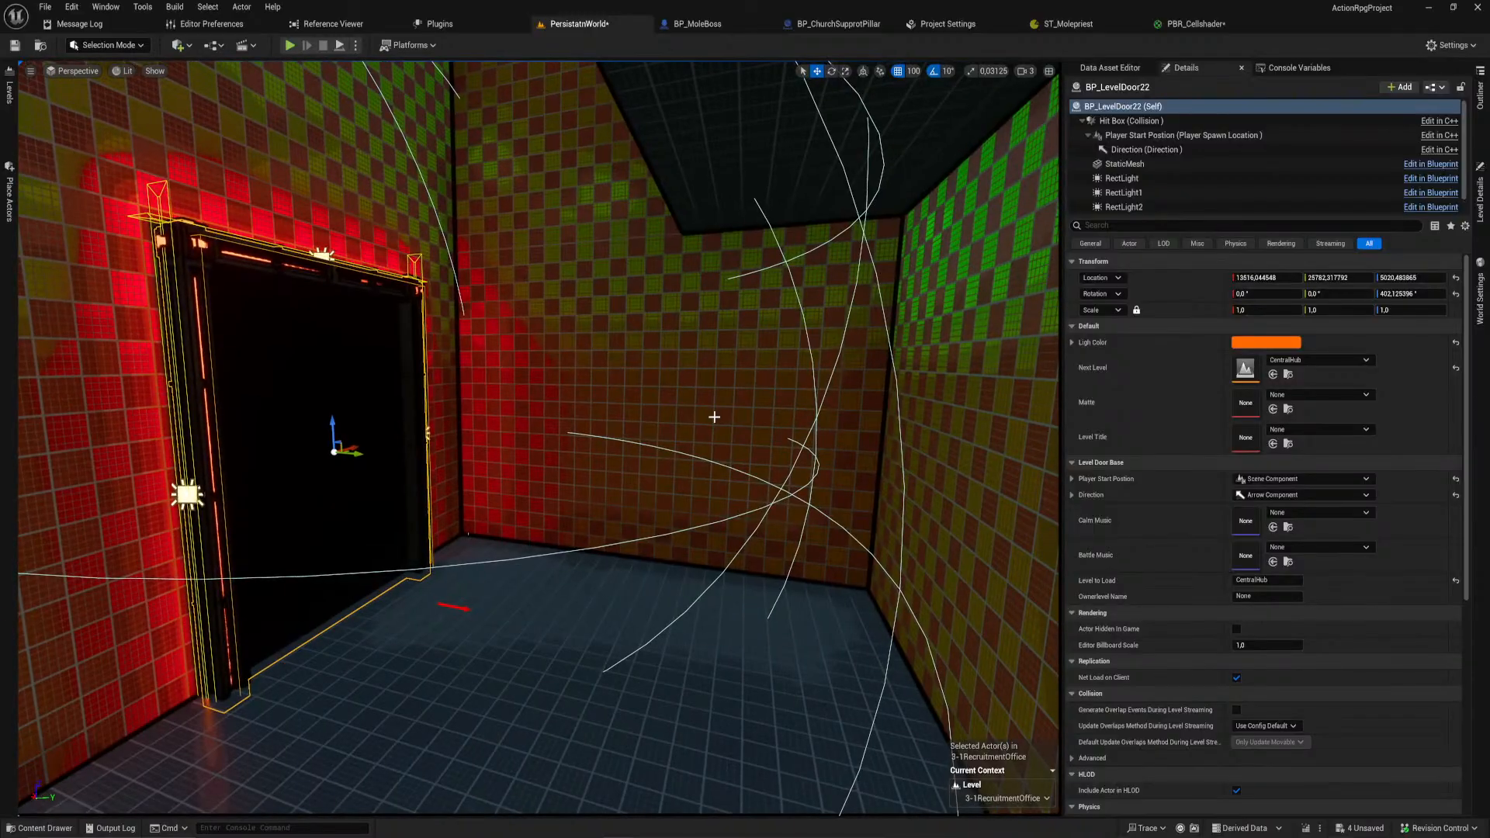
pyautogui.click(714, 417)
pyautogui.moveTo(714, 417); pyautogui.dragTo(481, 435, button='right')
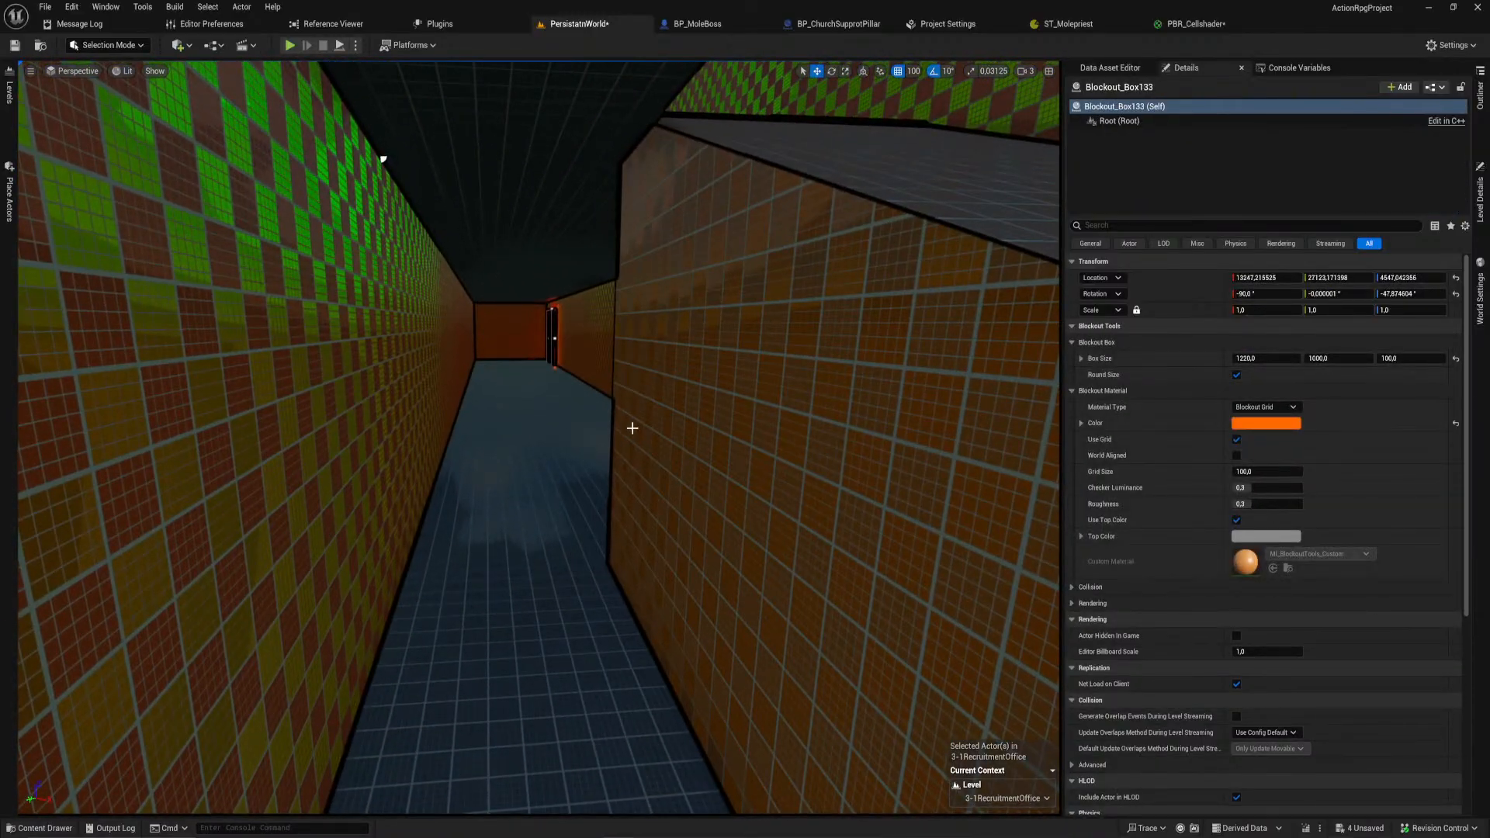
pyautogui.moveTo(511, 494); pyautogui.dragTo(579, 538, button='right')
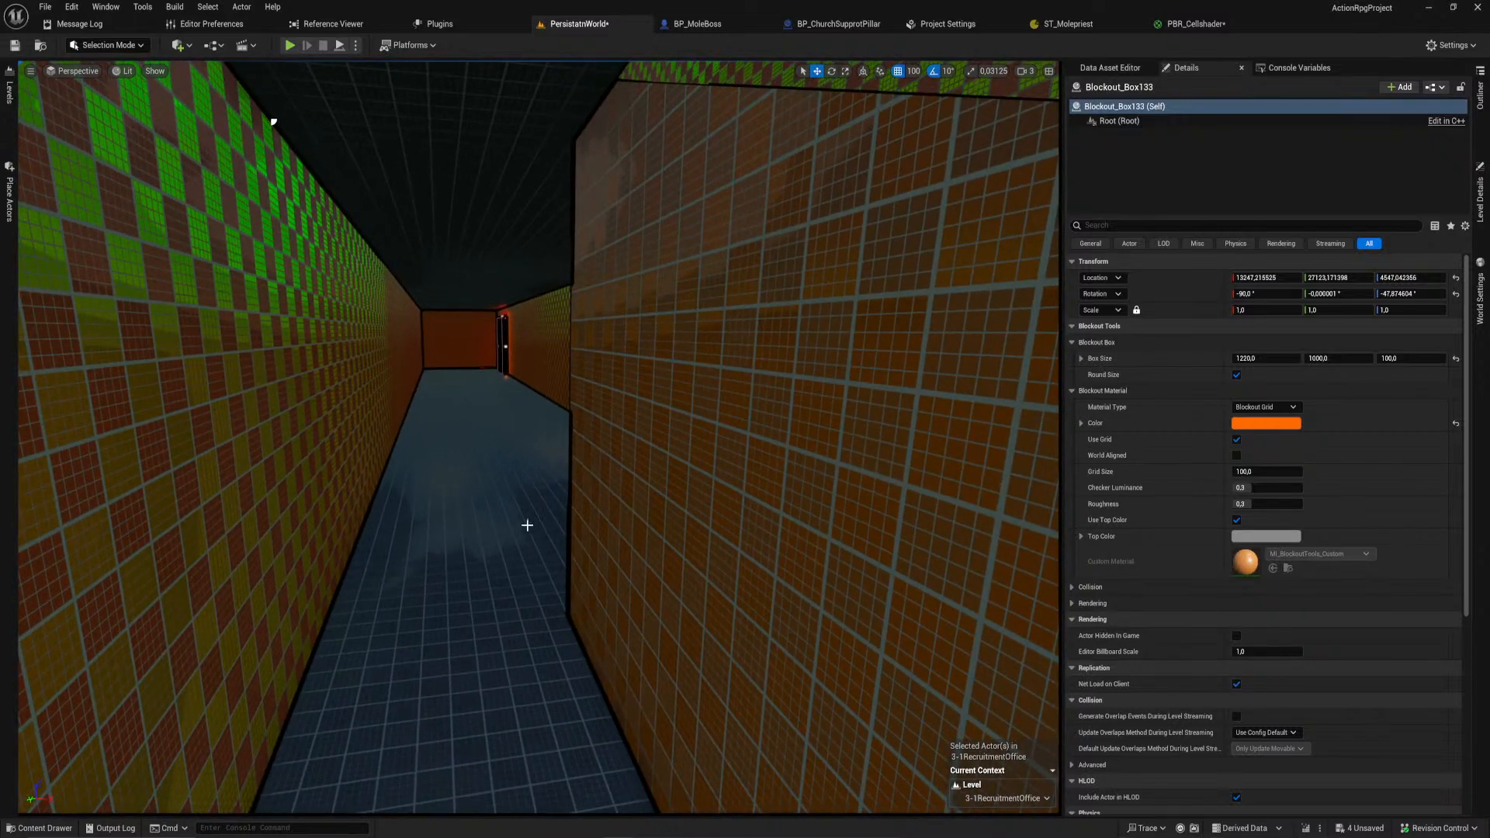
pyautogui.moveTo(580, 501); pyautogui.dragTo(502, 357, button='right')
# Step: Move the demon away from the side wall, filter its properties for "start" and enable Start Active
pyautogui.click(534, 349)
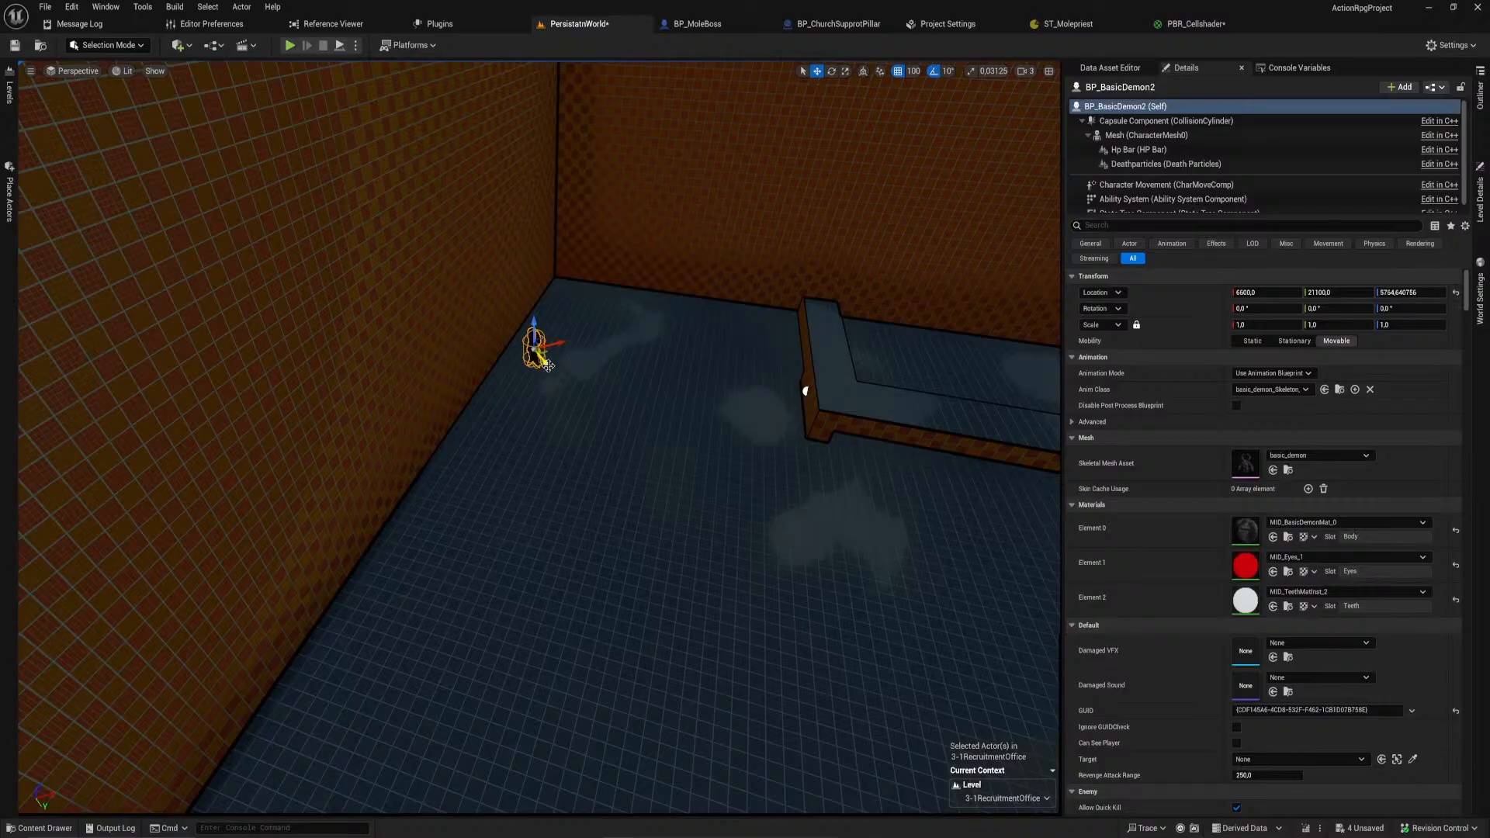
pyautogui.moveTo(542, 351); pyautogui.dragTo(630, 385)
pyautogui.click(1164, 225)
pyautogui.write('start')
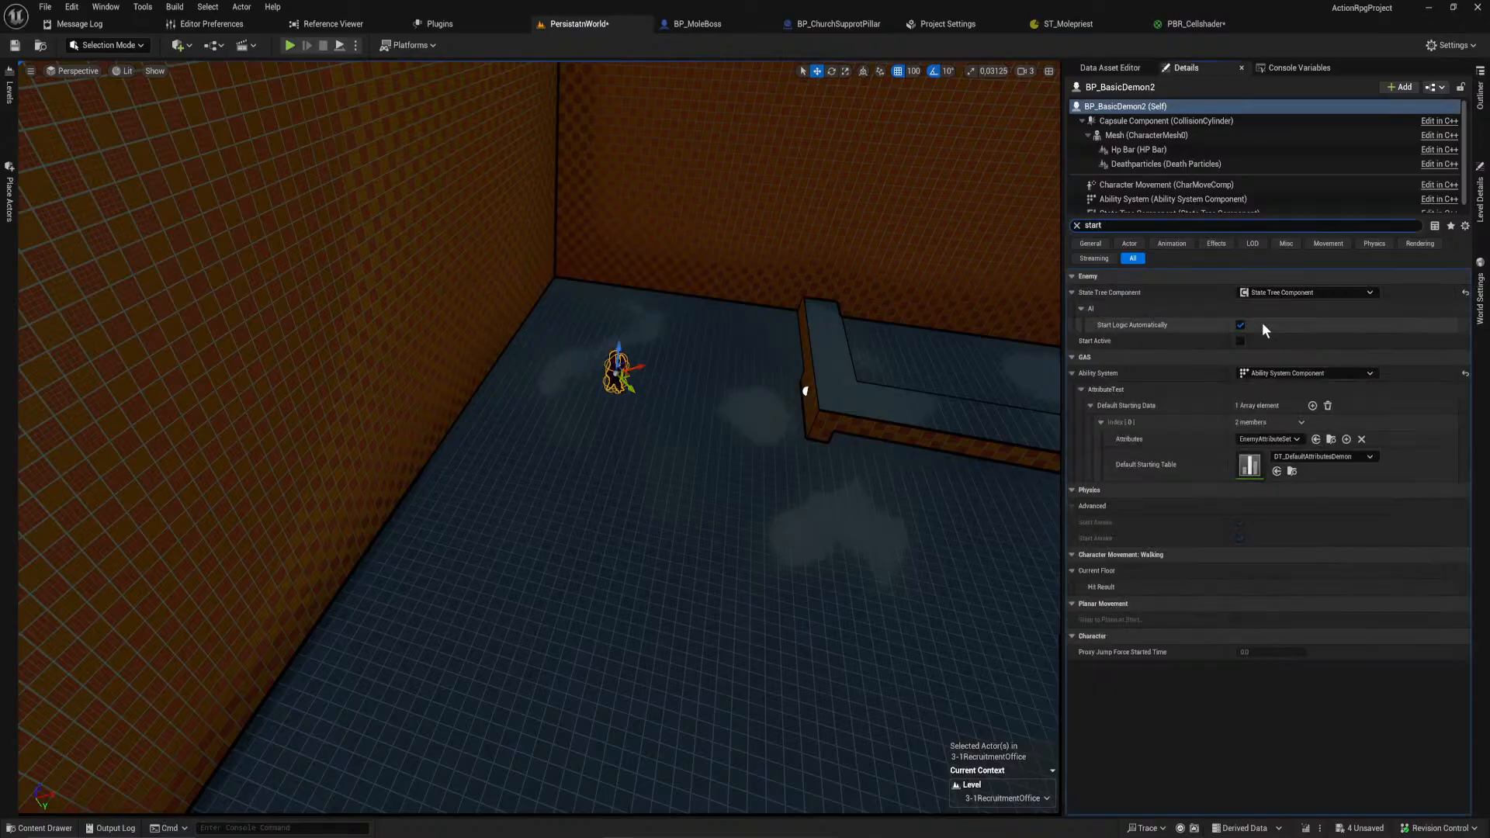
pyautogui.click(1241, 341)
# Step: Reposition the demon beyond the end of the counter and rotate it
pyautogui.moveTo(742, 414)
pyautogui.mouseDown(button='right')
pyautogui.moveTo(947, 419)
pyautogui.moveTo(963, 365)
pyautogui.moveTo(1008, 349)
pyautogui.moveTo(1036, 373)
pyautogui.moveTo(1055, 450)
pyautogui.moveTo(644, 342)
pyautogui.moveTo(582, 396)
pyautogui.moveTo(636, 435)
pyautogui.moveTo(721, 394)
pyautogui.mouseUp(button='right')
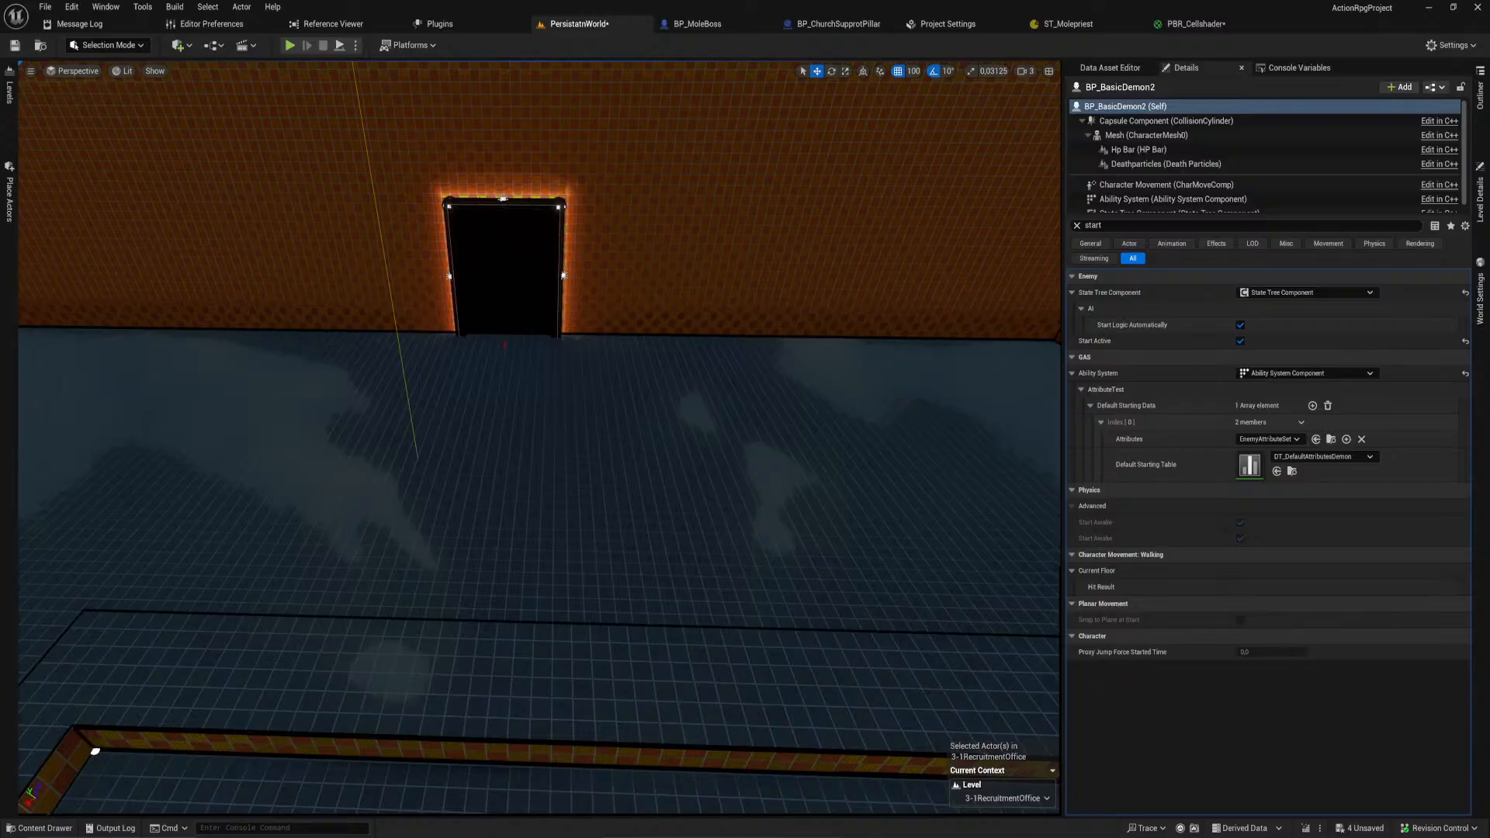
pyautogui.click(533, 305)
pyautogui.moveTo(535, 278); pyautogui.dragTo(626, 277)
pyautogui.moveTo(765, 332)
pyautogui.mouseDown(button='right')
pyautogui.moveTo(946, 345)
pyautogui.moveTo(764, 333)
pyautogui.mouseUp(button='right')
pyautogui.click(706, 341)
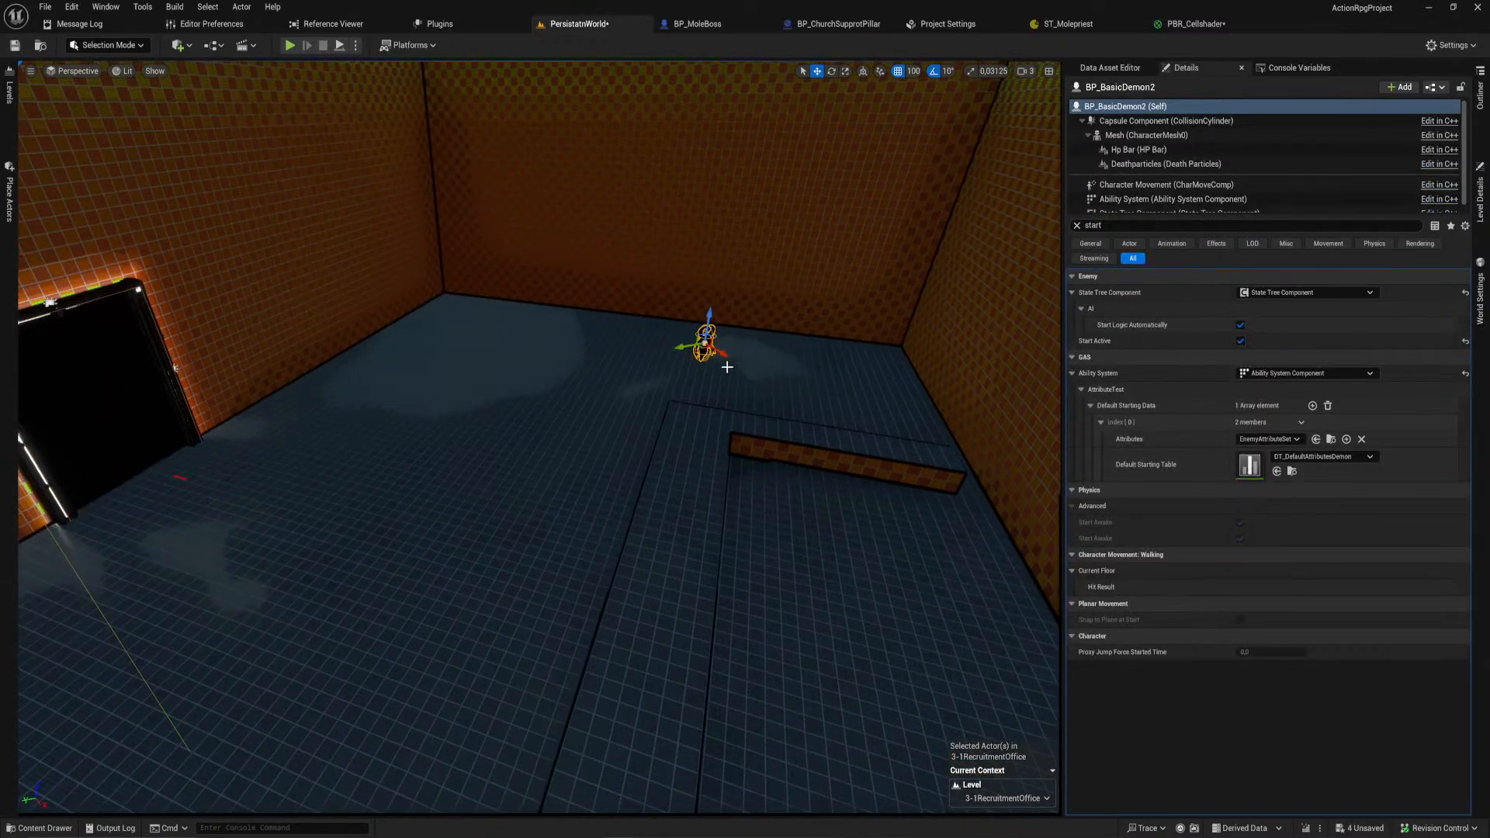
pyautogui.press('e')
pyautogui.moveTo(744, 358); pyautogui.dragTo(750, 354)
pyautogui.press('w')
pyautogui.click(706, 348)
pyautogui.click(703, 357)
# Step: Duplicate the demon and place the copy near the opposite end of the counter
pyautogui.keyDown('alt'); pyautogui.moveTo(703, 349); pyautogui.dragTo(646, 774); pyautogui.keyUp('alt')
pyautogui.moveTo(545, 670); pyautogui.dragTo(318, 656, button='right')
pyautogui.moveTo(729, 491); pyautogui.dragTo(268, 495)
pyautogui.moveTo(263, 497); pyautogui.dragTo(303, 497, button='right')
pyautogui.moveTo(272, 130); pyautogui.dragTo(275, 131, button='right')
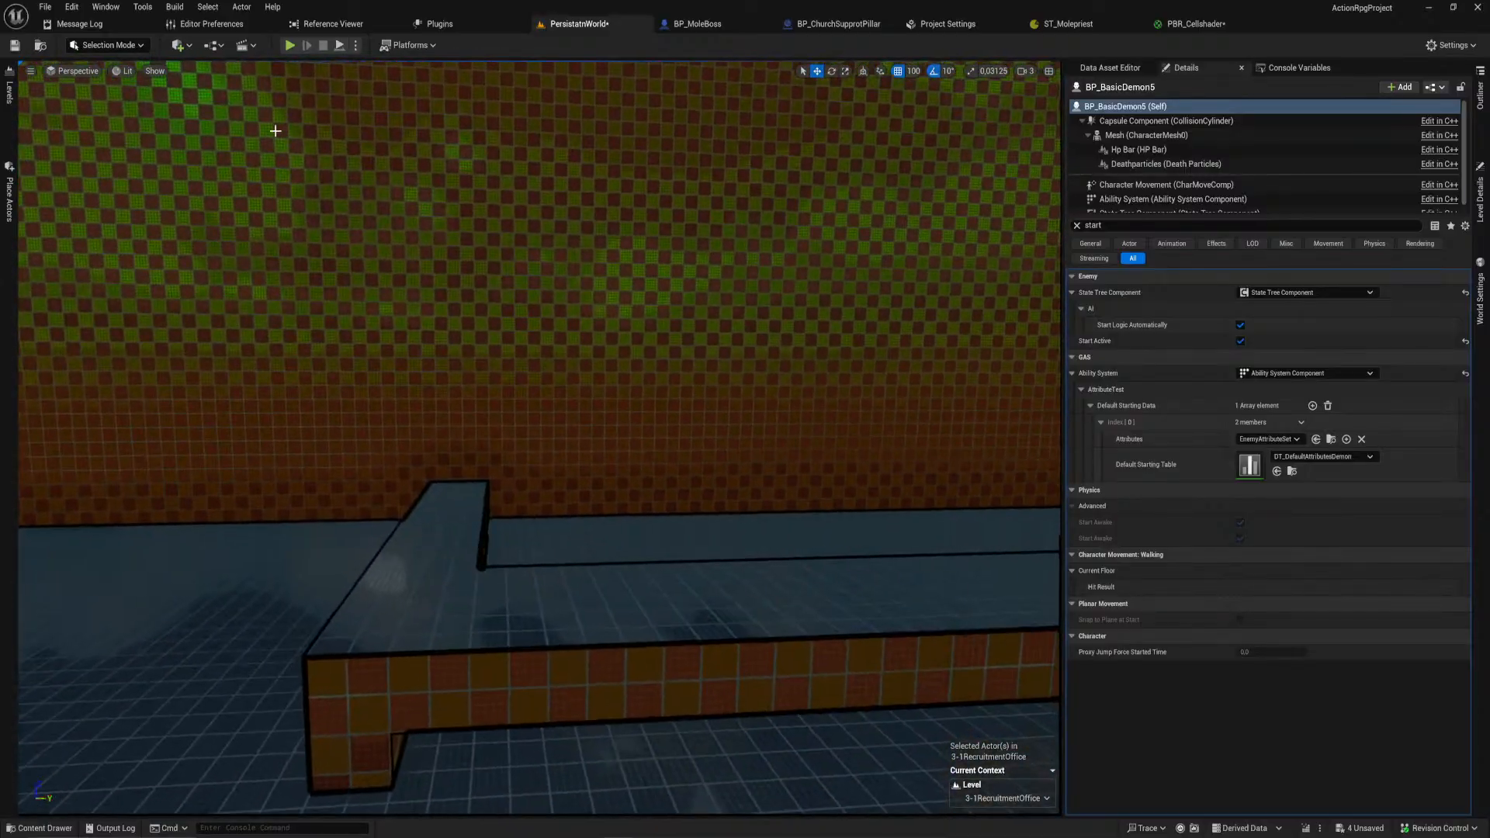
# Step: Run two play-tests of the level, loading the saved game to try the room with its demons
pyautogui.click(289, 45)
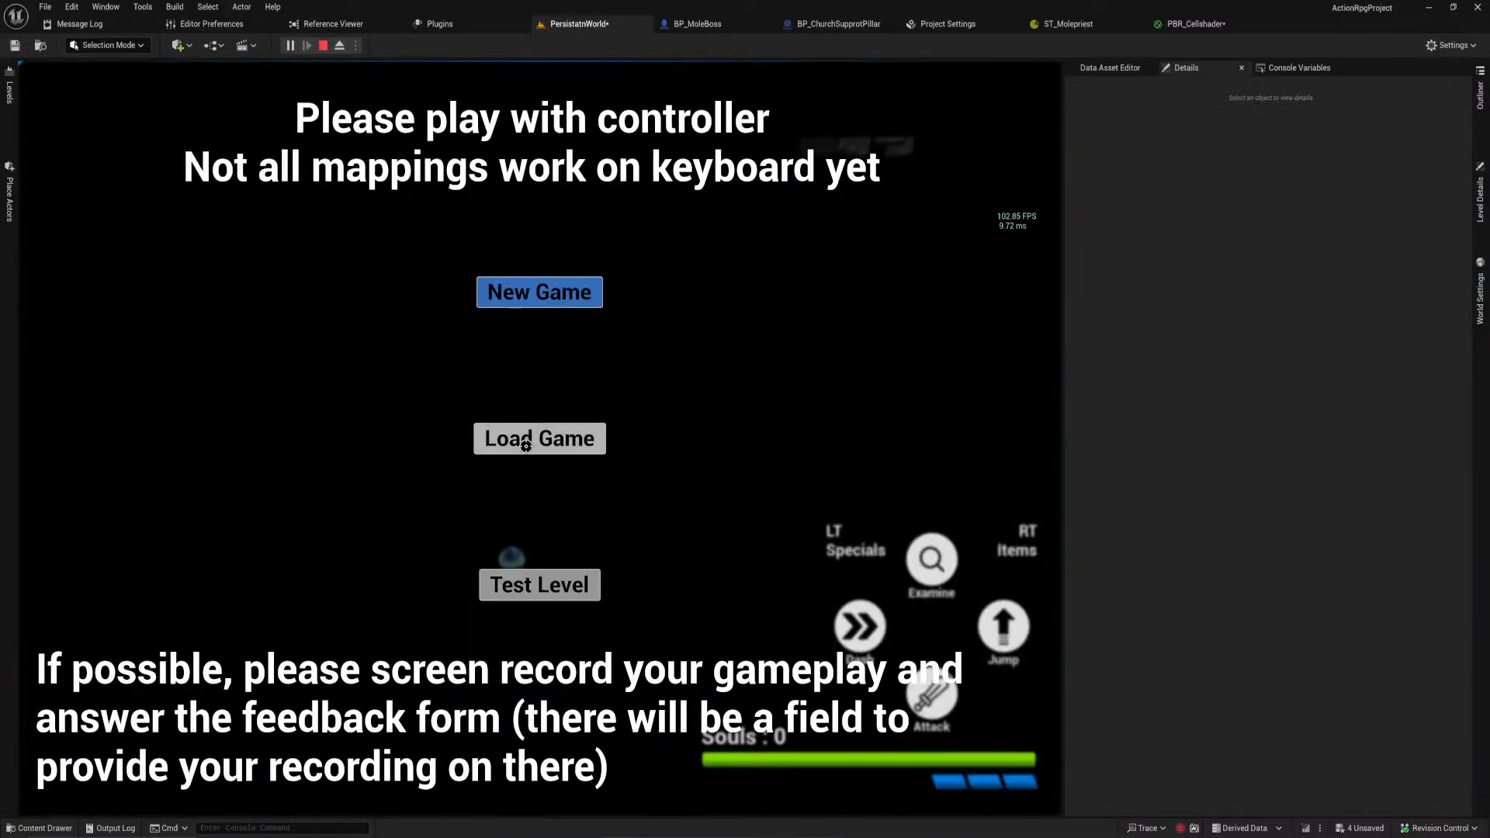
pyautogui.click(523, 448)
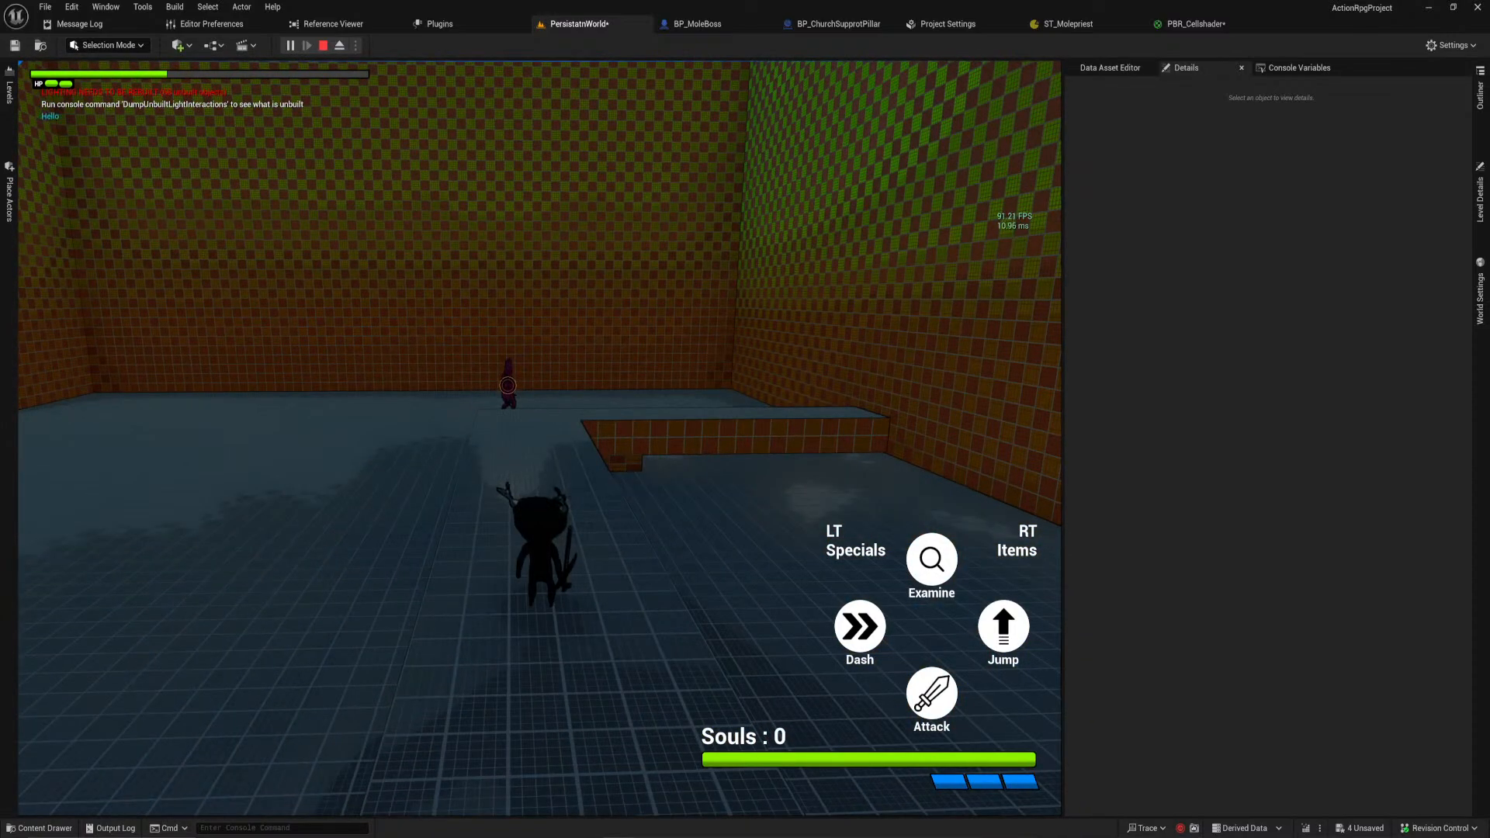
pyautogui.press('Escape')
pyautogui.moveTo(275, 143); pyautogui.dragTo(275, 143, button='right')
pyautogui.press('w')
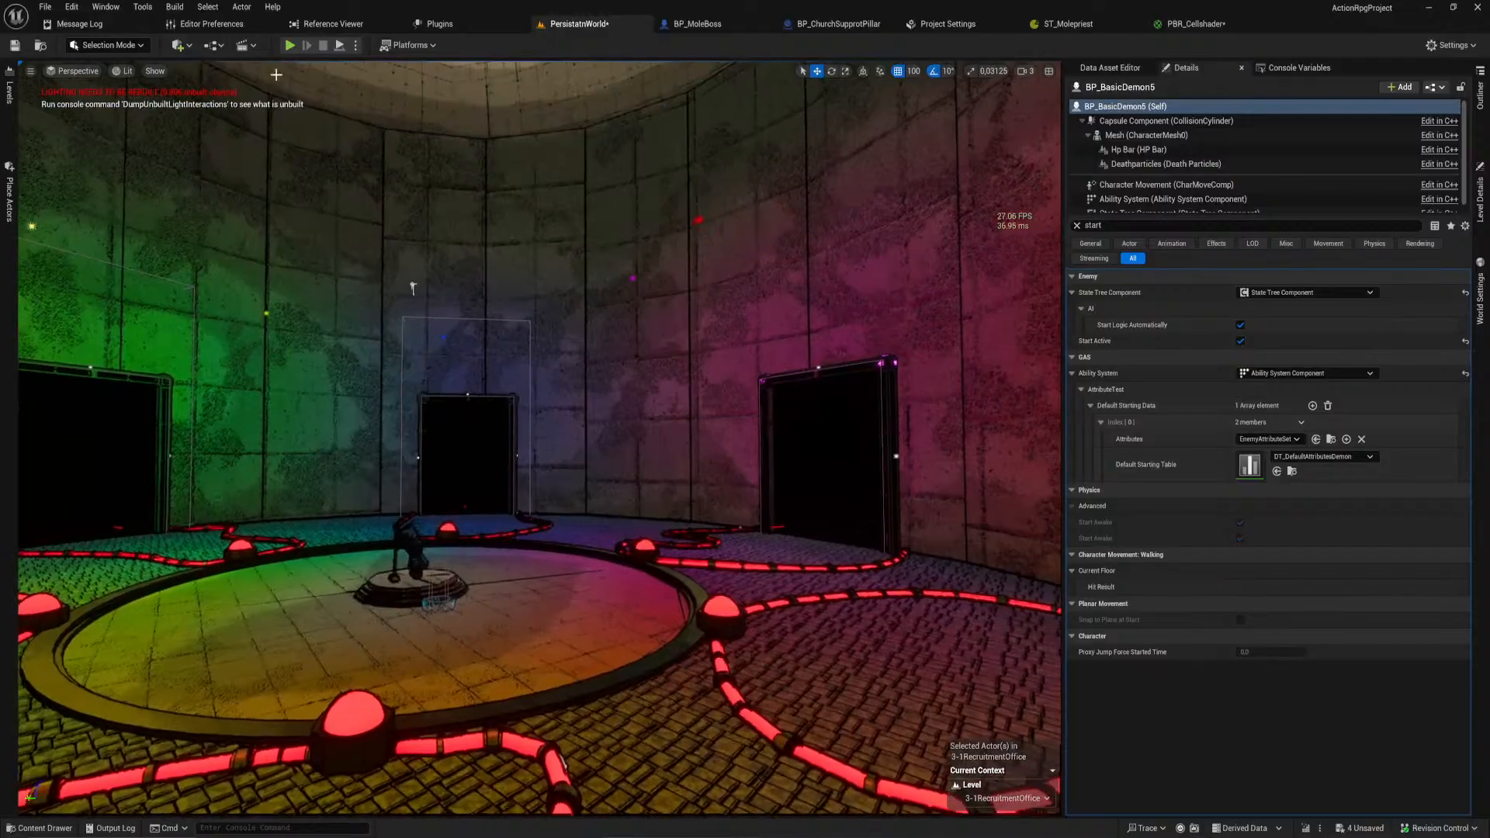
pyautogui.click(290, 45)
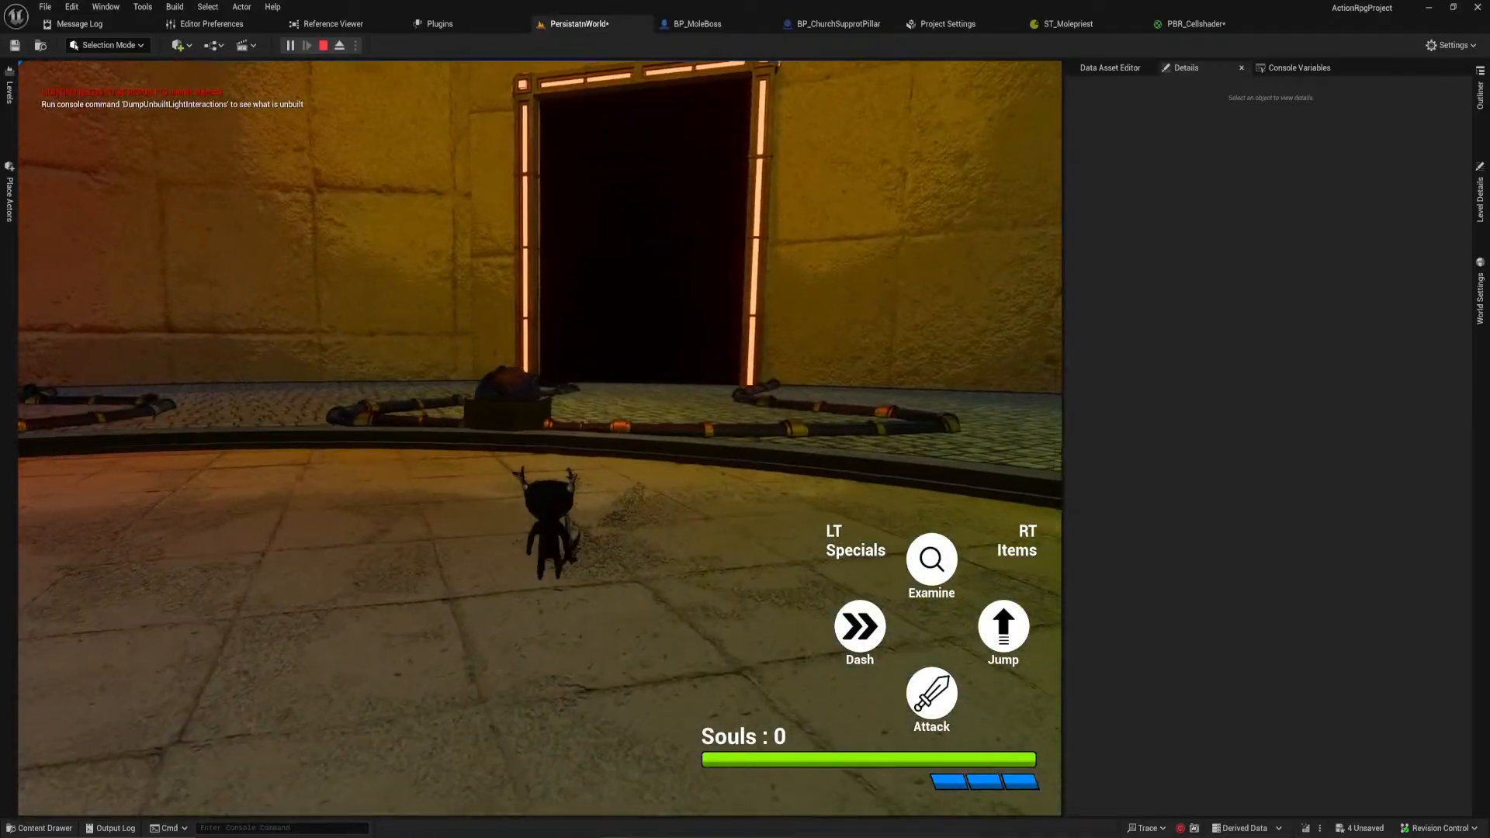
pyautogui.press('Escape')
# Step: Select the five counter pieces and shift them together closer to the wall behind the counter
pyautogui.moveTo(539, 439); pyautogui.dragTo(571, 481, button='right')
pyautogui.press('w')
pyautogui.click(482, 472)
pyautogui.press('s')
pyautogui.moveTo(593, 405); pyautogui.dragTo(516, 403, button='right')
pyautogui.press('d')
pyautogui.keyDown('ctrl'); pyautogui.click(508, 398); pyautogui.keyUp('ctrl')
pyautogui.keyDown('ctrl'); pyautogui.click(529, 371); pyautogui.keyUp('ctrl')
pyautogui.keyDown('ctrl'); pyautogui.click(534, 282); pyautogui.keyUp('ctrl')
pyautogui.keyDown('ctrl'); pyautogui.click(532, 288); pyautogui.keyUp('ctrl')
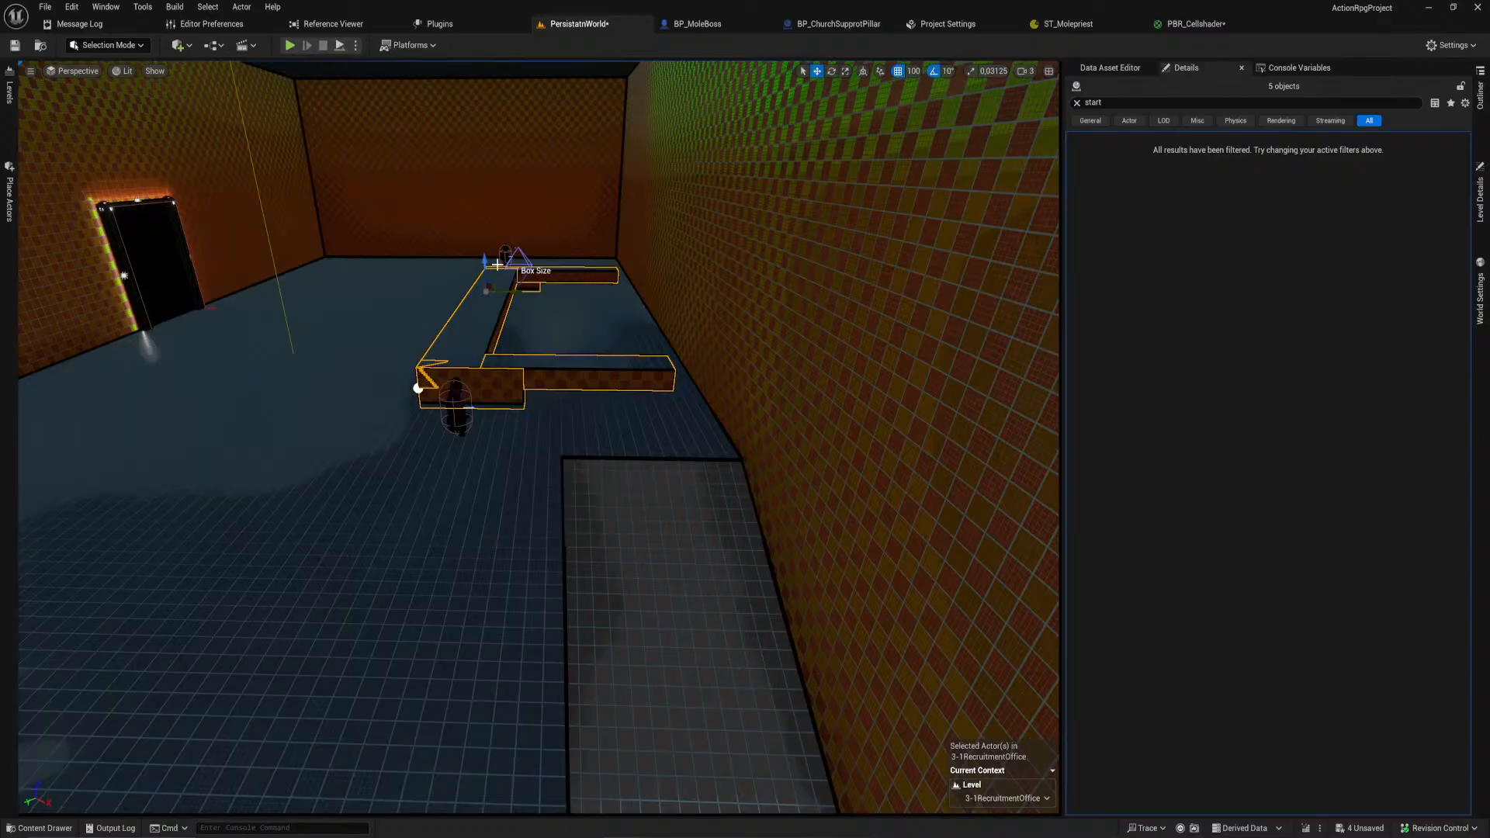
pyautogui.moveTo(485, 266); pyautogui.dragTo(571, 289)
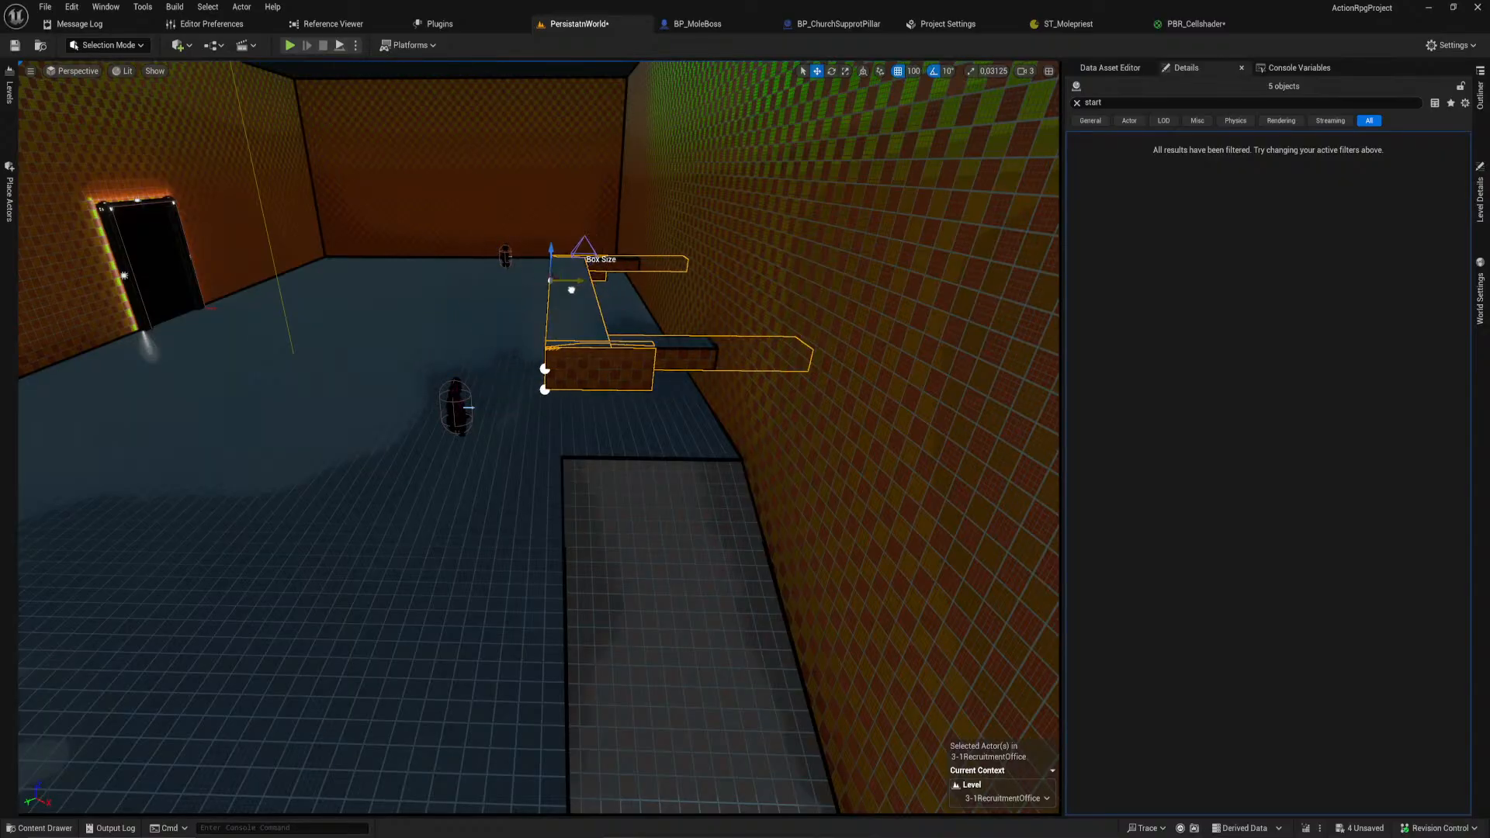
# Step: Nudge the counter's near side box toward the wall and shorten it so it no longer runs through the wall
pyautogui.click(594, 385)
pyautogui.press('w')
pyautogui.moveTo(593, 384); pyautogui.dragTo(606, 430, button='right')
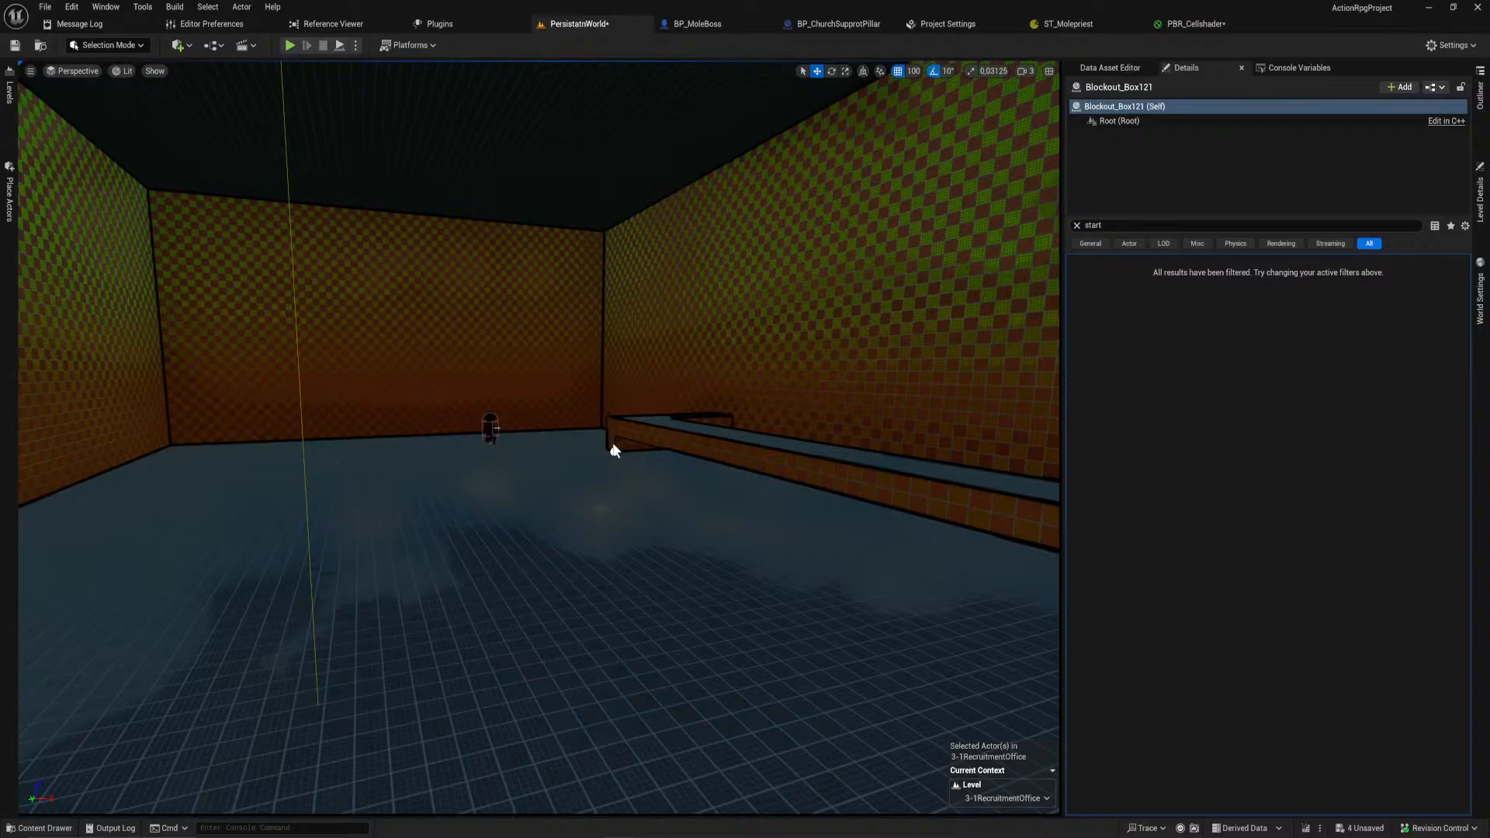
pyautogui.keyDown('ctrl'); pyautogui.click(613, 440); pyautogui.keyUp('ctrl')
pyautogui.moveTo(621, 444); pyautogui.dragTo(1009, 458, button='right')
pyautogui.press('s')
pyautogui.press('a')
pyautogui.press('s')
pyautogui.moveTo(575, 452); pyautogui.dragTo(496, 457, button='right')
pyautogui.press('s')
pyautogui.press('w')
pyautogui.click(533, 513)
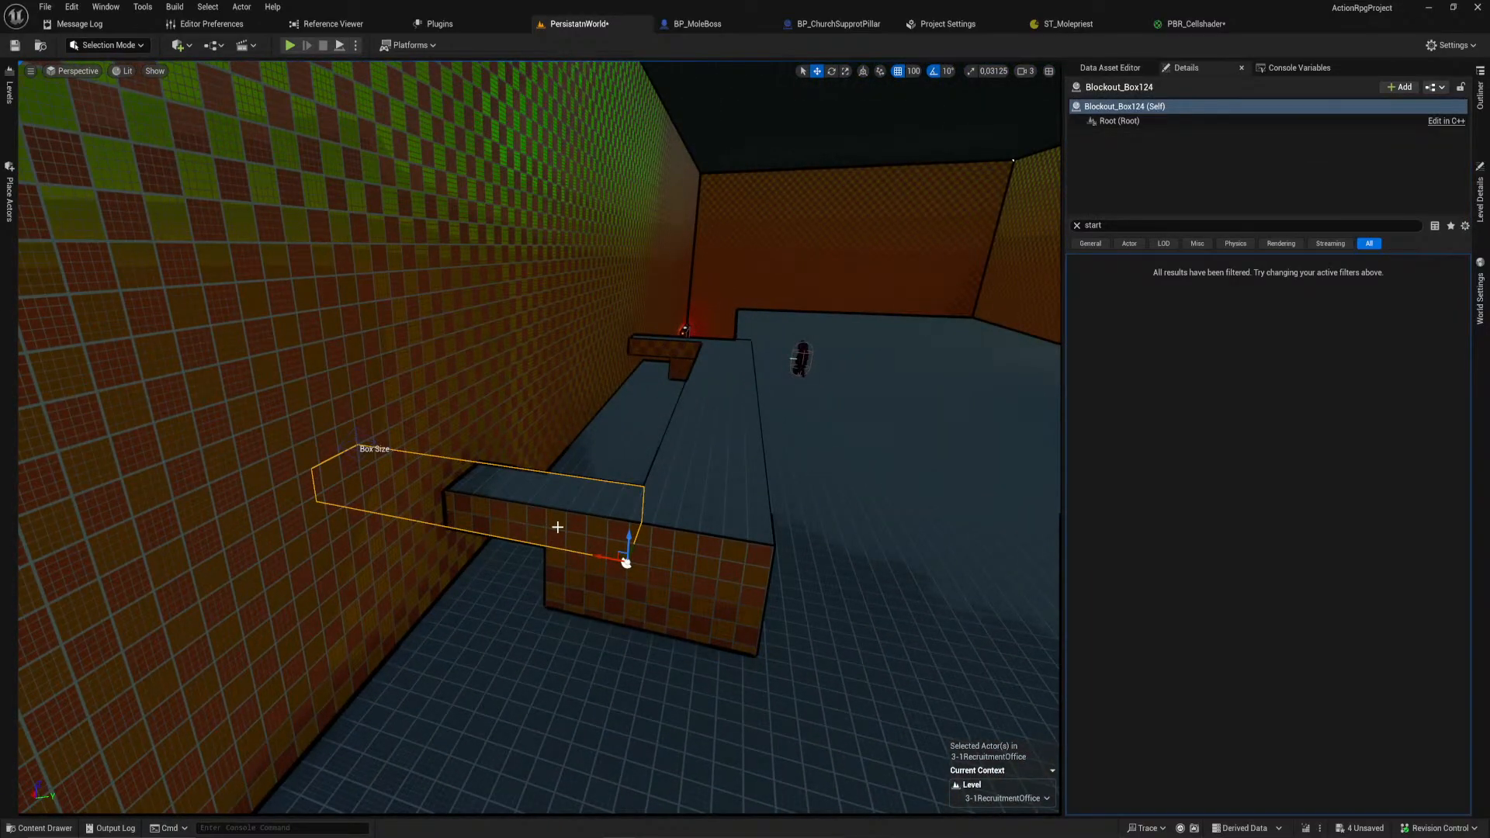
pyautogui.moveTo(624, 560)
pyautogui.mouseDown()
pyautogui.moveTo(546, 546)
pyautogui.moveTo(605, 556)
pyautogui.mouseUp()
pyautogui.click(361, 439)
pyautogui.moveTo(347, 443); pyautogui.dragTo(552, 495)
# Step: Examine the narrowed room's proportions around the counter, the orange-lit door and the end walls
pyautogui.moveTo(551, 495)
pyautogui.mouseDown(button='right')
pyautogui.moveTo(718, 497)
pyautogui.moveTo(536, 478)
pyautogui.moveTo(194, 476)
pyautogui.moveTo(574, 483)
pyautogui.moveTo(613, 465)
pyautogui.moveTo(667, 574)
pyautogui.moveTo(629, 582)
pyautogui.moveTo(777, 574)
pyautogui.moveTo(590, 544)
pyautogui.moveTo(545, 489)
pyautogui.mouseUp(button='right')
pyautogui.press('w')
pyautogui.press('s')
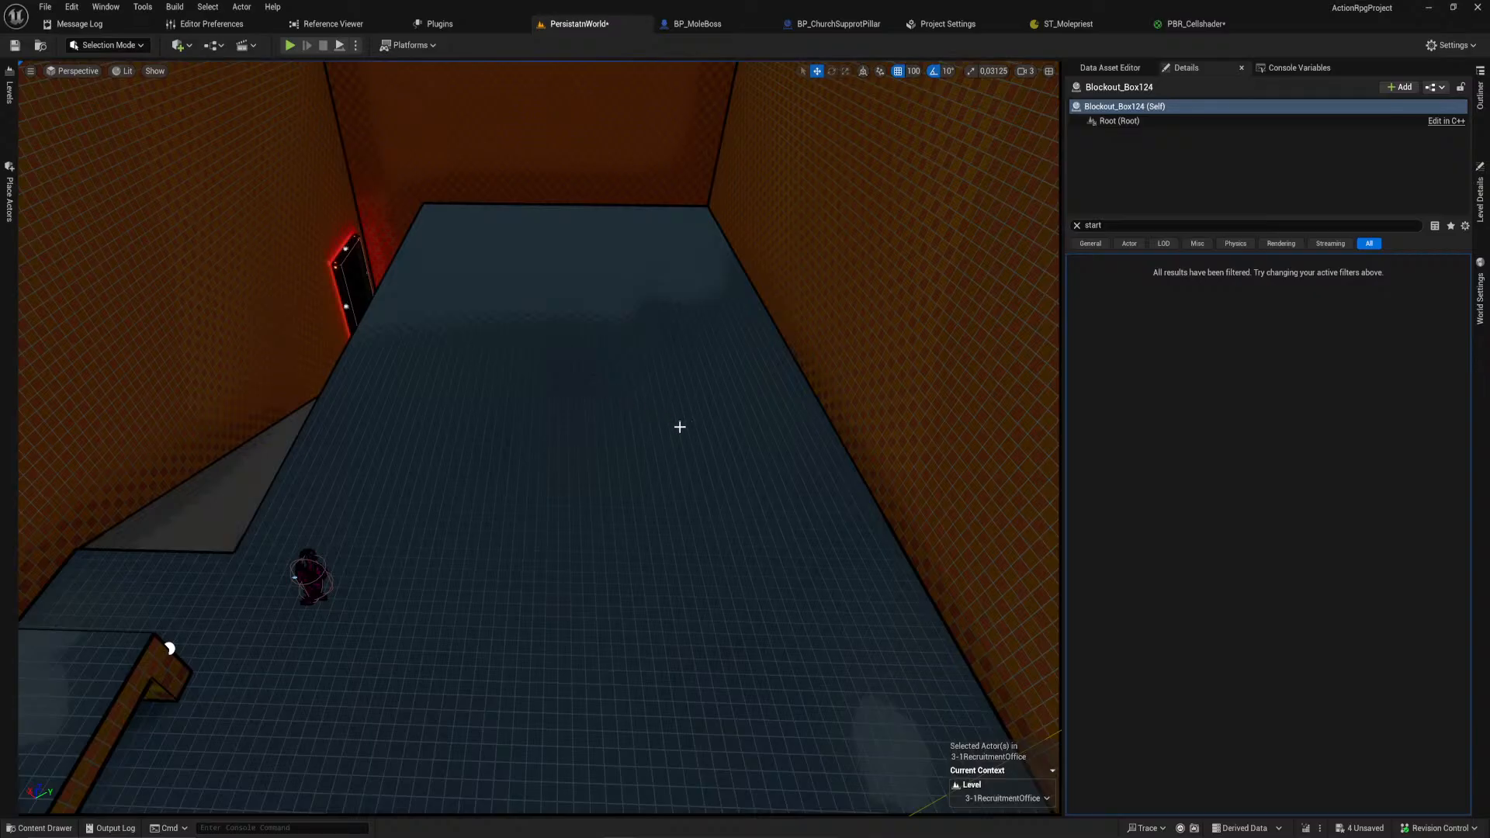
pyautogui.moveTo(701, 447); pyautogui.dragTo(94, 413, button='right')
pyautogui.press('w')
pyautogui.press('w')
pyautogui.press('w')
pyautogui.hotkey('alt', 'Tab')
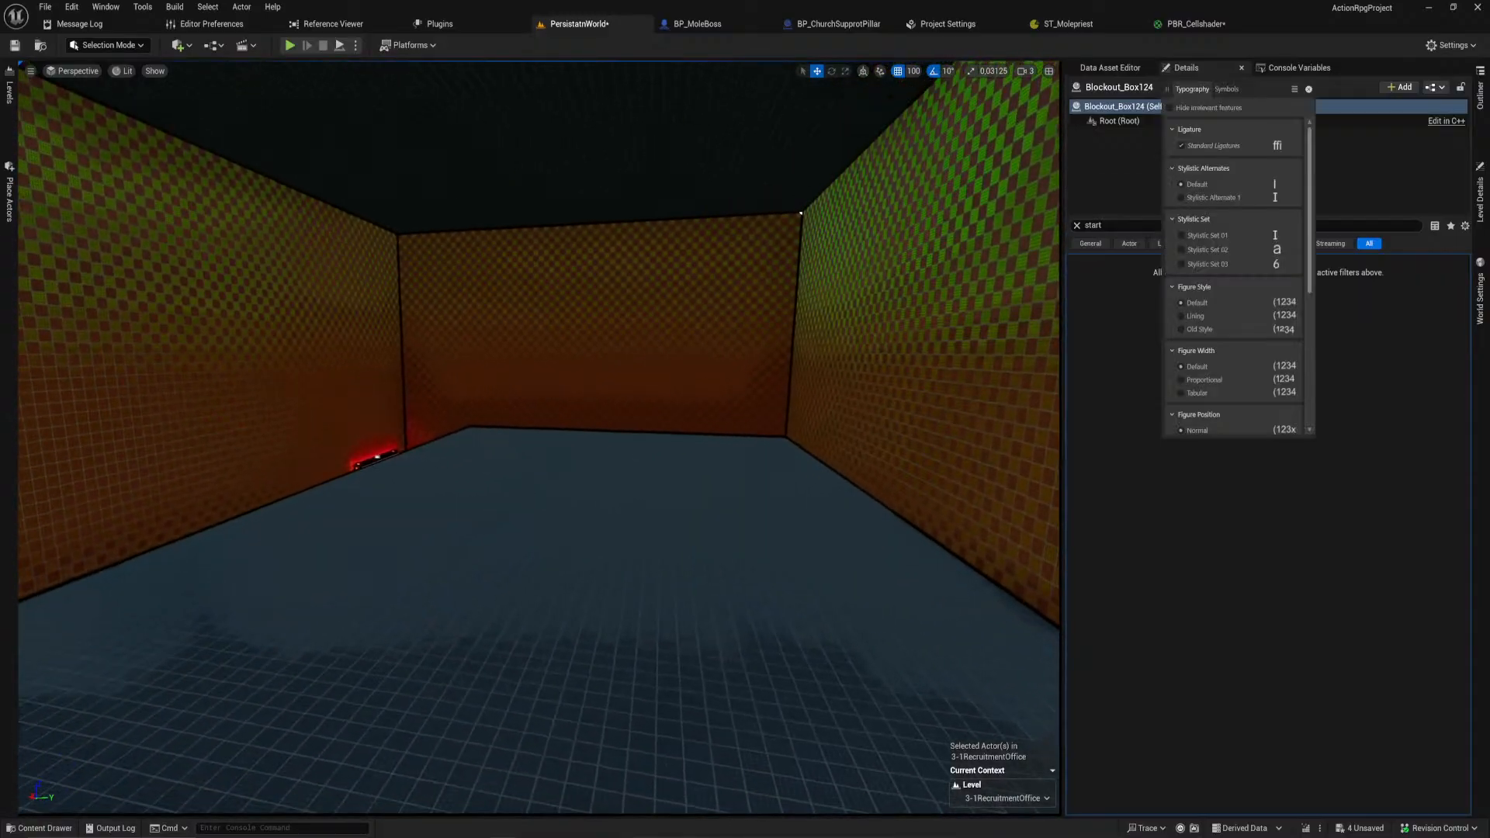
pyautogui.moveTo(613, 578); pyautogui.dragTo(318, 551, button='right')
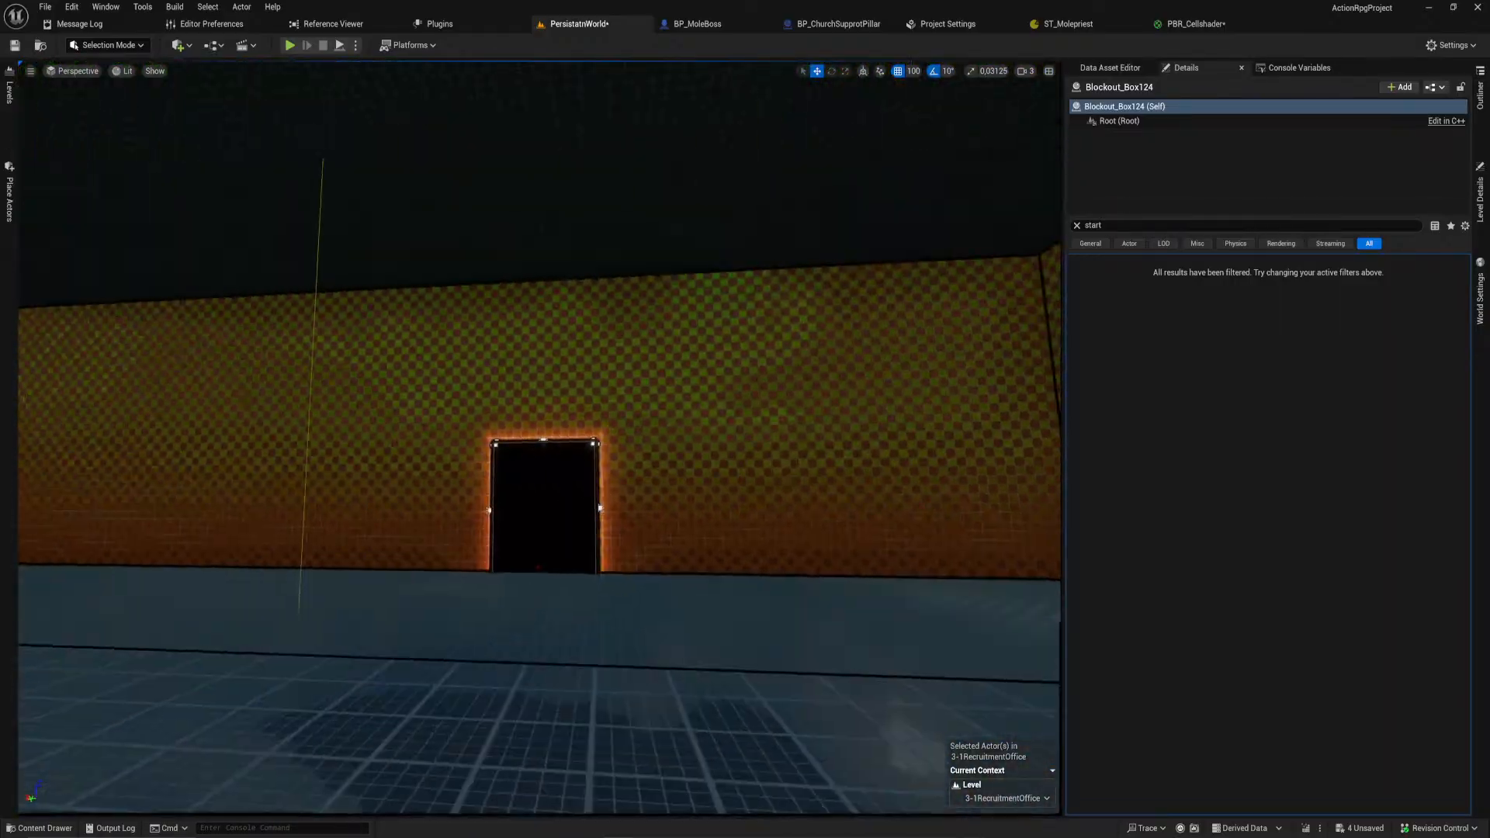
pyautogui.moveTo(540, 437); pyautogui.dragTo(776, 473, button='right')
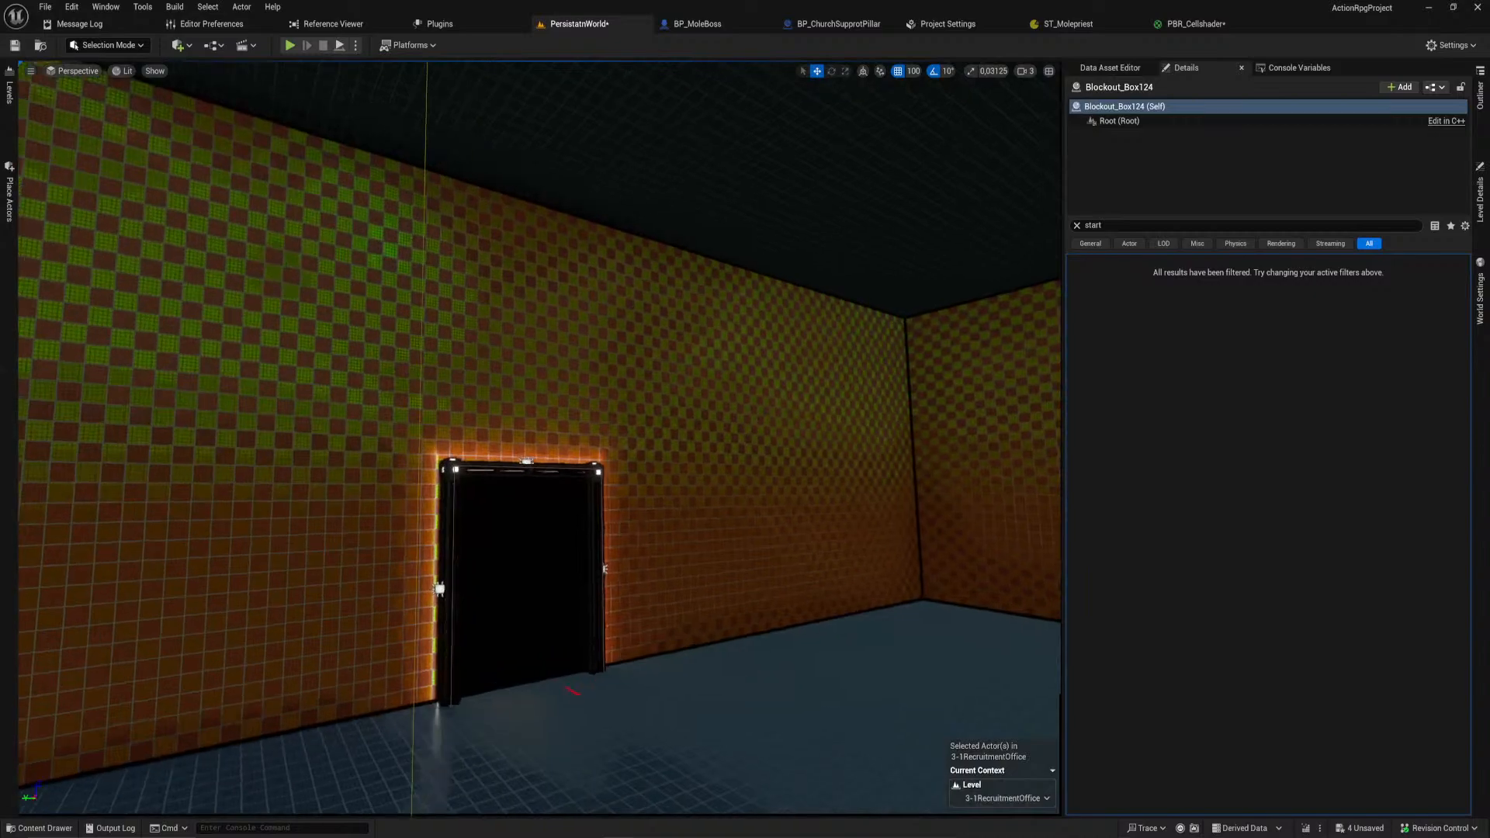
pyautogui.moveTo(539, 437); pyautogui.dragTo(544, 474, button='right')
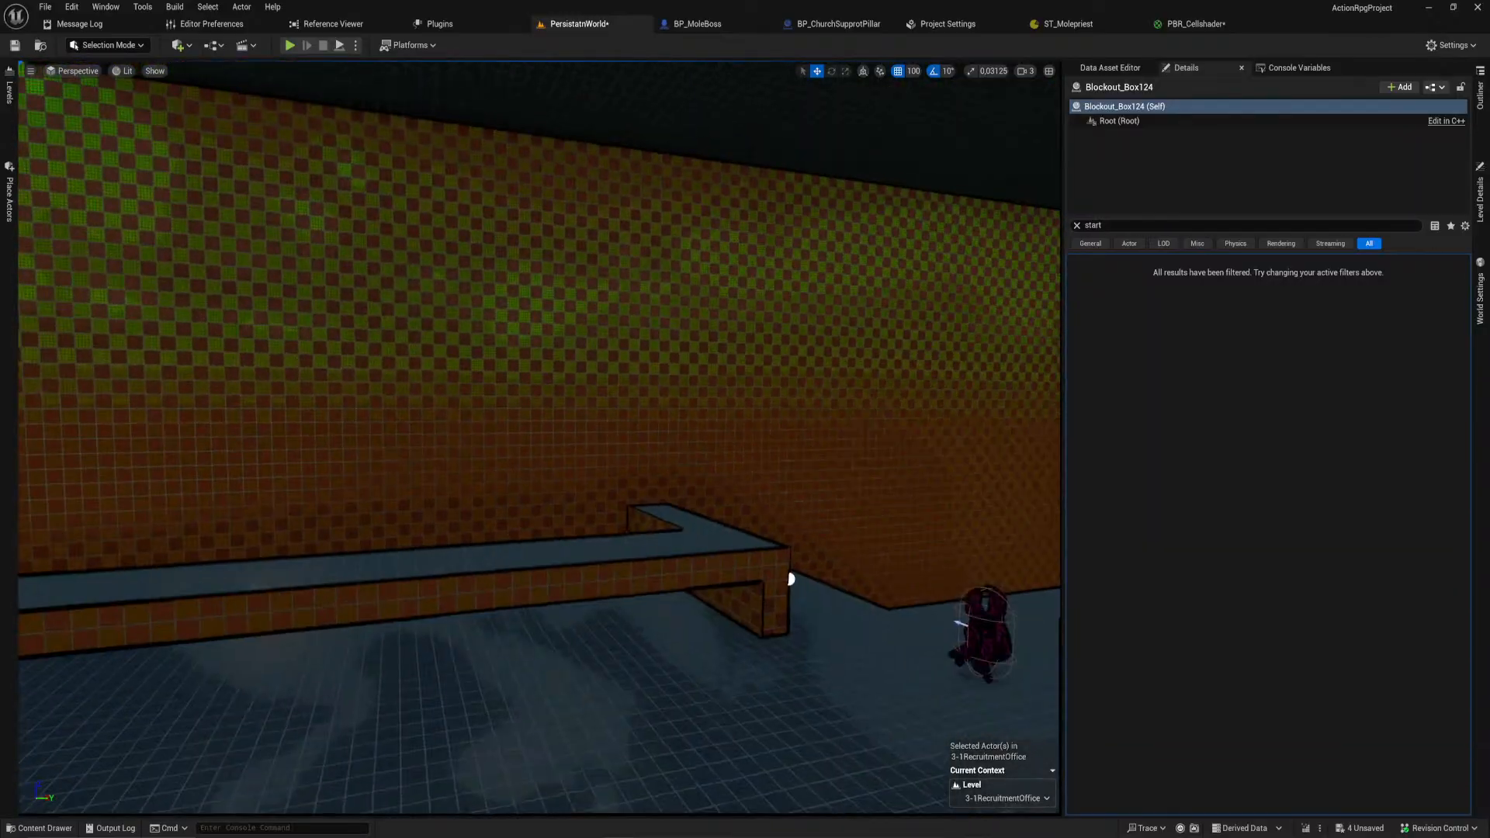
# Step: Shorten the counter's other side box so it no longer sticks out behind the wall
pyautogui.moveTo(790, 579); pyautogui.dragTo(374, 464, button='right')
pyautogui.moveTo(283, 539); pyautogui.dragTo(440, 503)
pyautogui.moveTo(538, 487); pyautogui.dragTo(783, 485, button='right')
pyautogui.click(484, 537)
pyautogui.moveTo(484, 537); pyautogui.dragTo(544, 544, button='right')
pyautogui.moveTo(654, 604); pyautogui.dragTo(603, 602)
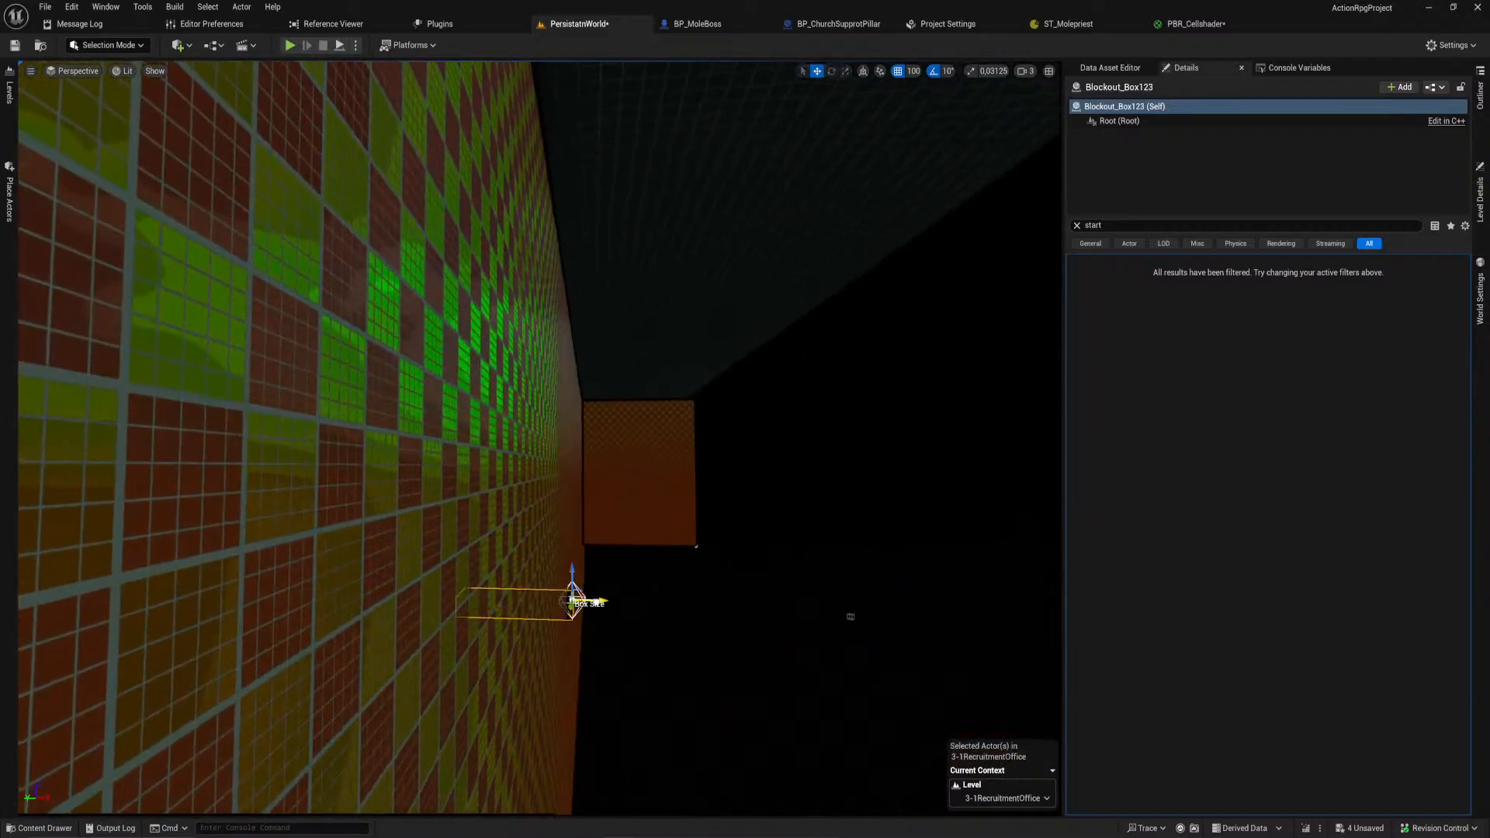
# Step: Shorten the protruding end wall and the ceiling so both stop at the shifted counter-side wall
pyautogui.click(679, 491)
pyautogui.moveTo(678, 542); pyautogui.dragTo(569, 546)
pyautogui.moveTo(569, 546); pyautogui.dragTo(579, 505, button='right')
pyautogui.press('s')
pyautogui.click(628, 410)
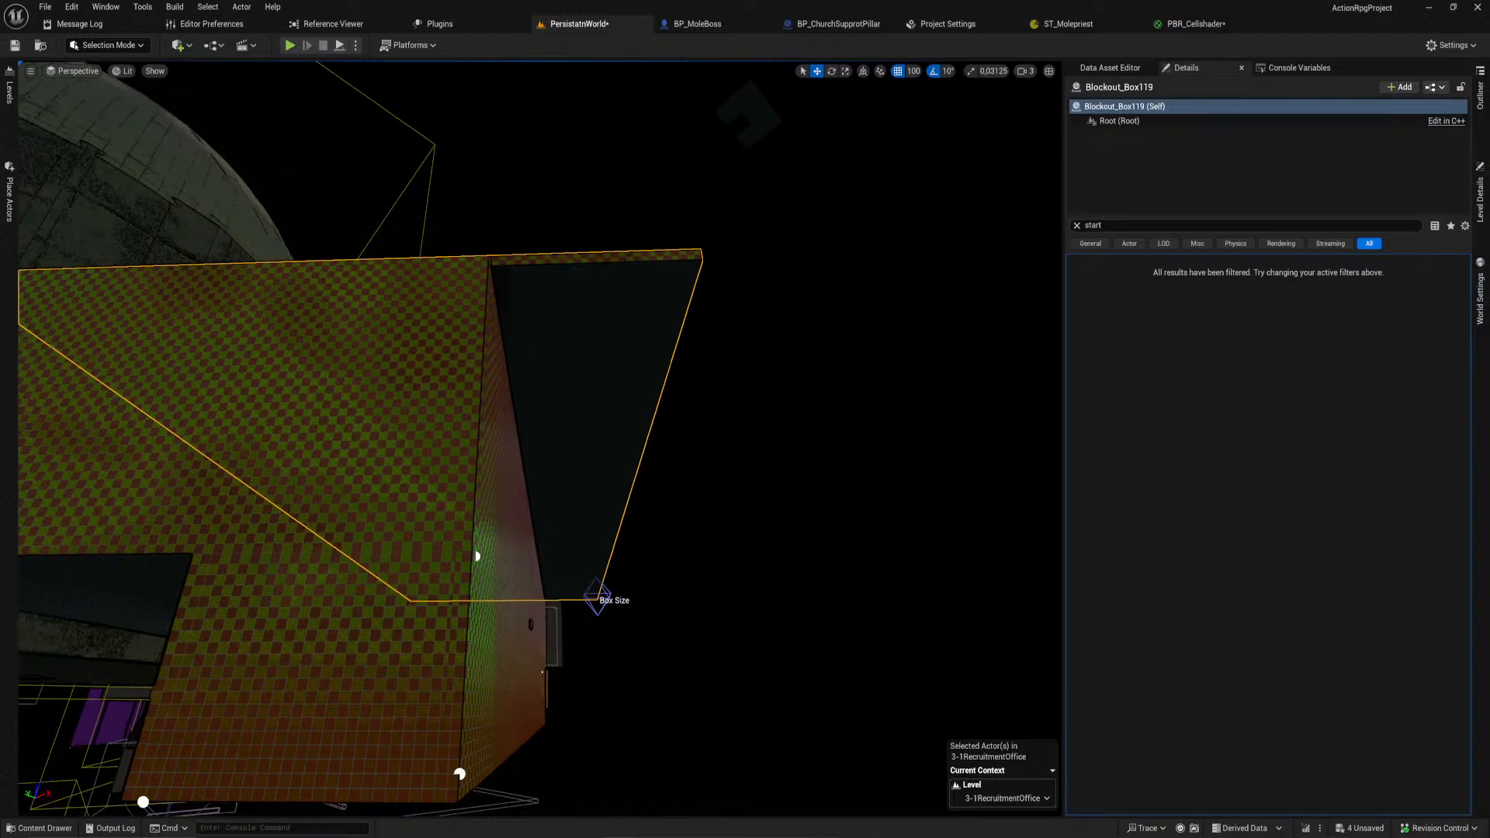
pyautogui.moveTo(712, 560); pyautogui.dragTo(652, 574, button='right')
pyautogui.moveTo(838, 537); pyautogui.dragTo(776, 535)
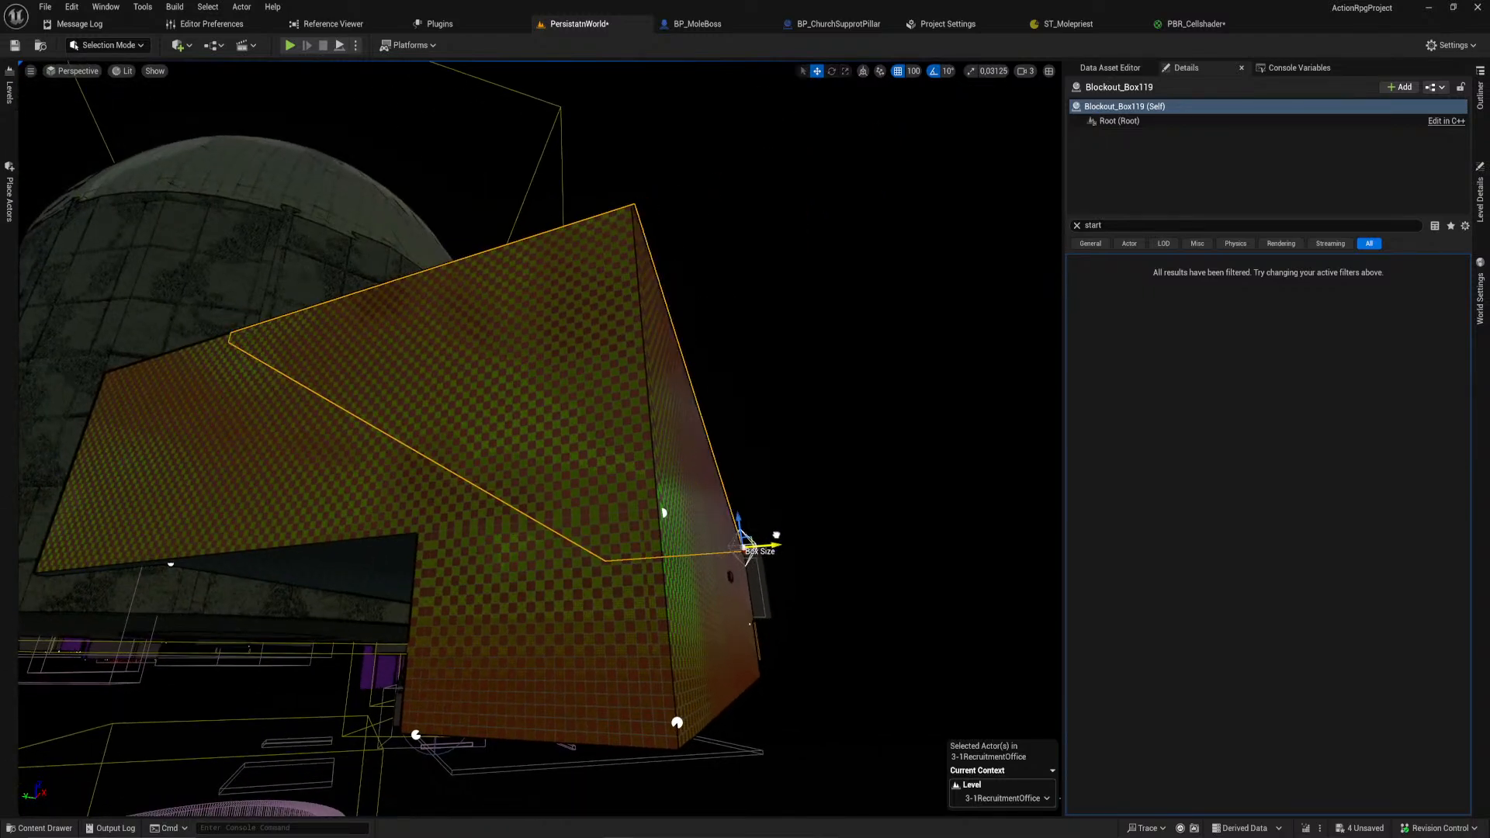
# Step: Shorten the two remaining overlong outer wall boxes to fit the room's reduced outline
pyautogui.click(105, 408)
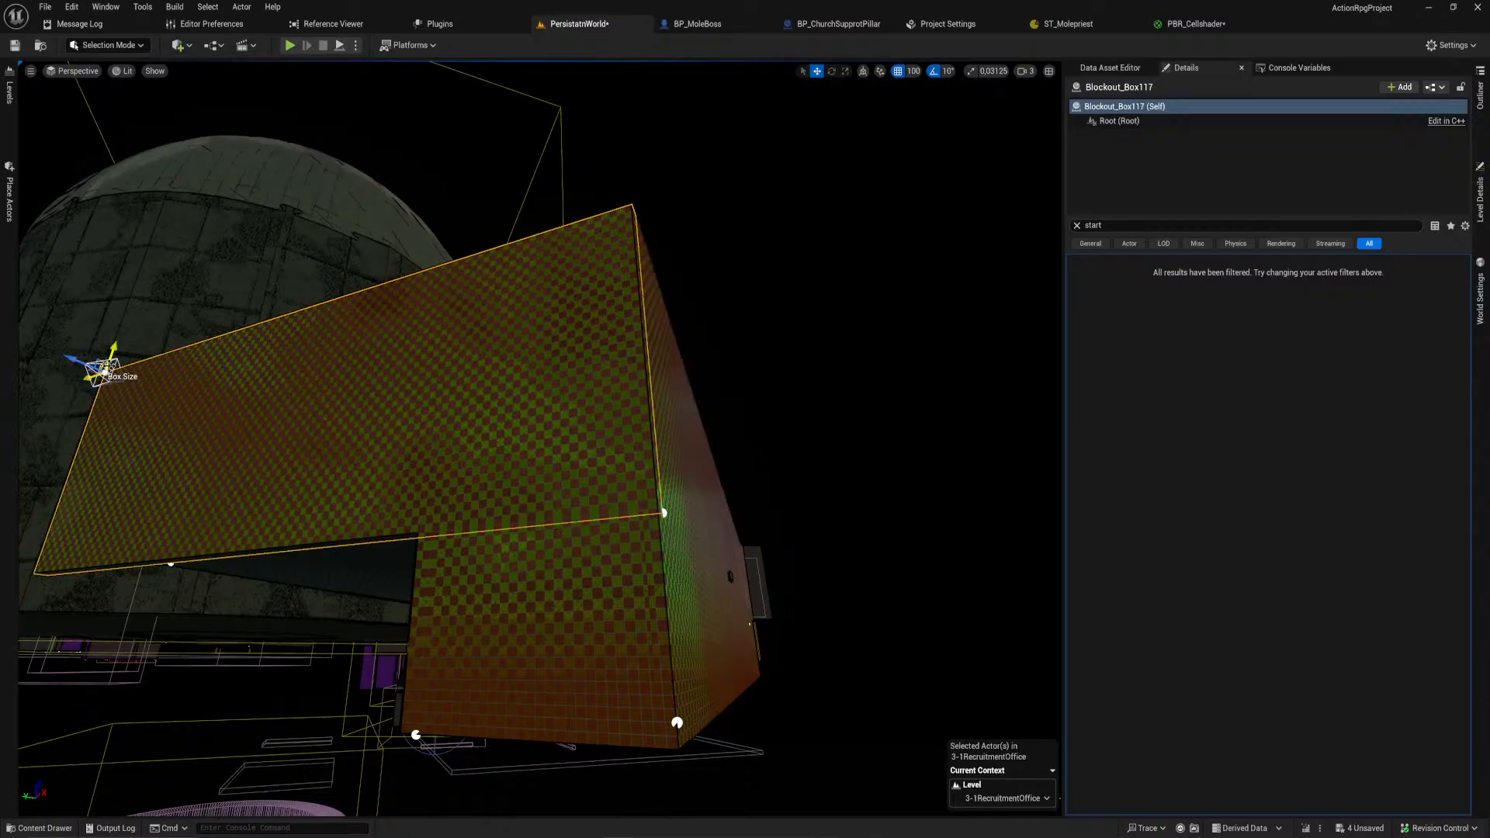
pyautogui.moveTo(91, 378); pyautogui.dragTo(213, 336)
pyautogui.moveTo(184, 393); pyautogui.dragTo(184, 393, button='right')
pyautogui.press('w')
pyautogui.moveTo(150, 442); pyautogui.dragTo(150, 442, button='right')
pyautogui.click(434, 465)
pyautogui.moveTo(434, 466); pyautogui.dragTo(435, 466, button='right')
pyautogui.moveTo(358, 419); pyautogui.dragTo(358, 419, button='right')
pyautogui.moveTo(348, 445); pyautogui.dragTo(638, 482)
pyautogui.moveTo(638, 482); pyautogui.dragTo(638, 483, button='right')
# Step: Open the level list and select the Orange folder
pyautogui.click(4, 121)
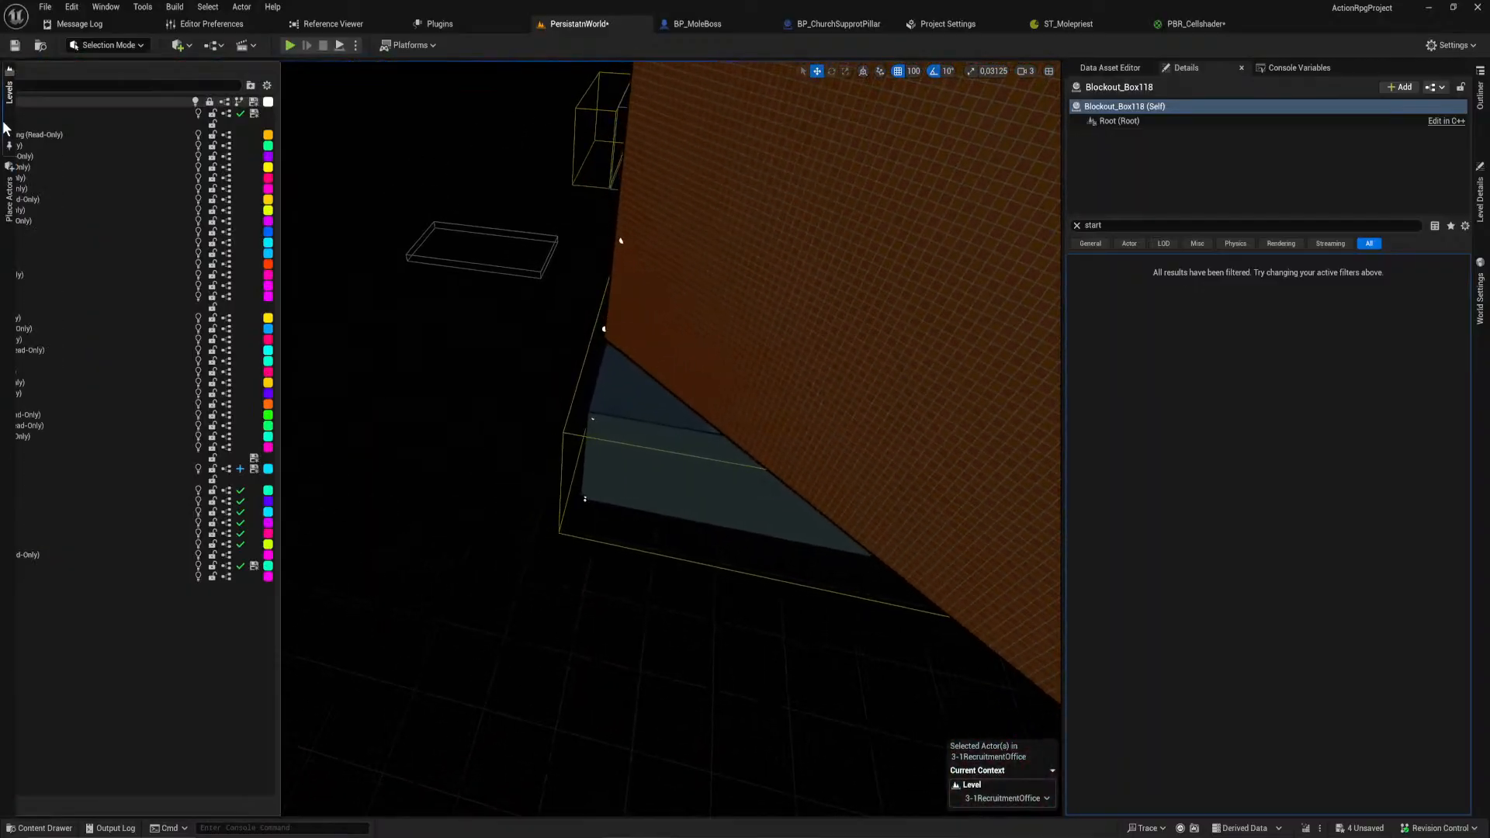
pyautogui.click(73, 450)
pyautogui.click(71, 459)
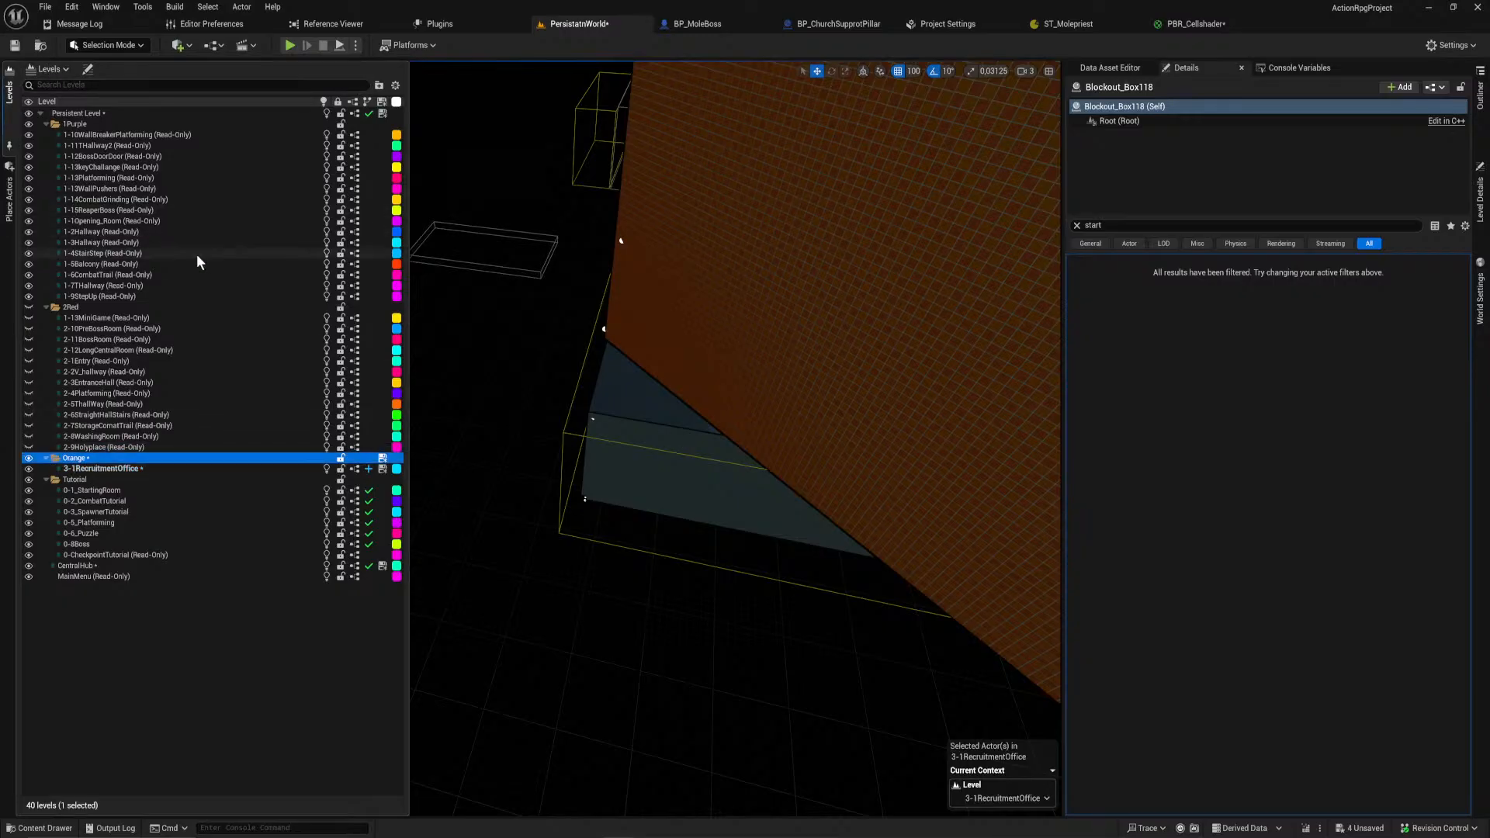
pyautogui.click(96, 46)
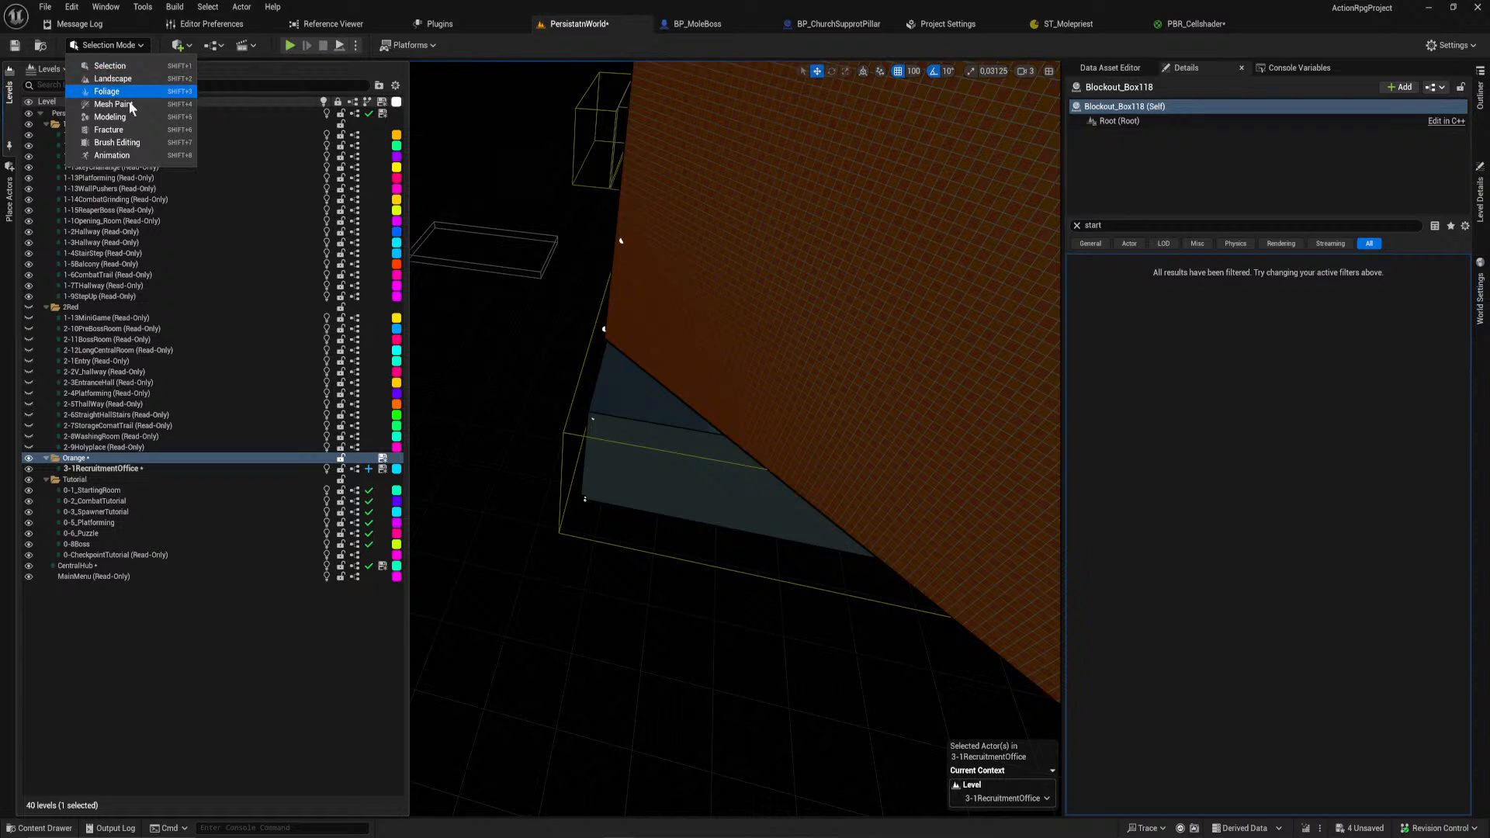
pyautogui.click(49, 8)
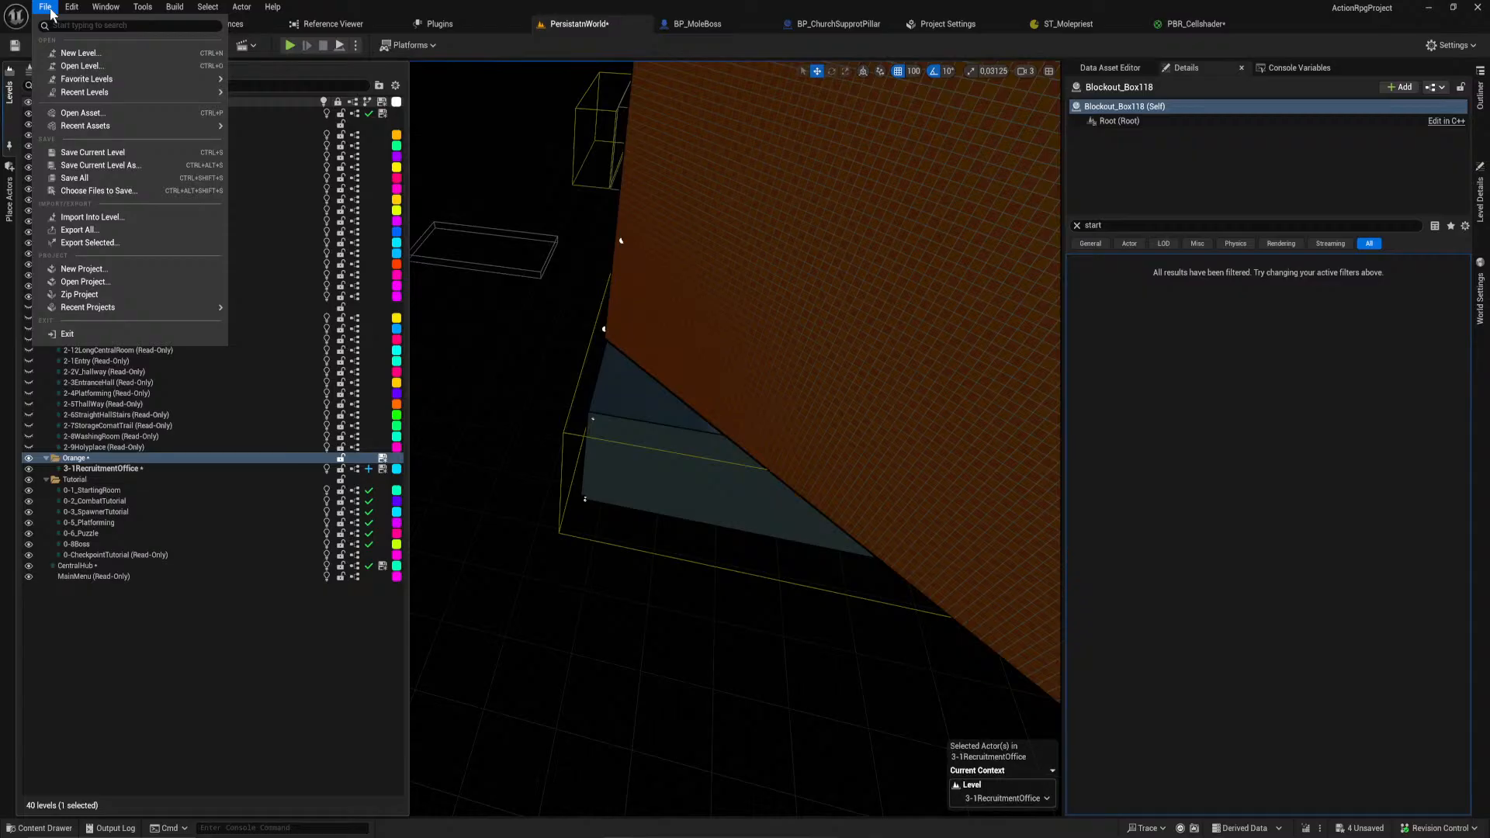
pyautogui.click(119, 54)
pyautogui.click(822, 345)
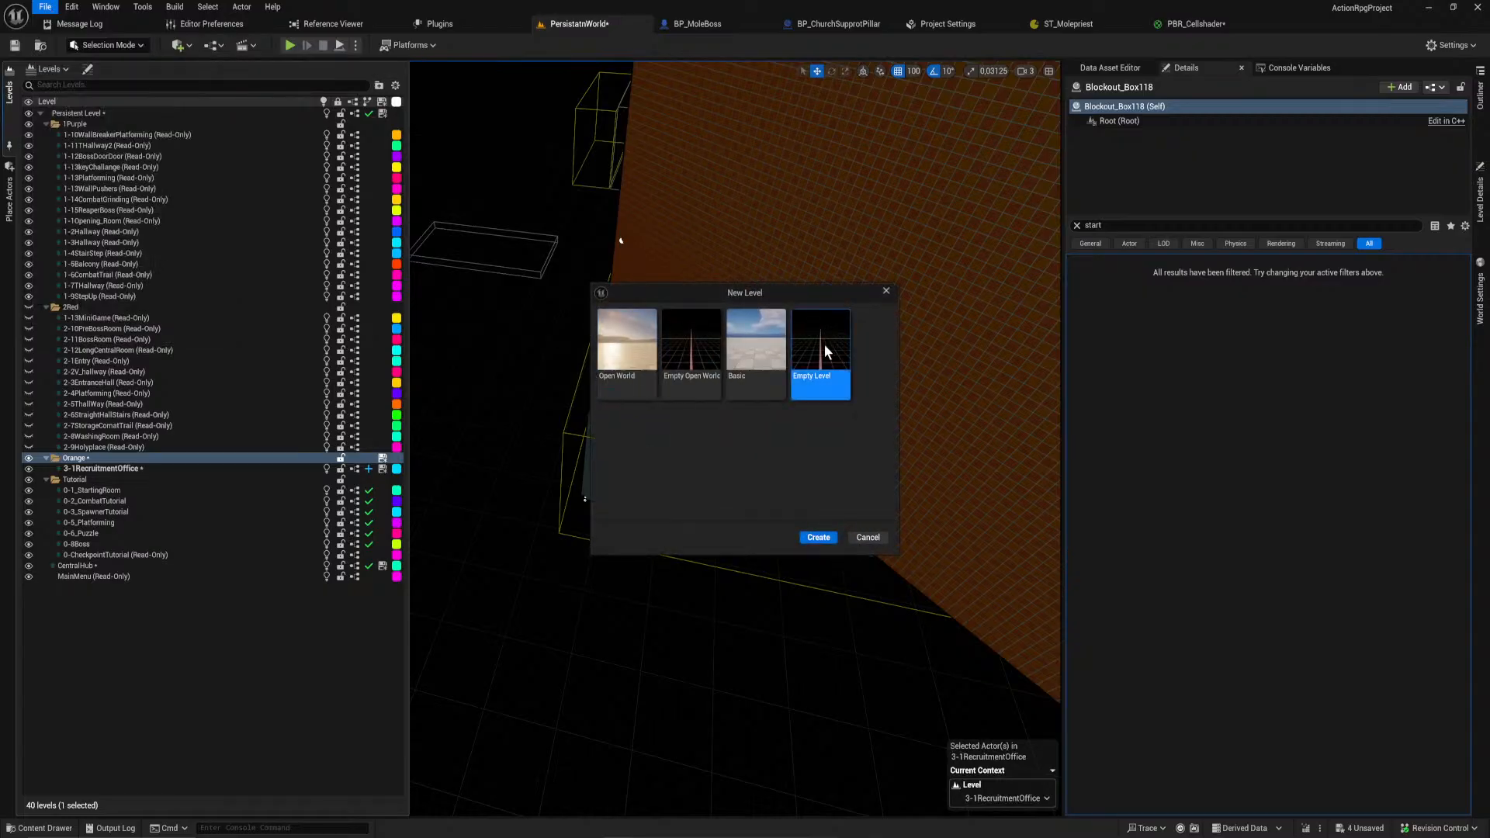
pyautogui.click(826, 539)
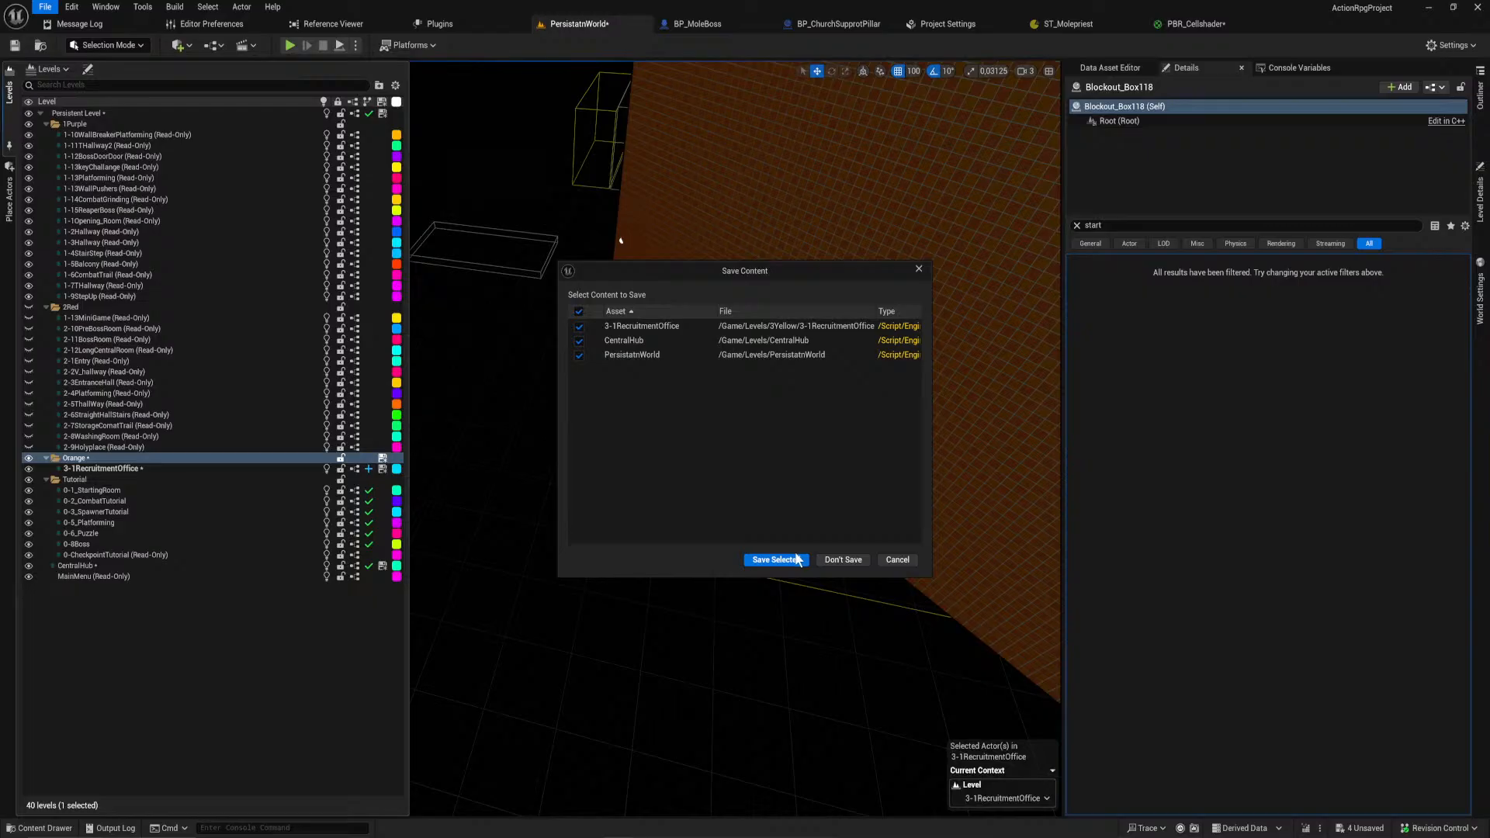
pyautogui.click(917, 270)
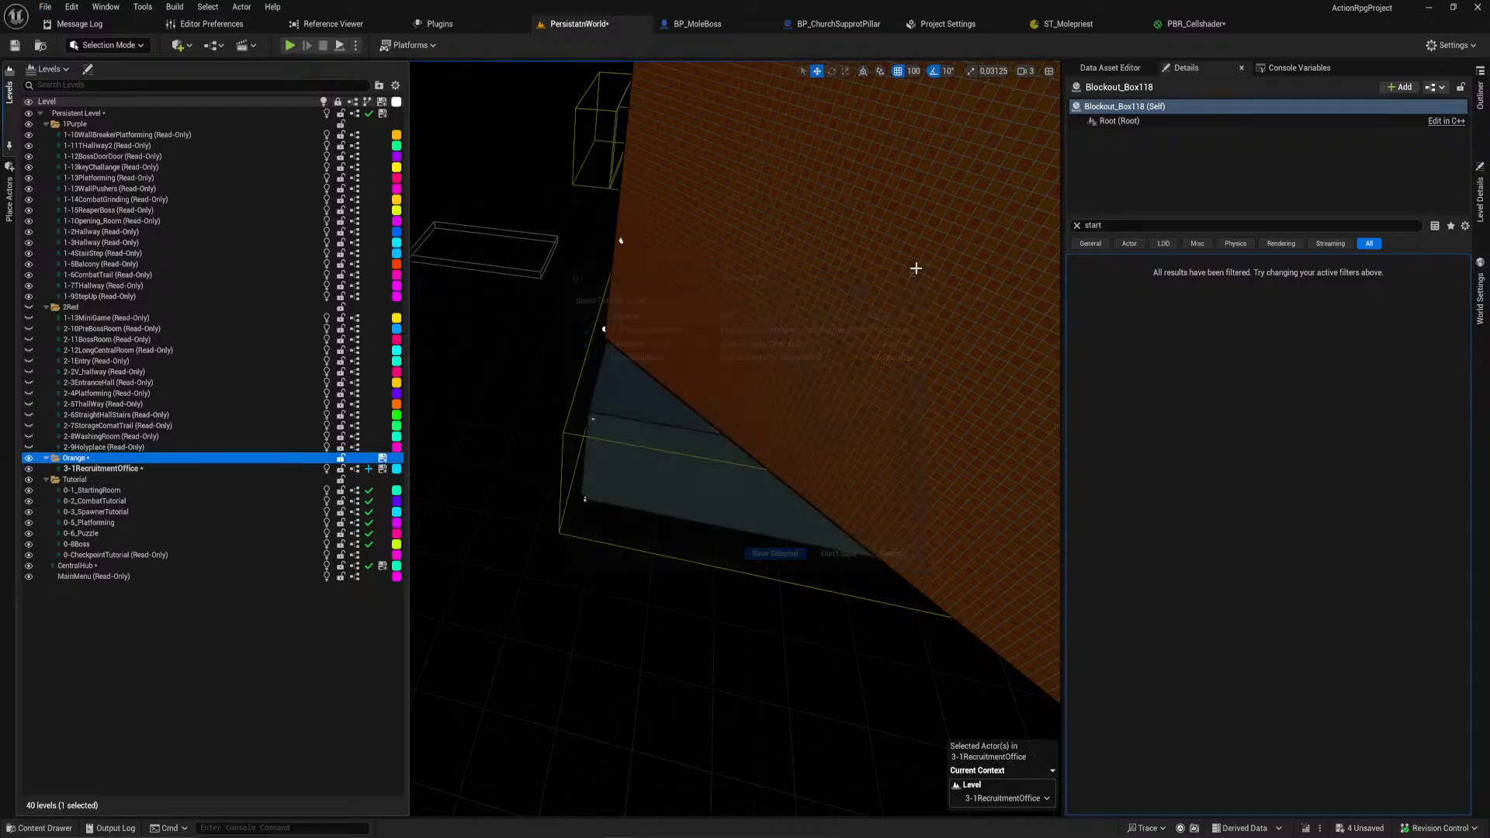
# Step: Create an empty sublevel saved as 3-2Infirmary in Levels/3Yellow, and put it in the Orange folder
pyautogui.click(44, 70)
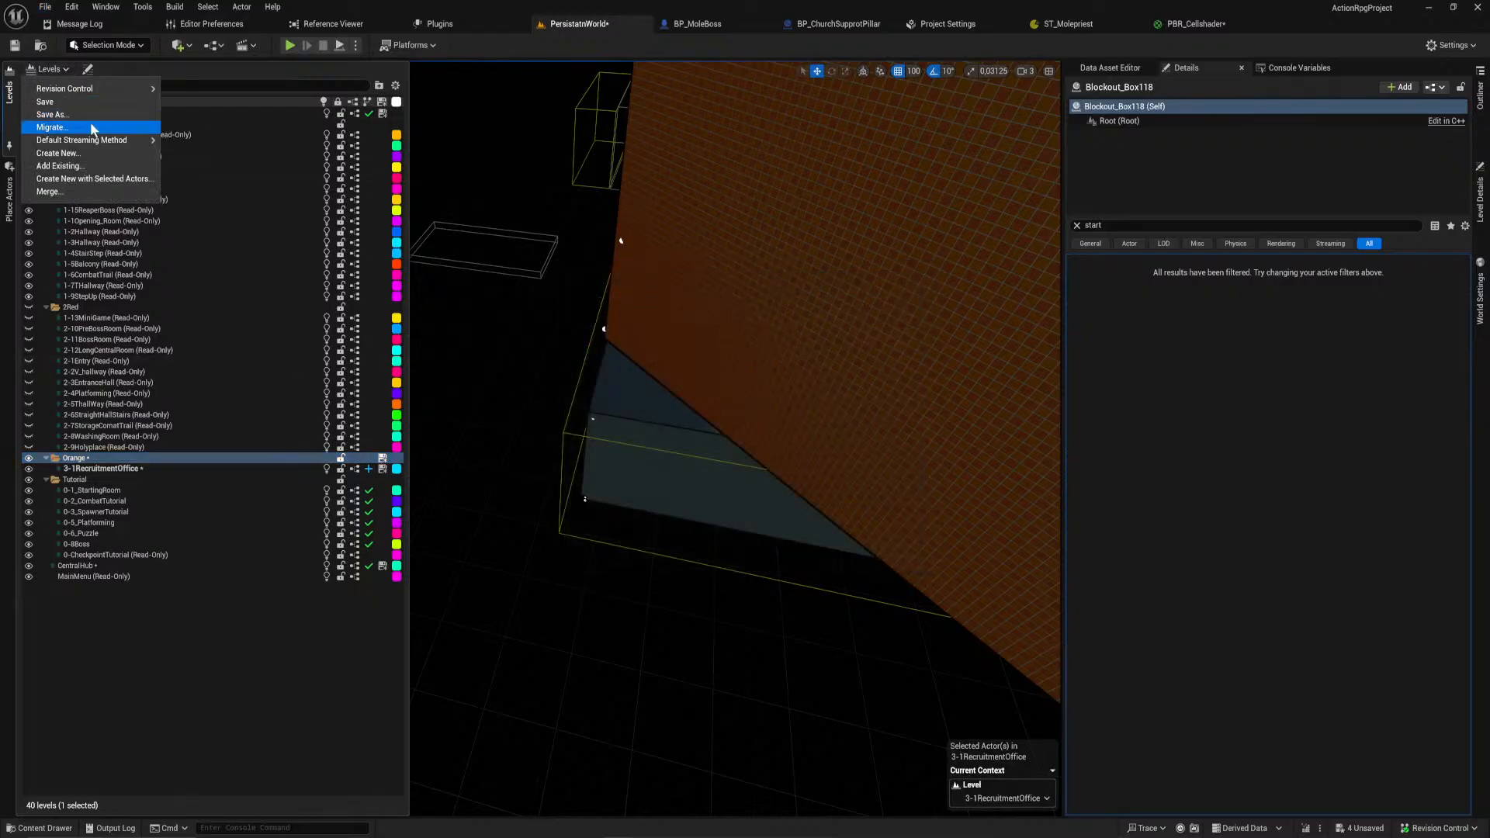
pyautogui.click(96, 154)
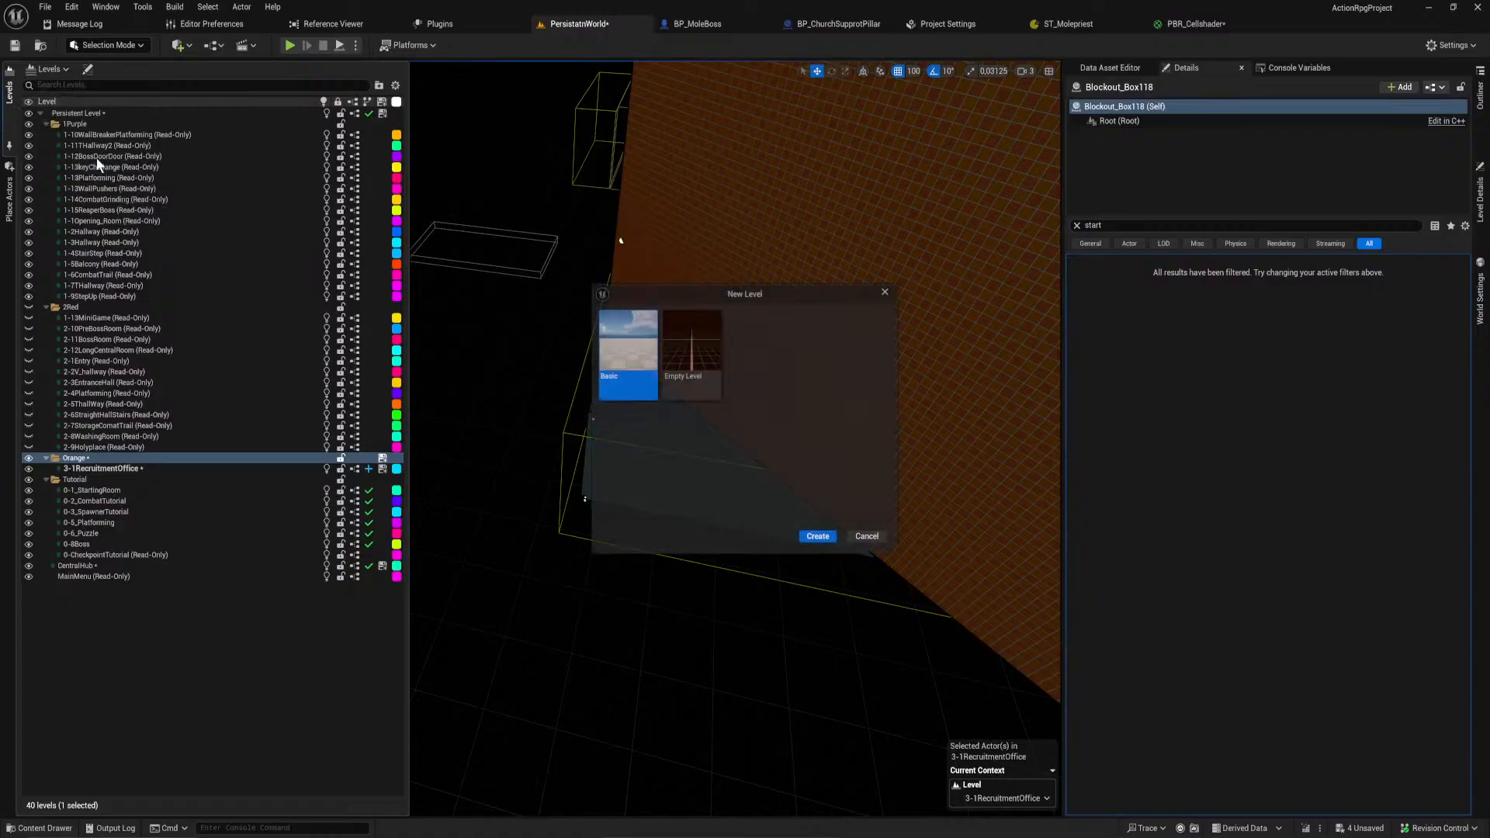
pyautogui.click(714, 392)
pyautogui.click(819, 538)
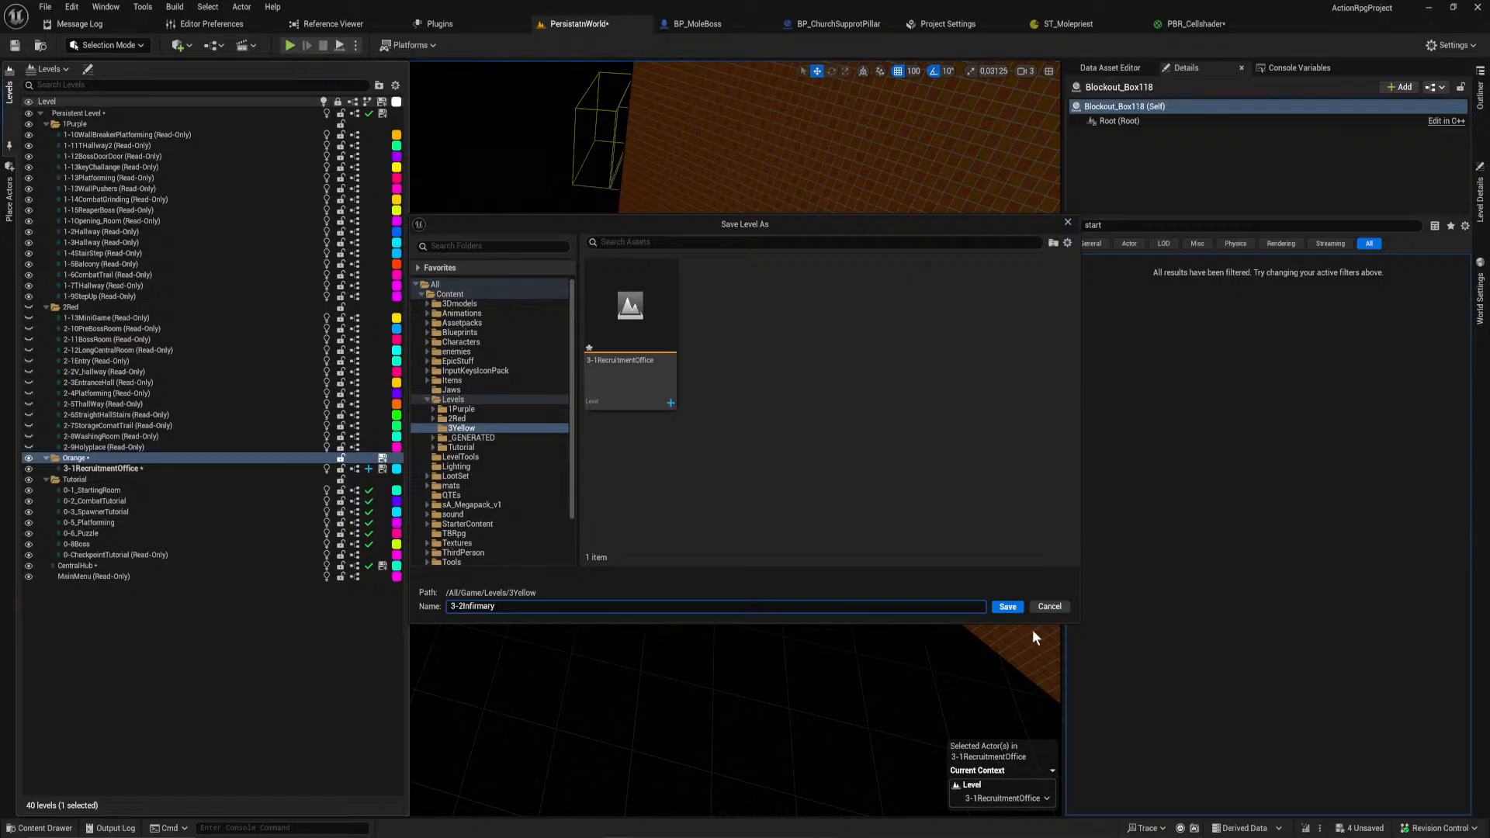
pyautogui.click(1009, 608)
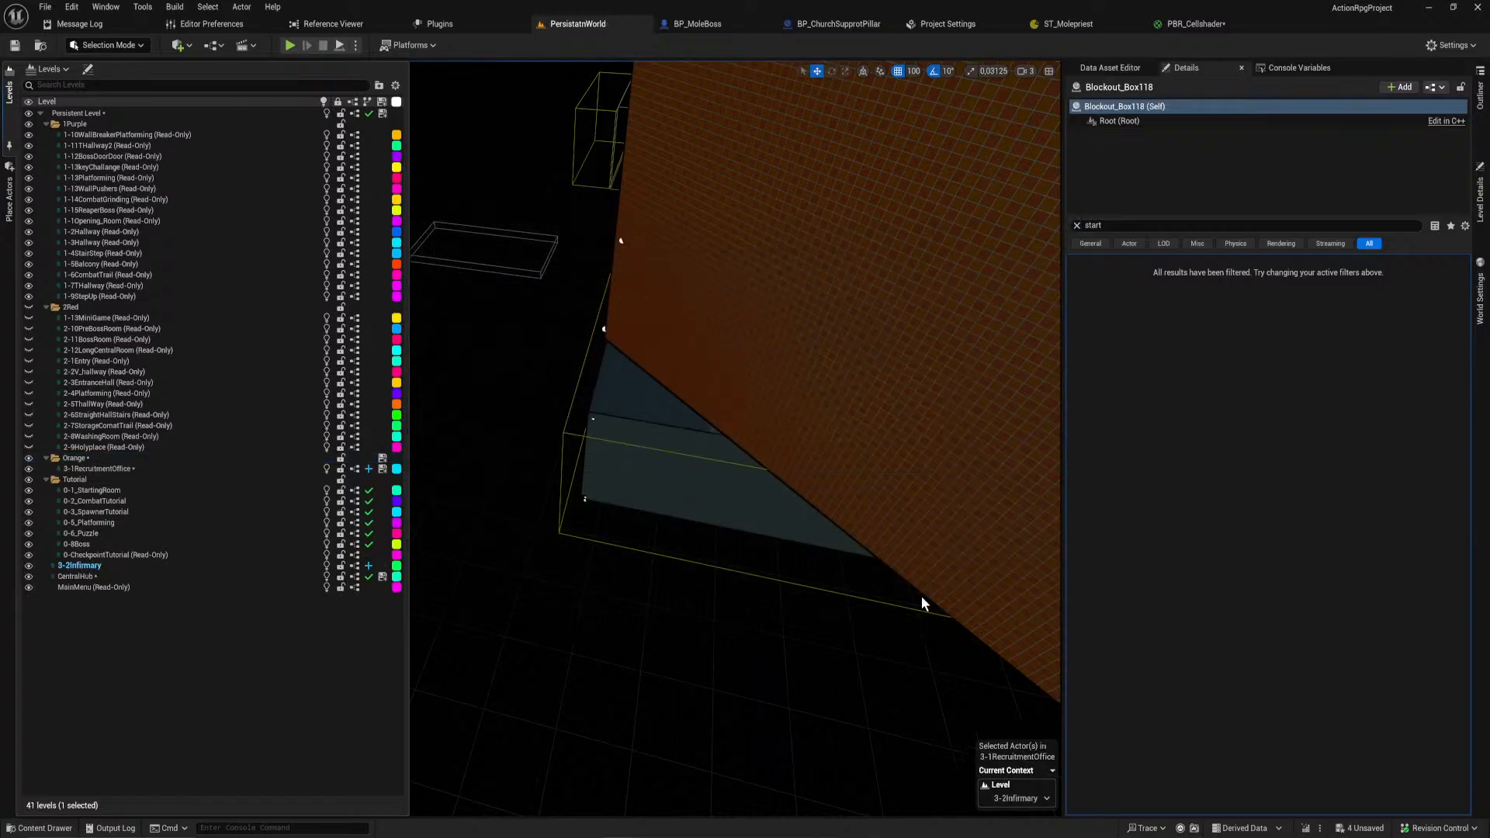
pyautogui.moveTo(78, 566); pyautogui.dragTo(74, 463)
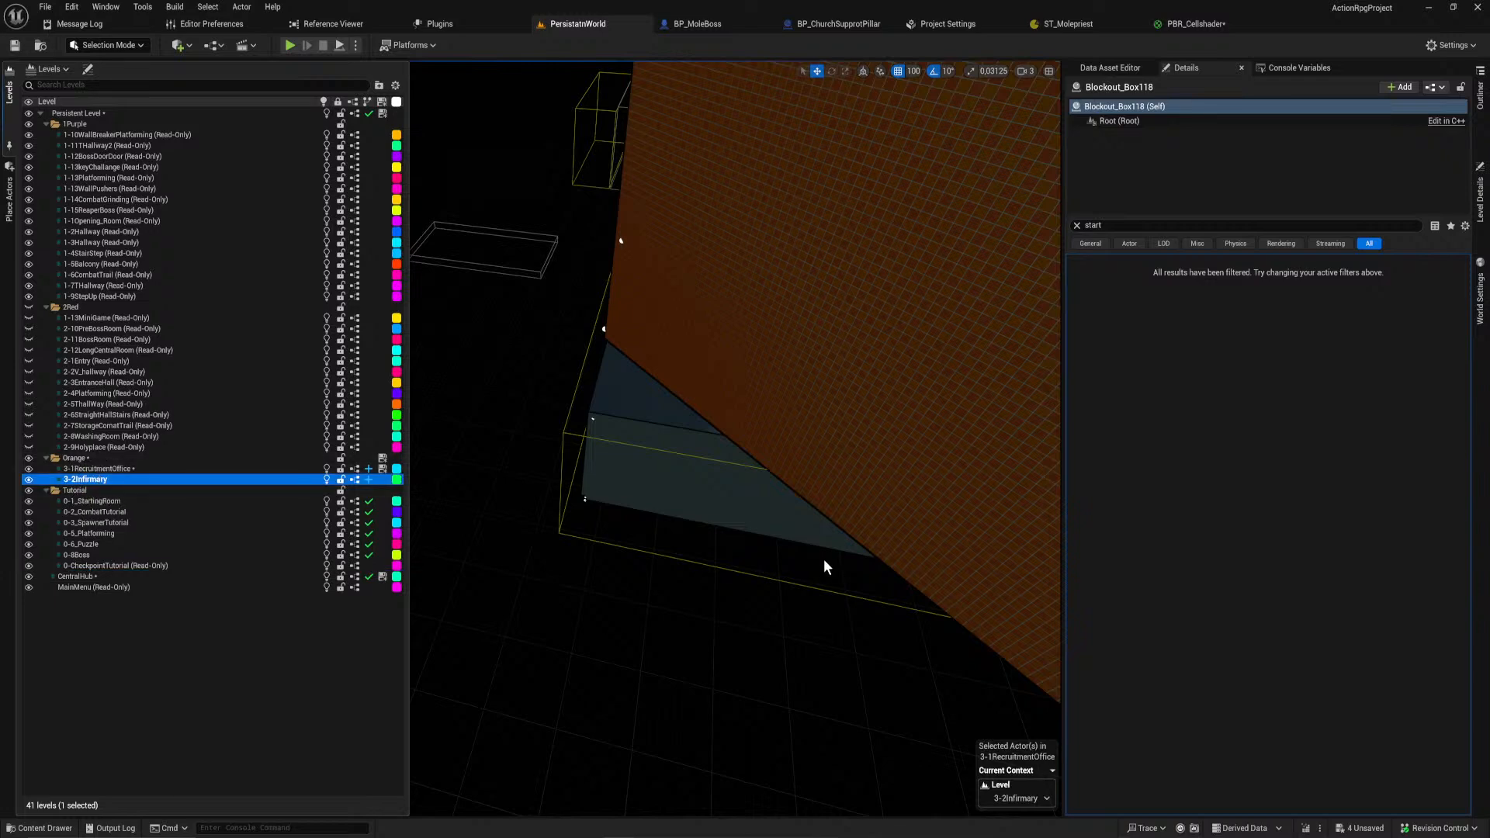
# Step: Duplicate the recruitment office's outer wall box into 3-2Infirmary and move the copy away from the office
pyautogui.moveTo(842, 432); pyautogui.dragTo(788, 389, button='right')
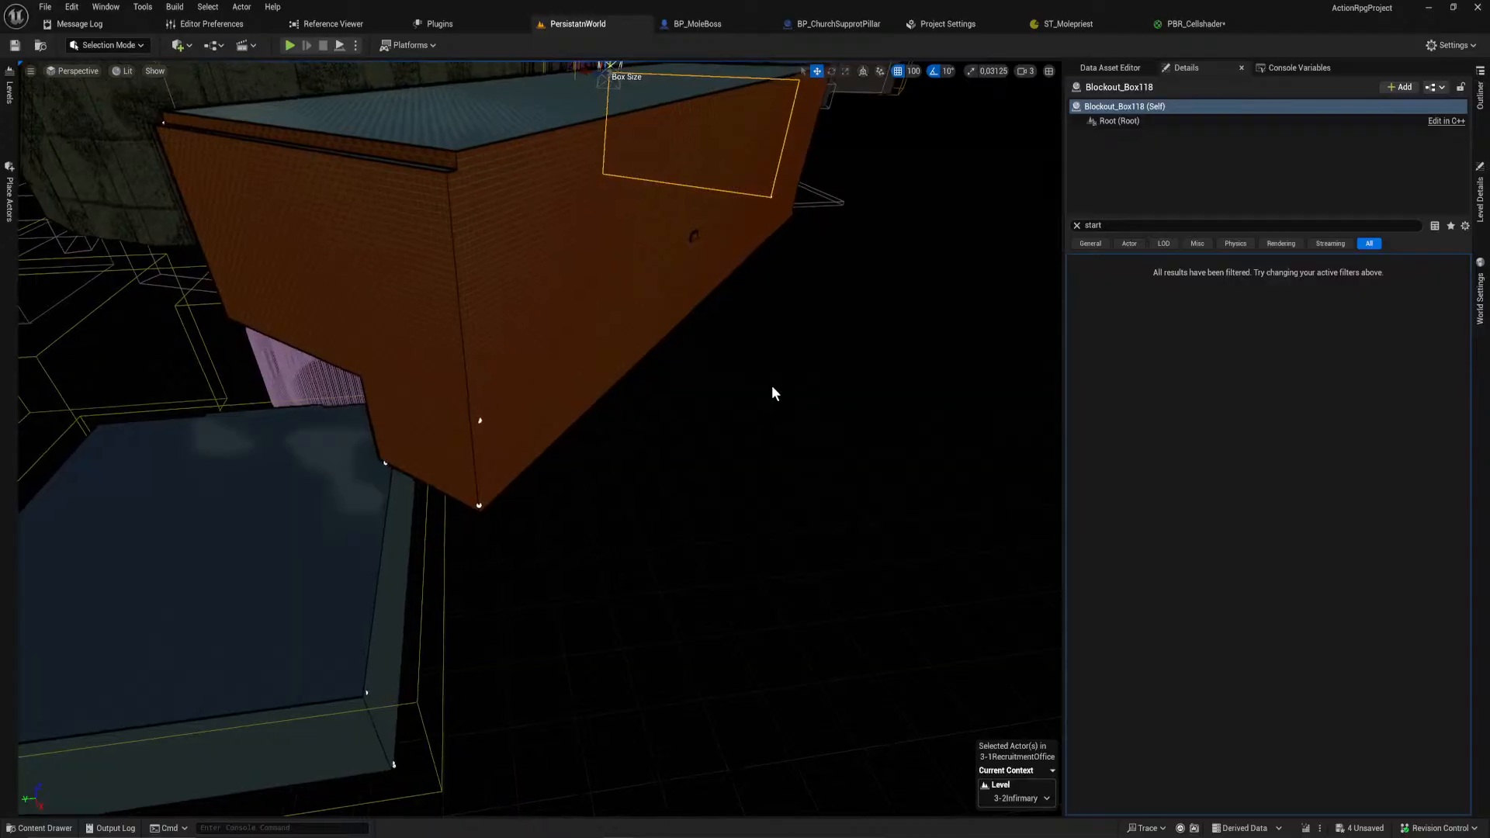
pyautogui.click(512, 427)
pyautogui.moveTo(512, 426)
pyautogui.mouseDown(button='right')
pyautogui.moveTo(528, 435)
pyautogui.moveTo(497, 450)
pyautogui.mouseUp(button='right')
pyautogui.hotkey('ctrl', 'd')
pyautogui.moveTo(538, 537); pyautogui.dragTo(613, 537)
pyautogui.press('w')
pyautogui.moveTo(609, 531); pyautogui.dragTo(365, 559, button='right')
pyautogui.click(73, 463)
pyautogui.moveTo(73, 463)
pyautogui.mouseDown(button='right')
pyautogui.moveTo(225, 465)
pyautogui.moveTo(272, 446)
pyautogui.moveTo(86, 303)
pyautogui.moveTo(86, 476)
pyautogui.mouseUp(button='right')
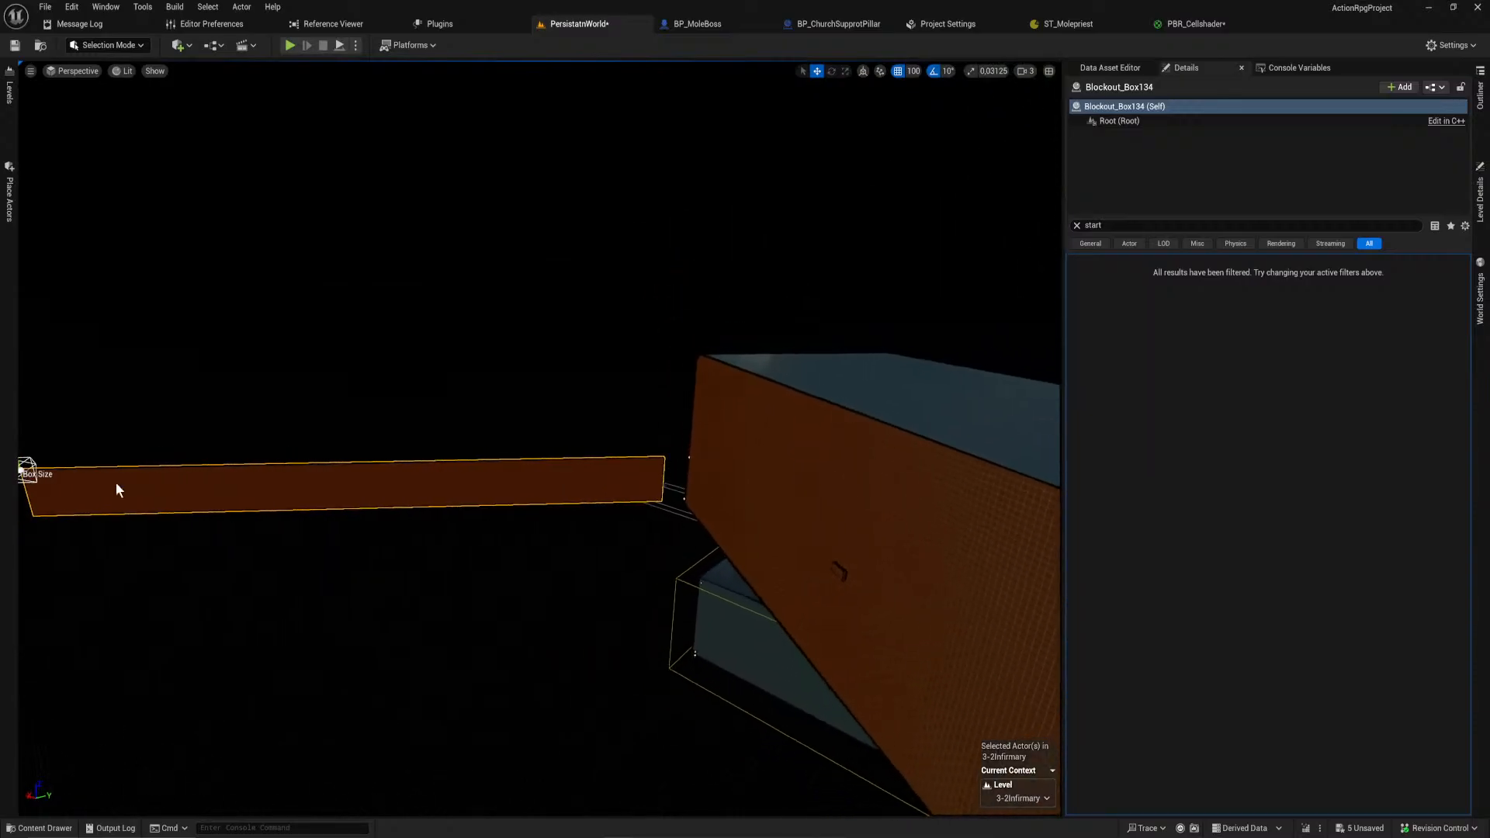
# Step: Temporarily show the 2Red levels to examine the space around the new wall box, and hide them again
pyautogui.moveTo(476, 505)
pyautogui.mouseDown(button='right')
pyautogui.moveTo(435, 503)
pyautogui.moveTo(492, 490)
pyautogui.mouseUp(button='right')
pyautogui.moveTo(178, 481); pyautogui.dragTo(404, 470, button='right')
pyautogui.click(9, 93)
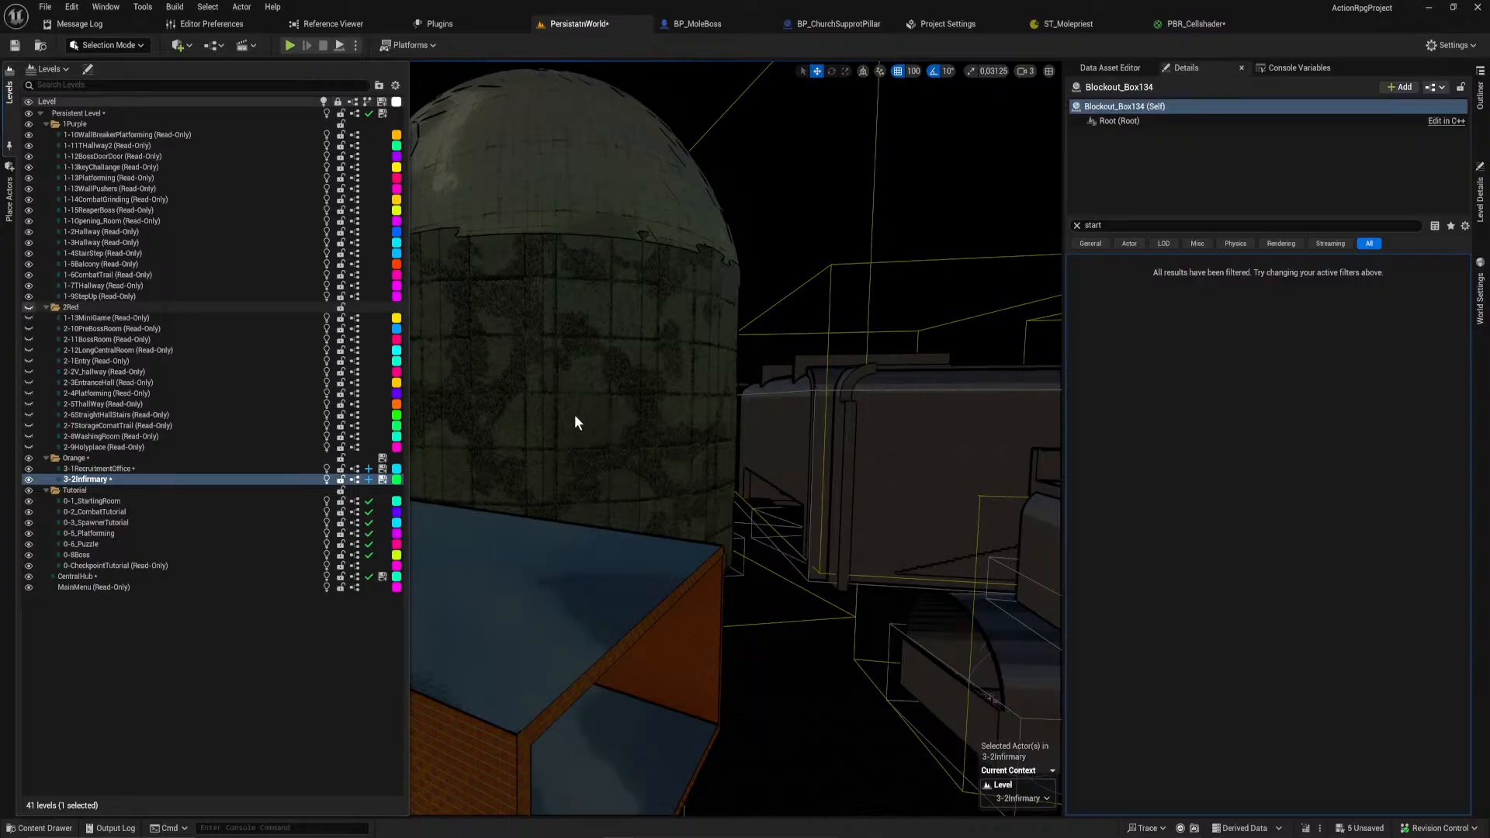
pyautogui.moveTo(628, 506)
pyautogui.mouseDown(button='right')
pyautogui.moveTo(734, 442)
pyautogui.moveTo(939, 454)
pyautogui.moveTo(1001, 404)
pyautogui.moveTo(987, 474)
pyautogui.moveTo(613, 497)
pyautogui.moveTo(630, 503)
pyautogui.mouseUp(button='right')
pyautogui.press('w')
pyautogui.press('s')
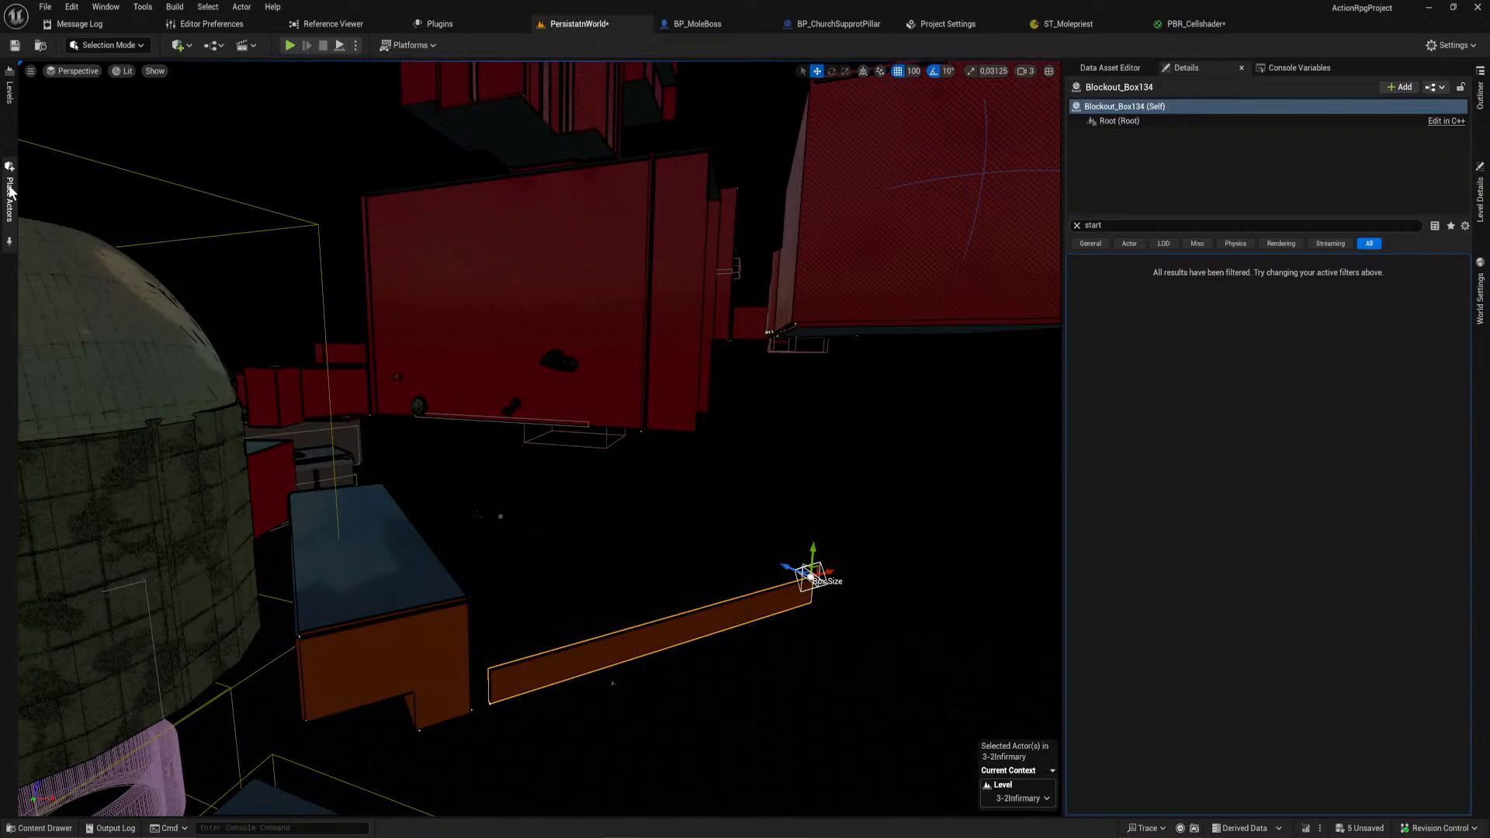
pyautogui.click(12, 146)
pyautogui.click(28, 298)
# Step: Rotate the new wall box so its height extends downward, and raise it beside the recruitment office
pyautogui.moveTo(571, 475); pyautogui.dragTo(618, 485, button='right')
pyautogui.press('e')
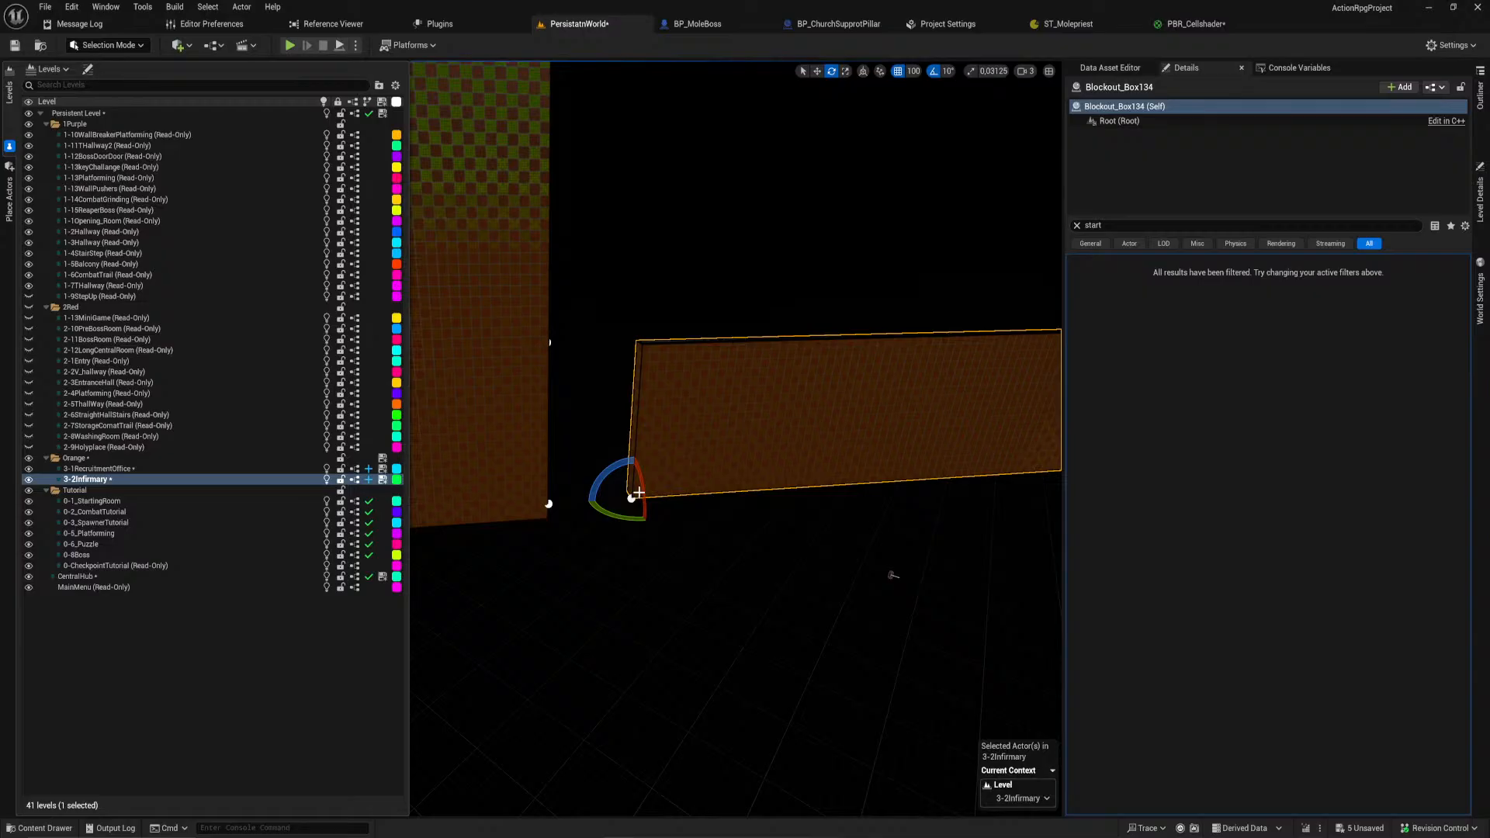
pyautogui.moveTo(641, 488); pyautogui.dragTo(641, 582)
pyautogui.moveTo(630, 522); pyautogui.dragTo(624, 392)
pyautogui.moveTo(625, 392); pyautogui.dragTo(981, 300, button='right')
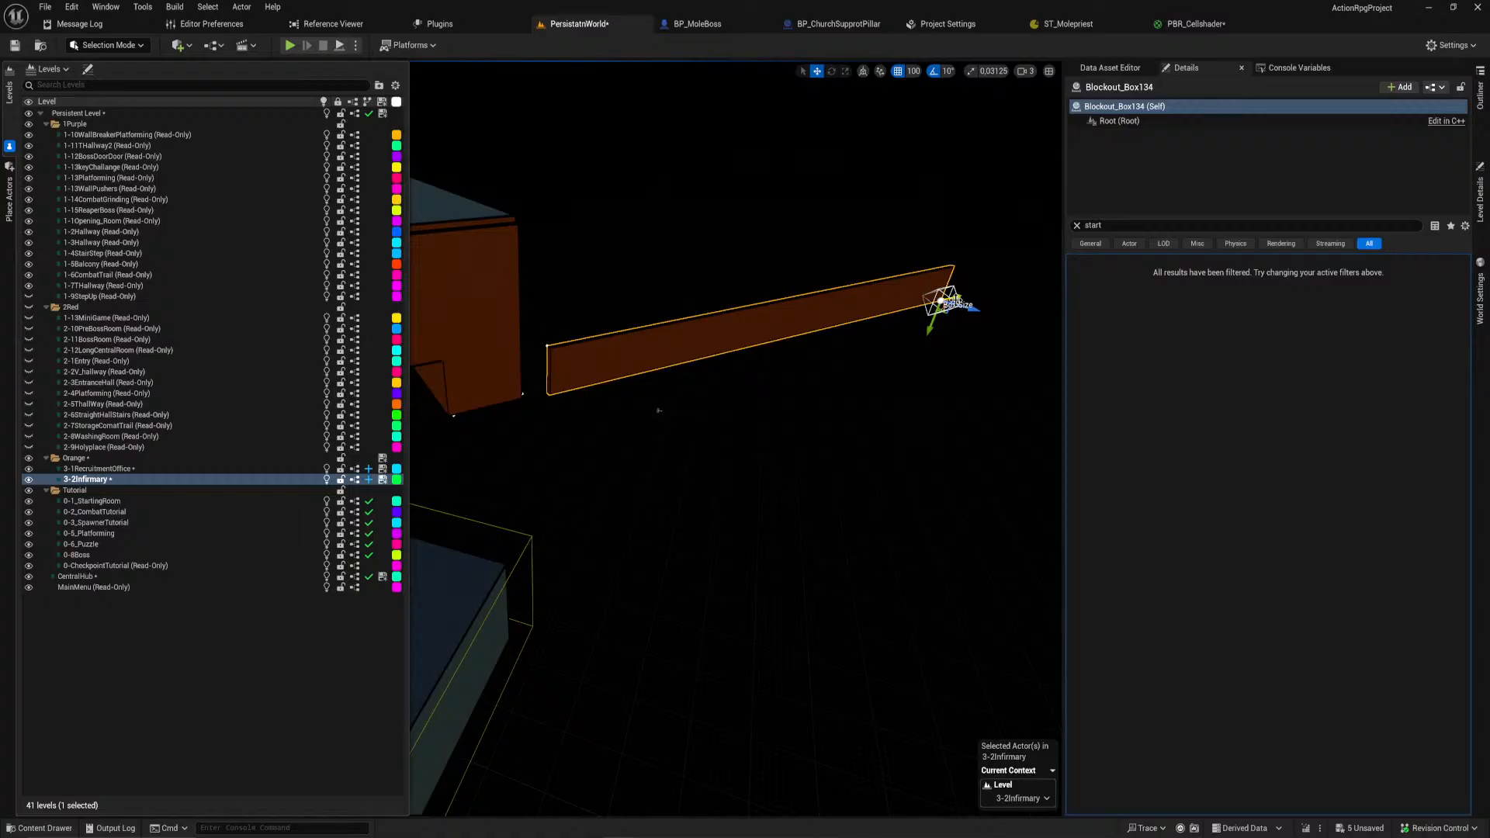
# Step: Shorten the new wall box and extend its height downward well below the recruitment office
pyautogui.moveTo(943, 300); pyautogui.dragTo(869, 319)
pyautogui.moveTo(862, 345)
pyautogui.mouseDown(button='right')
pyautogui.moveTo(722, 339)
pyautogui.moveTo(862, 345)
pyautogui.moveTo(850, 349)
pyautogui.mouseUp(button='right')
pyautogui.press('f')
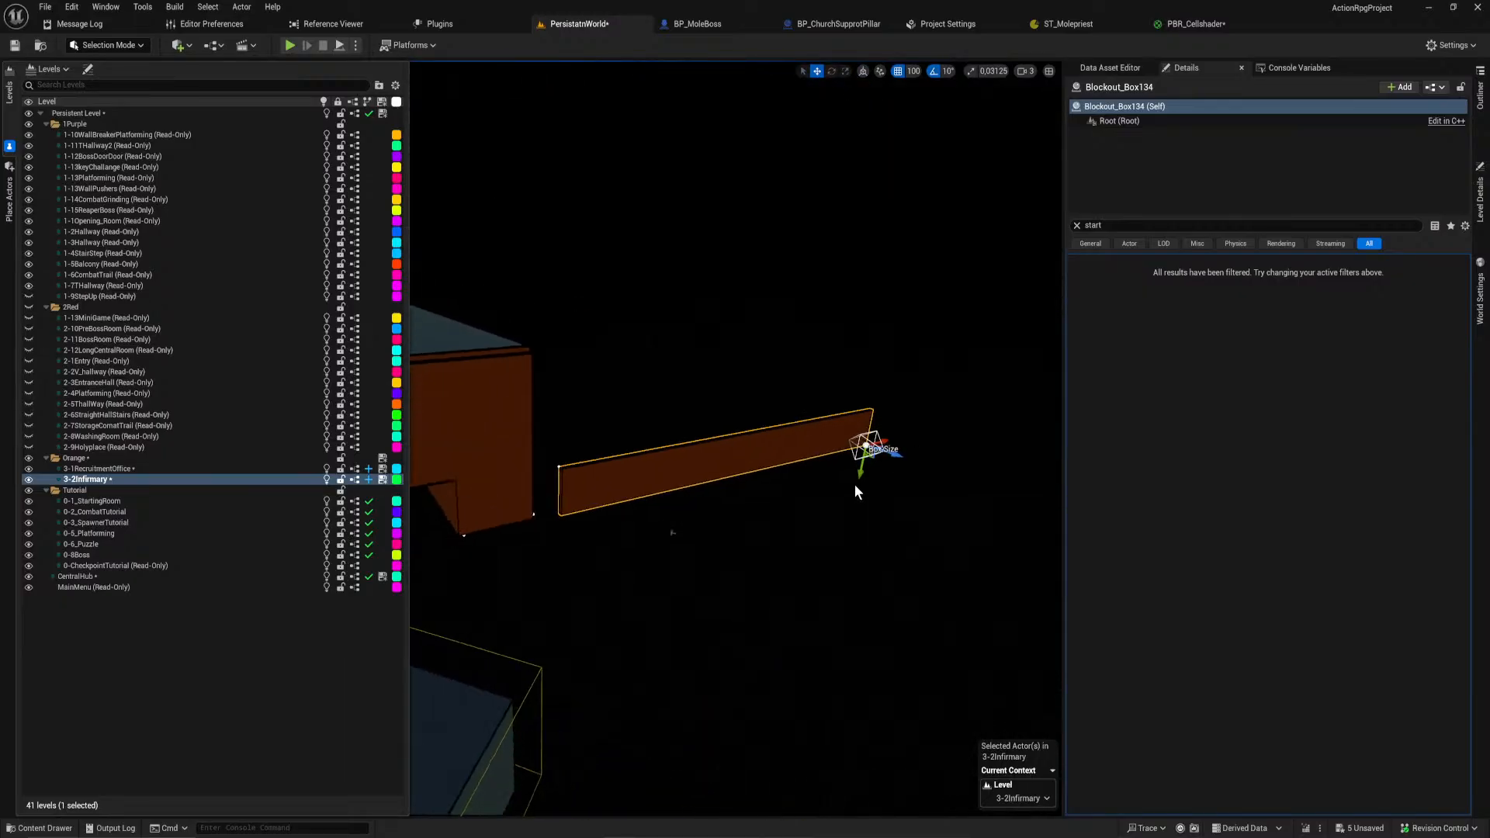
pyautogui.moveTo(860, 472); pyautogui.dragTo(842, 559)
pyautogui.moveTo(842, 559); pyautogui.dragTo(579, 582, button='right')
pyautogui.moveTo(603, 496); pyautogui.dragTo(547, 621, button='right')
pyautogui.moveTo(821, 722); pyautogui.dragTo(849, 790, button='right')
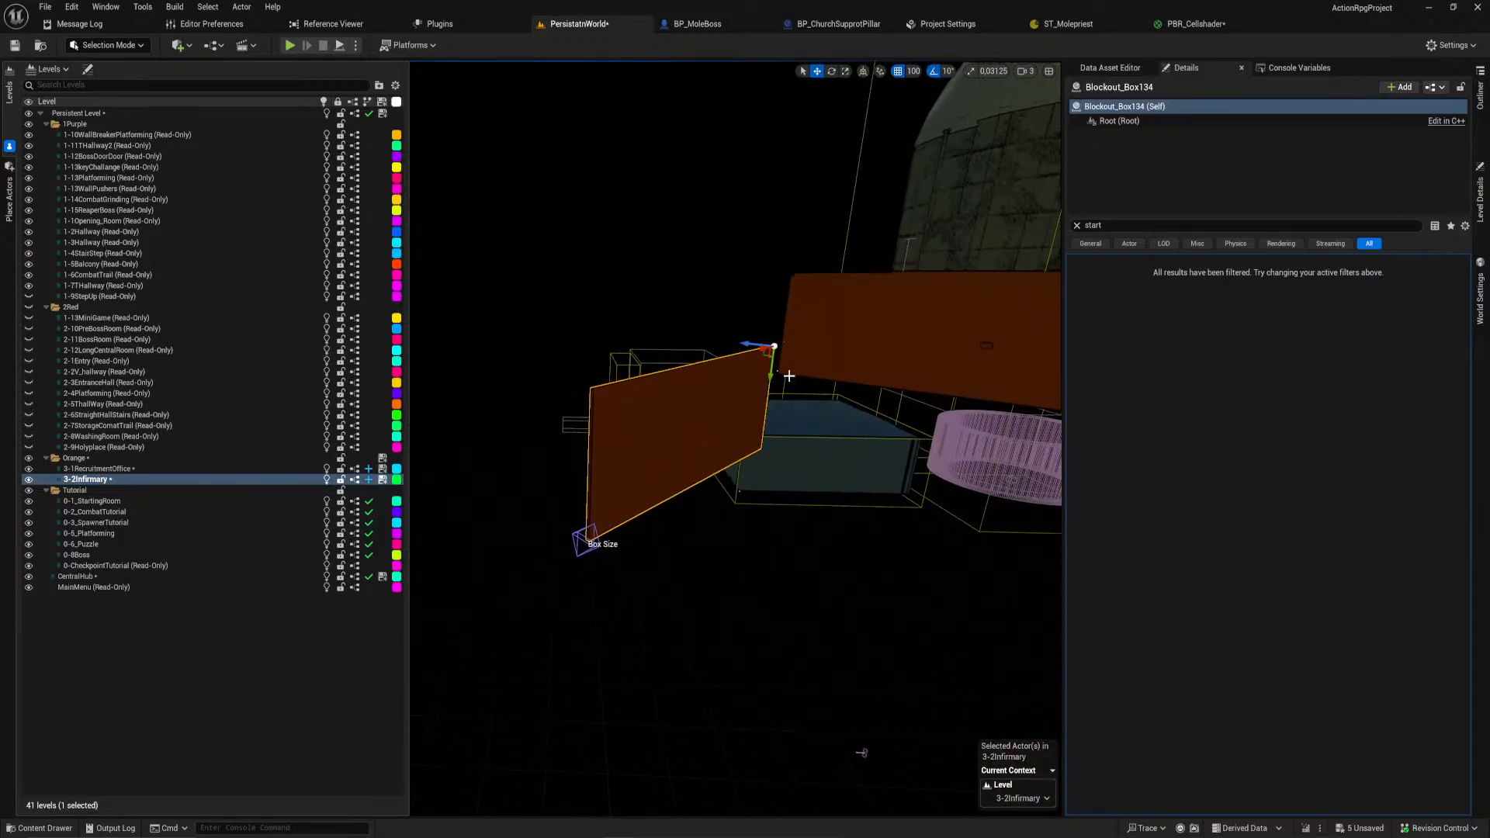
# Step: Duplicate the infirmary wall sideways to form a parallel second side wall
pyautogui.keyDown('alt'); pyautogui.moveTo(758, 343); pyautogui.dragTo(910, 359); pyautogui.keyUp('alt')
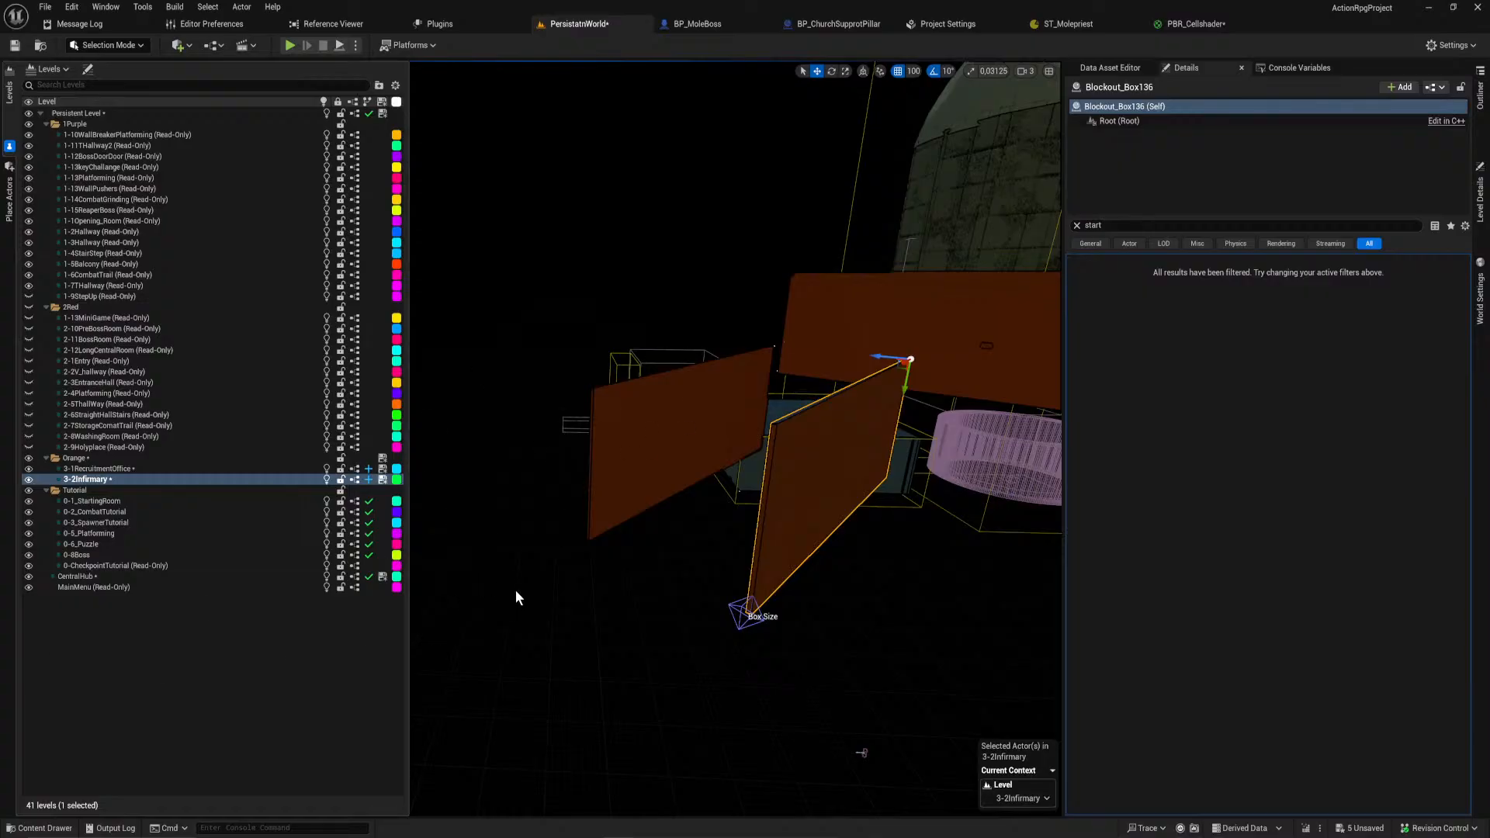
pyautogui.moveTo(824, 393); pyautogui.dragTo(931, 419, button='right')
pyautogui.press('a')
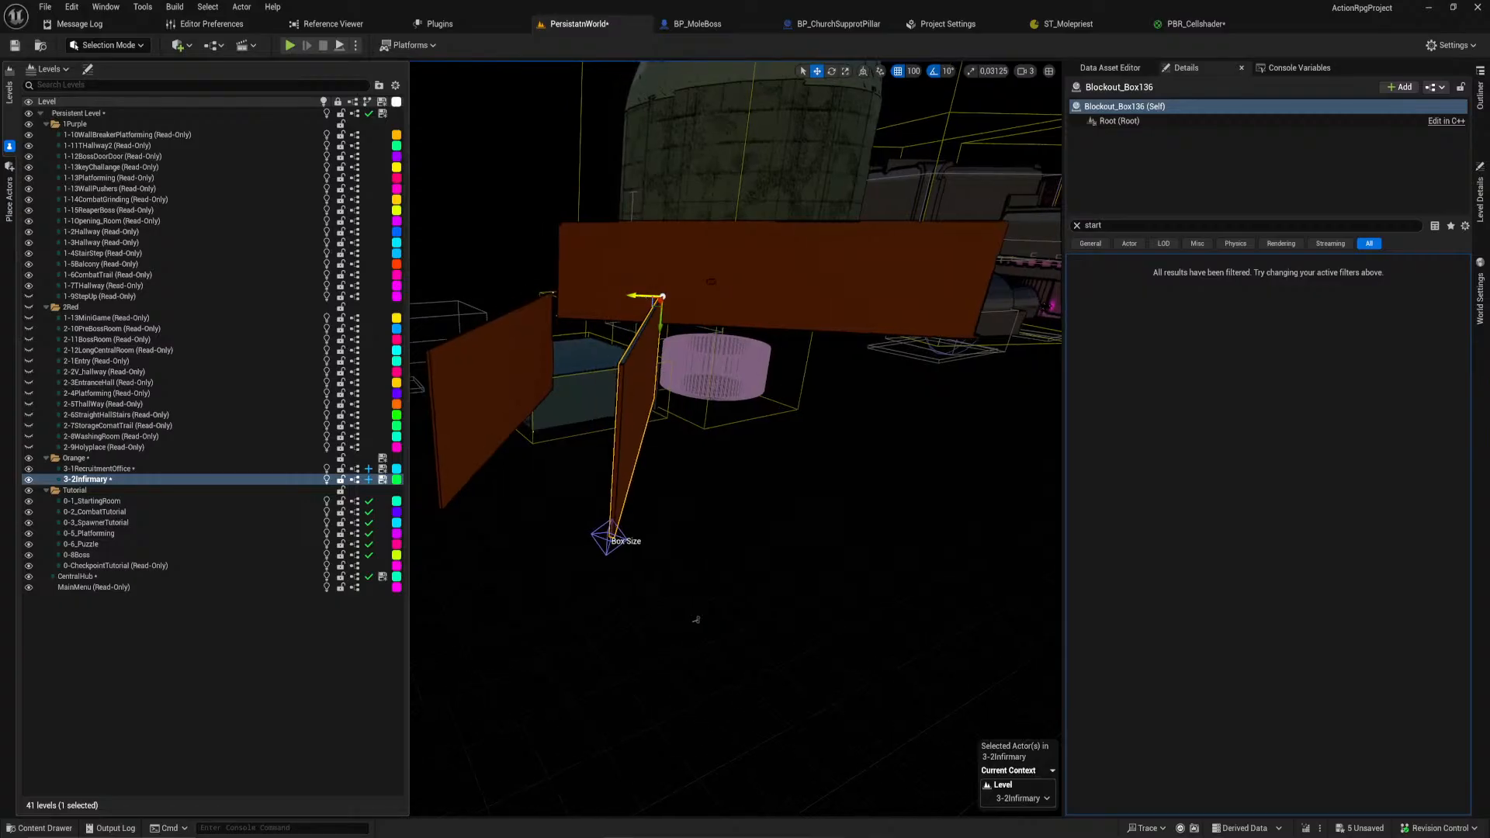
# Step: Duplicate the first infirmary wall and turn the copy into a ceiling slab spanning both side walls
pyautogui.click(513, 422)
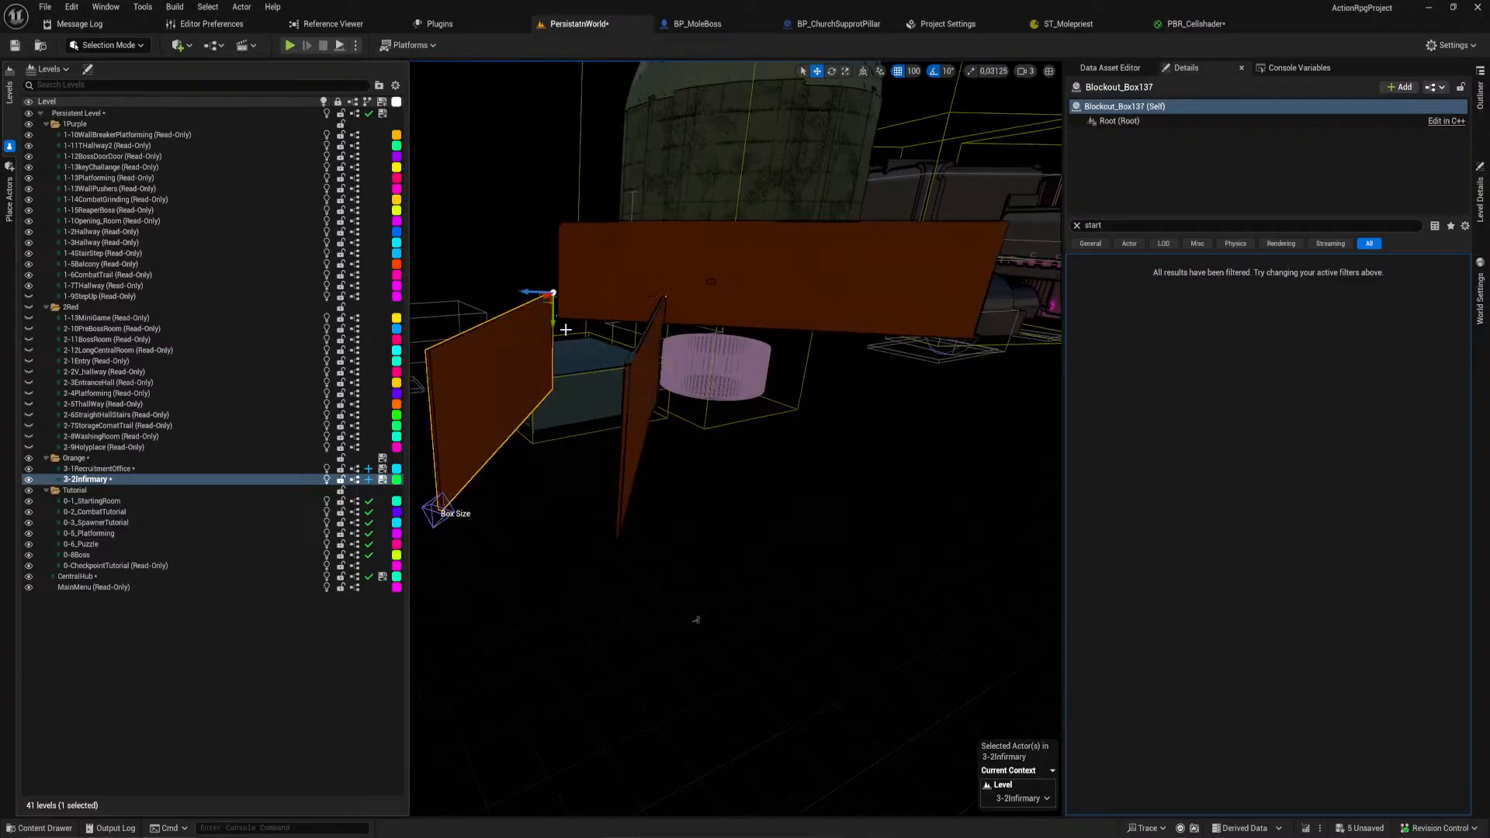
pyautogui.moveTo(558, 278); pyautogui.dragTo(639, 359)
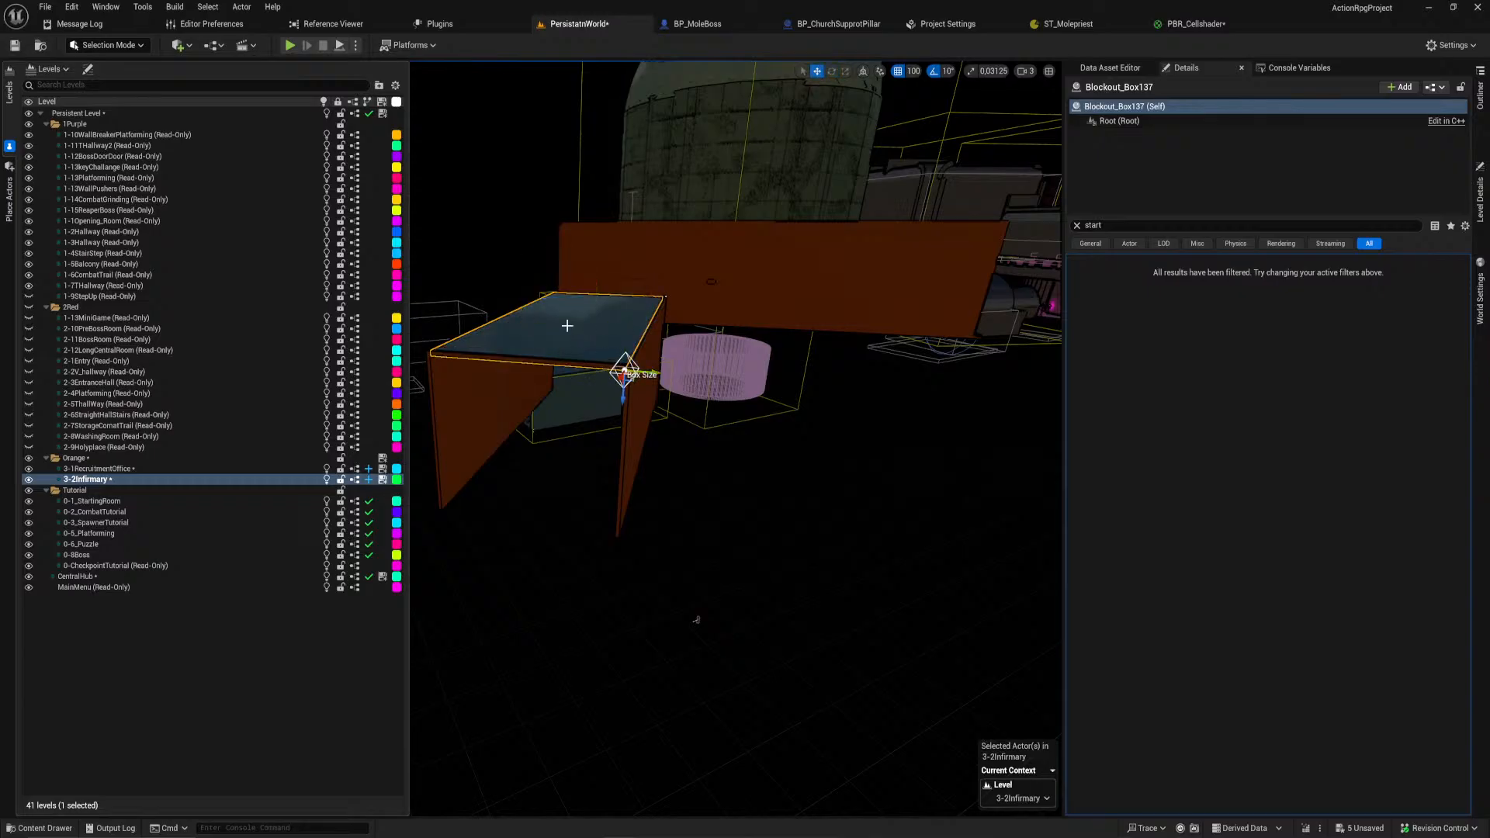
# Step: Try stacking copies of the ceiling slab below it as floors between the infirmary's side walls
pyautogui.moveTo(550, 318); pyautogui.dragTo(558, 358)
pyautogui.moveTo(559, 358); pyautogui.dragTo(543, 341, button='right')
pyautogui.moveTo(510, 473); pyautogui.dragTo(509, 473, button='right')
pyautogui.moveTo(566, 458); pyautogui.dragTo(566, 443)
pyautogui.moveTo(566, 442); pyautogui.dragTo(733, 429, button='right')
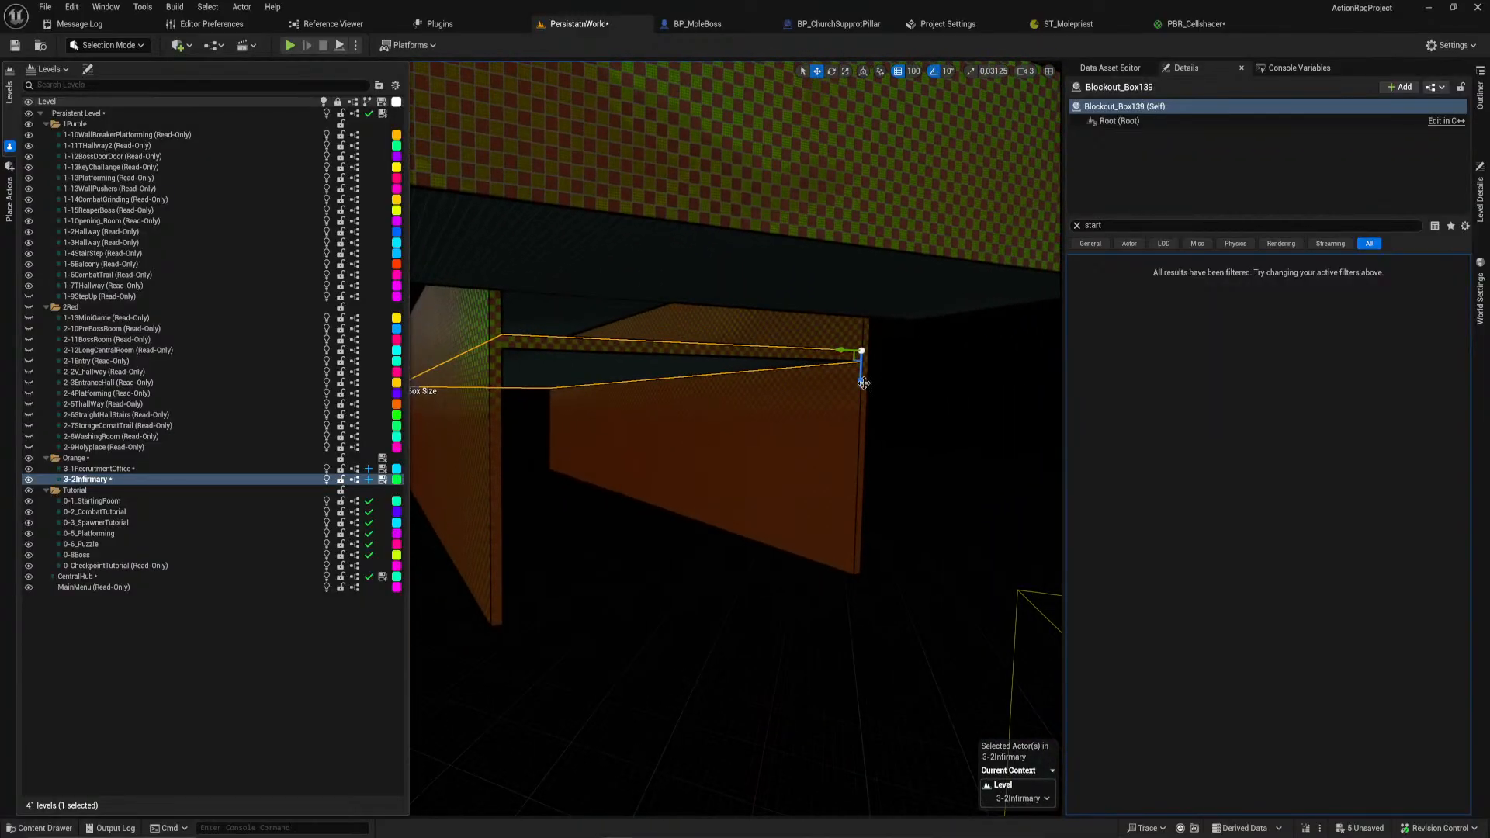
pyautogui.moveTo(862, 383); pyautogui.dragTo(823, 459, button='right')
pyautogui.press('Delete')
pyautogui.click(595, 442)
pyautogui.moveTo(596, 442); pyautogui.dragTo(505, 357, button='right')
pyautogui.press('Delete')
# Step: Set position snapping to 1,000 and duplicate the ceiling slab downward three times, ending at the walls' base
pyautogui.click(1058, 378)
pyautogui.click(908, 72)
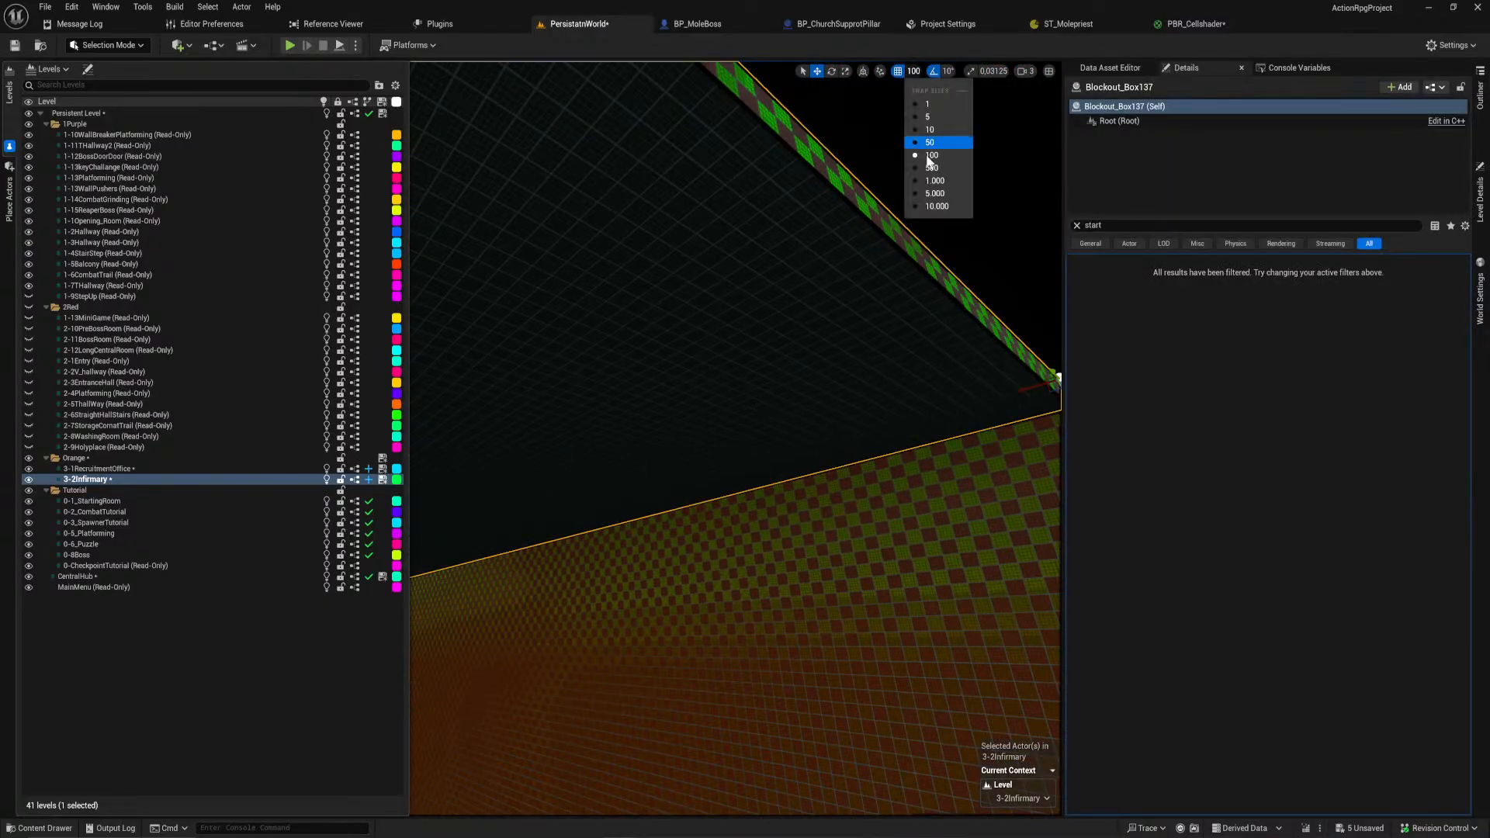
pyautogui.click(936, 182)
pyautogui.moveTo(830, 211); pyautogui.dragTo(877, 217, button='right')
pyautogui.moveTo(823, 298)
pyautogui.mouseDown(button='right')
pyautogui.moveTo(737, 295)
pyautogui.moveTo(807, 280)
pyautogui.moveTo(822, 298)
pyautogui.mouseUp(button='right')
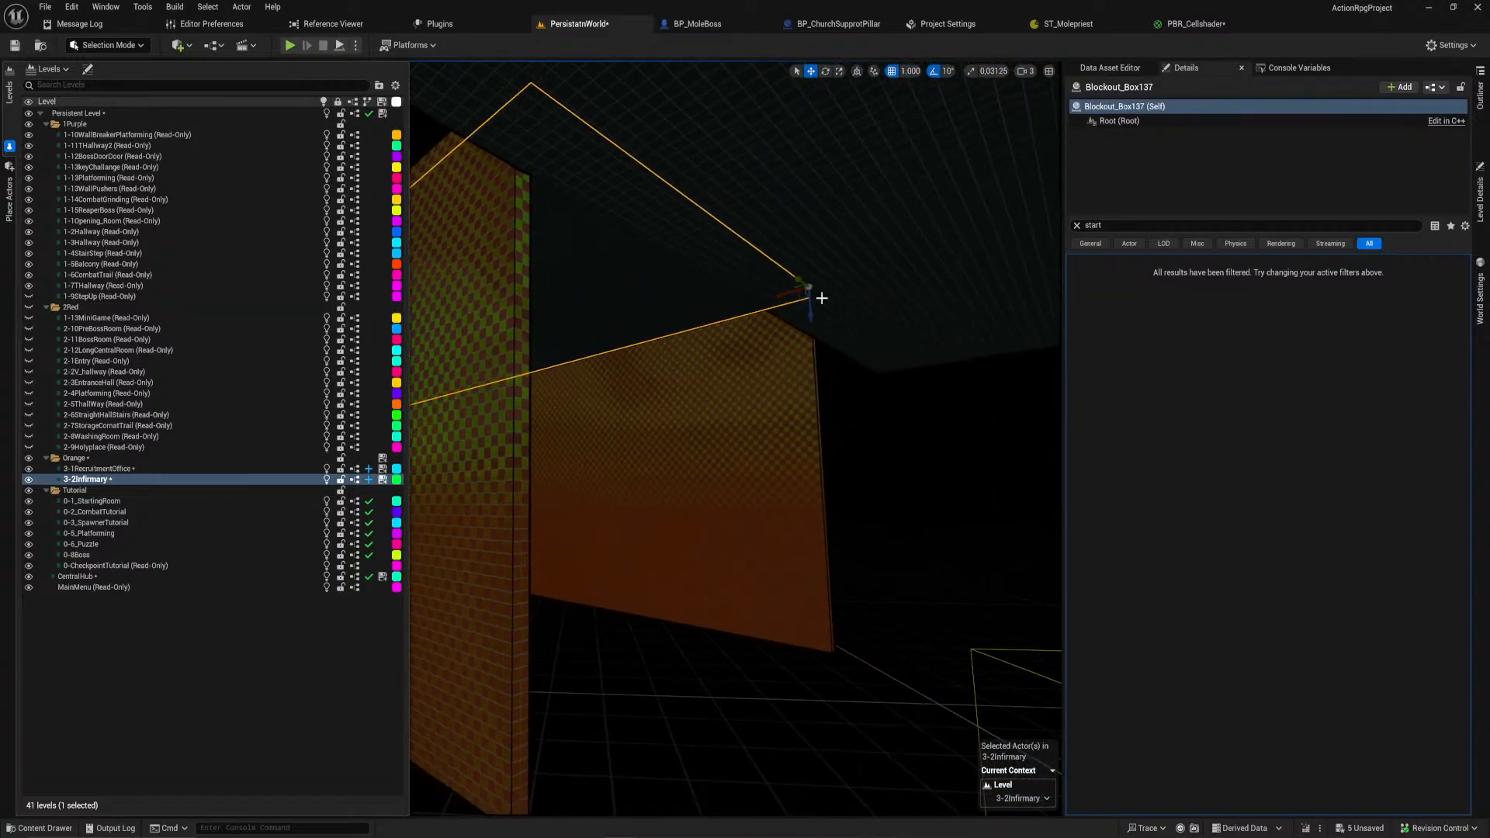
pyautogui.moveTo(811, 311); pyautogui.dragTo(838, 651)
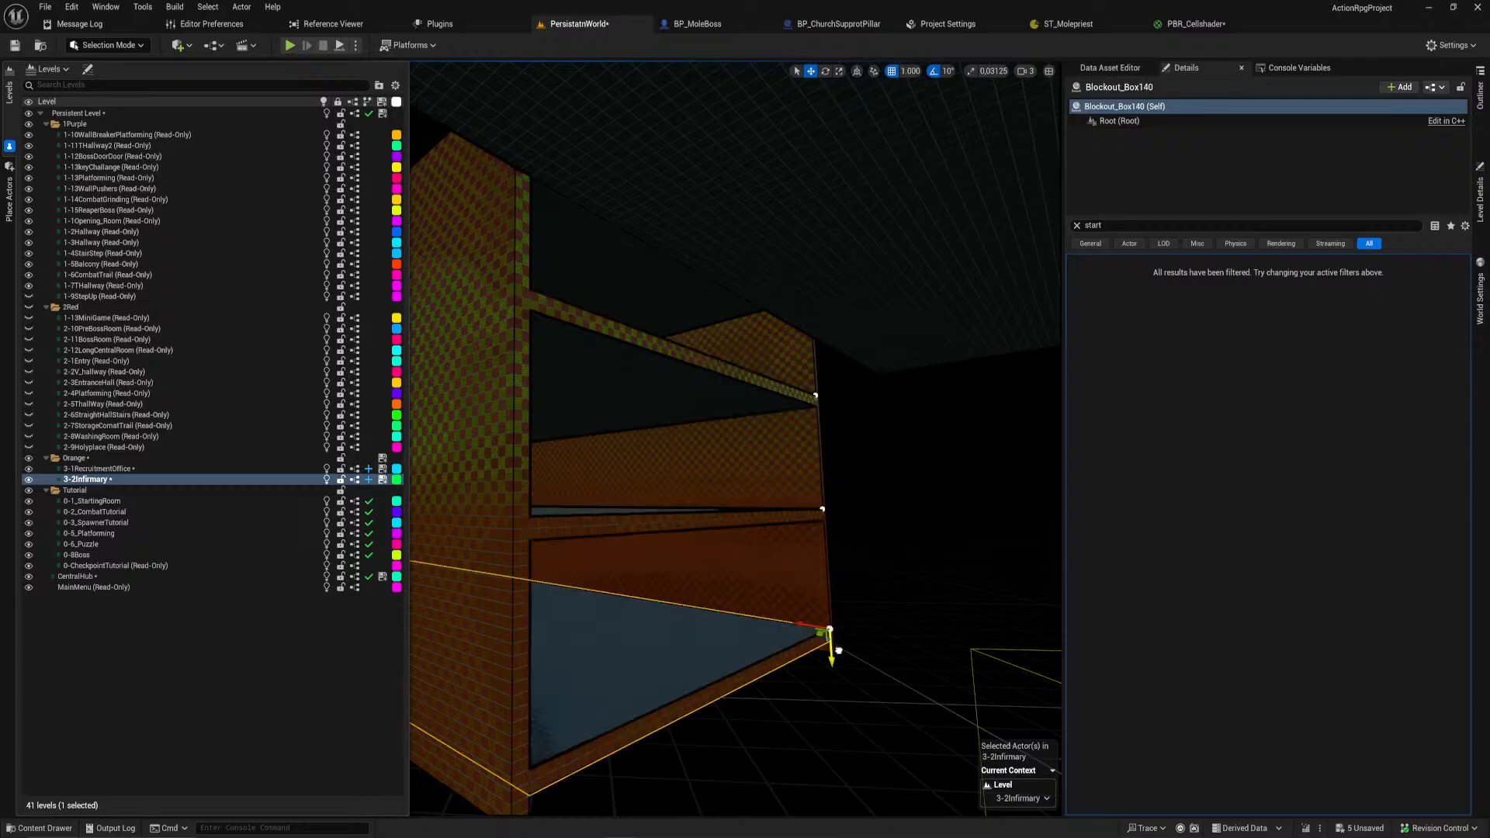
# Step: Select the infirmary side wall whose size handle sits by the lowest floor slab
pyautogui.moveTo(874, 641)
pyautogui.mouseDown(button='right')
pyautogui.moveTo(838, 656)
pyautogui.moveTo(807, 641)
pyautogui.moveTo(873, 641)
pyautogui.mouseUp(button='right')
pyautogui.click(829, 587)
pyautogui.moveTo(829, 587)
pyautogui.mouseDown(button='right')
pyautogui.moveTo(842, 583)
pyautogui.moveTo(829, 586)
pyautogui.mouseUp(button='right')
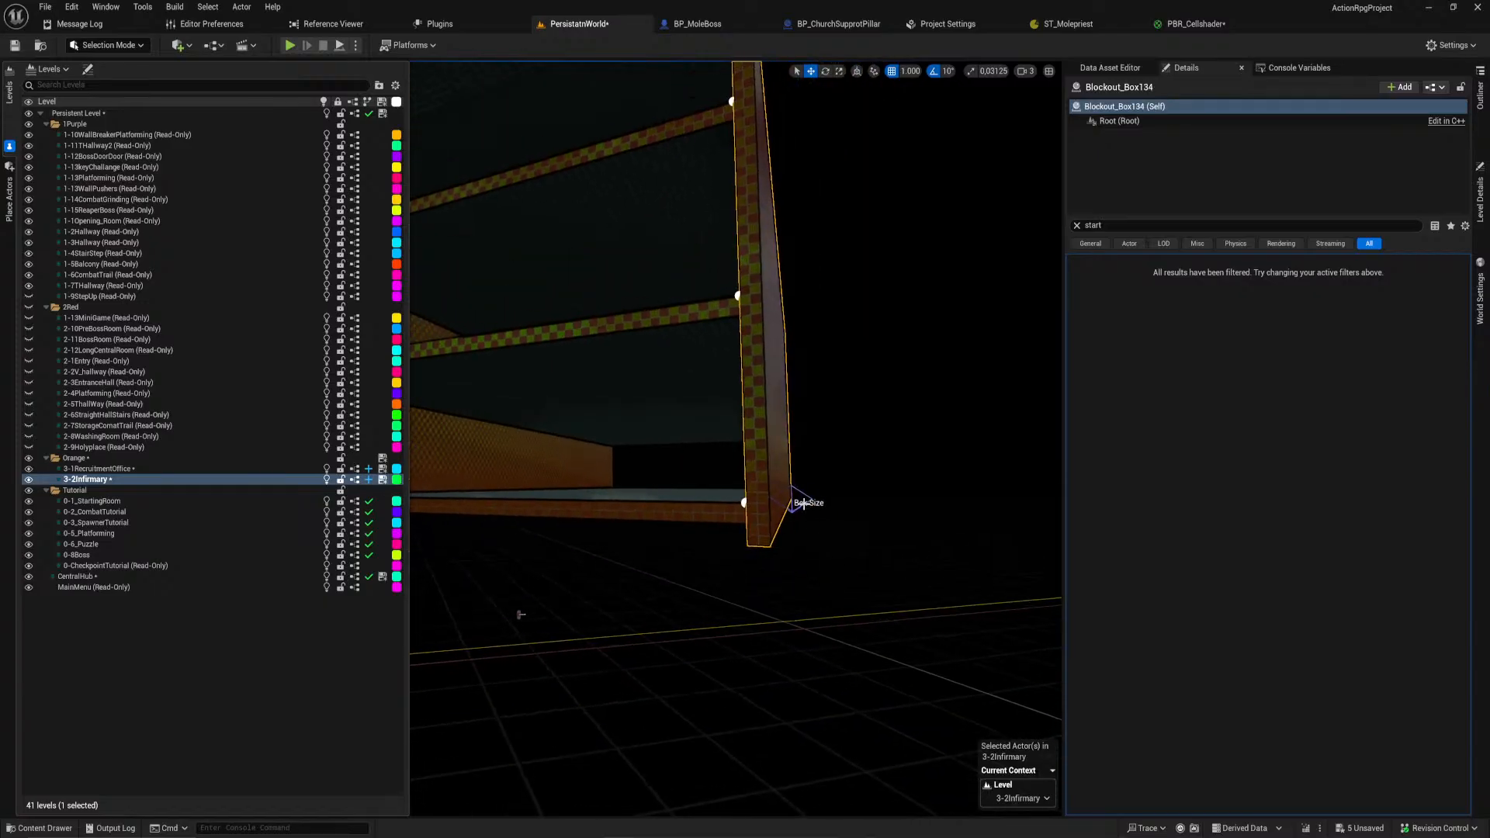
# Step: Set the position snap to 100 and shorten the end wall by raising its lower edge to the floor slab
pyautogui.click(805, 499)
pyautogui.click(779, 493)
pyautogui.click(908, 72)
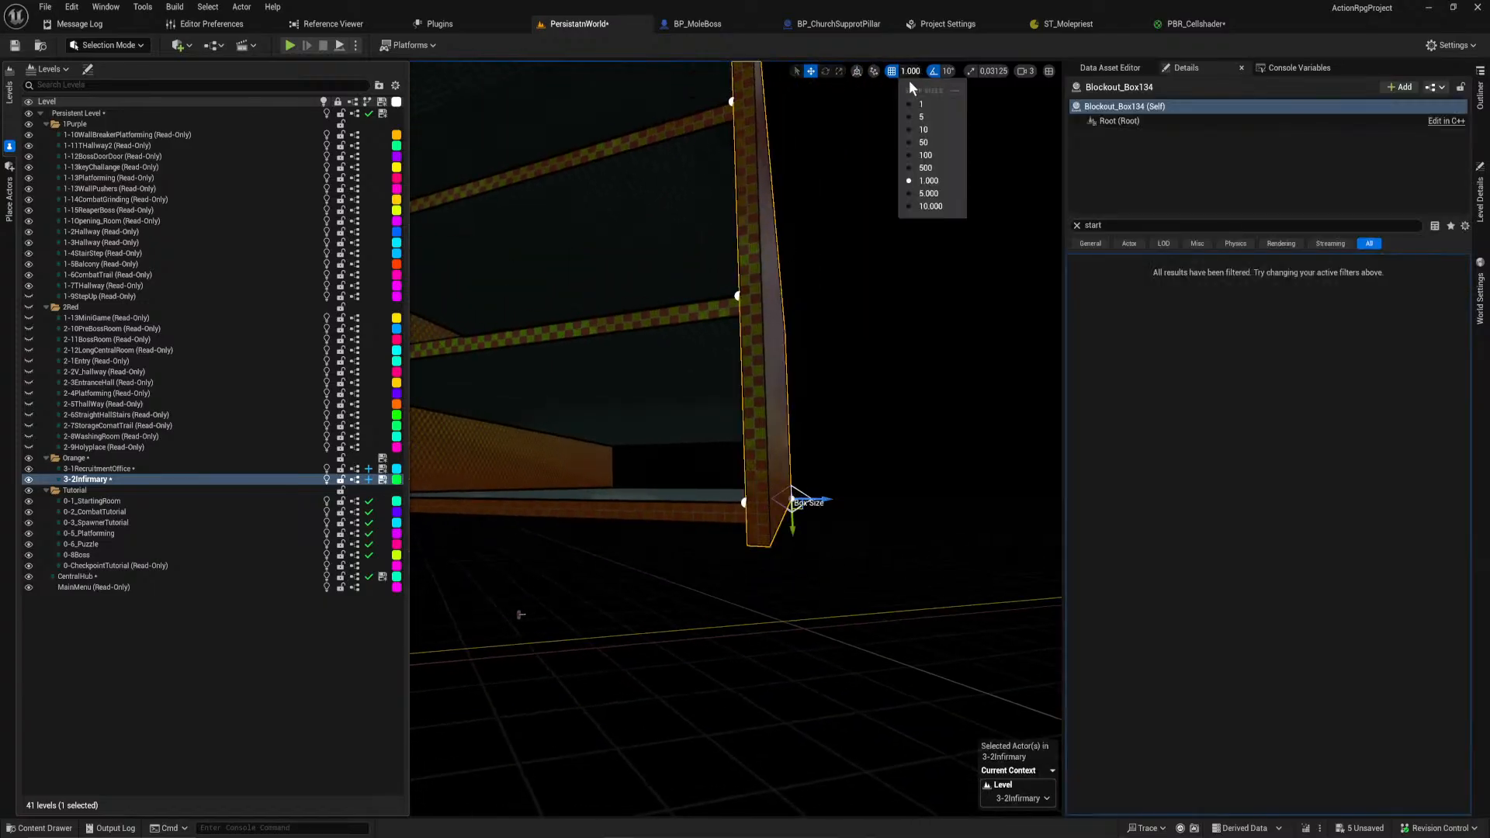
pyautogui.click(926, 155)
pyautogui.moveTo(795, 530); pyautogui.dragTo(792, 518)
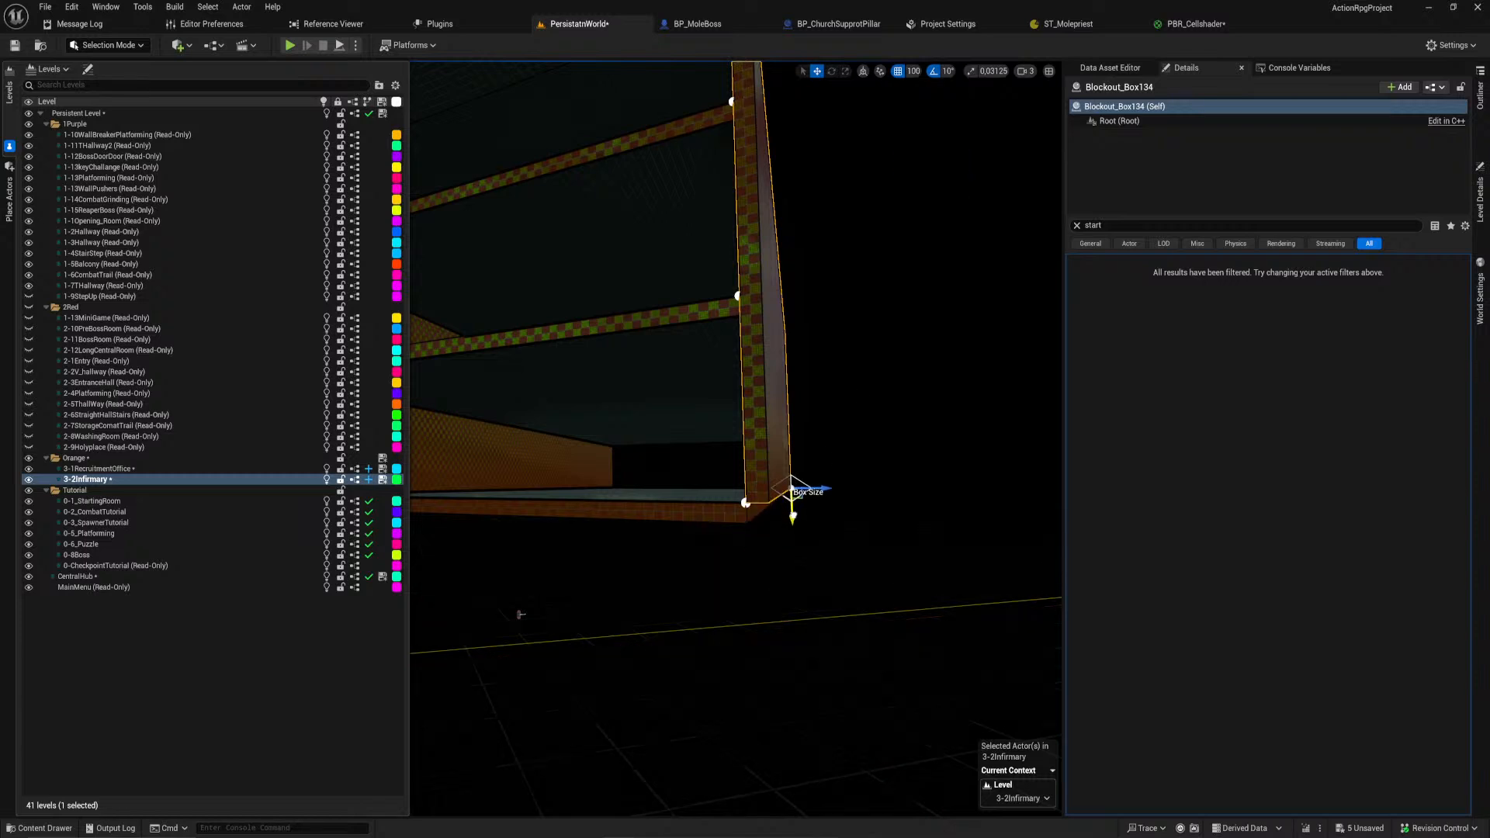
# Step: Adjust the lower edge of the adjoining wall box on the 100-unit grid
pyautogui.moveTo(793, 519); pyautogui.dragTo(373, 524, button='right')
pyautogui.click(811, 440)
pyautogui.moveTo(875, 462); pyautogui.dragTo(876, 455)
# Step: Shorten the orange blockout wall box beside the gap by pulling in its free end
pyautogui.moveTo(877, 454); pyautogui.dragTo(1118, 458, button='right')
pyautogui.press('w')
pyautogui.press('w')
pyautogui.moveTo(735, 439); pyautogui.dragTo(857, 469, button='right')
pyautogui.press('w')
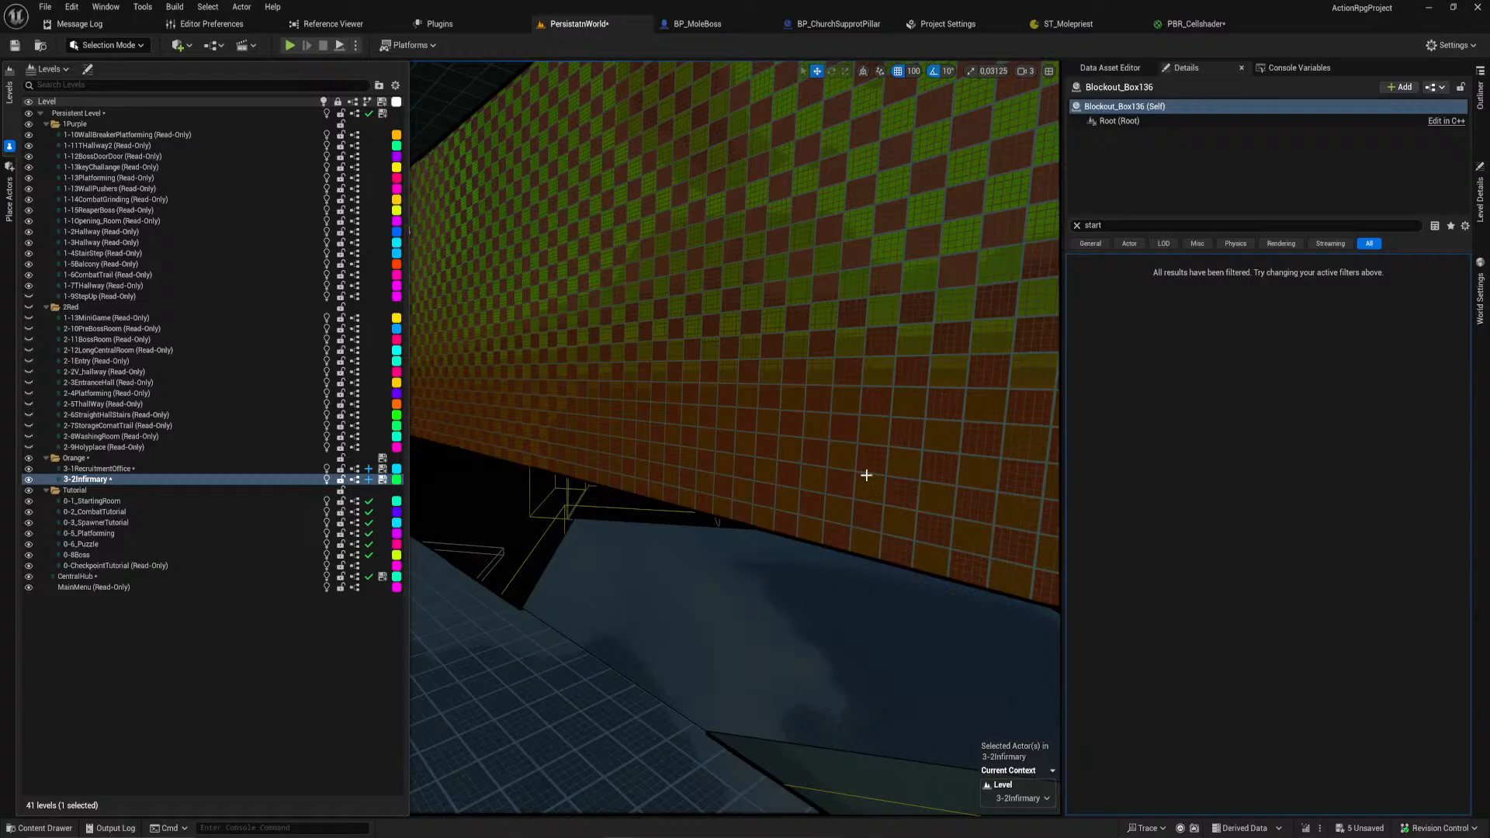
pyautogui.press('w')
pyautogui.moveTo(680, 509); pyautogui.dragTo(897, 496, button='right')
pyautogui.press('s')
pyautogui.click(637, 283)
pyautogui.moveTo(637, 284); pyautogui.dragTo(687, 254, button='right')
pyautogui.press('e')
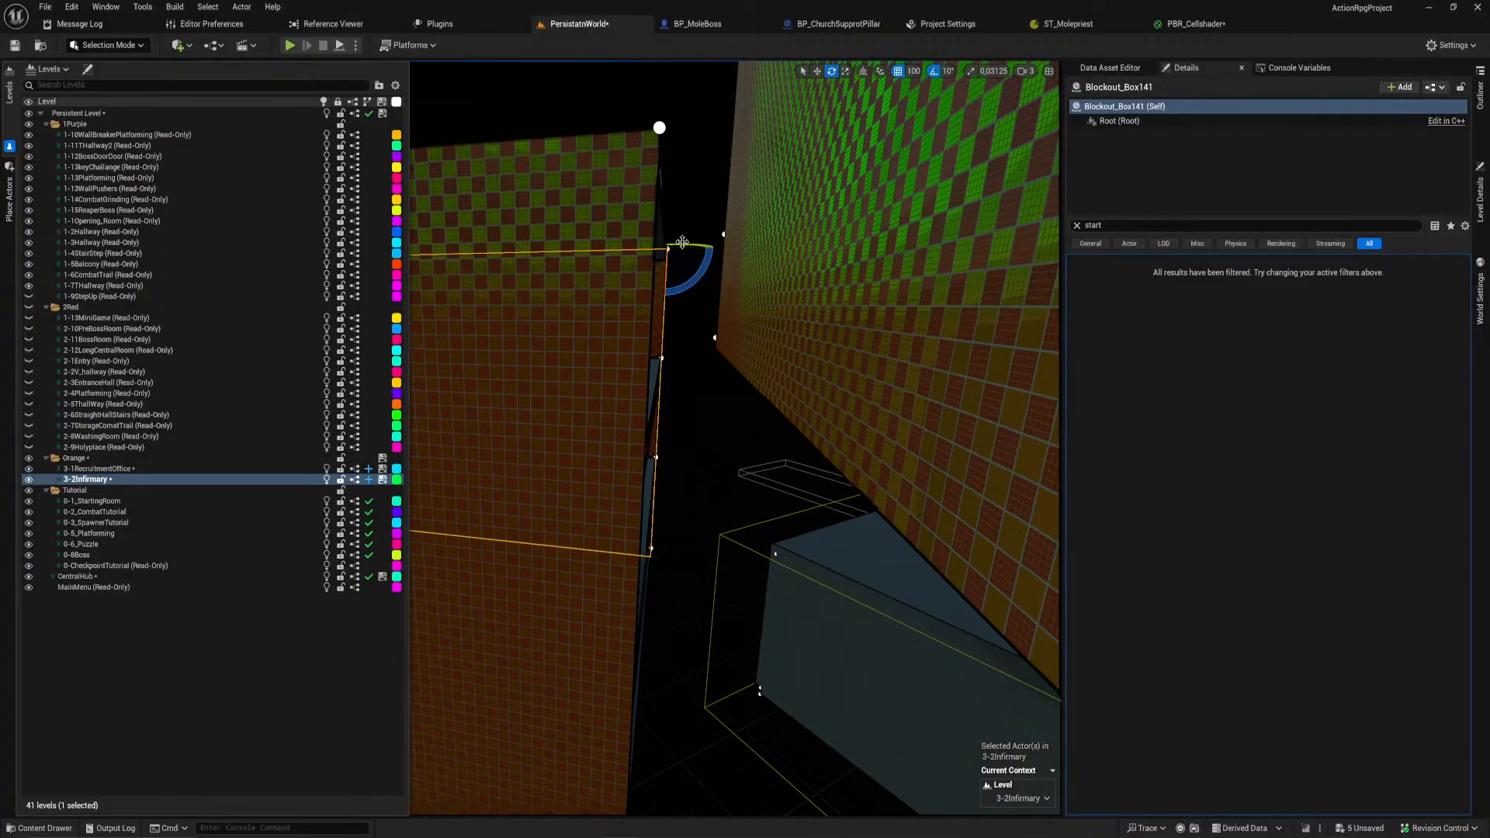
pyautogui.moveTo(684, 245)
pyautogui.mouseDown()
pyautogui.moveTo(669, 244)
pyautogui.moveTo(686, 246)
pyautogui.mouseUp()
pyautogui.press('s')
pyautogui.moveTo(687, 245); pyautogui.dragTo(543, 245, button='right')
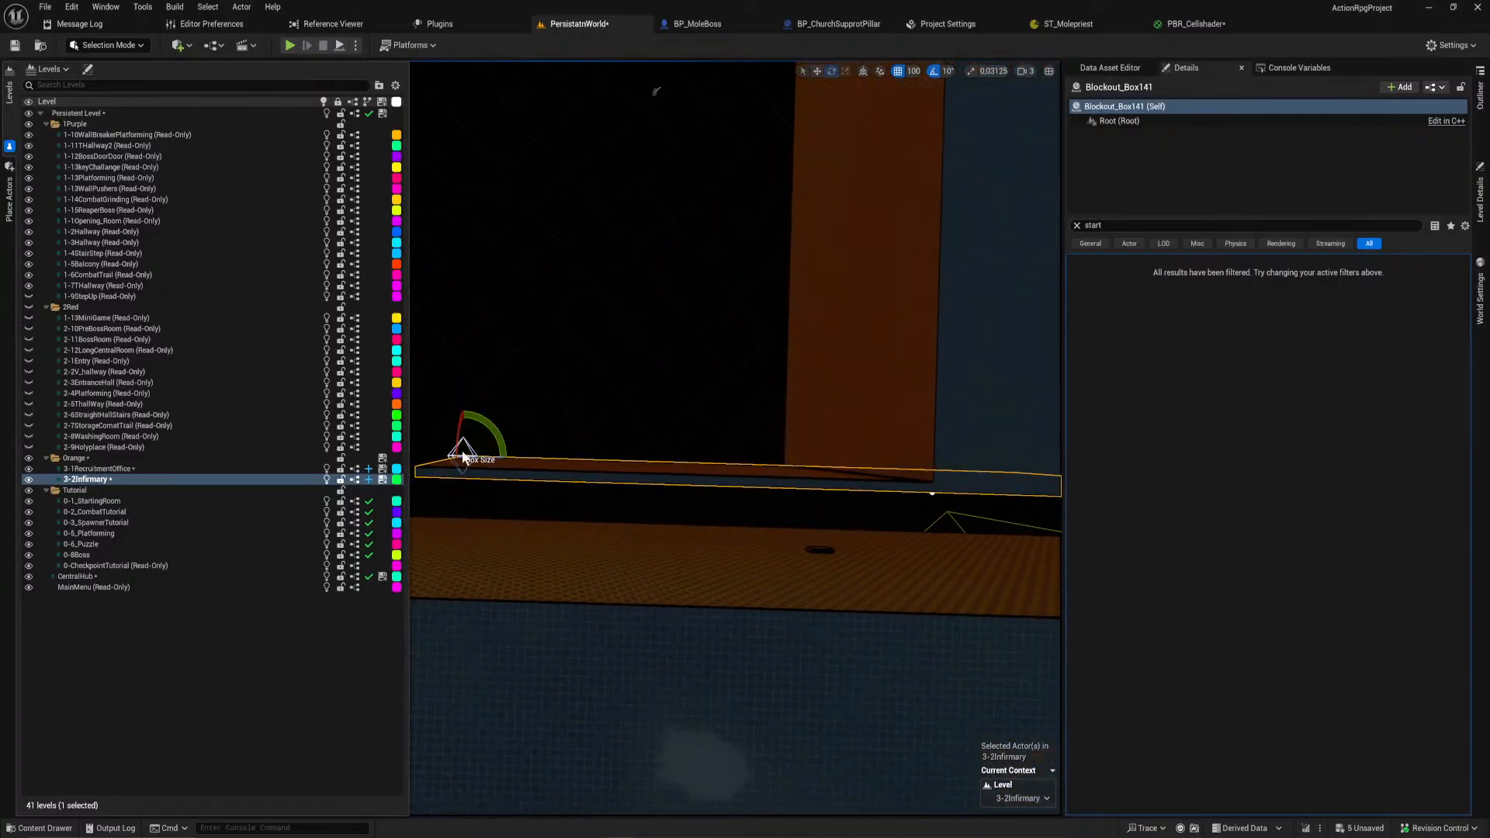
pyautogui.moveTo(464, 456); pyautogui.dragTo(590, 459)
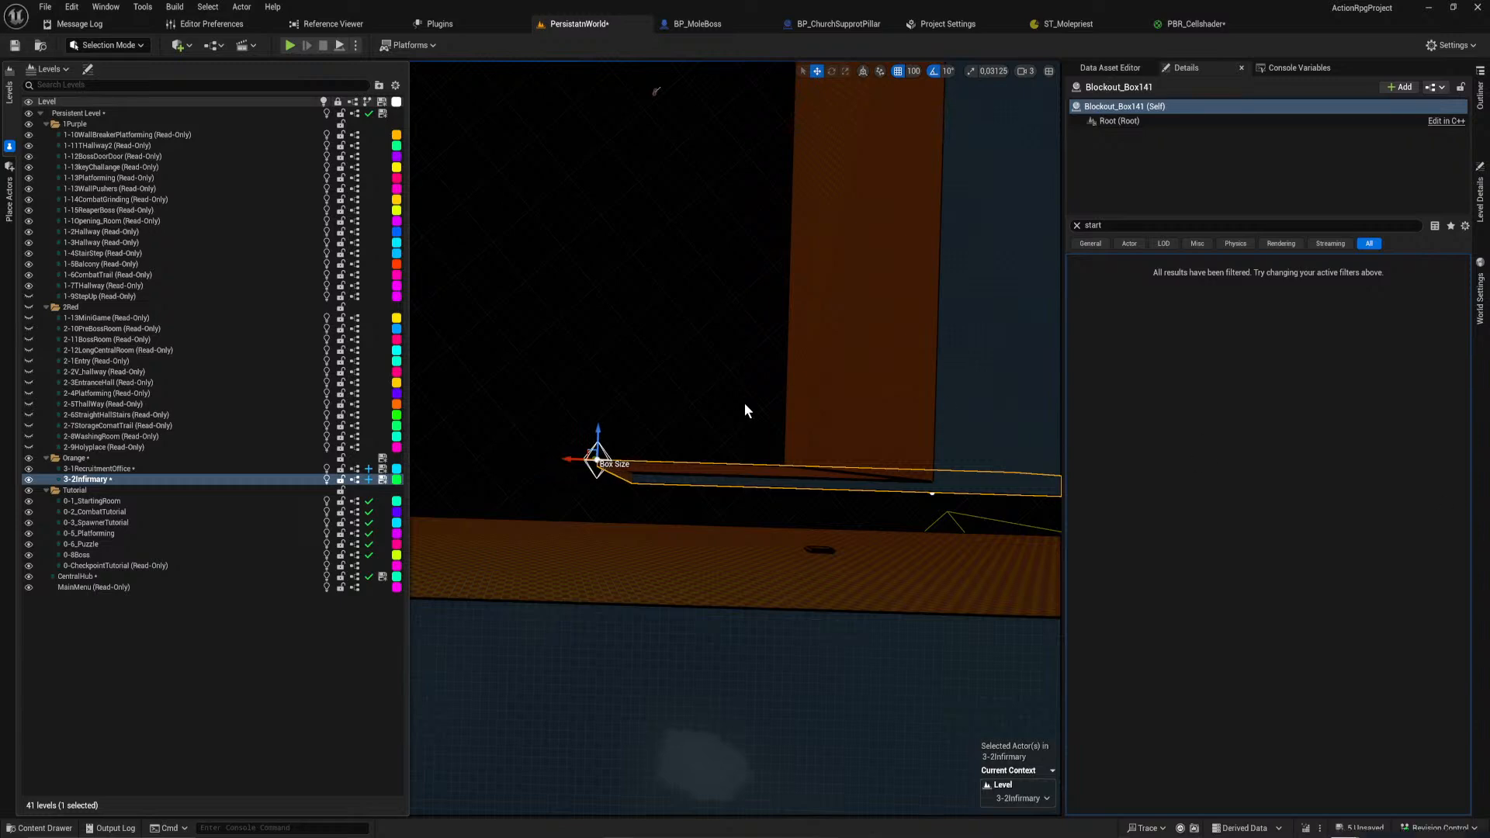
pyautogui.moveTo(580, 460); pyautogui.dragTo(761, 483)
# Step: Adjust the next infirmary wall box along the room toward the red-lit doorway
pyautogui.moveTo(761, 482); pyautogui.dragTo(1149, 404, button='right')
pyautogui.moveTo(736, 439)
pyautogui.mouseDown(button='right')
pyautogui.moveTo(637, 419)
pyautogui.moveTo(574, 450)
pyautogui.moveTo(799, 450)
pyautogui.moveTo(765, 442)
pyautogui.mouseUp(button='right')
pyautogui.click(762, 454)
pyautogui.moveTo(671, 391); pyautogui.dragTo(625, 306, button='right')
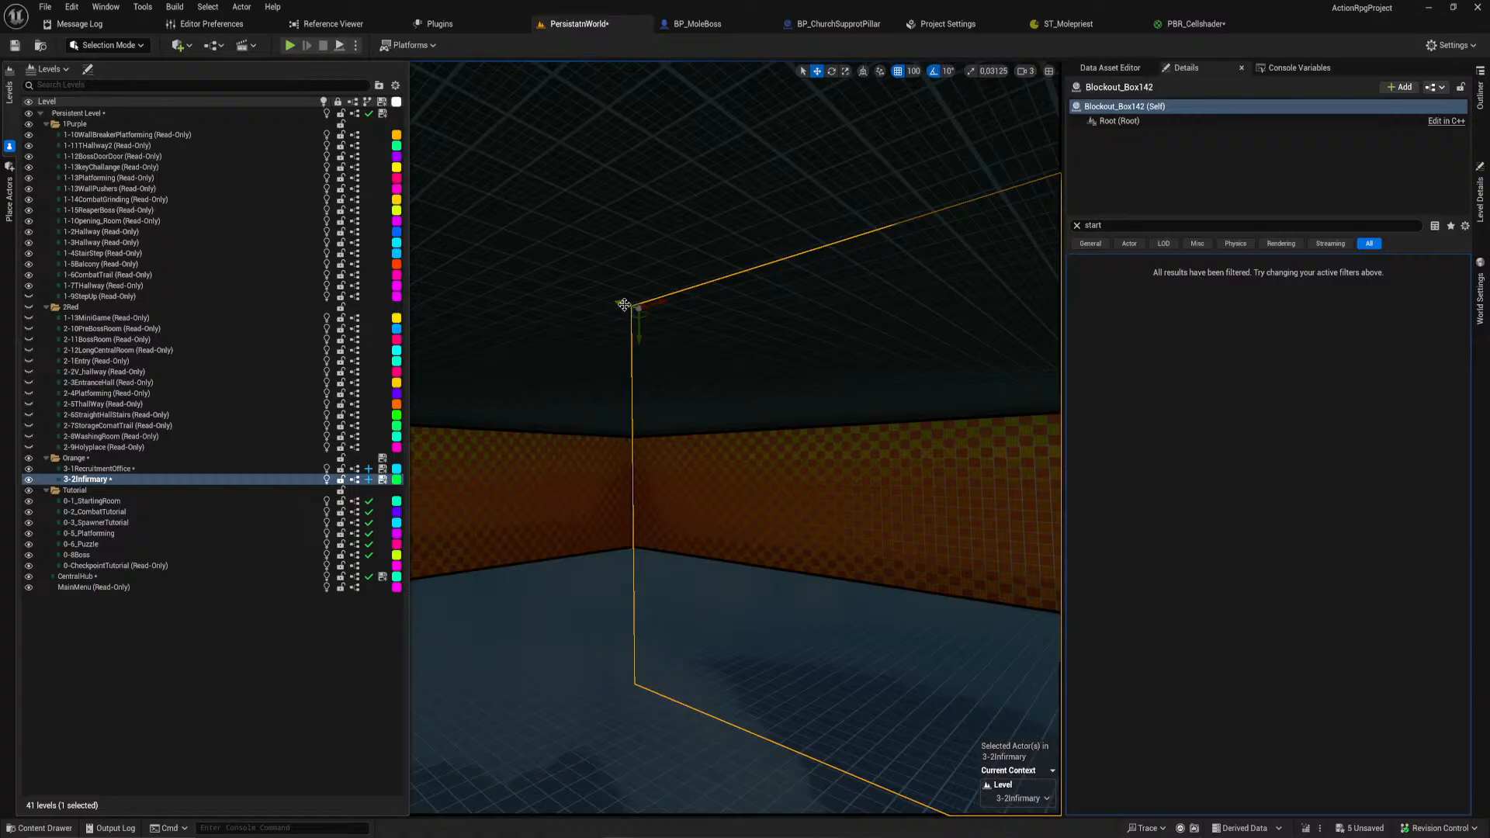
pyautogui.keyDown('alt'); pyautogui.keyDown('shift'); pyautogui.moveTo(622, 304); pyautogui.dragTo(496, 281); pyautogui.keyUp('shift'); pyautogui.keyUp('alt')
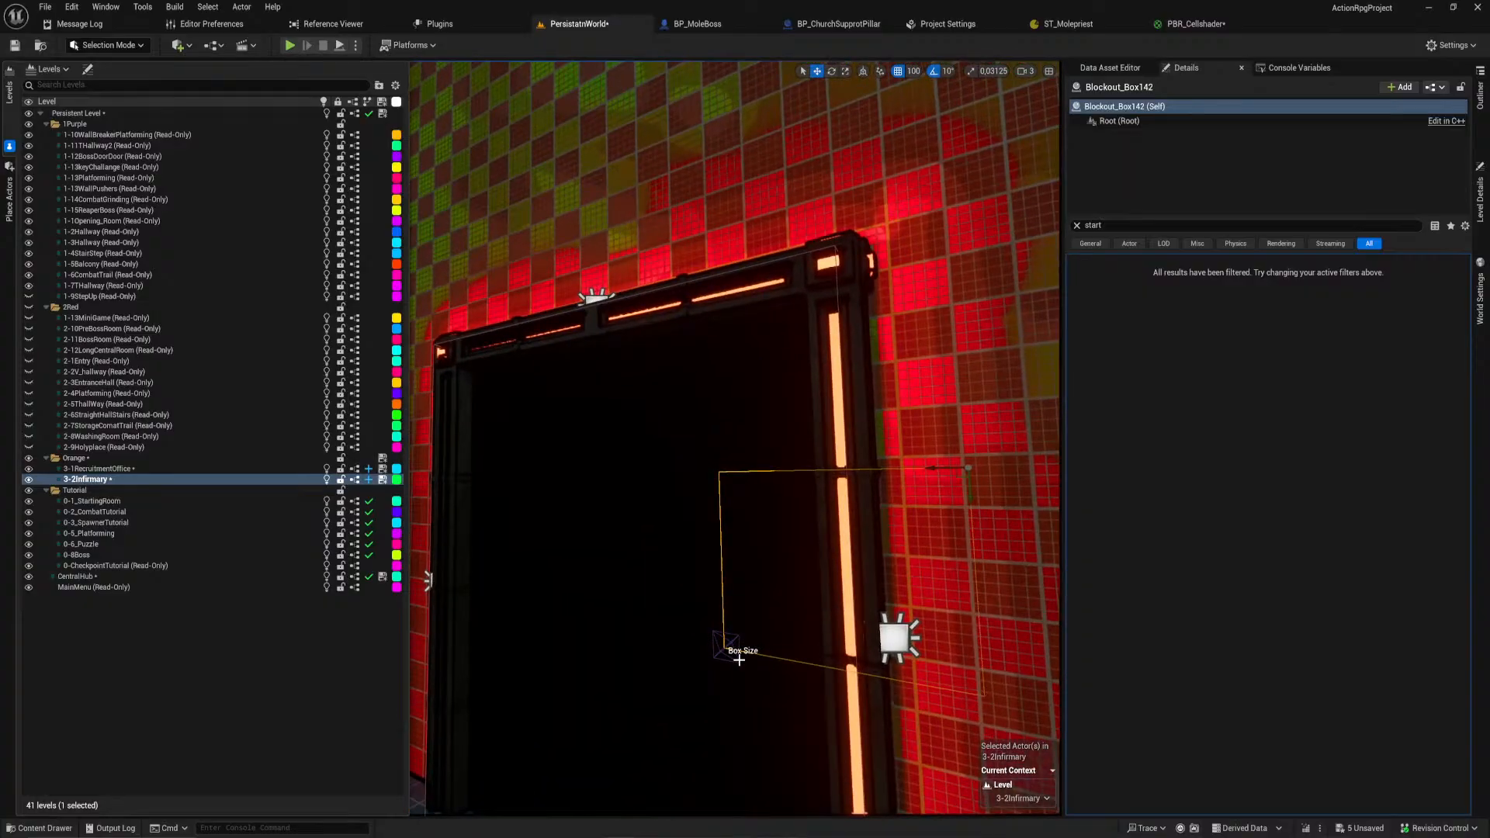
pyautogui.moveTo(739, 660); pyautogui.dragTo(732, 597, button='right')
# Step: Duplicate the level door and move the copy out of the frame to the infirmary side
pyautogui.click(735, 437)
pyautogui.moveTo(736, 437); pyautogui.dragTo(739, 438, button='right')
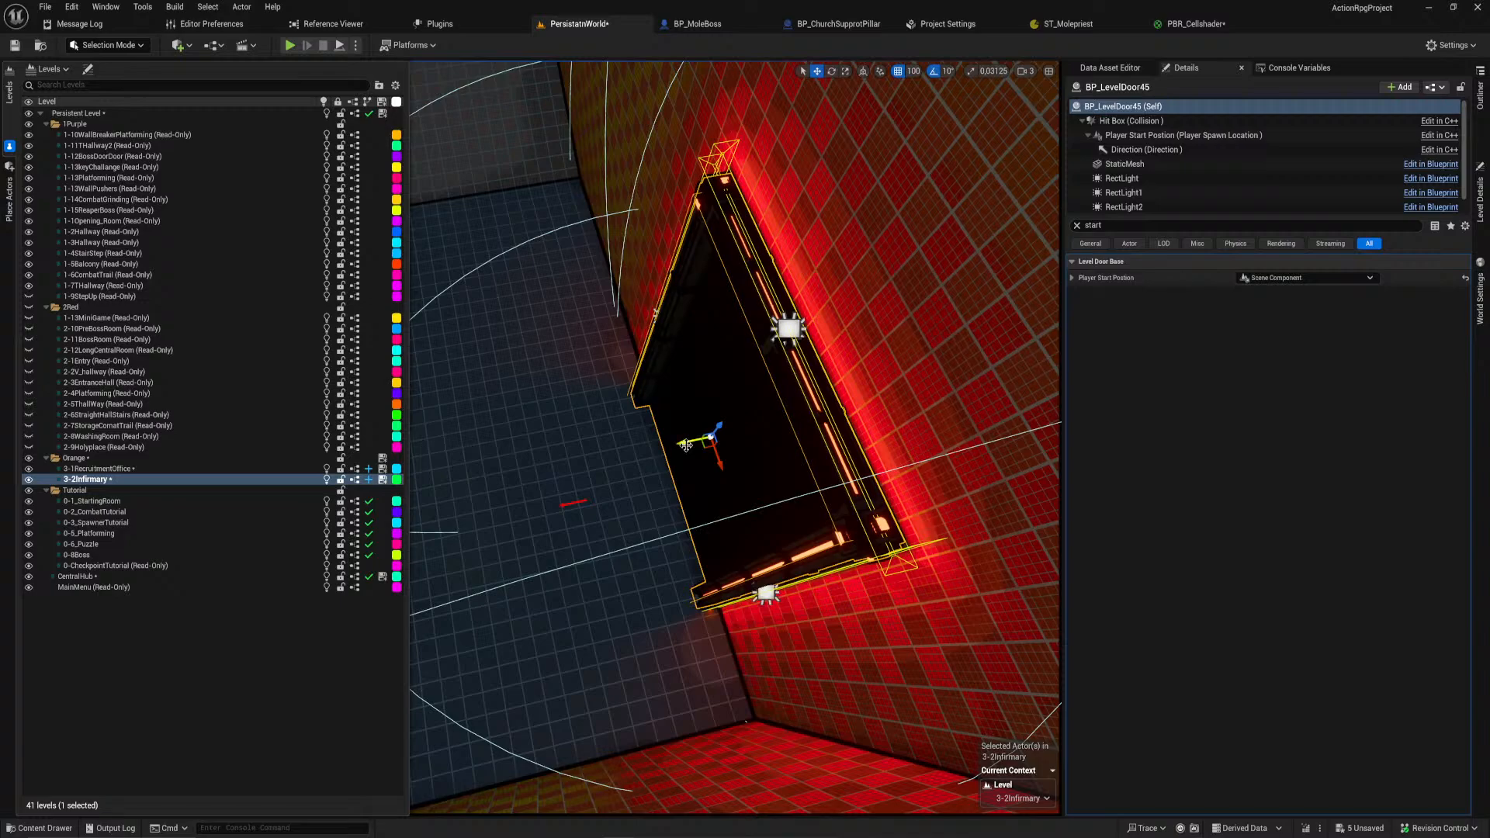
pyautogui.keyDown('shift'); pyautogui.moveTo(687, 446); pyautogui.dragTo(675, 441); pyautogui.keyUp('shift')
pyautogui.moveTo(683, 443); pyautogui.dragTo(687, 392, button='right')
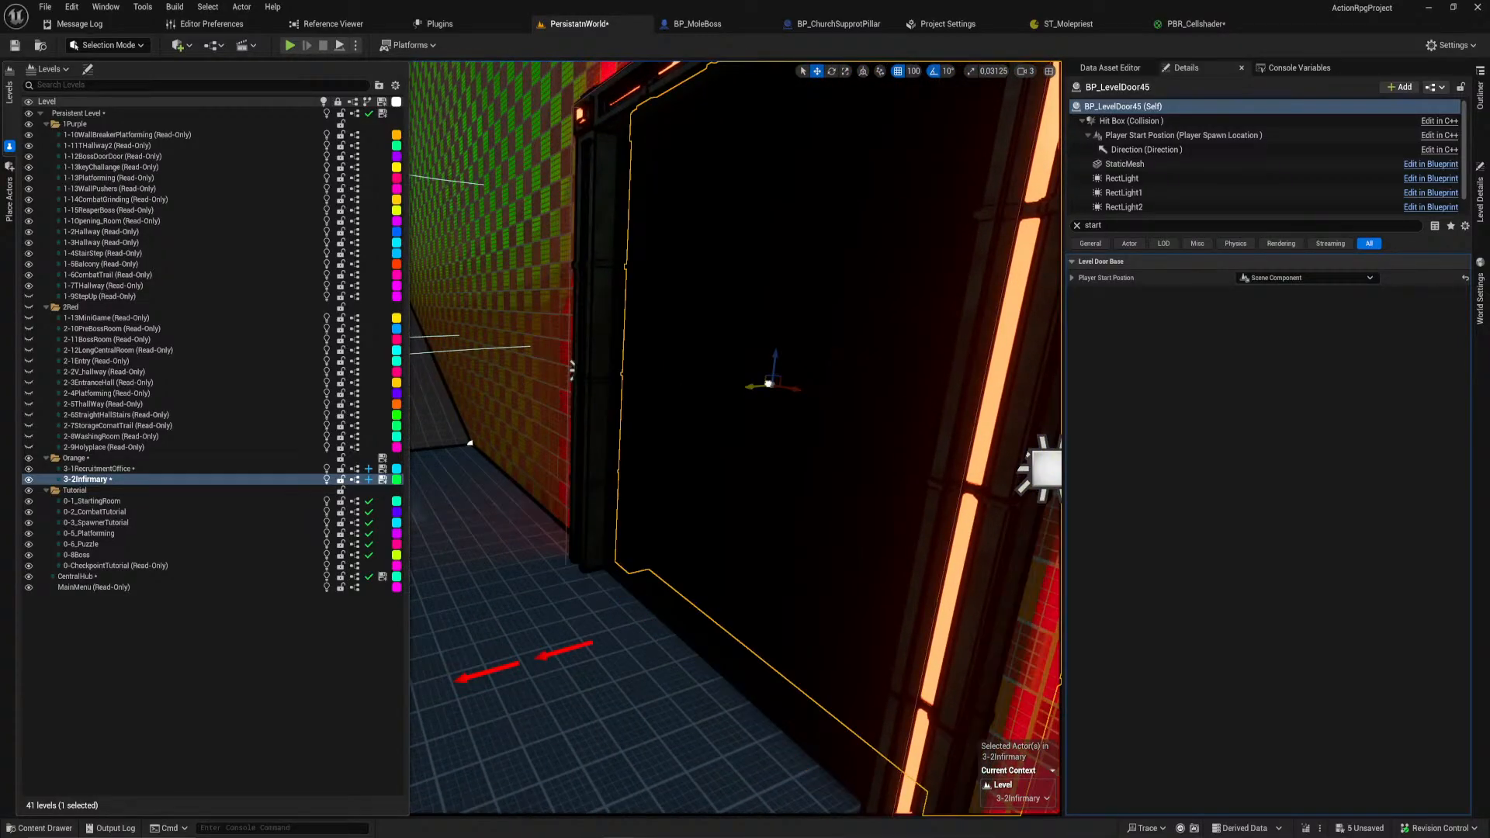
# Step: Rotate the copied level door to face into the infirmary and reposition it on the wall
pyautogui.moveTo(879, 369); pyautogui.dragTo(716, 453, button='right')
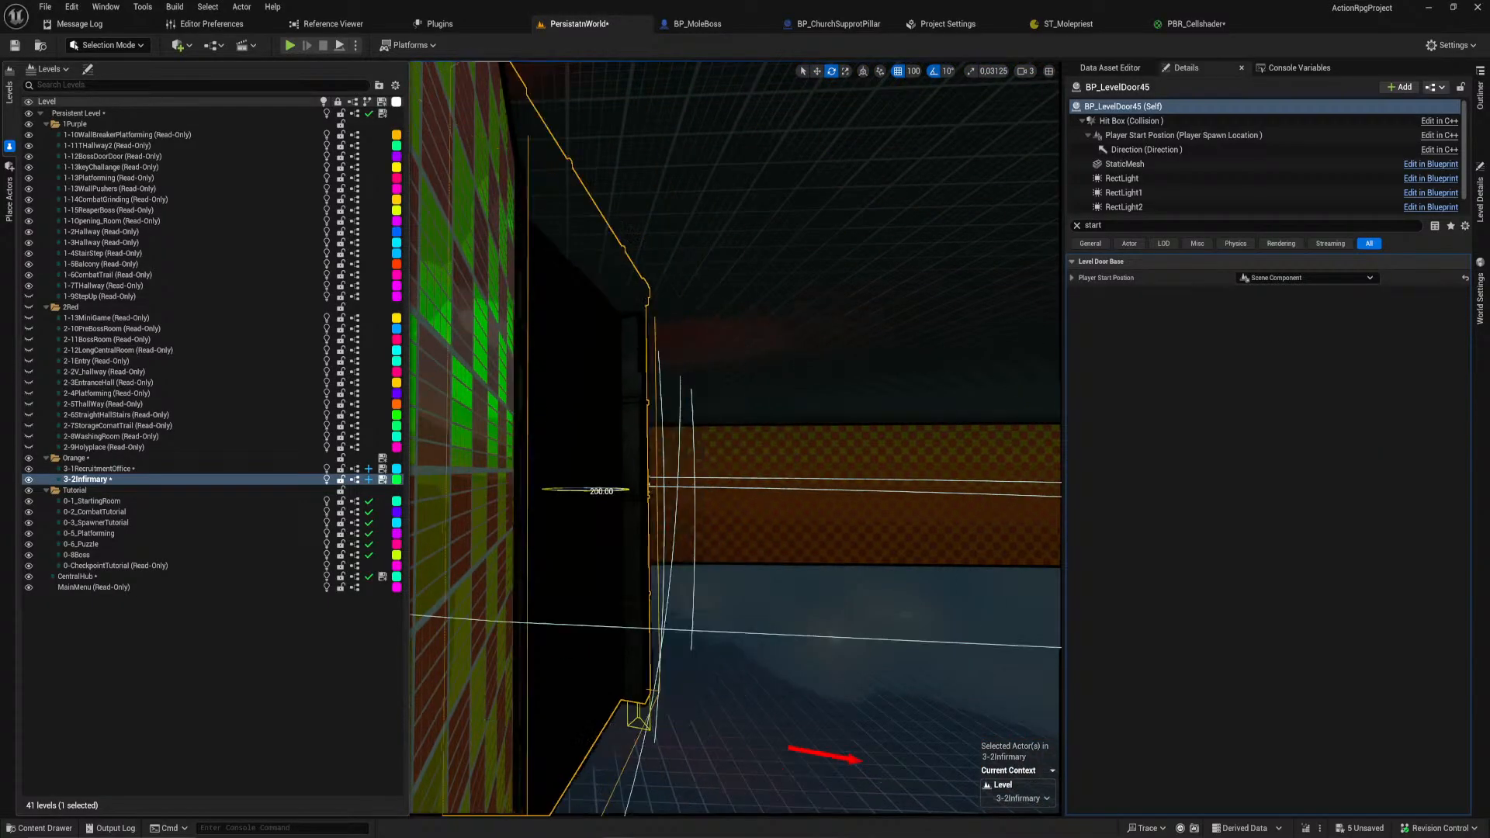
pyautogui.moveTo(496, 514); pyautogui.dragTo(476, 518)
pyautogui.moveTo(476, 518); pyautogui.dragTo(496, 544, button='right')
pyautogui.moveTo(876, 464)
pyautogui.mouseDown(button='right')
pyautogui.moveTo(849, 458)
pyautogui.moveTo(877, 464)
pyautogui.mouseUp(button='right')
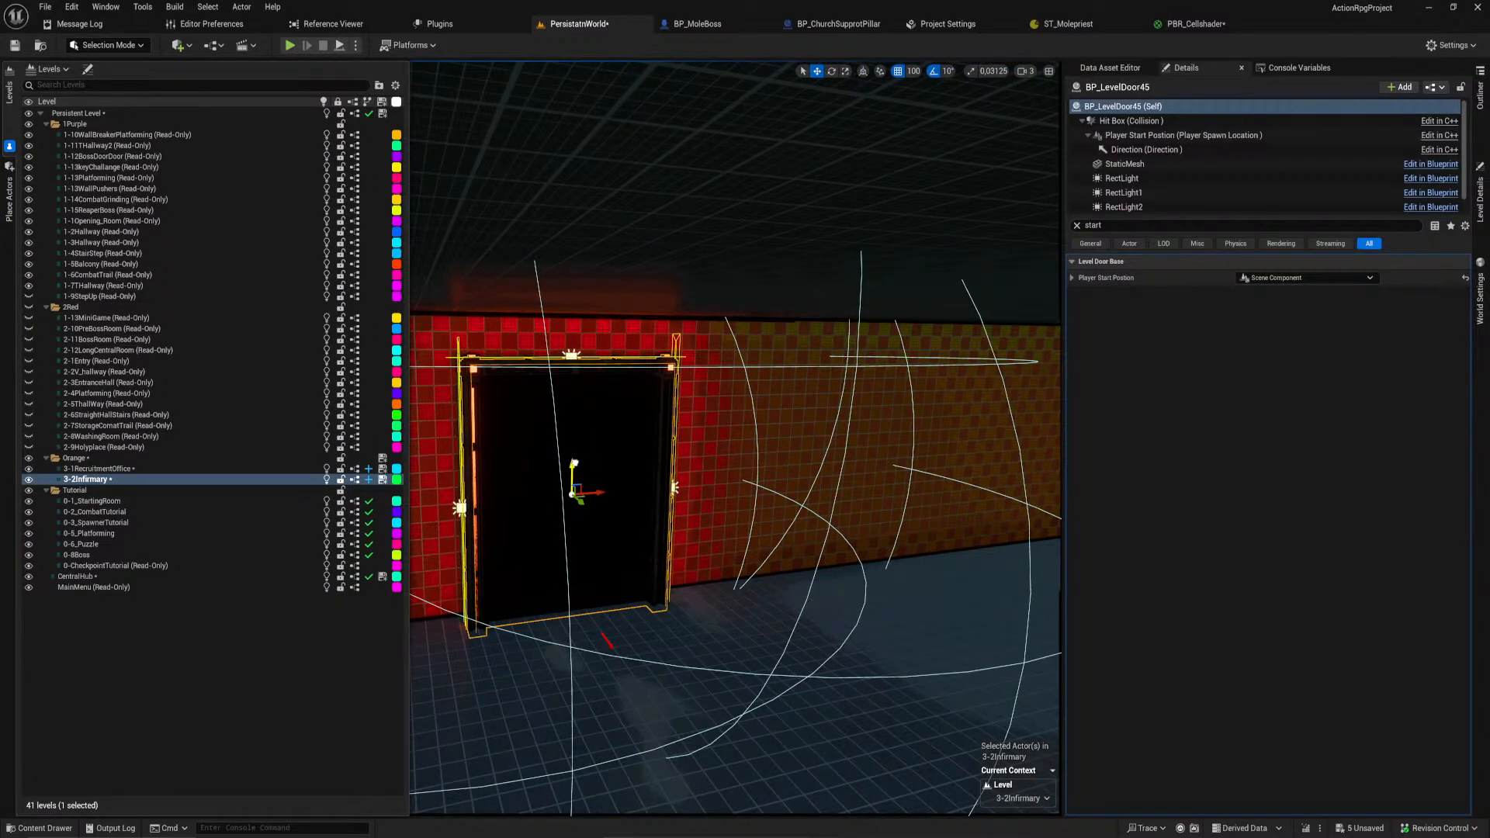
# Step: Turn off grid snapping and fine-position the copied door's frame against the infirmary wall
pyautogui.click(898, 73)
pyautogui.moveTo(822, 272); pyautogui.dragTo(853, 298, button='right')
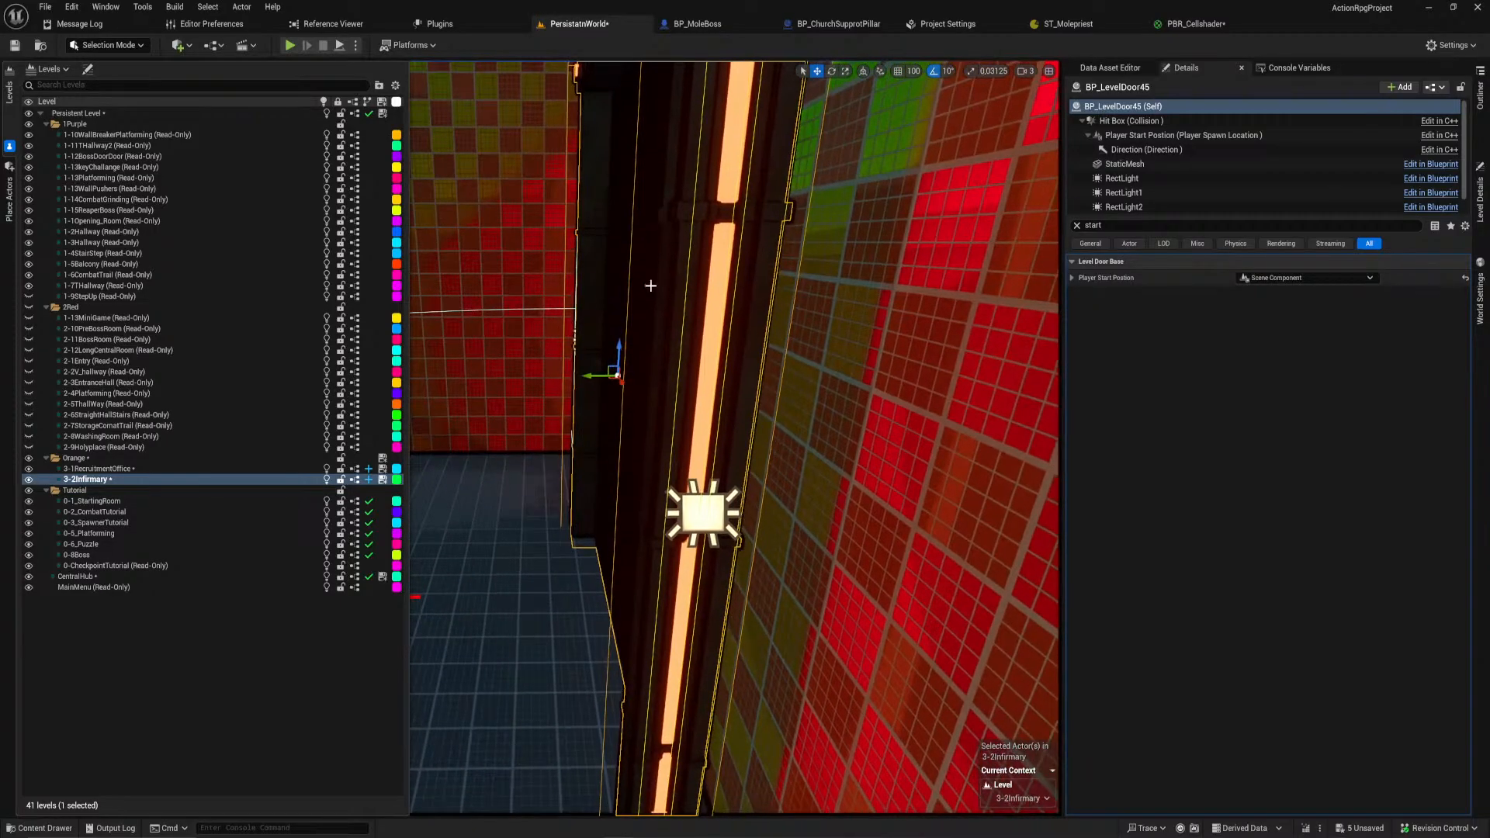
pyautogui.moveTo(589, 381); pyautogui.dragTo(633, 382)
pyautogui.moveTo(633, 382); pyautogui.dragTo(699, 372, button='right')
# Step: Clear the property filter and set the recruitment office door's Next Level to 3-2Infirmary
pyautogui.moveTo(720, 622); pyautogui.dragTo(601, 653, button='right')
pyautogui.click(1078, 226)
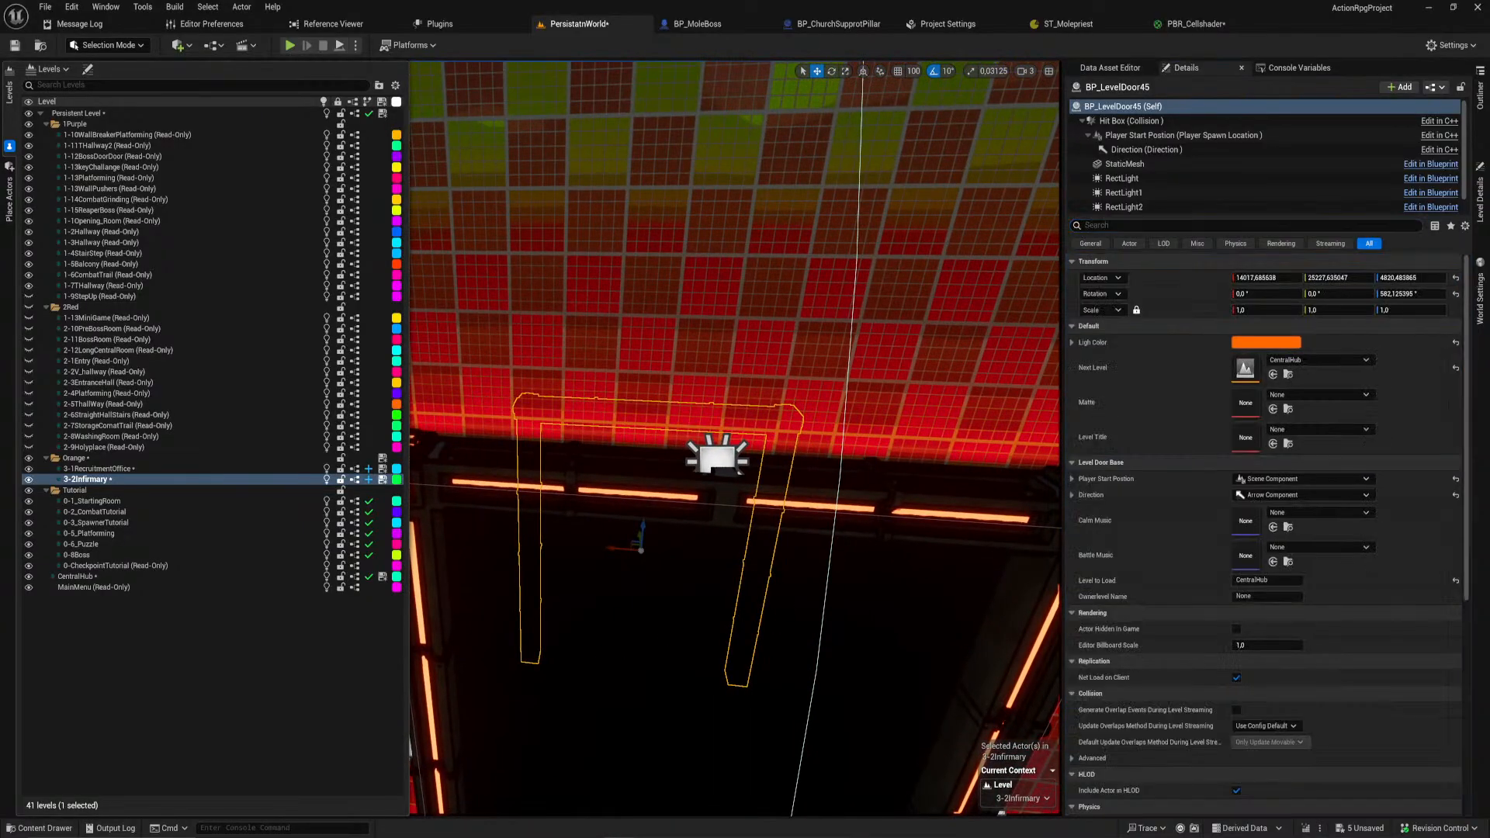
pyautogui.click(1293, 362)
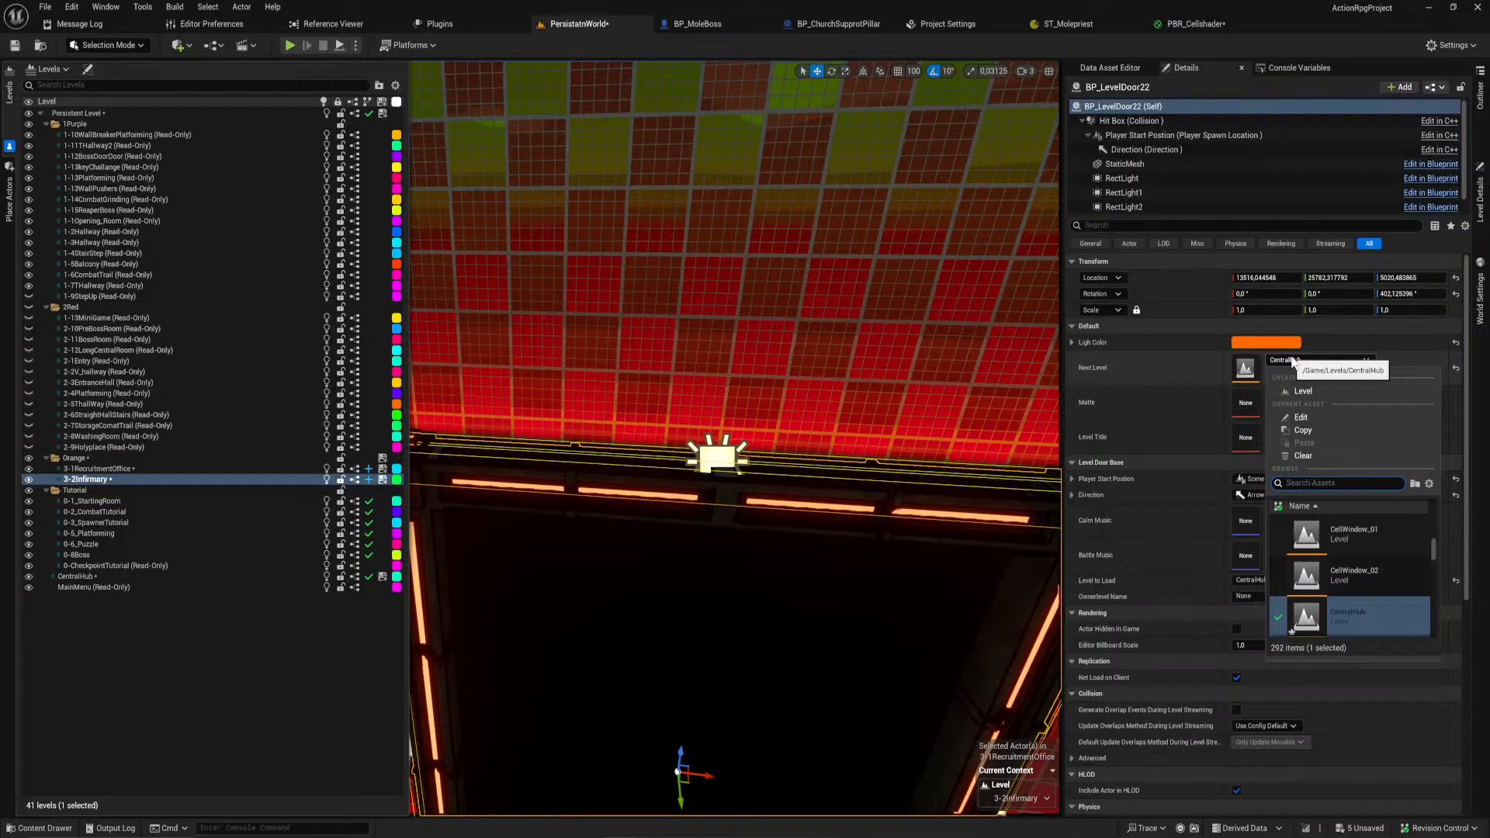
pyautogui.write('3-2')
pyautogui.click(1374, 537)
# Step: Set the infirmary door's Next Level to 3-1RecruitmentOffice
pyautogui.moveTo(955, 535); pyautogui.dragTo(1133, 524, button='right')
pyautogui.click(955, 536)
pyautogui.click(1282, 362)
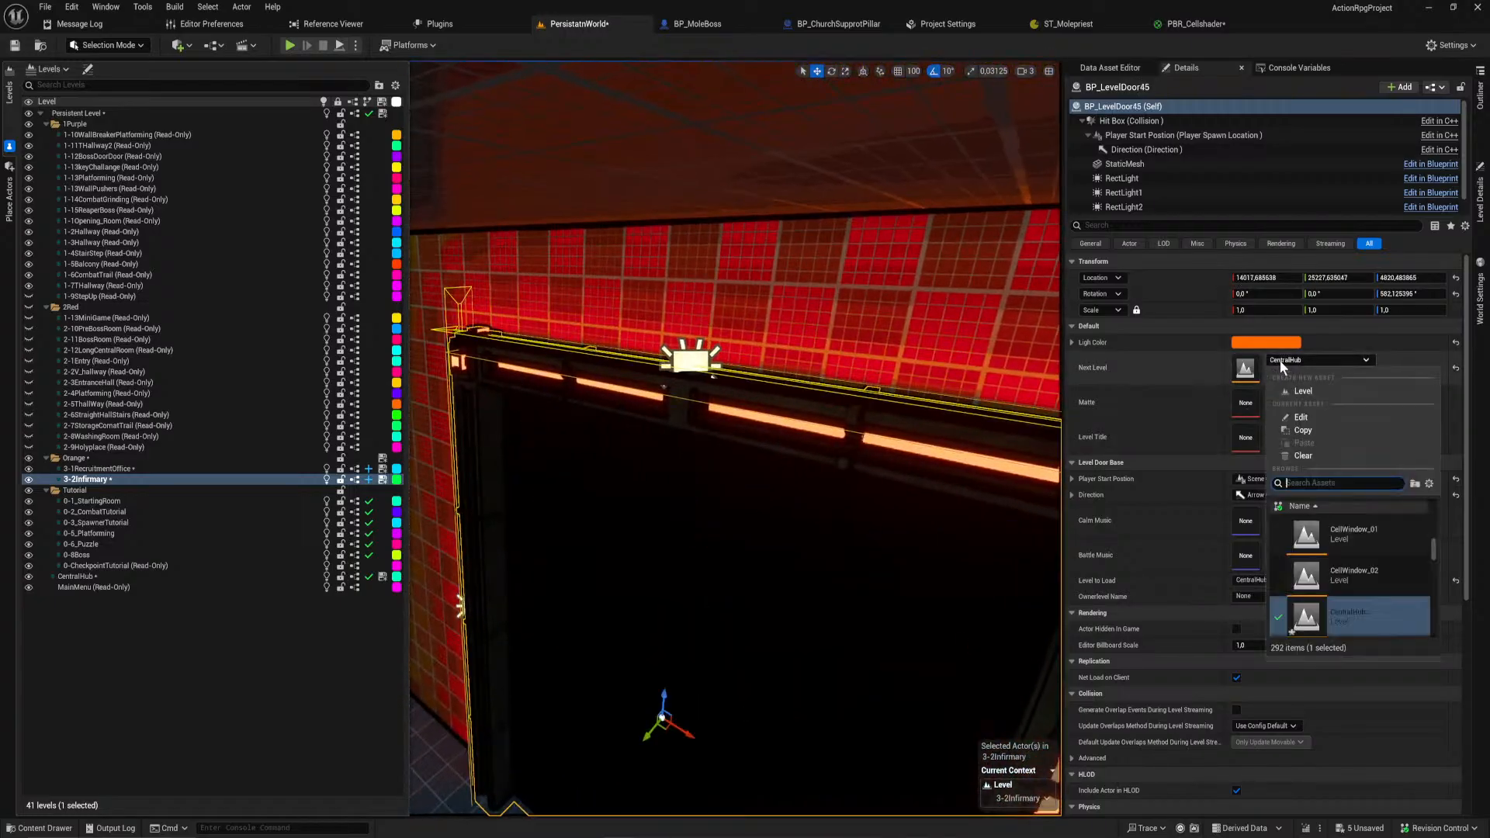
pyautogui.write('3-')
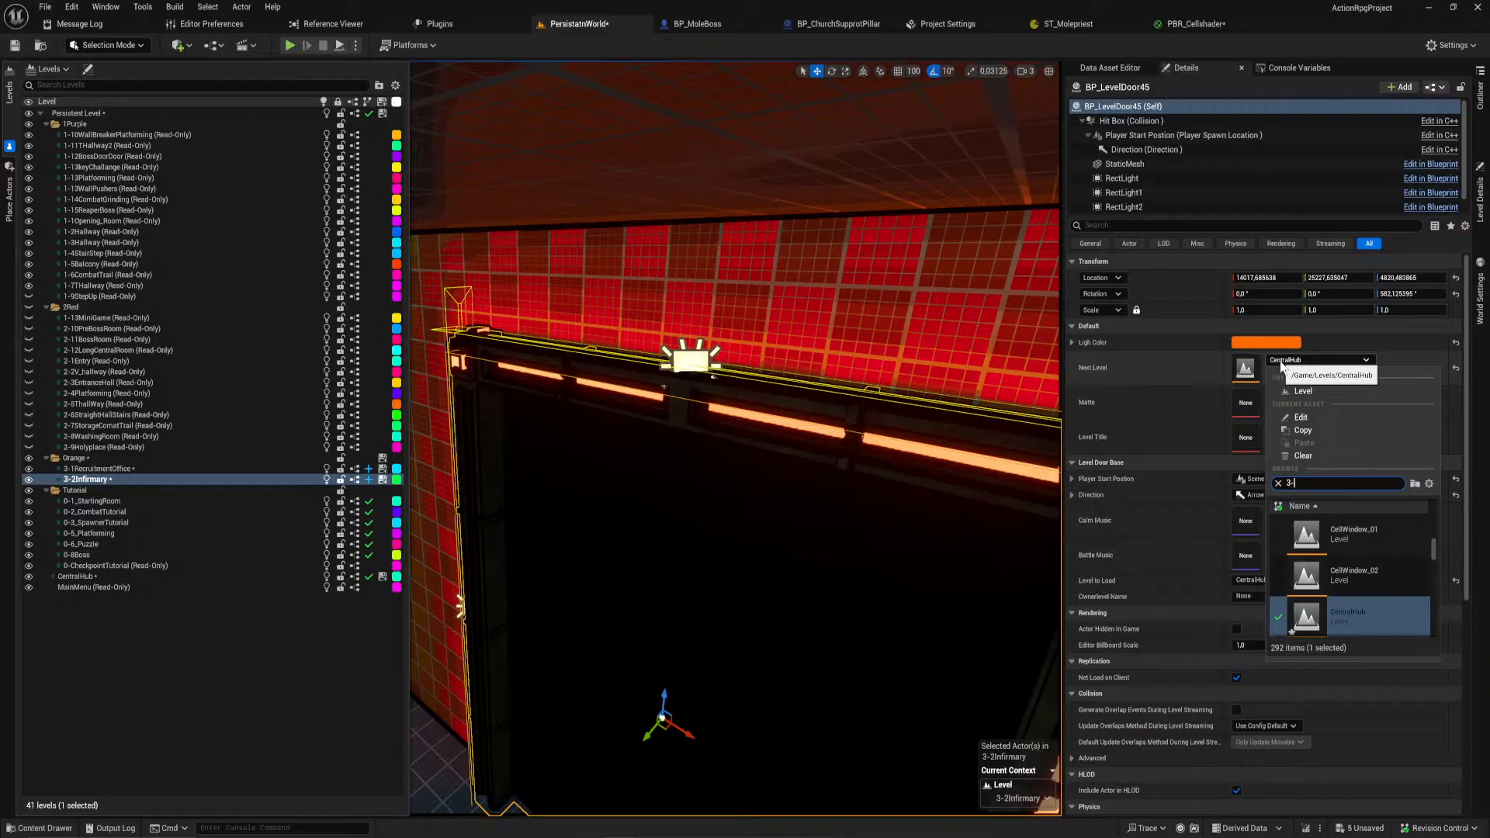
pyautogui.write('1')
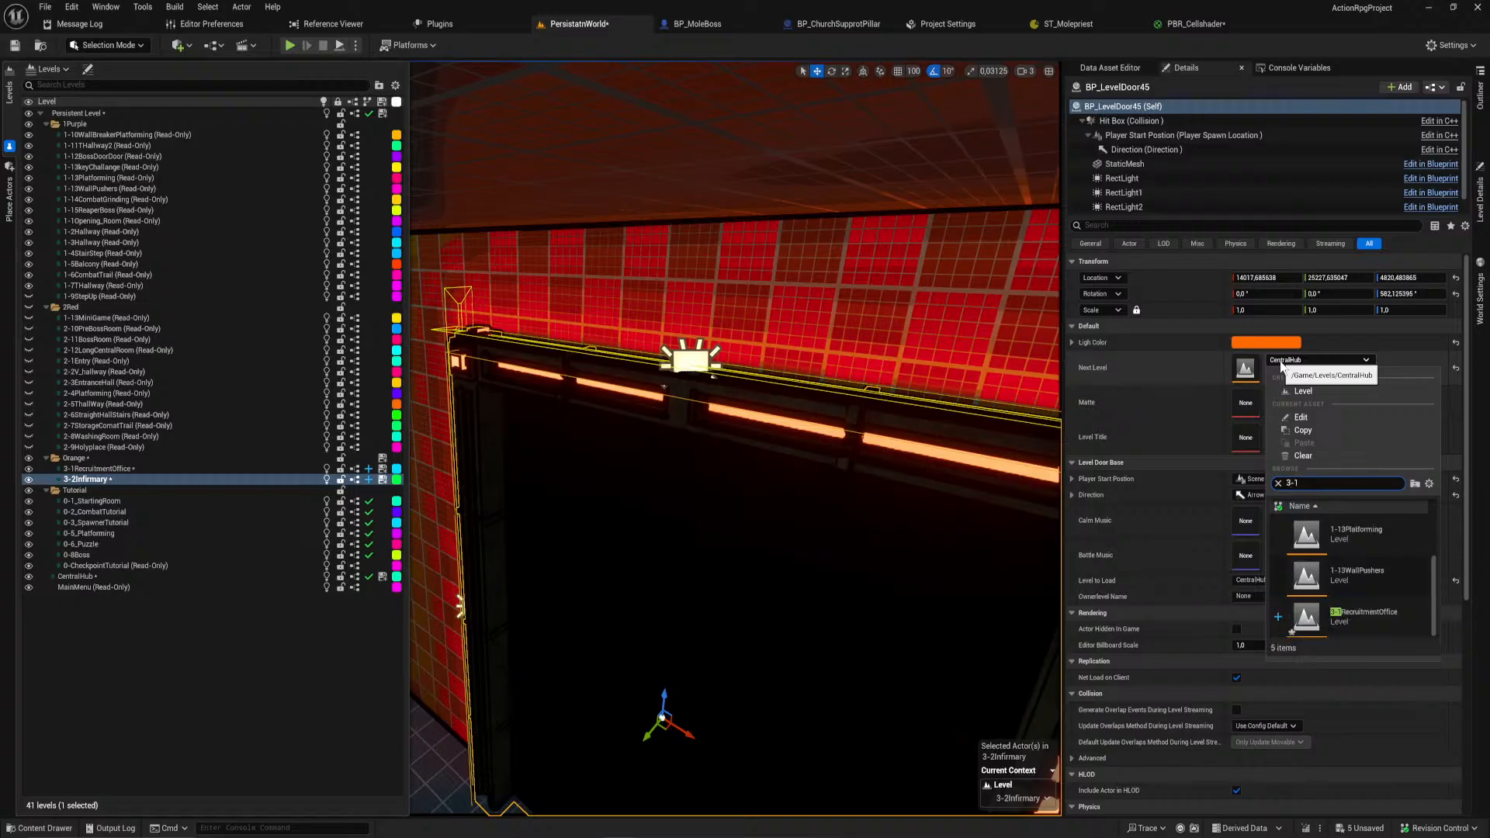
pyautogui.click(1352, 614)
# Step: Shorten the upper floor box of the infirmary to a length of 7700, leaving an opening at its end
pyautogui.moveTo(716, 509); pyautogui.dragTo(795, 453, button='right')
pyautogui.click(666, 582)
pyautogui.press('w')
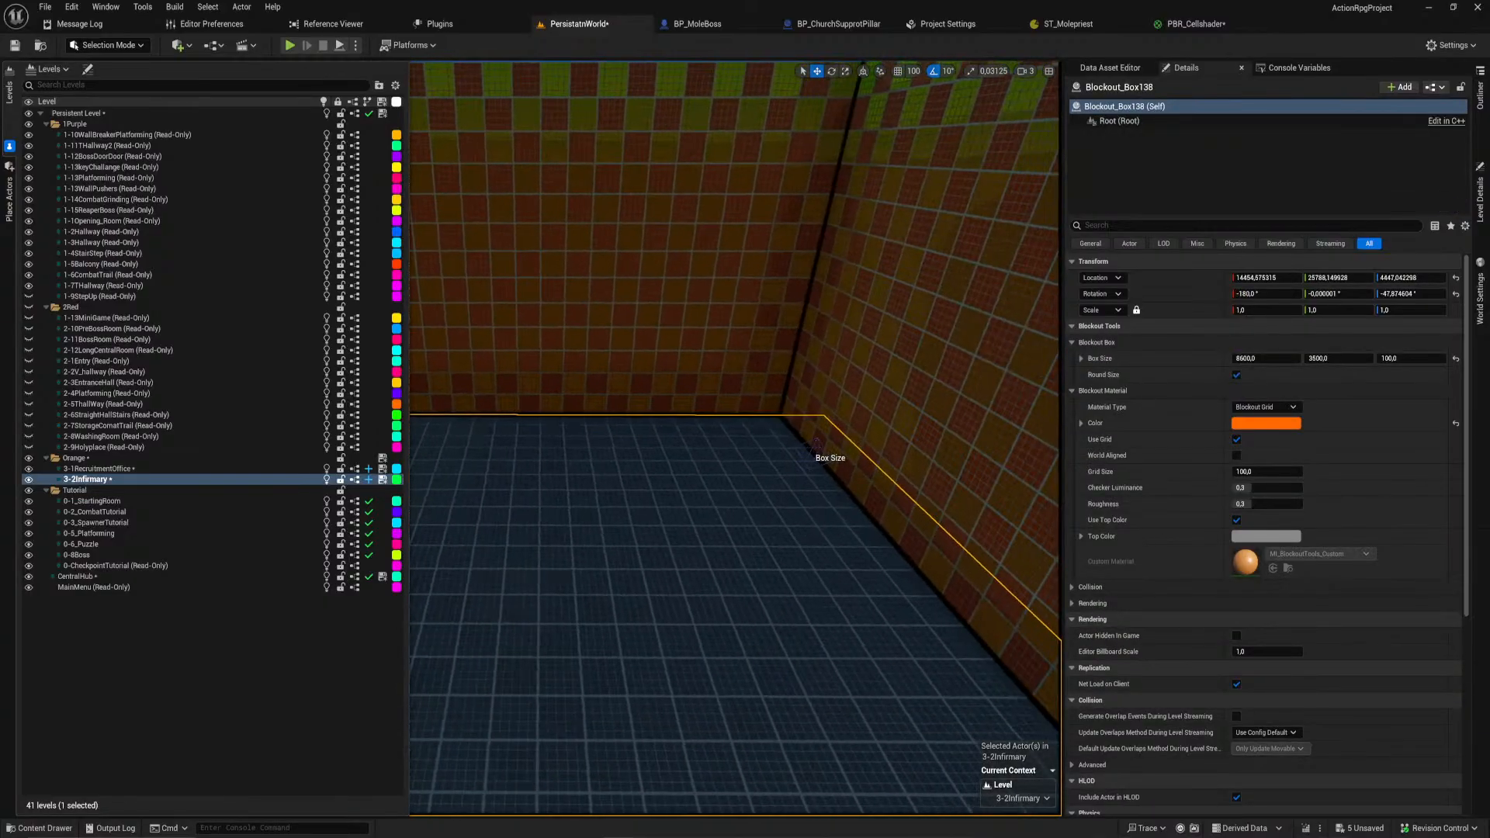
pyautogui.moveTo(842, 456); pyautogui.dragTo(662, 475)
pyautogui.hotkey('ctrl', 'z')
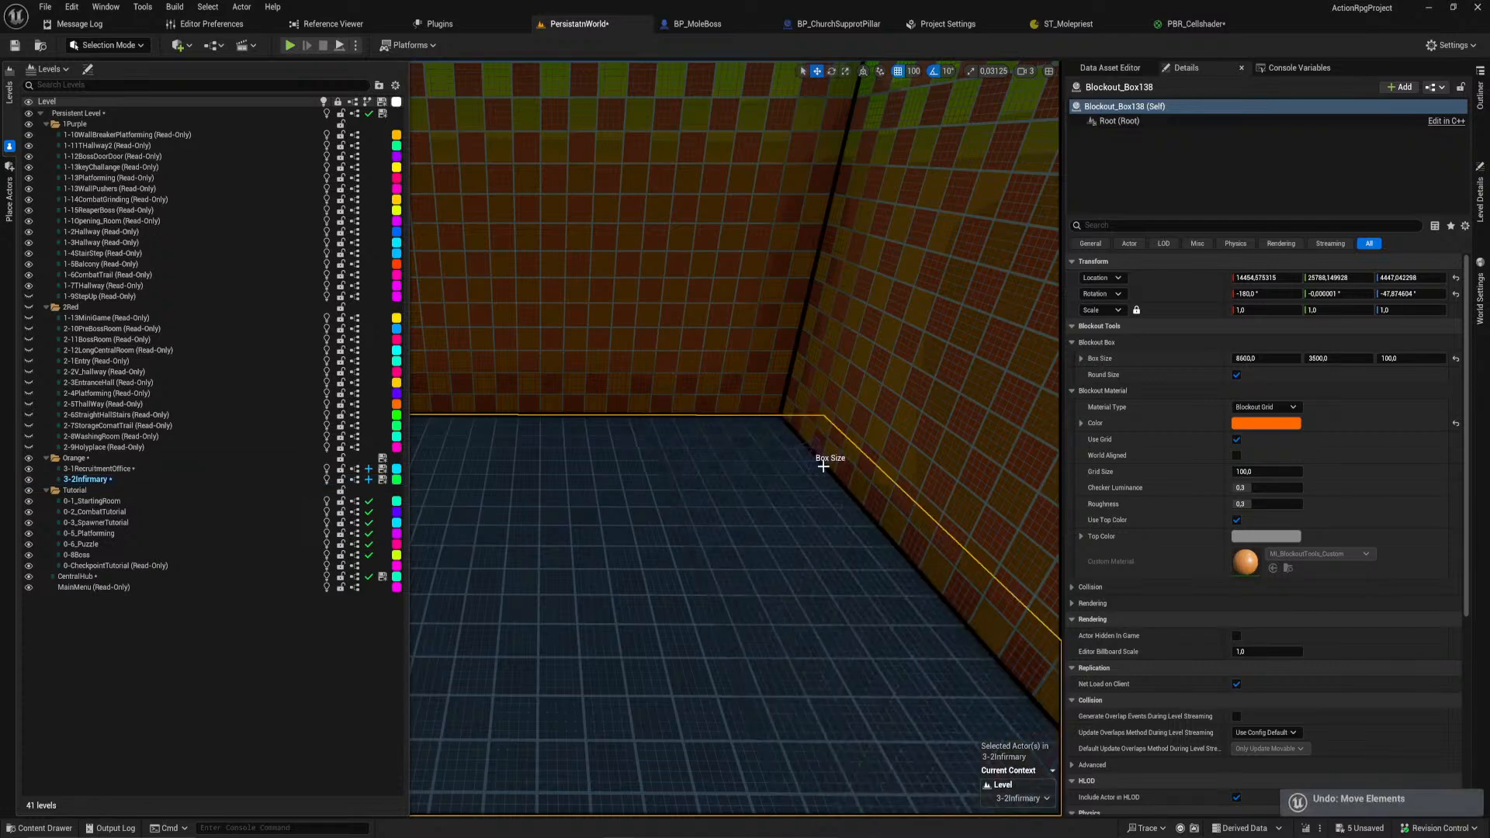
pyautogui.moveTo(838, 457); pyautogui.dragTo(439, 458)
pyautogui.moveTo(551, 493); pyautogui.dragTo(589, 467, button='right')
pyautogui.moveTo(654, 403); pyautogui.dragTo(796, 432)
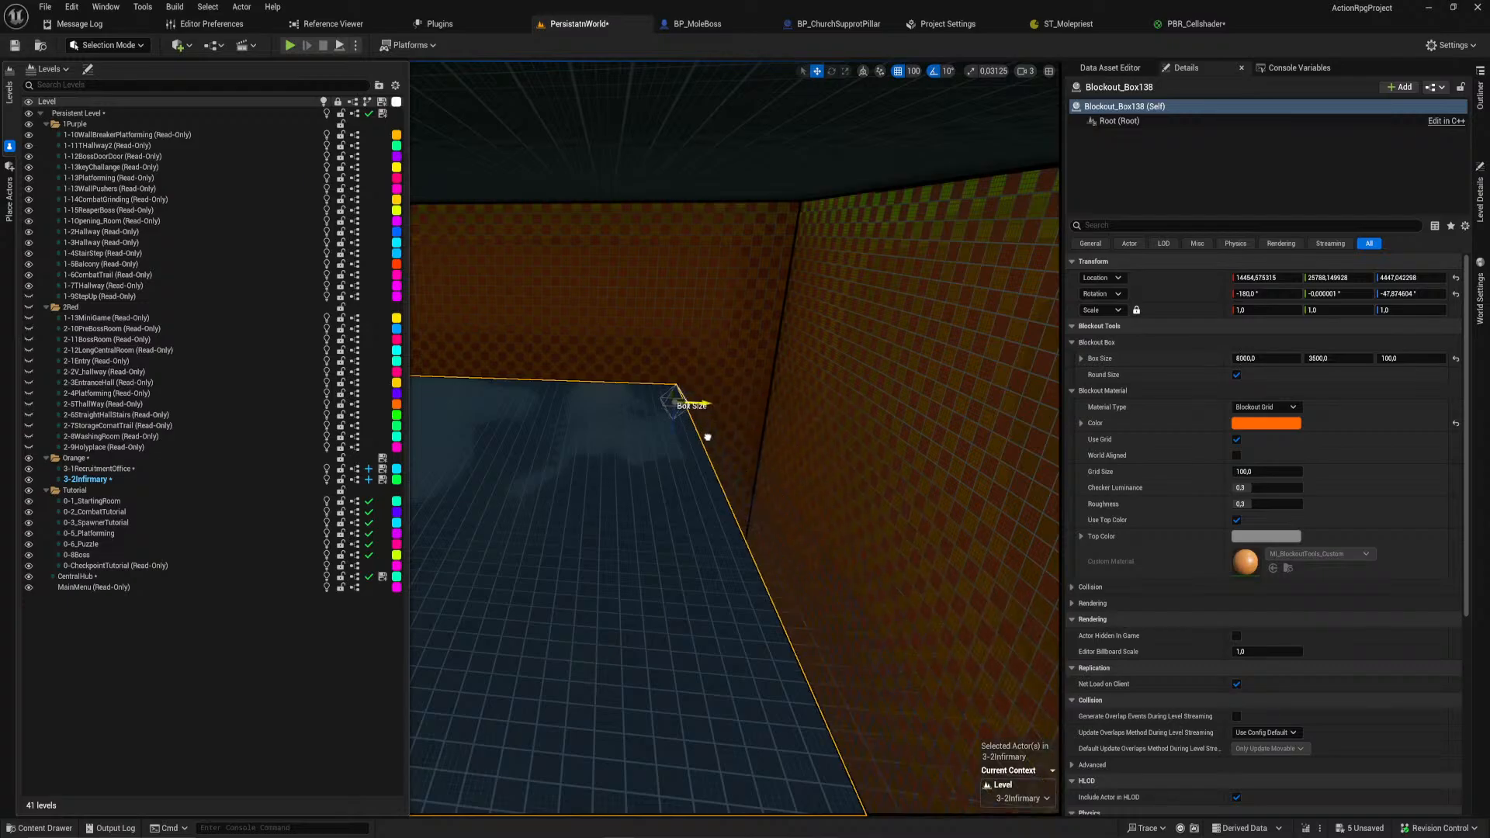
pyautogui.moveTo(679, 439); pyautogui.dragTo(753, 394, button='right')
# Step: Move the floor box one storey below away from the end wall to about X 15058, Y 25121
pyautogui.click(605, 636)
pyautogui.moveTo(605, 636); pyautogui.dragTo(606, 636, button='right')
pyautogui.moveTo(633, 634); pyautogui.dragTo(633, 634, button='right')
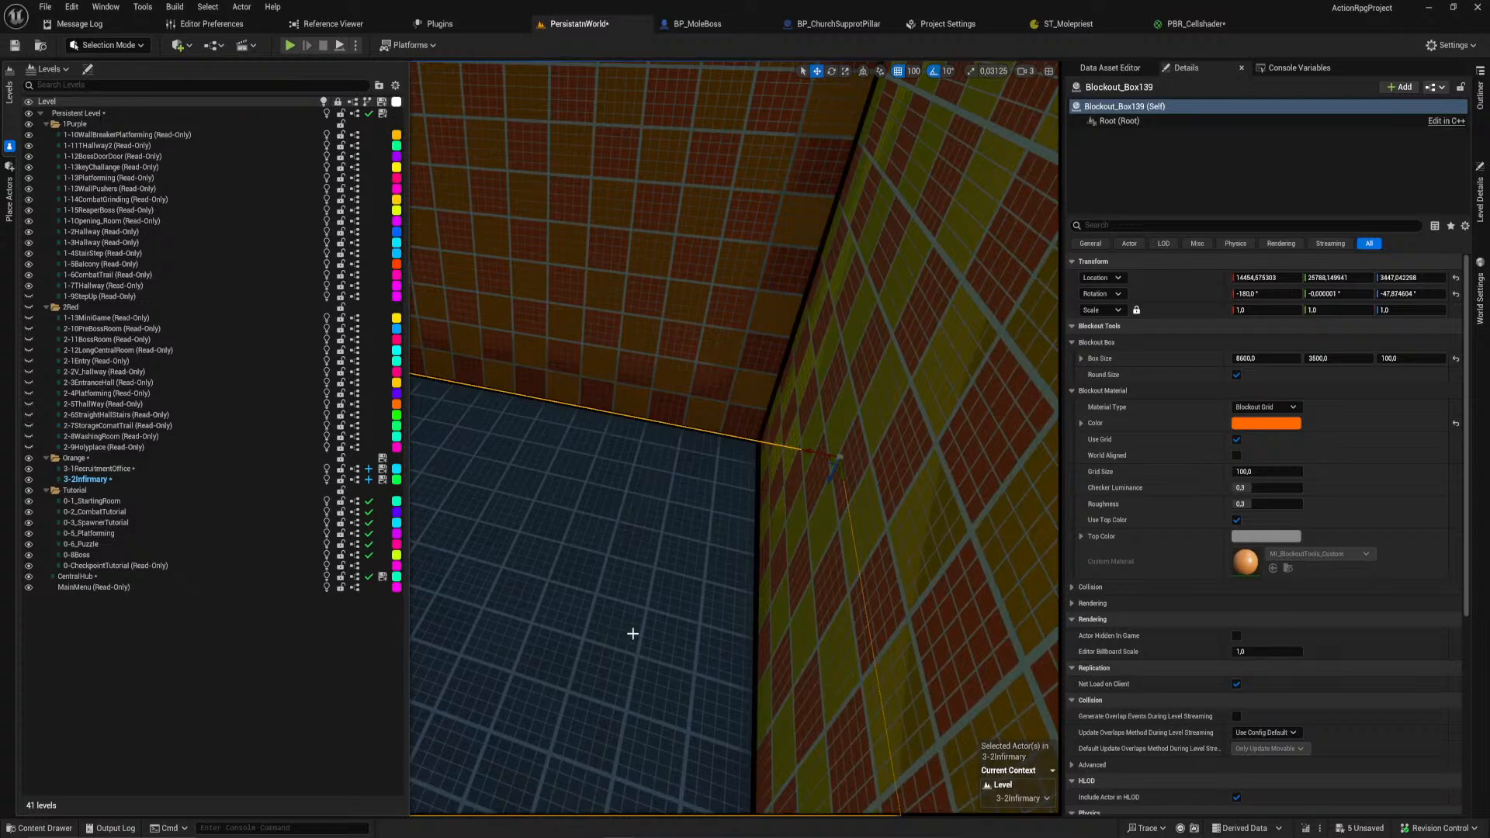
pyautogui.moveTo(797, 451); pyautogui.dragTo(528, 396)
pyautogui.keyDown('shift'); pyautogui.moveTo(613, 415); pyautogui.dragTo(612, 414); pyautogui.keyUp('shift')
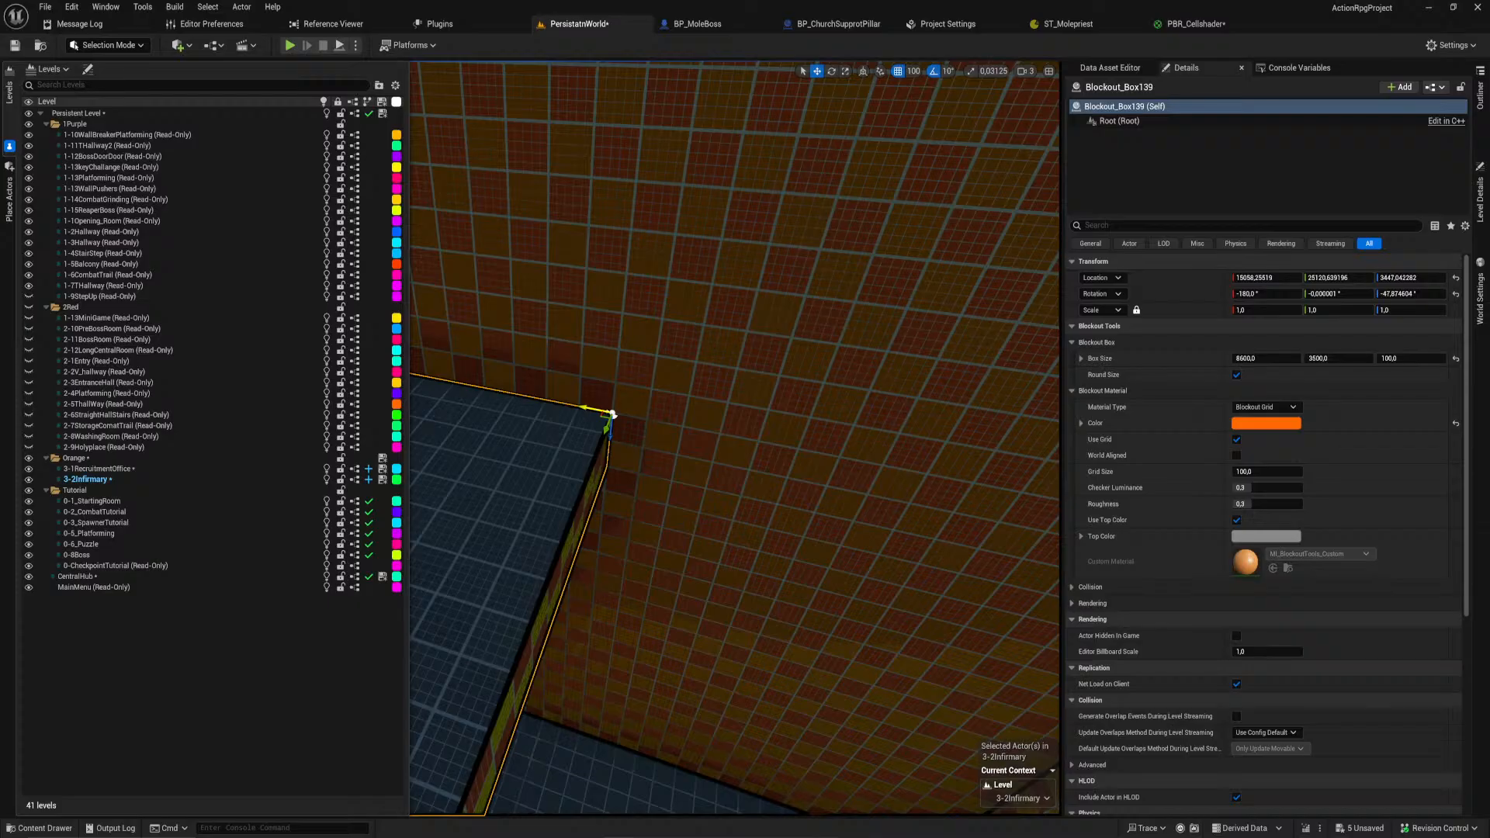
# Step: Duplicate the infirmary door, lower the copy to the bottom storey, turn it around and move it to the far end wall
pyautogui.moveTo(837, 461); pyautogui.dragTo(836, 461, button='right')
pyautogui.click(683, 481)
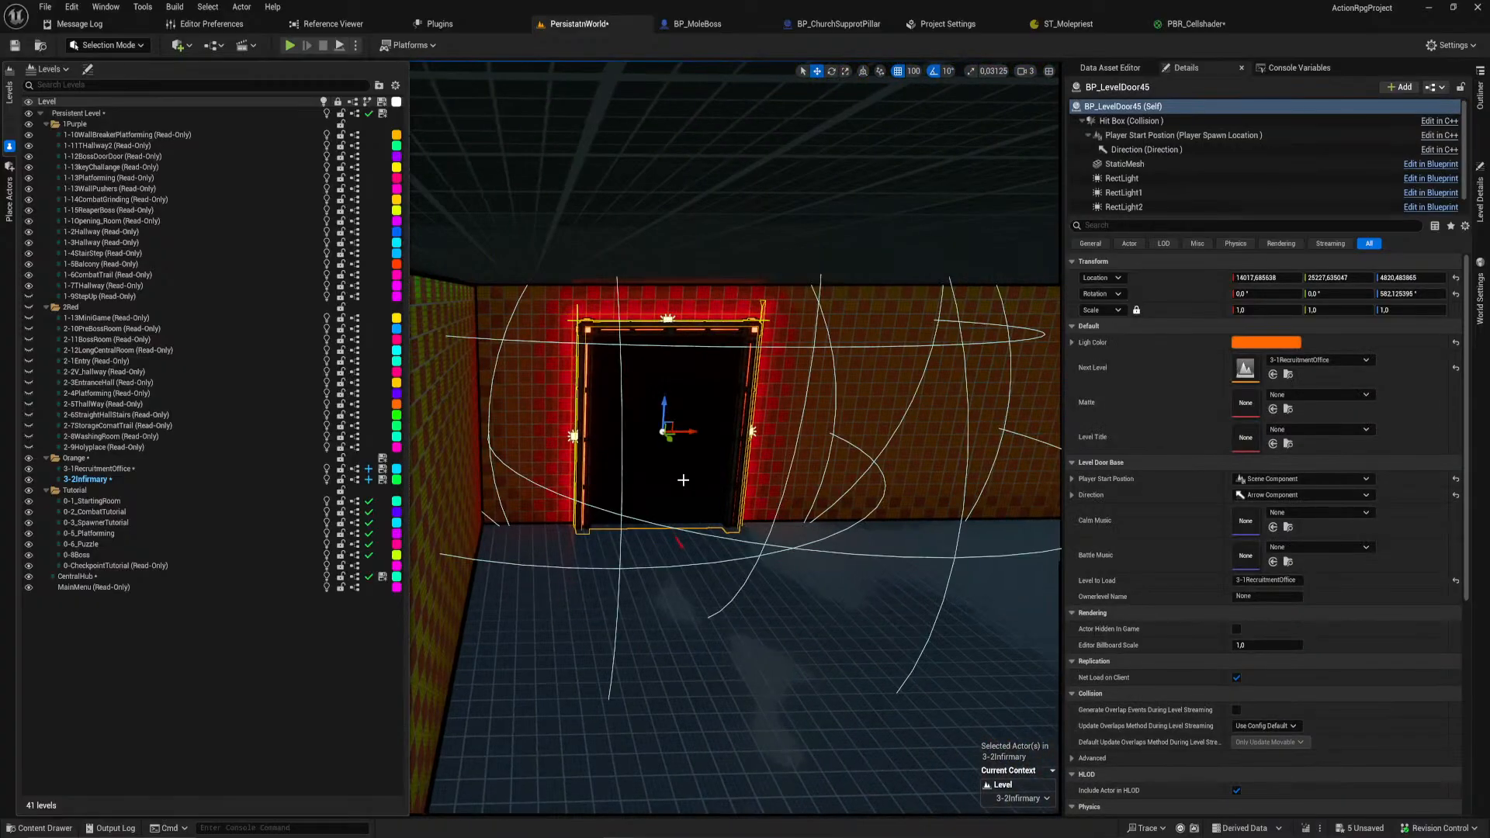
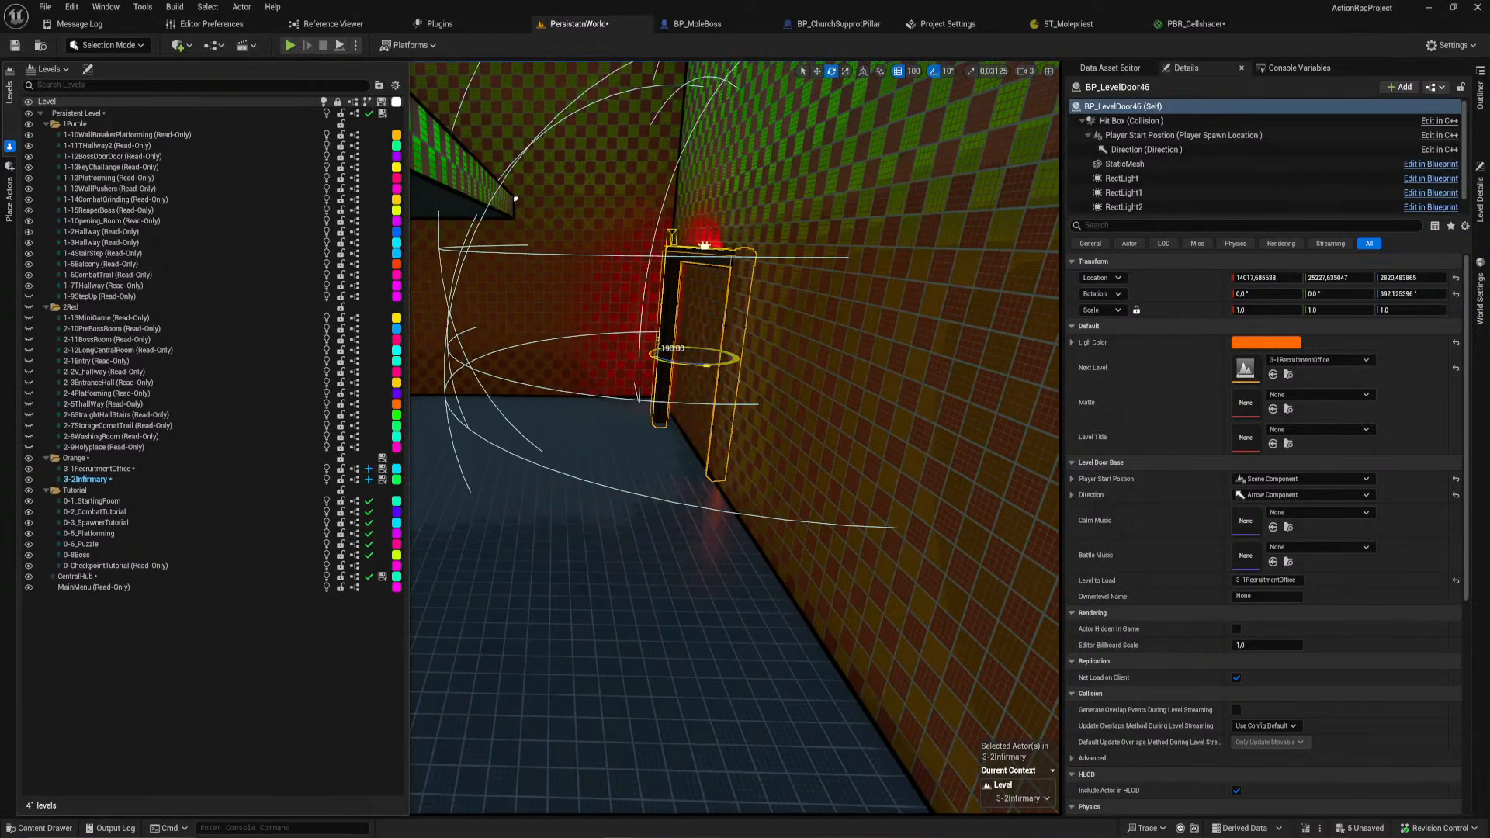
pyautogui.moveTo(735, 439); pyautogui.dragTo(773, 324, button='right')
pyautogui.moveTo(785, 290); pyautogui.dragTo(636, 295)
pyautogui.keyDown('shift'); pyautogui.moveTo(842, 295); pyautogui.dragTo(667, 295); pyautogui.keyUp('shift')
pyautogui.moveTo(815, 373); pyautogui.dragTo(838, 342, button='right')
pyautogui.moveTo(672, 317); pyautogui.dragTo(574, 313)
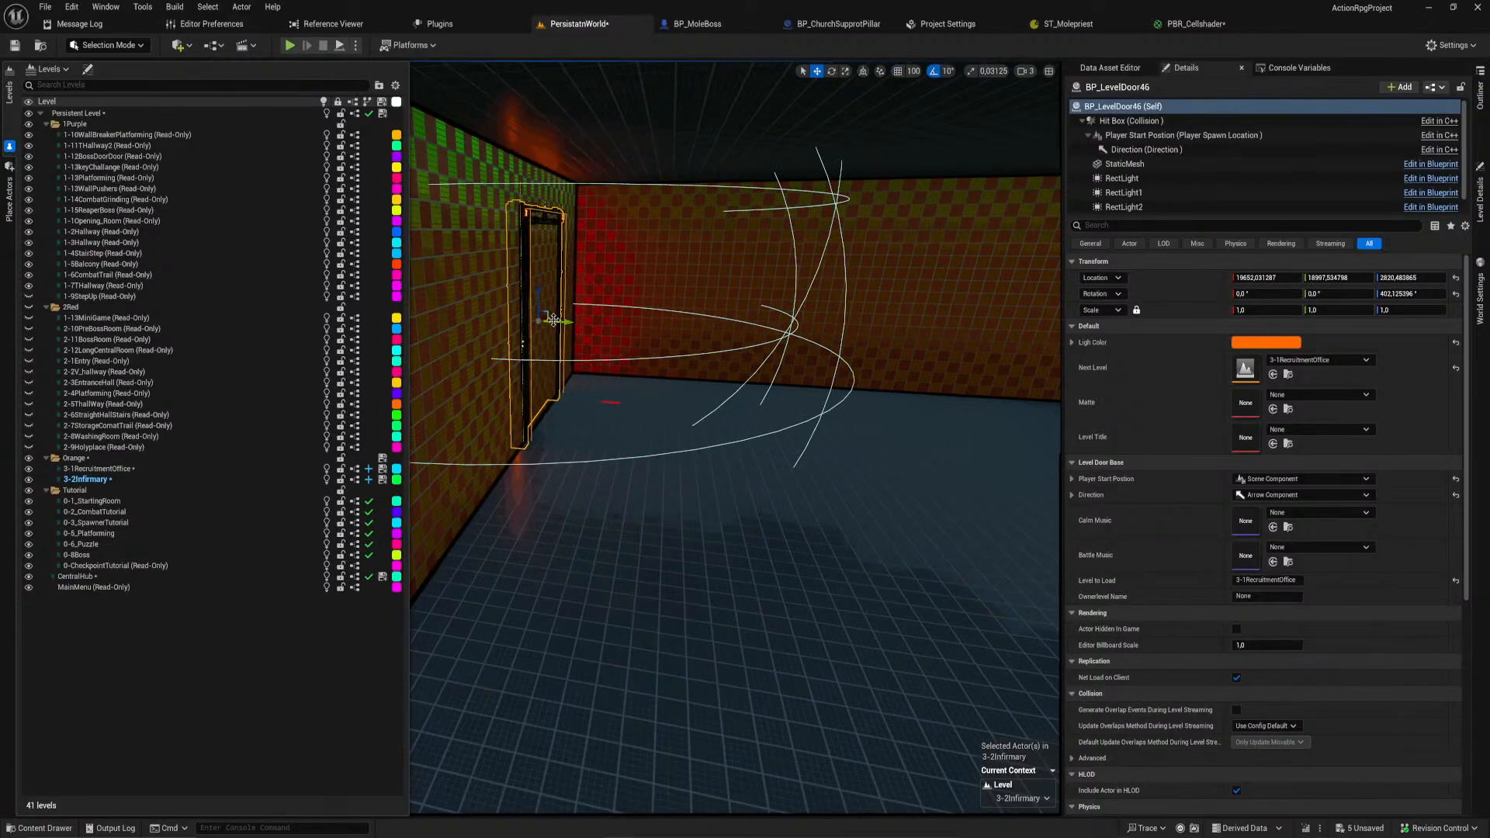
# Step: Fit the copied door into the end wall, turn grid snapping on and slide it along the wall to about X 18137, Y 17691
pyautogui.moveTo(567, 324); pyautogui.dragTo(592, 307)
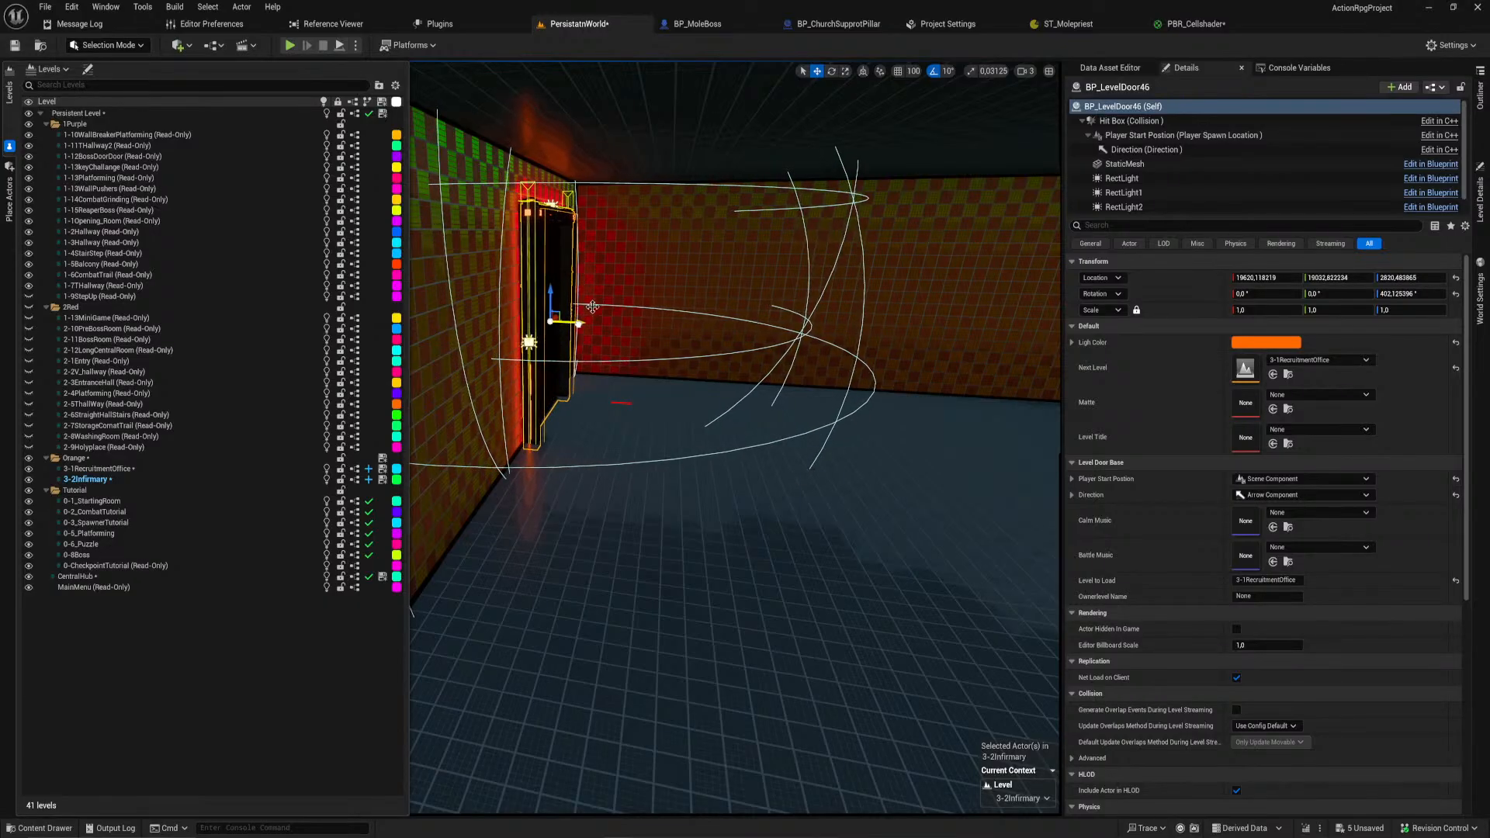
pyautogui.click(898, 73)
pyautogui.moveTo(823, 311); pyautogui.dragTo(706, 311, button='right')
pyautogui.moveTo(821, 310); pyautogui.dragTo(918, 322, button='right')
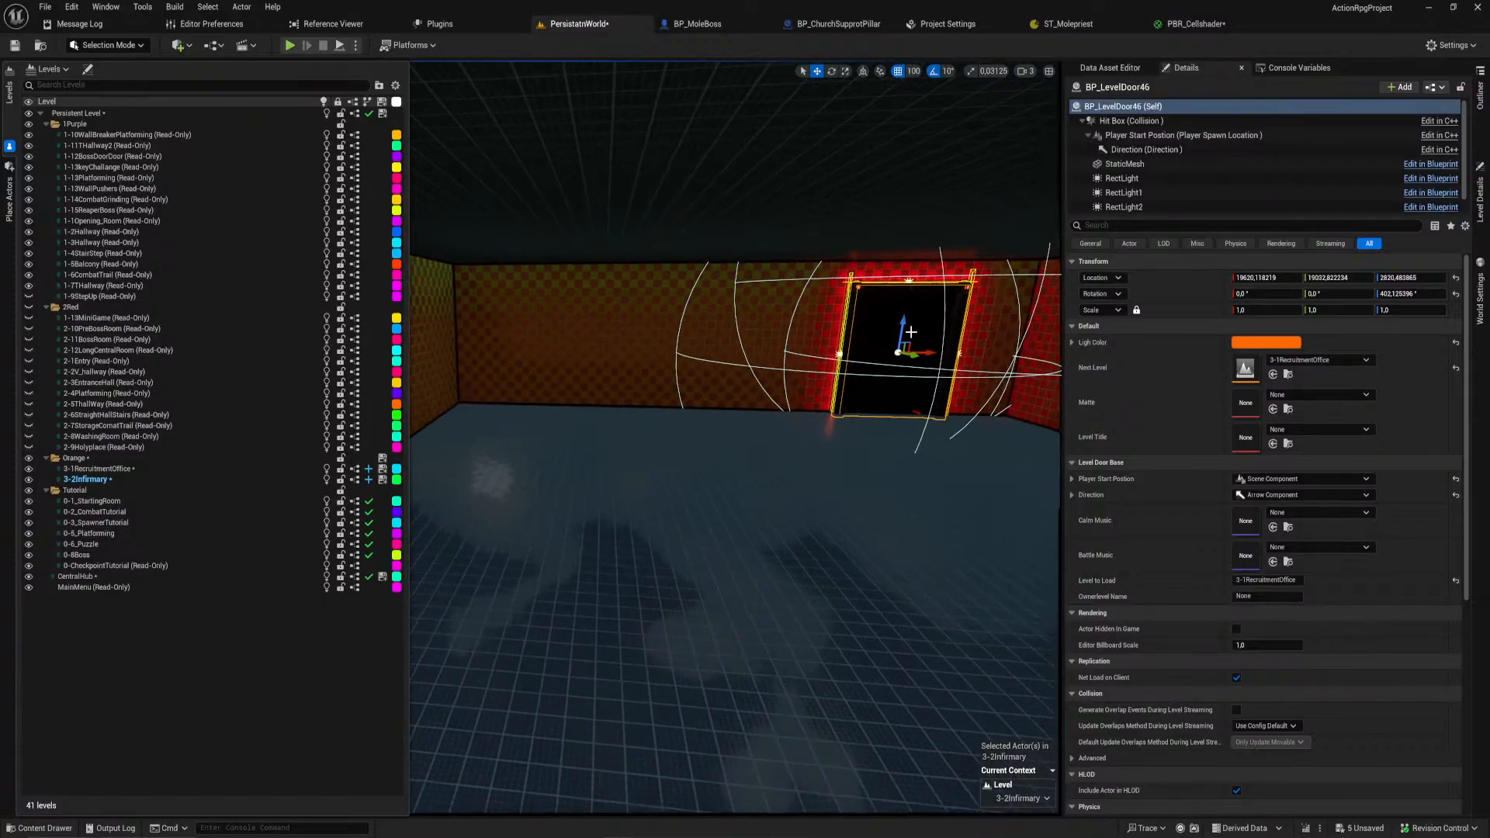
pyautogui.moveTo(928, 353); pyautogui.dragTo(609, 347)
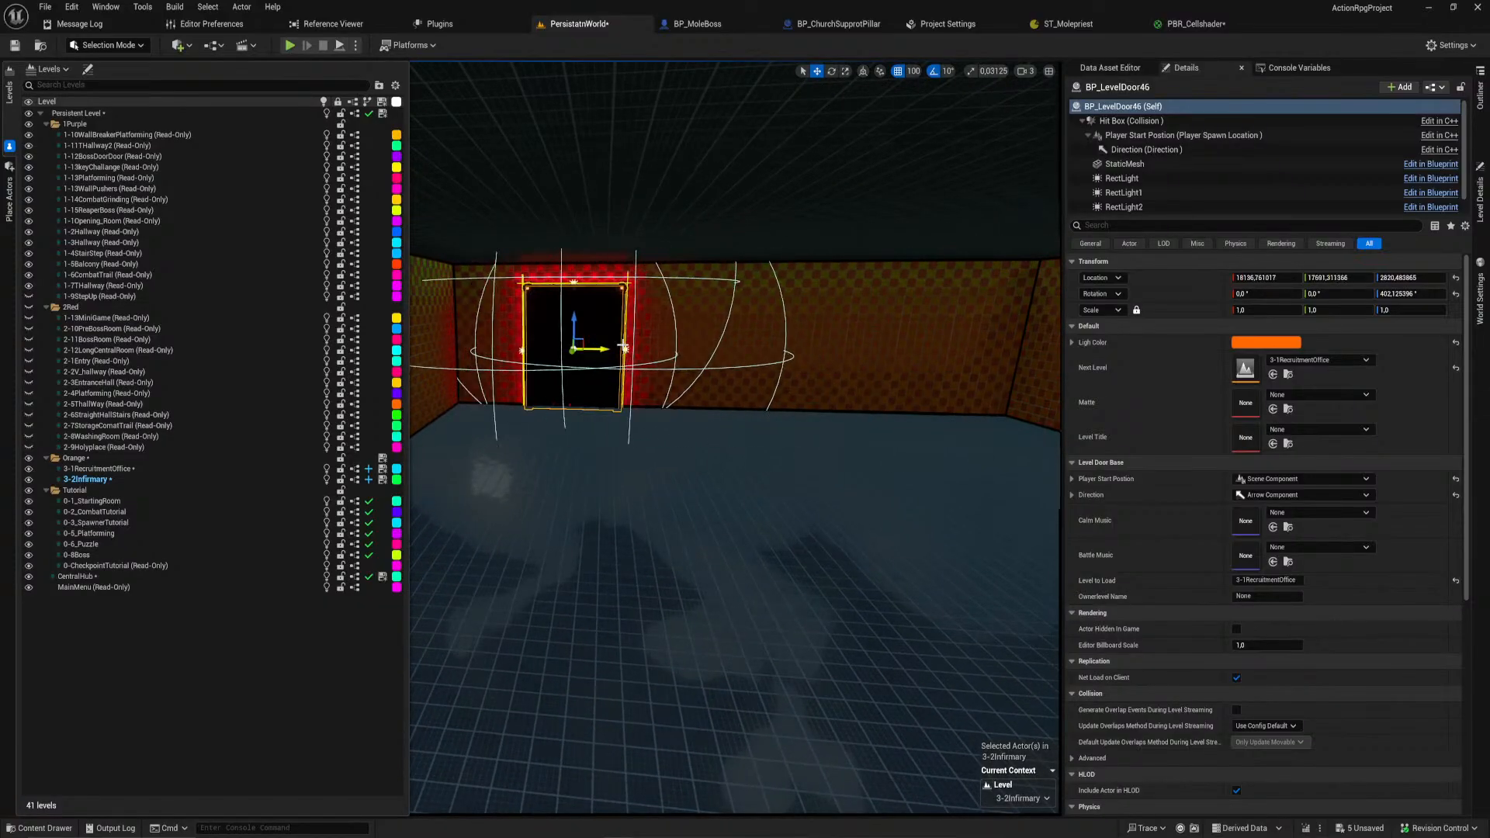
# Step: Place a 700 × 2400 × 1000 blockout ramp at the opening beside the upper floor
pyautogui.moveTo(696, 316); pyautogui.dragTo(411, 537, button='right')
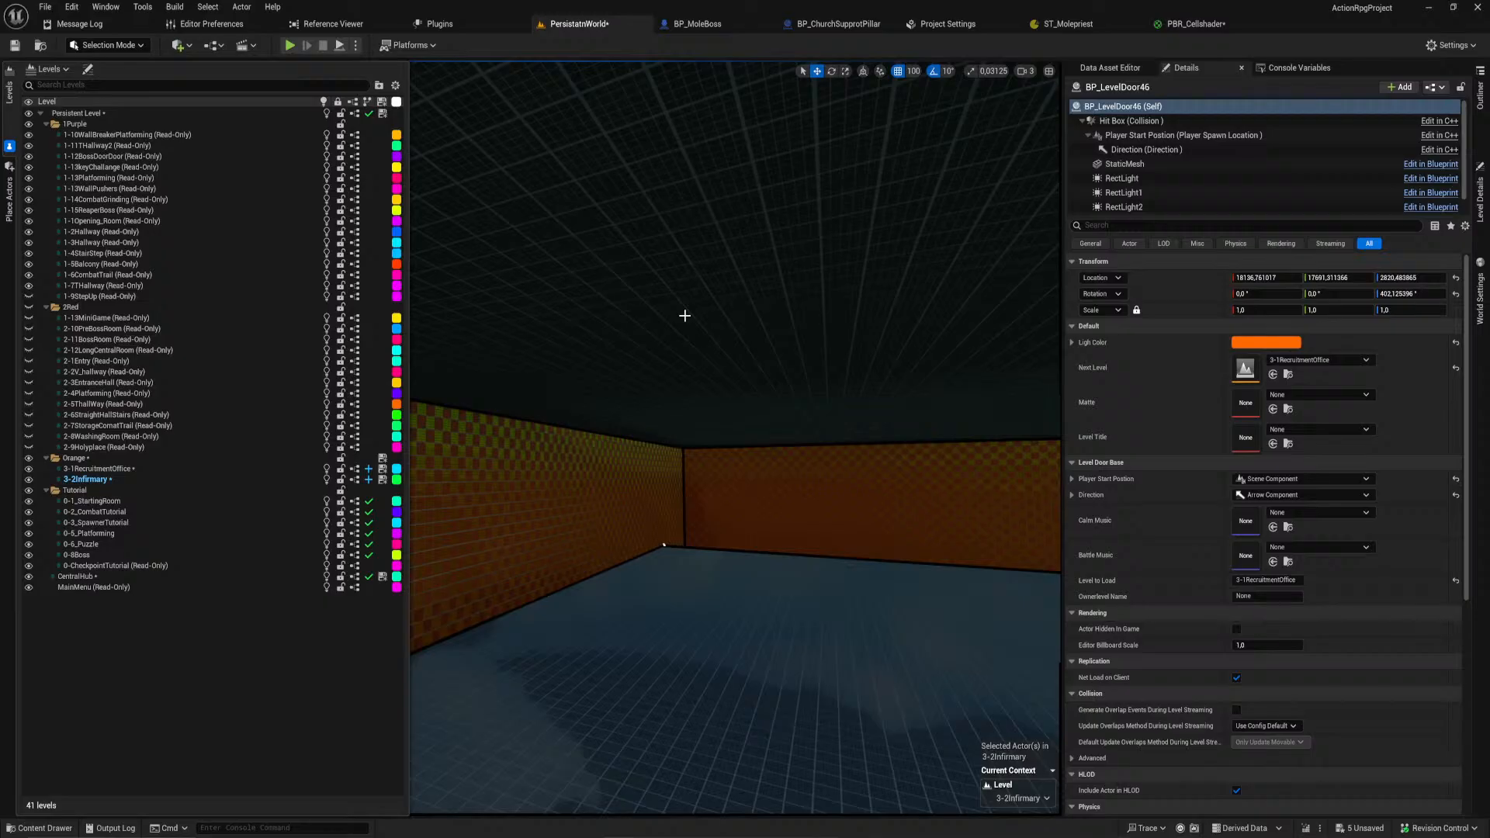
pyautogui.click(641, 459)
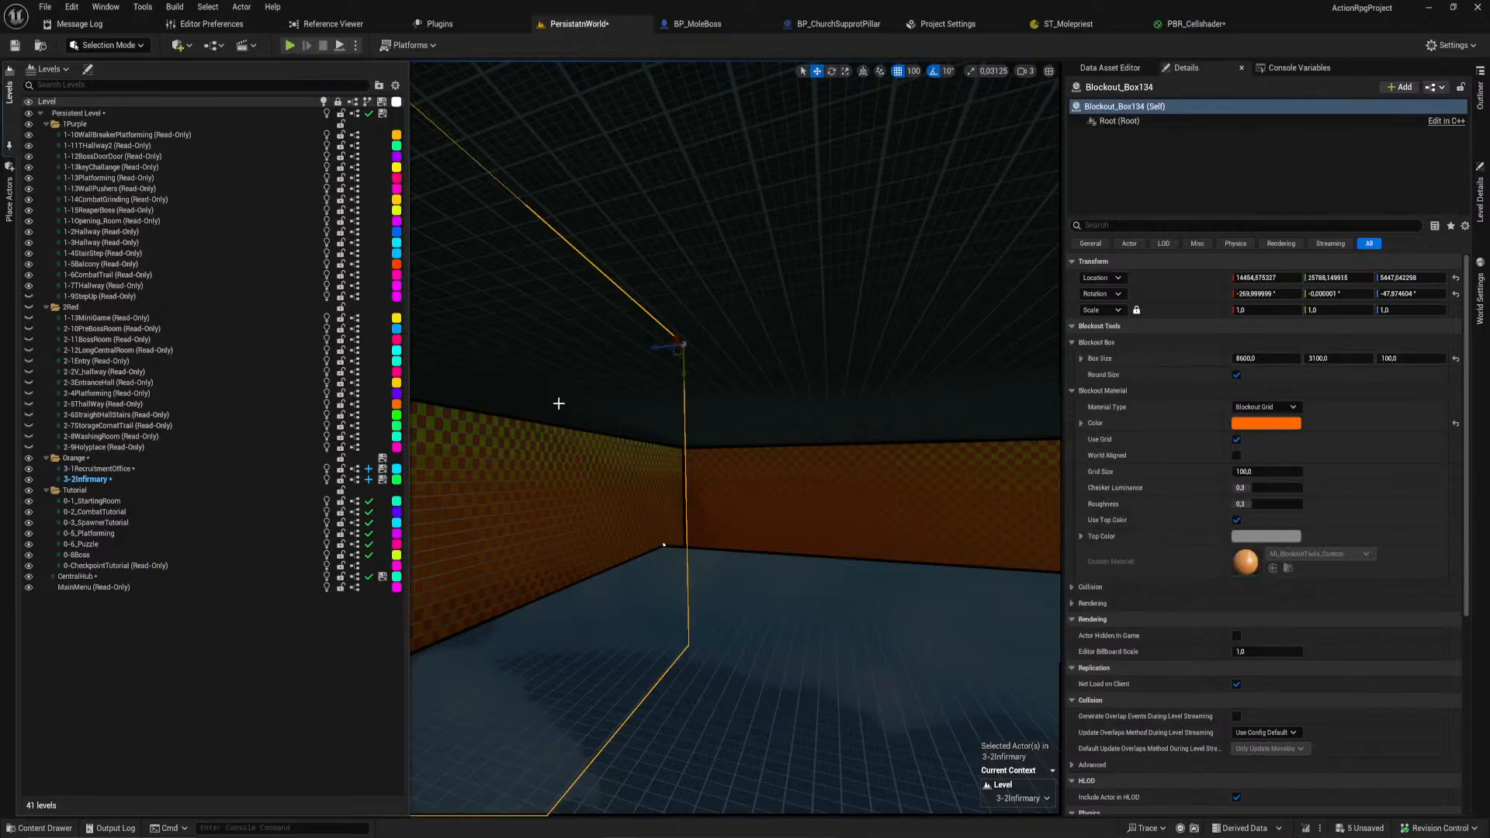
pyautogui.moveTo(571, 540)
pyautogui.mouseDown(button='right')
pyautogui.moveTo(613, 520)
pyautogui.moveTo(597, 543)
pyautogui.moveTo(512, 535)
pyautogui.moveTo(574, 536)
pyautogui.moveTo(496, 512)
pyautogui.moveTo(574, 528)
pyautogui.moveTo(593, 559)
pyautogui.mouseUp(button='right')
pyautogui.moveTo(703, 629); pyautogui.dragTo(585, 641, button='right')
pyautogui.click(585, 641)
pyautogui.keyDown('shift'); pyautogui.moveTo(756, 741); pyautogui.dragTo(777, 739); pyautogui.keyUp('shift')
pyautogui.moveTo(776, 739)
pyautogui.mouseDown(button='right')
pyautogui.moveTo(799, 737)
pyautogui.moveTo(699, 729)
pyautogui.moveTo(788, 741)
pyautogui.mouseUp(button='right')
pyautogui.keyDown('shift'); pyautogui.moveTo(394, 503); pyautogui.dragTo(351, 480); pyautogui.keyUp('shift')
pyautogui.moveTo(446, 486); pyautogui.dragTo(361, 485, button='right')
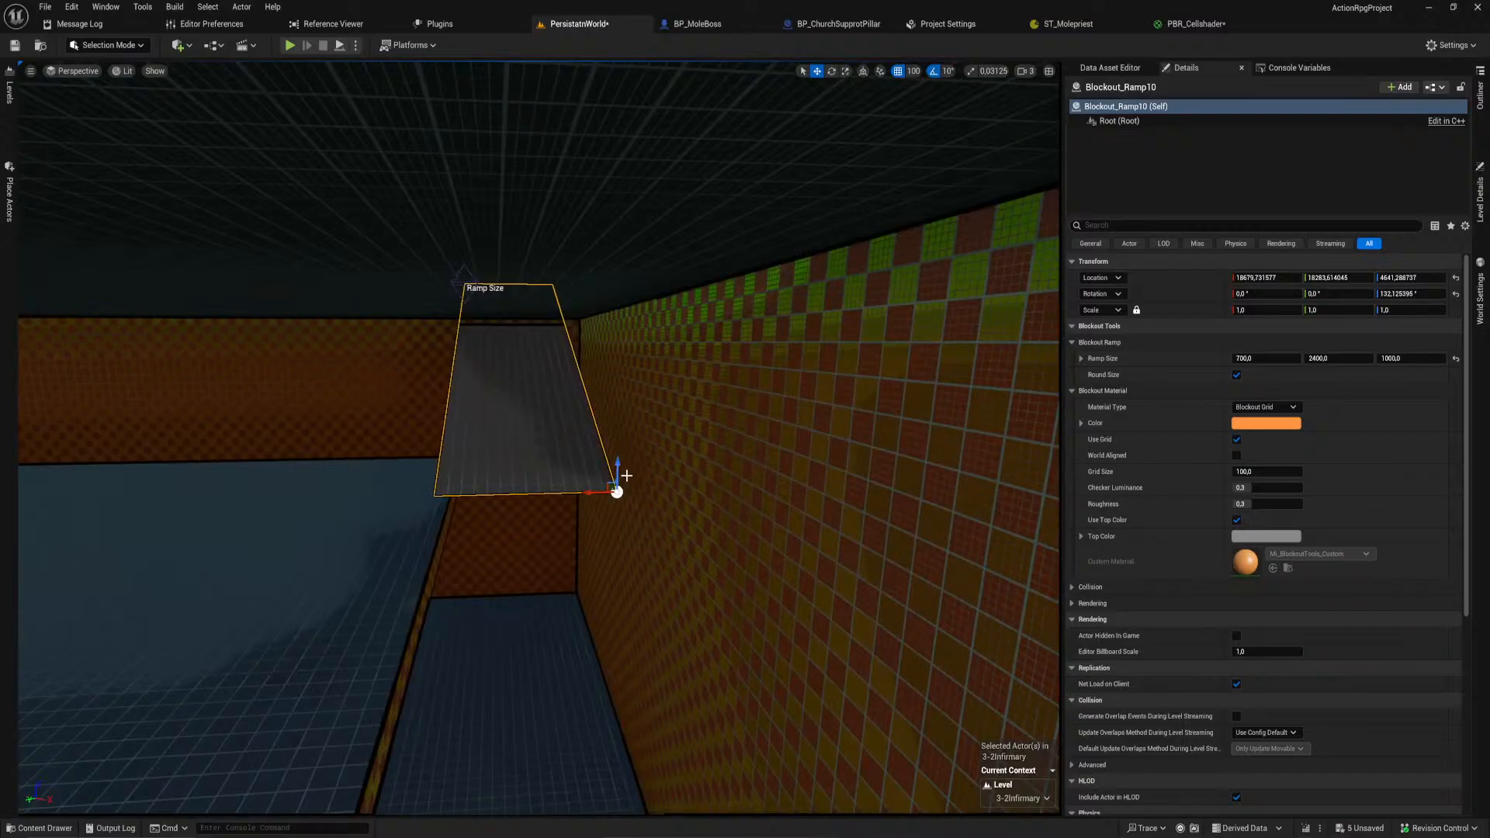
# Step: Lower the ramp in the opening and shift it sideways to line up with the floors
pyautogui.moveTo(617, 491); pyautogui.dragTo(624, 737)
pyautogui.moveTo(594, 755); pyautogui.dragTo(649, 752, button='right')
pyautogui.moveTo(469, 461); pyautogui.dragTo(672, 459)
pyautogui.moveTo(664, 492); pyautogui.dragTo(406, 433, button='right')
# Step: Duplicate the floor slab, undo the first oversized move of the copy and shift it across the room toward the ramp
pyautogui.click(587, 519)
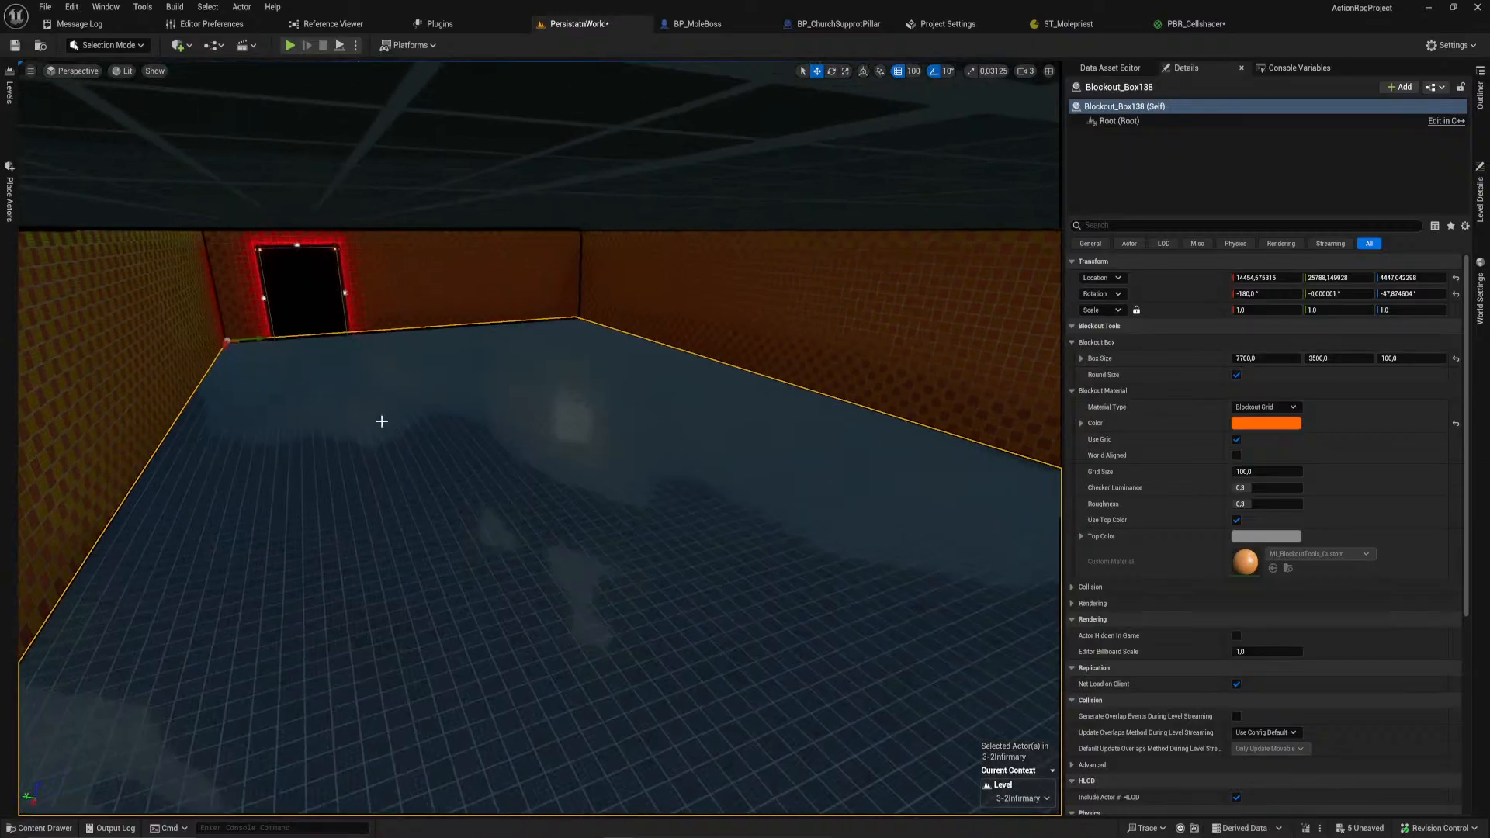
pyautogui.keyDown('shift'); pyautogui.moveTo(258, 336); pyautogui.dragTo(666, 766); pyautogui.keyUp('shift')
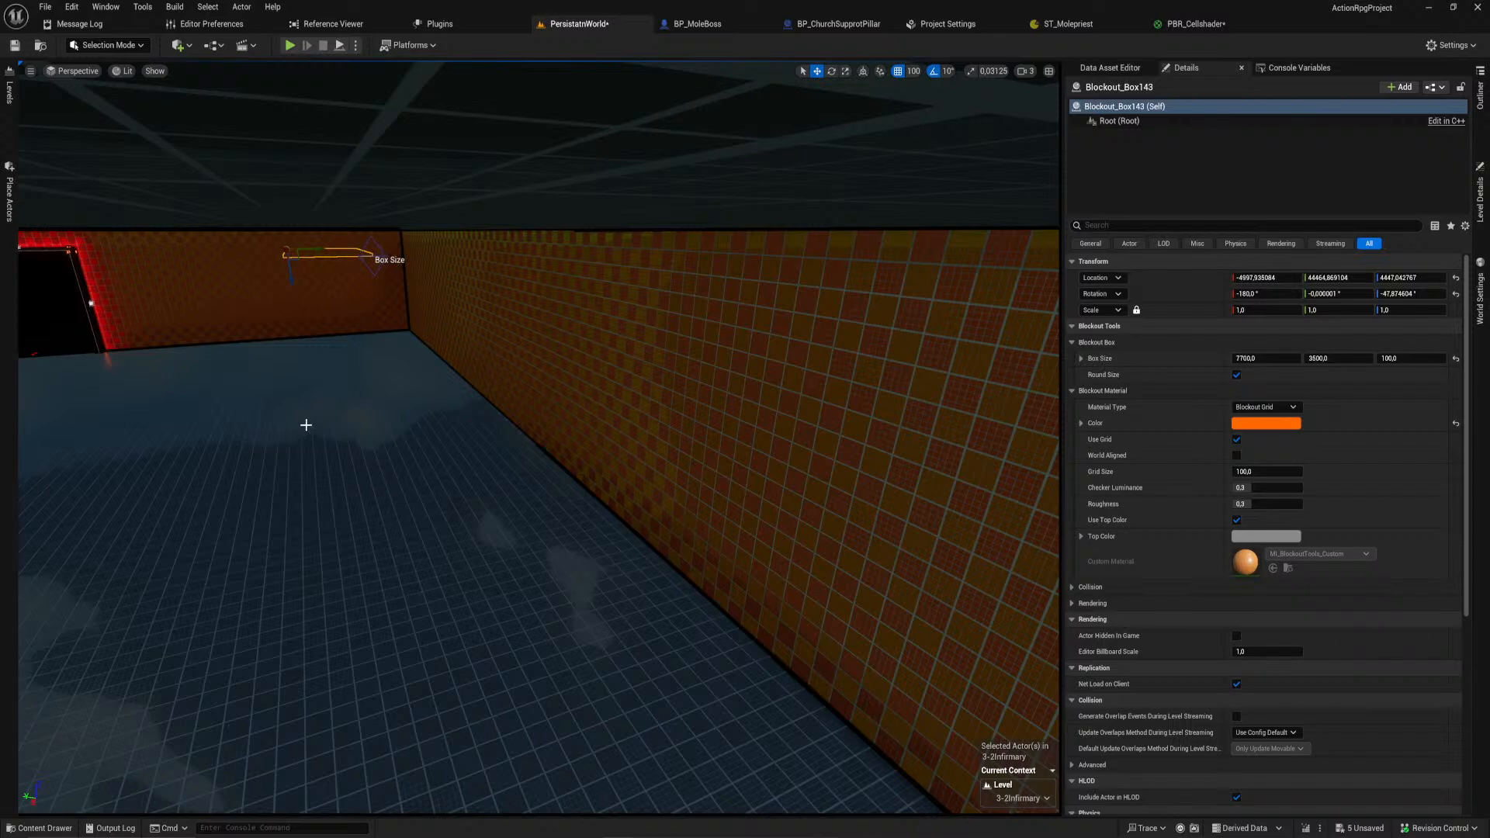
pyautogui.hotkey('ctrl', 'z')
pyautogui.moveTo(282, 433); pyautogui.dragTo(198, 437, button='right')
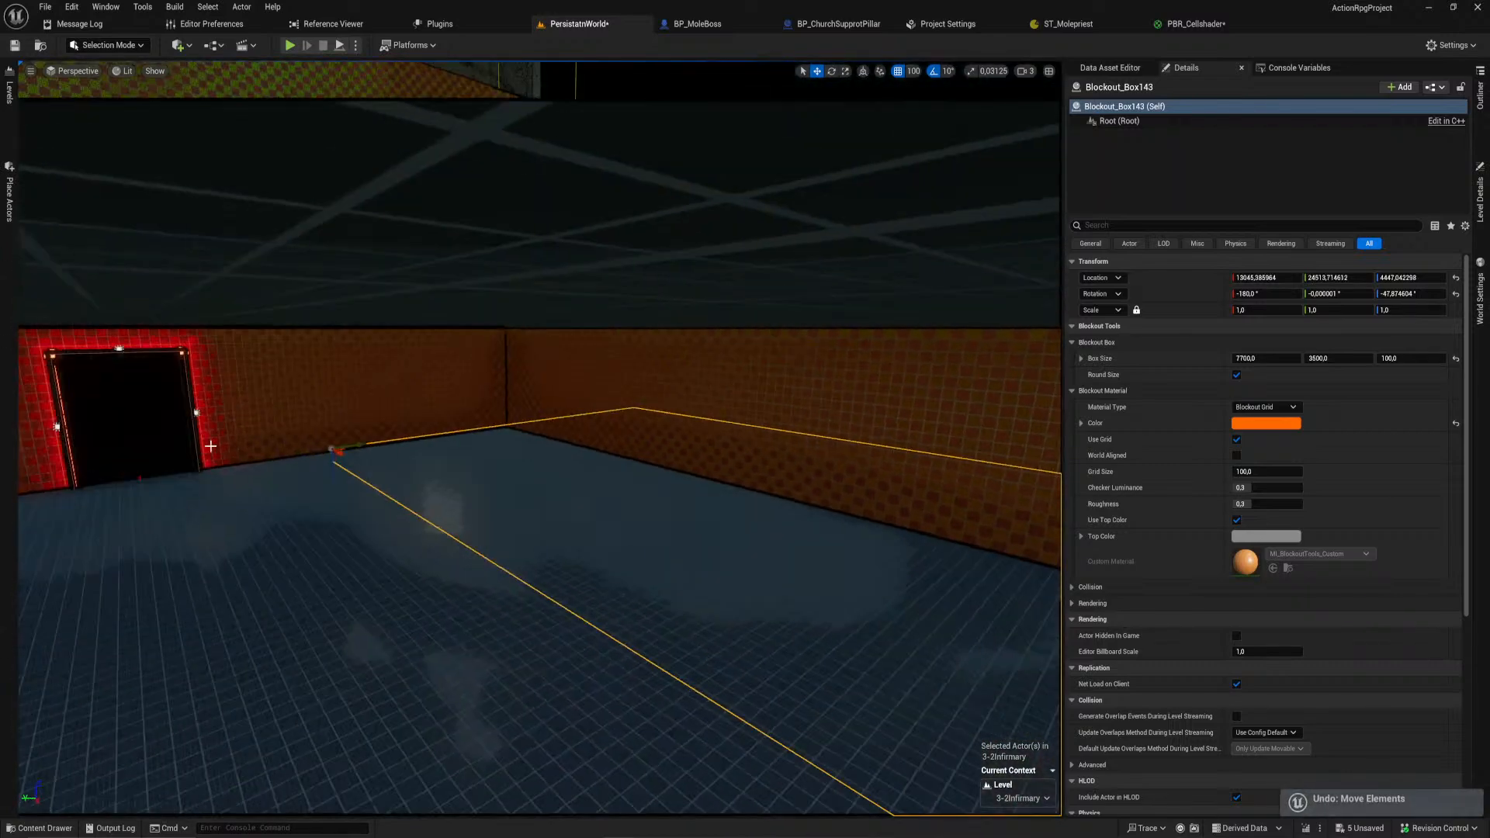
pyautogui.keyDown('shift'); pyautogui.moveTo(339, 453); pyautogui.dragTo(342, 456); pyautogui.keyUp('shift')
pyautogui.press('w')
pyautogui.moveTo(314, 339); pyautogui.dragTo(435, 342, button='right')
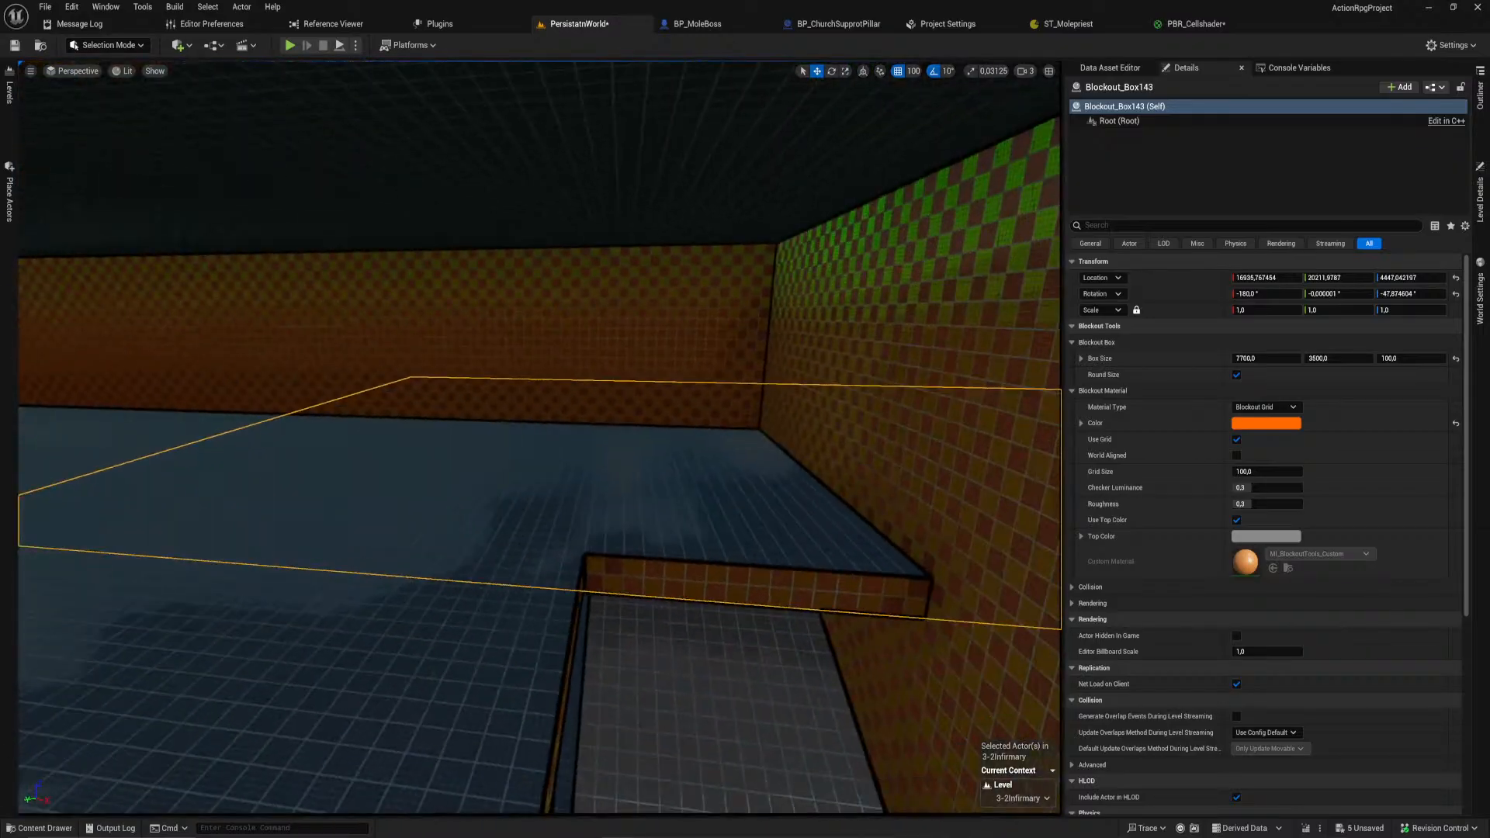
# Step: Move the copied slab to the head of the ramp, with its corner on the opening's edge at about X 17468, Y 18132
pyautogui.press('a')
pyautogui.moveTo(96, 519); pyautogui.dragTo(125, 512, button='right')
pyautogui.moveTo(161, 505); pyautogui.dragTo(781, 585)
pyautogui.moveTo(812, 582); pyautogui.dragTo(931, 576, button='right')
pyautogui.press('a')
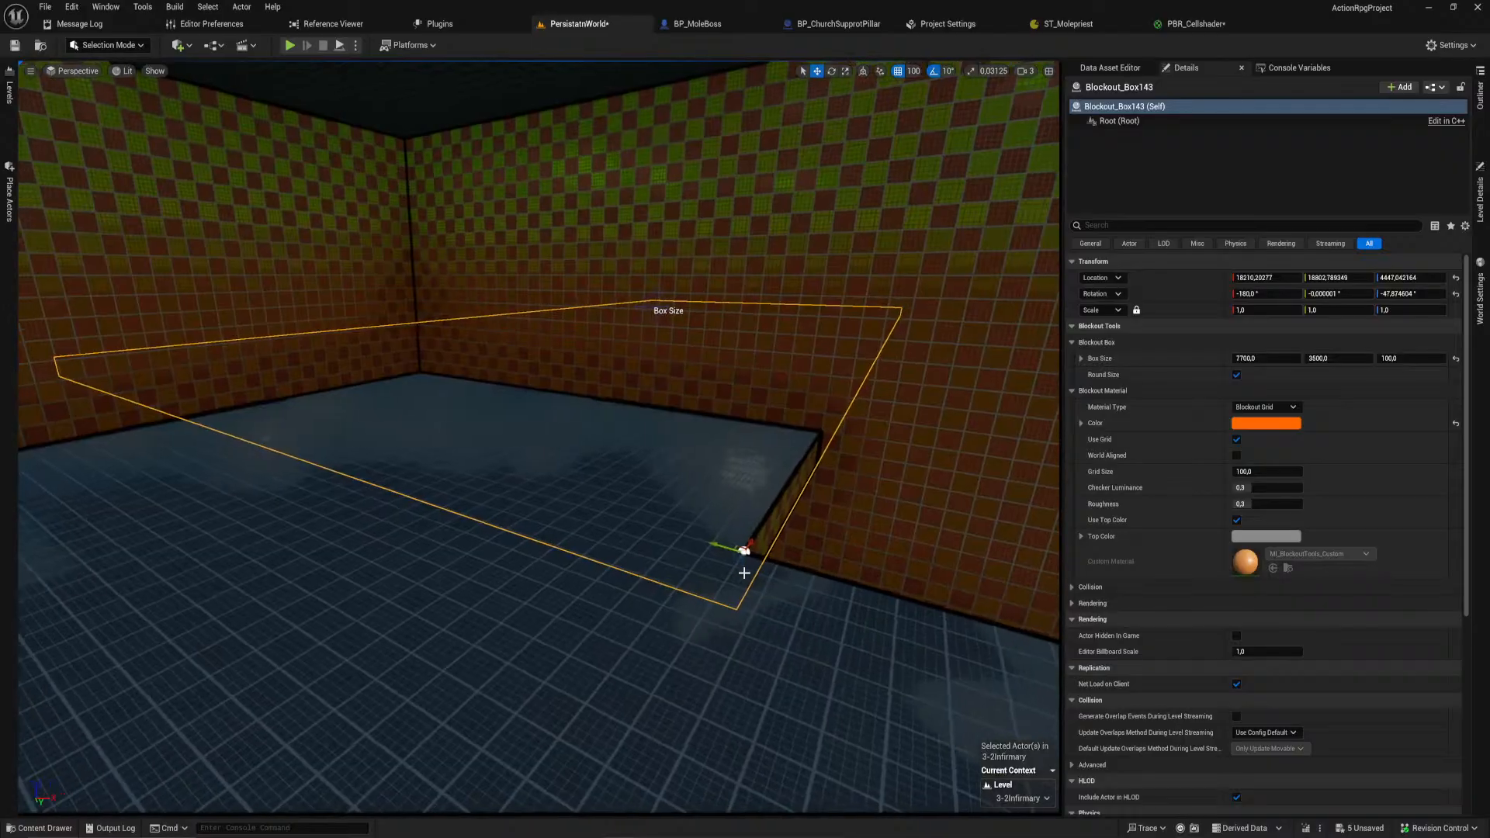
pyautogui.moveTo(720, 543); pyautogui.dragTo(414, 455)
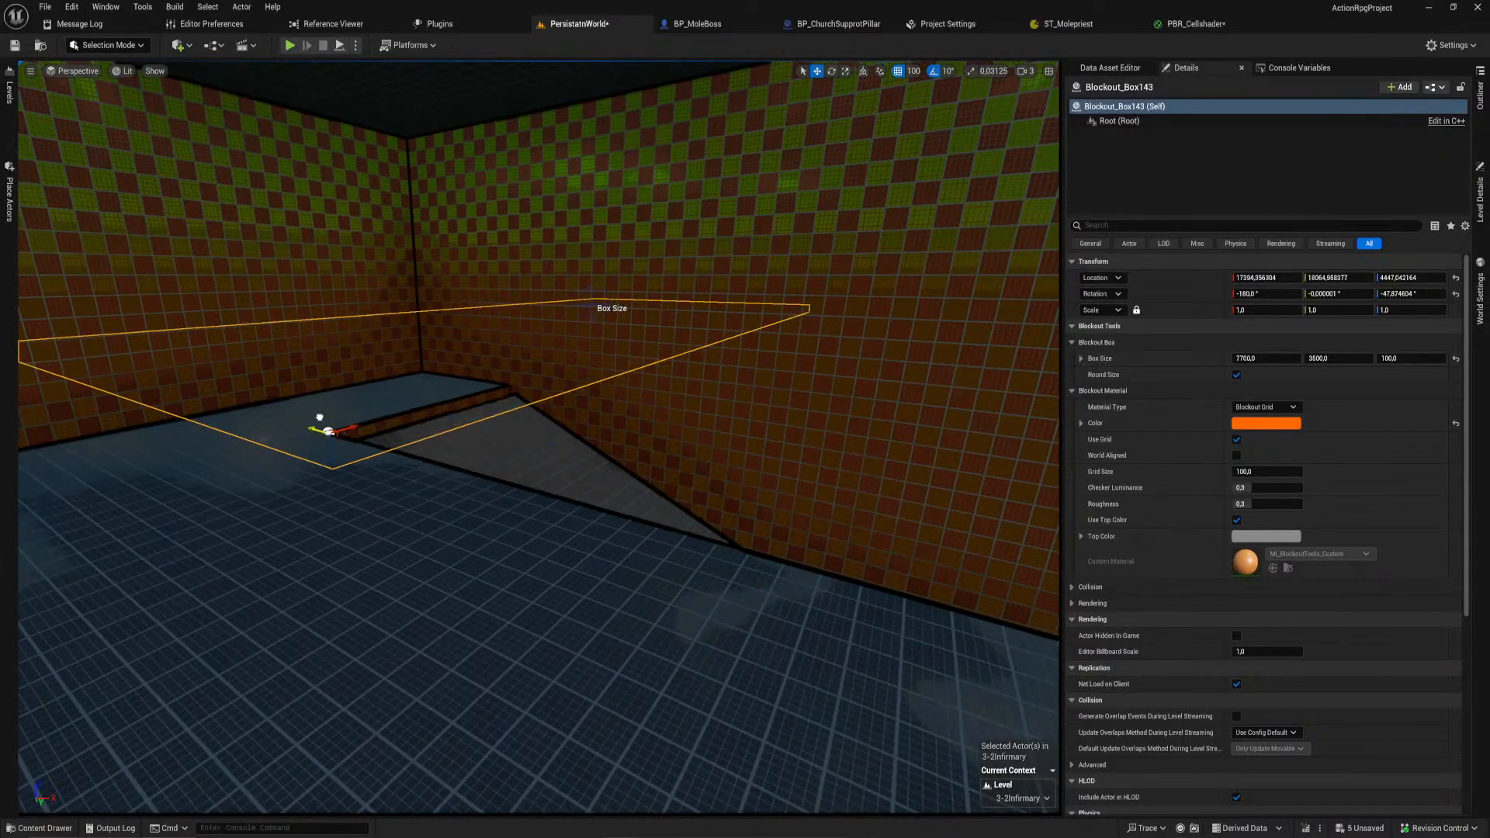
pyautogui.press('w')
pyautogui.moveTo(332, 425)
pyautogui.mouseDown(button='right')
pyautogui.moveTo(358, 475)
pyautogui.moveTo(497, 559)
pyautogui.moveTo(768, 555)
pyautogui.moveTo(783, 571)
pyautogui.moveTo(838, 504)
pyautogui.moveTo(776, 575)
pyautogui.moveTo(698, 586)
pyautogui.moveTo(336, 403)
pyautogui.mouseUp(button='right')
pyautogui.press('a')
pyautogui.press('w')
pyautogui.press('s')
pyautogui.press('s')
pyautogui.press('w')
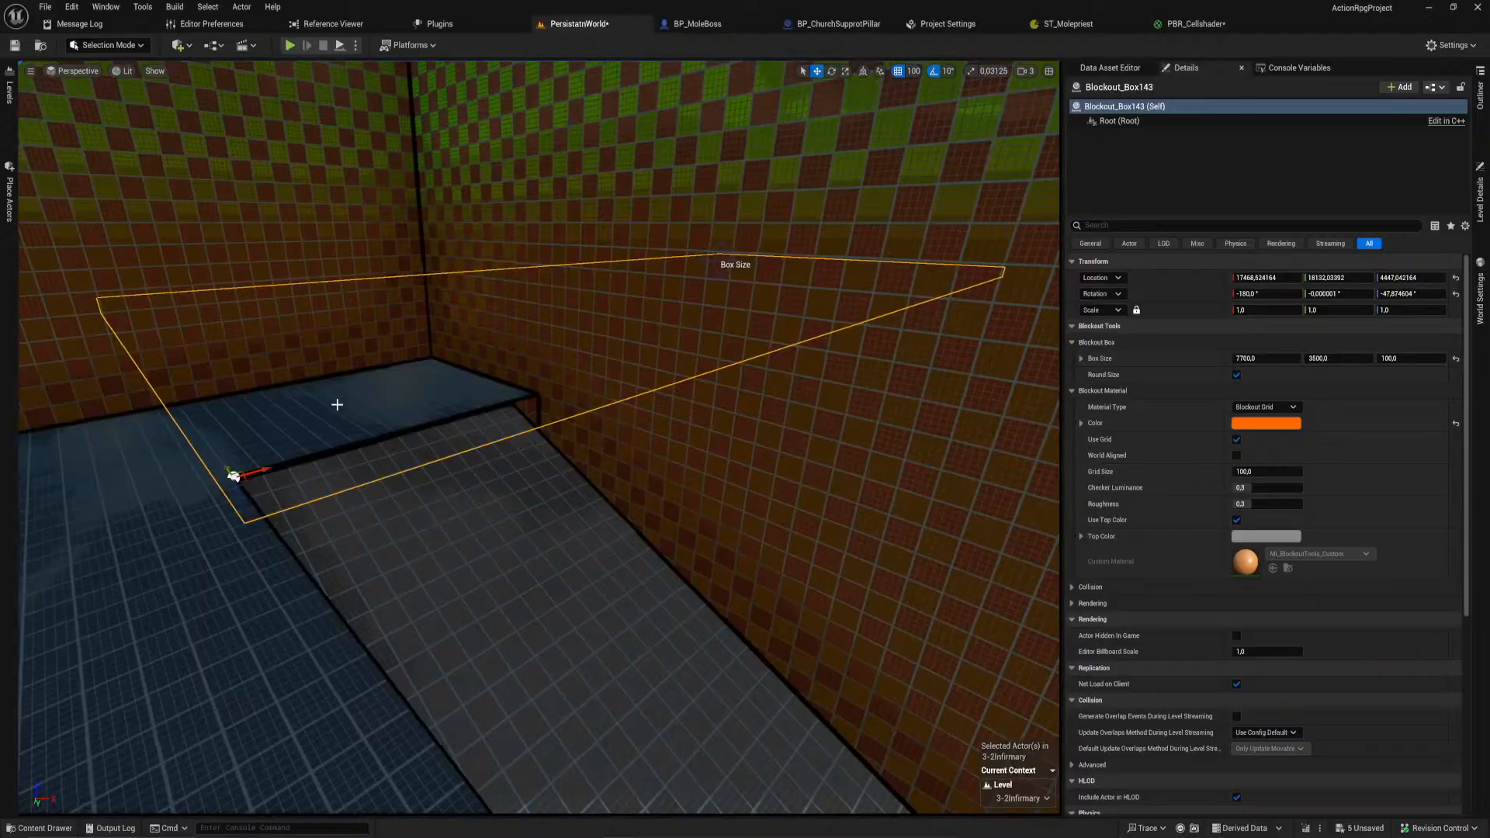
# Step: Slide the ramp sideways until it sits flush with the floor edge of the opening
pyautogui.click(545, 530)
pyautogui.moveTo(405, 479); pyautogui.dragTo(597, 436, button='right')
pyautogui.moveTo(582, 420); pyautogui.dragTo(565, 418)
pyautogui.moveTo(565, 418); pyautogui.dragTo(509, 394, button='right')
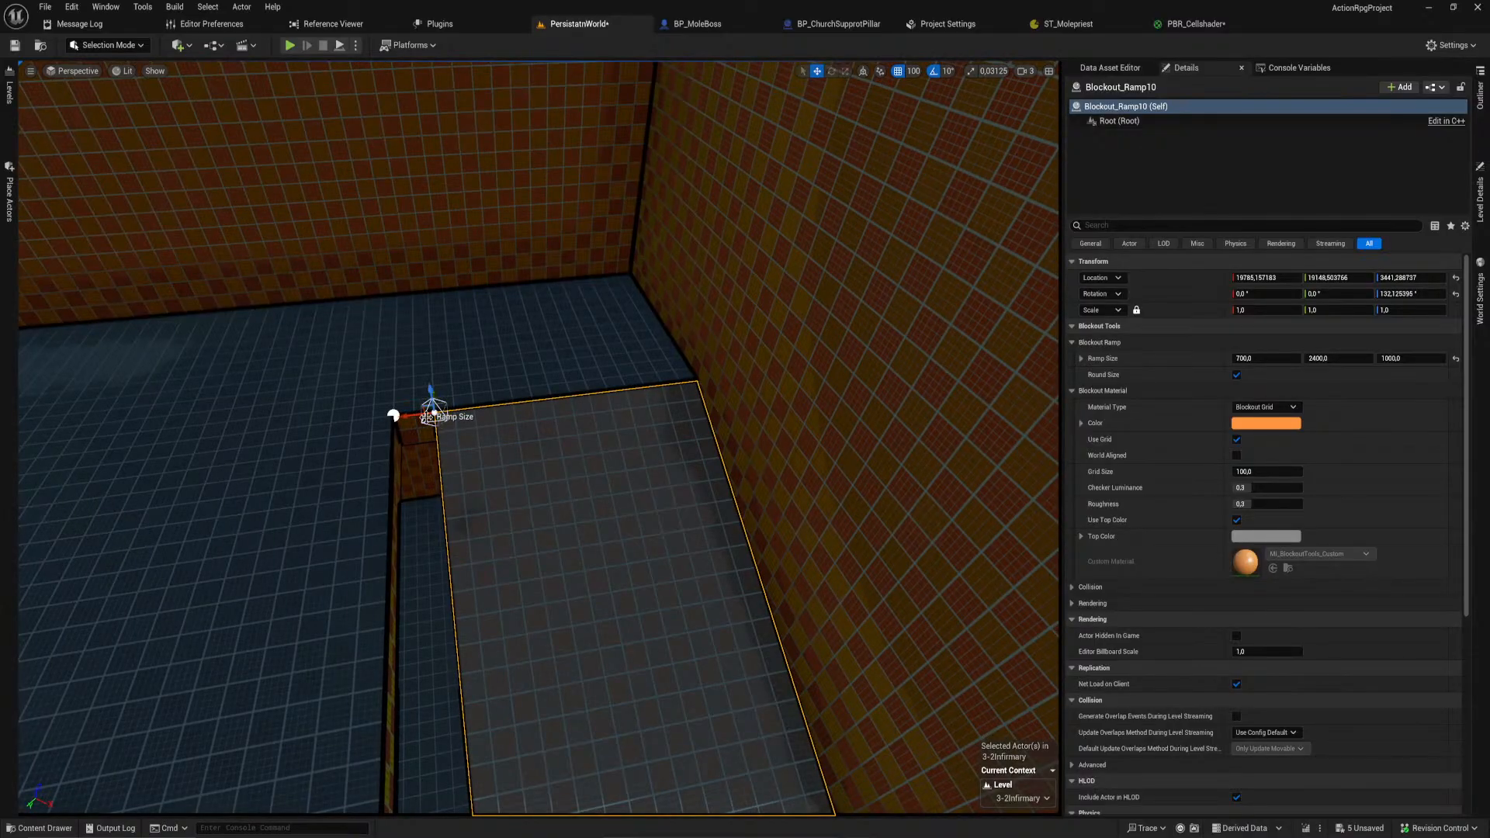
pyautogui.moveTo(405, 417); pyautogui.dragTo(365, 419)
# Step: Resize the copied slab at the ramp's head to a box size of 800 × 600
pyautogui.click(557, 378)
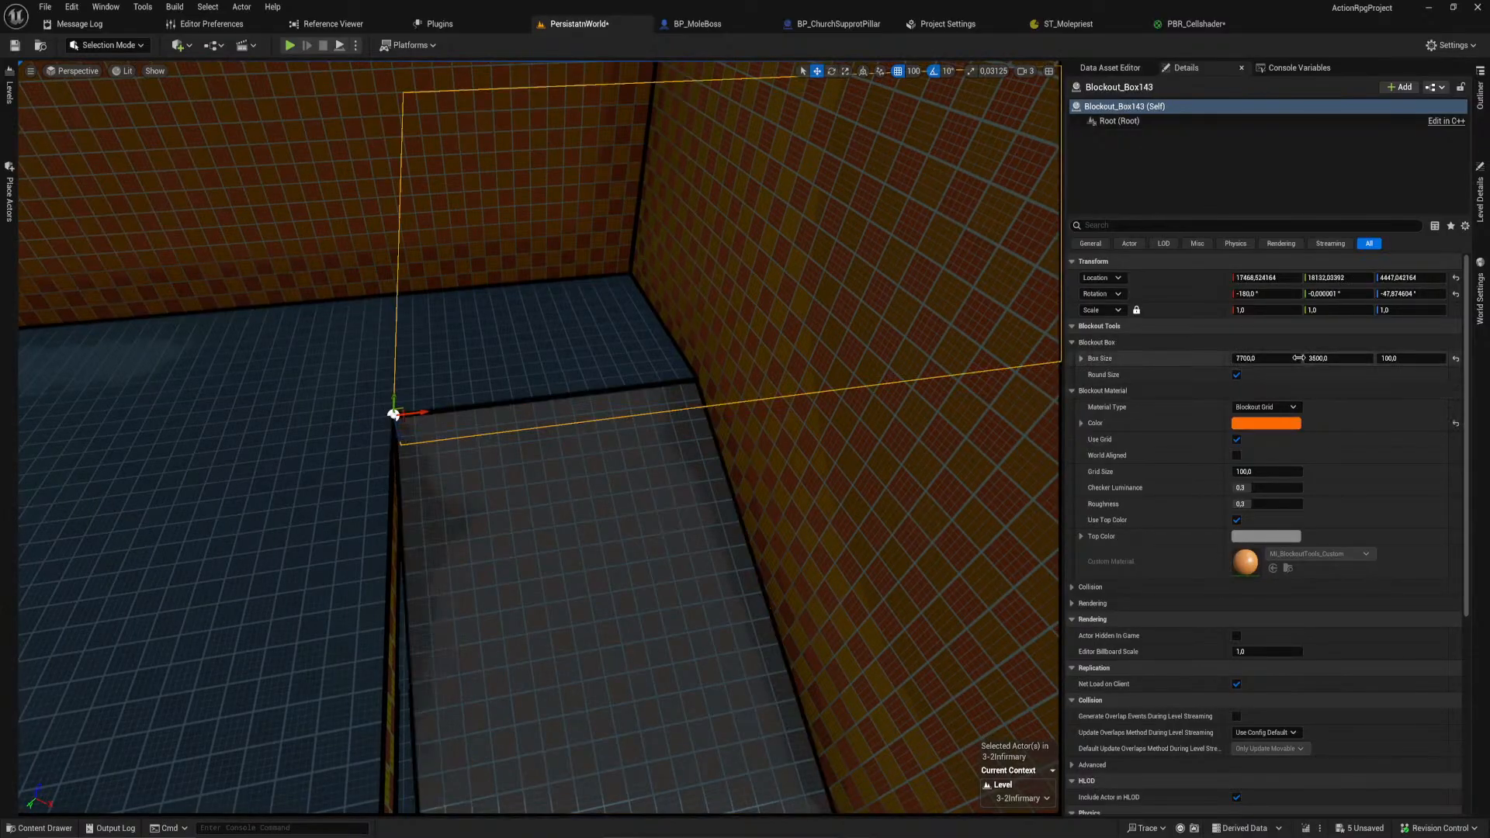
pyautogui.write('500')
pyautogui.press('Return')
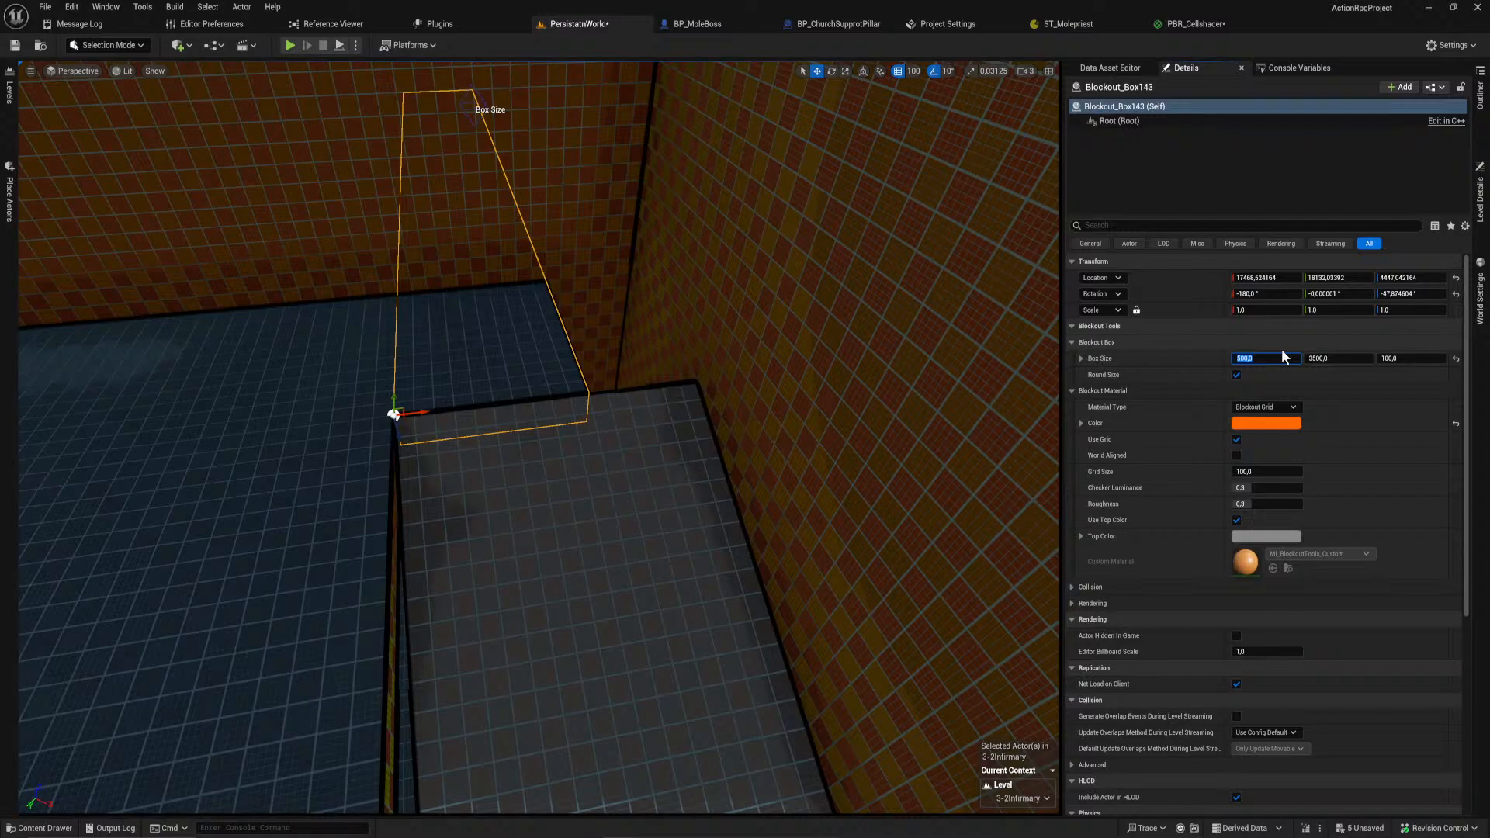
pyautogui.write('800')
pyautogui.press('Return')
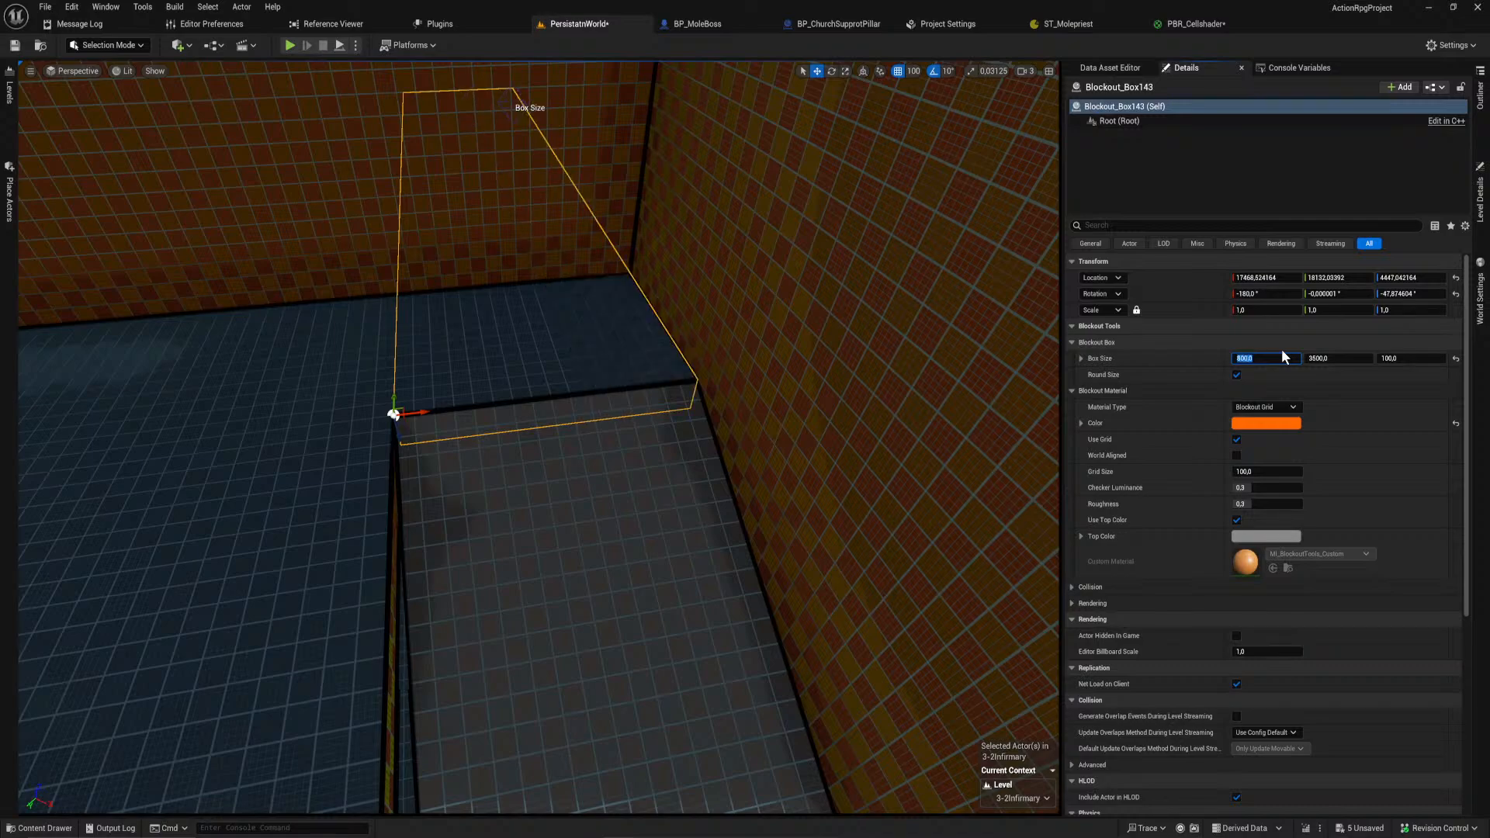
pyautogui.moveTo(937, 404); pyautogui.dragTo(919, 398, button='right')
pyautogui.click(1337, 357)
pyautogui.write('50')
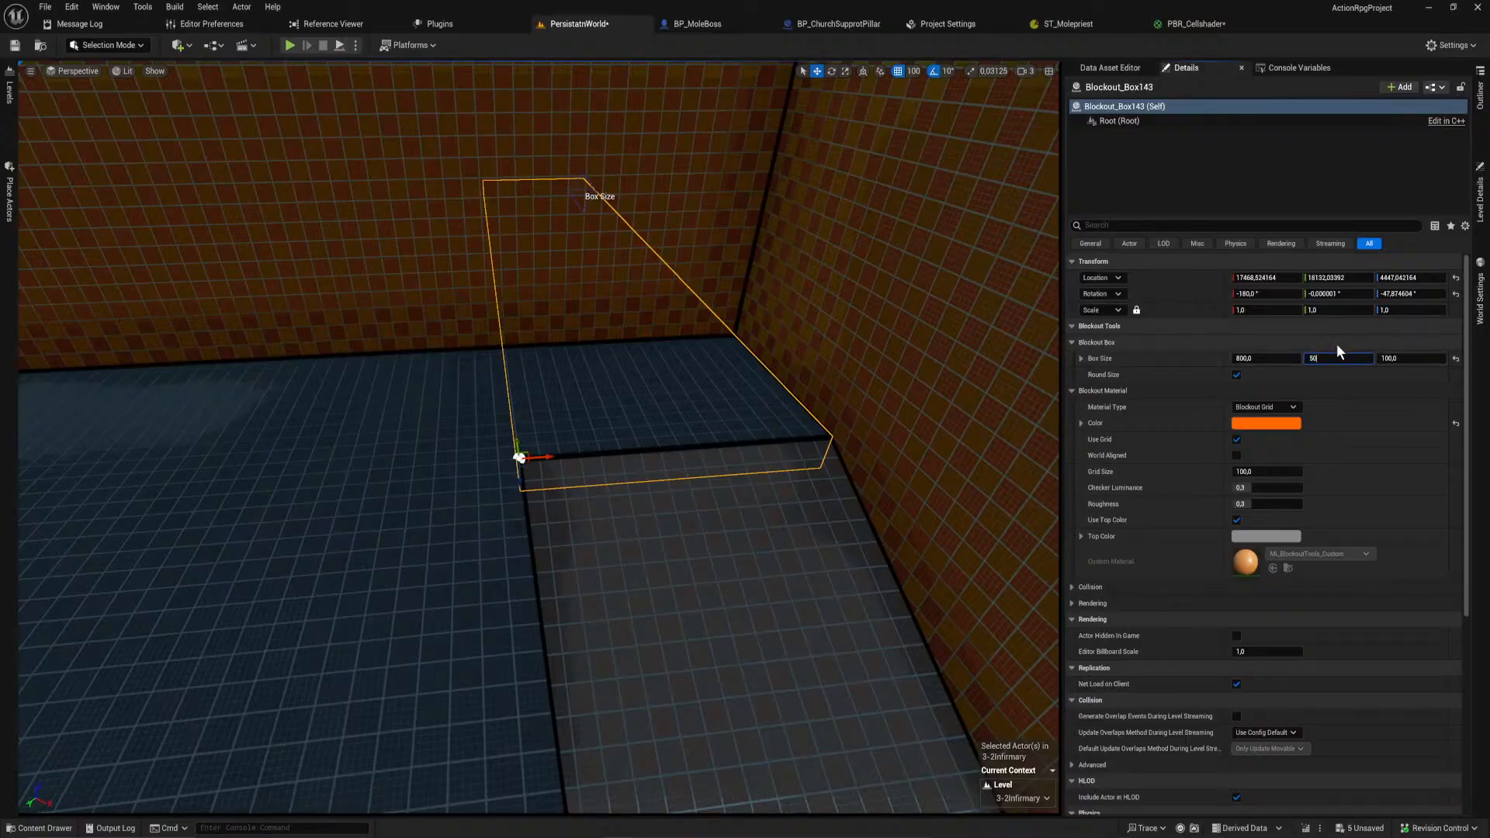
pyautogui.press('BackSpace')
pyautogui.write('600')
pyautogui.press('Return')
# Step: Select the small slab together with the ramp and rotate the pair to face the other way
pyautogui.moveTo(901, 339); pyautogui.dragTo(977, 337, button='right')
pyautogui.moveTo(795, 370); pyautogui.dragTo(912, 373, button='right')
pyautogui.keyDown('shift'); pyautogui.click(753, 402); pyautogui.keyUp('shift')
pyautogui.moveTo(753, 403); pyautogui.dragTo(710, 377, button='right')
pyautogui.press('e')
pyautogui.moveTo(954, 635); pyautogui.dragTo(996, 619)
pyautogui.moveTo(870, 605); pyautogui.dragTo(1040, 537, button='right')
pyautogui.press('w')
pyautogui.moveTo(421, 390); pyautogui.dragTo(385, 371, button='right')
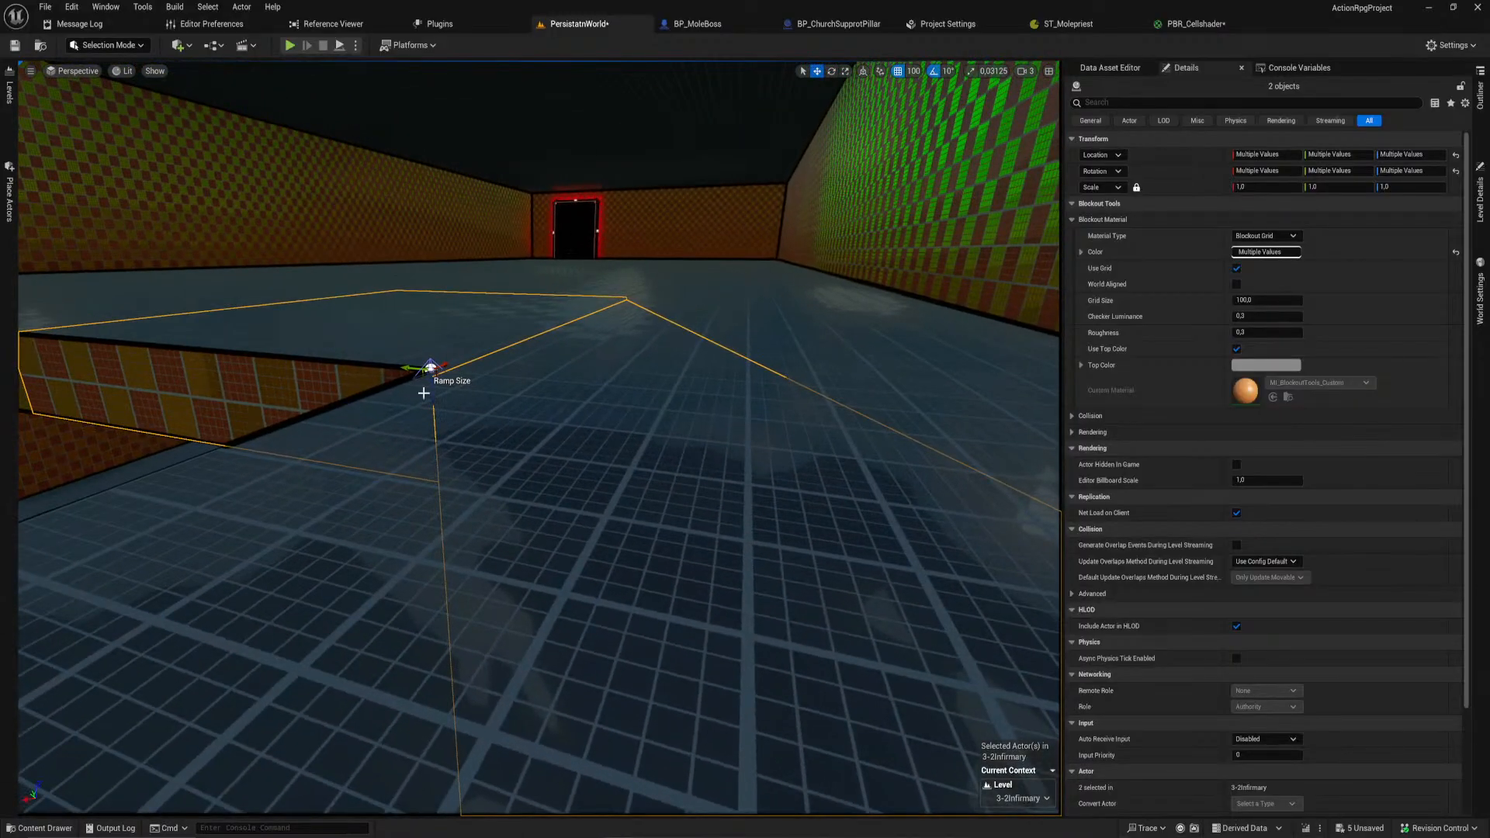
# Step: Move the ramp and slab together to the far end of the floor and slide them up against the side wall
pyautogui.keyDown('shift'); pyautogui.moveTo(432, 402); pyautogui.dragTo(241, 190); pyautogui.keyUp('shift')
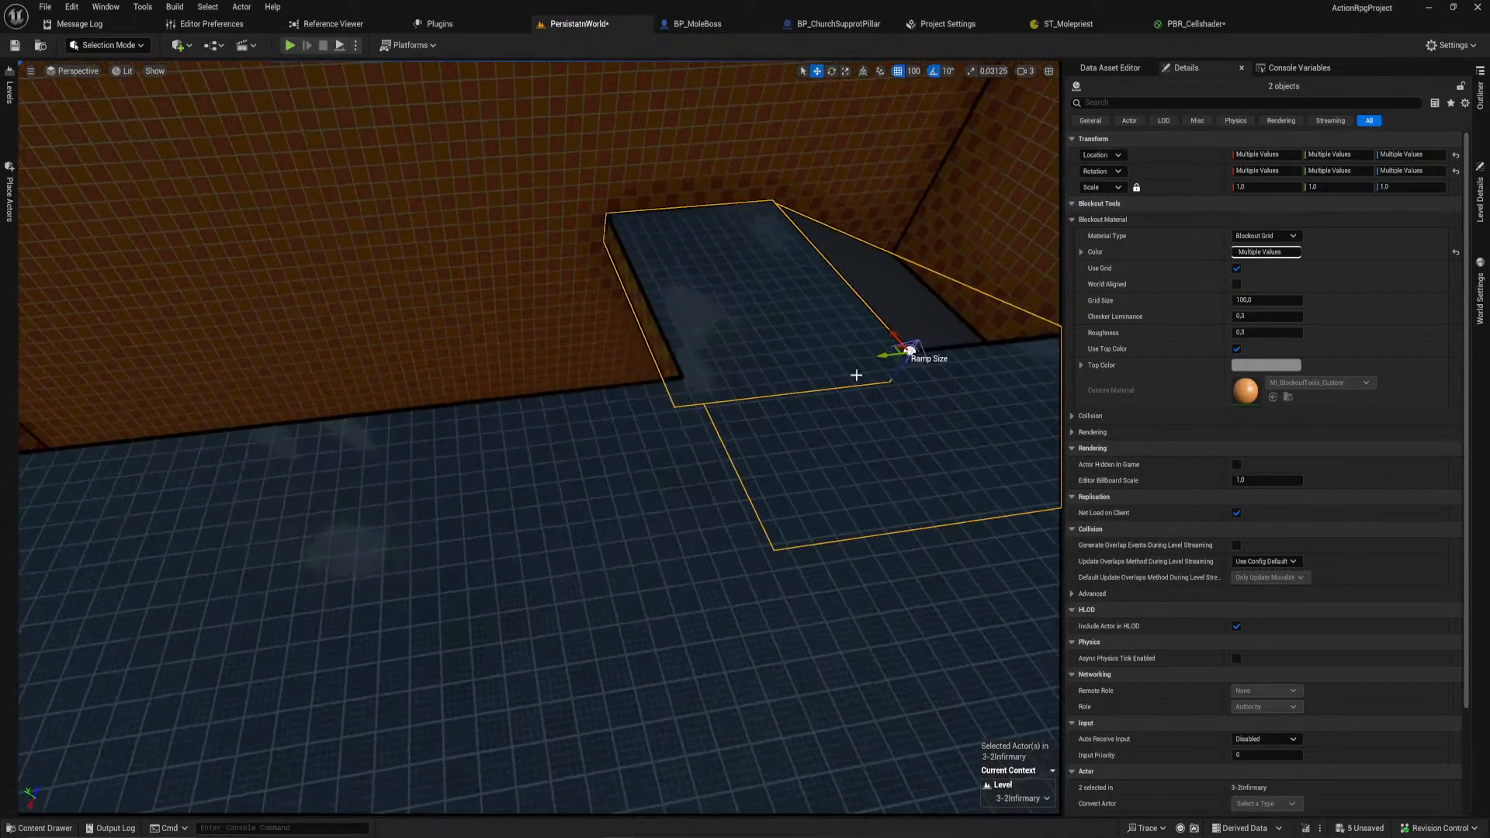
pyautogui.moveTo(621, 415); pyautogui.dragTo(621, 415, button='right')
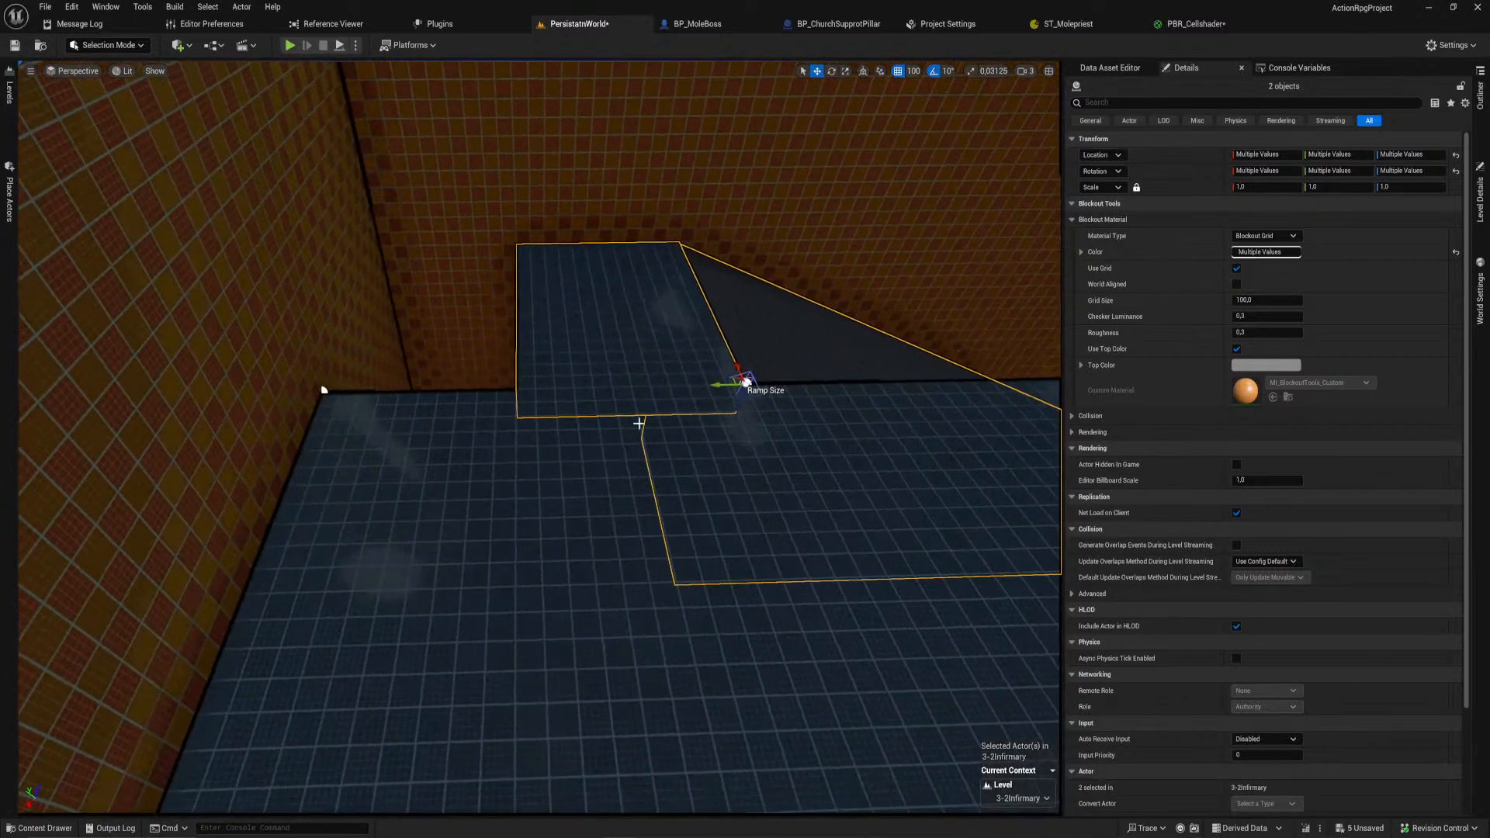
pyautogui.moveTo(720, 384); pyautogui.dragTo(525, 389)
pyautogui.moveTo(525, 389); pyautogui.dragTo(525, 389, button='right')
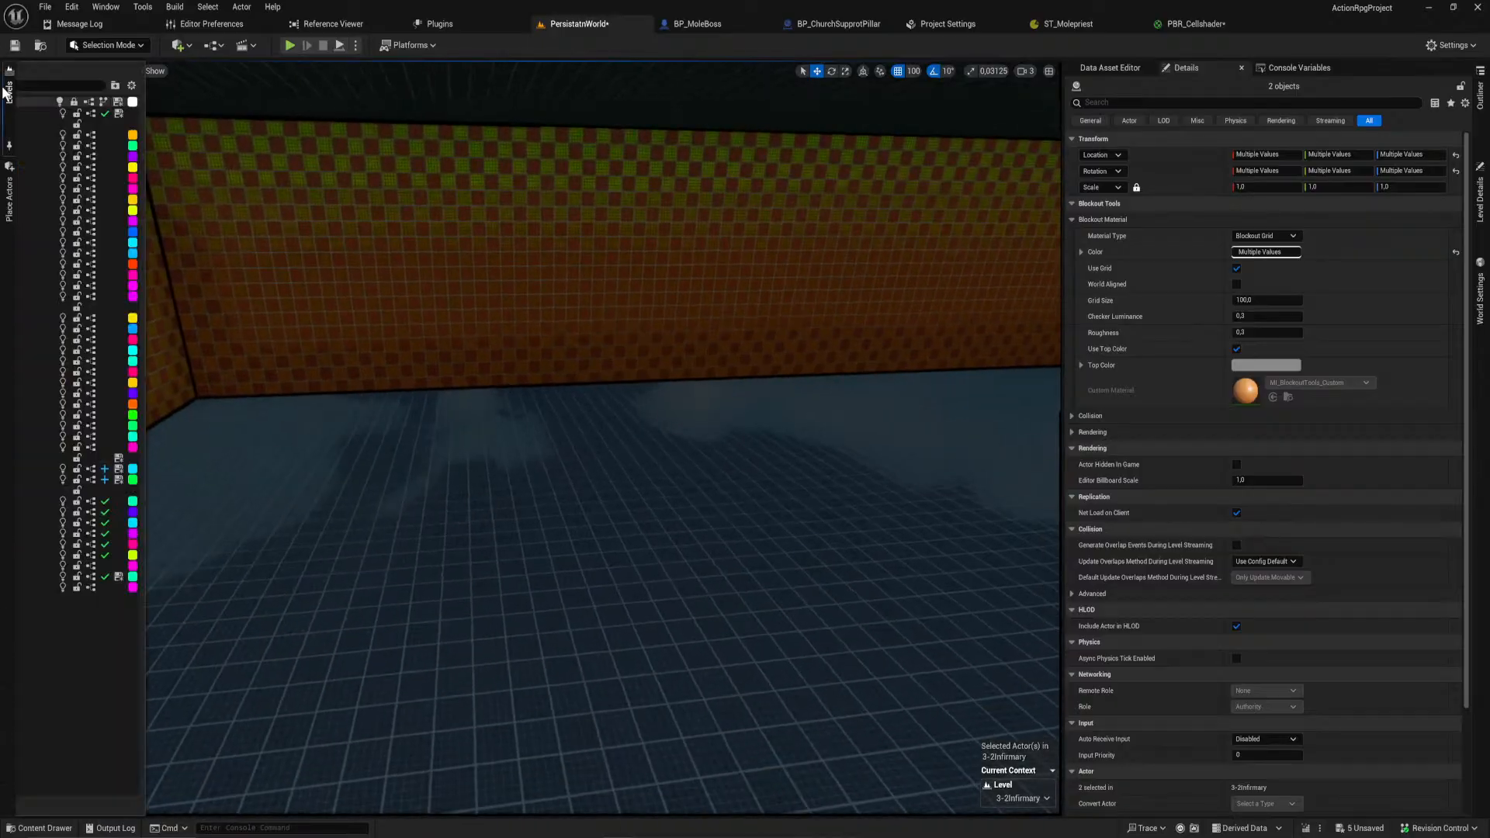
# Step: Switch to Modeling Mode and place a new box on the infirmary floor at X 13300, Y 23500, Z 4400
pyautogui.click(9, 186)
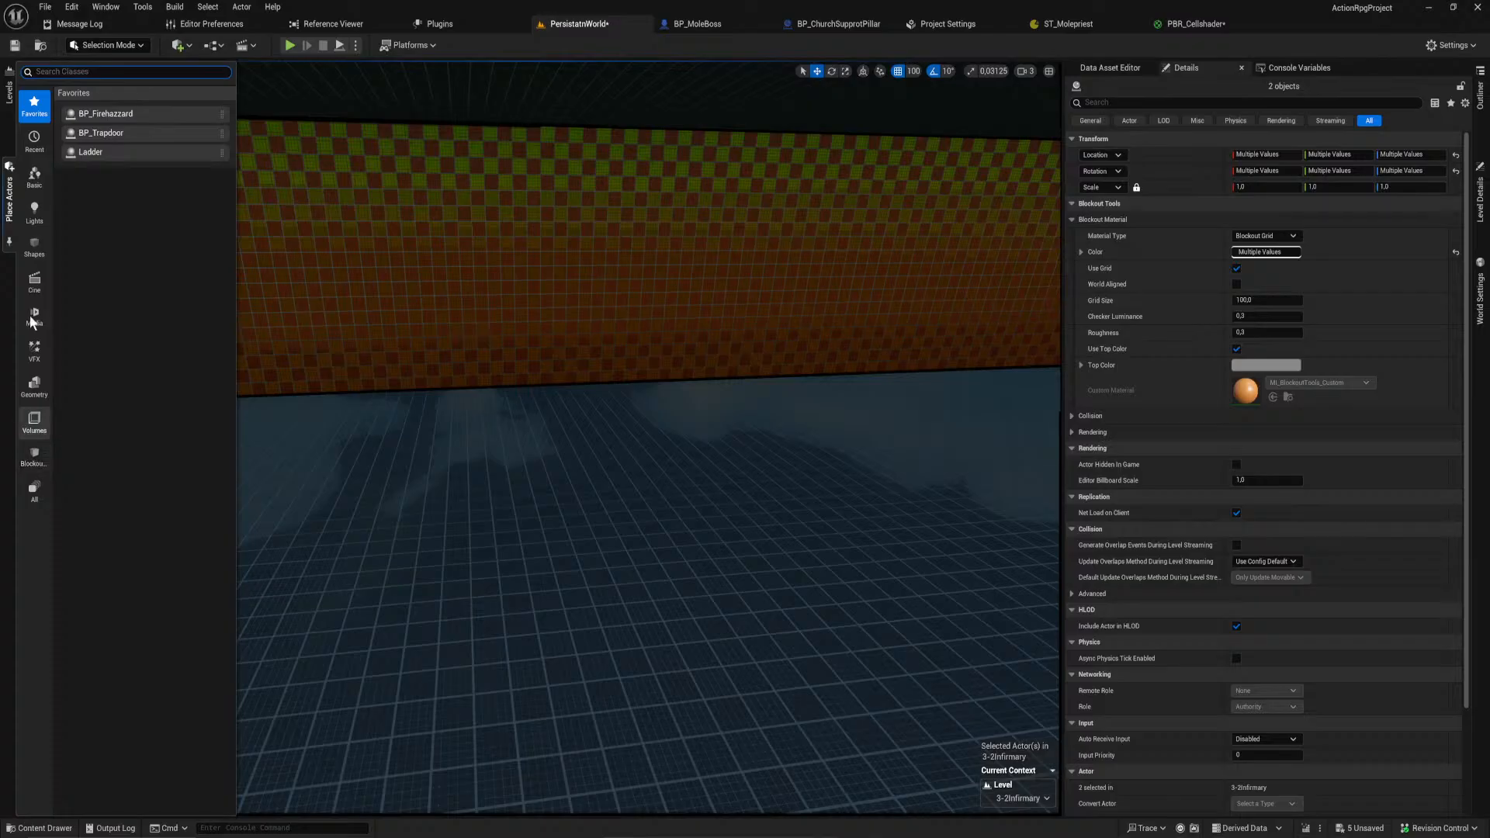
pyautogui.click(34, 246)
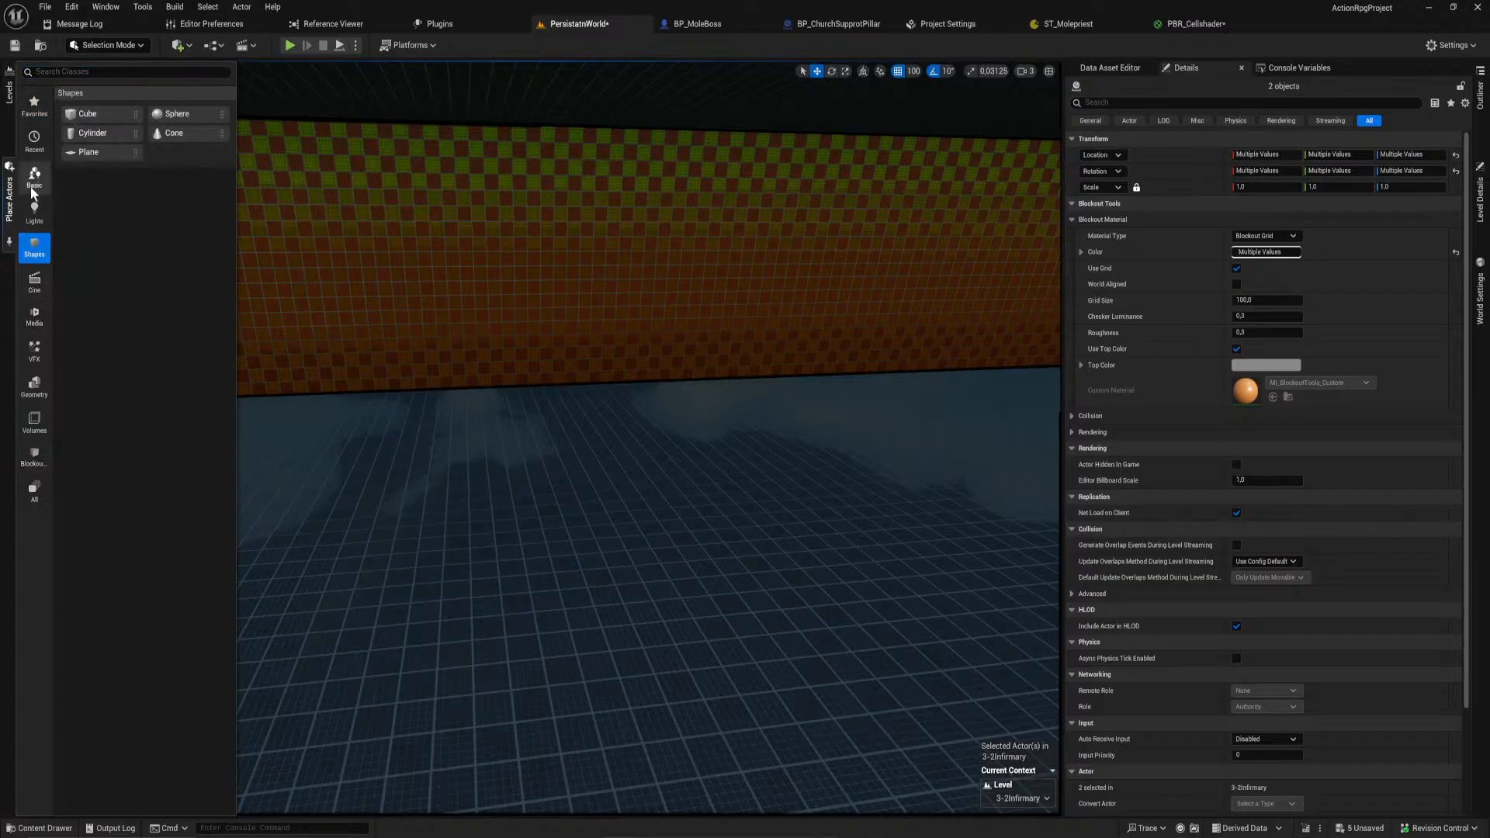
pyautogui.click(127, 47)
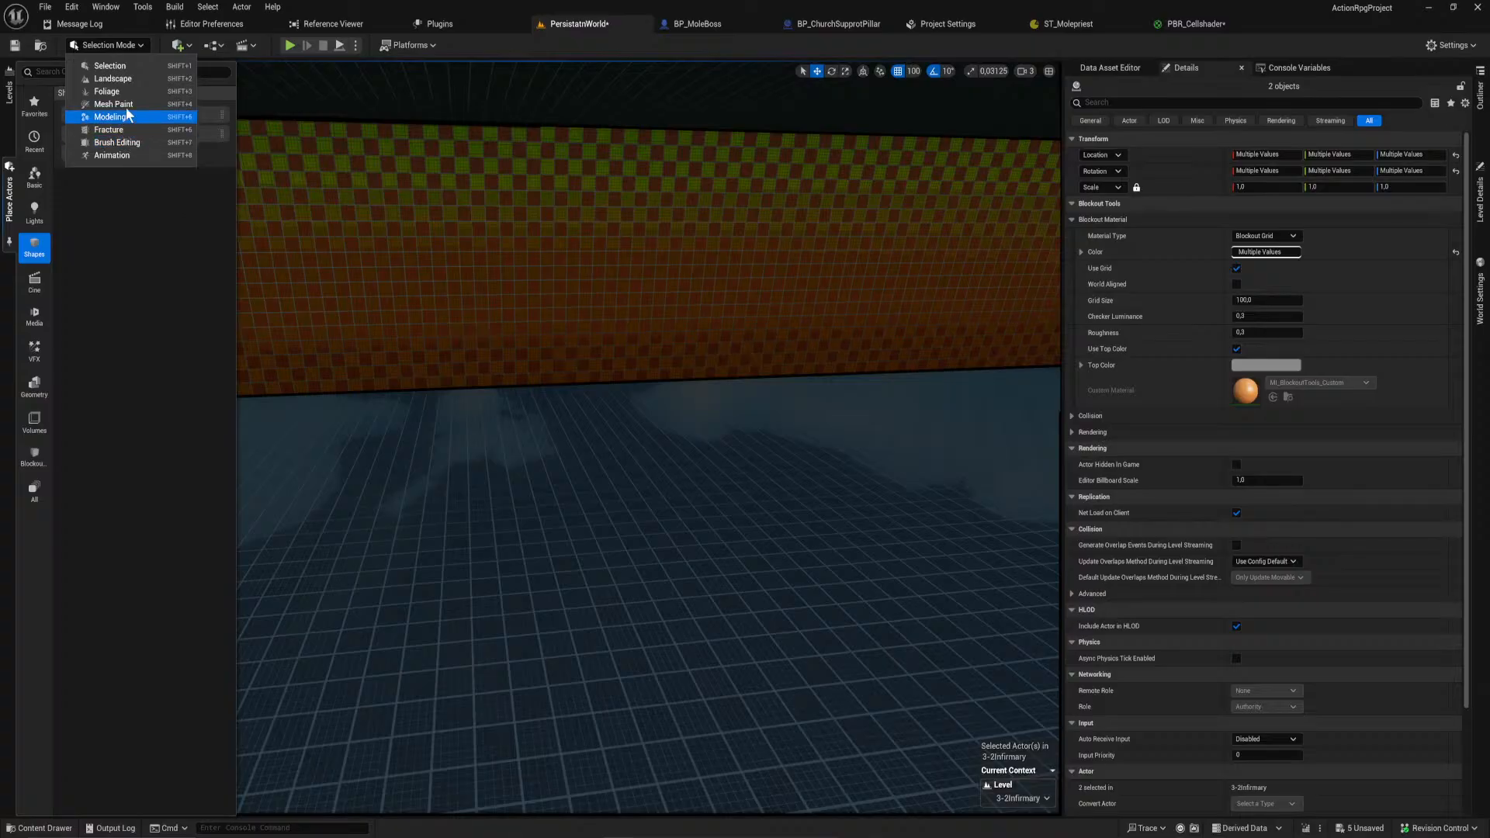
pyautogui.click(131, 118)
pyautogui.click(104, 79)
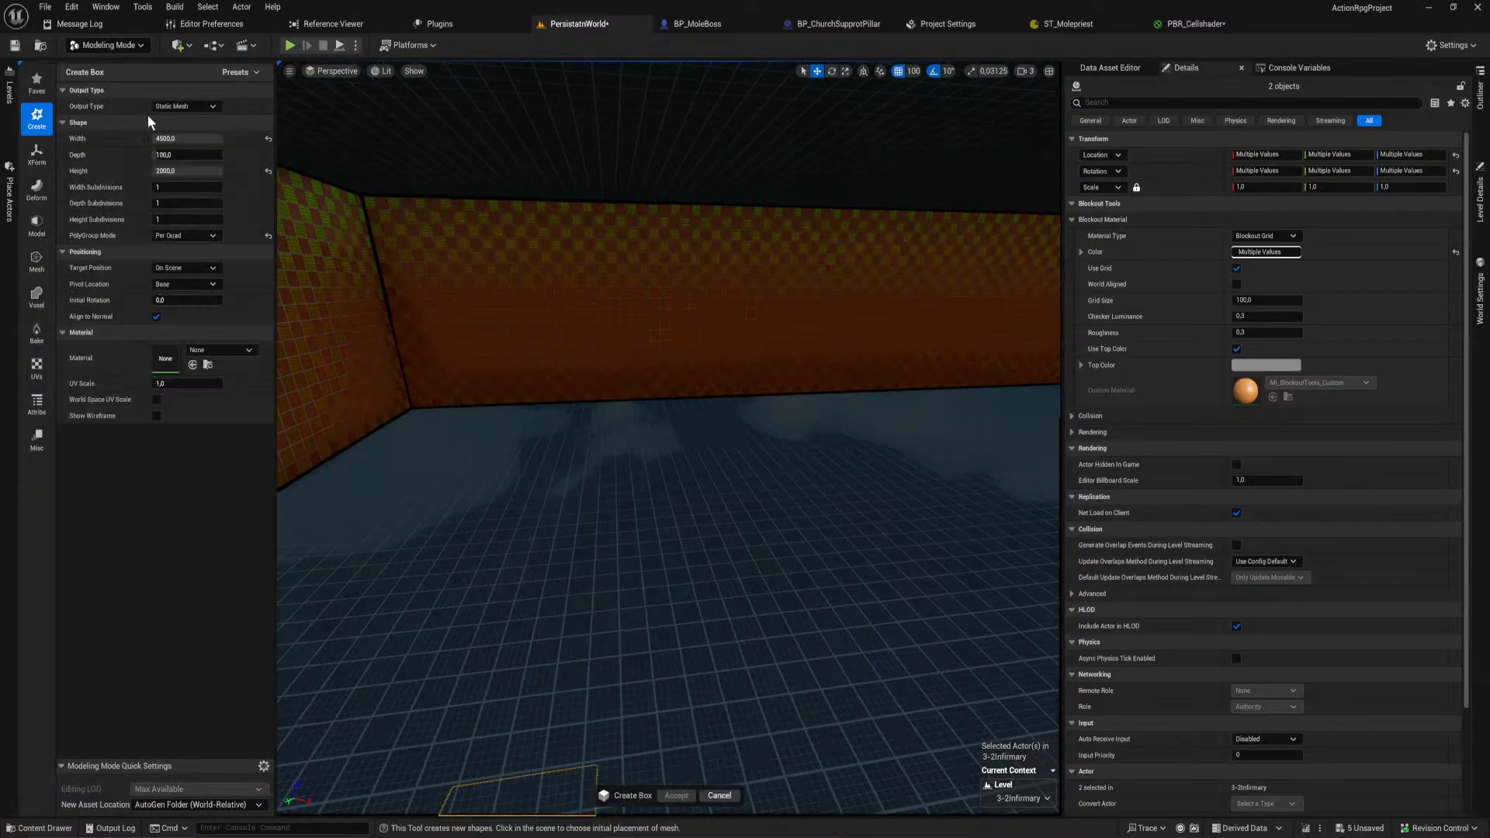
pyautogui.click(561, 510)
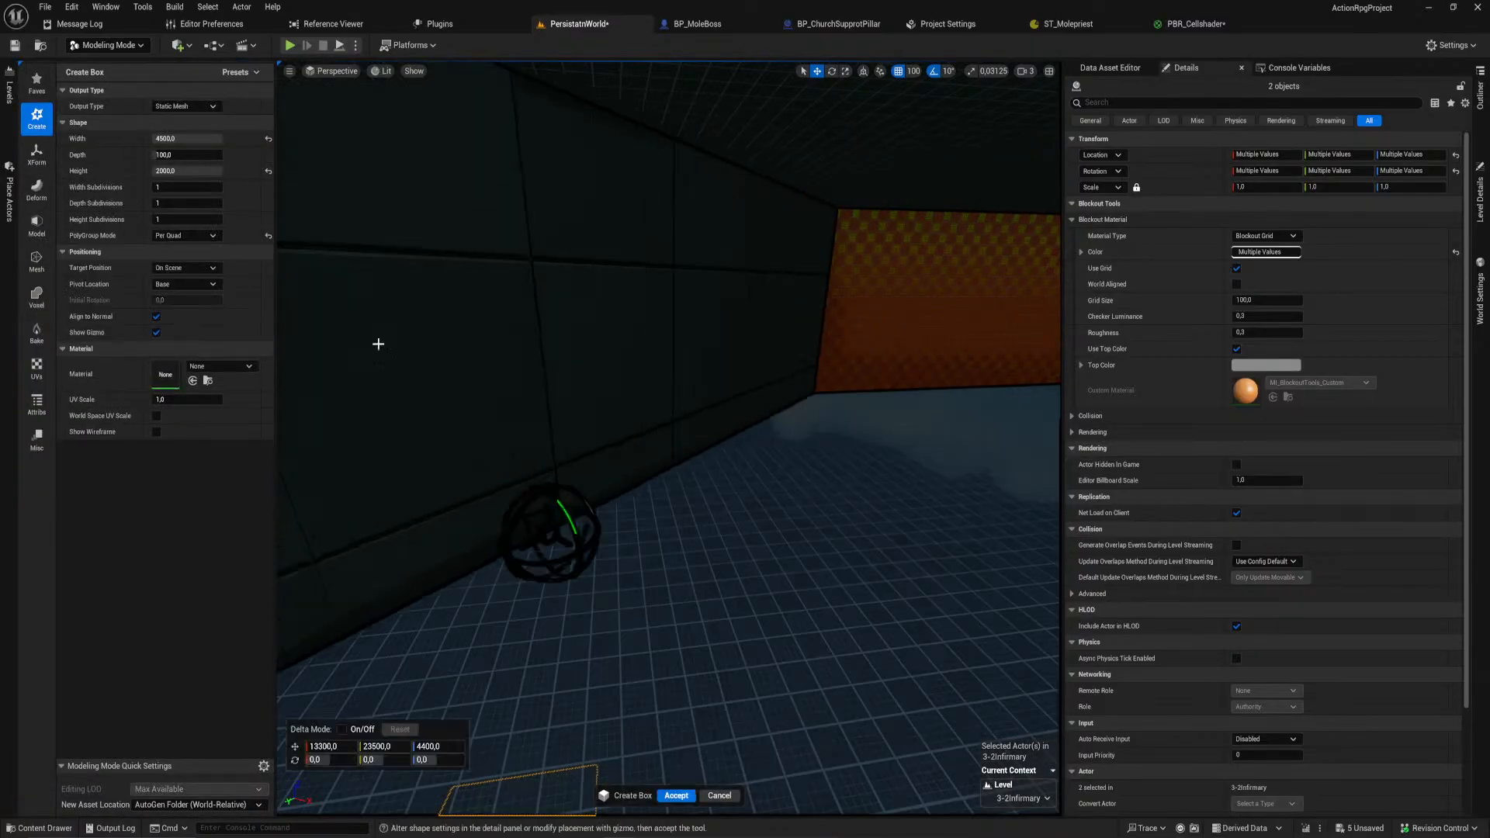
# Step: Set the new box's width, depth and height to 100 each
pyautogui.click(203, 138)
pyautogui.write('100')
pyautogui.press('Tab')
pyautogui.write('1')
pyautogui.press('Tab')
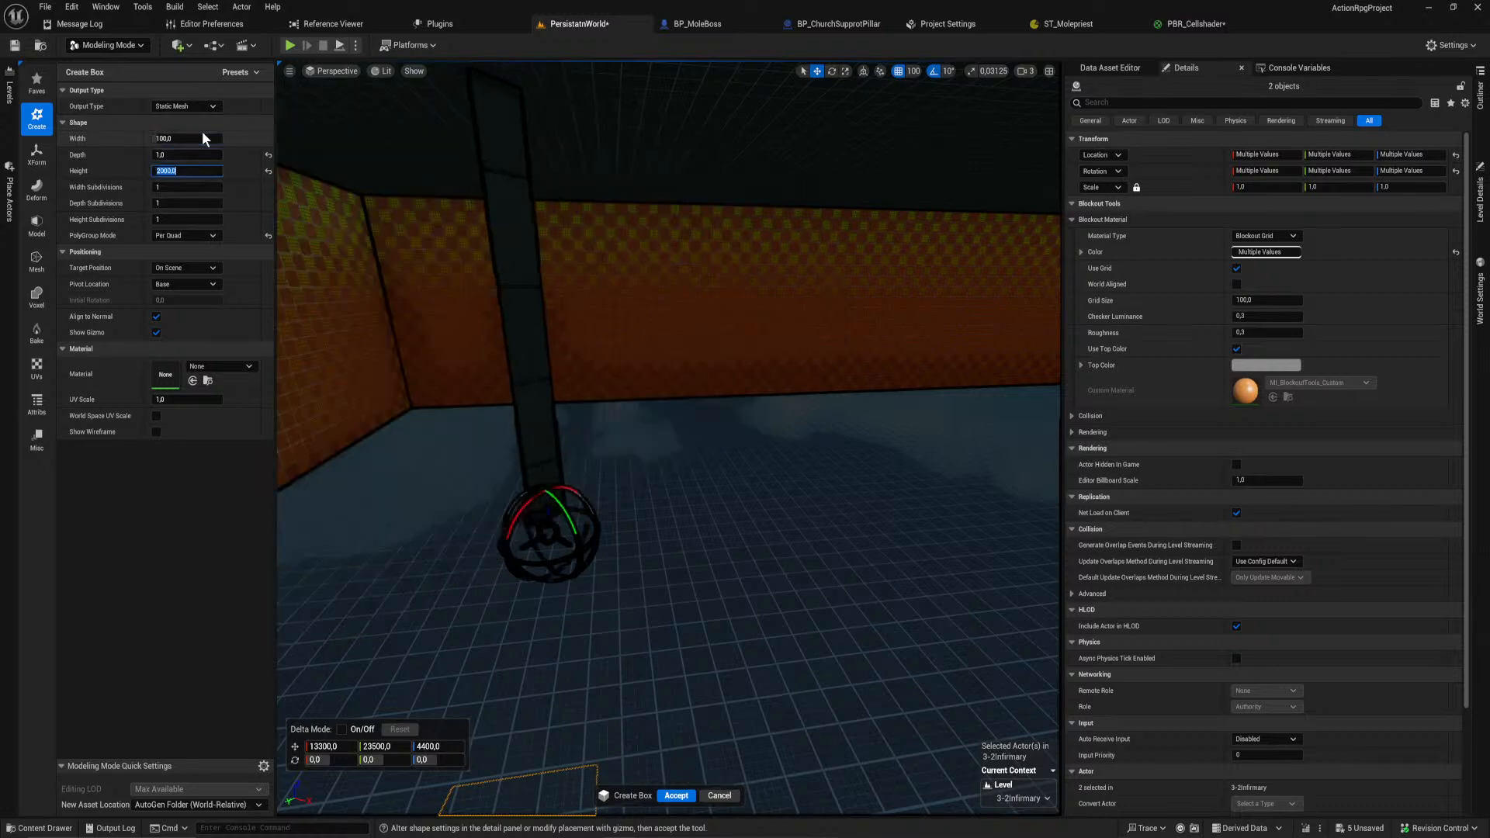
pyautogui.write('100')
pyautogui.press('Return')
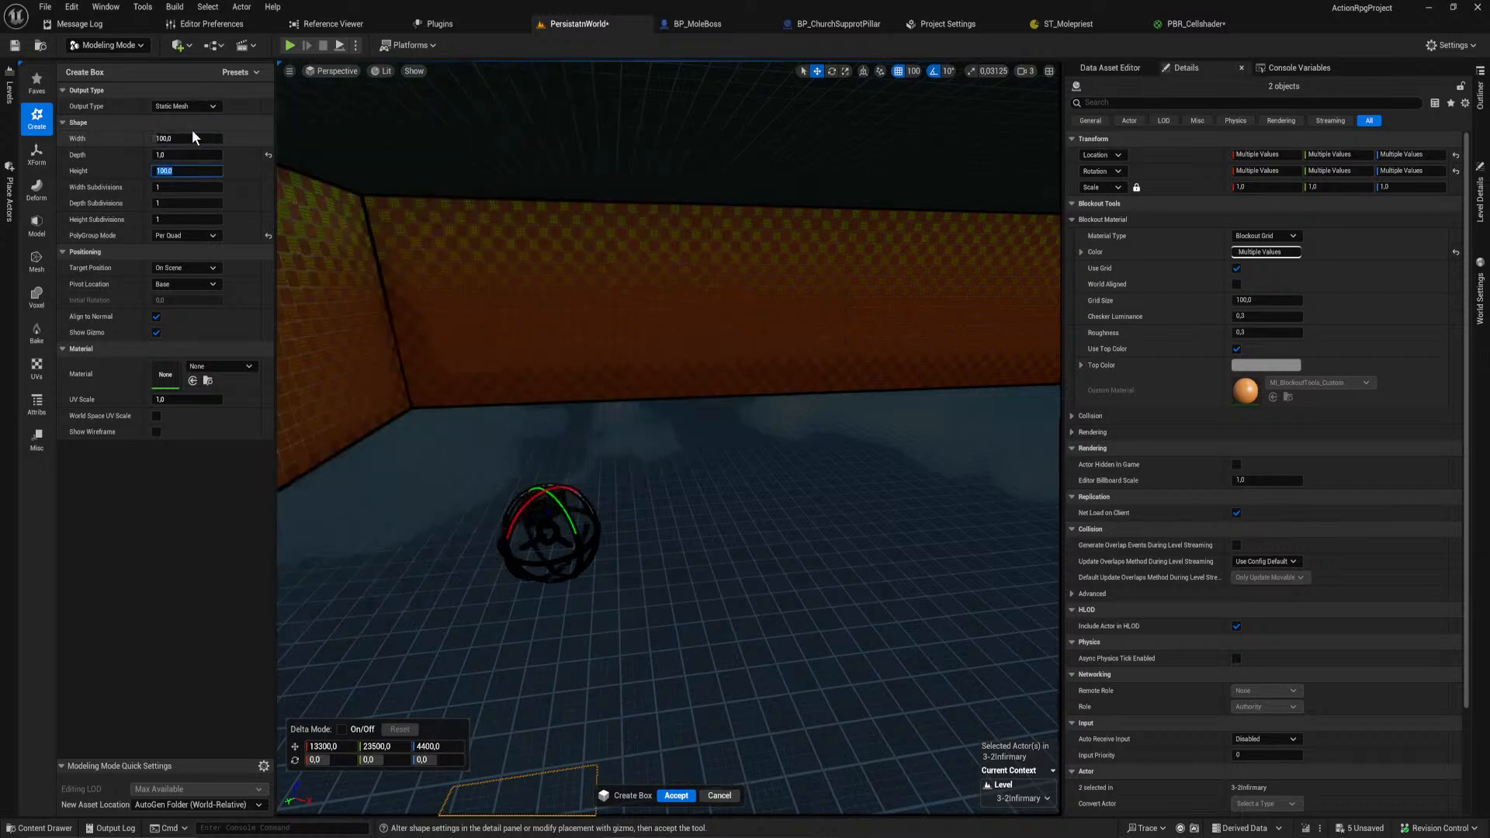
pyautogui.click(192, 150)
pyautogui.press('Return')
pyautogui.moveTo(482, 310); pyautogui.dragTo(466, 412, button='right')
pyautogui.moveTo(497, 508); pyautogui.dragTo(576, 495, button='right')
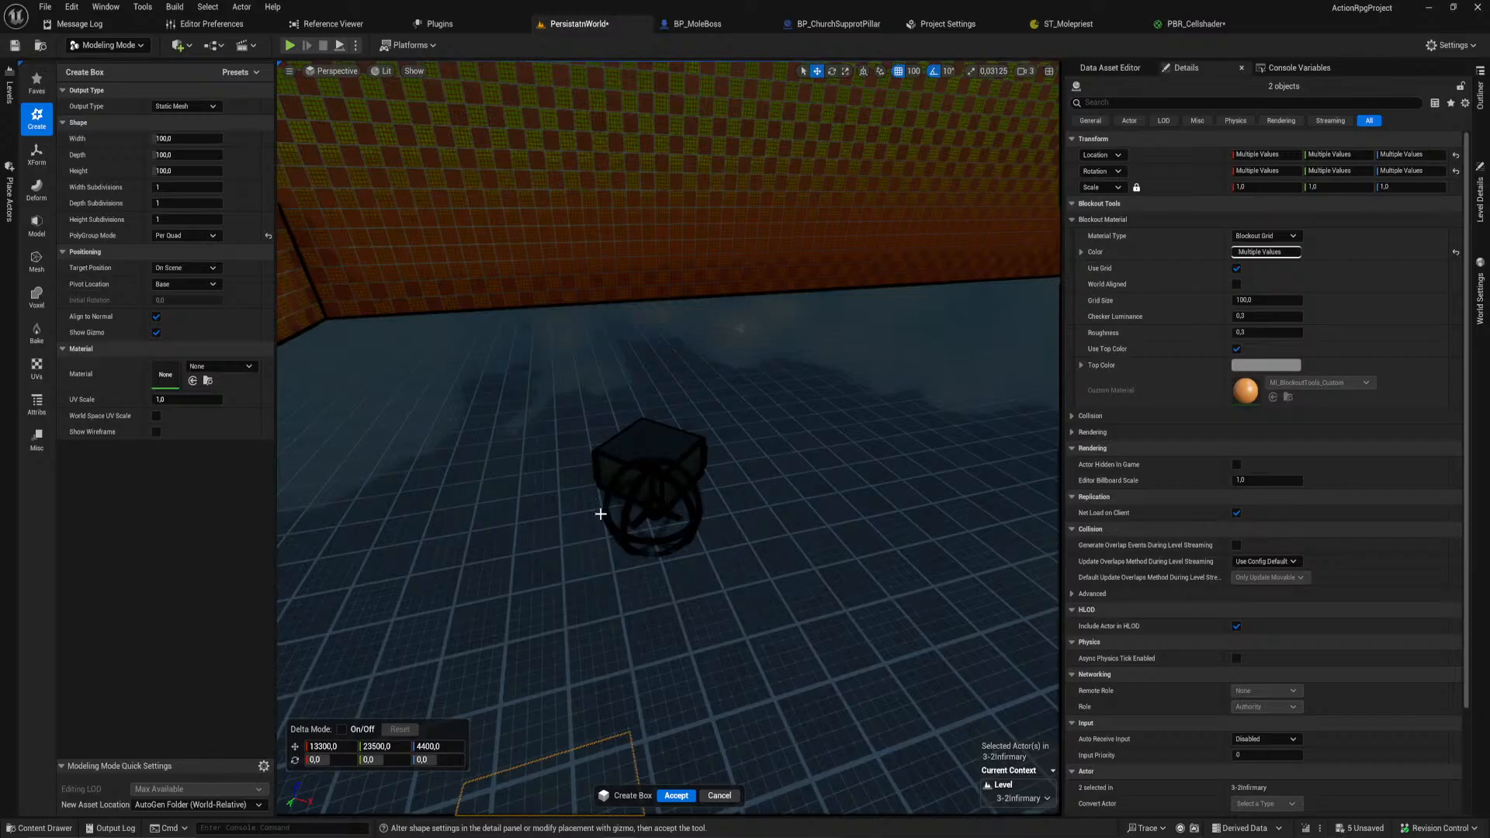
# Step: Resize the box to about 308 wide, 159 deep and 73 high, accept it and raise it to Z 4500
pyautogui.moveTo(181, 144)
pyautogui.mouseDown()
pyautogui.moveTo(233, 155)
pyautogui.moveTo(172, 140)
pyautogui.moveTo(208, 170)
pyautogui.moveTo(180, 170)
pyautogui.mouseUp()
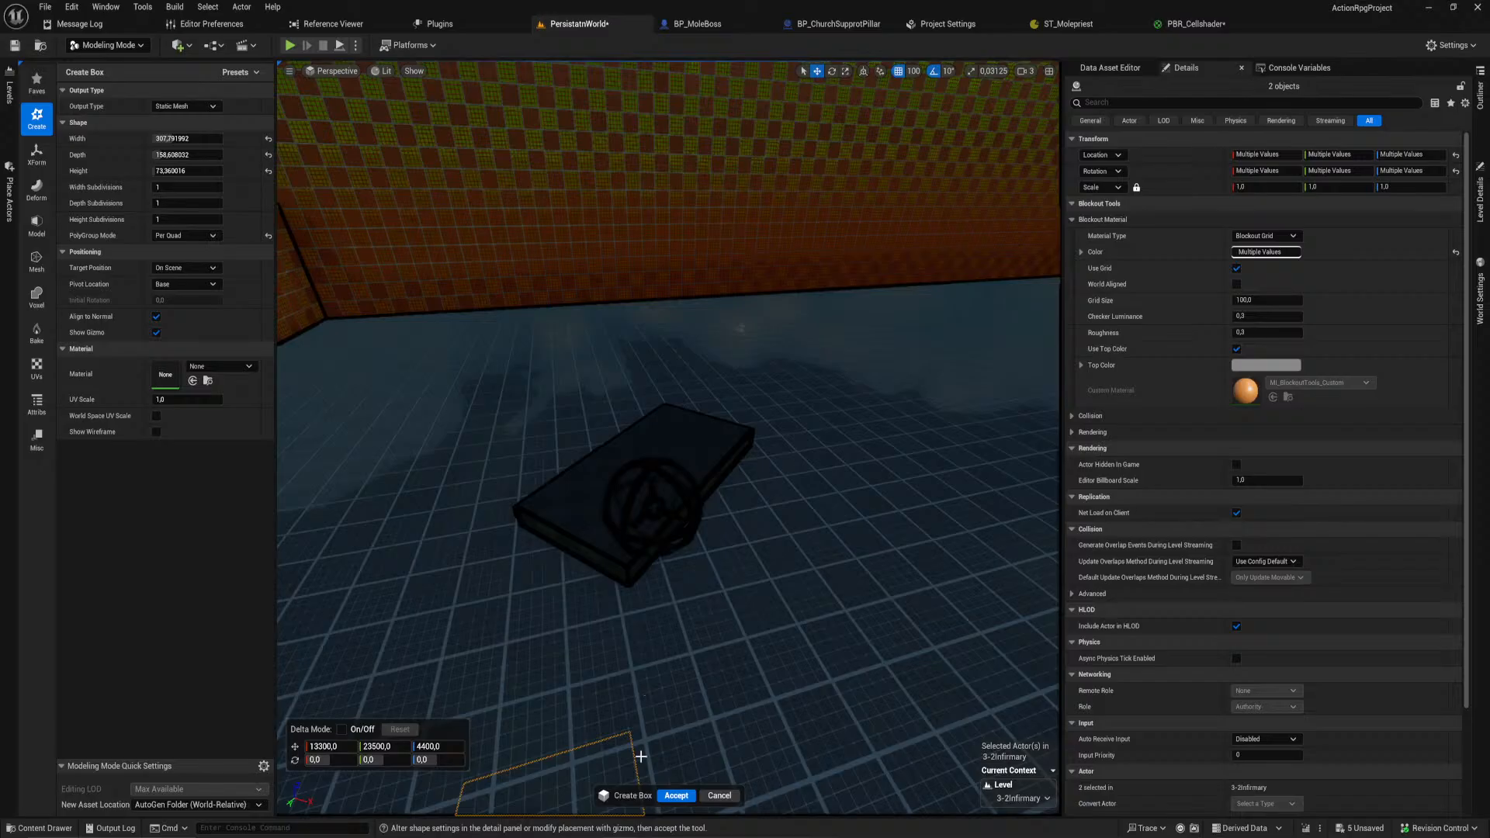
pyautogui.click(676, 796)
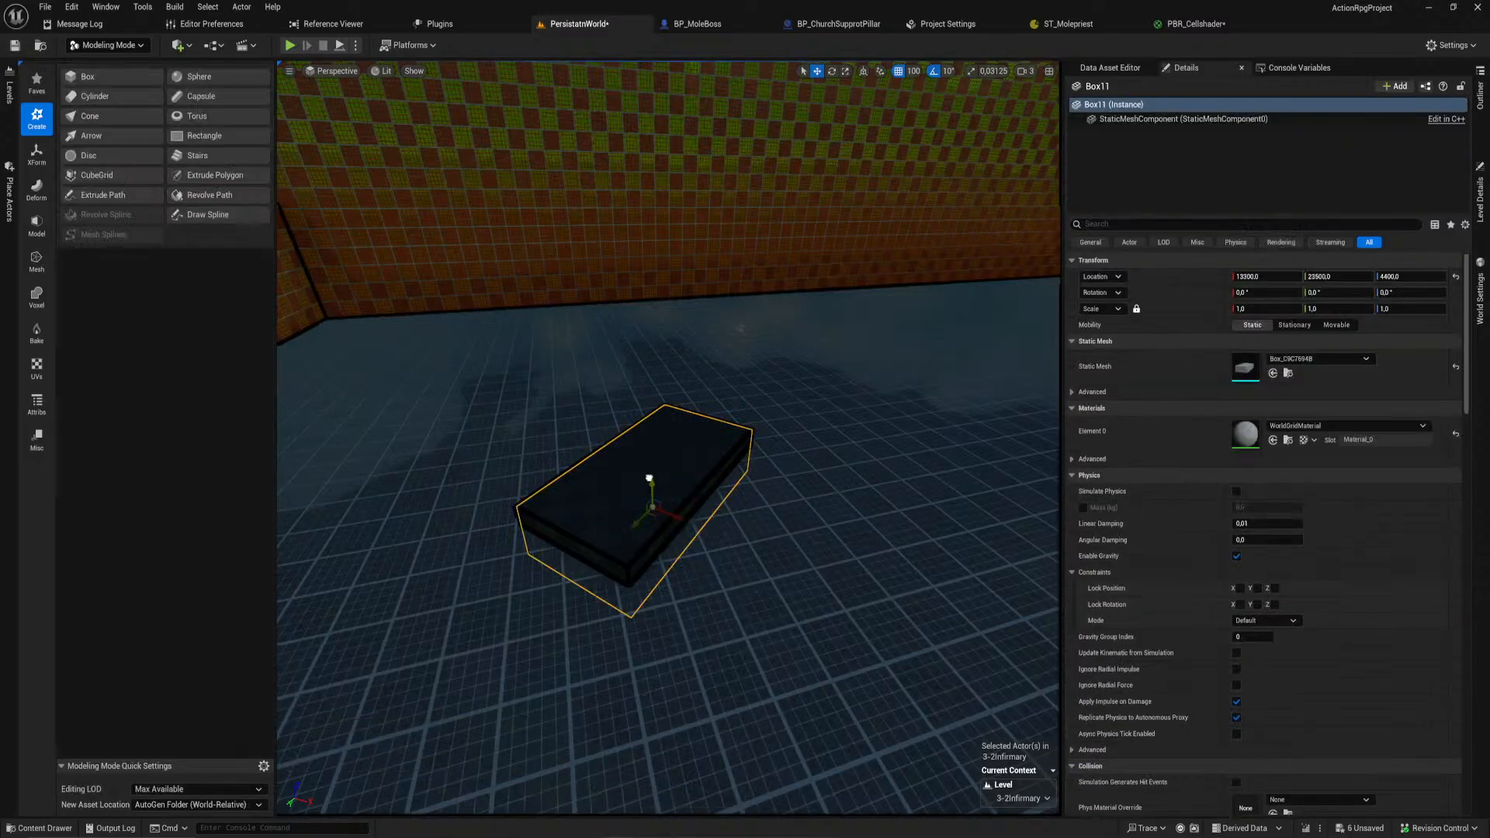
pyautogui.moveTo(652, 484); pyautogui.dragTo(633, 407)
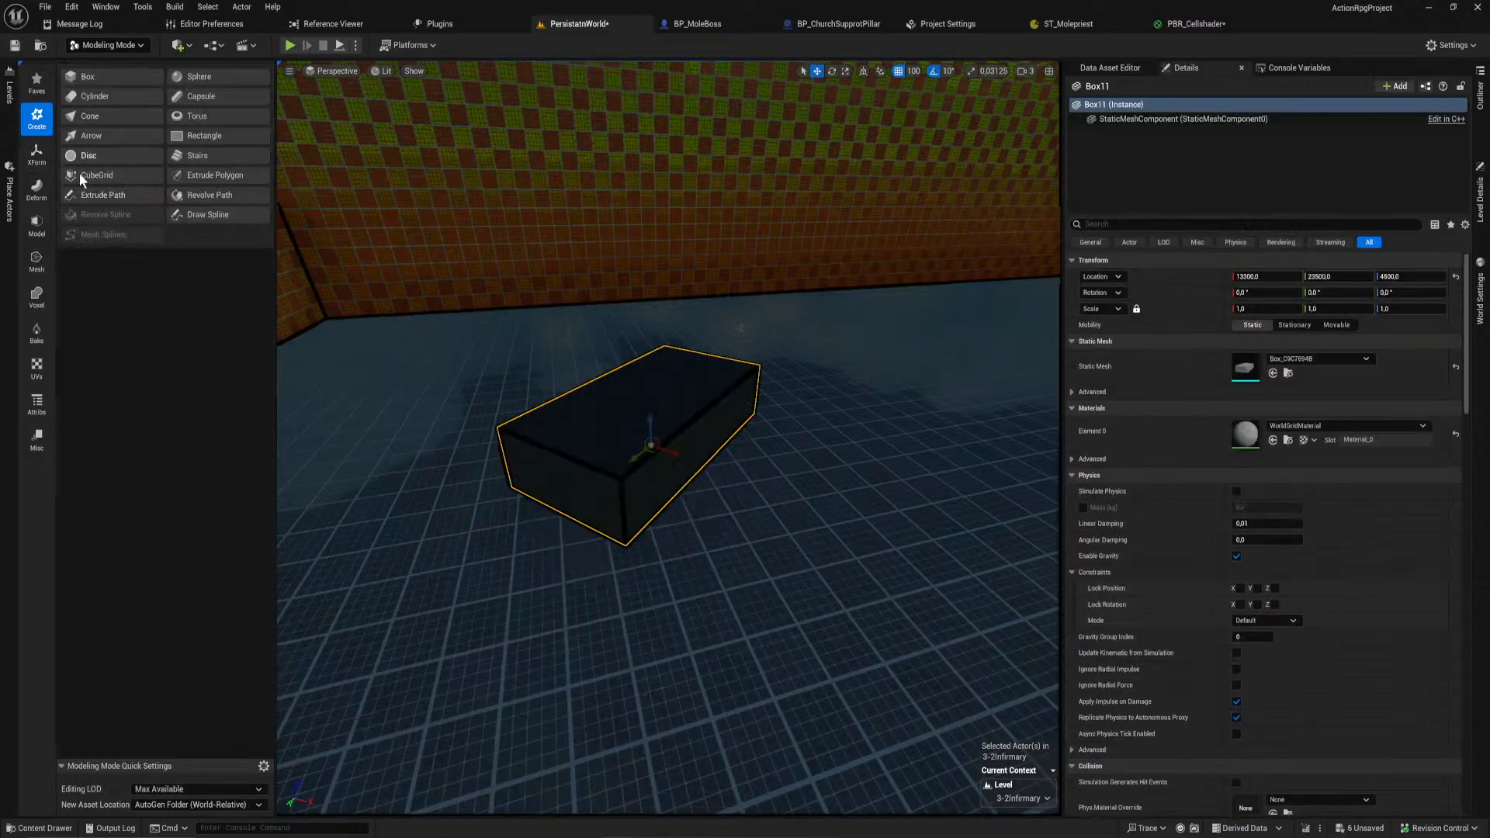
# Step: Lower the box's top face to about Z 4518 with PolyGroup Edit and accept the thinner shape
pyautogui.click(39, 228)
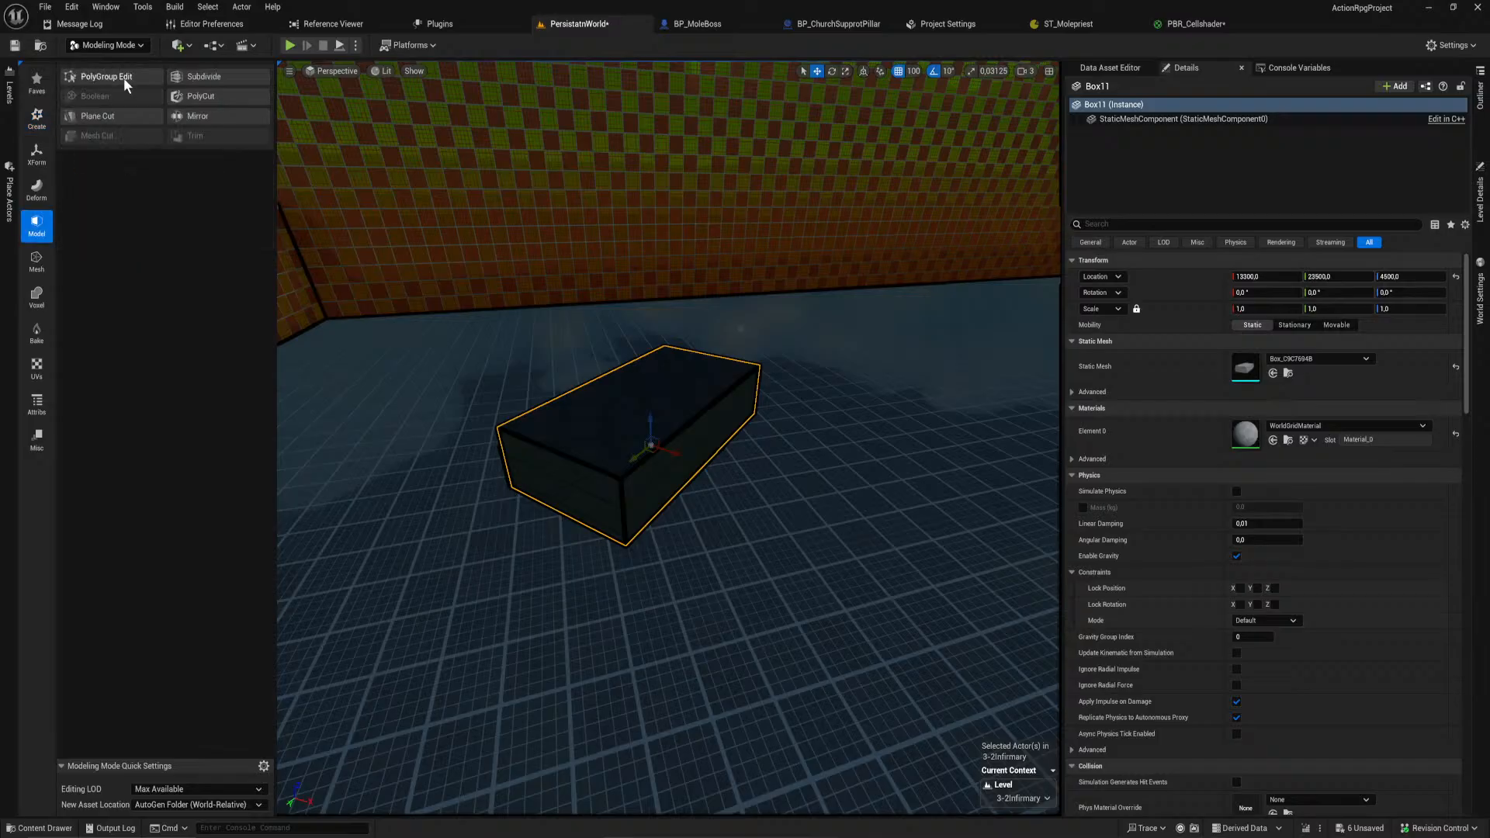
pyautogui.click(120, 76)
pyautogui.click(649, 375)
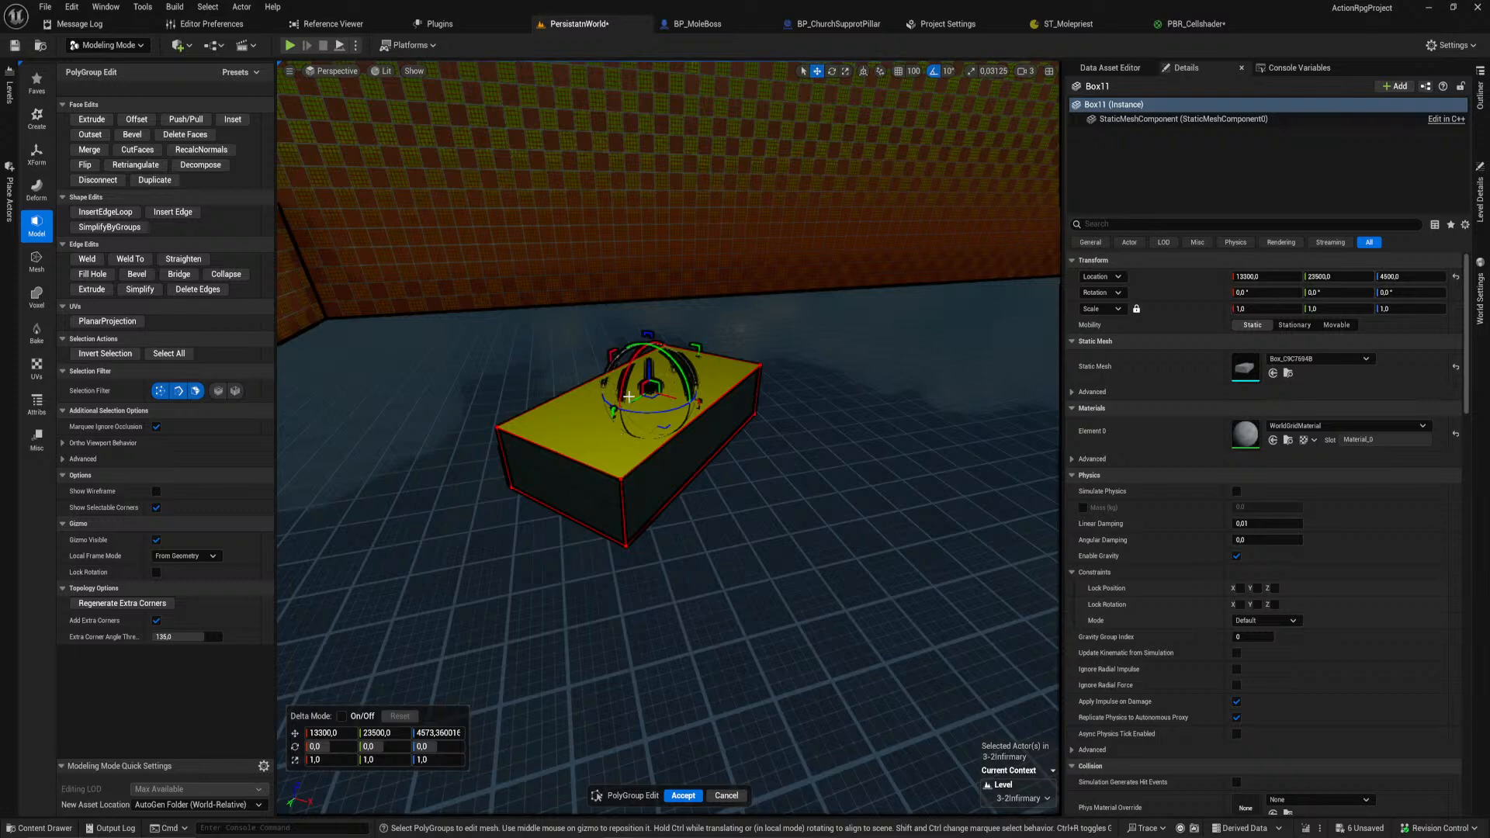
pyautogui.moveTo(651, 366); pyautogui.dragTo(650, 409)
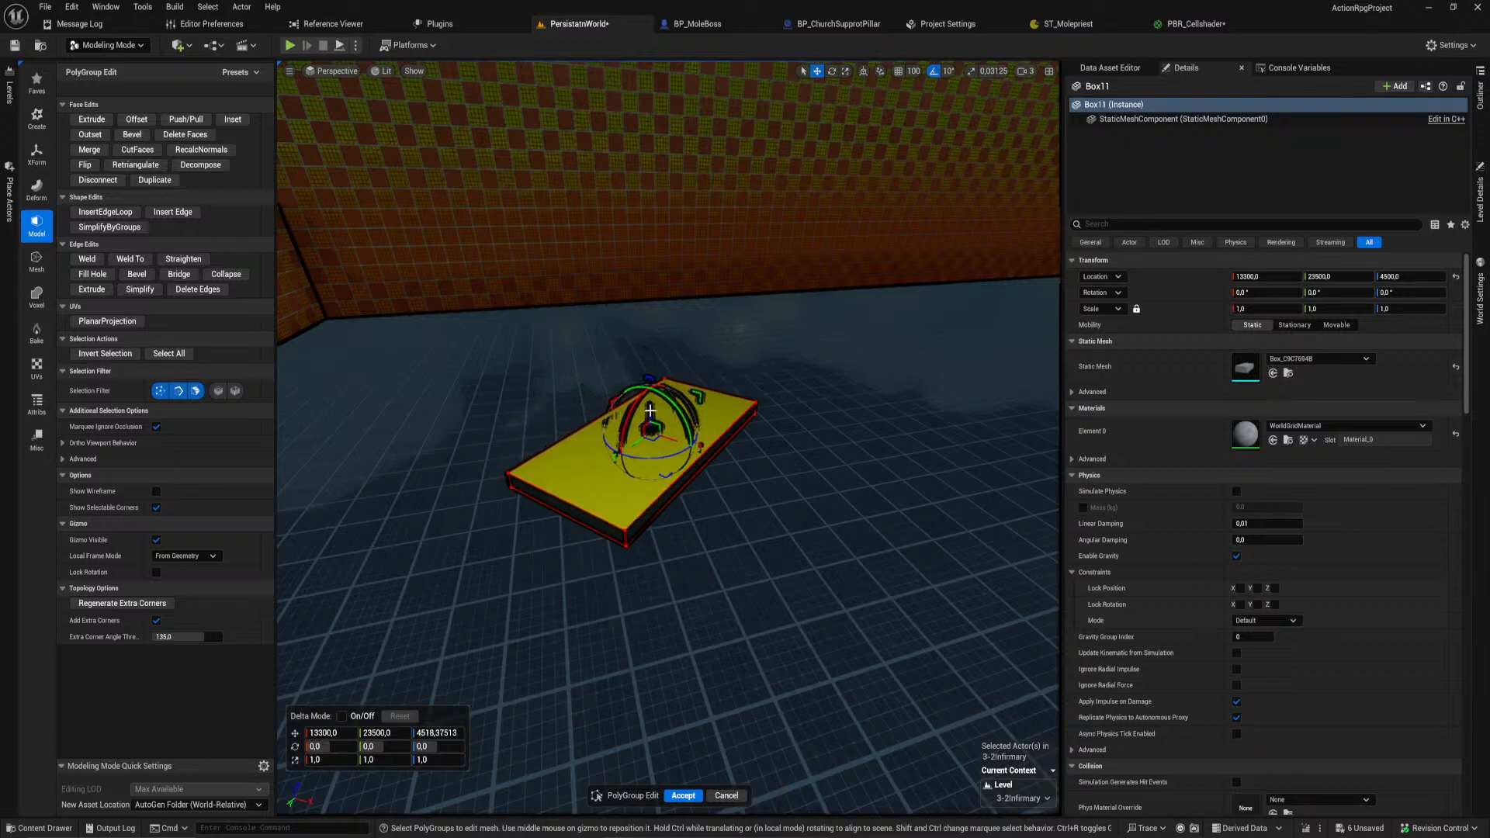
pyautogui.click(687, 792)
pyautogui.moveTo(675, 590); pyautogui.dragTo(447, 520, button='right')
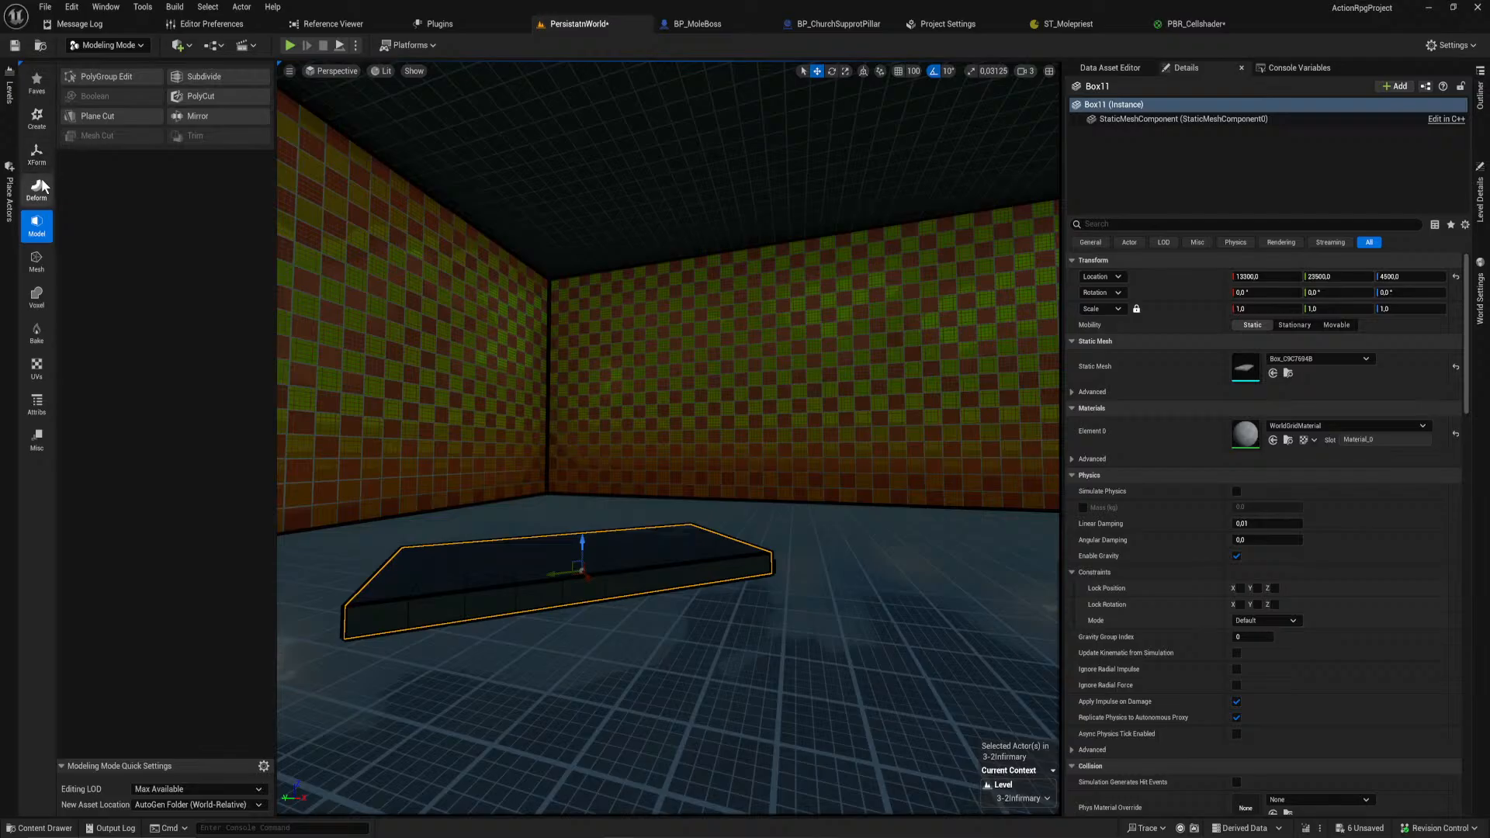
# Step: Duplicate the thin box as a separate mesh and slide the copy along the Y axis to about 23332
pyautogui.click(37, 85)
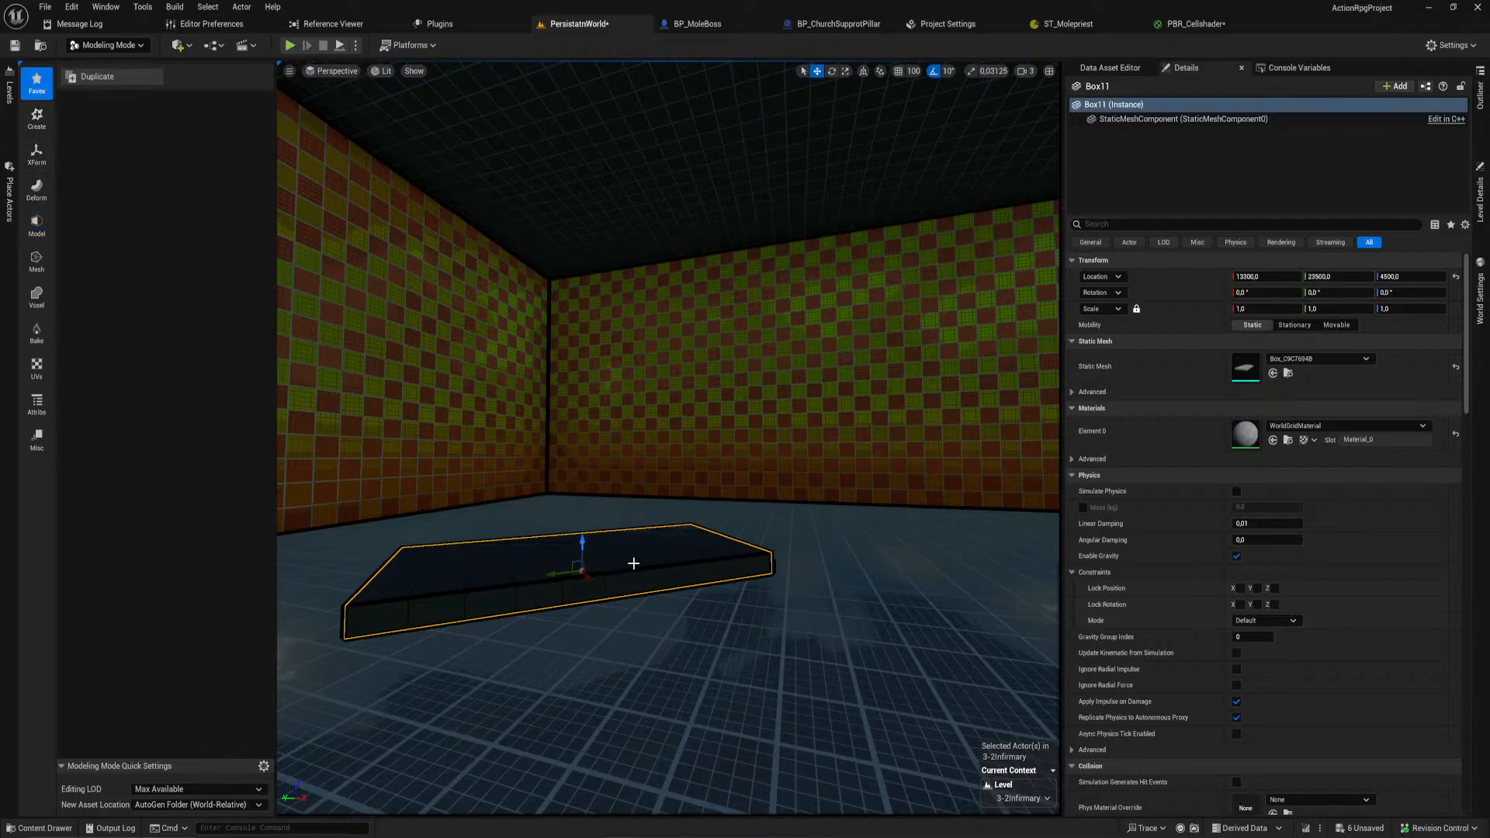
pyautogui.click(36, 120)
pyautogui.click(36, 84)
pyautogui.click(97, 76)
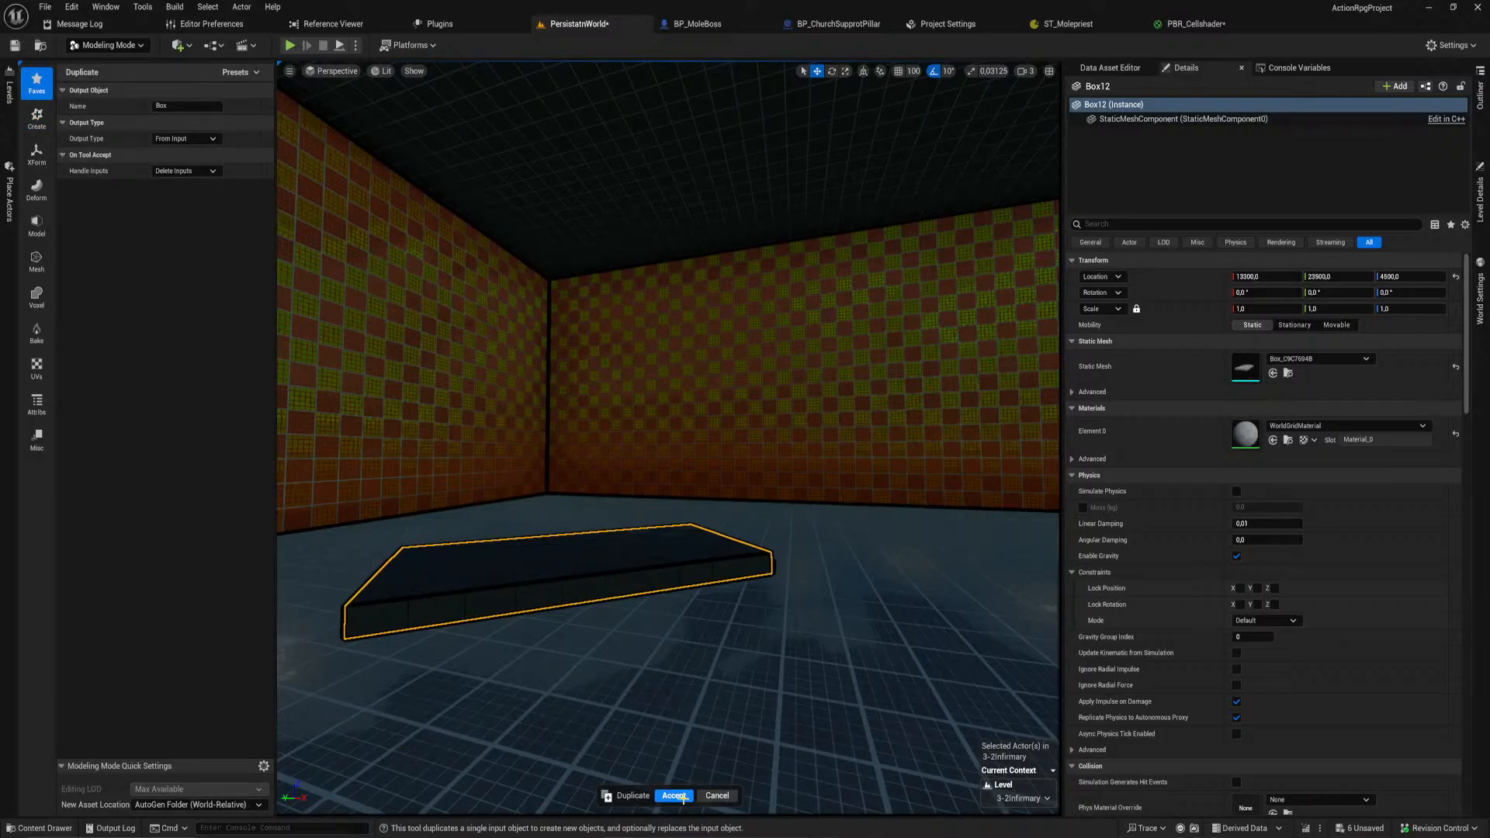
pyautogui.press('Return')
pyautogui.moveTo(566, 576); pyautogui.dragTo(719, 556)
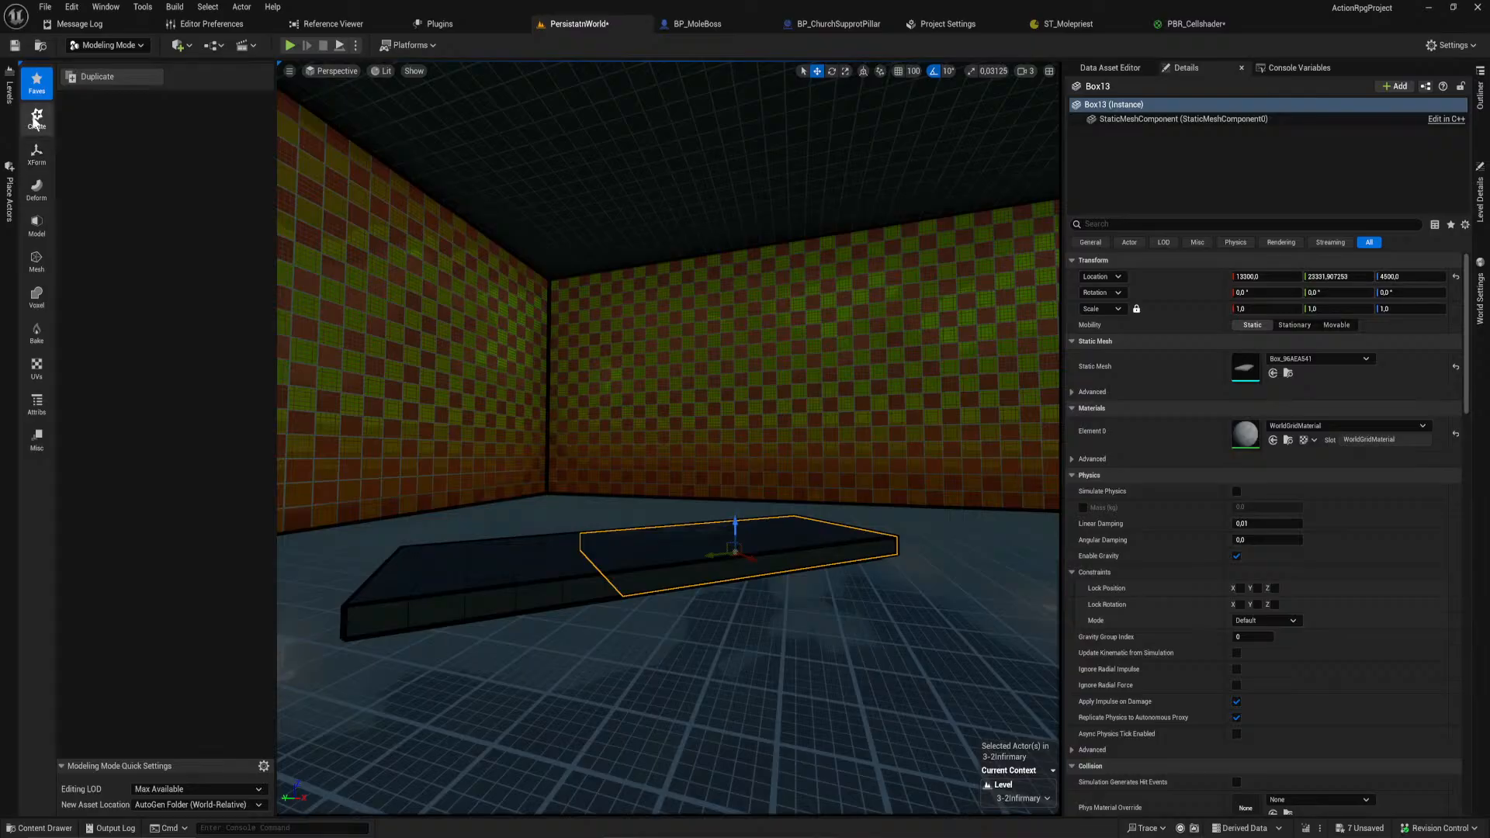
# Step: Scale the copied slab to 0.09 in Y and 4.15 in Z as an upright headboard and complete the transform
pyautogui.click(37, 155)
pyautogui.click(98, 77)
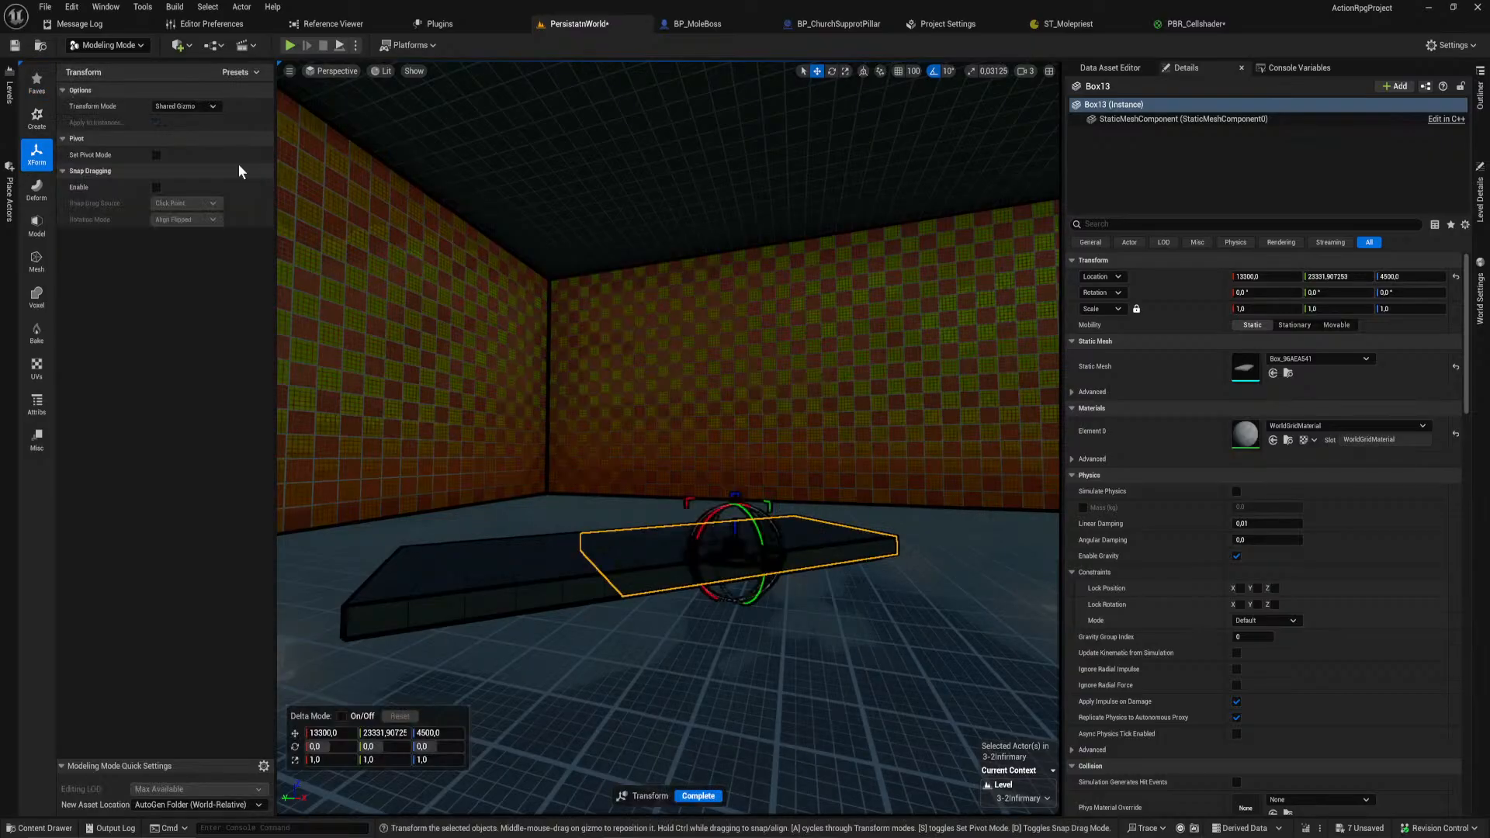
pyautogui.moveTo(341, 762); pyautogui.dragTo(482, 759)
pyautogui.hotkey('ctrl', 'z')
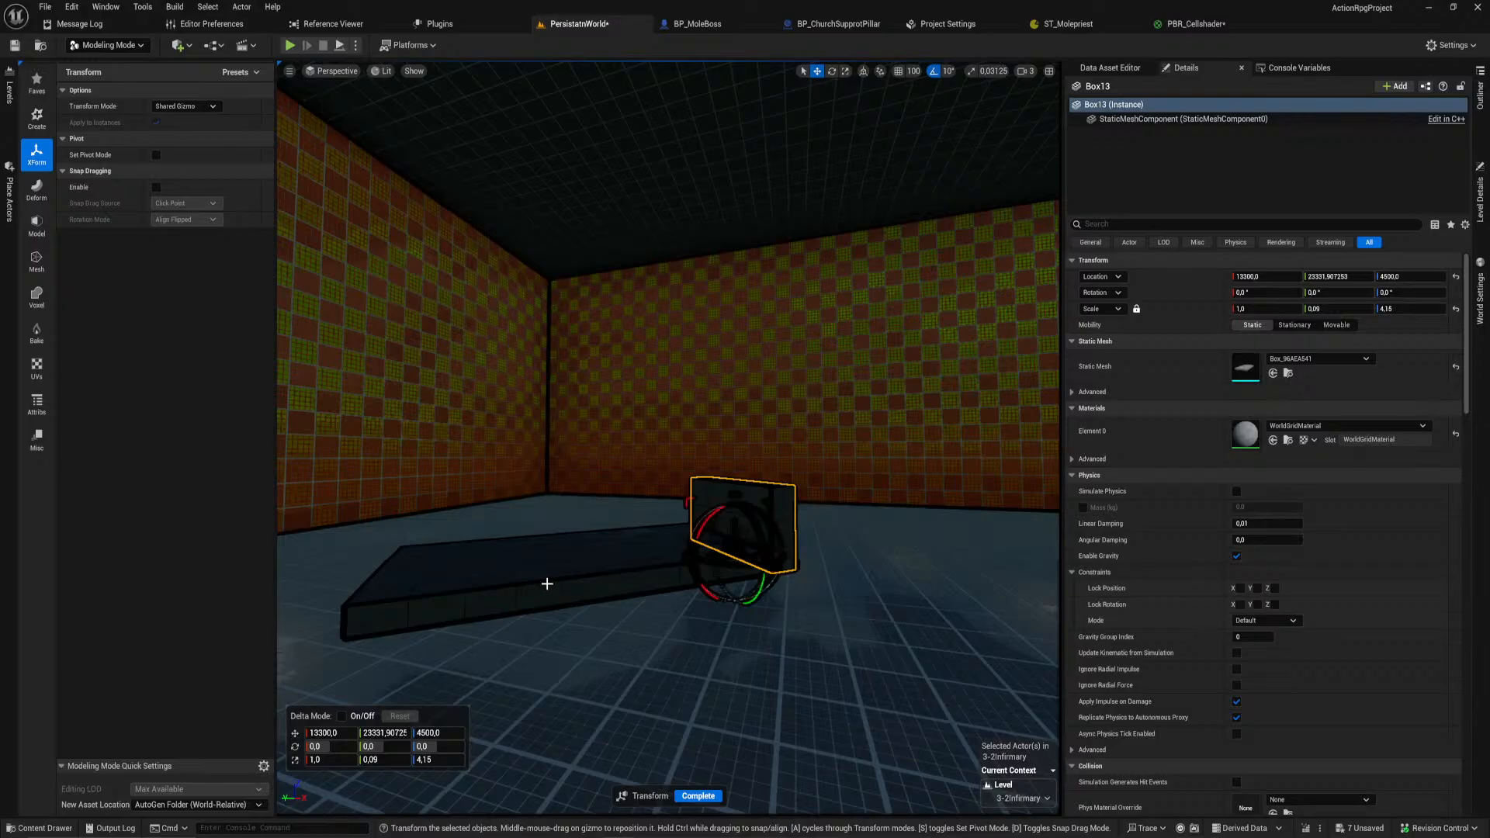
pyautogui.moveTo(638, 657); pyautogui.dragTo(710, 792, button='right')
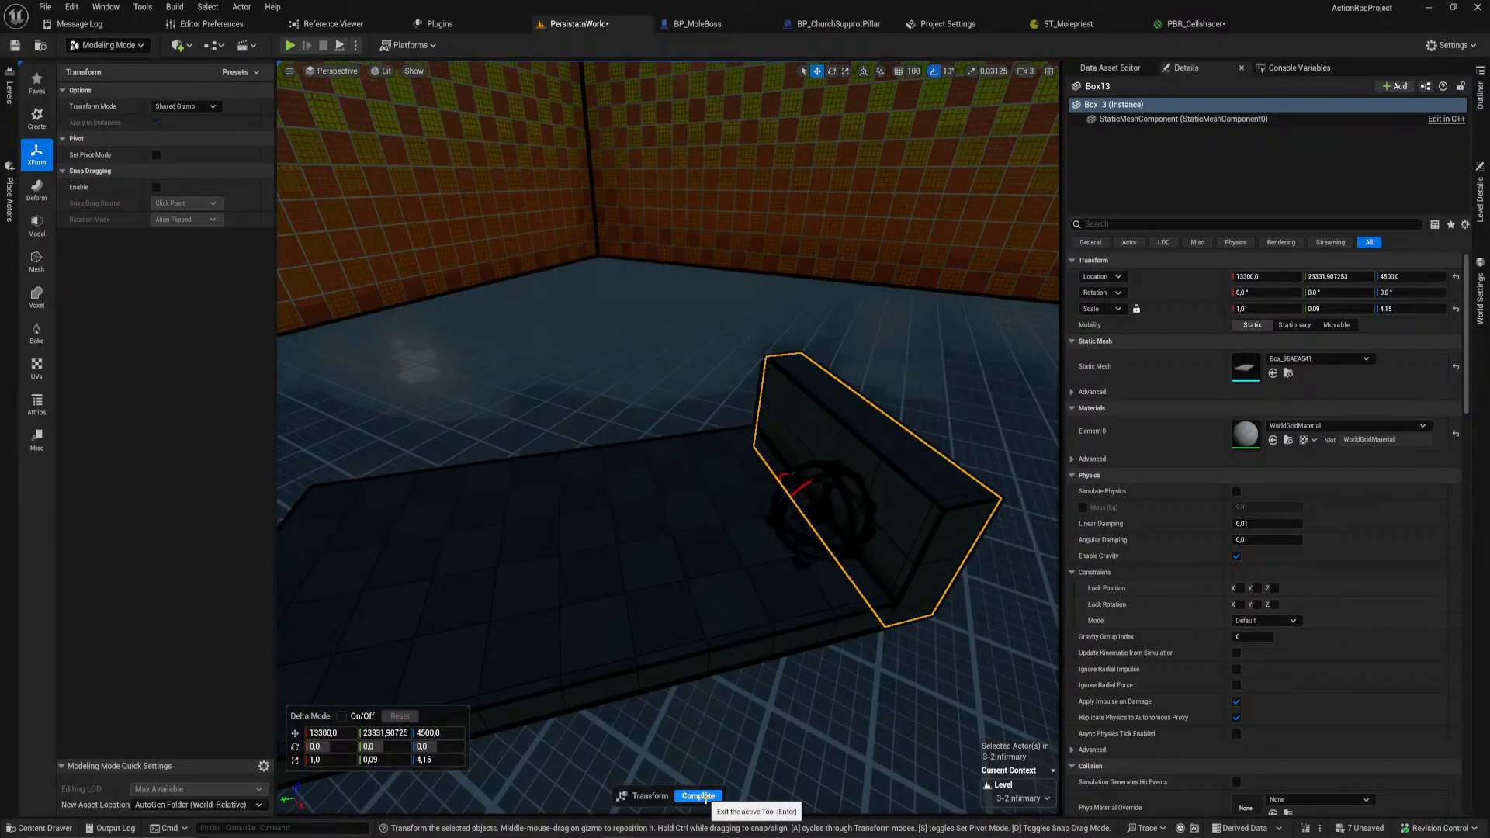
pyautogui.click(703, 790)
# Step: Duplicate the bed slab in place, turn the copy into a separate mesh with the inputs deleted, and clear the selection
pyautogui.moveTo(595, 618); pyautogui.dragTo(516, 581, button='right')
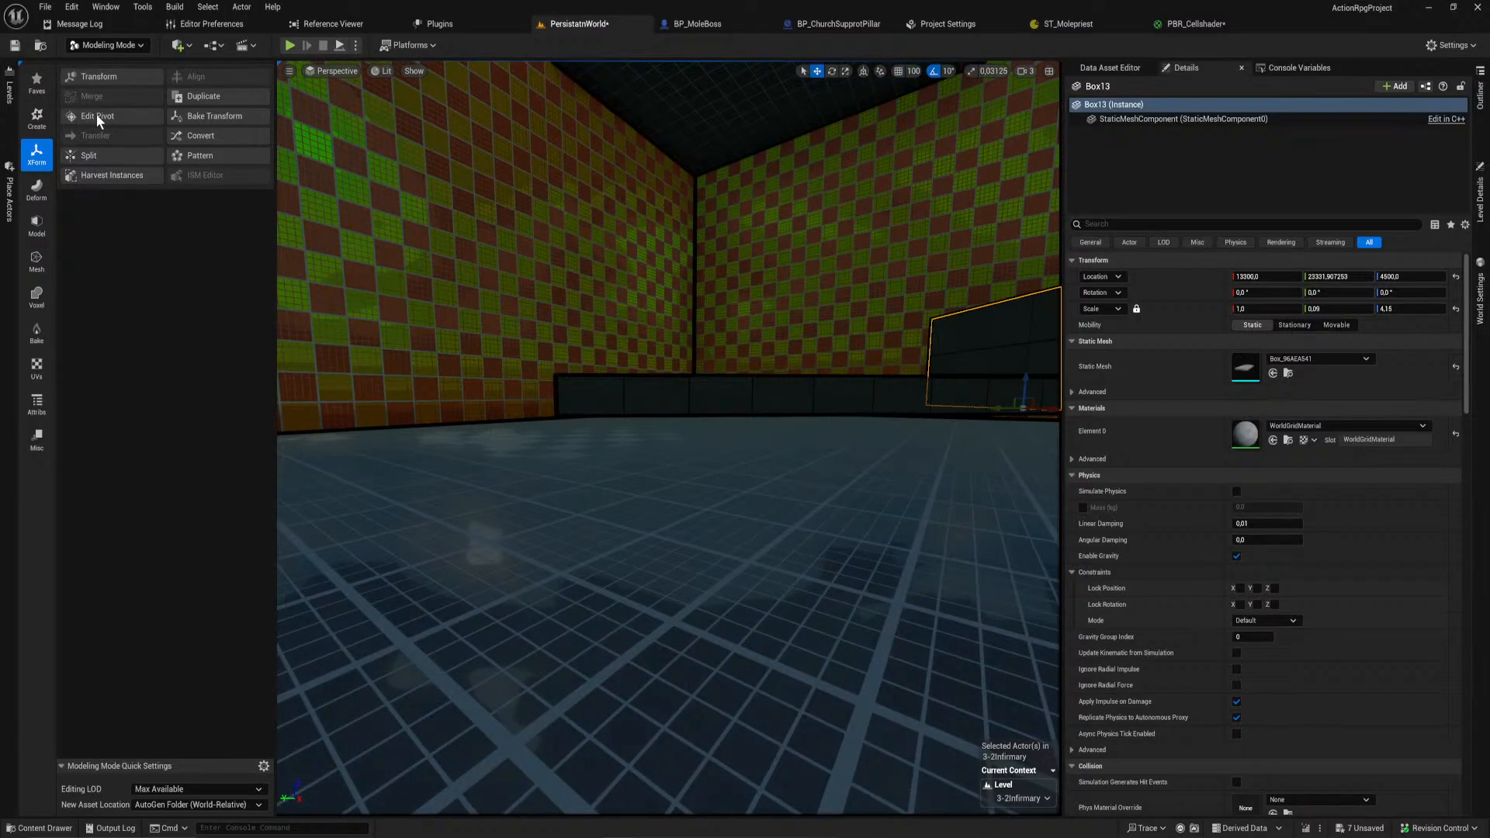
pyautogui.click(40, 123)
pyautogui.click(610, 404)
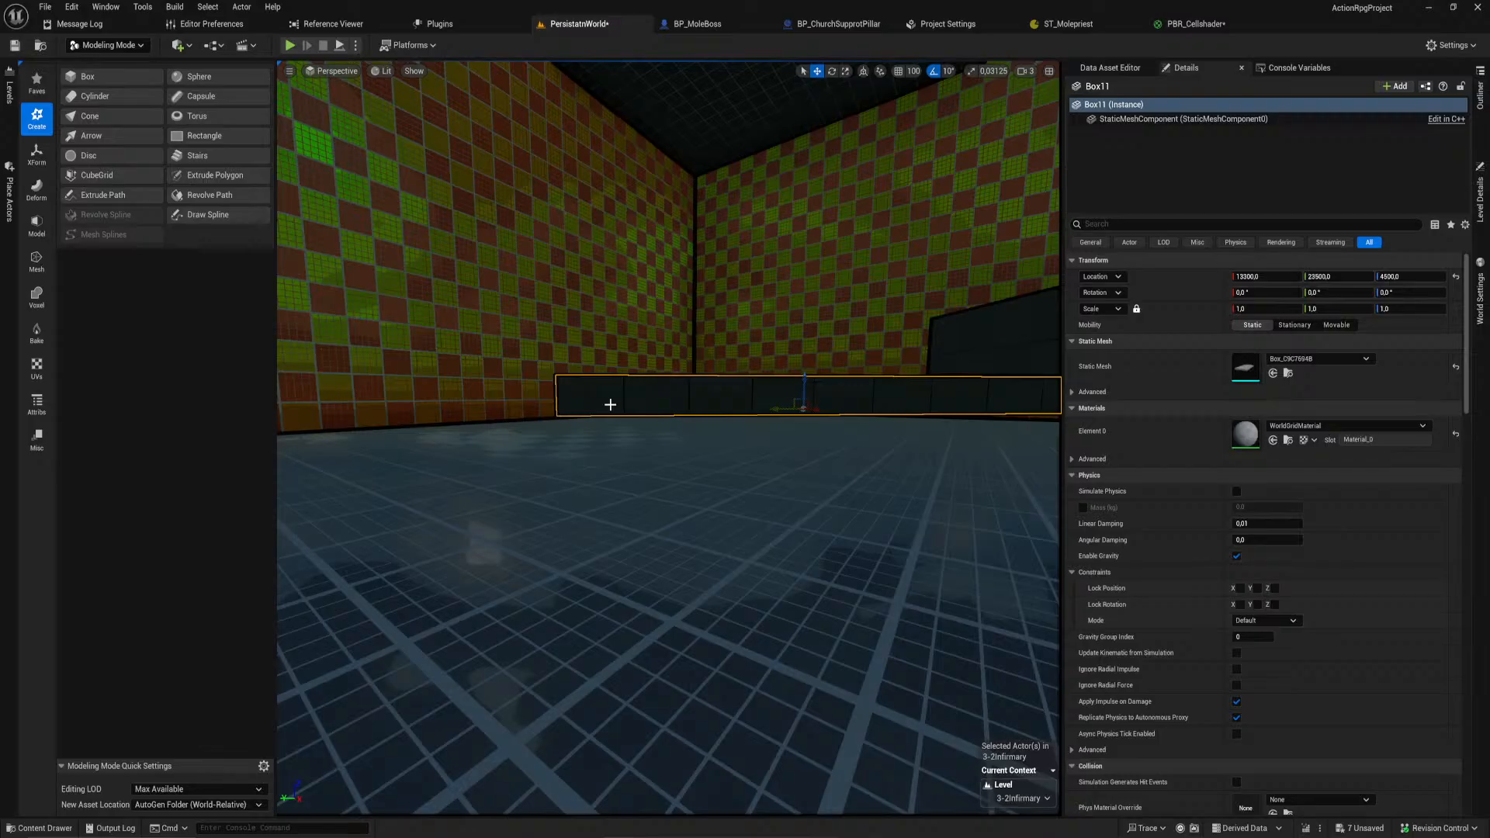
pyautogui.hotkey('ctrl', 'd')
pyautogui.click(36, 82)
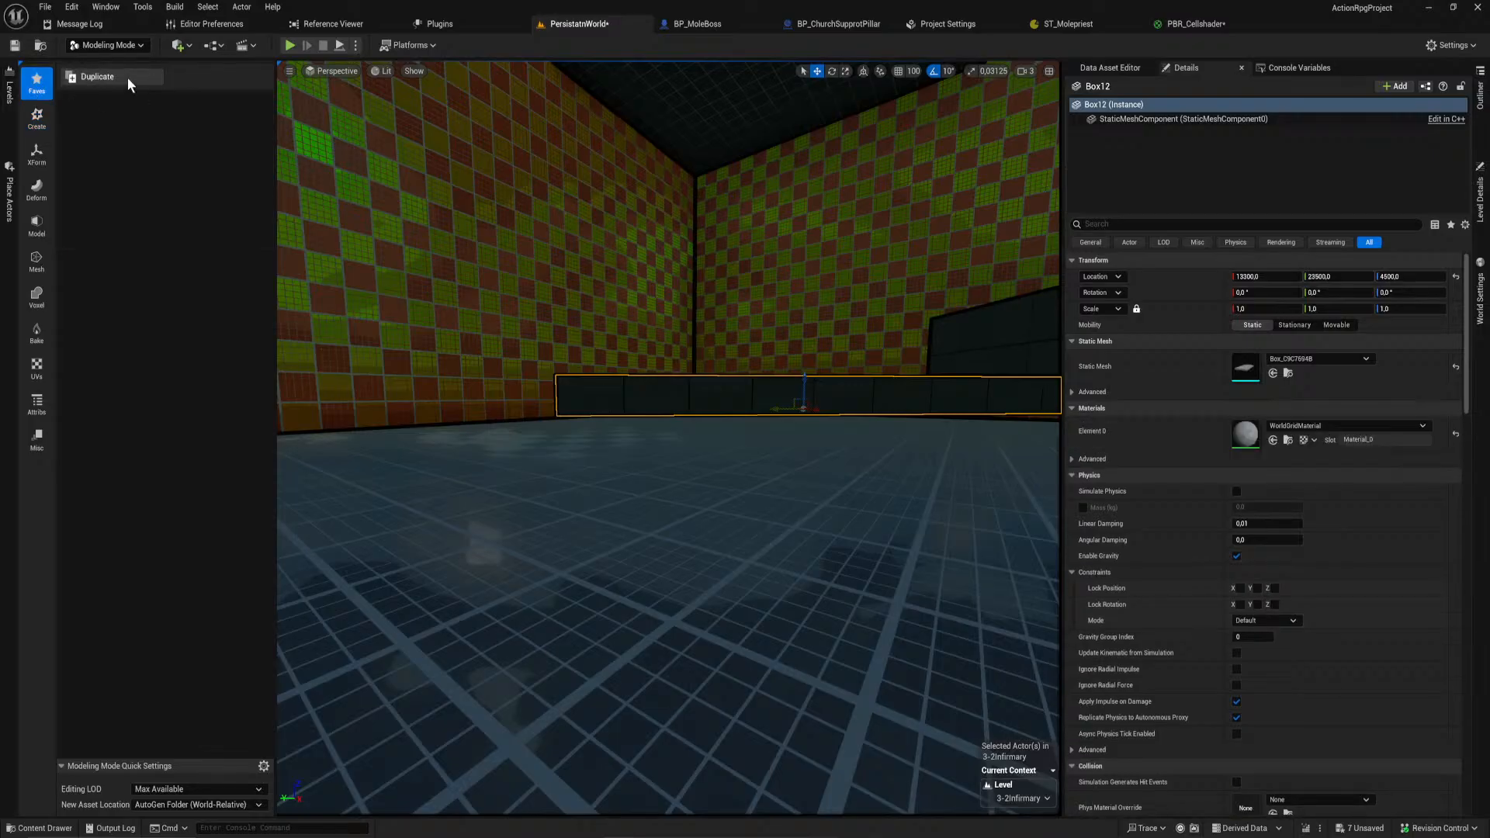
pyautogui.click(127, 81)
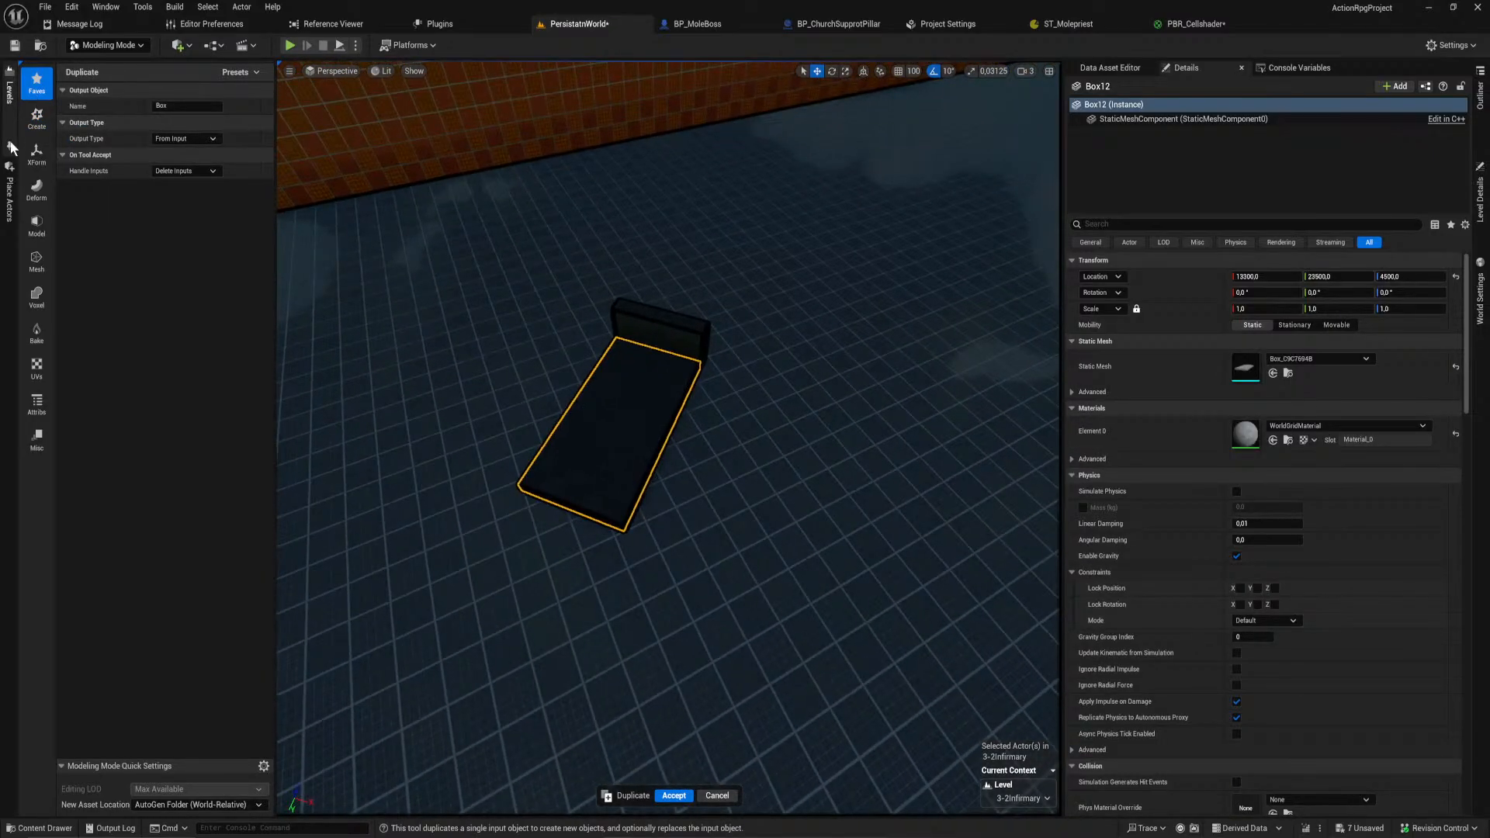
pyautogui.click(37, 152)
pyautogui.click(37, 118)
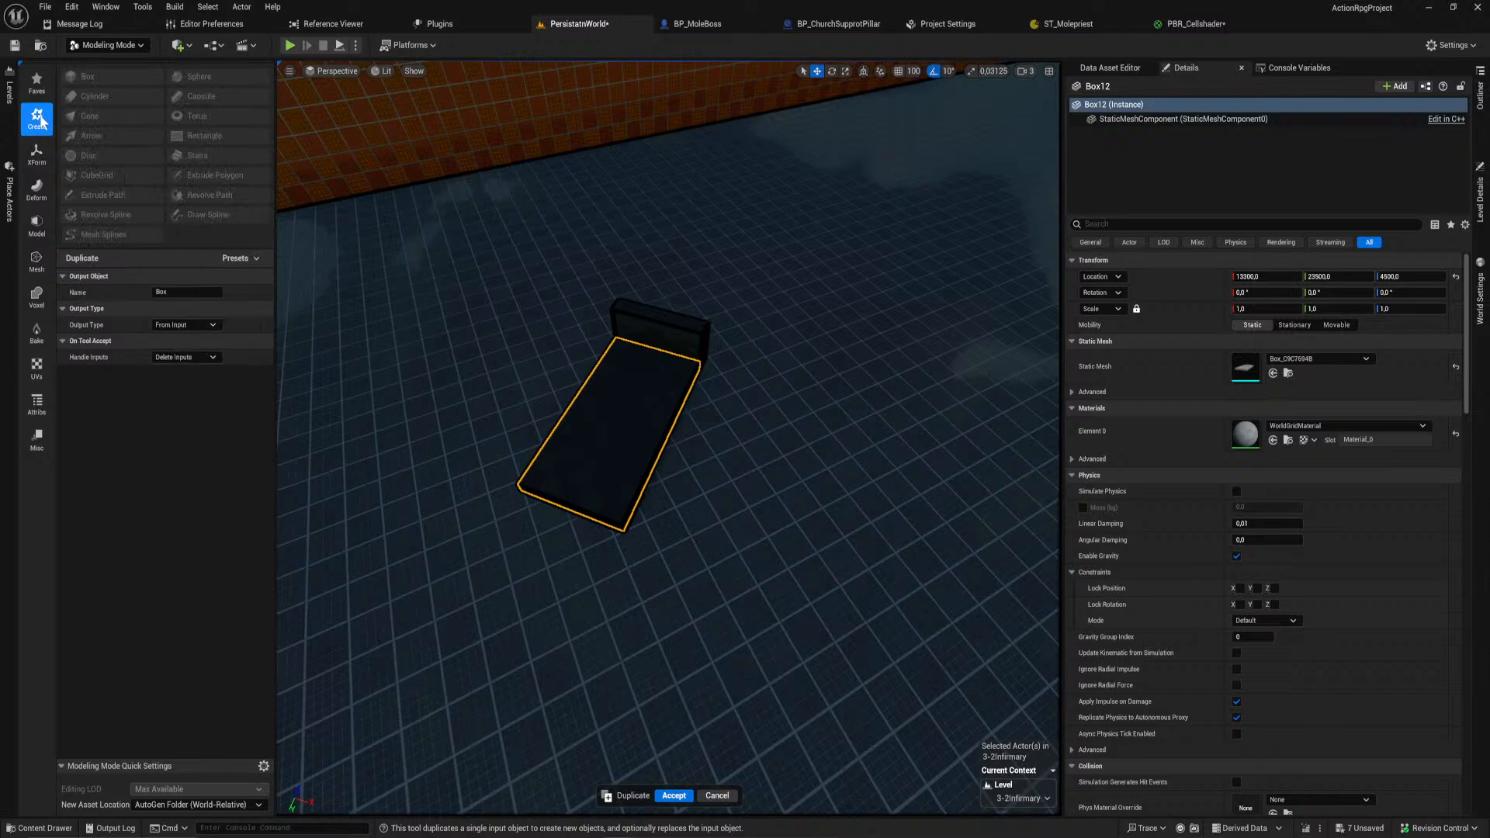
pyautogui.click(673, 796)
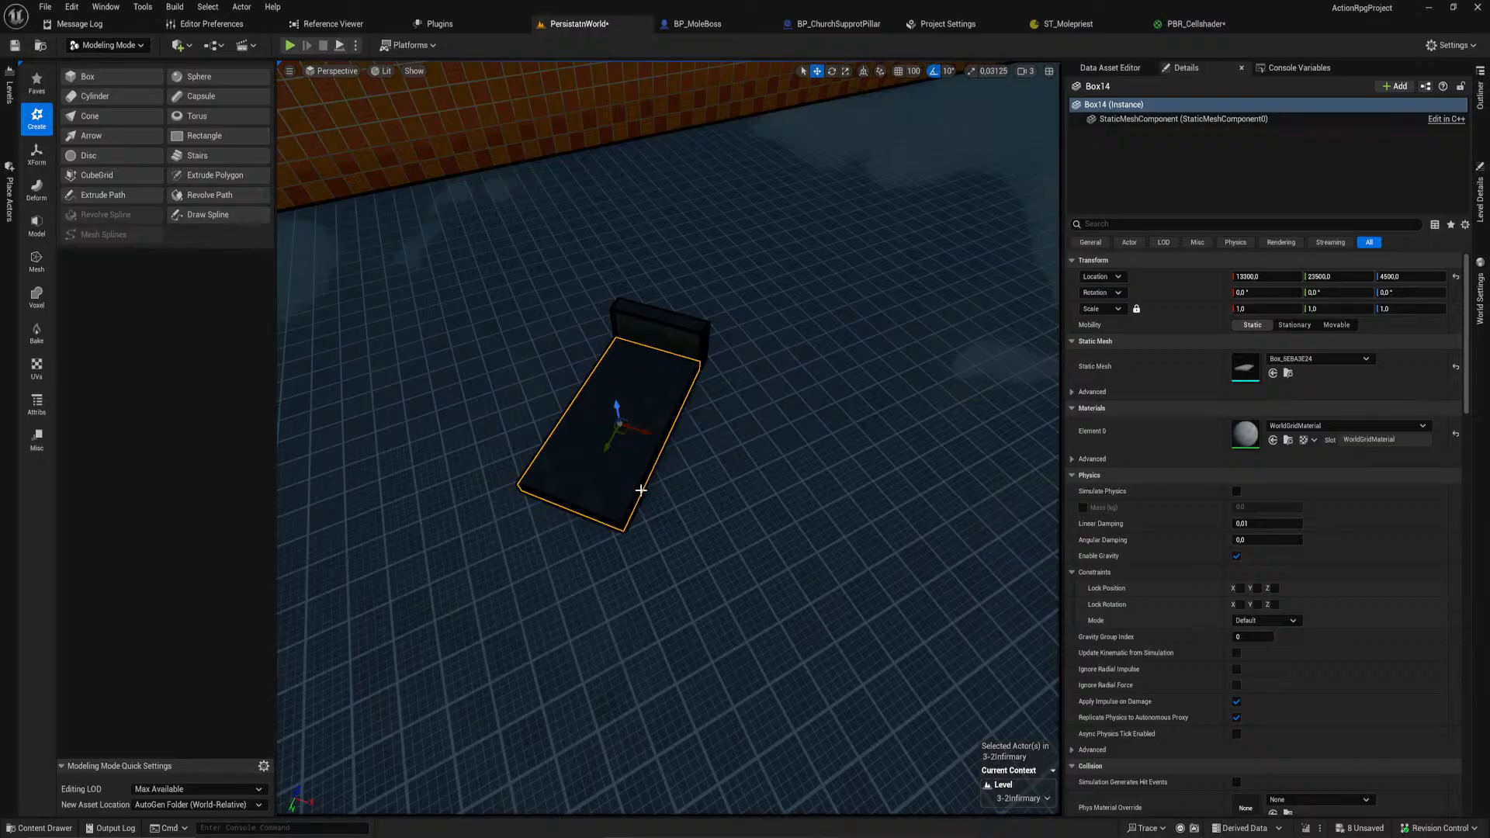
pyautogui.press('Escape')
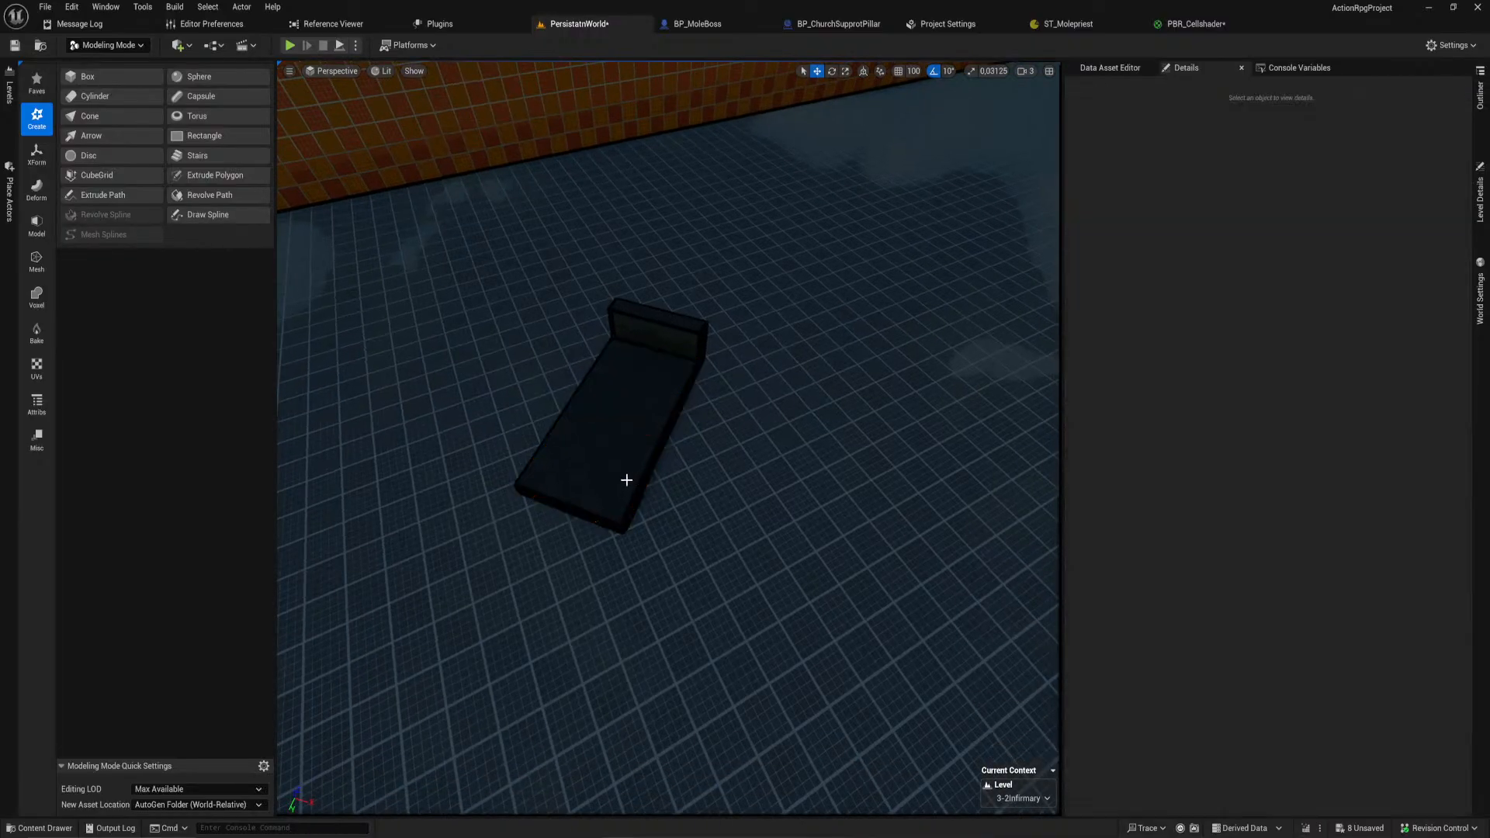
# Step: Start a new box on the bed slab, set its width and depth to 20, and undo its placement
pyautogui.click(38, 109)
pyautogui.click(42, 120)
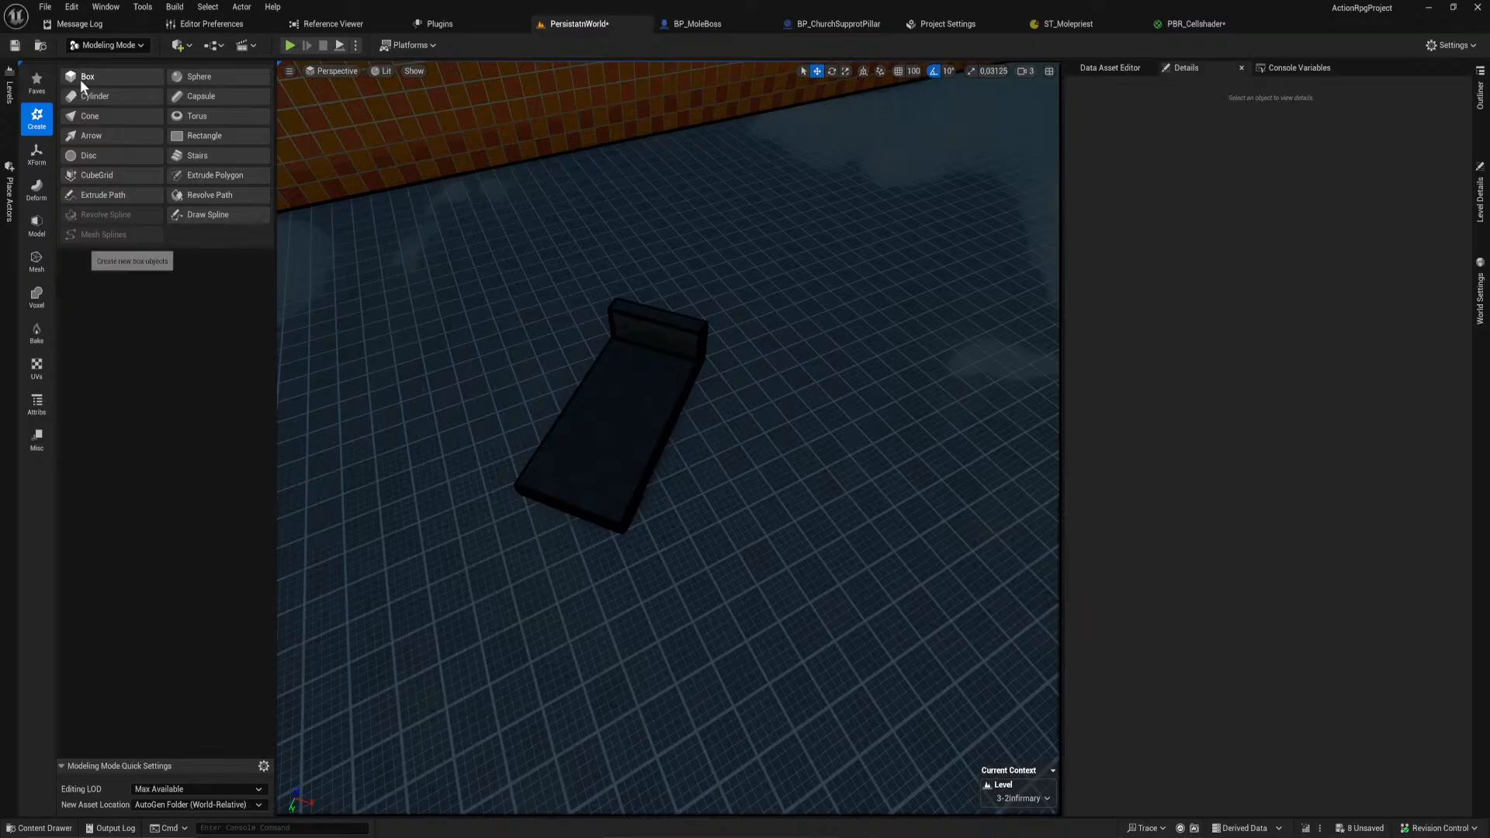
pyautogui.click(81, 77)
pyautogui.click(600, 464)
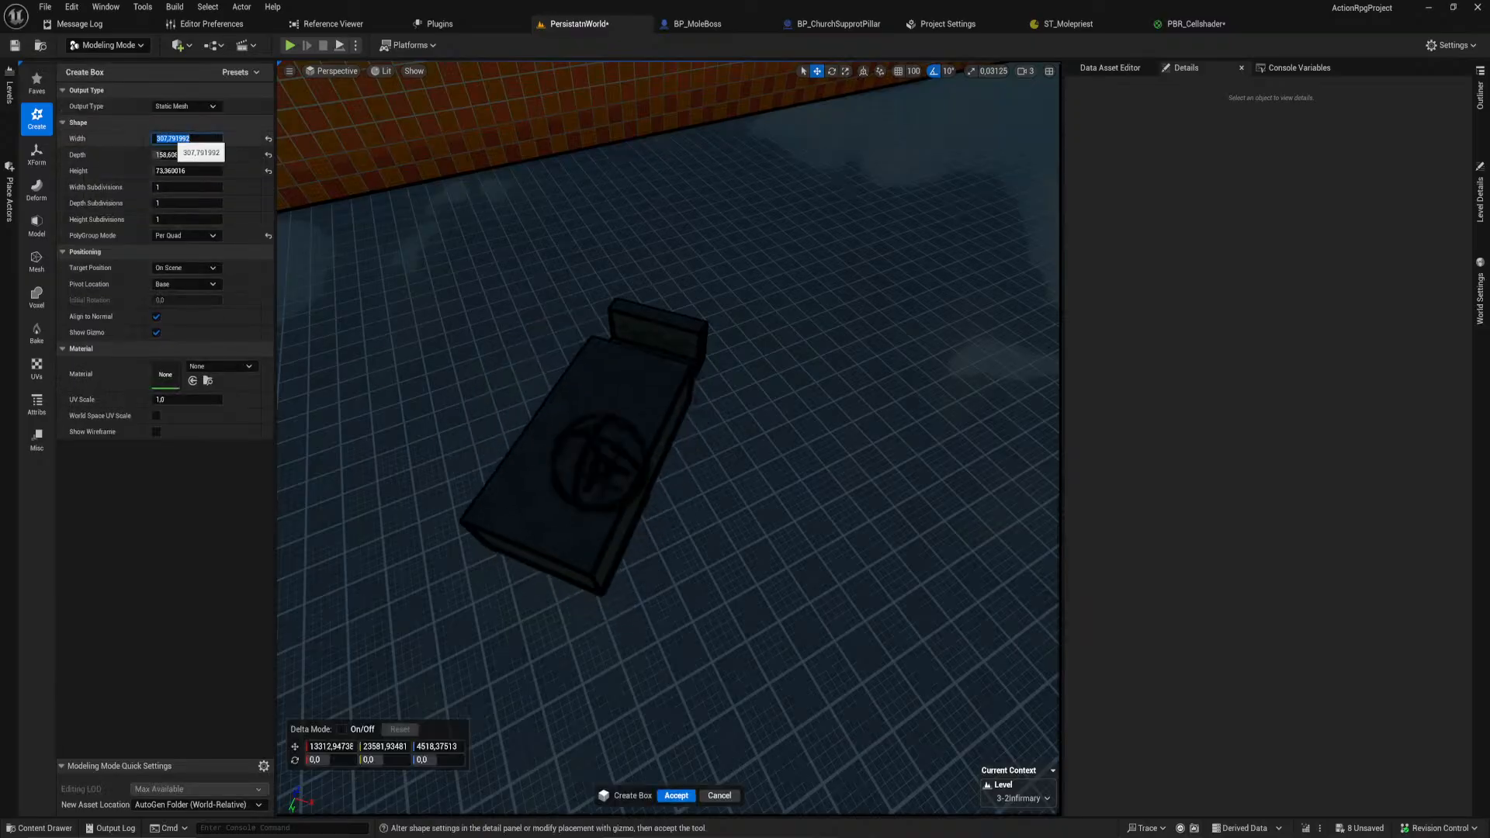
pyautogui.click(174, 140)
pyautogui.write('20')
pyautogui.press('Tab')
pyautogui.press('Return')
pyautogui.click(177, 154)
pyautogui.write('20')
pyautogui.press('Return')
pyautogui.moveTo(665, 444); pyautogui.dragTo(620, 271, button='right')
pyautogui.moveTo(165, 154)
pyautogui.mouseDown()
pyautogui.moveTo(188, 155)
pyautogui.moveTo(168, 138)
pyautogui.mouseUp()
pyautogui.hotkey('ctrl', 'z')
# Step: Set the box to 20 wide, 20 deep and 70 high, place it at the slab's foot-end corner and accept it
pyautogui.click(169, 135)
pyautogui.write('20')
pyautogui.press('Tab')
pyautogui.write('20')
pyautogui.press('Return')
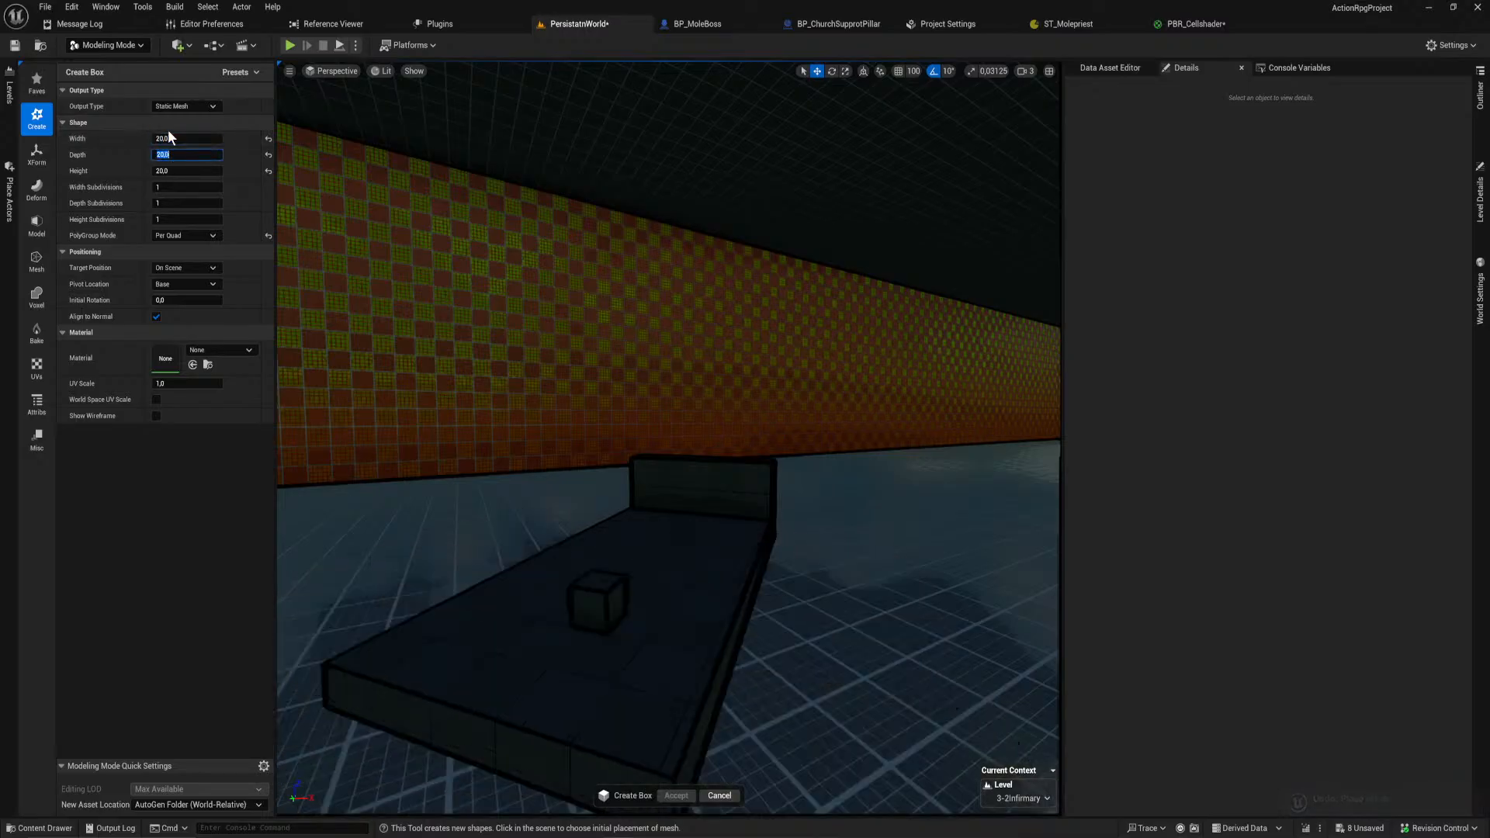
pyautogui.write('70')
pyautogui.press('Return')
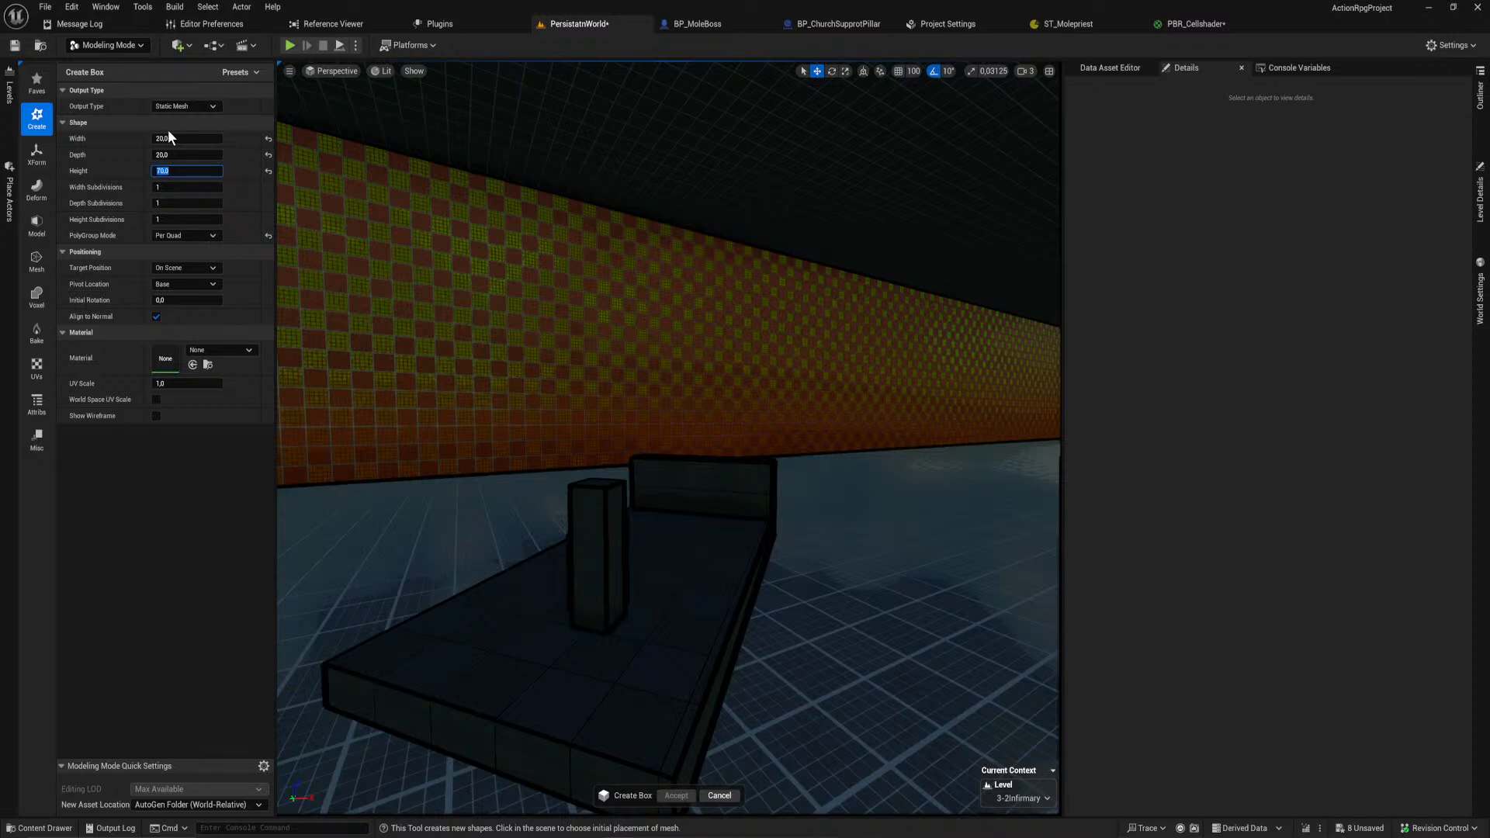
pyautogui.click(655, 746)
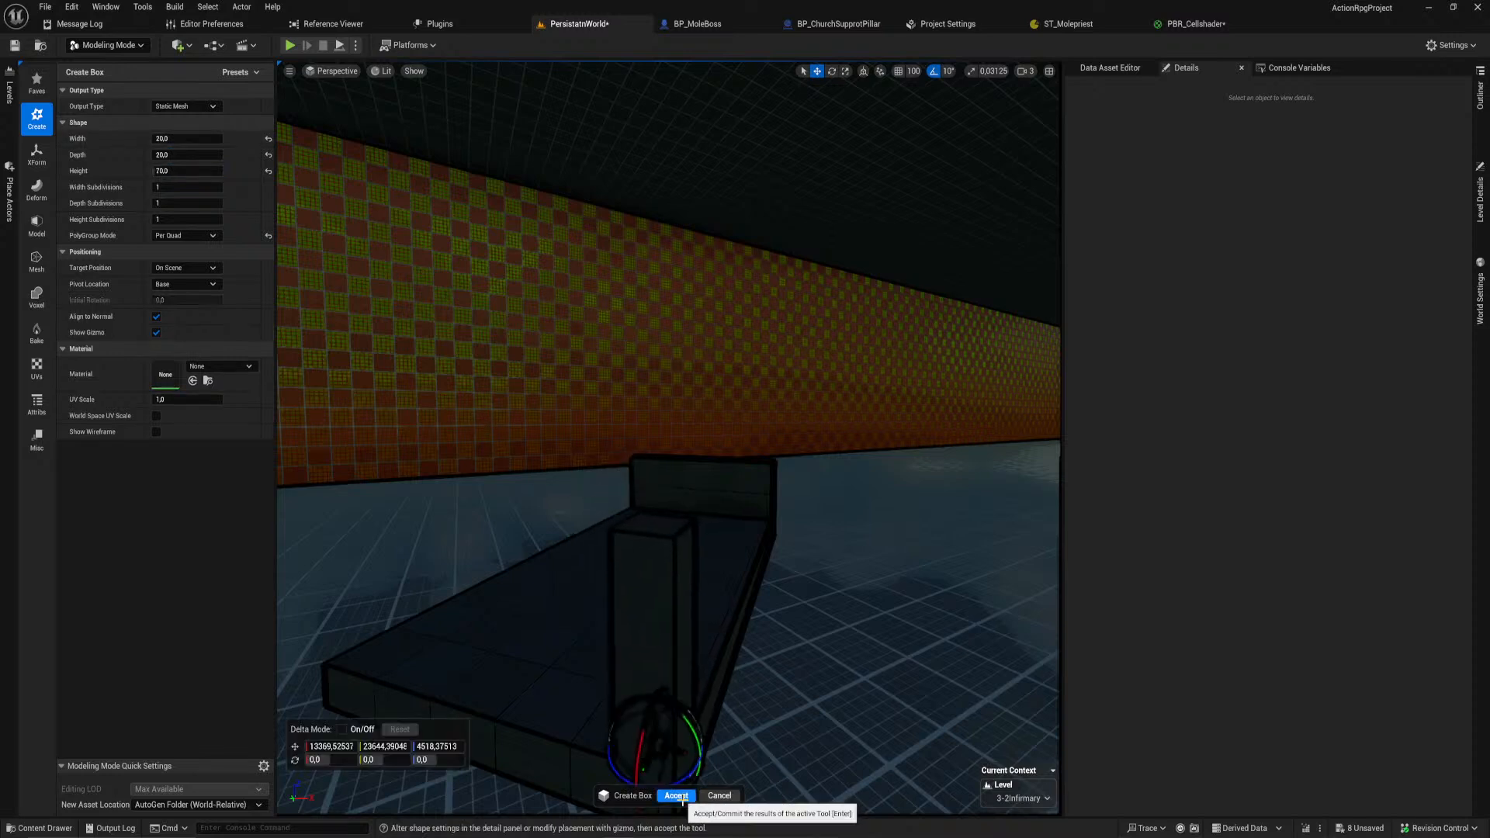
pyautogui.click(676, 796)
# Step: Lower the new leg beneath the bed slab to about Z 4444
pyautogui.scroll(-5, 650, 661)
pyautogui.scroll(-1, 651, 661)
pyautogui.moveTo(662, 495); pyautogui.dragTo(666, 553)
pyautogui.moveTo(666, 555); pyautogui.dragTo(606, 554, button='right')
pyautogui.moveTo(595, 524)
pyautogui.mouseDown()
pyautogui.moveTo(604, 549)
pyautogui.moveTo(605, 525)
pyautogui.mouseUp()
pyautogui.moveTo(607, 512)
pyautogui.mouseDown(button='right')
pyautogui.moveTo(644, 504)
pyautogui.moveTo(617, 461)
pyautogui.moveTo(606, 508)
pyautogui.mouseUp(button='right')
pyautogui.press('s')
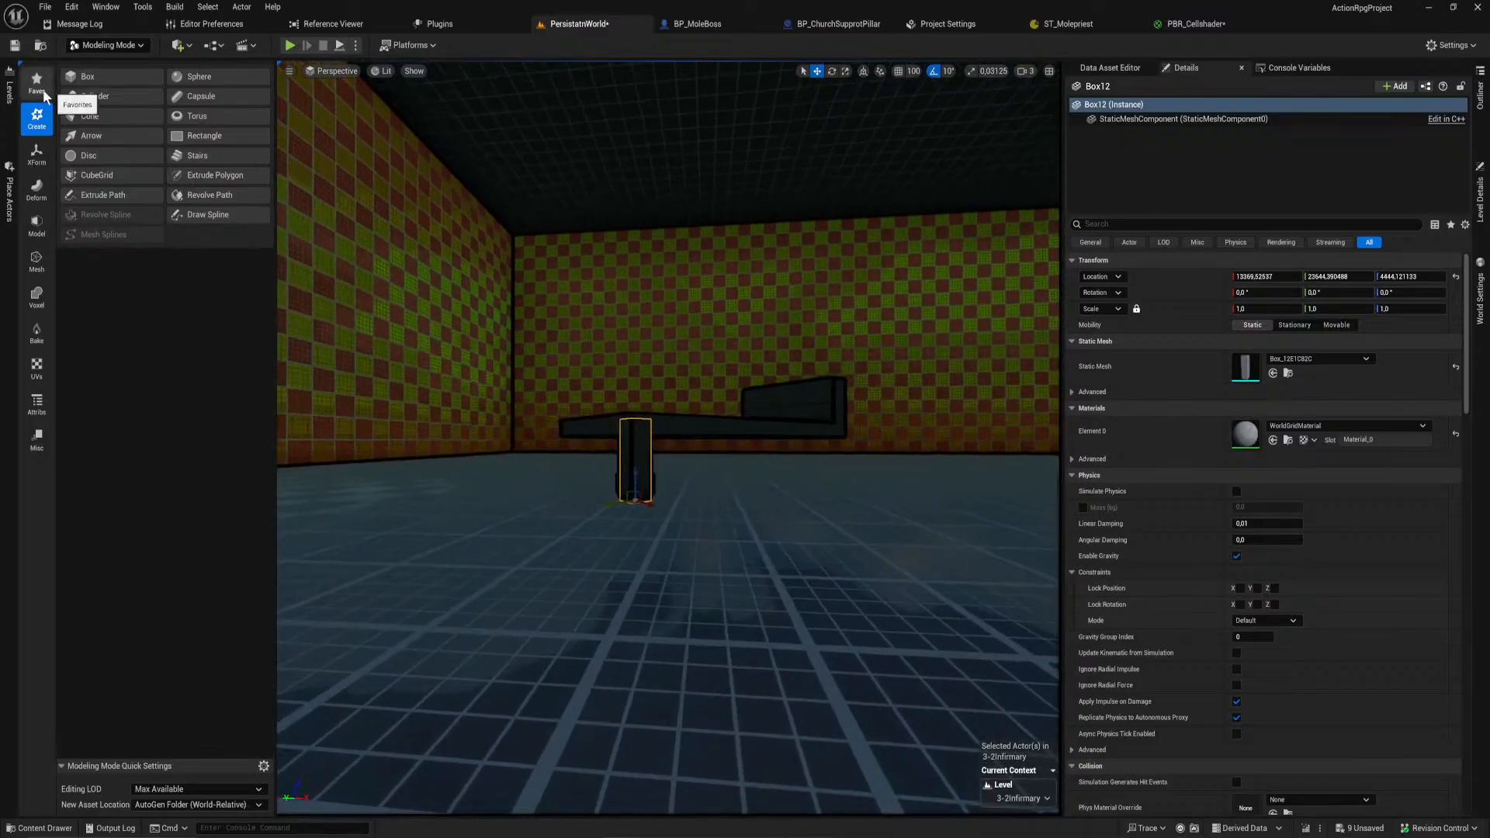
# Step: Start mirroring the leg with the Right preset and move the mirror plane to about X 13301 under the bed
pyautogui.click(36, 153)
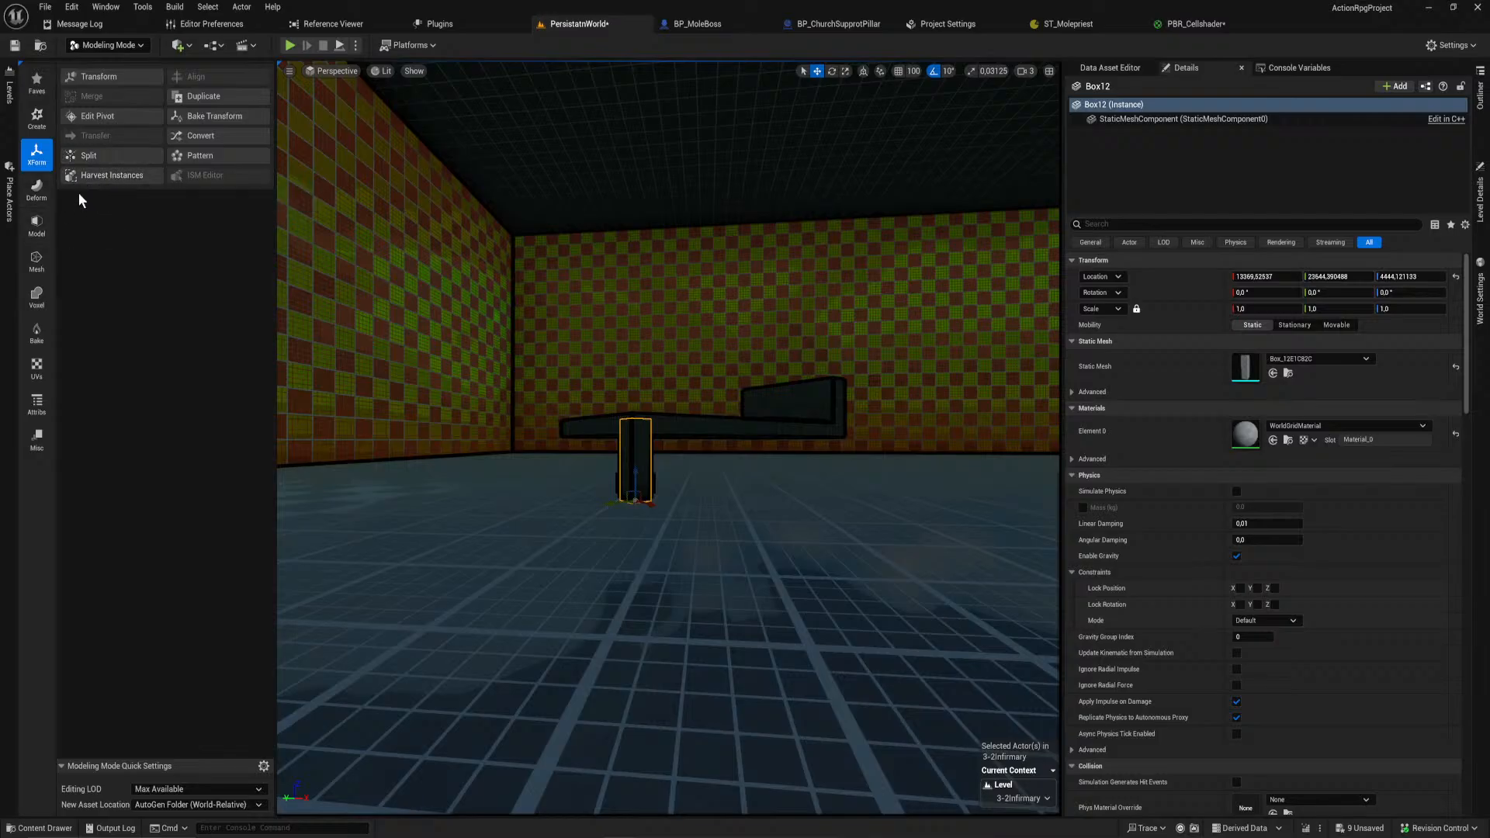
pyautogui.click(44, 223)
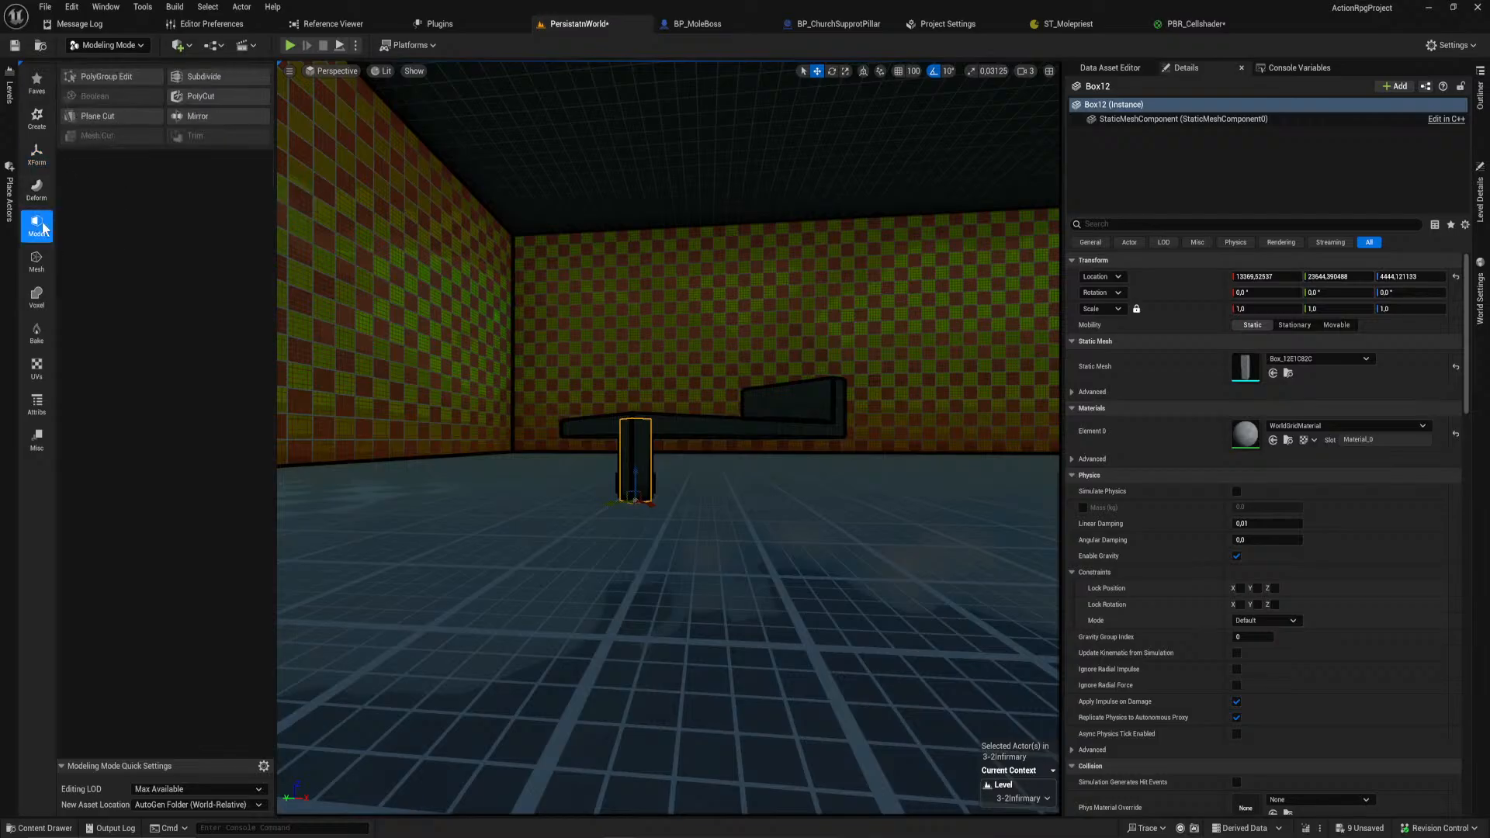
pyautogui.click(195, 115)
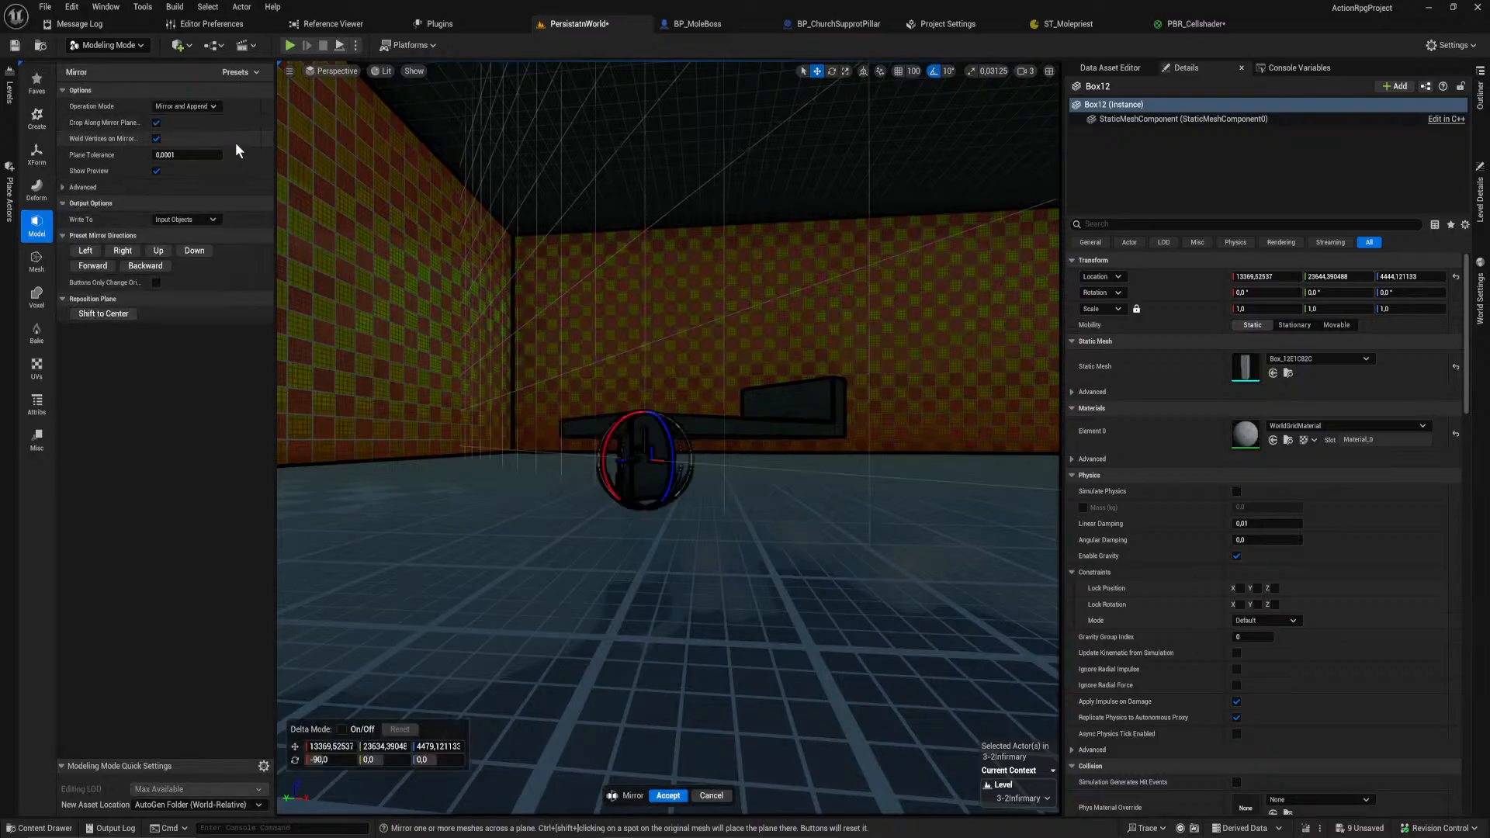
pyautogui.moveTo(740, 473); pyautogui.dragTo(936, 520, button='right')
pyautogui.moveTo(678, 416); pyautogui.dragTo(506, 459)
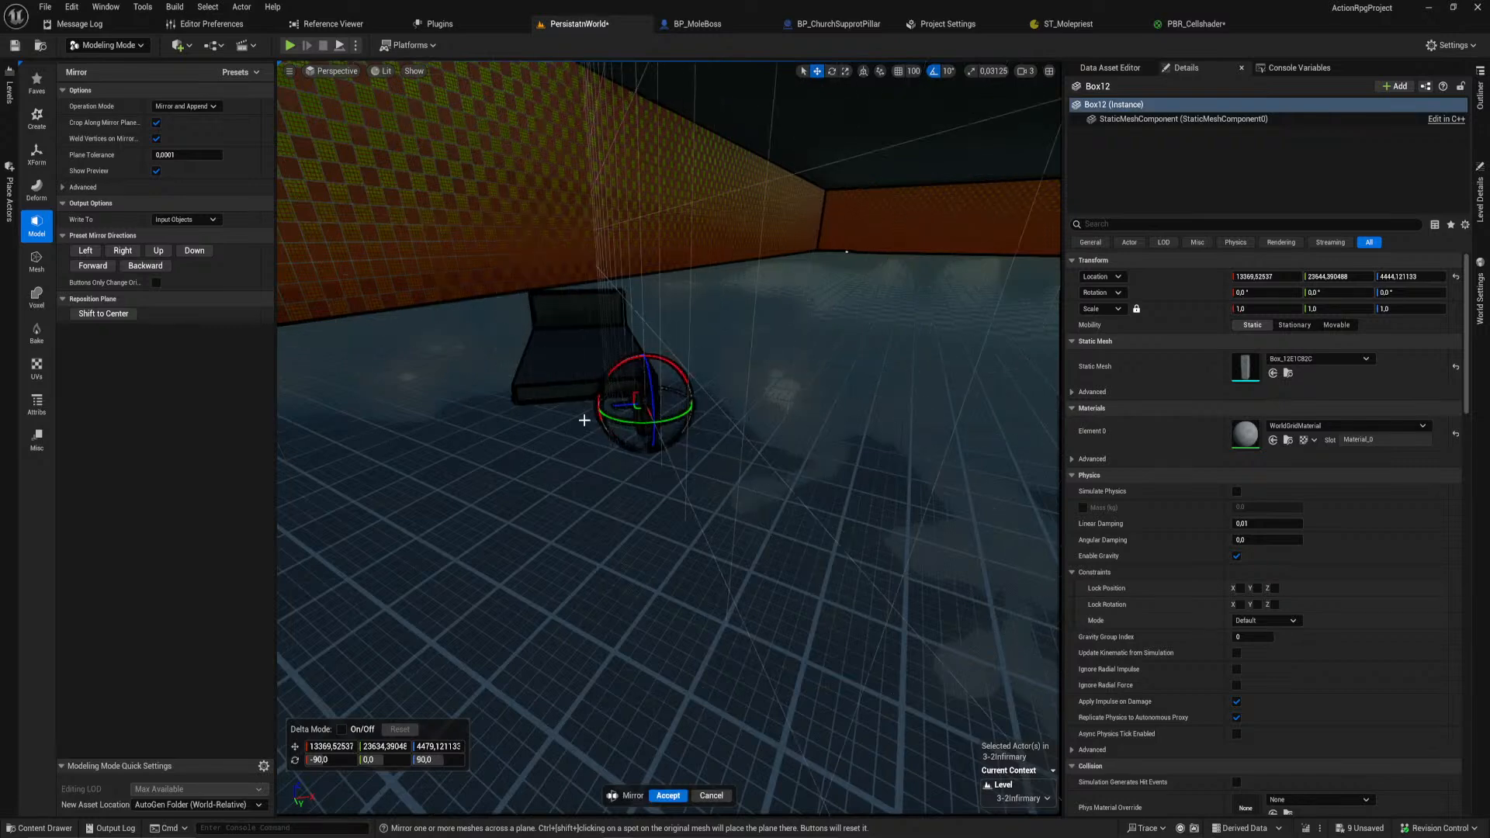
pyautogui.moveTo(620, 408); pyautogui.dragTo(560, 415)
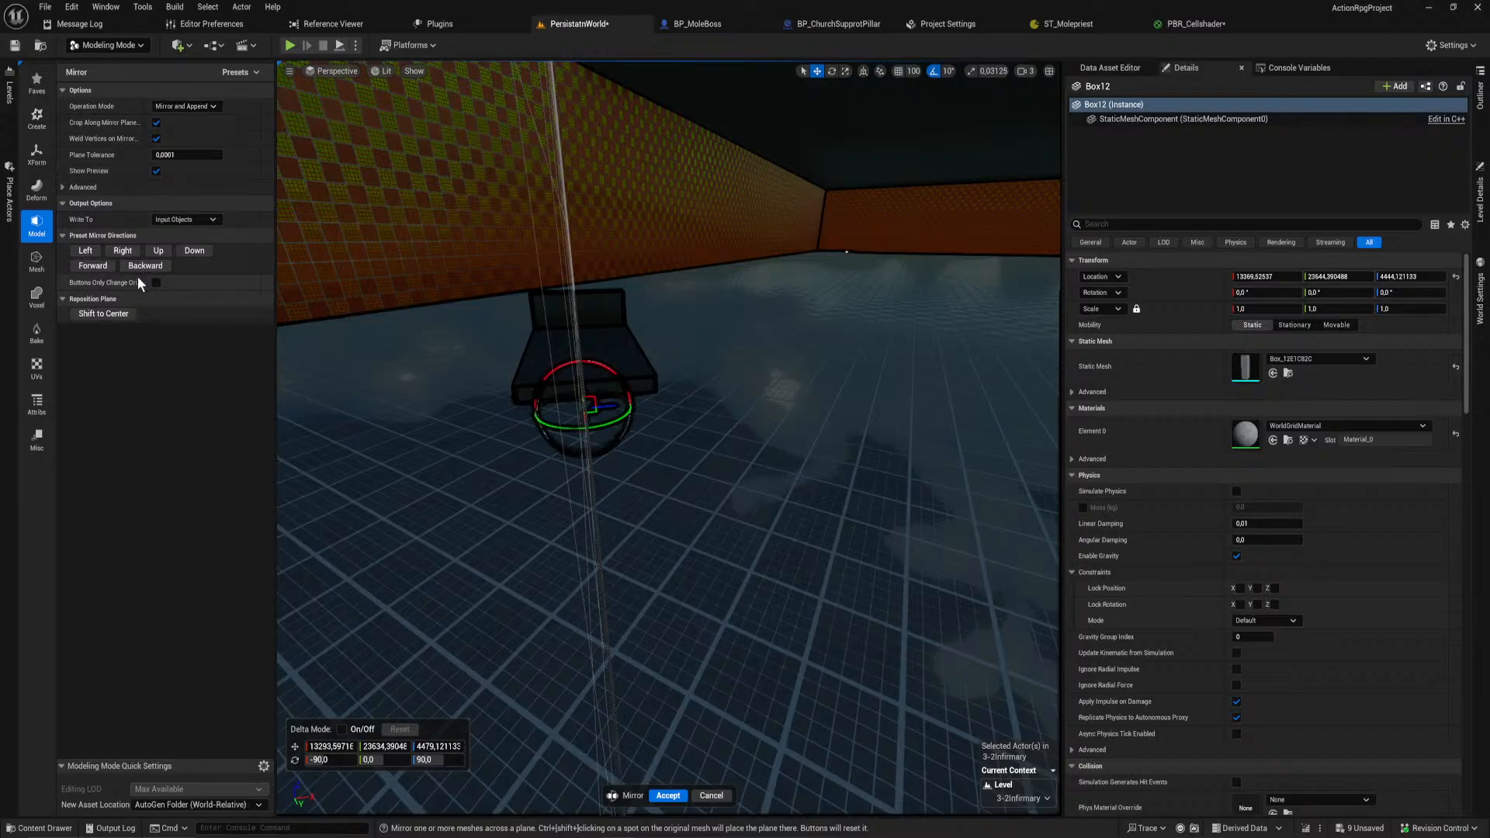
pyautogui.click(85, 251)
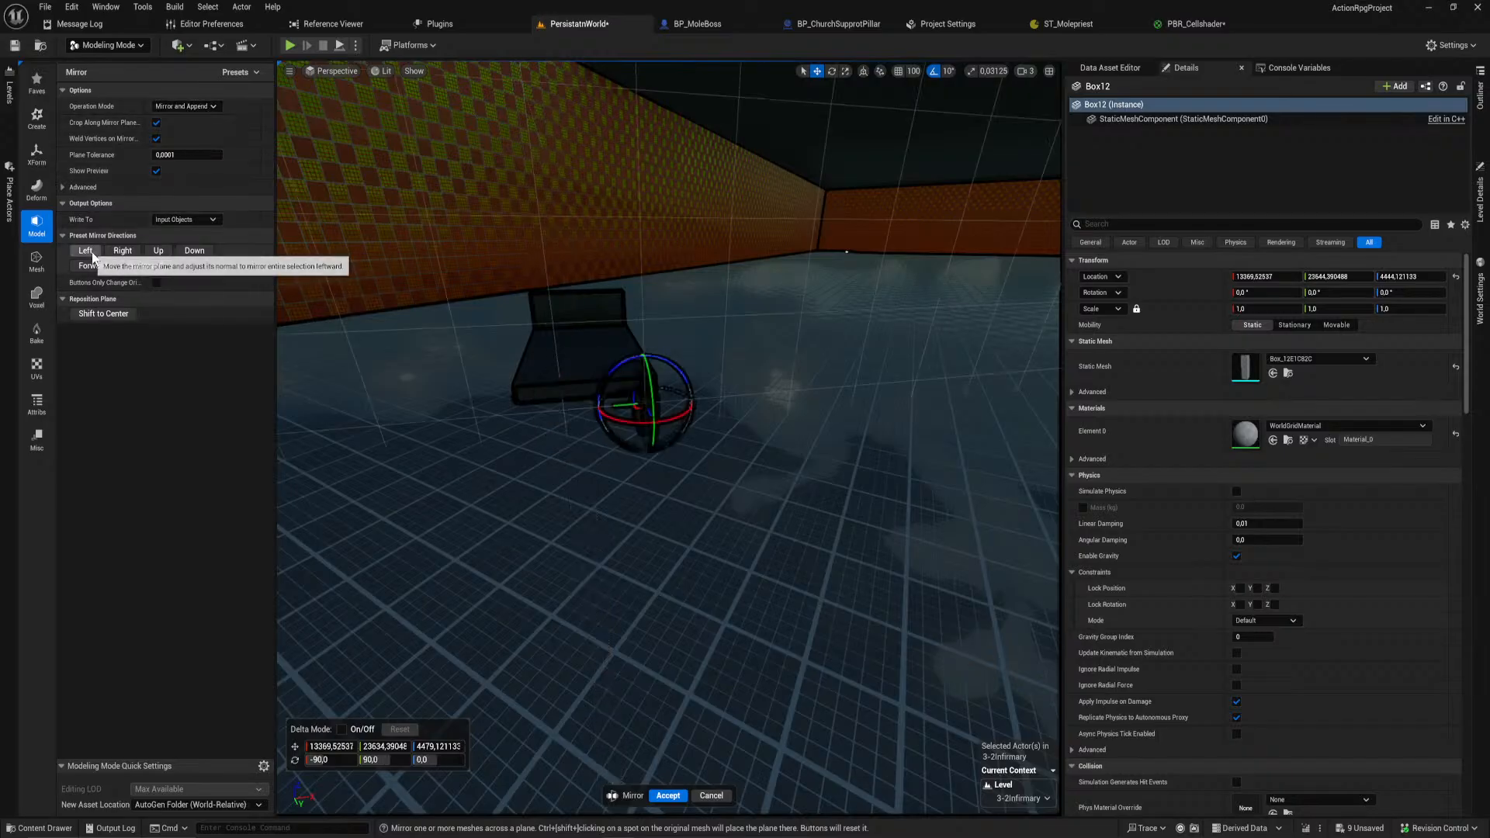
pyautogui.click(133, 254)
pyautogui.moveTo(629, 409); pyautogui.dragTo(477, 461)
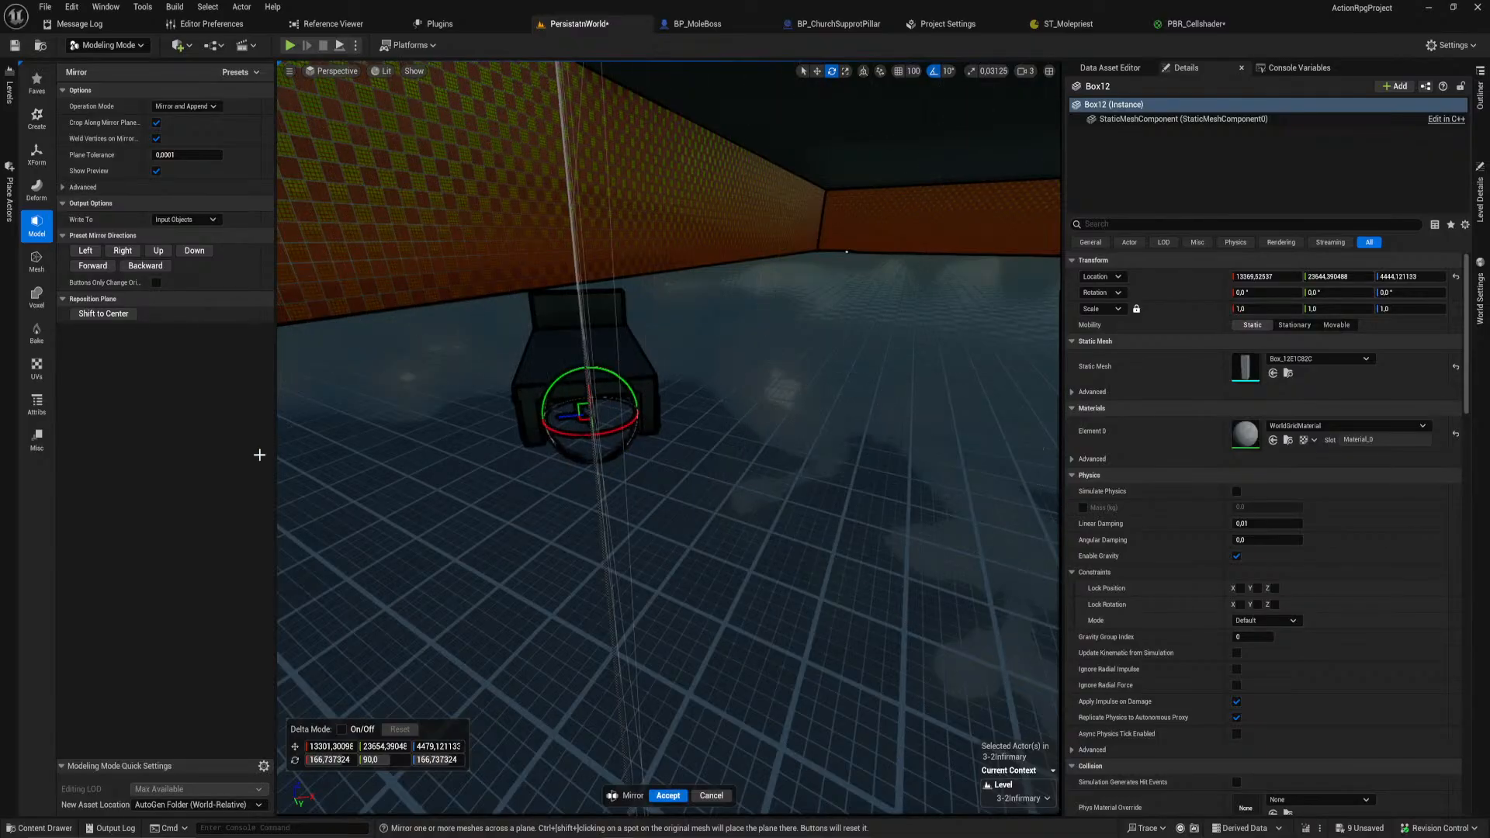
# Step: Reduce the camera speed to 1, fine-tune the mirror plane to about X 13300 and accept the mirrored leg
pyautogui.moveTo(401, 422); pyautogui.dragTo(476, 372, button='right')
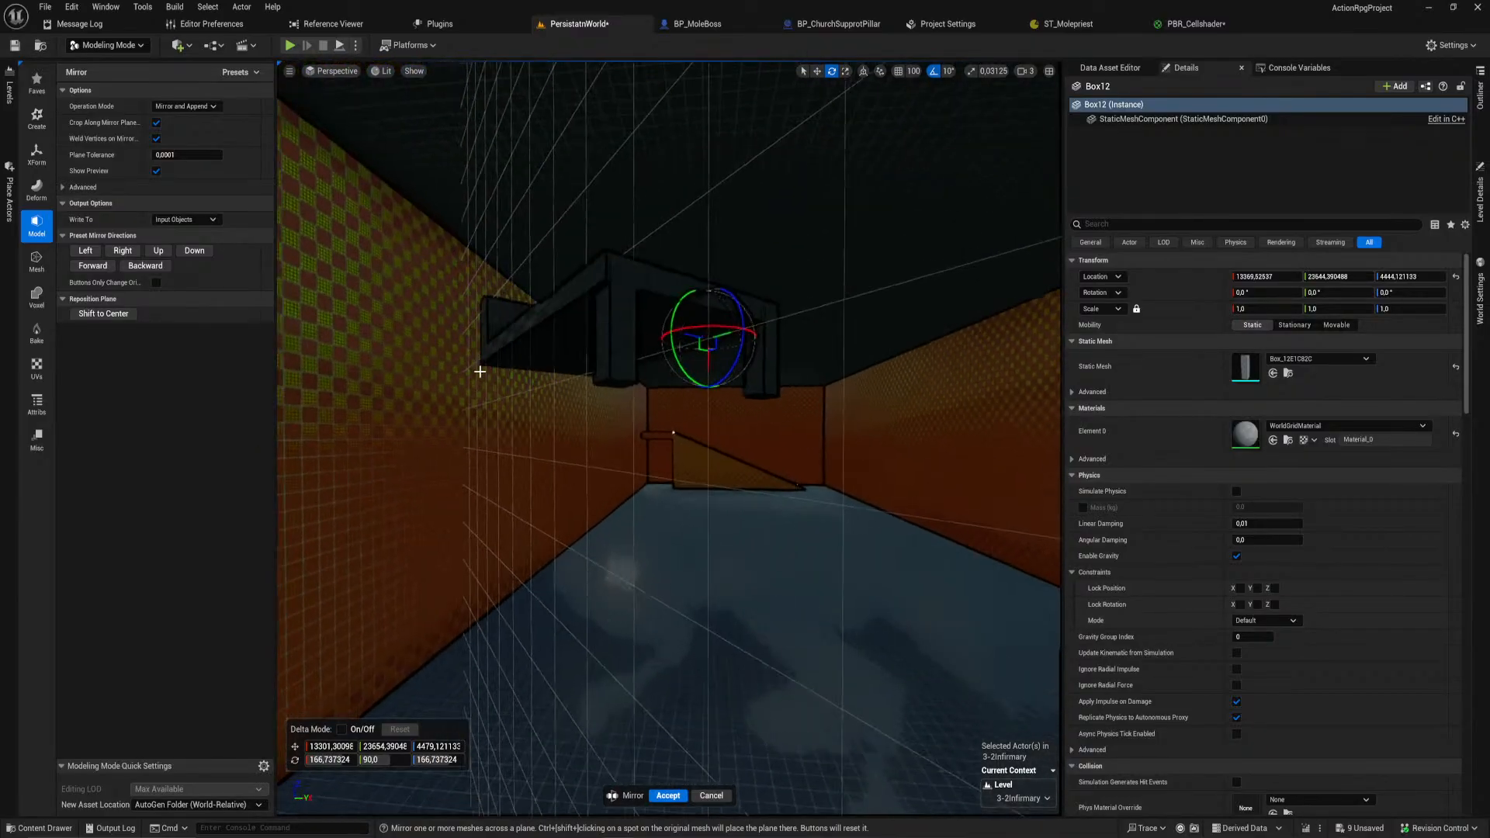
pyautogui.click(1025, 71)
pyautogui.moveTo(928, 99); pyautogui.dragTo(887, 100)
pyautogui.moveTo(683, 217); pyautogui.dragTo(707, 304, button='right')
pyautogui.moveTo(696, 274); pyautogui.dragTo(692, 274)
pyautogui.moveTo(724, 308); pyautogui.dragTo(658, 433, button='right')
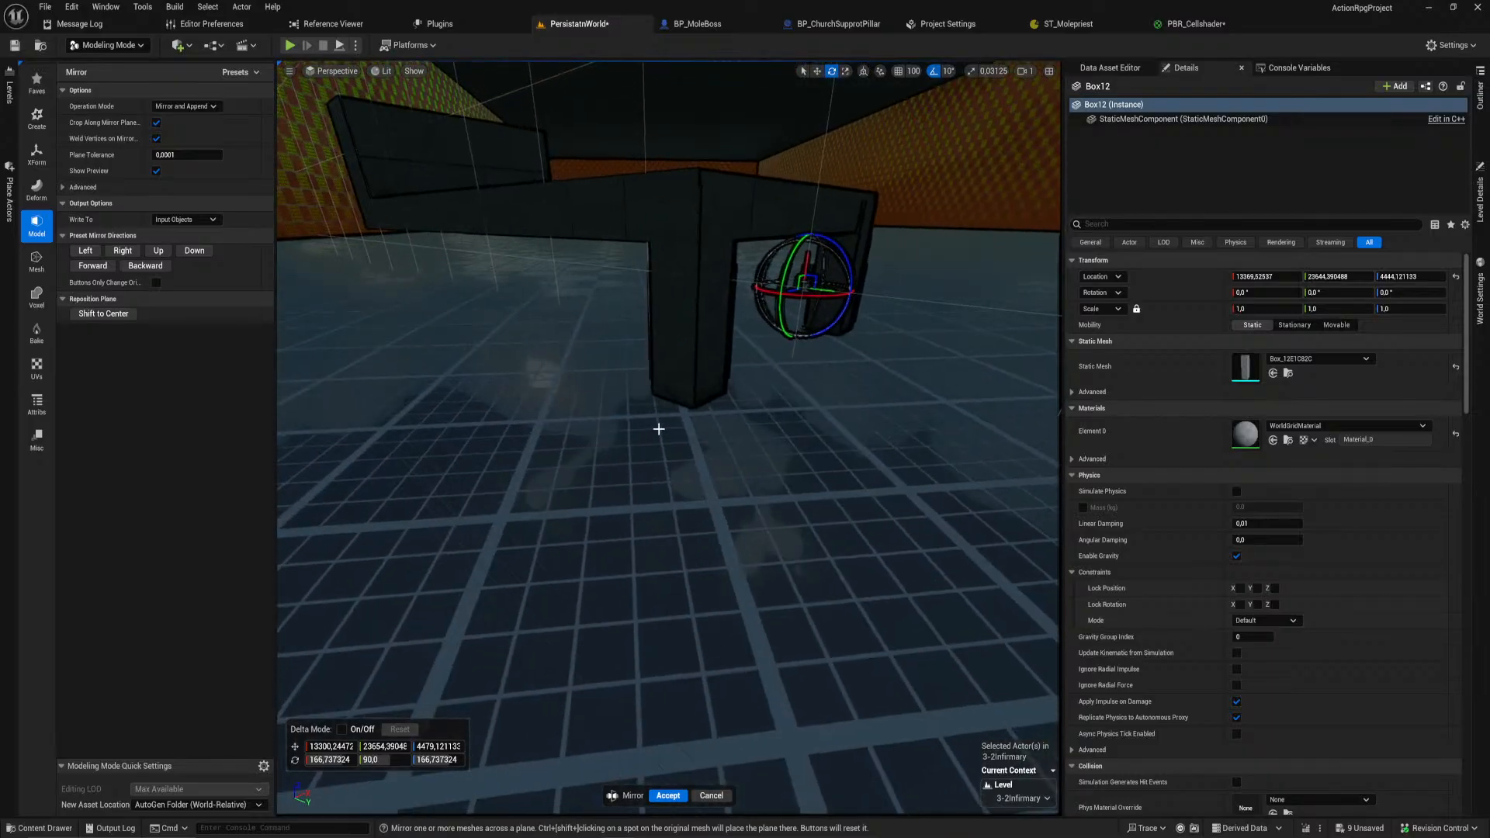
pyautogui.click(669, 796)
# Step: Nudge the pair of legs along Y to about 23643 at the foot end of the bed
pyautogui.moveTo(702, 482)
pyautogui.mouseDown(button='right')
pyautogui.moveTo(701, 497)
pyautogui.moveTo(703, 476)
pyautogui.mouseUp(button='right')
pyautogui.moveTo(676, 492); pyautogui.dragTo(674, 492)
pyautogui.moveTo(780, 464); pyautogui.dragTo(778, 473, button='right')
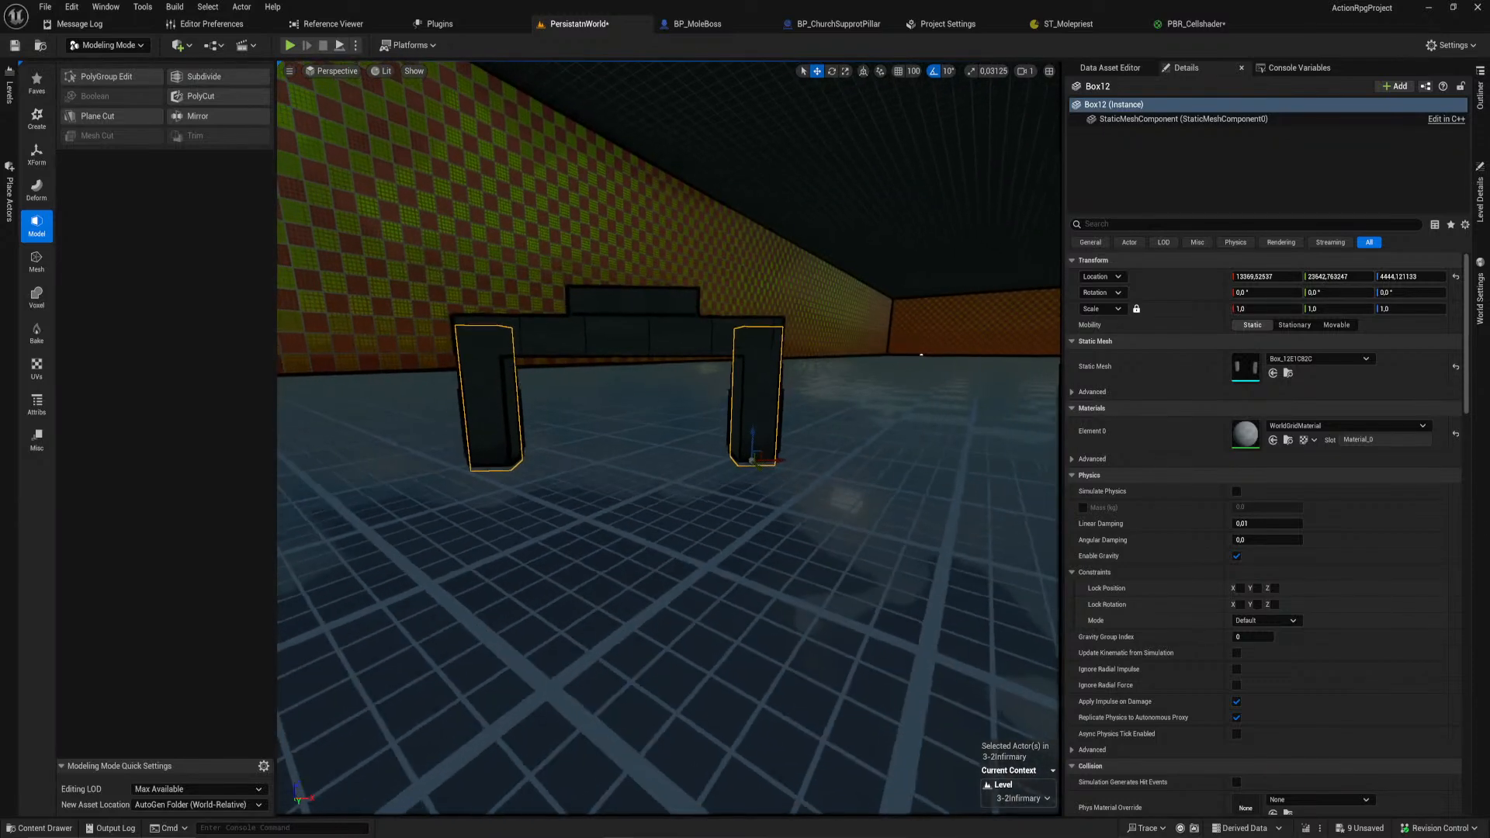
# Step: Mirror the leg pair to the headboard end across a plane at about Y 23487 and accept the four legs
pyautogui.click(216, 113)
pyautogui.press('a')
pyautogui.moveTo(680, 380); pyautogui.dragTo(725, 396, button='right')
pyautogui.press('d')
pyautogui.press('a')
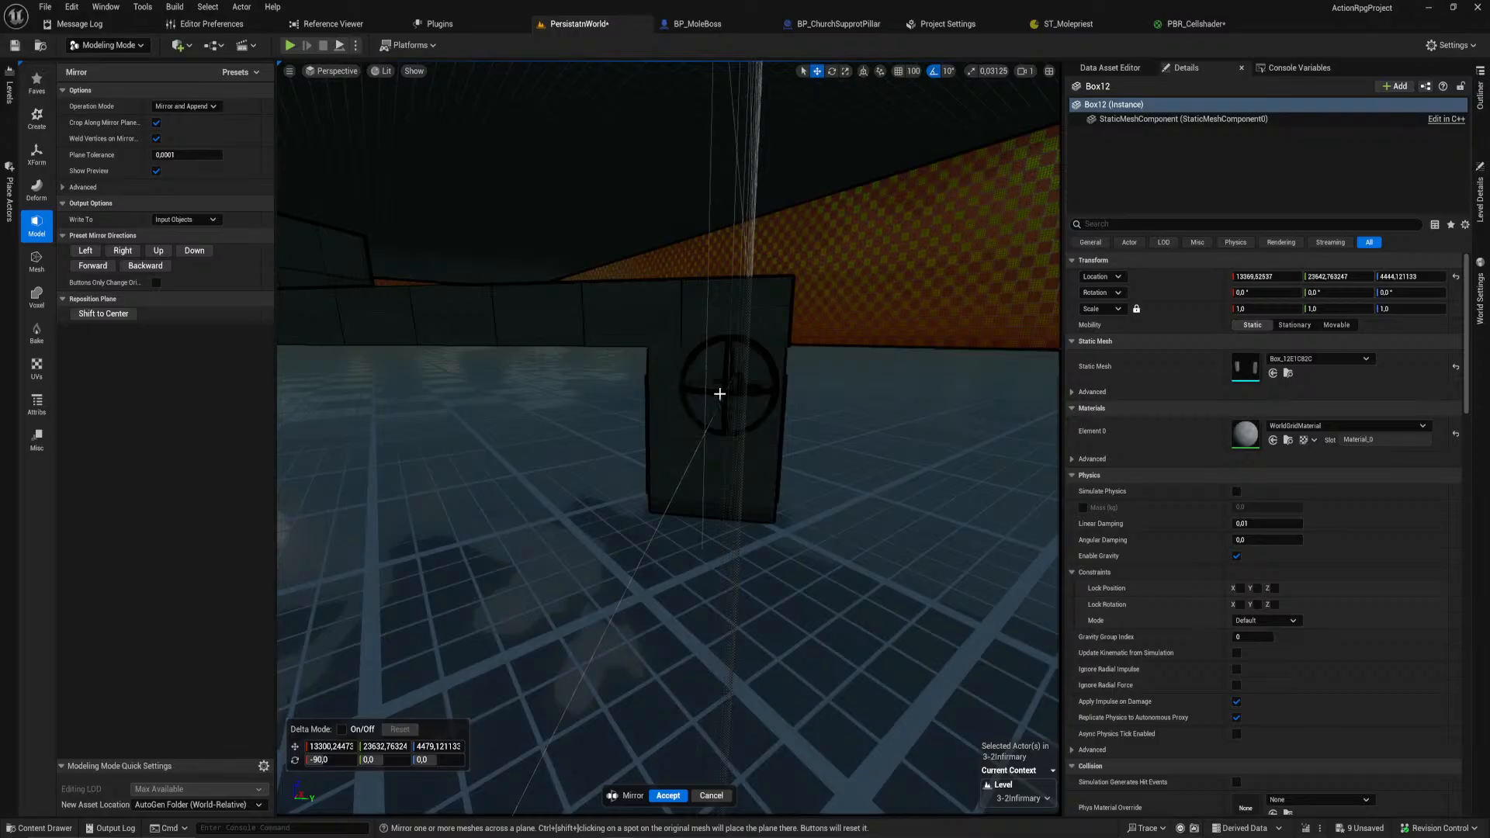
pyautogui.moveTo(769, 396); pyautogui.dragTo(529, 382)
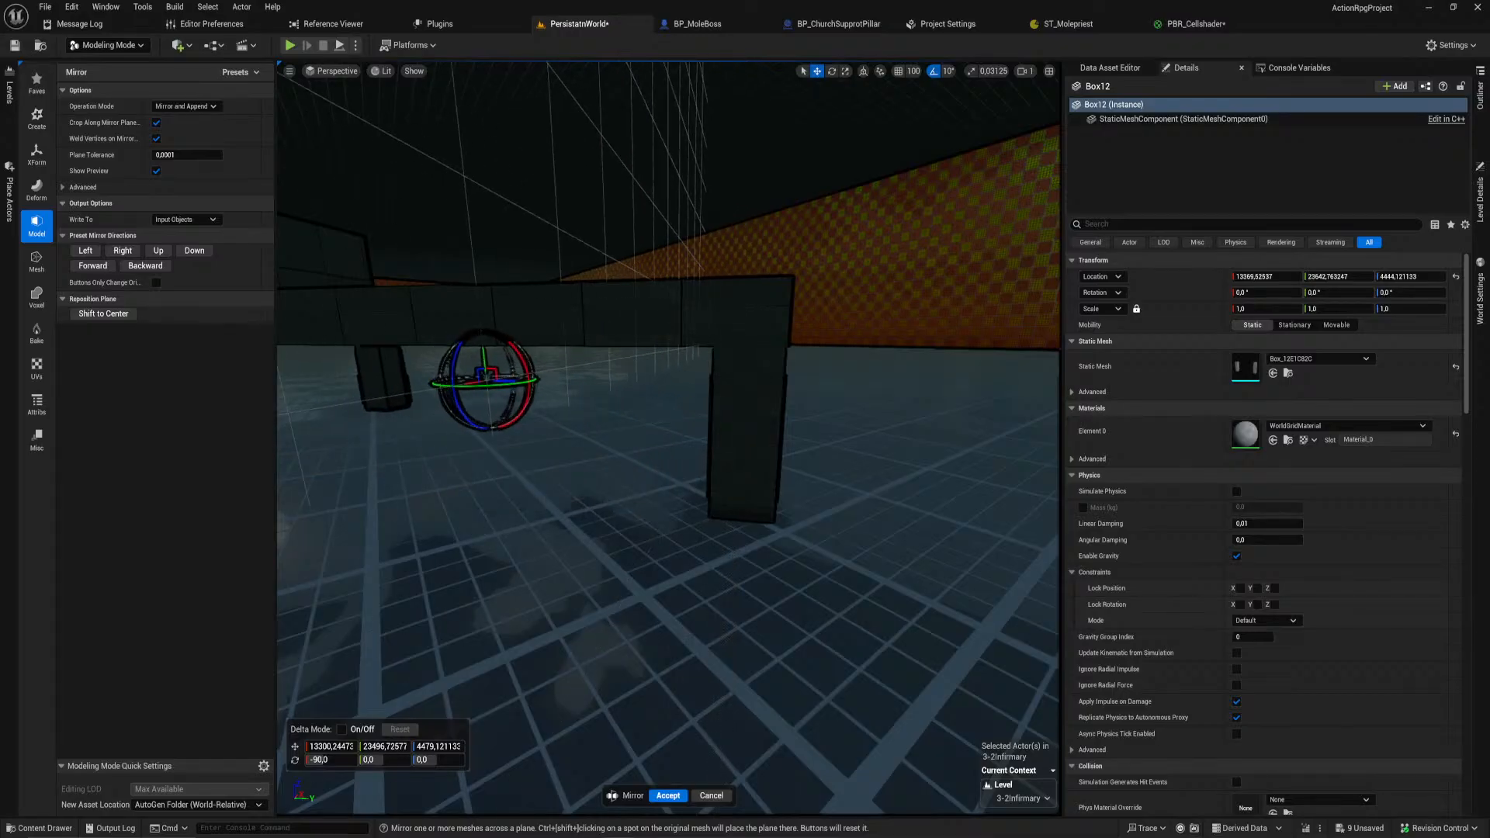
pyautogui.moveTo(530, 382); pyautogui.dragTo(520, 382, button='right')
pyautogui.press('a')
pyautogui.moveTo(703, 399); pyautogui.dragTo(700, 399, button='right')
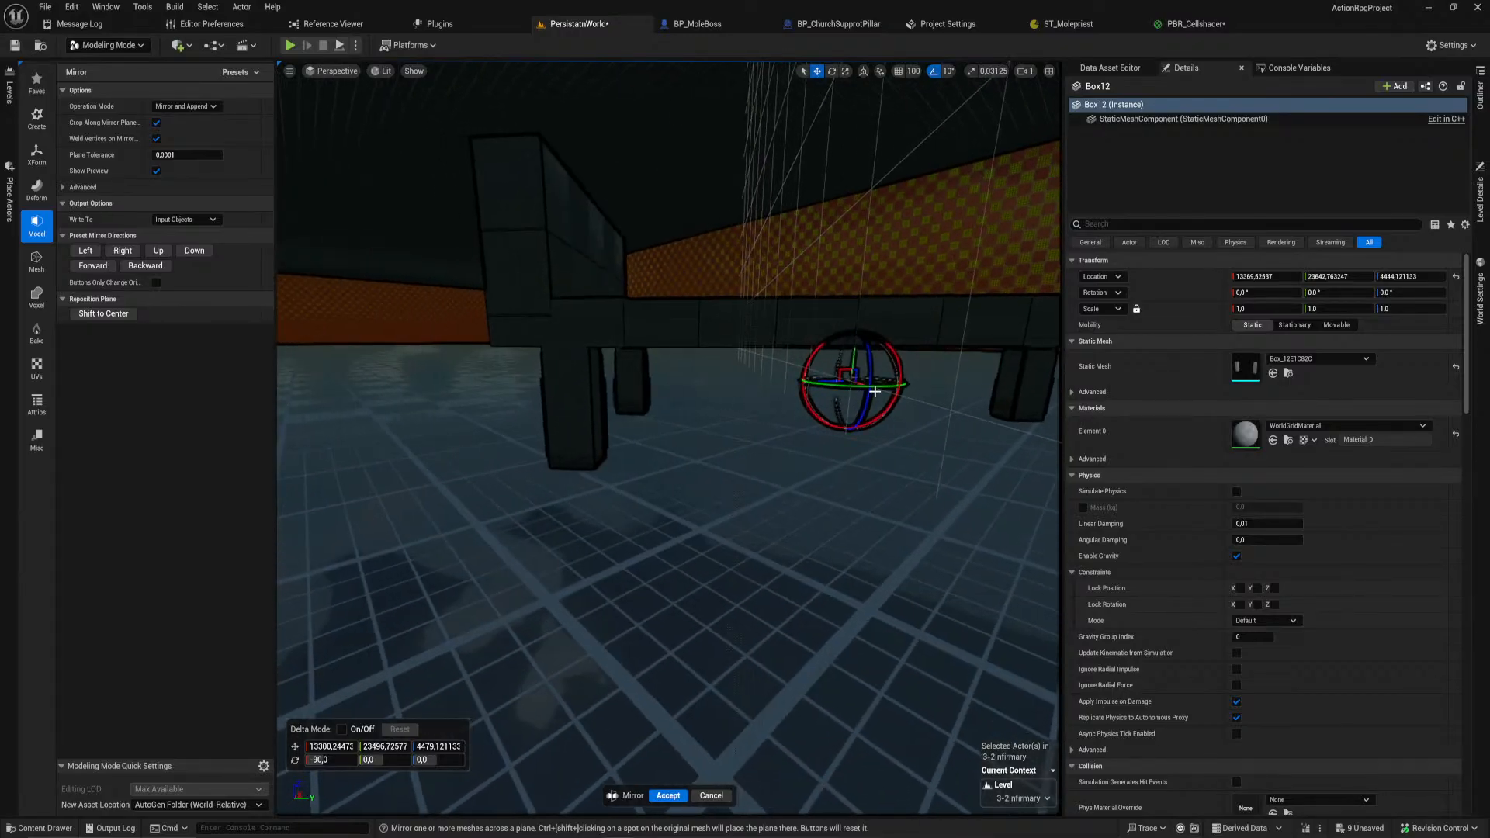
pyautogui.moveTo(831, 381); pyautogui.dragTo(814, 380)
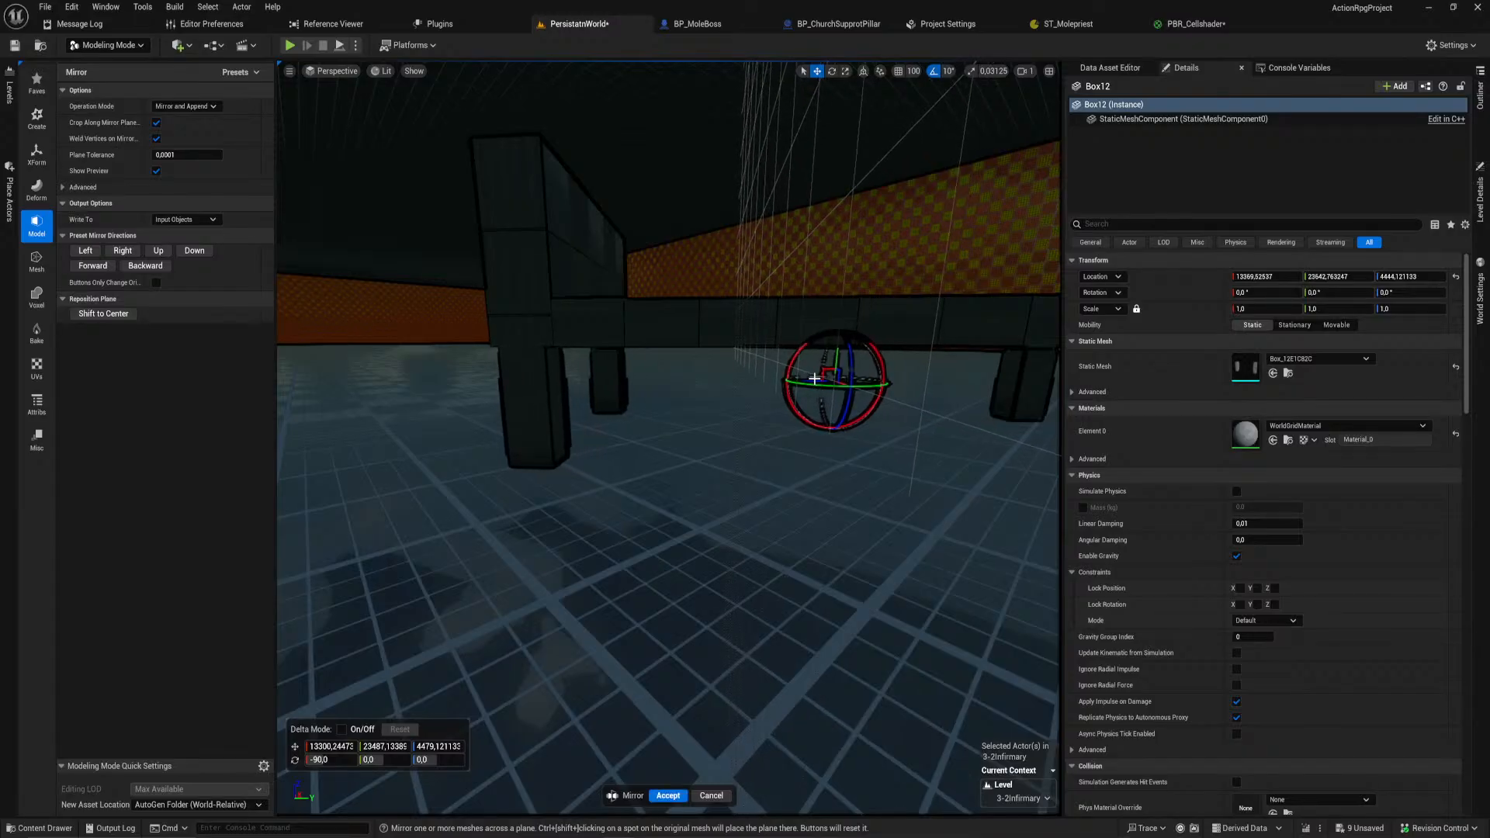
pyautogui.click(672, 801)
# Step: Select the legs, slab and headboard and merge them into a new object named Combined, deleting the inputs
pyautogui.moveTo(610, 550)
pyautogui.mouseDown(button='right')
pyautogui.moveTo(644, 512)
pyautogui.moveTo(610, 550)
pyautogui.mouseUp(button='right')
pyautogui.press('s')
pyautogui.keyDown('ctrl'); pyautogui.click(698, 432); pyautogui.keyUp('ctrl')
pyautogui.keyDown('ctrl'); pyautogui.click(460, 392); pyautogui.keyUp('ctrl')
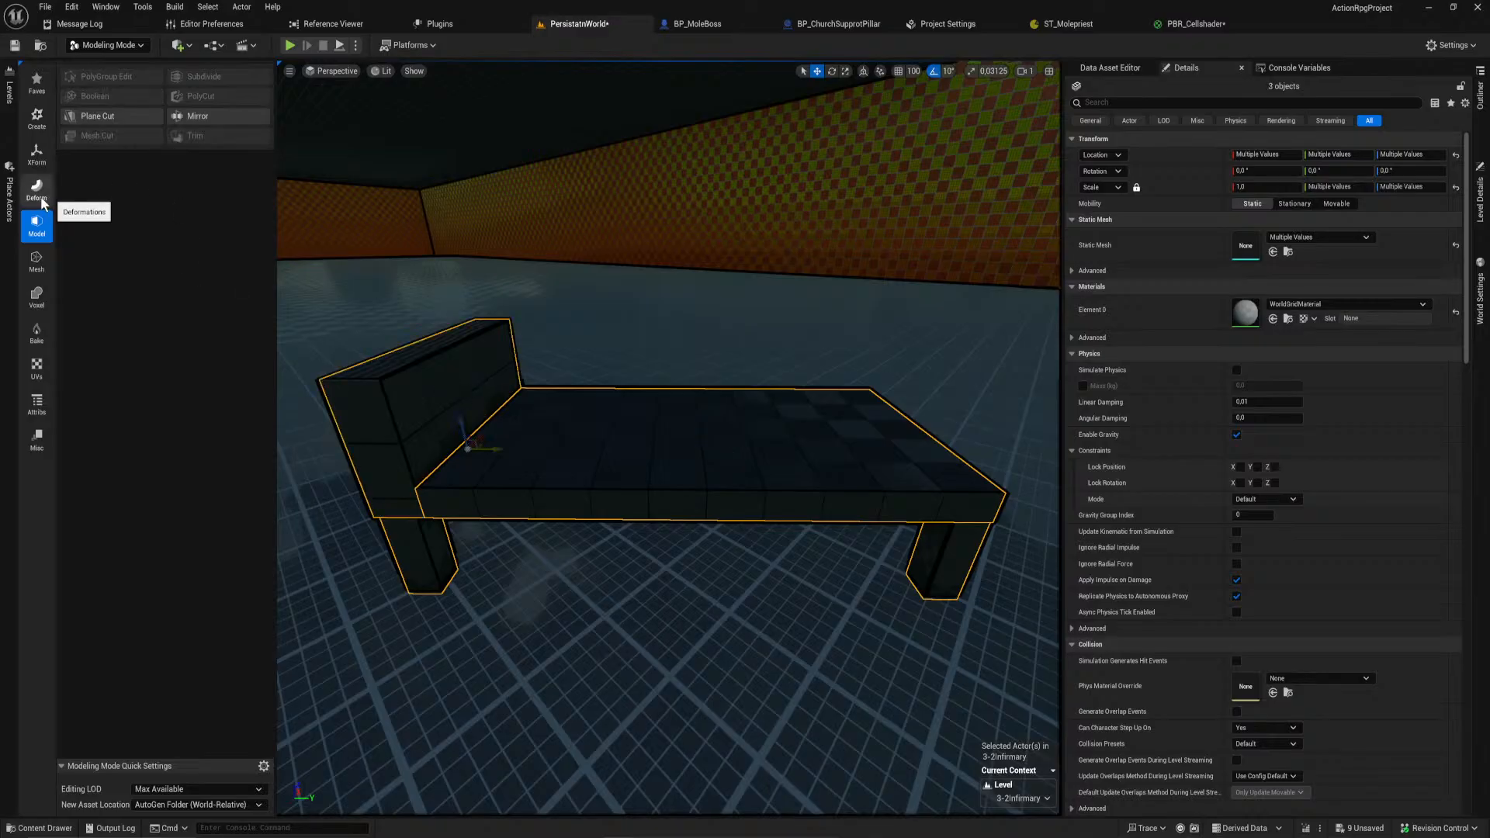
pyautogui.click(45, 156)
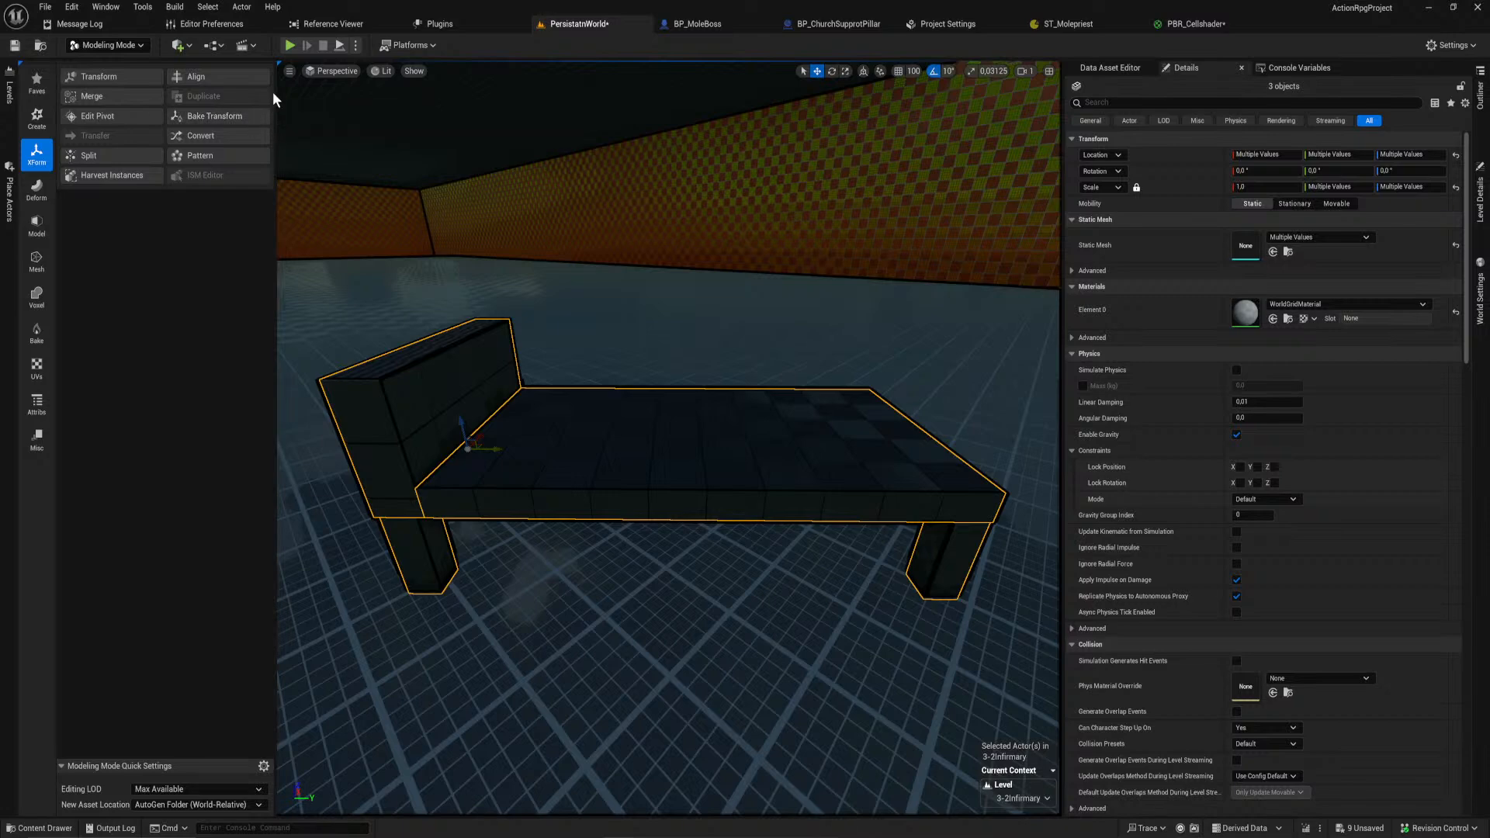
pyautogui.click(96, 98)
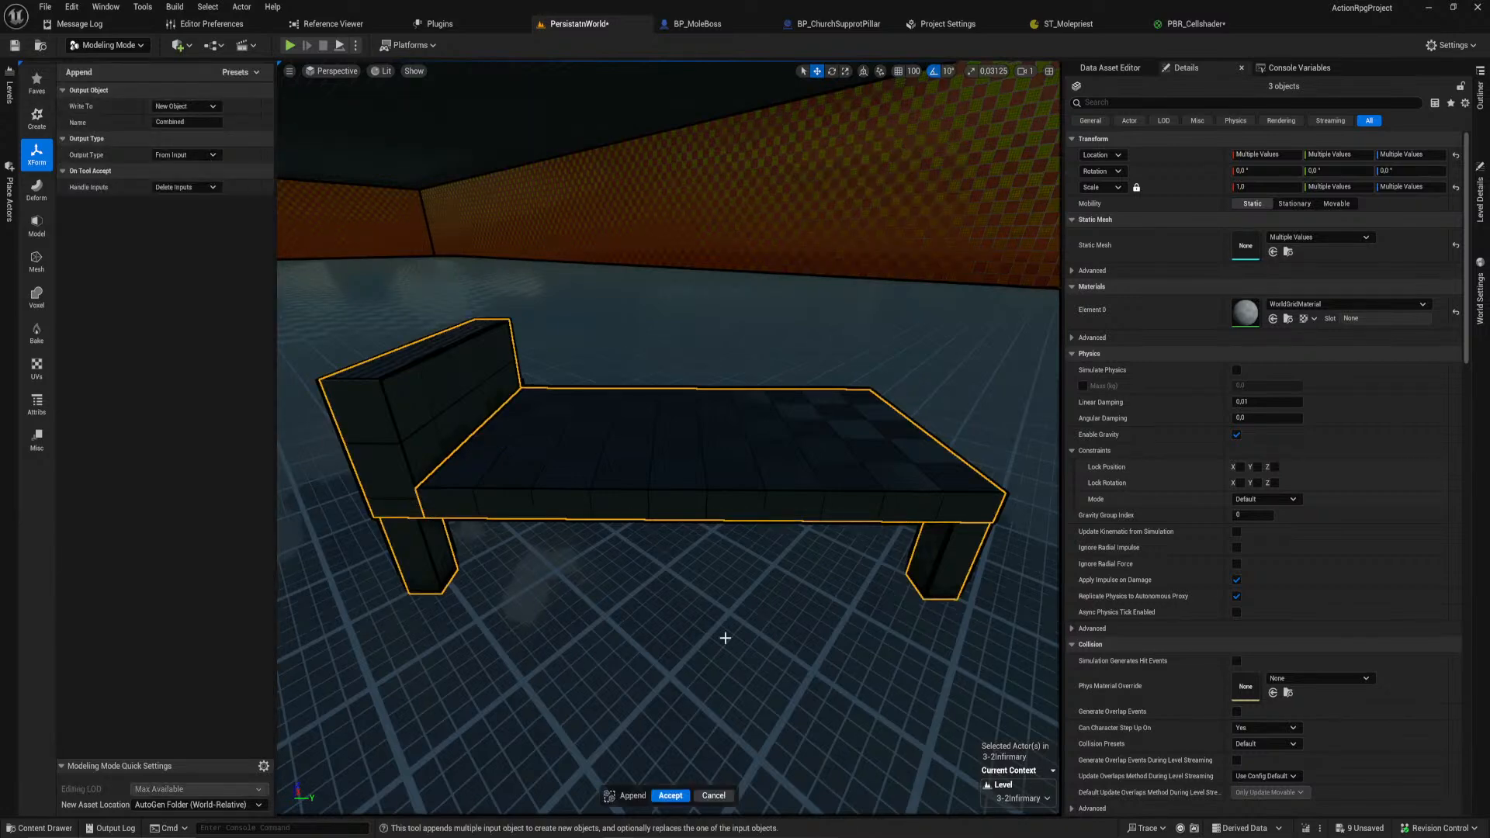
pyautogui.click(669, 797)
# Step: Move the merged bed to about X 12527, Y 23344 near the room's corner and rotate it to -50° about Z
pyautogui.click(595, 569)
pyautogui.click(593, 486)
pyautogui.moveTo(592, 486); pyautogui.dragTo(574, 558, button='right')
pyautogui.moveTo(800, 492); pyautogui.dragTo(621, 501, button='right')
pyautogui.press('e')
pyautogui.moveTo(796, 441); pyautogui.dragTo(584, 278)
pyautogui.press('w')
# Step: Start a line pattern of the merged bed, try the Y axis as its direction and return it to XAxis
pyautogui.click(203, 156)
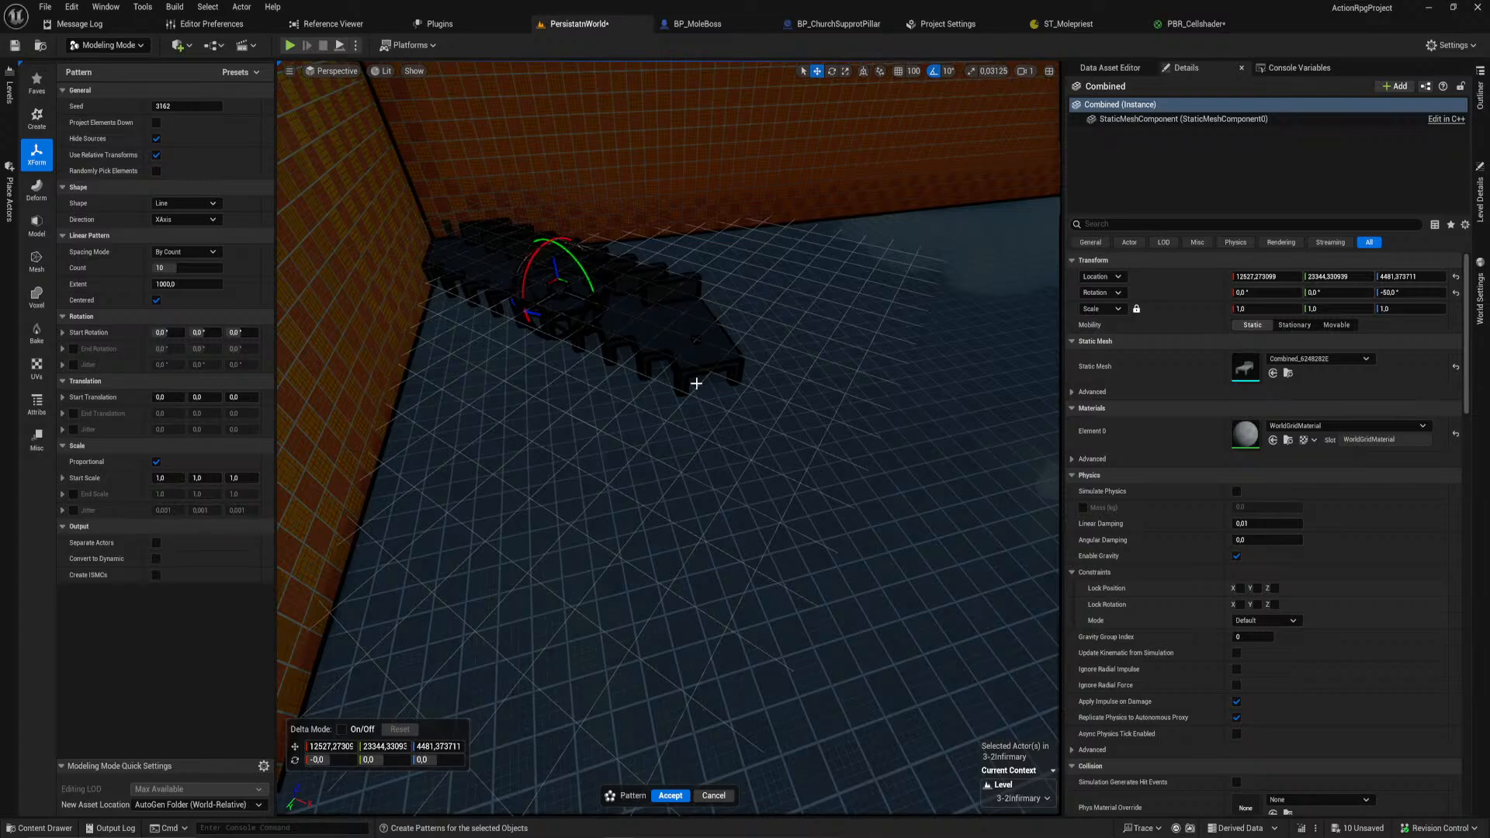
pyautogui.moveTo(688, 386); pyautogui.dragTo(683, 364, button='right')
pyautogui.moveTo(457, 383); pyautogui.dragTo(450, 371, button='right')
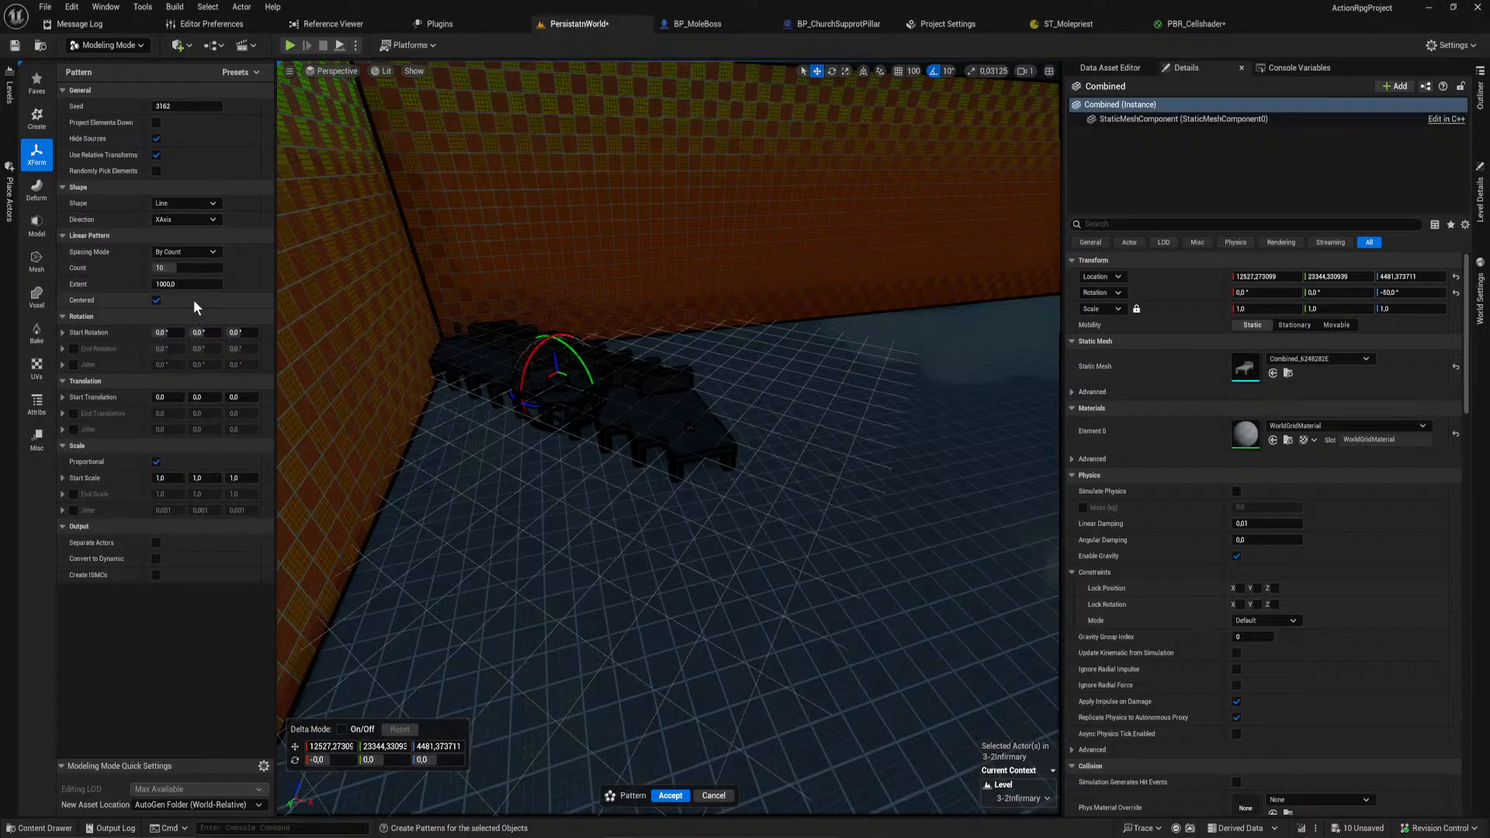
pyautogui.click(200, 219)
pyautogui.click(201, 237)
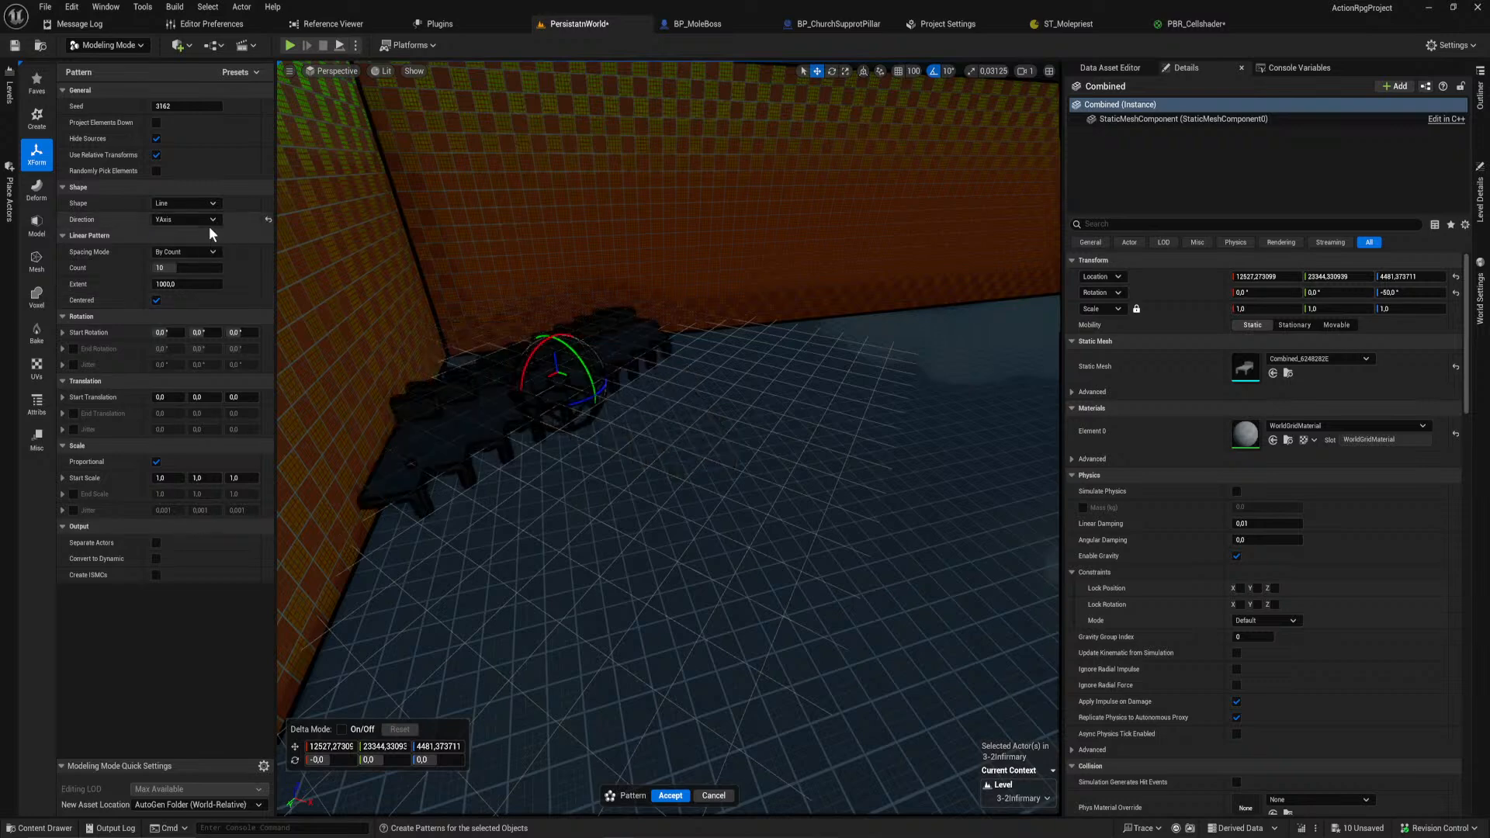
pyautogui.click(207, 219)
pyautogui.click(203, 231)
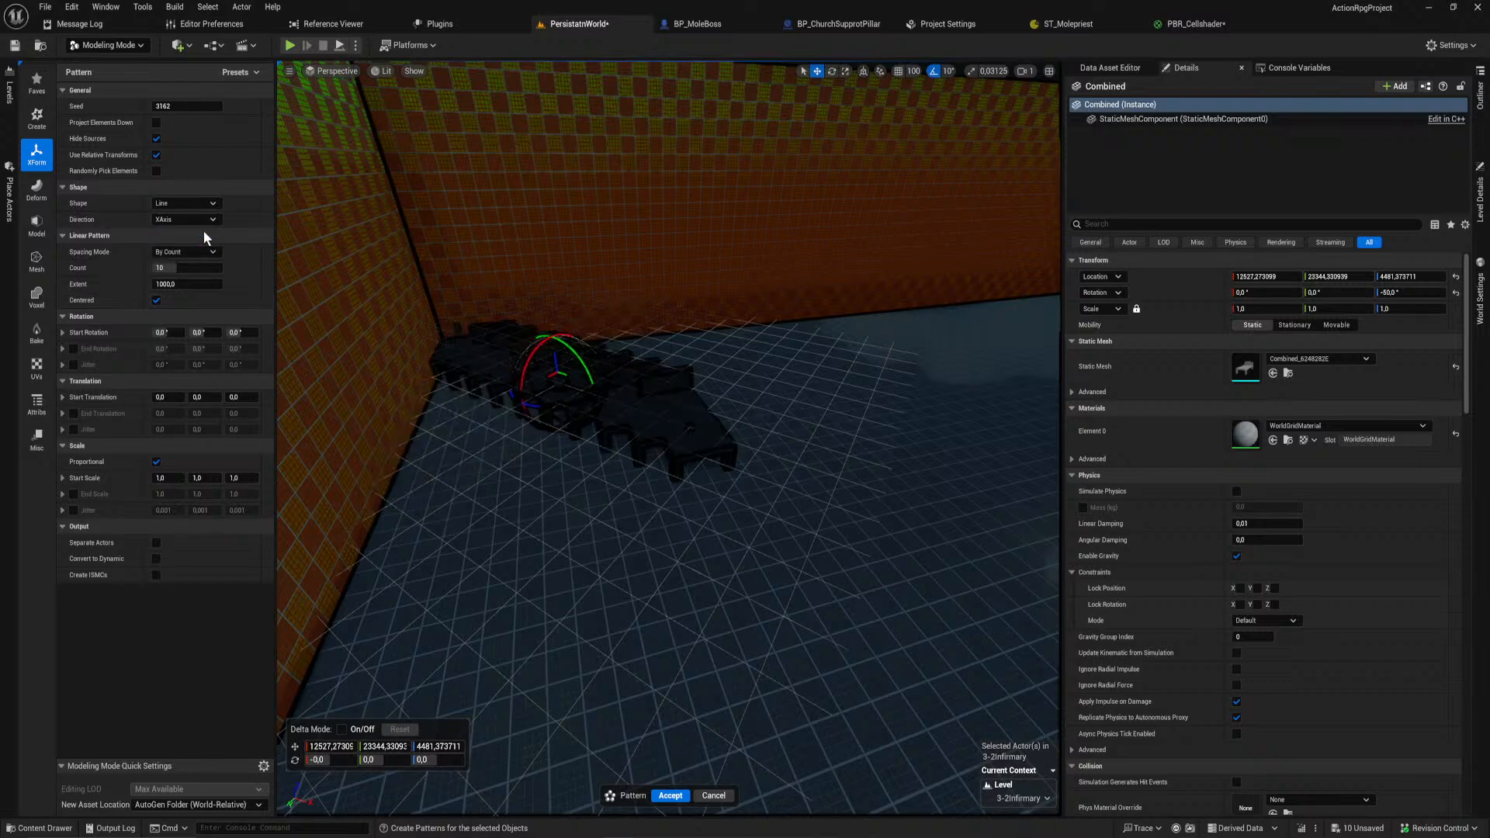
# Step: Try a start rotation of about 43.2° about Z on the bed pattern and reset it to 0
pyautogui.moveTo(239, 332); pyautogui.dragTo(276, 332)
pyautogui.click(239, 332)
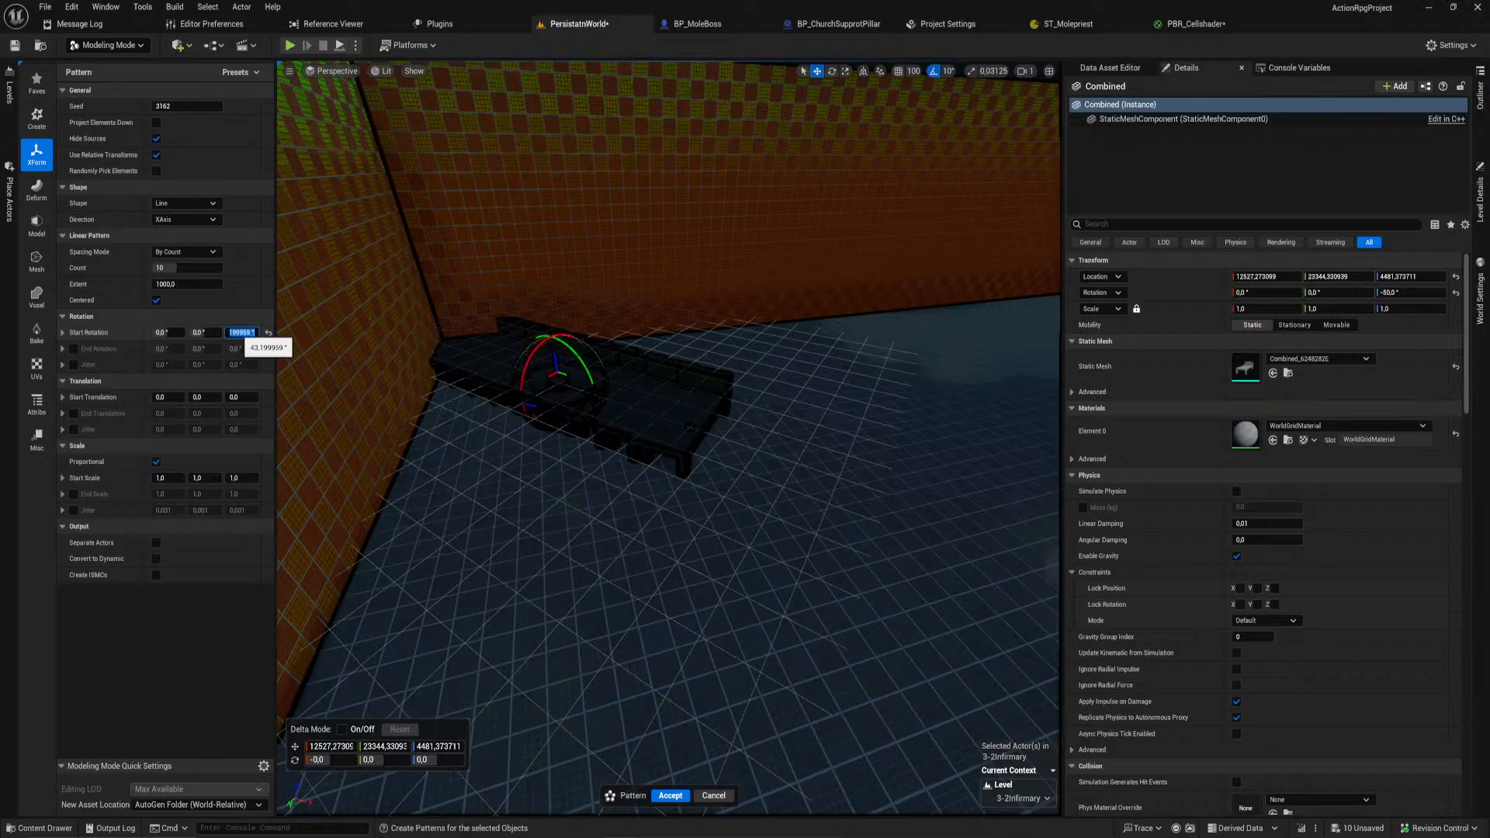
pyautogui.write('0')
pyautogui.press('Return')
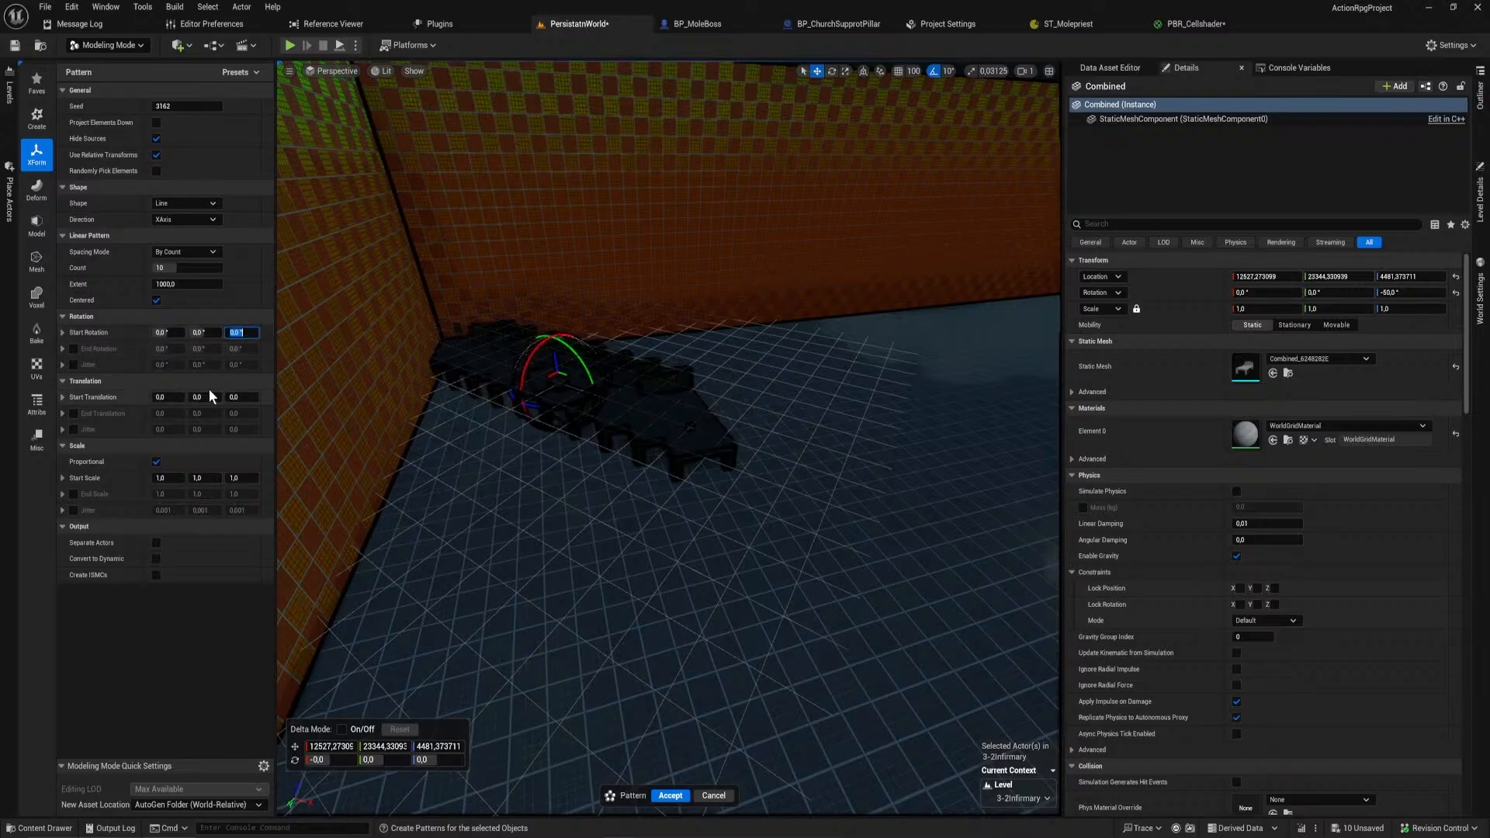
# Step: Give the bed pattern a start translation of about 118 along Y and an extent of about 3976
pyautogui.moveTo(204, 396); pyautogui.dragTo(326, 396)
pyautogui.moveTo(205, 396); pyautogui.dragTo(183, 396)
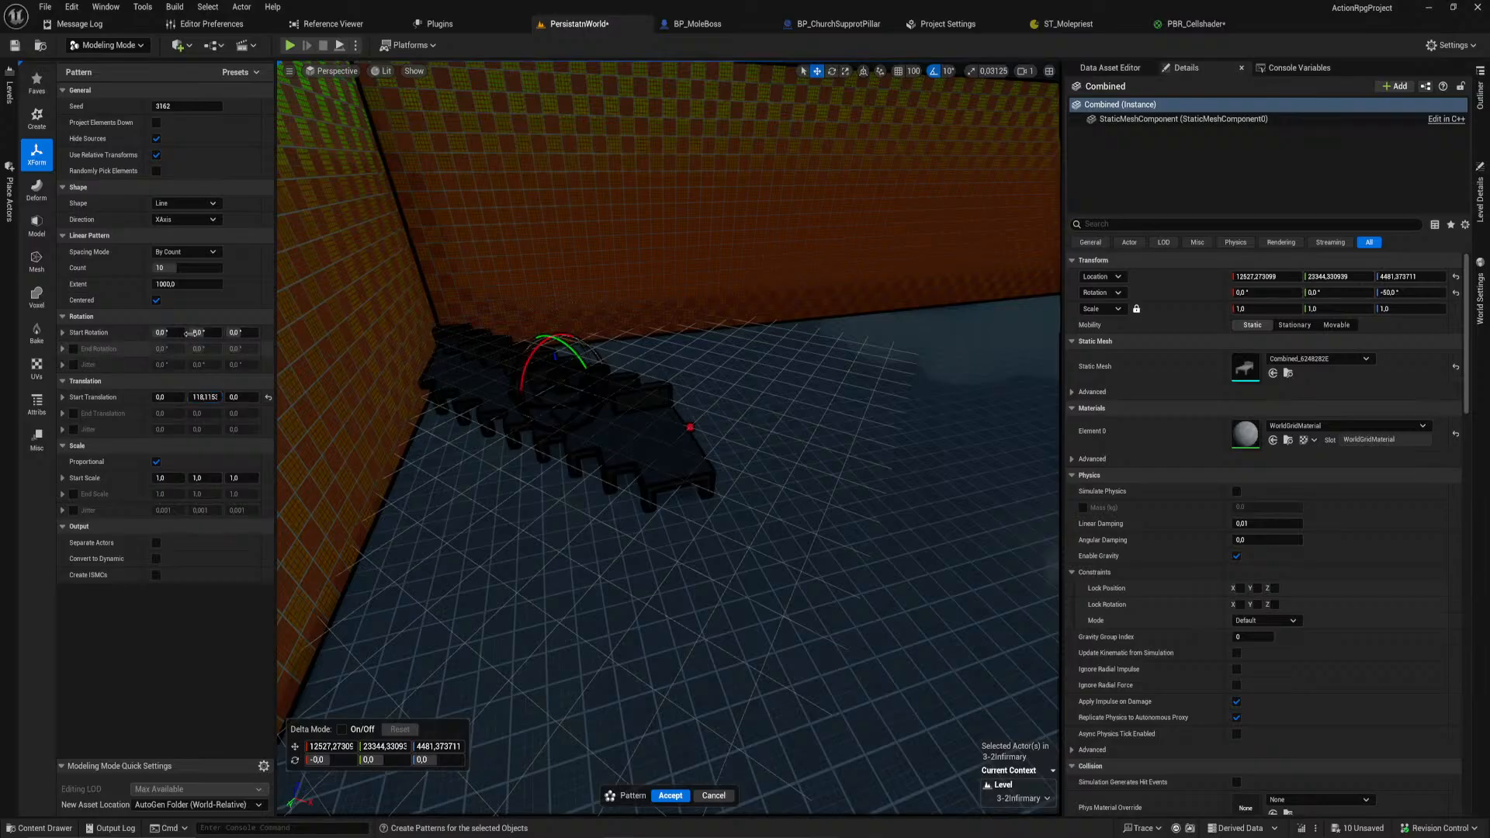
pyautogui.hotkey('ctrl', 'z')
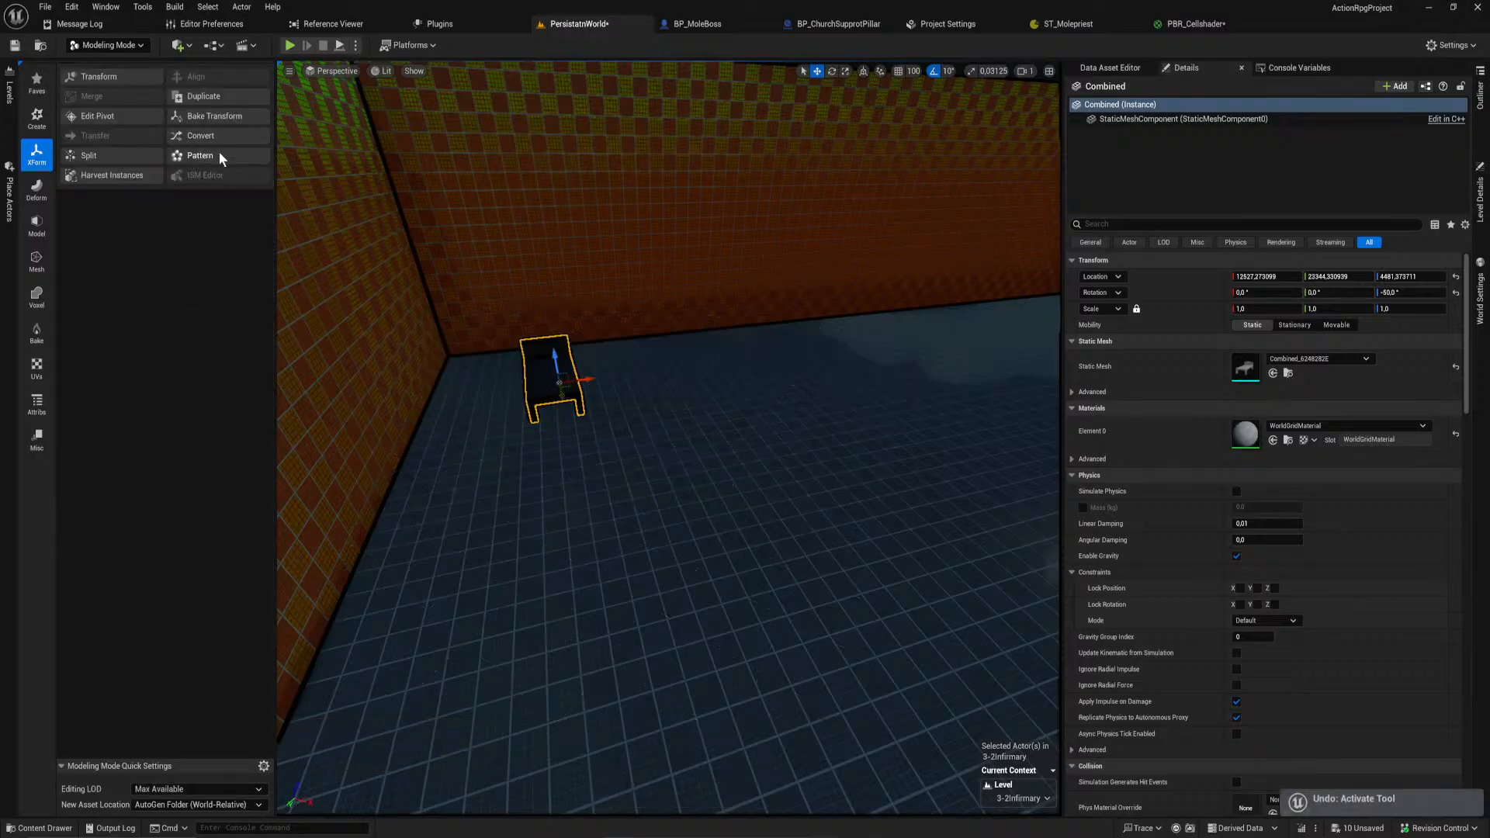
pyautogui.click(219, 155)
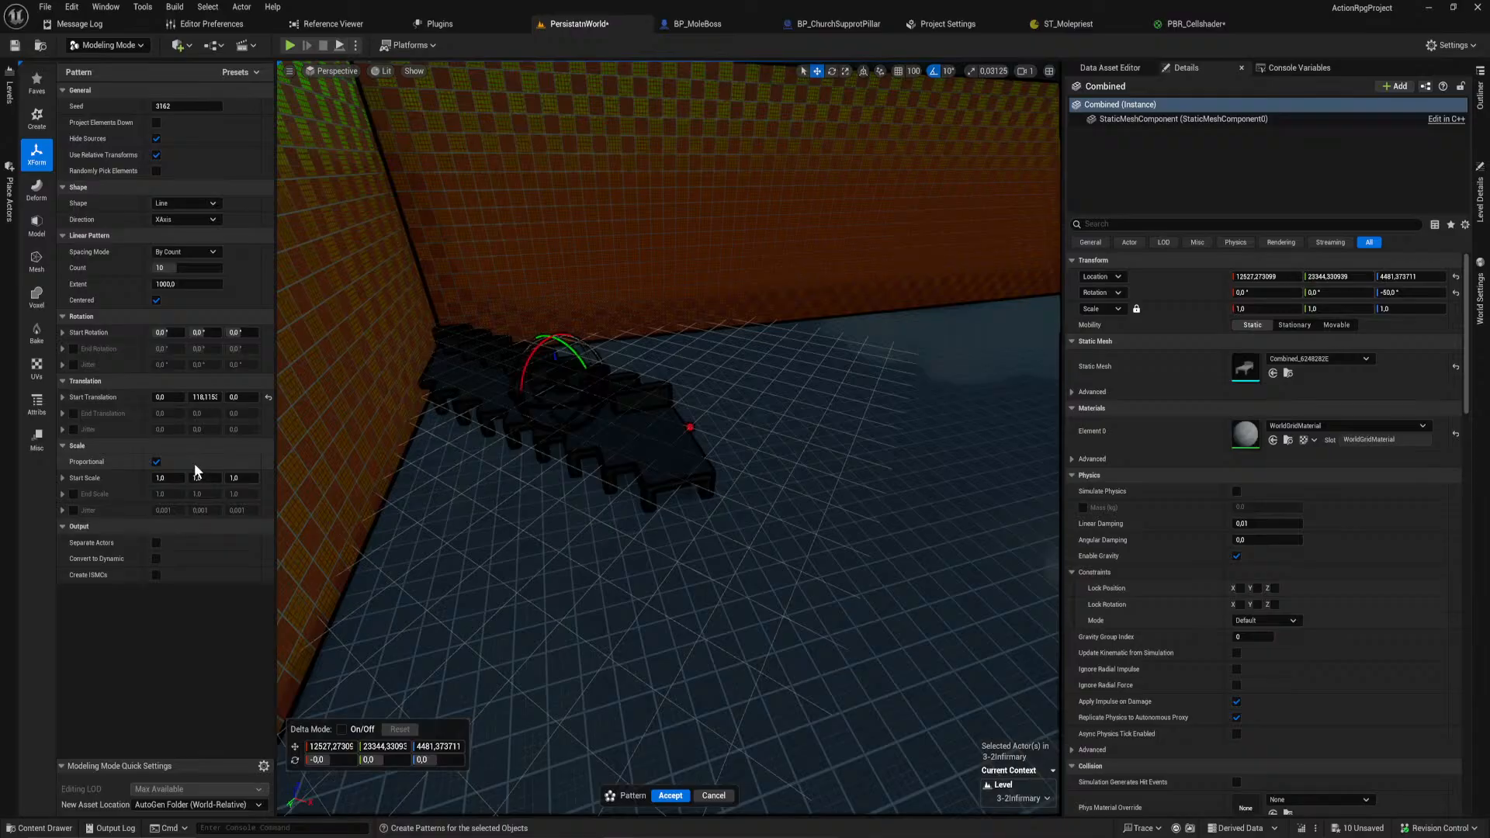
pyautogui.click(74, 510)
pyautogui.click(74, 510)
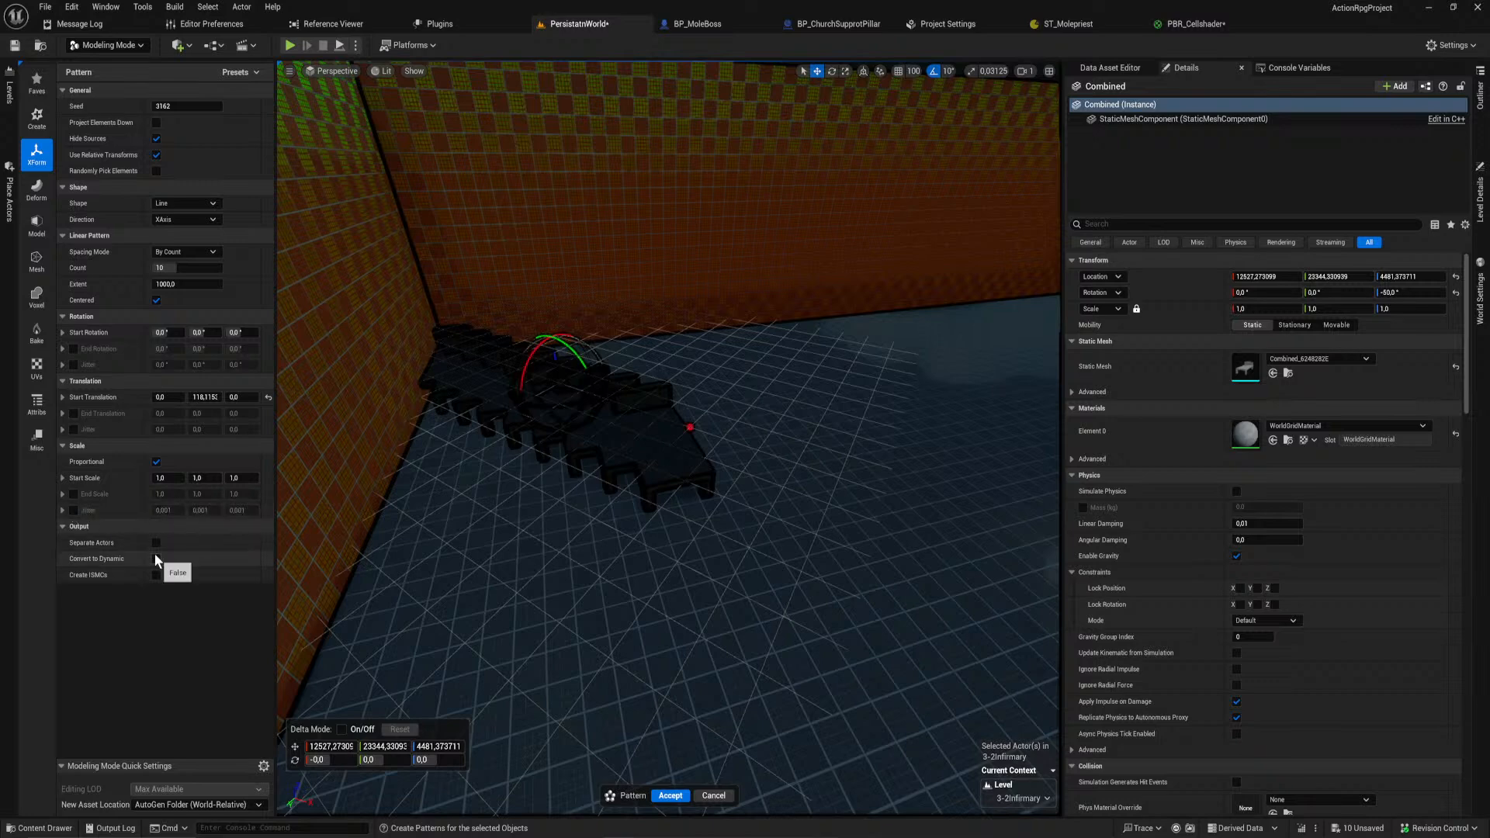
pyautogui.moveTo(186, 284)
pyautogui.mouseDown()
pyautogui.moveTo(333, 284)
pyautogui.moveTo(237, 284)
pyautogui.moveTo(260, 284)
pyautogui.mouseUp()
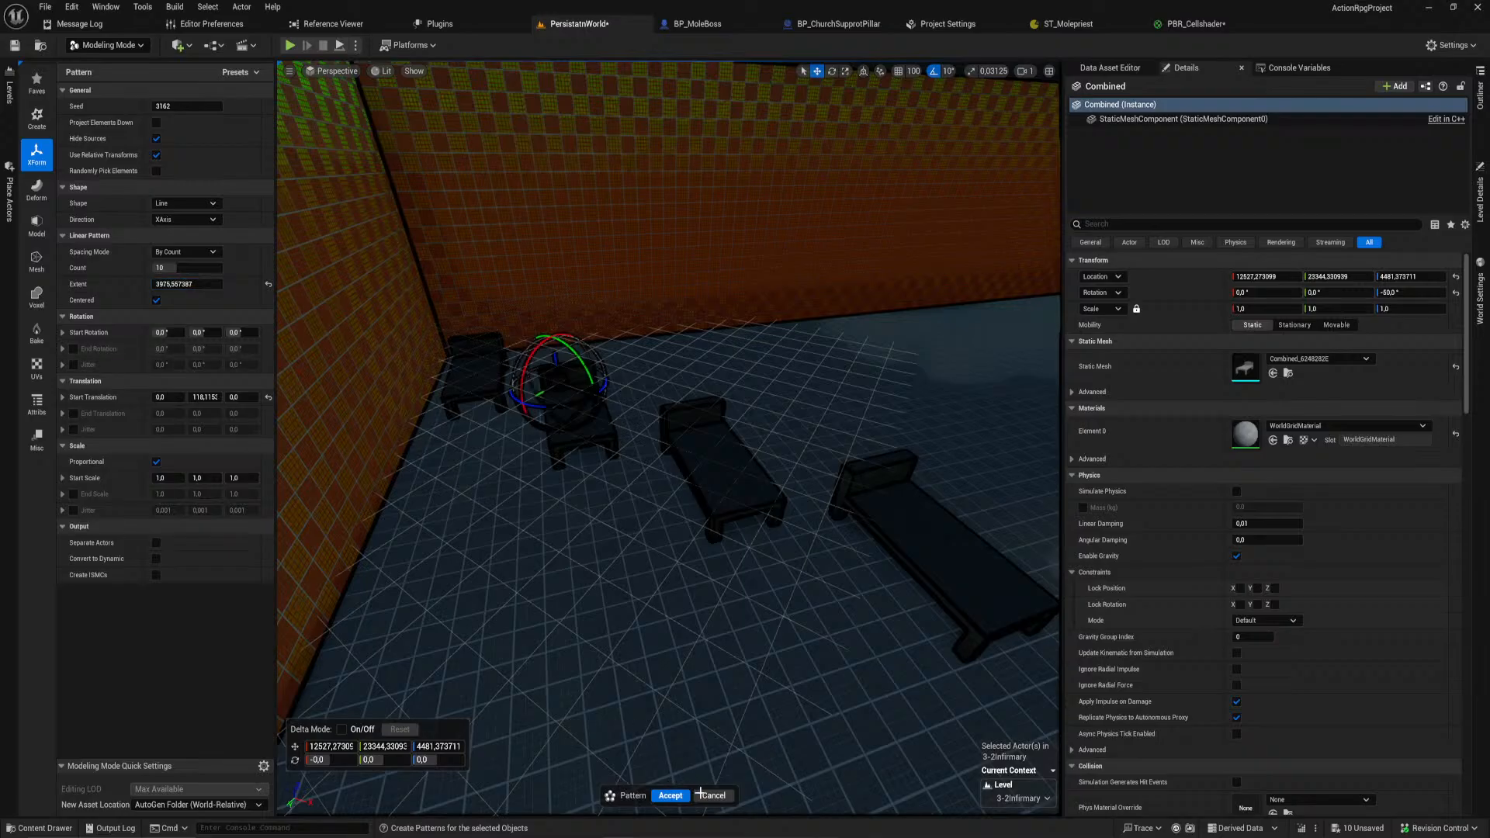
# Step: Cancel the pattern and undo the merged bed's last rotation and move
pyautogui.click(713, 795)
pyautogui.hotkey('ctrl', 'z')
pyautogui.hotkey('ctrl', 'z')
pyautogui.hotkey('ctrl', 'z')
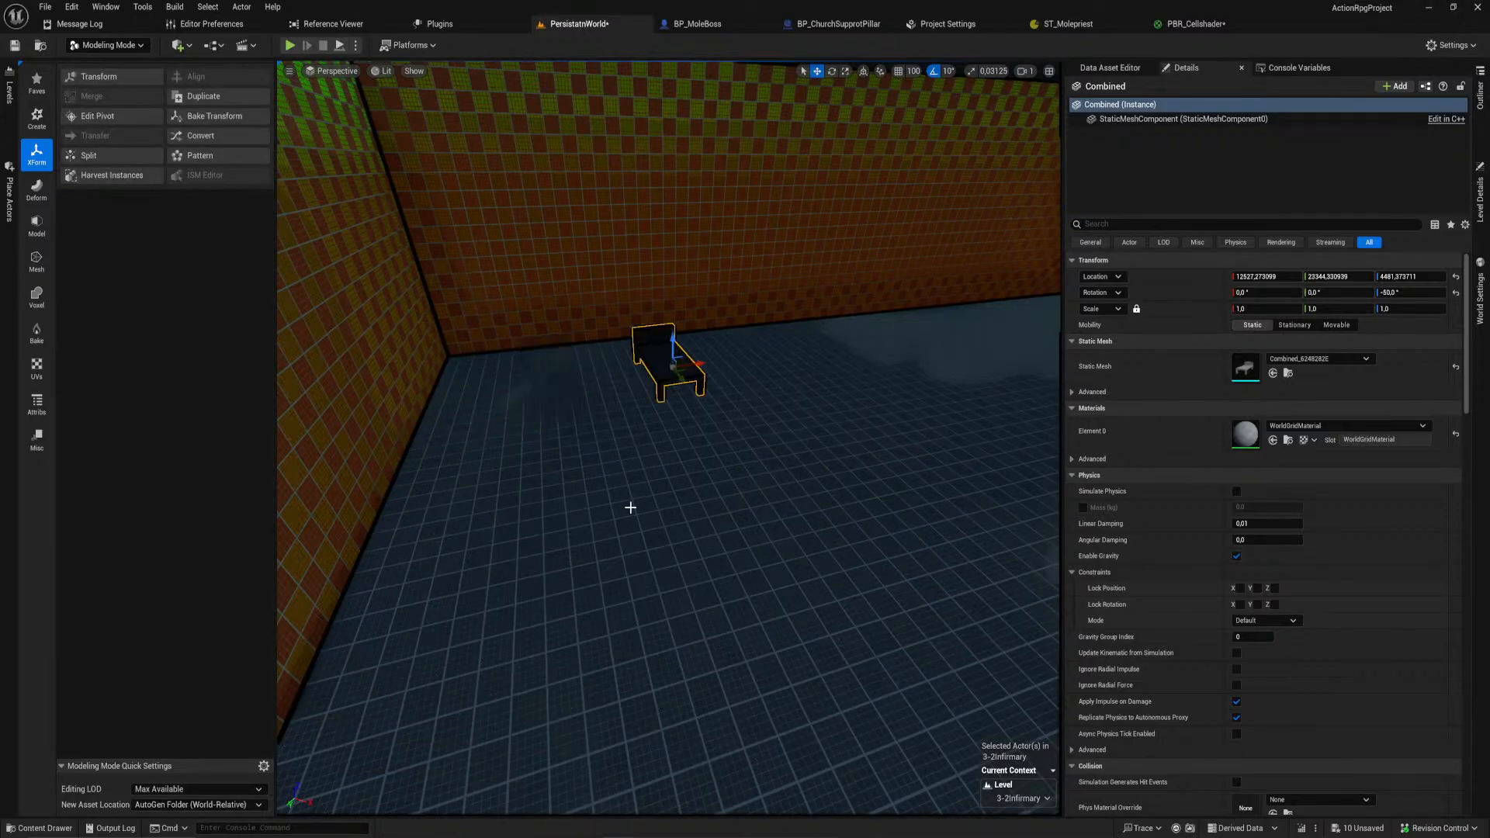
# Step: Create a line pattern of 10 beds along the X axis from the unrotated bed, keeping the extent of about 3976
pyautogui.click(212, 156)
pyautogui.moveTo(629, 464)
pyautogui.mouseDown(button='right')
pyautogui.moveTo(760, 451)
pyautogui.moveTo(602, 464)
pyautogui.mouseUp(button='right')
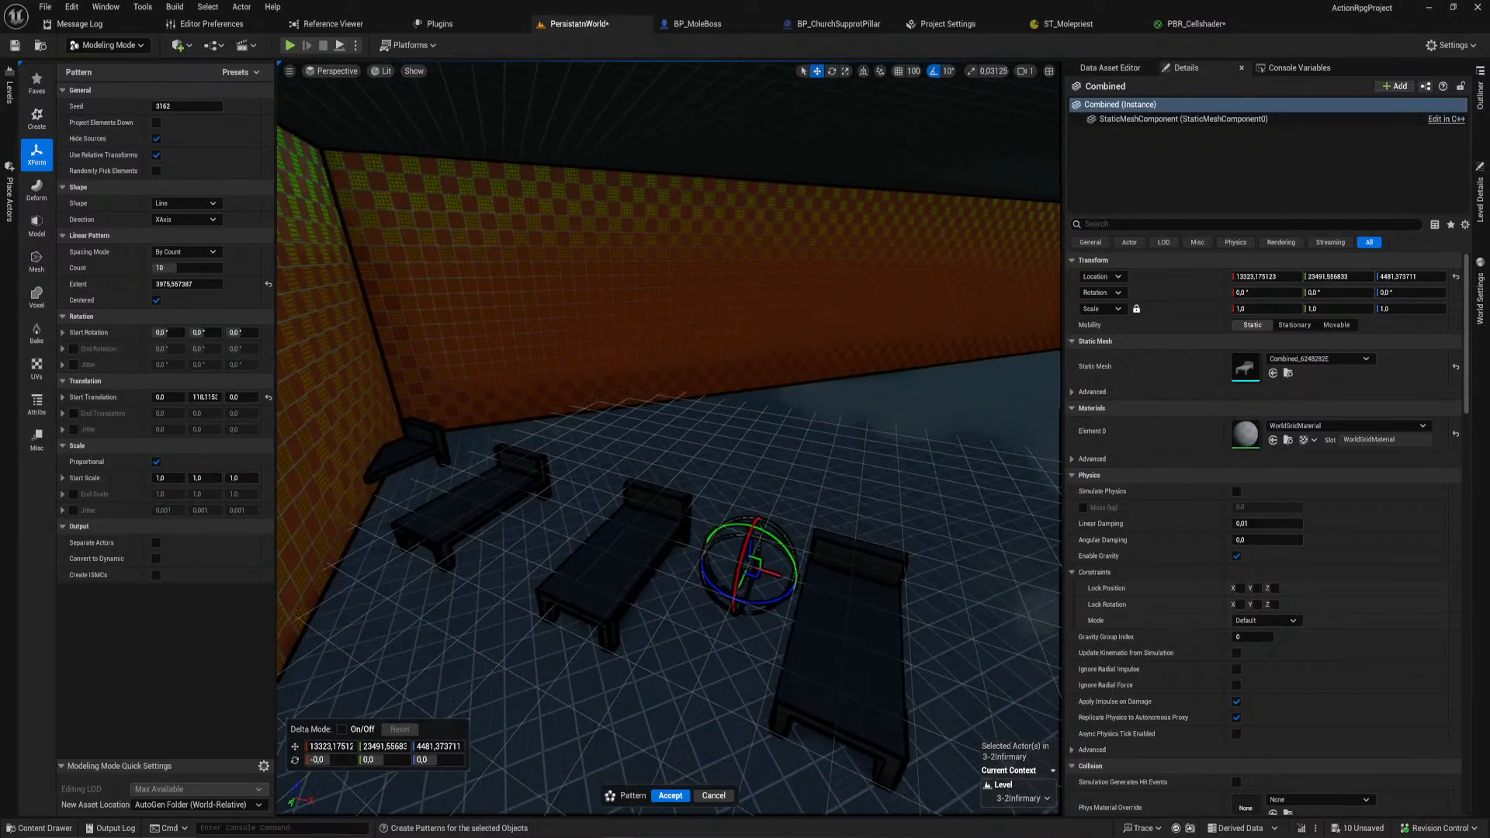
pyautogui.click(670, 795)
# Step: Rotate the bed row to -50° about Z and move it to about X 12343, Y 23171 beside the long wall
pyautogui.press('e')
pyautogui.moveTo(617, 611); pyautogui.dragTo(741, 615, button='right')
pyautogui.moveTo(582, 629); pyautogui.dragTo(660, 632, button='right')
pyautogui.moveTo(494, 566); pyautogui.dragTo(594, 563, button='right')
pyautogui.moveTo(504, 490); pyautogui.dragTo(673, 499)
pyautogui.press('w')
pyautogui.moveTo(672, 497)
pyautogui.mouseDown(button='right')
pyautogui.moveTo(803, 495)
pyautogui.moveTo(683, 516)
pyautogui.mouseUp(button='right')
pyautogui.moveTo(646, 491); pyautogui.dragTo(728, 518)
pyautogui.moveTo(728, 518)
pyautogui.mouseDown(button='right')
pyautogui.moveTo(854, 527)
pyautogui.moveTo(962, 578)
pyautogui.moveTo(706, 527)
pyautogui.mouseUp(button='right')
pyautogui.press('w')
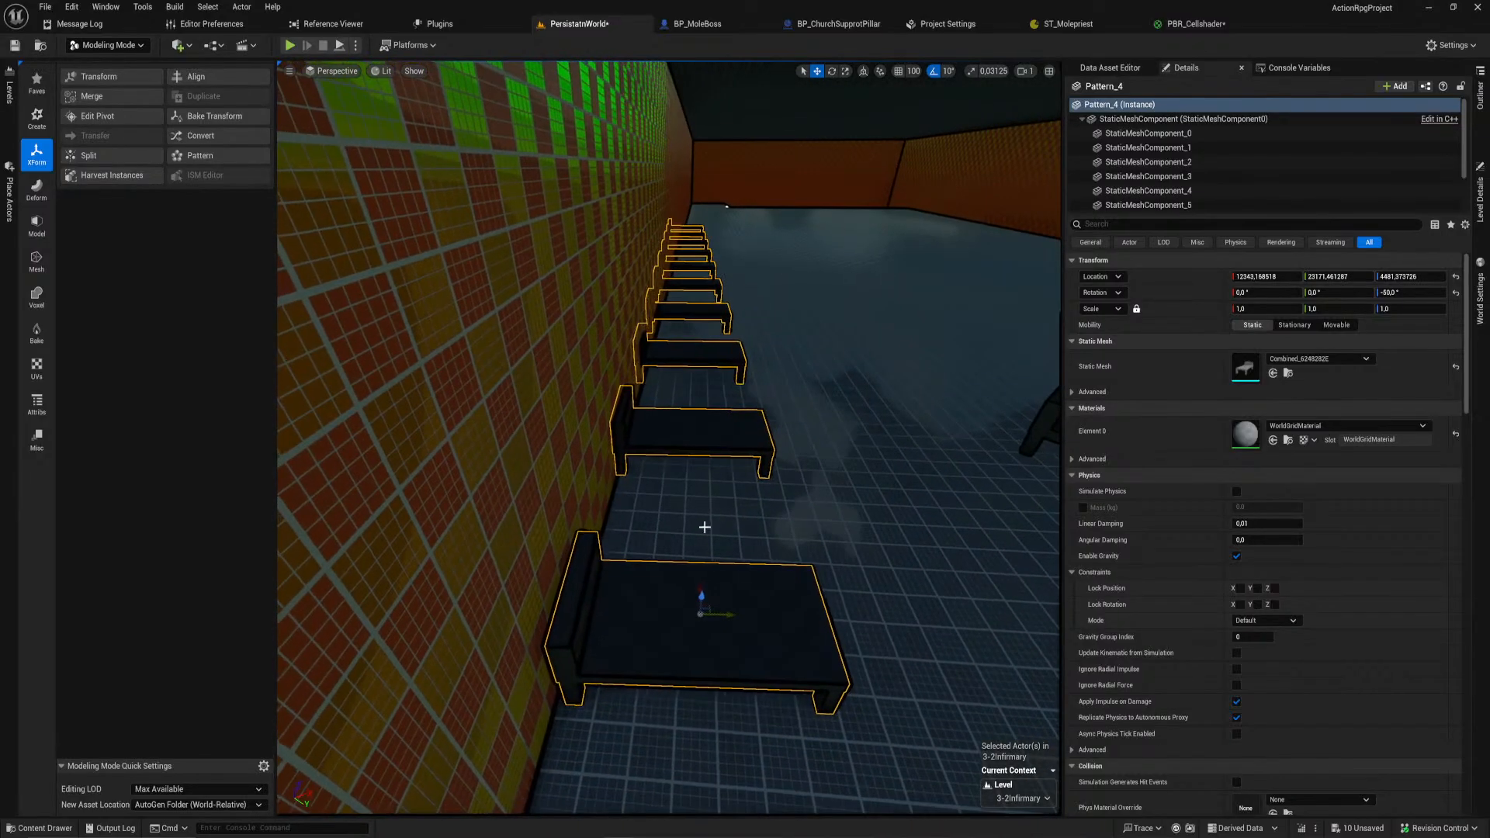
# Step: Turn off rotation snapping, fine-rotate the bed row to about -47.89° about Z and move it to about X 12346, Y 23301
pyautogui.press('e')
pyautogui.moveTo(678, 644); pyautogui.dragTo(688, 615)
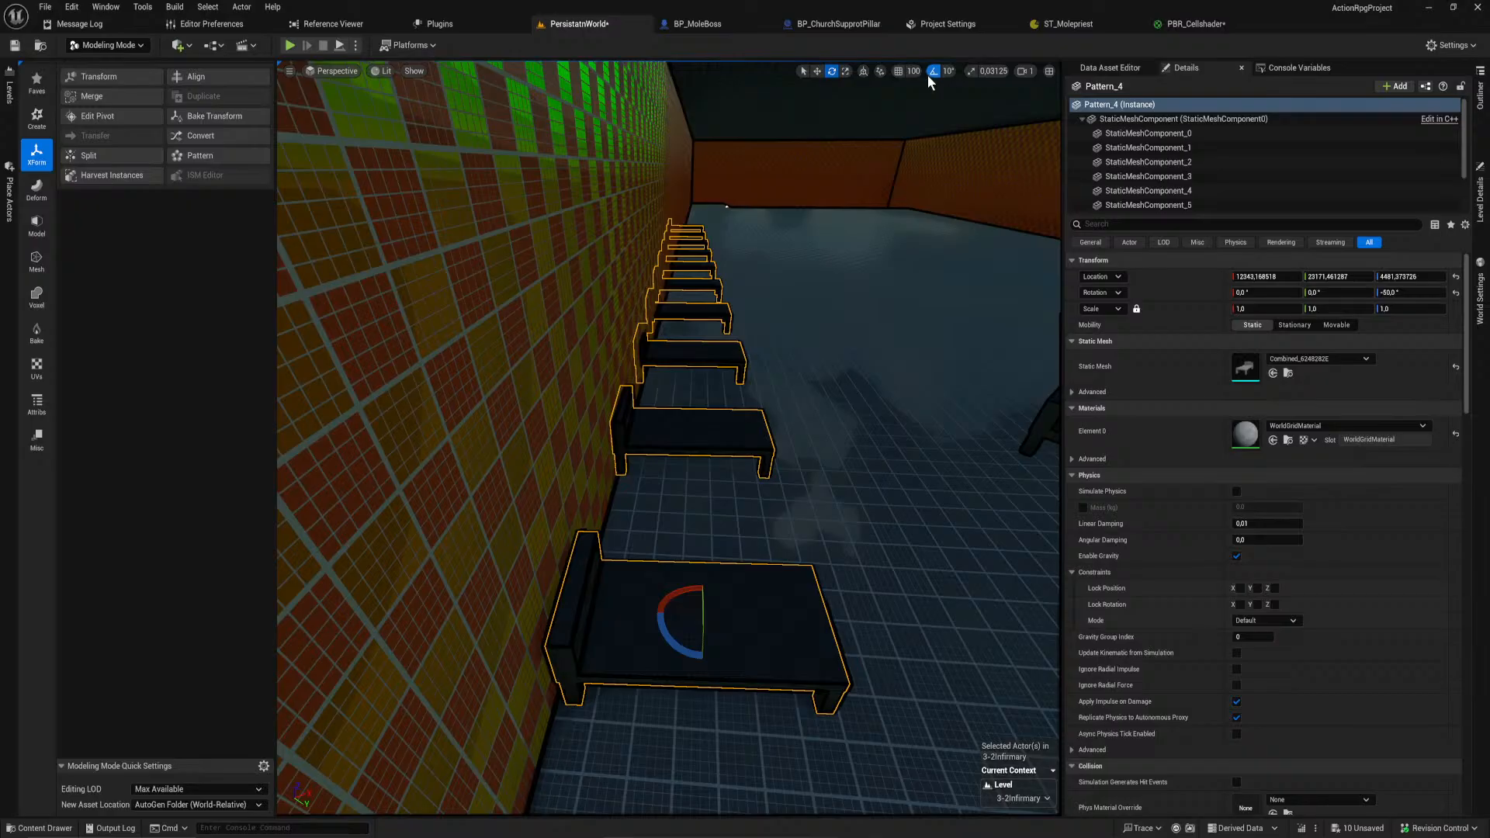
pyautogui.moveTo(684, 647); pyautogui.dragTo(793, 619)
pyautogui.press('w')
pyautogui.press('d')
pyautogui.moveTo(794, 619); pyautogui.dragTo(697, 607, button='right')
pyautogui.moveTo(668, 519); pyautogui.dragTo(611, 528)
# Step: Start another line pattern from the whole bed row and turn off its centring
pyautogui.press('s')
pyautogui.moveTo(611, 528)
pyautogui.mouseDown(button='right')
pyautogui.moveTo(745, 475)
pyautogui.moveTo(869, 471)
pyautogui.moveTo(752, 482)
pyautogui.moveTo(743, 541)
pyautogui.moveTo(617, 503)
pyautogui.mouseUp(button='right')
pyautogui.press('d')
pyautogui.press('a')
pyautogui.press('a')
pyautogui.press('s')
pyautogui.moveTo(333, 194); pyautogui.dragTo(830, 225, button='right')
pyautogui.click(238, 155)
pyautogui.moveTo(776, 679); pyautogui.dragTo(782, 659, button='right')
pyautogui.press('a')
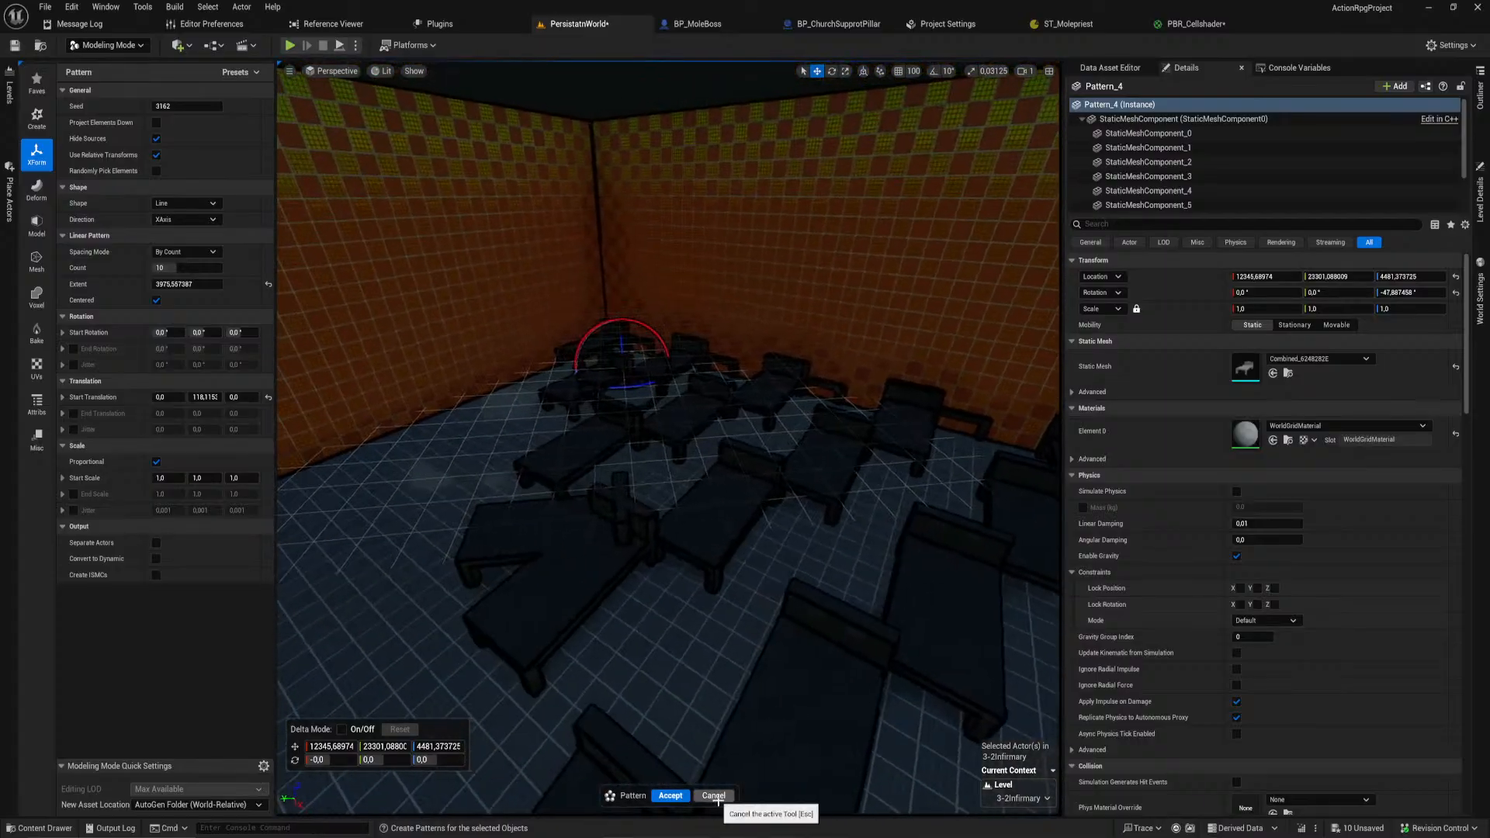
pyautogui.press('a')
pyautogui.moveTo(541, 393); pyautogui.dragTo(621, 326, button='right')
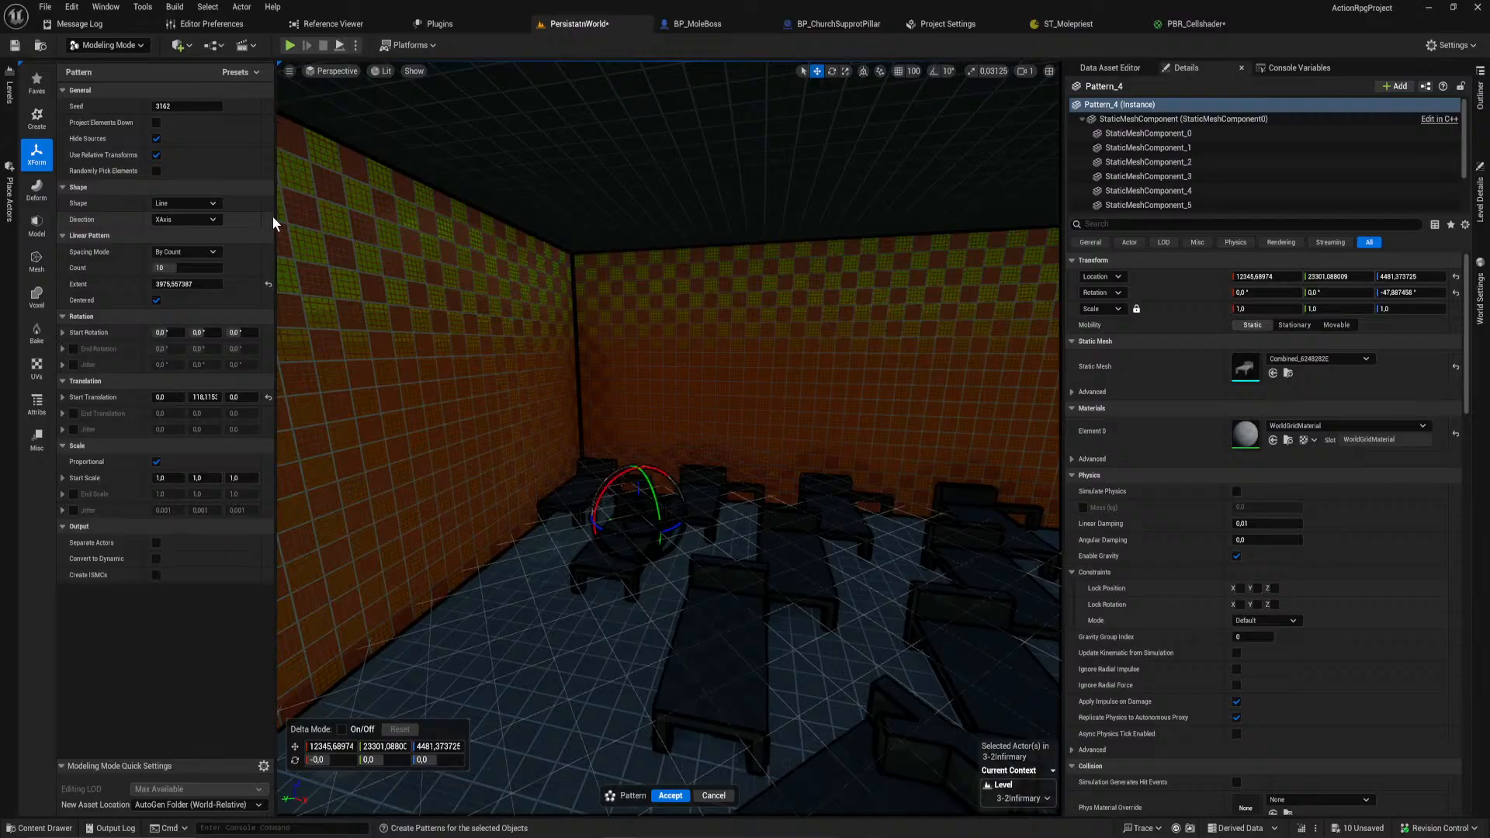
pyautogui.click(156, 300)
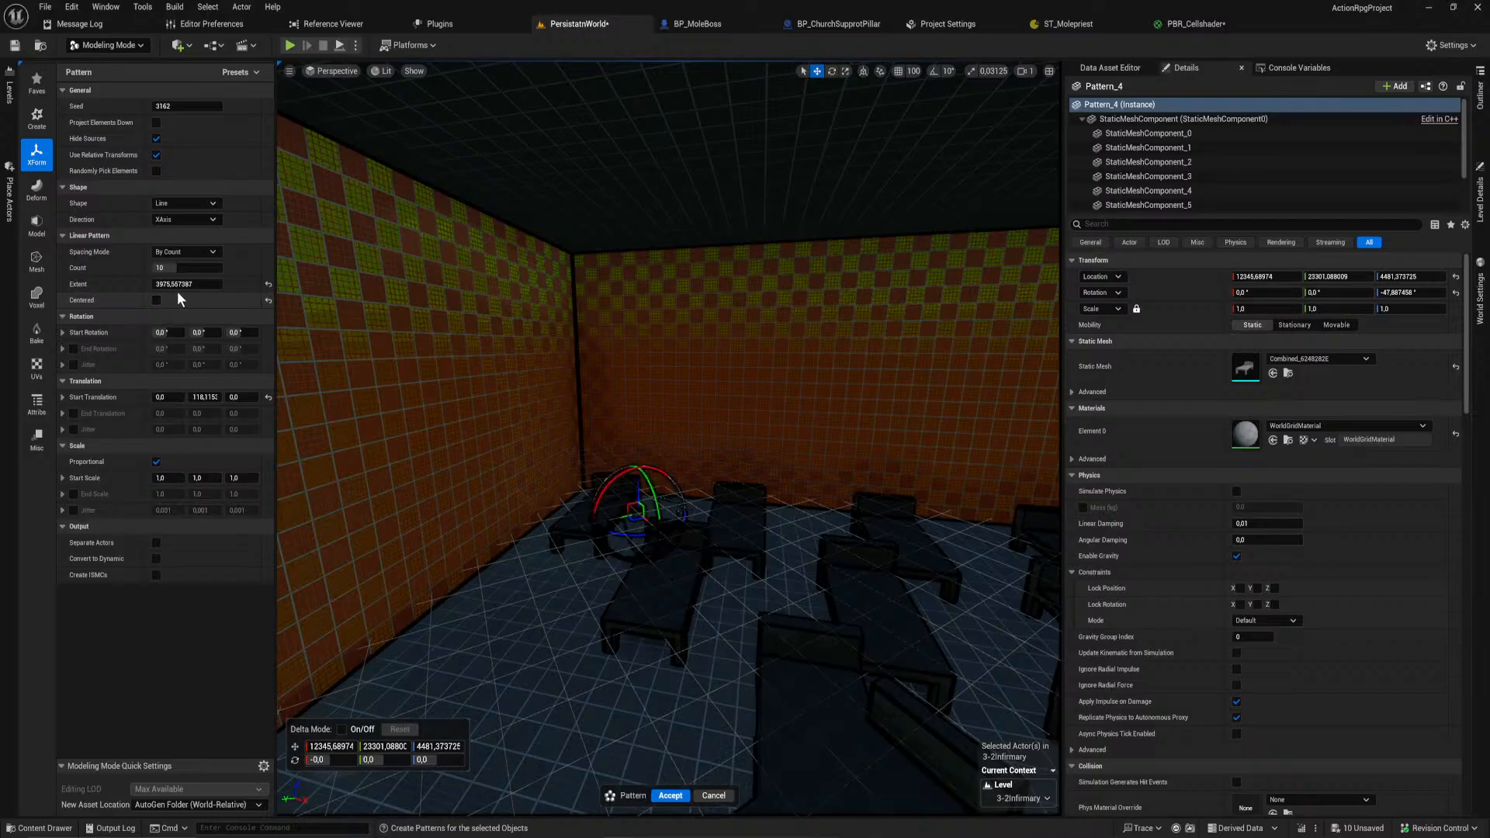
# Step: Keep the second pattern as a line by count along X, enable Convert to Dynamic and accept it
pyautogui.click(197, 253)
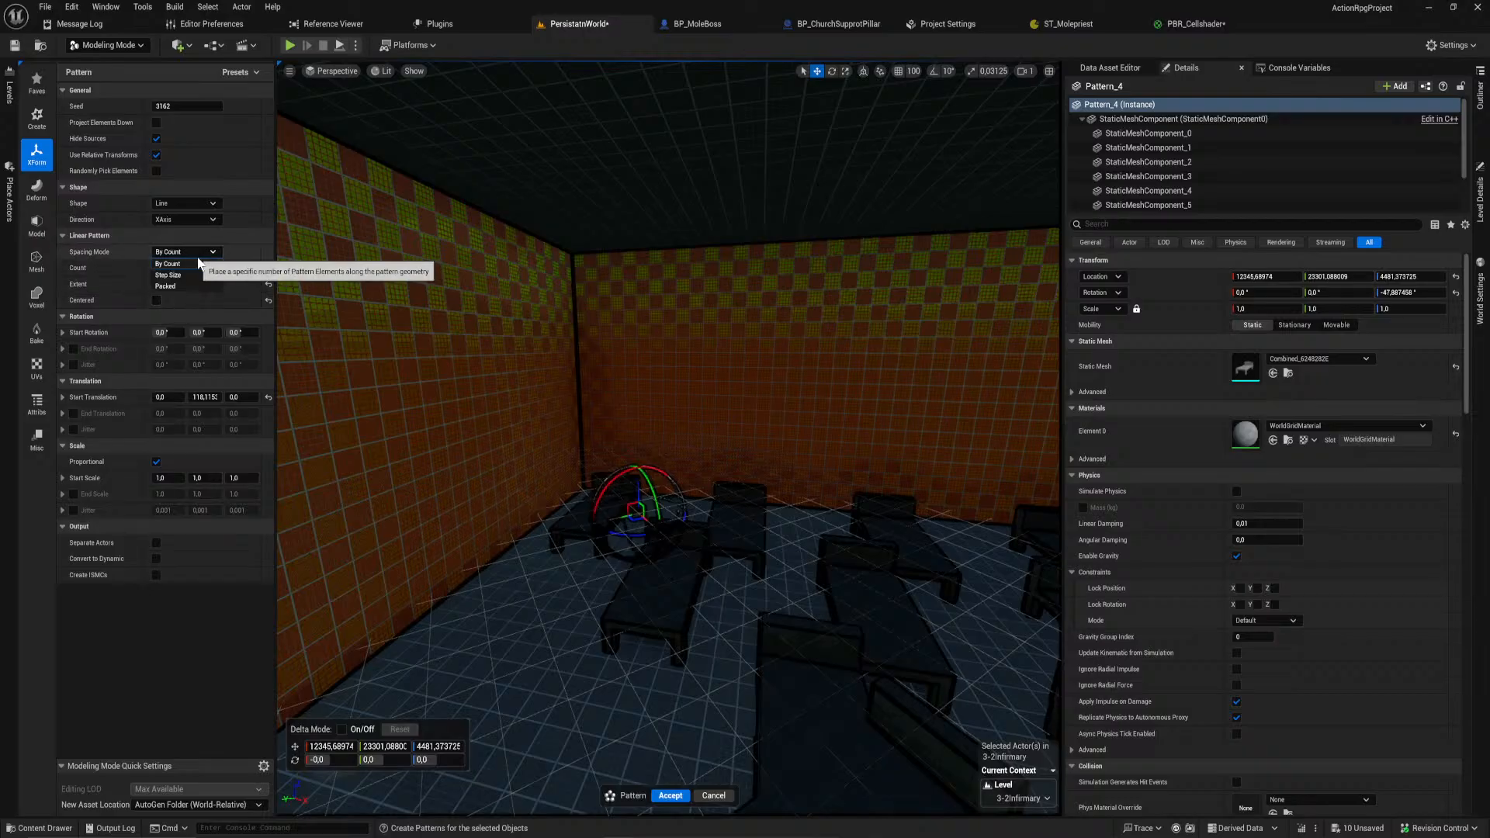
pyautogui.click(199, 264)
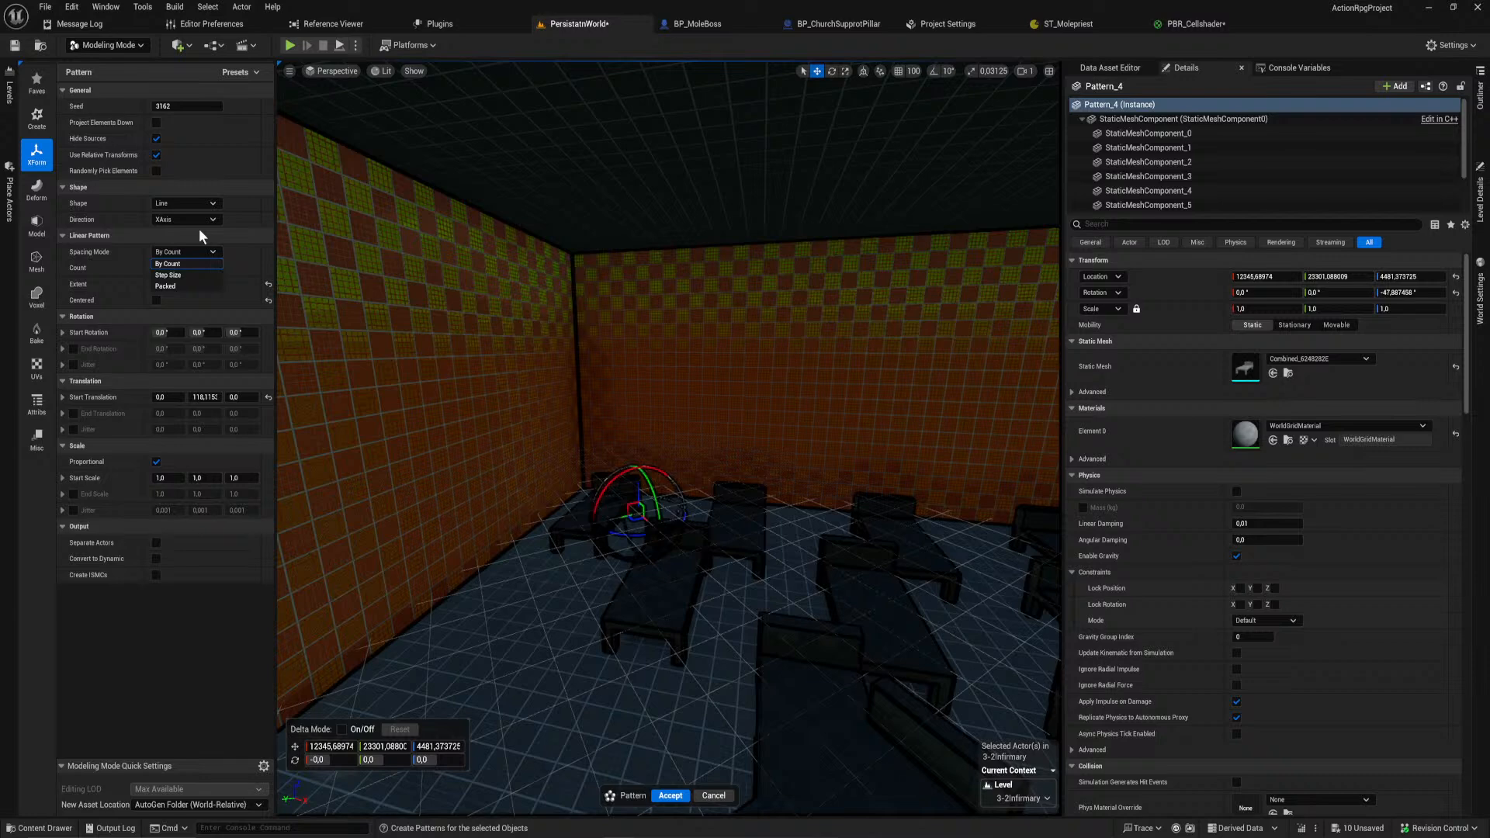
pyautogui.click(197, 202)
pyautogui.click(231, 216)
pyautogui.click(208, 220)
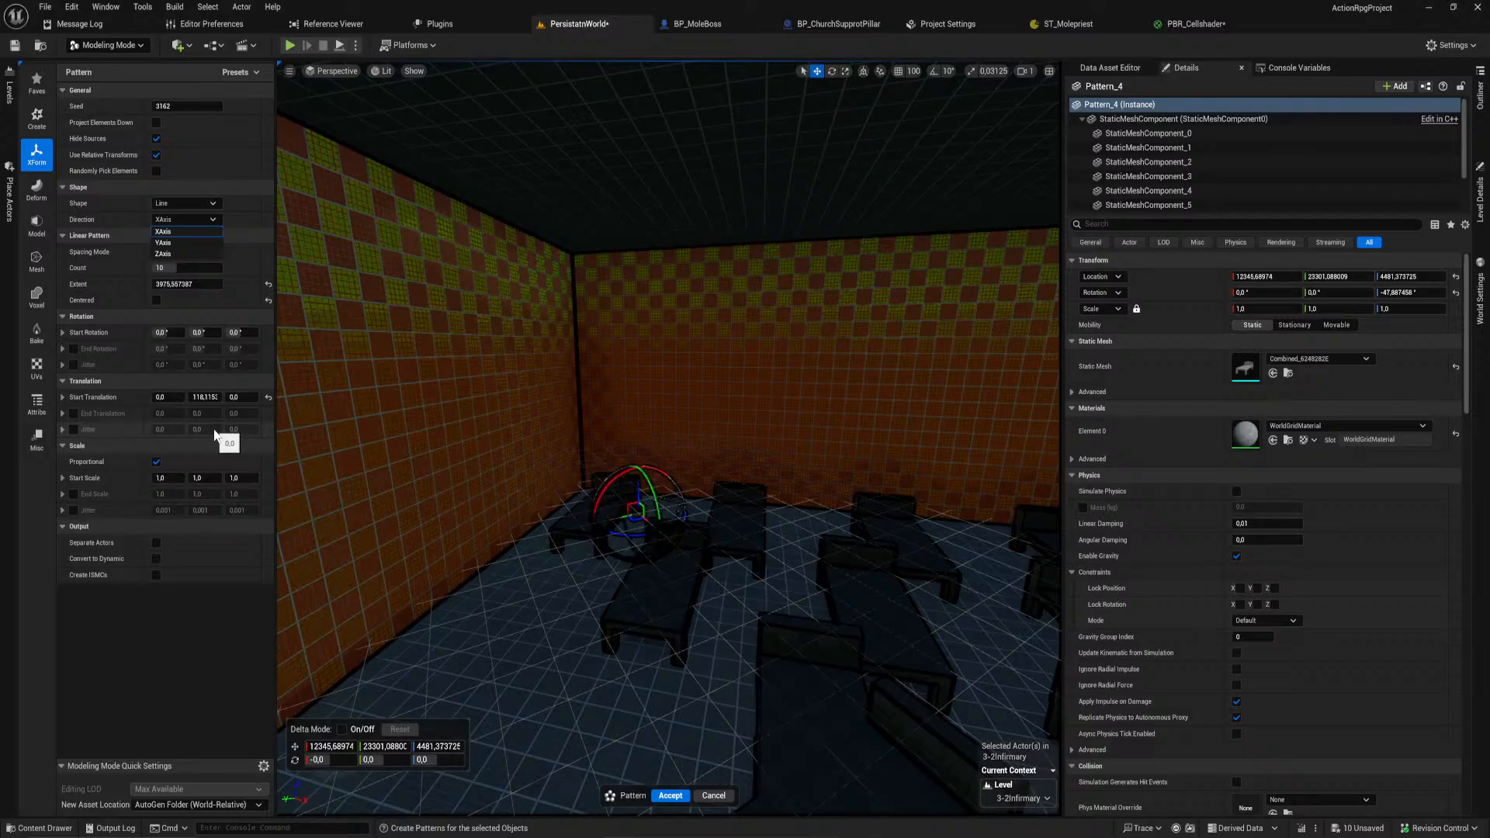
pyautogui.click(156, 559)
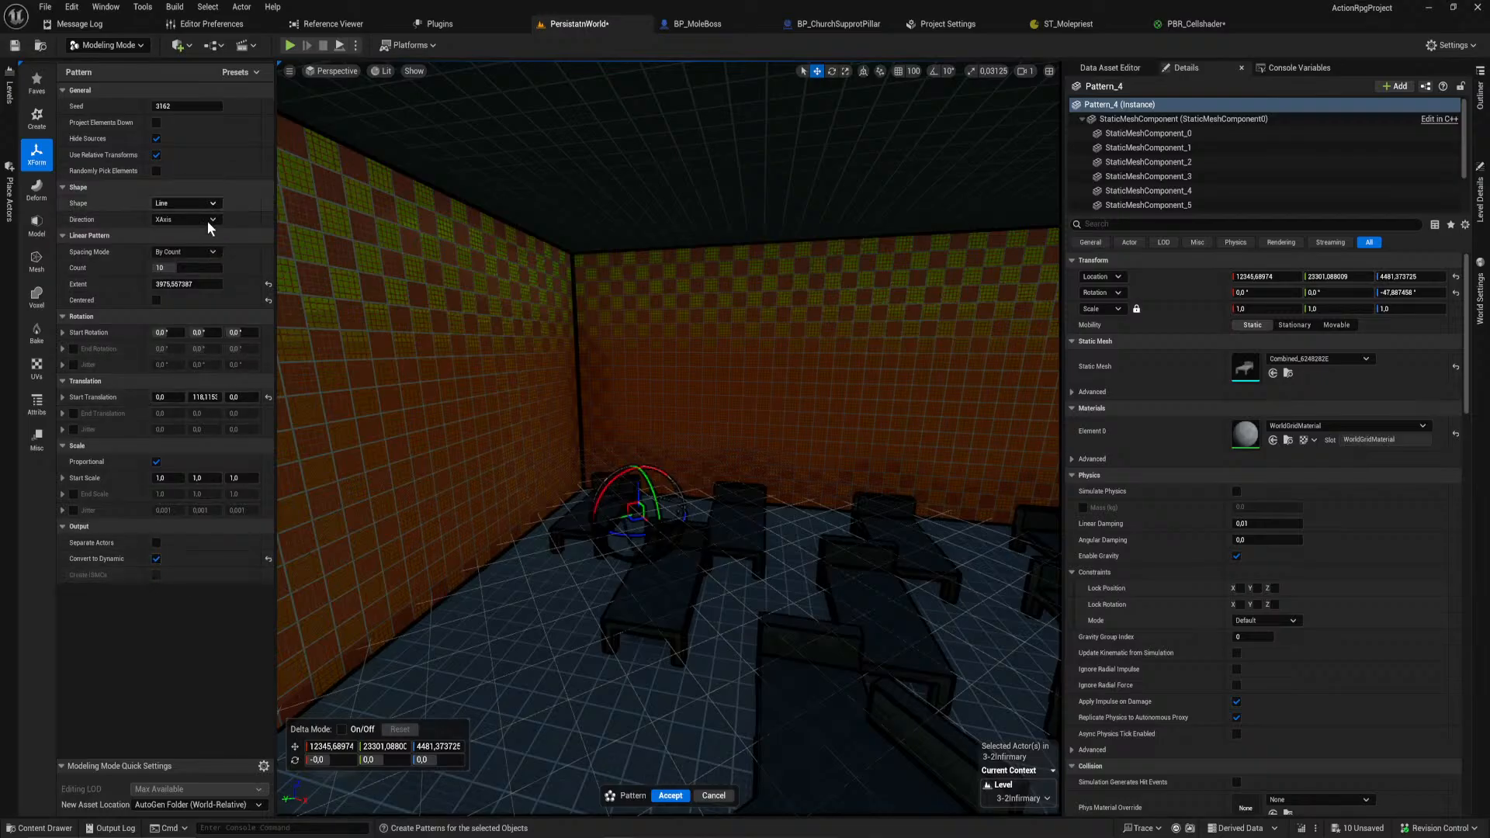
pyautogui.click(658, 797)
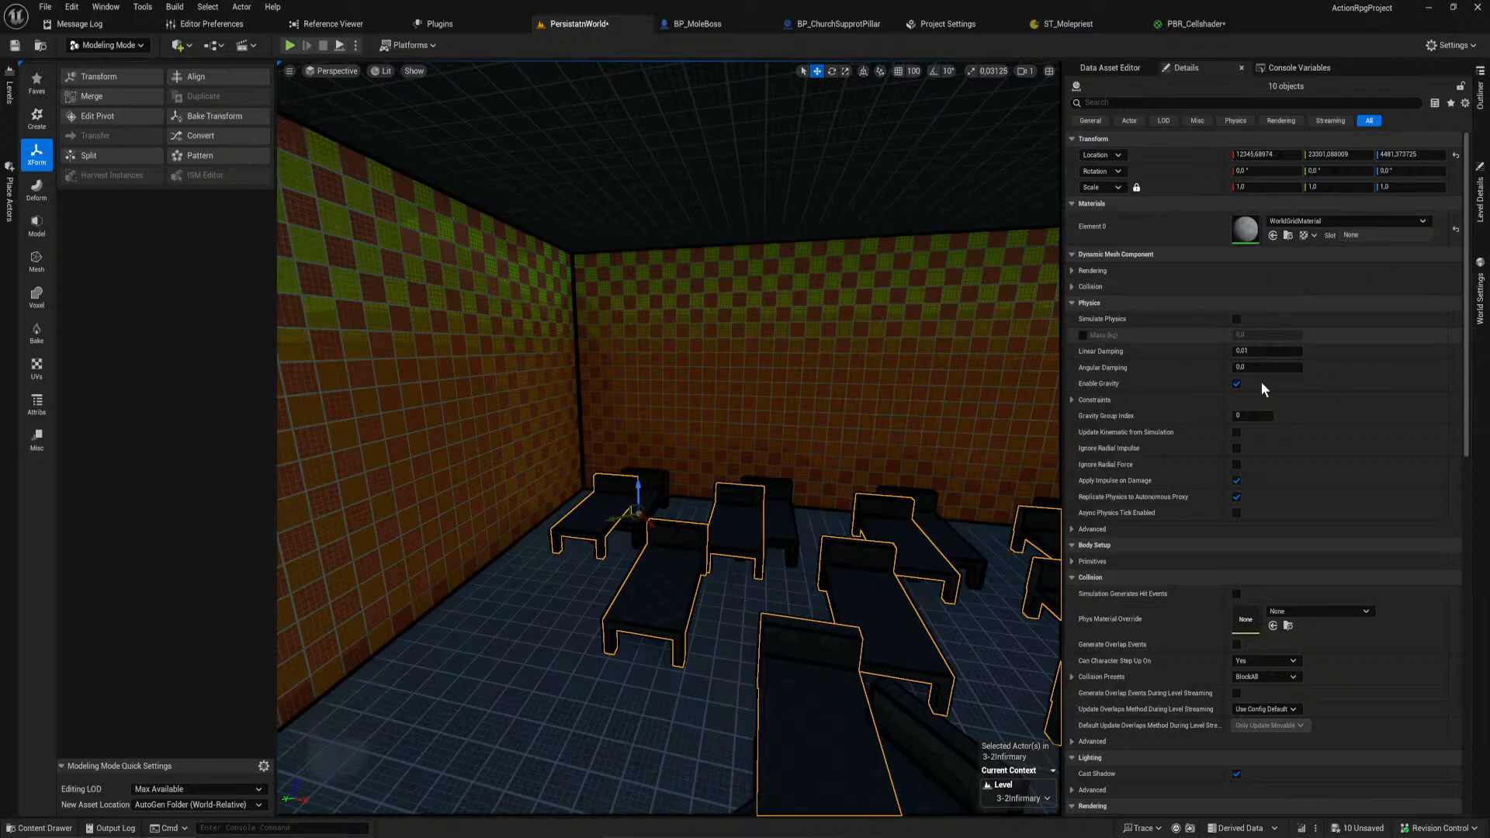
# Step: Undo the creation of the second bed pattern
pyautogui.scroll(-2, 1261, 390)
pyautogui.scroll(-1, 1265, 400)
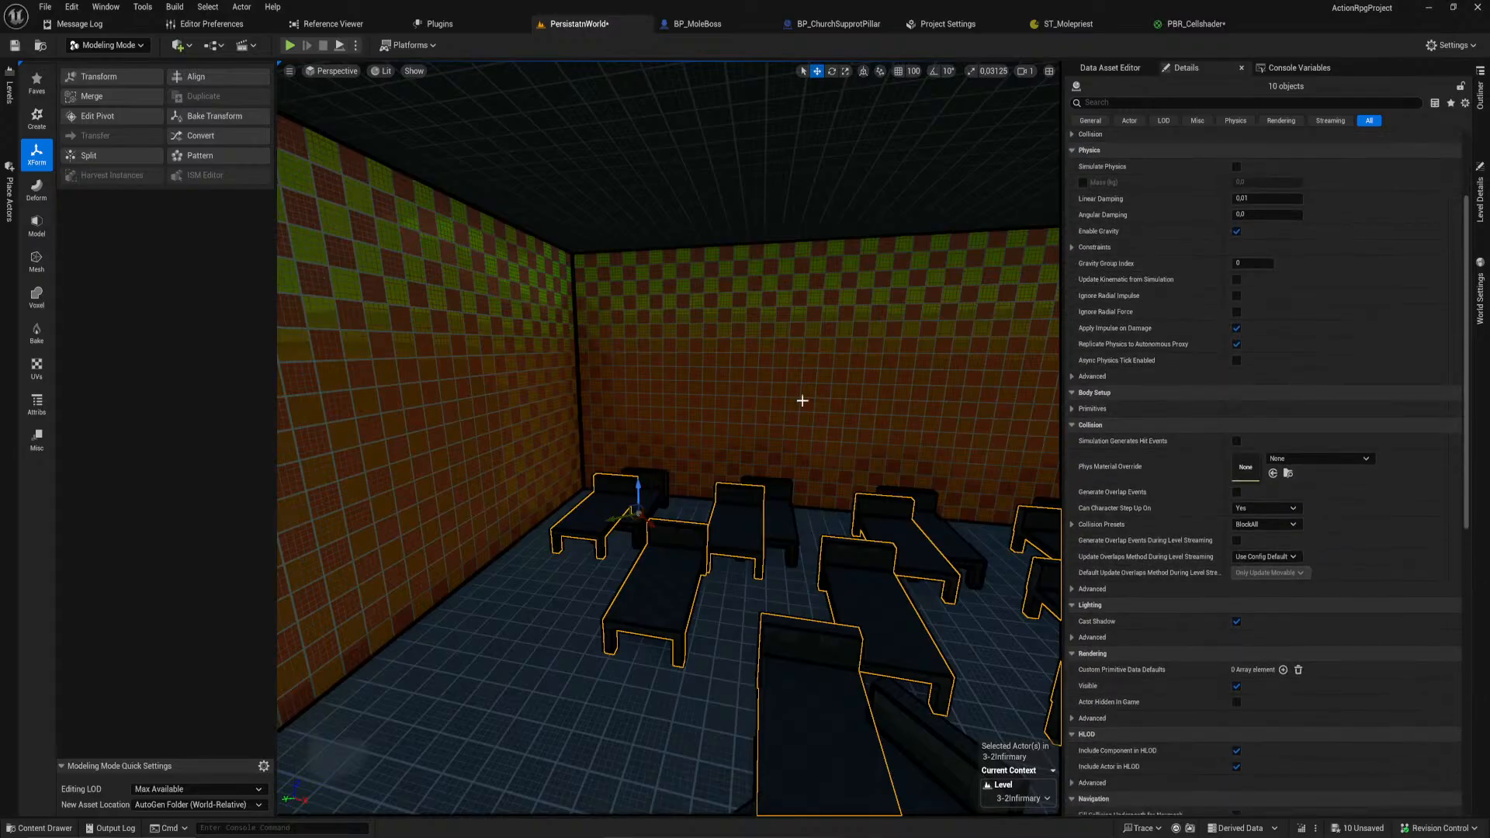
pyautogui.press('f')
pyautogui.hotkey('ctrl', 'z')
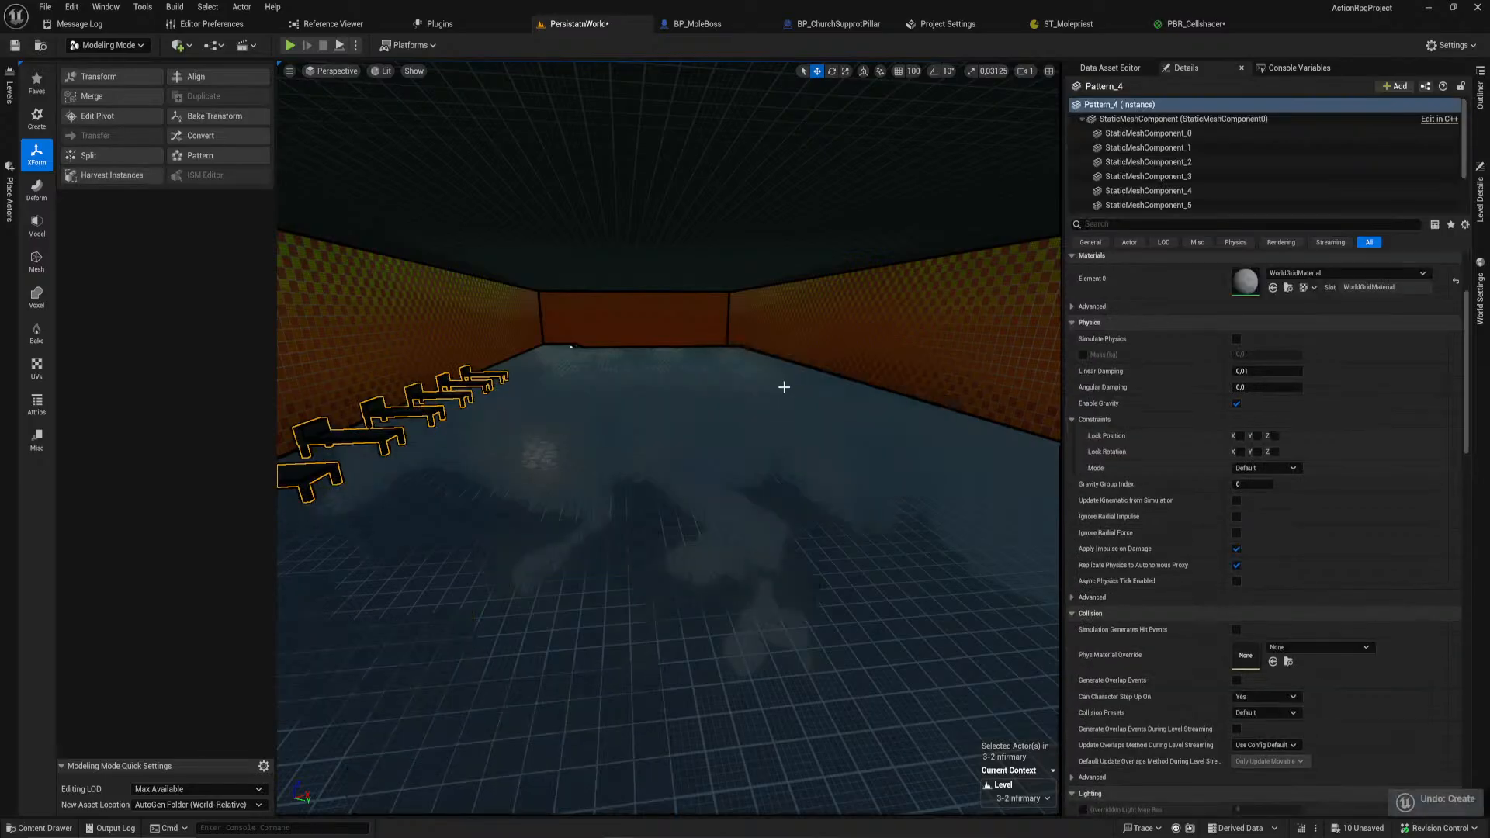
# Step: Duplicate the bed row, turn the copy 180° about Z and slide it along the hall to line up with the original
pyautogui.press('f')
pyautogui.moveTo(669, 438); pyautogui.dragTo(714, 404, button='right')
pyautogui.press('e')
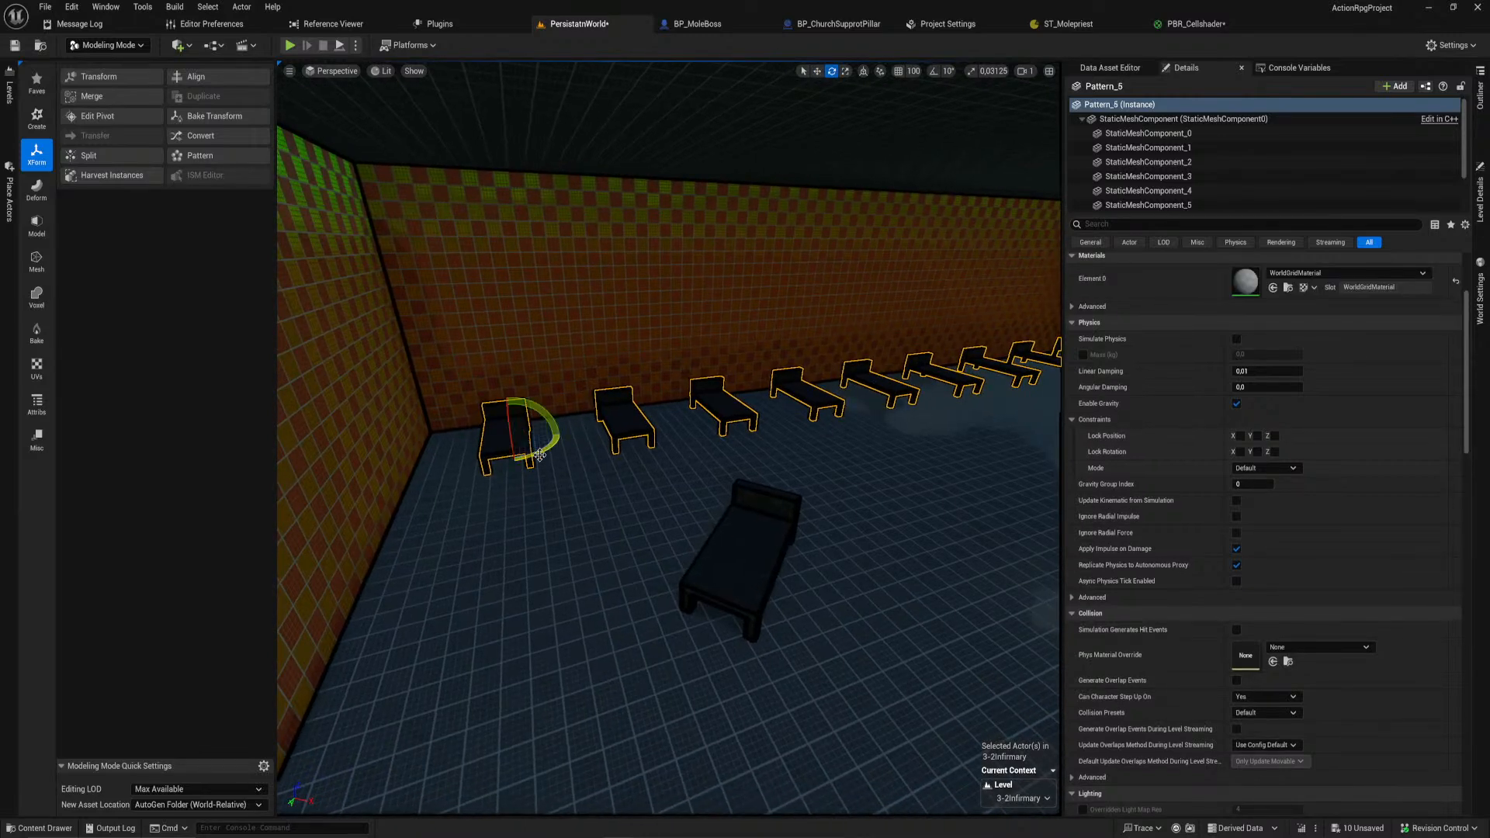
pyautogui.click(947, 72)
pyautogui.click(934, 71)
pyautogui.click(934, 71)
pyautogui.moveTo(548, 448); pyautogui.dragTo(588, 435)
pyautogui.press('w')
pyautogui.keyDown('shift'); pyautogui.moveTo(496, 442); pyautogui.dragTo(1018, 403); pyautogui.keyUp('shift')
# Step: Move the turned bed row away from the wall so it faces the original row across an aisle
pyautogui.moveTo(639, 493); pyautogui.dragTo(408, 471, button='right')
pyautogui.press('d')
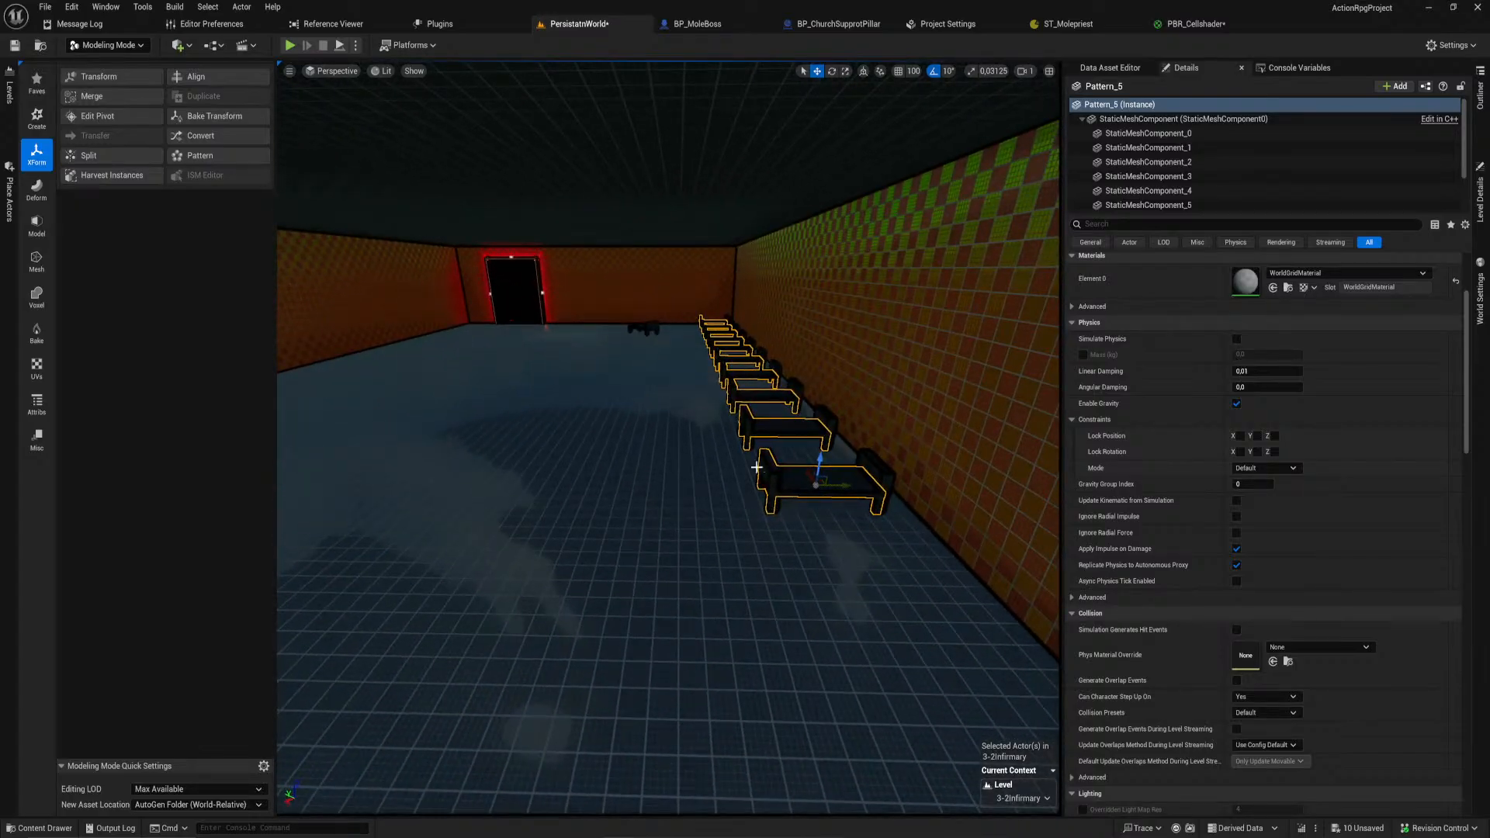
pyautogui.moveTo(847, 486); pyautogui.dragTo(559, 470)
# Step: Duplicate both bed rows together and move the copies across the hall to the opposite wall
pyautogui.keyDown('ctrl'); pyautogui.click(834, 479); pyautogui.keyUp('ctrl')
pyautogui.hotkey('ctrl', 'd')
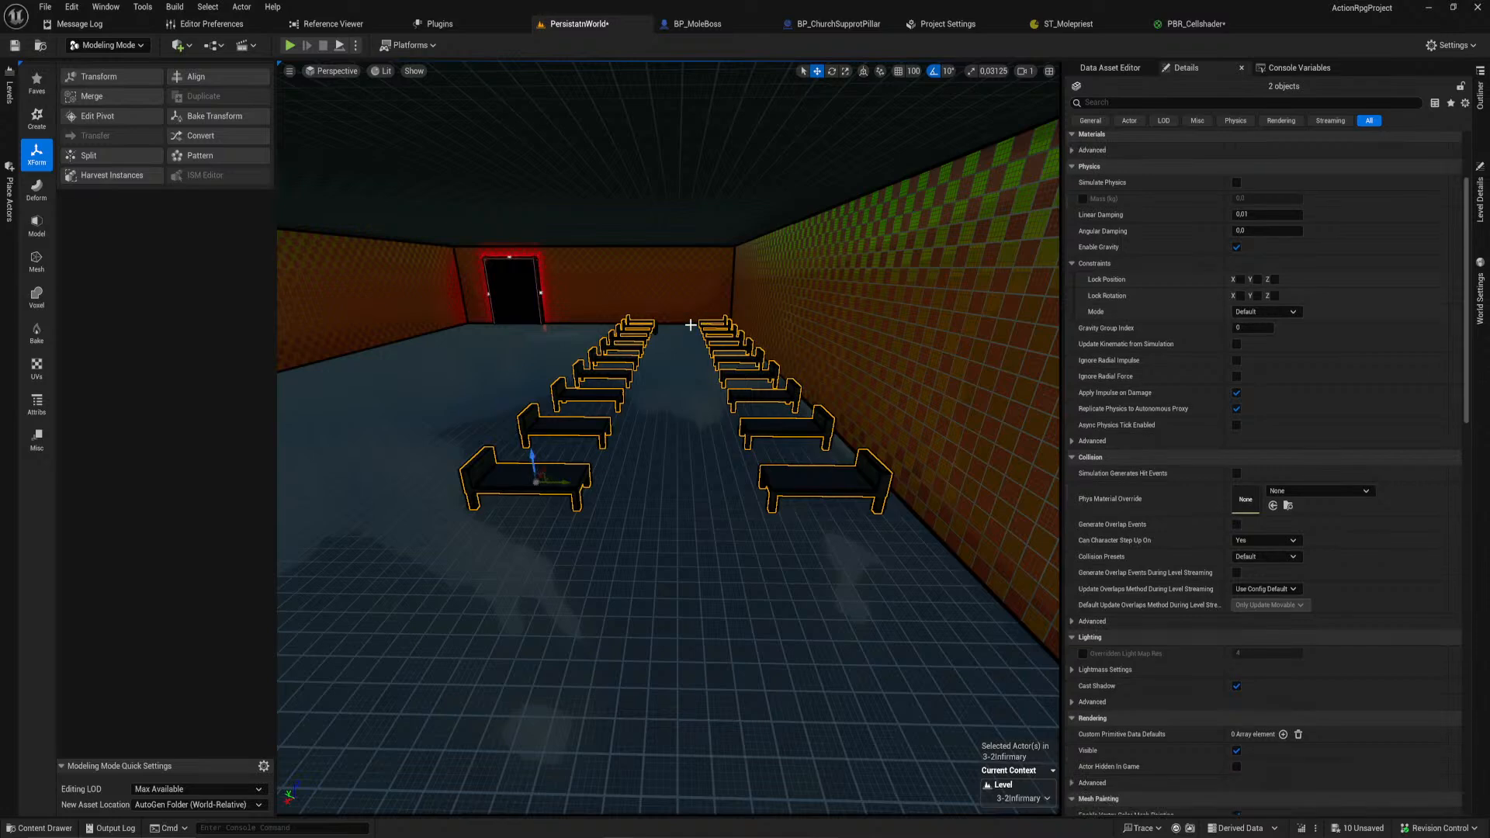
pyautogui.moveTo(565, 487); pyautogui.dragTo(301, 467)
pyautogui.moveTo(803, 485)
pyautogui.mouseDown(button='right')
pyautogui.moveTo(706, 461)
pyautogui.moveTo(782, 475)
pyautogui.mouseUp(button='right')
pyautogui.moveTo(641, 462); pyautogui.dragTo(388, 398)
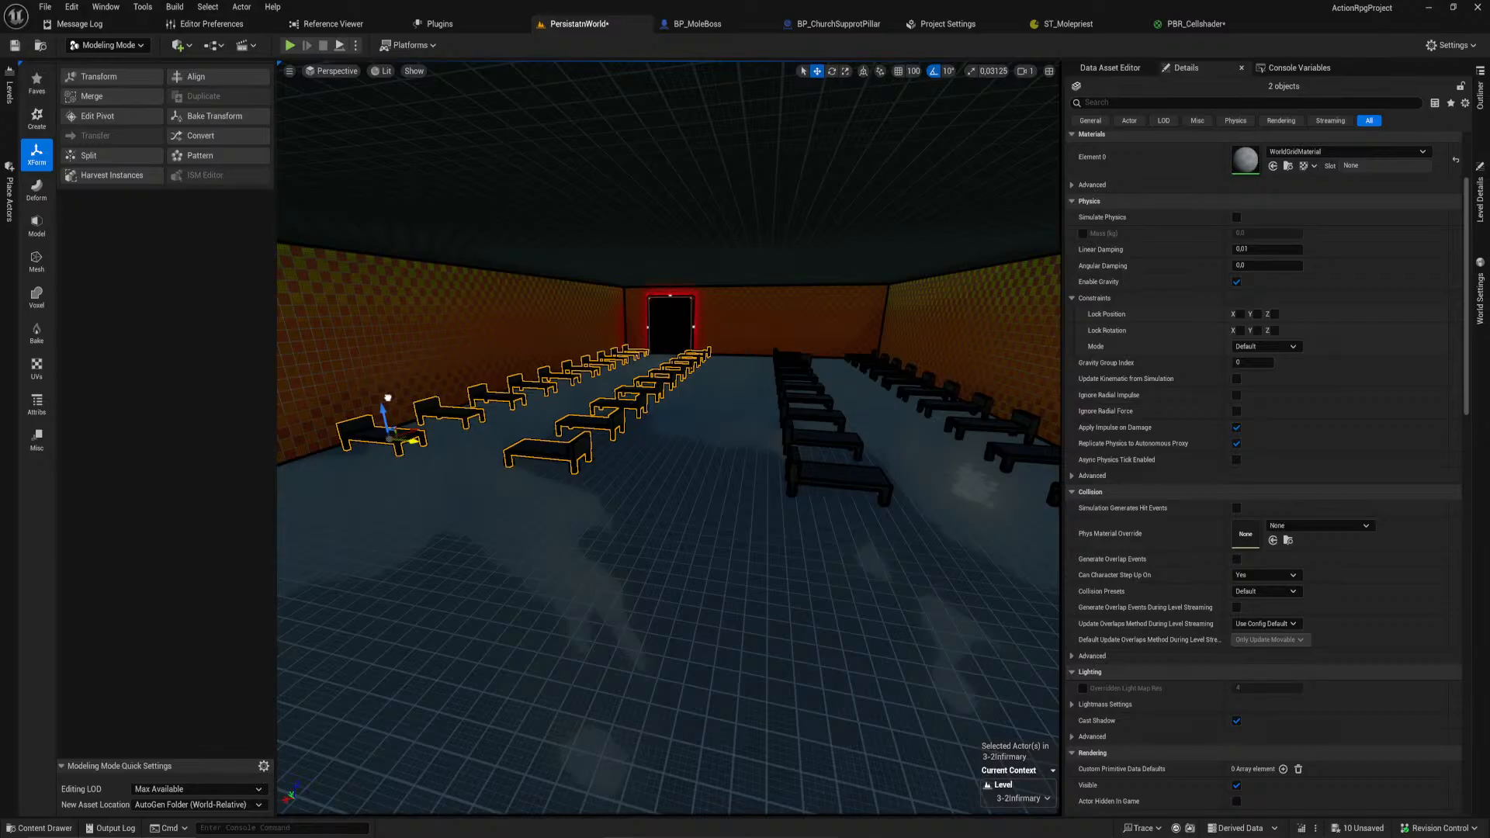
# Step: Move the level door sideways to the middle of the end wall, in line with the central aisle
pyautogui.keyDown('ctrl'); pyautogui.click(846, 479); pyautogui.keyUp('ctrl')
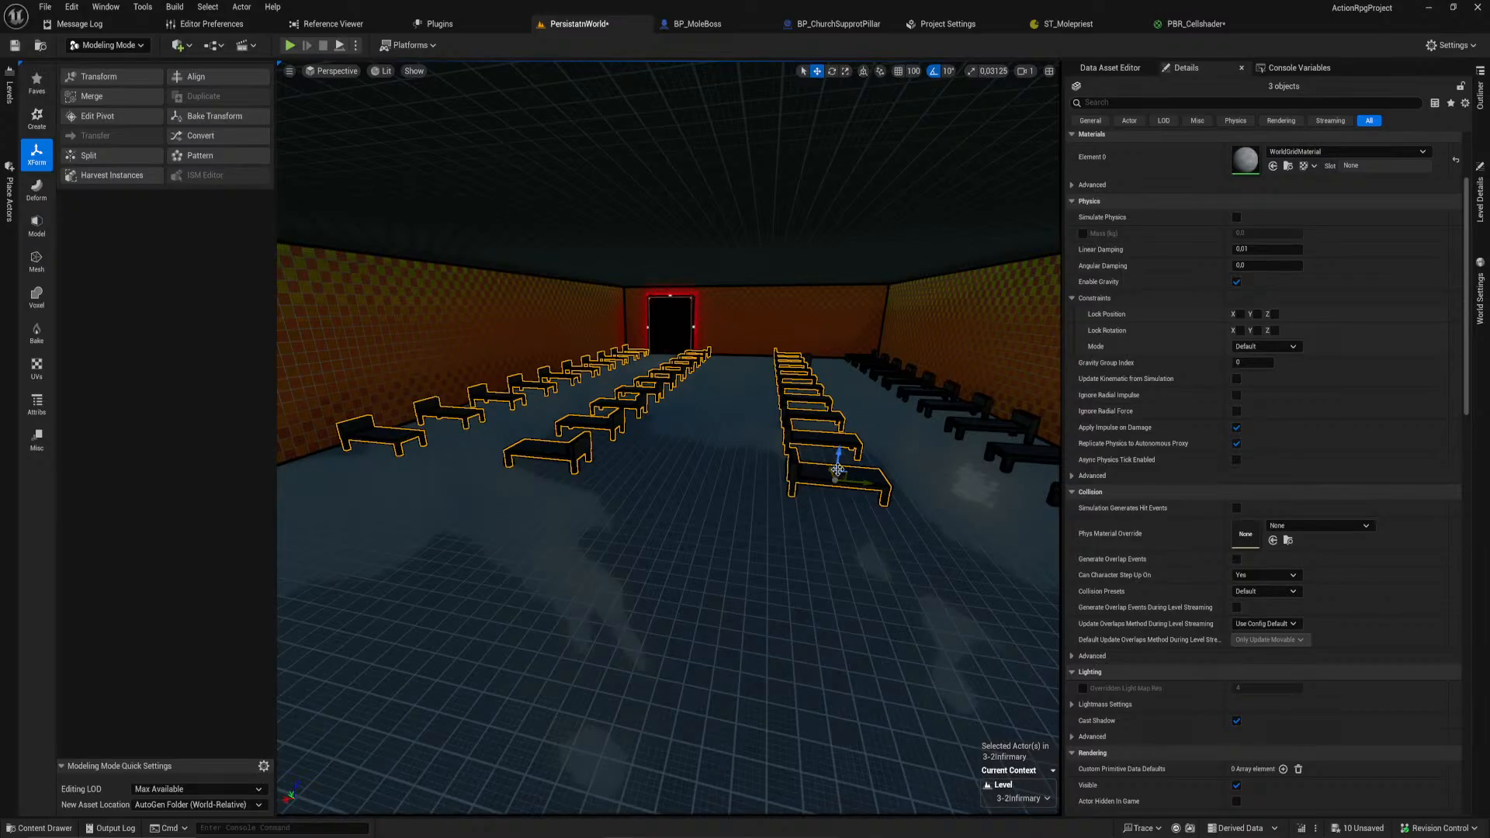
pyautogui.click(683, 326)
pyautogui.moveTo(698, 328); pyautogui.dragTo(776, 337)
pyautogui.moveTo(778, 391); pyautogui.dragTo(698, 419, button='right')
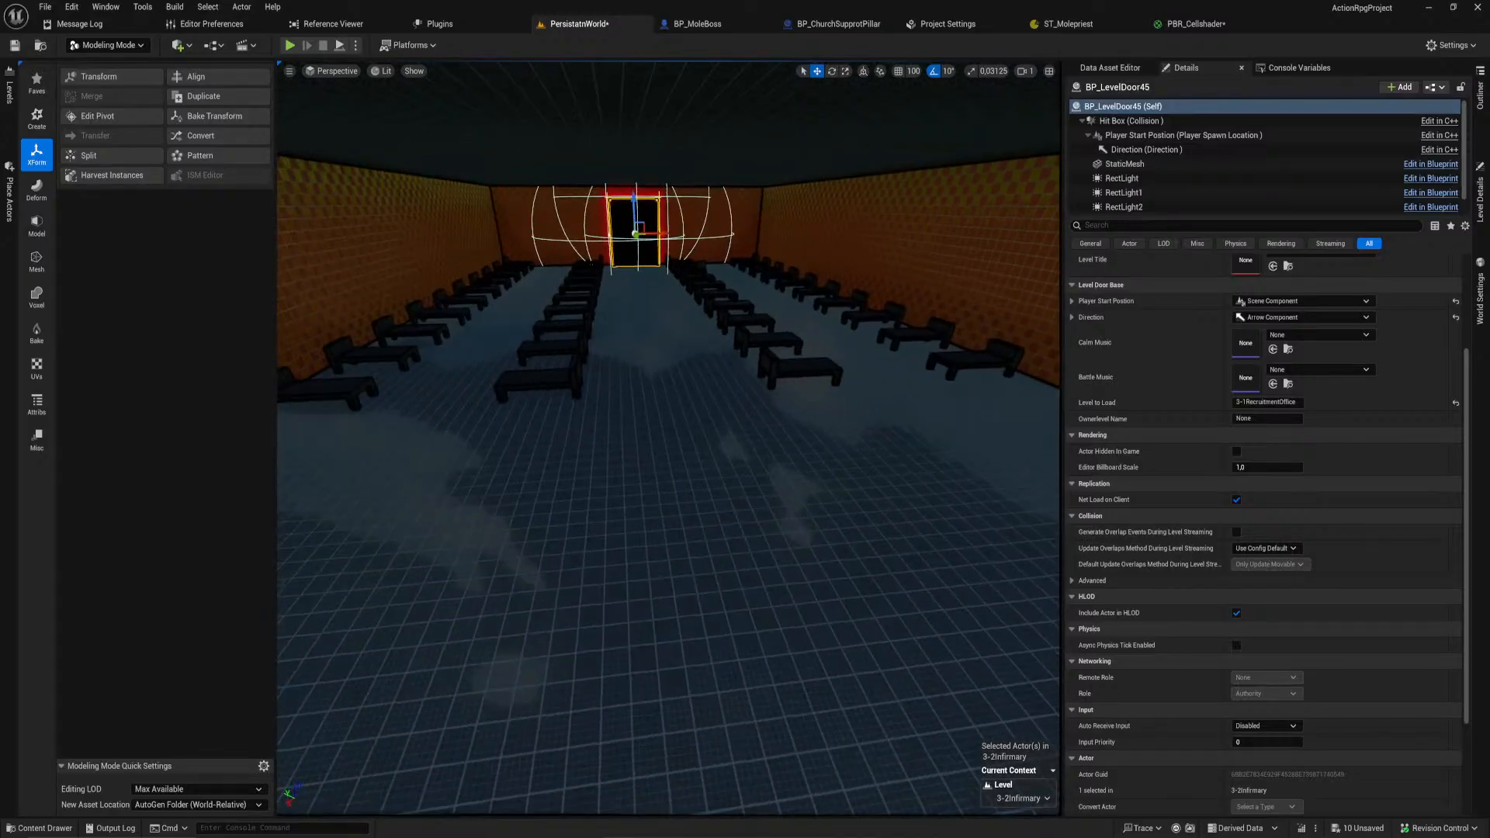
# Step: Select all four bed rows and shift them slightly along the hall, away from the door wall
pyautogui.click(528, 381)
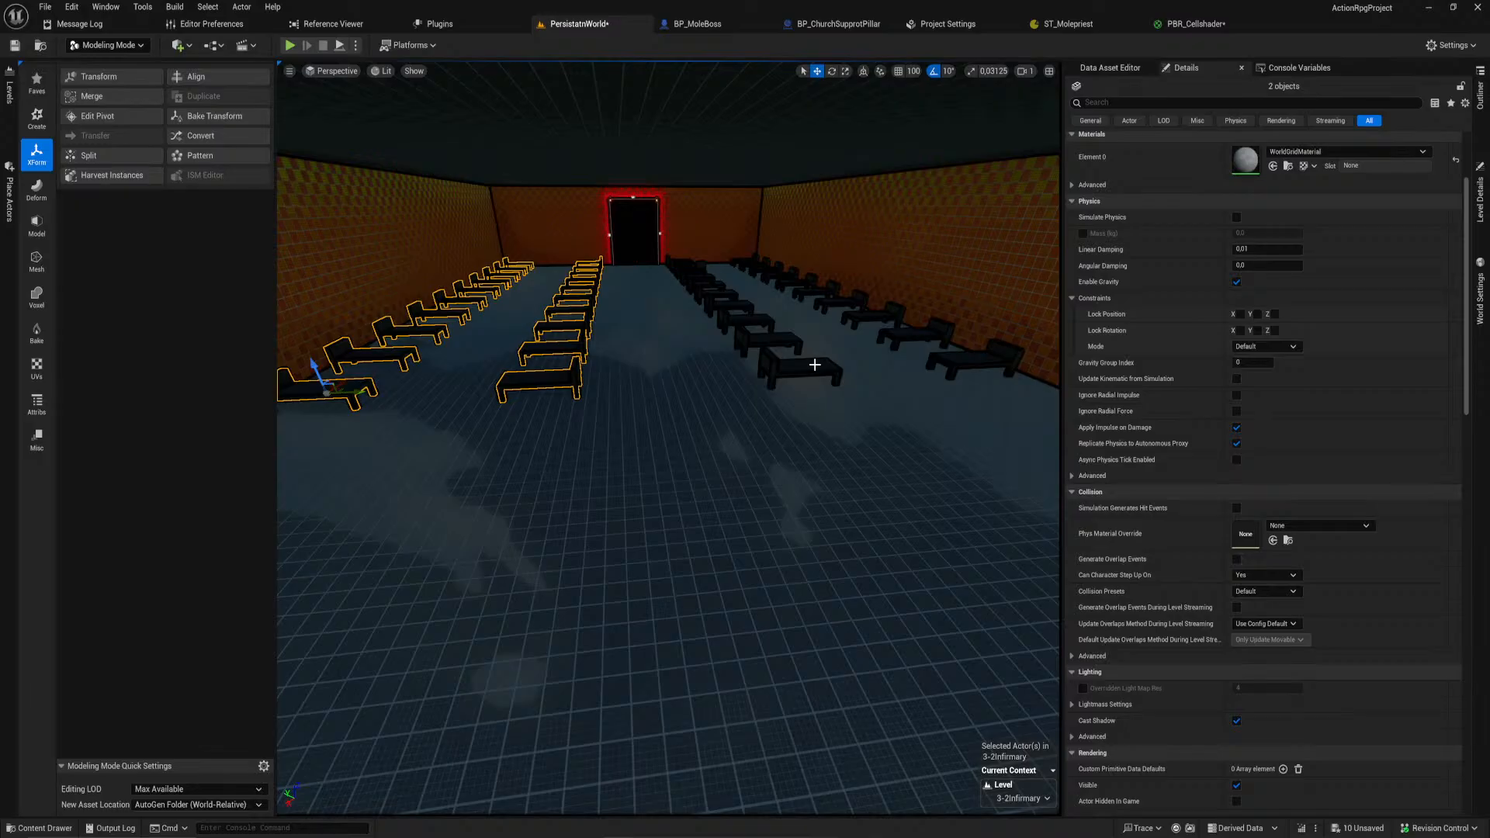
pyautogui.keyDown('ctrl'); pyautogui.click(815, 365); pyautogui.keyUp('ctrl')
pyautogui.keyDown('ctrl'); pyautogui.click(970, 357); pyautogui.keyUp('ctrl')
pyautogui.moveTo(750, 264); pyautogui.dragTo(779, 278)
# Step: Delete the leftover single source bed from the hall
pyautogui.moveTo(778, 278); pyautogui.dragTo(588, 536, button='right')
pyautogui.press('w')
pyautogui.click(695, 516)
pyautogui.press('Delete')
# Step: Duplicate all four bed rows together and move the copies straight down to the floor below
pyautogui.press('w')
pyautogui.click(587, 536)
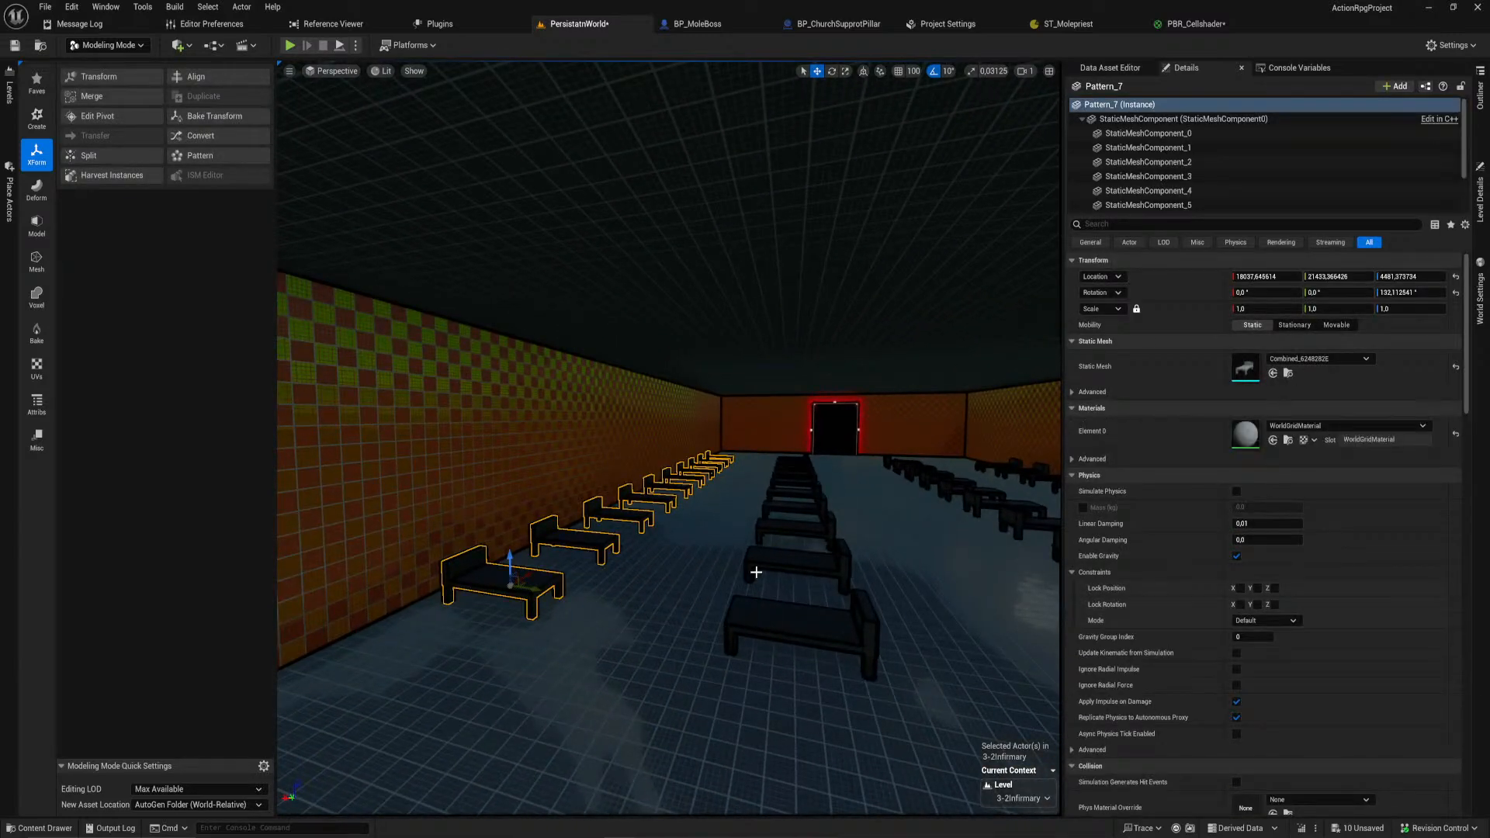
pyautogui.keyDown('ctrl'); pyautogui.click(776, 555); pyautogui.keyUp('ctrl')
pyautogui.moveTo(776, 554); pyautogui.dragTo(882, 483, button='right')
pyautogui.keyDown('ctrl'); pyautogui.click(817, 534); pyautogui.keyUp('ctrl')
pyautogui.keyDown('ctrl'); pyautogui.click(808, 481); pyautogui.keyUp('ctrl')
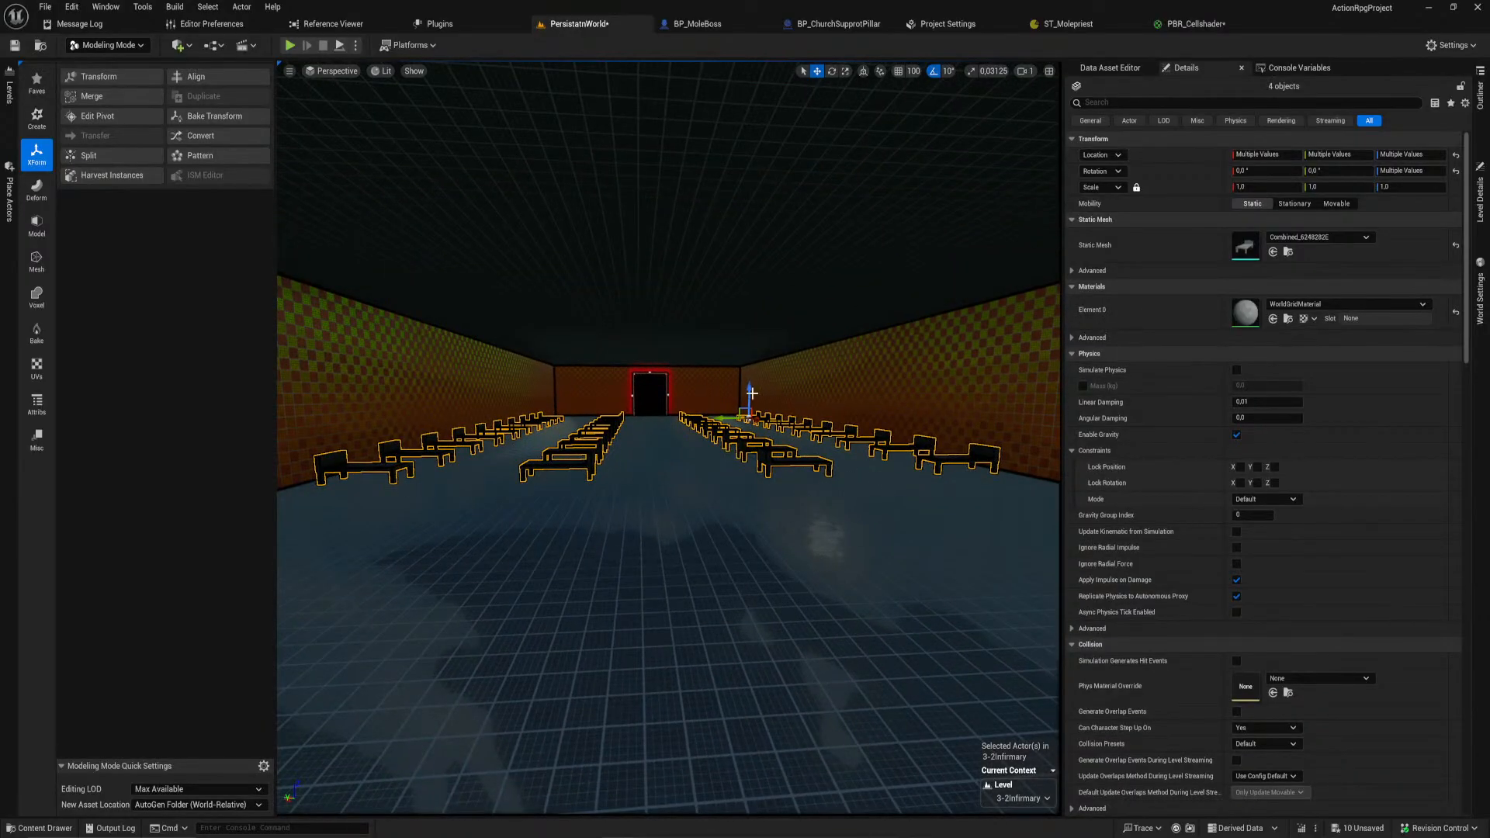
pyautogui.moveTo(641, 487); pyautogui.dragTo(615, 460, button='right')
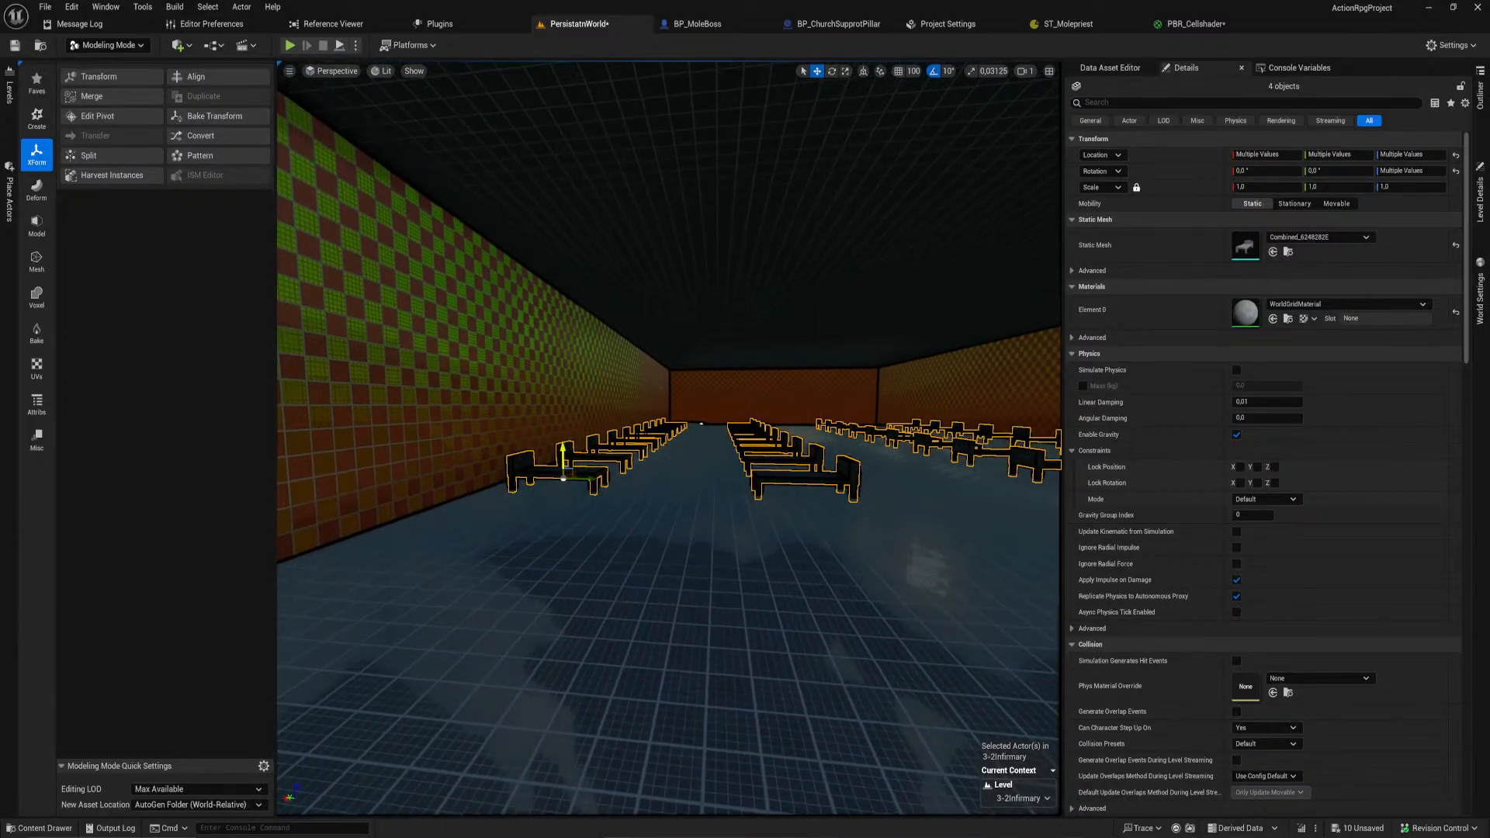
pyautogui.moveTo(669, 446); pyautogui.dragTo(591, 463, button='right')
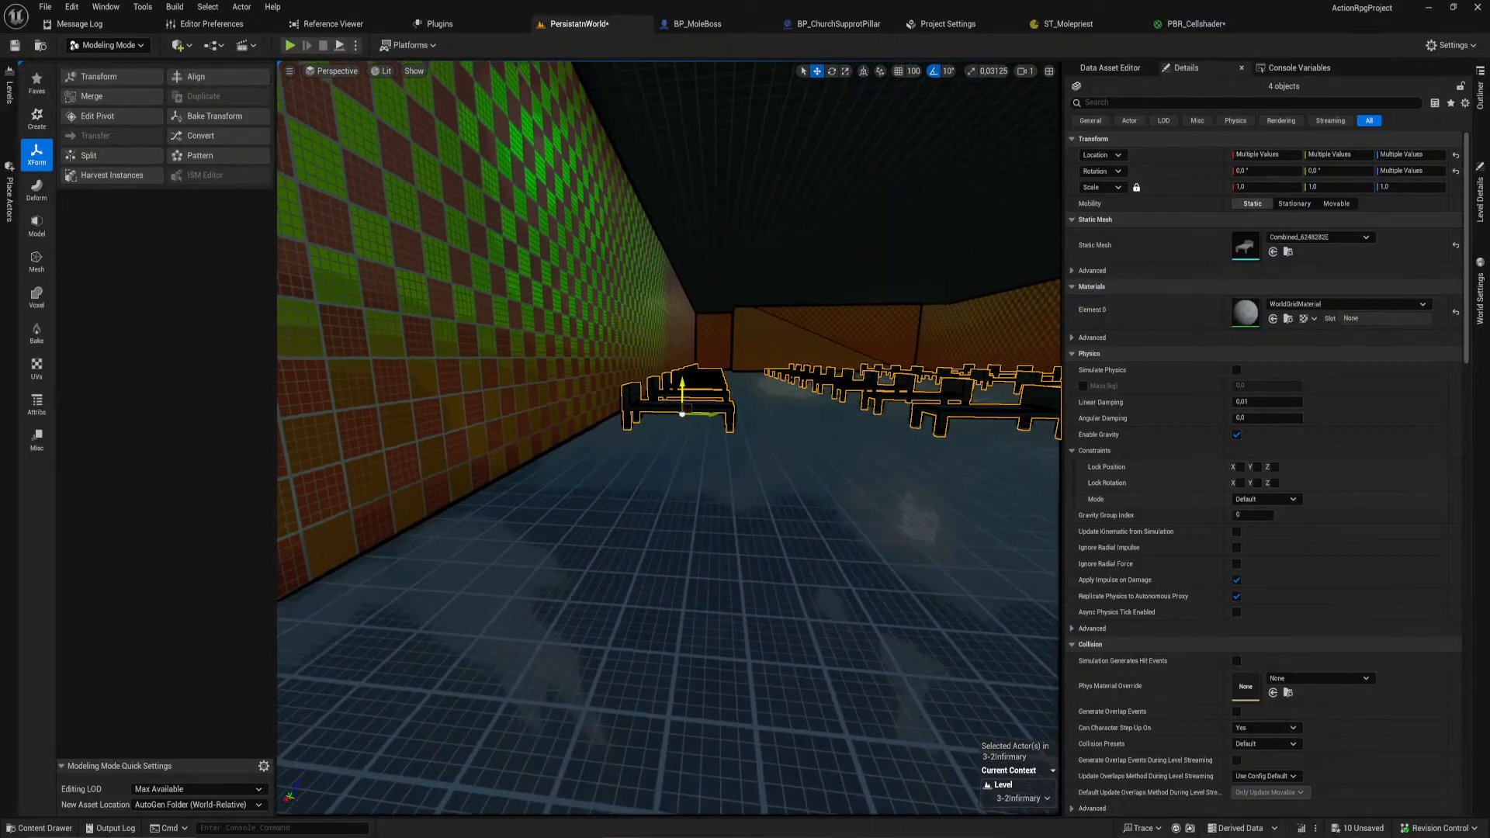
pyautogui.moveTo(683, 388); pyautogui.dragTo(776, 342, button='right')
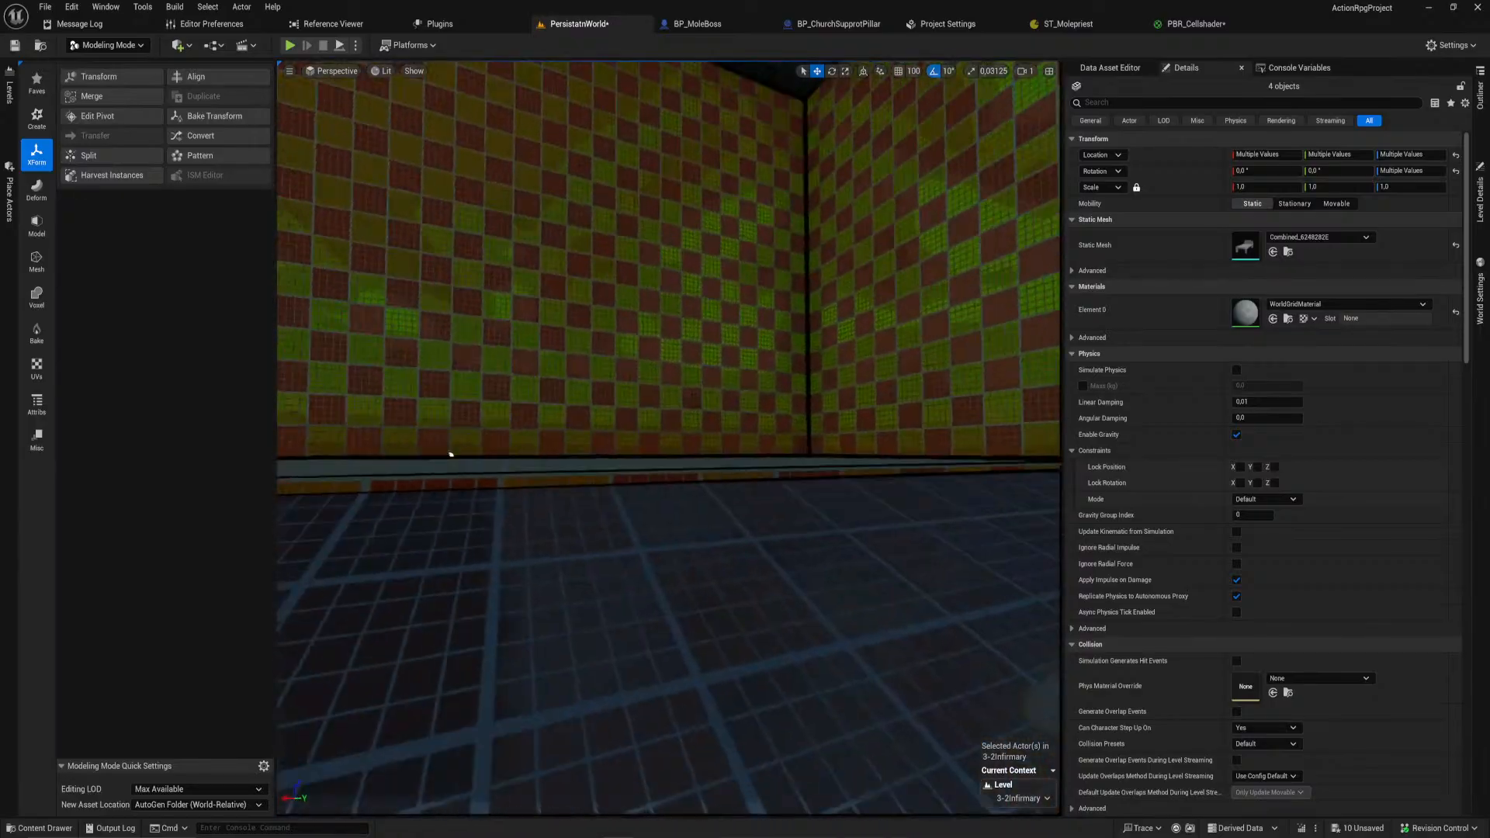
pyautogui.moveTo(699, 435); pyautogui.dragTo(373, 388, button='right')
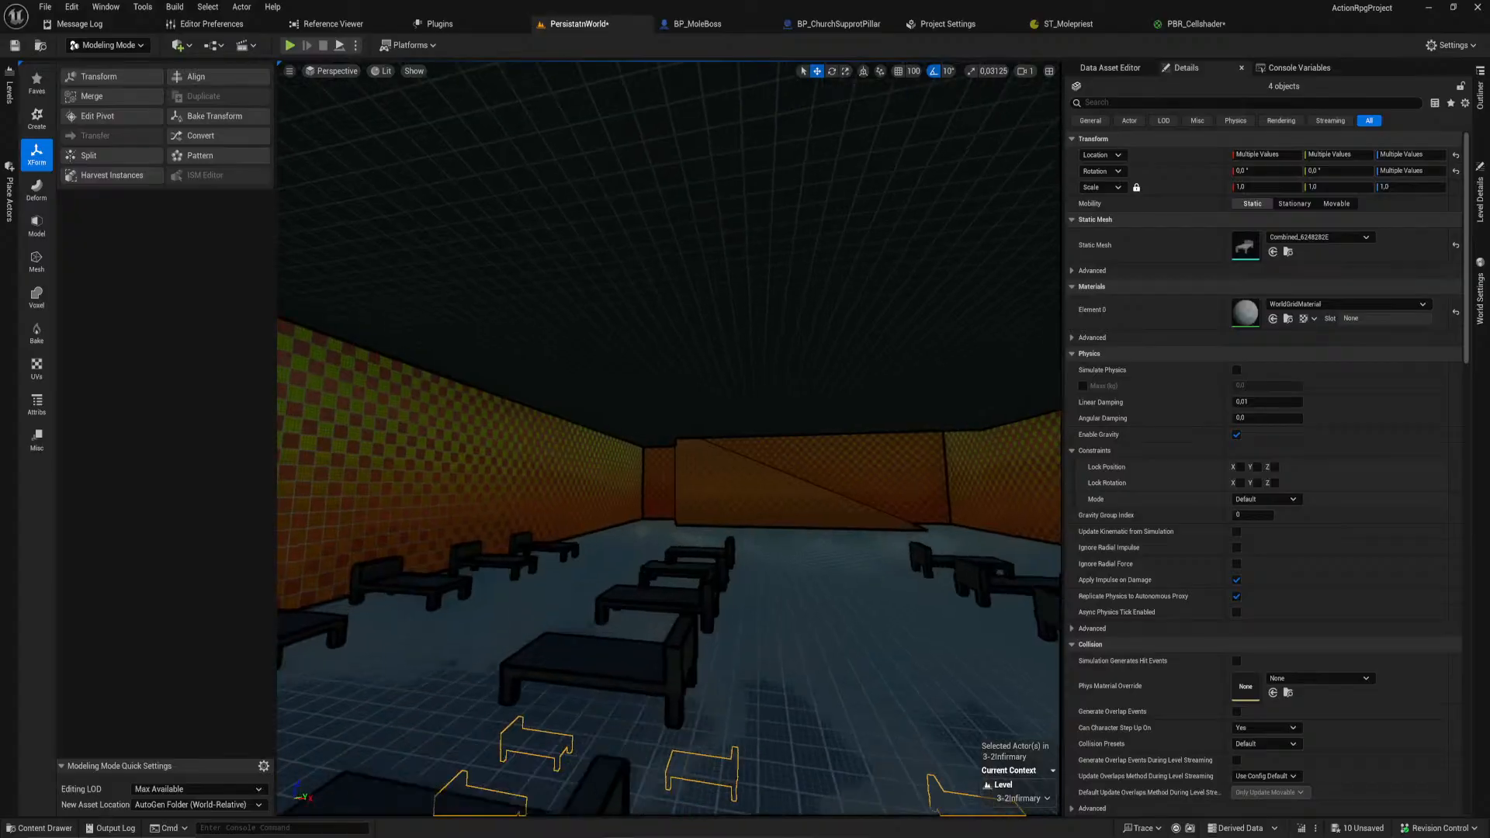
pyautogui.moveTo(667, 434); pyautogui.dragTo(1087, 477, button='right')
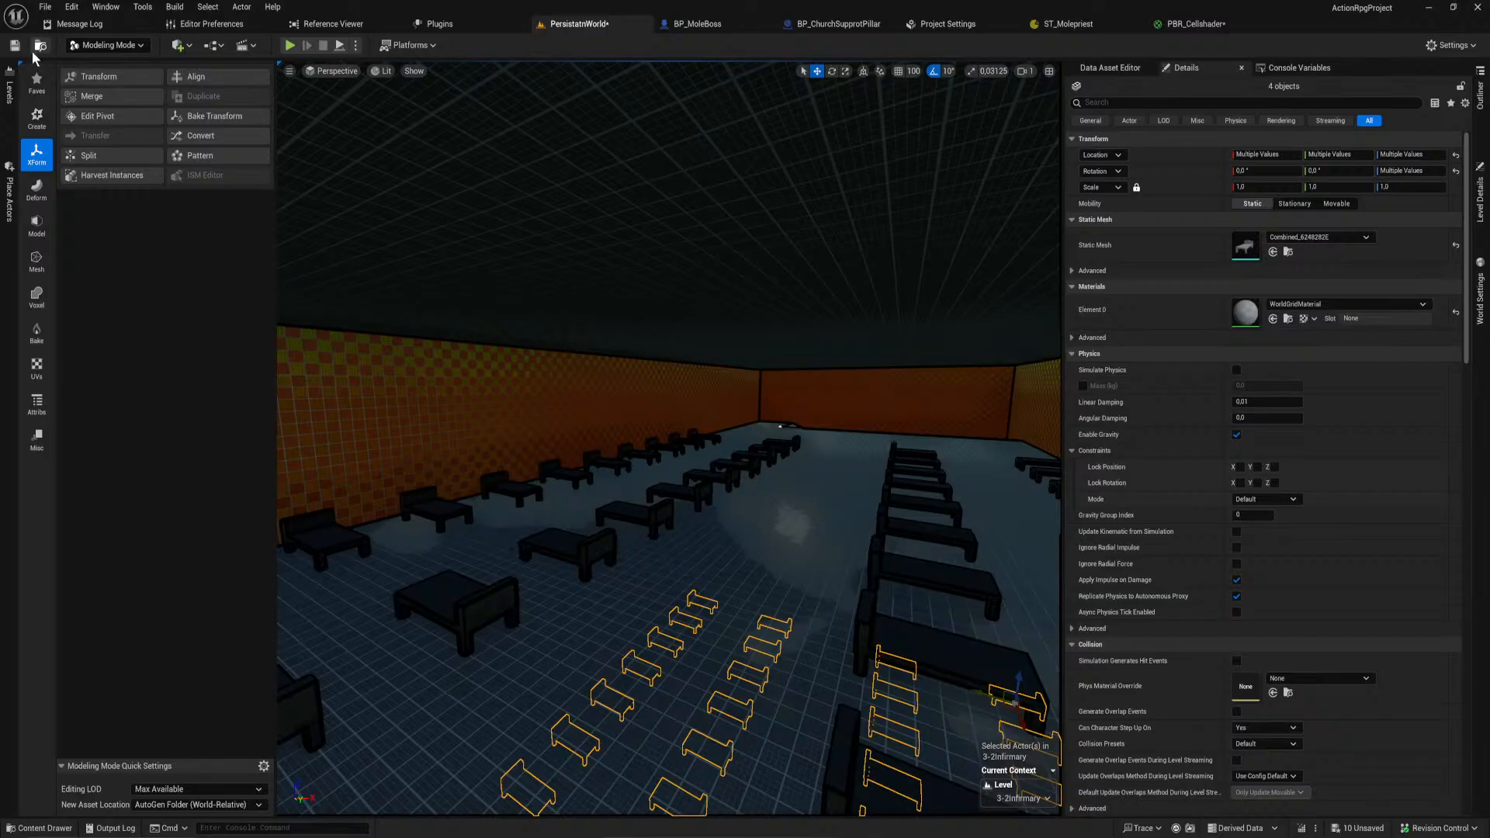
# Step: Switch the editor from modeling to Selection mode
pyautogui.click(105, 51)
pyautogui.click(118, 70)
pyautogui.moveTo(675, 543); pyautogui.dragTo(804, 466, button='right')
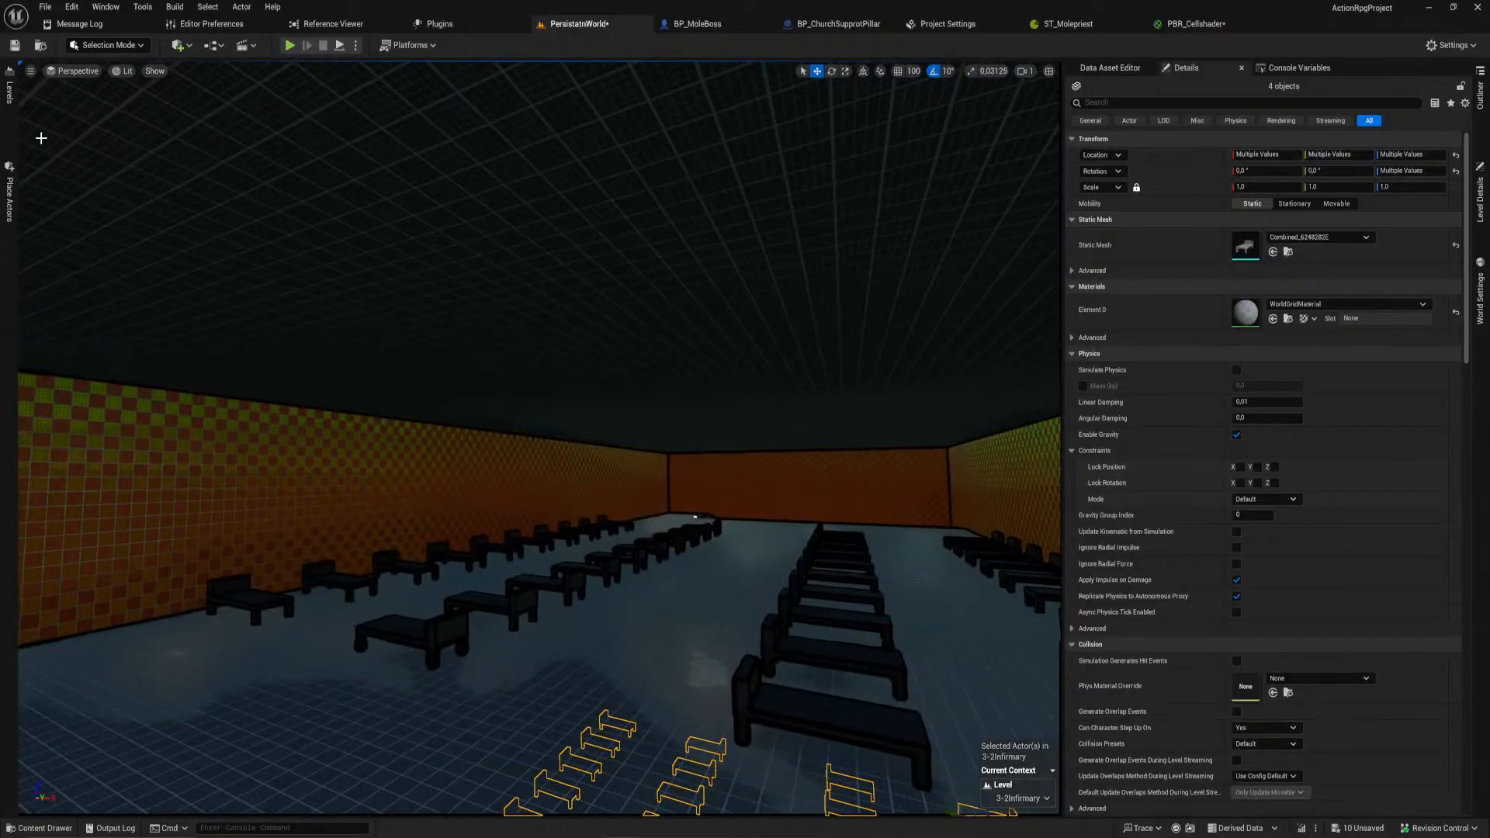
# Step: Place a BP_BasicDemon enemy beside the end bed along the wall and enable its Start Active option
pyautogui.click(9, 99)
pyautogui.click(9, 198)
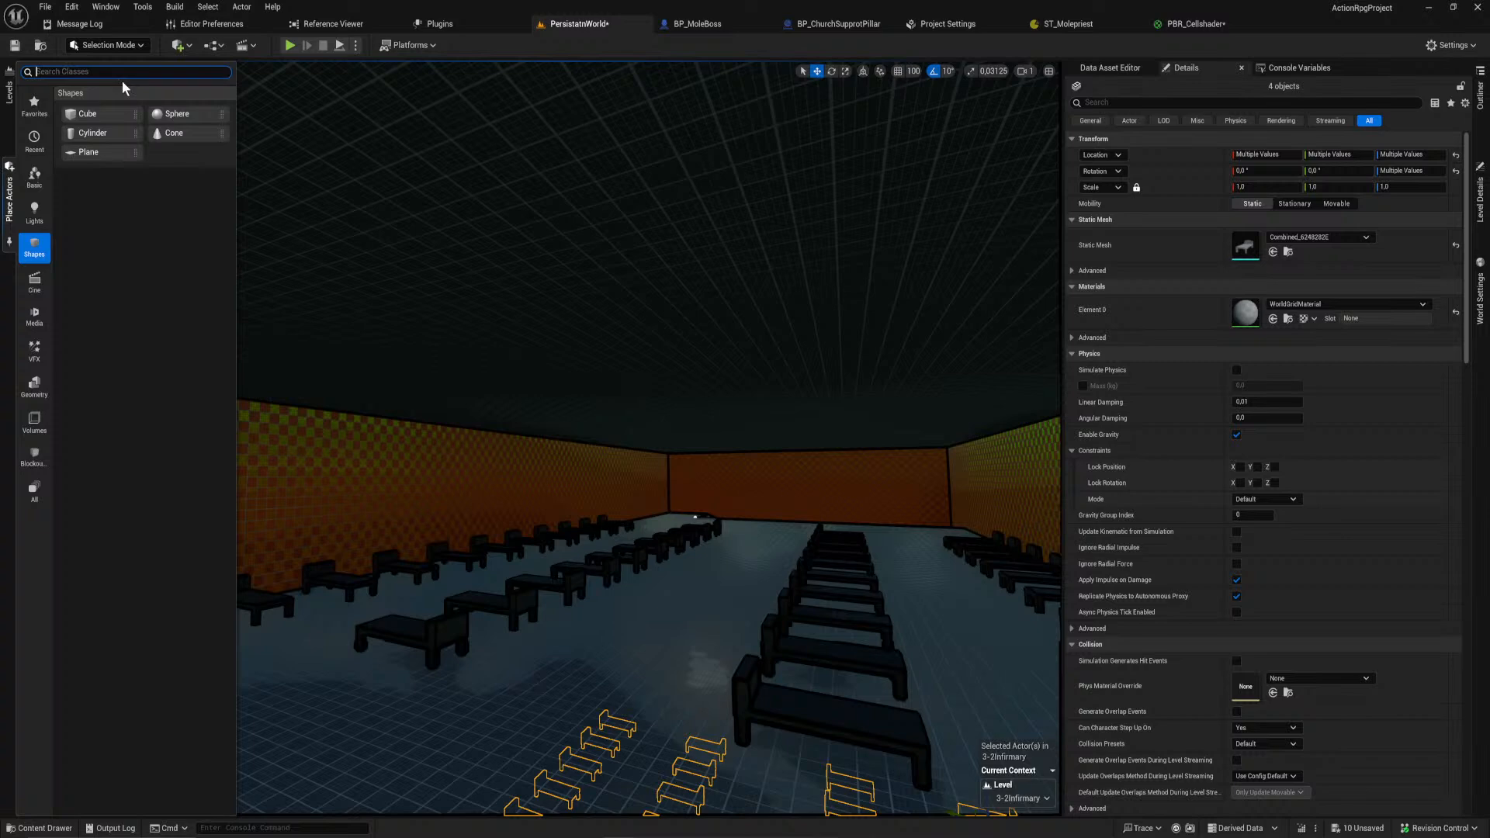
pyautogui.moveTo(645, 803); pyautogui.dragTo(579, 764, button='right')
pyautogui.hotkey('ctrl', 'space')
pyautogui.moveTo(539, 383); pyautogui.dragTo(421, 790)
pyautogui.moveTo(421, 790)
pyautogui.mouseDown(button='right')
pyautogui.moveTo(400, 827)
pyautogui.moveTo(427, 786)
pyautogui.moveTo(432, 822)
pyautogui.moveTo(423, 789)
pyautogui.mouseUp(button='right')
pyautogui.press('w')
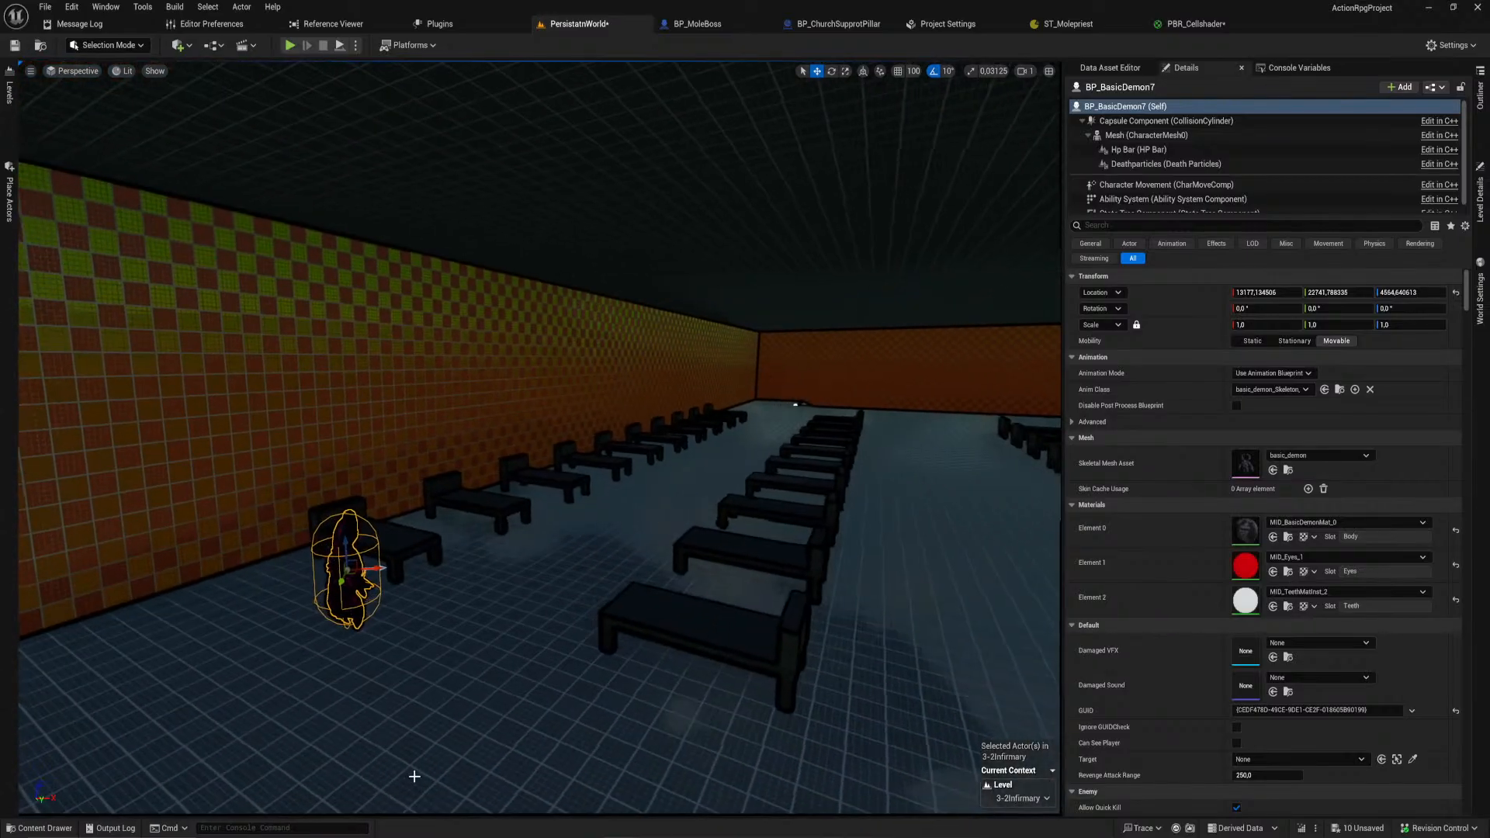
pyautogui.click(1091, 226)
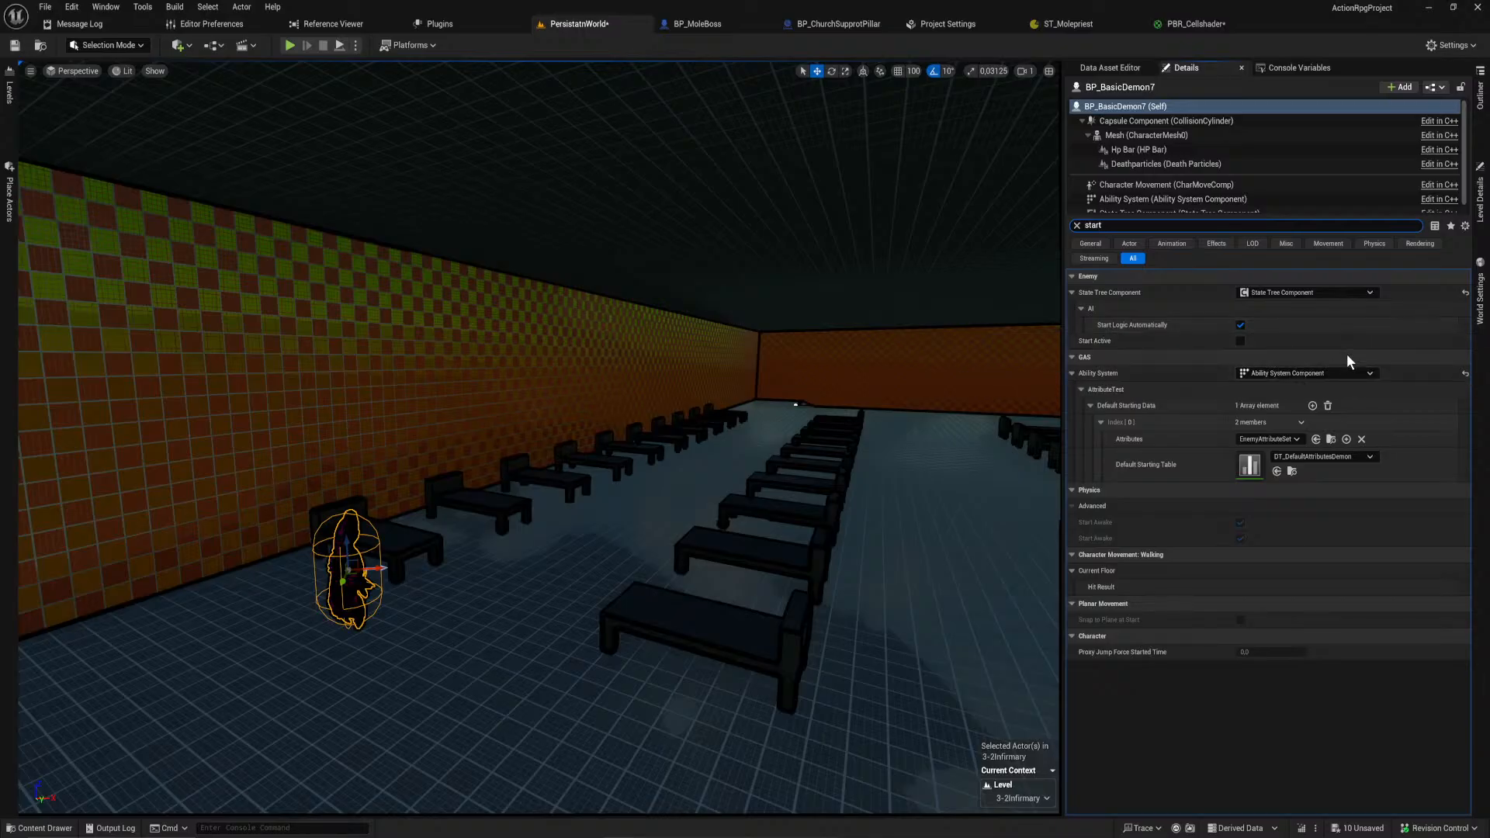
pyautogui.click(1240, 342)
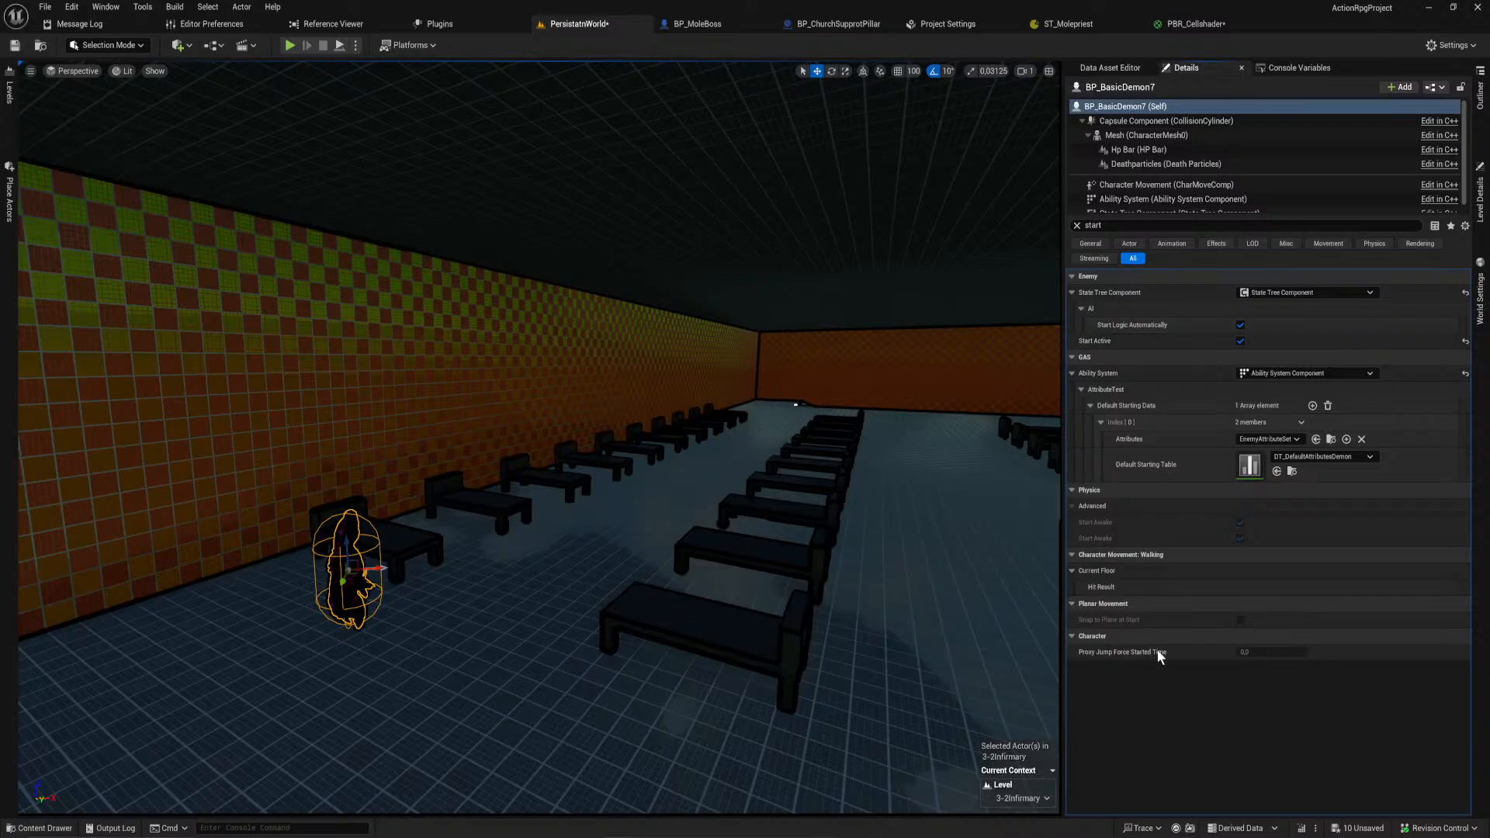
# Step: Duplicate the demon into the central aisle near the door and turn the copy around
pyautogui.moveTo(710, 513)
pyautogui.mouseDown(button='right')
pyautogui.moveTo(726, 458)
pyautogui.moveTo(718, 621)
pyautogui.moveTo(668, 575)
pyautogui.moveTo(512, 582)
pyautogui.moveTo(481, 636)
pyautogui.moveTo(700, 508)
pyautogui.mouseUp(button='right')
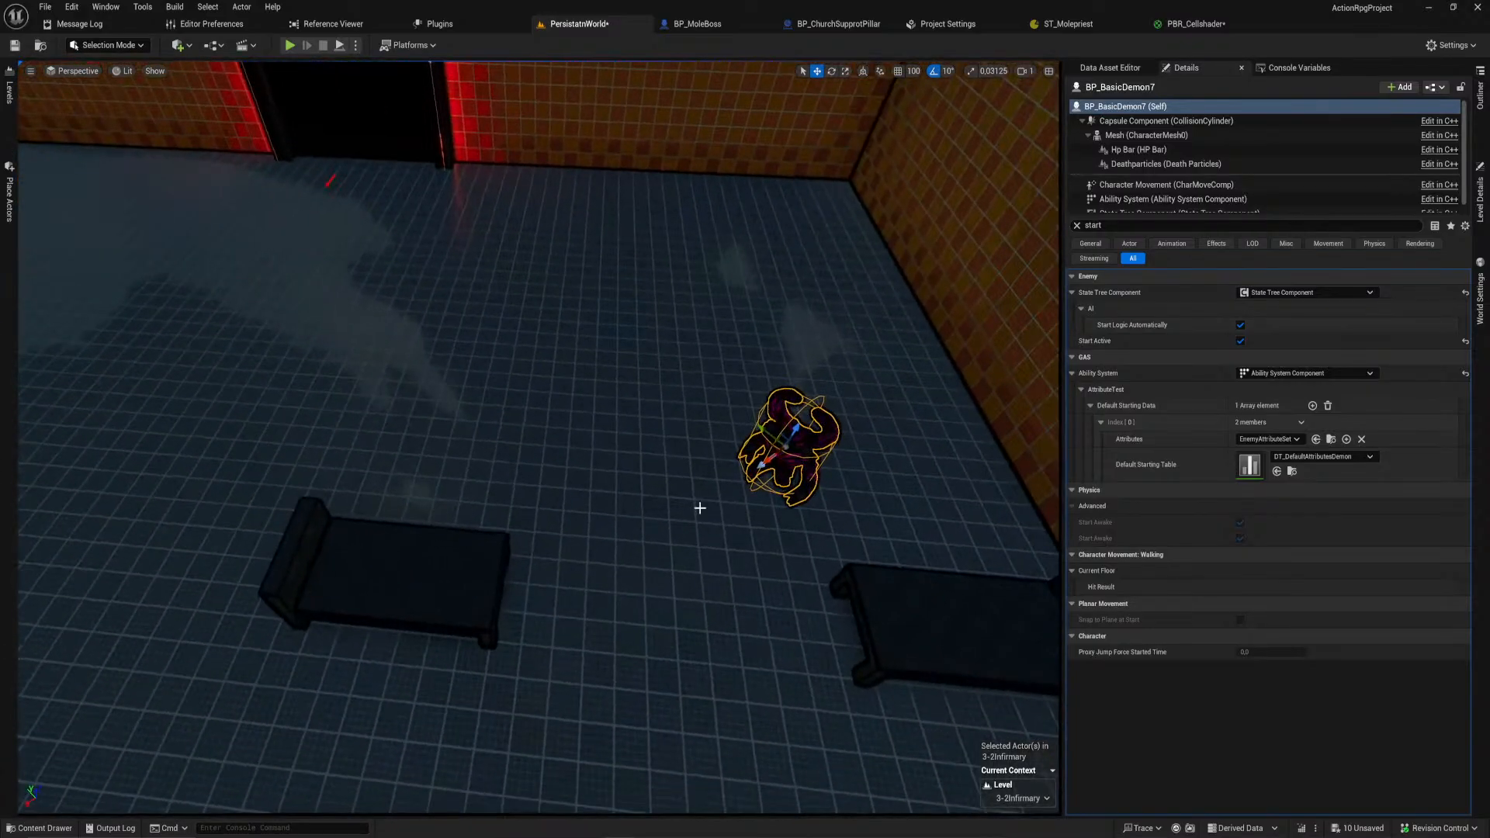
pyautogui.keyDown('alt'); pyautogui.moveTo(775, 447); pyautogui.dragTo(178, 359); pyautogui.keyUp('alt')
pyautogui.moveTo(590, 399)
pyautogui.mouseDown(button='right')
pyautogui.moveTo(466, 388)
pyautogui.moveTo(590, 400)
pyautogui.mouseUp(button='right')
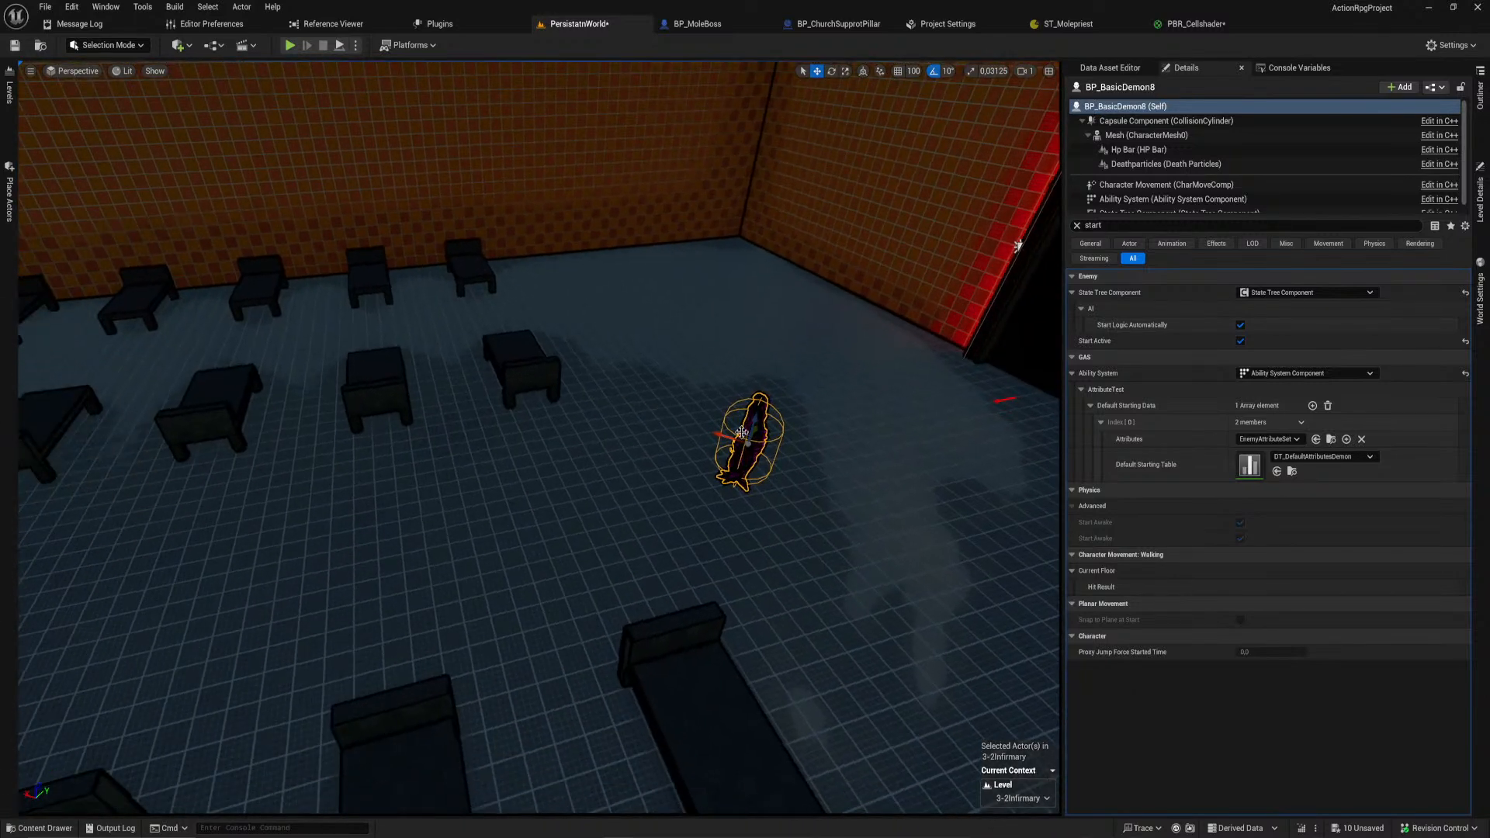
pyautogui.press('e')
pyautogui.moveTo(728, 439); pyautogui.dragTo(784, 435, button='right')
pyautogui.moveTo(732, 451); pyautogui.dragTo(426, 469)
pyautogui.press('w')
pyautogui.moveTo(425, 469); pyautogui.dragTo(559, 450, button='right')
pyautogui.moveTo(649, 475); pyautogui.dragTo(349, 472, button='right')
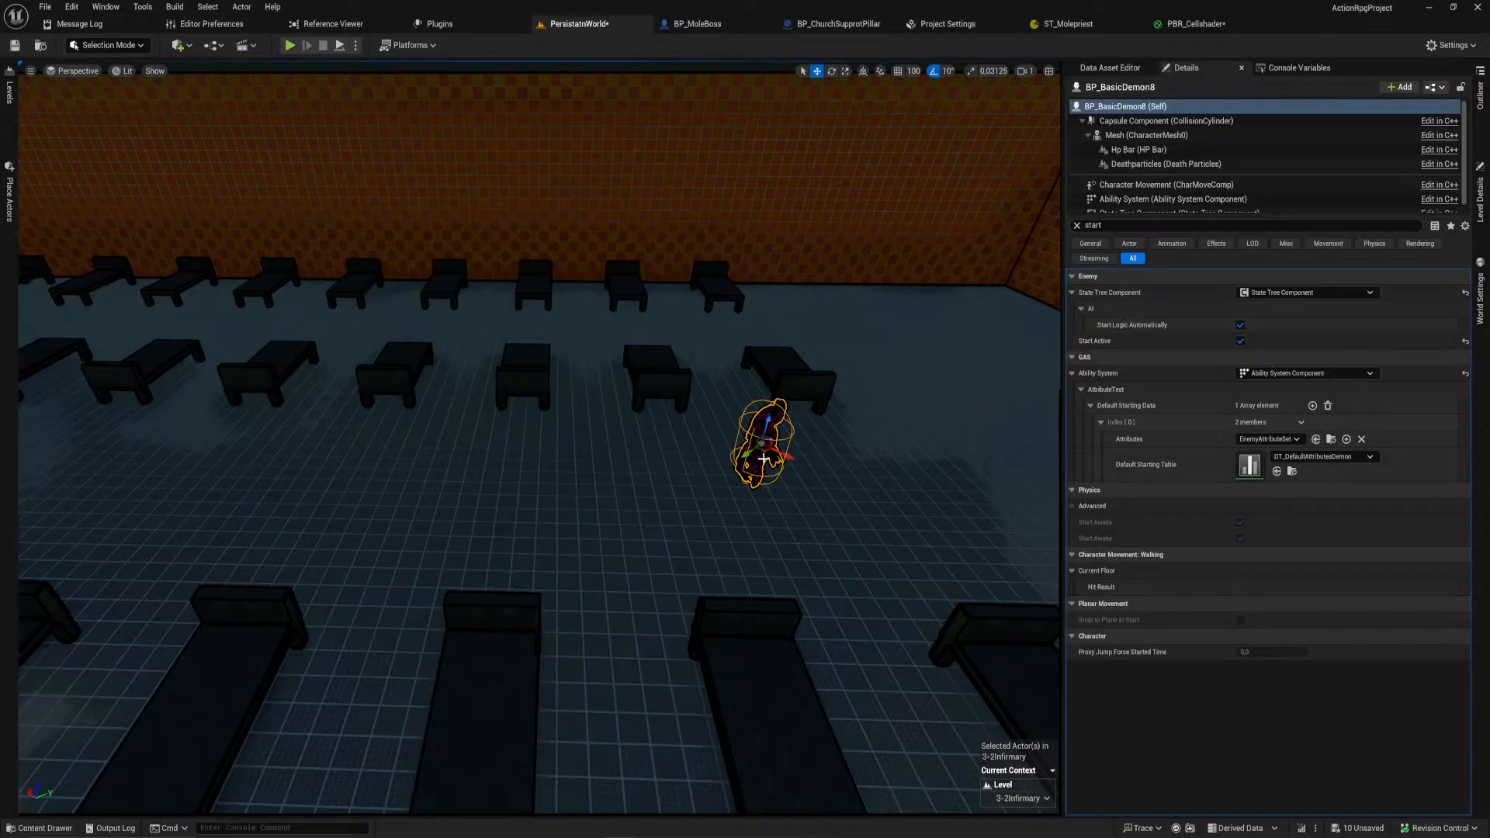
# Step: Place further copies of the demon among the beds and out to the far corner of the hall
pyautogui.keyDown('alt'); pyautogui.moveTo(764, 450); pyautogui.dragTo(219, 314); pyautogui.keyUp('alt')
pyautogui.moveTo(220, 314); pyautogui.dragTo(536, 499, button='right')
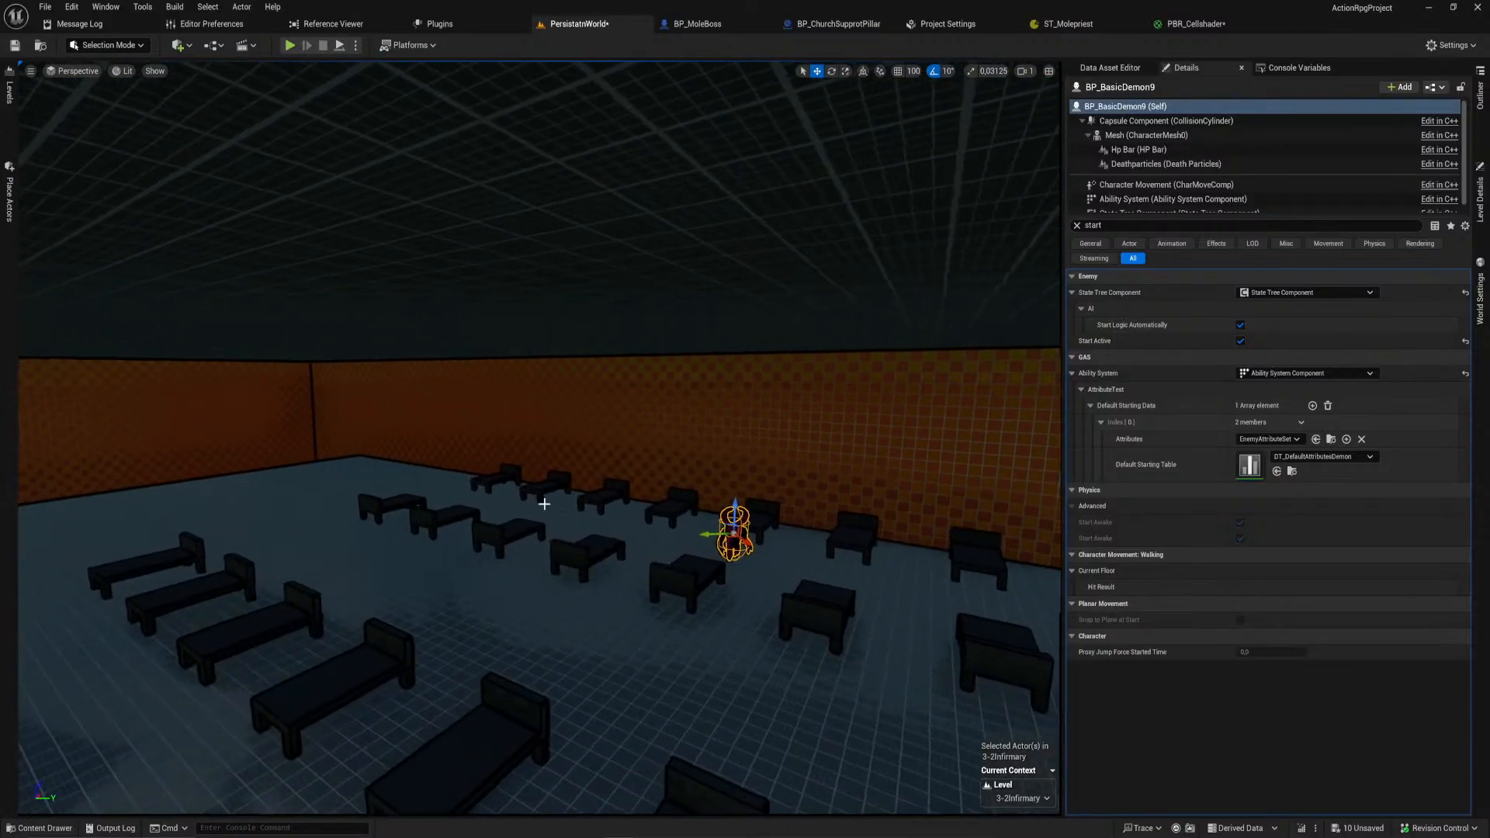
pyautogui.keyDown('alt'); pyautogui.moveTo(729, 535); pyautogui.dragTo(354, 464); pyautogui.keyUp('alt')
pyautogui.moveTo(479, 541); pyautogui.dragTo(576, 588, button='right')
pyautogui.press('w')
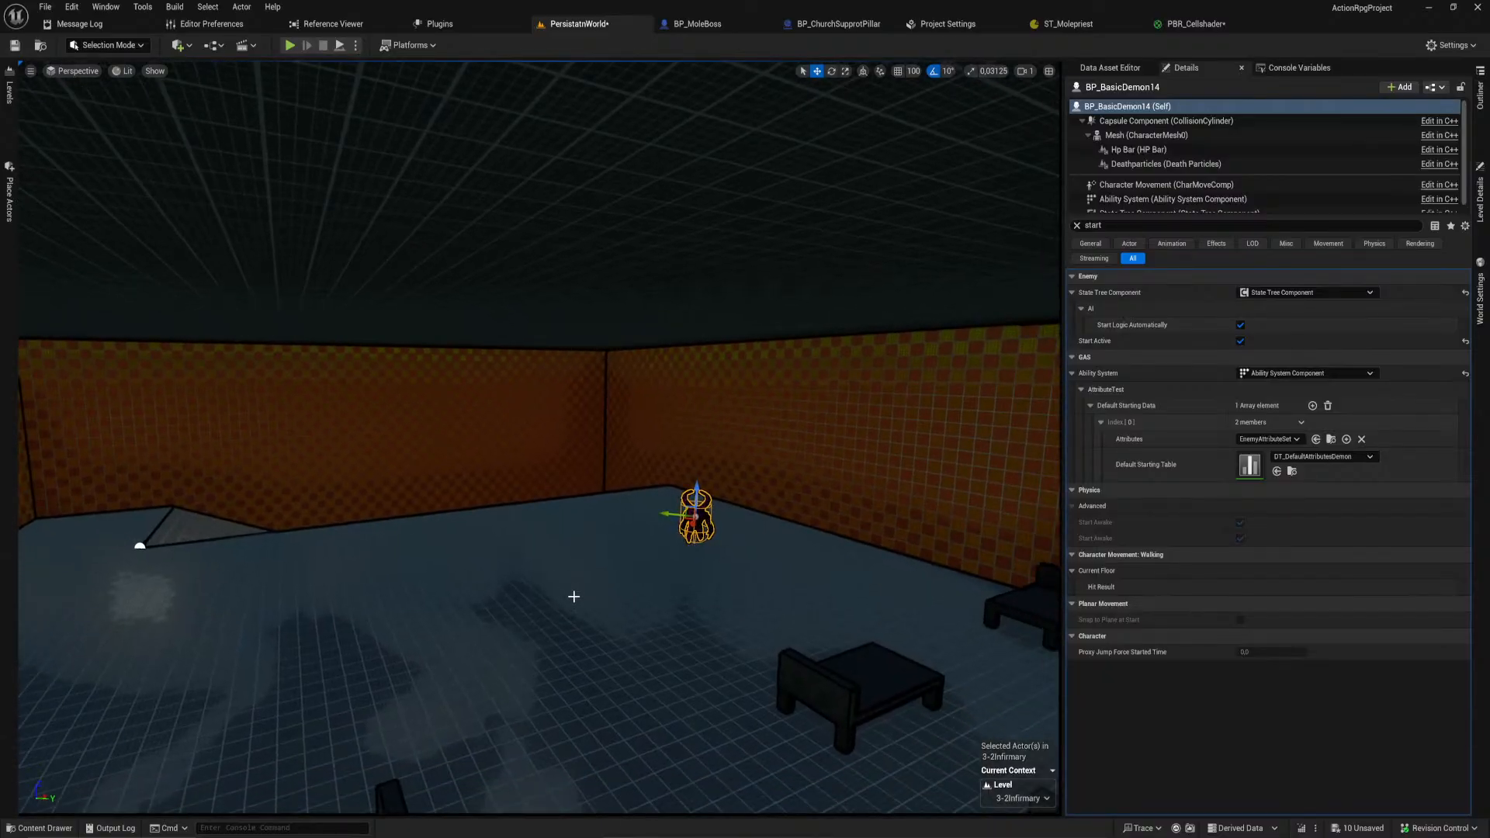
# Step: Look through the project folders and open the root Content folder
pyautogui.hotkey('ctrl', 'space')
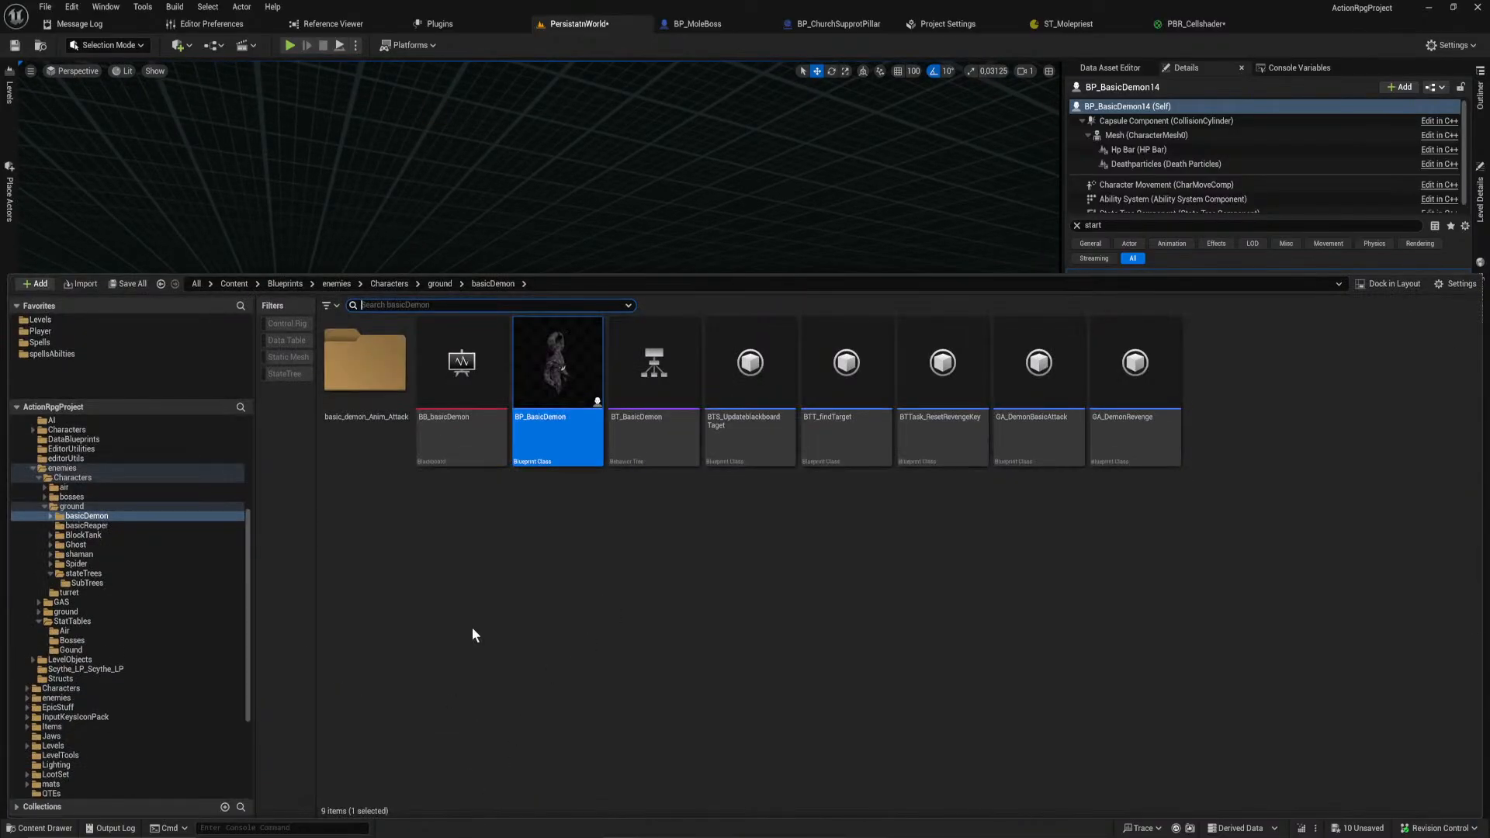
pyautogui.click(468, 685)
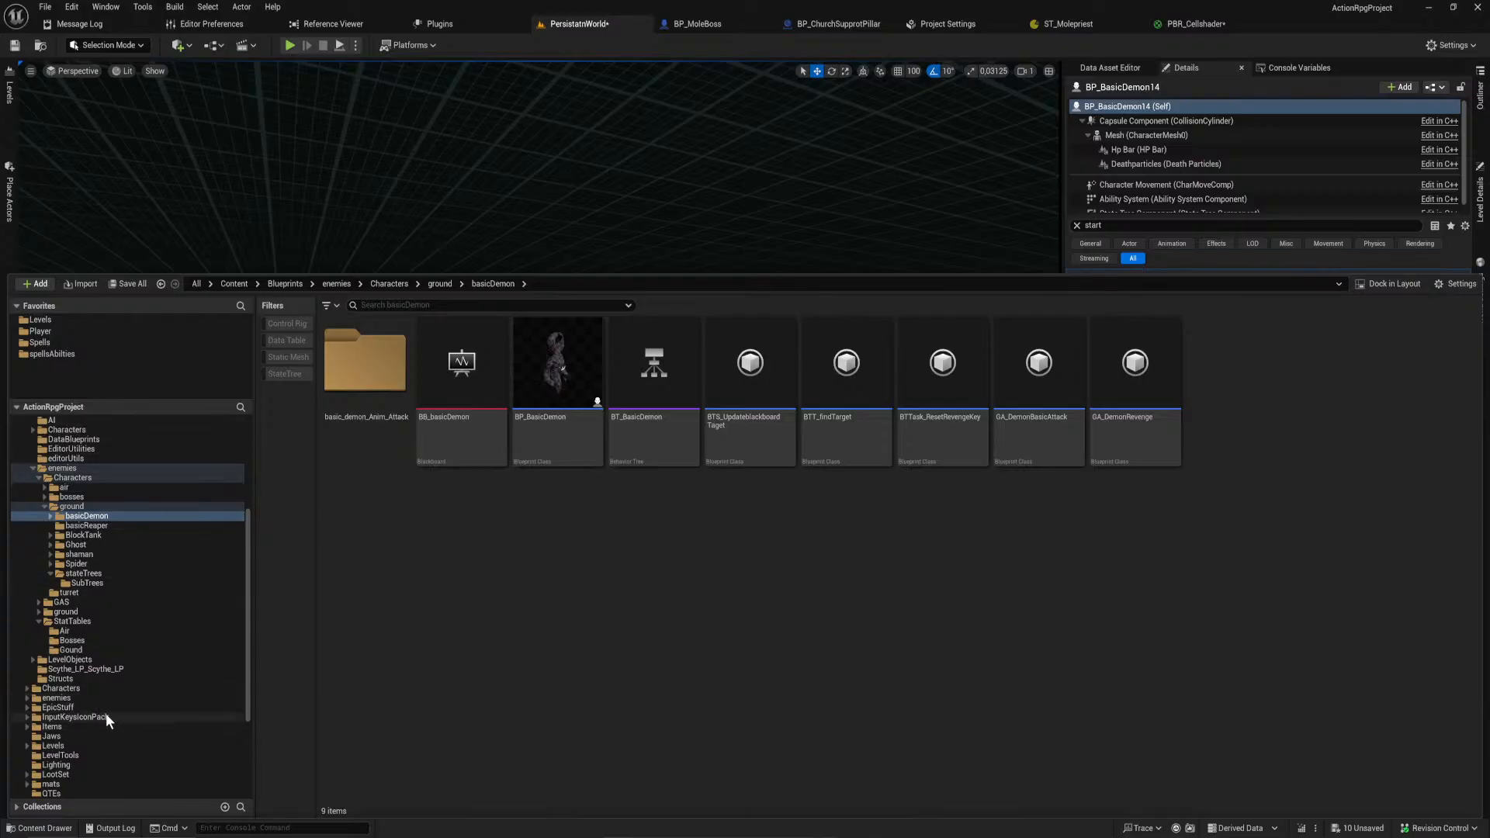
pyautogui.scroll(5, 147, 570)
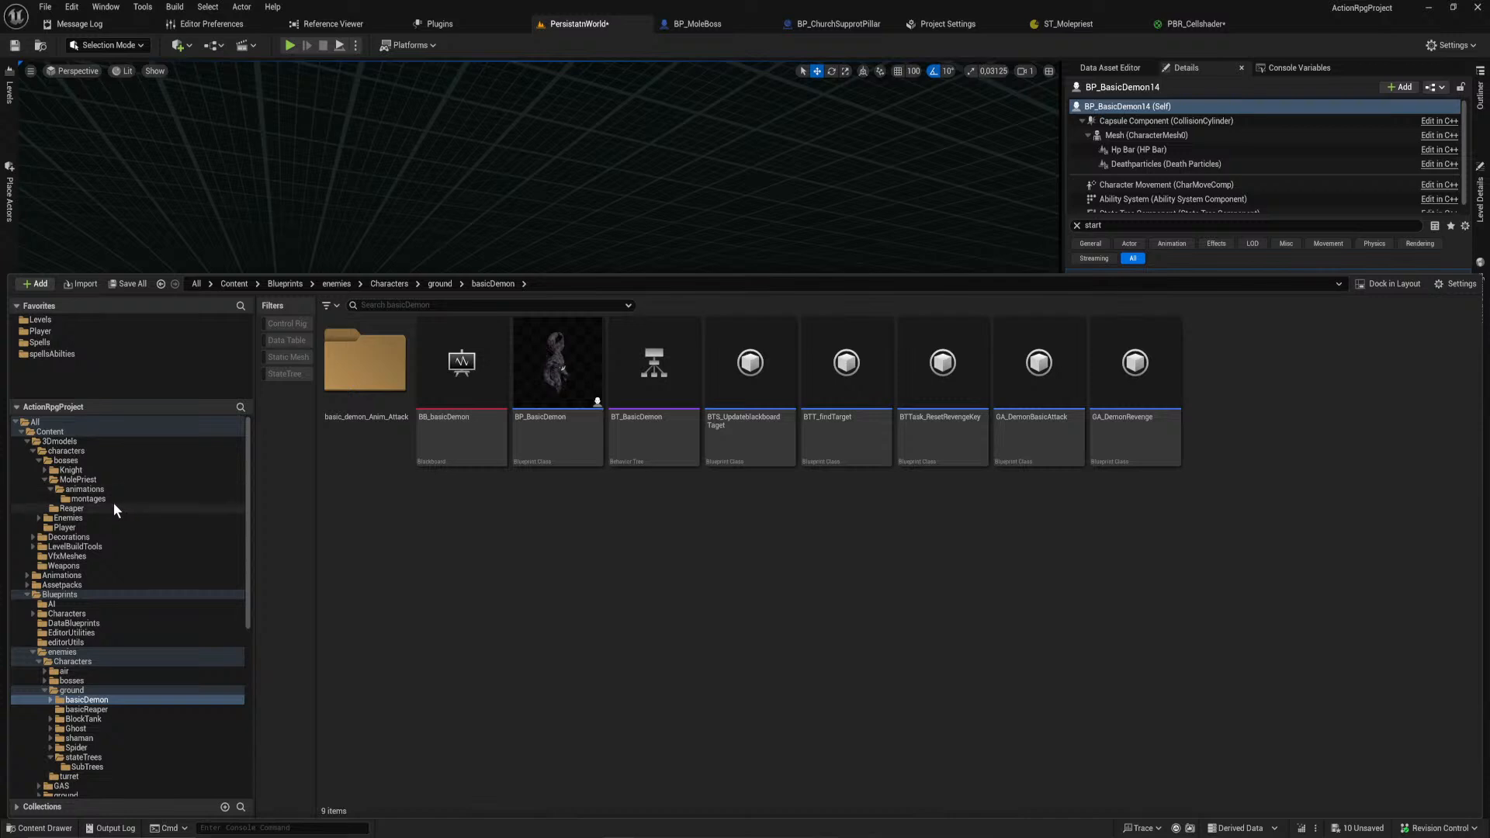
pyautogui.scroll(-9, 95, 560)
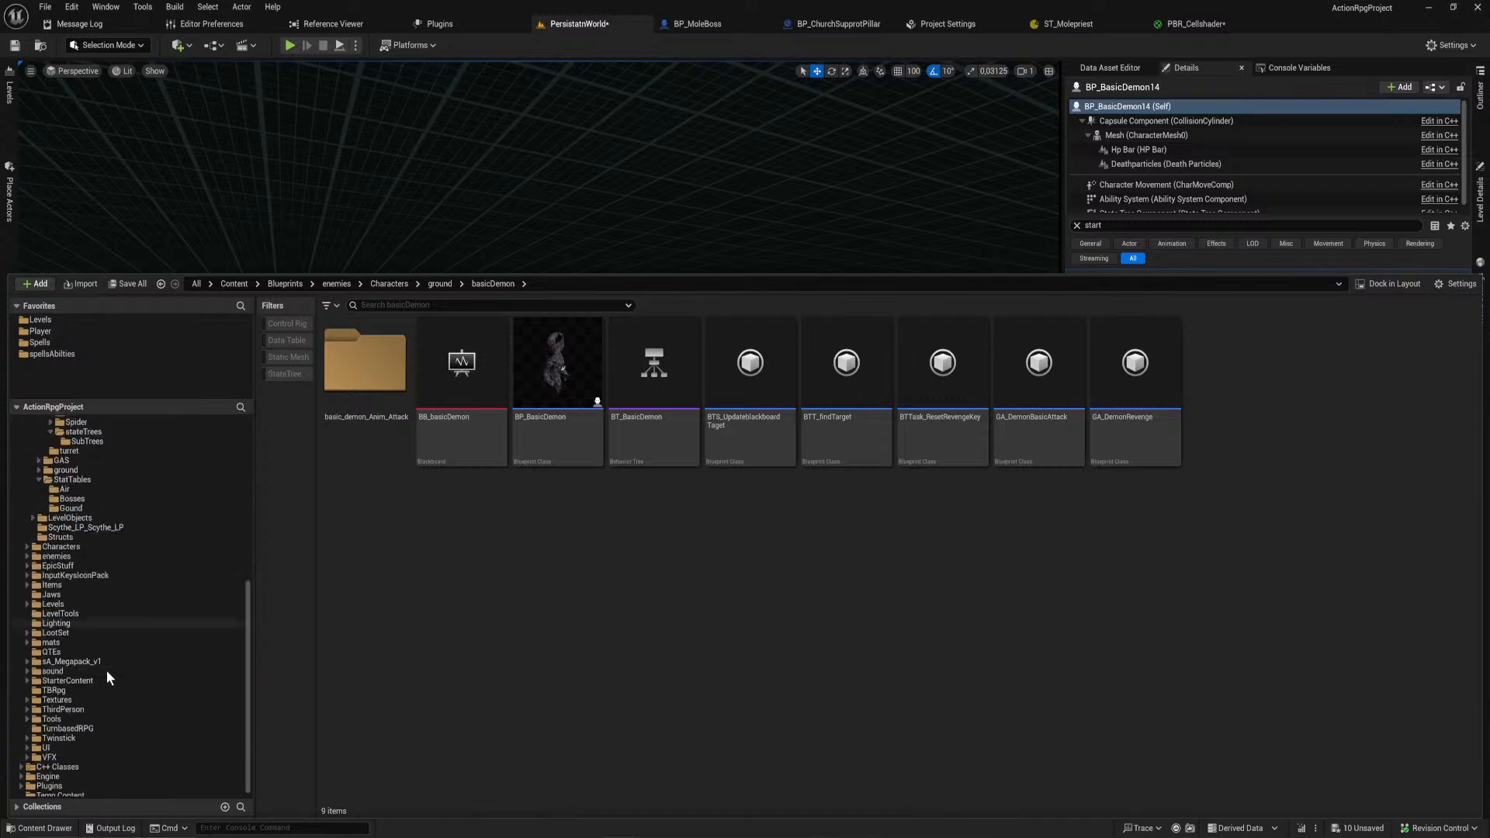
pyautogui.click(101, 744)
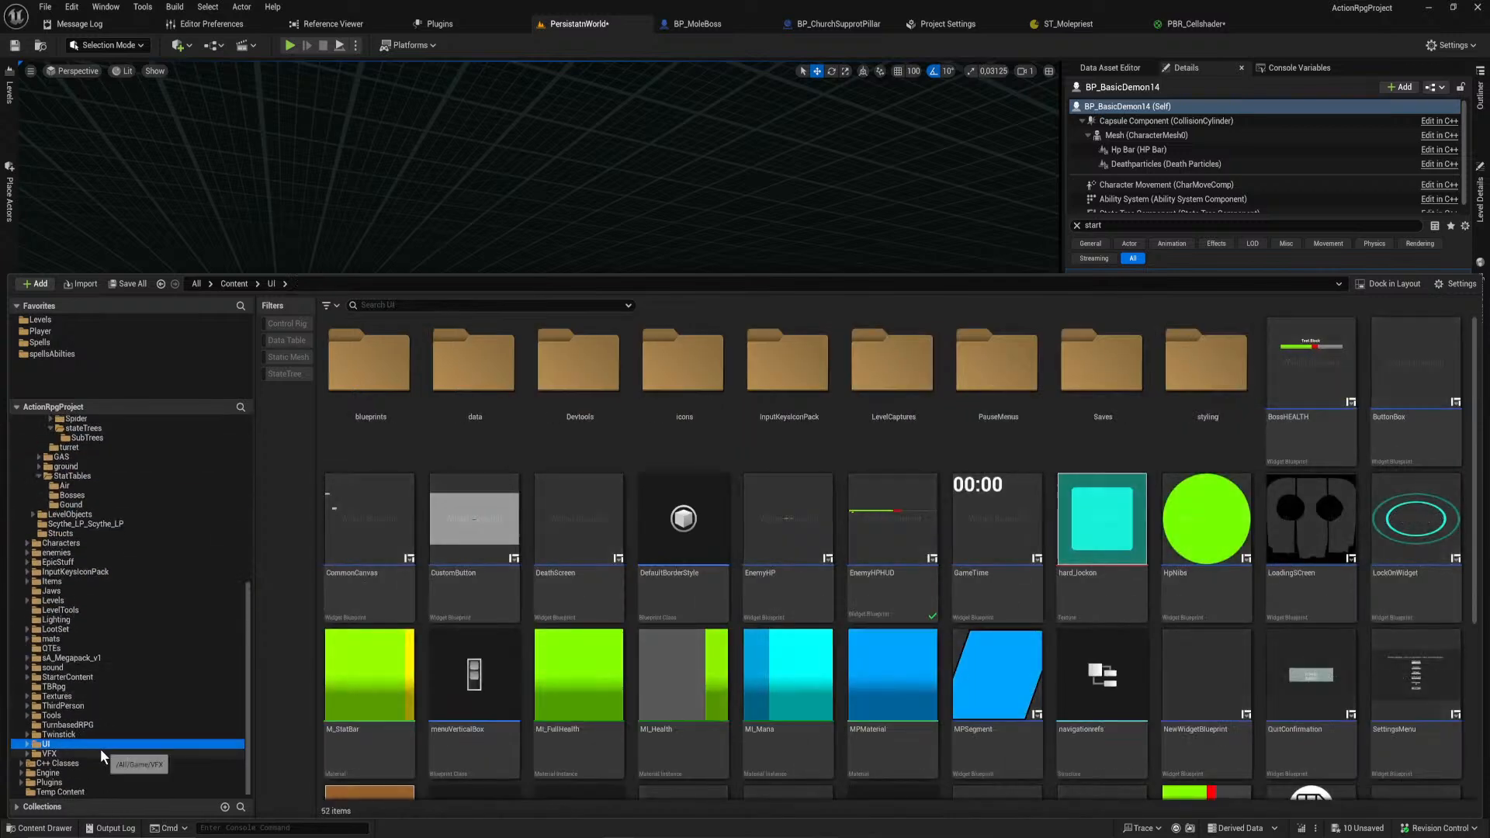
pyautogui.scroll(4, 146, 628)
pyautogui.scroll(6, 146, 628)
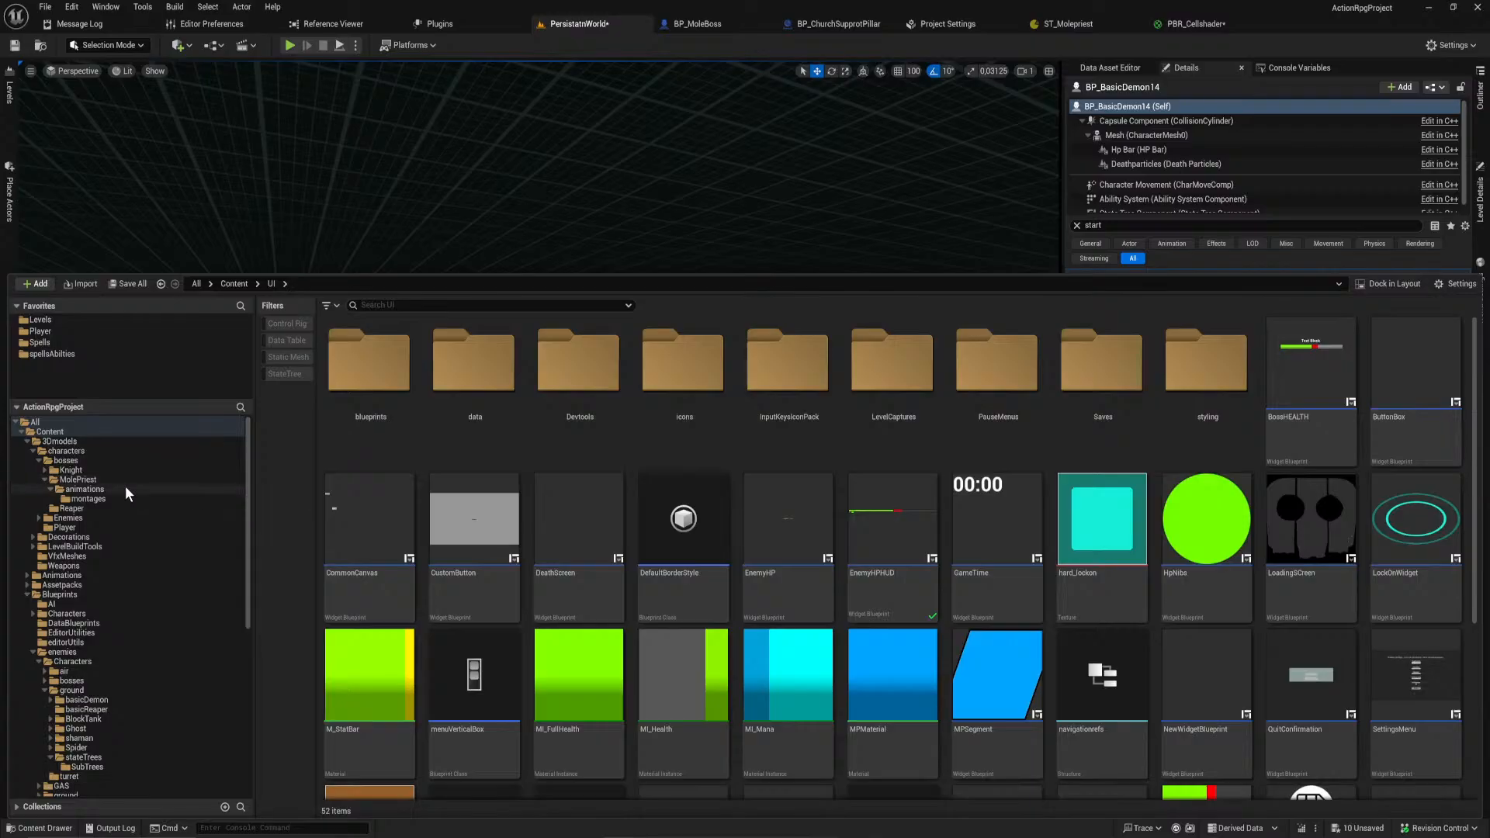
pyautogui.click(62, 431)
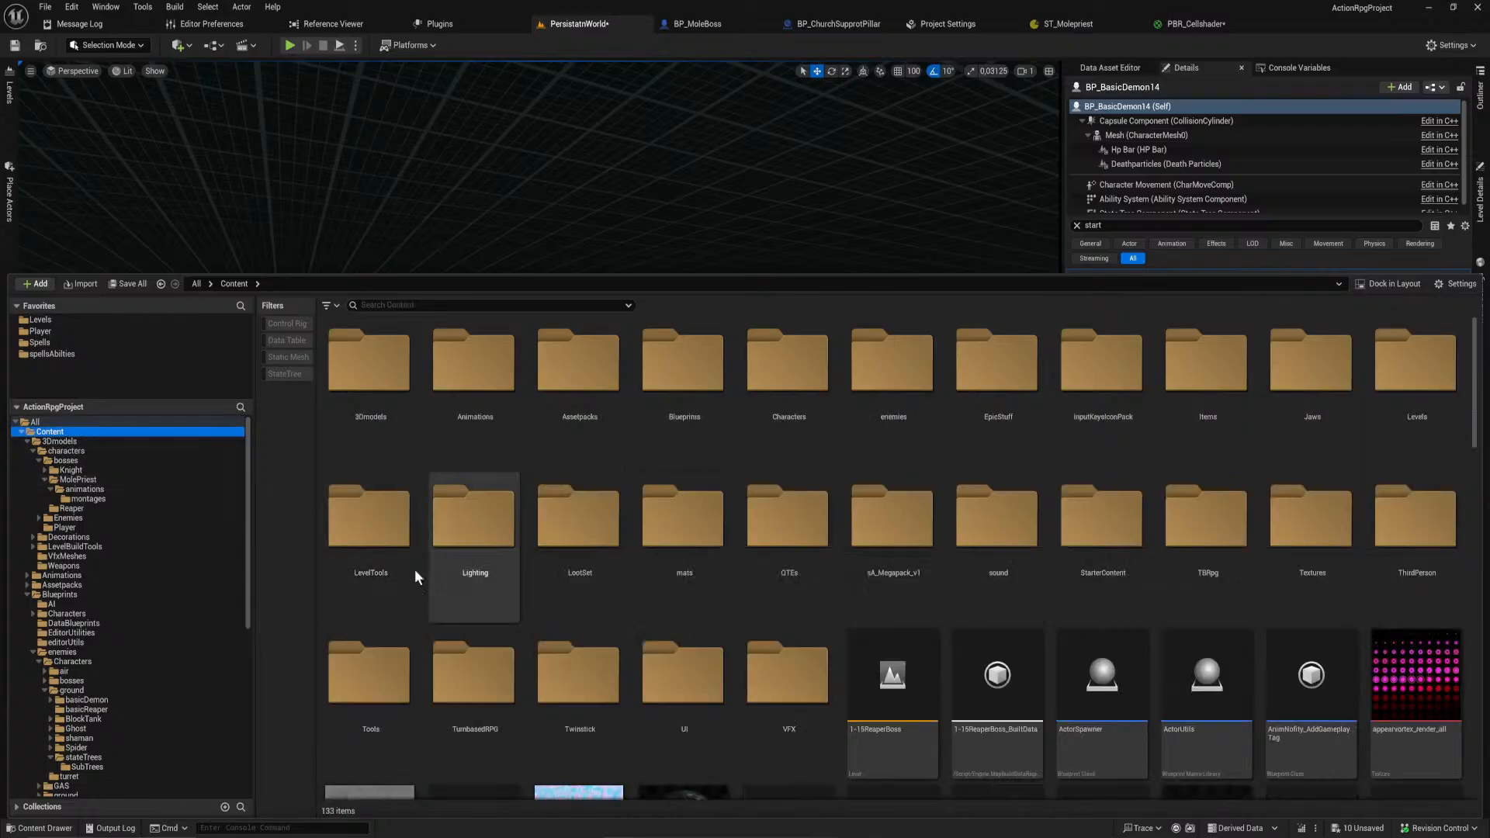
# Step: Create an Editor Utility Blueprint in the Content folder with Asset Action Utility as parent class, keeping the default name
pyautogui.rightClick(322, 532)
pyautogui.moveTo(323, 536)
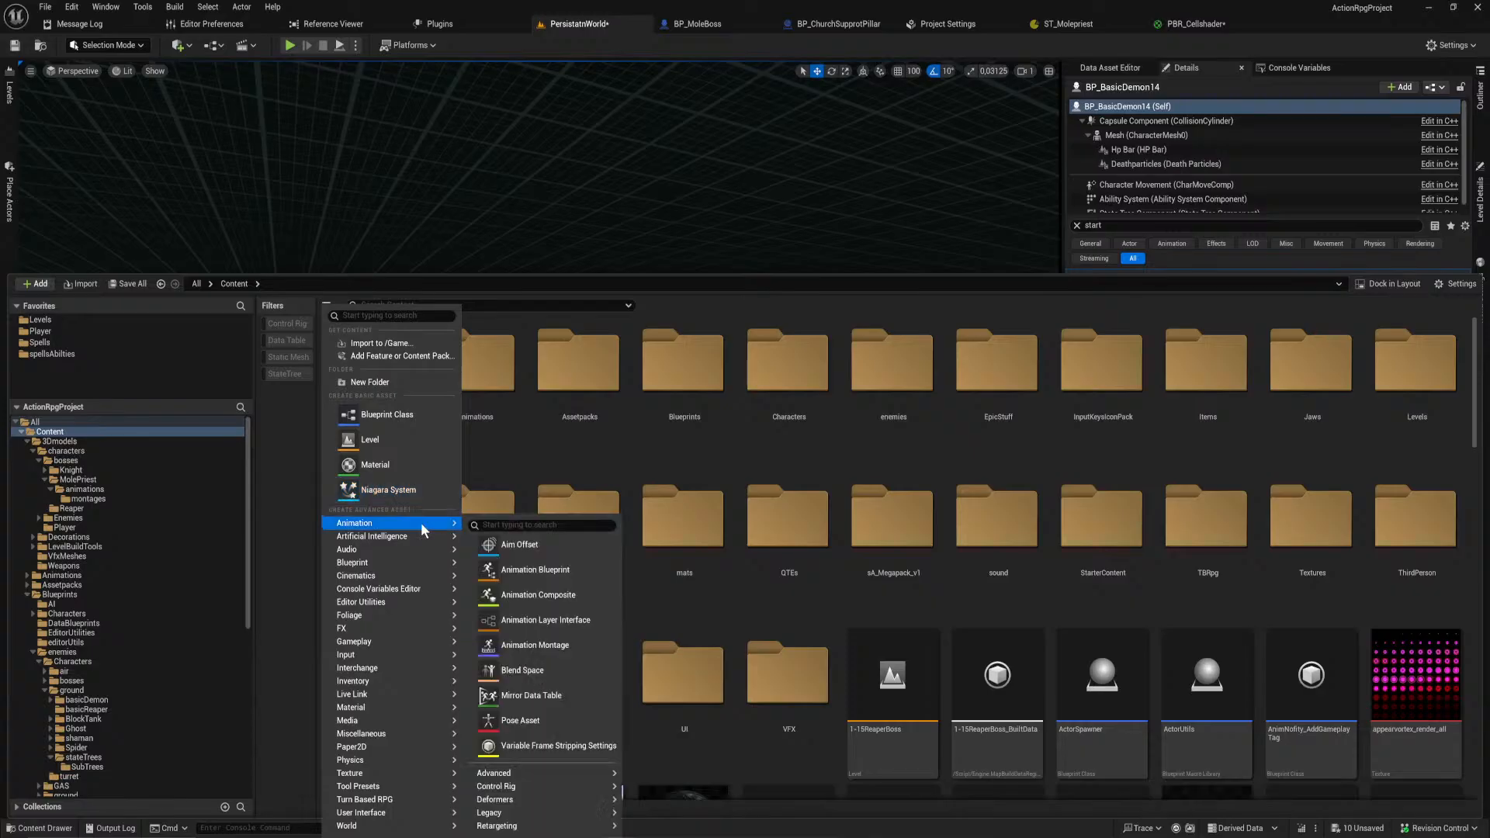
pyautogui.moveTo(421, 589)
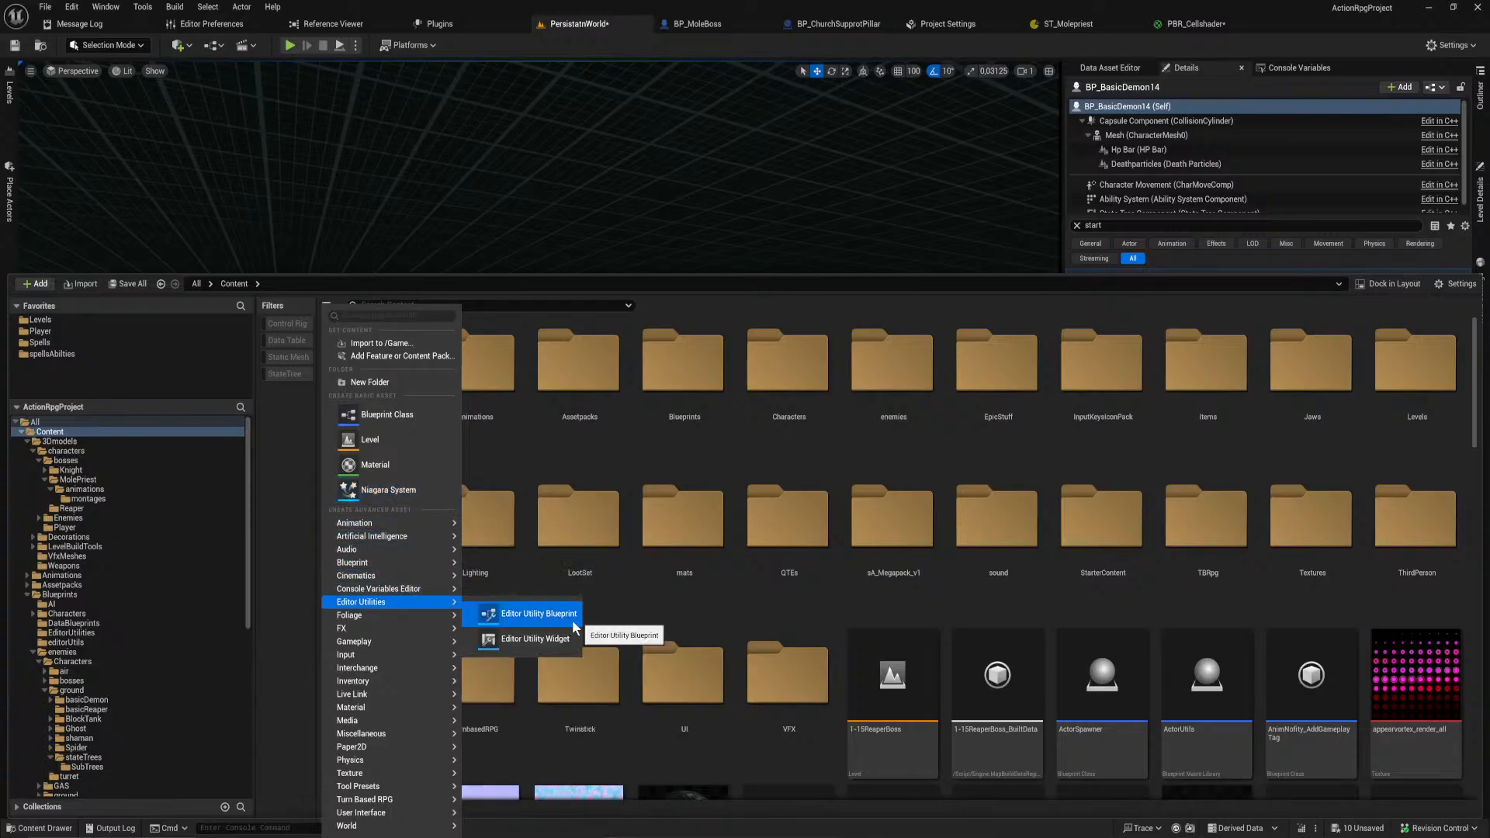
pyautogui.click(552, 620)
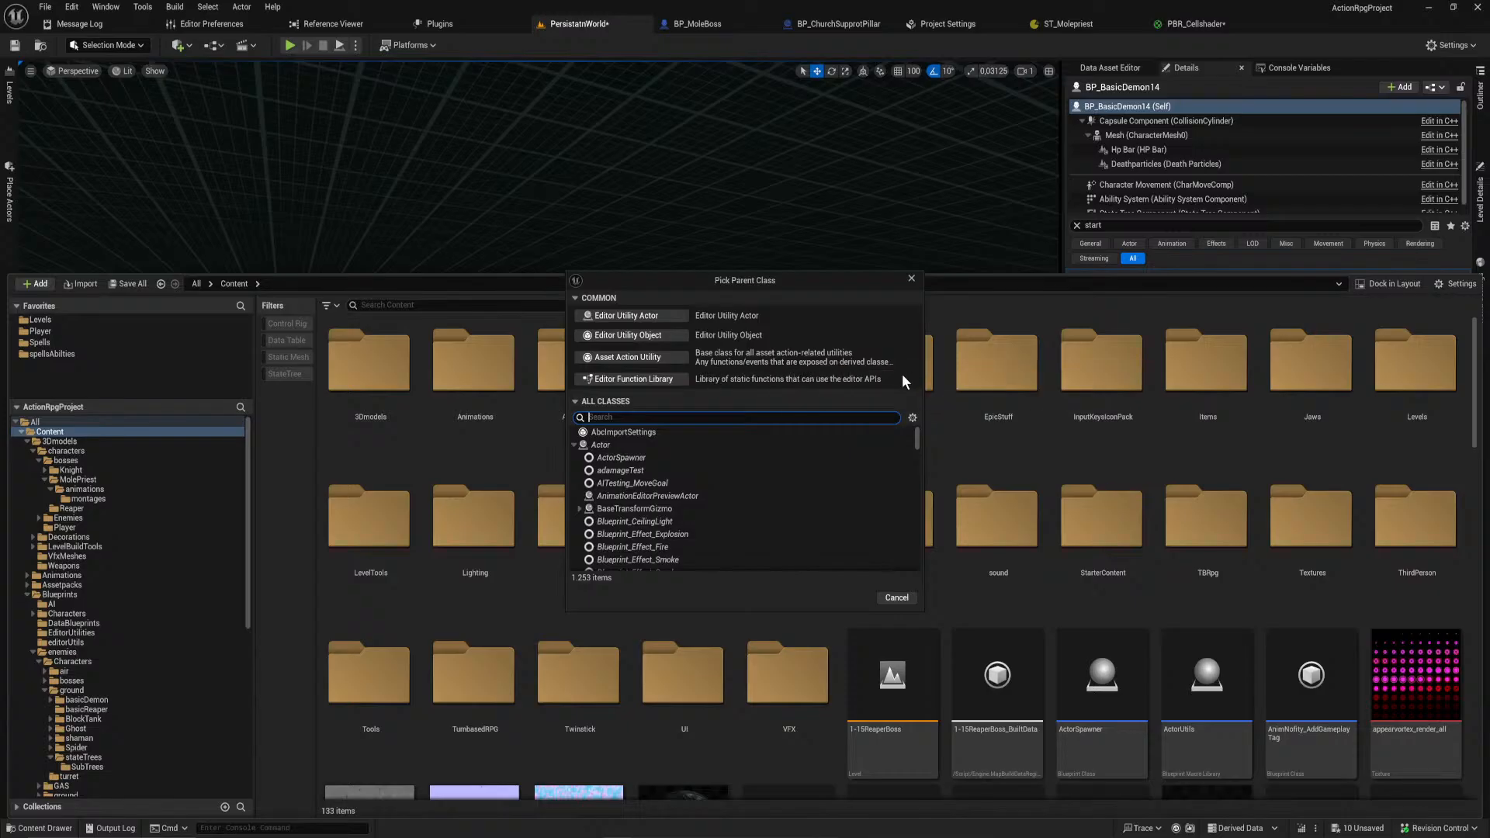
pyautogui.click(628, 357)
pyautogui.press('Return')
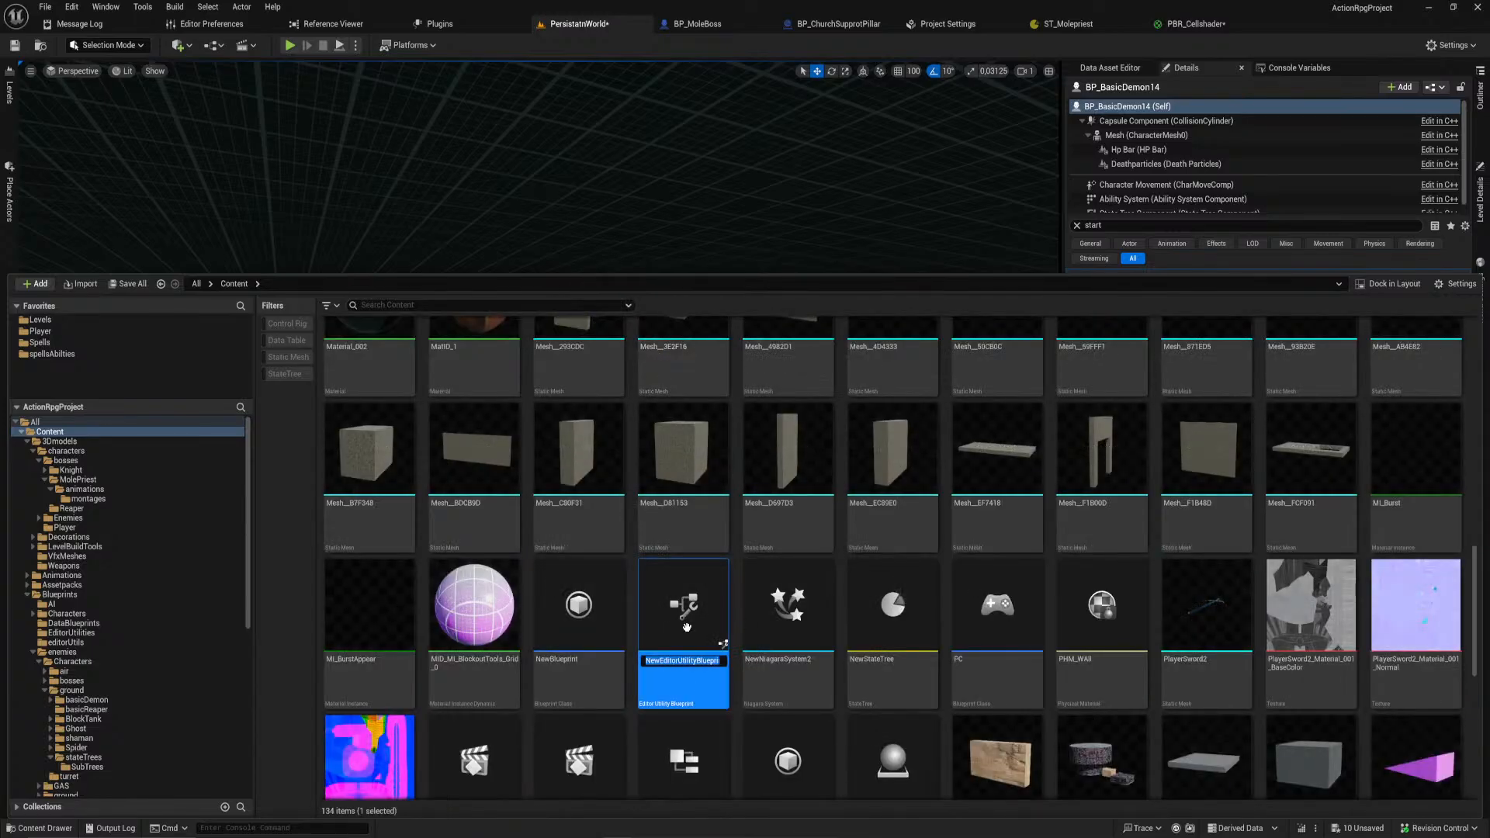
# Step: Open the new utility blueprint, add one Supported Classes entry and look through the classes available for it
pyautogui.rightClick(663, 614)
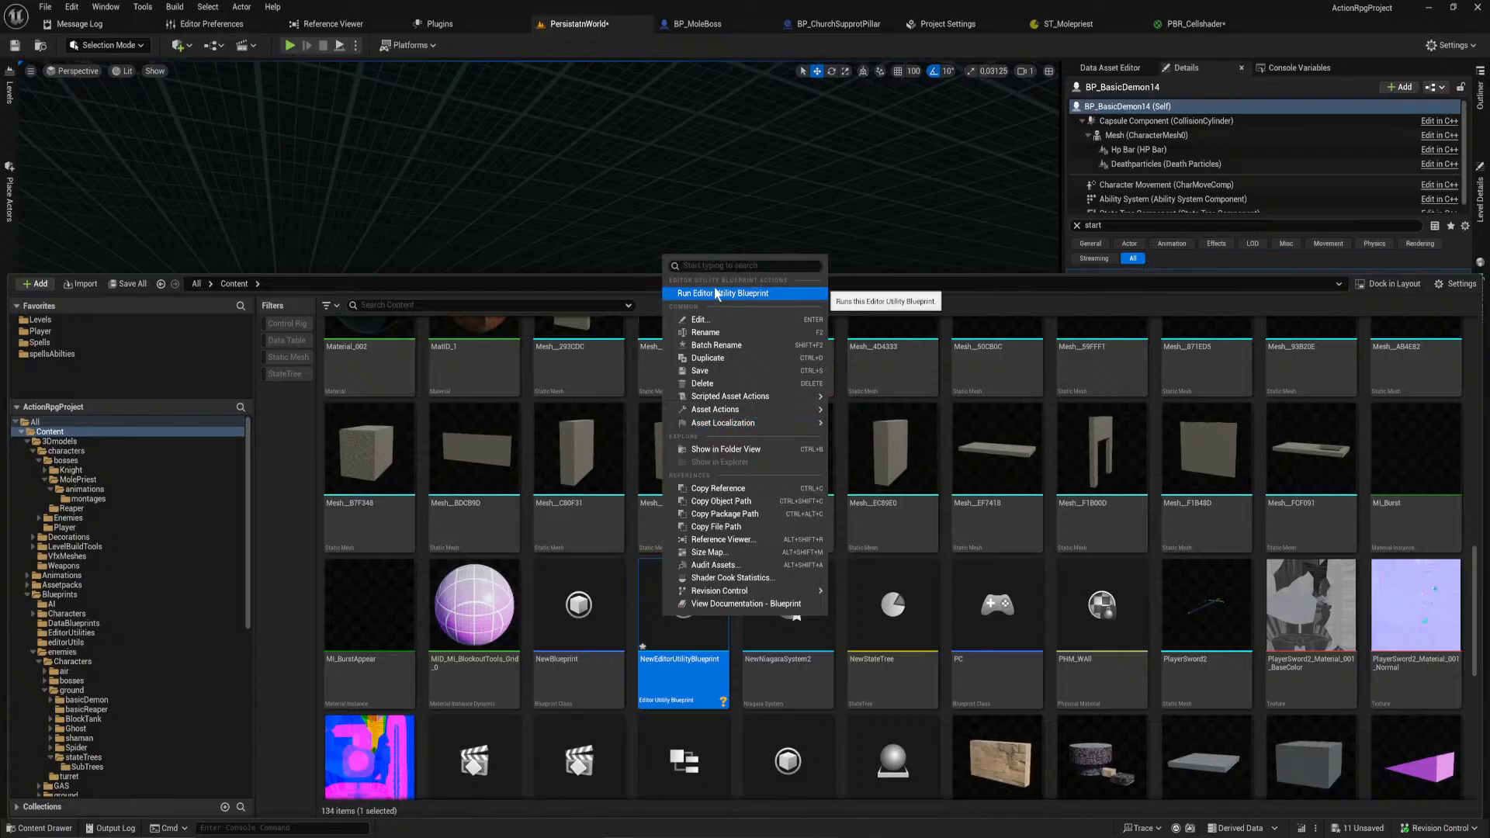
pyautogui.doubleClick(674, 646)
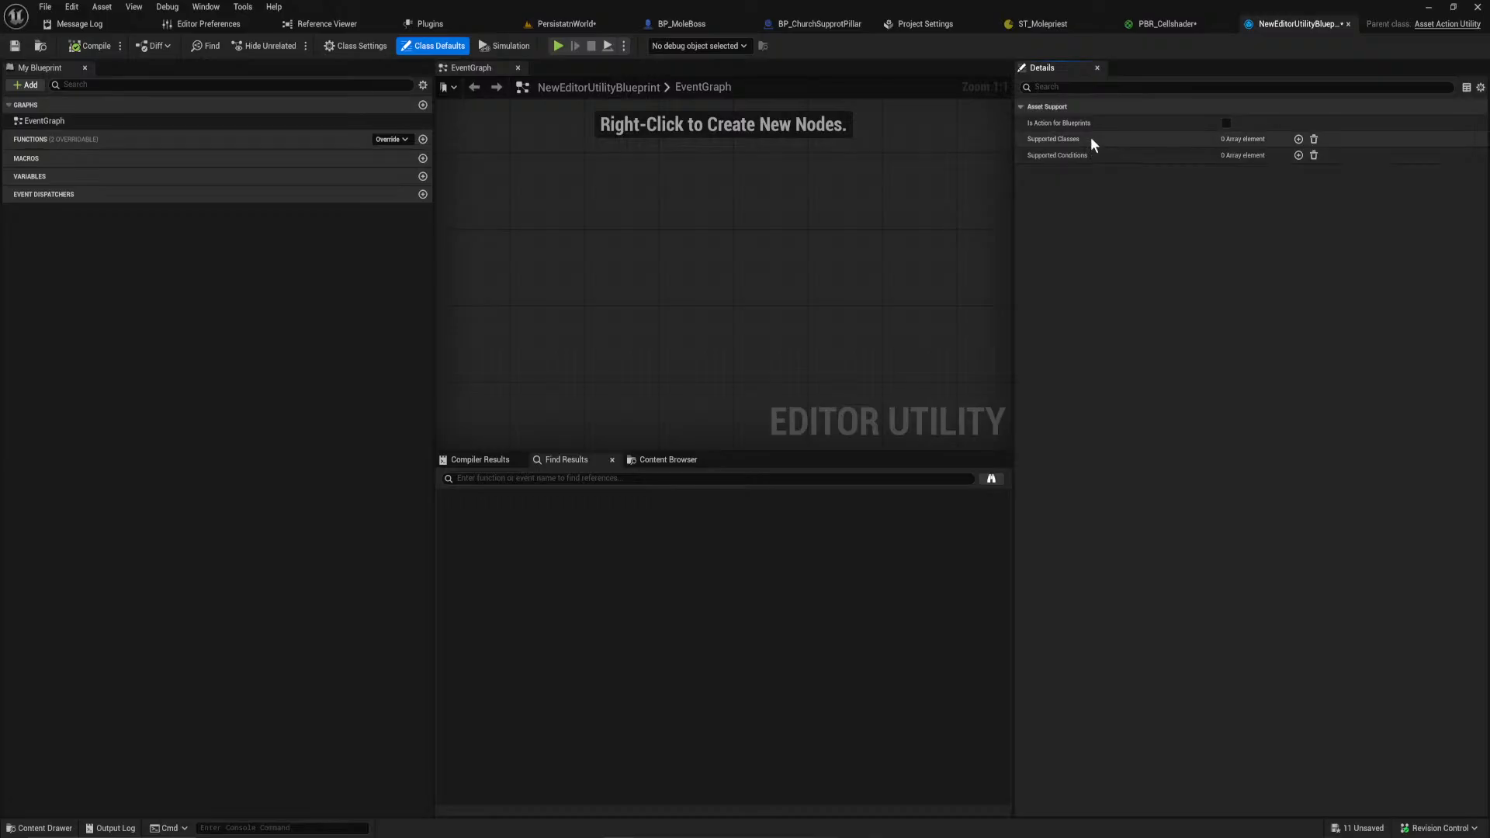
pyautogui.click(1299, 140)
pyautogui.click(1237, 156)
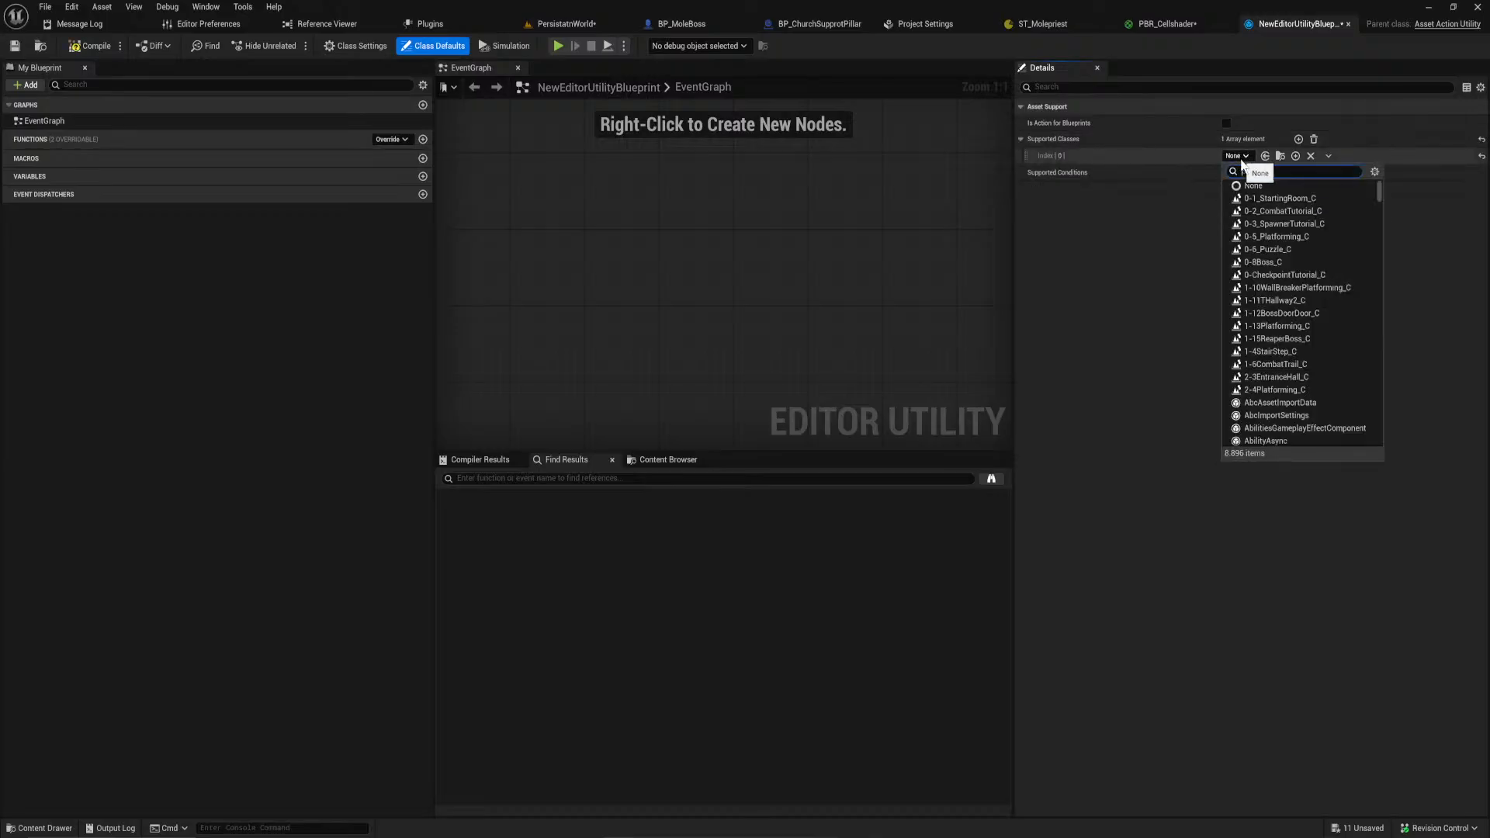
pyautogui.scroll(-6, 1307, 257)
pyautogui.scroll(6, 1307, 258)
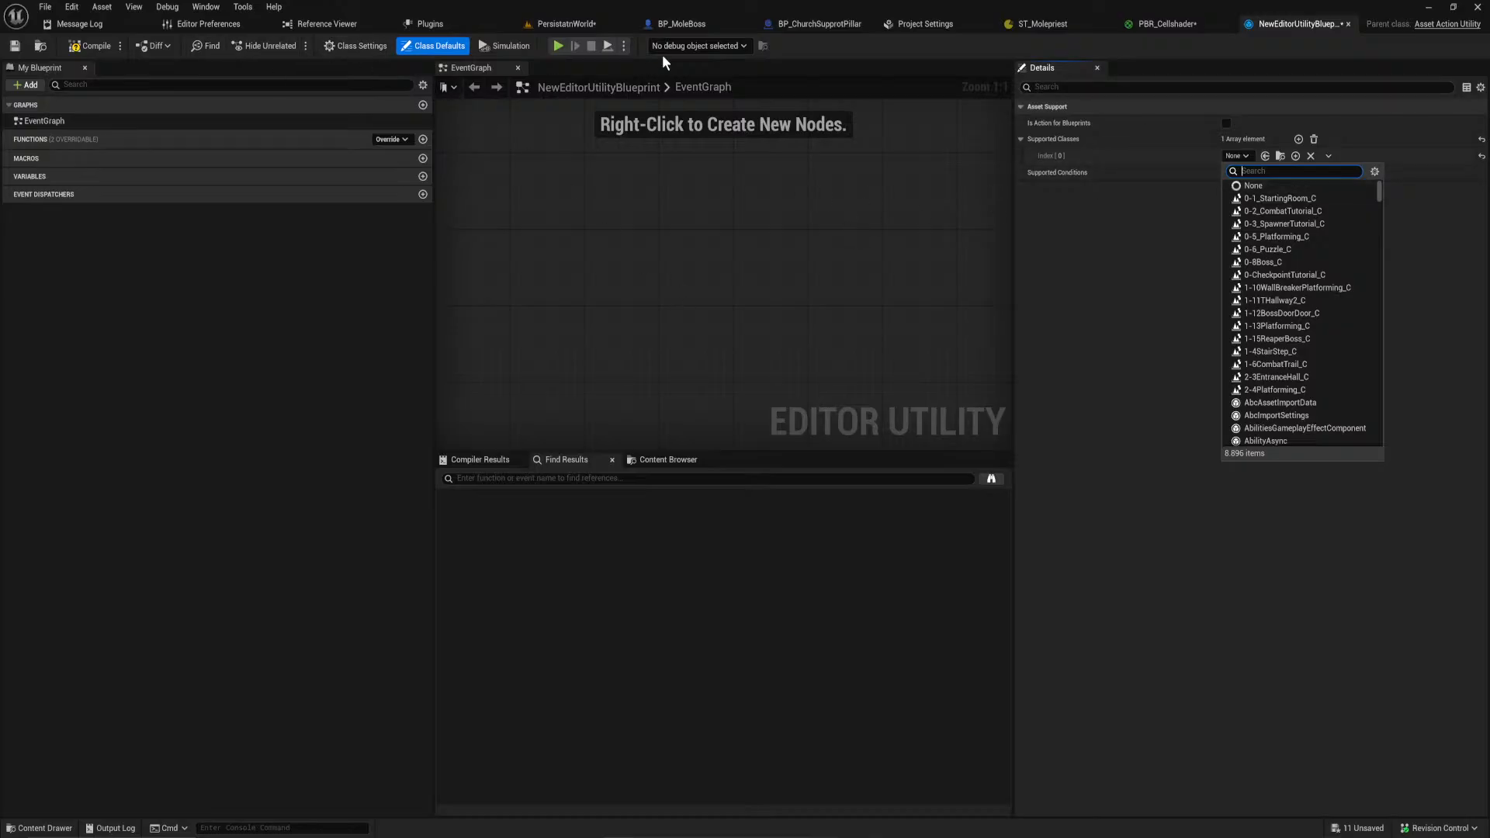
# Step: Return to the PersistantWorld level and search the parent classes for another Editor Utility Blueprint in the Content folder for "action"
pyautogui.click(567, 24)
pyautogui.moveTo(444, 837)
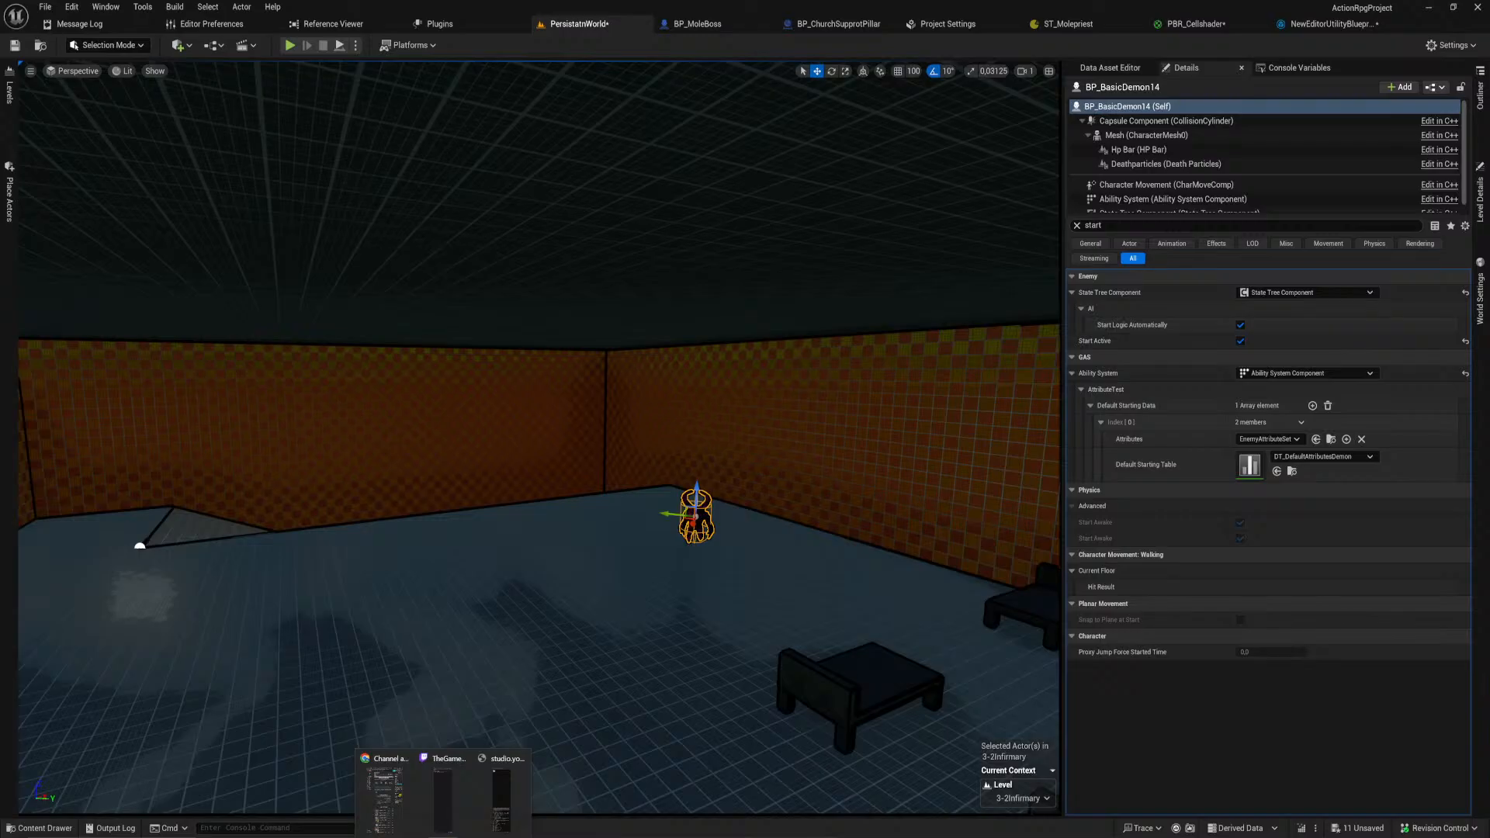
pyautogui.click(394, 819)
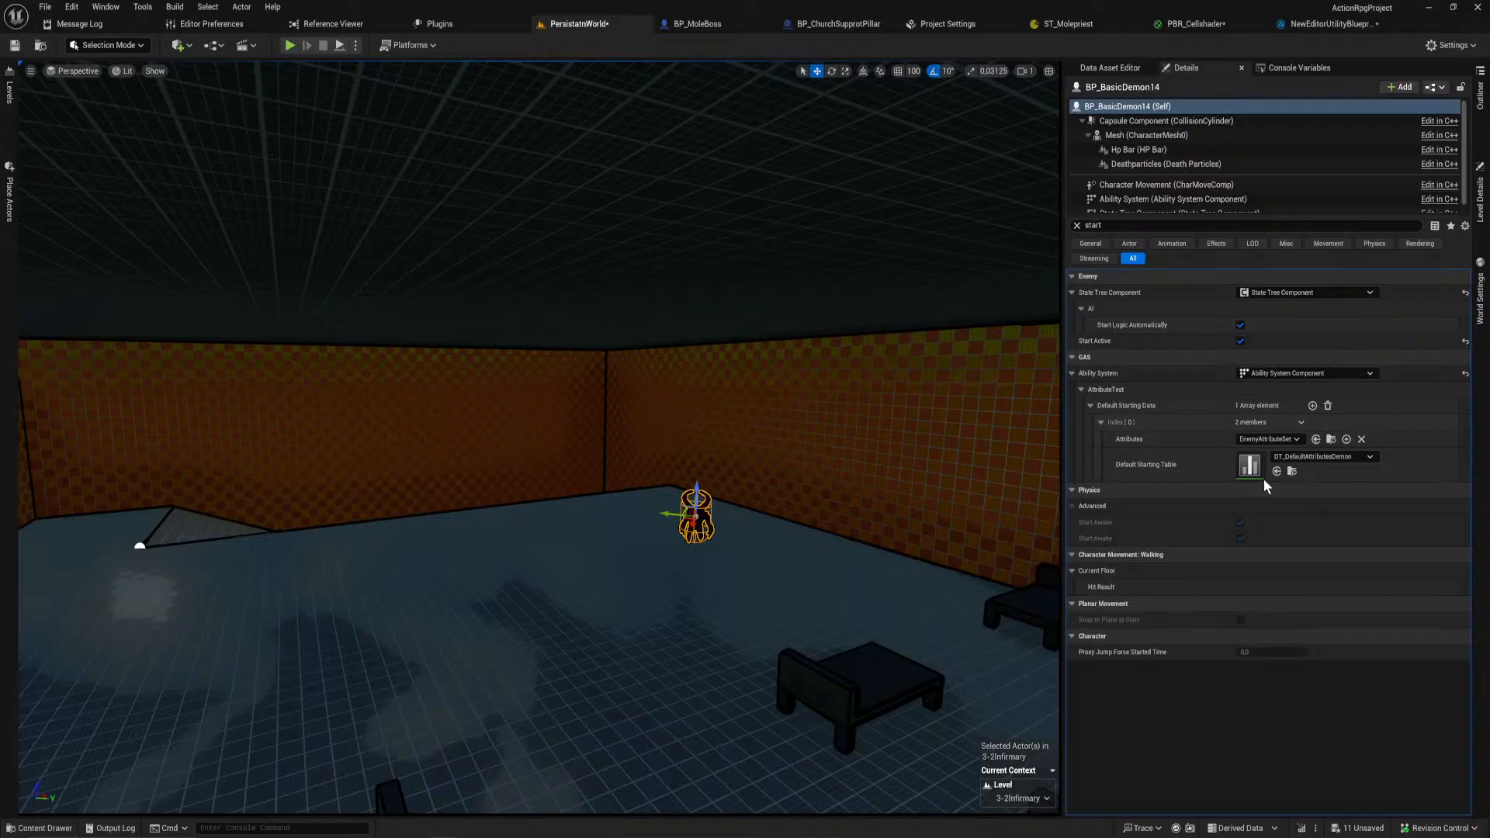
pyautogui.moveTo(818, 578); pyautogui.dragTo(776, 594, button='right')
pyautogui.hotkey('ctrl', 'space')
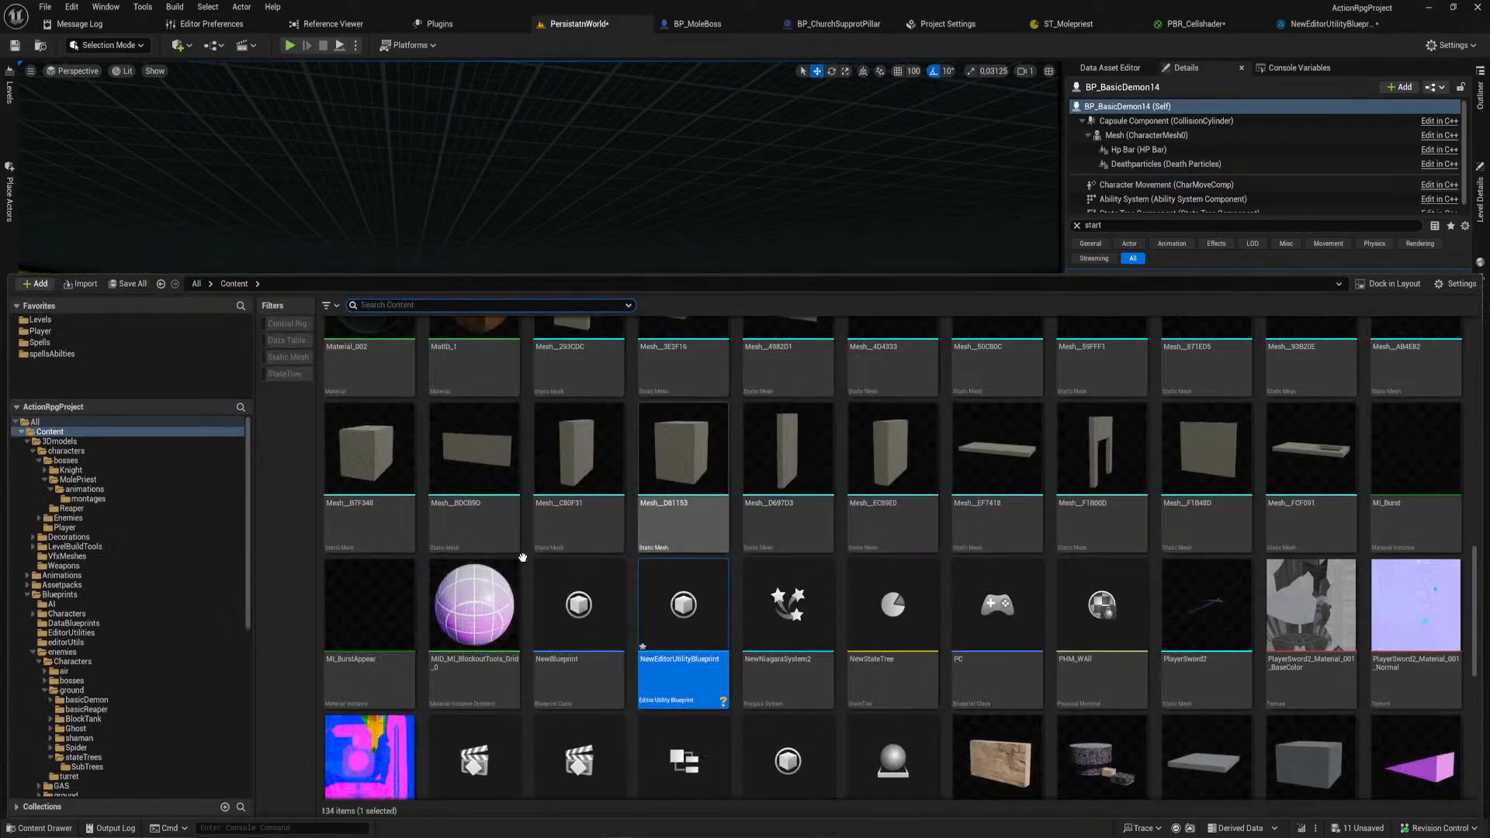
pyautogui.rightClick(320, 575)
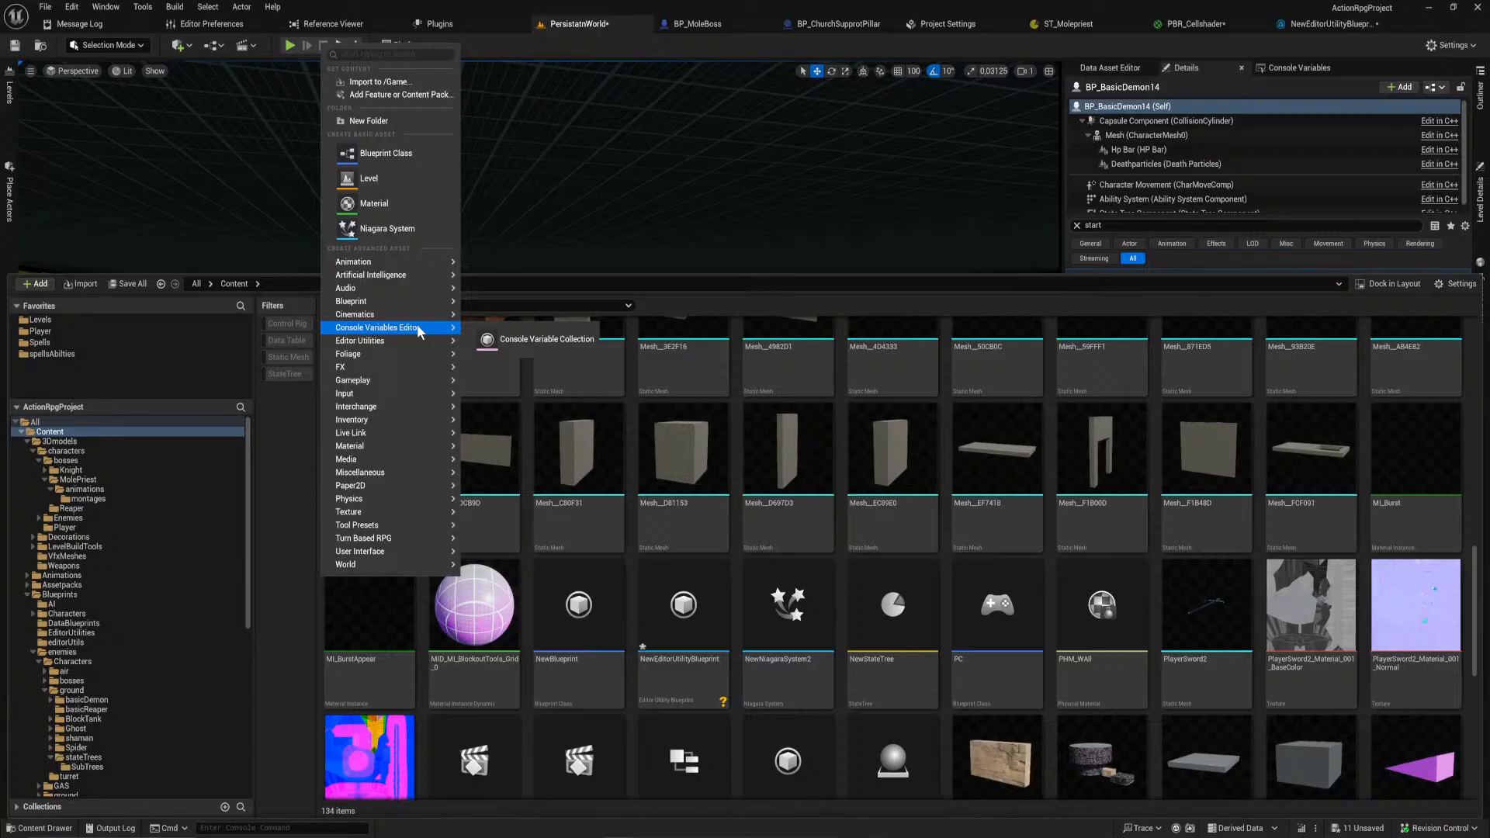
pyautogui.moveTo(423, 342)
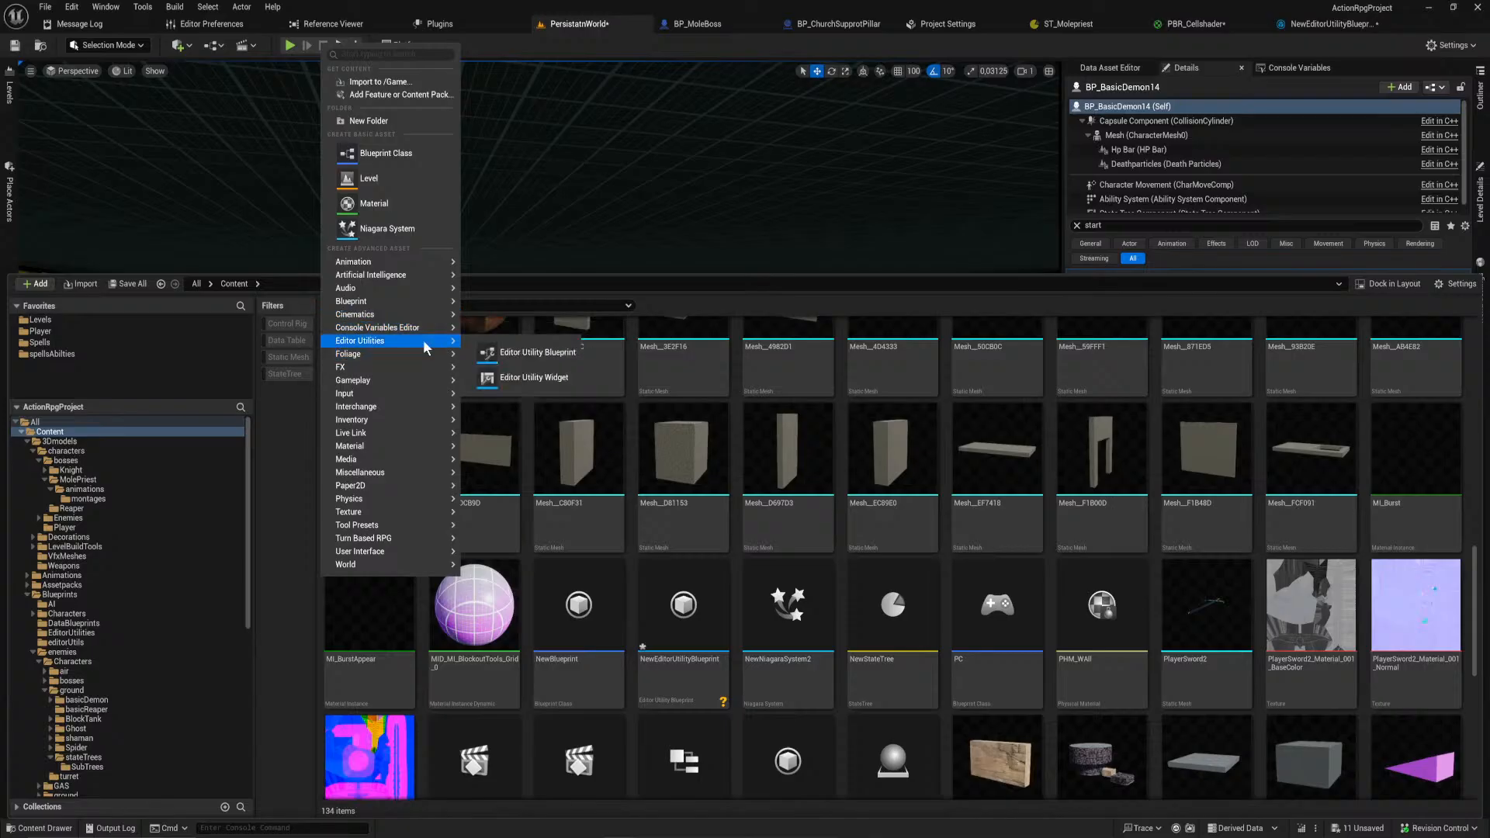
pyautogui.click(547, 352)
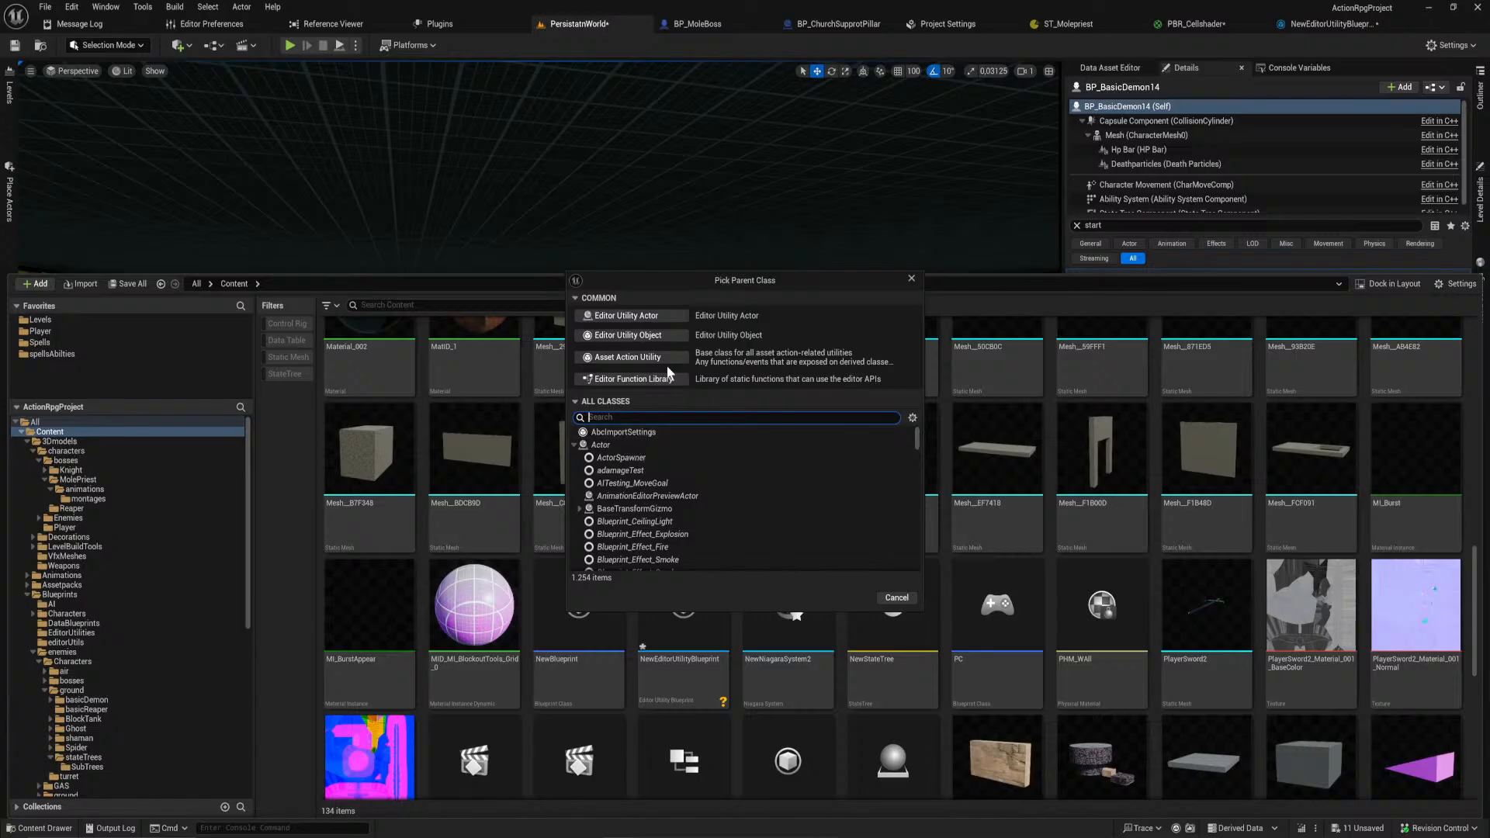
pyautogui.write('action')
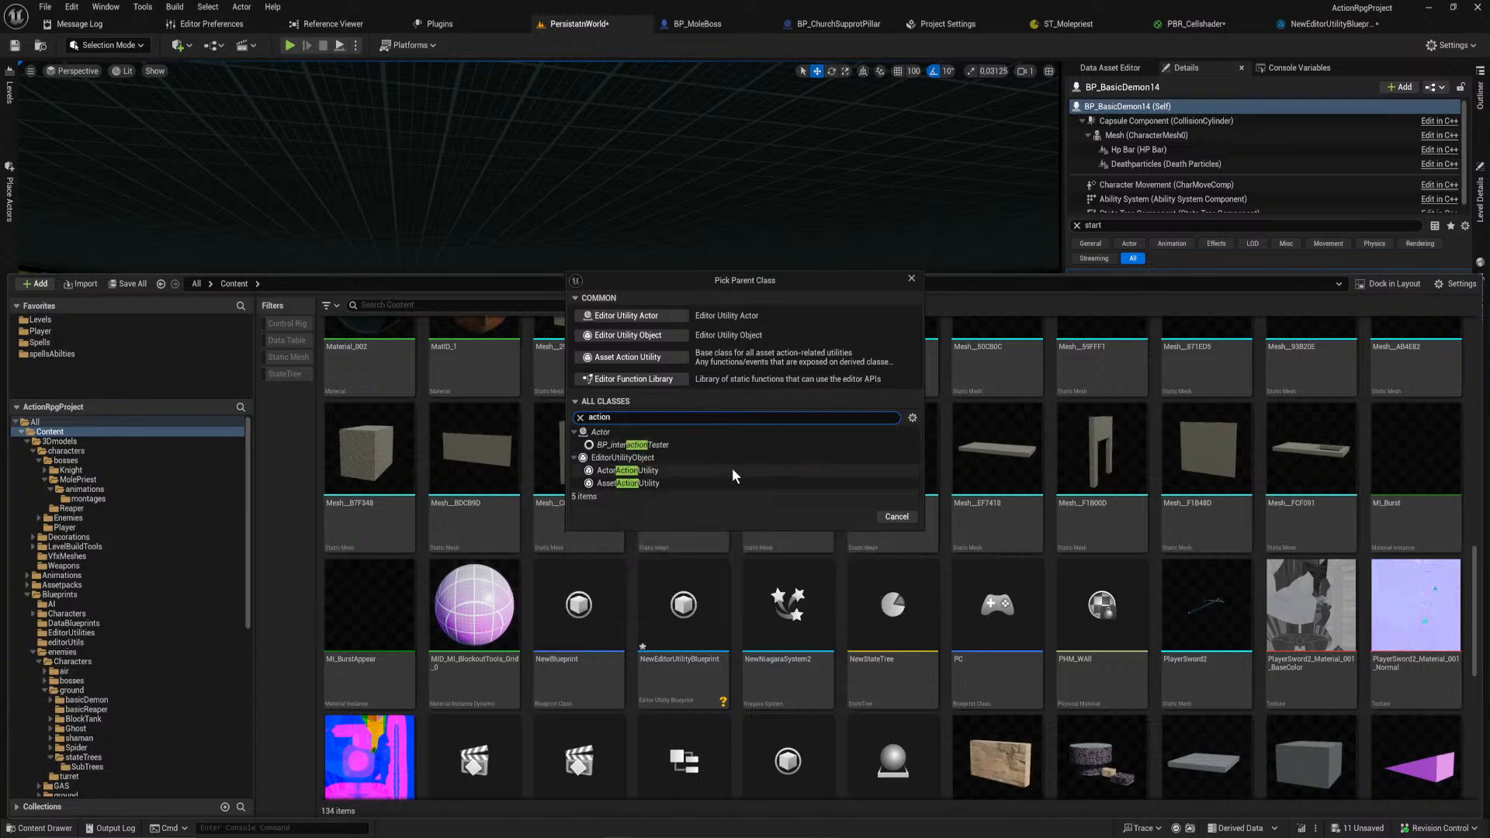
pyautogui.moveTo(732, 470)
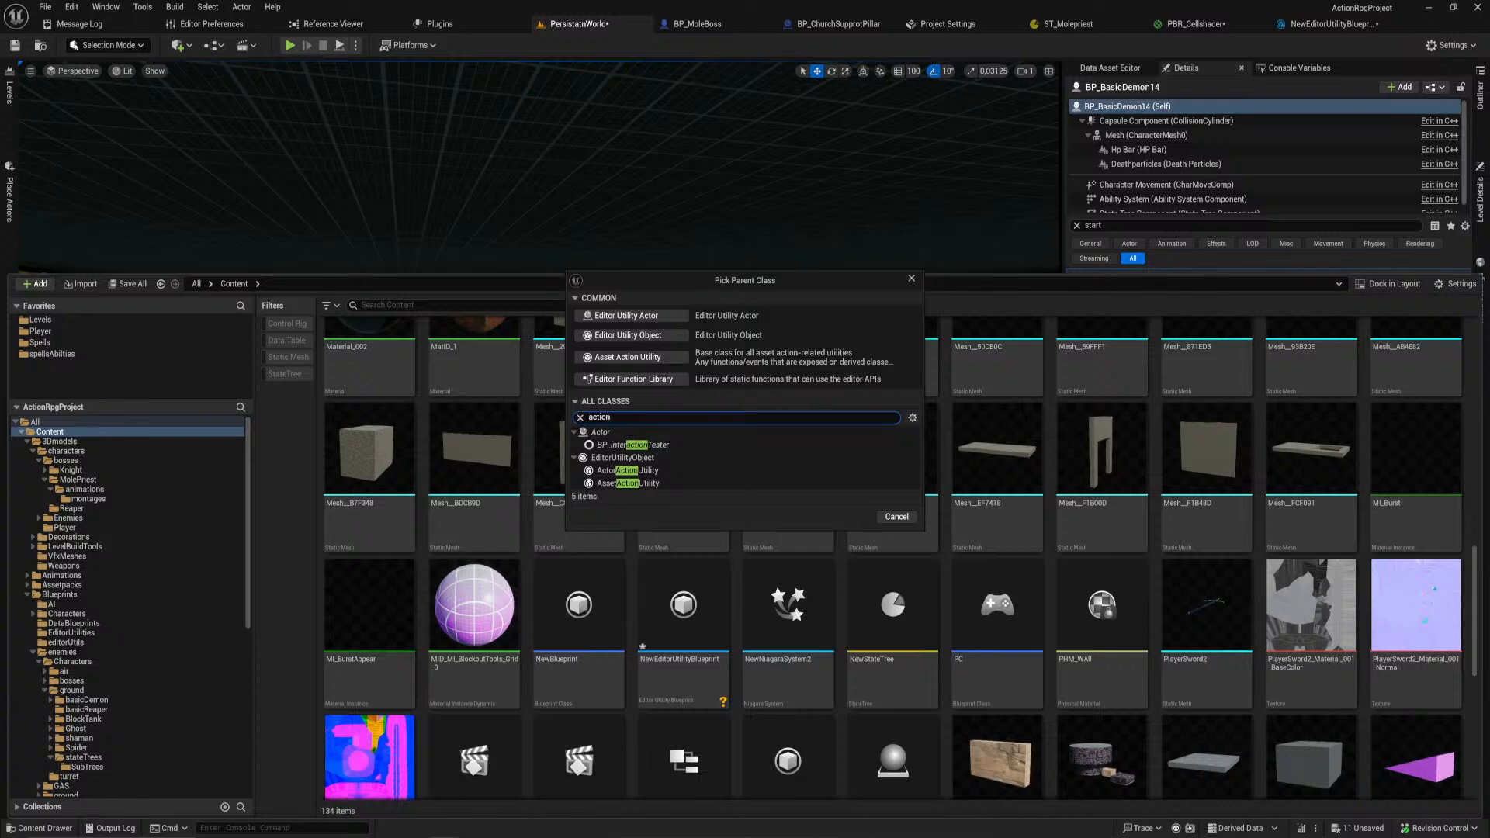
# Step: Clear the search and look through the full list of parent classes for the utility blueprint
pyautogui.click(580, 418)
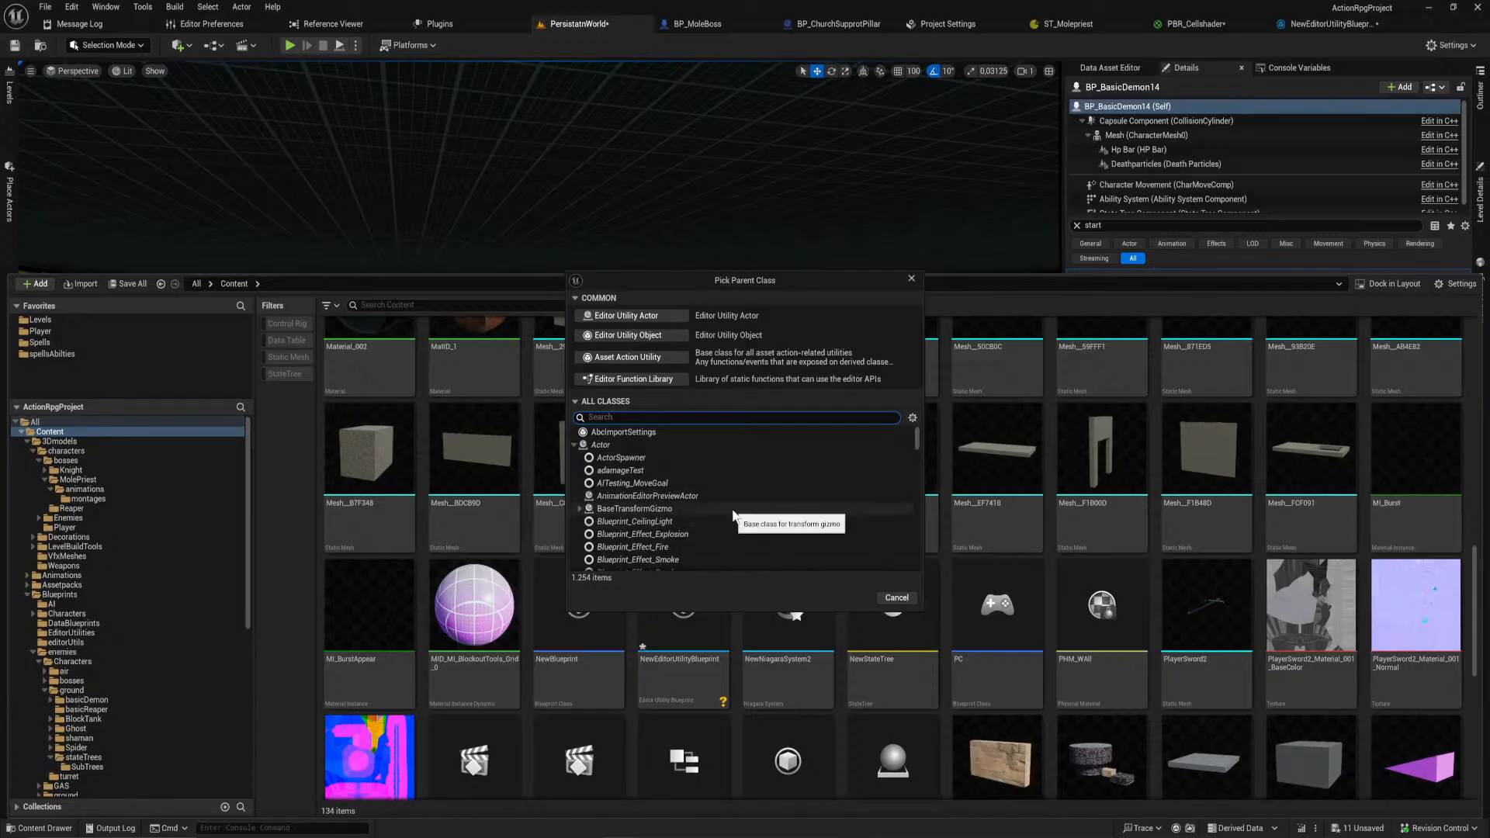
pyautogui.scroll(-1, 721, 524)
pyautogui.scroll(-6, 718, 528)
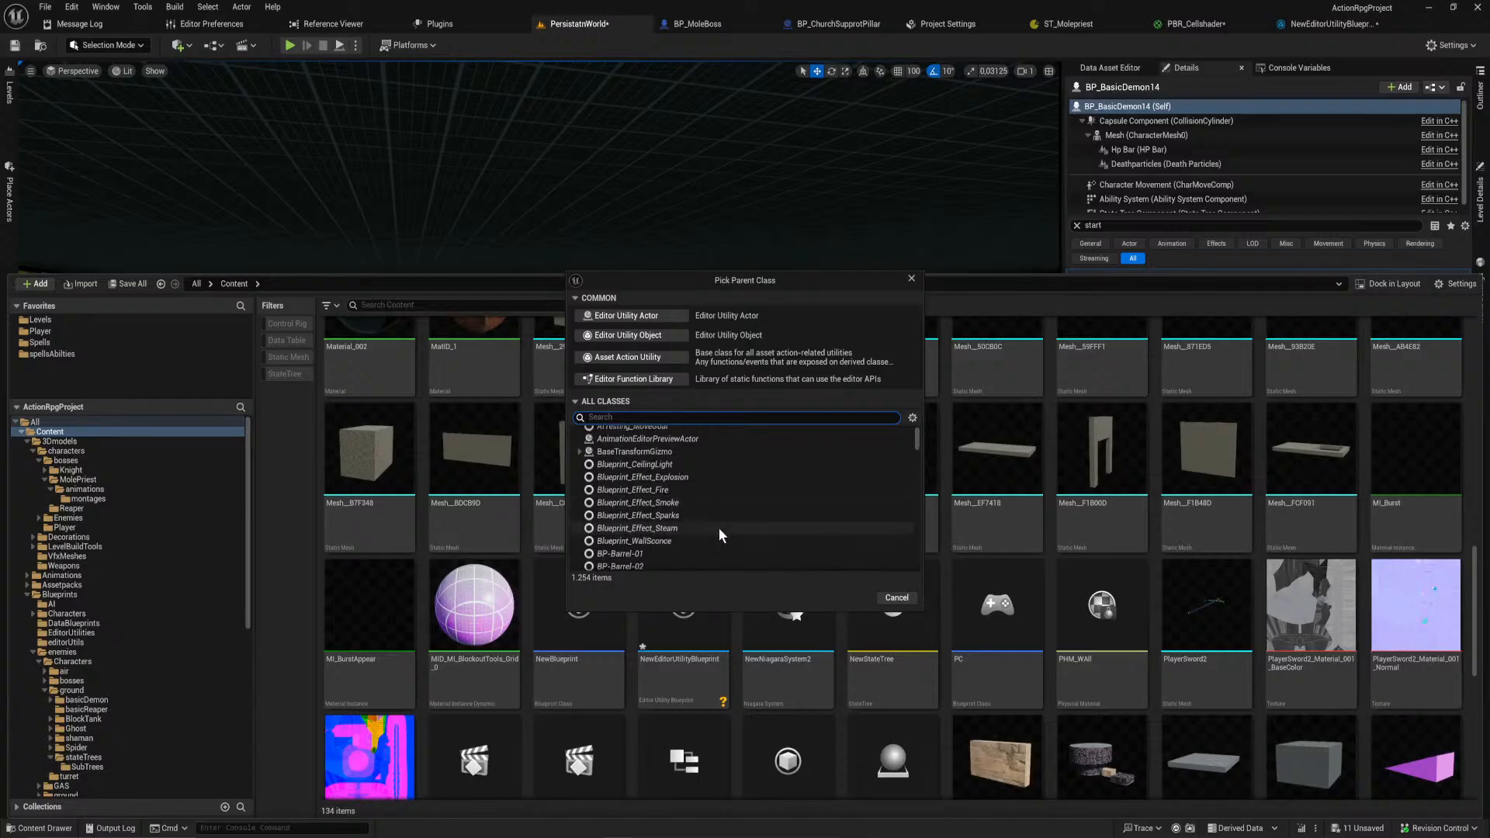
pyautogui.scroll(-3, 718, 533)
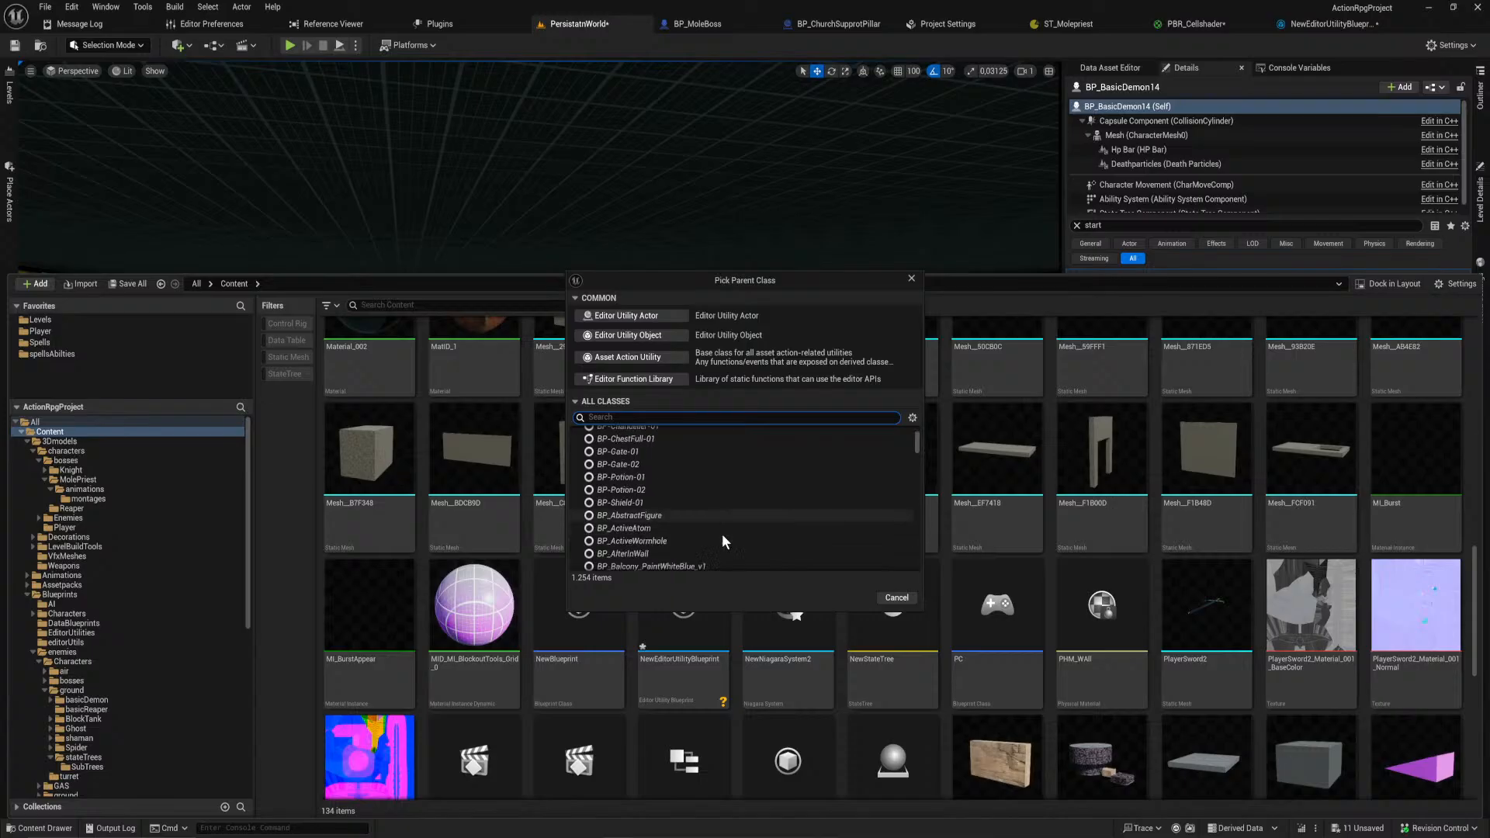
pyautogui.scroll(10, 846, 464)
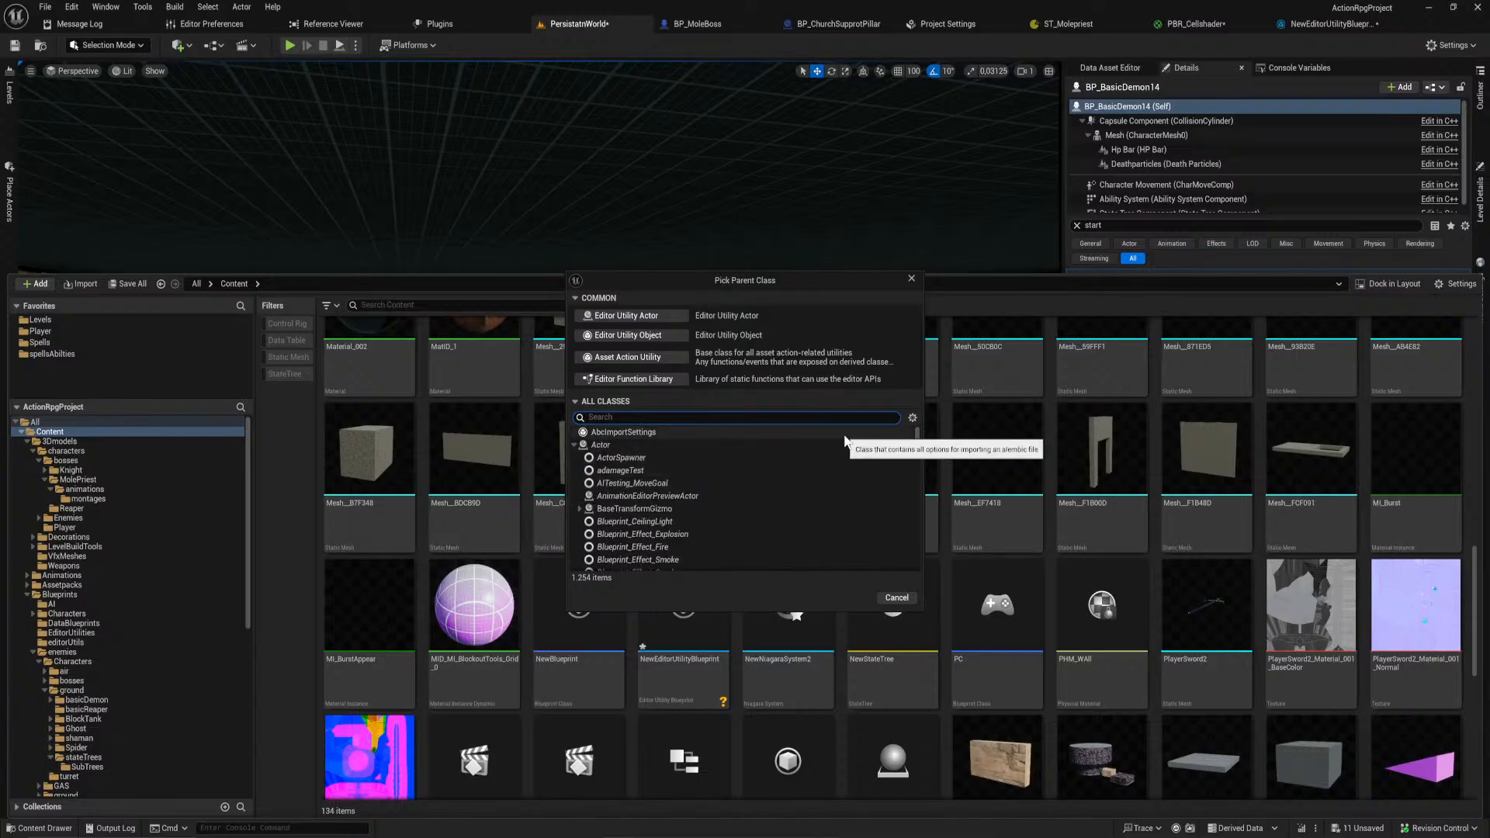
pyautogui.click(847, 458)
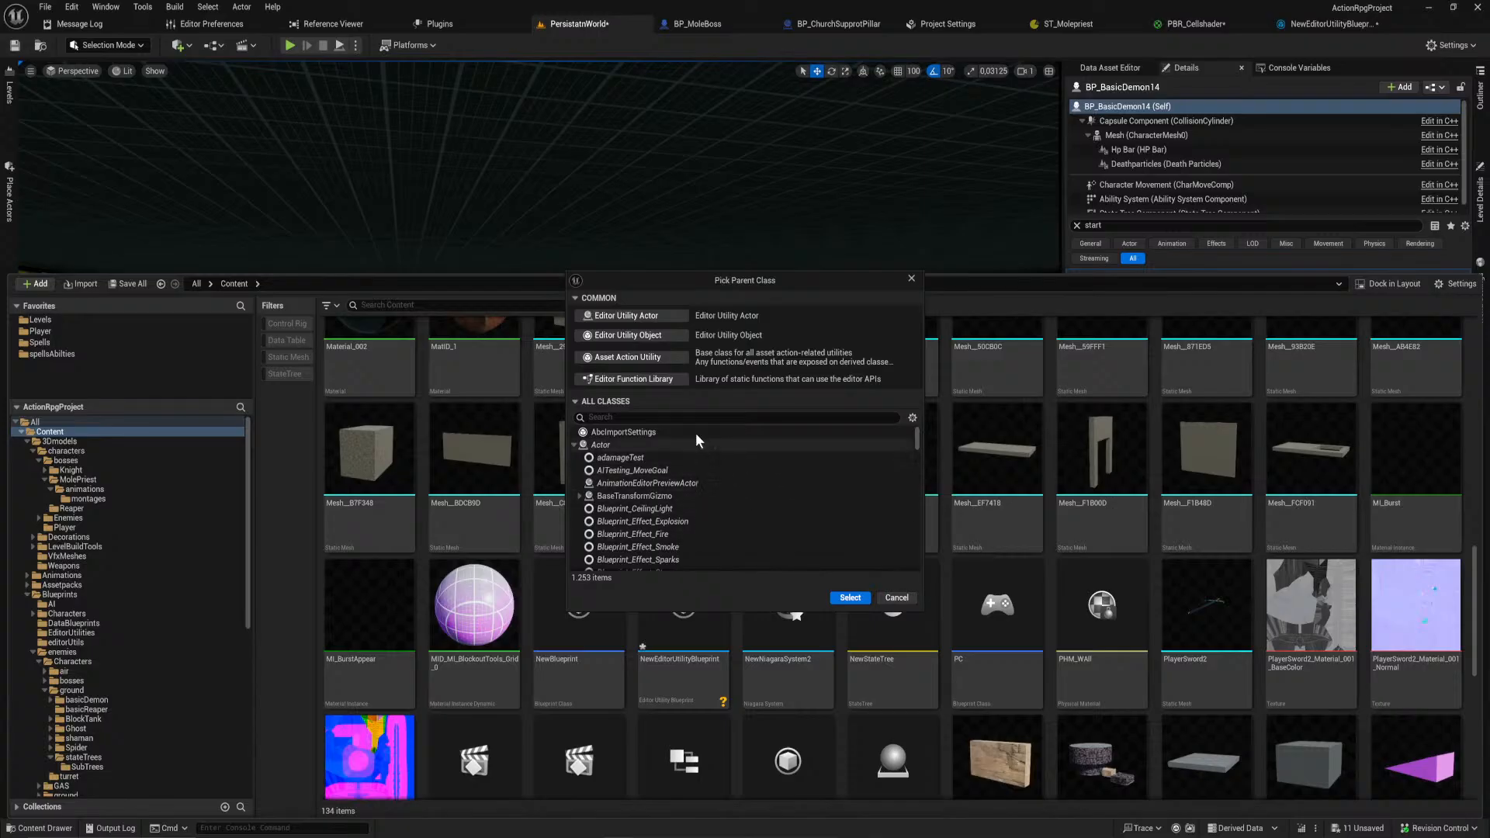
# Step: Search the parent classes for "actor" and "spawn", look through the spawner classes, and close the class picker without creating a blueprint
pyautogui.click(672, 422)
pyautogui.write('actor')
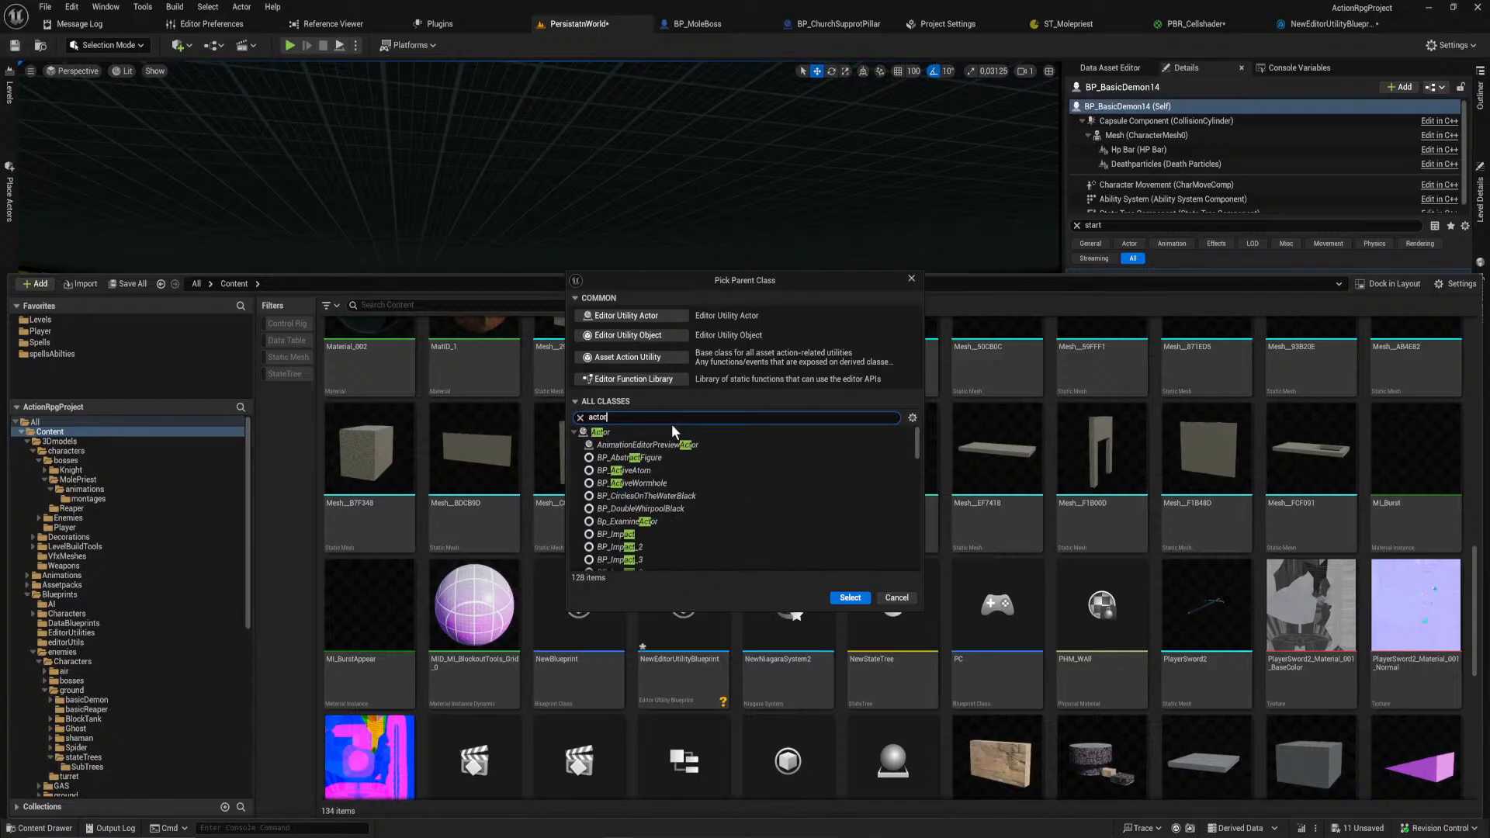
pyautogui.hotkey('ctrl', 'a')
pyautogui.write('spawn')
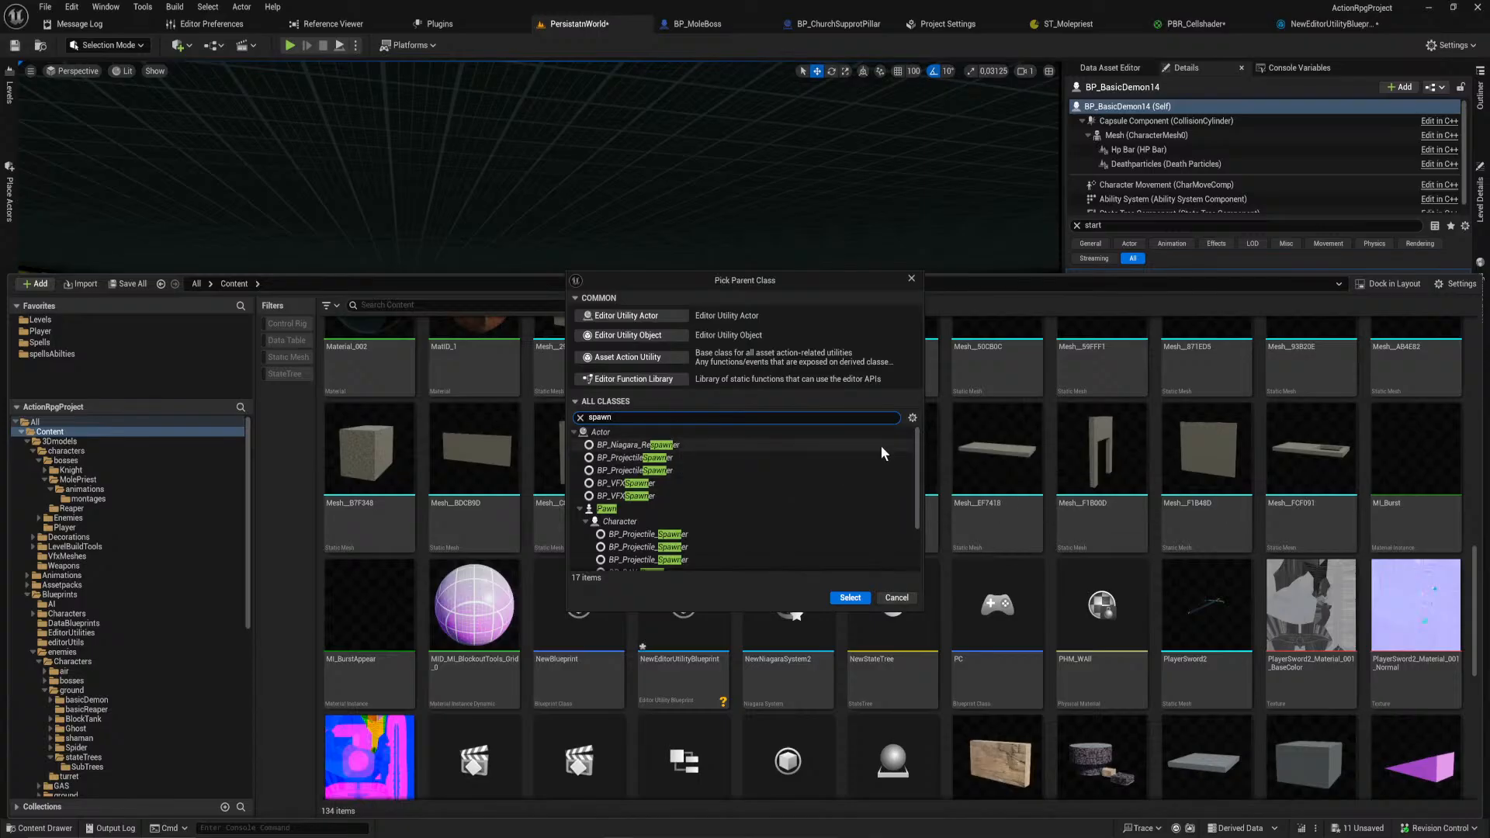
pyautogui.moveTo(916, 465); pyautogui.dragTo(930, 529)
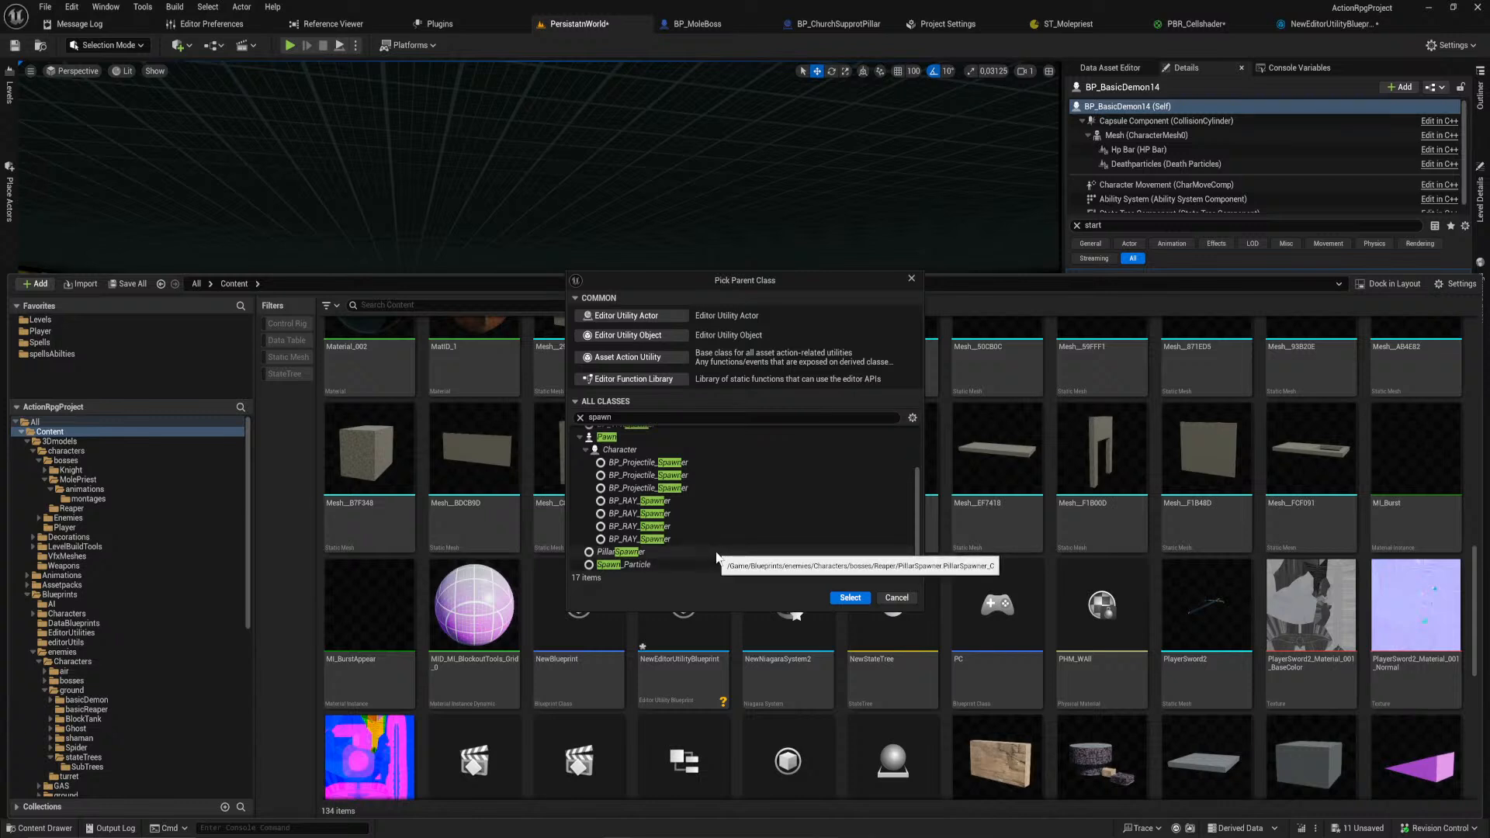
pyautogui.scroll(1, 715, 553)
pyautogui.scroll(1, 701, 565)
pyautogui.click(690, 502)
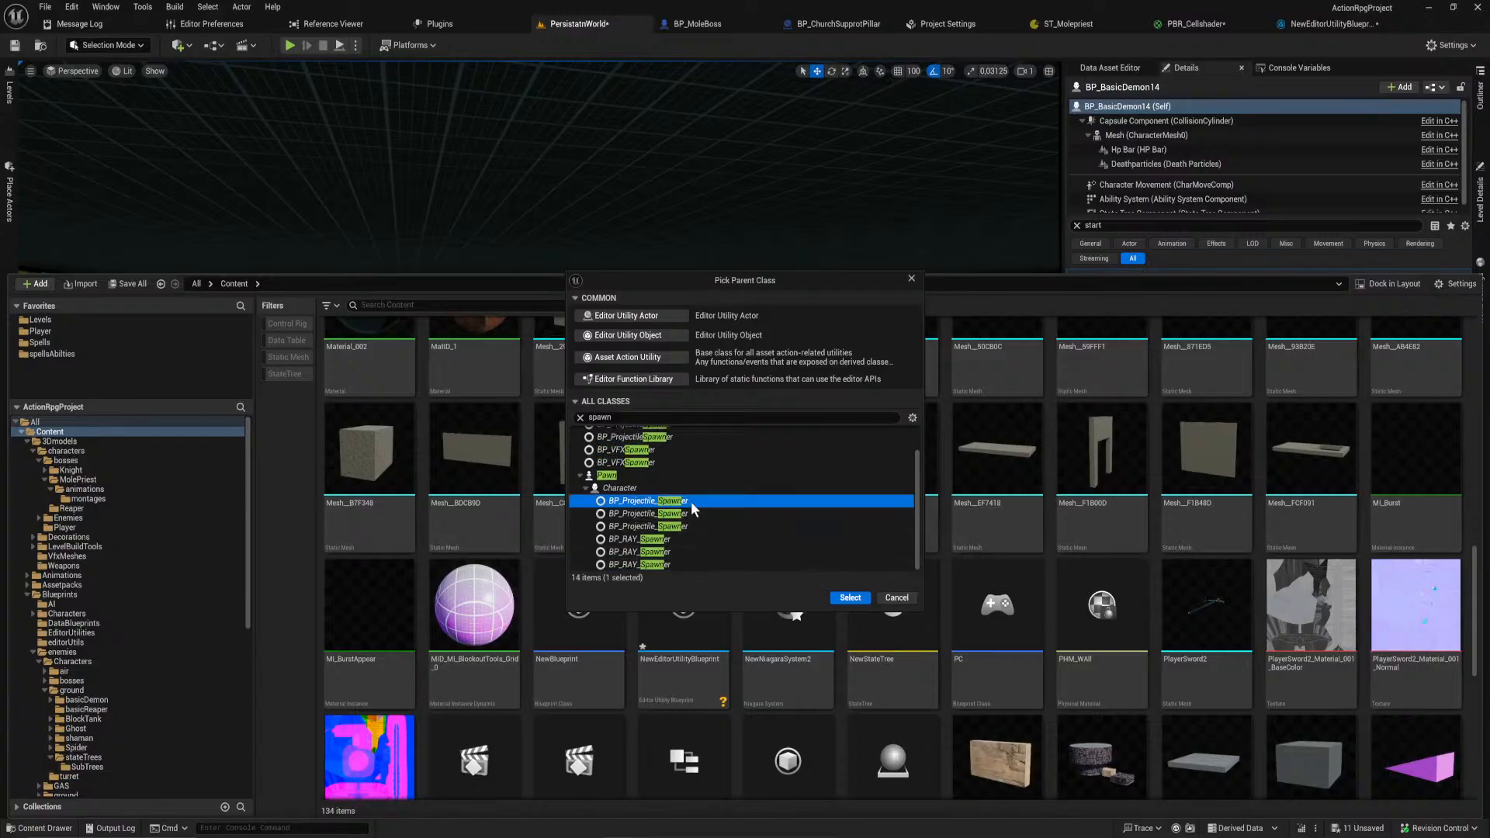
pyautogui.click(691, 512)
pyautogui.click(685, 525)
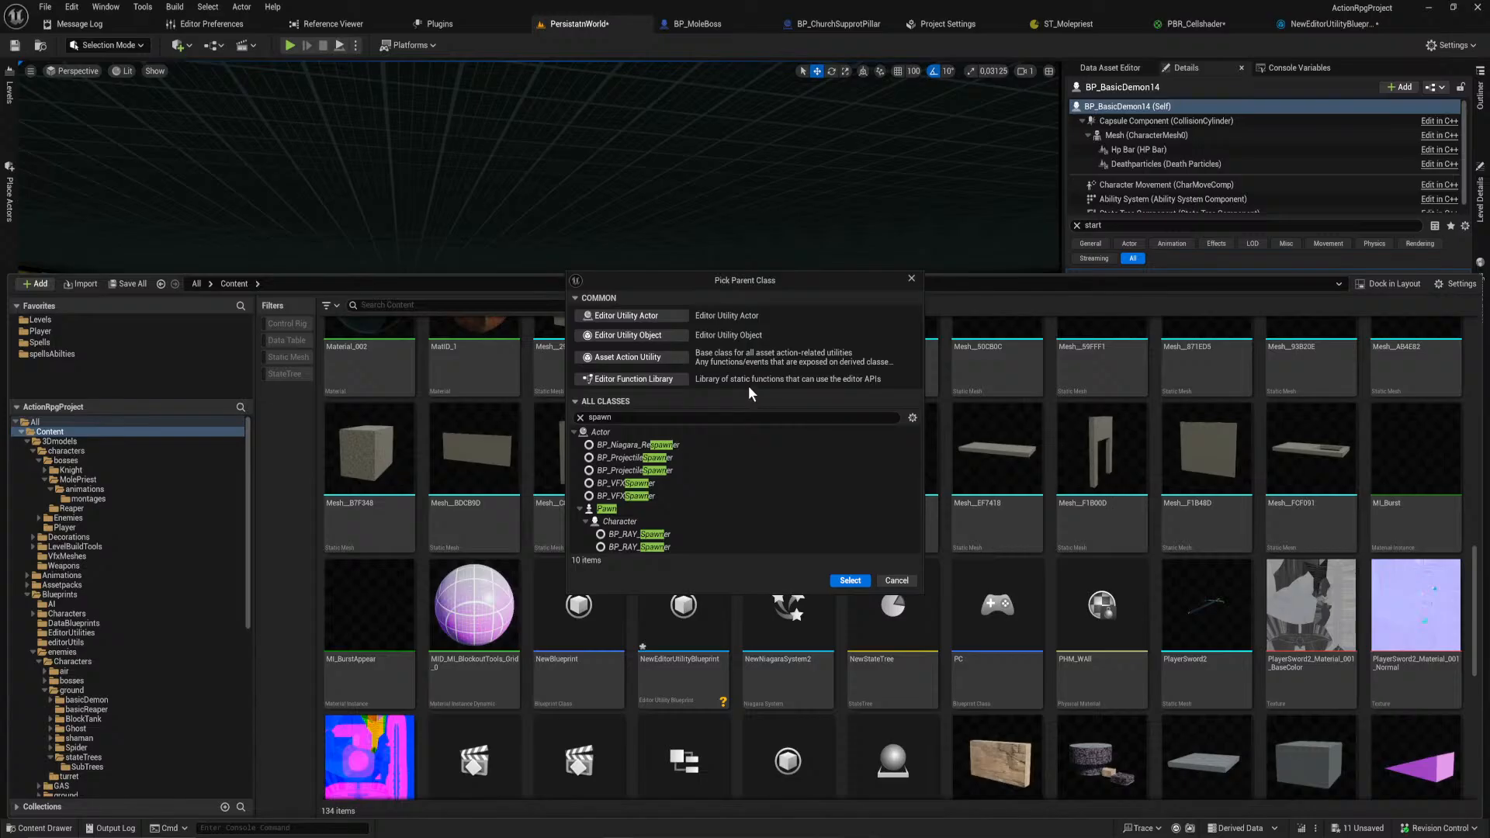
pyautogui.click(911, 278)
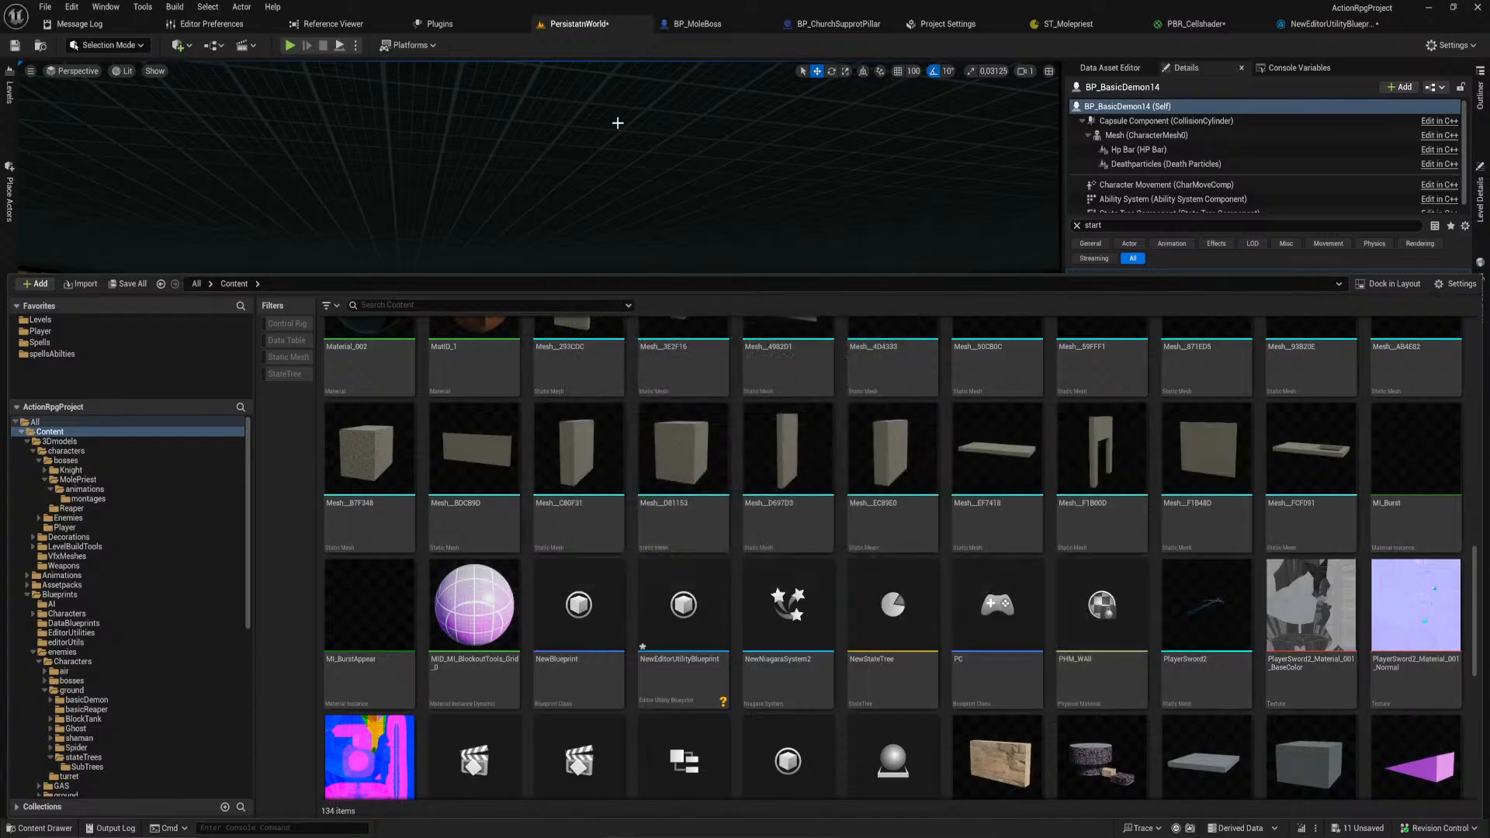
pyautogui.moveTo(793, 179); pyautogui.dragTo(725, 217, button='right')
pyautogui.click(9, 92)
pyautogui.click(8, 210)
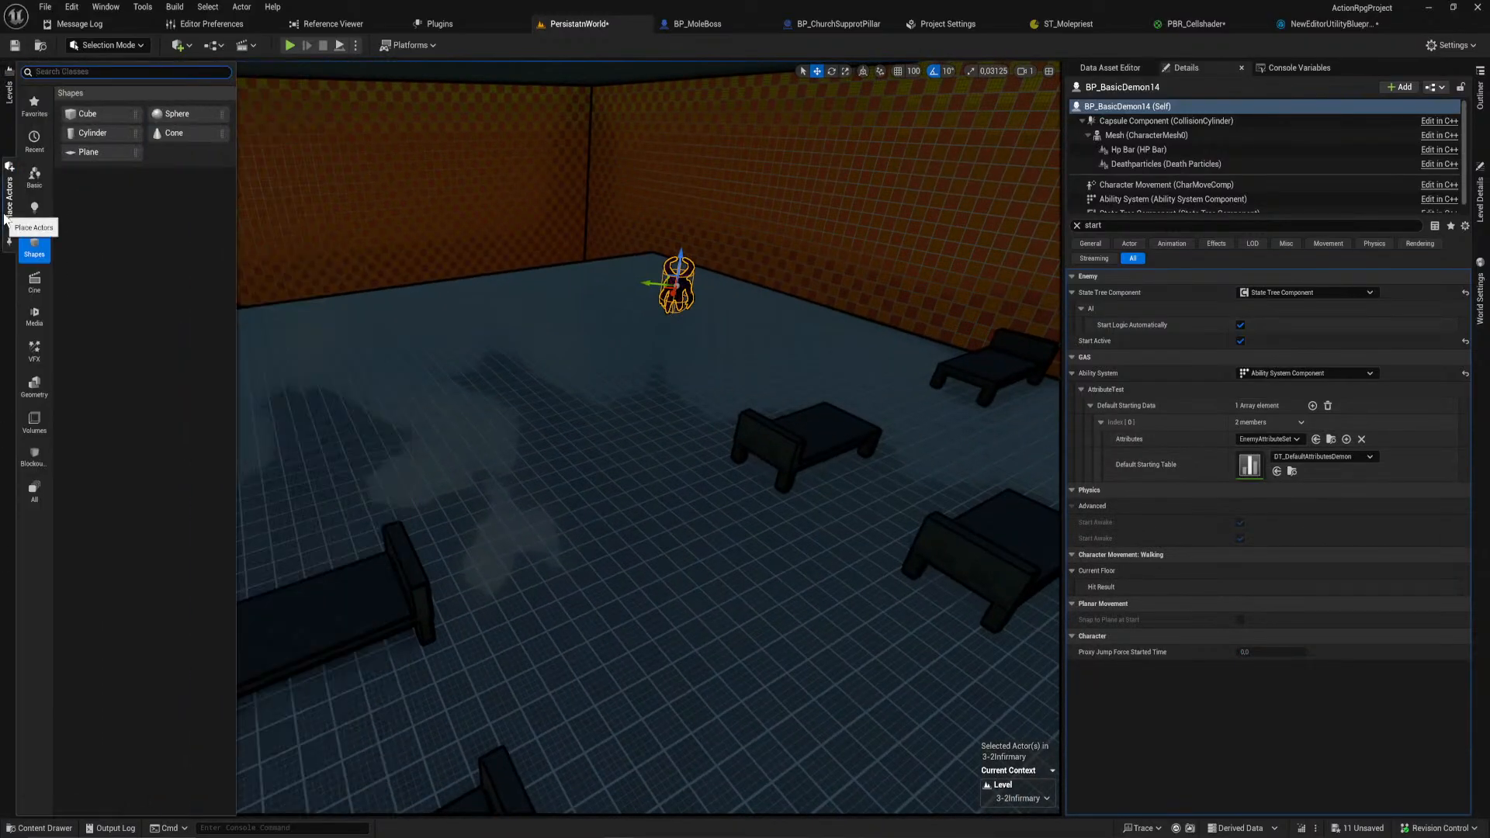
pyautogui.click(9, 124)
pyautogui.moveTo(496, 233); pyautogui.dragTo(486, 230, button='right')
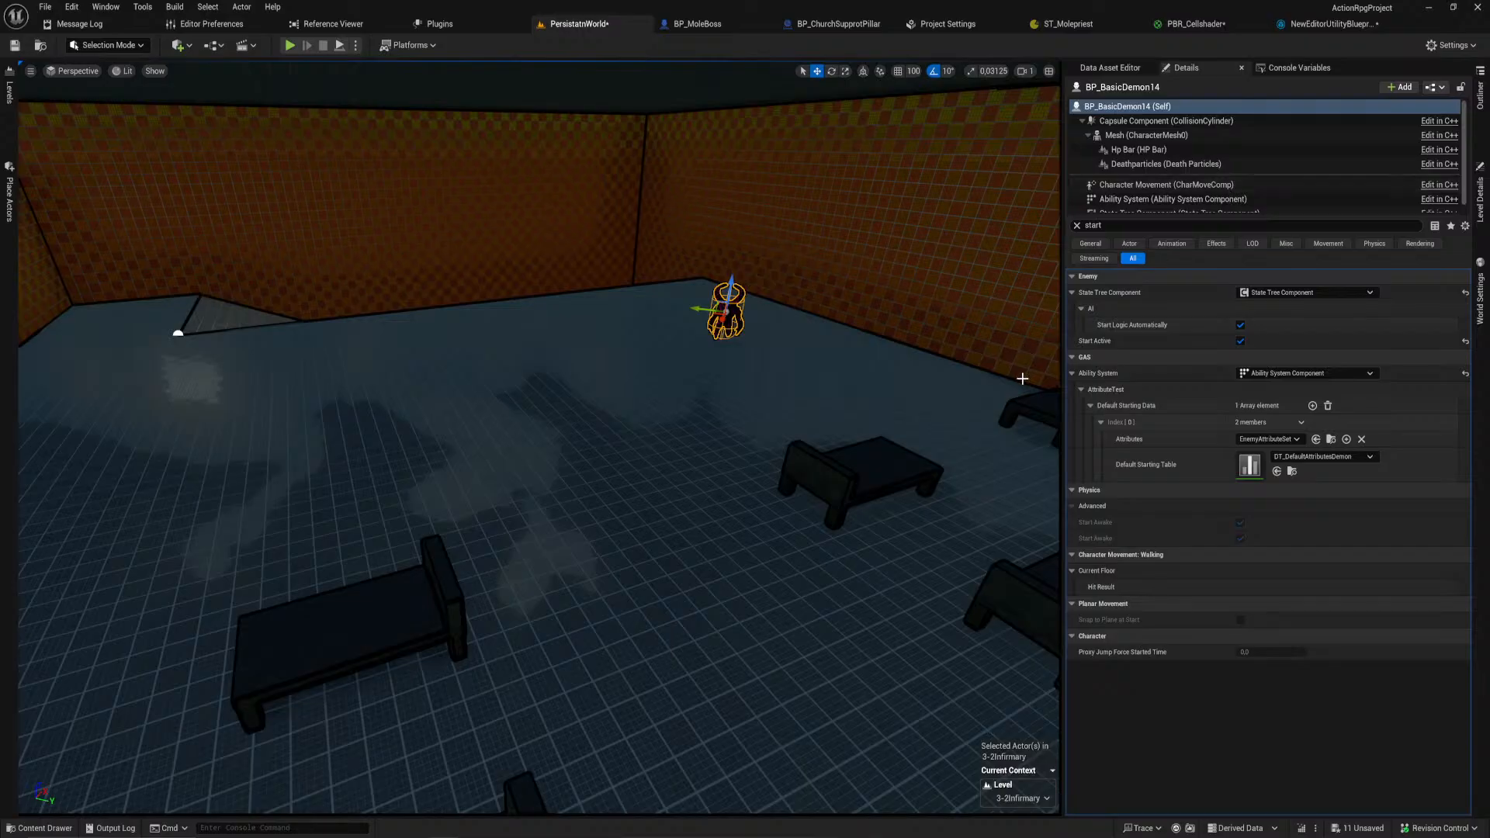
pyautogui.moveTo(1023, 376); pyautogui.dragTo(998, 394, button='right')
pyautogui.hotkey('ctrl', 'space')
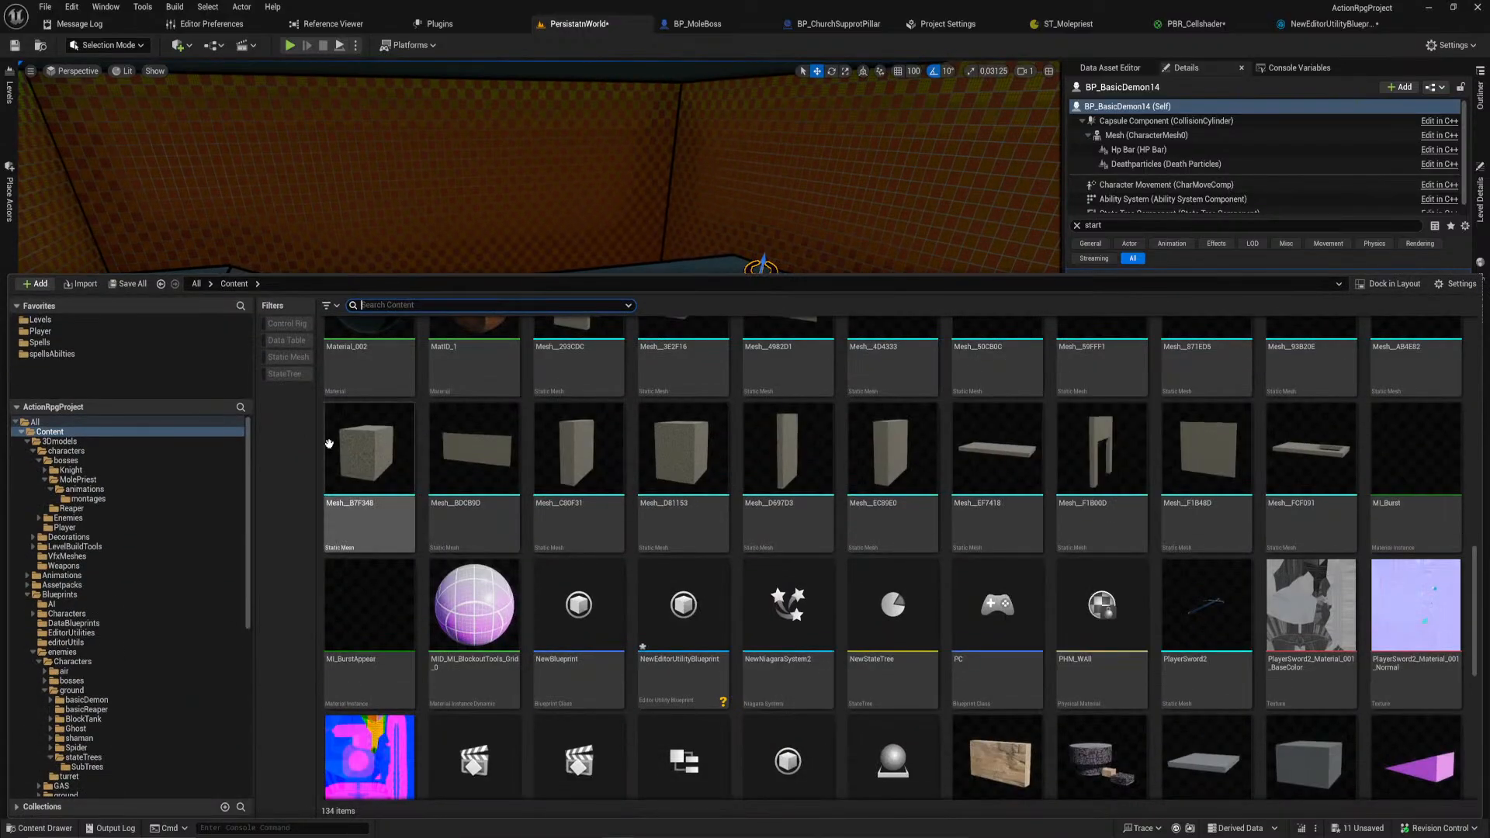
pyautogui.rightClick(321, 449)
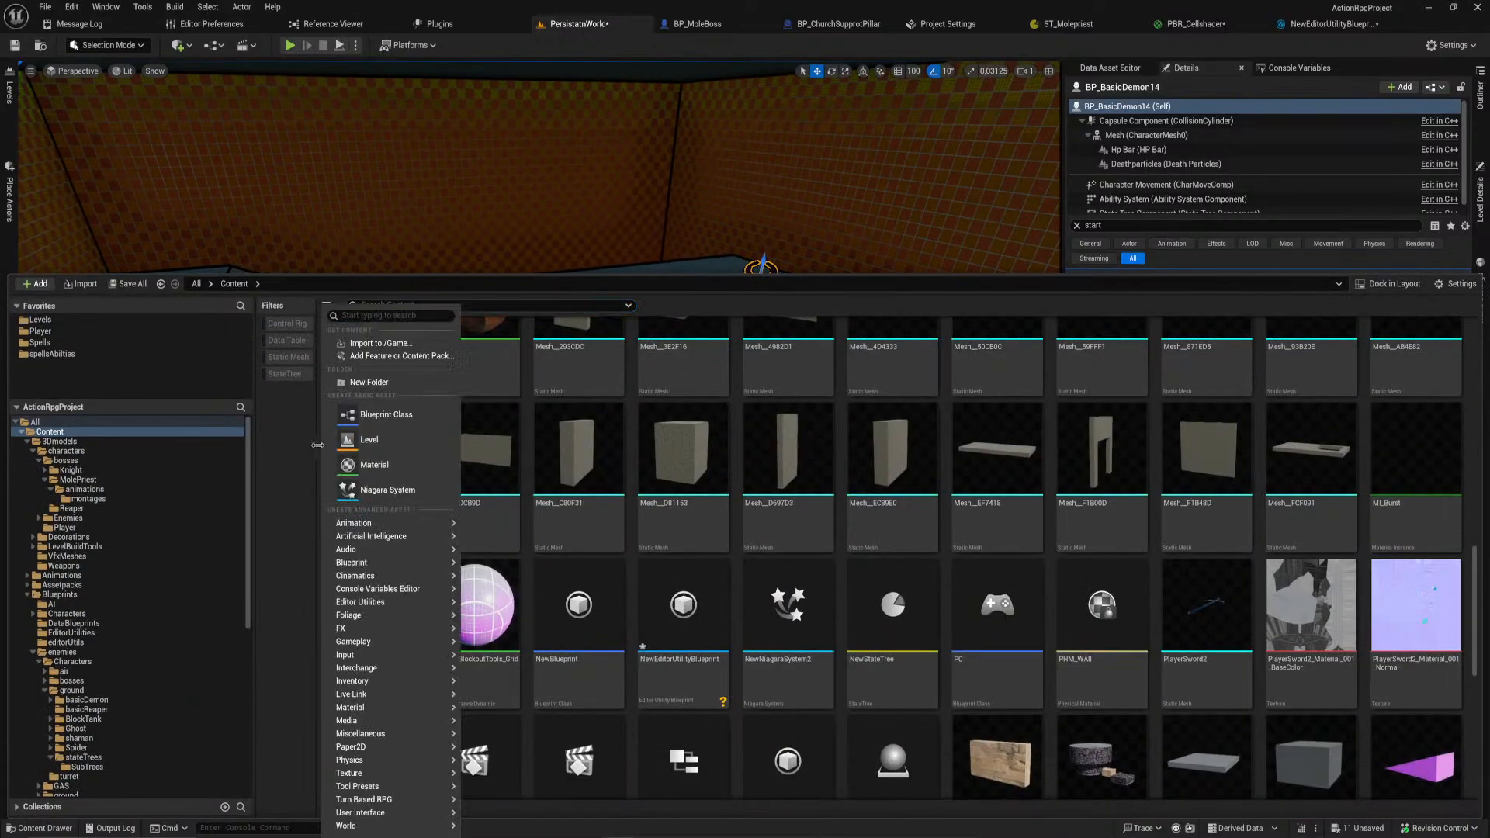
pyautogui.click(387, 416)
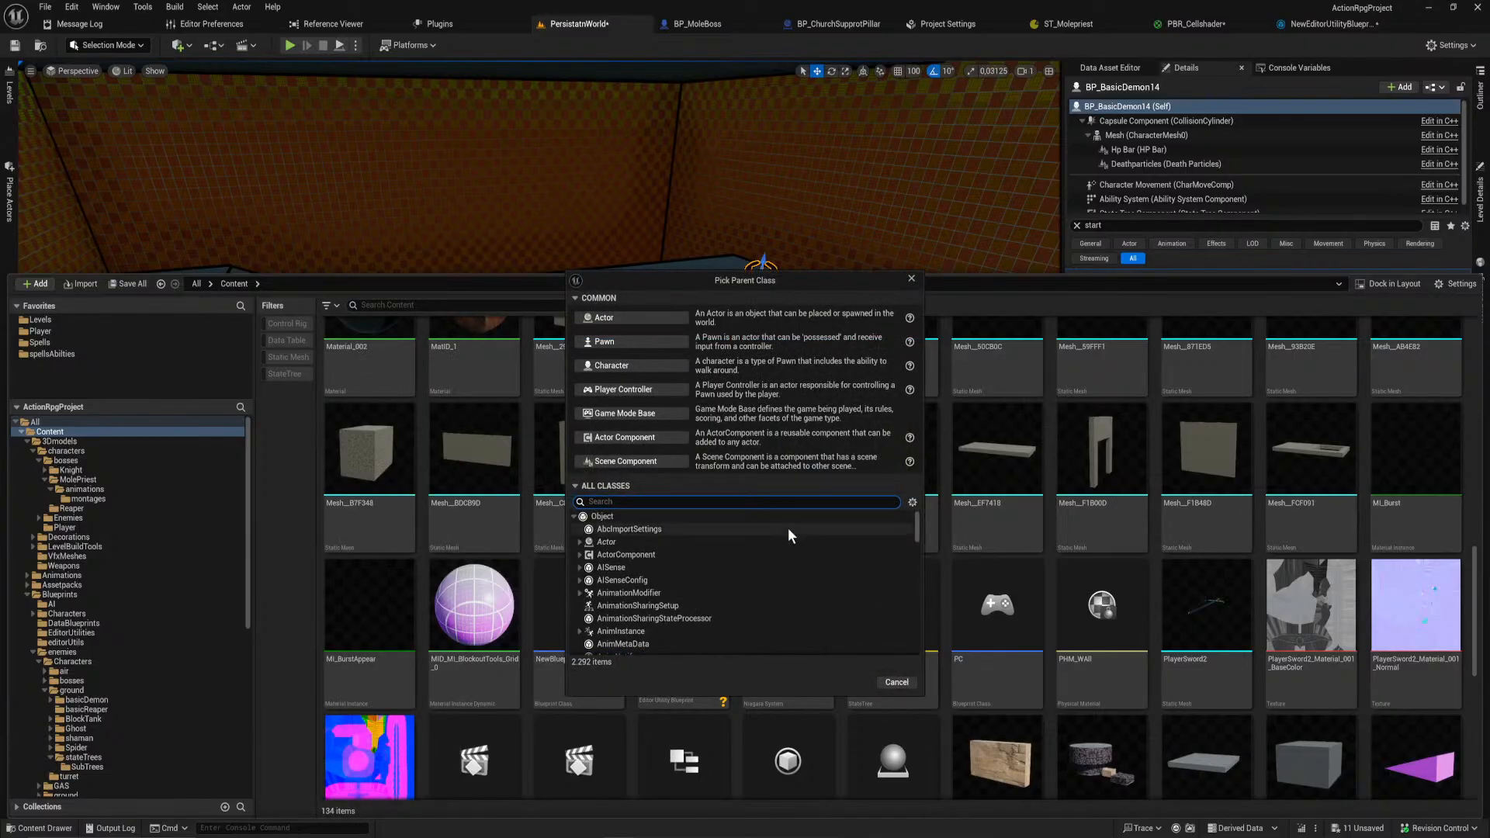
pyautogui.click(913, 278)
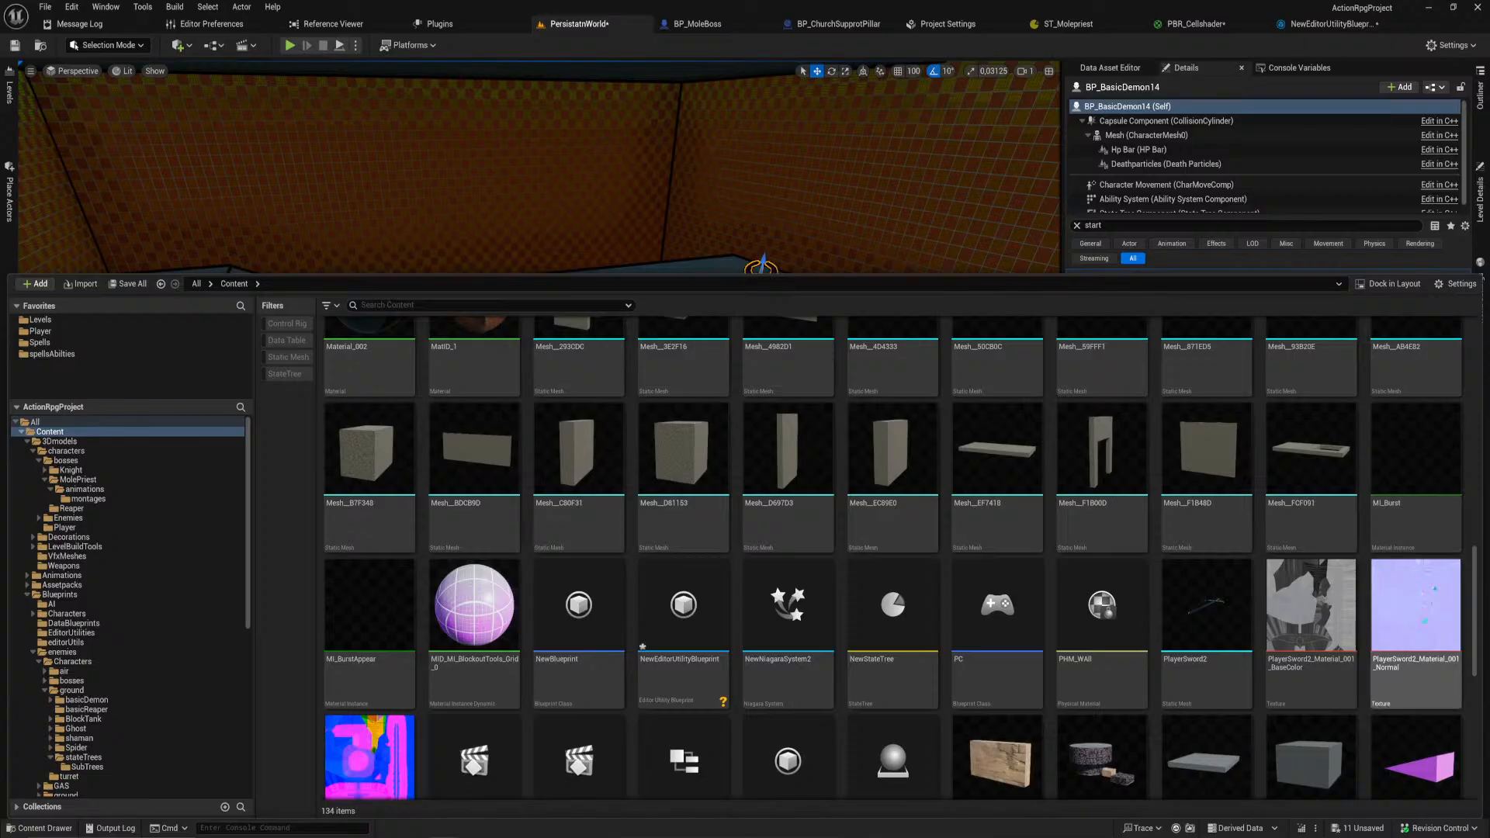
pyautogui.rightClick(319, 469)
pyautogui.moveTo(409, 591)
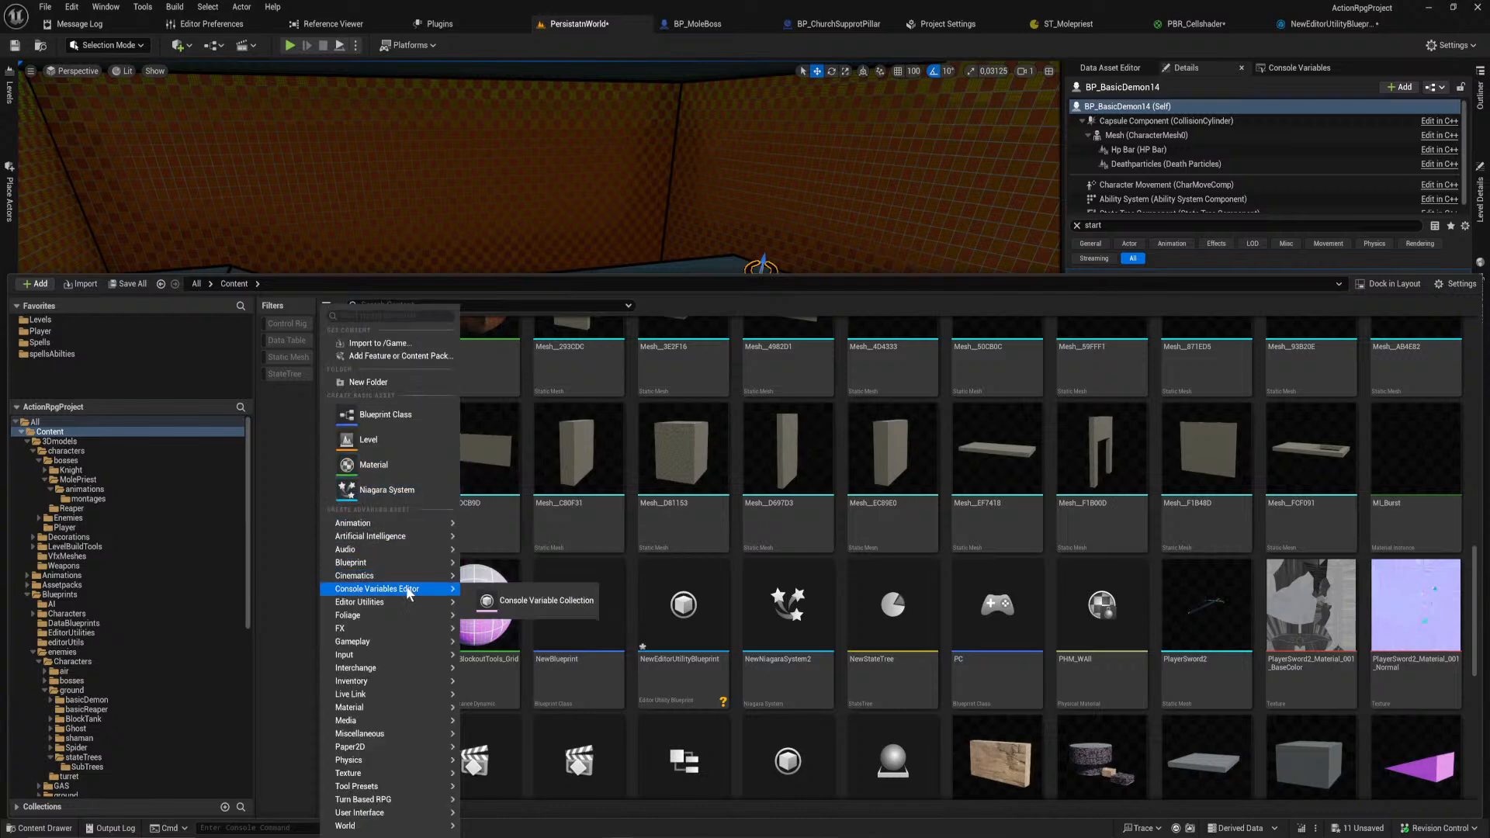
pyautogui.moveTo(388, 563)
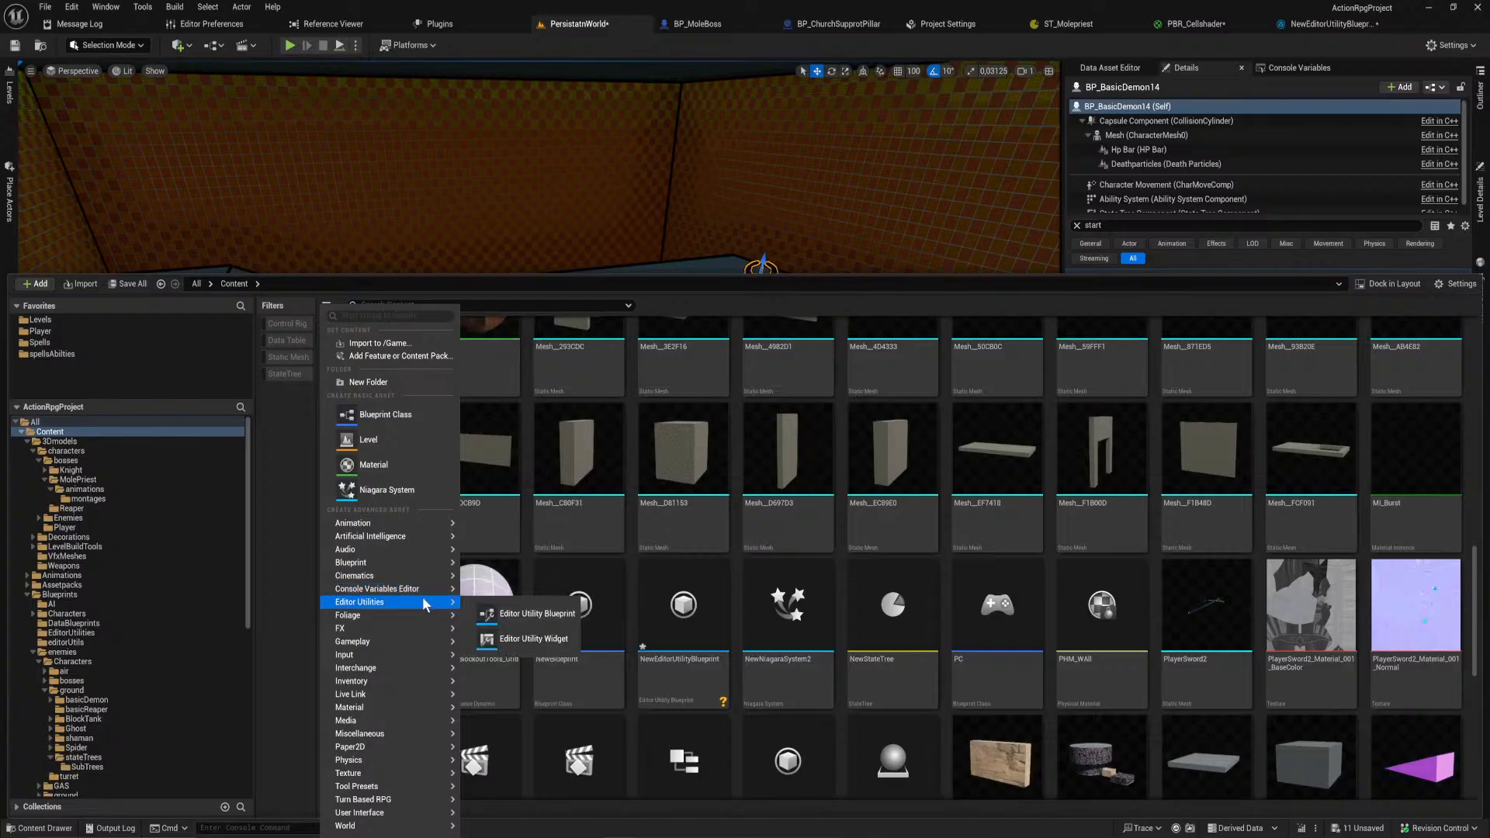
pyautogui.click(528, 613)
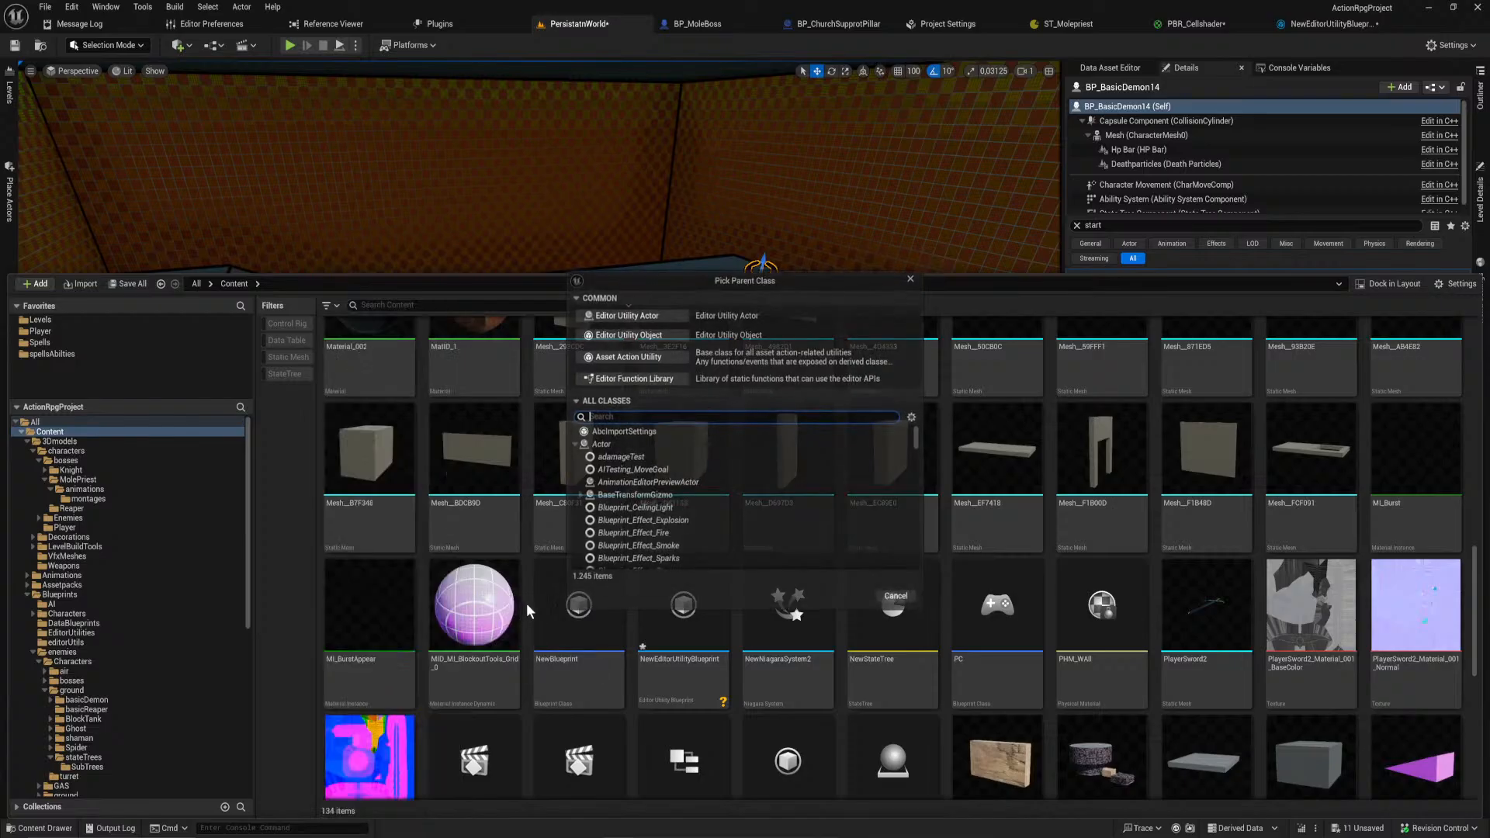
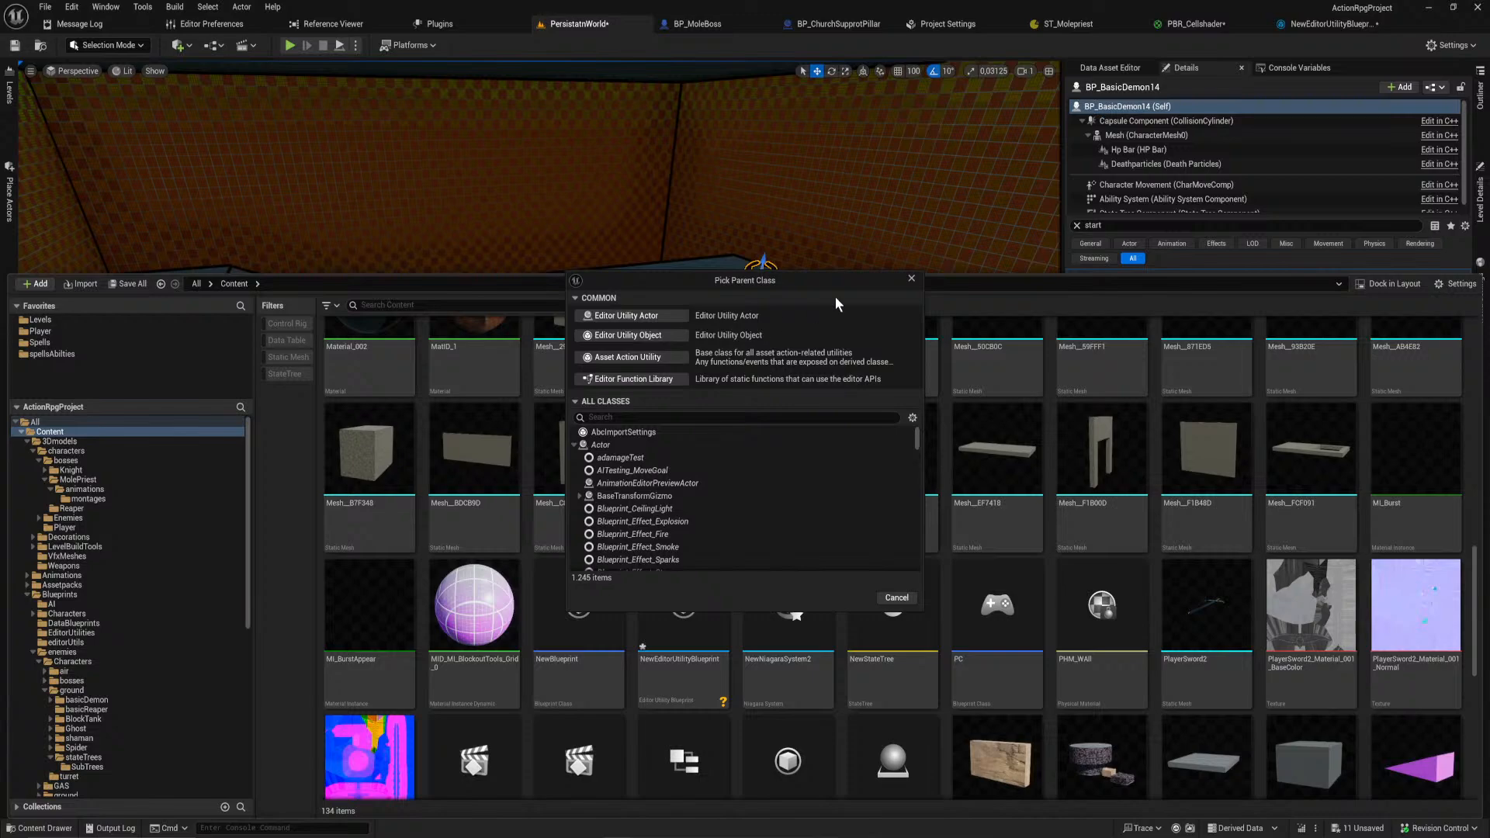
pyautogui.click(911, 278)
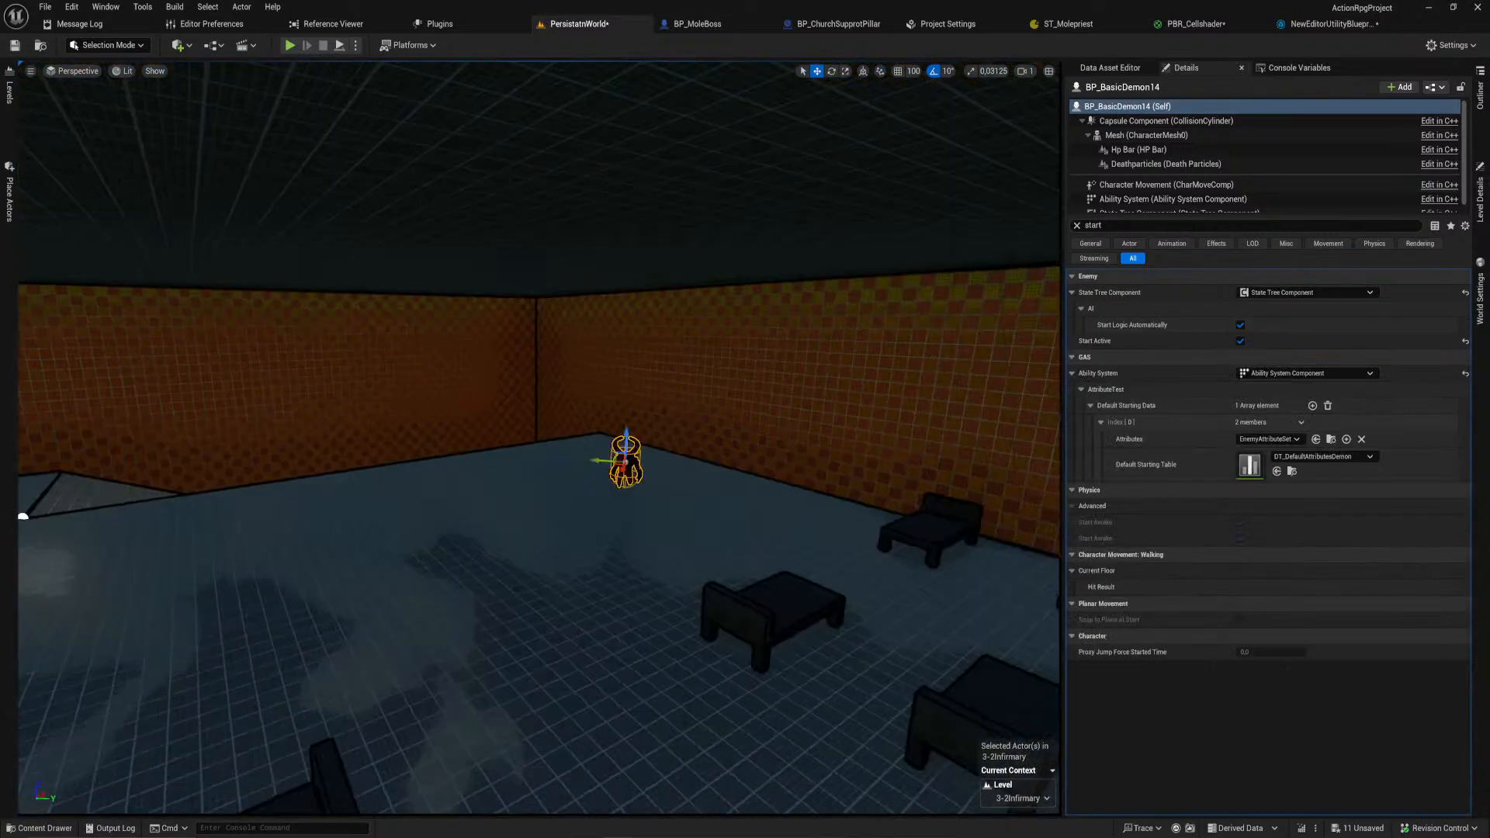
# Step: Place another copy of the demon on the open floor along the wall beyond the last beds and rotate it to face across the hall
pyautogui.moveTo(826, 301); pyautogui.dragTo(621, 373, button='right')
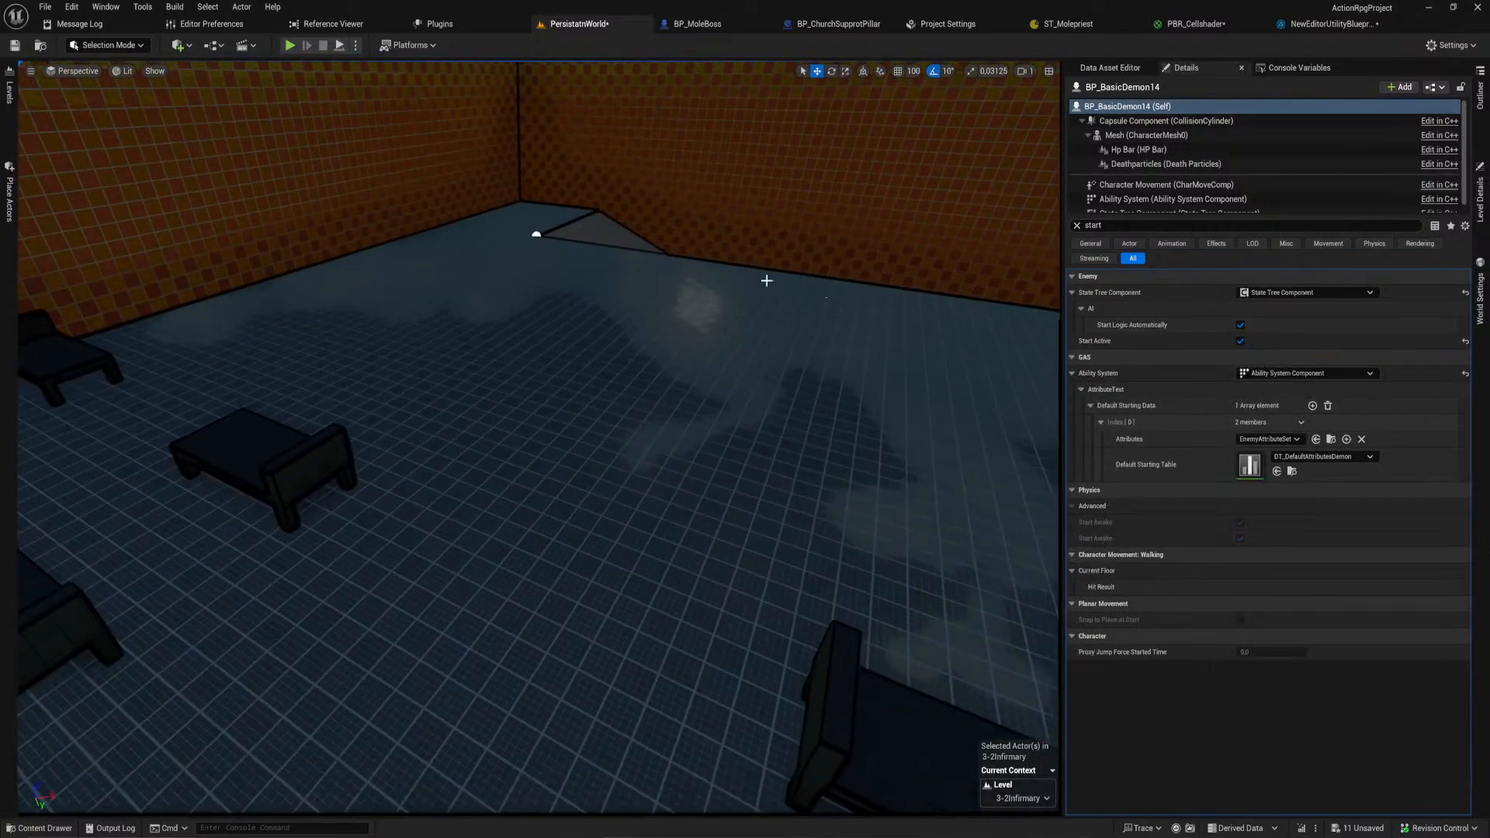
pyautogui.moveTo(542, 294); pyautogui.dragTo(579, 310, button='right')
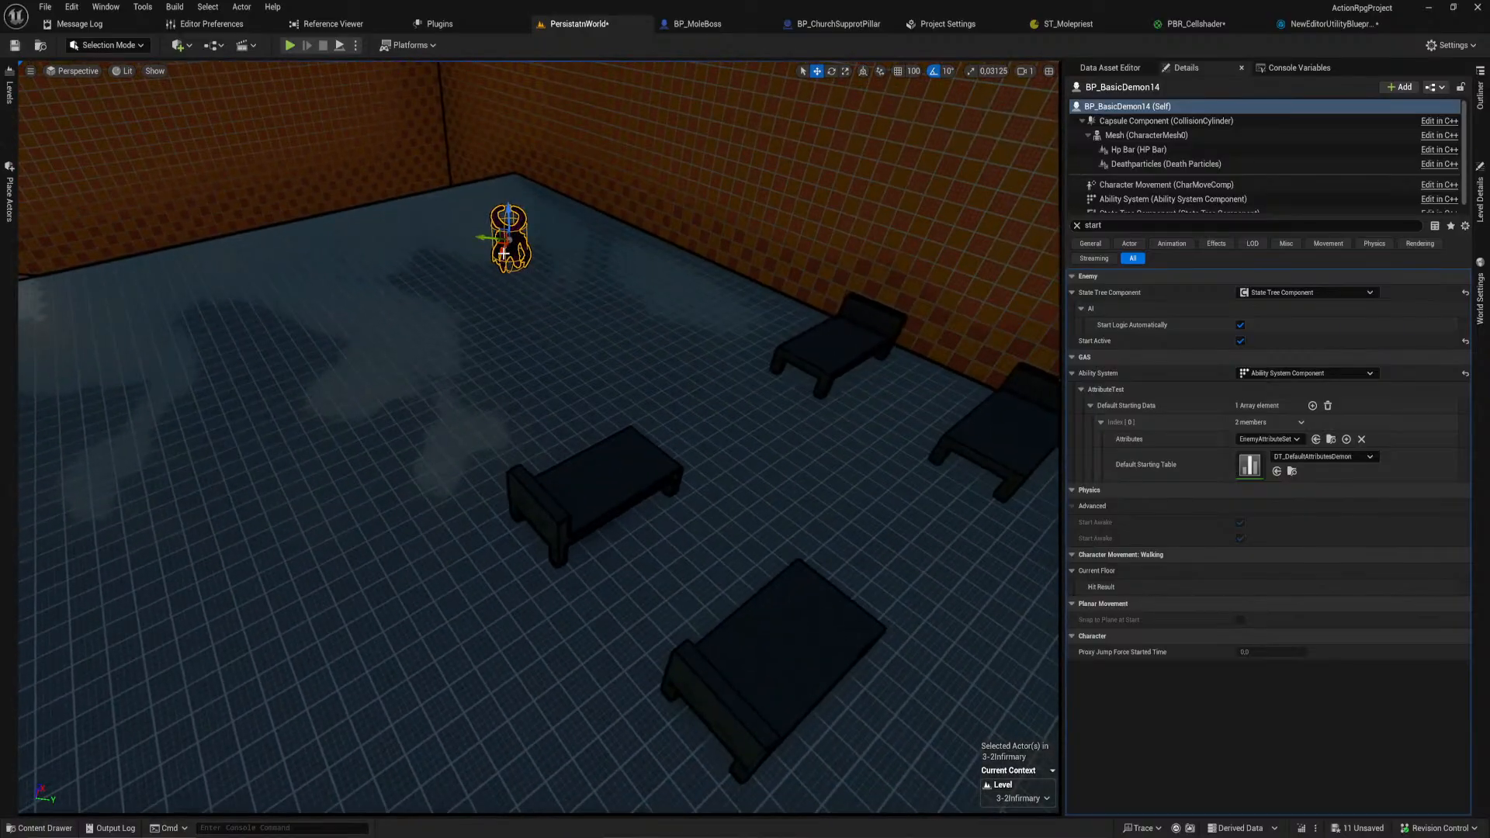
pyautogui.keyDown('alt'); pyautogui.moveTo(499, 245); pyautogui.dragTo(149, 389); pyautogui.keyUp('alt')
pyautogui.moveTo(149, 390); pyautogui.dragTo(89, 369, button='right')
pyautogui.press('e')
pyautogui.moveTo(627, 403); pyautogui.dragTo(346, 344)
pyautogui.press('w')
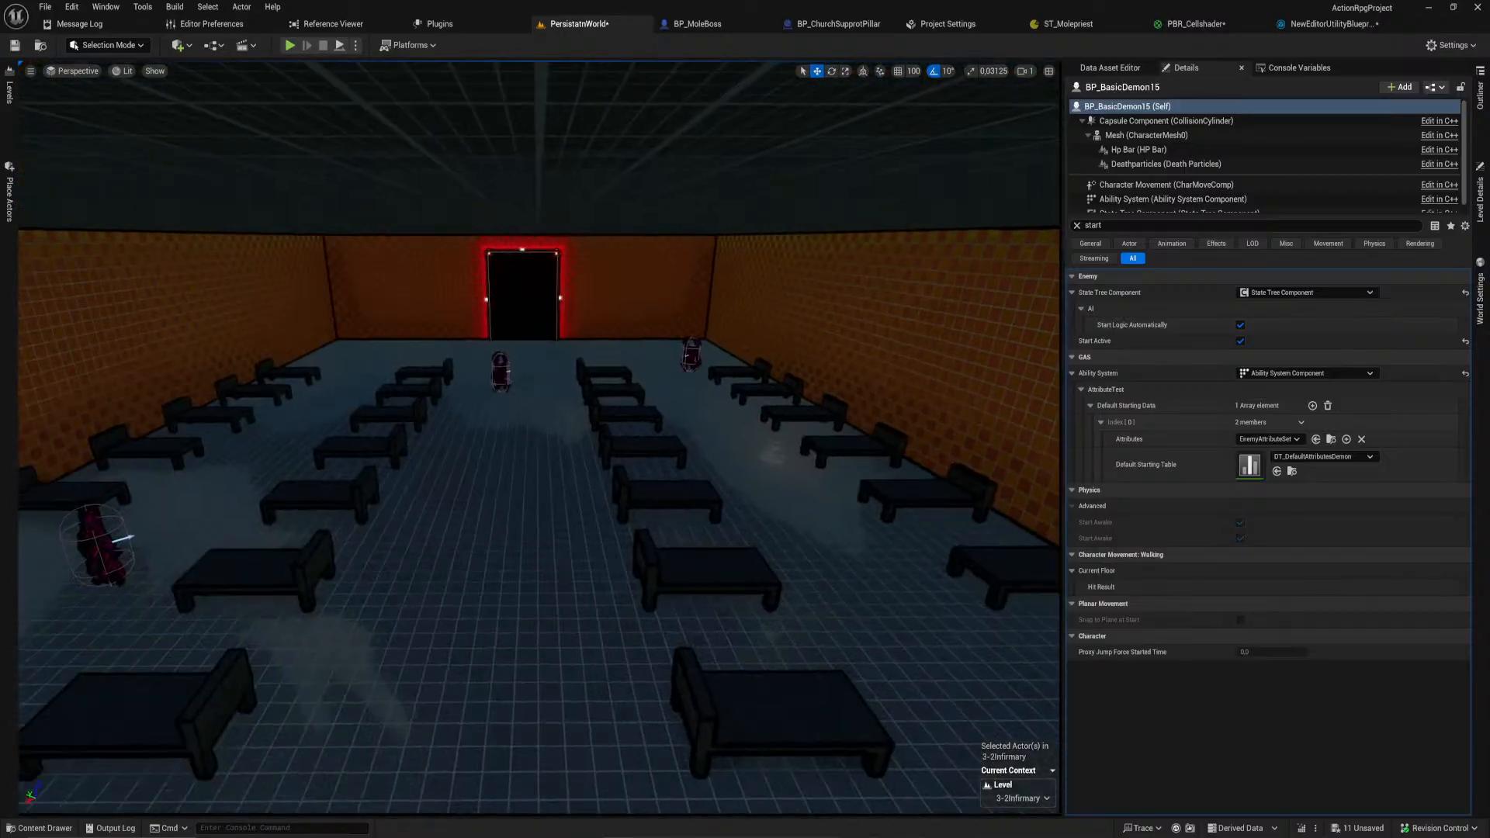
pyautogui.press('w')
pyautogui.moveTo(539, 438); pyautogui.dragTo(37, 163, button='right')
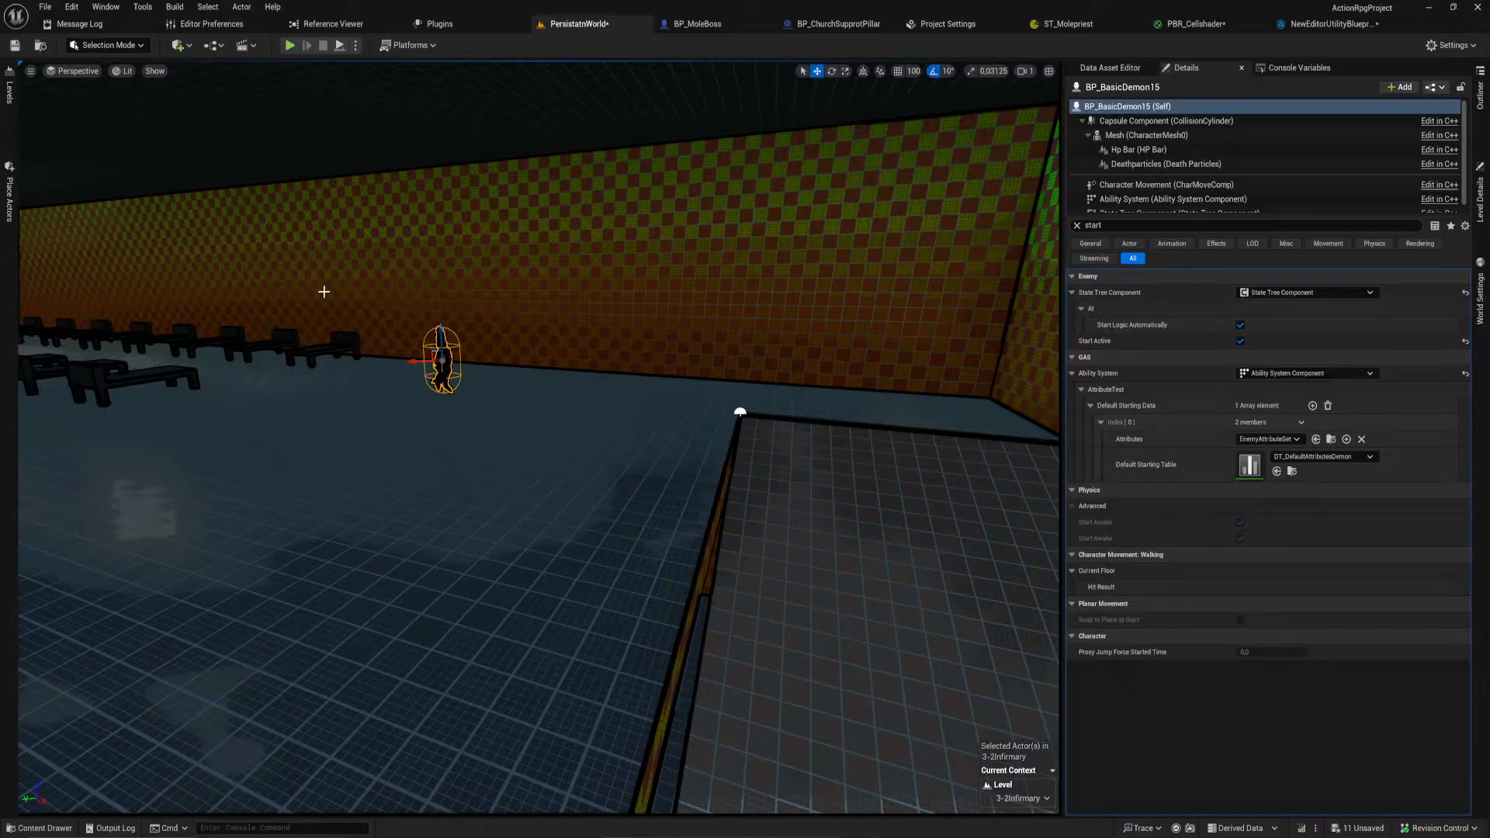
pyautogui.moveTo(389, 342); pyautogui.dragTo(334, 342, button='right')
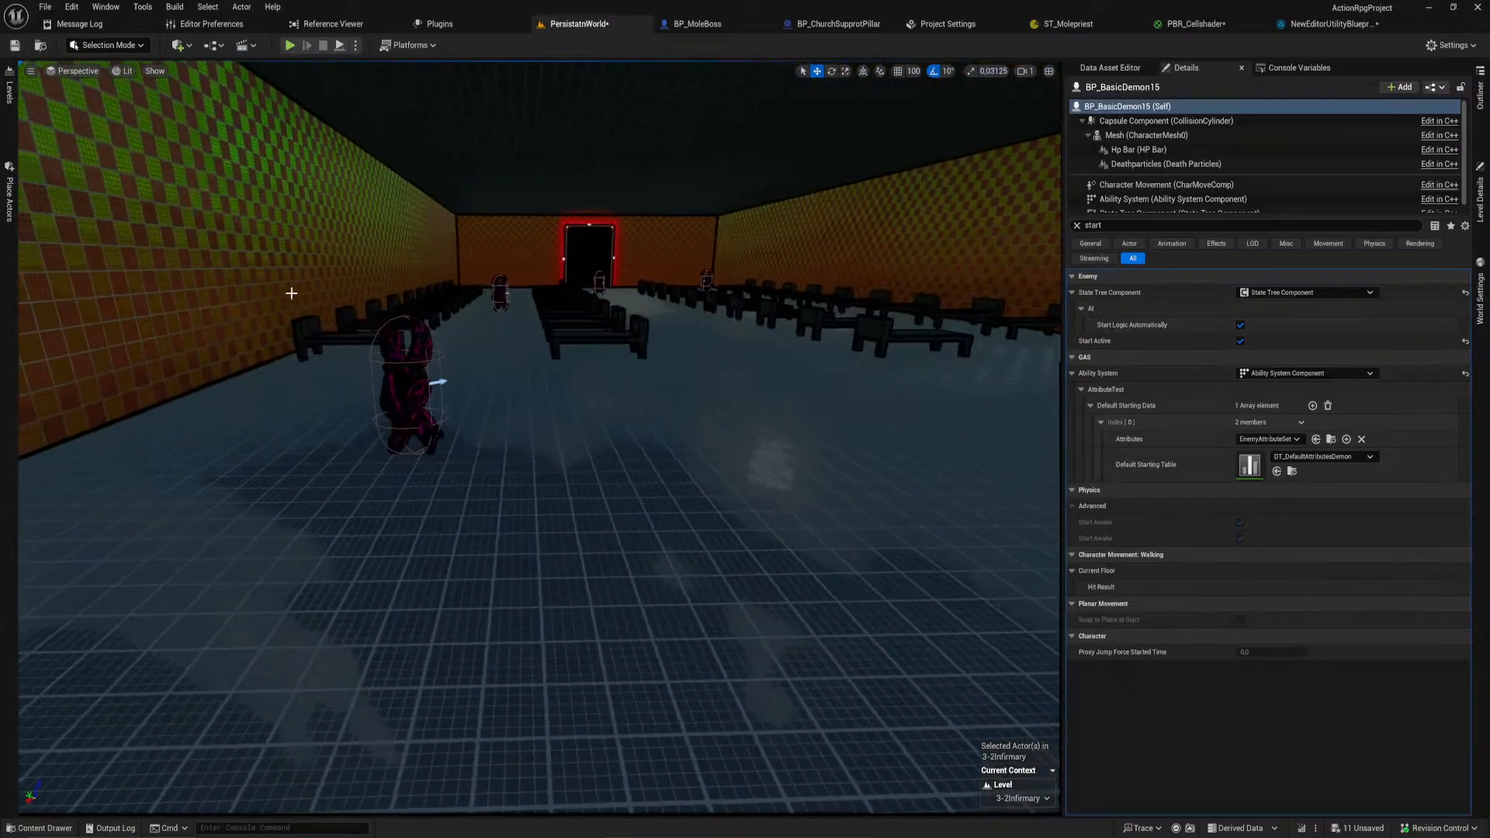
# Step: Select all five demons in the hall, duplicate them together and lower the copies toward the floor below
pyautogui.keyDown('ctrl'); pyautogui.click(502, 281); pyautogui.keyUp('ctrl')
pyautogui.keyDown('ctrl'); pyautogui.click(502, 281); pyautogui.keyUp('ctrl')
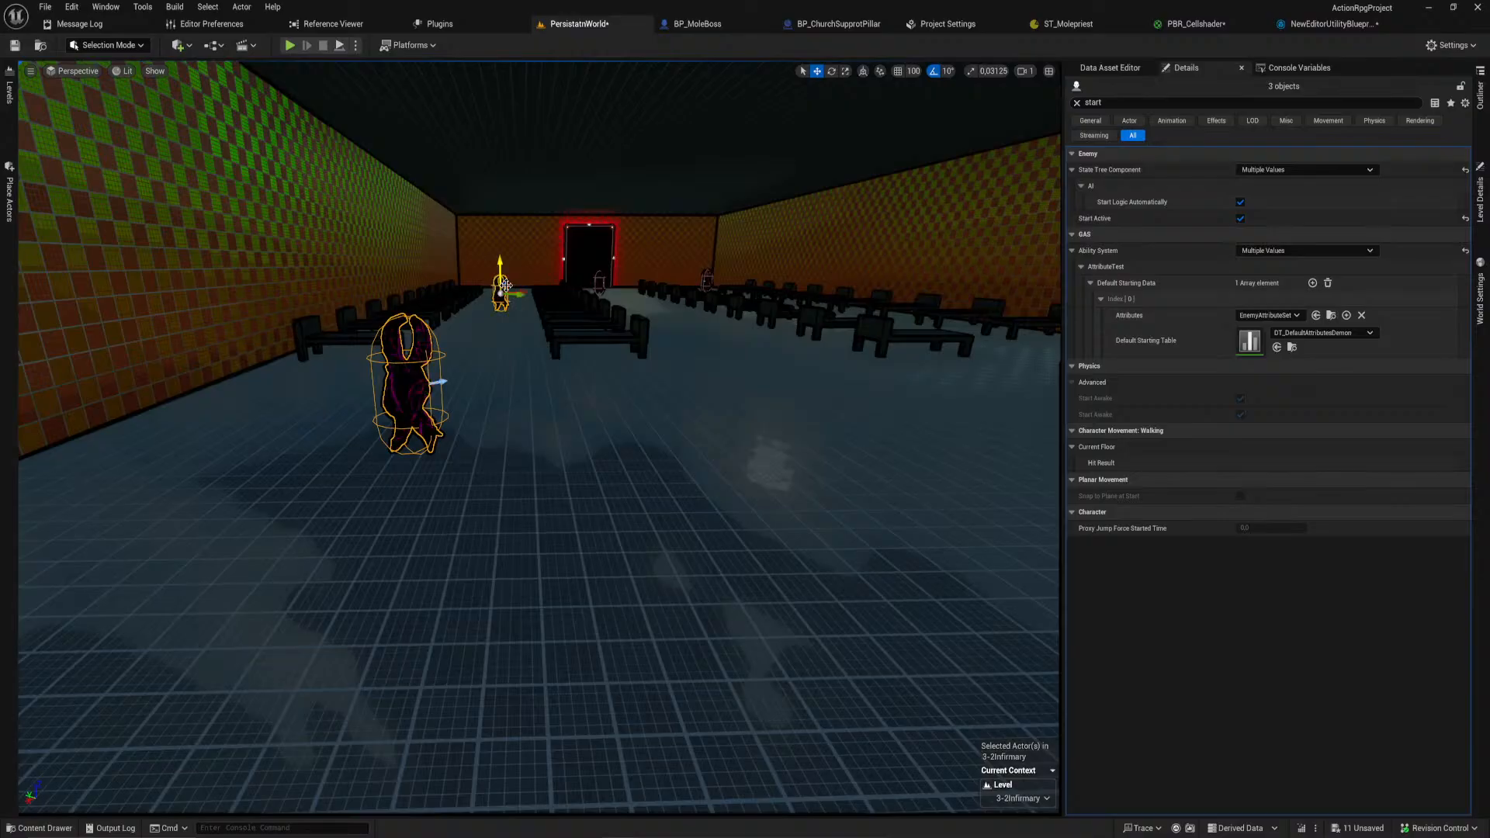
pyautogui.keyDown('ctrl'); pyautogui.click(600, 281); pyautogui.keyUp('ctrl')
pyautogui.keyDown('ctrl'); pyautogui.click(707, 279); pyautogui.keyUp('ctrl')
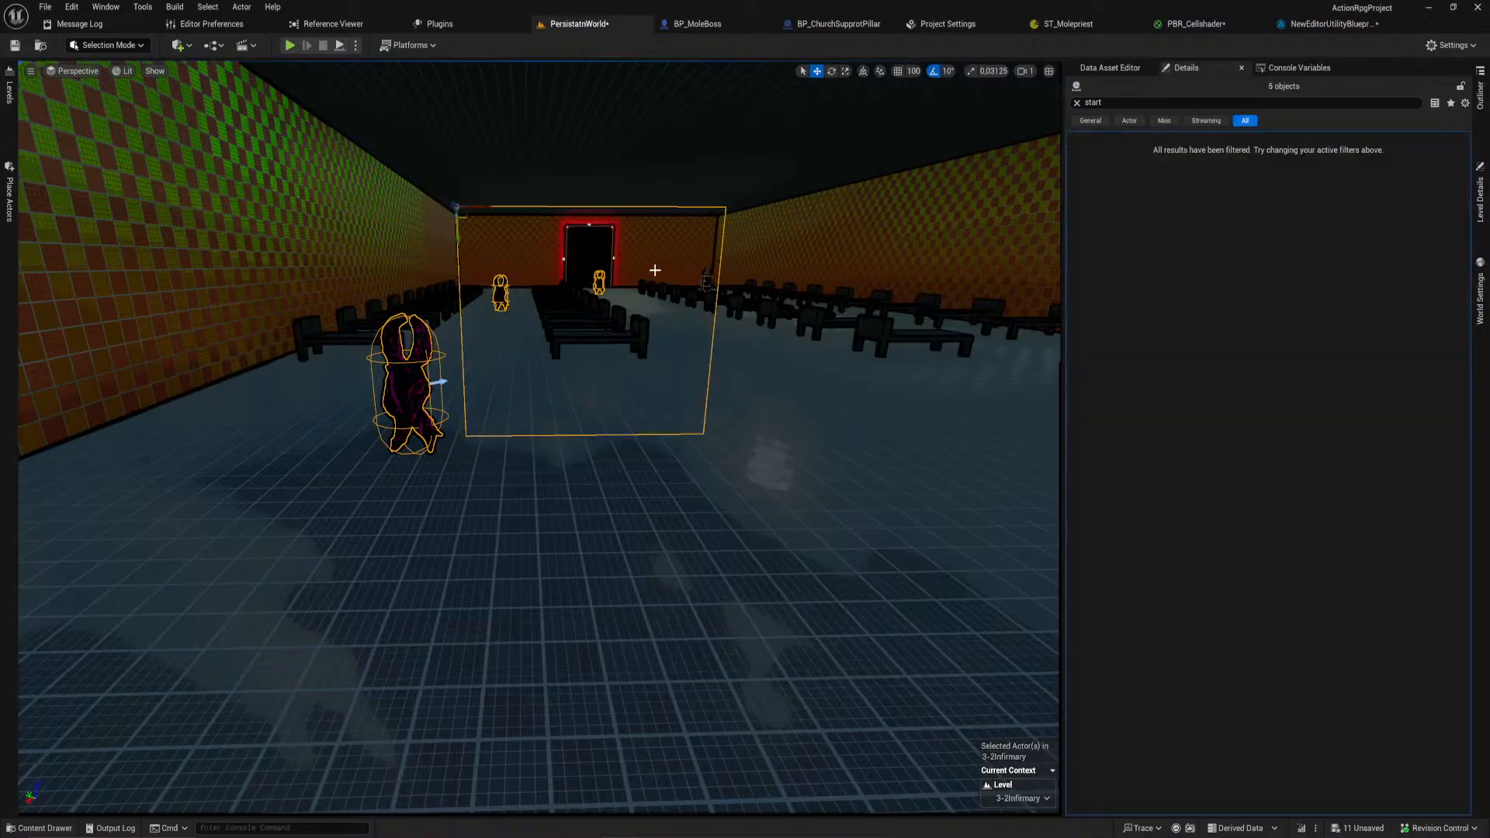
pyautogui.keyDown('ctrl'); pyautogui.click(708, 280); pyautogui.keyUp('ctrl')
pyautogui.keyDown('ctrl'); pyautogui.click(708, 280); pyautogui.keyUp('ctrl')
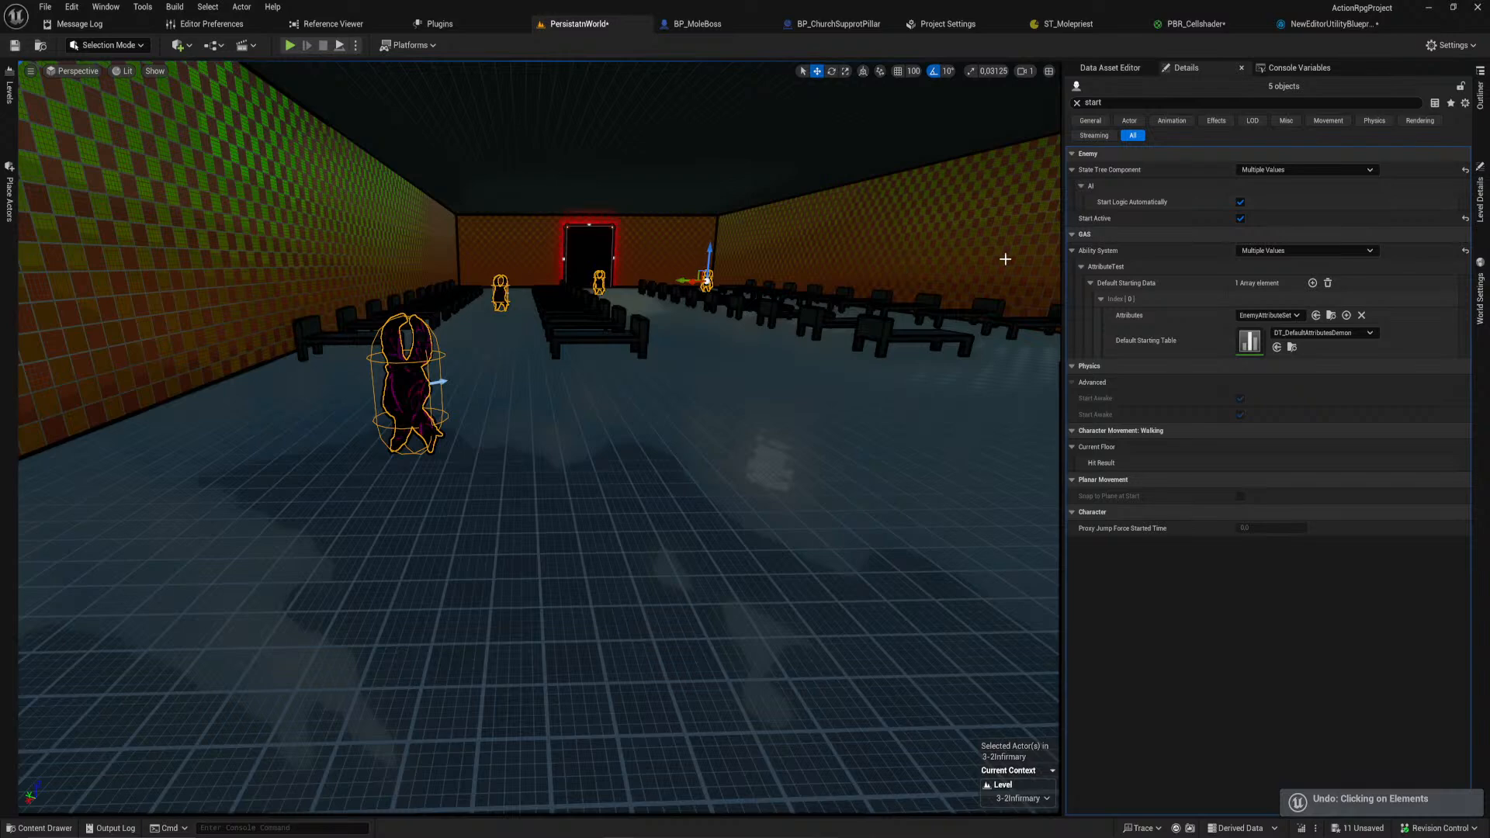
pyautogui.keyDown('alt'); pyautogui.moveTo(708, 274); pyautogui.dragTo(670, 333); pyautogui.keyUp('alt')
pyautogui.moveTo(647, 362); pyautogui.dragTo(743, 331, button='right')
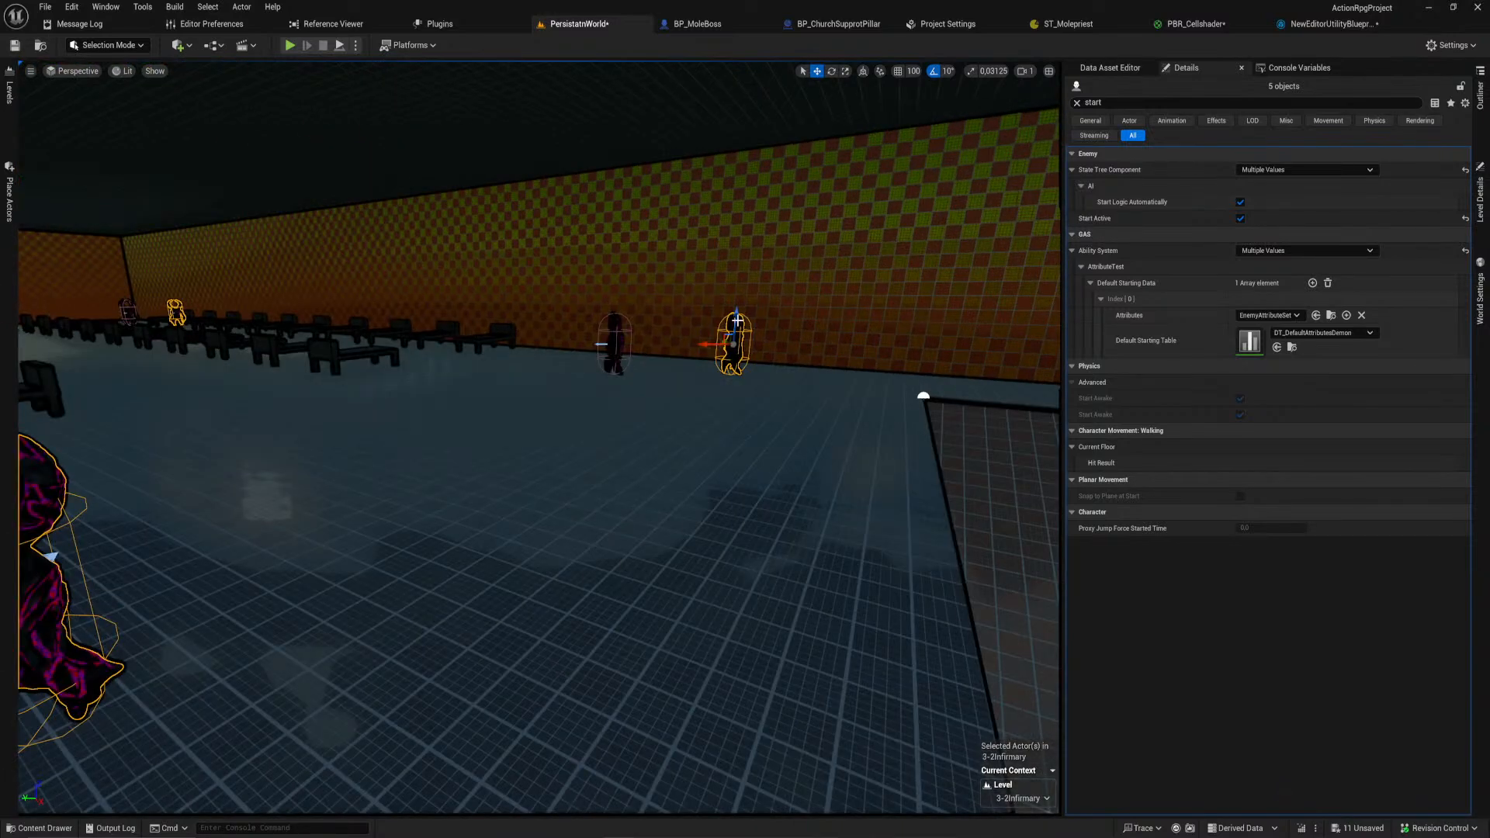
pyautogui.moveTo(736, 318); pyautogui.dragTo(738, 539)
# Step: Reposition the selected demon copies as a group and lower them further to the floor with the red-lit doorway
pyautogui.moveTo(741, 536); pyautogui.dragTo(912, 388, button='right')
pyautogui.press('e')
pyautogui.moveTo(911, 388); pyautogui.dragTo(902, 378)
pyautogui.press('w')
pyautogui.moveTo(900, 375); pyautogui.dragTo(865, 375)
pyautogui.moveTo(827, 389); pyautogui.dragTo(735, 358, button='right')
pyautogui.press('w')
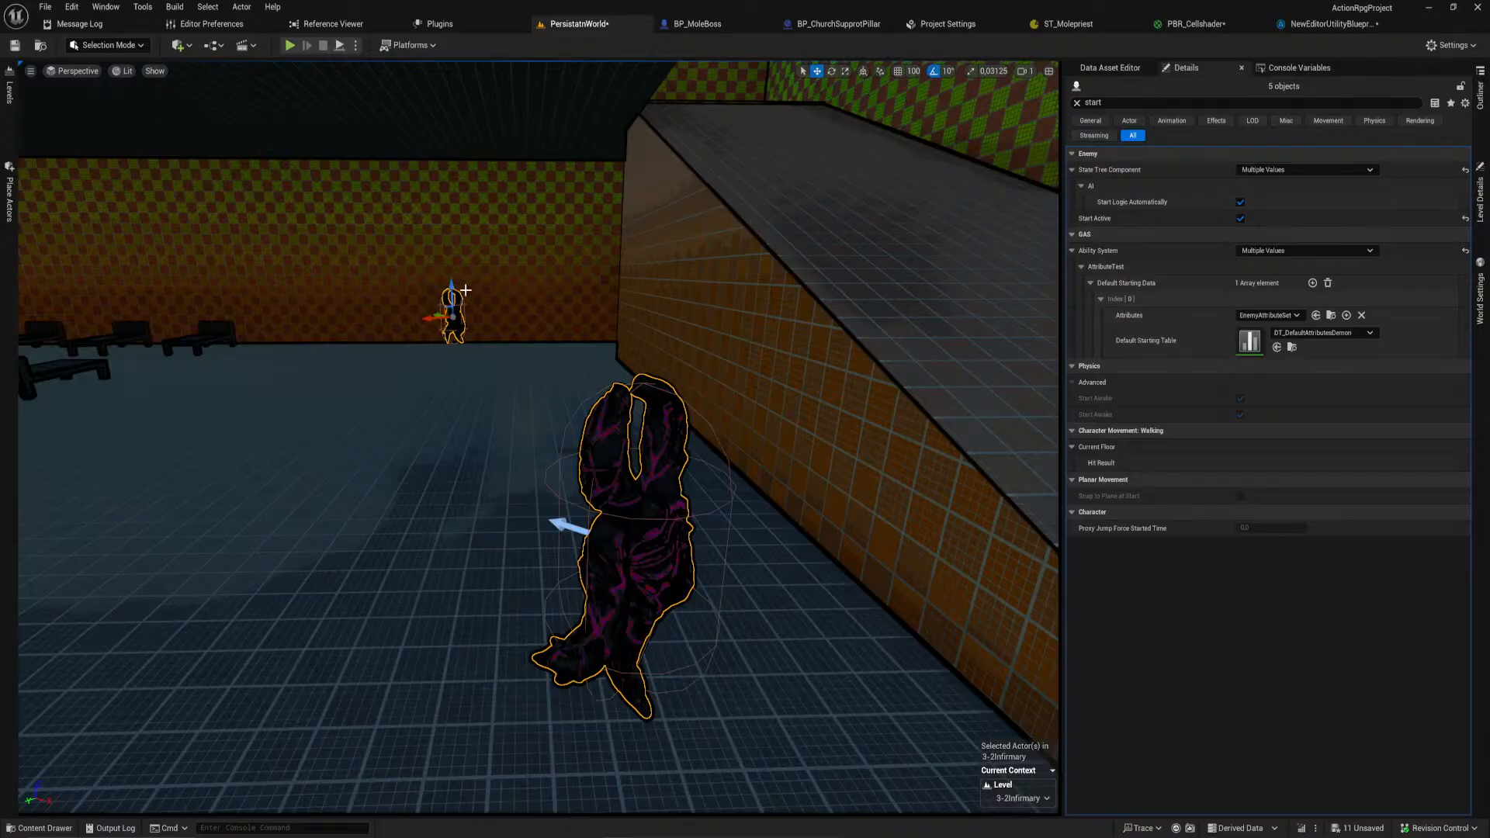
pyautogui.keyDown('shift'); pyautogui.moveTo(452, 288); pyautogui.dragTo(453, 497); pyautogui.keyUp('shift')
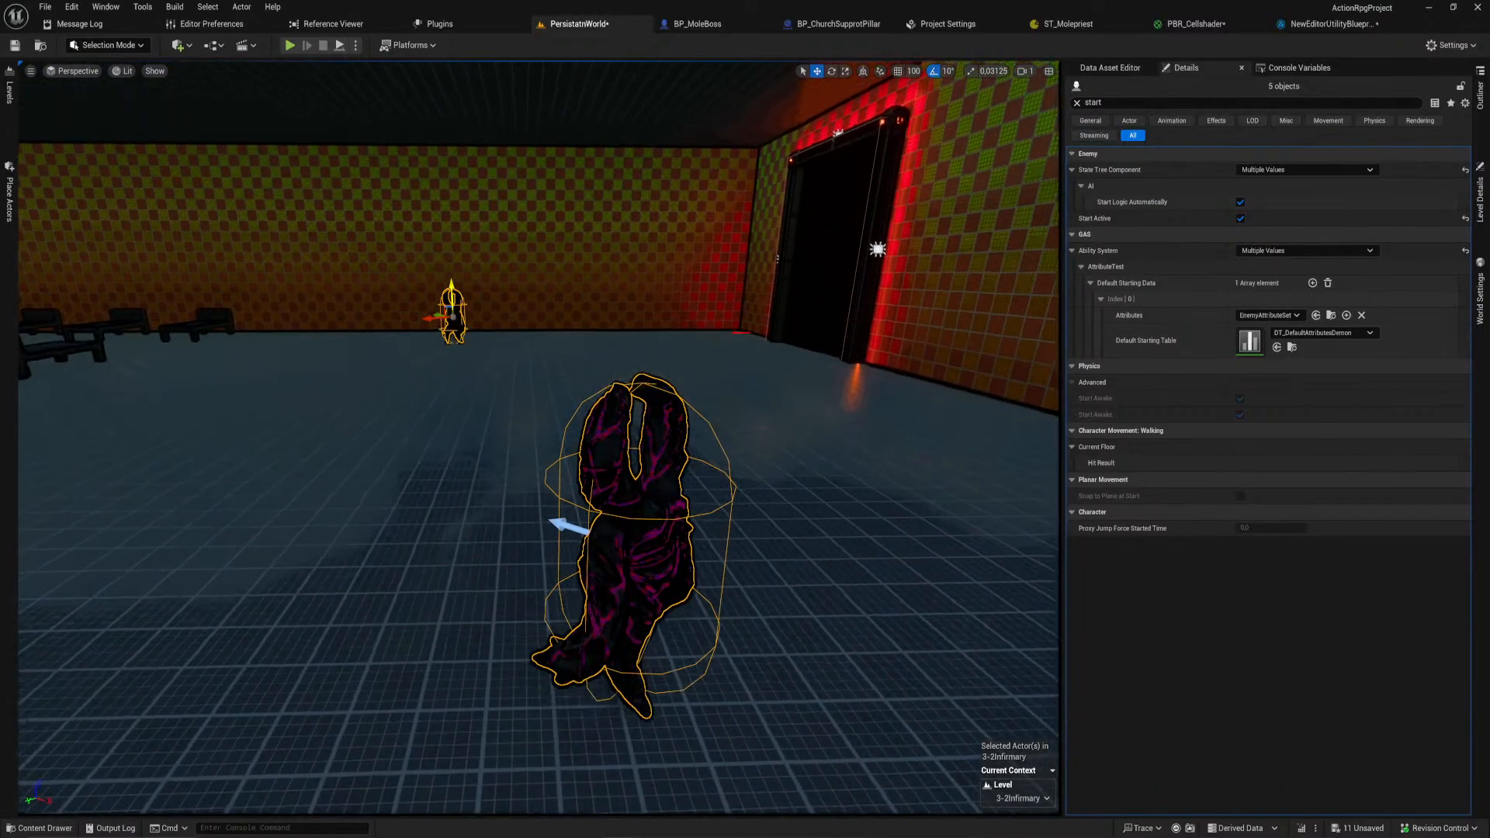
# Step: Select two of the demon copies on the lower floor one at a time and move each to a new spot
pyautogui.moveTo(456, 288); pyautogui.dragTo(582, 439, button='right')
pyautogui.press('w')
pyautogui.click(583, 442)
pyautogui.moveTo(568, 468); pyautogui.dragTo(465, 379)
pyautogui.moveTo(465, 380); pyautogui.dragTo(411, 226, button='right')
pyautogui.press('w')
pyautogui.click(502, 644)
pyautogui.moveTo(468, 658); pyautogui.dragTo(677, 638)
pyautogui.moveTo(677, 638); pyautogui.dragTo(916, 668, button='right')
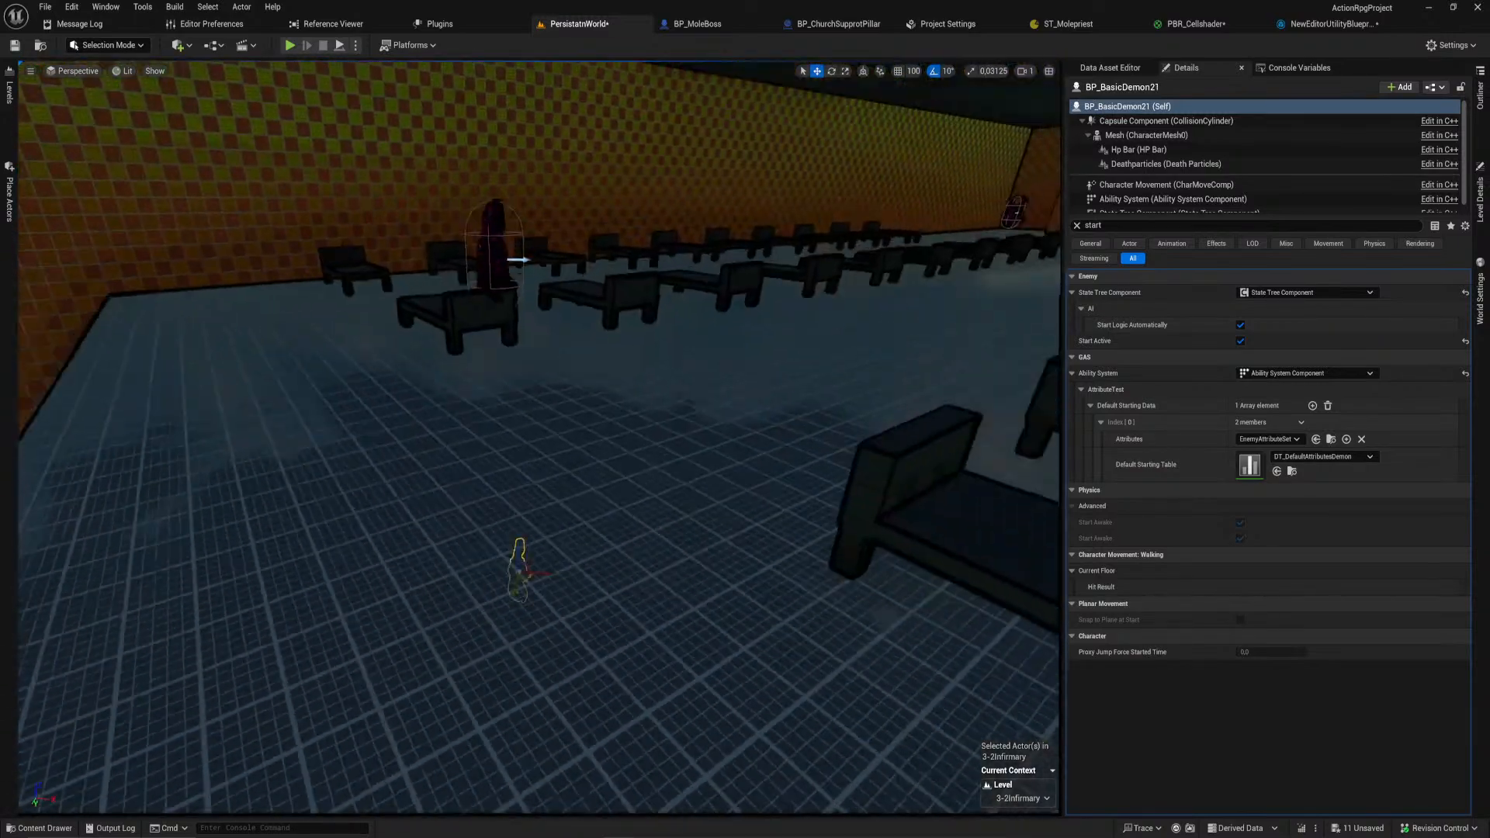
# Step: Move the demon overlapping the first bed onto clear floor, and shift the demon in the aisle between the bed rows
pyautogui.moveTo(513, 232); pyautogui.dragTo(609, 539, button='right')
pyautogui.click(538, 425)
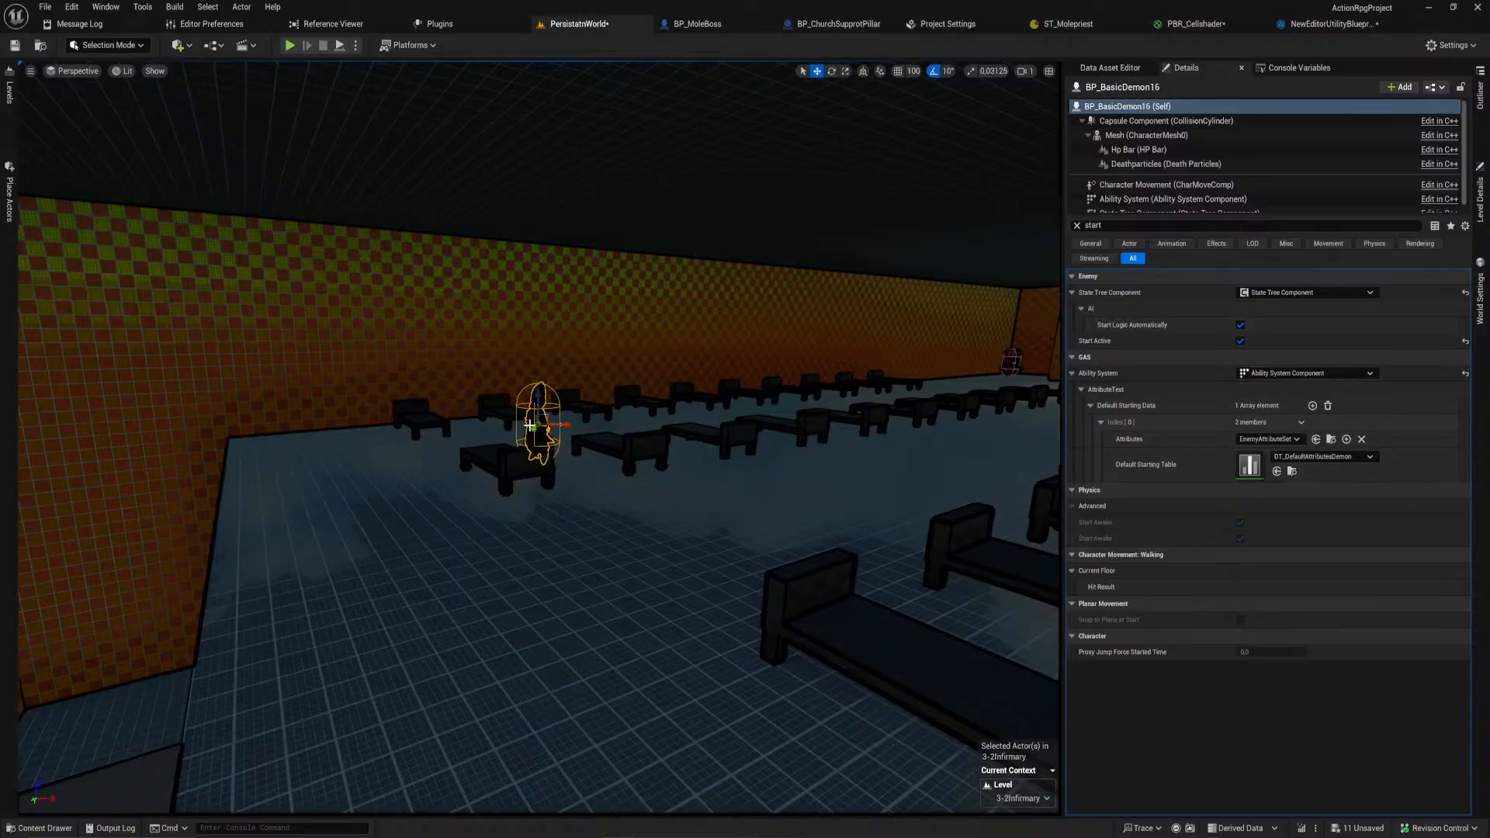
pyautogui.moveTo(536, 427); pyautogui.dragTo(547, 427, button='right')
pyautogui.moveTo(557, 424); pyautogui.dragTo(591, 479)
pyautogui.moveTo(592, 478); pyautogui.dragTo(784, 423, button='right')
pyautogui.click(538, 643)
pyautogui.moveTo(529, 641); pyautogui.dragTo(605, 665)
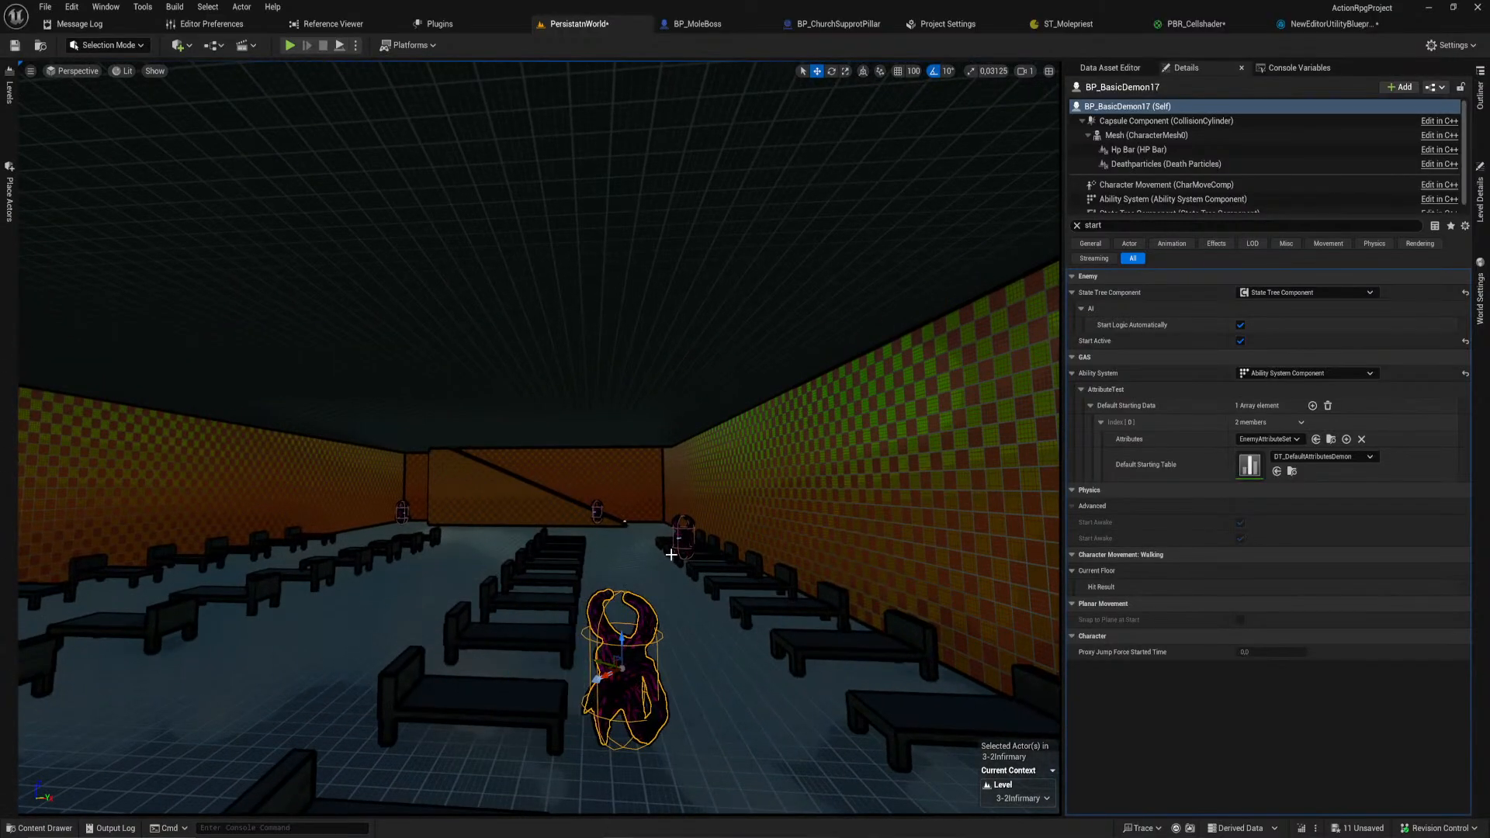
# Step: Move the demon overlapping the beds along the wall into the aisle, and reposition the demon near the ramp wall
pyautogui.click(681, 545)
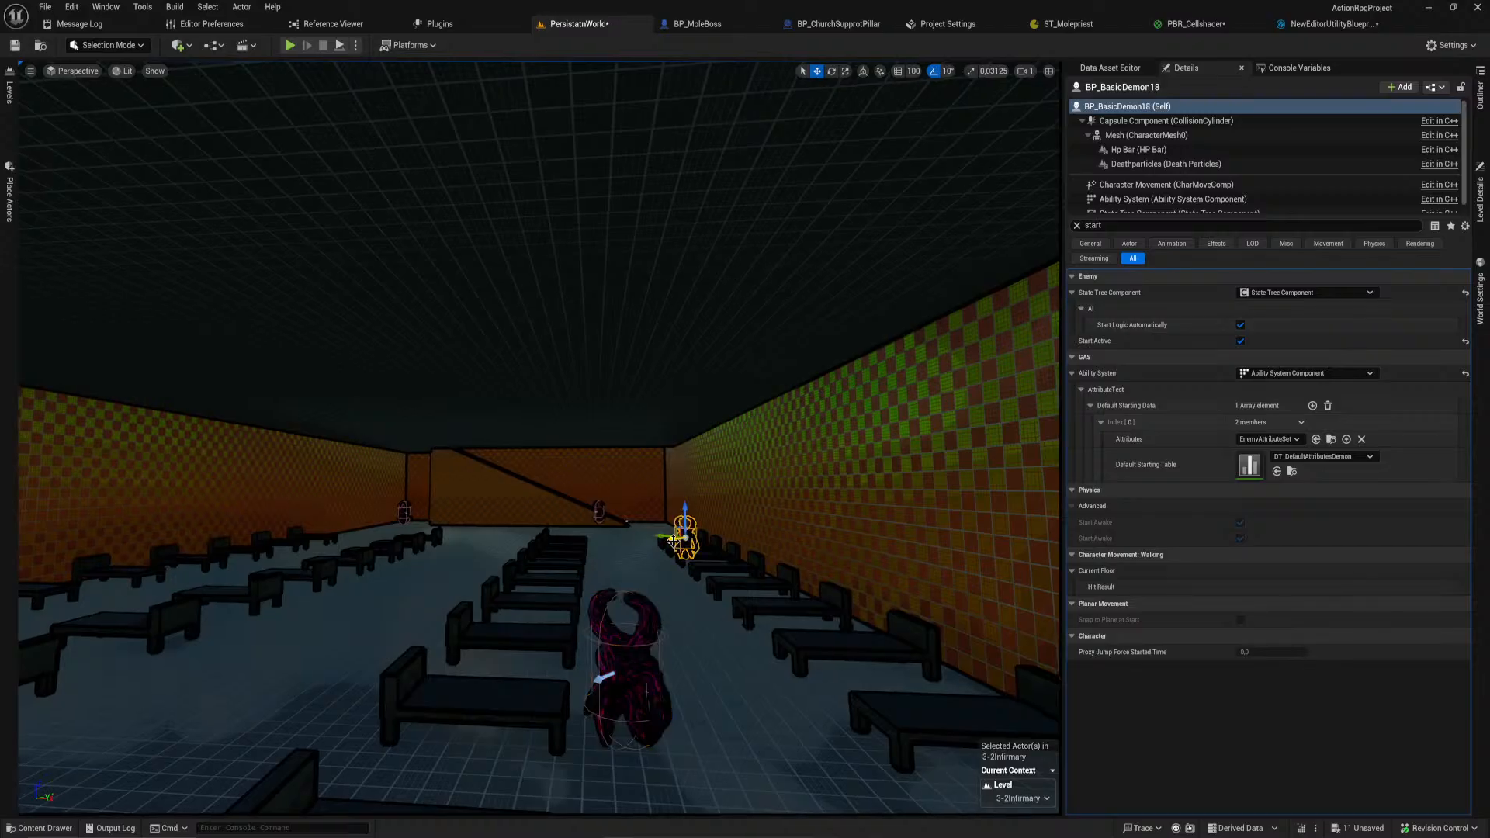
pyautogui.moveTo(673, 541); pyautogui.dragTo(638, 541)
pyautogui.click(599, 514)
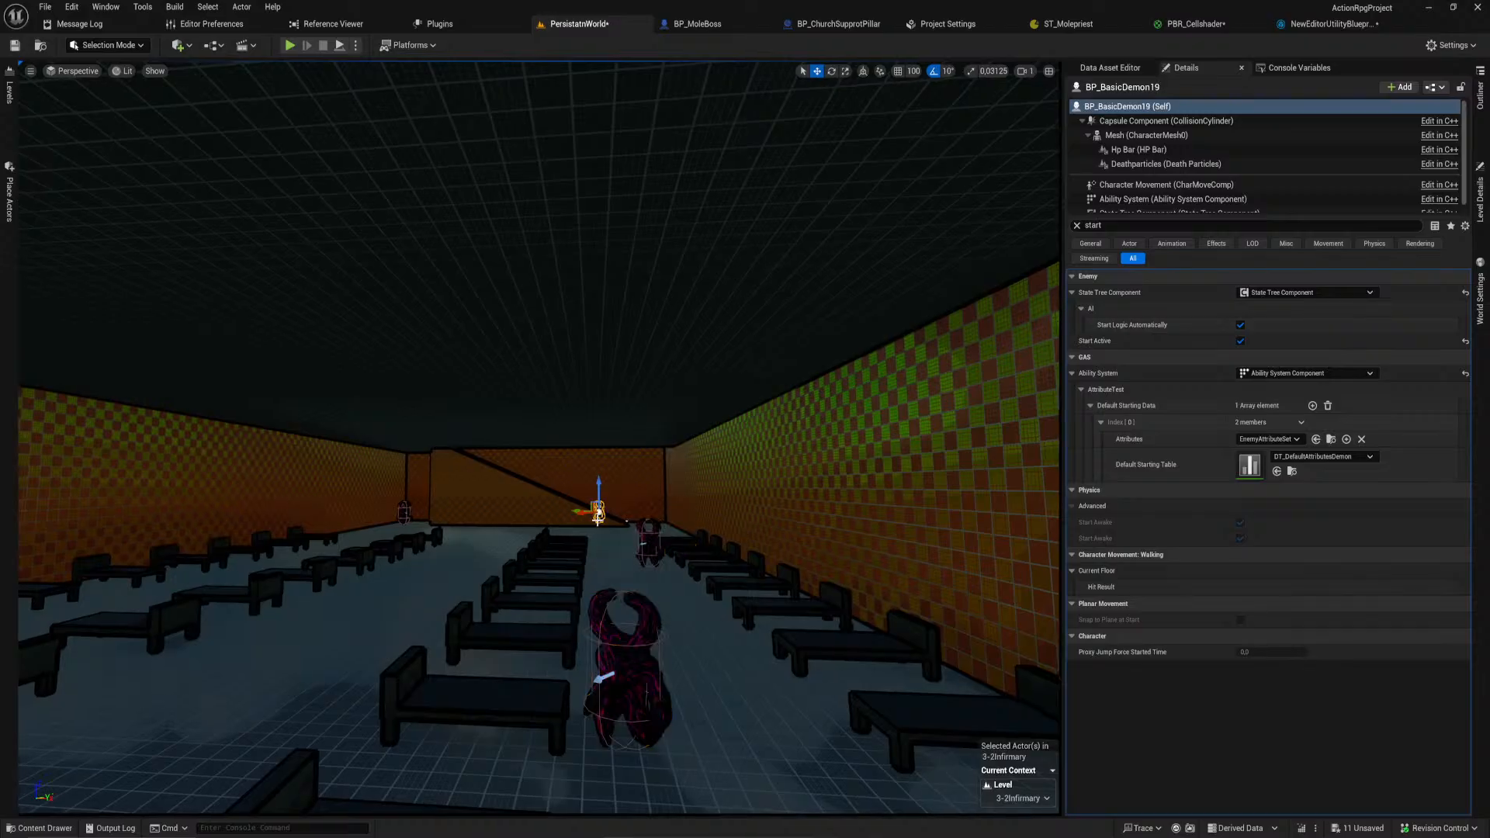
pyautogui.moveTo(586, 513); pyautogui.dragTo(522, 513, button='right')
pyautogui.moveTo(777, 516); pyautogui.dragTo(726, 528)
# Step: Inspect the infirmary building from outside and look over the empty hall with the red-lit doorway
pyautogui.press('w')
pyautogui.moveTo(669, 532); pyautogui.dragTo(20, 460, button='right')
pyautogui.press('w')
pyautogui.press('w')
pyautogui.press('w')
pyautogui.moveTo(441, 572); pyautogui.dragTo(116, 621, button='right')
pyautogui.press('w')
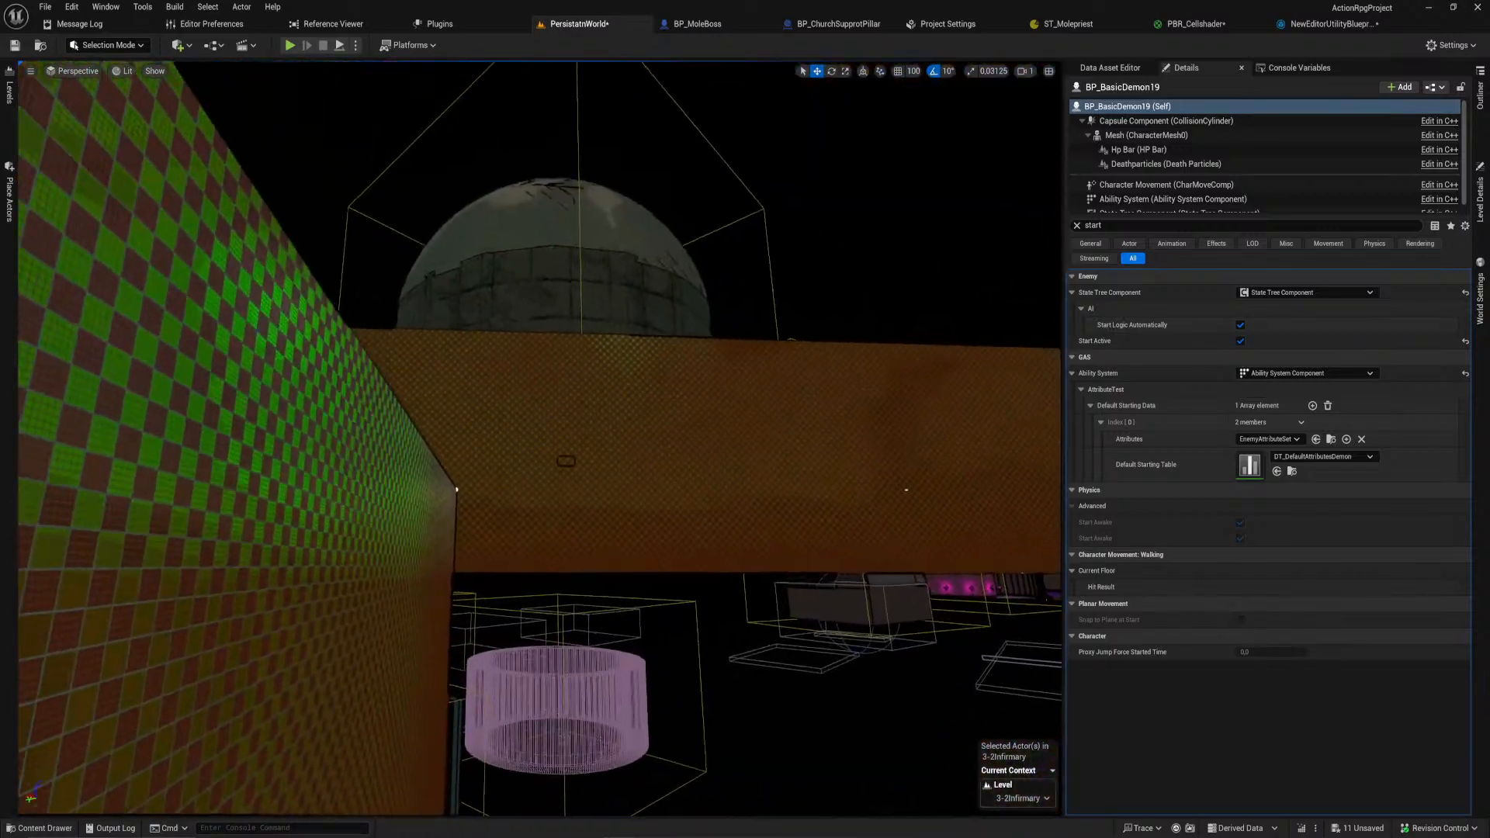
pyautogui.press('w')
pyautogui.moveTo(541, 439); pyautogui.dragTo(528, 477, button='right')
pyautogui.press('w')
pyautogui.moveTo(777, 159); pyautogui.dragTo(879, 151, button='right')
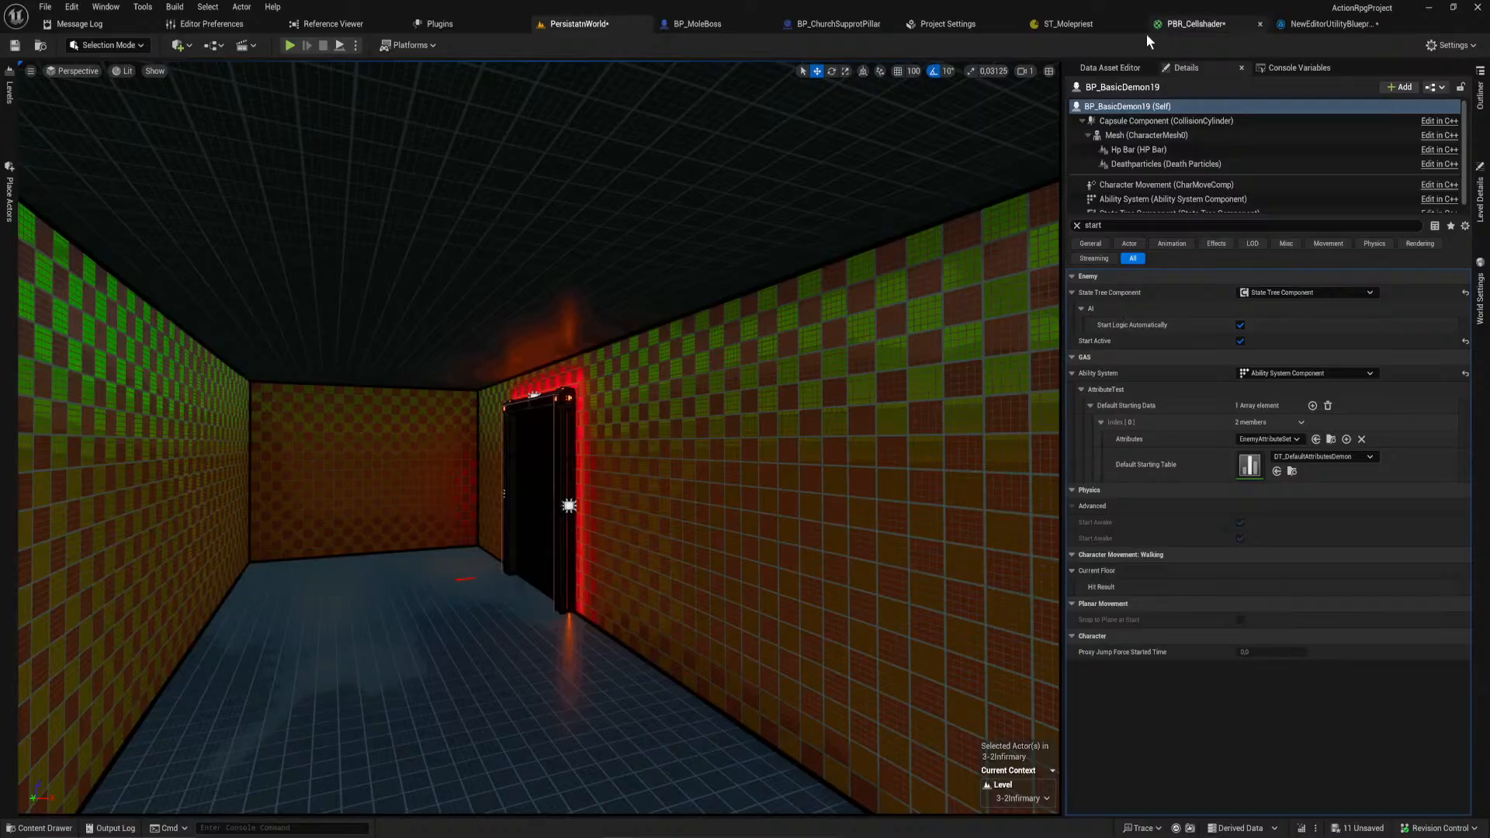
# Step: Set the viewport camera speed to 3 and view the infirmary building's open floors from outside
pyautogui.click(1026, 71)
pyautogui.moveTo(931, 100); pyautogui.dragTo(957, 100)
pyautogui.press('w')
pyautogui.moveTo(776, 271); pyautogui.dragTo(887, 288, button='right')
pyautogui.press('s')
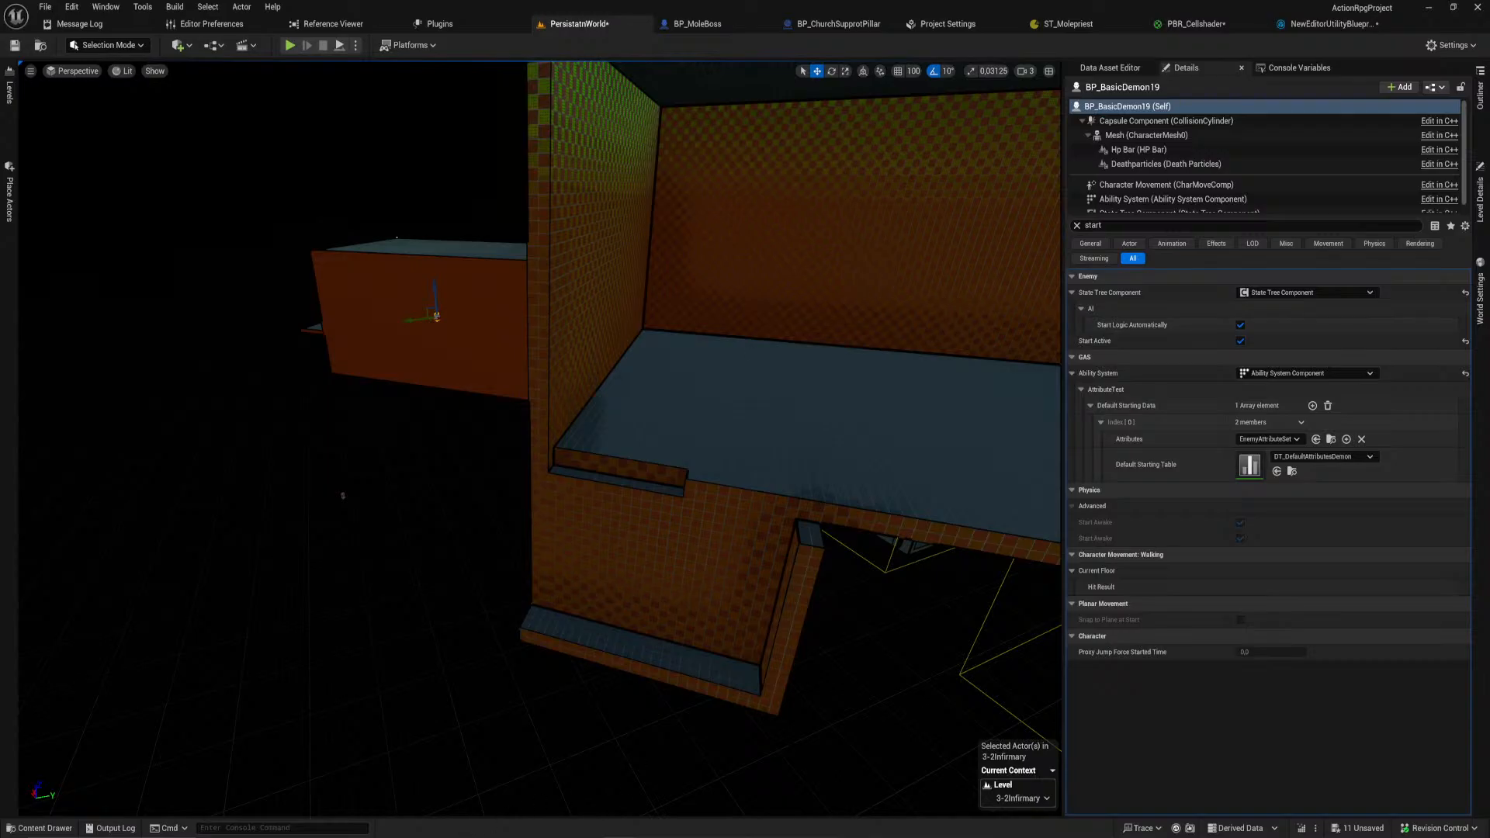
# Step: Switch to the browser, look through the Unreal Engine YouTube channel's videos and open "Geometry Scripting and Scriptable Tools"
pyautogui.moveTo(447, 835)
pyautogui.moveTo(1489, 466); pyautogui.dragTo(784, 1)
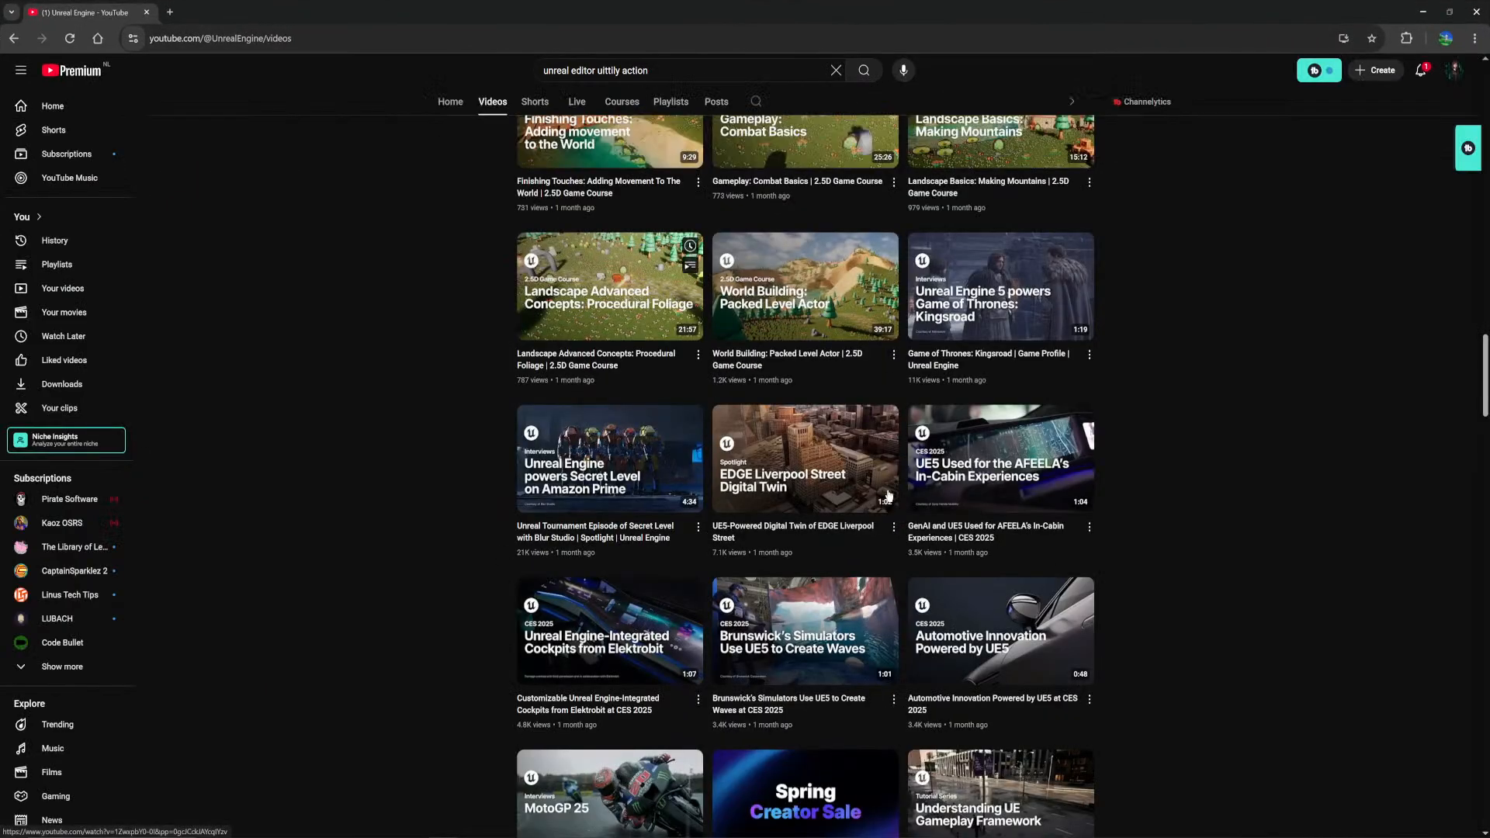
pyautogui.scroll(-6, 743, 402)
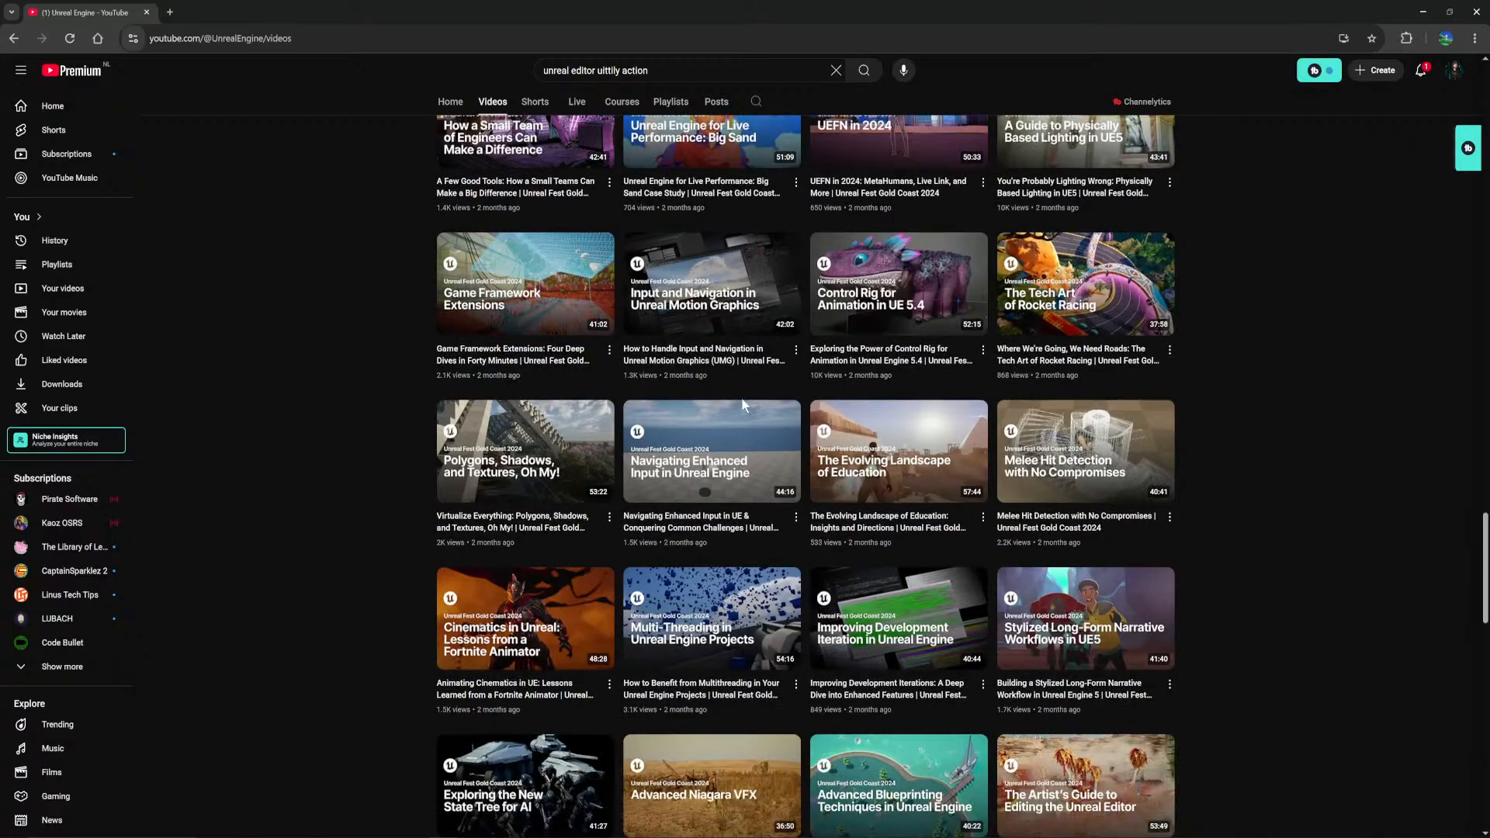
pyautogui.scroll(-4, 743, 405)
pyautogui.scroll(-10, 743, 404)
pyautogui.scroll(-5, 742, 404)
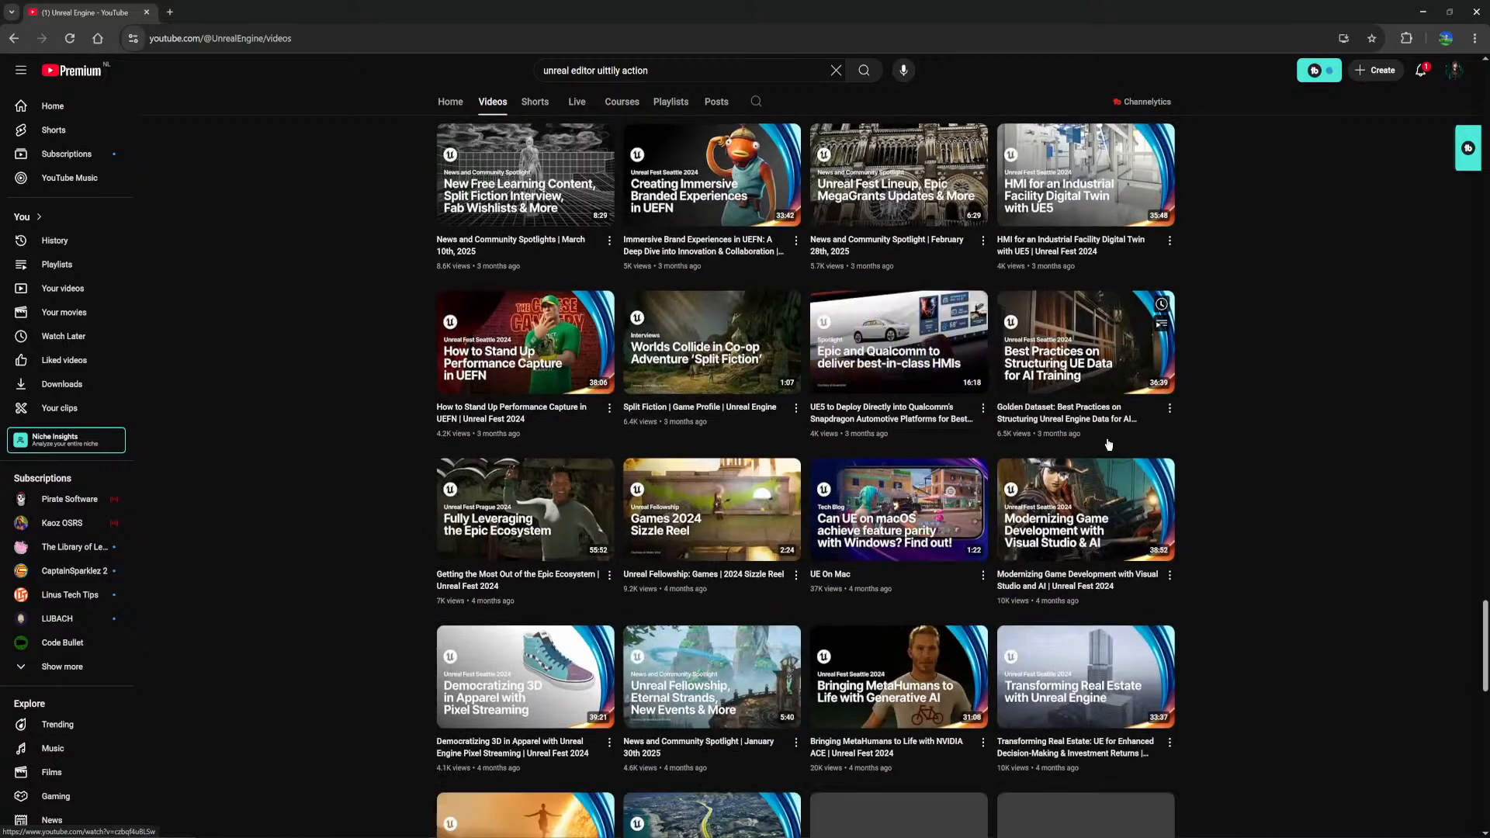
pyautogui.scroll(-9, 1104, 440)
pyautogui.scroll(-4, 1217, 447)
pyautogui.scroll(-1, 1218, 447)
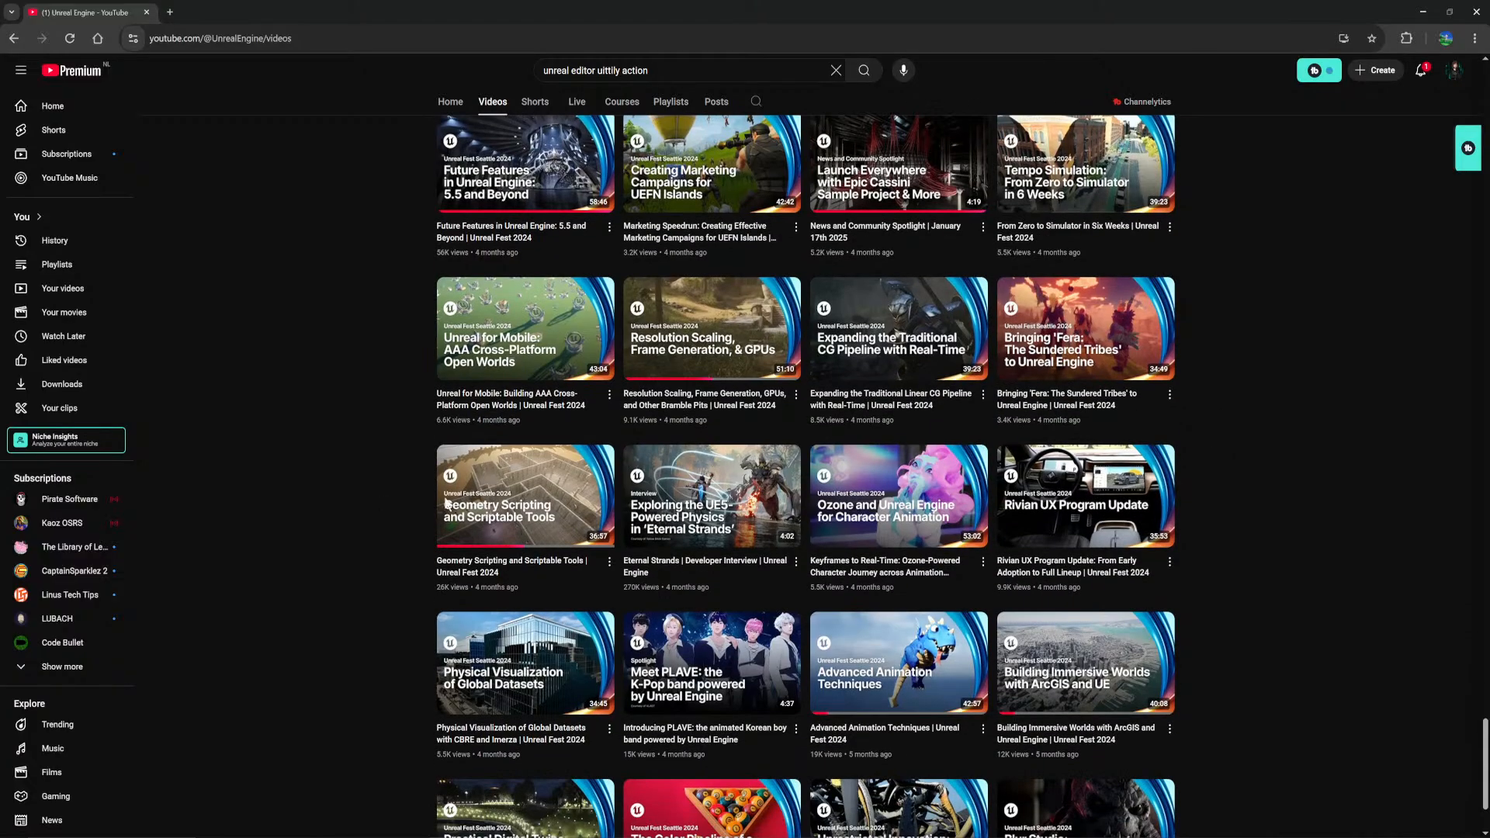
pyautogui.click(474, 503)
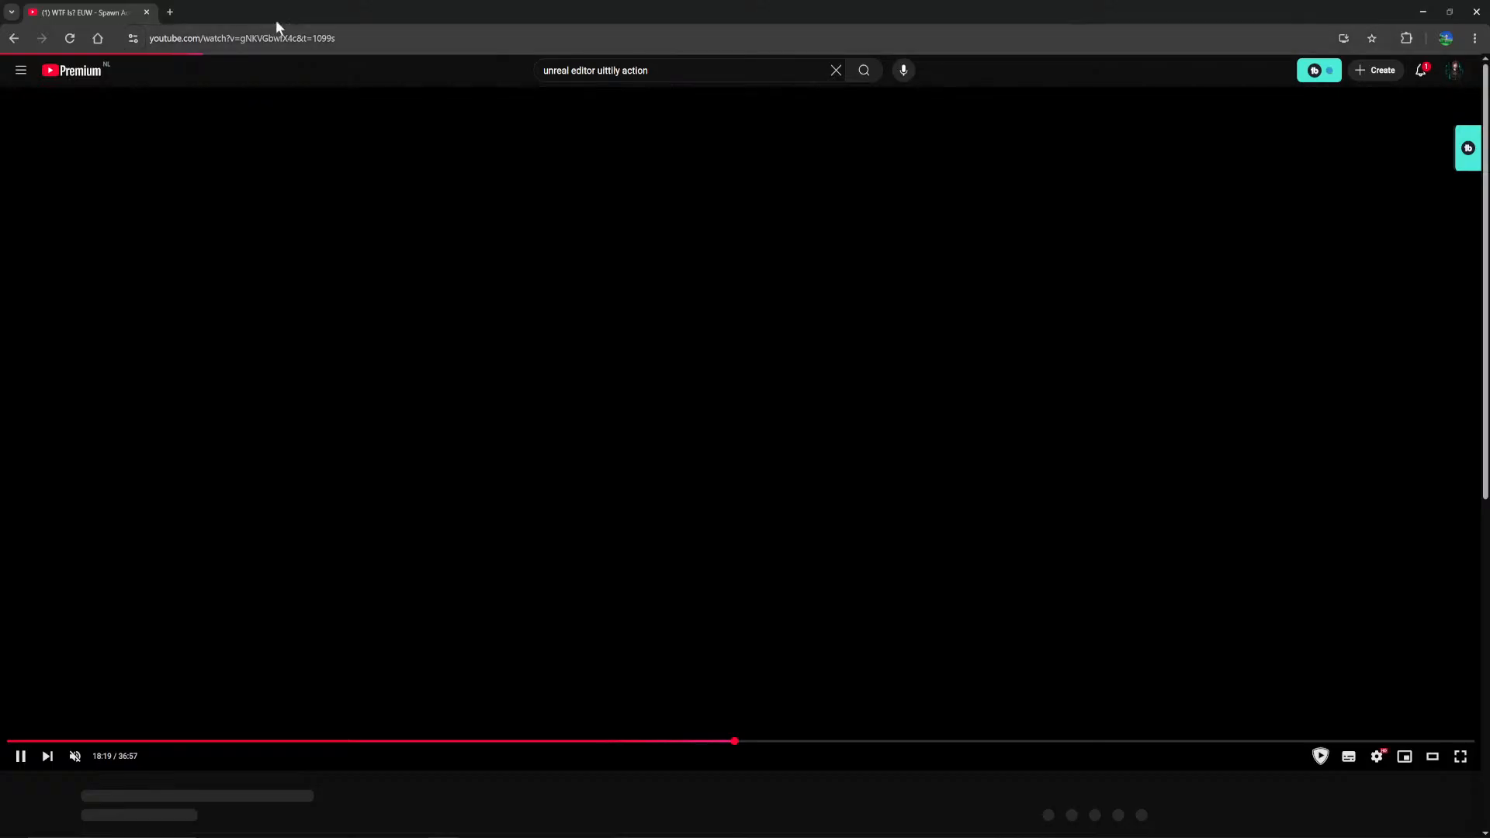
# Step: Return to Unreal Editor and save all modified assets, checking out PBR_Cellshader
pyautogui.hotkey('alt', 'Tab')
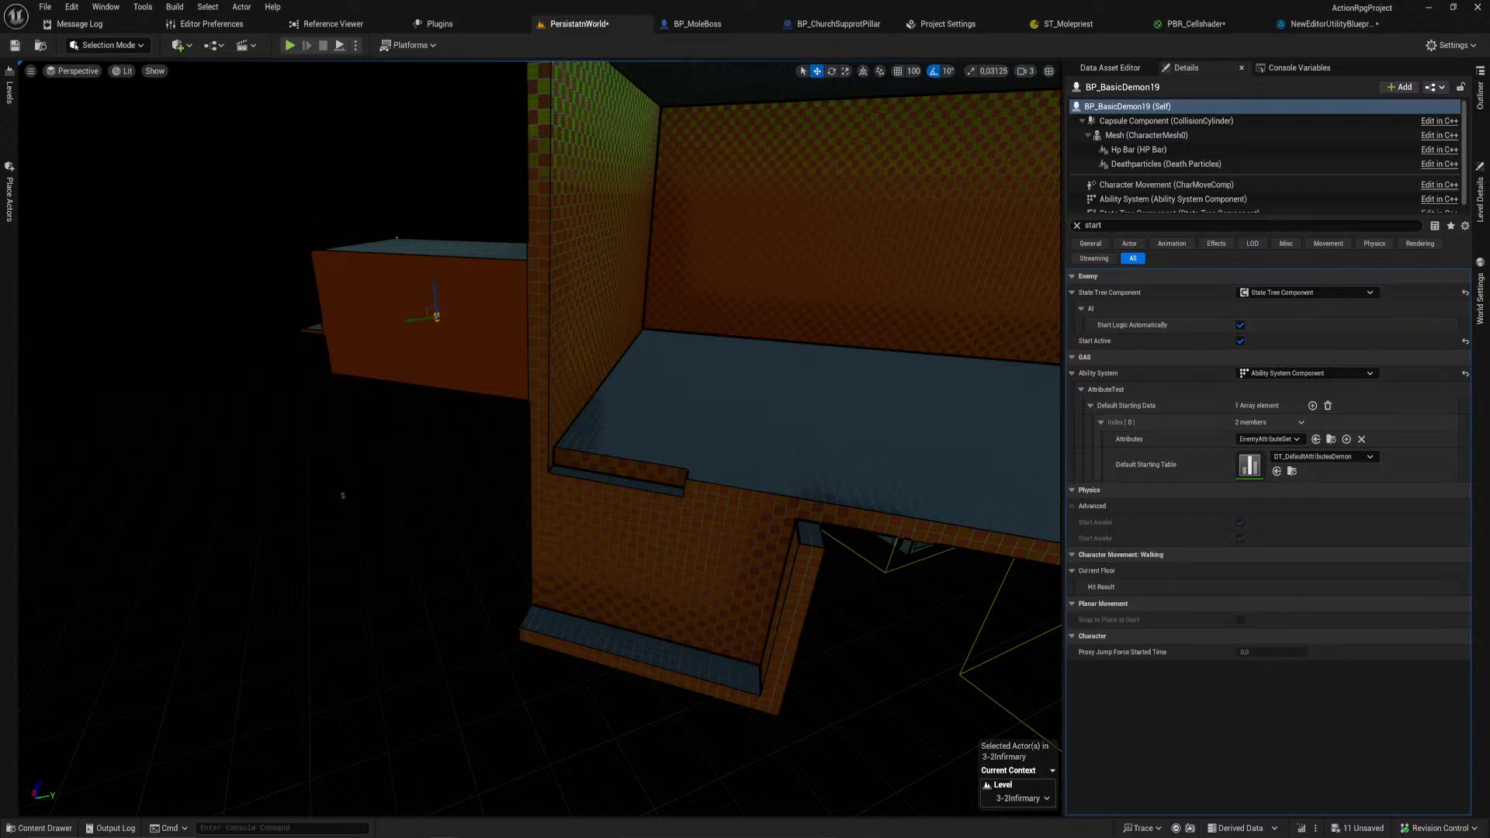
pyautogui.moveTo(821, 404); pyautogui.dragTo(882, 383, button='right')
pyautogui.hotkey('ctrl', 'shift', 's')
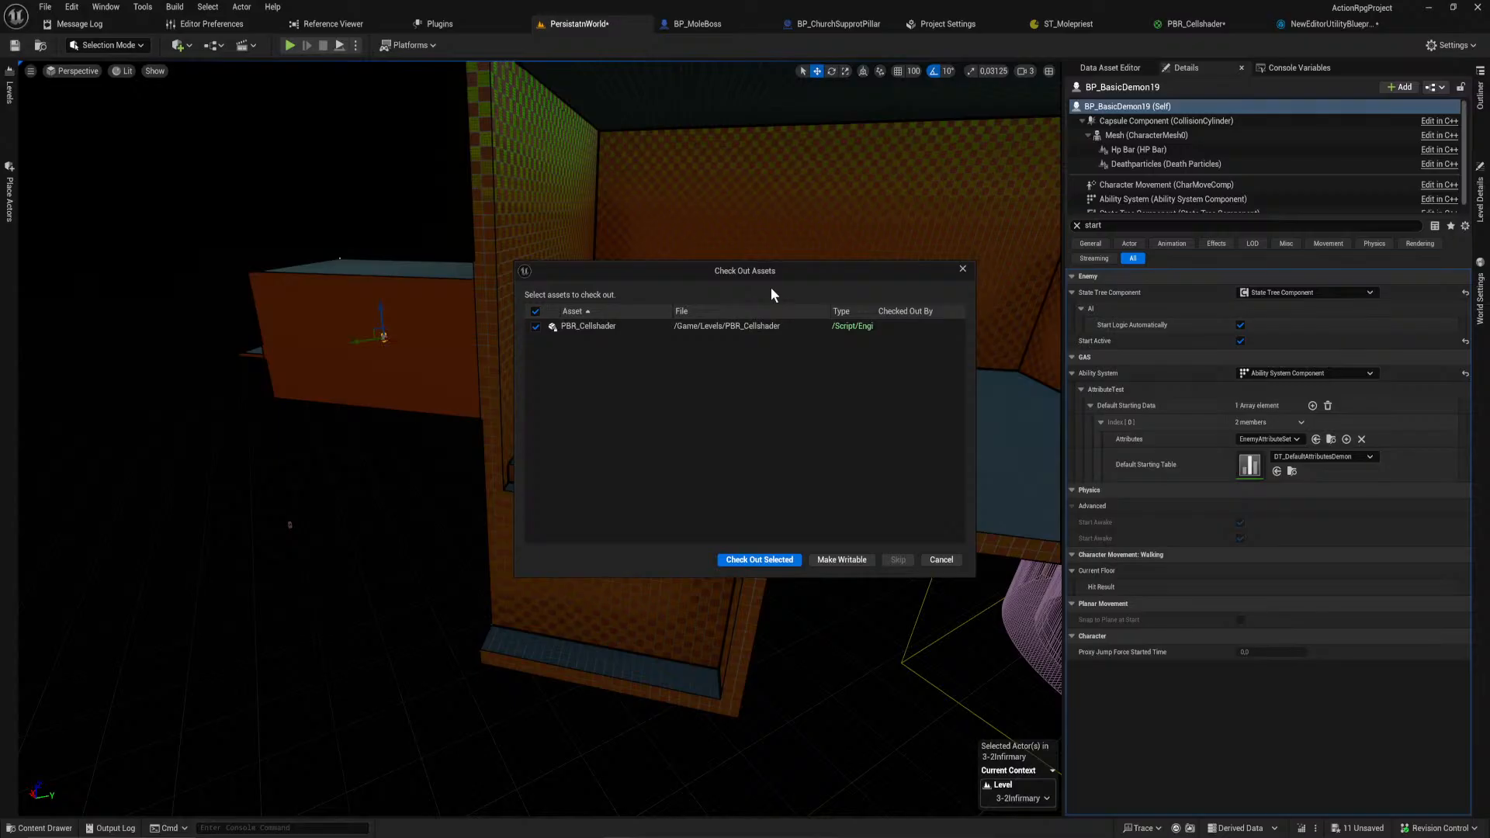
pyautogui.click(765, 565)
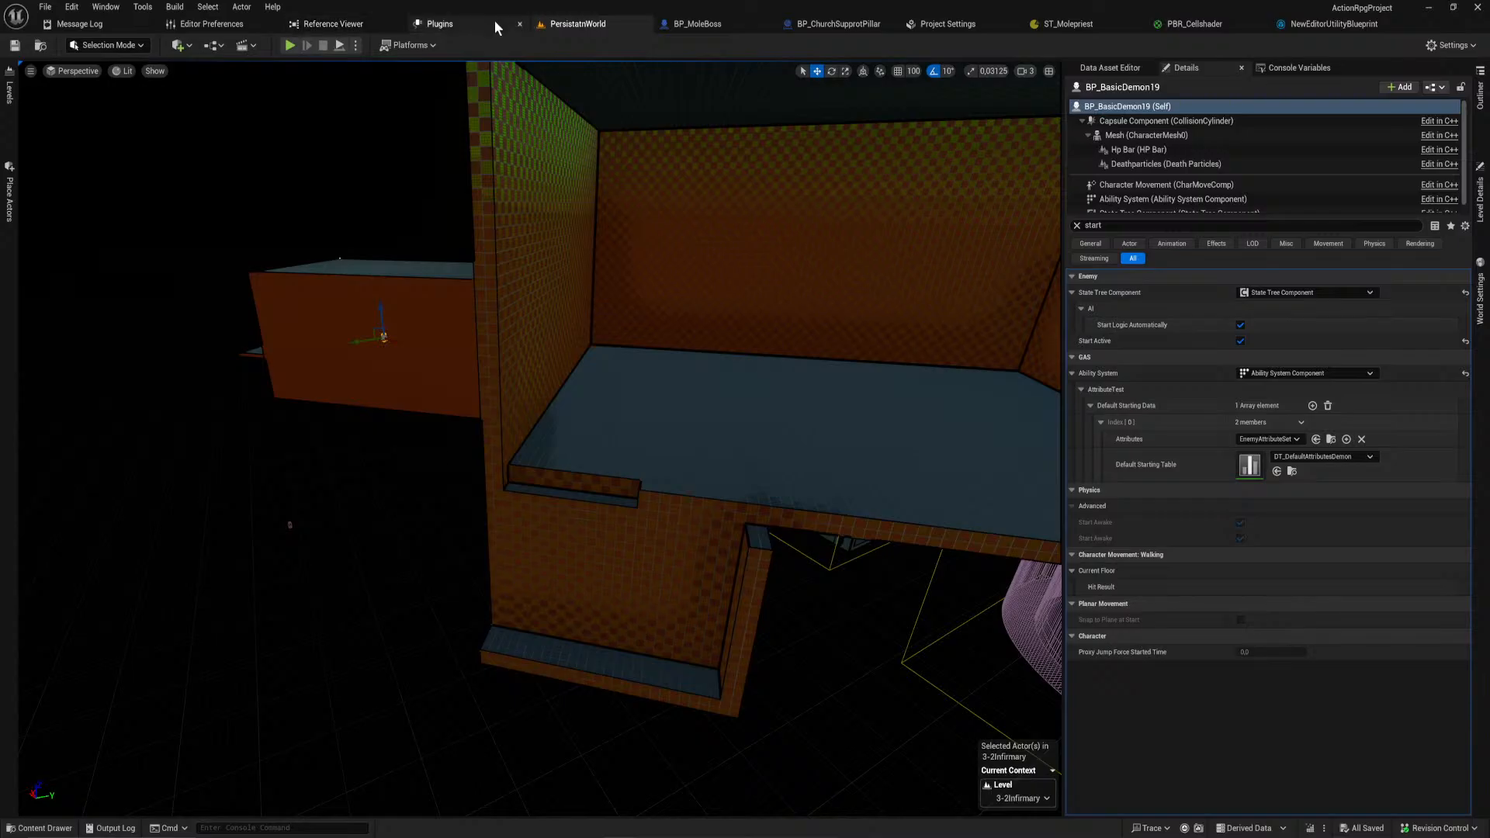
# Step: Search the plugins for "scripta" and enable Scriptable Tools Framework and Scriptable Tools Editor Mode, accepting their beta warnings
pyautogui.click(439, 23)
pyautogui.write('scr')
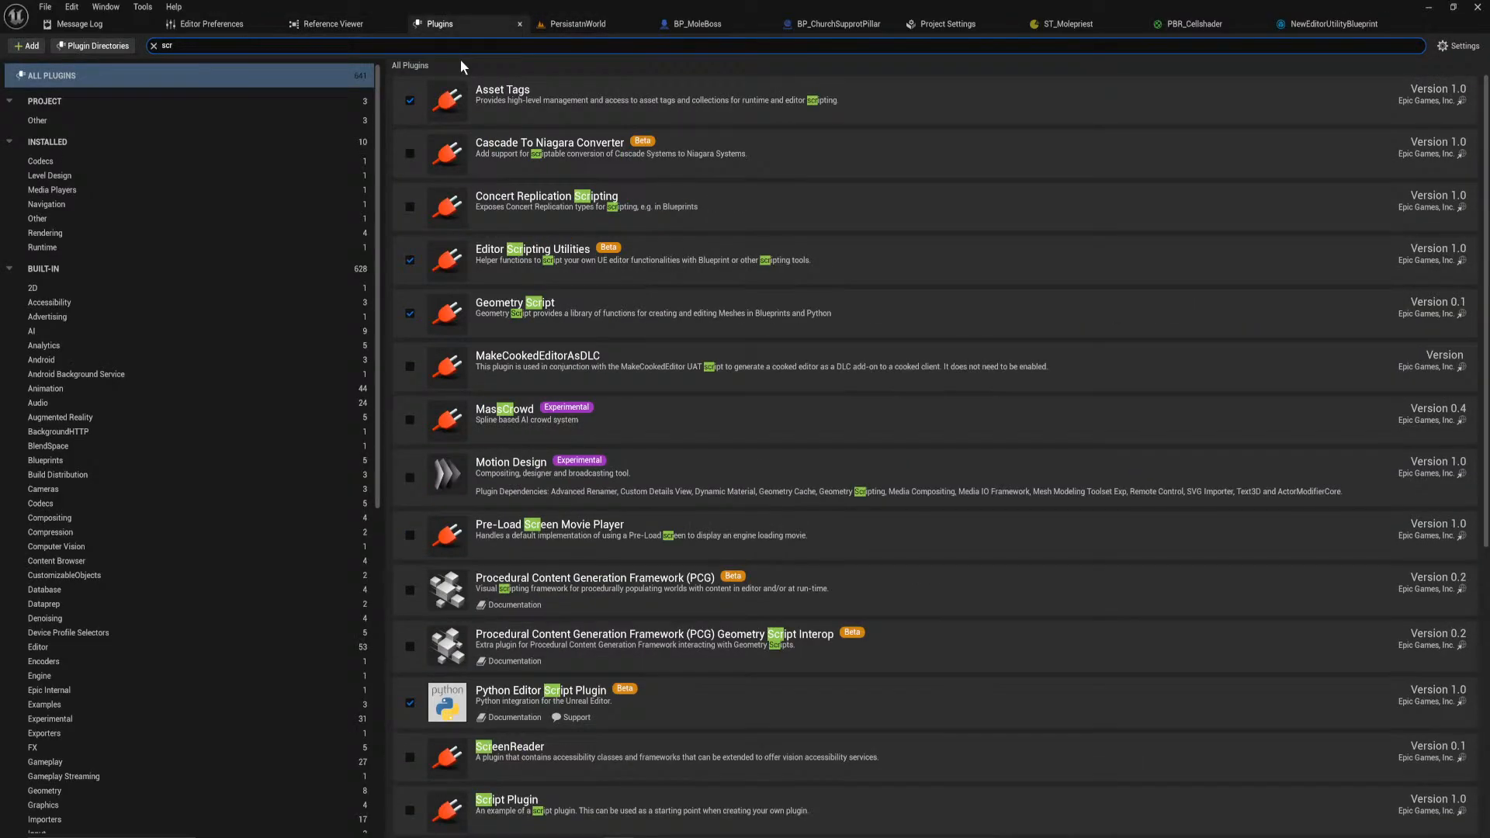
pyautogui.write('ipta')
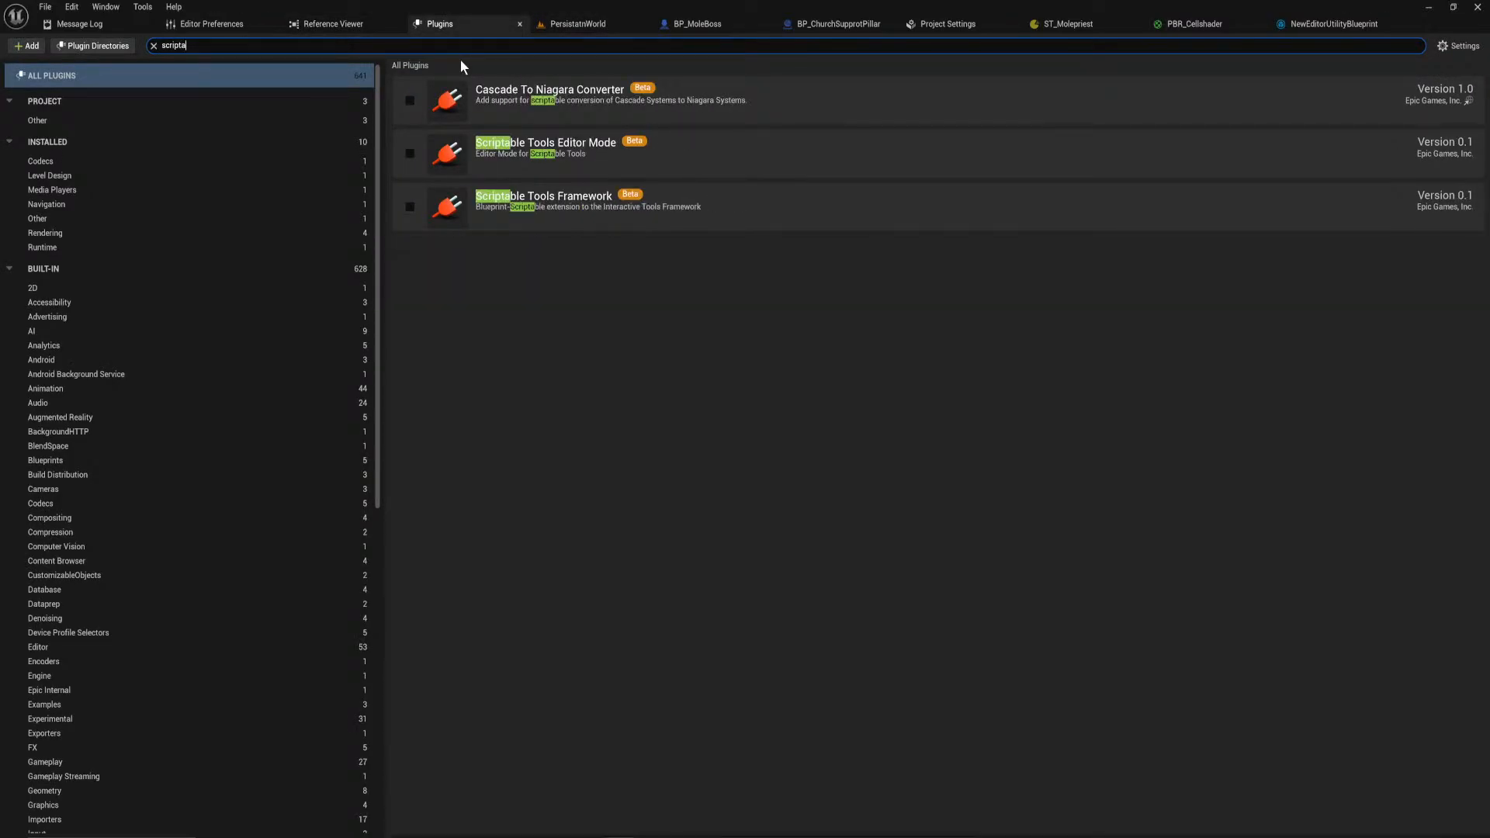
pyautogui.click(410, 207)
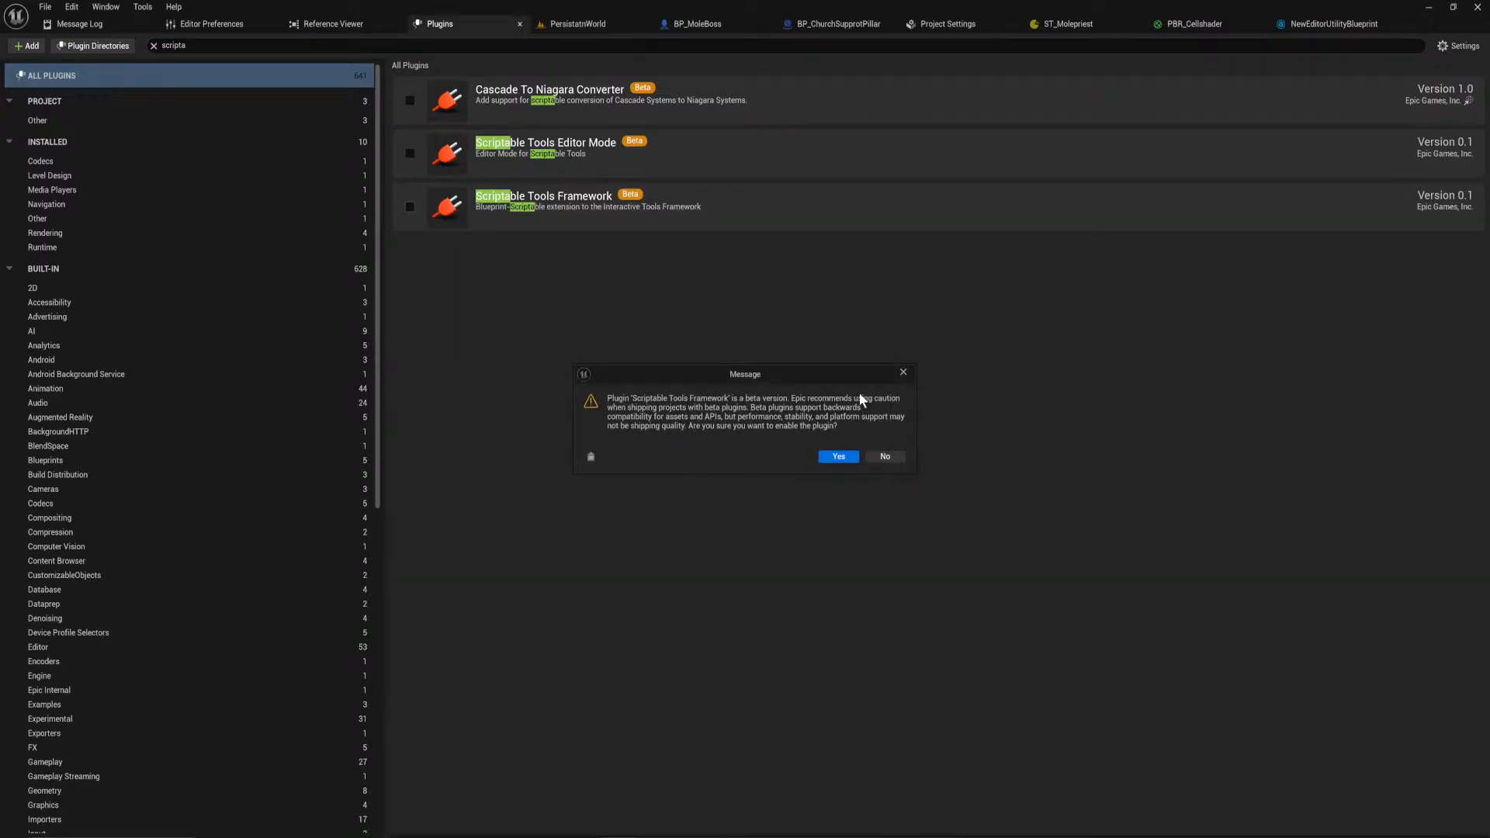
pyautogui.click(850, 458)
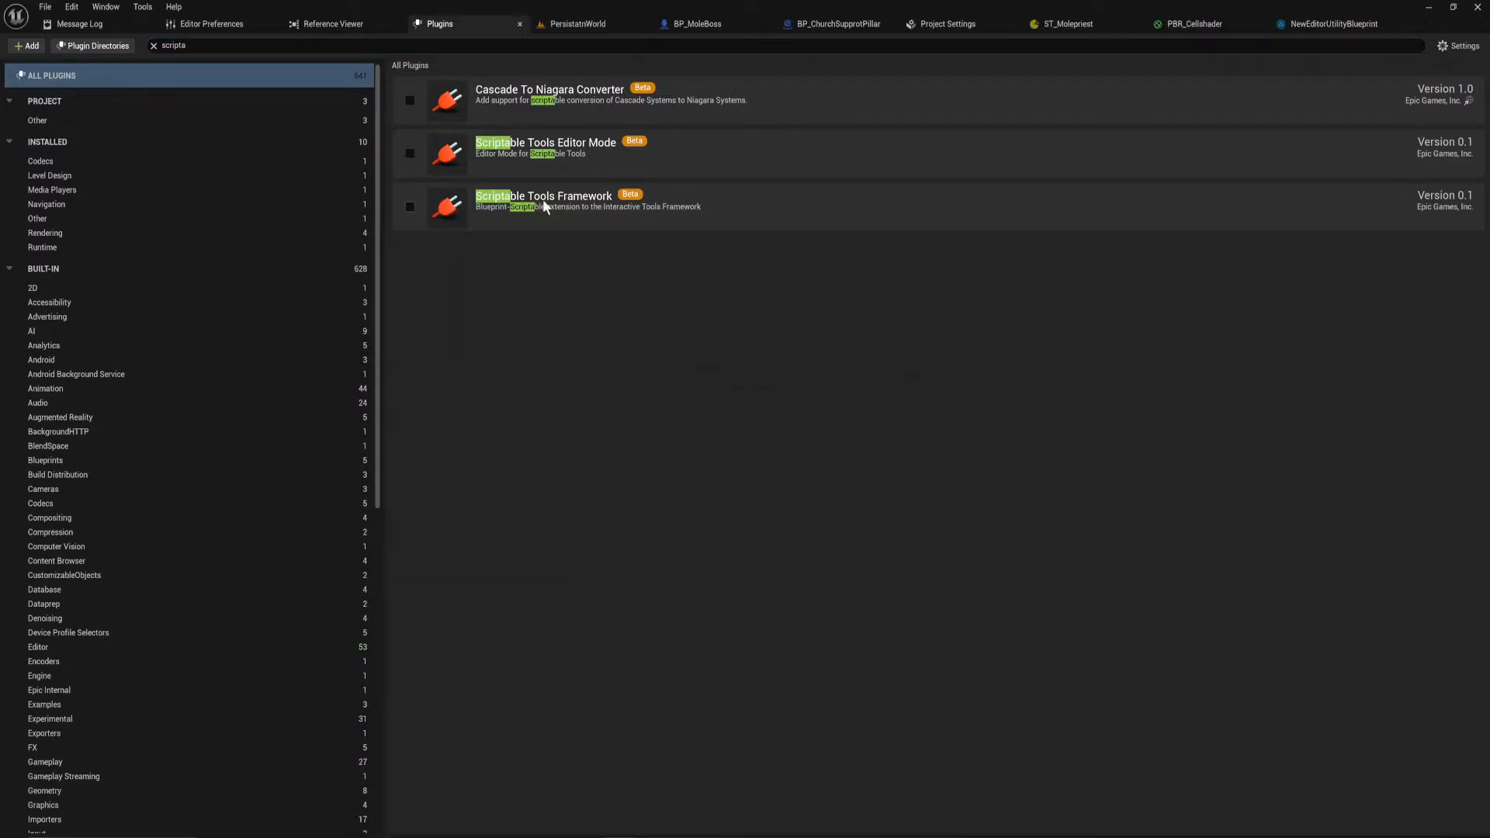
pyautogui.click(411, 154)
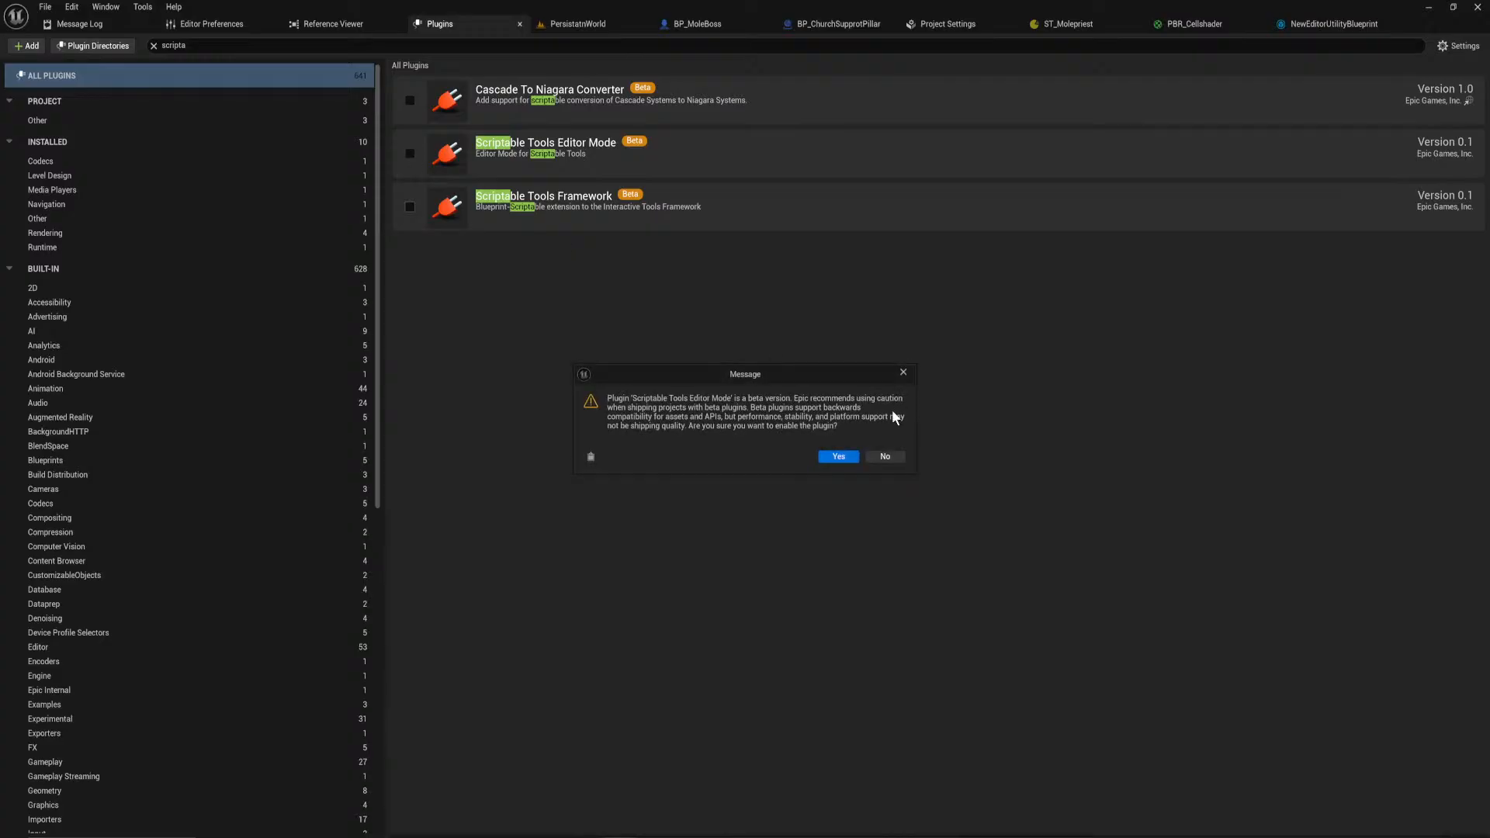
pyautogui.click(841, 458)
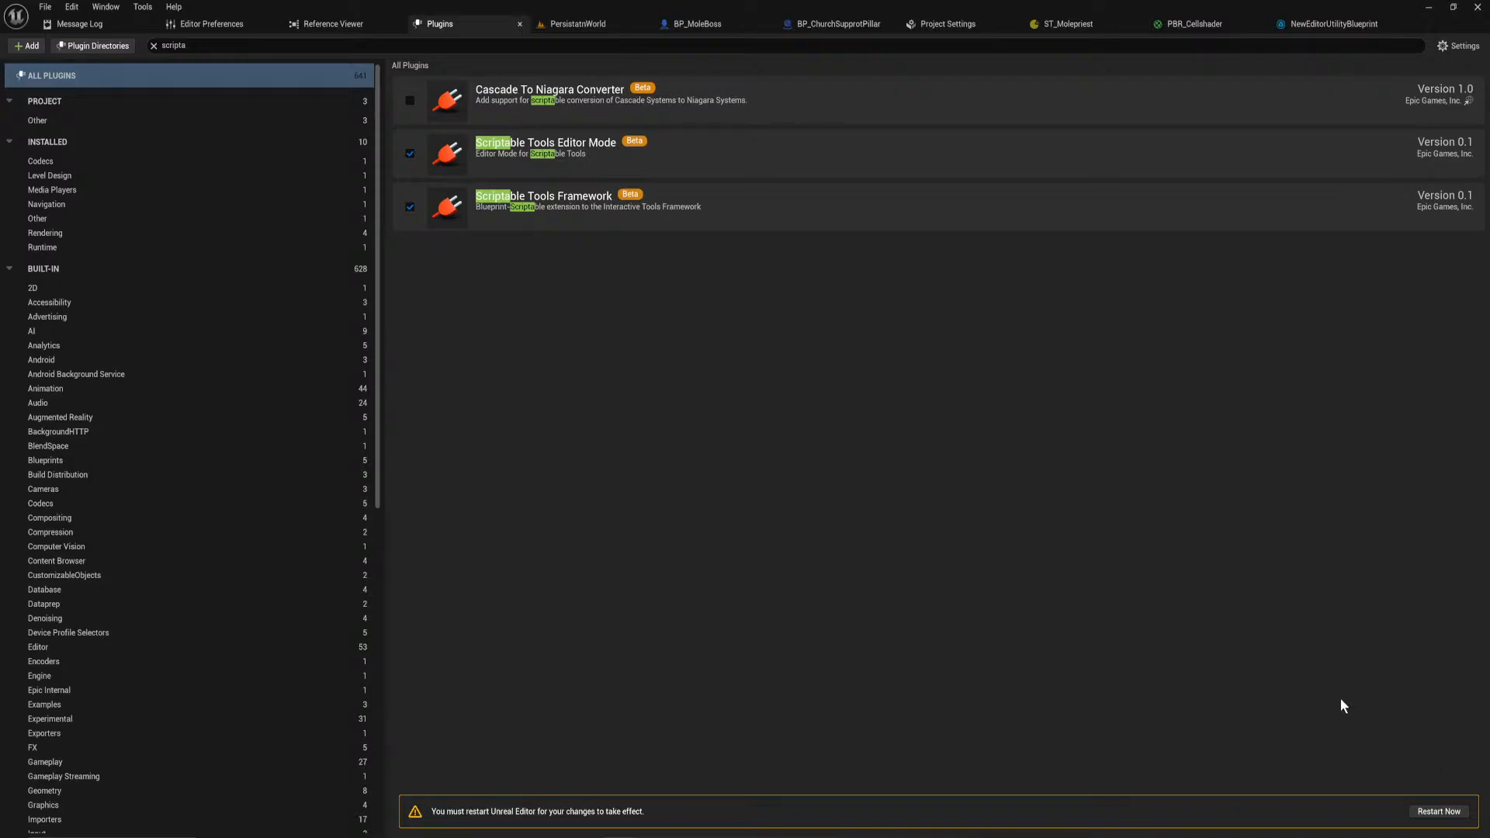
# Step: Restart the editor, applying the pending changes to the PBR_Cellshader material
pyautogui.click(1420, 811)
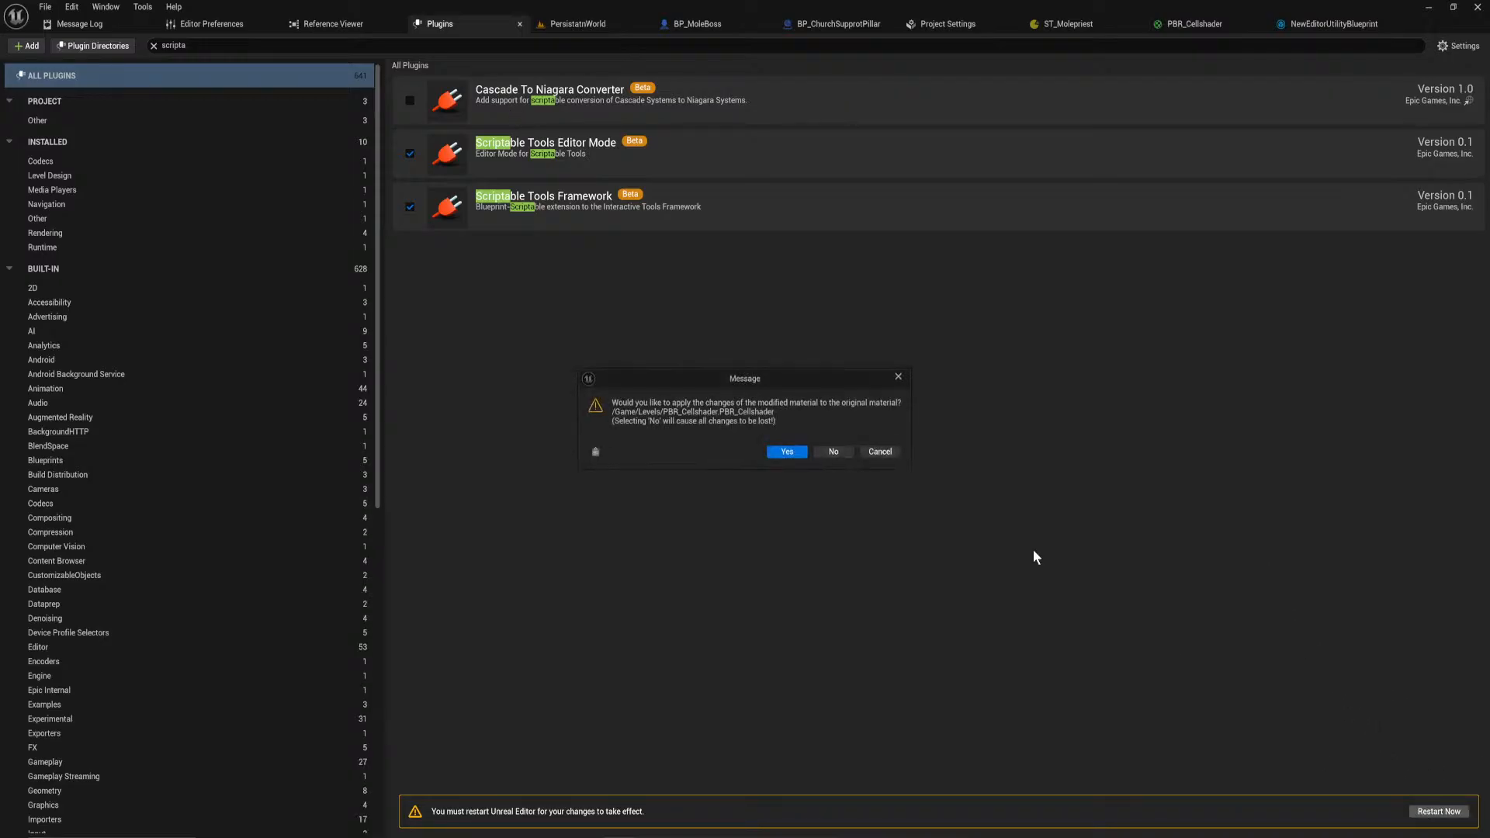
pyautogui.click(787, 451)
pyautogui.click(776, 561)
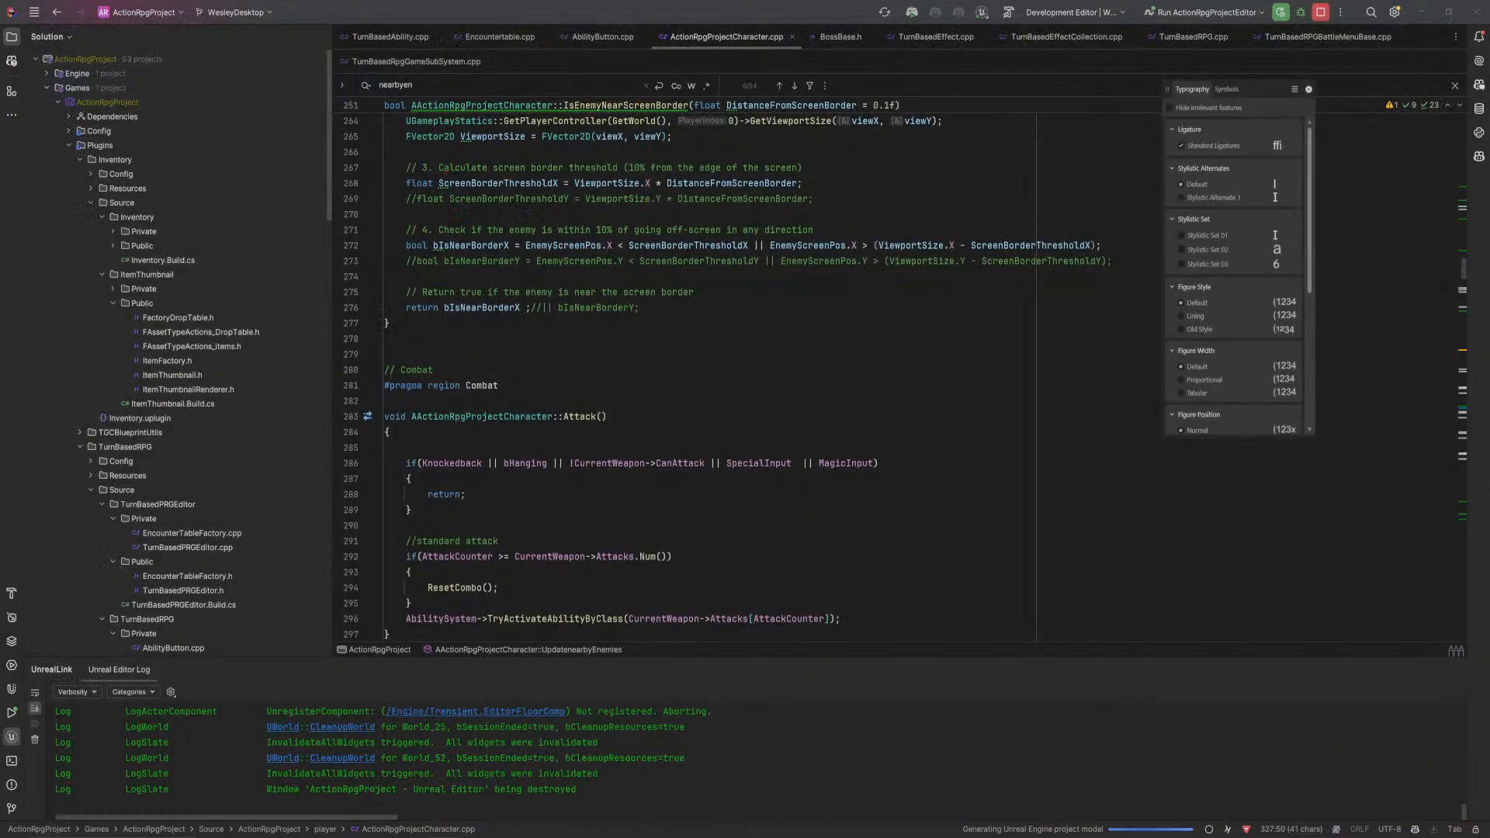
# Step: Switch back to Unreal Editor and check the available editor modes for Scriptable Tools
pyautogui.moveTo(574, 837); pyautogui.dragTo(0, 667)
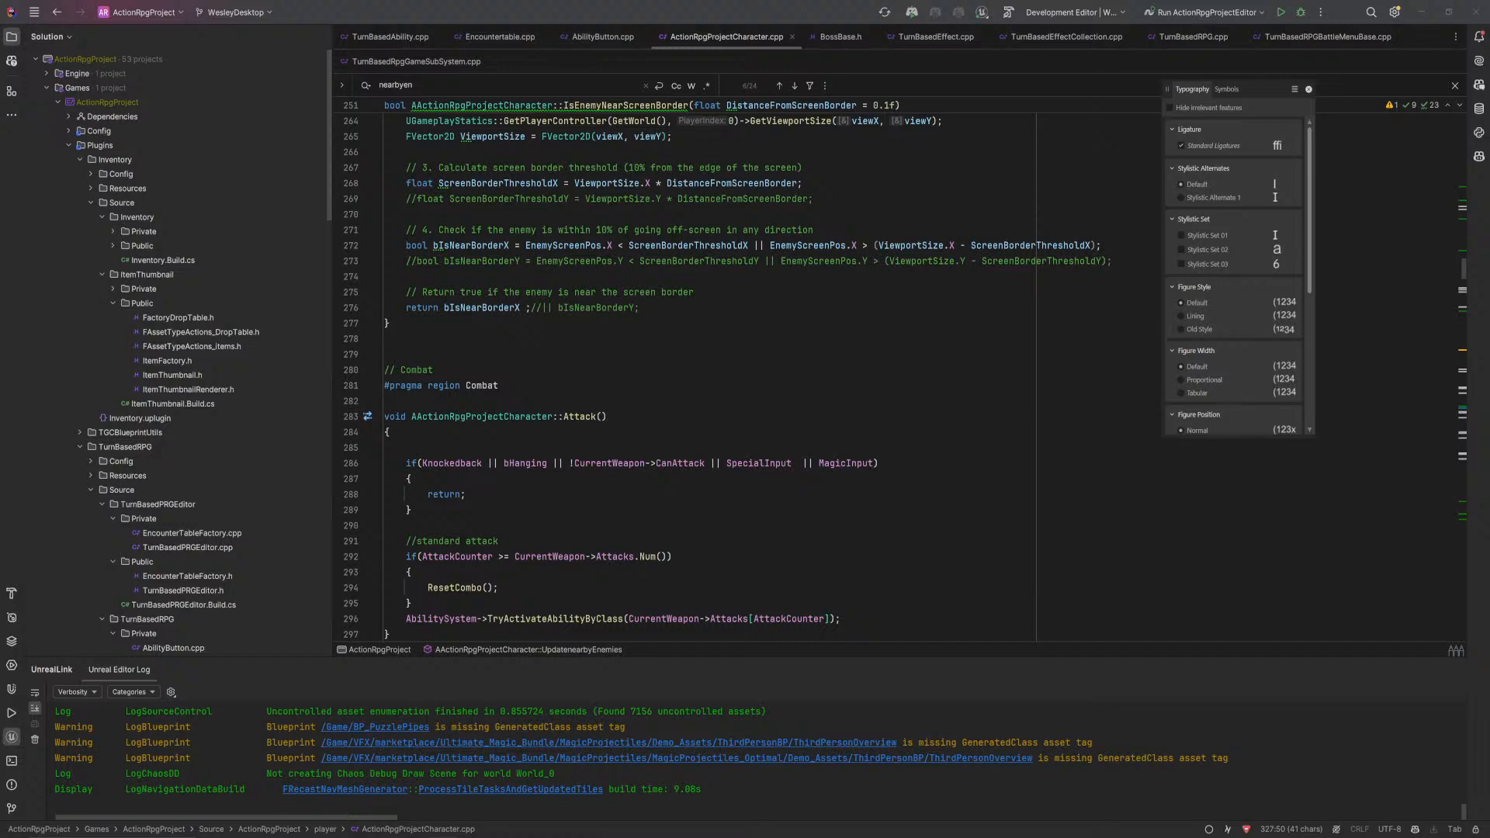
pyautogui.click(390, 323)
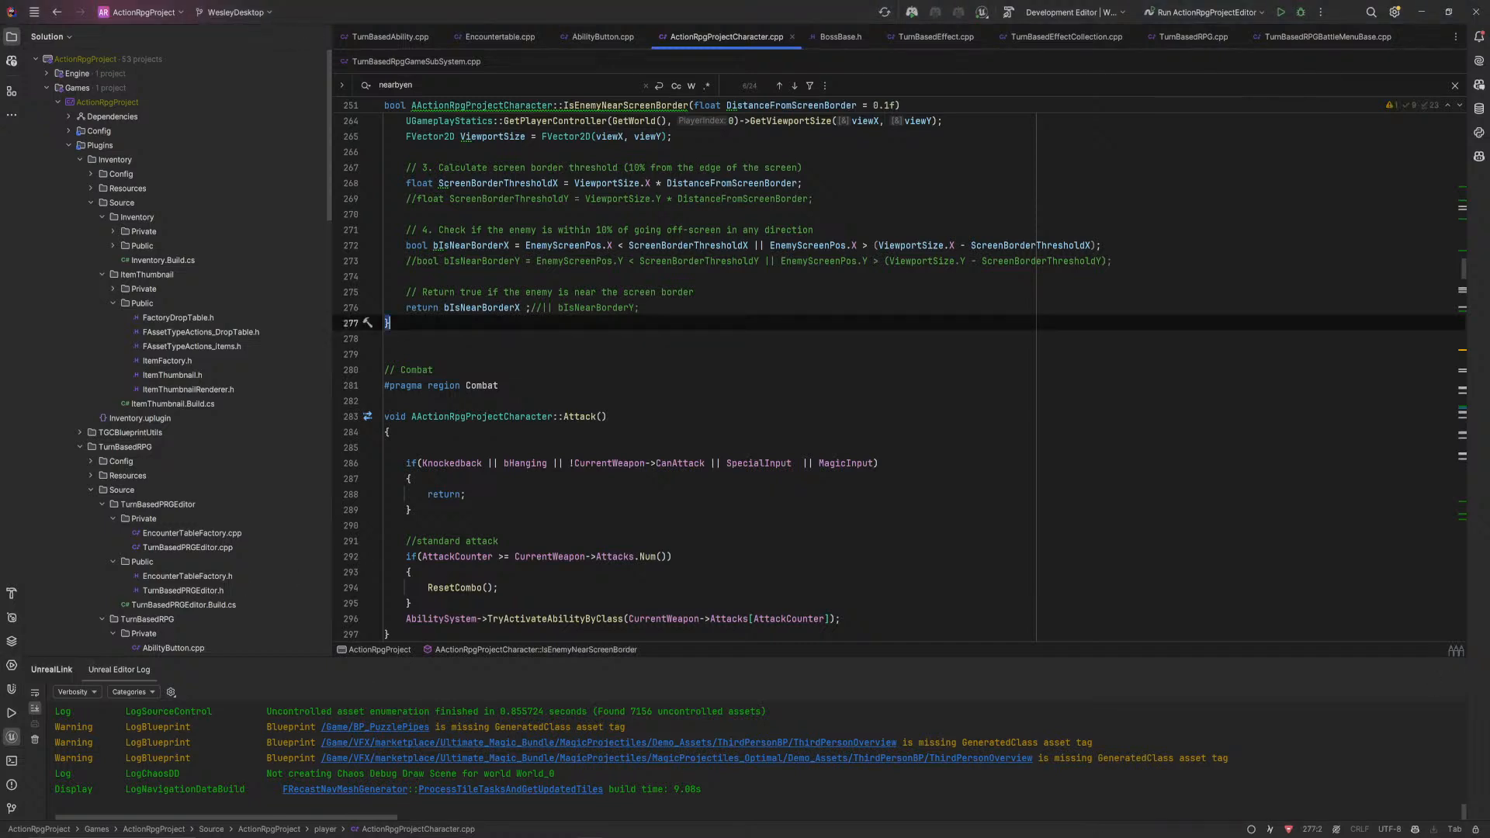
pyautogui.hotkey('alt', 'Tab')
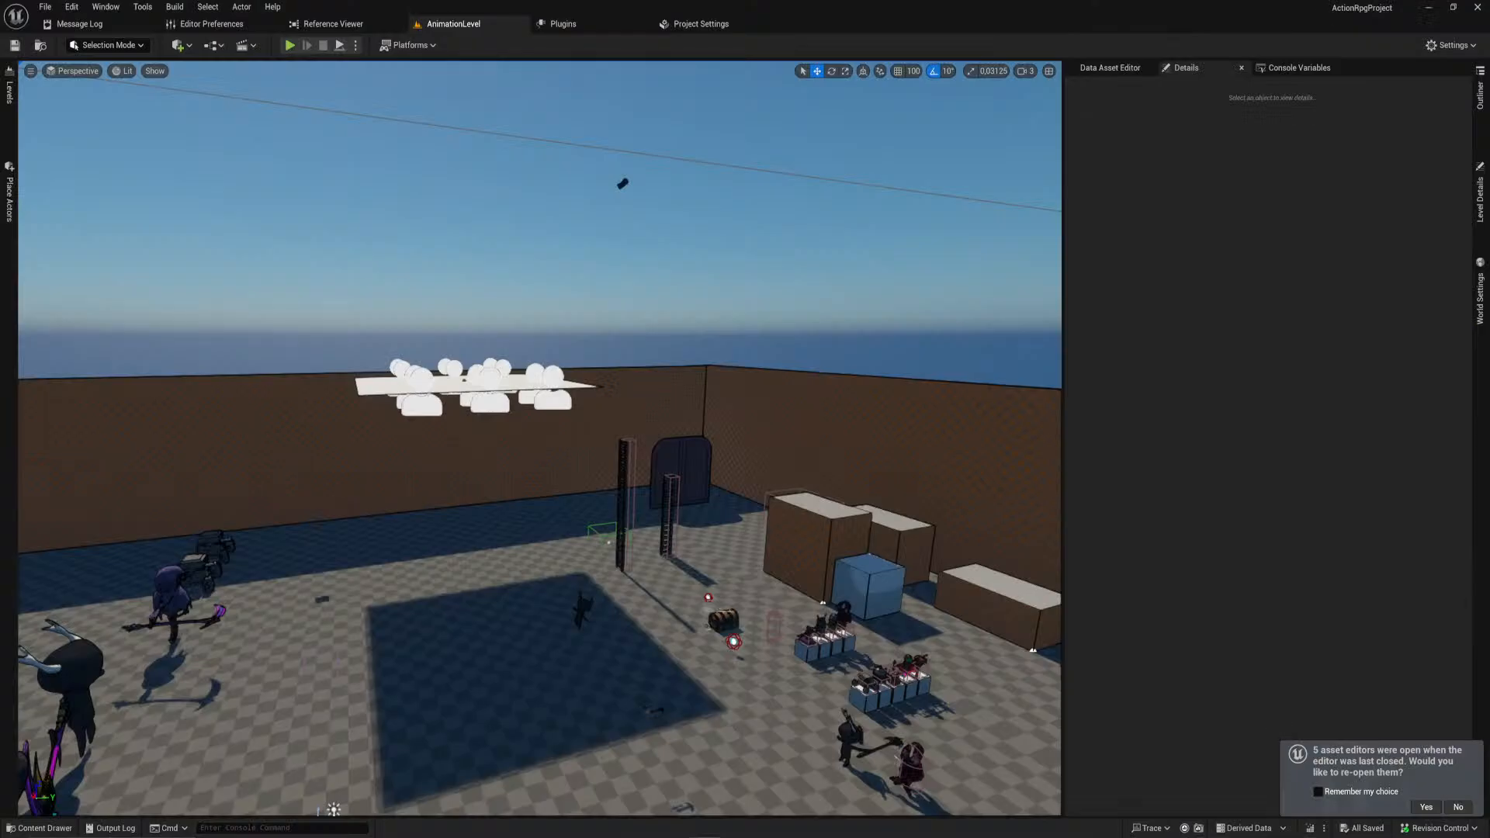
pyautogui.moveTo(347, 559); pyautogui.dragTo(371, 628, button='right')
pyautogui.hotkey('ctrl', 'space')
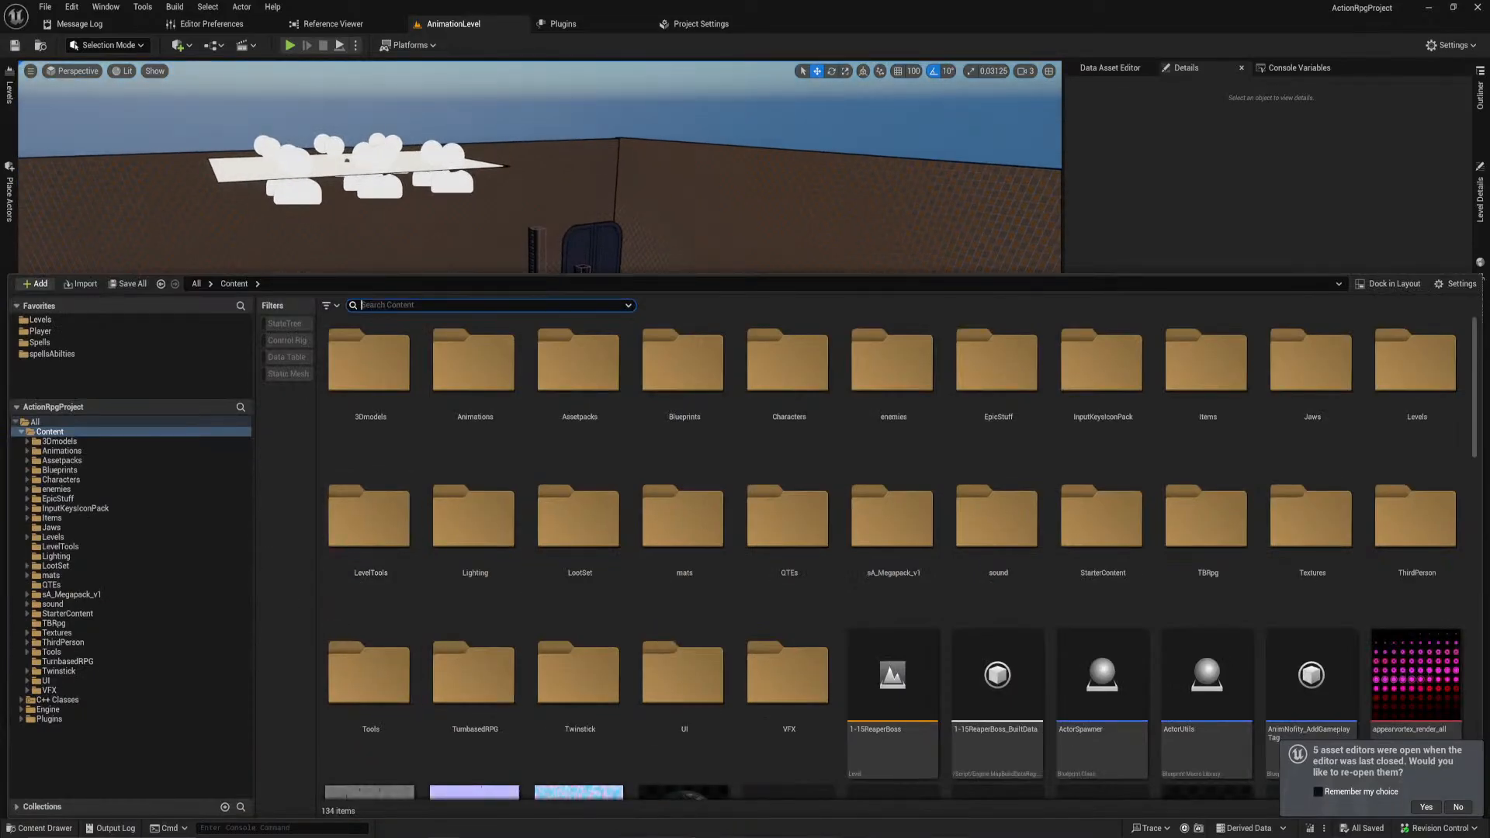
pyautogui.click(128, 45)
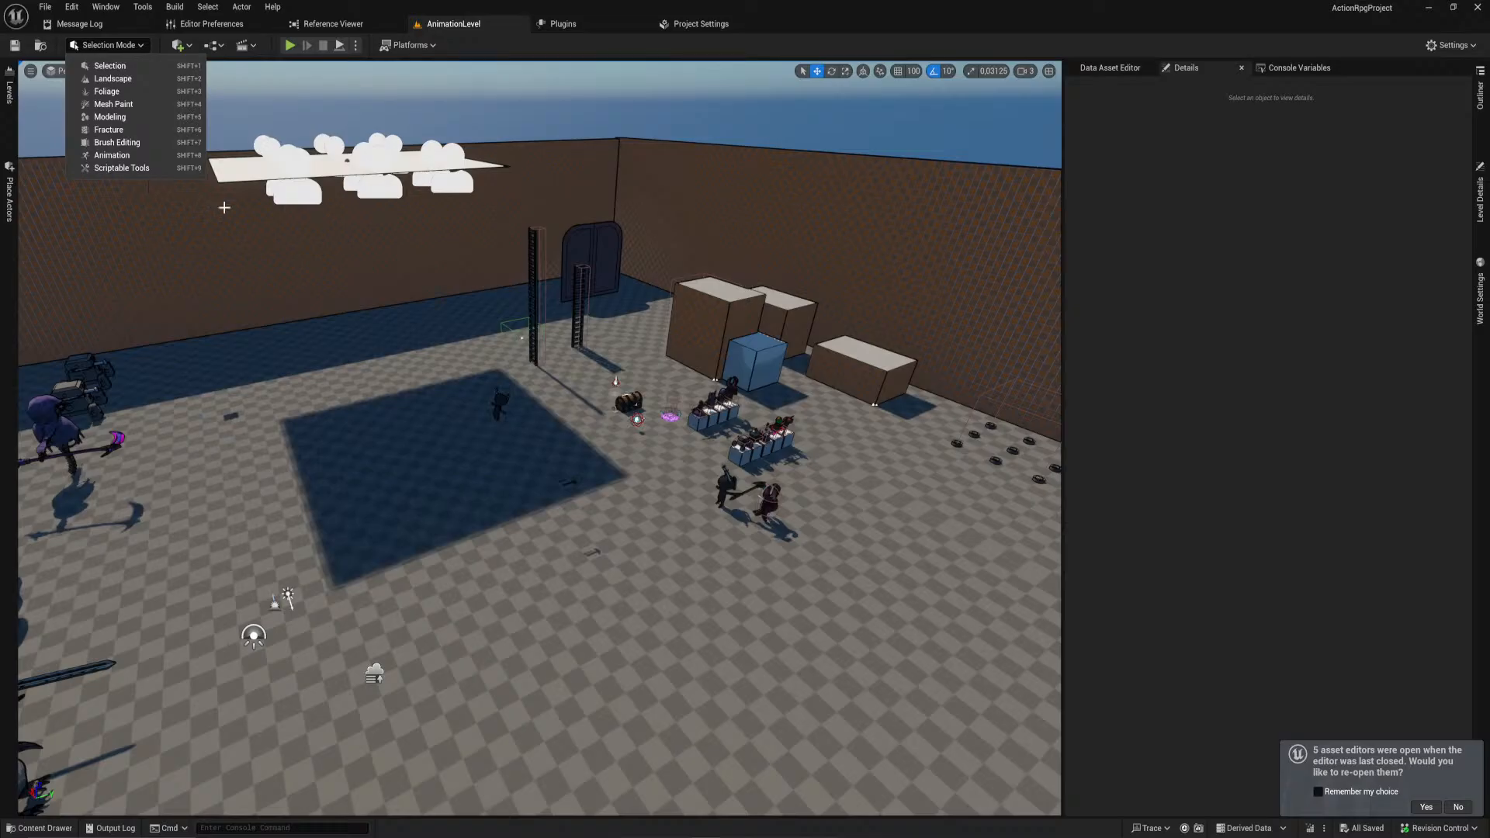
pyautogui.moveTo(171, 186); pyautogui.dragTo(152, 159, button='right')
# Step: Create a Blueprint class in the Content folder with ScriptableClickDragTool as its parent, searching the classes for "scriptable"
pyautogui.hotkey('ctrl', 'space')
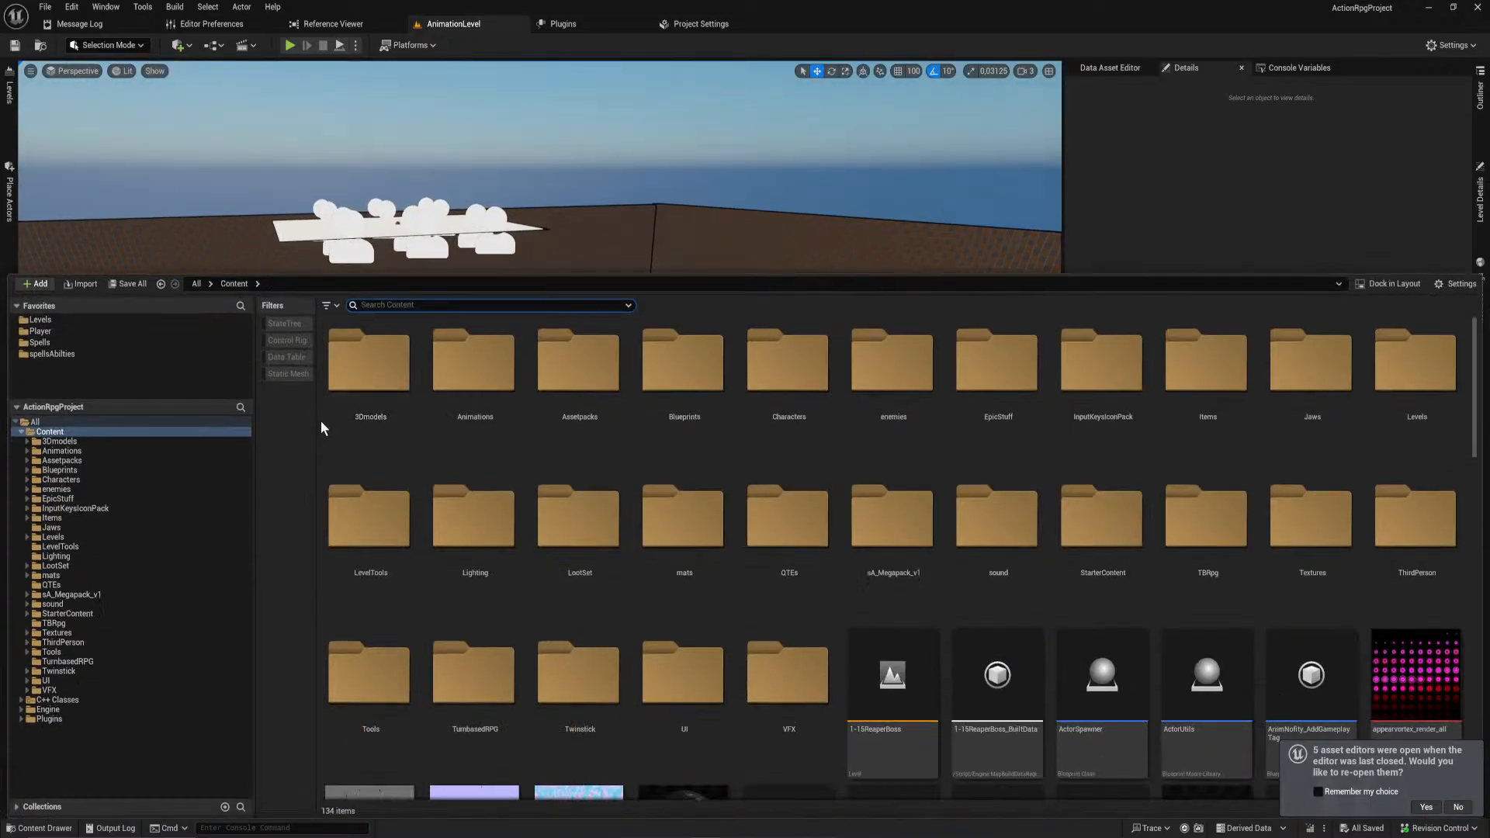
pyautogui.rightClick(320, 421)
pyautogui.click(393, 412)
pyautogui.write('scti')
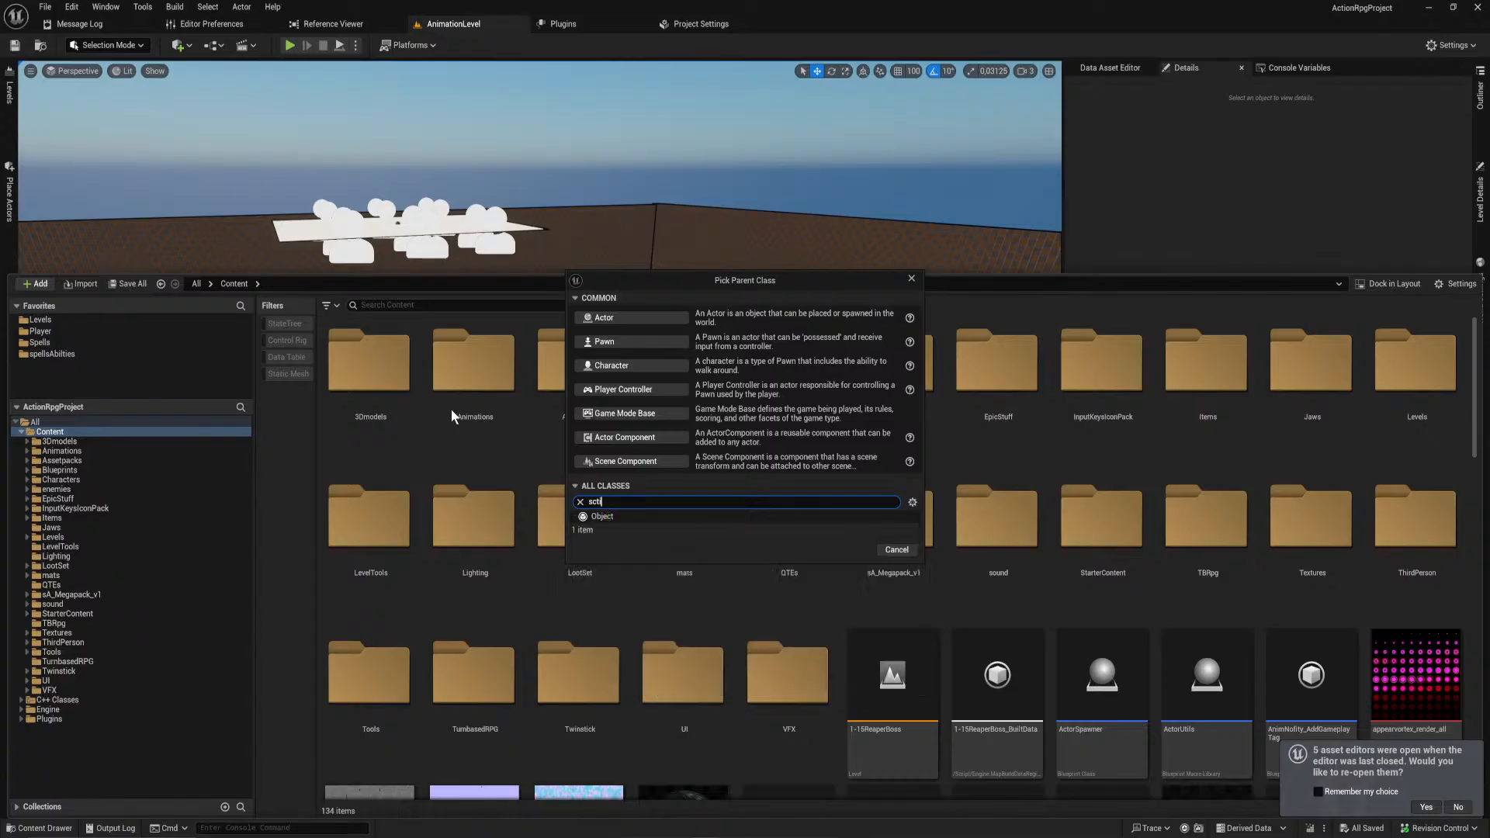
pyautogui.press('BackSpace')
pyautogui.press('BackSpace')
pyautogui.write('riptable')
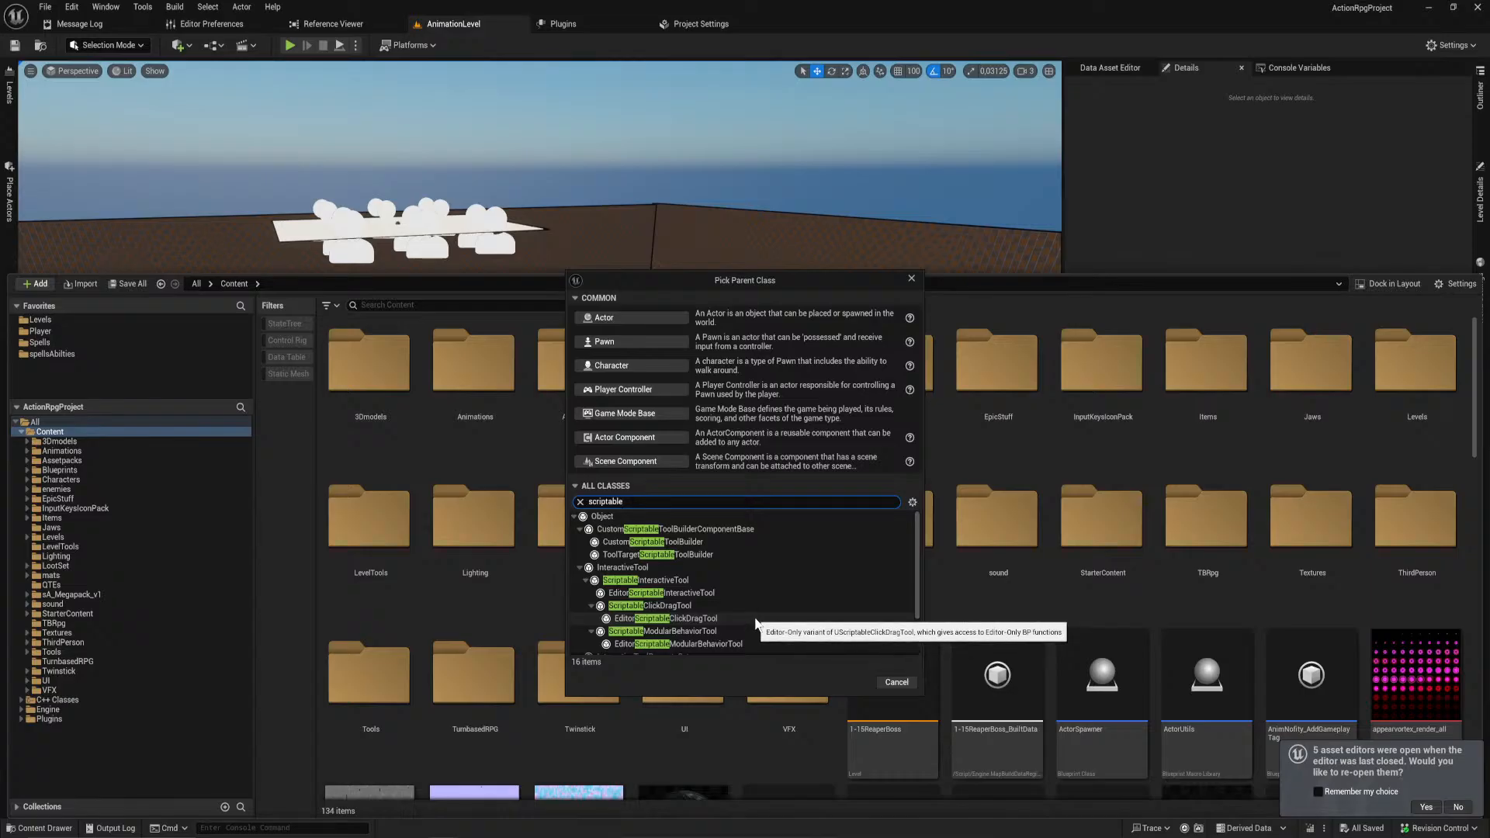
pyautogui.scroll(-1, 752, 627)
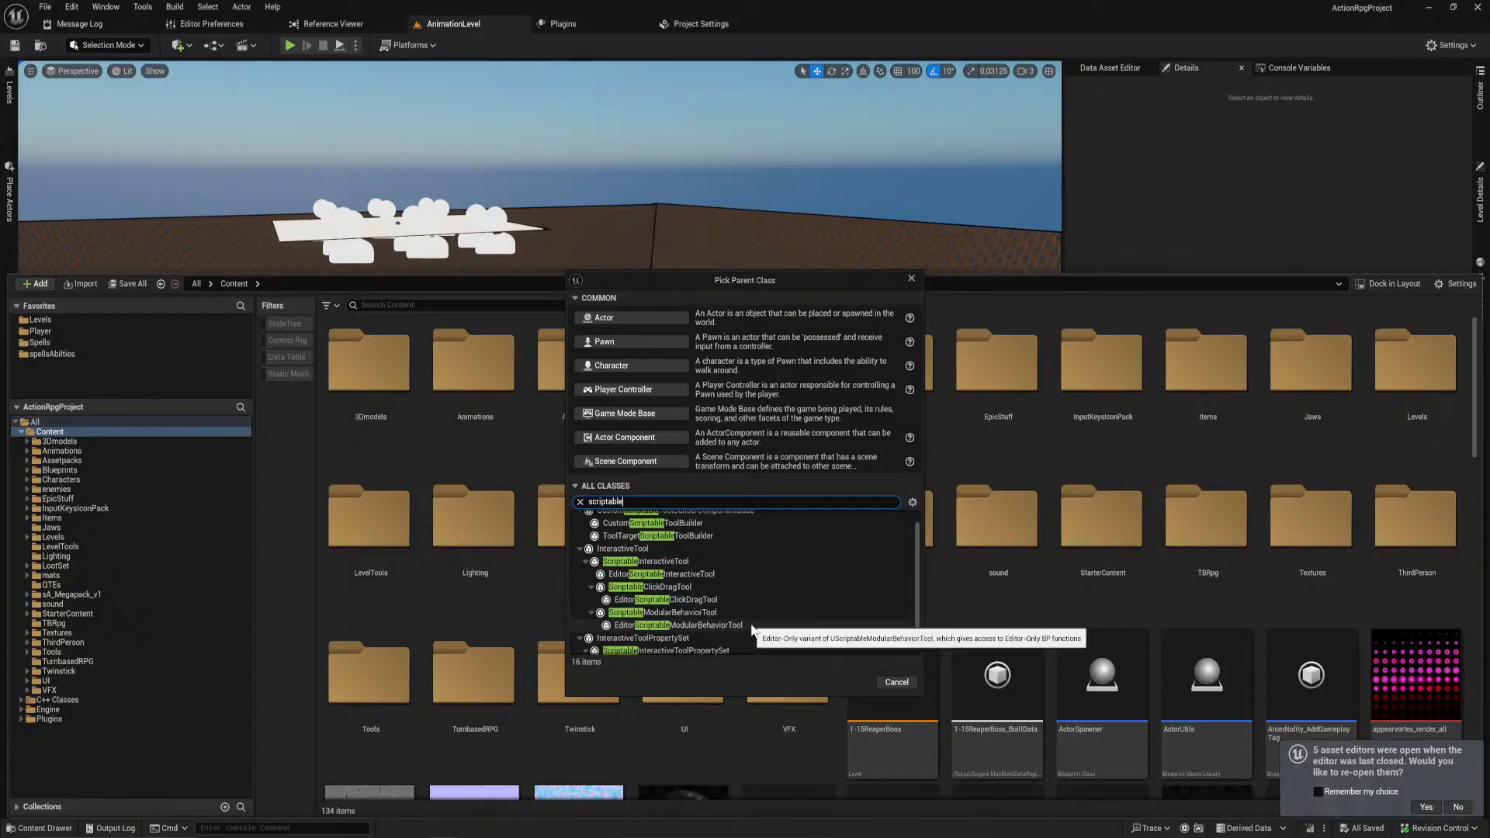
pyautogui.click(714, 590)
pyautogui.click(737, 600)
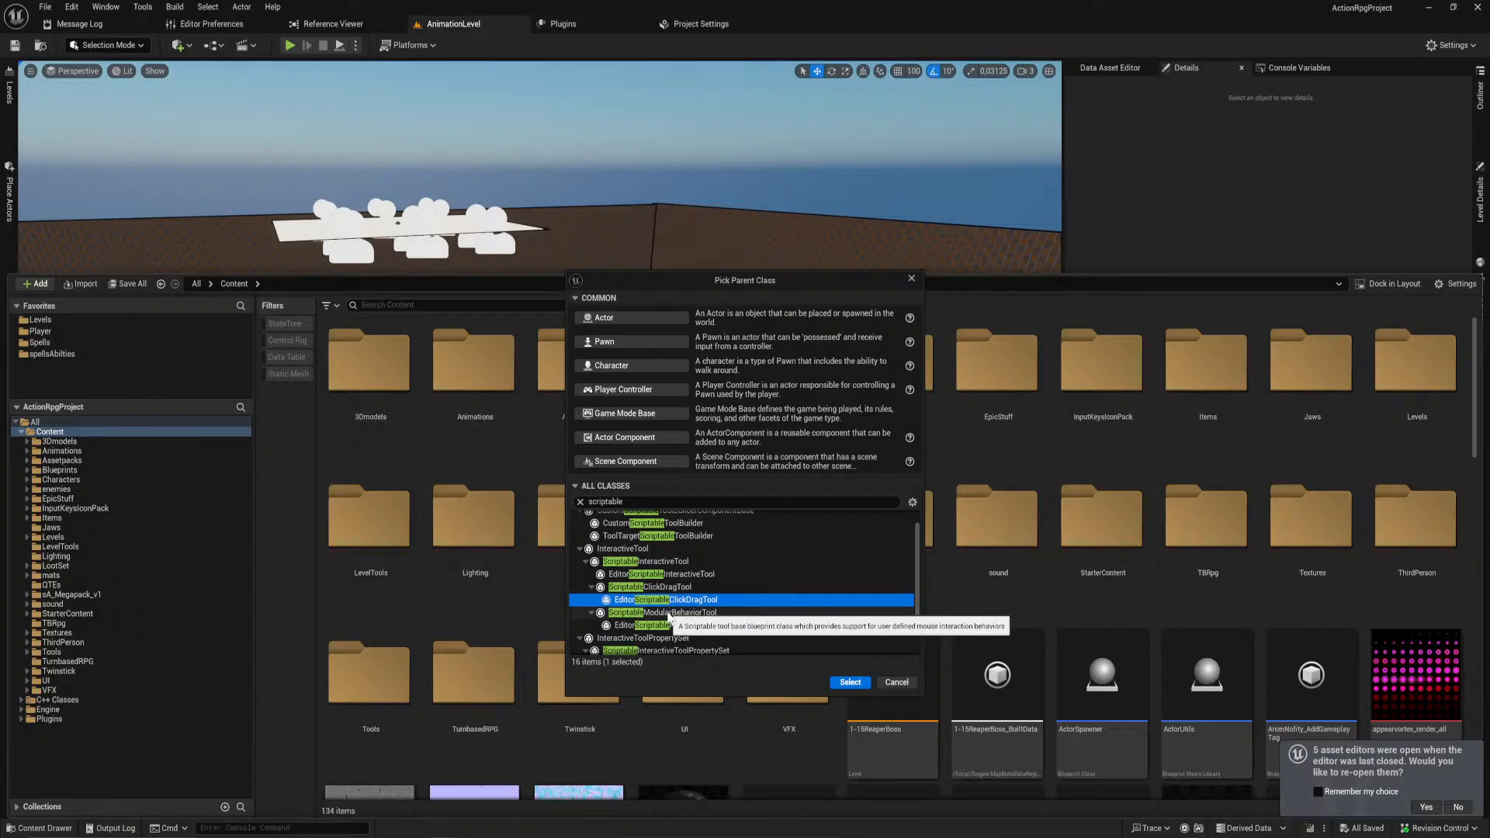
pyautogui.click(673, 588)
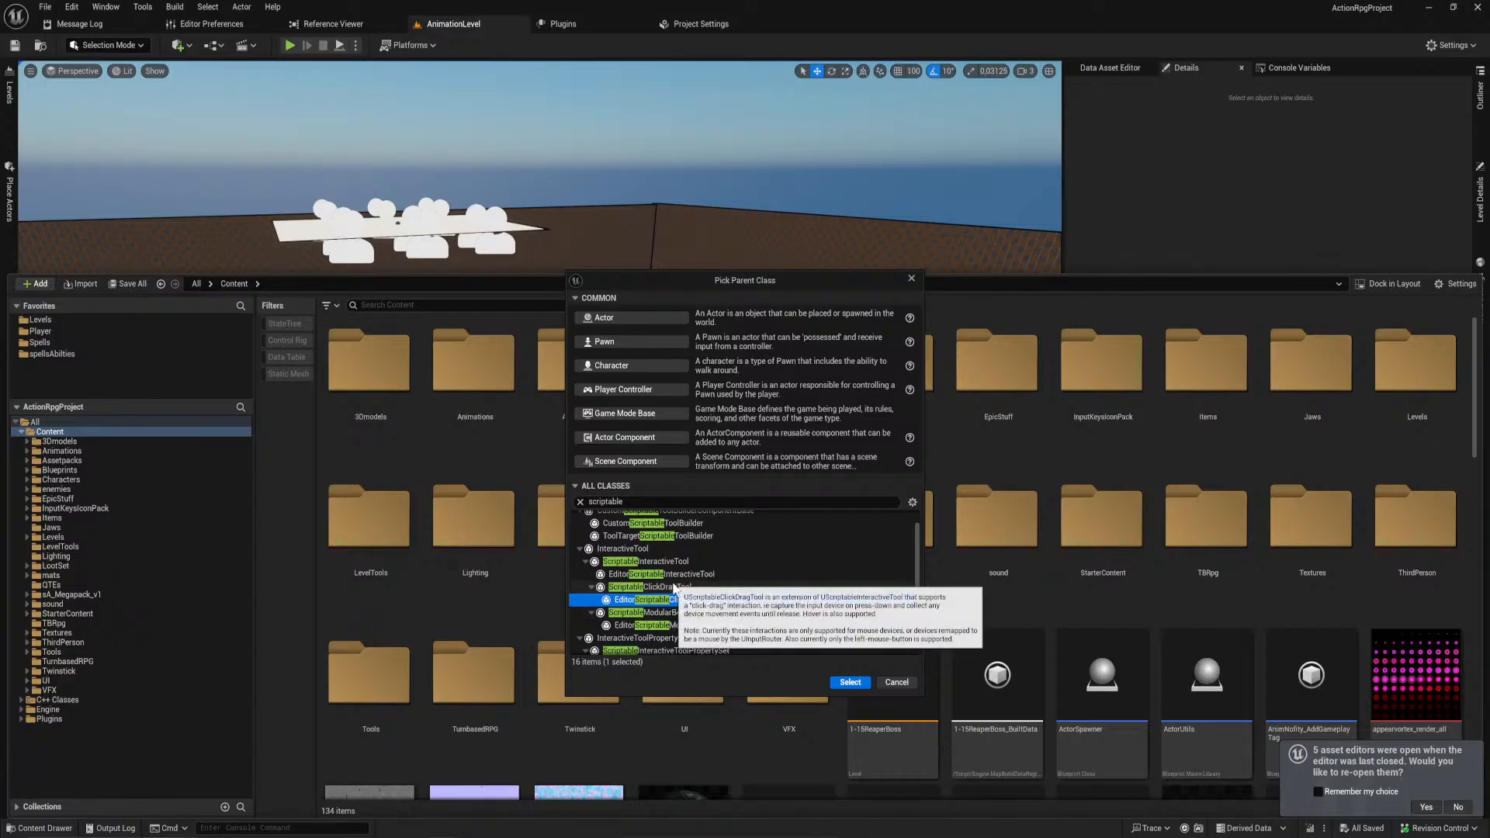
pyautogui.click(851, 683)
# Step: Name the new blueprint SpawenEnemyTool and open it, docking its editor beside the AnimationLevel tab
pyautogui.write('SpawenEnemyTool')
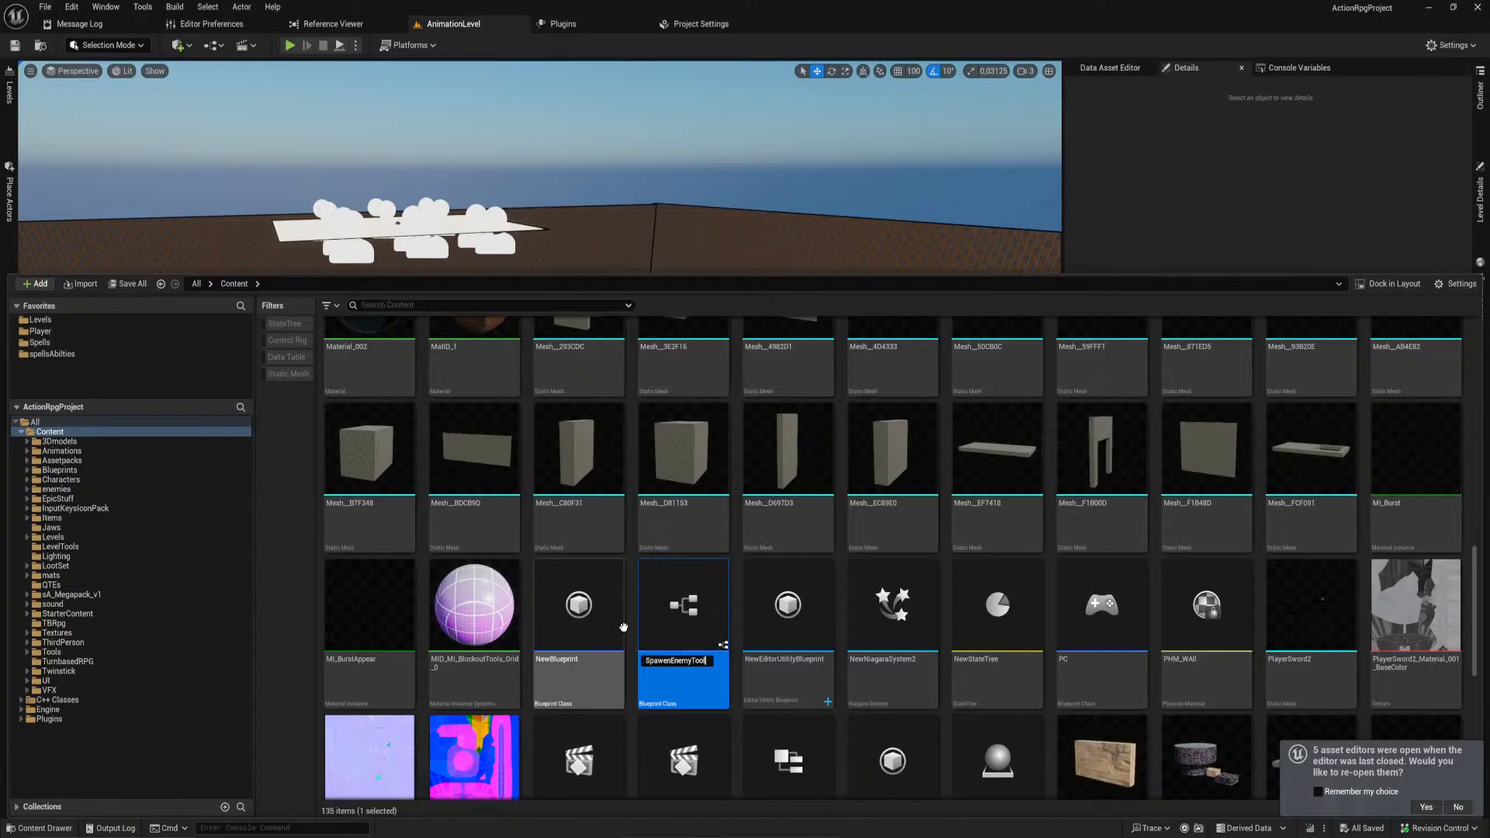
pyautogui.press('Return')
pyautogui.doubleClick(667, 603)
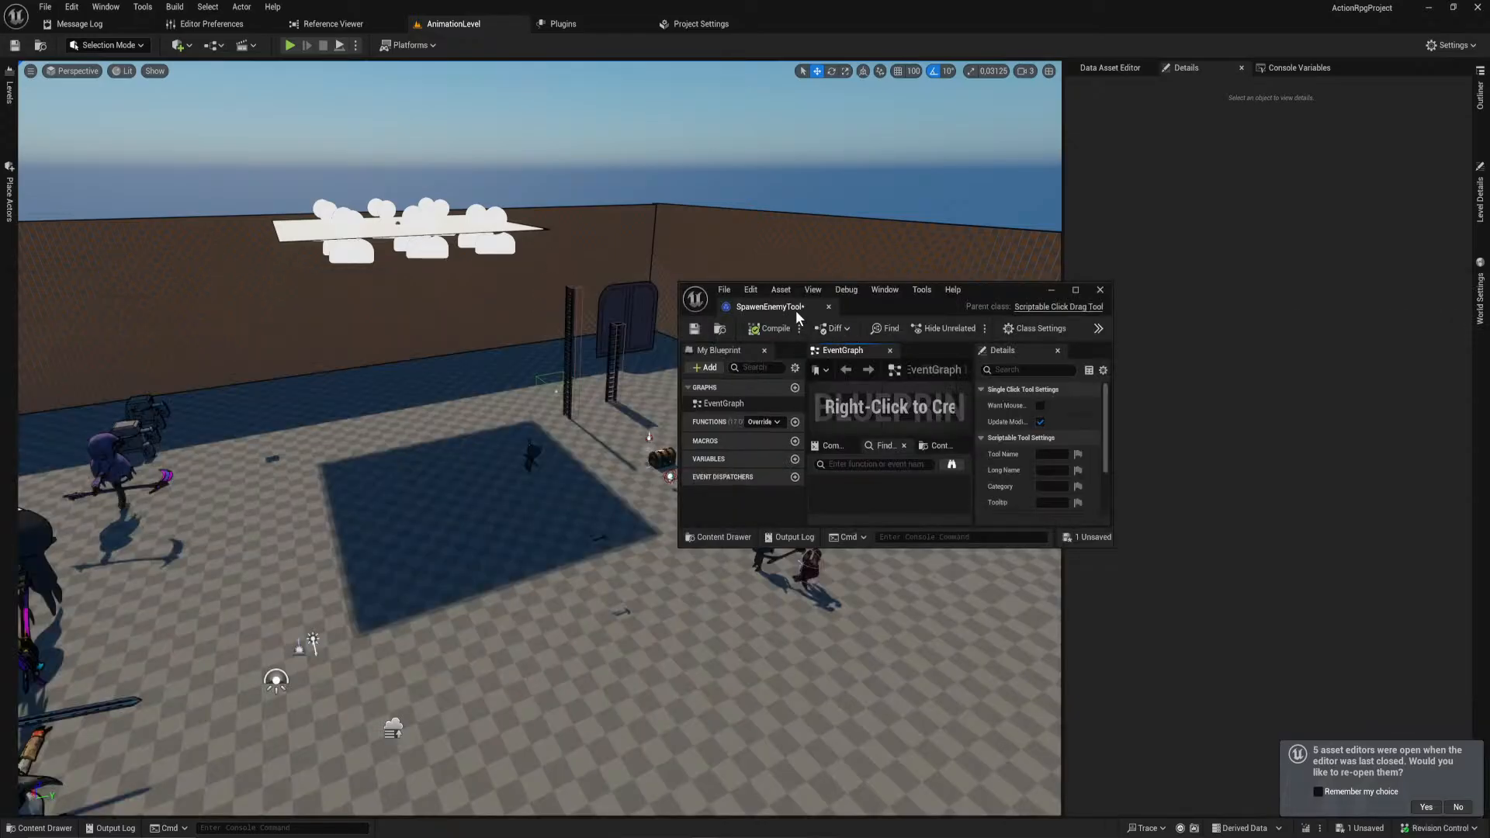
pyautogui.moveTo(795, 309); pyautogui.dragTo(593, 25)
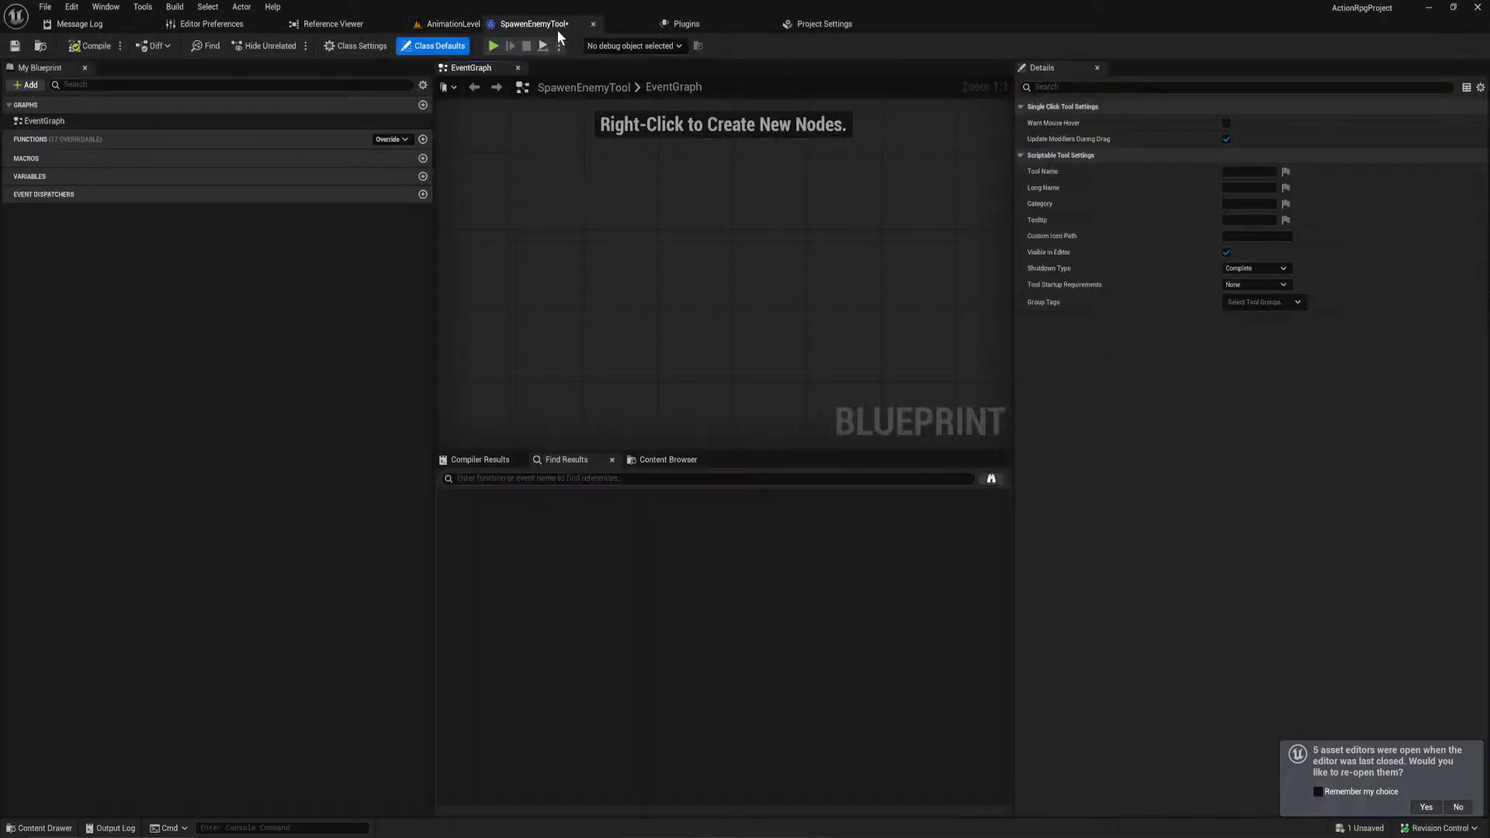
# Step: Review the overridable functions and override On Script Setup in the SpawenEnemyTool event graph
pyautogui.click(397, 140)
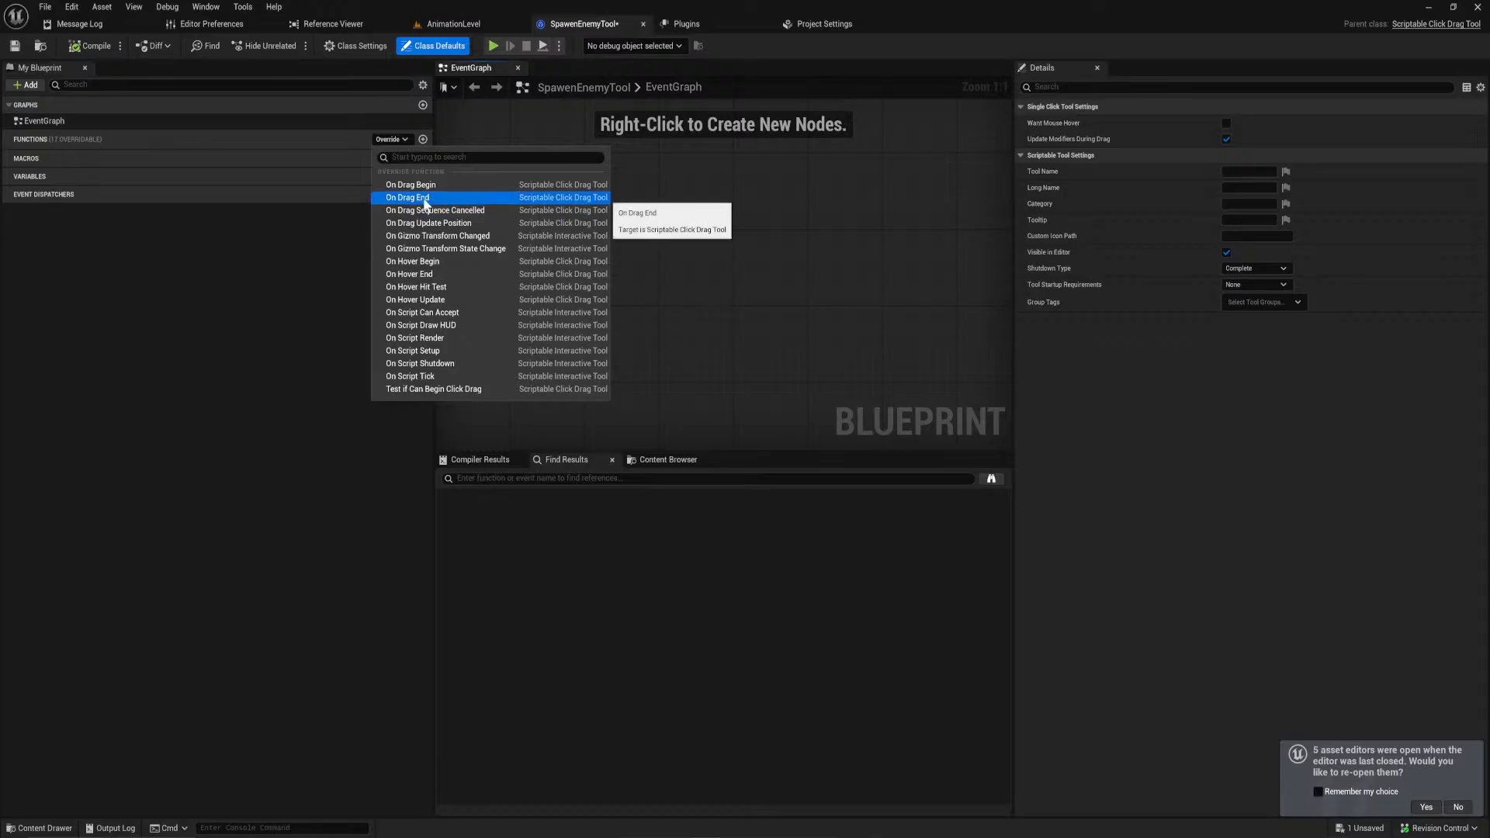
pyautogui.click(693, 268)
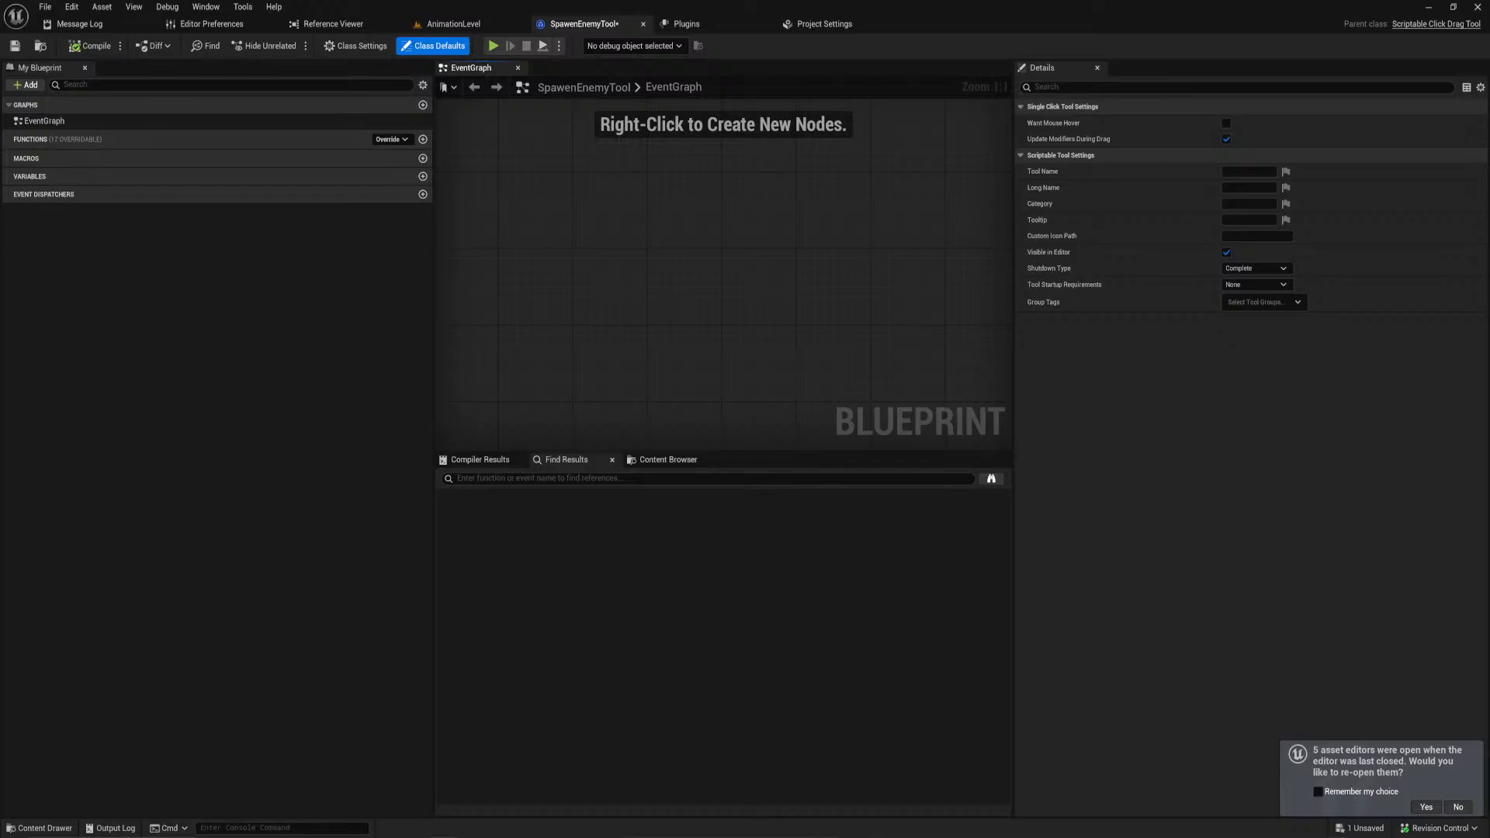
pyautogui.click(387, 139)
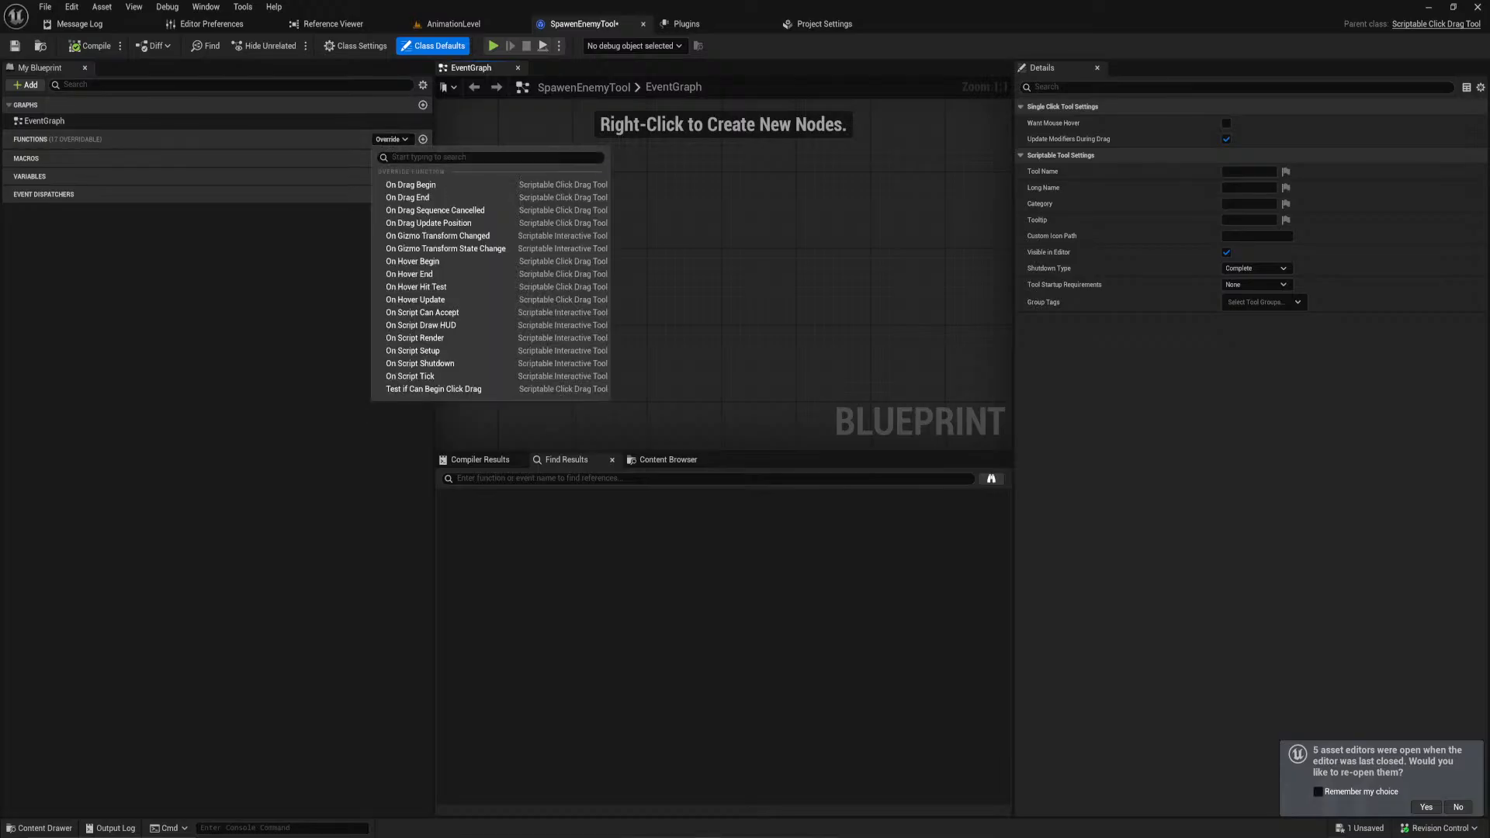
pyautogui.click(458, 351)
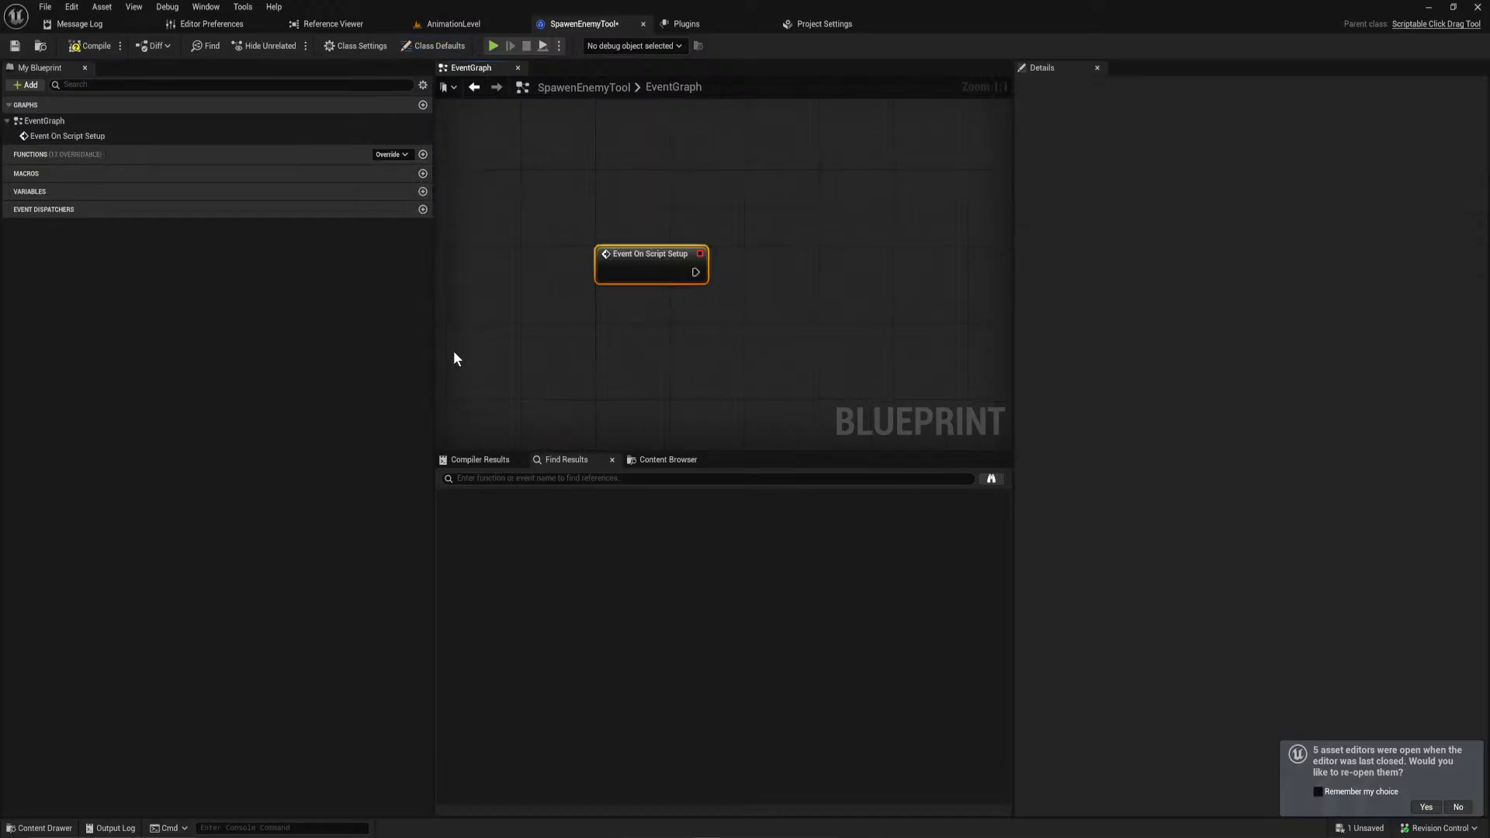
# Step: Try to add a single click behavior node from Event On Script Setup by searching for "add single"
pyautogui.moveTo(609, 318); pyautogui.dragTo(674, 320)
pyautogui.write('add single')
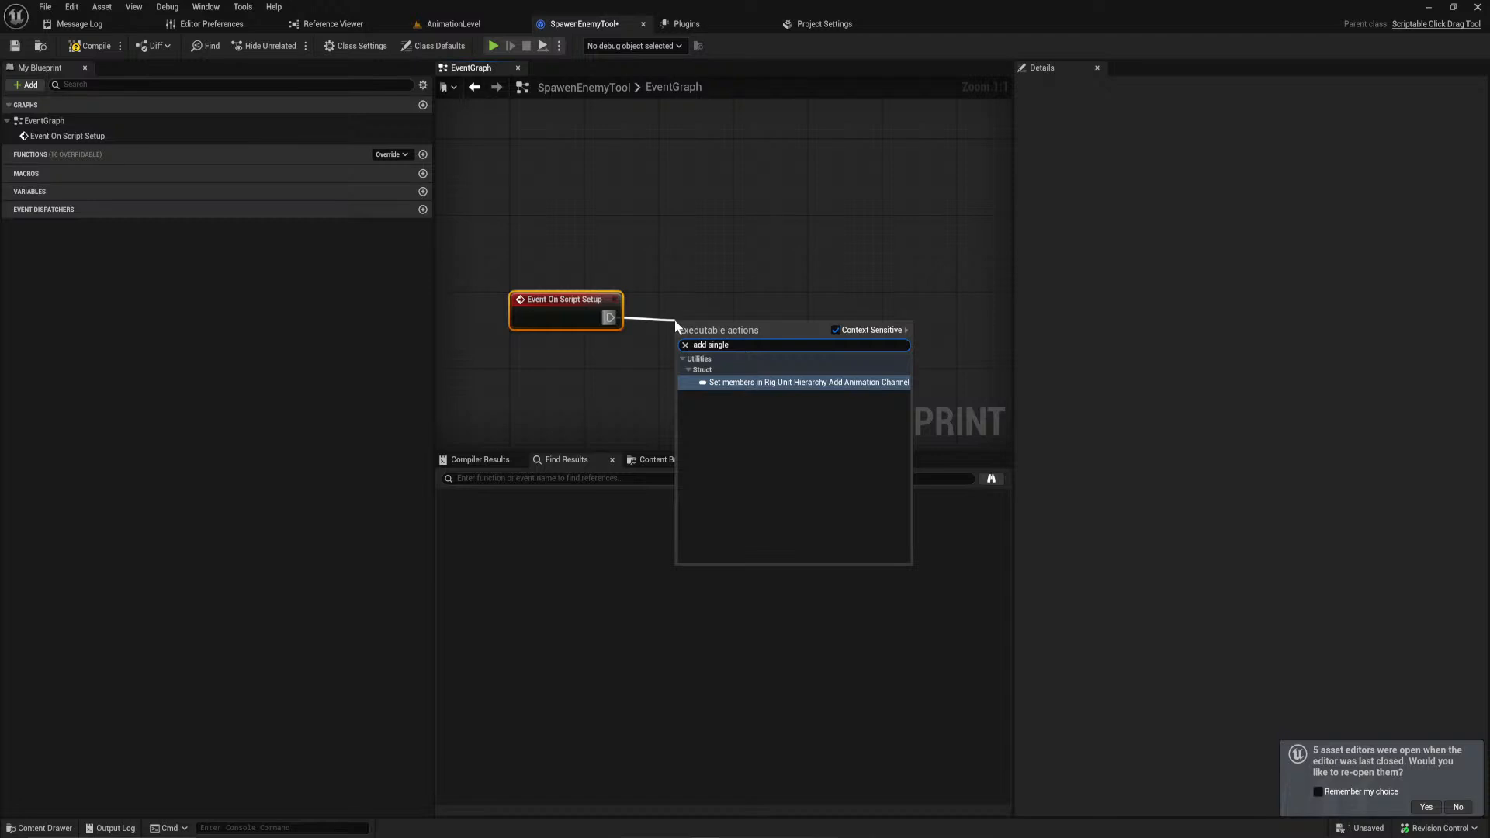
pyautogui.moveTo(749, 250); pyautogui.dragTo(744, 249, button='right')
pyautogui.hotkey('ctrl', 'space')
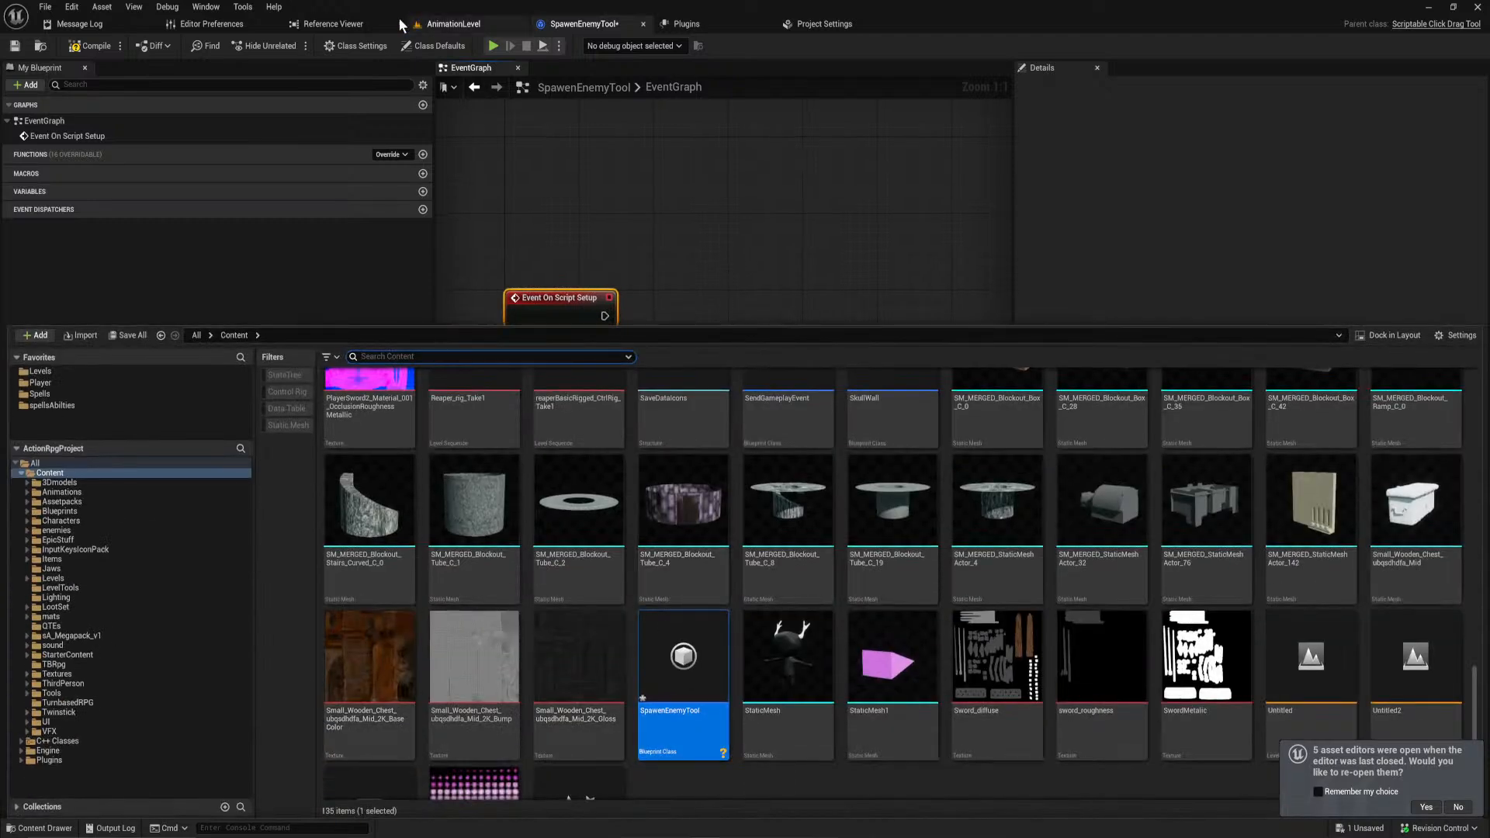
# Step: Reparent the SpawenEnemyTool blueprint to ScriptableModularBehaviorTool in its class settings, accepting the data loss warning
pyautogui.click(354, 46)
pyautogui.click(1287, 123)
pyautogui.write('scrtipable')
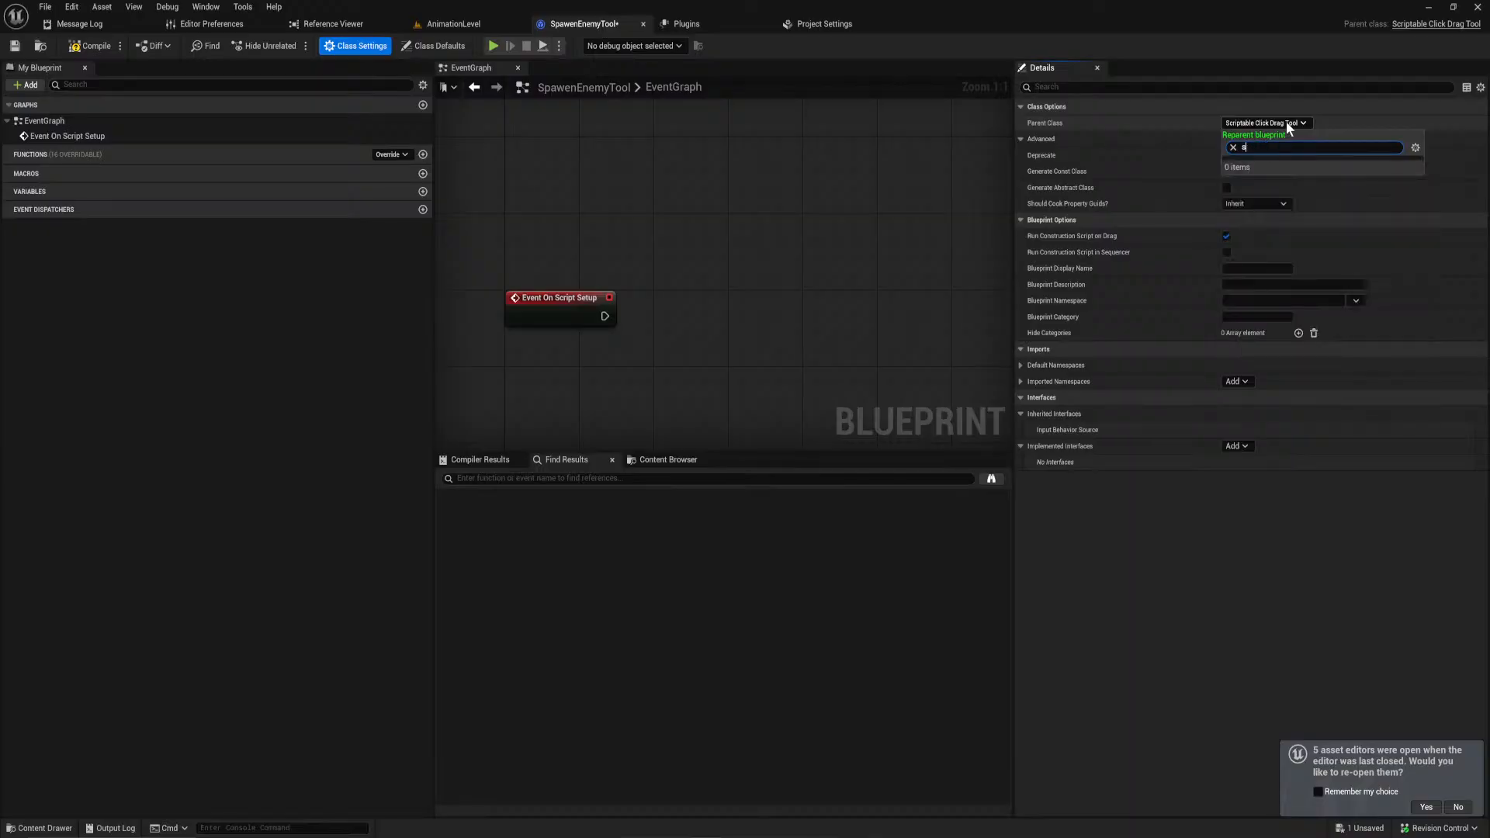
pyautogui.write('iptable')
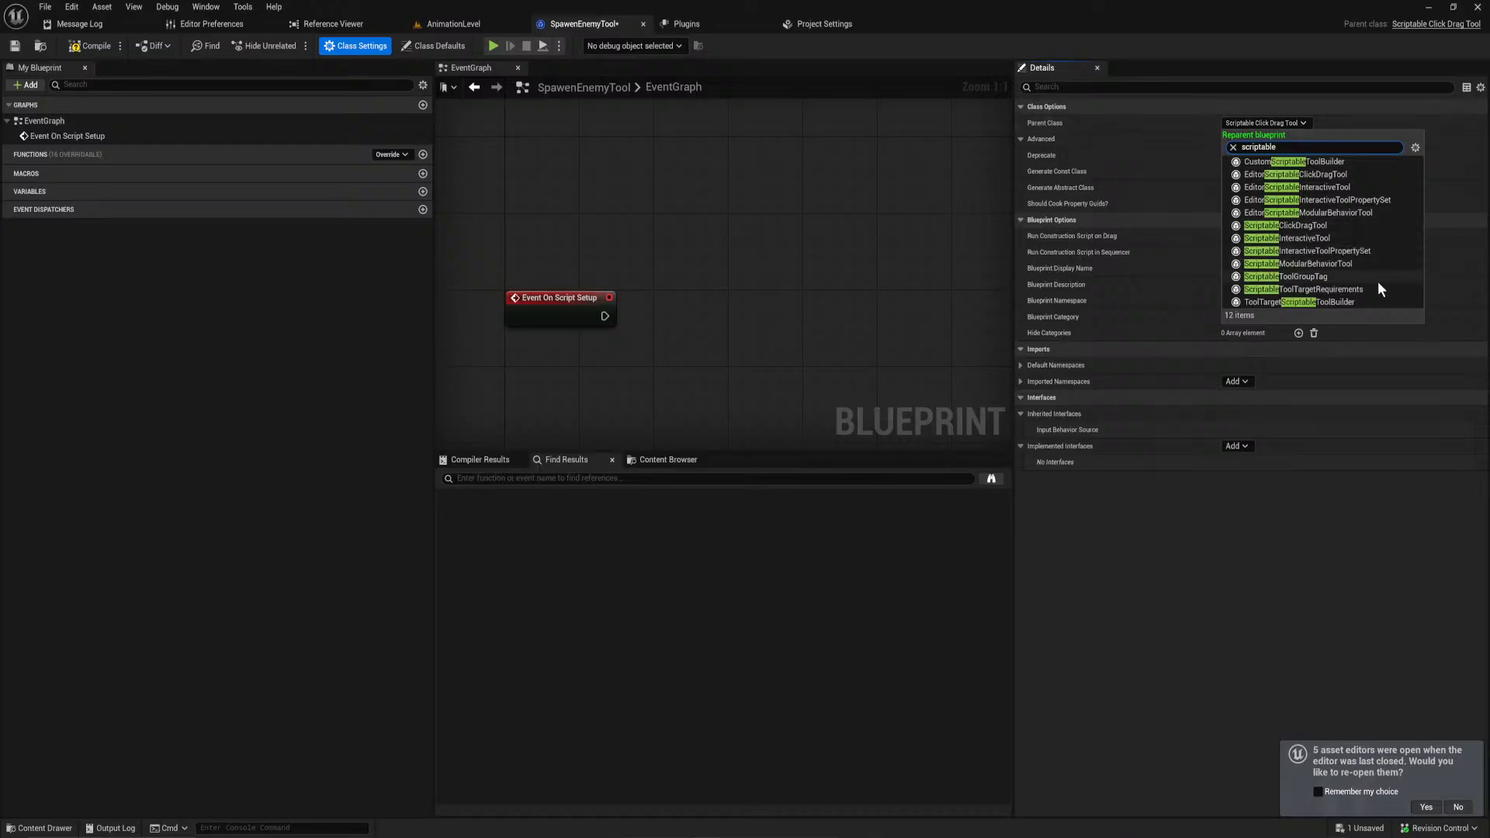
pyautogui.click(1357, 263)
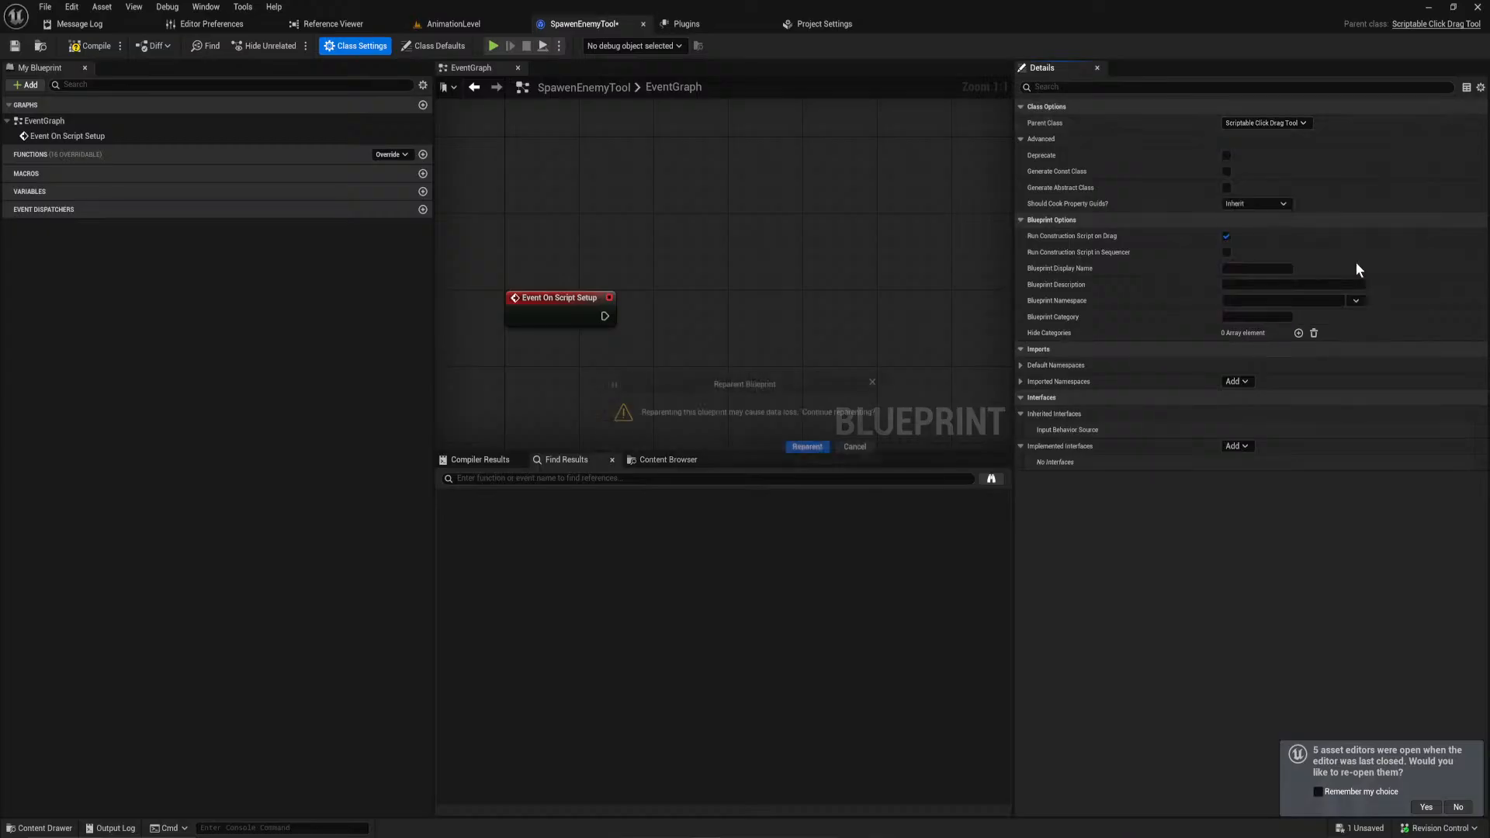
pyautogui.click(807, 446)
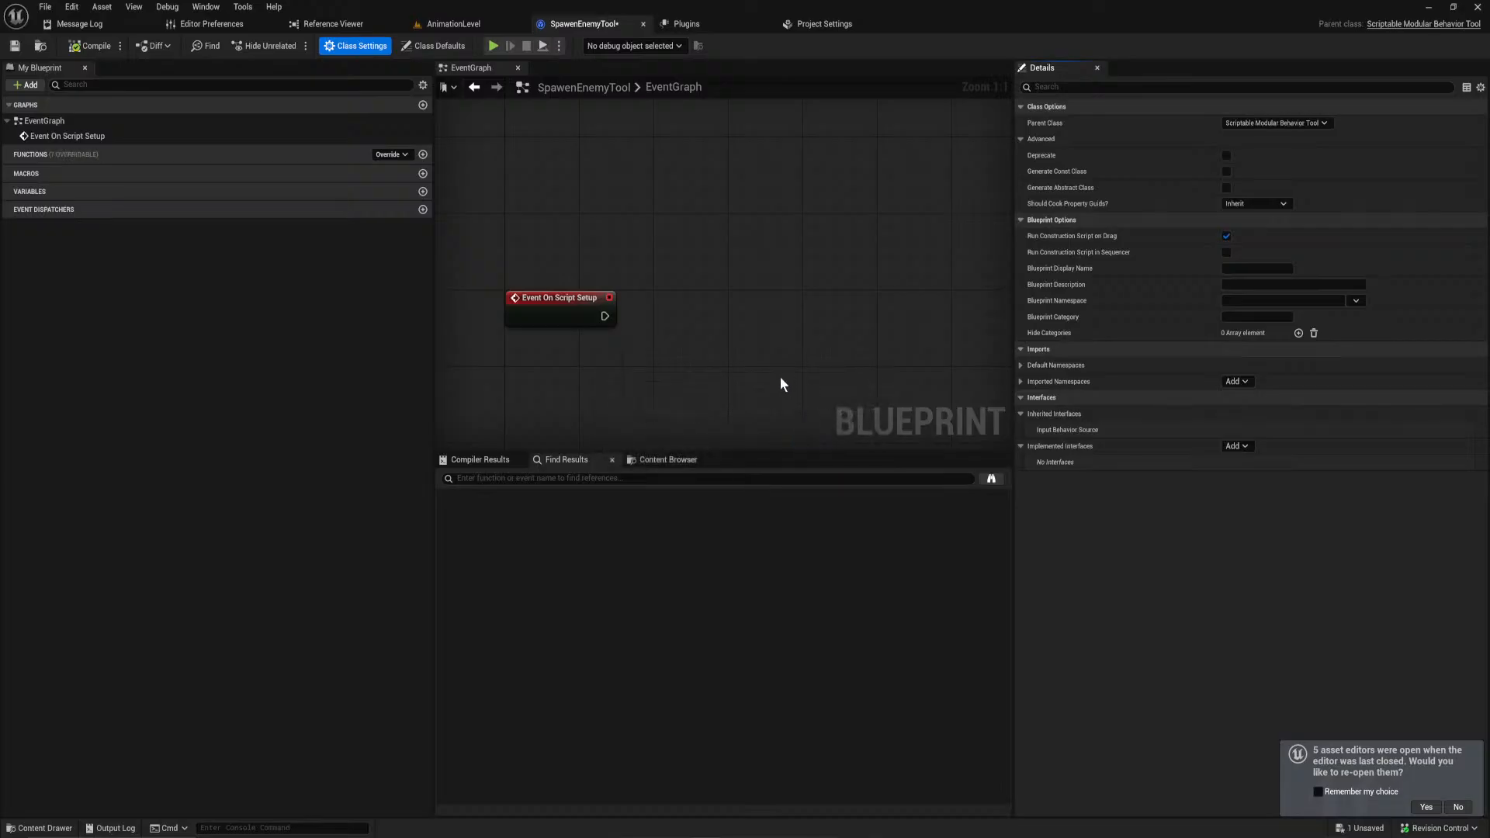
# Step: Add an Add Single Click Behavior node connected to Event On Script Setup and position it beside the event
pyautogui.moveTo(631, 268); pyautogui.dragTo(645, 292, button='right')
pyautogui.moveTo(619, 340); pyautogui.dragTo(687, 347)
pyautogui.write('add')
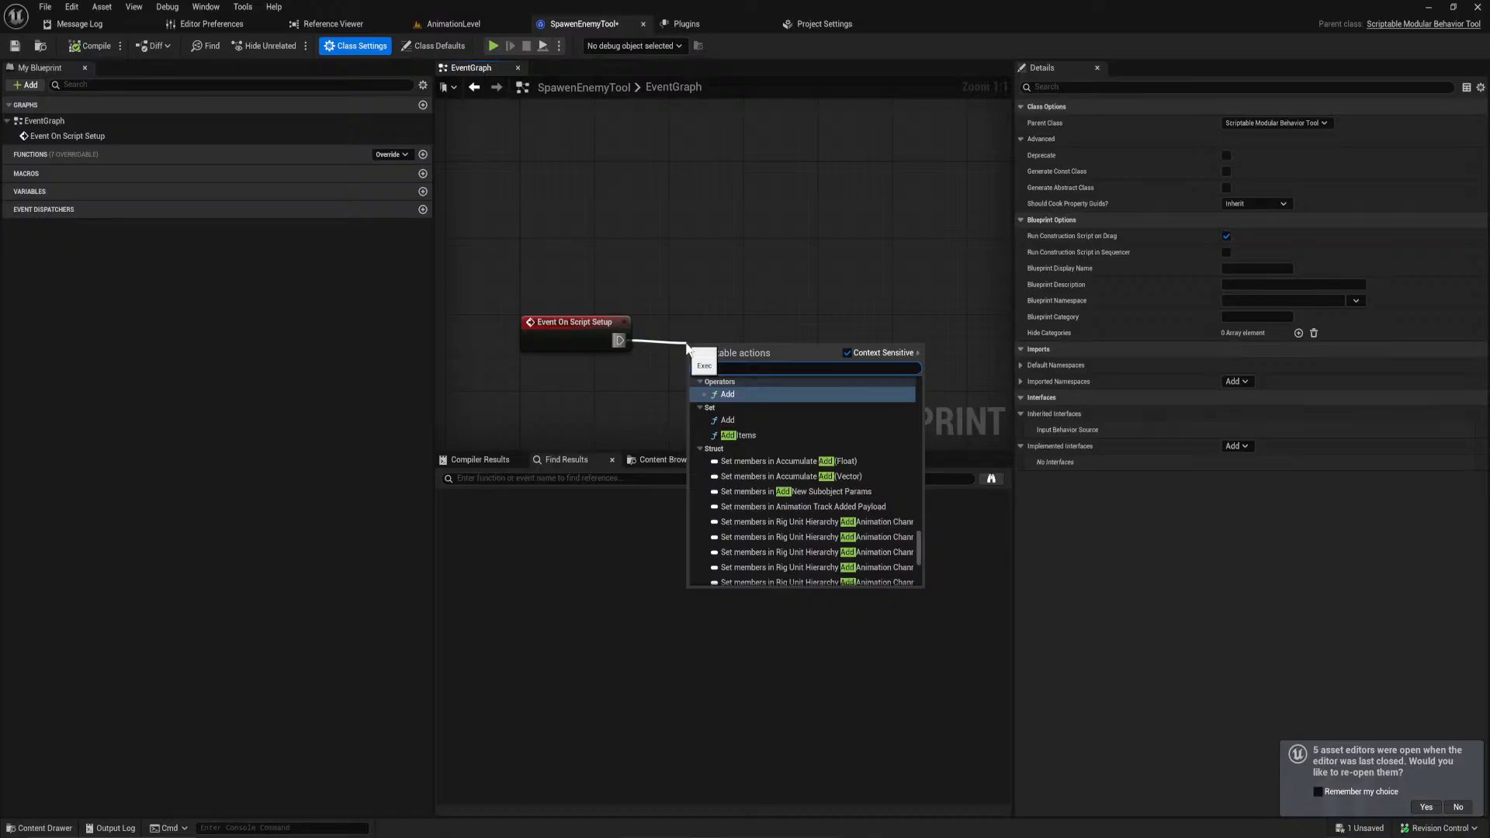
pyautogui.write(' sing')
pyautogui.press('Return')
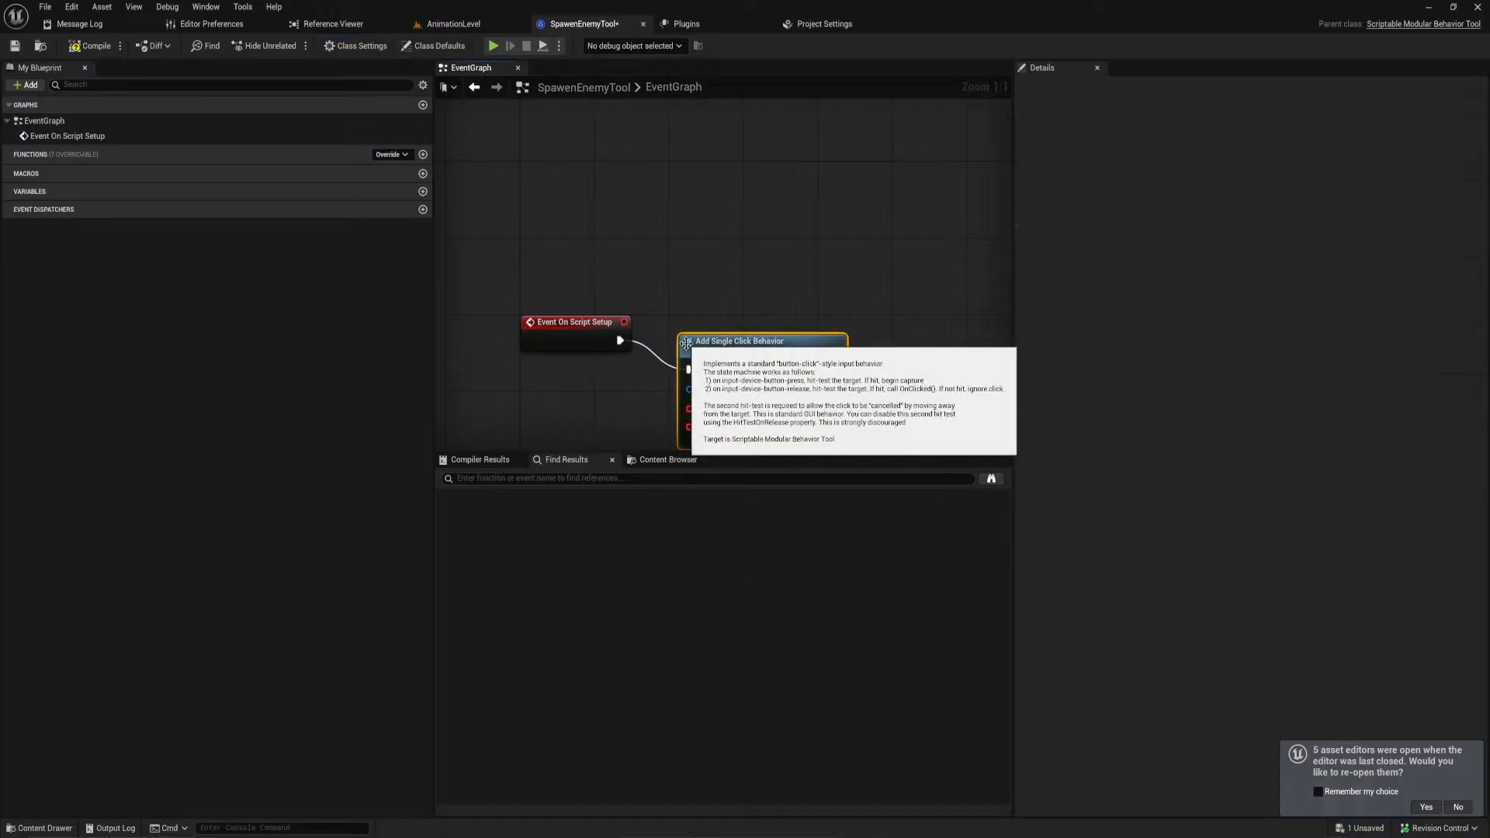
pyautogui.moveTo(745, 319); pyautogui.dragTo(745, 227, button='right')
pyautogui.moveTo(760, 271); pyautogui.dragTo(764, 249)
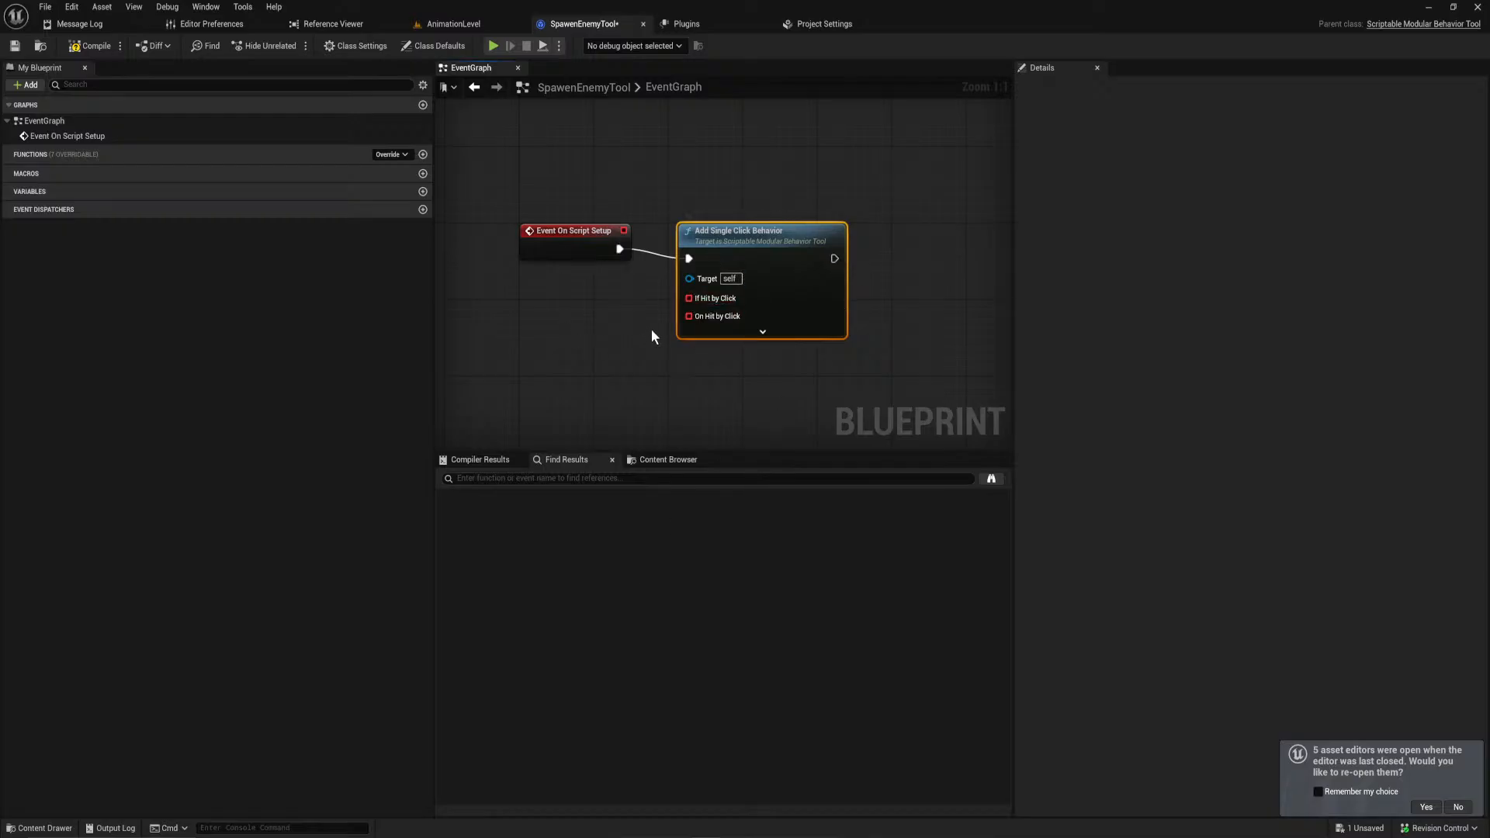
# Step: Add a Create Event node to the If Hit by Click input and generate a matching function for it
pyautogui.moveTo(688, 301); pyautogui.dragTo(524, 307)
pyautogui.click(478, 304)
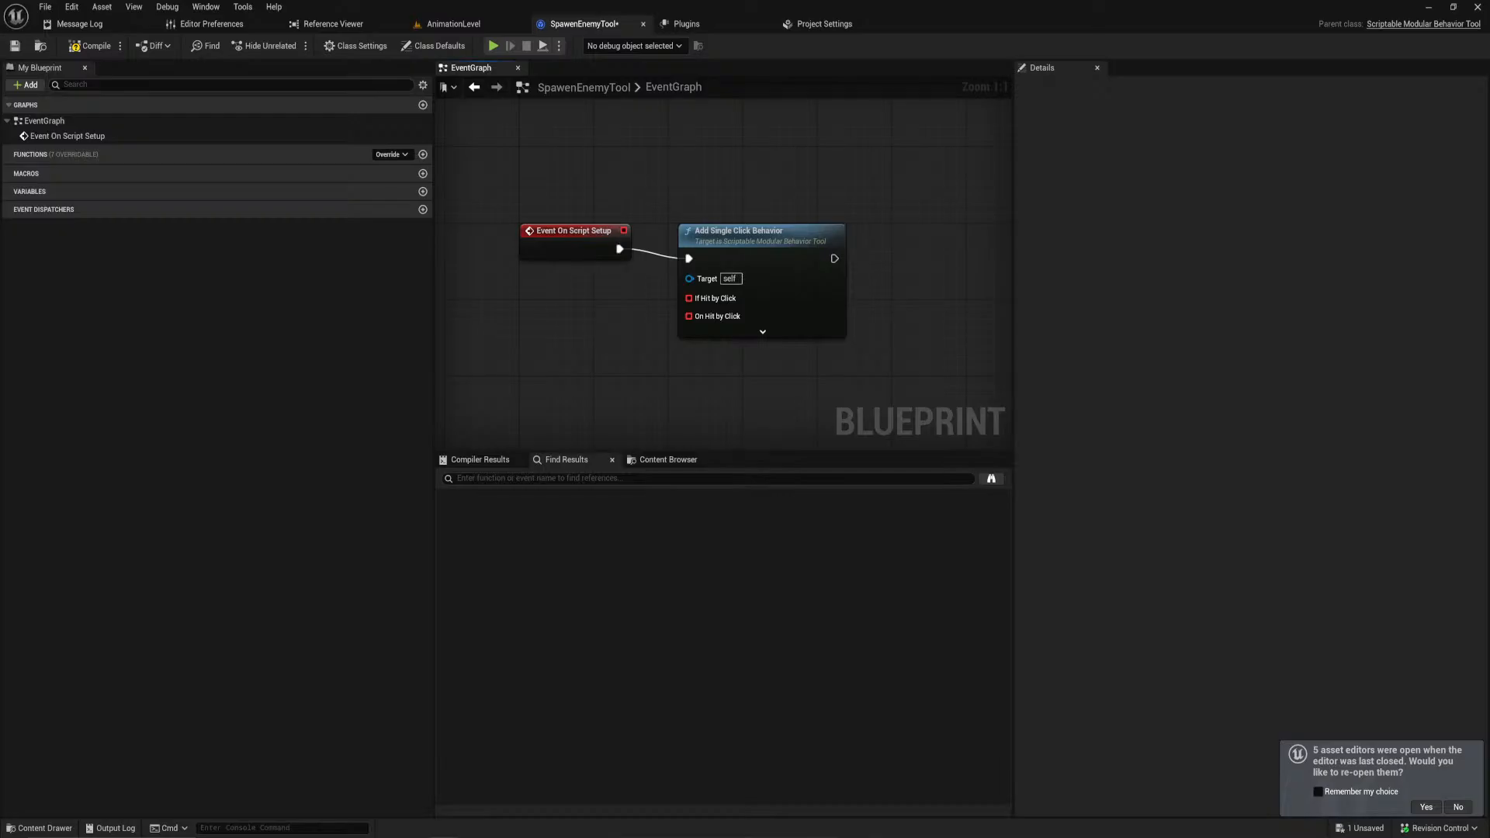
pyautogui.moveTo(689, 298); pyautogui.dragTo(582, 319)
pyautogui.write('create')
pyautogui.click(621, 362)
pyautogui.click(635, 373)
pyautogui.click(644, 413)
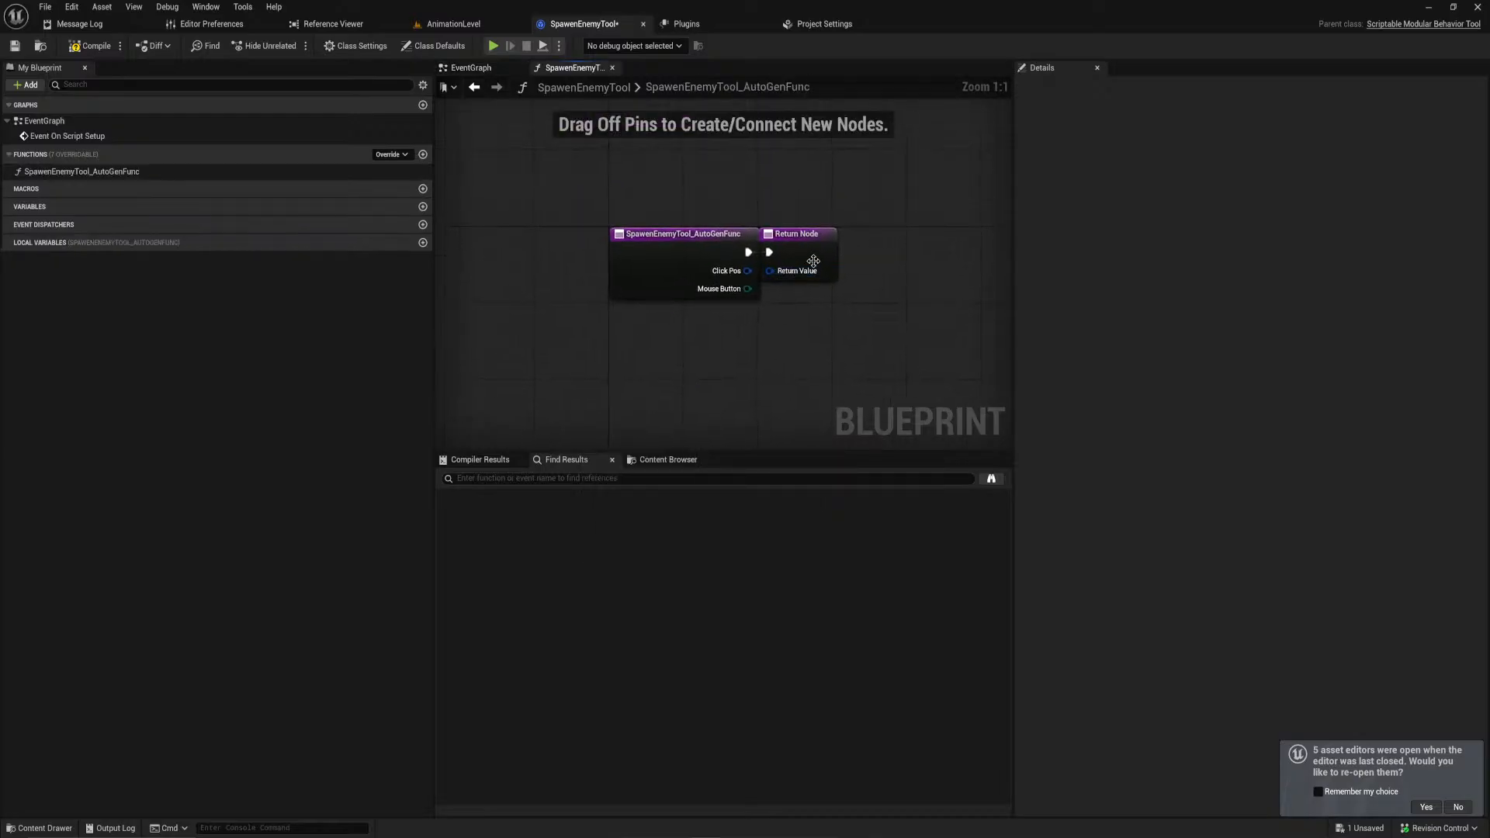
# Step: Space out the new function's entry and return nodes and split the Click Pos struct pin
pyautogui.moveTo(813, 263); pyautogui.dragTo(912, 273)
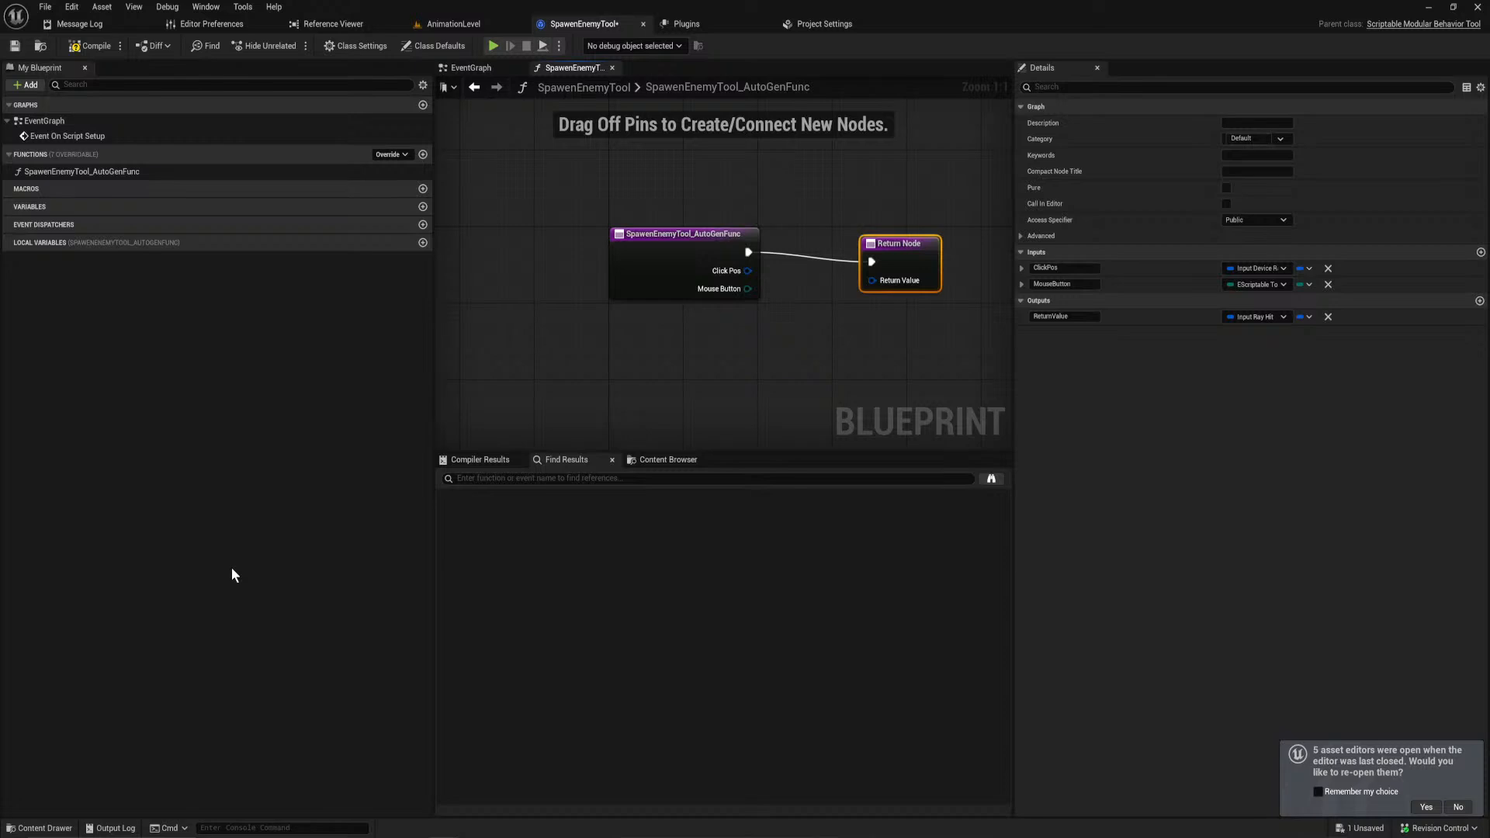
pyautogui.moveTo(664, 250); pyautogui.dragTo(487, 281)
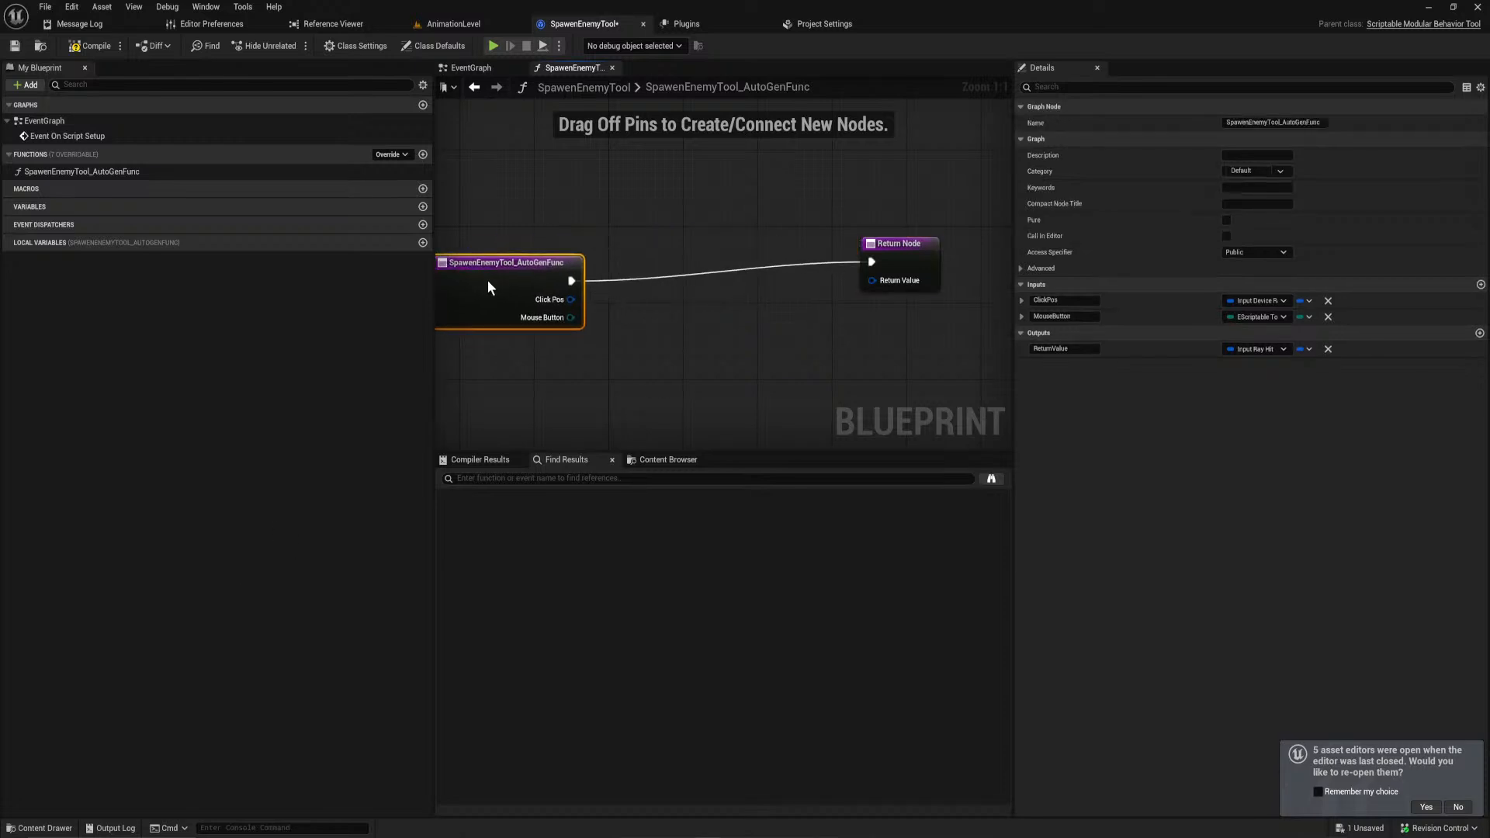
pyautogui.rightClick(570, 299)
pyautogui.click(630, 361)
pyautogui.moveTo(604, 356); pyautogui.dragTo(791, 296, button='right')
pyautogui.moveTo(701, 216); pyautogui.dragTo(596, 211)
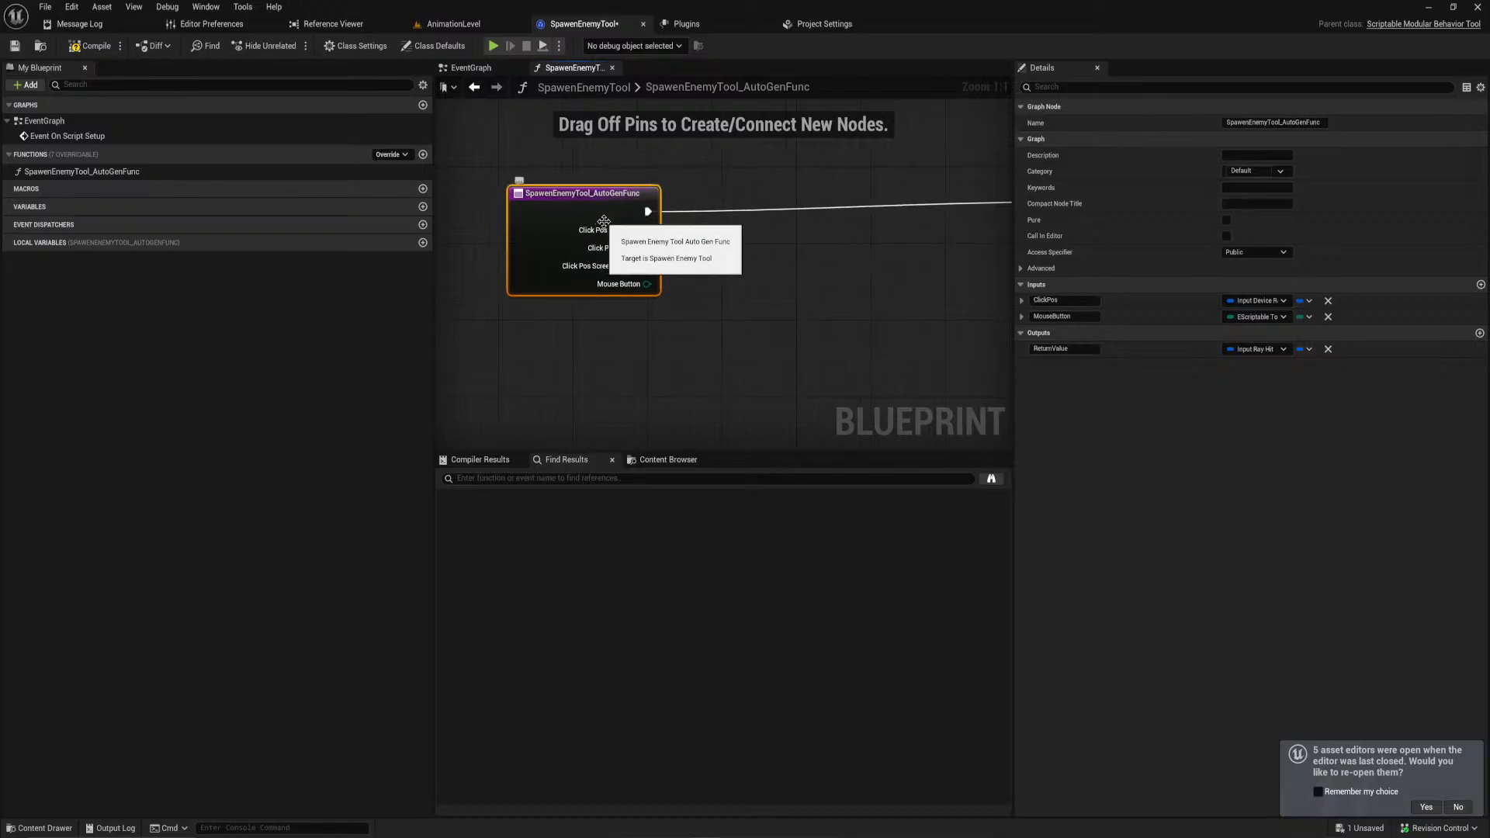
# Step: Add a Get Ray Start End node fed by the Click Pos World Ray output
pyautogui.moveTo(646, 230); pyautogui.dragTo(692, 270)
pyautogui.write('get')
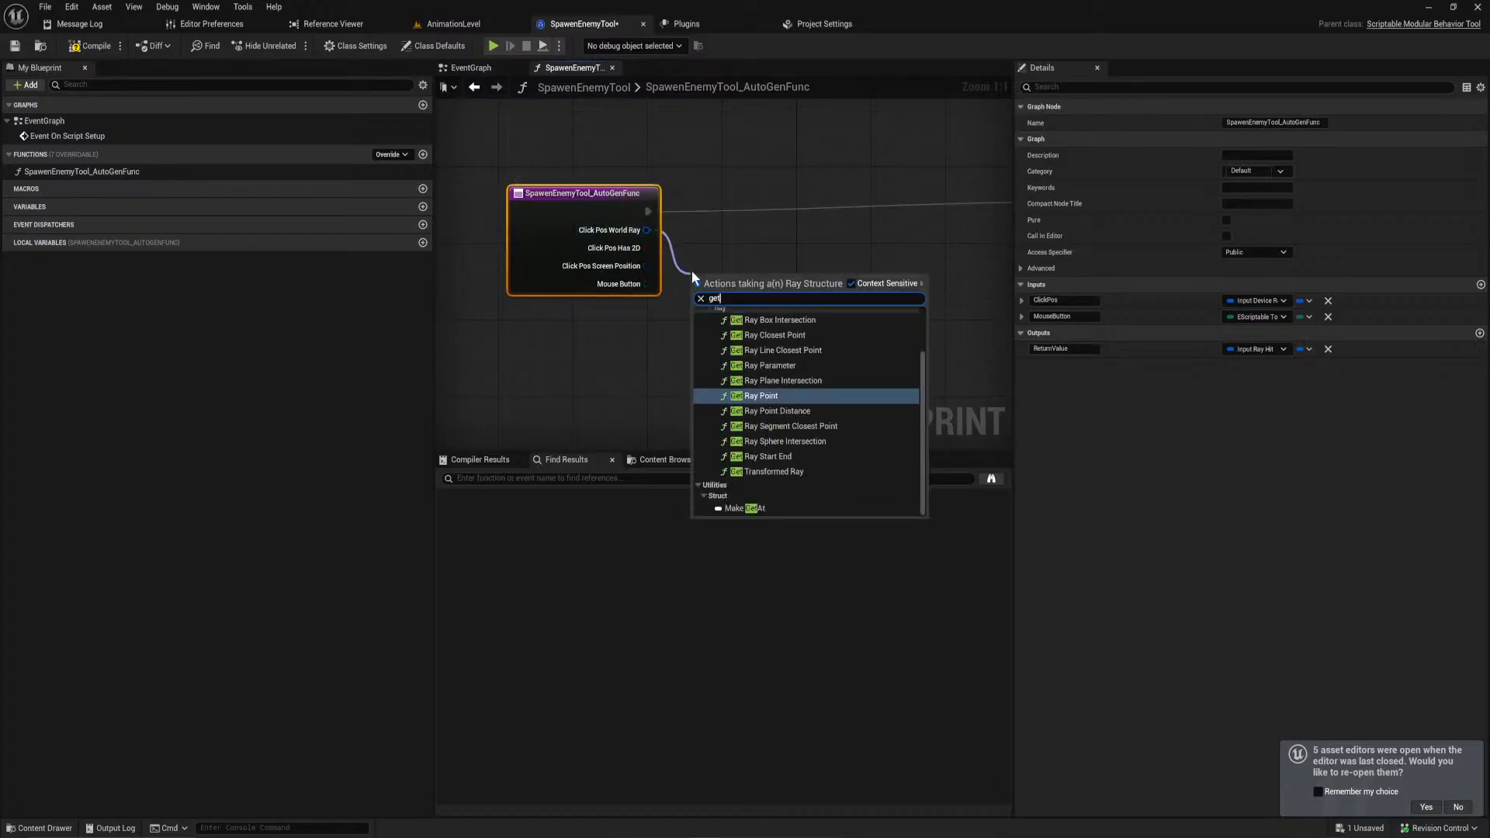
pyautogui.write(' ray st')
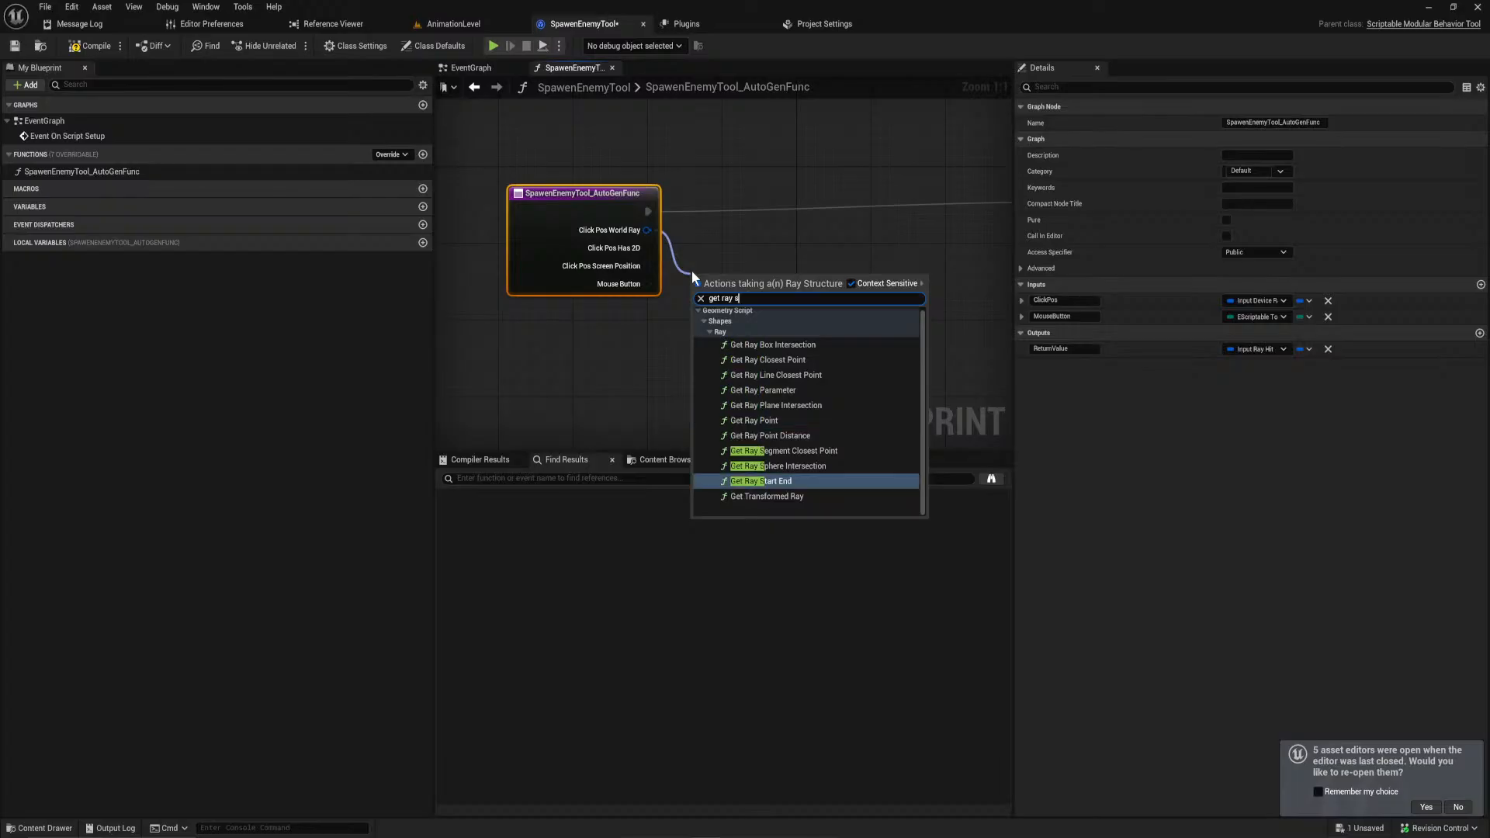
pyautogui.press('Return')
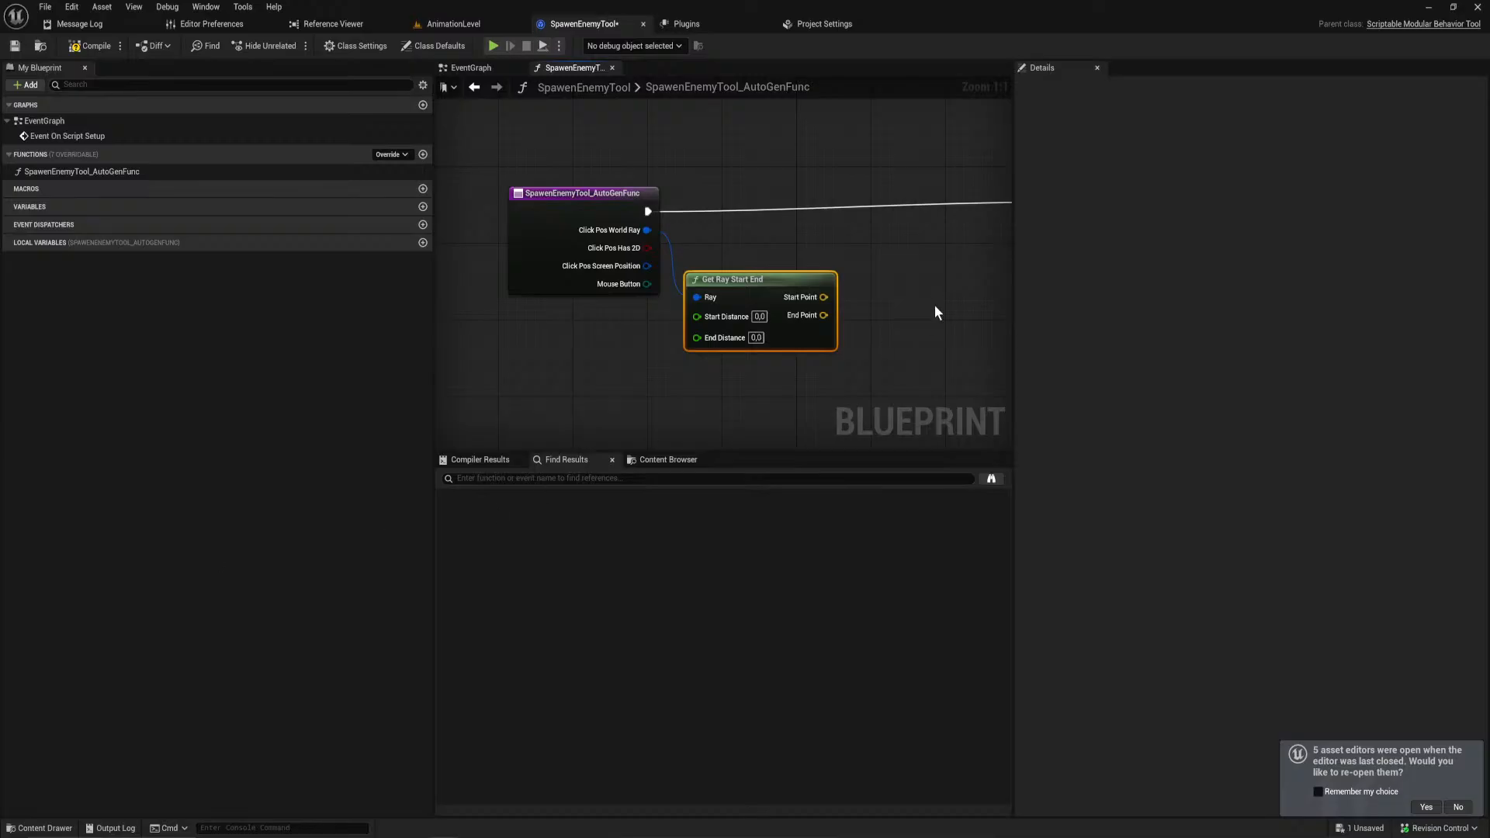
# Step: Add a Line Trace By Channel node after the function entry and feed its Start and End from Get Ray Start End's Start Point and End Point
pyautogui.moveTo(928, 314); pyautogui.dragTo(808, 306, button='right')
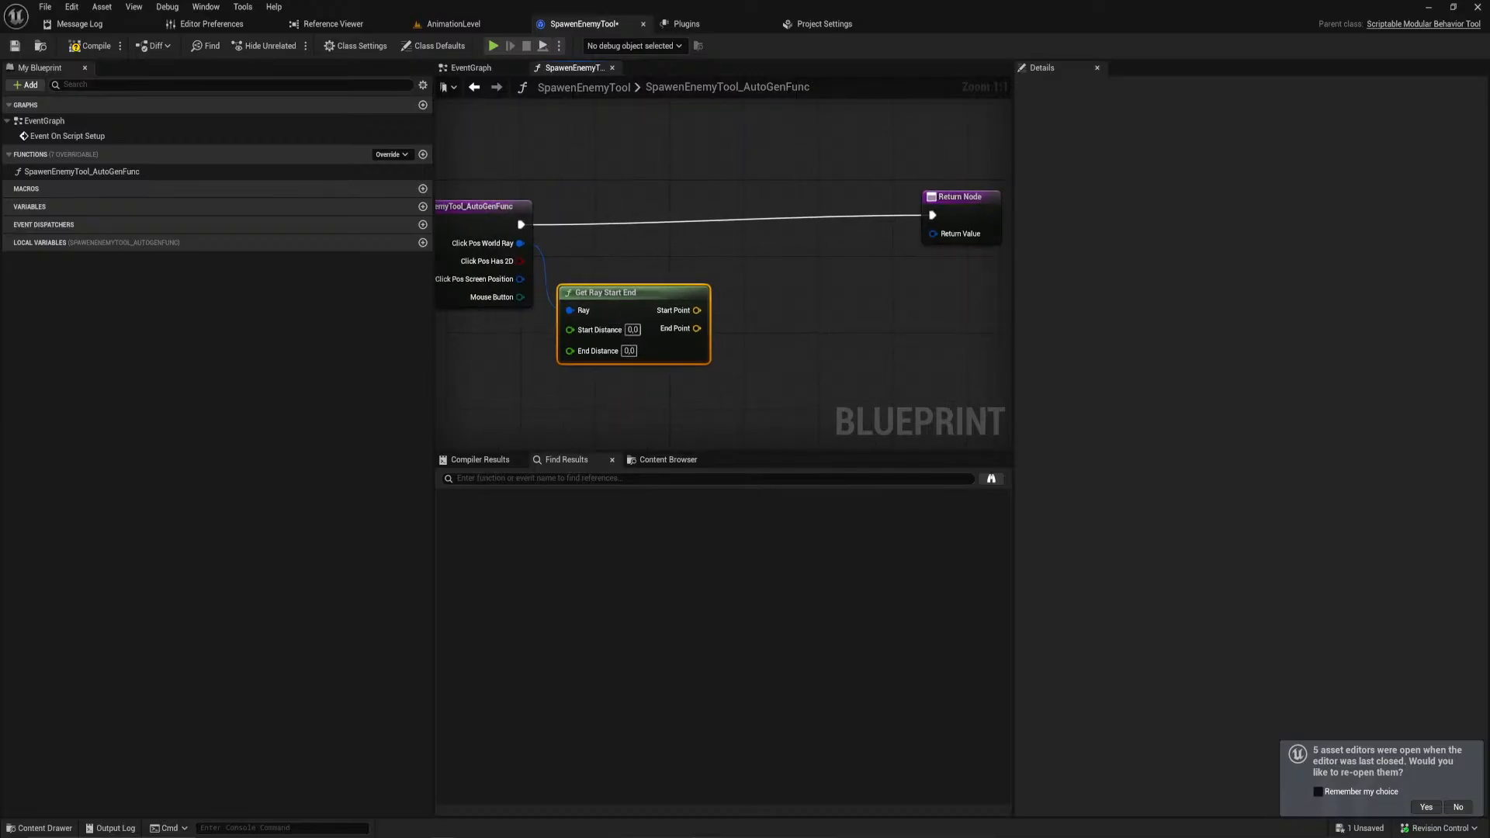
pyautogui.moveTo(521, 224); pyautogui.dragTo(706, 227)
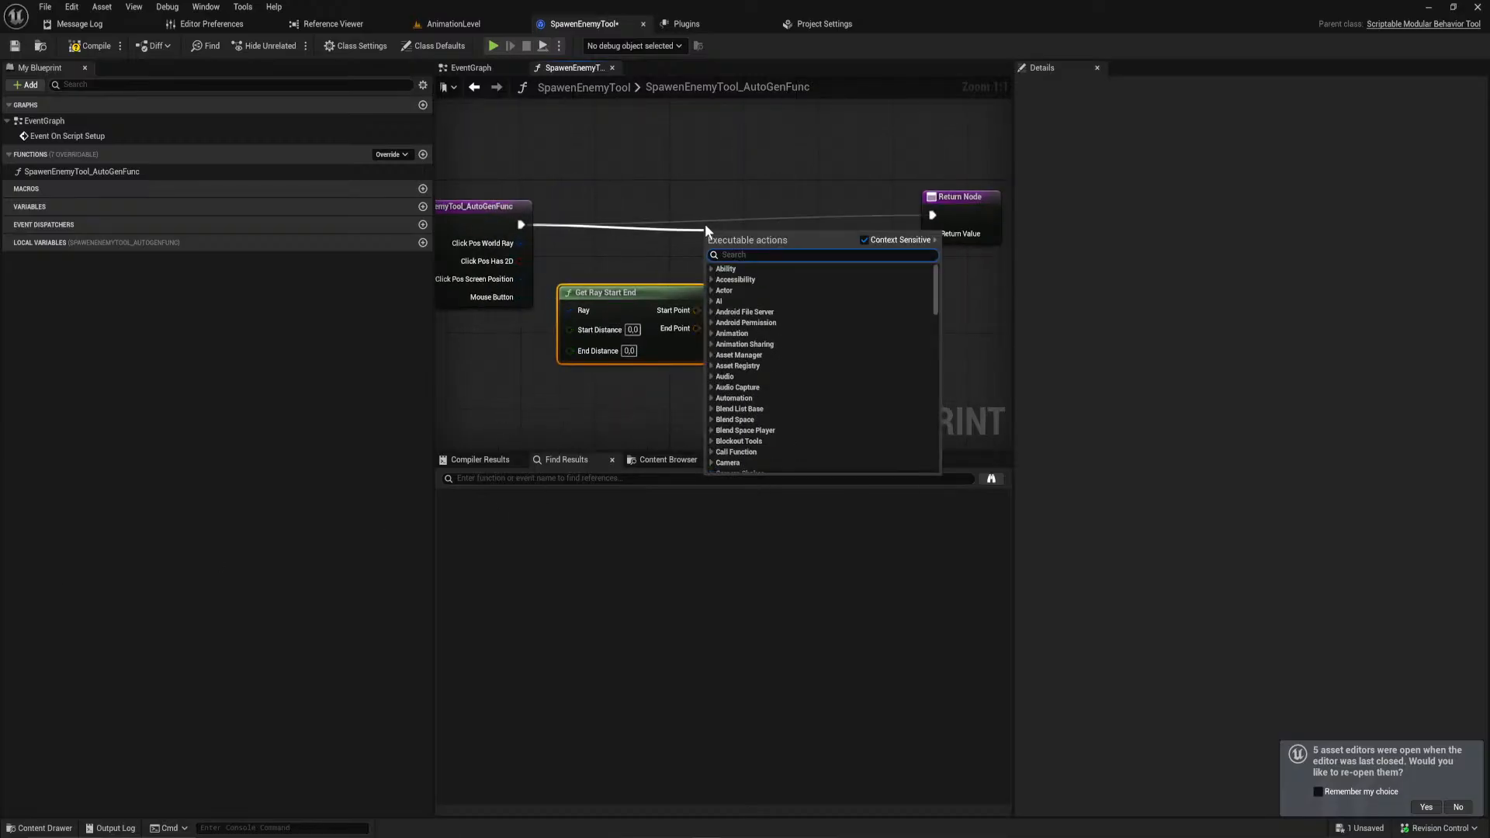
pyautogui.write('line trace')
pyautogui.press('Return')
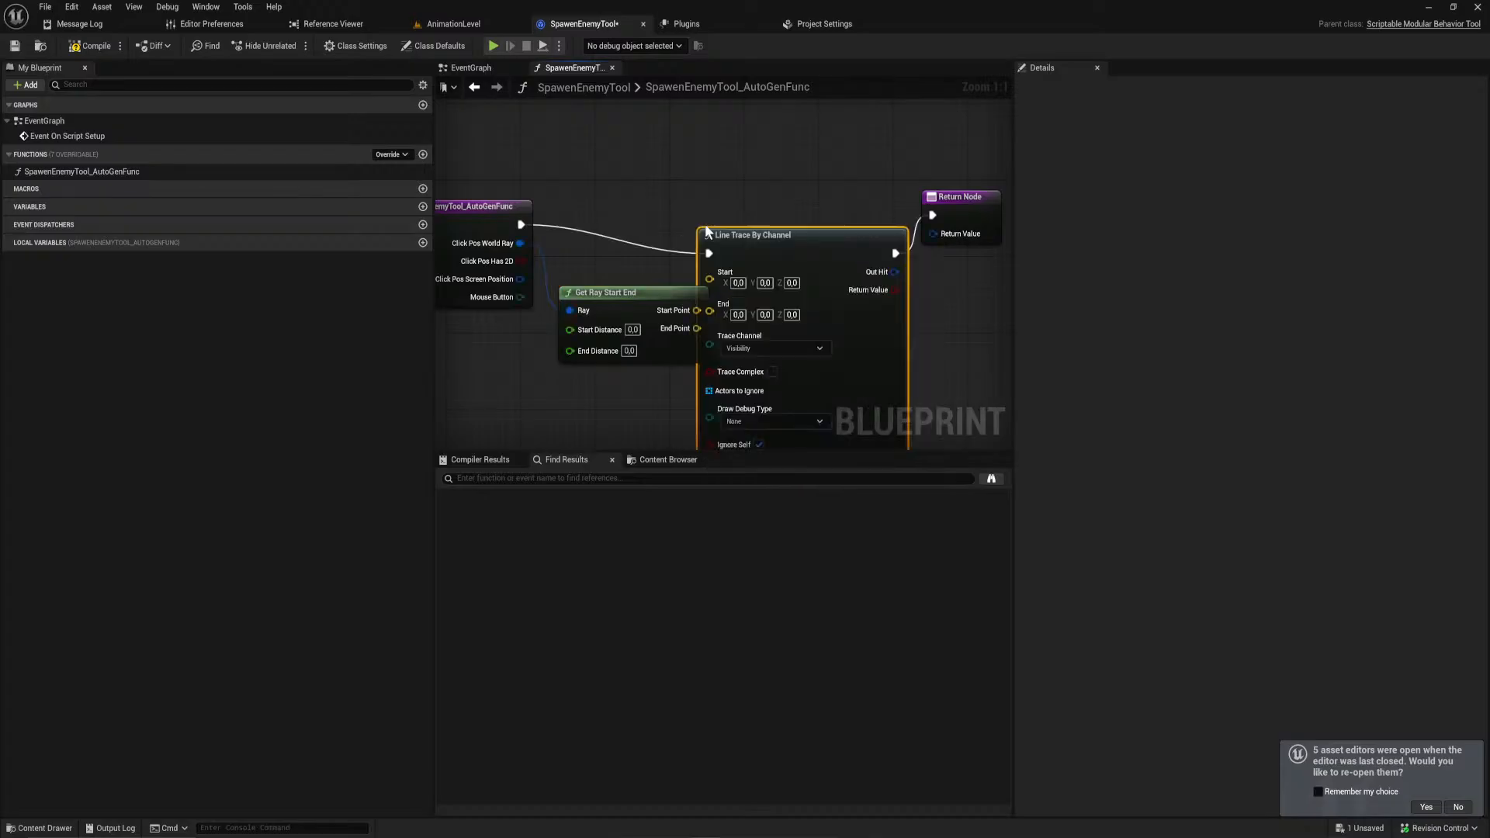
pyautogui.moveTo(712, 225); pyautogui.dragTo(534, 209, button='right')
pyautogui.moveTo(862, 157); pyautogui.dragTo(699, 278)
pyautogui.moveTo(608, 245); pyautogui.dragTo(728, 216)
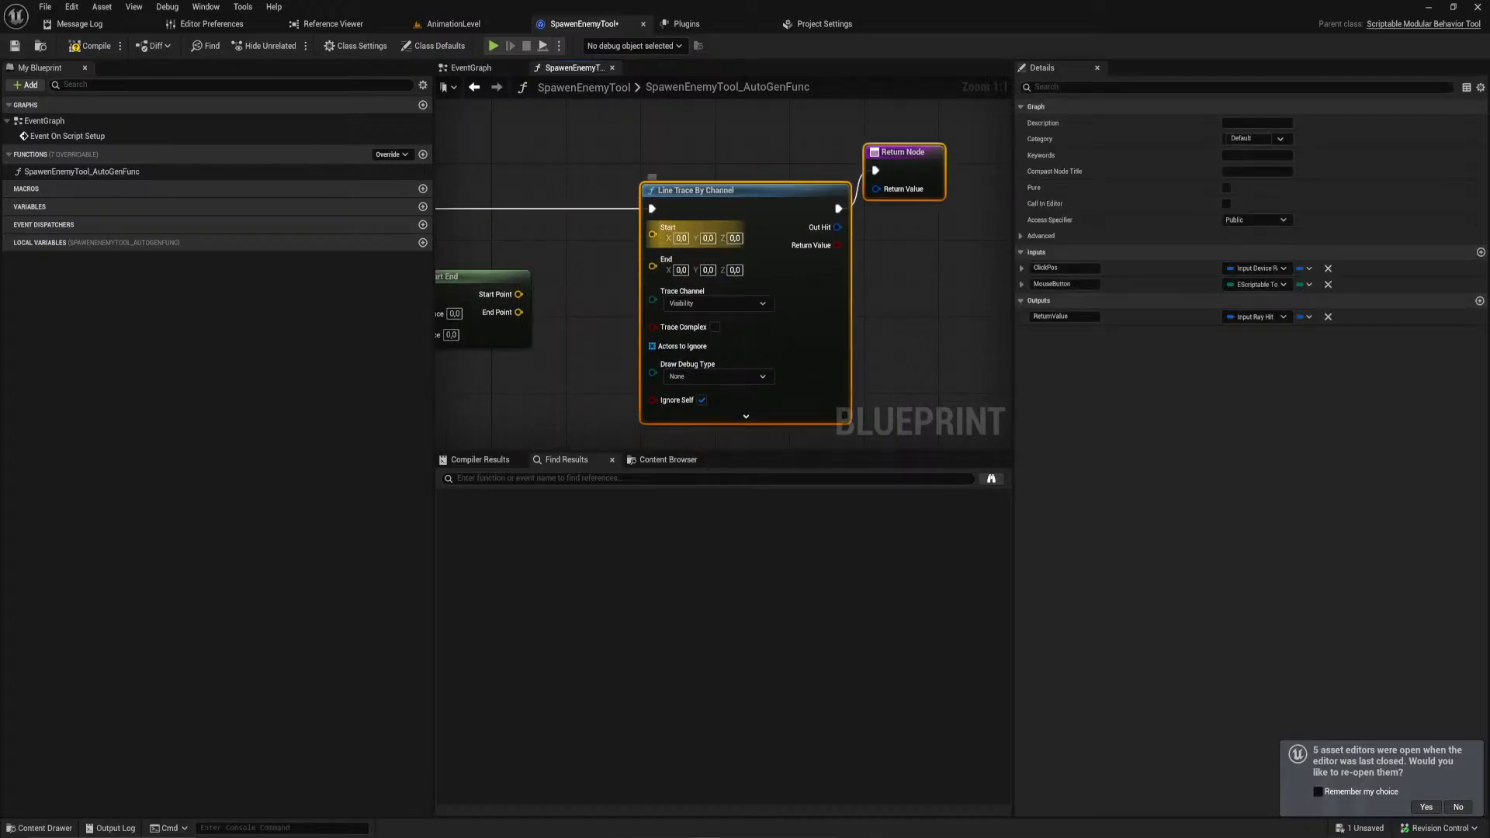
pyautogui.moveTo(506, 302)
pyautogui.mouseDown()
pyautogui.moveTo(652, 235)
pyautogui.moveTo(582, 309)
pyautogui.moveTo(509, 320)
pyautogui.mouseUp()
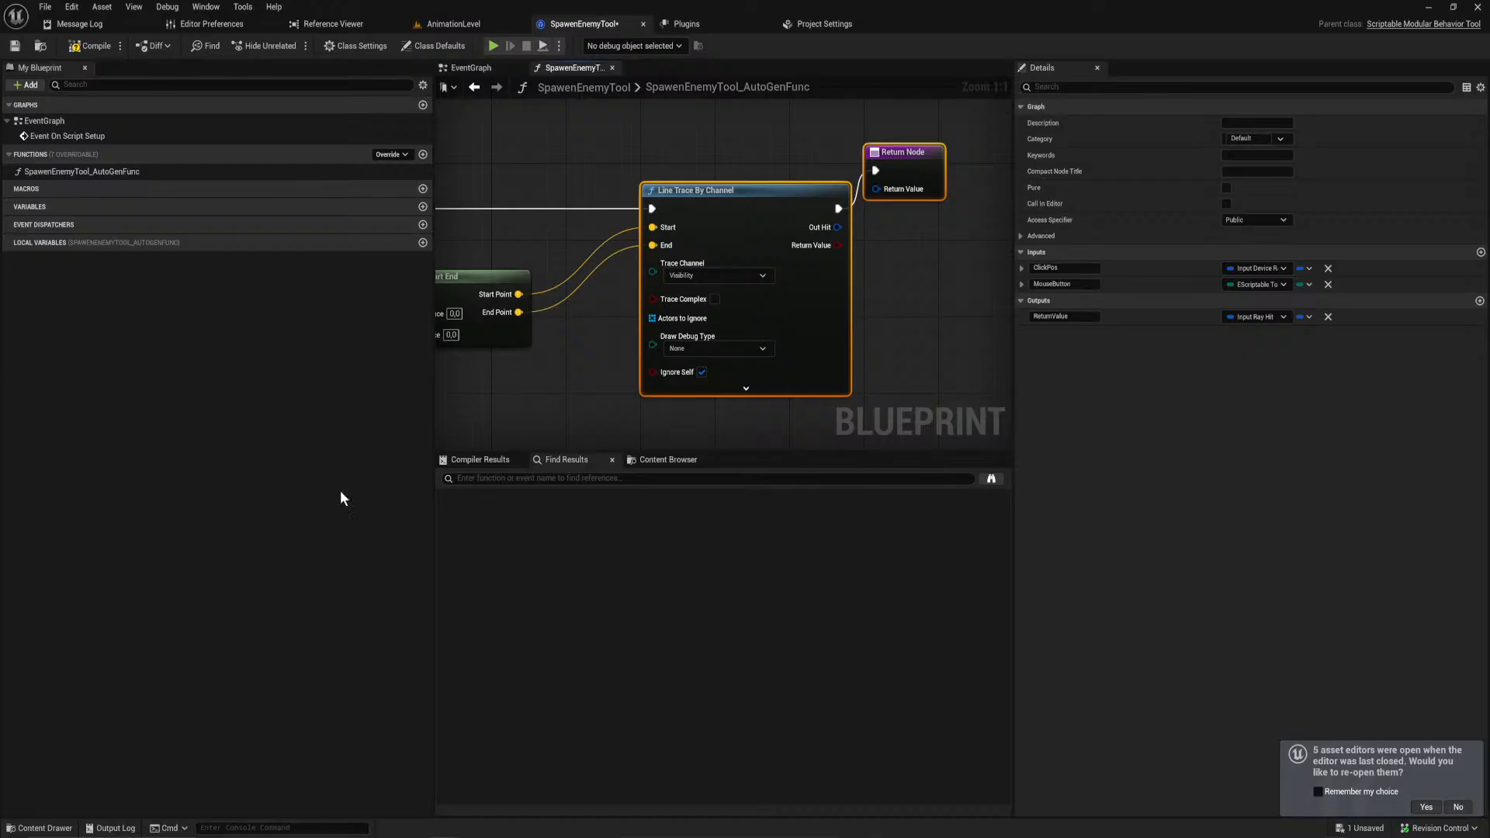
# Step: Move the Return Node farther away from Line Trace By Channel to make room between them
pyautogui.moveTo(908, 319)
pyautogui.mouseDown(button='right')
pyautogui.moveTo(745, 299)
pyautogui.moveTo(788, 295)
pyautogui.mouseUp(button='right')
pyautogui.moveTo(798, 153); pyautogui.dragTo(919, 171)
pyautogui.moveTo(797, 193); pyautogui.dragTo(635, 182)
pyautogui.moveTo(715, 208); pyautogui.dragTo(501, 189)
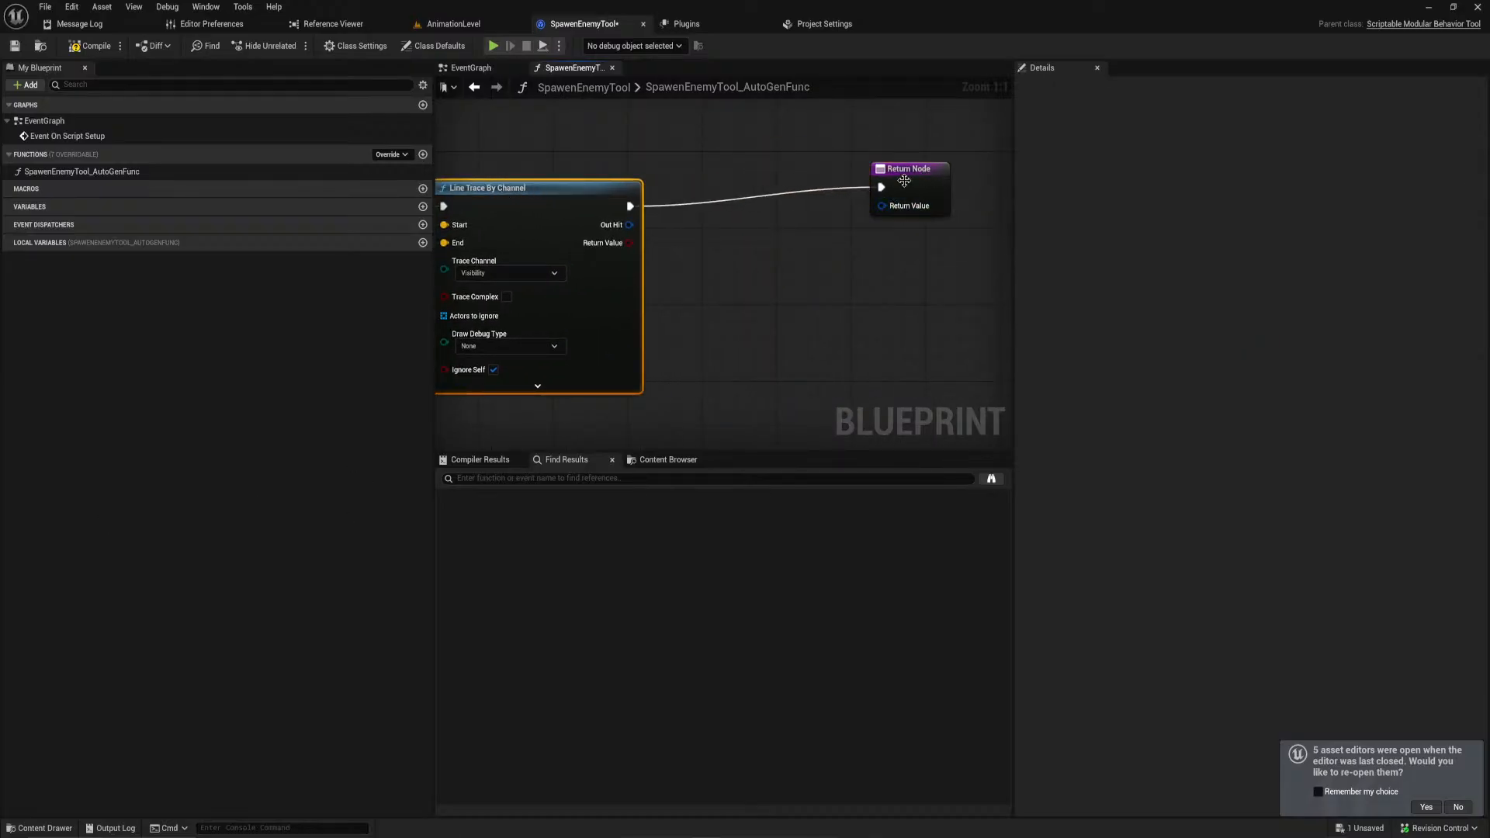
pyautogui.moveTo(901, 188); pyautogui.dragTo(986, 189)
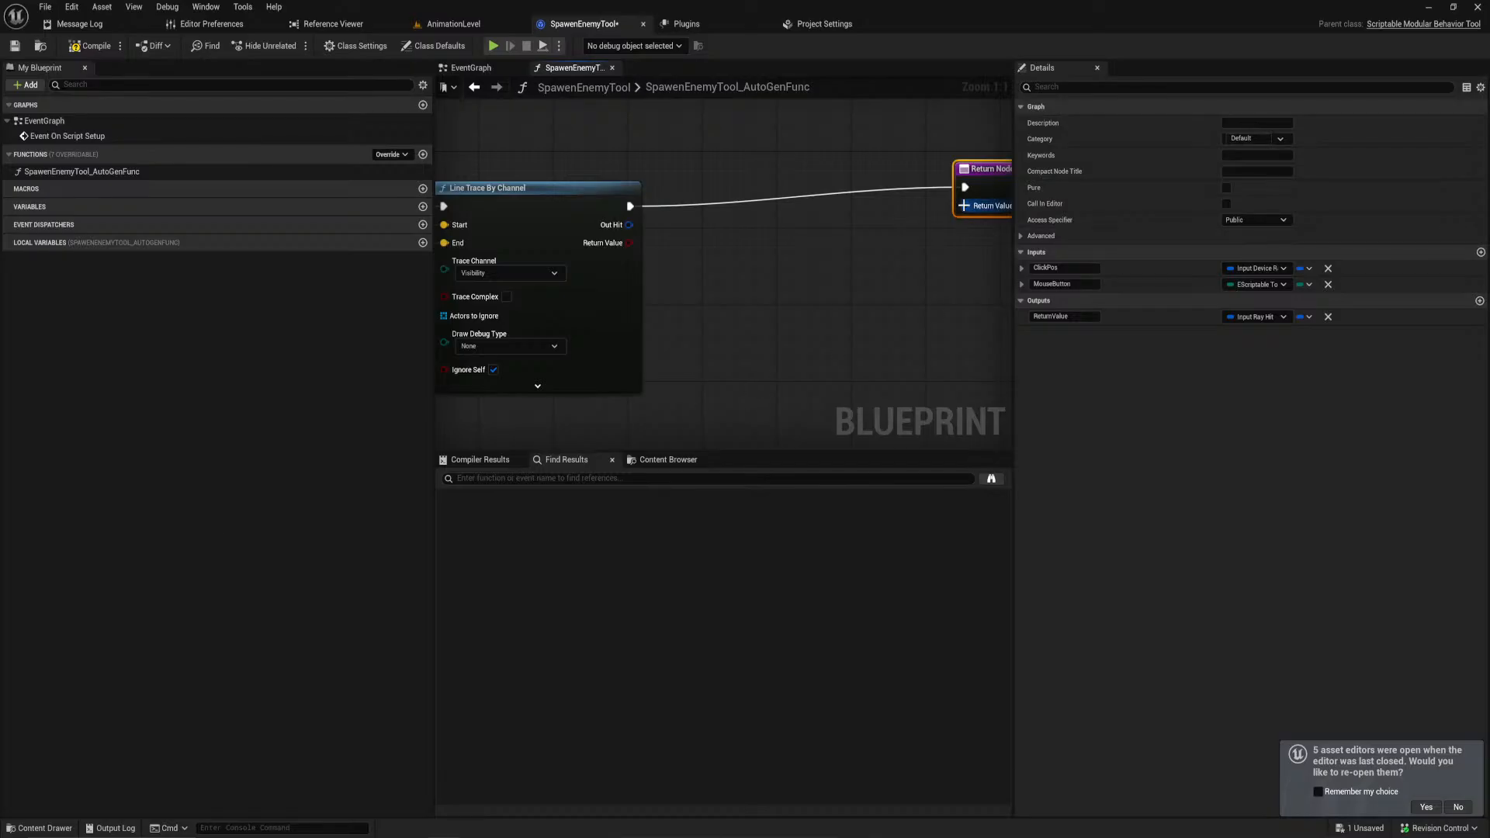
# Step: Feed the Return Value from a Make Input Ray Hit node, split the Out Hit struct pin and connect Out Hit Distance to Hit Depth
pyautogui.moveTo(964, 206); pyautogui.dragTo(883, 248)
pyautogui.write('make')
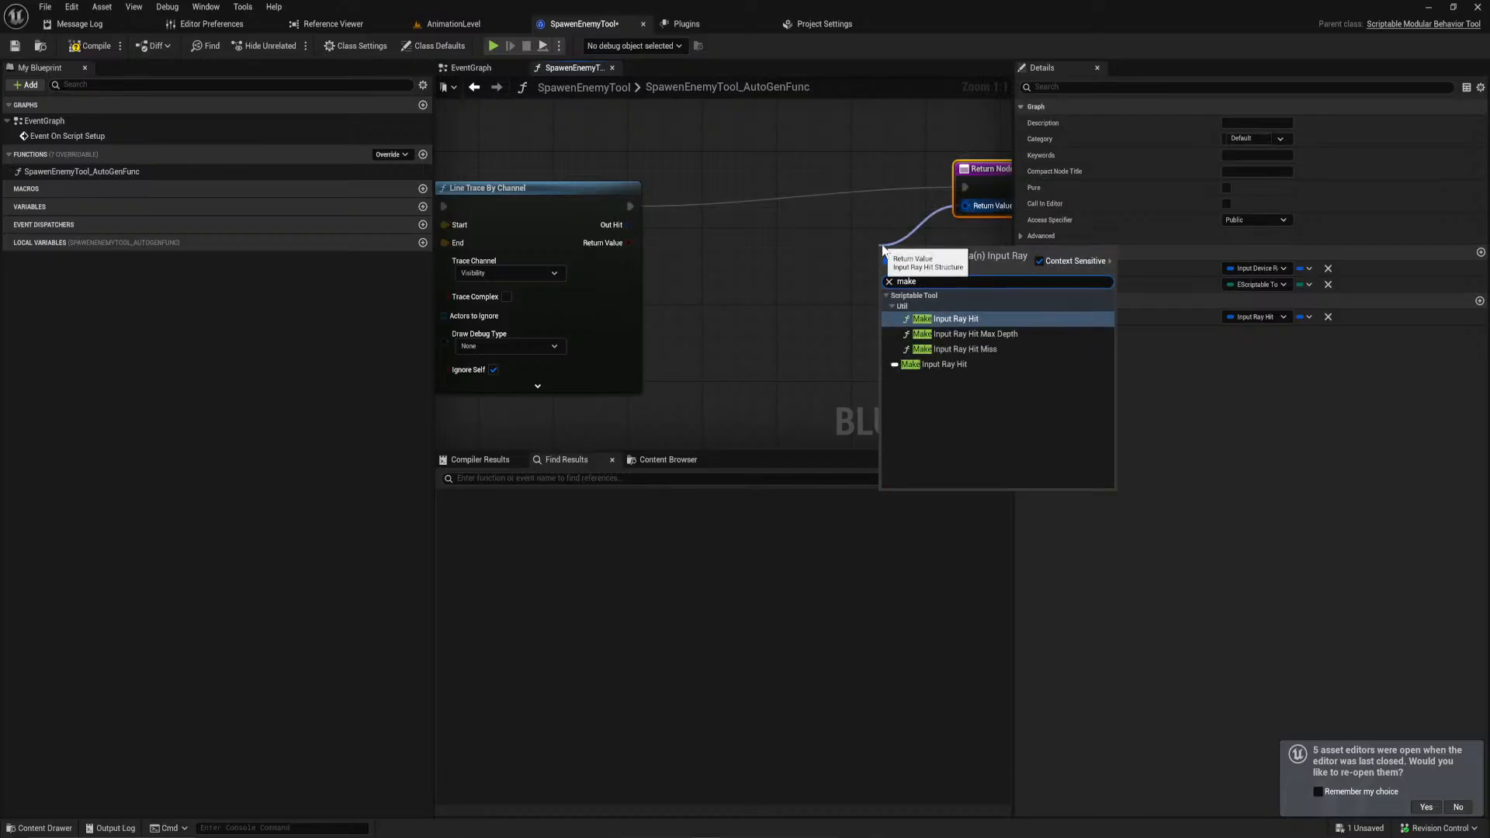
pyautogui.press('Return')
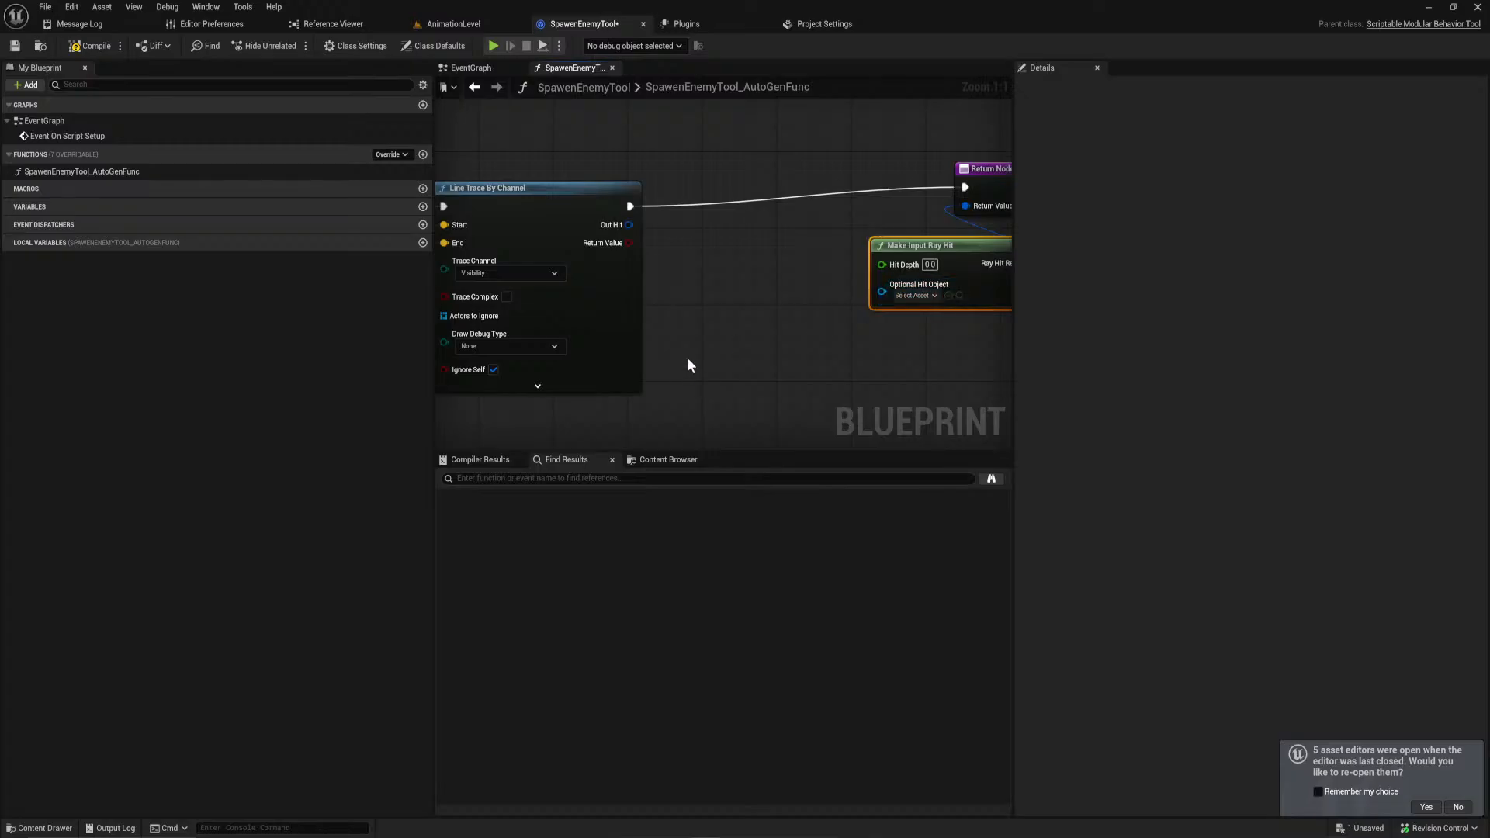
pyautogui.rightClick(629, 224)
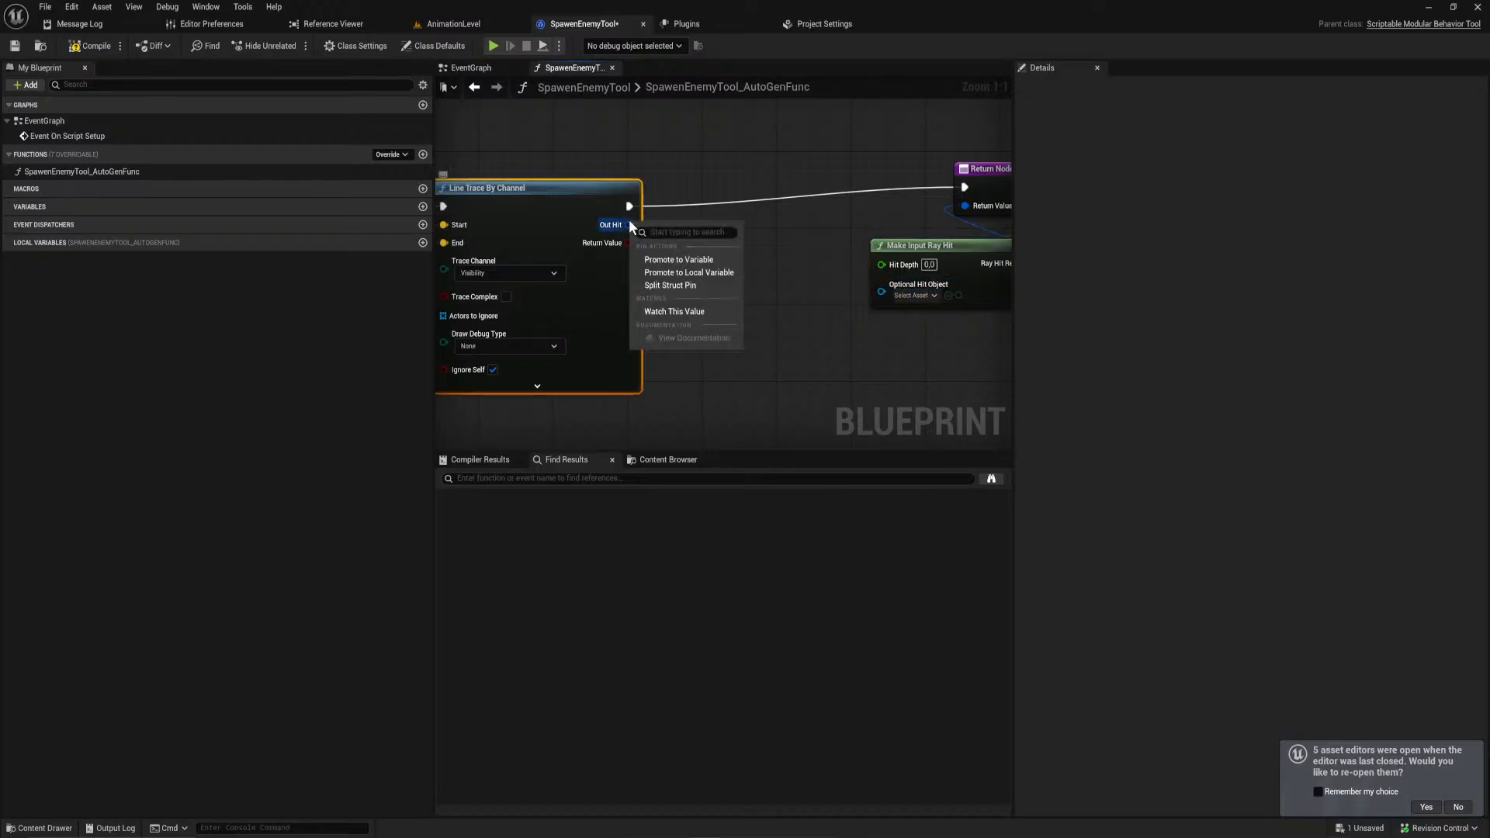
pyautogui.click(671, 286)
pyautogui.moveTo(658, 278); pyautogui.dragTo(849, 248)
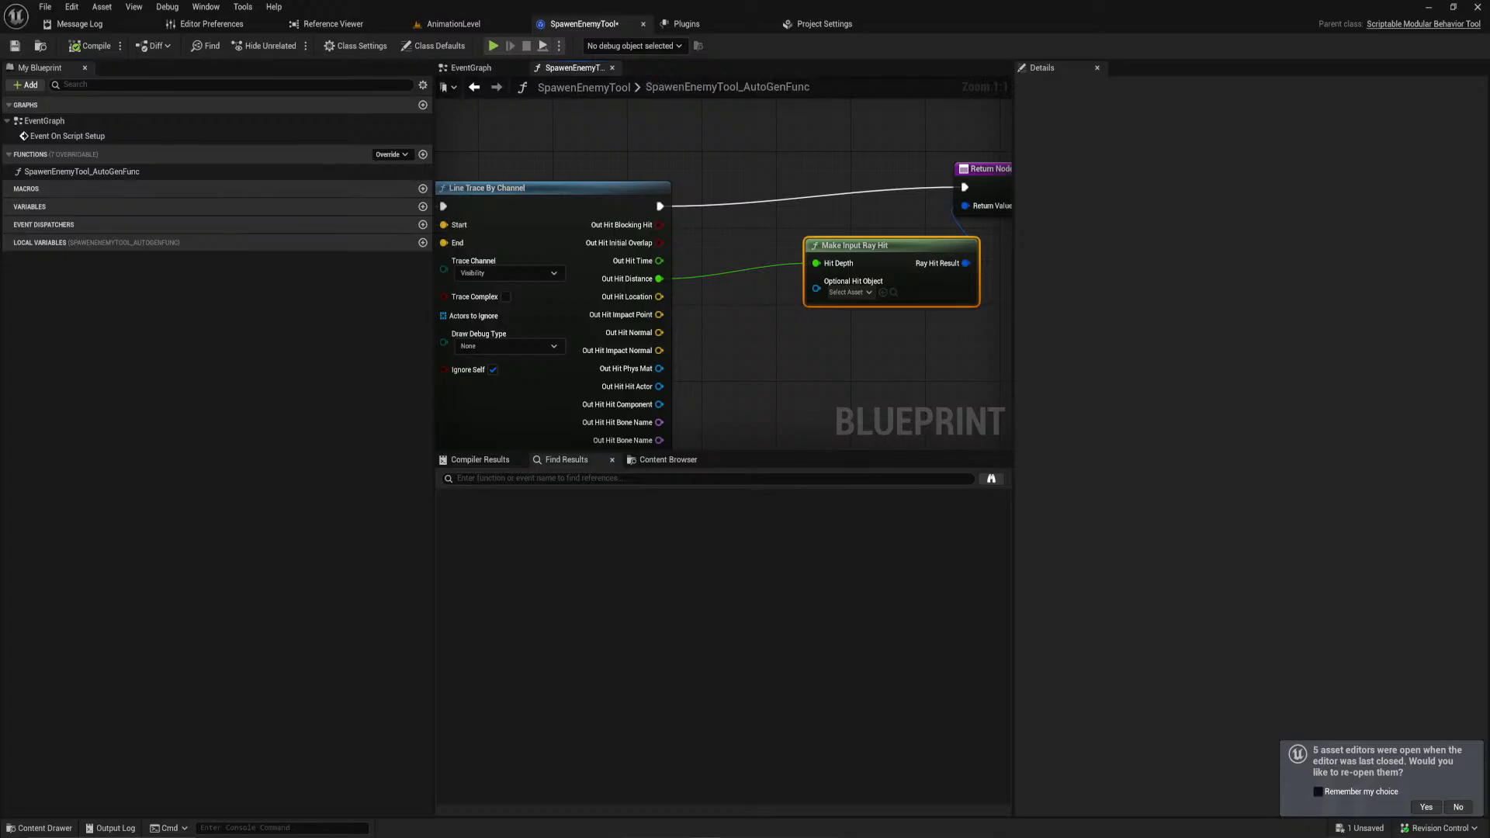
# Step: Switch the AnimationLevel editor to Scriptable Tools mode, run the custom tool and complete it
pyautogui.click(475, 24)
pyautogui.click(101, 45)
pyautogui.click(122, 167)
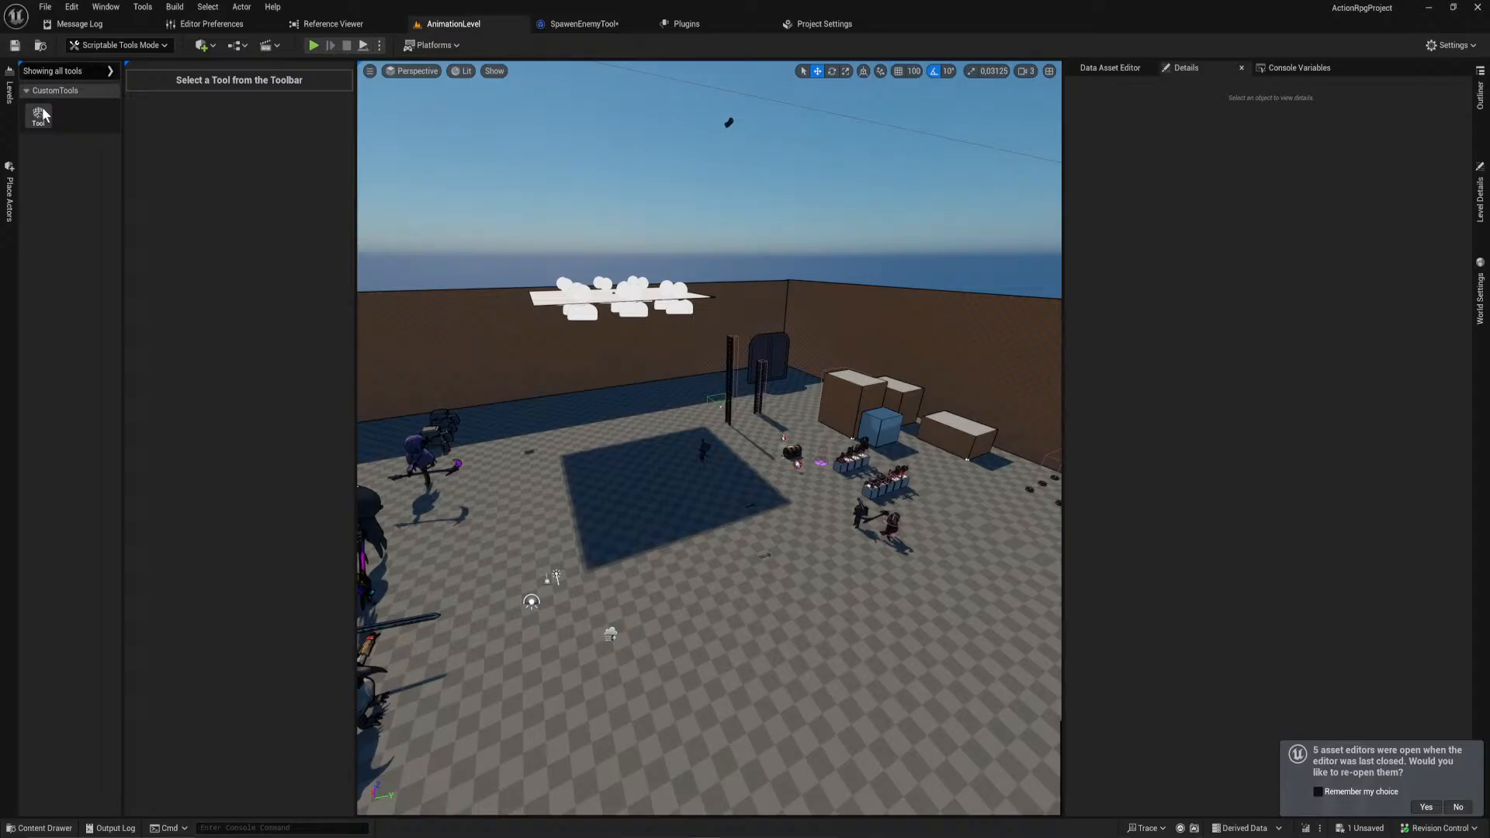
pyautogui.click(38, 115)
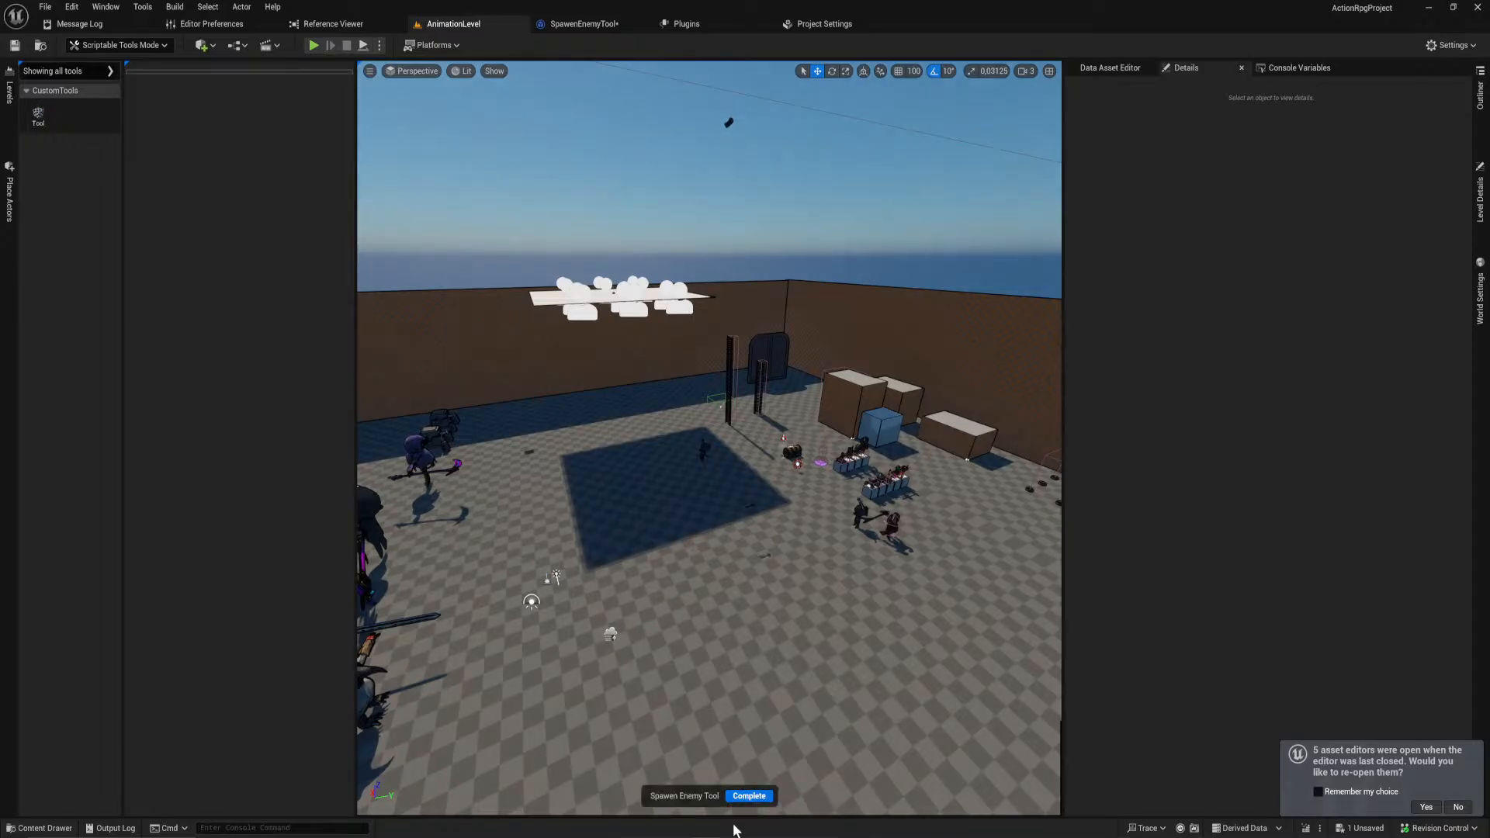
pyautogui.click(745, 797)
# Step: Add a mouse hover behavior node after Add Single Click Behavior in SpawenEnemyTool's event graph
pyautogui.click(583, 23)
pyautogui.moveTo(849, 342); pyautogui.dragTo(646, 402, button='right')
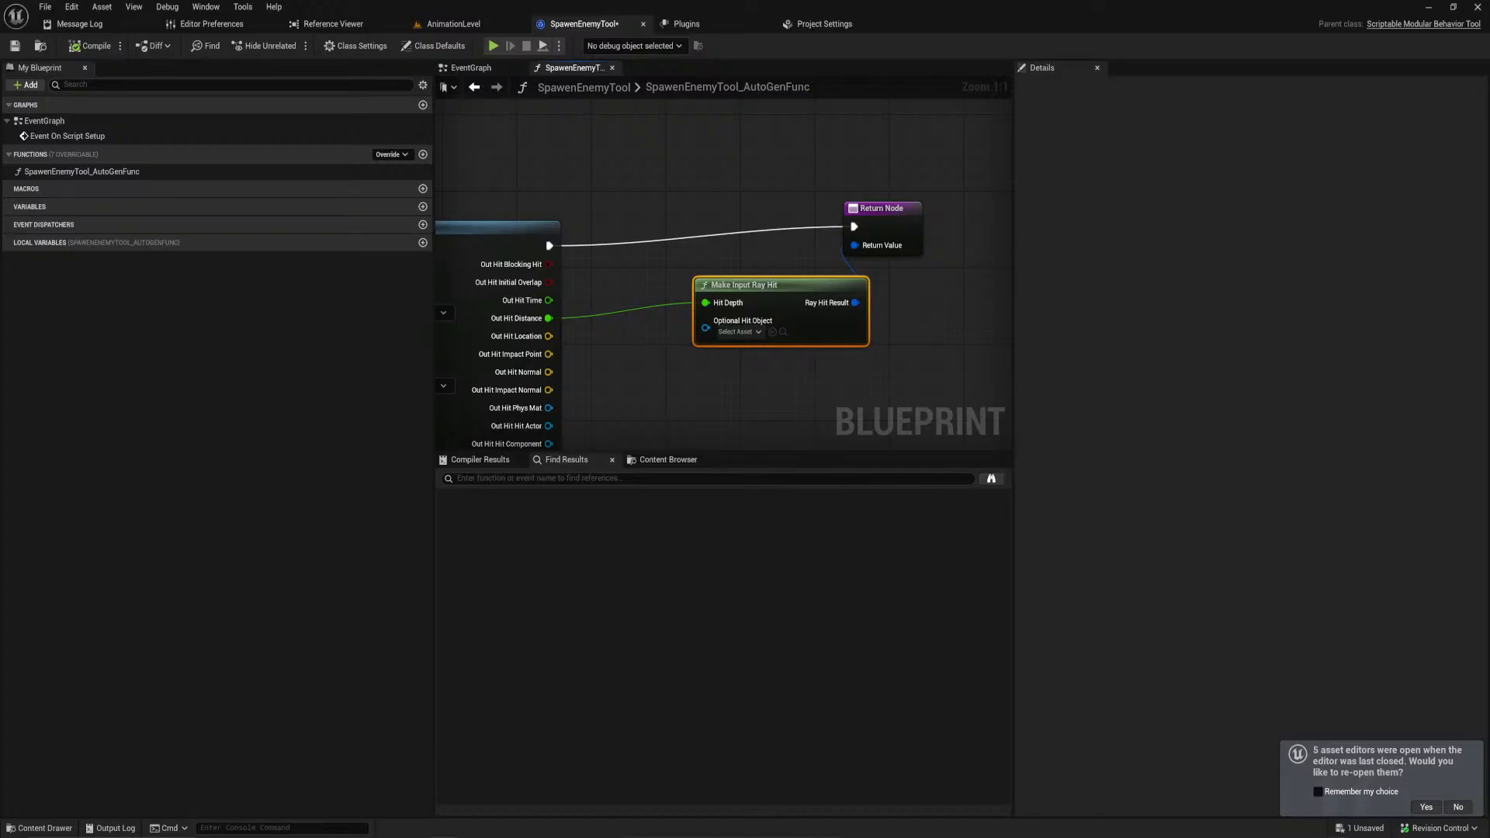
pyautogui.click(471, 68)
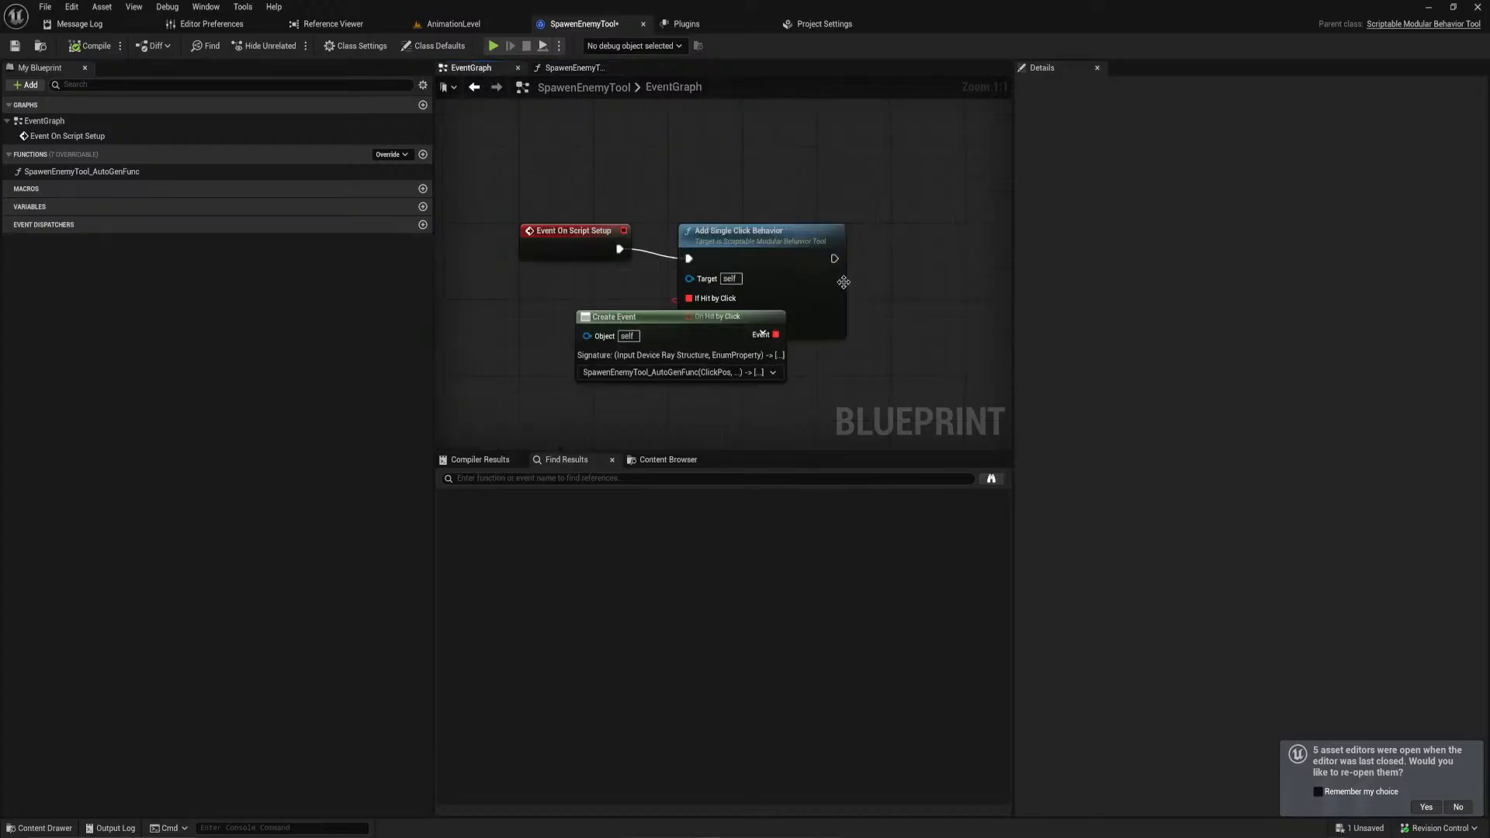
pyautogui.moveTo(871, 276); pyautogui.dragTo(675, 269, button='right')
pyautogui.moveTo(641, 245); pyautogui.dragTo(744, 248)
pyautogui.write('hover')
pyautogui.press('Return')
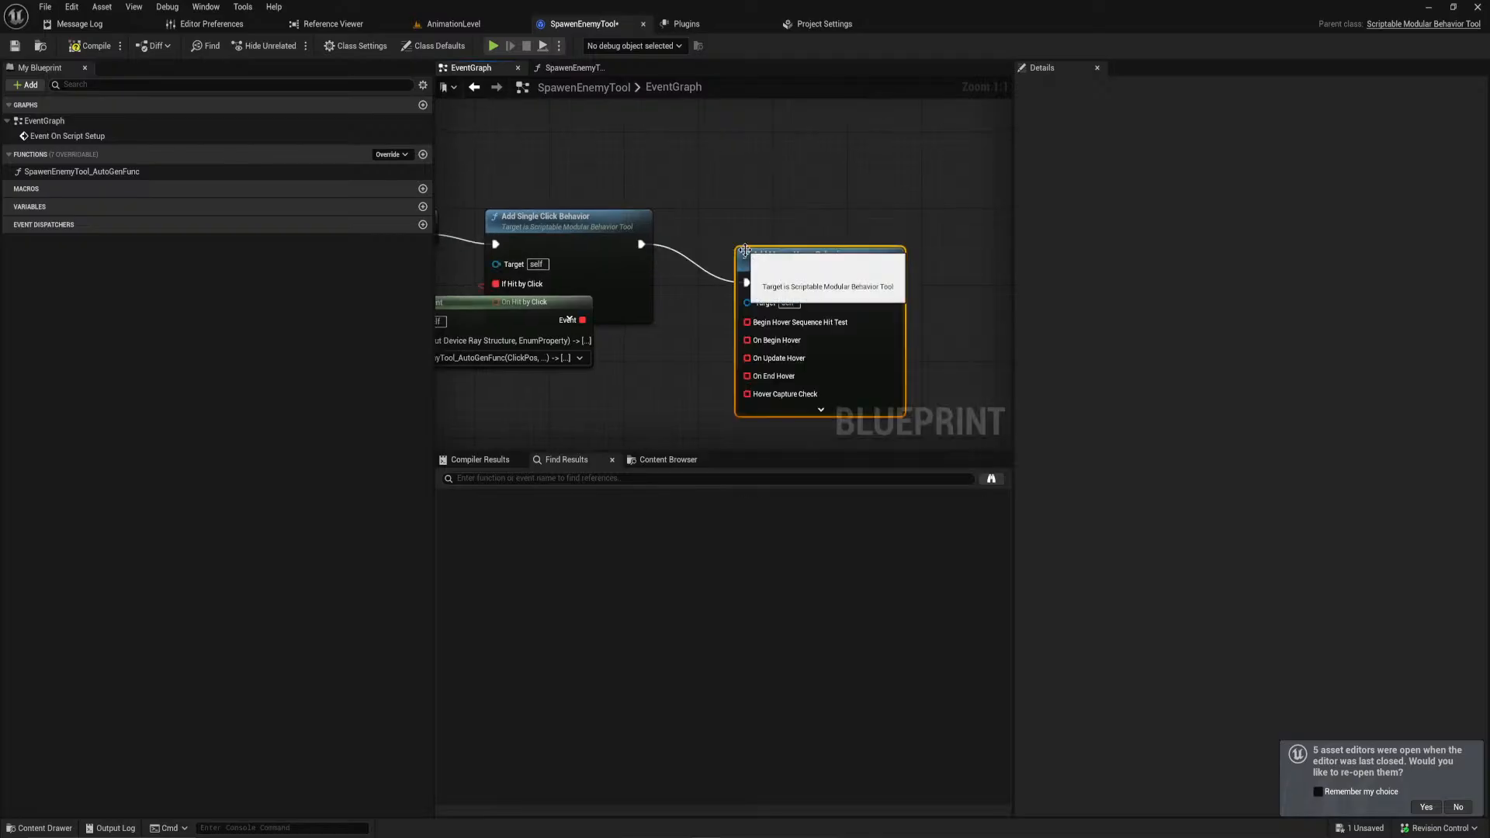
# Step: Move the Create Event node clear of Add Single Click Behavior, below Event On Script Setup
pyautogui.moveTo(526, 340); pyautogui.dragTo(706, 290, button='right')
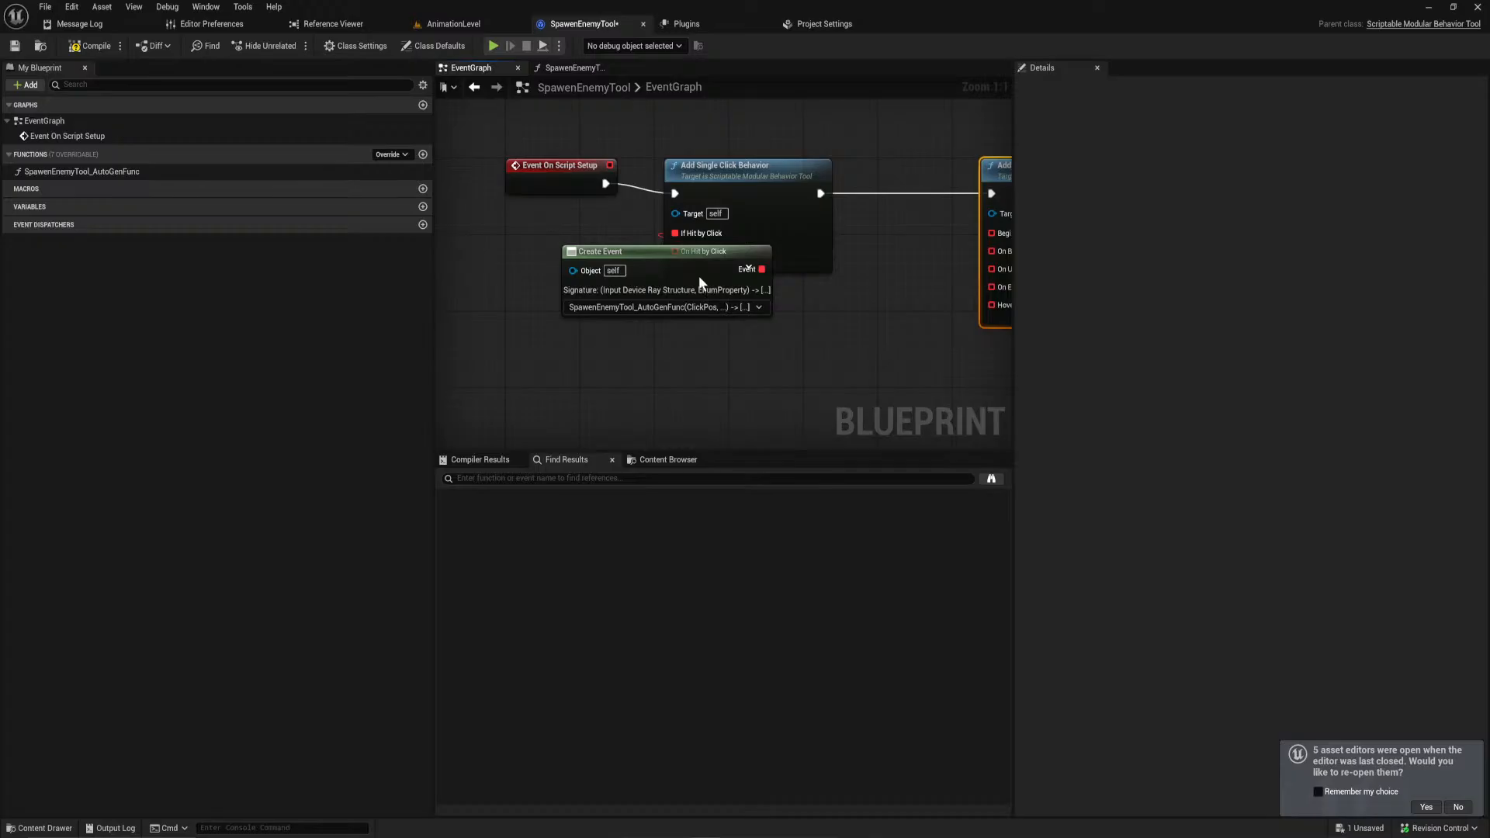
pyautogui.moveTo(628, 257); pyautogui.dragTo(469, 288)
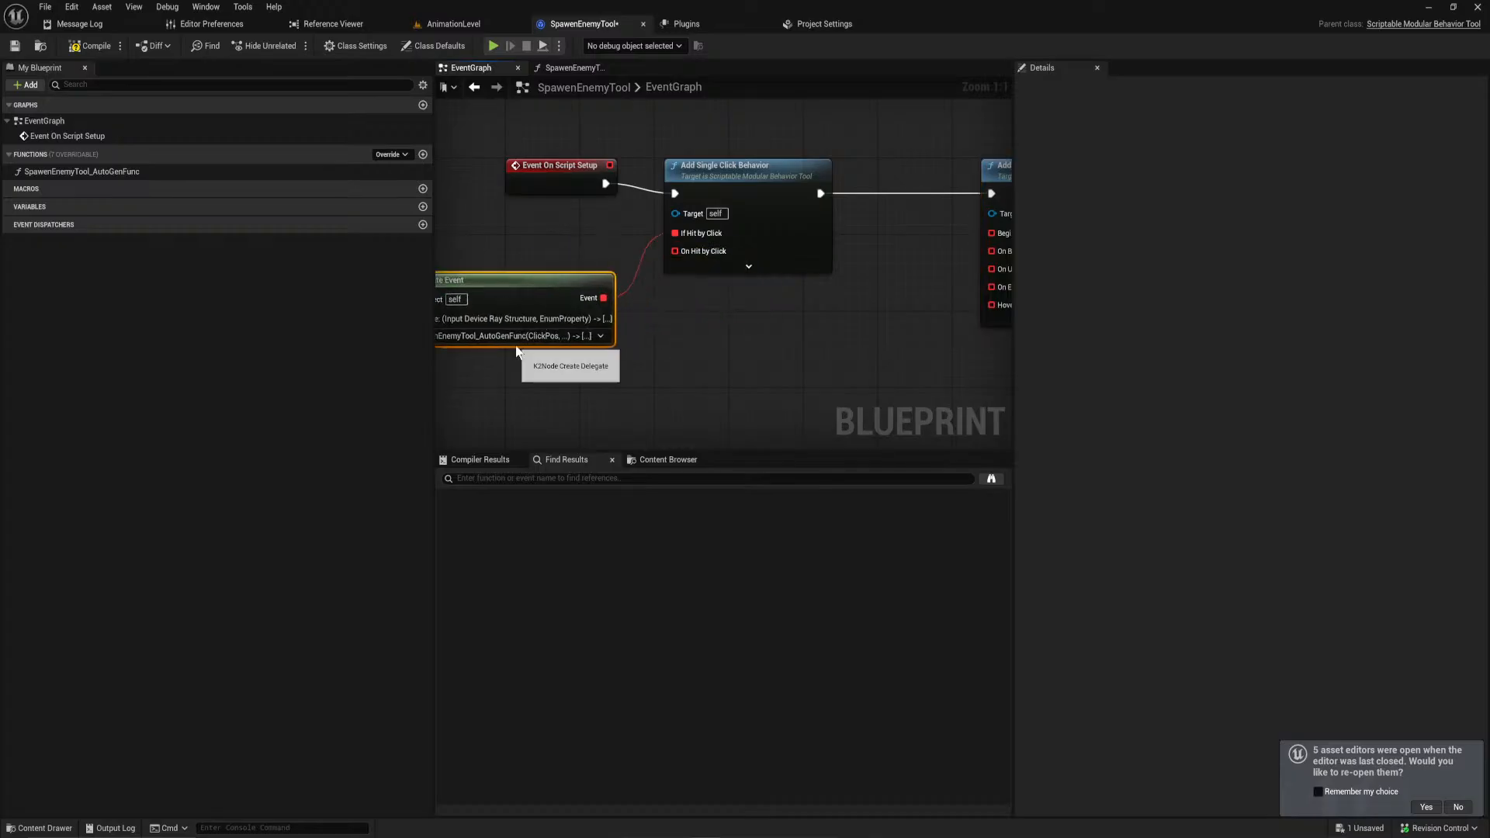
pyautogui.moveTo(700, 328); pyautogui.dragTo(820, 305, button='right')
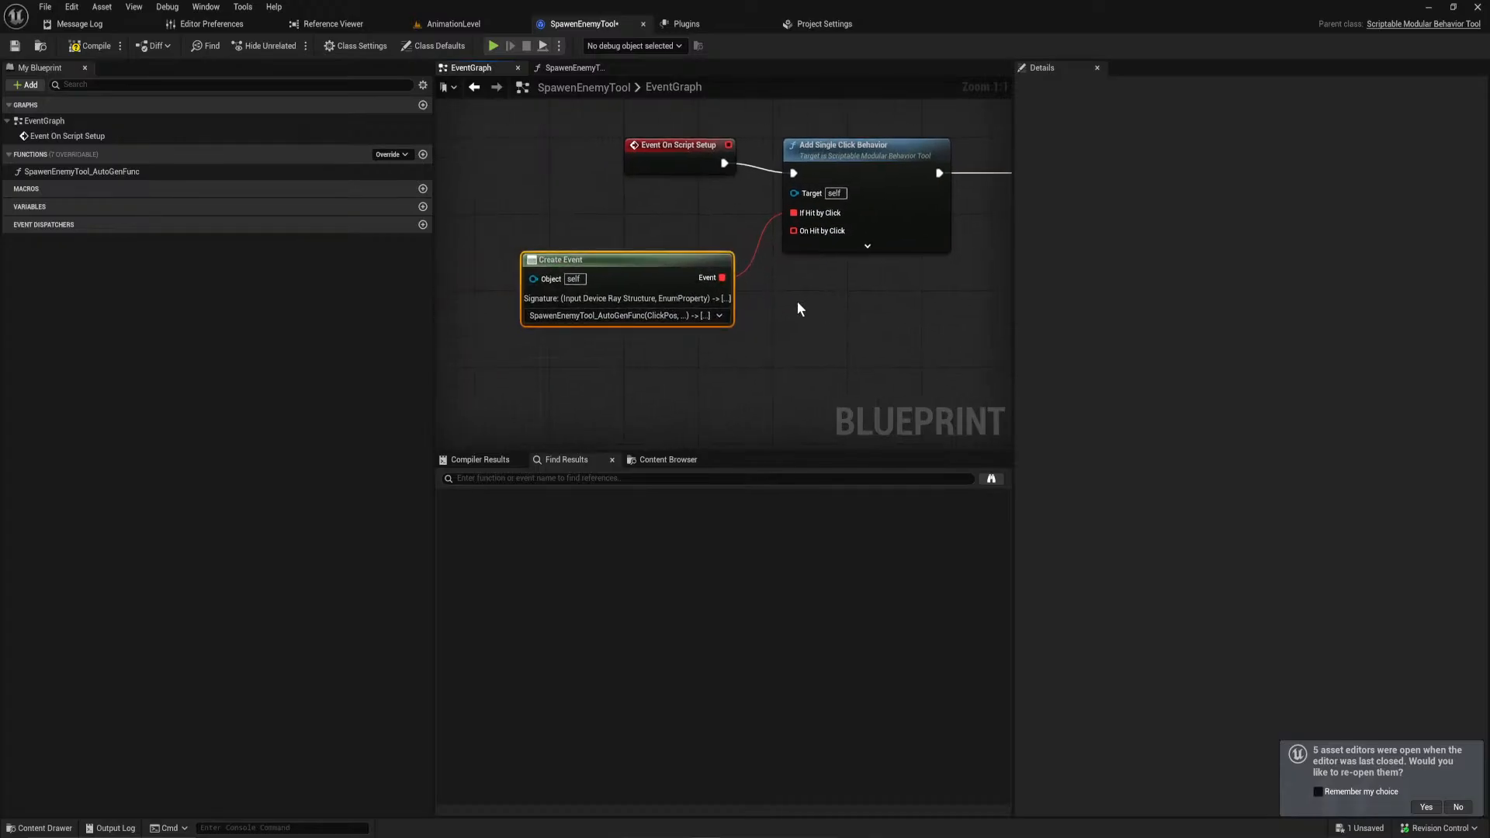
# Step: Insert a Print String node after the line trace in the generated function, printing the Out Hit Actor's display name, and compile
pyautogui.doubleClick(638, 264)
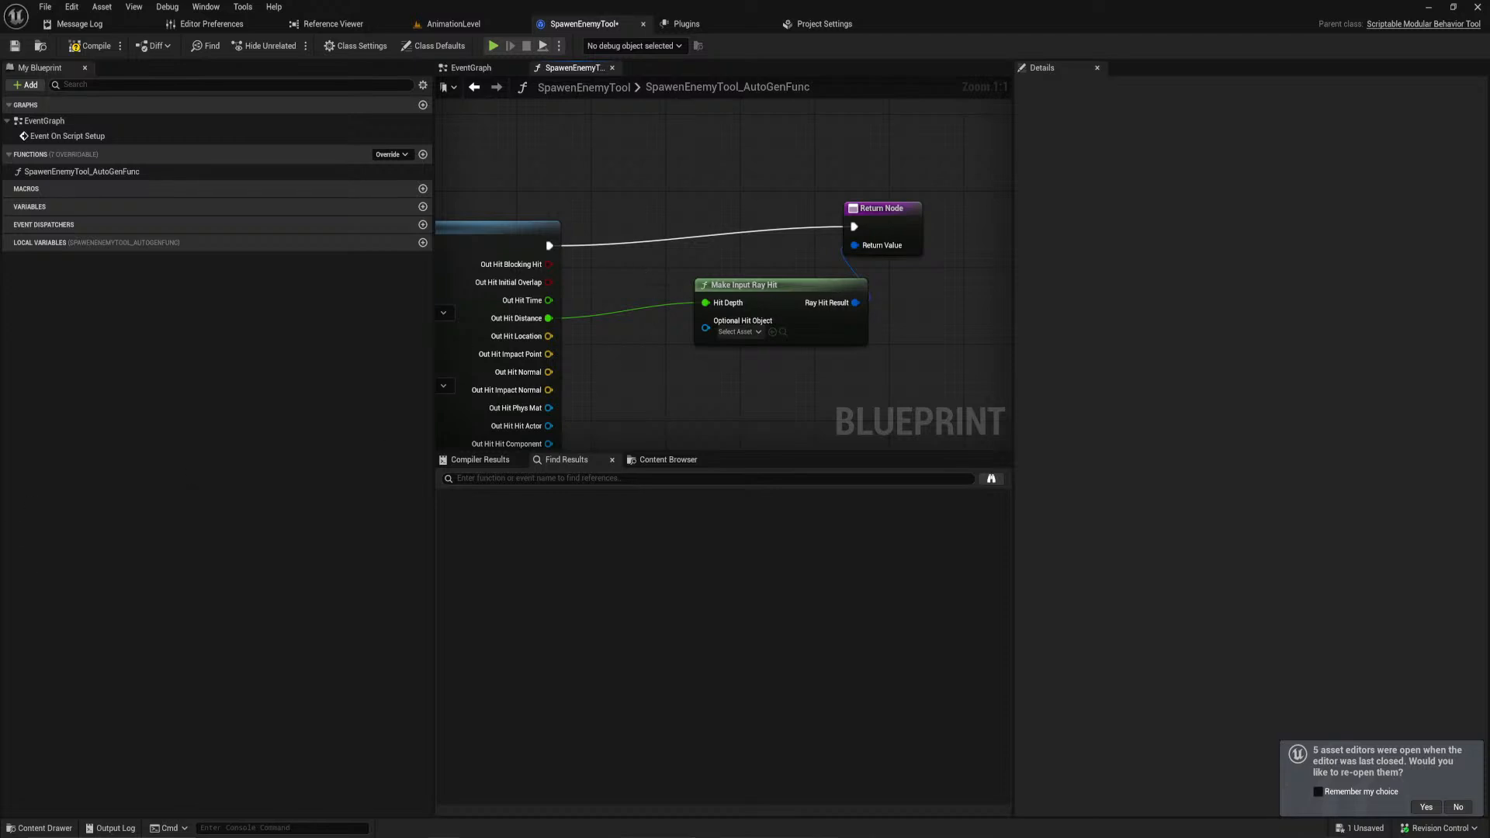
pyautogui.scroll(-4, 735, 397)
pyautogui.moveTo(900, 352)
pyautogui.mouseDown(button='right')
pyautogui.moveTo(789, 329)
pyautogui.moveTo(931, 332)
pyautogui.moveTo(768, 327)
pyautogui.mouseUp(button='right')
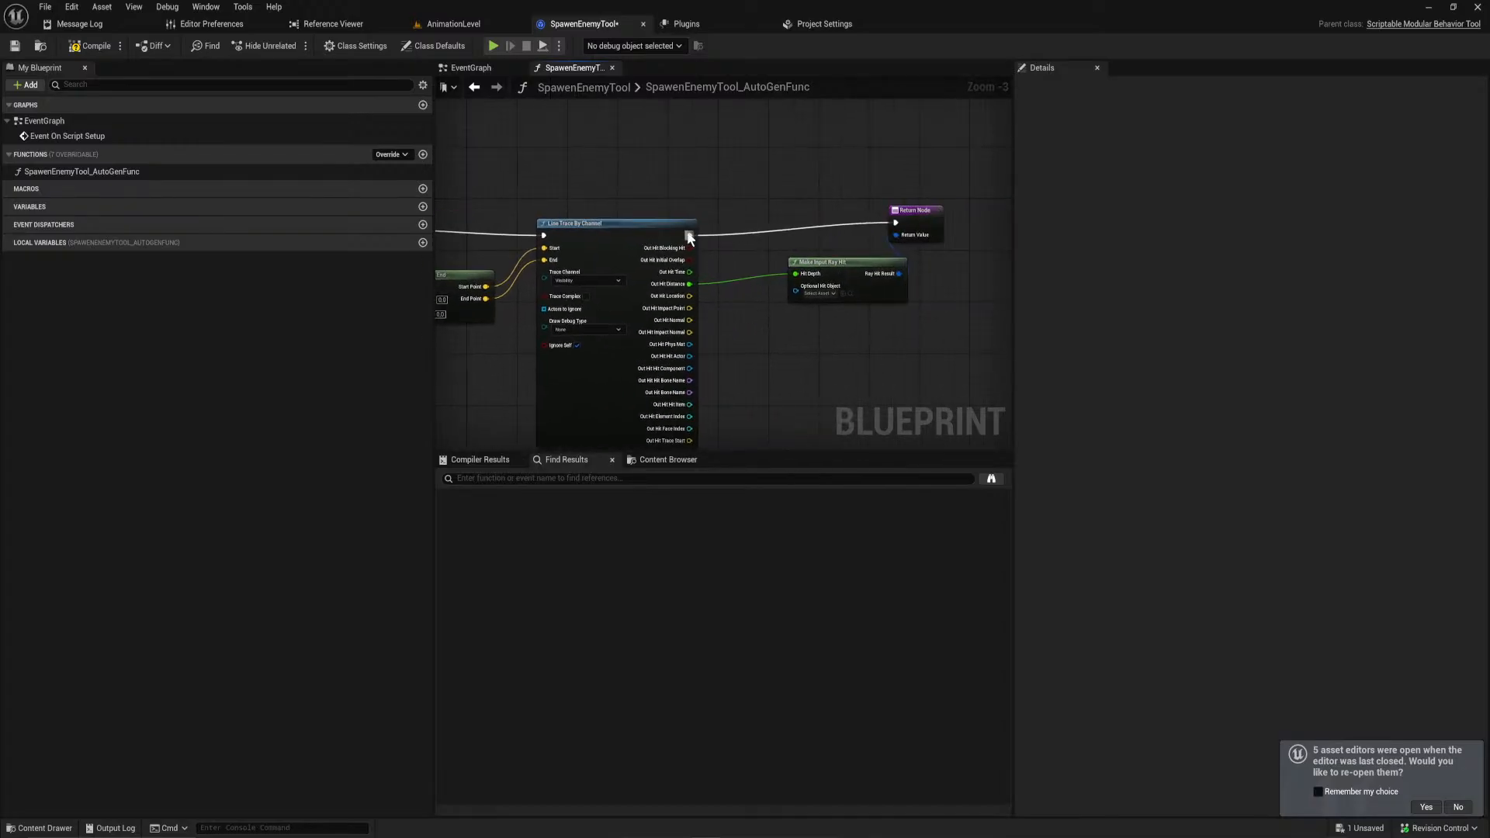
pyautogui.moveTo(690, 235); pyautogui.dragTo(748, 221)
pyautogui.write('print')
pyautogui.press('Return')
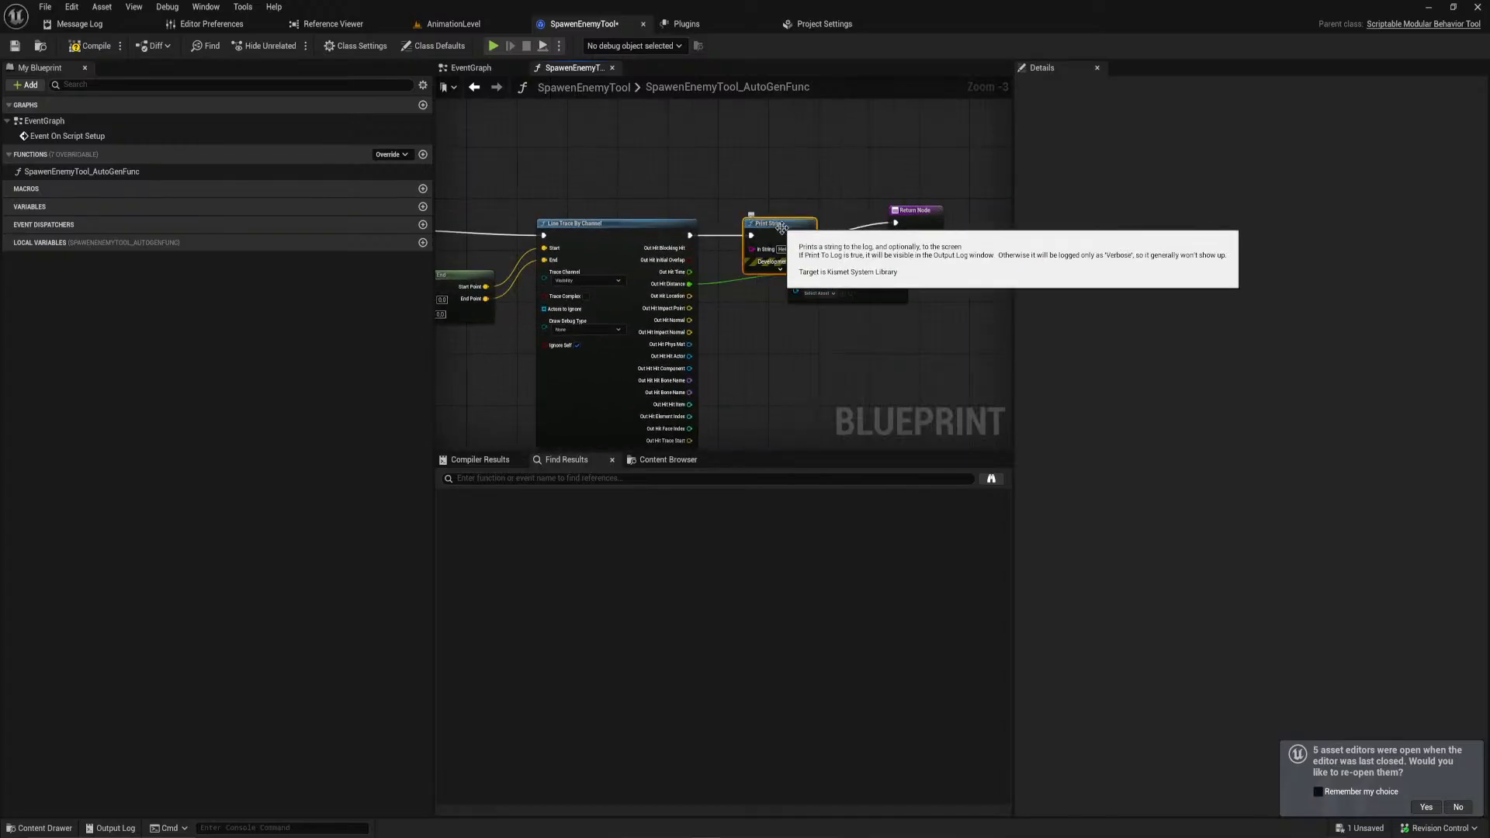
pyautogui.scroll(1, 690, 357)
pyautogui.moveTo(690, 359); pyautogui.dragTo(770, 207)
pyautogui.click(89, 45)
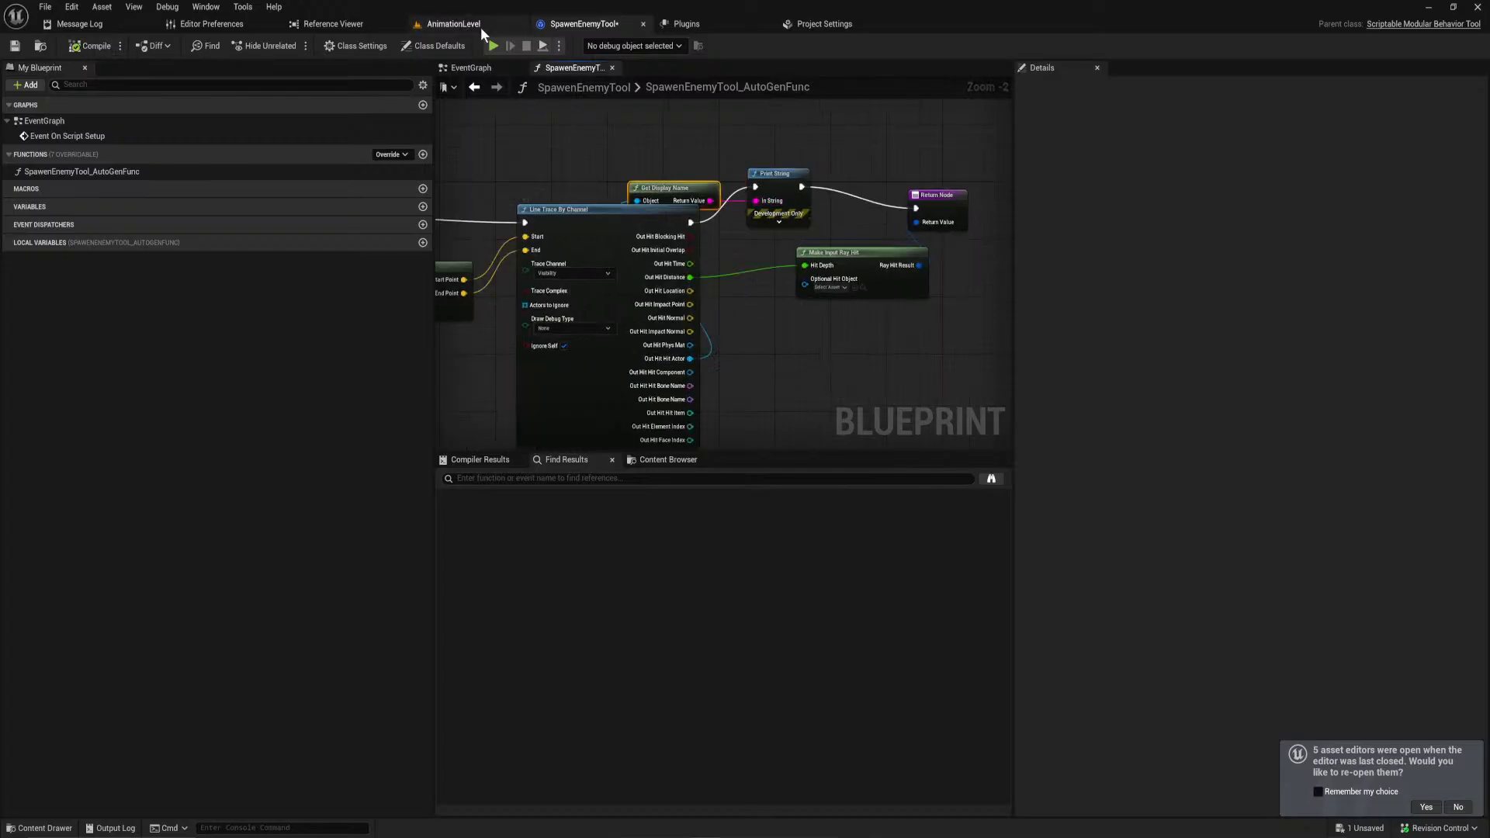
# Step: Test the compiled tool in AnimationLevel and complete it
pyautogui.click(469, 24)
pyautogui.click(42, 115)
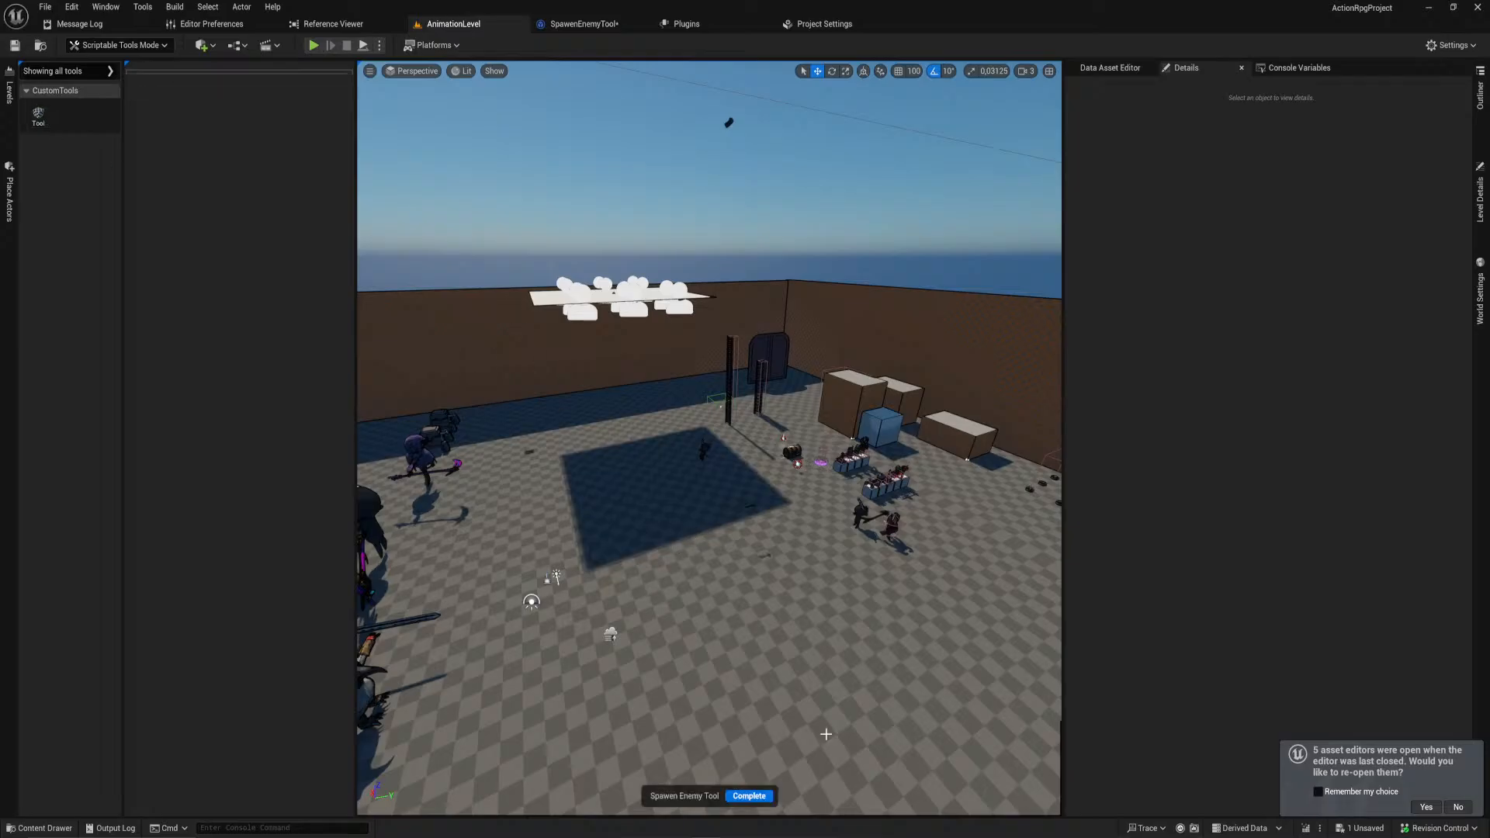
pyautogui.click(753, 797)
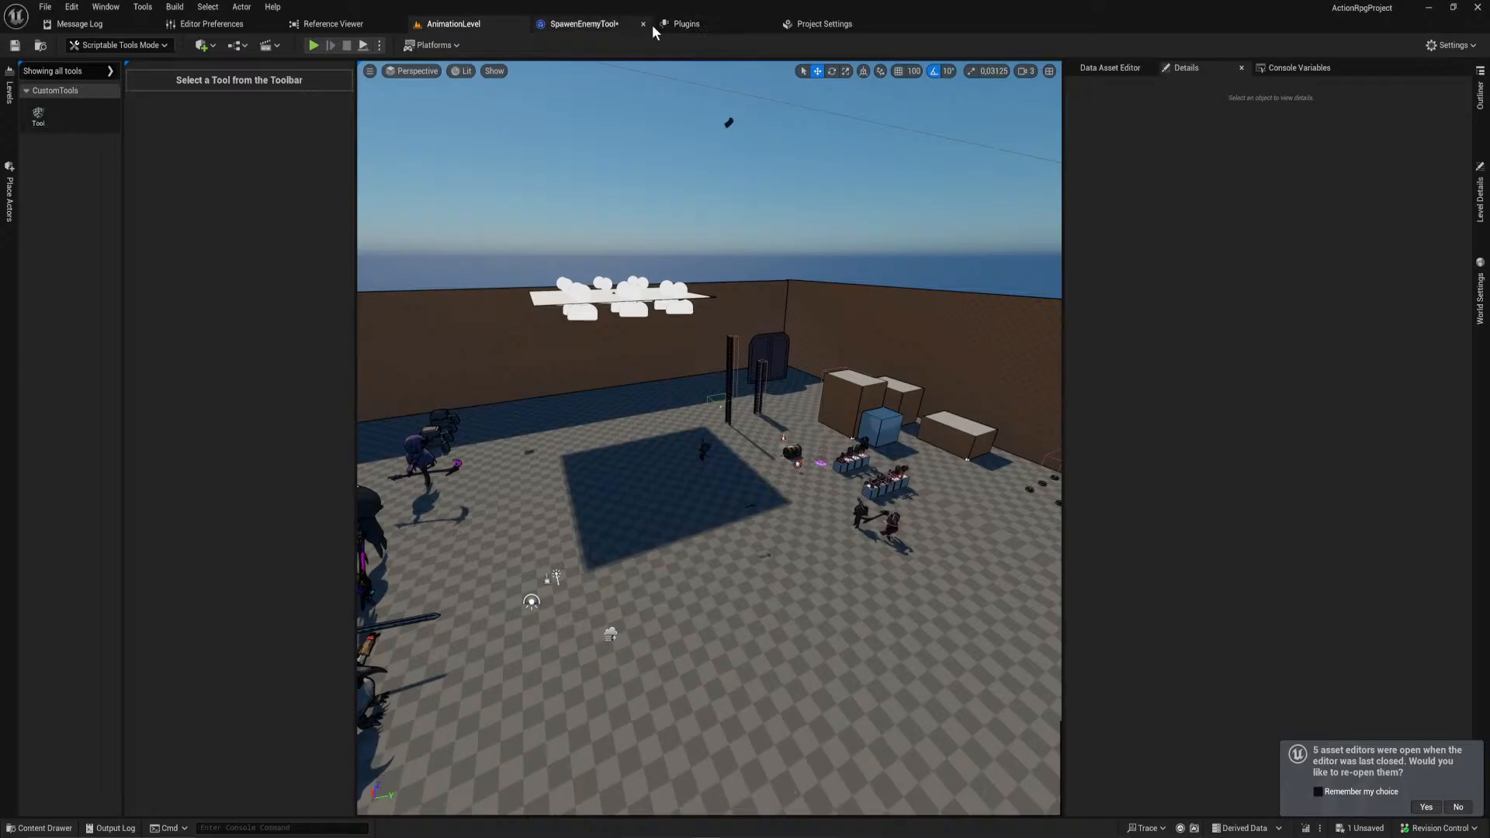
# Step: Add a second Create Event node for the On Hit by Click input in the event graph and generate a matching function for it
pyautogui.click(596, 26)
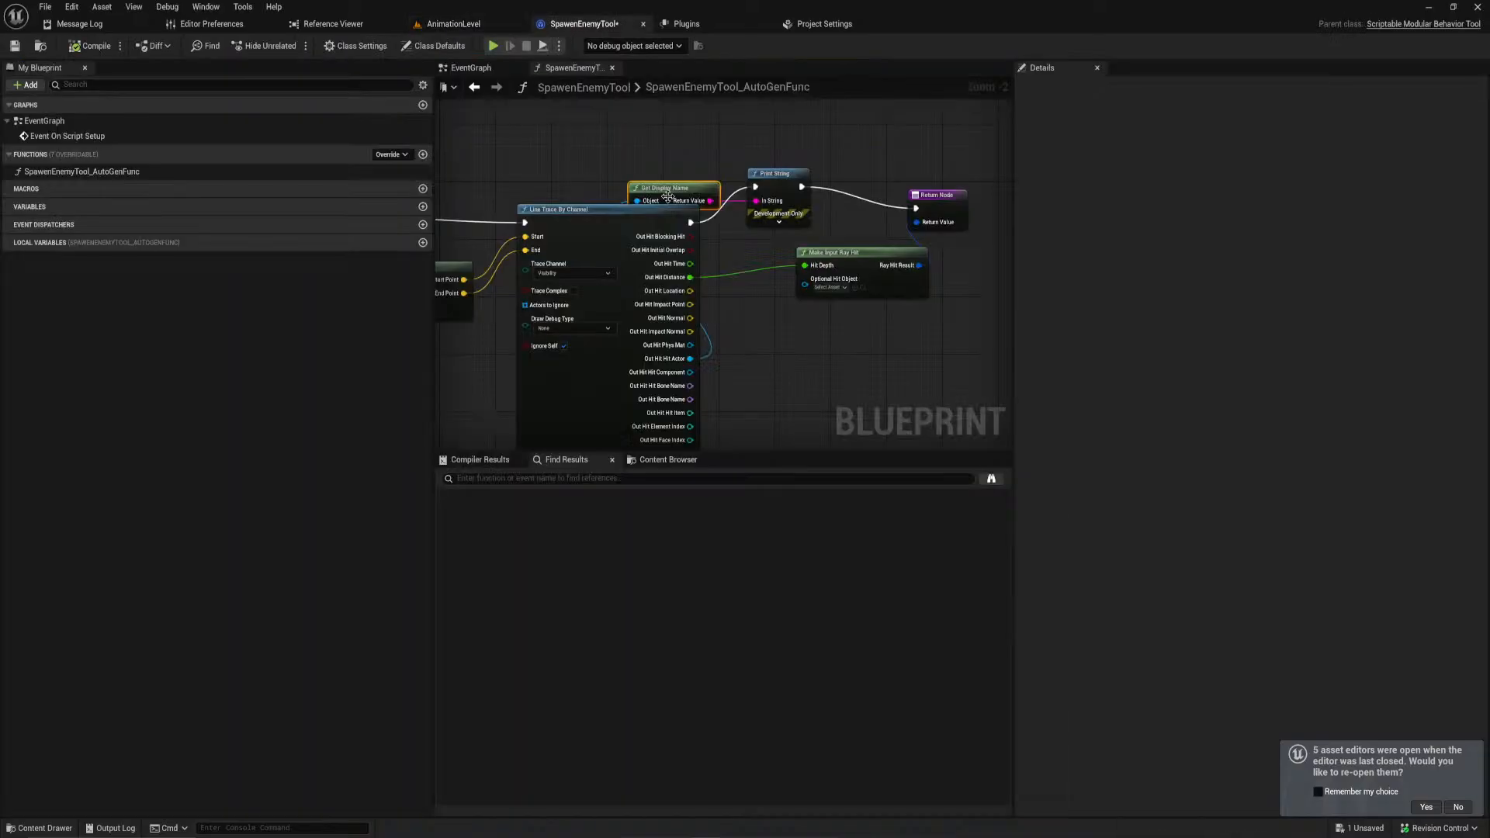
pyautogui.click(471, 67)
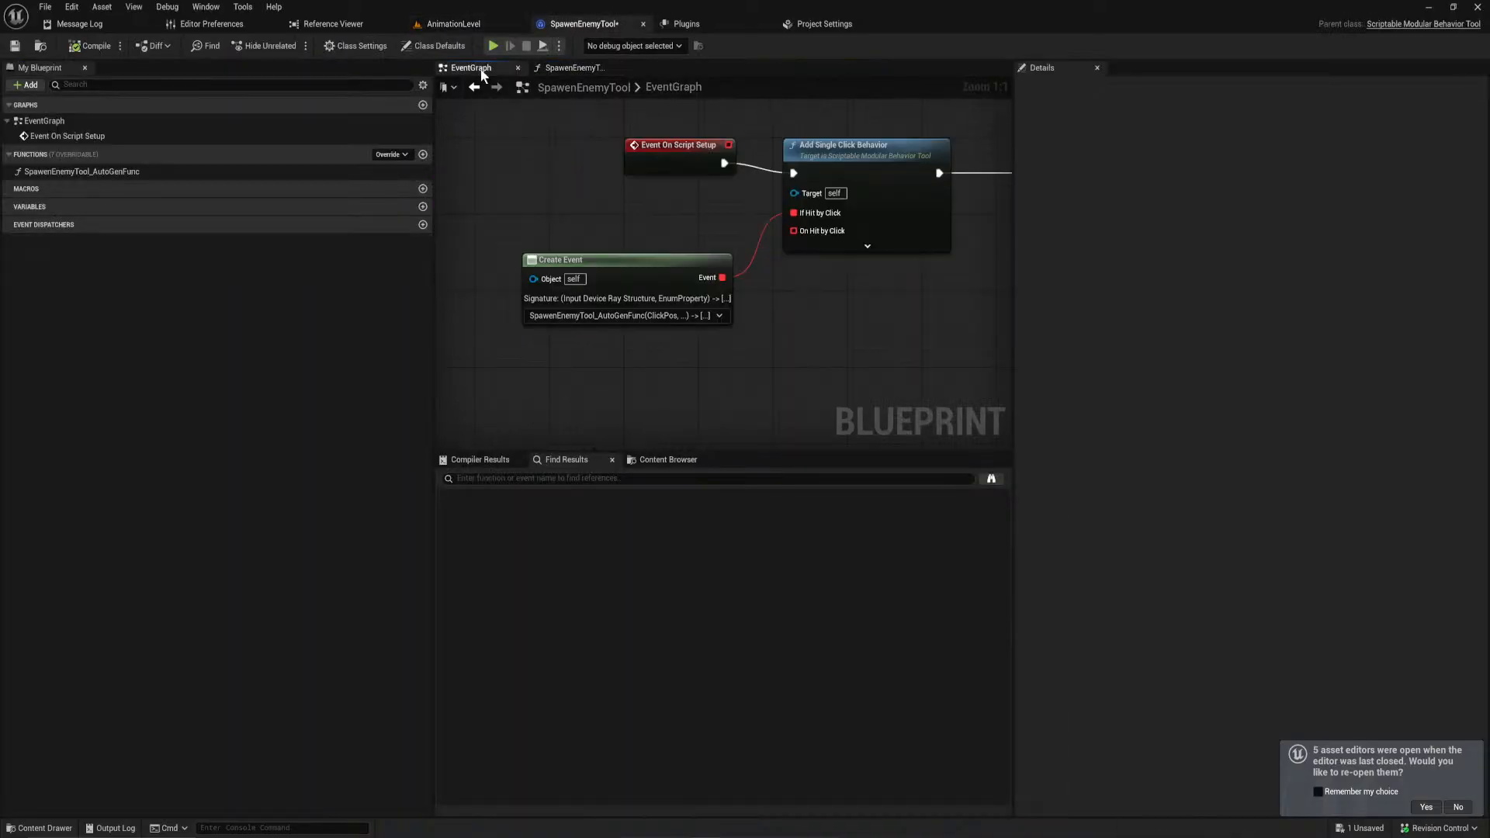
pyautogui.moveTo(686, 270); pyautogui.dragTo(644, 223)
pyautogui.moveTo(798, 232); pyautogui.dragTo(727, 310)
pyautogui.write('create')
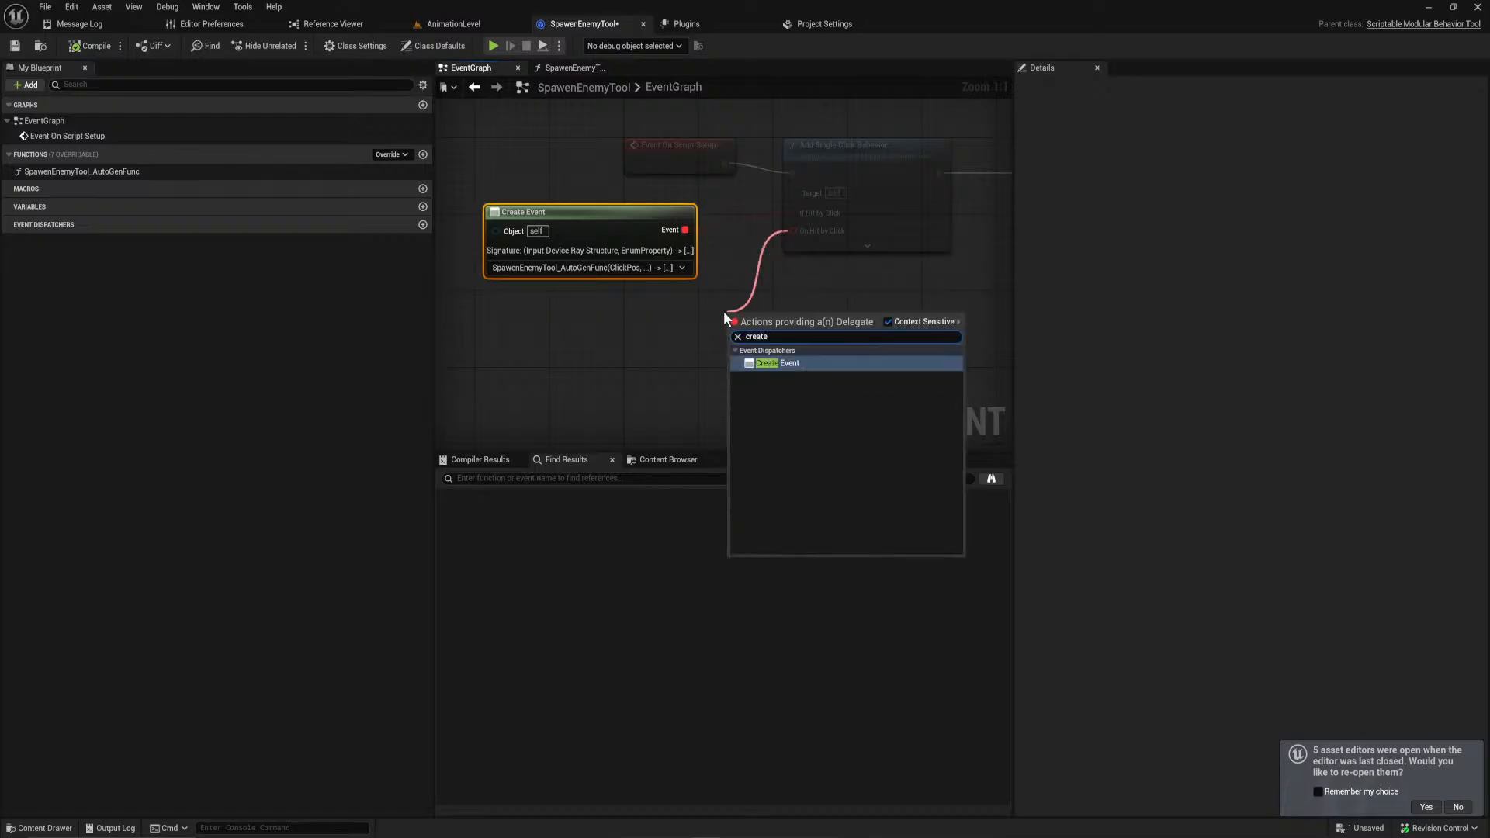
pyautogui.press('Return')
pyautogui.moveTo(821, 348); pyautogui.dragTo(627, 377)
pyautogui.click(629, 382)
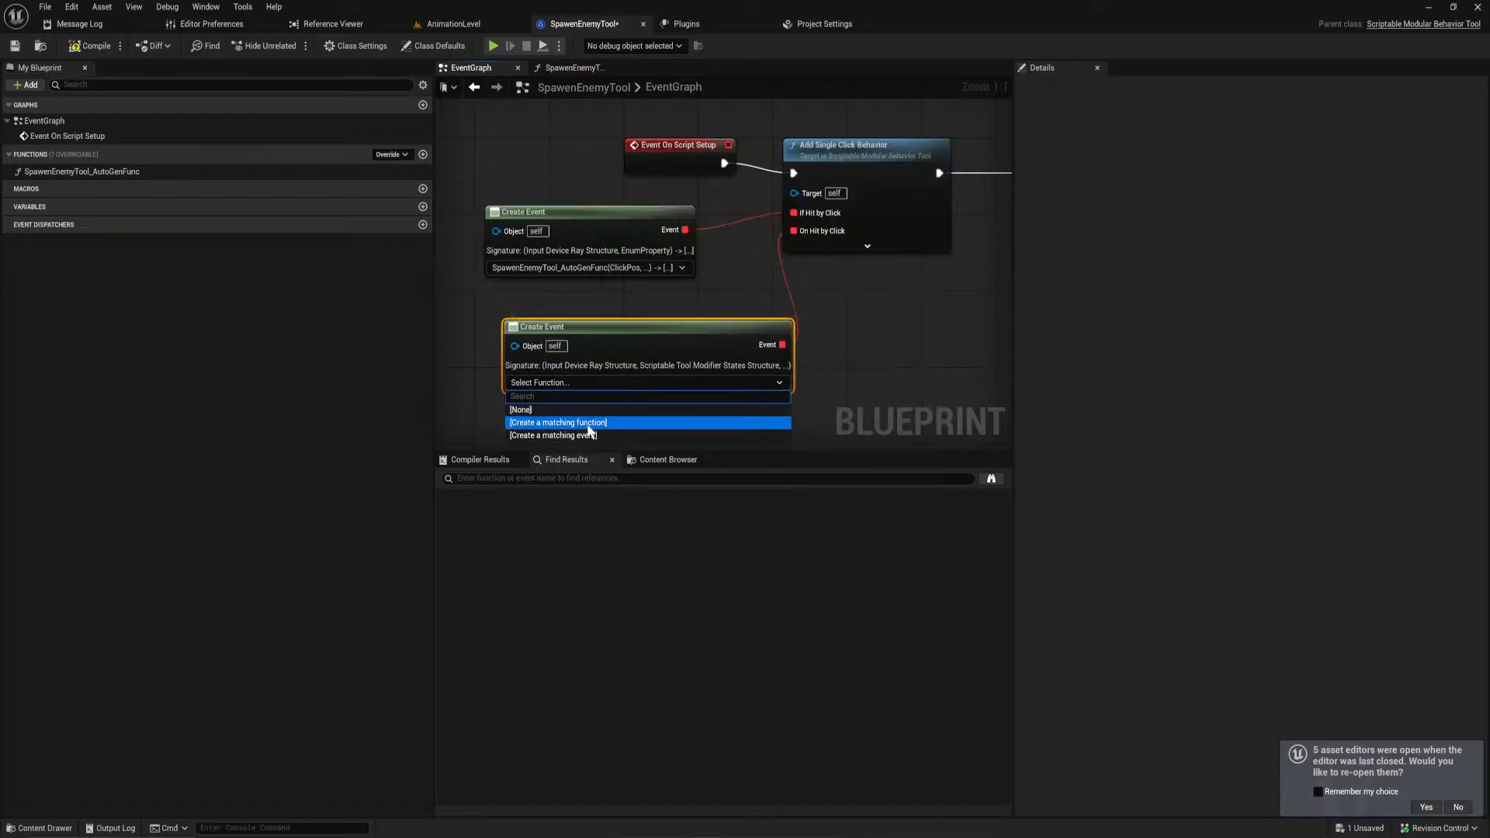
pyautogui.click(618, 423)
# Step: Copy the ray, line trace, print and ray hit nodes from SpawenEnemyTool_AutoGenFunc into SpawenEnemyTool_AutoGenFunc1
pyautogui.moveTo(784, 356); pyautogui.dragTo(575, 422, button='right')
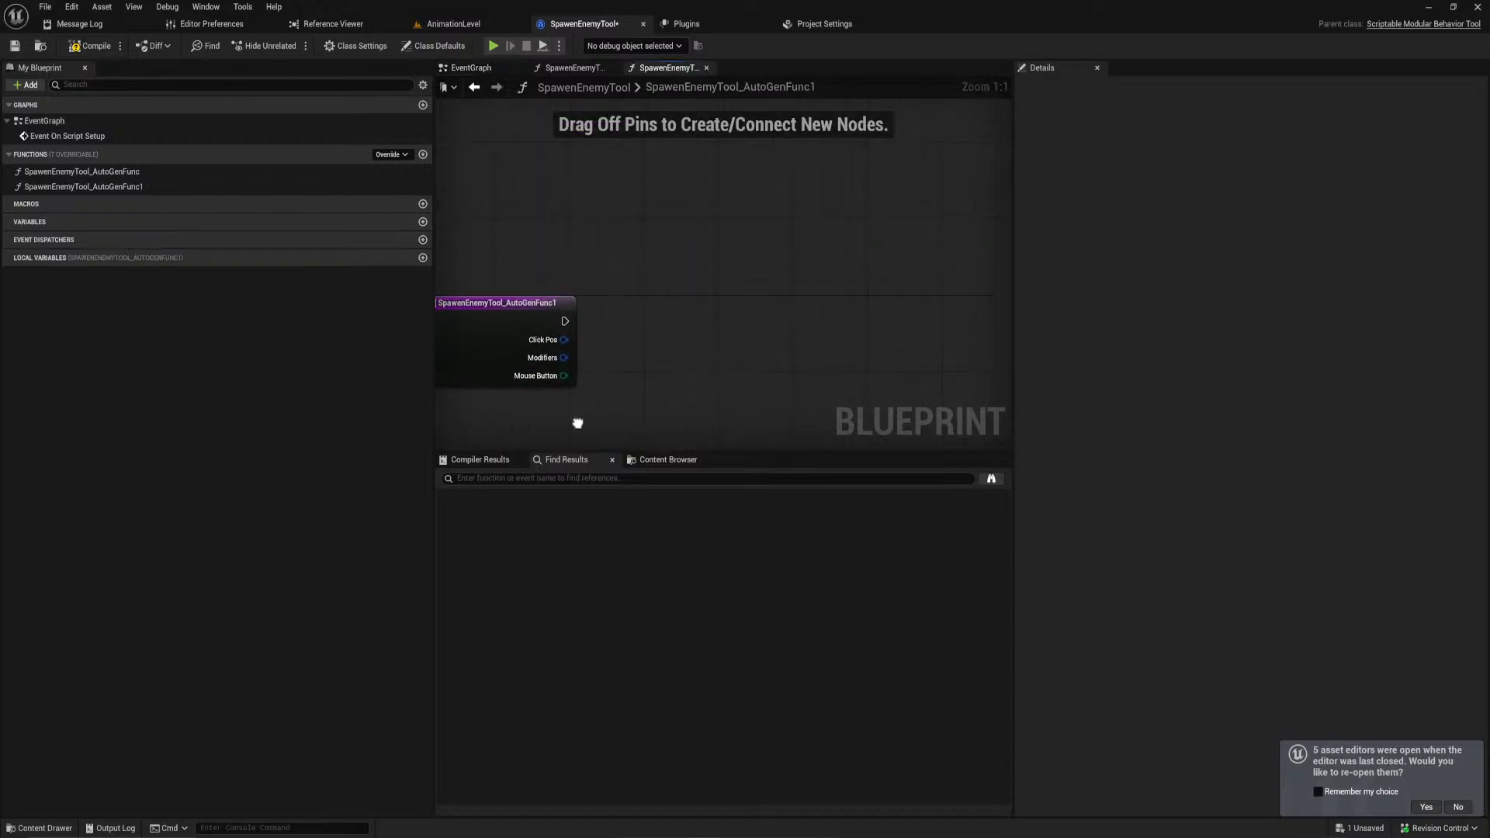
pyautogui.moveTo(574, 337); pyautogui.dragTo(625, 324, button='right')
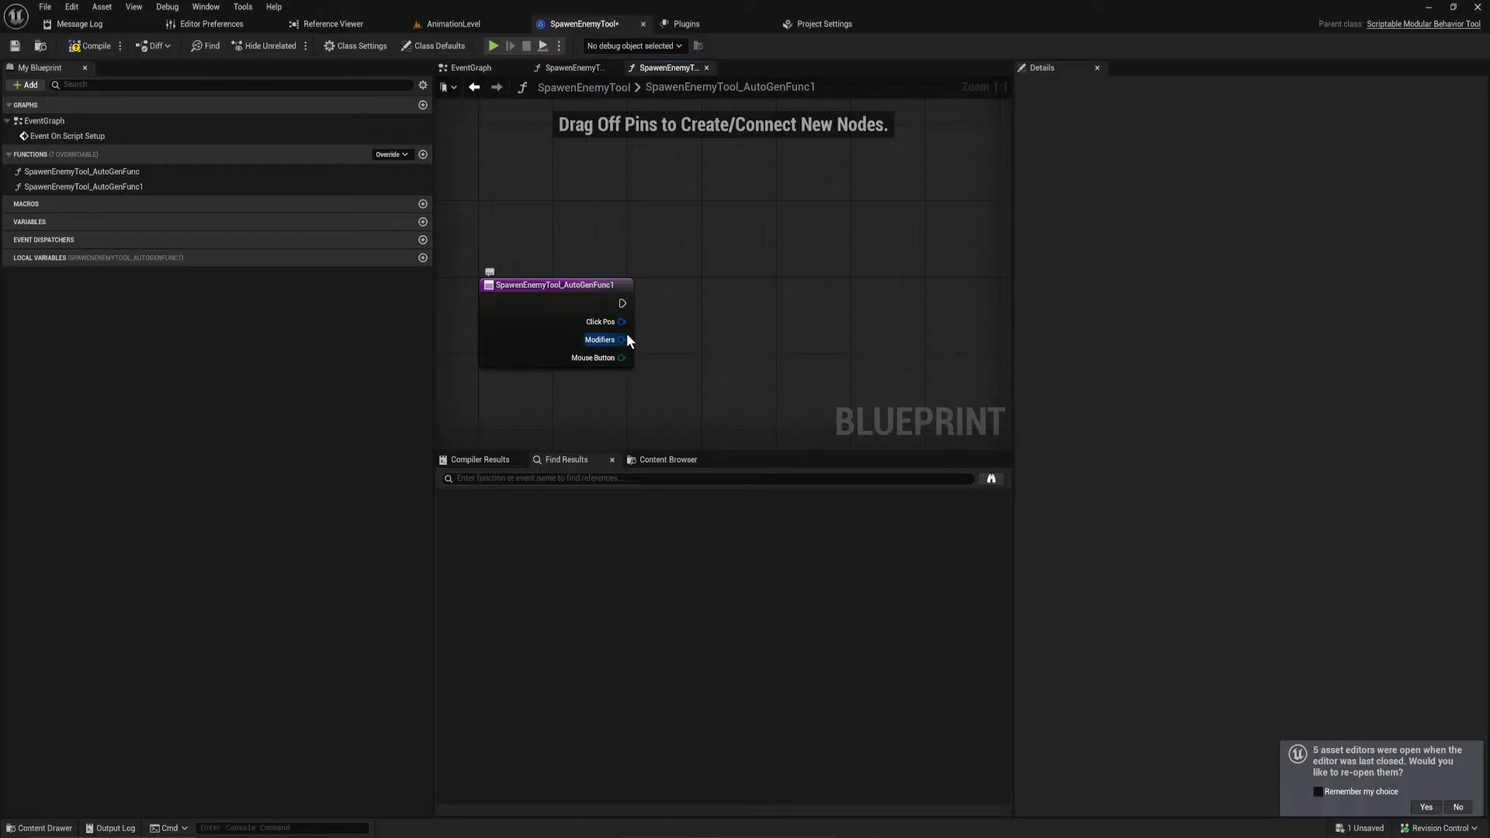
pyautogui.click(578, 70)
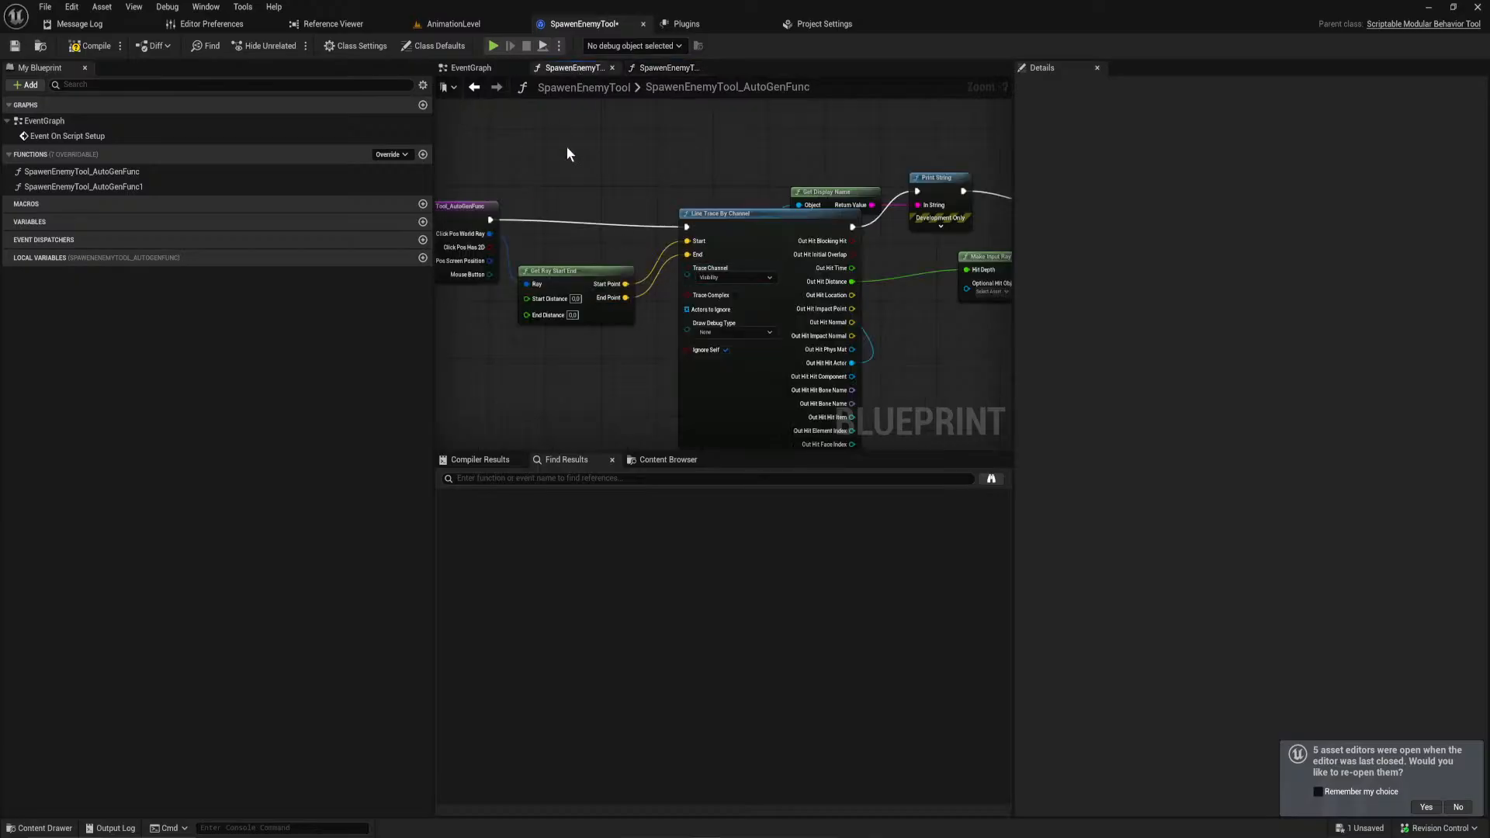
pyautogui.scroll(-4, 543, 155)
pyautogui.moveTo(491, 172); pyautogui.dragTo(747, 330)
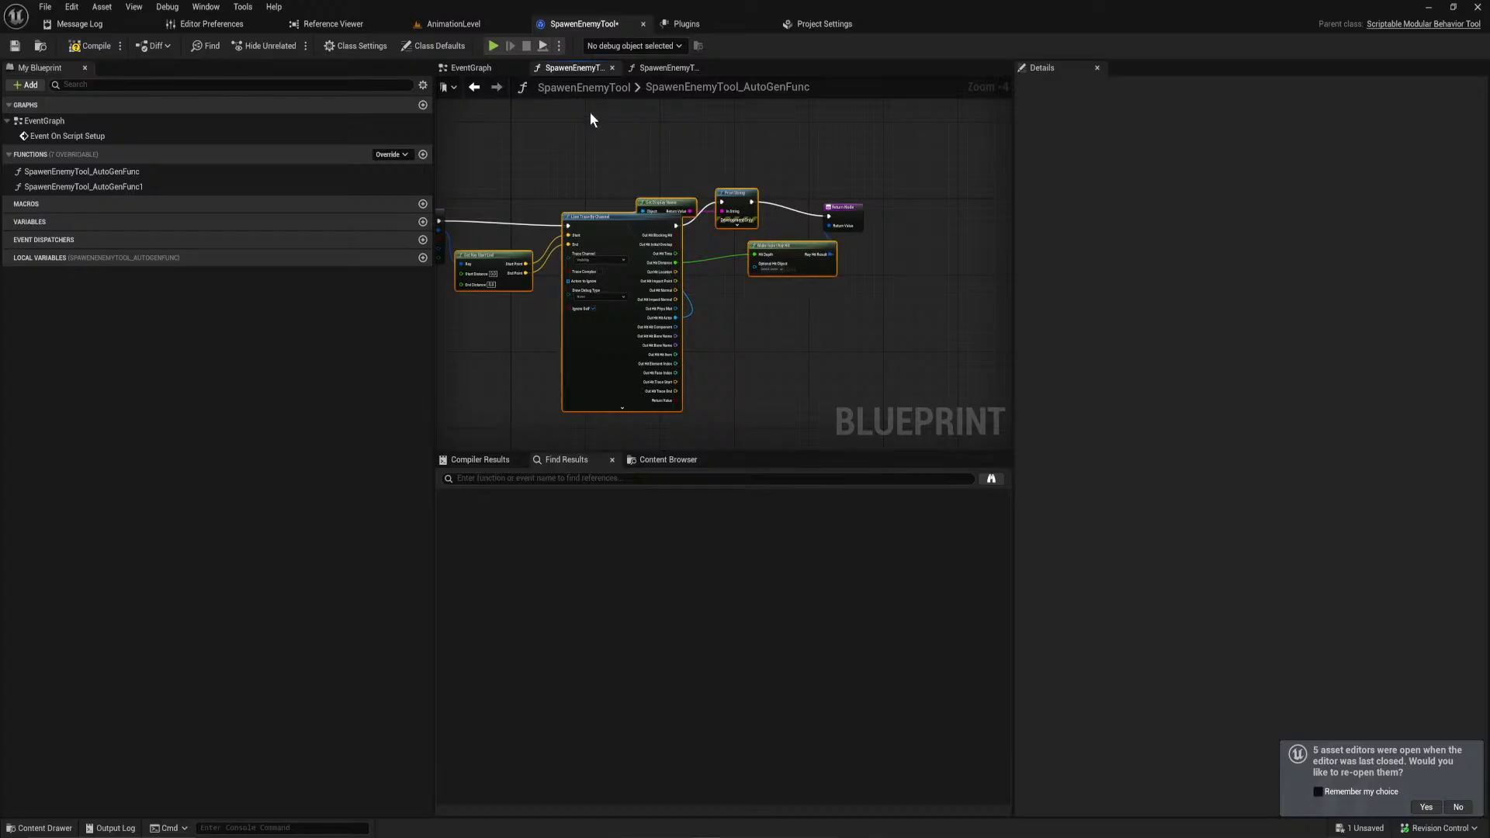
pyautogui.click(659, 67)
pyautogui.hotkey('ctrl', 'v')
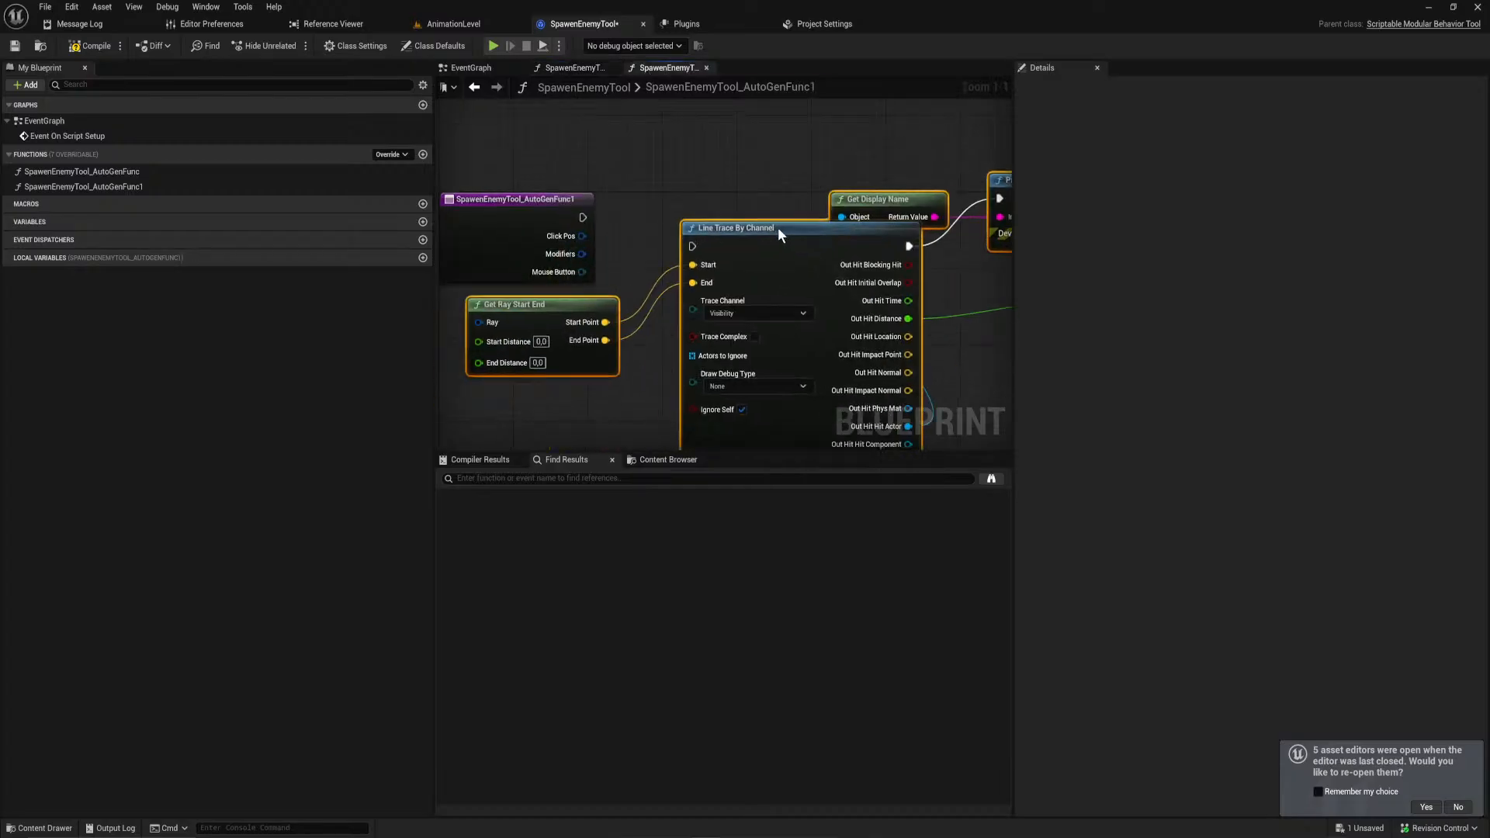
# Step: In SpawenEnemyTool_AutoGenFunc1, connect execution to the line trace, split the Click Pos pin and wire its World Ray into Get Ray Start End
pyautogui.click(574, 67)
pyautogui.scroll(5, 661, 235)
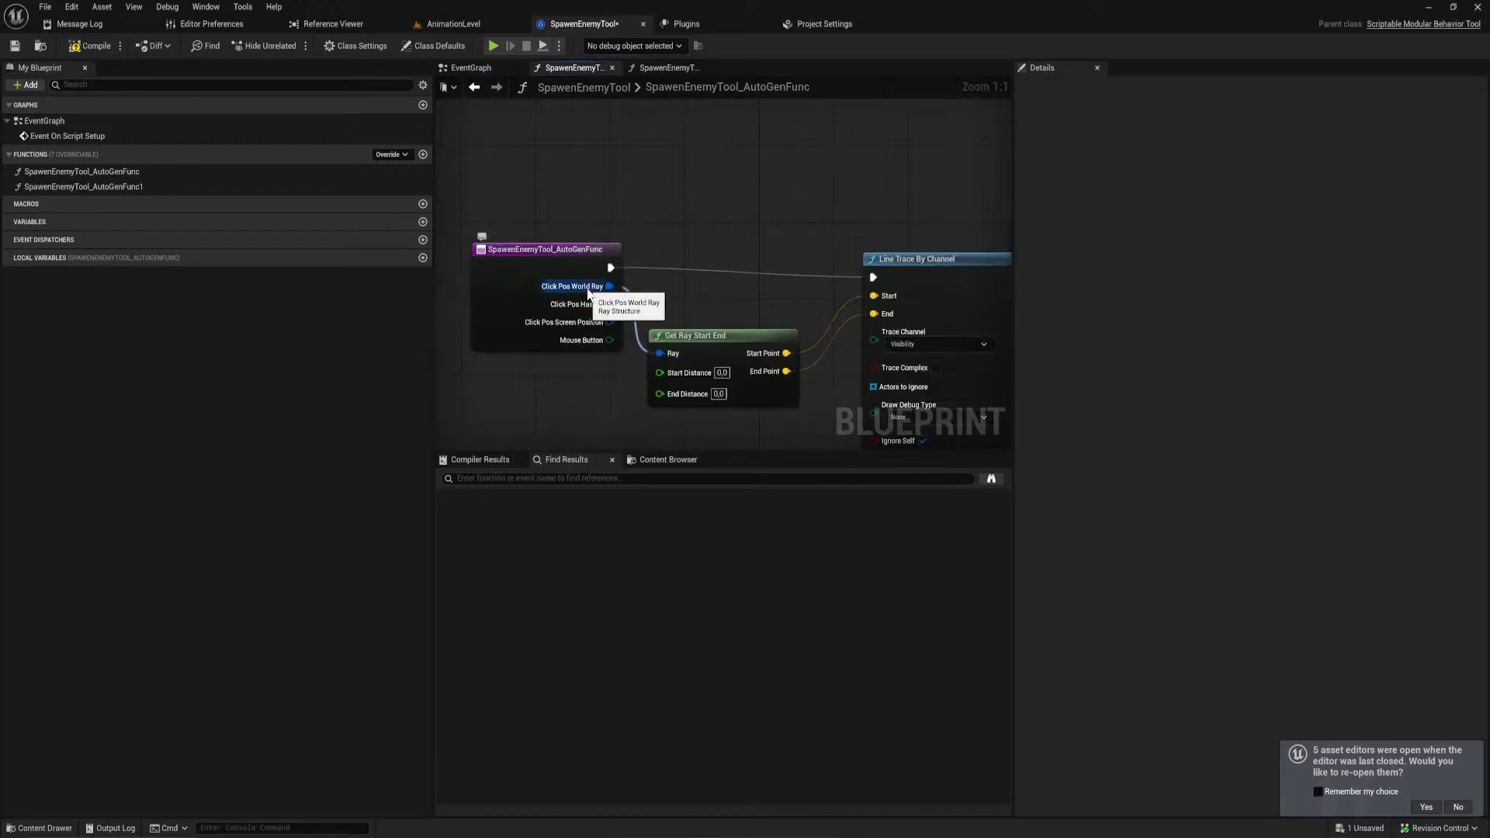
pyautogui.click(667, 67)
pyautogui.moveTo(583, 217); pyautogui.dragTo(692, 237)
pyautogui.rightClick(582, 233)
pyautogui.click(517, 243)
pyautogui.moveTo(515, 239); pyautogui.dragTo(419, 225)
pyautogui.rightClick(461, 237)
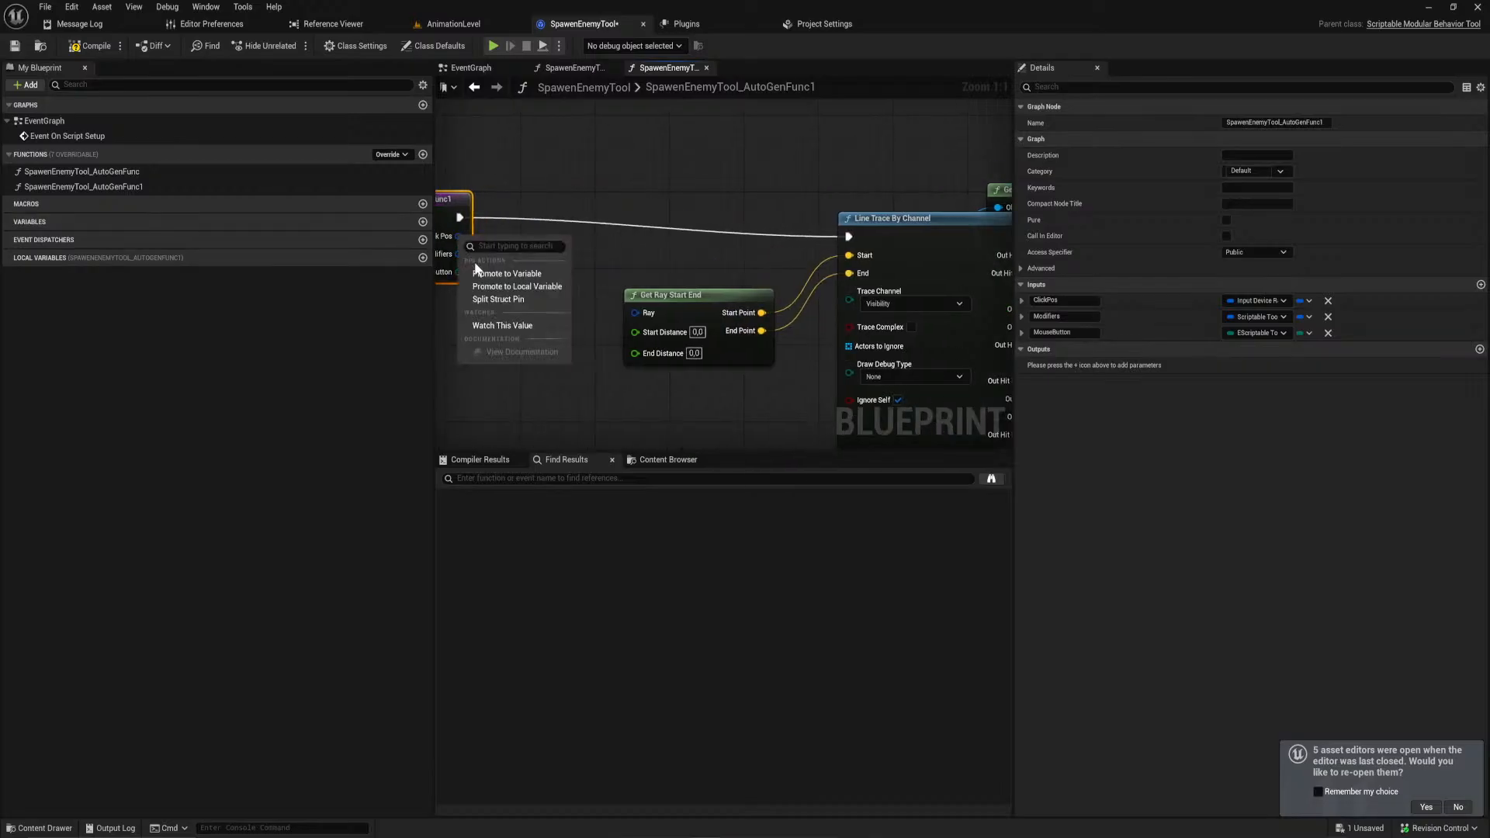
pyautogui.click(500, 302)
pyautogui.moveTo(501, 300); pyautogui.dragTo(603, 300, button='right')
pyautogui.moveTo(563, 236); pyautogui.dragTo(706, 268)
pyautogui.moveTo(706, 268); pyautogui.dragTo(260, 294, button='right')
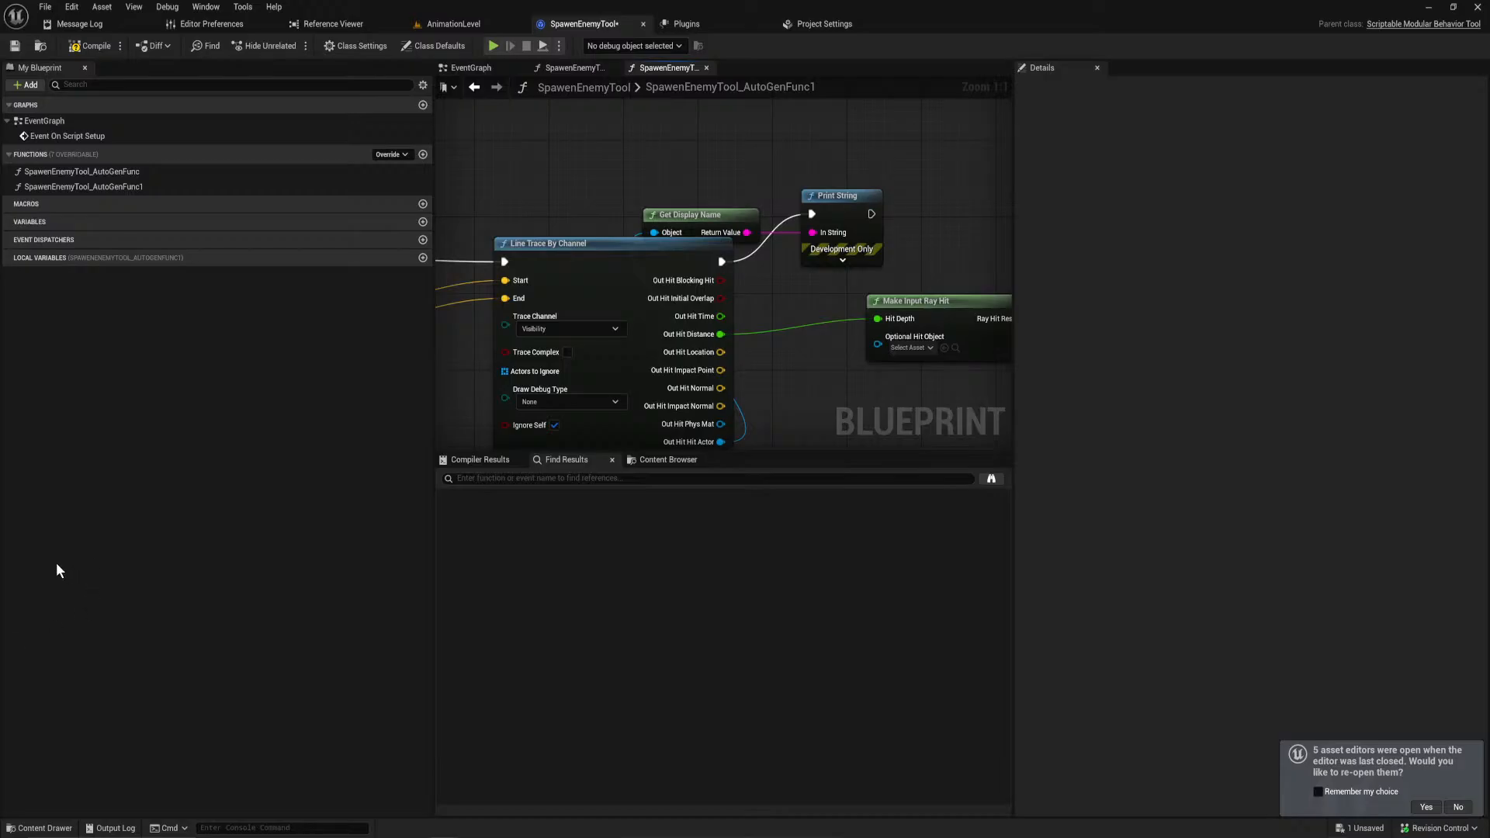
# Step: Run the Spawen Enemy Tool in AnimationLevel to test the new click function, and complete it
pyautogui.moveTo(892, 250); pyautogui.dragTo(710, 306, button='right')
pyautogui.scroll(-4, 808, 260)
pyautogui.moveTo(808, 261); pyautogui.dragTo(962, 258, button='right')
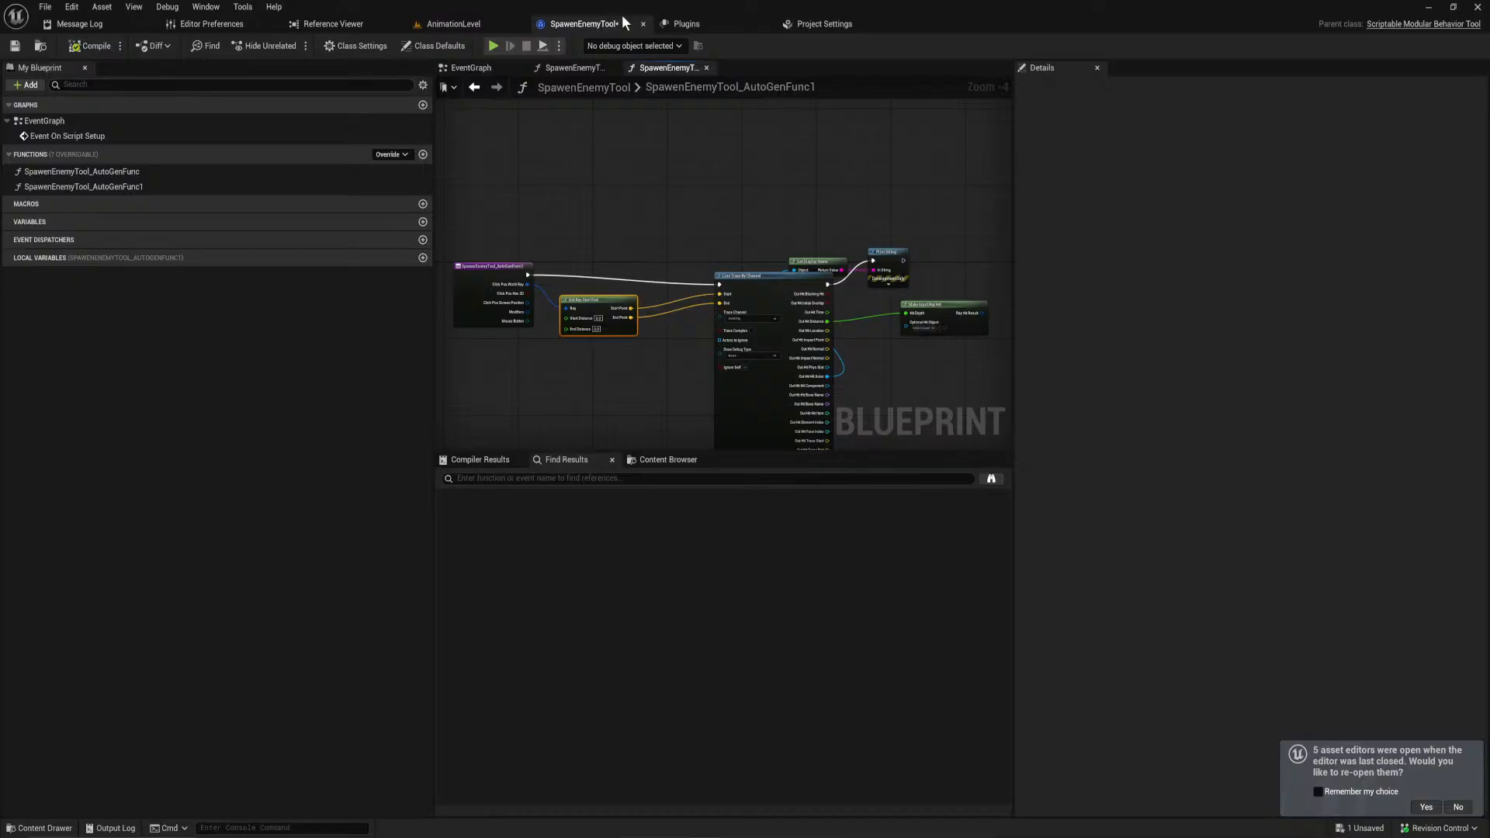
pyautogui.click(487, 23)
pyautogui.click(38, 116)
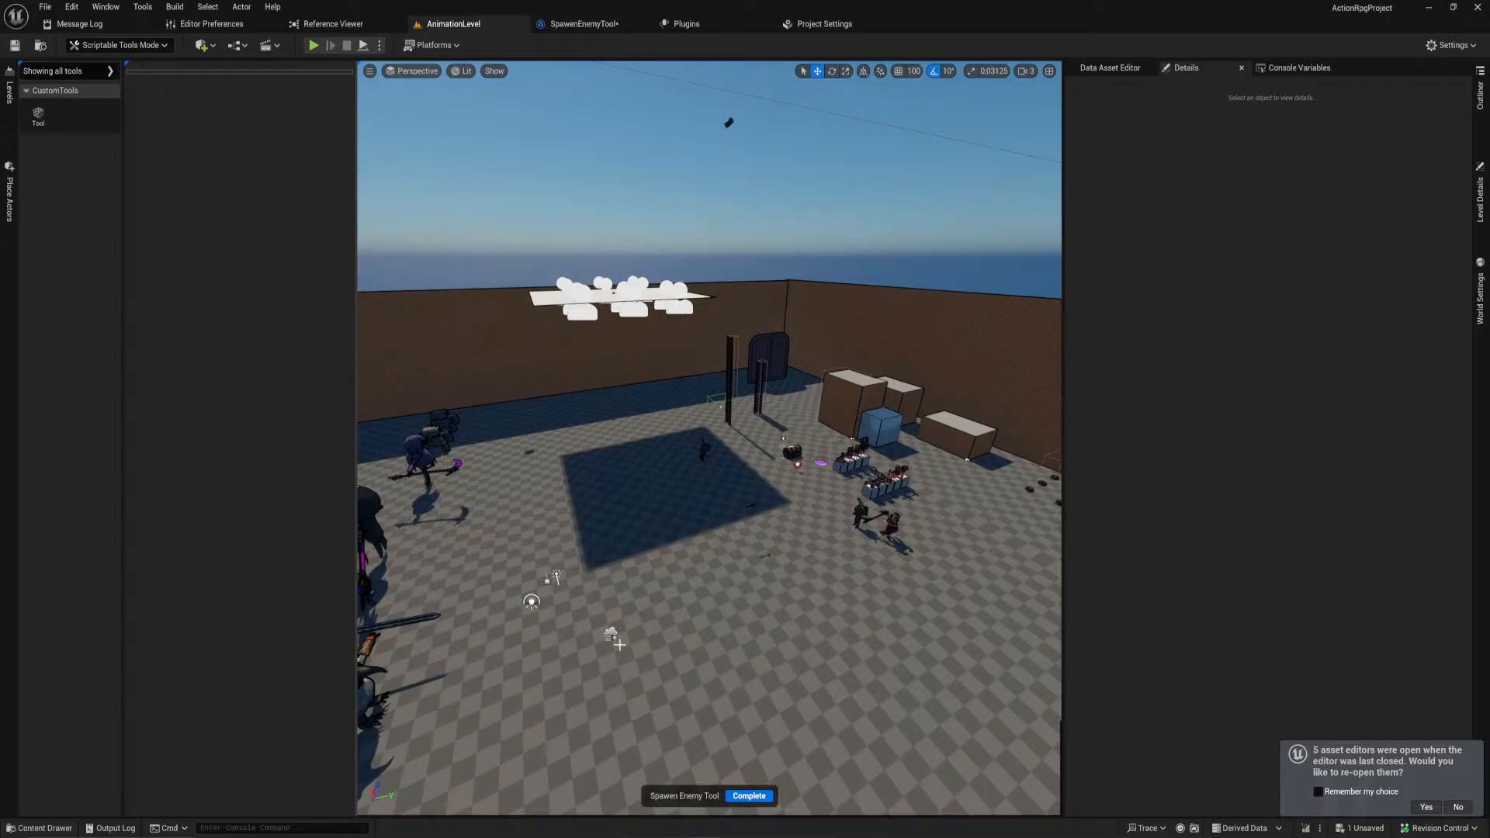
pyautogui.click(749, 795)
pyautogui.click(596, 25)
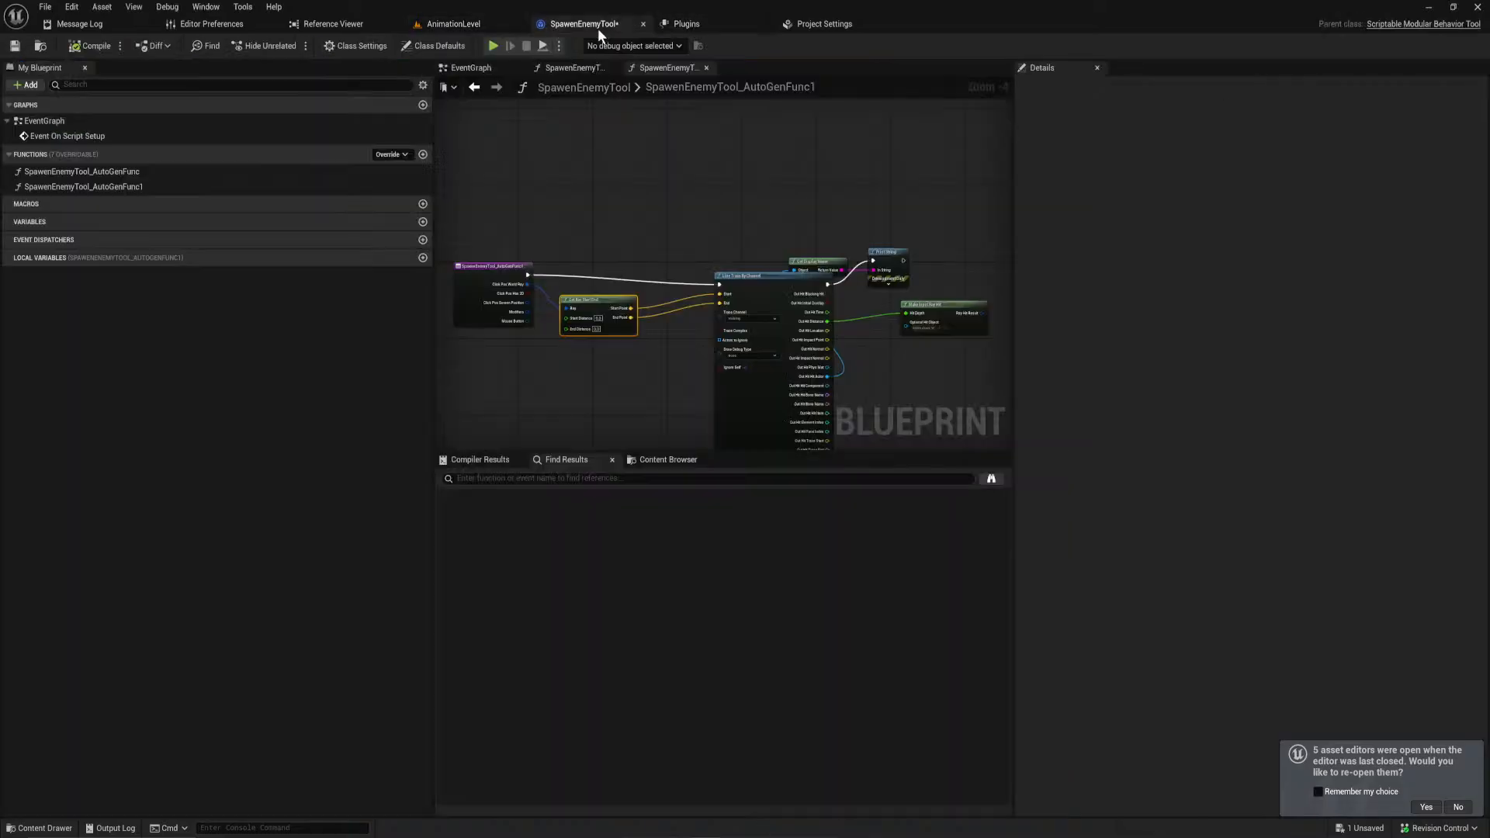
# Step: In SpawenEnemyTool_AutoGenFunc, insert a Print String between the entry node and the line trace, printing Click Pos Has 2D
pyautogui.scroll(1, 591, 208)
pyautogui.moveTo(641, 237); pyautogui.dragTo(515, 239, button='right')
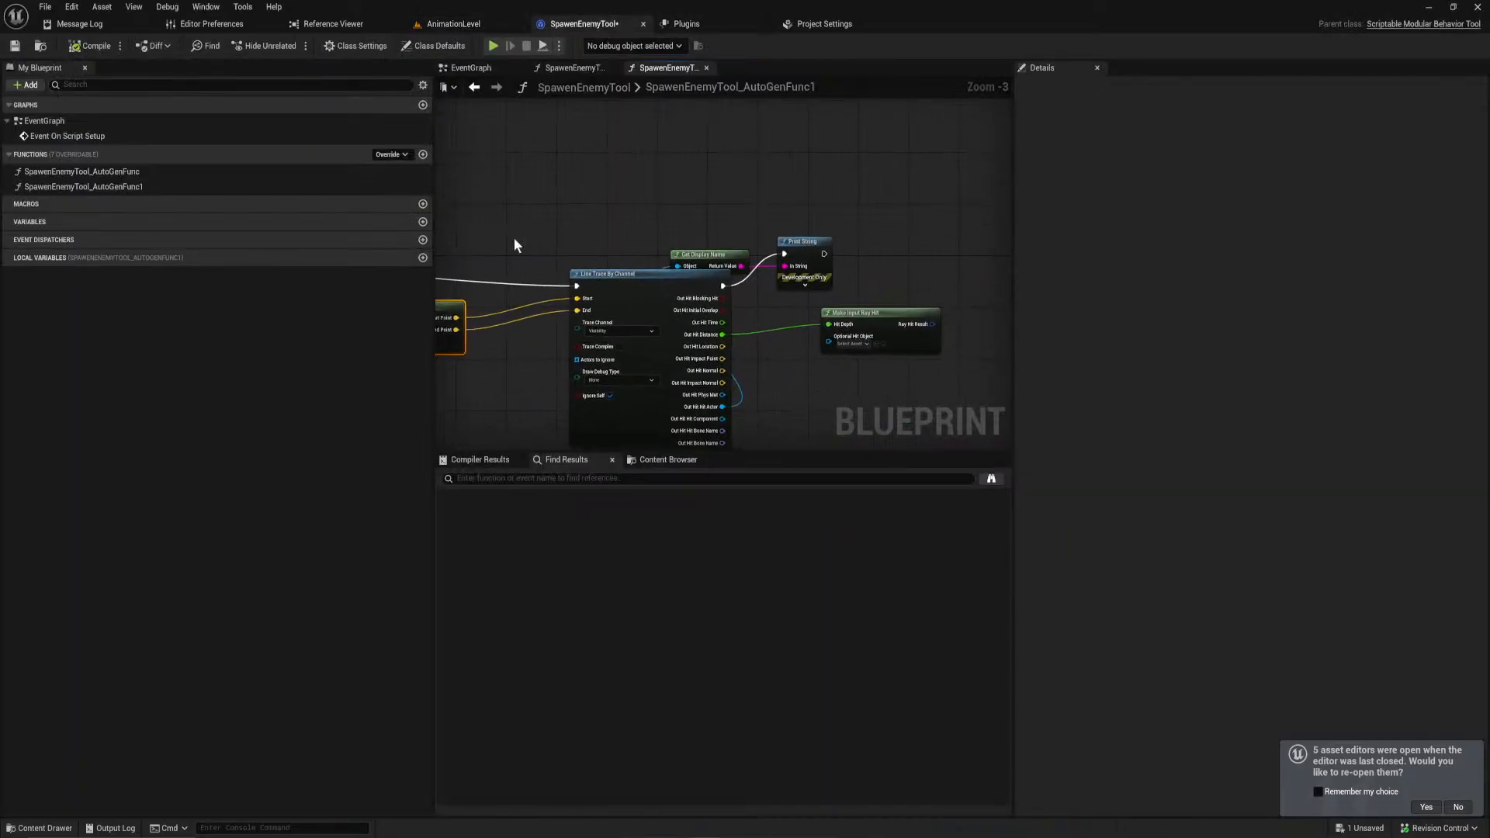
pyautogui.click(827, 255)
pyautogui.click(469, 67)
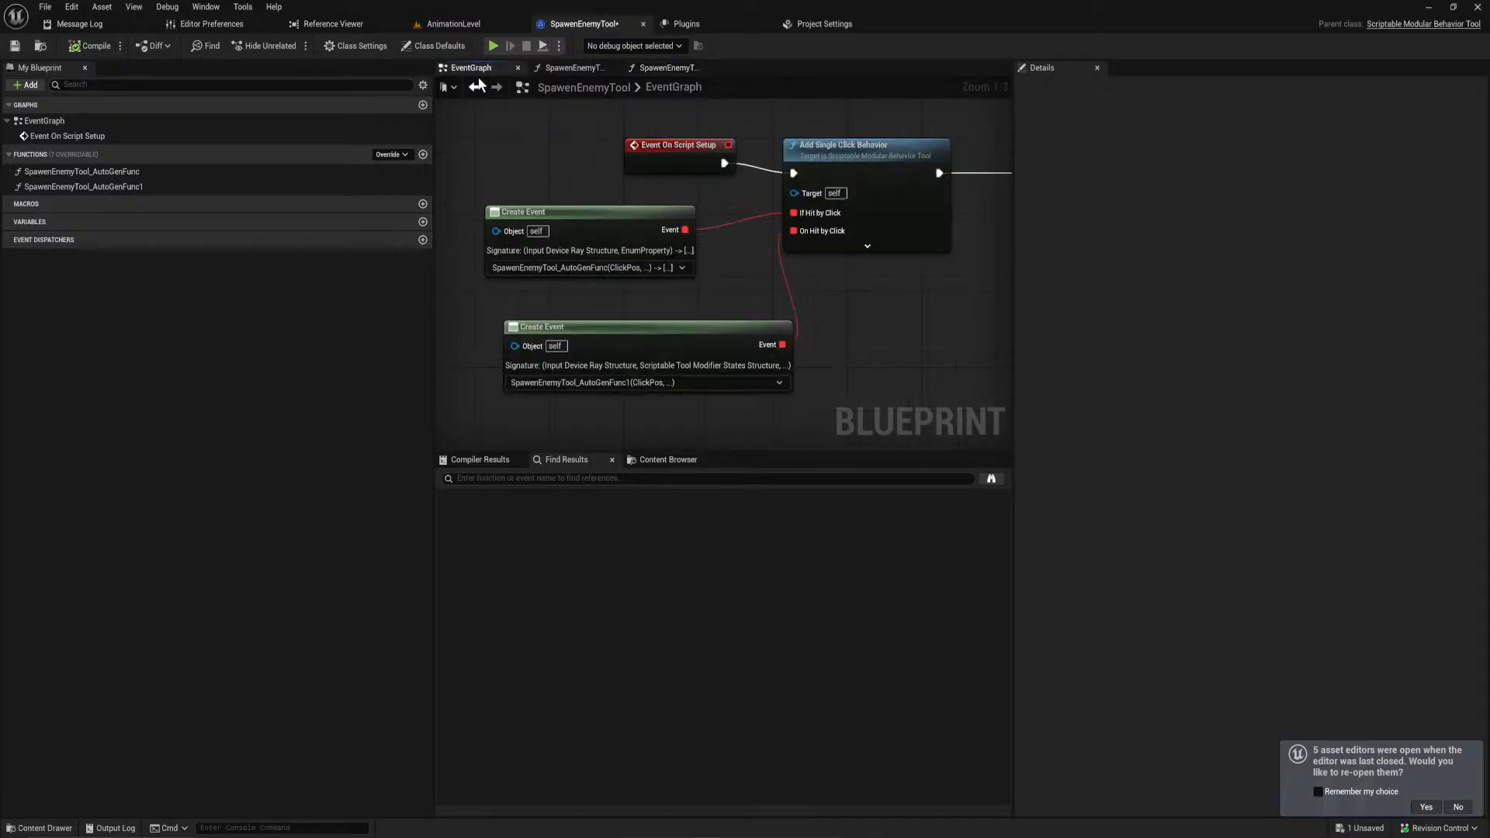
pyautogui.moveTo(756, 290); pyautogui.dragTo(754, 330, button='right')
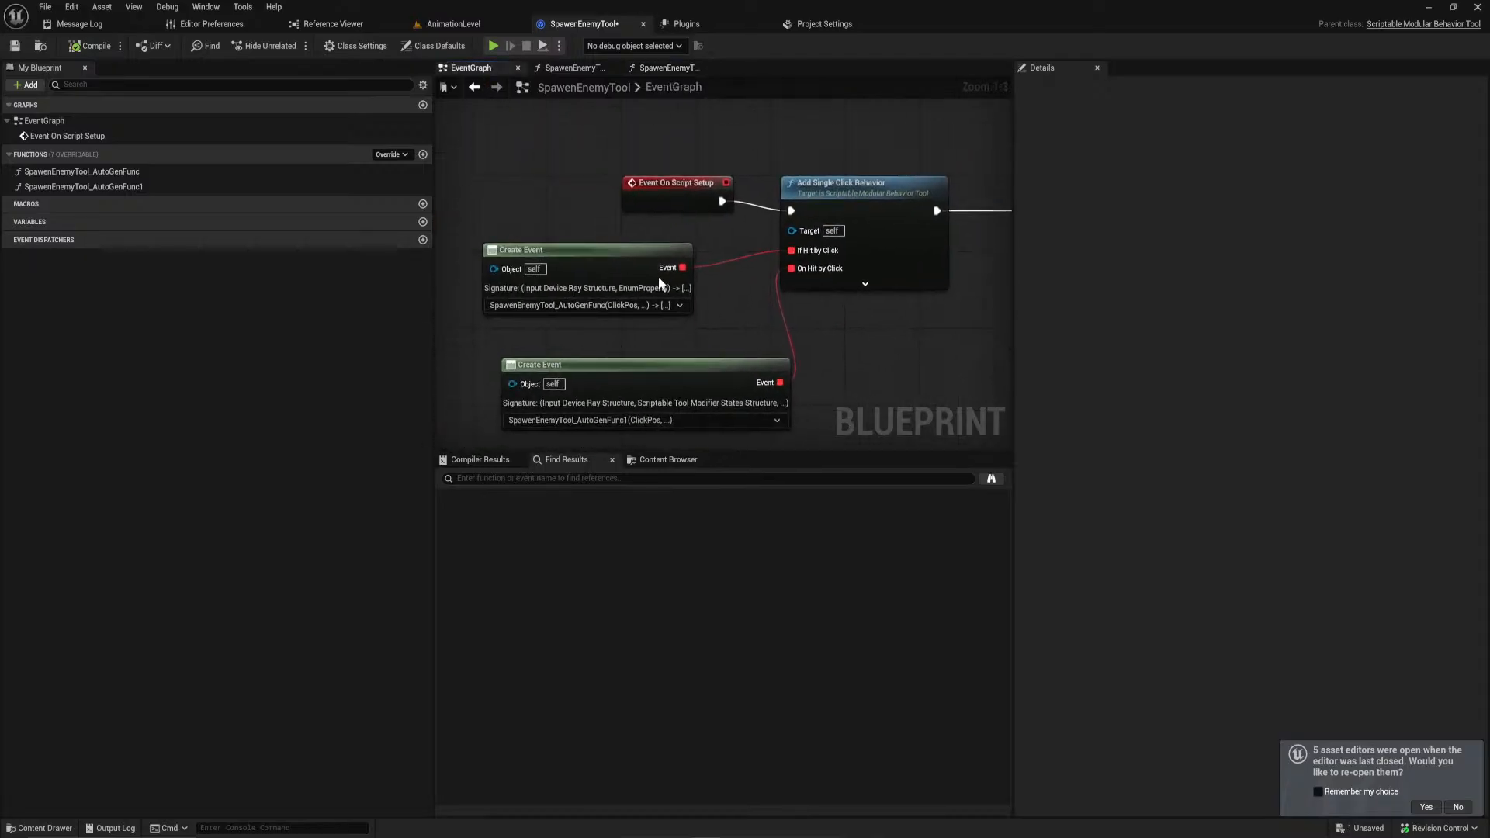
pyautogui.click(822, 185)
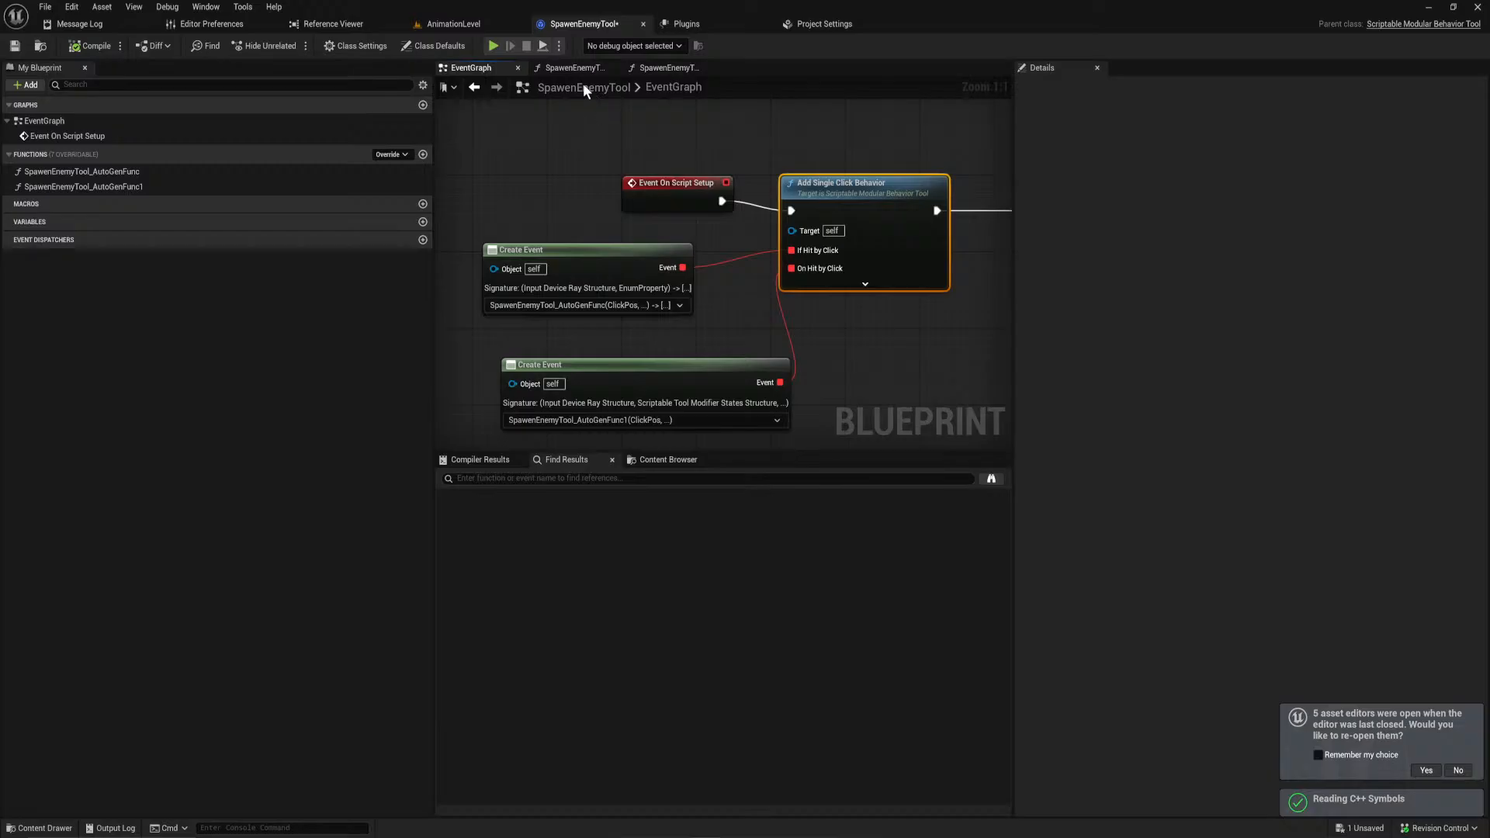
pyautogui.click(571, 68)
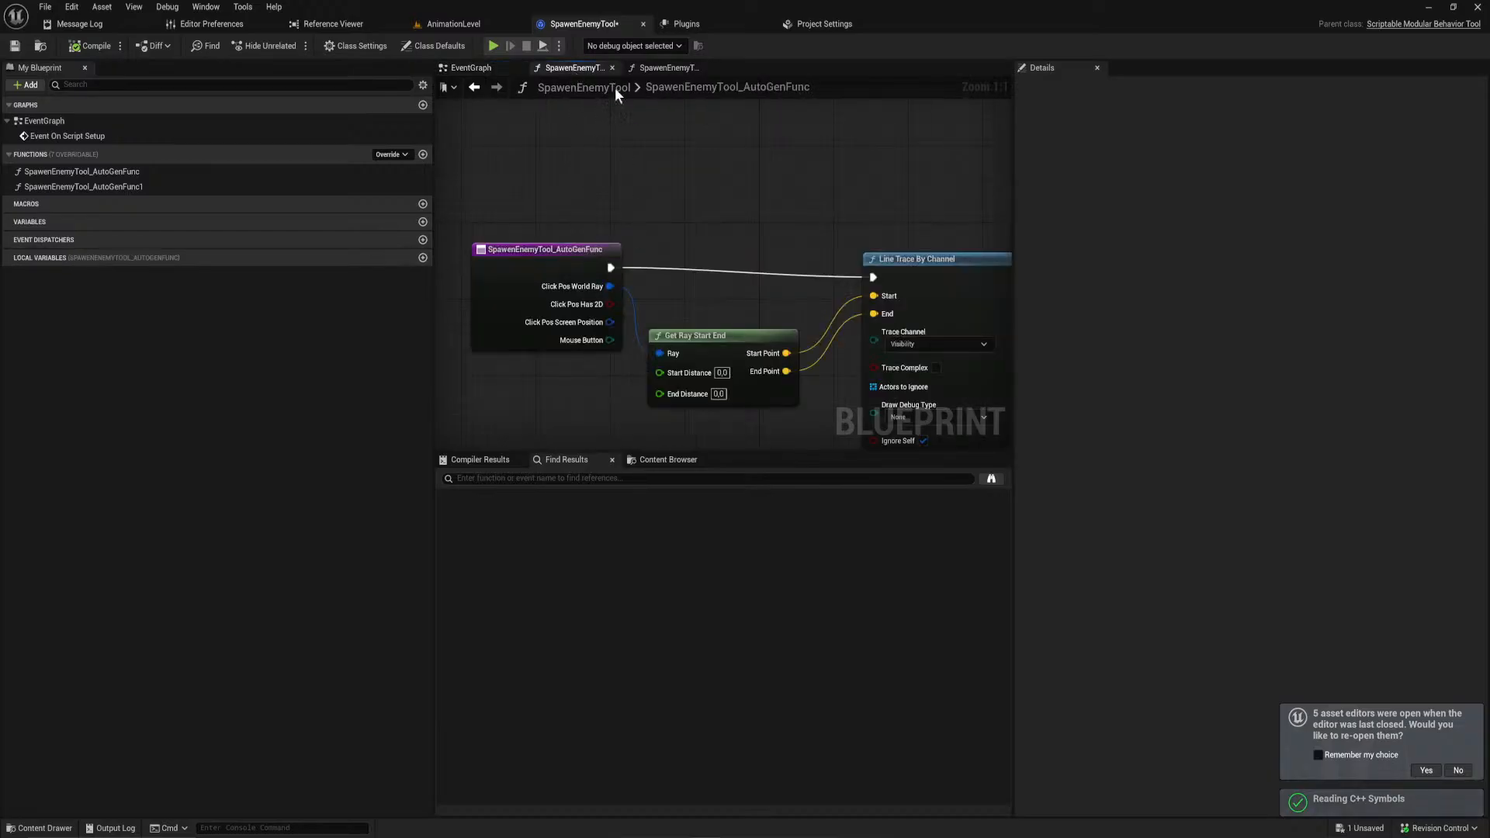
pyautogui.moveTo(572, 259); pyautogui.dragTo(478, 262)
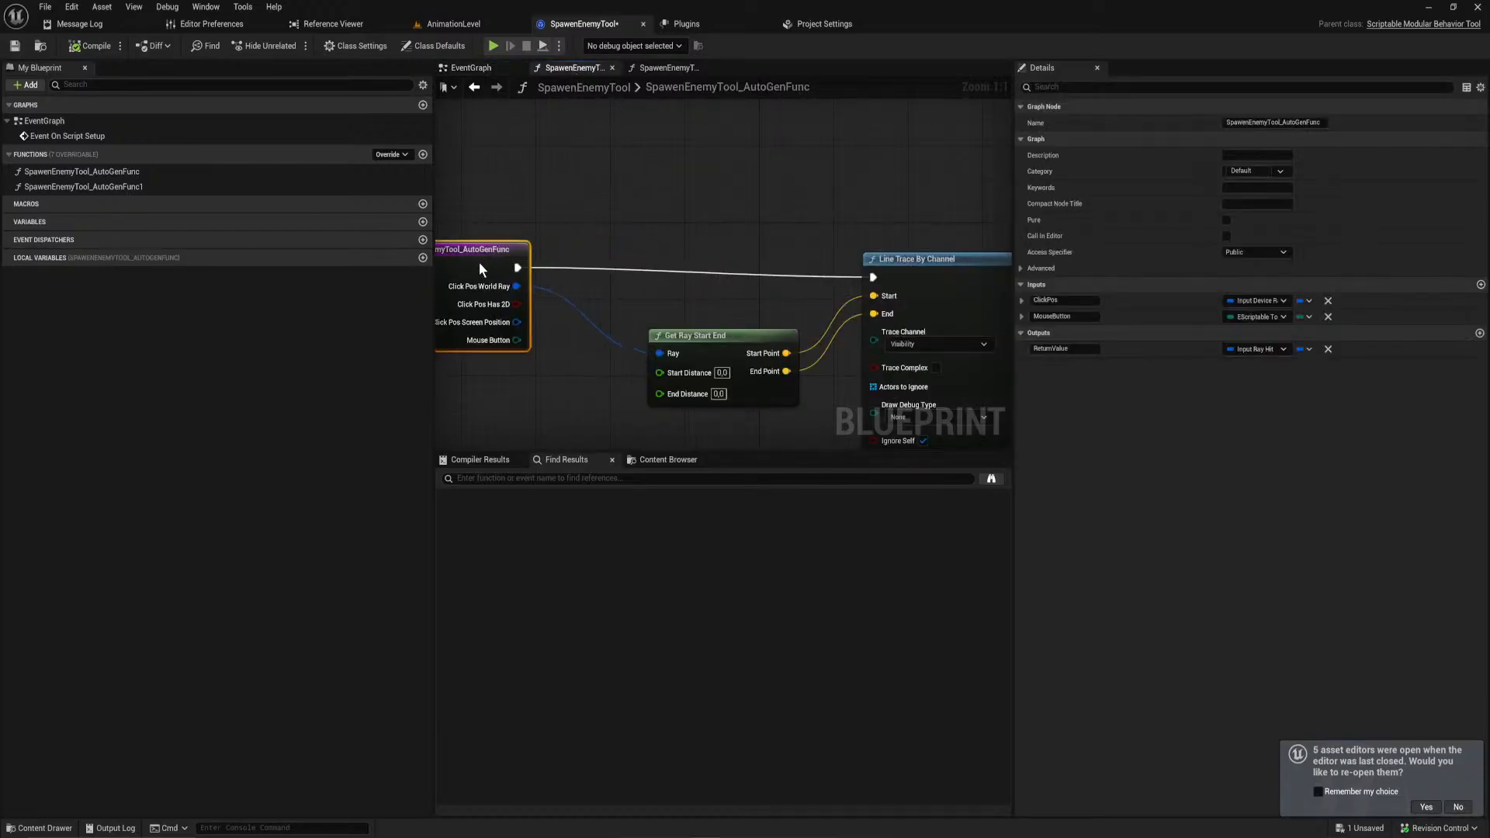
pyautogui.moveTo(705, 253)
pyautogui.mouseDown(button='right')
pyautogui.moveTo(442, 264)
pyautogui.moveTo(846, 250)
pyautogui.mouseUp(button='right')
pyautogui.click(839, 261)
pyautogui.hotkey('ctrl', 'v')
pyautogui.moveTo(464, 307); pyautogui.dragTo(579, 240)
pyautogui.moveTo(464, 270); pyautogui.dragTo(577, 223)
pyautogui.click(639, 264)
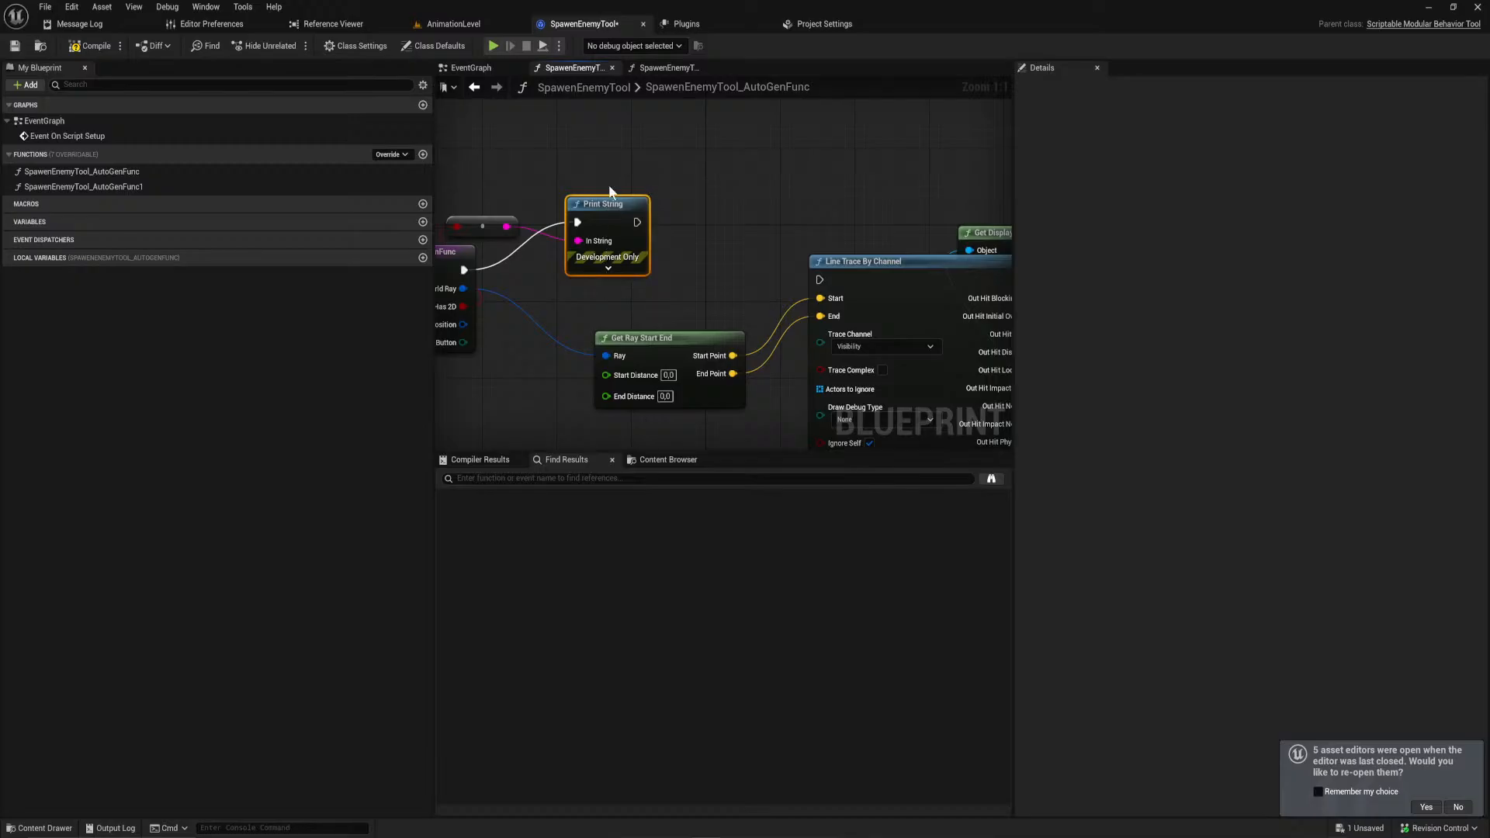
# Step: Add the same Print String for Click Pos Has 2D before the line trace in SpawenEnemyTool_AutoGenFunc1
pyautogui.click(653, 69)
pyautogui.moveTo(571, 270); pyautogui.dragTo(930, 297, button='right')
pyautogui.scroll(2, 735, 272)
pyautogui.hotkey('ctrl', 'v')
pyautogui.moveTo(762, 298); pyautogui.dragTo(770, 288)
pyautogui.moveTo(671, 343); pyautogui.dragTo(761, 315)
pyautogui.moveTo(753, 296); pyautogui.dragTo(676, 326)
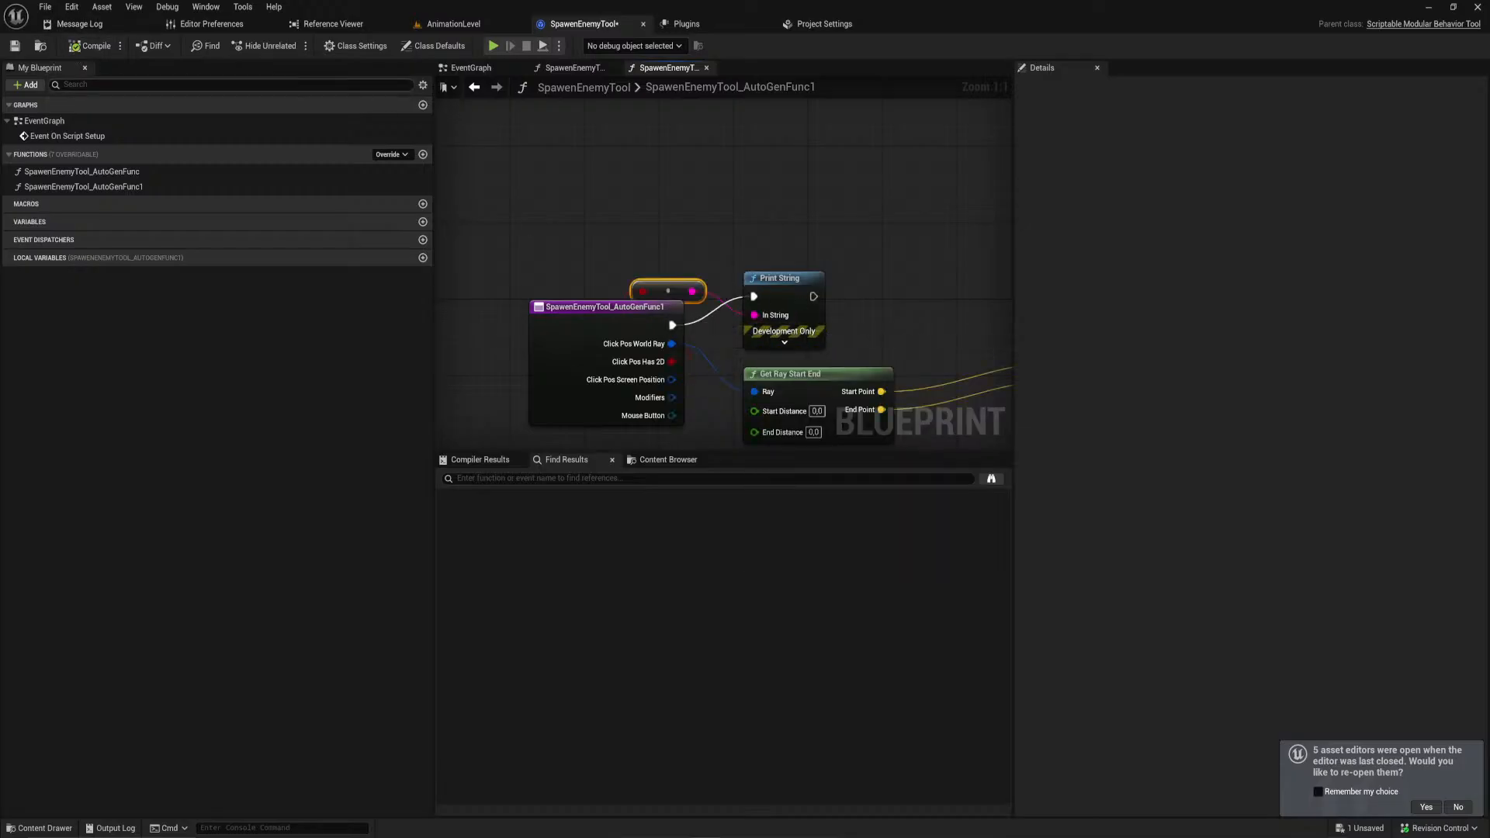
pyautogui.moveTo(746, 267); pyautogui.dragTo(419, 188, button='right')
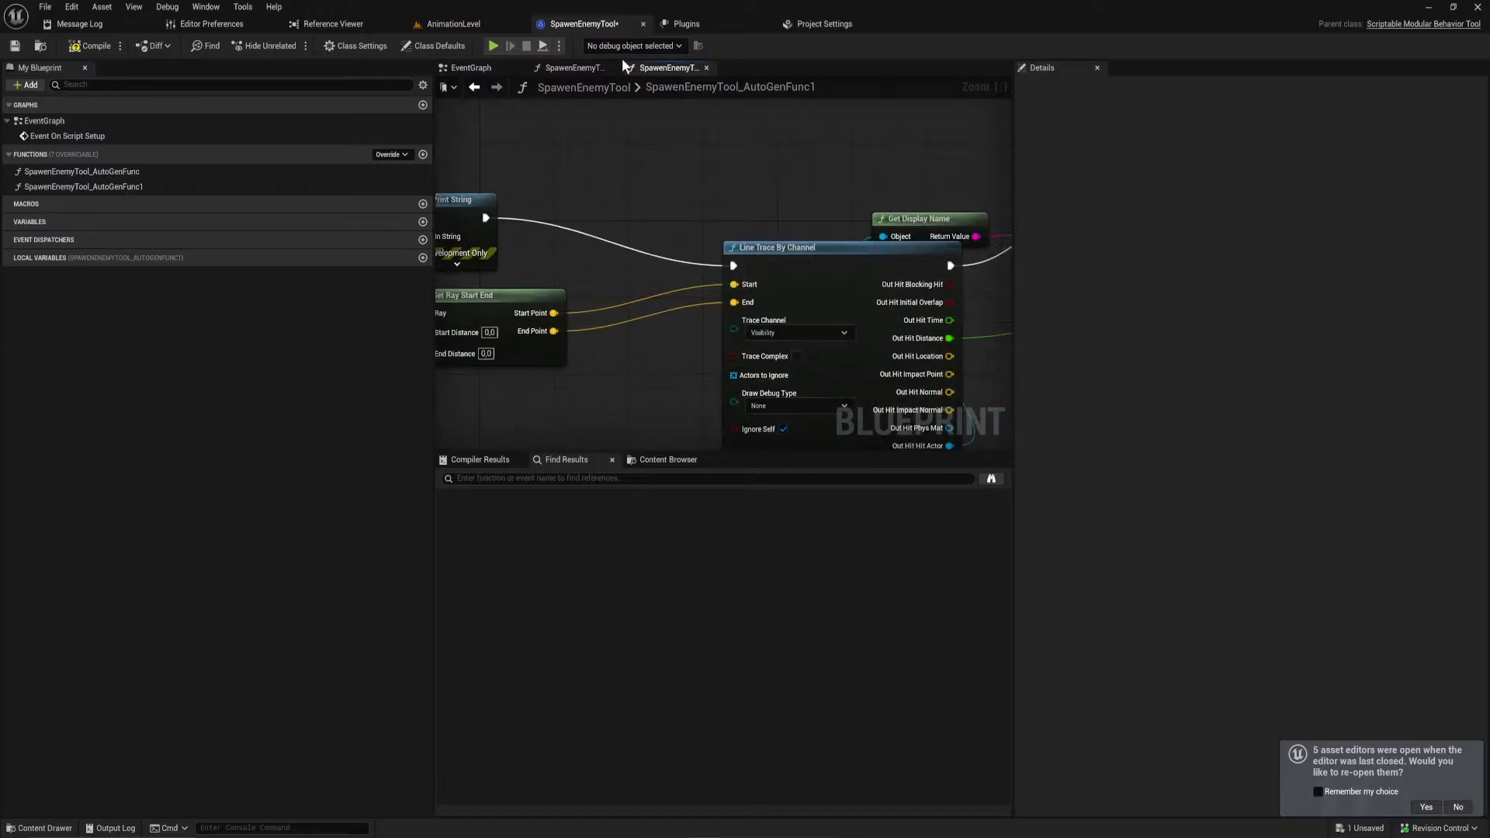
# Step: Re-enter Scriptable Tools mode in AnimationLevel, test the updated tool and complete it
pyautogui.click(574, 67)
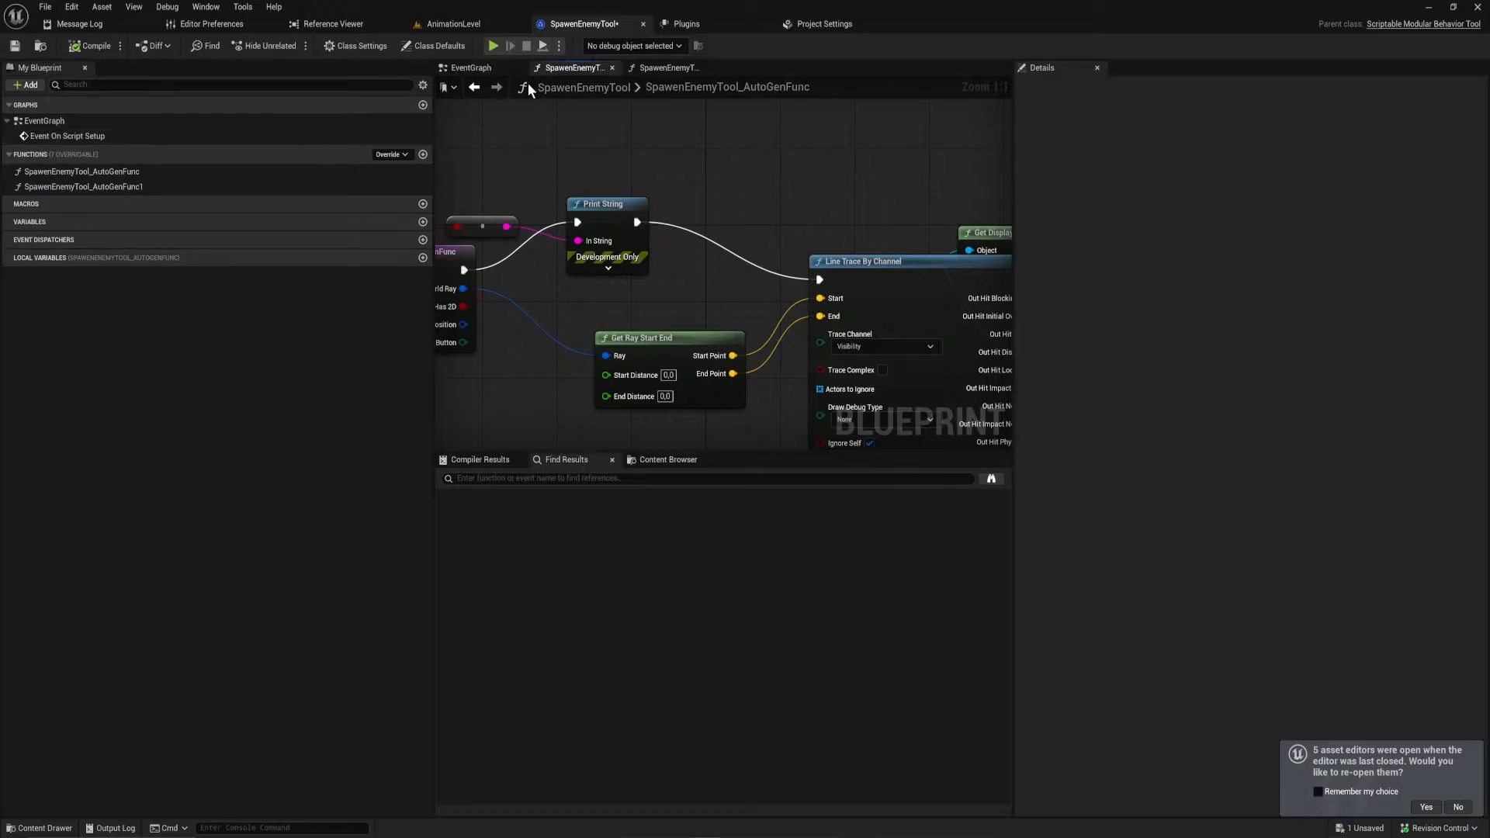
pyautogui.click(472, 24)
pyautogui.click(157, 48)
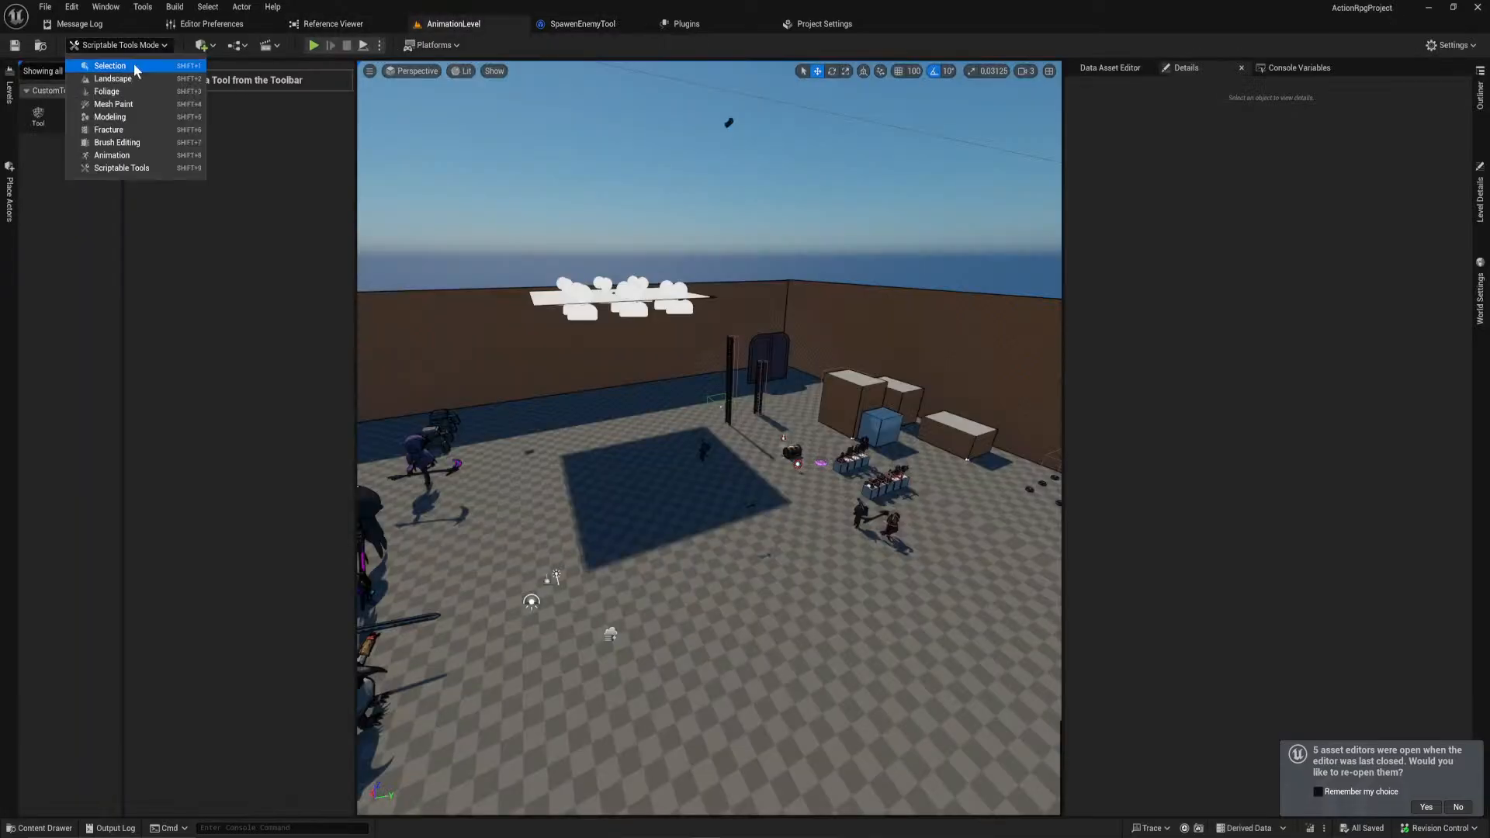
pyautogui.click(116, 61)
pyautogui.click(133, 43)
pyautogui.click(140, 183)
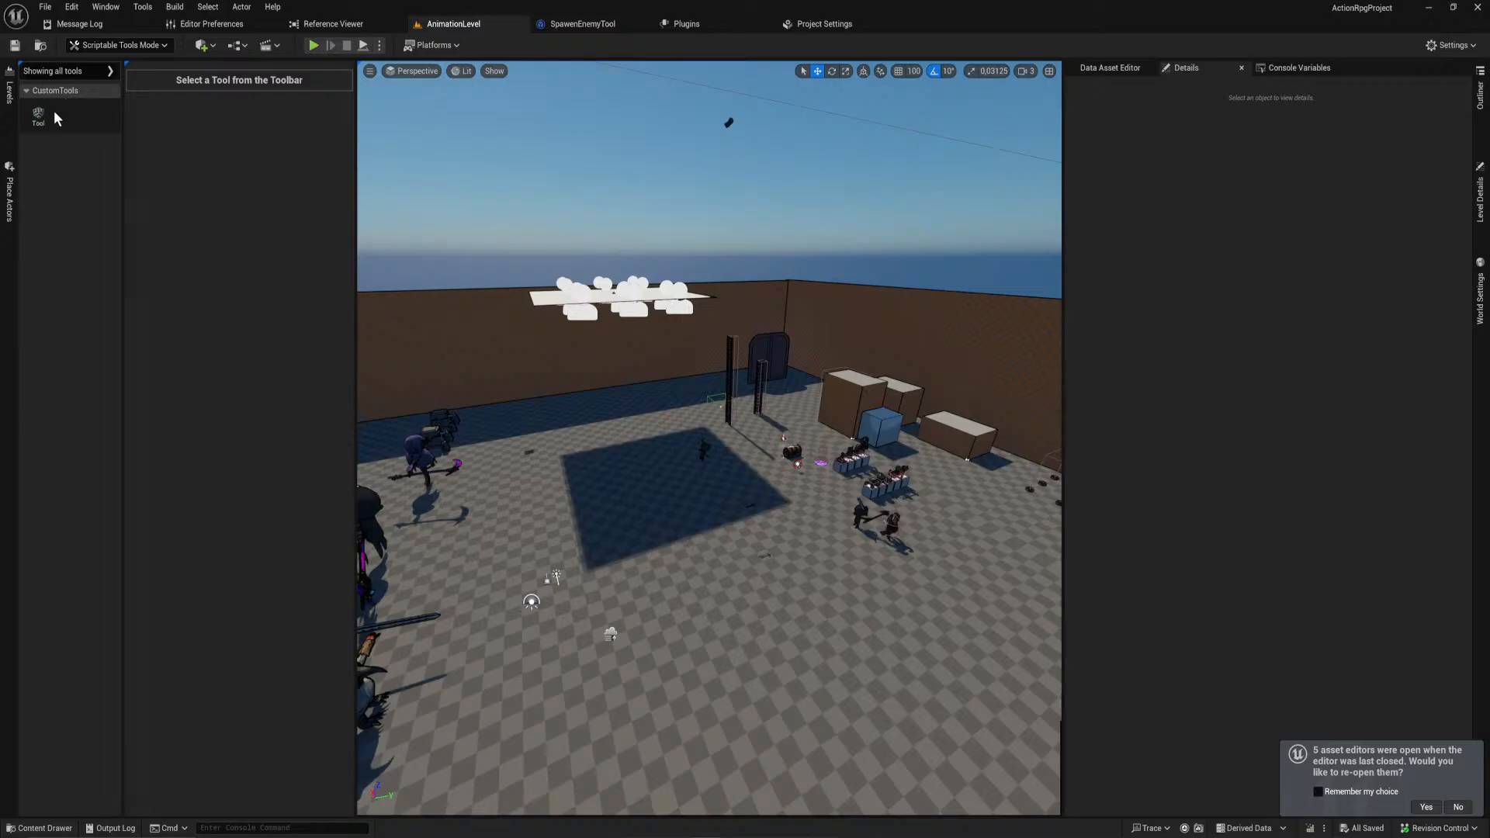
pyautogui.click(38, 114)
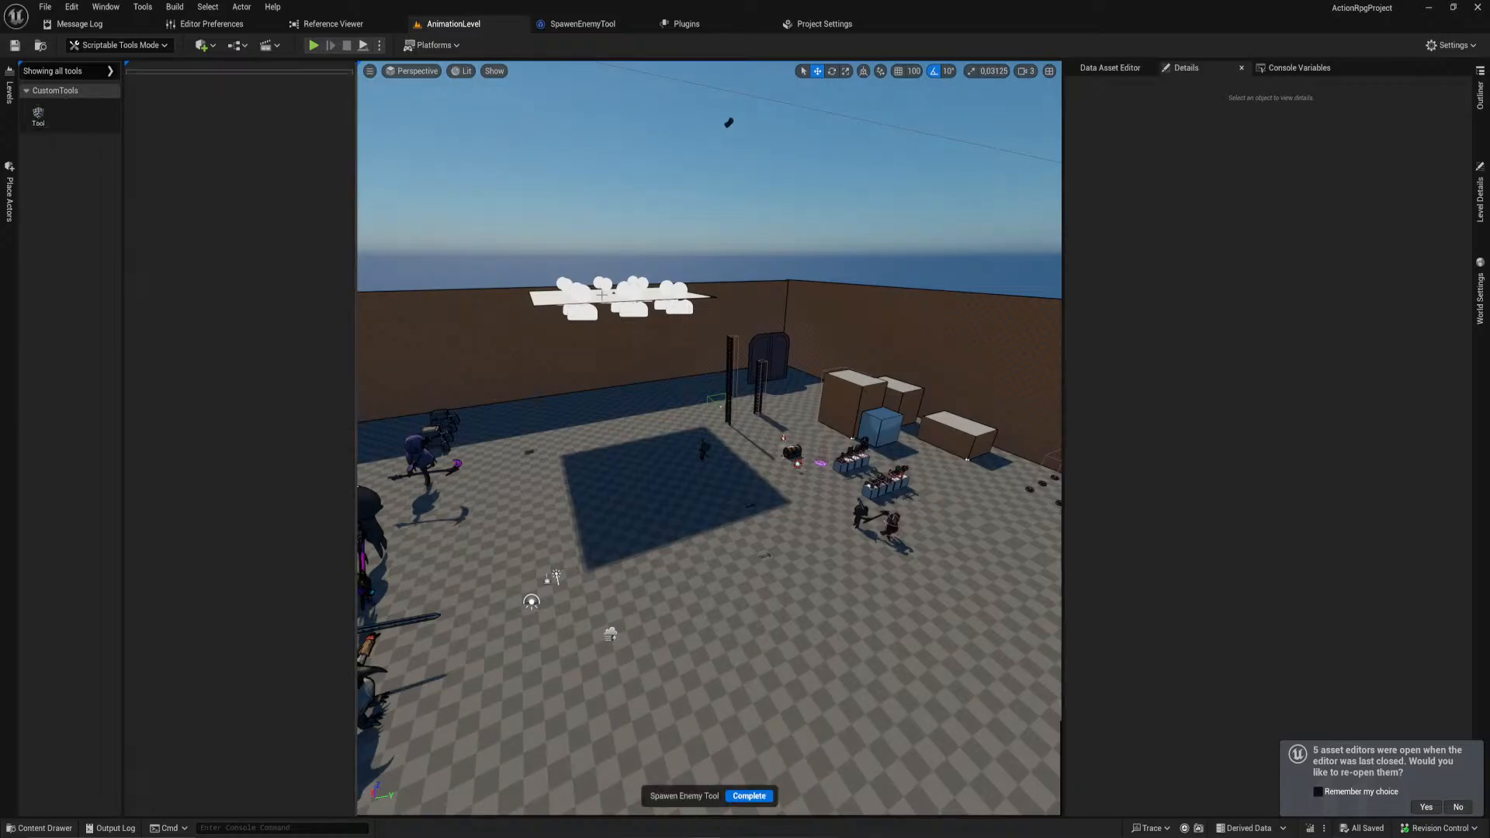
pyautogui.click(749, 796)
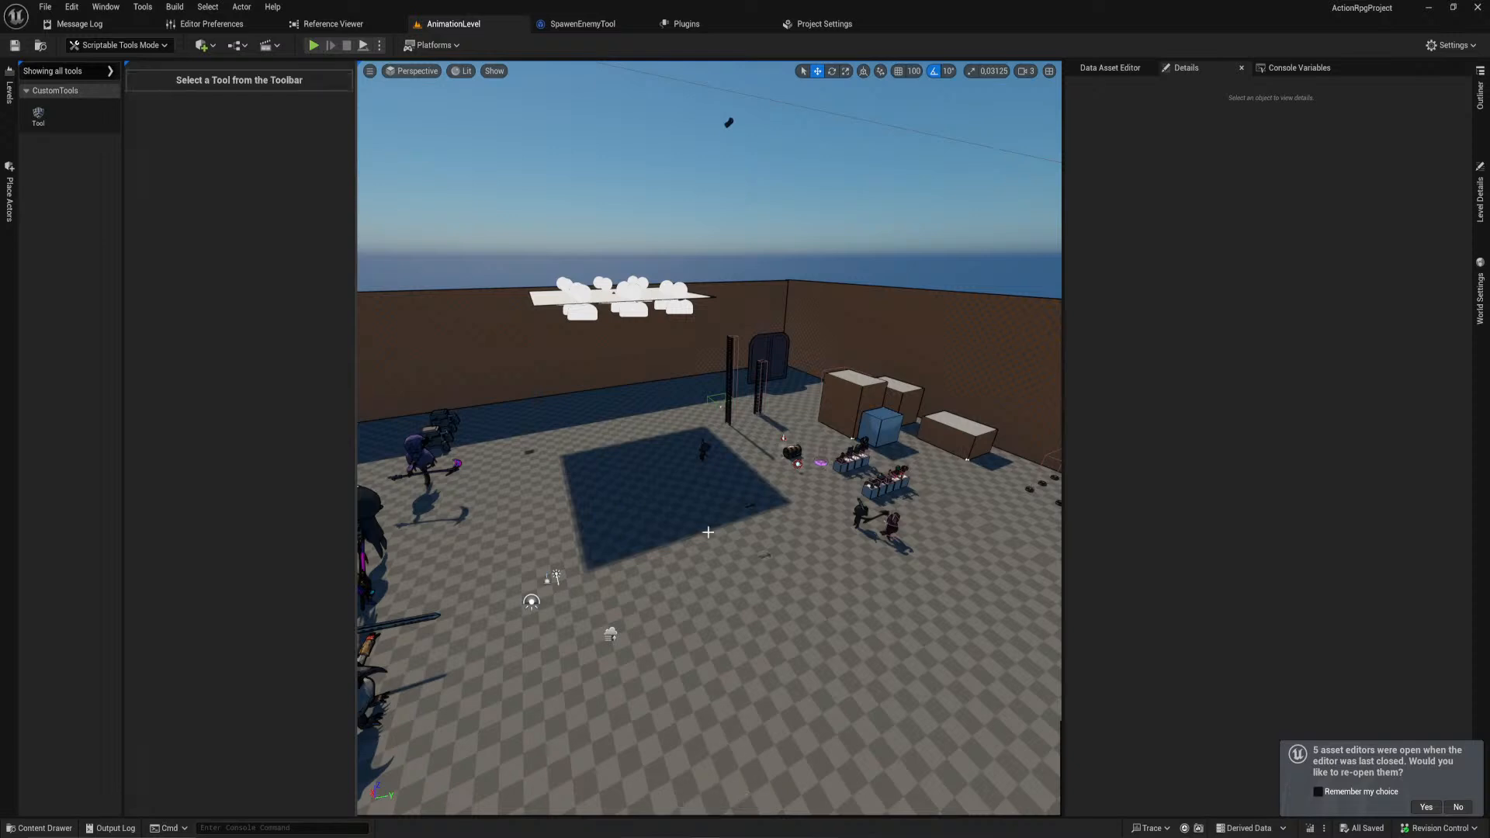
# Step: In the tool's event graph, move the Event On Script Setup node farther from Add Single Click Behavior
pyautogui.click(580, 24)
pyautogui.moveTo(612, 186); pyautogui.dragTo(817, 211, button='right')
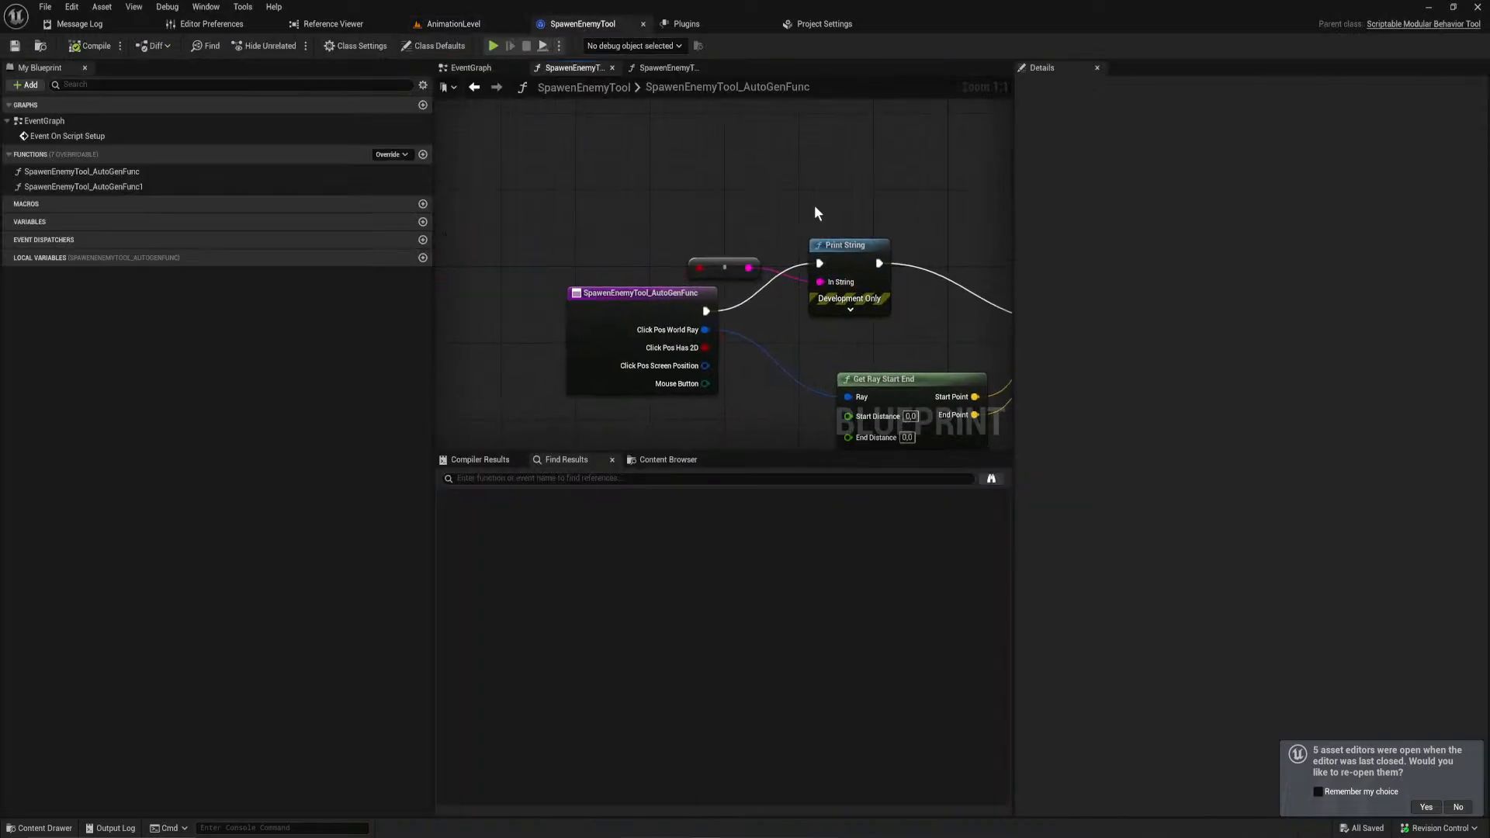
pyautogui.click(481, 70)
pyautogui.moveTo(690, 185); pyautogui.dragTo(616, 195)
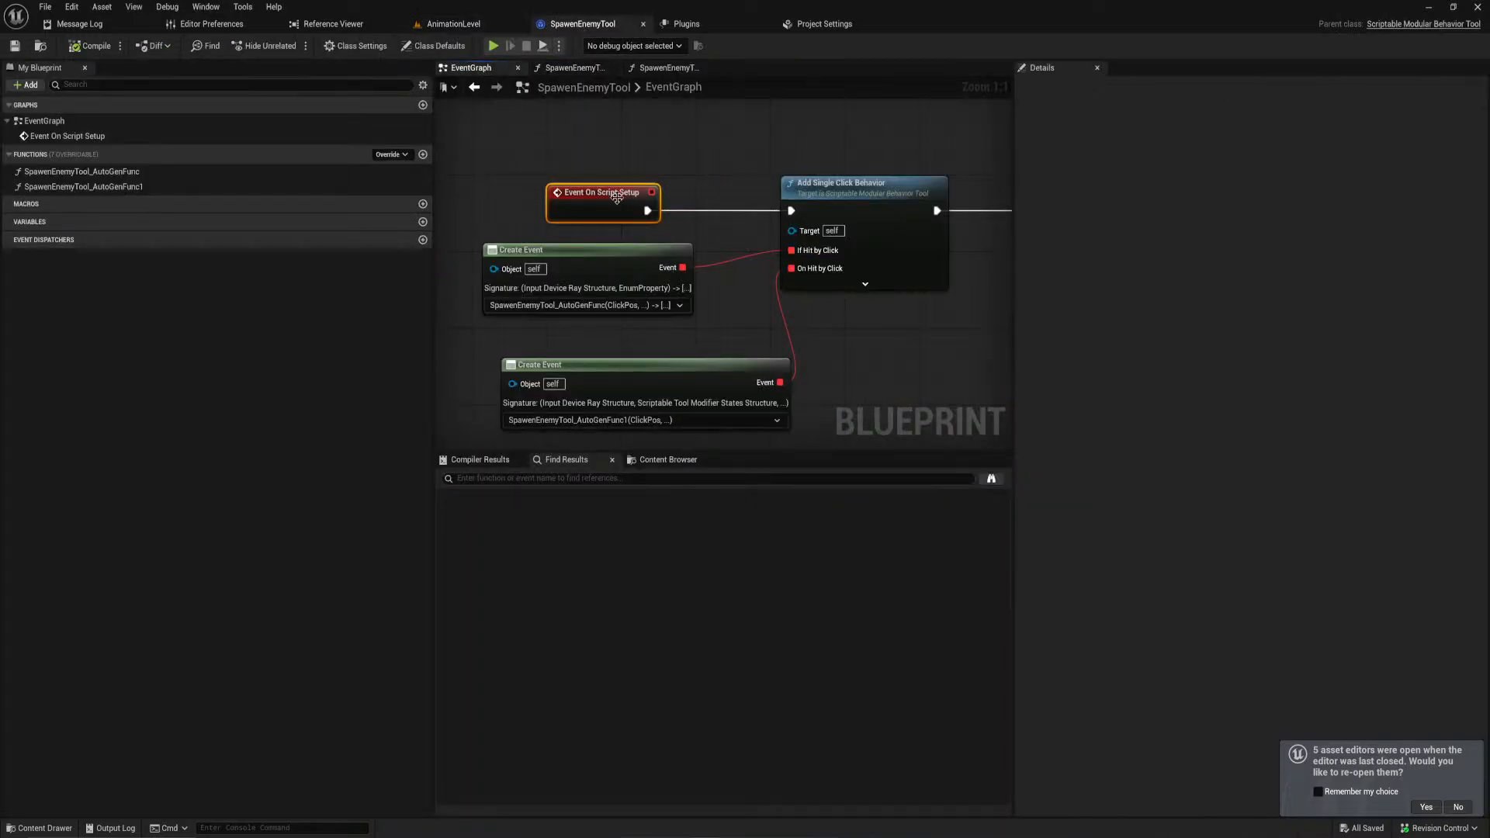
pyautogui.scroll(-1, 616, 195)
pyautogui.scroll(-2, 696, 223)
pyautogui.moveTo(788, 309); pyautogui.dragTo(621, 247)
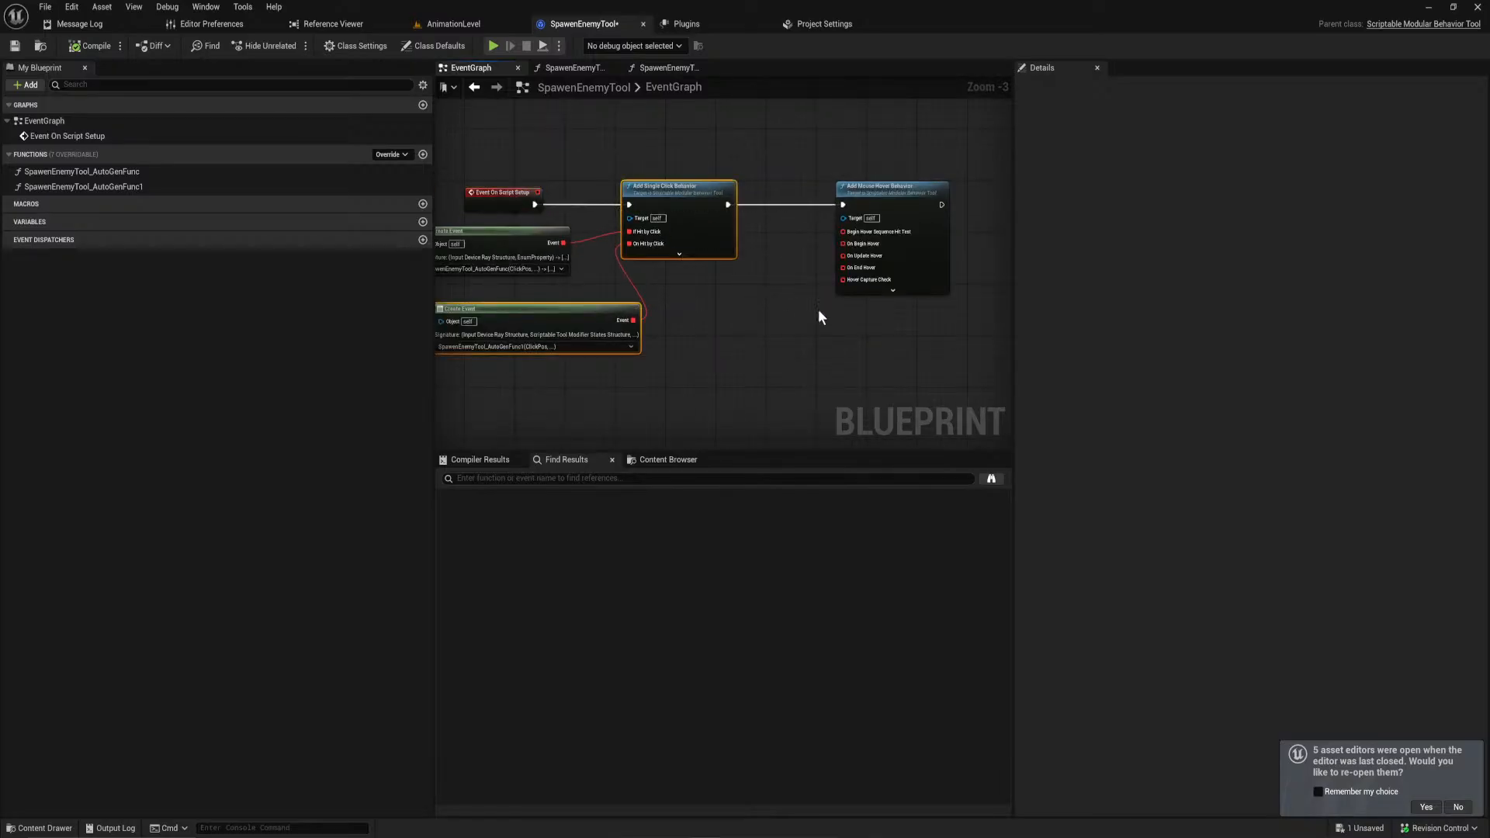
pyautogui.moveTo(784, 234); pyautogui.dragTo(576, 263, button='right')
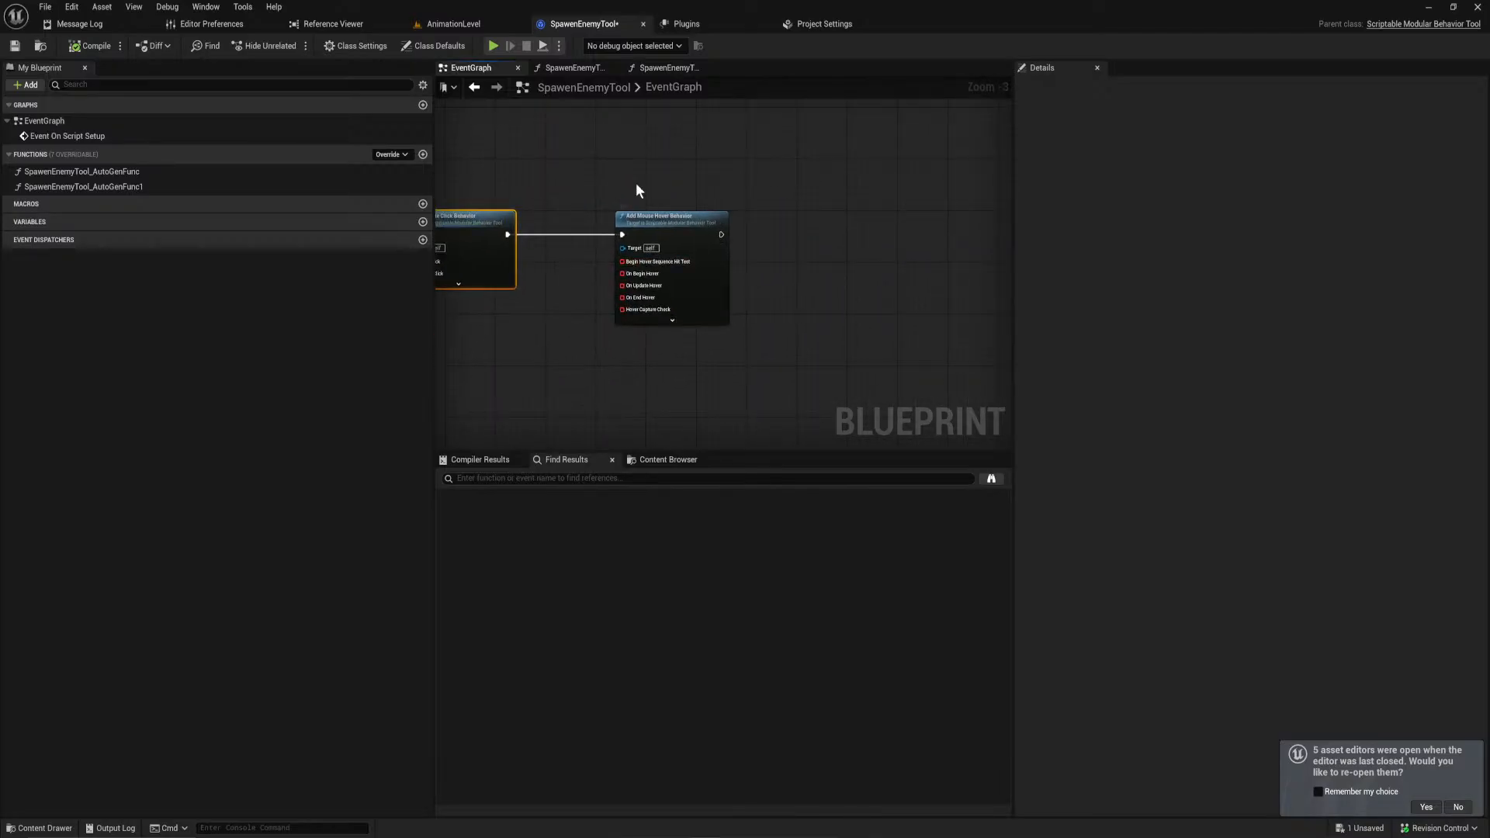
pyautogui.scroll(2, 611, 218)
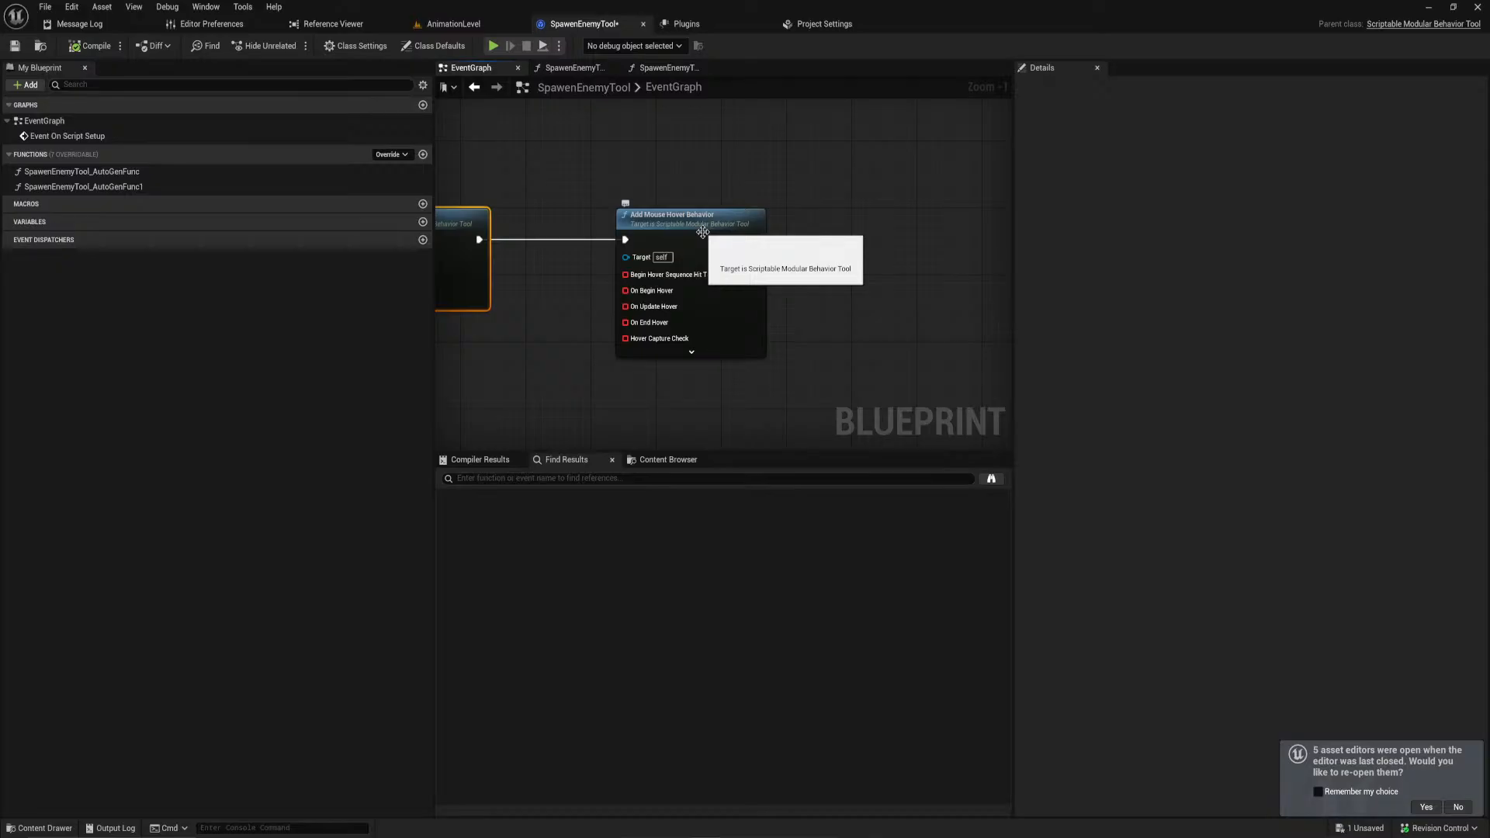
# Step: Add a Create Event node for the On Update Hover input of Add Mouse Hover Behavior and generate a matching function
pyautogui.scroll(1, 693, 278)
pyautogui.moveTo(690, 220); pyautogui.dragTo(800, 222)
pyautogui.moveTo(725, 312); pyautogui.dragTo(594, 356)
pyautogui.write('crea')
pyautogui.press('Return')
pyautogui.moveTo(691, 362); pyautogui.dragTo(562, 361)
pyautogui.moveTo(579, 360); pyautogui.dragTo(675, 226, button='right')
pyautogui.click(674, 286)
pyautogui.click(654, 319)
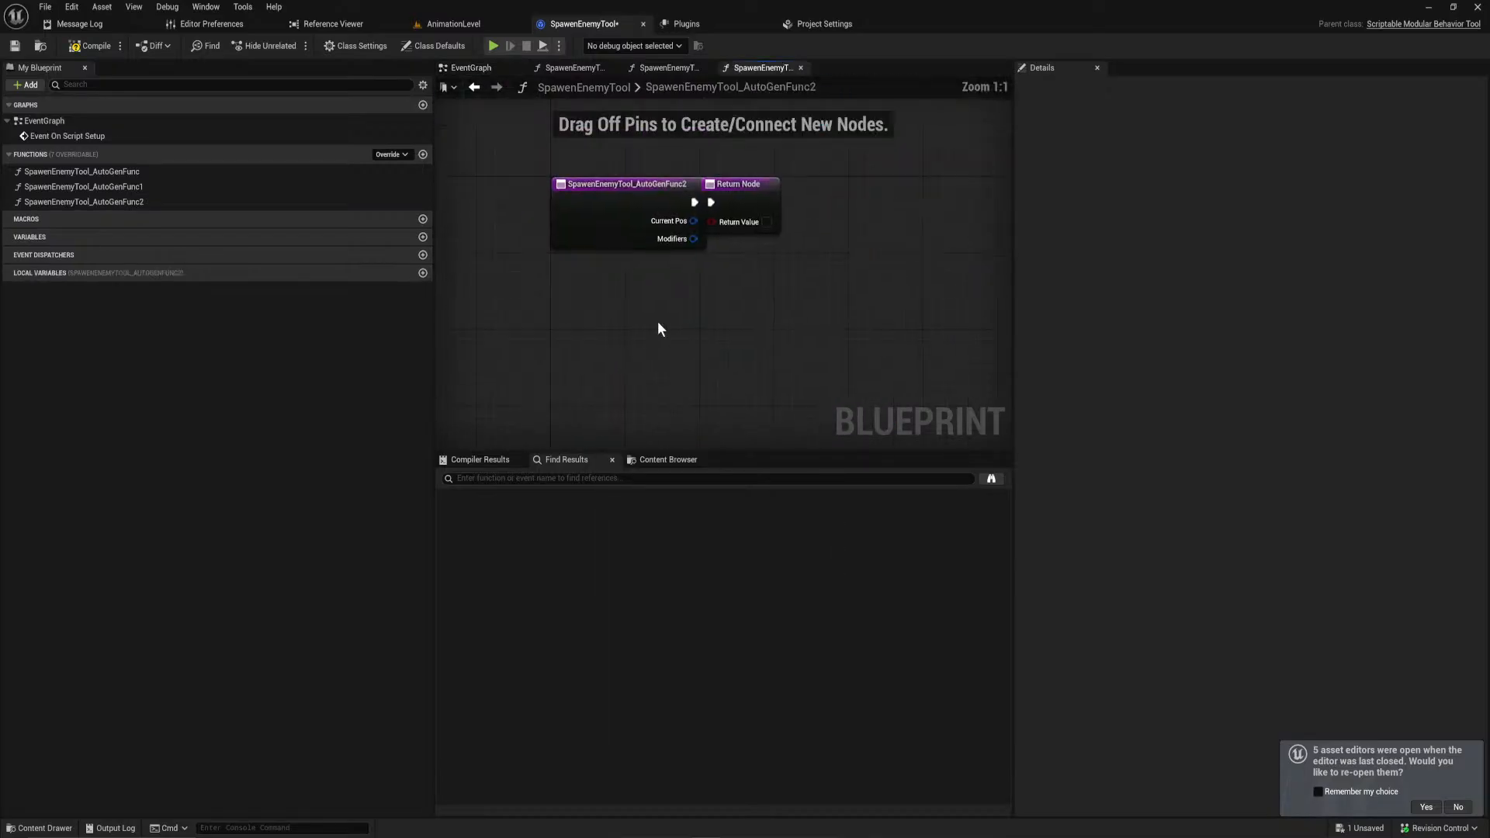
# Step: Split the Current Pos pin of SpawenEnemyTool_AutoGenFunc2 and space the entry and Return nodes apart
pyautogui.moveTo(659, 256); pyautogui.dragTo(493, 256)
pyautogui.rightClick(593, 271)
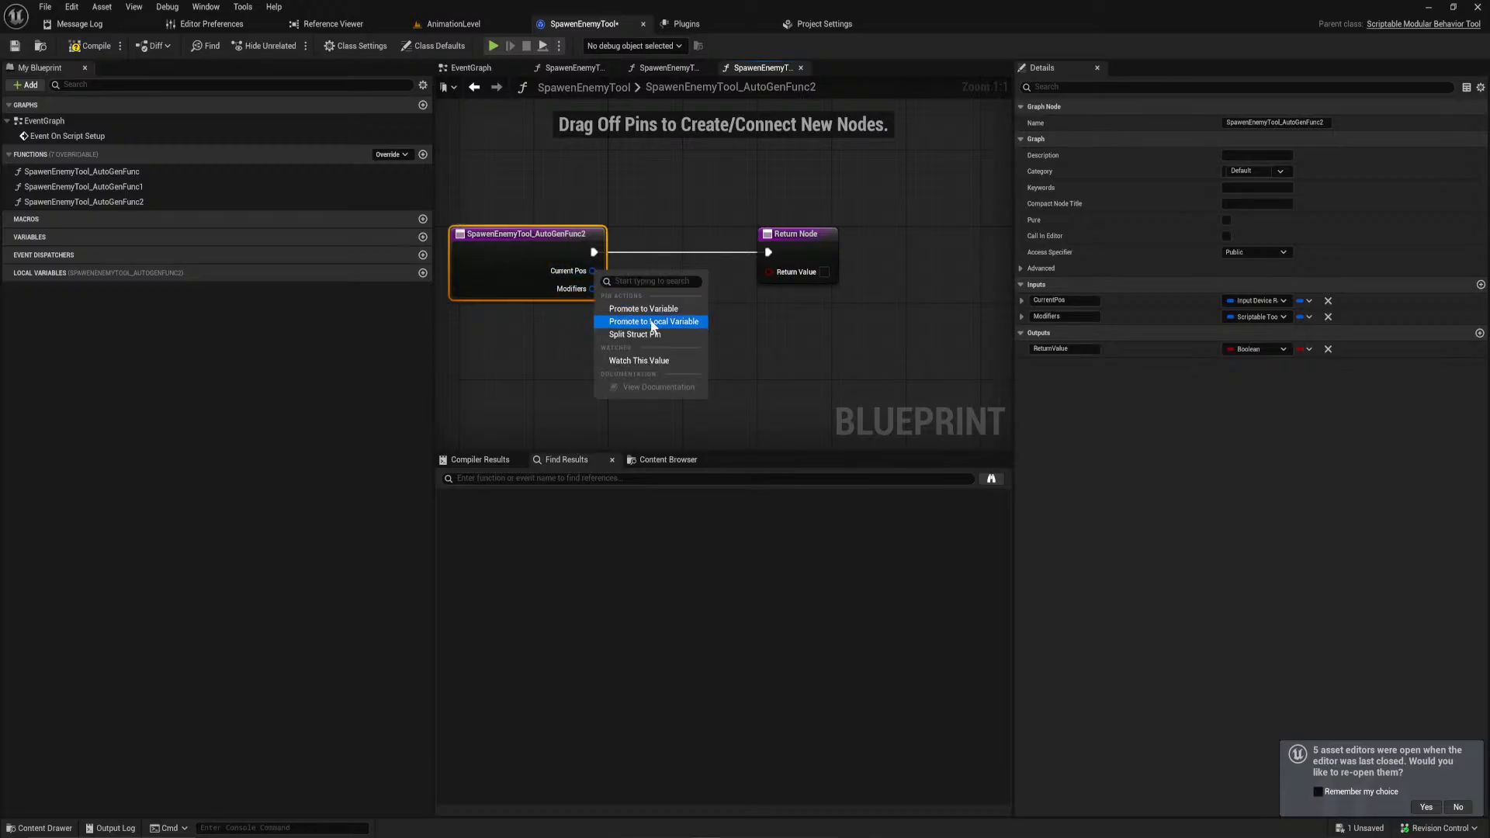
pyautogui.click(636, 325)
pyautogui.moveTo(812, 250); pyautogui.dragTo(886, 241)
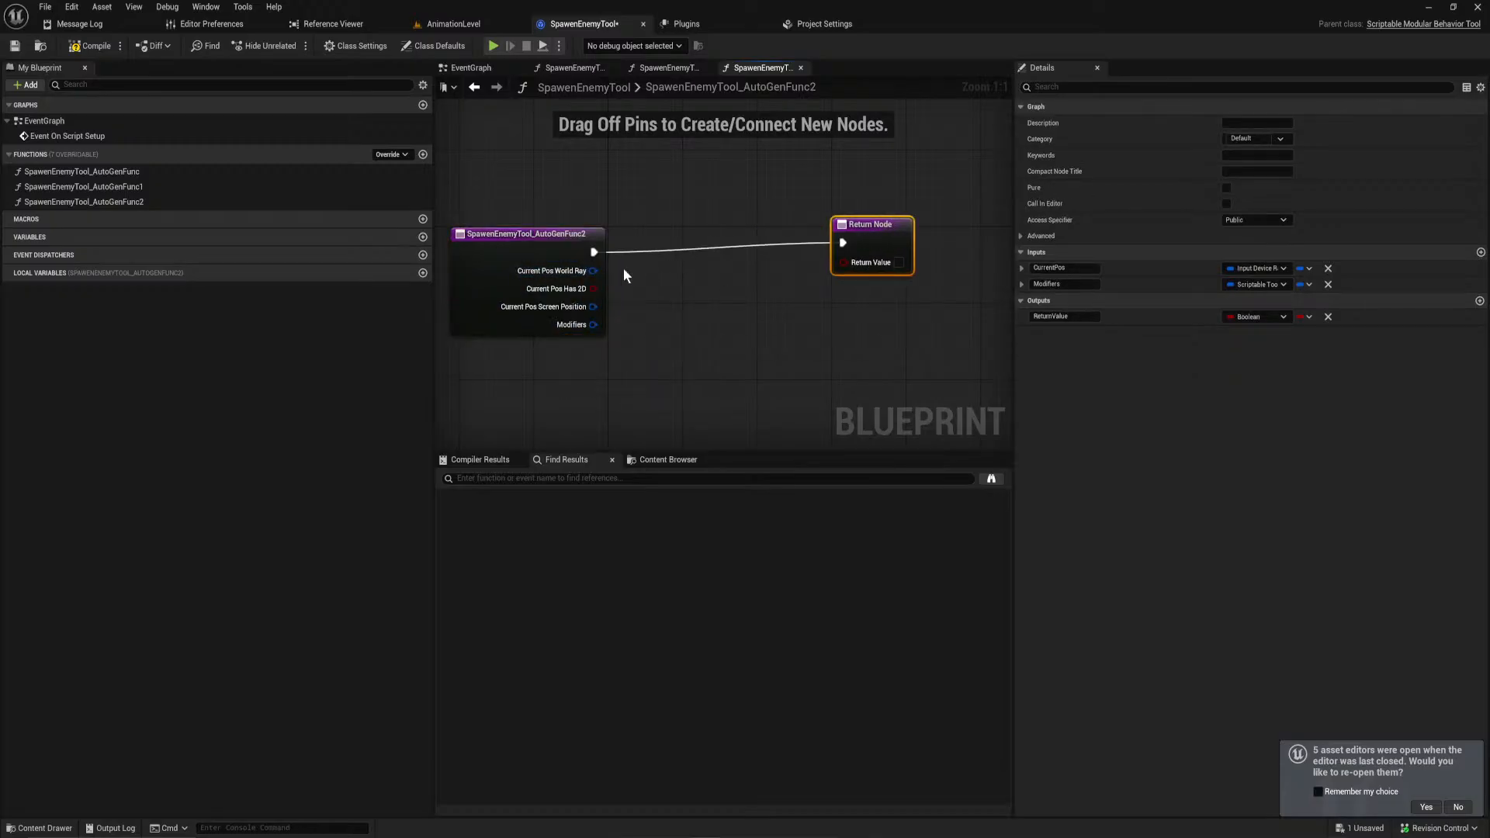
pyautogui.rightClick(595, 270)
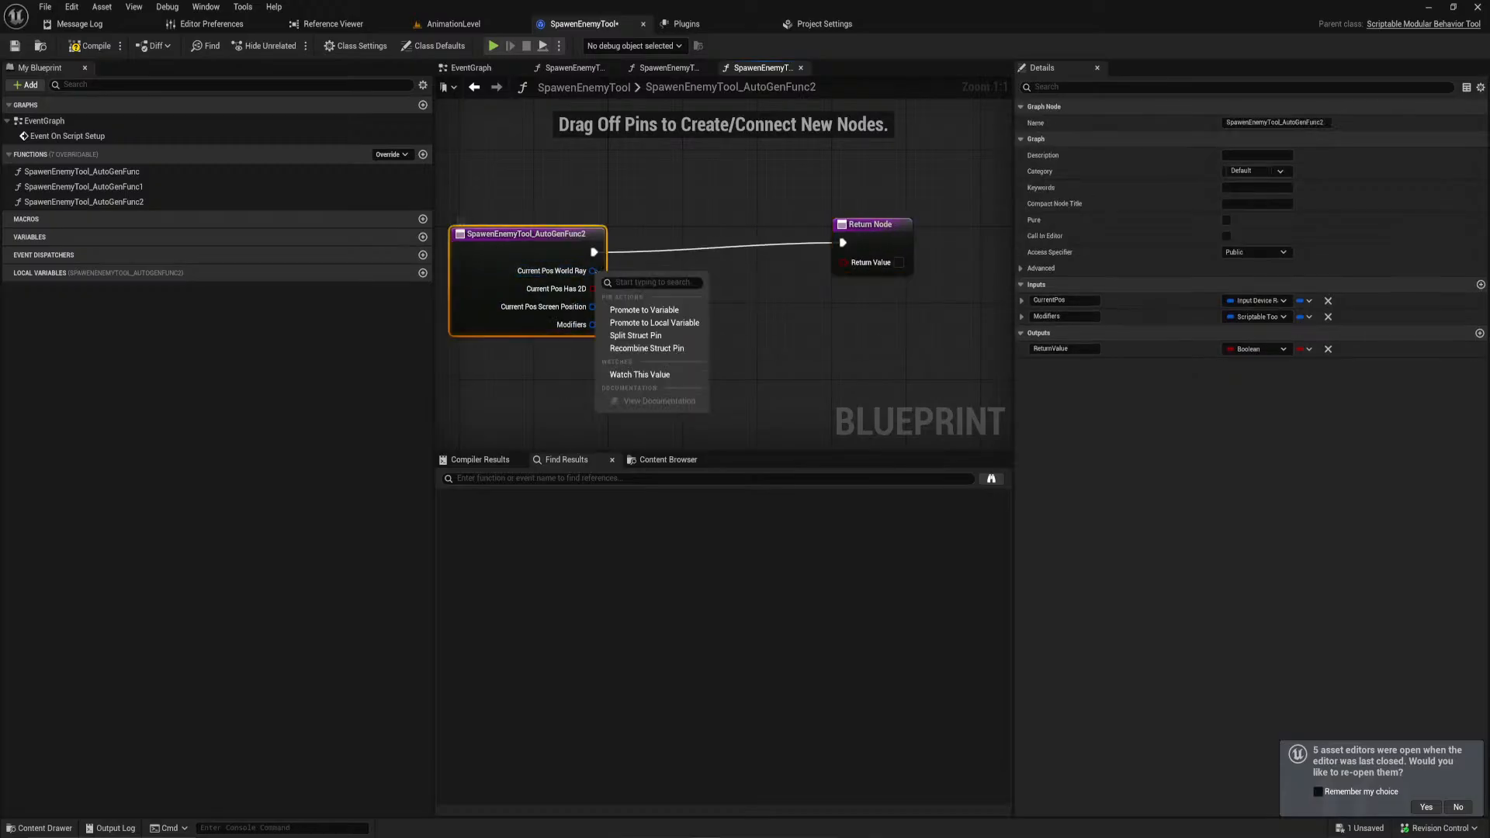
pyautogui.click(656, 340)
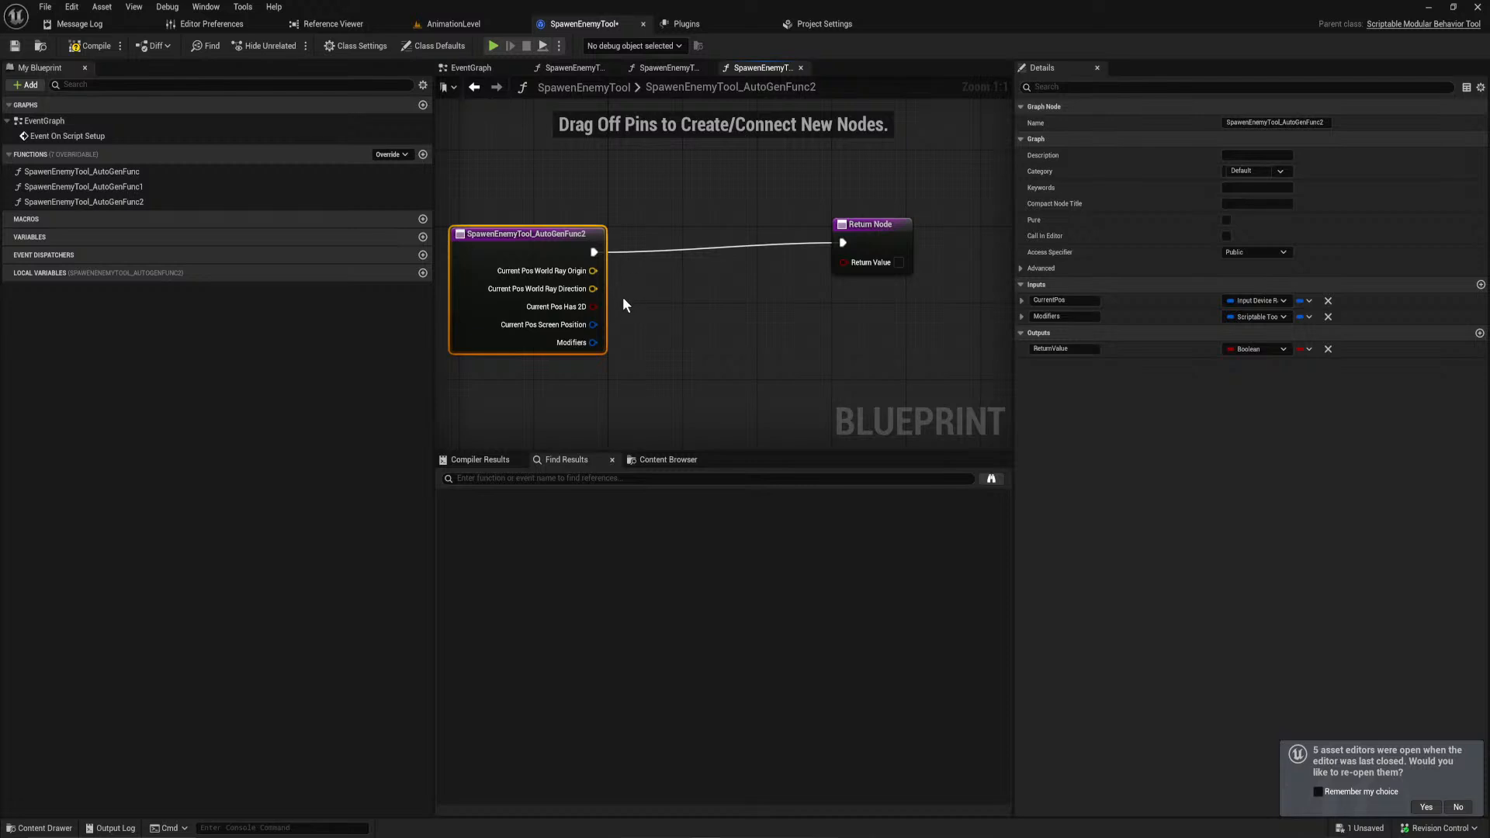
pyautogui.hotkey('ctrl', 'z')
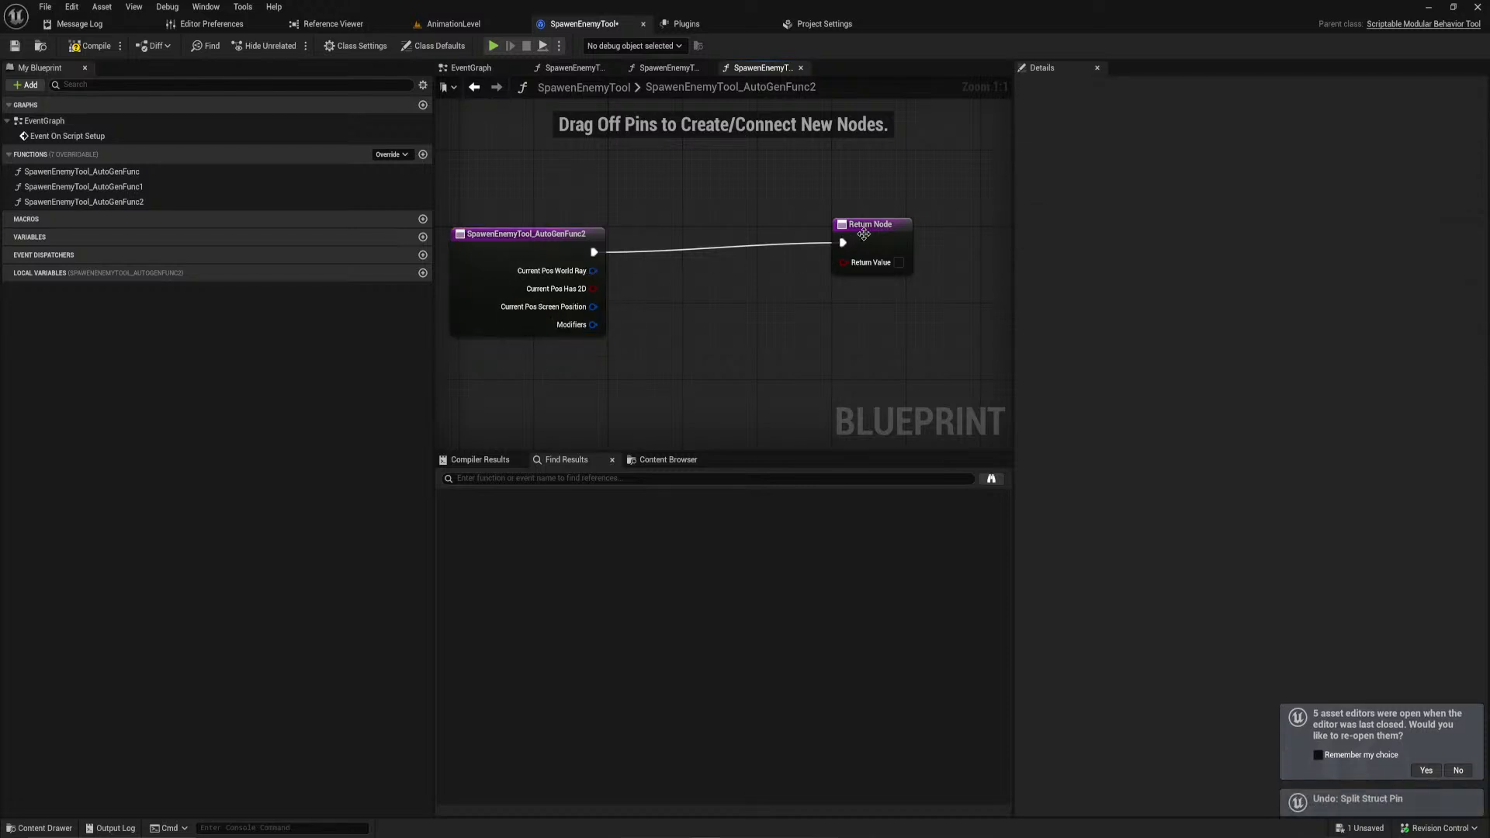
# Step: Insert a Line Trace By Channel node between the entry and Return nodes of SpawenEnemyTool_AutoGenFunc2
pyautogui.moveTo(872, 227); pyautogui.dragTo(928, 231)
pyautogui.moveTo(594, 252); pyautogui.dragTo(680, 258)
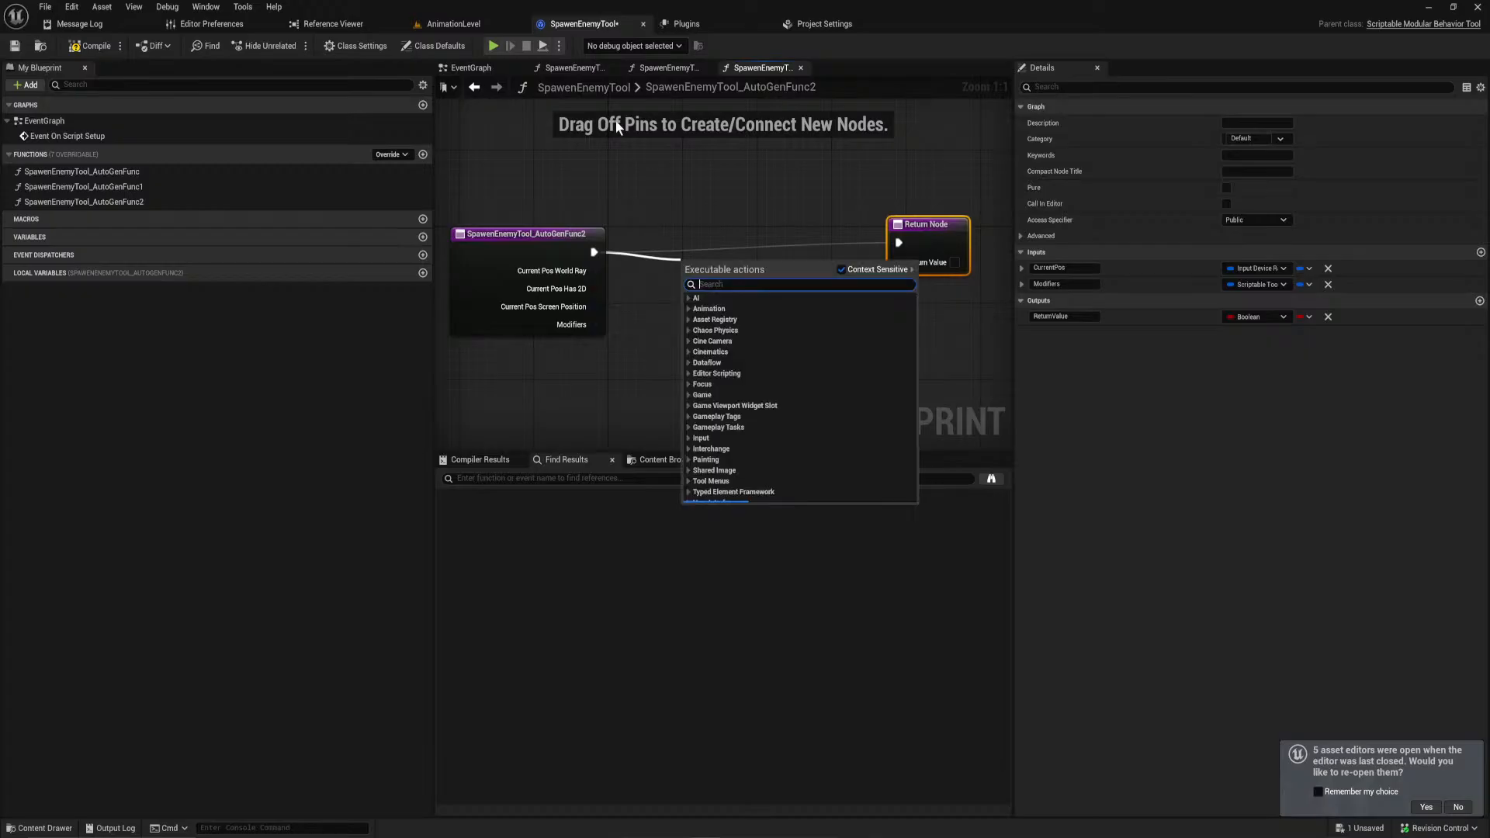
pyautogui.click(677, 71)
pyautogui.click(757, 68)
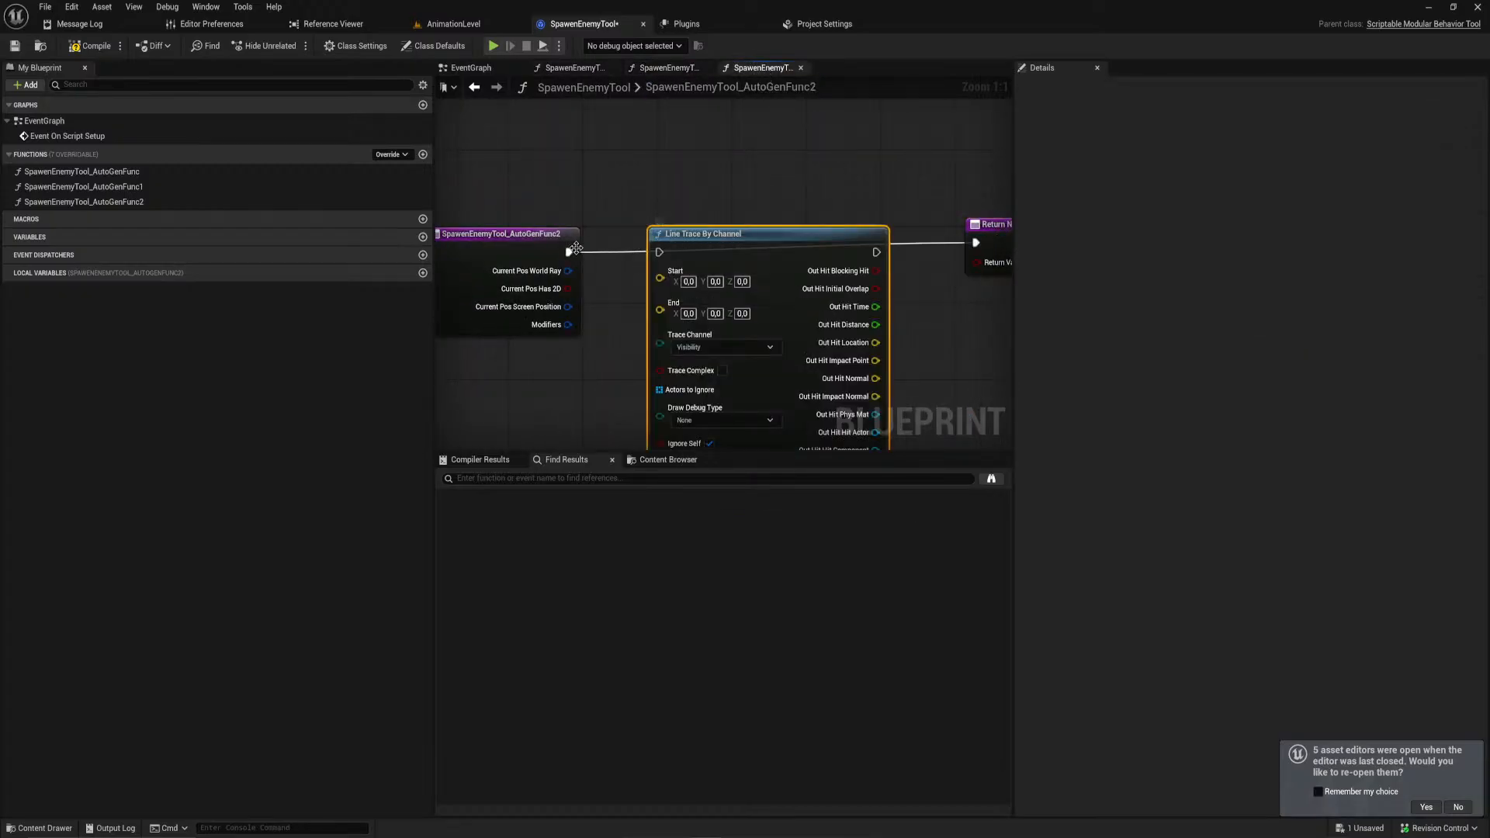
pyautogui.moveTo(877, 252); pyautogui.dragTo(975, 245)
pyautogui.moveTo(604, 305); pyautogui.dragTo(800, 281, button='right')
pyautogui.moveTo(669, 237); pyautogui.dragTo(503, 229)
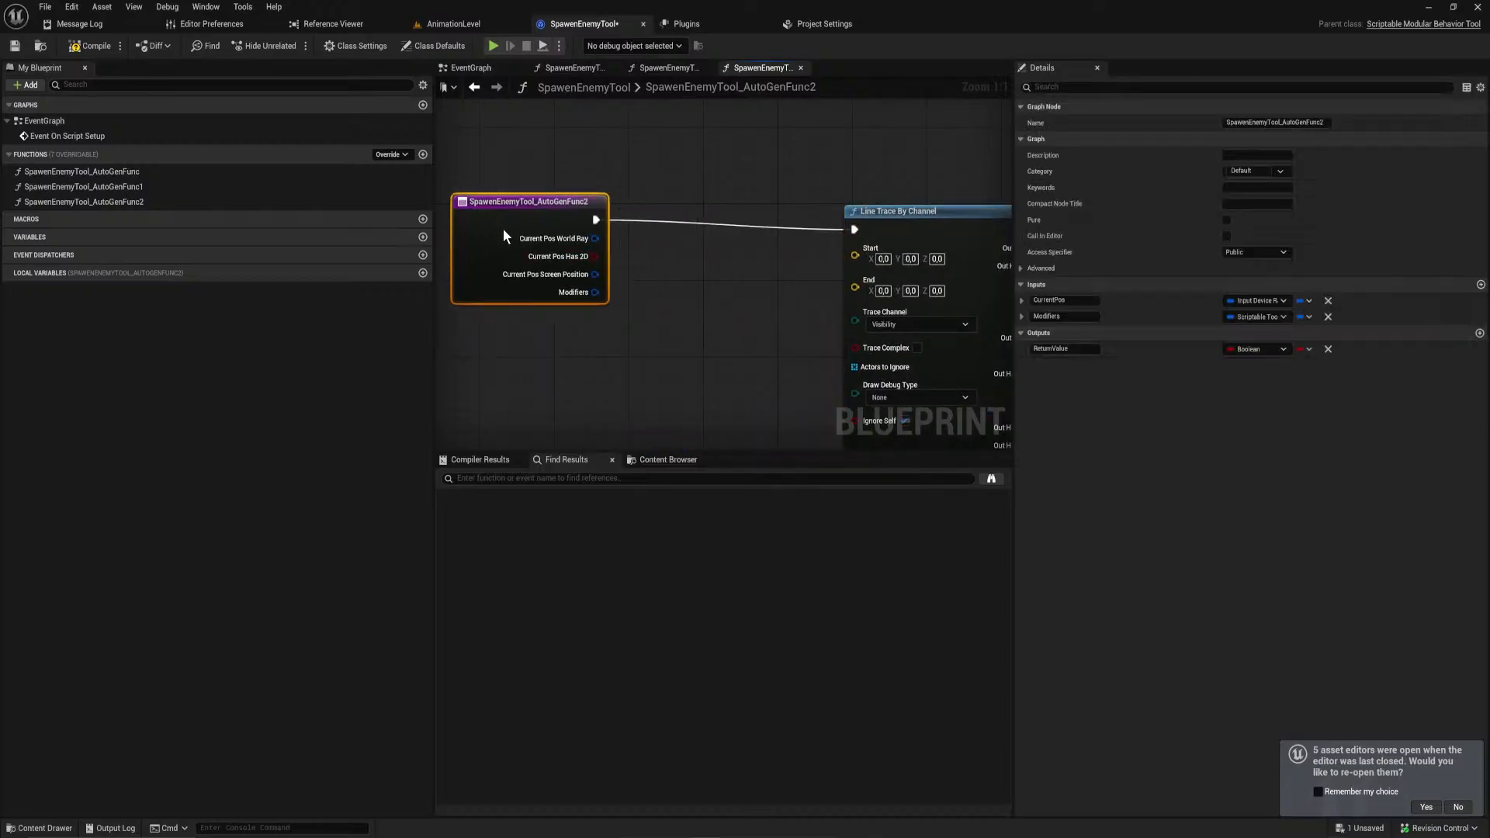
# Step: Split the Current Pos World Ray pin and wire its Origin to the line trace's Start and its Direction to End
pyautogui.rightClick(593, 238)
pyautogui.click(648, 304)
pyautogui.moveTo(595, 238)
pyautogui.mouseDown()
pyautogui.moveTo(868, 277)
pyautogui.moveTo(855, 255)
pyautogui.moveTo(598, 255)
pyautogui.mouseUp()
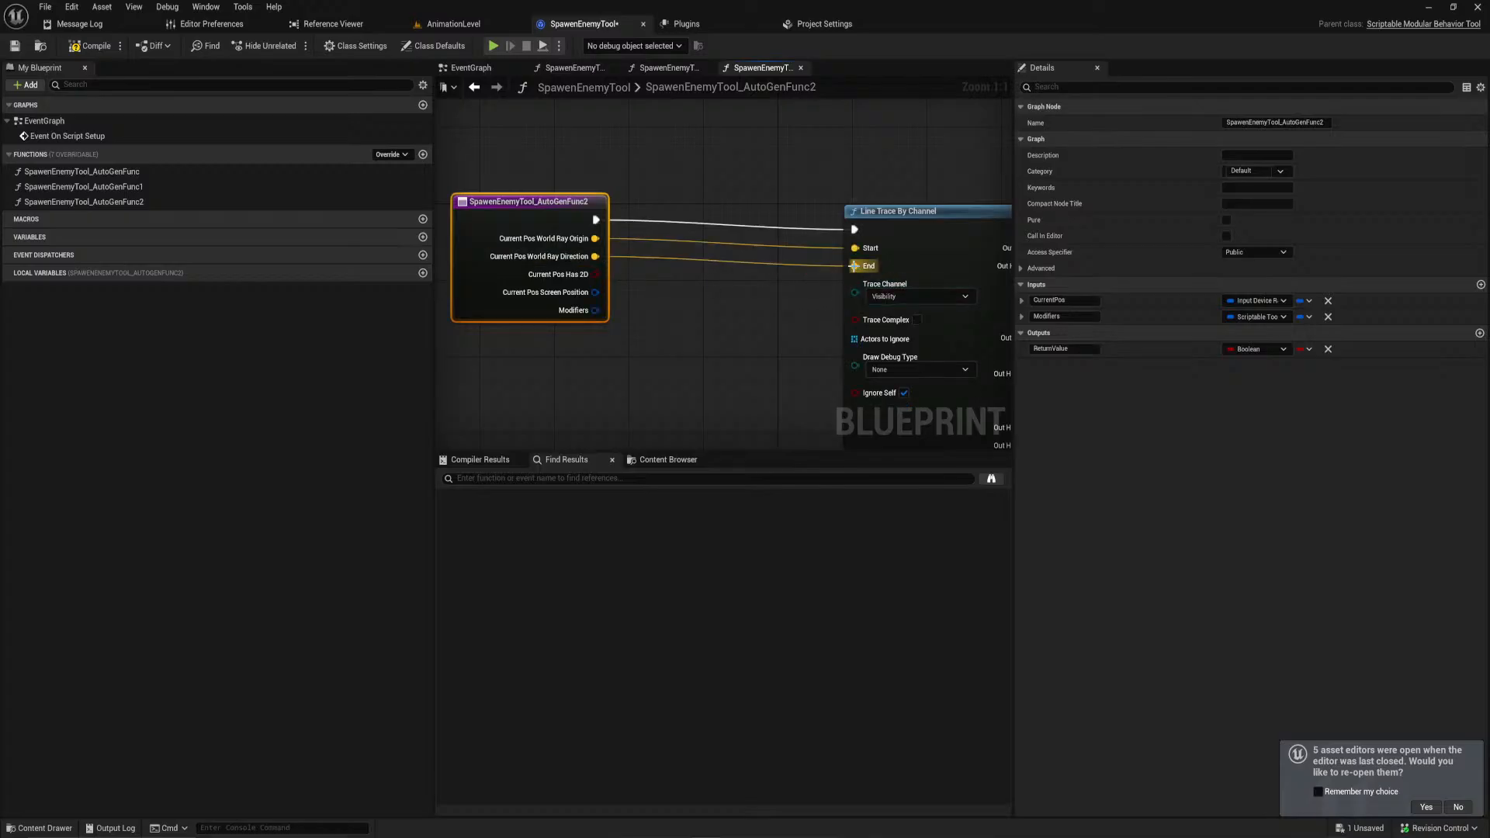
# Step: Move the line trace closer to the entry node, insert a Print String after it, and wire Out Hit Location to In String
pyautogui.moveTo(929, 220); pyautogui.dragTo(752, 215)
pyautogui.moveTo(942, 253); pyautogui.dragTo(878, 230, button='right')
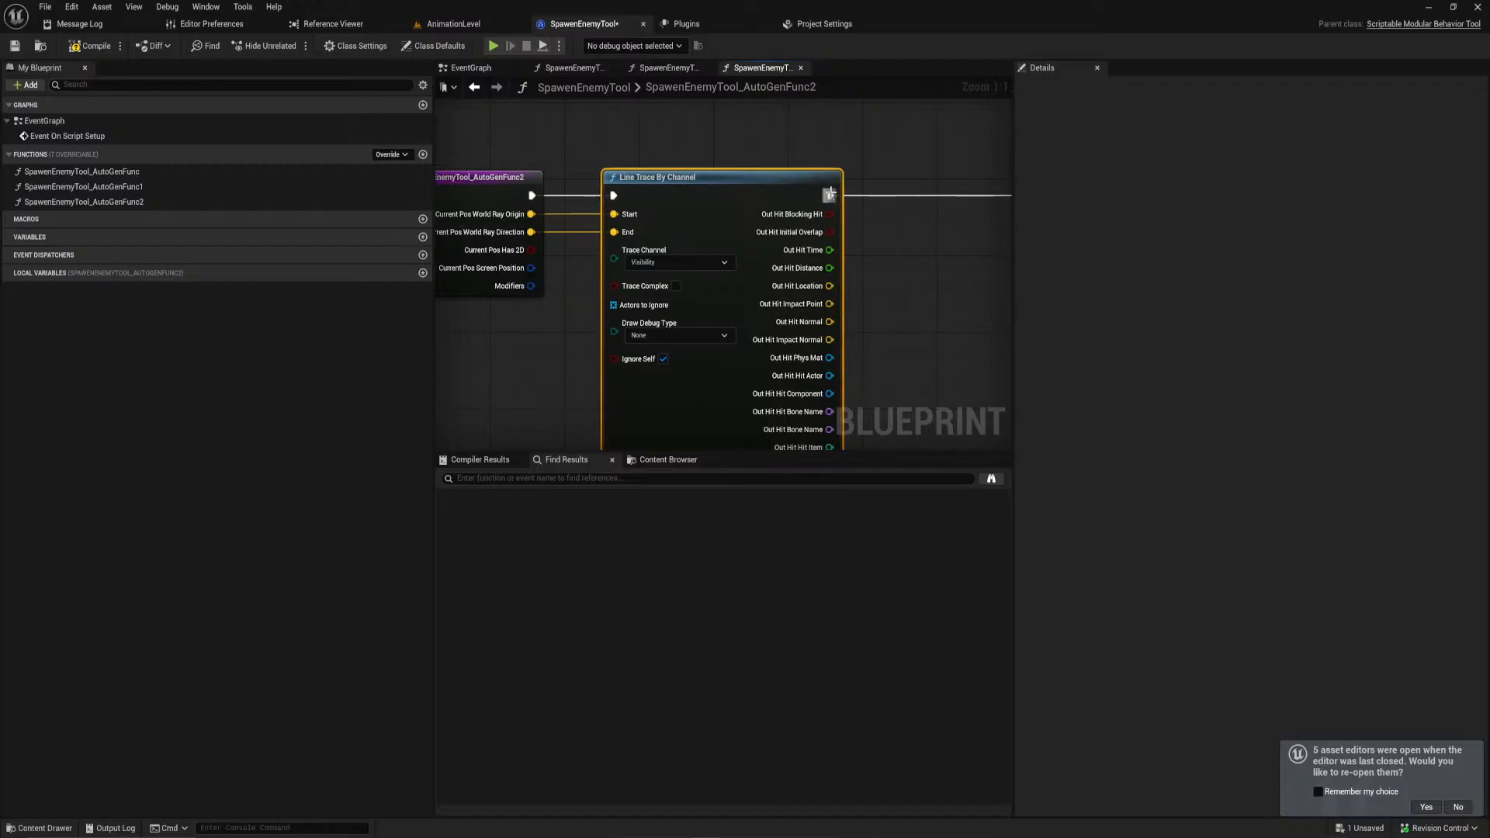
pyautogui.moveTo(830, 195); pyautogui.dragTo(887, 200)
pyautogui.write('print')
pyautogui.press('Return')
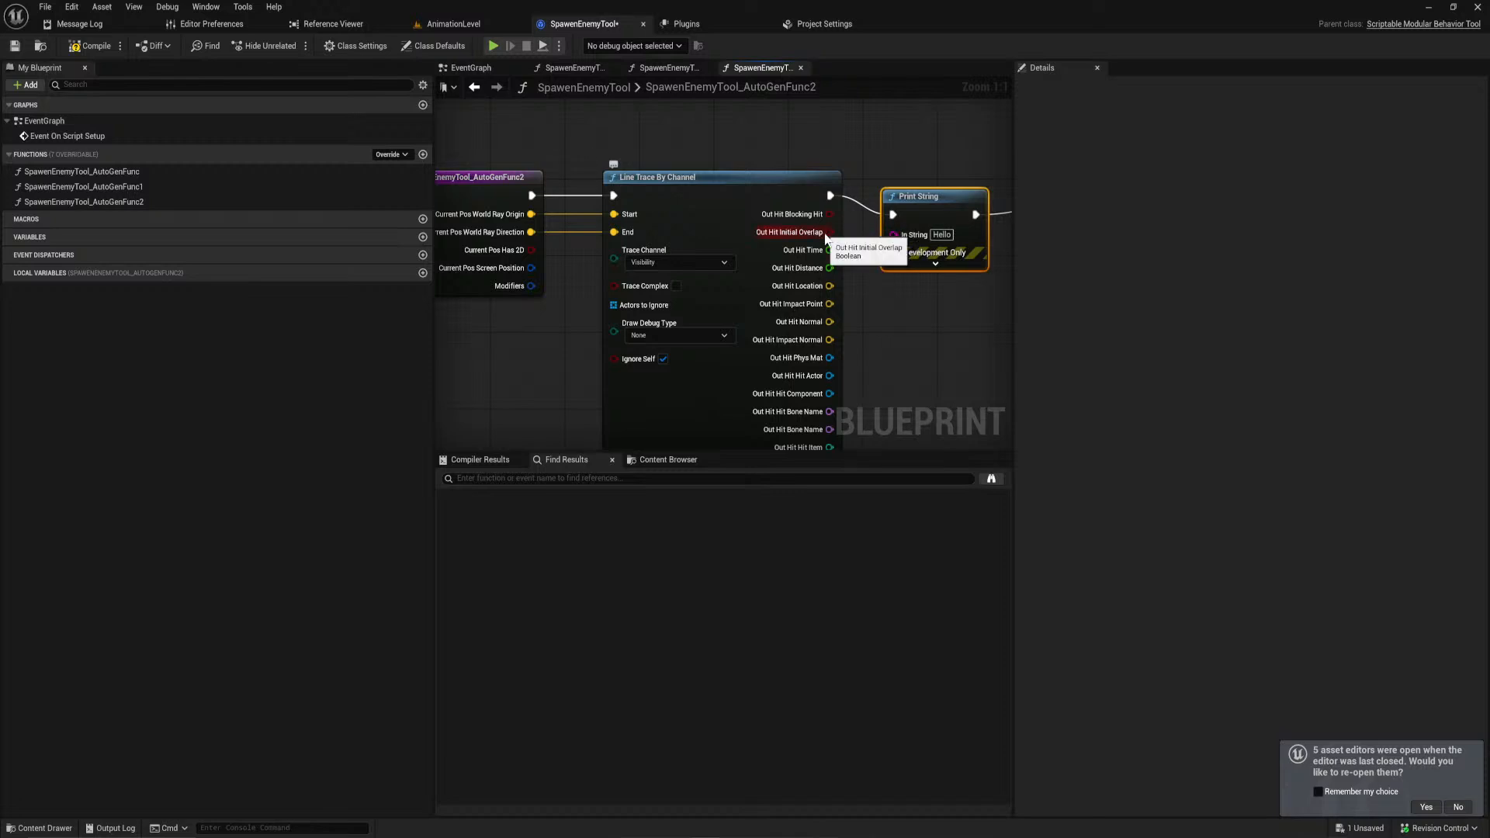
pyautogui.moveTo(862, 292); pyautogui.dragTo(800, 274, button='right')
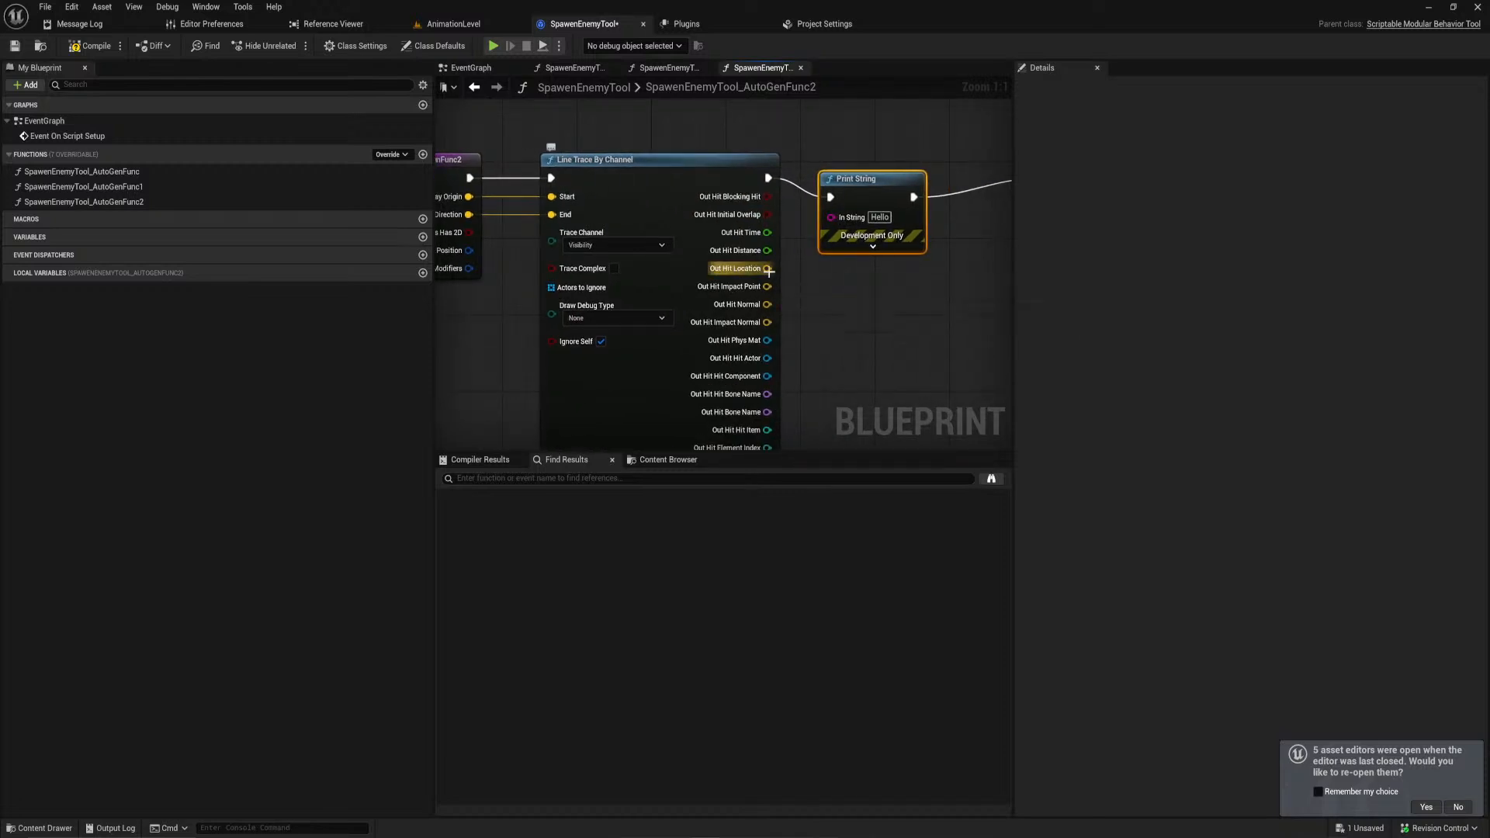
pyautogui.moveTo(768, 269); pyautogui.dragTo(832, 218)
# Step: Run the custom tool in AnimationLevel to test the hover trace, exit it, and review the AutoGenFunc2 graph
pyautogui.click(454, 23)
pyautogui.click(38, 117)
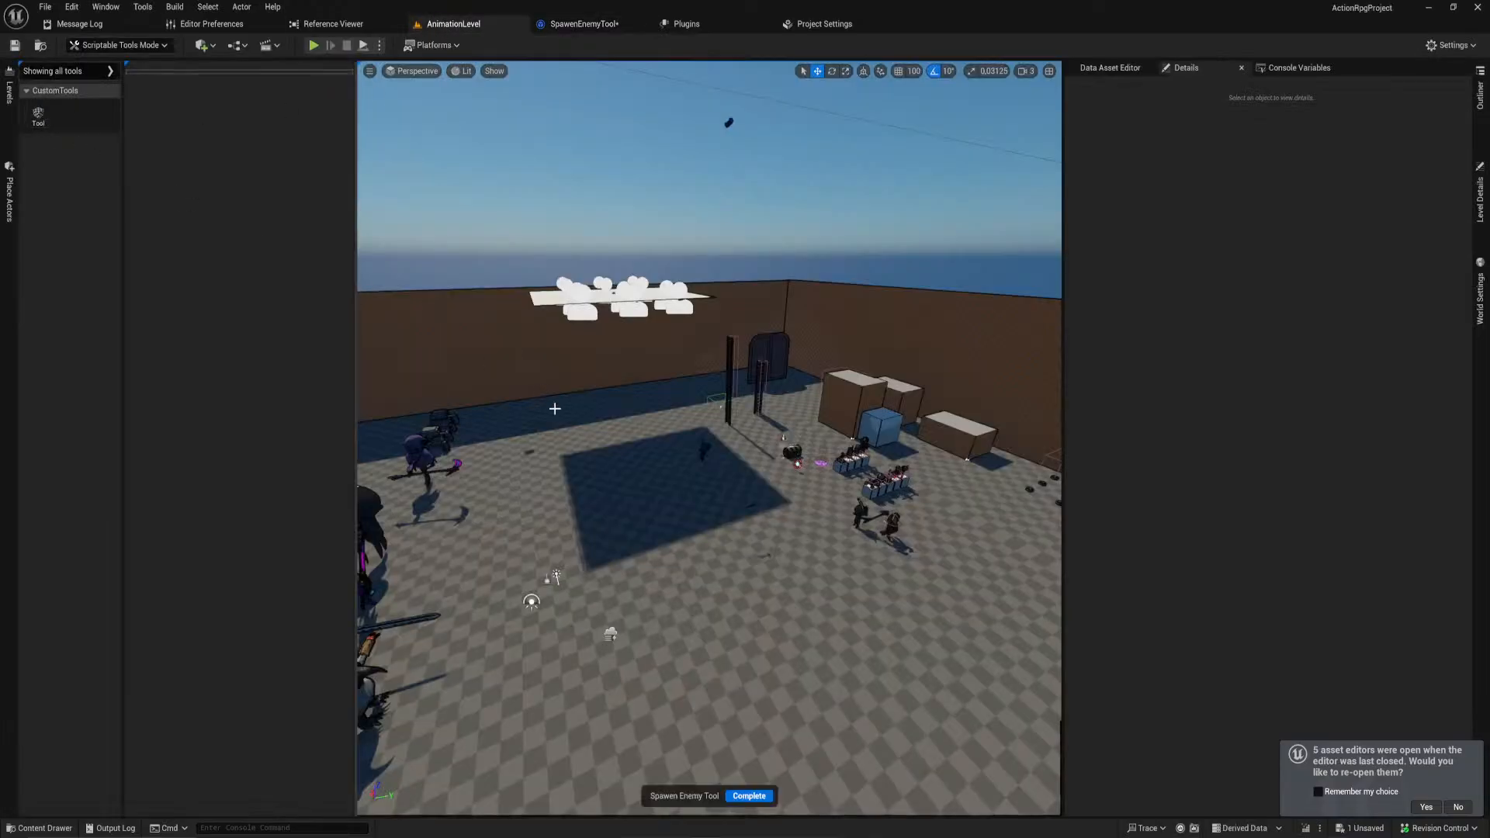
pyautogui.press('Escape')
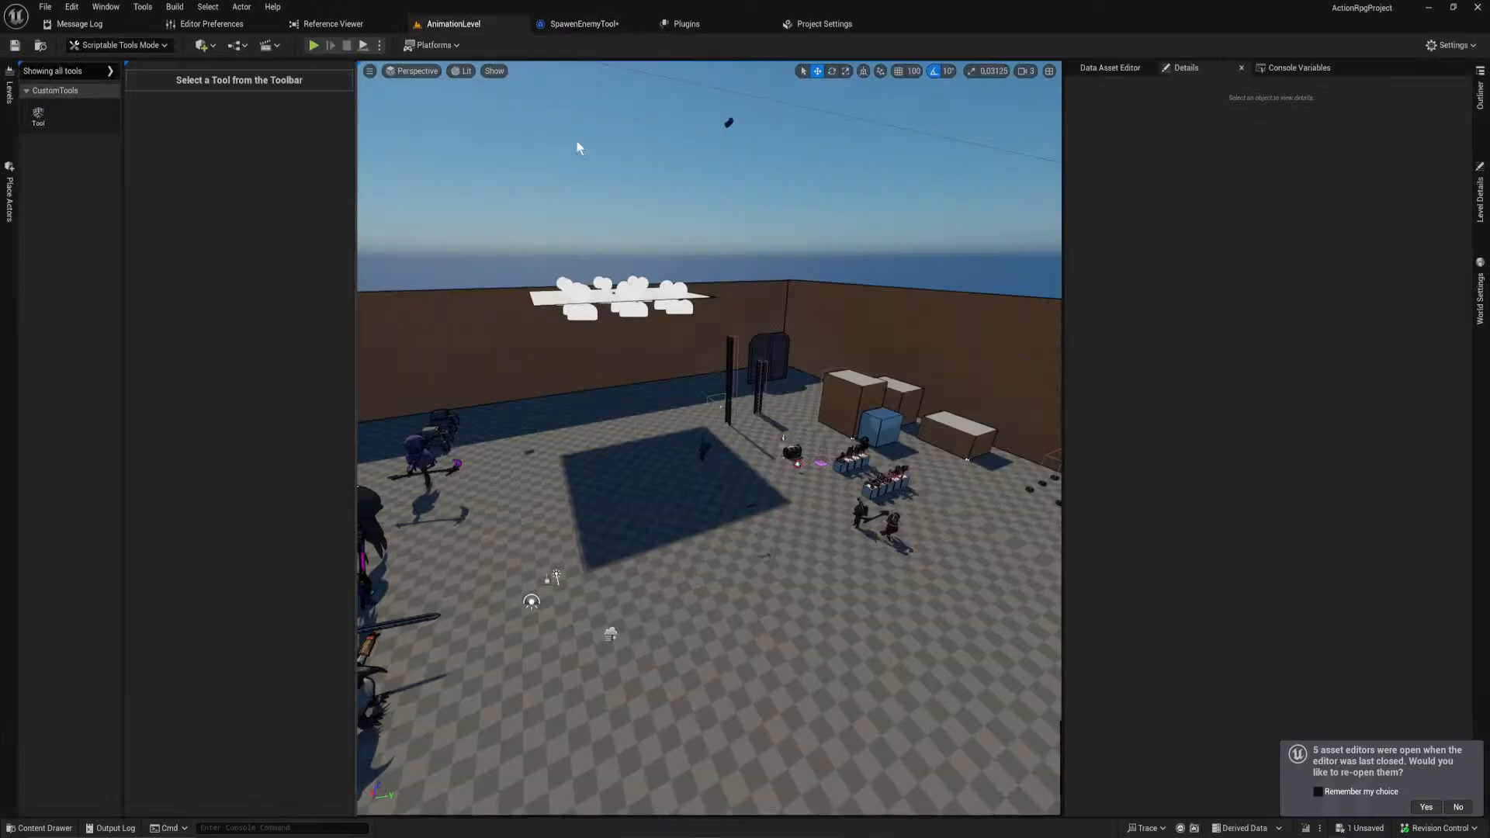
pyautogui.click(584, 24)
pyautogui.moveTo(869, 286); pyautogui.dragTo(729, 344, button='right')
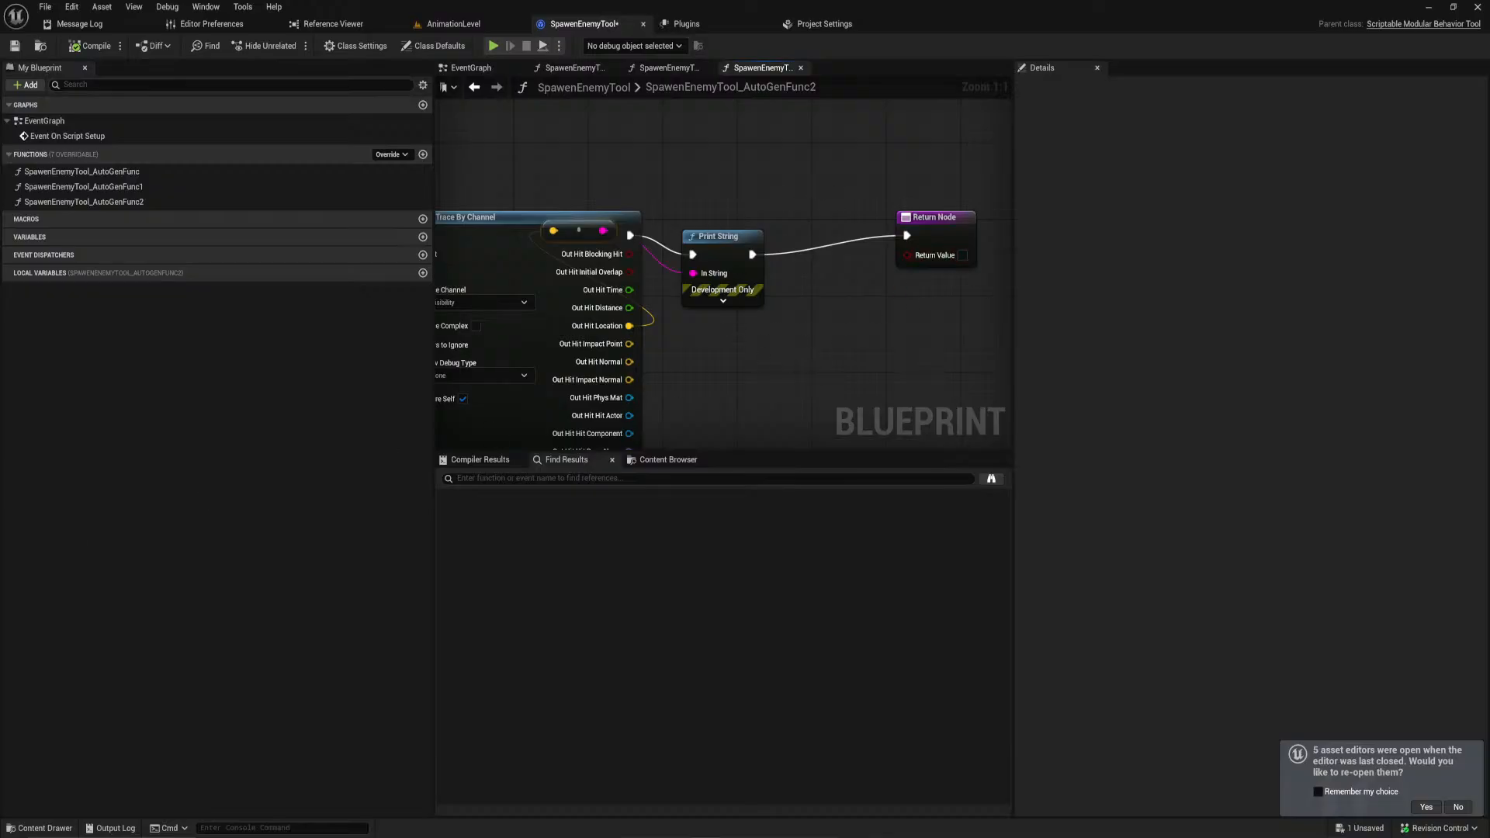
pyautogui.moveTo(905, 322)
pyautogui.mouseDown(button='right')
pyautogui.moveTo(1130, 257)
pyautogui.moveTo(1144, 276)
pyautogui.mouseUp(button='right')
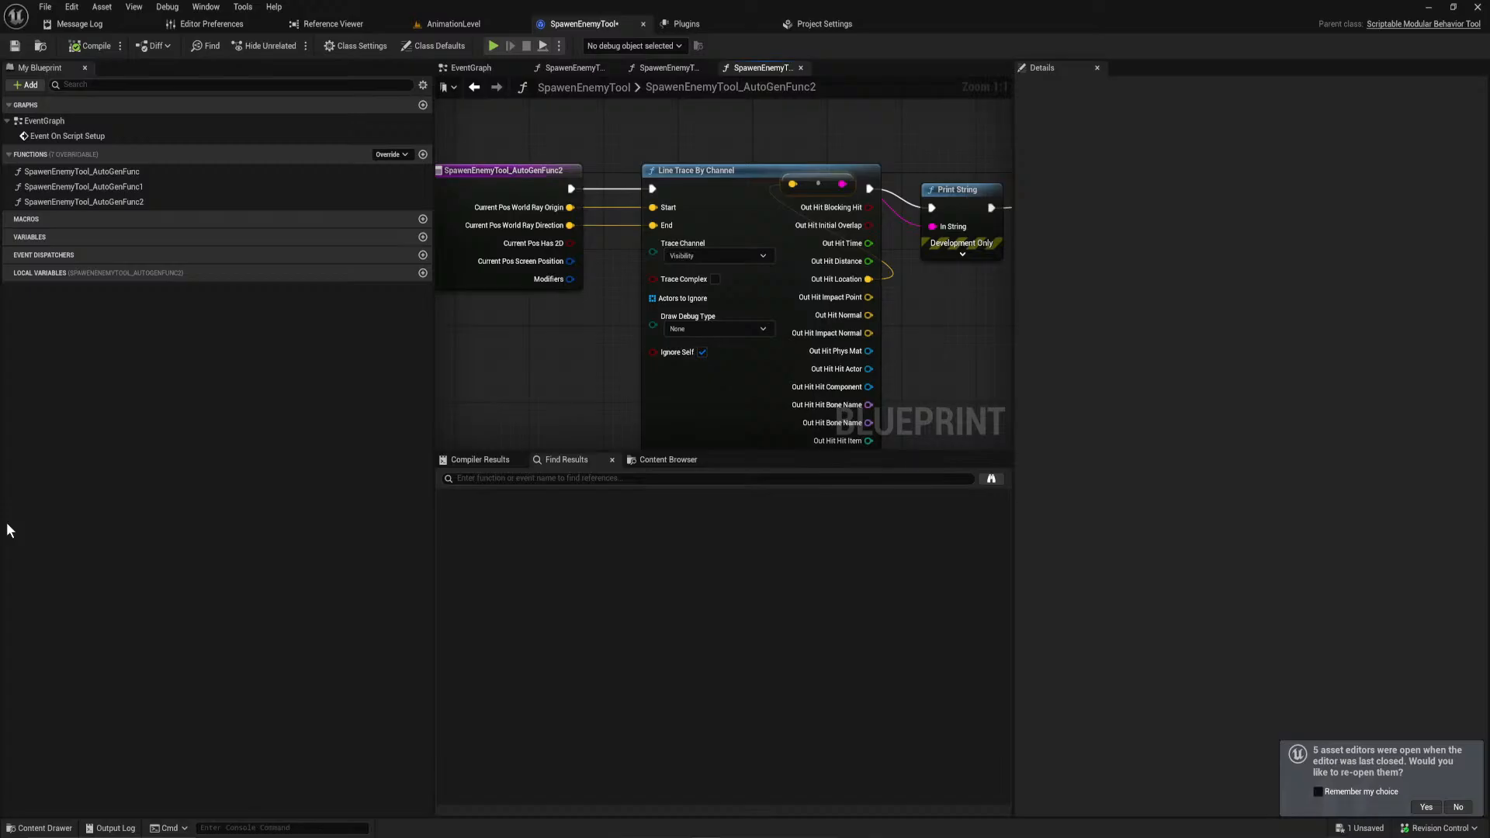
# Step: Locate Event On Script Setup in the SpawenEnemyTool EventGraph, and run and complete the tool again in AnimationLevel
pyautogui.click(487, 70)
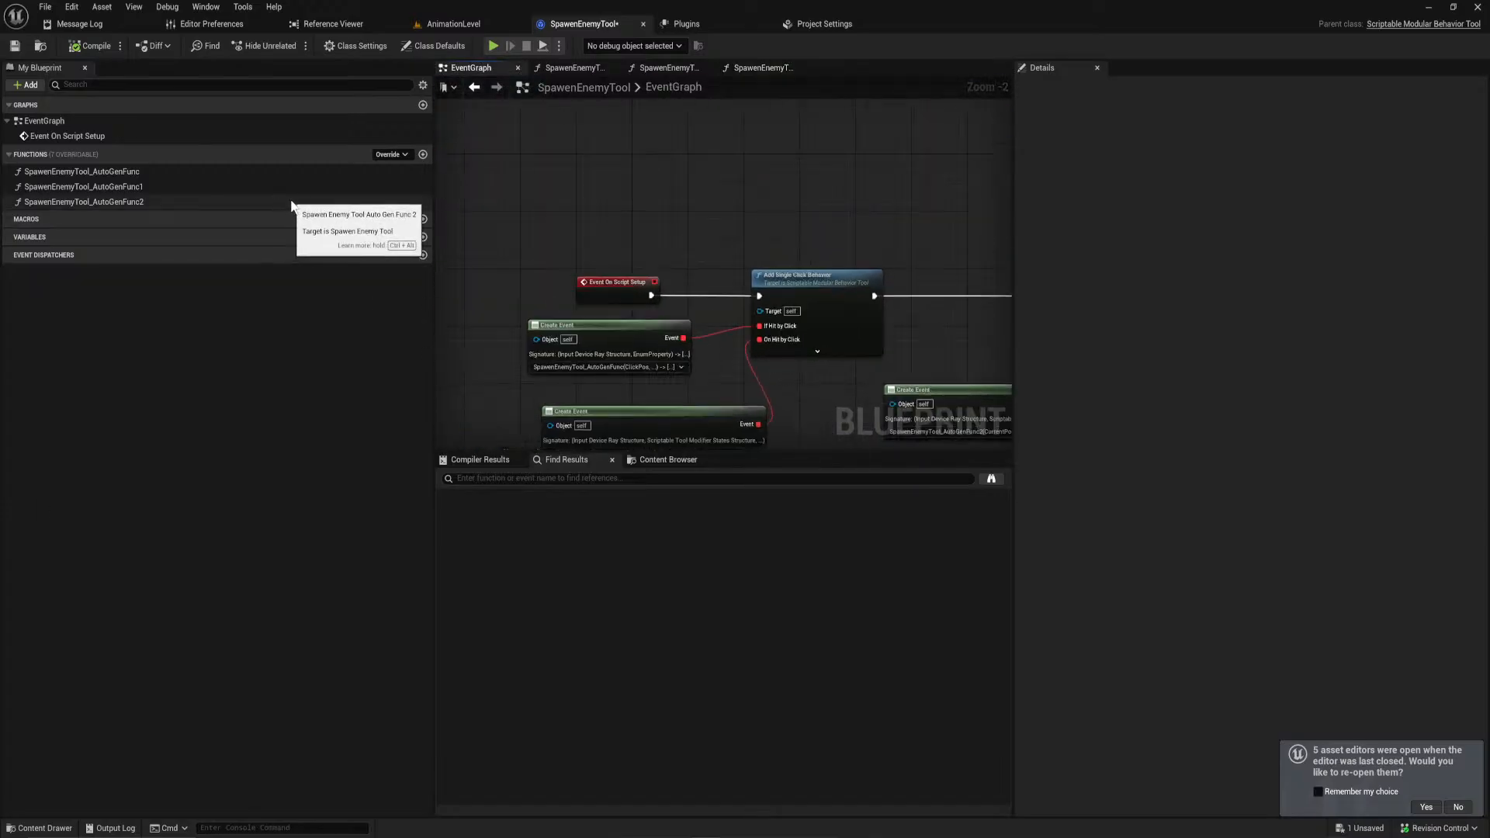
pyautogui.doubleClick(198, 135)
pyautogui.click(475, 24)
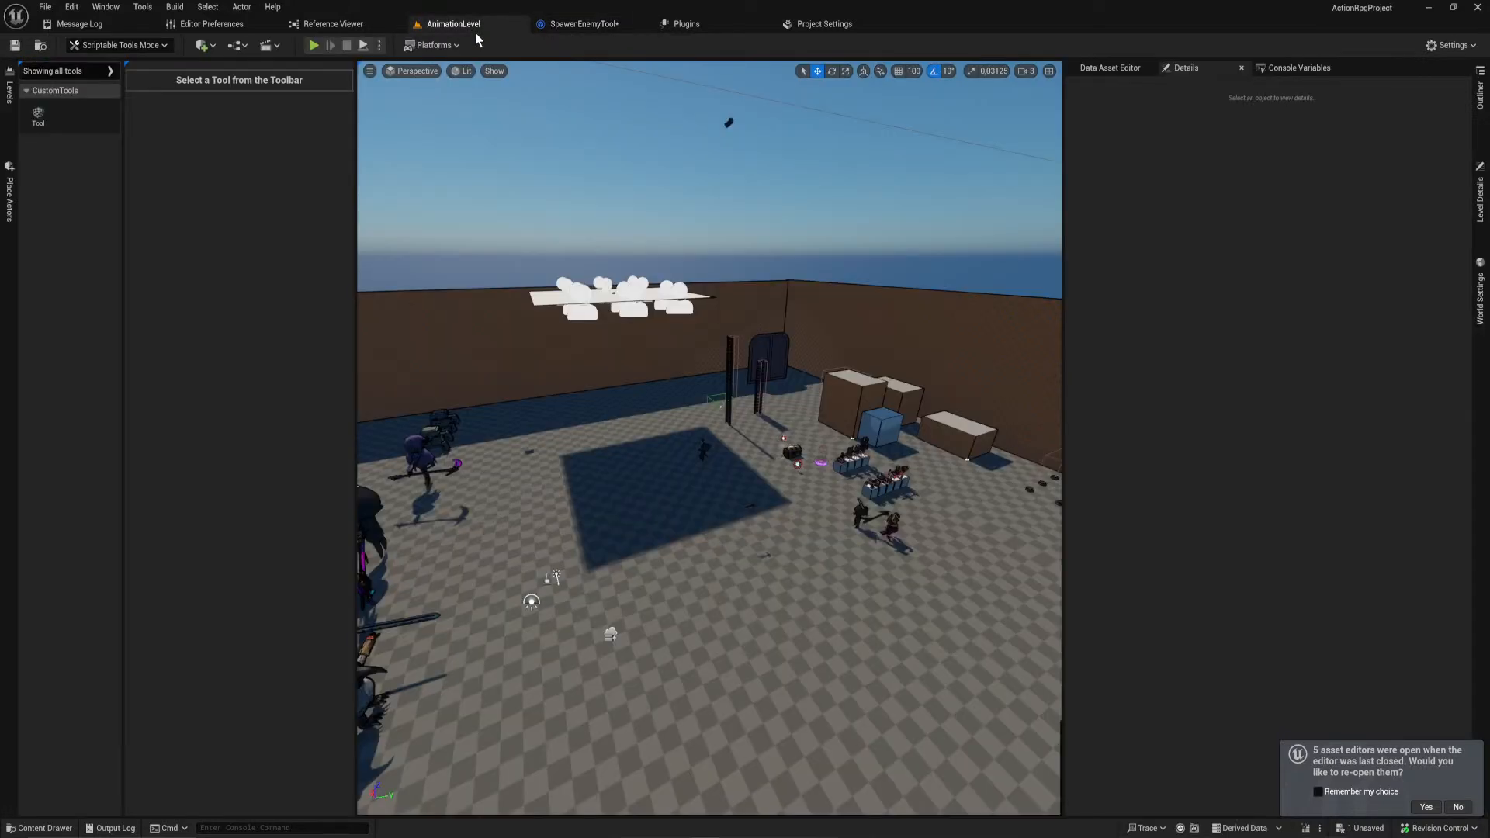
pyautogui.click(38, 116)
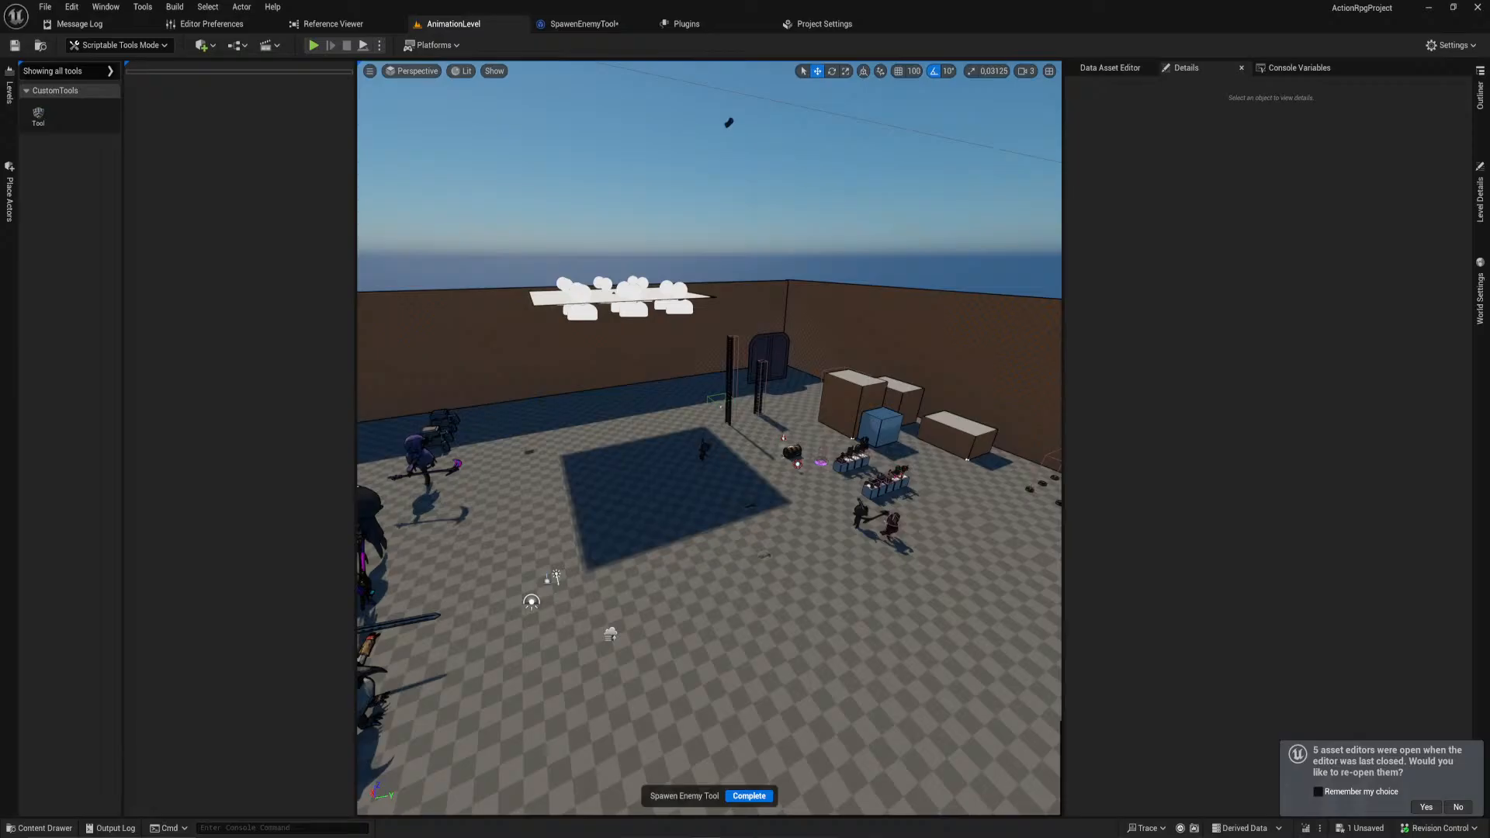
pyautogui.click(749, 796)
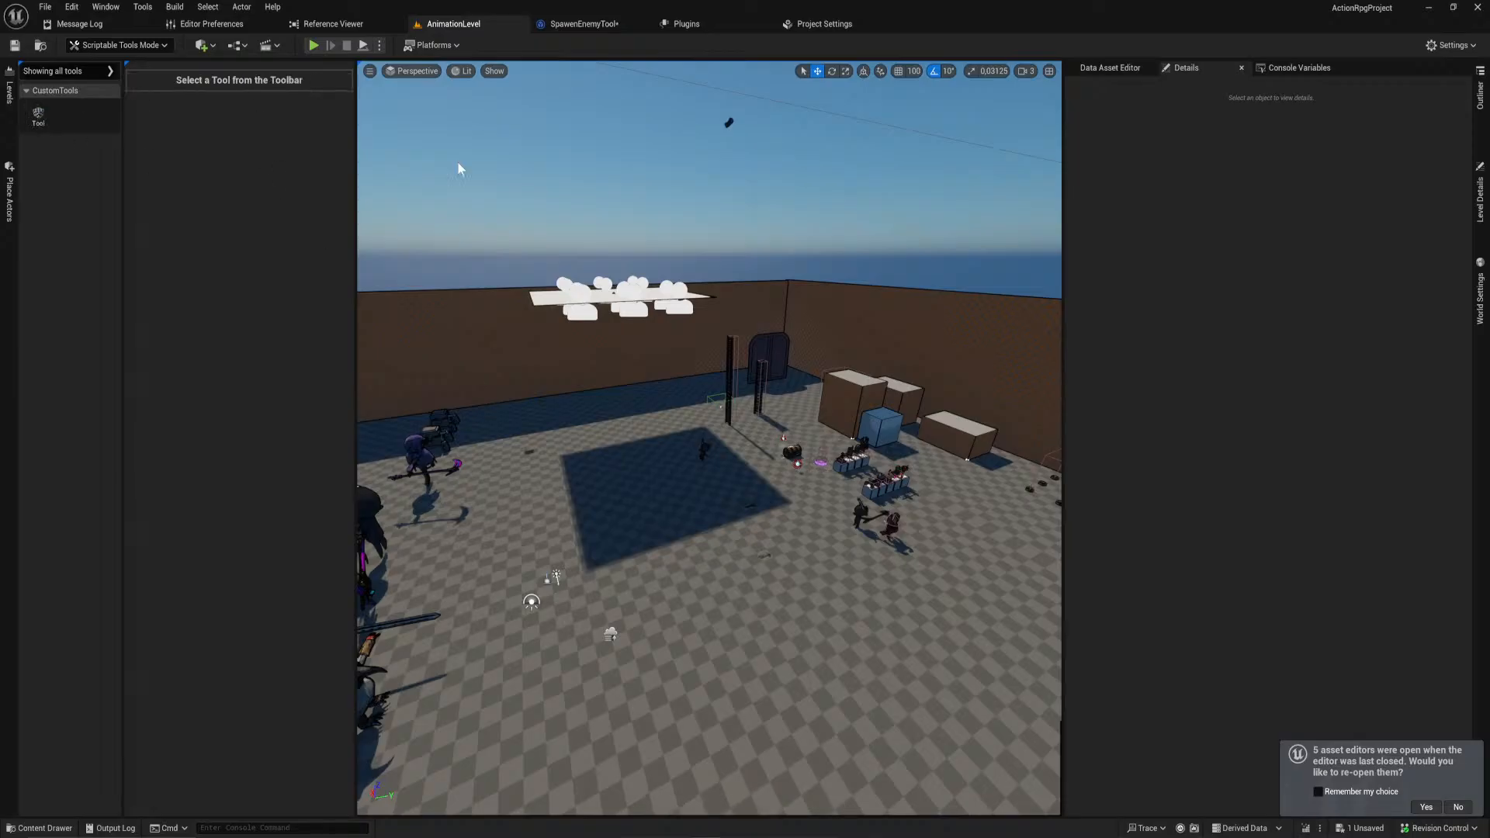
# Step: Add an instance-editable Boolean variable named gfdgdf to SpawenEnemyTool
pyautogui.click(589, 25)
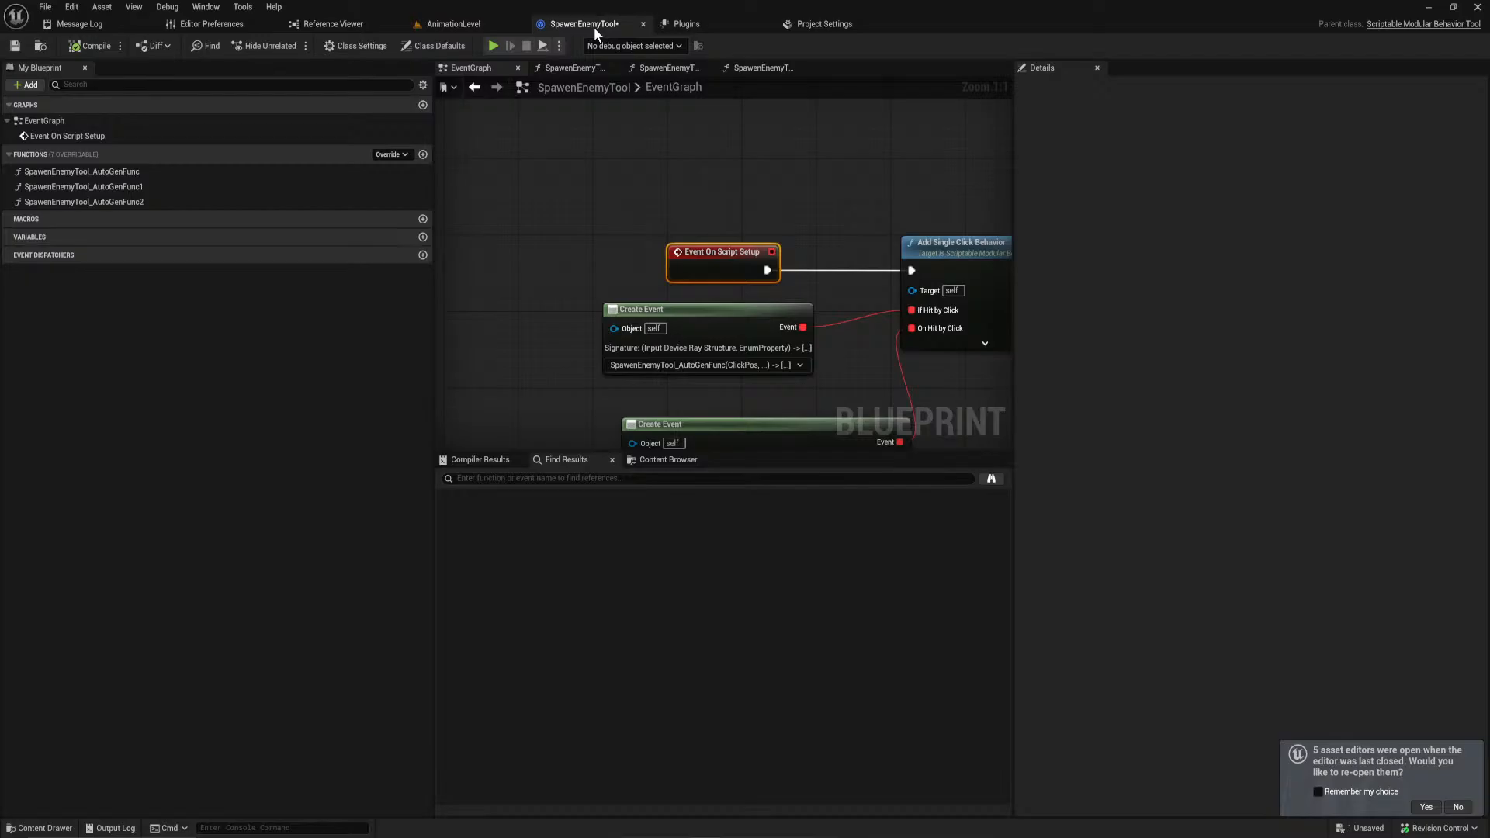
pyautogui.click(423, 236)
pyautogui.write('gfdgdf')
pyautogui.press('Return')
pyautogui.click(425, 254)
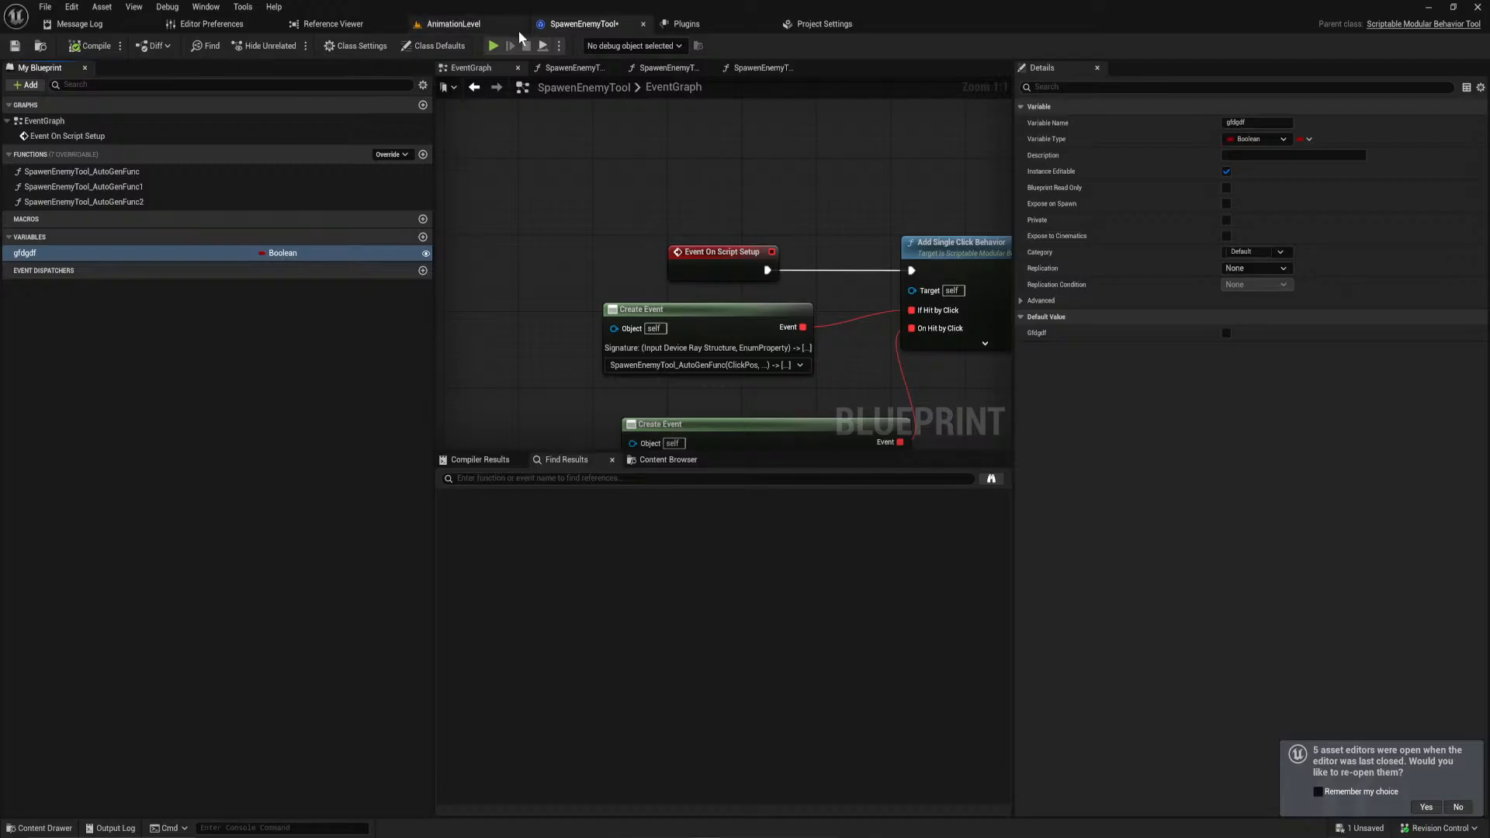
# Step: Run the tool in AnimationLevel to check whether it exposes the new variable, and return to the SpawenEnemyTool EventGraph
pyautogui.click(519, 28)
pyautogui.click(38, 115)
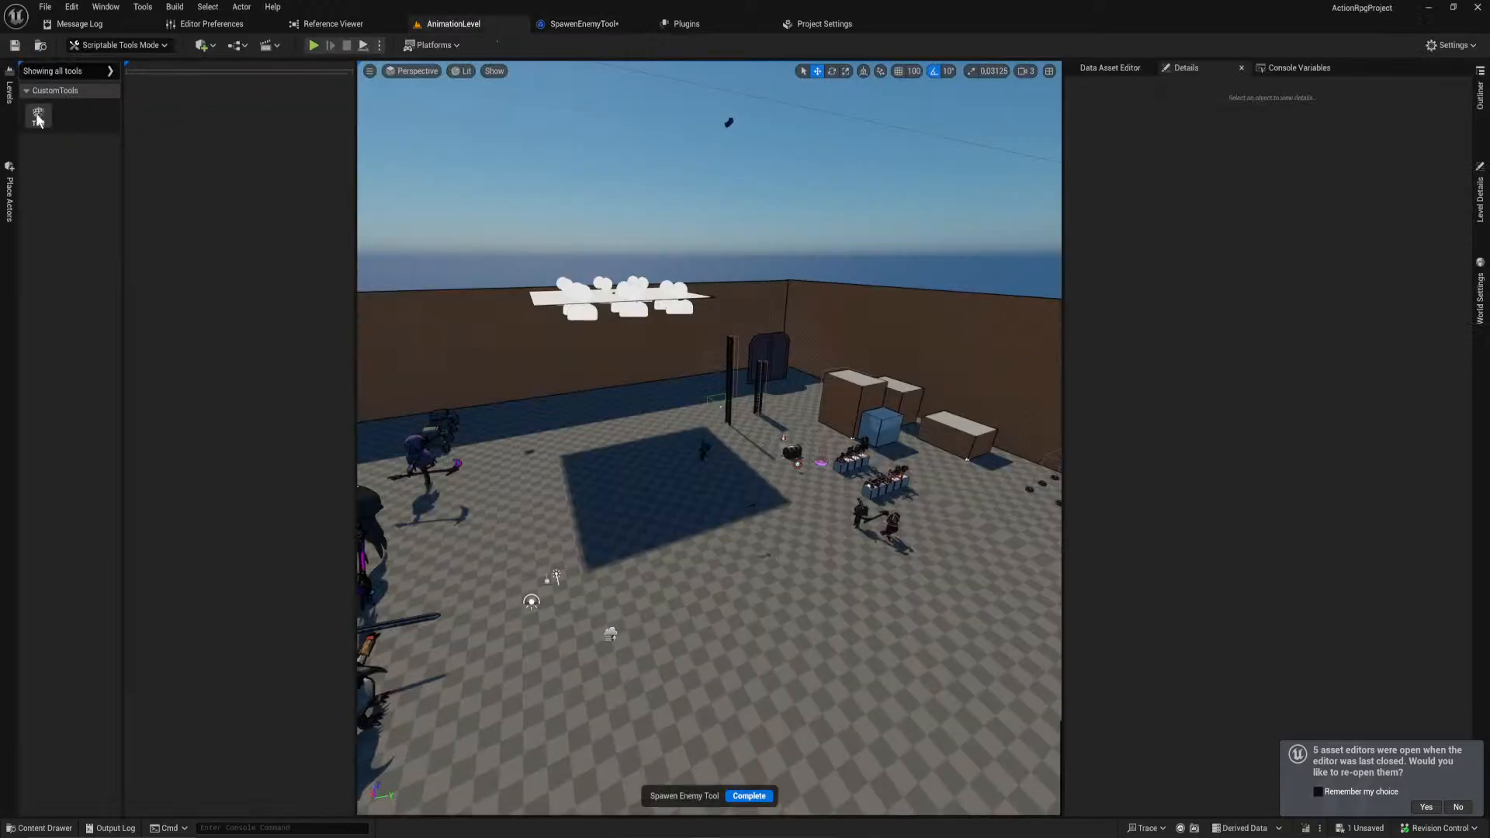
pyautogui.click(605, 24)
pyautogui.moveTo(594, 282); pyautogui.dragTo(566, 286, button='right')
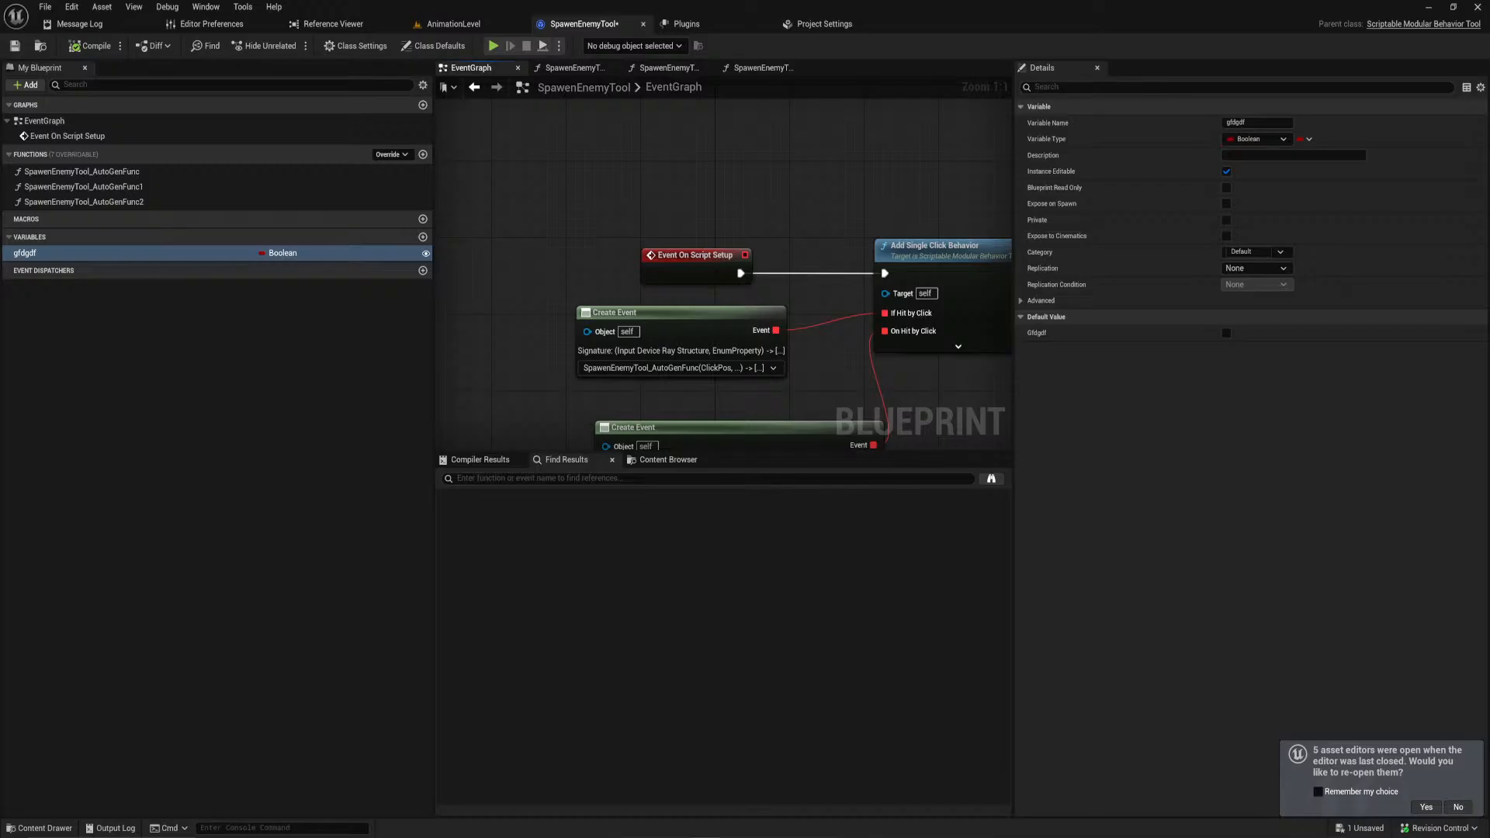
pyautogui.hotkey('ctrl', 'f')
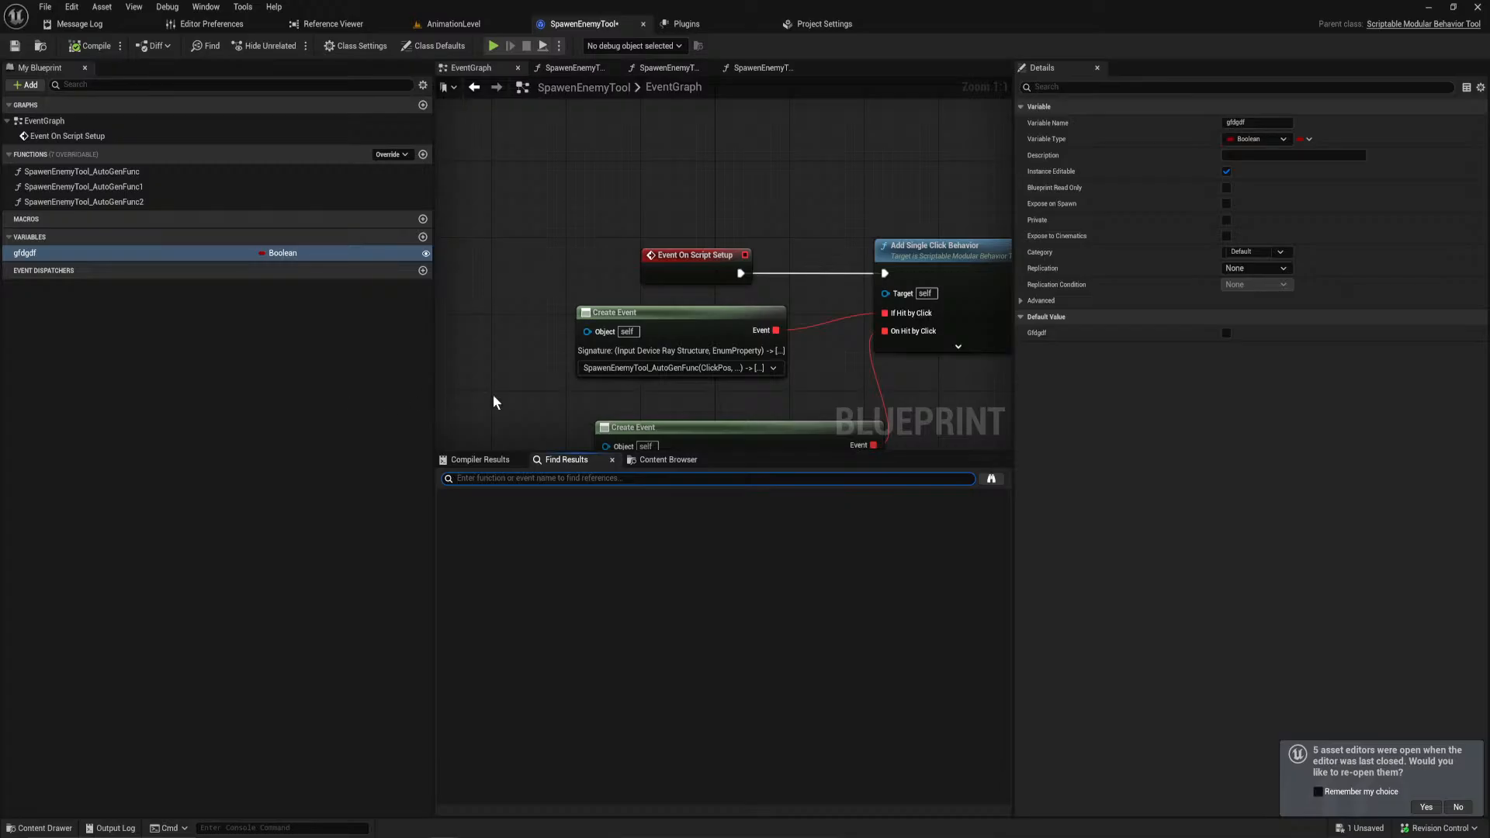
pyautogui.click(565, 399)
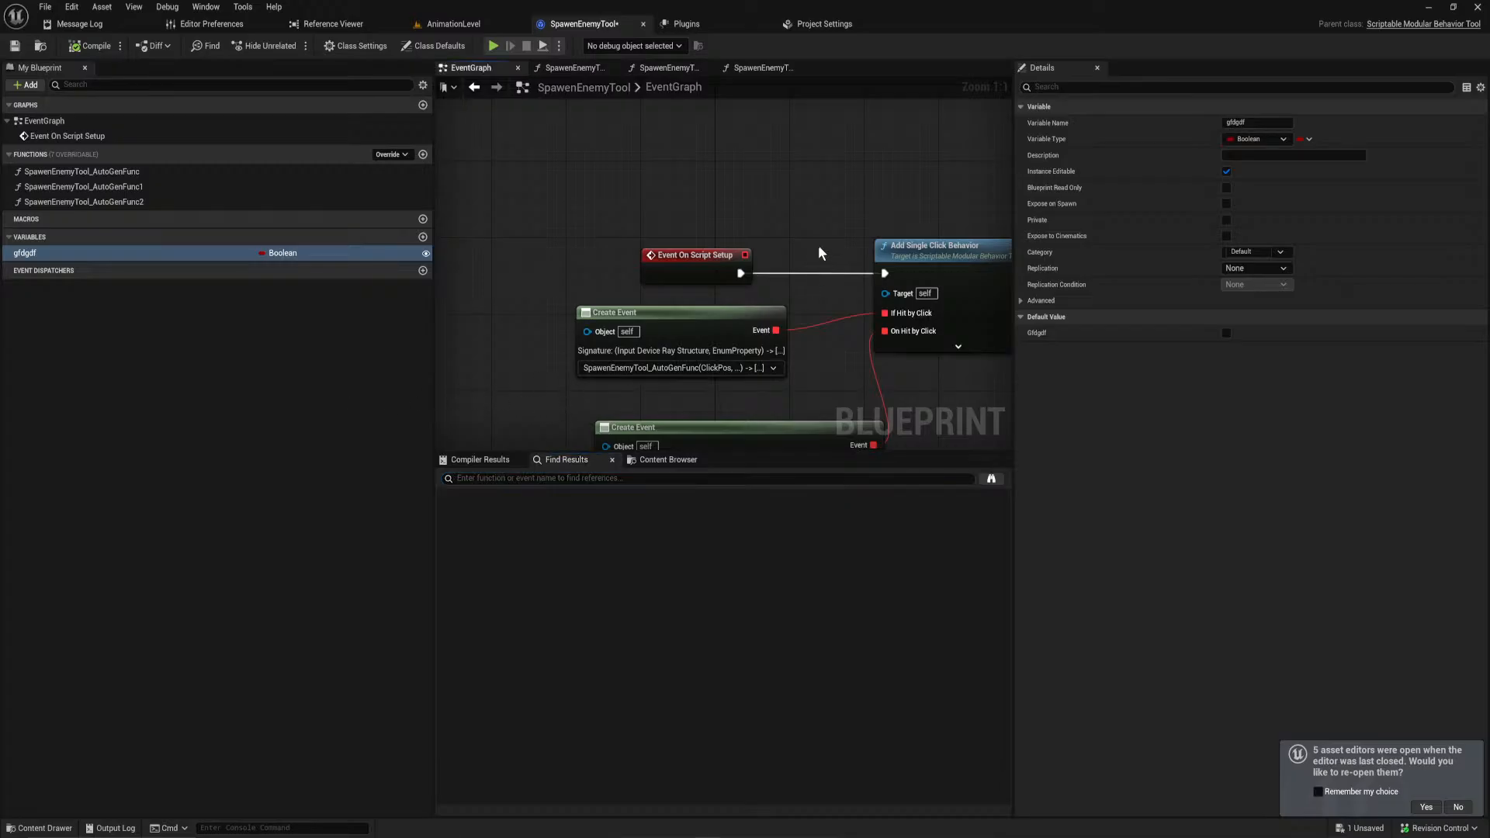
# Step: Add a Watch Bool Property node to the EventGraph between Add Single Click Behavior and the mouse hover node
pyautogui.moveTo(775, 191); pyautogui.dragTo(772, 193, button='right')
pyautogui.write('toll')
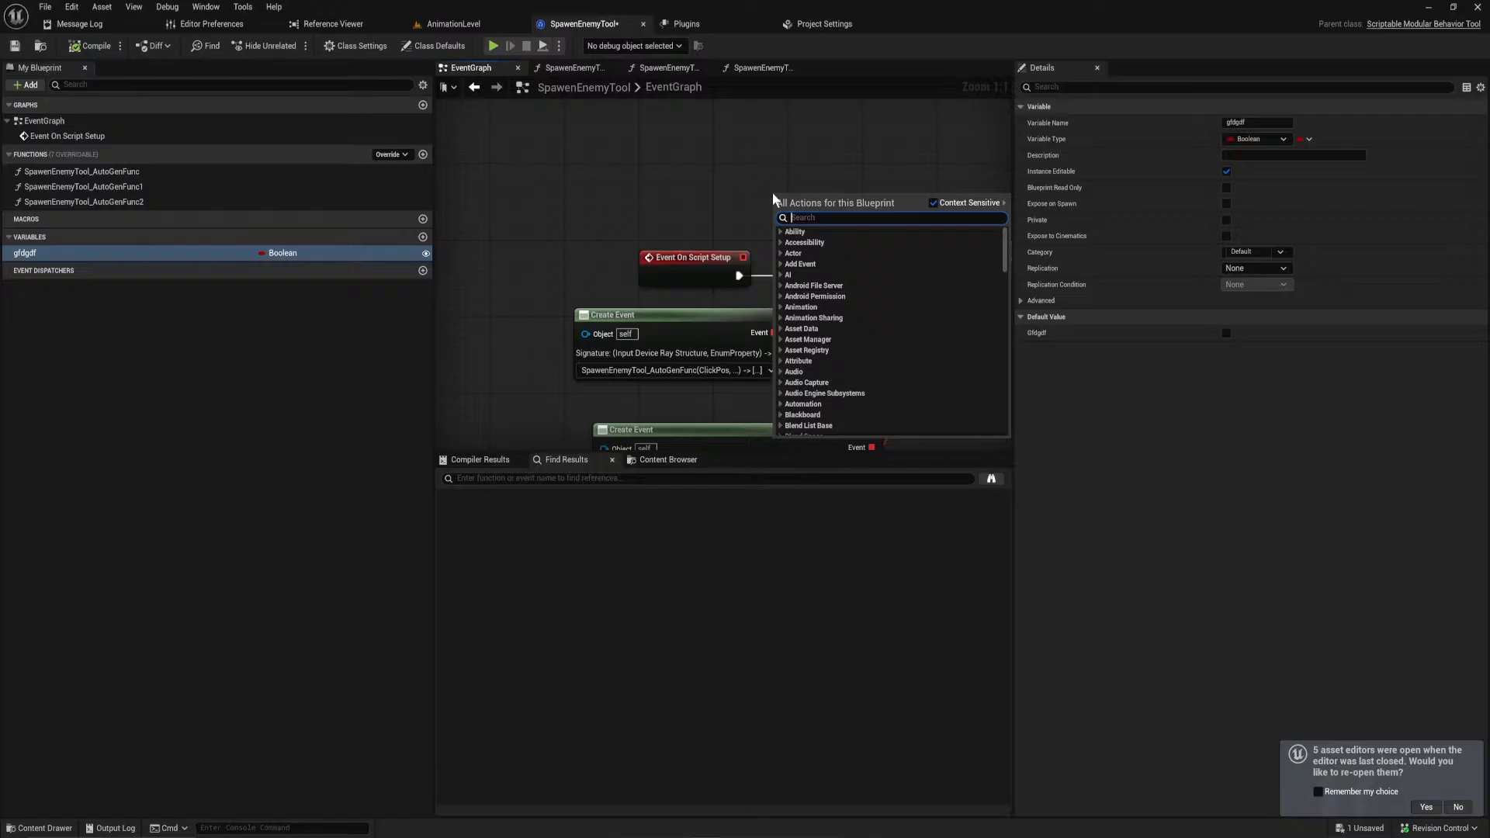
pyautogui.write(' war')
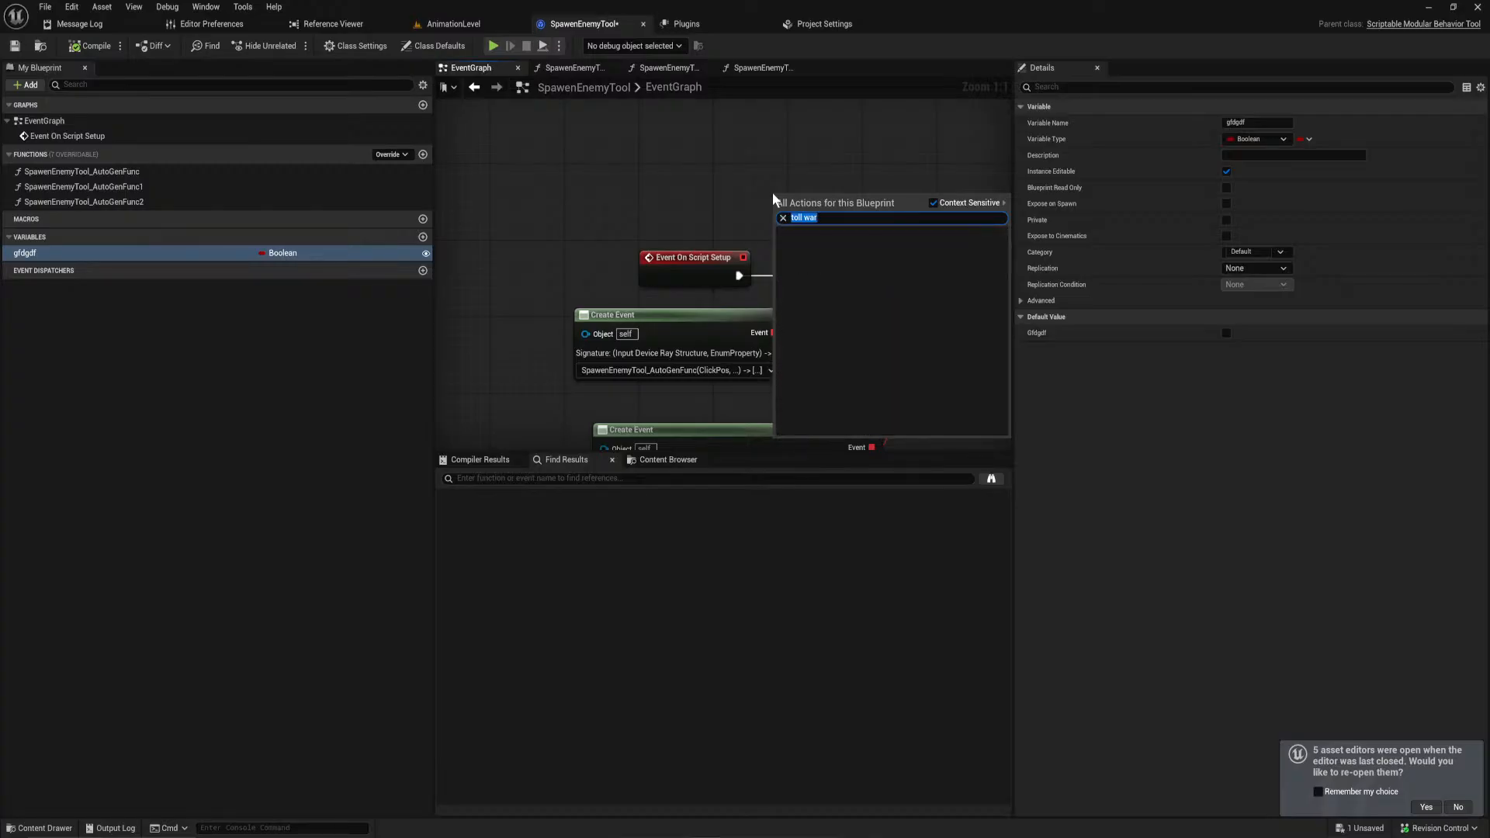
pyautogui.write('tool wa')
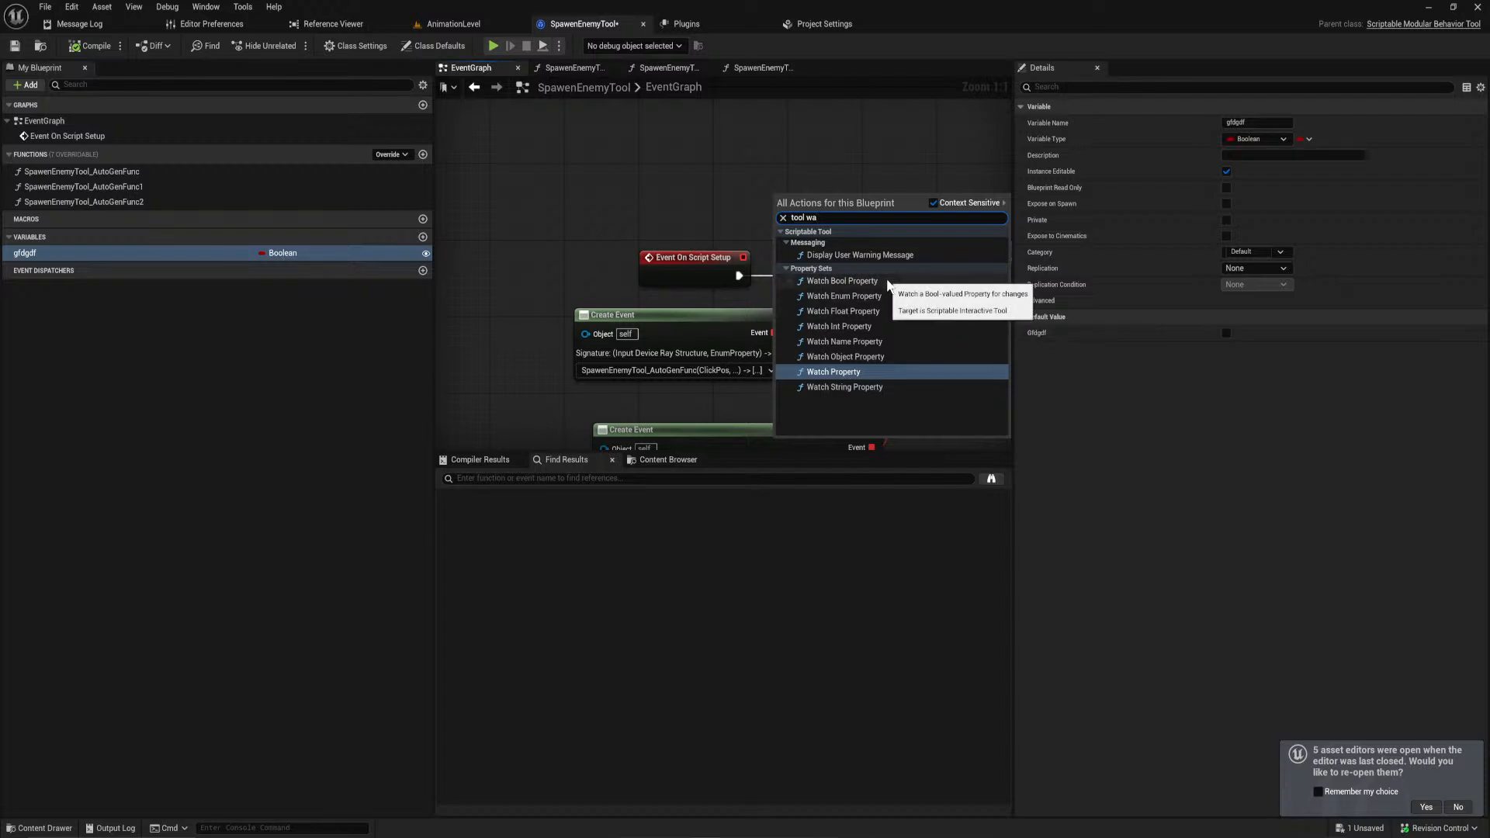
pyautogui.click(842, 281)
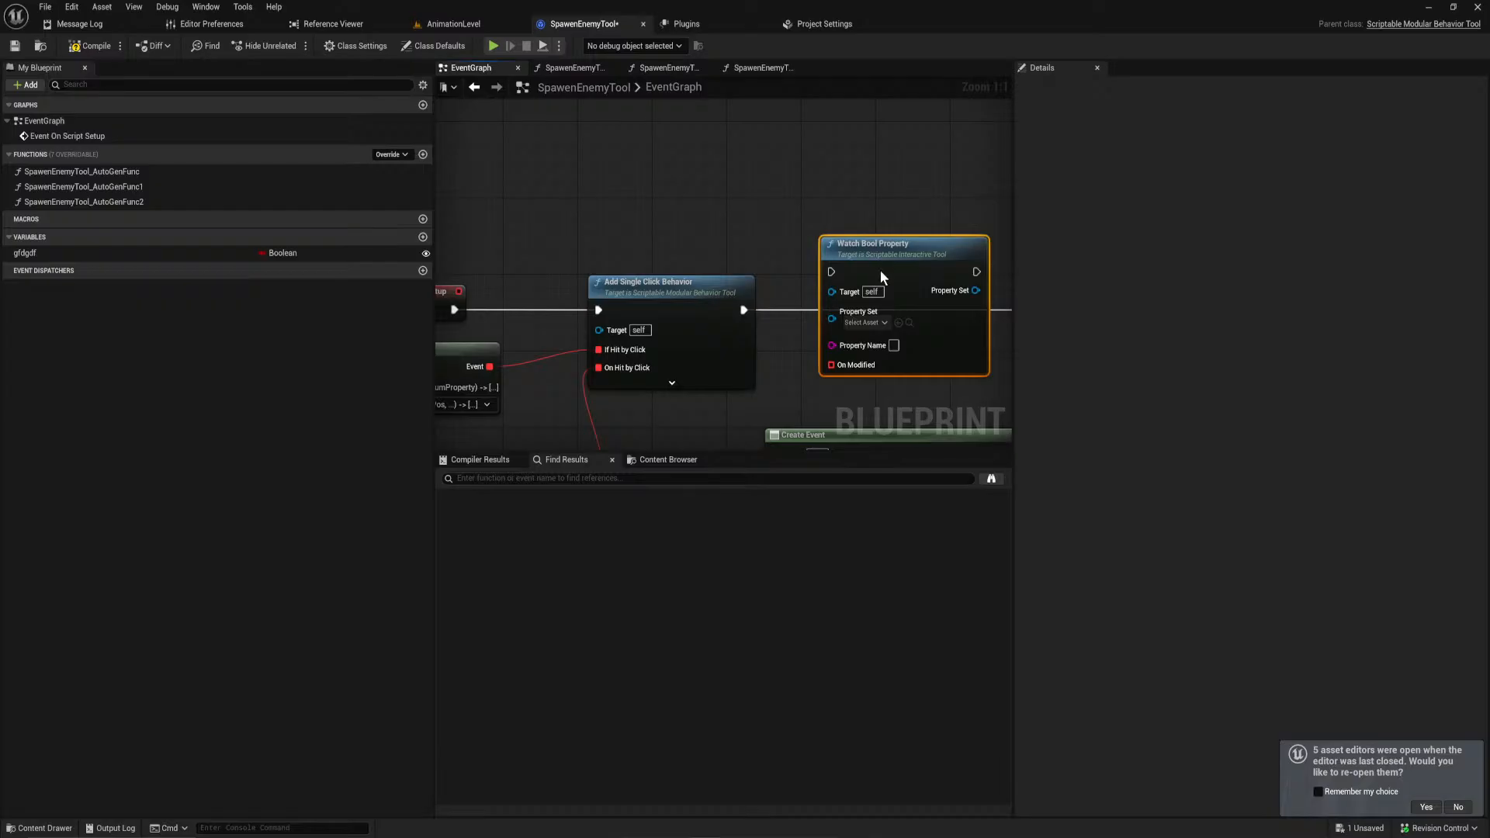
# Step: Add another variable to SpawenEnemyTool and search its type list for "property" and "settings"
pyautogui.click(422, 237)
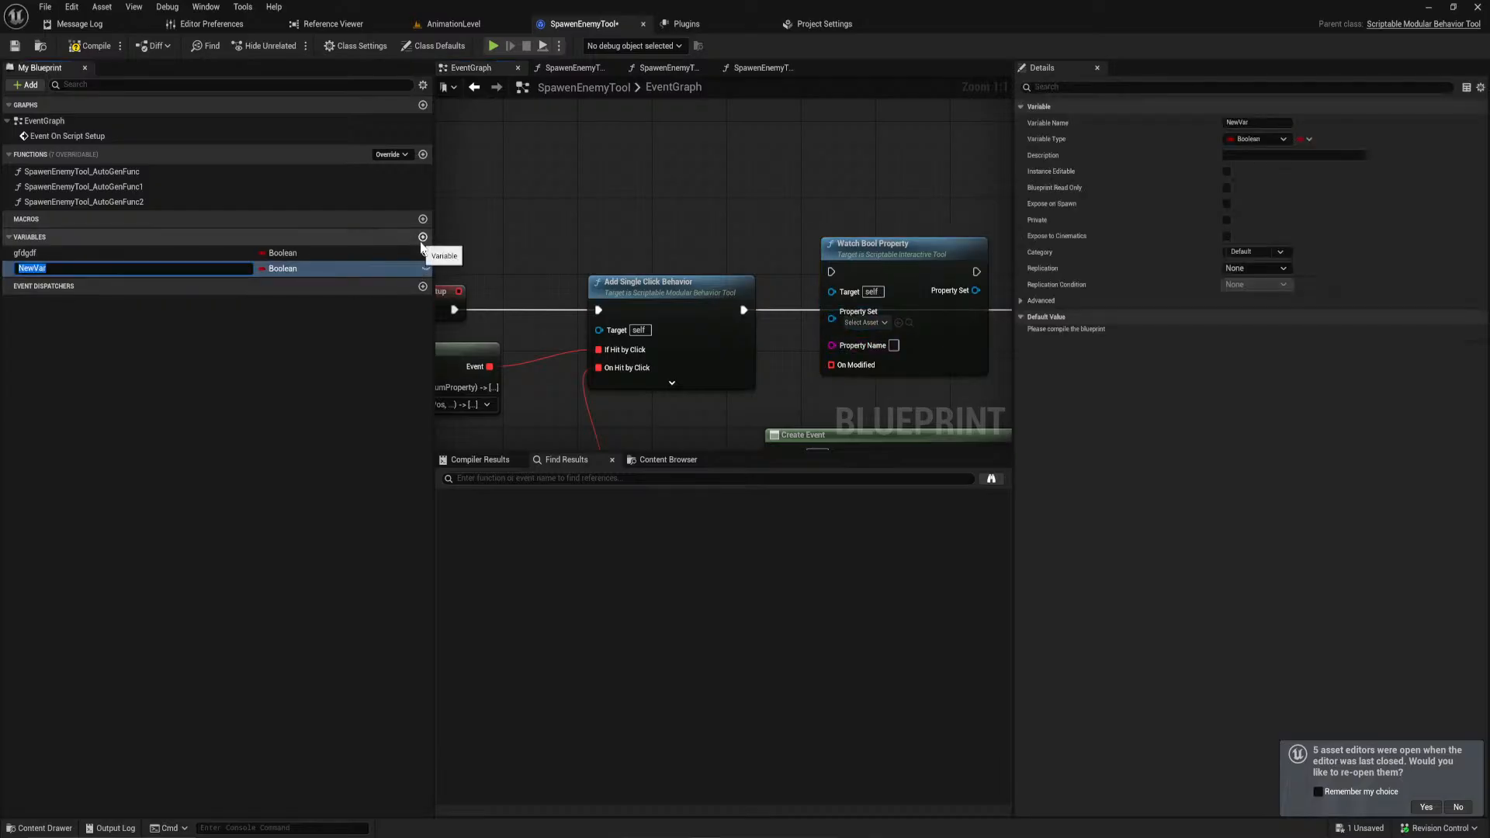
pyautogui.click(276, 269)
pyautogui.write('p')
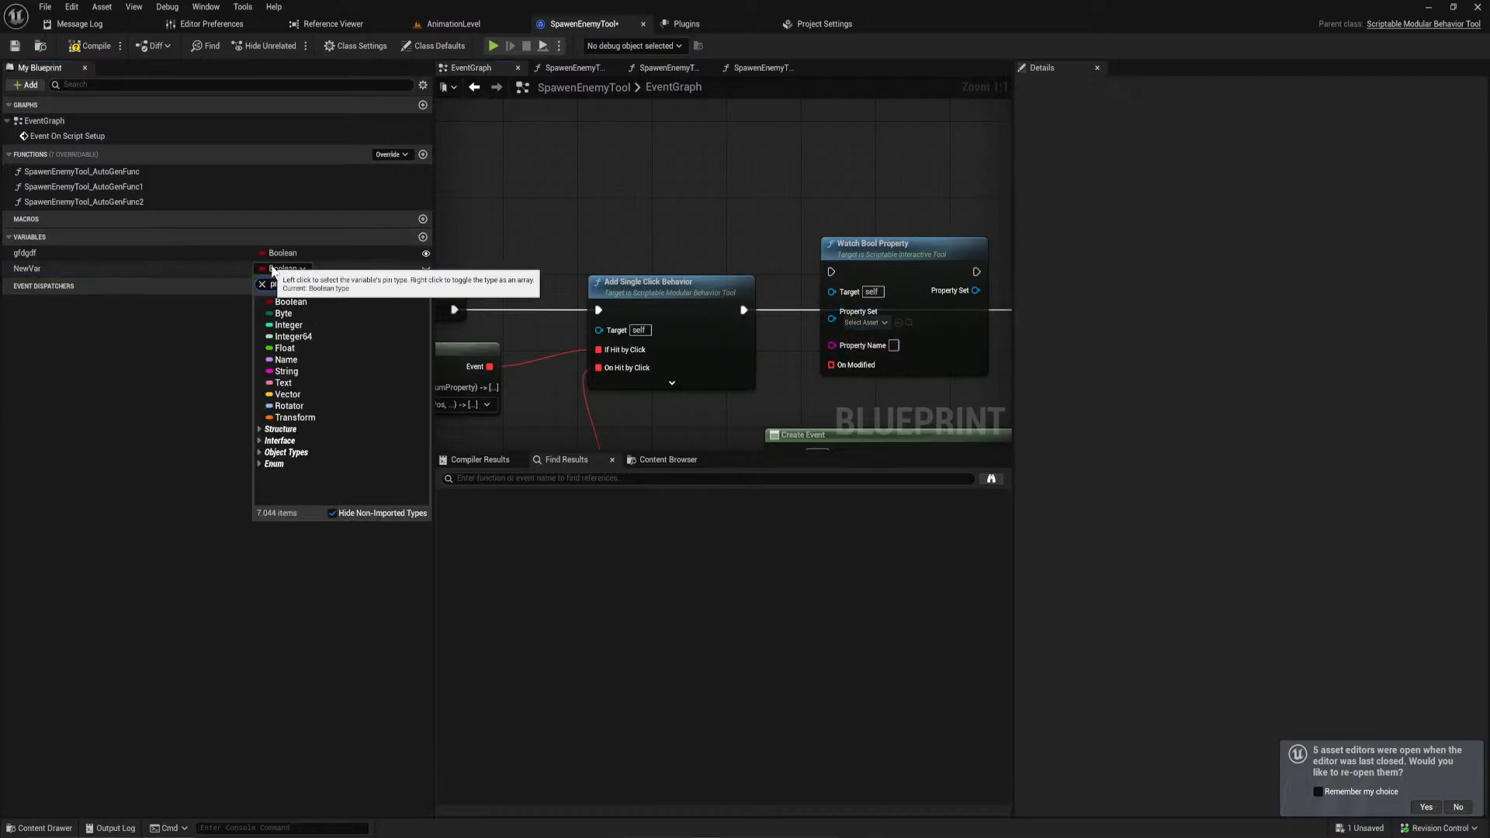
pyautogui.write('ropert')
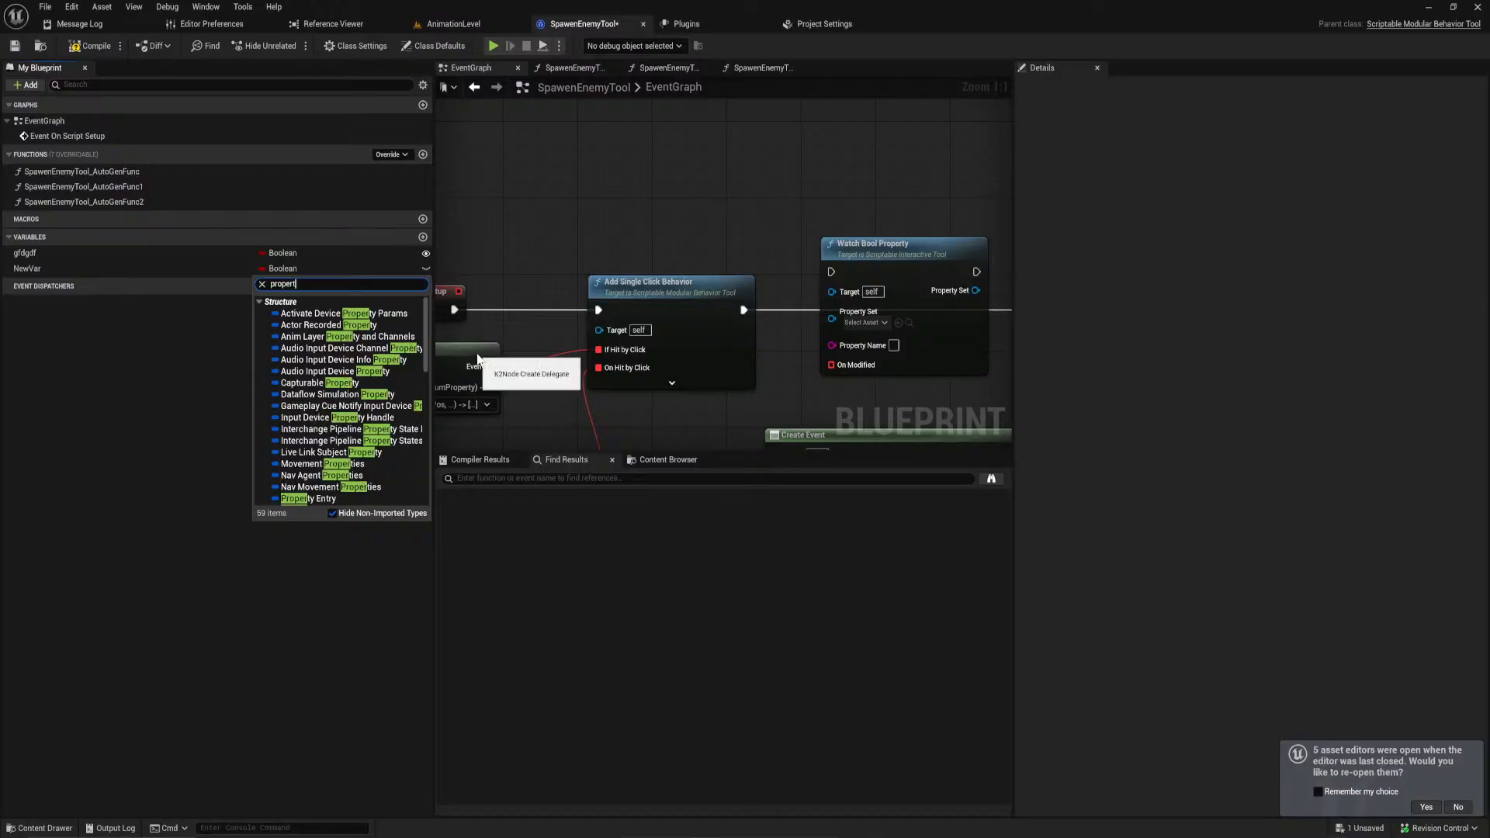
pyautogui.write('y')
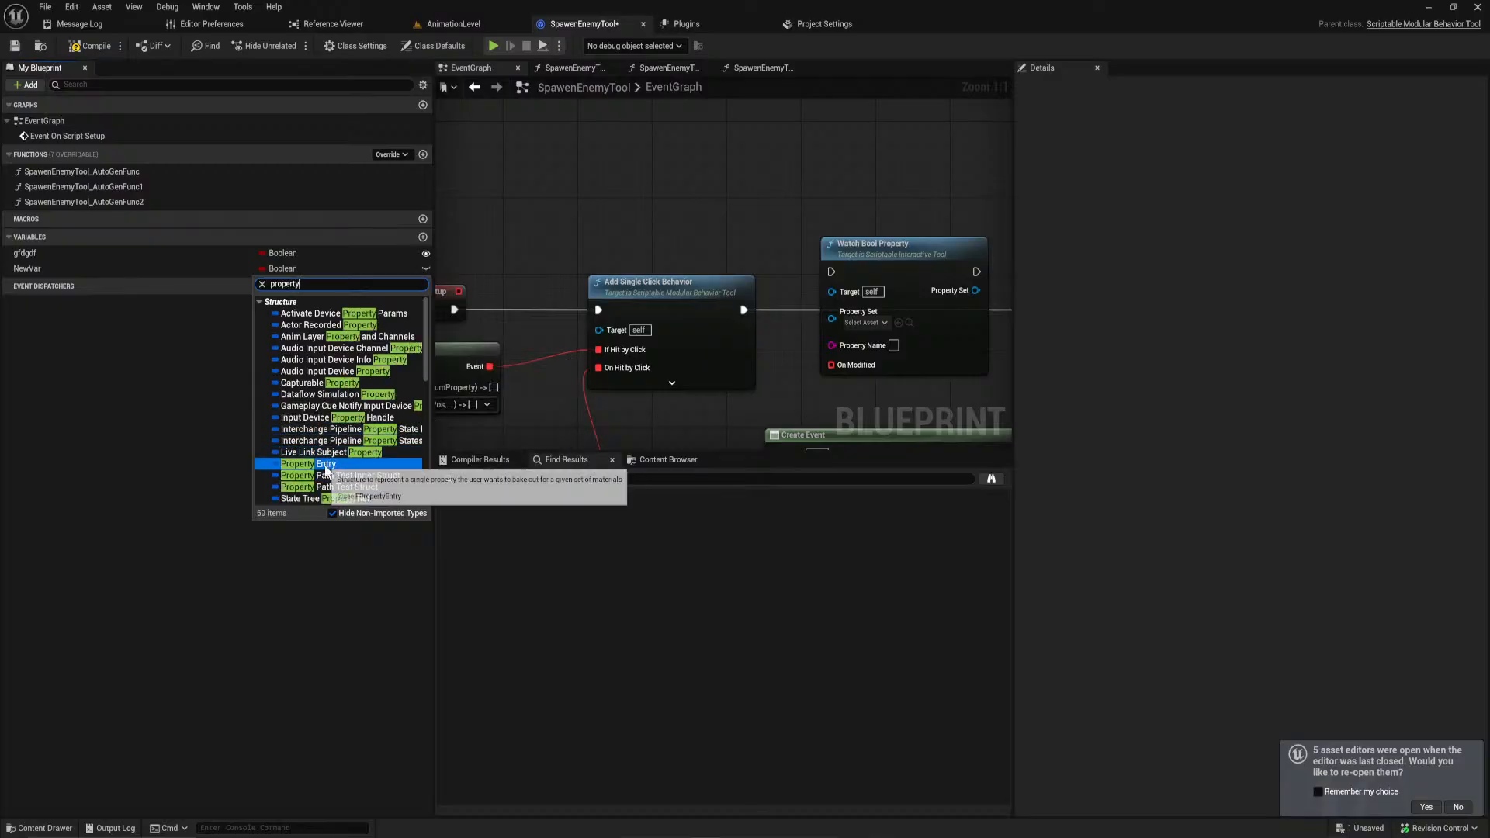
pyautogui.scroll(-3, 326, 470)
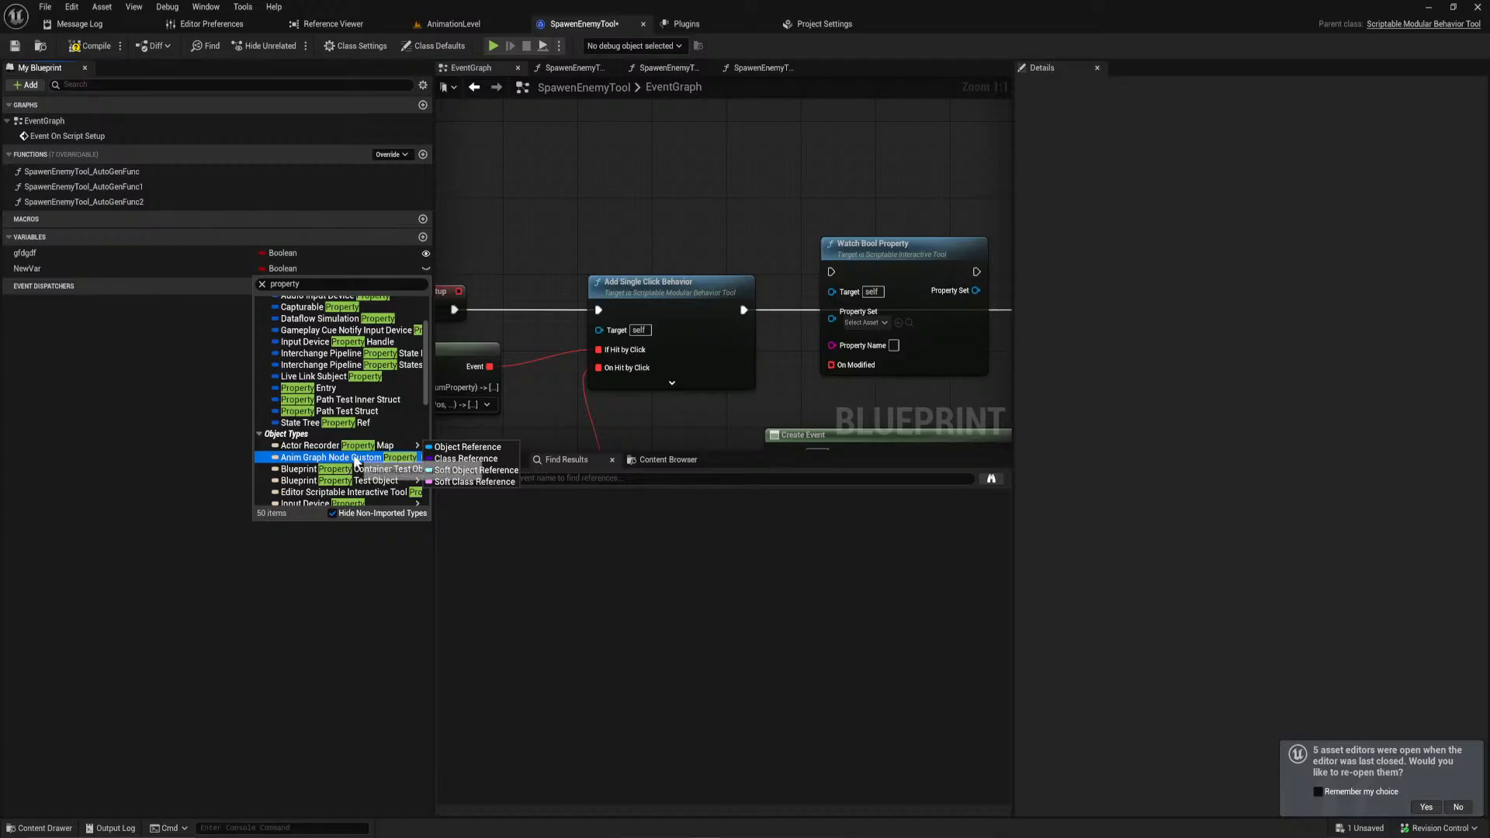
pyautogui.scroll(3, 352, 460)
pyautogui.scroll(-5, 361, 449)
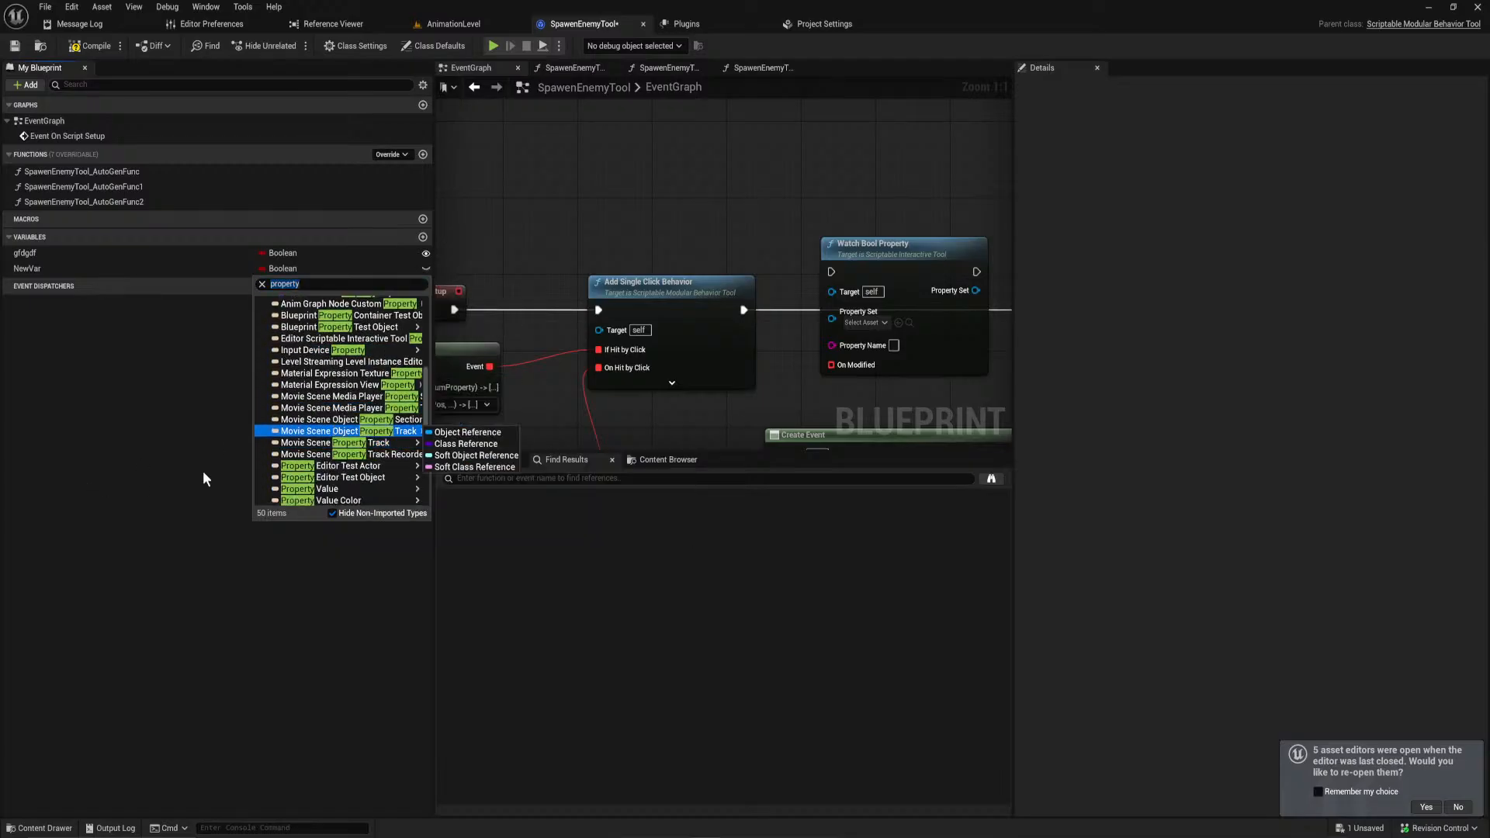
pyautogui.moveTo(314, 300)
pyautogui.write('settings')
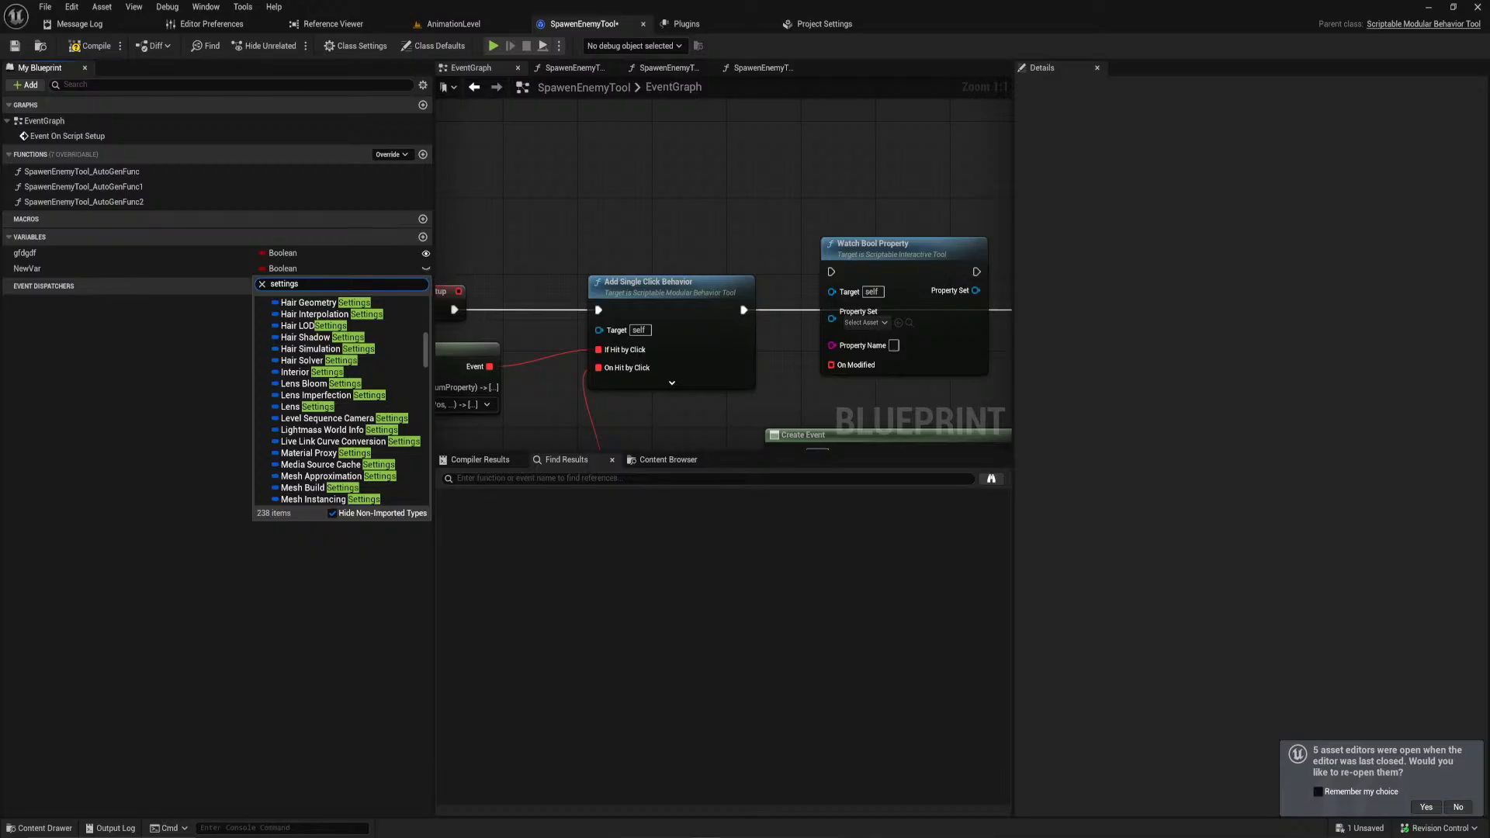
pyautogui.moveTo(752, 328); pyautogui.dragTo(704, 325, button='right')
# Step: Create a Blueprint Class in the Content folder with parent EditorScriptableInteractiveToolPropertySet and name it SpawnActorPropties
pyautogui.hotkey('ctrl', 'space')
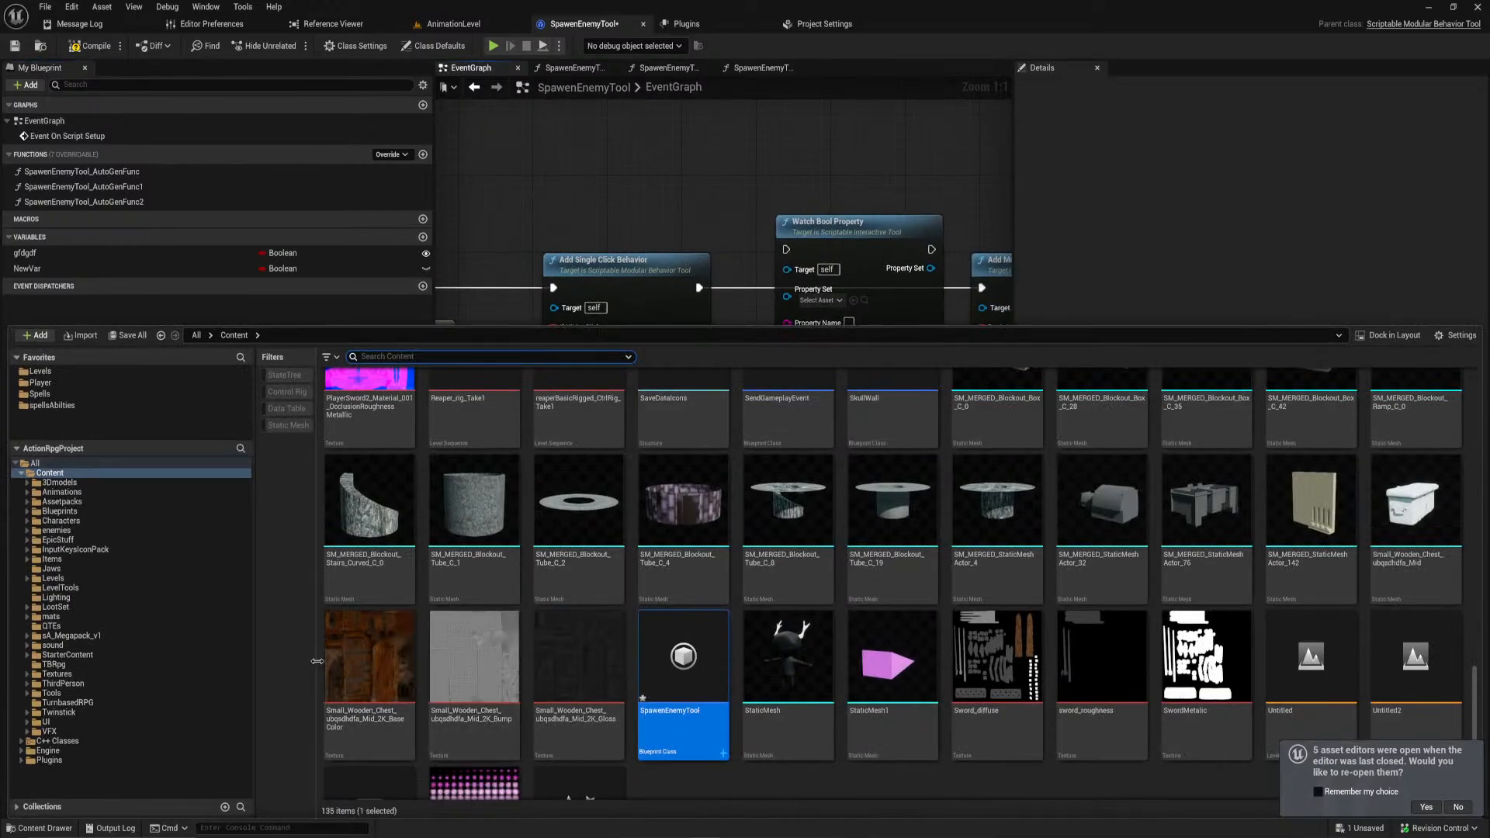
pyautogui.rightClick(319, 554)
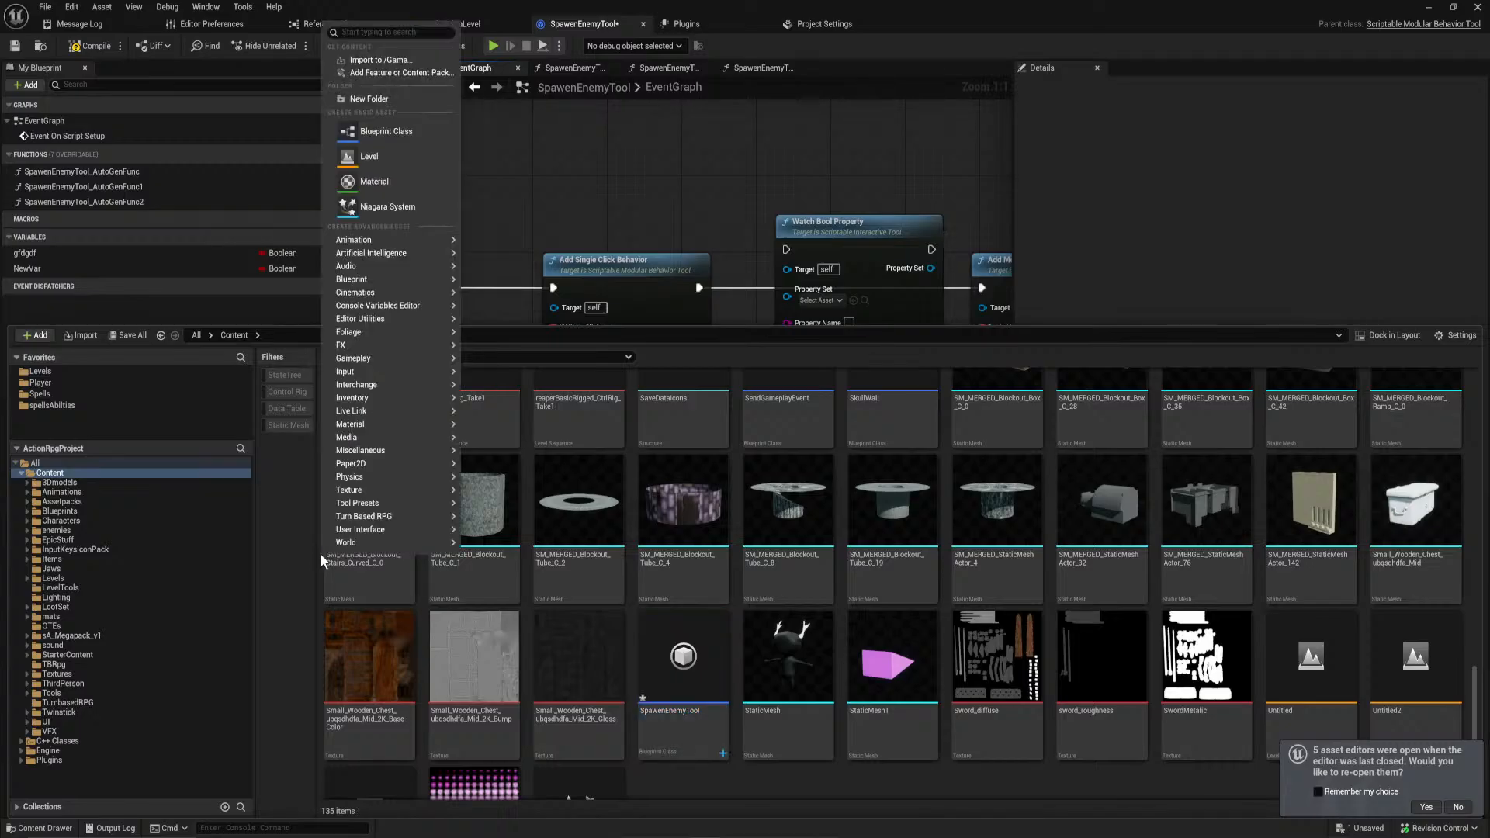
pyautogui.click(409, 133)
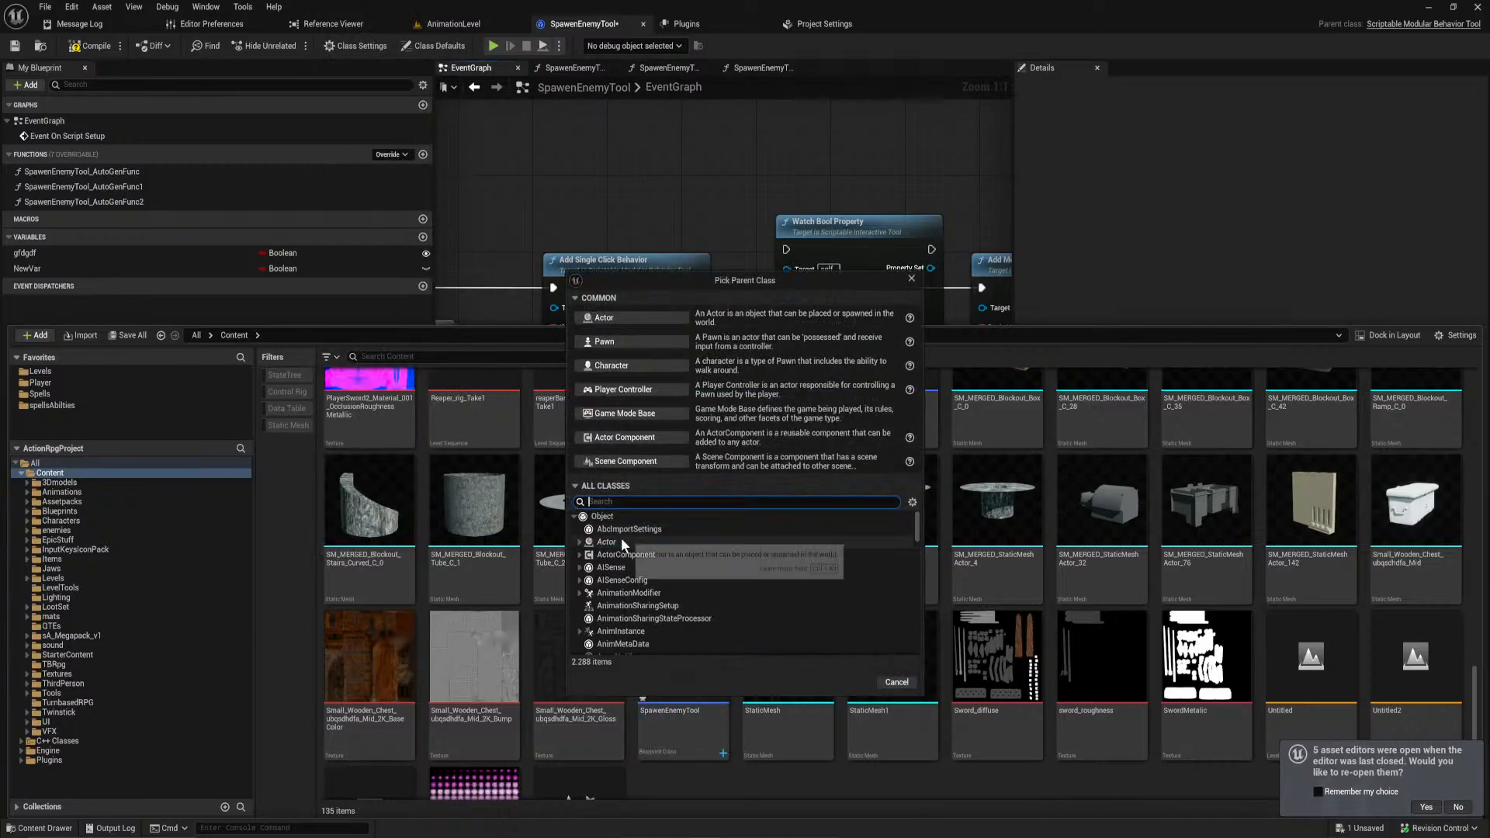
pyautogui.write('pro')
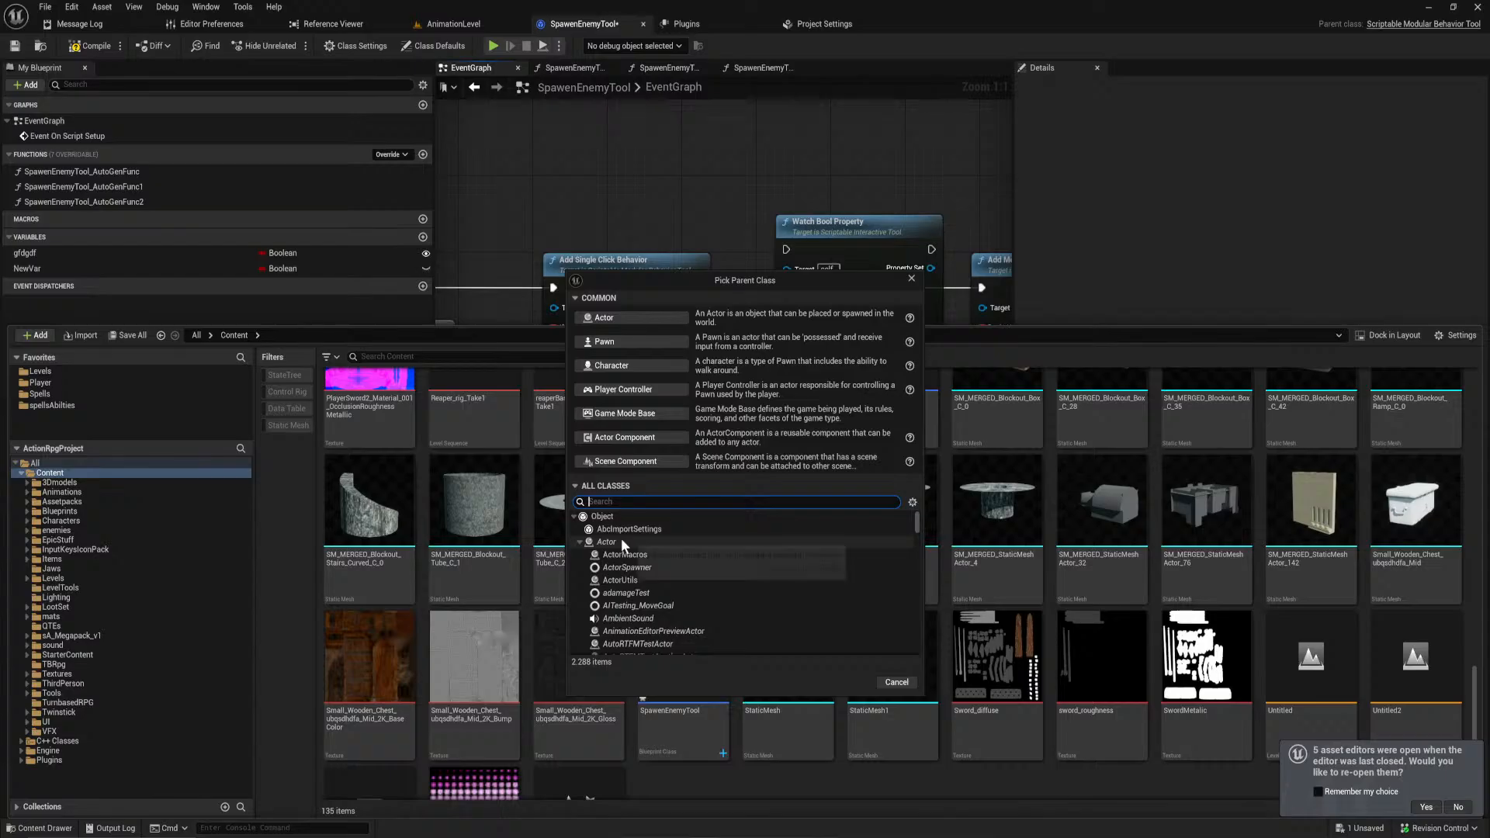
pyautogui.write('eprty')
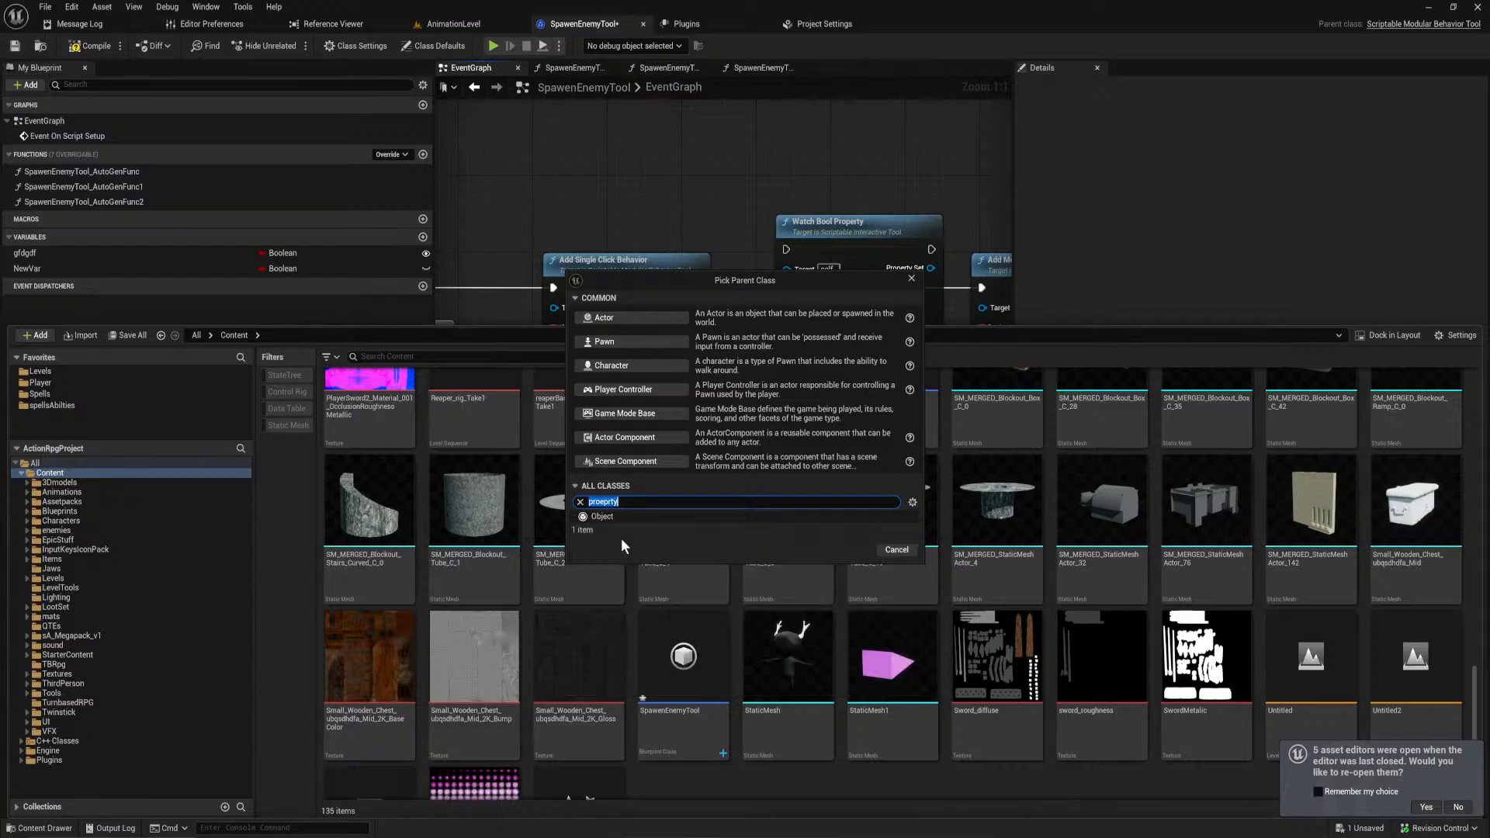
pyautogui.write('proper')
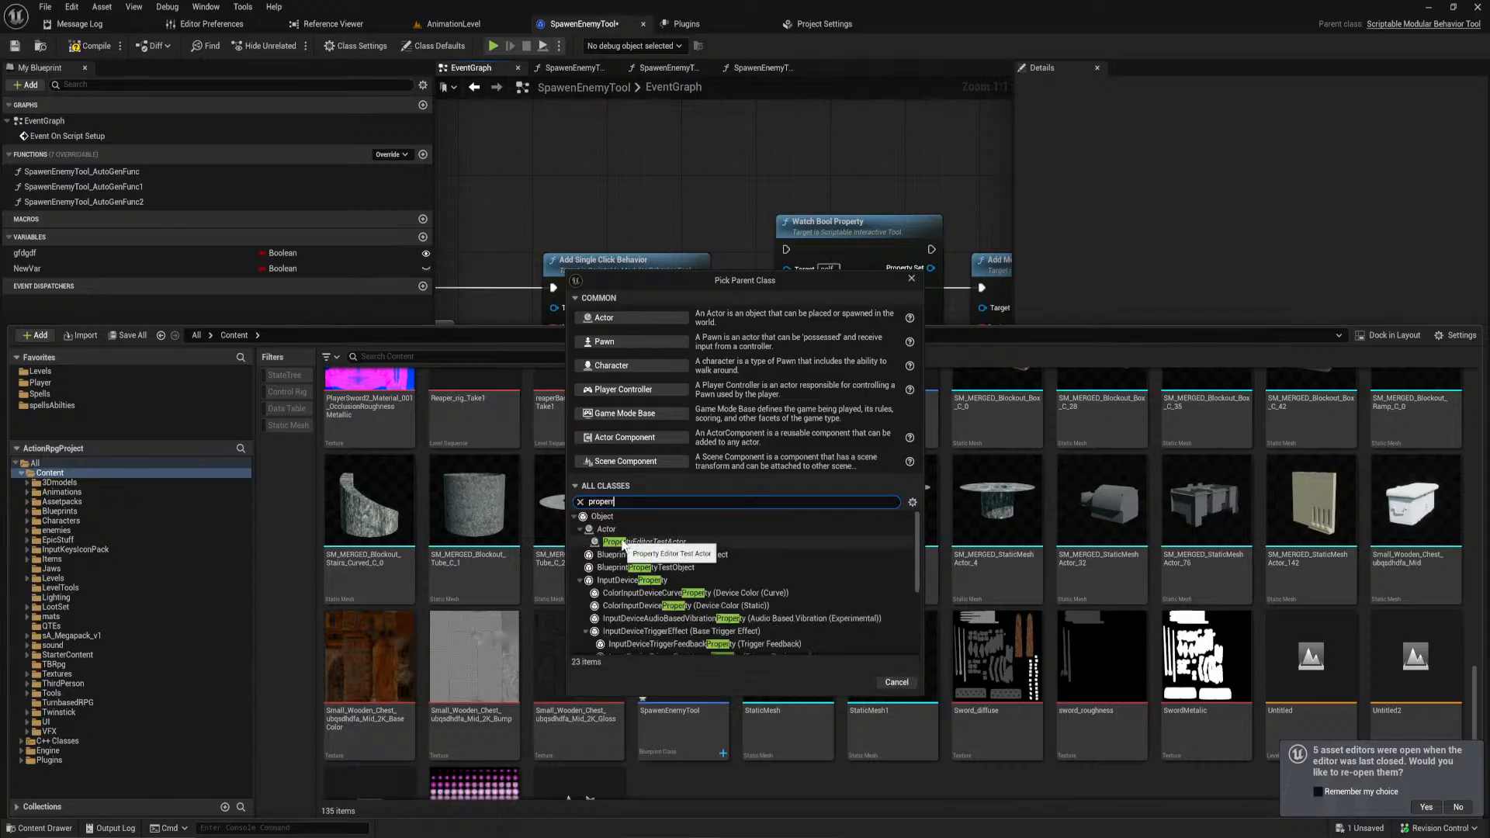
pyautogui.write('tyset')
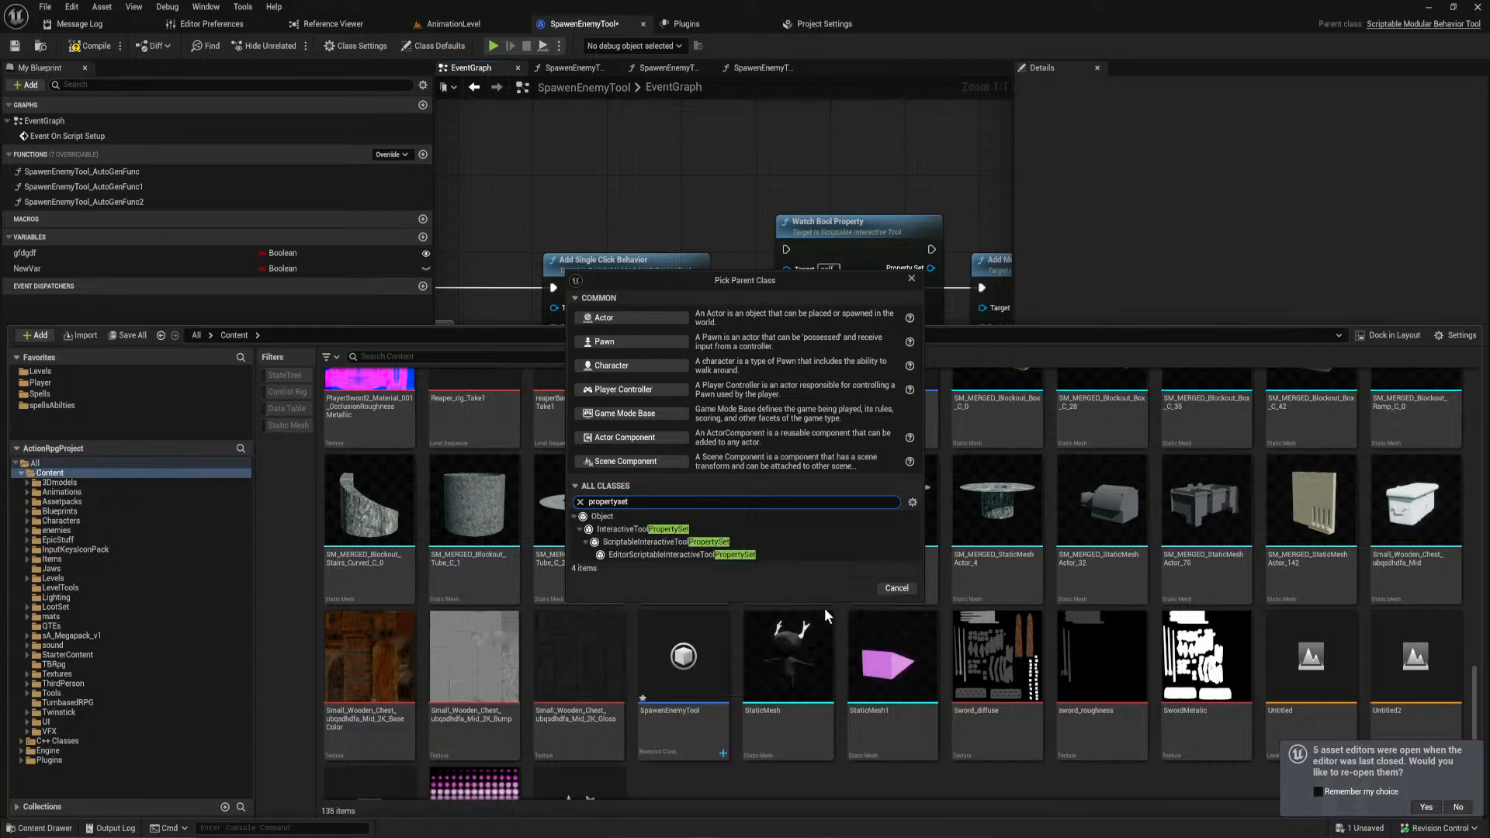
pyautogui.click(670, 556)
pyautogui.click(860, 588)
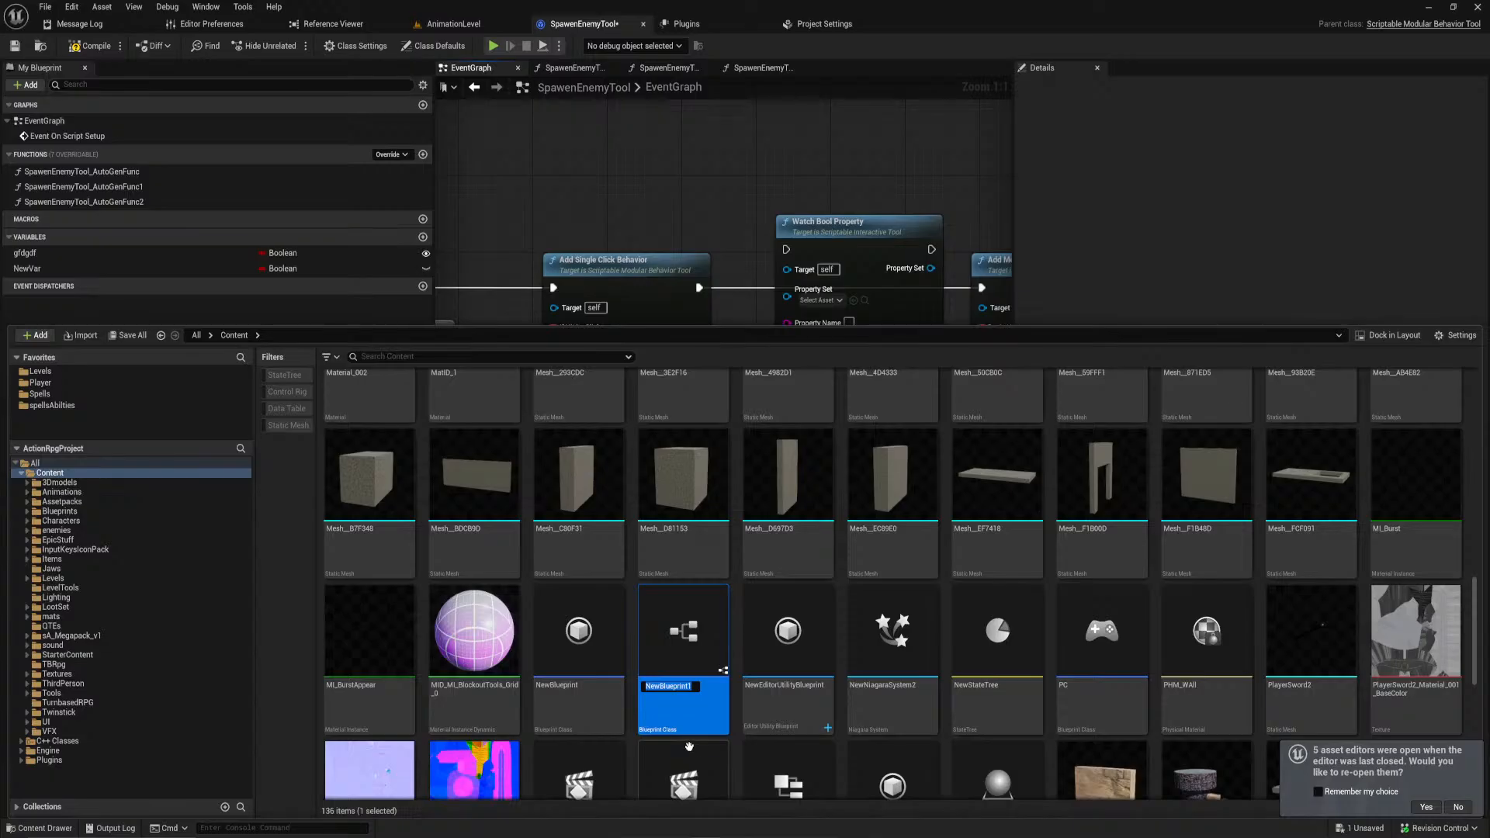
pyautogui.write('SpawnActorPropties')
pyautogui.press('Return')
# Step: Open the SpawnActorPropties blueprint and add a new variable to it
pyautogui.doubleClick(788, 627)
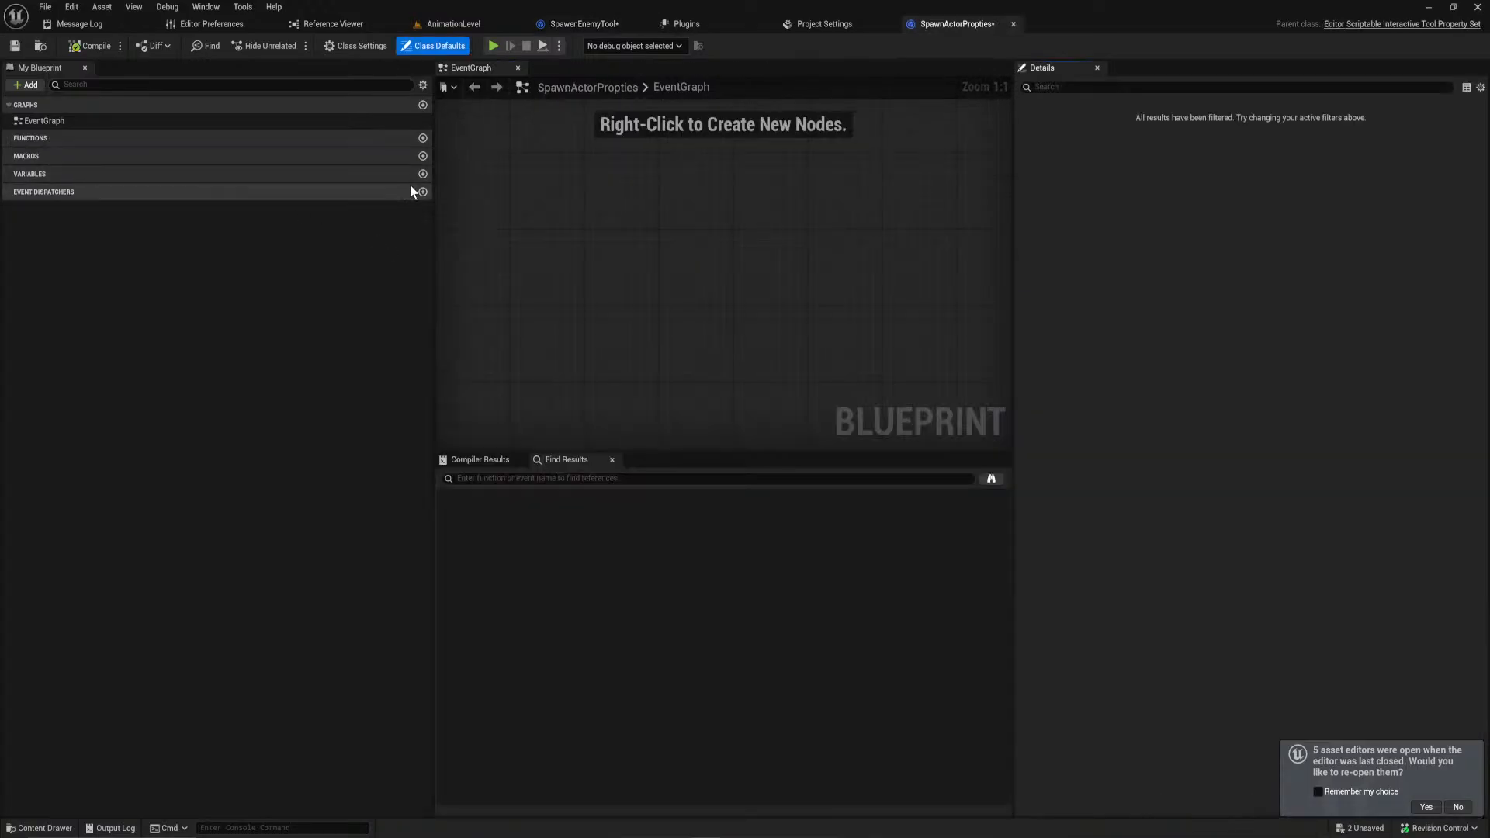
pyautogui.click(423, 174)
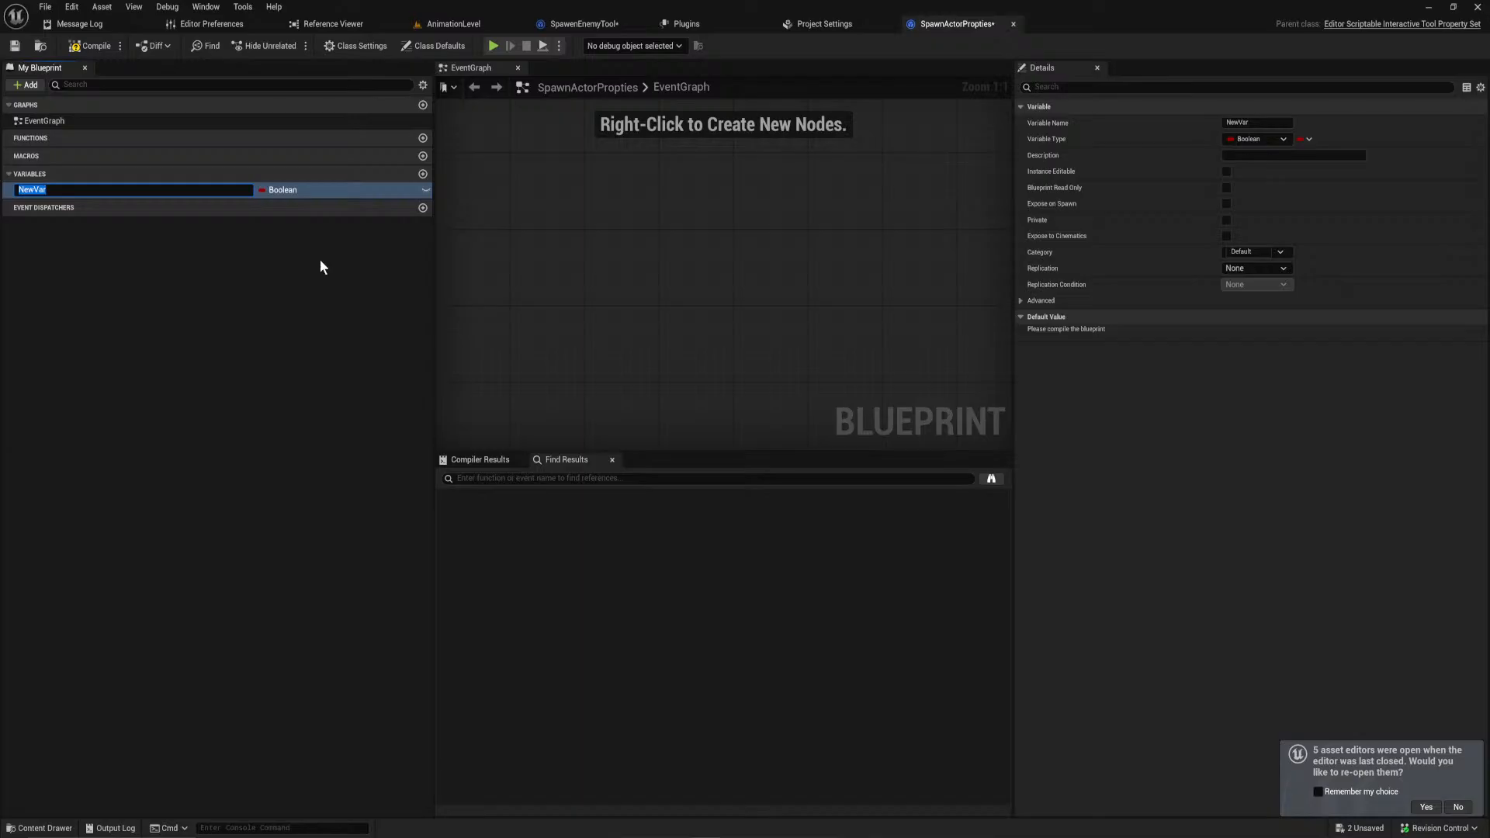
# Step: Name the new variable SpawnClass, make it an instance-editable Enemy class reference, and compile the blueprint
pyautogui.write('SpawnClass')
pyautogui.press('Return')
pyautogui.click(296, 191)
pyautogui.write('enemy')
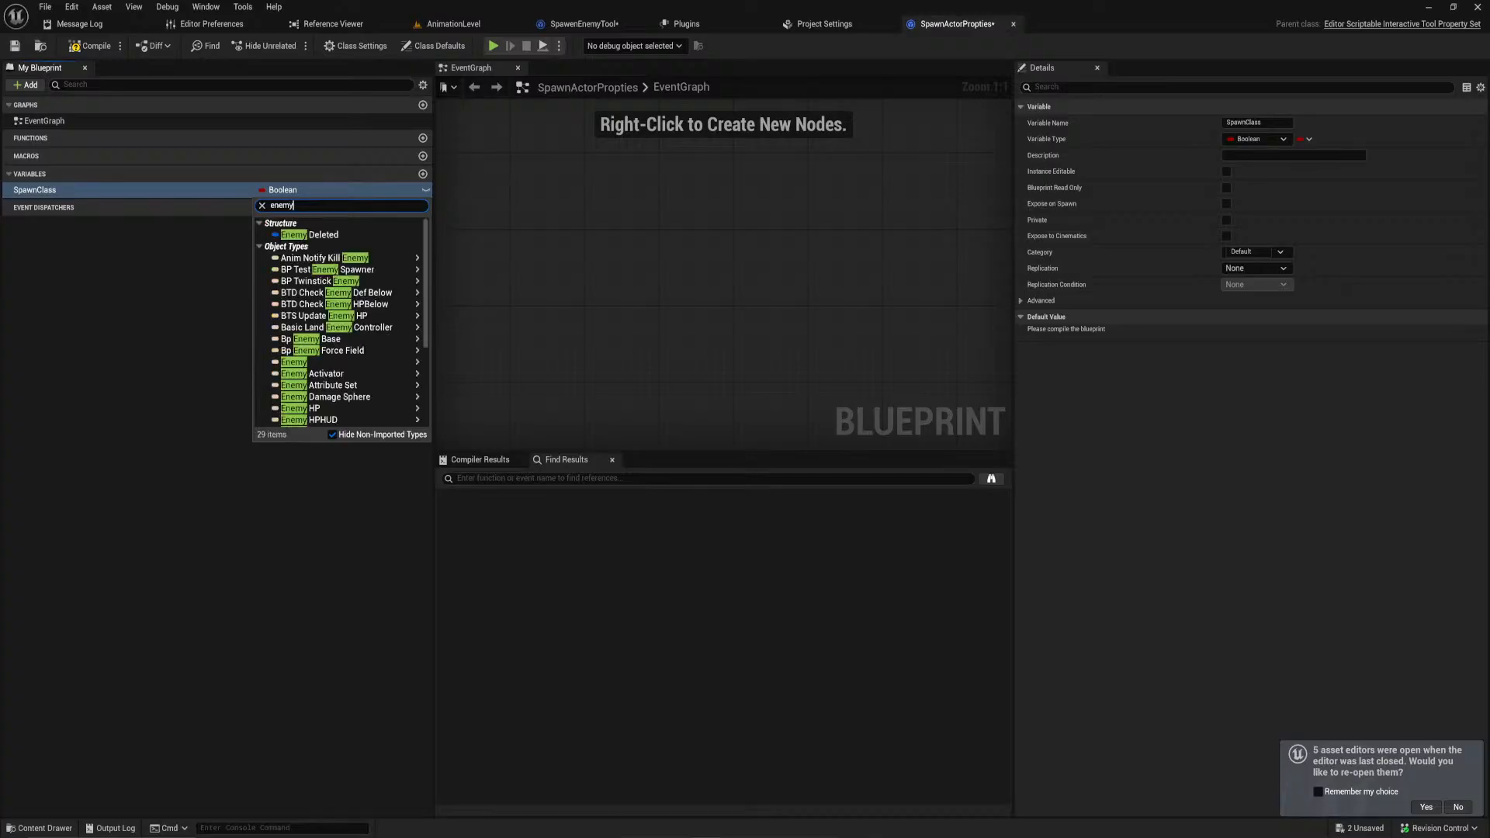
pyautogui.moveTo(365, 363)
pyautogui.click(458, 373)
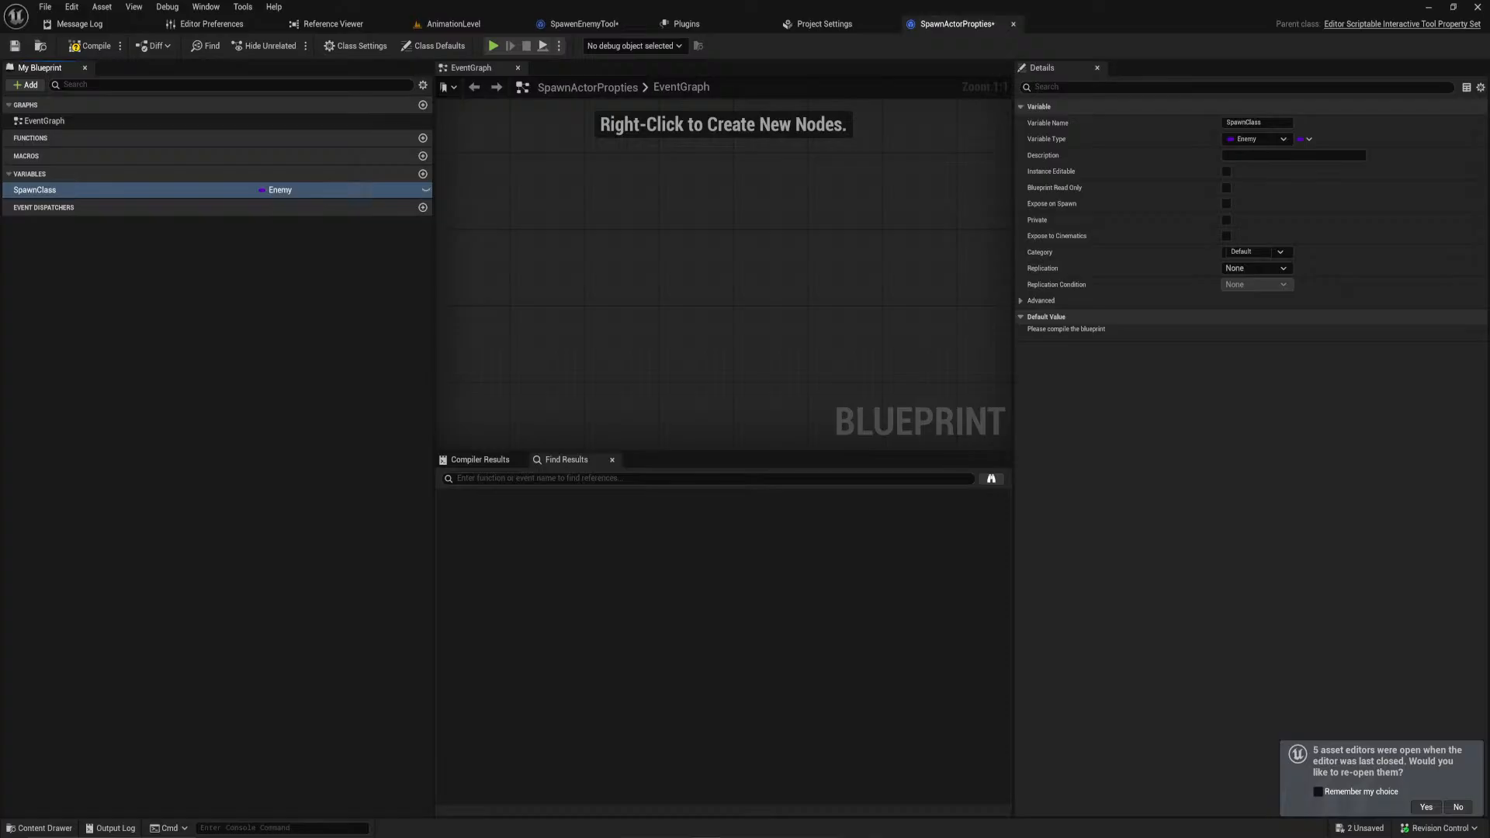
pyautogui.click(425, 190)
pyautogui.click(87, 46)
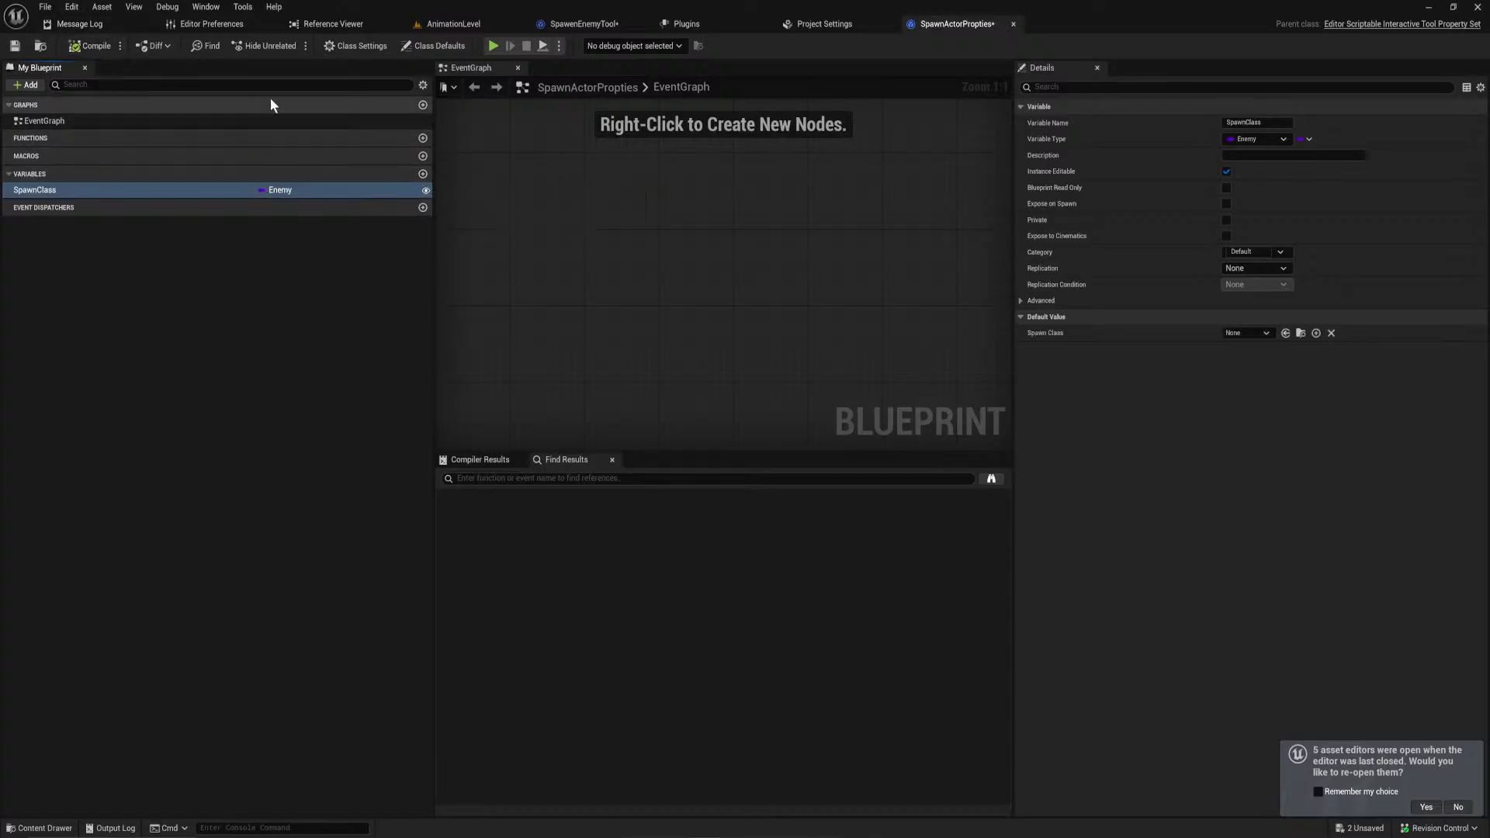
# Step: In SpawenEnemyTool, add an Add Property Set Of Type node after Event On Script Setup, with SpawnActorPropties as the property set type
pyautogui.click(613, 26)
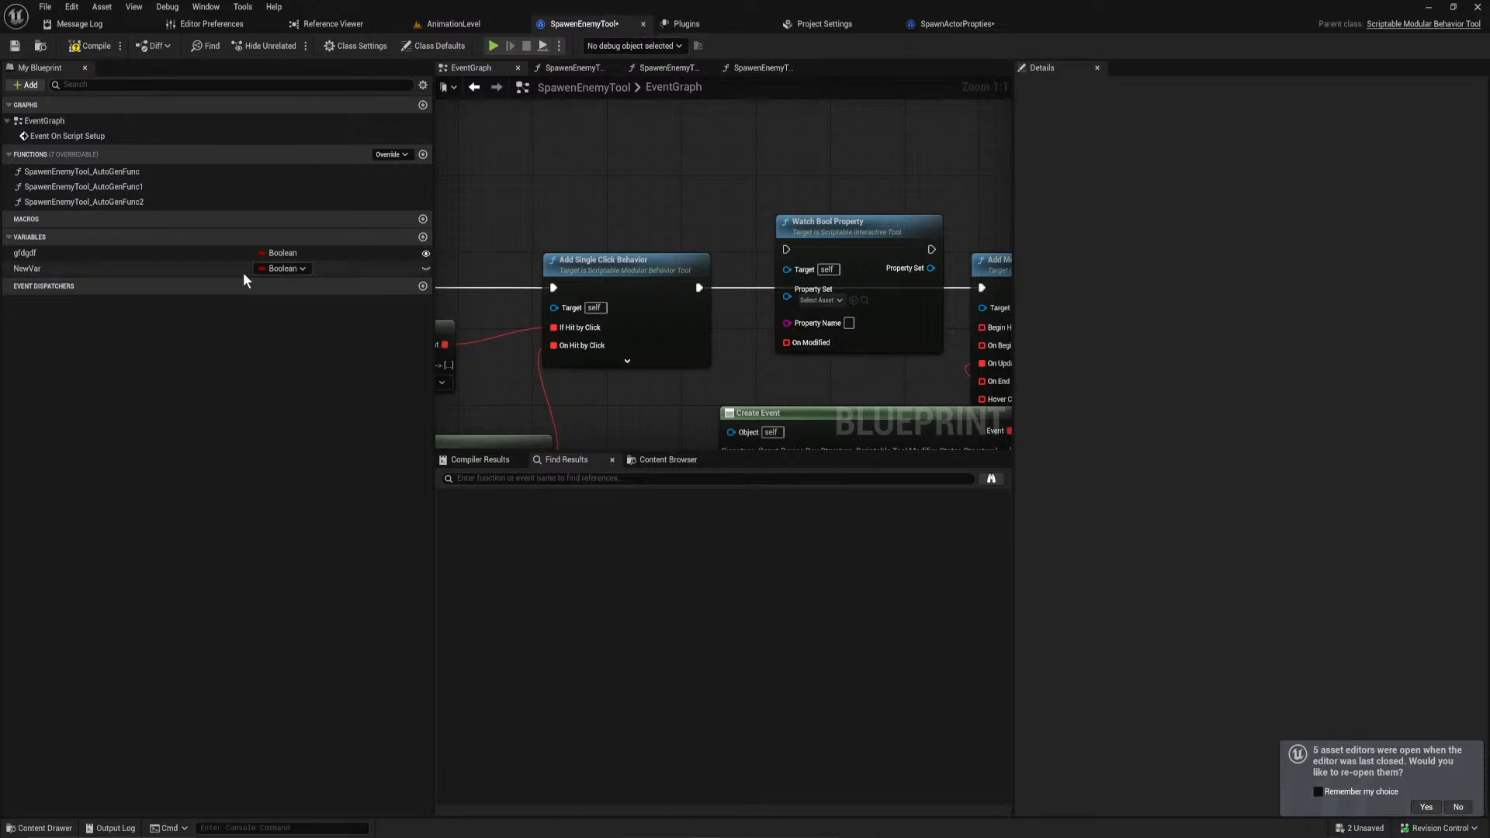
pyautogui.moveTo(524, 211); pyautogui.dragTo(772, 196, button='right')
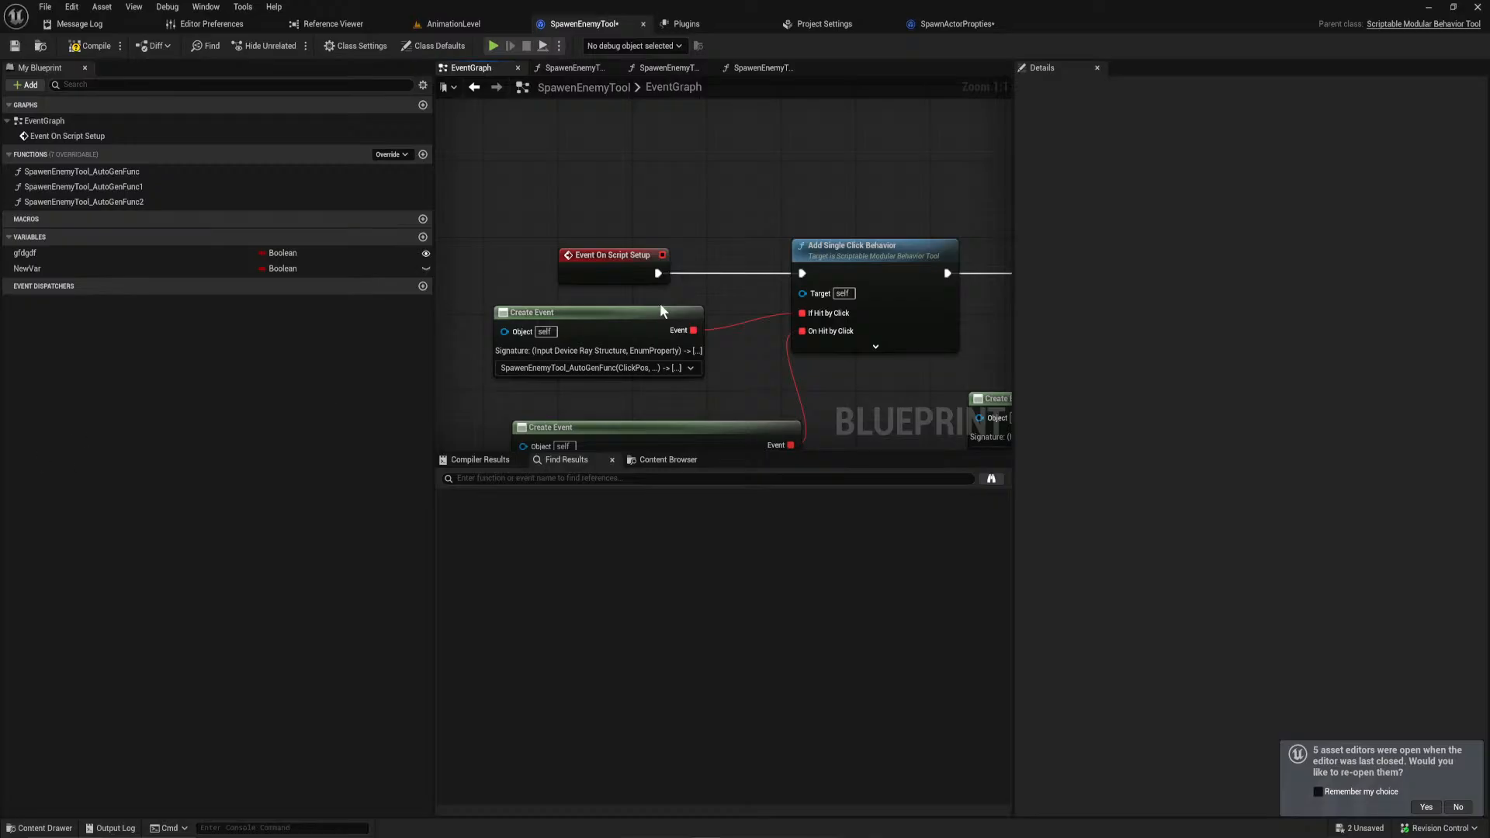
pyautogui.moveTo(601, 267); pyautogui.dragTo(534, 275)
pyautogui.write('add')
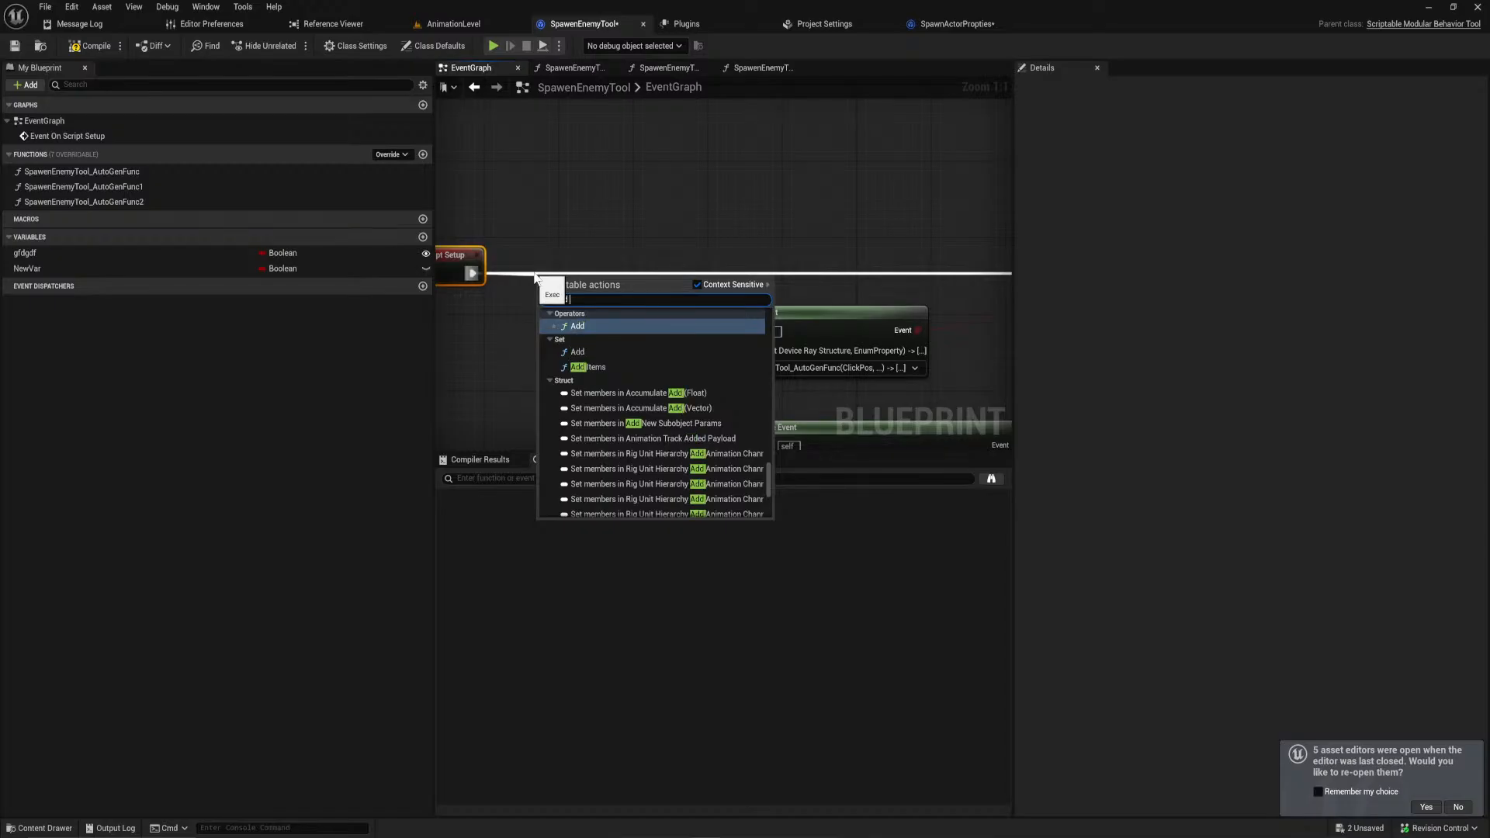
pyautogui.write(' property set')
pyautogui.press('Return')
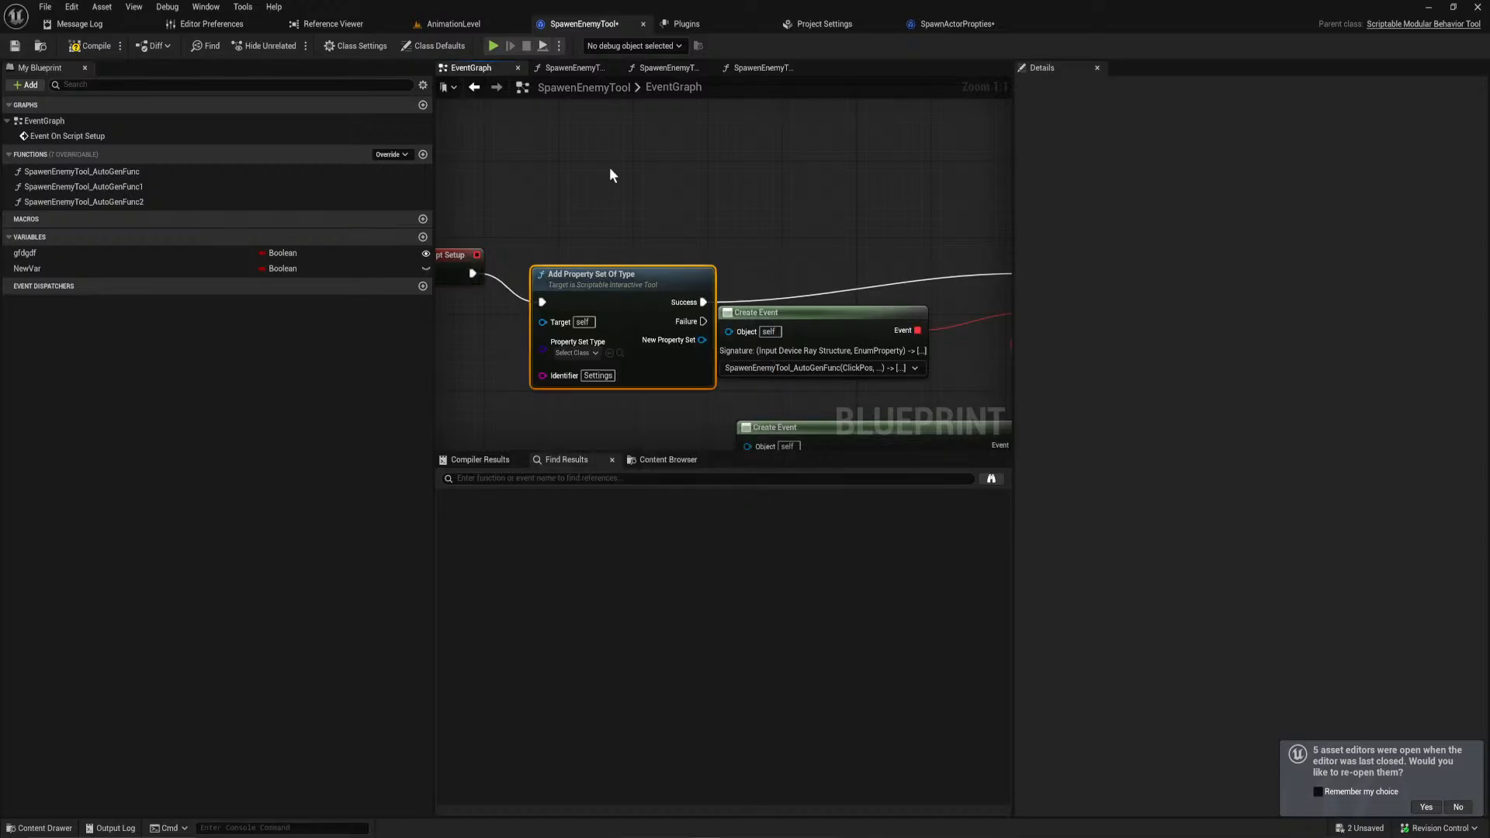
pyautogui.click(592, 353)
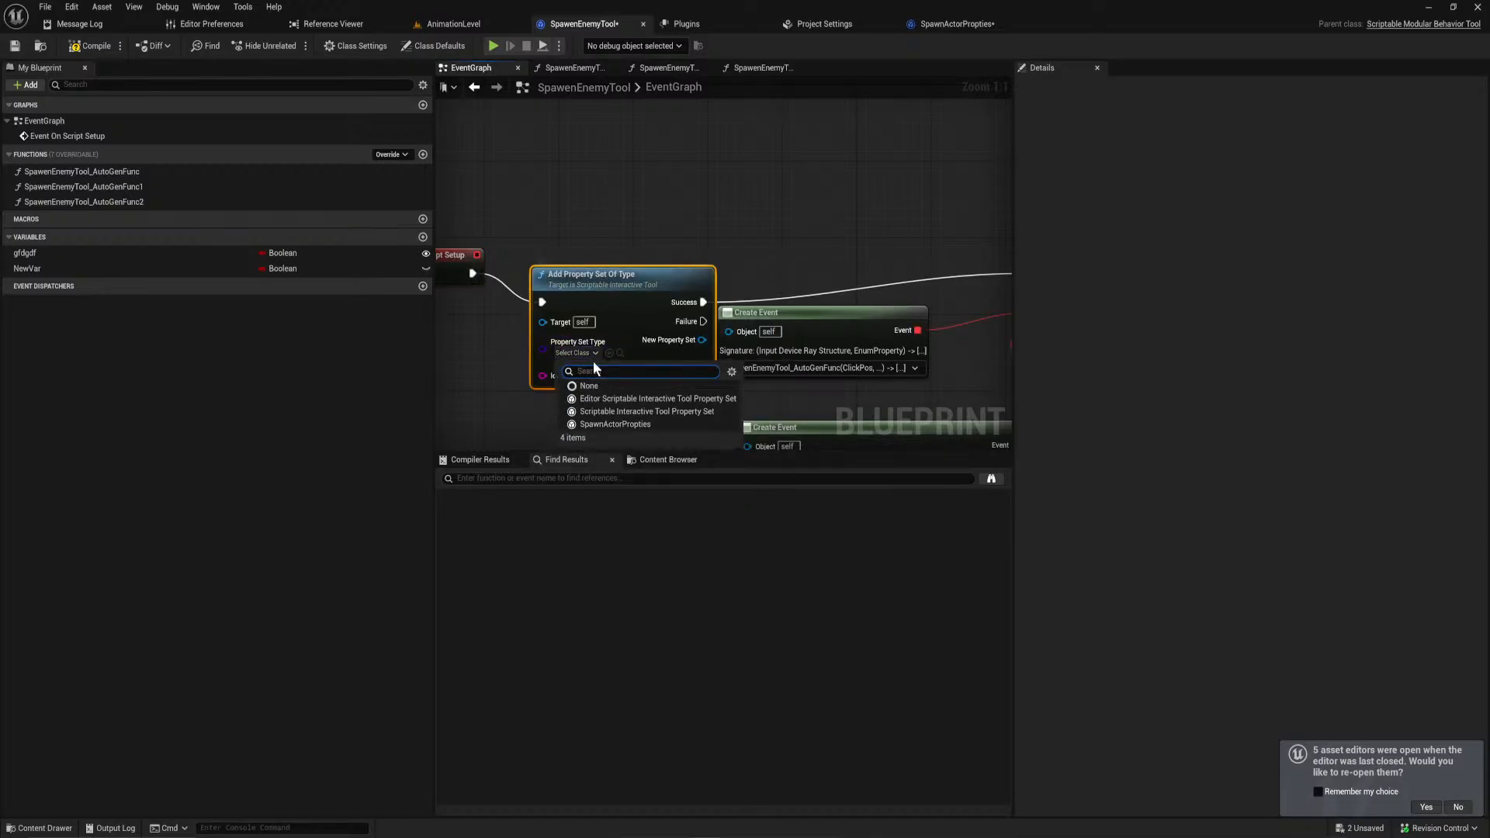
pyautogui.click(636, 425)
pyautogui.moveTo(618, 285); pyautogui.dragTo(599, 272)
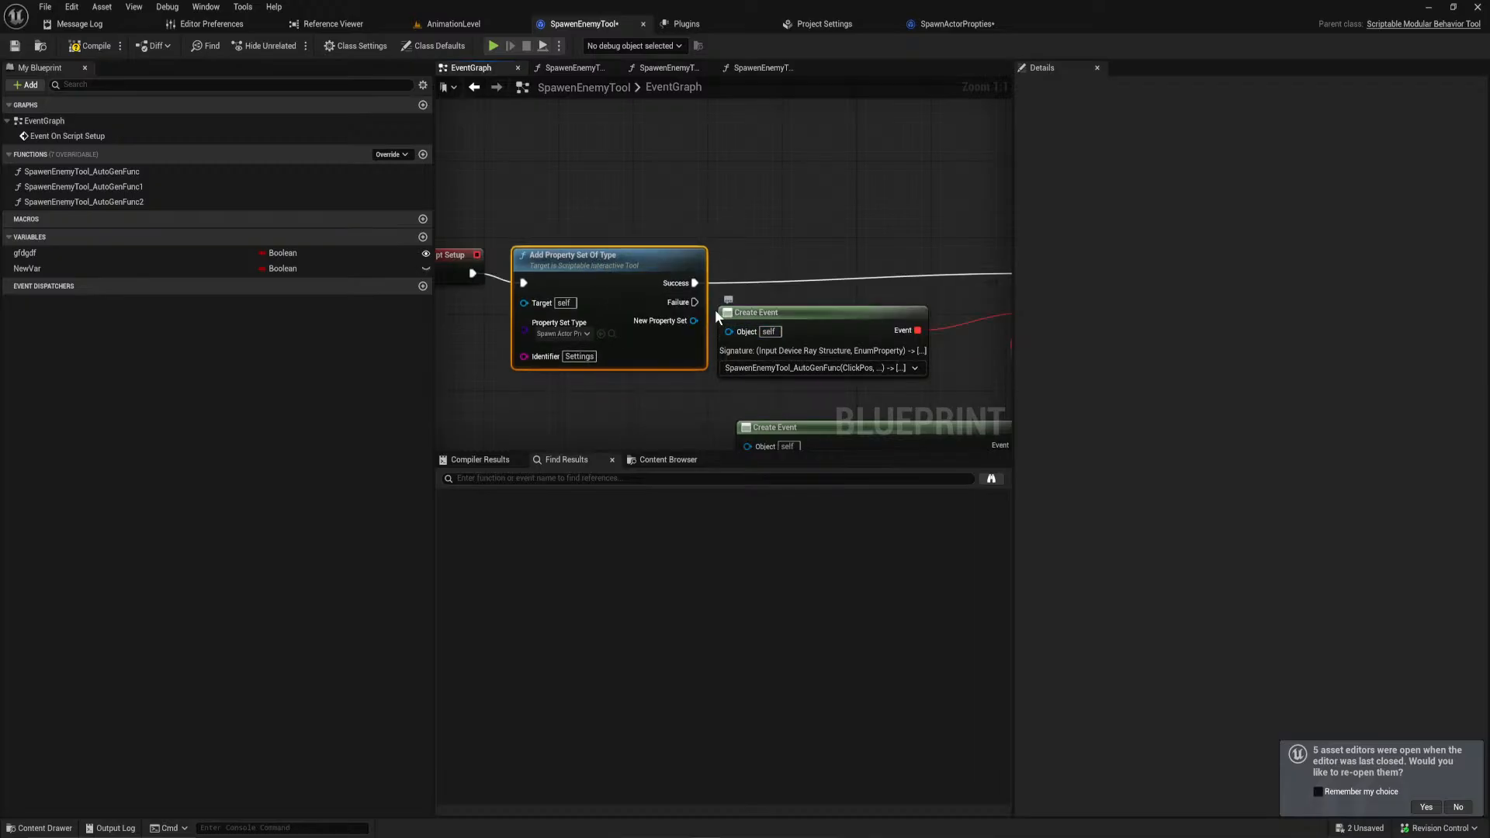
# Step: Clear space beside the property set node and cast its New Property Set output to SpawnActorPropties
pyautogui.moveTo(760, 312); pyautogui.dragTo(780, 398)
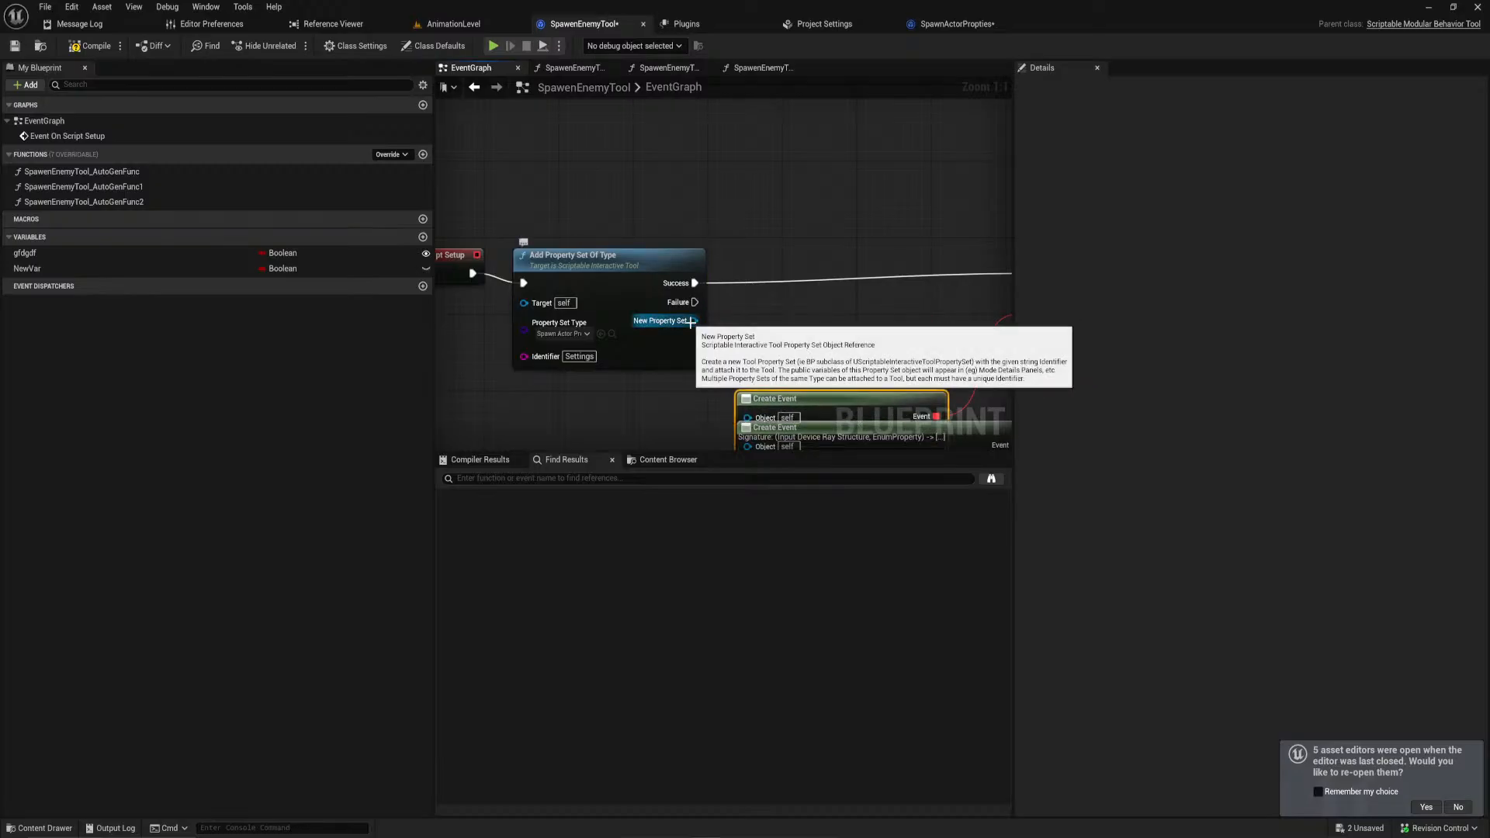
pyautogui.moveTo(690, 321); pyautogui.dragTo(742, 314)
pyautogui.write('cast to ')
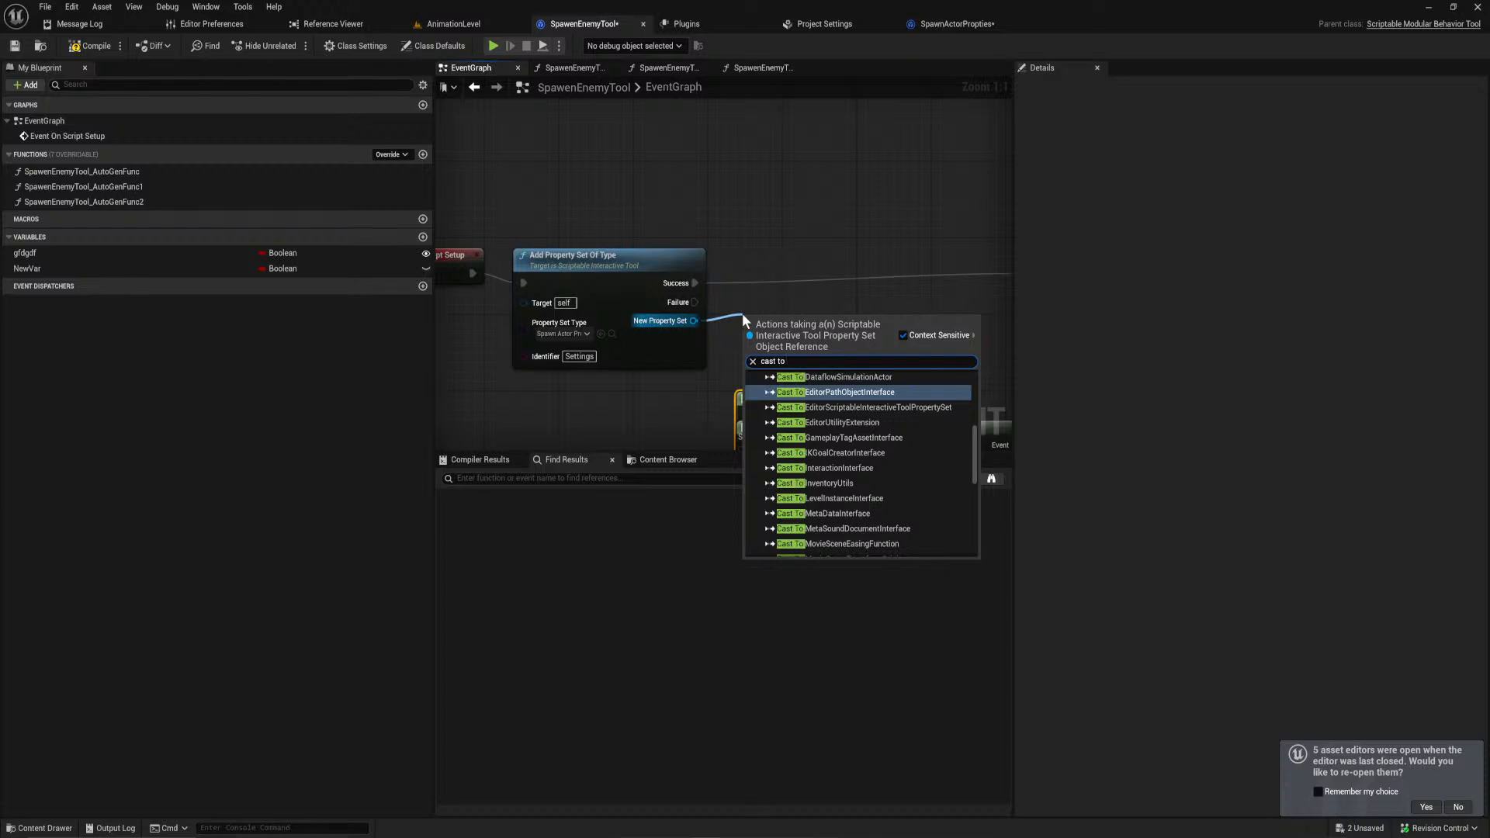
pyautogui.write('spawn')
pyautogui.press('Return')
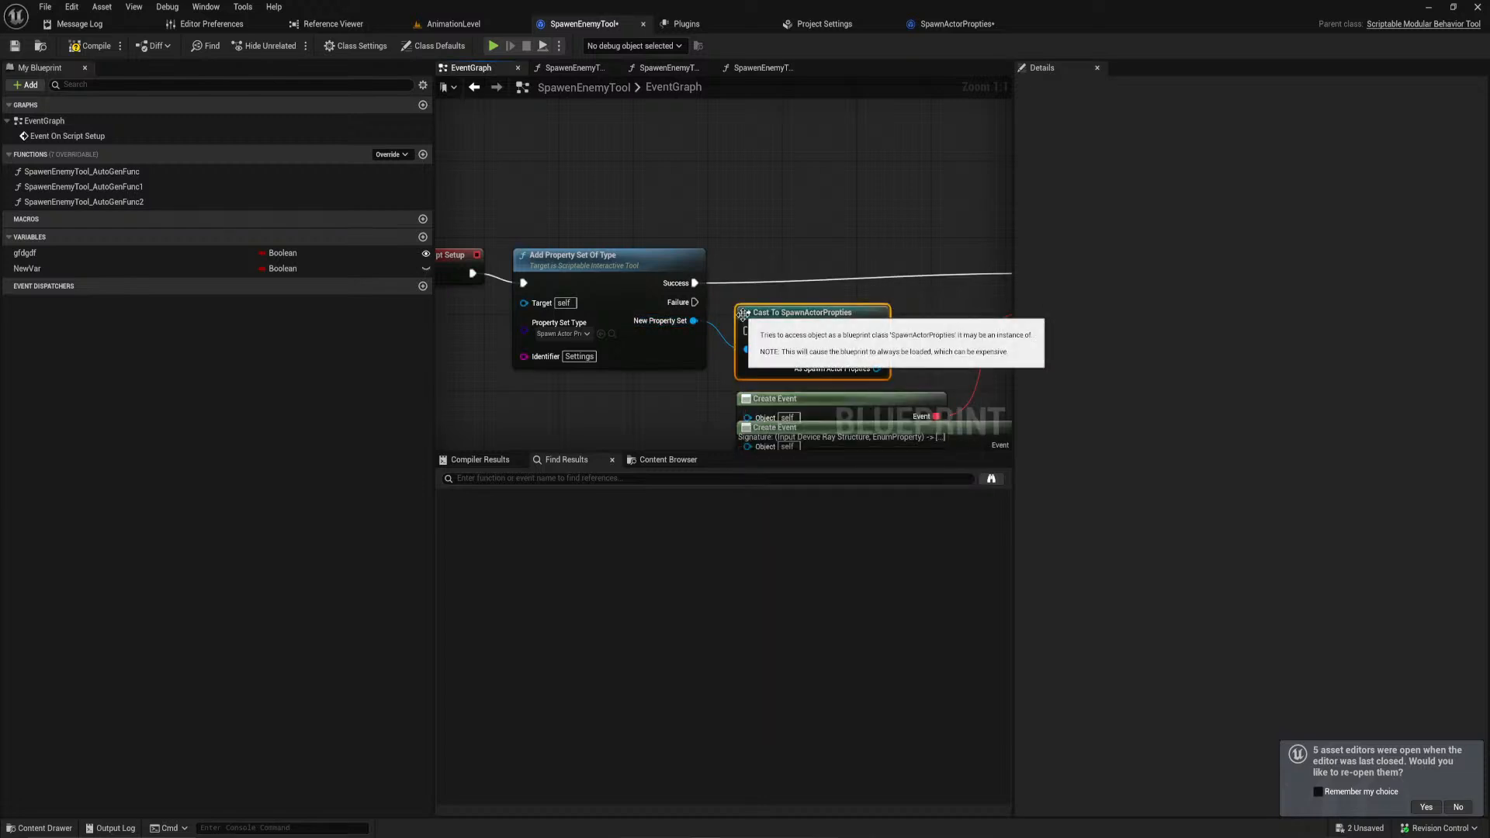
# Step: Promote the cast's As Spawn Actor Propties output to a variable and line up the cast and Set nodes
pyautogui.moveTo(807, 278); pyautogui.dragTo(626, 269, button='right')
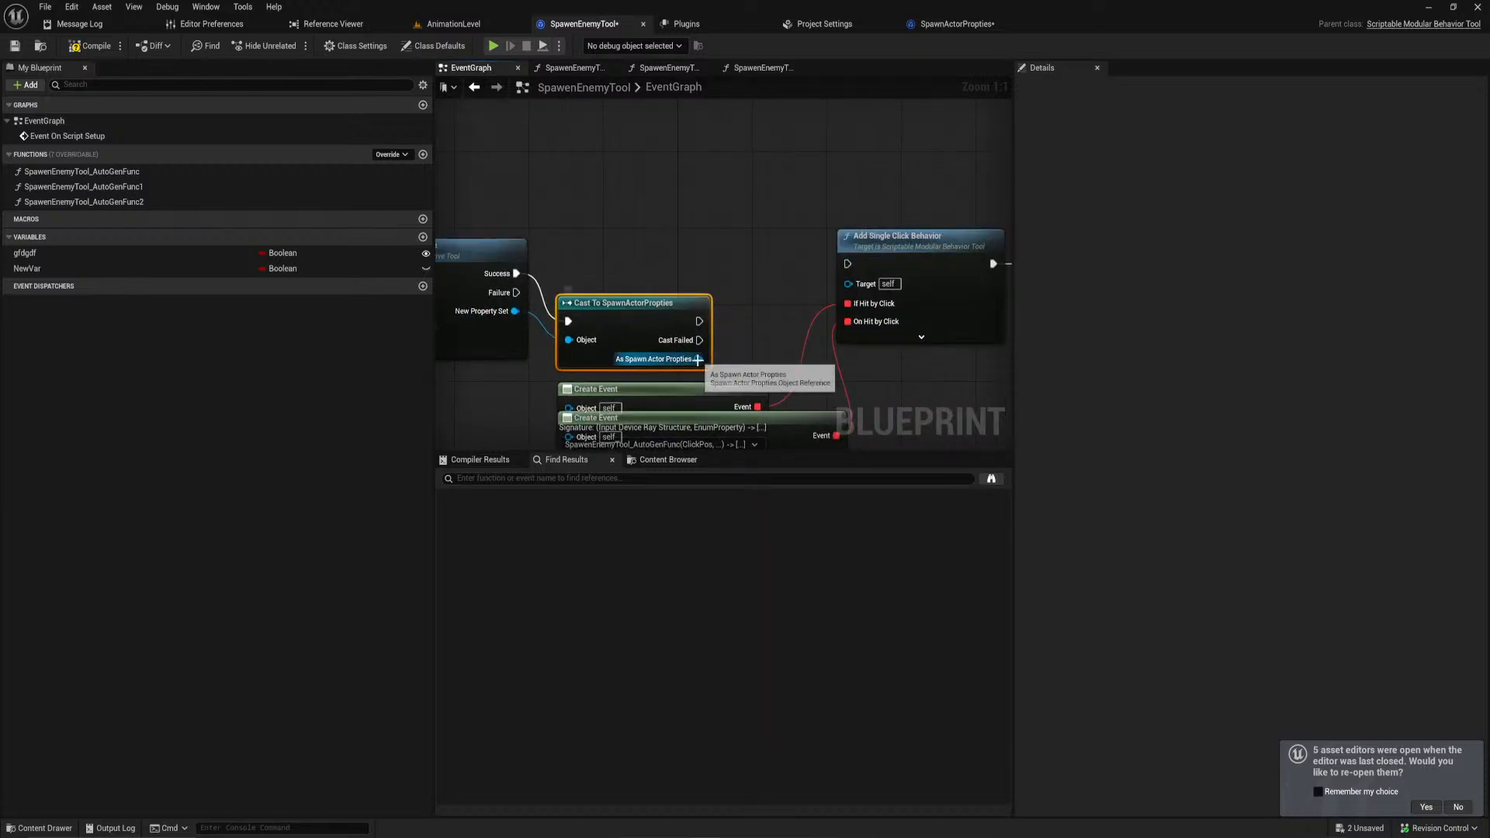
pyautogui.rightClick(698, 358)
pyautogui.click(765, 399)
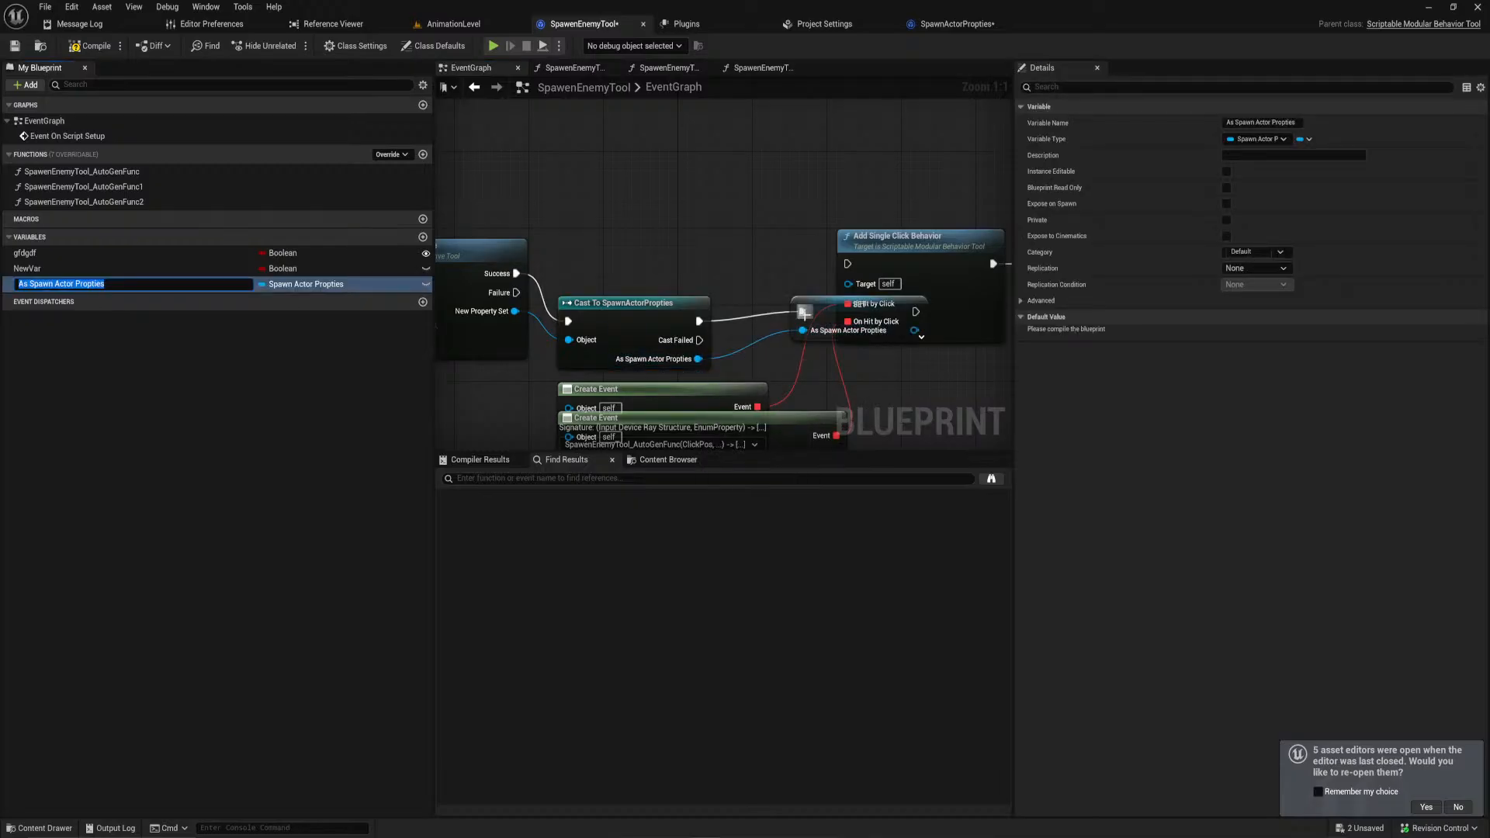
pyautogui.moveTo(659, 309); pyautogui.dragTo(656, 250)
pyautogui.click(779, 268)
# Step: Select the click behavior and Create Event nodes and move them away from the property set chain
pyautogui.scroll(-4, 737, 296)
pyautogui.moveTo(668, 323); pyautogui.dragTo(675, 317, button='right')
pyautogui.moveTo(936, 415); pyautogui.dragTo(697, 250)
pyautogui.keyDown('shift'); pyautogui.moveTo(723, 398); pyautogui.dragTo(740, 323); pyautogui.keyUp('shift')
pyautogui.moveTo(495, 342); pyautogui.dragTo(640, 361, button='right')
pyautogui.scroll(3, 640, 361)
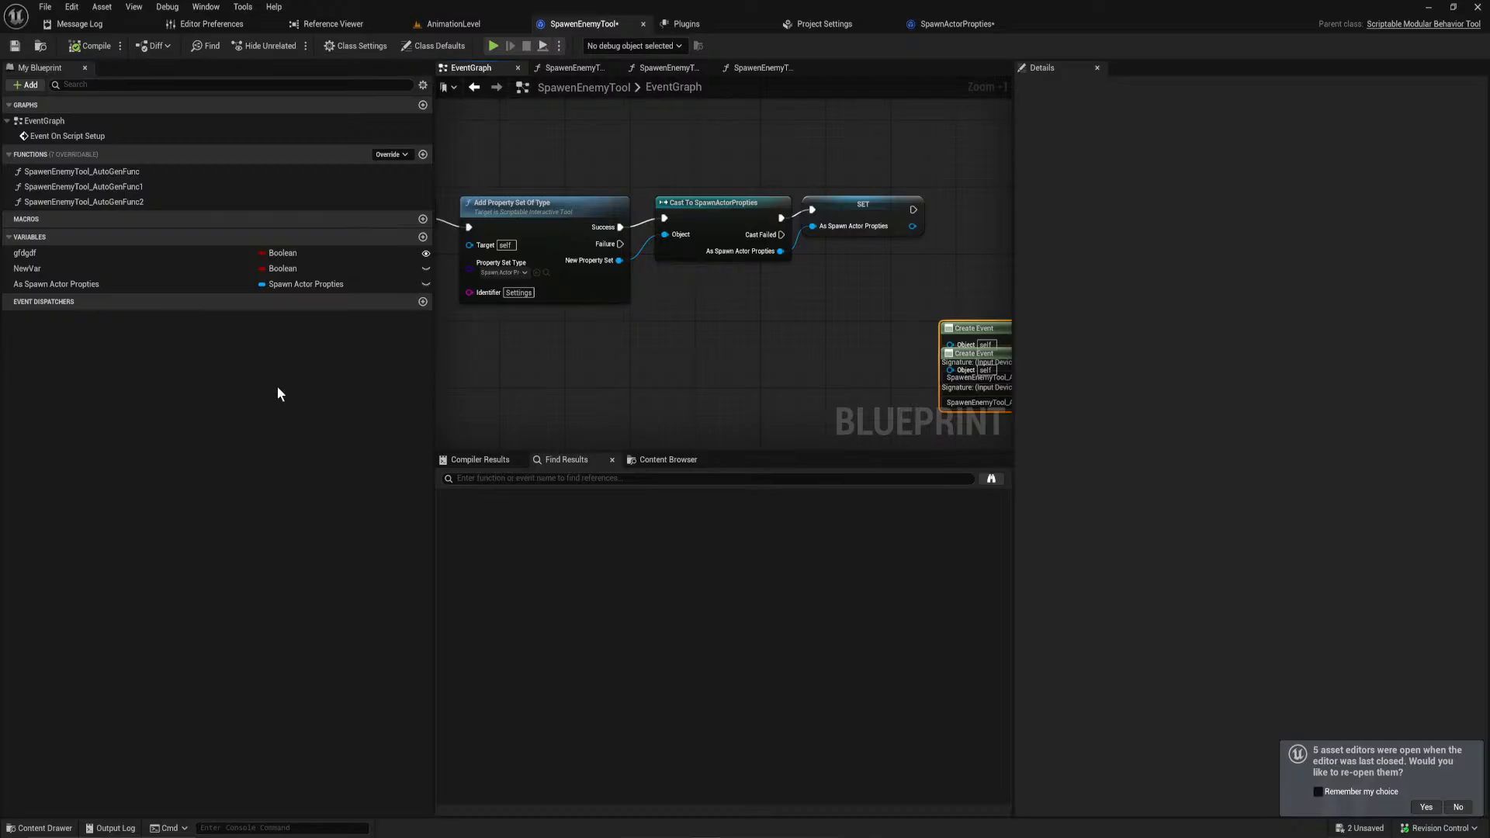
# Step: Start the custom tool in AnimationLevel, set its Spawn Class to BossBase, and try it on the level floor
pyautogui.click(434, 26)
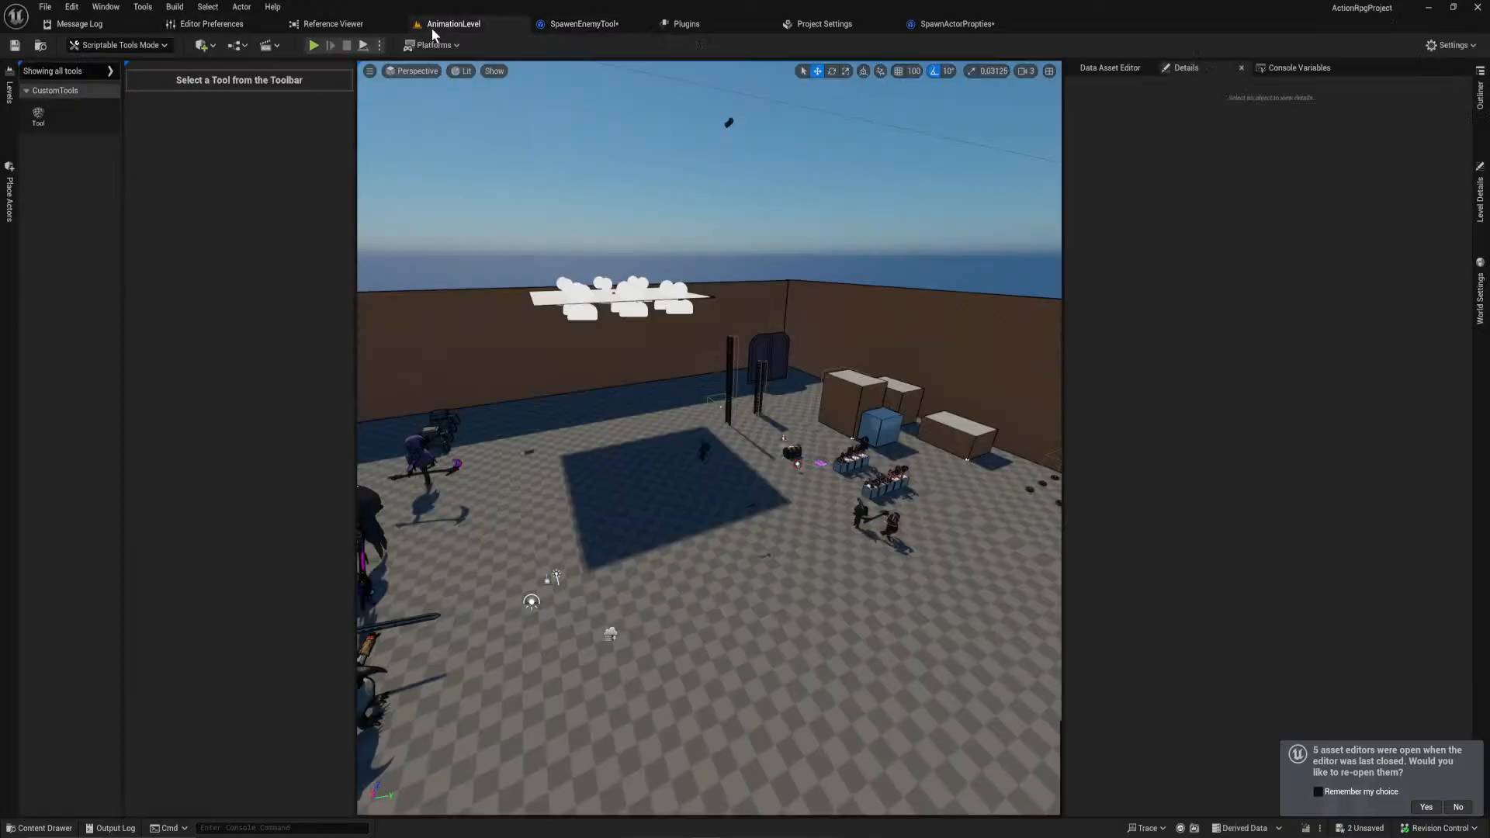
pyautogui.click(38, 116)
pyautogui.click(263, 96)
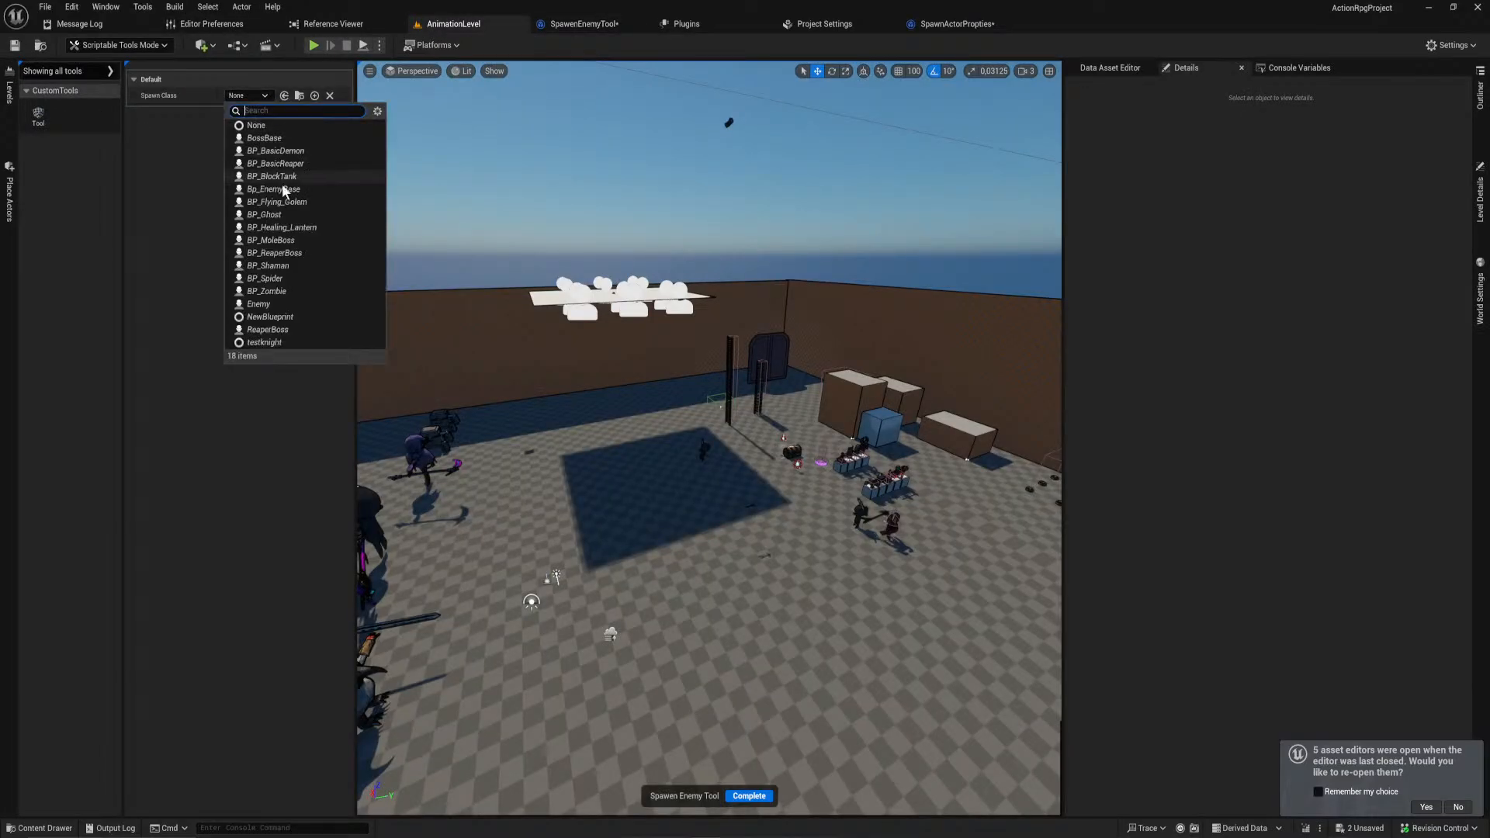
pyautogui.click(268, 138)
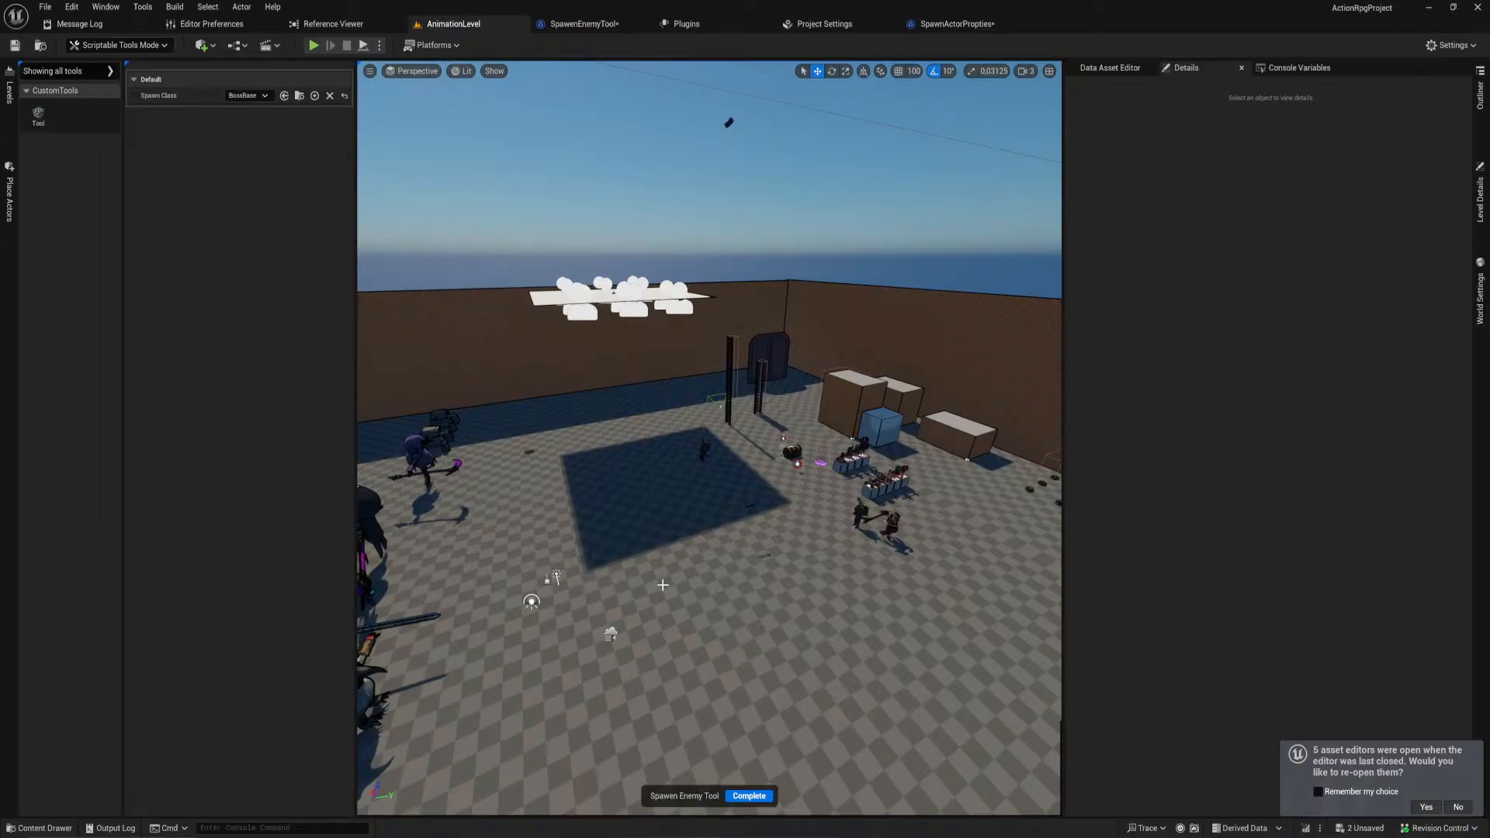
pyautogui.click(621, 497)
pyautogui.click(259, 95)
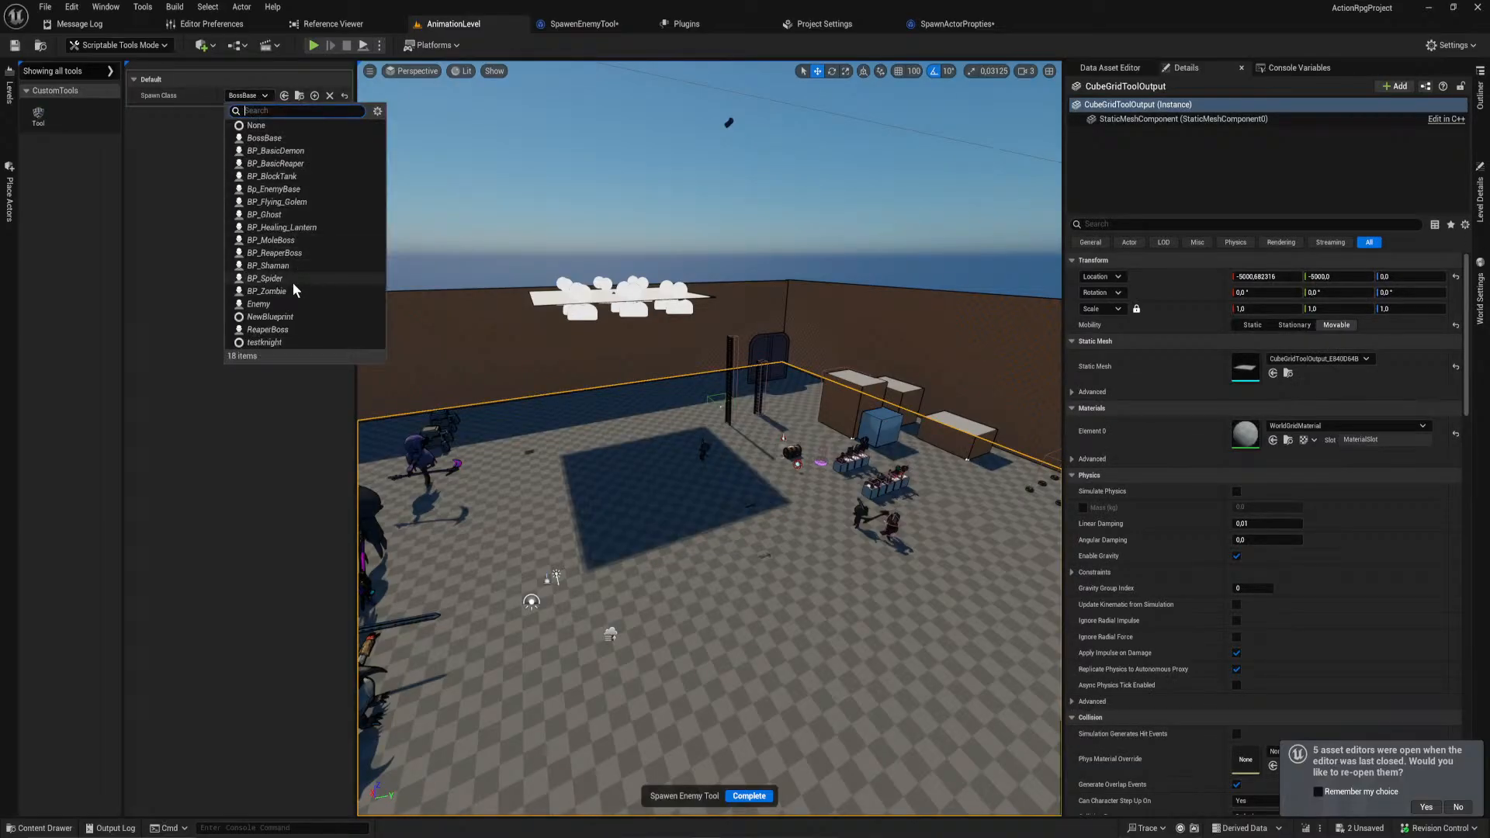
pyautogui.click(176, 163)
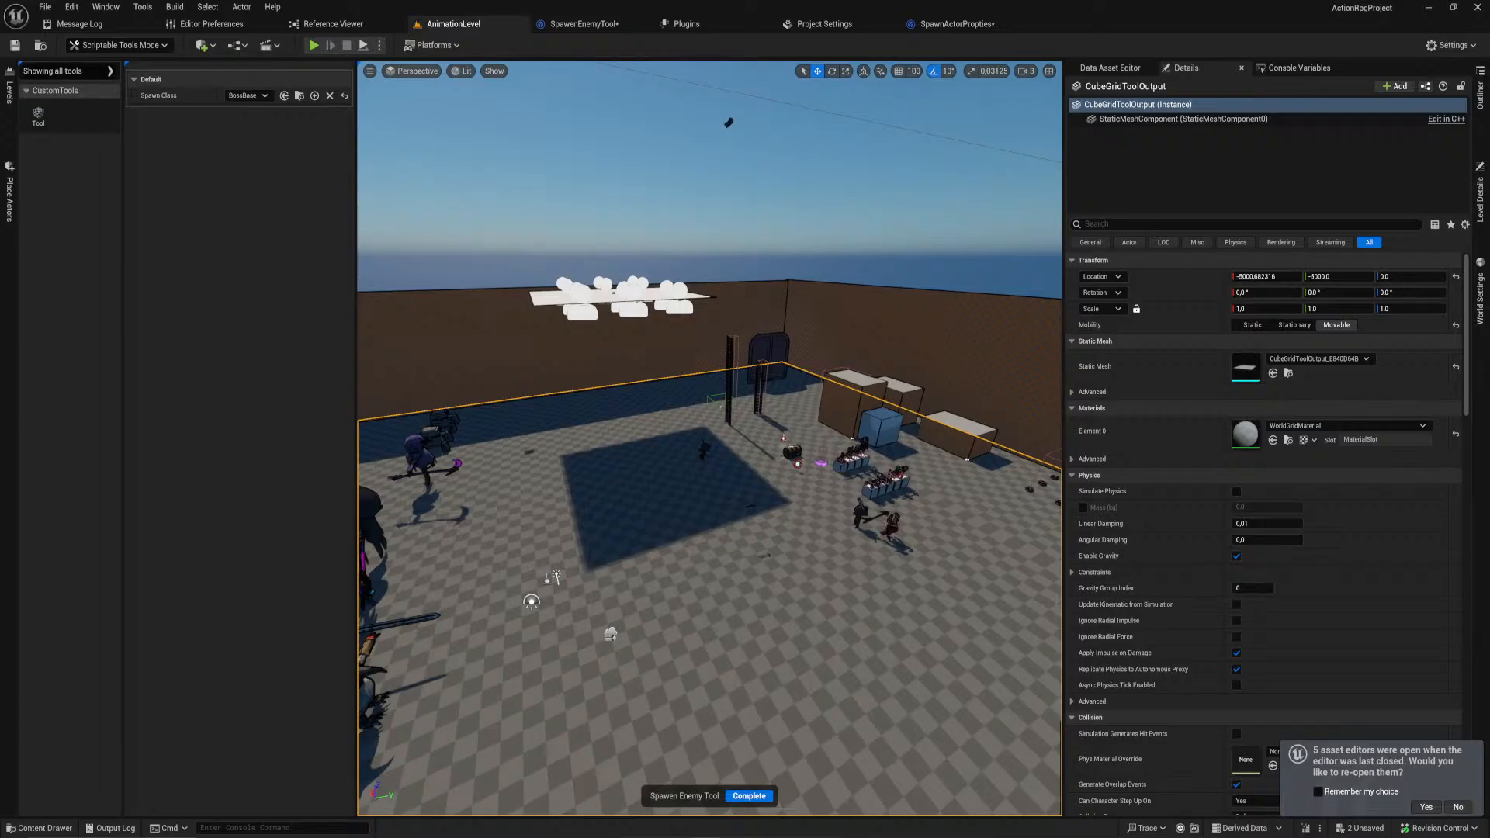
# Step: Return to the SpawenEnemyTool event graph and add a SpawnActor node near the Set node
pyautogui.click(983, 25)
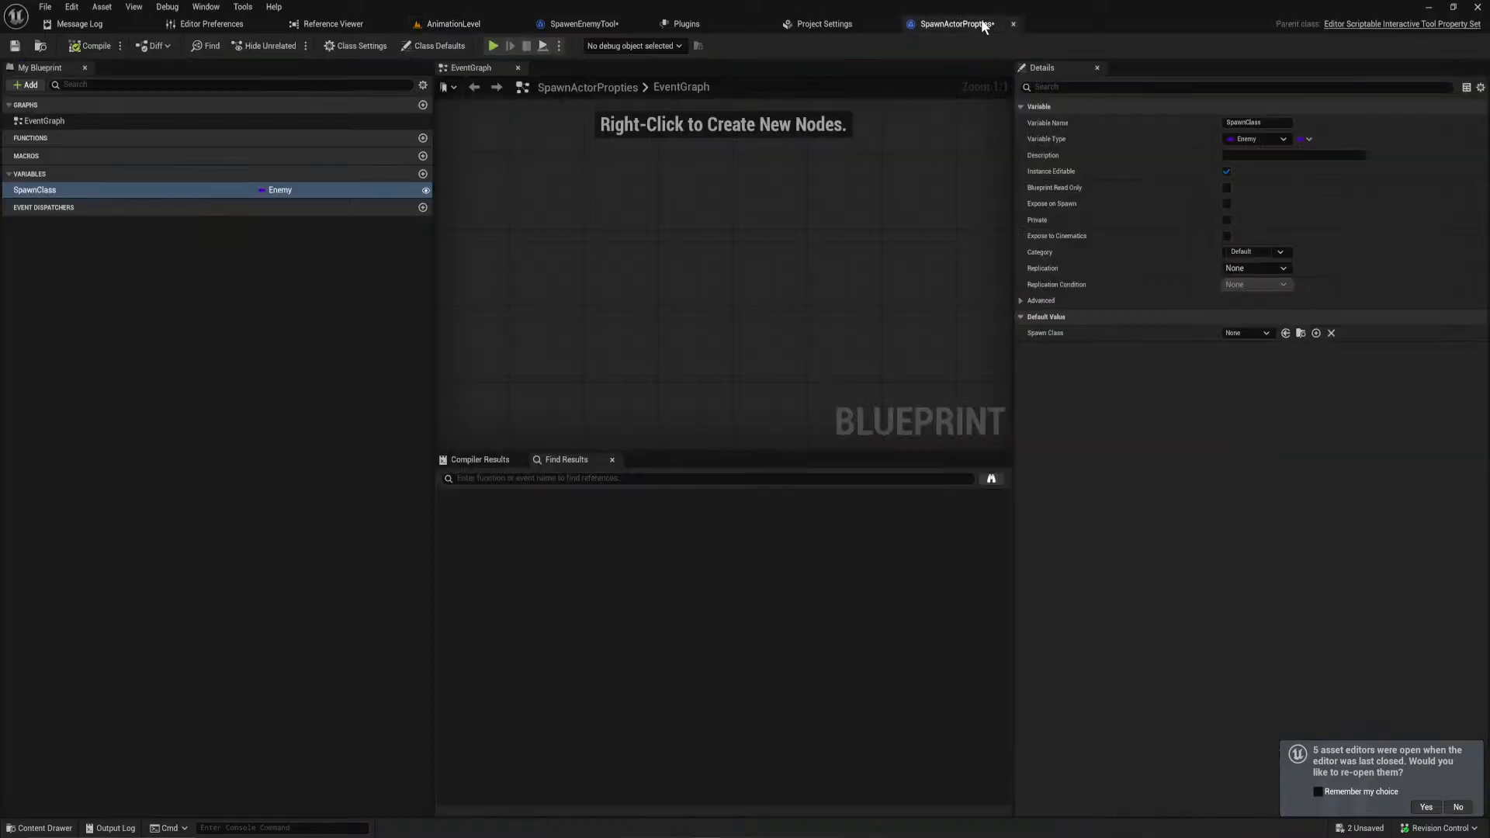
pyautogui.click(617, 21)
pyautogui.moveTo(818, 230); pyautogui.dragTo(543, 259, button='right')
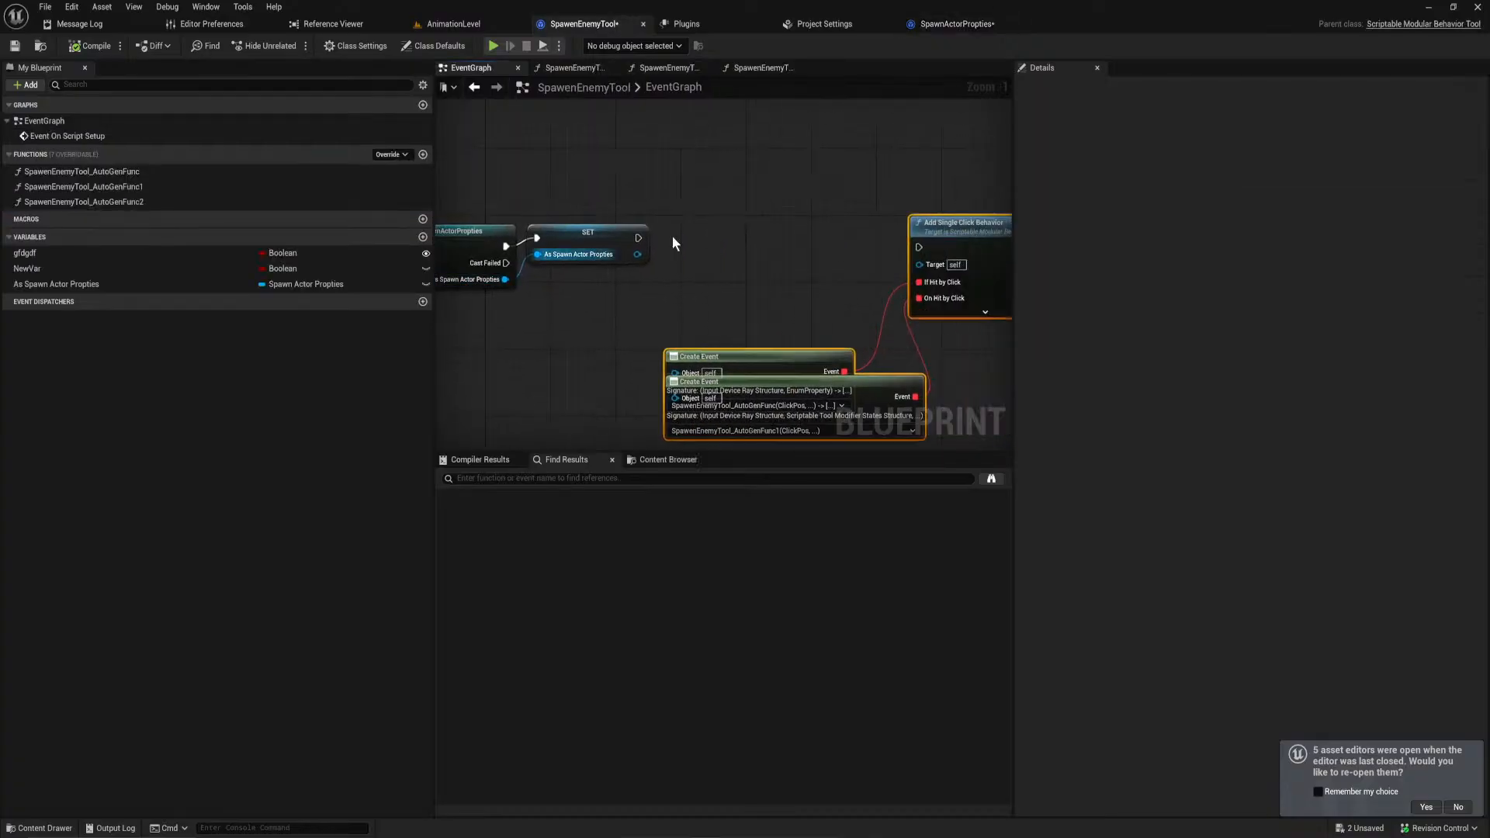
pyautogui.scroll(-3, 765, 216)
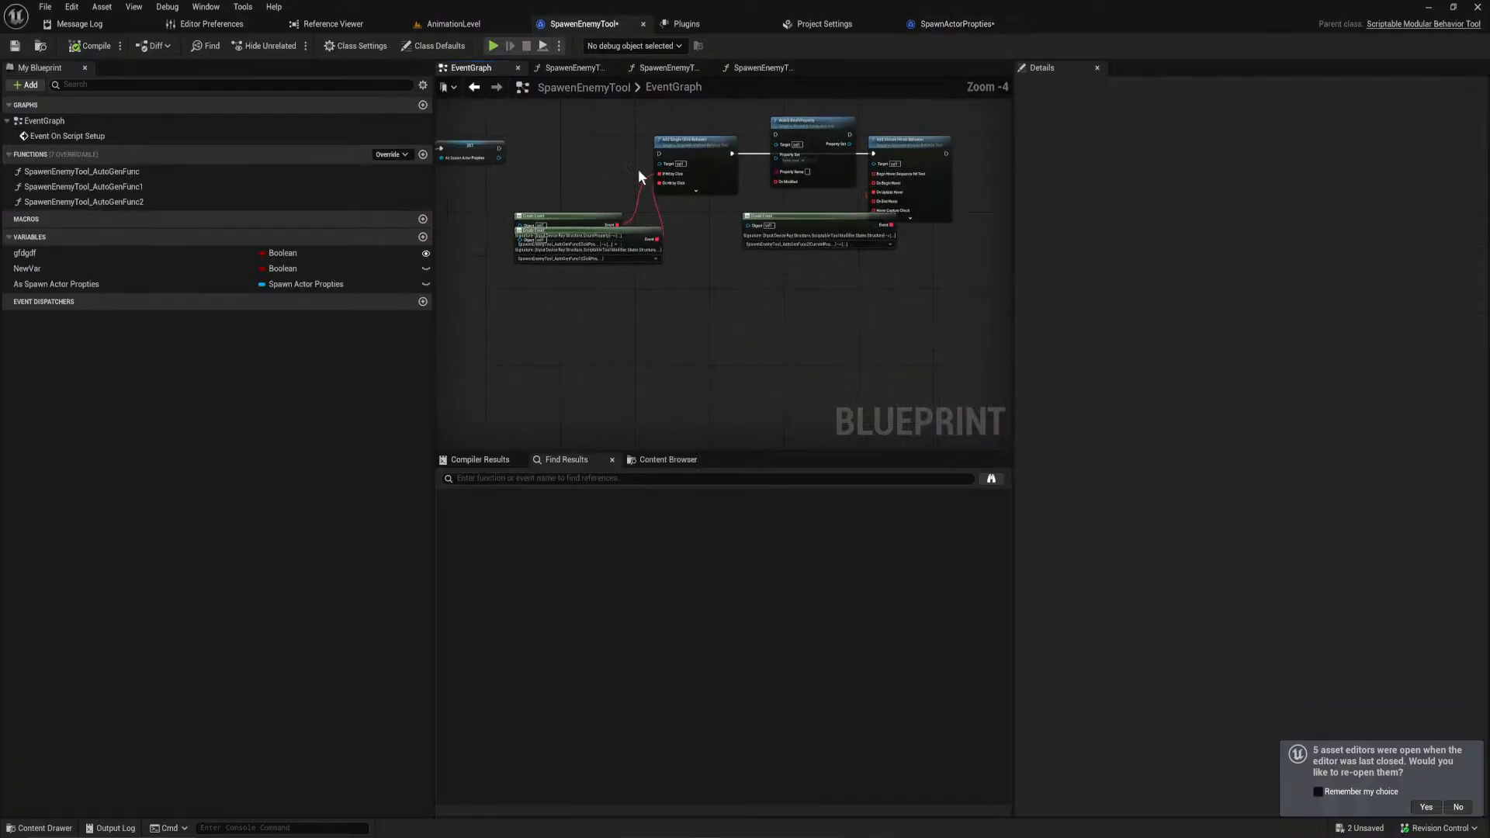
pyautogui.rightClick(657, 239)
pyautogui.write('spawn actor')
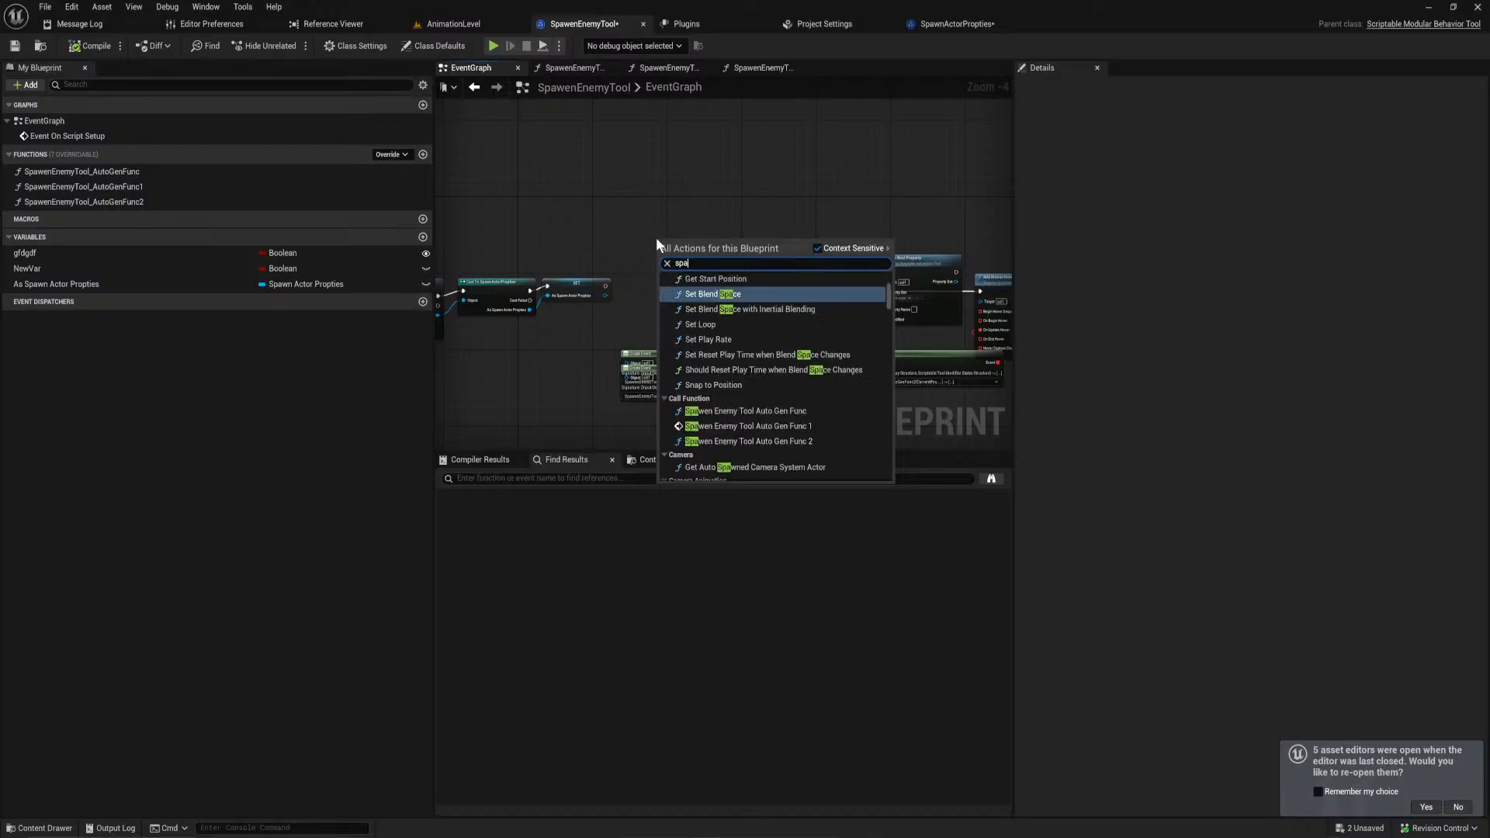
pyautogui.press('Return')
pyautogui.scroll(2, 649, 240)
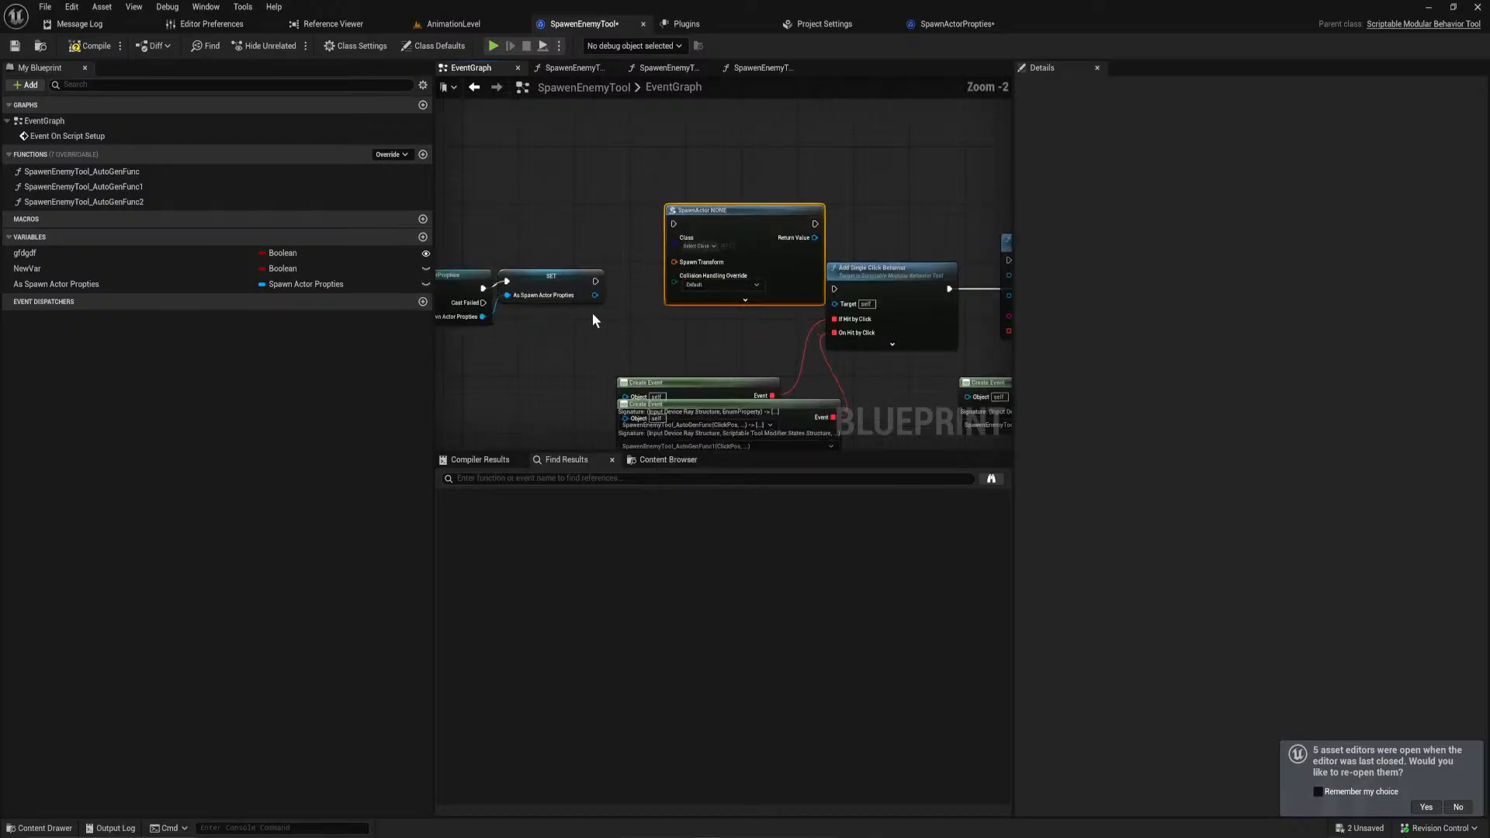
# Step: Get Spawn Class from the As Spawn Actor Propties variable and connect it to the SpawnActor node's Class input
pyautogui.moveTo(152, 282); pyautogui.dragTo(596, 340)
pyautogui.write('get cl')
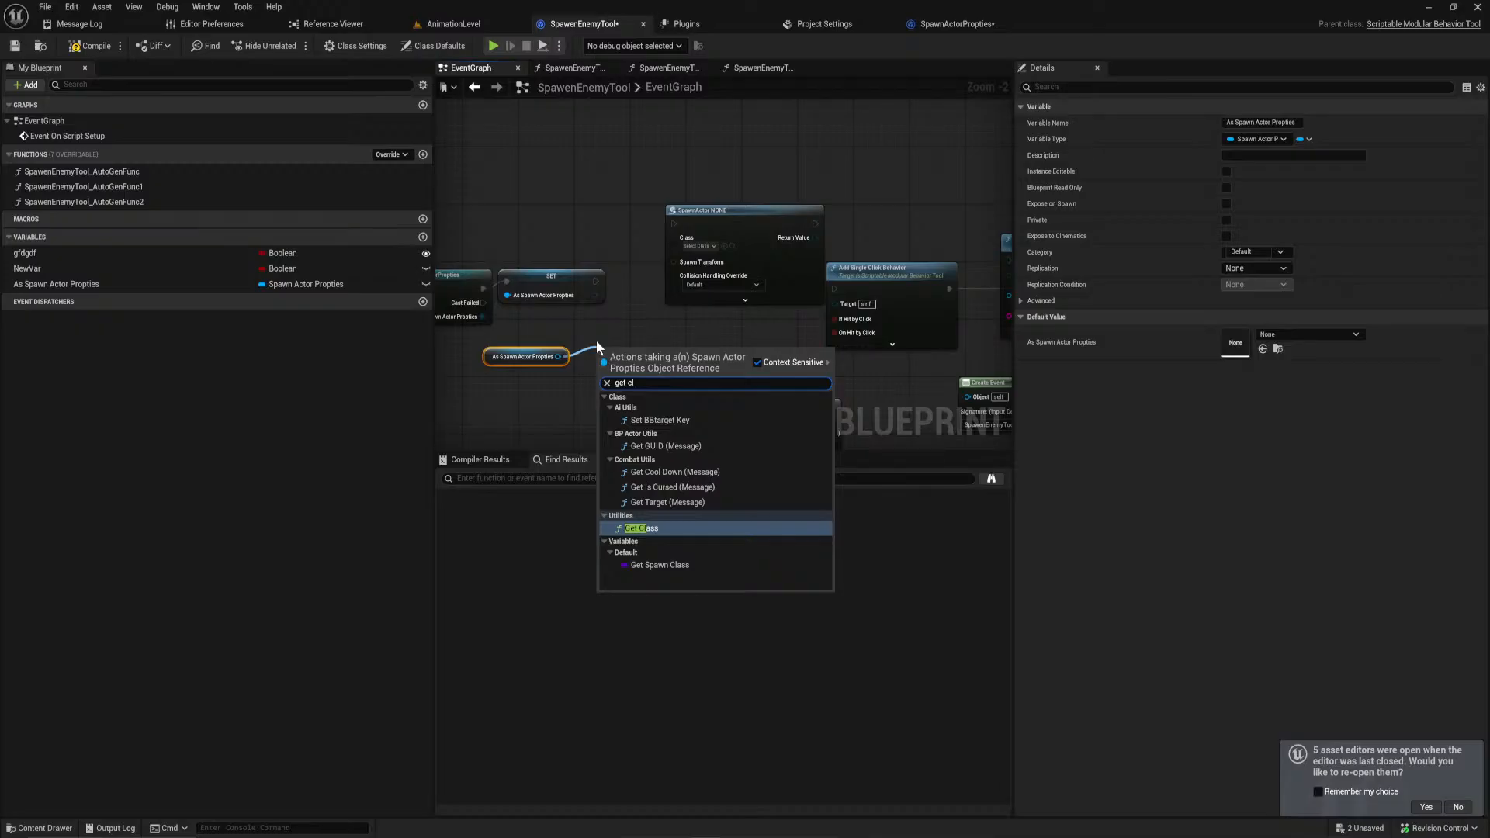
pyautogui.click(698, 564)
pyautogui.moveTo(677, 349); pyautogui.dragTo(677, 239)
pyautogui.moveTo(732, 357); pyautogui.dragTo(511, 353)
pyautogui.moveTo(655, 357); pyautogui.dragTo(706, 194)
pyautogui.click(562, 205)
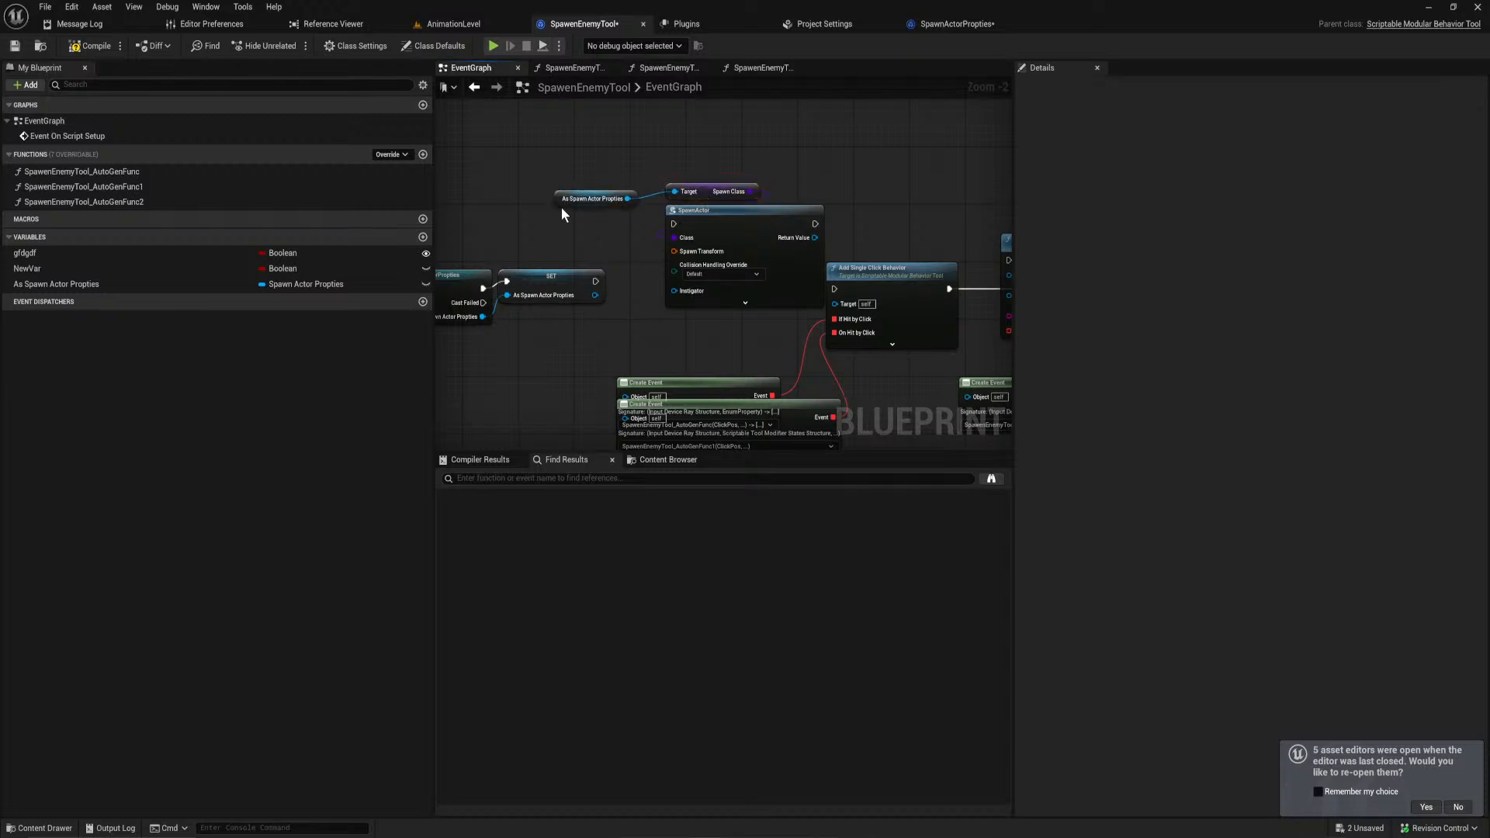
# Step: Move the behavior and Create Event nodes below the SpawnActor node and compile the blueprint
pyautogui.moveTo(562, 205); pyautogui.dragTo(768, 309)
pyautogui.scroll(-2, 836, 226)
pyautogui.moveTo(771, 309); pyautogui.dragTo(653, 312, button='right')
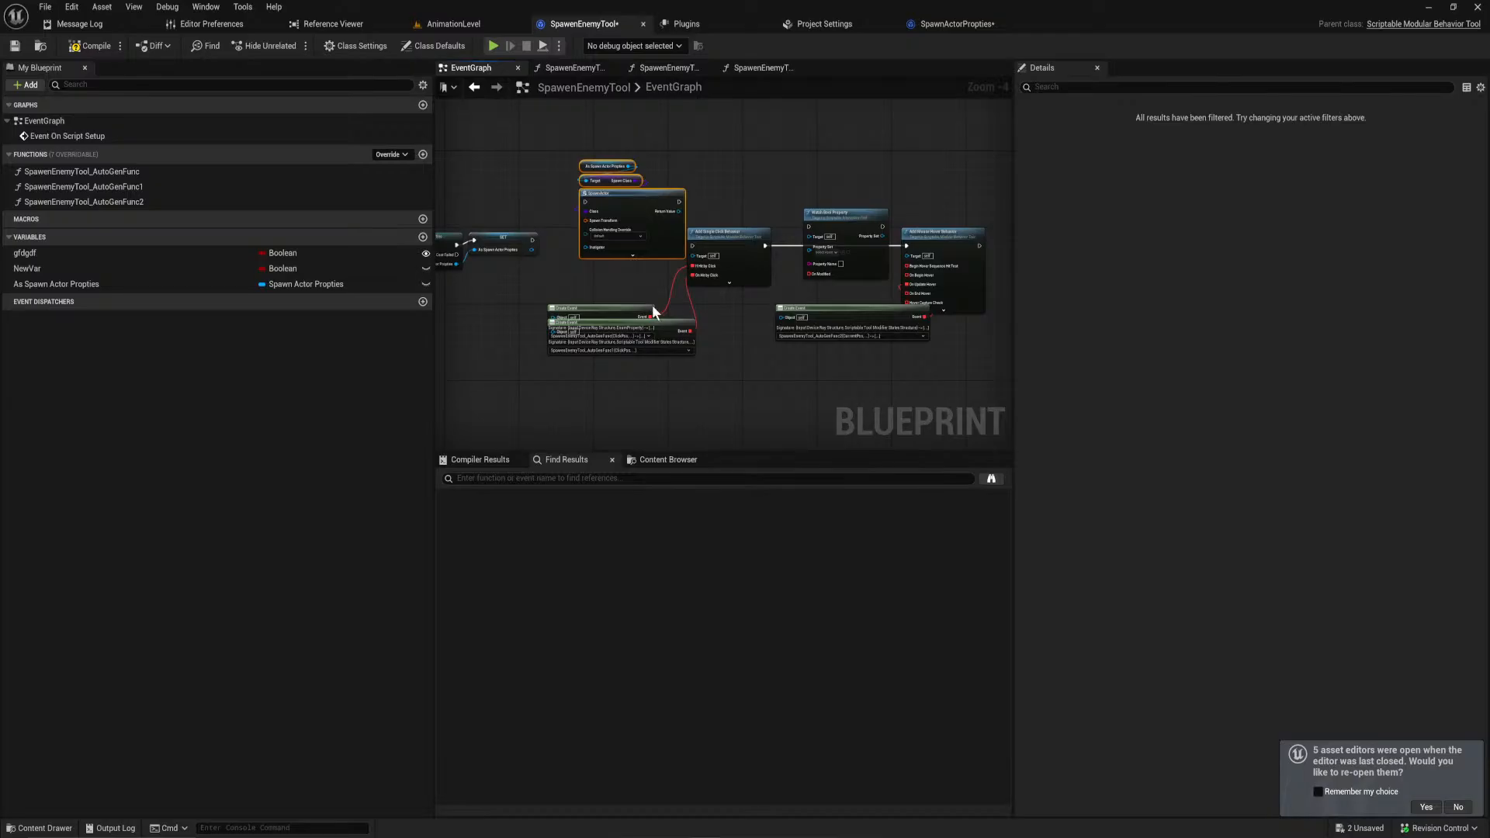
pyautogui.moveTo(958, 386); pyautogui.dragTo(742, 254)
pyautogui.keyDown('shift'); pyautogui.moveTo(757, 396); pyautogui.dragTo(574, 294); pyautogui.keyUp('shift')
pyautogui.moveTo(746, 252); pyautogui.dragTo(619, 338)
pyautogui.moveTo(619, 341); pyautogui.dragTo(881, 326, button='right')
pyautogui.scroll(2, 765, 285)
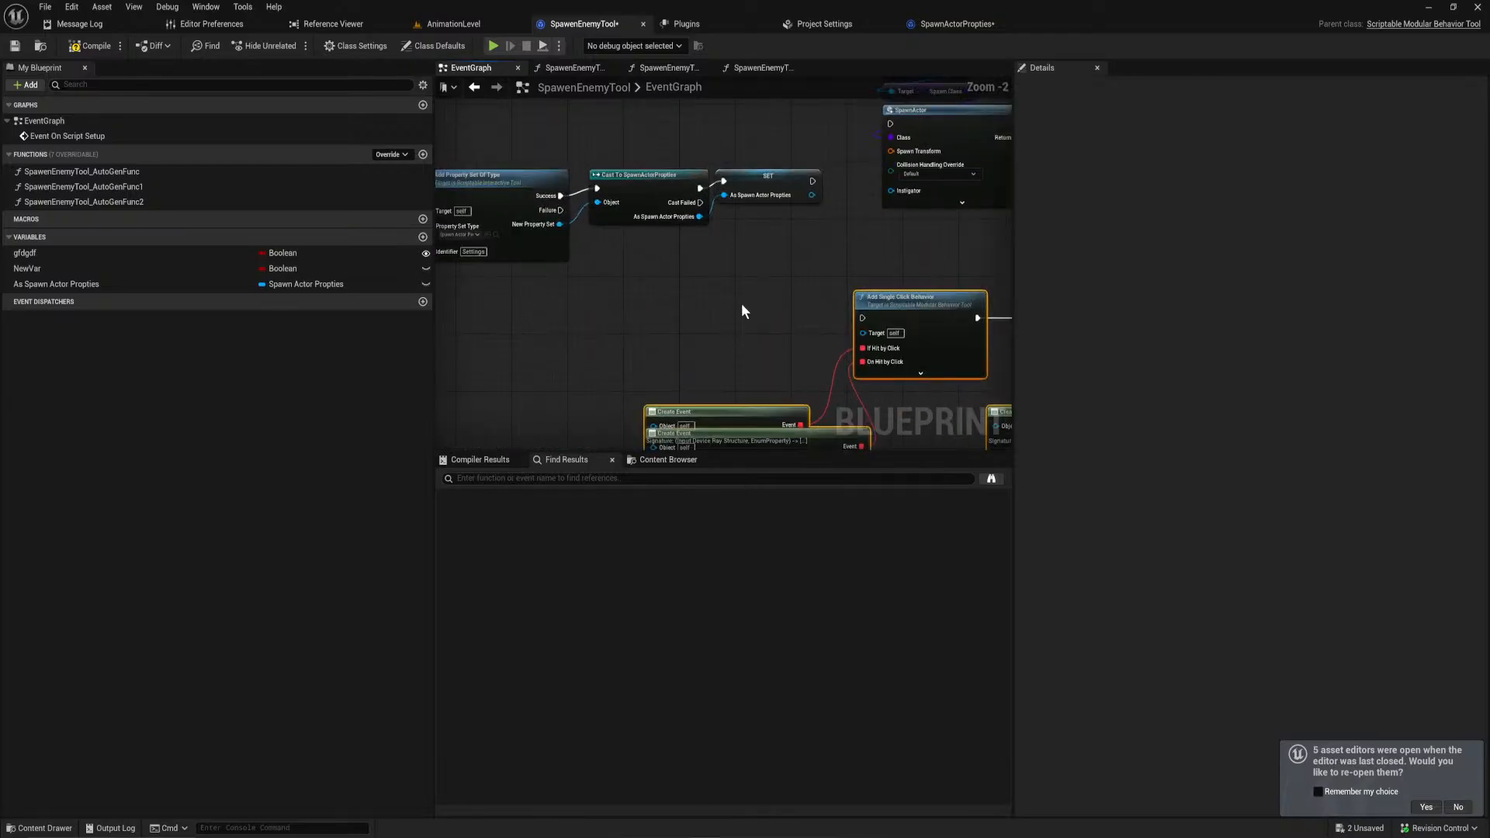
pyautogui.click(96, 46)
# Step: Switch to the Scriptable Tools documentation in the browser and examine the Modular Base Tool section
pyautogui.moveTo(608, 338); pyautogui.dragTo(492, 263)
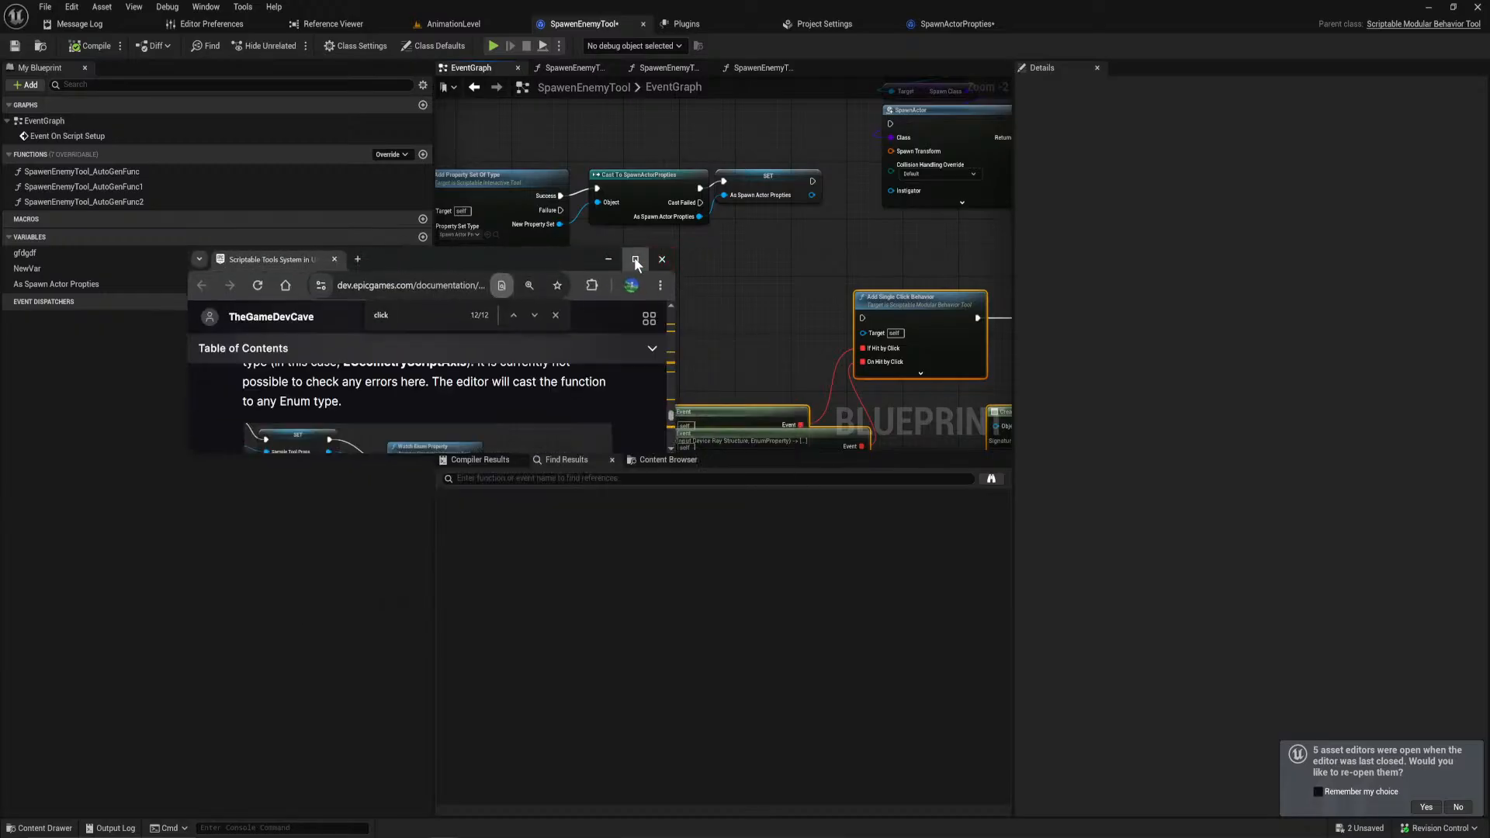
pyautogui.click(635, 260)
pyautogui.scroll(10, 459, 392)
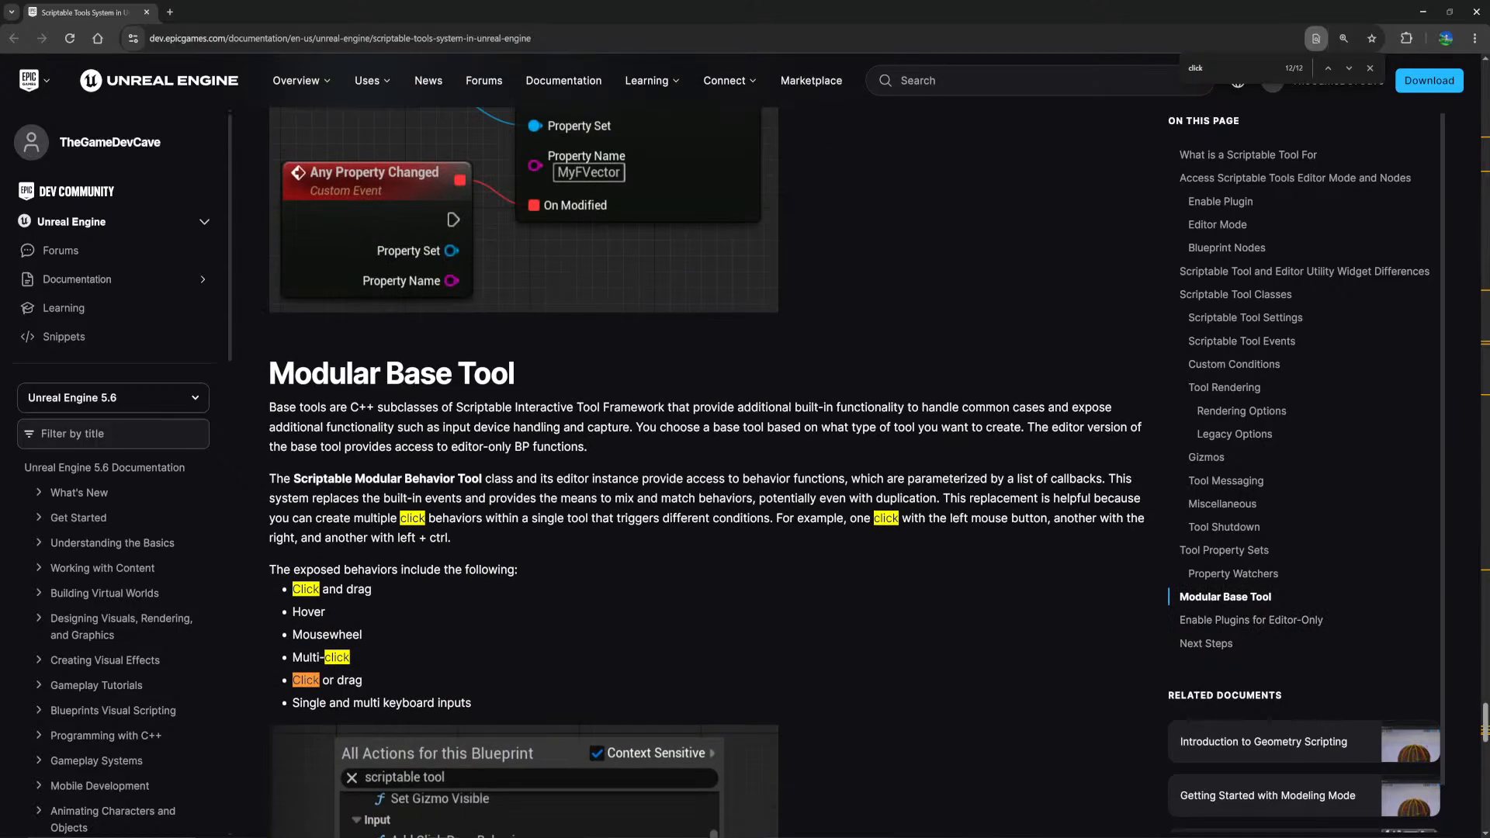
pyautogui.moveTo(265, 375); pyautogui.dragTo(784, 409)
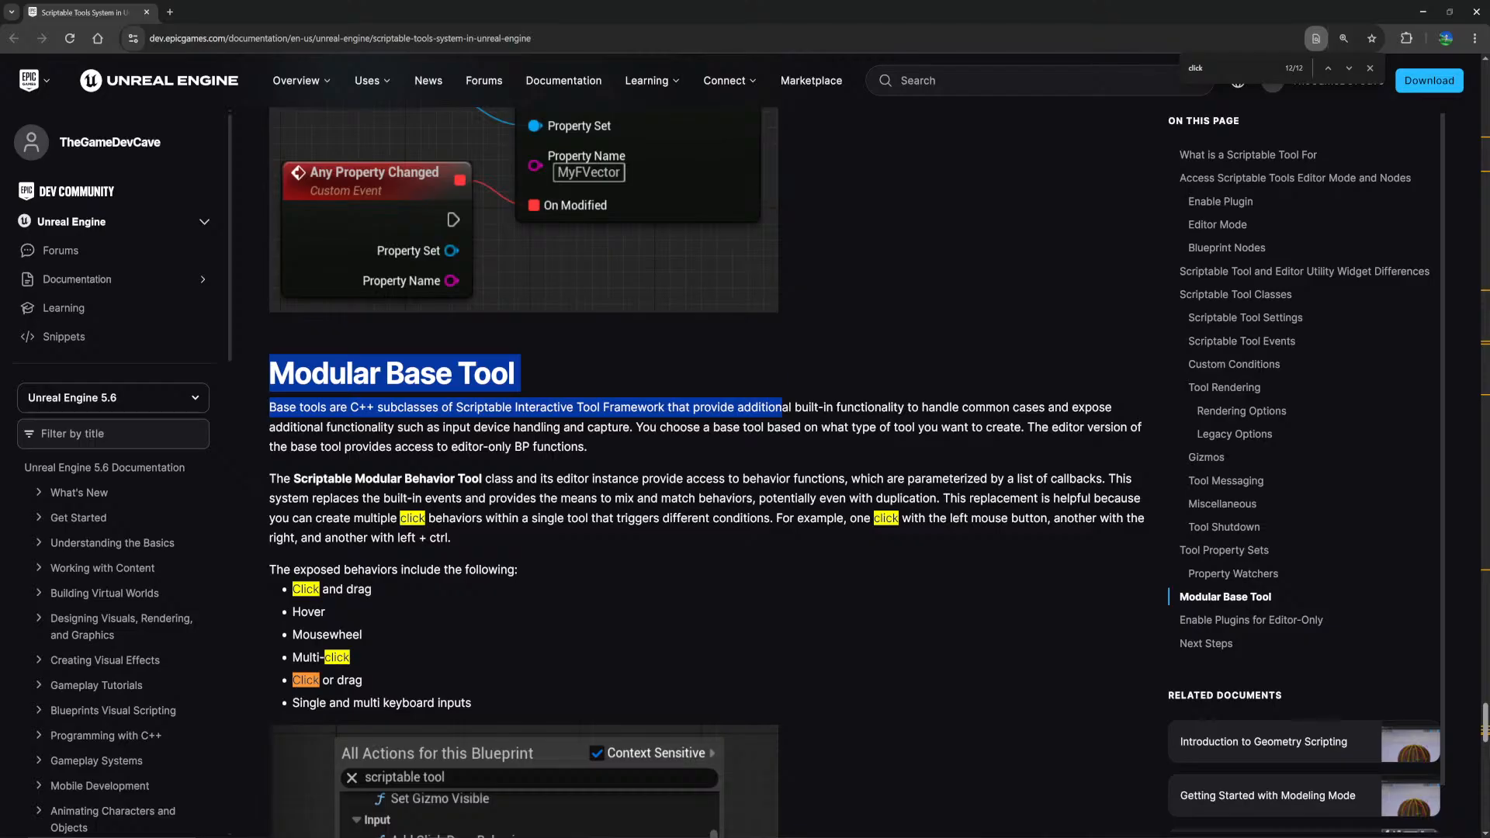
pyautogui.scroll(-1, 784, 409)
# Step: Examine the list of exposed behaviors and the illustration of the matching behavior input nodes
pyautogui.moveTo(293, 509); pyautogui.dragTo(518, 510)
pyautogui.moveTo(293, 531); pyautogui.dragTo(370, 571)
pyautogui.scroll(-1, 373, 576)
pyautogui.moveTo(294, 537); pyautogui.dragTo(363, 560)
pyautogui.scroll(-1, 308, 547)
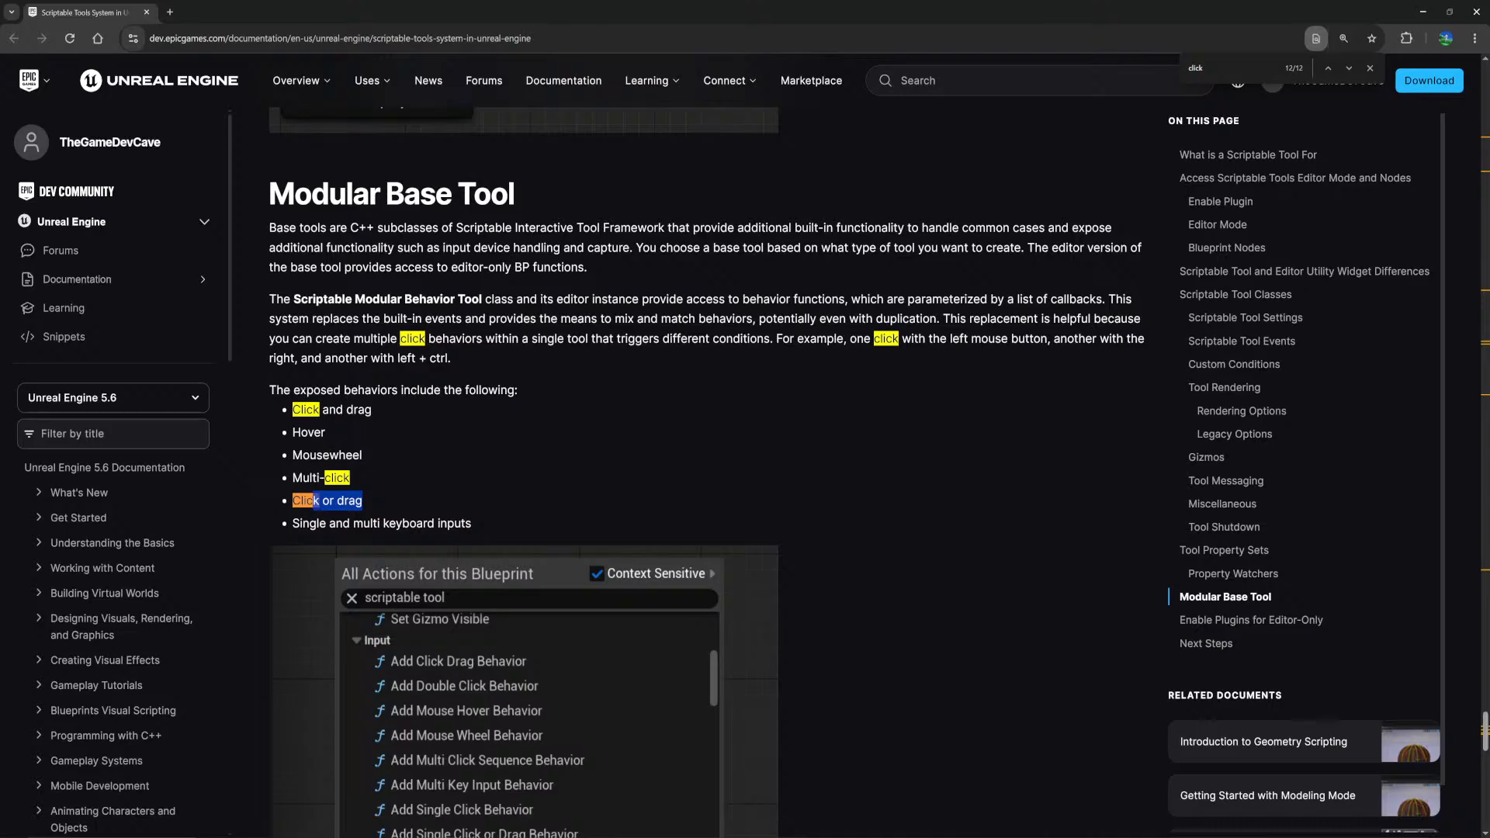
pyautogui.moveTo(293, 524); pyautogui.dragTo(461, 525)
pyautogui.scroll(-3, 459, 513)
pyautogui.scroll(-3, 440, 408)
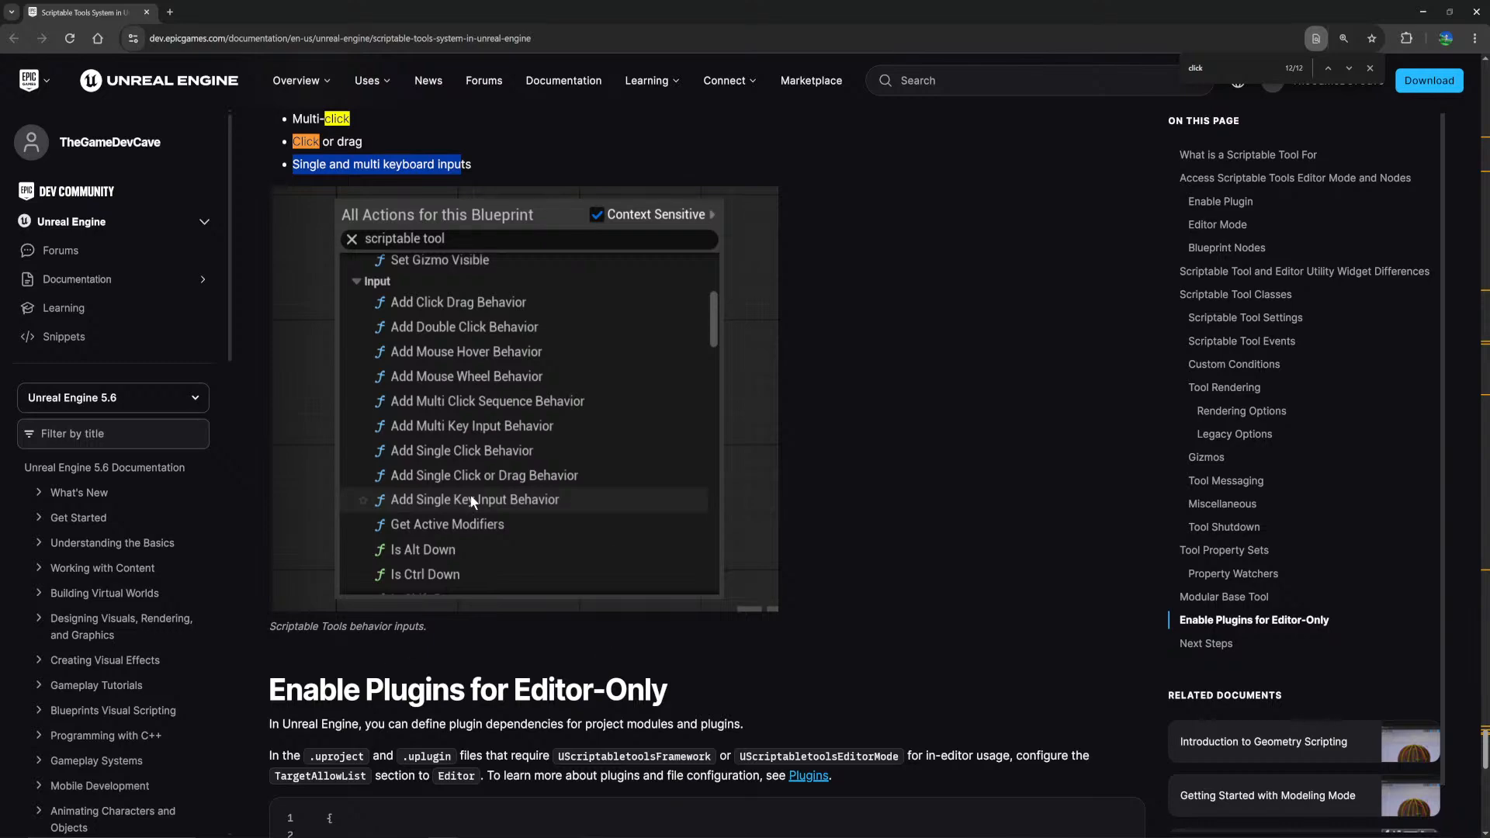
pyautogui.scroll(-10, 474, 504)
pyautogui.scroll(15, 479, 525)
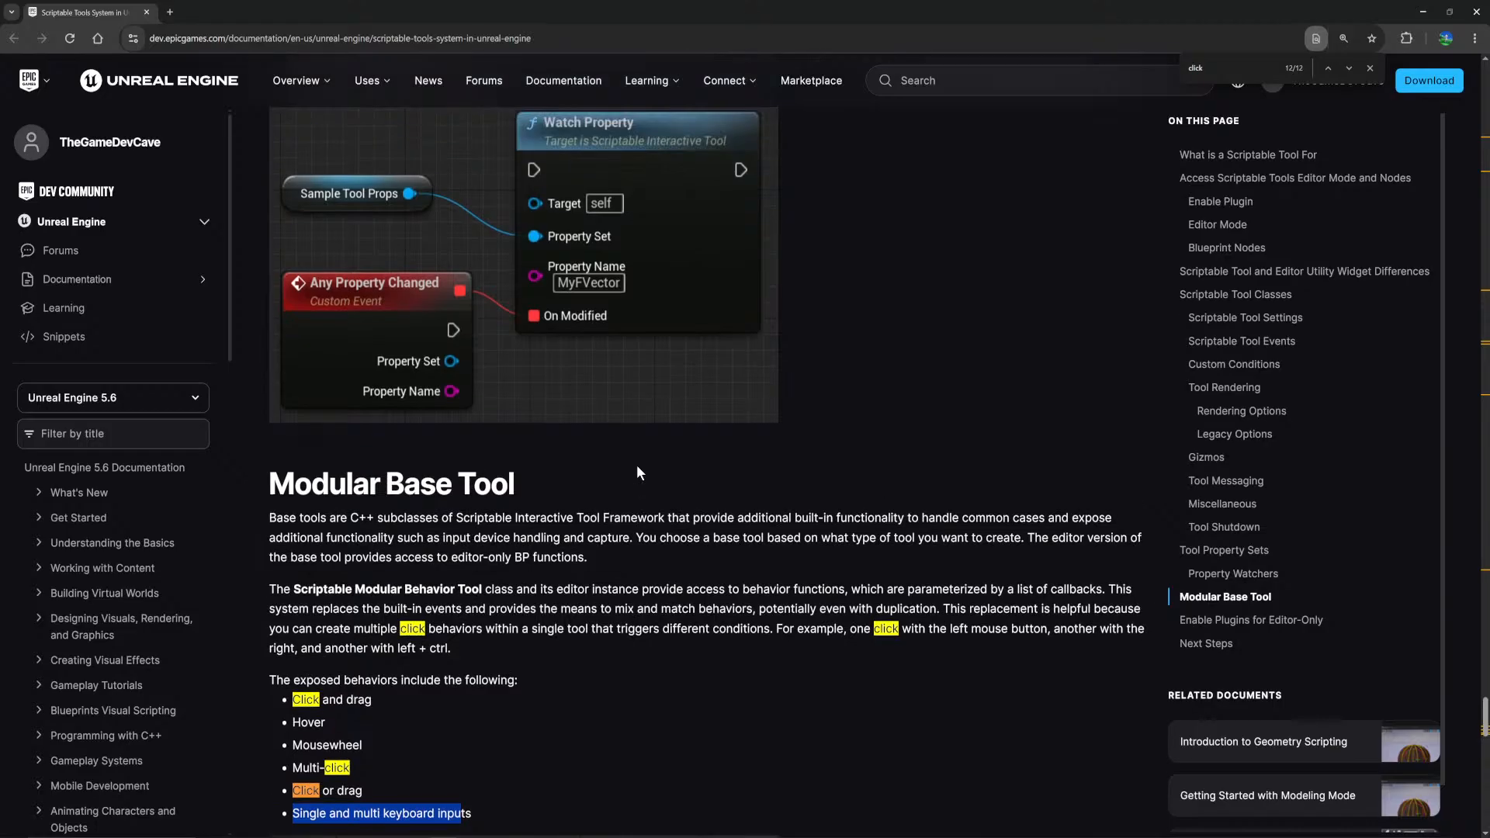
# Step: Read the Modular Base Tool description, its exposed behaviors list, and the Scriptable Tools behavior inputs illustration
pyautogui.scroll(-3, 610, 483)
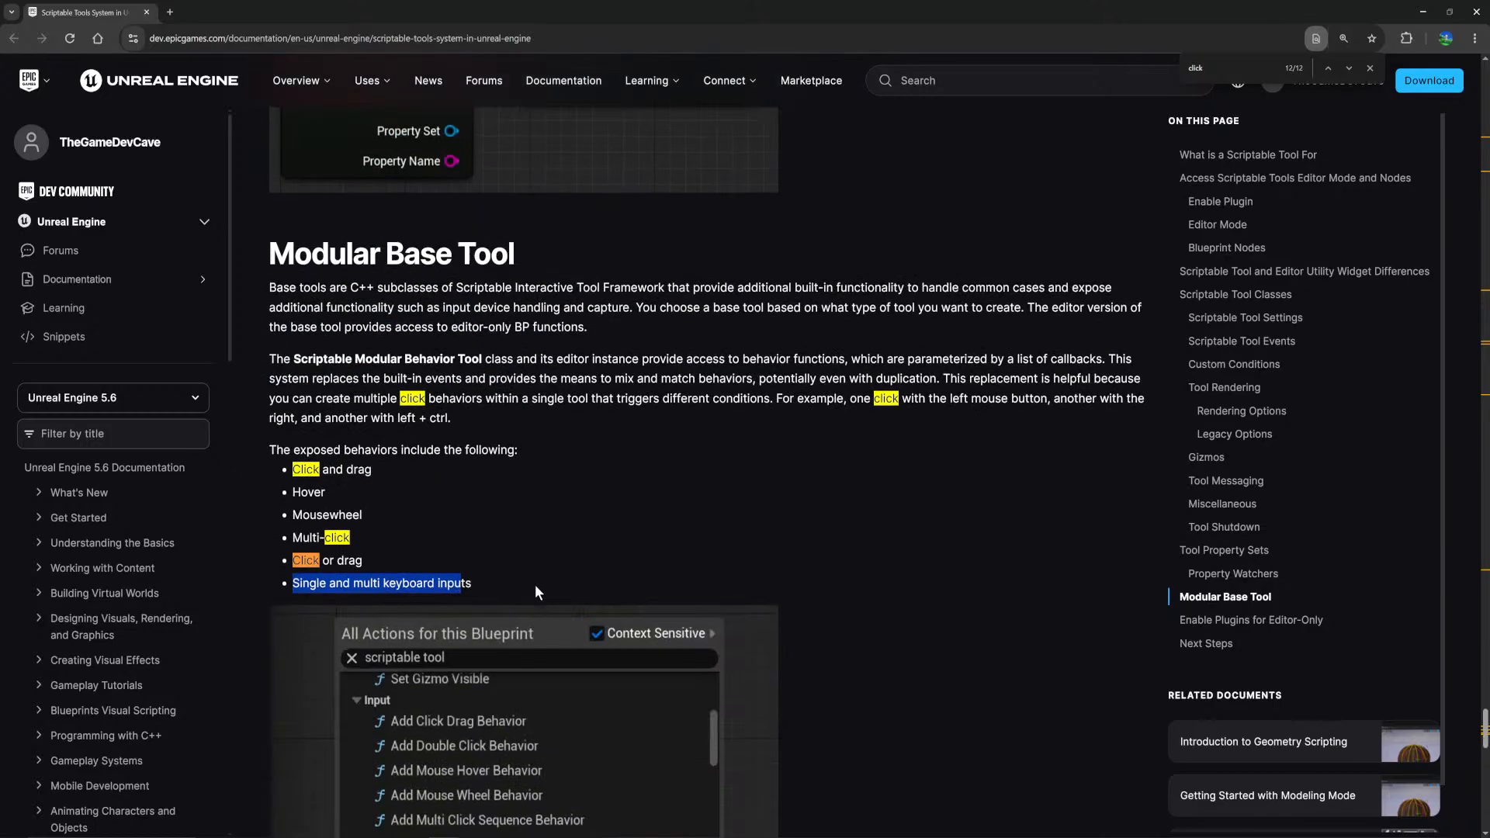
pyautogui.moveTo(543, 585); pyautogui.dragTo(320, 340)
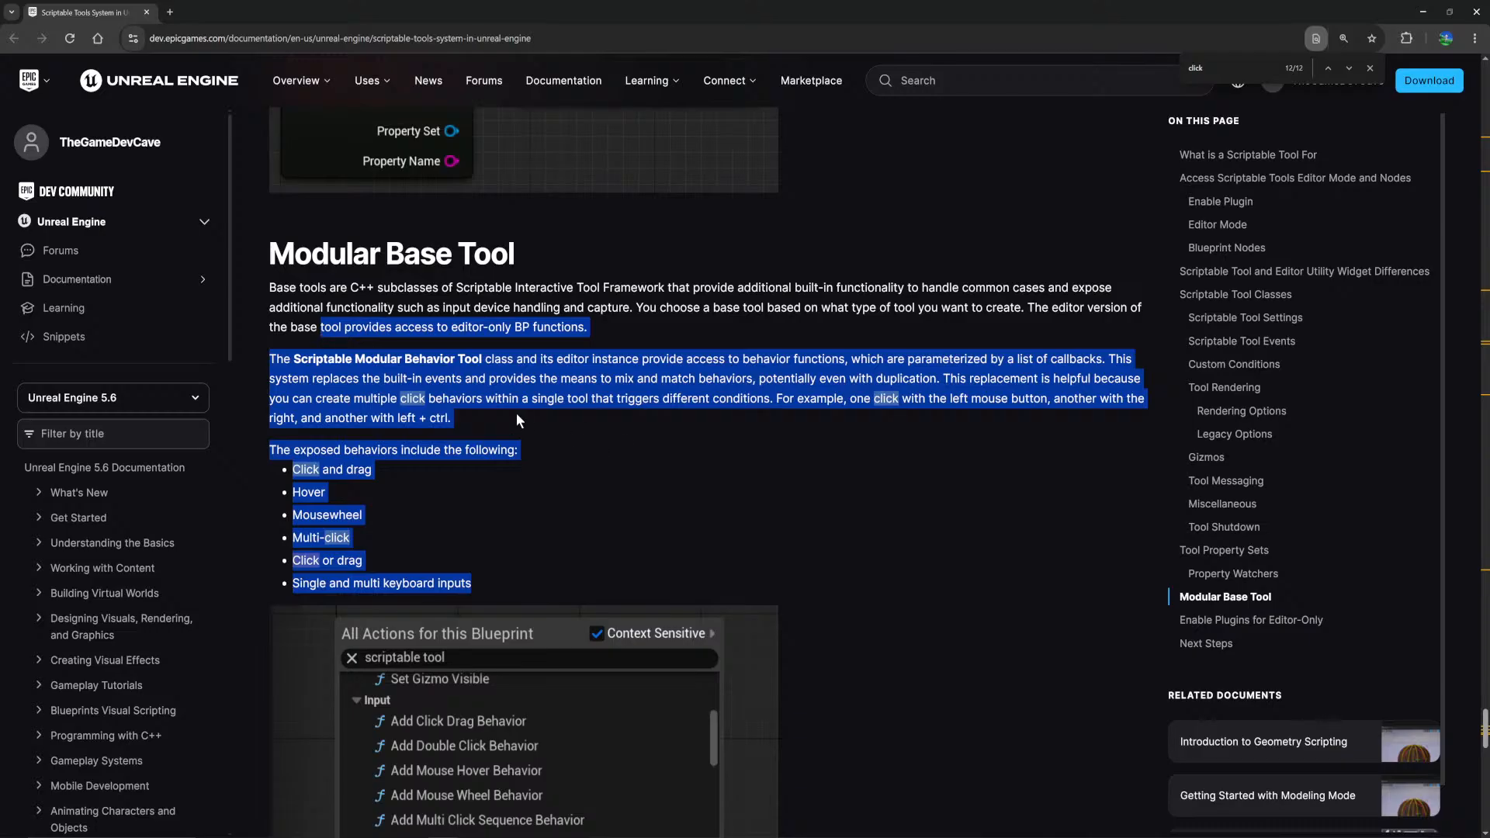
pyautogui.click(605, 504)
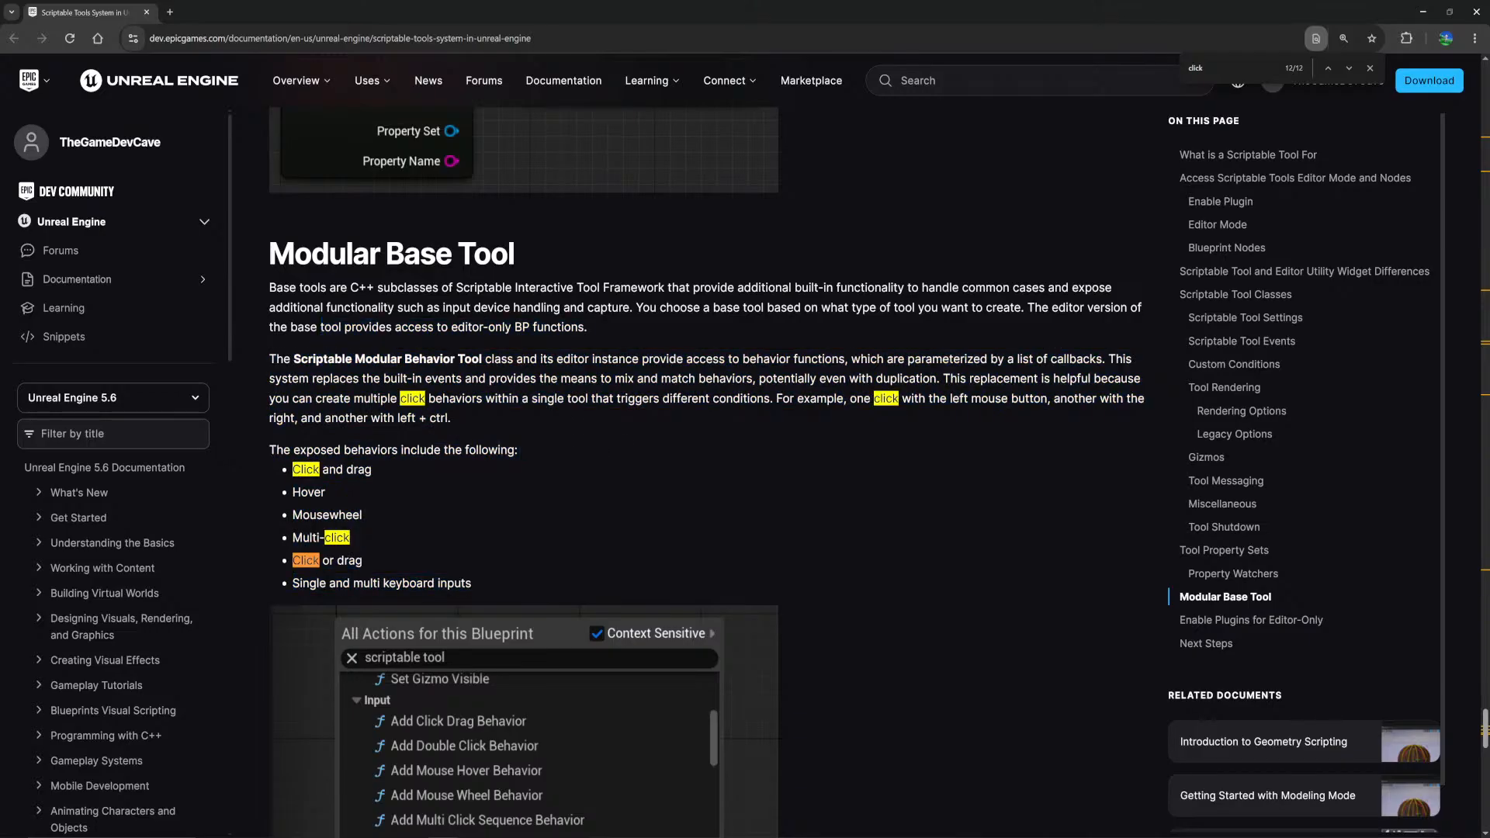
pyautogui.scroll(-6, 558, 422)
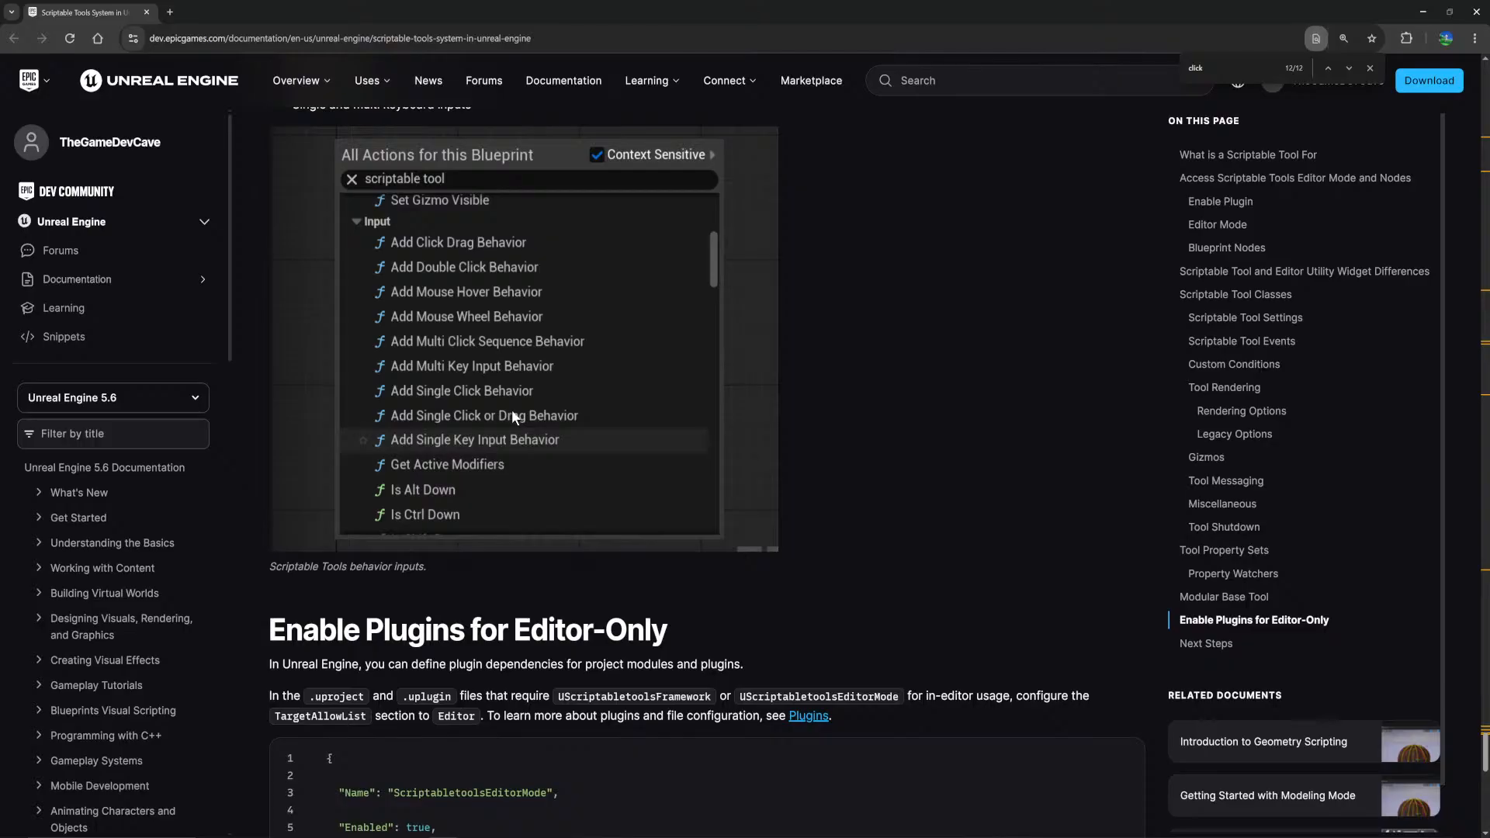
pyautogui.scroll(6, 744, 456)
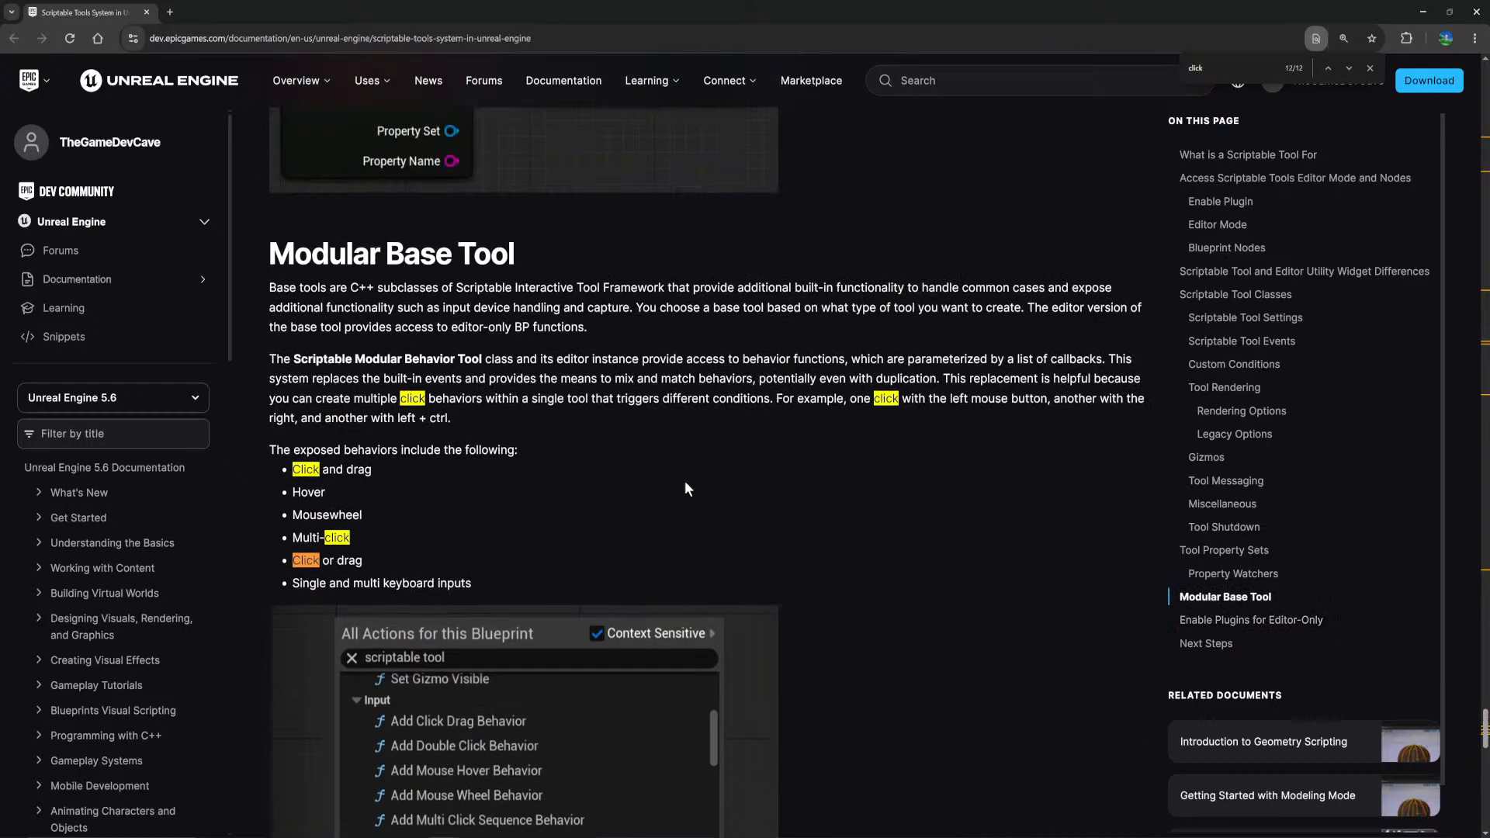
pyautogui.moveTo(475, 583); pyautogui.dragTo(270, 329)
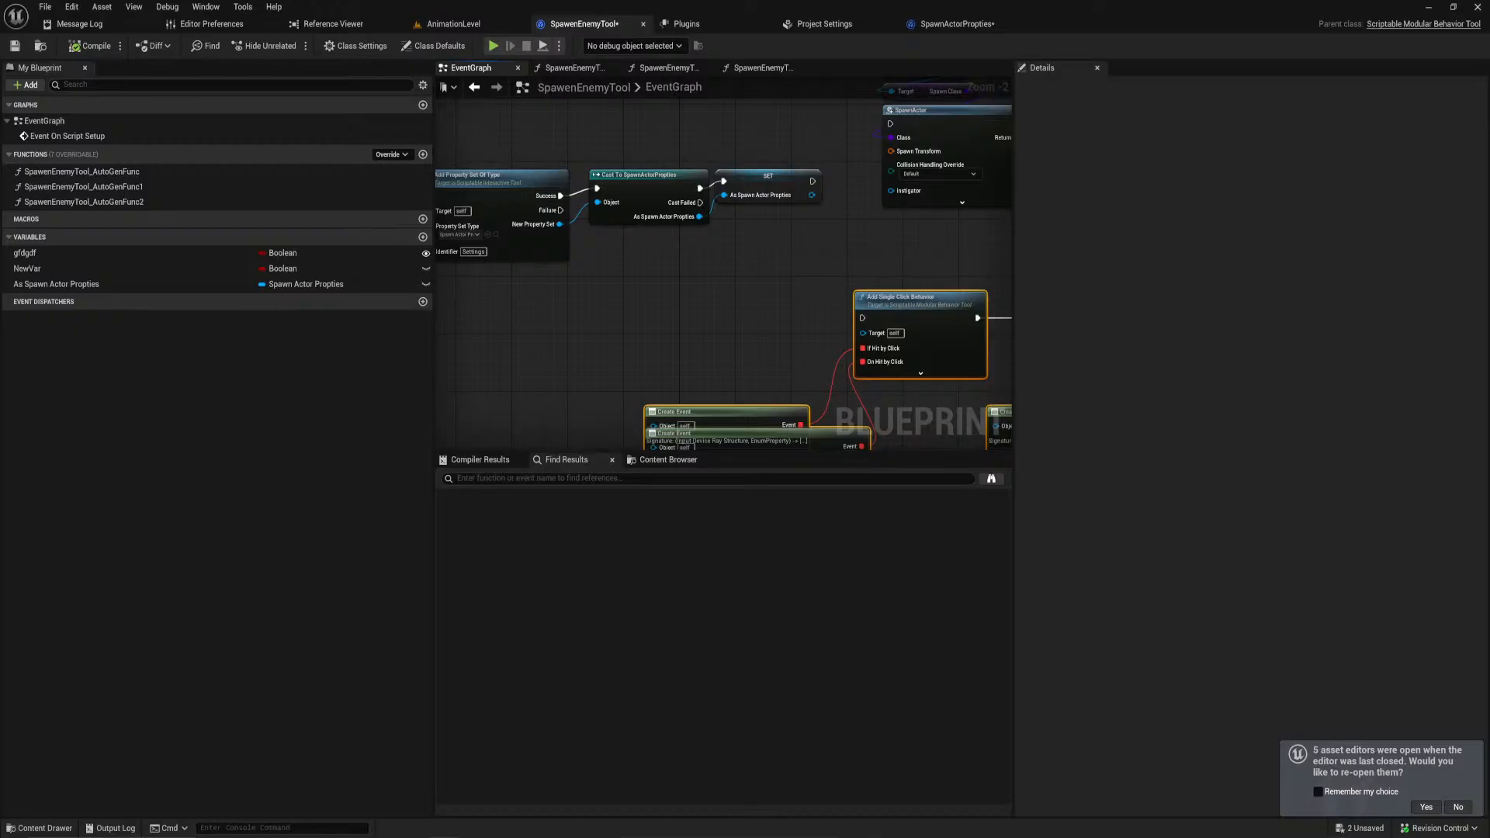
# Step: In the Unreal Editor event graph, separate the overlapping Create Event nodes and cut SpawnActor together with its Spawn Class and As Spawn Actor Propties nodes
pyautogui.moveTo(644, 382); pyautogui.dragTo(498, 302, button='right')
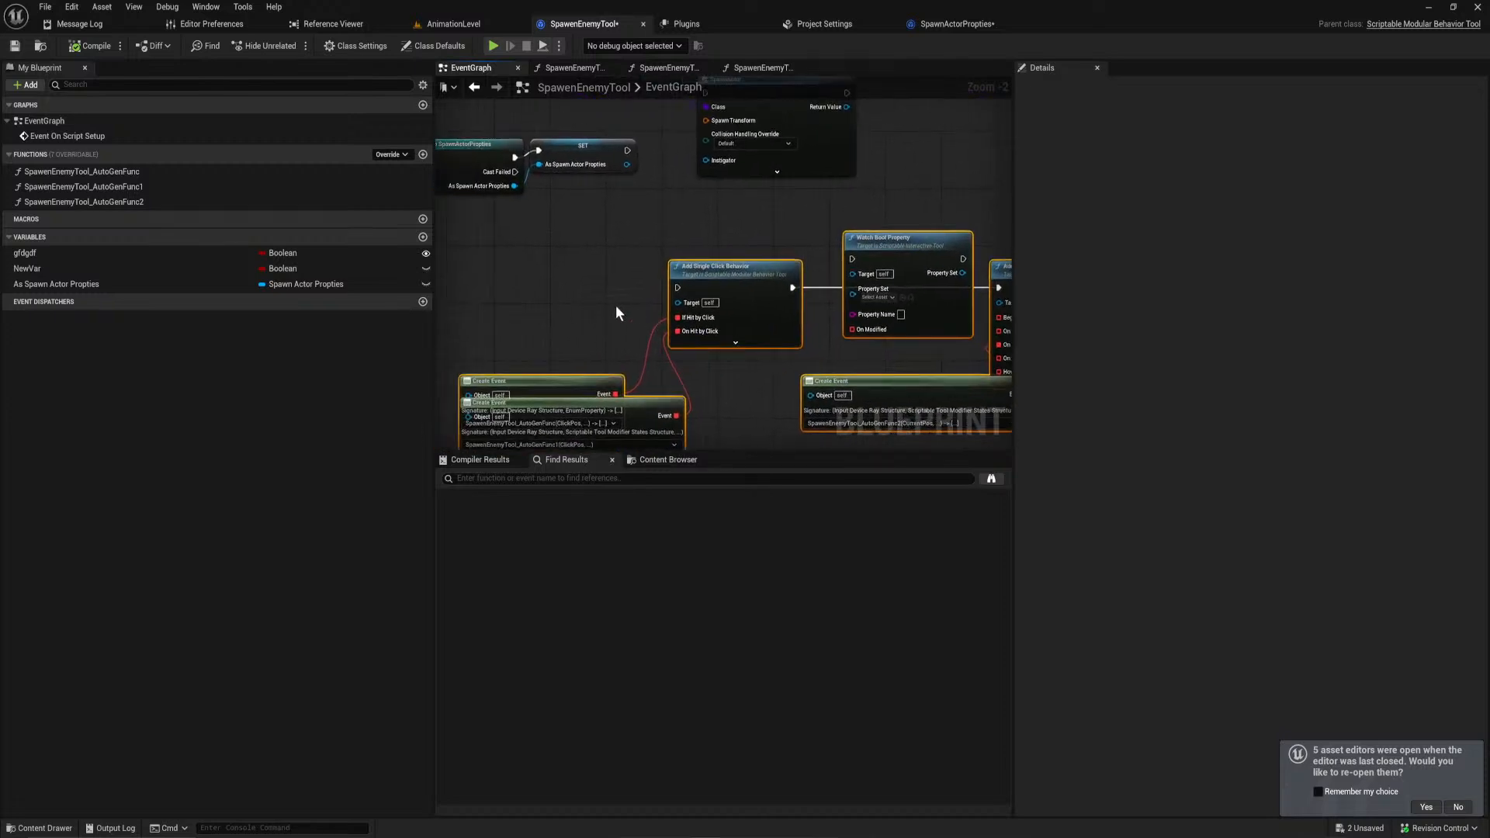
pyautogui.moveTo(559, 381); pyautogui.dragTo(557, 339)
pyautogui.moveTo(593, 277); pyautogui.dragTo(572, 426, button='right')
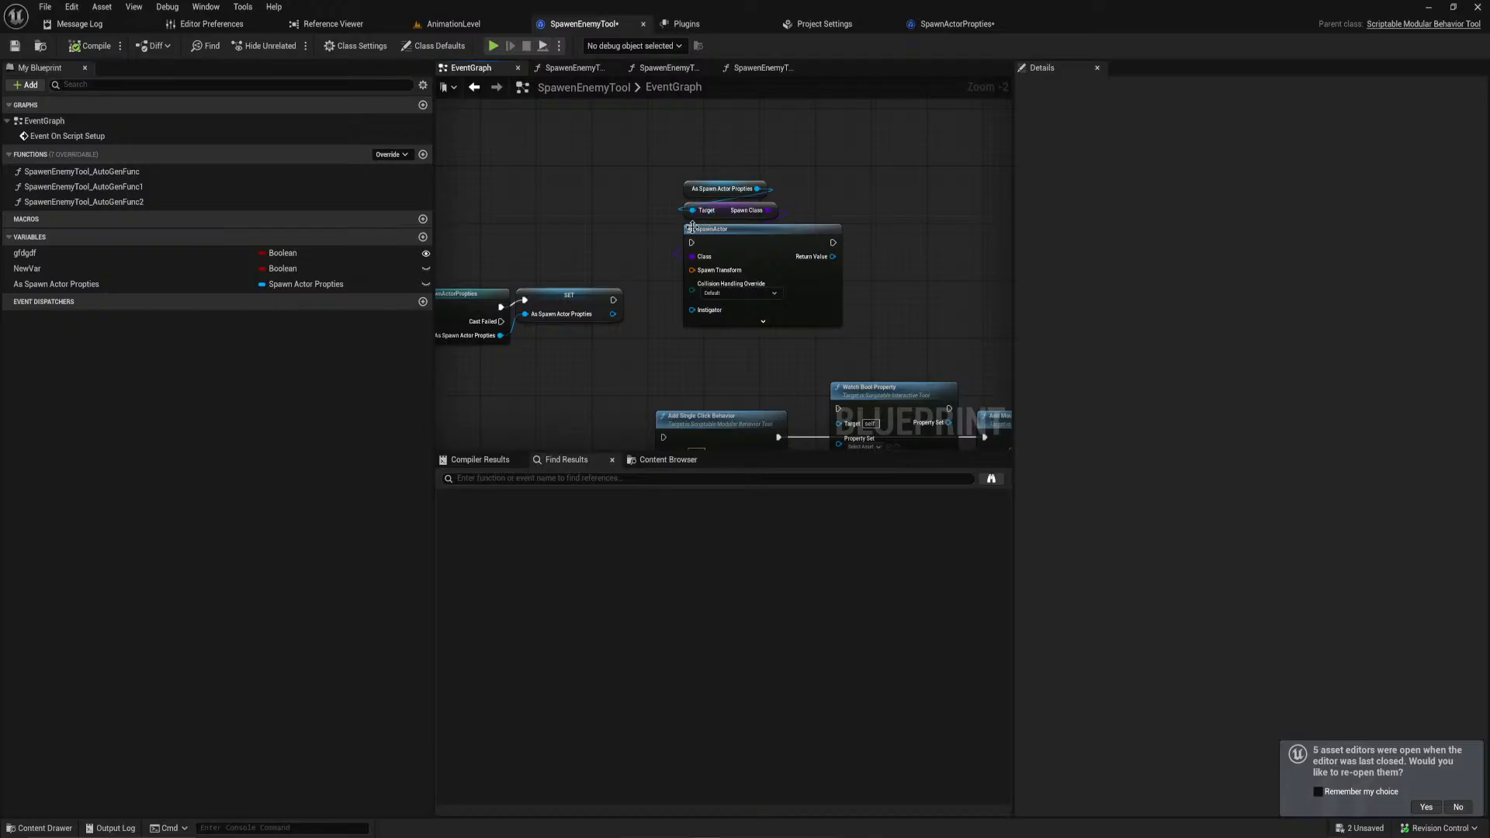
pyautogui.moveTo(692, 243); pyautogui.dragTo(613, 301)
pyautogui.moveTo(666, 132); pyautogui.dragTo(731, 271)
pyautogui.hotkey('ctrl', 'x')
pyautogui.moveTo(739, 399); pyautogui.dragTo(747, 200, button='right')
# Step: Connect the SET node's execution output to Add Single Click Behavior and align that node beside SET
pyautogui.click(735, 254)
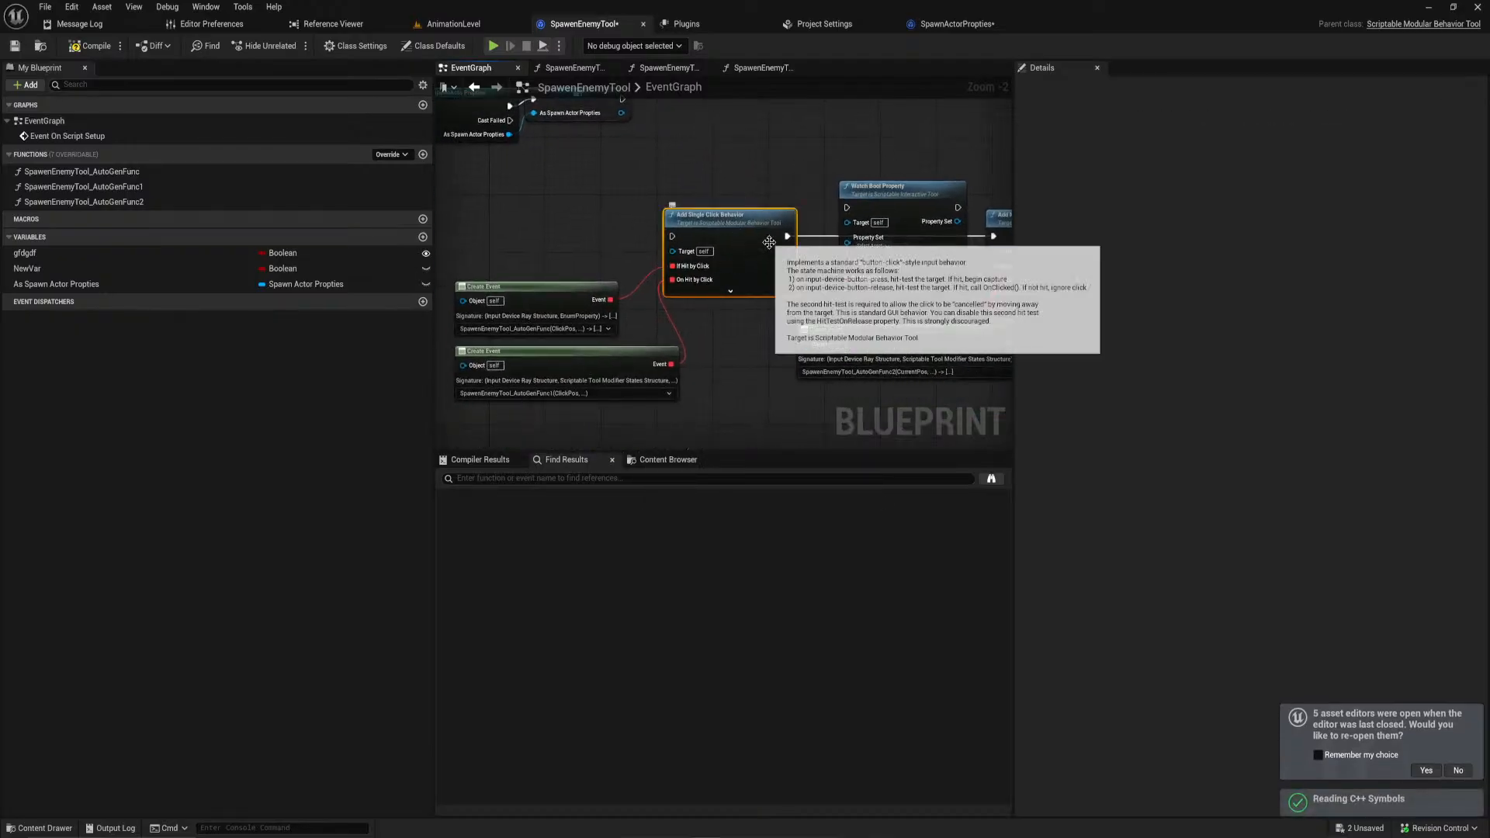
pyautogui.moveTo(611, 218); pyautogui.dragTo(686, 314, button='right')
pyautogui.moveTo(746, 331); pyautogui.dragTo(696, 194)
pyautogui.moveTo(824, 312); pyautogui.dragTo(823, 183)
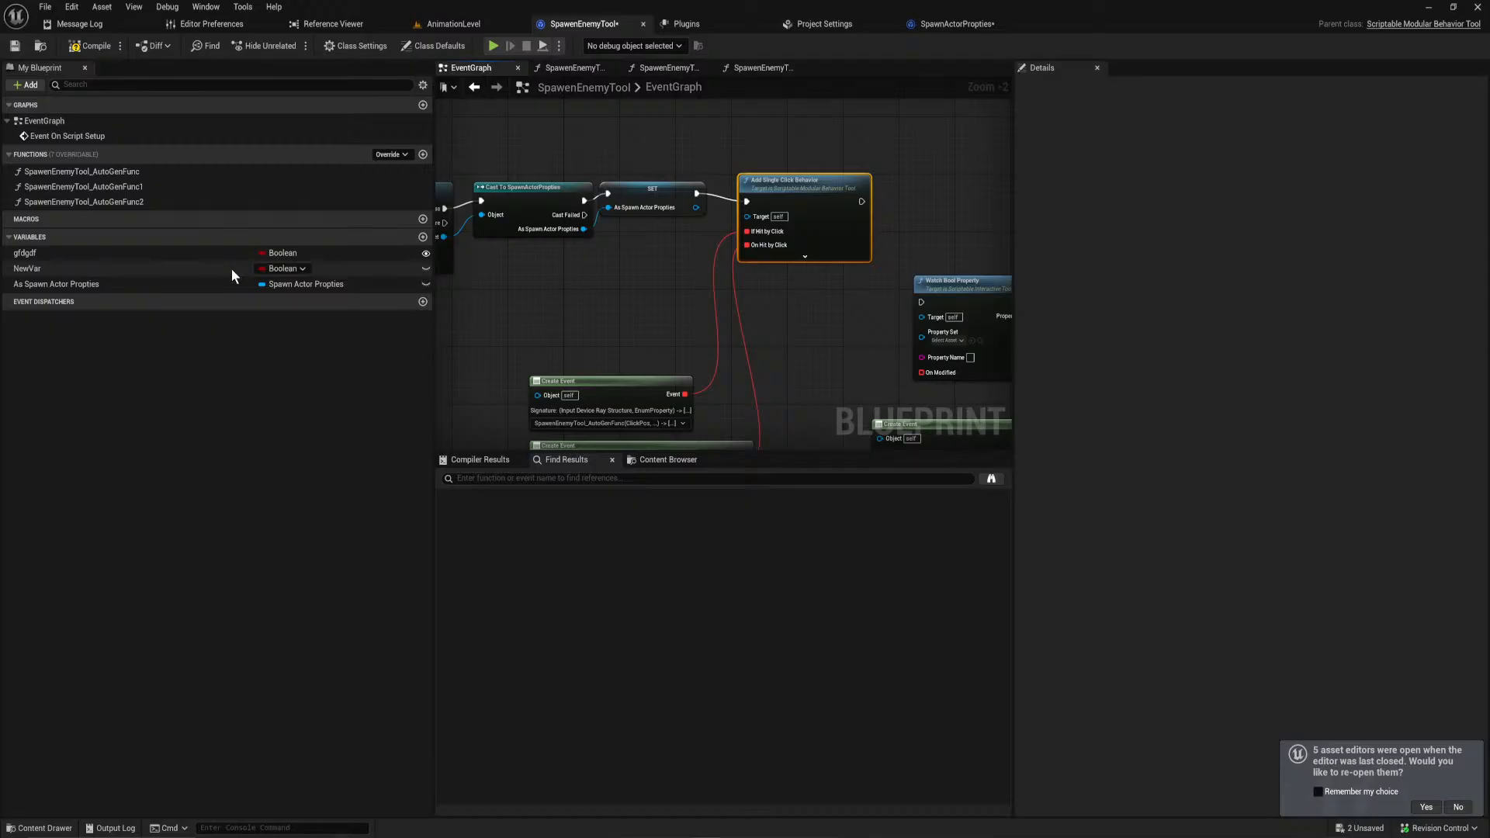
# Step: Paste the cut spawn nodes into the SpawenEnemyTool_AutoGenFunc function near its Return Node
pyautogui.doubleClick(143, 172)
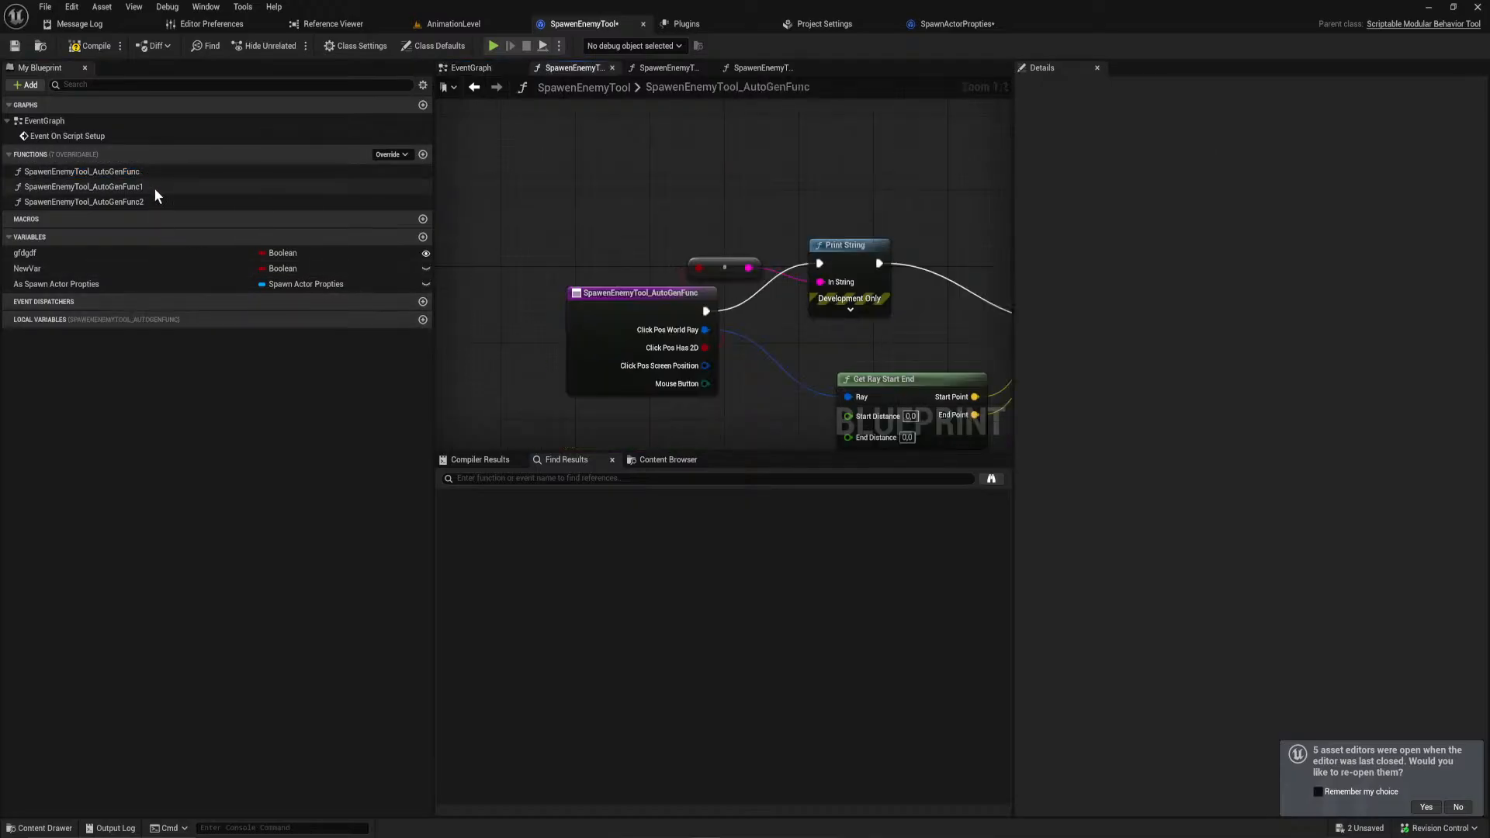
pyautogui.click(154, 186)
pyautogui.doubleClick(160, 201)
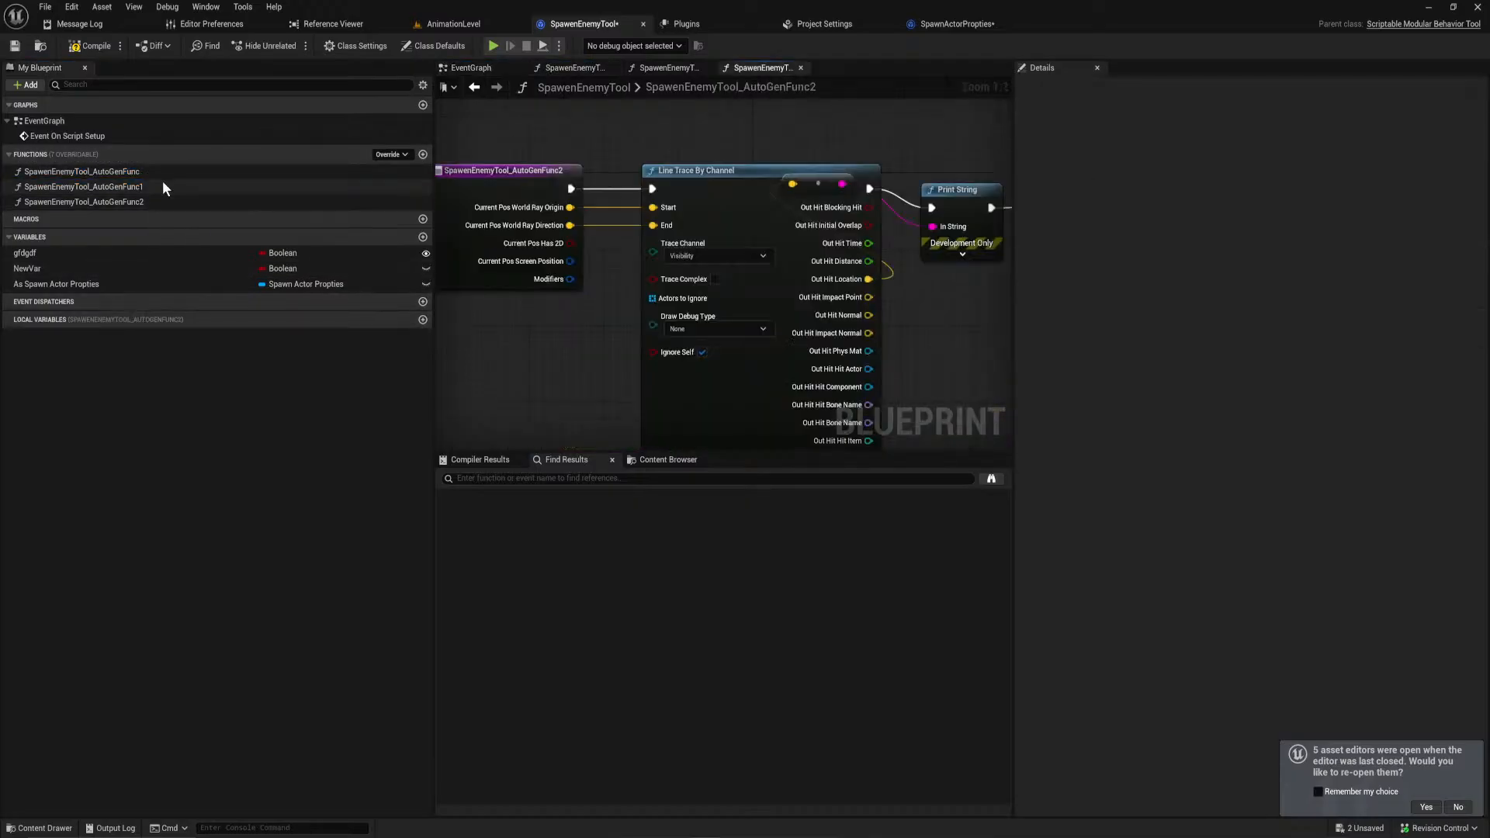
pyautogui.doubleClick(159, 172)
pyautogui.moveTo(821, 337); pyautogui.dragTo(446, 280, button='right')
pyautogui.scroll(-1, 571, 310)
pyautogui.scroll(-1, 607, 288)
pyautogui.scroll(-1, 608, 293)
pyautogui.moveTo(841, 334); pyautogui.dragTo(688, 330, button='right')
pyautogui.hotkey('ctrl', 'v')
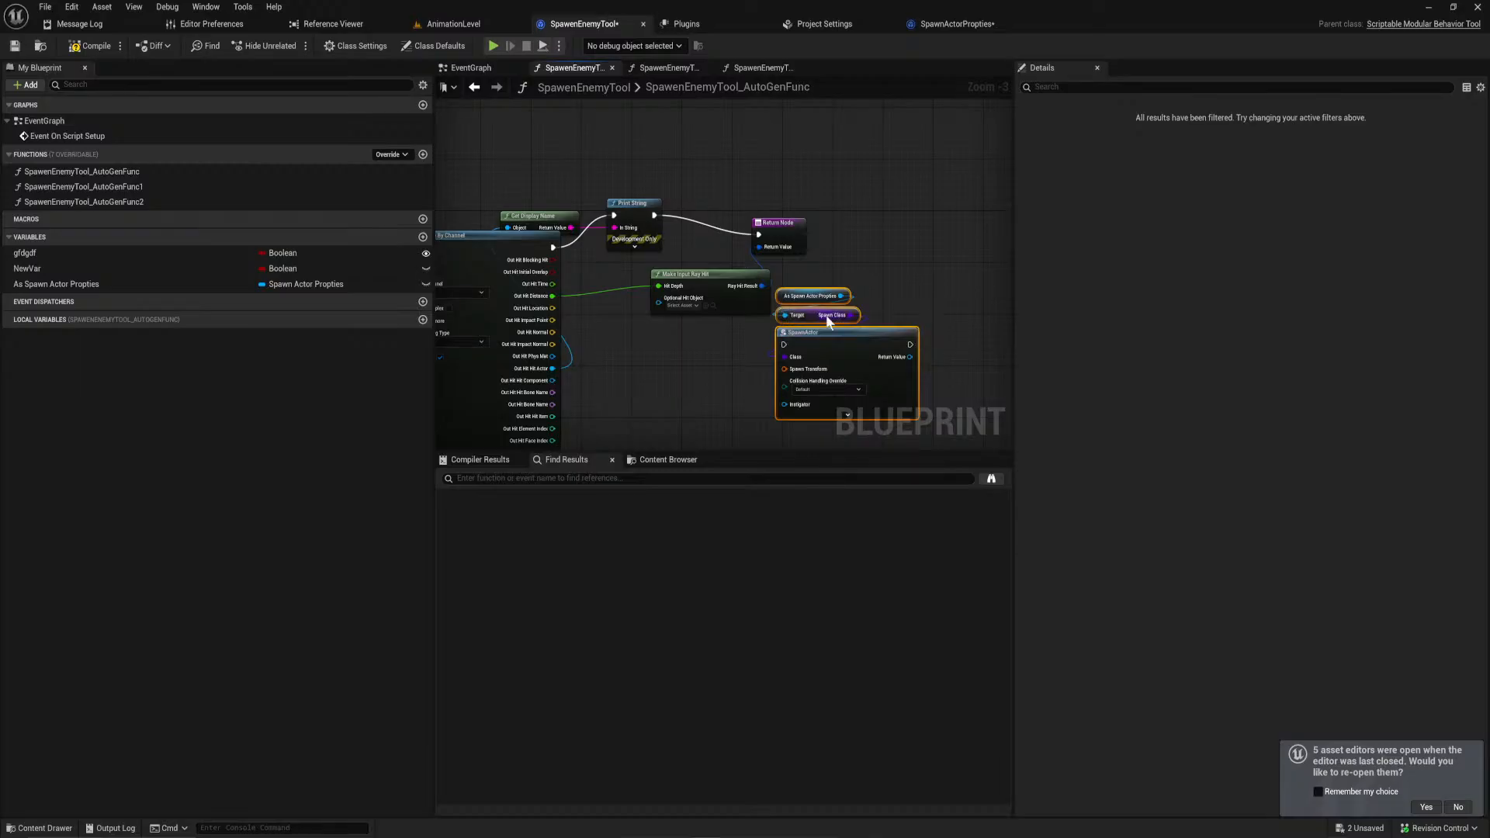
# Step: Split SpawnActor's Spawn Transform pin and wire the node's execution between Print String and the Return Node
pyautogui.rightClick(795, 368)
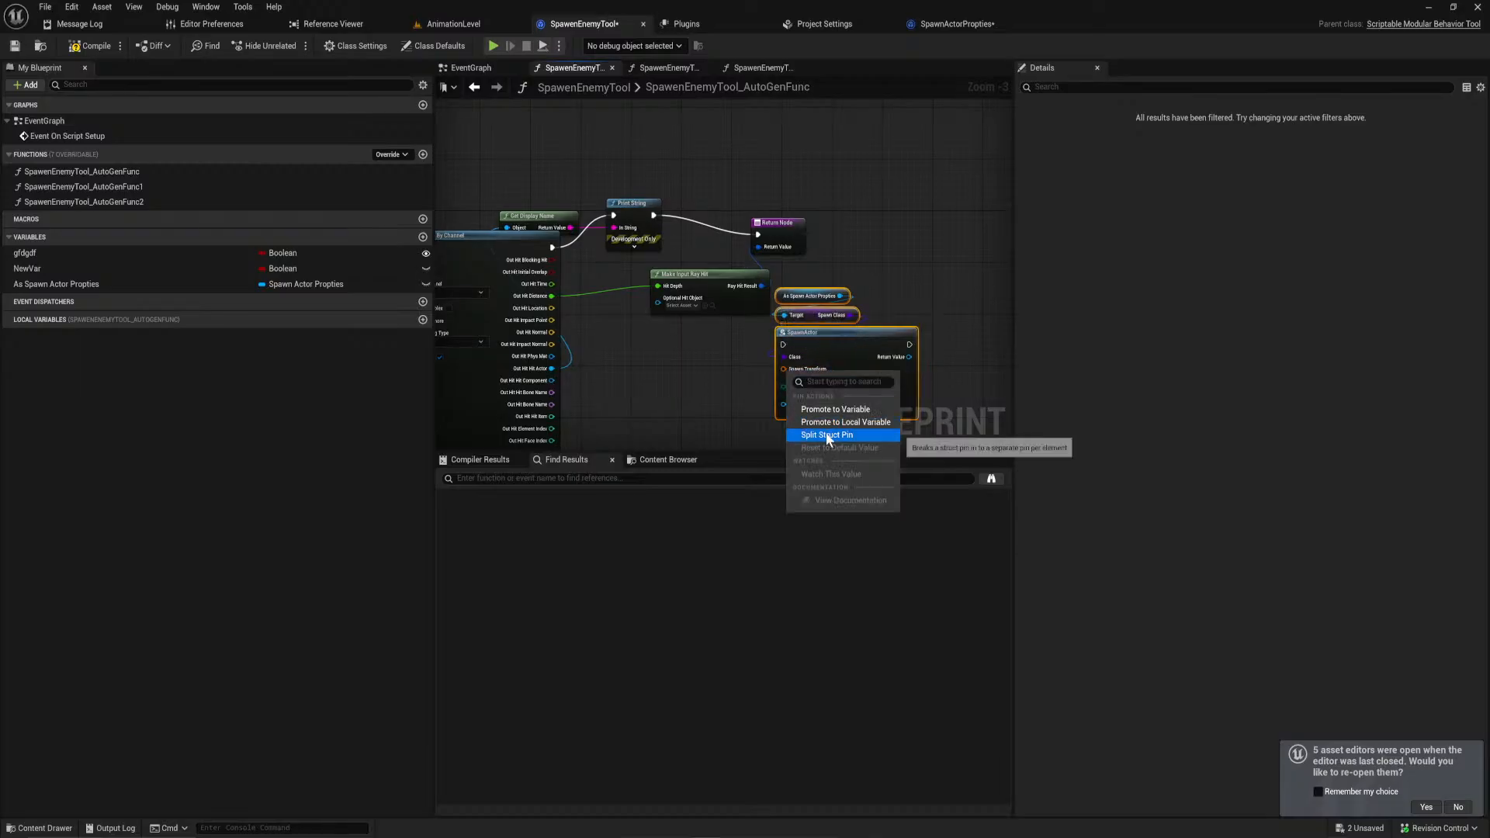
pyautogui.click(832, 432)
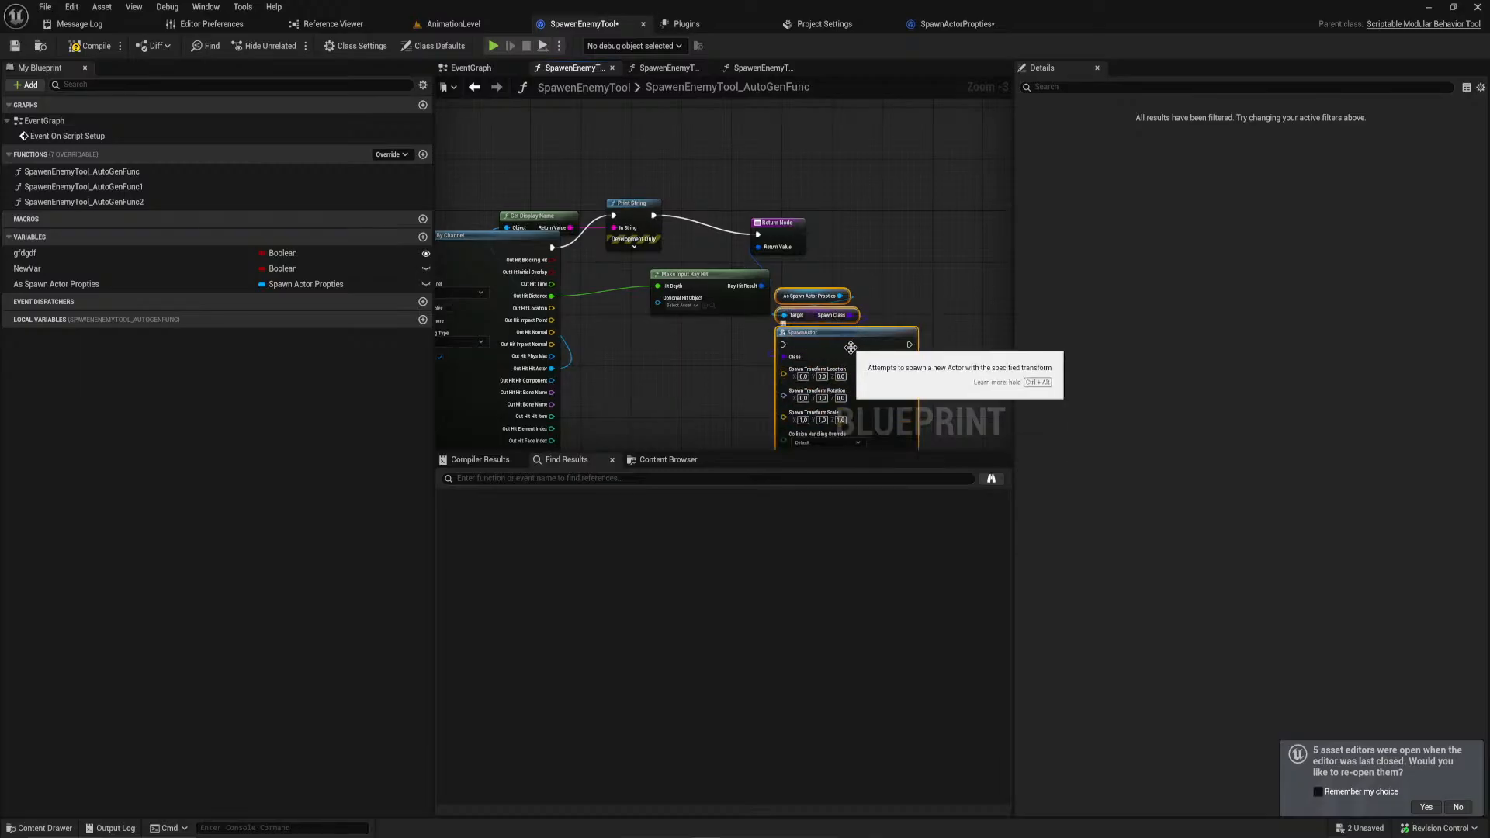
pyautogui.moveTo(783, 232); pyautogui.dragTo(984, 224)
pyautogui.moveTo(877, 245); pyautogui.dragTo(789, 136)
pyautogui.moveTo(653, 215); pyautogui.dragTo(733, 137)
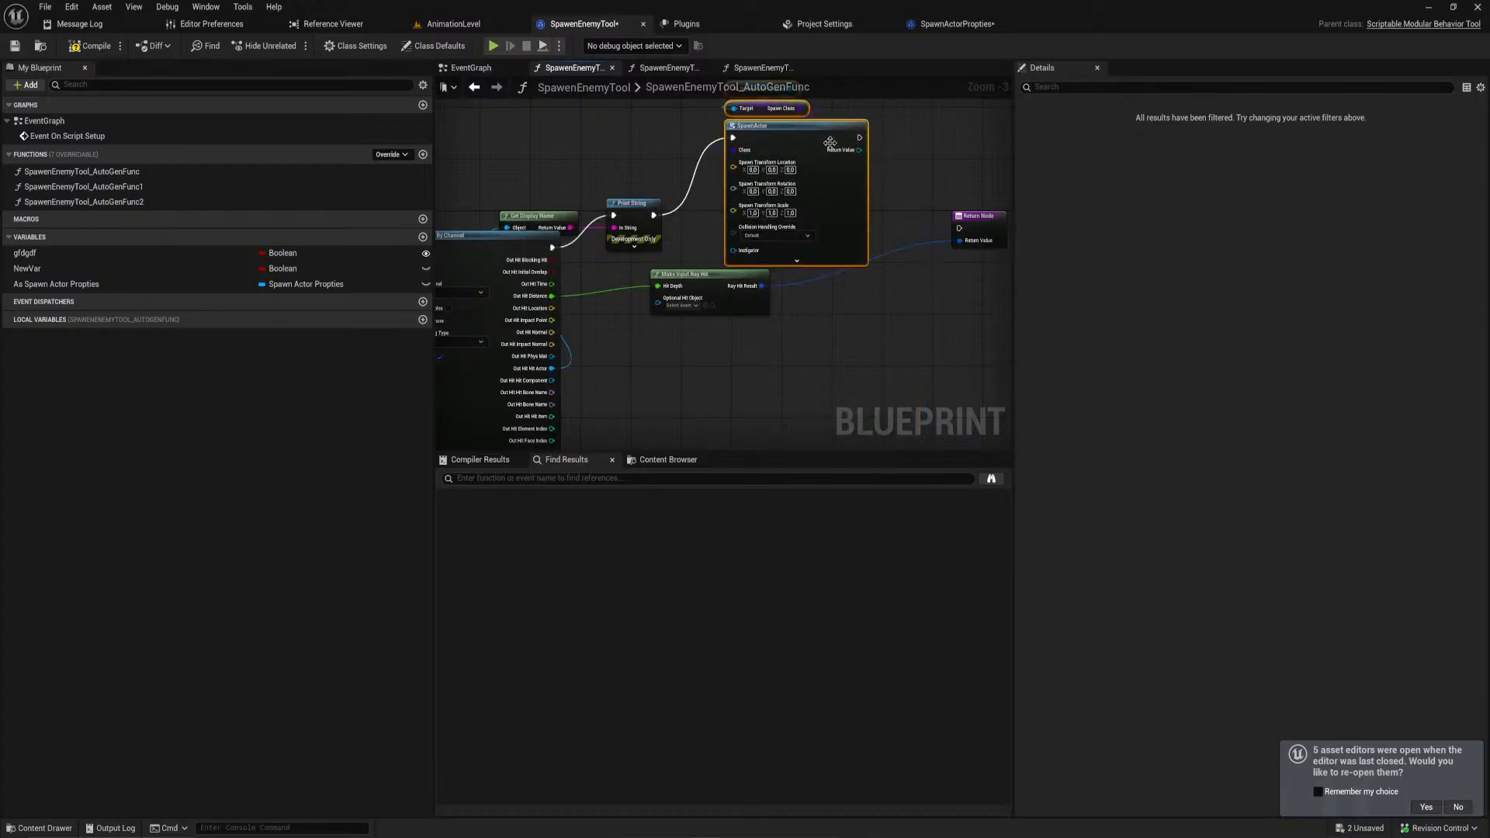
pyautogui.moveTo(859, 137); pyautogui.dragTo(967, 233)
# Step: Connect the line trace's Out Hit Location to SpawnActor's Spawn Transform Location and compile the blueprint
pyautogui.moveTo(551, 309); pyautogui.dragTo(734, 166)
pyautogui.moveTo(709, 179); pyautogui.dragTo(683, 301, button='right')
pyautogui.moveTo(674, 180); pyautogui.dragTo(734, 311)
pyautogui.click(90, 45)
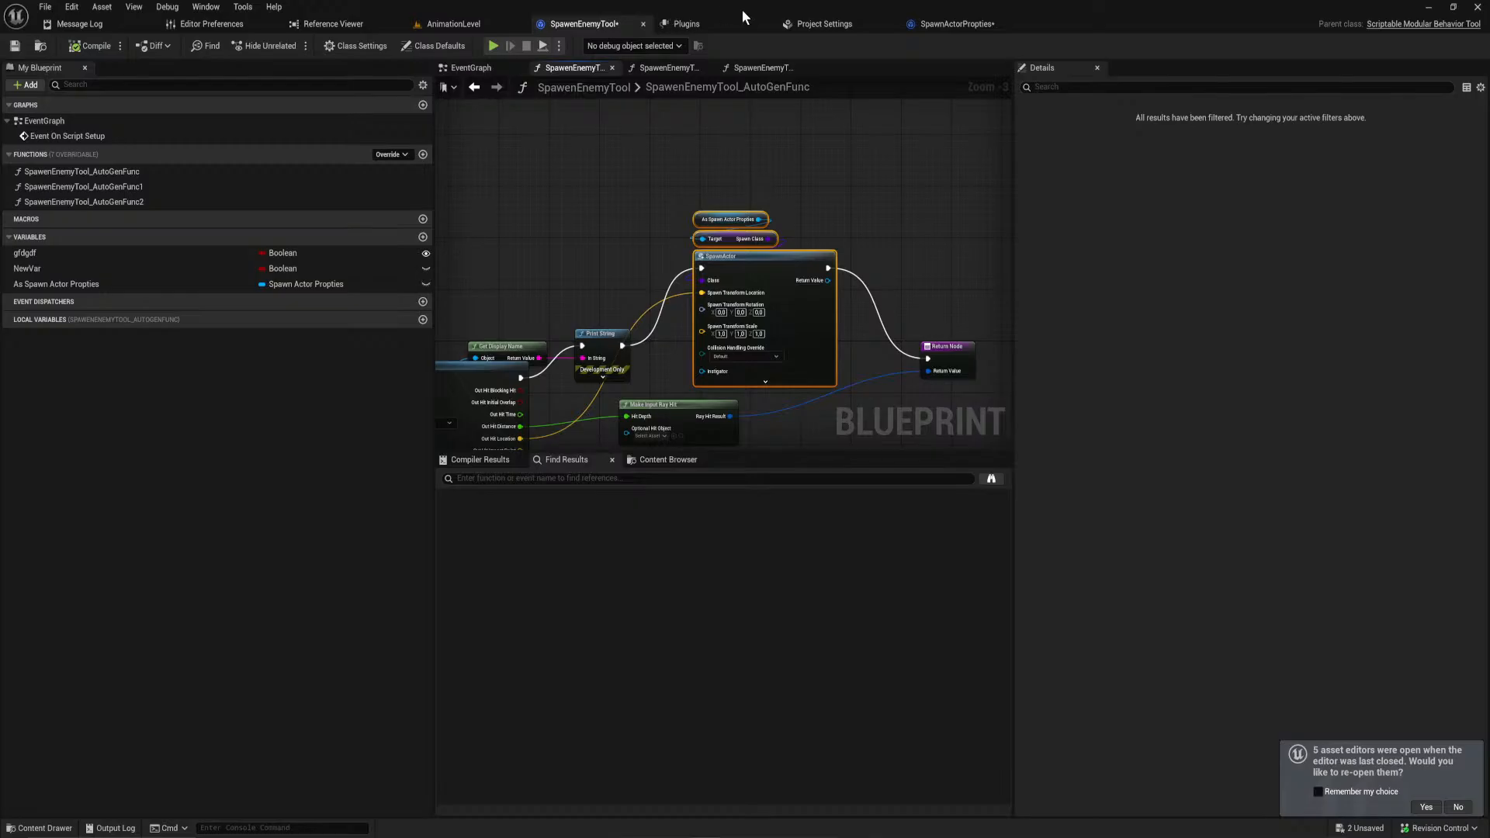
# Step: Activate the custom tool in AnimationLevel and choose an enemy blueprint as its Spawn Class
pyautogui.click(453, 23)
pyautogui.click(38, 116)
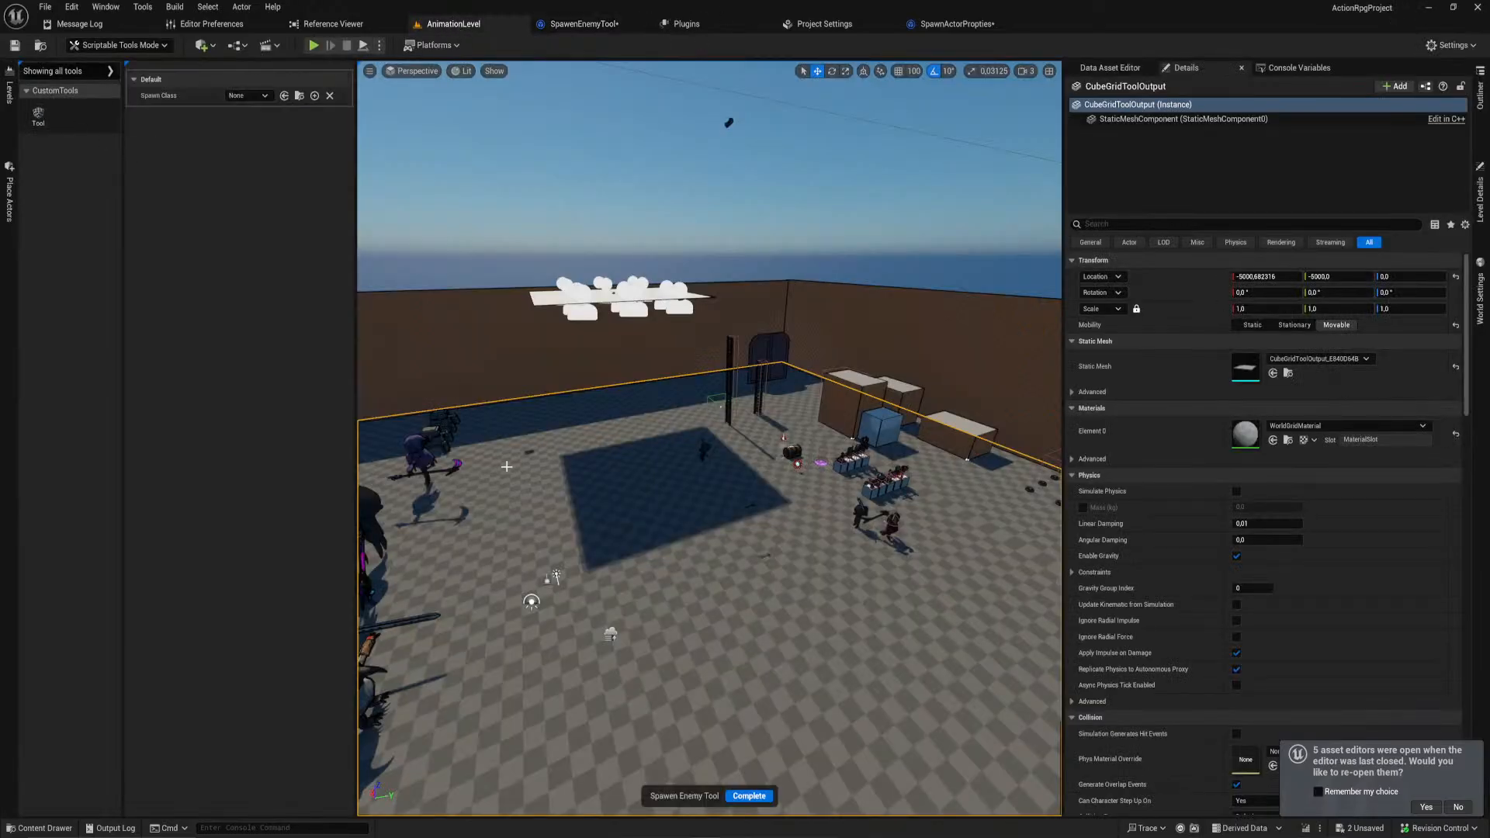
pyautogui.click(247, 95)
pyautogui.click(260, 180)
# Step: Test the tool by spawning several enemies at different spots on the arena floor
pyautogui.press('w')
pyautogui.moveTo(709, 548); pyautogui.dragTo(700, 467, button='right')
pyautogui.press('s')
pyautogui.click(877, 393)
pyautogui.click(848, 587)
pyautogui.click(696, 589)
pyautogui.click(771, 386)
# Step: Undo the tool activation and try to delete the spawned chests while still in Scriptable Tools mode
pyautogui.hotkey('ctrl', 'z')
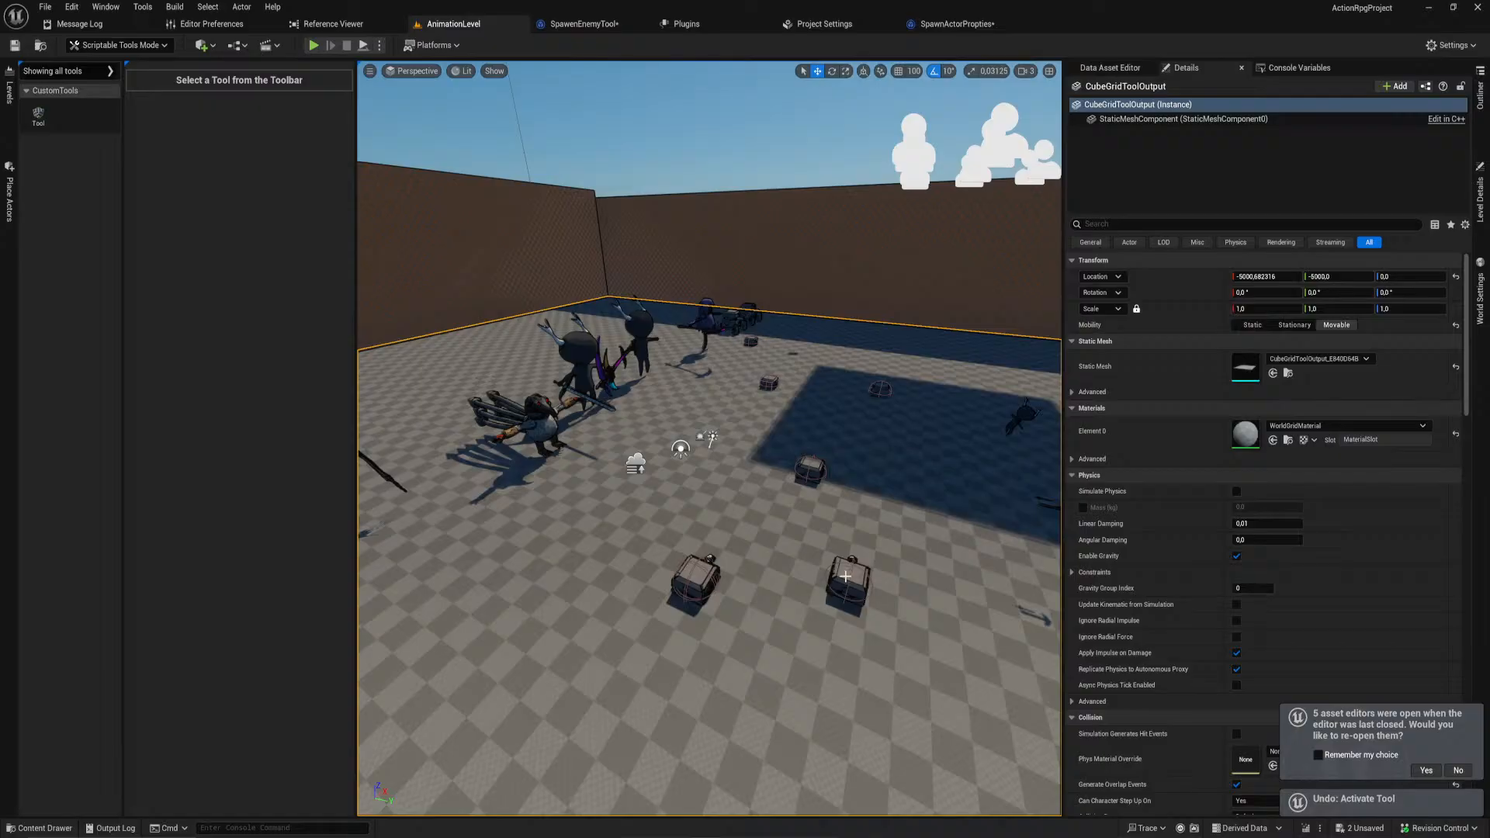
pyautogui.click(850, 584)
pyautogui.keyDown('shift'); pyautogui.click(696, 578); pyautogui.keyUp('shift')
pyautogui.keyDown('shift'); pyautogui.click(811, 470); pyautogui.keyUp('shift')
pyautogui.keyDown('shift'); pyautogui.click(768, 384); pyautogui.keyUp('shift')
pyautogui.keyDown('shift'); pyautogui.click(749, 341); pyautogui.keyUp('shift')
pyautogui.keyDown('shift'); pyautogui.click(879, 393); pyautogui.keyUp('shift')
pyautogui.press('Delete')
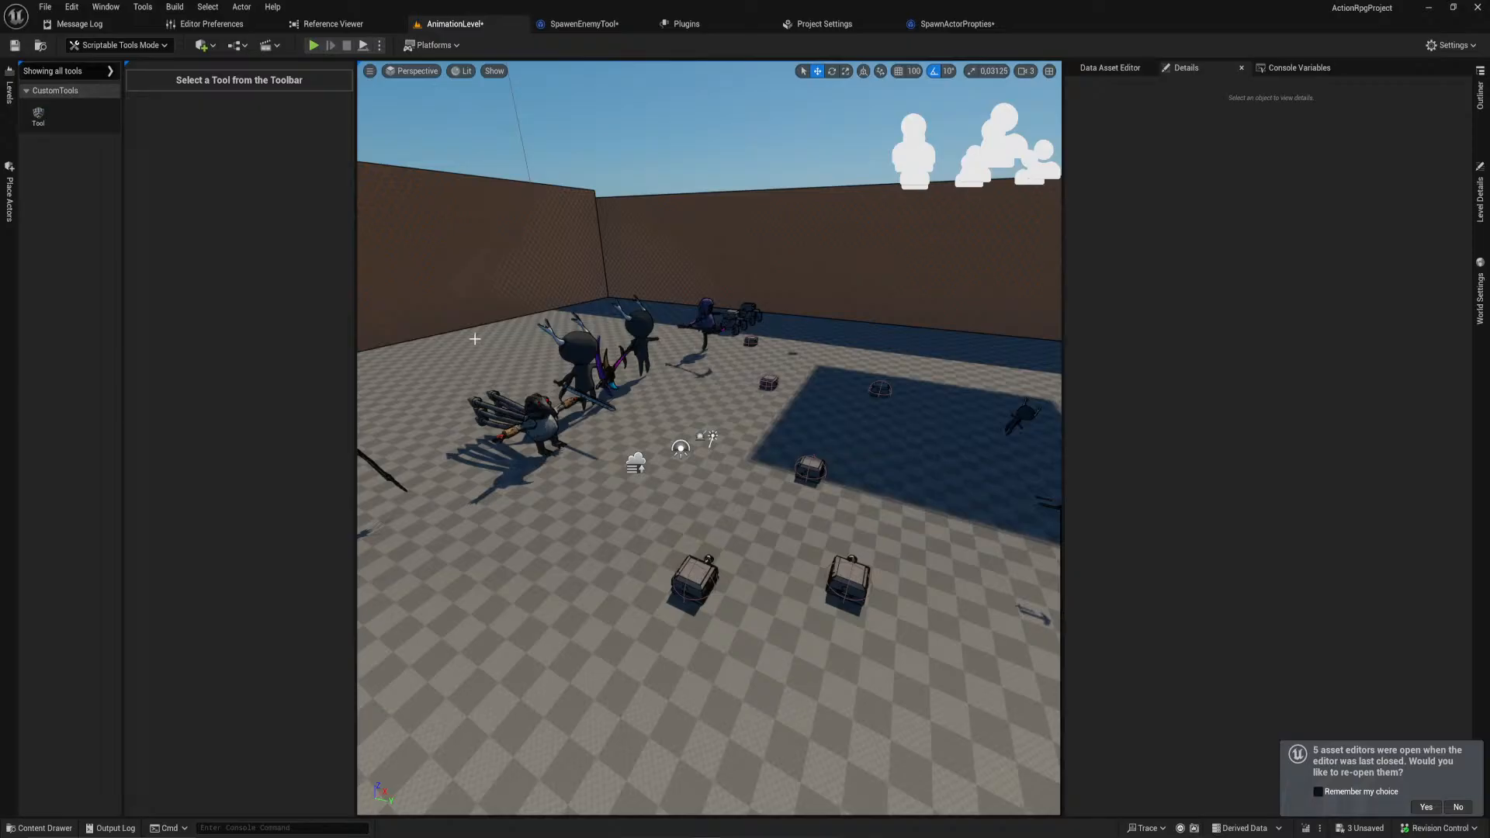
# Step: Switch the level editor from Scriptable Tools to Selection mode
pyautogui.moveTo(664, 568); pyautogui.dragTo(706, 568, button='right')
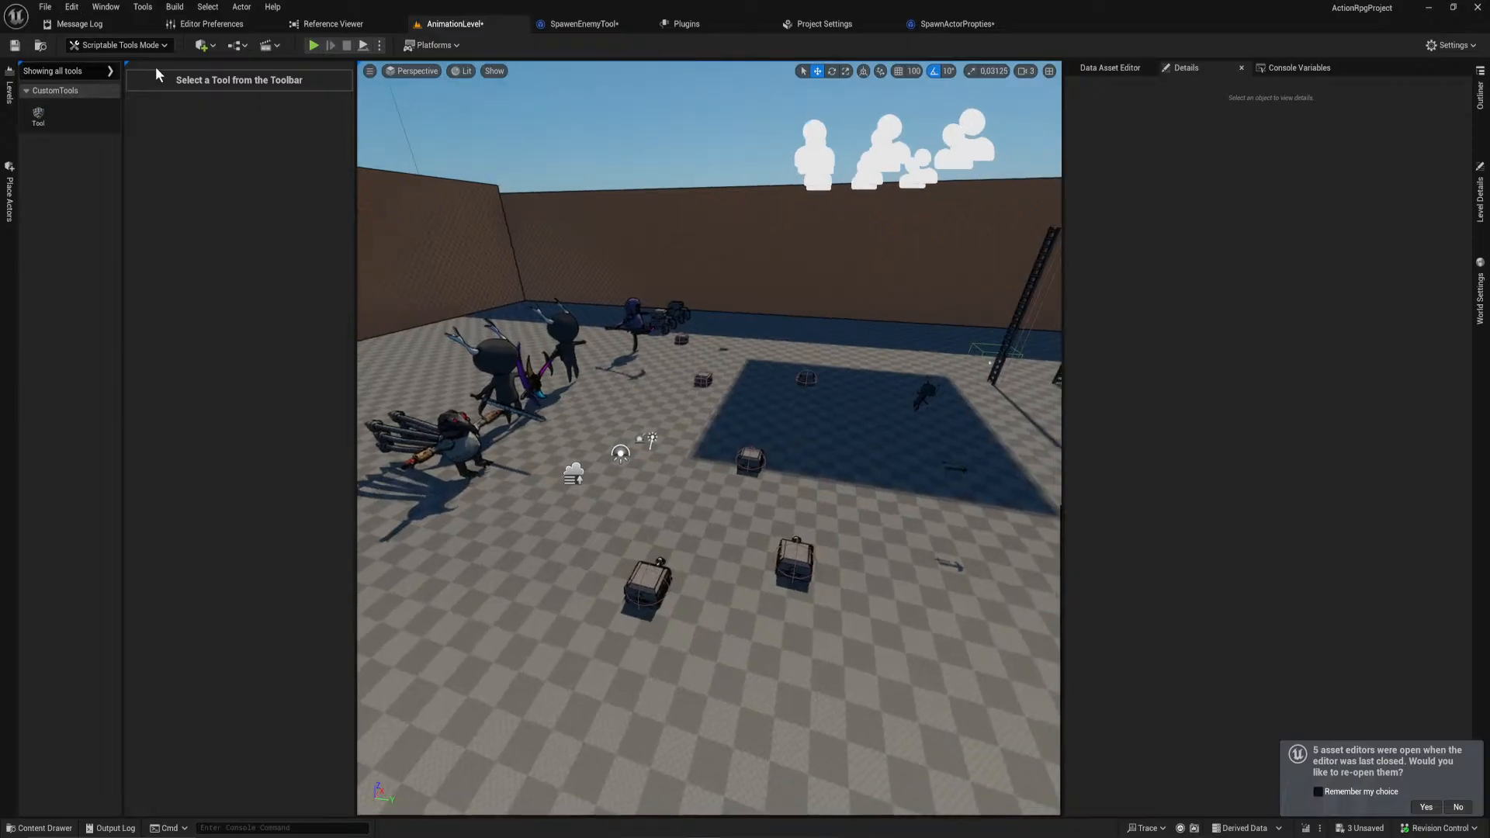
pyautogui.click(116, 45)
pyautogui.click(101, 59)
pyautogui.click(465, 621)
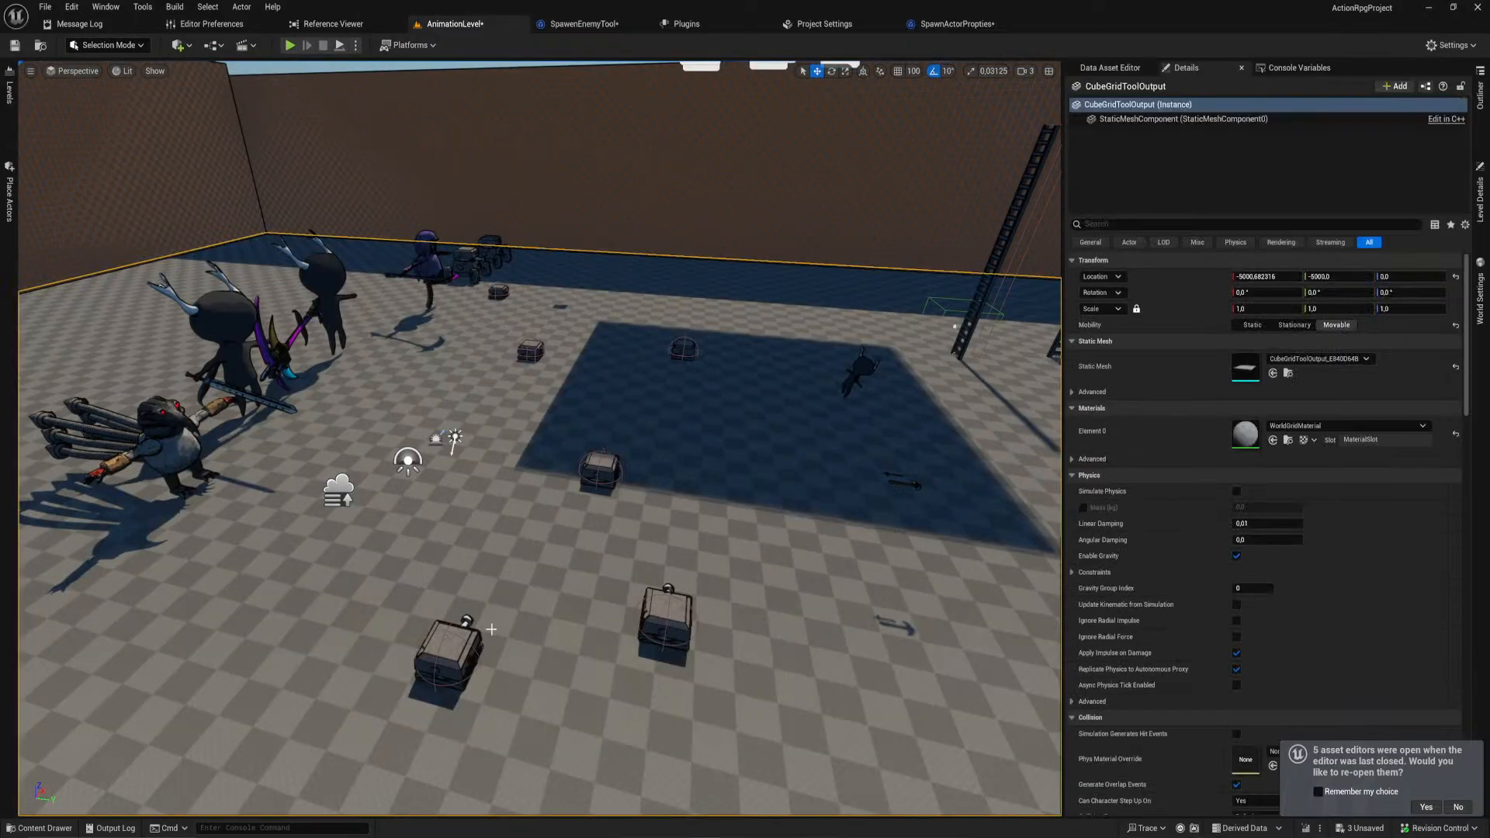
# Step: Delete all the spawned chests from the arena floor, declining to delete the referenced CellShader actor
pyautogui.click(668, 625)
pyautogui.keyDown('ctrl'); pyautogui.click(448, 654); pyautogui.keyUp('ctrl')
pyautogui.keyDown('ctrl'); pyautogui.click(597, 471); pyautogui.keyUp('ctrl')
pyautogui.keyDown('ctrl'); pyautogui.click(528, 351); pyautogui.keyUp('ctrl')
pyautogui.keyDown('ctrl'); pyautogui.click(494, 295); pyautogui.keyUp('ctrl')
pyautogui.keyDown('ctrl'); pyautogui.click(688, 354); pyautogui.keyUp('ctrl')
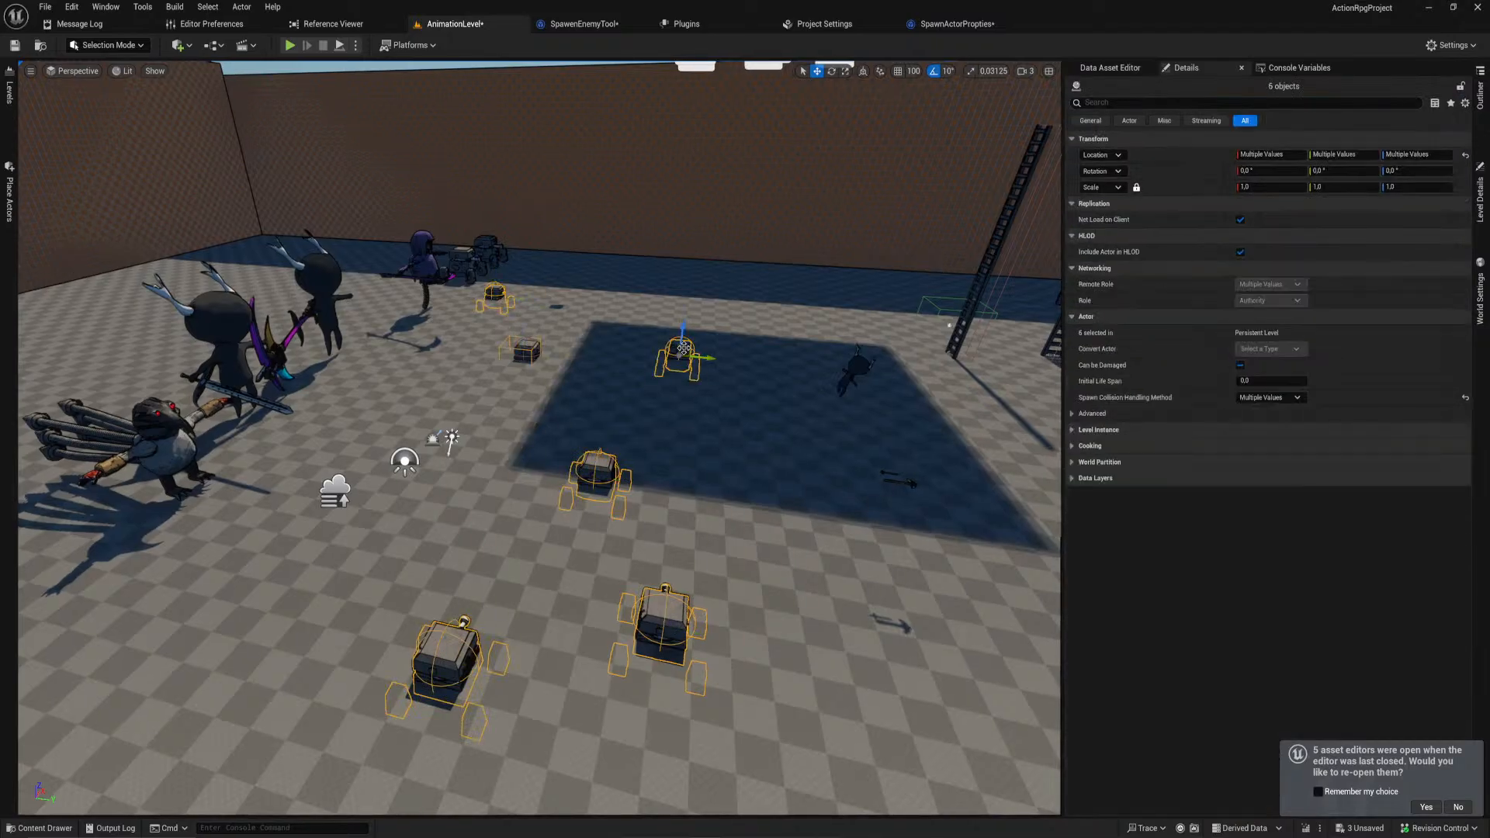
pyautogui.press('Delete')
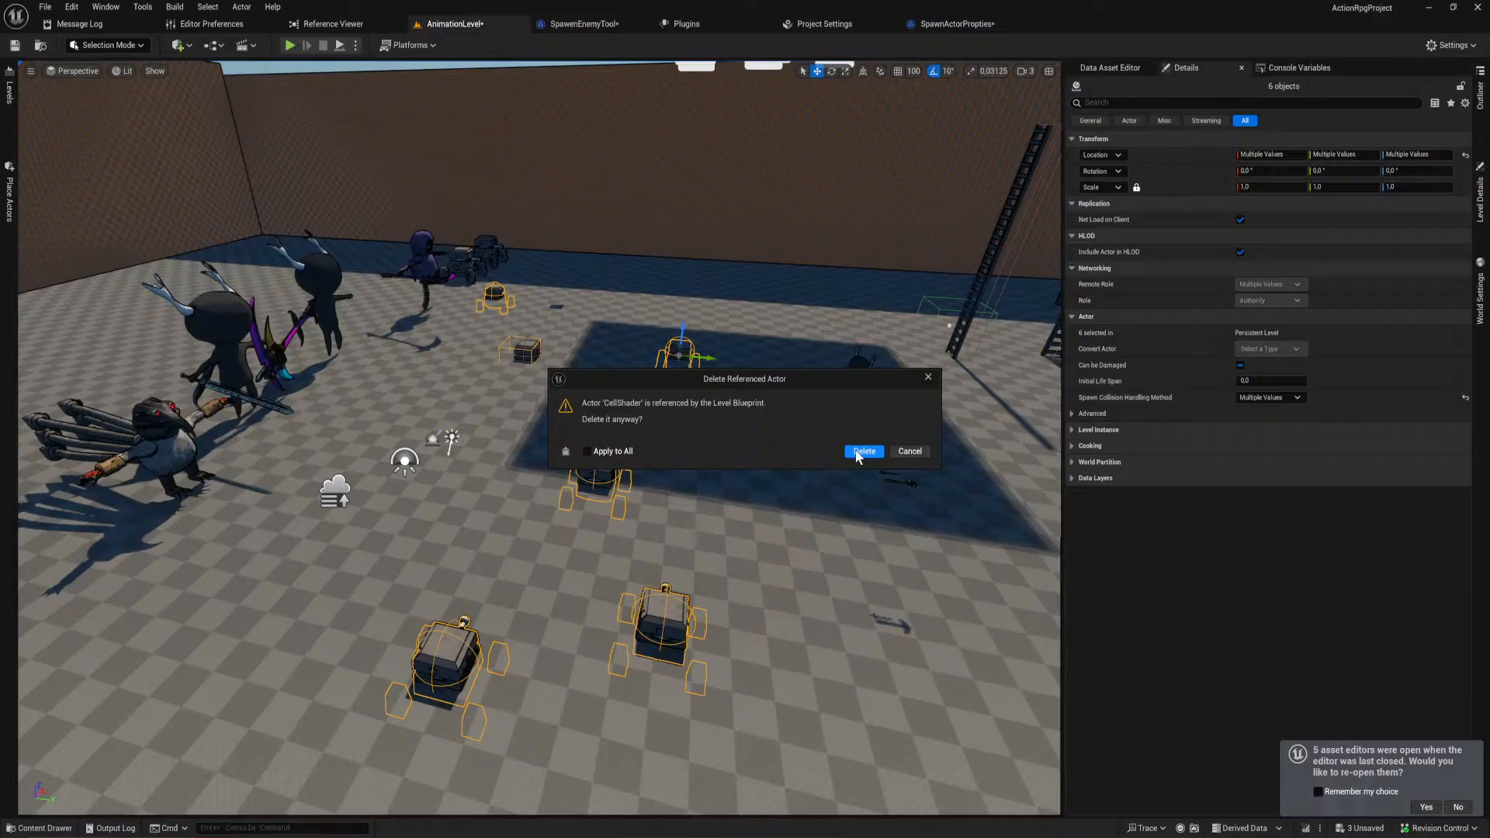
pyautogui.click(910, 452)
pyautogui.click(524, 348)
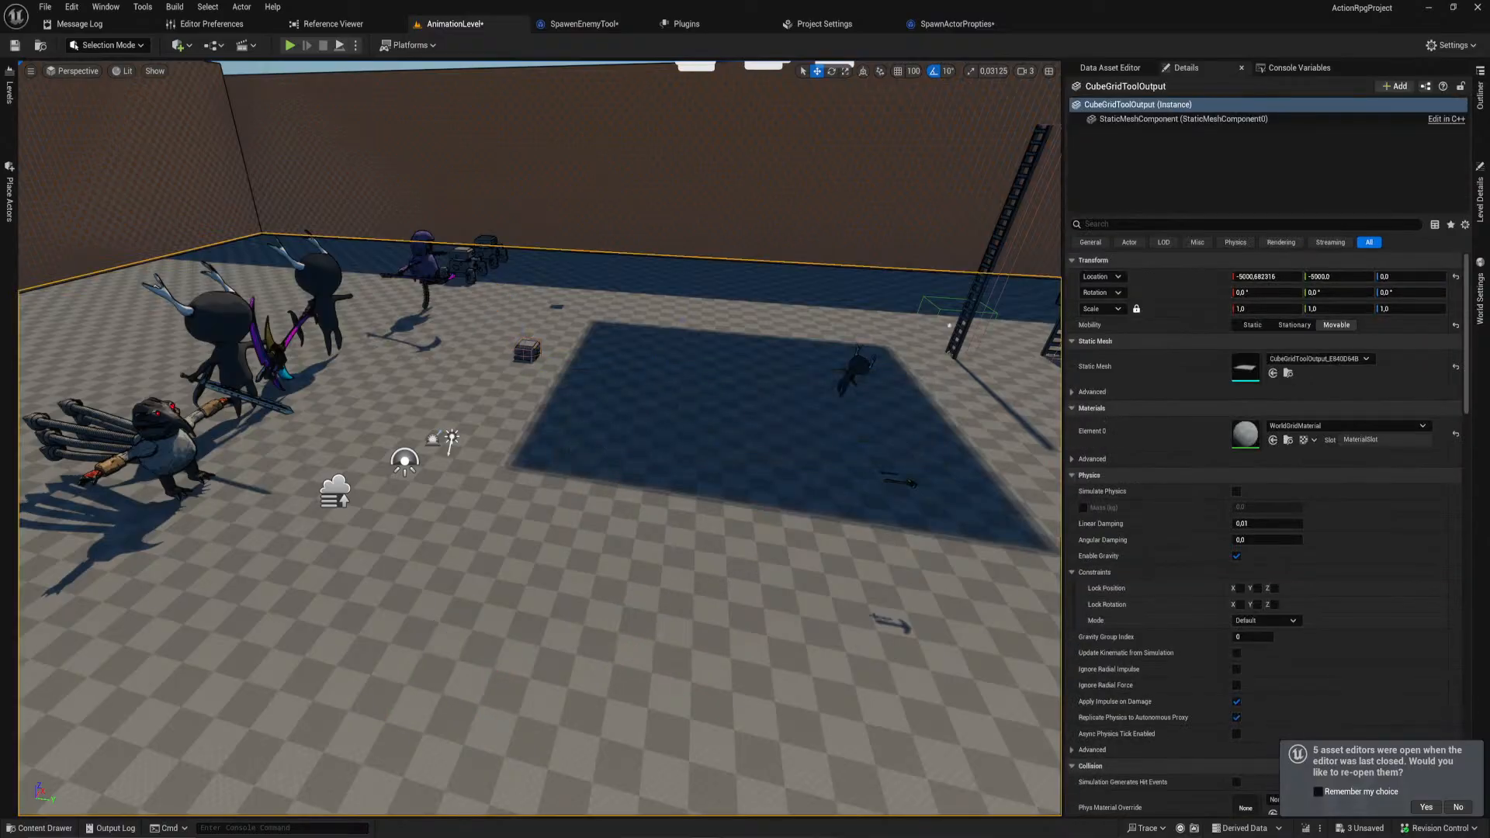
pyautogui.press('Delete')
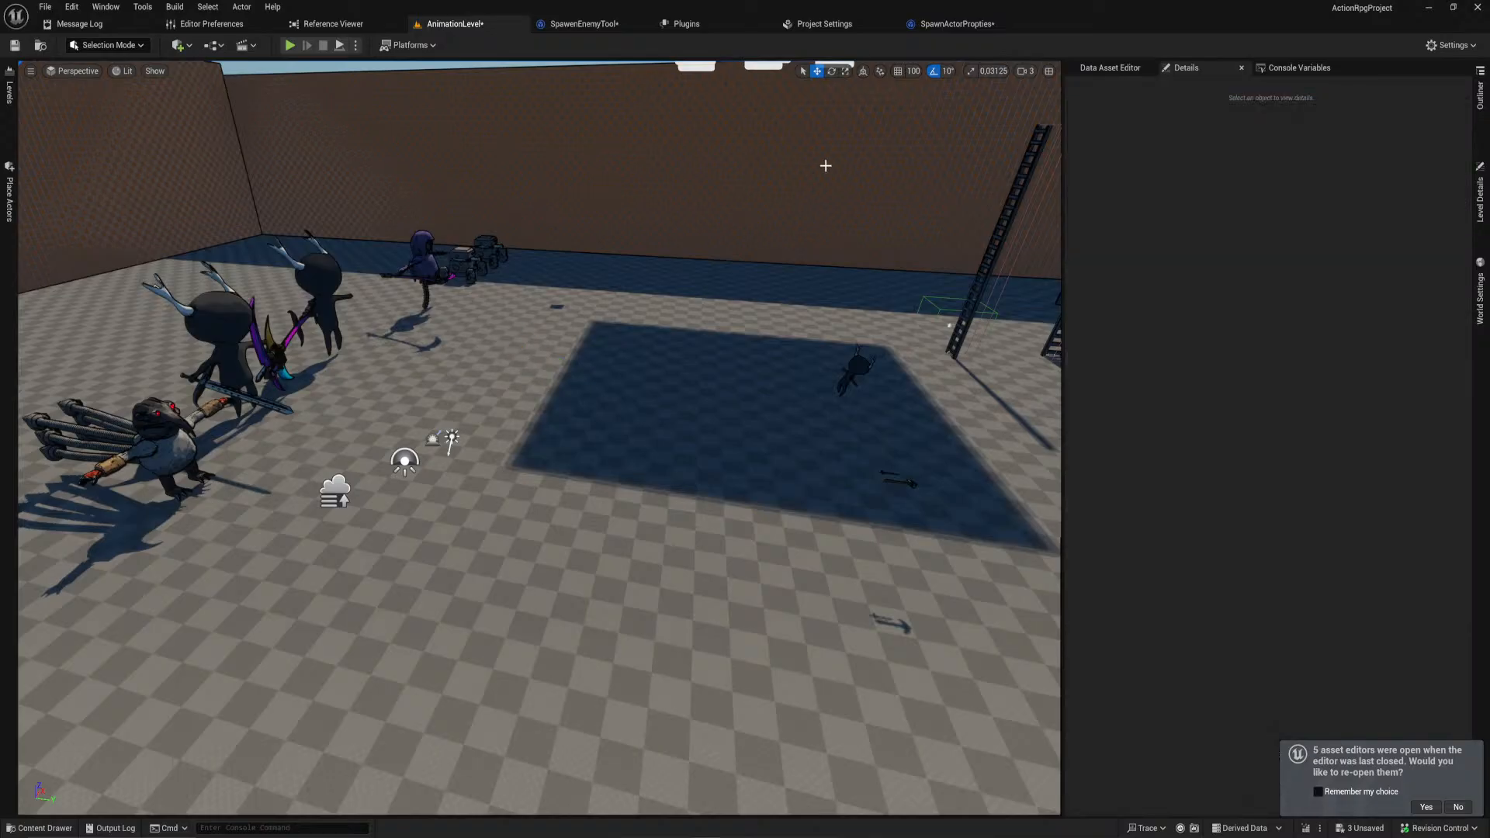
# Step: Set SpawnActor's Collision Handling Override to Try To Adjust Location, But Always Spawn in the SpawenEnemyTool function
pyautogui.click(961, 24)
pyautogui.click(595, 26)
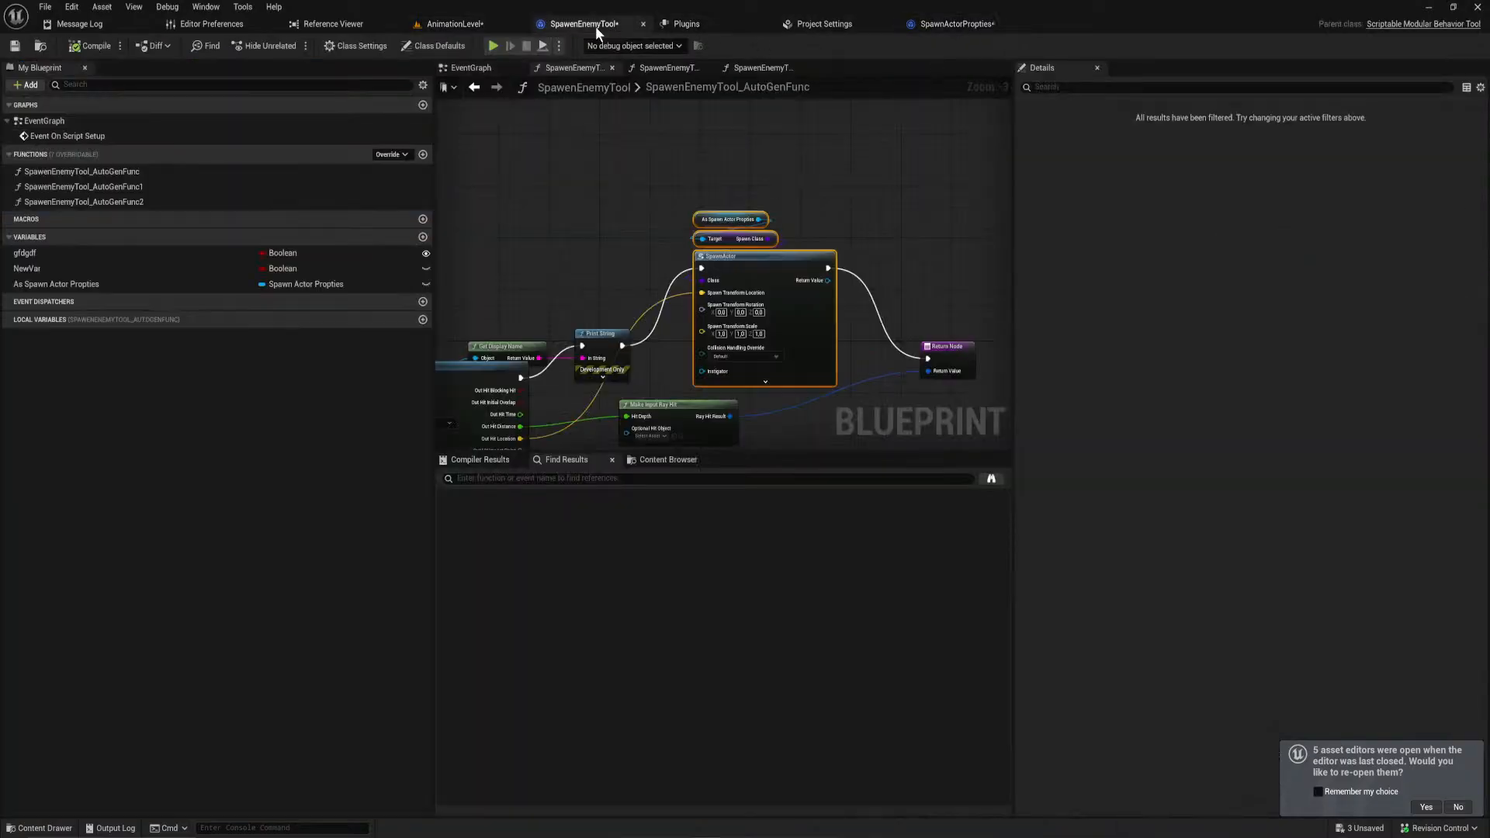
pyautogui.scroll(2, 793, 300)
pyautogui.click(746, 372)
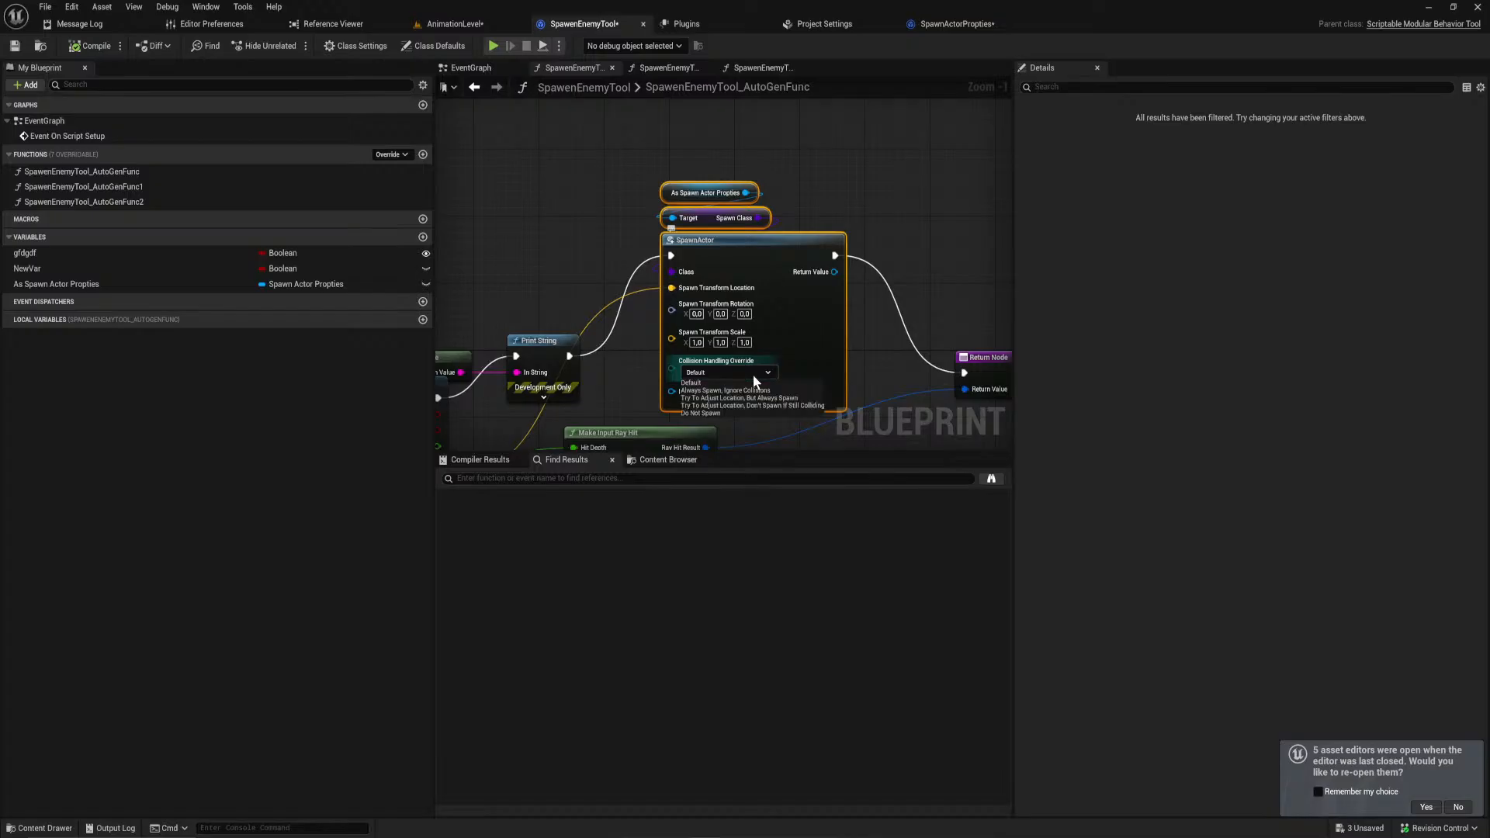
pyautogui.click(798, 399)
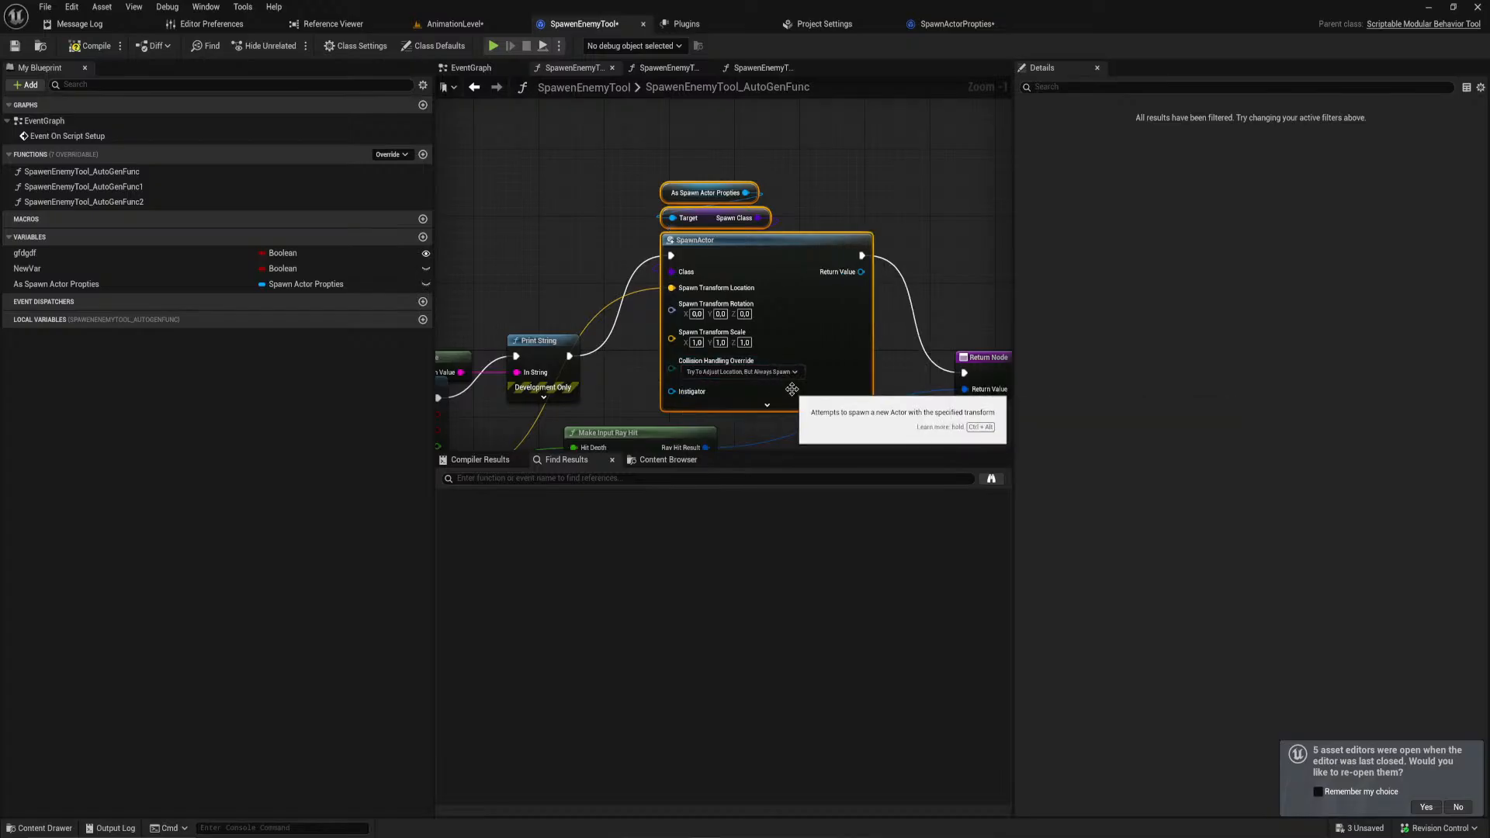
# Step: Return AnimationLevel to Scriptable Tools mode and activate the custom tool with BP_Flying_Golem as Spawn Class
pyautogui.click(457, 24)
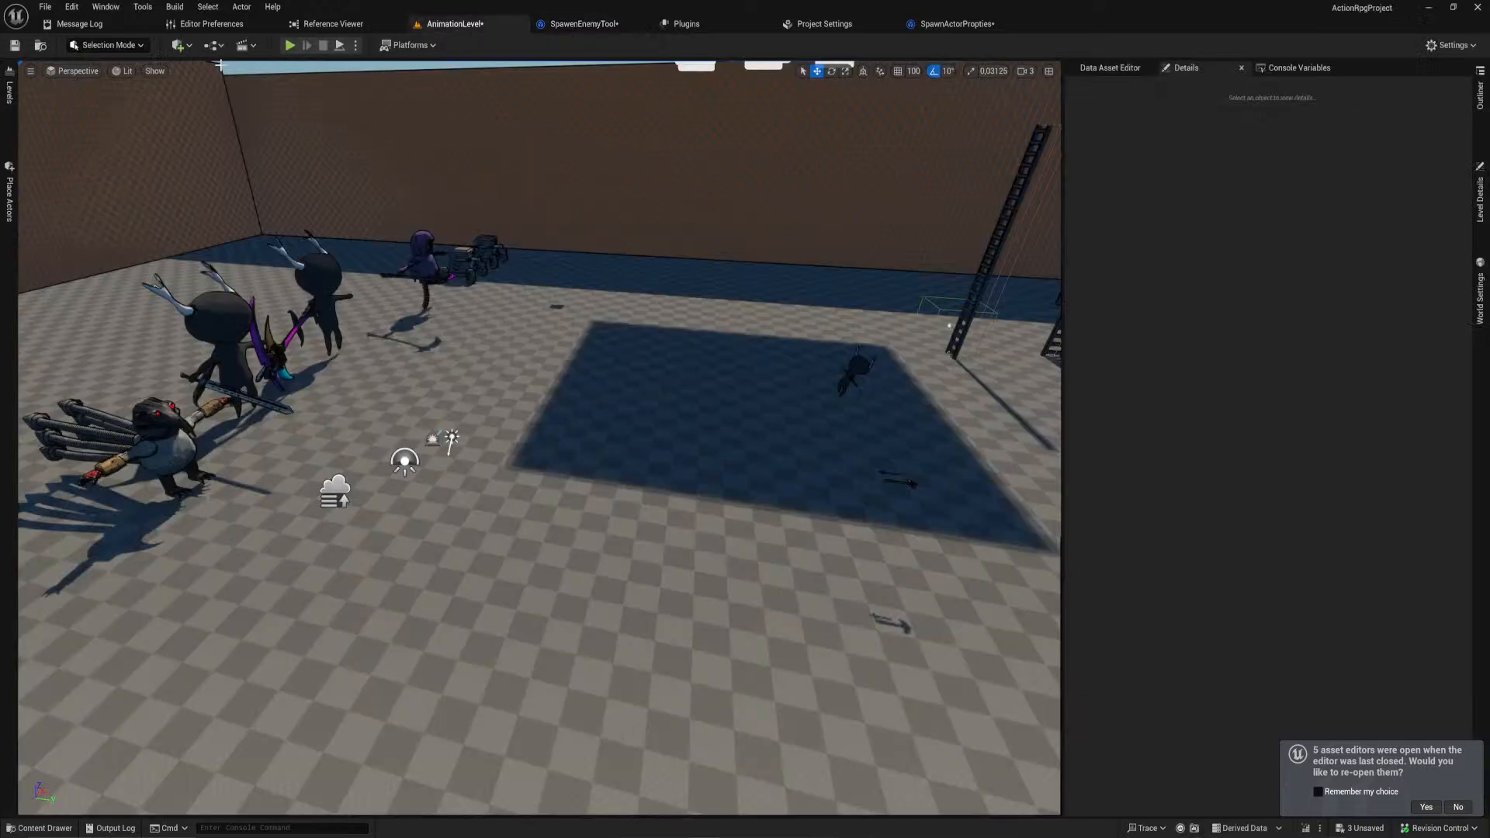
pyautogui.click(9, 194)
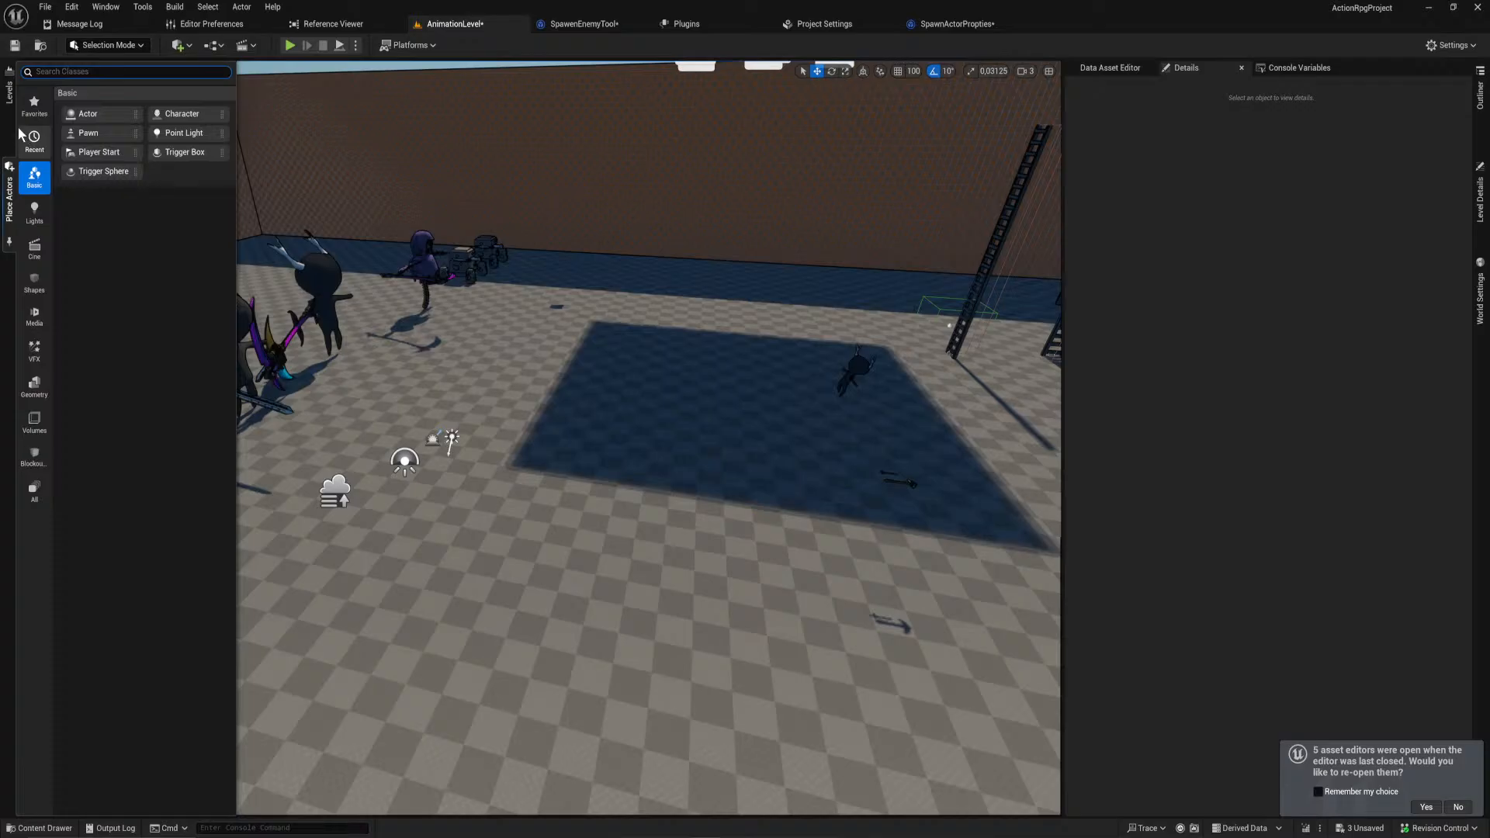
pyautogui.click(107, 44)
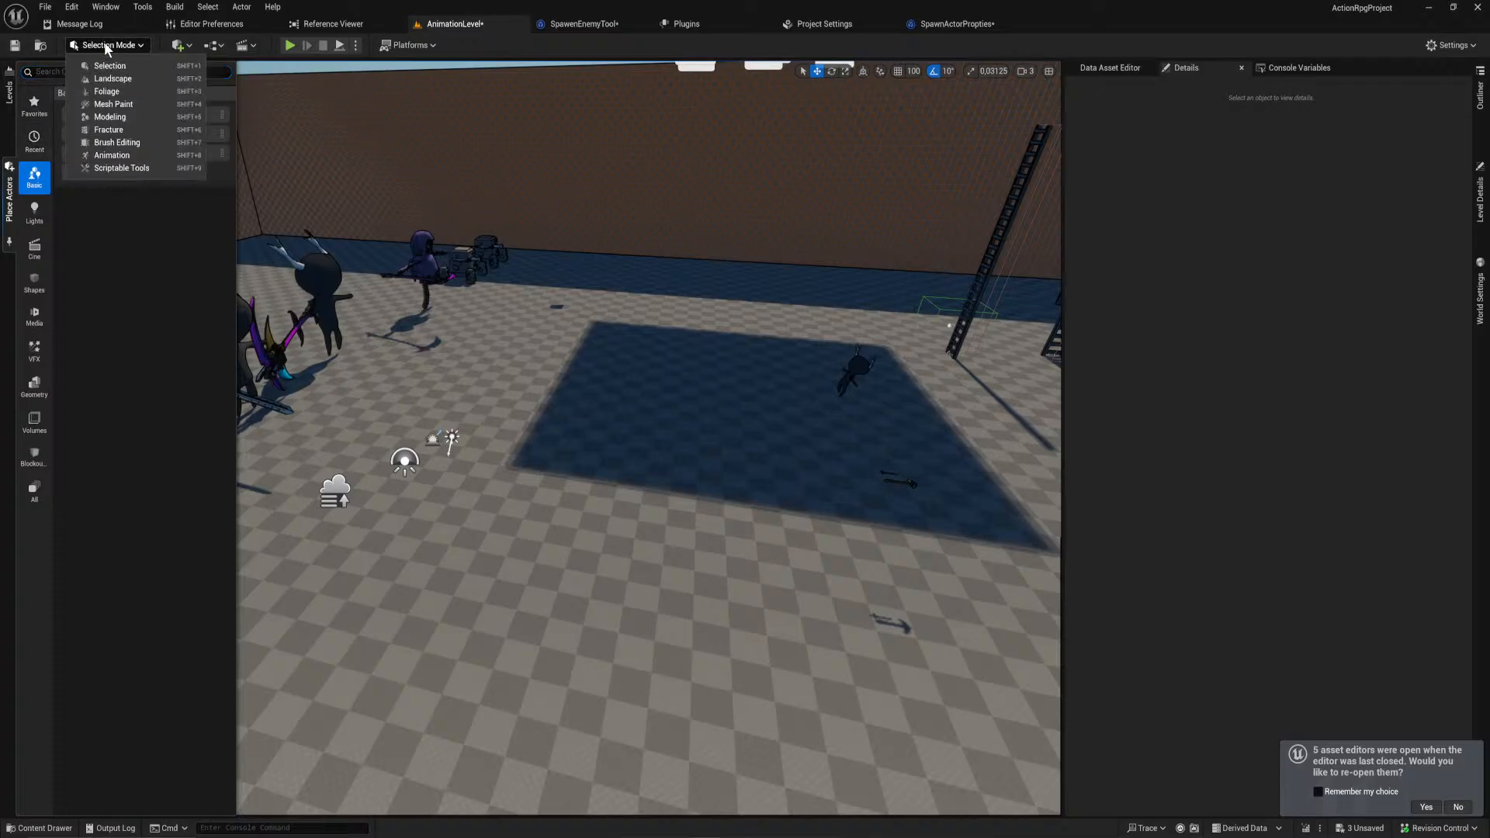
pyautogui.click(145, 174)
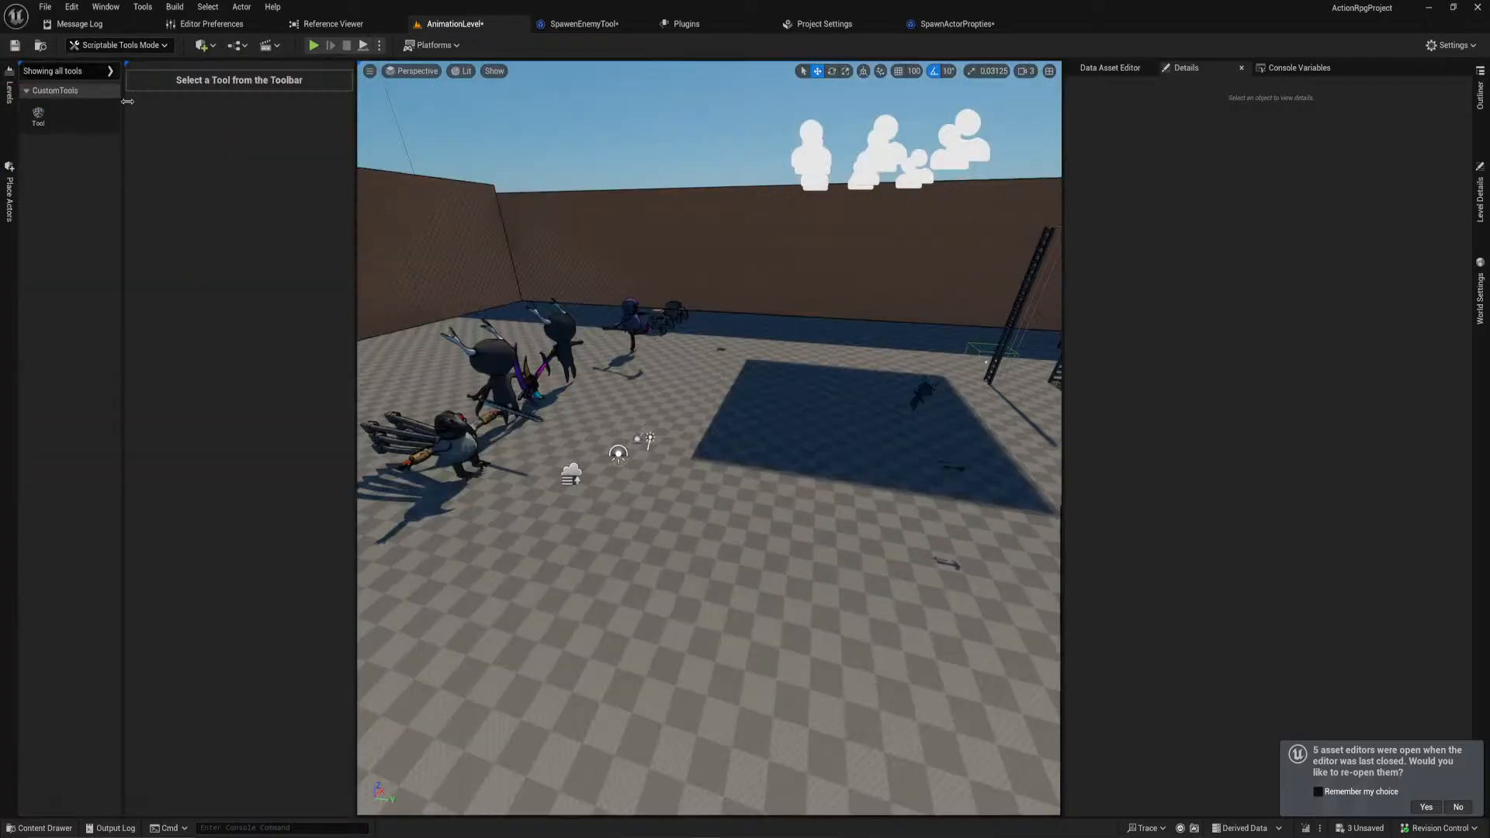
pyautogui.click(38, 116)
pyautogui.click(247, 96)
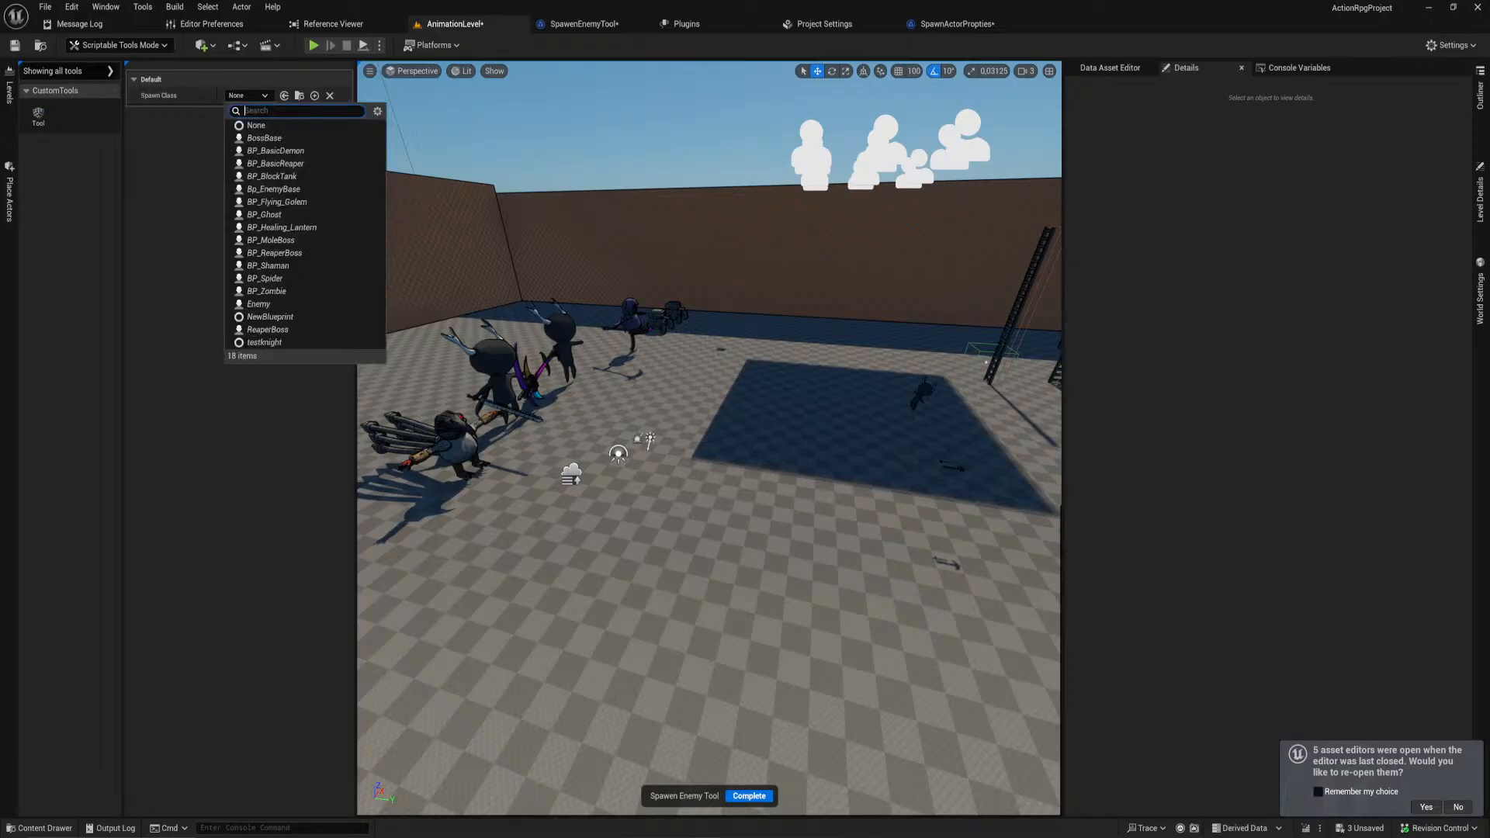
pyautogui.click(278, 202)
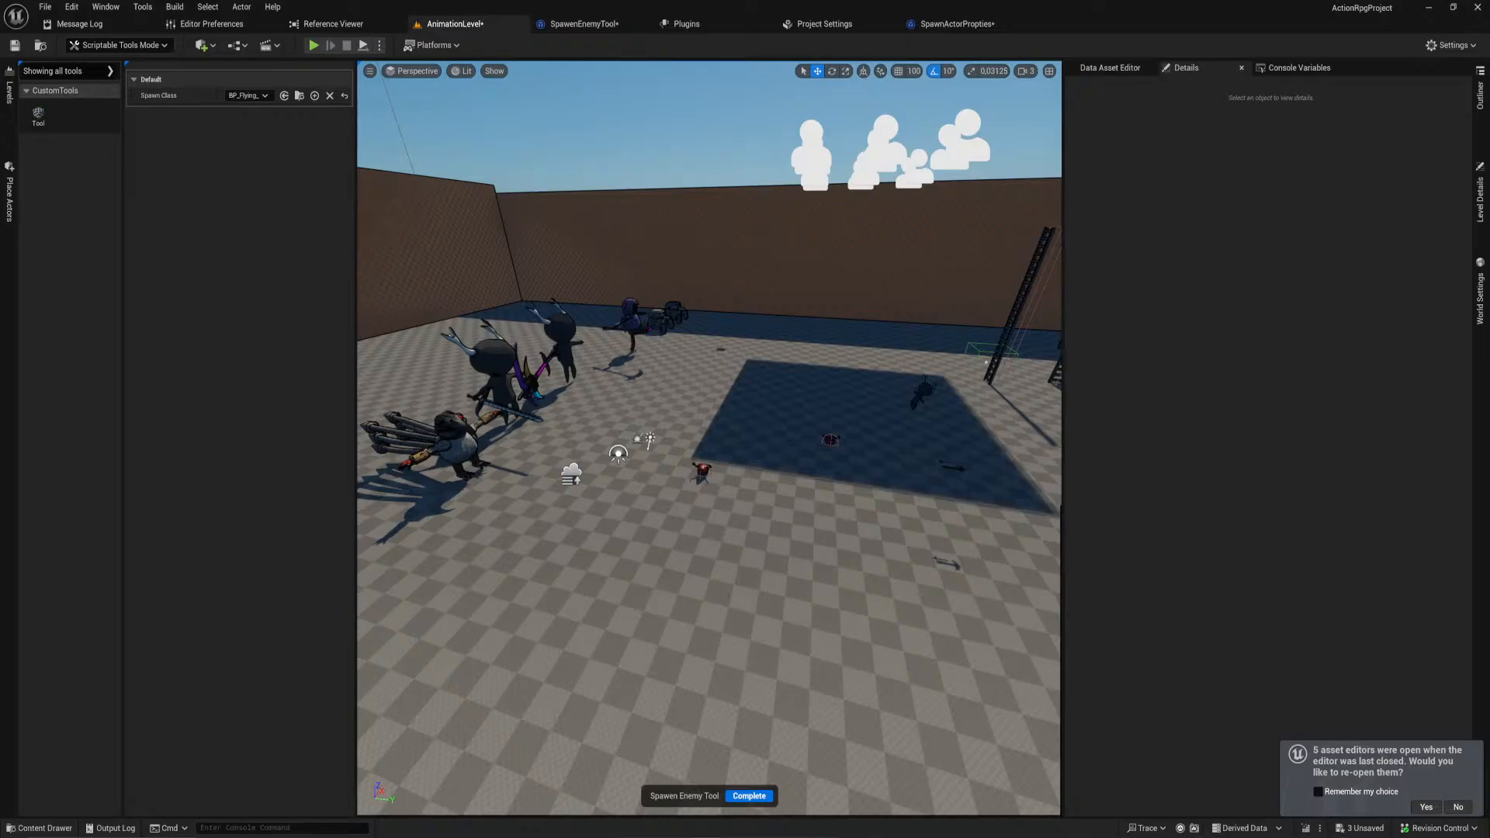
# Step: Add a Get Class Defaults node from Spawn Class in the SpawenEnemyTool_AutoGenFunc graph and hide its unconnected pins
pyautogui.click(961, 25)
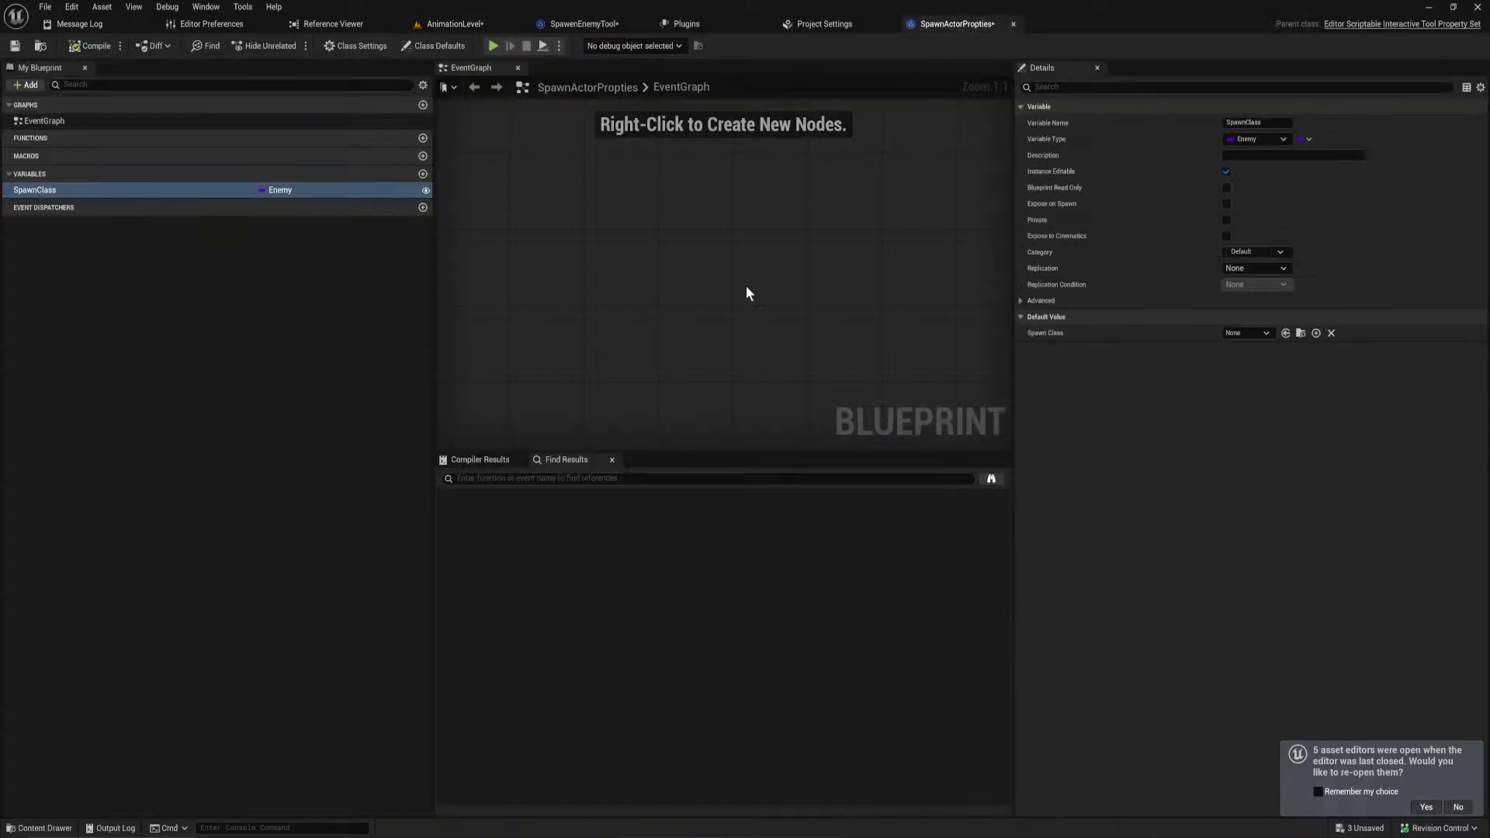
pyautogui.click(593, 25)
pyautogui.moveTo(778, 379); pyautogui.dragTo(708, 196, button='right')
pyautogui.scroll(-2, 707, 195)
pyautogui.moveTo(624, 297); pyautogui.dragTo(829, 414, button='right')
pyautogui.moveTo(910, 120); pyautogui.dragTo(856, 187)
pyautogui.moveTo(867, 191); pyautogui.dragTo(721, 217)
pyautogui.scroll(2, 648, 171)
pyautogui.write('get de')
pyautogui.press('Return')
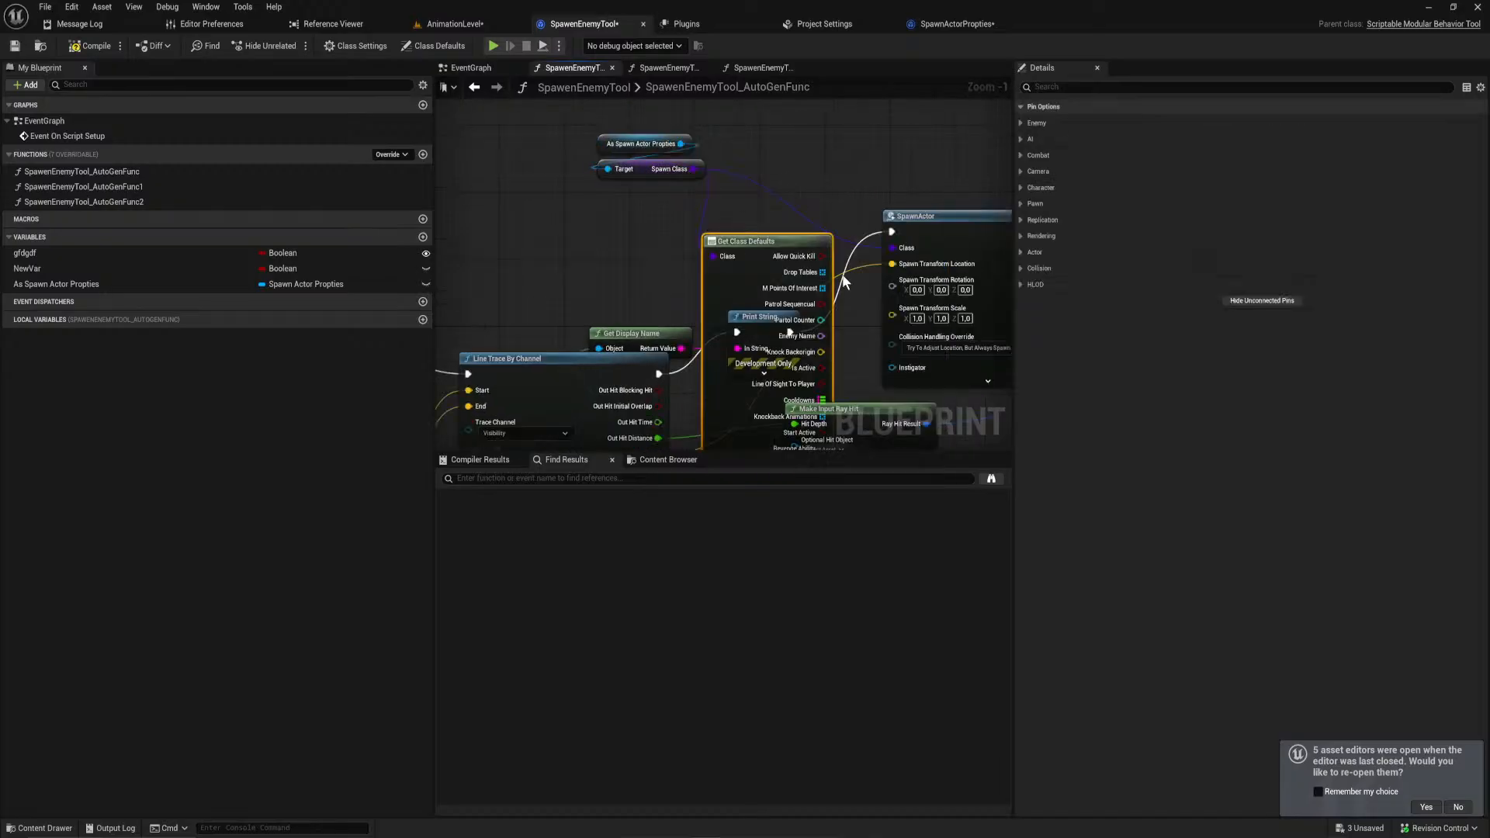
pyautogui.moveTo(764, 237)
pyautogui.mouseDown()
pyautogui.moveTo(751, 363)
pyautogui.moveTo(780, 227)
pyautogui.mouseUp()
pyautogui.moveTo(780, 227); pyautogui.dragTo(662, 138, button='right')
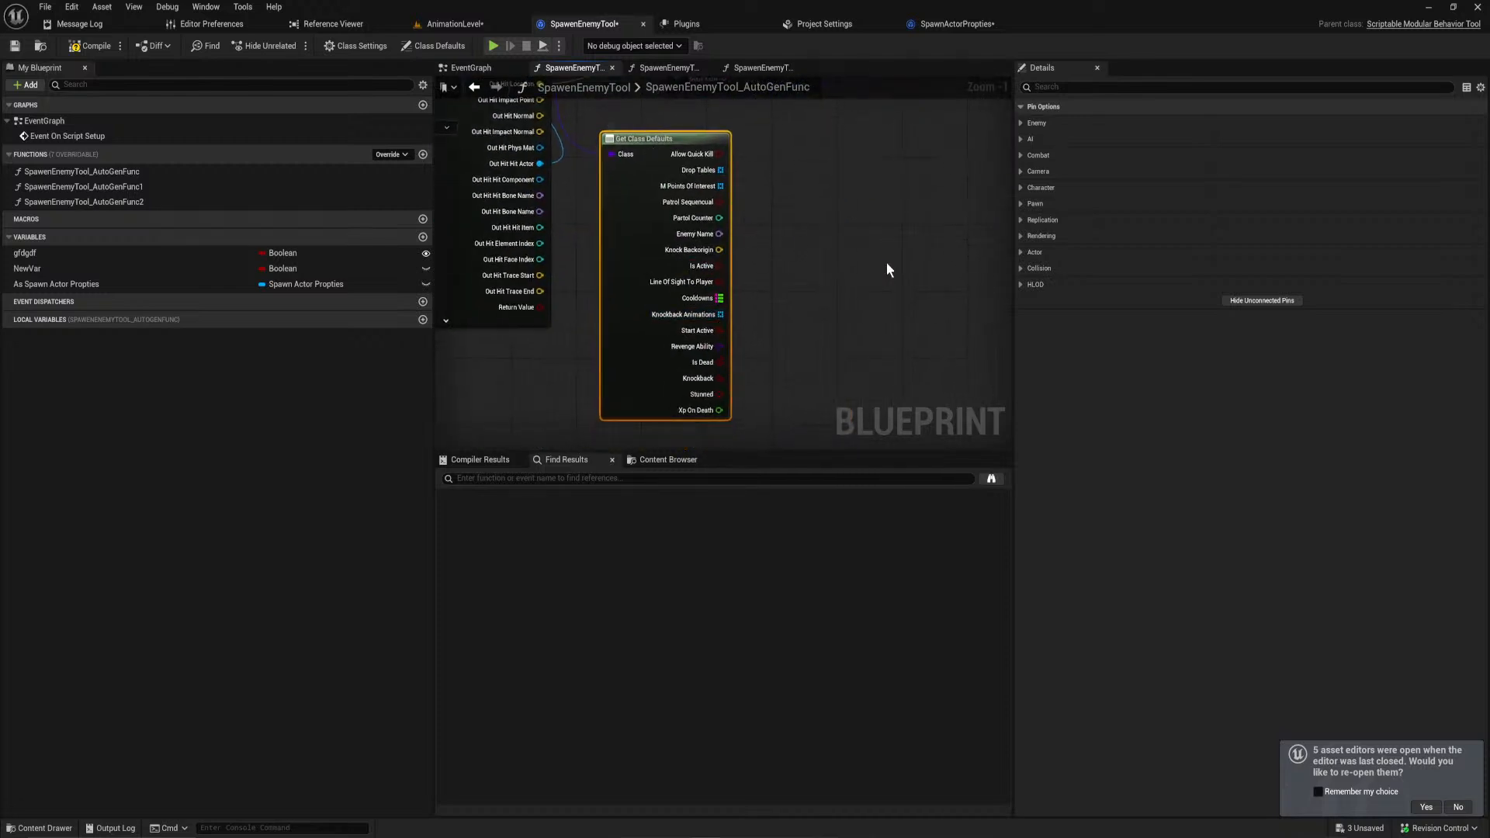
pyautogui.click(1258, 300)
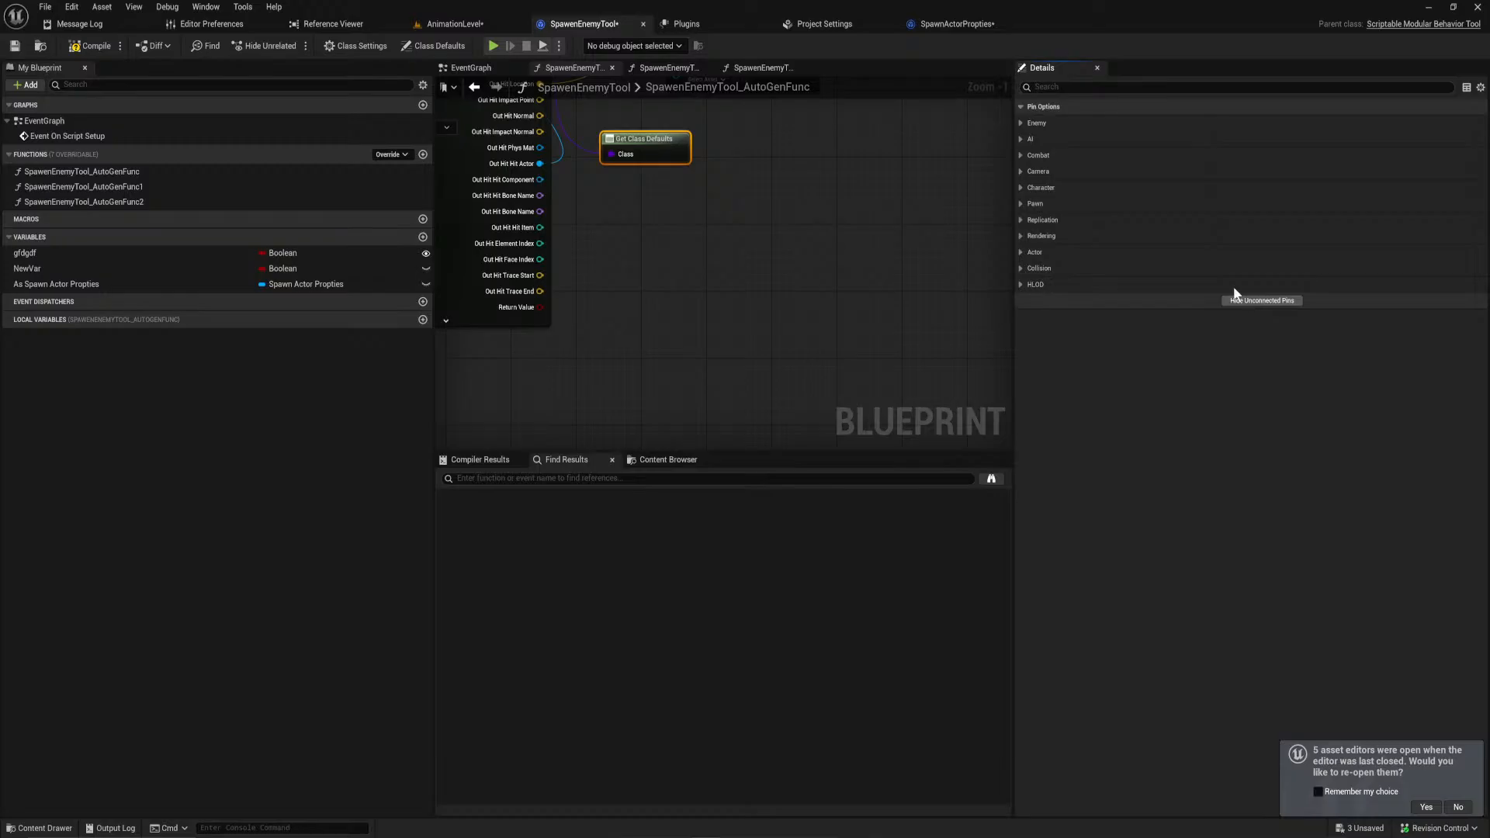
# Step: Search the Get Class Defaults node's pin options for a height property using "half" and "hei"
pyautogui.click(1021, 122)
pyautogui.click(1020, 122)
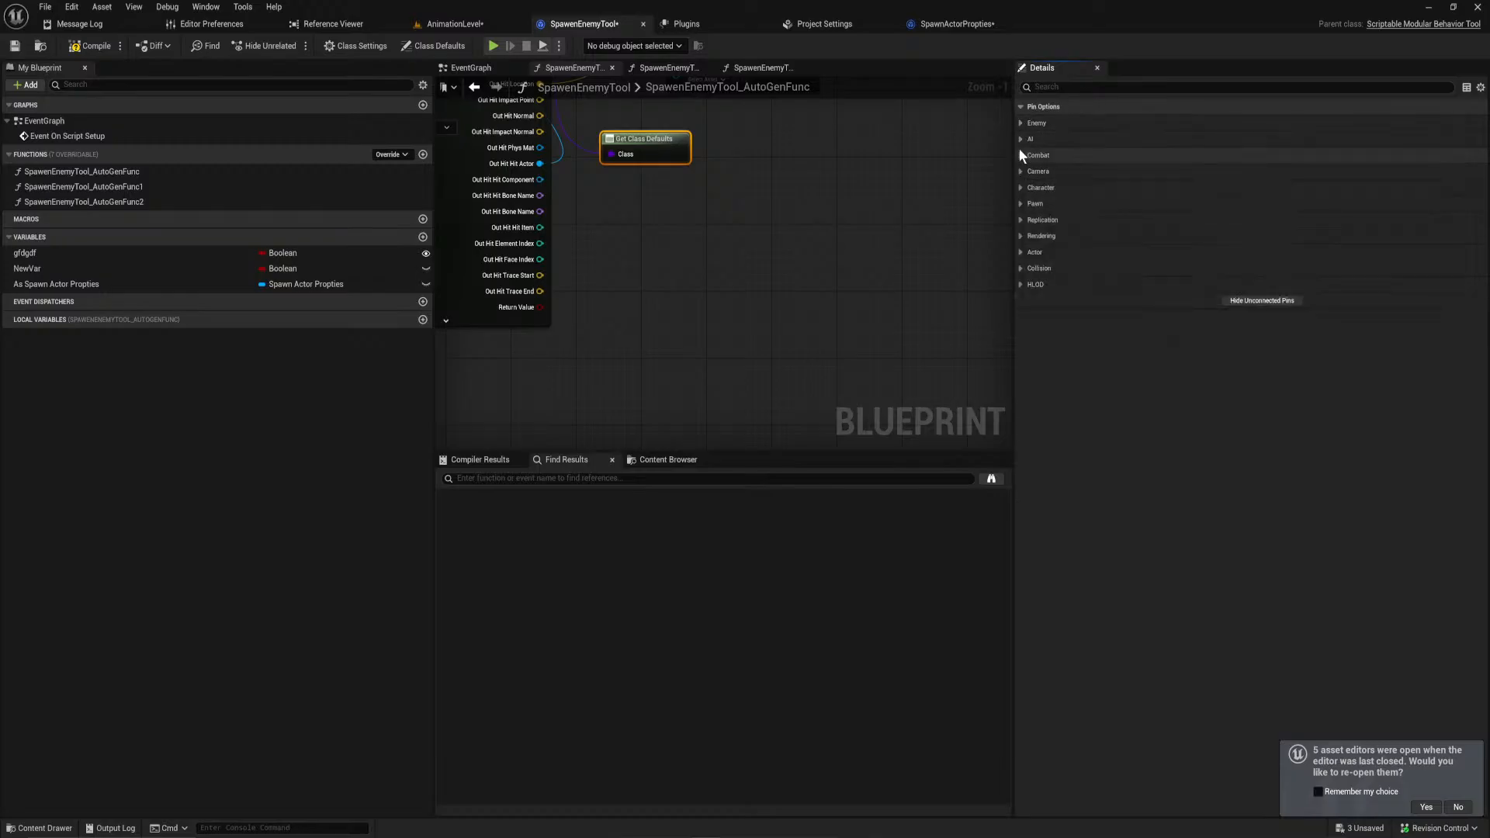
pyautogui.click(1021, 187)
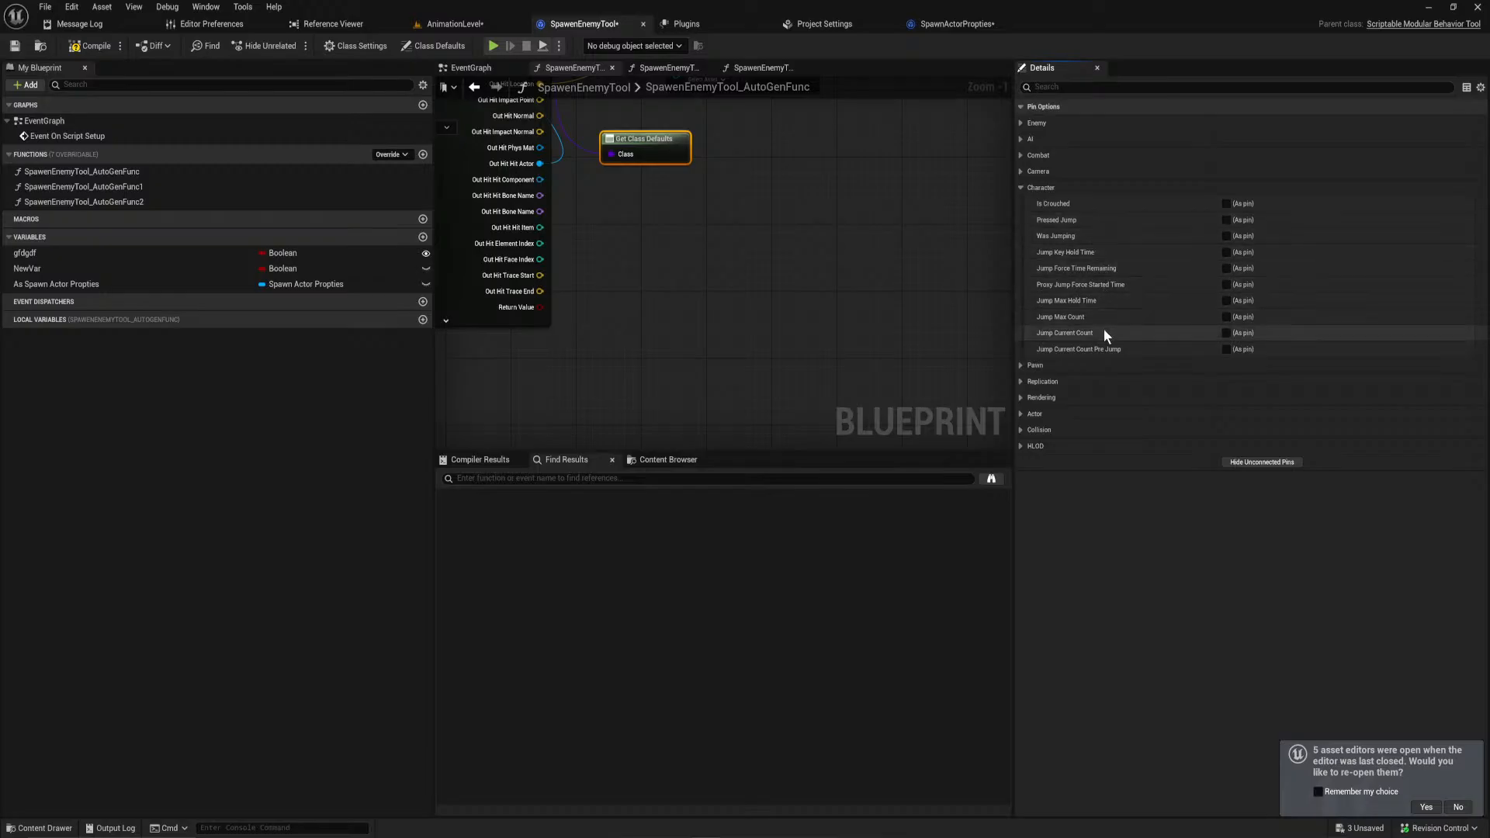
pyautogui.write('hald')
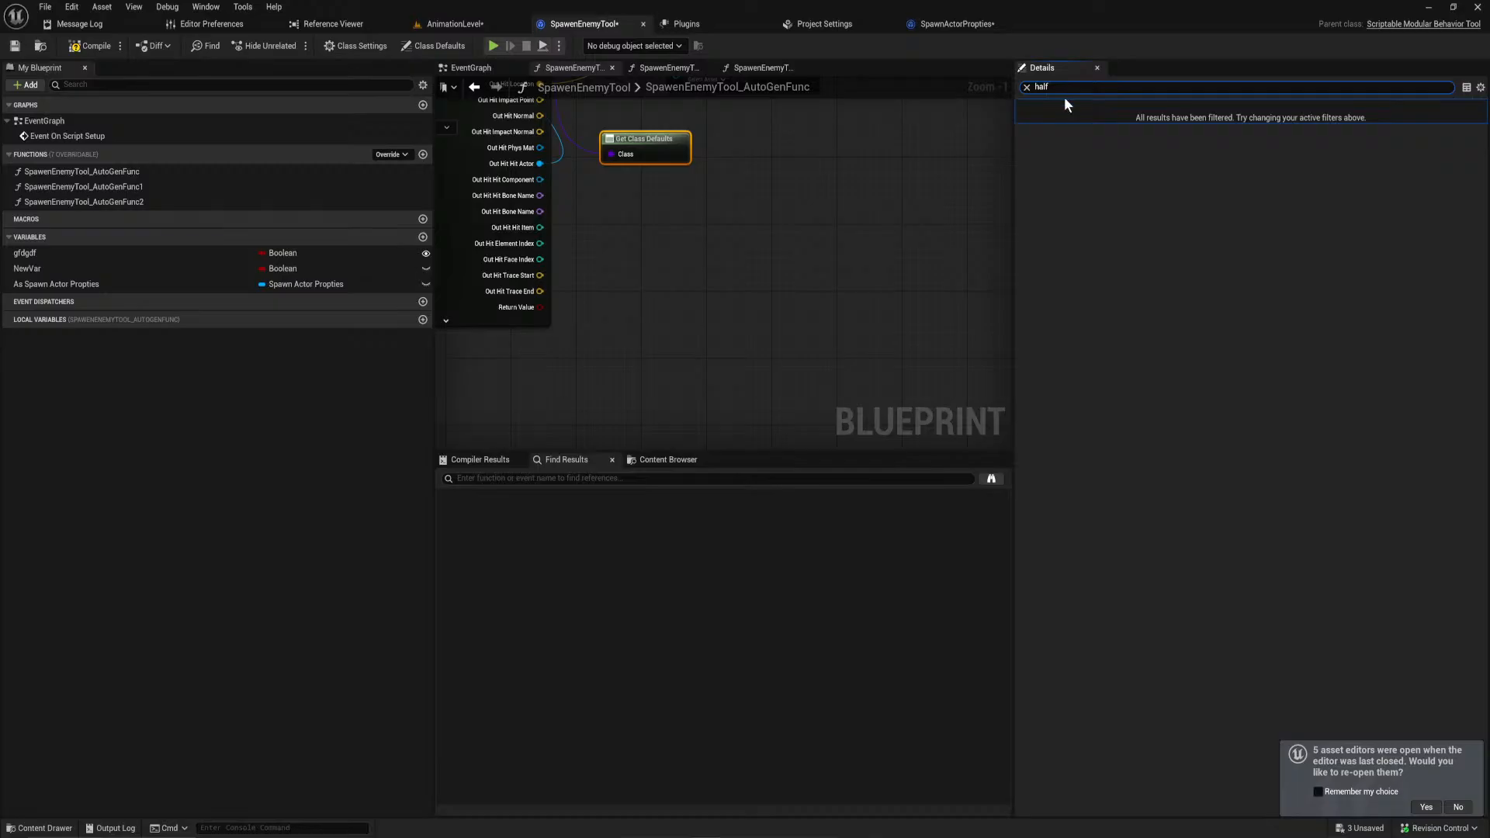
pyautogui.press('BackSpace')
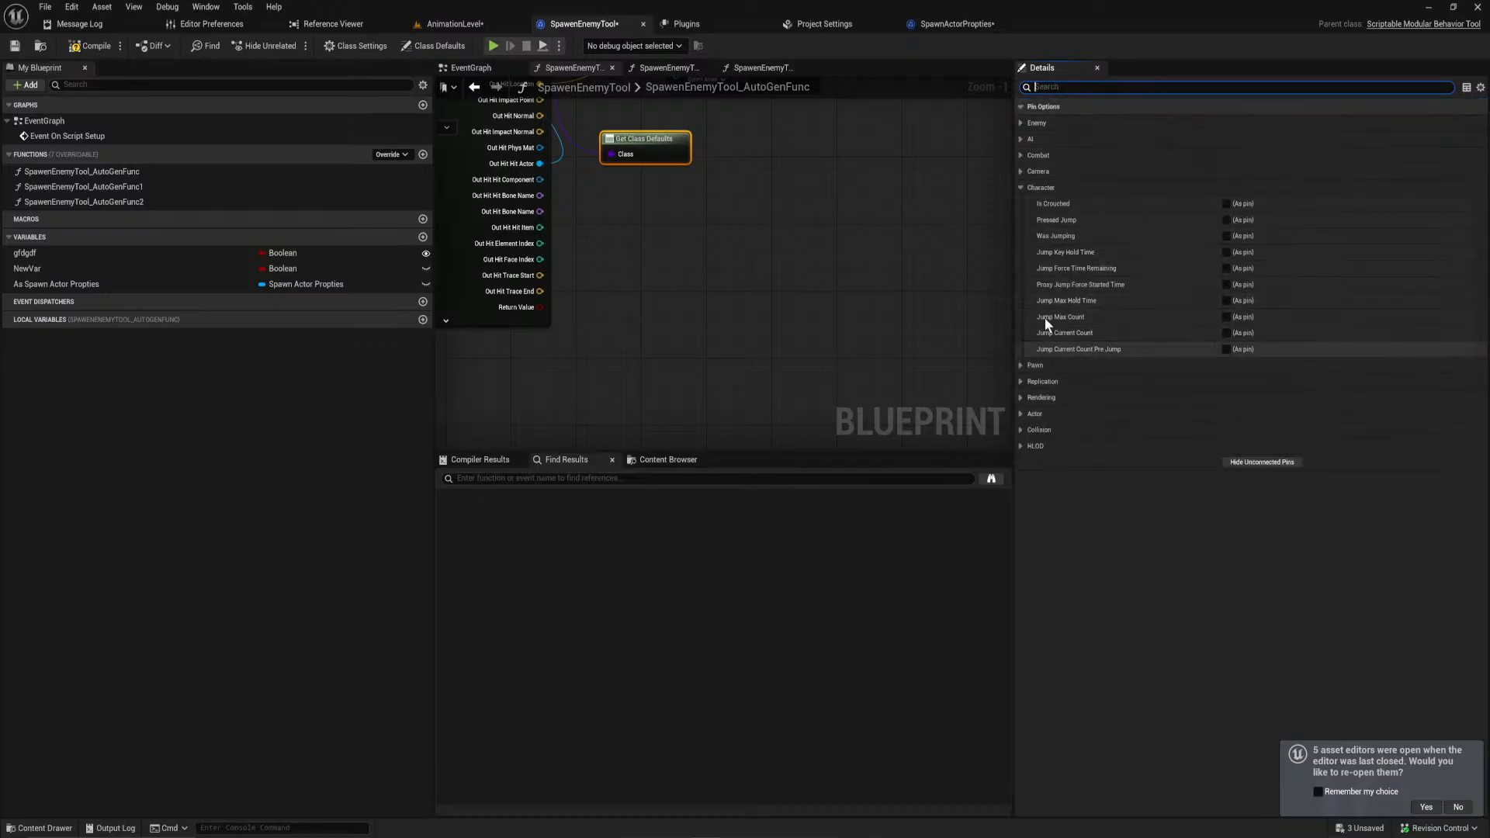
pyautogui.write('half')
pyautogui.hotkey('ctrl', 'a')
pyautogui.press('BackSpace')
pyautogui.write('half')
pyautogui.hotkey('ctrl', 'a')
pyautogui.press('BackSpace')
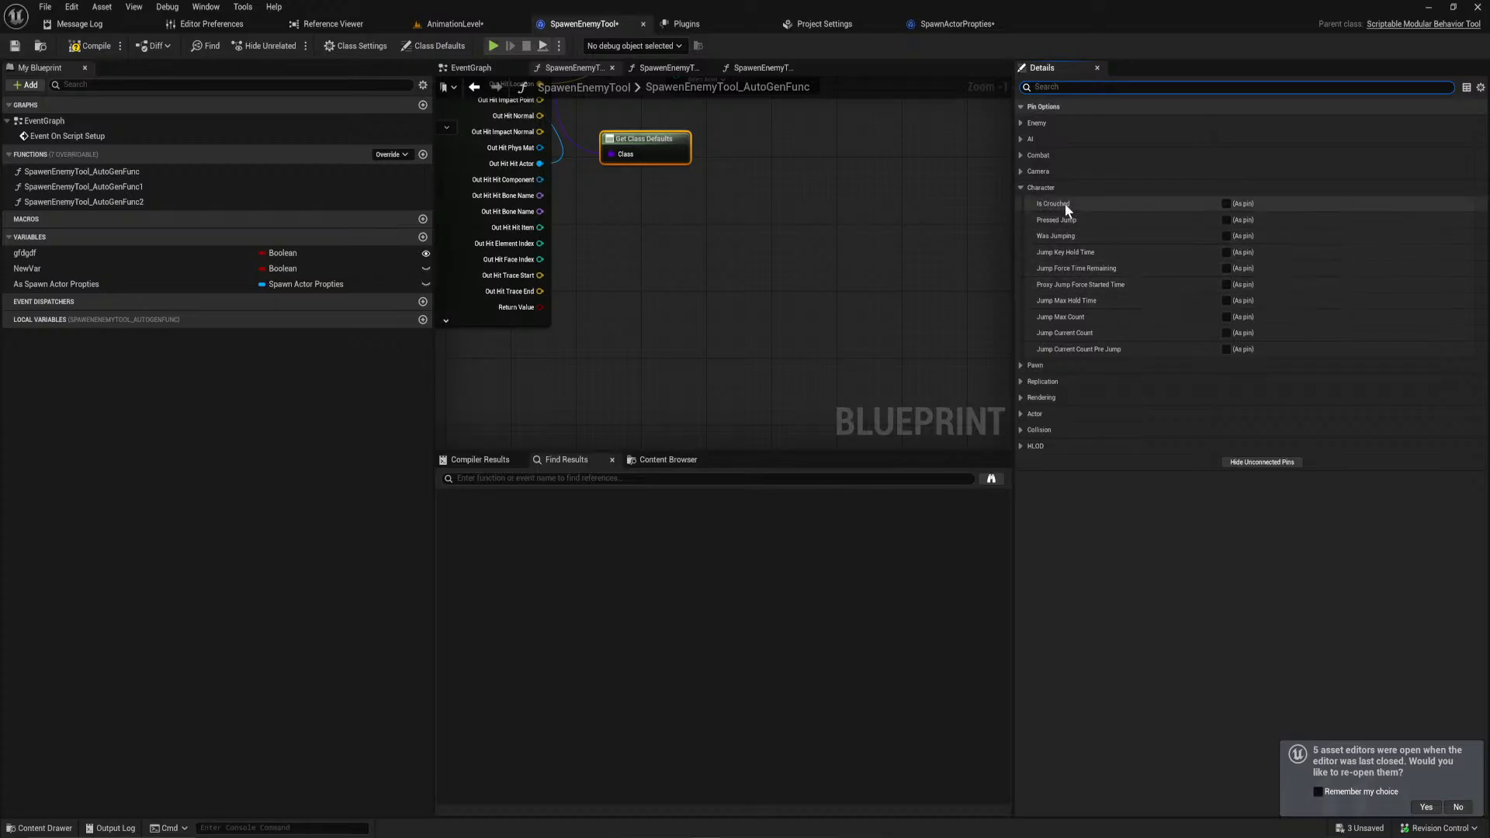
pyautogui.write('hei')
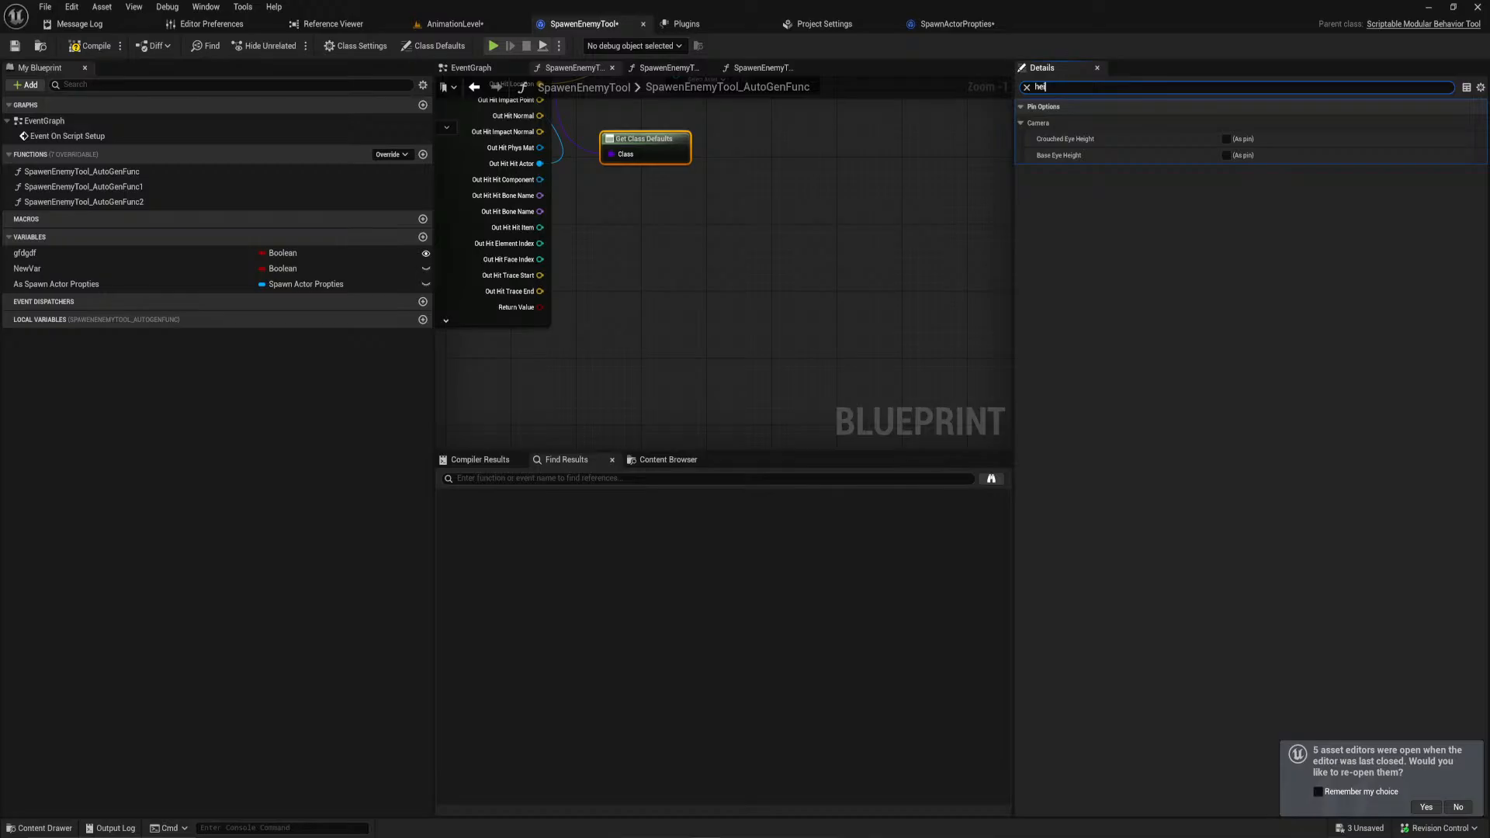
pyautogui.press('BackSpace')
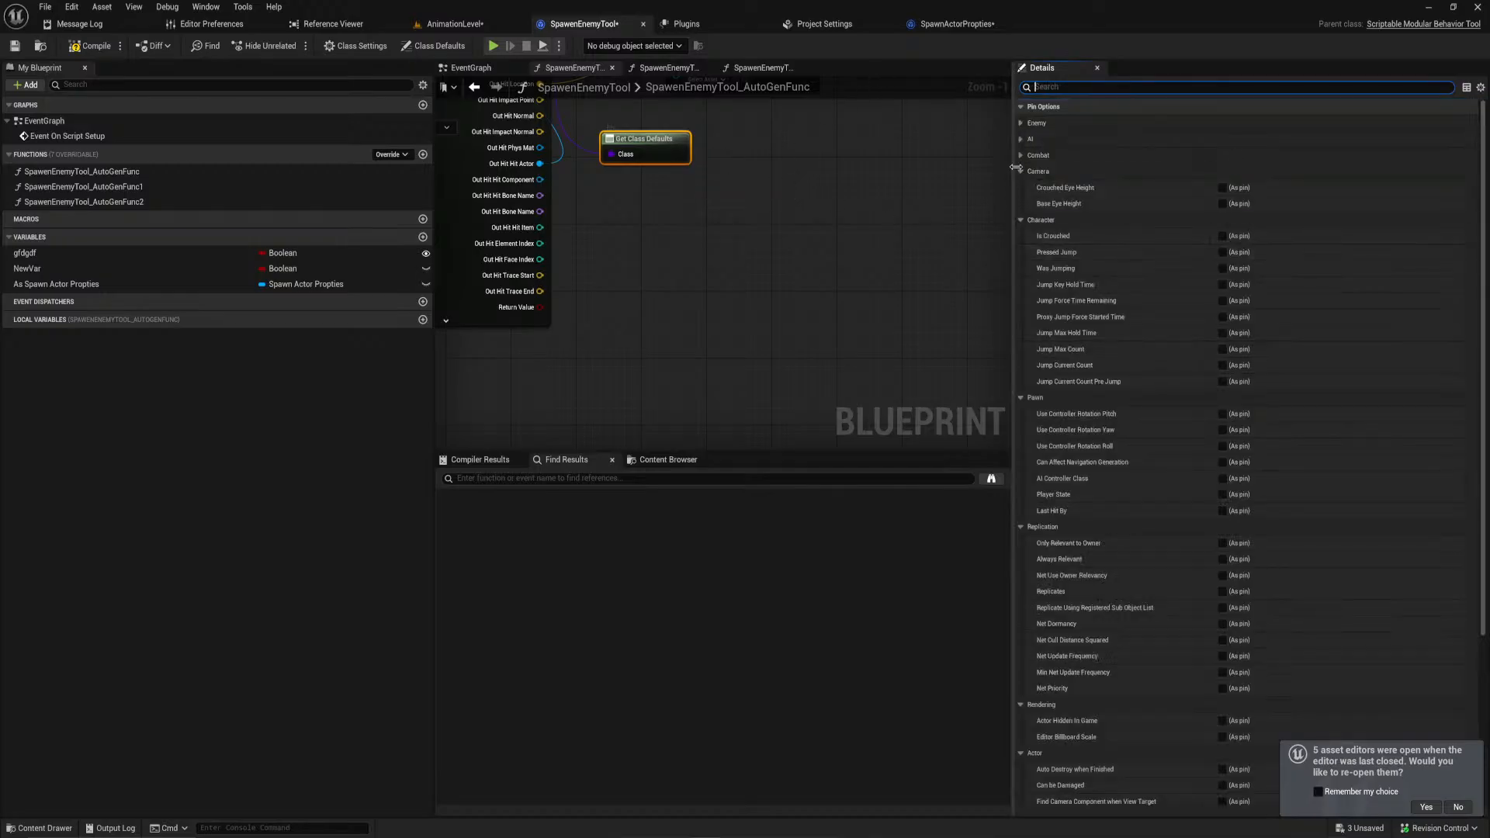
# Step: Look through all pin option categories of the Get Class Defaults node, including Enemy, AI and Combat, and delete the node
pyautogui.click(1022, 155)
pyautogui.click(1019, 139)
pyautogui.click(1020, 123)
pyautogui.moveTo(665, 133); pyautogui.dragTo(676, 147)
pyautogui.scroll(-10, 1062, 369)
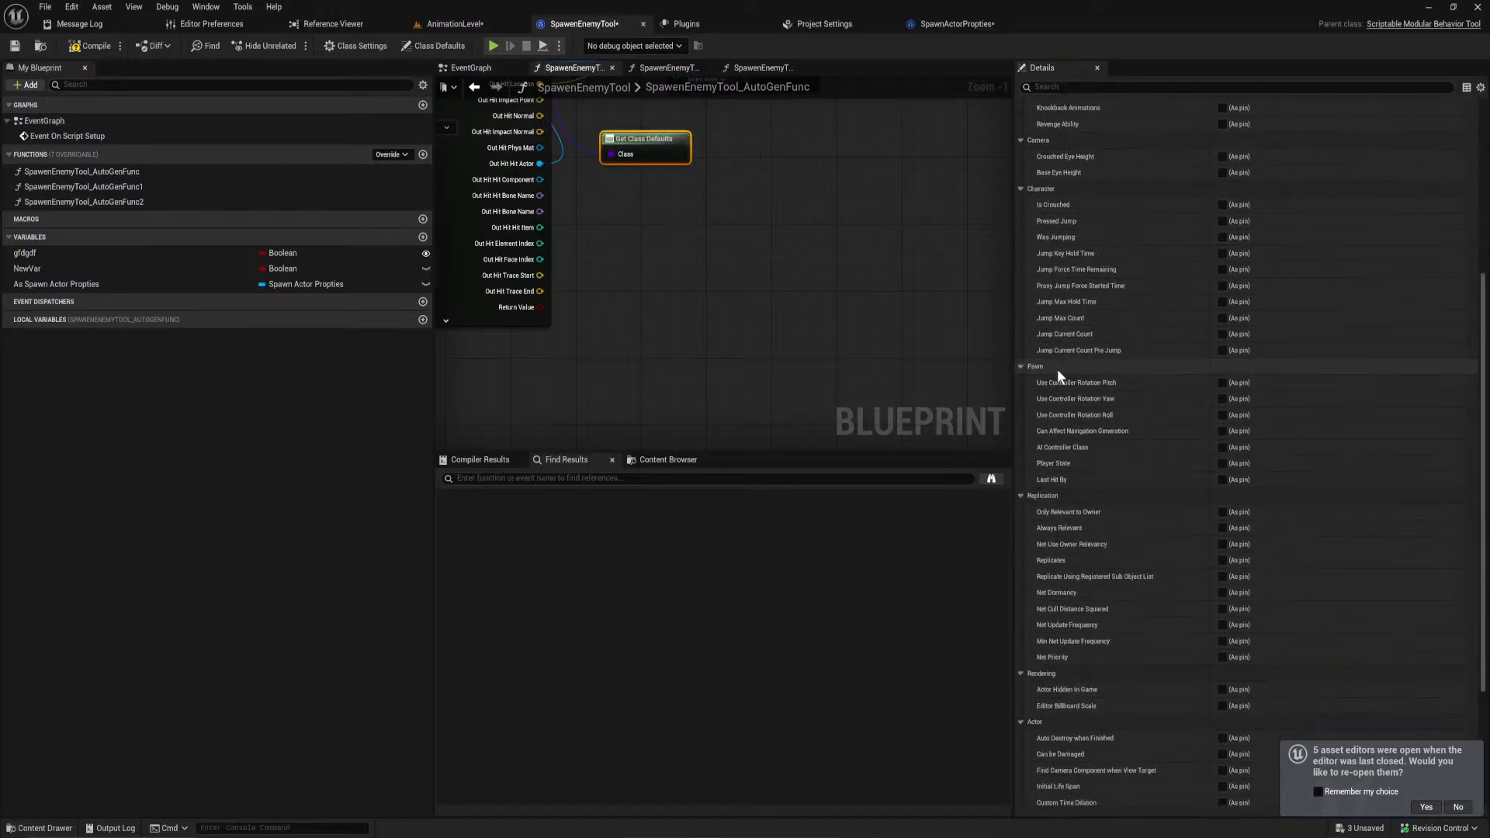
pyautogui.moveTo(818, 248)
pyautogui.mouseDown(button='right')
pyautogui.moveTo(889, 532)
pyautogui.moveTo(964, 546)
pyautogui.moveTo(839, 265)
pyautogui.mouseUp(button='right')
pyautogui.scroll(5, 1094, 594)
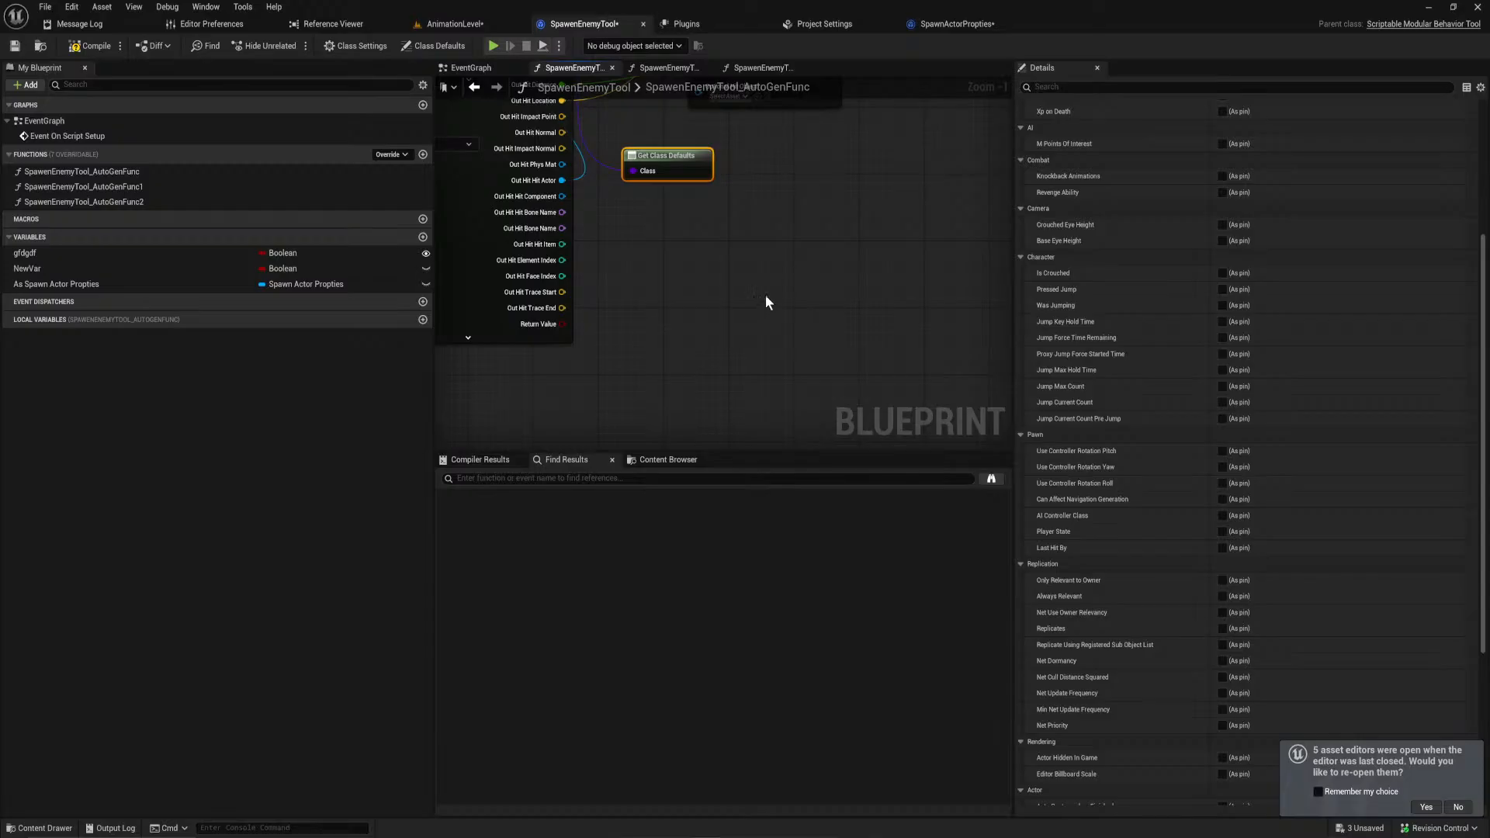
pyautogui.moveTo(775, 182); pyautogui.dragTo(854, 381, button='right')
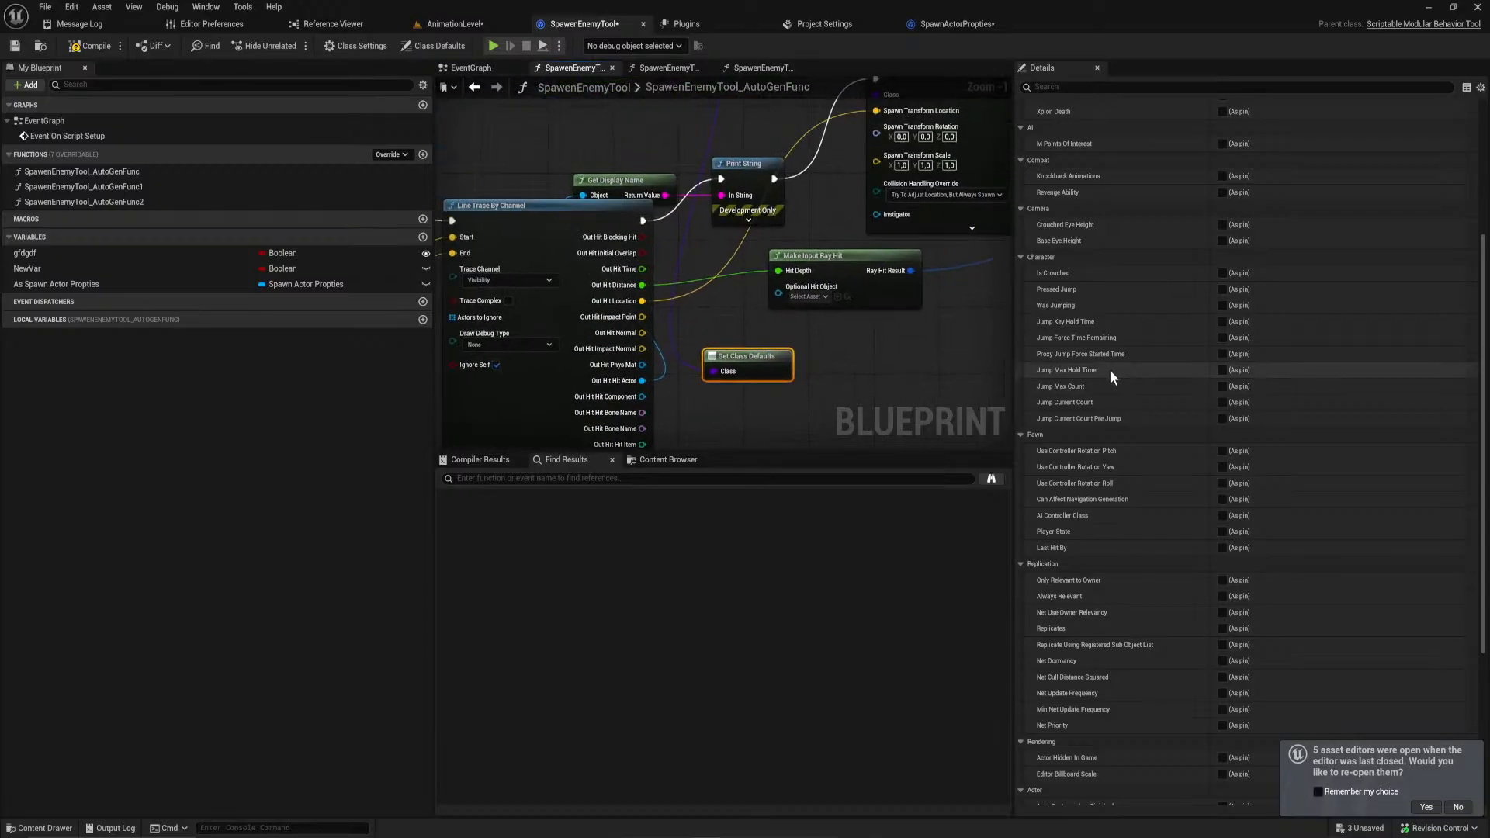
pyautogui.scroll(6, 1180, 392)
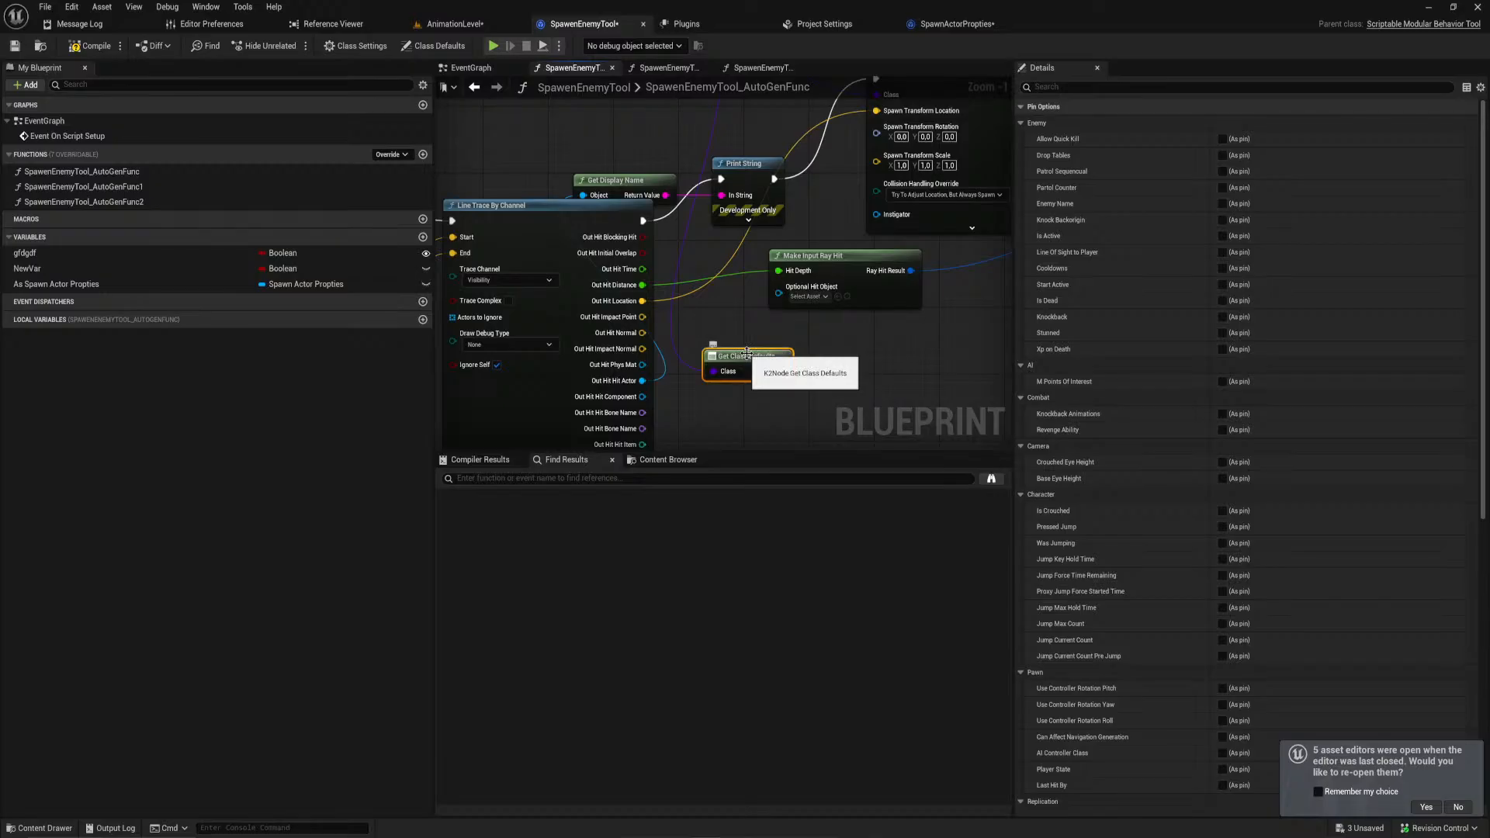
pyautogui.press('Delete')
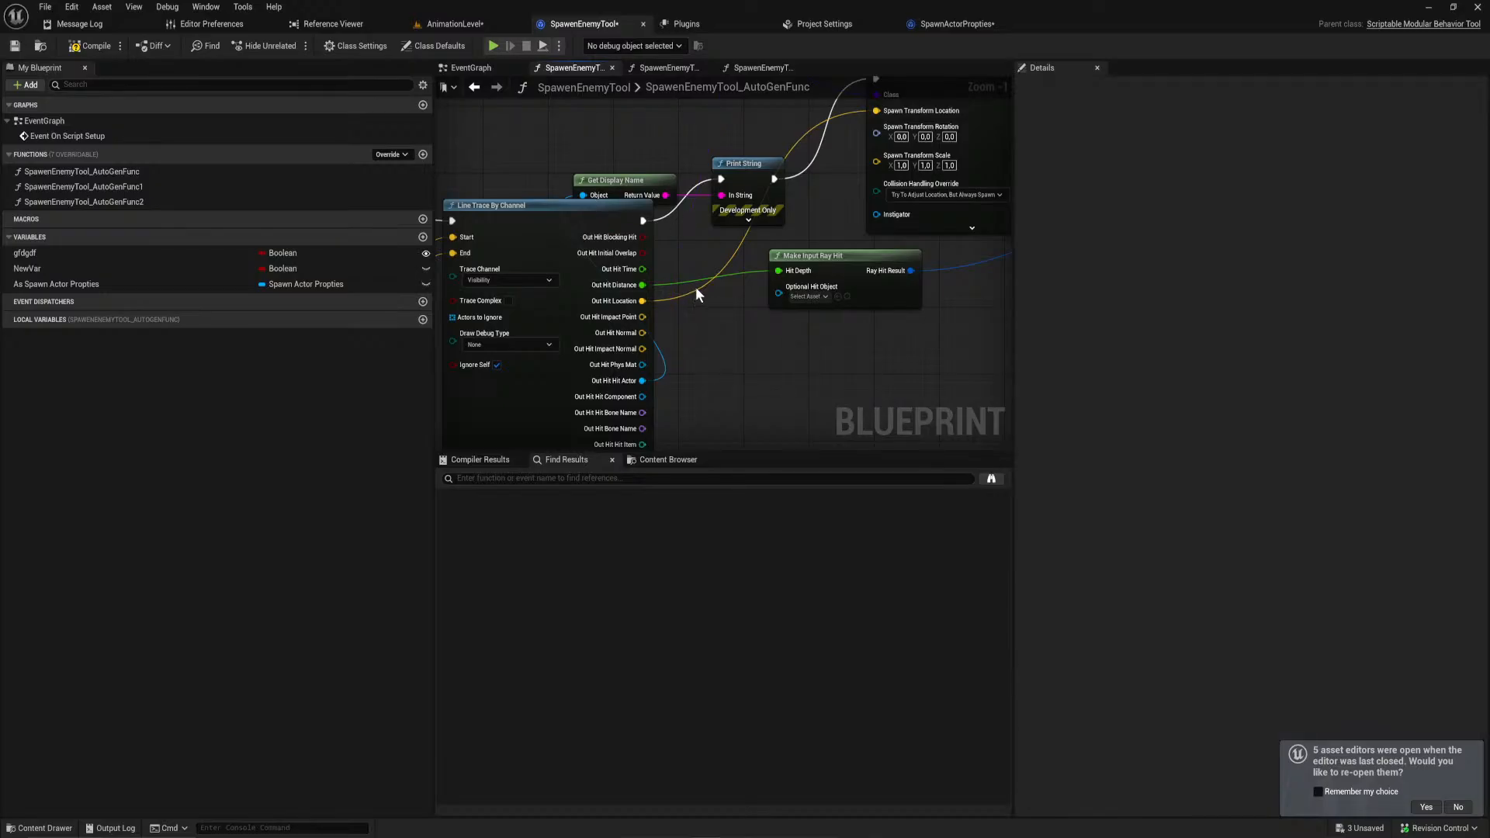
# Step: Spawn another flying golem beside the existing one on the AnimationLevel floor, inspect it up close and complete the Spawen Enemy Tool
pyautogui.click(497, 24)
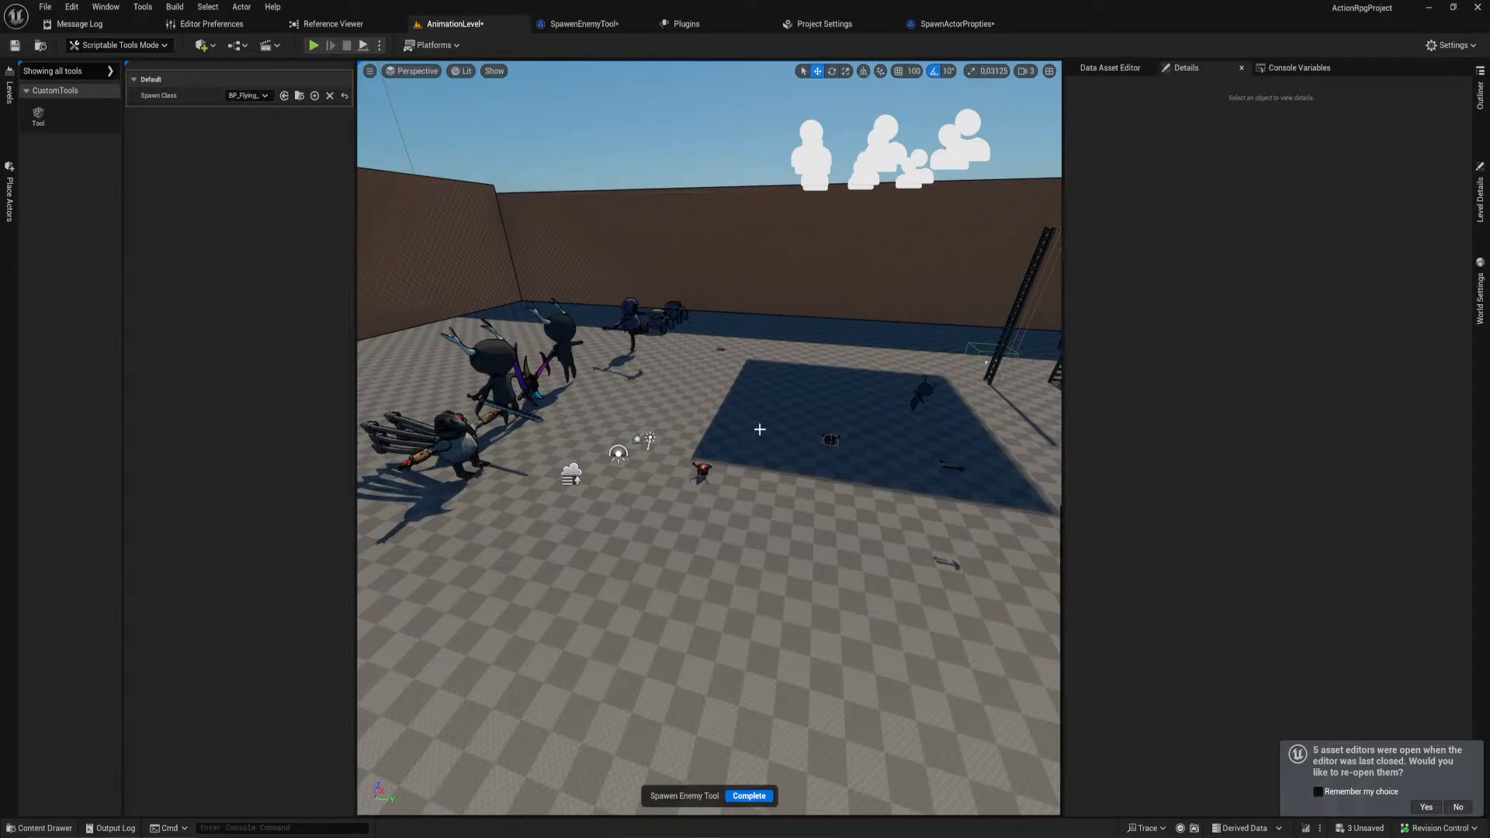
pyautogui.click(725, 481)
pyautogui.press('w')
pyautogui.moveTo(724, 480); pyautogui.dragTo(958, 544, button='right')
pyautogui.press('w')
pyautogui.press('s')
pyautogui.press('w')
pyautogui.press('s')
pyautogui.press('w')
pyautogui.press('w')
pyautogui.press('s')
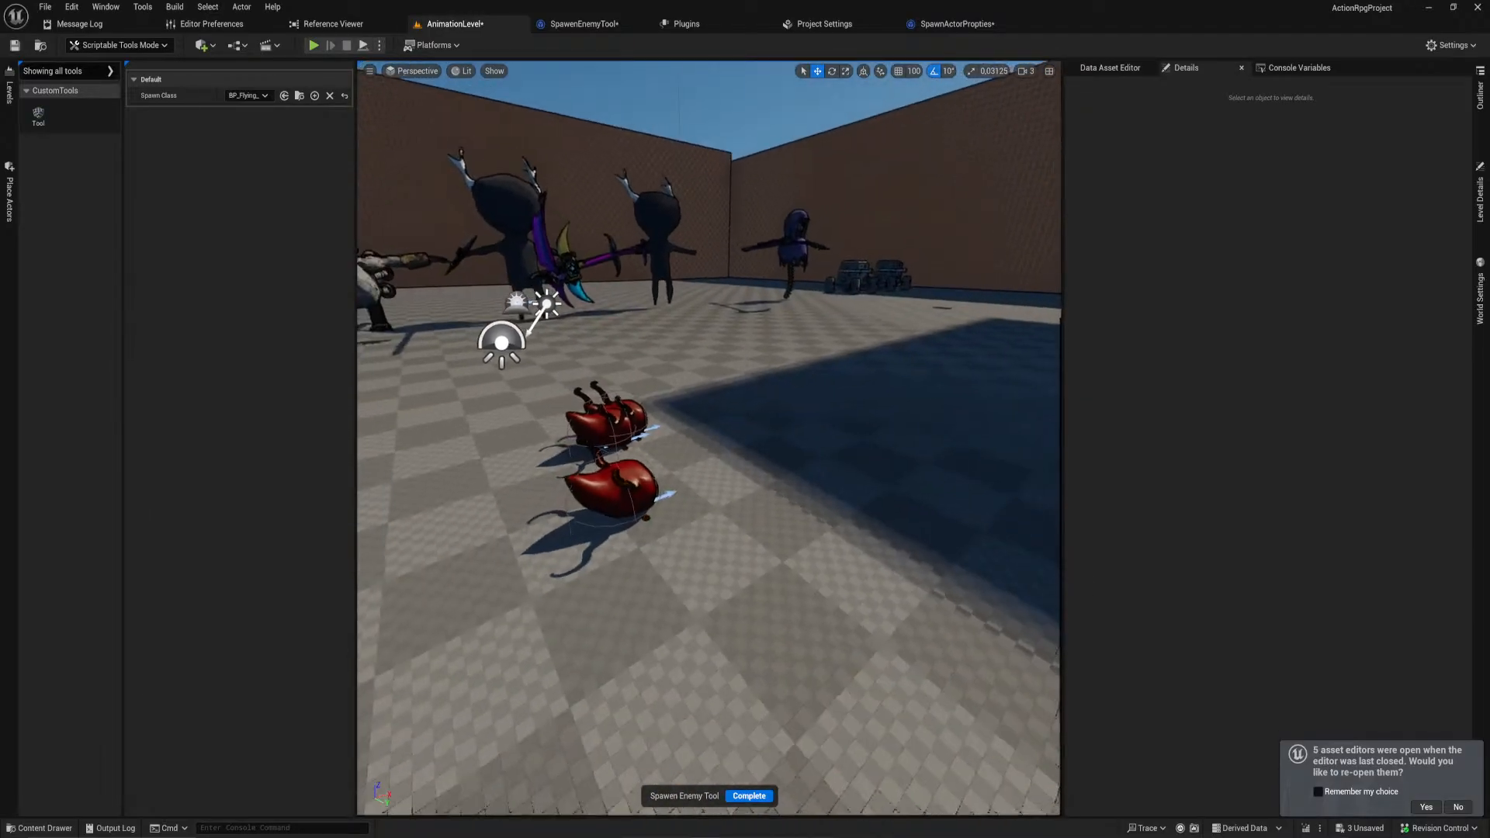
pyautogui.click(756, 796)
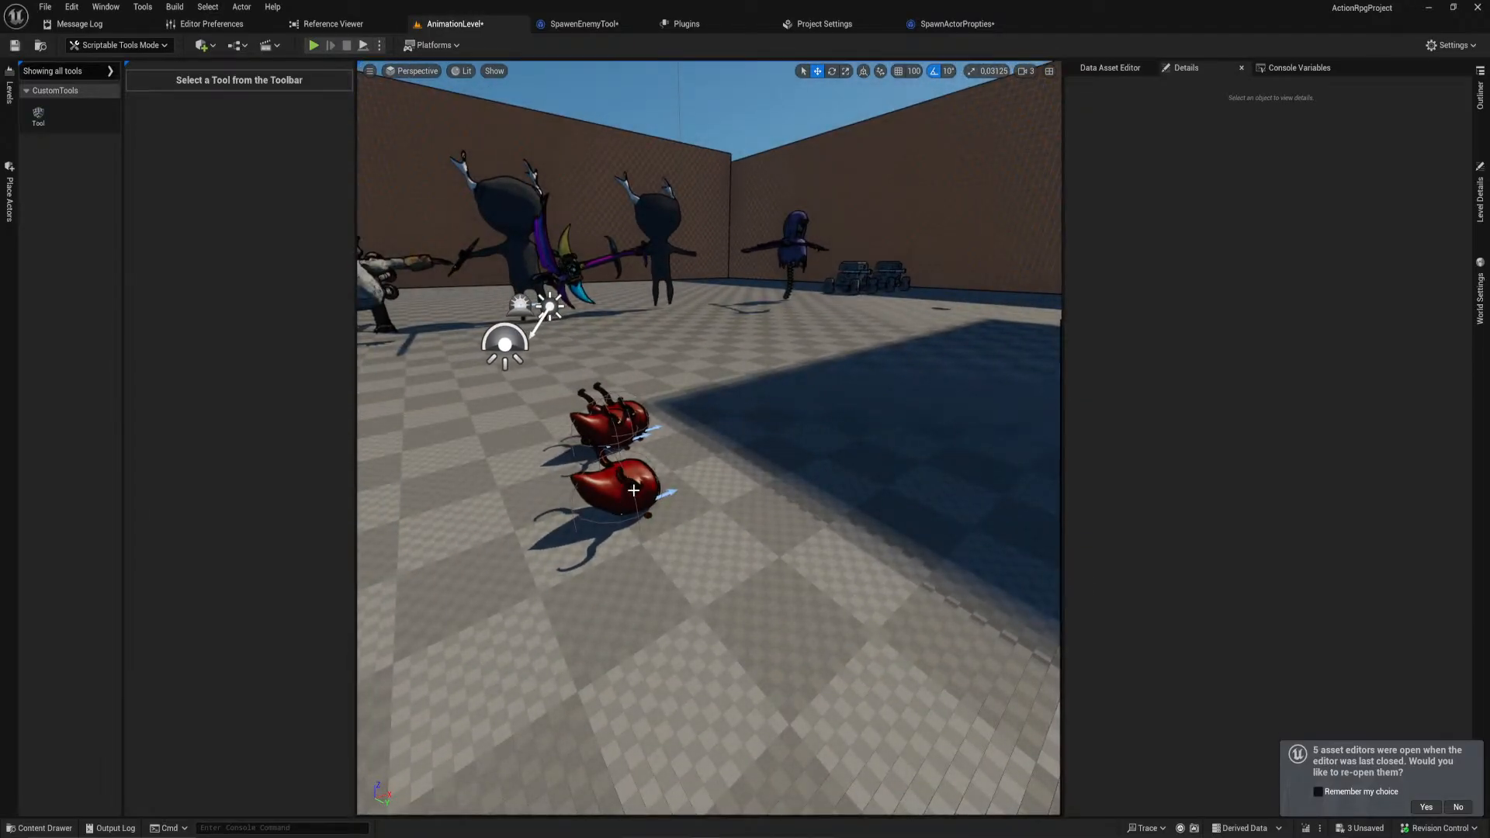
# Step: Add a vector offset of Z 200 to the trace's Out Hit Location and connect the sum to SpawnActor's Spawn Transform Location
pyautogui.click(600, 23)
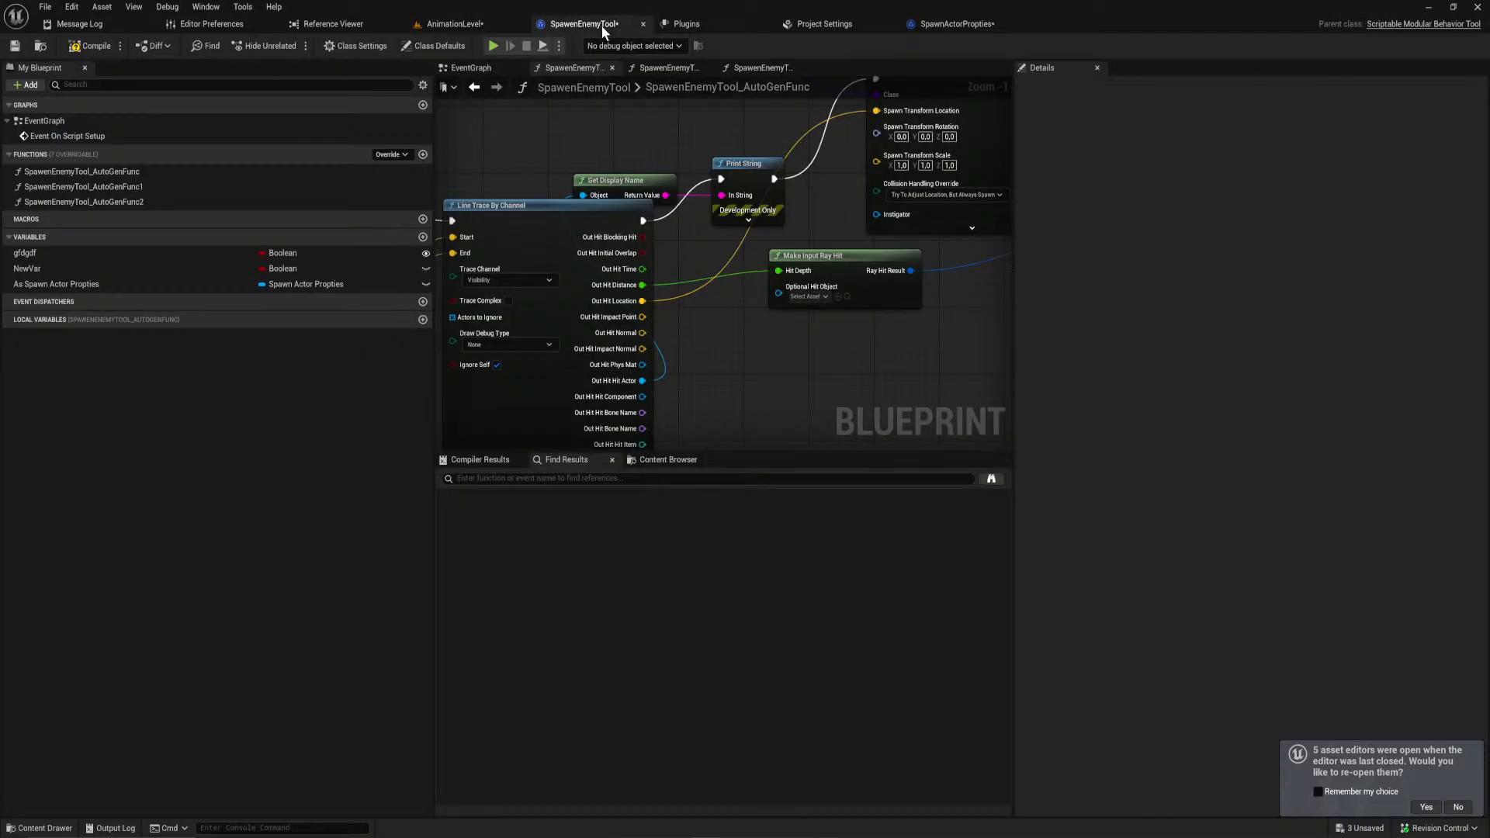
pyautogui.moveTo(642, 300); pyautogui.dragTo(704, 319)
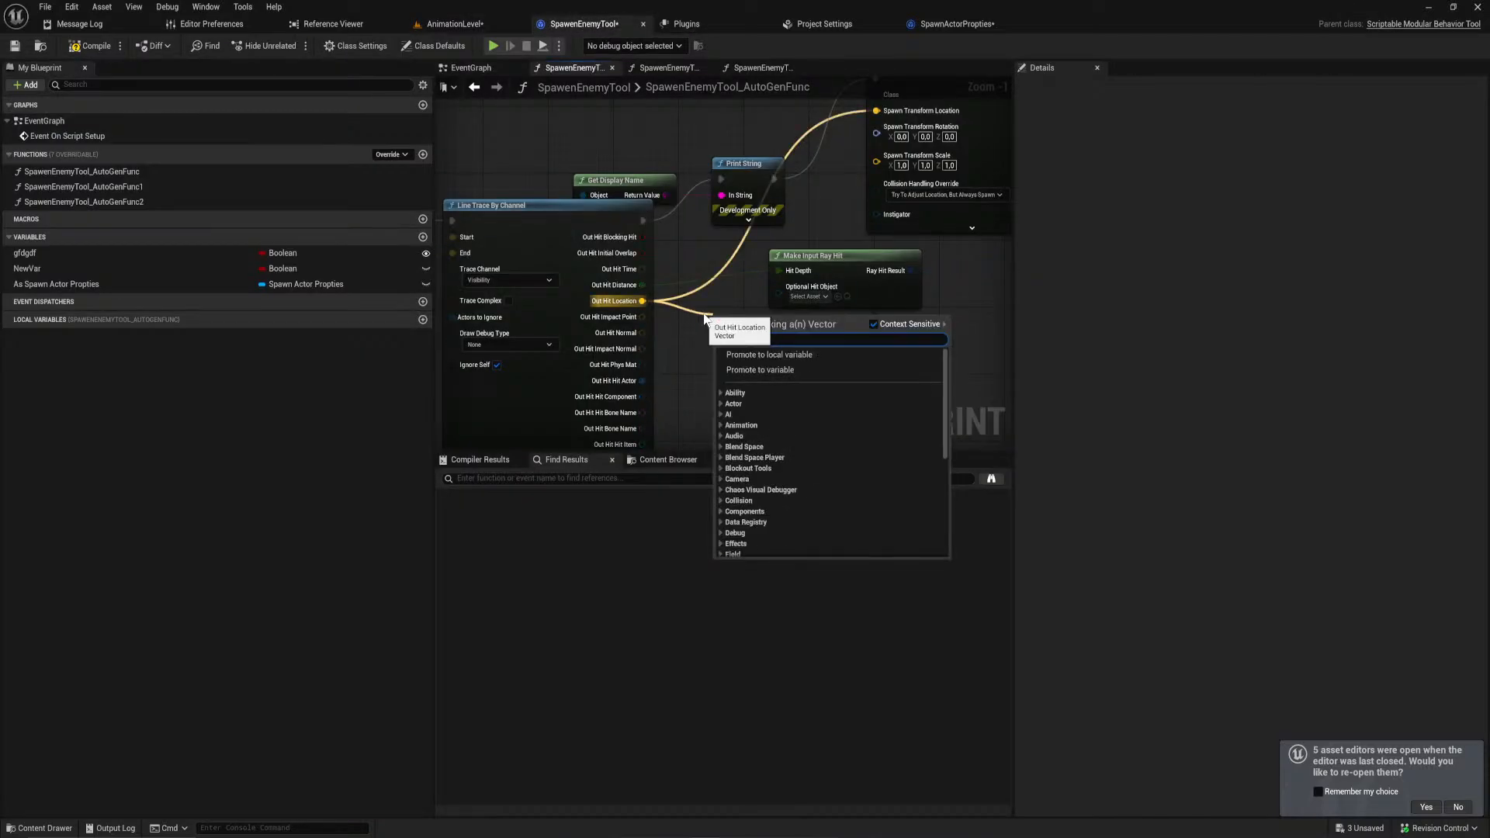
pyautogui.write('+')
pyautogui.press('Return')
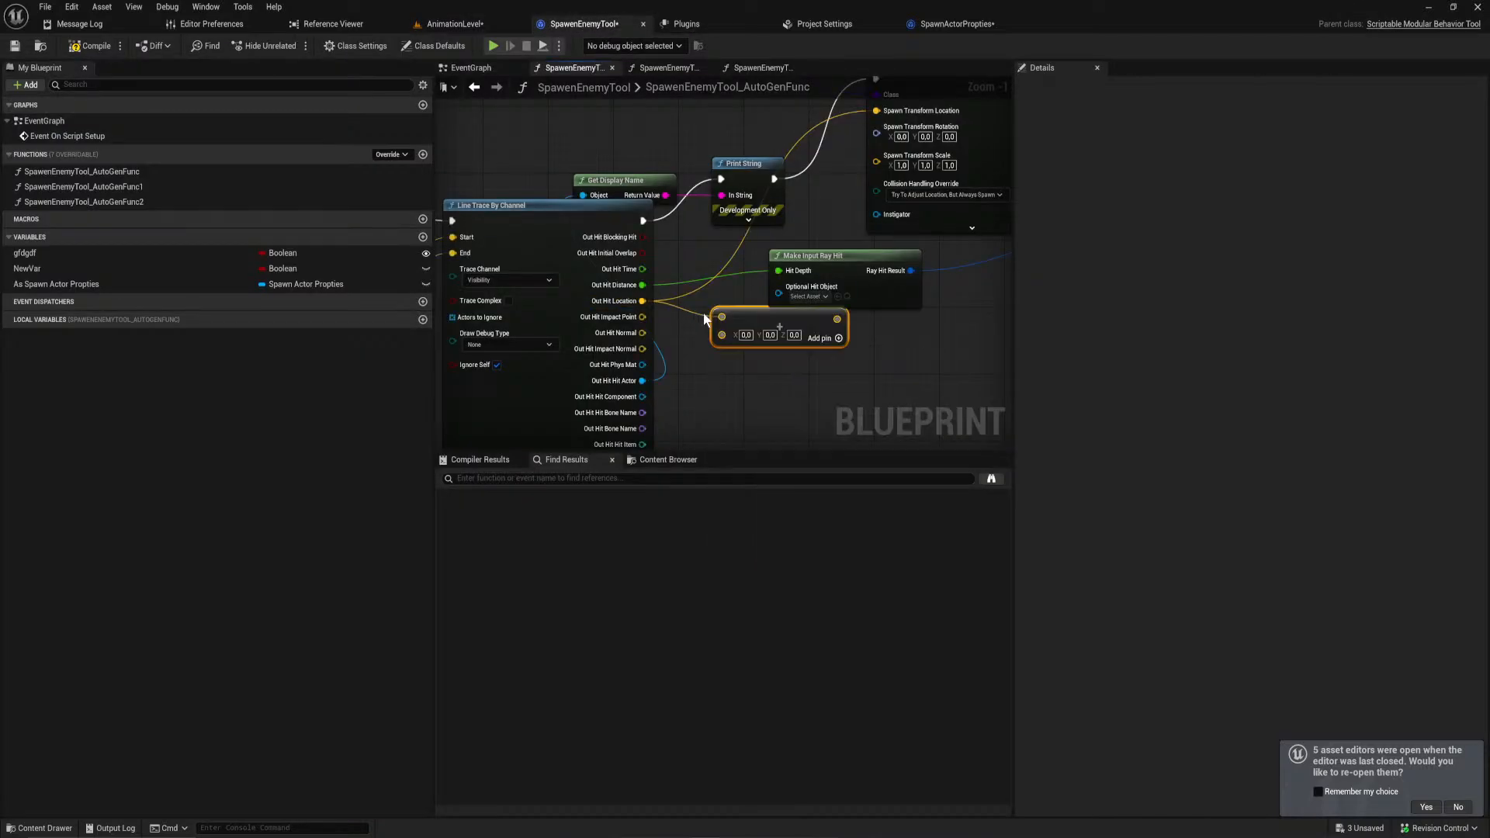
pyautogui.click(791, 335)
pyautogui.write('201')
pyautogui.press('Return')
pyautogui.write('200')
pyautogui.press('Return')
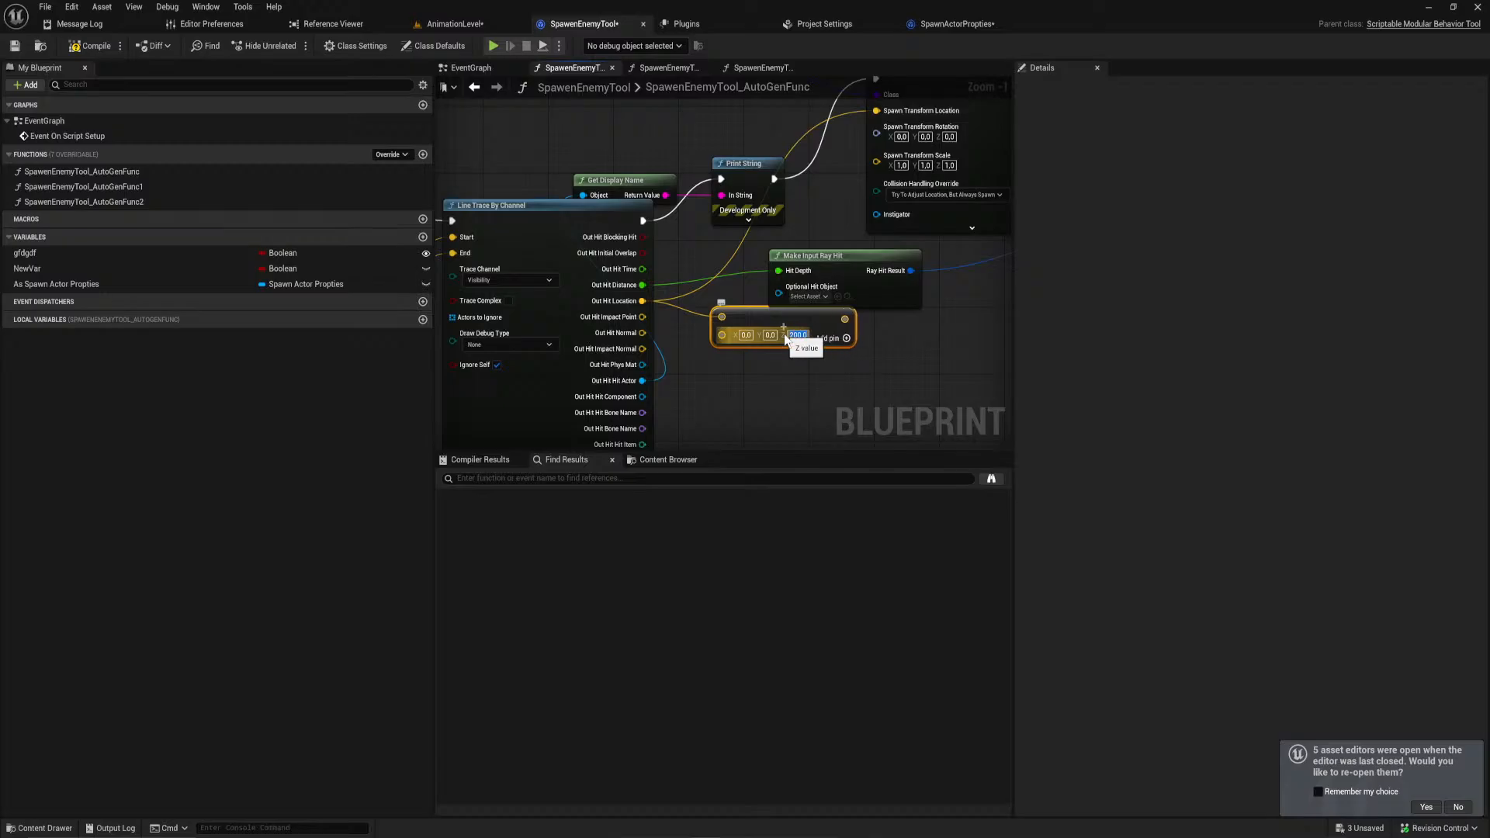
pyautogui.moveTo(854, 319); pyautogui.dragTo(877, 111)
# Step: Activate the custom tool in AnimationLevel with BP_Ghost as Spawn Class
pyautogui.click(454, 27)
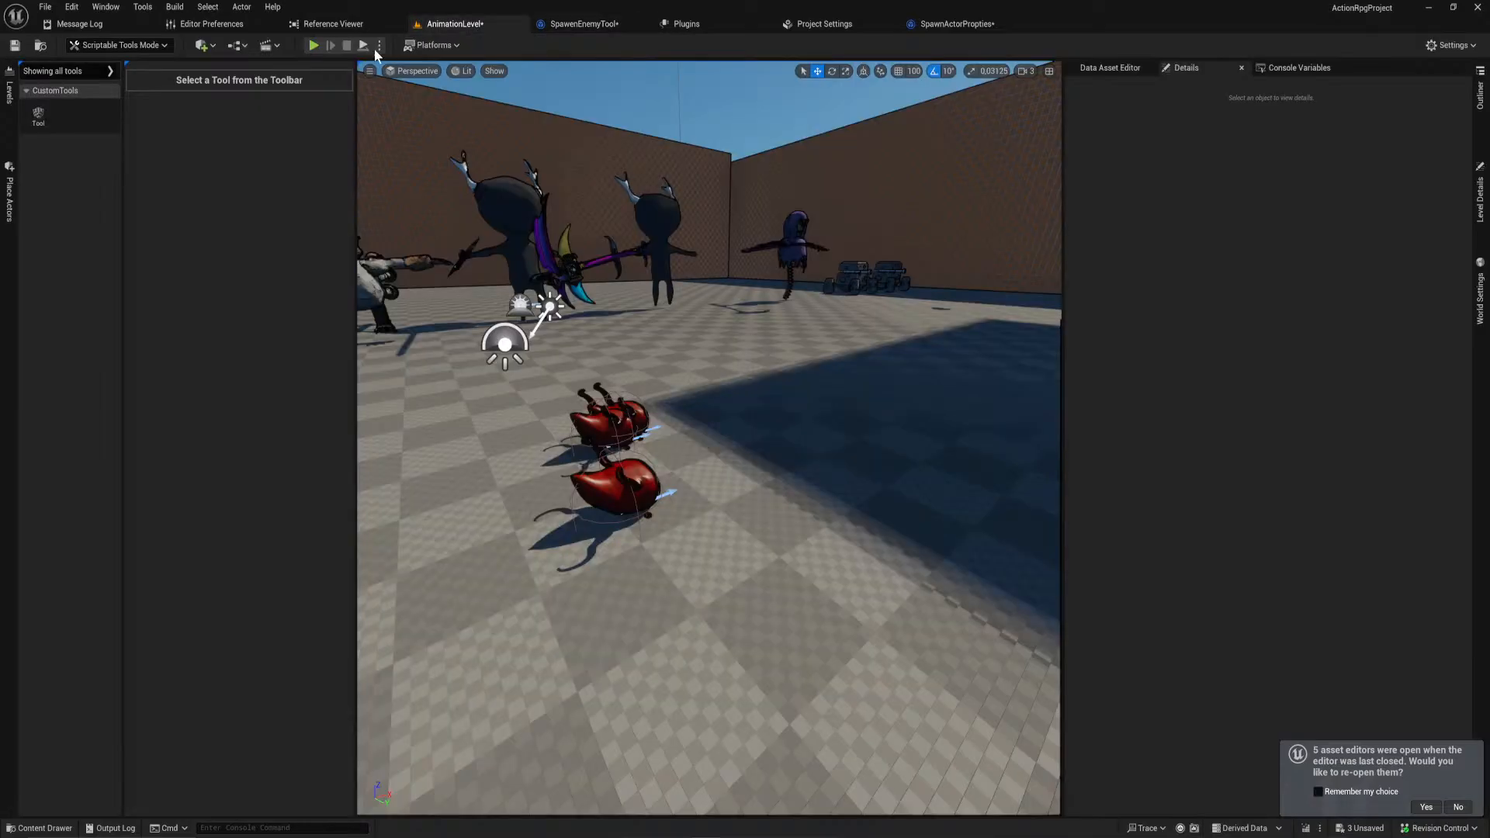
pyautogui.click(38, 116)
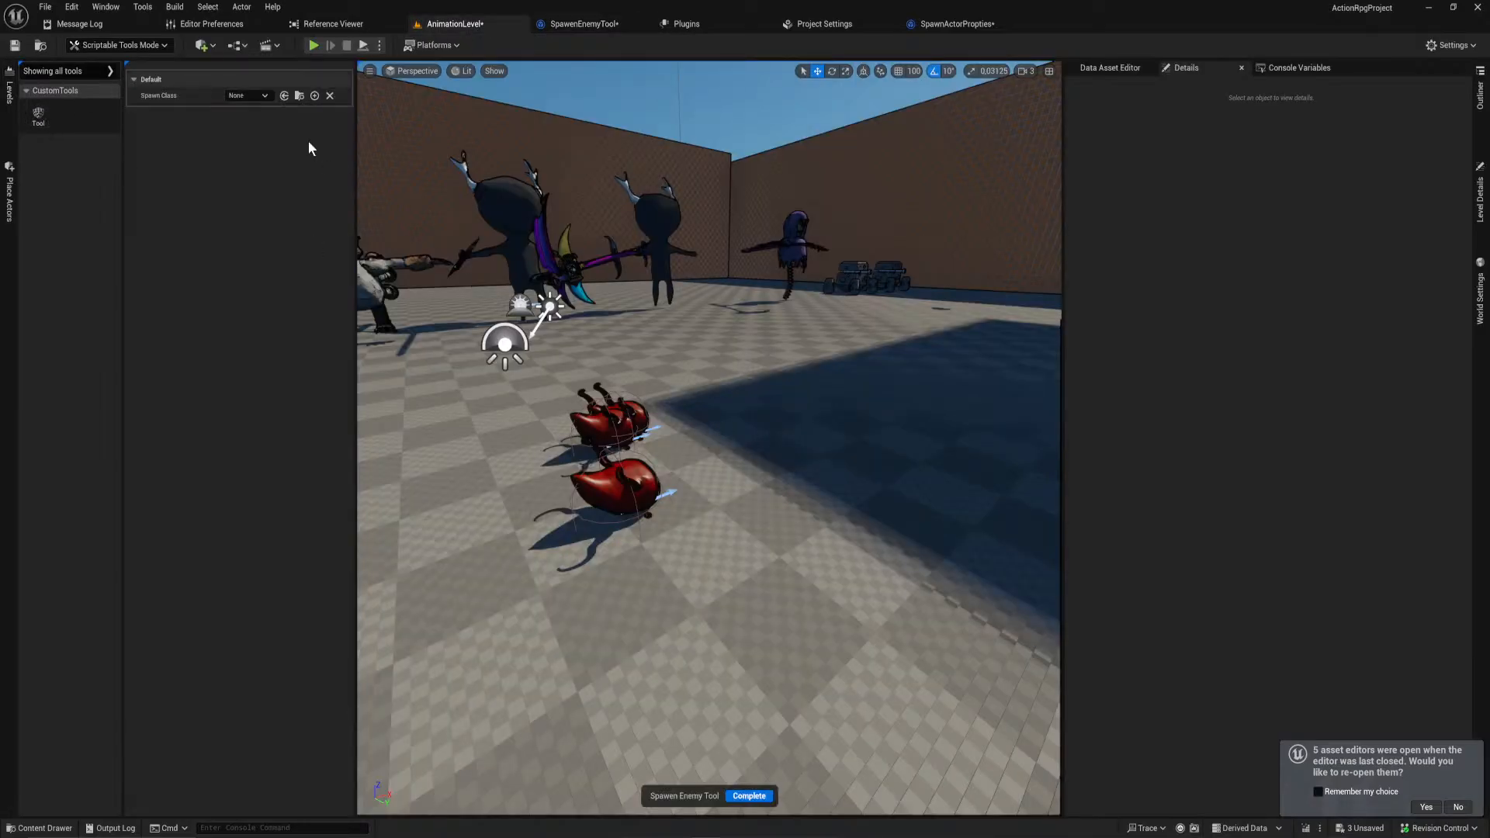
pyautogui.click(260, 95)
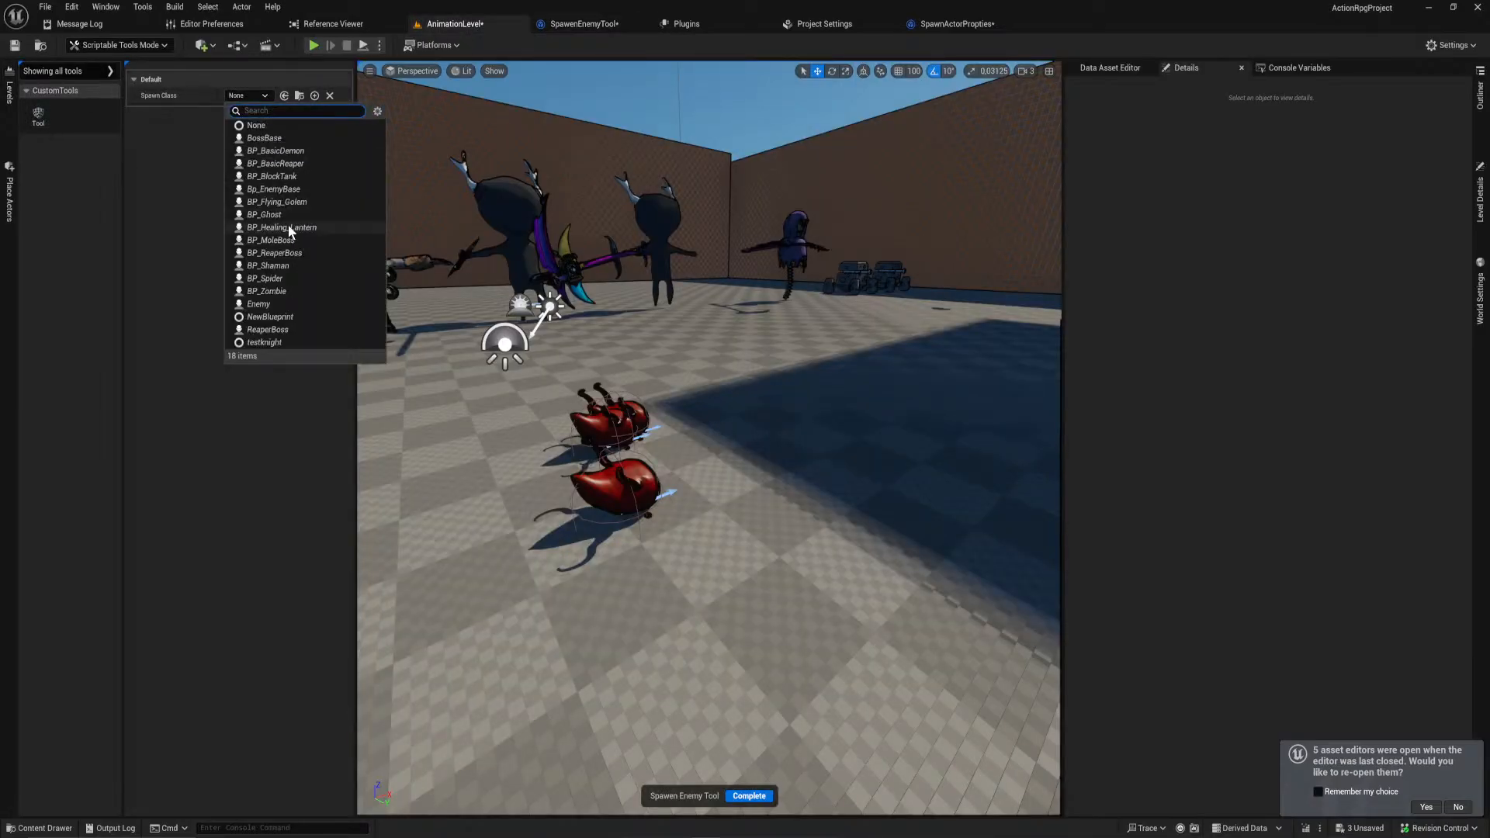
pyautogui.click(276, 214)
# Step: Spawn five ghosts at different spots on the arena floor and inspect their placement
pyautogui.click(815, 408)
pyautogui.moveTo(815, 408); pyautogui.dragTo(683, 426, button='right')
pyautogui.press('s')
pyautogui.click(665, 426)
pyautogui.click(504, 440)
pyautogui.click(726, 515)
pyautogui.click(528, 569)
pyautogui.moveTo(528, 569); pyautogui.dragTo(674, 555, button='right')
pyautogui.press('w')
pyautogui.press('s')
pyautogui.moveTo(672, 315); pyautogui.dragTo(641, 300, button='right')
pyautogui.press('d')
pyautogui.press('a')
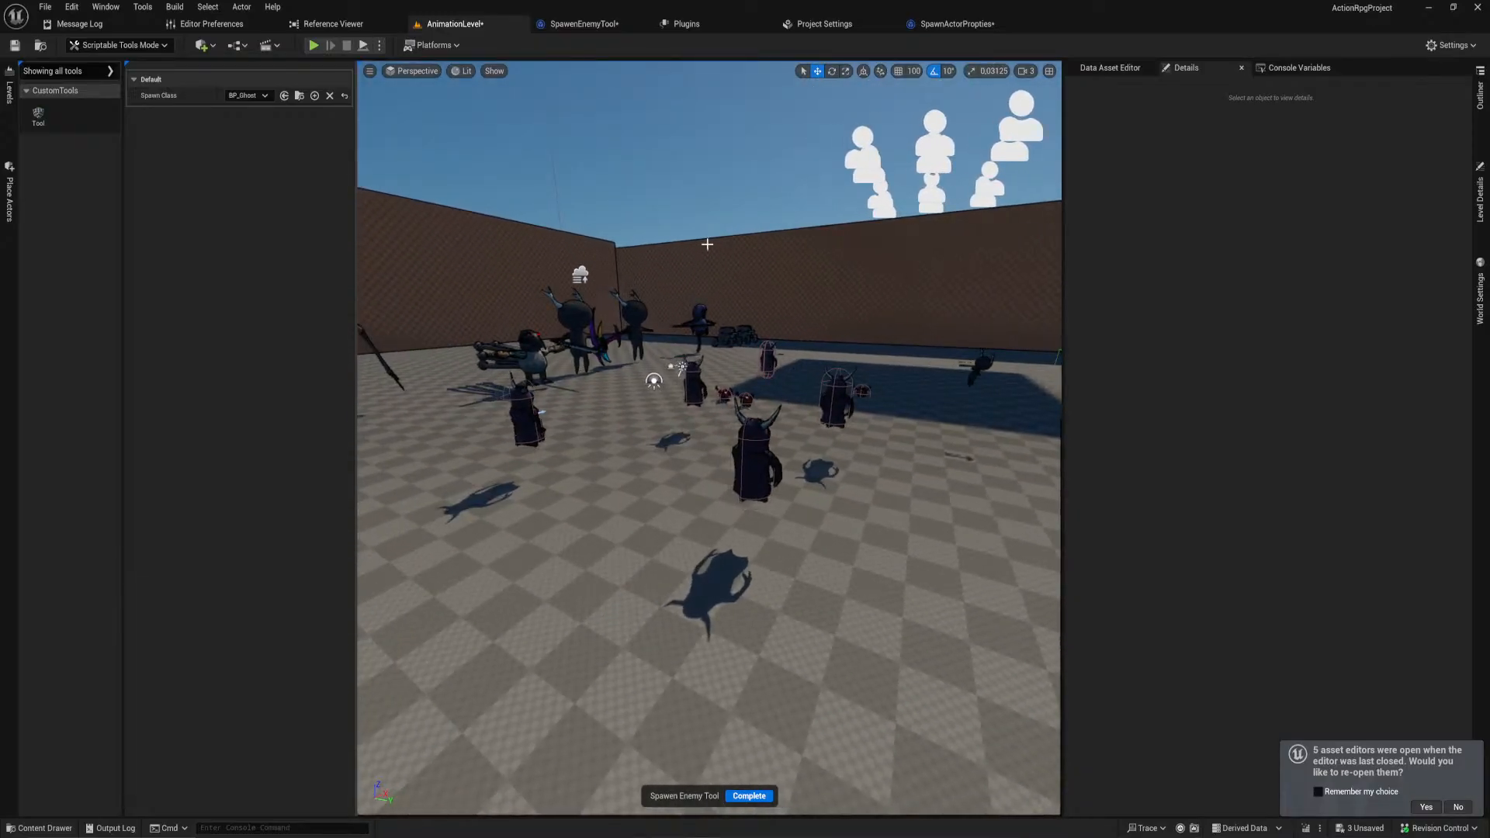
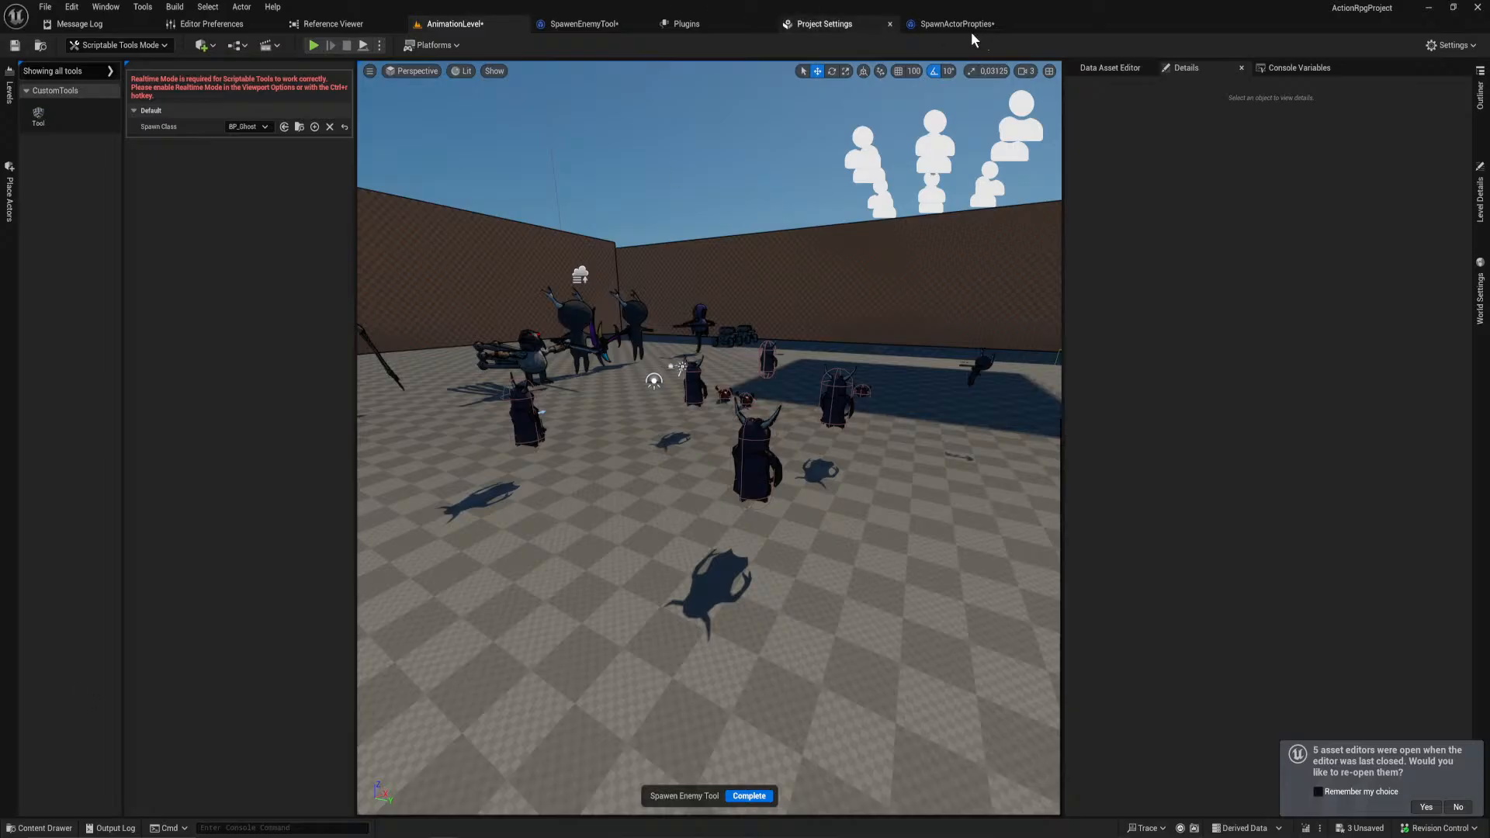
# Step: Enlarge the graph area in SpawenEnemyTool's EventGraph and delete the unconnected Watch Bool Property node
pyautogui.click(584, 24)
pyautogui.scroll(-4, 837, 225)
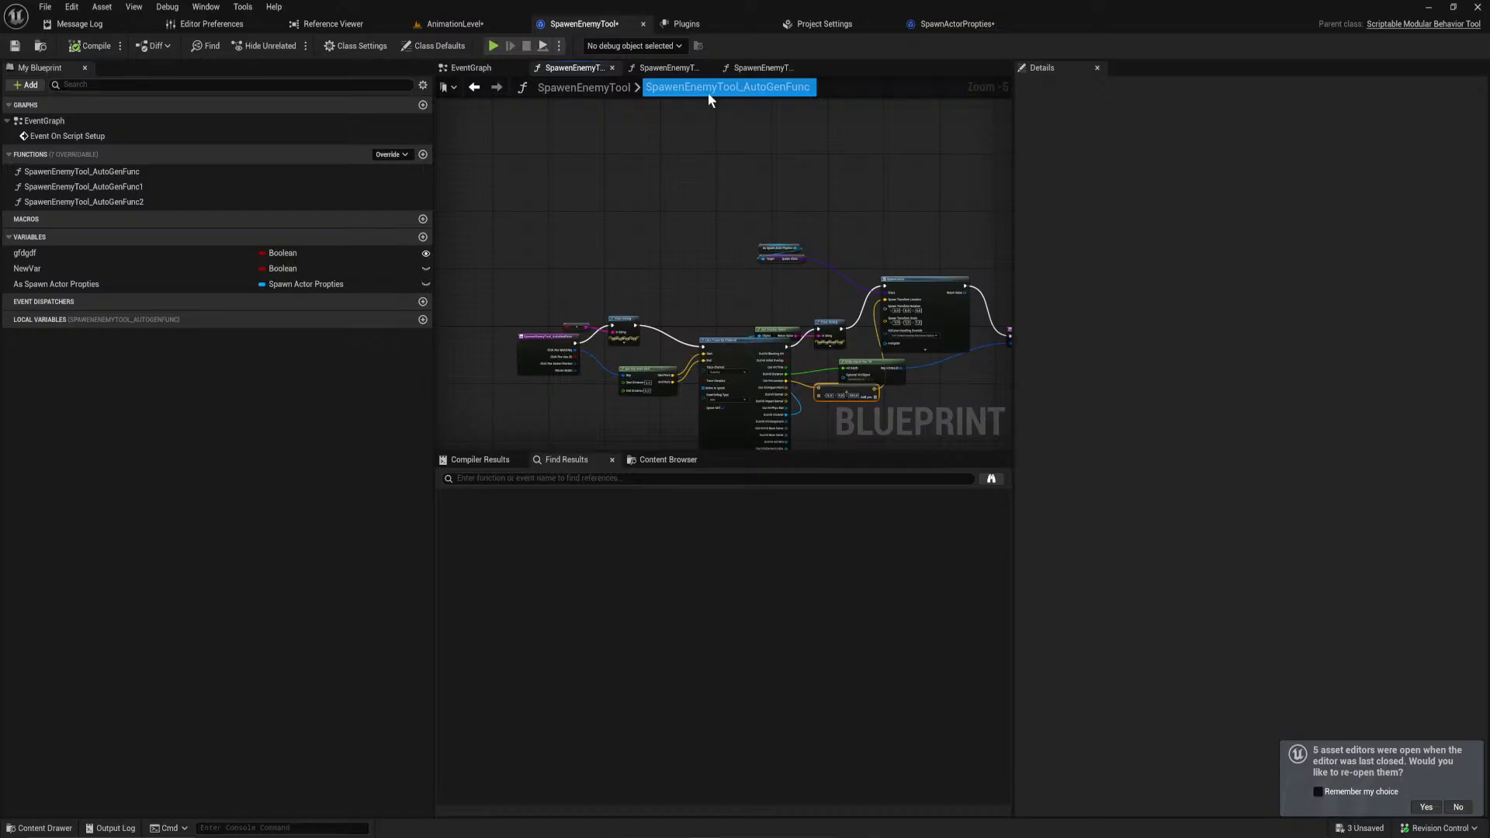
pyautogui.click(471, 68)
pyautogui.moveTo(633, 296); pyautogui.dragTo(519, 307, button='right')
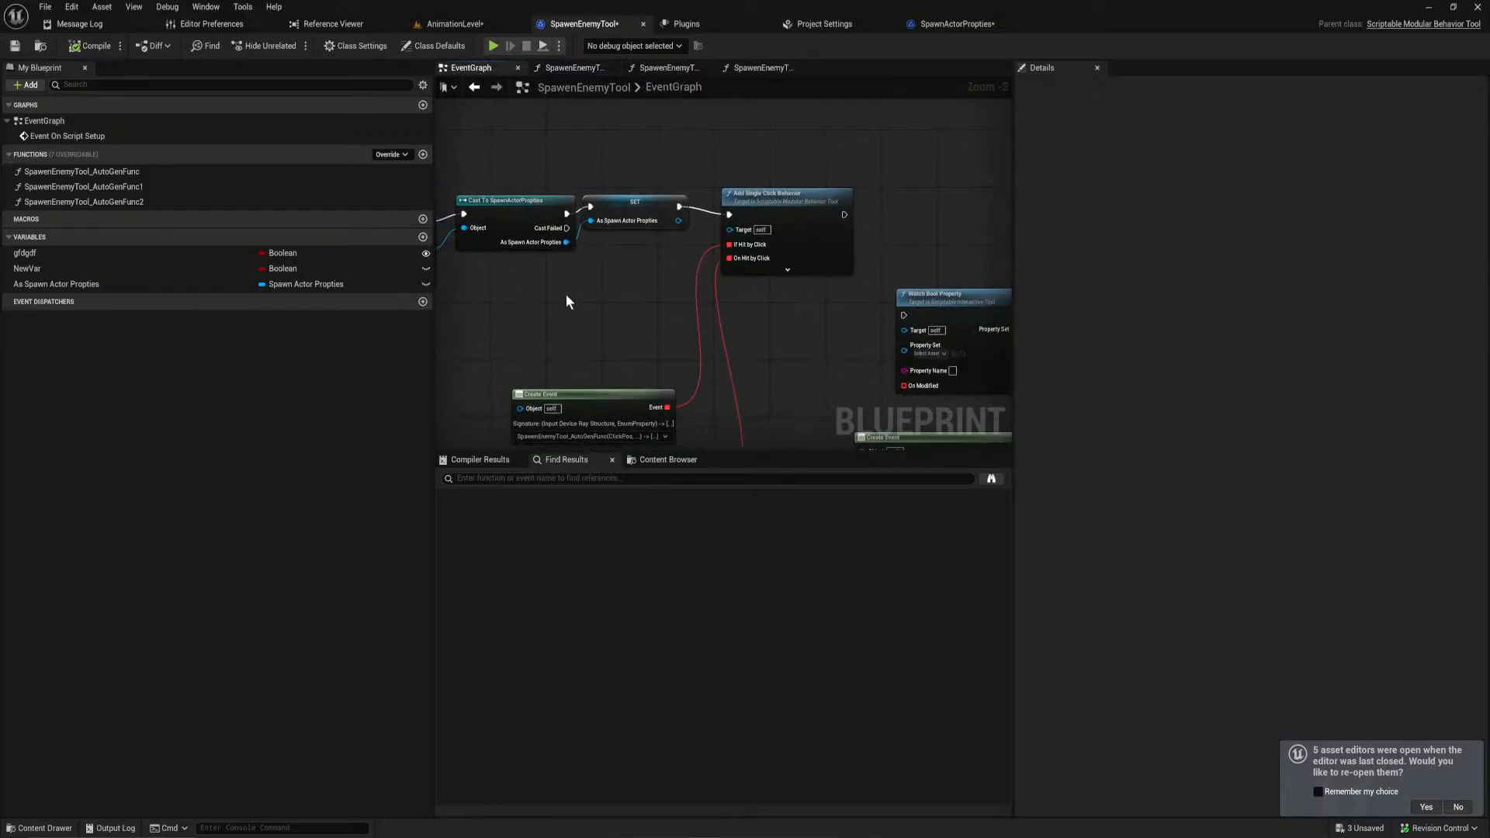
pyautogui.moveTo(1010, 429); pyautogui.dragTo(1225, 429)
pyautogui.moveTo(802, 452); pyautogui.dragTo(805, 617)
pyautogui.moveTo(854, 386); pyautogui.dragTo(1086, 460, button='right')
pyautogui.scroll(1, 691, 397)
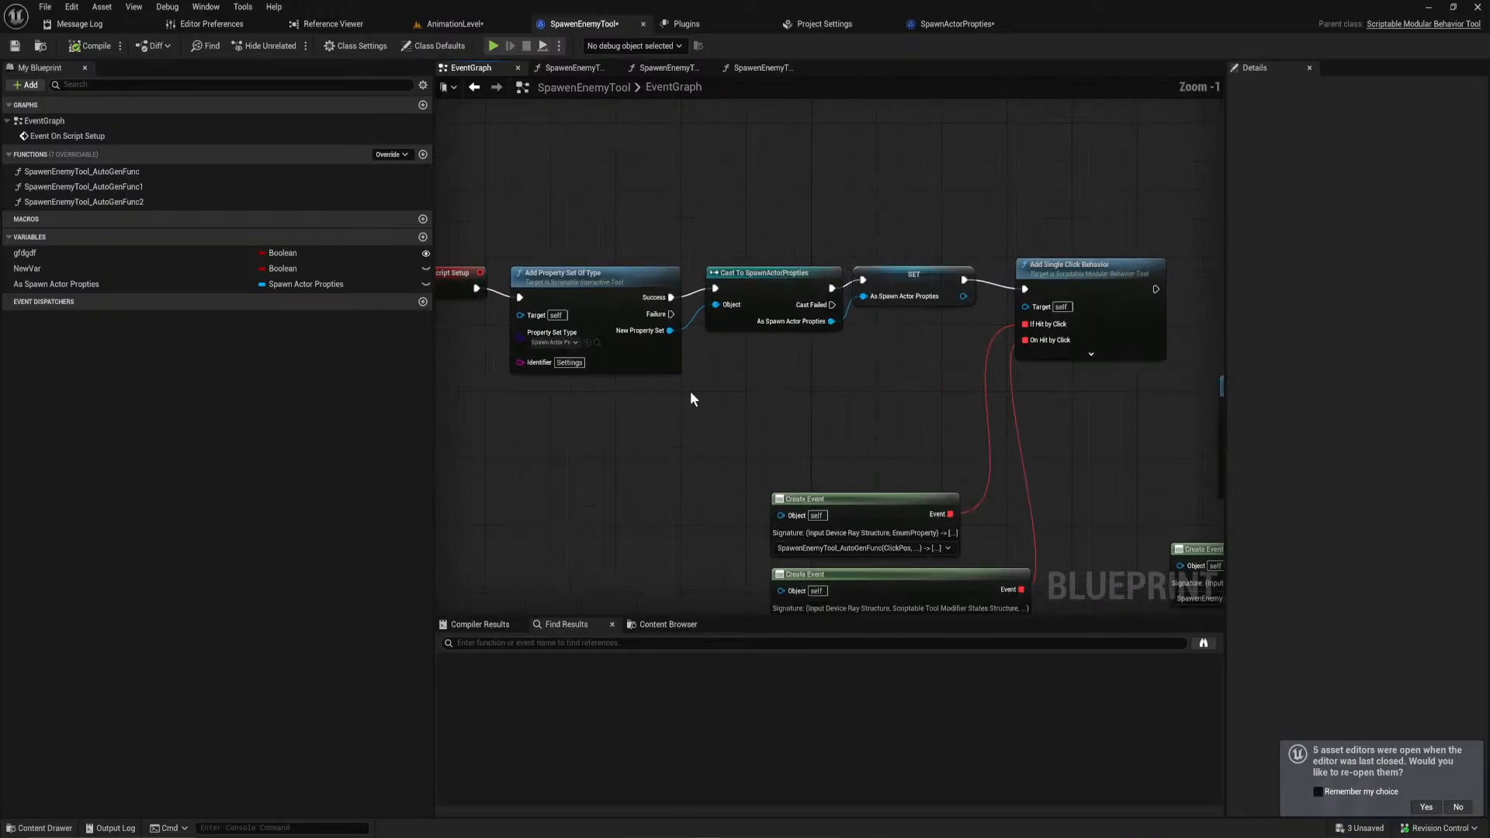
pyautogui.moveTo(691, 398); pyautogui.dragTo(582, 386, button='right')
pyautogui.click(1013, 362)
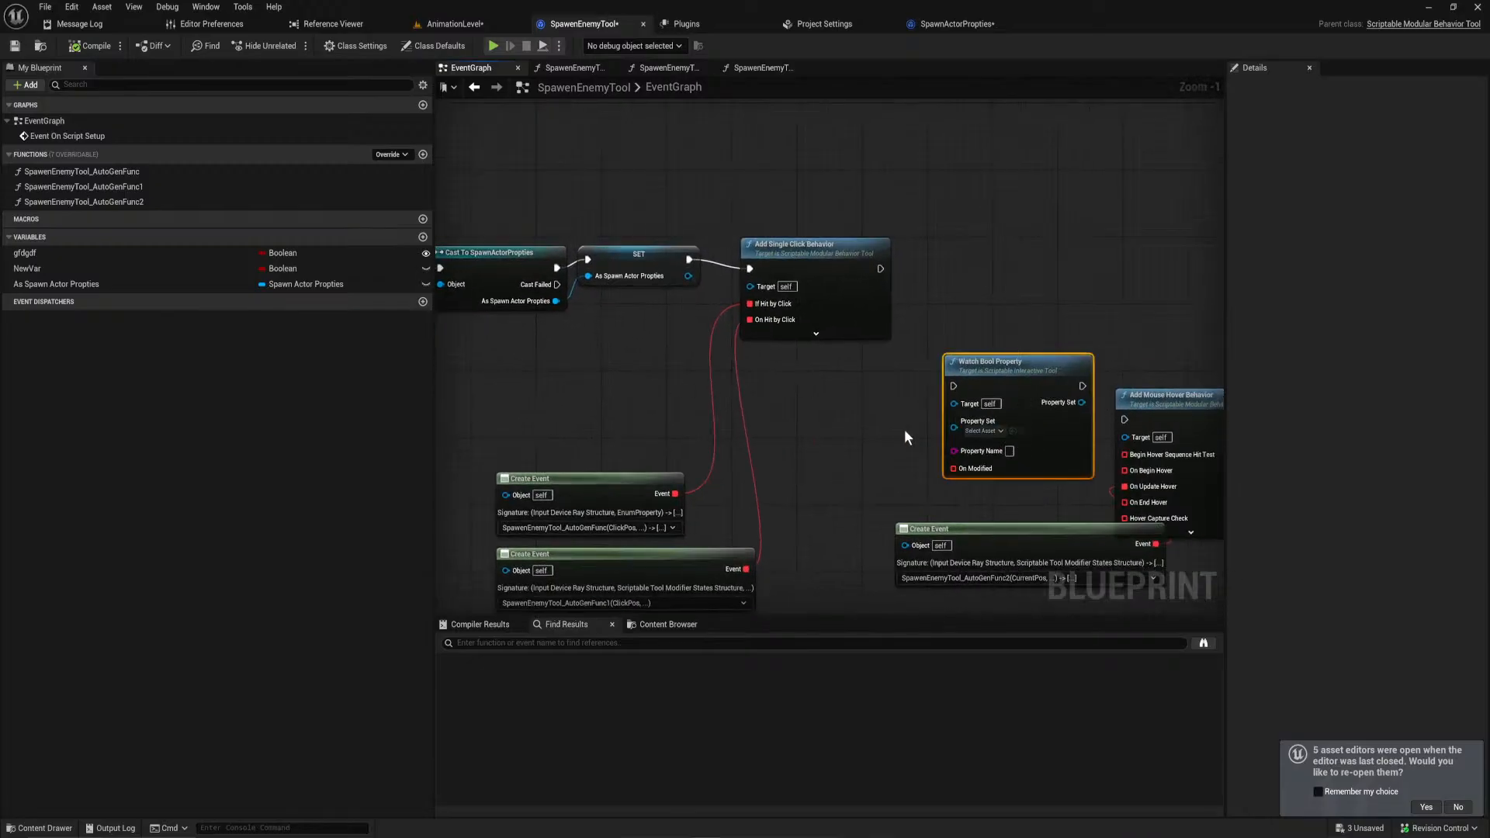
pyautogui.press('Delete')
# Step: Add a Watch Property node to SpawenEnemyTool's EventGraph, executed after Add Single Click Behavior
pyautogui.moveTo(788, 412); pyautogui.dragTo(1108, 440, button='right')
pyautogui.moveTo(885, 373); pyautogui.dragTo(572, 405, button='right')
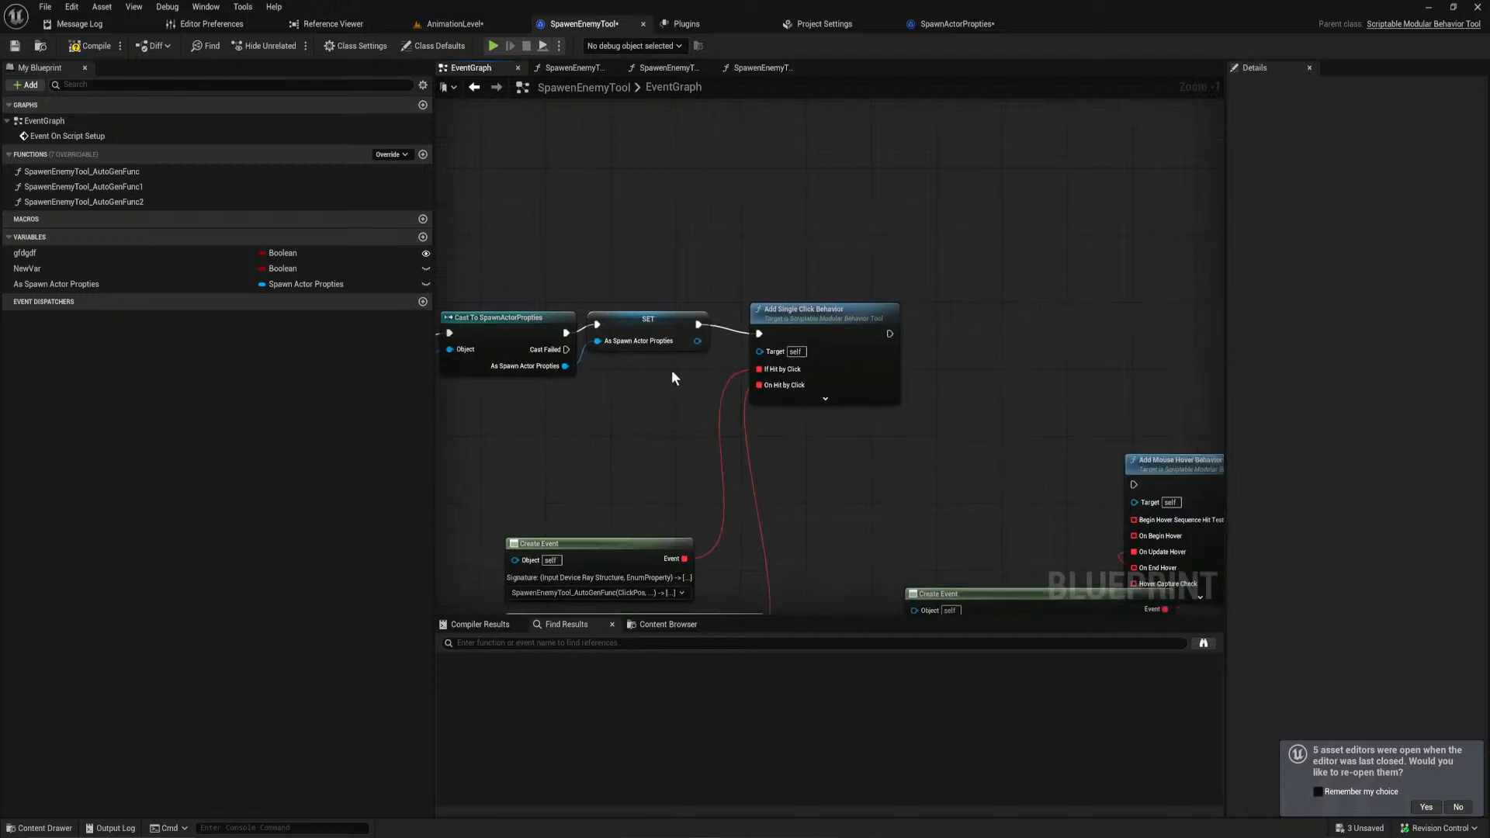
pyautogui.moveTo(889, 334); pyautogui.dragTo(985, 351)
pyautogui.write('watch pro')
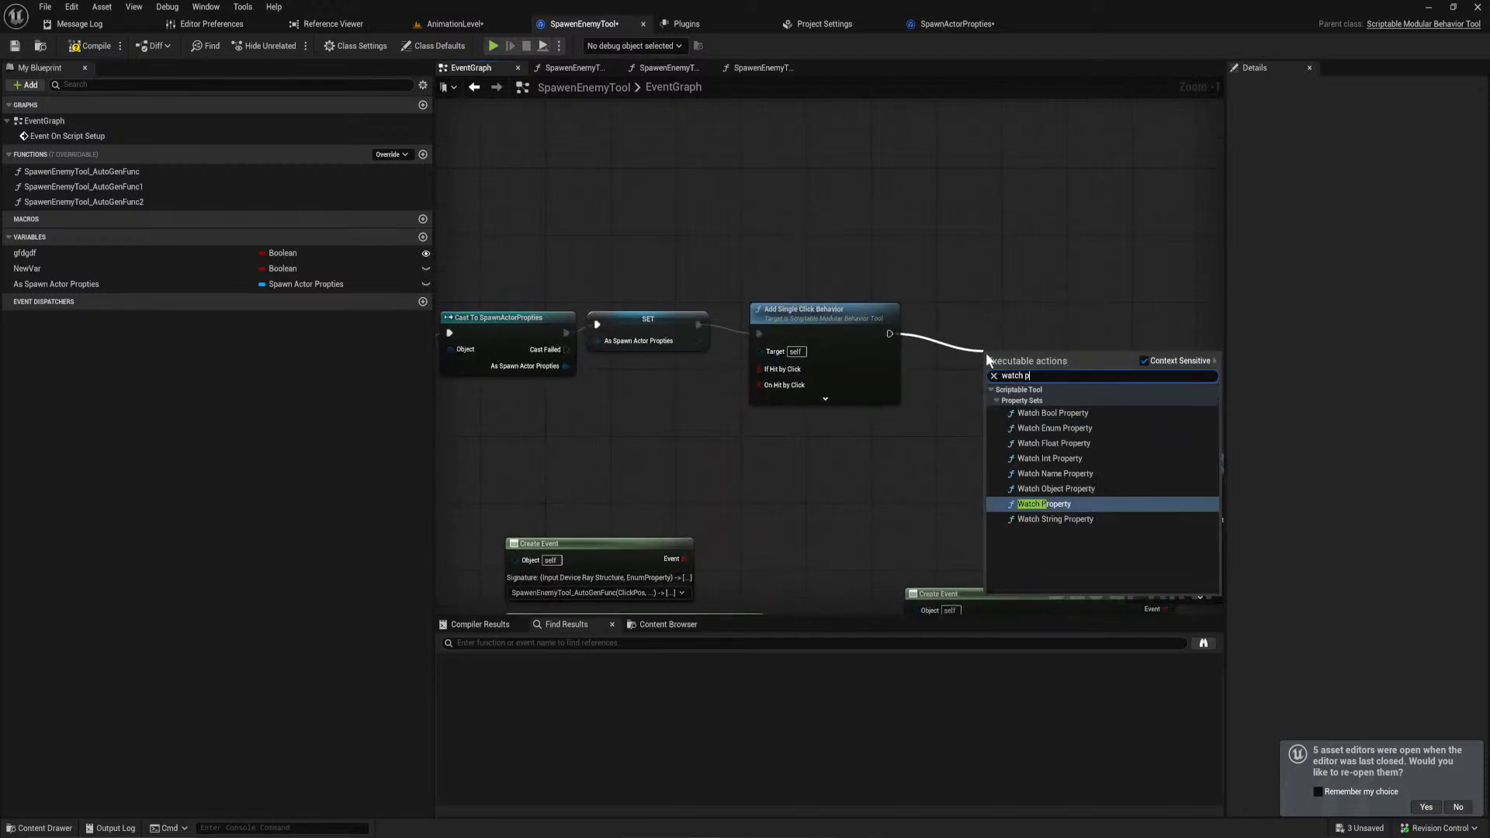
pyautogui.click(1082, 505)
pyautogui.moveTo(1049, 375); pyautogui.dragTo(1041, 342)
pyautogui.click(1027, 388)
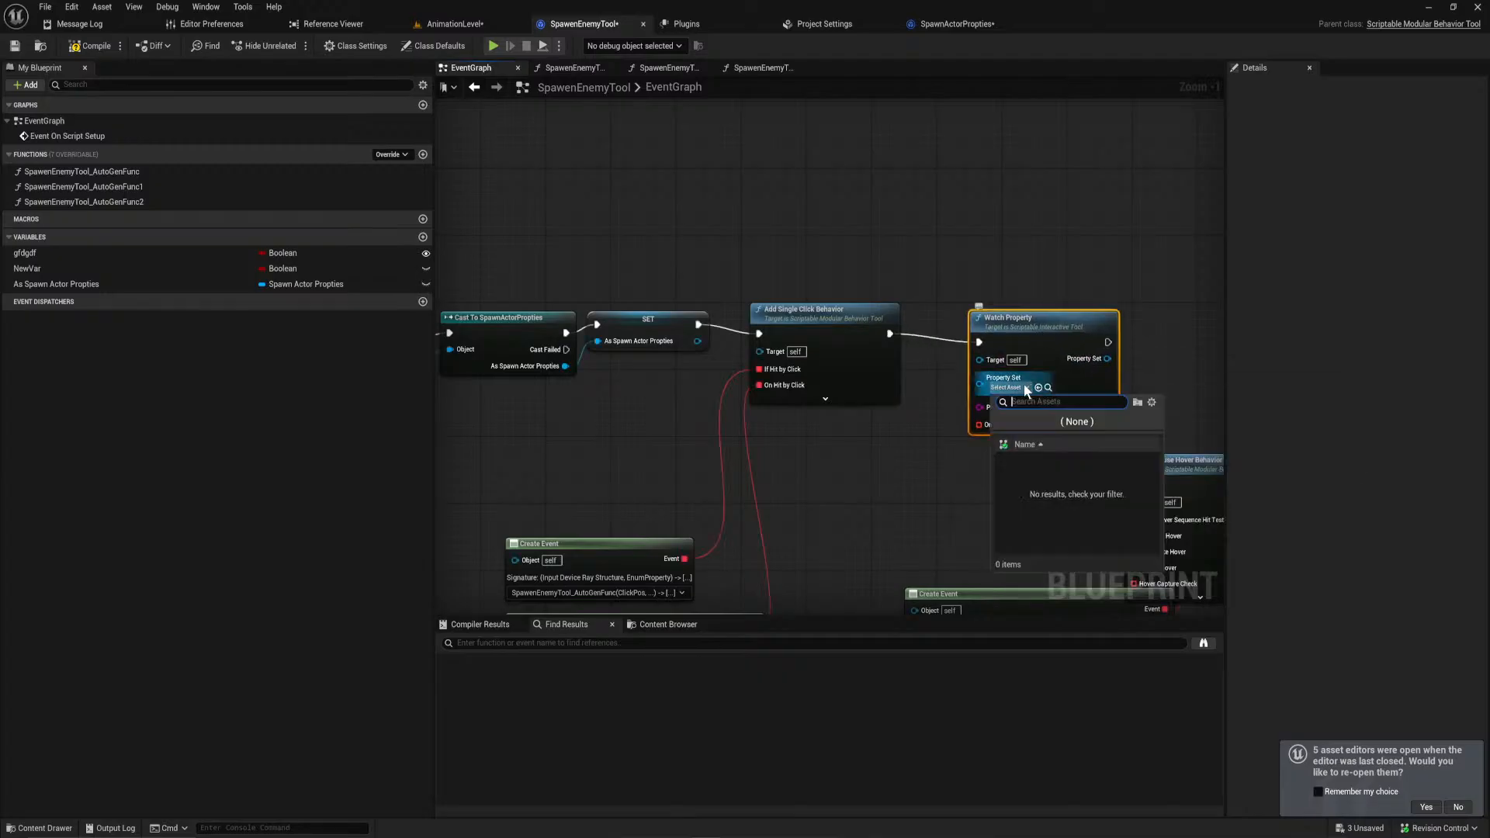
pyautogui.click(920, 390)
# Step: Connect the As Spawn Actor Propties output of the SET node to Watch Property's Property Set input
pyautogui.moveTo(825, 399); pyautogui.dragTo(1079, 413, button='right')
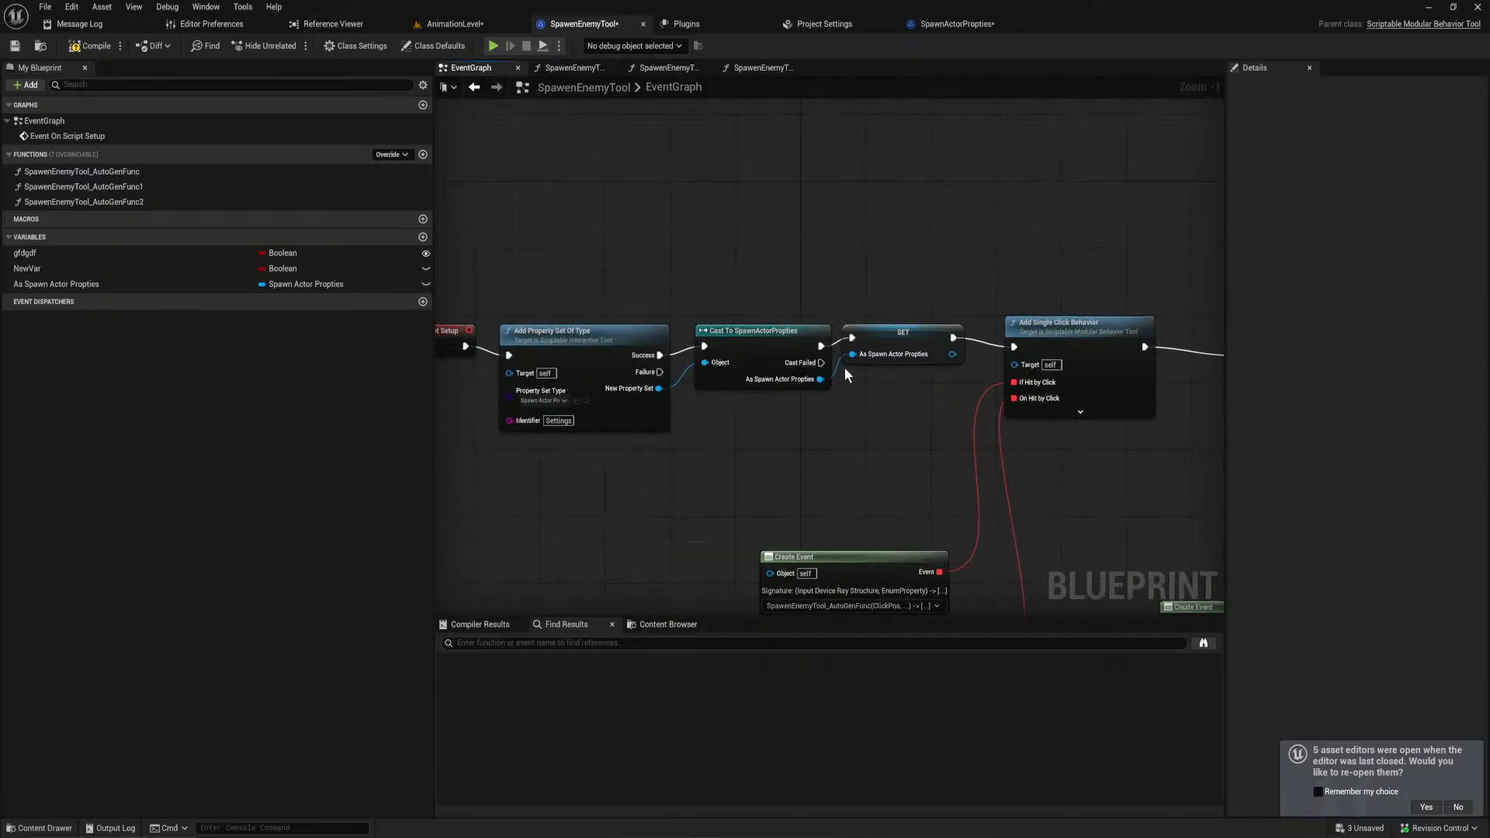
pyautogui.moveTo(950, 354); pyautogui.dragTo(553, 398)
pyautogui.moveTo(523, 436); pyautogui.dragTo(812, 440, button='right')
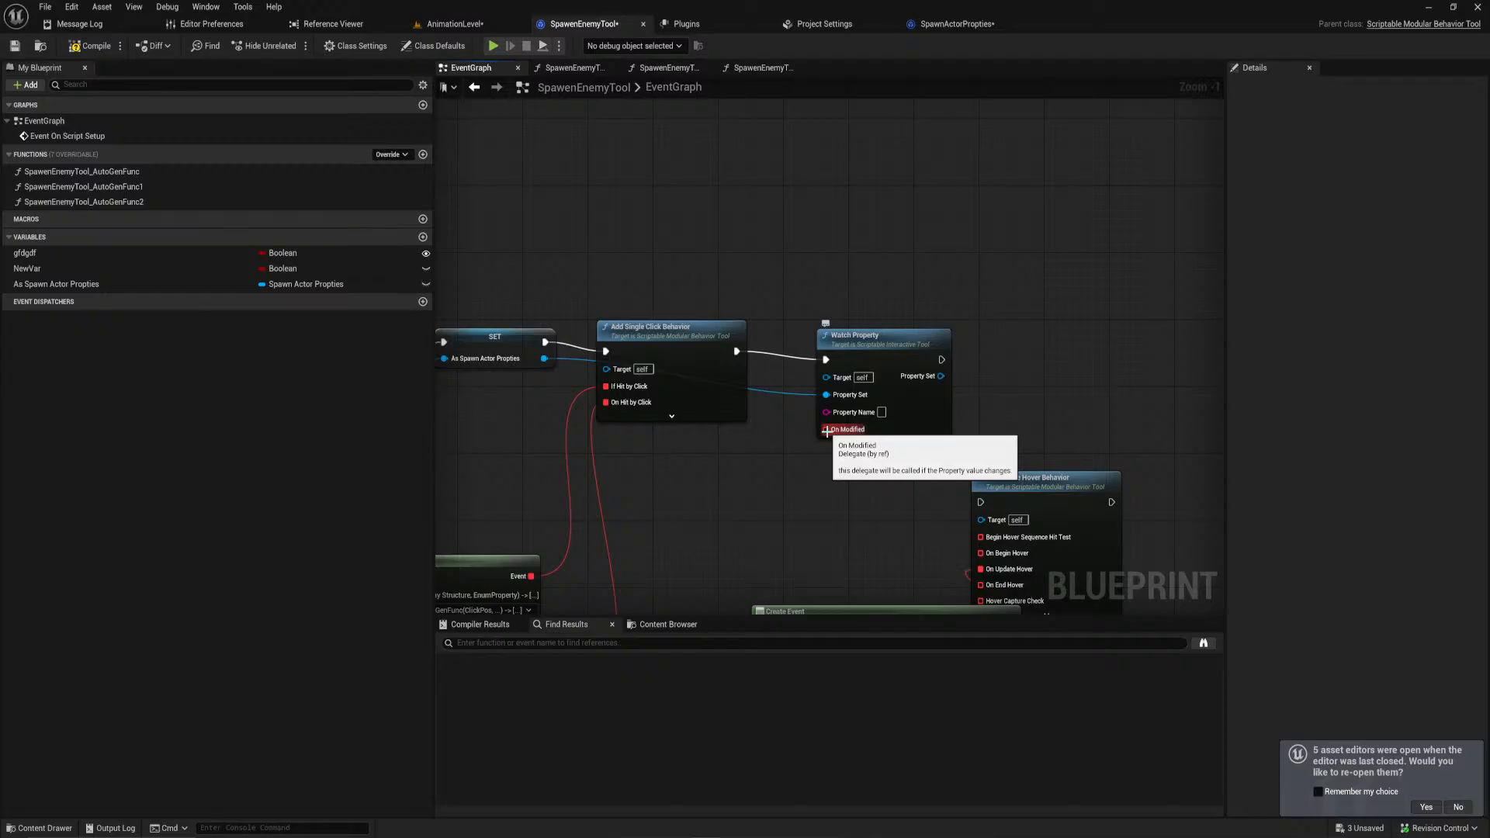
# Step: Align Watch Property with Add Single Click Behavior and set its Property Name to SpawnClass, matching the SpawnActorPropties variable
pyautogui.click(475, 23)
pyautogui.moveTo(756, 531)
pyautogui.mouseDown(button='right')
pyautogui.moveTo(783, 531)
pyautogui.moveTo(756, 531)
pyautogui.mouseUp(button='right')
pyautogui.press('s')
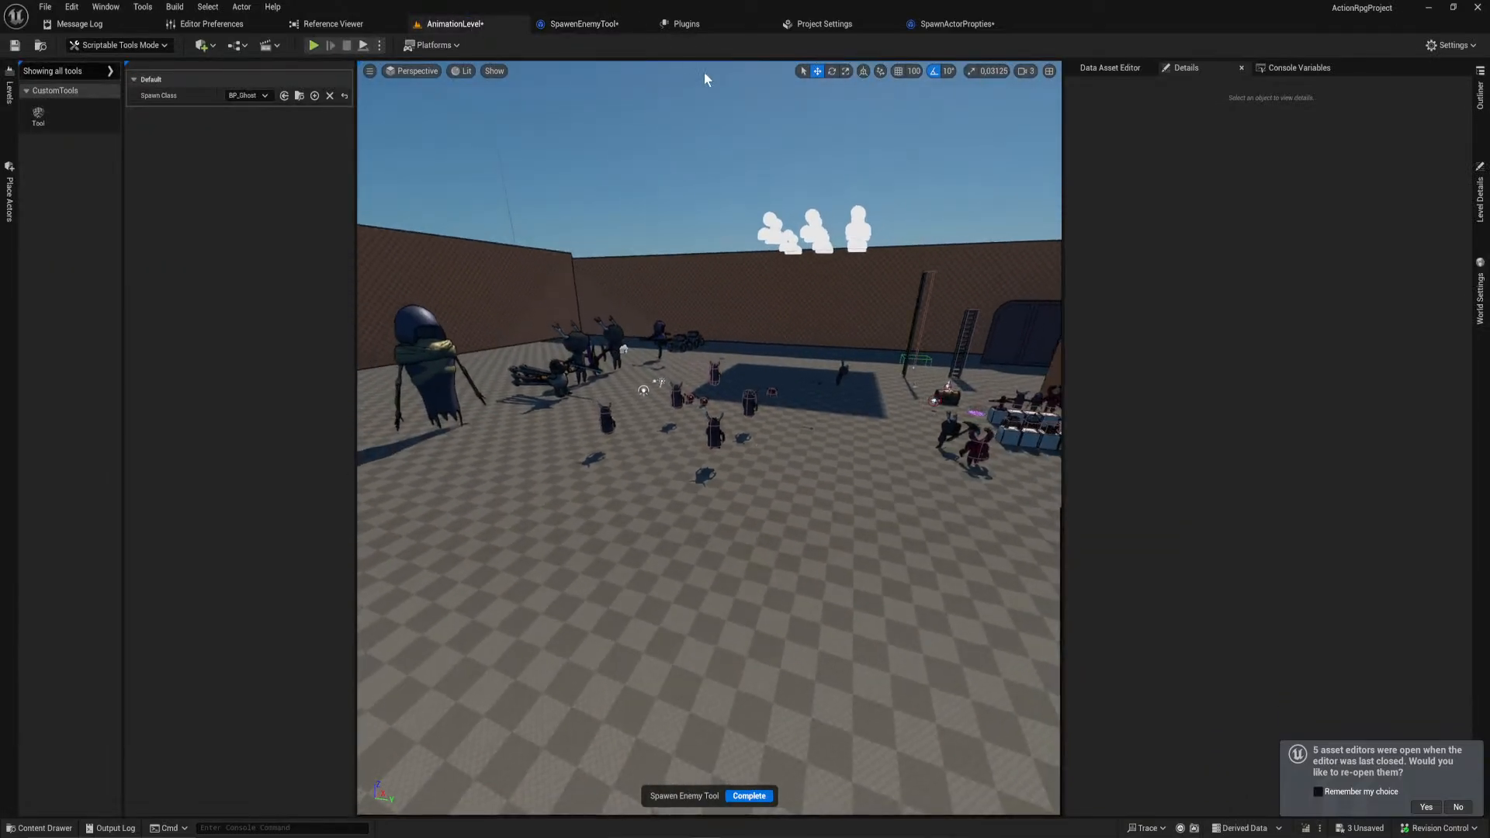
pyautogui.click(583, 24)
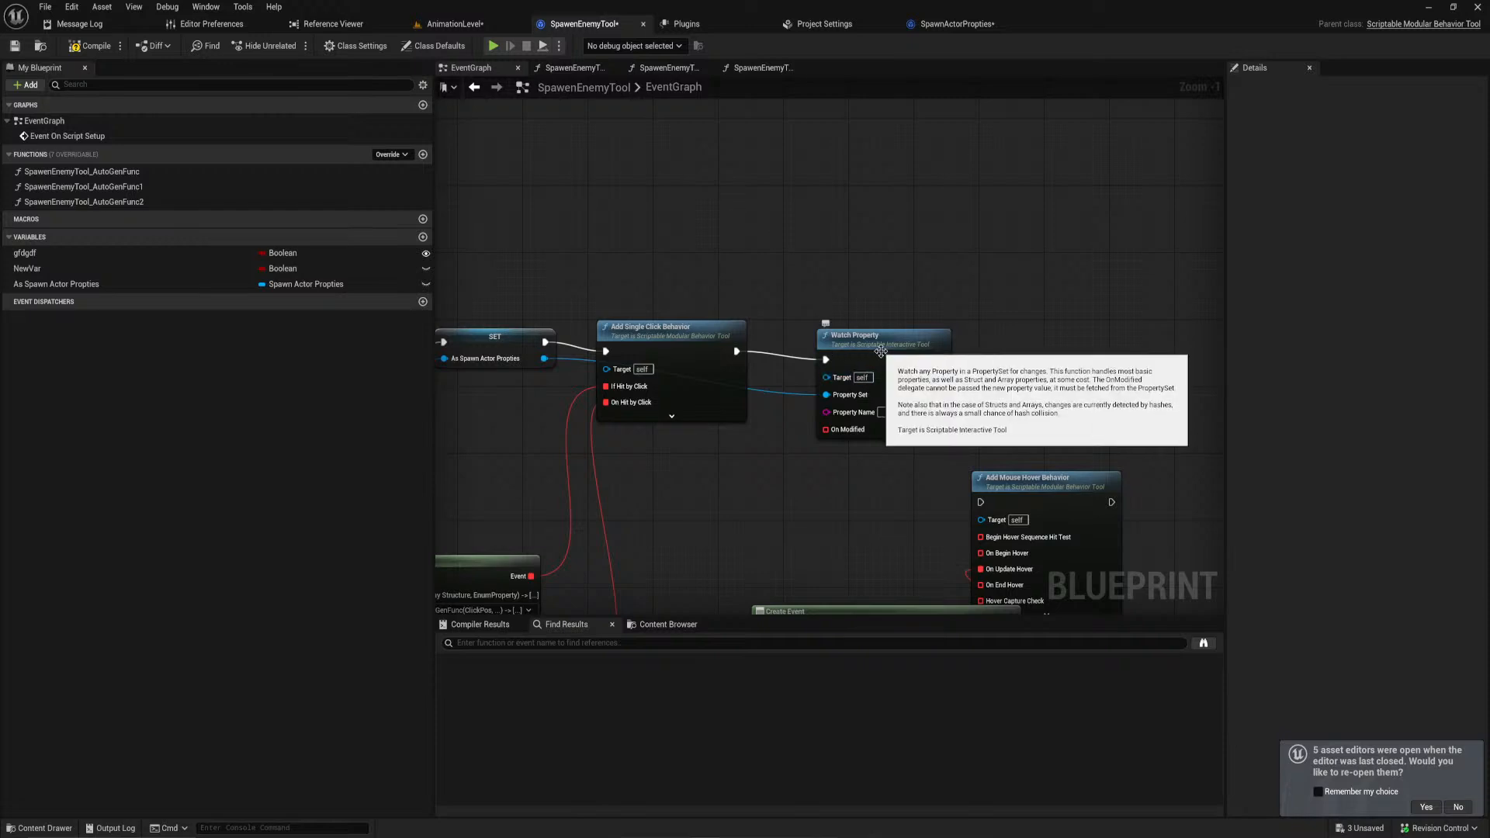
pyautogui.moveTo(884, 347); pyautogui.dragTo(867, 338)
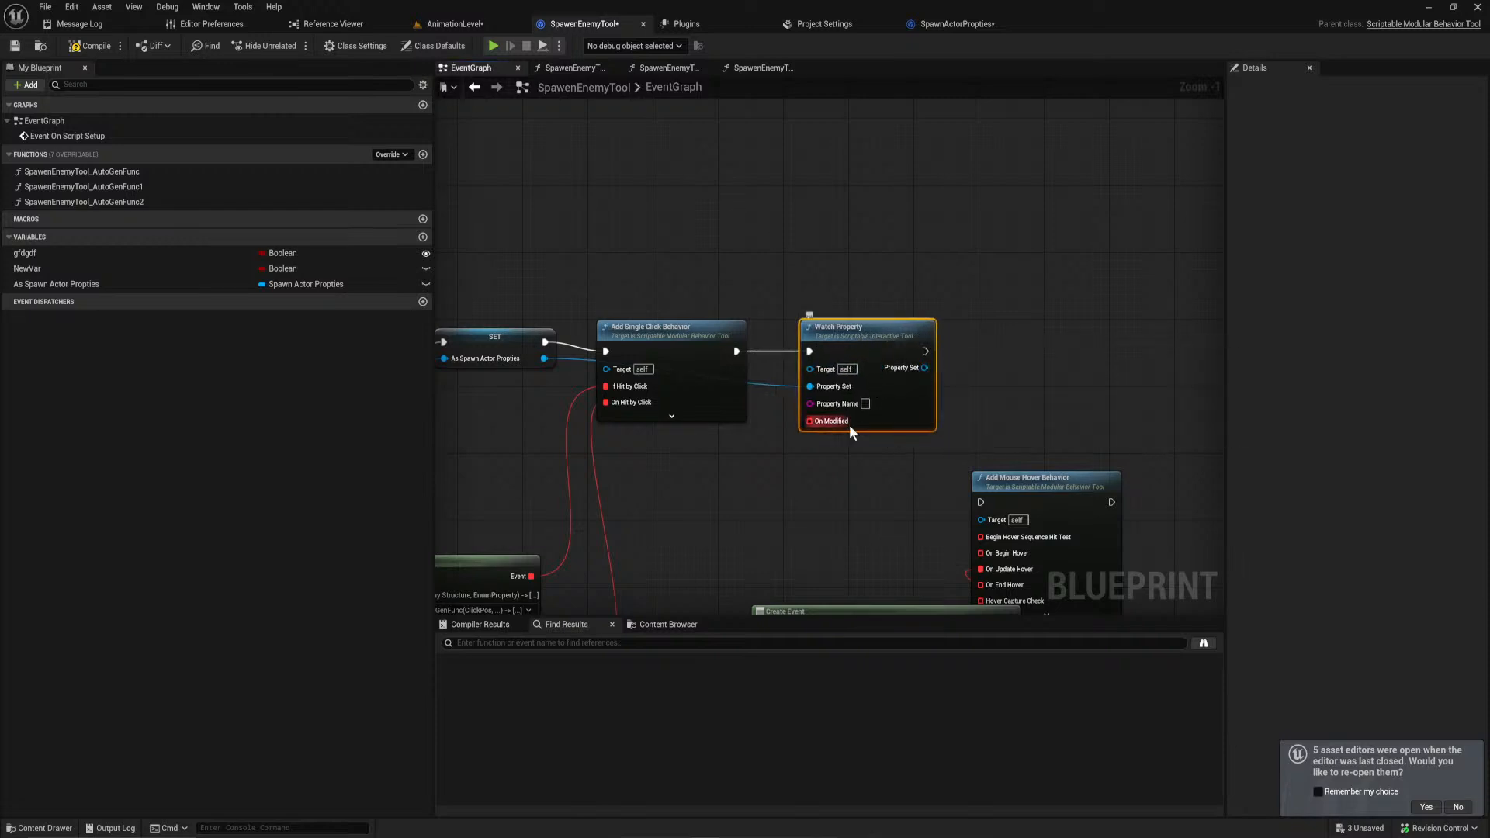
pyautogui.click(953, 24)
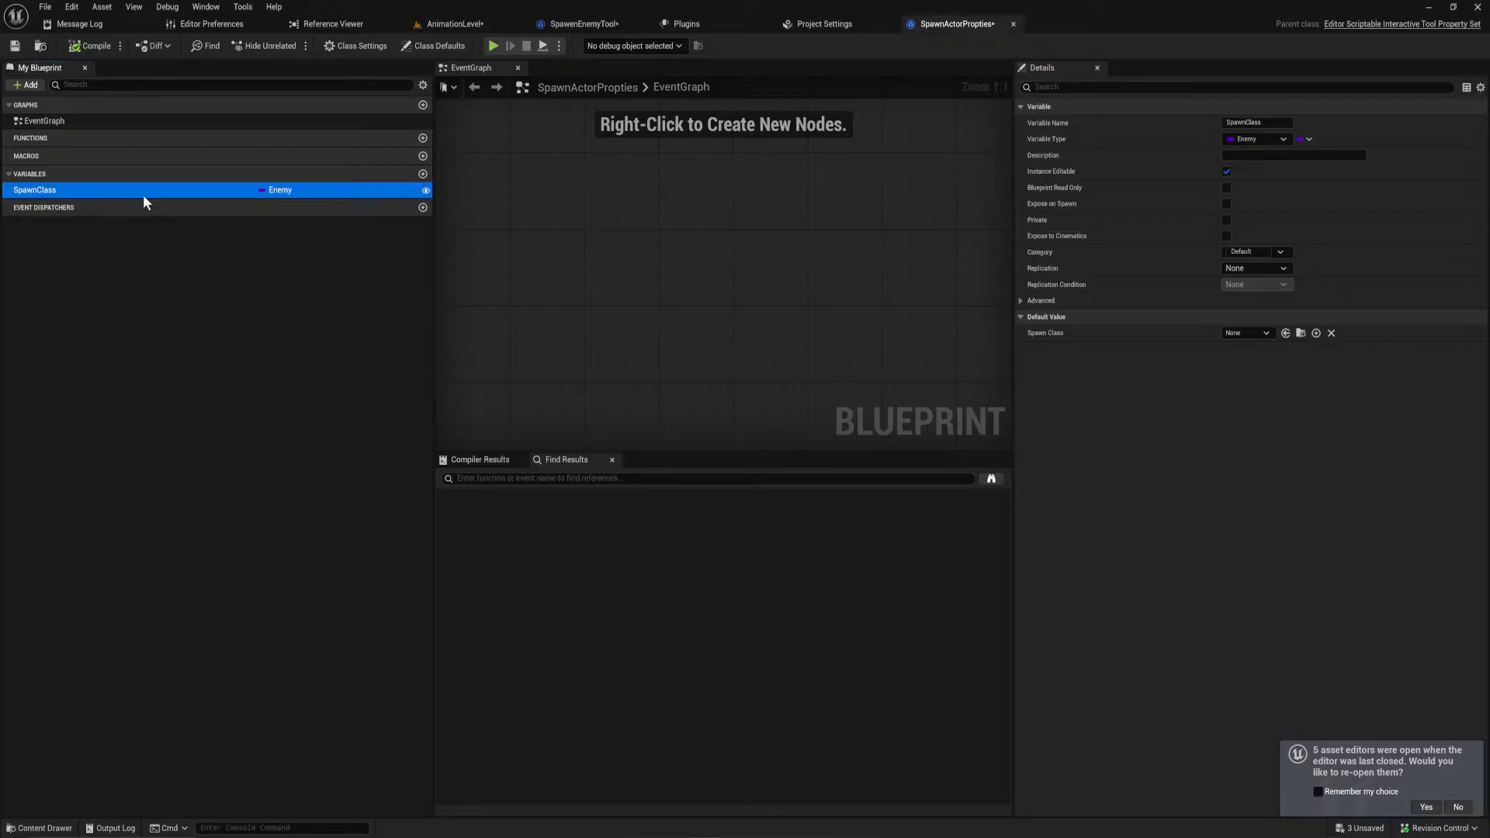
pyautogui.click(584, 23)
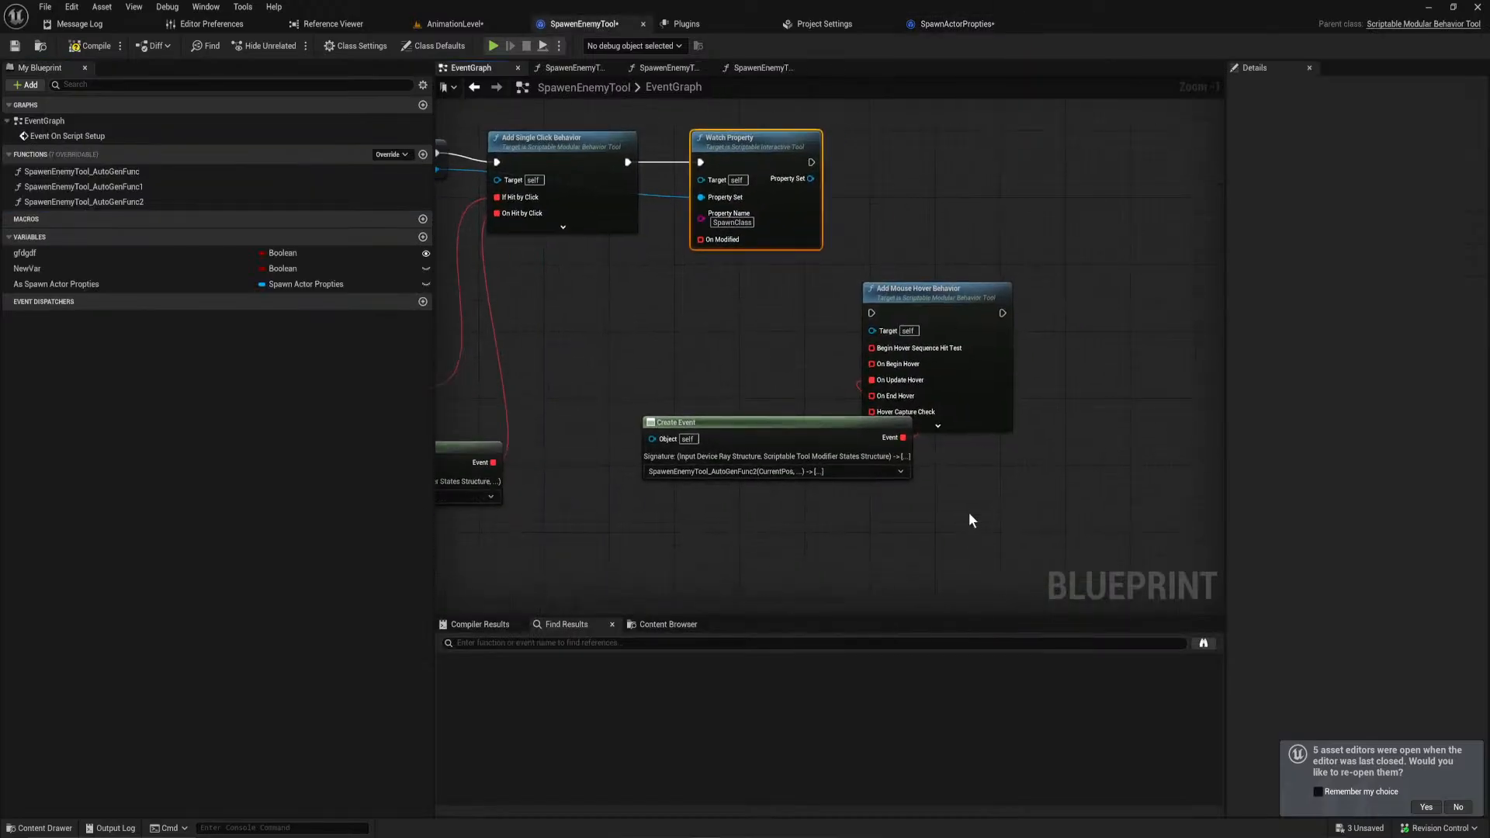
# Step: Attach a Create Event node to Watch Property's On Modified input and generate a matching event from it
pyautogui.moveTo(969, 512); pyautogui.dragTo(1118, 340)
pyautogui.moveTo(701, 240); pyautogui.dragTo(641, 289)
pyautogui.write('create')
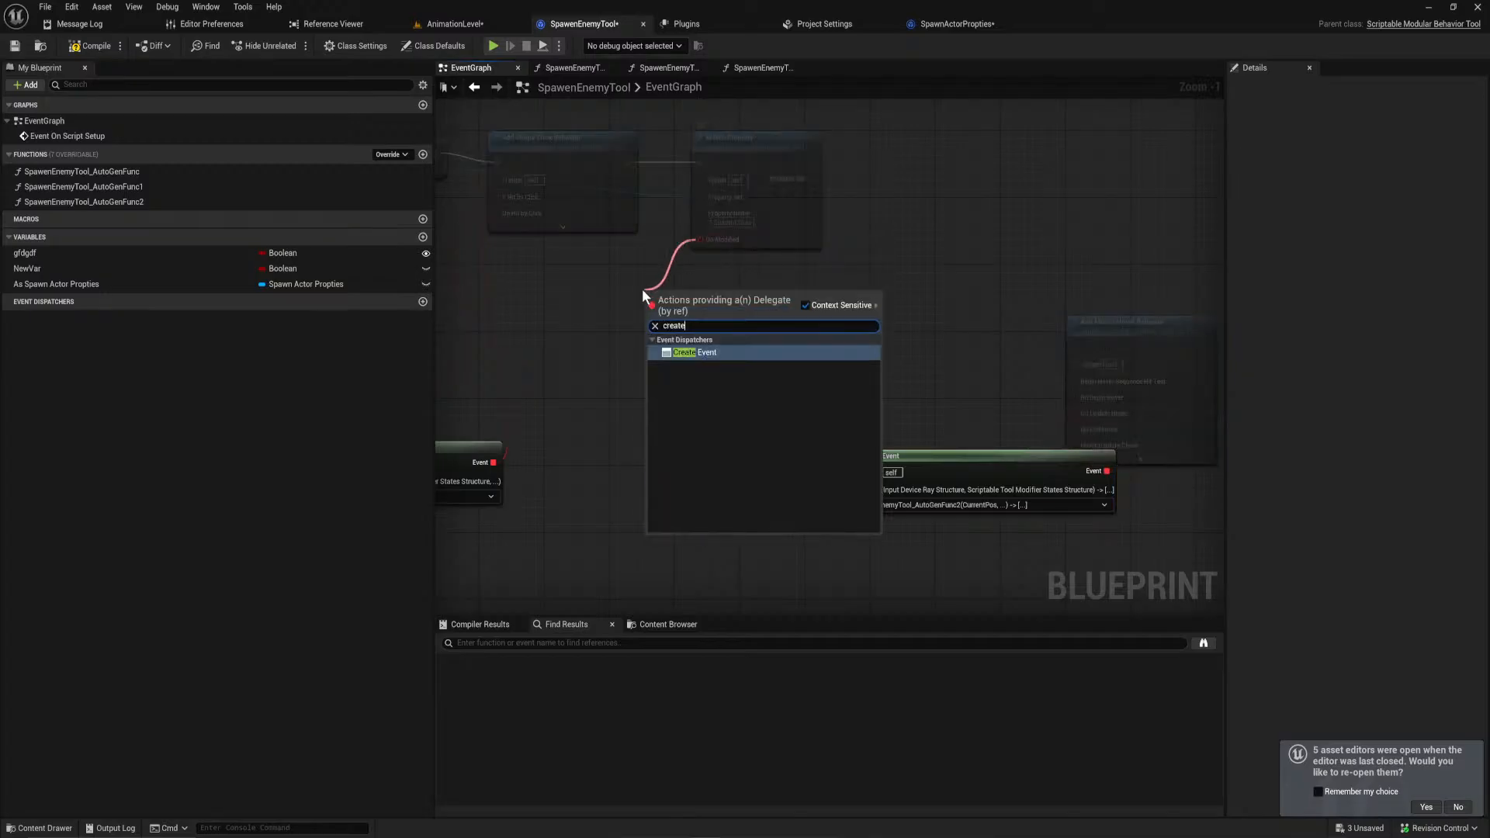
pyautogui.press('Return')
pyautogui.click(703, 345)
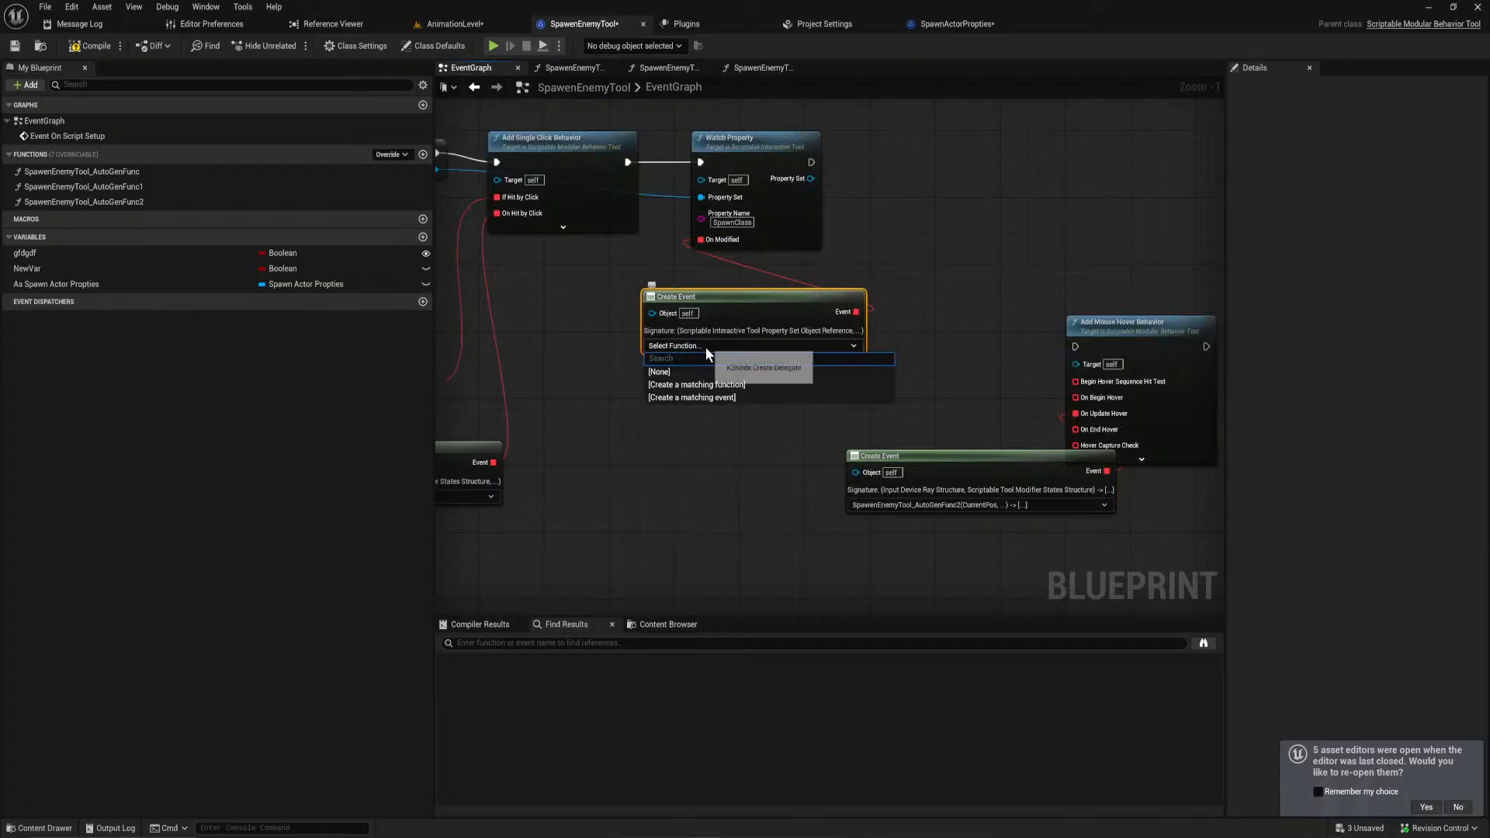
pyautogui.click(735, 398)
# Step: Place CustomEvent beneath Watch Property, wire it directly to On Modified, and delete the Create Event node between them
pyautogui.moveTo(877, 396); pyautogui.dragTo(546, 486, button='right')
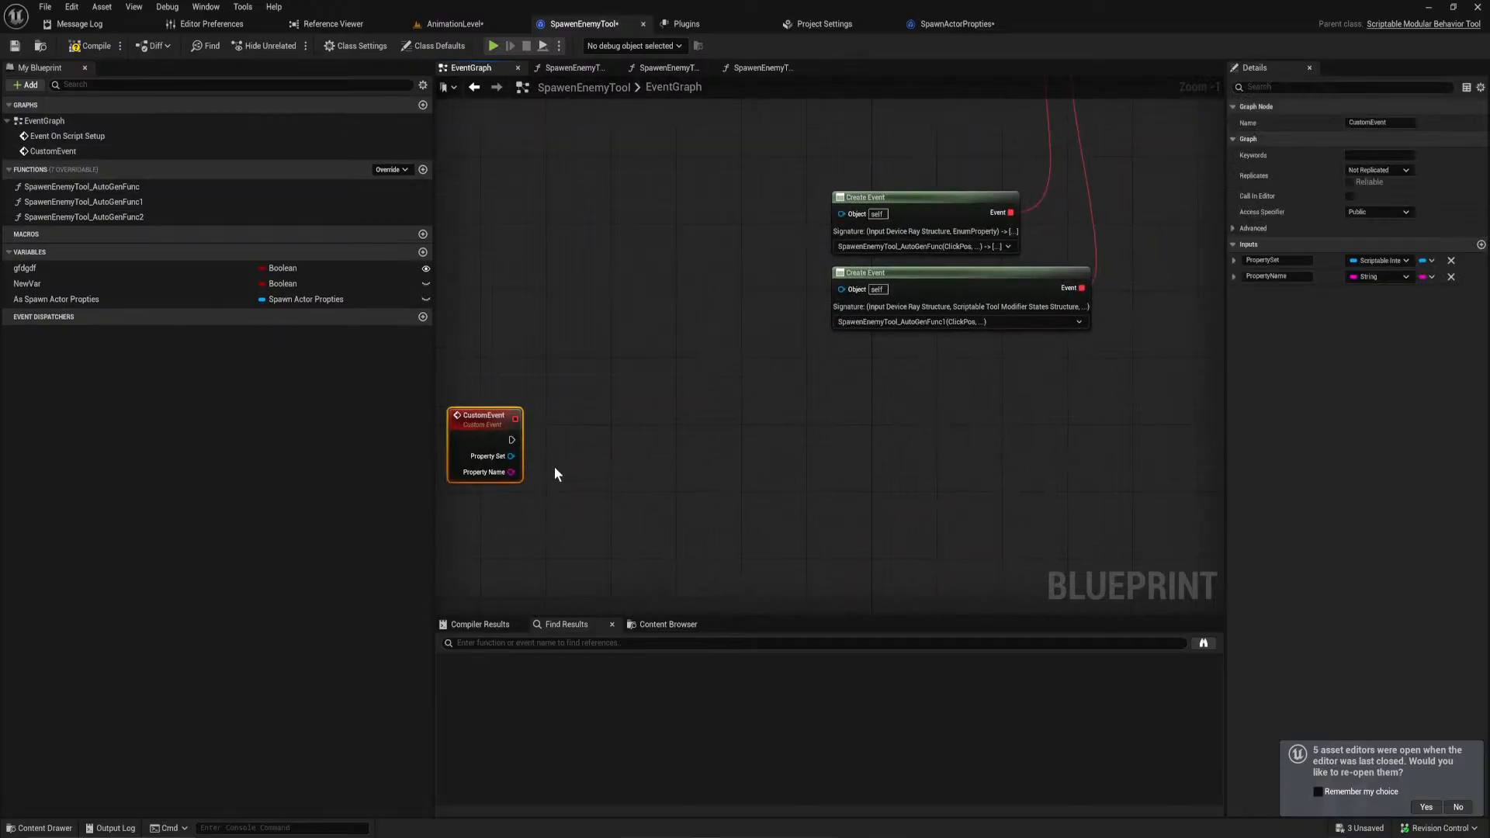
pyautogui.scroll(-2, 528, 440)
pyautogui.moveTo(505, 428); pyautogui.dragTo(1052, 389)
pyautogui.moveTo(1051, 389); pyautogui.dragTo(669, 440, button='right')
pyautogui.moveTo(690, 441); pyautogui.dragTo(745, 206)
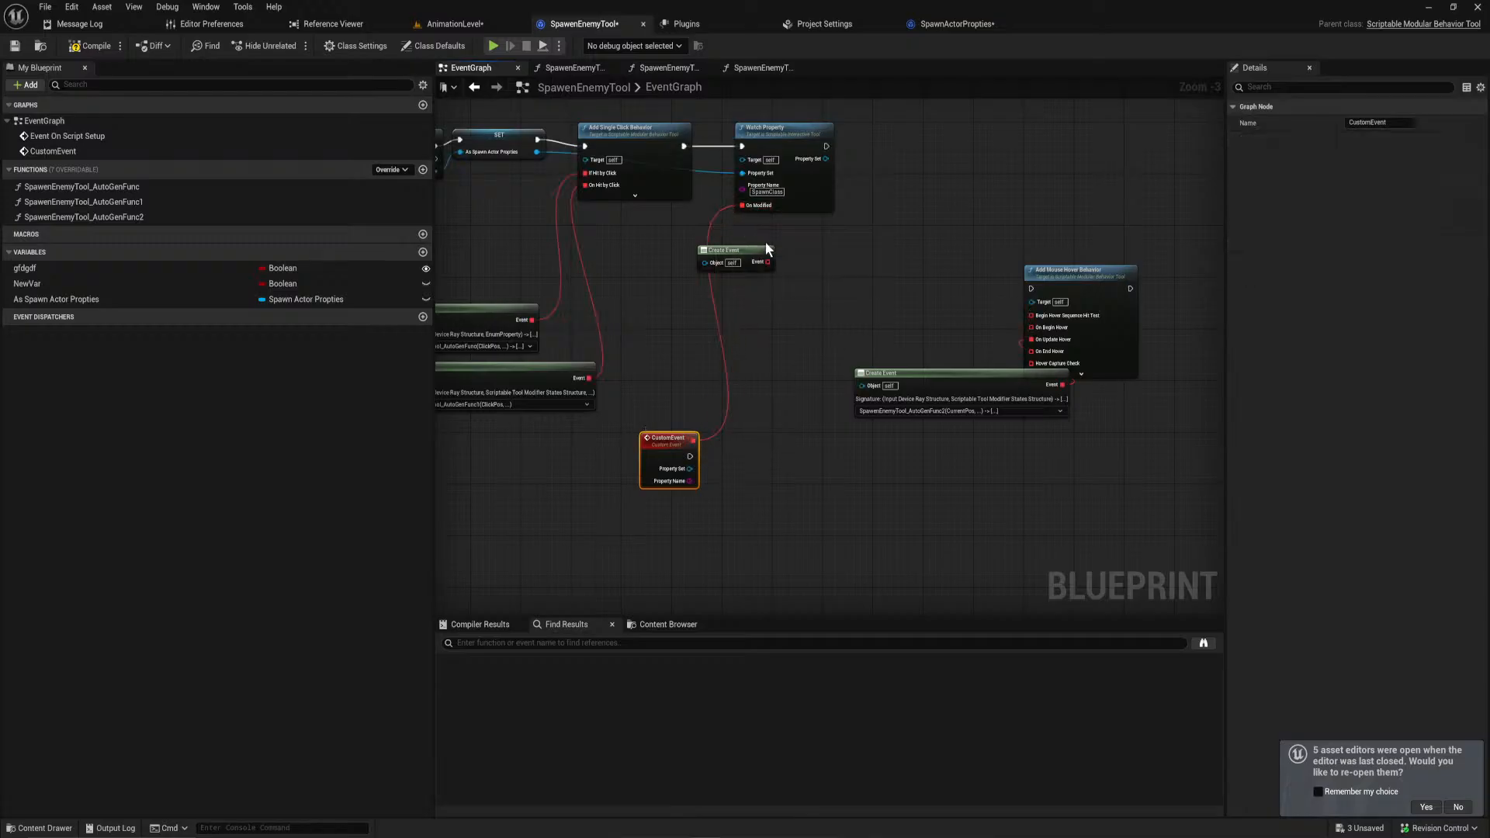
pyautogui.press('Delete')
pyautogui.moveTo(666, 446); pyautogui.dragTo(672, 439)
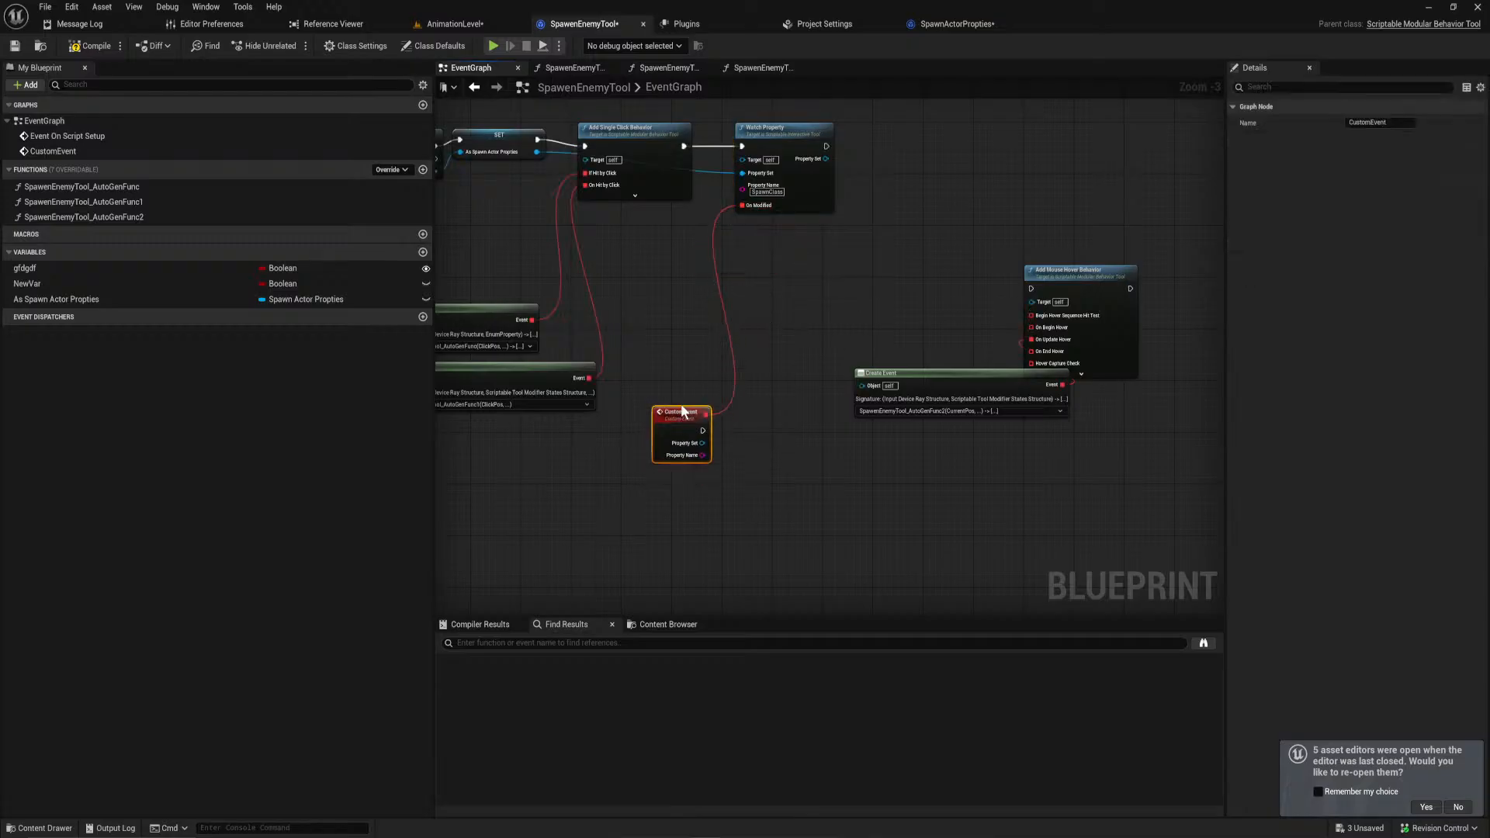
# Step: Move the Add Mouse Hover Behavior node and its Create Event node below CustomEvent
pyautogui.scroll(2, 756, 314)
pyautogui.moveTo(756, 314); pyautogui.dragTo(749, 366, button='right')
pyautogui.scroll(-2, 748, 364)
pyautogui.moveTo(903, 368); pyautogui.dragTo(1090, 451)
pyautogui.moveTo(1077, 349); pyautogui.dragTo(753, 492)
# Step: Add a variable PreviewActor of type Enemy Object Reference
pyautogui.click(422, 252)
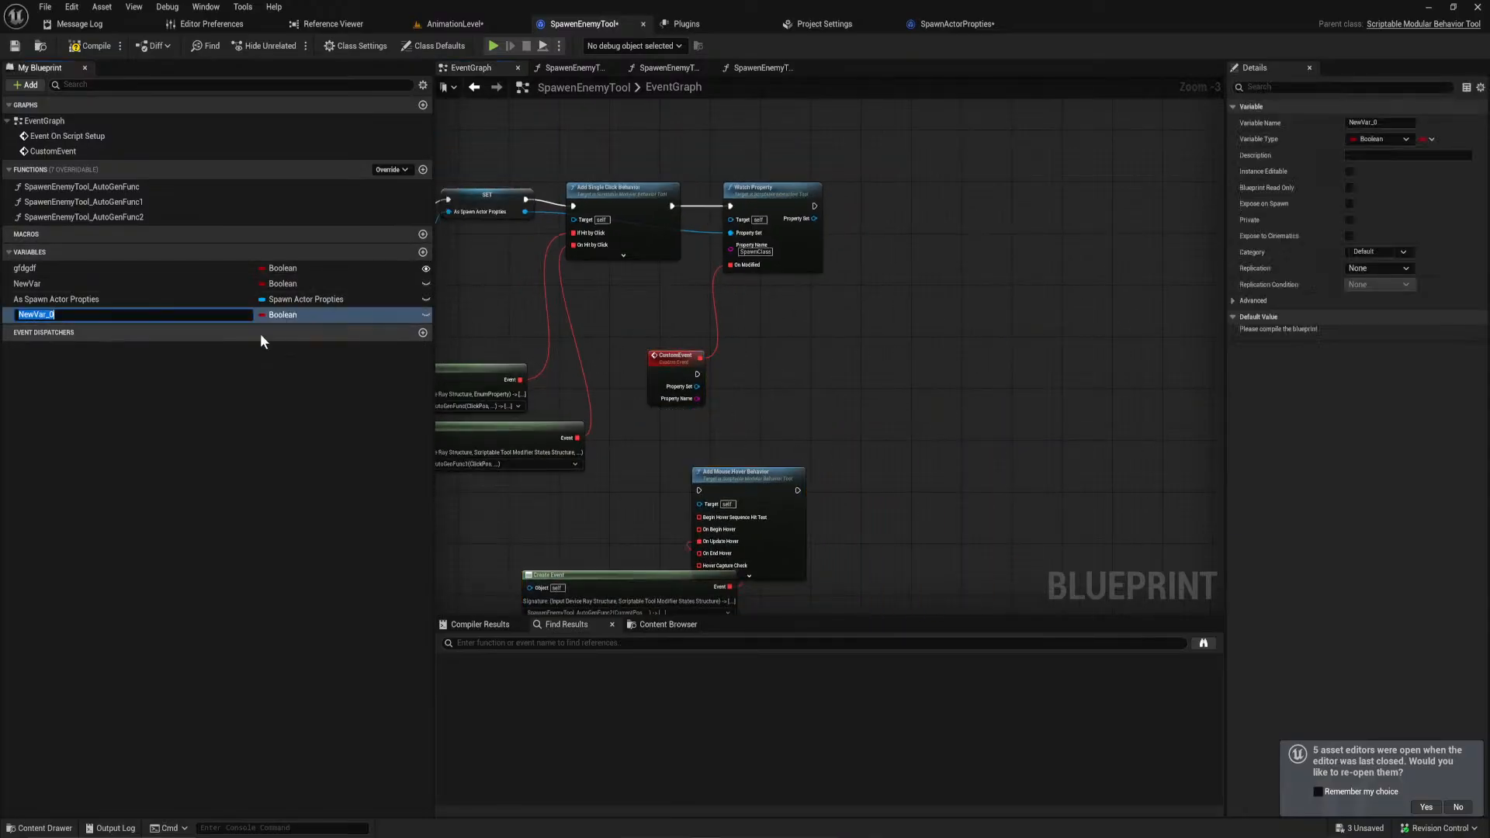
pyautogui.write('Preview')
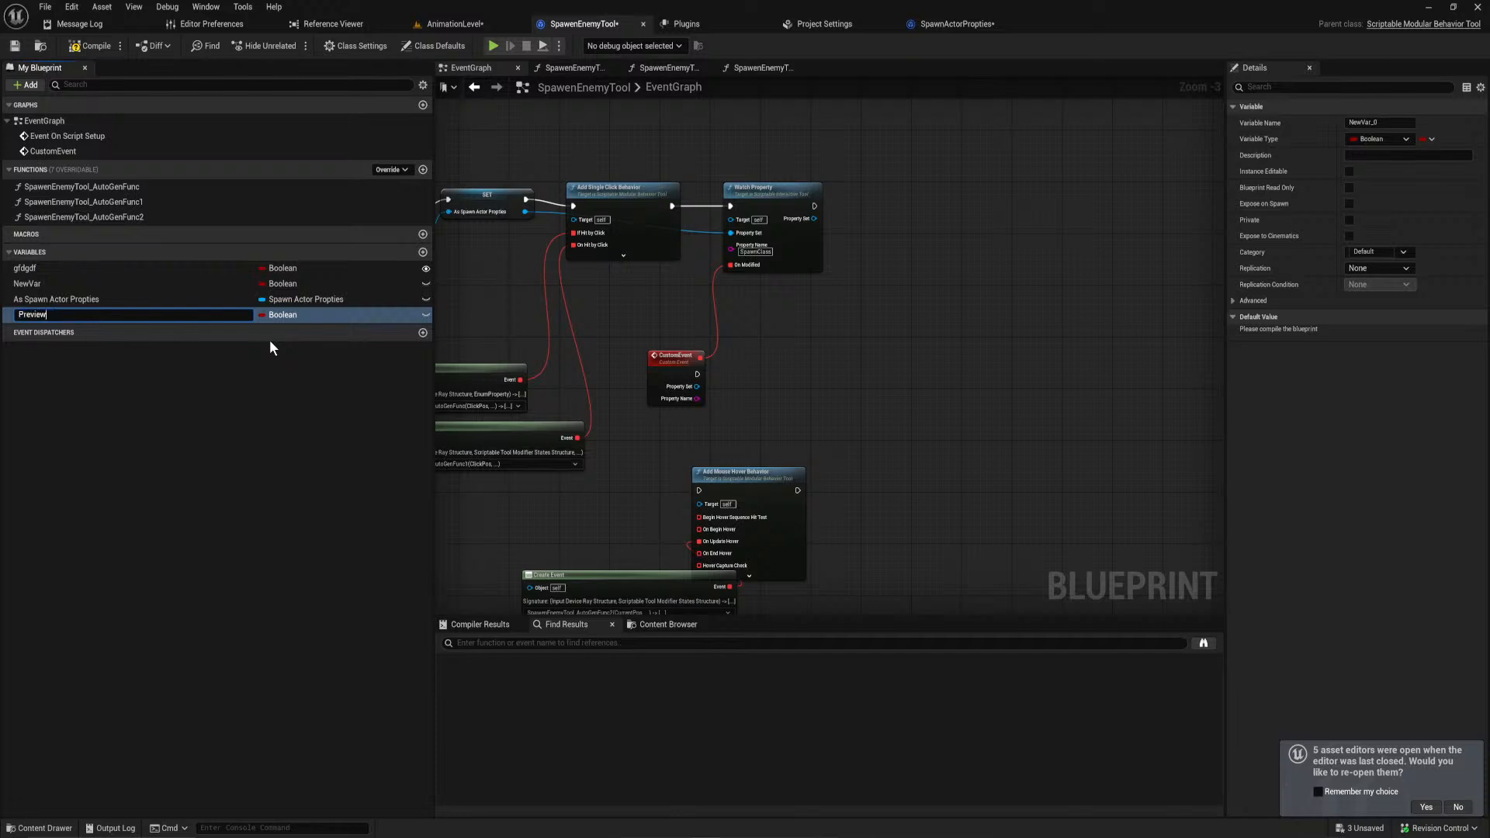
pyautogui.write('Actor')
pyautogui.press('Return')
pyautogui.click(282, 315)
pyautogui.write('en')
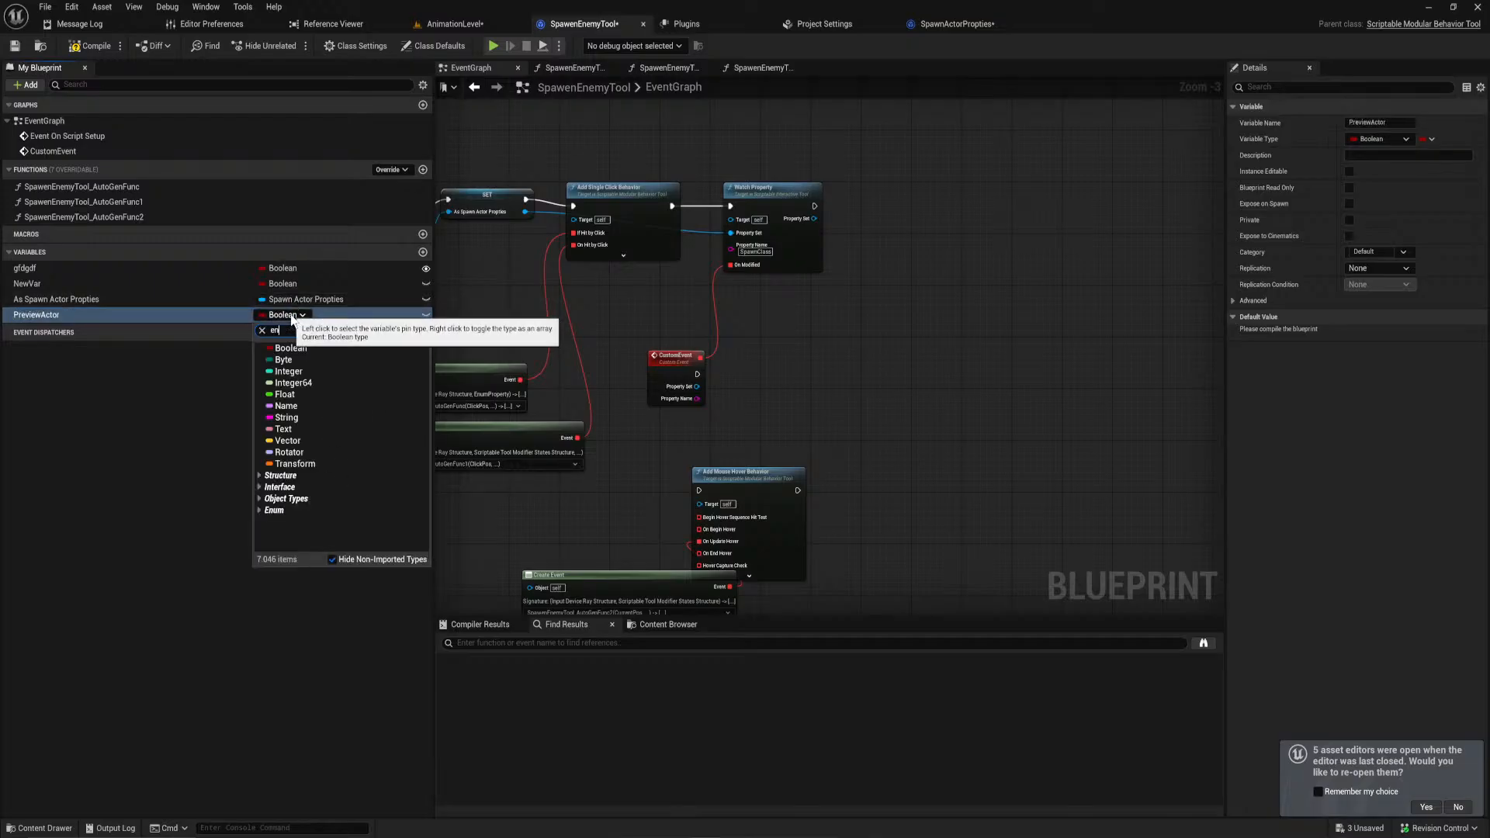
pyautogui.moveTo(373, 481)
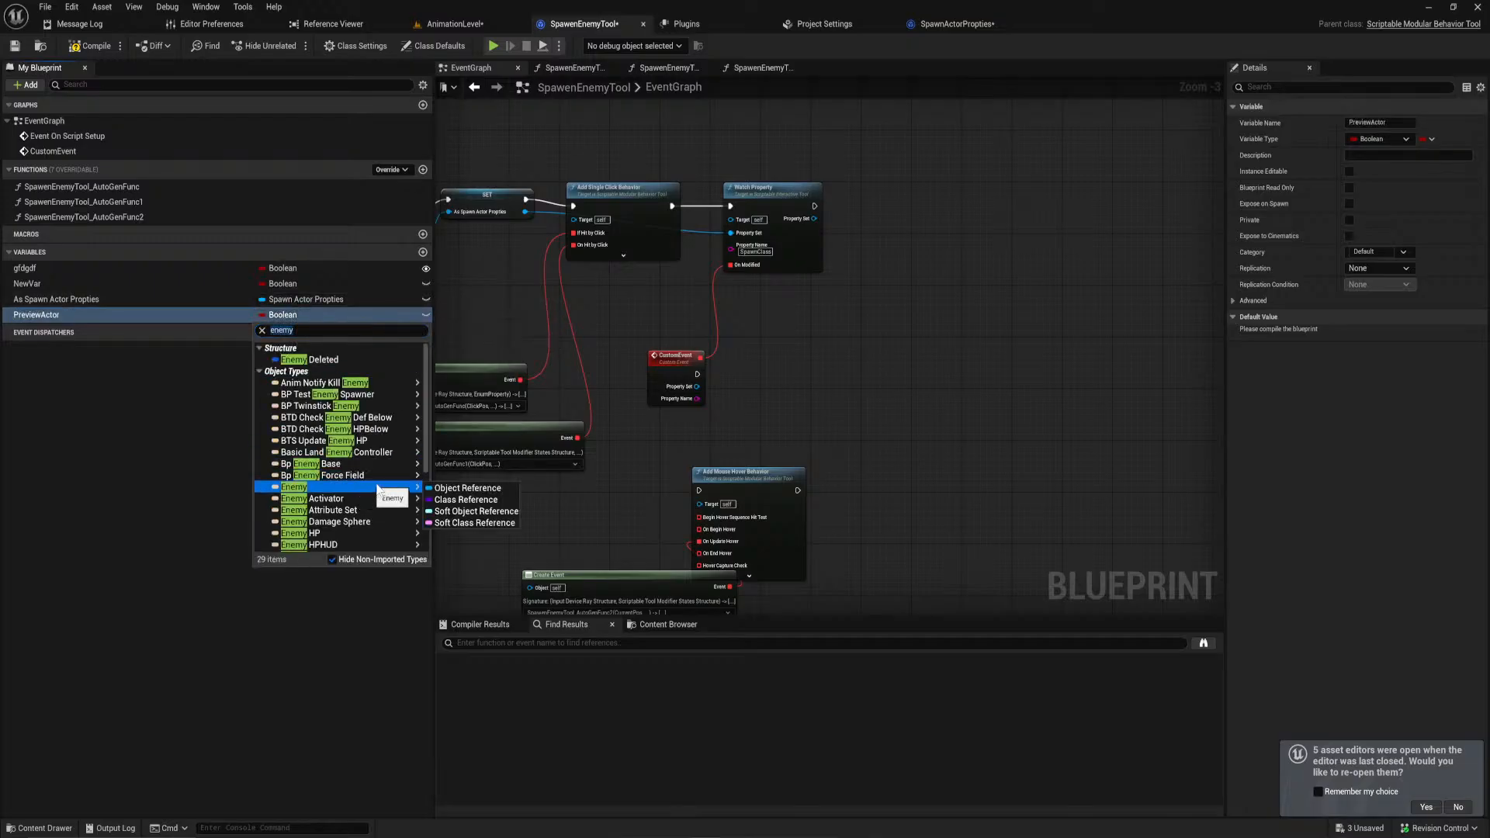
pyautogui.click(450, 487)
# Step: Place a PreviewActor getter by CustomEvent and convert it to a validated get
pyautogui.moveTo(614, 427); pyautogui.dragTo(1040, 504, button='right')
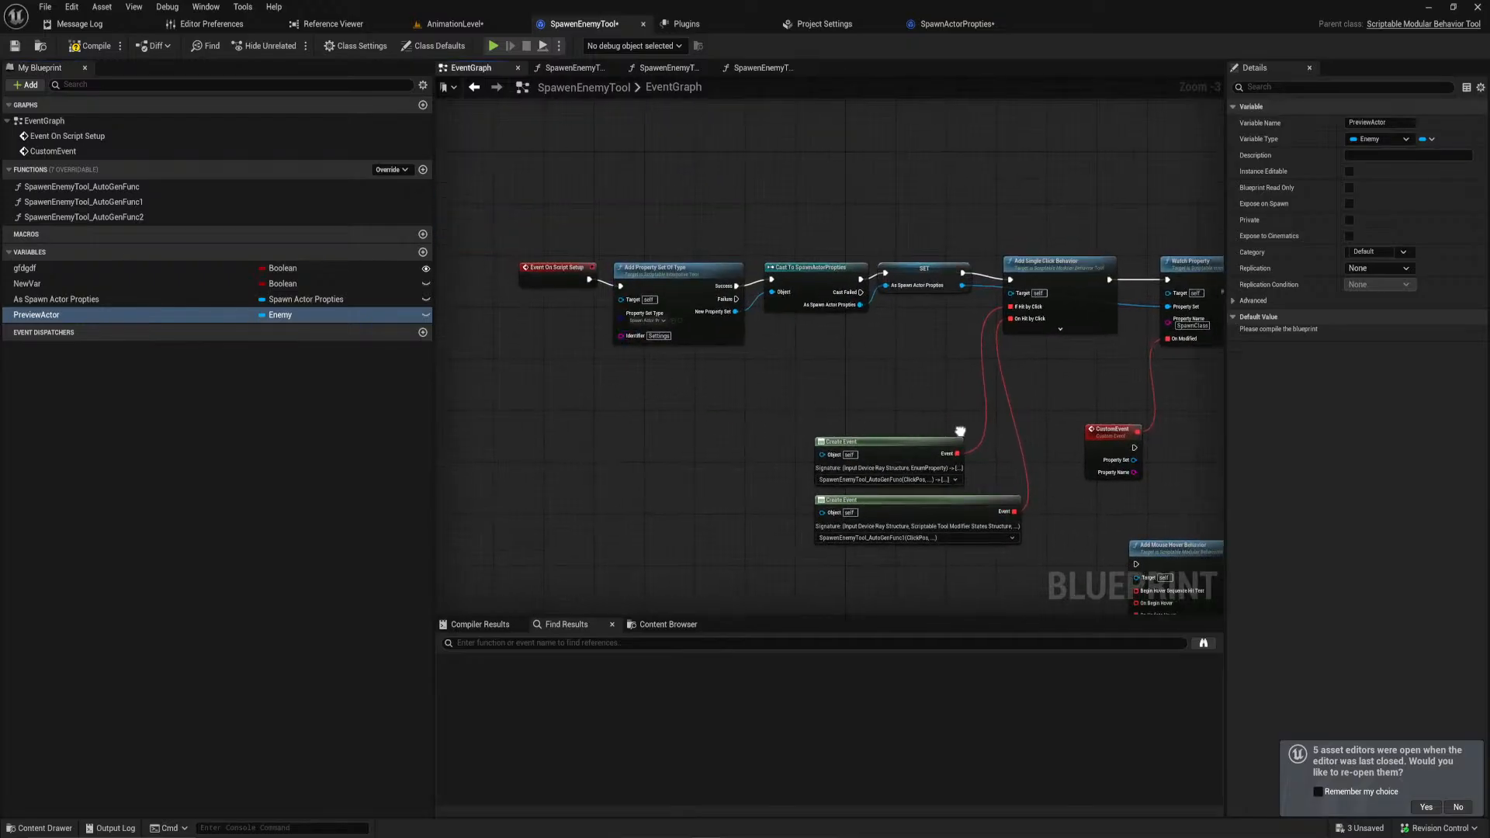
pyautogui.moveTo(928, 431); pyautogui.dragTo(647, 413, button='right')
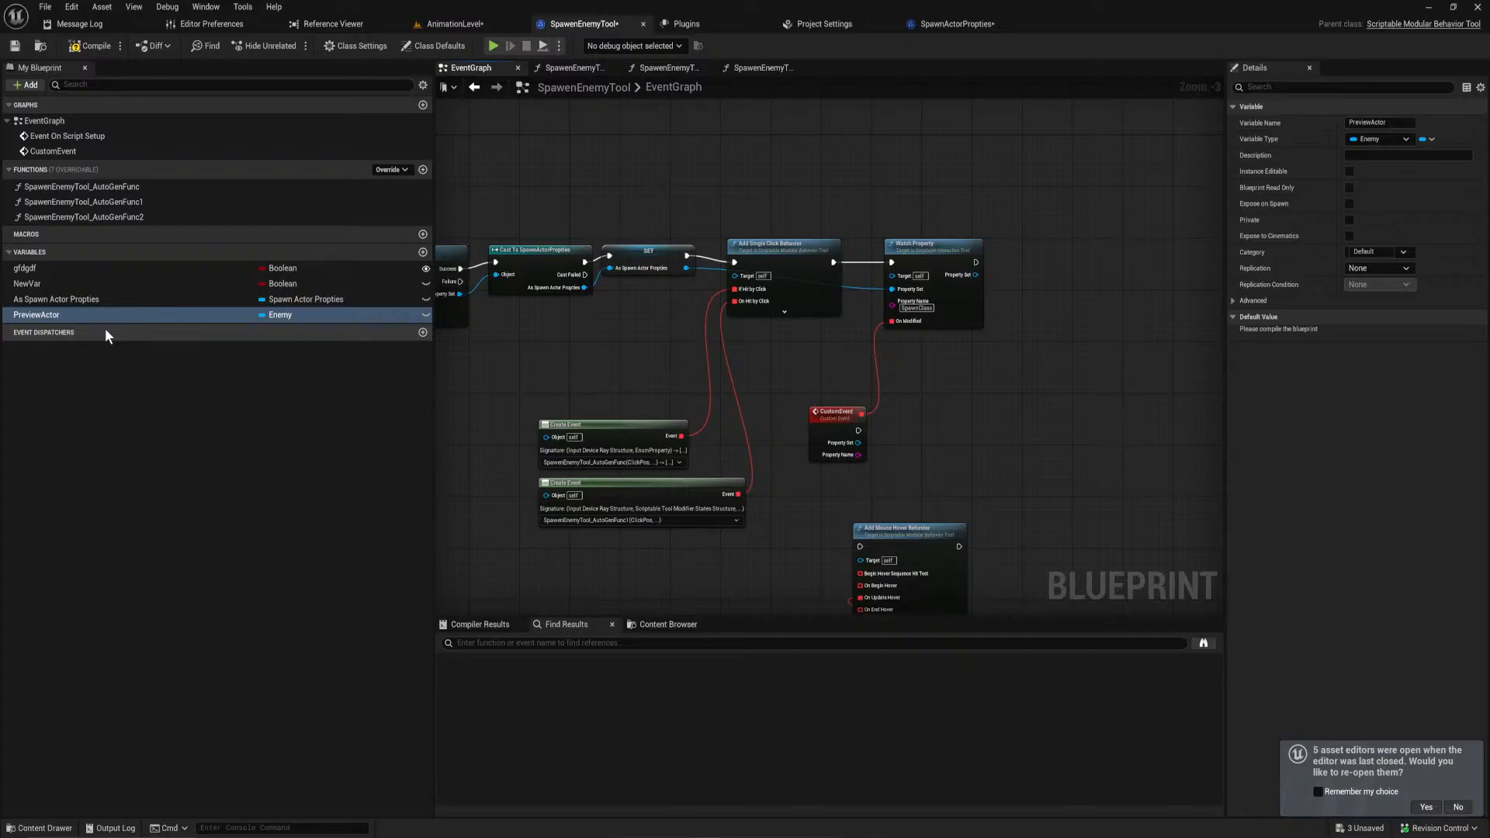
pyautogui.moveTo(831, 422); pyautogui.dragTo(745, 417, button='right')
pyautogui.moveTo(122, 314); pyautogui.dragTo(757, 371)
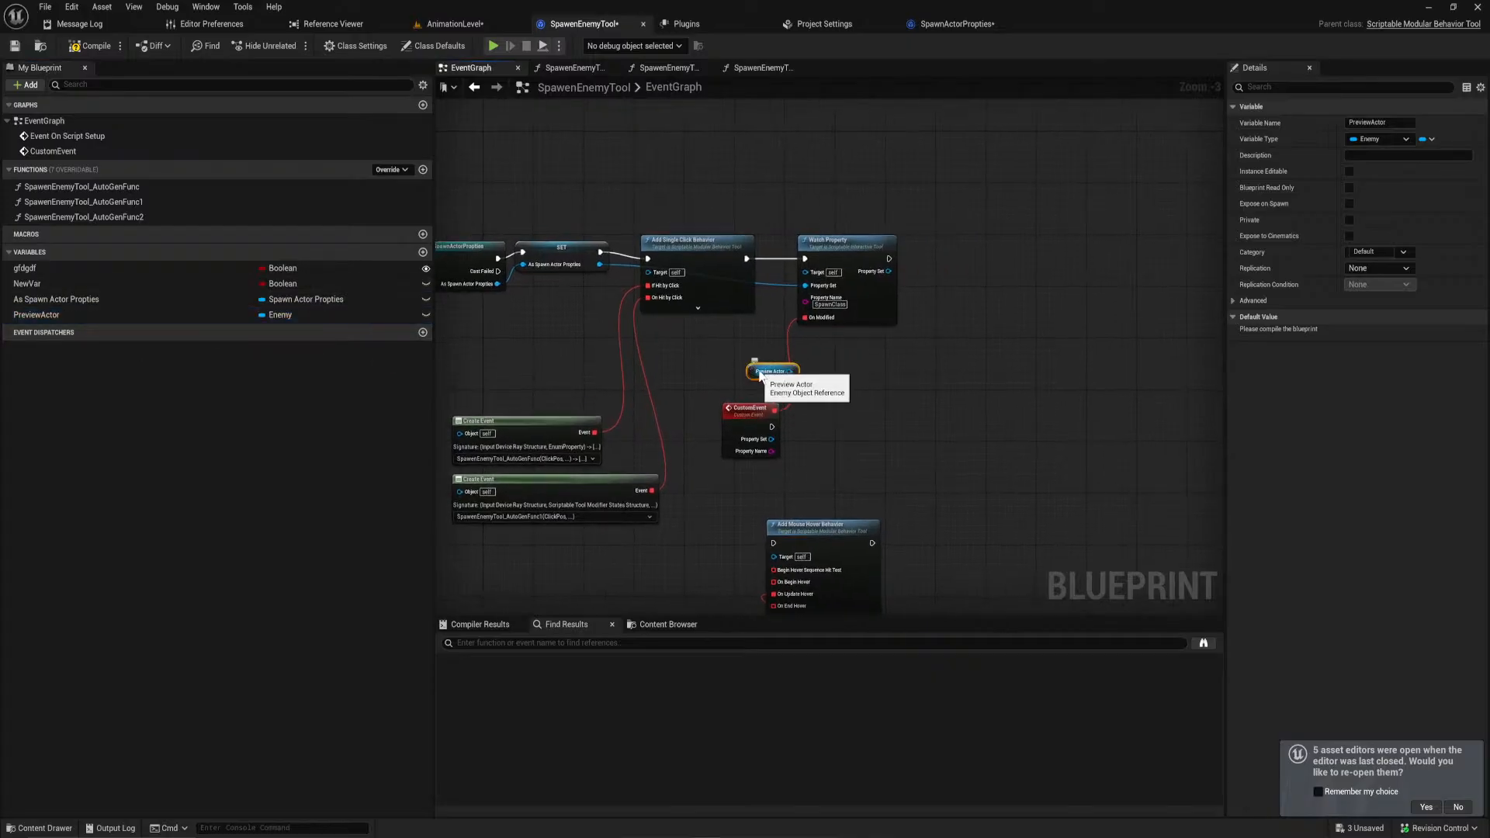
pyautogui.click(783, 381)
pyautogui.rightClick(757, 372)
pyautogui.moveTo(786, 564)
pyautogui.click(845, 645)
# Step: Add a Destroy Actor node targeting PreviewActor on the validated get's Is Valid branch
pyautogui.moveTo(772, 371); pyautogui.dragTo(893, 393)
pyautogui.scroll(2, 883, 436)
pyautogui.scroll(1, 871, 444)
pyautogui.write('destroy')
pyautogui.press('Return')
pyautogui.moveTo(973, 413); pyautogui.dragTo(856, 415, button='right')
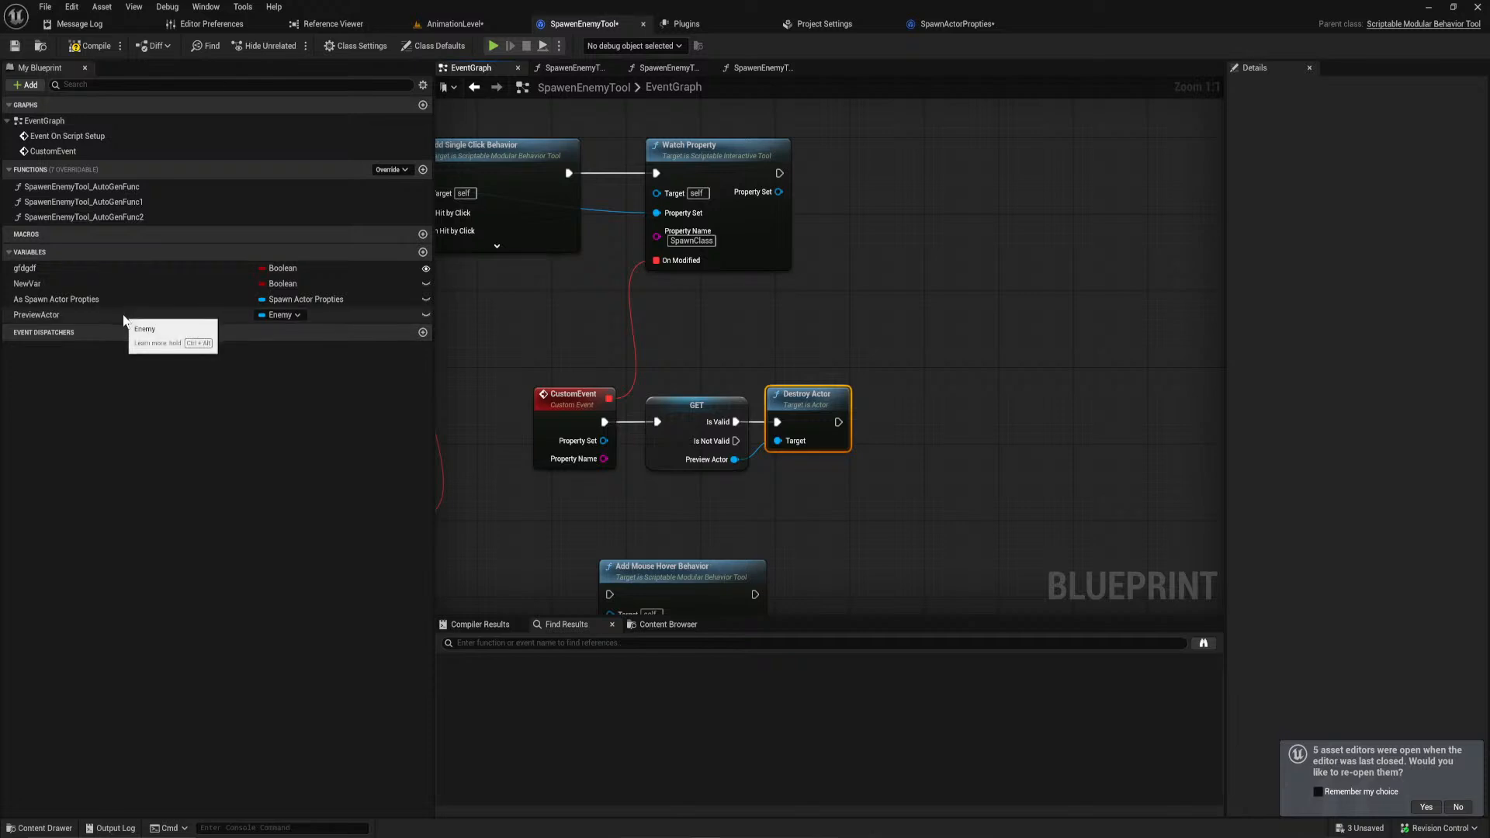
# Step: Copy the SpawnActor, As Spawn Actor Propties and Spawn Class nodes from SpawenEnemyTool_AutoGenFunc into the EventGraph beside Destroy Actor
pyautogui.moveTo(569, 335); pyautogui.dragTo(1151, 401, button='right')
pyautogui.scroll(-3, 731, 316)
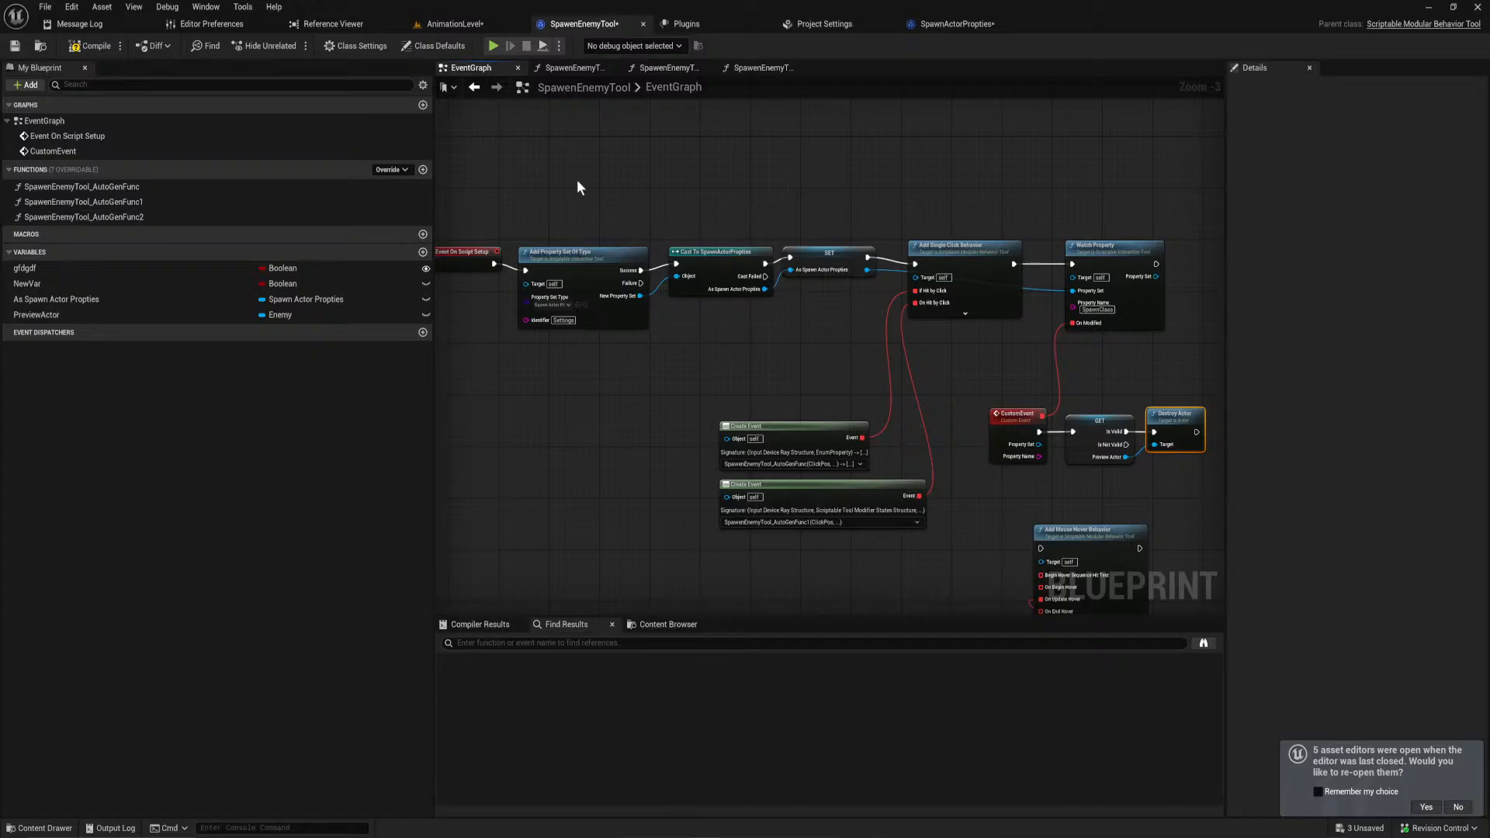
pyautogui.click(574, 68)
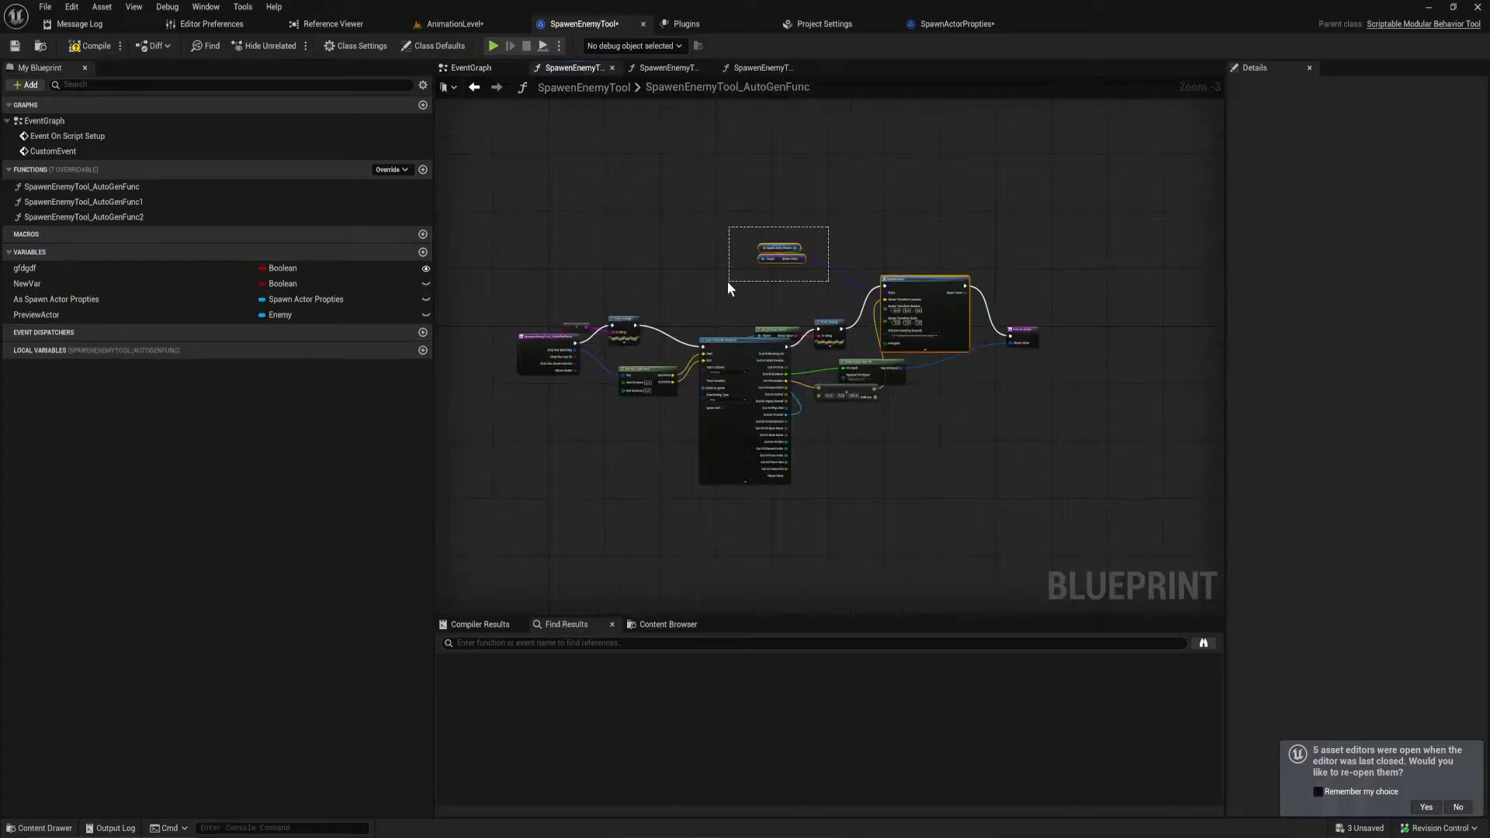
pyautogui.click(474, 69)
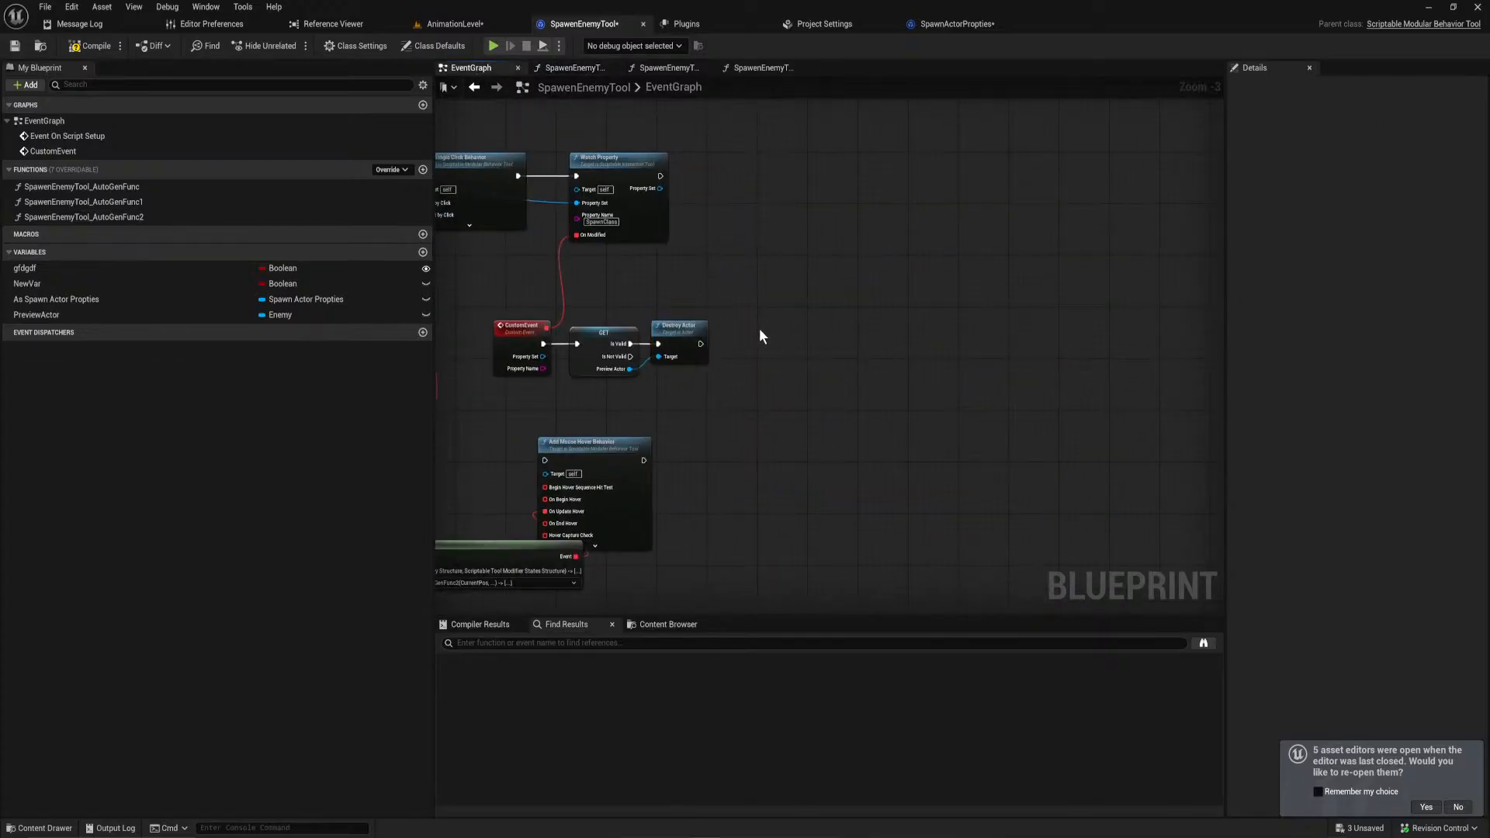
pyautogui.hotkey('ctrl', 'v')
pyautogui.scroll(3, 756, 324)
pyautogui.moveTo(1031, 385); pyautogui.dragTo(1002, 312)
# Step: Run SpawnActor after Destroy Actor and store its Return Value in PreviewActor with a SET node
pyautogui.click(754, 369)
pyautogui.moveTo(671, 353); pyautogui.dragTo(947, 315)
pyautogui.moveTo(1037, 307); pyautogui.dragTo(823, 335)
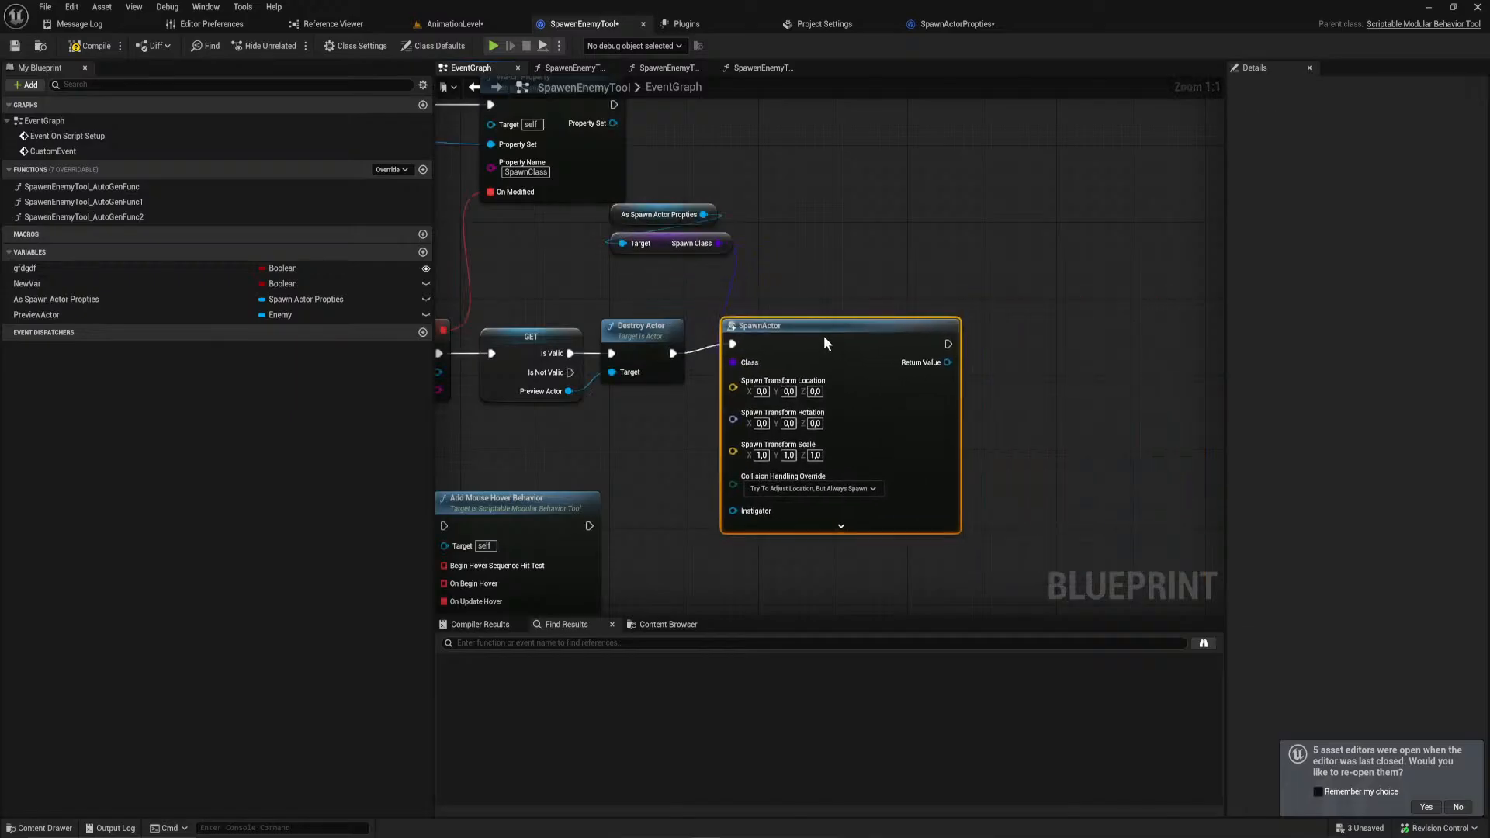
pyautogui.moveTo(654, 445); pyautogui.dragTo(750, 431, button='right')
pyautogui.moveTo(803, 274); pyautogui.dragTo(759, 271)
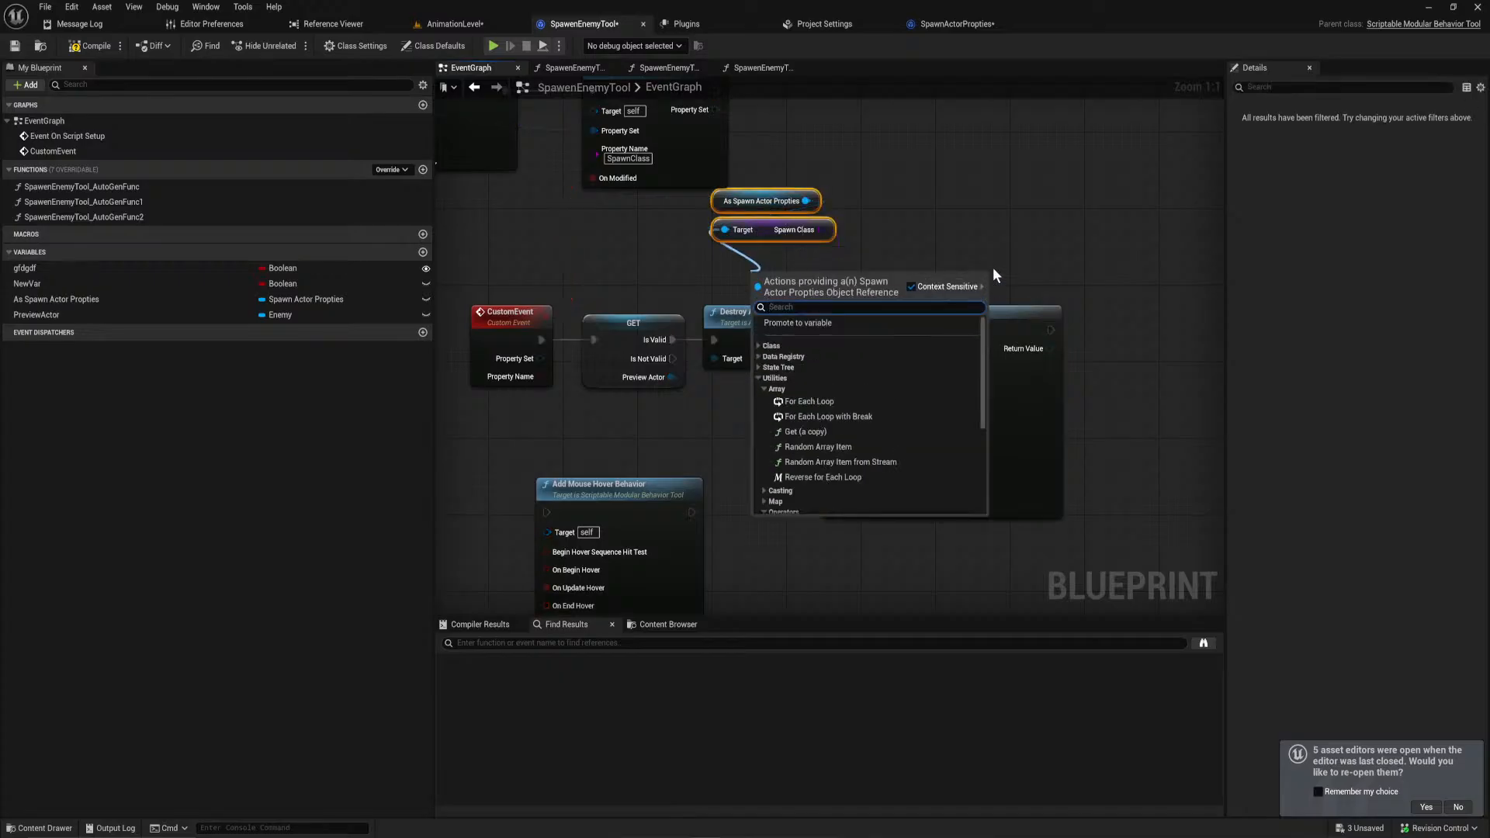
pyautogui.click(992, 273)
pyautogui.moveTo(106, 316); pyautogui.dragTo(1161, 348)
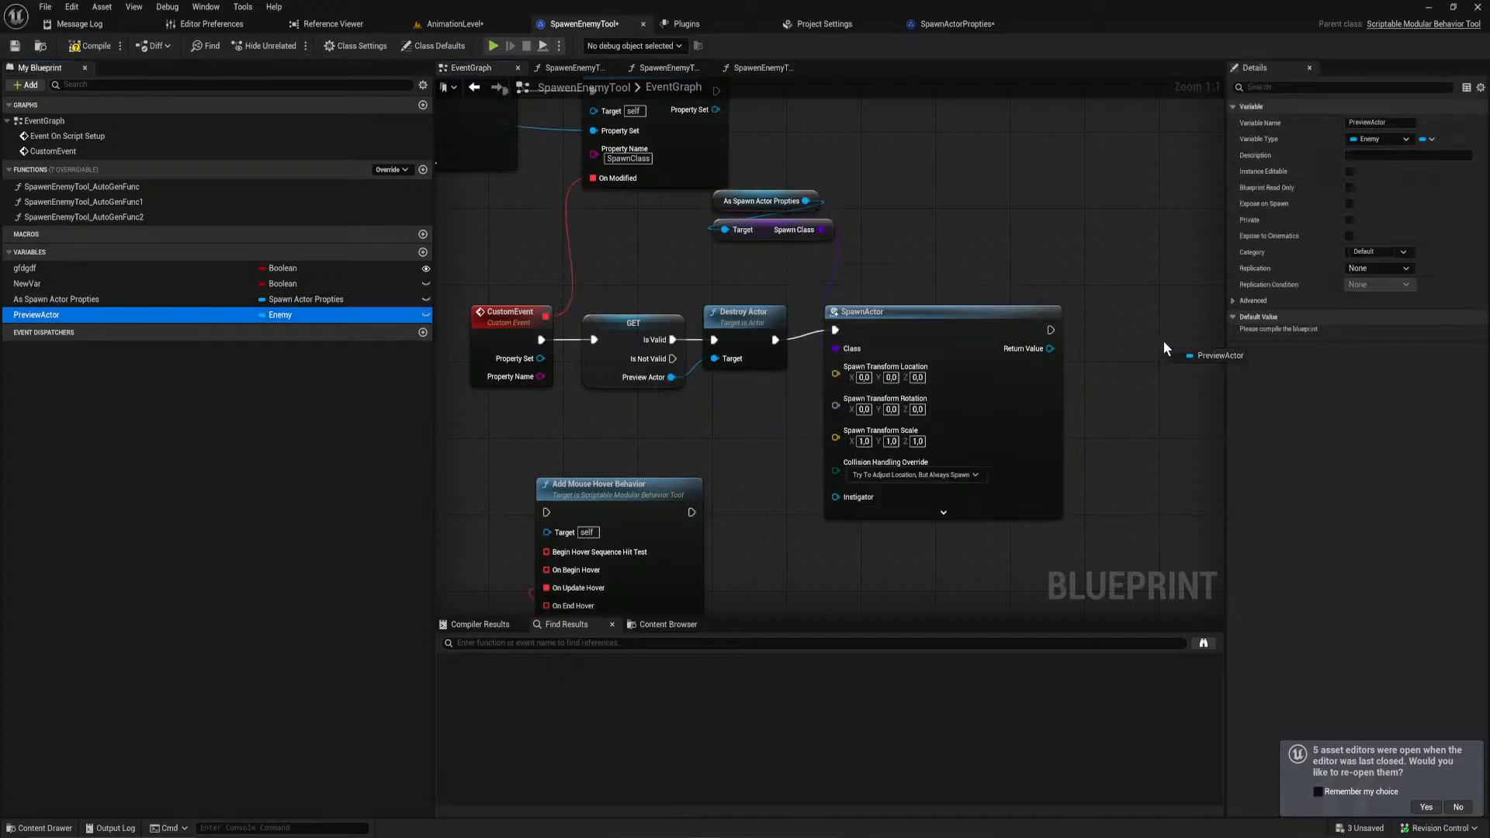
pyautogui.keyDown('alt'); pyautogui.moveTo(1093, 311); pyautogui.dragTo(1045, 328); pyautogui.keyUp('alt')
# Step: Move Add Mouse Hover Behavior and its Create Event beside Watch Property and connect its execution after Watch Property
pyautogui.moveTo(699, 228); pyautogui.dragTo(1103, 408, button='right')
pyautogui.scroll(-3, 941, 410)
pyautogui.moveTo(947, 478); pyautogui.dragTo(759, 323, button='right')
pyautogui.moveTo(826, 468); pyautogui.dragTo(875, 156)
pyautogui.moveTo(994, 154); pyautogui.dragTo(1057, 154)
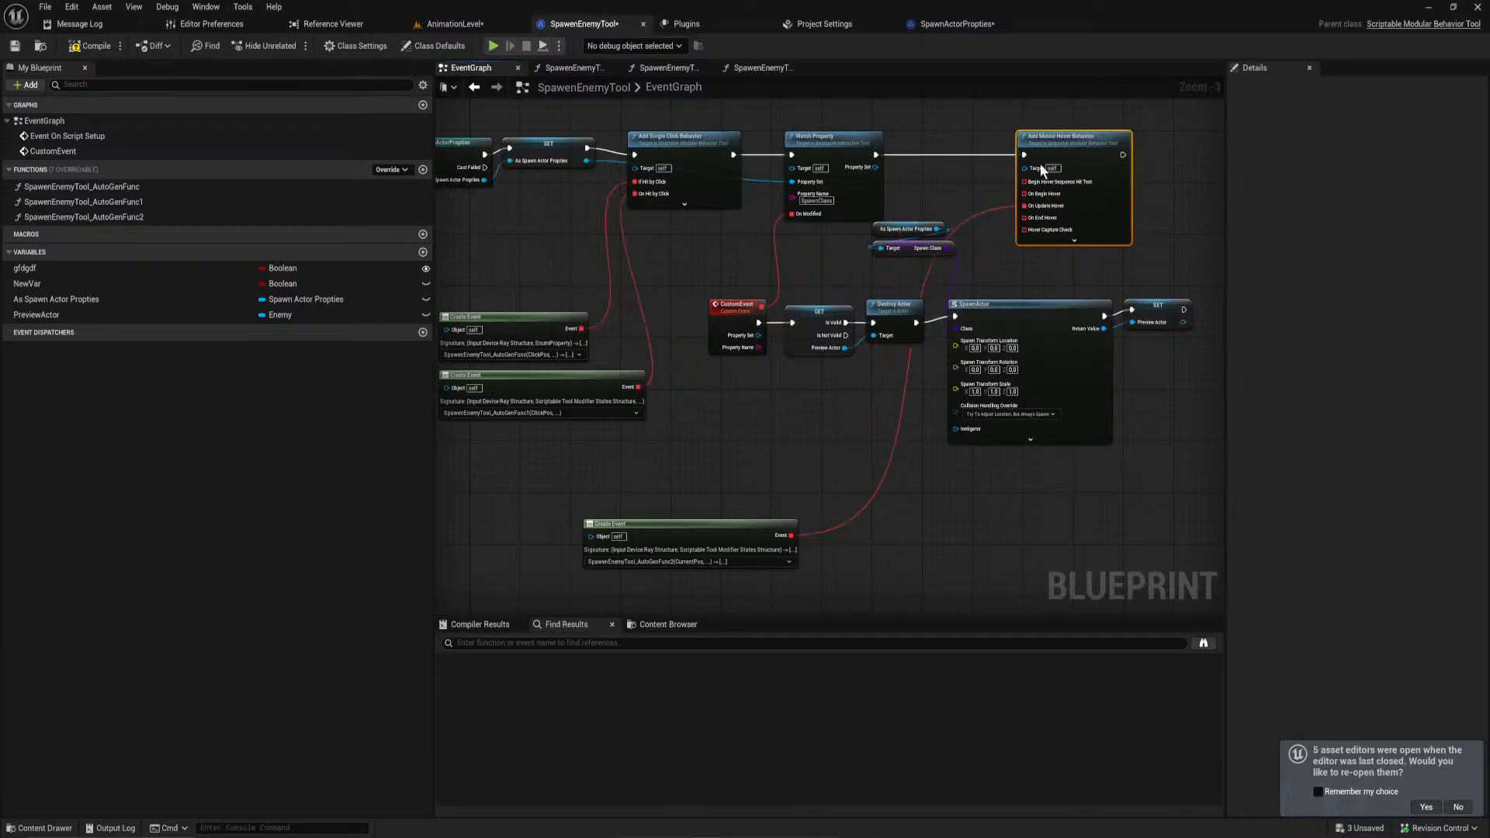
pyautogui.moveTo(743, 529); pyautogui.dragTo(1091, 291)
pyautogui.moveTo(1091, 291); pyautogui.dragTo(847, 228, button='right')
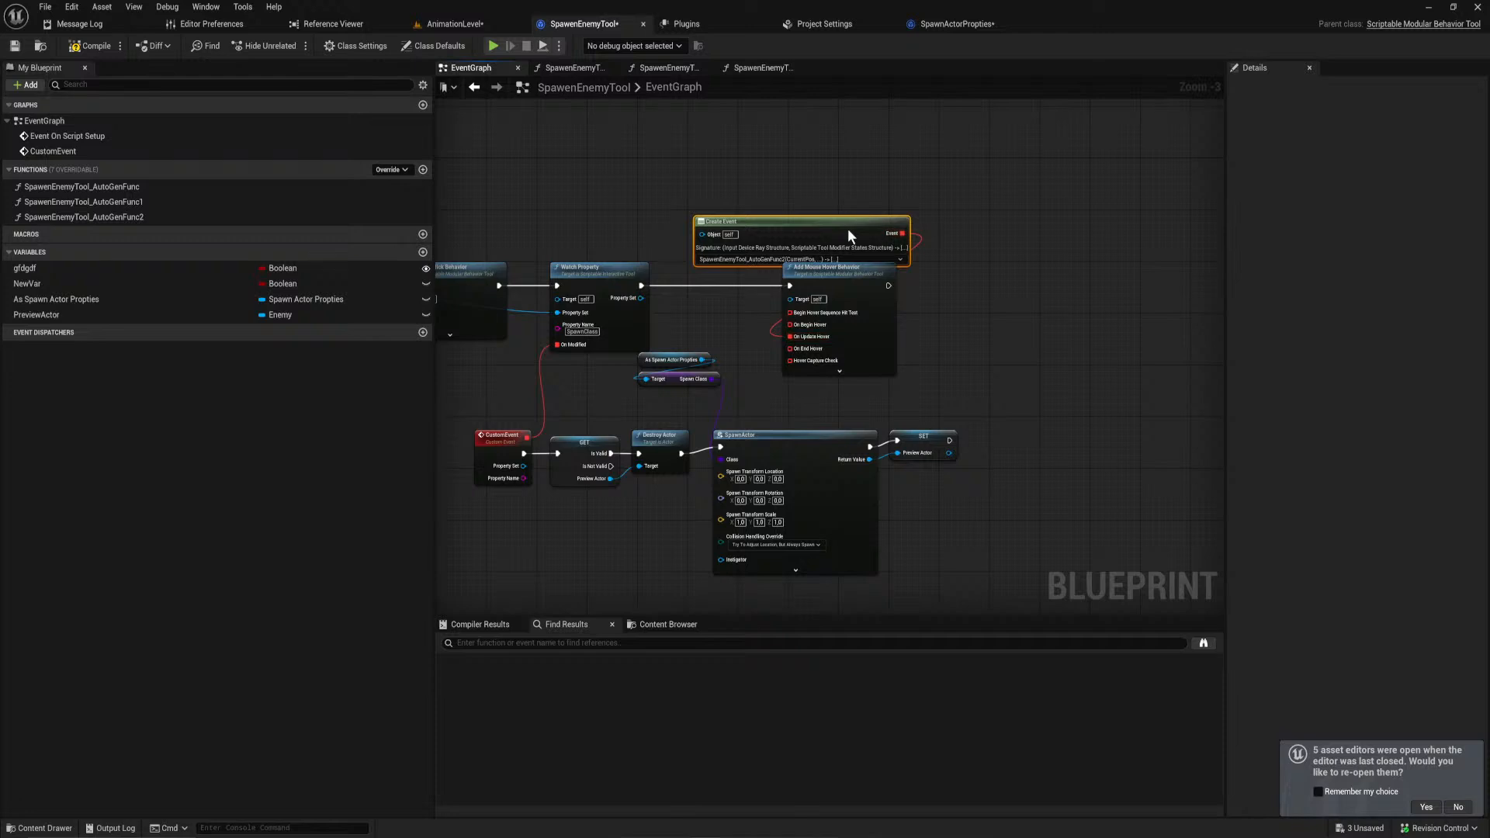
# Step: Open SpawenEnemyTool_AutoGenFunc2 and delete its Print String node and the vector-to-string conversion
pyautogui.doubleClick(207, 216)
pyautogui.scroll(-2, 902, 371)
pyautogui.click(840, 282)
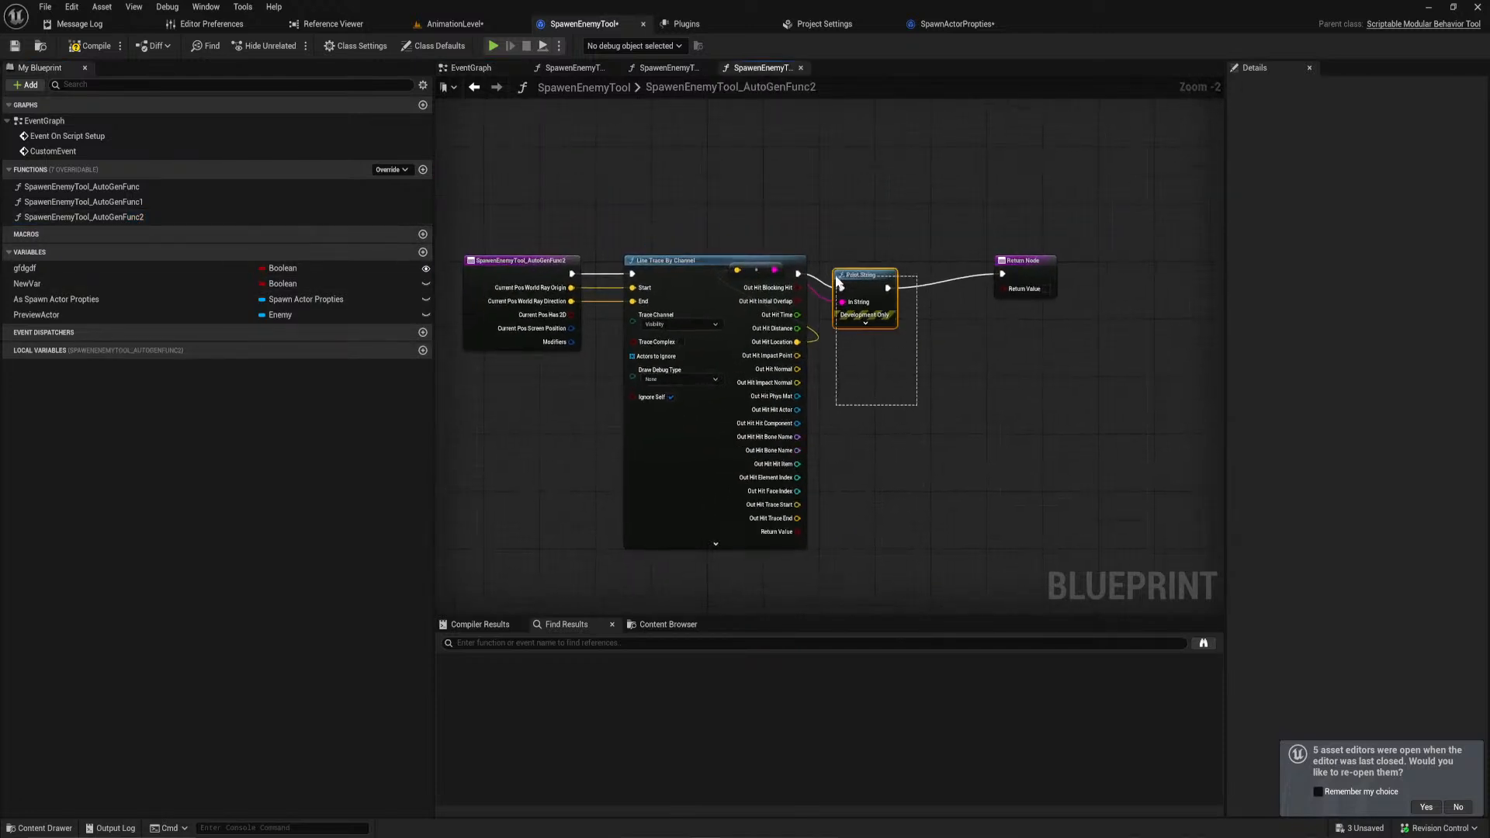
pyautogui.press('Delete')
pyautogui.moveTo(756, 270)
pyautogui.mouseDown()
pyautogui.moveTo(848, 319)
pyautogui.moveTo(872, 351)
pyautogui.mouseUp()
pyautogui.press('Delete')
# Step: Add Set Actor Location for PreviewActor between the line trace and Return Node, with Out Hit Location as New Location
pyautogui.keyDown('ctrl'); pyautogui.moveTo(39, 314); pyautogui.dragTo(813, 255); pyautogui.keyUp('ctrl')
pyautogui.write('set actor loca')
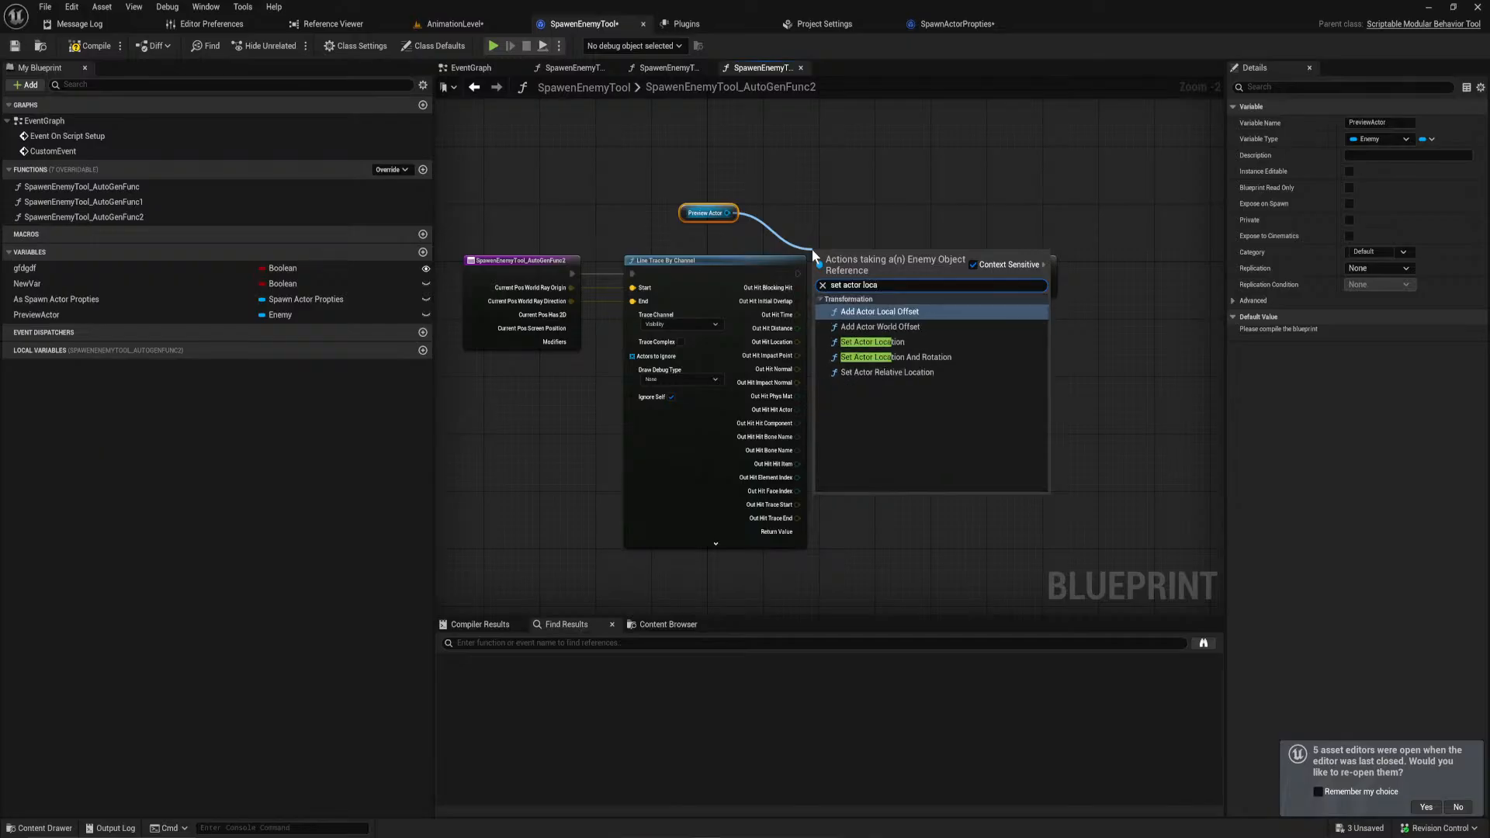
pyautogui.press('Down')
pyautogui.press('Down')
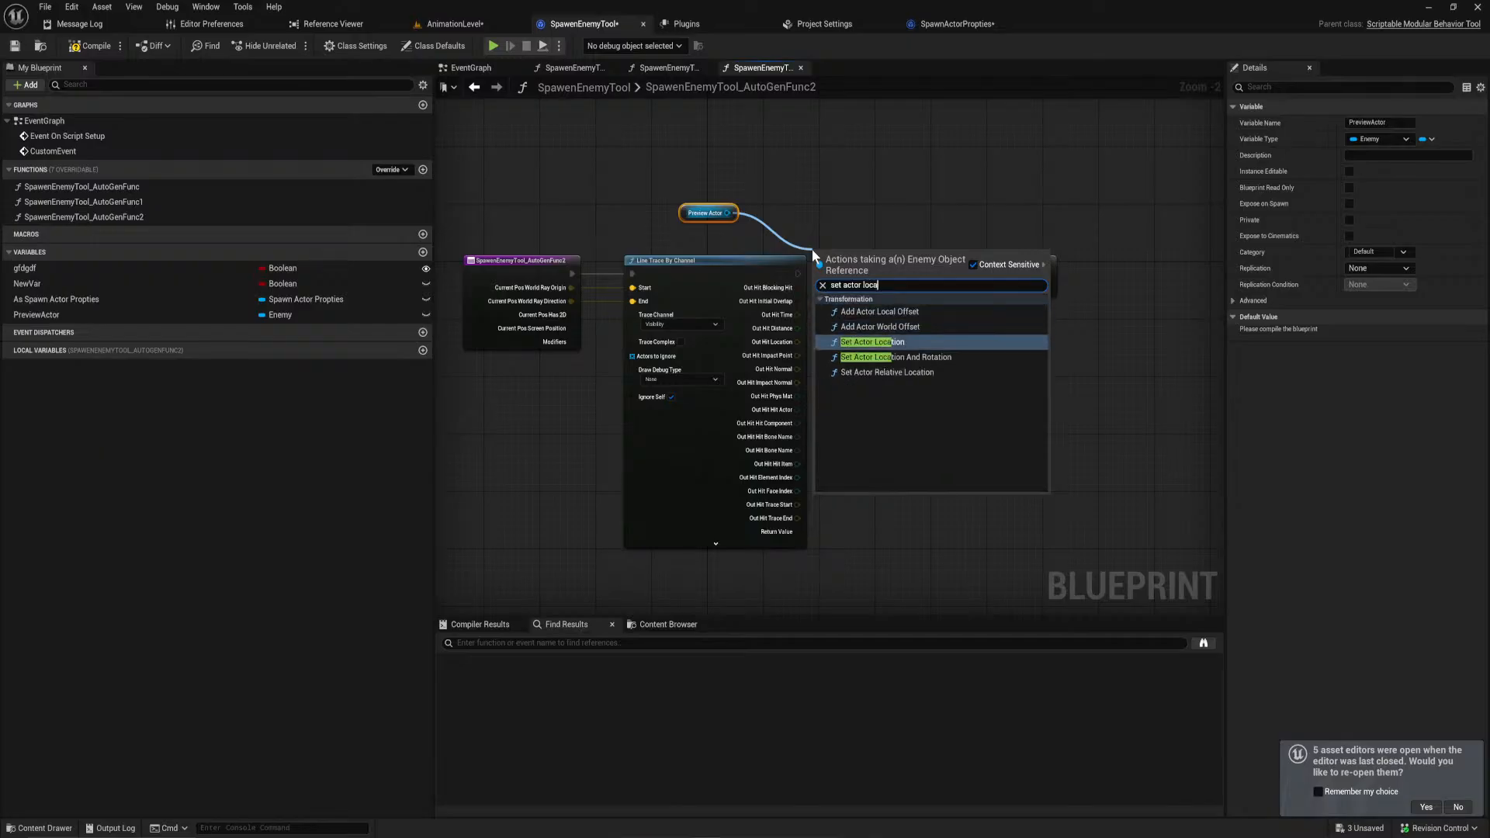
pyautogui.press('Return')
pyautogui.moveTo(878, 278); pyautogui.dragTo(891, 279)
pyautogui.moveTo(797, 342)
pyautogui.mouseDown()
pyautogui.moveTo(848, 278)
pyautogui.moveTo(1001, 275)
pyautogui.mouseUp()
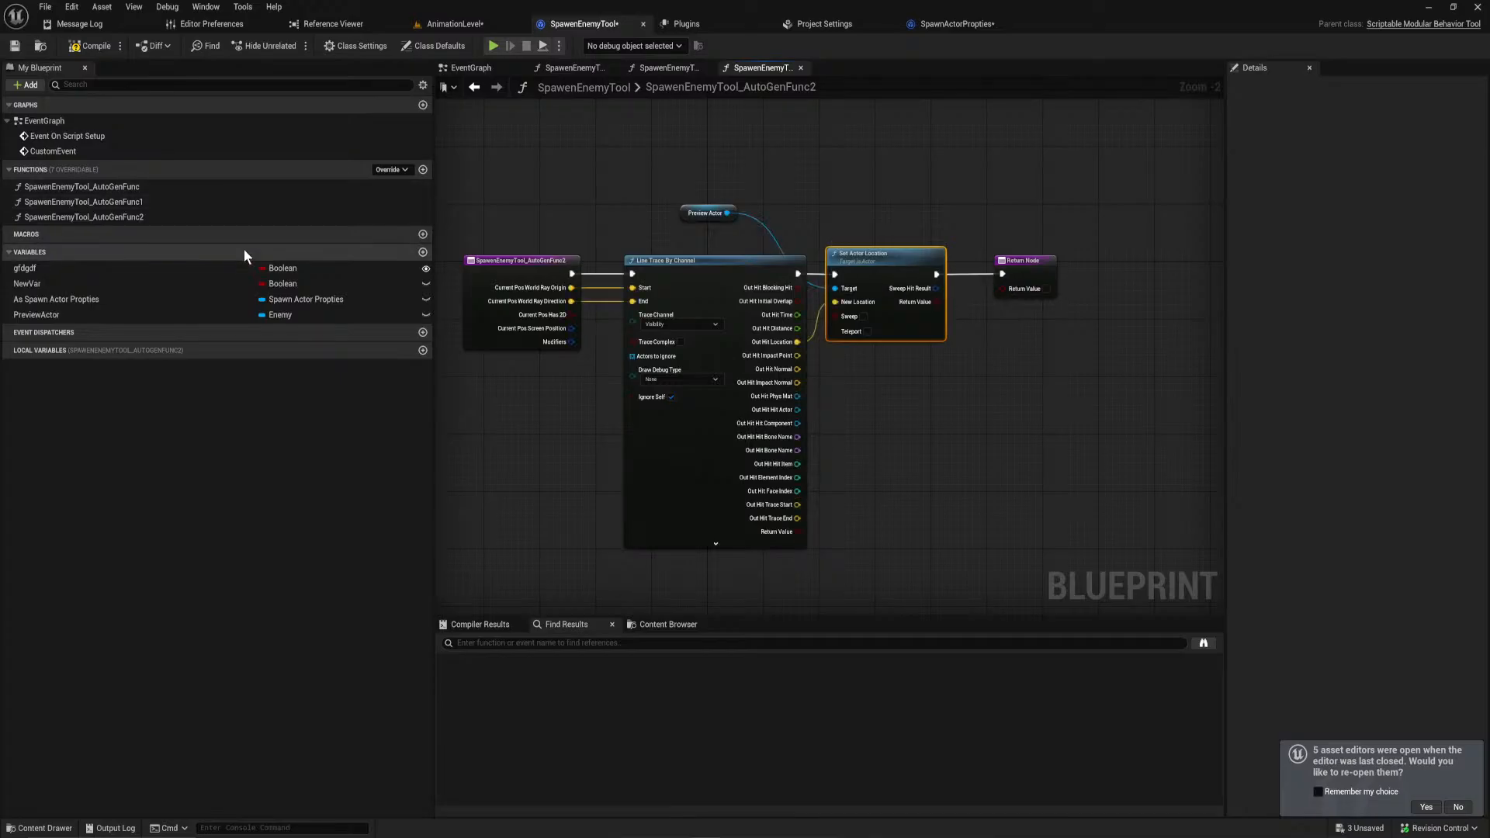
# Step: Compile and save the SpawenEnemyTool blueprint, check its first generated function and return to the event graph
pyautogui.click(79, 51)
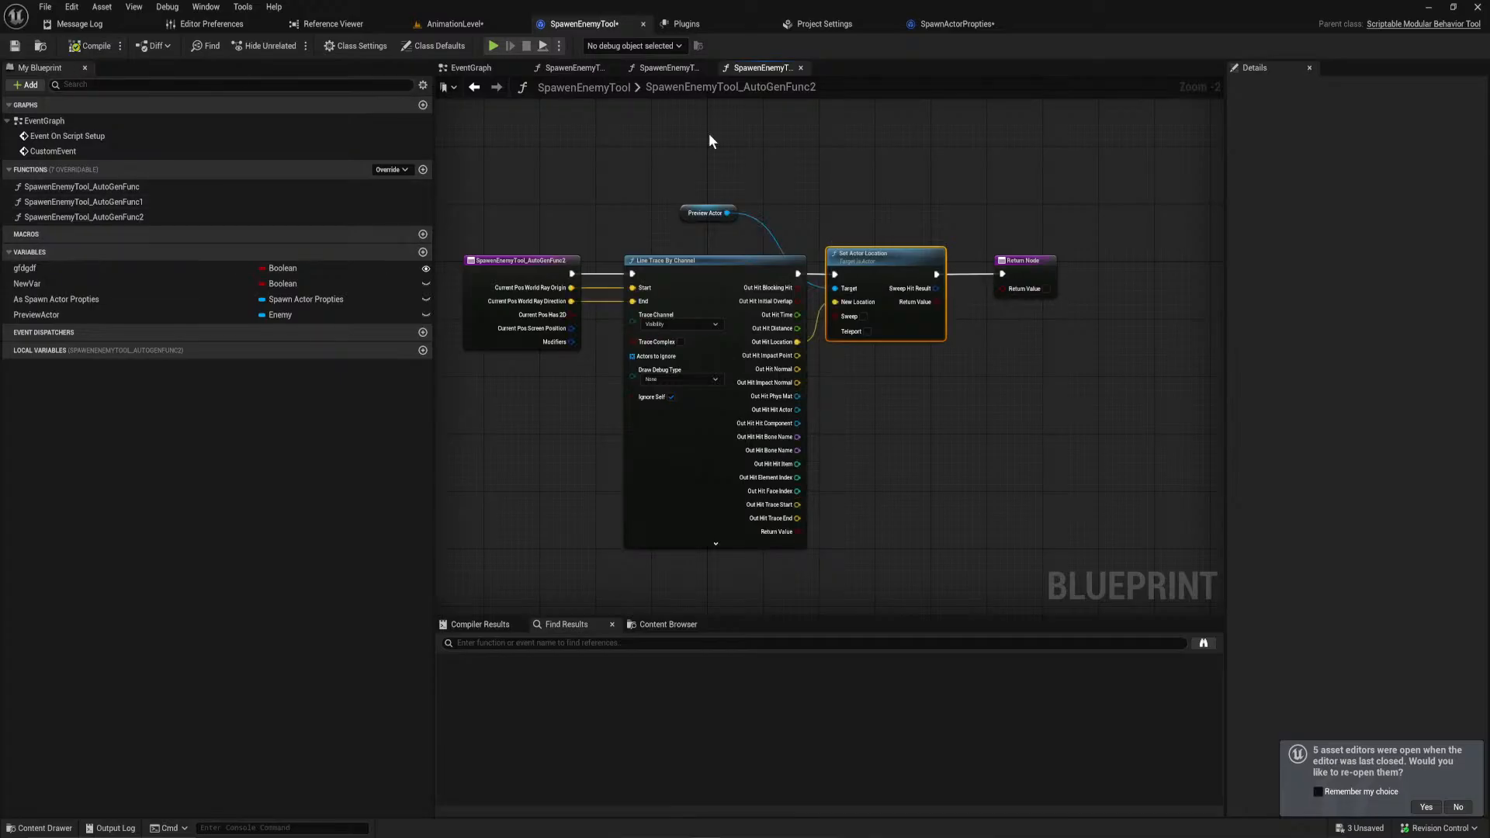
pyautogui.click(666, 73)
pyautogui.click(591, 73)
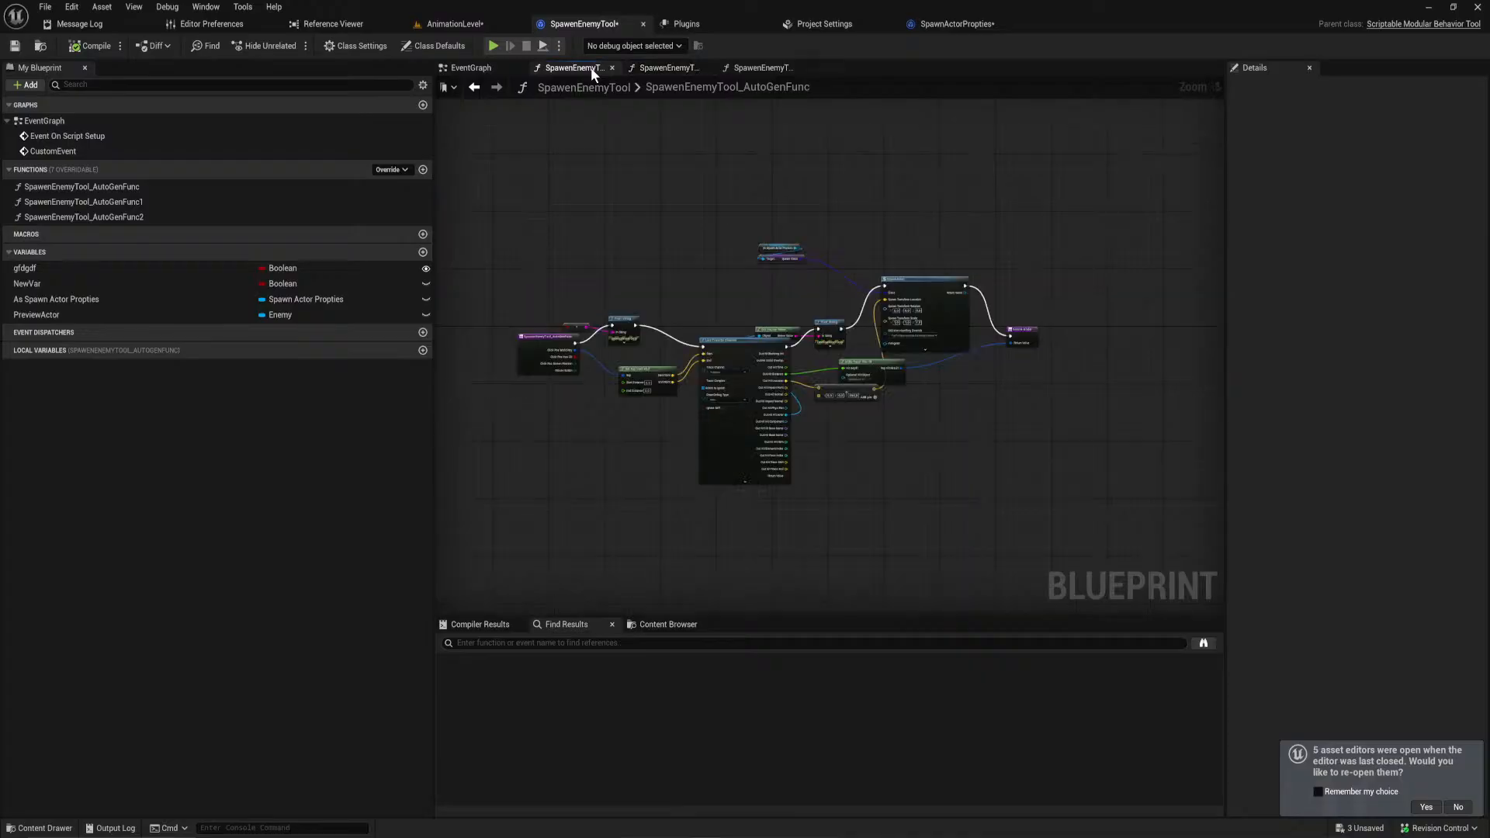
pyautogui.click(469, 67)
pyautogui.moveTo(637, 319); pyautogui.dragTo(735, 305, button='right')
# Step: In AnimationLevel, start the Spawen Enemy Tool with Spawn Class BP_BlockTank and place two test tanks on the open floor
pyautogui.click(459, 23)
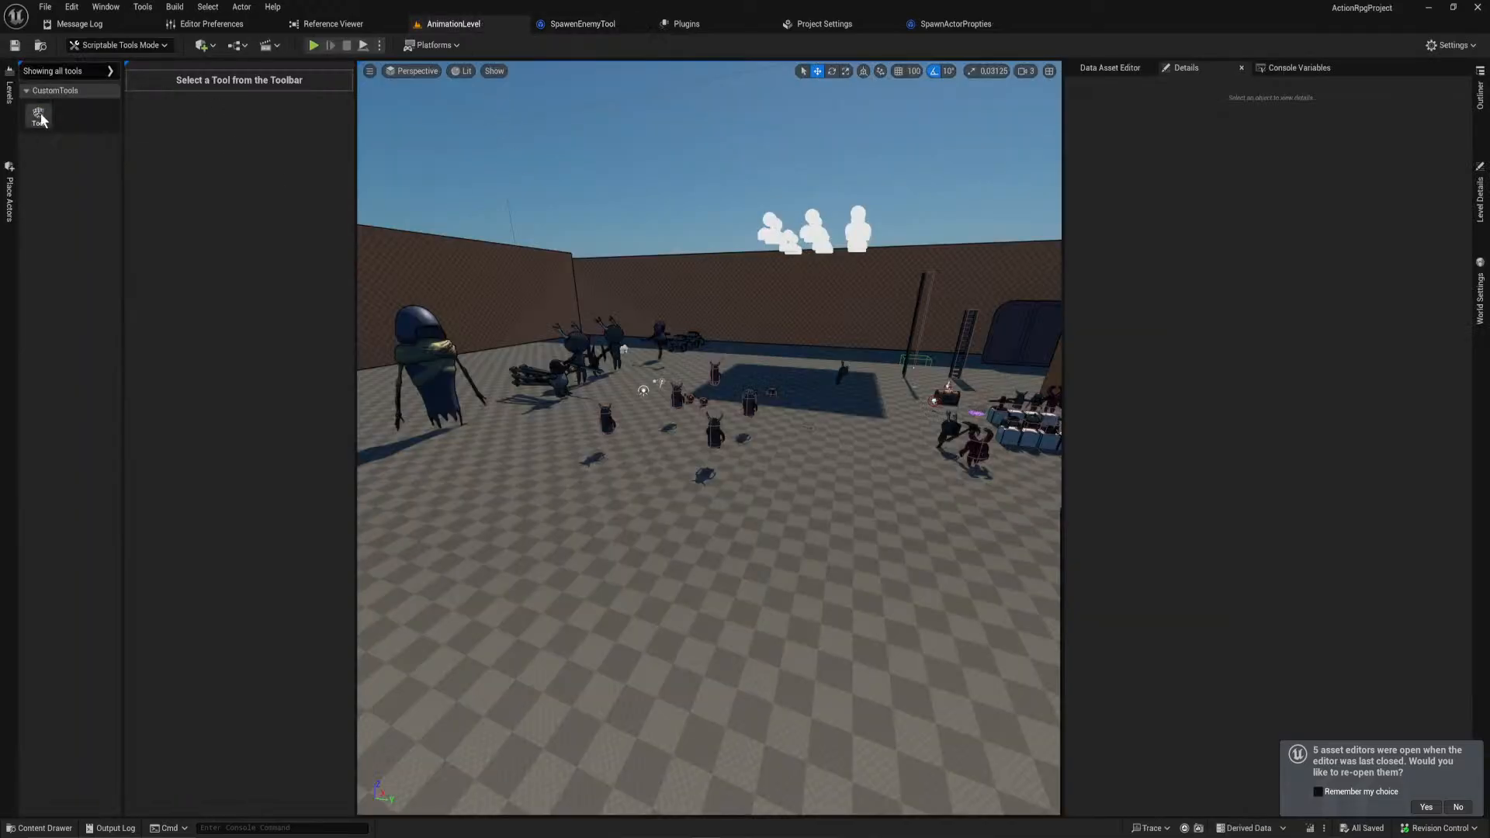
pyautogui.click(39, 117)
pyautogui.click(247, 95)
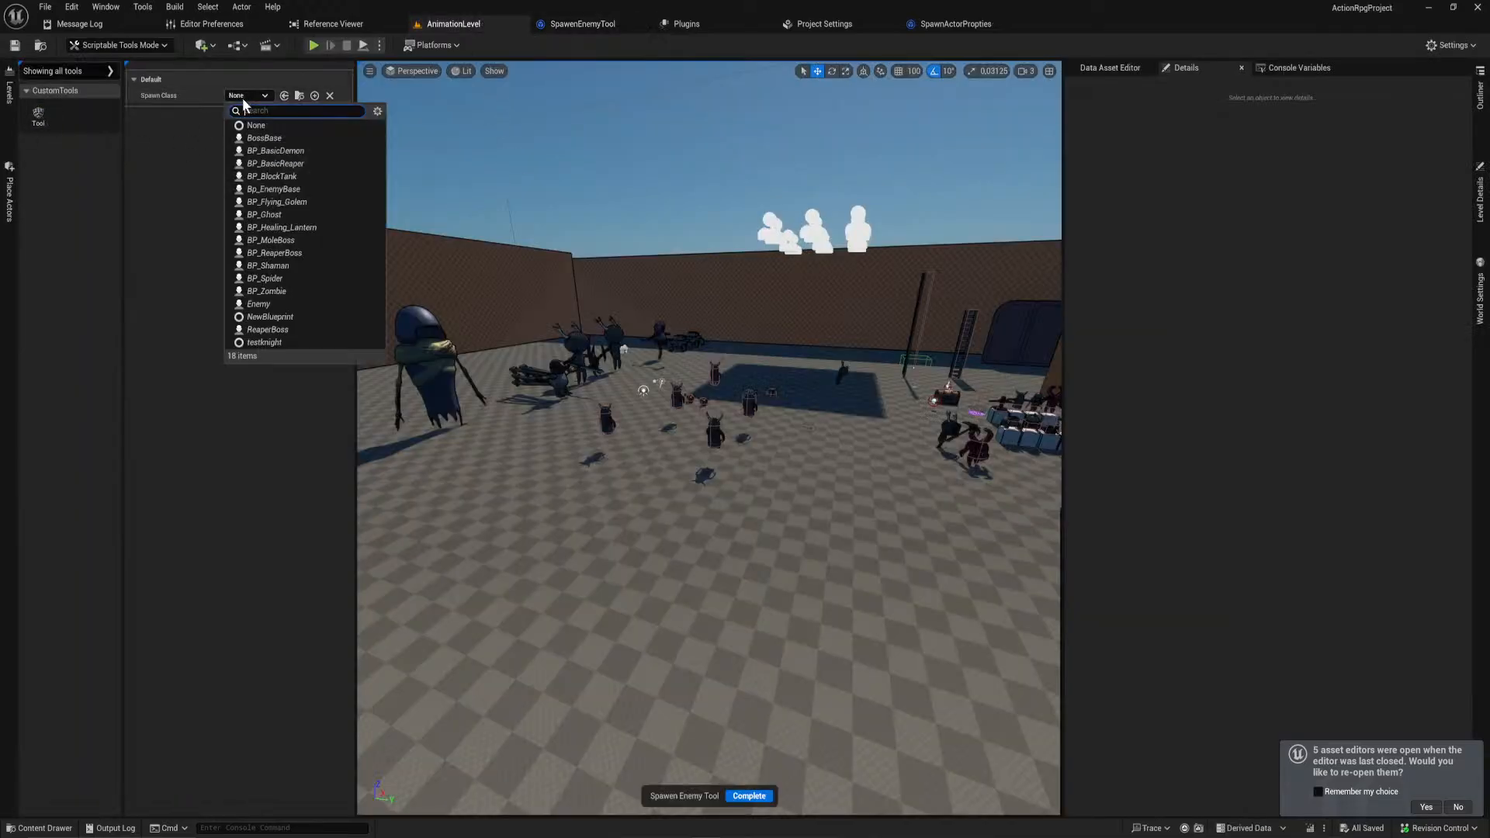
pyautogui.click(272, 177)
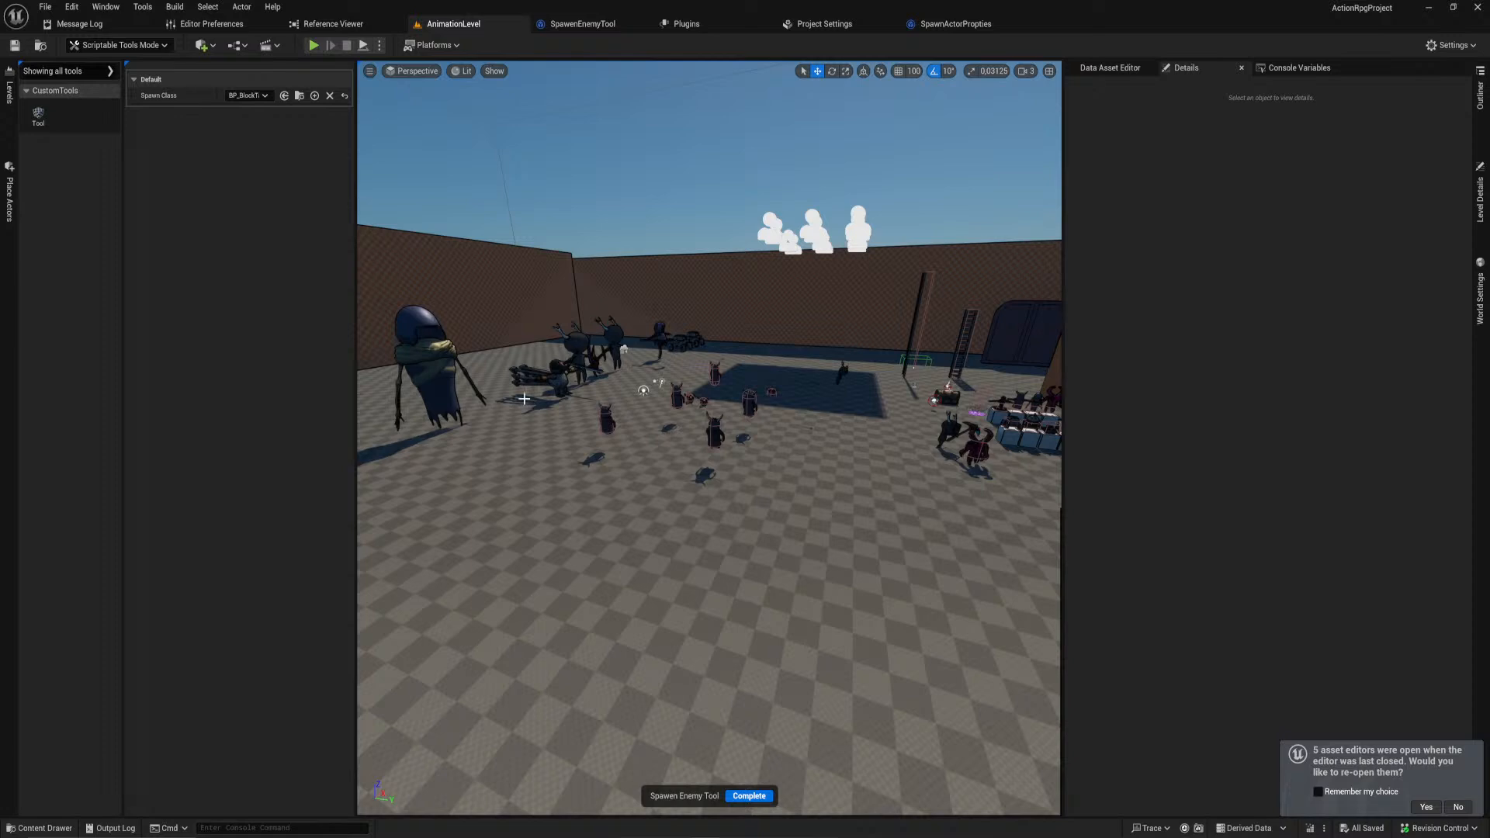
pyautogui.click(731, 531)
pyautogui.click(514, 550)
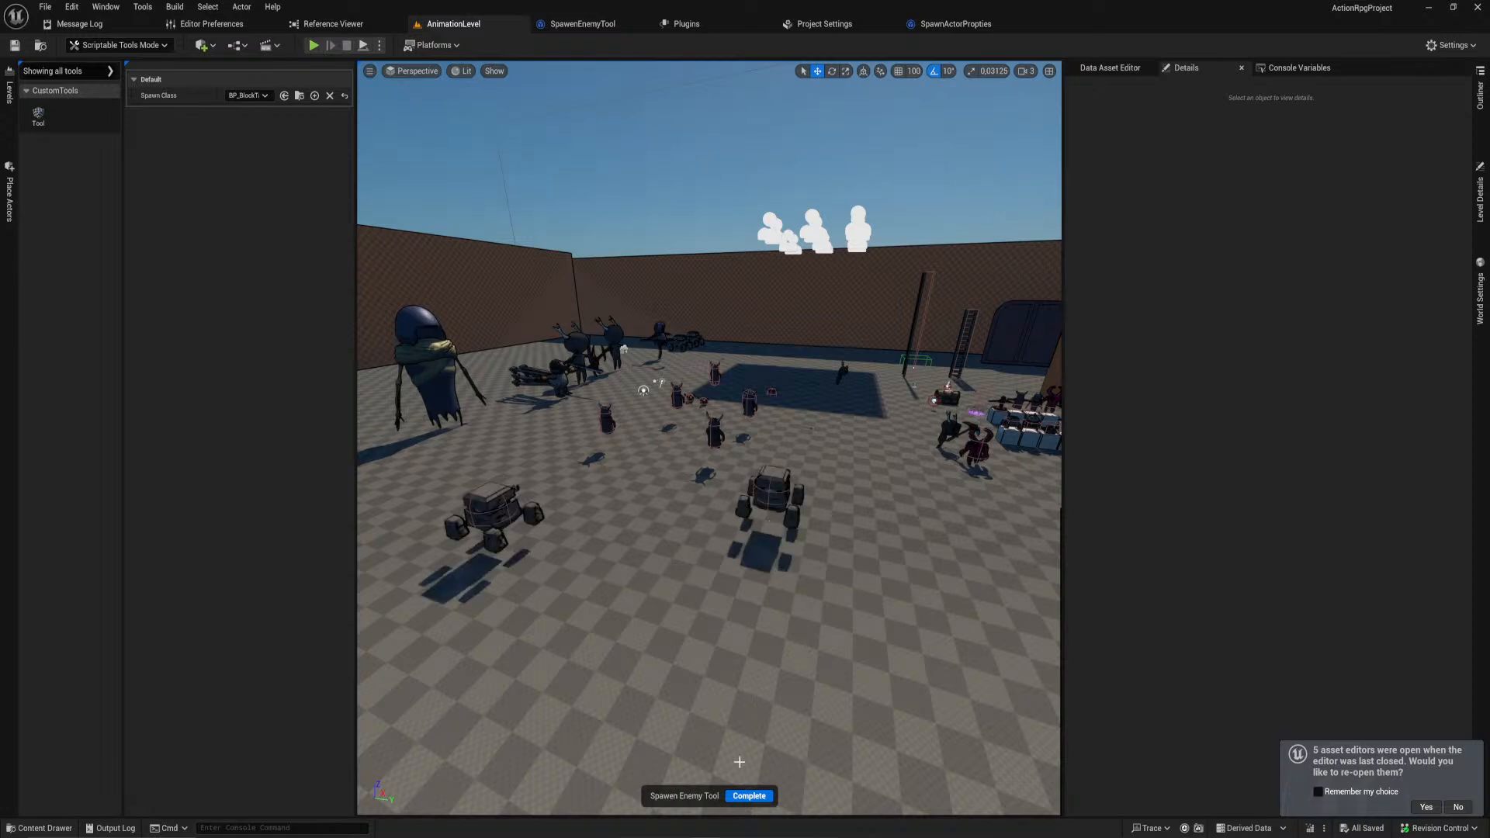
# Step: Examine the CustomEvent chain in the SpawenEnemyTool event graph that destroys and respawns the preview actor
pyautogui.click(590, 24)
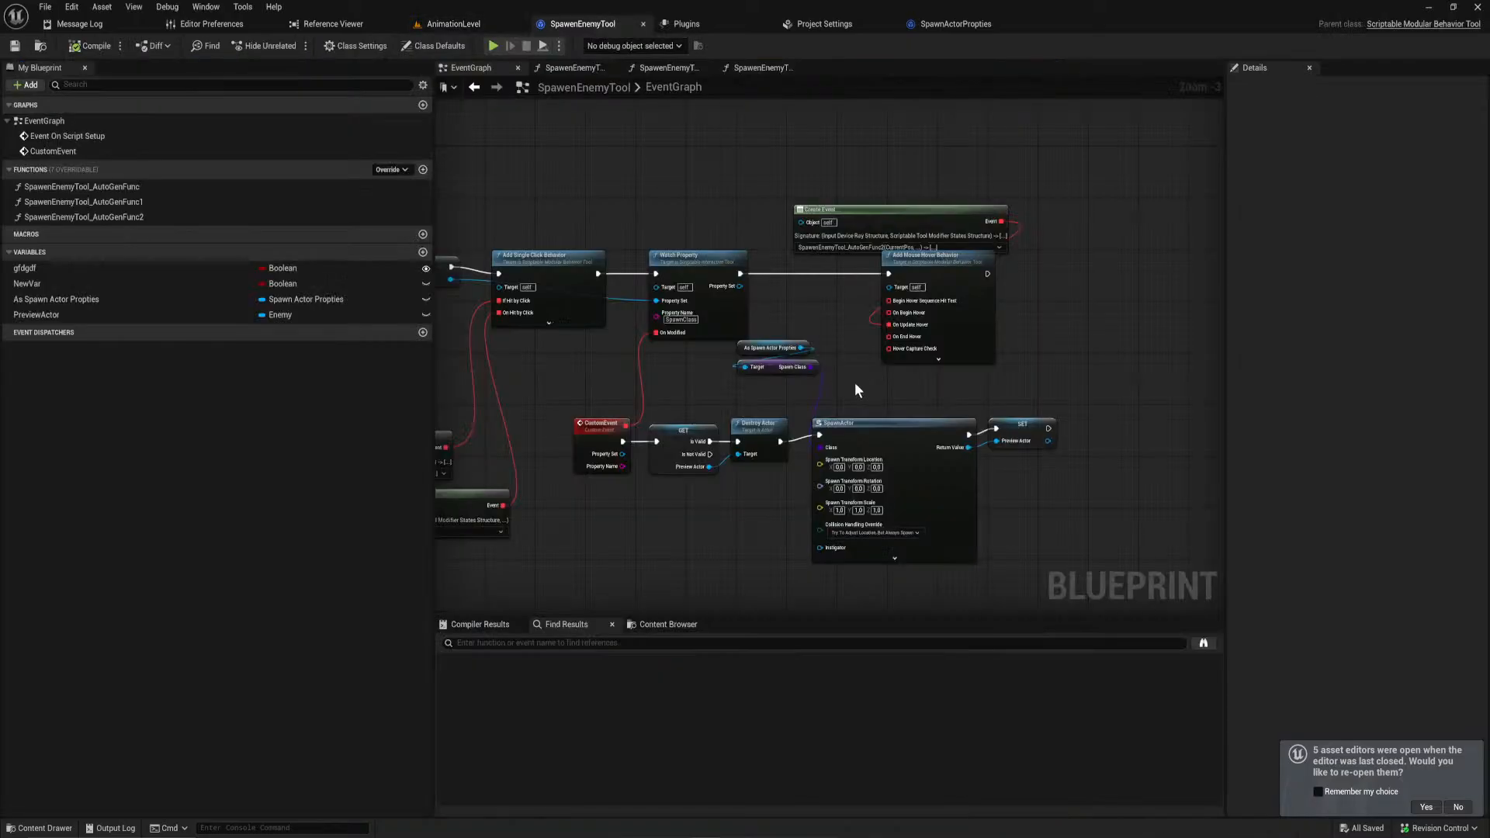
pyautogui.moveTo(665, 506); pyautogui.dragTo(768, 470, button='right')
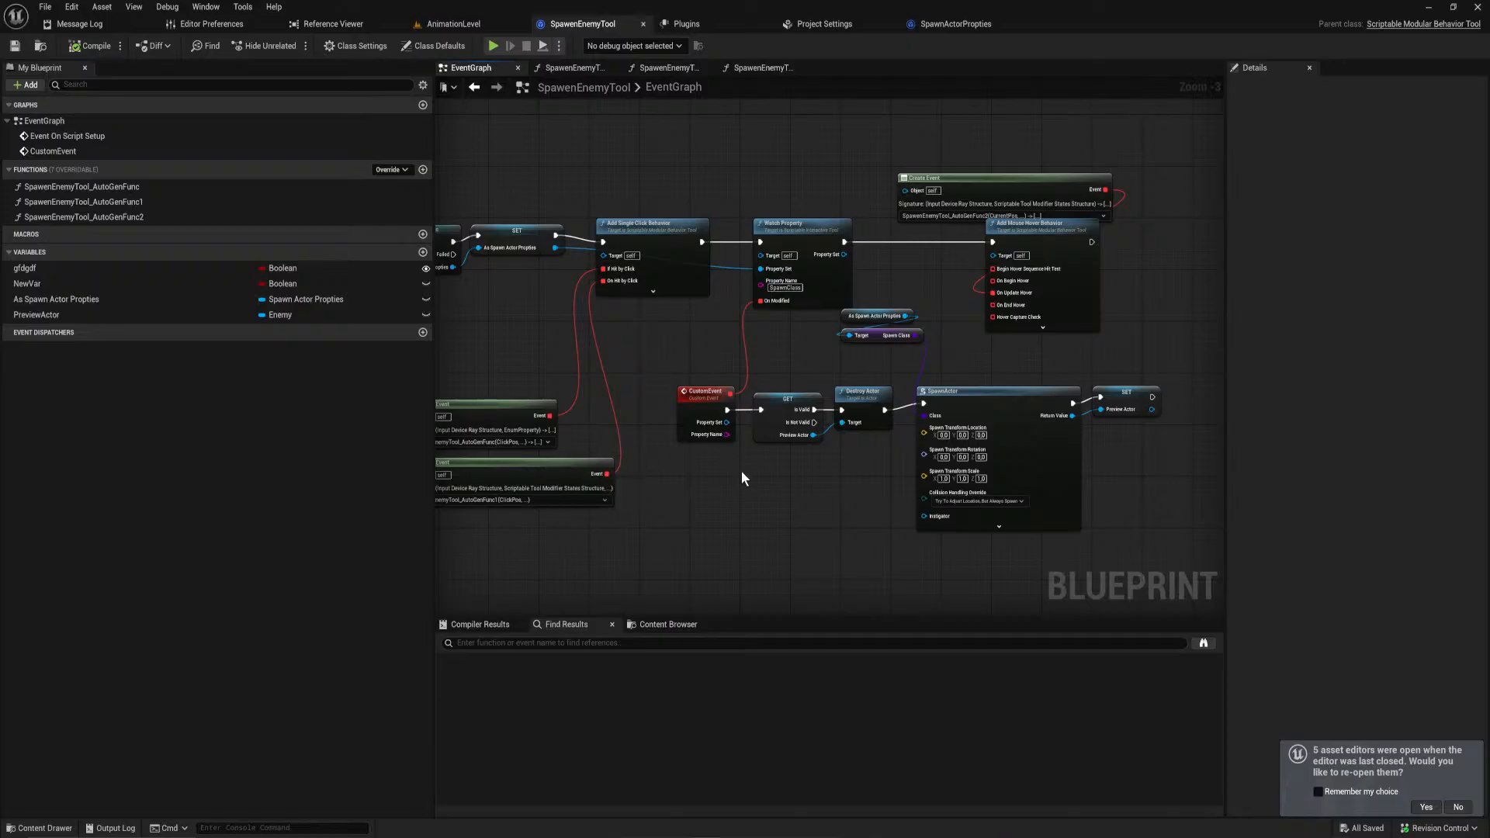
pyautogui.scroll(1, 748, 462)
pyautogui.moveTo(876, 489); pyautogui.dragTo(686, 459, button='right')
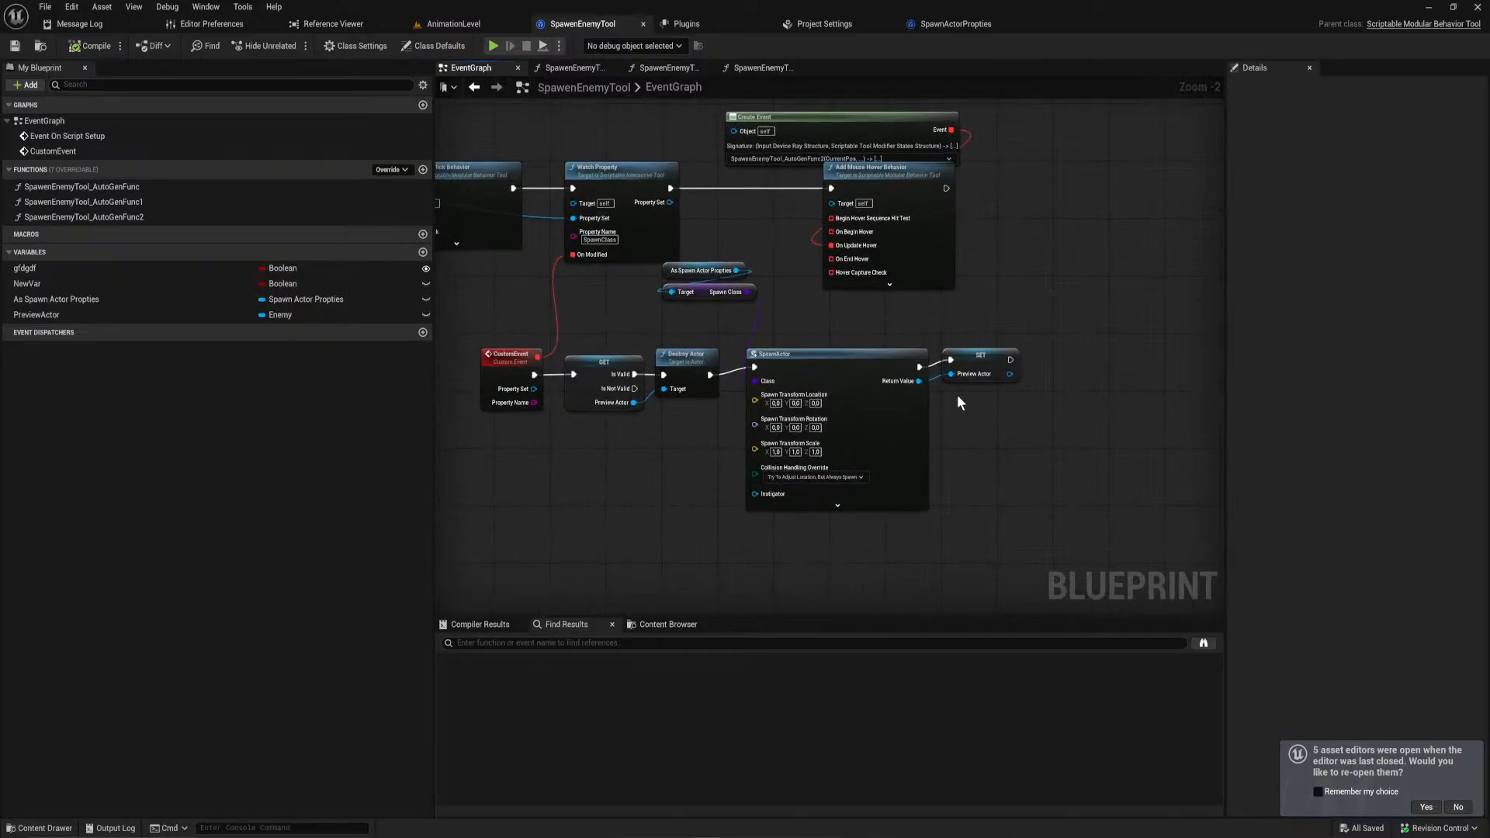
pyautogui.moveTo(1070, 501); pyautogui.dragTo(571, 333)
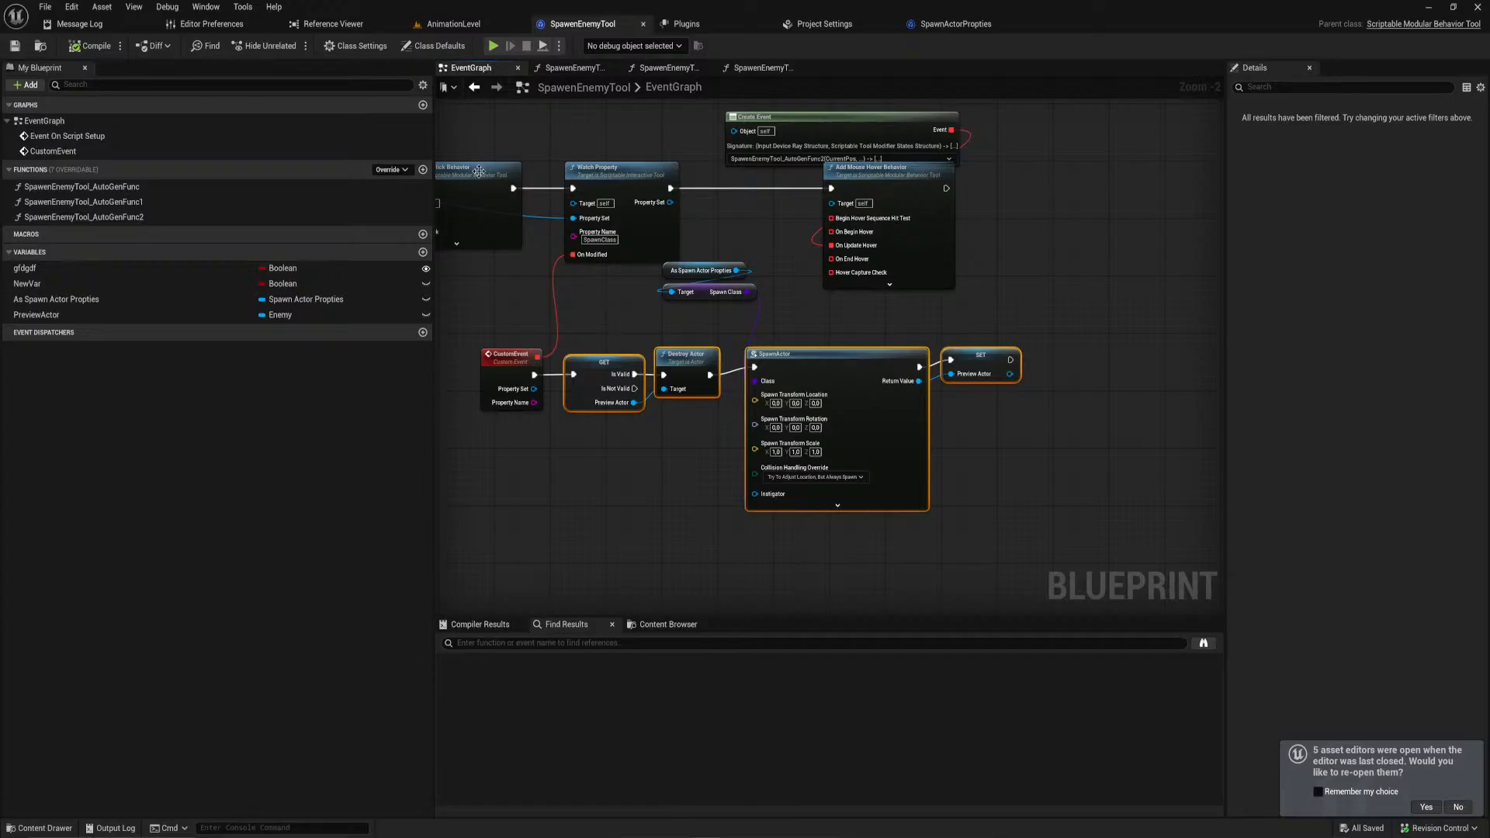
# Step: Return to AnimationLevel and switch the level editor to Selection Mode
pyautogui.click(453, 25)
pyautogui.moveTo(620, 349); pyautogui.dragTo(649, 397, button='right')
pyautogui.press('s')
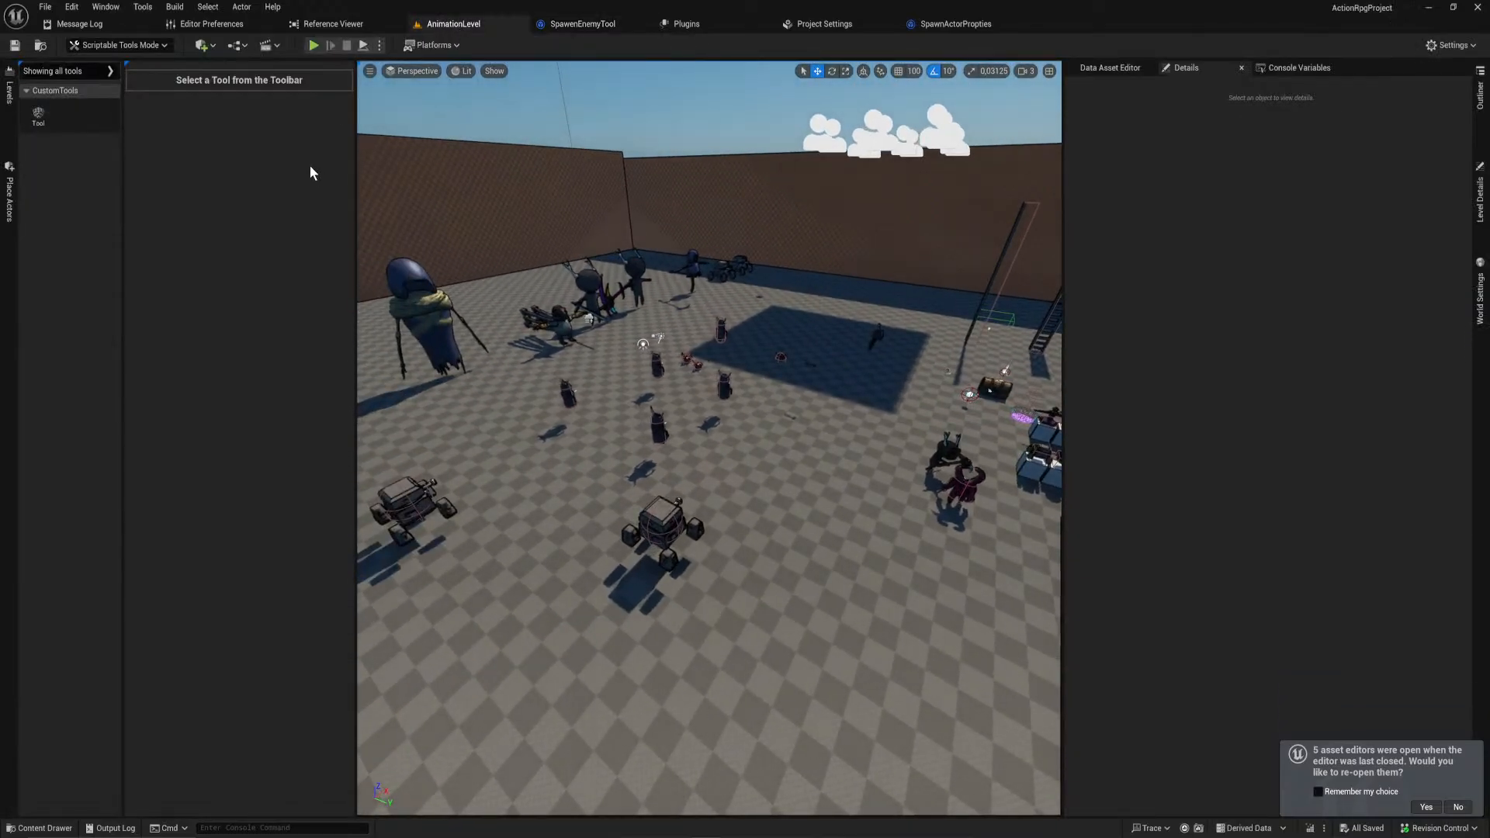
pyautogui.click(147, 45)
pyautogui.click(140, 62)
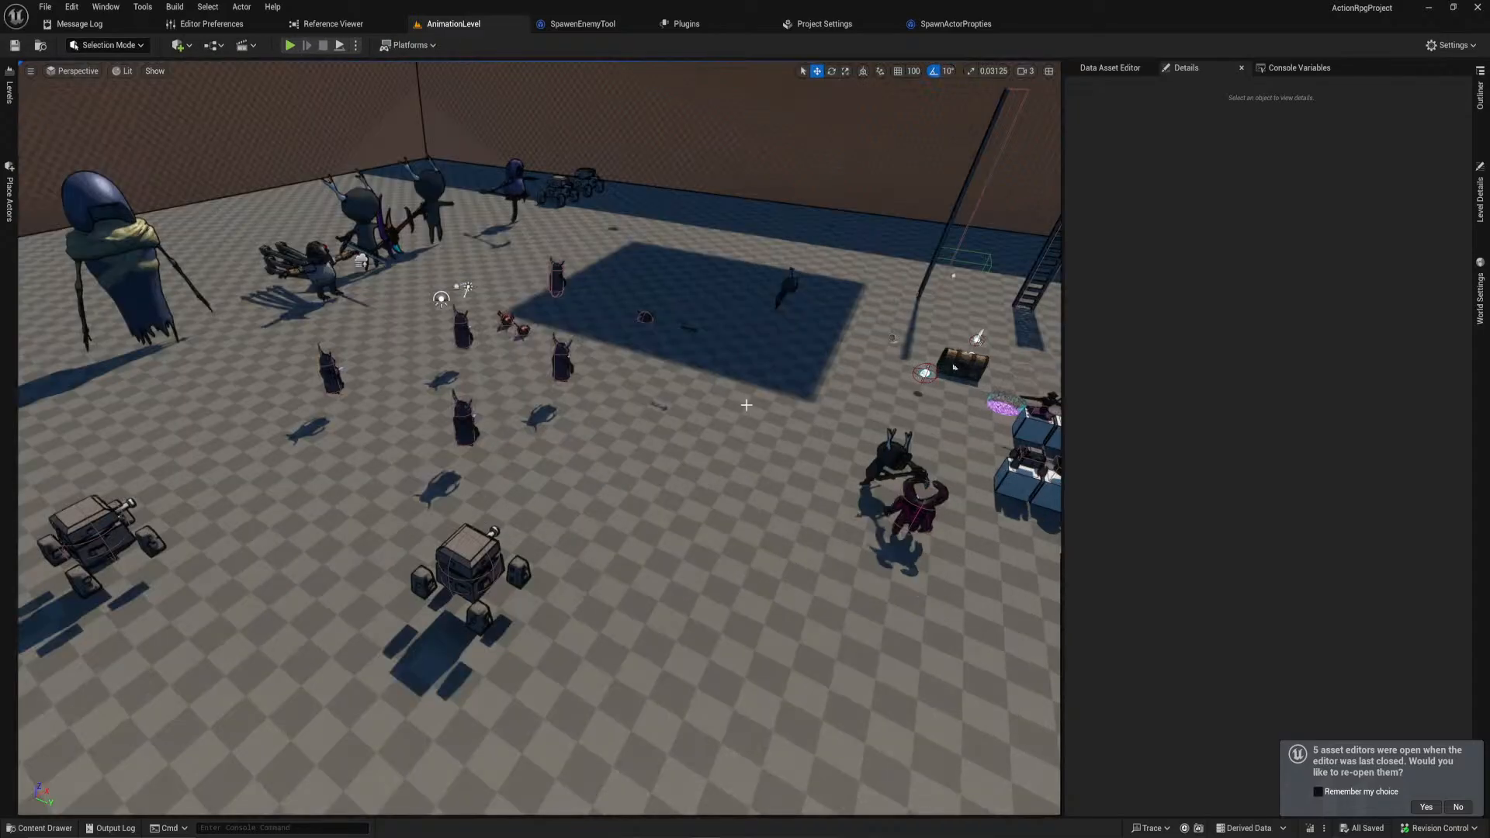
# Step: Delete the leftover test ghosts and small red enemies around the dark floor area
pyautogui.click(562, 364)
pyautogui.keyDown('ctrl'); pyautogui.click(503, 320); pyautogui.keyUp('ctrl')
pyautogui.keyDown('ctrl'); pyautogui.click(522, 330); pyautogui.keyUp('ctrl')
pyautogui.keyDown('ctrl'); pyautogui.click(557, 281); pyautogui.keyUp('ctrl')
pyautogui.keyDown('ctrl'); pyautogui.click(642, 321); pyautogui.keyUp('ctrl')
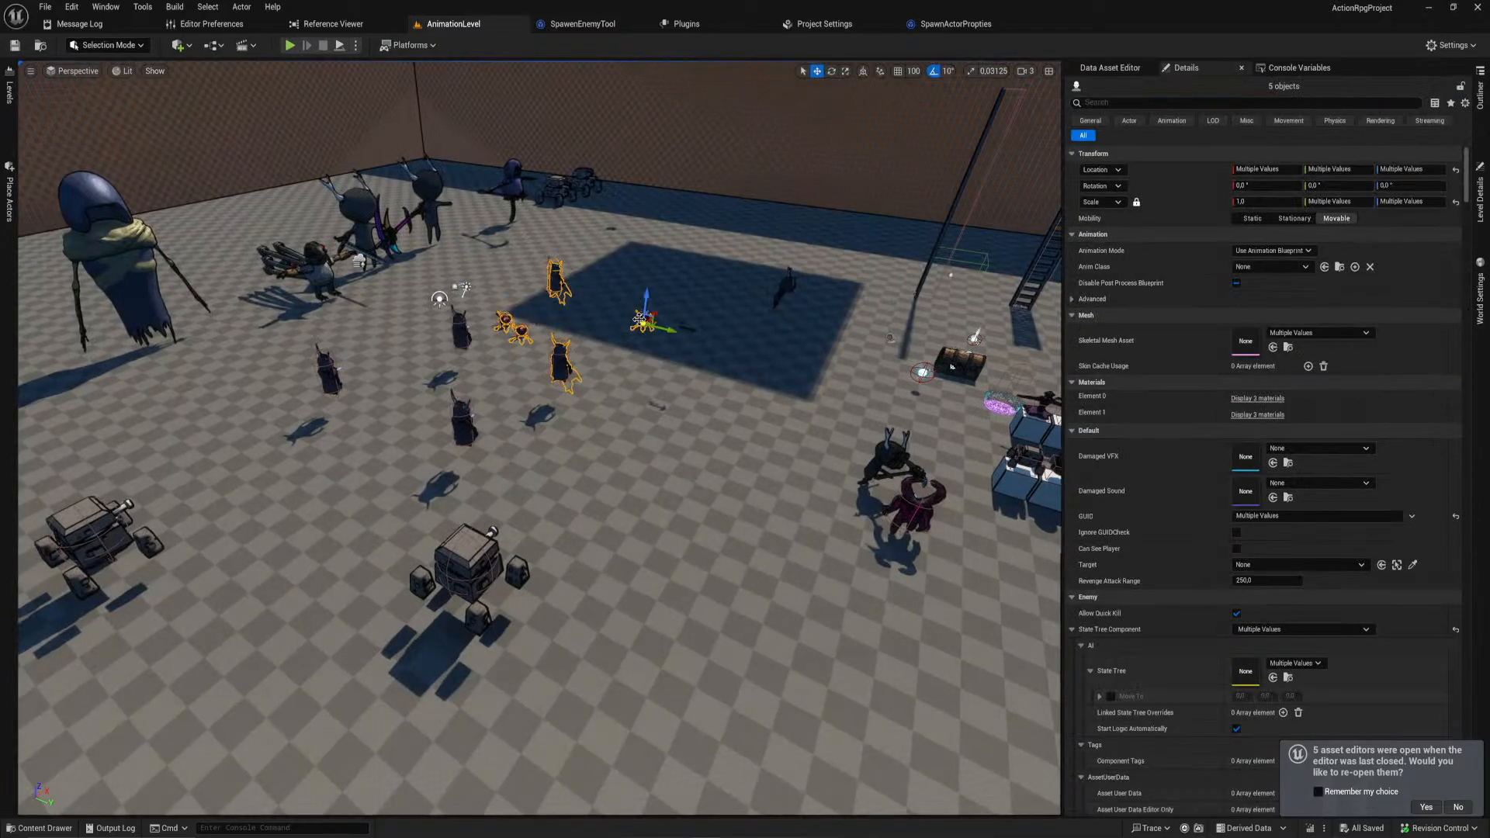
pyautogui.press('Escape')
pyautogui.click(506, 321)
pyautogui.press('Escape')
pyautogui.click(523, 333)
pyautogui.press('Escape')
pyautogui.click(506, 320)
pyautogui.press('Escape')
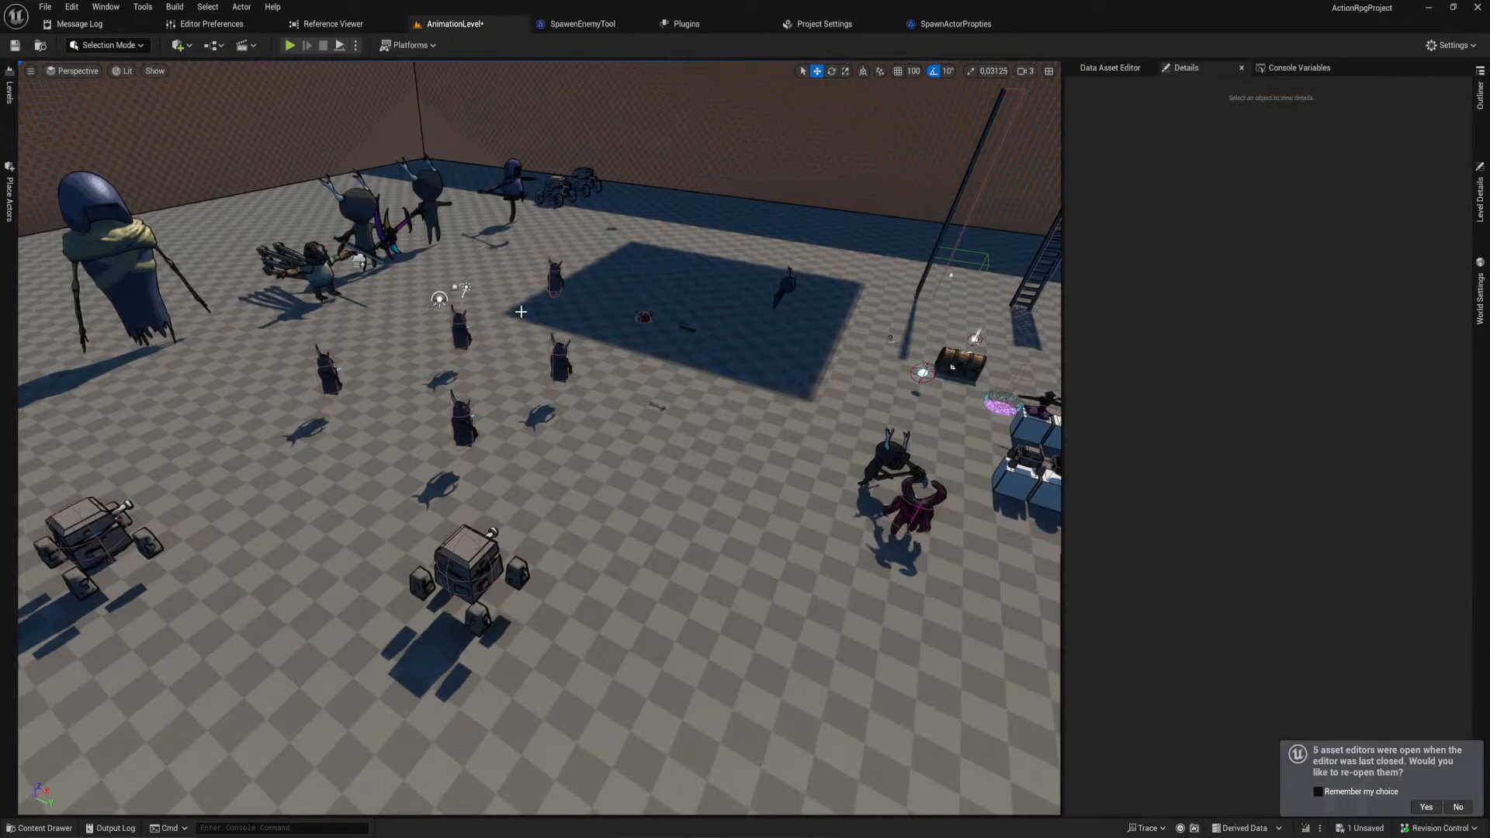
pyautogui.click(567, 361)
pyautogui.press('Escape')
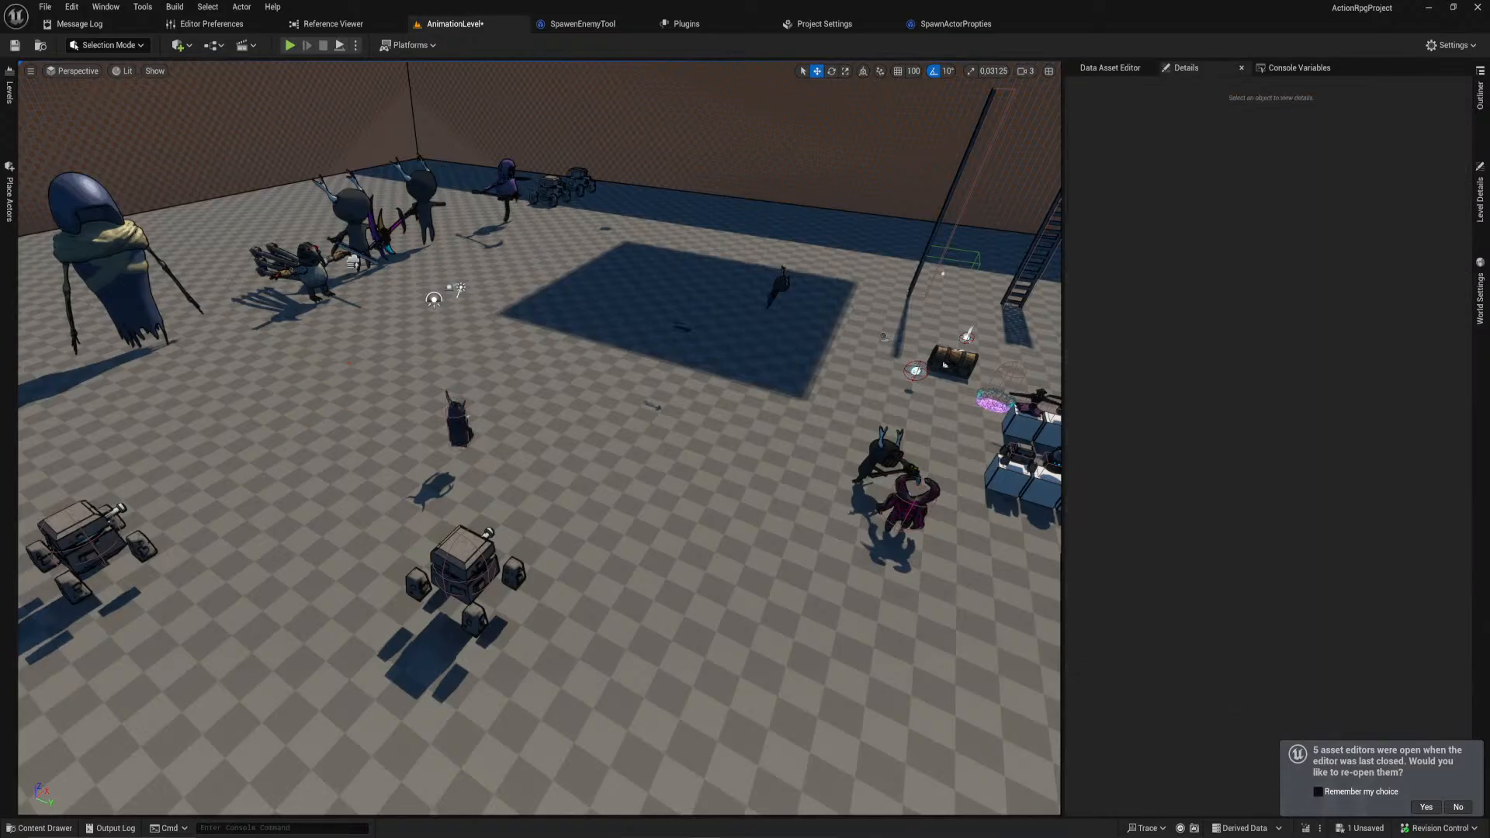
# Step: Delete the spawned BP_BlockTank actors and the last leftover ghost from the open floor
pyautogui.click(487, 564)
pyautogui.press('Delete')
pyautogui.click(97, 535)
pyautogui.press('Delete')
pyautogui.click(96, 536)
pyautogui.press('Delete')
pyautogui.click(450, 559)
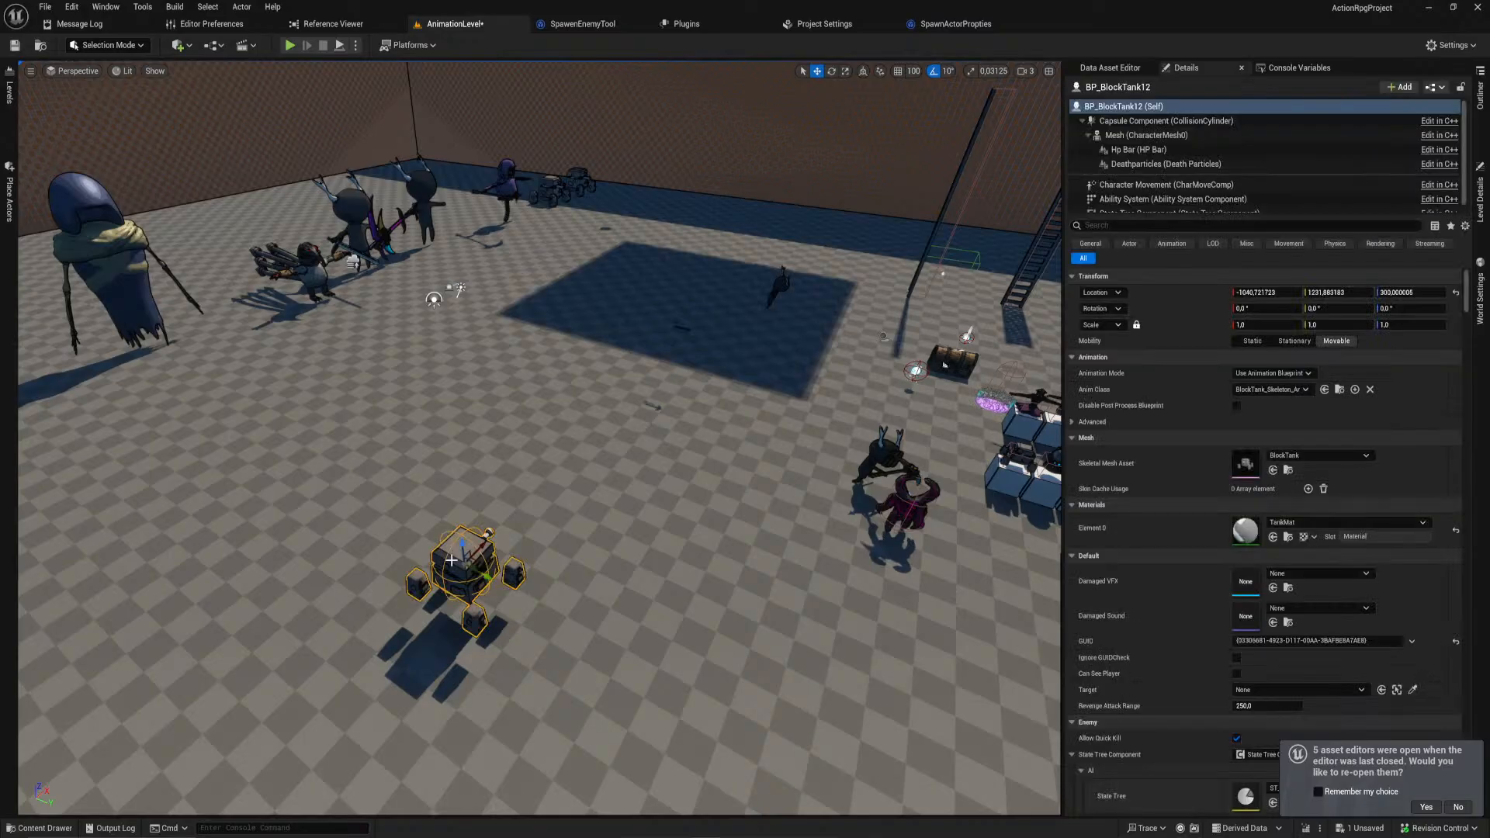
pyautogui.press('Delete')
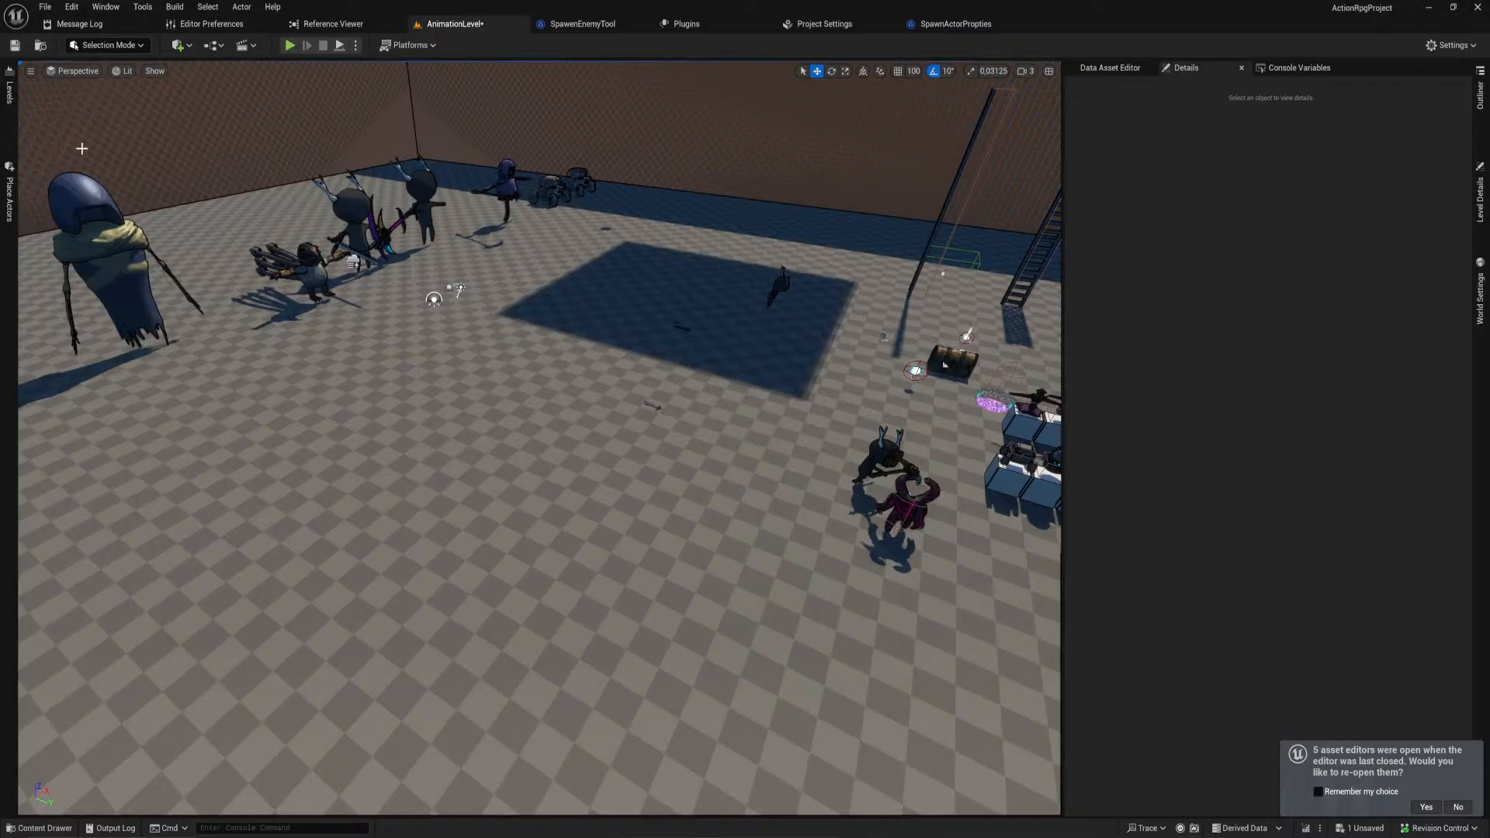
# Step: In Scriptable Tools Mode, run the tool with Spawn Class BP_Ghost, place two test ghosts and complete the tool
pyautogui.click(9, 106)
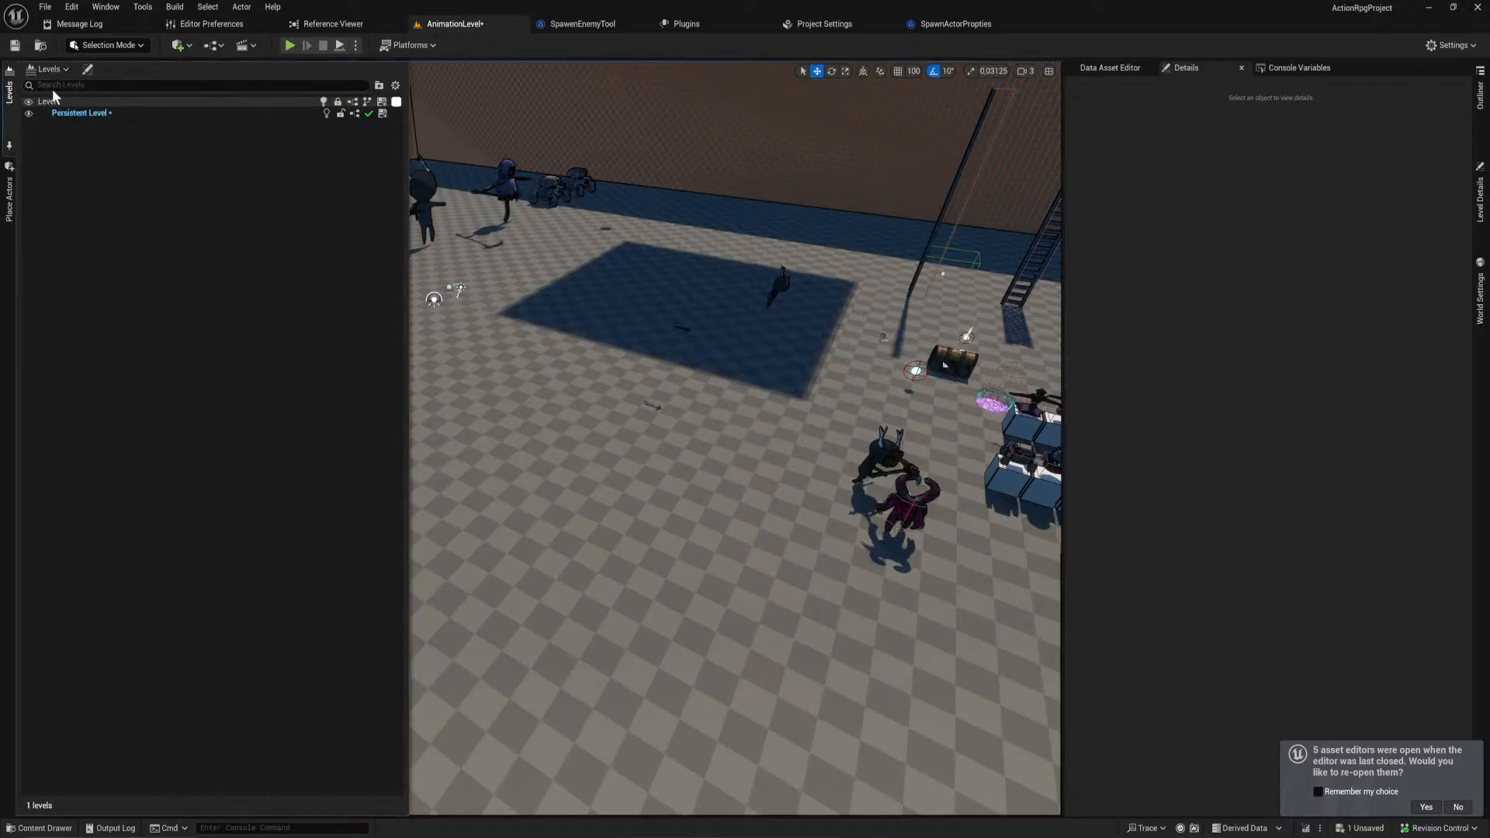
pyautogui.click(109, 45)
pyautogui.click(122, 167)
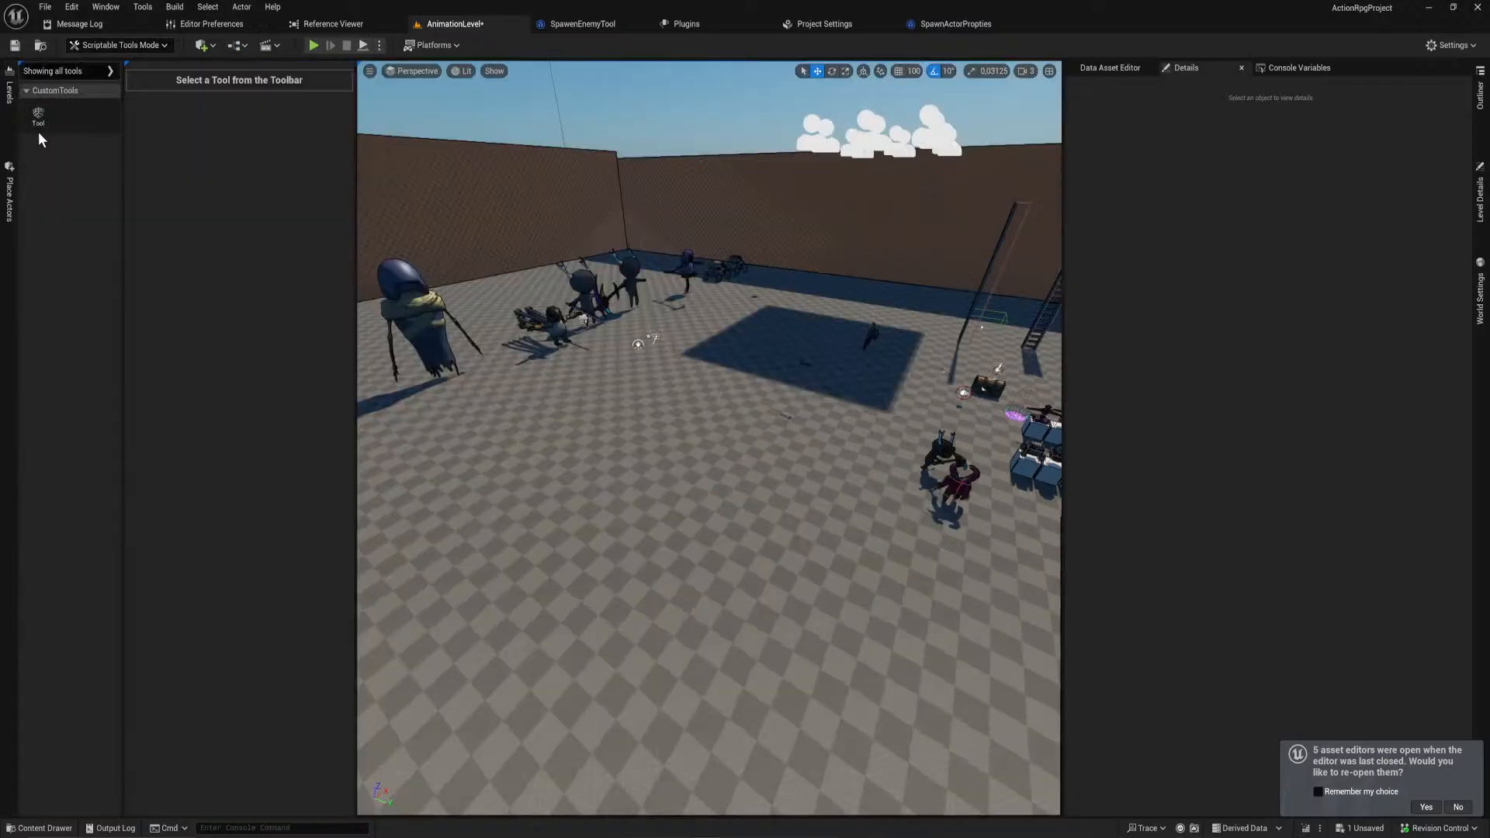
pyautogui.click(38, 115)
pyautogui.click(255, 95)
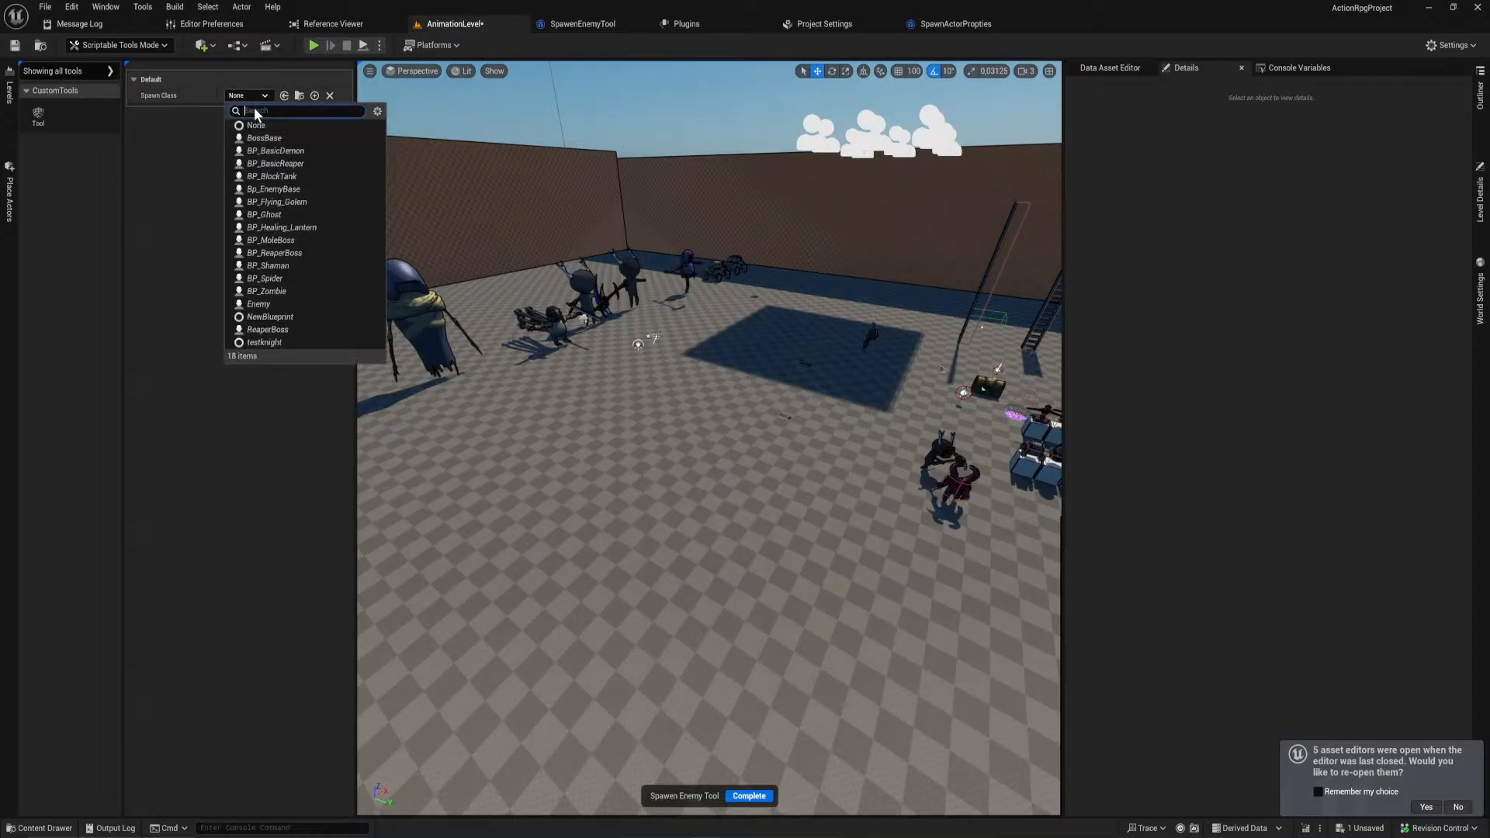
pyautogui.click(282, 208)
pyautogui.click(635, 510)
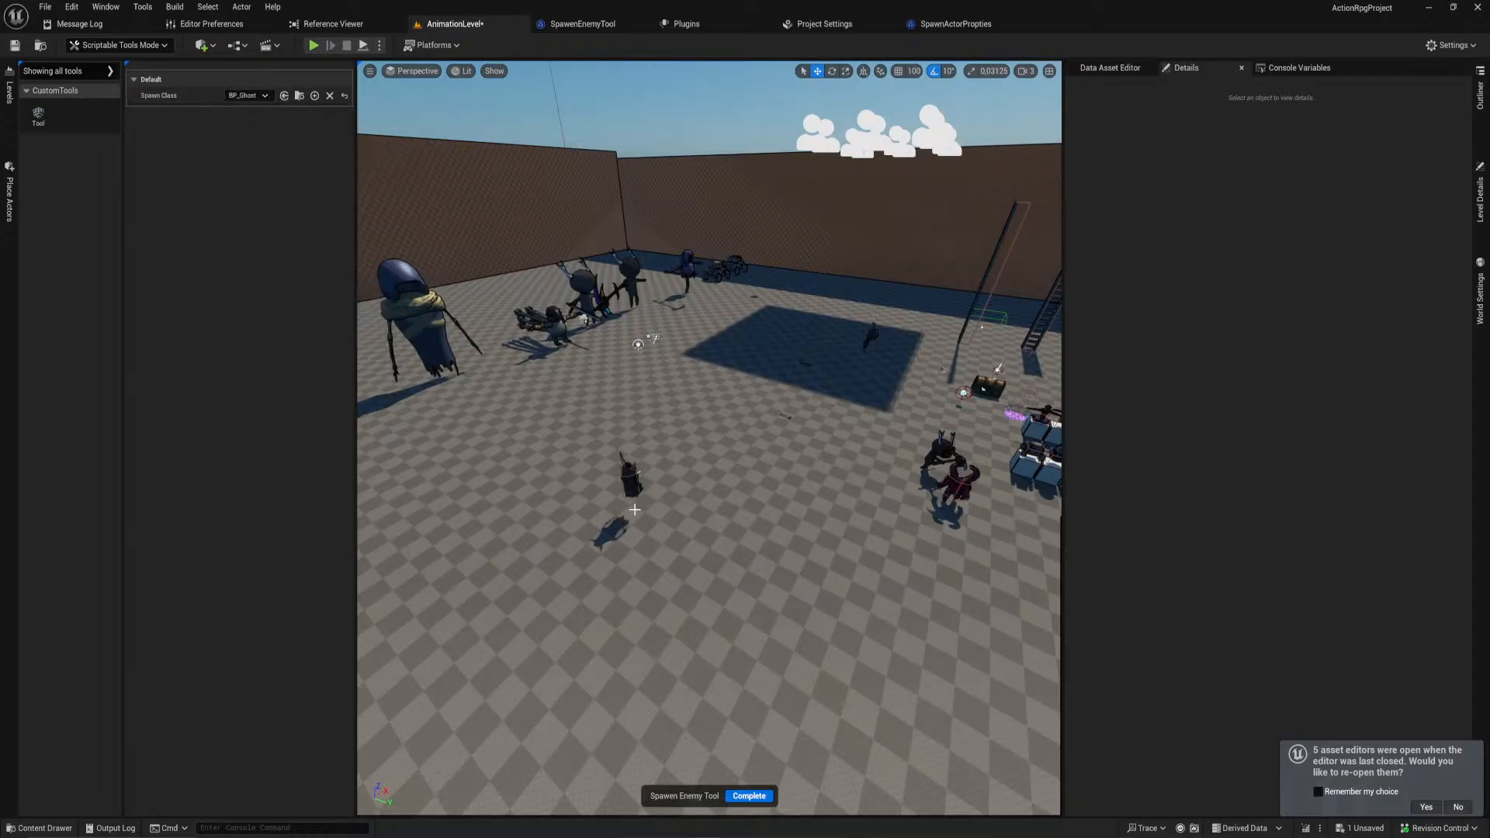
pyautogui.click(734, 518)
pyautogui.click(749, 795)
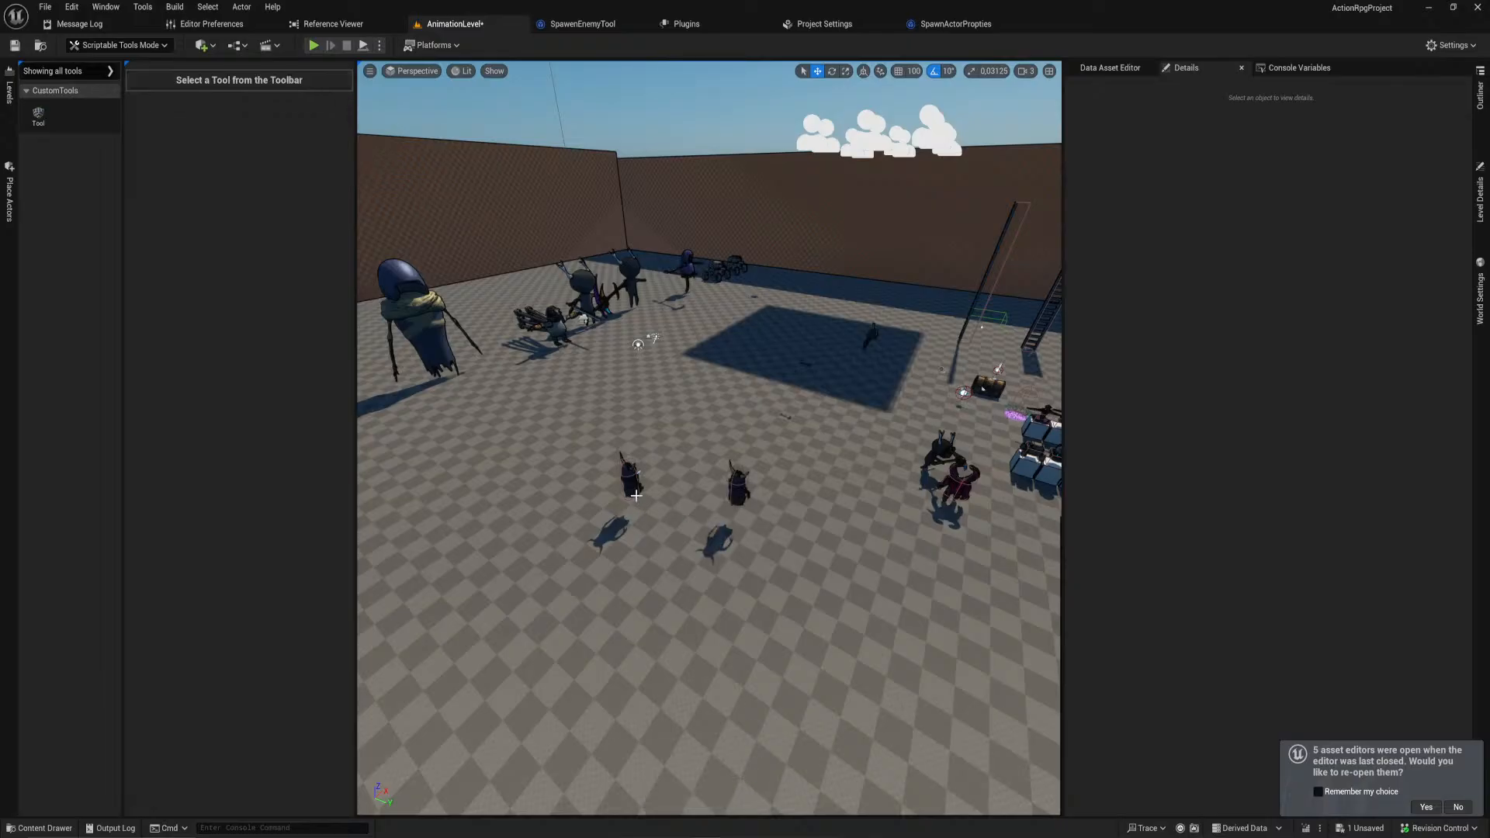
# Step: Switch back to Selection Mode and delete the two test ghosts from the level
pyautogui.click(118, 45)
pyautogui.click(97, 74)
pyautogui.click(425, 499)
pyautogui.press('Delete')
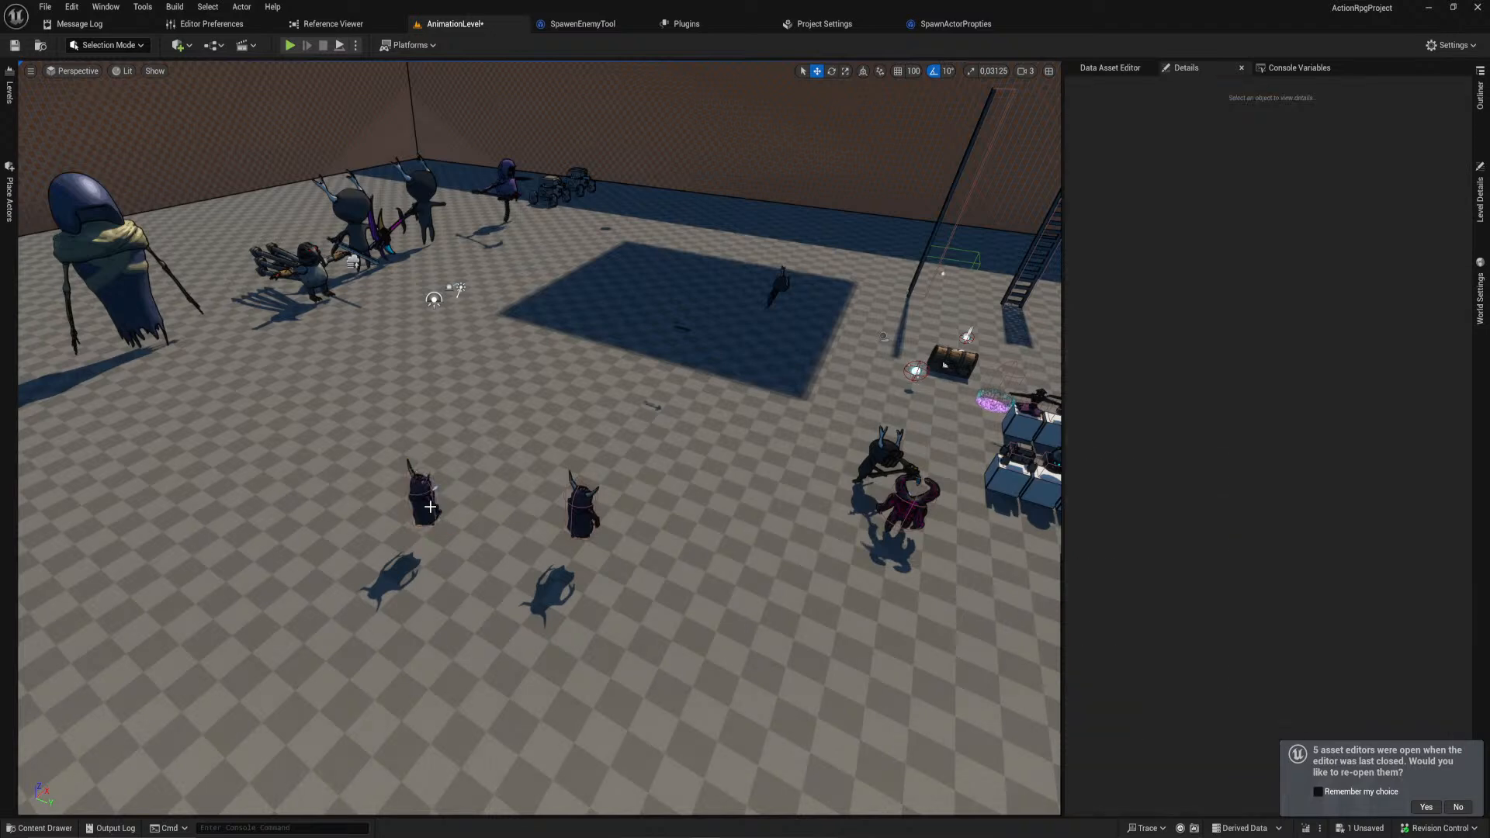
pyautogui.click(582, 508)
pyautogui.press('Delete')
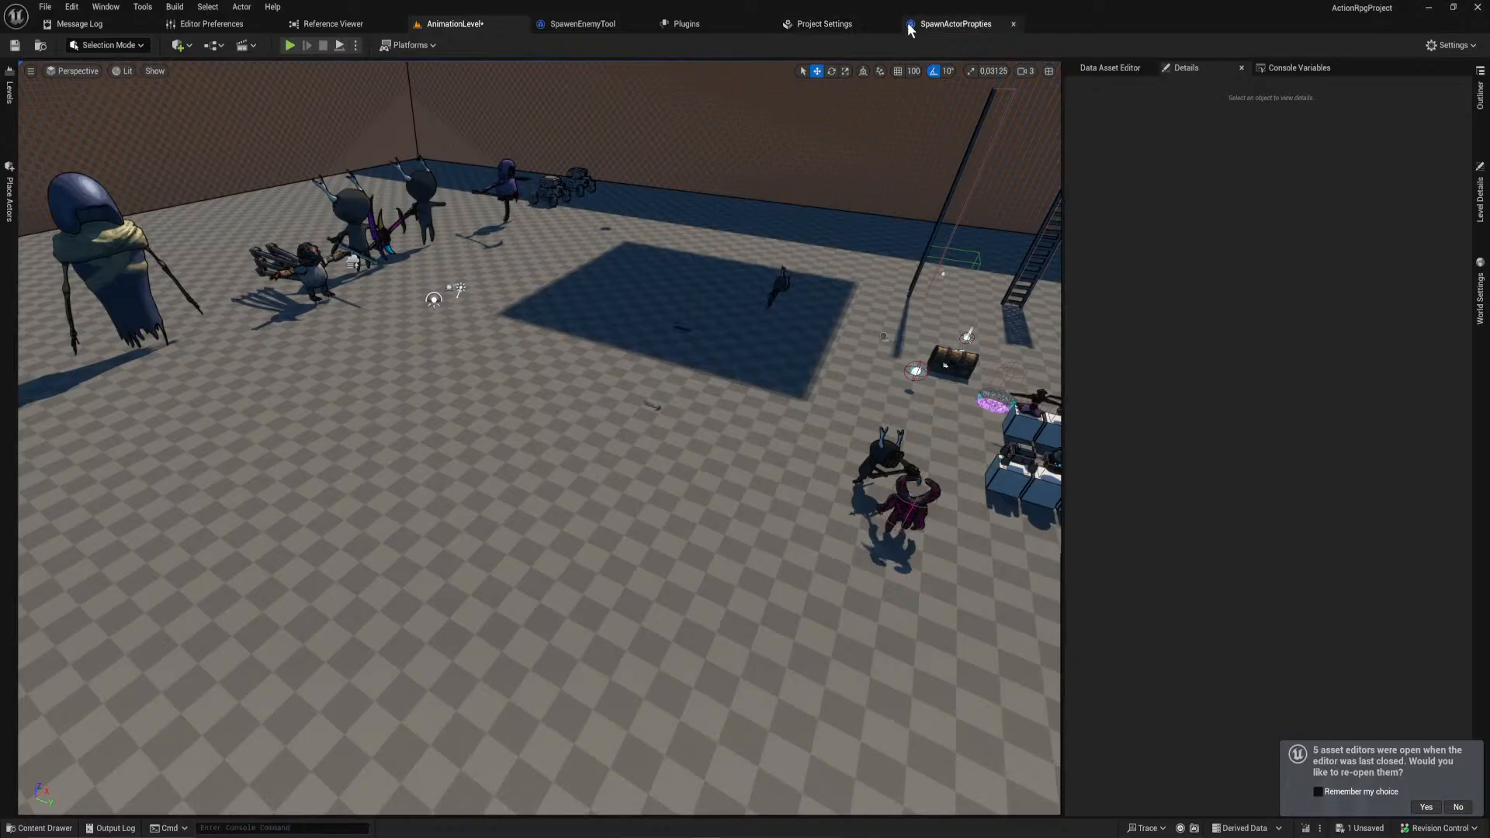
# Step: Disconnect CustomEvent's execution from the Preview Actor validated node in SpawenEnemyTool and play-test AnimationLevel
pyautogui.click(949, 25)
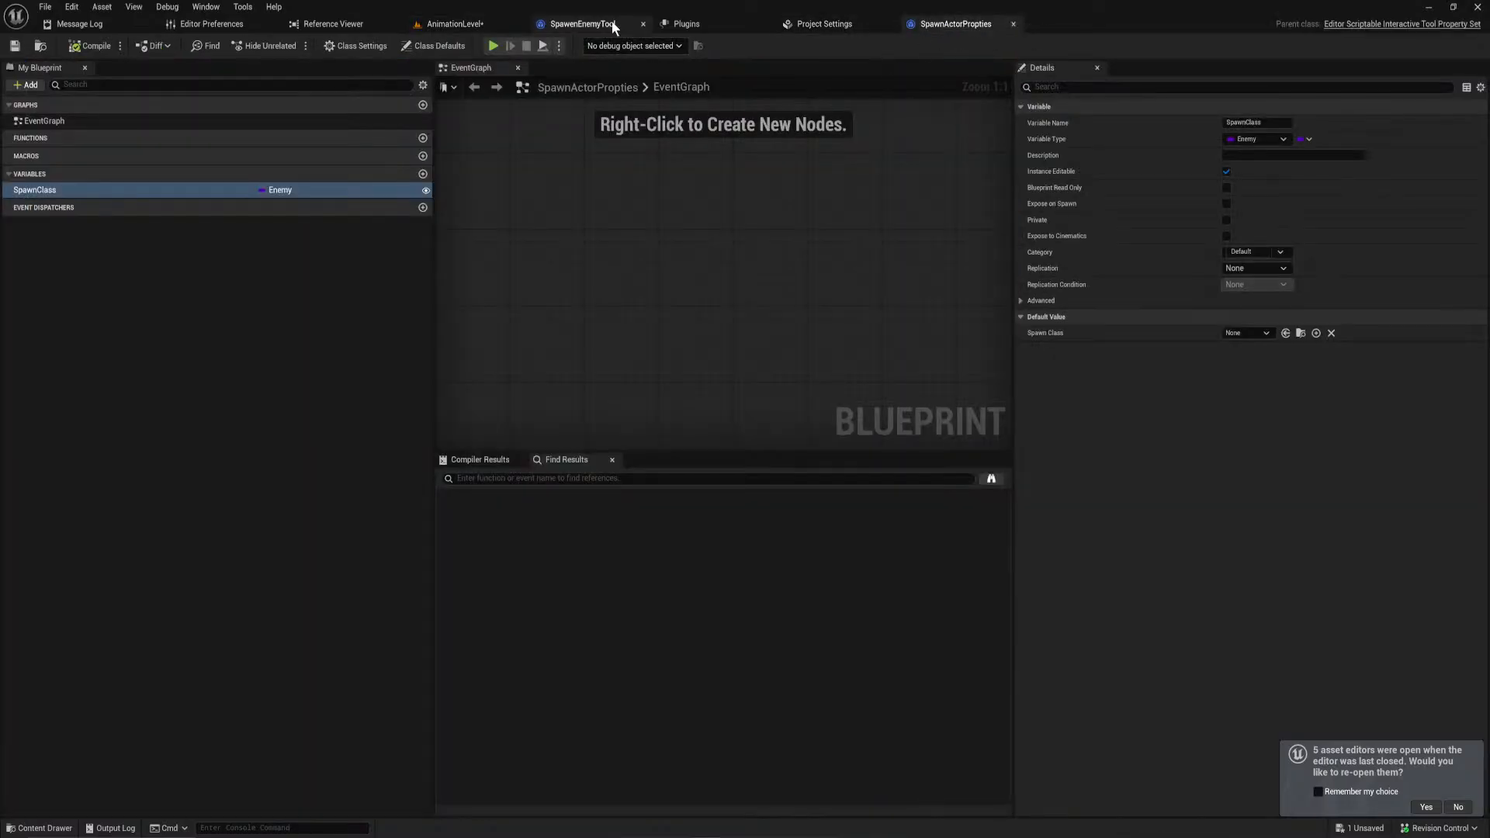
pyautogui.click(582, 24)
pyautogui.keyDown('alt'); pyautogui.click(534, 375); pyautogui.keyUp('alt')
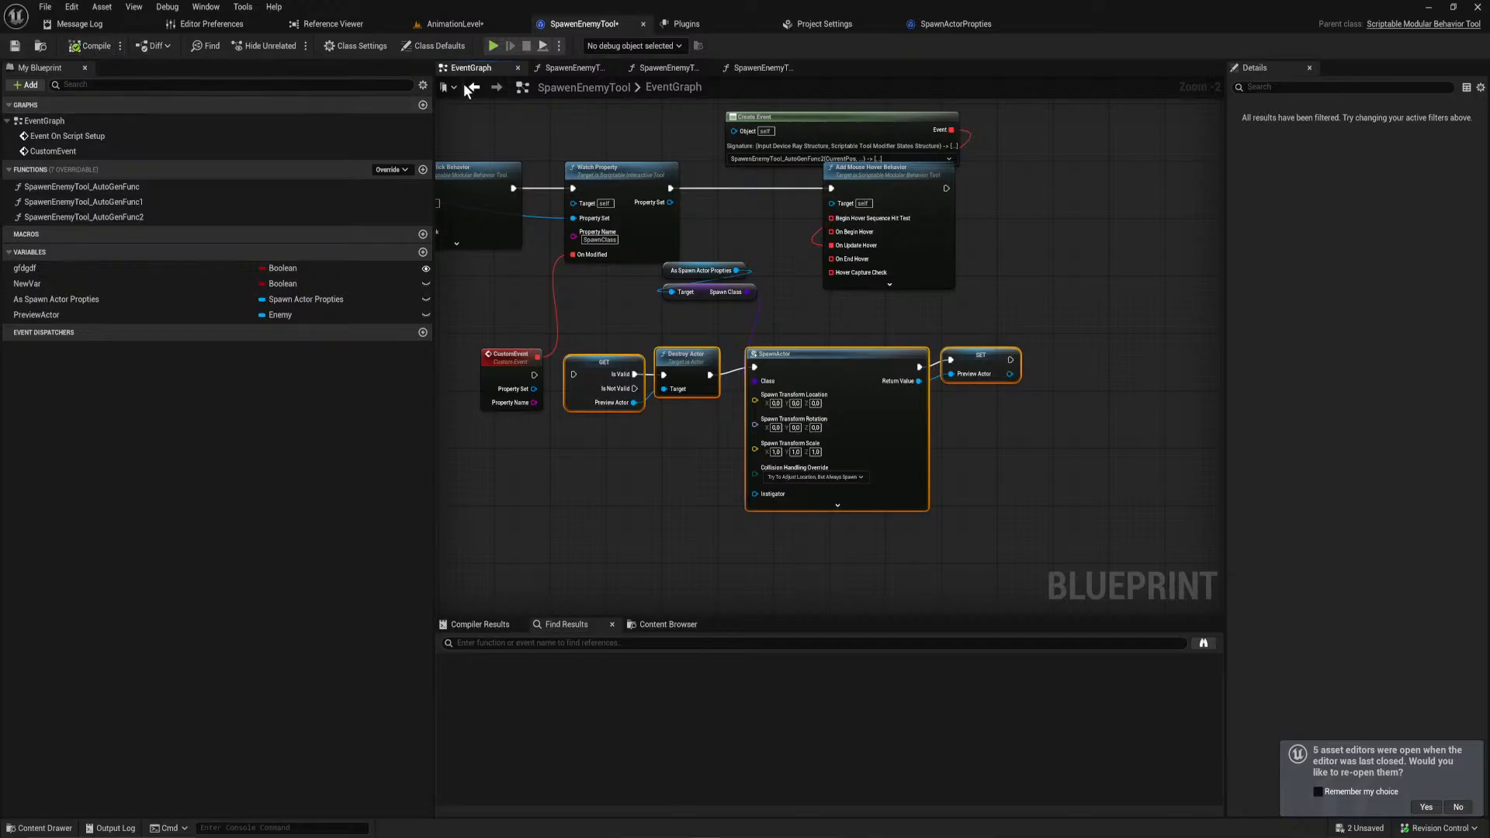
pyautogui.click(455, 24)
pyautogui.click(290, 45)
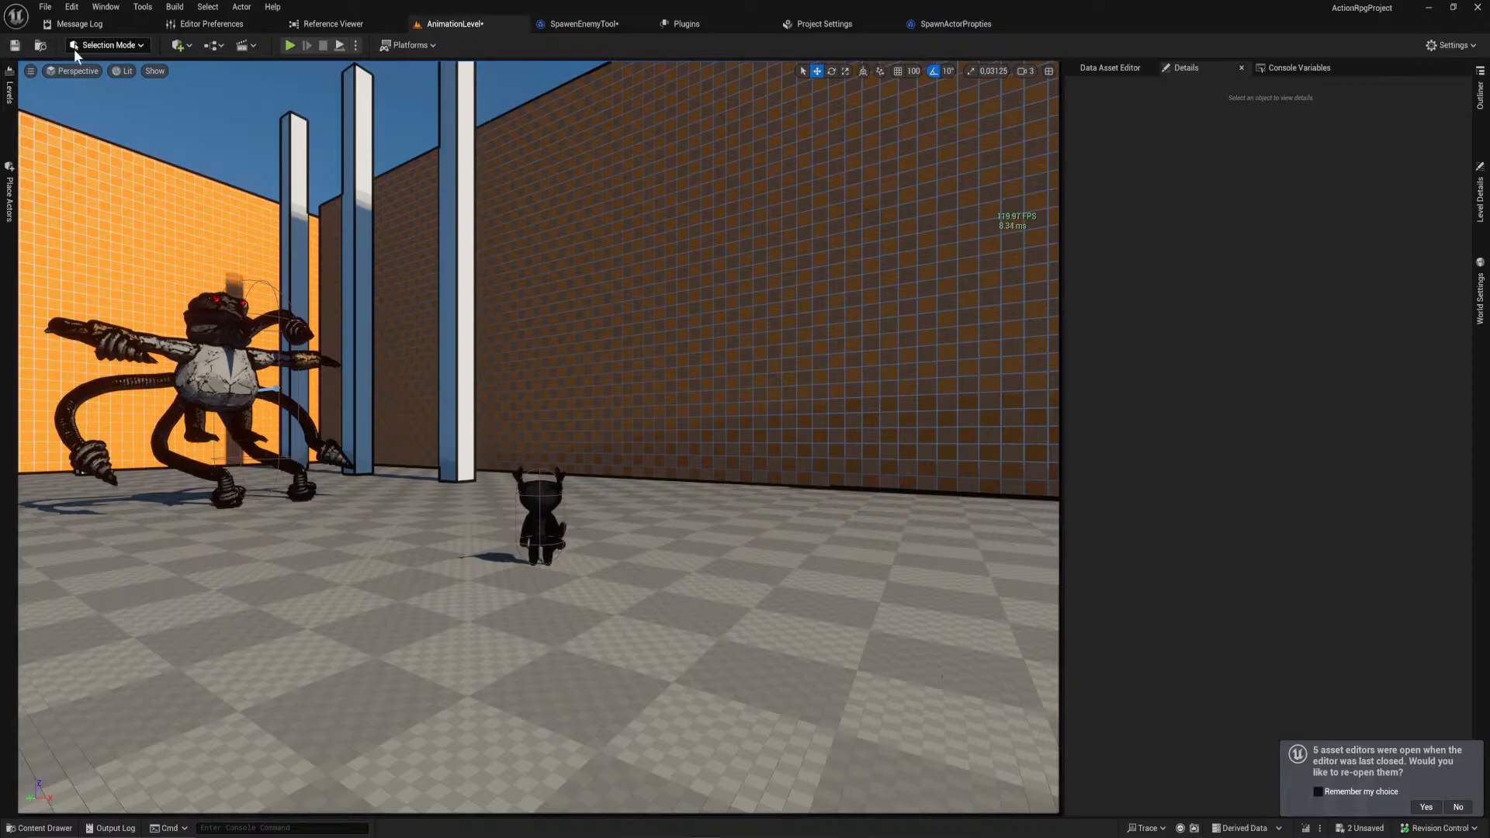
# Step: In Scriptable Tools Mode, run the tool with Spawn Class BP_BlockTank and place one tank on the floor
pyautogui.click(107, 45)
pyautogui.click(143, 164)
pyautogui.moveTo(631, 419); pyautogui.dragTo(722, 446, button='right')
pyautogui.click(38, 117)
pyautogui.click(246, 96)
pyautogui.click(285, 176)
pyautogui.click(586, 458)
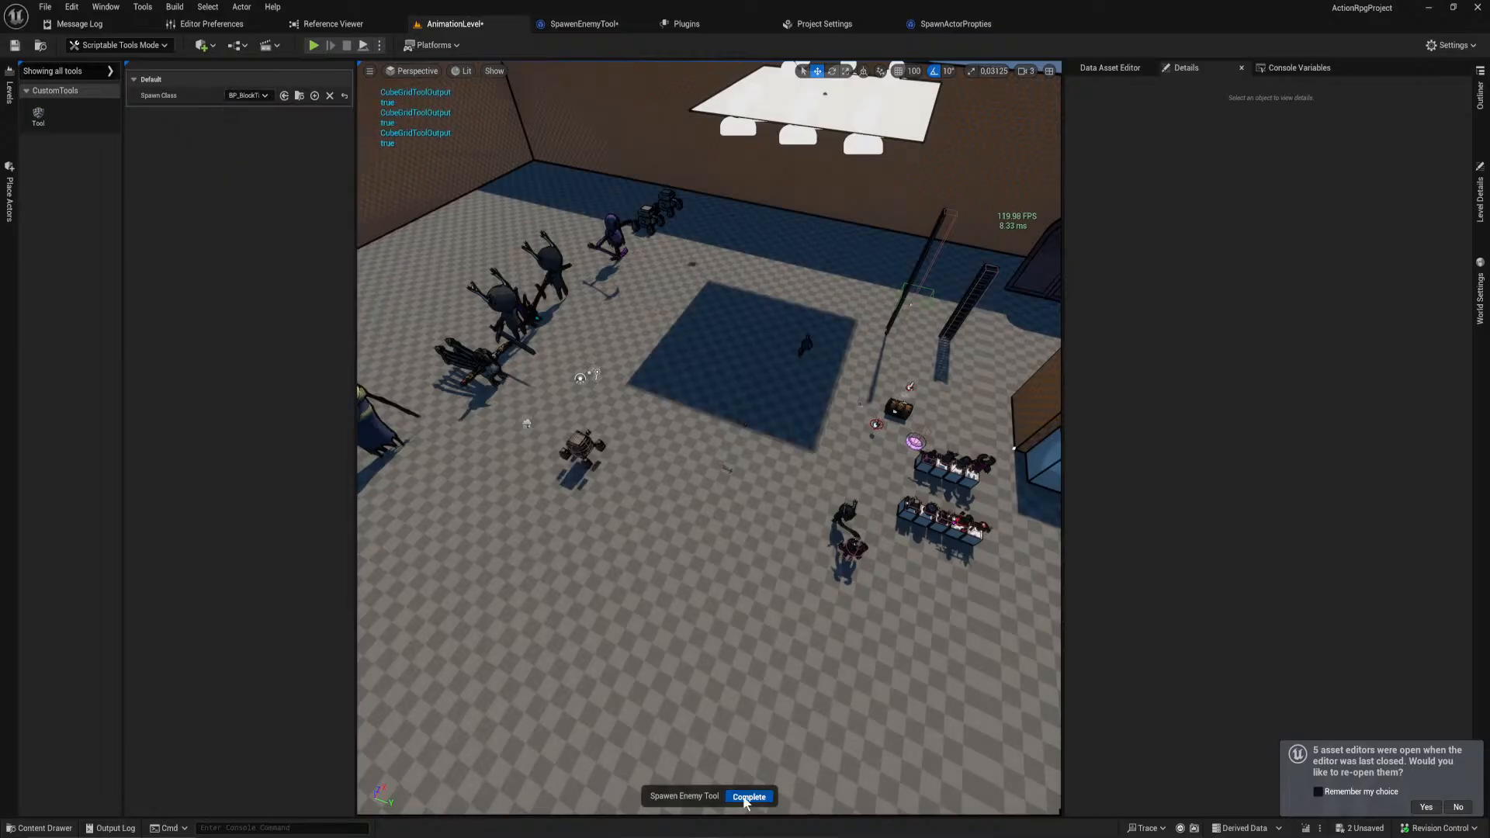
# Step: Complete the Spawen Enemy Tool and try to delete the placed block tank
pyautogui.click(749, 795)
pyautogui.click(583, 449)
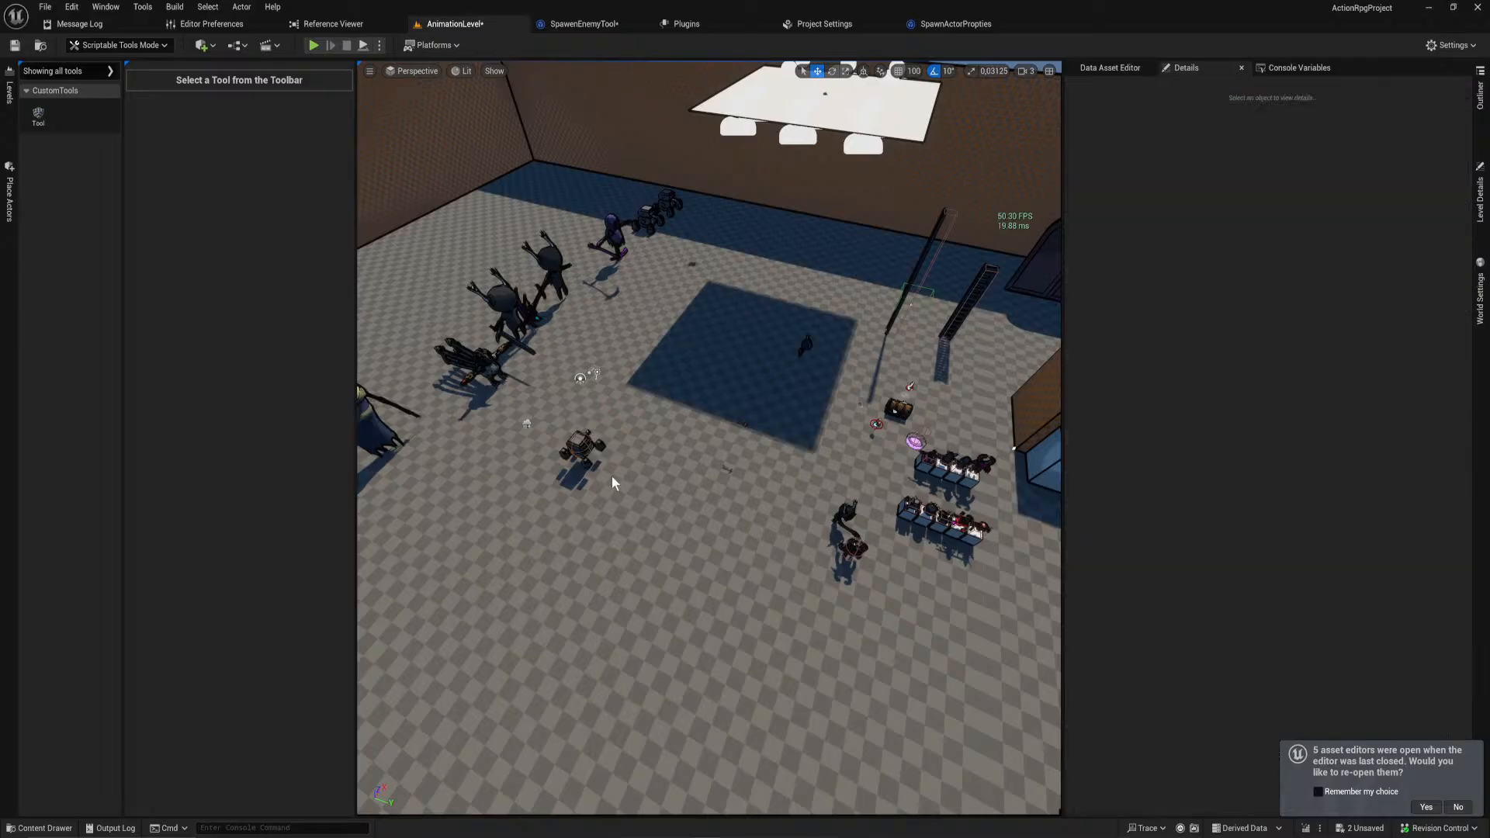
pyautogui.press('Delete')
# Step: Examine the three generated function graphs of SpawenEnemyTool for how they handle the click and hover traces
pyautogui.click(583, 24)
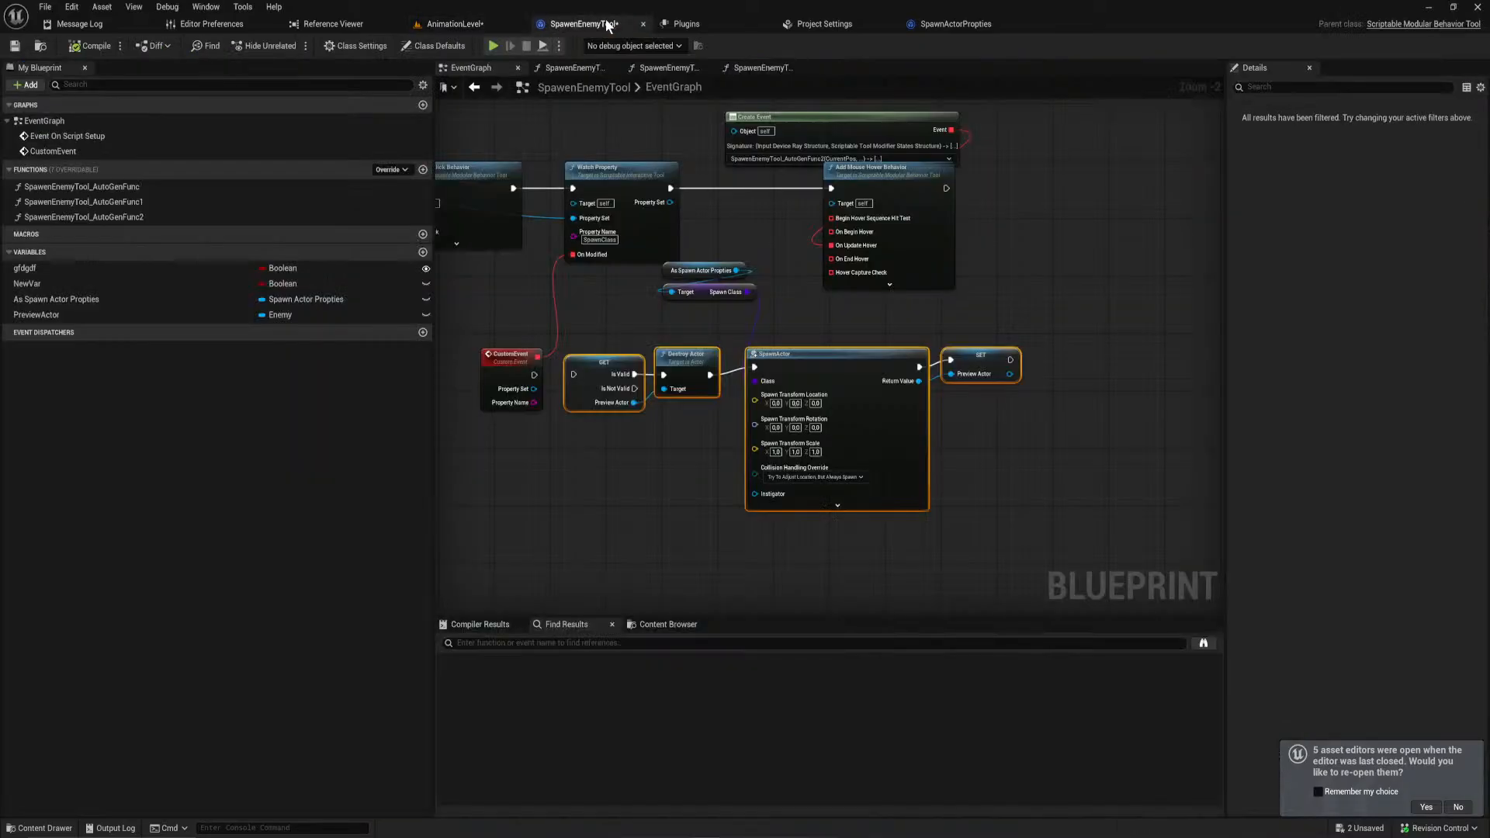
pyautogui.click(599, 67)
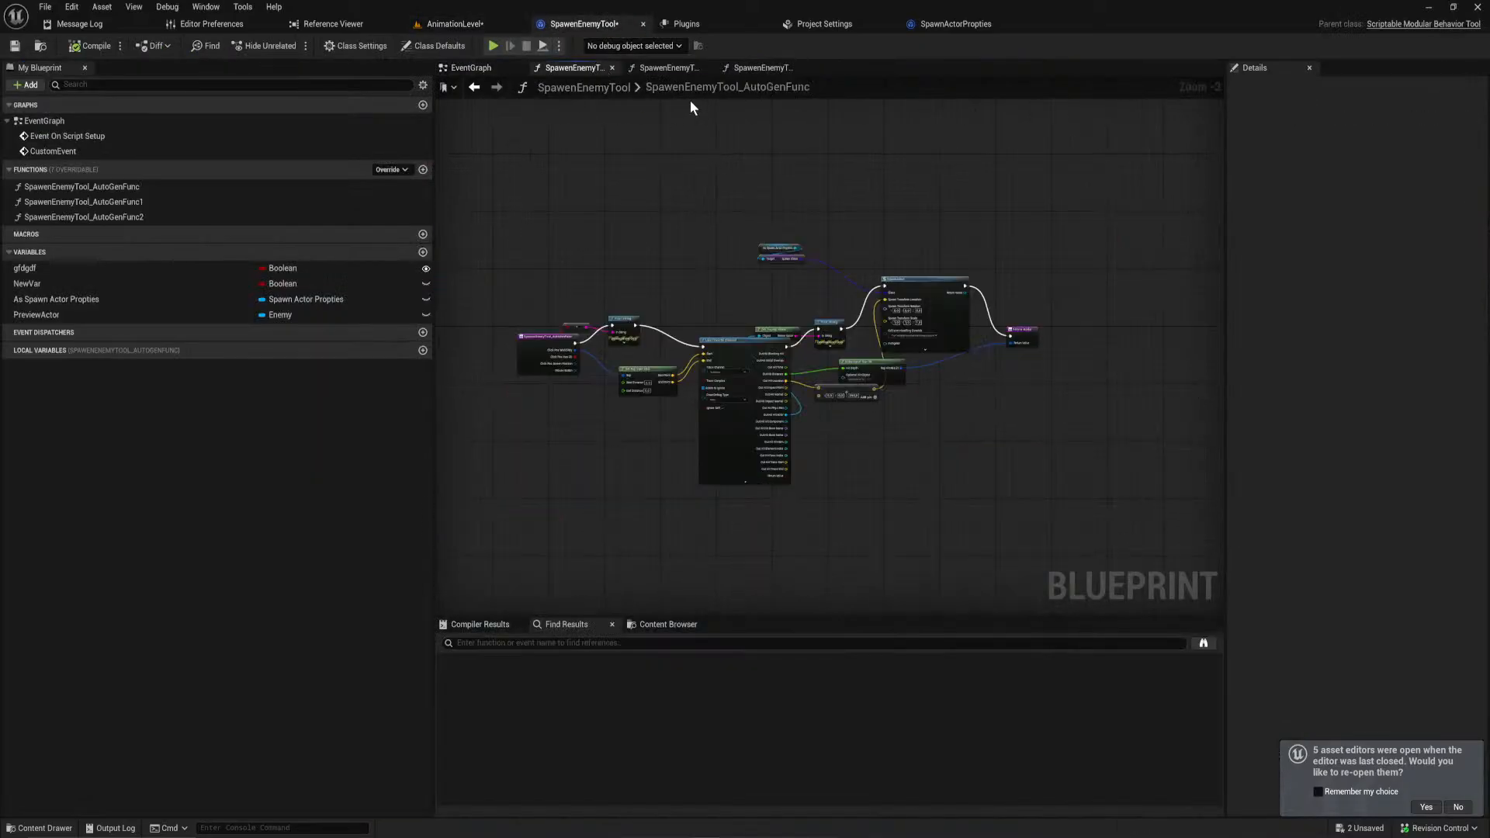
pyautogui.click(663, 68)
pyautogui.scroll(-4, 696, 247)
pyautogui.moveTo(697, 247); pyautogui.dragTo(811, 301, button='right')
pyautogui.moveTo(733, 211); pyautogui.dragTo(679, 245, button='right')
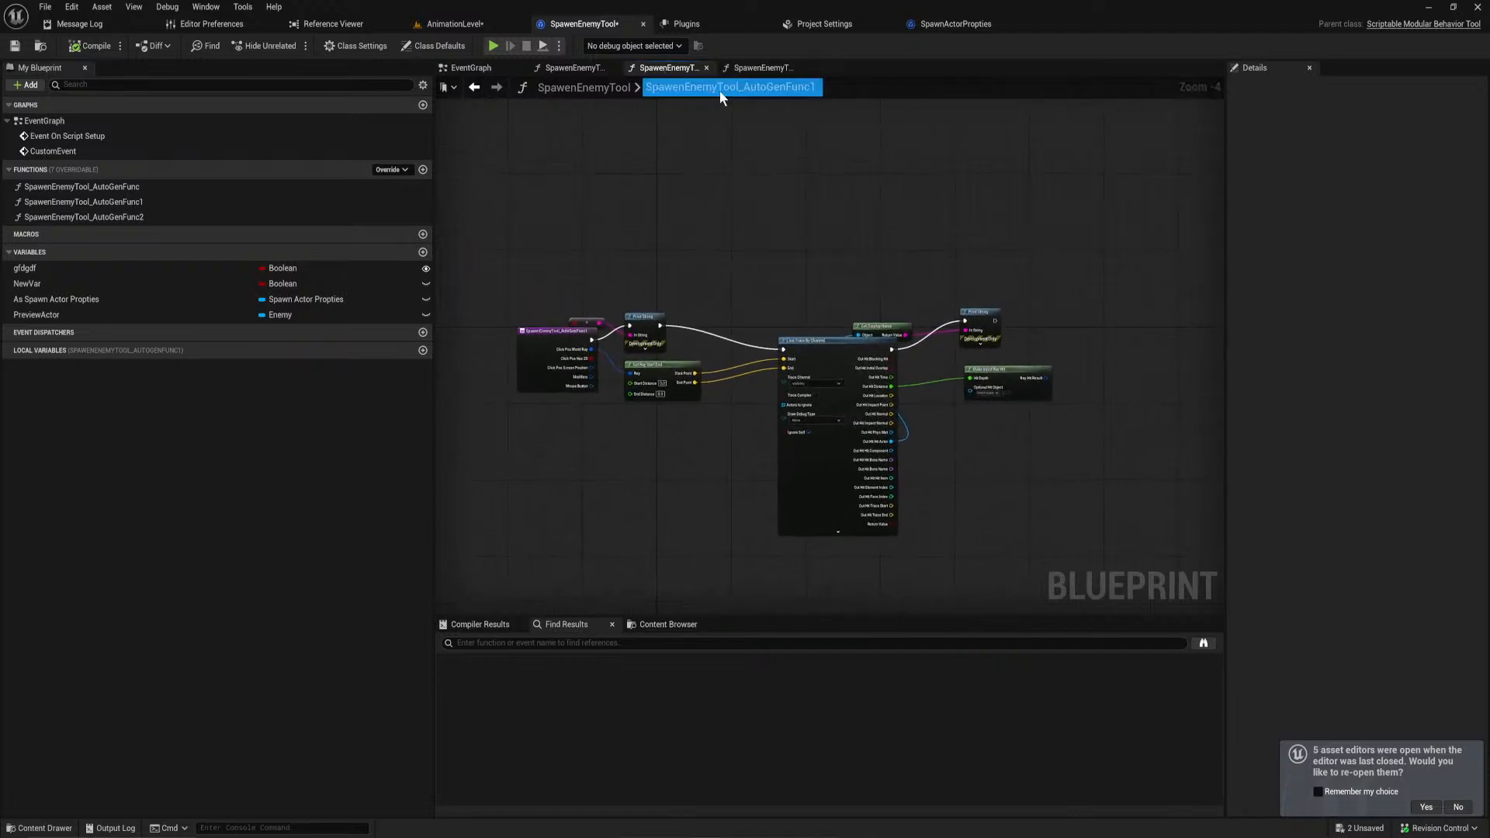
pyautogui.click(763, 67)
pyautogui.scroll(-1, 783, 215)
pyautogui.moveTo(696, 186); pyautogui.dragTo(725, 246, button='right')
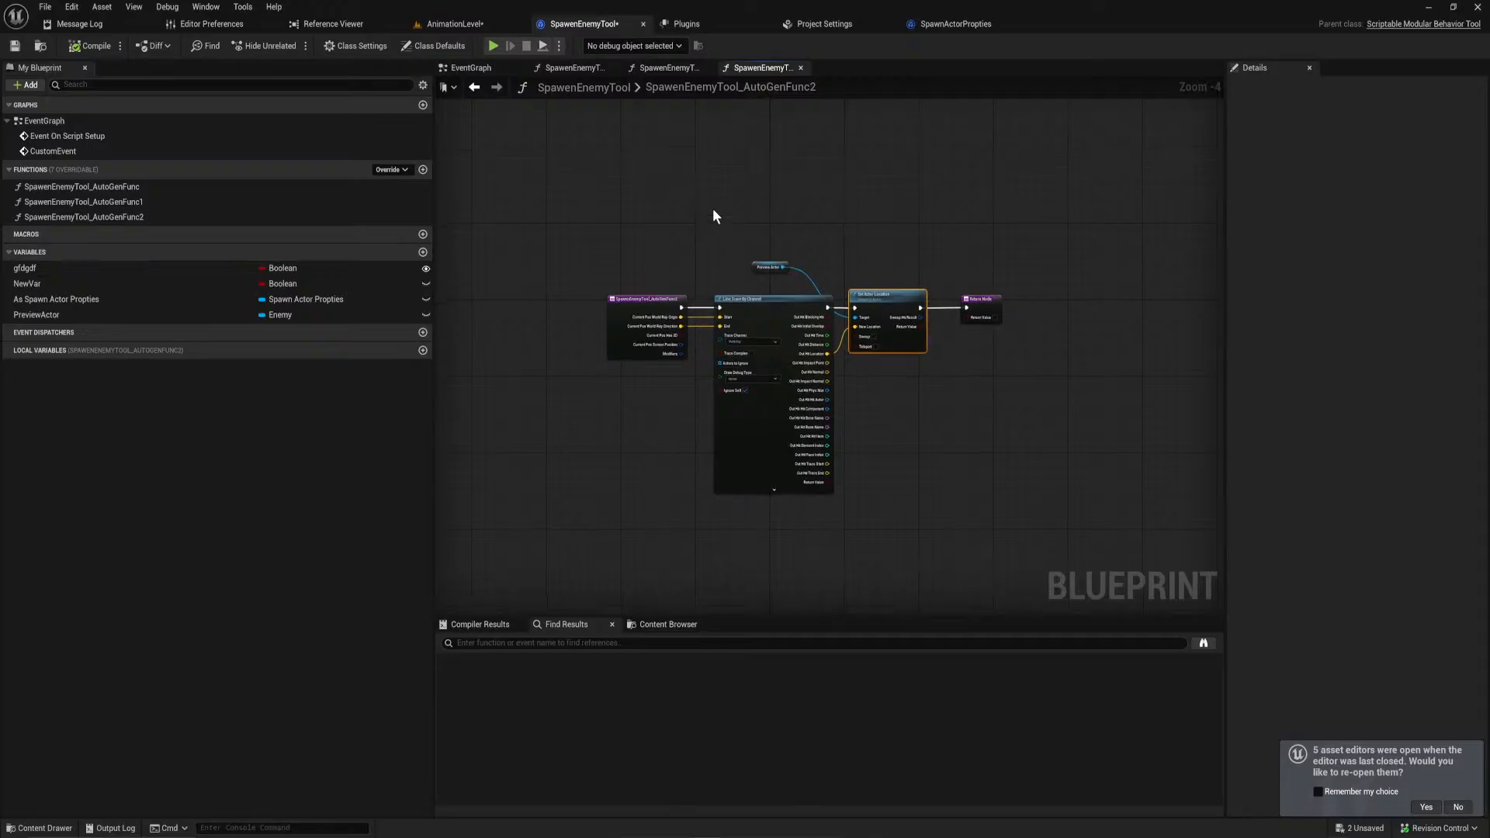
pyautogui.click(654, 70)
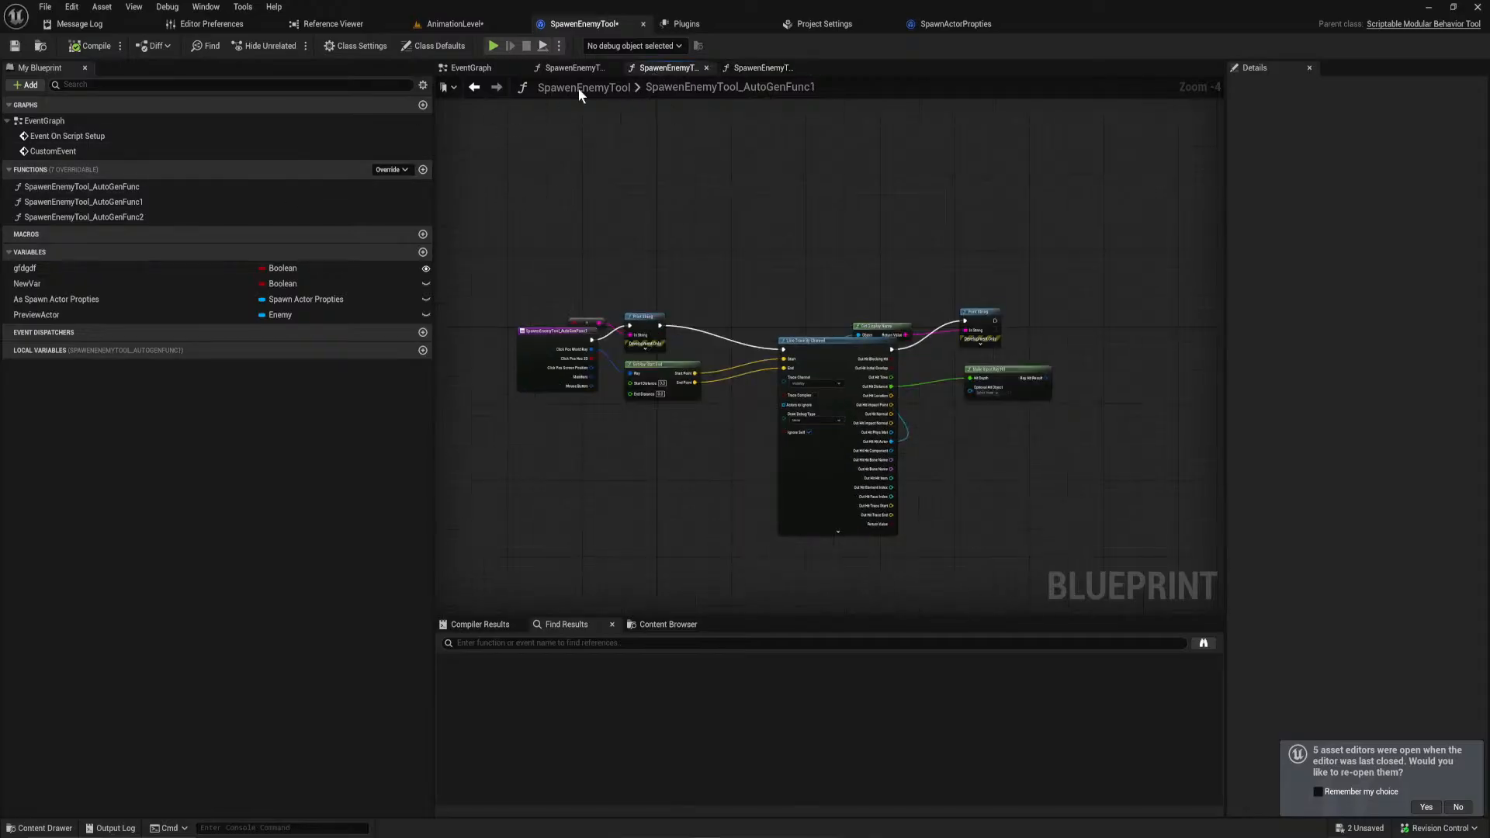
# Step: Disconnect the second Create Event from On Hit by Click on the Add Single Click Behavior node
pyautogui.click(487, 70)
pyautogui.moveTo(598, 346); pyautogui.dragTo(864, 296, button='right')
pyautogui.keyDown('alt'); pyautogui.click(892, 261); pyautogui.keyUp('alt')
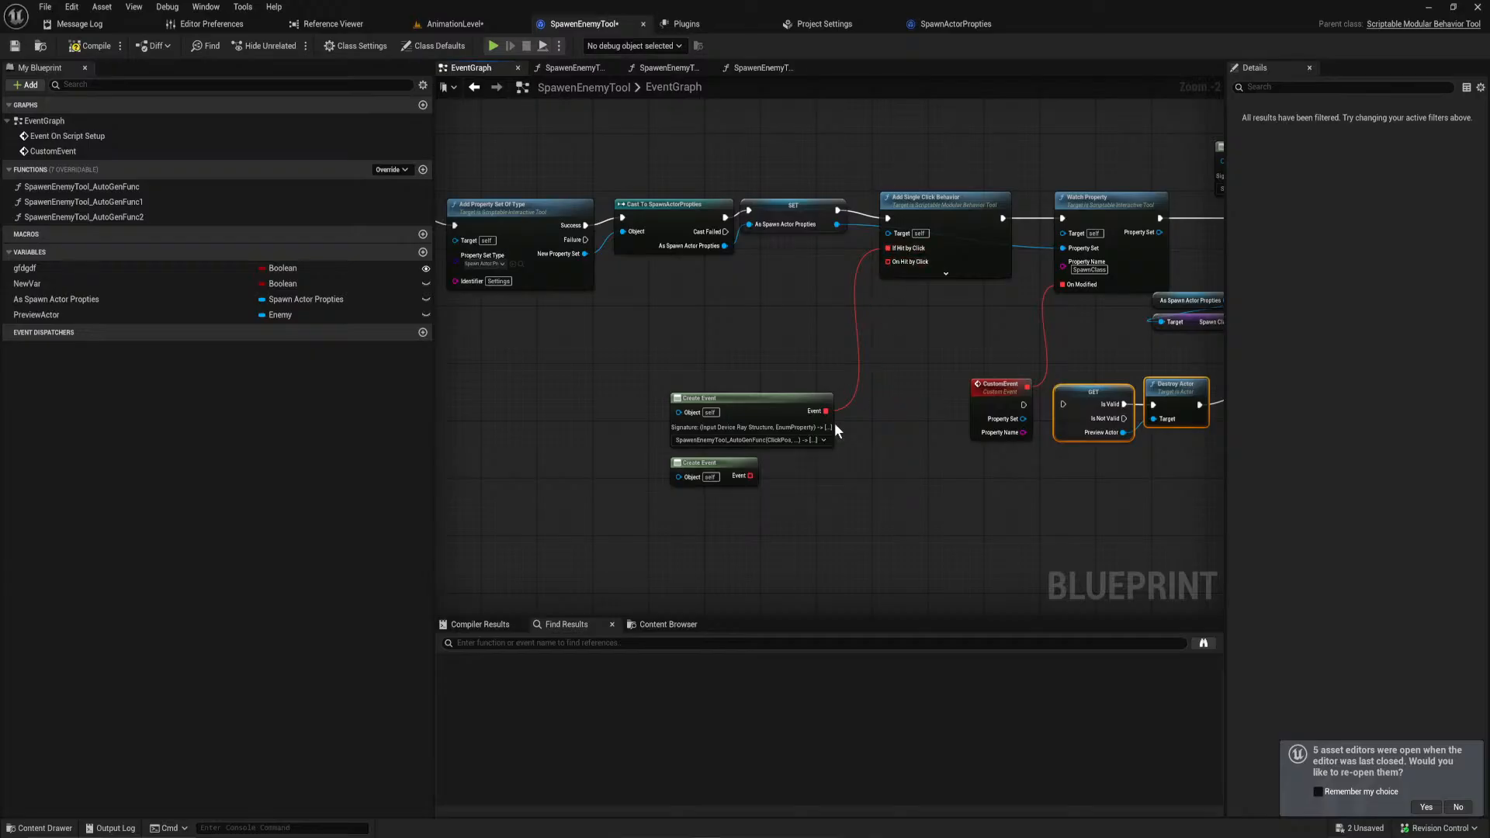
# Step: Play-test AnimationLevel briefly and end the play session
pyautogui.click(419, 23)
pyautogui.click(313, 45)
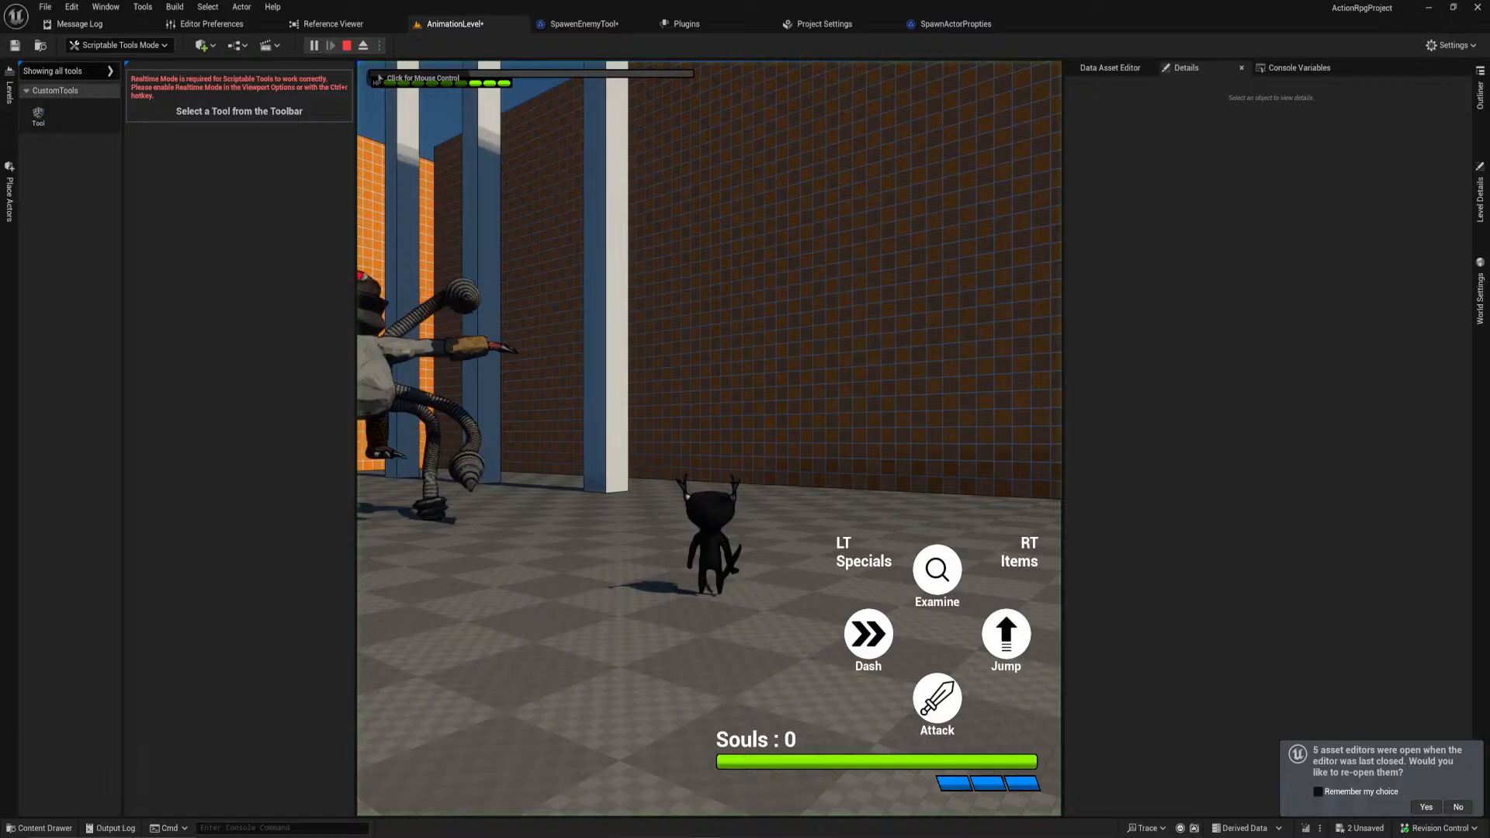
pyautogui.press('Escape')
# Step: Run the custom scriptable tool with the flying enemy as Spawn Class and place one on the level floor
pyautogui.click(120, 45)
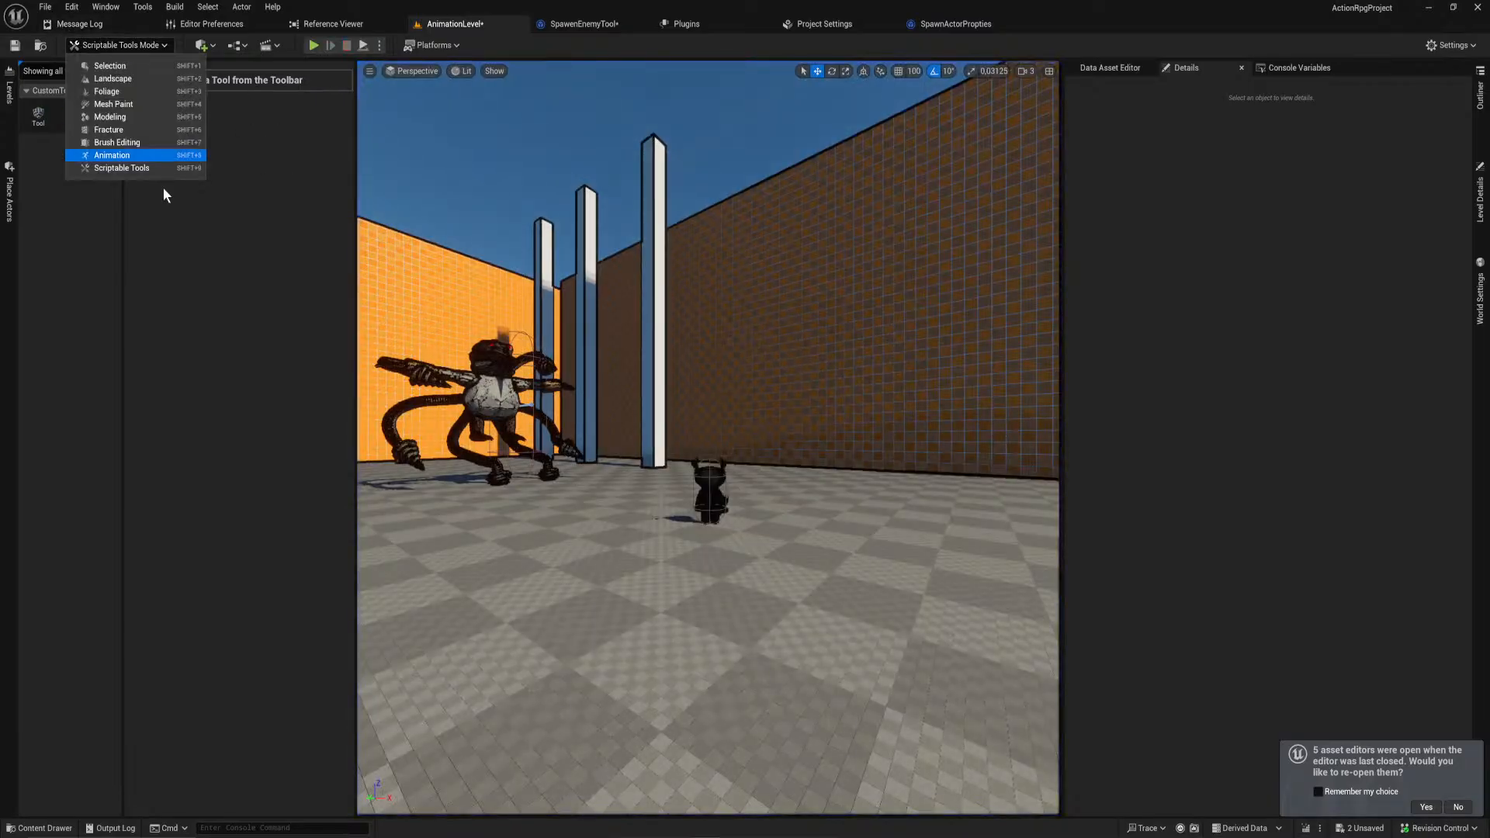
pyautogui.click(40, 116)
pyautogui.click(250, 94)
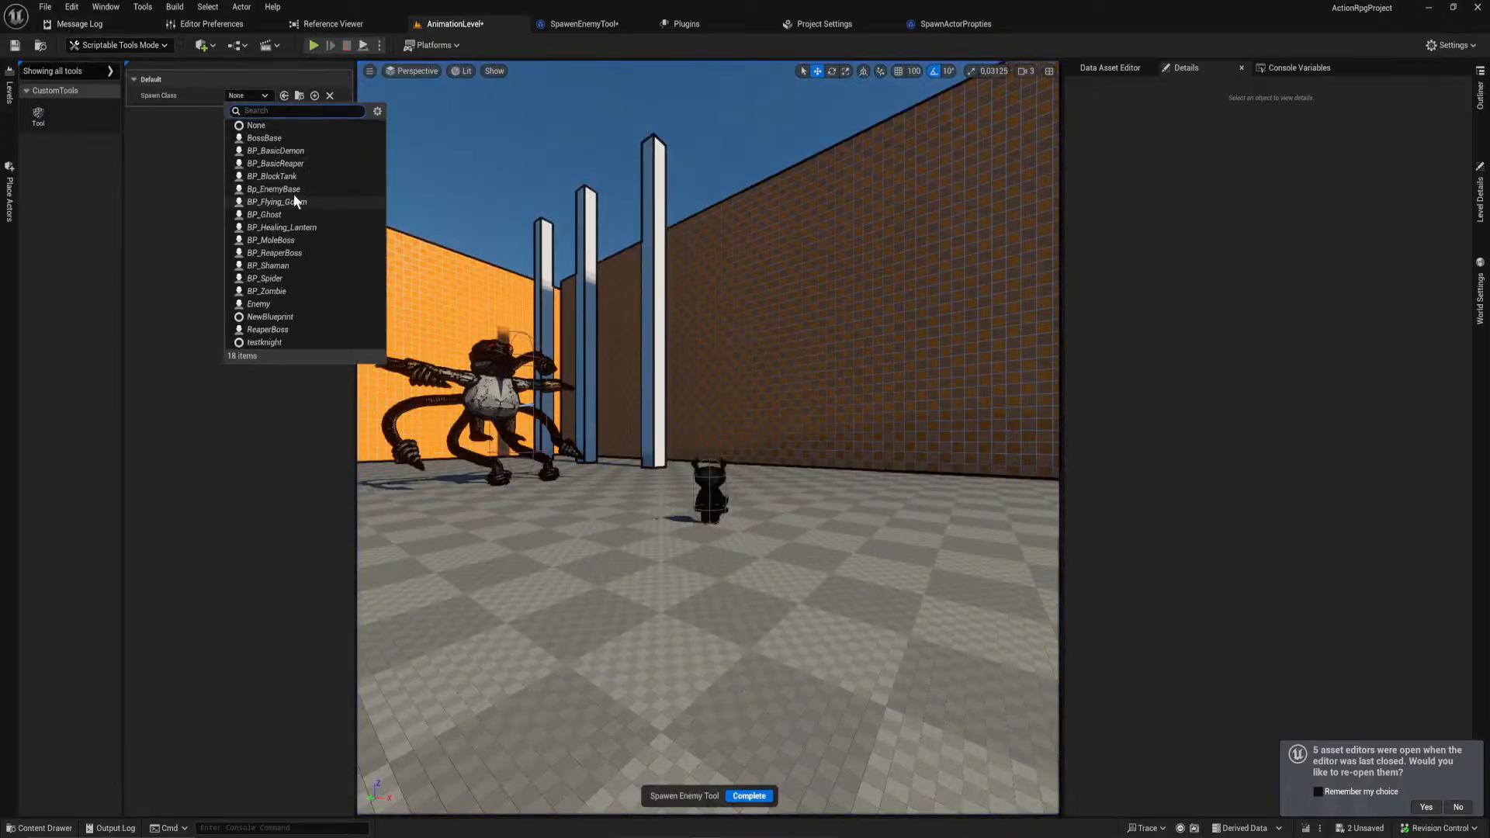
pyautogui.click(302, 203)
pyautogui.click(656, 619)
pyautogui.moveTo(655, 620)
pyautogui.mouseDown(button='right')
pyautogui.moveTo(671, 624)
pyautogui.moveTo(652, 626)
pyautogui.mouseUp(button='right')
# Step: Complete the Spawen Enemy Tool and delete the newly placed flying enemy from the level
pyautogui.click(749, 795)
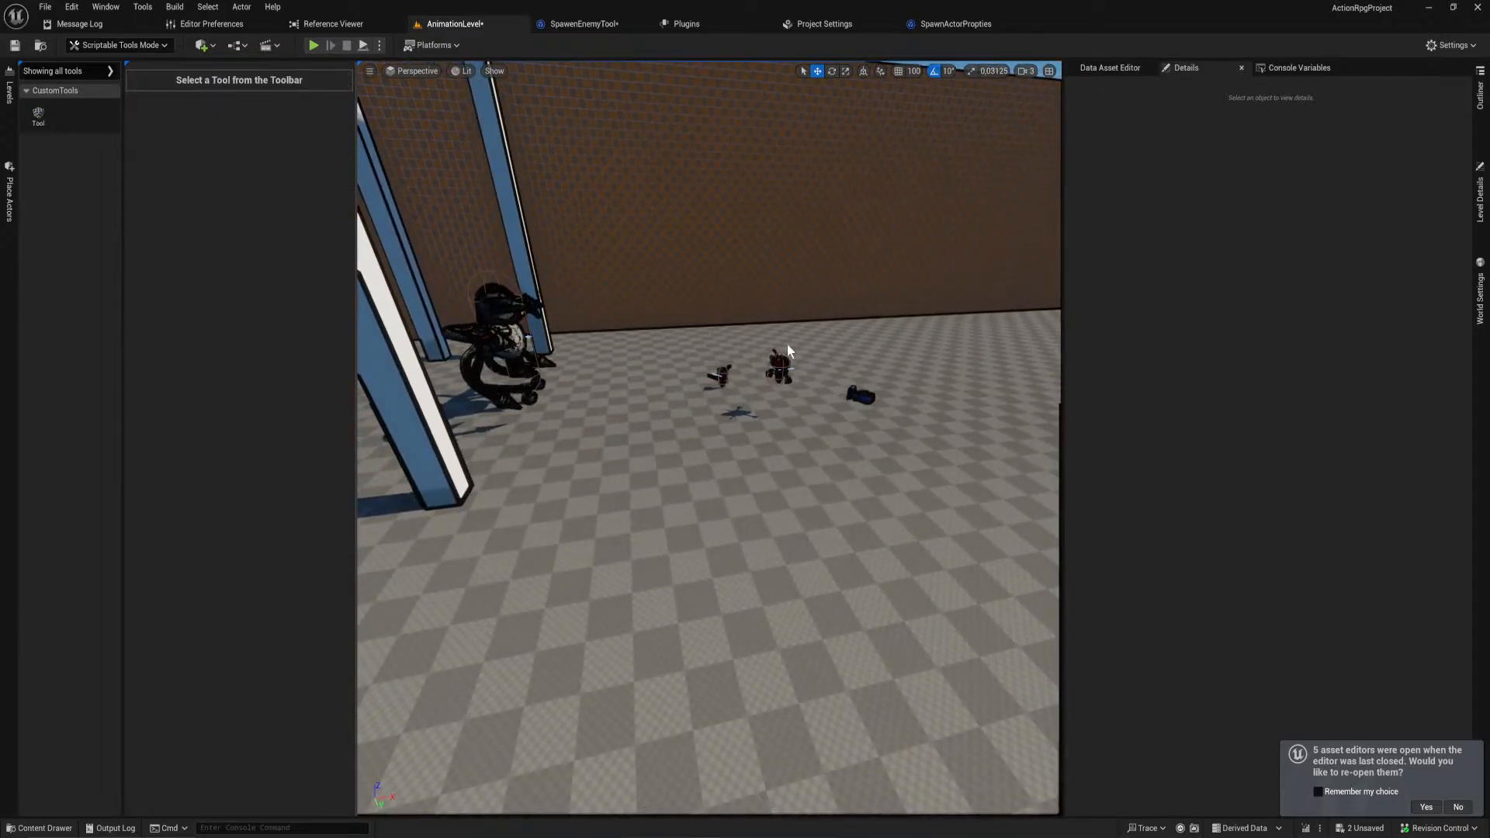
pyautogui.click(786, 371)
pyautogui.press('Escape')
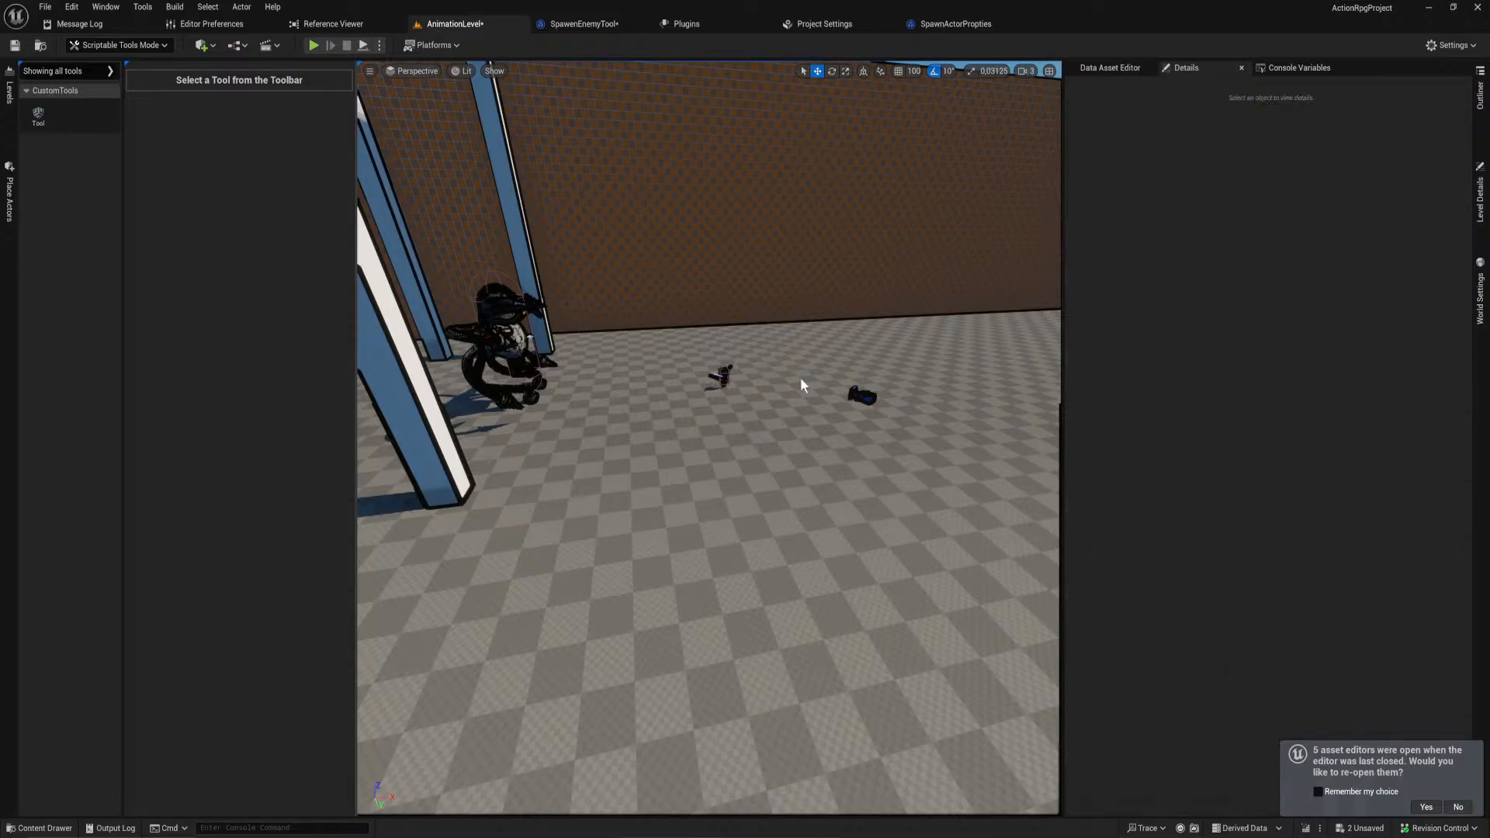
# Step: In the SpawenEnemyTool Event Graph, connect the second Create Event to On Hit by Click and create a matching function for it
pyautogui.click(583, 24)
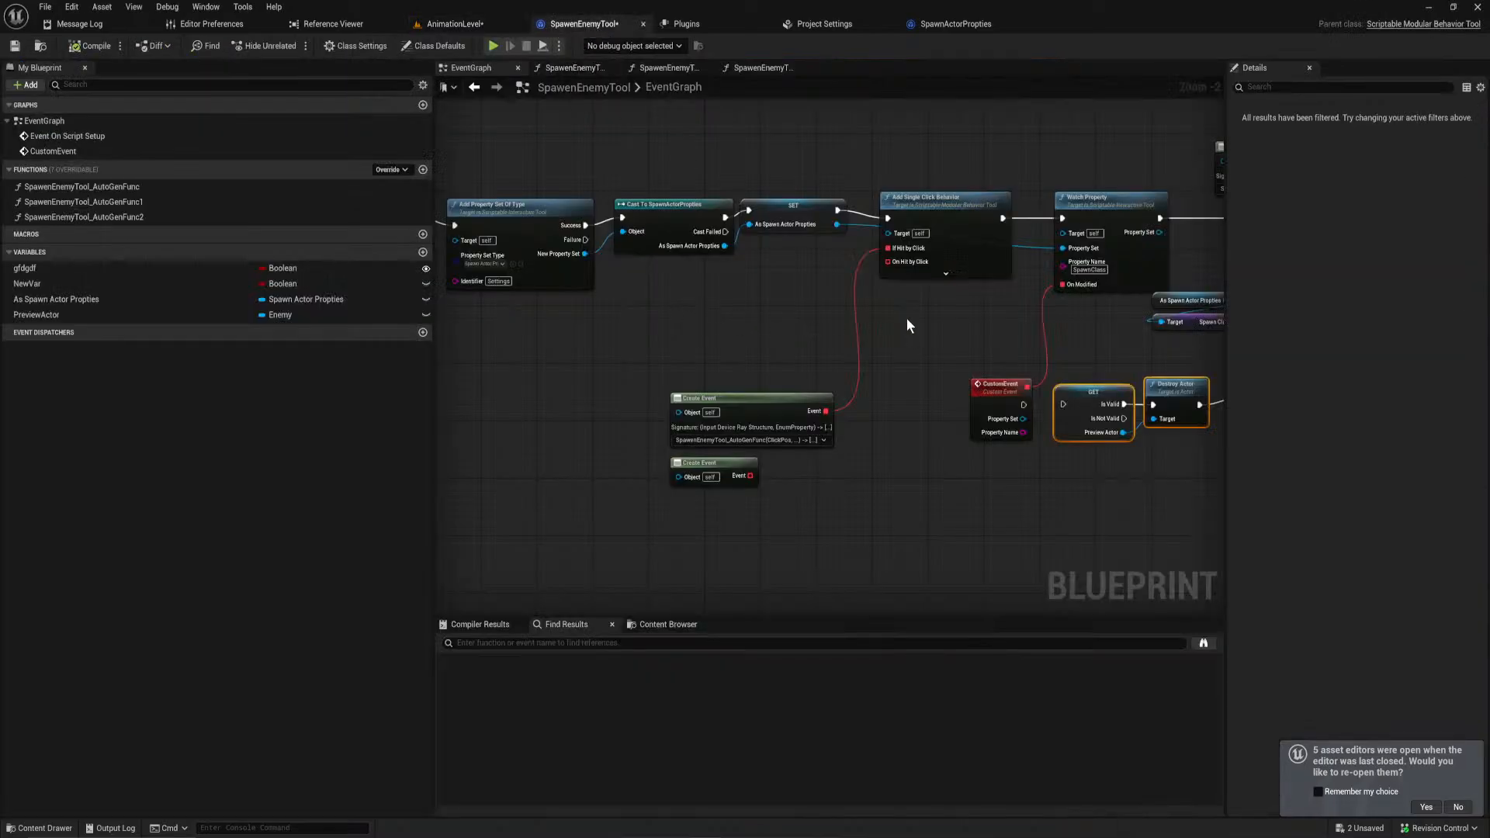
pyautogui.moveTo(750, 476)
pyautogui.mouseDown()
pyautogui.moveTo(942, 283)
pyautogui.moveTo(887, 262)
pyautogui.mouseUp()
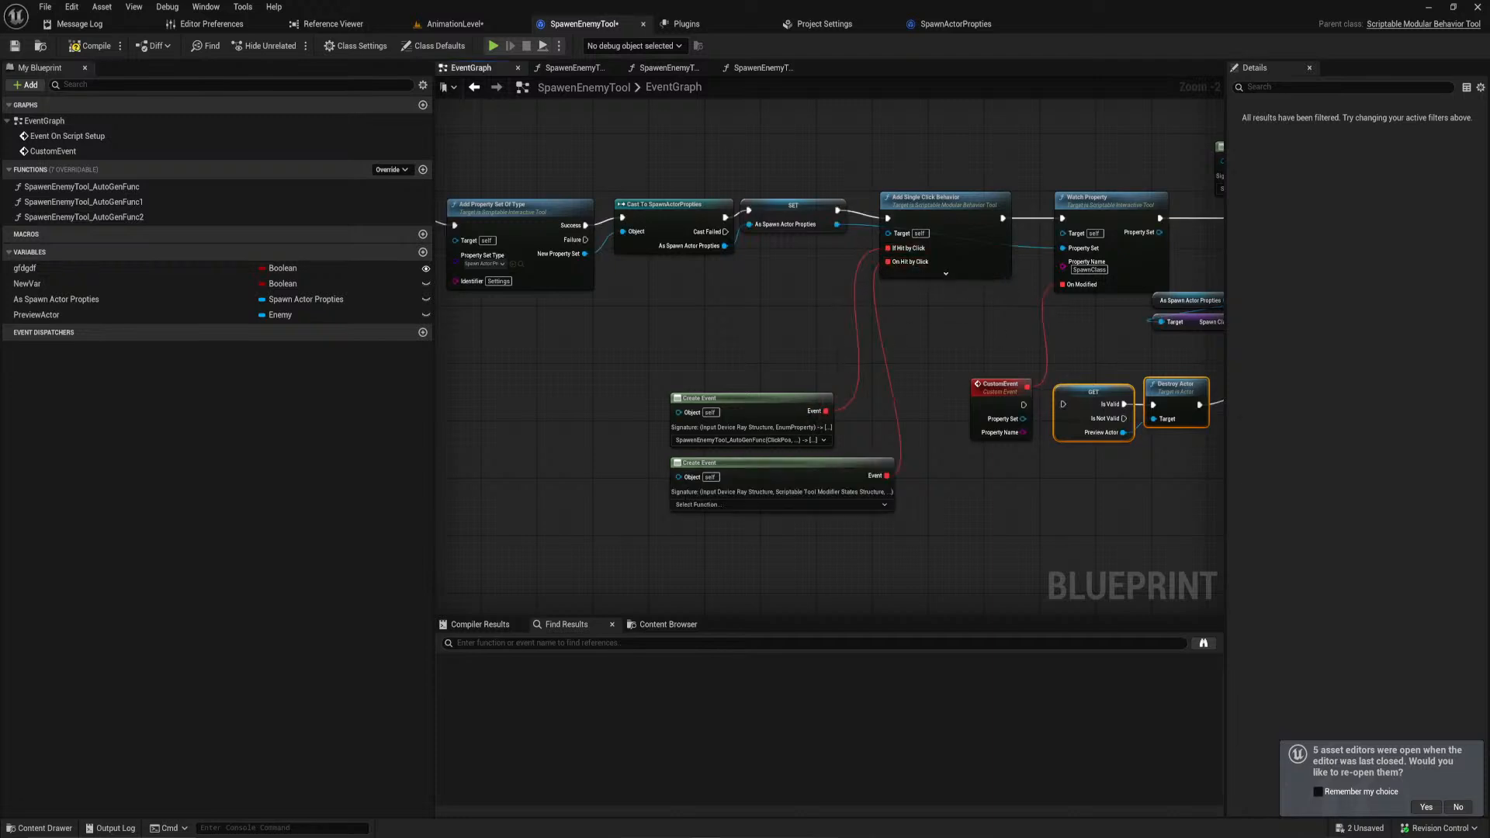
pyautogui.rightClick(882, 298)
pyautogui.click(802, 309)
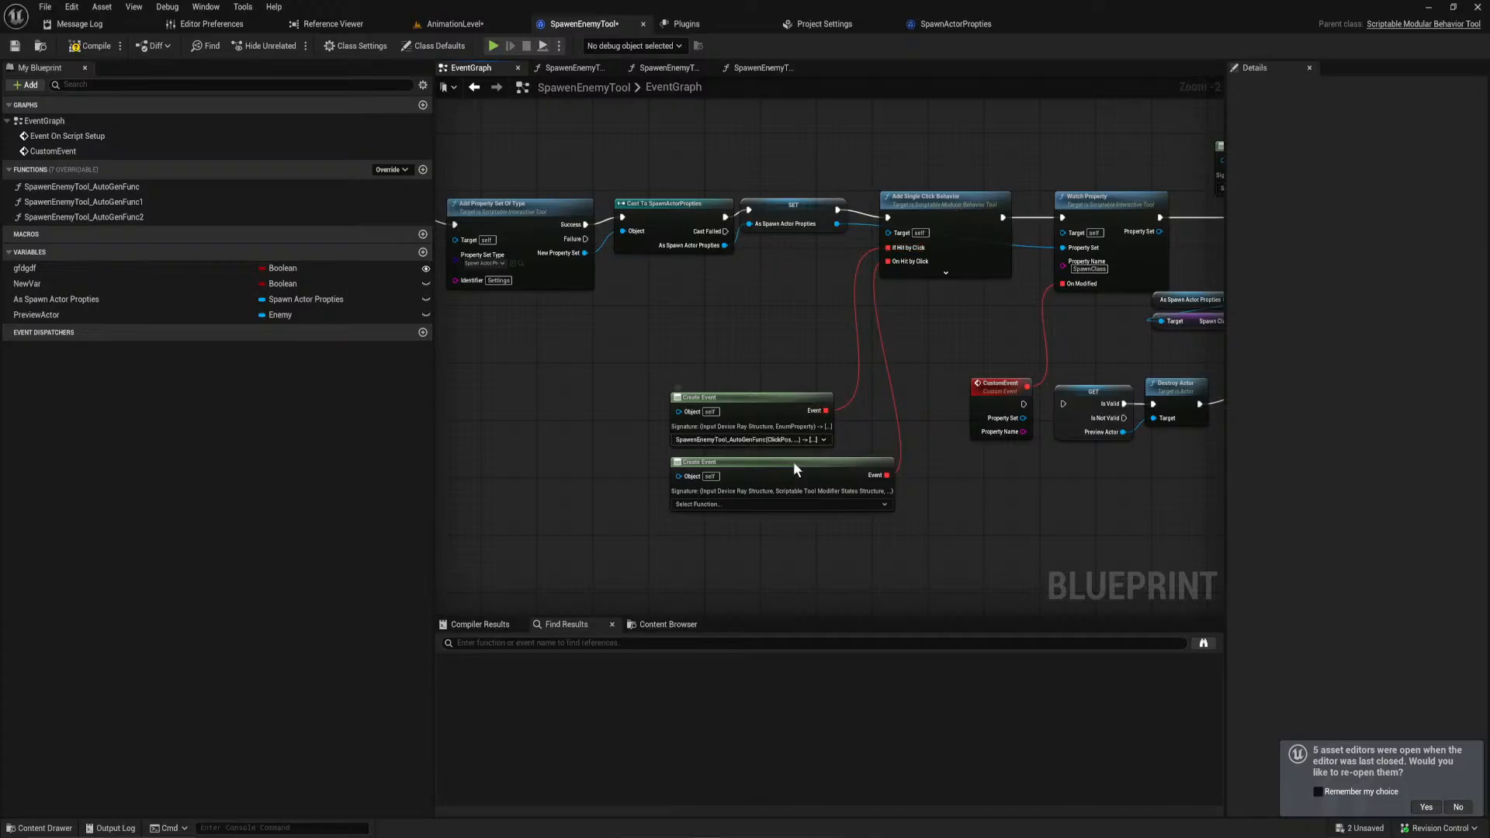
pyautogui.click(777, 505)
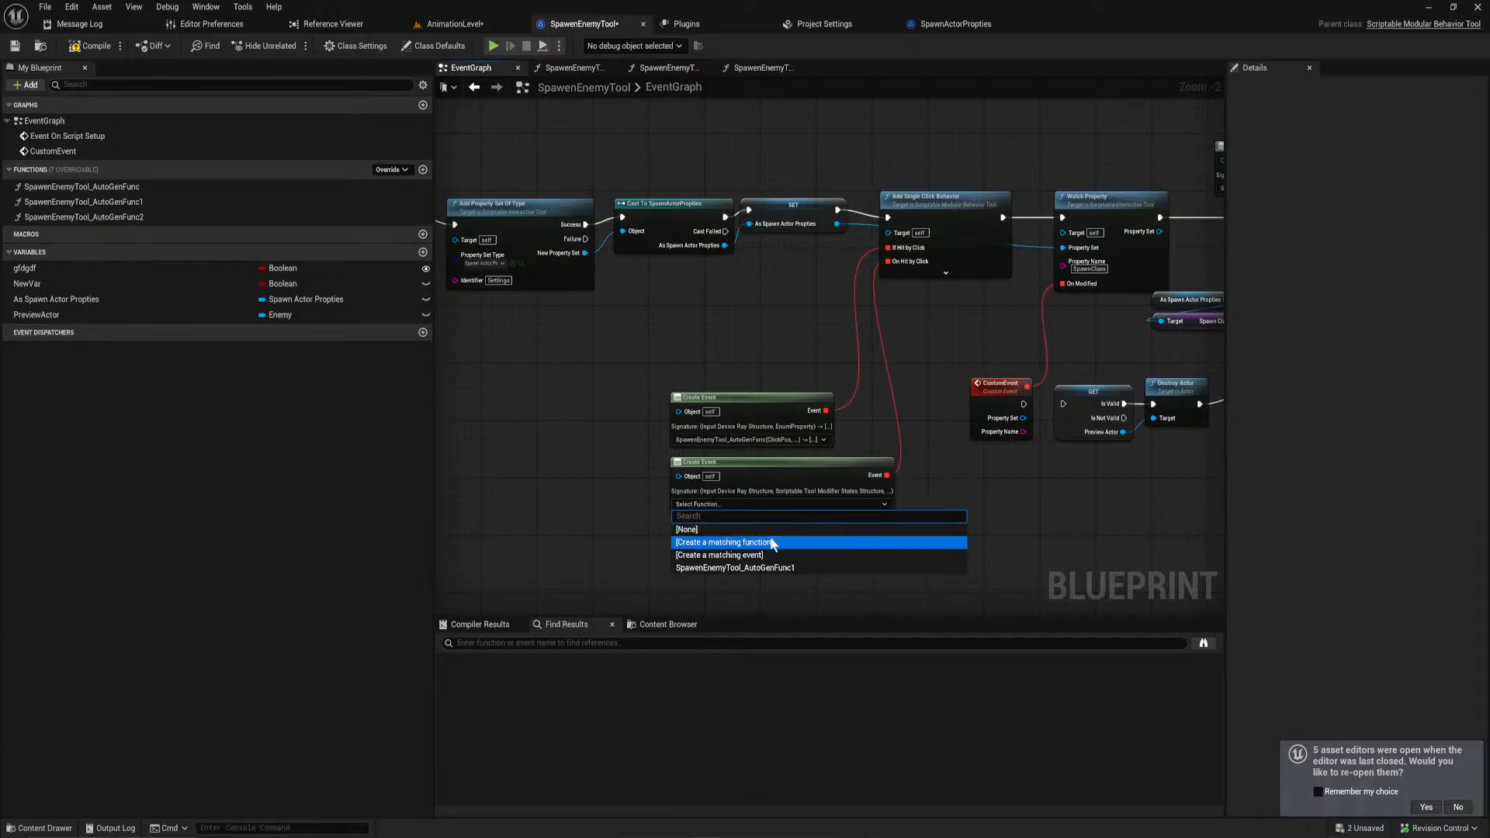
pyautogui.click(795, 544)
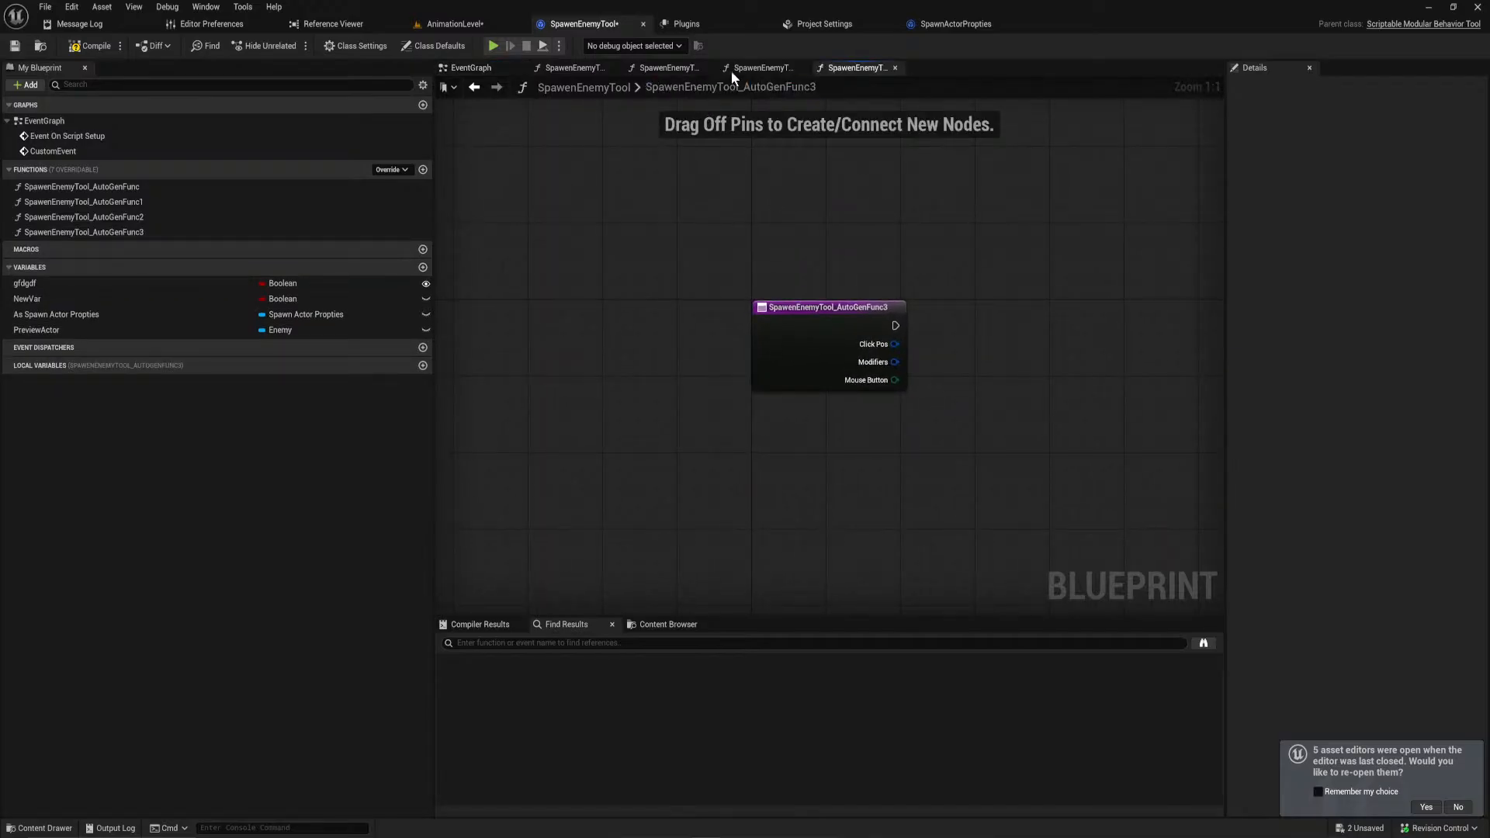
# Step: Cut the SpawnActor node and its Spawn Class getter nodes out of the SpawenEnemyTool_AutoGenFunc graph
pyautogui.click(698, 69)
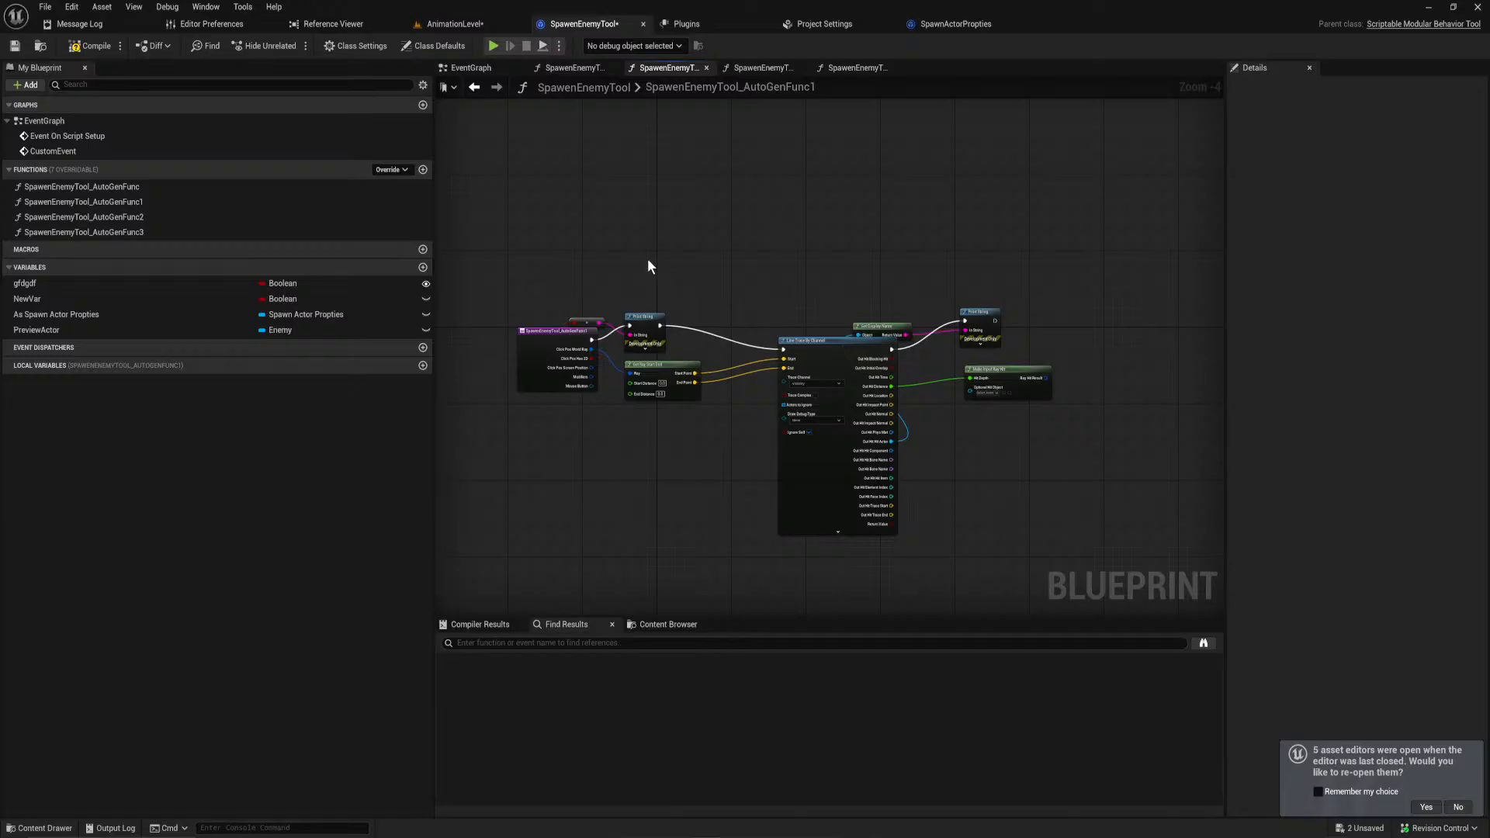
pyautogui.click(578, 68)
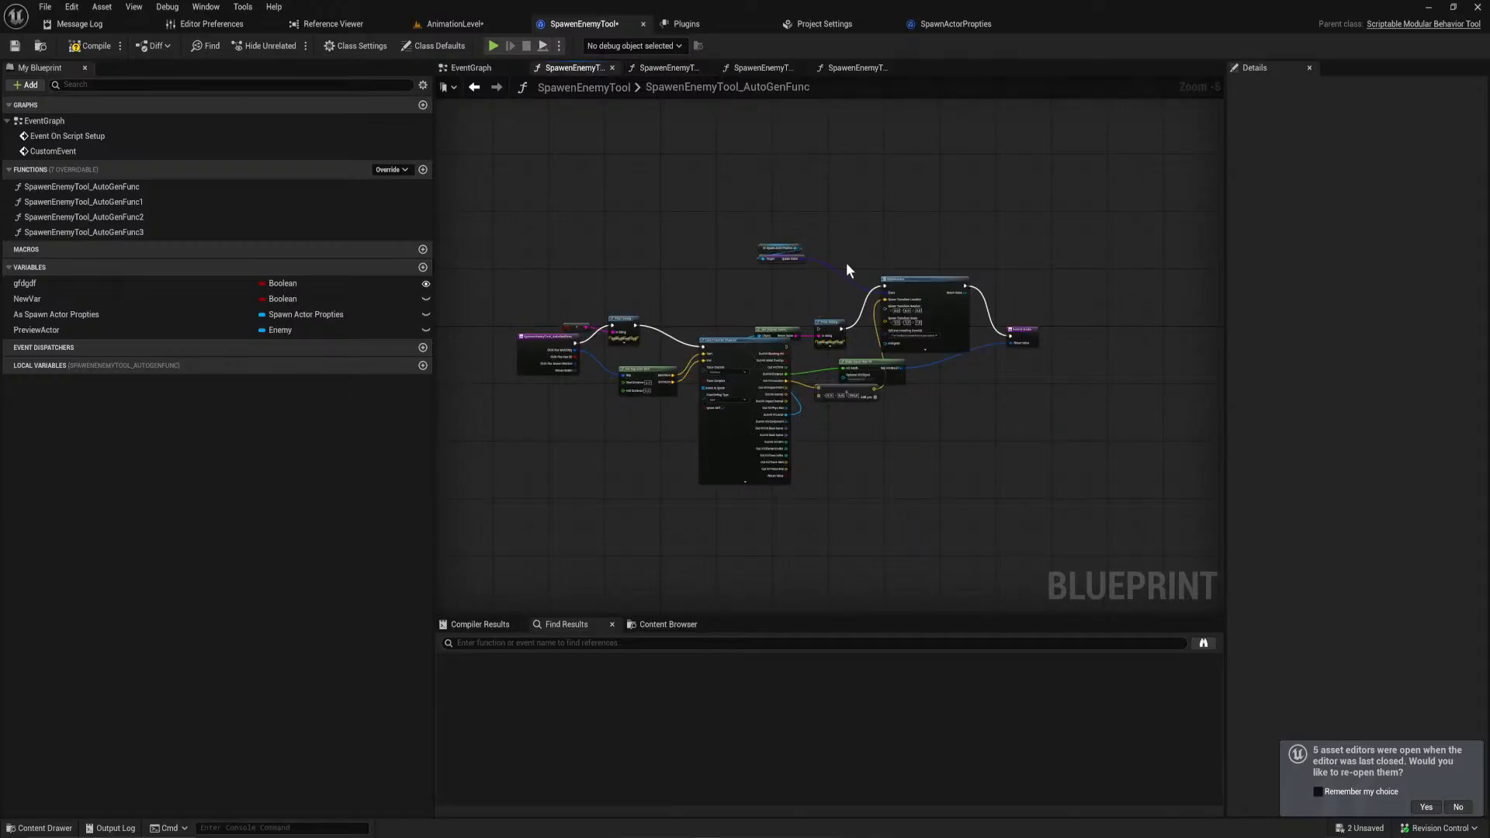
pyautogui.moveTo(785, 260); pyautogui.dragTo(782, 268)
pyautogui.click(812, 289)
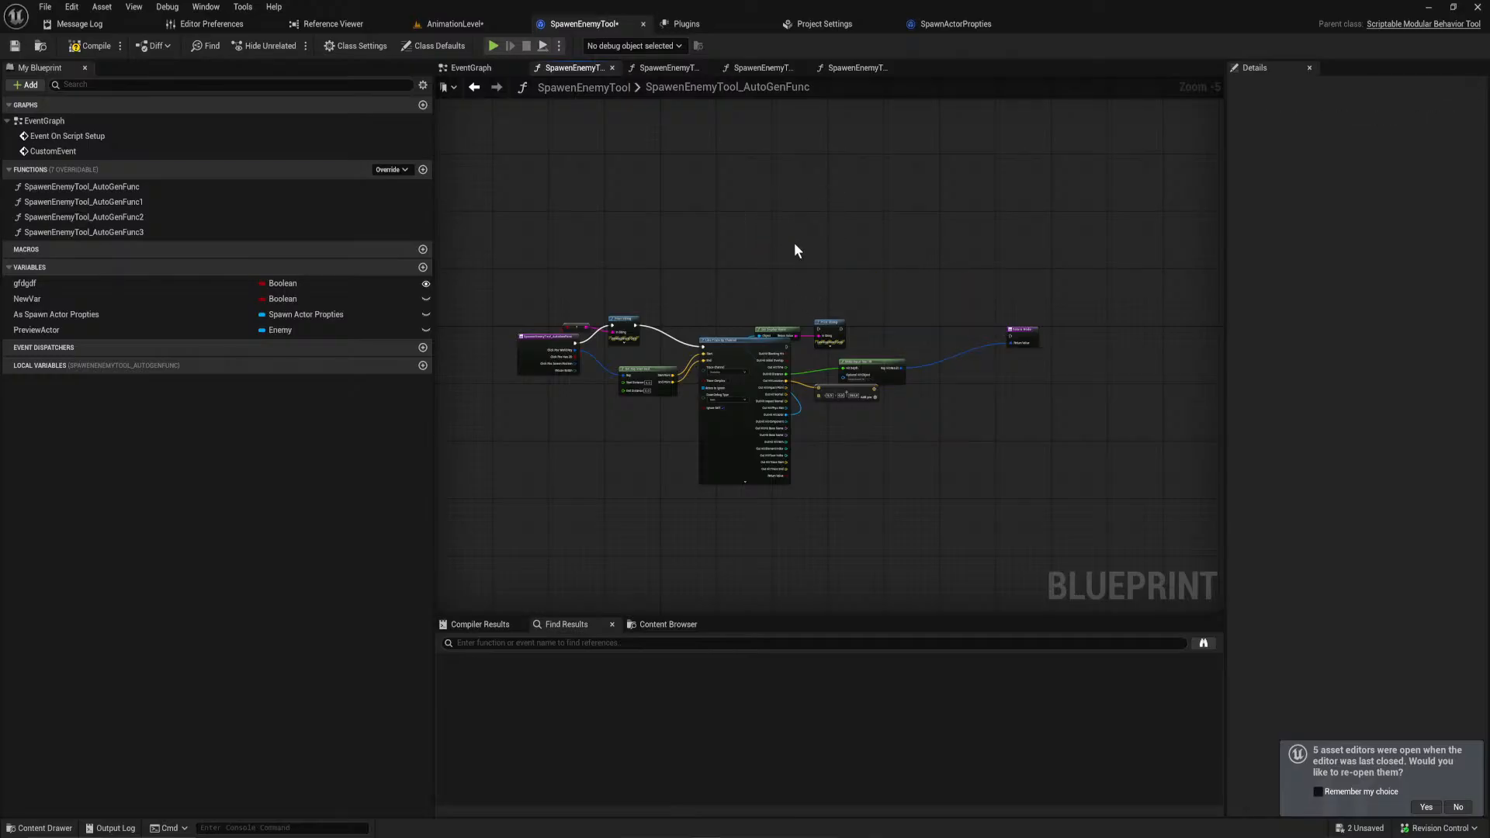
# Step: Paste the spawn nodes into SpawenEnemyTool_AutoGenFunc1, wiring SpawnActor after the last Print String and Out Hit Location into Spawn Transform Location
pyautogui.click(669, 68)
pyautogui.scroll(1, 966, 282)
pyautogui.moveTo(966, 290); pyautogui.dragTo(929, 290, button='right')
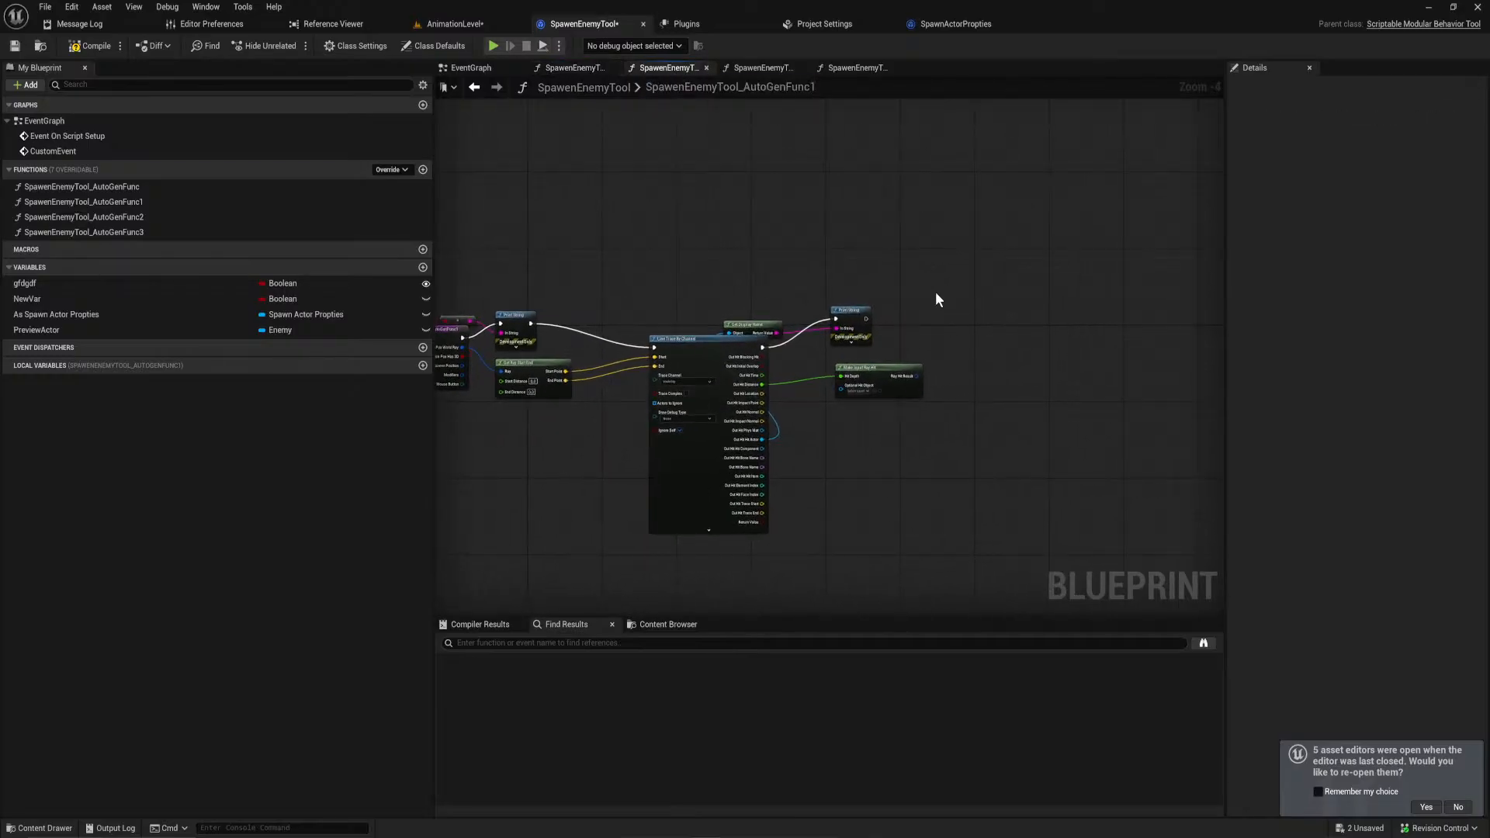
pyautogui.hotkey('ctrl', 'v')
pyautogui.moveTo(763, 393); pyautogui.dragTo(866, 319)
pyautogui.moveTo(652, 271); pyautogui.dragTo(658, 273, button='right')
pyautogui.click(658, 272)
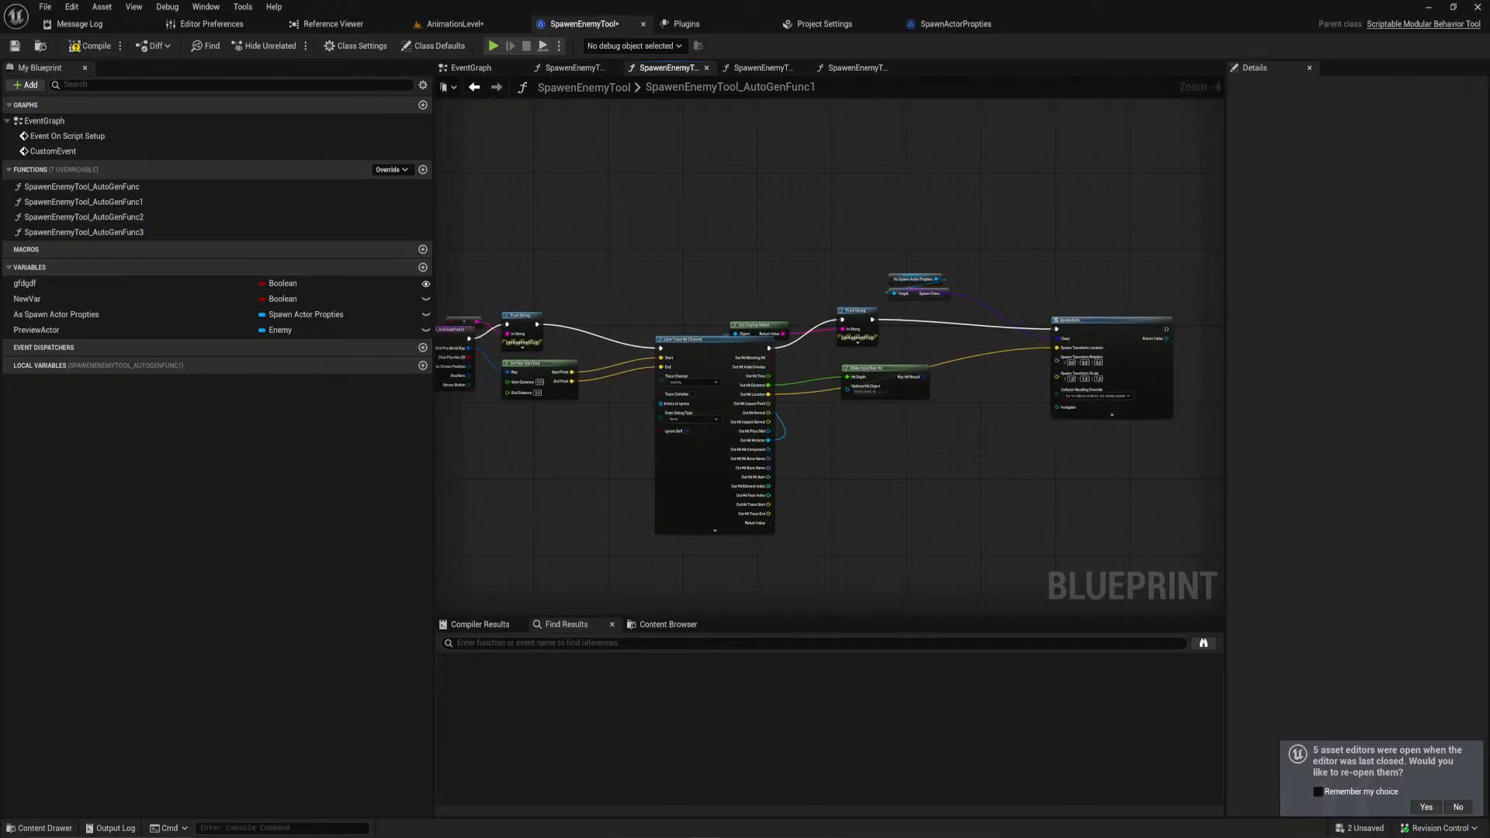
# Step: Compile the Blueprint and test the custom tool with Spawn Class BP_Ghost by trying to place a ghost on the floor
pyautogui.click(93, 47)
pyautogui.click(489, 27)
pyautogui.click(38, 114)
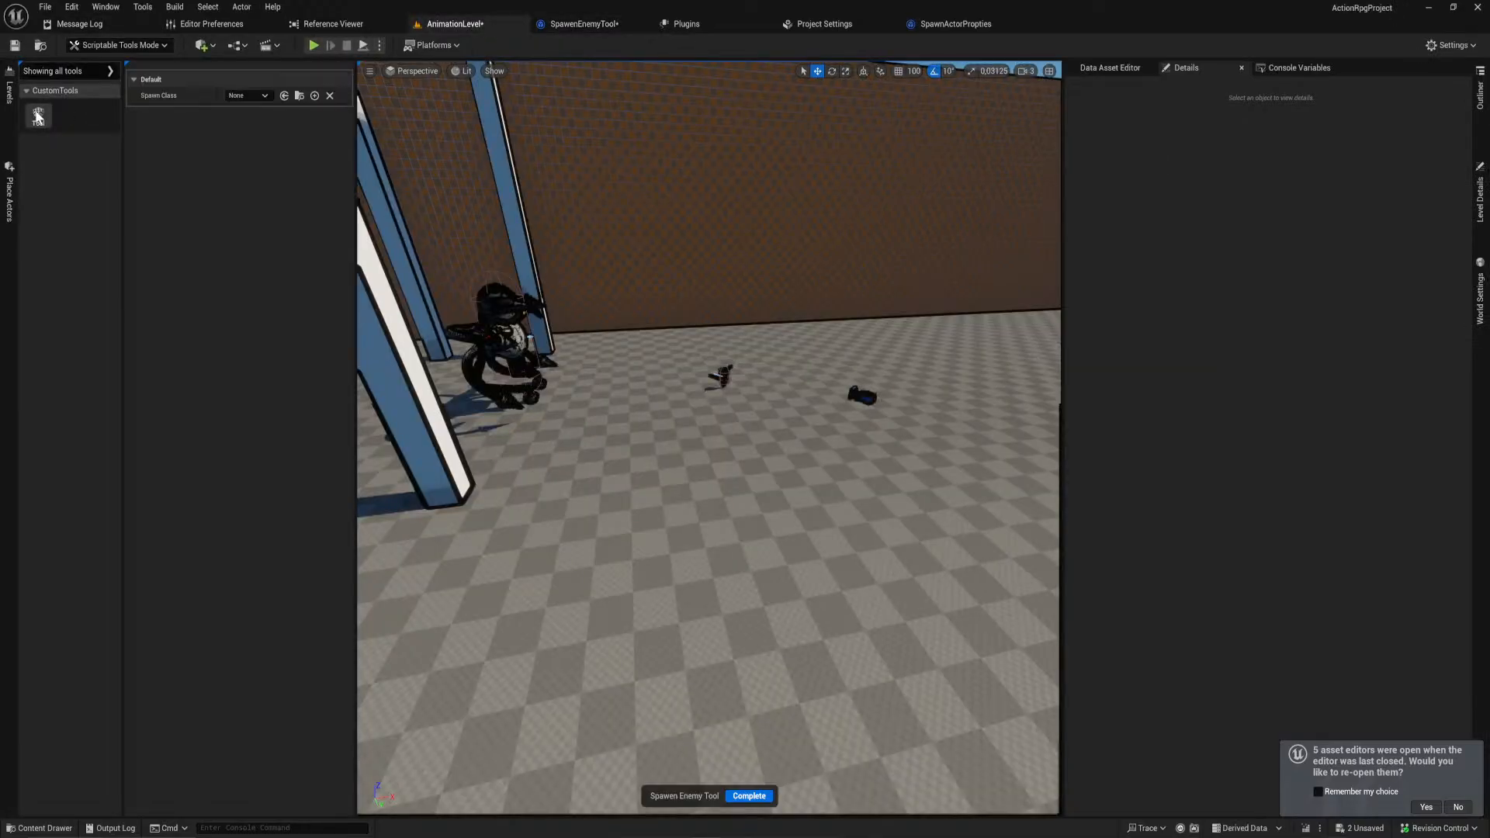
pyautogui.click(247, 95)
pyautogui.click(271, 215)
pyautogui.click(709, 464)
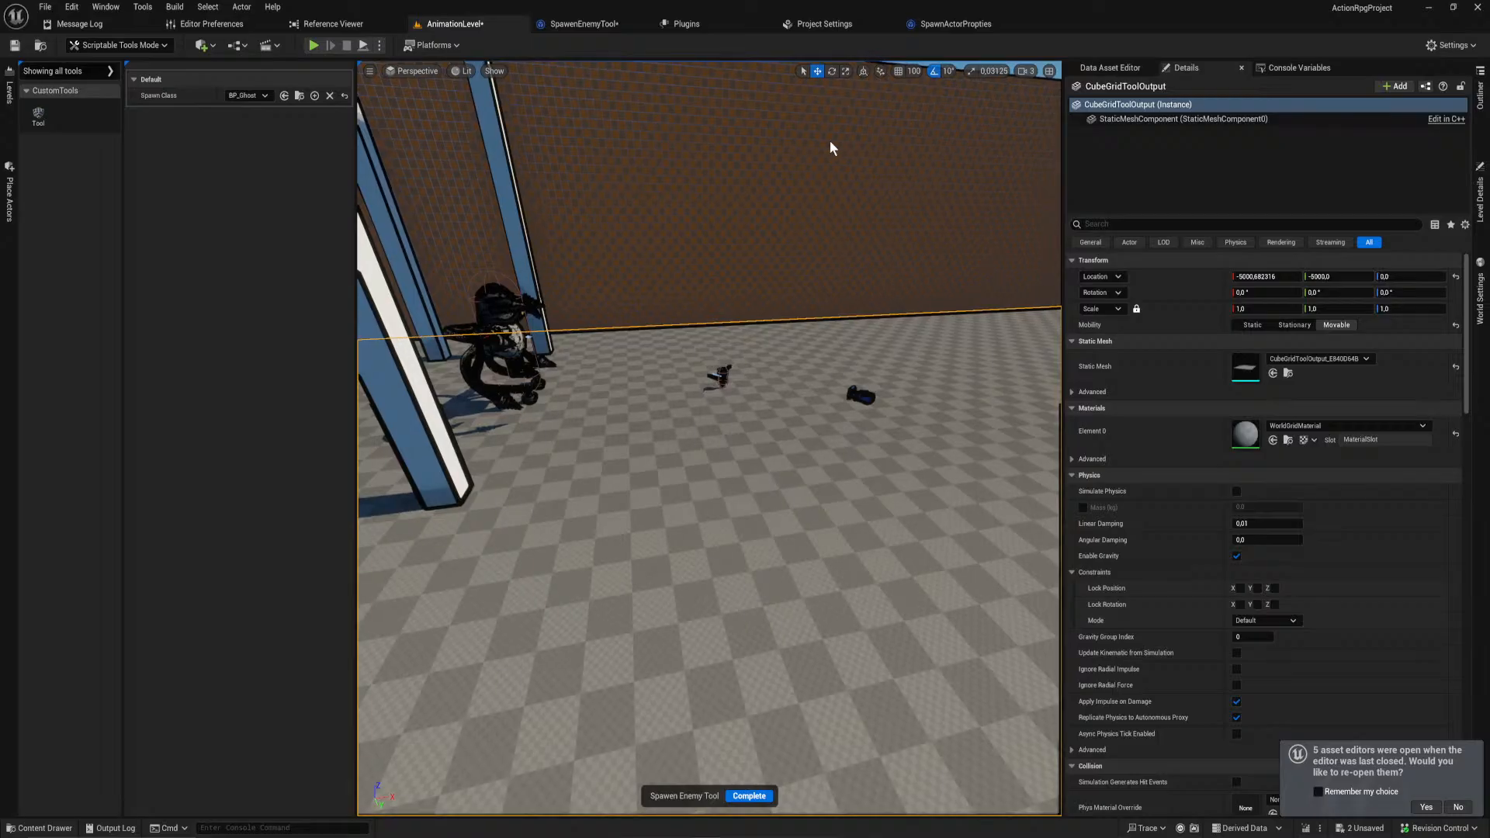
# Step: Copy the SpawnActor node and both Spawn Class getter nodes in SpawenEnemyTool_AutoGenFunc1
pyautogui.click(583, 24)
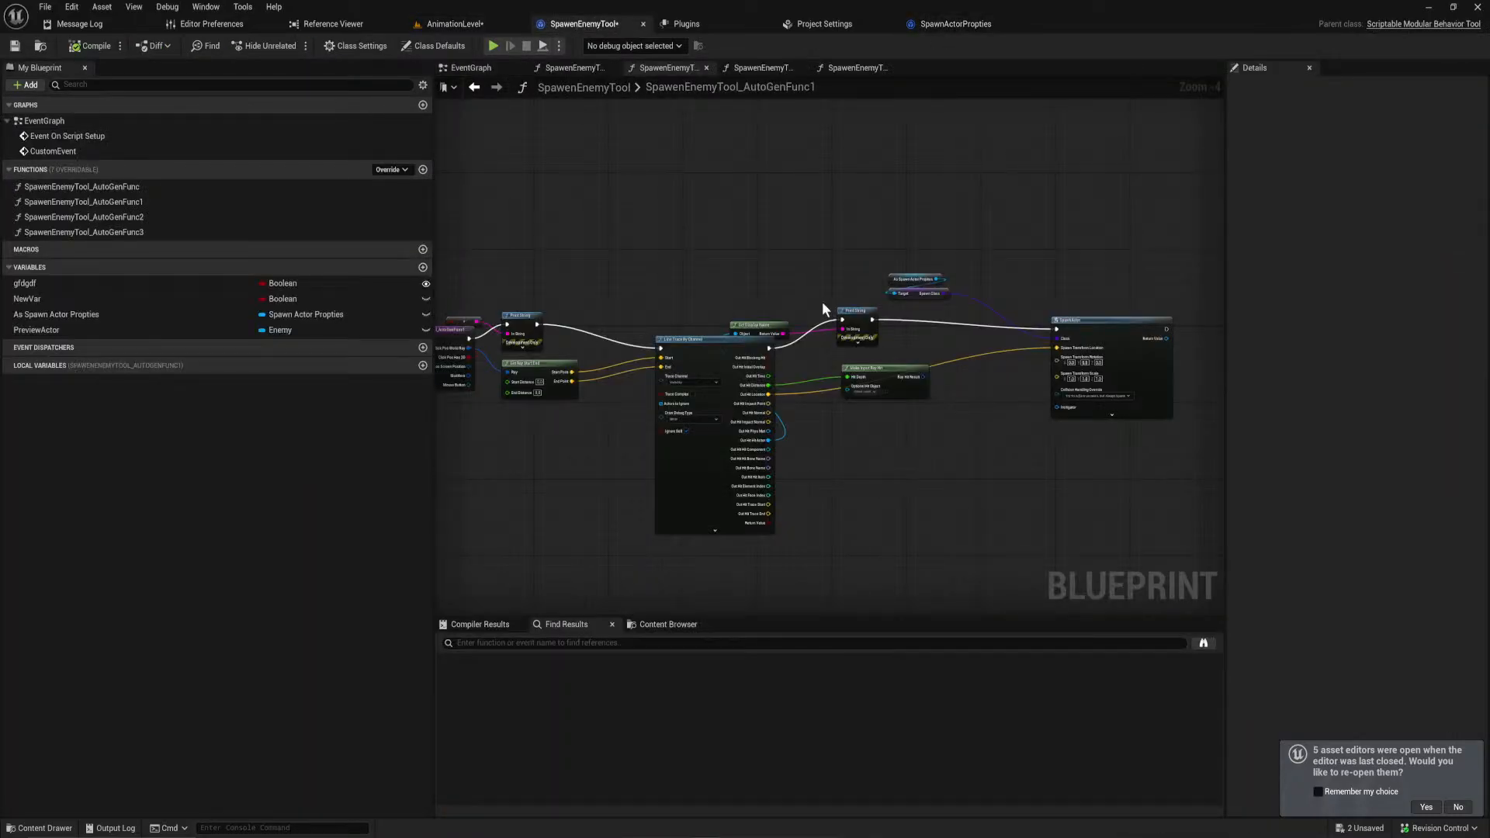
pyautogui.moveTo(749, 274); pyautogui.dragTo(848, 268, button='right')
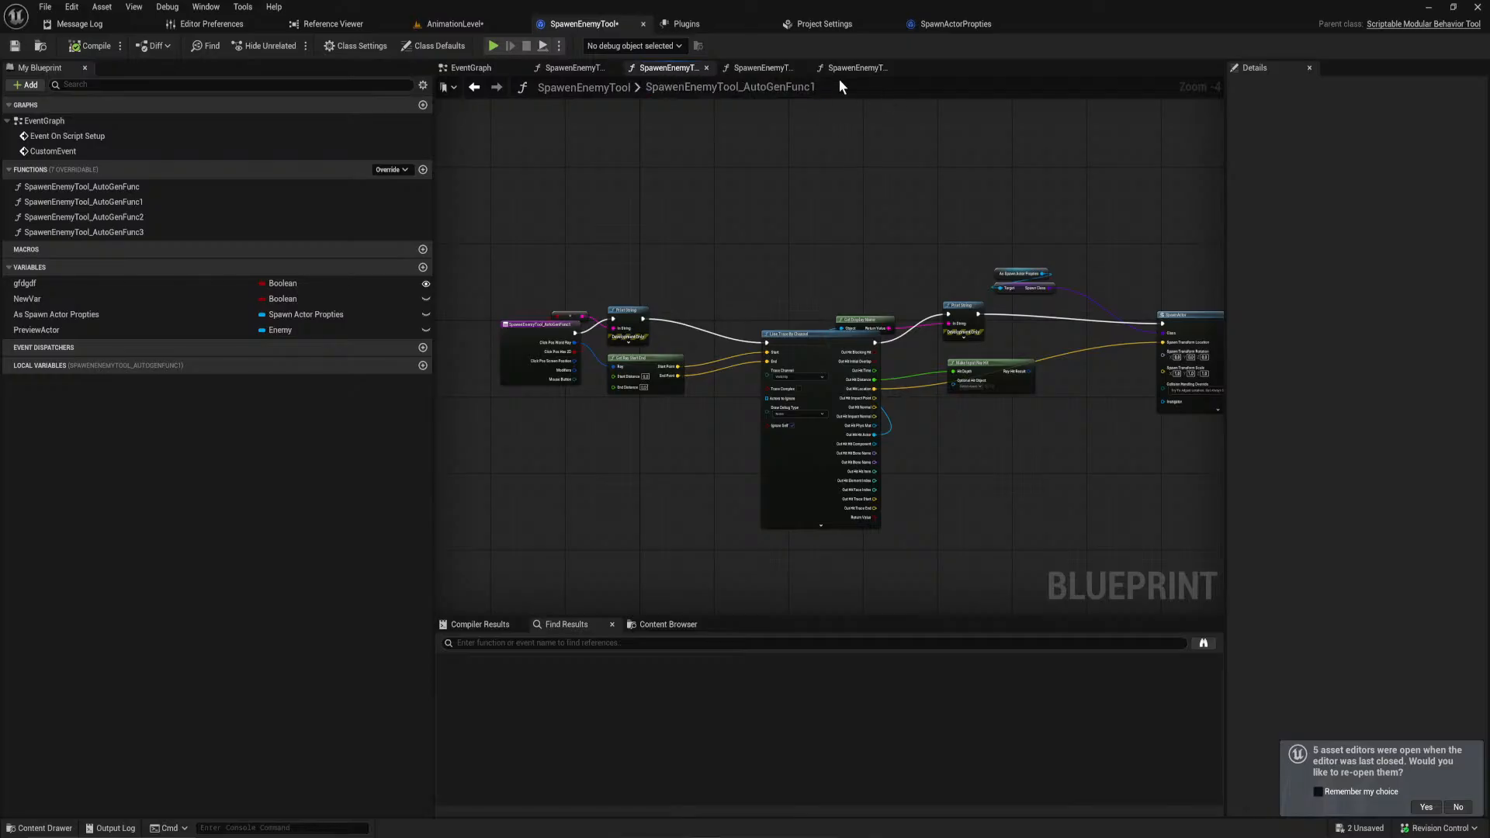
pyautogui.moveTo(1062, 262); pyautogui.dragTo(852, 248, button='right')
pyautogui.moveTo(1099, 431); pyautogui.dragTo(913, 245)
pyautogui.keyDown('shift'); pyautogui.moveTo(892, 316); pyautogui.dragTo(792, 233); pyautogui.keyUp('shift')
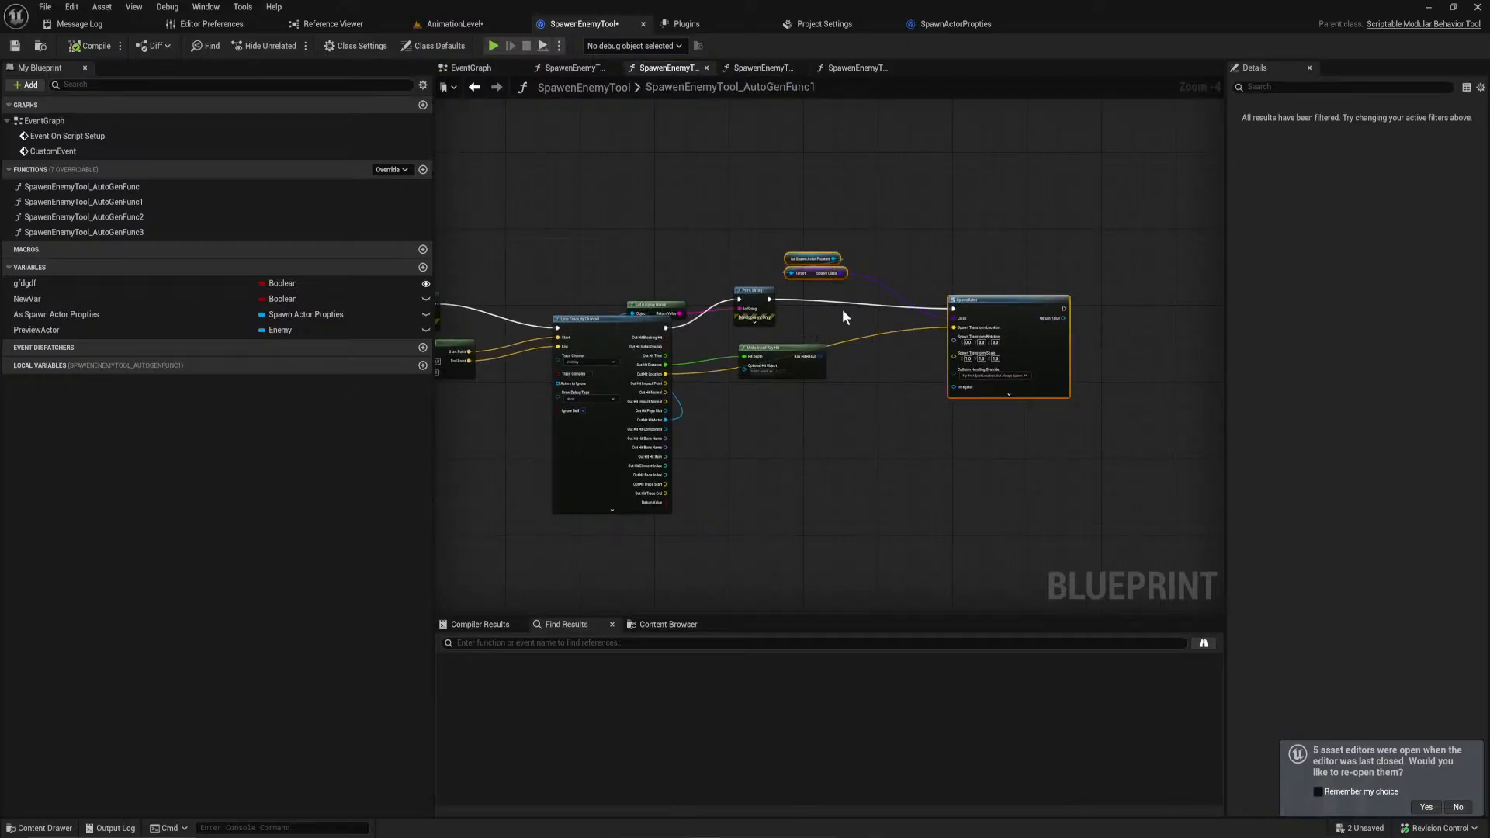
# Step: Delete the second Create Event node that feeds On Hit by Click in the Event Graph
pyautogui.click(576, 67)
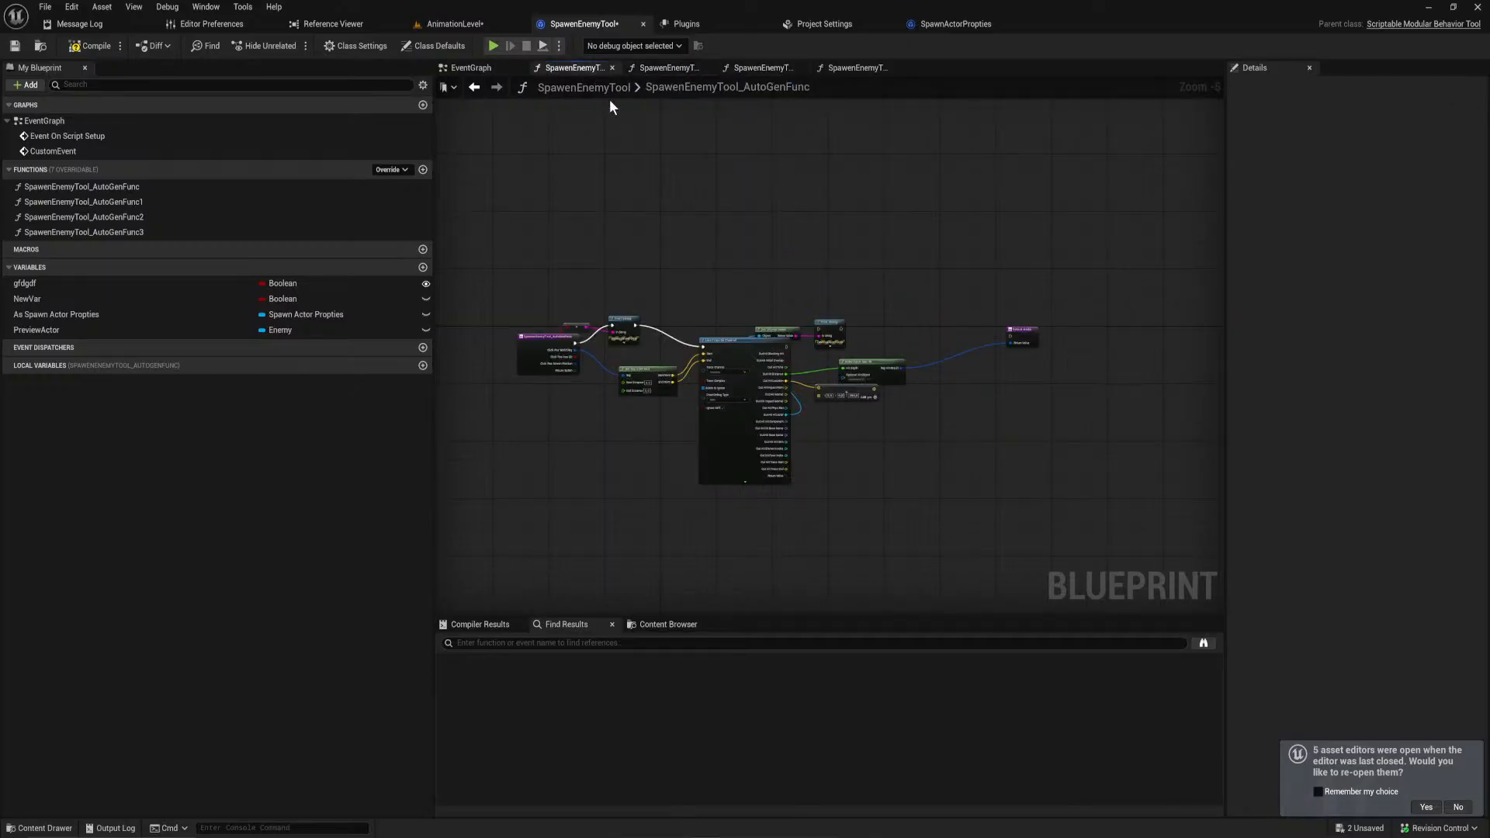
pyautogui.click(669, 68)
pyautogui.click(765, 69)
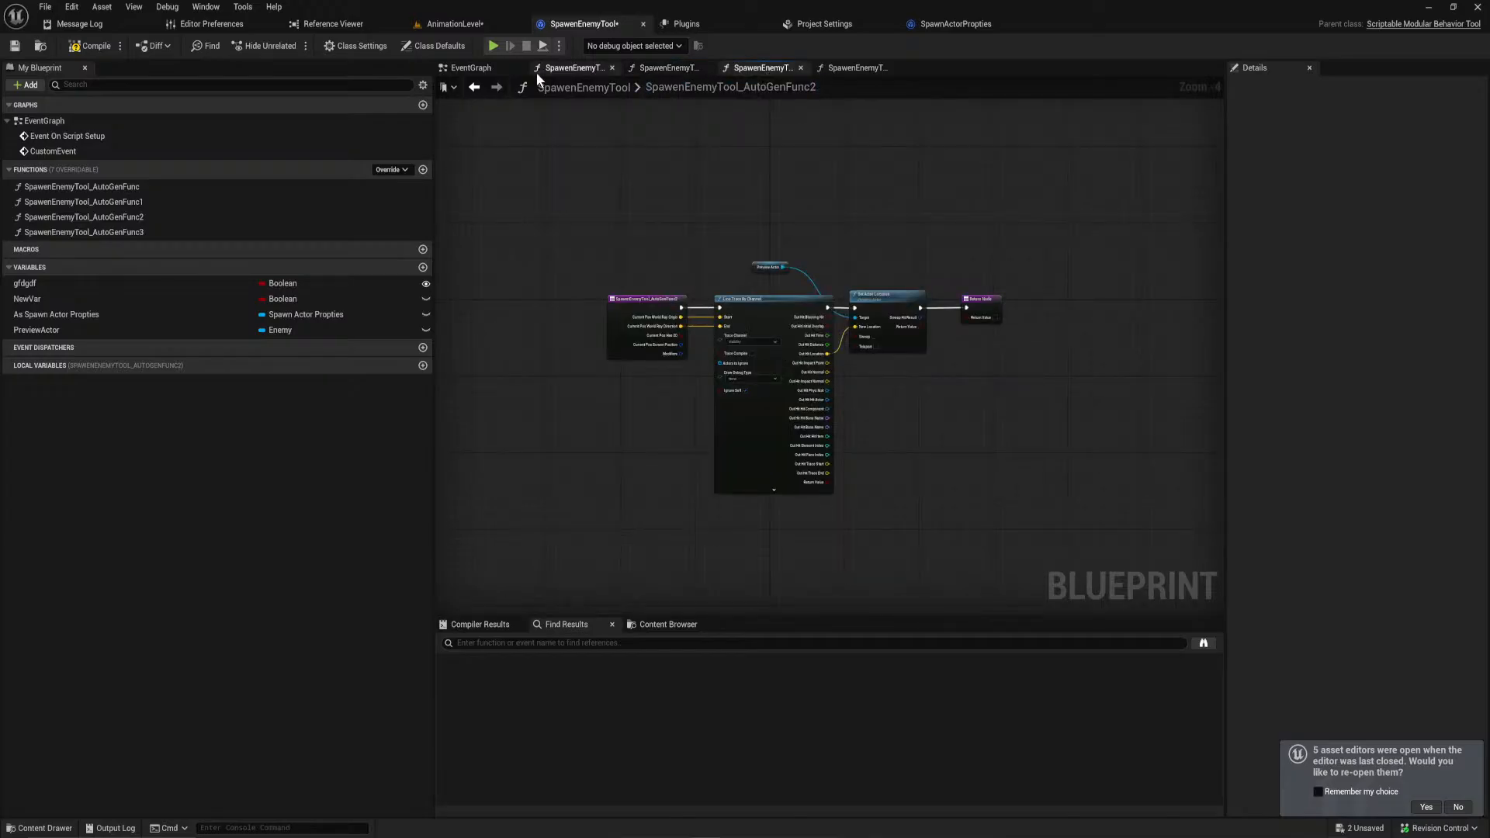
pyautogui.click(491, 68)
pyautogui.click(850, 498)
pyautogui.press('Delete')
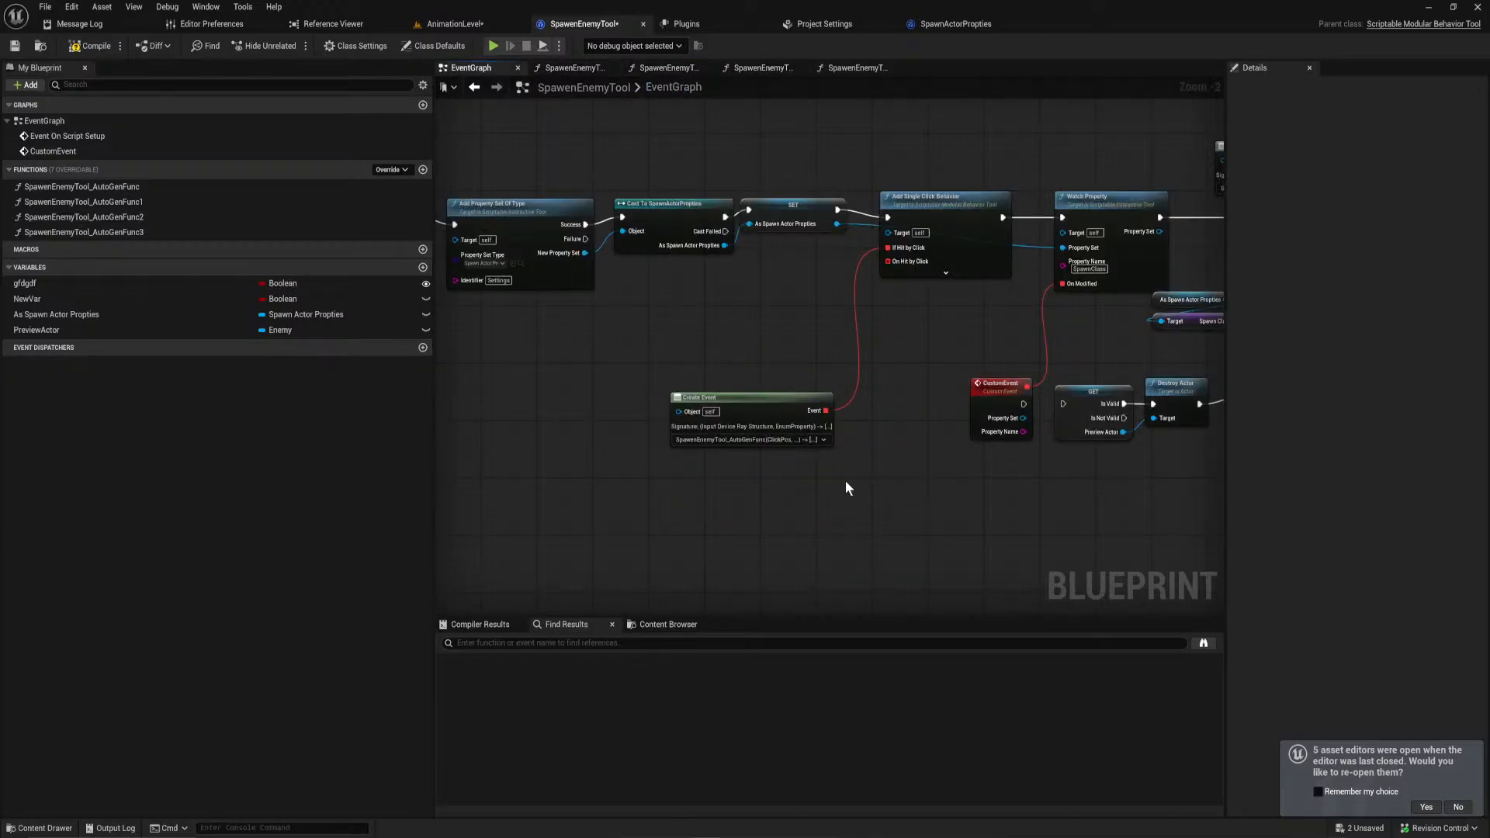
# Step: Check which function the remaining Create Event uses and inspect the inputs and outputs of SpawenEnemyTool_AutoGenFunc
pyautogui.click(768, 421)
pyautogui.click(784, 439)
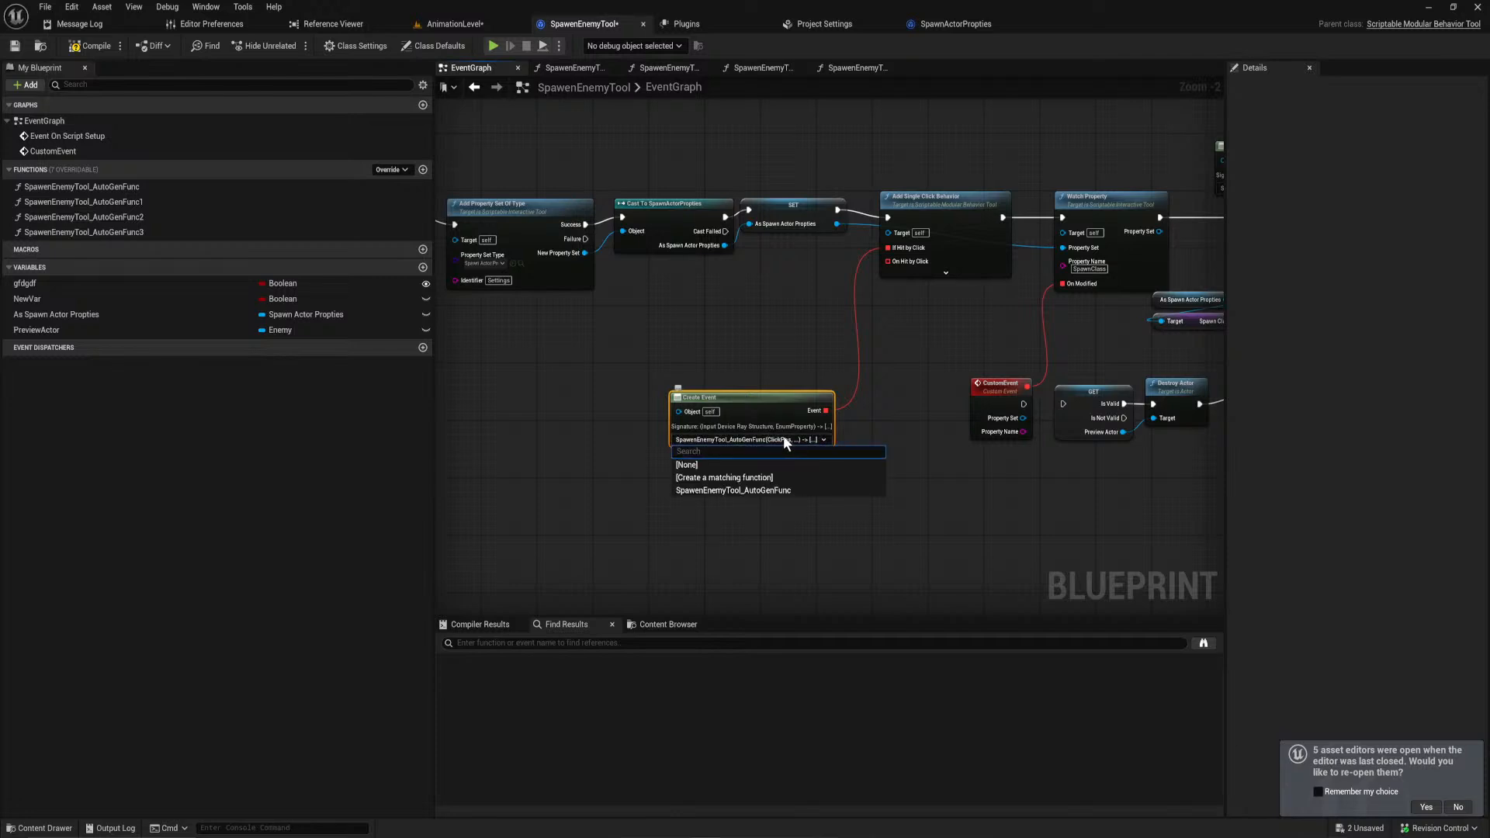
pyautogui.click(784, 439)
pyautogui.click(784, 438)
pyautogui.click(783, 439)
pyautogui.click(253, 187)
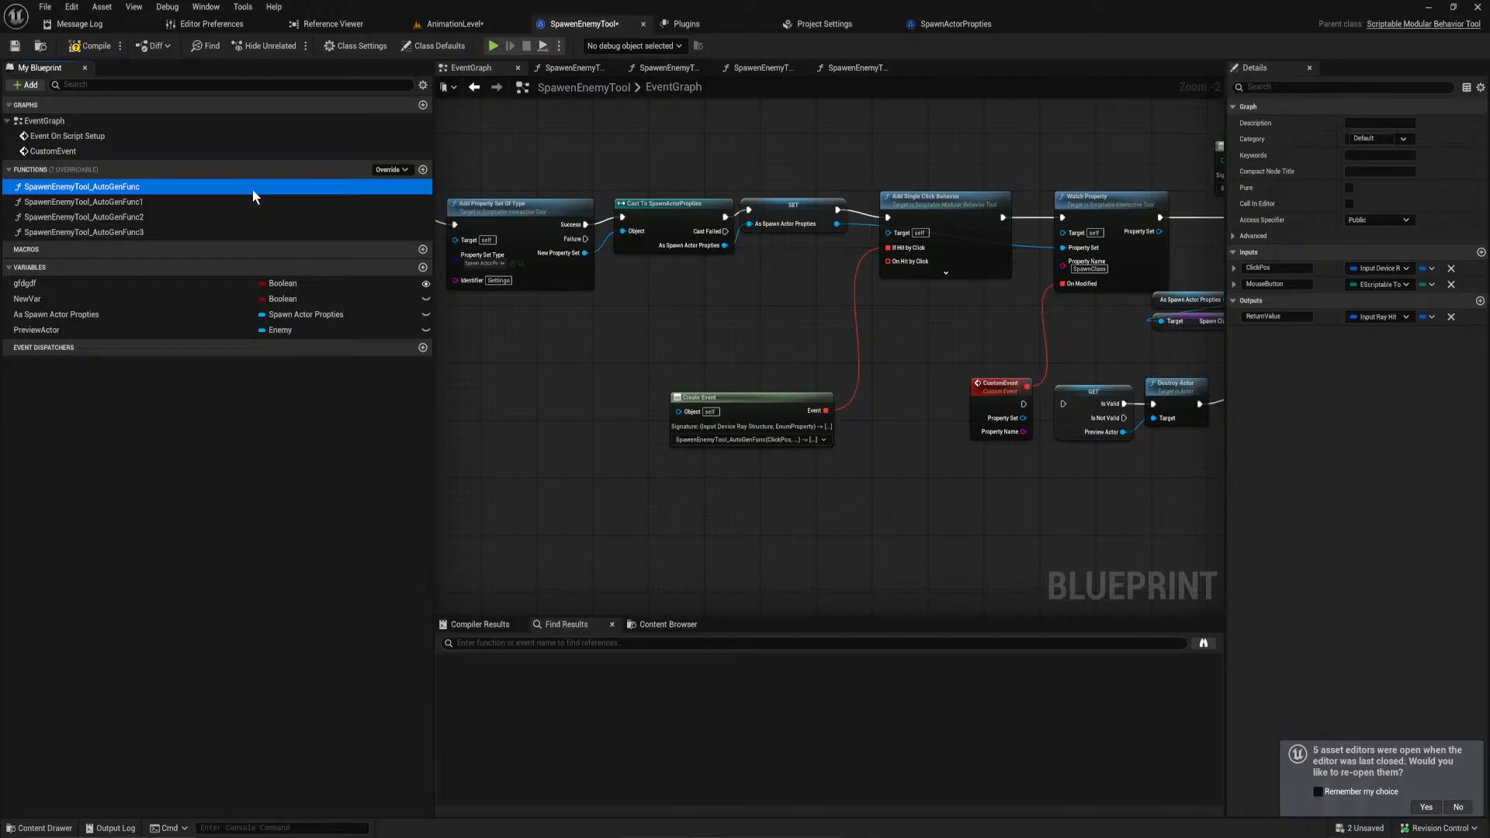
# Step: Paste the spawn nodes into SpawenEnemyTool_AutoGenFunc and wire execution from Line Trace By Channel through SpawnActor to the Return Node
pyautogui.click(592, 70)
pyautogui.scroll(3, 868, 292)
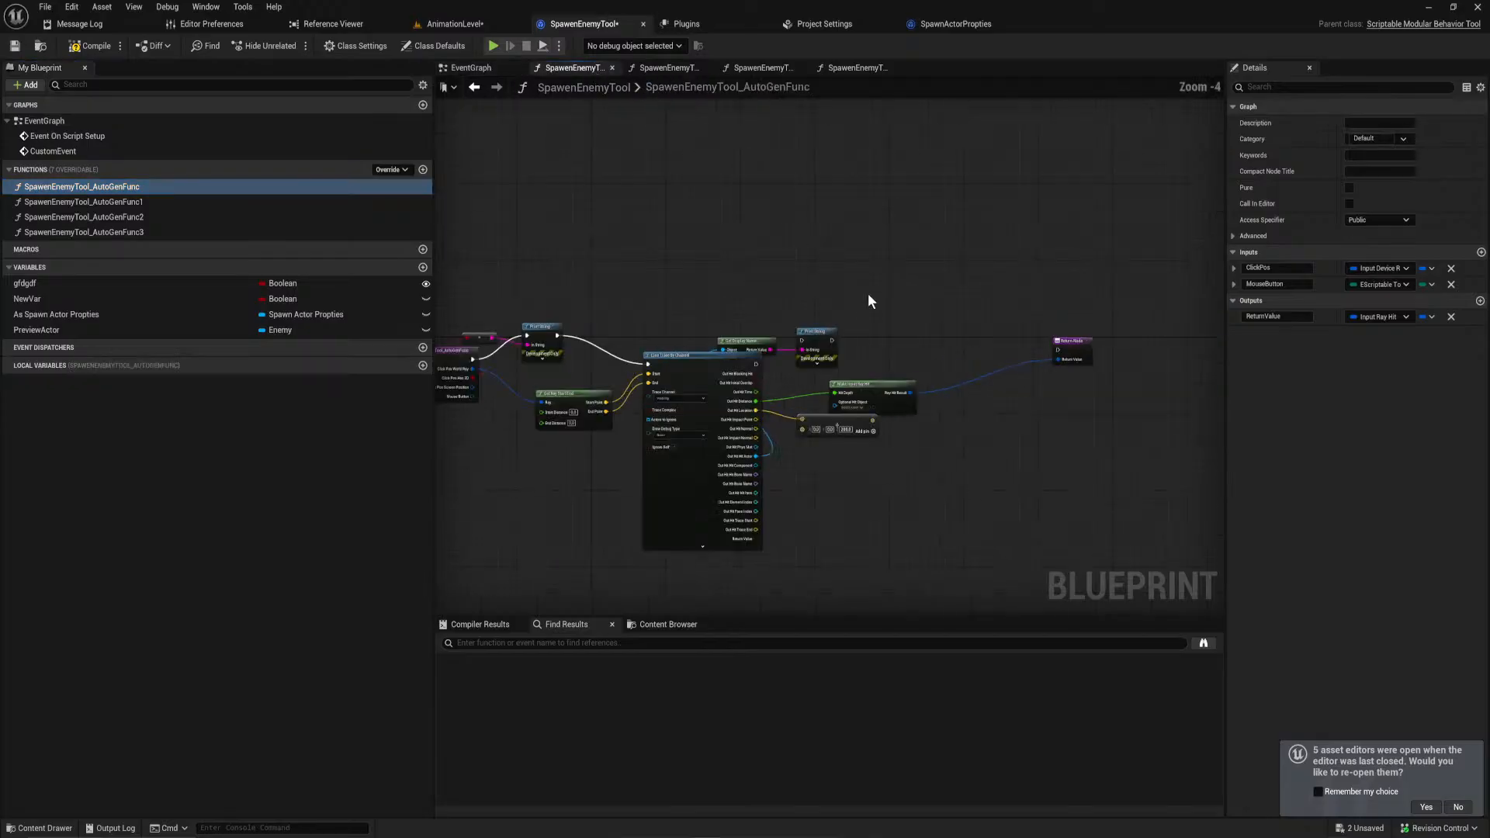
pyautogui.hotkey('ctrl', 'v')
pyautogui.moveTo(1030, 262); pyautogui.dragTo(879, 241, button='right')
pyautogui.moveTo(1046, 269); pyautogui.dragTo(958, 205)
pyautogui.moveTo(736, 344); pyautogui.dragTo(902, 216)
pyautogui.moveTo(1114, 284)
pyautogui.mouseDown(button='right')
pyautogui.moveTo(1112, 305)
pyautogui.moveTo(1130, 300)
pyautogui.mouseUp(button='right')
pyautogui.click(1130, 300)
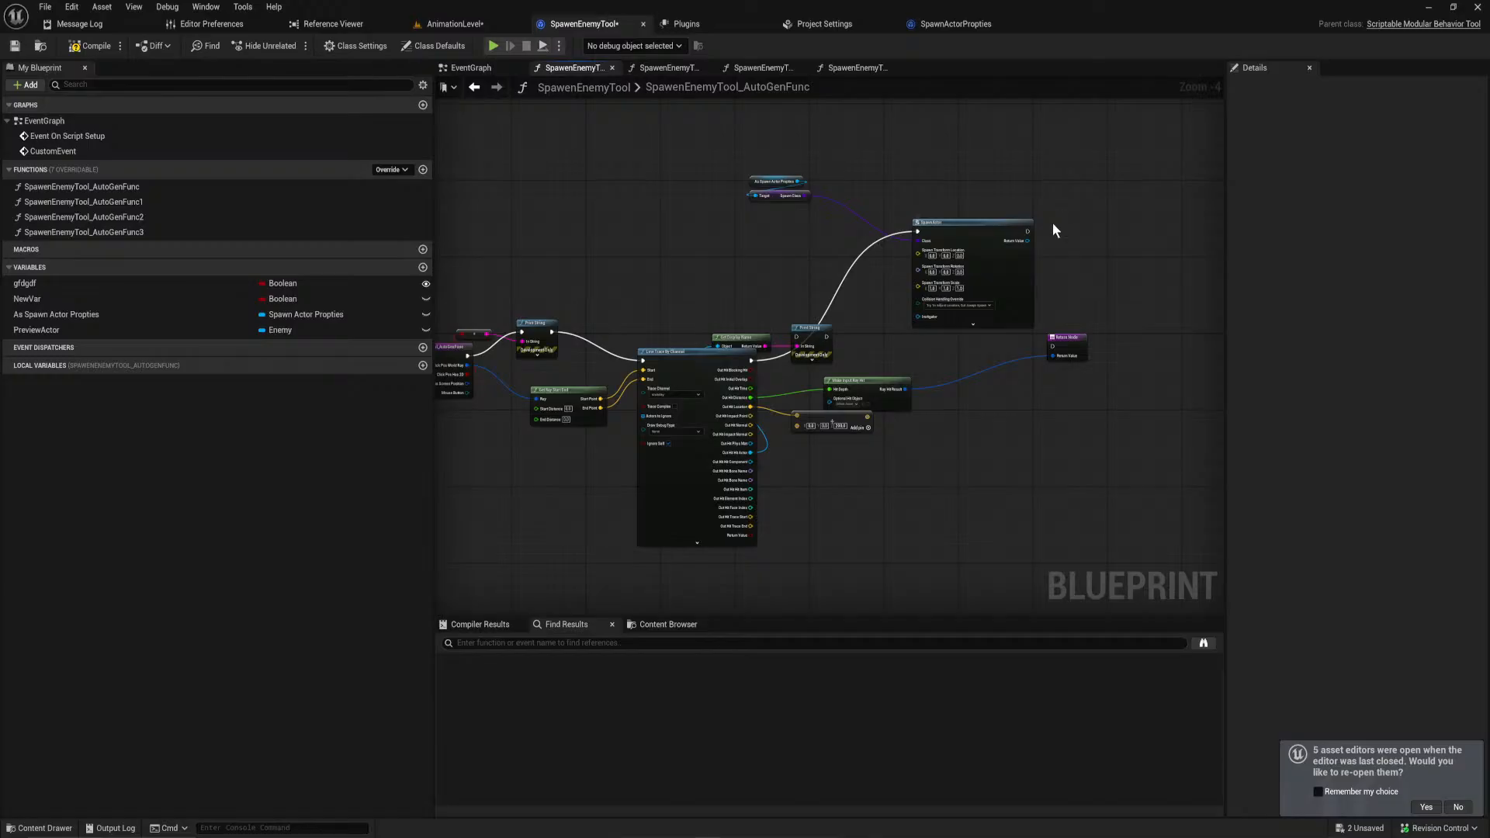
pyautogui.moveTo(1027, 233); pyautogui.dragTo(1135, 342)
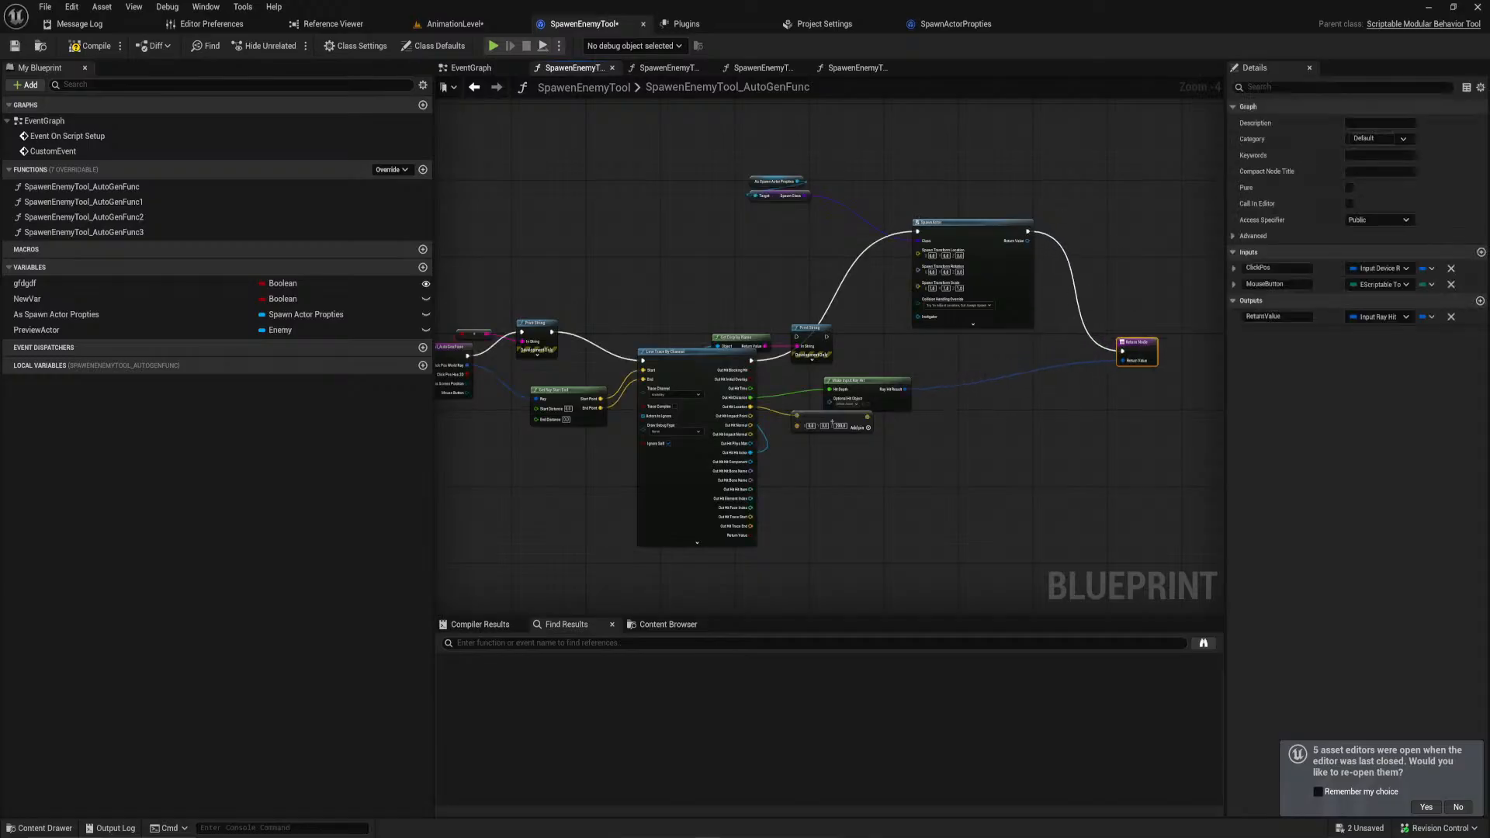
pyautogui.moveTo(691, 24); pyautogui.dragTo(726, 24)
pyautogui.click(596, 24)
pyautogui.click(638, 336)
pyautogui.rightClick(638, 286)
pyautogui.click(630, 267)
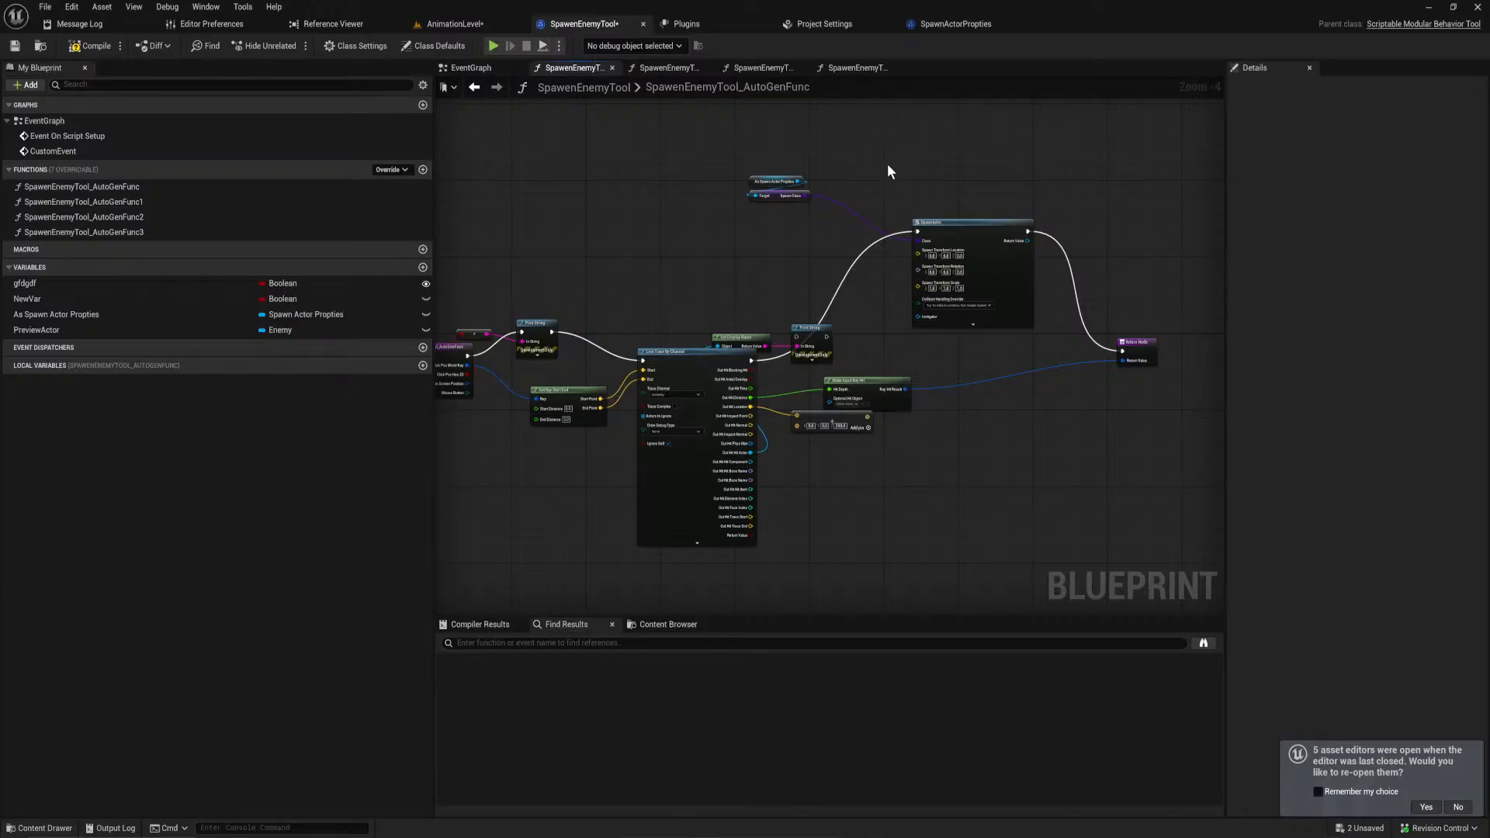
# Step: Connect the offset hit location to SpawnActor's Spawn Transform Location and delete the disconnected Print String and Get Display Name nodes
pyautogui.scroll(2, 957, 439)
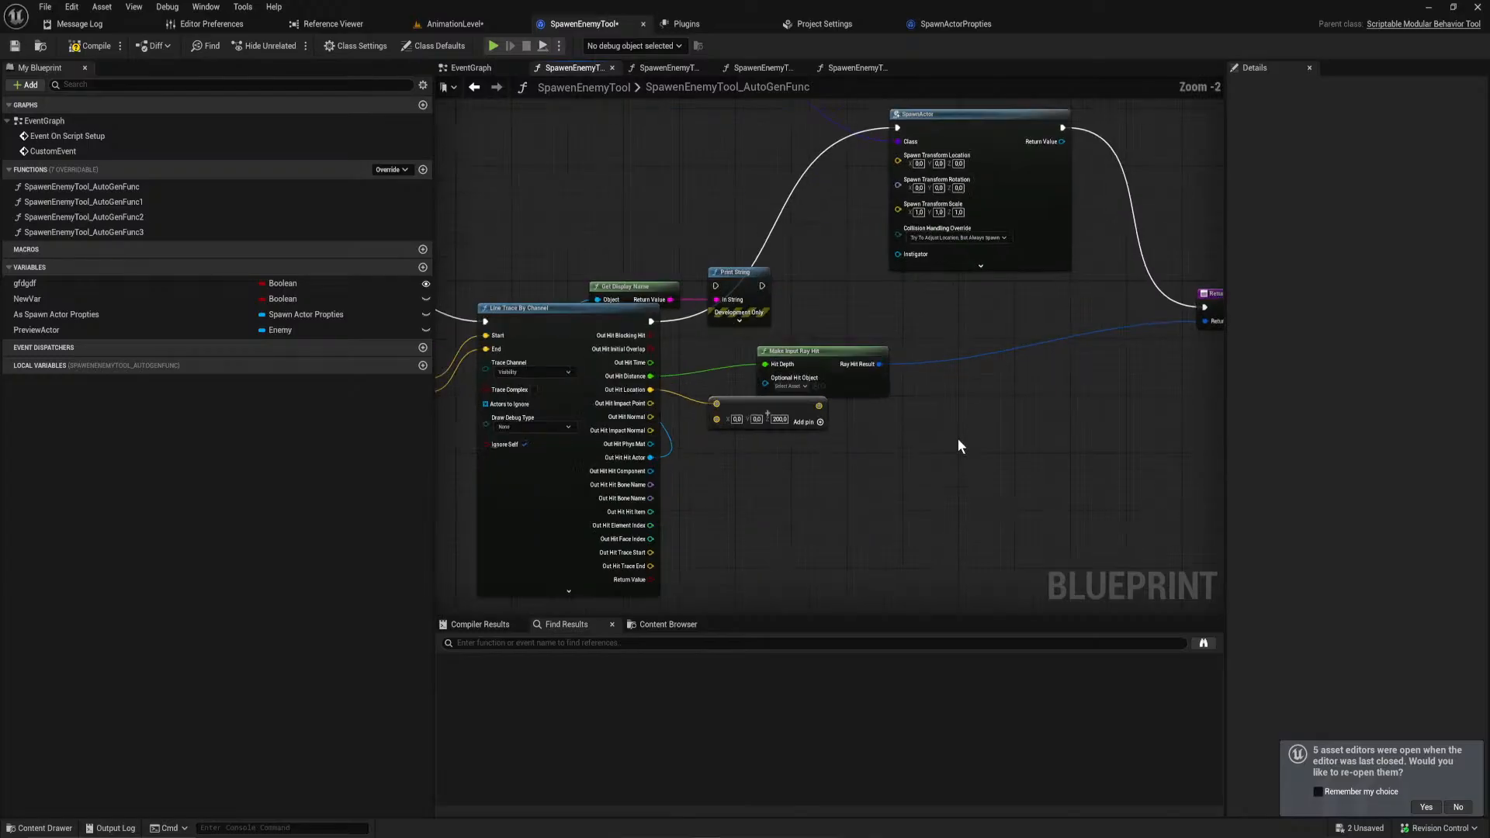
pyautogui.moveTo(837, 446); pyautogui.dragTo(851, 448, button='right')
pyautogui.moveTo(856, 400); pyautogui.dragTo(936, 151)
pyautogui.moveTo(849, 304); pyautogui.dragTo(673, 299)
pyautogui.press('Delete')
pyautogui.press('Delete')
# Step: Rearrange the nodes around the line trace in SpawenEnemyTool_AutoGenFunc, moving Make Input Ray Hit farther from the trace
pyautogui.click(824, 346)
pyautogui.moveTo(921, 325)
pyautogui.mouseDown(button='right')
pyautogui.moveTo(679, 313)
pyautogui.moveTo(936, 330)
pyautogui.moveTo(1029, 367)
pyautogui.mouseUp(button='right')
pyautogui.moveTo(955, 397); pyautogui.dragTo(1117, 401)
pyautogui.moveTo(688, 335); pyautogui.dragTo(889, 284, button='right')
pyautogui.moveTo(671, 312); pyautogui.dragTo(594, 303)
# Step: In the Event Graph, disconnect the execution wire from Watch Property to Add Mouse Hover Behavior
pyautogui.click(471, 69)
pyautogui.moveTo(831, 355); pyautogui.dragTo(491, 374, button='right')
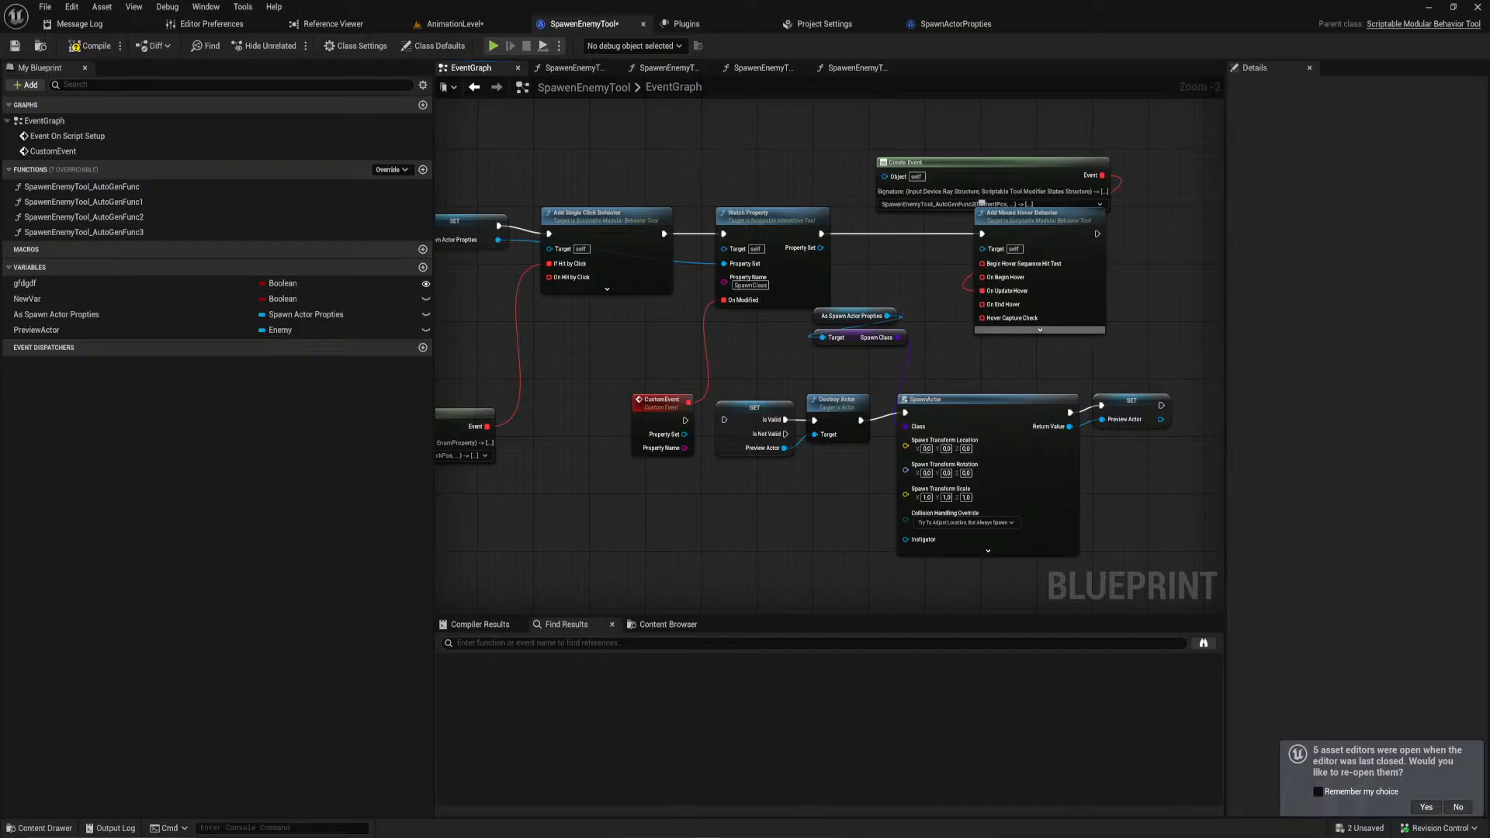
pyautogui.keyDown('alt'); pyautogui.click(983, 234); pyautogui.keyUp('alt')
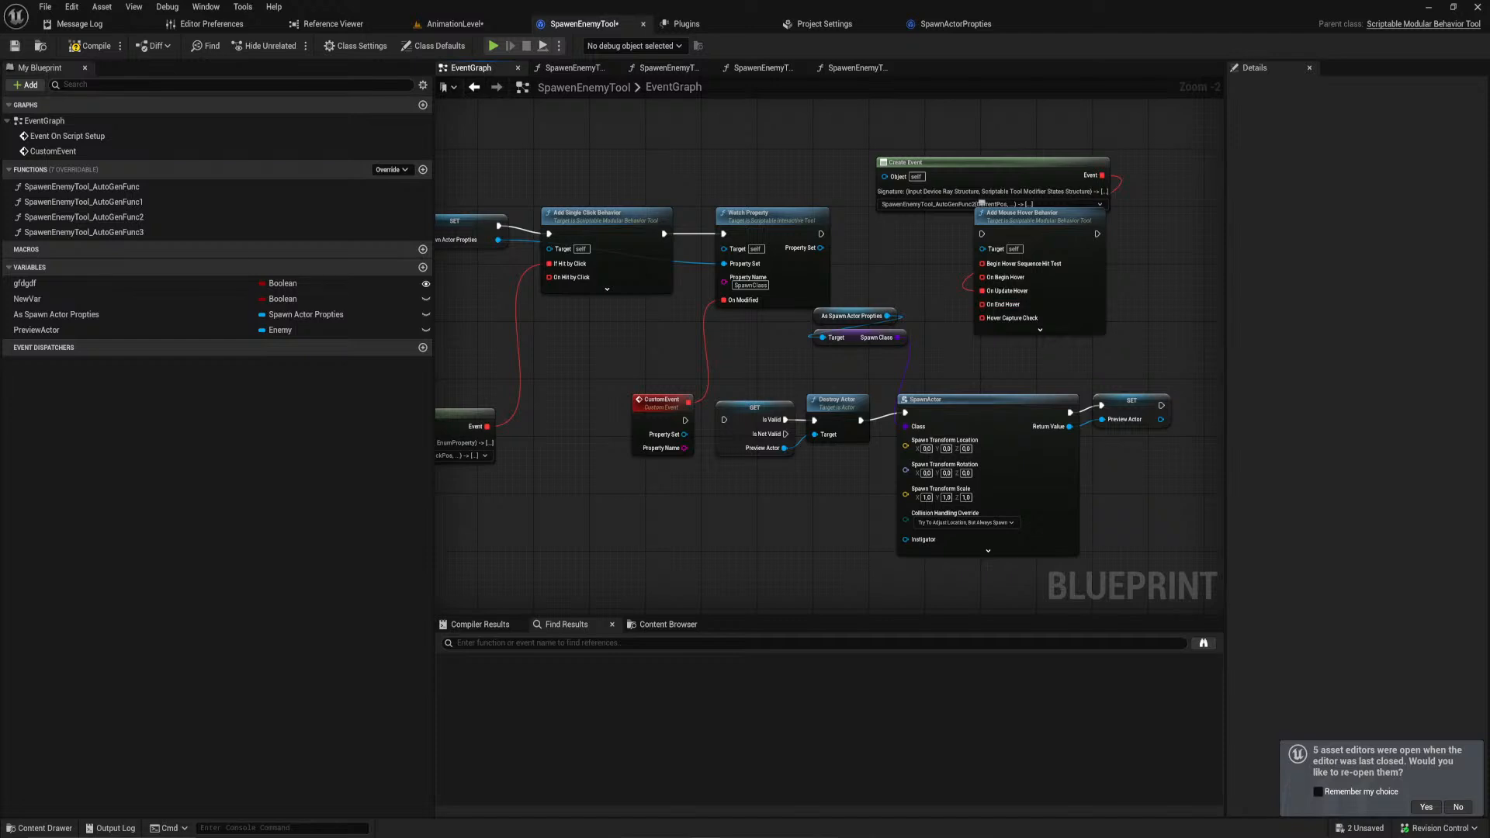
# Step: Try to connect the CustomEvent's execution output to the Preview Actor validity check
pyautogui.moveTo(817, 328); pyautogui.dragTo(727, 312, button='right')
pyautogui.click(635, 403)
pyautogui.moveTo(634, 403); pyautogui.dragTo(598, 402)
pyautogui.click(596, 405)
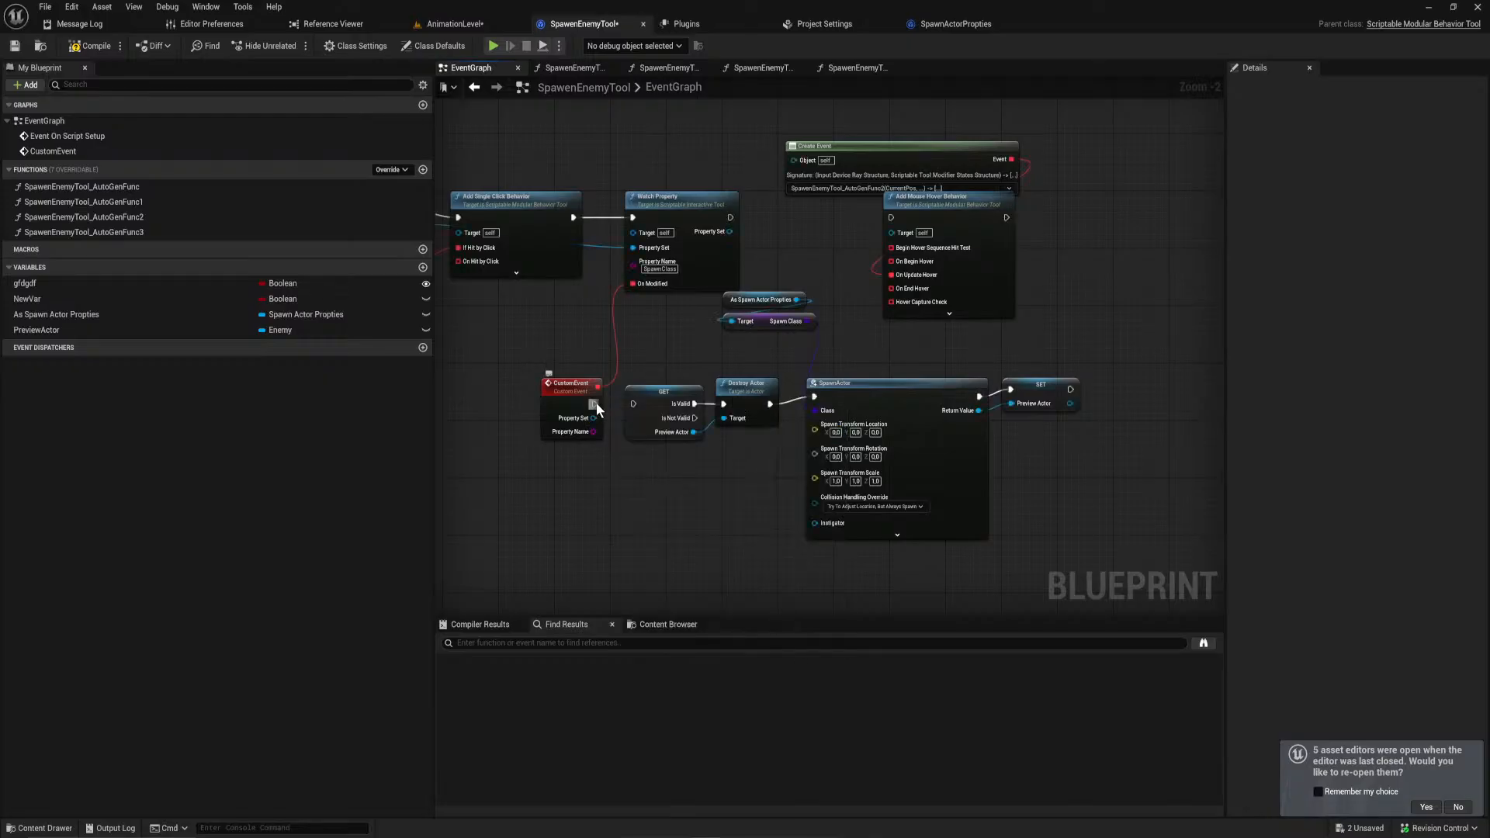
# Step: Move the Watch Property node closer to Add Single Click Behavior and compile the Blueprint
pyautogui.moveTo(605, 410); pyautogui.dragTo(673, 429, button='right')
pyautogui.moveTo(771, 230); pyautogui.dragTo(743, 220)
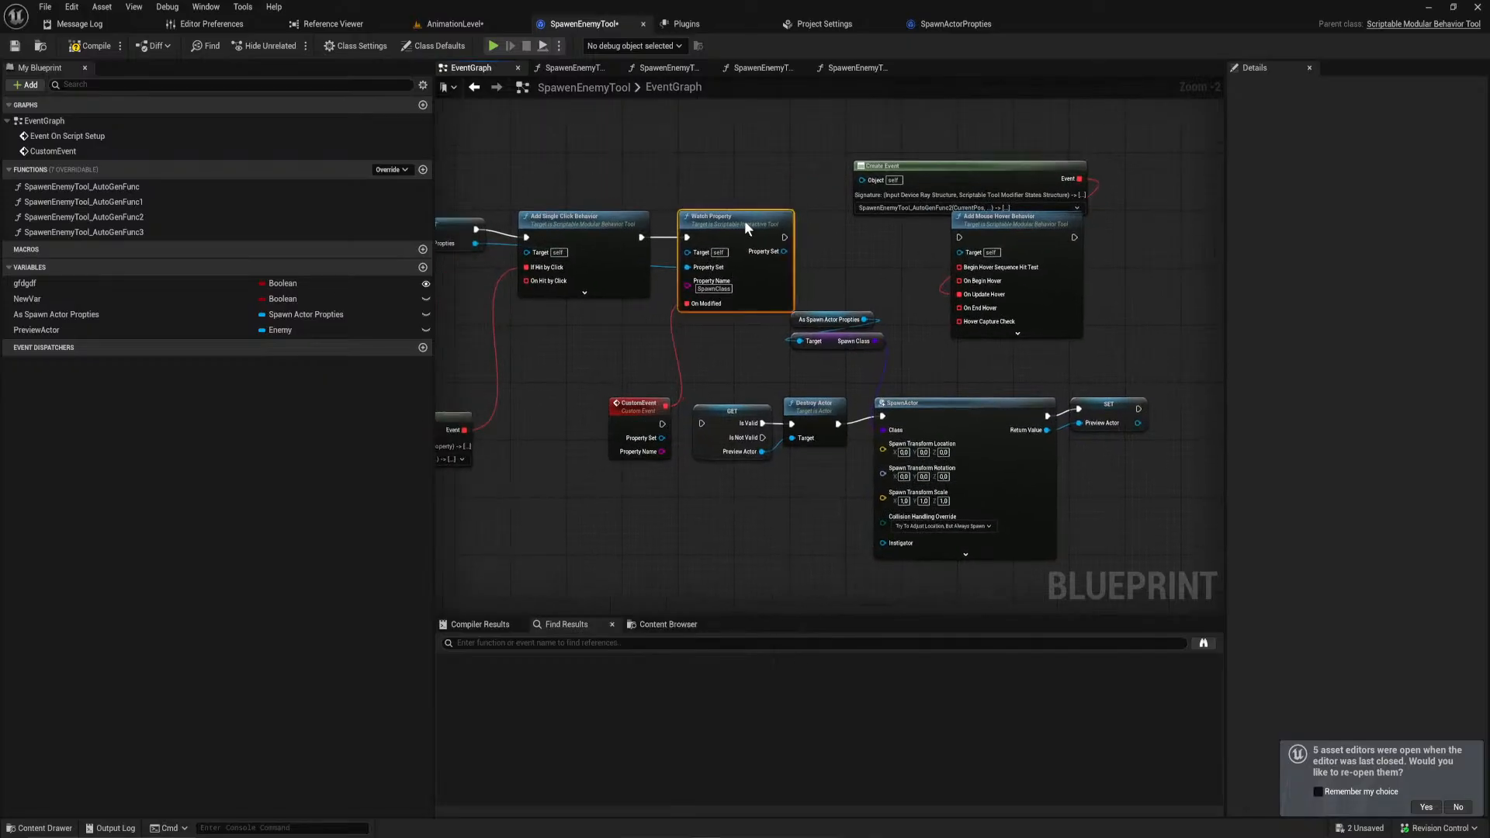
pyautogui.moveTo(615, 330); pyautogui.dragTo(689, 340, button='right')
pyautogui.click(72, 46)
# Step: Move the CustomEvent node farther away from the Preview Actor validity check
pyautogui.moveTo(784, 579); pyautogui.dragTo(1211, 426)
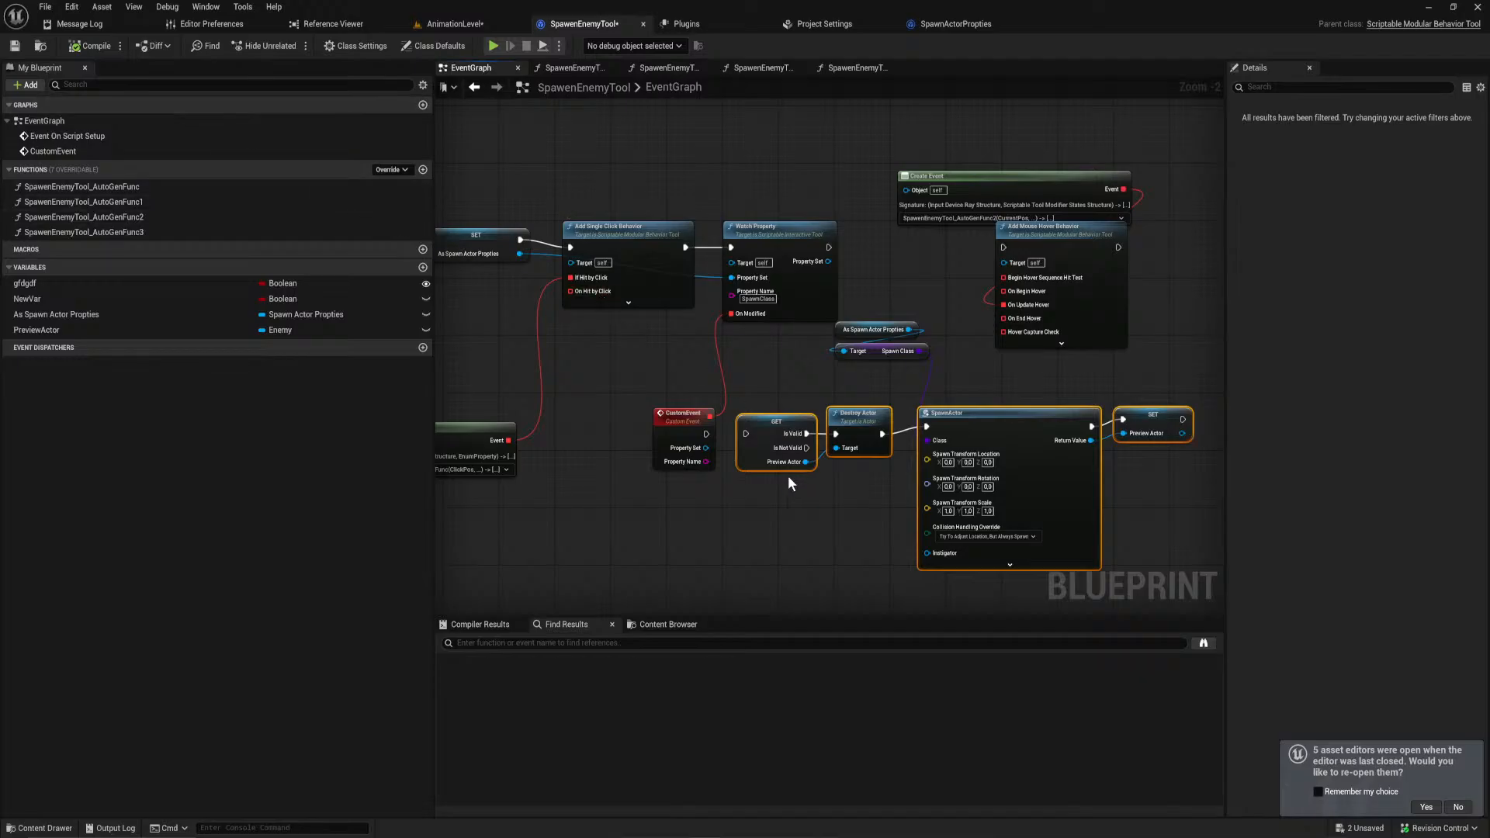
pyautogui.scroll(3, 789, 482)
pyautogui.scroll(-1, 789, 481)
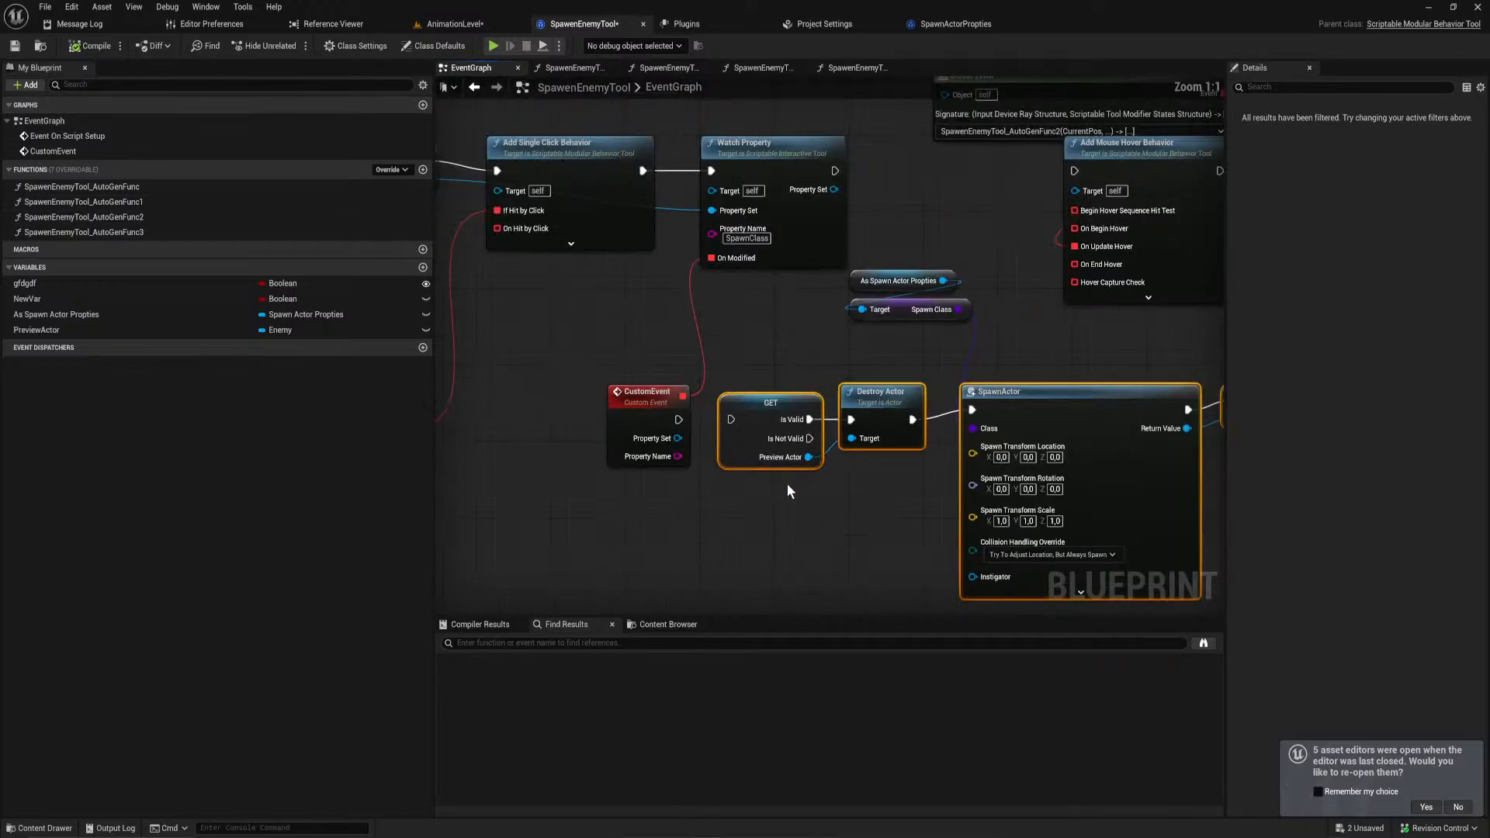
pyautogui.moveTo(666, 433); pyautogui.dragTo(662, 471)
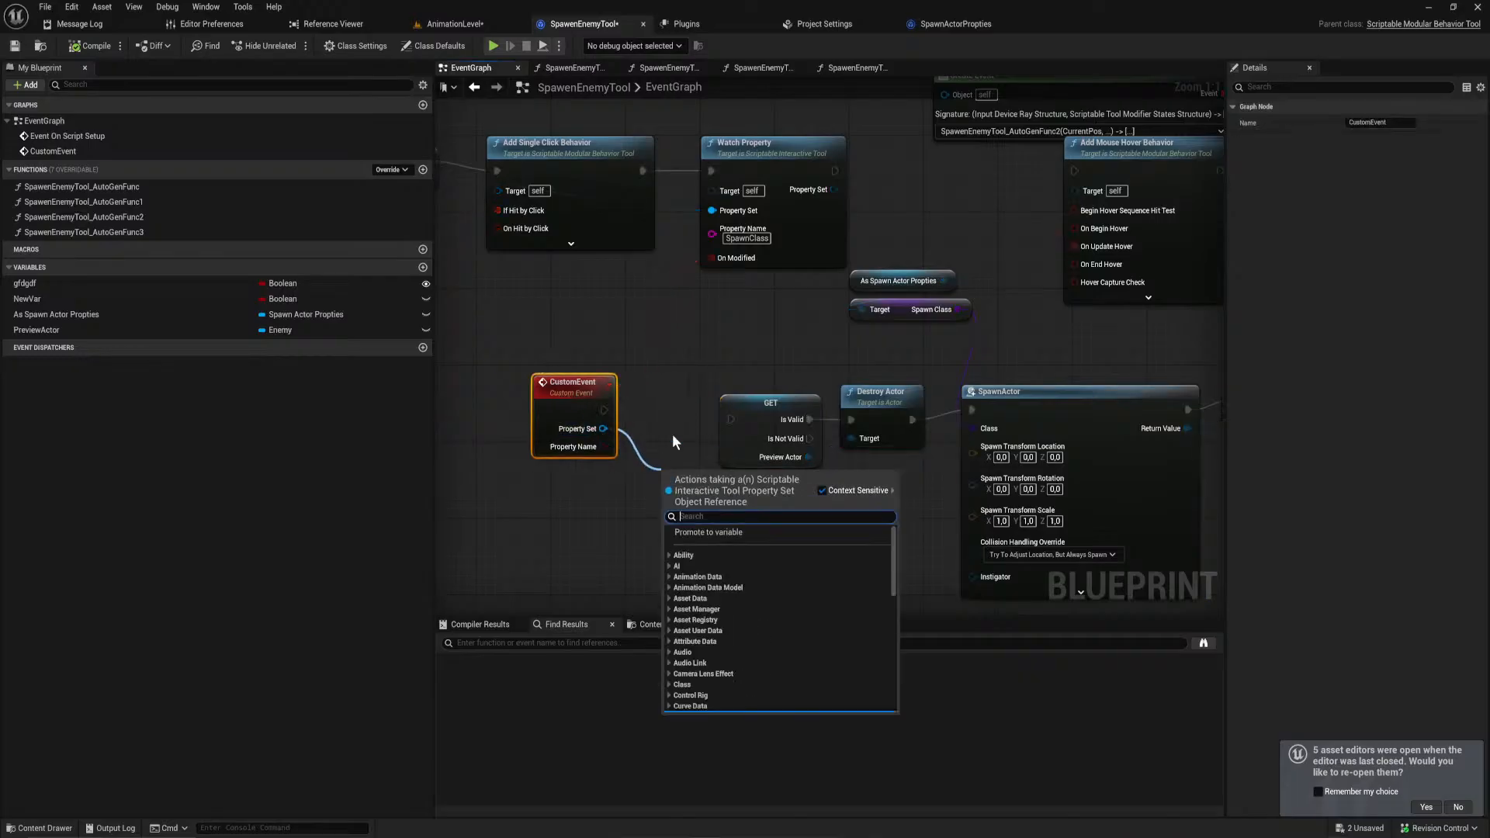
pyautogui.click(896, 349)
pyautogui.moveTo(603, 428); pyautogui.dragTo(653, 471)
pyautogui.write('get')
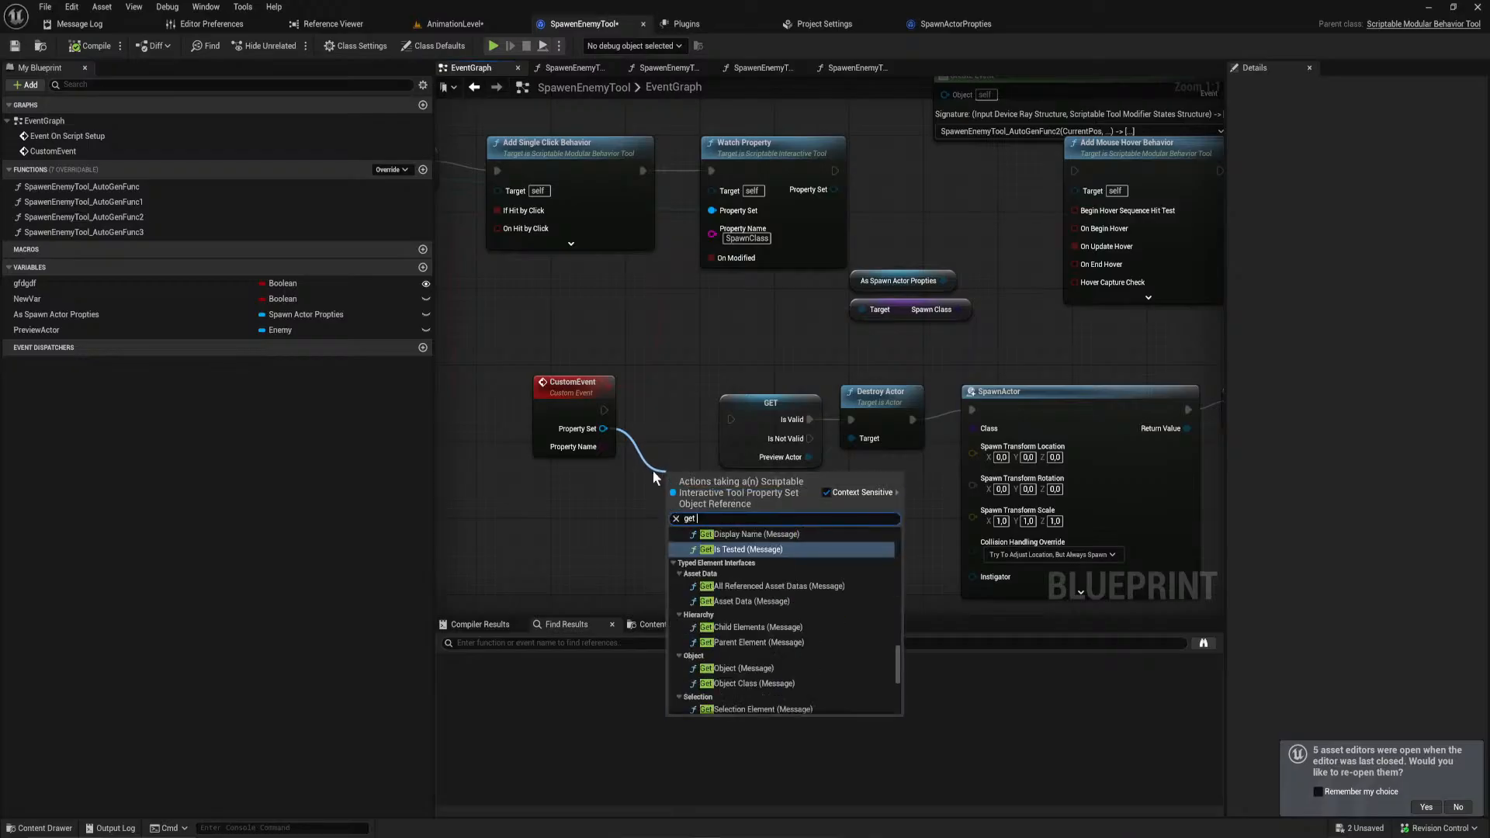
pyautogui.write(' class')
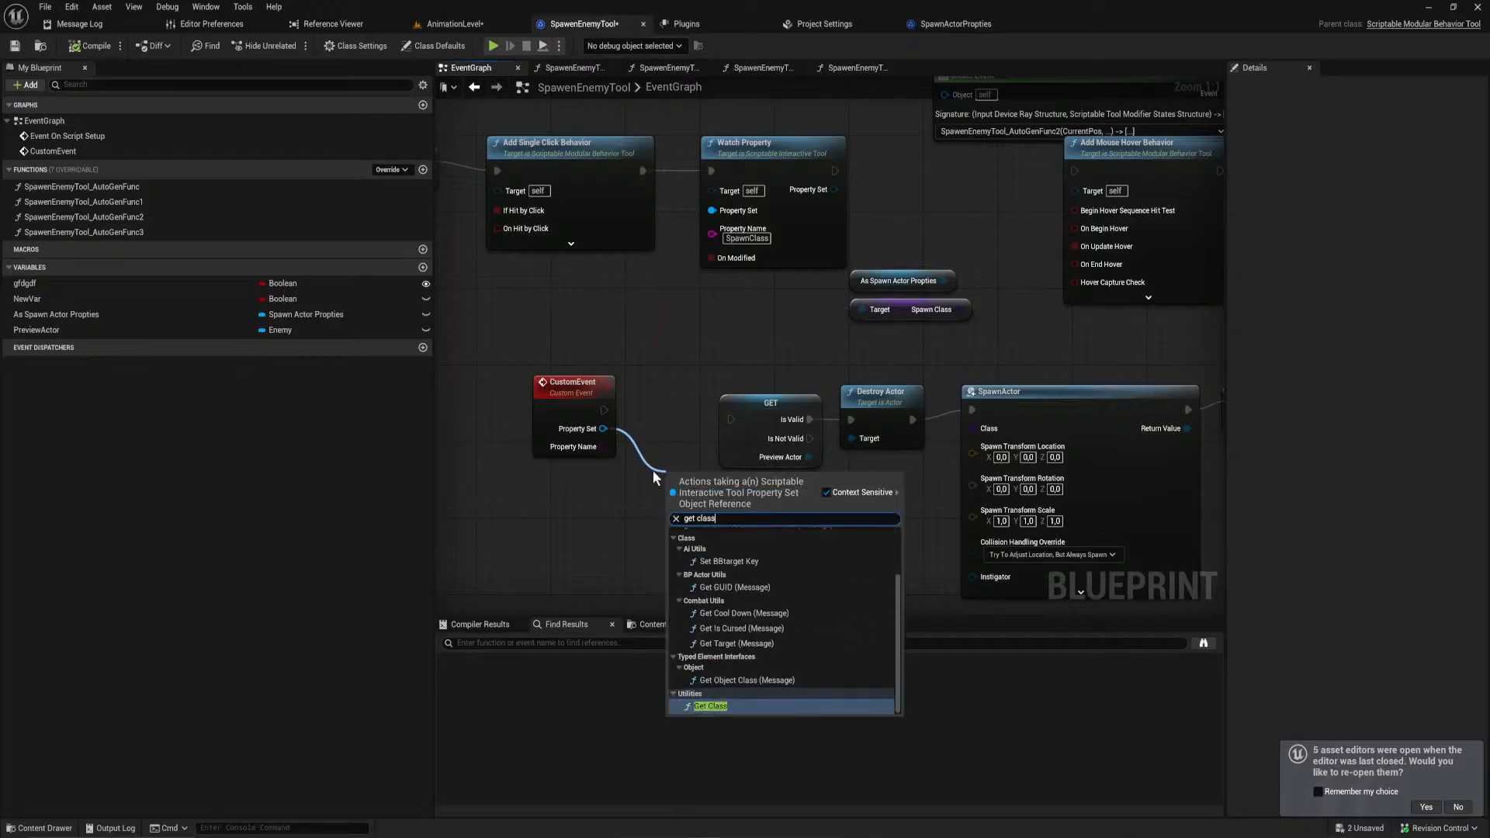
pyautogui.scroll(3, 838, 646)
# Step: Connect the CustomEvent's execution output to the Preview Actor validity check
pyautogui.moveTo(654, 420); pyautogui.dragTo(1004, 502, button='right')
pyautogui.scroll(-2, 970, 481)
pyautogui.moveTo(697, 408); pyautogui.dragTo(850, 415, button='right')
pyautogui.moveTo(847, 407); pyautogui.dragTo(957, 294)
pyautogui.click(853, 333)
pyautogui.moveTo(954, 409); pyautogui.dragTo(585, 336, button='right')
pyautogui.moveTo(742, 417); pyautogui.dragTo(837, 417)
pyautogui.moveTo(1046, 359); pyautogui.dragTo(816, 378, button='right')
pyautogui.scroll(2, 815, 379)
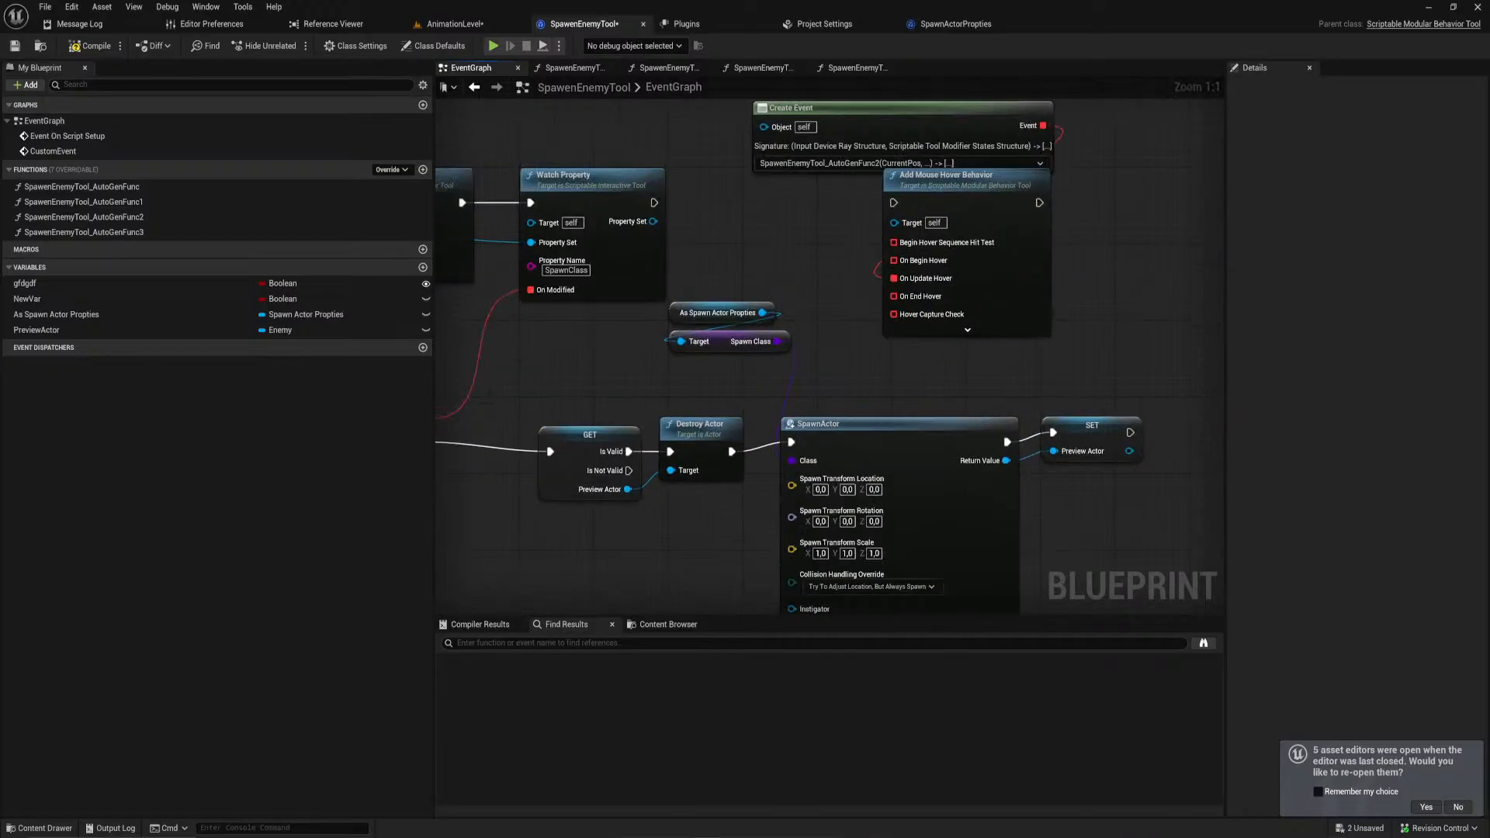
# Step: Add an Is Valid Class node fed by Spawn Class and place it below the Preview Actor check and Destroy Actor
pyautogui.moveTo(776, 342); pyautogui.dragTo(592, 538)
pyautogui.write('is val')
pyautogui.press('Return')
pyautogui.moveTo(555, 438); pyautogui.dragTo(813, 356, button='right')
pyautogui.moveTo(849, 366); pyautogui.dragTo(785, 357)
pyautogui.moveTo(937, 381); pyautogui.dragTo(706, 370, button='right')
pyautogui.moveTo(697, 354); pyautogui.dragTo(639, 324)
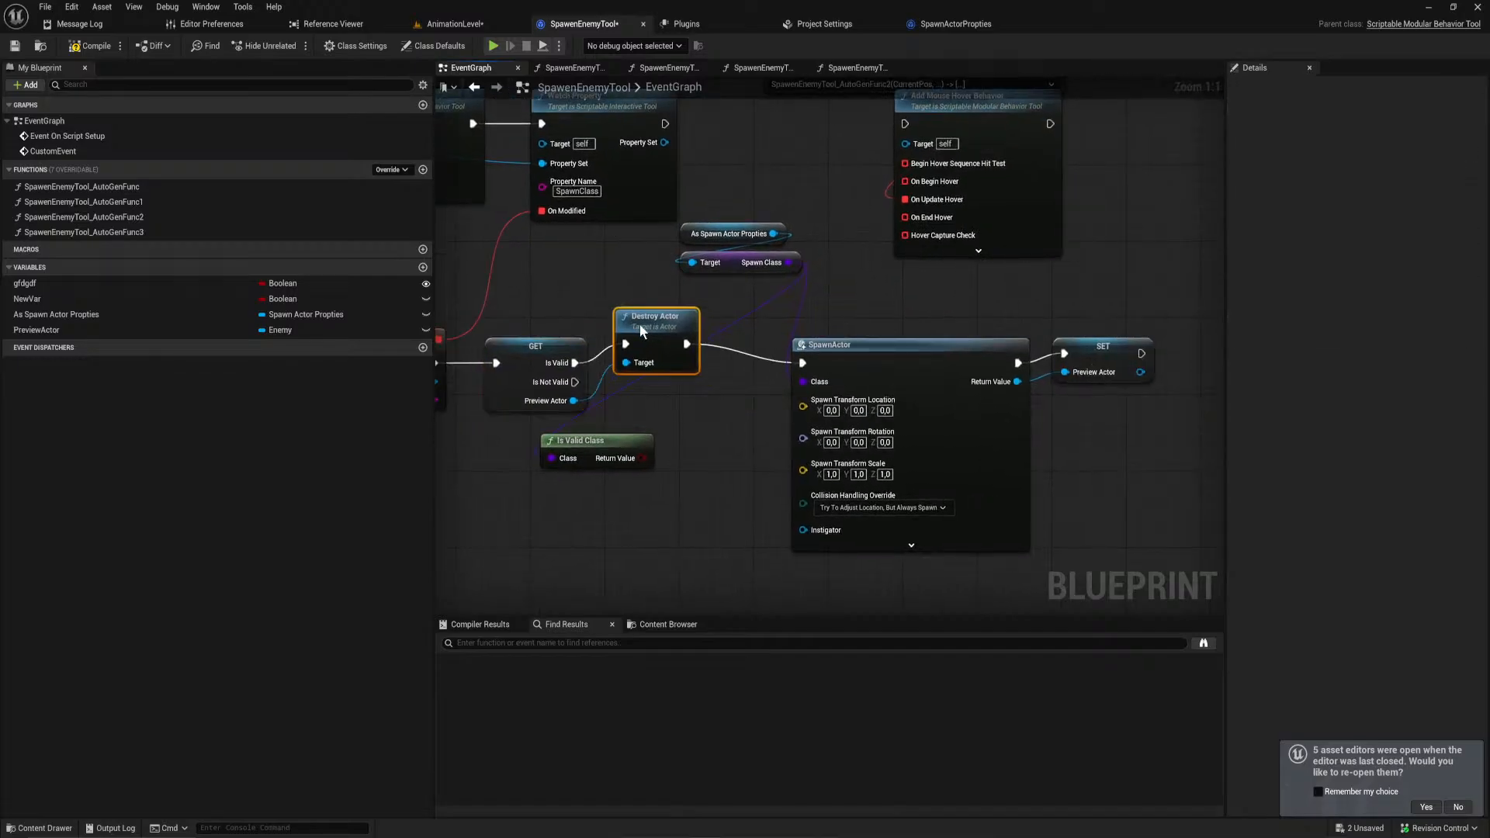
# Step: Move the SpawnActor, Preview Actor setter and Spawn Class nodes farther from Destroy Actor to make room between them
pyautogui.moveTo(862, 468); pyautogui.dragTo(718, 443, button='right')
pyautogui.moveTo(1023, 458); pyautogui.dragTo(666, 280)
pyautogui.keyDown('shift'); pyautogui.moveTo(692, 276); pyautogui.dragTo(623, 209); pyautogui.keyUp('shift')
pyautogui.moveTo(733, 322); pyautogui.dragTo(872, 313)
# Step: Add a Branch node before SpawnActor and connect the Is Valid Class return value to its Condition
pyautogui.click(671, 344)
pyautogui.press('b')
pyautogui.click(670, 363)
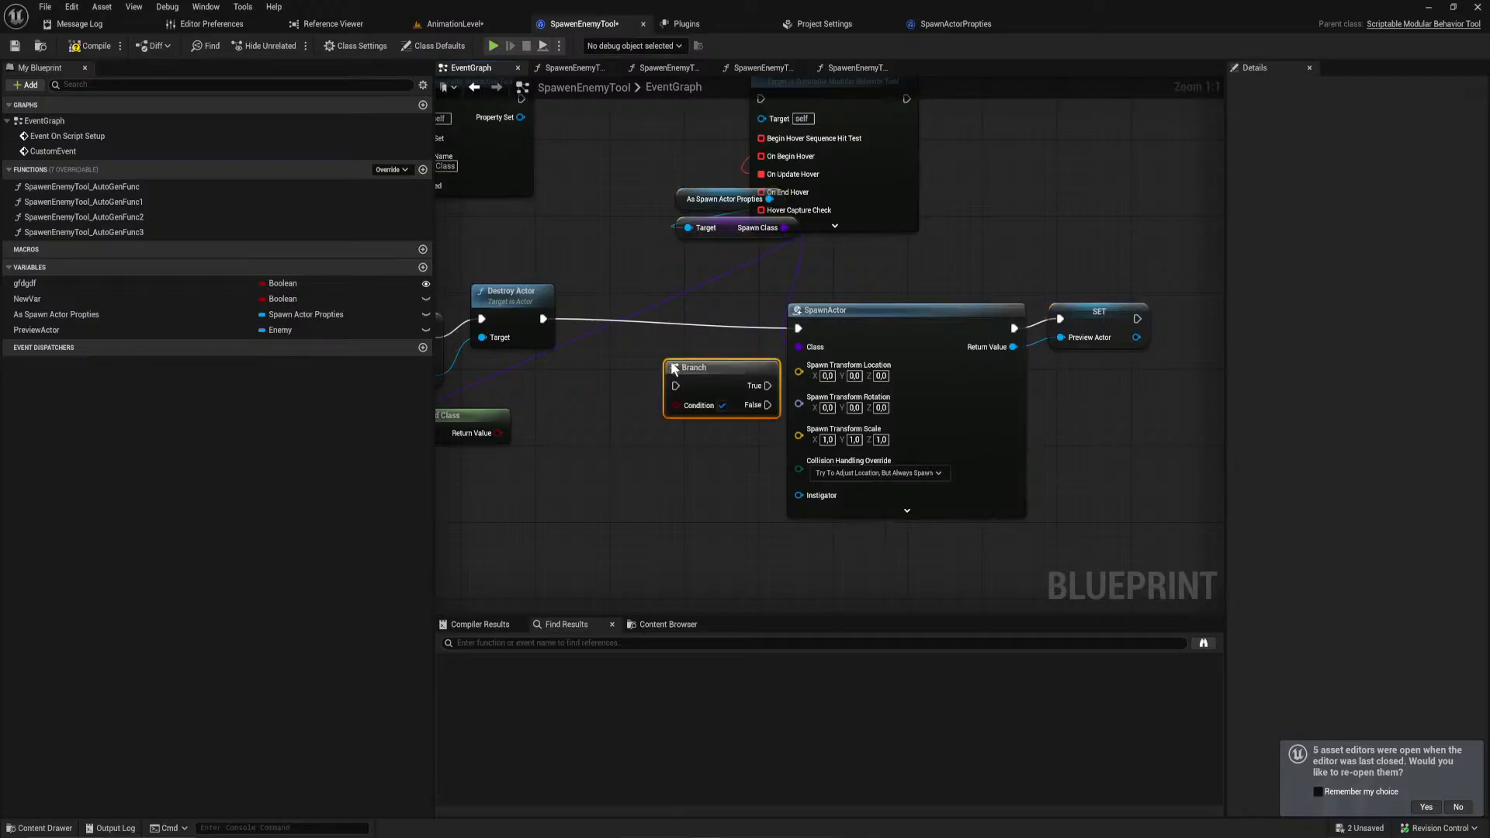
pyautogui.moveTo(506, 417); pyautogui.dragTo(662, 399, button='right')
pyautogui.moveTo(653, 413)
pyautogui.mouseDown()
pyautogui.moveTo(847, 400)
pyautogui.moveTo(822, 388)
pyautogui.moveTo(654, 418)
pyautogui.mouseUp()
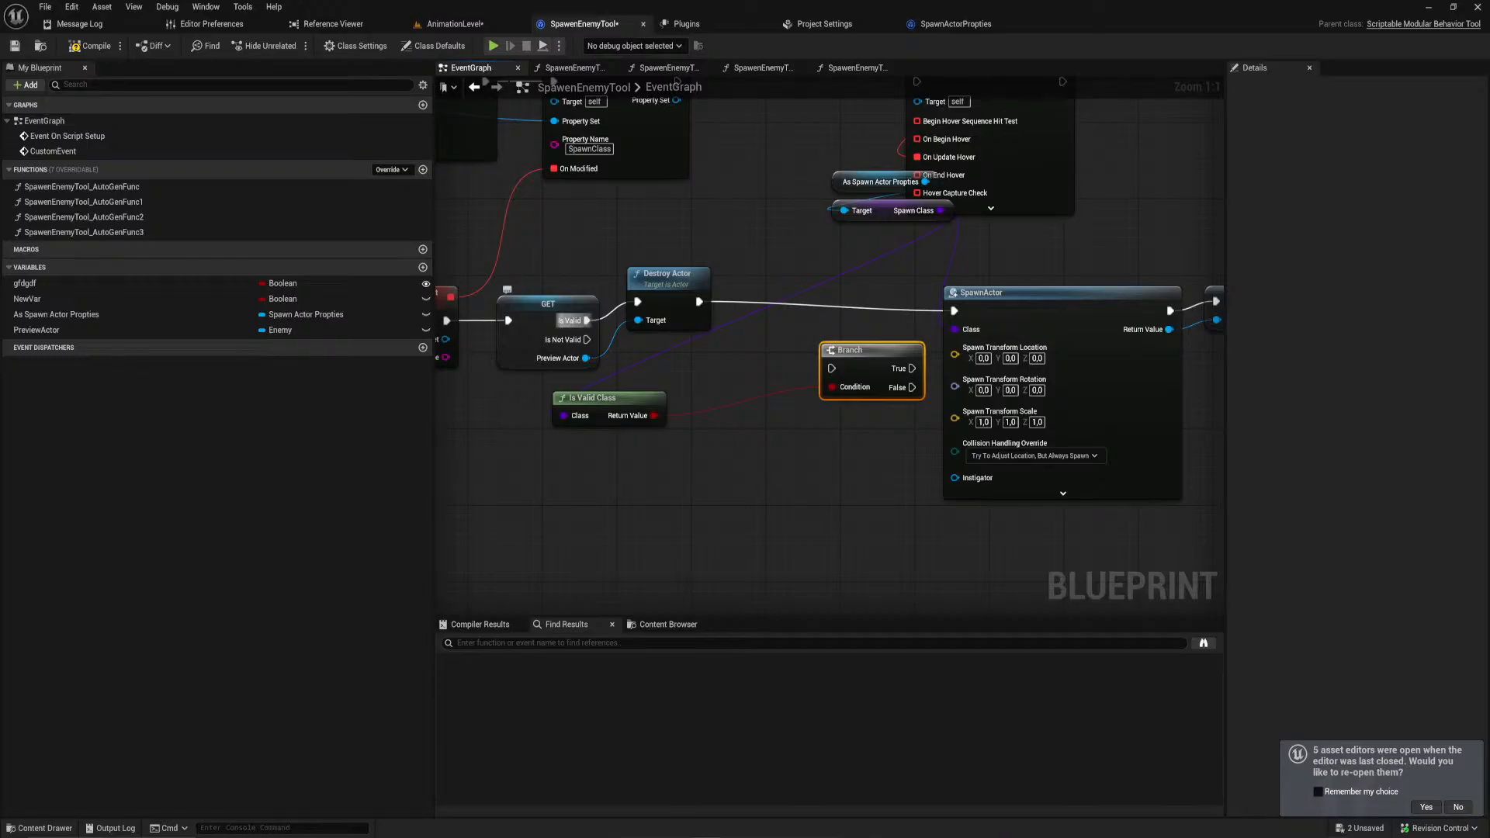
# Step: Connect the Preview Actor check's Is Not Valid output to the Branch and move the Branch closer to Destroy Actor
pyautogui.moveTo(587, 340); pyautogui.dragTo(825, 362)
pyautogui.click(785, 343)
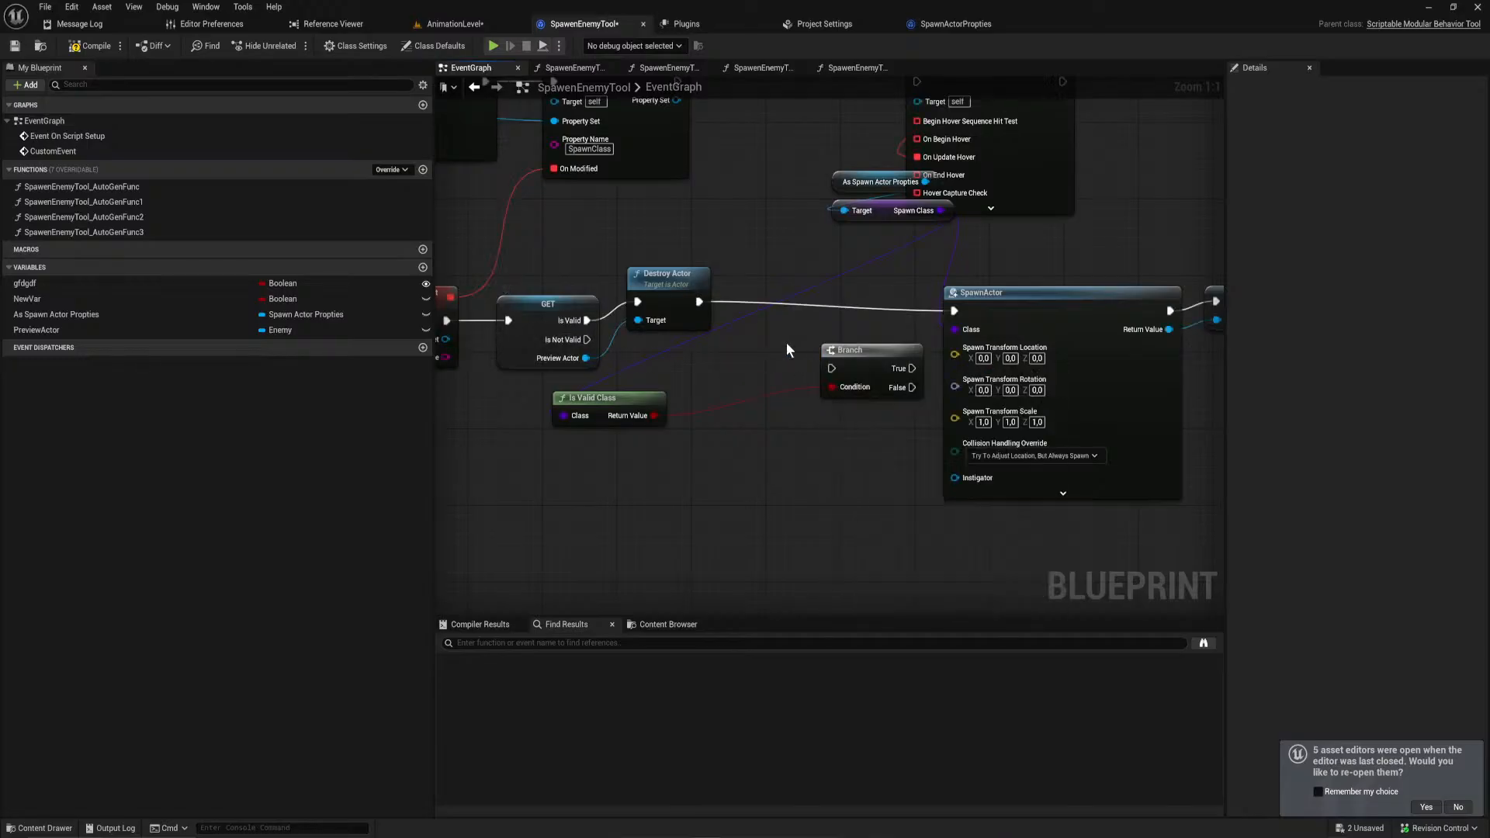
pyautogui.moveTo(588, 340); pyautogui.dragTo(768, 340)
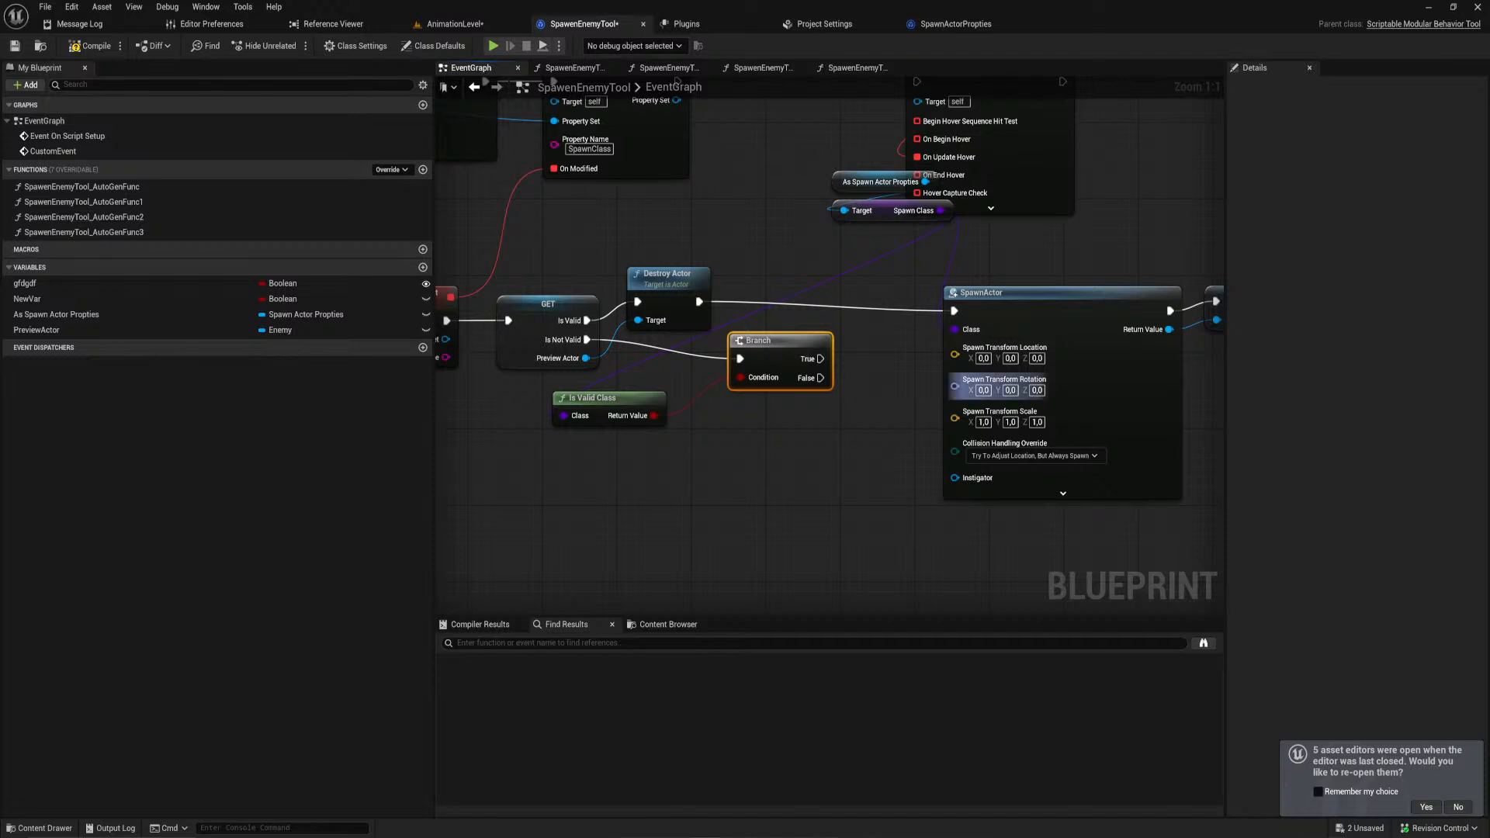
pyautogui.moveTo(998, 385); pyautogui.dragTo(992, 387, button='right')
pyautogui.click(893, 416)
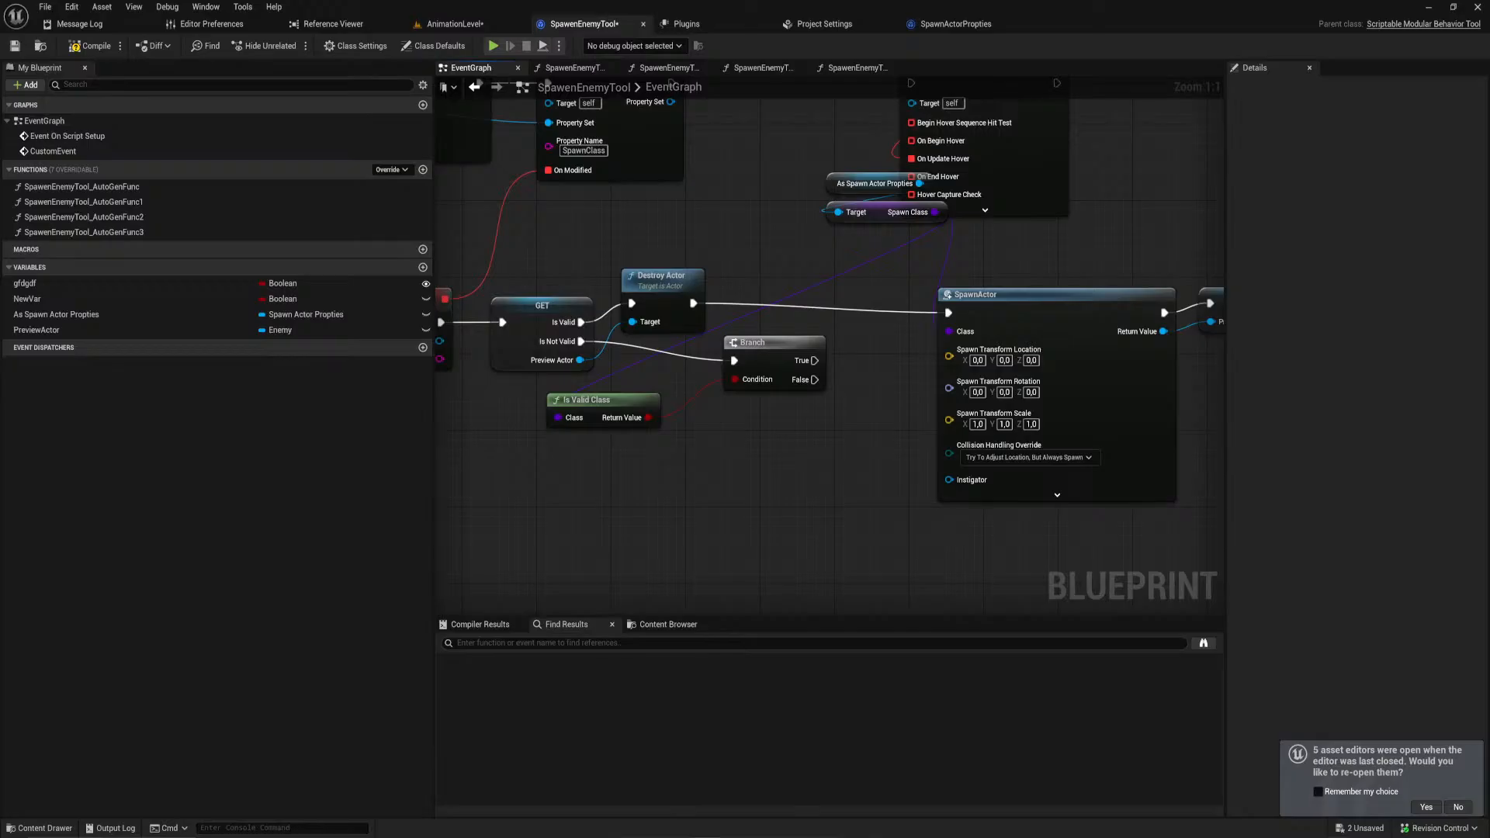
# Step: Connect the Branch's True output to SpawnActor and Destroy Actor's execution output to the Branch
pyautogui.moveTo(814, 360); pyautogui.dragTo(948, 313)
pyautogui.click(707, 311)
pyautogui.rightClick(708, 312)
pyautogui.moveTo(693, 303); pyautogui.dragTo(792, 310)
pyautogui.scroll(-3, 827, 312)
pyautogui.moveTo(826, 312); pyautogui.dragTo(680, 336, button='right')
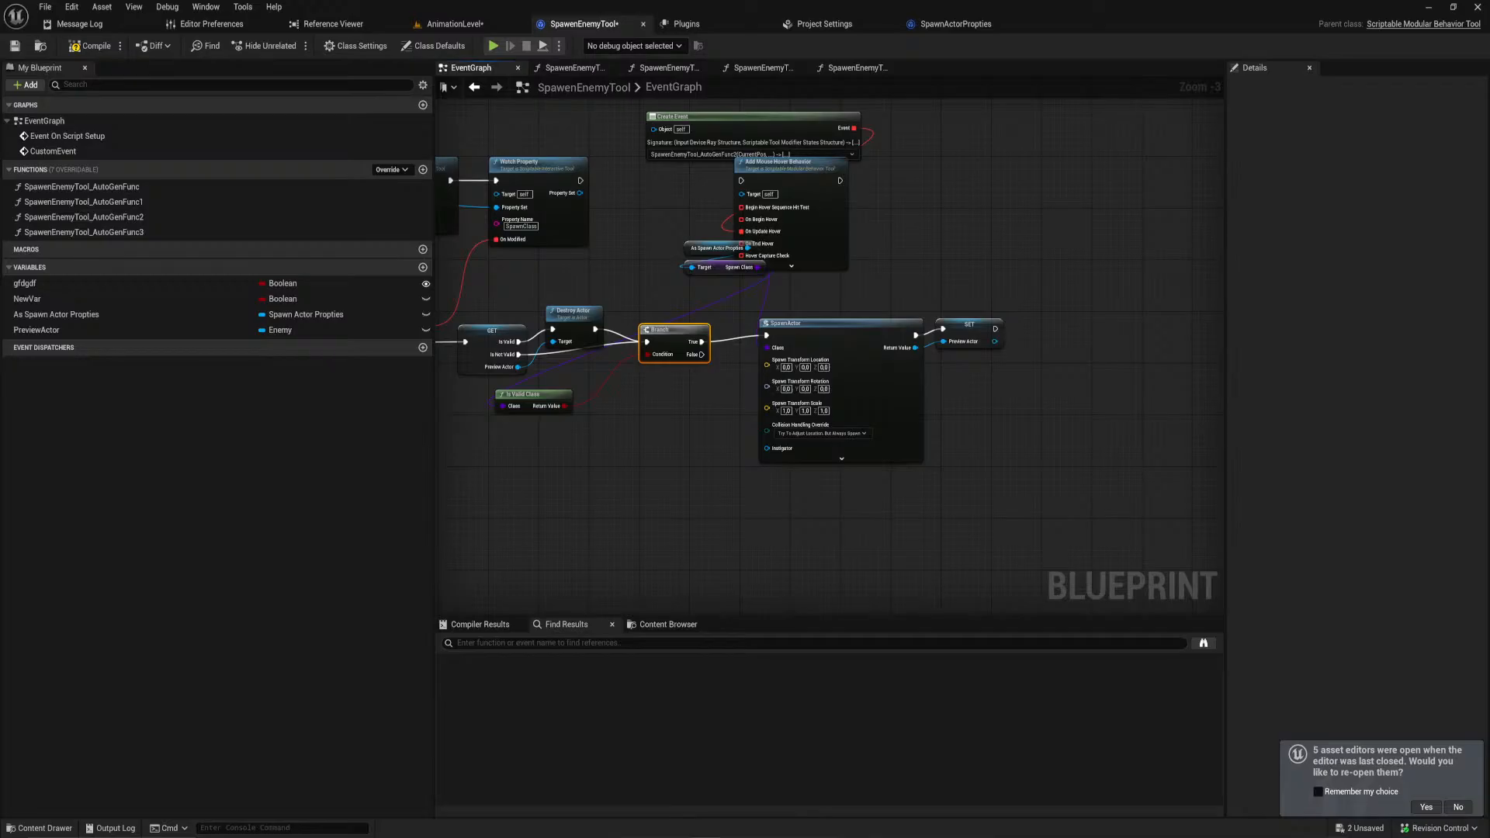
# Step: Reconnect Watch Property's execution output to Add Mouse Hover Behavior and compile the Blueprint
pyautogui.click(455, 24)
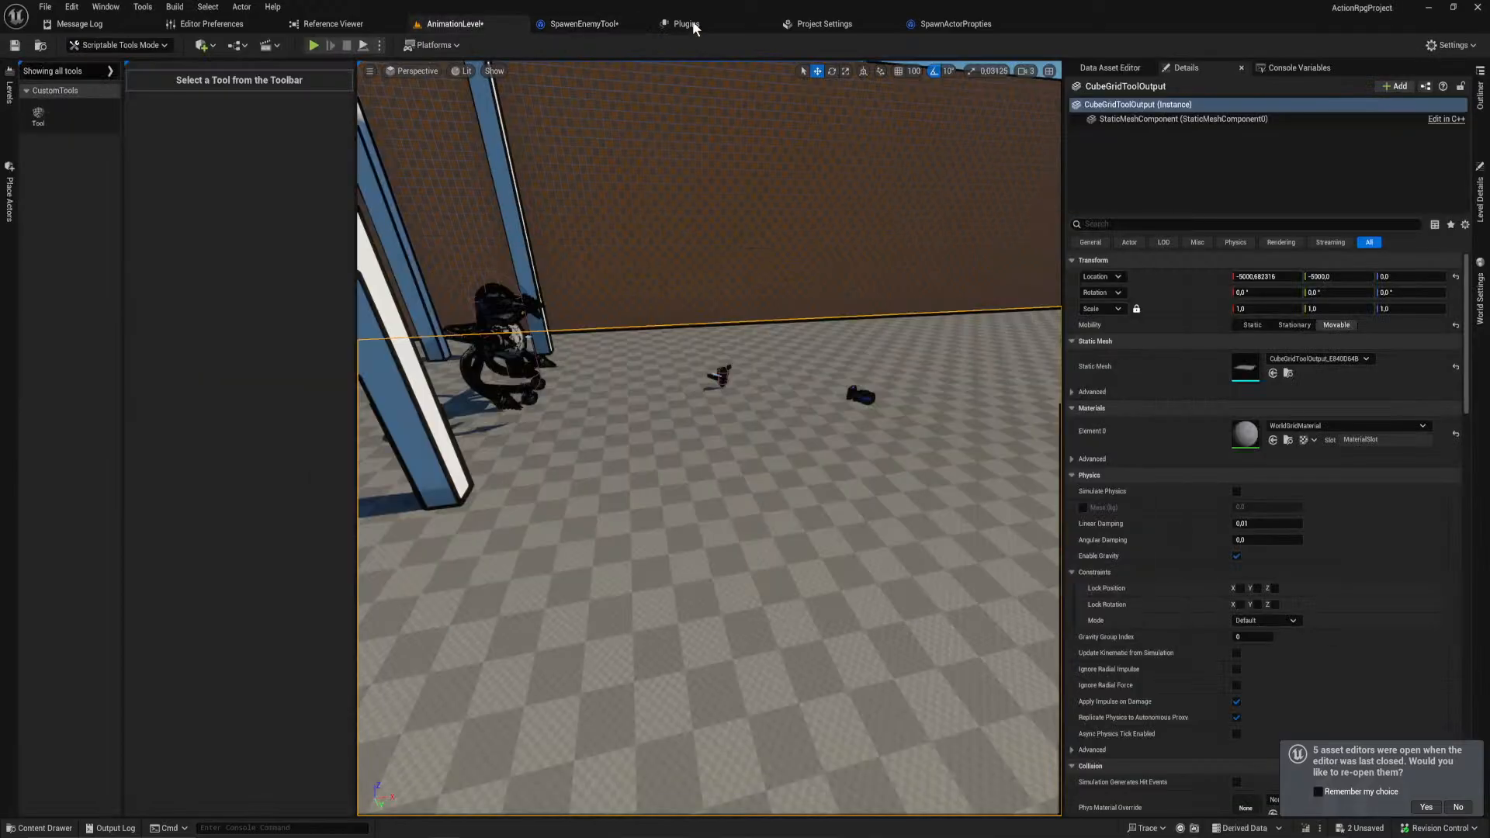
pyautogui.click(620, 21)
pyautogui.moveTo(578, 170); pyautogui.dragTo(652, 245, button='right')
pyautogui.moveTo(652, 245); pyautogui.dragTo(825, 255)
pyautogui.click(764, 275)
pyautogui.rightClick(764, 276)
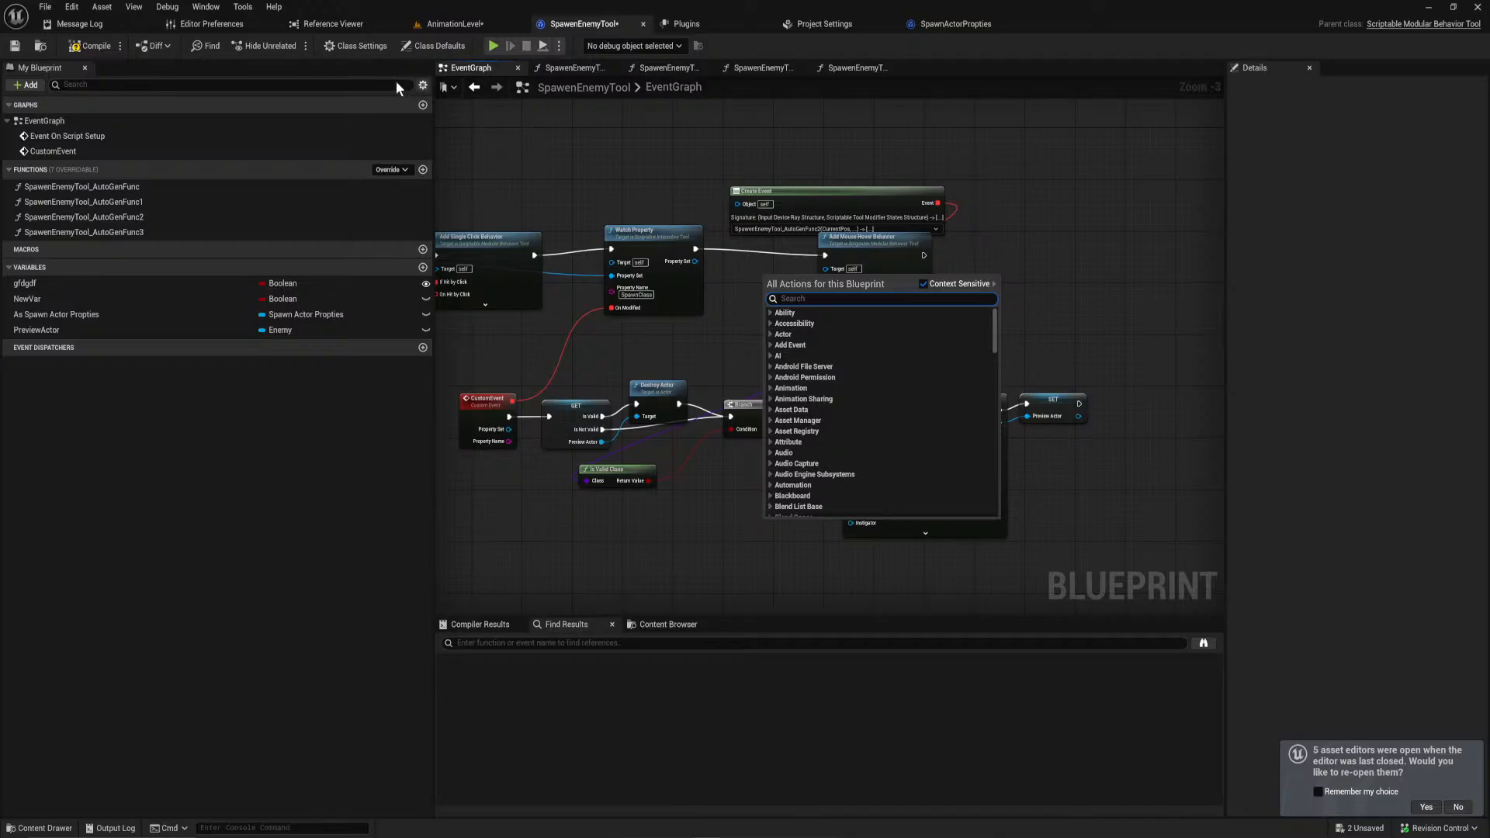
pyautogui.click(450, 24)
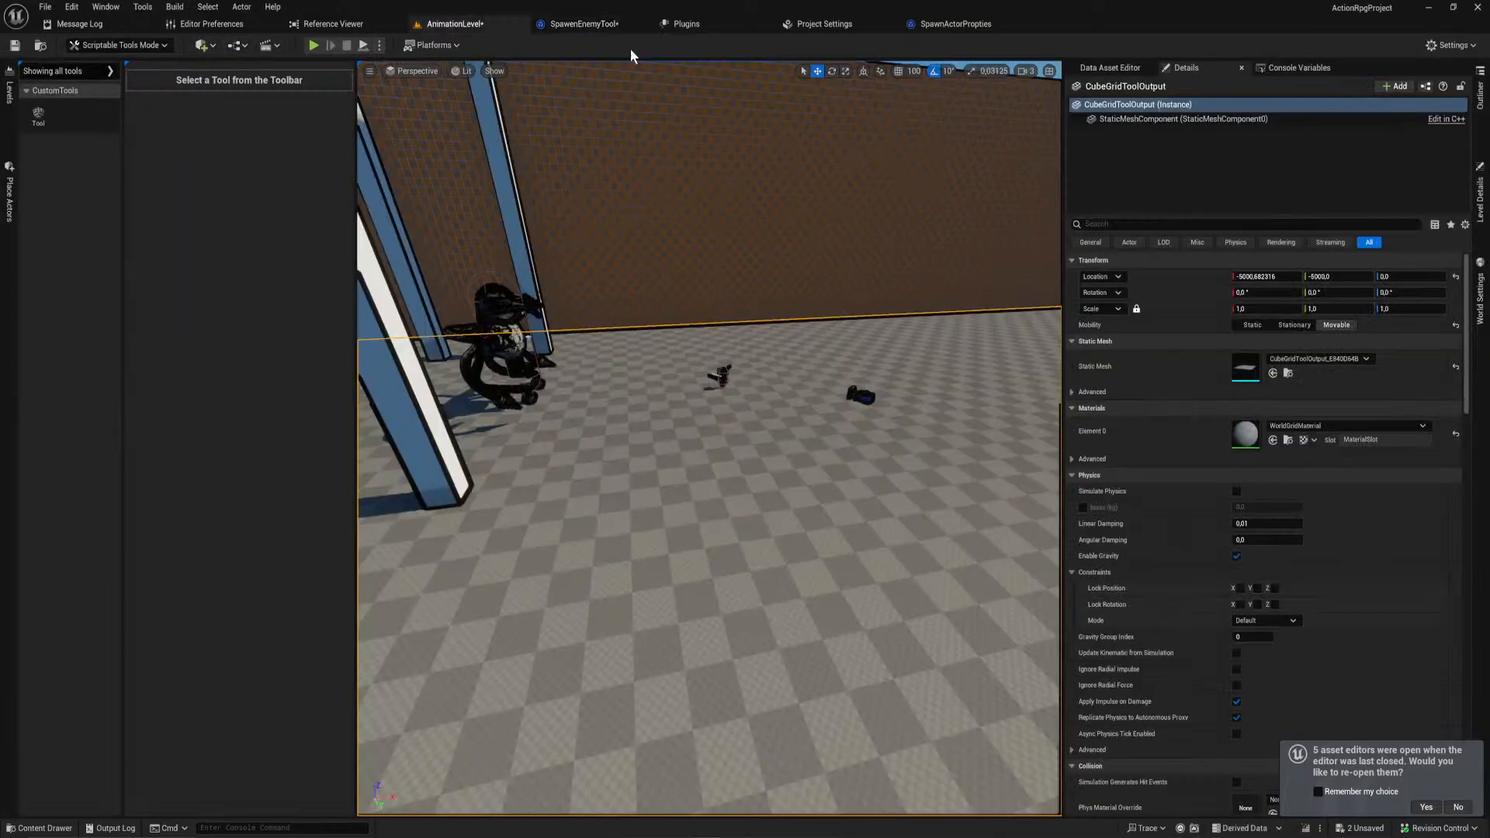
pyautogui.click(599, 25)
pyautogui.click(87, 46)
# Step: In AnimationLevel, start the custom spawn enemy tool and set its Spawn Class to the BP_Basic enemy class
pyautogui.click(451, 24)
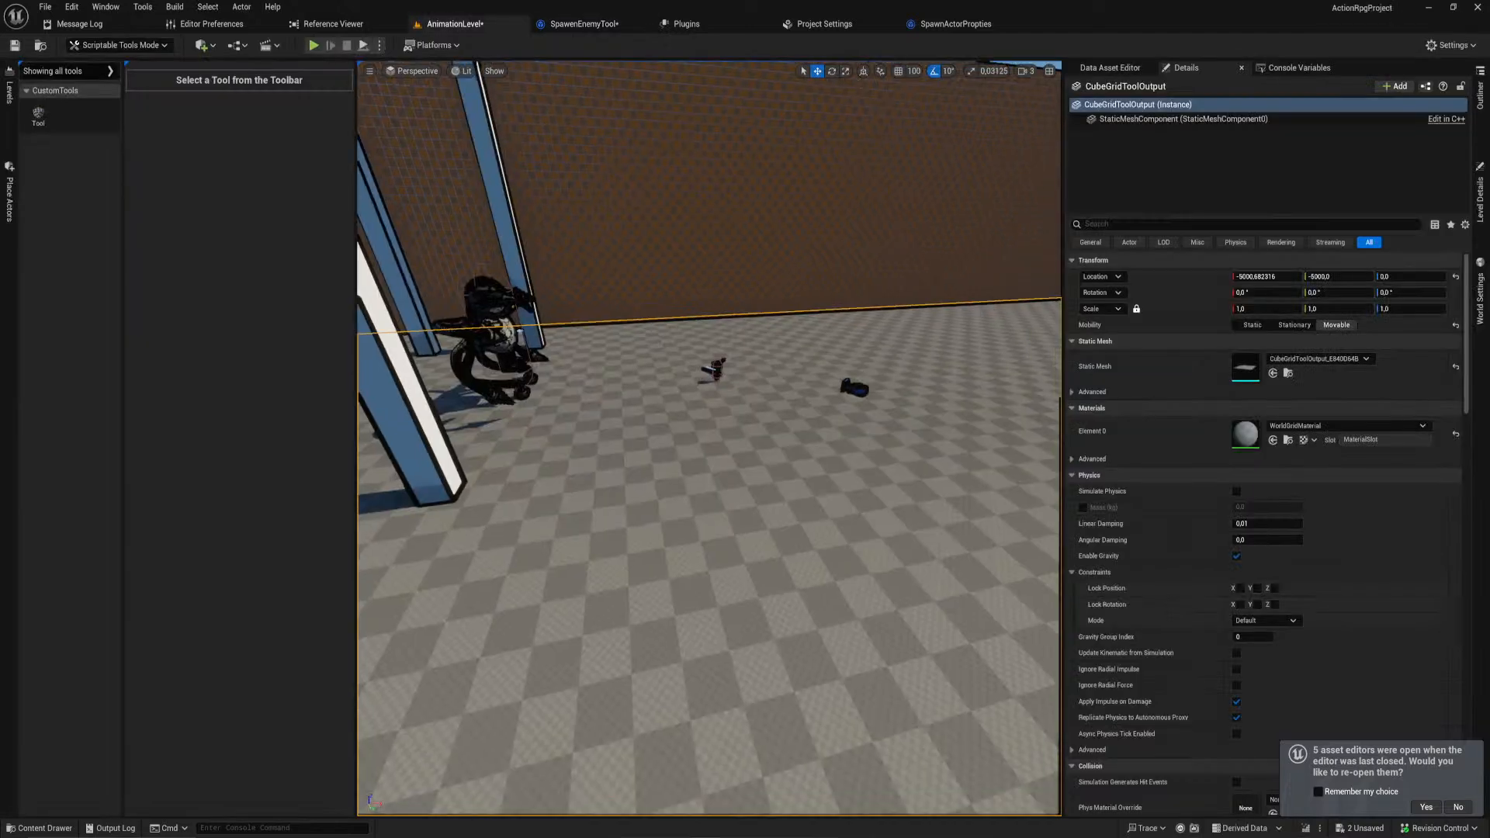
pyautogui.rightClick(489, 180)
pyautogui.click(38, 115)
pyautogui.click(38, 115)
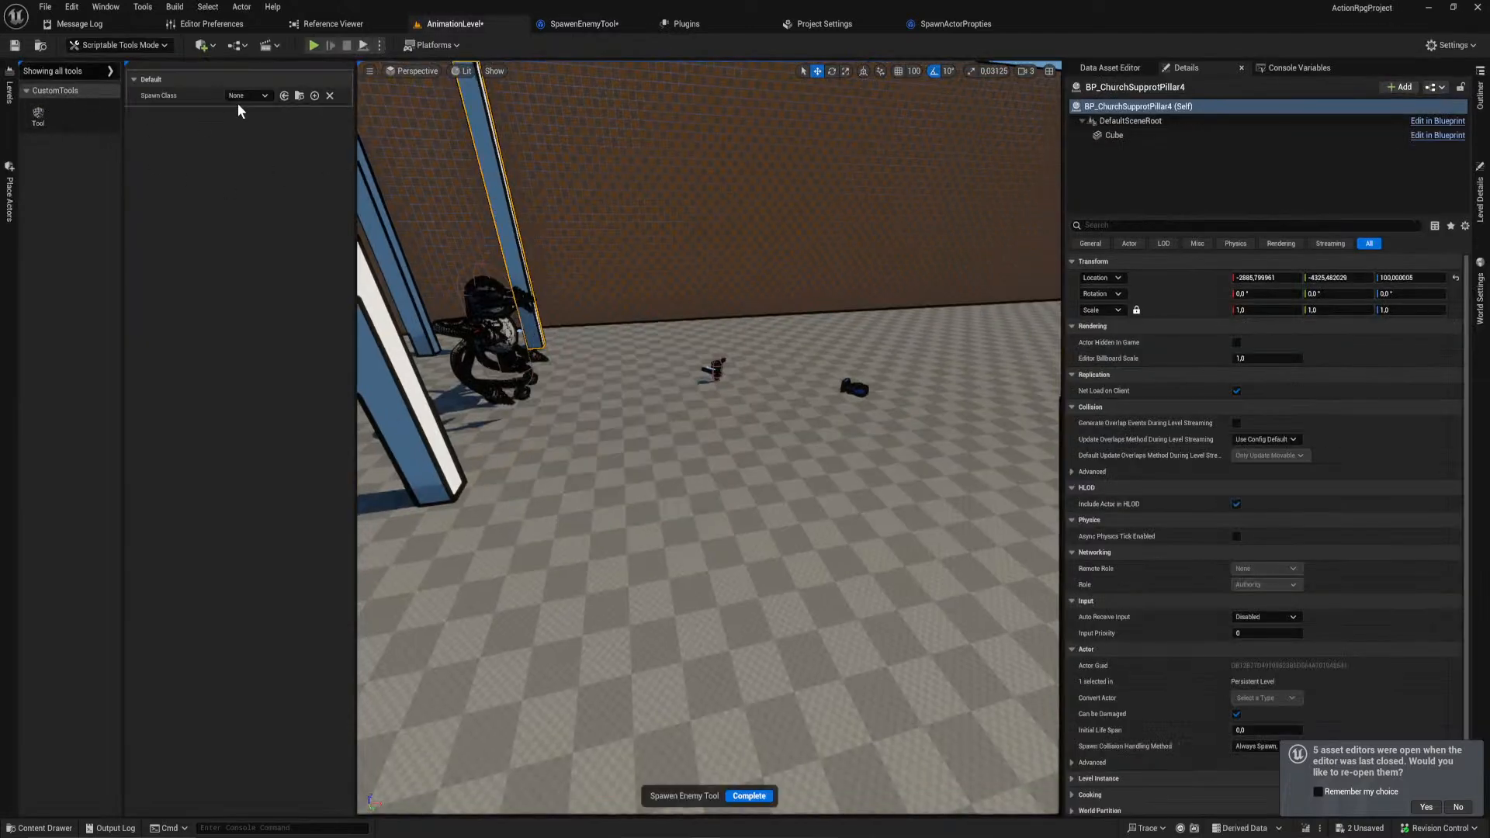
pyautogui.click(247, 96)
pyautogui.click(276, 164)
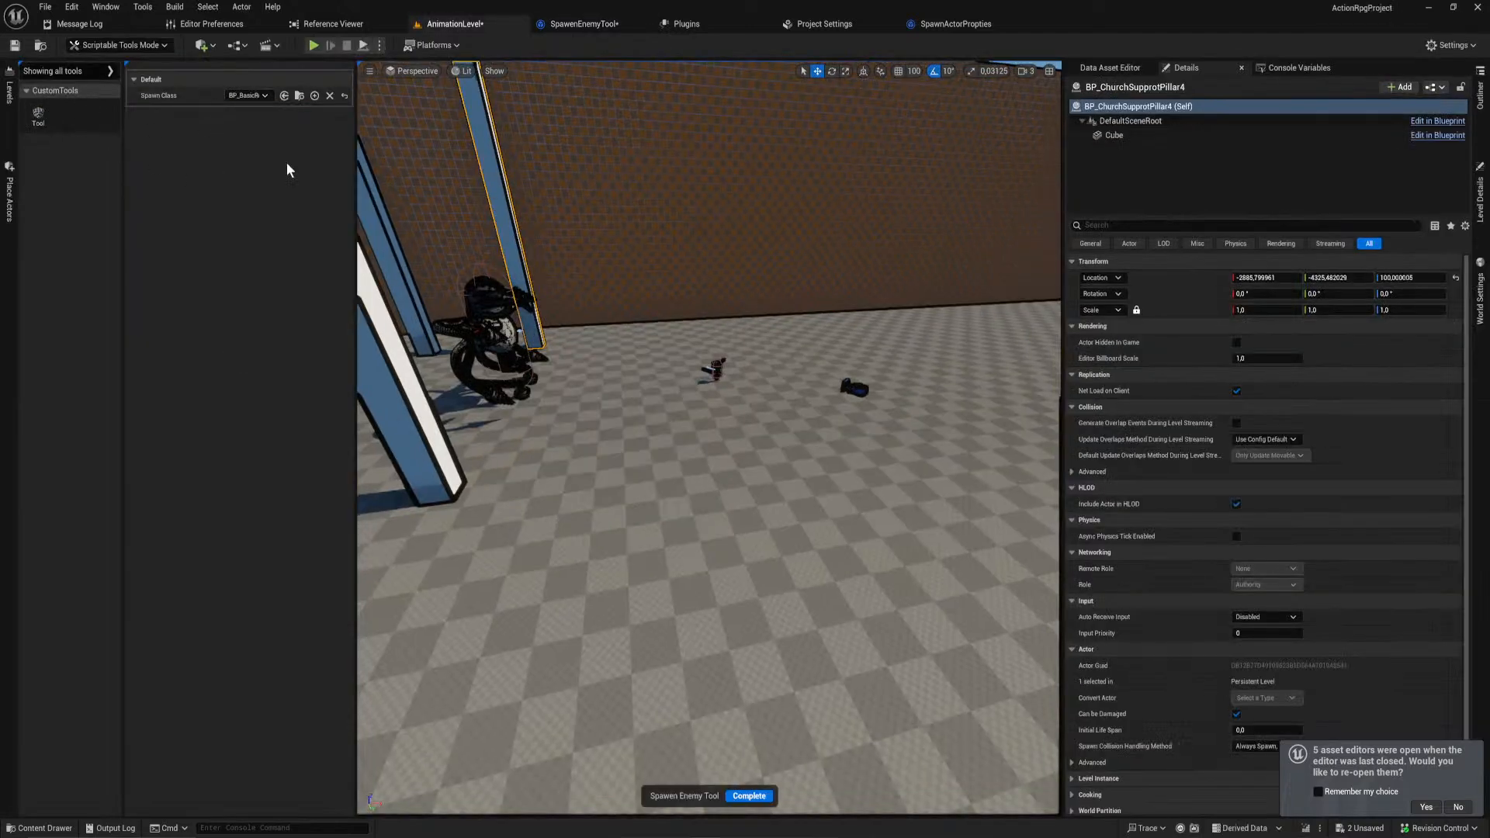
# Step: Spawn test enemies at several spots across the level floor and complete the tool
pyautogui.click(762, 518)
pyautogui.moveTo(789, 514); pyautogui.dragTo(753, 512, button='right')
pyautogui.click(753, 513)
pyautogui.click(909, 414)
pyautogui.moveTo(857, 421); pyautogui.dragTo(856, 409, button='right')
pyautogui.click(857, 410)
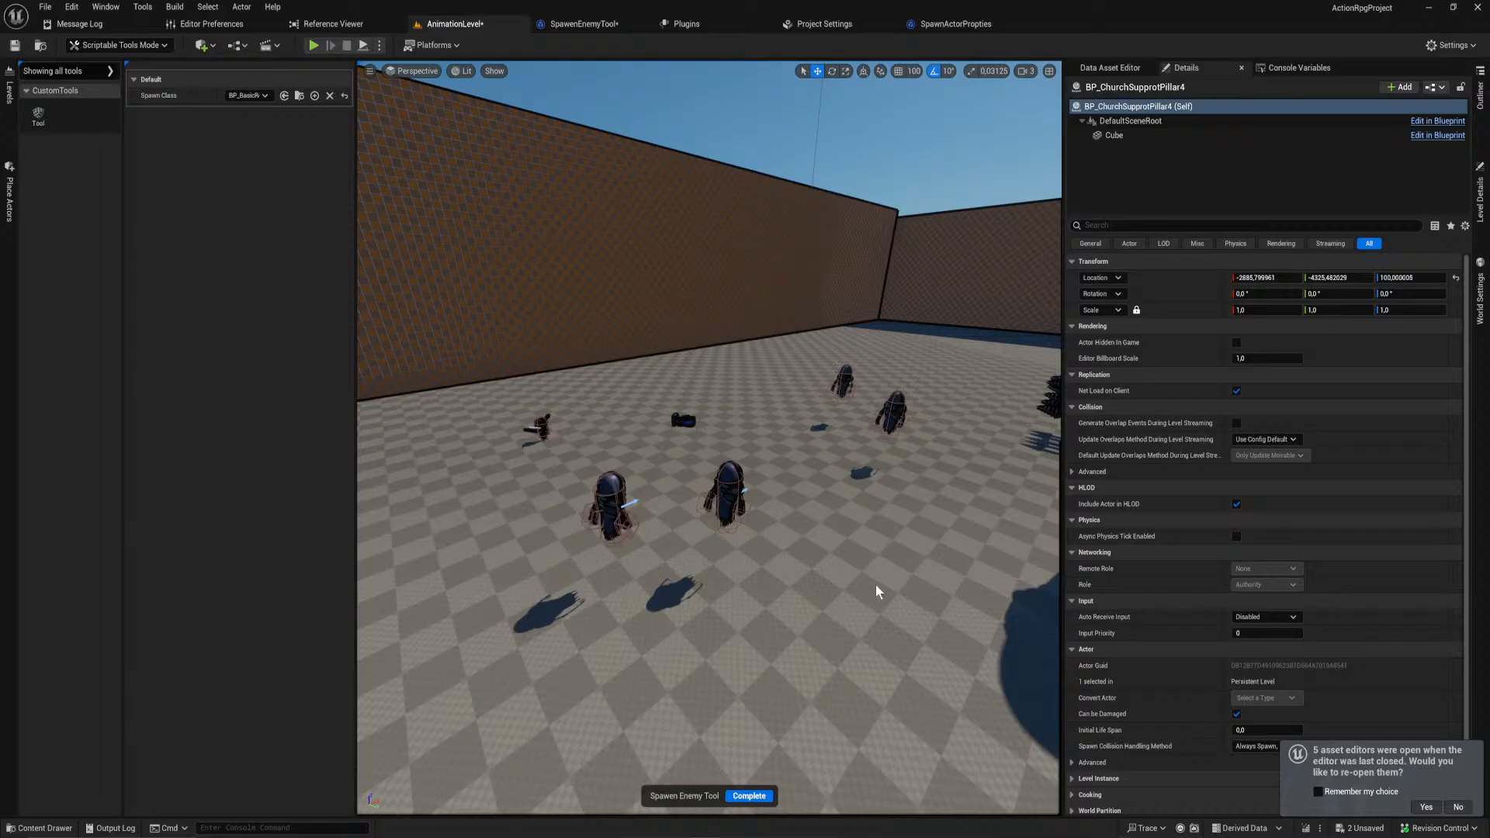
pyautogui.click(848, 541)
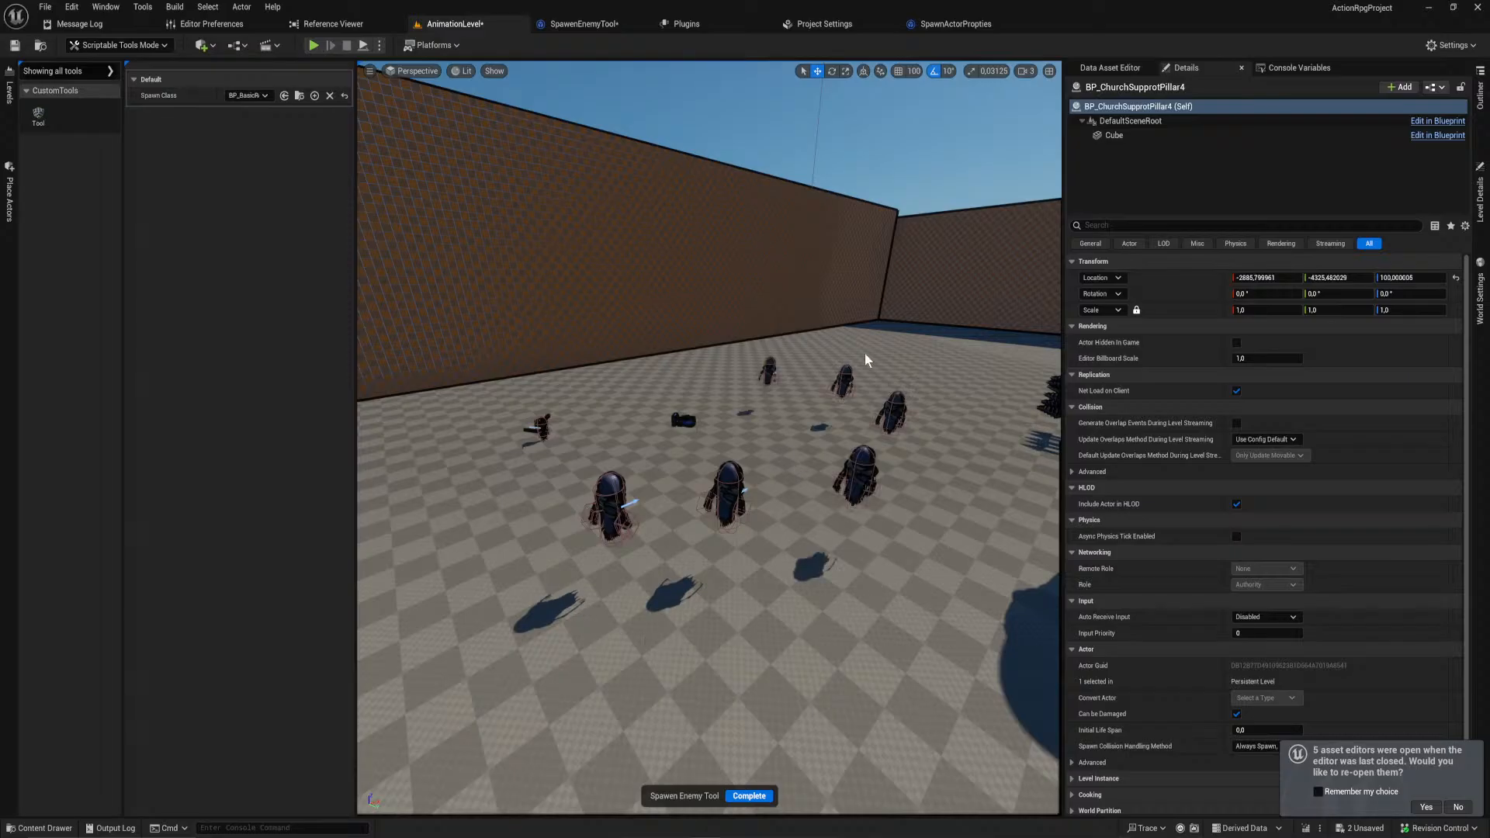
pyautogui.click(960, 361)
pyautogui.click(936, 627)
pyautogui.click(765, 800)
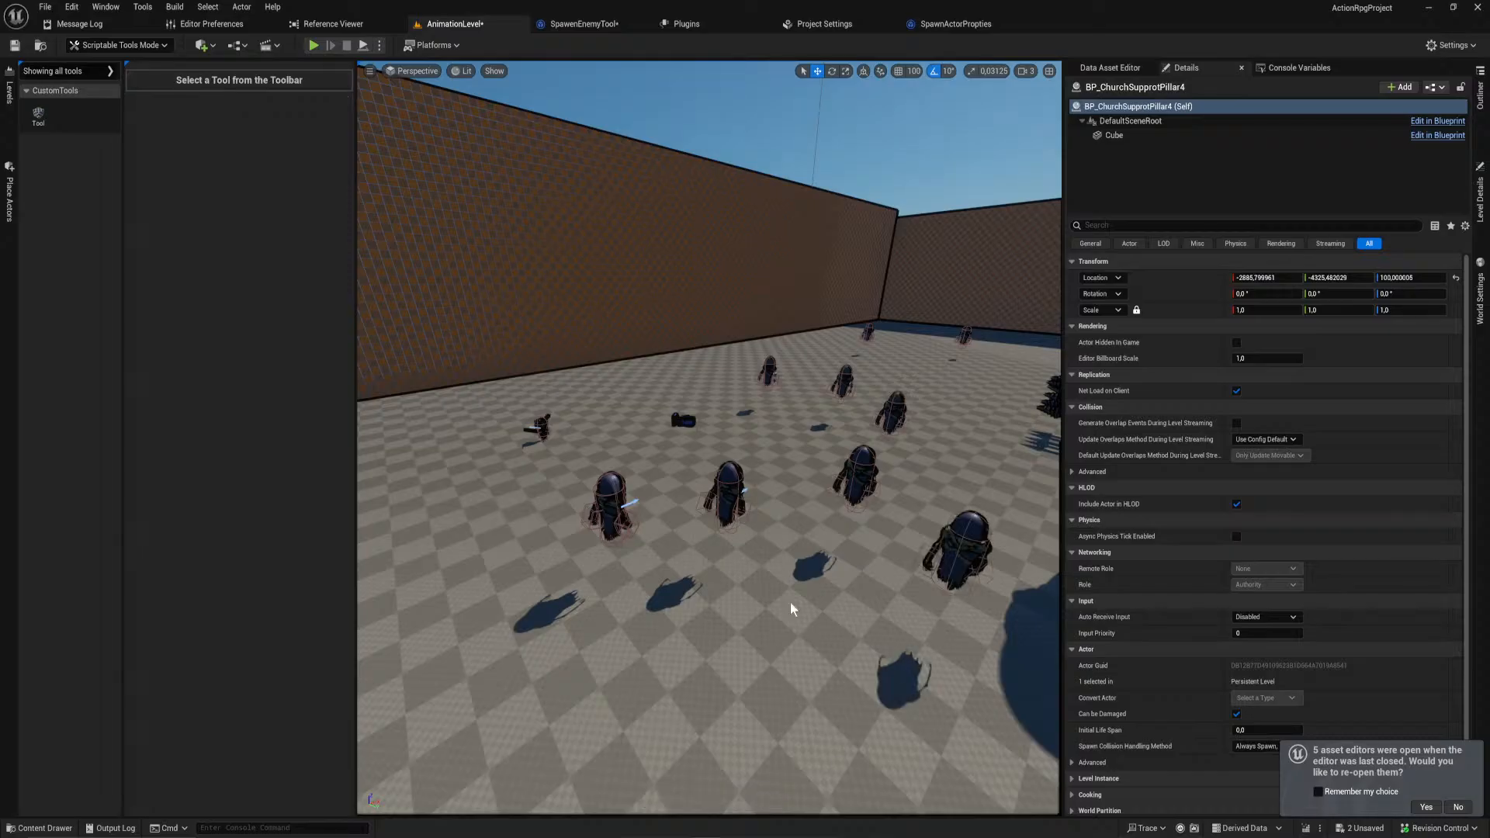
# Step: In SpawenEnemyTool_AutoGenFunc, add an equality node comparing Mouse Button with Left Button and place it below the ray nodes
pyautogui.click(589, 24)
pyautogui.moveTo(527, 205); pyautogui.dragTo(843, 251, button='right')
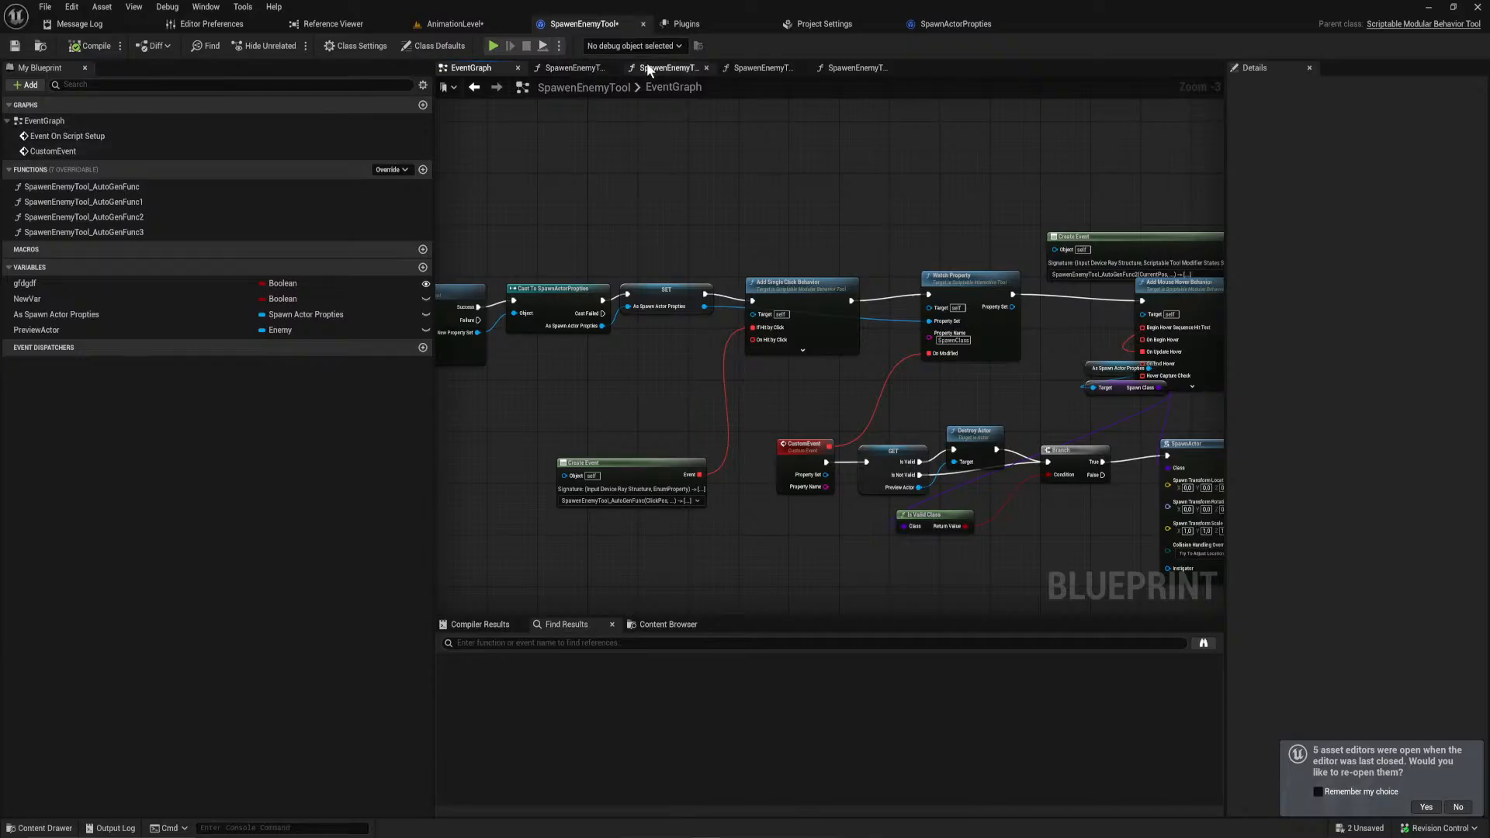
pyautogui.click(835, 68)
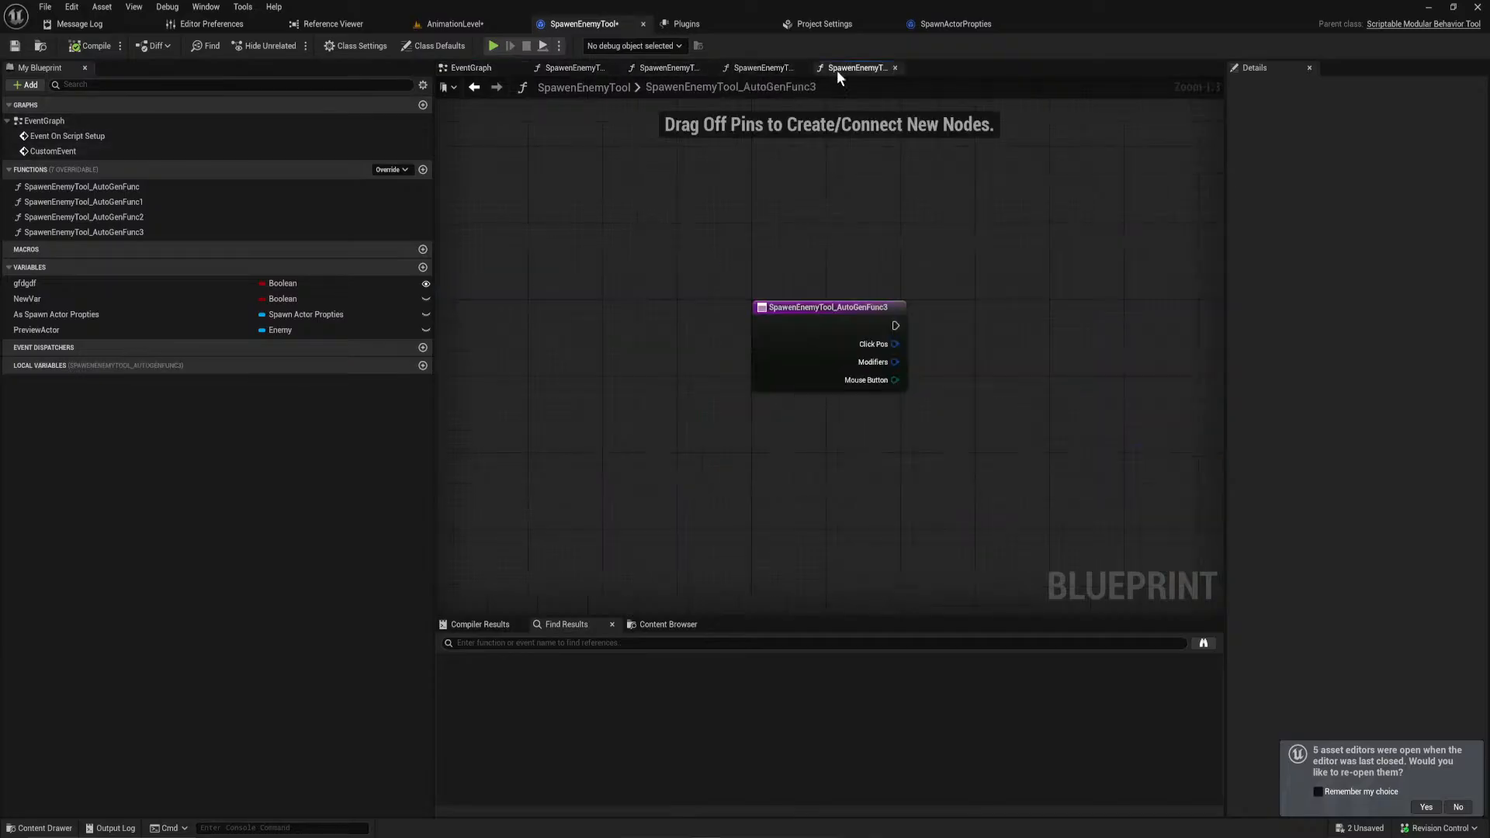
pyautogui.click(575, 67)
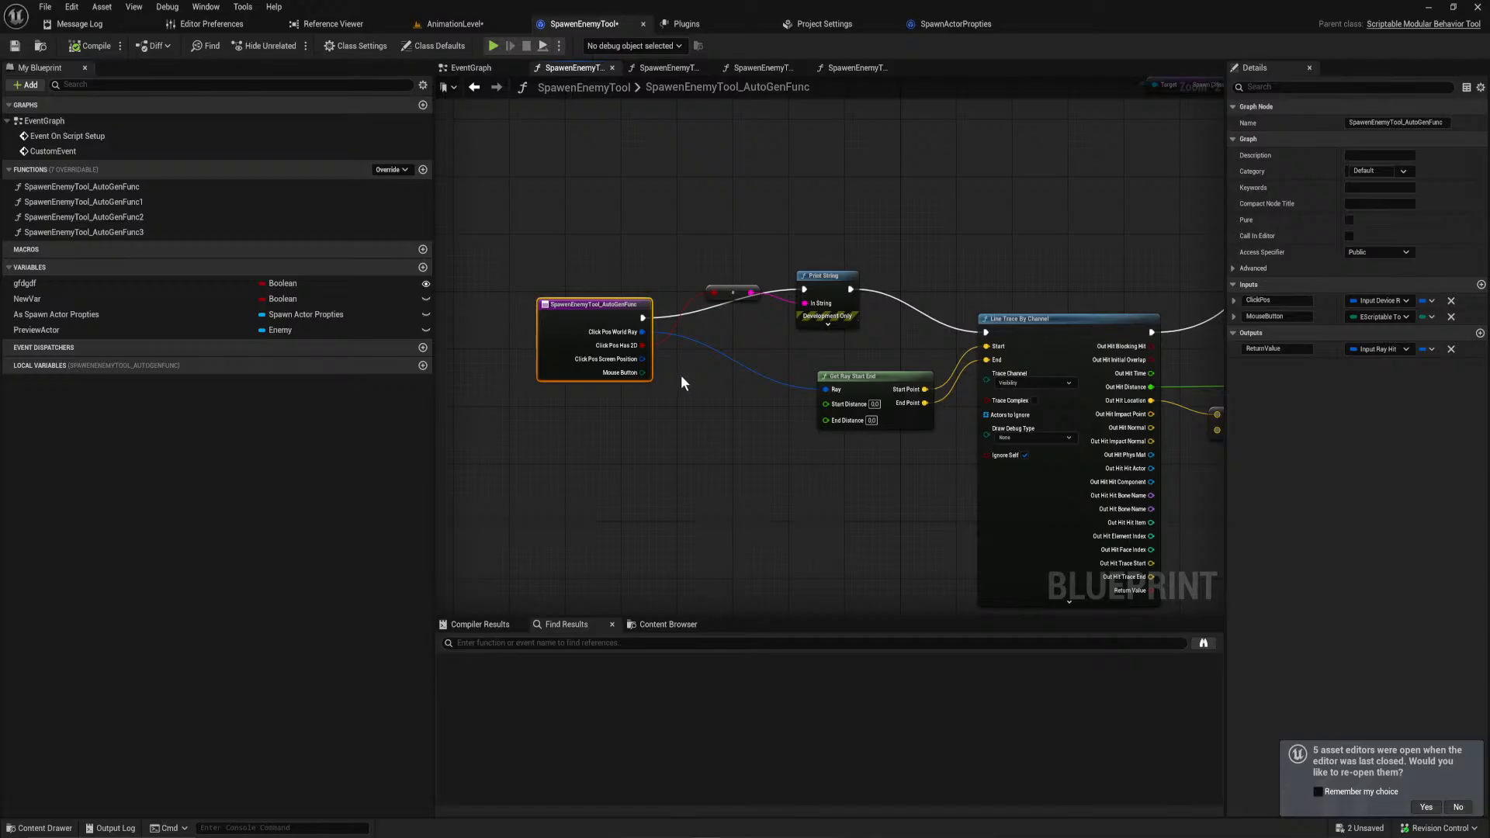
pyautogui.scroll(2, 673, 374)
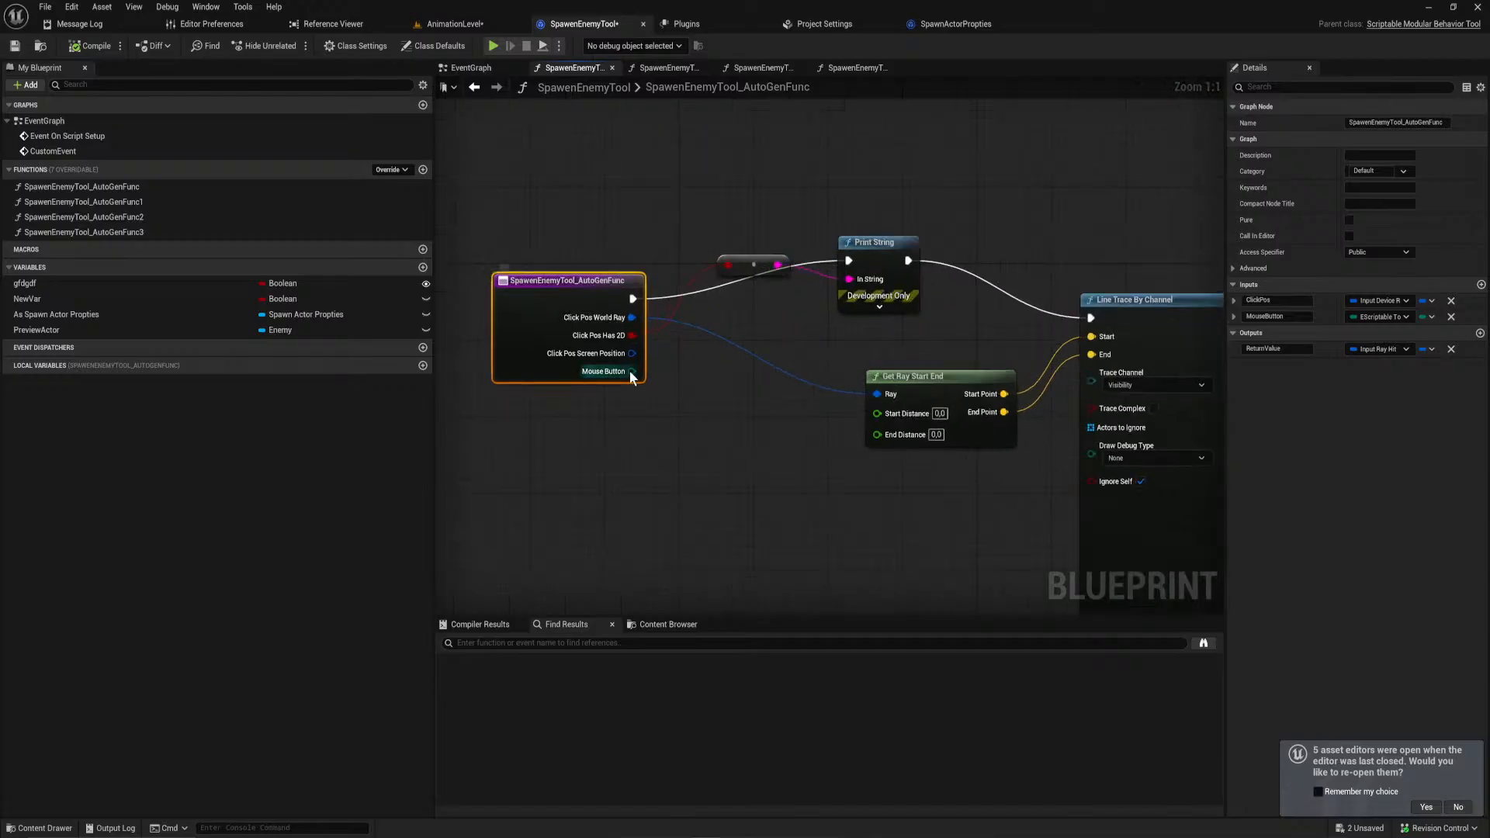
pyautogui.moveTo(631, 370); pyautogui.dragTo(689, 399)
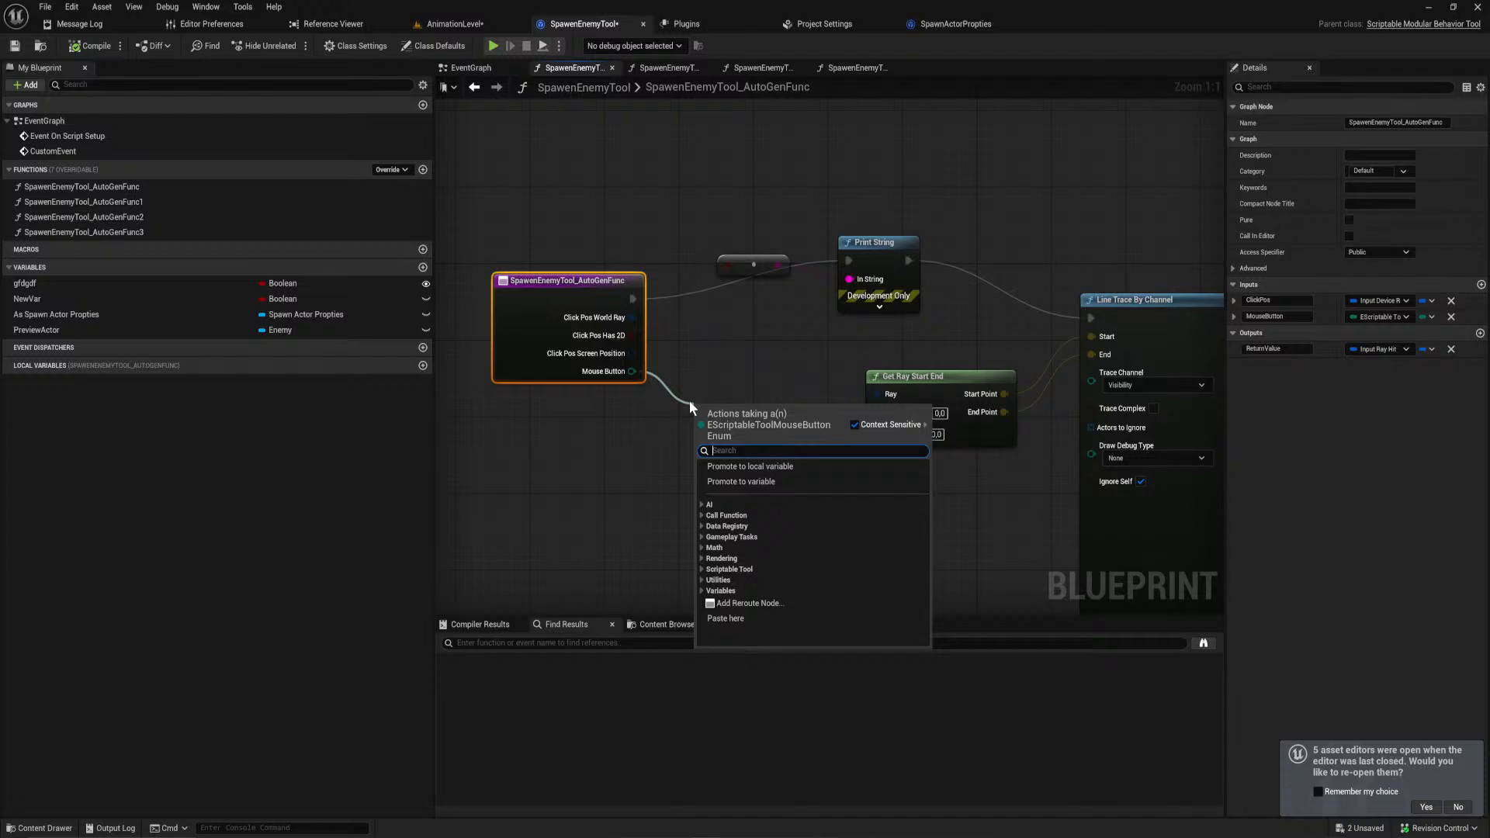
pyautogui.write('==')
pyautogui.click(781, 485)
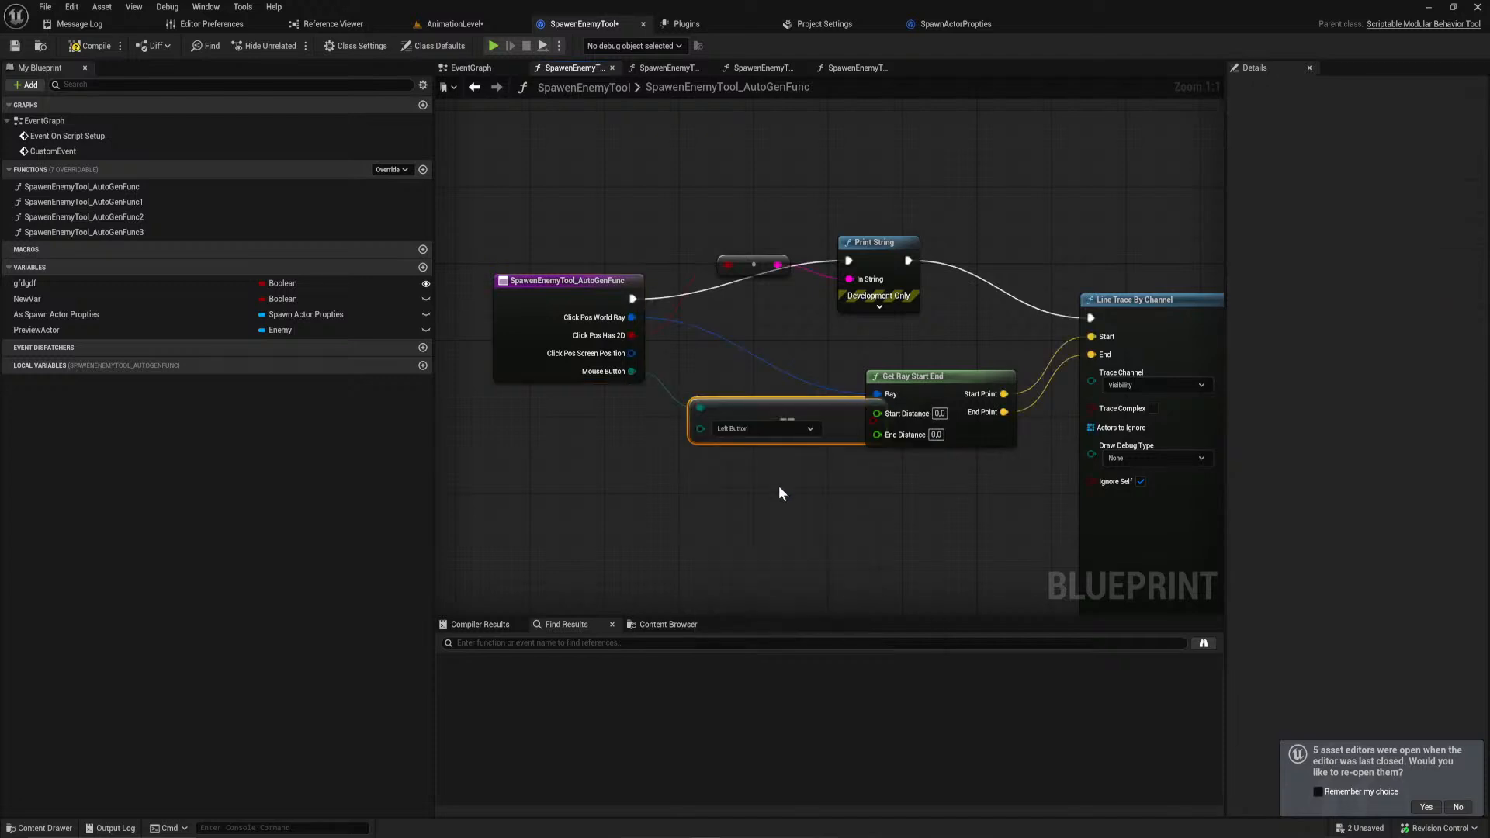
pyautogui.moveTo(807, 414); pyautogui.dragTo(759, 471)
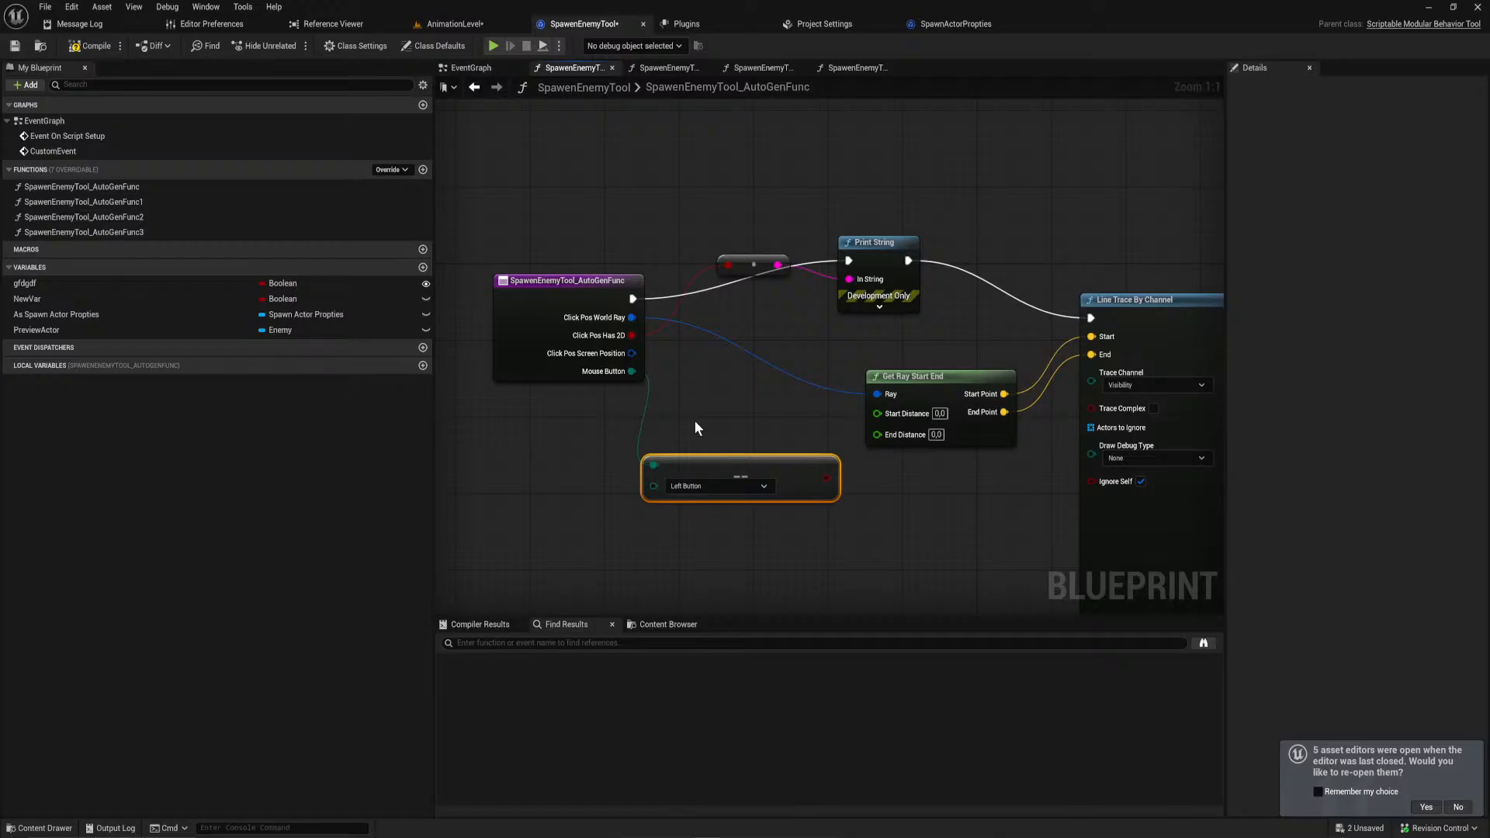
# Step: Move the function entry node farther from Print String and bring the Left Button comparison closer to the entry
pyautogui.moveTo(574, 306); pyautogui.dragTo(481, 309)
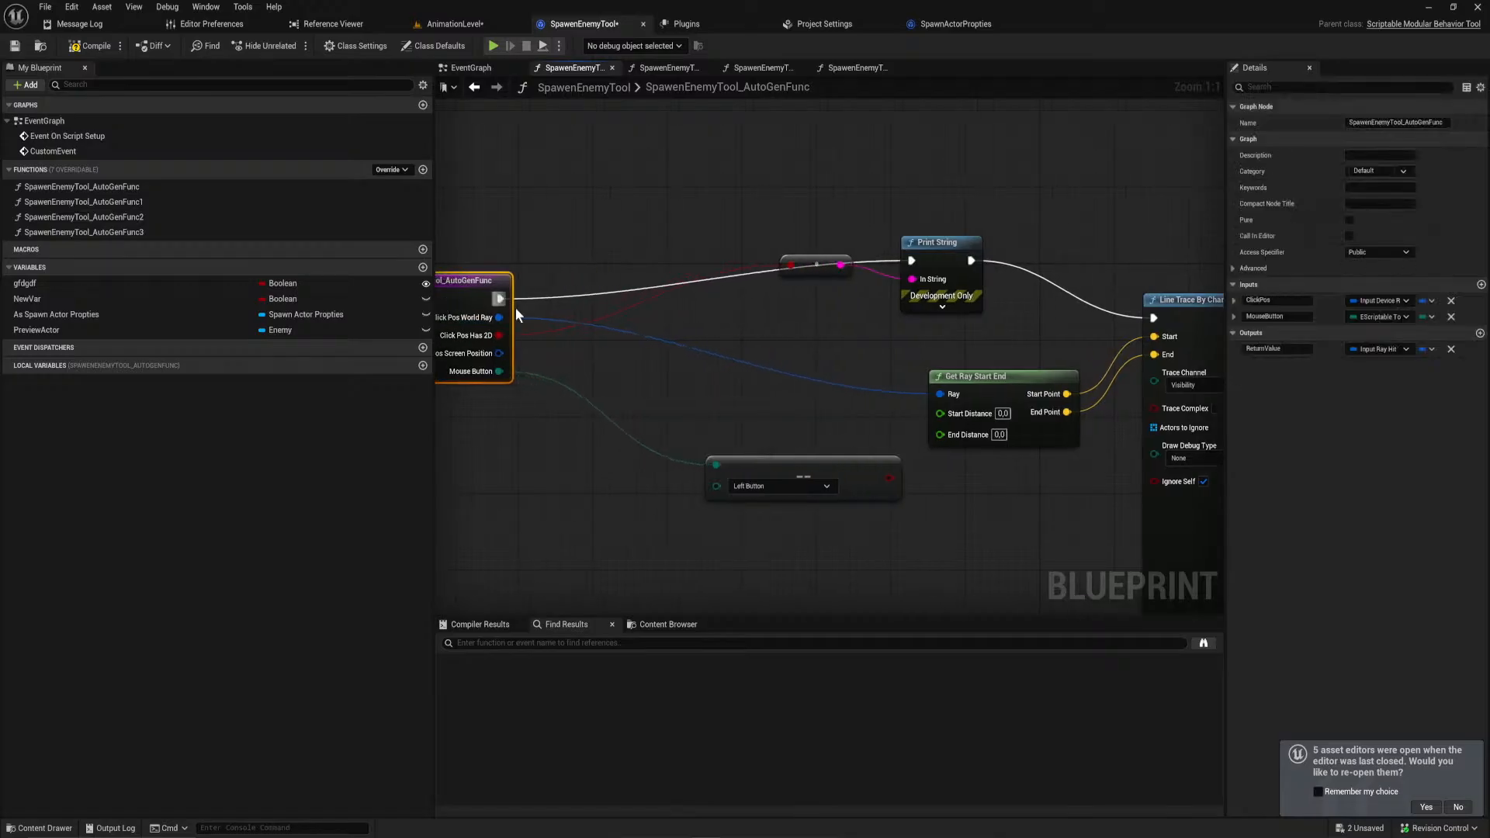
pyautogui.moveTo(575, 380); pyautogui.dragTo(755, 378, button='right')
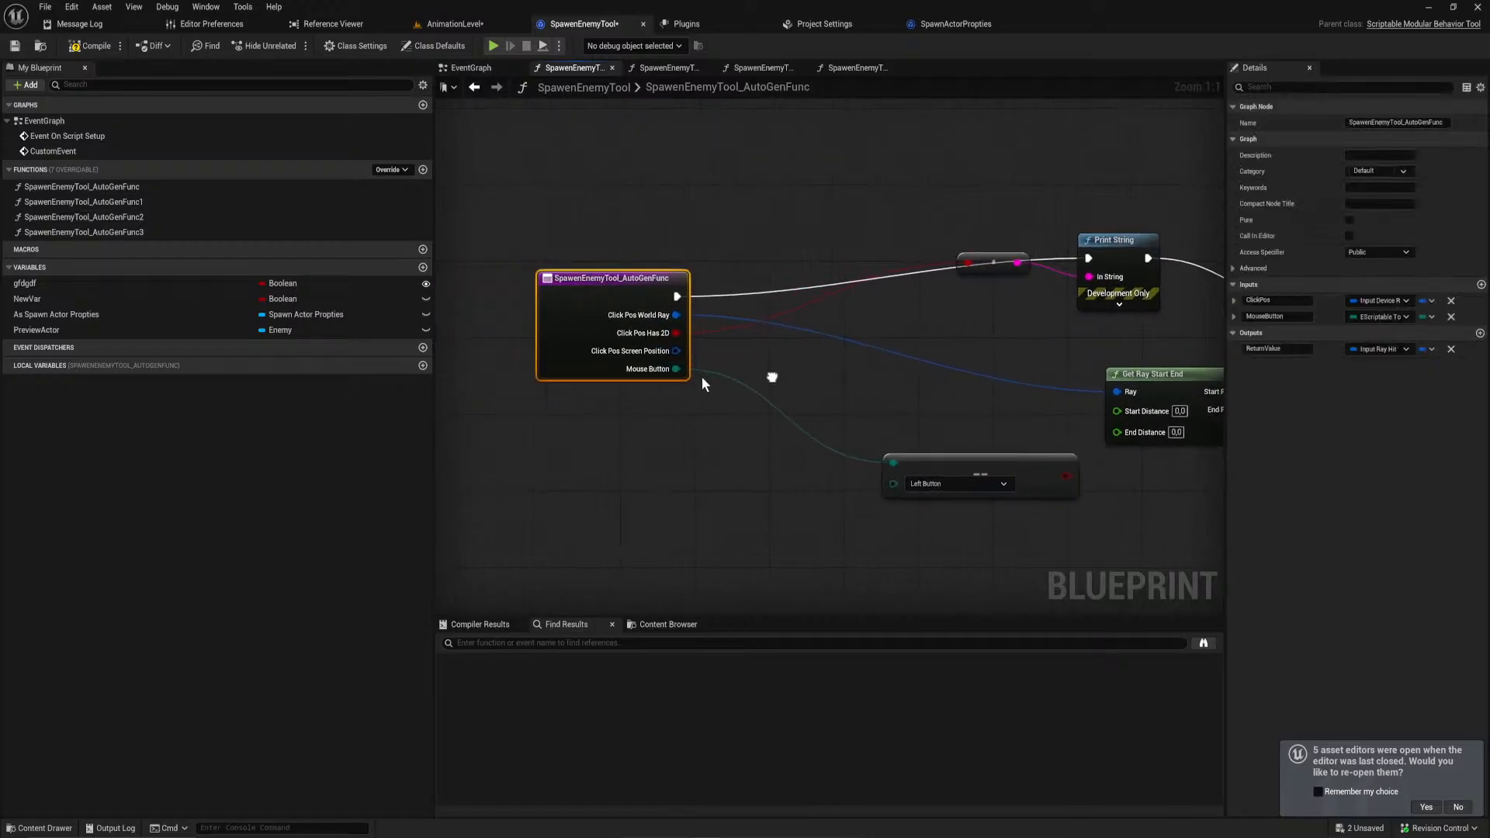
pyautogui.moveTo(638, 295); pyautogui.dragTo(590, 293)
pyautogui.moveTo(1006, 459); pyautogui.dragTo(771, 292)
# Step: Insert a Branch after the function entry, with its True output leading to Print String
pyautogui.click(763, 371)
pyautogui.moveTo(632, 296); pyautogui.dragTo(719, 306)
pyautogui.rightClick(892, 309)
pyautogui.click(813, 307)
pyautogui.moveTo(813, 306); pyautogui.dragTo(1093, 259)
pyautogui.moveTo(1093, 259); pyautogui.dragTo(1070, 286, button='right')
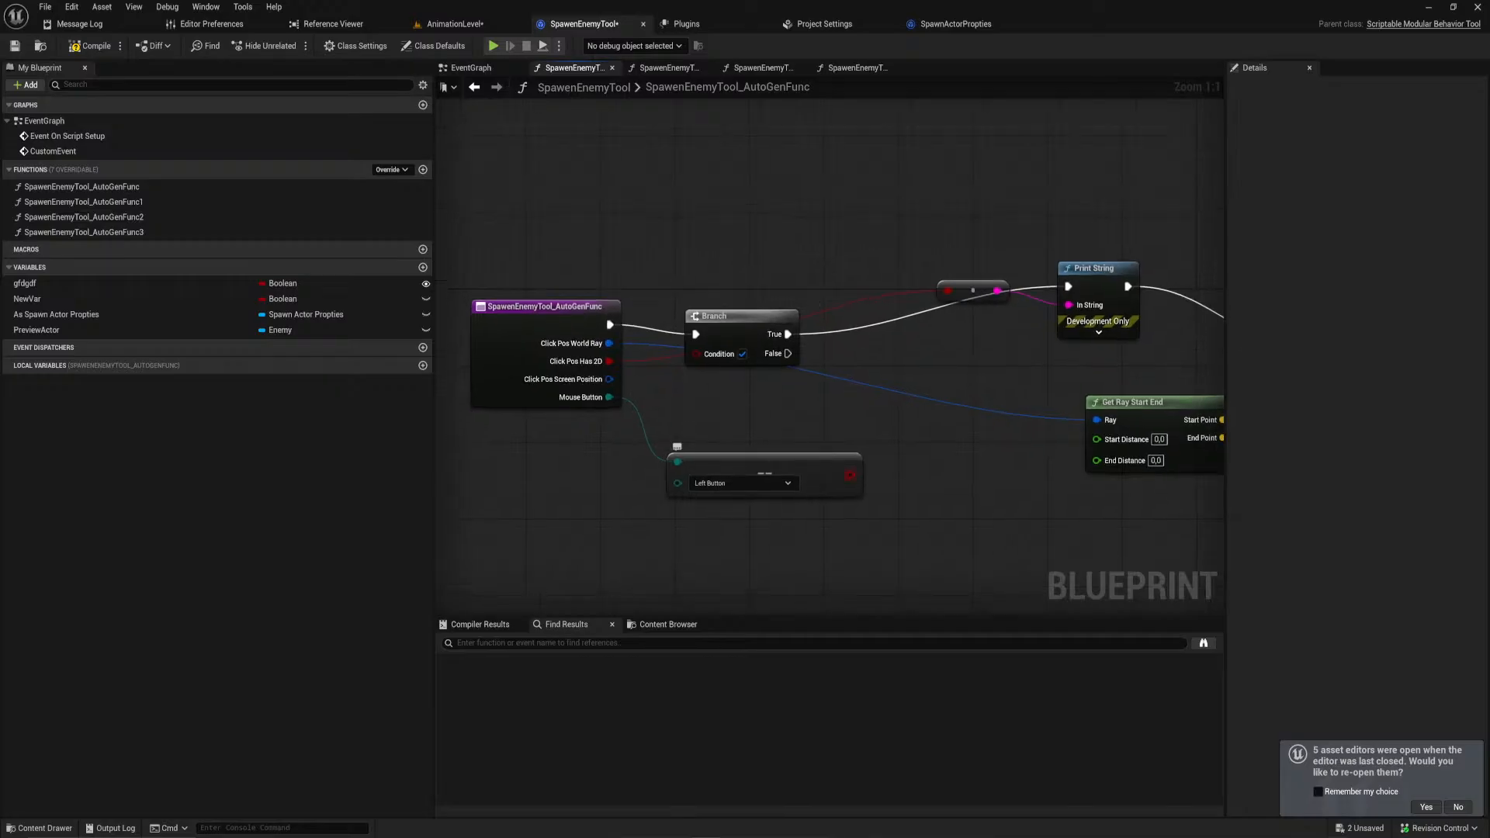
# Step: Connect the Left Button comparison's result to the Branch's Condition and align the Branch with the entry node
pyautogui.moveTo(851, 475); pyautogui.dragTo(729, 296)
pyautogui.moveTo(765, 388); pyautogui.dragTo(766, 398, button='right')
pyautogui.click(766, 398)
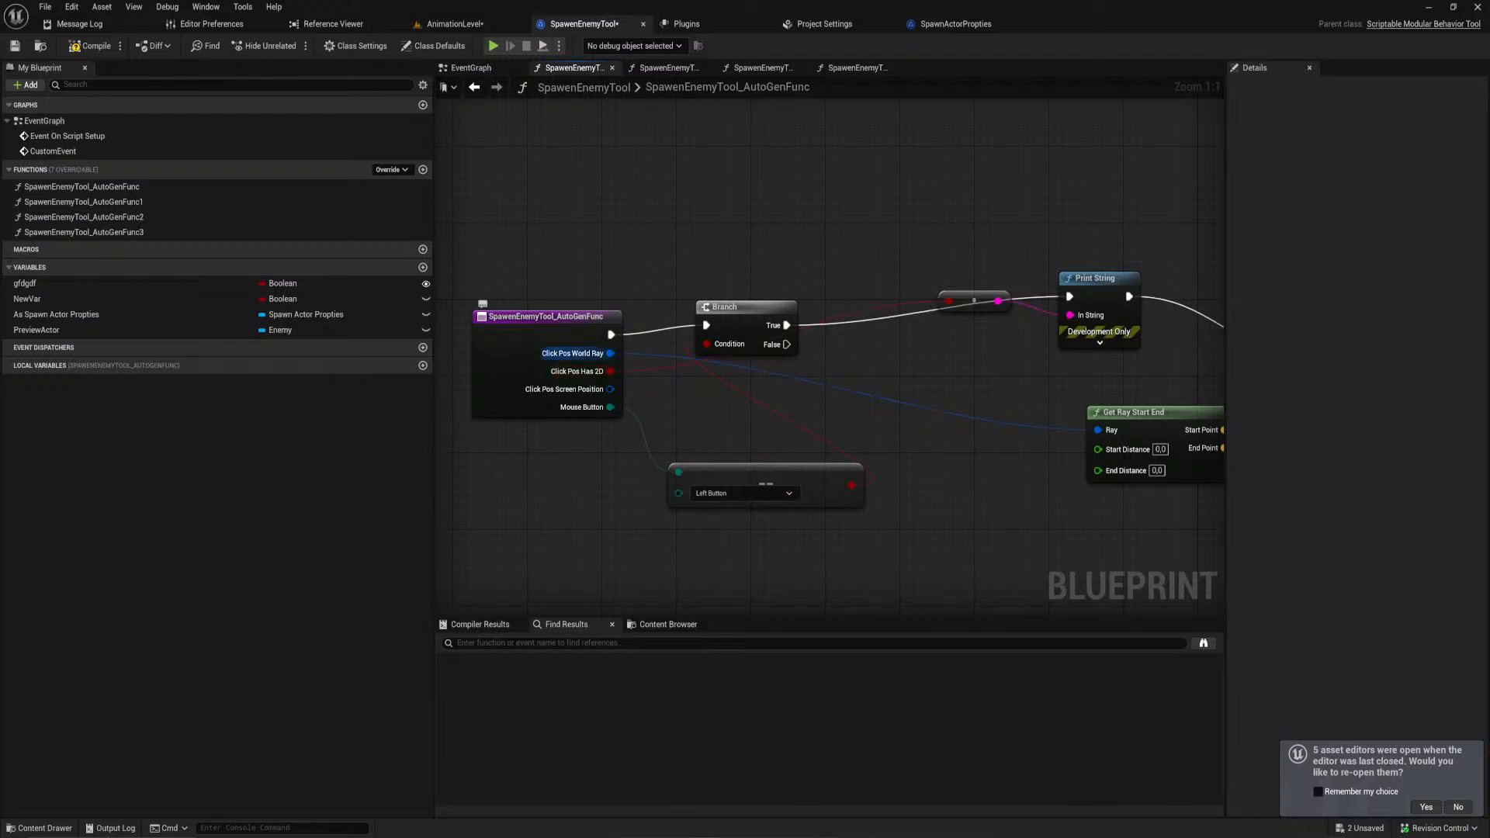
pyautogui.moveTo(737, 372); pyautogui.dragTo(733, 384, button='right')
pyautogui.hotkey('alt', 'Tab')
pyautogui.moveTo(819, 314); pyautogui.dragTo(732, 263, button='right')
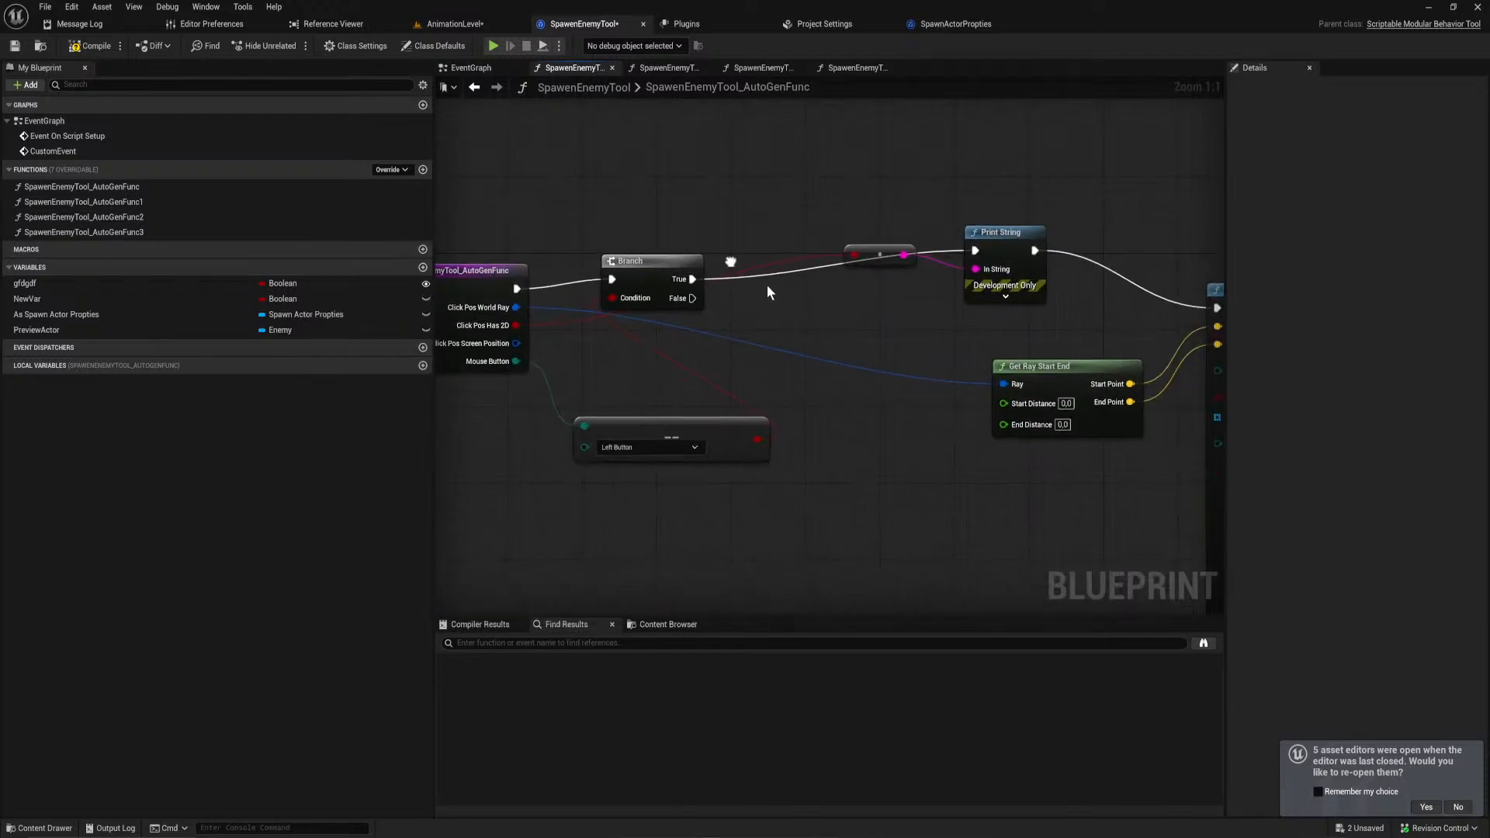
pyautogui.scroll(-1, 767, 287)
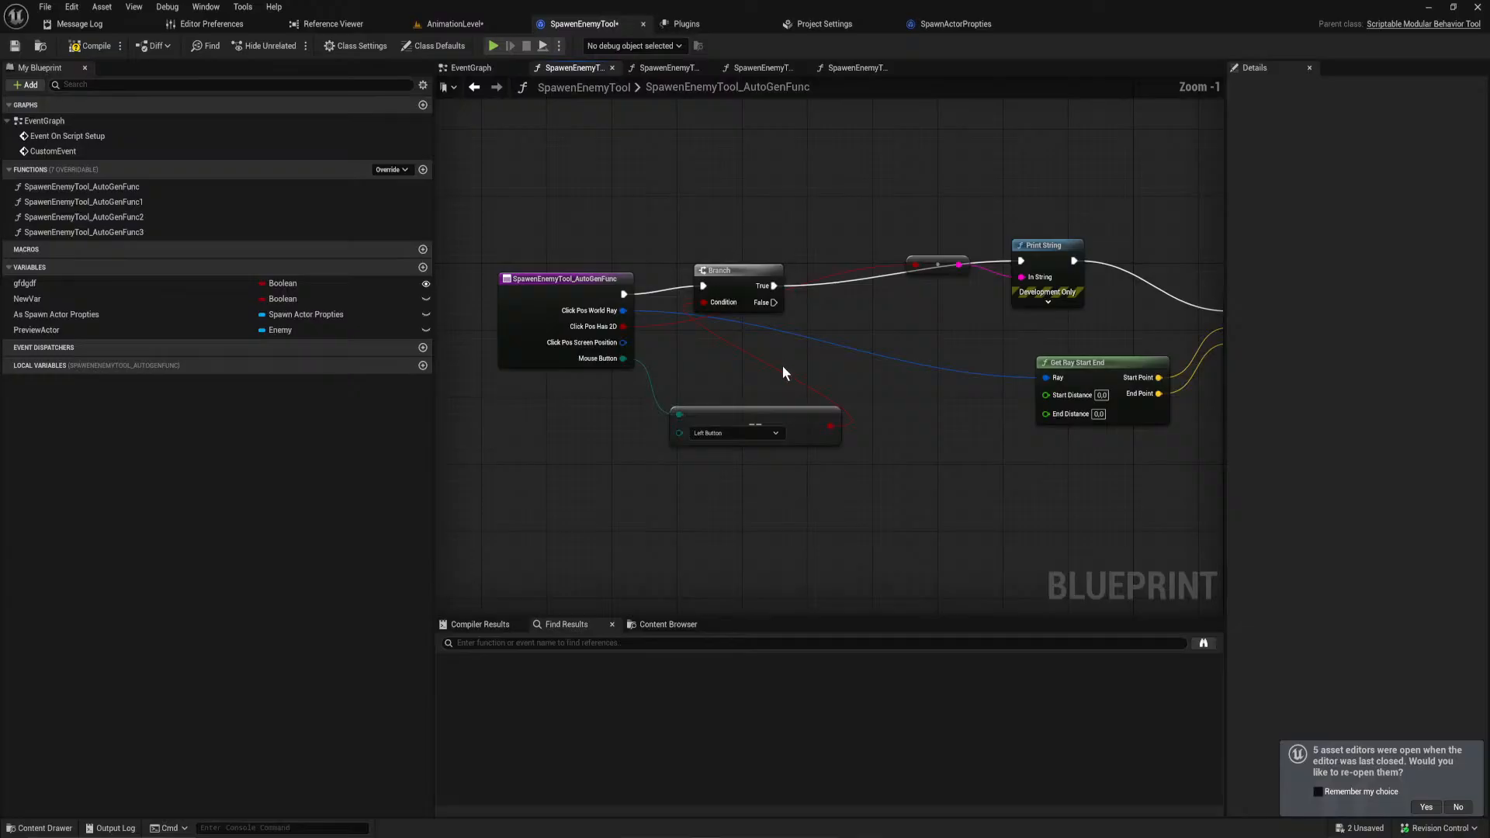
# Step: Review the mouse-button Branch logic and the Add Single Click Behavior node with its If Hit by Click connection in the EventGraph
pyautogui.scroll(-2, 782, 371)
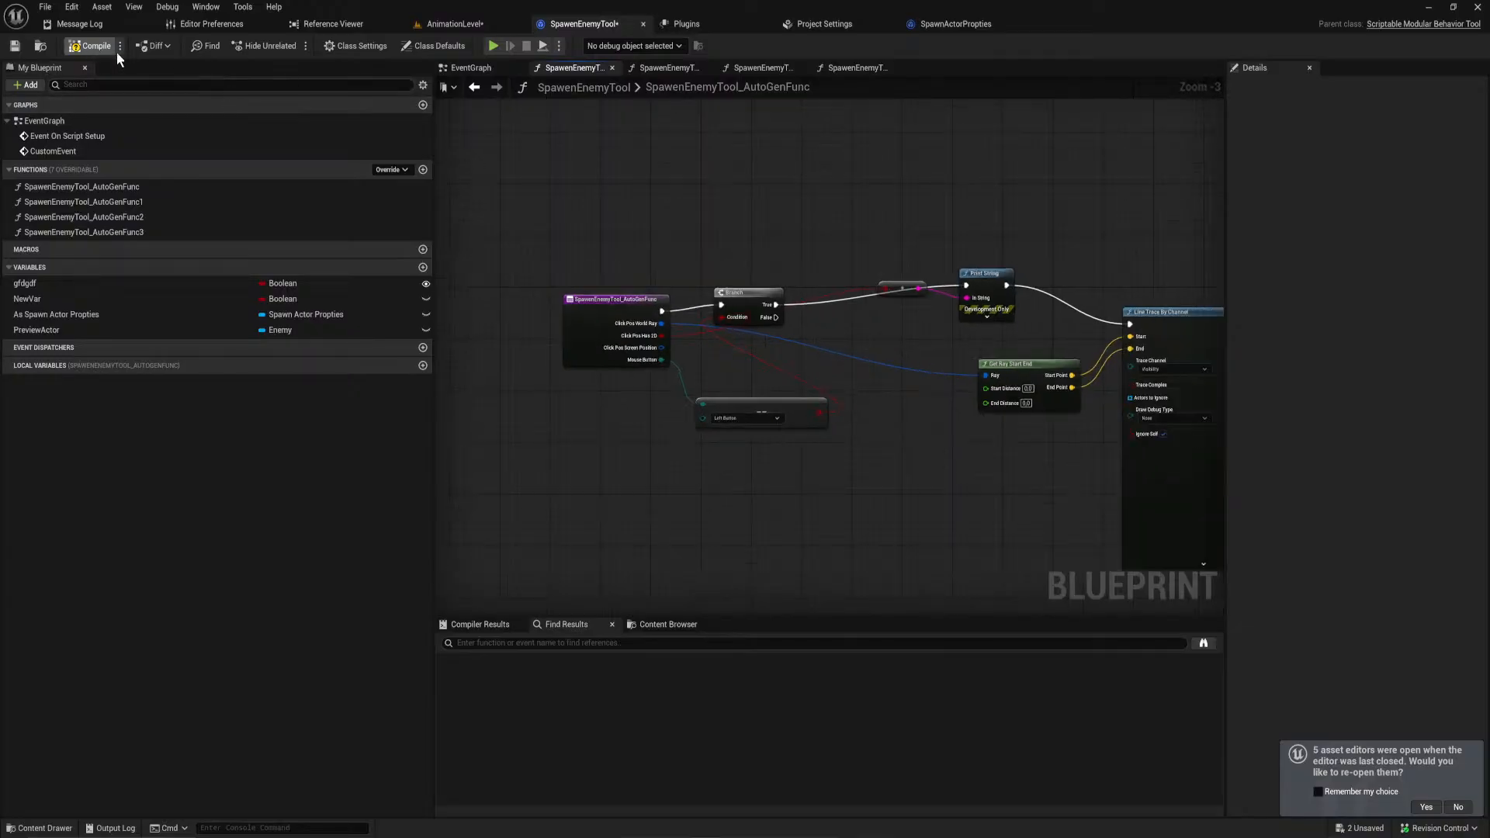
pyautogui.moveTo(937, 370); pyautogui.dragTo(1054, 367, button='right')
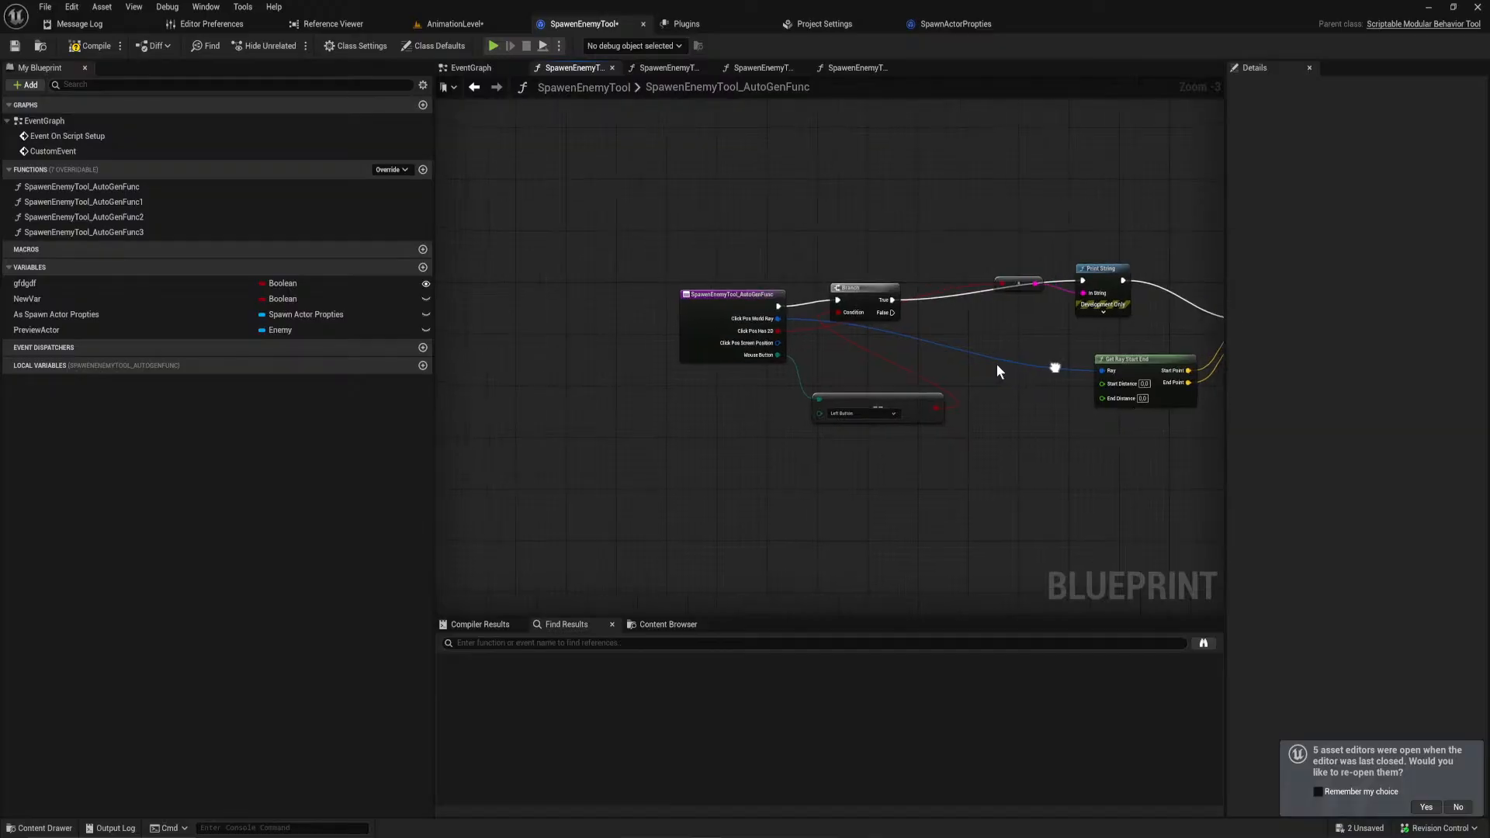
pyautogui.click(486, 72)
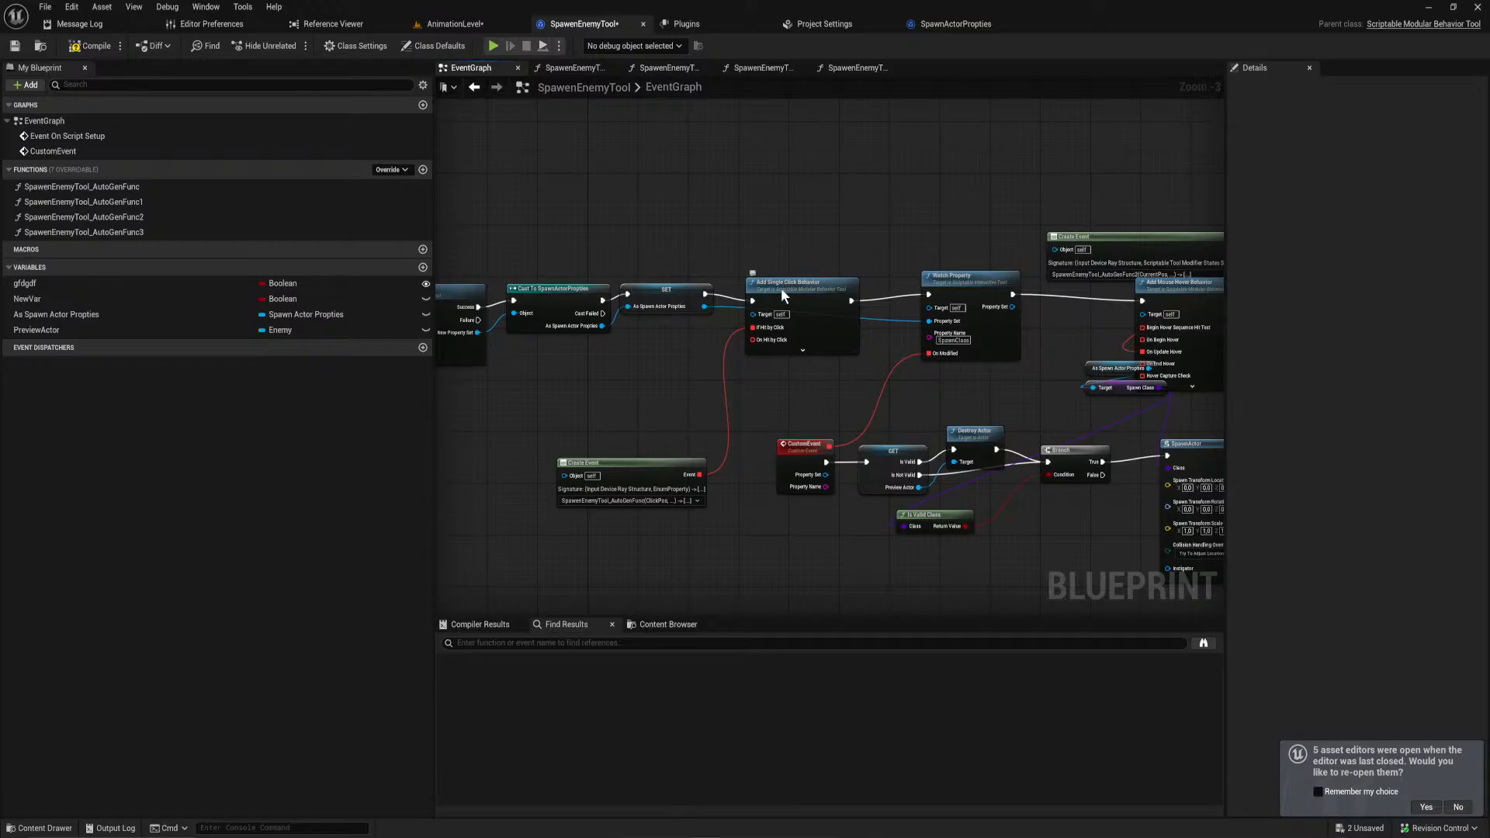
pyautogui.scroll(3, 781, 288)
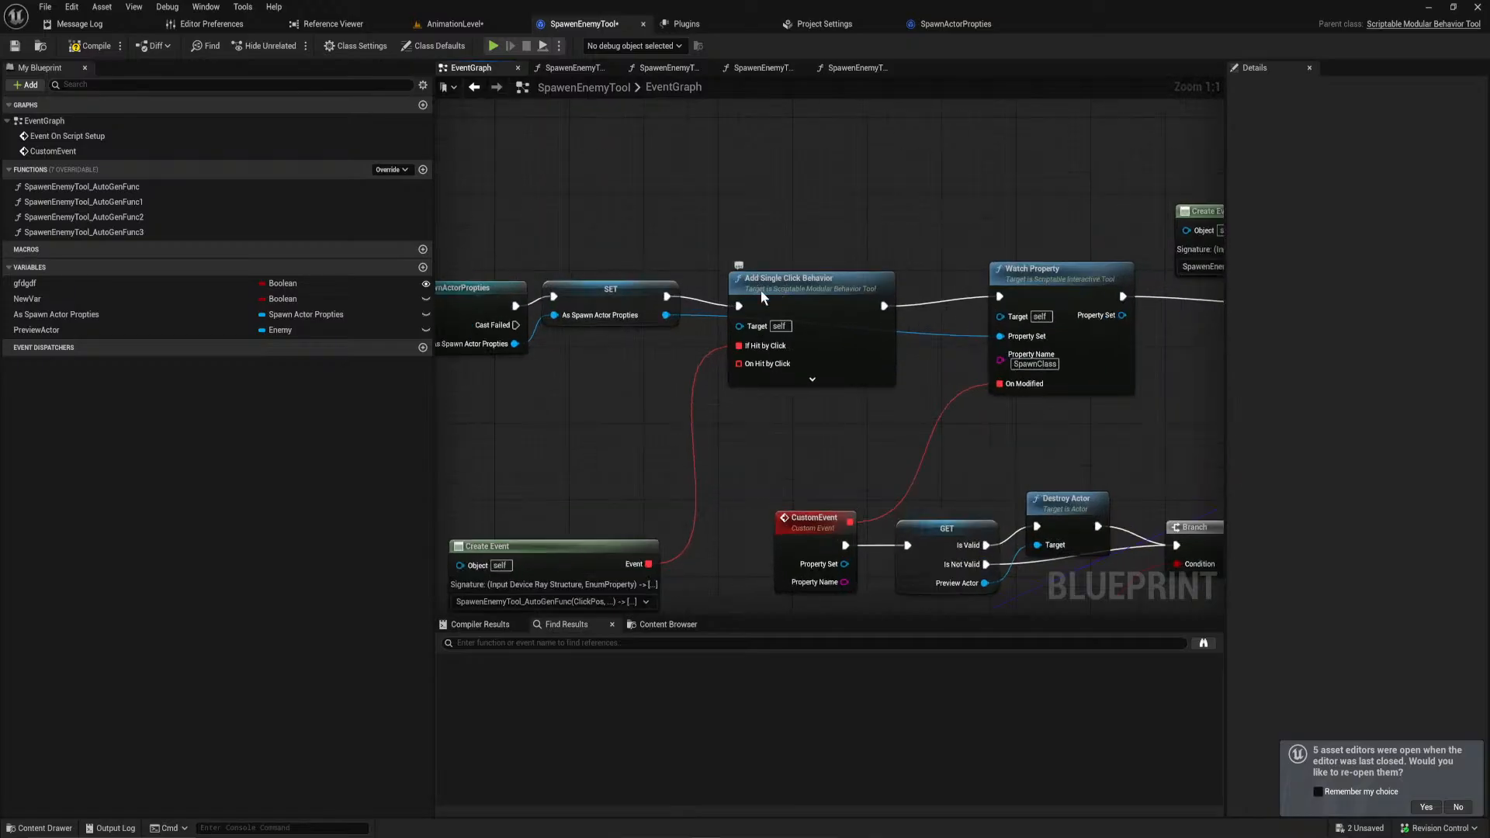
pyautogui.click(781, 285)
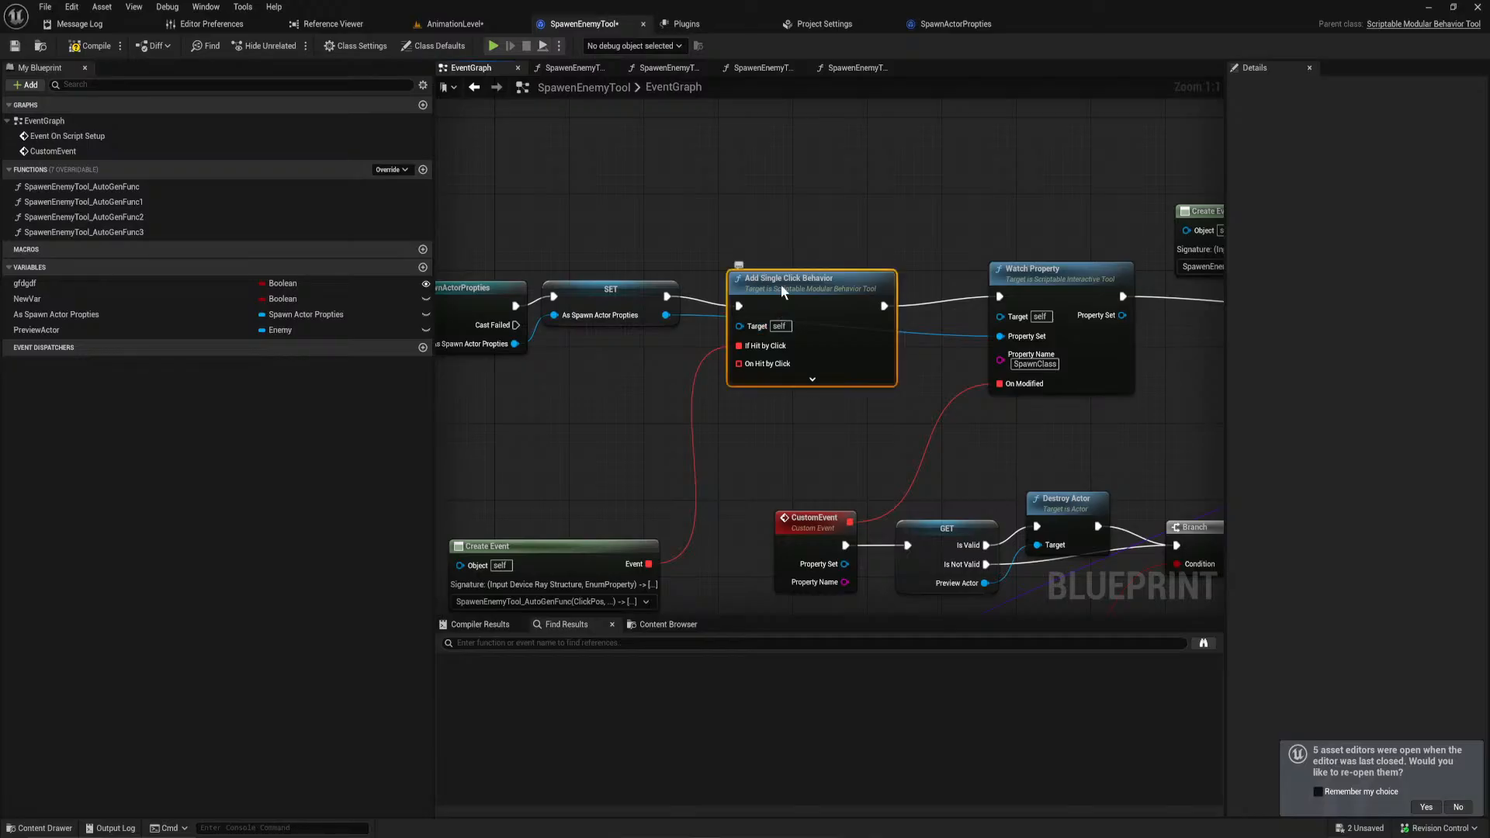
pyautogui.click(790, 233)
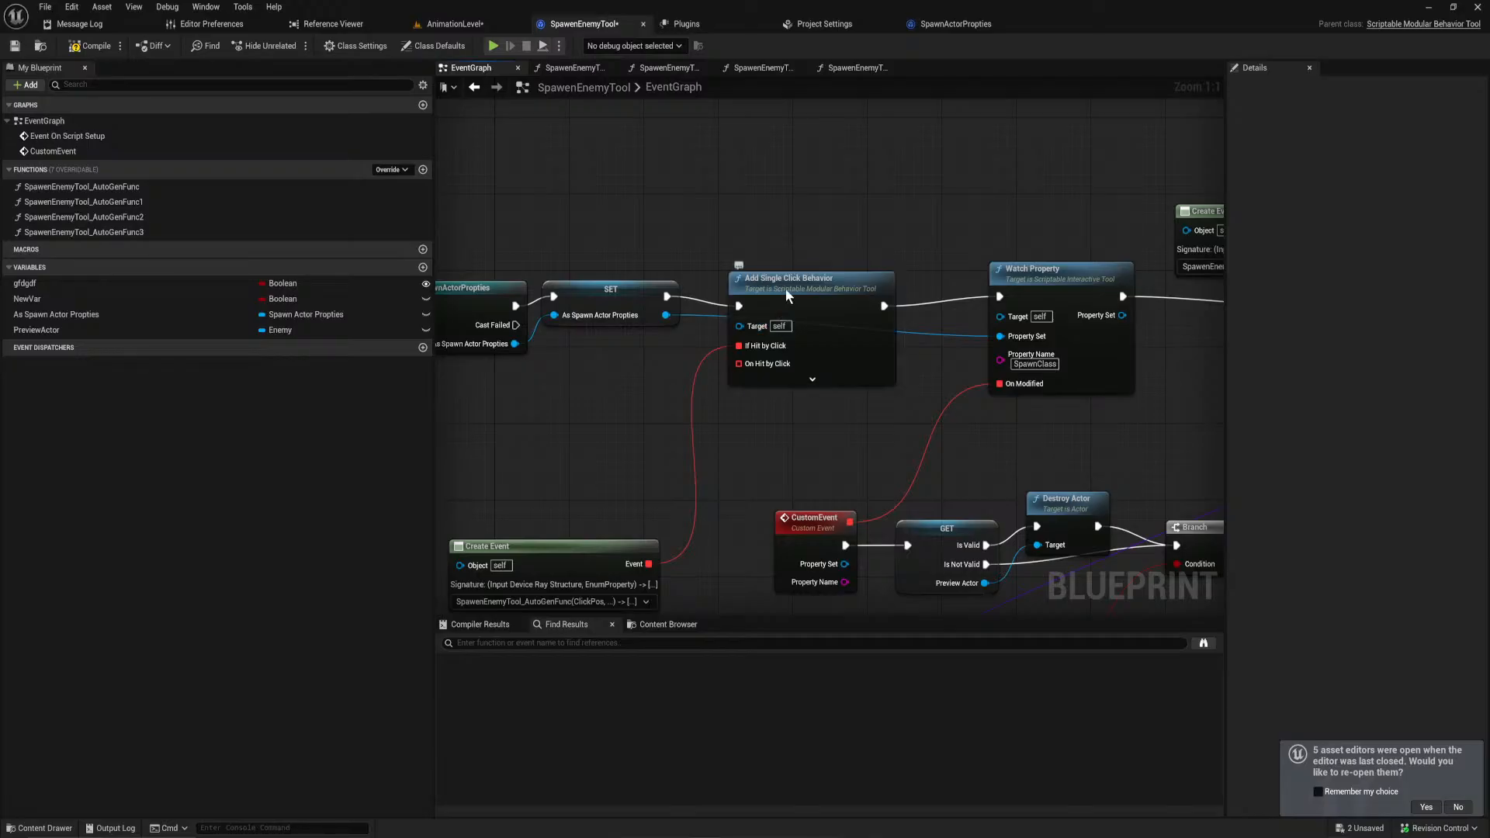
pyautogui.click(788, 299)
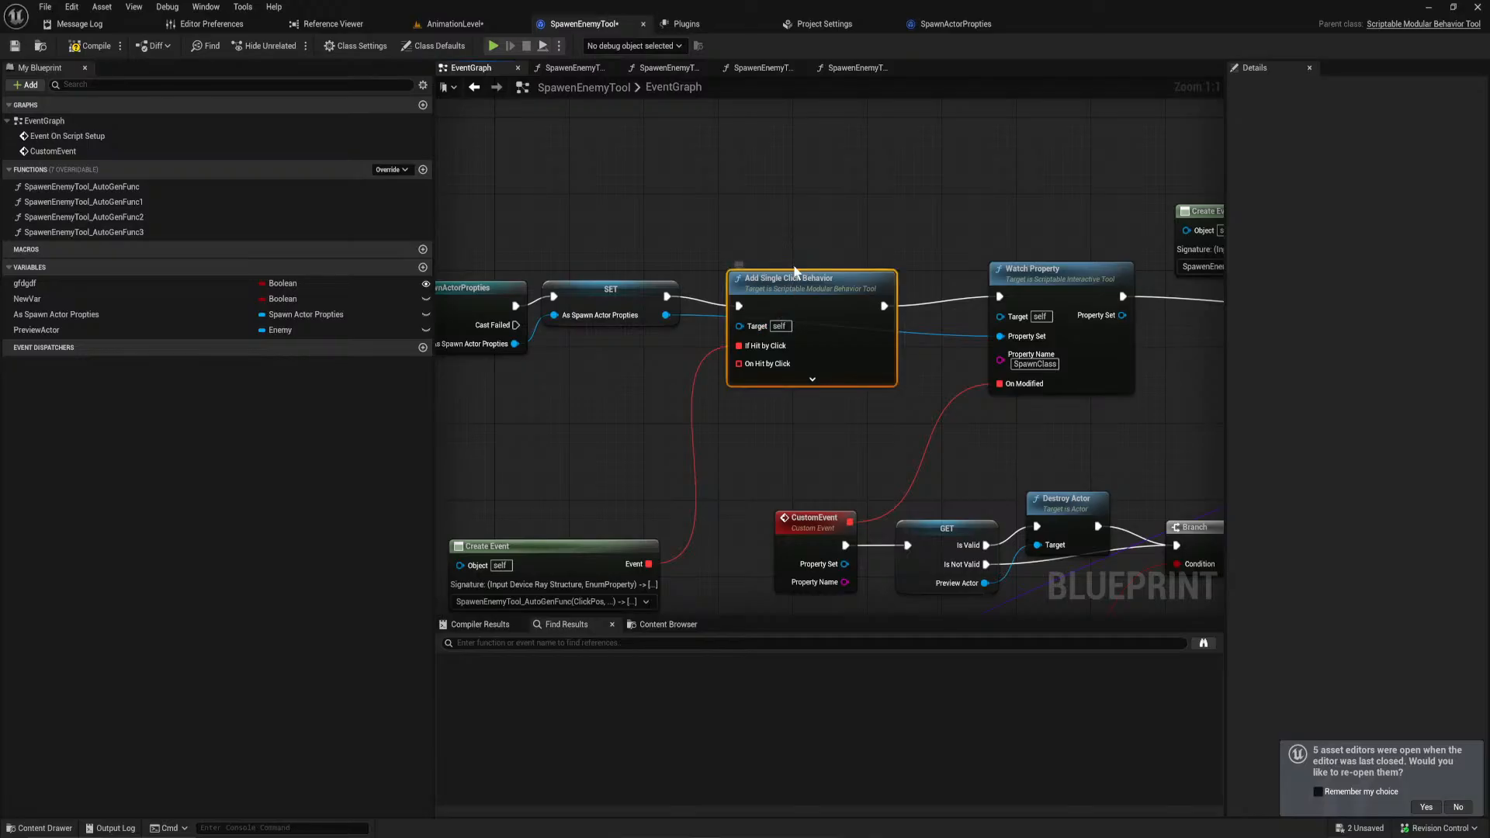
pyautogui.click(775, 351)
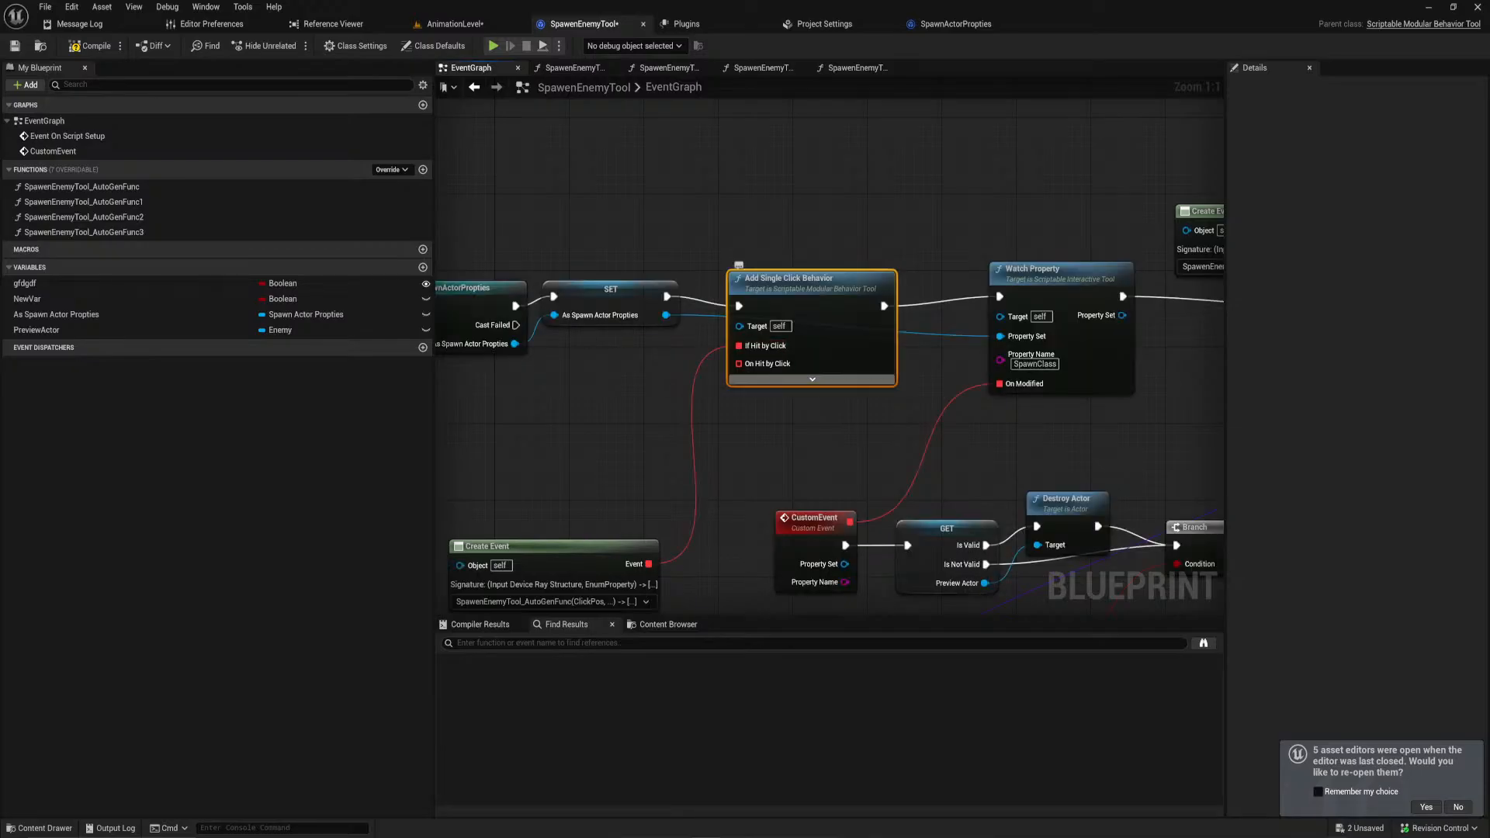
# Step: Save all assets and restart the Unreal editor by relaunching ActionRpgProject from the code editor
pyautogui.hotkey('ctrl', 'shift', 's')
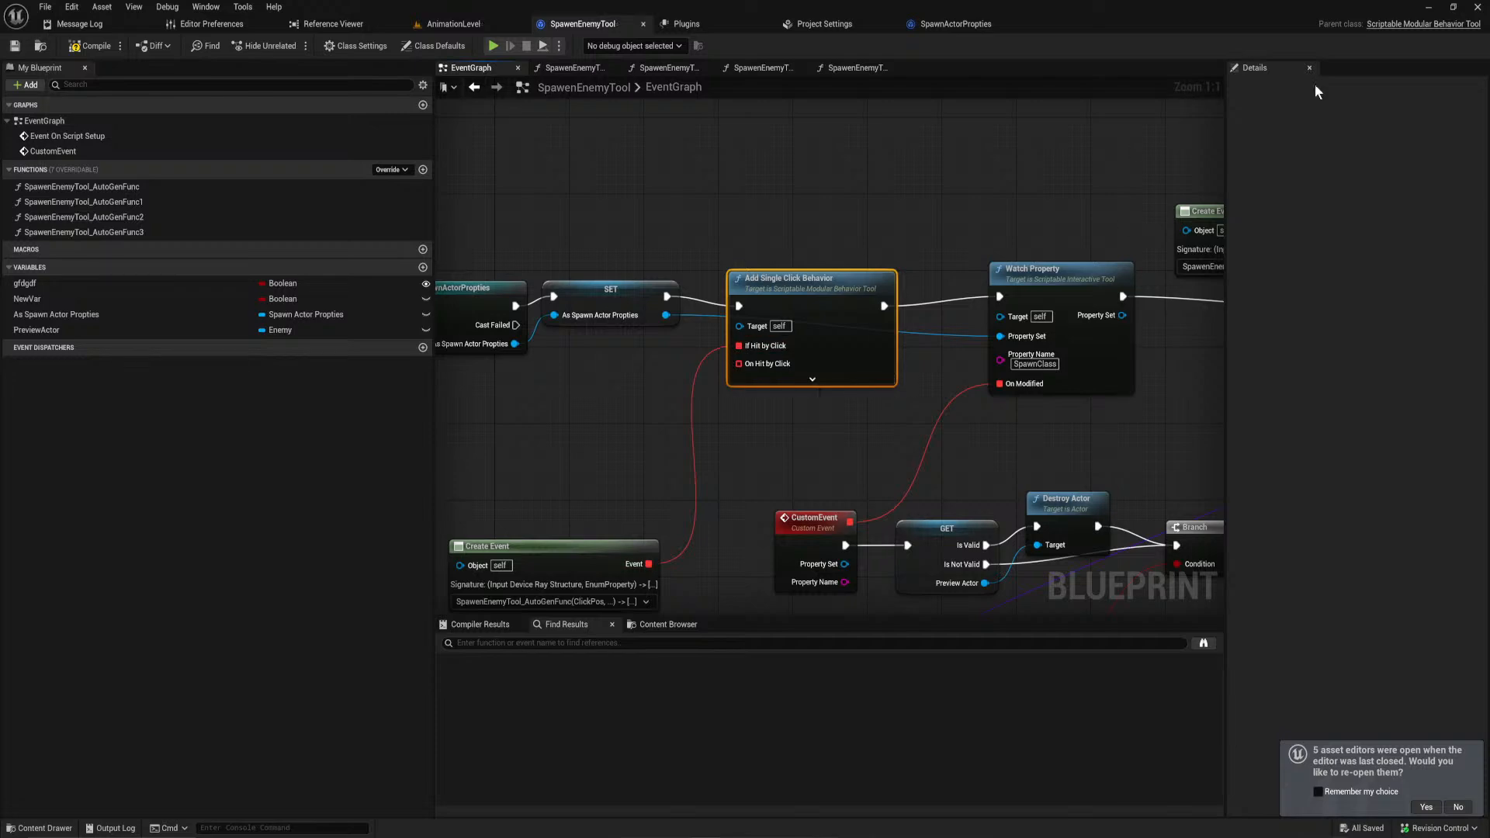
pyautogui.click(1476, 8)
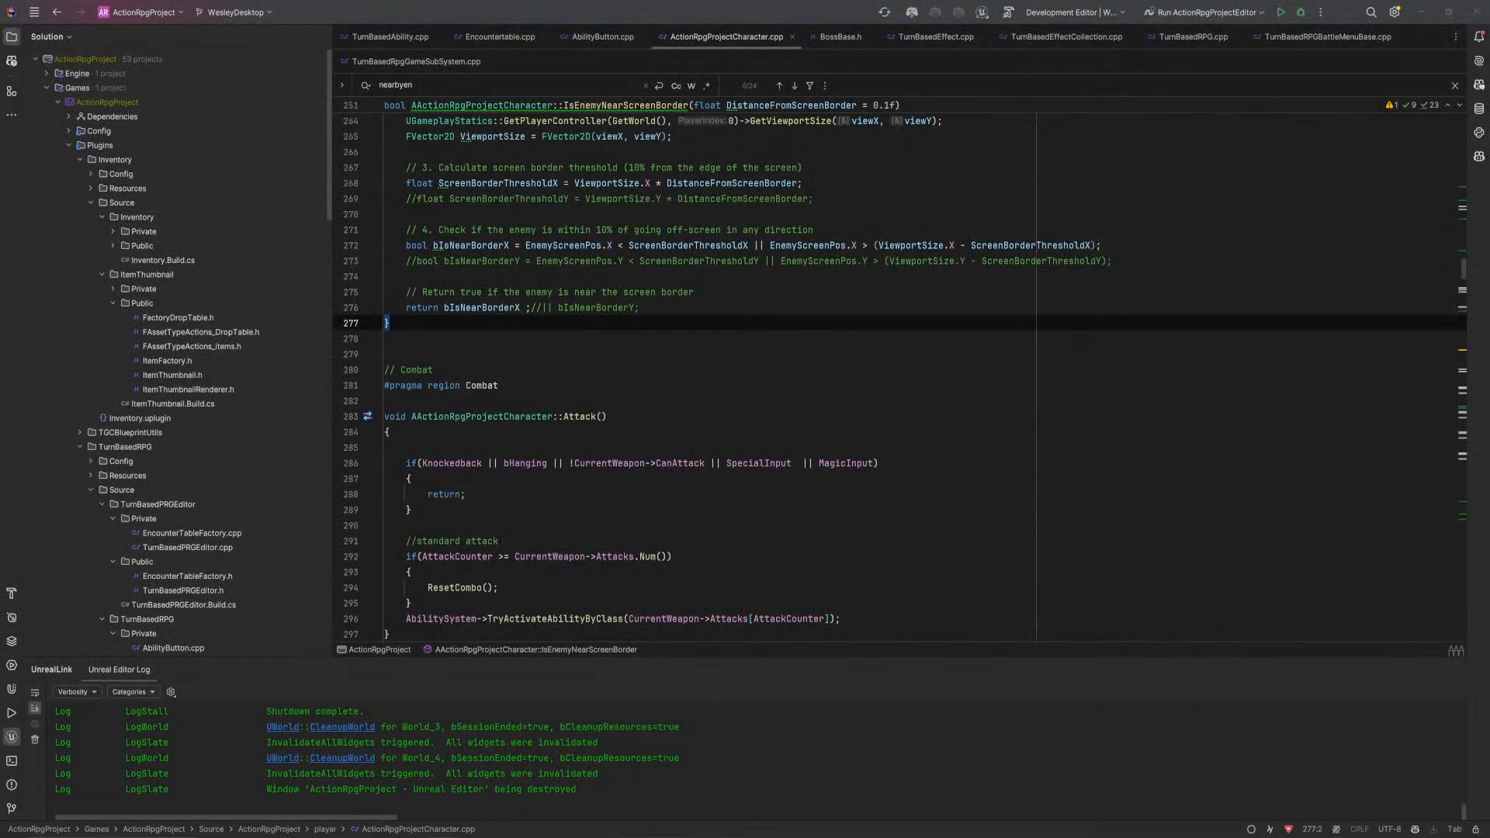
pyautogui.click(1279, 13)
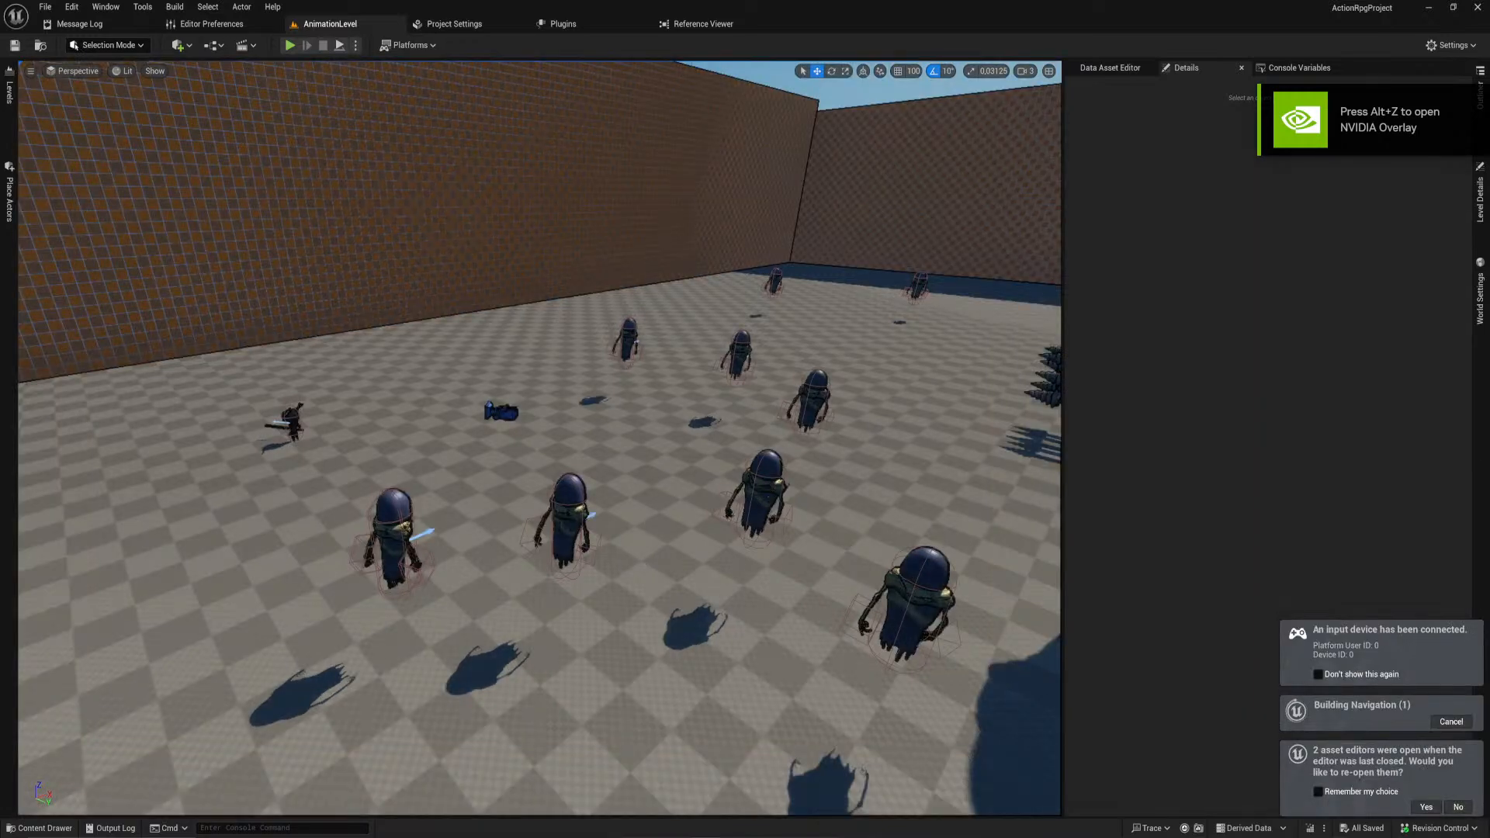
# Step: In SpawenEnemyTool's EventGraph, place the As Spawn Actor Propties and Spawn Class nodes below the Branch
pyautogui.moveTo(773, 449); pyautogui.dragTo(667, 528, button='right')
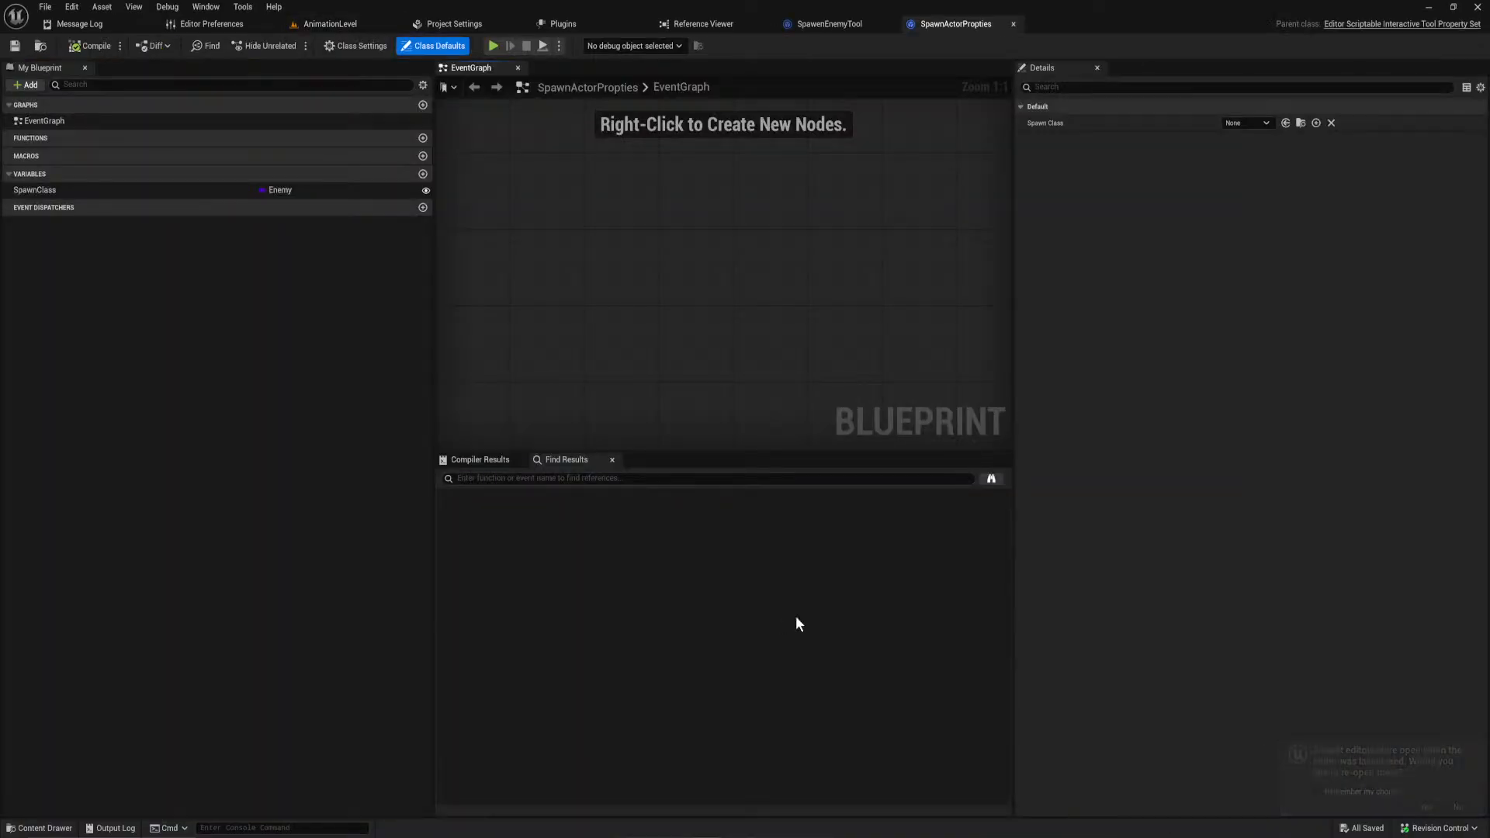
pyautogui.moveTo(665, 452); pyautogui.dragTo(669, 609)
pyautogui.click(853, 27)
pyautogui.scroll(-4, 748, 233)
pyautogui.moveTo(823, 271); pyautogui.dragTo(597, 230, button='right')
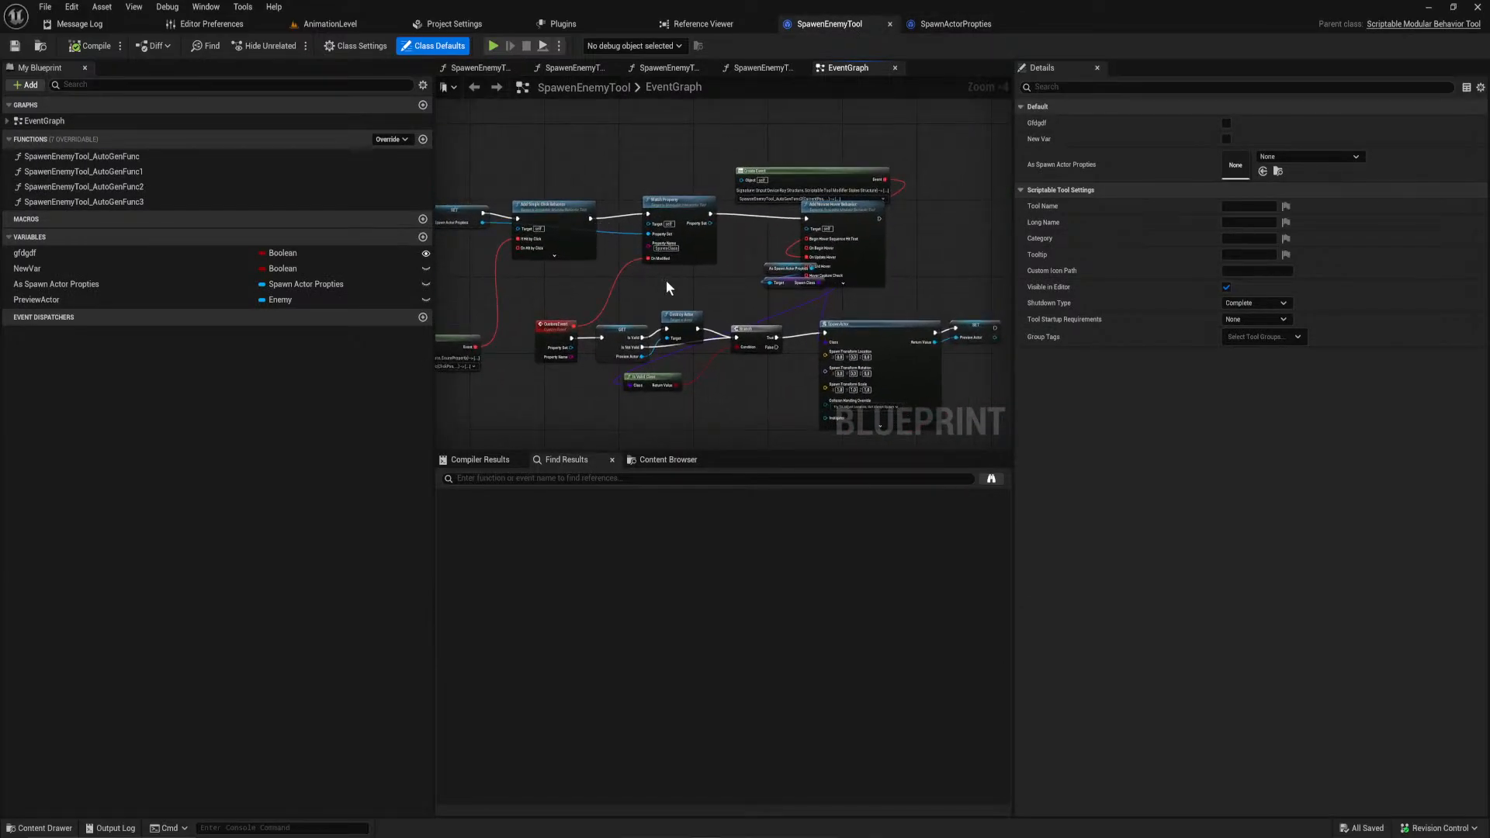
pyautogui.scroll(1, 660, 284)
pyautogui.moveTo(738, 294); pyautogui.dragTo(572, 316, button='right')
pyautogui.moveTo(649, 322); pyautogui.dragTo(610, 202)
# Step: Move the Spawn Actor node and the Preview Actor SET node together, farther from the Branch
pyautogui.moveTo(841, 284); pyautogui.dragTo(770, 342, button='right')
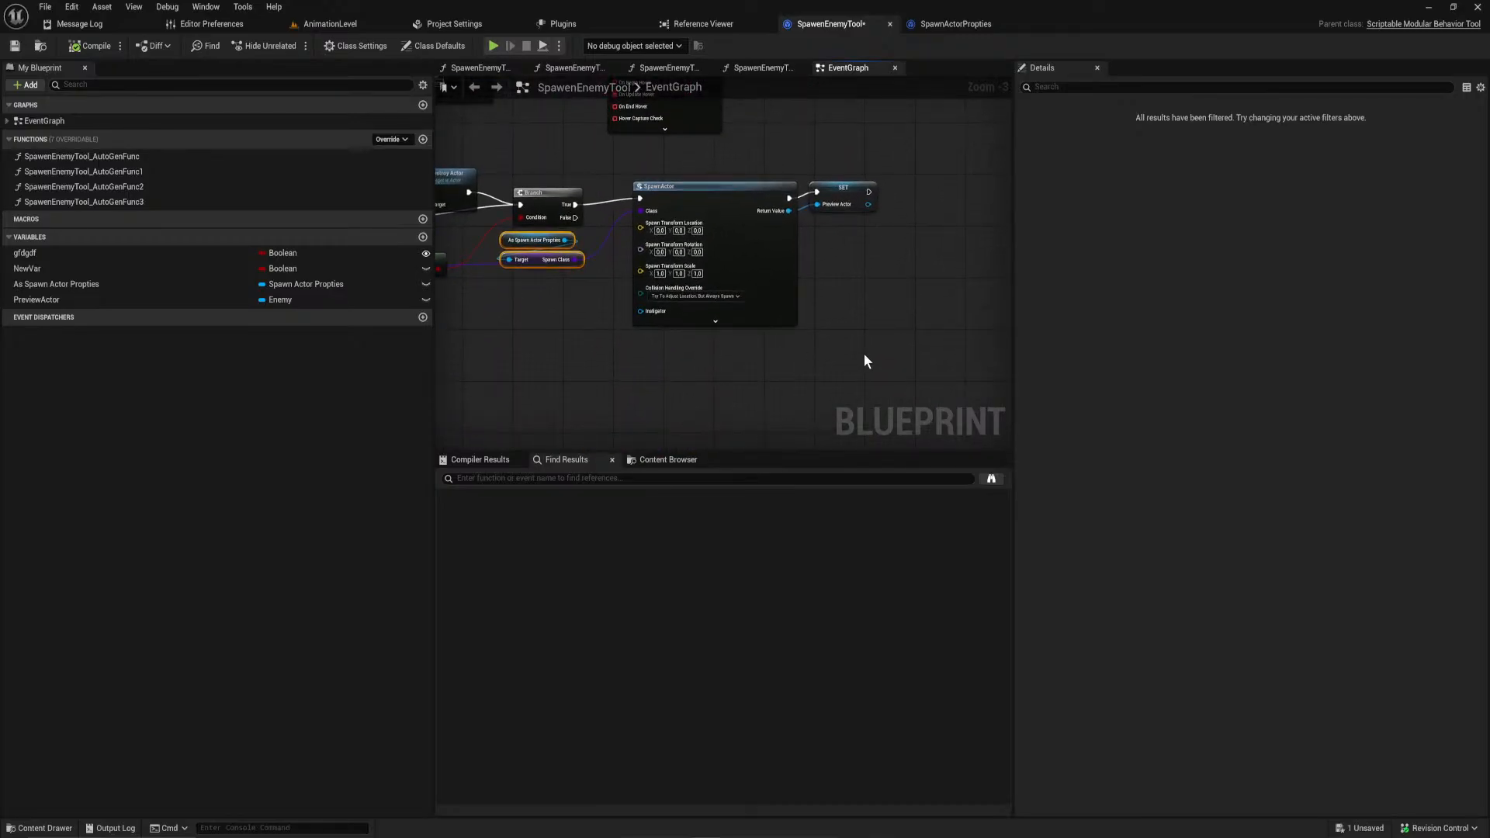
pyautogui.moveTo(901, 342); pyautogui.dragTo(632, 173)
pyautogui.moveTo(727, 198); pyautogui.dragTo(770, 203)
pyautogui.moveTo(737, 172); pyautogui.dragTo(724, 194, button='right')
pyautogui.click(729, 194)
# Step: Align Add Mouse Hover Behavior and its Create Event node with the Watch Property node
pyautogui.click(878, 213)
pyautogui.moveTo(893, 220); pyautogui.dragTo(855, 297, button='right')
pyautogui.moveTo(858, 220); pyautogui.dragTo(869, 231)
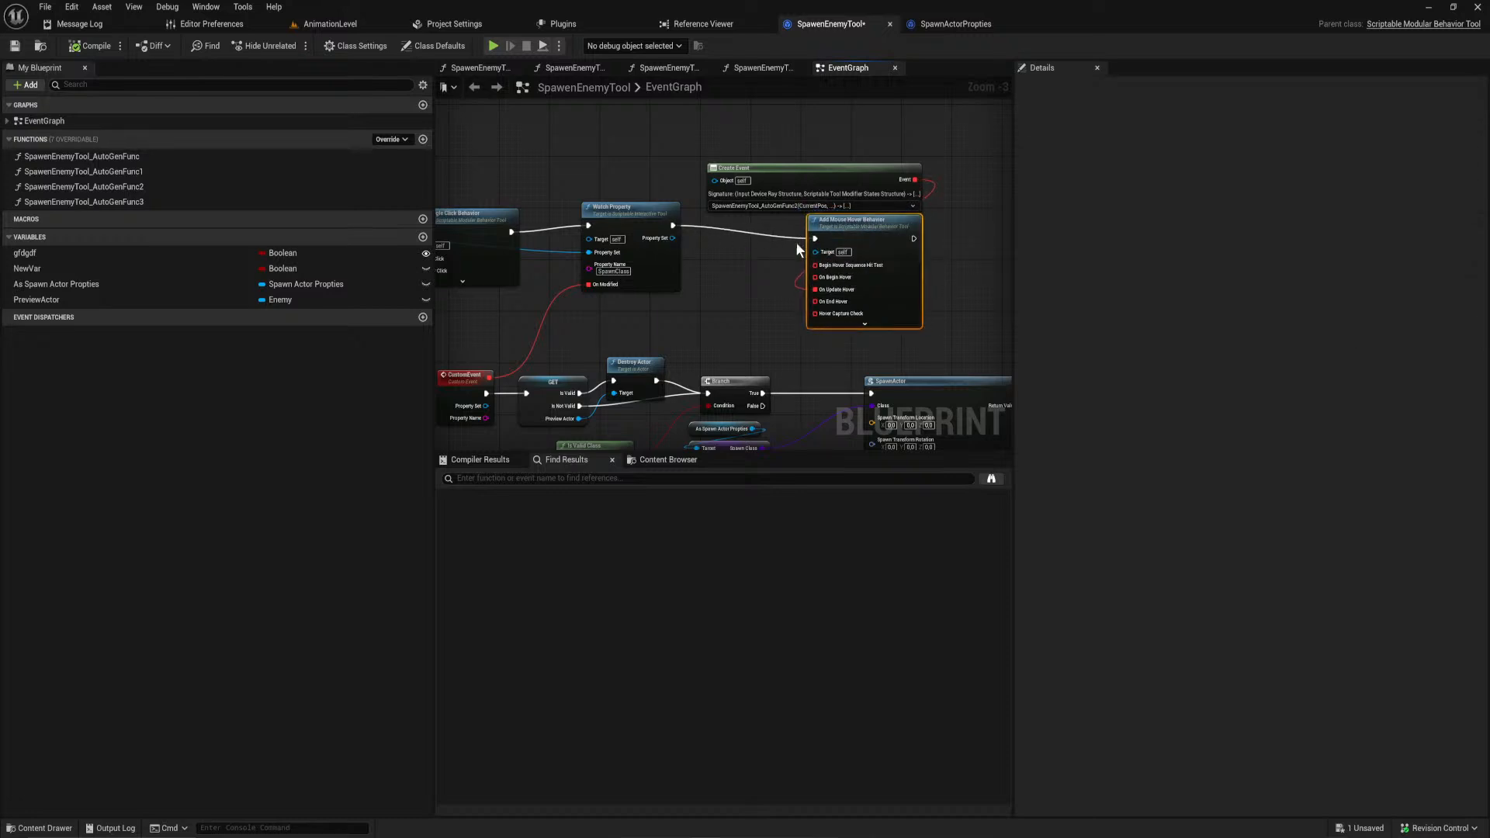
pyautogui.moveTo(795, 140); pyautogui.dragTo(829, 220)
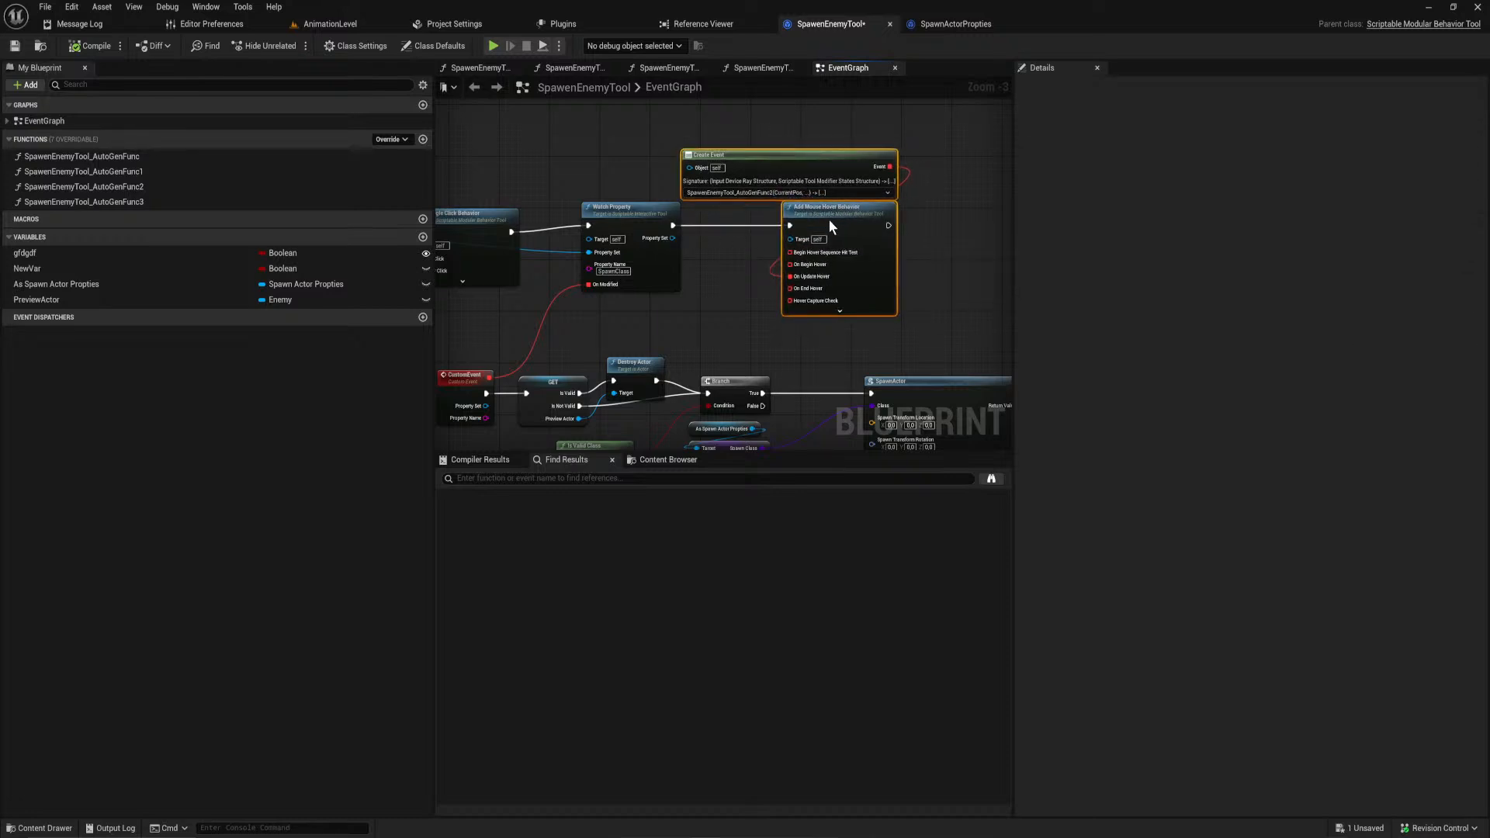
pyautogui.click(751, 253)
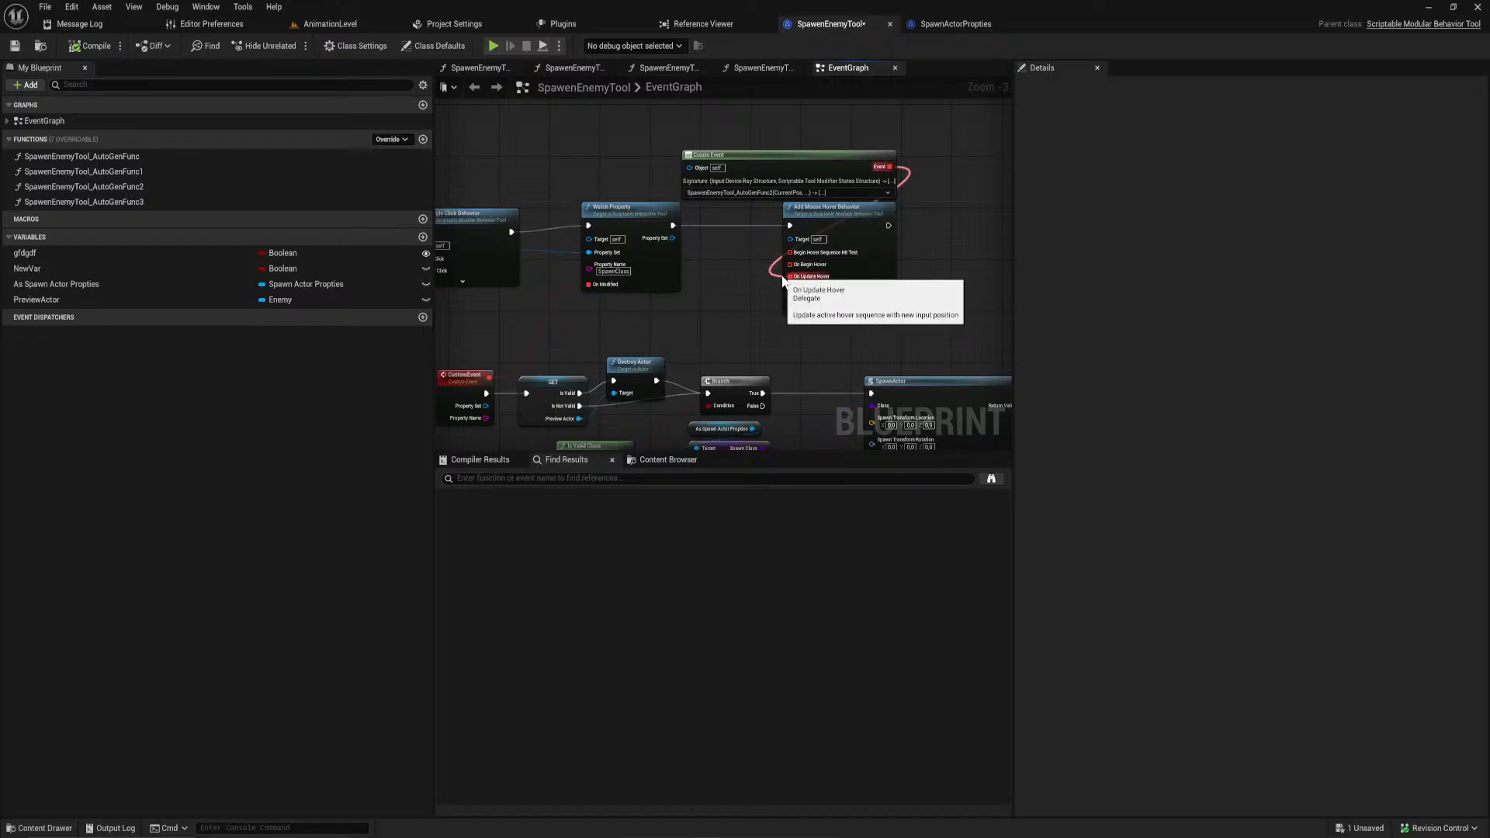
pyautogui.moveTo(757, 346)
pyautogui.mouseDown(button='right')
pyautogui.moveTo(842, 296)
pyautogui.moveTo(757, 342)
pyautogui.moveTo(765, 332)
pyautogui.mouseUp(button='right')
pyautogui.click(857, 208)
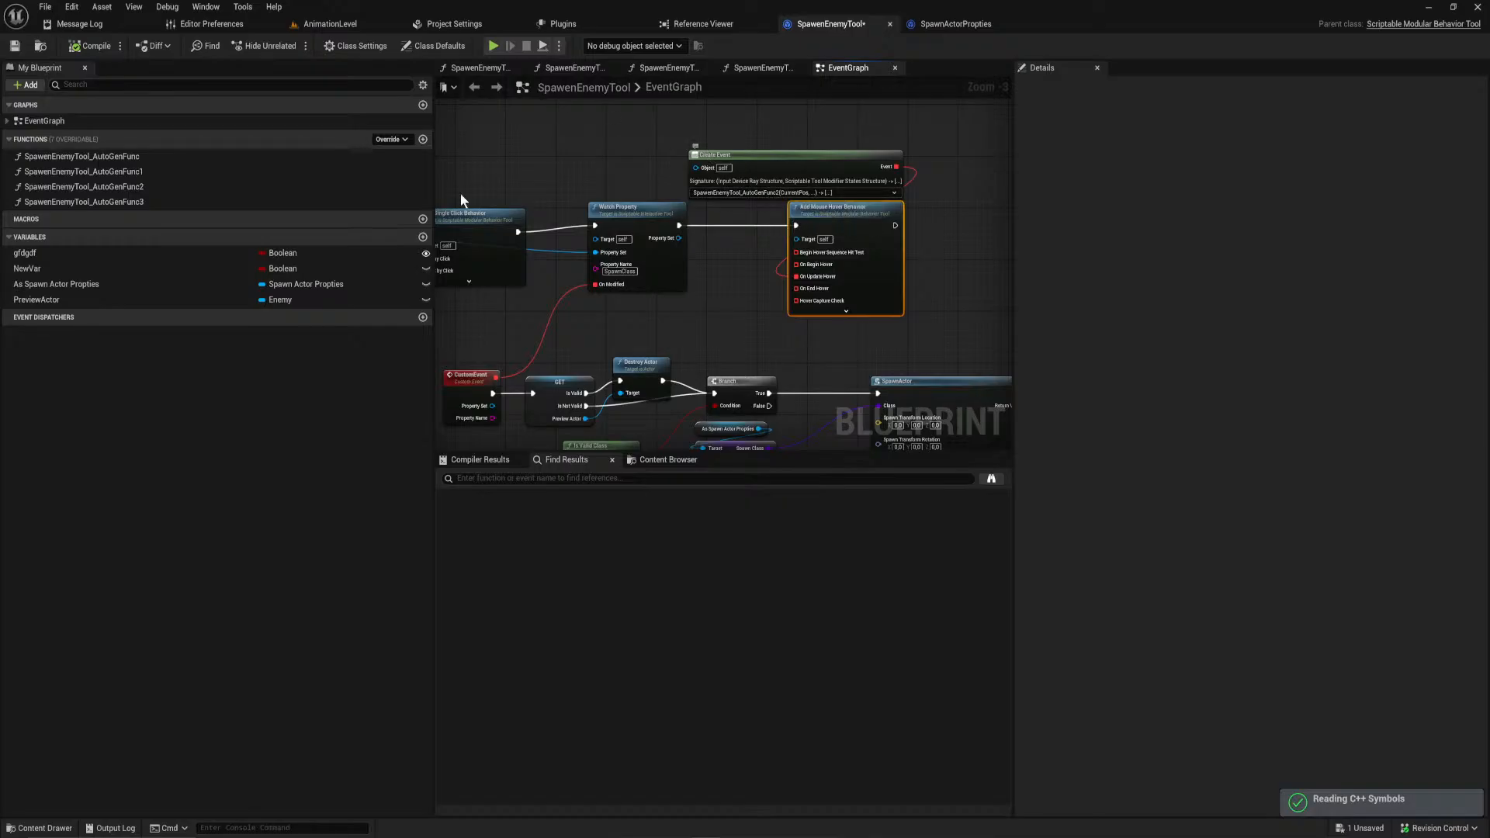
# Step: Check the auto-generated function graphs and delete SpawenEnemyTool_AutoGenFunc3 and SpawenEnemyTool_AutoGenFunc1
pyautogui.click(222, 198)
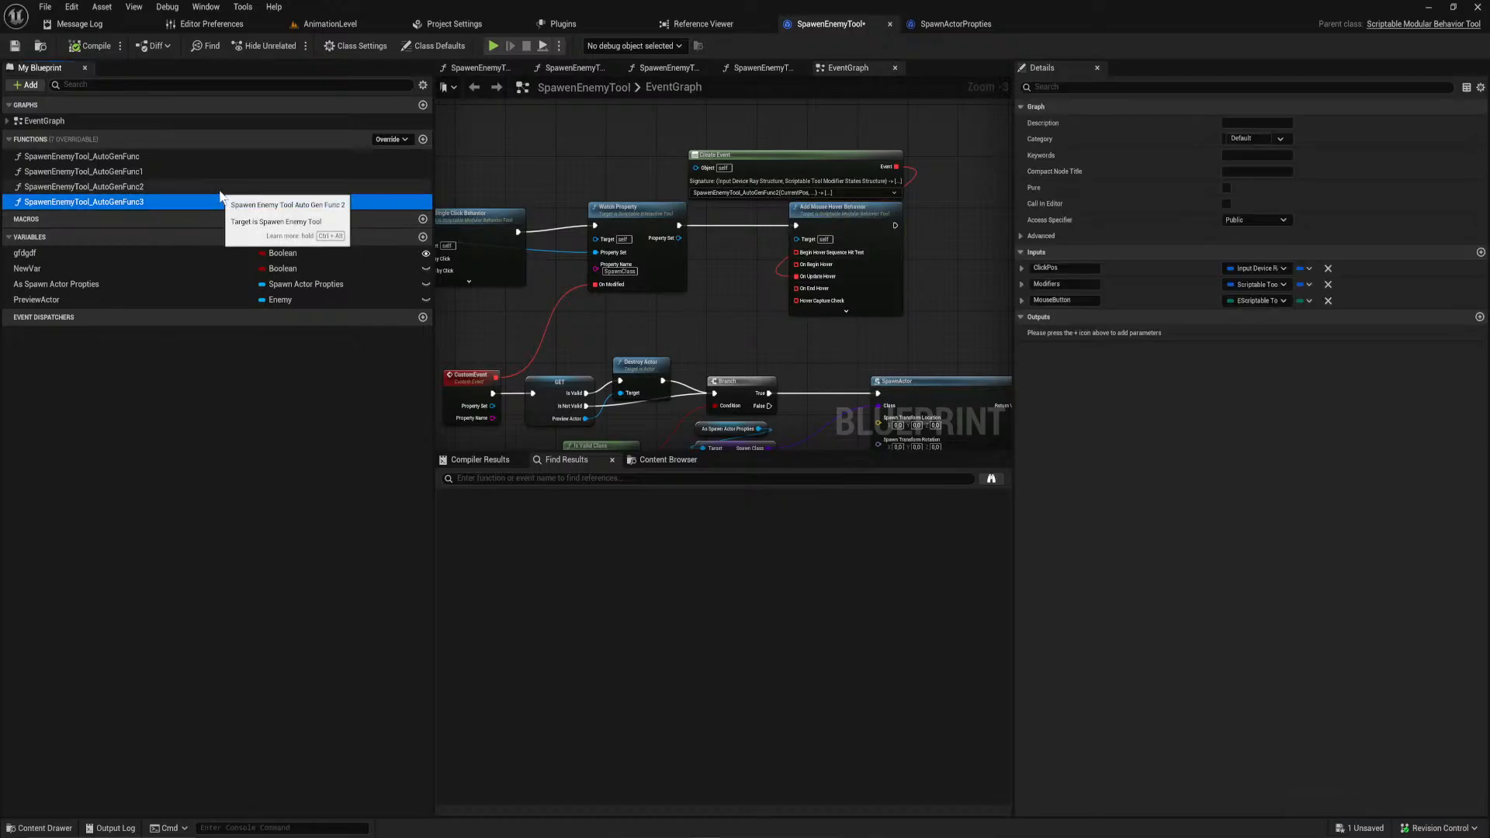
pyautogui.doubleClick(220, 190)
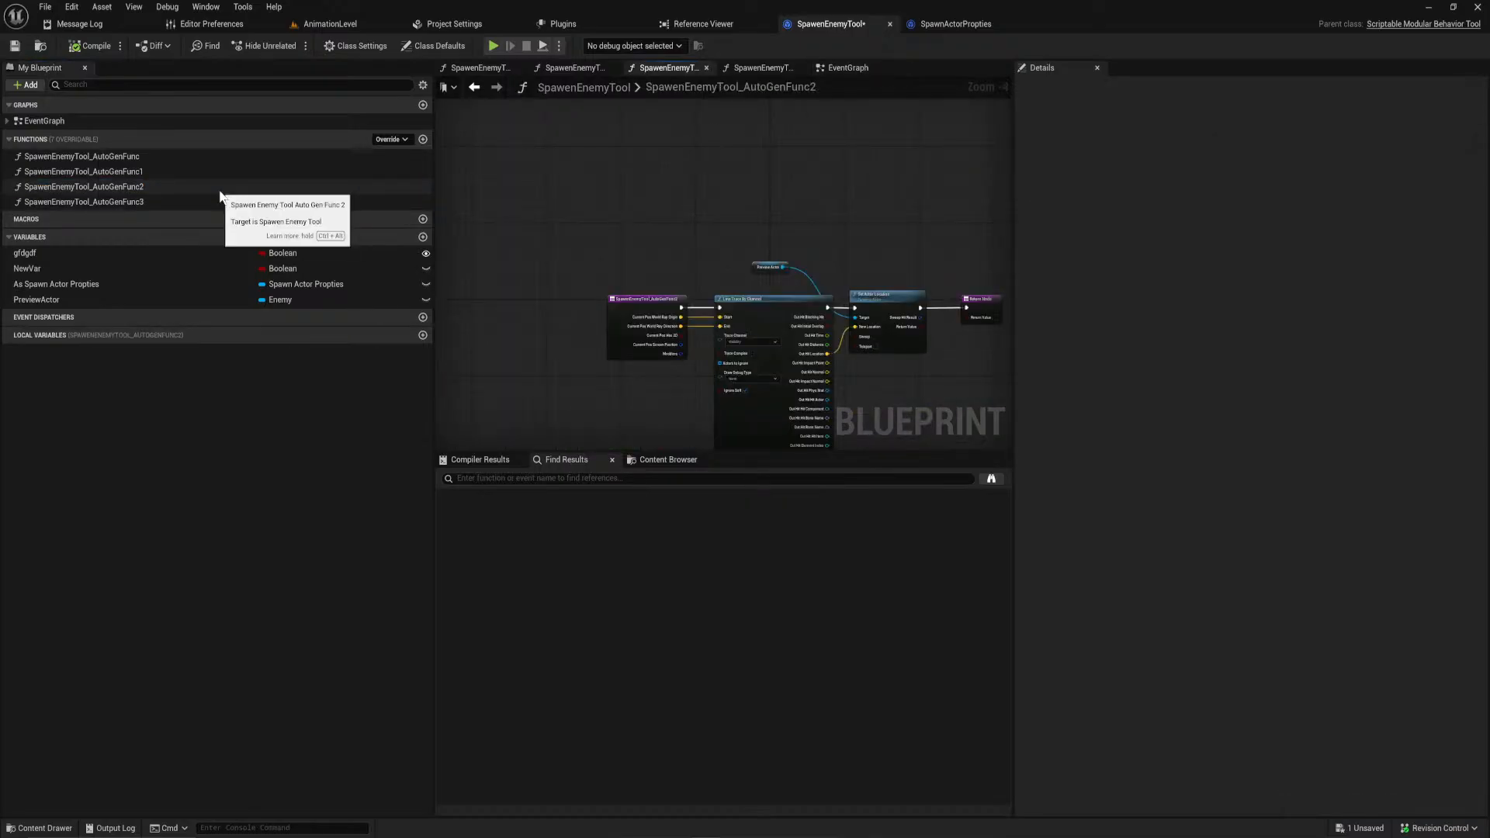
pyautogui.click(220, 191)
pyautogui.doubleClick(222, 202)
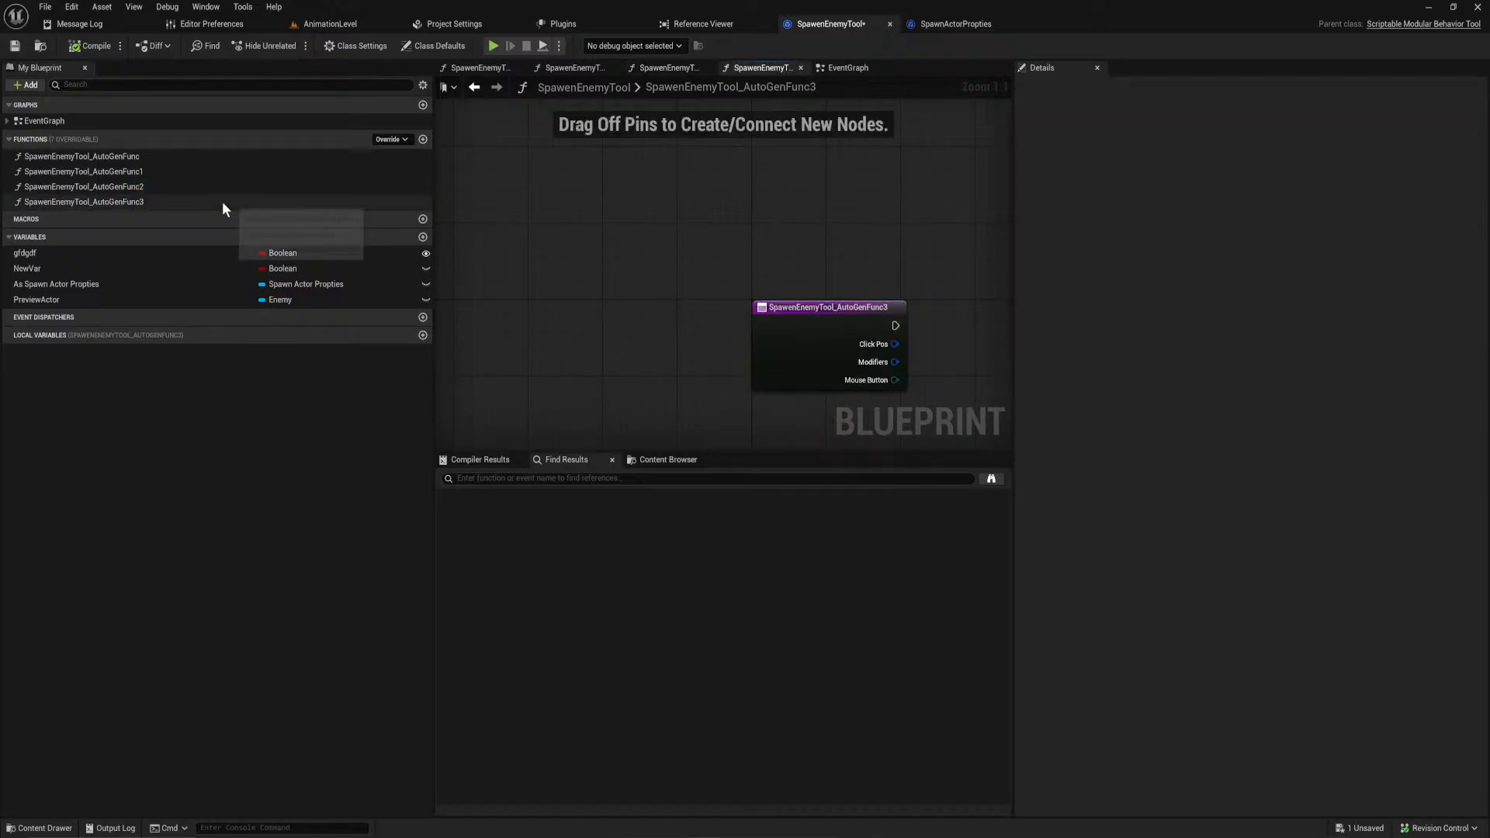
pyautogui.click(219, 191)
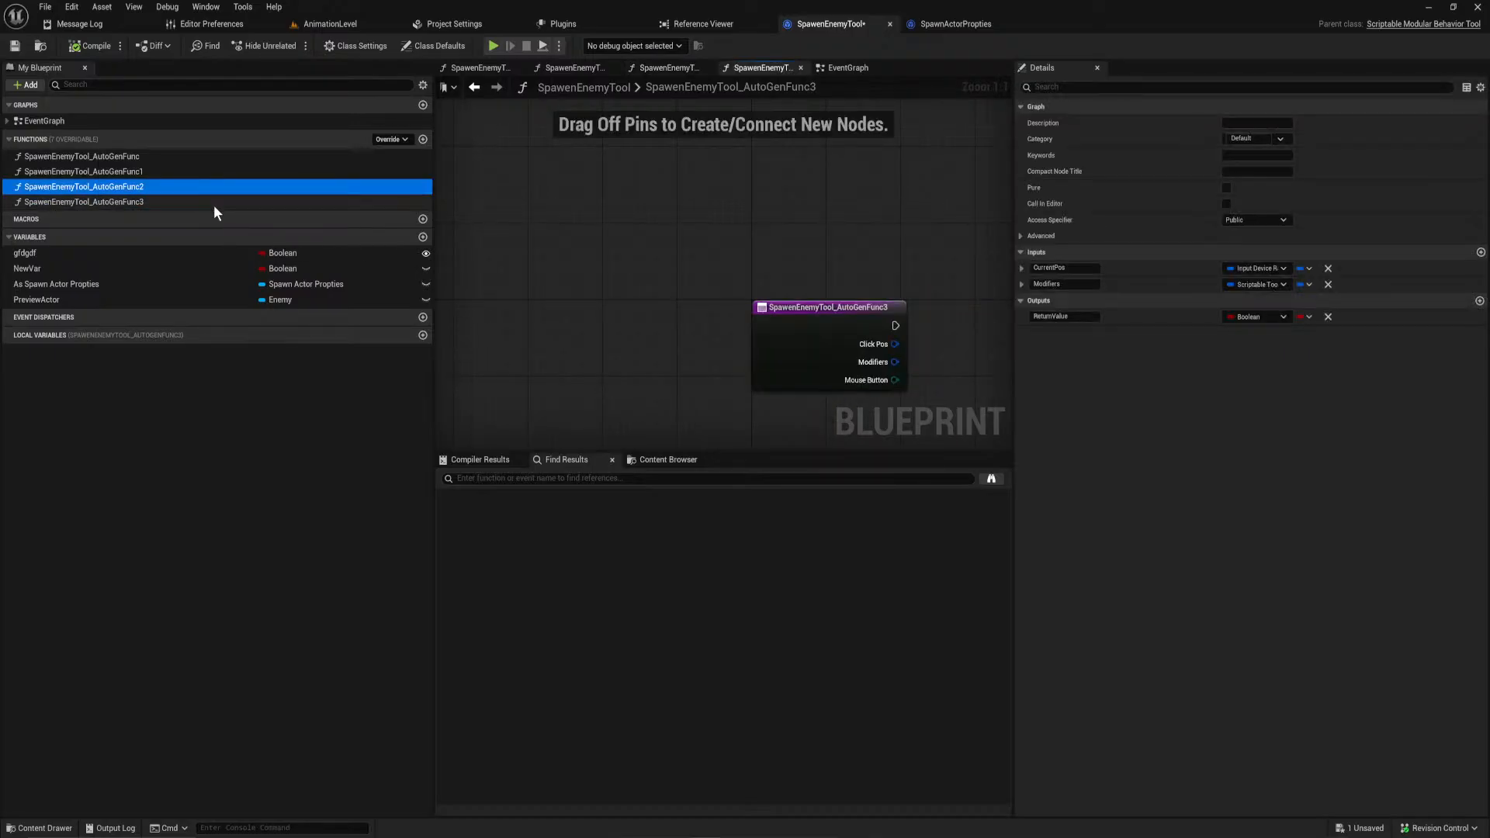
pyautogui.click(215, 202)
pyautogui.press('Delete')
pyautogui.doubleClick(225, 171)
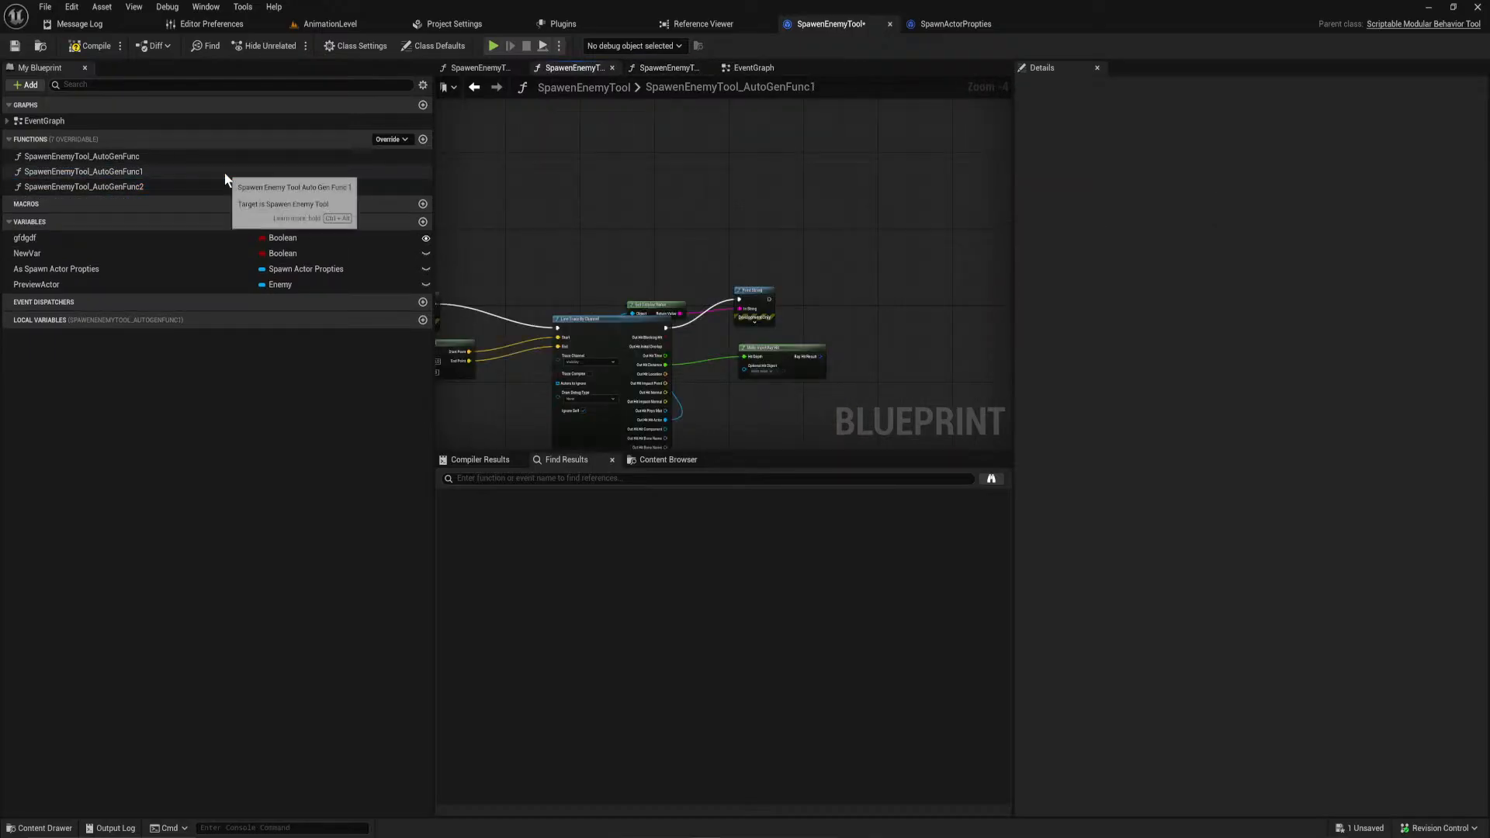
pyautogui.press('Delete')
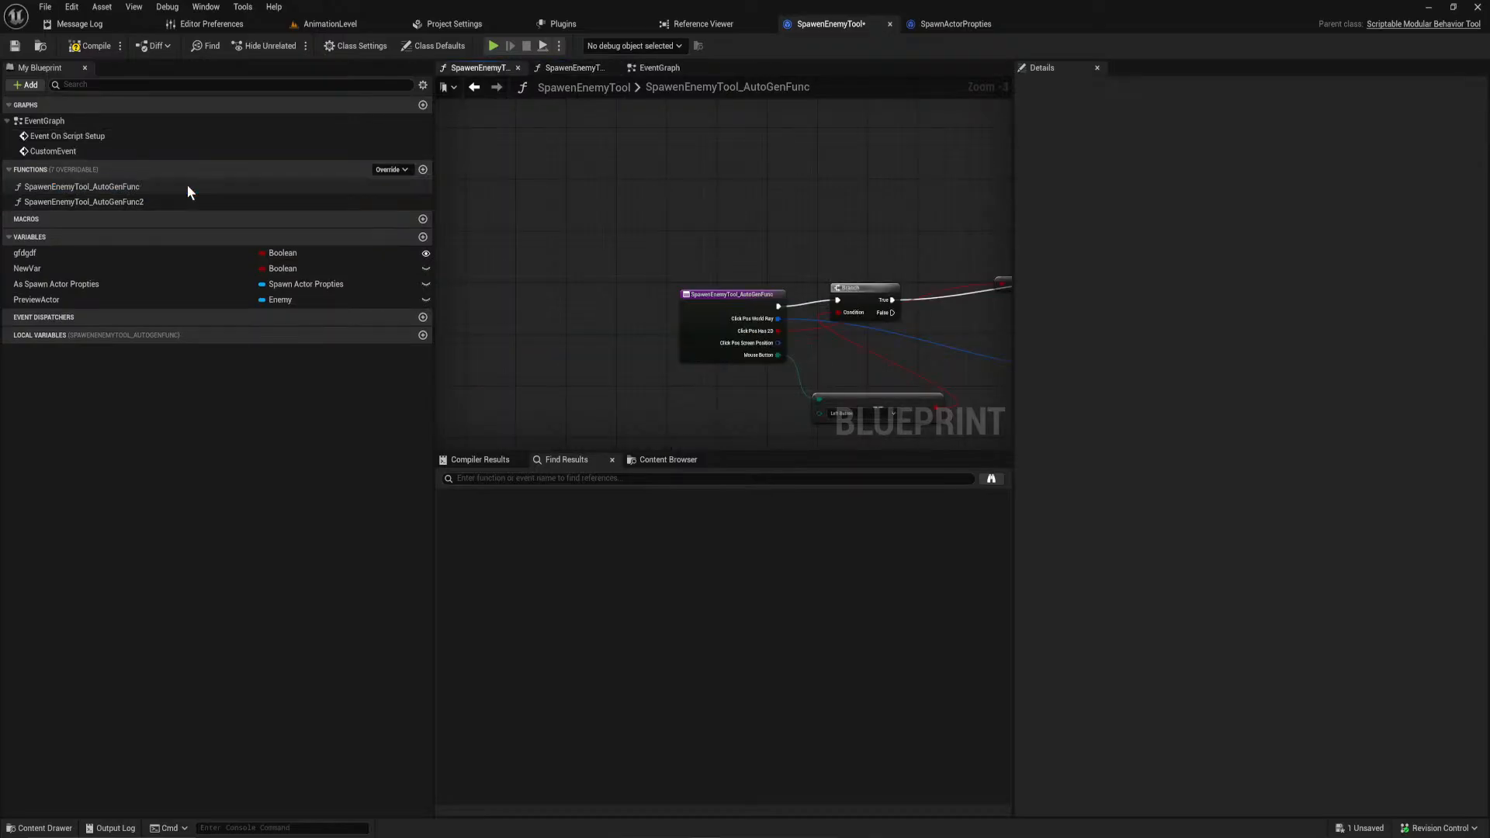
# Step: Rename SpawenEnemyTool_AutoGenFunc to OnClick and SpawenEnemyTool_AutoGenFunc2 to OnHoverUpdate
pyautogui.click(187, 191)
pyautogui.click(186, 191)
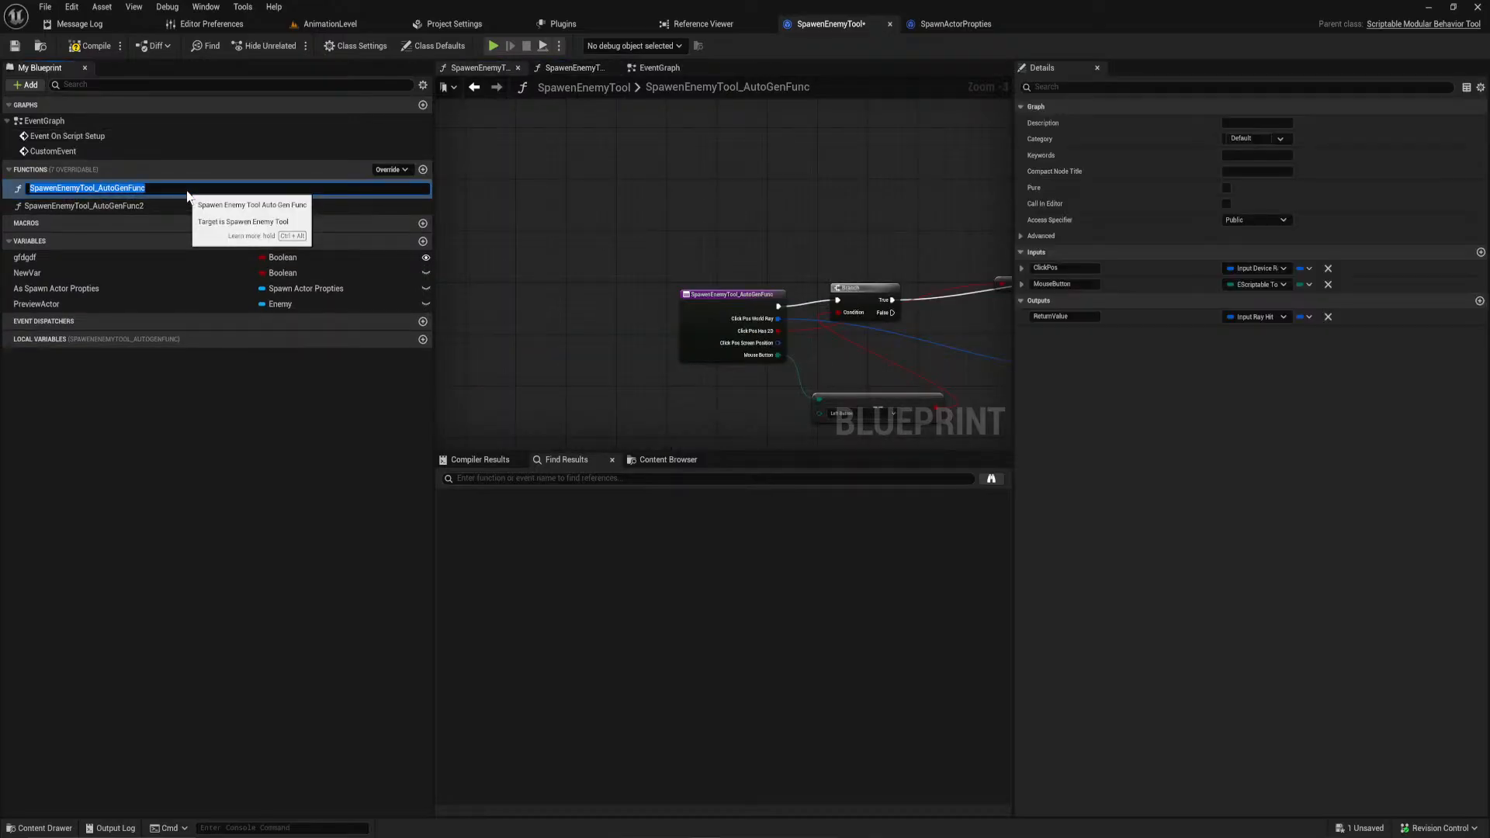
pyautogui.write('OnClick')
pyautogui.press('Return')
pyautogui.click(184, 204)
pyautogui.click(184, 204)
pyautogui.write('On')
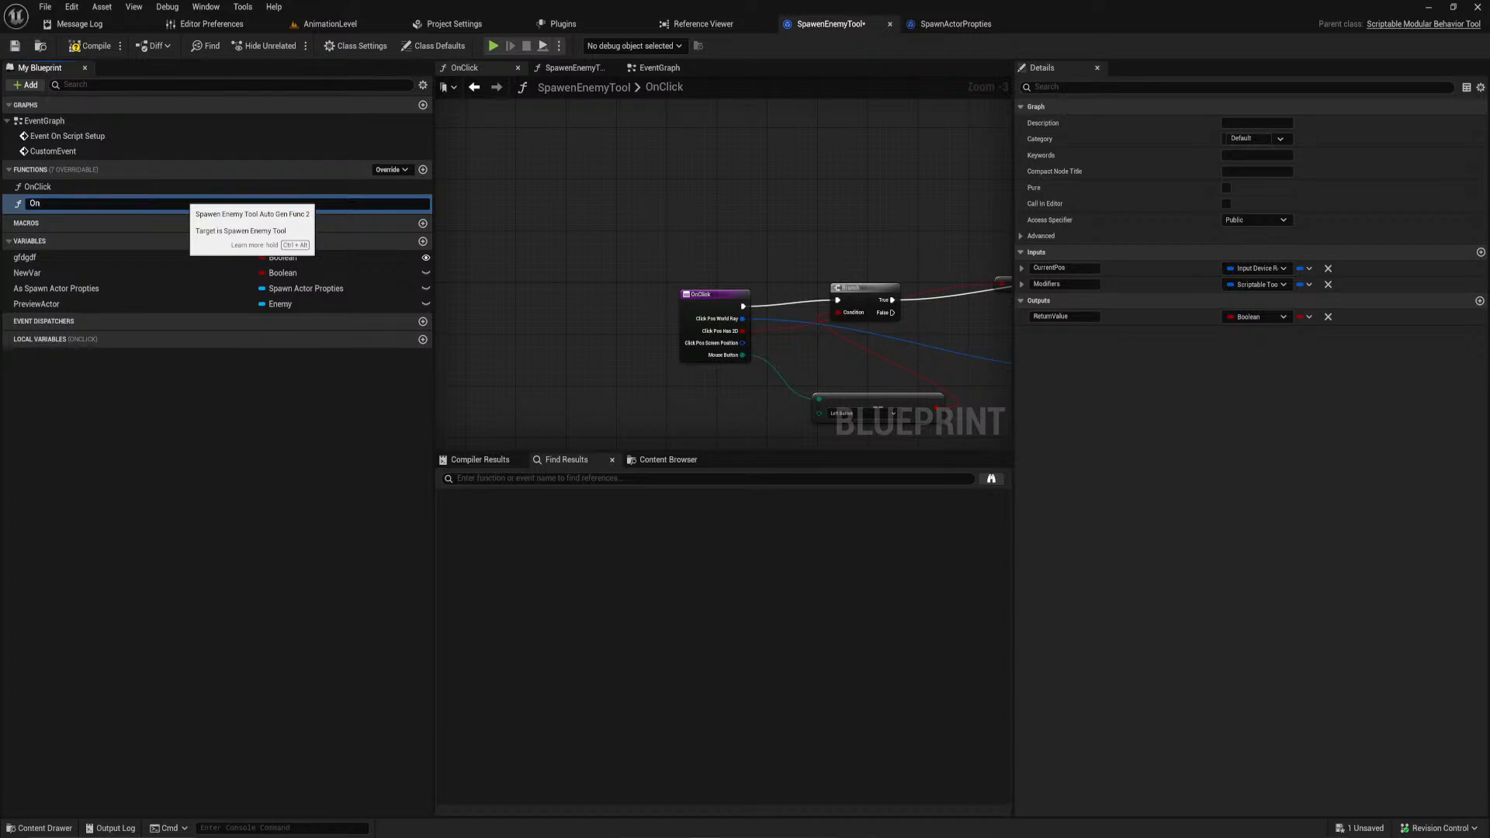
pyautogui.write('HoverUpdate')
pyautogui.press('Return')
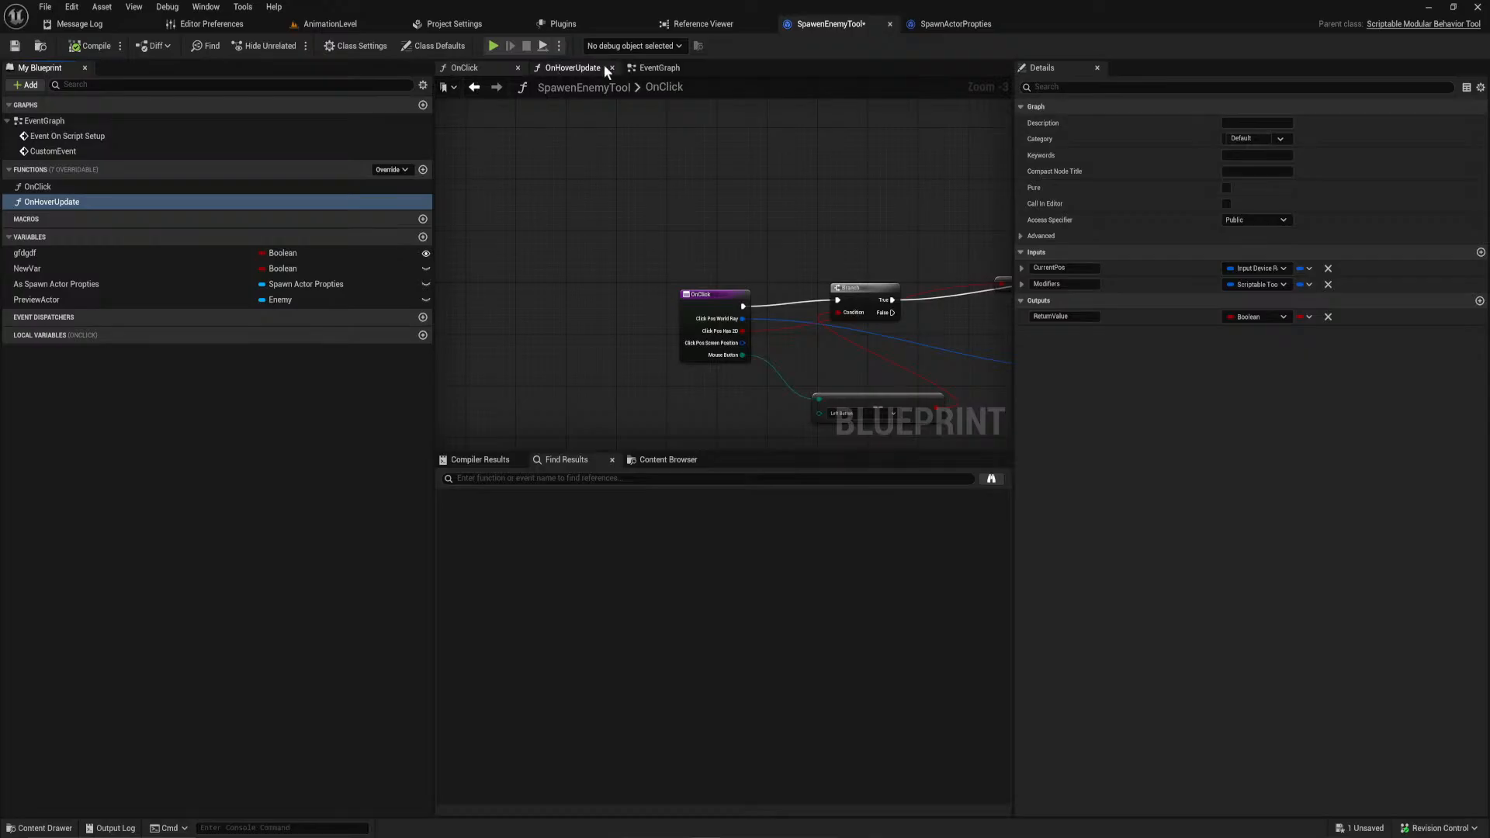
# Step: Review the OnHoverUpdate function graph and the click and hover behavior nodes in the EventGraph
pyautogui.click(570, 67)
pyautogui.click(650, 72)
pyautogui.scroll(-2, 732, 280)
pyautogui.scroll(2, 725, 291)
pyautogui.scroll(-1, 727, 325)
pyautogui.moveTo(727, 324); pyautogui.dragTo(845, 268, button='right')
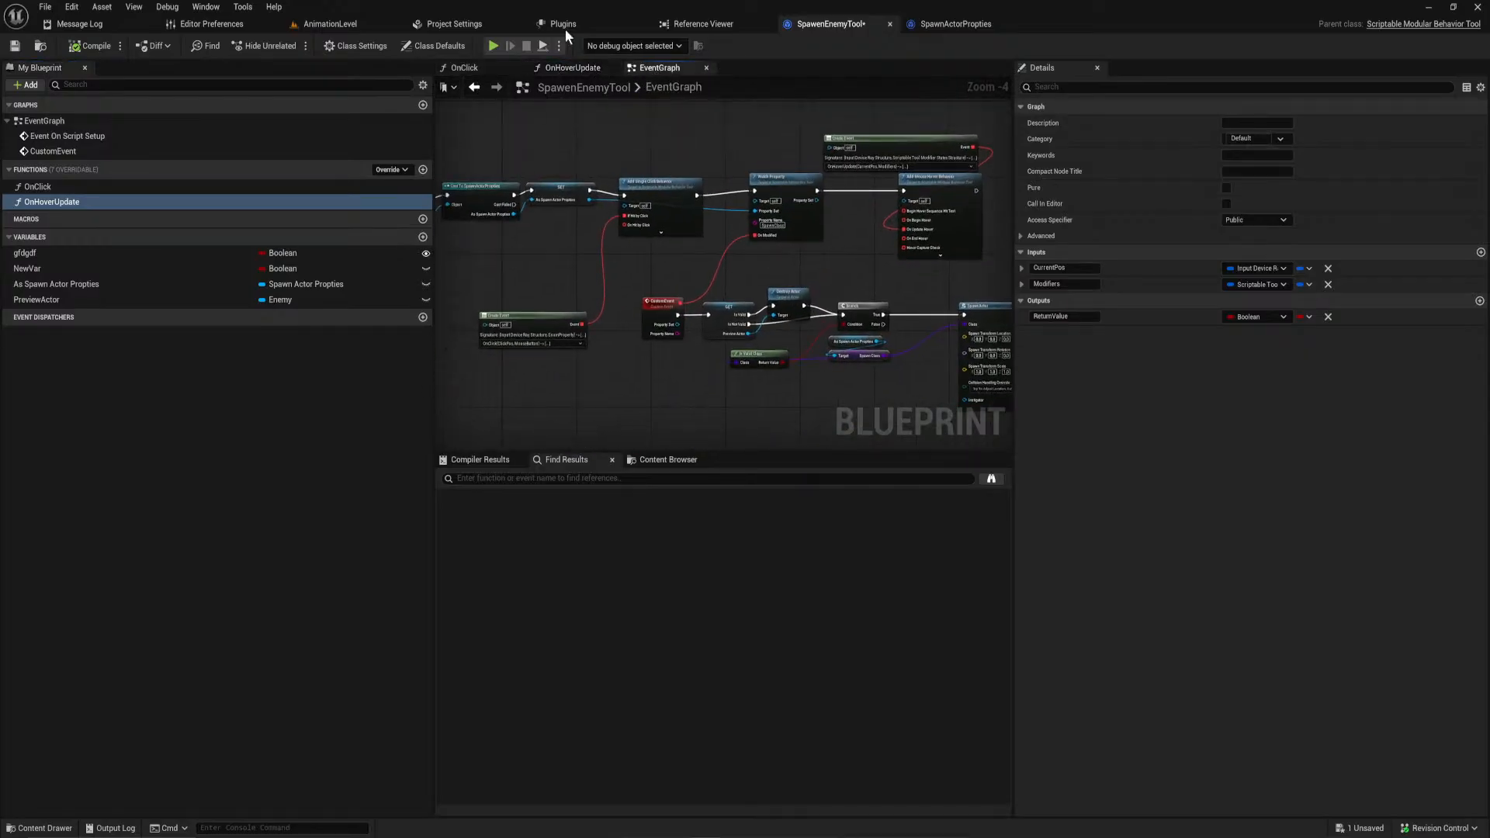
# Step: In AnimationLevel, switch to Scriptable Tools Mode, start the custom enemy tool, and set its Spawn Class to BP_Shaman
pyautogui.click(356, 26)
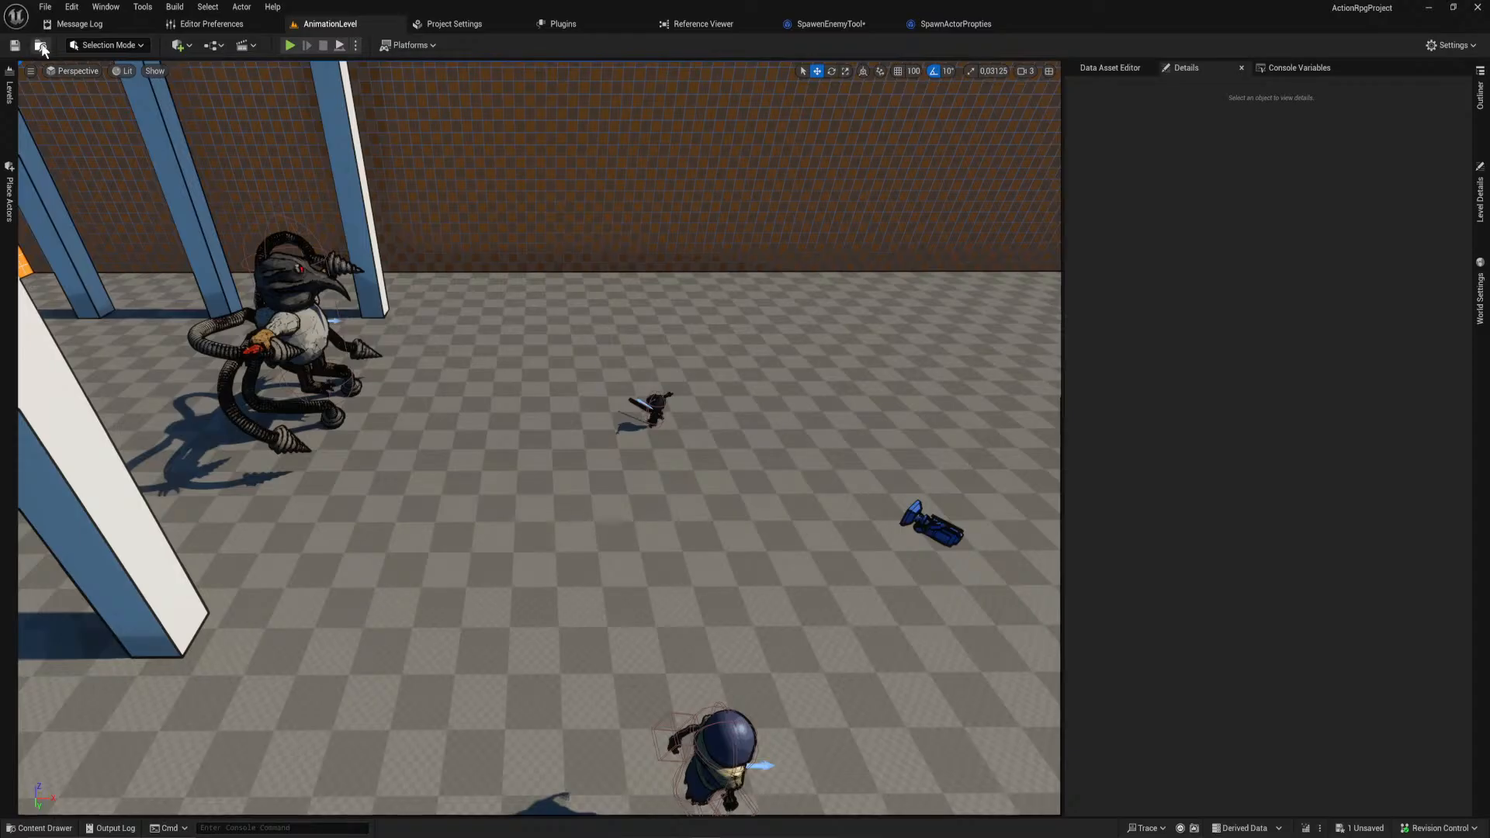
pyautogui.click(83, 47)
pyautogui.click(147, 169)
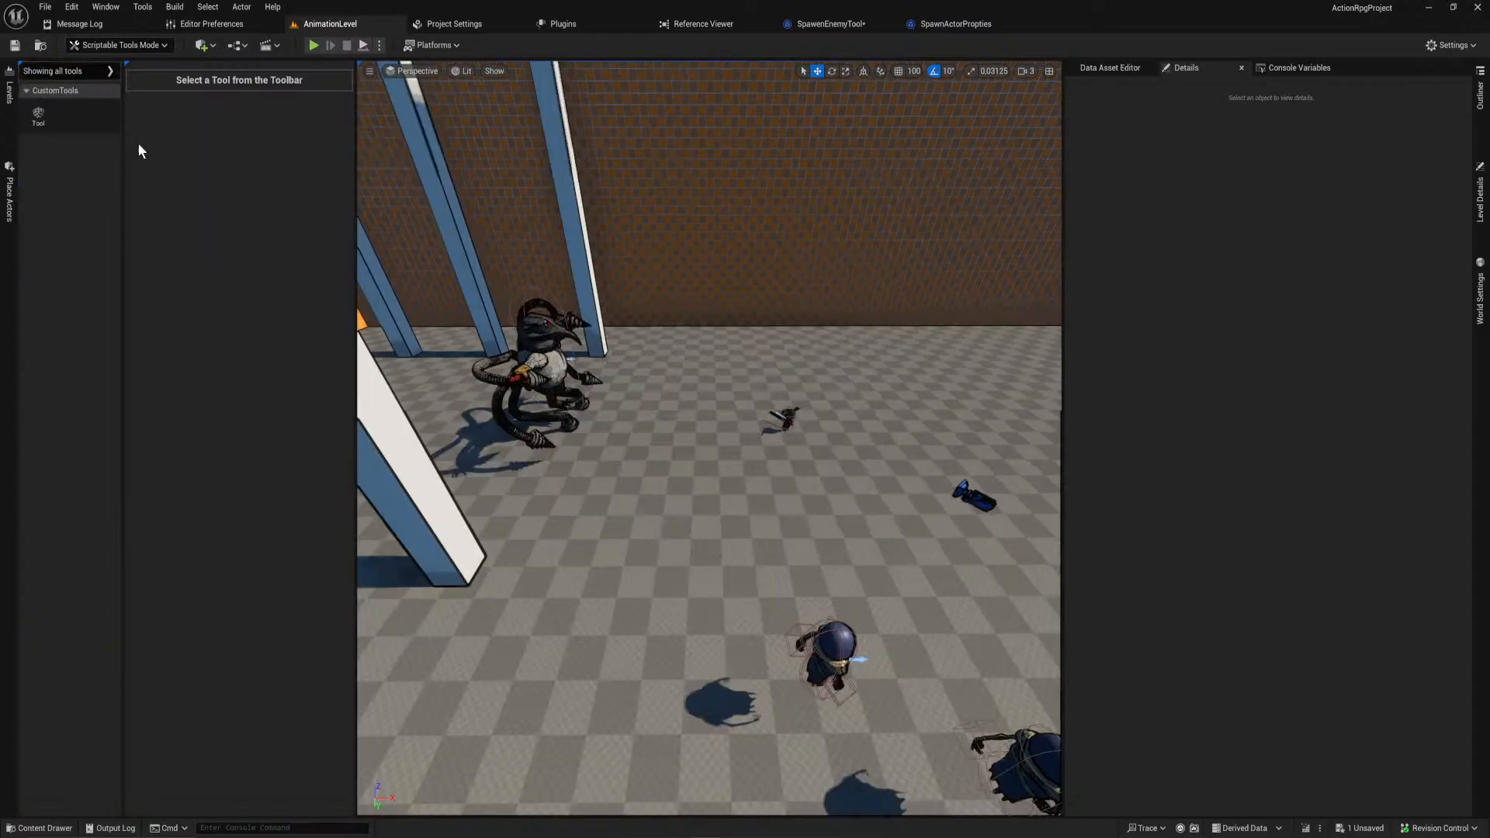
pyautogui.click(36, 116)
pyautogui.click(259, 94)
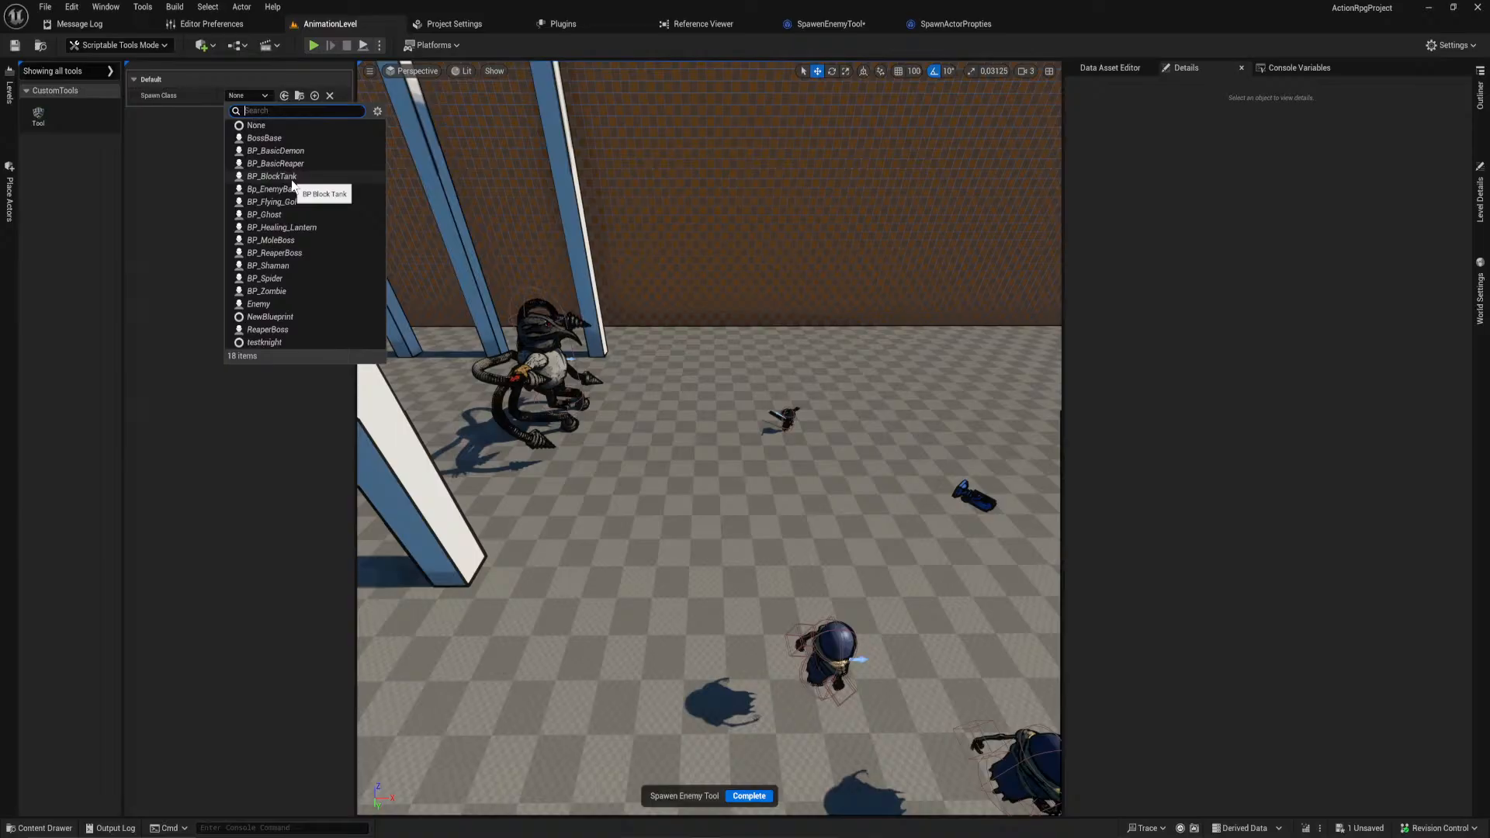
pyautogui.click(292, 268)
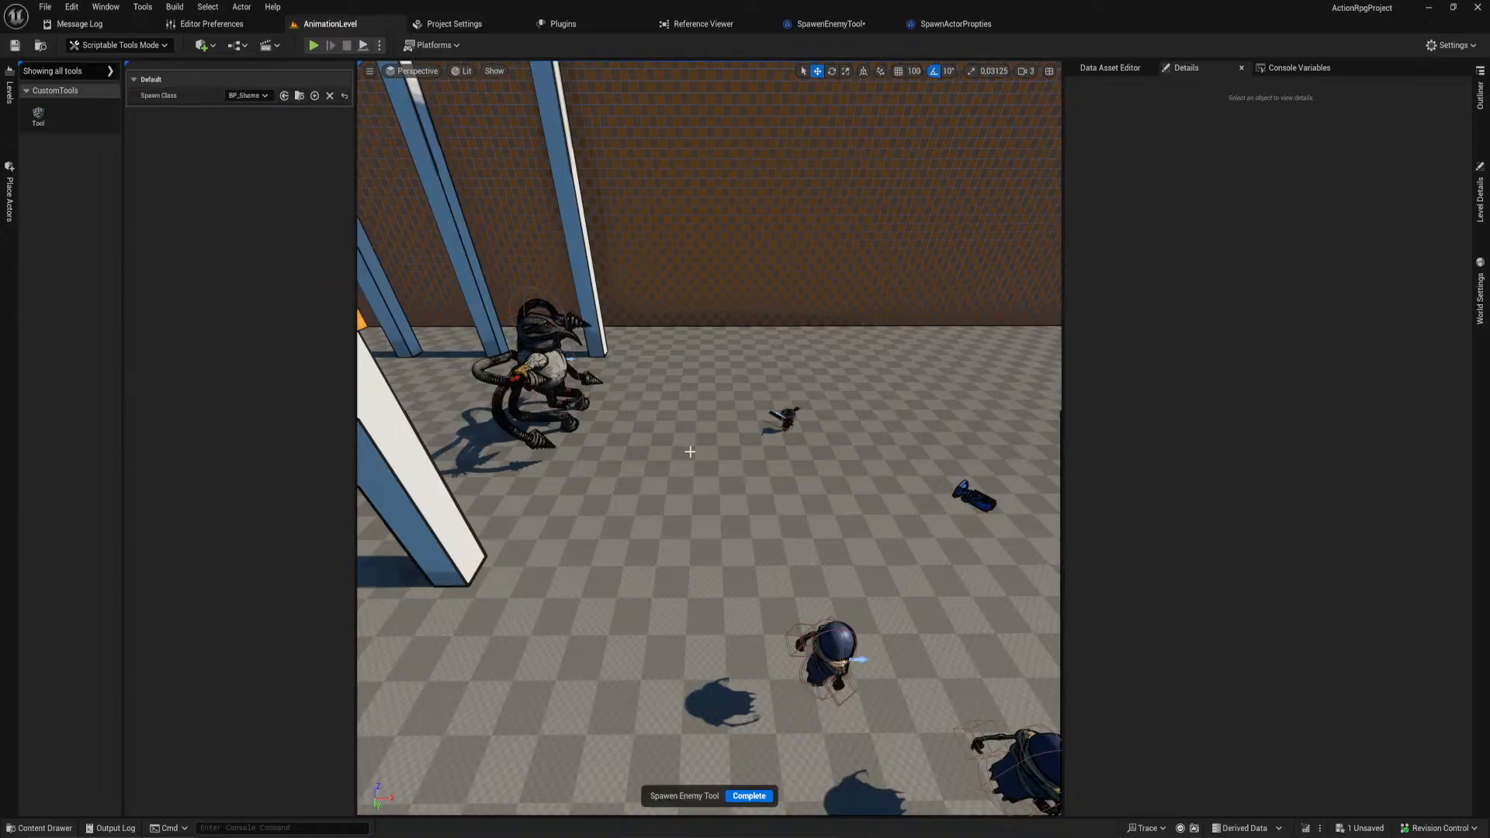
# Step: Try placing BP_Shaman enemies at two points in the level, and complete the tool
pyautogui.click(738, 487)
pyautogui.click(909, 407)
pyautogui.moveTo(852, 451); pyautogui.dragTo(943, 411, button='right')
pyautogui.press('s')
pyautogui.click(752, 797)
pyautogui.moveTo(769, 603); pyautogui.dragTo(891, 606, button='right')
# Step: In SpawenEnemyTool's EventGraph, add a Create Event node to On Hit by Click and bind it to a new matching event
pyautogui.click(857, 29)
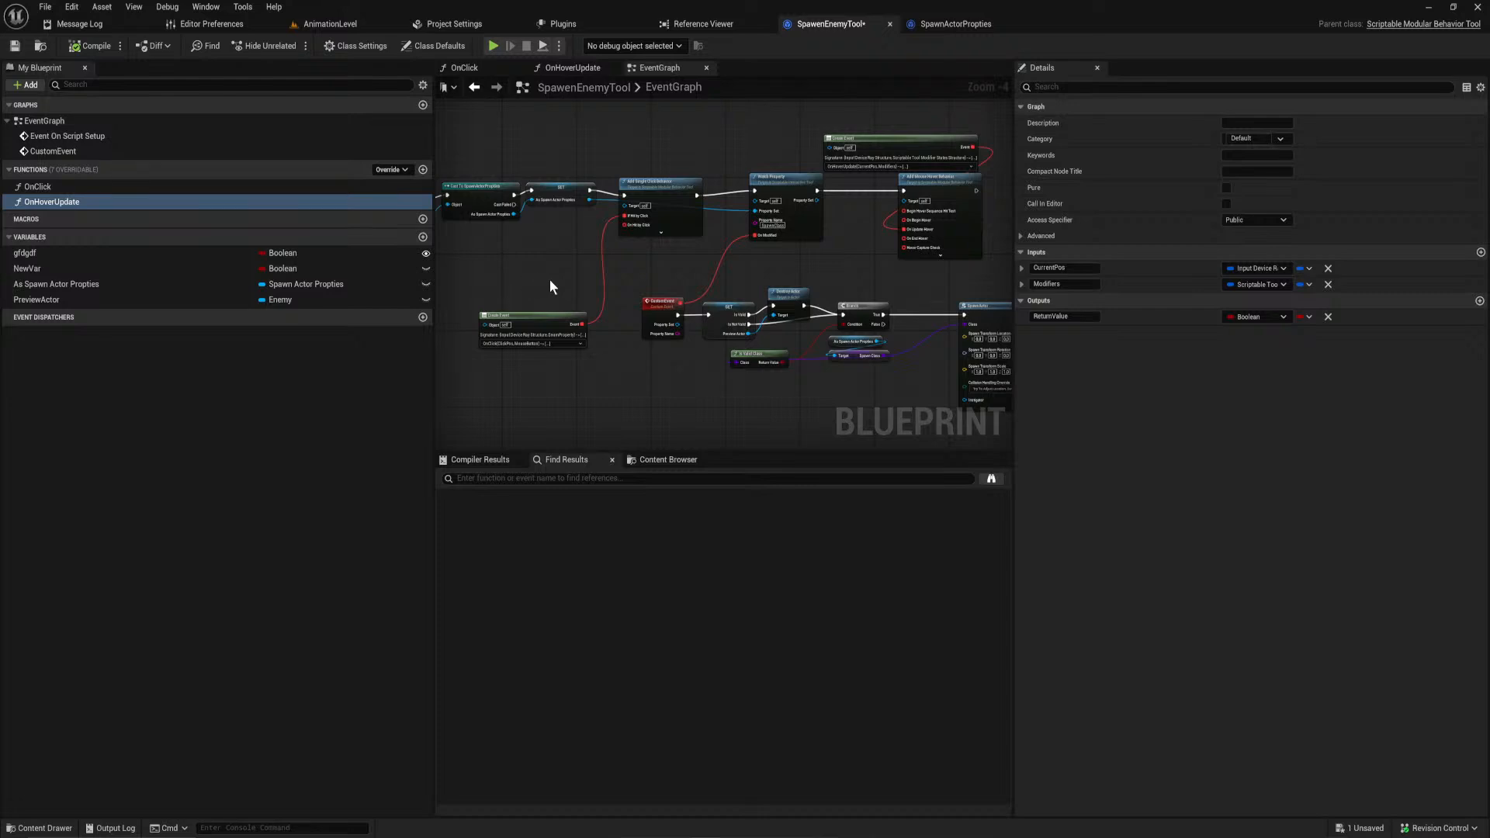
pyautogui.moveTo(592, 267); pyautogui.dragTo(438, 223, button='right')
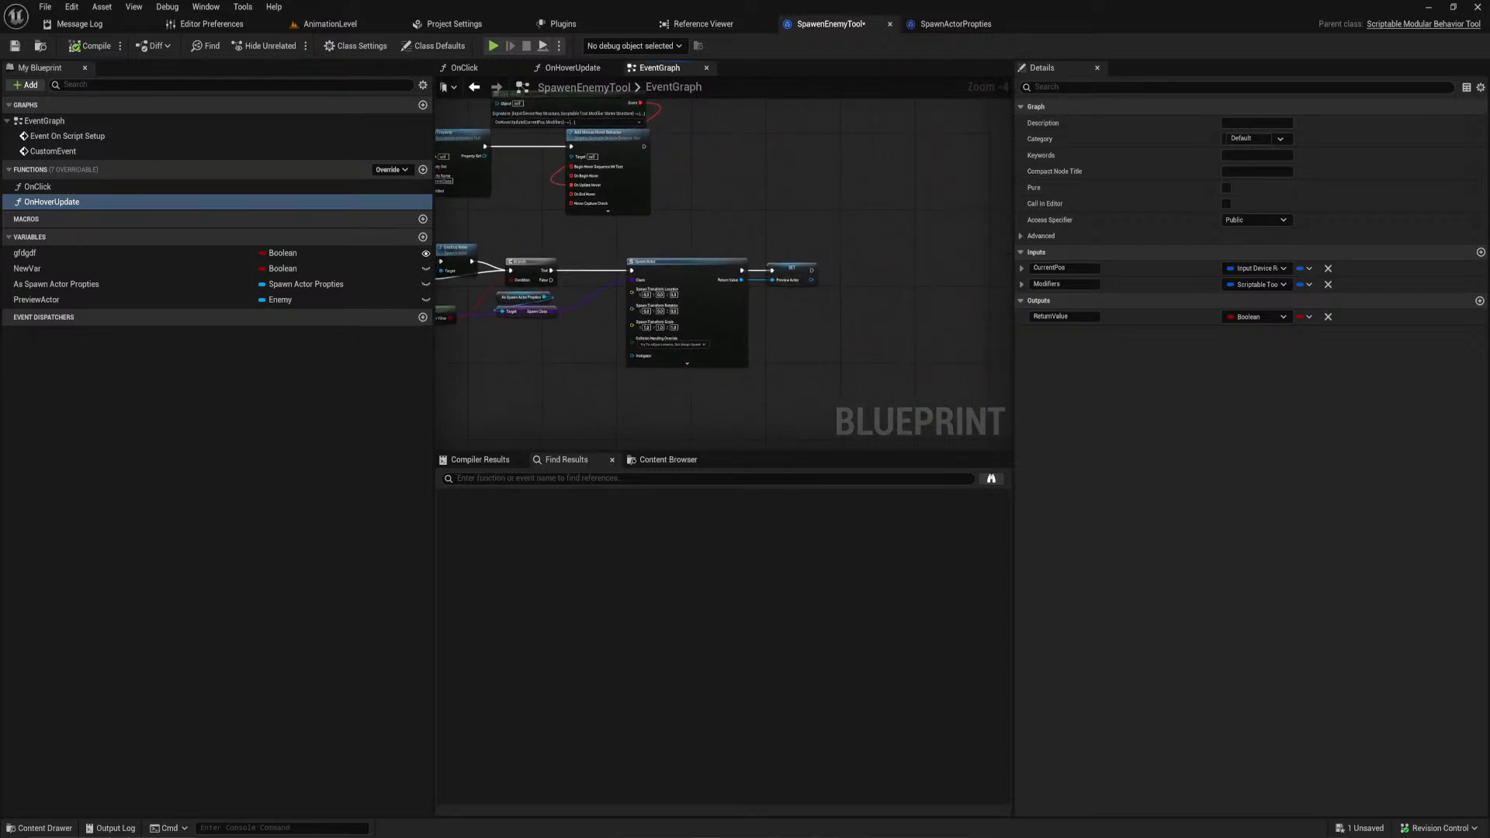
pyautogui.scroll(2, 593, 340)
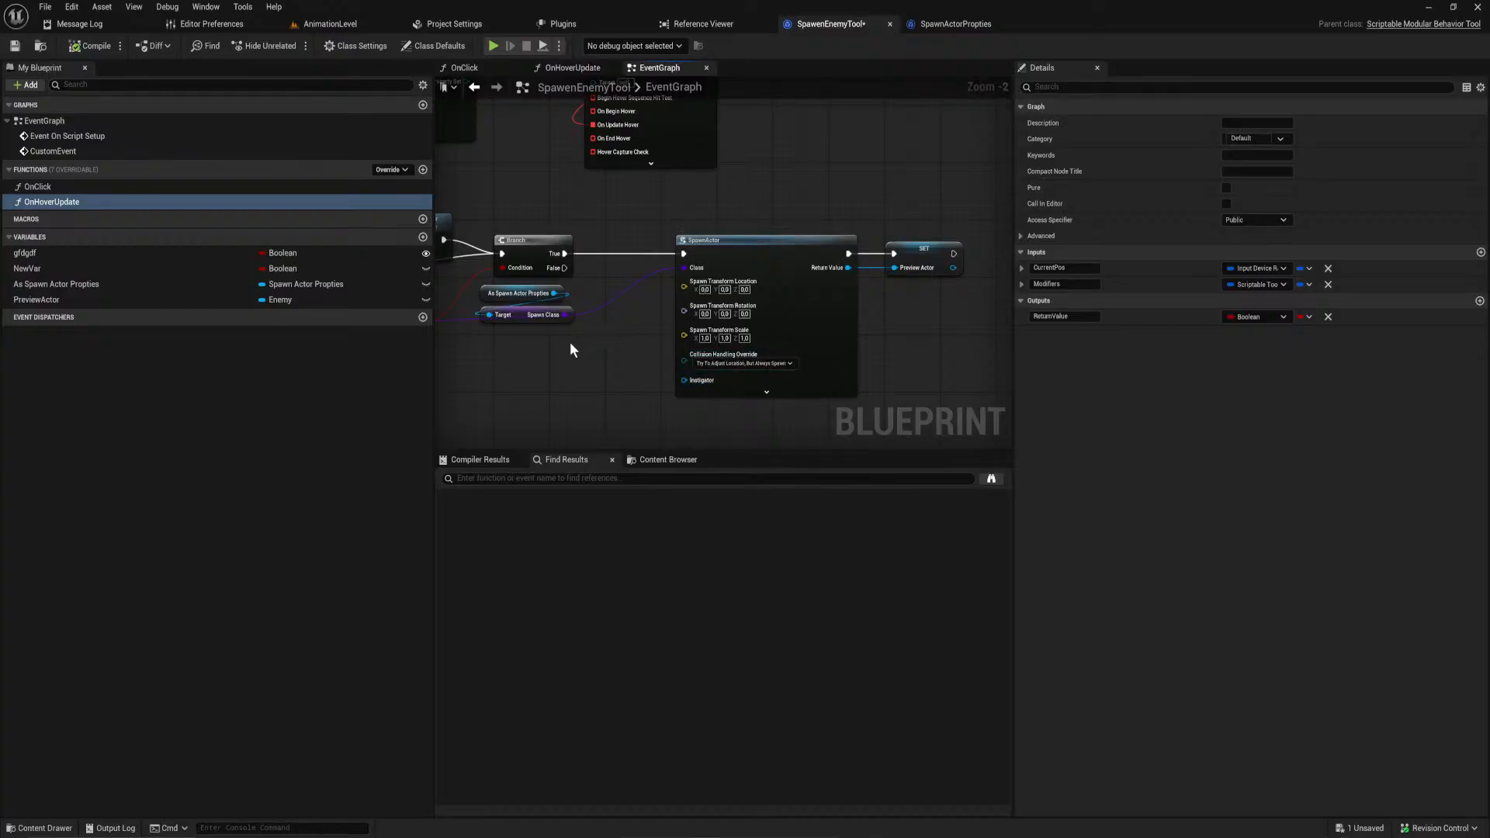
pyautogui.moveTo(572, 343); pyautogui.dragTo(1063, 410, button='right')
pyautogui.moveTo(575, 256); pyautogui.dragTo(992, 378, button='right')
pyautogui.moveTo(749, 357); pyautogui.dragTo(435, 268, button='right')
pyautogui.moveTo(655, 361); pyautogui.dragTo(567, 317)
pyautogui.keyDown('ctrl'); pyautogui.moveTo(740, 223); pyautogui.dragTo(661, 329); pyautogui.keyUp('ctrl')
pyautogui.write('create')
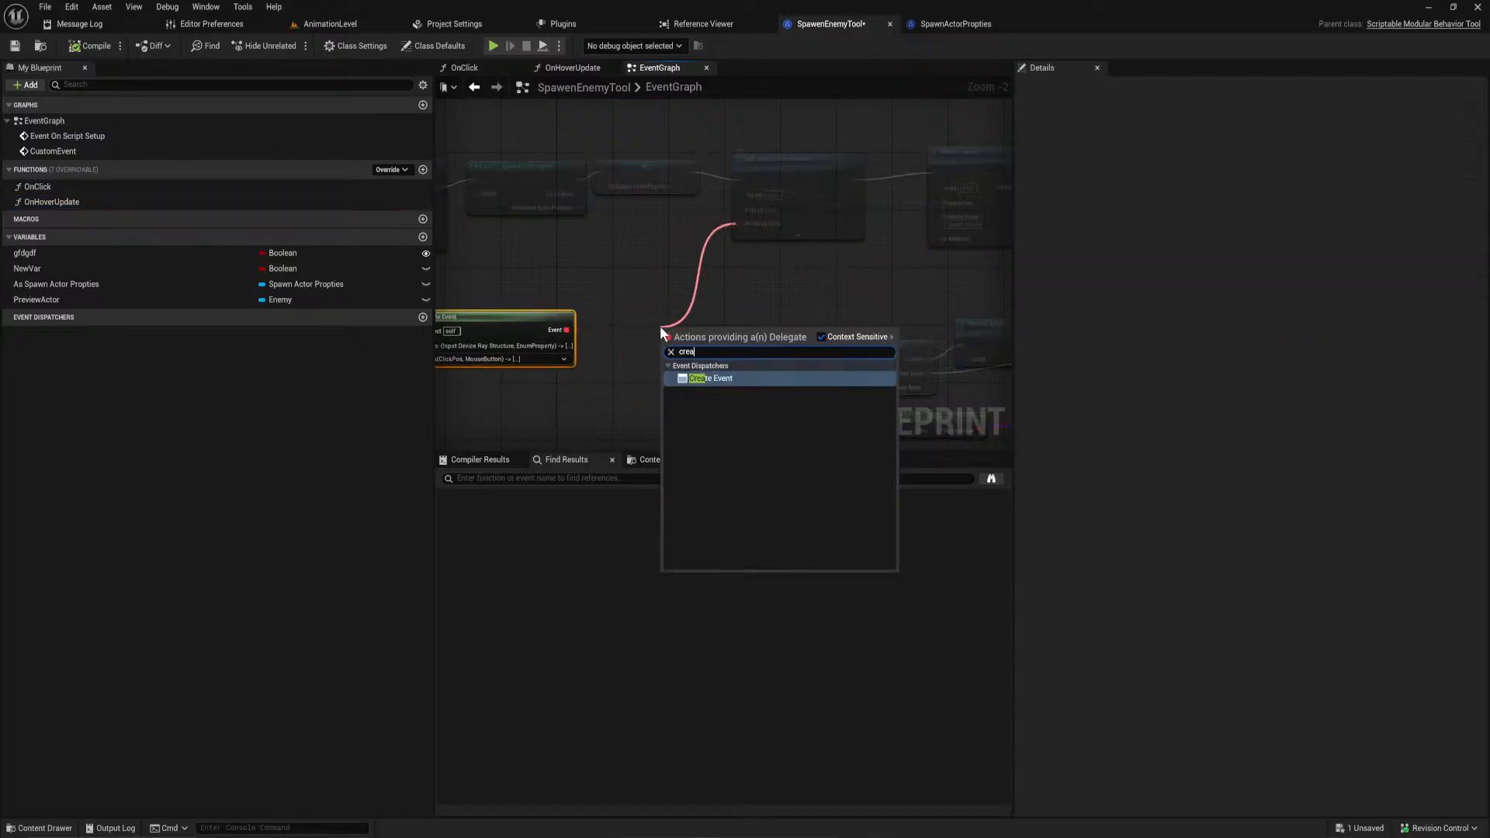
pyautogui.press('Return')
pyautogui.moveTo(734, 336); pyautogui.dragTo(502, 389)
pyautogui.click(534, 424)
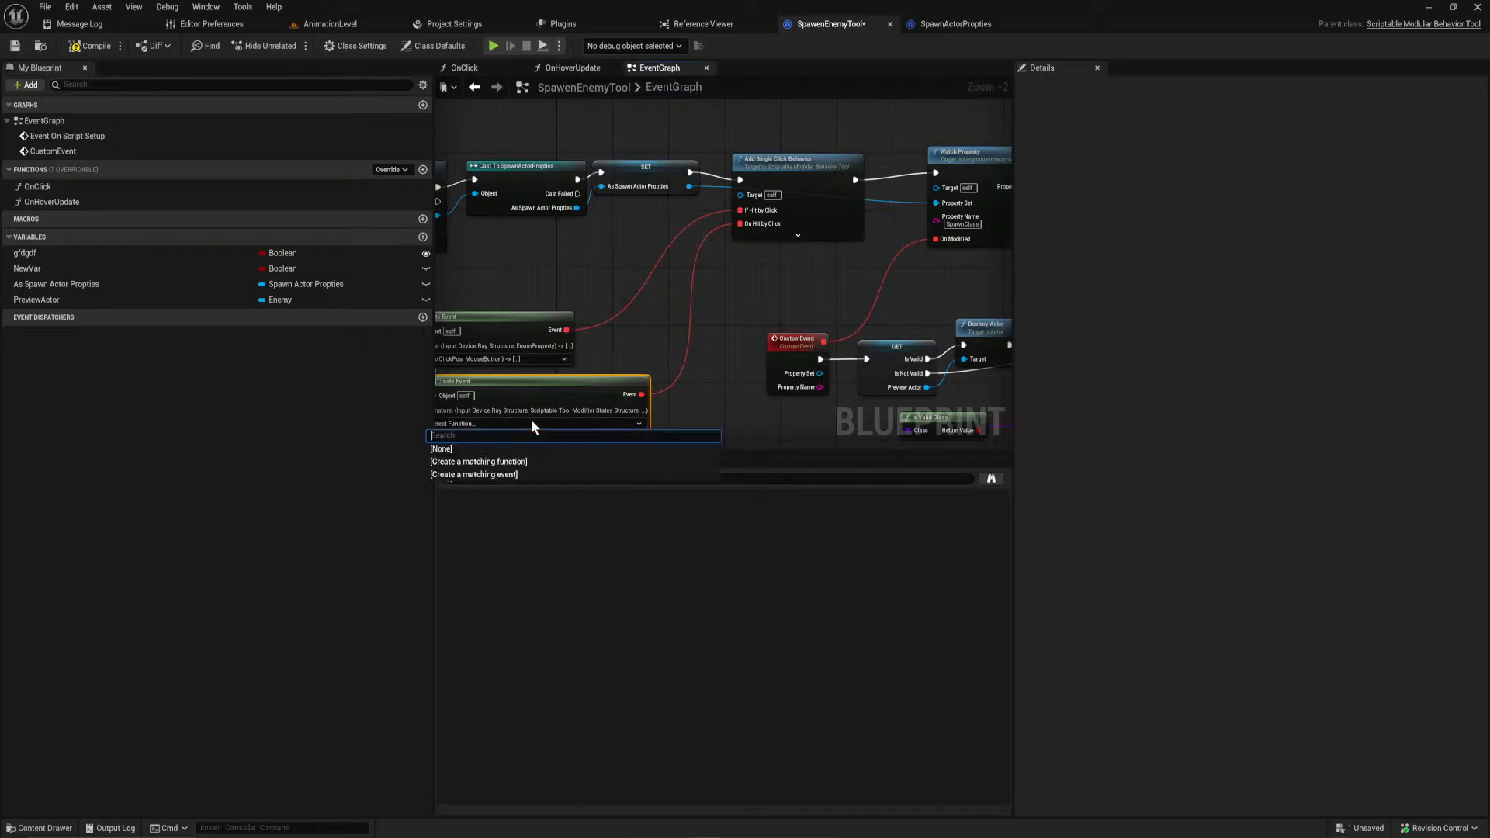
pyautogui.click(527, 474)
# Step: Copy the spawn logic nodes between the OnClick function's entry and return nodes and paste them into the EventGraph
pyautogui.click(590, 67)
pyautogui.scroll(-3, 693, 228)
pyautogui.click(464, 67)
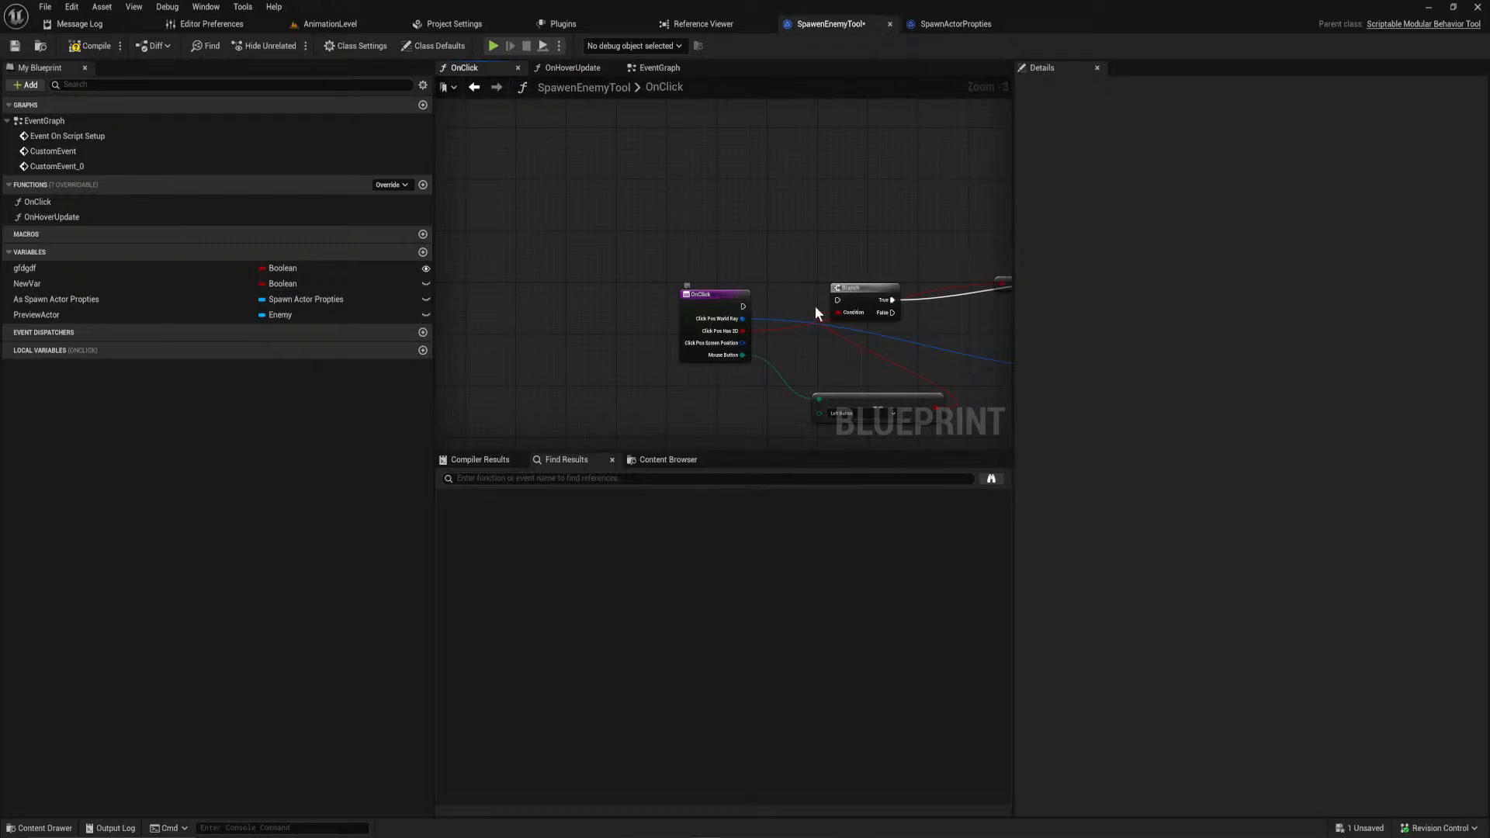
pyautogui.moveTo(788, 313); pyautogui.dragTo(468, 237, button='right')
pyautogui.scroll(-2, 613, 231)
pyautogui.moveTo(764, 236); pyautogui.dragTo(678, 301, button='right')
pyautogui.scroll(-1, 584, 214)
pyautogui.moveTo(524, 166); pyautogui.dragTo(906, 376)
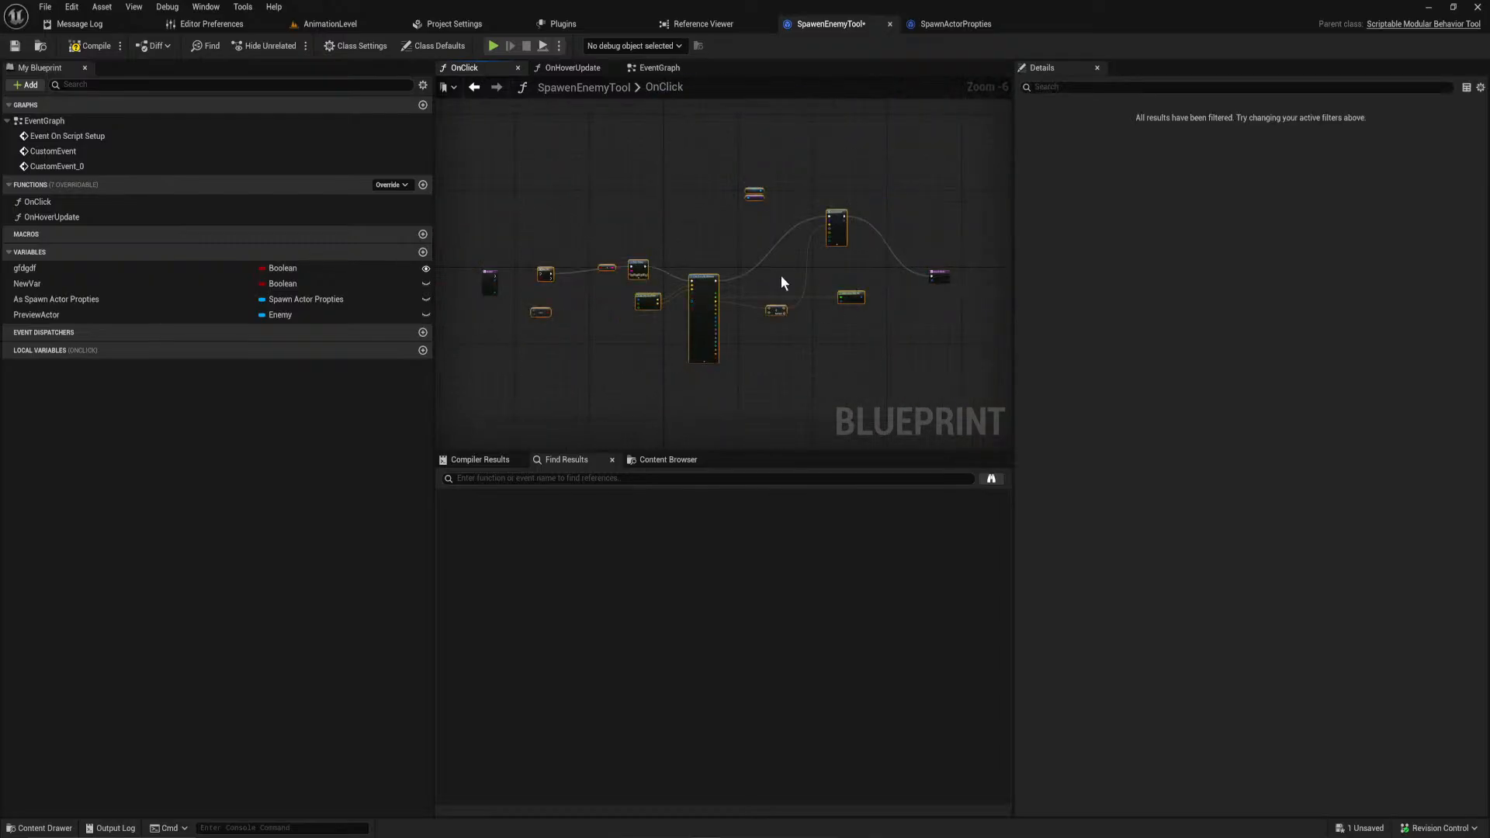
pyautogui.click(580, 68)
pyautogui.moveTo(711, 311); pyautogui.dragTo(675, 109, button='right')
pyautogui.click(672, 68)
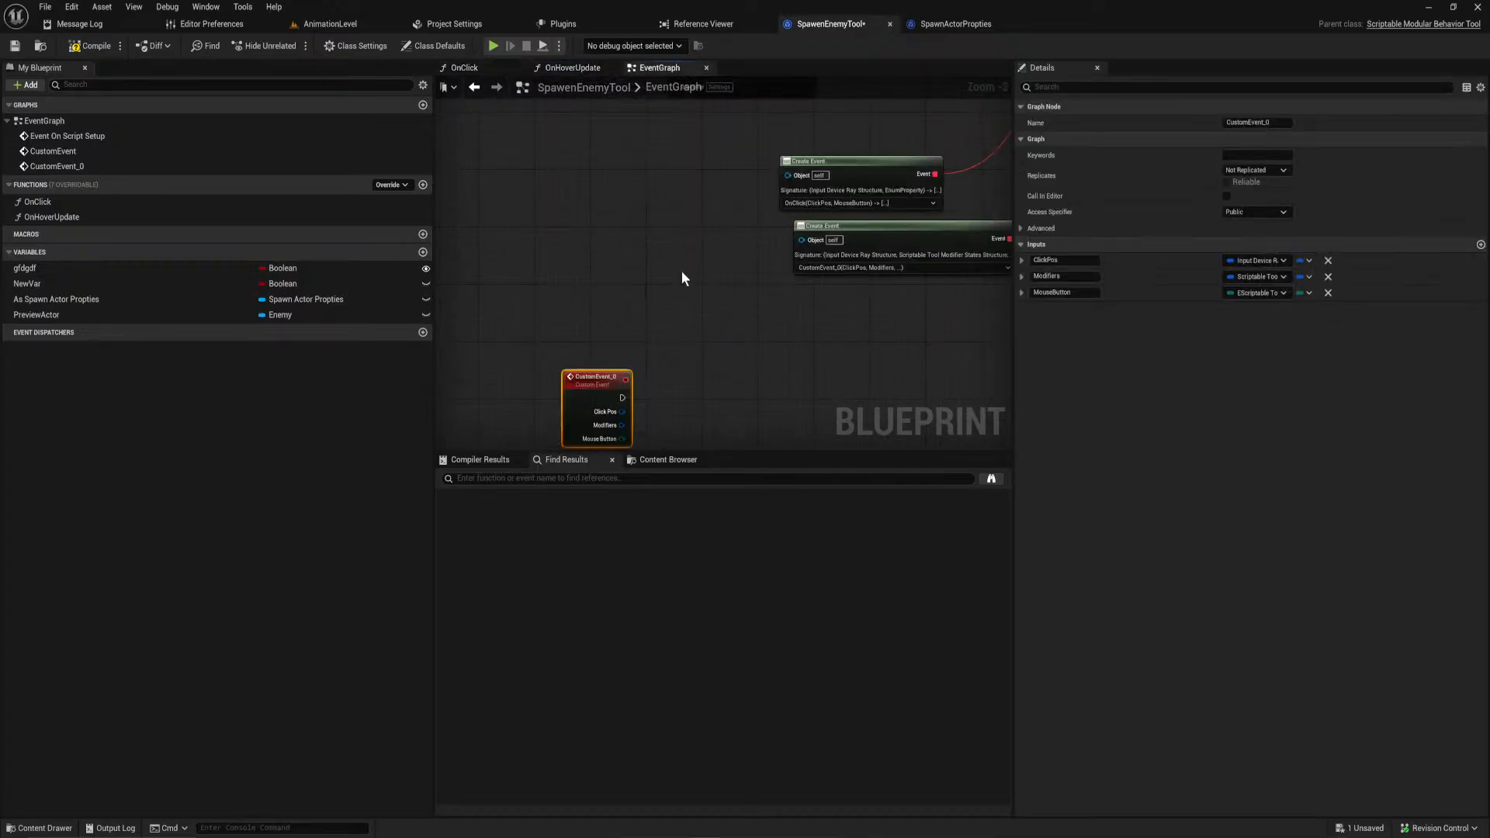
pyautogui.moveTo(685, 287); pyautogui.dragTo(673, 132, button='right')
pyautogui.click(757, 329)
pyautogui.hotkey('ctrl', 'v')
# Step: Connect CustomEvent_0's execution output to the pasted Branch and move the event node further away from it
pyautogui.moveTo(593, 232); pyautogui.dragTo(806, 301)
pyautogui.moveTo(799, 303); pyautogui.dragTo(572, 251, button='right')
pyautogui.moveTo(587, 270); pyautogui.dragTo(471, 278)
pyautogui.moveTo(514, 336); pyautogui.dragTo(596, 246, button='right')
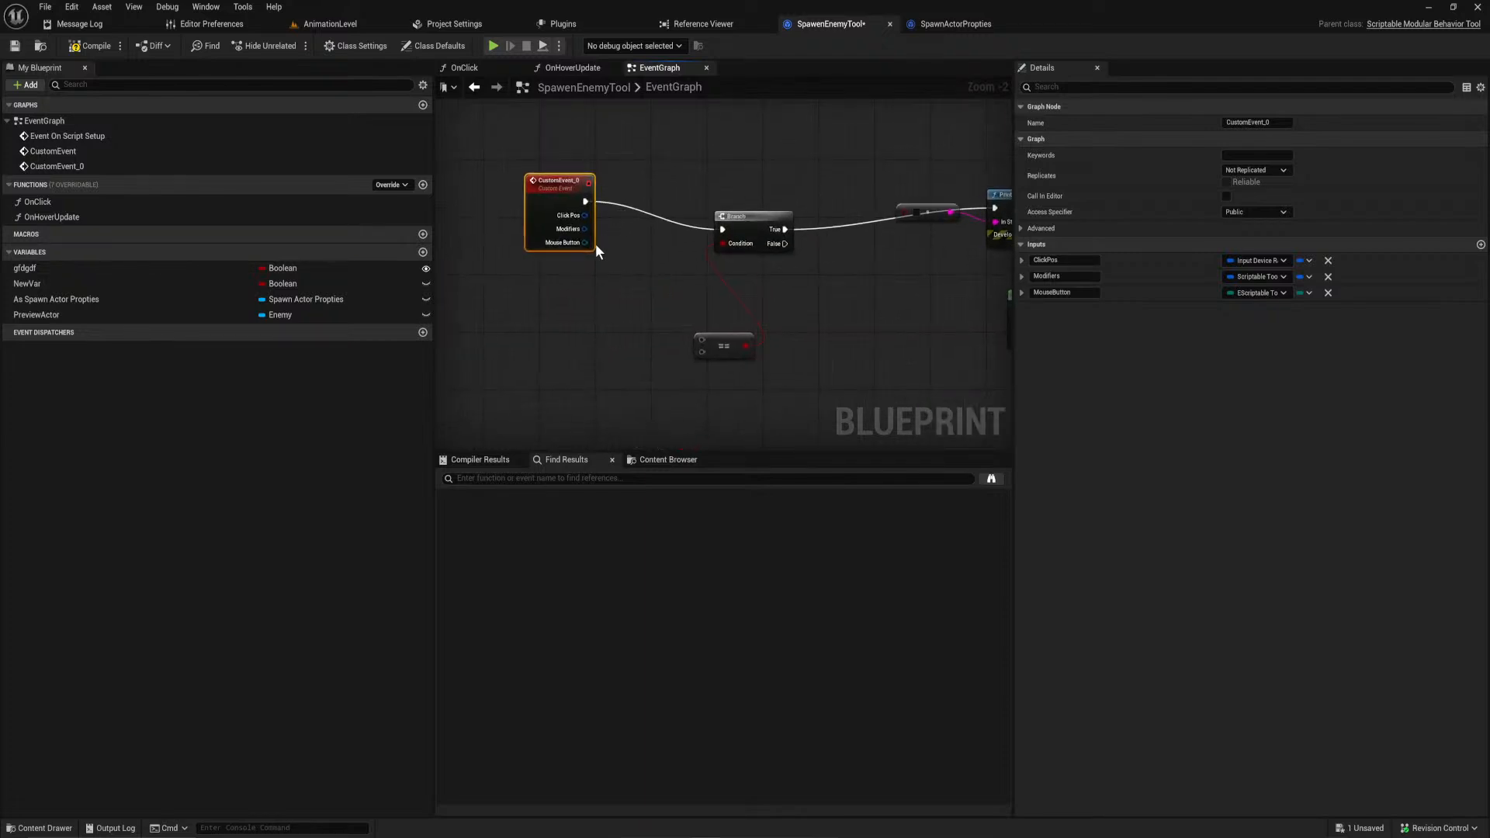
# Step: Split CustomEvent_0's Modifiers struct pin and adjust the event node's position
pyautogui.rightClick(584, 229)
pyautogui.click(636, 280)
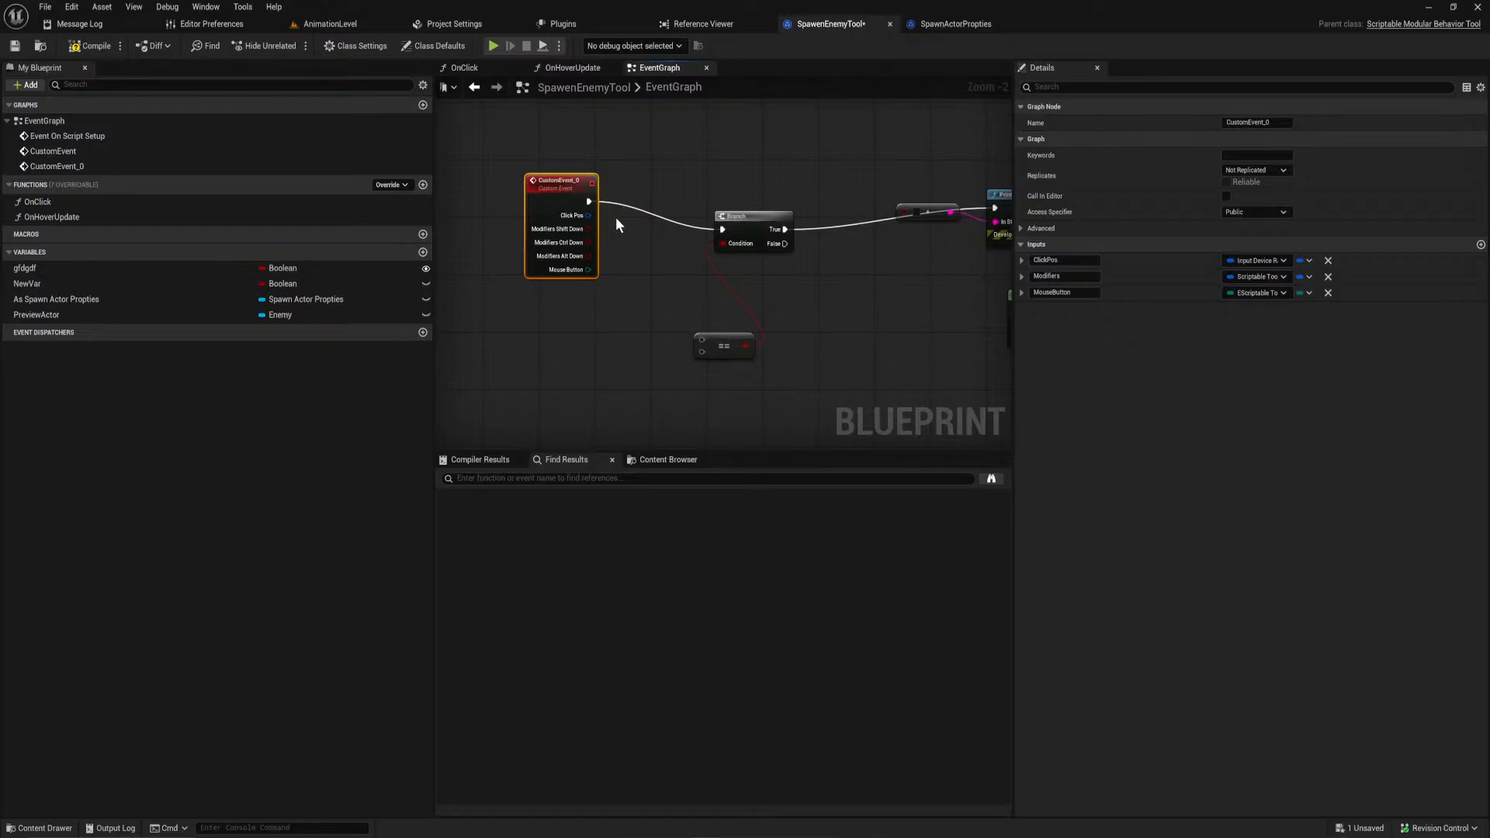
pyautogui.scroll(2, 519, 194)
pyautogui.moveTo(519, 194); pyautogui.dragTo(471, 213)
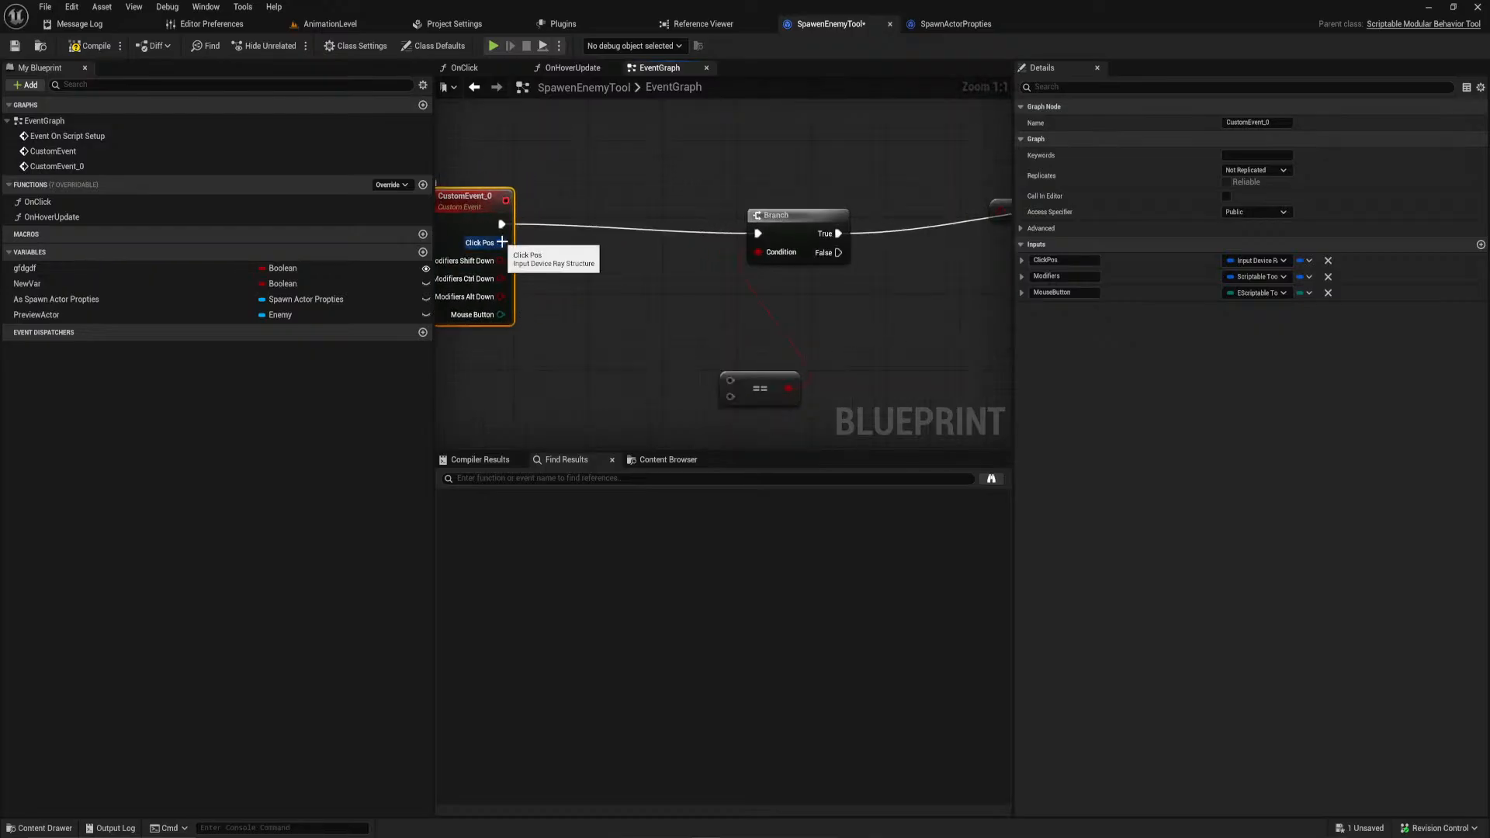
pyautogui.moveTo(558, 296); pyautogui.dragTo(651, 281, button='right')
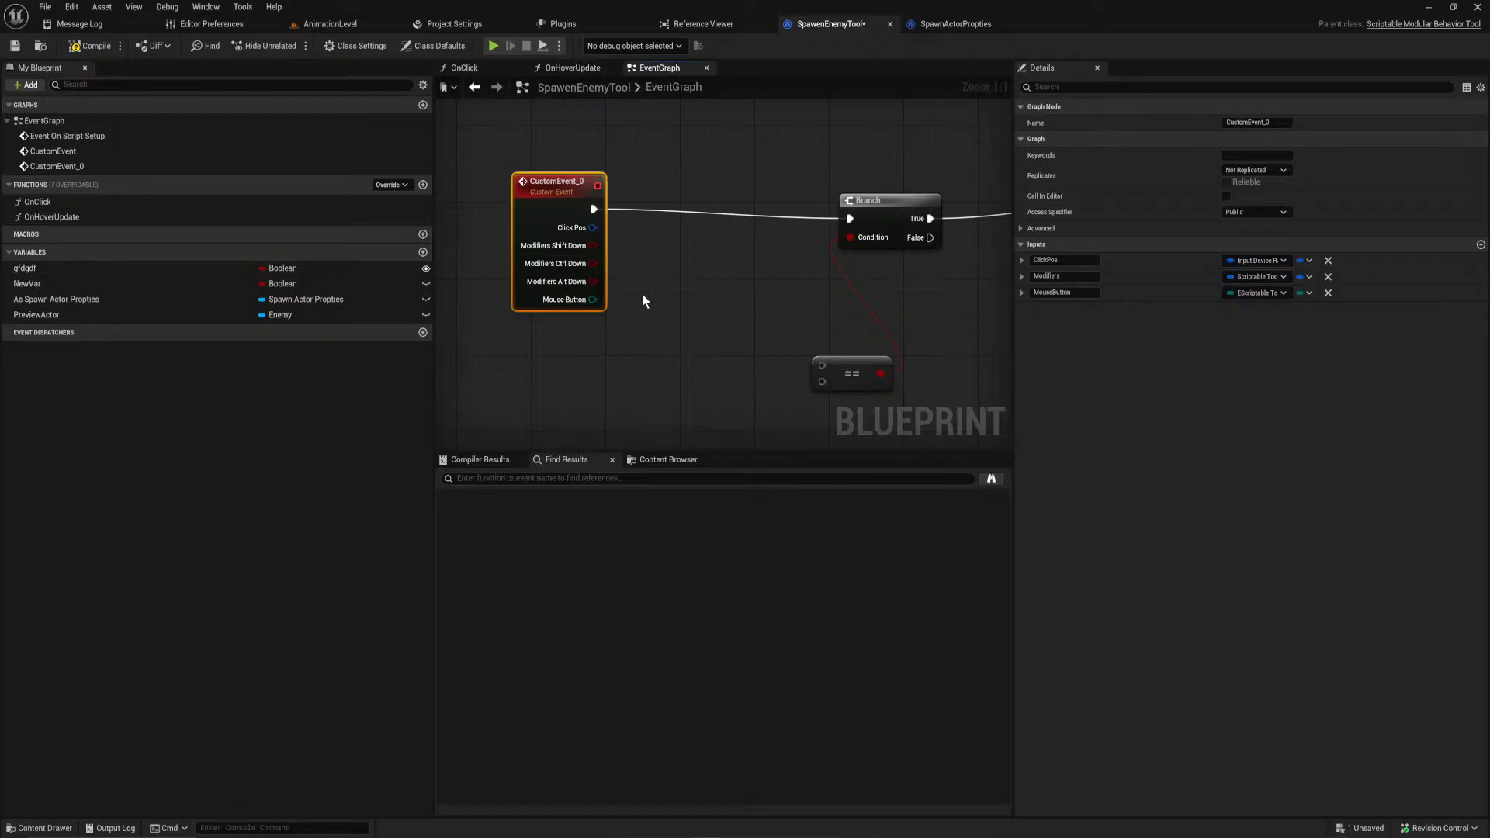
# Step: Check the OnClick function's input pins and split CustomEvent_0's Click Pos struct pin to match them
pyautogui.click(498, 66)
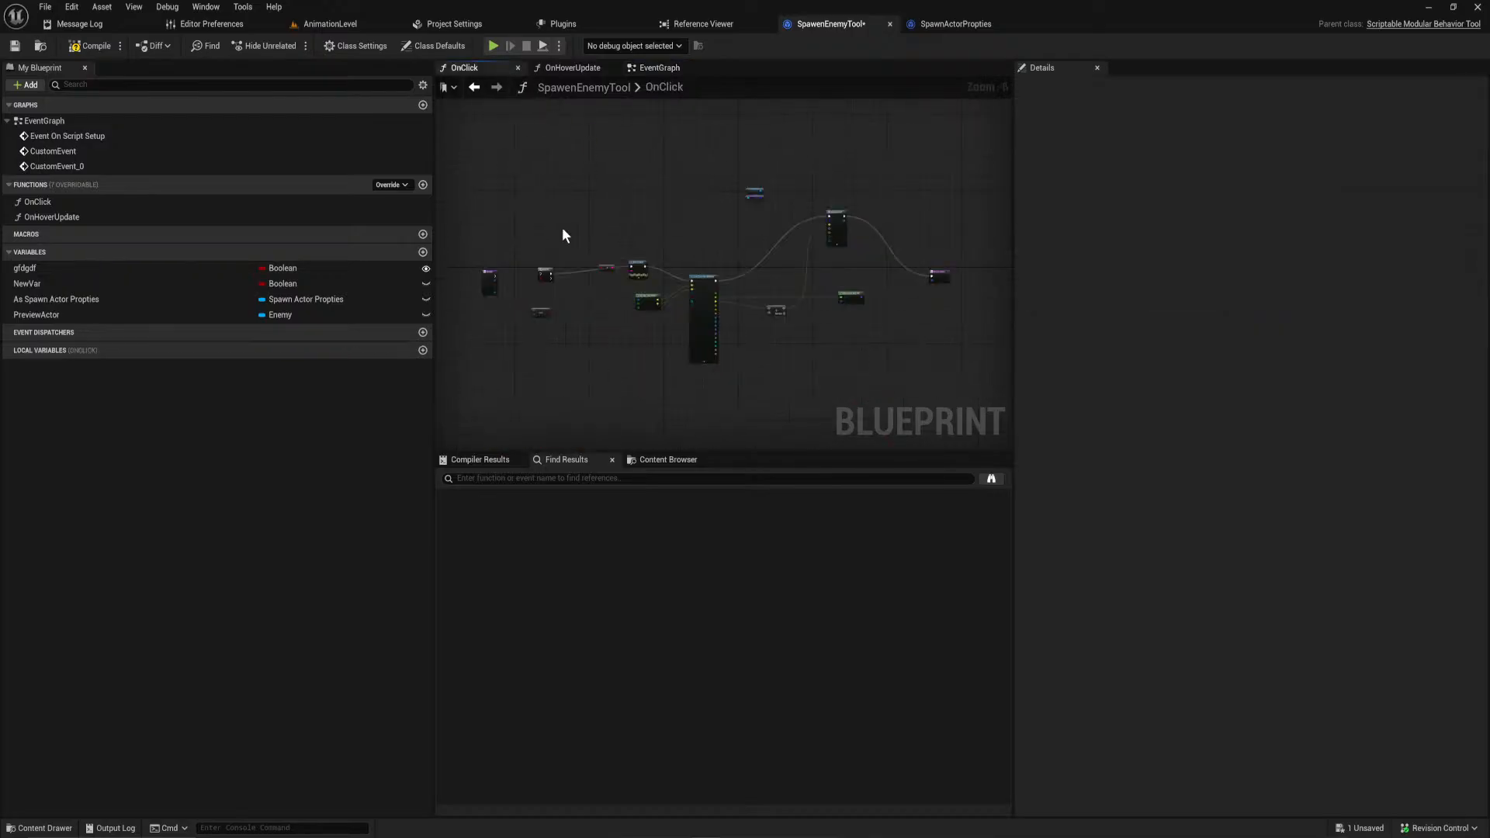
pyautogui.moveTo(541, 283); pyautogui.dragTo(901, 157, button='right')
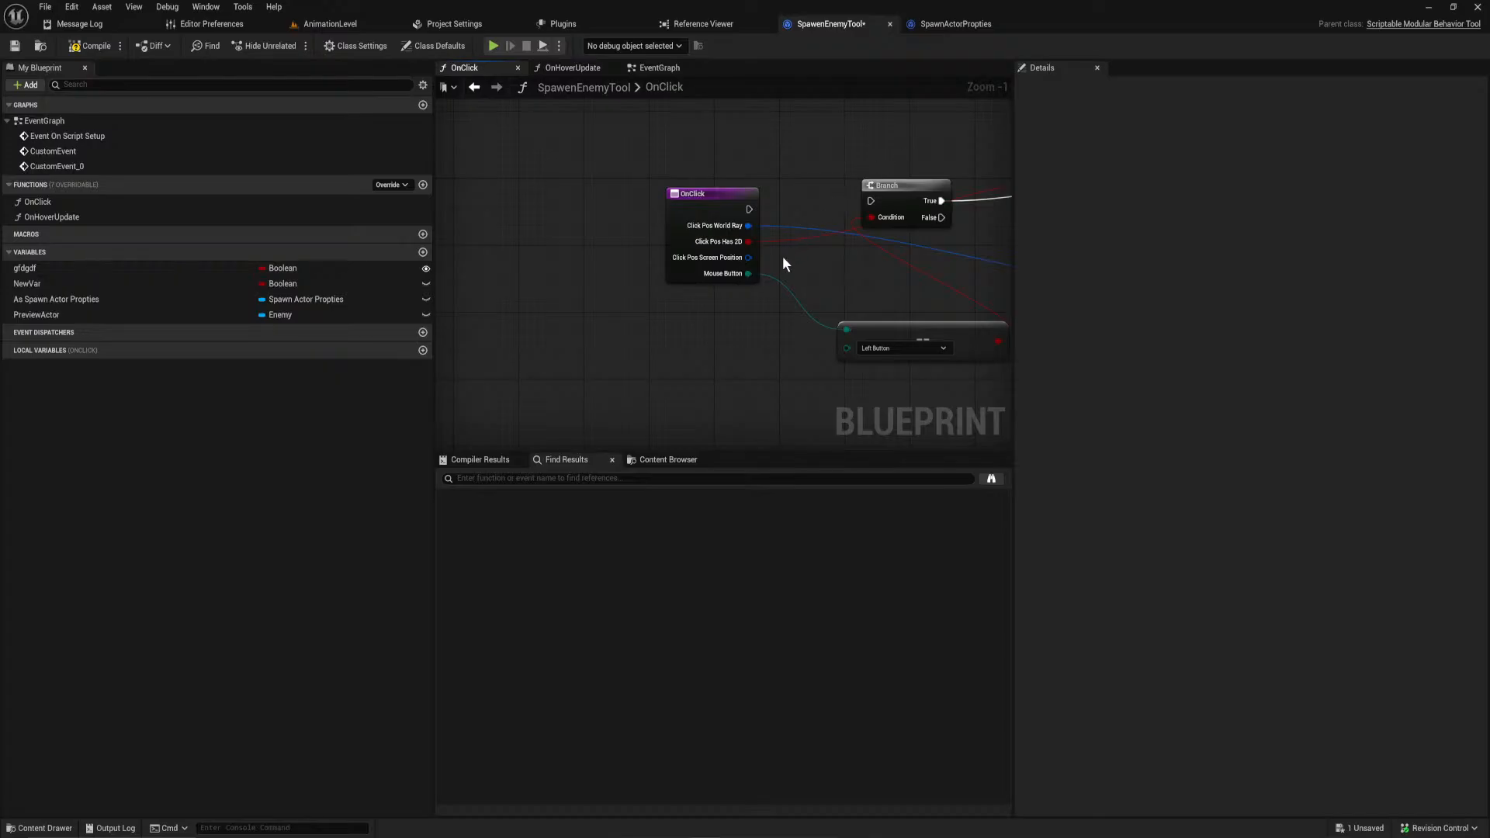
pyautogui.click(658, 68)
pyautogui.click(573, 67)
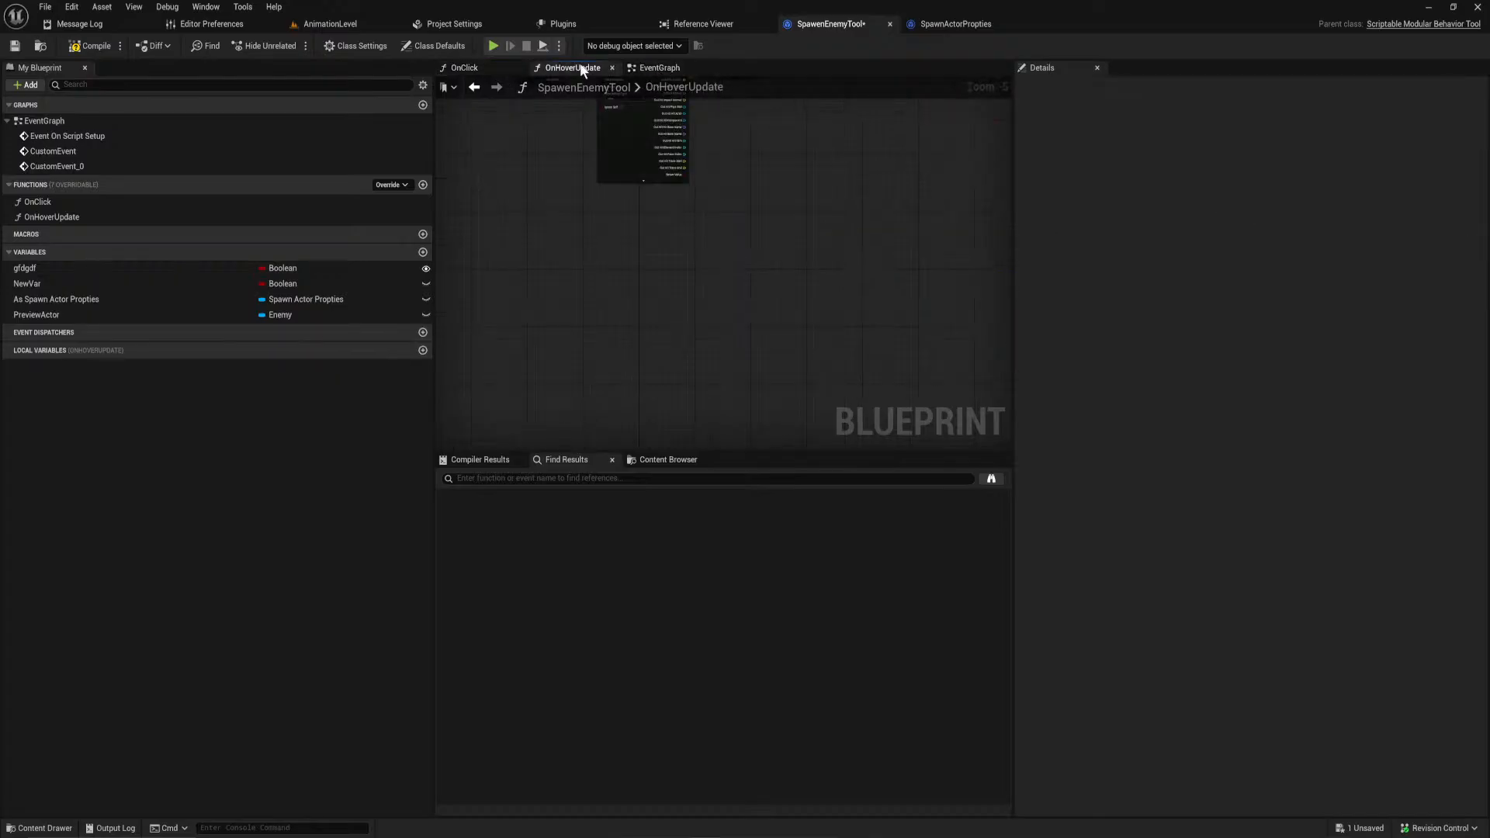
pyautogui.click(679, 68)
pyautogui.scroll(-7, 665, 158)
pyautogui.moveTo(683, 176); pyautogui.dragTo(760, 162, button='right')
pyautogui.scroll(6, 705, 231)
pyautogui.moveTo(705, 230); pyautogui.dragTo(632, 225, button='right')
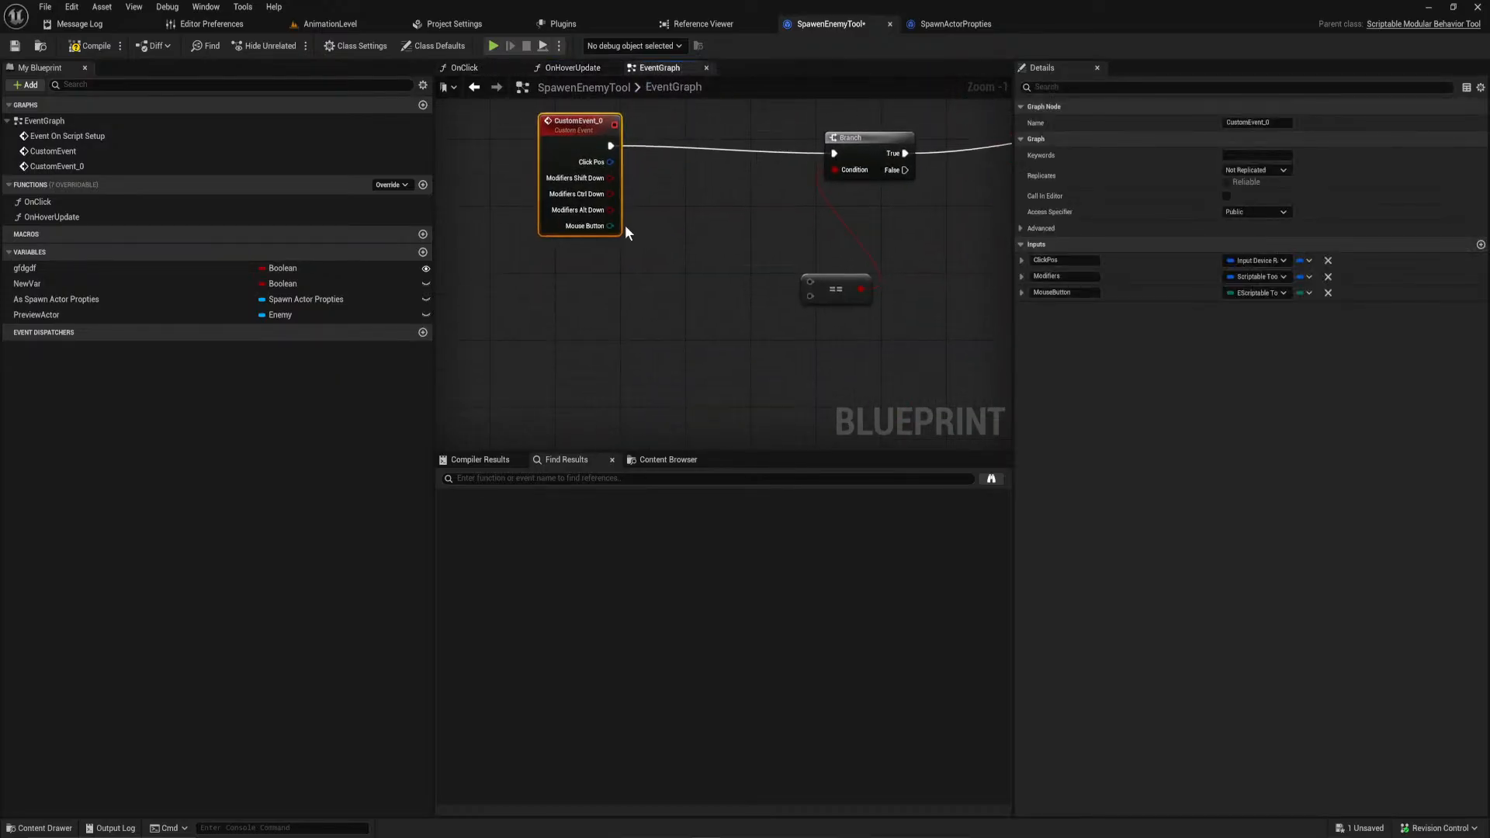
pyautogui.rightClick(612, 163)
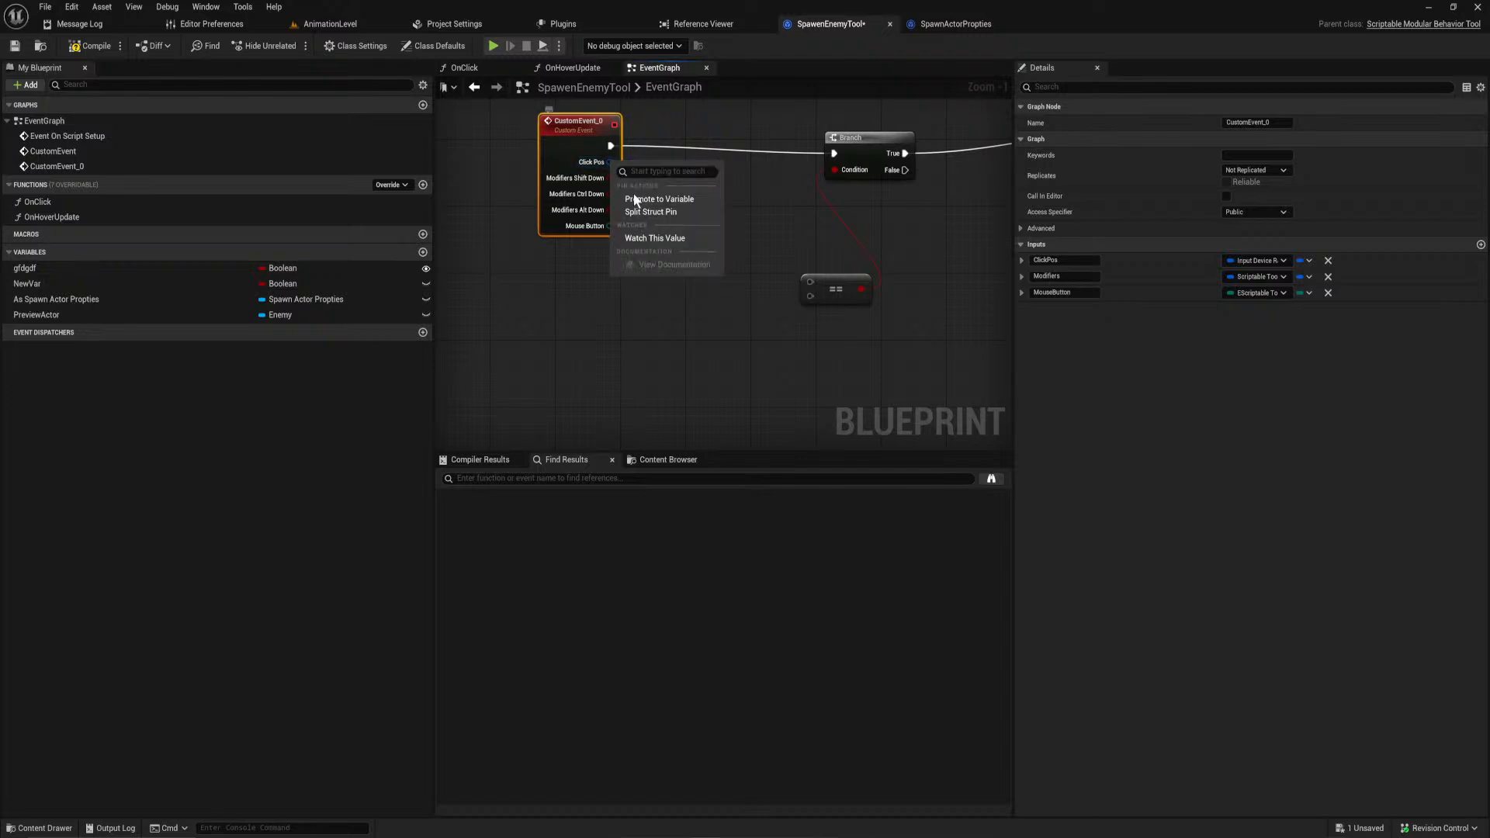
pyautogui.click(659, 210)
# Step: Connect CustomEvent_0's Click Pos World Ray output to the ray input of the pasted spawn logic
pyautogui.moveTo(622, 250); pyautogui.dragTo(596, 238, button='right')
pyautogui.moveTo(702, 226); pyautogui.dragTo(496, 227, button='right')
pyautogui.moveTo(875, 295); pyautogui.dragTo(818, 214)
pyautogui.moveTo(818, 220); pyautogui.dragTo(438, 225, button='right')
pyautogui.scroll(-2, 746, 250)
pyautogui.moveTo(745, 249)
pyautogui.mouseDown(button='right')
pyautogui.moveTo(438, 203)
pyautogui.moveTo(232, 262)
pyautogui.moveTo(312, 417)
pyautogui.moveTo(402, 446)
pyautogui.moveTo(527, 264)
pyautogui.moveTo(547, 202)
pyautogui.moveTo(706, 207)
pyautogui.mouseUp(button='right')
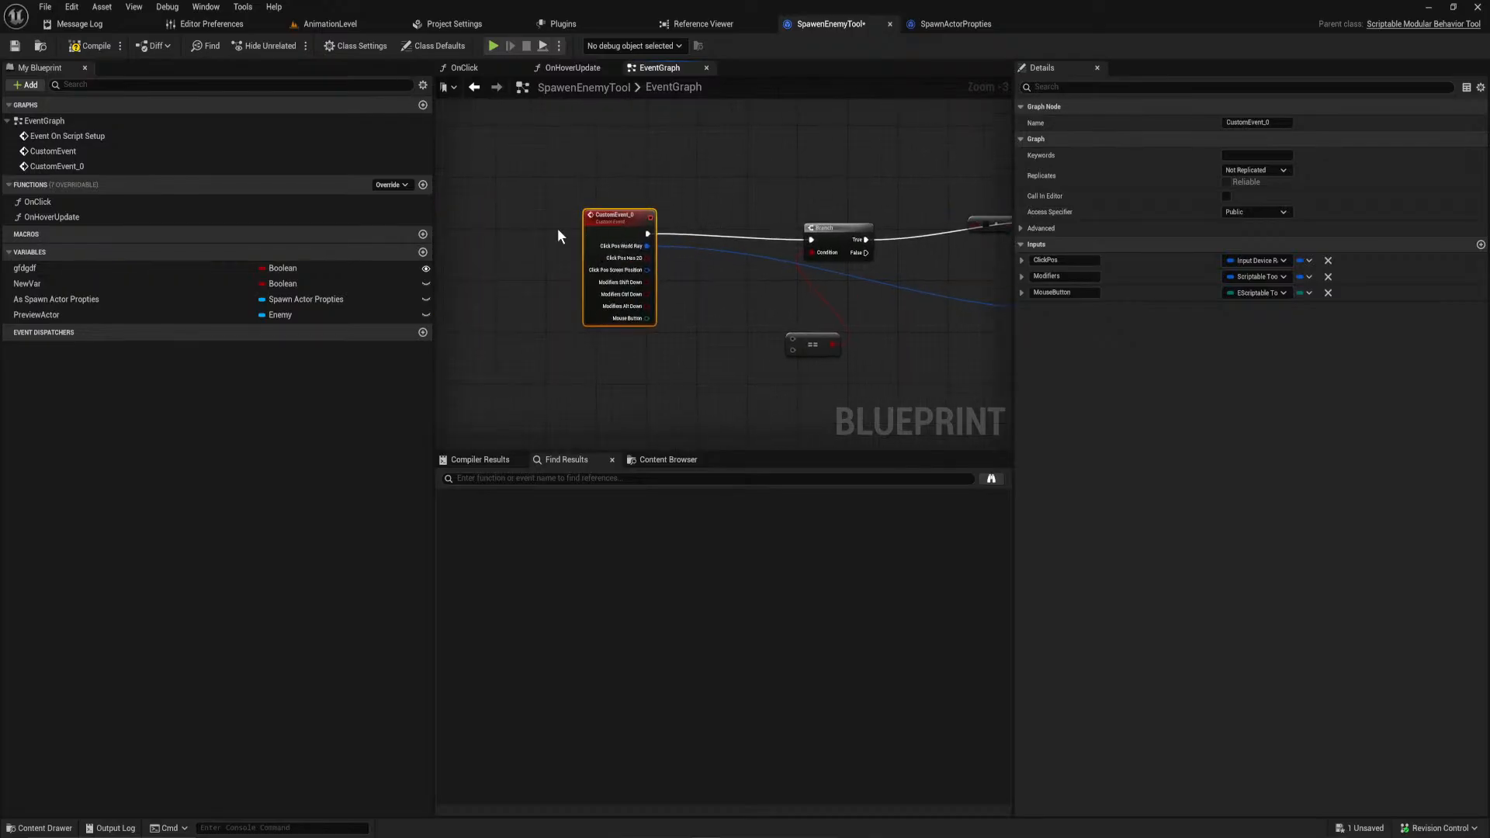
# Step: Compile the blueprint, delete the faulty Equal (Enum) node feeding the pasted Branch, and recompile
pyautogui.click(95, 46)
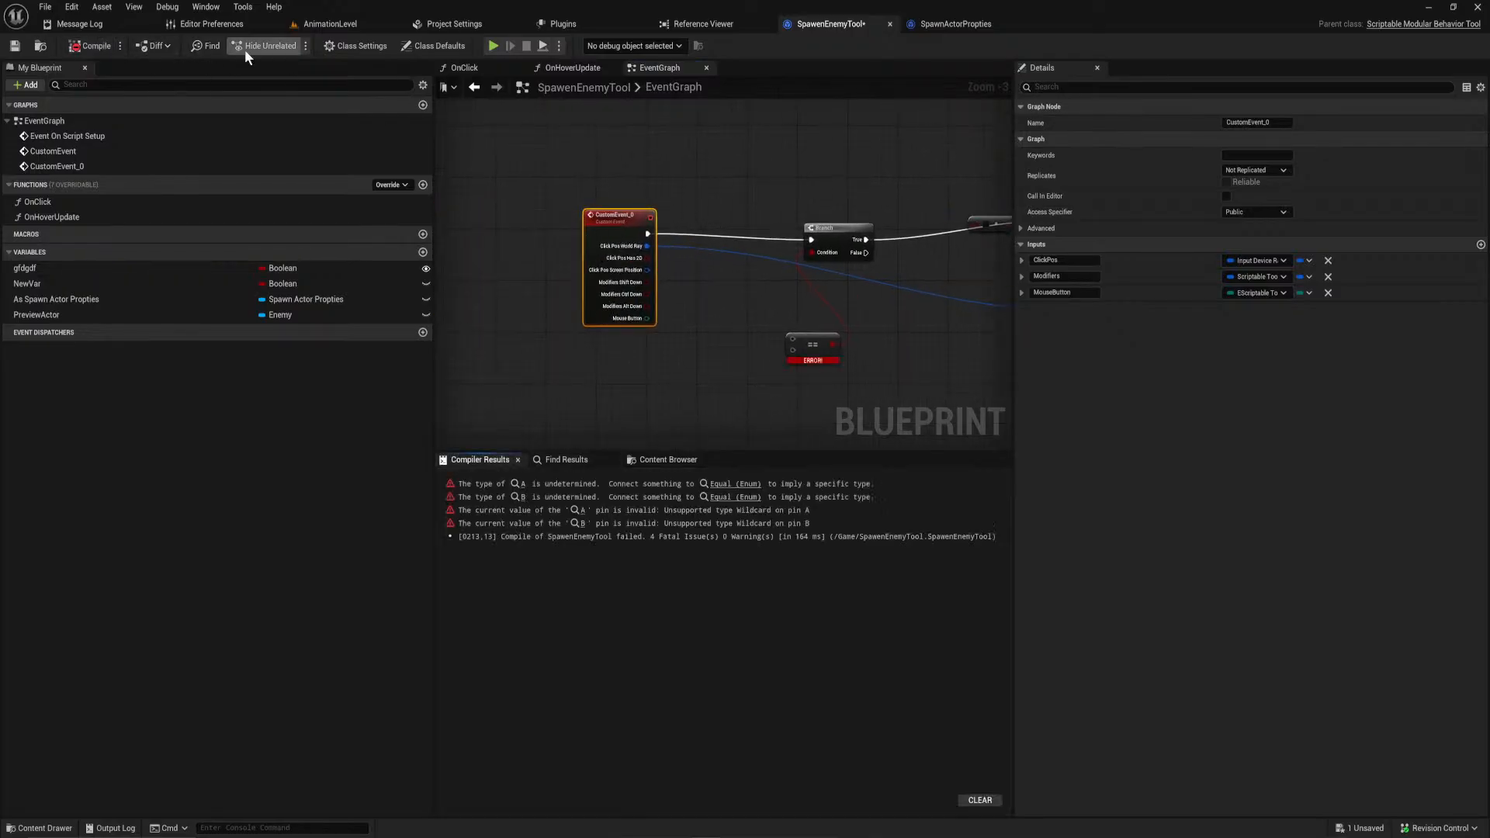
pyautogui.click(729, 484)
pyautogui.press('Delete')
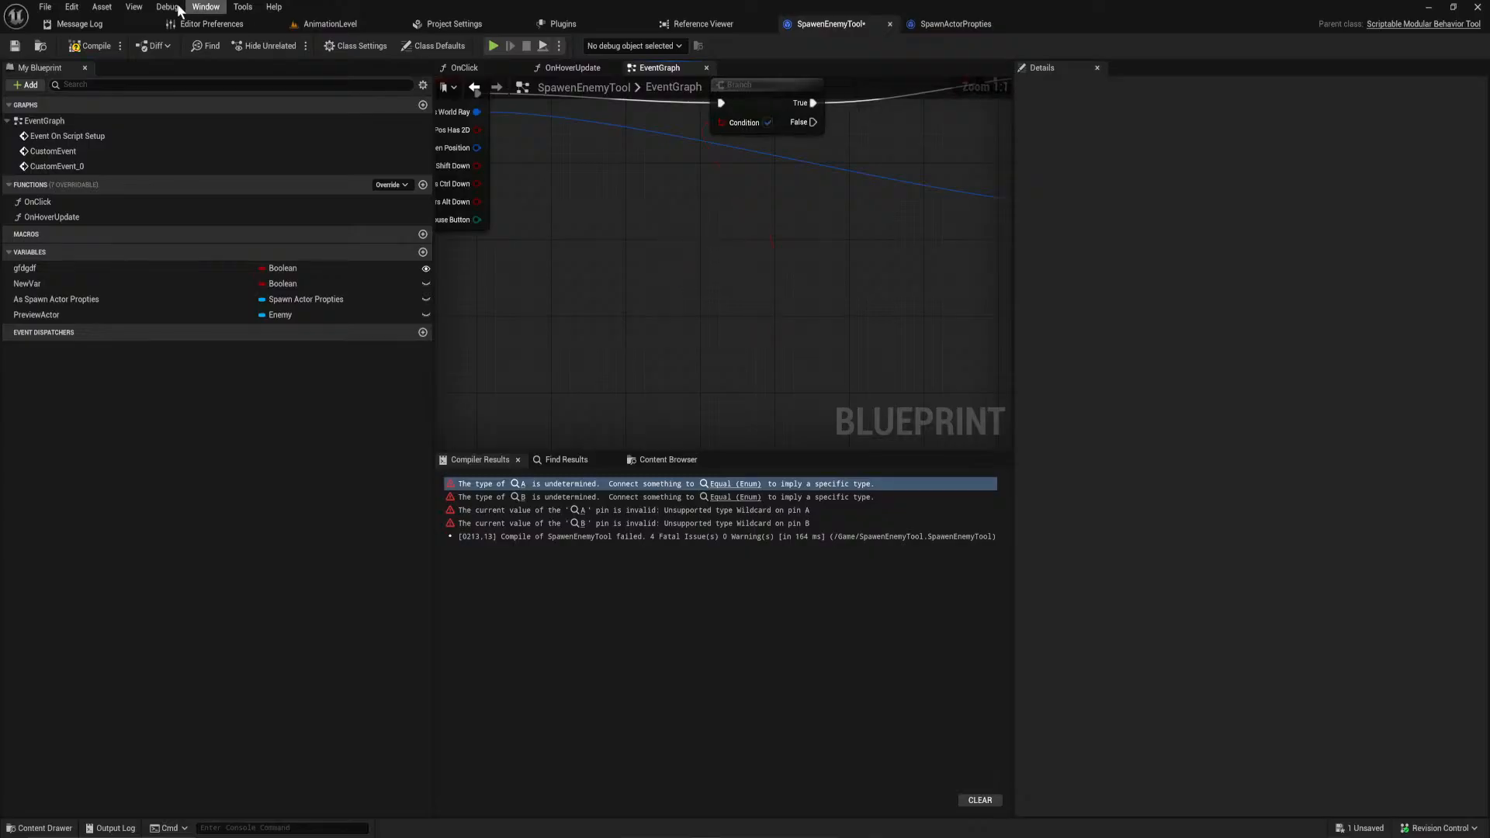
pyautogui.click(89, 46)
# Step: In AnimationLevel, start the custom enemy tool and set its Spawn Class to BP_Spider
pyautogui.click(334, 25)
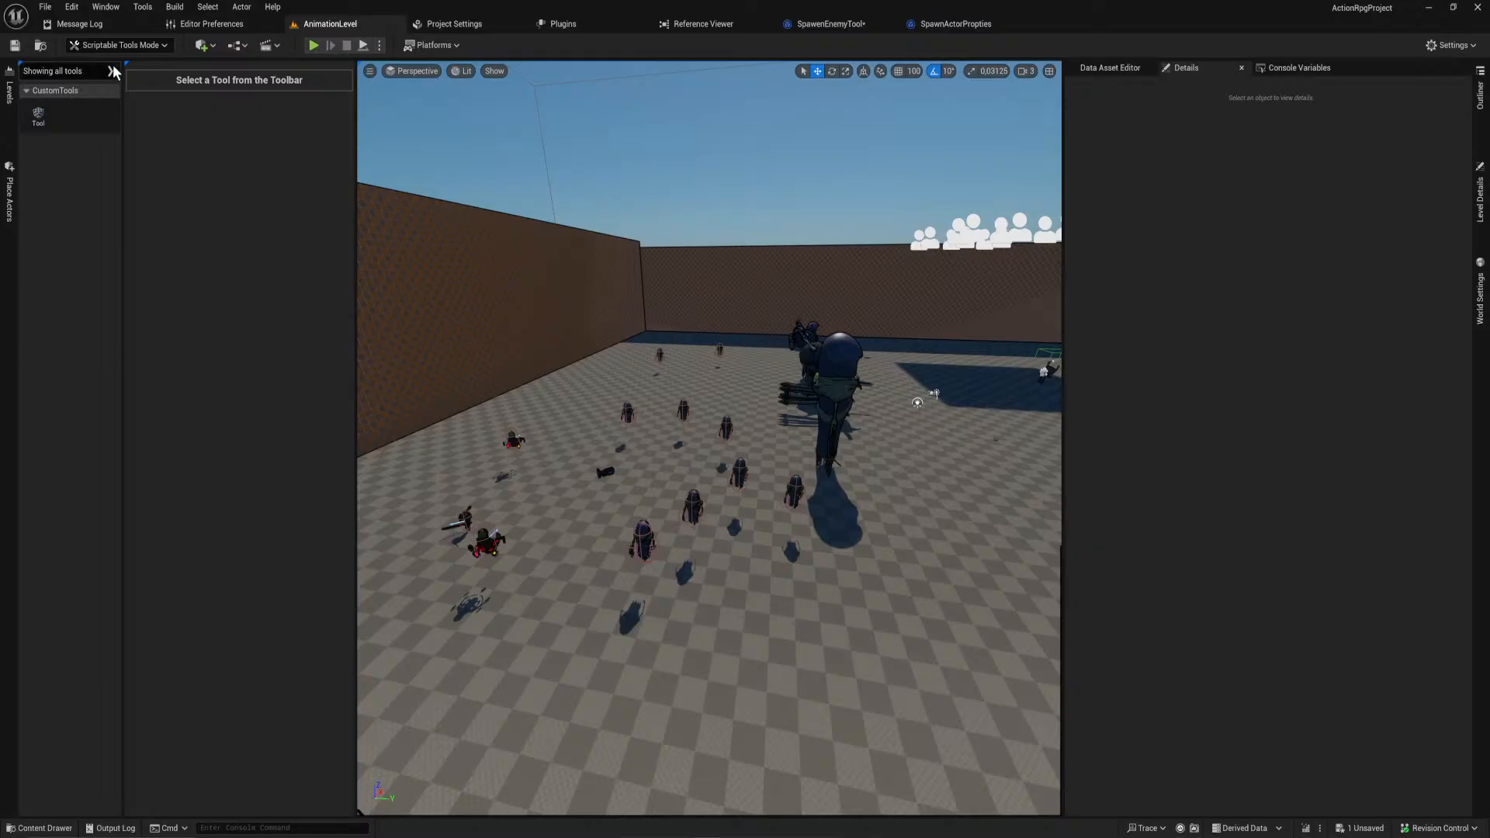
pyautogui.click(38, 115)
pyautogui.click(256, 95)
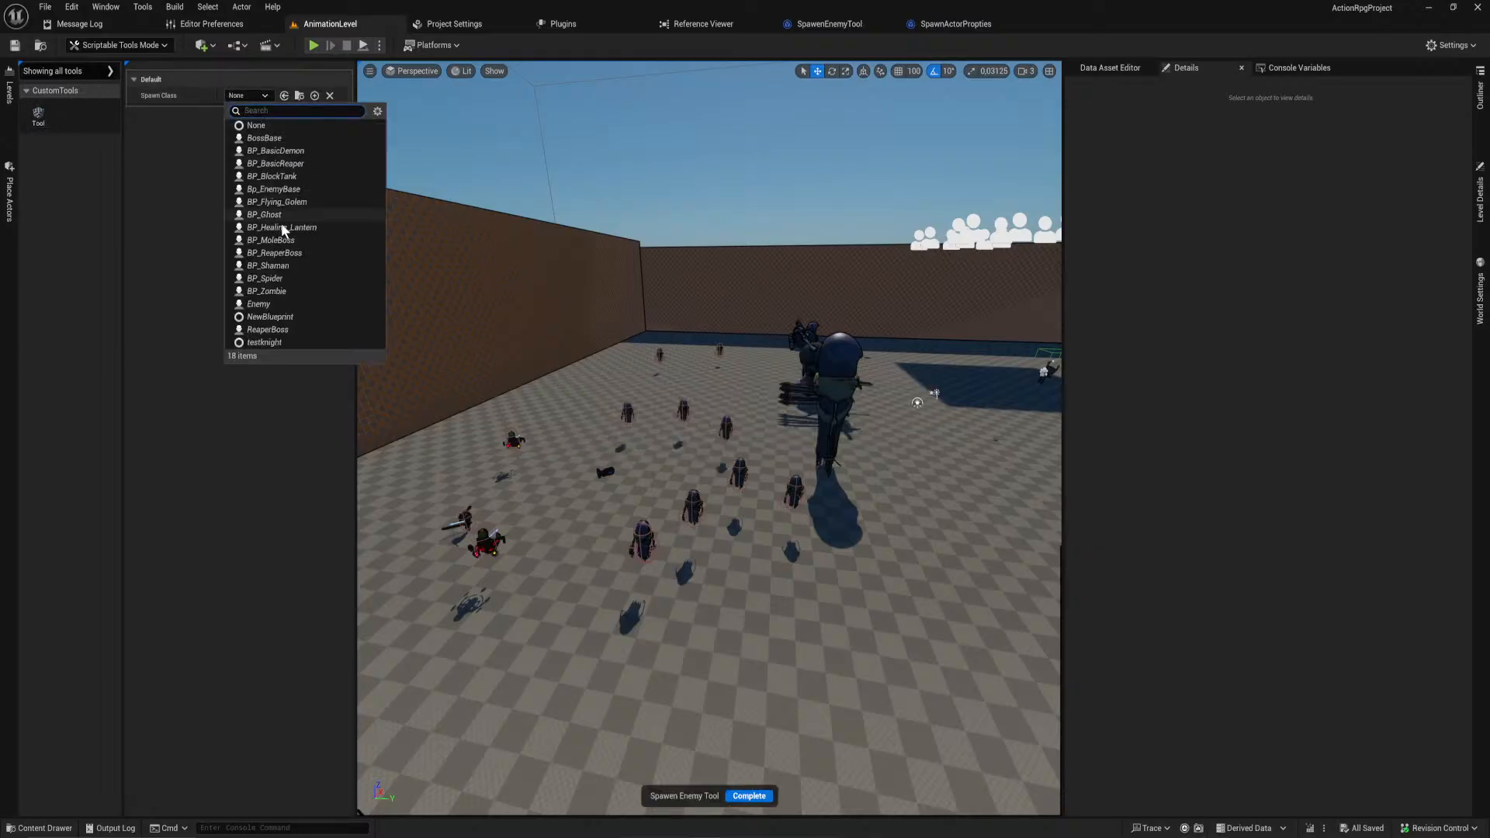
pyautogui.click(296, 277)
# Step: Try placing BP_Spider enemies at two points on the level floor, and exit the tool
pyautogui.moveTo(757, 572)
pyautogui.mouseDown(button='right')
pyautogui.moveTo(839, 575)
pyautogui.moveTo(737, 593)
pyautogui.mouseUp(button='right')
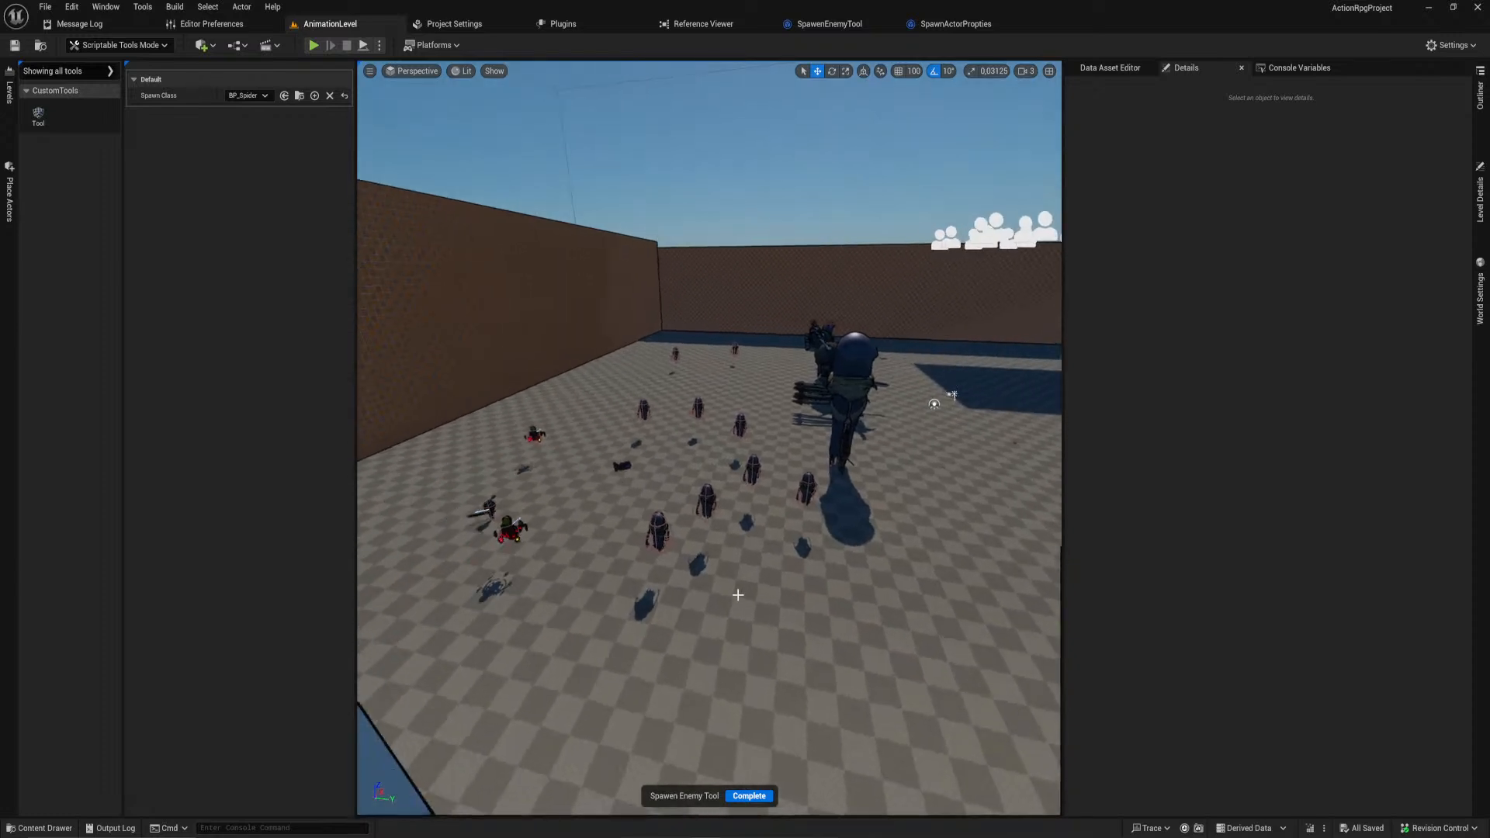
pyautogui.click(737, 593)
pyautogui.doubleClick(737, 588)
pyautogui.moveTo(737, 588); pyautogui.dragTo(737, 566)
pyautogui.doubleClick(659, 446)
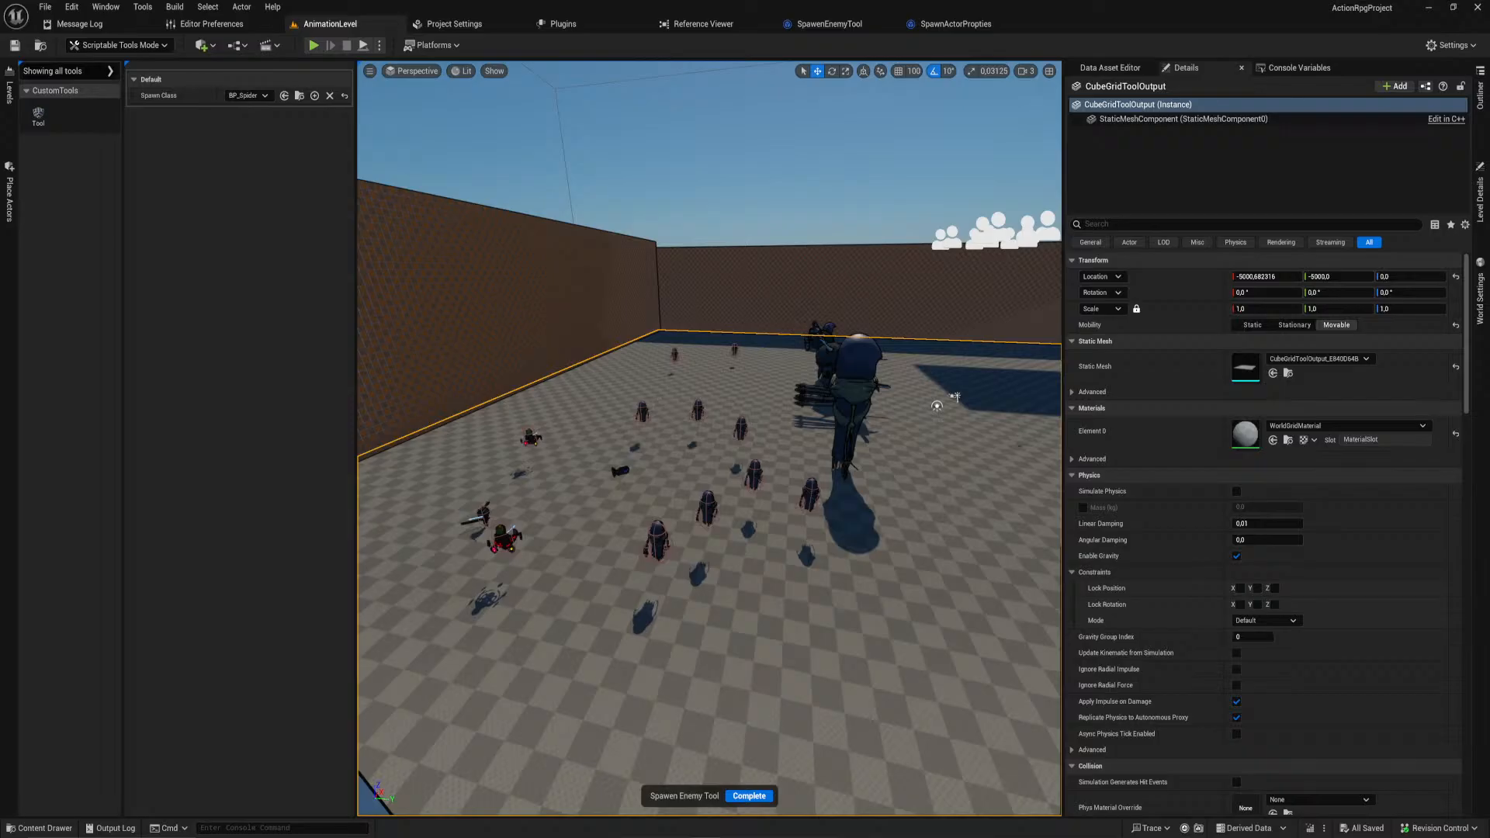
pyautogui.doubleClick(659, 447)
pyautogui.press('Escape')
# Step: Return to SpawenEnemyTool's EventGraph and examine the Add Single Click Behavior node and its event connections
pyautogui.click(955, 24)
pyautogui.click(829, 23)
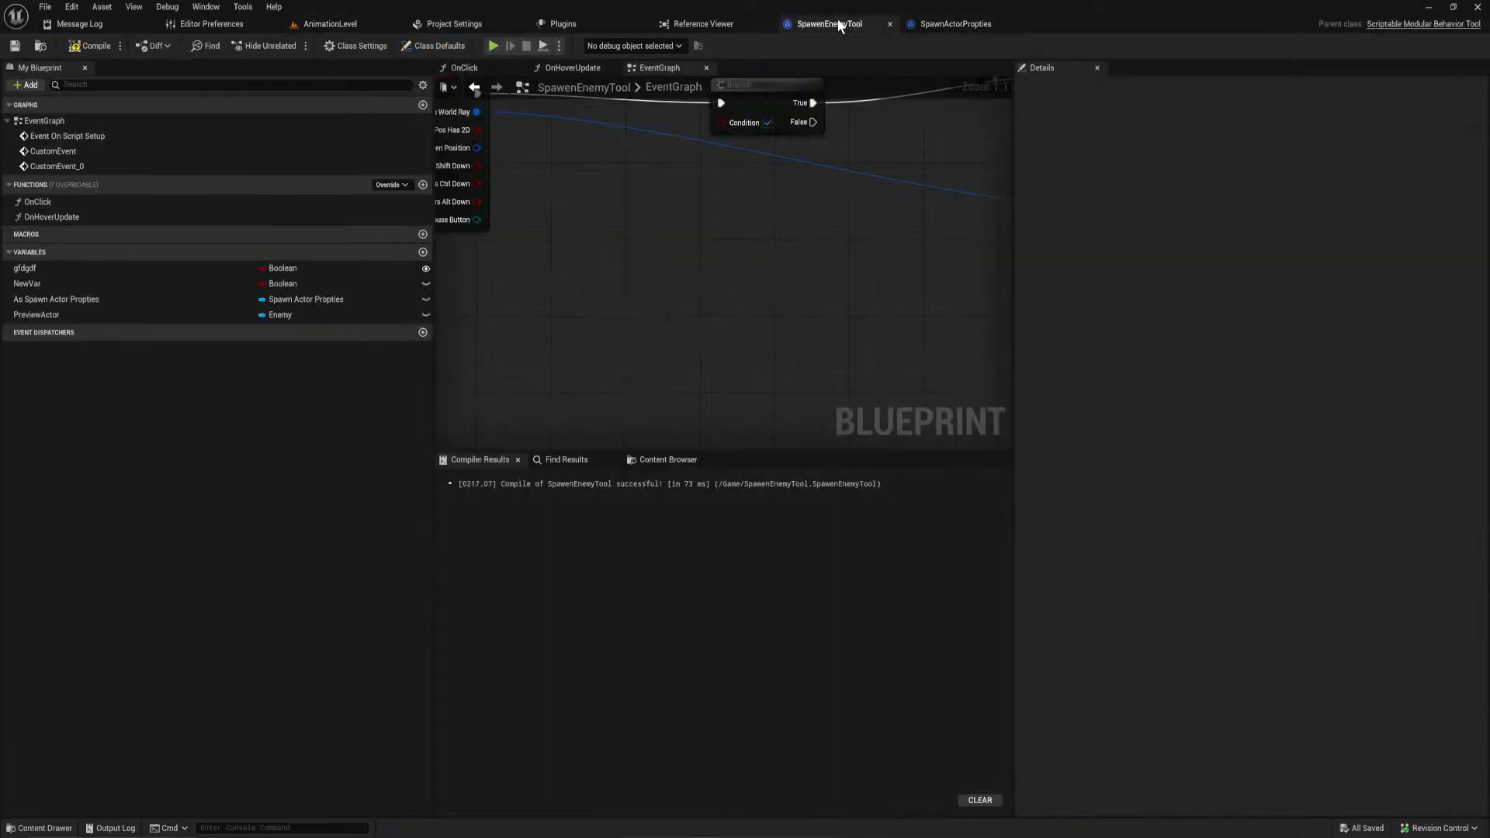
pyautogui.moveTo(747, 279); pyautogui.dragTo(450, 365, button='right')
pyautogui.scroll(-2, 761, 280)
pyautogui.moveTo(811, 206); pyautogui.dragTo(574, 353, button='right')
pyautogui.scroll(5, 589, 349)
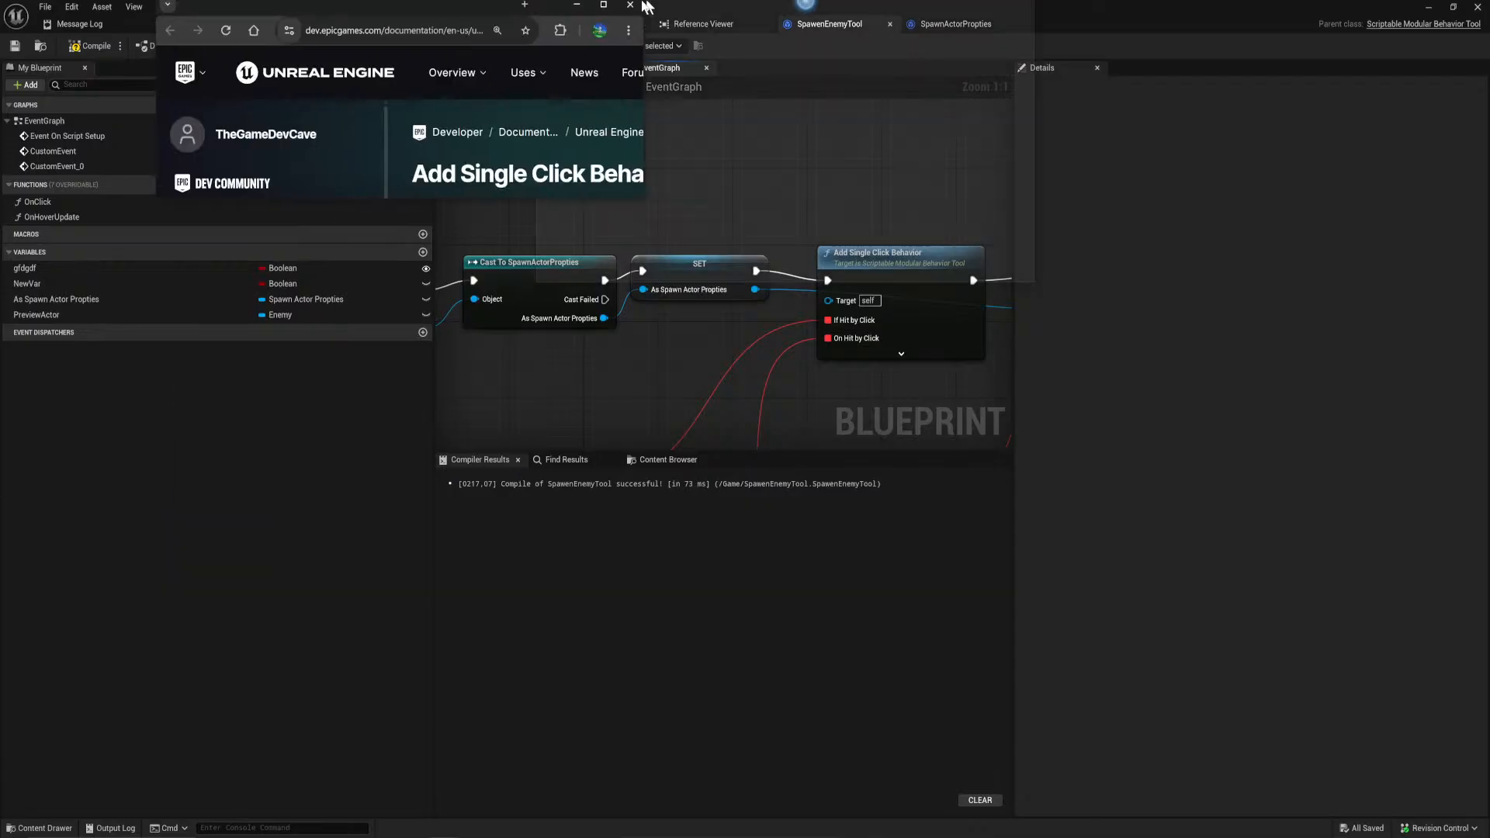
# Step: In the web browser, read the Unreal Engine documentation page on Add Single Click Behavior, including its inputs
pyautogui.scroll(-2, 734, 494)
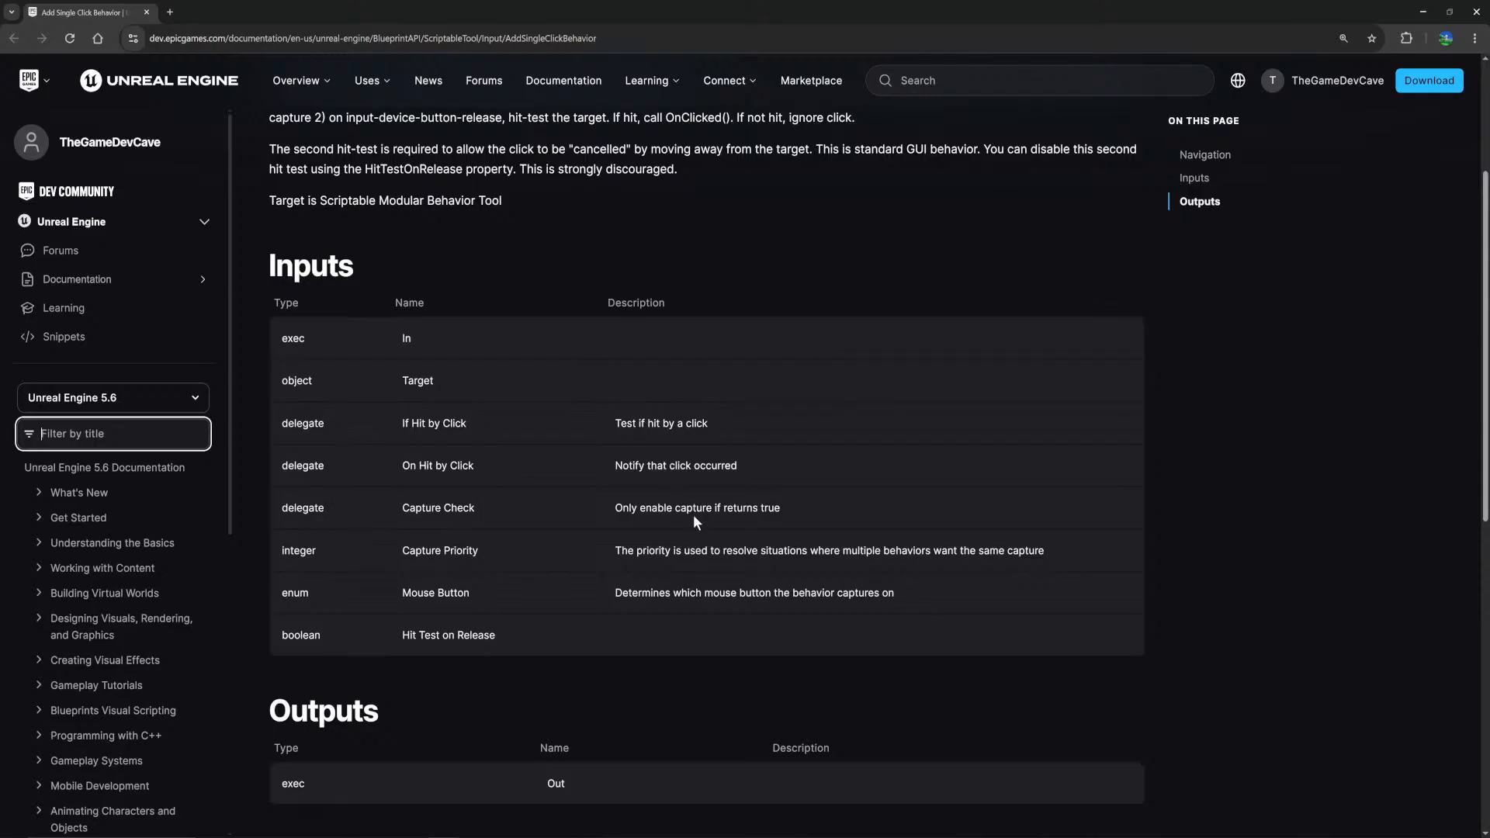
pyautogui.scroll(1, 698, 522)
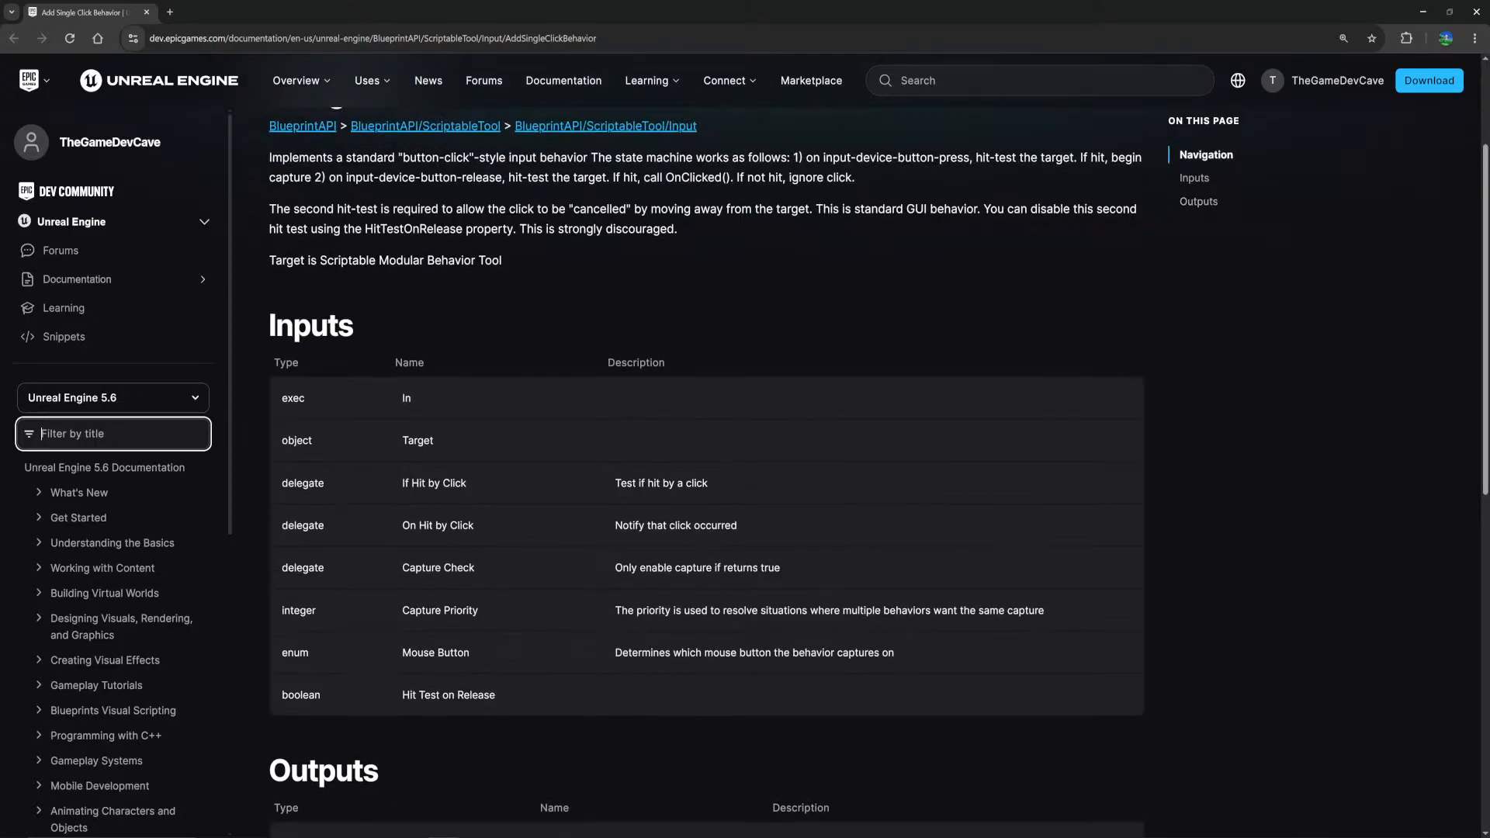
pyautogui.scroll(3, 686, 524)
pyautogui.scroll(-3, 683, 524)
pyautogui.scroll(2, 632, 526)
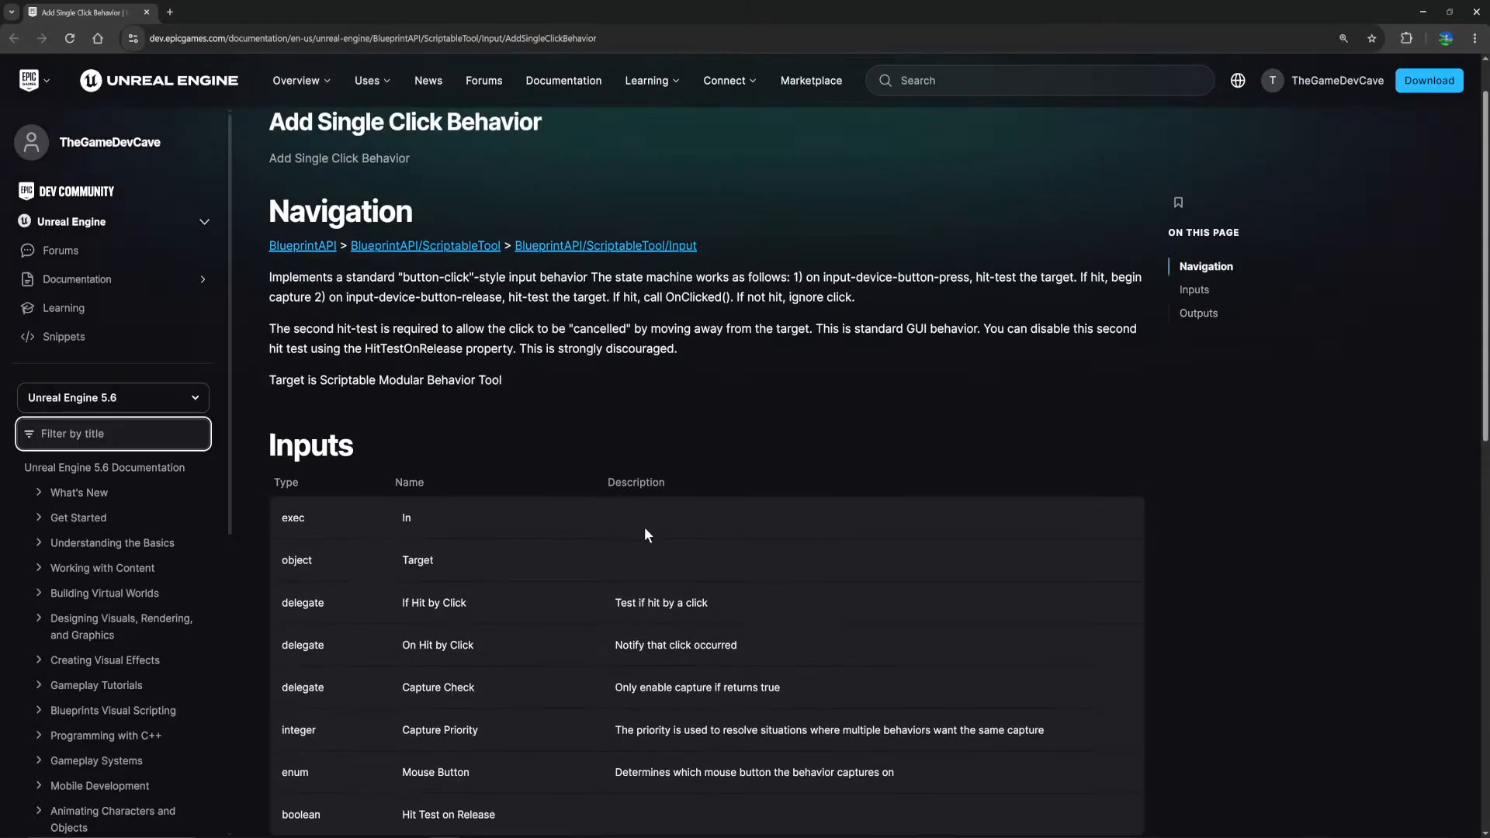
pyautogui.scroll(1, 645, 533)
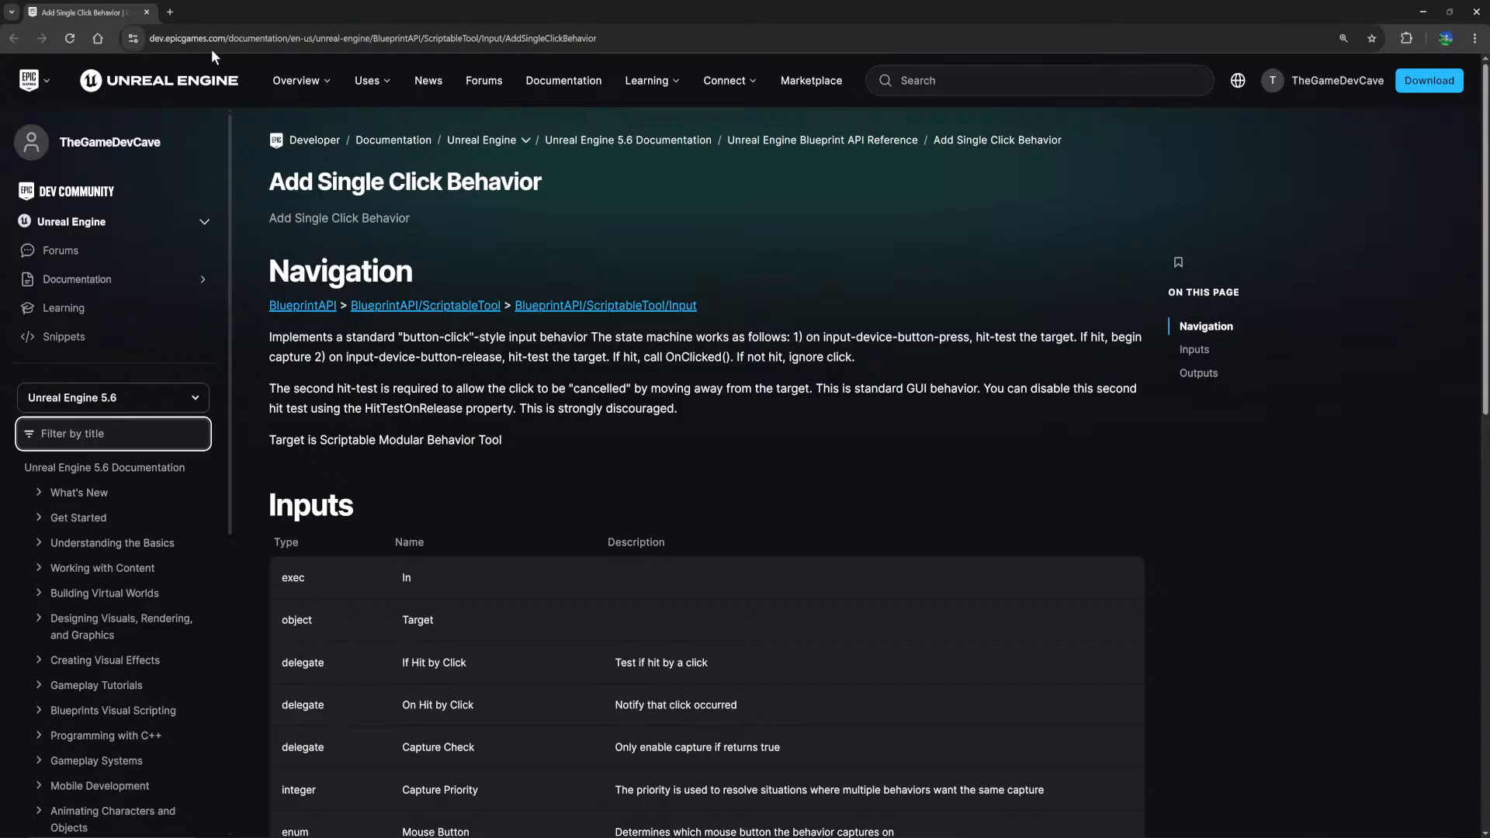
pyautogui.moveTo(77, 5); pyautogui.dragTo(0, 557)
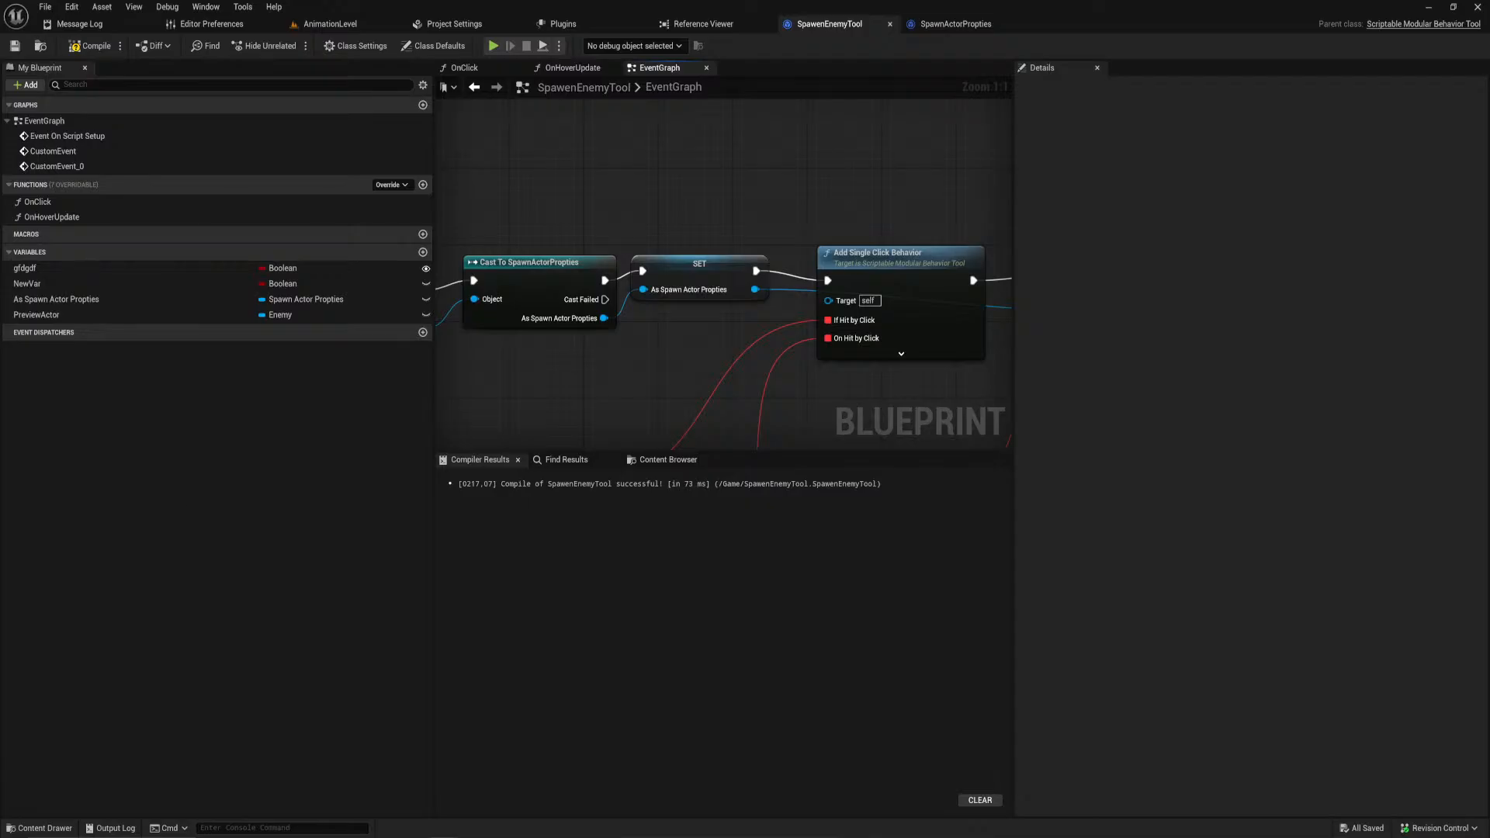
# Step: Nudge the Add Single Click Behavior node slightly upward in the EventGraph and open the blueprint's class defaults
pyautogui.scroll(-1, 633, 388)
pyautogui.moveTo(632, 387); pyautogui.dragTo(665, 285, button='right')
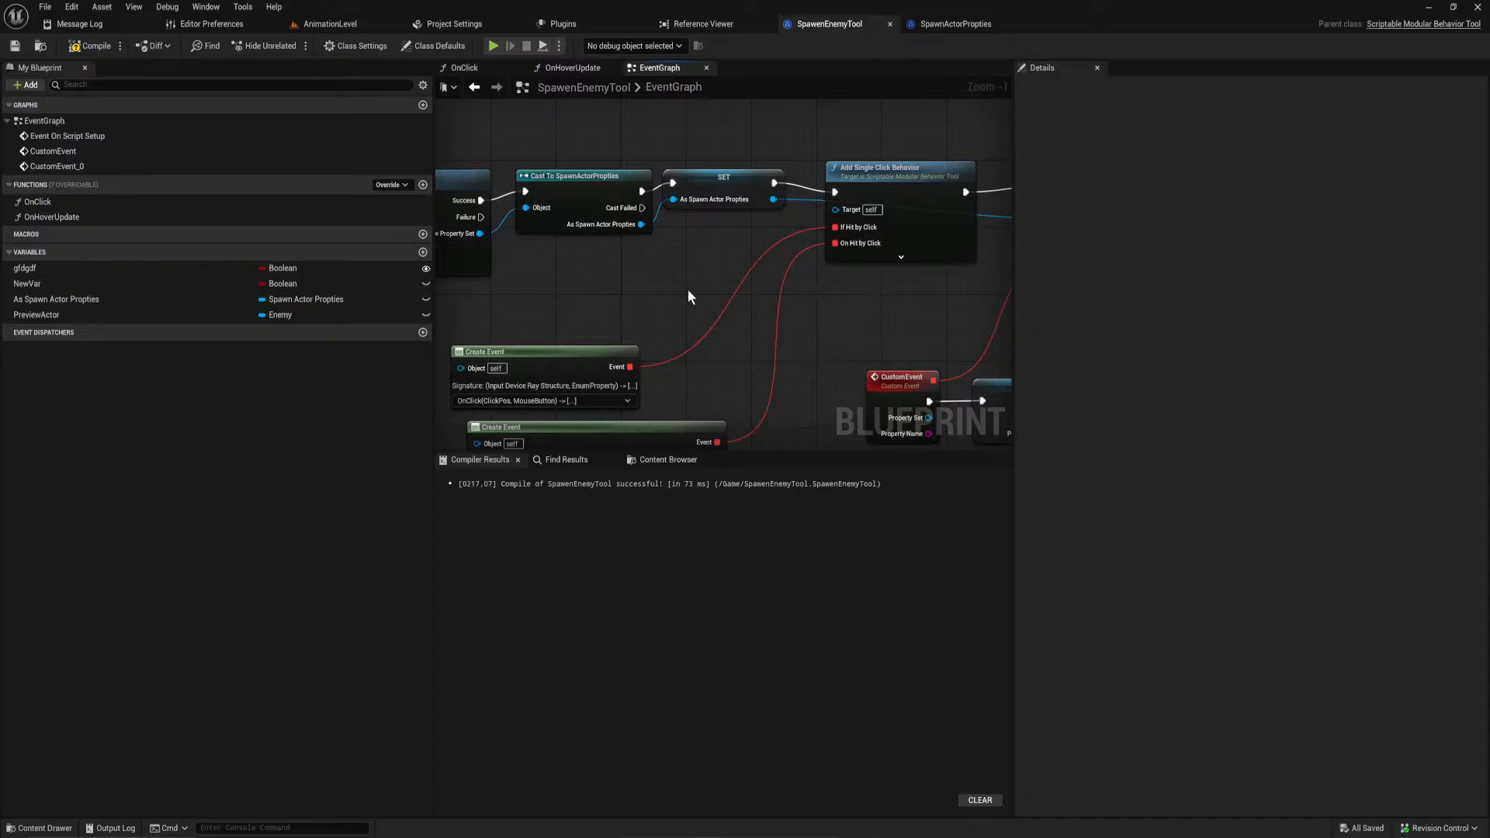
pyautogui.click(907, 181)
pyautogui.moveTo(907, 181); pyautogui.dragTo(735, 293, button='right')
pyautogui.moveTo(735, 292); pyautogui.dragTo(739, 278)
pyautogui.click(434, 46)
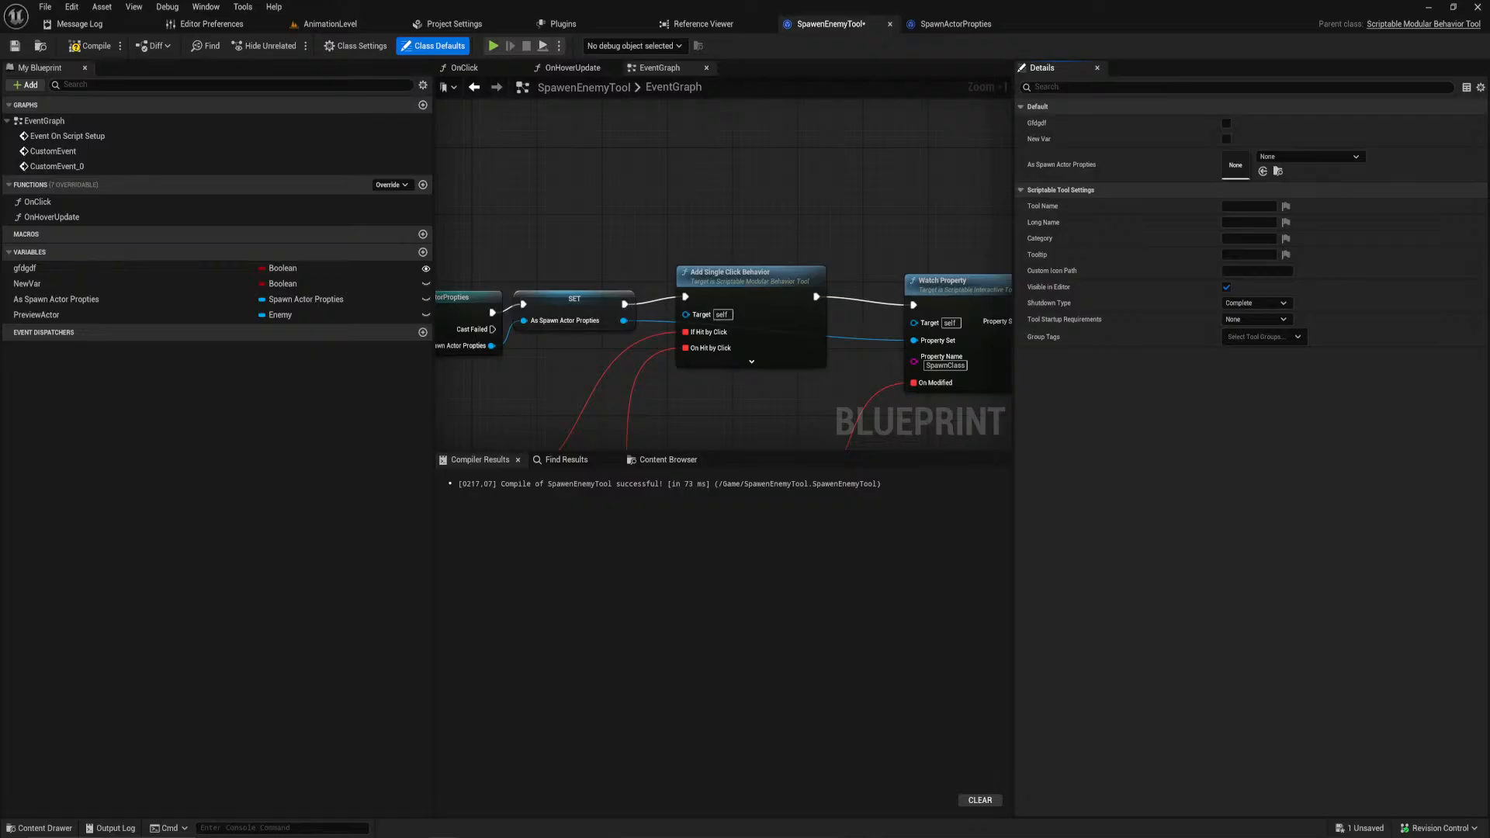
# Step: Open the OnHoverUpdate function and examine how its world ray inputs feed Line Trace By Channel
pyautogui.moveTo(682, 427); pyautogui.dragTo(923, 249, button='right')
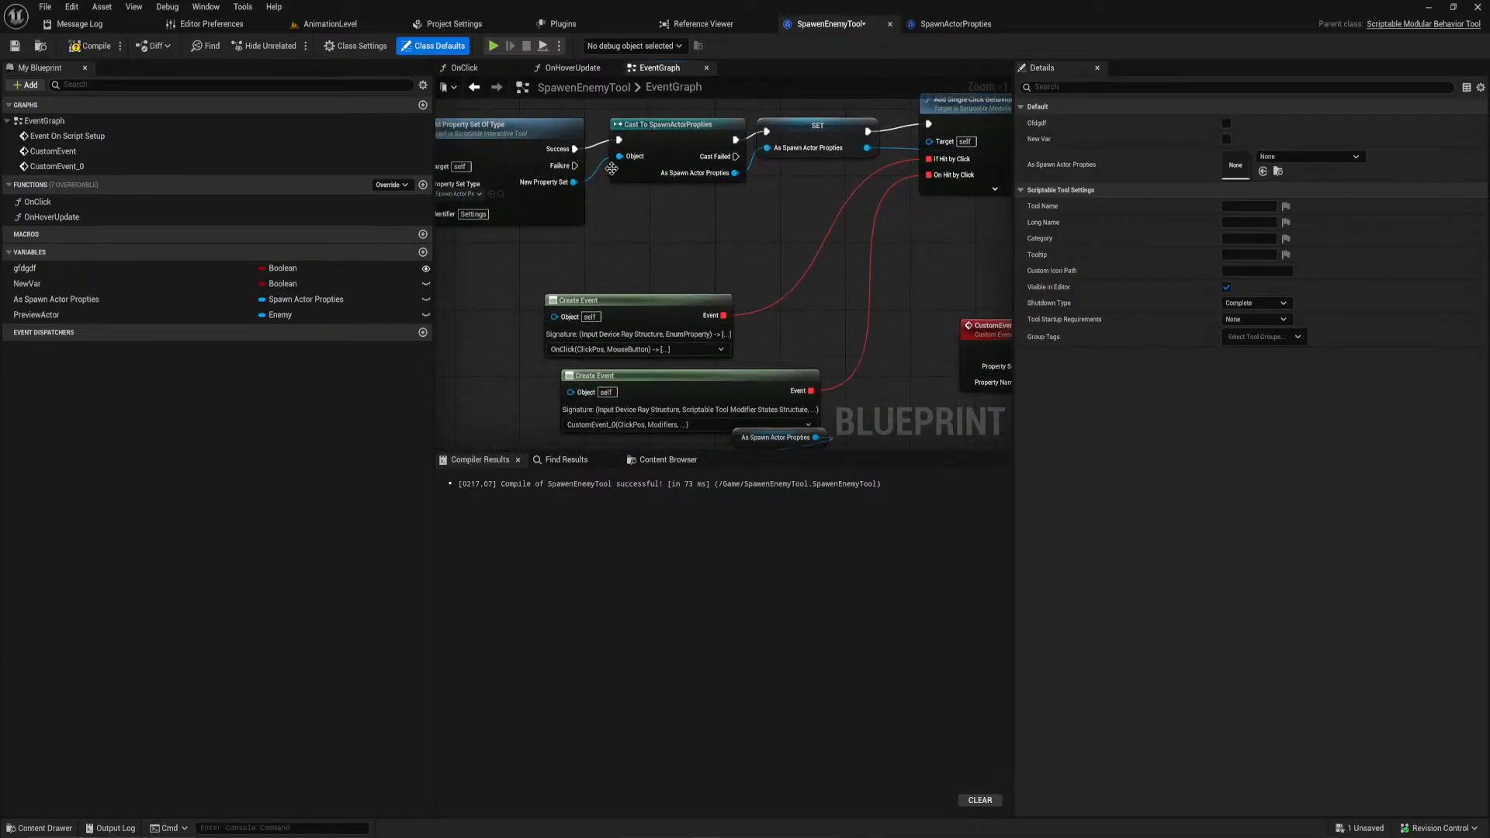
pyautogui.click(573, 67)
pyautogui.scroll(5, 689, 235)
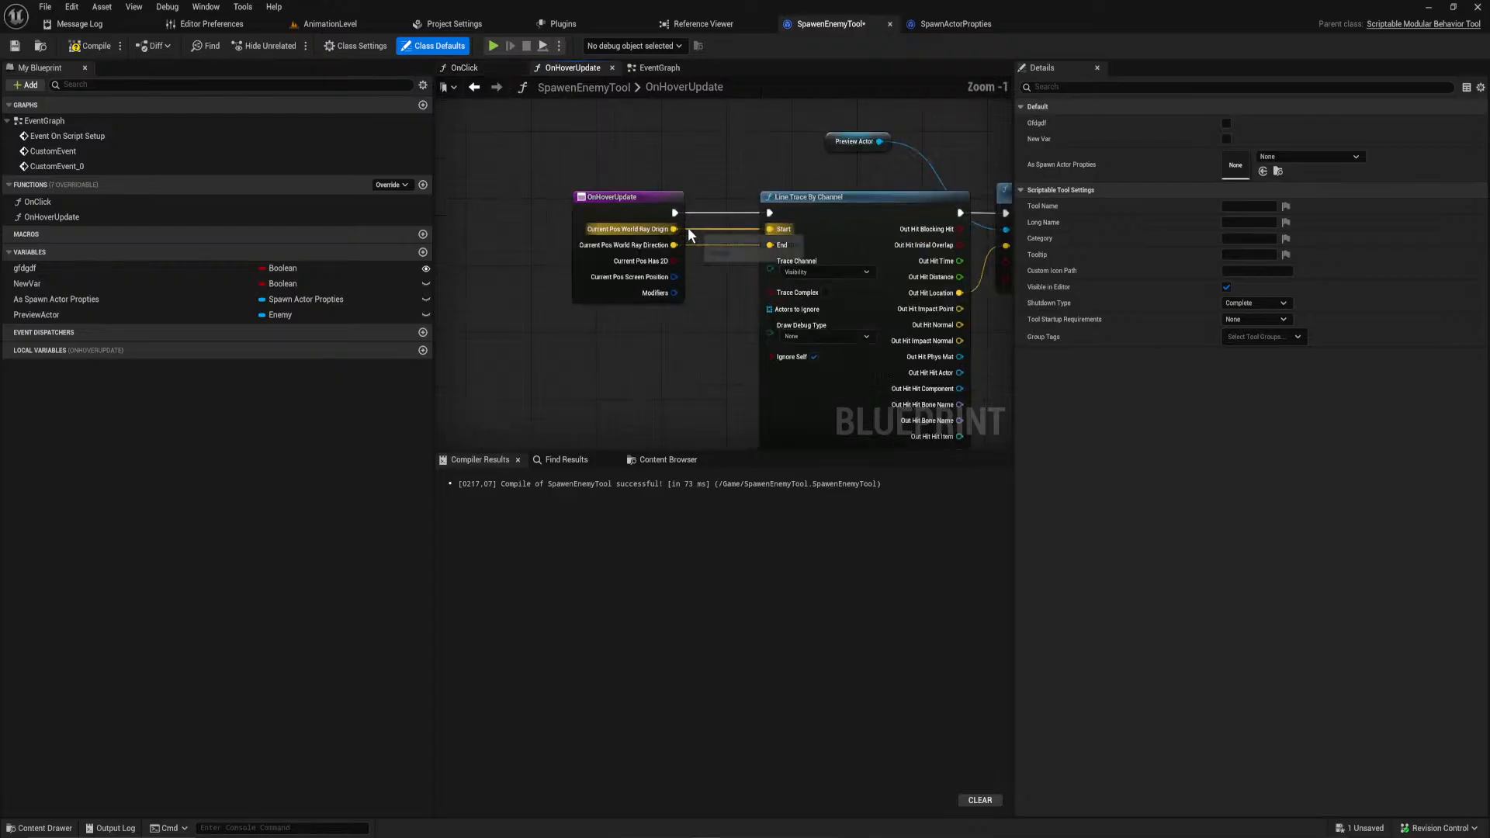
# Step: In the OnClick function, move the entry node farther from the Branch and split its Click Pos Screen Position struct pin
pyautogui.click(466, 67)
pyautogui.scroll(5, 687, 193)
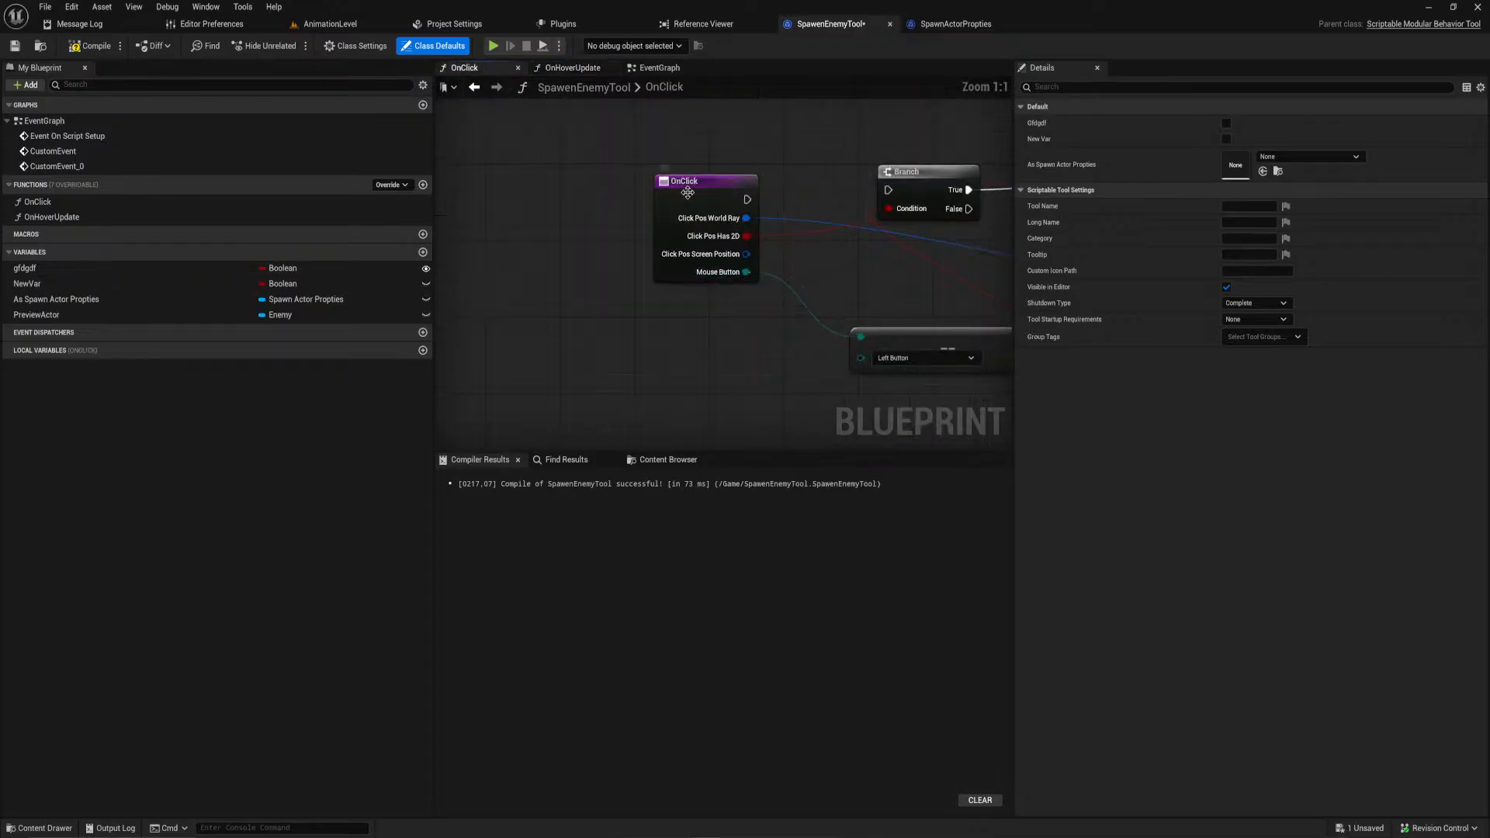
pyautogui.moveTo(687, 193); pyautogui.dragTo(538, 183)
pyautogui.rightClick(596, 244)
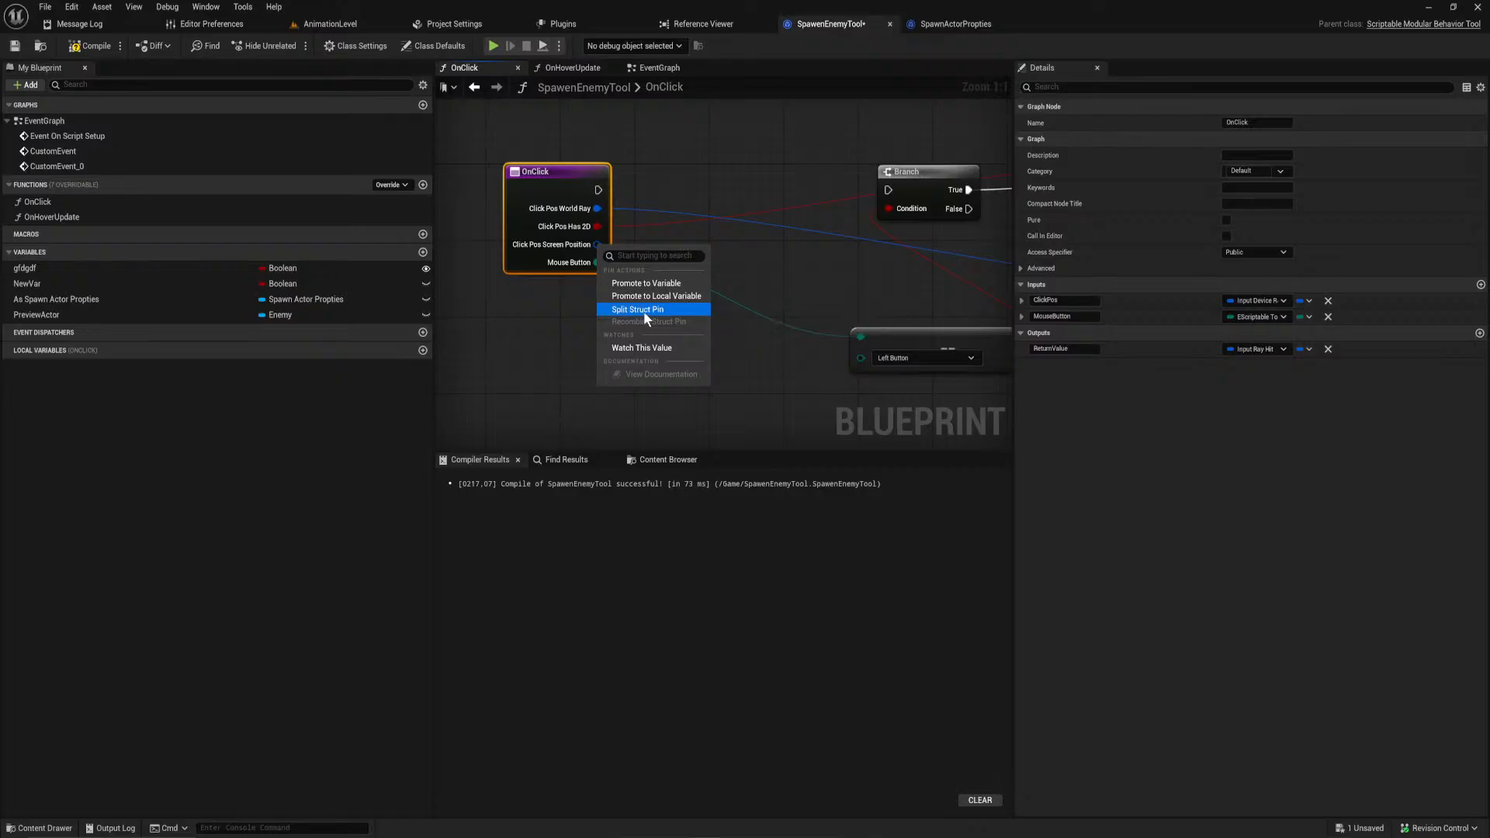
pyautogui.click(644, 309)
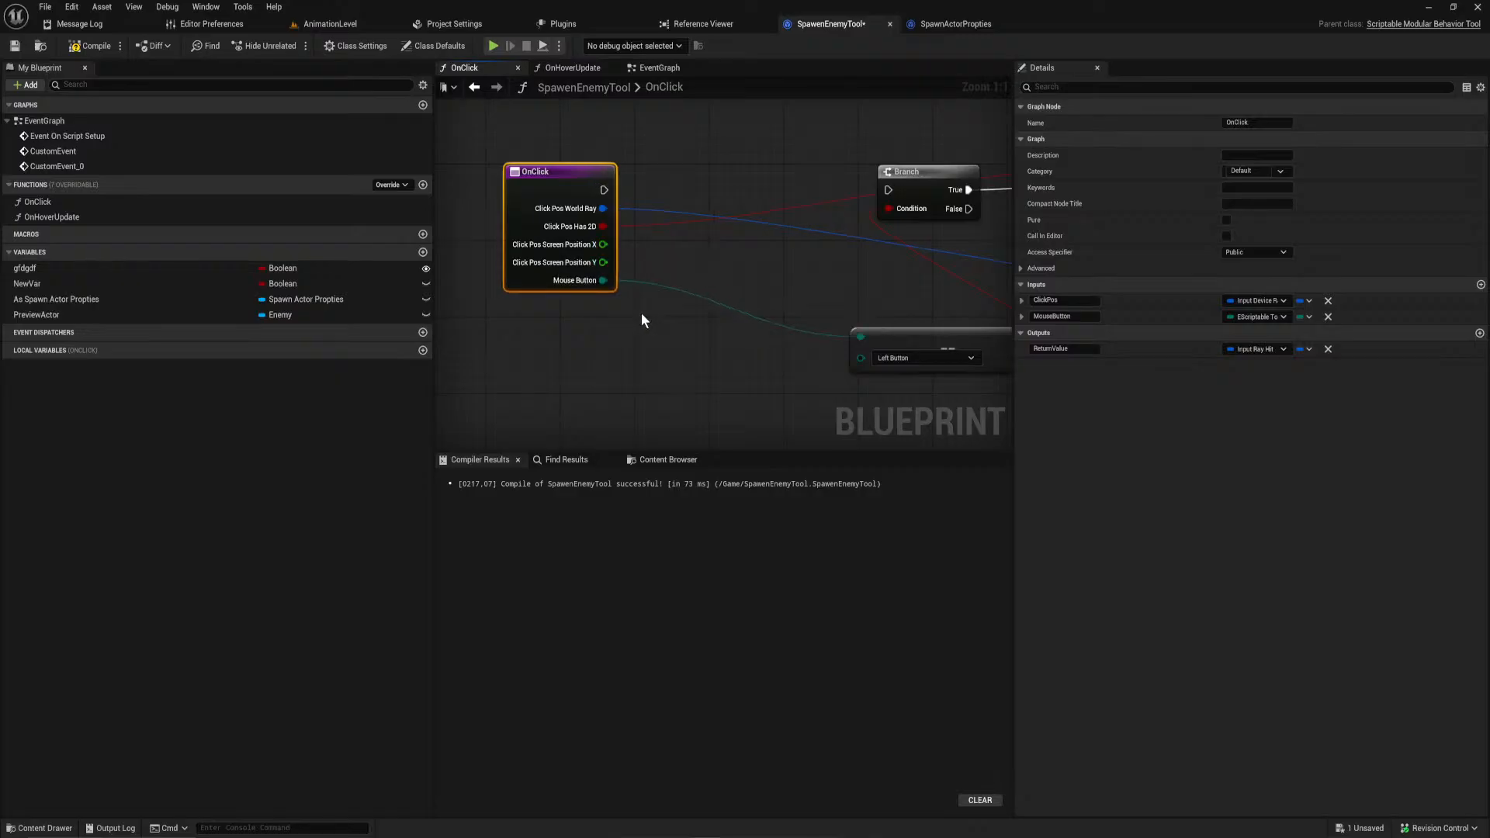
# Step: Try to break OnClick's Click Pos World Ray output with a Break Ray node, and delete that node
pyautogui.rightClick(603, 208)
pyautogui.click(607, 207)
pyautogui.rightClick(602, 207)
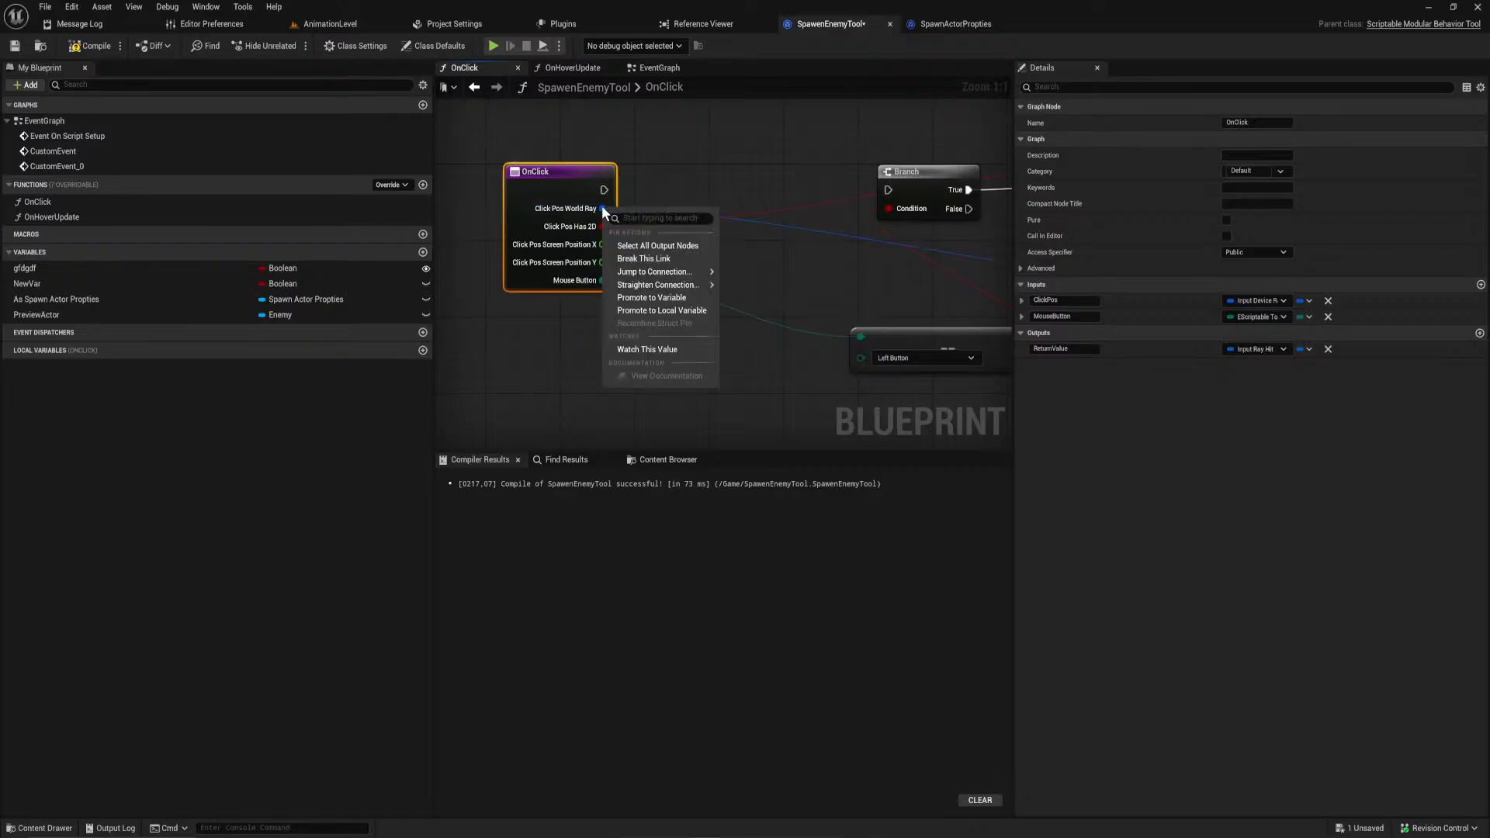
pyautogui.click(606, 206)
pyautogui.moveTo(606, 207); pyautogui.dragTo(690, 319)
pyautogui.write('br')
pyautogui.press('Return')
pyautogui.click(747, 327)
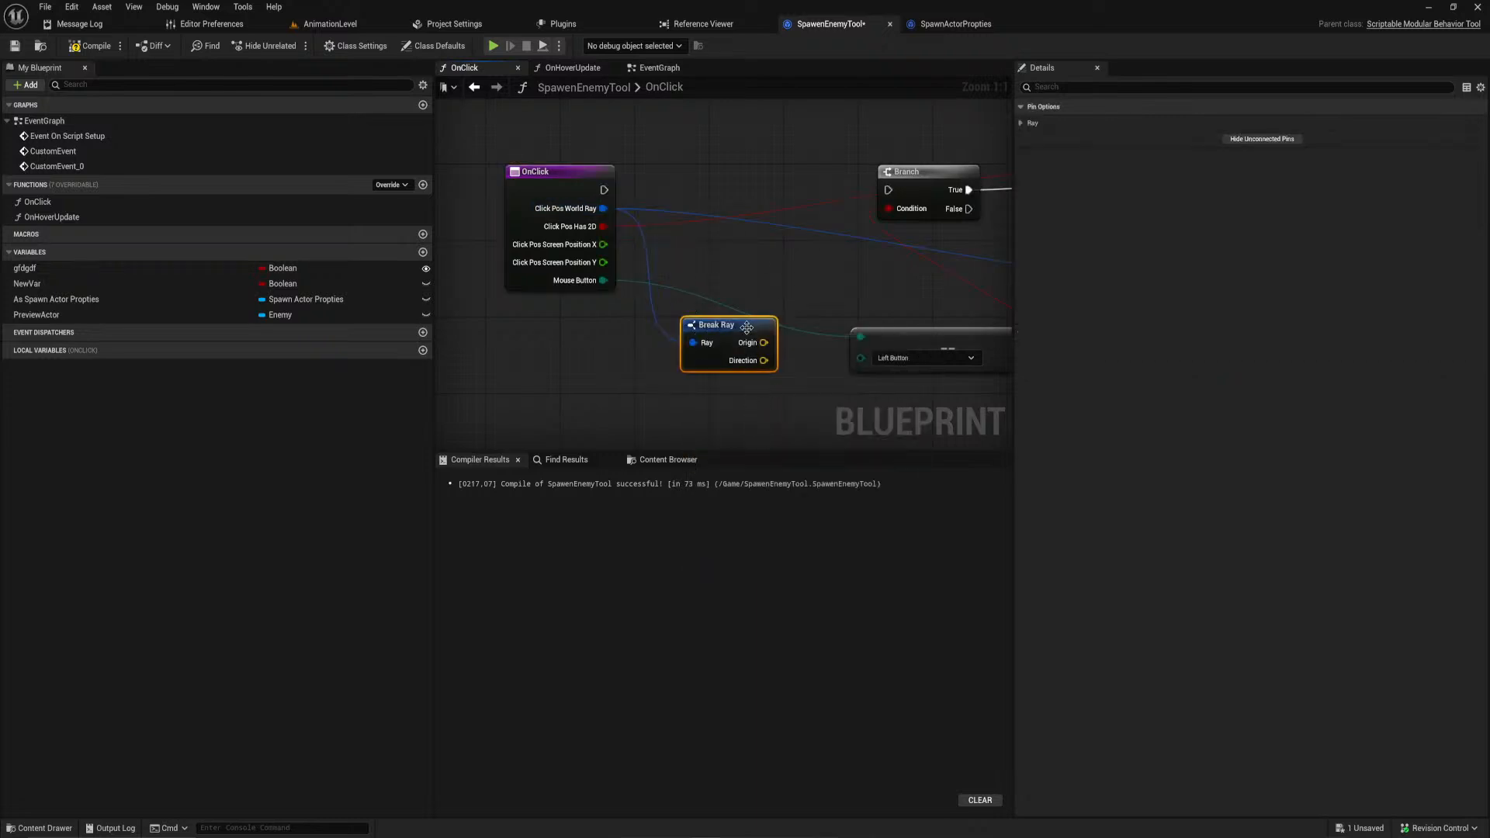
pyautogui.press('Delete')
# Step: Search the OnClick graph's available actions for "hit test"
pyautogui.moveTo(710, 339); pyautogui.dragTo(775, 327, button='right')
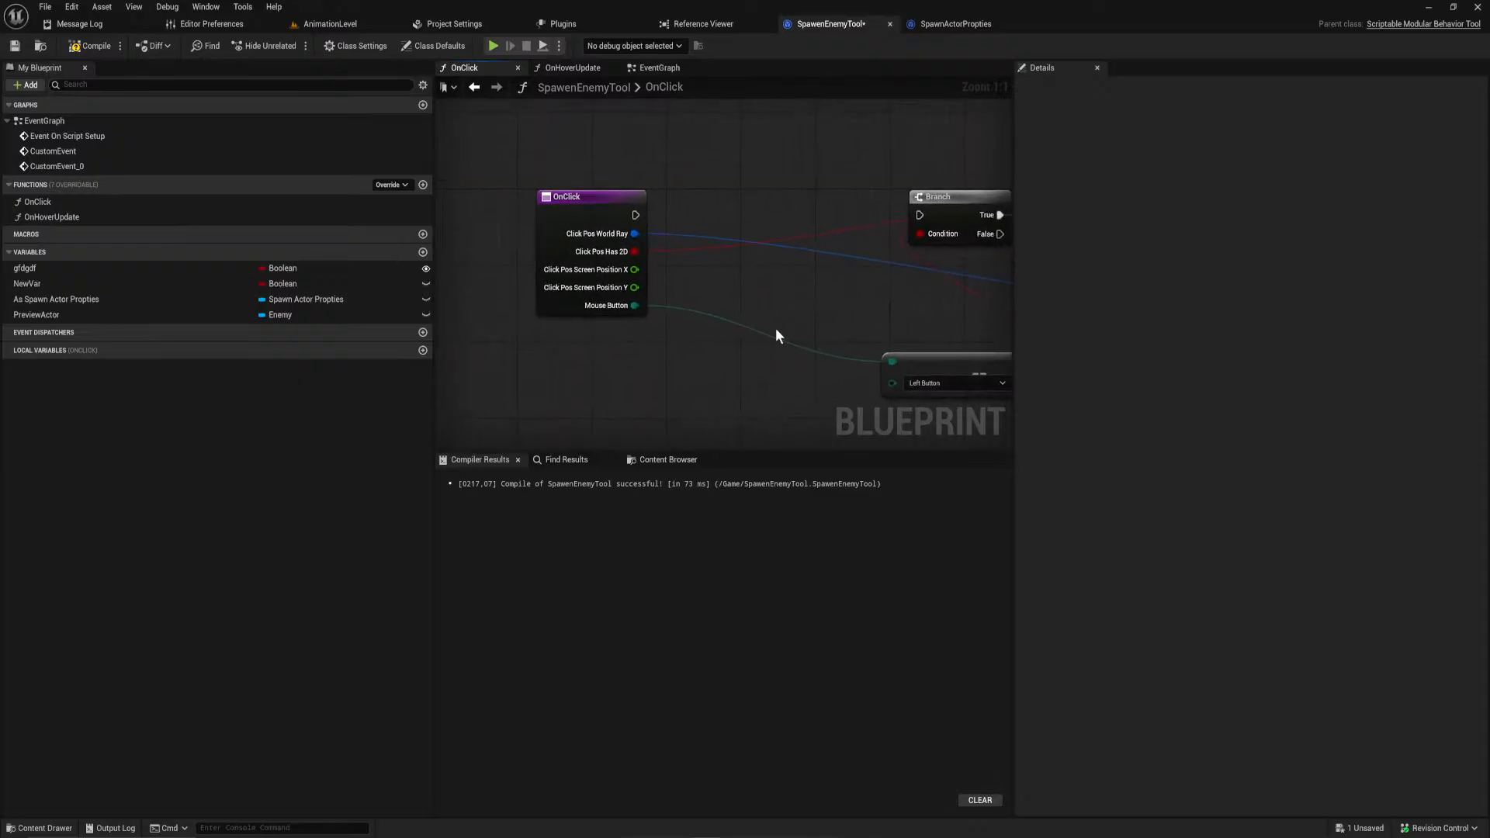
pyautogui.rightClick(775, 327)
pyautogui.write('hit test')
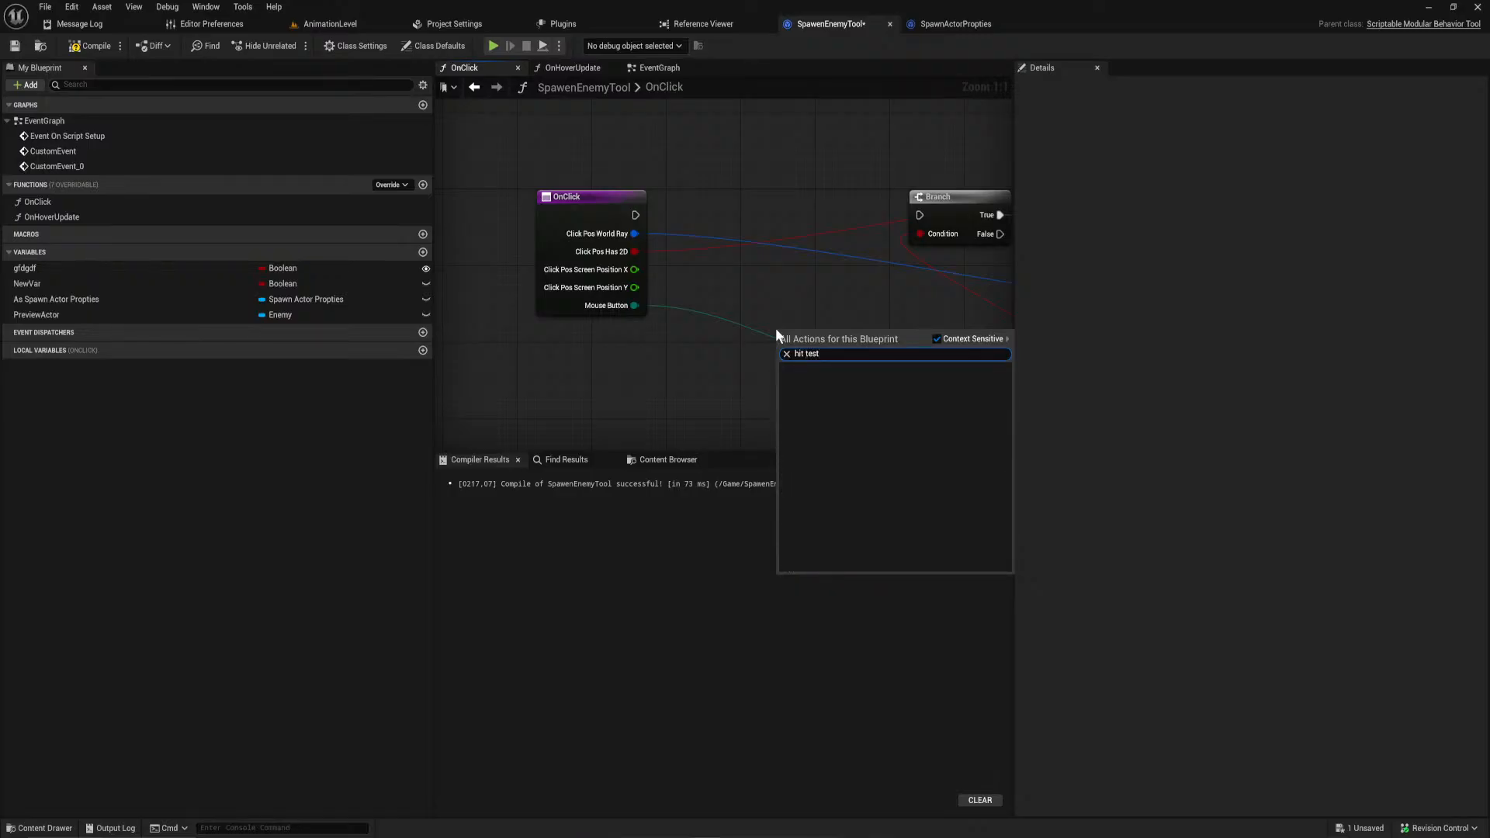
pyautogui.press('BackSpace')
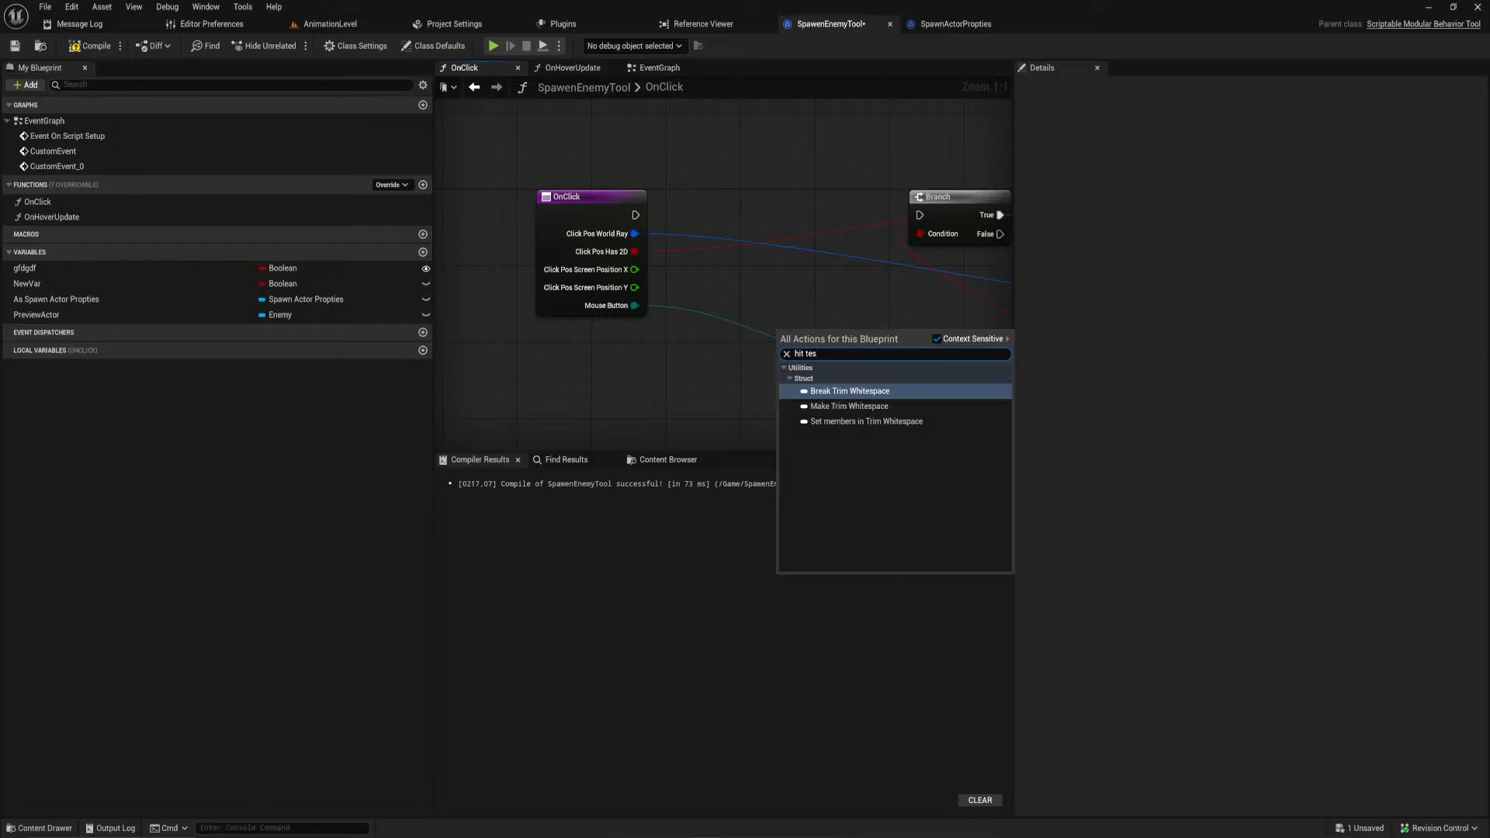
pyautogui.press('Escape')
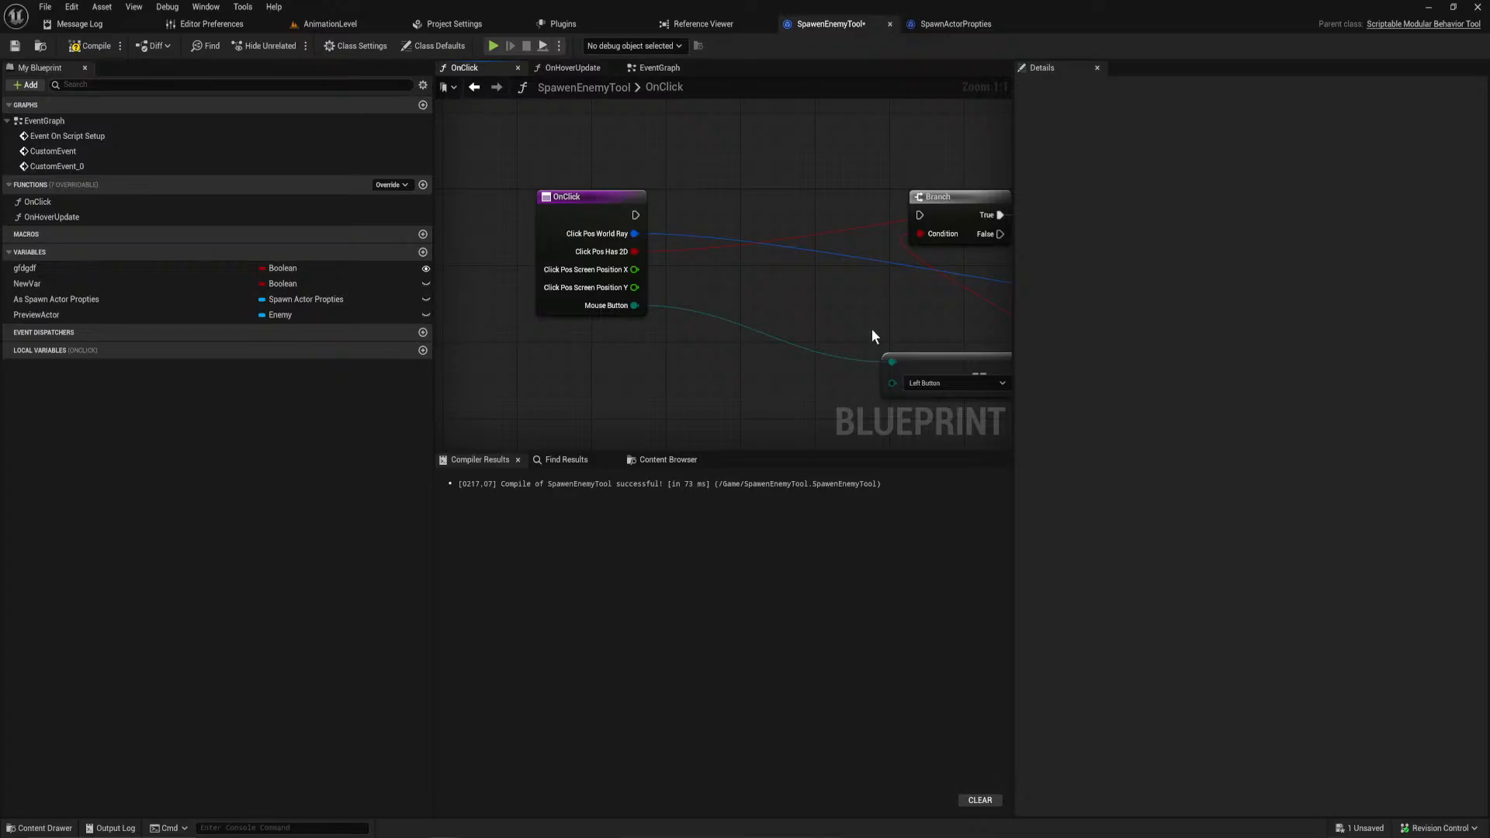
# Step: Return to the EventGraph and examine the Add Single Click Behavior node's If Hit by Click and On Hit by Click connections
pyautogui.click(595, 68)
pyautogui.click(666, 68)
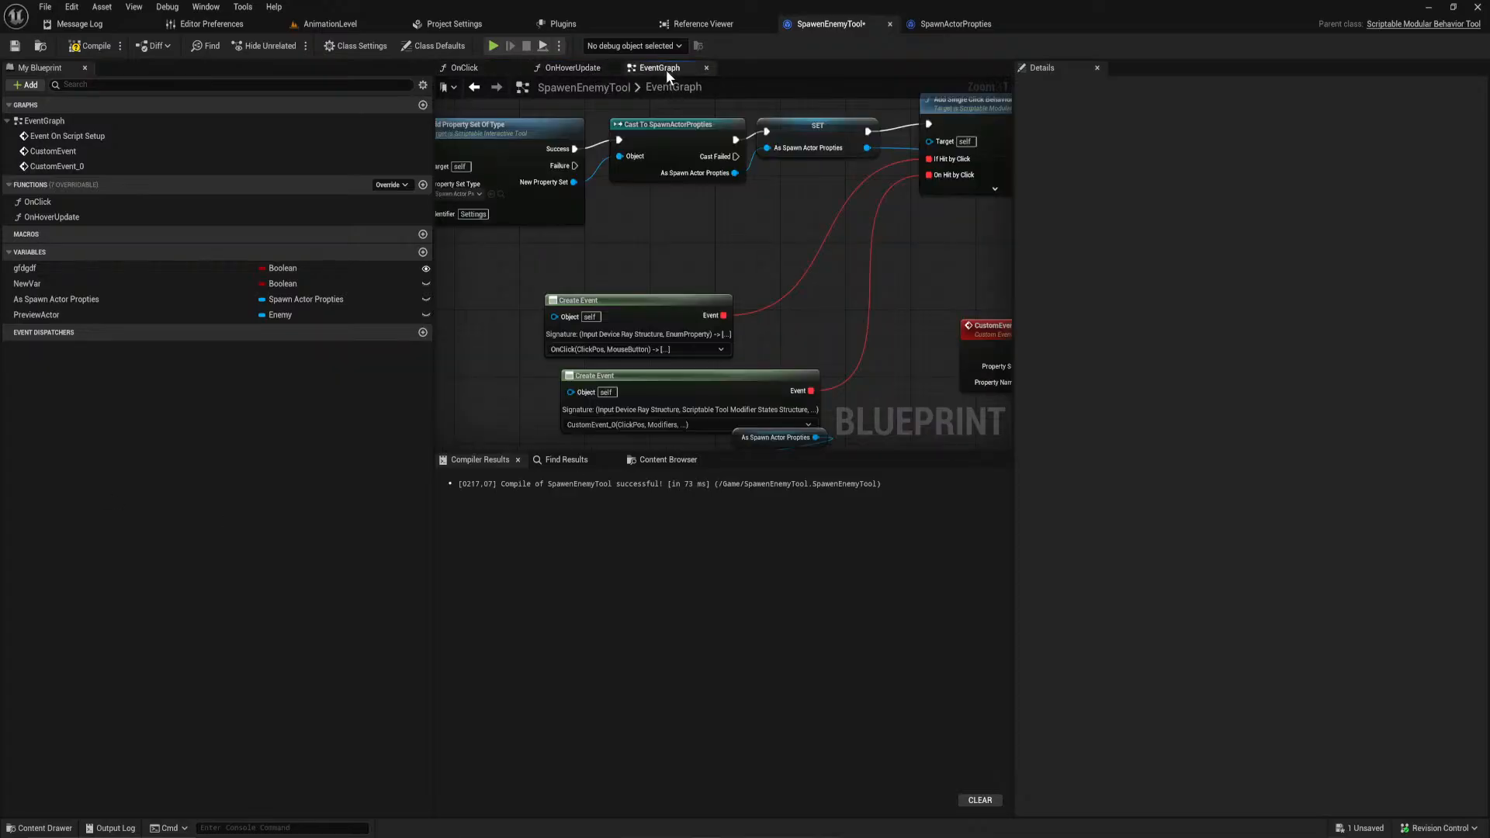
pyautogui.scroll(2, 668, 258)
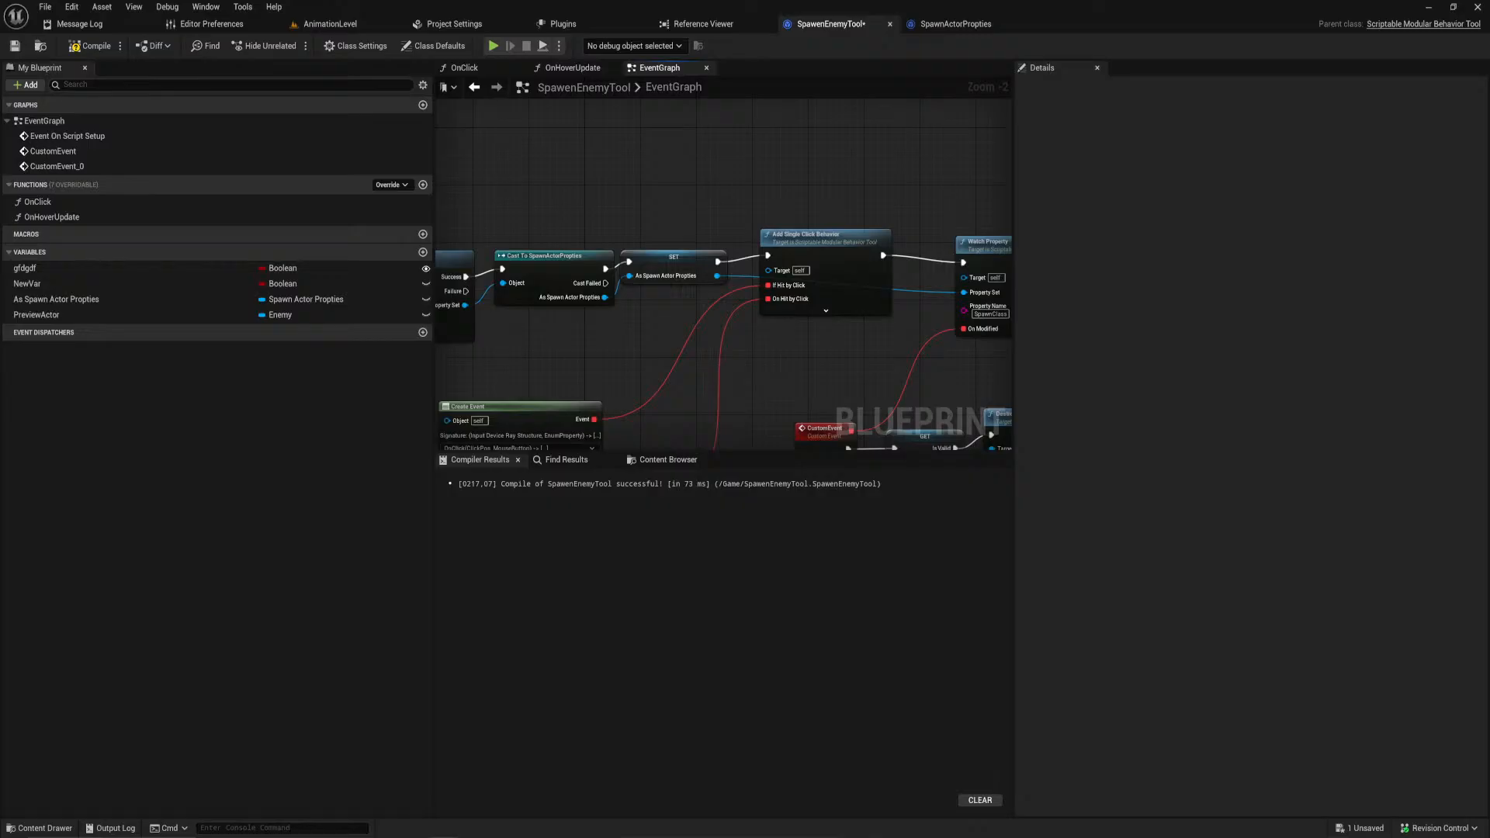
# Step: In the web browser, read the If Hit Function Setup and Testing instructions on overriding OnScriptSetup and adding Add Single Click Behavior
pyautogui.hotkey('alt', 'Tab')
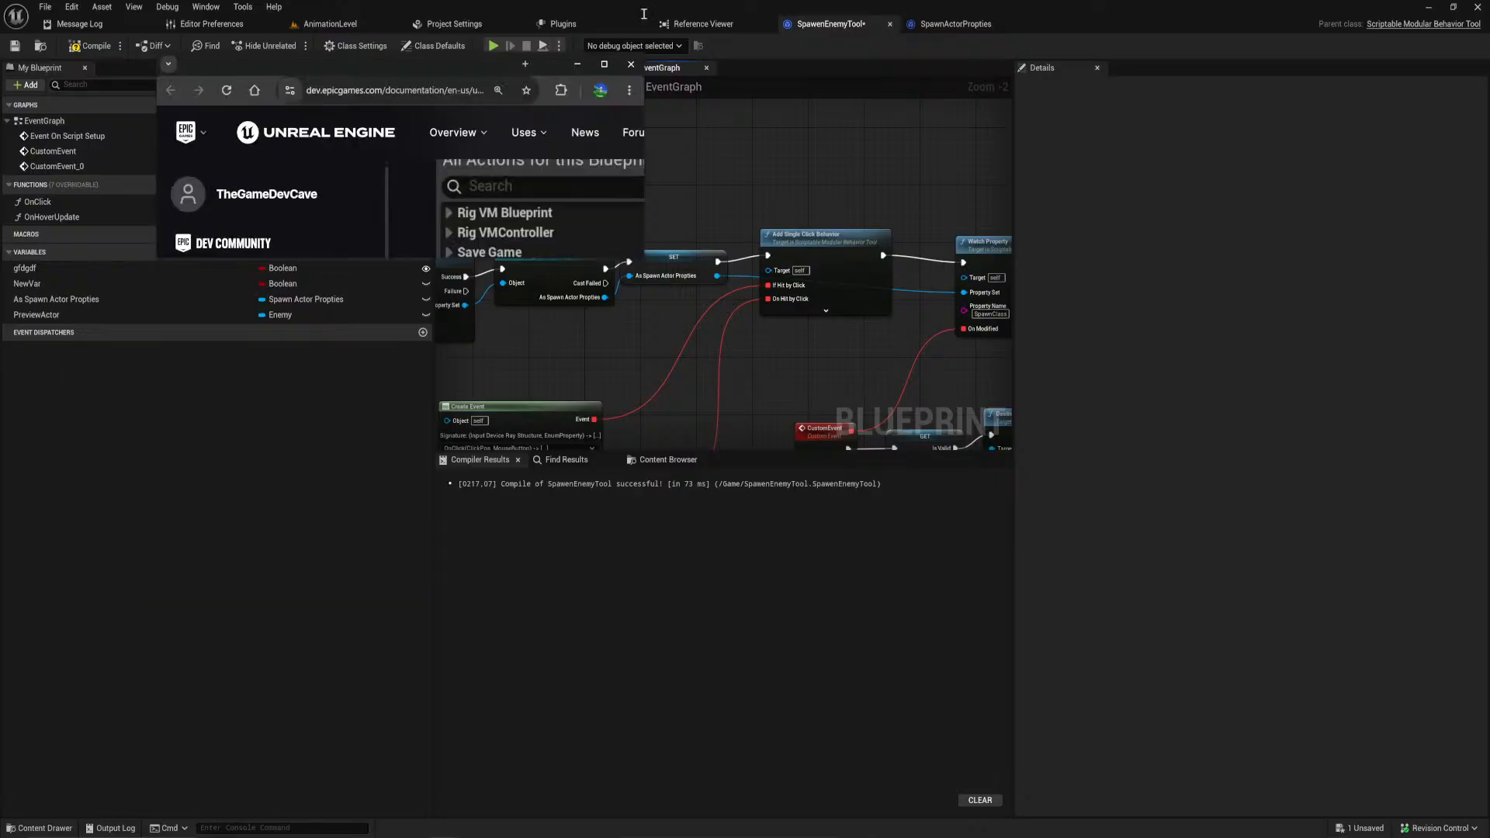
pyautogui.scroll(6, 669, 464)
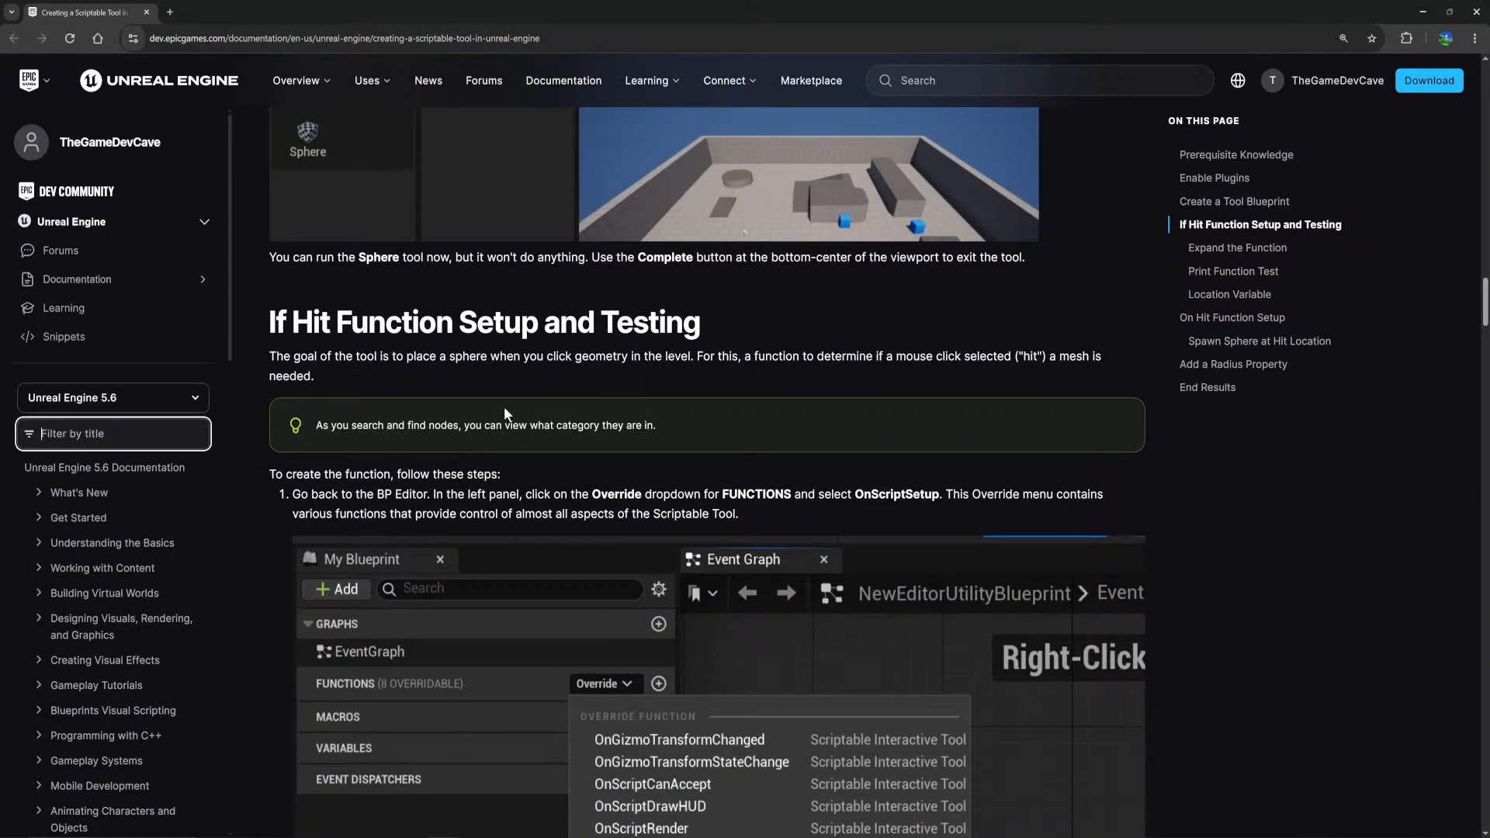
pyautogui.scroll(-2, 549, 362)
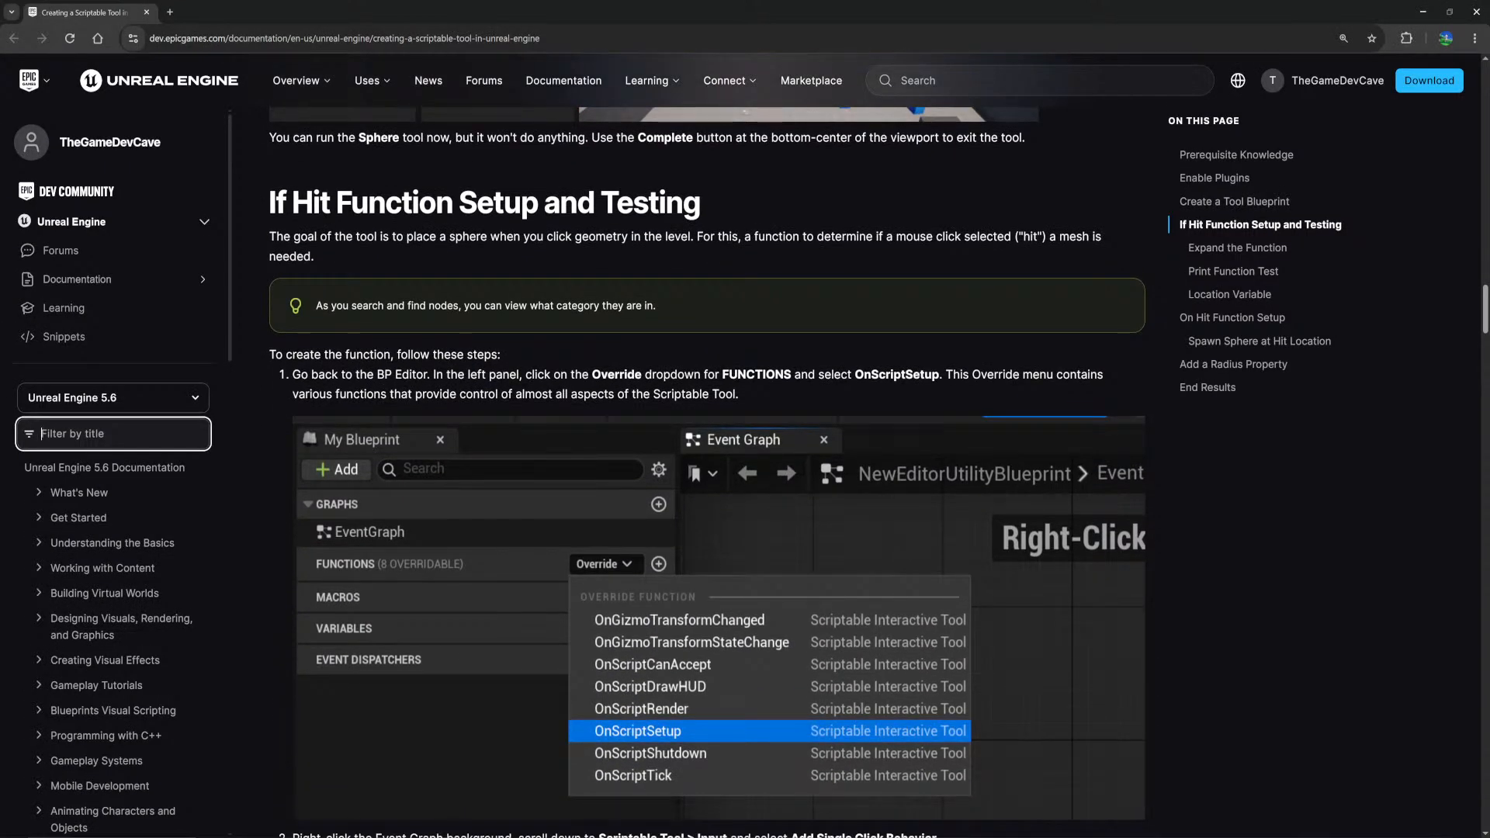
pyautogui.click(549, 361)
pyautogui.moveTo(549, 361); pyautogui.dragTo(669, 376)
pyautogui.scroll(-4, 702, 584)
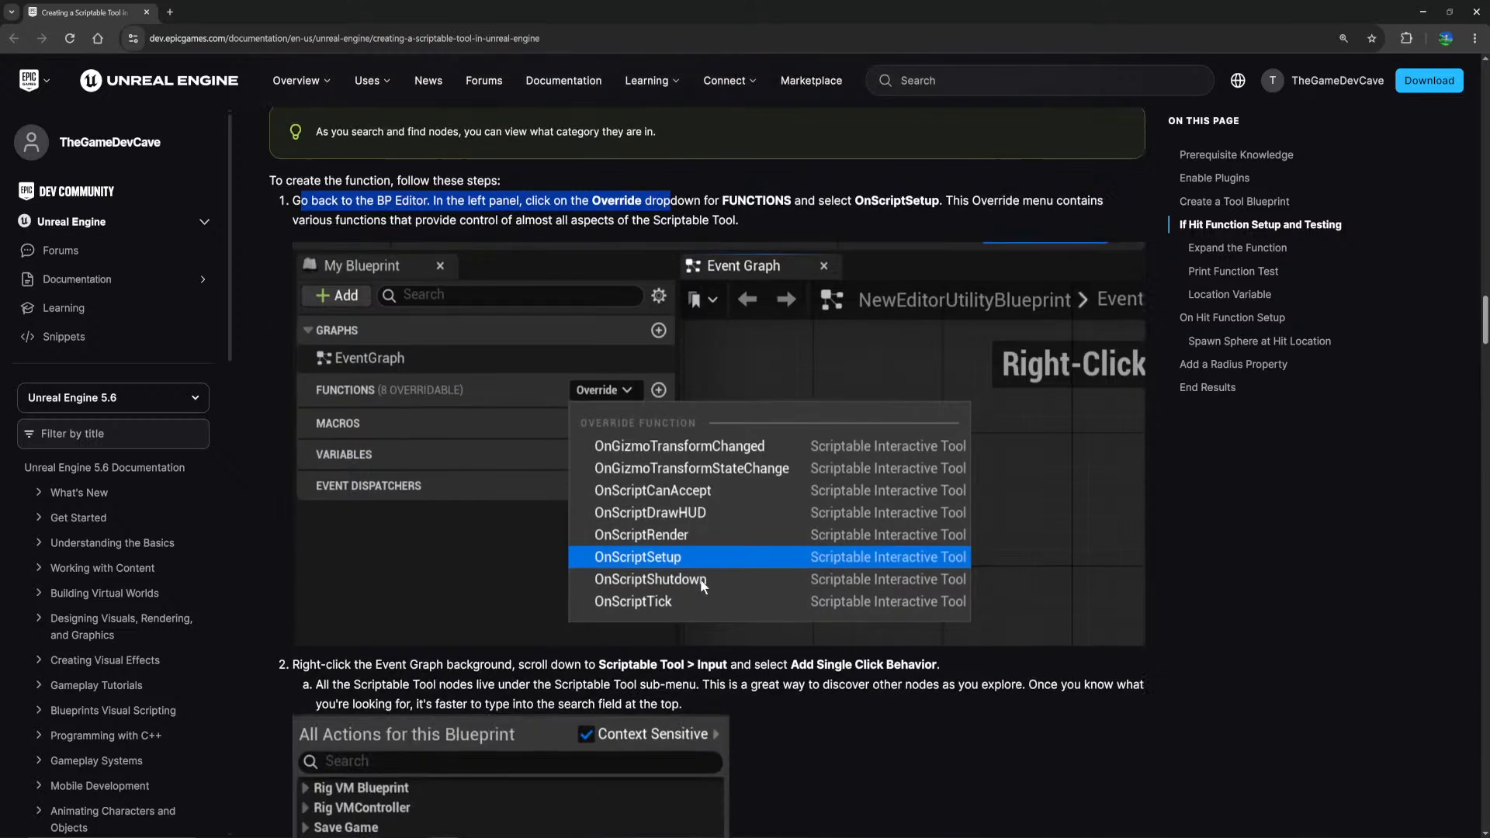
pyautogui.moveTo(298, 538); pyautogui.dragTo(536, 539)
pyautogui.scroll(-4, 462, 641)
pyautogui.scroll(-3, 413, 692)
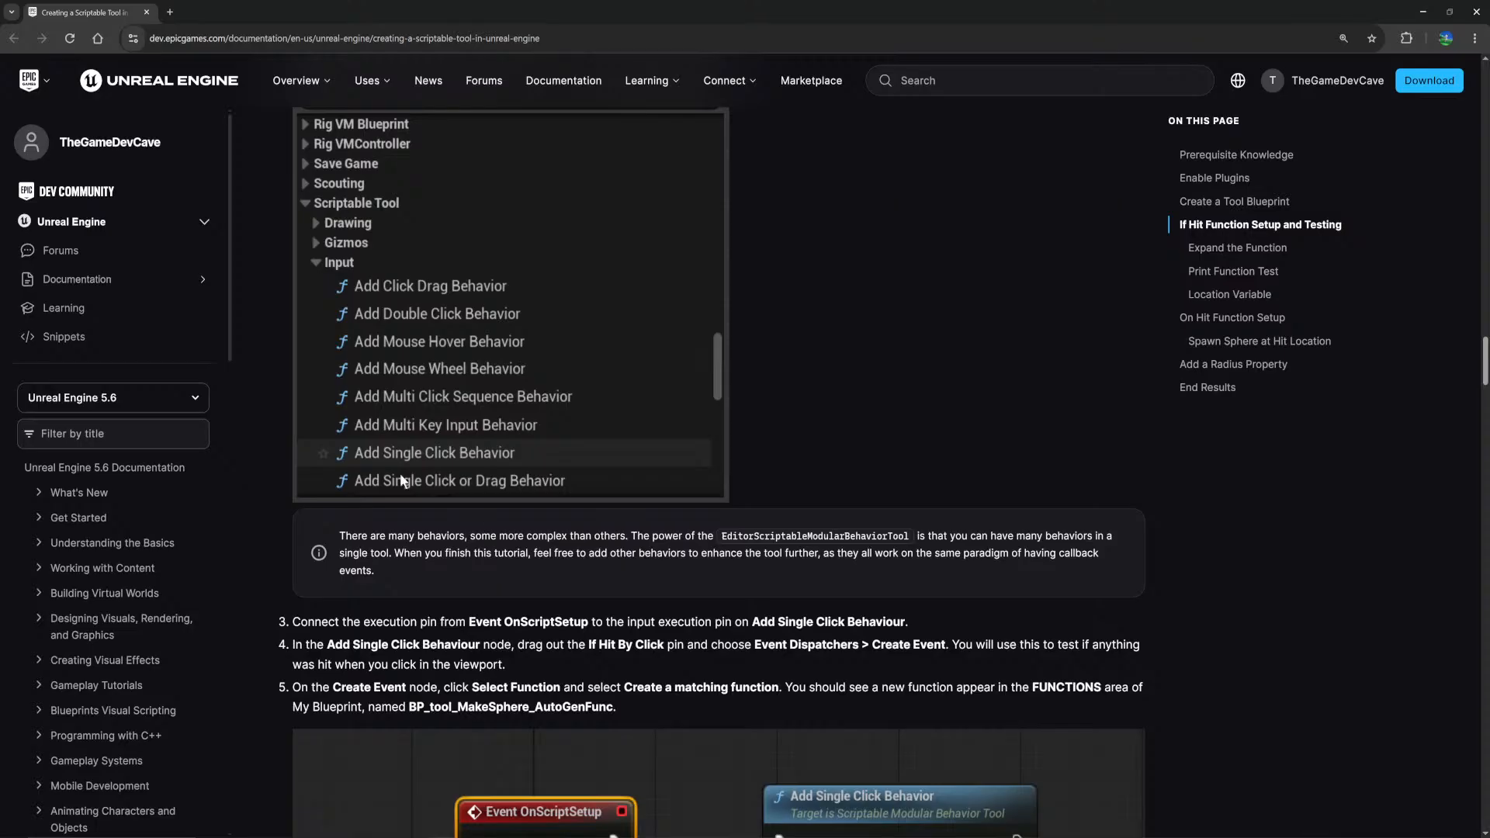
pyautogui.moveTo(339, 537); pyautogui.dragTo(643, 537)
pyautogui.scroll(-2, 643, 537)
# Step: Read steps 3 to 5 on connecting Event OnScriptSetup and binding If Hit By Click through Create Event
pyautogui.moveTo(300, 442); pyautogui.dragTo(587, 442)
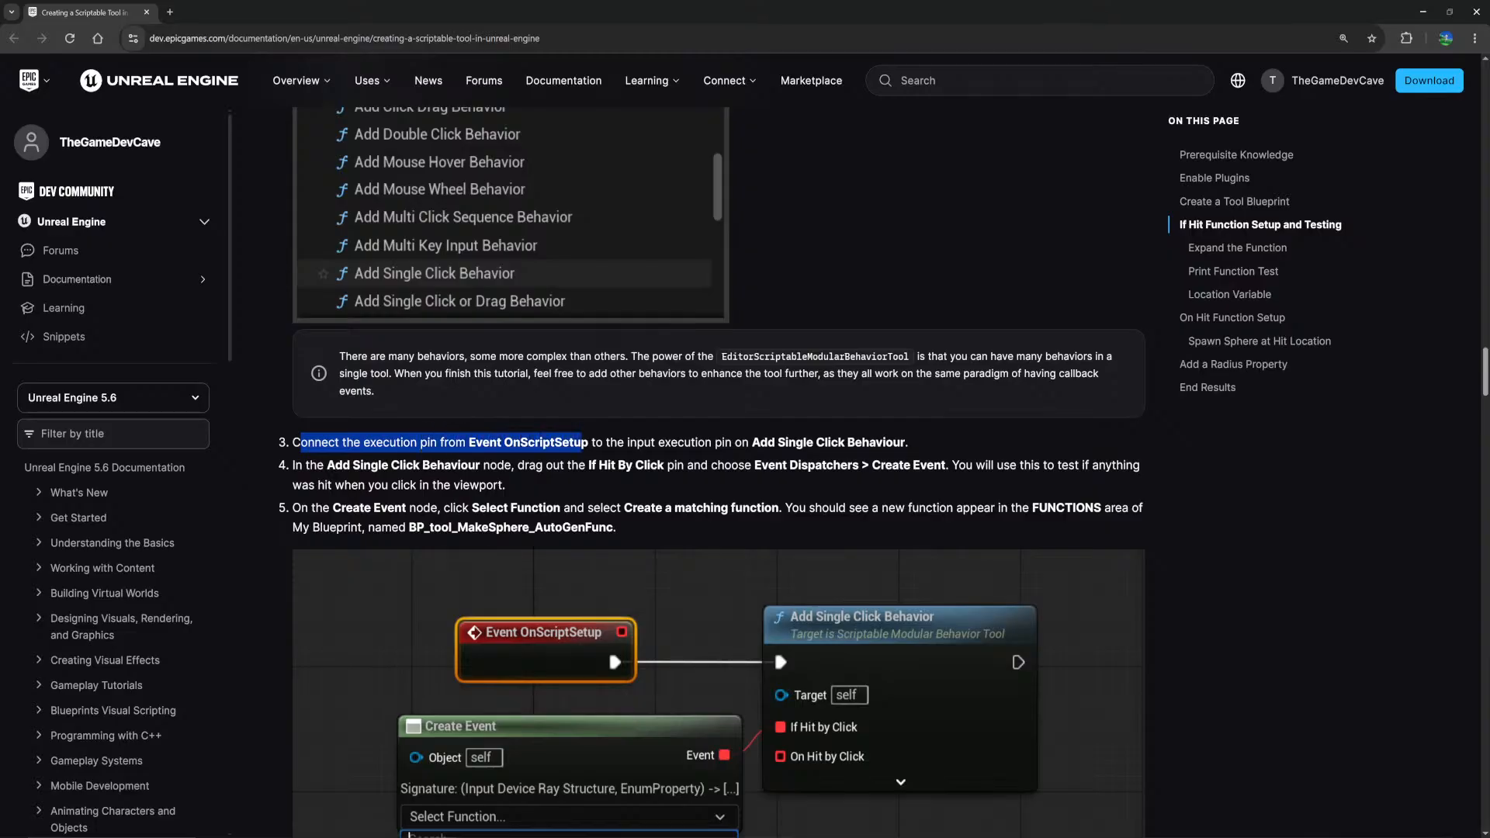
pyautogui.scroll(-1, 587, 443)
pyautogui.moveTo(303, 405); pyautogui.dragTo(664, 406)
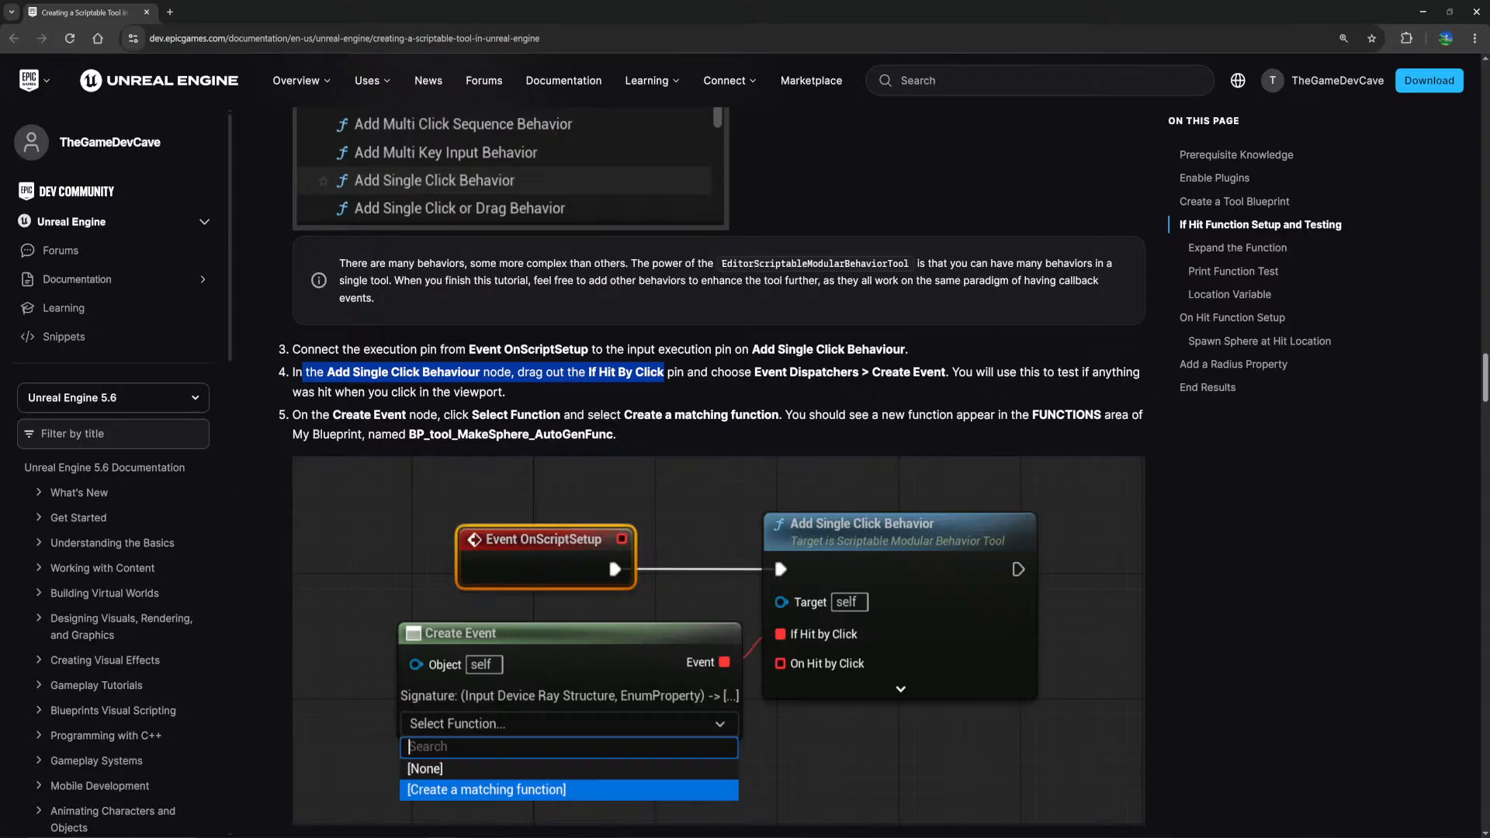
pyautogui.moveTo(694, 373); pyautogui.dragTo(858, 392)
pyautogui.moveTo(309, 416); pyautogui.dragTo(532, 416)
pyautogui.scroll(-3, 532, 416)
pyautogui.scroll(-4, 482, 403)
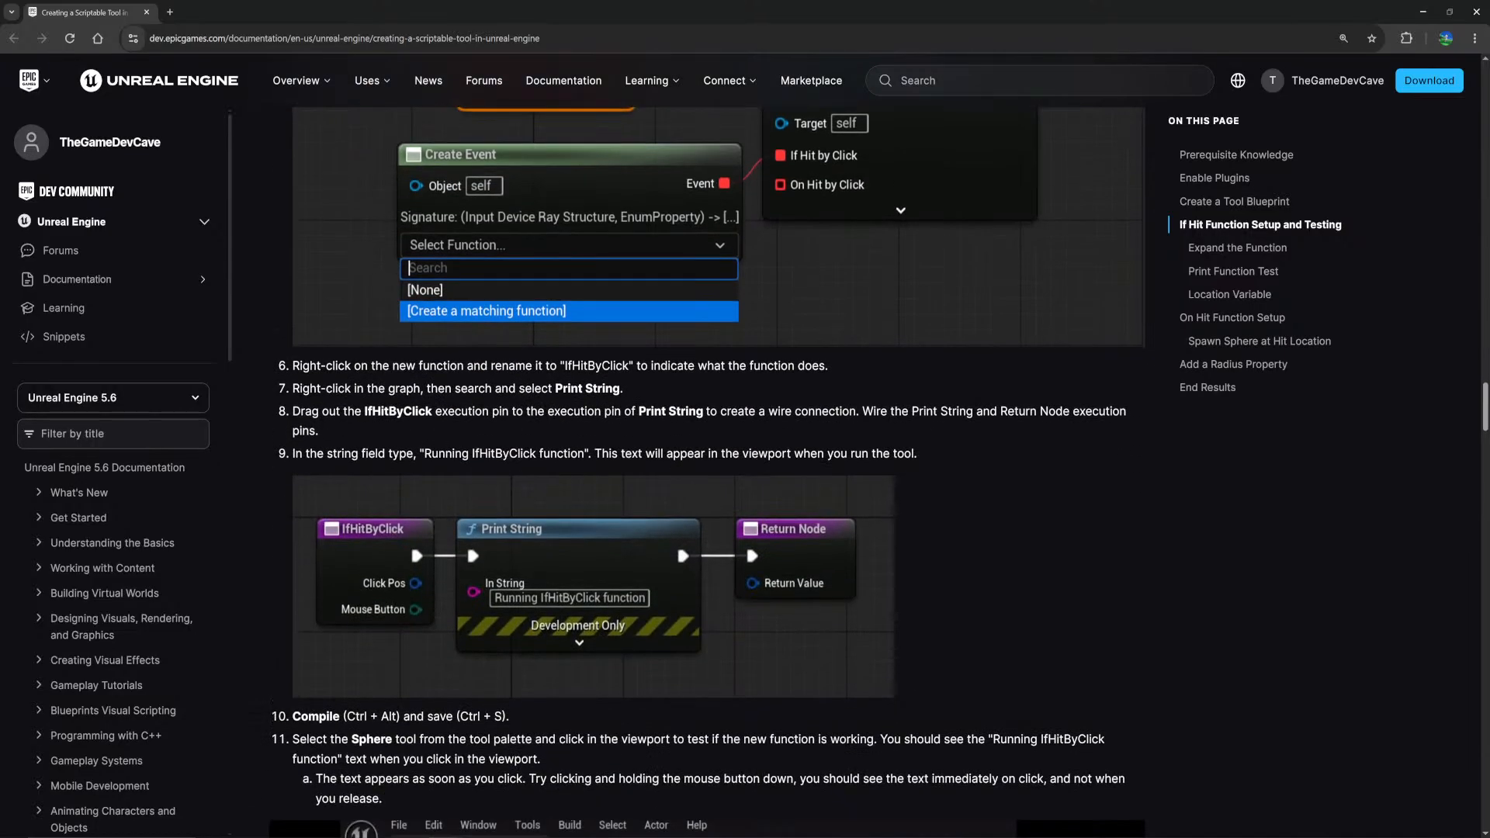
# Step: Read steps 6 to 11 on renaming the IfHitByClick function, wiring its Print String and Return Node, and testing it
pyautogui.moveTo(293, 365); pyautogui.dragTo(619, 388)
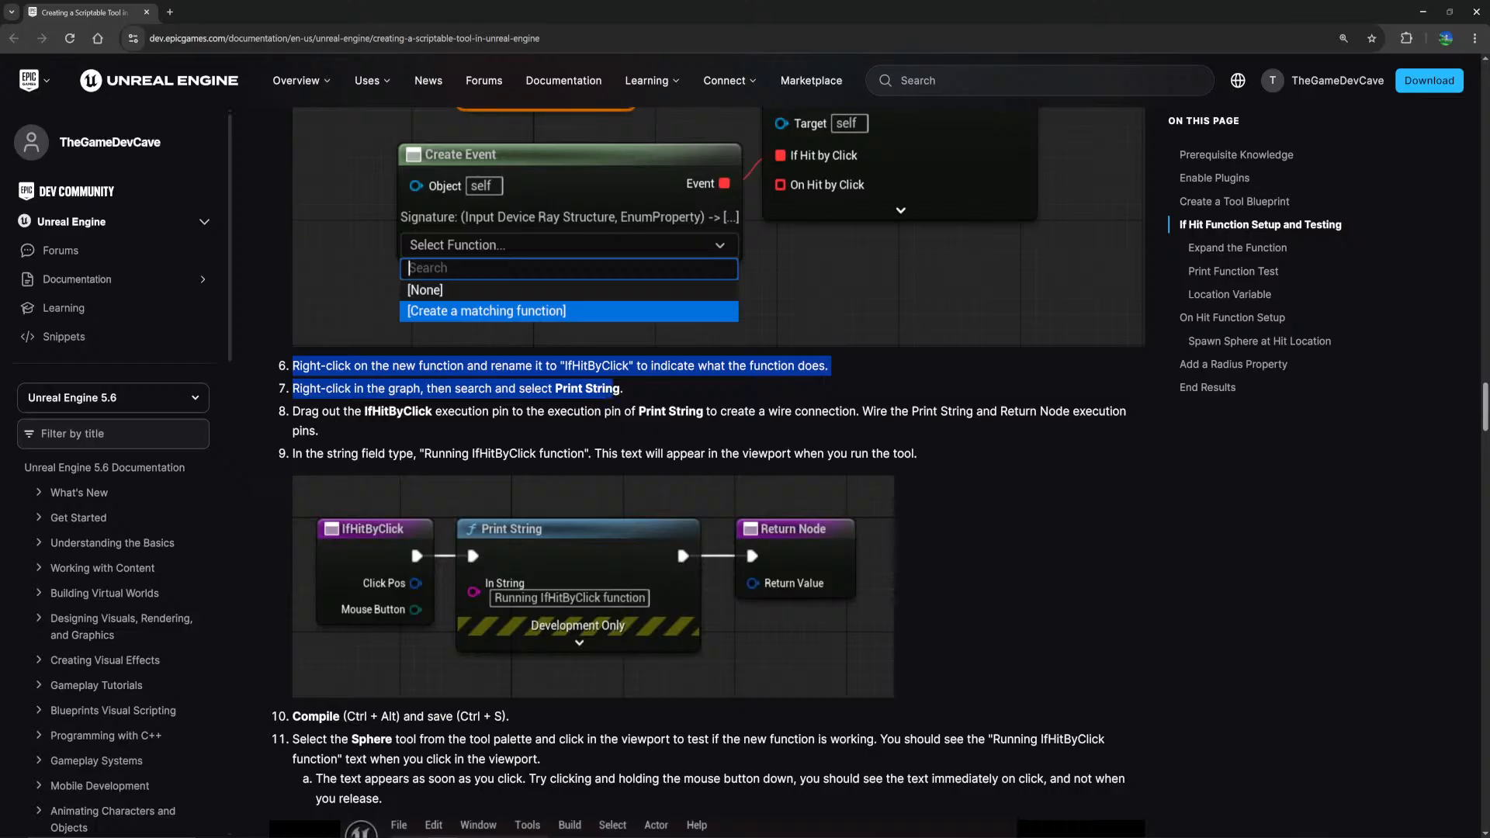
pyautogui.click(615, 390)
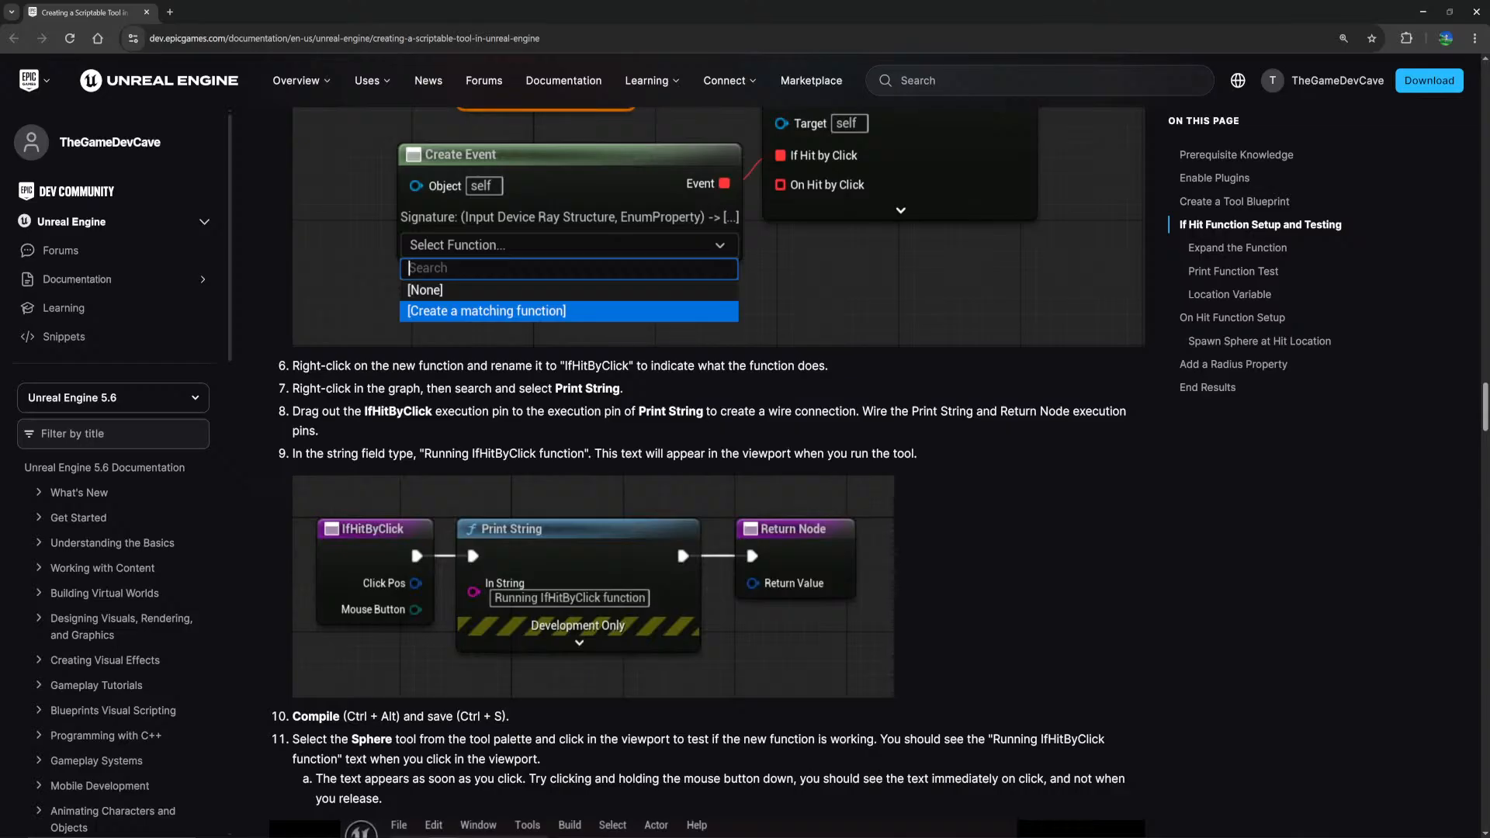
pyautogui.moveTo(292, 411); pyautogui.dragTo(702, 412)
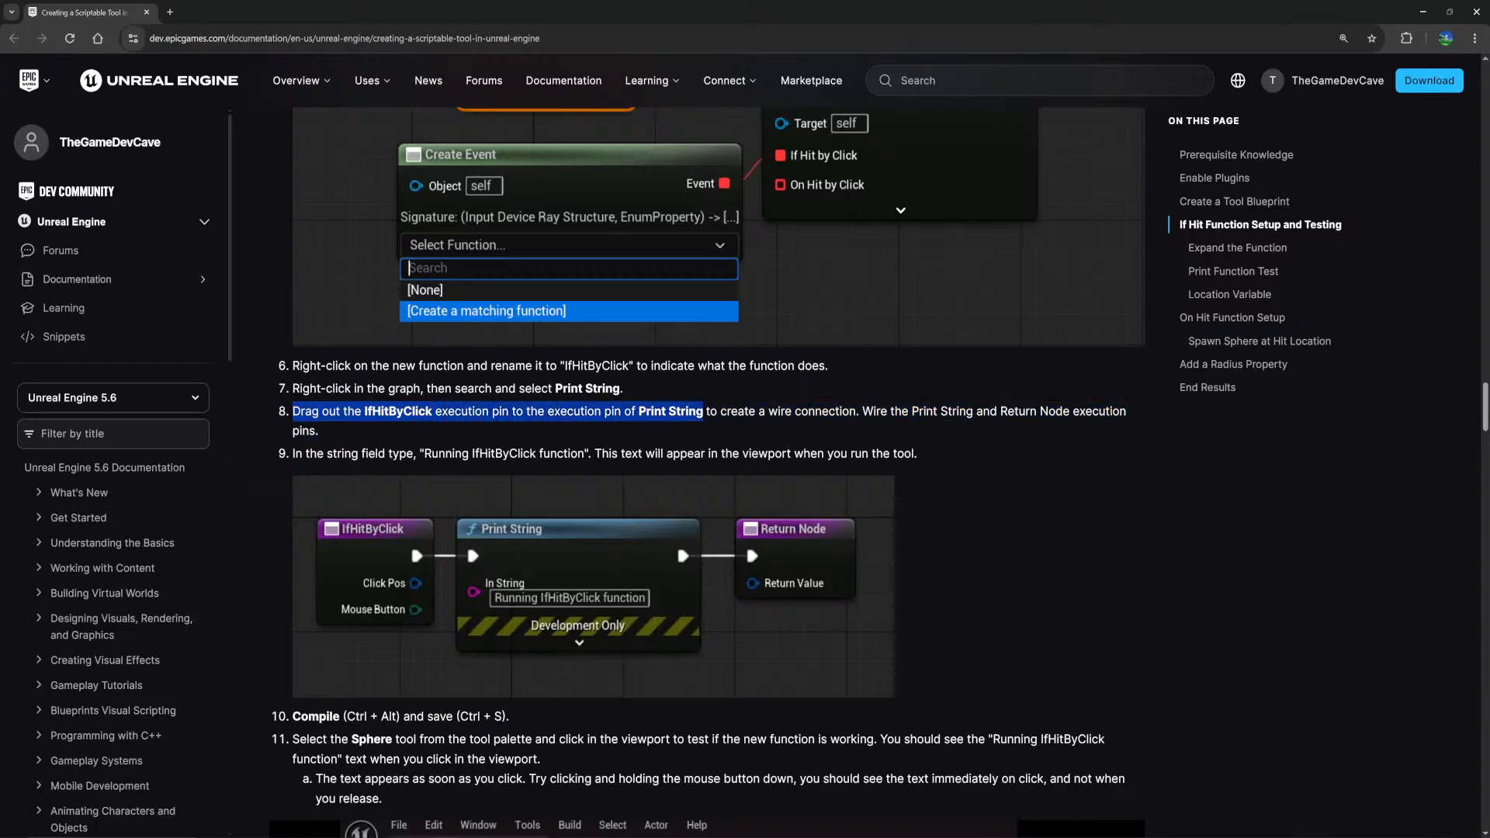
pyautogui.scroll(-4, 660, 430)
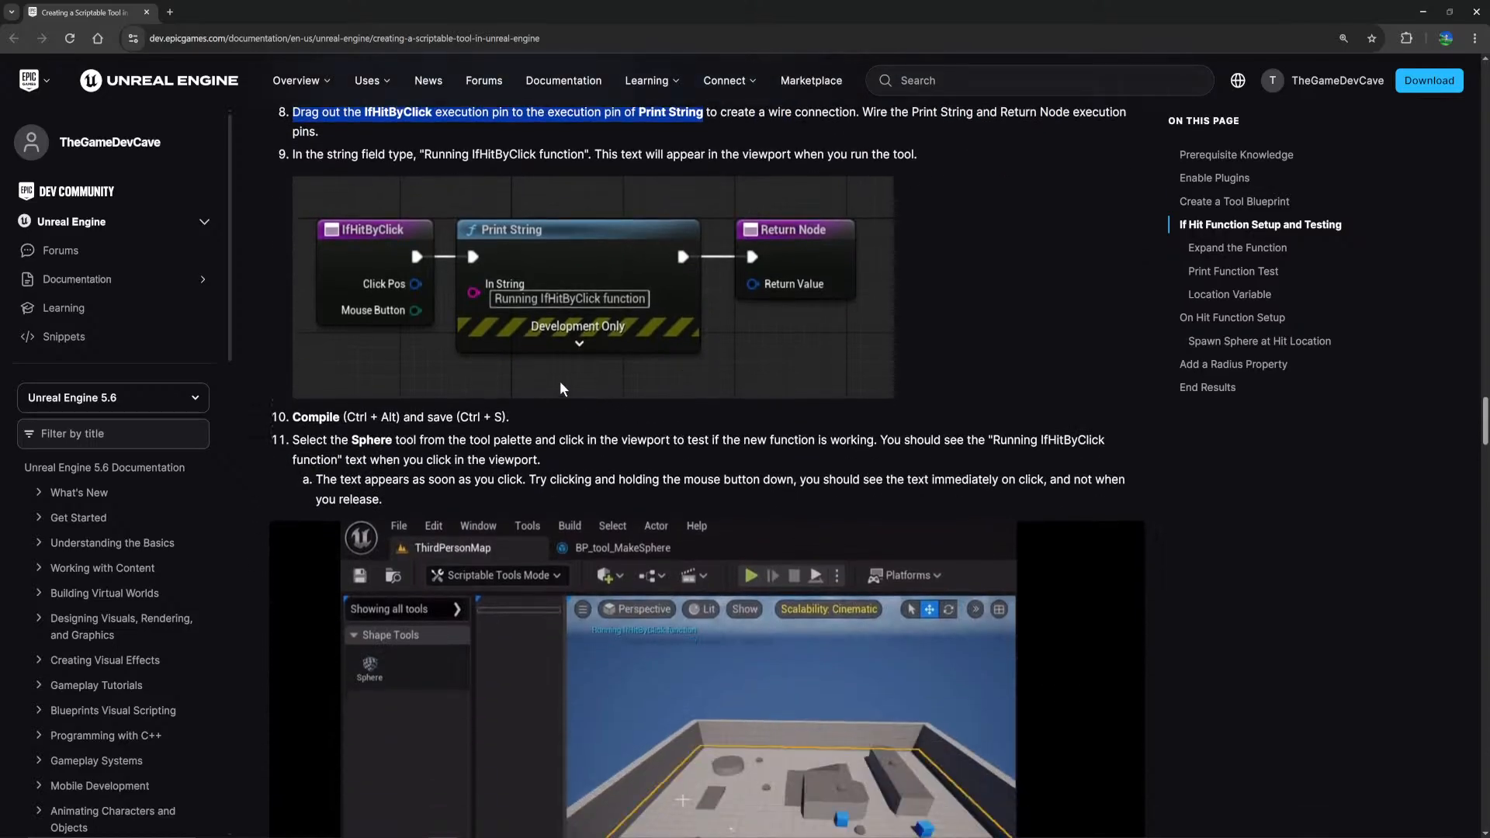
pyautogui.scroll(-6, 539, 405)
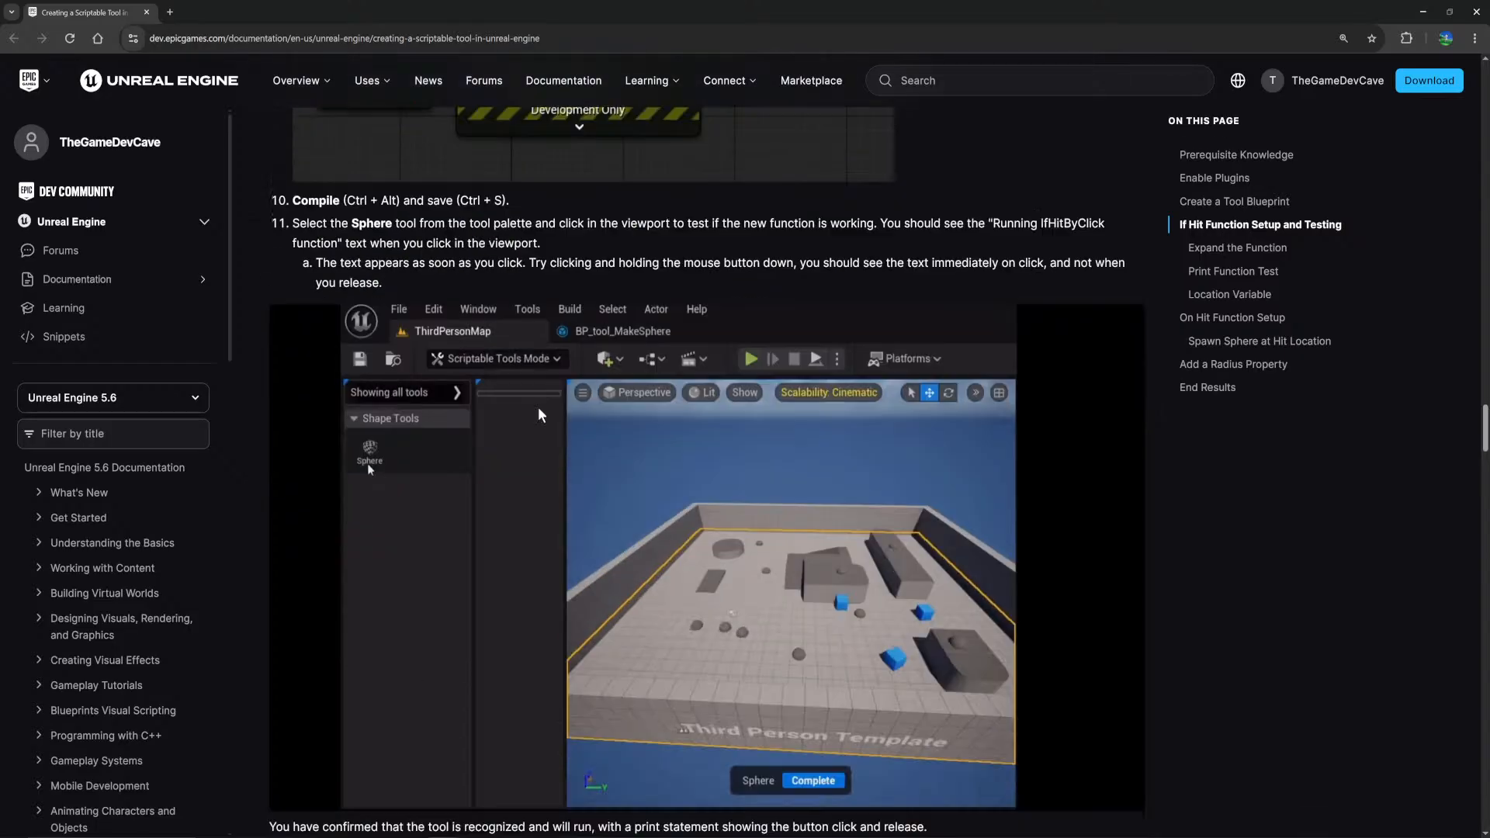
pyautogui.scroll(4, 536, 408)
pyautogui.scroll(-5, 529, 409)
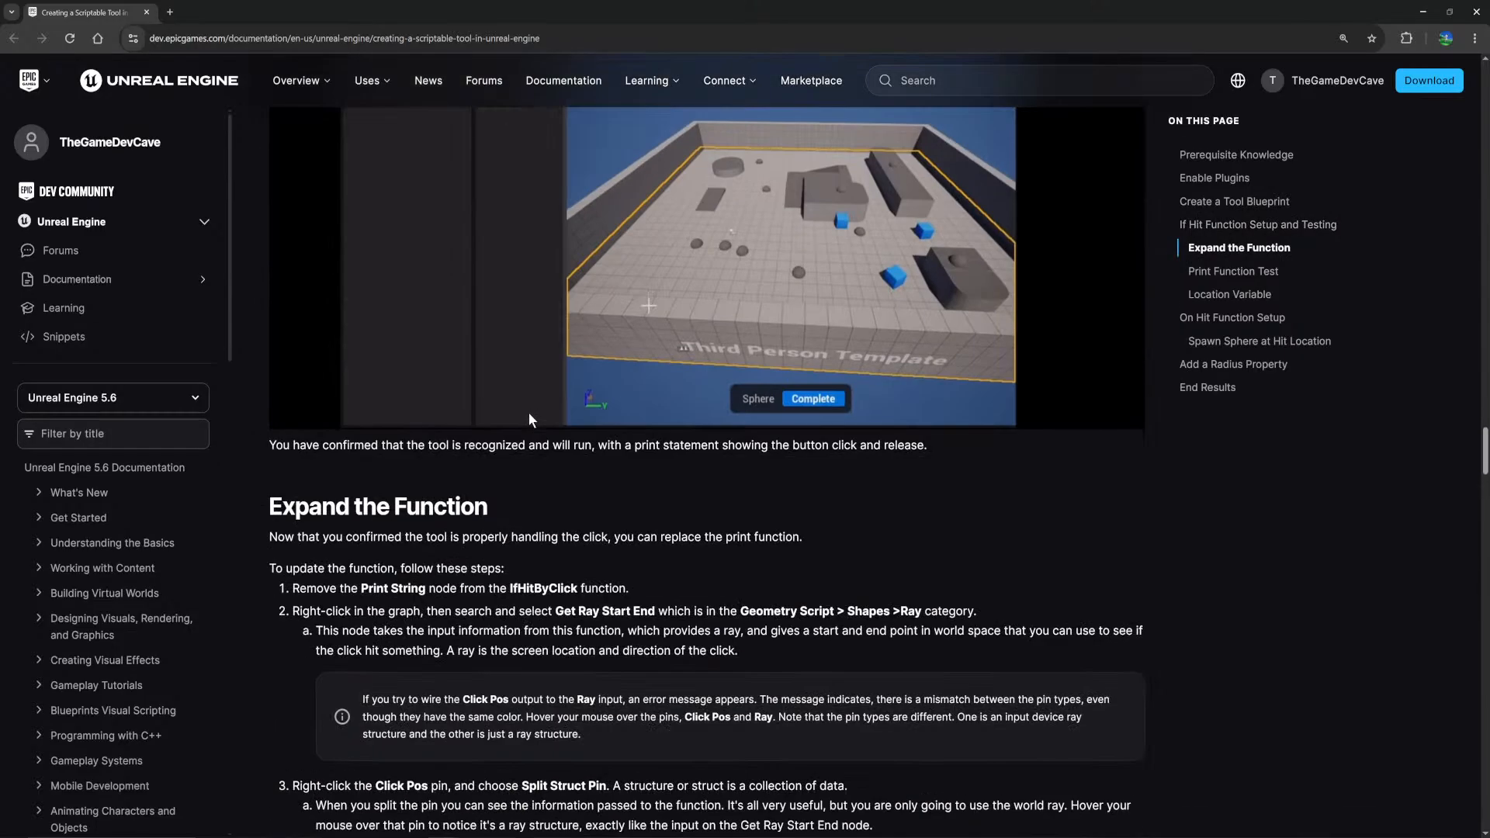
# Step: Read the Expand the Function section on Get Ray Start End, Line Trace By Channel and the split Return Value, and switch back to Unreal Editor
pyautogui.scroll(-5, 489, 418)
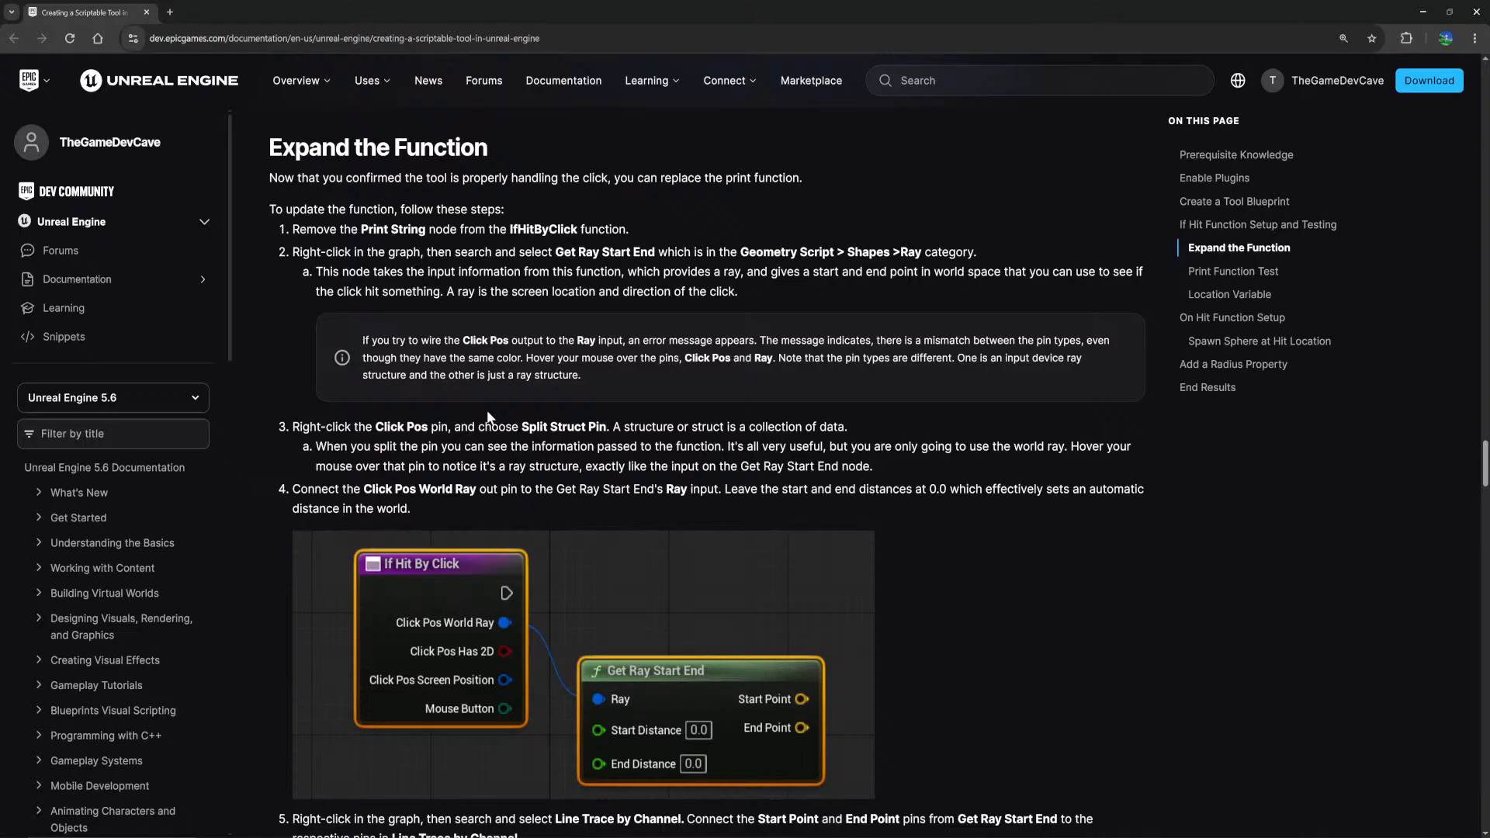
pyautogui.scroll(-4, 489, 419)
pyautogui.scroll(-4, 489, 419)
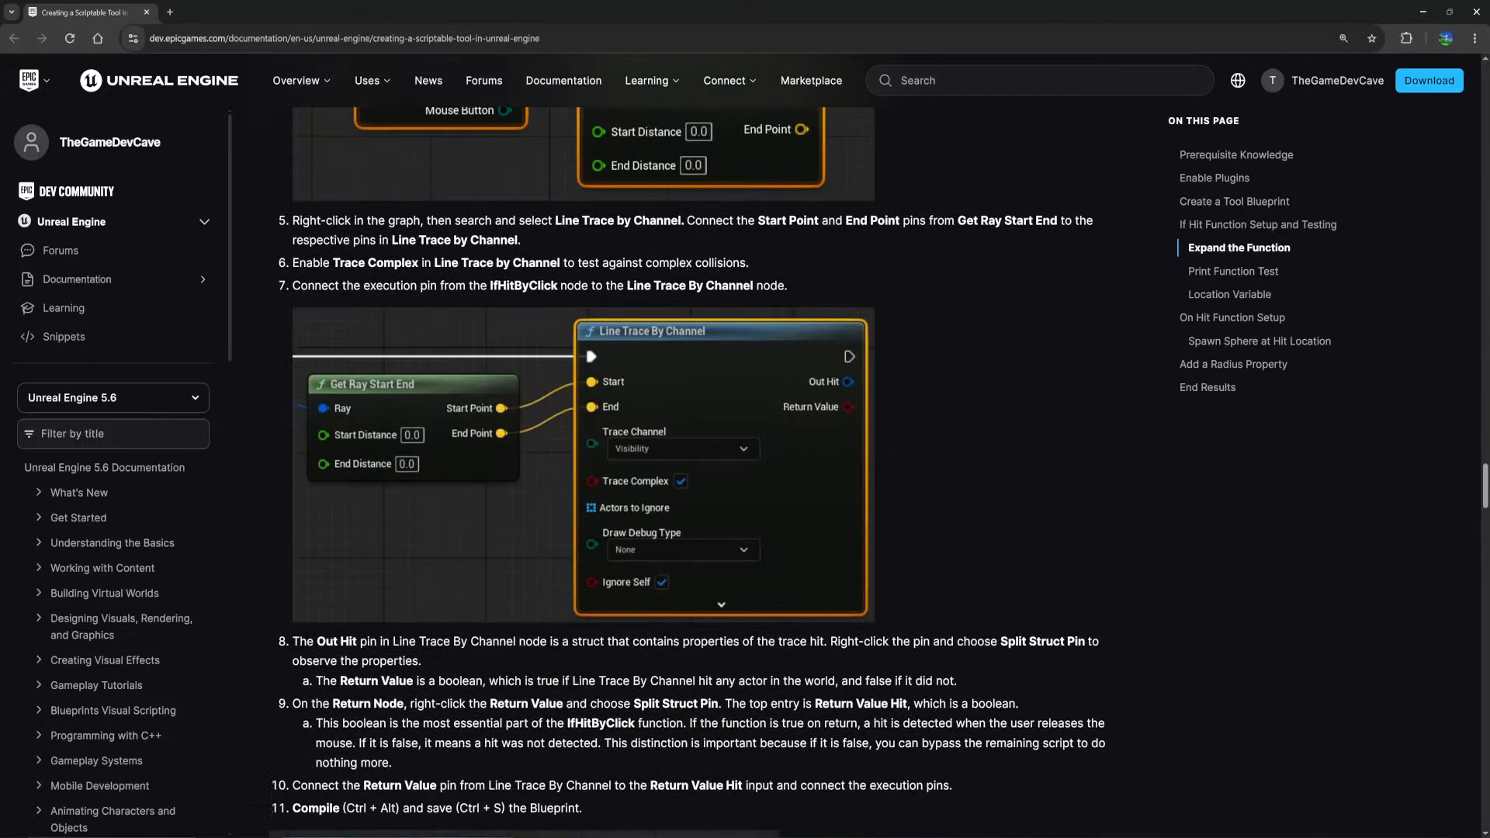
pyautogui.scroll(-4, 487, 394)
pyautogui.scroll(-1, 486, 394)
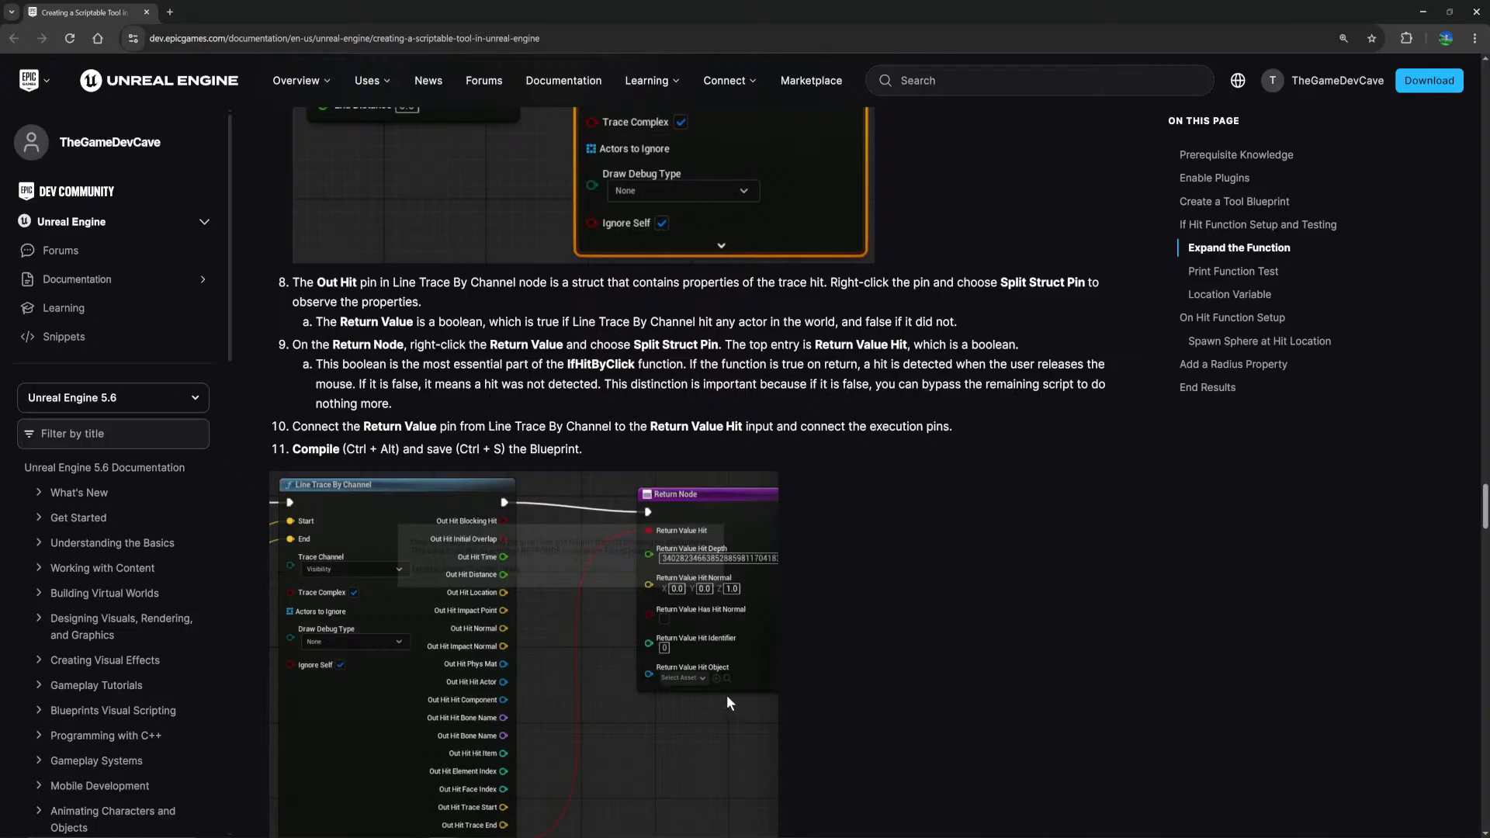
pyautogui.moveTo(600, 6); pyautogui.dragTo(97, 837)
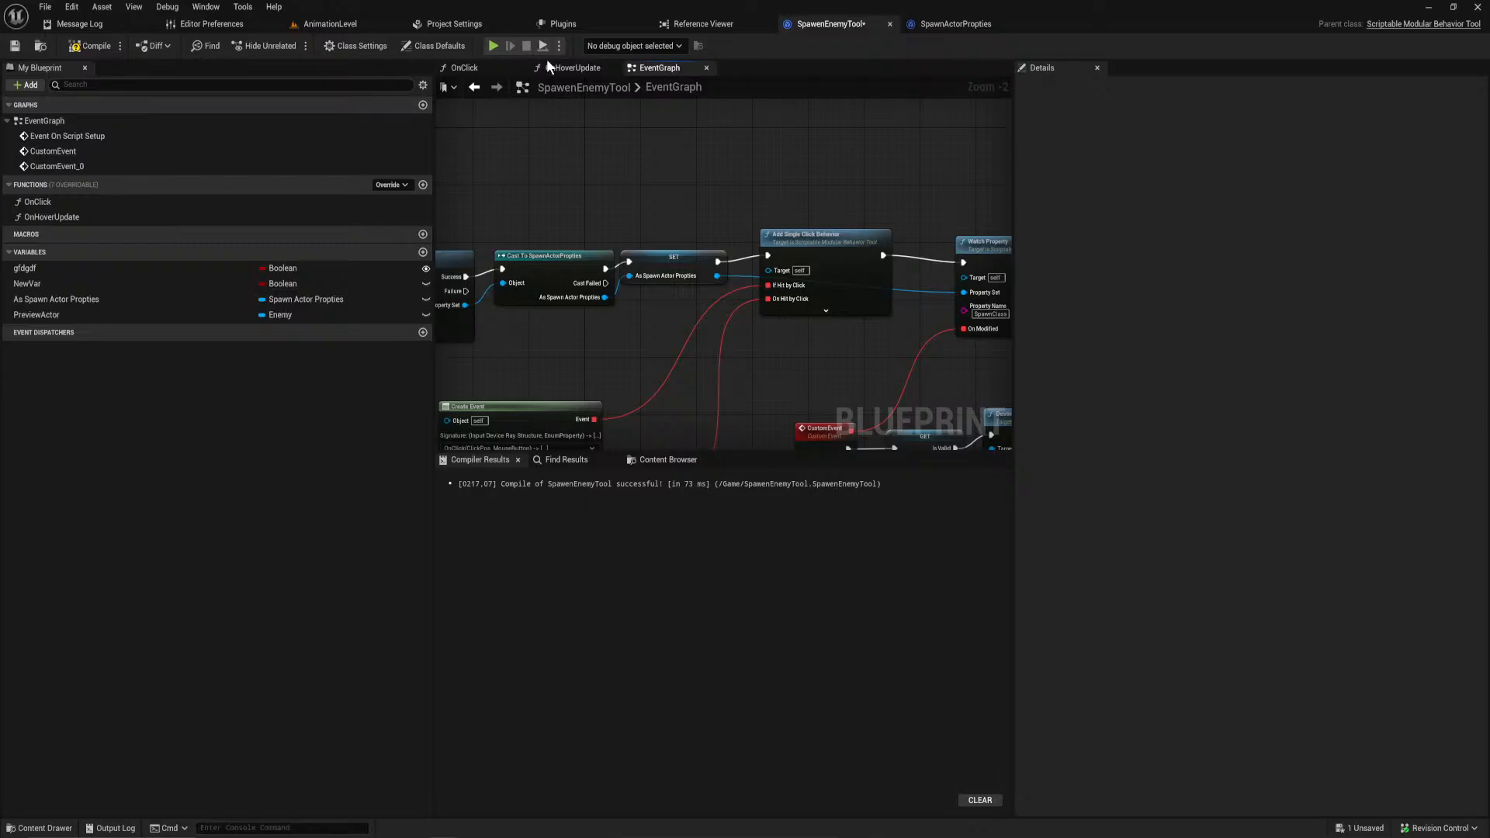
# Step: In the OnClick function, connect the entry node's execution output to the Branch's execution input
pyautogui.click(475, 68)
pyautogui.moveTo(818, 269); pyautogui.dragTo(436, 316, button='right')
pyautogui.scroll(-3, 646, 310)
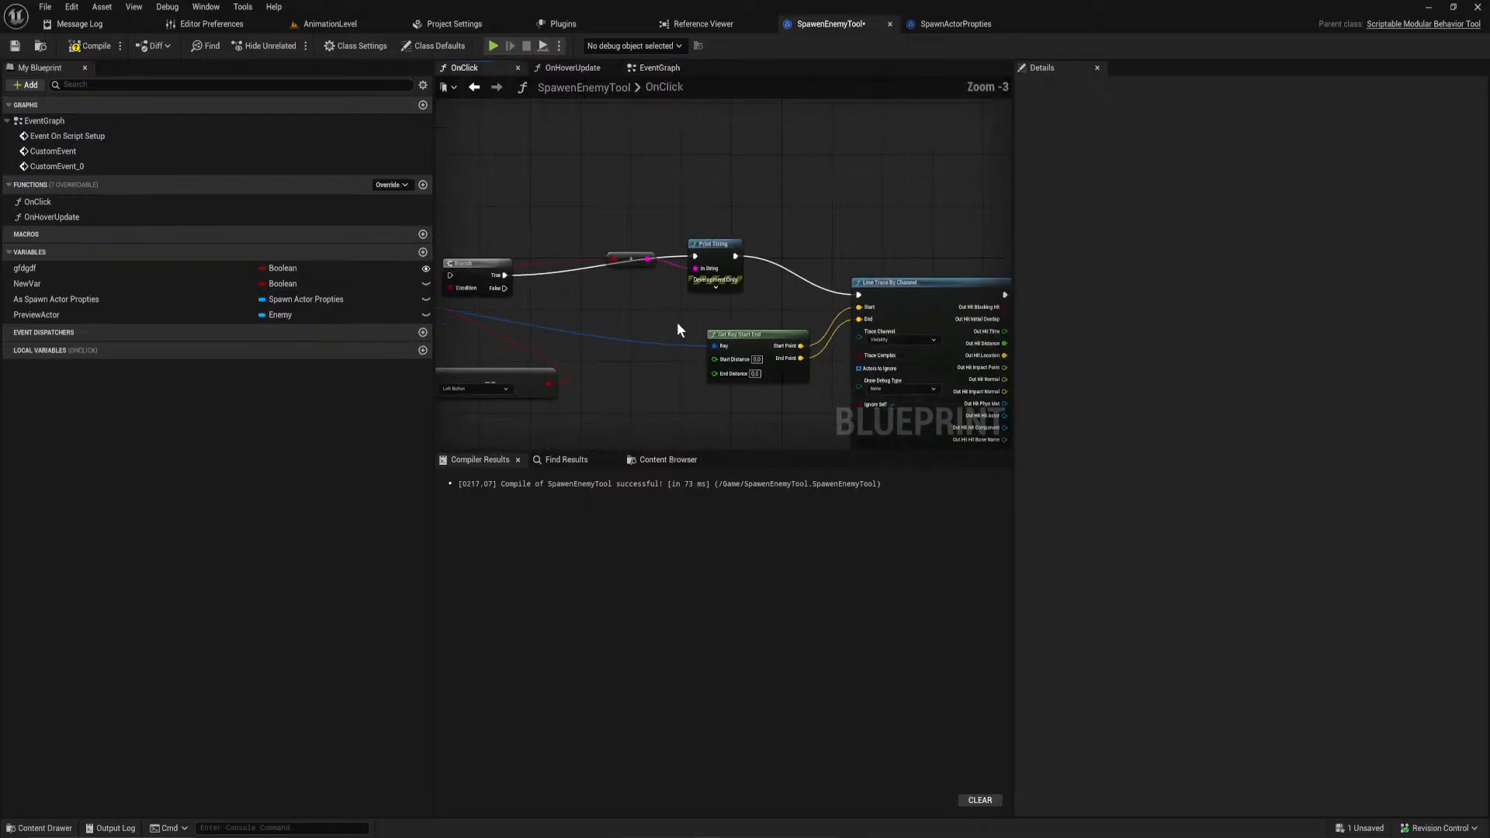
pyautogui.moveTo(545, 286); pyautogui.dragTo(829, 272, button='right')
pyautogui.moveTo(544, 257); pyautogui.dragTo(740, 258)
# Step: Disconnect Make Input Ray Hit from the Return Node in OnClick and split the Return Value struct pin
pyautogui.moveTo(860, 292); pyautogui.dragTo(440, 314, button='right')
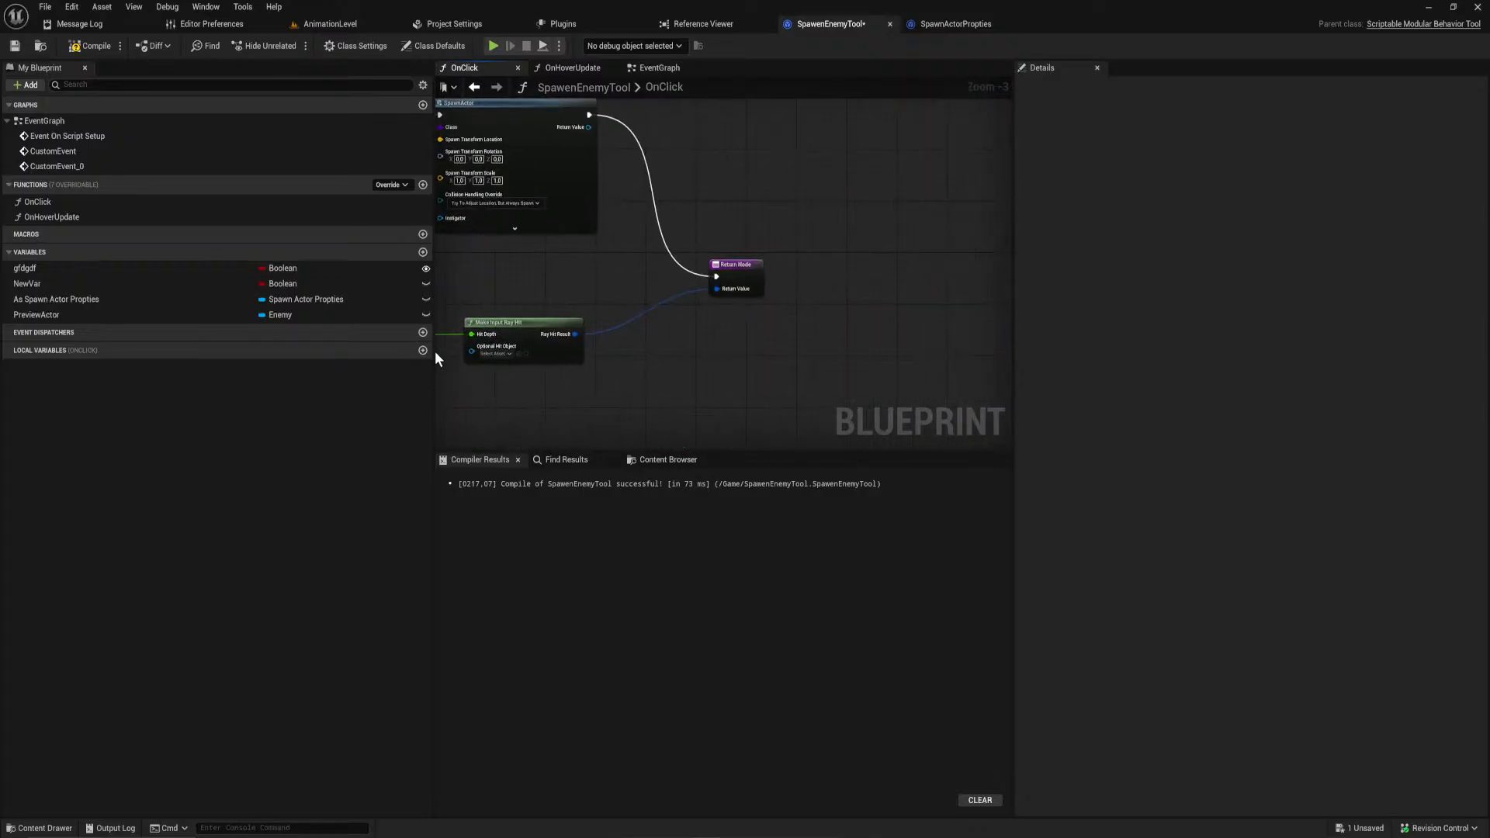
pyautogui.keyDown('alt'); pyautogui.click(719, 291); pyautogui.keyUp('alt')
pyautogui.rightClick(574, 336)
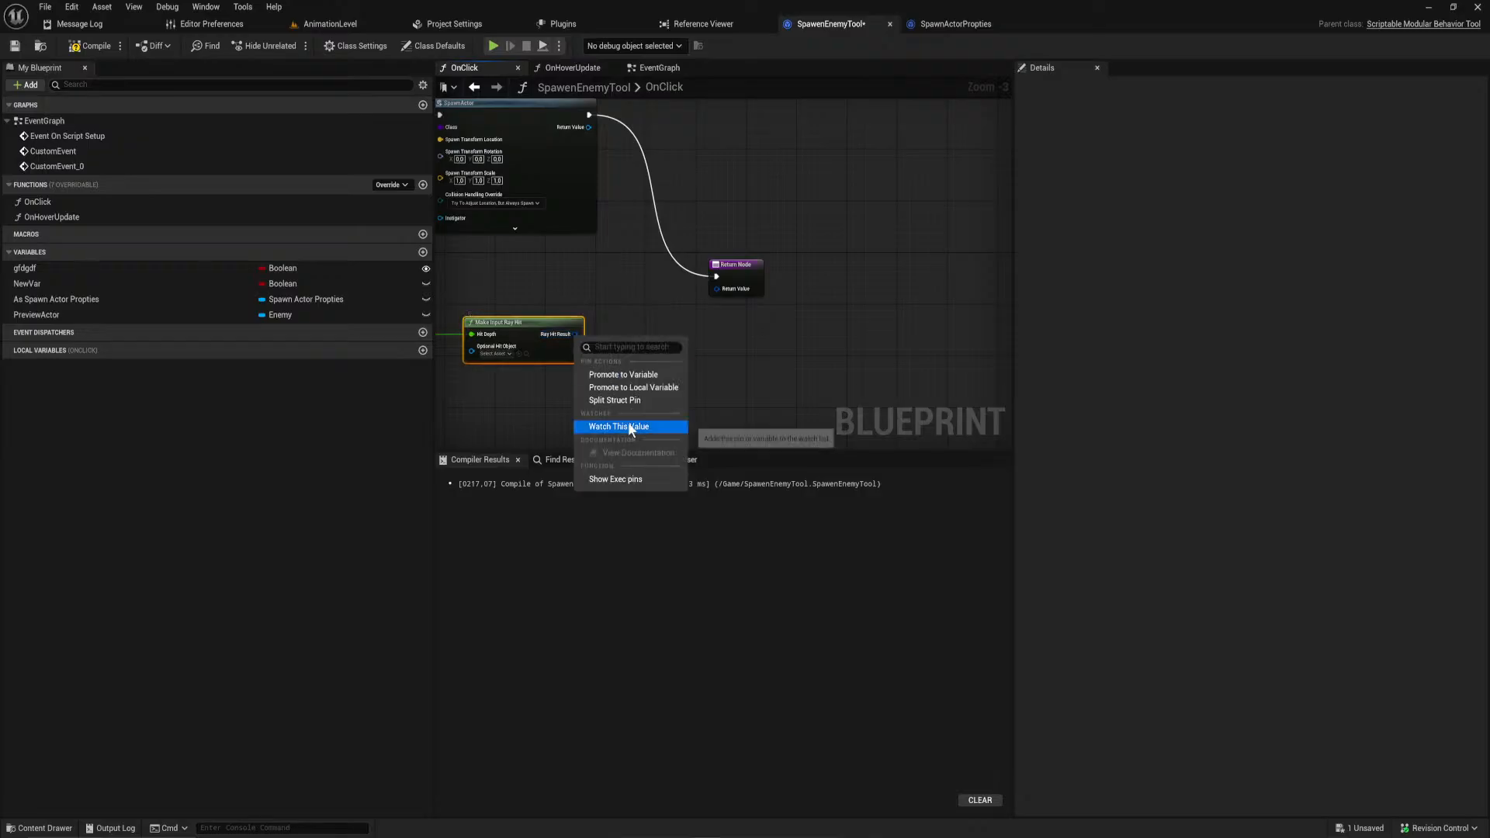
pyautogui.rightClick(715, 290)
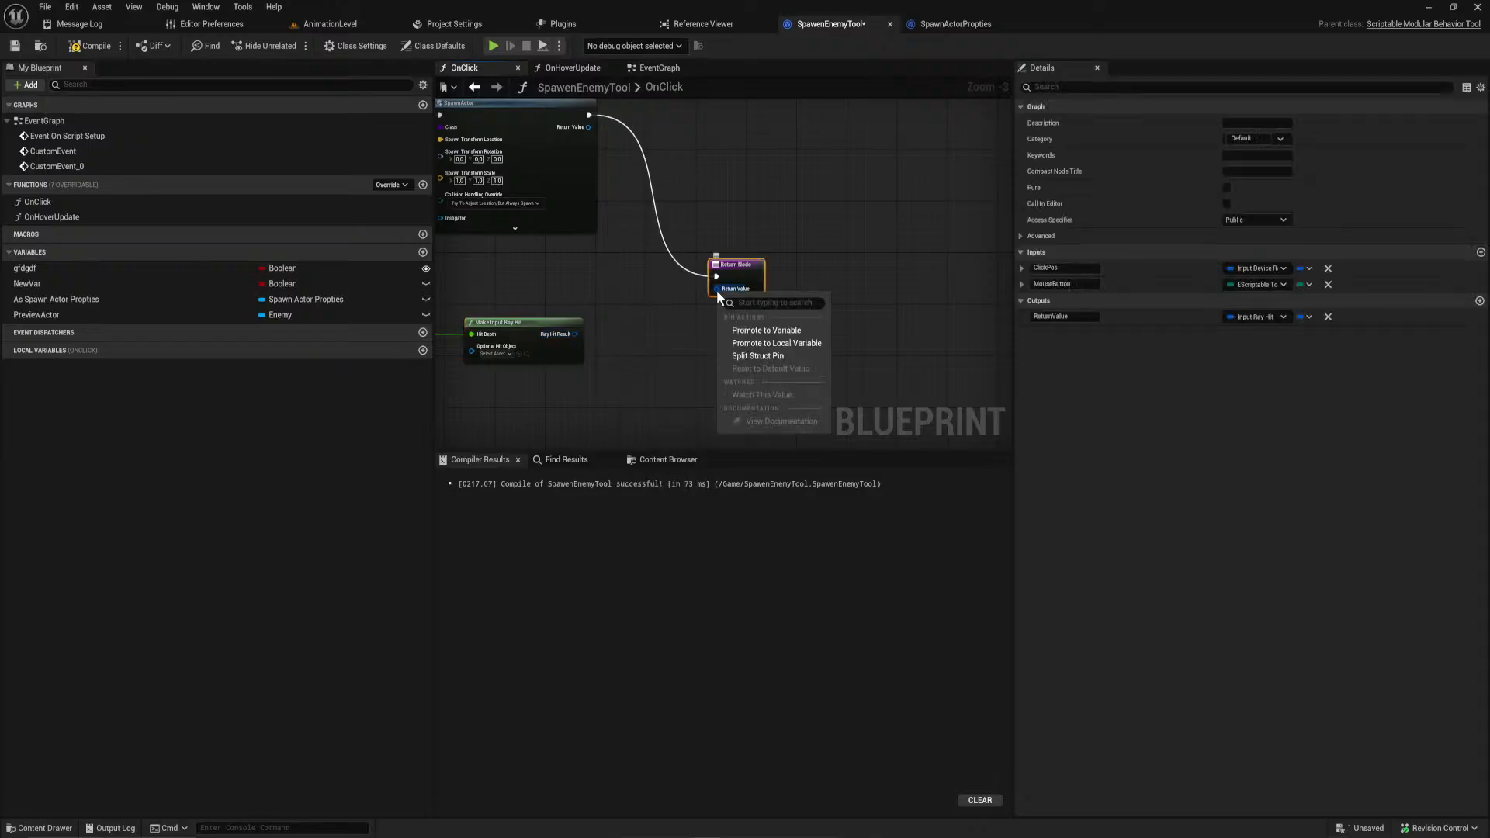
pyautogui.click(751, 354)
# Step: Split Make Input Ray Hit's Ray Hit Result pin and wire its Hit, Hit Depth, Hit Normal and Has Hit Normal outputs to the matching Return Node pins
pyautogui.scroll(3, 627, 371)
pyautogui.rightClick(540, 318)
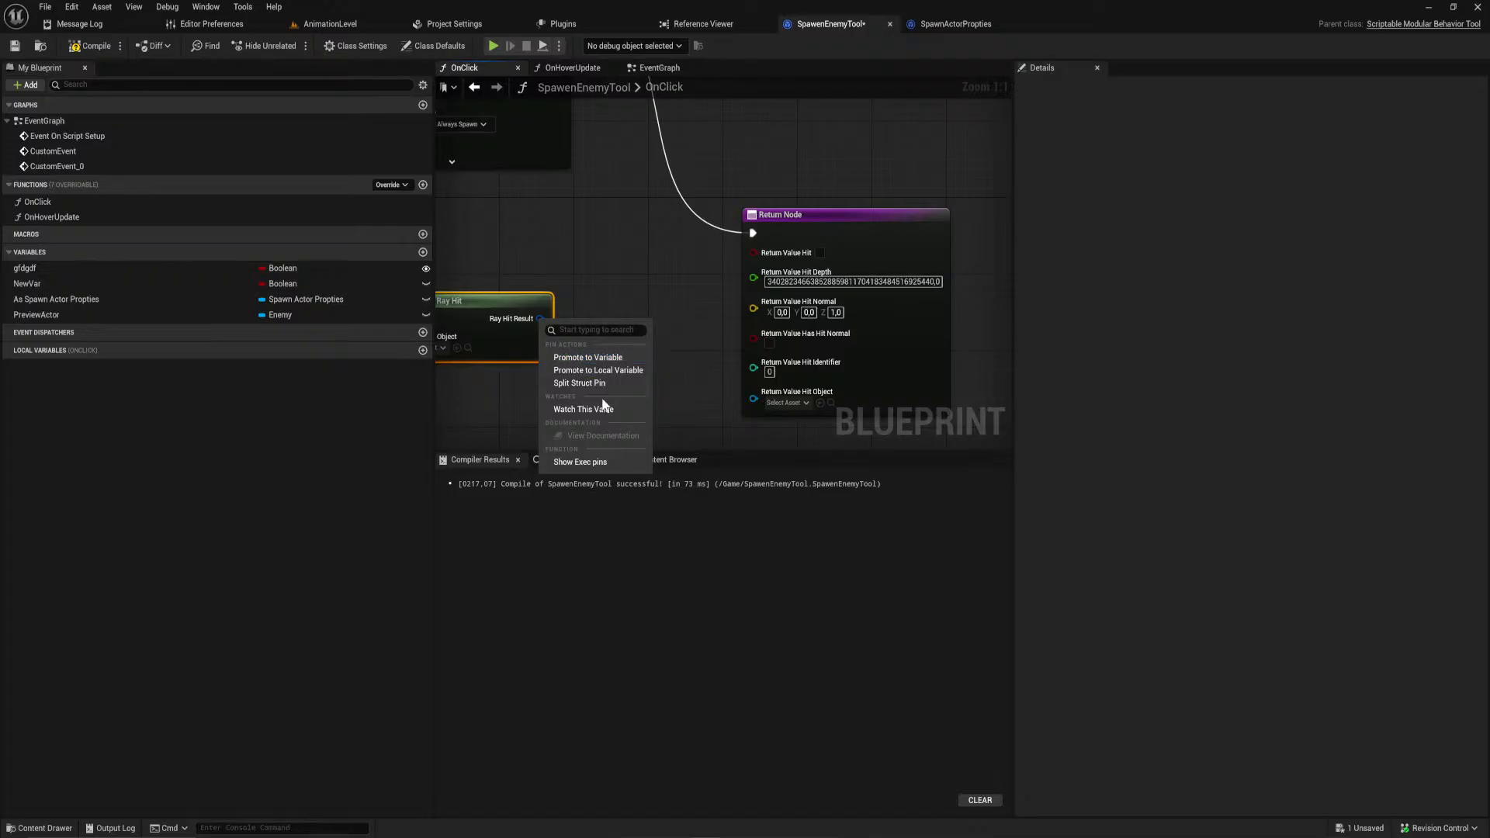
pyautogui.click(597, 382)
pyautogui.moveTo(590, 319); pyautogui.dragTo(753, 276)
pyautogui.moveTo(590, 353)
pyautogui.mouseDown()
pyautogui.moveTo(753, 287)
pyautogui.moveTo(700, 342)
pyautogui.moveTo(593, 371)
pyautogui.mouseUp()
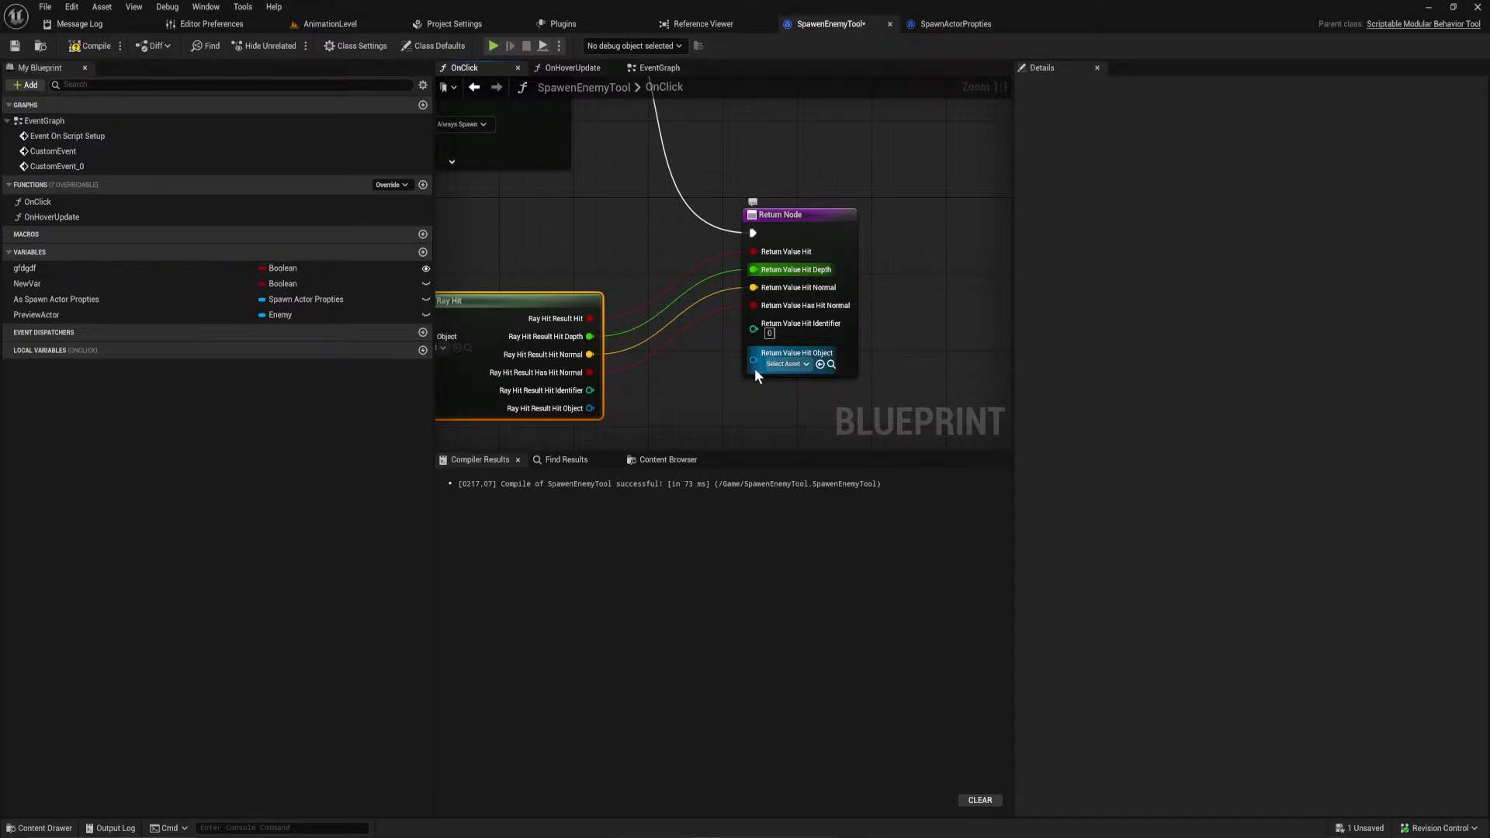
pyautogui.moveTo(649, 399); pyautogui.dragTo(644, 430, button='right')
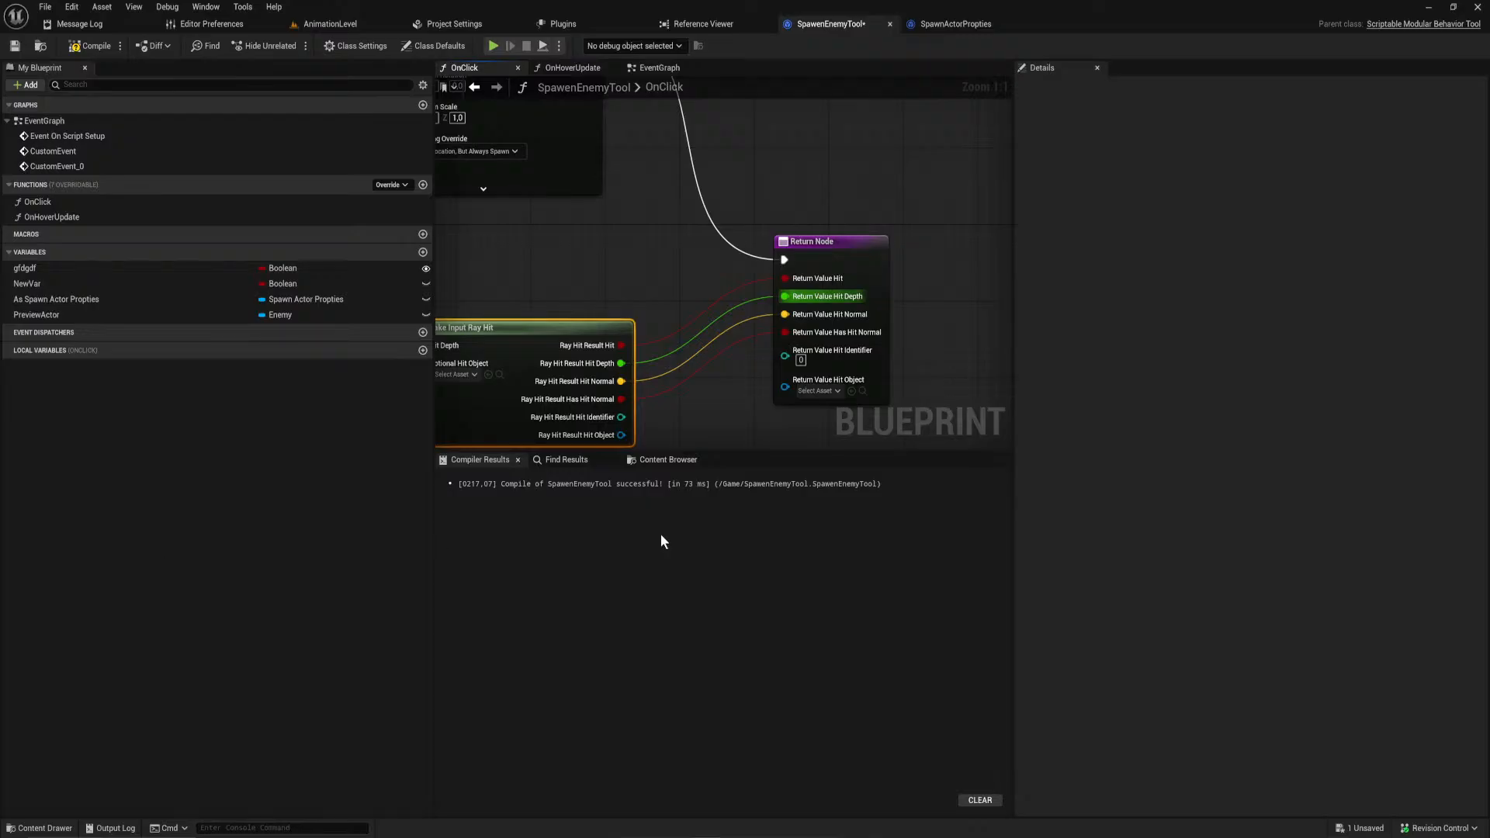
# Step: Delete the SpawnActor node section from OnClick and connect Line Trace By Channel's execution output directly to the Return Node
pyautogui.scroll(-4, 896, 308)
pyautogui.moveTo(870, 298); pyautogui.dragTo(541, 298, button='right')
pyautogui.scroll(4, 673, 371)
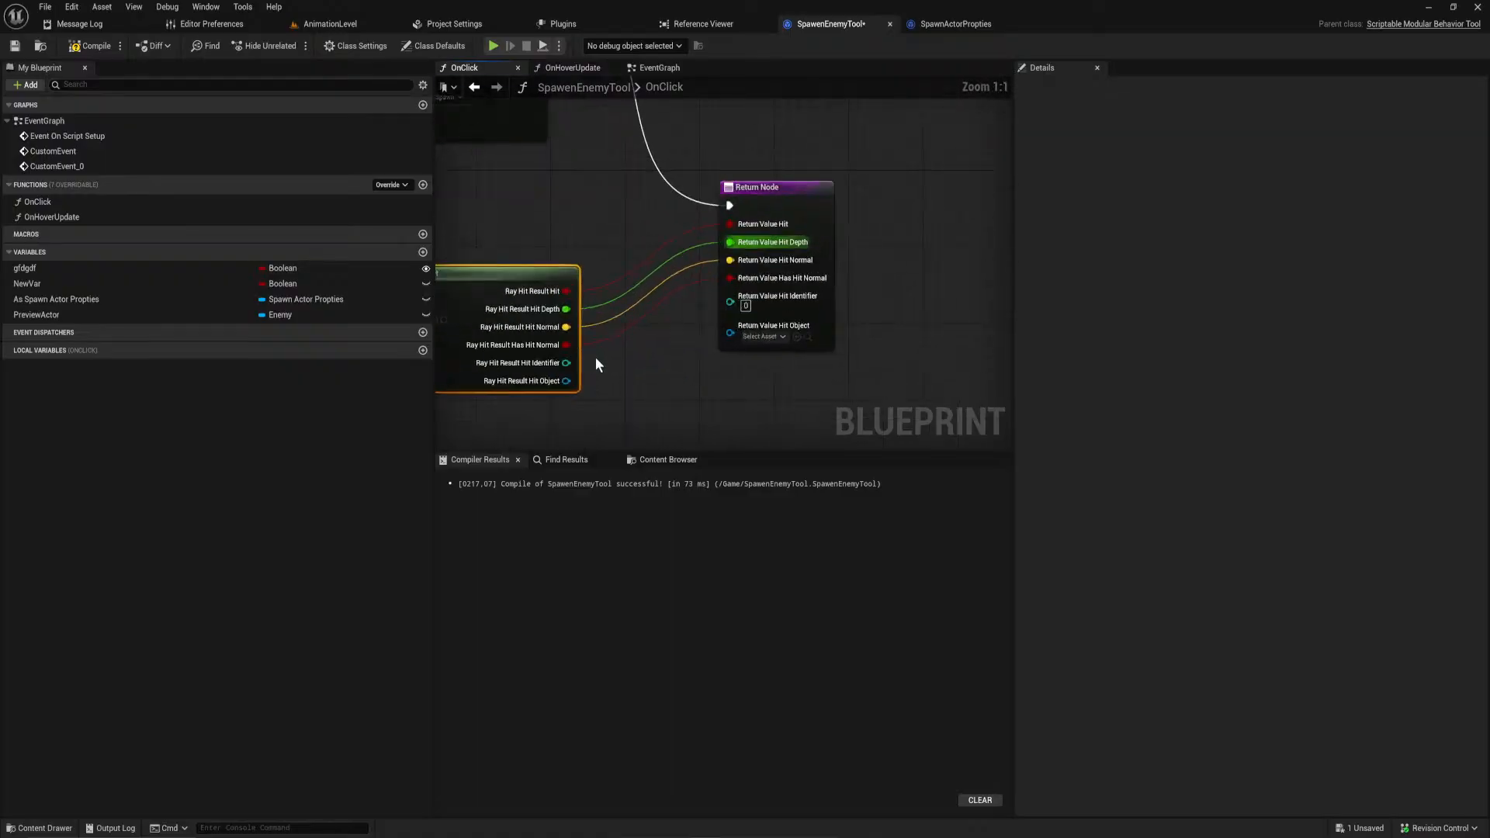
pyautogui.moveTo(584, 356); pyautogui.dragTo(728, 413, button='right')
pyautogui.scroll(-3, 868, 342)
pyautogui.moveTo(845, 337); pyautogui.dragTo(523, 82)
pyautogui.press('Delete')
pyautogui.moveTo(771, 443); pyautogui.dragTo(698, 255, button='right')
pyautogui.moveTo(447, 220); pyautogui.dragTo(977, 206)
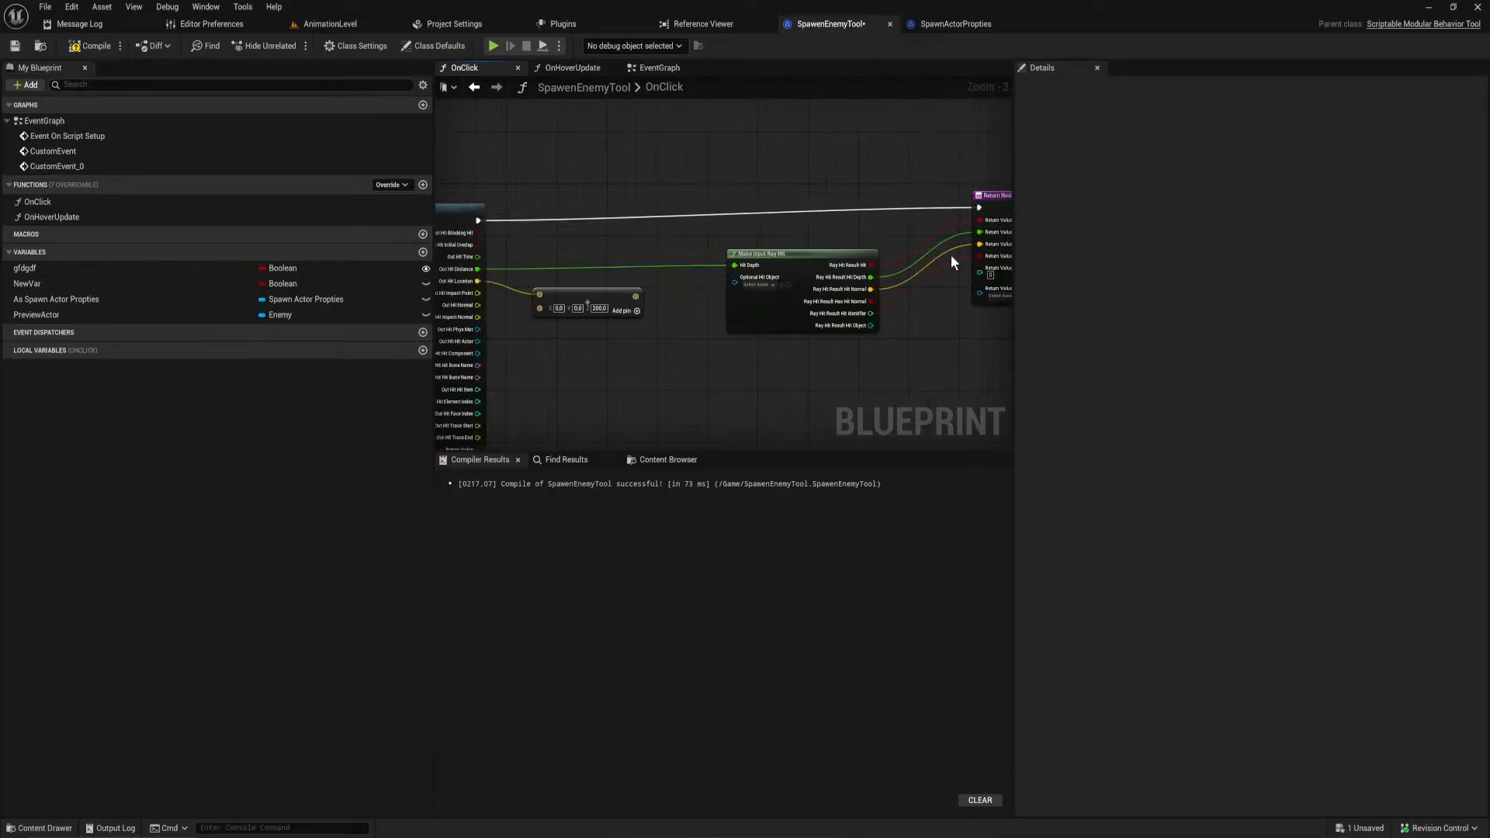
# Step: Break the split ray hit links, recombine both struct pins, and connect Ray Hit Result to the Return Node's Return Value
pyautogui.keyDown('alt'); pyautogui.click(872, 265); pyautogui.keyUp('alt')
pyautogui.keyDown('alt'); pyautogui.click(871, 277); pyautogui.keyUp('alt')
pyautogui.keyDown('alt'); pyautogui.click(872, 289); pyautogui.keyUp('alt')
pyautogui.keyDown('alt'); pyautogui.click(872, 301); pyautogui.keyUp('alt')
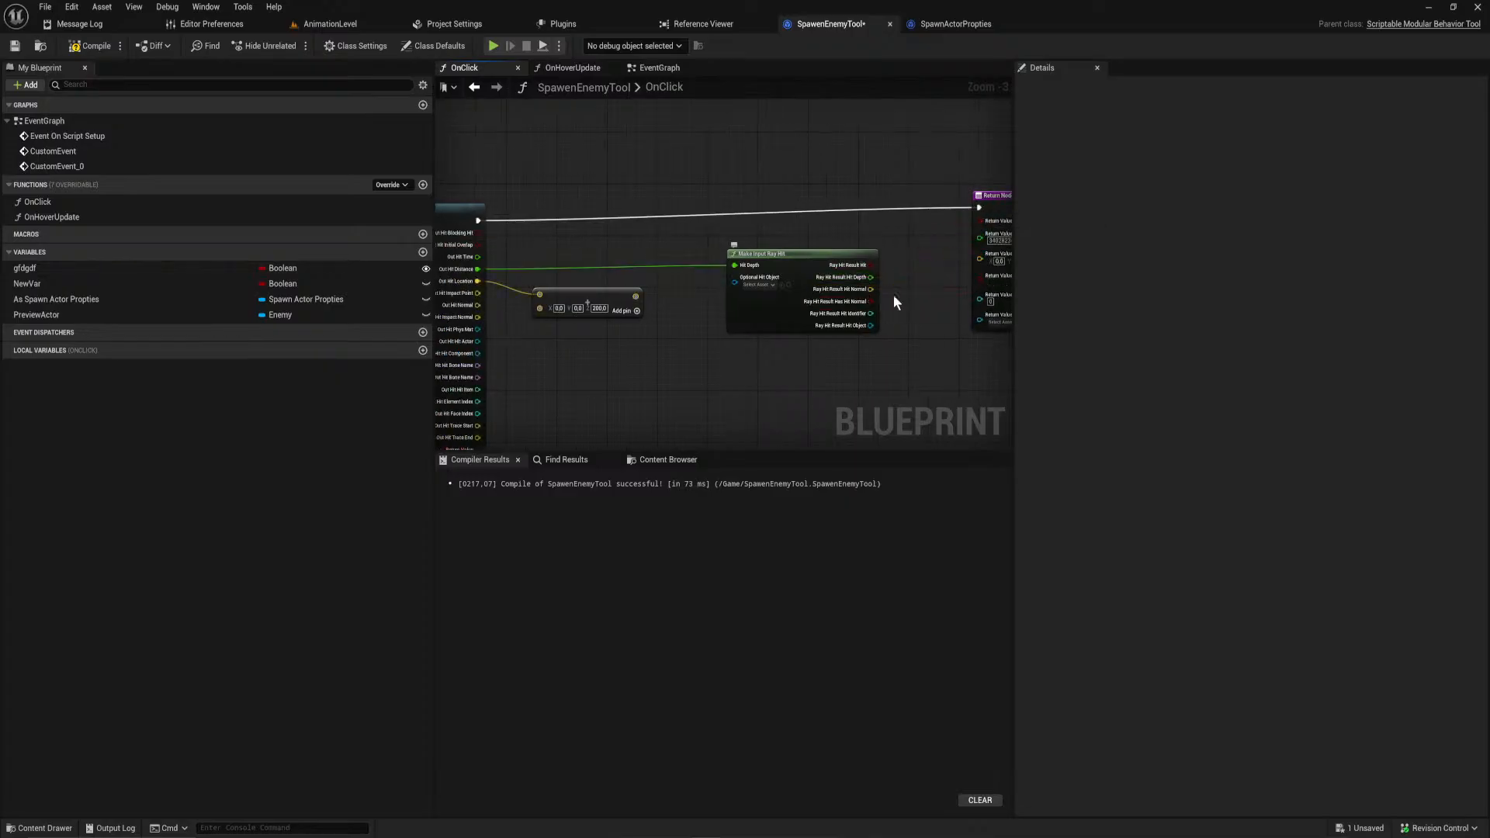
pyautogui.rightClick(978, 281)
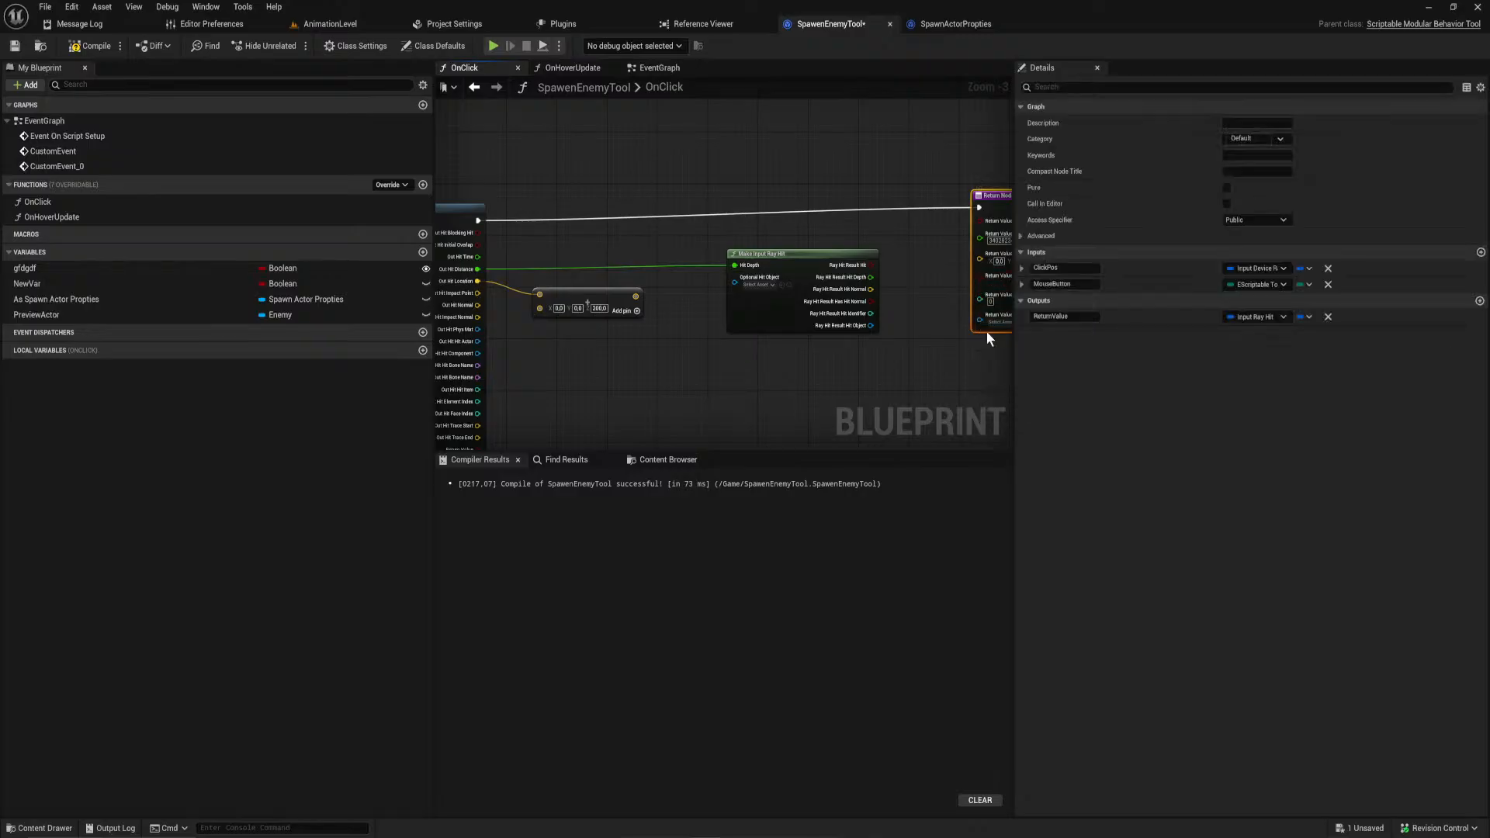
pyautogui.rightClick(874, 267)
pyautogui.click(922, 330)
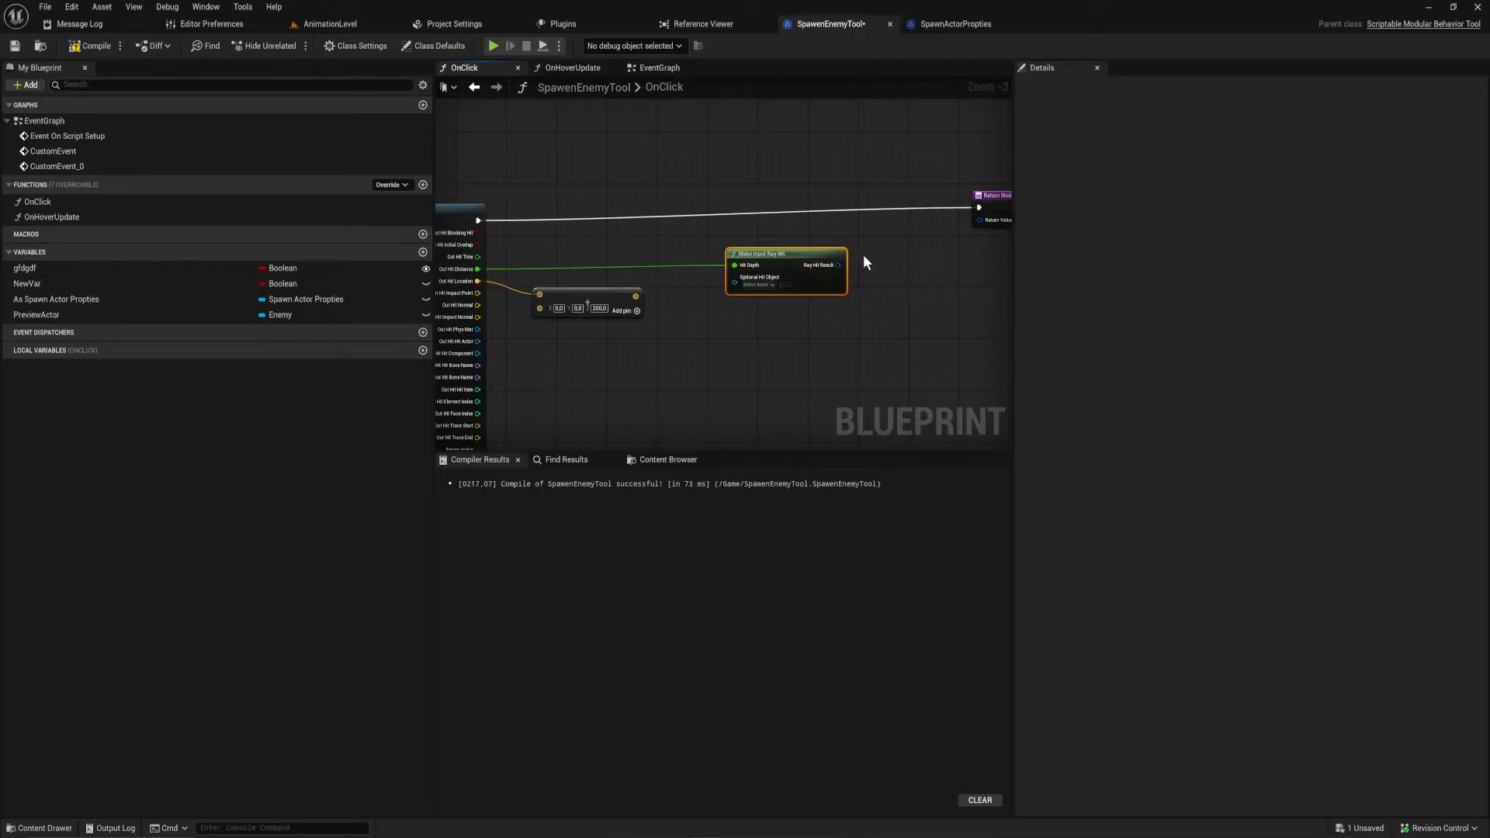
pyautogui.moveTo(839, 265); pyautogui.dragTo(982, 225)
pyautogui.click(982, 217)
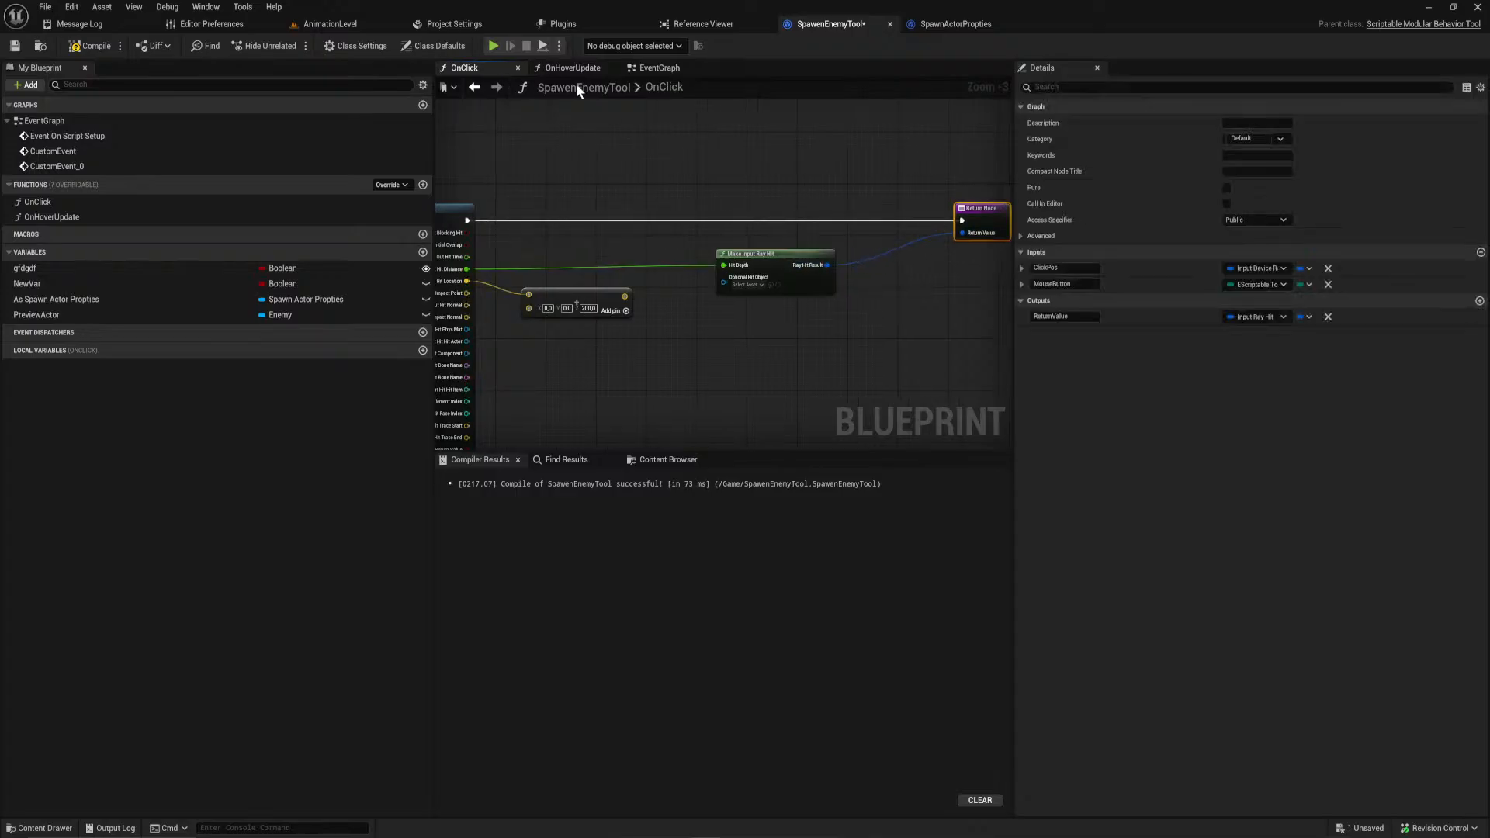
# Step: In the EventGraph, inspect CustomEvent_0 and move the As Spawn Actor Propties and Spawn Class nodes clear of the Create Event nodes
pyautogui.click(661, 68)
pyautogui.moveTo(682, 360); pyautogui.dragTo(834, 183, button='right')
pyautogui.scroll(-2, 834, 183)
pyautogui.moveTo(815, 304)
pyautogui.mouseDown(button='right')
pyautogui.moveTo(745, 143)
pyautogui.moveTo(1009, 217)
pyautogui.mouseUp(button='right')
pyautogui.scroll(5, 584, 297)
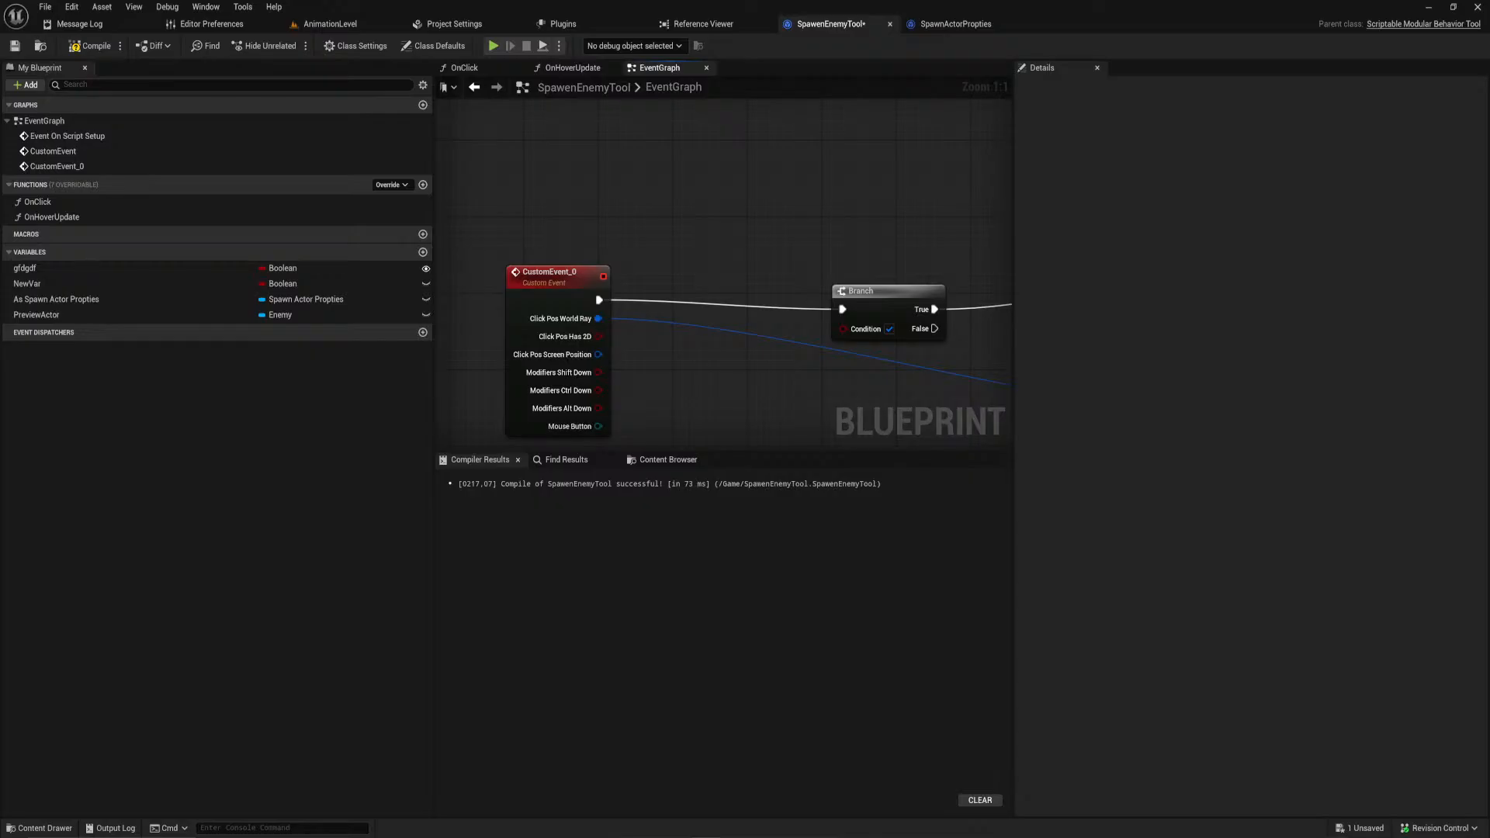
pyautogui.click(551, 293)
pyautogui.scroll(-4, 699, 276)
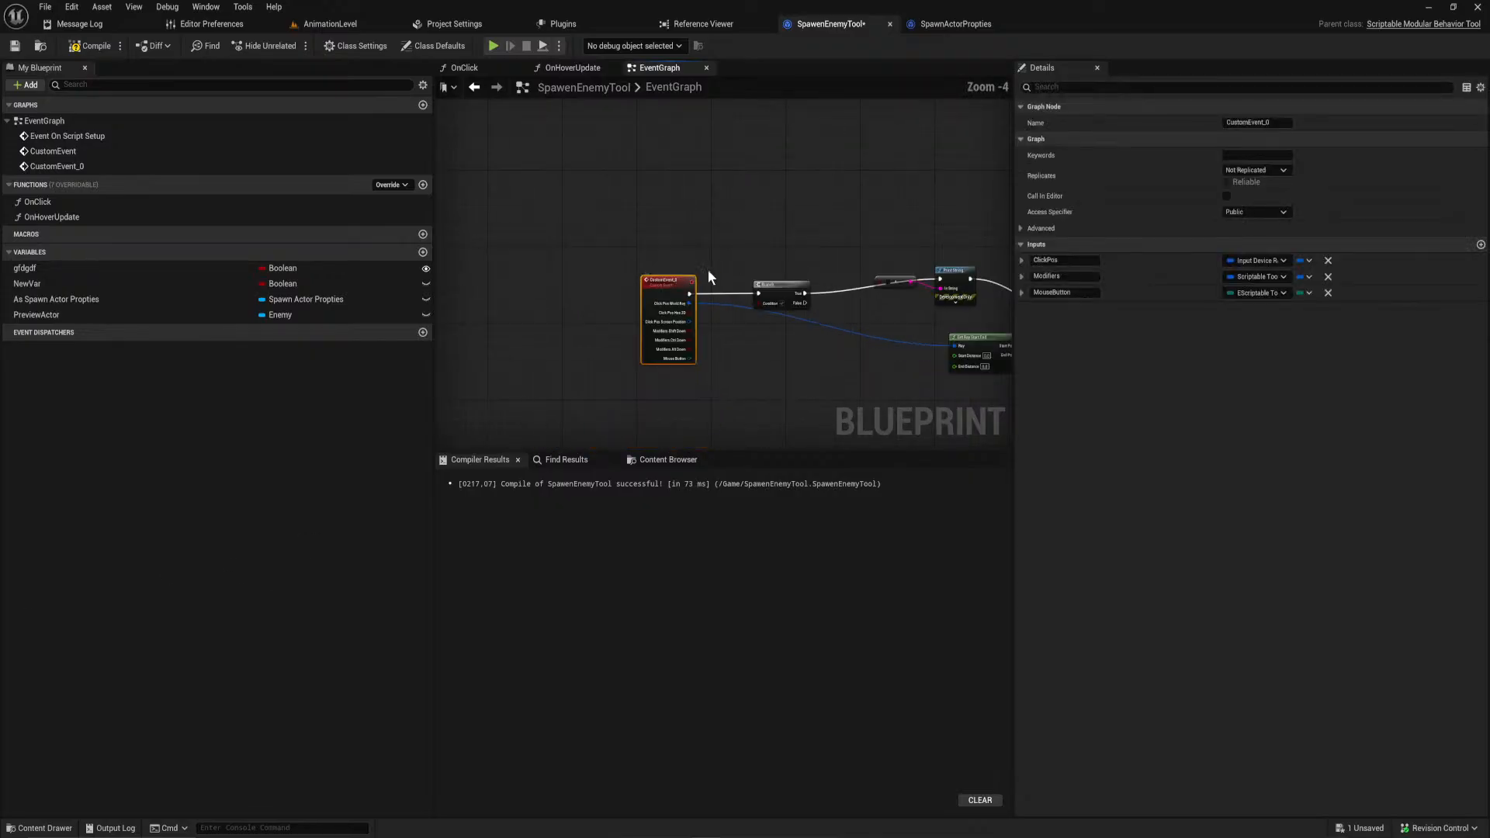
pyautogui.moveTo(728, 311); pyautogui.dragTo(602, 318, button='right')
pyautogui.moveTo(698, 364); pyautogui.dragTo(176, 256, button='right')
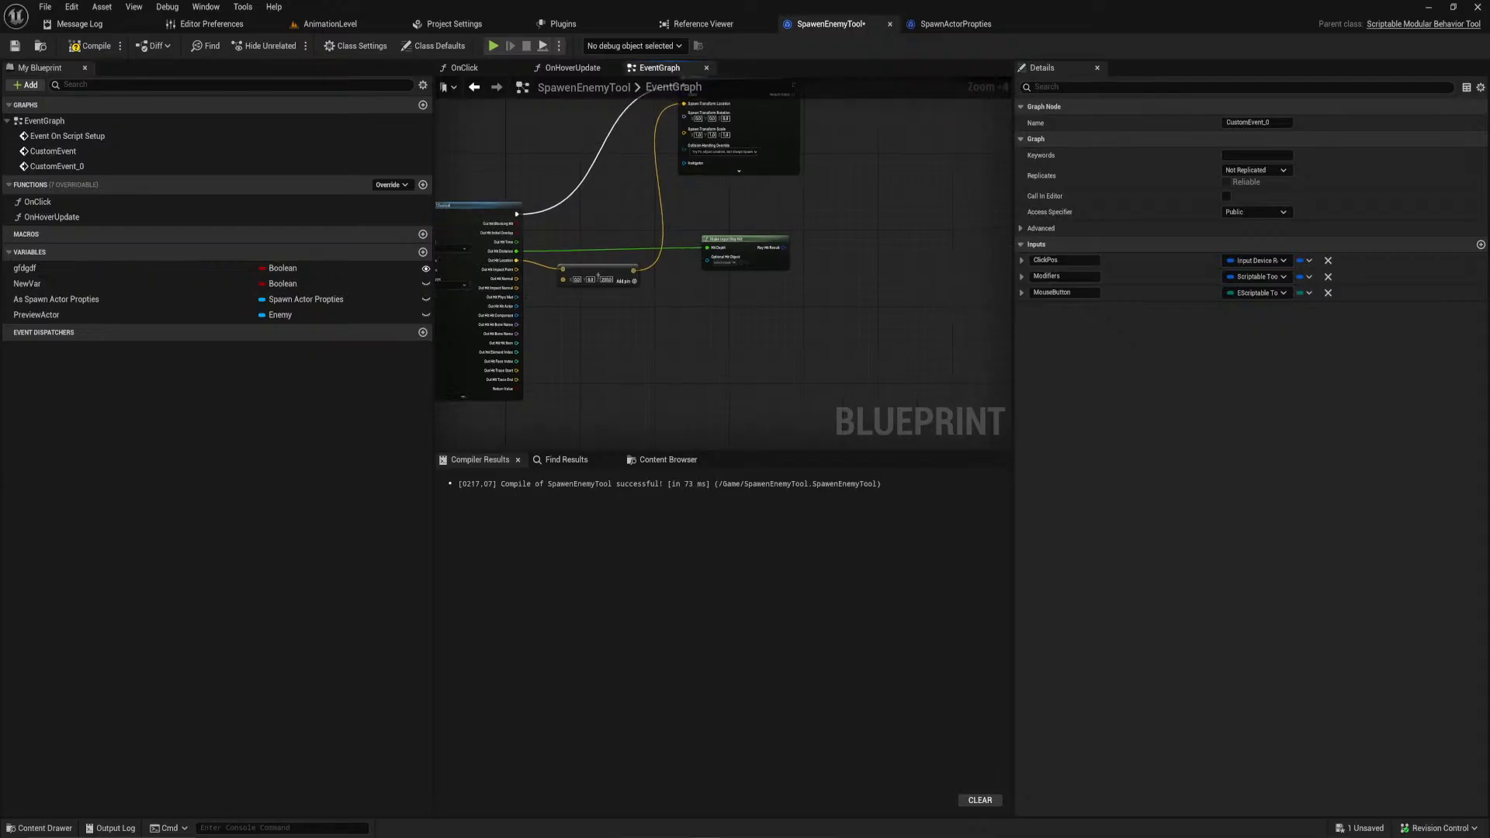
pyautogui.moveTo(602, 229); pyautogui.dragTo(692, 388, button='right')
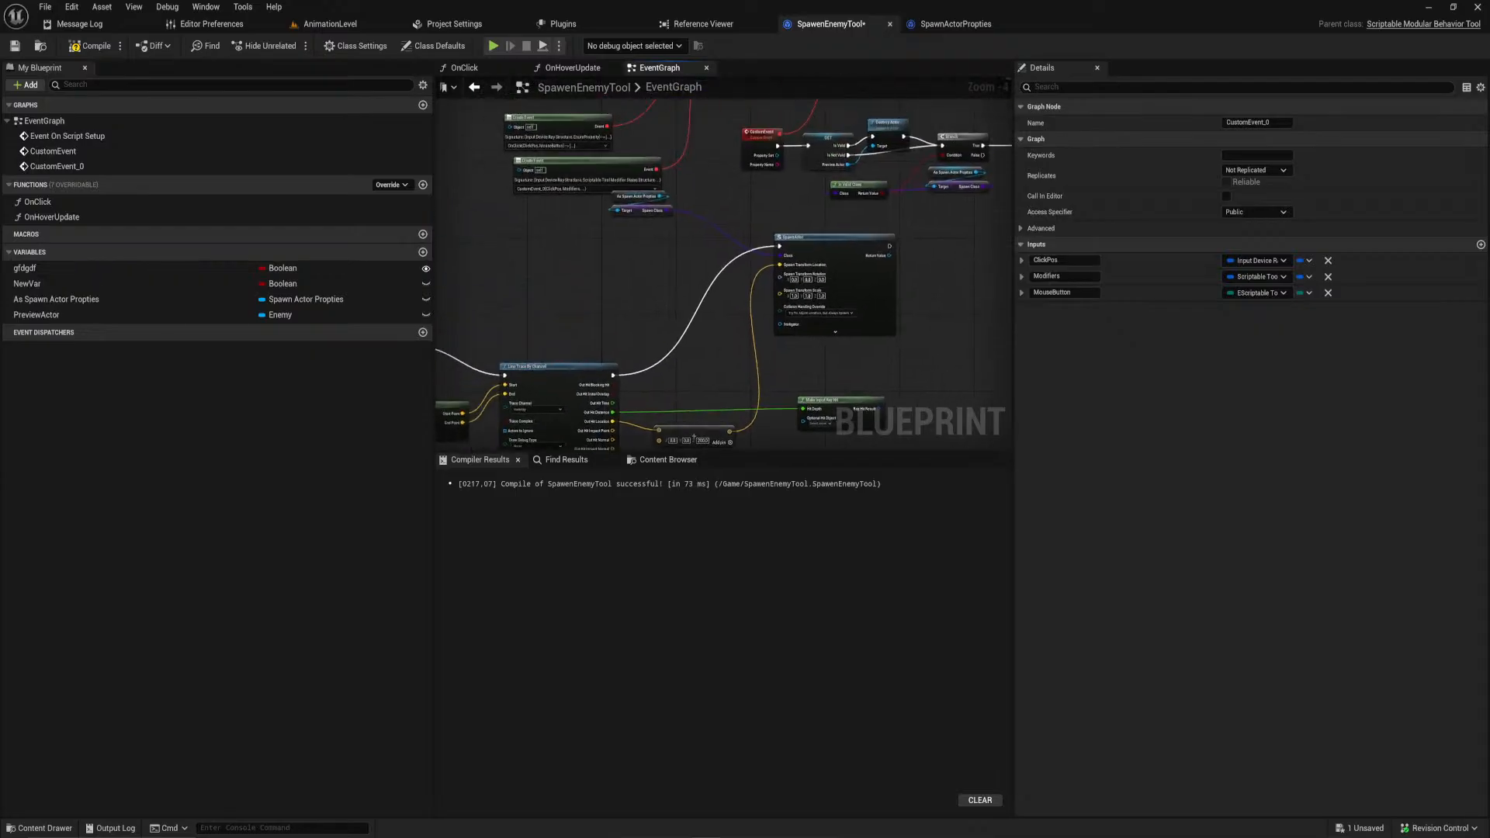
pyautogui.click(638, 212)
pyautogui.moveTo(534, 339); pyautogui.dragTo(825, 250, button='right')
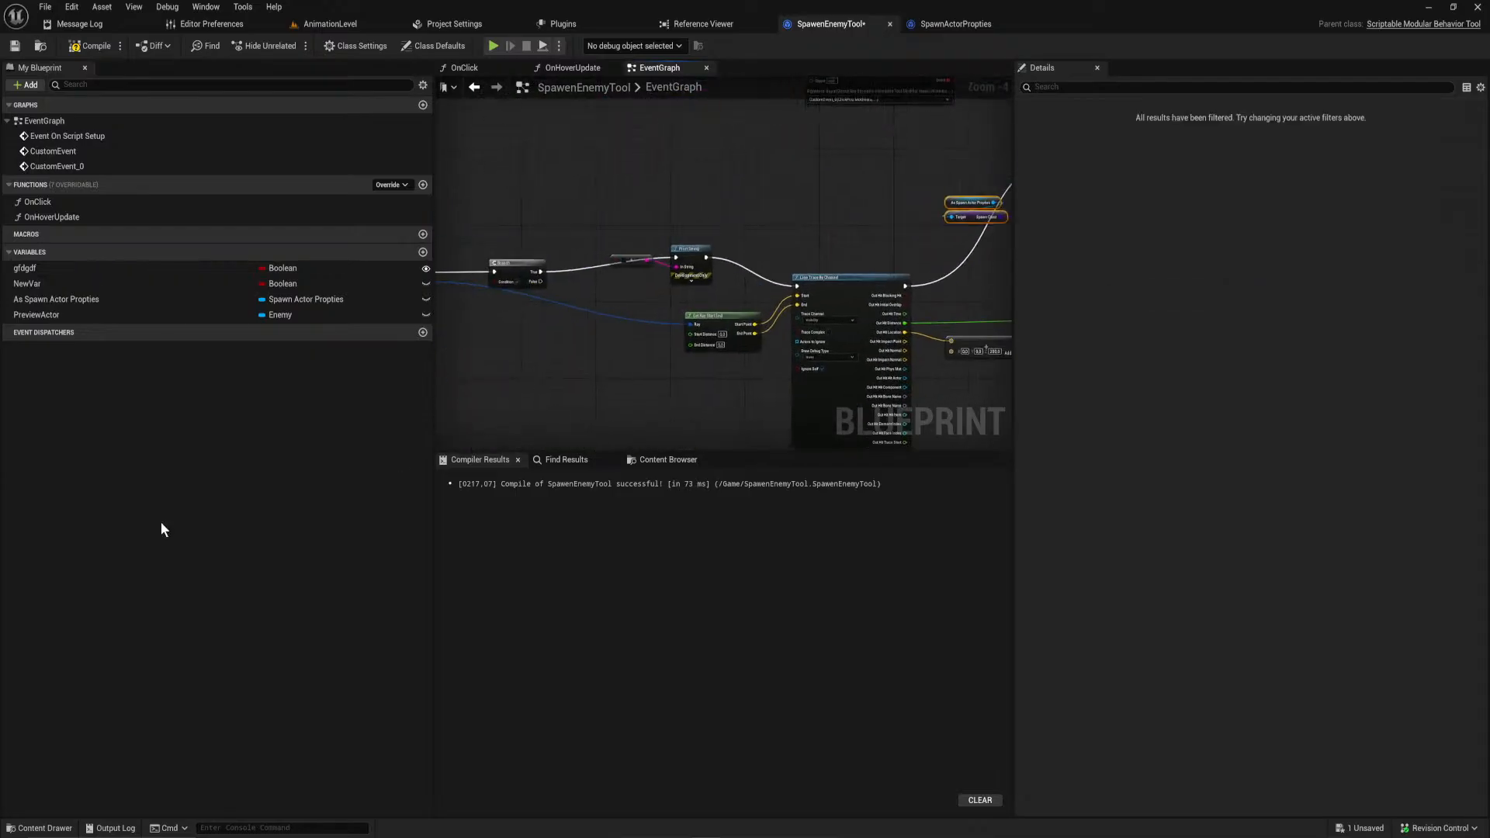
# Step: Try deleting the line trace and spawn nodes from the CustomEvent_0 chain, and undo that deletion
pyautogui.moveTo(839, 240); pyautogui.dragTo(801, 379)
pyautogui.moveTo(801, 378)
pyautogui.mouseDown(button='right')
pyautogui.moveTo(734, 323)
pyautogui.moveTo(882, 378)
pyautogui.mouseUp(button='right')
pyautogui.press('Delete')
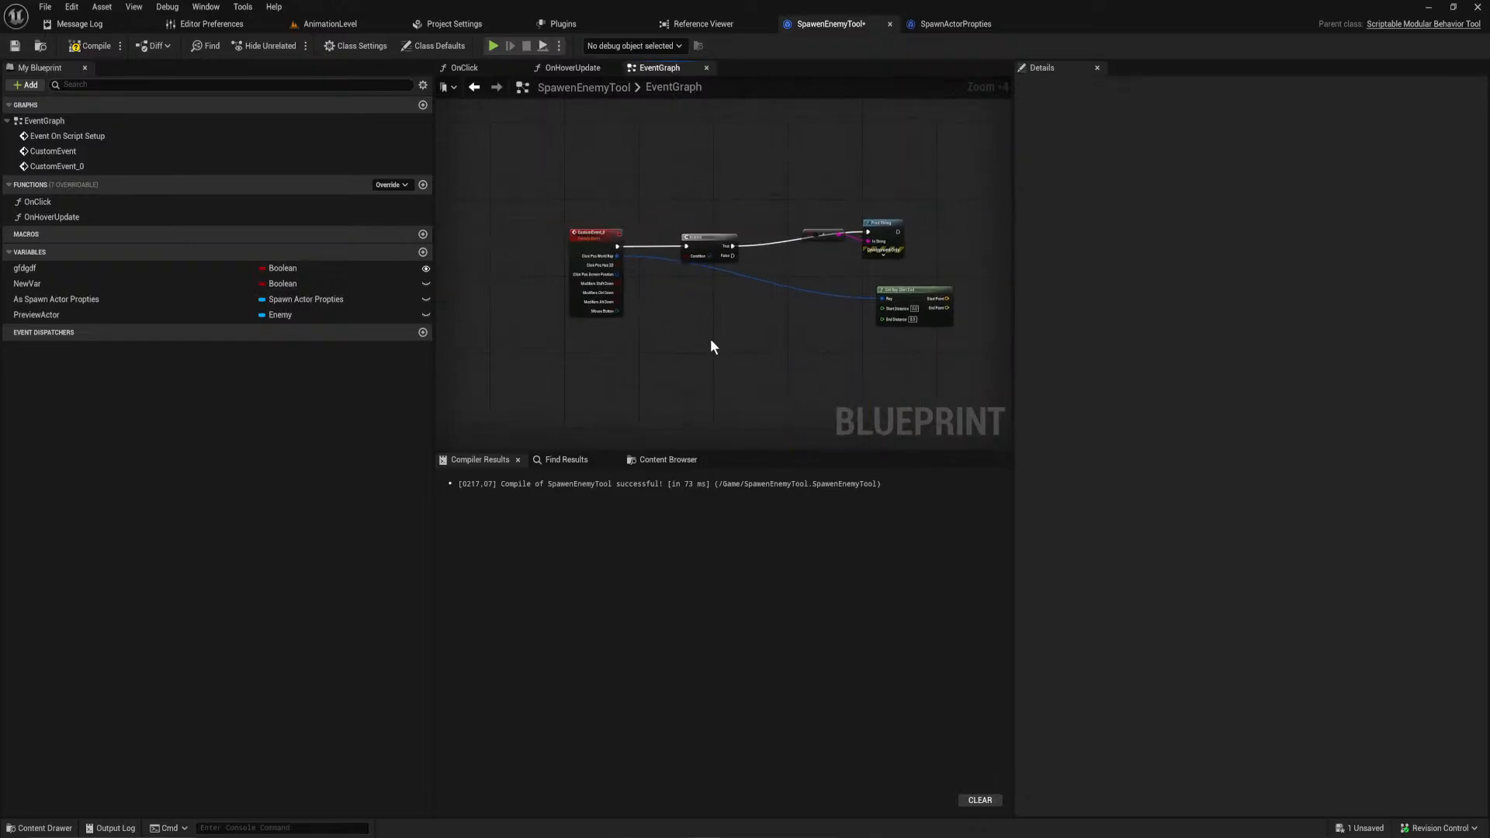
pyautogui.scroll(3, 652, 295)
pyautogui.hotkey('ctrl', 'z')
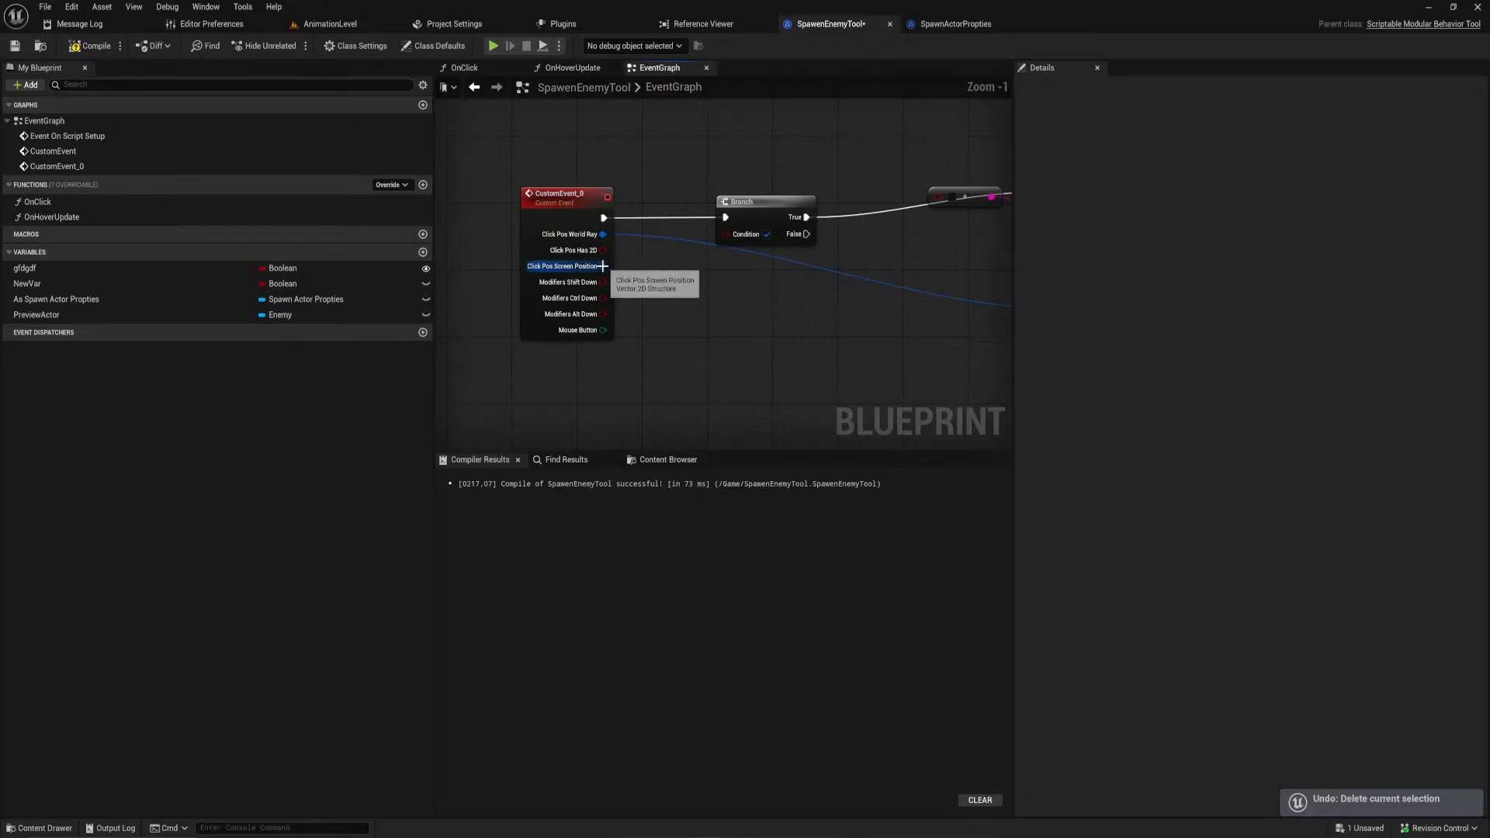
pyautogui.rightClick(603, 267)
pyautogui.press('Escape')
pyautogui.click(641, 314)
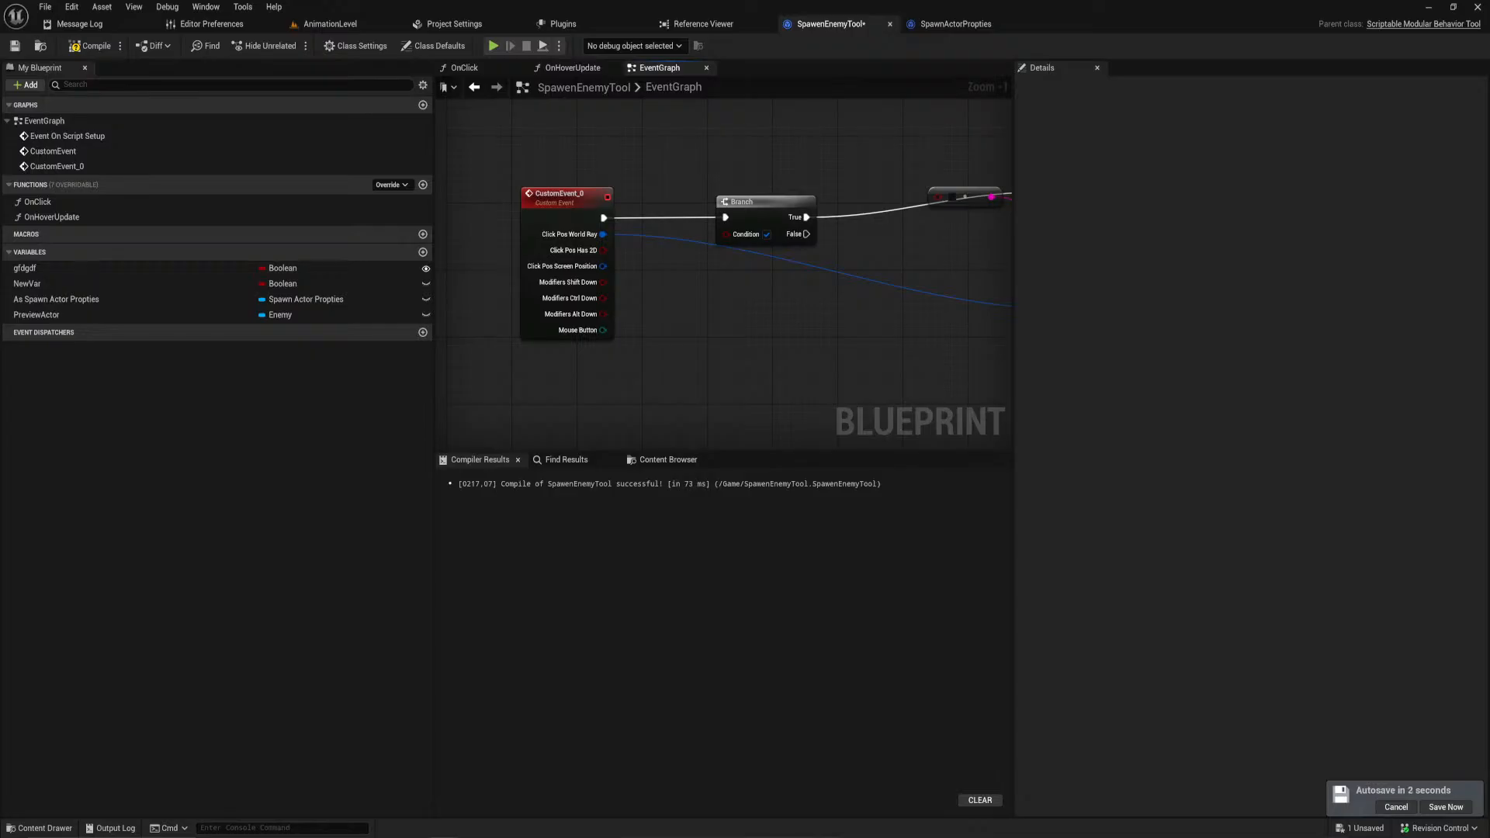
# Step: Search the available nodes for "spawn actor" near the existing SpawnActor node in the EventGraph
pyautogui.moveTo(881, 289); pyautogui.dragTo(467, 371, button='right')
pyautogui.scroll(-2, 467, 371)
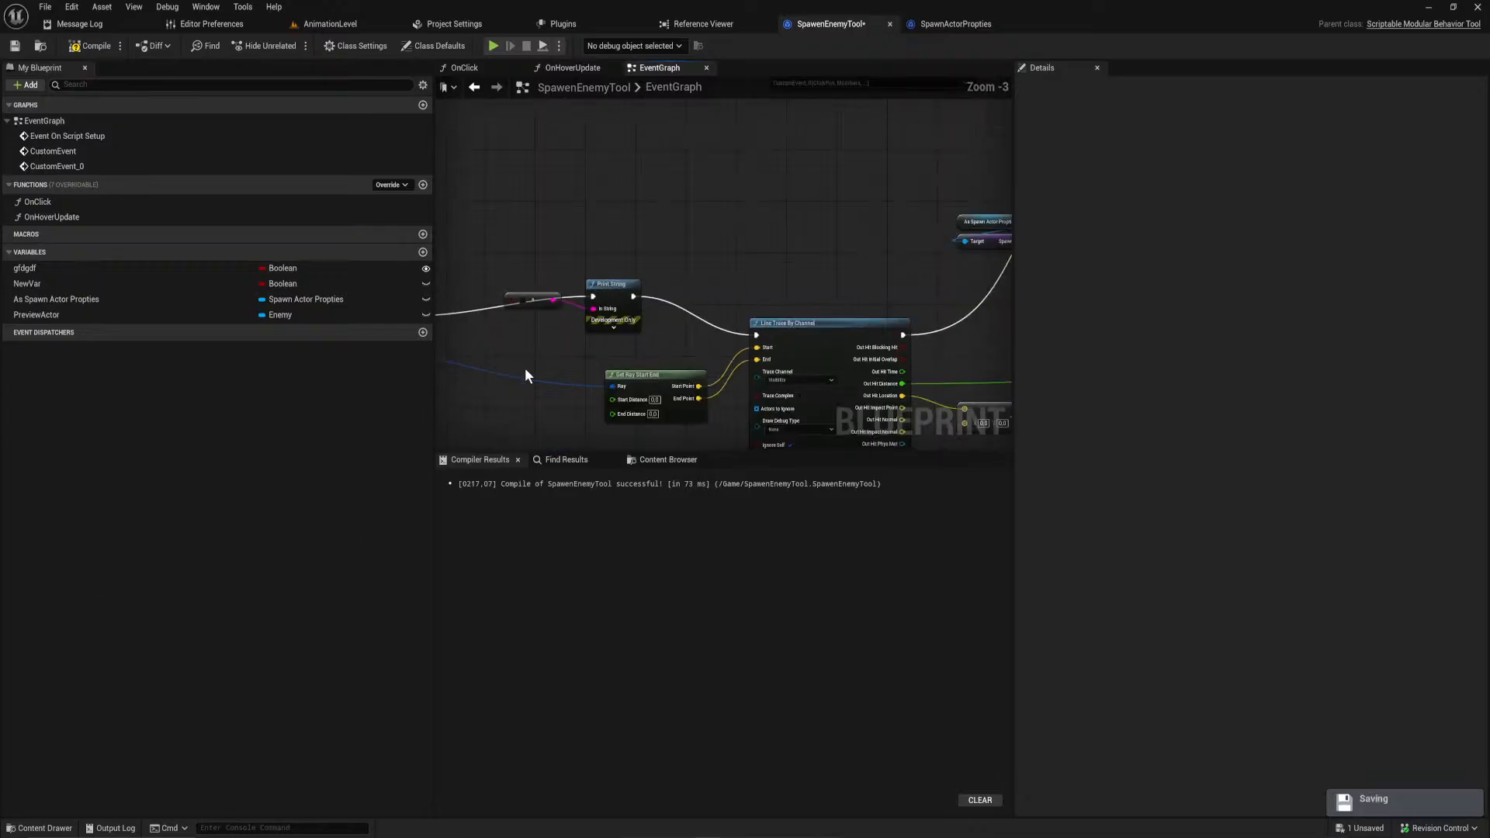
pyautogui.moveTo(856, 251); pyautogui.dragTo(444, 317, button='right')
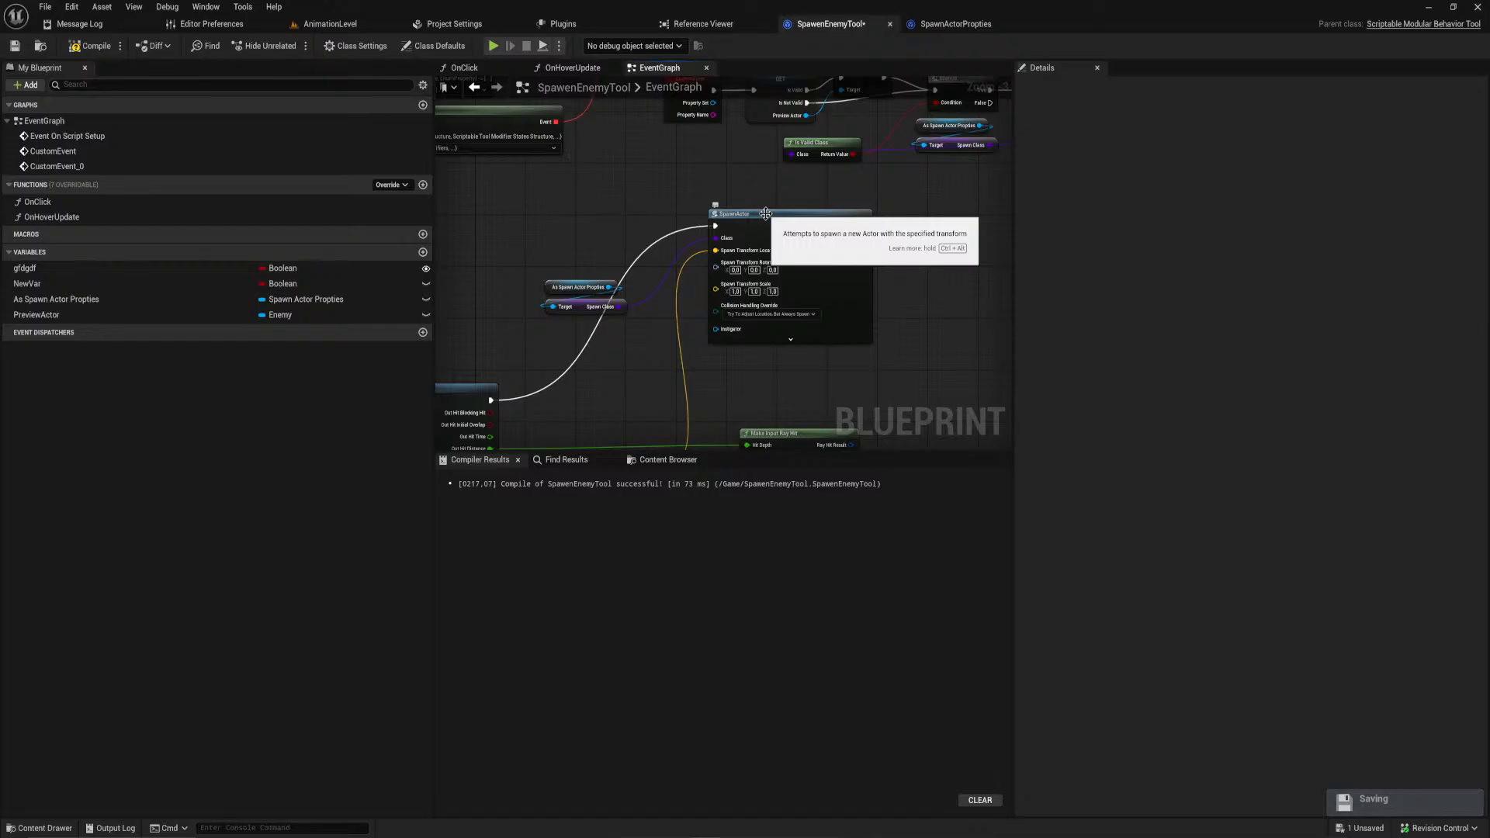
pyautogui.rightClick(609, 192)
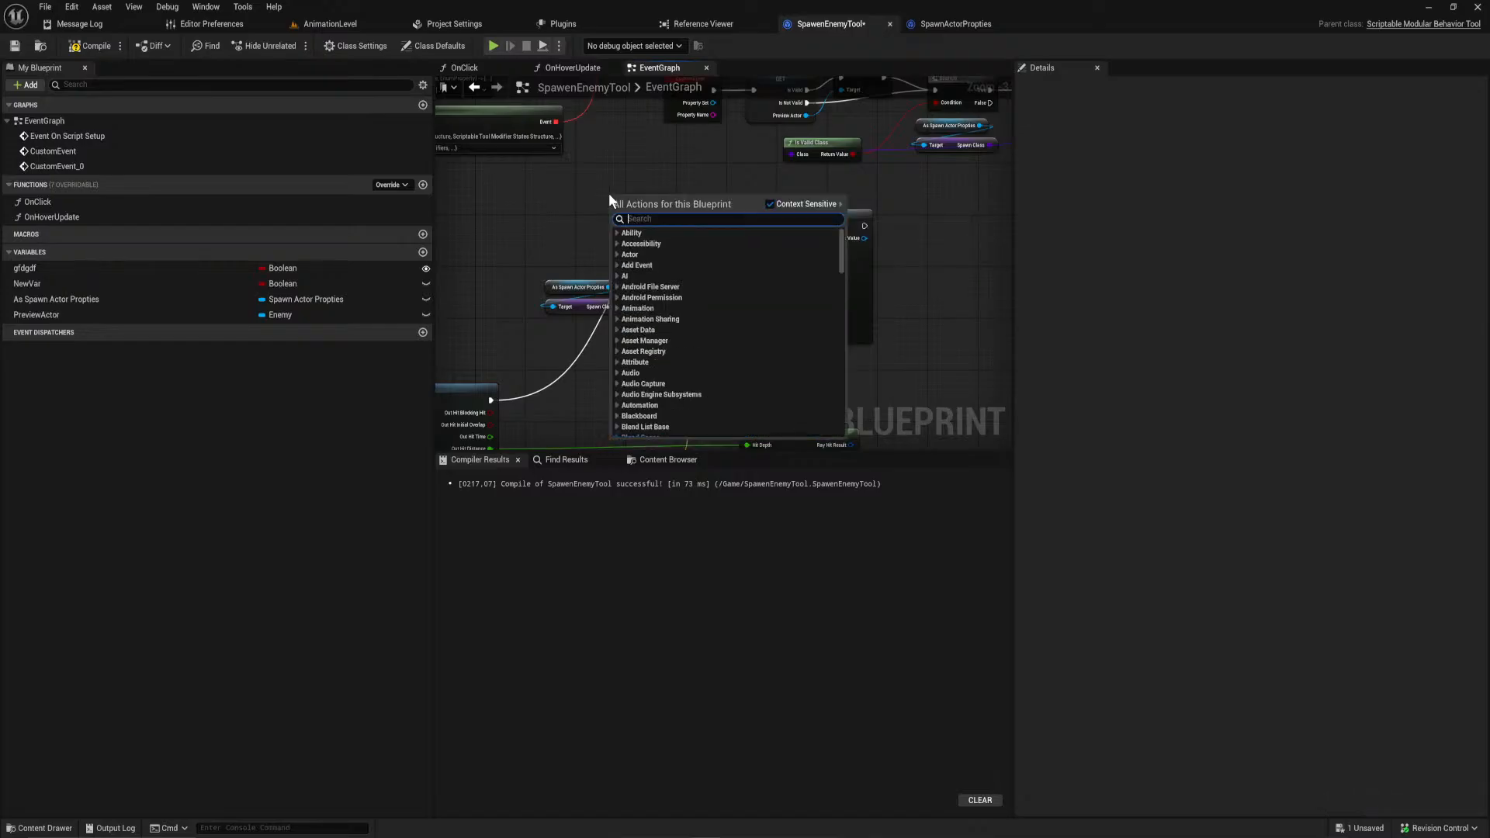
pyautogui.write('spawn ac')
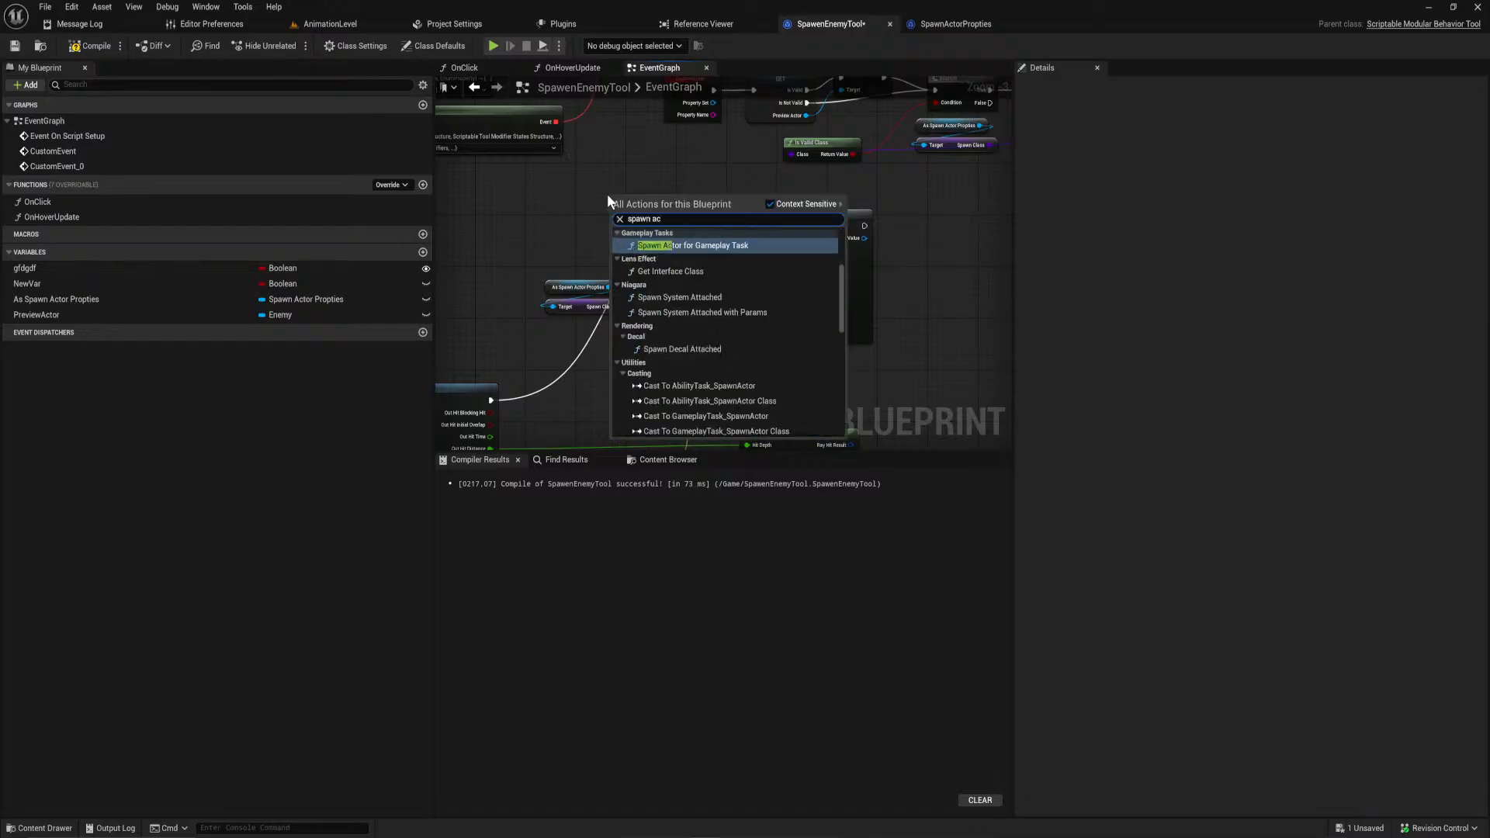
pyautogui.write('tor')
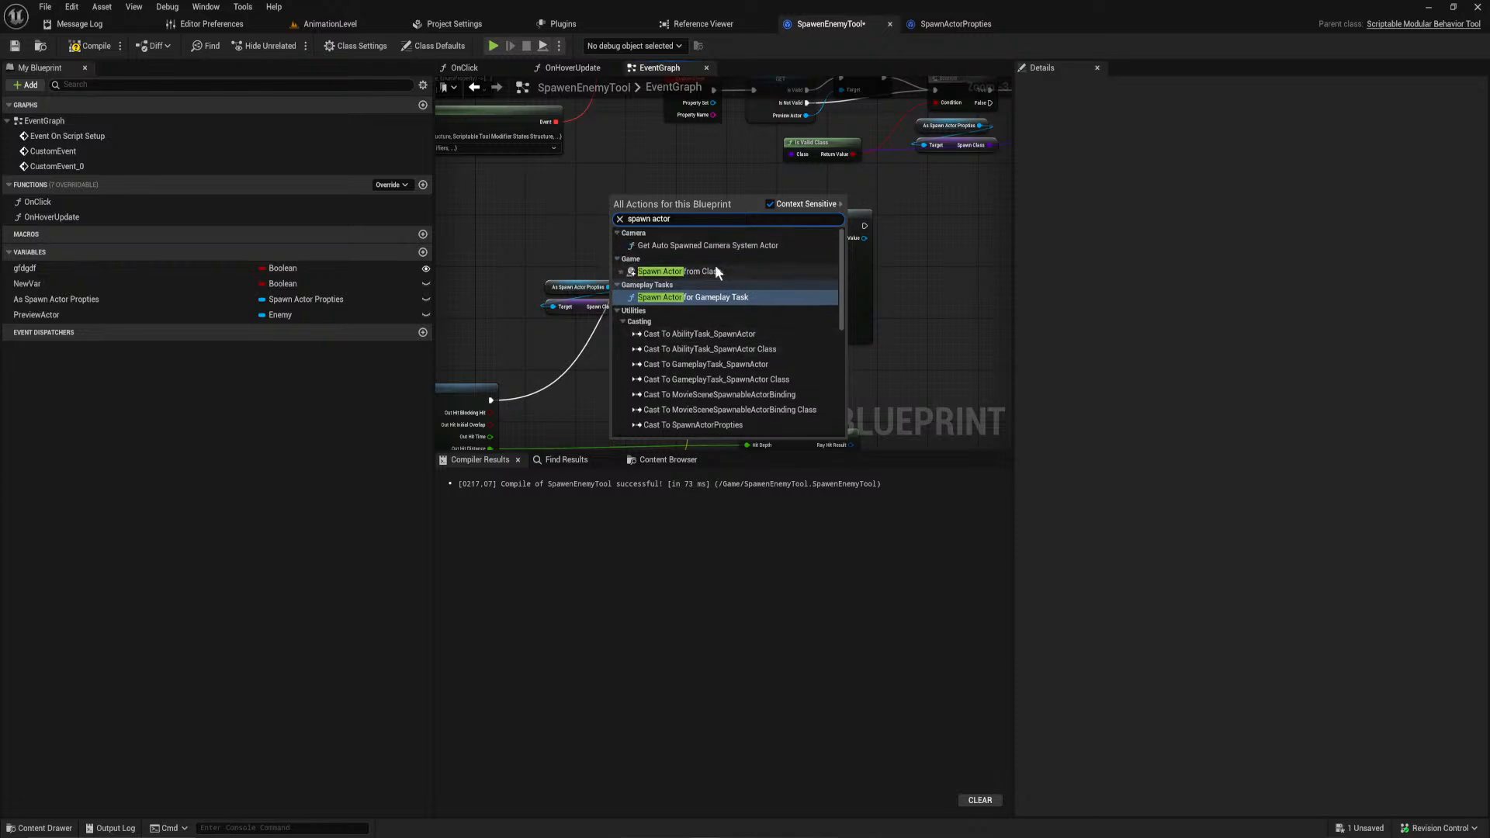
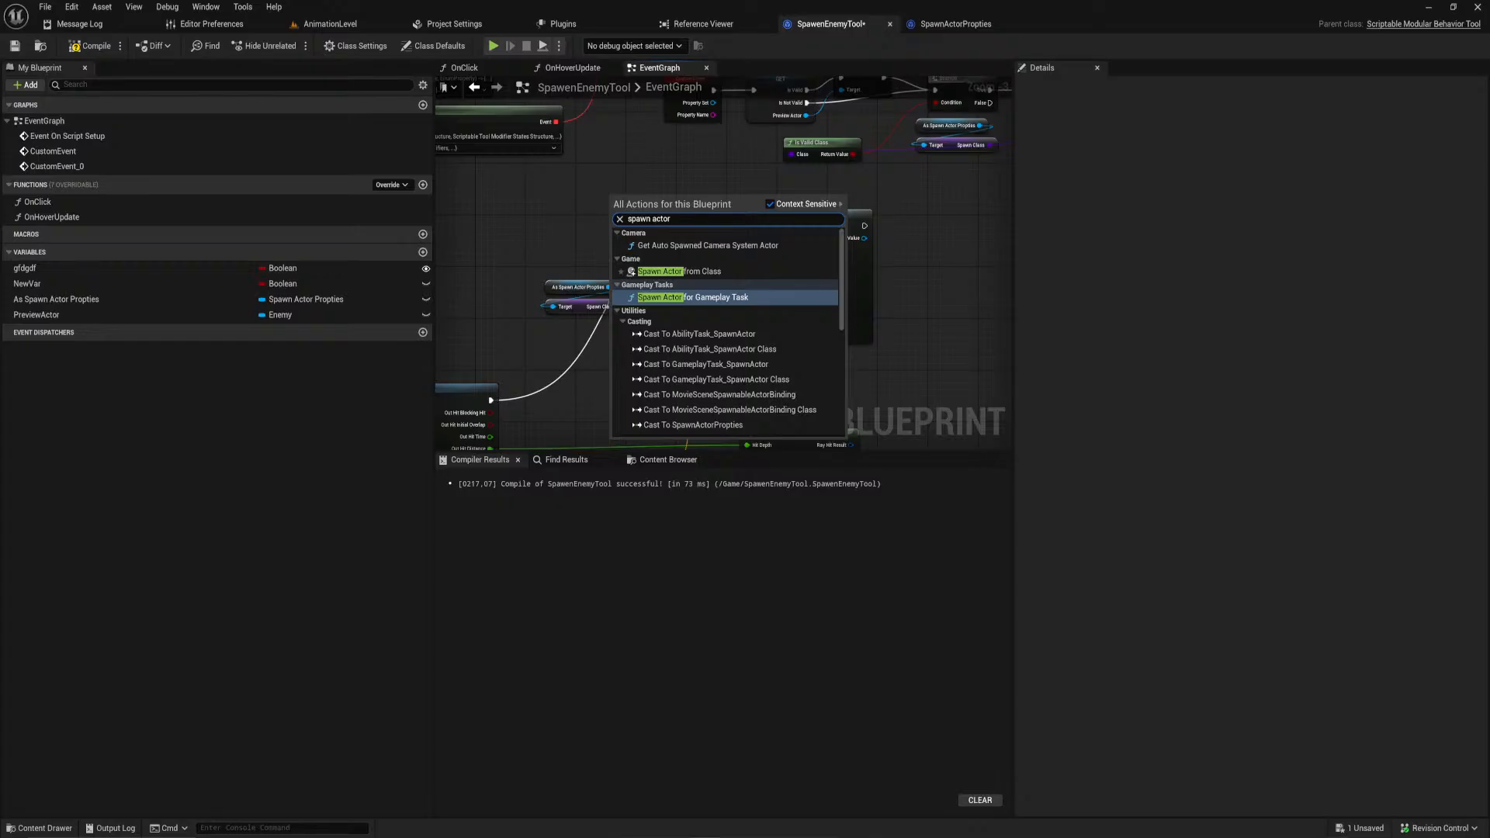
pyautogui.press('Return')
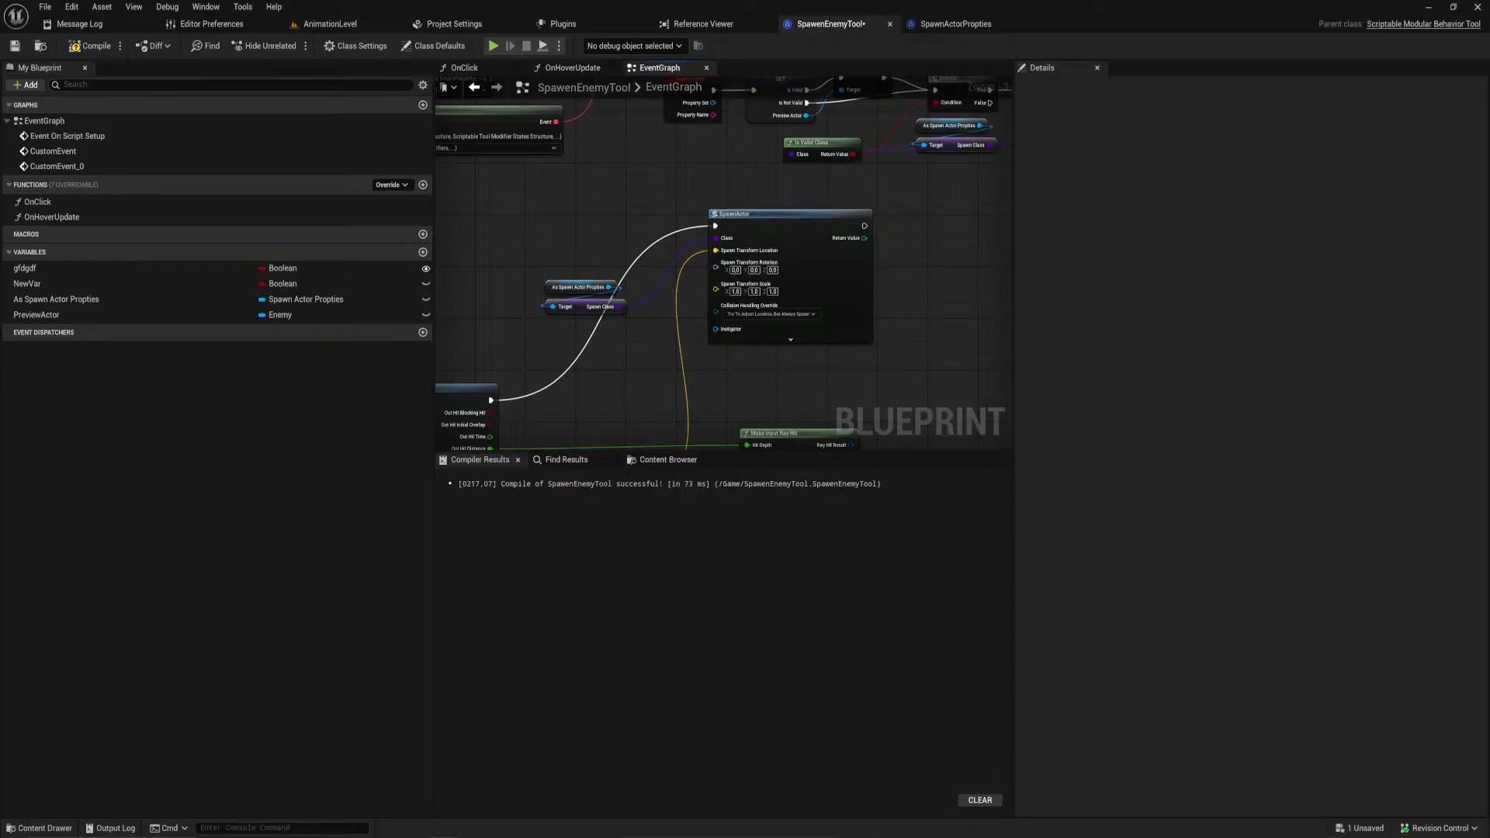
# Step: Switch to the documentation in the browser and read On Hit Function Setup on creating OnHitByClick and adding Spawn Actor from Class
pyautogui.moveTo(2, 764); pyautogui.dragTo(450, 1)
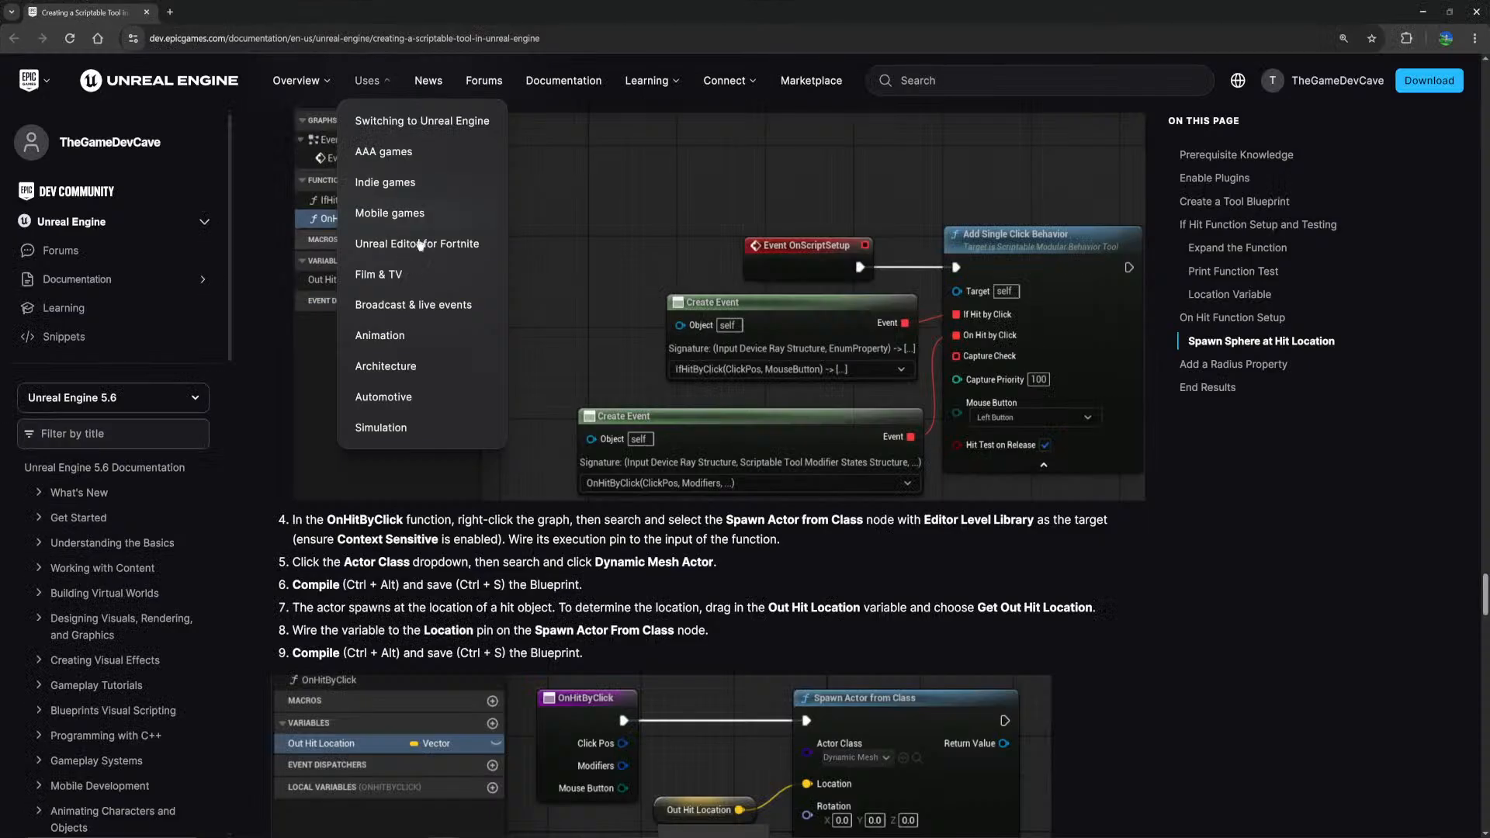
pyautogui.scroll(4, 684, 381)
pyautogui.scroll(-3, 567, 442)
pyautogui.scroll(2, 467, 402)
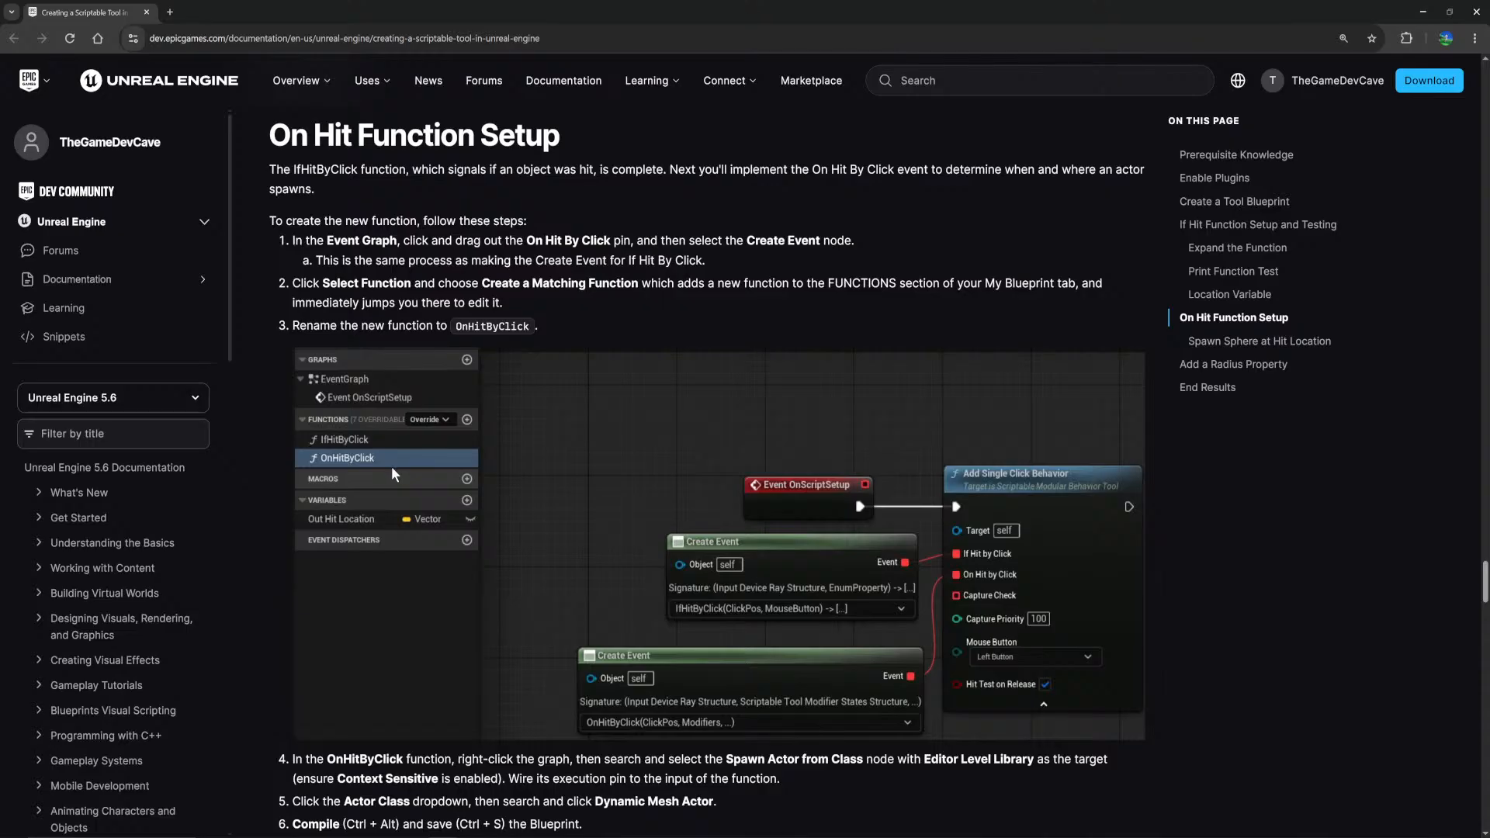
pyautogui.moveTo(306, 326); pyautogui.dragTo(561, 318)
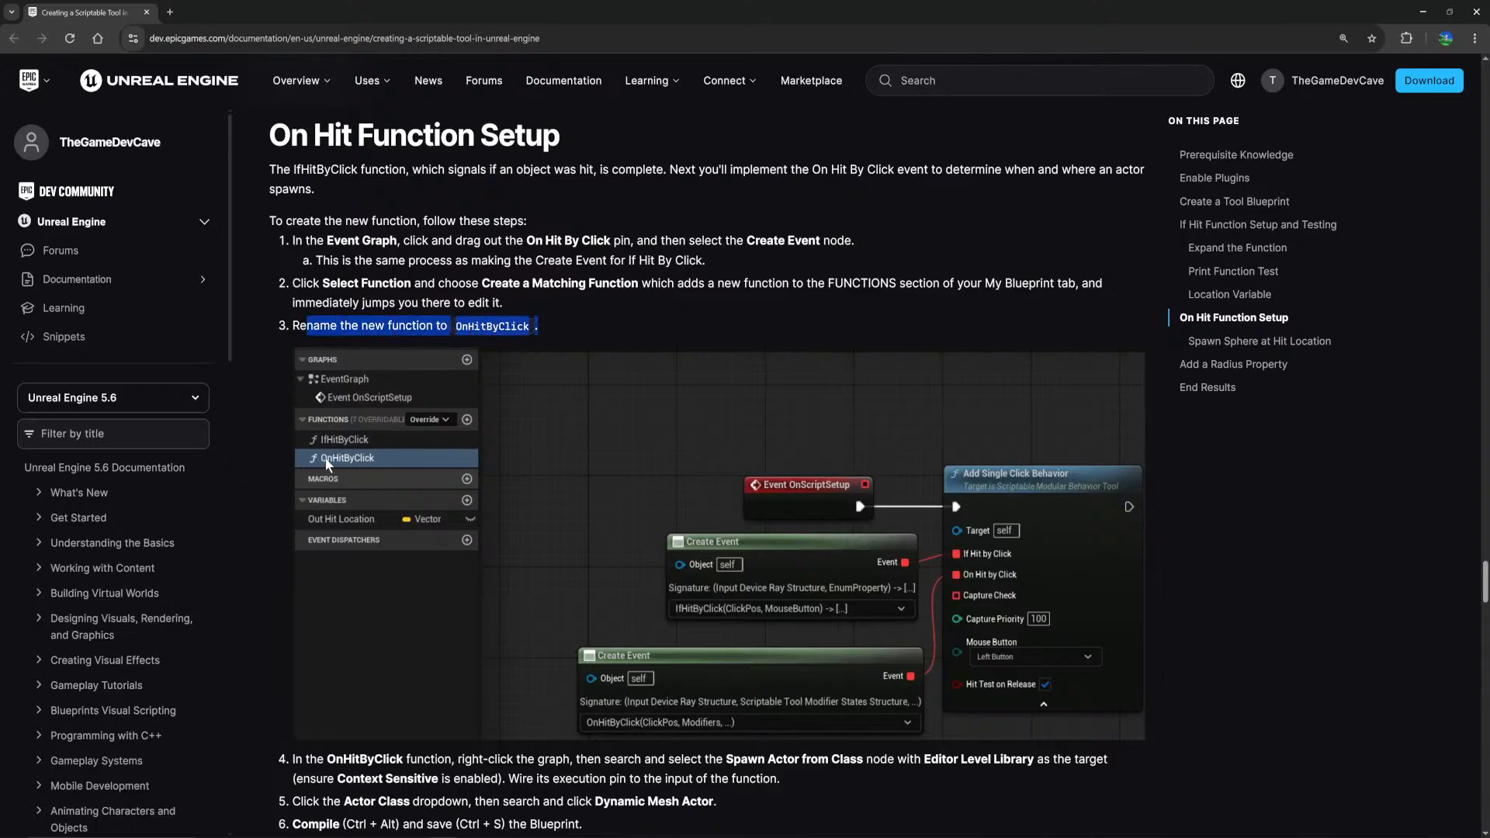
pyautogui.scroll(-3, 403, 463)
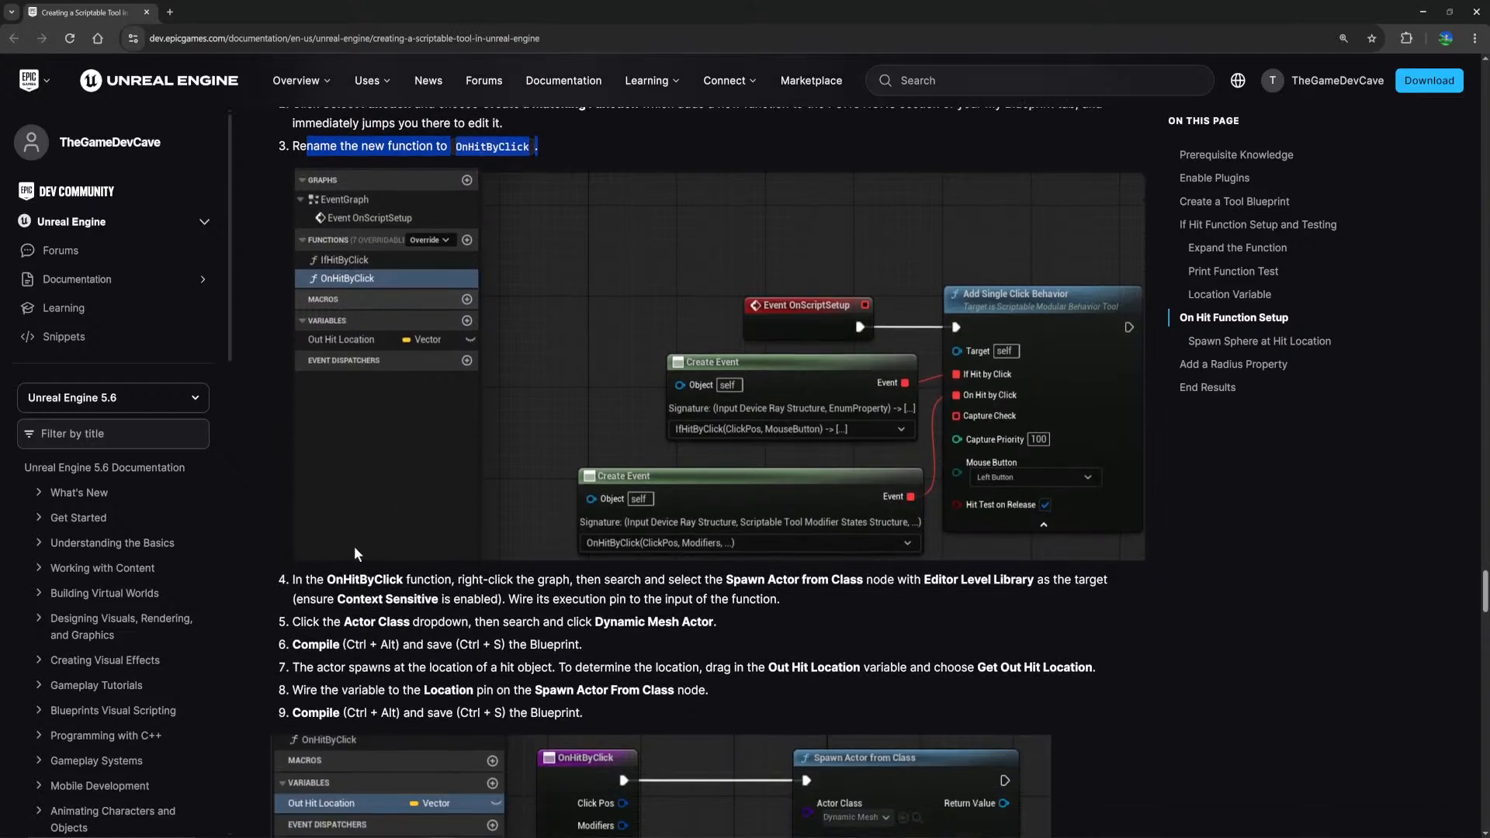
# Step: Review the OnHitByClick instructions in the documentation, then switch to Unreal Editor and examine the ray and line trace nodes in SpawenEnemyTool's EventGraph
pyautogui.moveTo(311, 596); pyautogui.dragTo(924, 580)
pyautogui.moveTo(646, 4); pyautogui.dragTo(256, 834)
pyautogui.moveTo(561, 421); pyautogui.dragTo(882, 293, button='right')
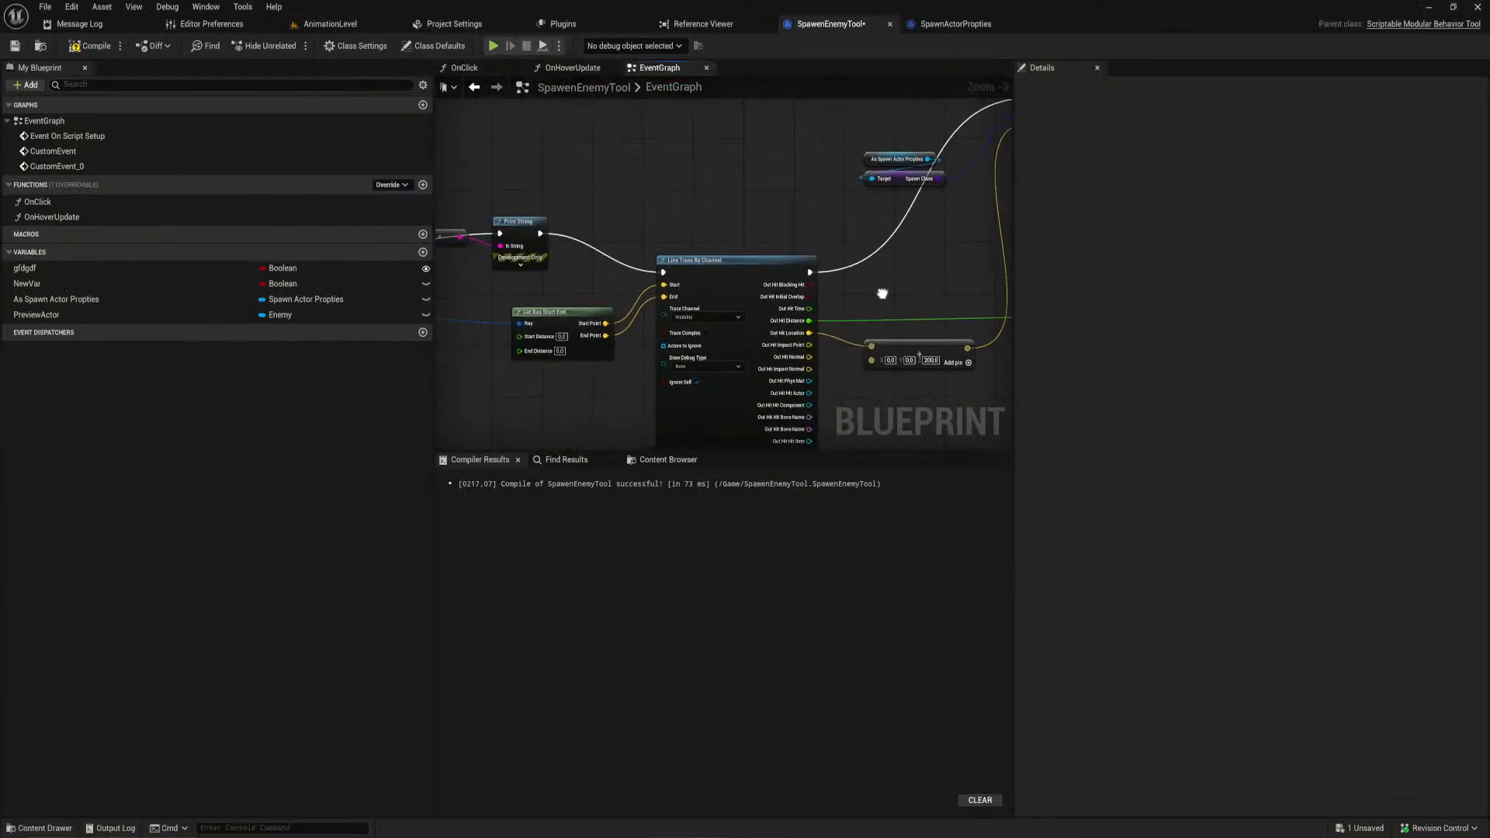
pyautogui.scroll(-1, 810, 295)
pyautogui.moveTo(731, 243); pyautogui.dragTo(657, 411)
pyautogui.scroll(3, 620, 432)
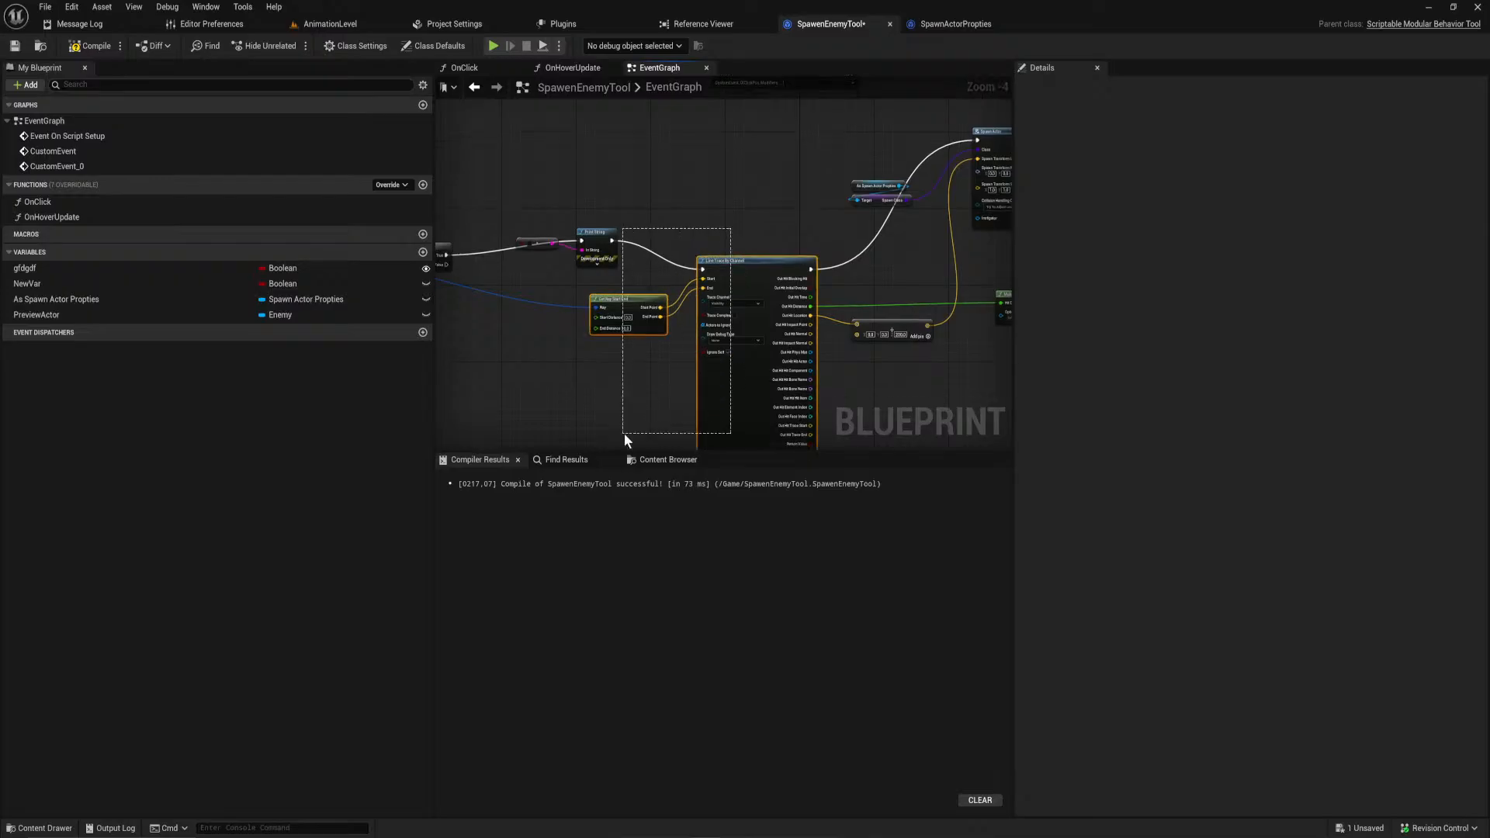
pyautogui.scroll(-4, 692, 379)
pyautogui.scroll(2, 688, 389)
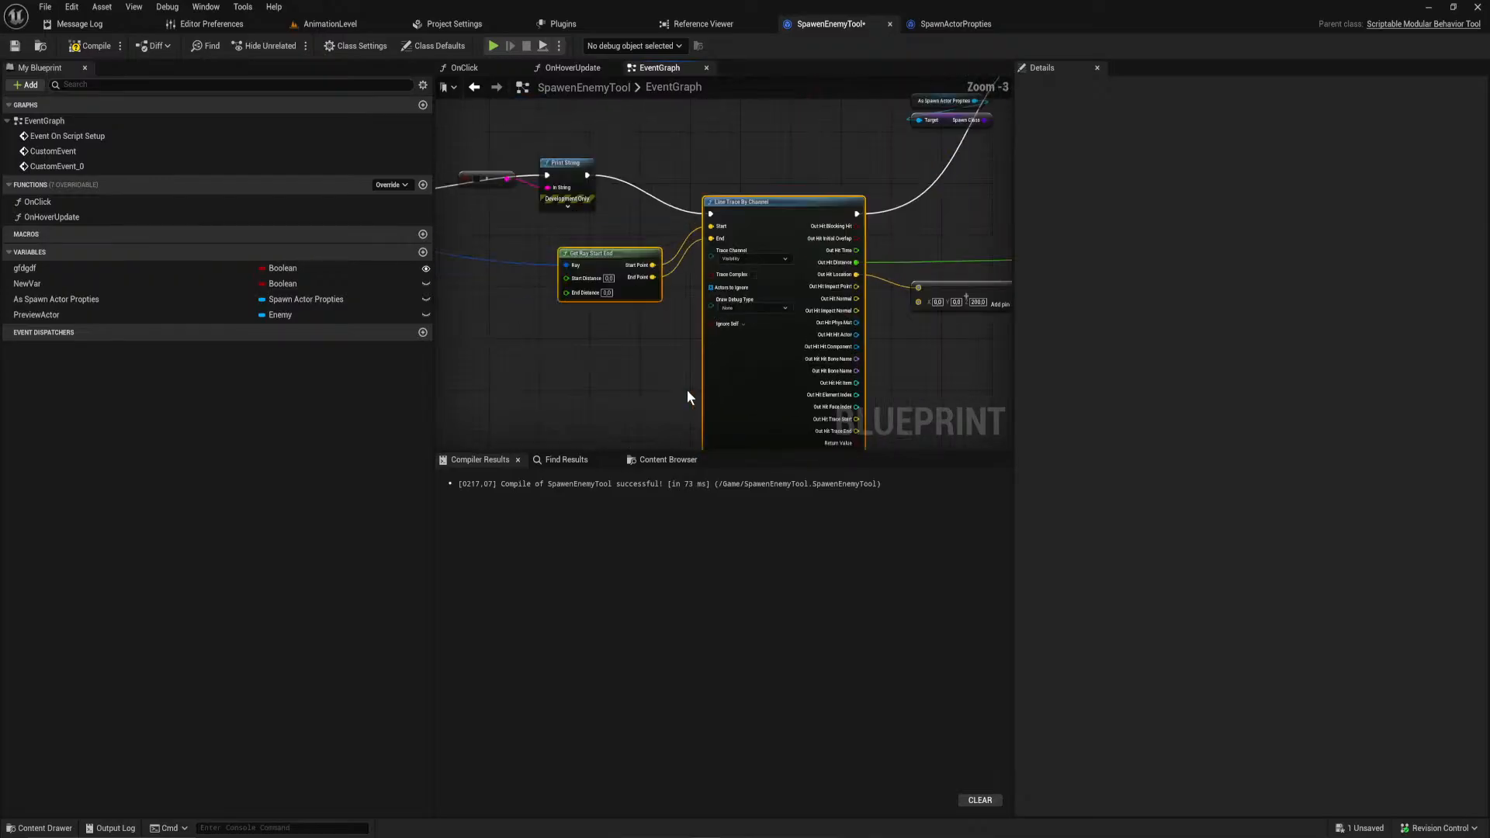
pyautogui.moveTo(564, 199); pyautogui.dragTo(808, 299, button='right')
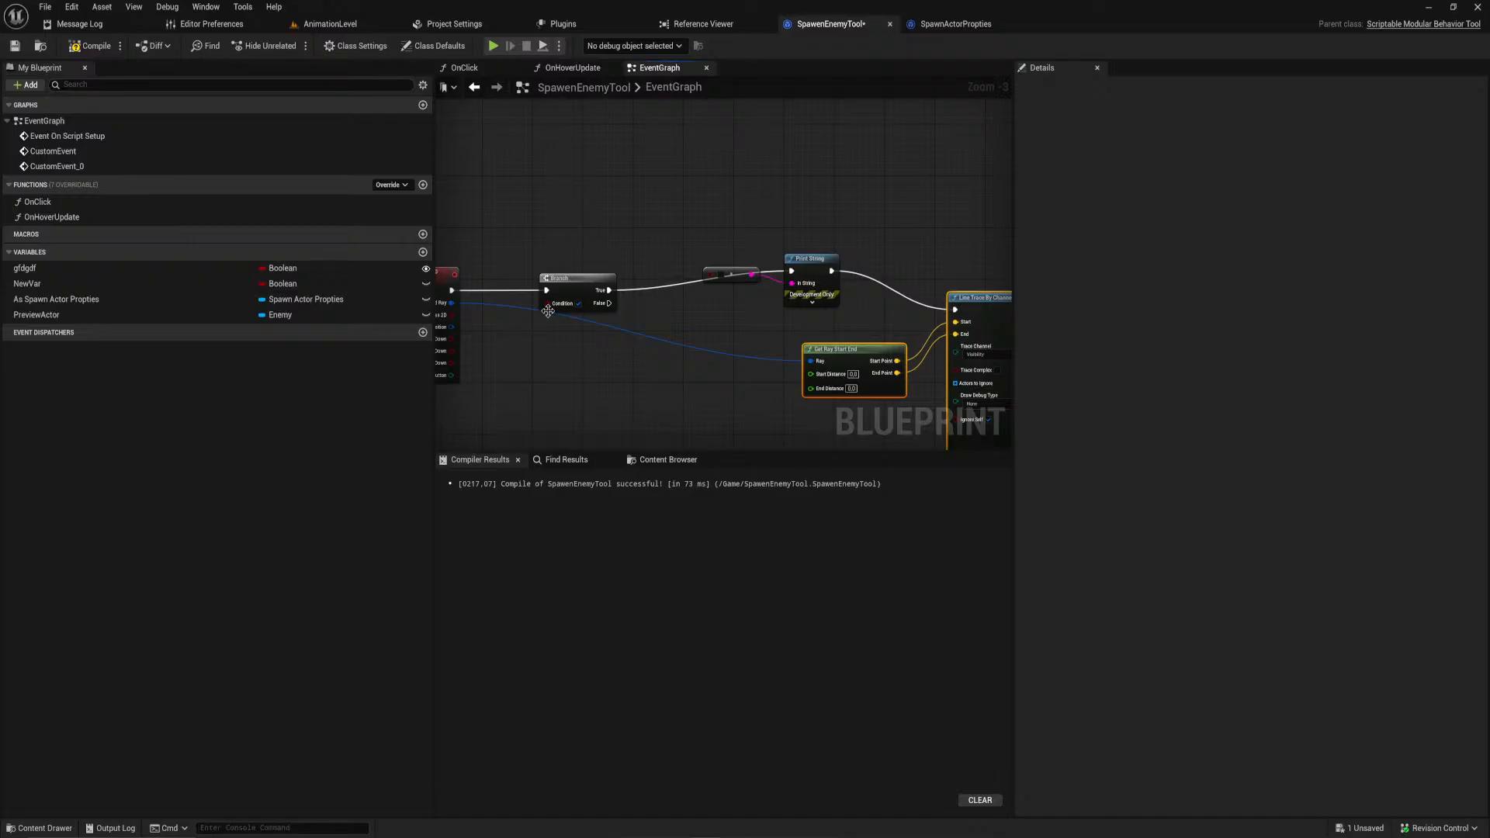
# Step: Delete the Branch and the Print String with its conversion node from the CustomEvent_0 chain, and compile the blueprint
pyautogui.moveTo(588, 324); pyautogui.dragTo(677, 329, button='right')
pyautogui.click(667, 284)
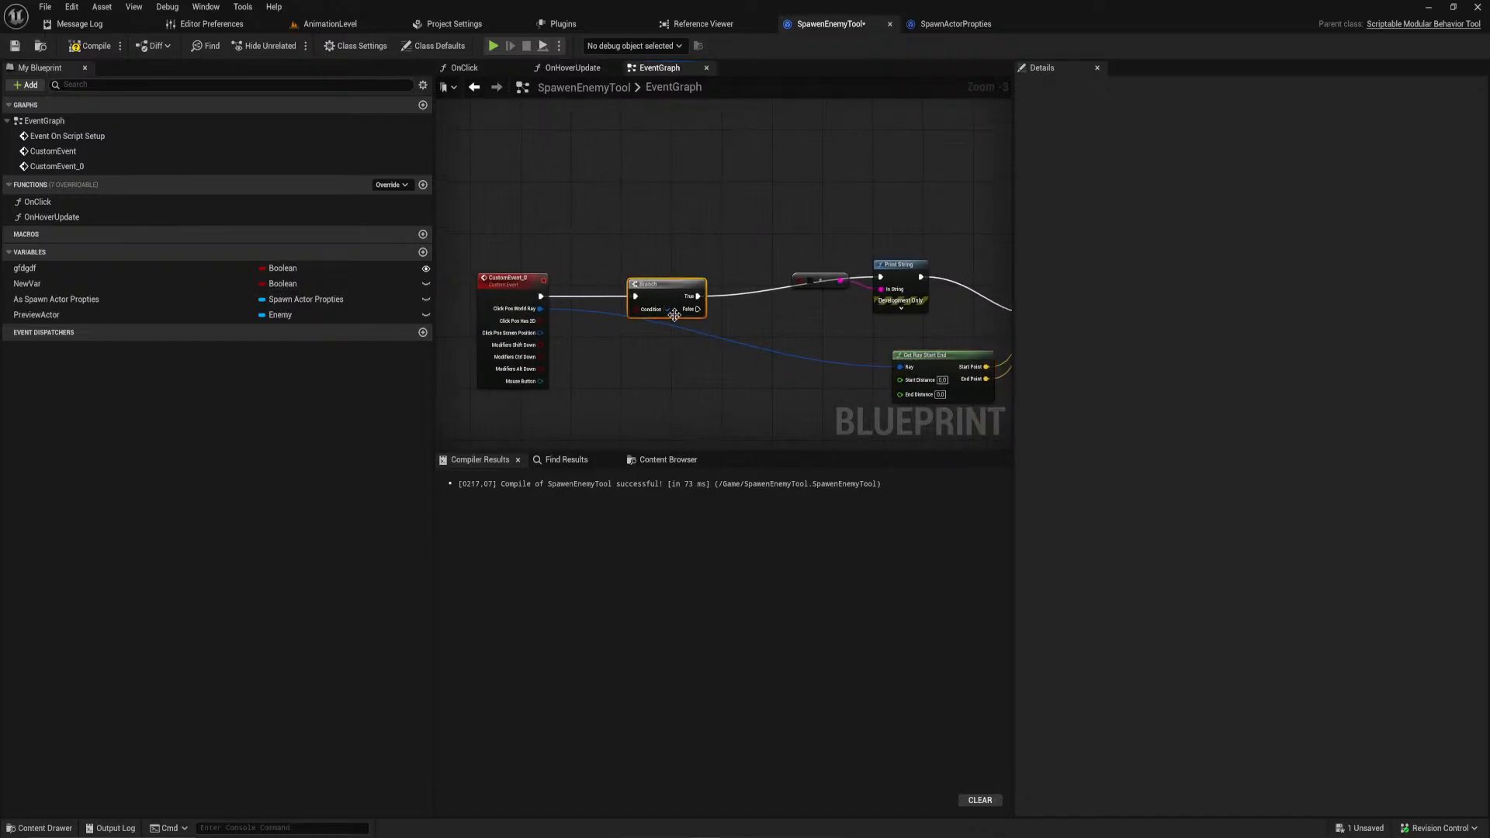
pyautogui.press('Delete')
pyautogui.moveTo(893, 330); pyautogui.dragTo(798, 265)
pyautogui.press('Delete')
pyautogui.click(91, 45)
# Step: Activate the custom tool in AnimationLevel and set its Spawn Class to BP_BlockTank
pyautogui.moveTo(779, 345)
pyautogui.mouseDown(button='right')
pyautogui.moveTo(170, 315)
pyautogui.moveTo(203, 317)
pyautogui.mouseUp(button='right')
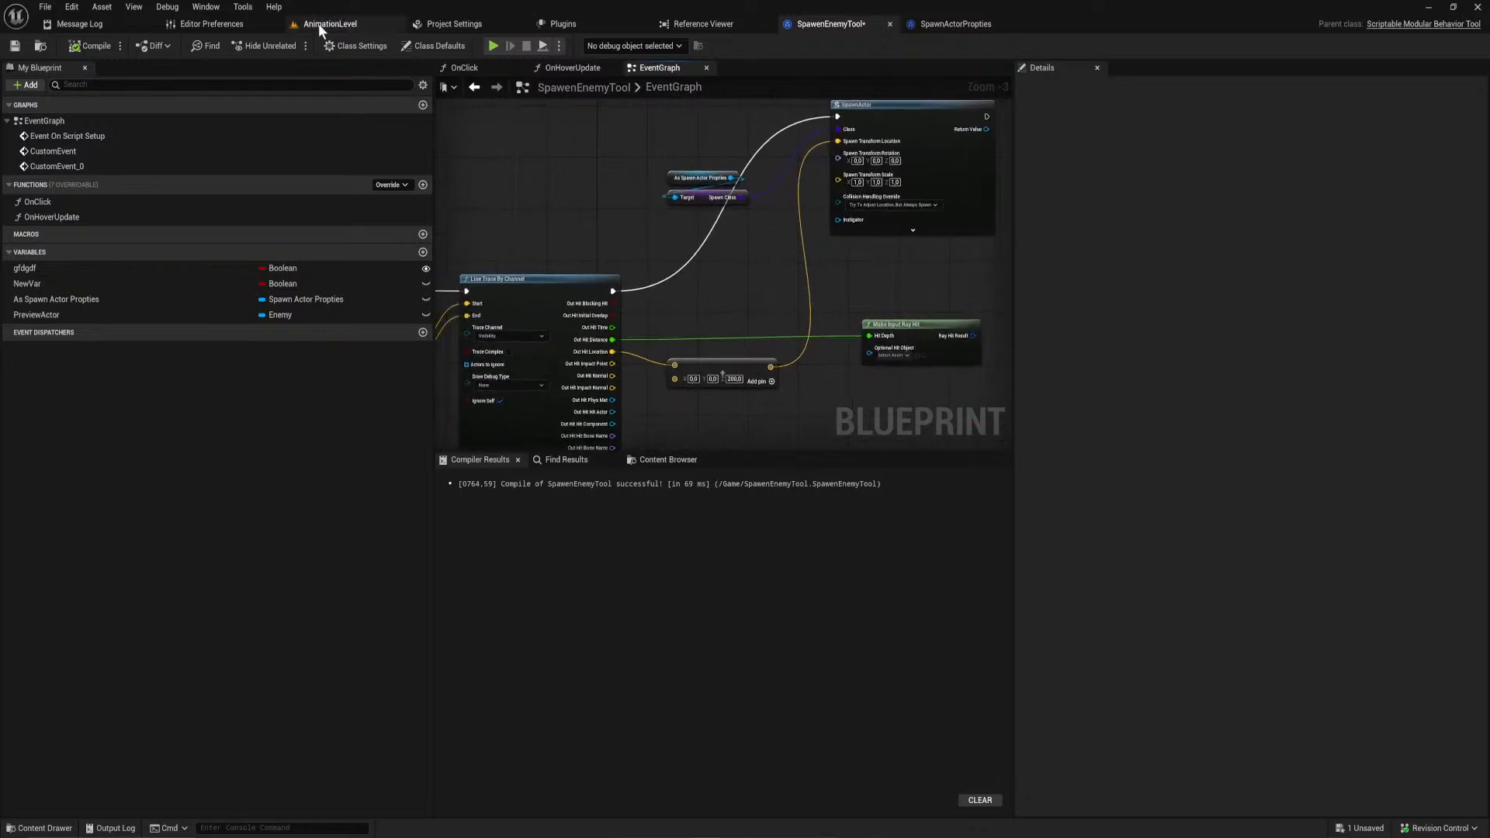
pyautogui.click(358, 31)
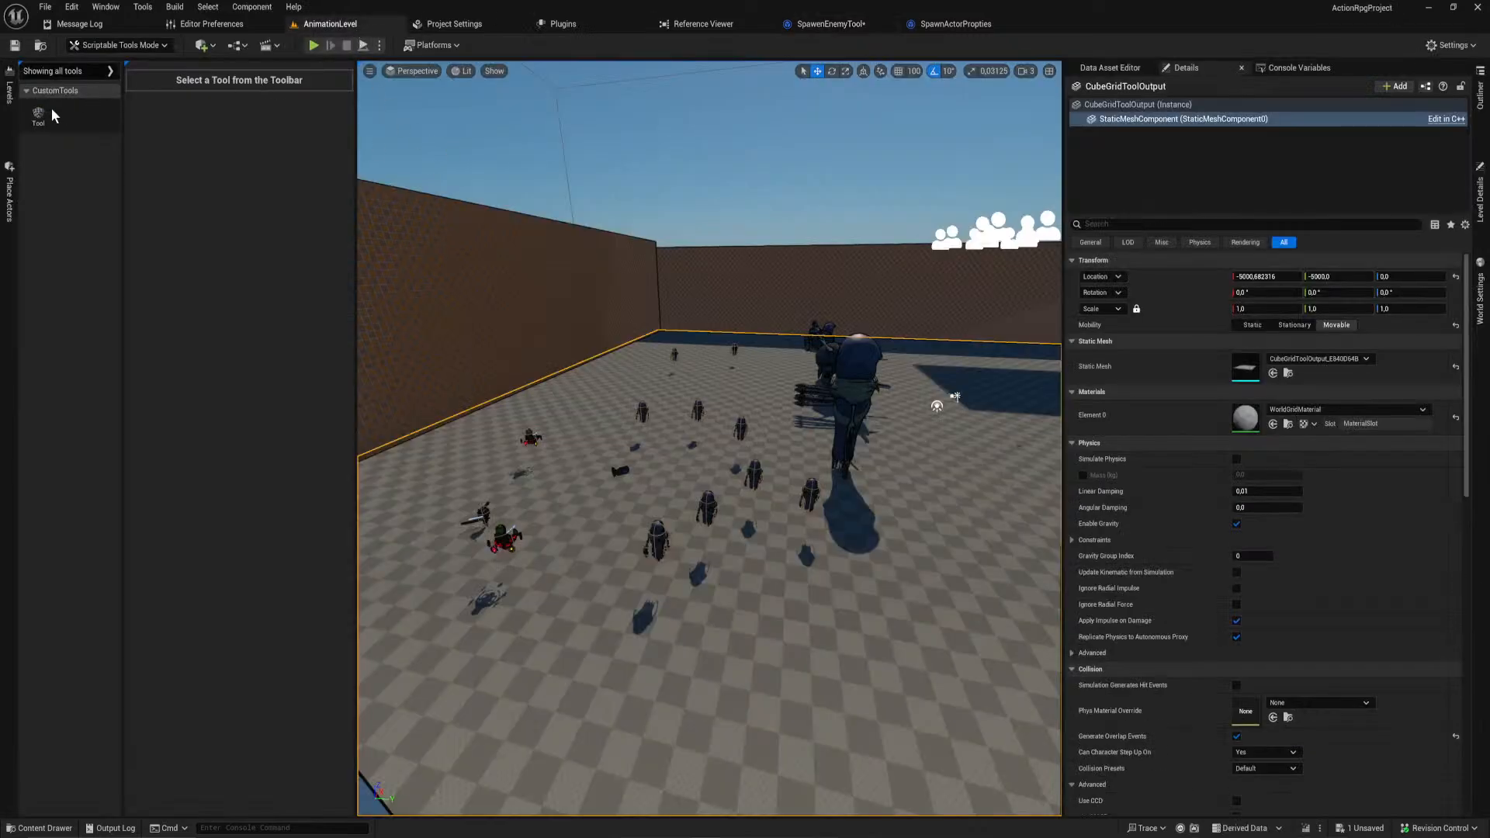
pyautogui.click(953, 23)
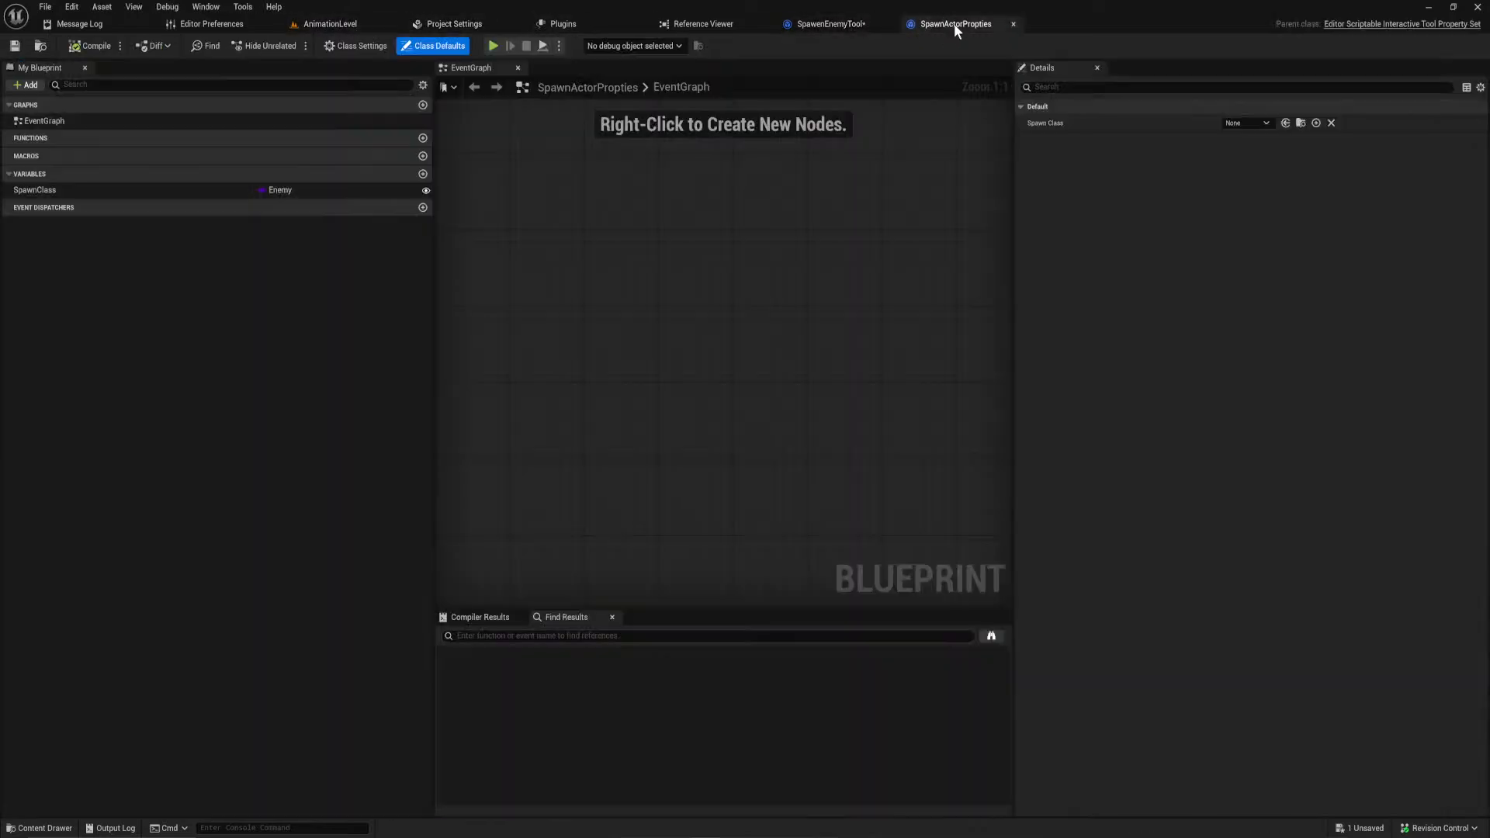
pyautogui.click(822, 24)
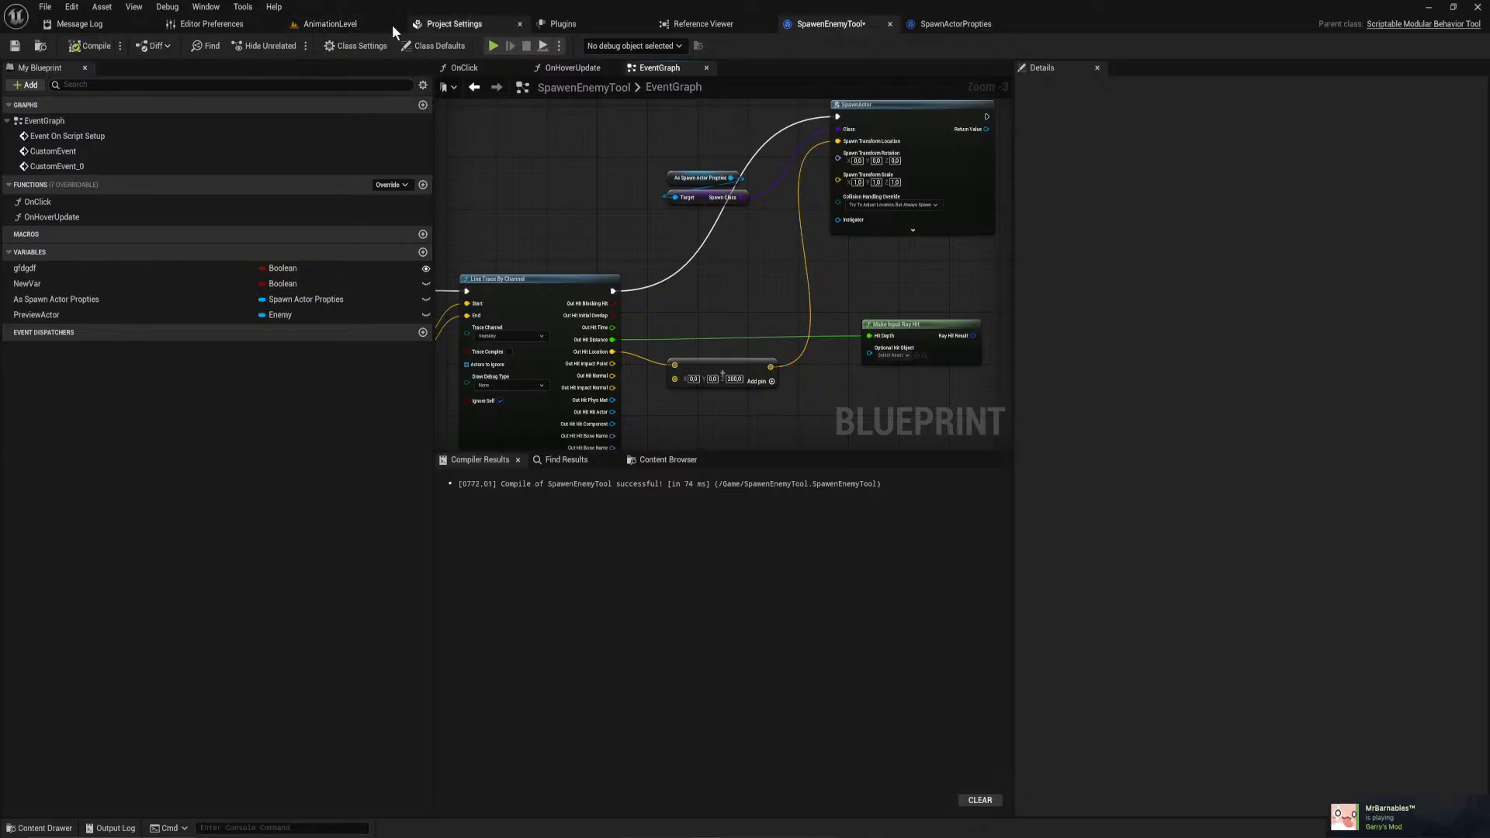
pyautogui.click(329, 23)
pyautogui.click(40, 115)
pyautogui.click(241, 95)
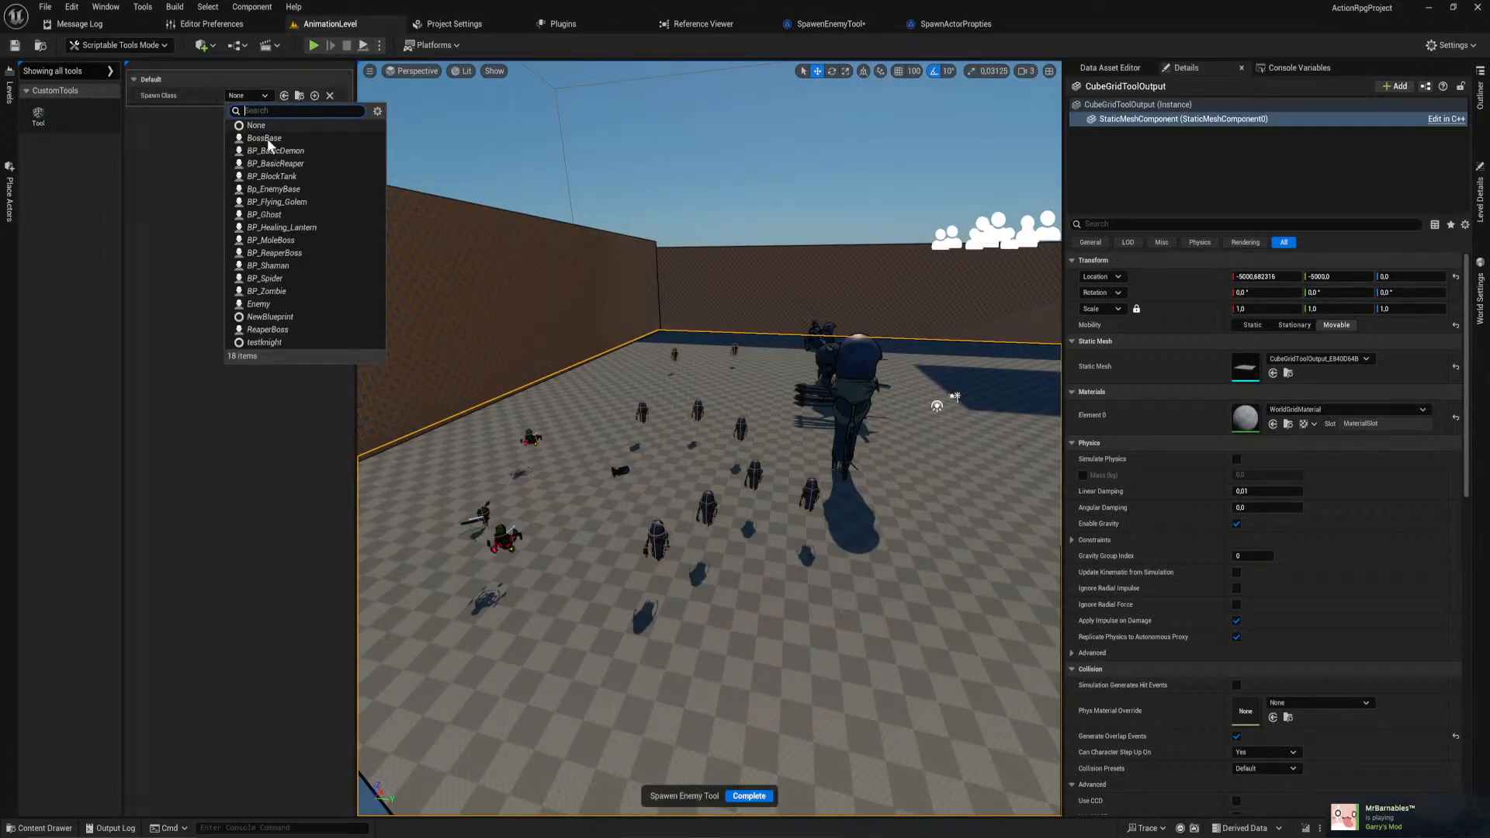
pyautogui.click(299, 177)
# Step: Spawn three tank enemies on the floor and one on the brick wall, and complete the tool
pyautogui.click(880, 561)
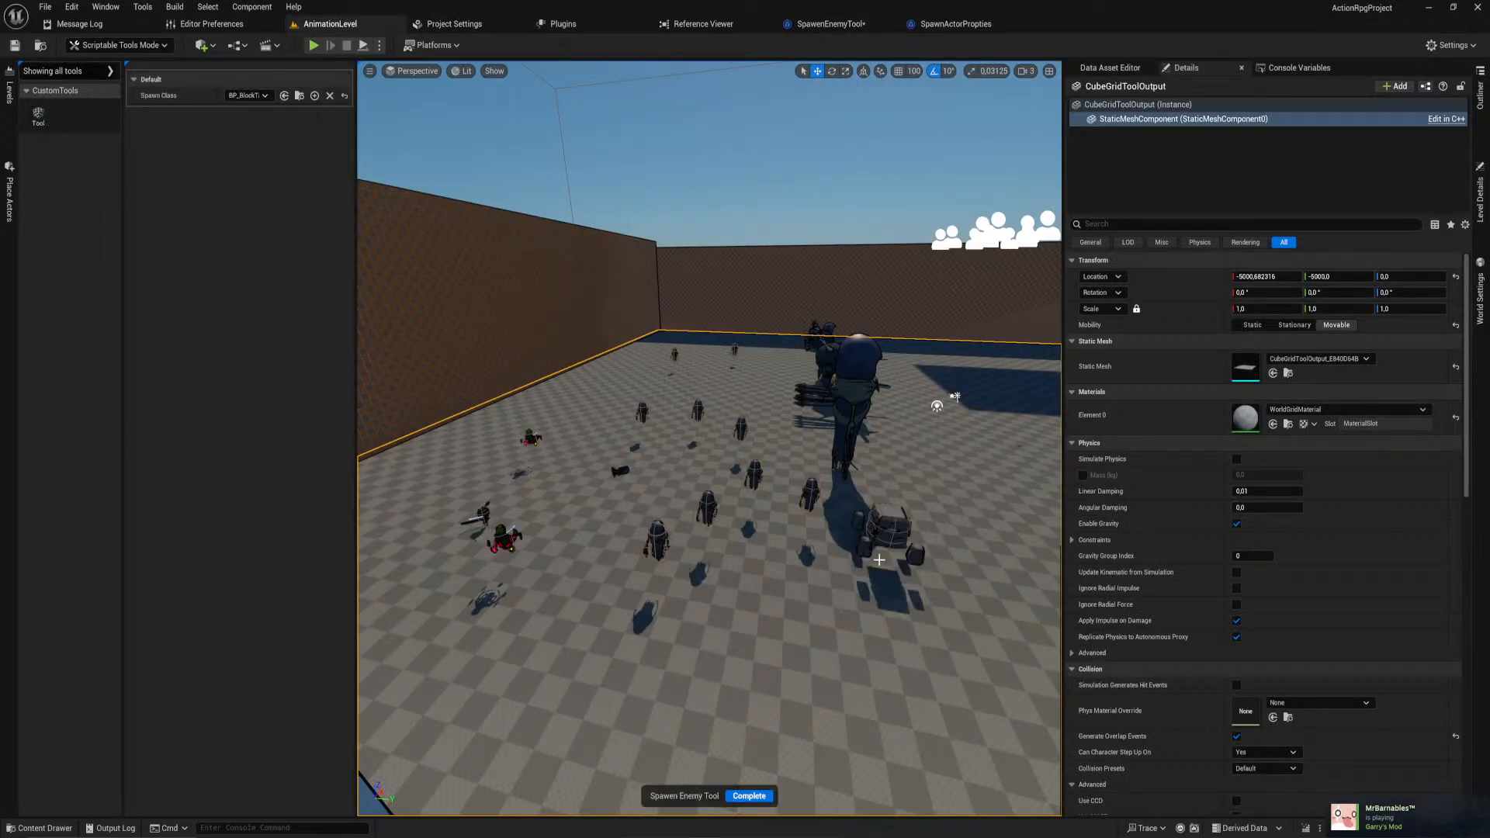
pyautogui.click(615, 673)
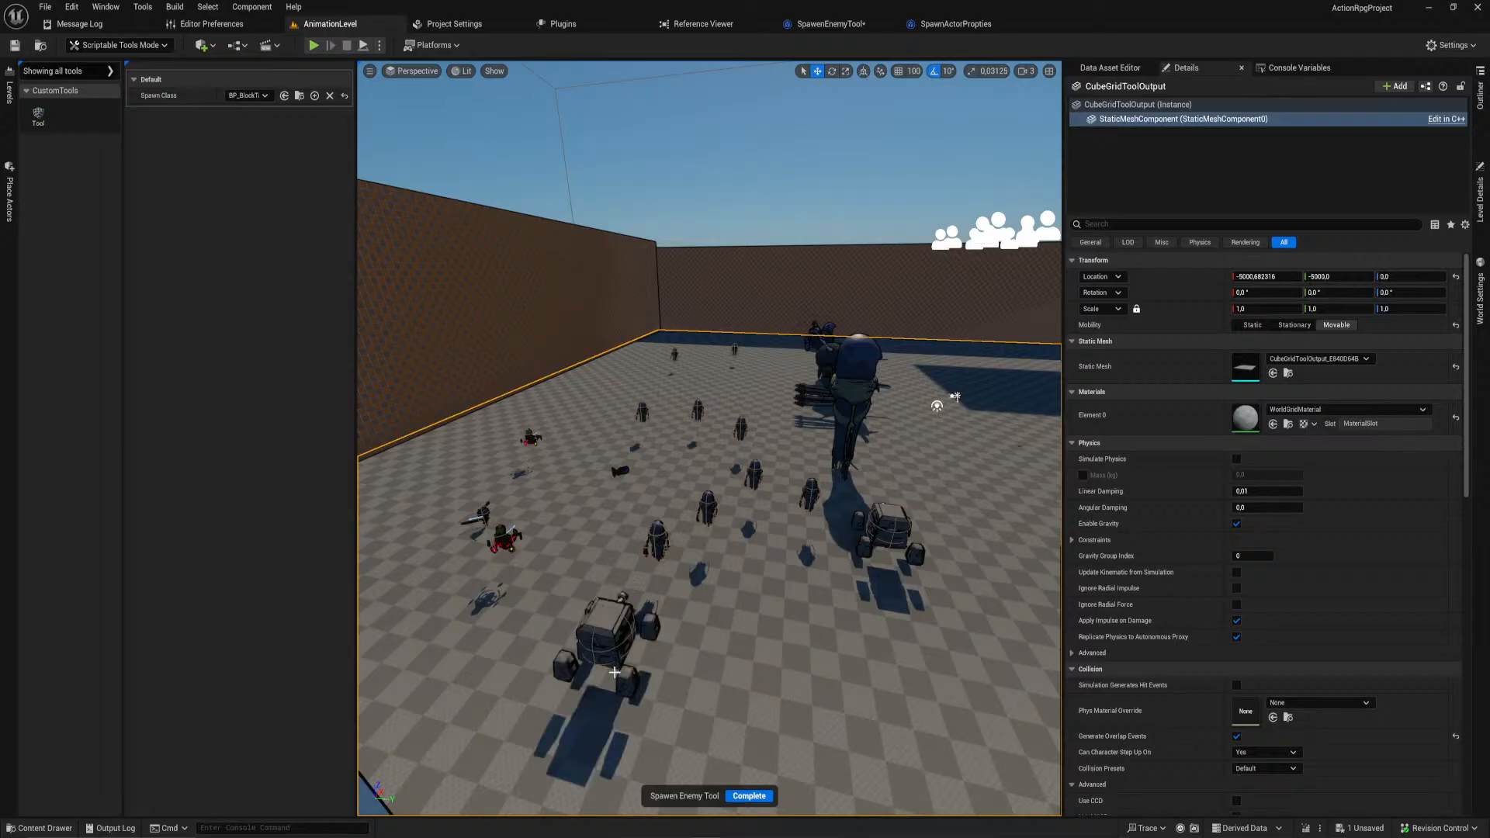
pyautogui.click(908, 654)
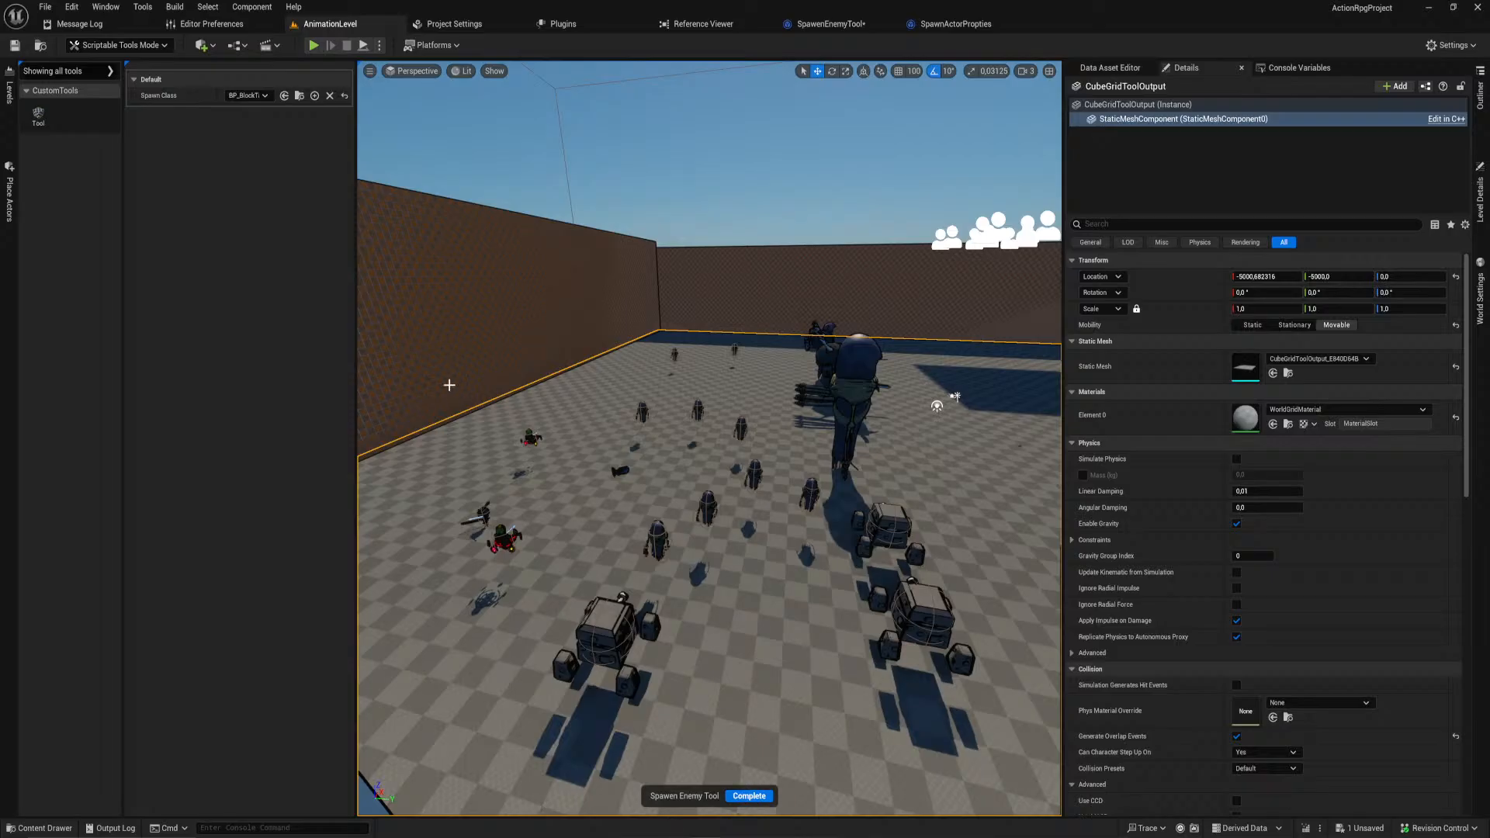
pyautogui.click(446, 345)
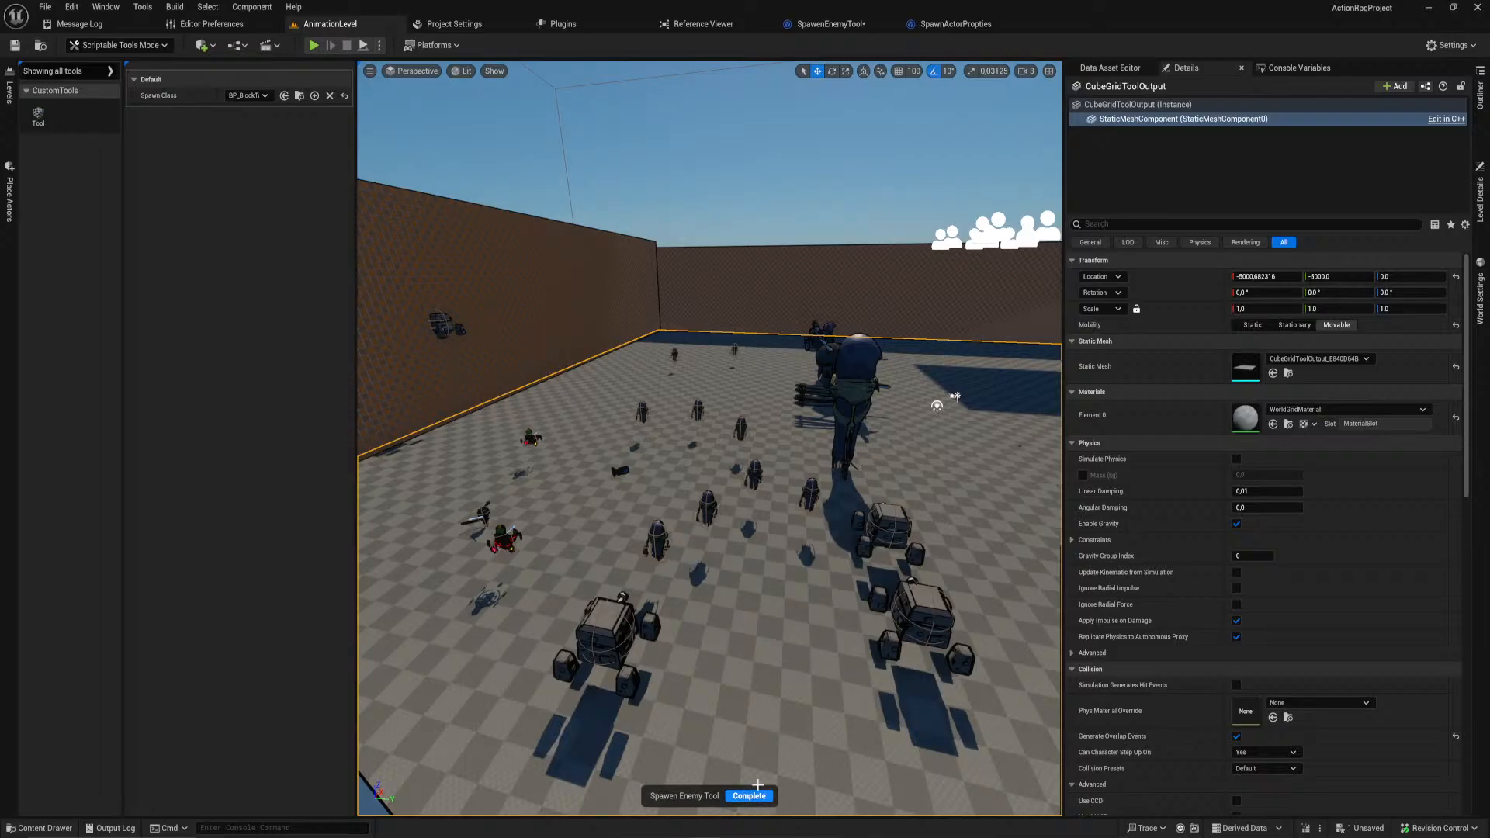
pyautogui.click(753, 796)
pyautogui.moveTo(696, 579)
pyautogui.mouseDown(button='right')
pyautogui.moveTo(686, 591)
pyautogui.moveTo(700, 592)
pyautogui.mouseUp(button='right')
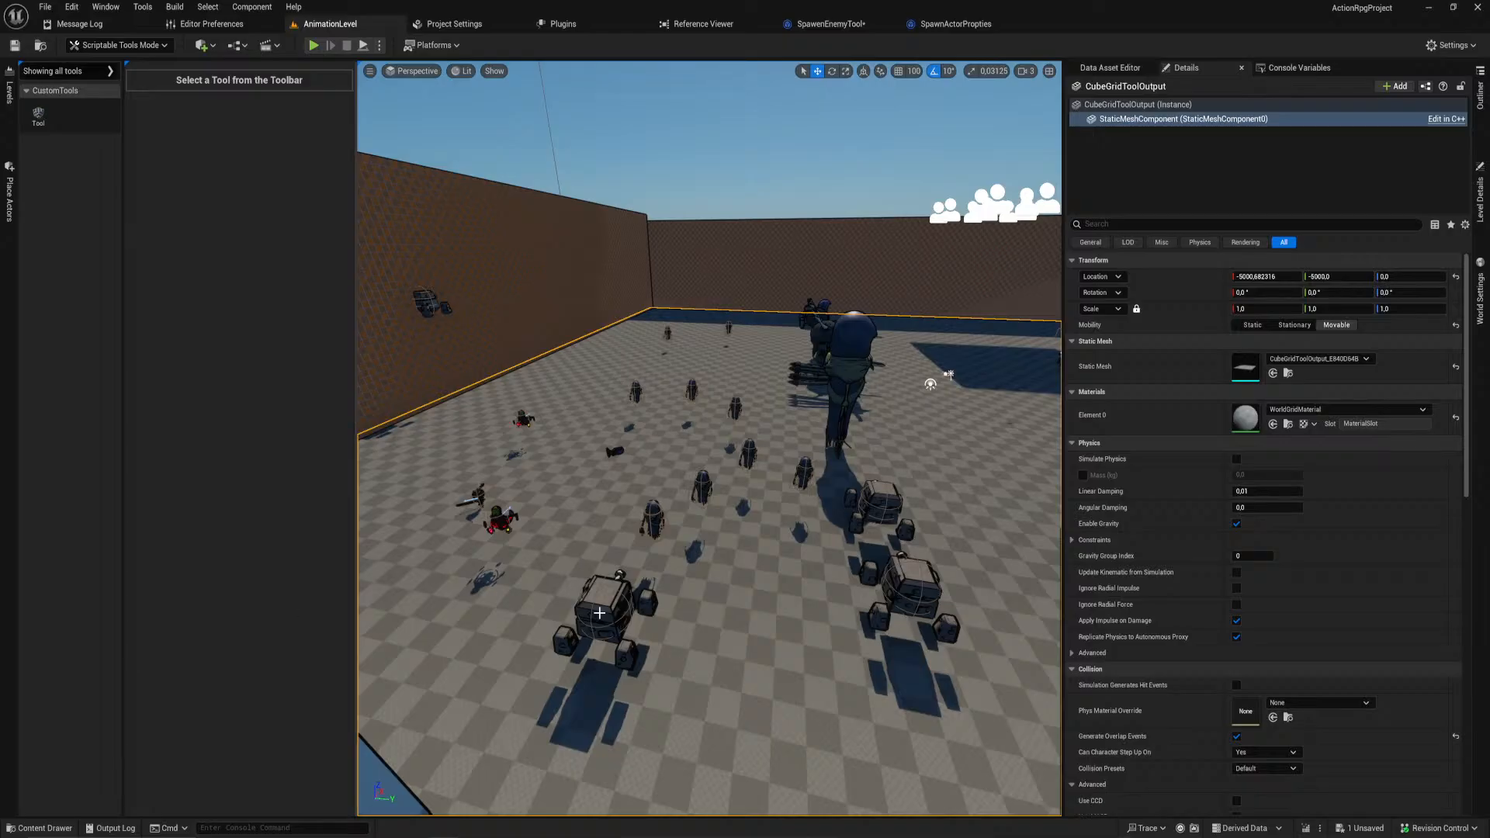
# Step: In SpawenEnemyTool's EventGraph, bind a new custom event to Begin Hover Sequence Hit Test on the Add Mouse Hover Behavior node
pyautogui.click(859, 25)
pyautogui.scroll(-7, 693, 335)
pyautogui.scroll(5, 693, 336)
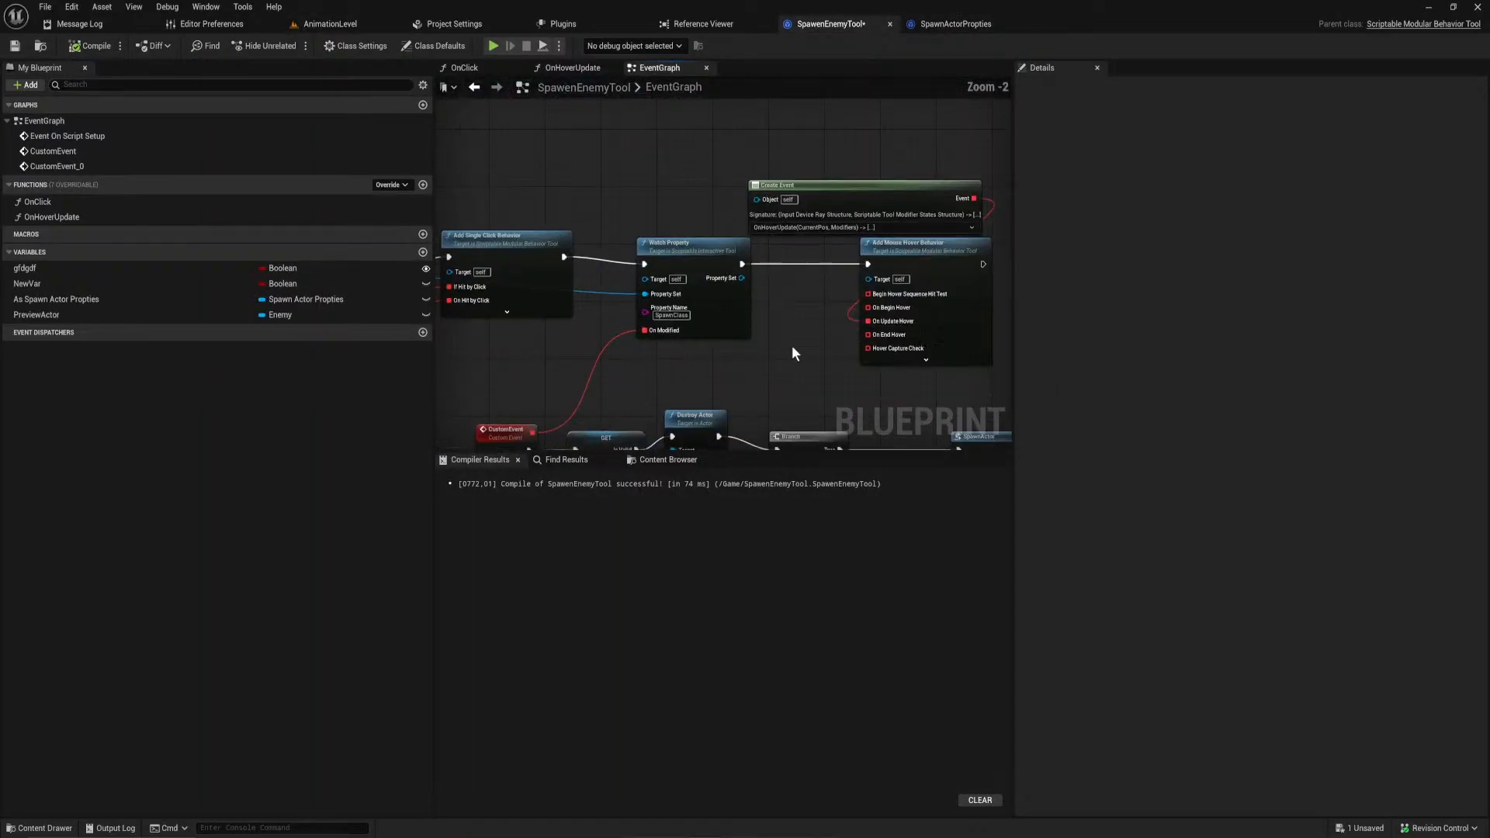
pyautogui.moveTo(775, 329); pyautogui.dragTo(616, 258, button='right')
pyautogui.moveTo(738, 312); pyautogui.dragTo(764, 376, button='right')
pyautogui.moveTo(796, 352); pyautogui.dragTo(831, 211)
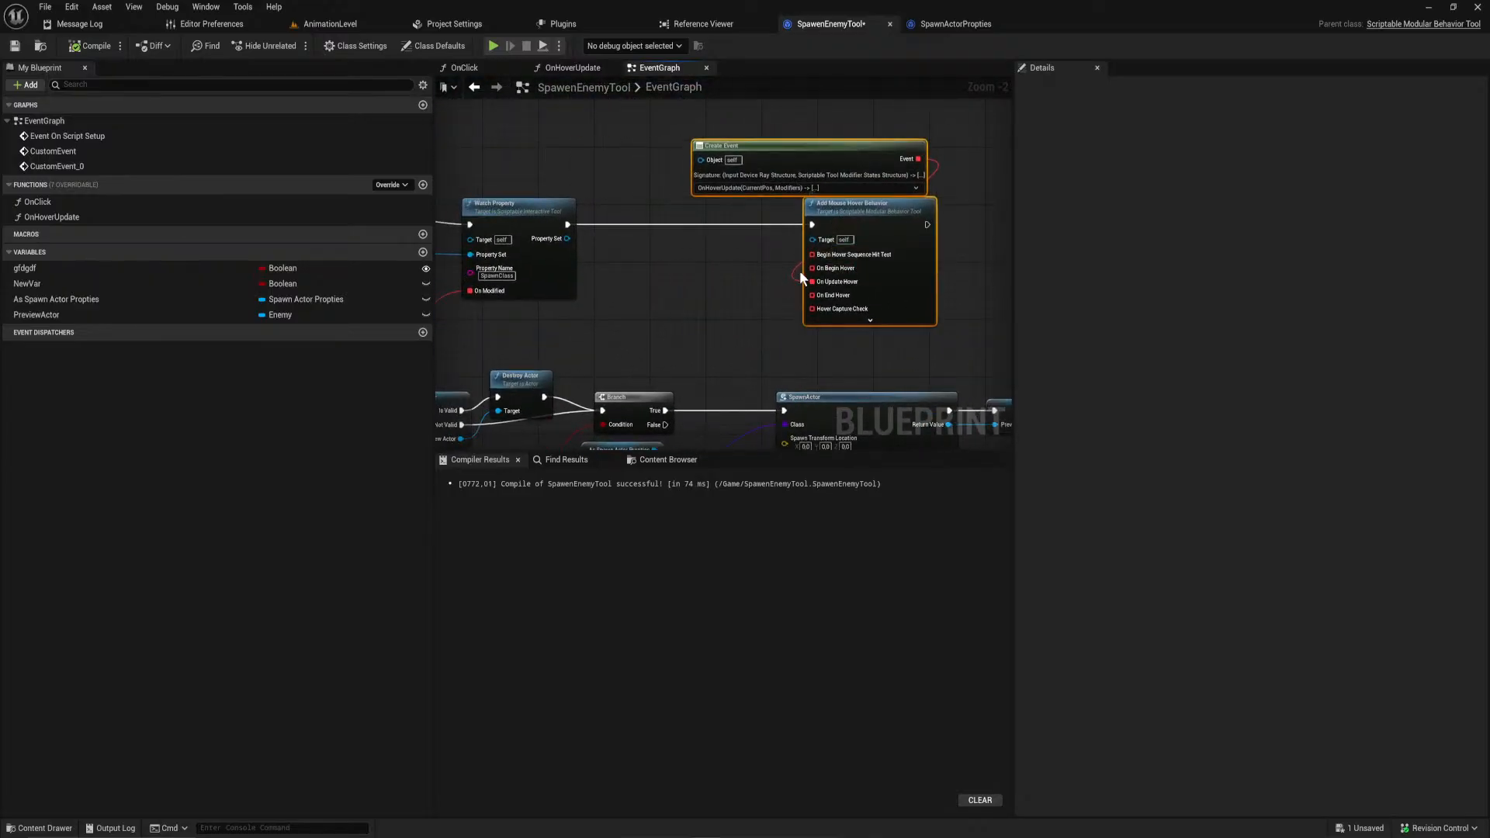
pyautogui.moveTo(771, 270); pyautogui.dragTo(703, 296, button='right')
pyautogui.scroll(2, 703, 297)
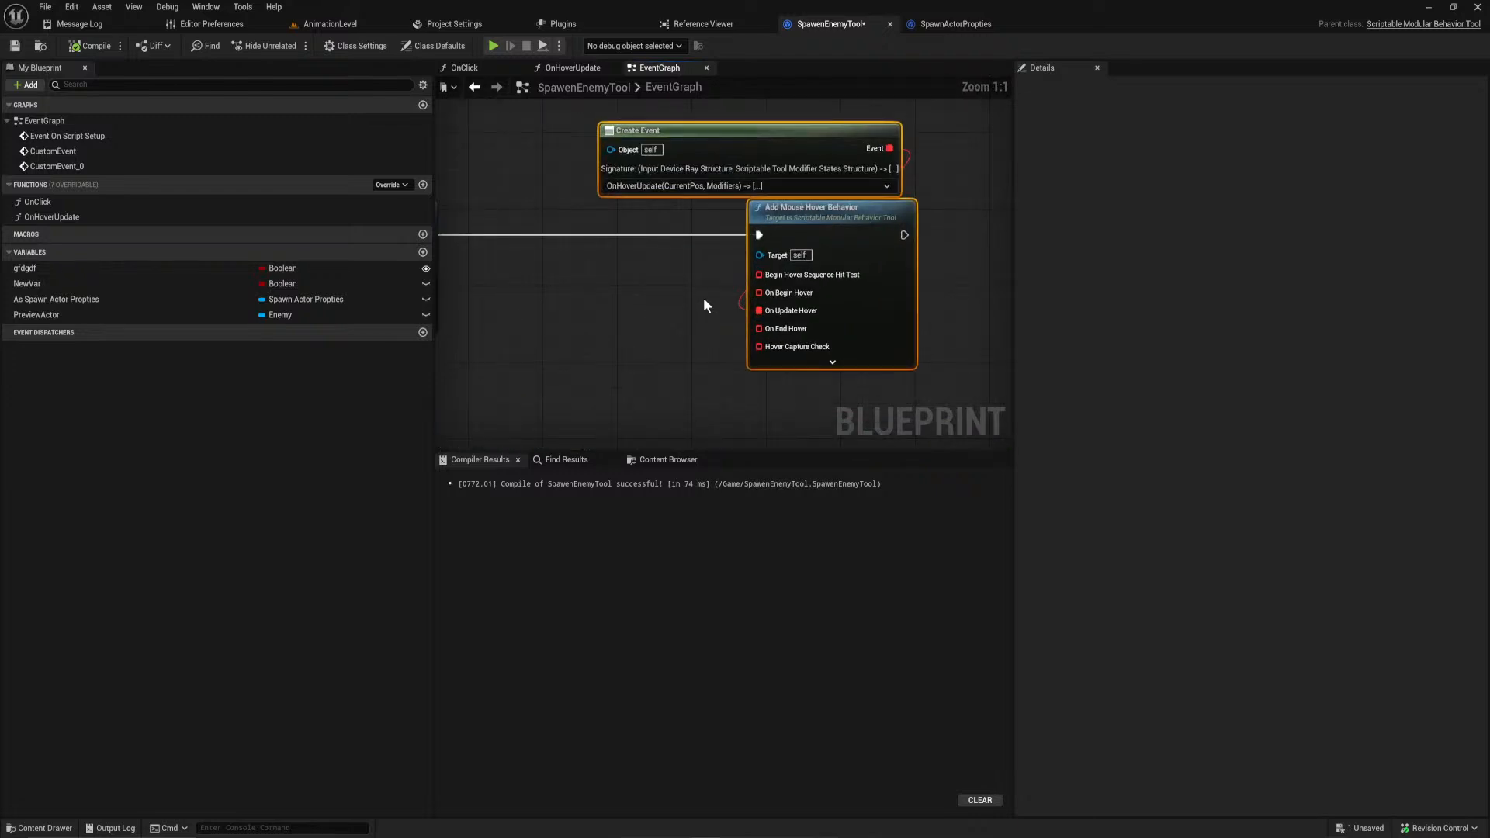
pyautogui.moveTo(751, 277); pyautogui.dragTo(683, 263)
pyautogui.write('custom')
pyautogui.press('Return')
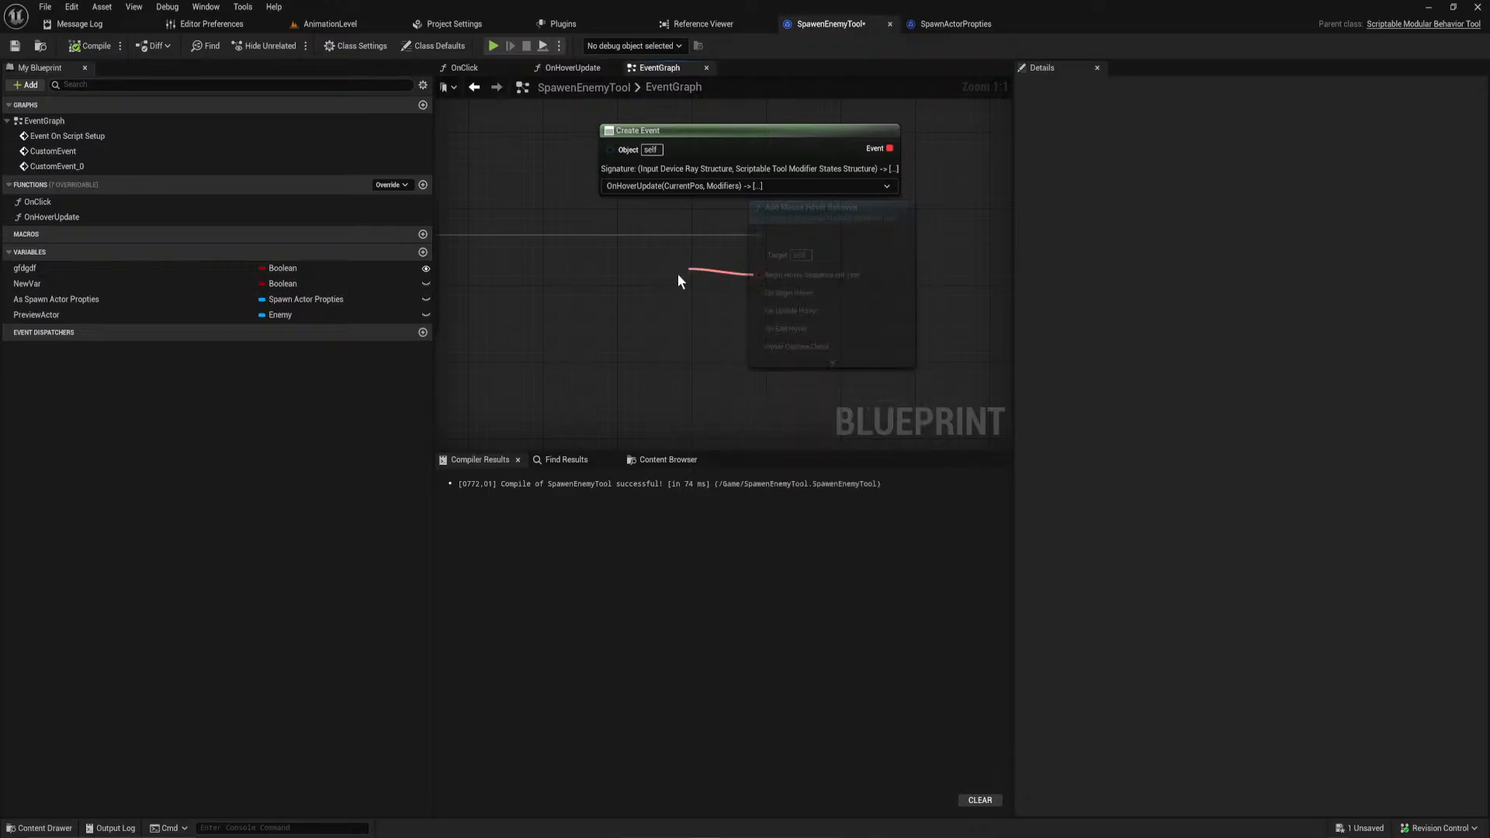
# Step: Reposition the new custom event and bind a second custom event to On Begin Hover for comparison
pyautogui.moveTo(719, 293); pyautogui.dragTo(641, 356)
pyautogui.moveTo(640, 355); pyautogui.dragTo(650, 200, button='right')
pyautogui.scroll(-2, 651, 200)
pyautogui.scroll(-7, 846, 283)
pyautogui.moveTo(912, 382); pyautogui.dragTo(464, 299)
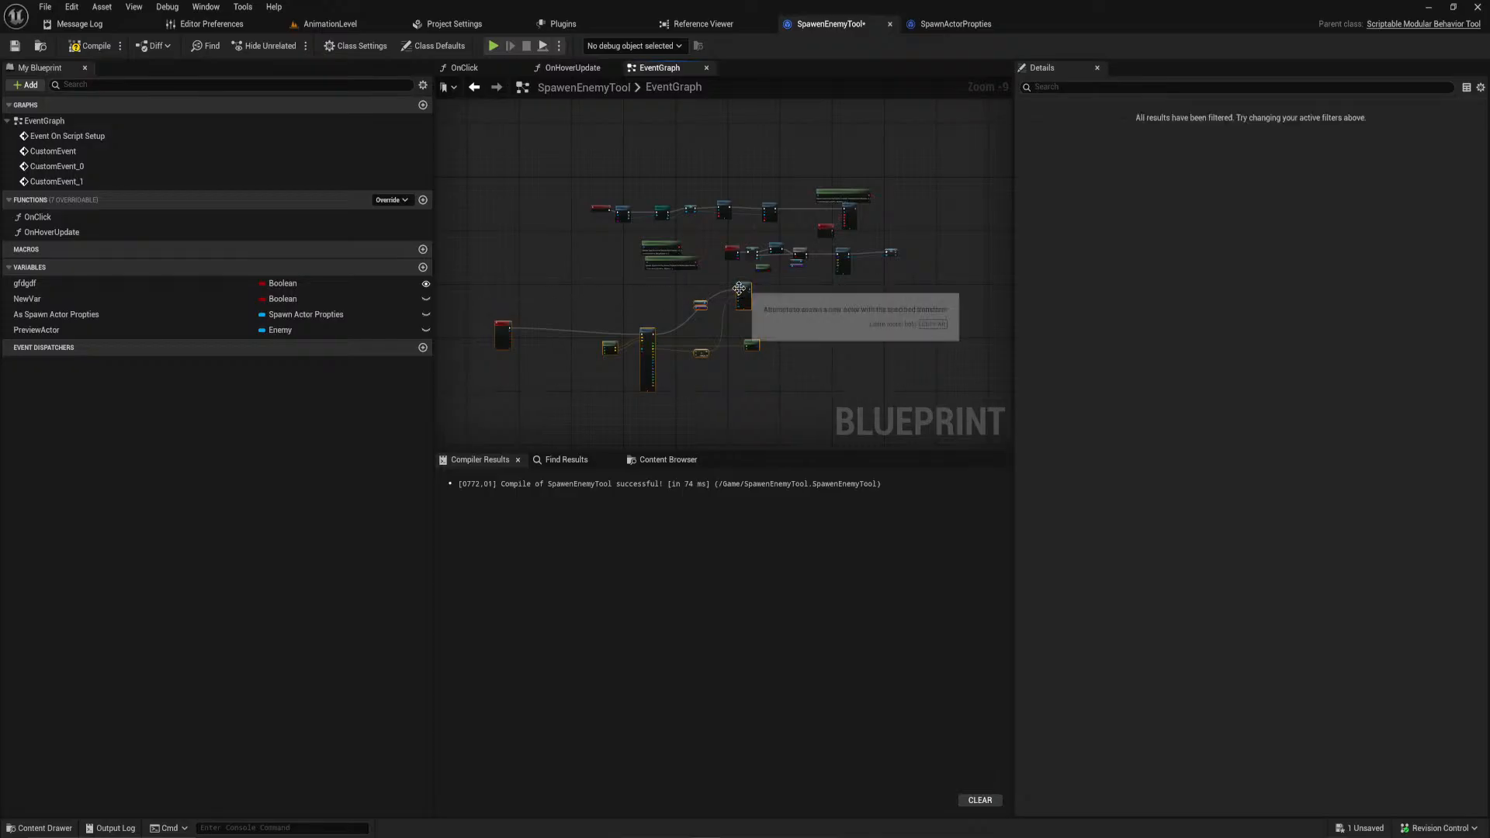
pyautogui.scroll(10, 751, 327)
pyautogui.moveTo(751, 326); pyautogui.dragTo(784, 262, button='right')
pyautogui.moveTo(702, 259); pyautogui.dragTo(601, 220)
pyautogui.moveTo(805, 205); pyautogui.dragTo(736, 239)
pyautogui.write('cust')
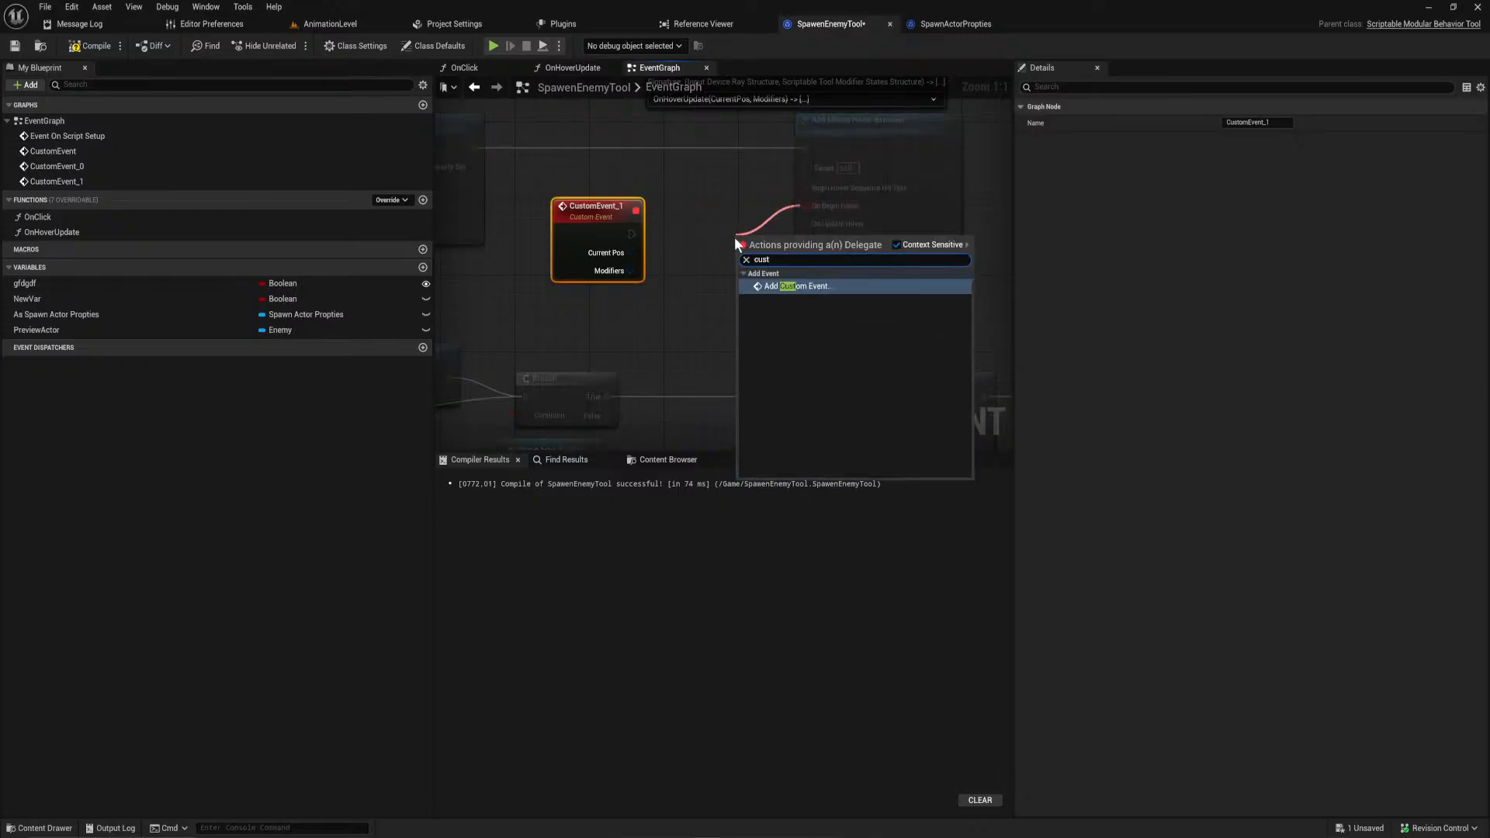
pyautogui.press('Return')
pyautogui.moveTo(755, 337); pyautogui.dragTo(538, 219)
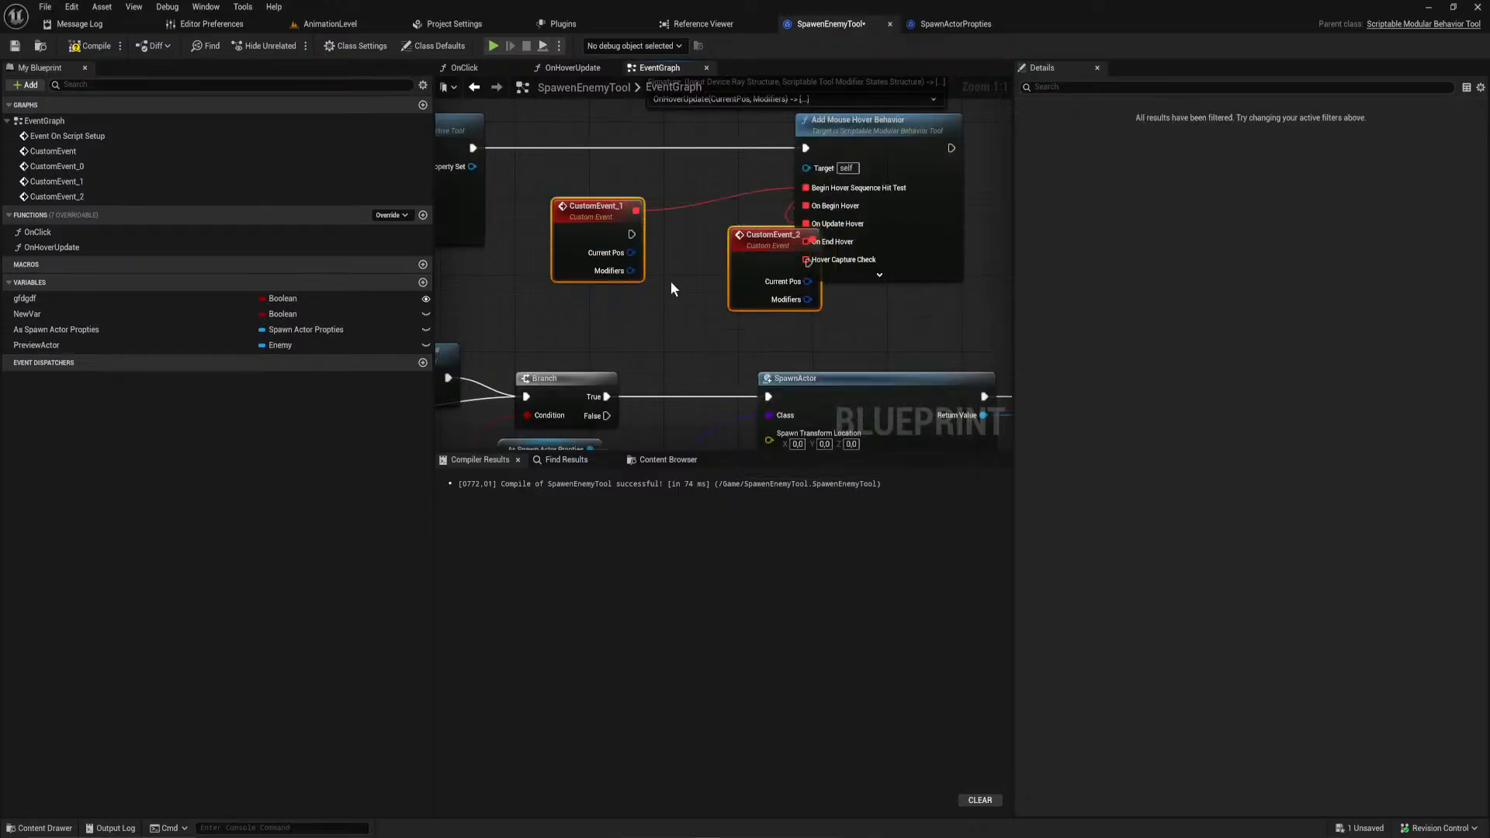
# Step: Try a custom event on If Hit by Click of Add Single Click Behavior, then delete it and reconnect the original Create Event
pyautogui.moveTo(671, 298)
pyautogui.mouseDown(button='right')
pyautogui.moveTo(1009, 313)
pyautogui.moveTo(864, 266)
pyautogui.moveTo(900, 259)
pyautogui.mouseUp(button='right')
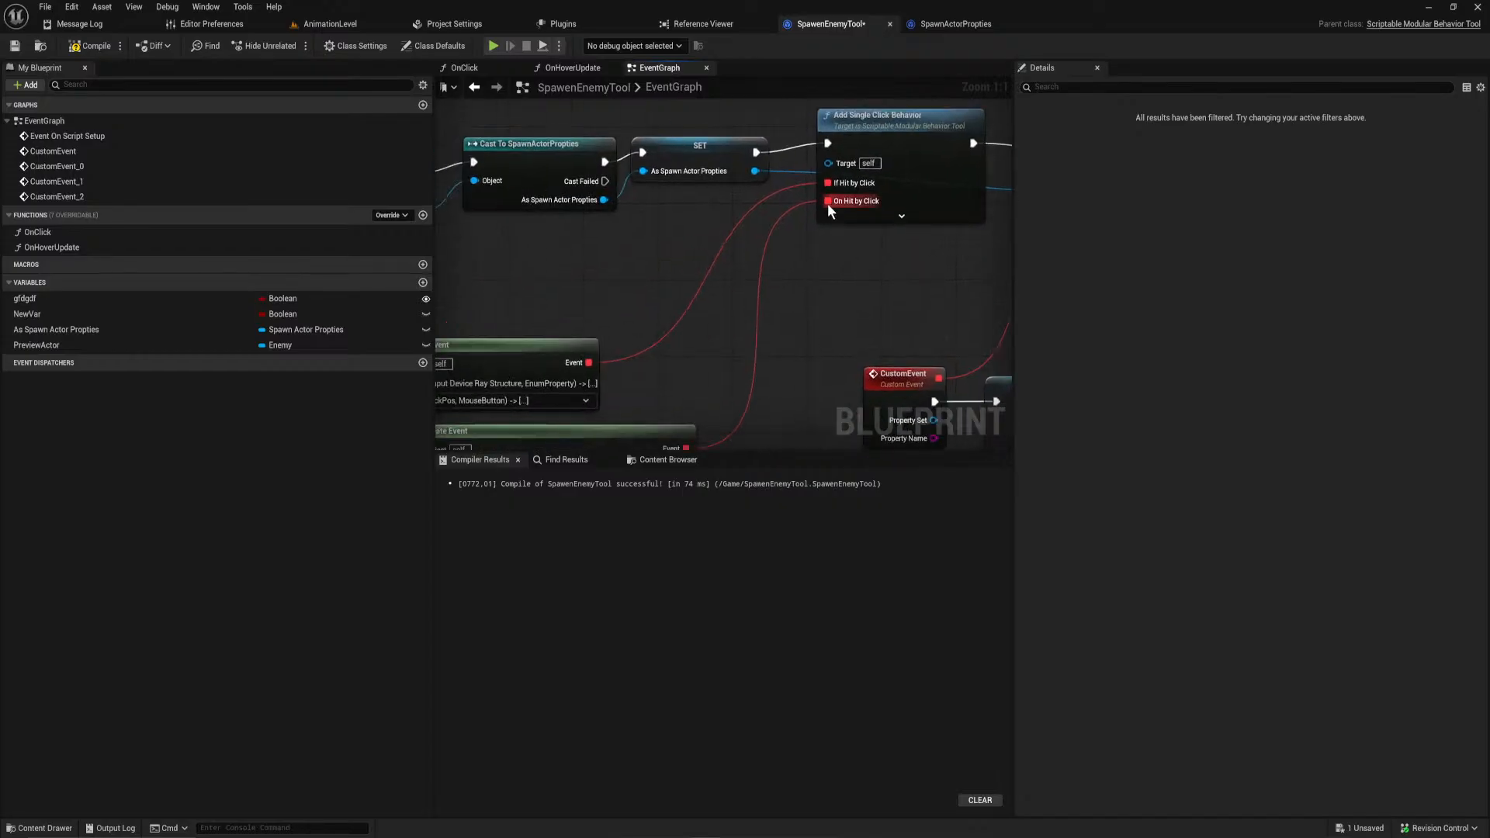
pyautogui.moveTo(826, 184); pyautogui.dragTo(872, 156, button='right')
pyautogui.keyDown('alt'); pyautogui.click(873, 154); pyautogui.keyUp('alt')
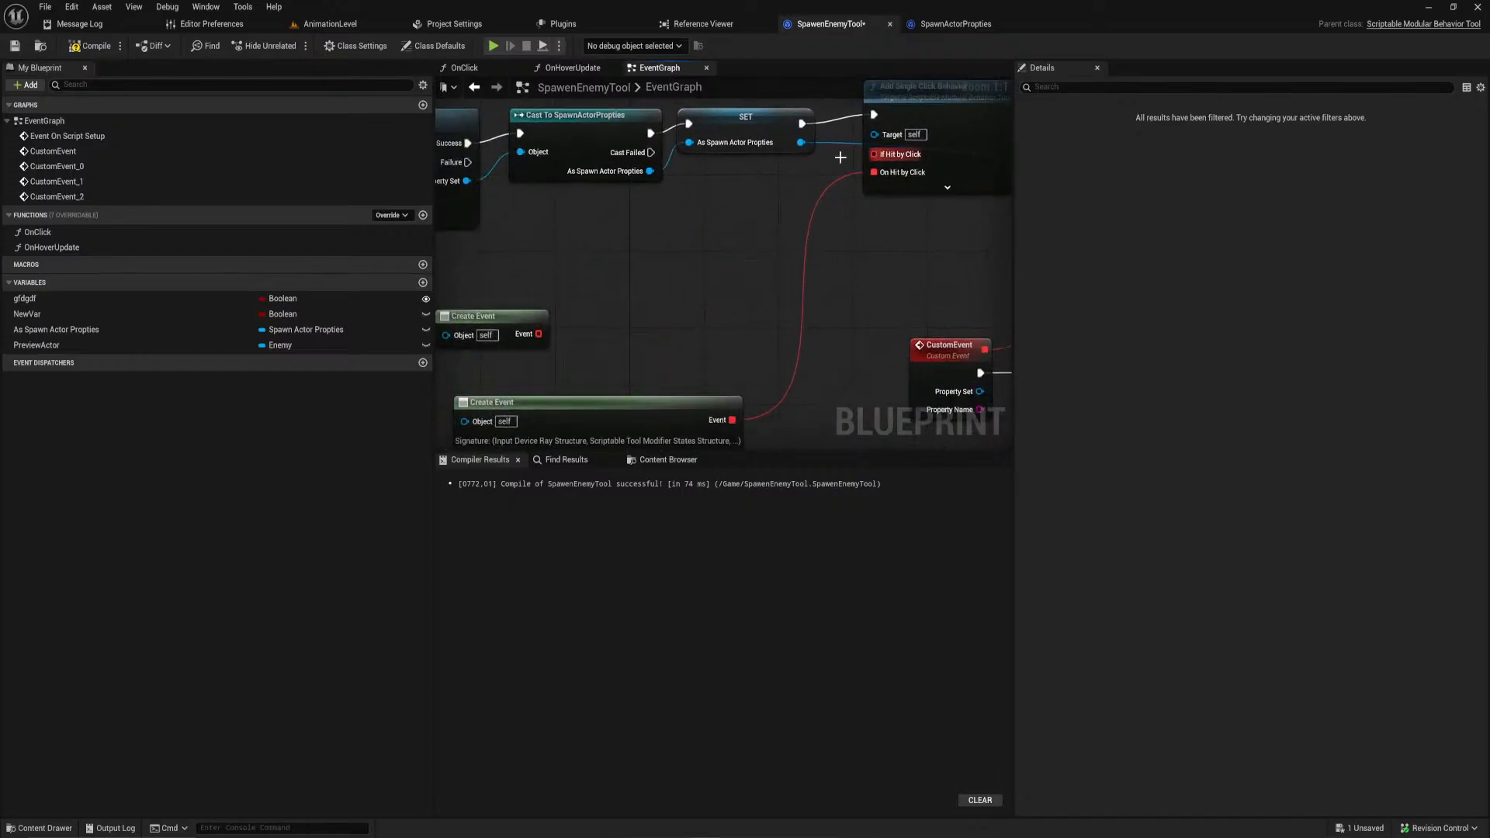
pyautogui.moveTo(873, 155); pyautogui.dragTo(728, 198)
pyautogui.write('custom')
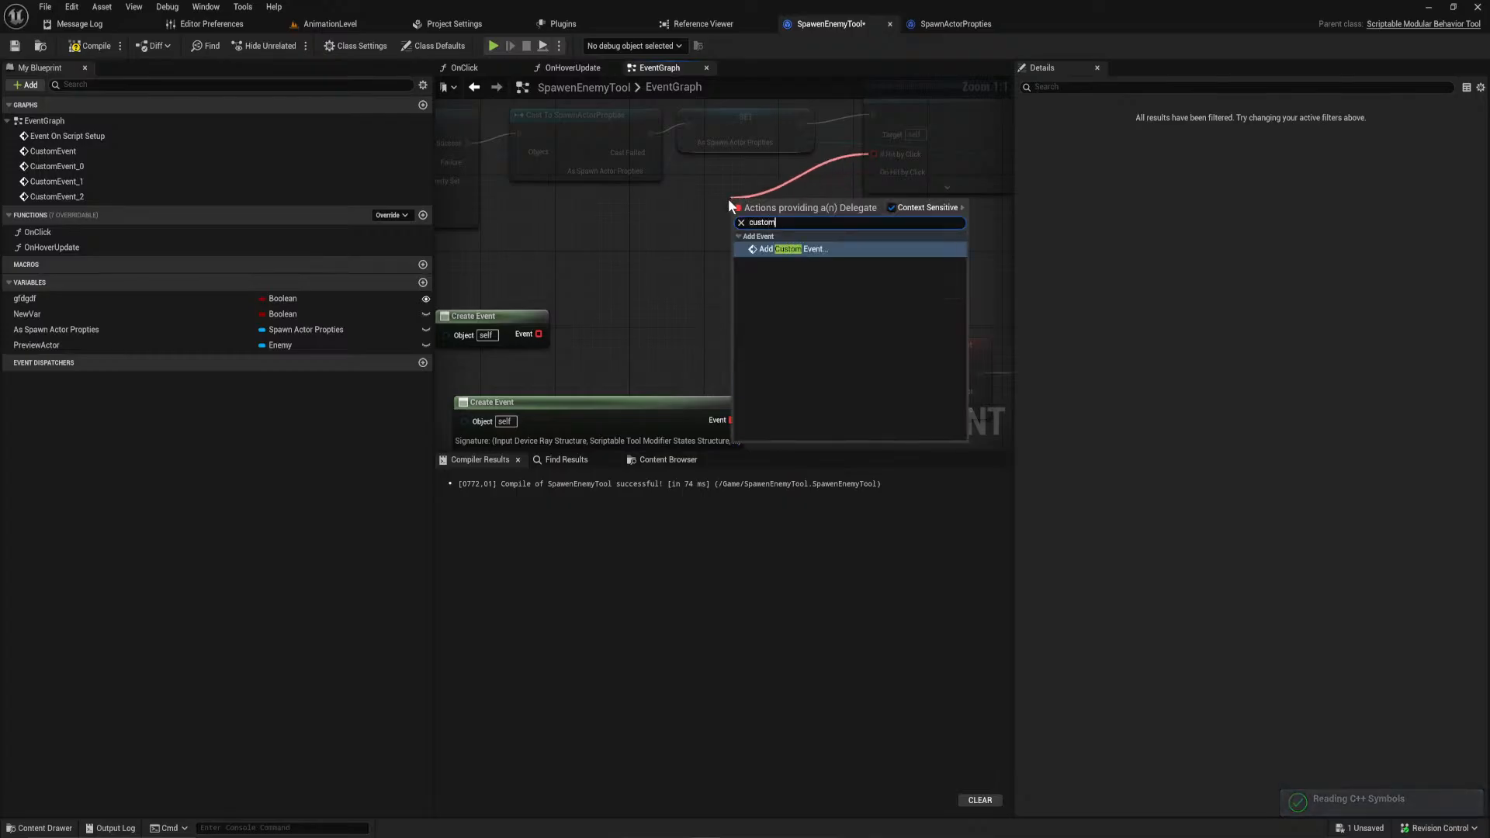
pyautogui.press('Return')
pyautogui.click(747, 241)
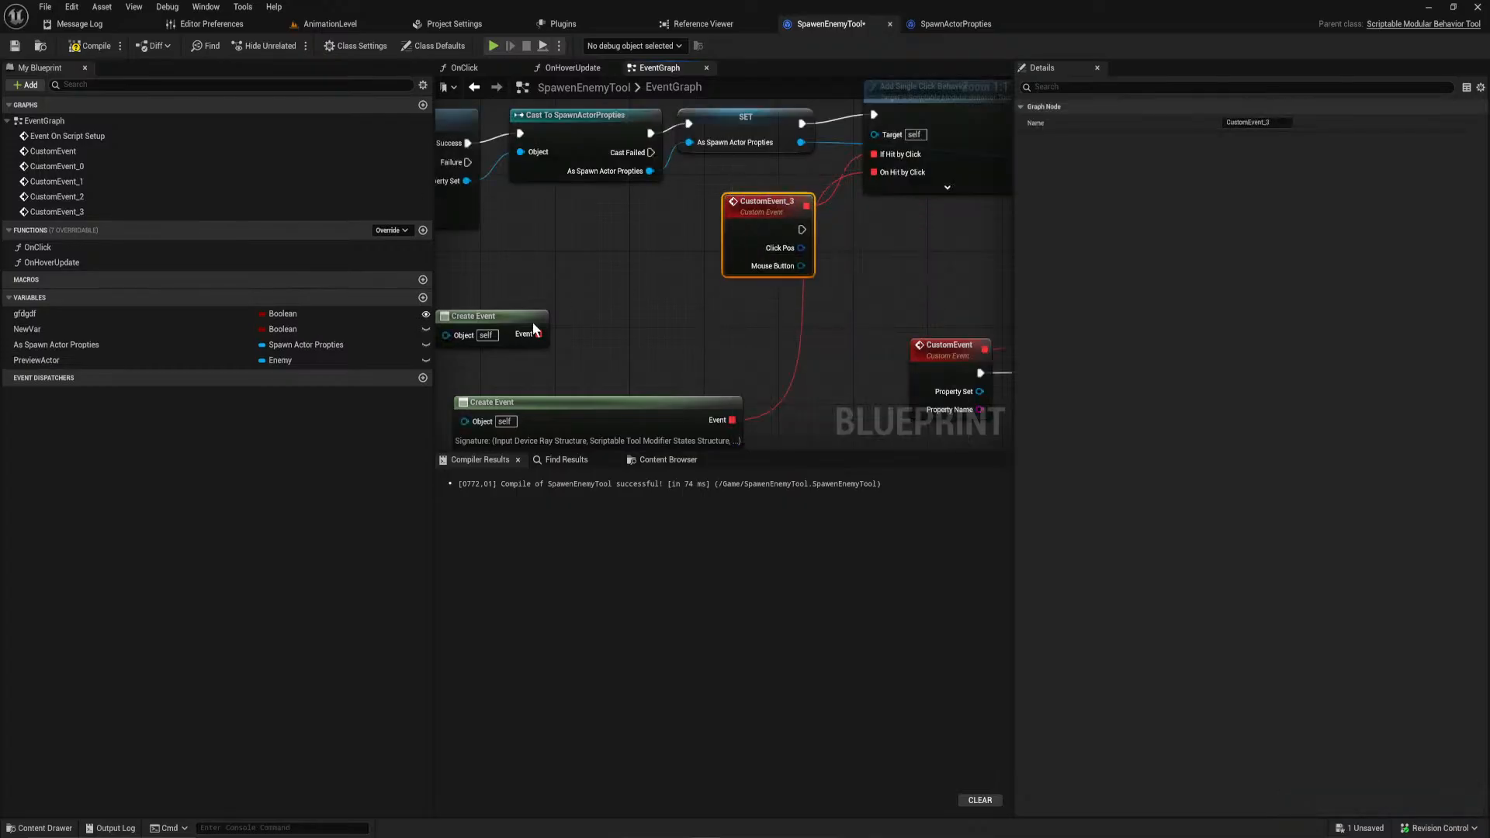
pyautogui.press('Delete')
pyautogui.moveTo(540, 333); pyautogui.dragTo(880, 155)
# Step: Delete the two custom events bound to the Add Mouse Hover Behavior node
pyautogui.moveTo(951, 213); pyautogui.dragTo(450, 297, button='right')
pyautogui.moveTo(939, 277); pyautogui.dragTo(679, 229, button='right')
pyautogui.moveTo(673, 343); pyautogui.dragTo(482, 218)
pyautogui.press('Delete')
# Step: Add a Create Event node on Begin Hover Sequence Hit Test and place it beside the Add Mouse Hover Behavior node
pyautogui.moveTo(697, 192); pyautogui.dragTo(559, 204)
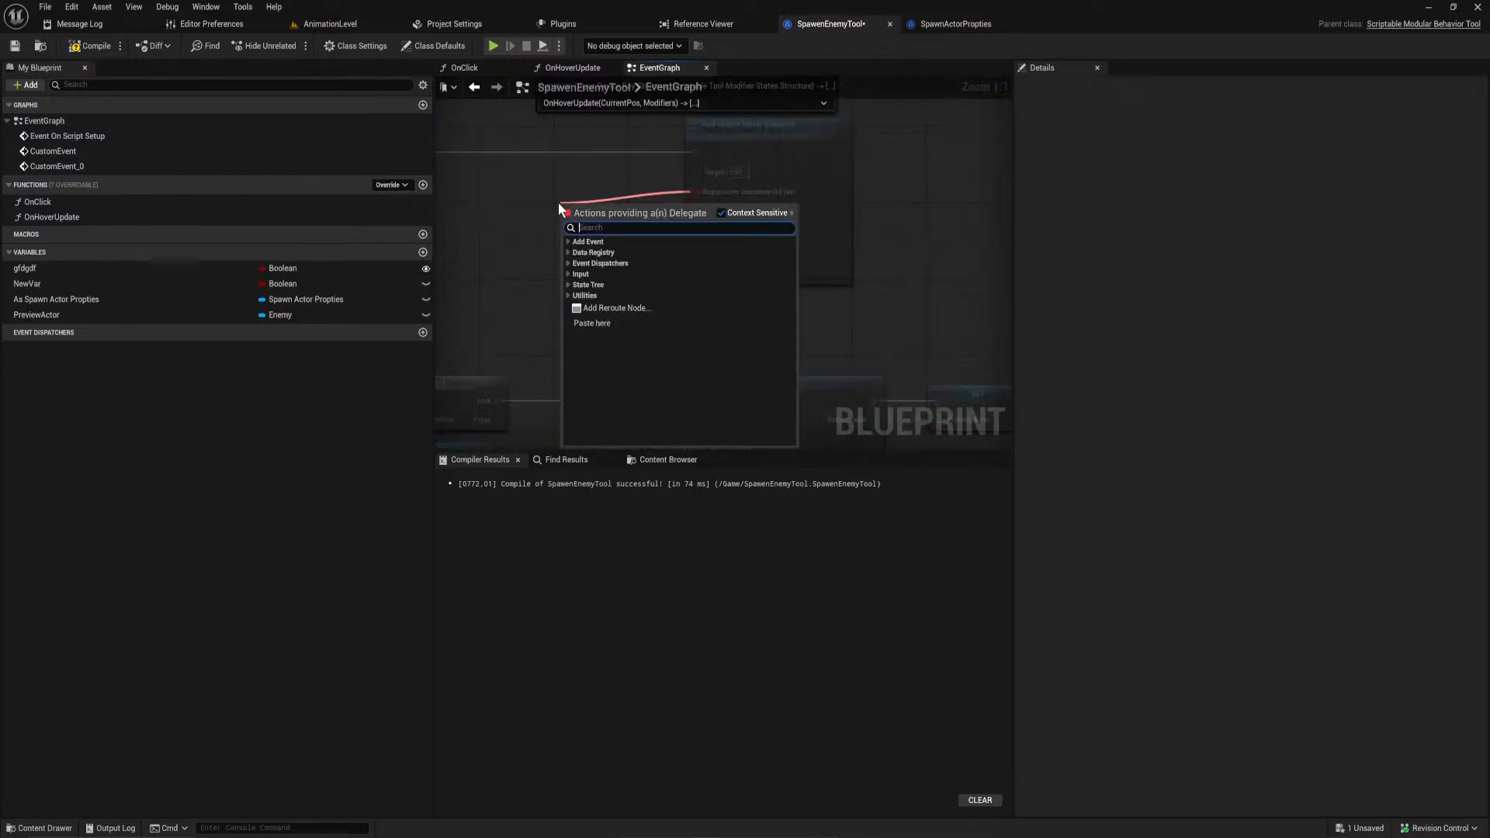
pyautogui.write('create event')
pyautogui.press('Return')
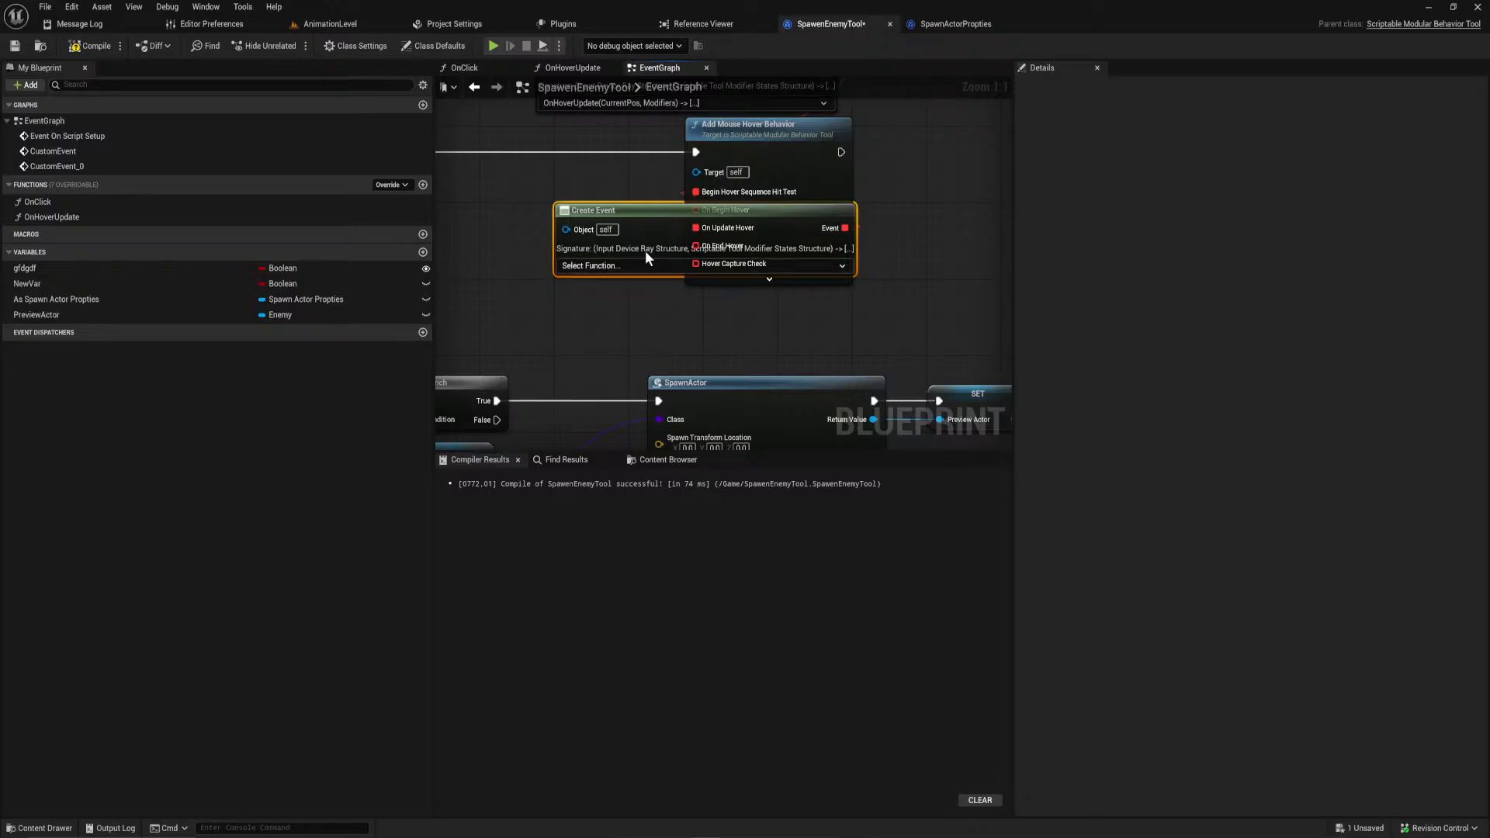
pyautogui.moveTo(656, 214); pyautogui.dragTo(479, 214)
# Step: Create a matching function for the new Create Event node and align its Return Node with the function entry
pyautogui.click(545, 264)
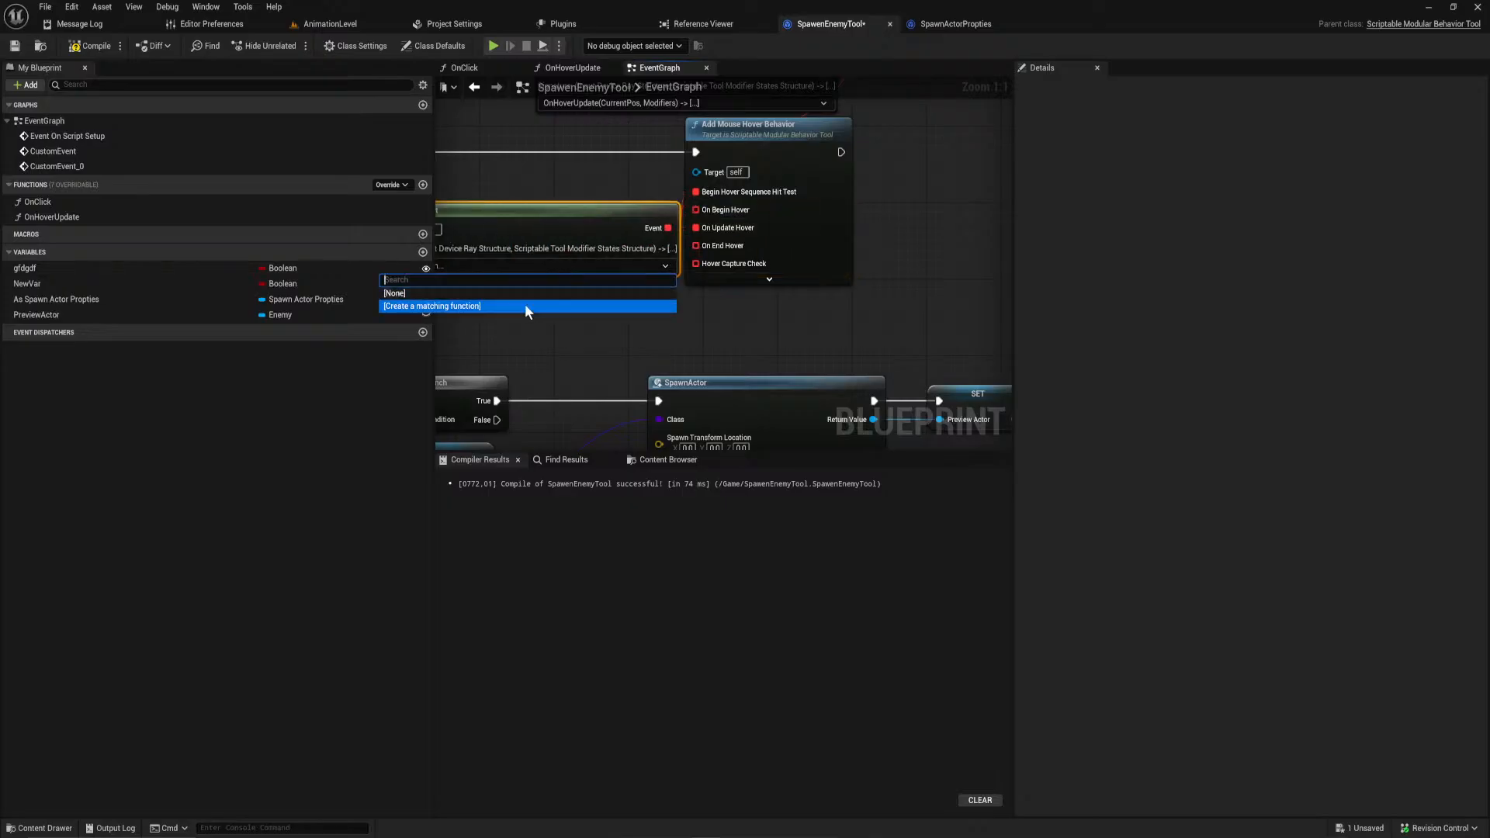
pyautogui.click(524, 306)
pyautogui.click(905, 242)
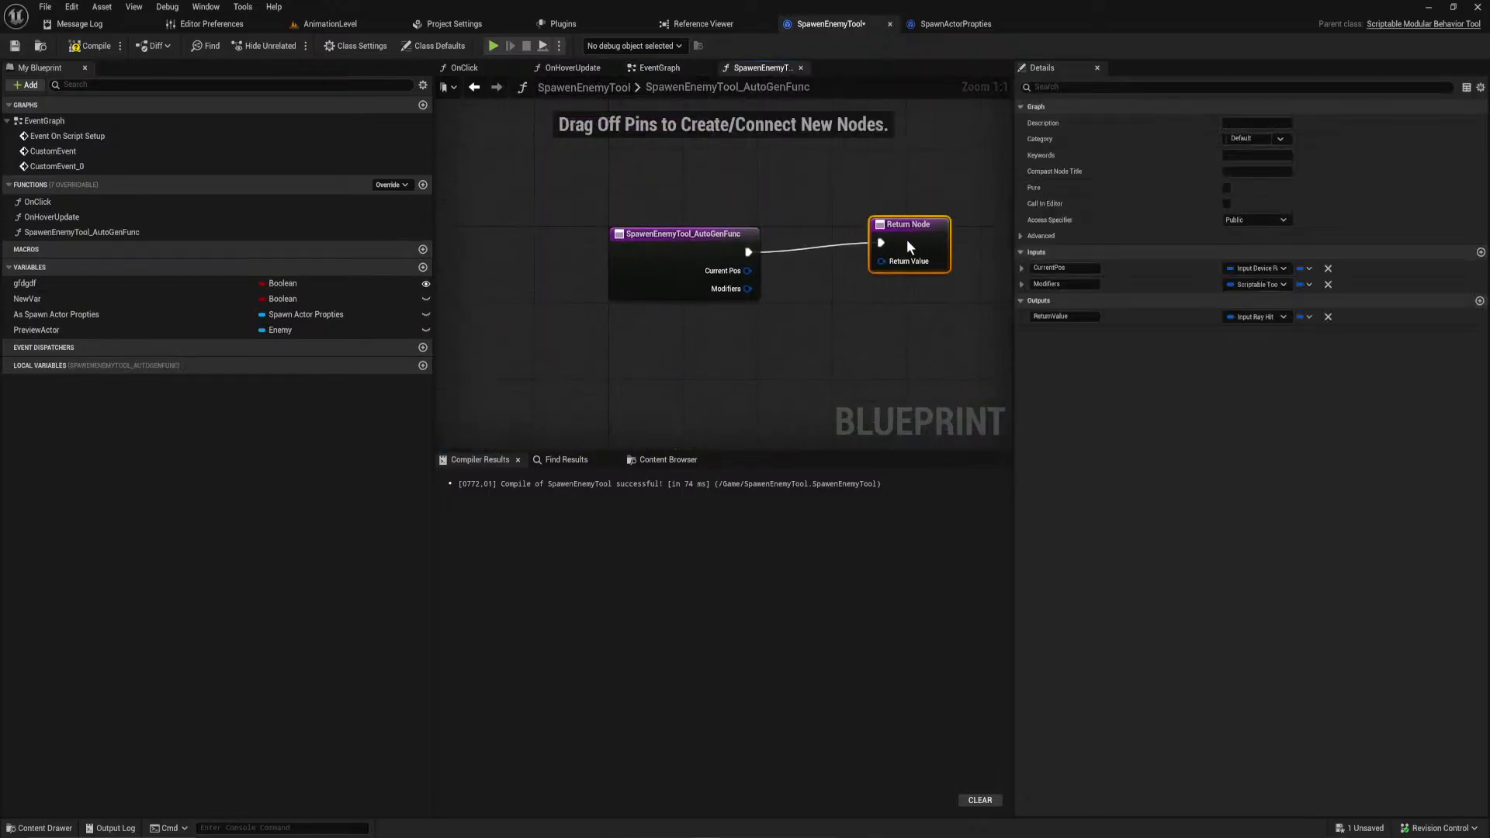
pyautogui.moveTo(905, 247); pyautogui.dragTo(952, 256)
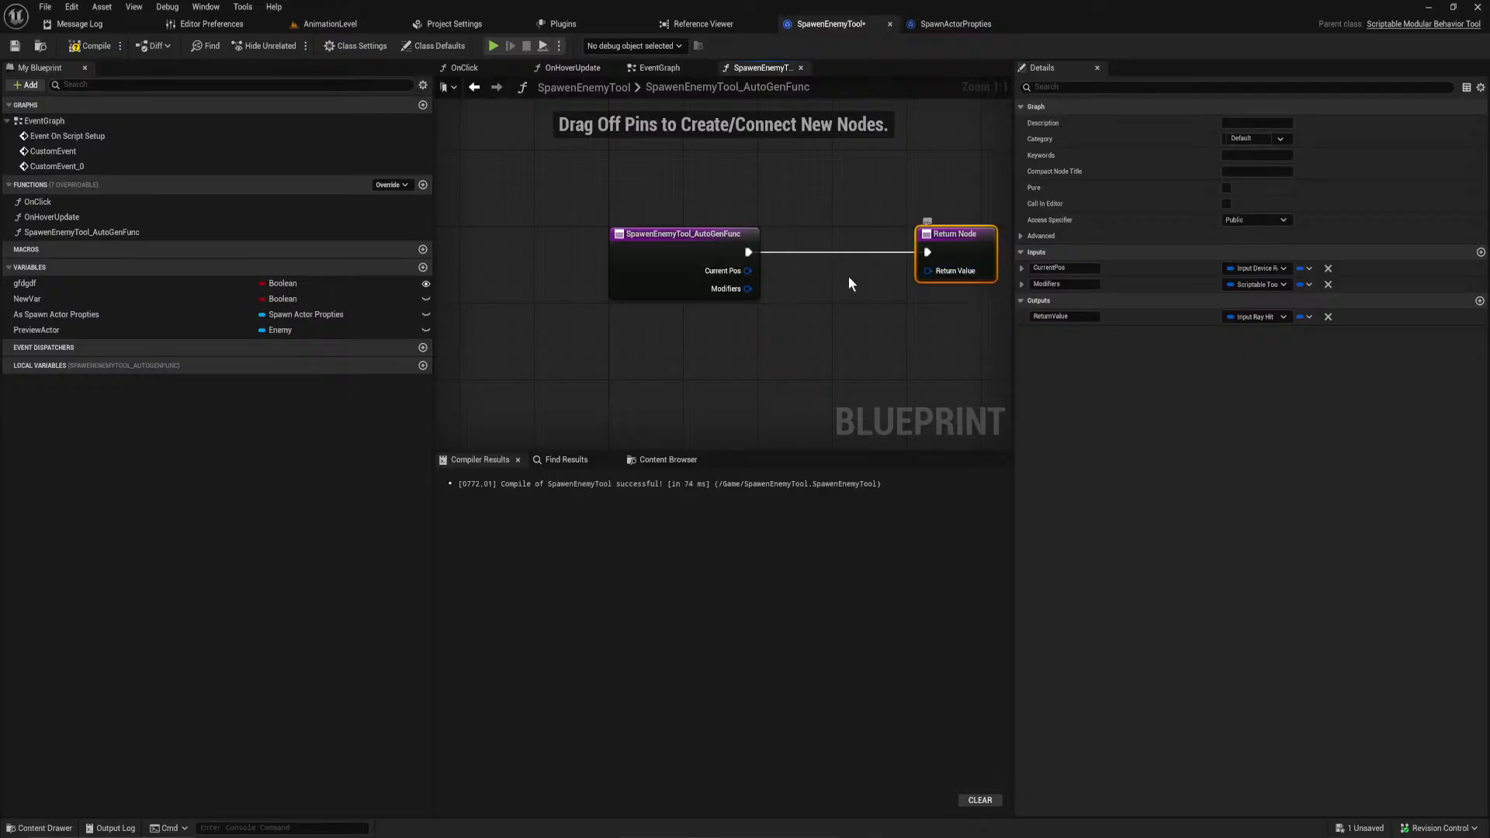
pyautogui.moveTo(894, 271); pyautogui.dragTo(971, 257, button='right')
# Step: Copy the Get Ray Start End and Line Trace By Channel nodes from the OnClick function
pyautogui.click(574, 68)
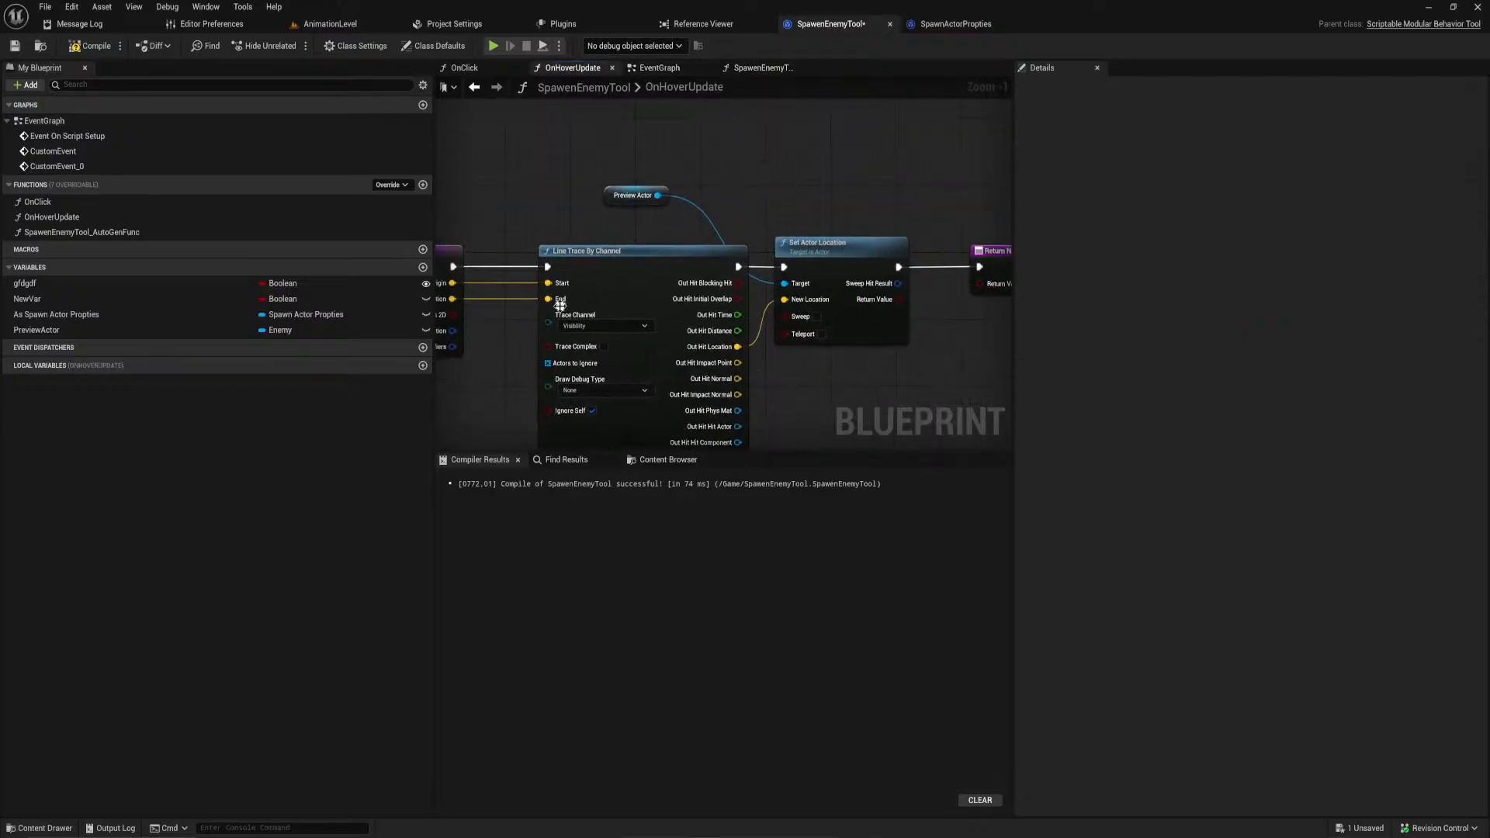
pyautogui.click(658, 70)
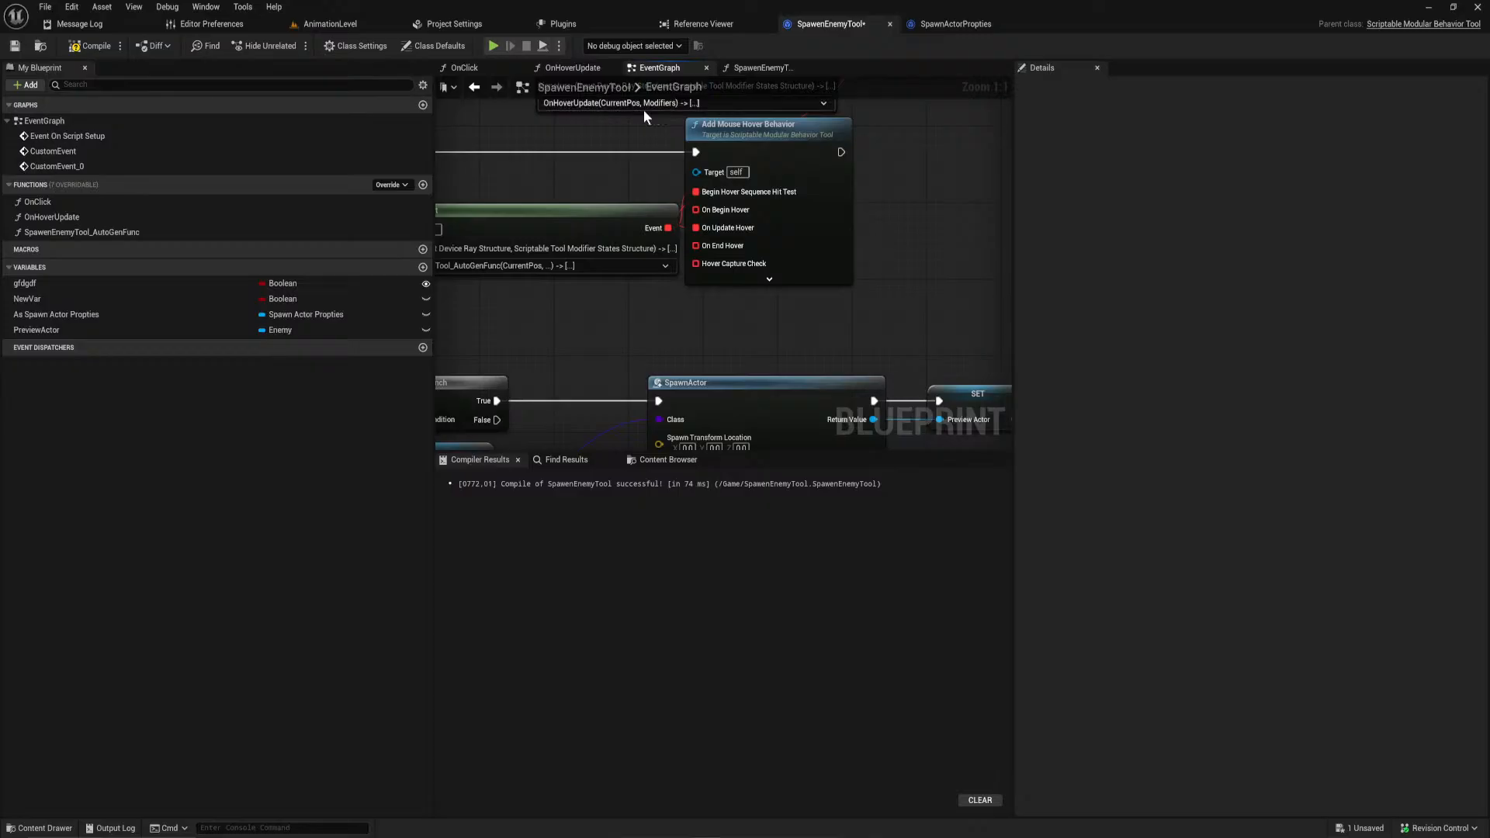
pyautogui.click(465, 68)
pyautogui.moveTo(613, 298); pyautogui.dragTo(1013, 289, button='right')
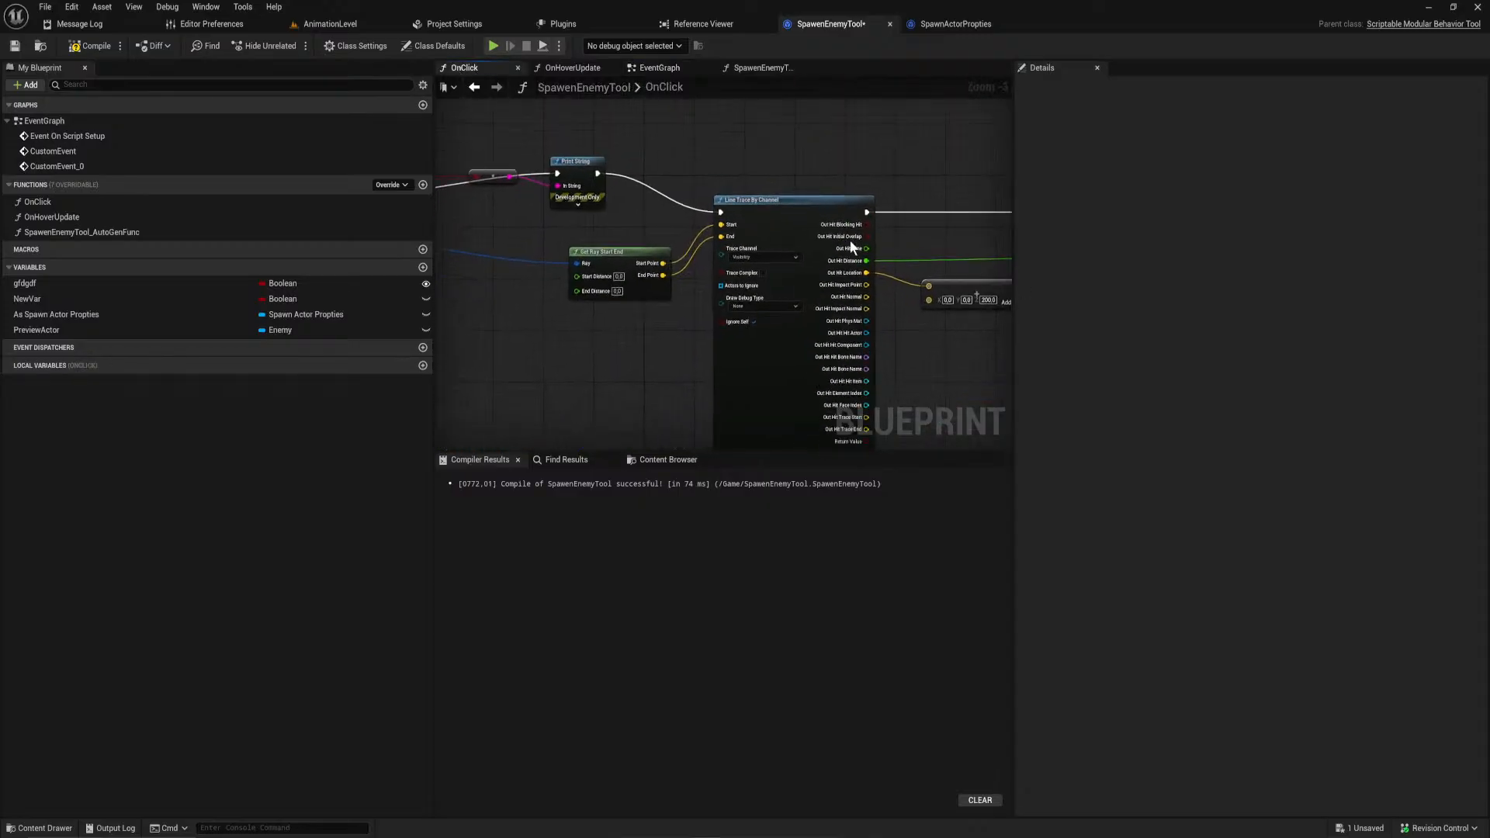
pyautogui.scroll(-2, 853, 239)
pyautogui.moveTo(691, 330); pyautogui.dragTo(817, 242)
pyautogui.moveTo(975, 266); pyautogui.dragTo(817, 296, button='right')
pyautogui.moveTo(721, 320); pyautogui.dragTo(770, 338, button='right')
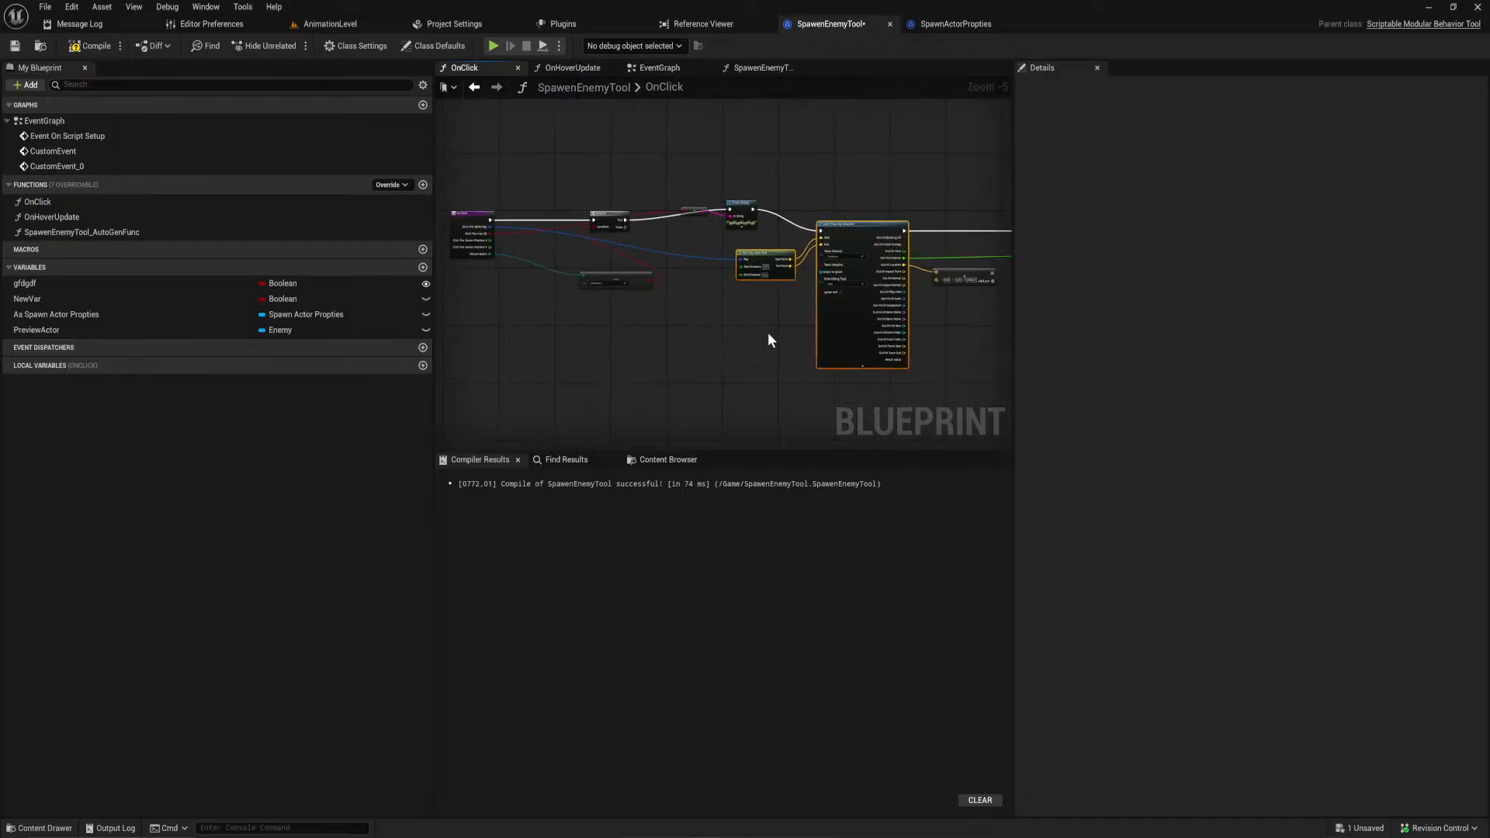
# Step: Paste the ray and line trace nodes into SpawenEnemyTool_AutoGenFunc, making room before the Return Node and fitting them after the function entry
pyautogui.click(750, 68)
pyautogui.moveTo(1002, 290); pyautogui.dragTo(808, 272, button='right')
pyautogui.scroll(-3, 808, 273)
pyautogui.moveTo(803, 232); pyautogui.dragTo(999, 241)
pyautogui.click(712, 307)
pyautogui.hotkey('ctrl', 'v')
pyautogui.moveTo(693, 292); pyautogui.dragTo(722, 292)
pyautogui.moveTo(589, 235)
pyautogui.mouseDown()
pyautogui.moveTo(439, 232)
pyautogui.moveTo(617, 327)
pyautogui.mouseUp()
# Step: Split the Current Pos pin, feed its World Ray into Get Ray Start End, and link the line trace to the Return Node
pyautogui.rightClick(535, 249)
pyautogui.click(566, 313)
pyautogui.moveTo(467, 231); pyautogui.dragTo(758, 276)
pyautogui.moveTo(806, 277); pyautogui.dragTo(544, 311, button='right')
pyautogui.moveTo(644, 311)
pyautogui.mouseDown()
pyautogui.moveTo(785, 309)
pyautogui.moveTo(805, 279)
pyautogui.mouseUp()
pyautogui.moveTo(931, 330); pyautogui.dragTo(756, 299, button='right')
pyautogui.moveTo(831, 327); pyautogui.dragTo(902, 262)
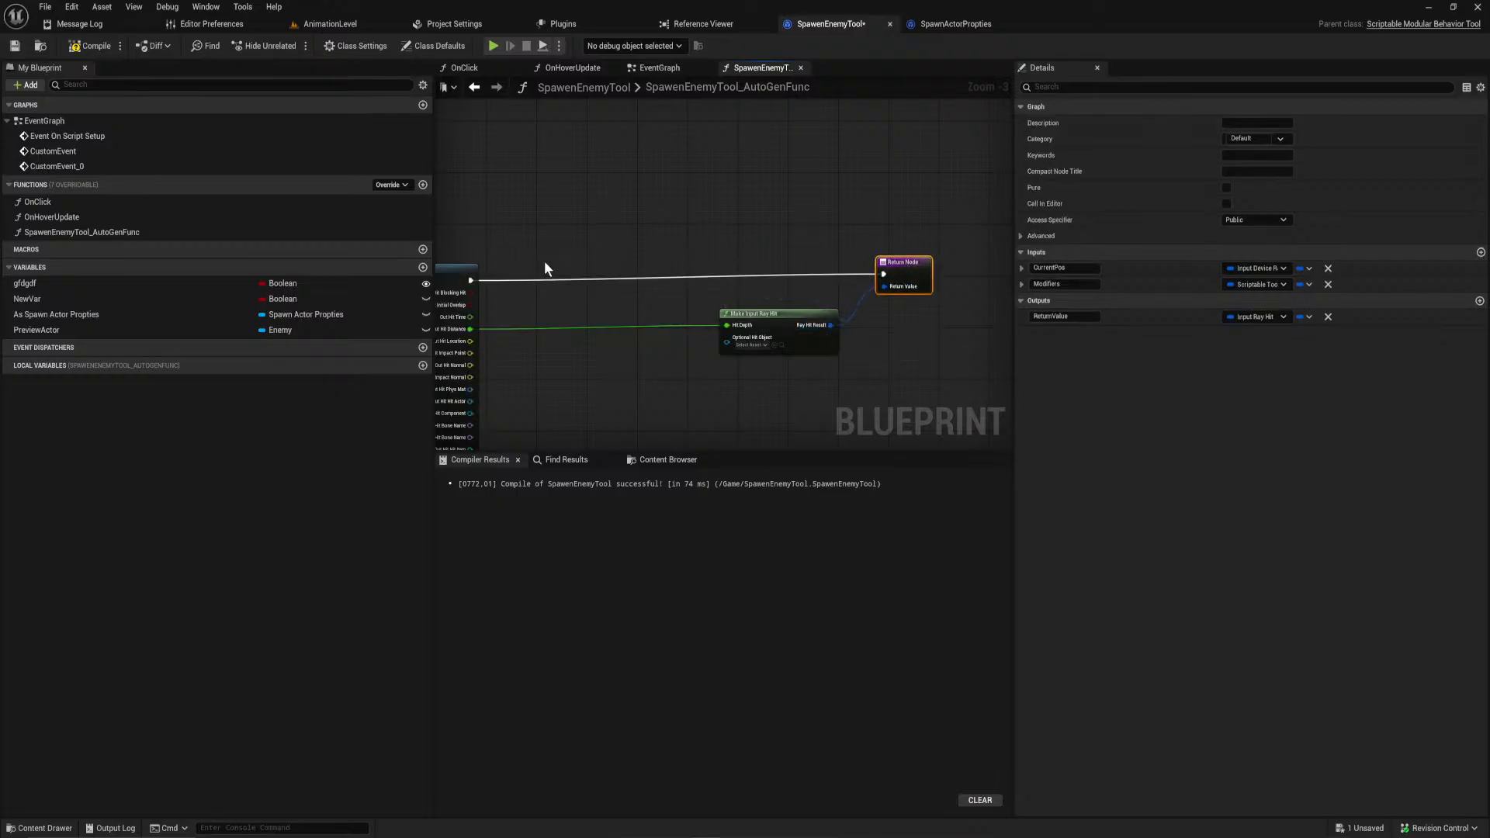
pyautogui.moveTo(537, 261); pyautogui.dragTo(927, 280, button='right')
pyautogui.scroll(1, 546, 258)
pyautogui.moveTo(546, 268); pyautogui.dragTo(848, 279, button='right')
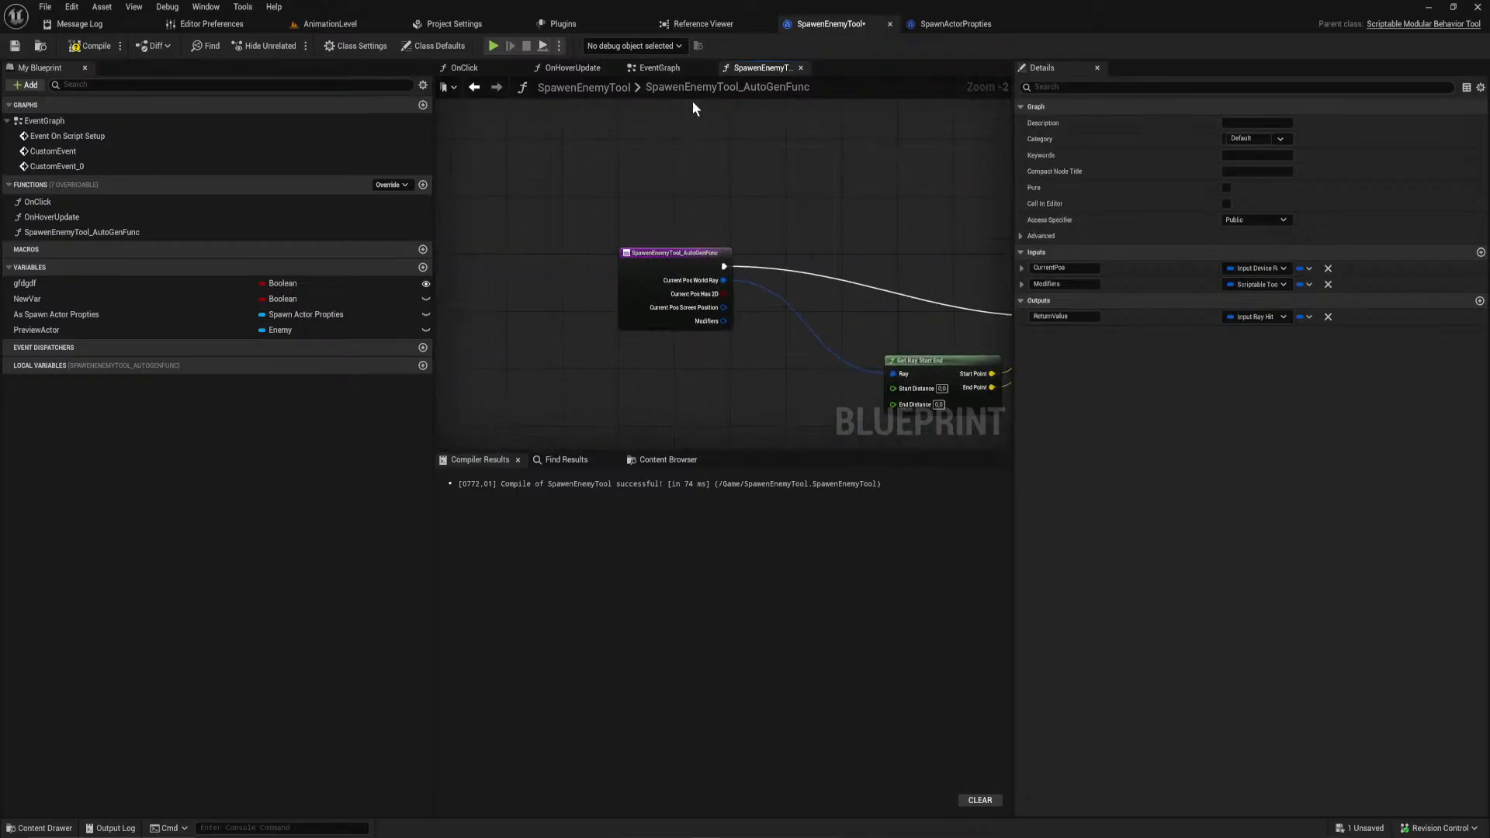
# Step: Move the Add Mouse Hover Behavior node in the EventGraph farther away from its two Create Event nodes
pyautogui.click(660, 68)
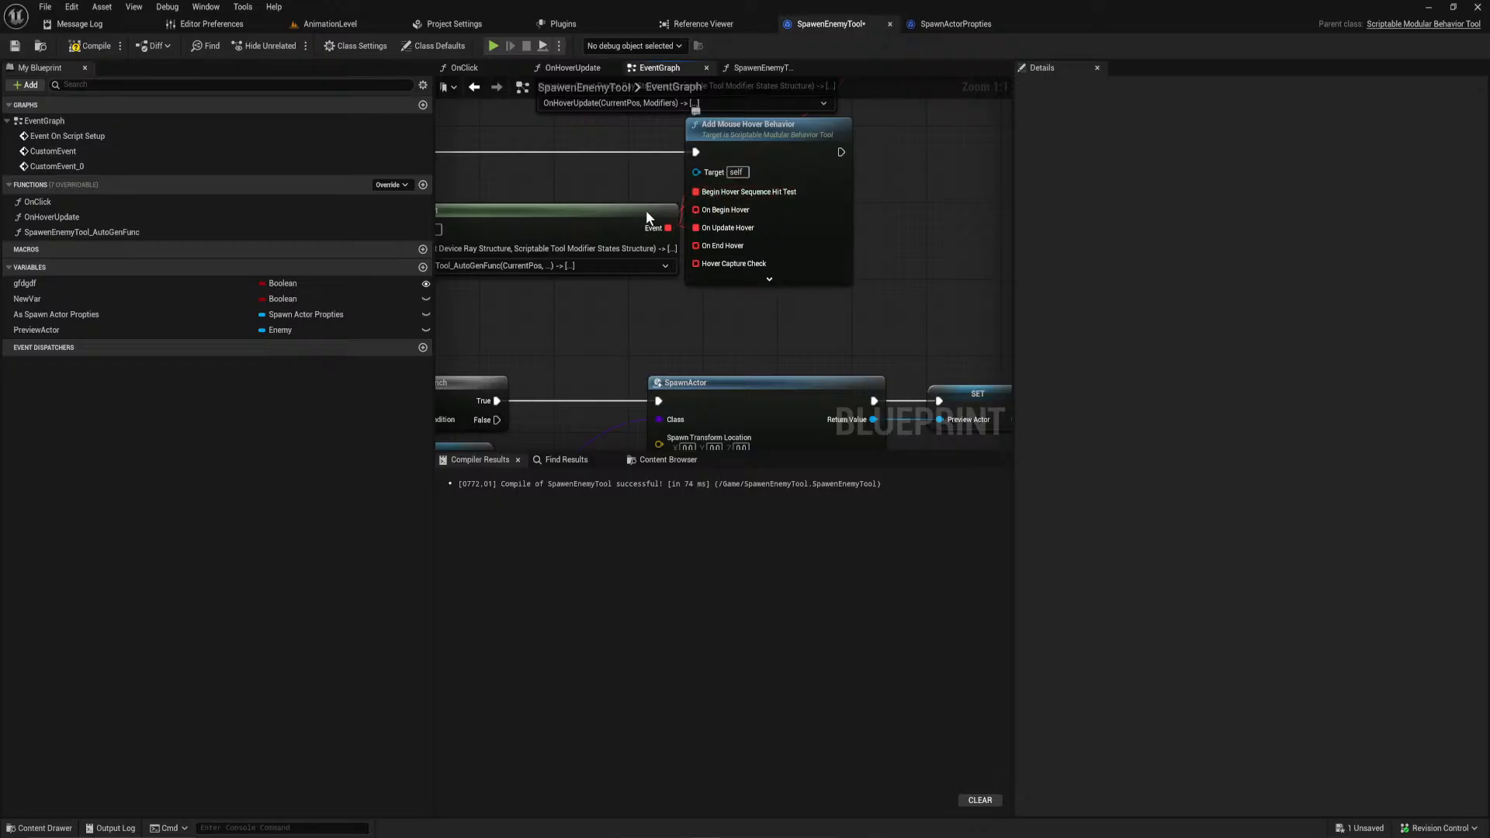
pyautogui.moveTo(583, 205); pyautogui.dragTo(546, 298, button='right')
pyautogui.moveTo(758, 236); pyautogui.dragTo(853, 243)
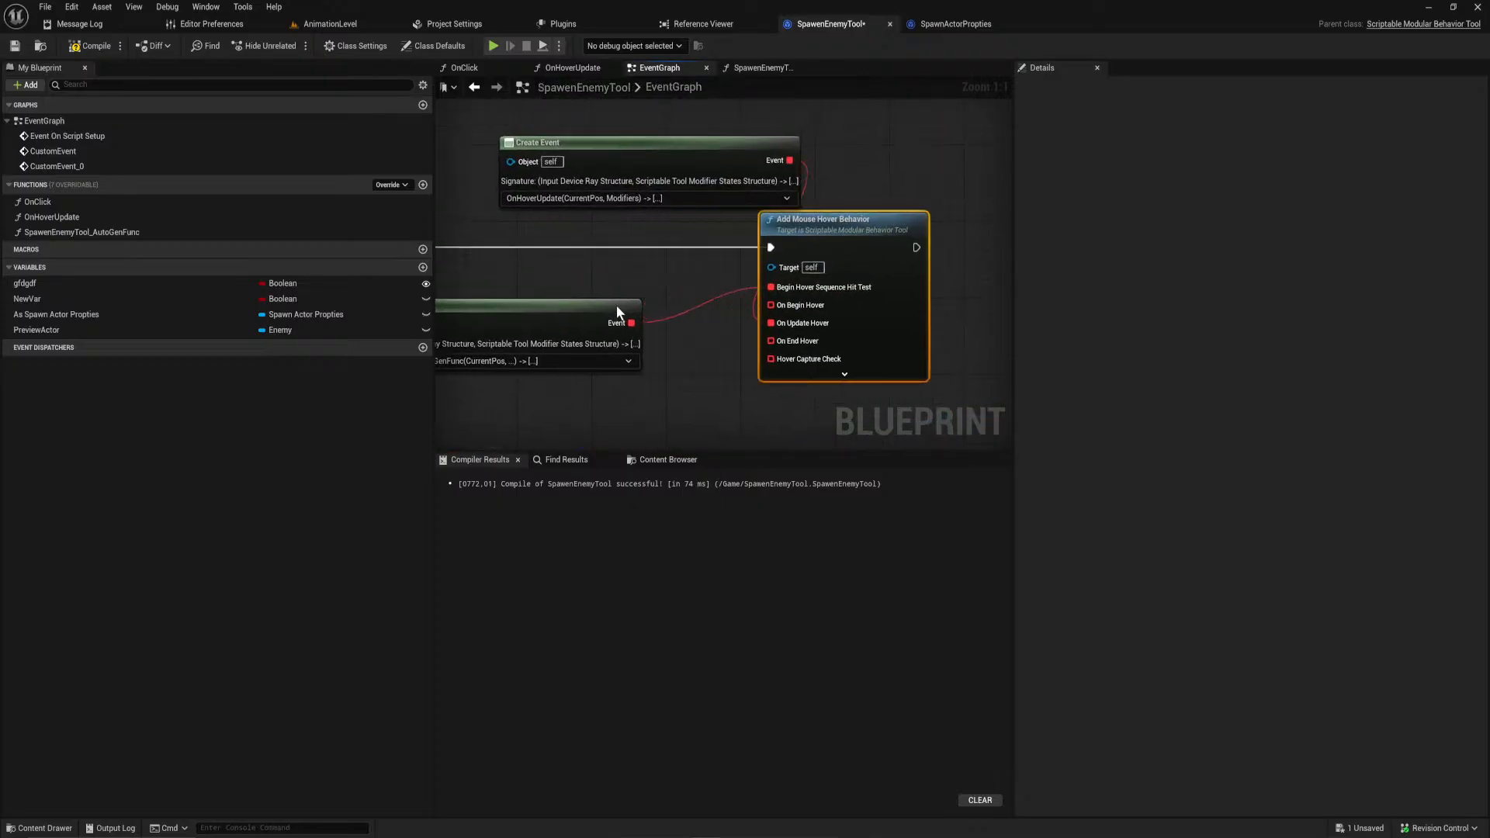
# Step: Move the entry node of SpawenEnemyTool_AutoGenFunc up and away from the Get Ray Start End node
pyautogui.click(760, 69)
pyautogui.scroll(2, 489, 244)
pyautogui.click(761, 302)
pyautogui.moveTo(530, 241)
pyautogui.mouseDown(button='right')
pyautogui.moveTo(873, 319)
pyautogui.moveTo(458, 269)
pyautogui.moveTo(833, 302)
pyautogui.mouseUp(button='right')
pyautogui.moveTo(726, 324); pyautogui.dragTo(610, 195)
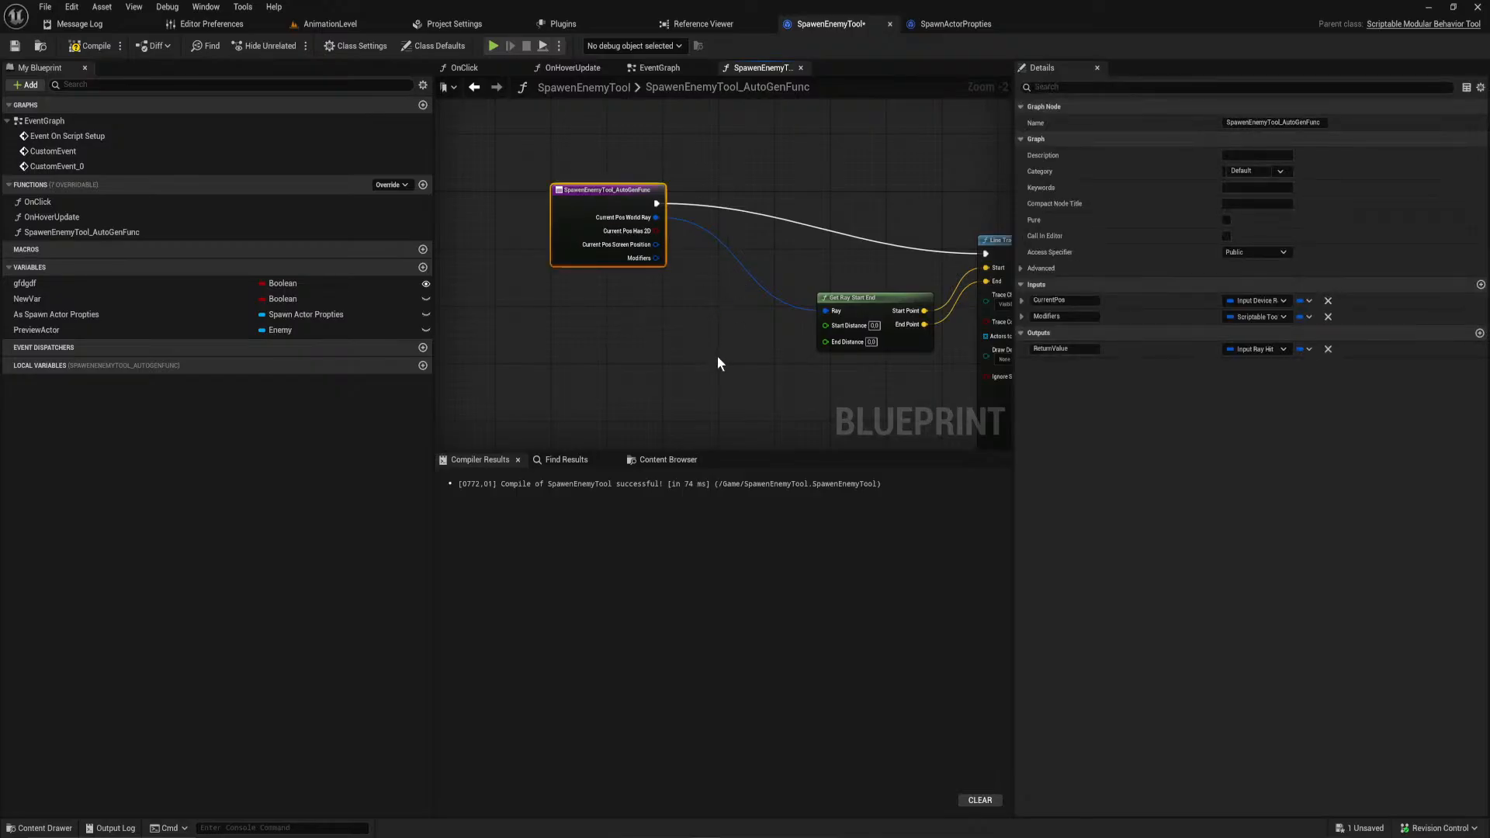
pyautogui.moveTo(735, 360); pyautogui.dragTo(525, 370, button='right')
# Step: Align the hit test Create Event with Begin Hover Sequence Hit Test and widen the gap to Add Mouse Hover Behavior
pyautogui.click(655, 68)
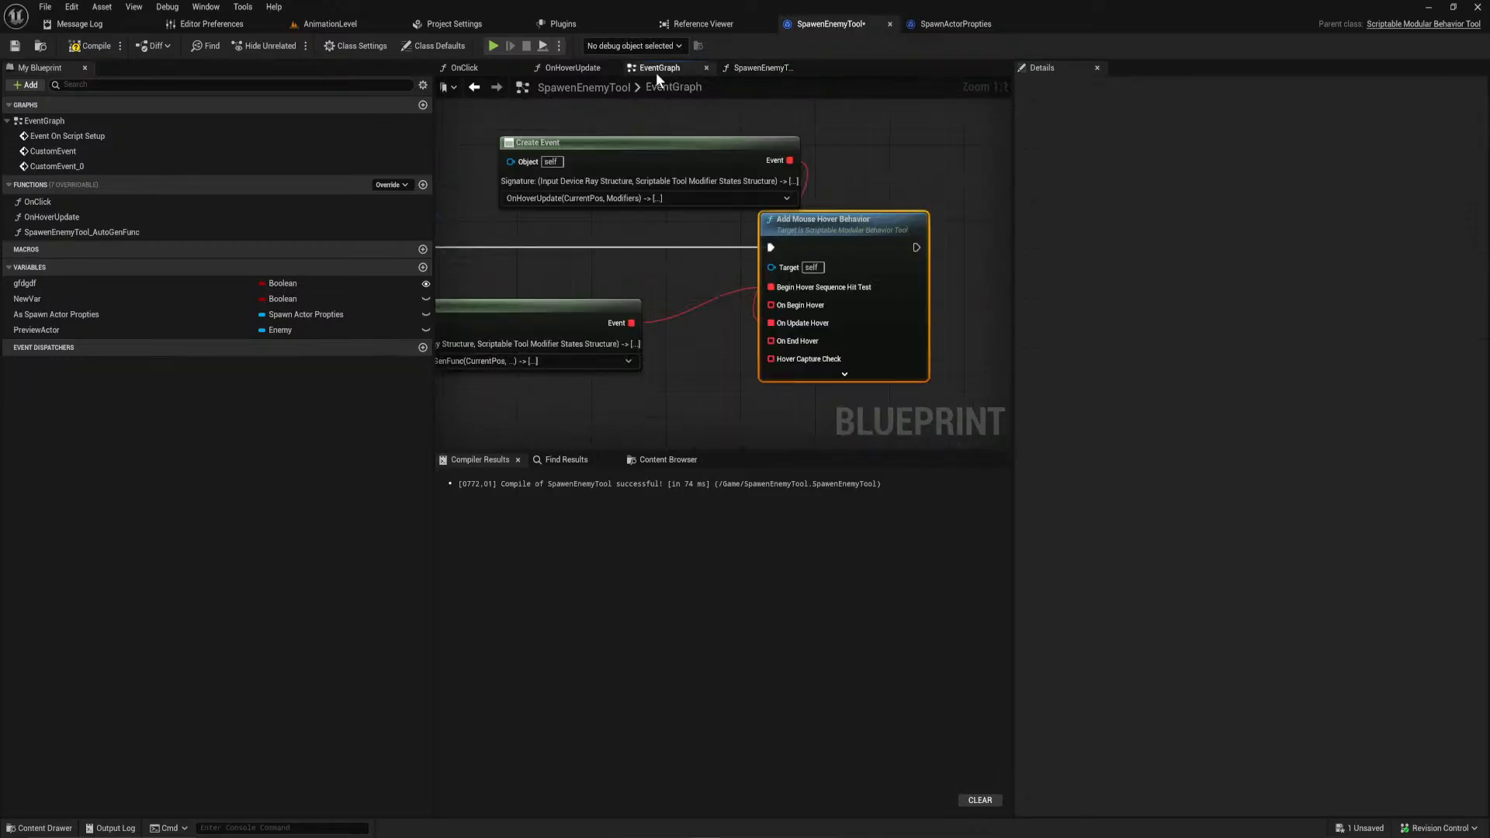
pyautogui.moveTo(613, 318); pyautogui.dragTo(651, 279)
pyautogui.moveTo(860, 247); pyautogui.dragTo(897, 247)
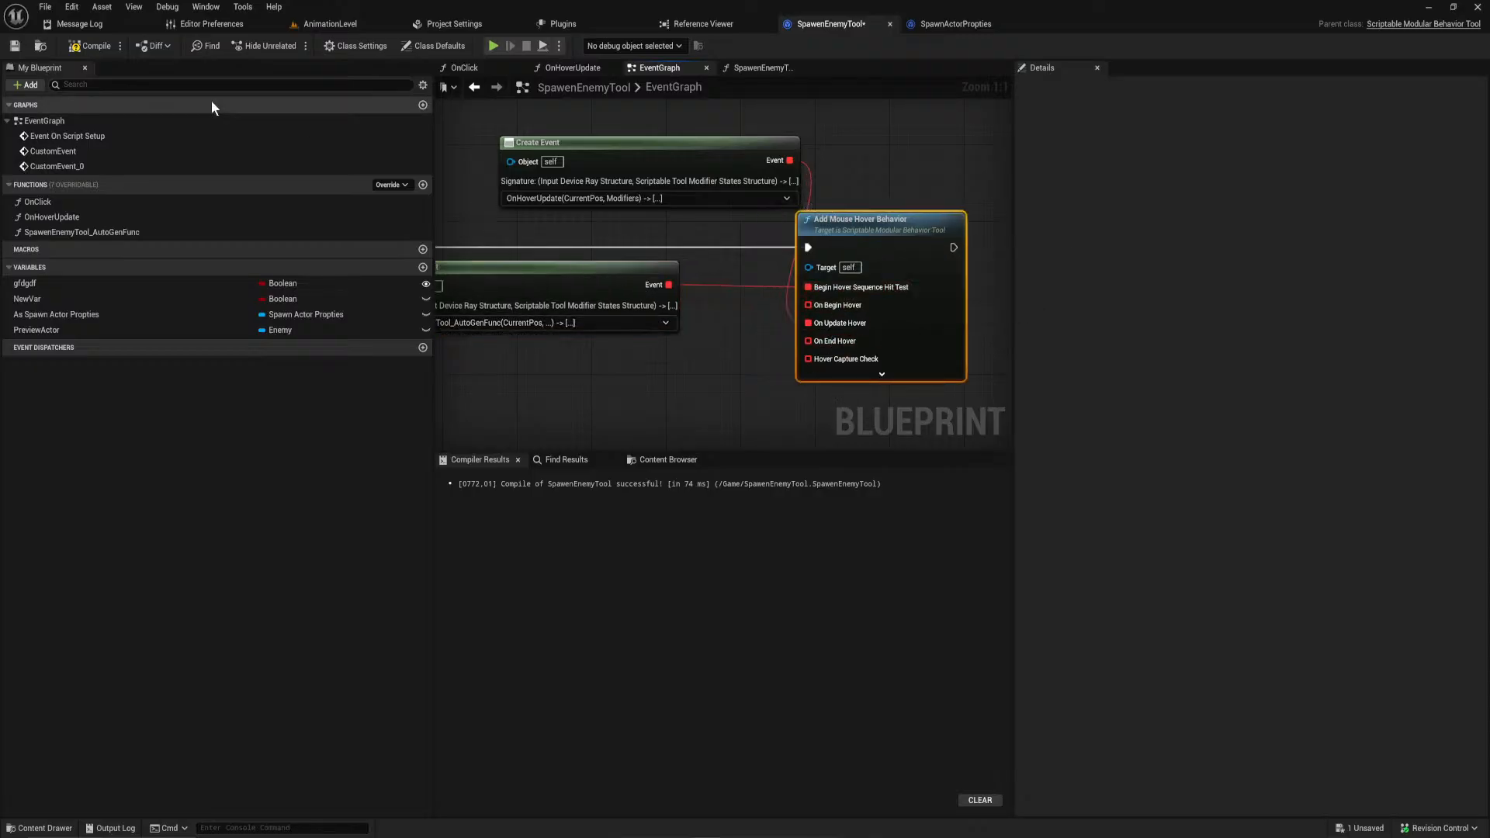
# Step: Compile the tool blueprint and reposition the OnHoverUpdate Create Event node above the hit test one
pyautogui.click(80, 48)
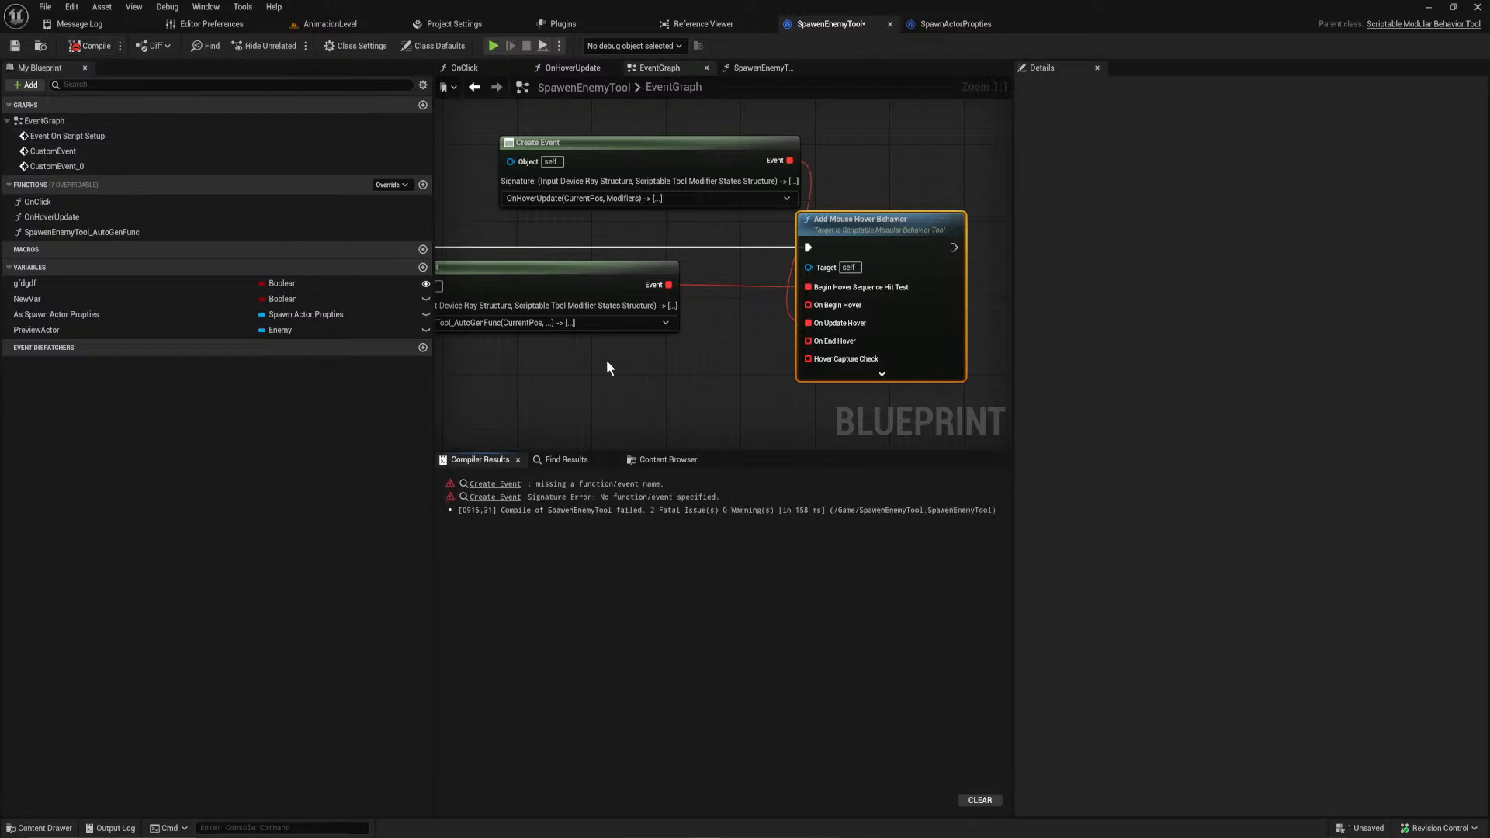
pyautogui.scroll(-2, 630, 337)
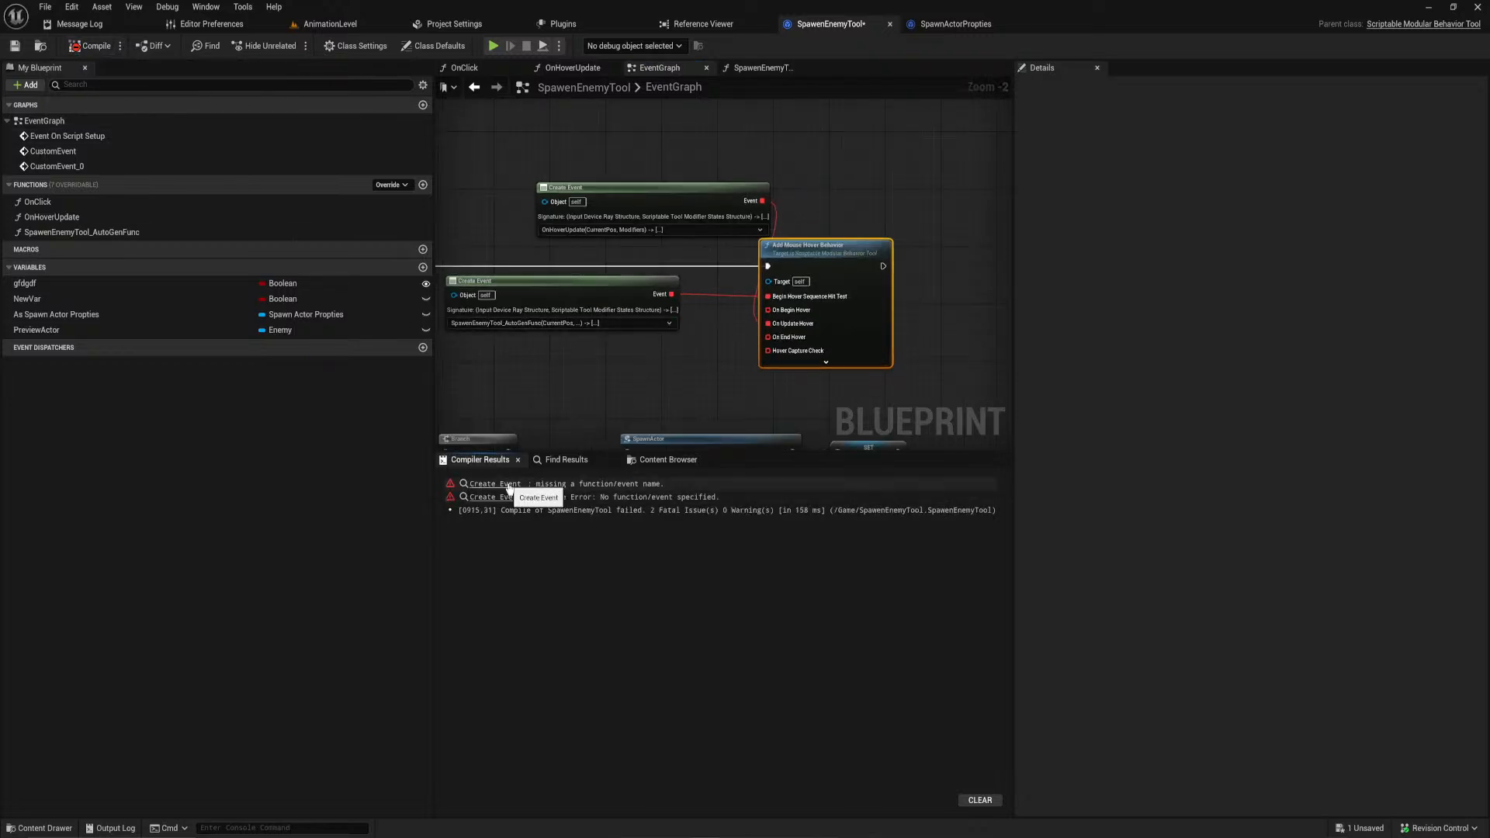
pyautogui.moveTo(686, 194); pyautogui.dragTo(586, 208)
# Step: Assign the OnClick function to the Create Event feeding If Hit by Click and recompile the blueprint
pyautogui.moveTo(648, 369); pyautogui.dragTo(1216, 200, button='right')
pyautogui.scroll(-1, 673, 241)
pyautogui.moveTo(577, 268); pyautogui.dragTo(812, 290, button='right')
pyautogui.scroll(1, 812, 290)
pyautogui.click(747, 315)
pyautogui.click(752, 364)
pyautogui.click(91, 46)
# Step: Start the custom tool in AnimationLevel and test the hover preview with Spawn Class Bp_EnemyBase and BP_ReaperBoss
pyautogui.click(341, 25)
pyautogui.click(38, 115)
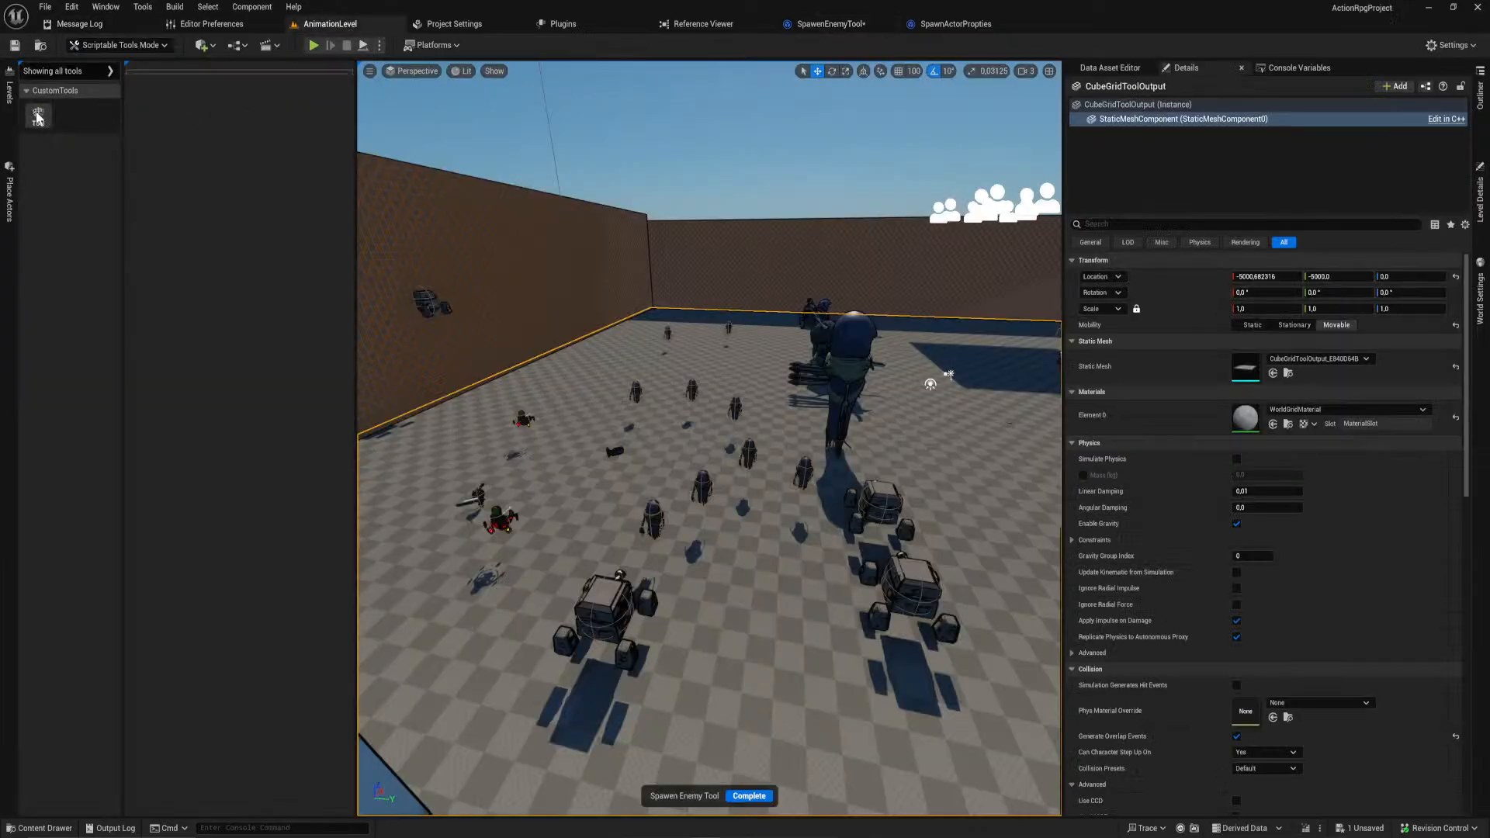
pyautogui.click(246, 95)
pyautogui.click(276, 189)
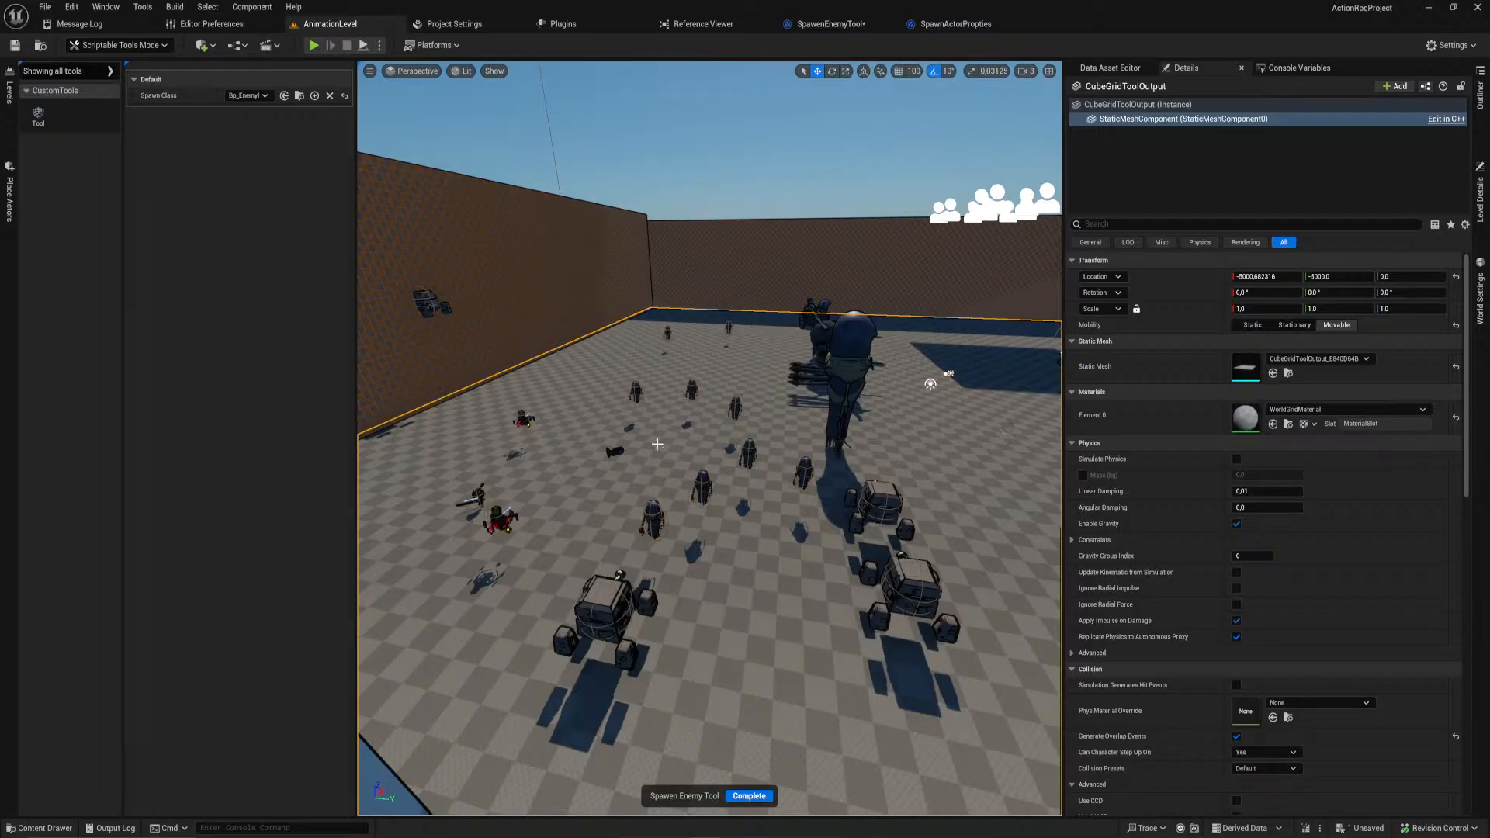
pyautogui.click(243, 97)
pyautogui.click(284, 253)
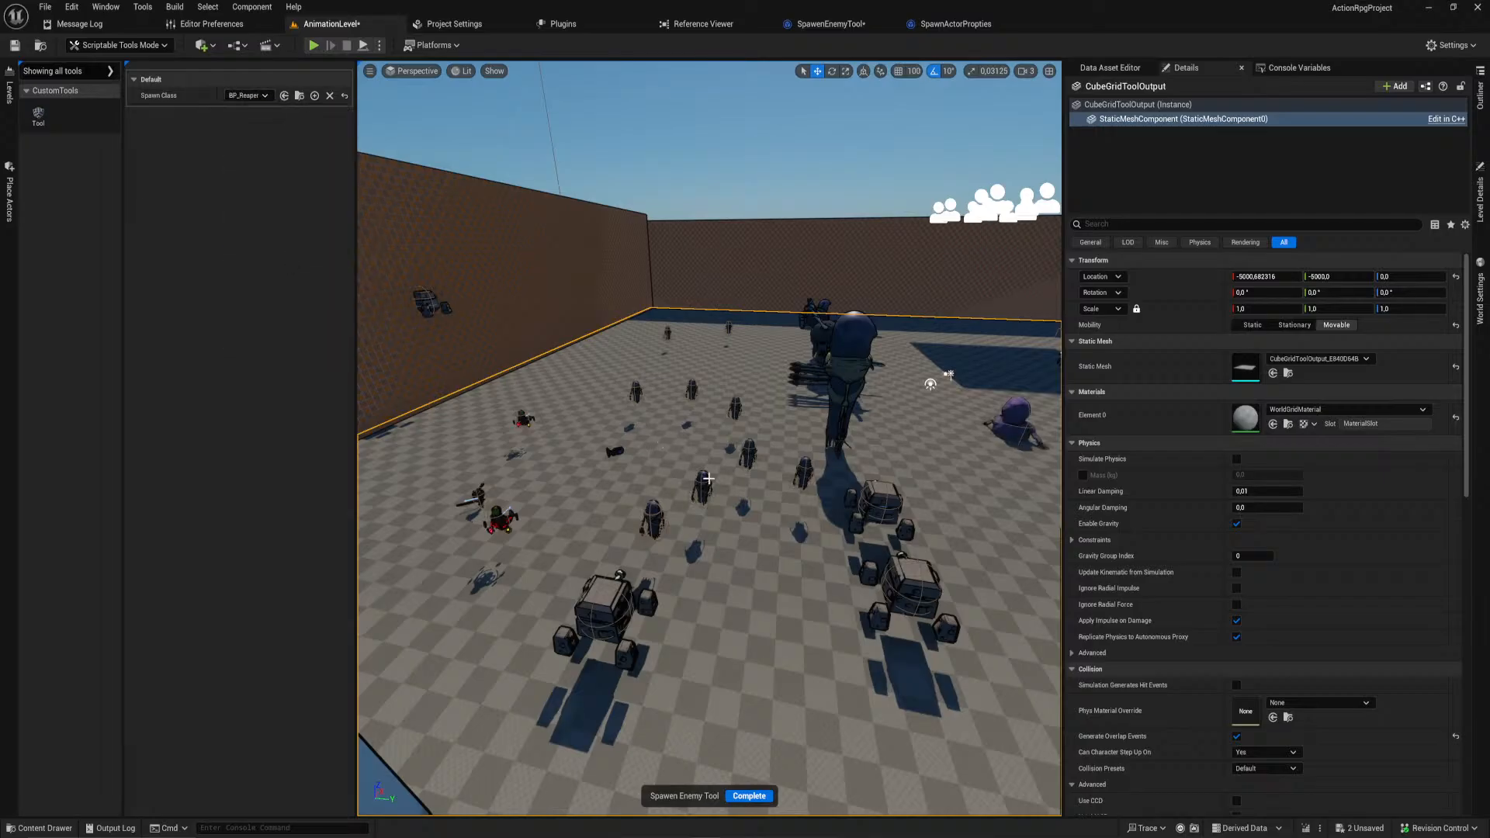
pyautogui.rightClick(914, 464)
pyautogui.moveTo(794, 546); pyautogui.dragTo(888, 543, button='right')
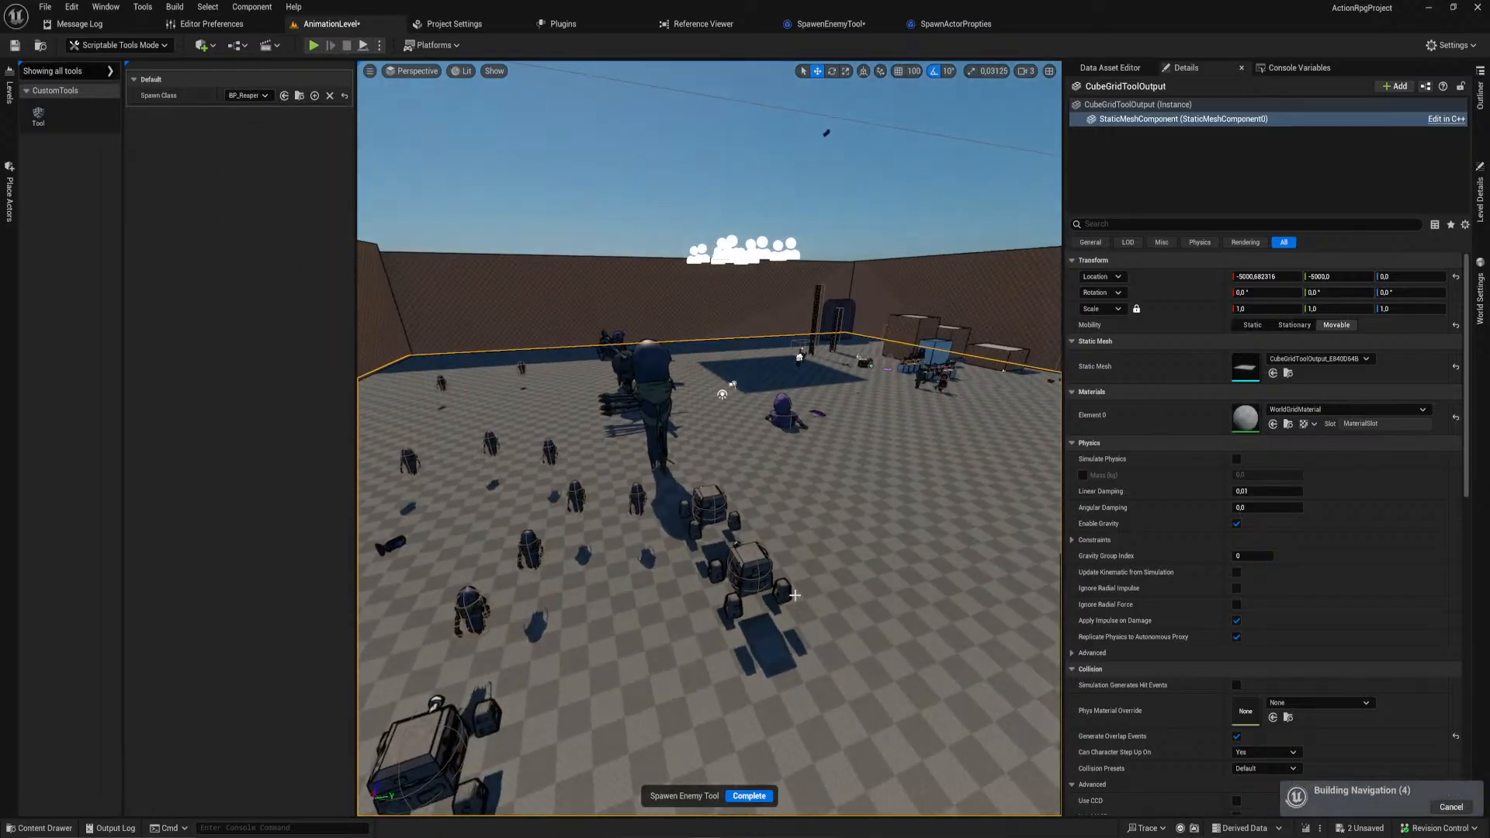
pyautogui.press('w')
pyautogui.moveTo(821, 496); pyautogui.dragTo(700, 509, button='right')
# Step: Set Spawn Class to BP_Shaman, place one on the open floor near the large reaper, and exit the tool
pyautogui.click(252, 97)
pyautogui.click(280, 266)
pyautogui.press('w')
pyautogui.press('s')
pyautogui.press('w')
pyautogui.press('w')
pyautogui.press('s')
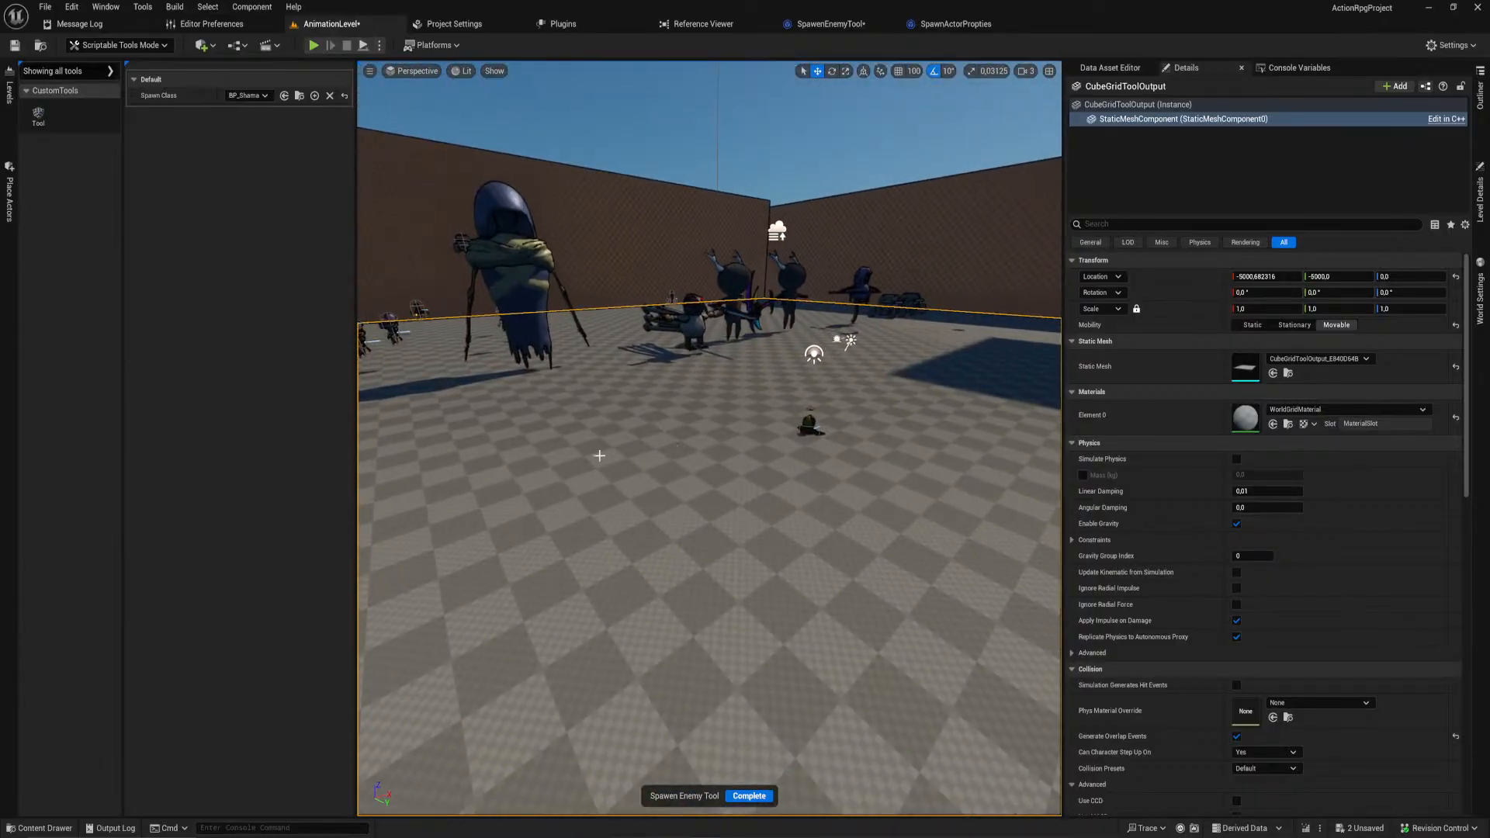
pyautogui.click(493, 452)
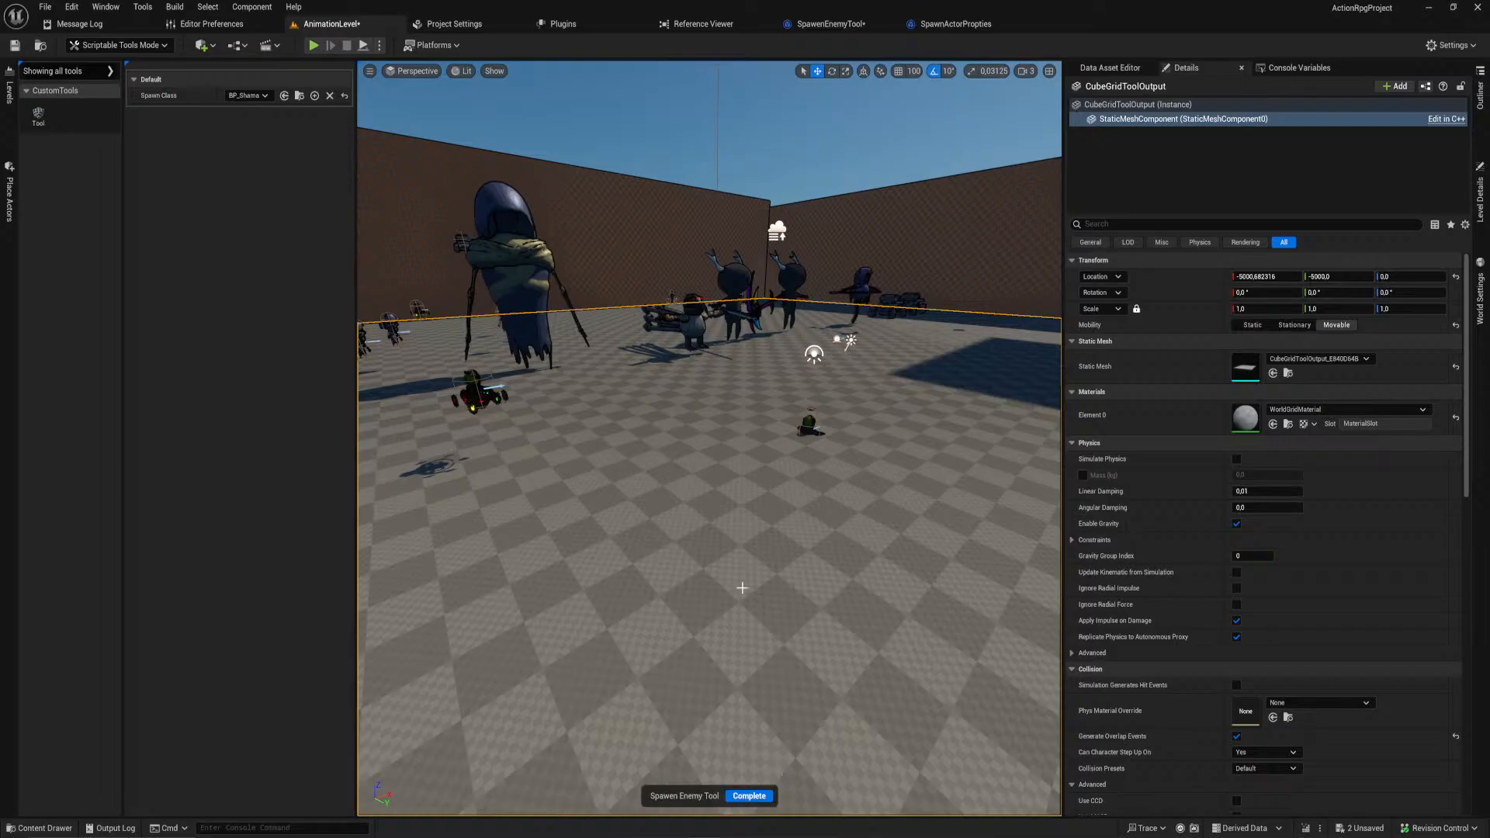
pyautogui.press('Escape')
# Step: Override On Script Shutdown in SpawenEnemyTool and have it call Destroy Actor on the PreviewActor variable
pyautogui.click(852, 26)
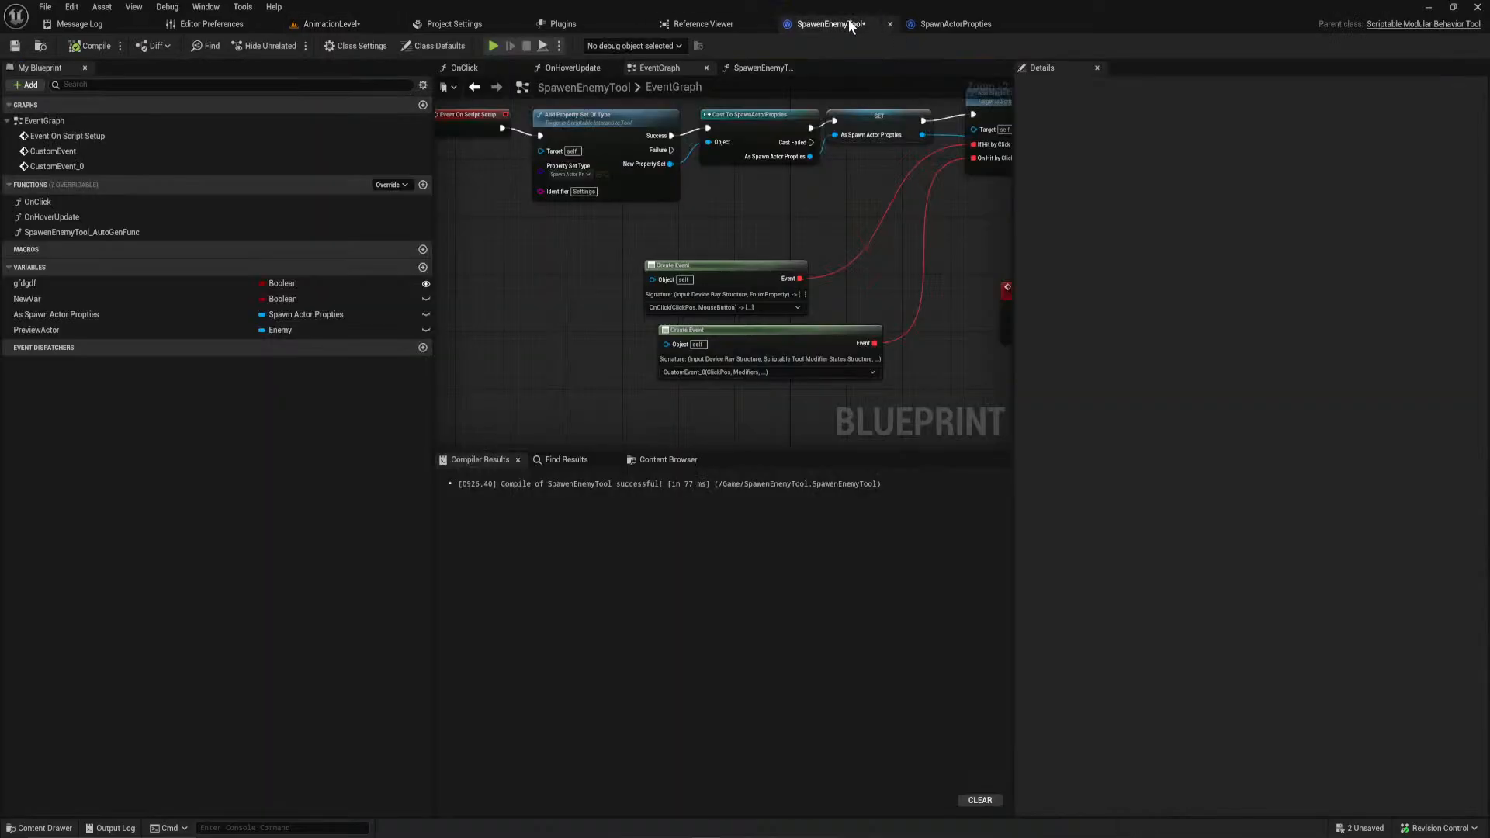
pyautogui.moveTo(623, 209); pyautogui.dragTo(787, 239, button='right')
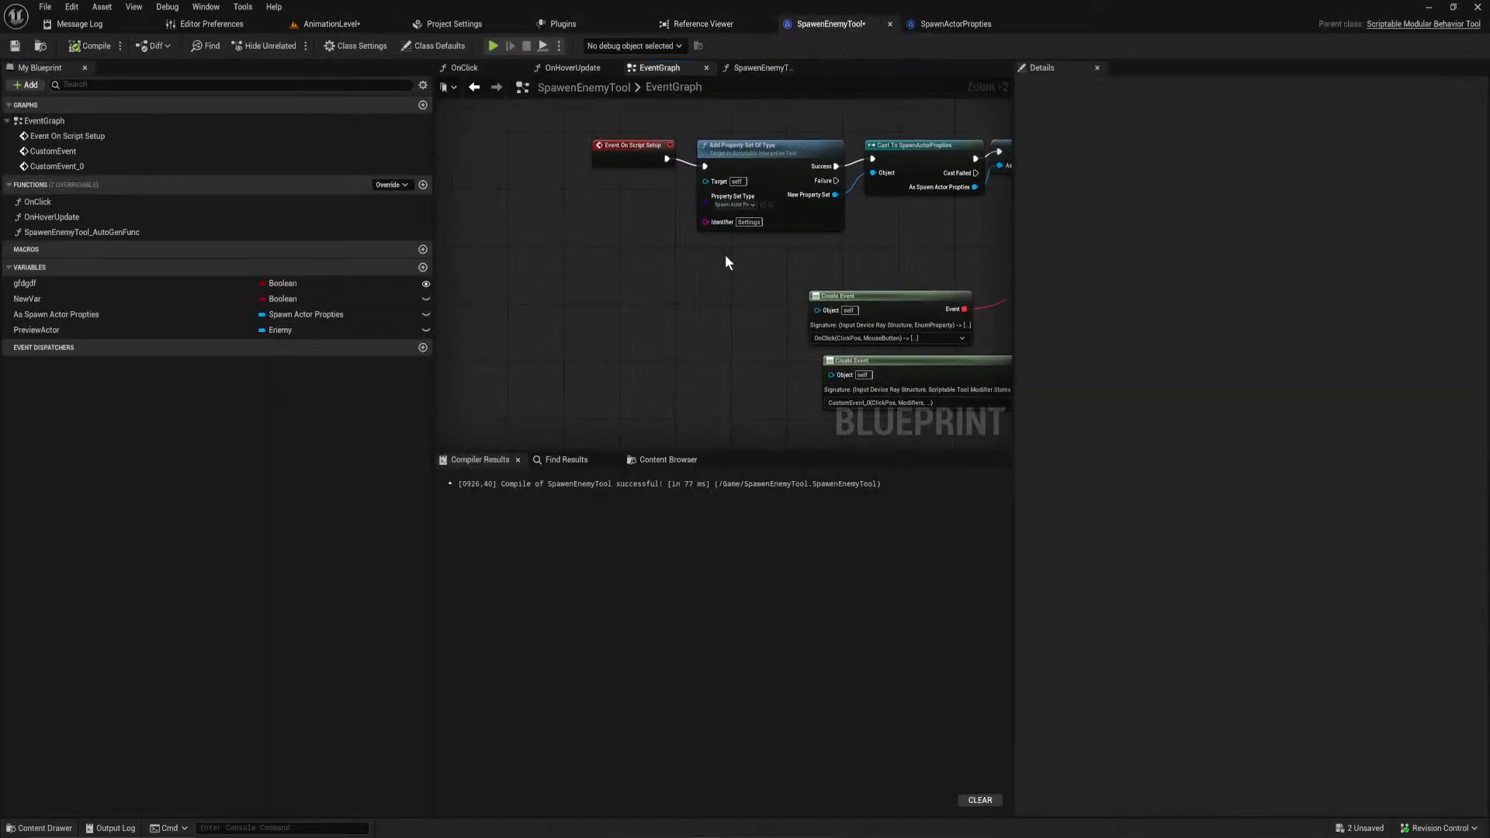
pyautogui.click(391, 184)
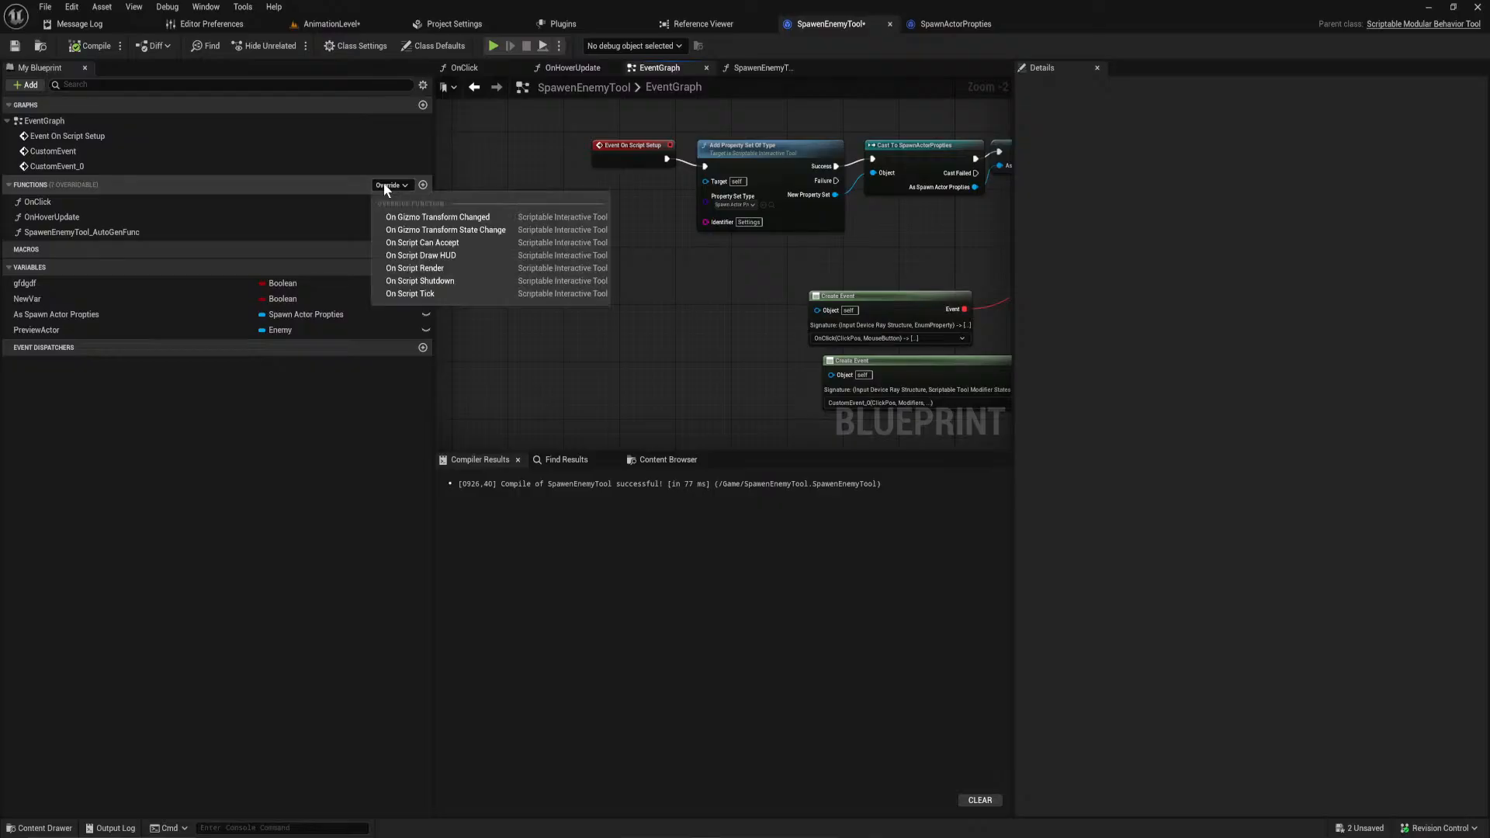
pyautogui.click(458, 281)
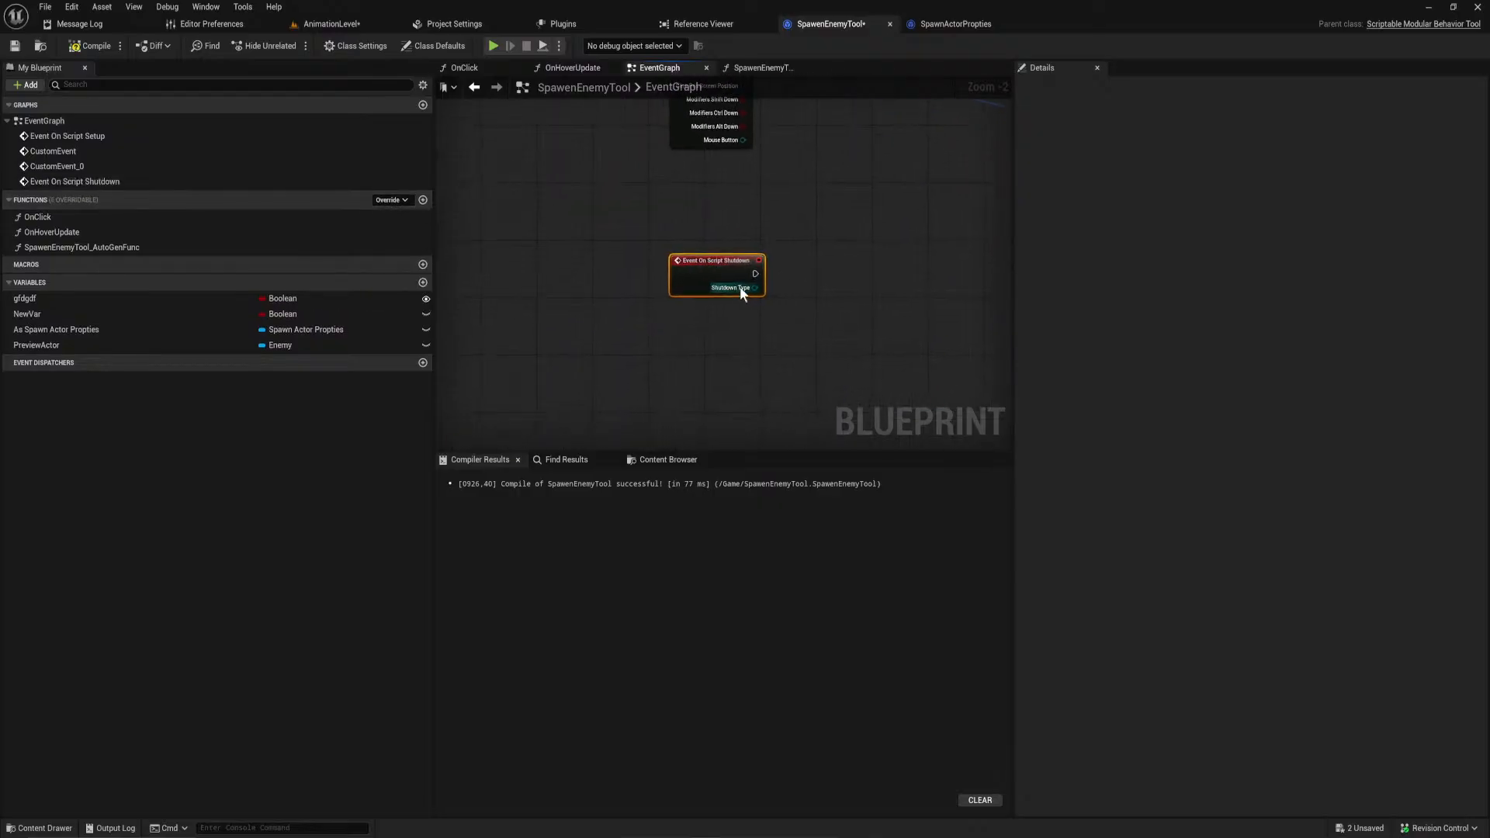
pyautogui.keyDown('ctrl'); pyautogui.moveTo(163, 344); pyautogui.dragTo(782, 383); pyautogui.keyUp('ctrl')
pyautogui.write('destroy')
pyautogui.press('Return')
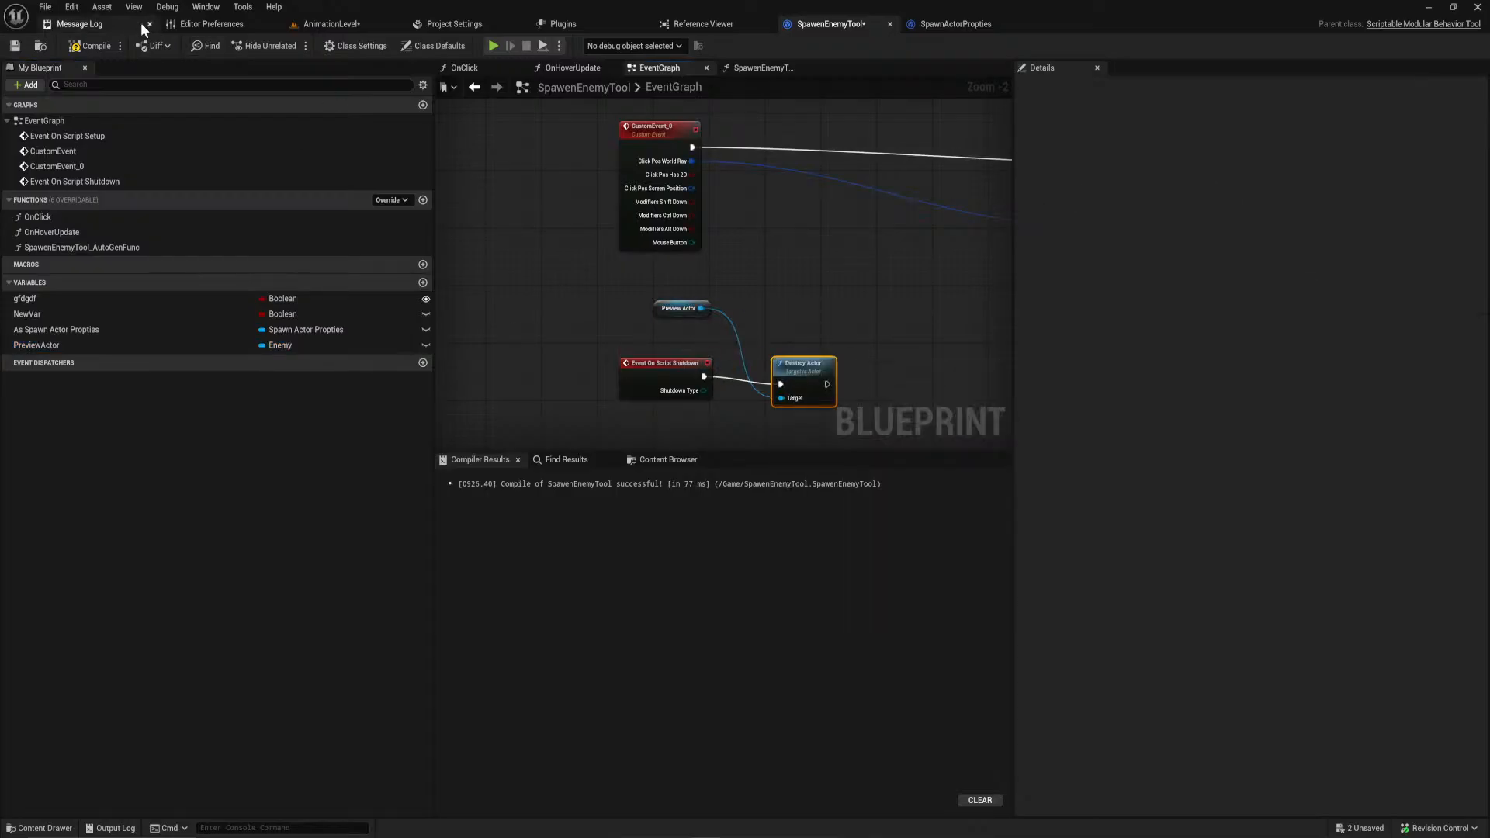
# Step: Test the shutdown cleanup in AnimationLevel by starting the tool with Spawn Class BP_BasicDemon and cancelling it
pyautogui.click(319, 25)
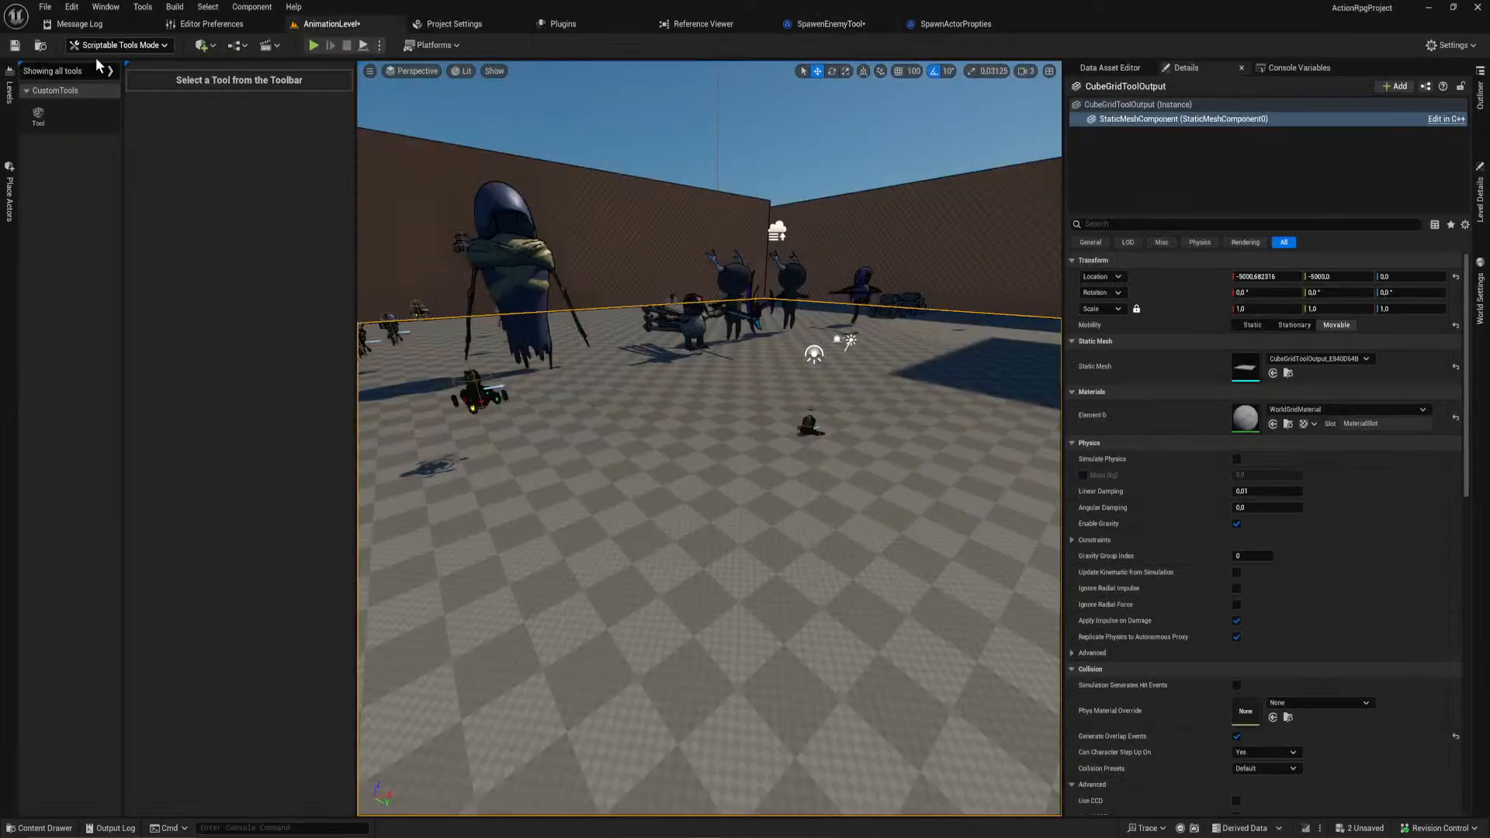
pyautogui.click(37, 116)
pyautogui.click(249, 95)
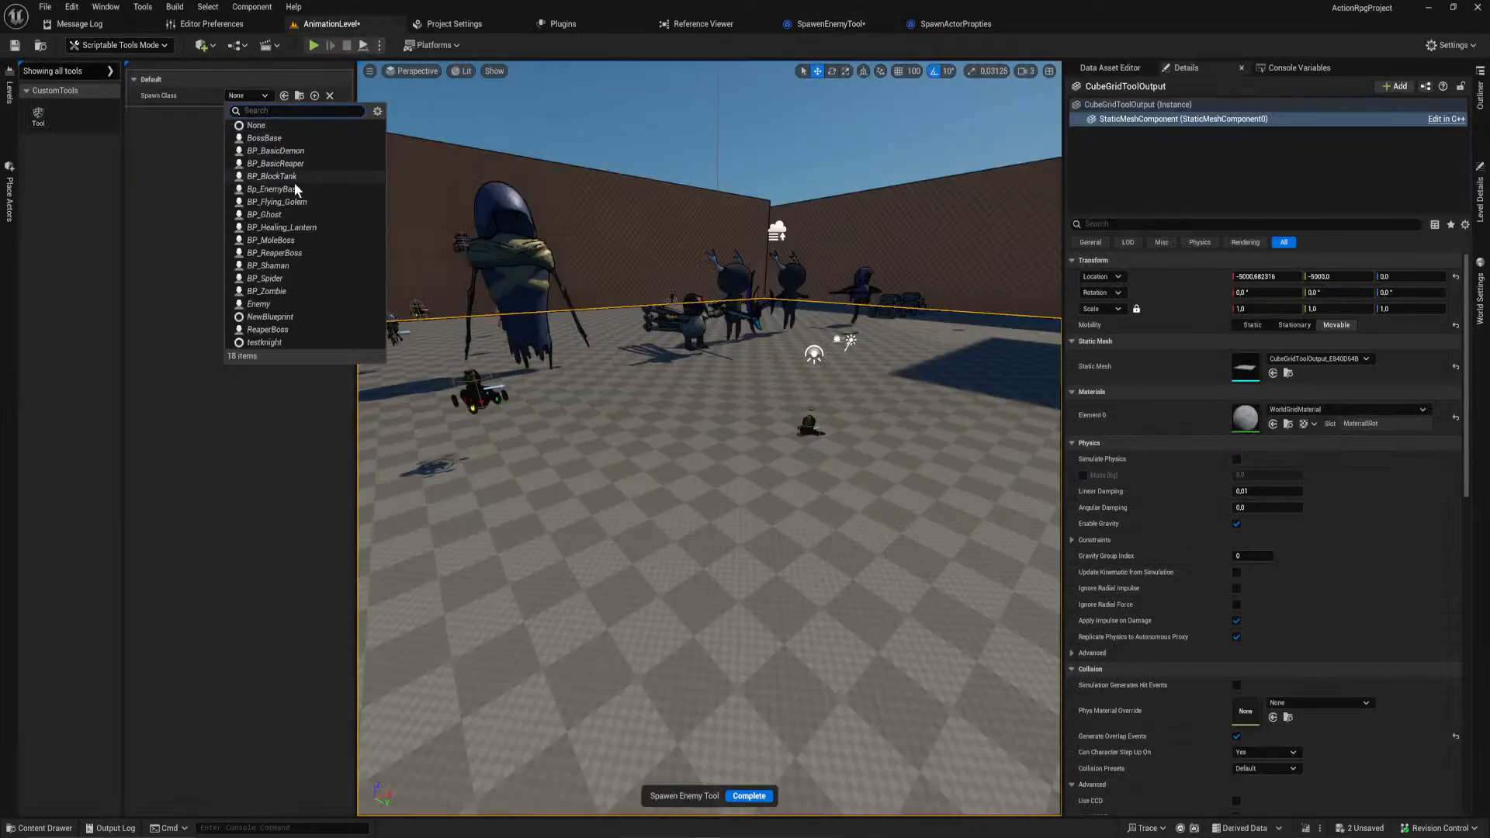
pyautogui.click(296, 151)
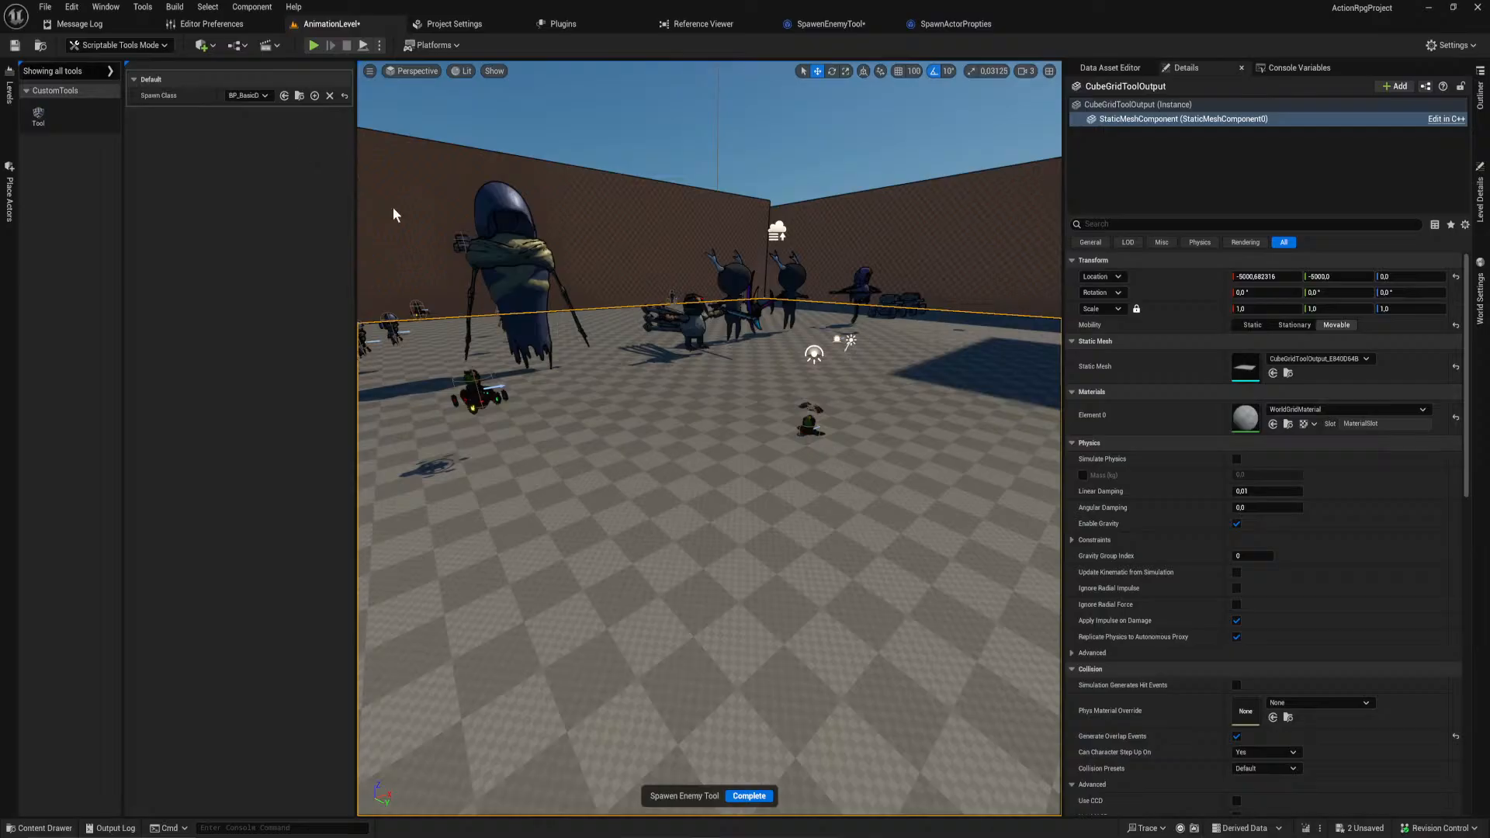
pyautogui.press('Escape')
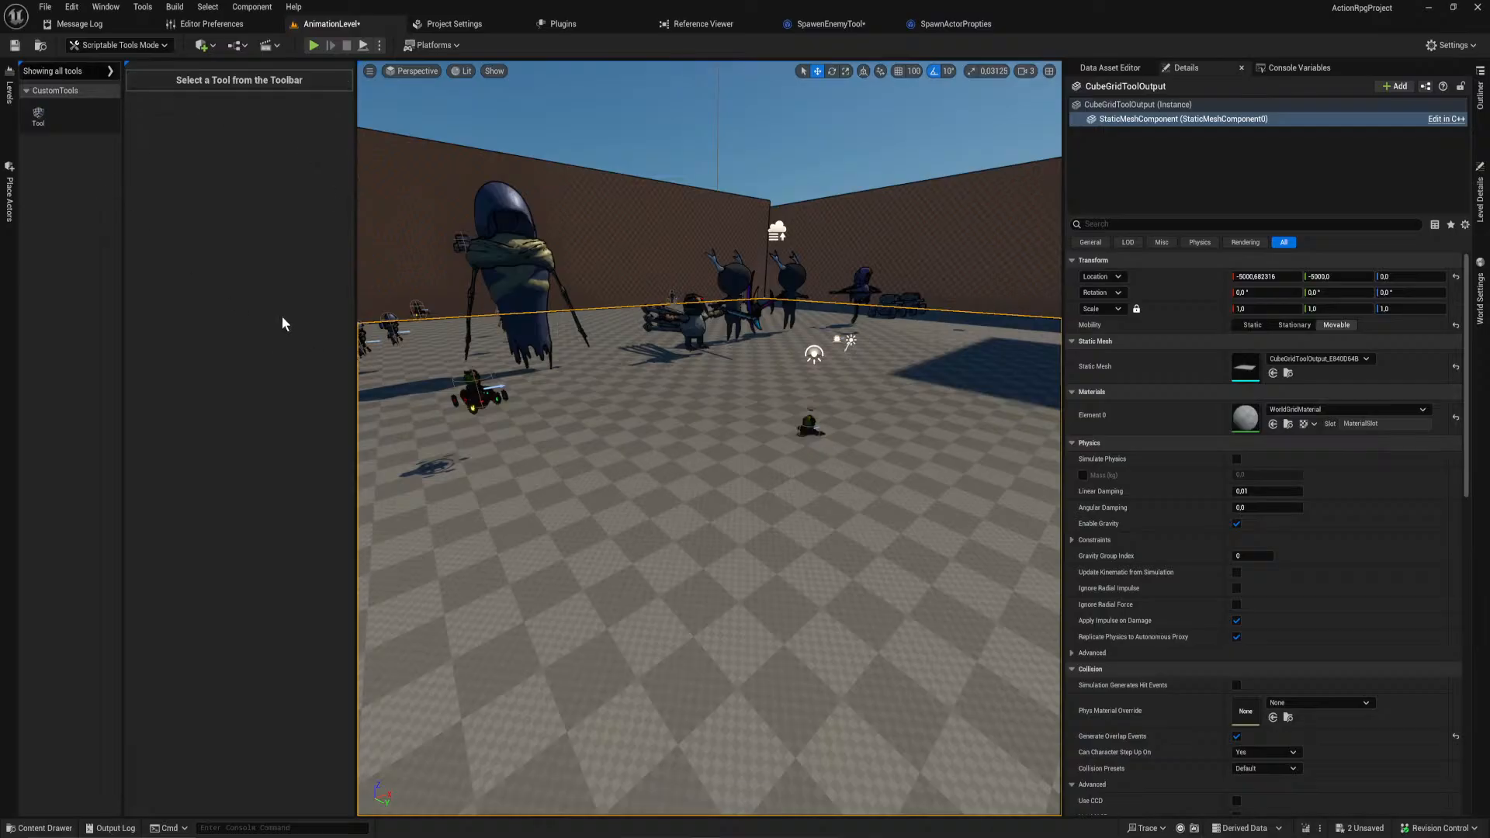
# Step: Review the SpawenEnemyTool EventGraph, examining the events bound to Add Mouse Hover Behavior and the preview spawning nodes
pyautogui.click(956, 25)
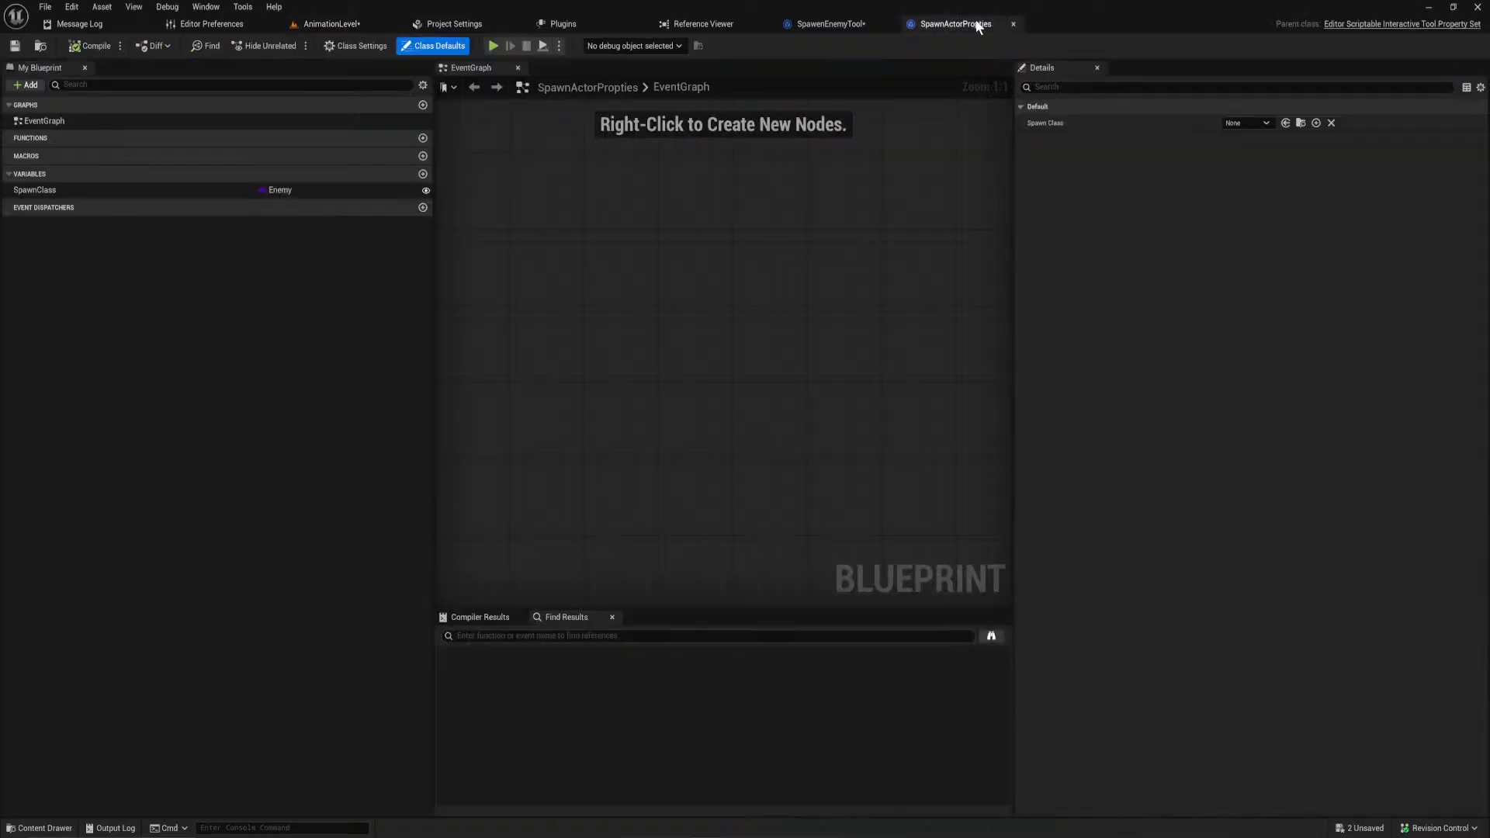
pyautogui.click(829, 26)
pyautogui.moveTo(880, 333); pyautogui.dragTo(474, 333, button='right')
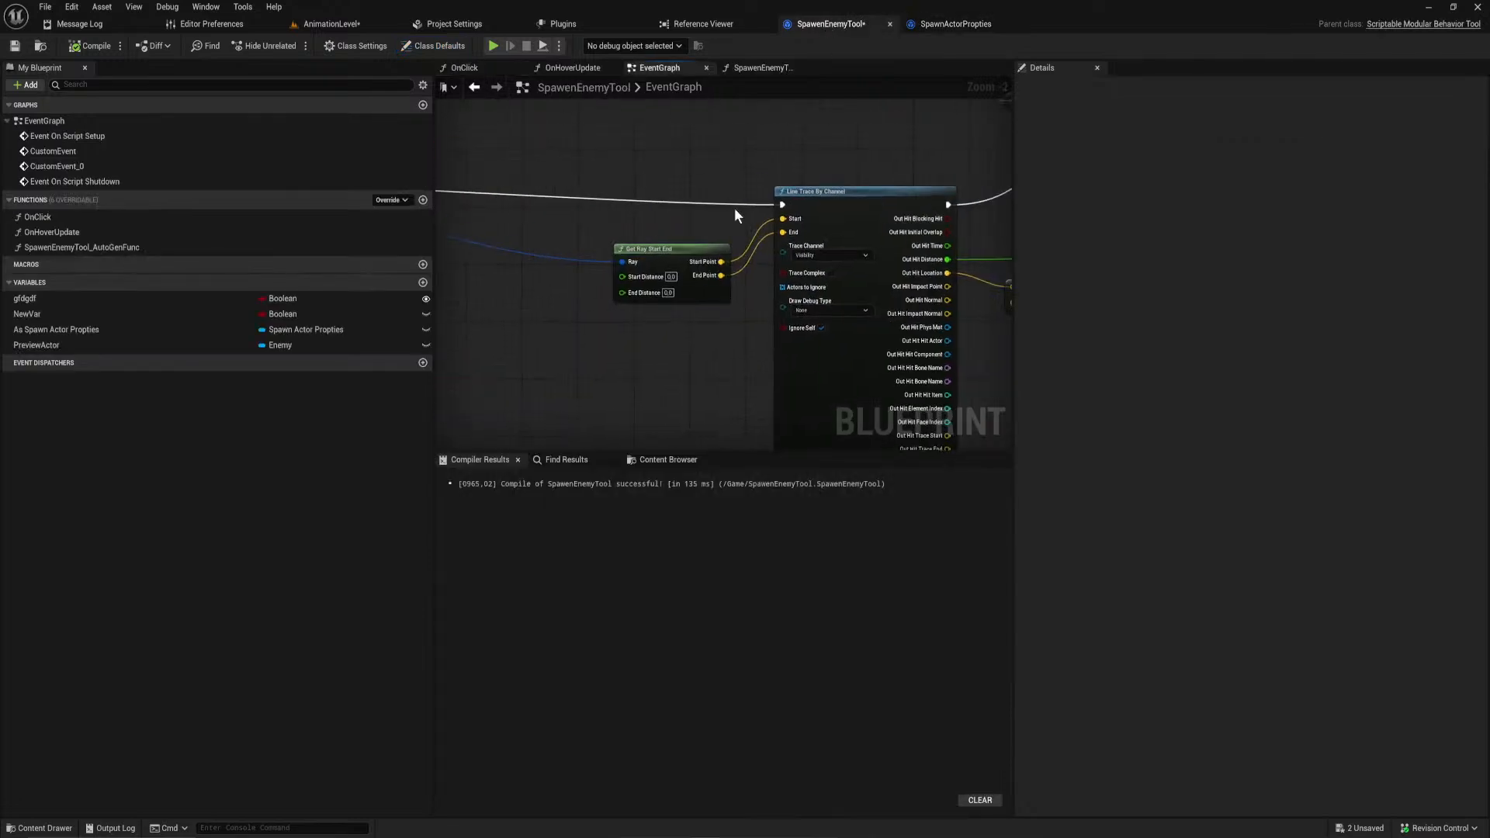
pyautogui.scroll(-3, 892, 147)
pyautogui.moveTo(892, 148); pyautogui.dragTo(607, 219, button='right')
pyautogui.moveTo(853, 121); pyautogui.dragTo(615, 352, button='right')
pyautogui.scroll(3, 794, 262)
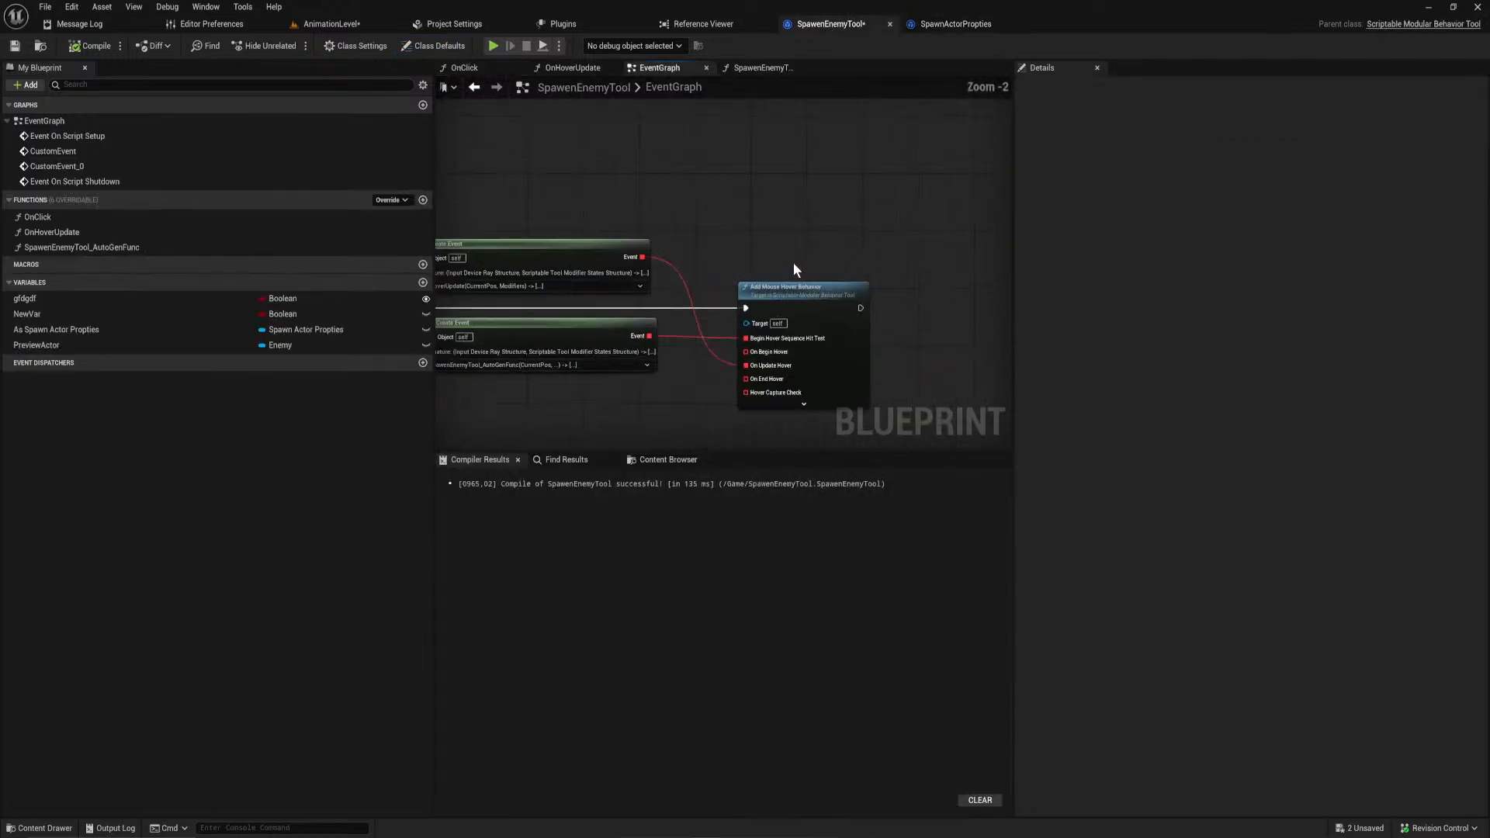
pyautogui.moveTo(769, 323); pyautogui.dragTo(856, 260, button='right')
pyautogui.moveTo(728, 319); pyautogui.dragTo(1003, 177, button='right')
pyautogui.moveTo(729, 157); pyautogui.dragTo(501, 275, button='right')
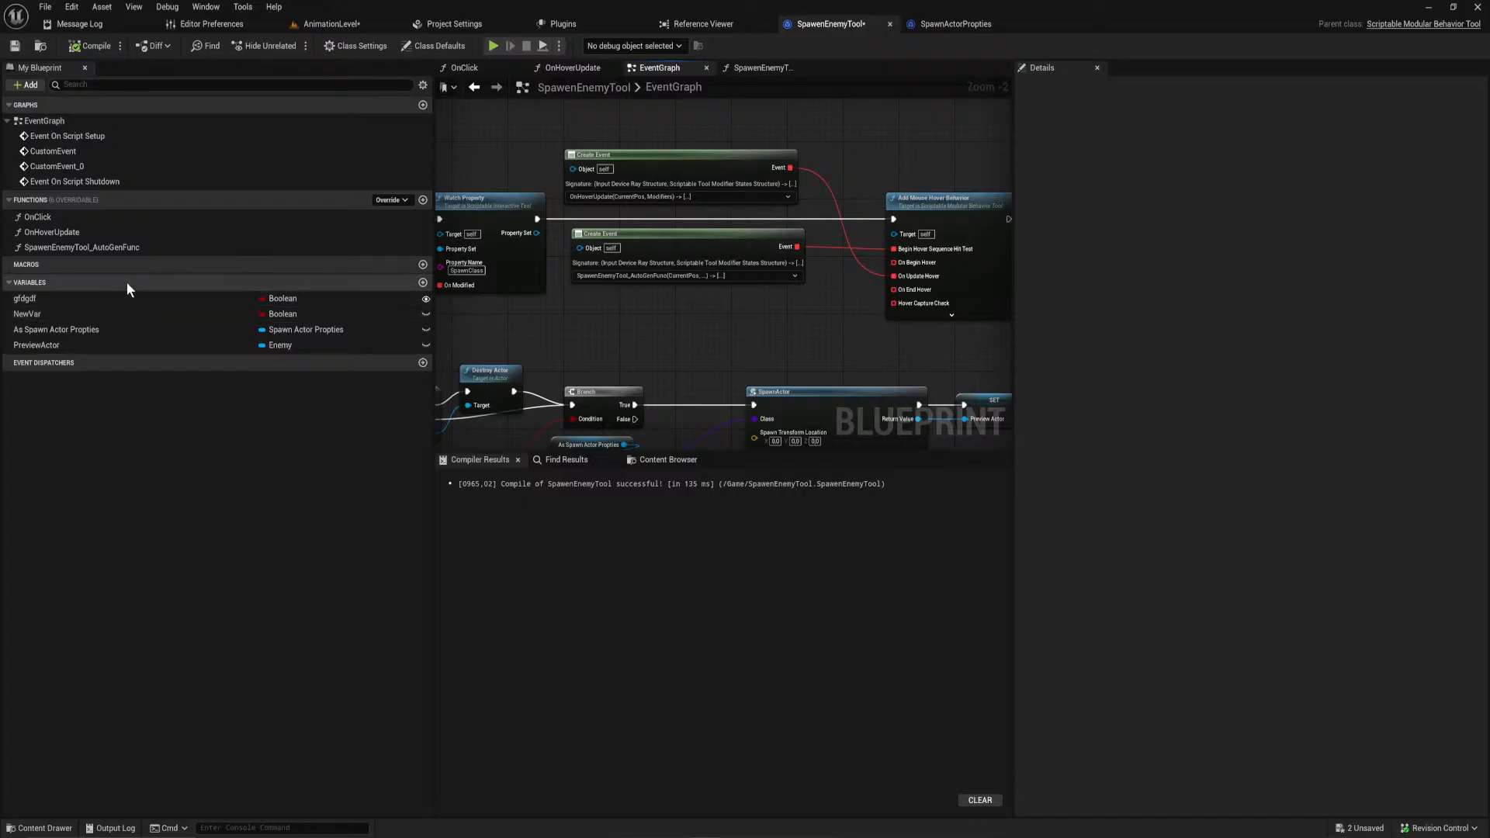
# Step: Open the OnHoverUpdate function and move the Preview Actor variable node directly above Set Actor Location
pyautogui.doubleClick(116, 230)
pyautogui.moveTo(784, 378); pyautogui.dragTo(812, 347, button='right')
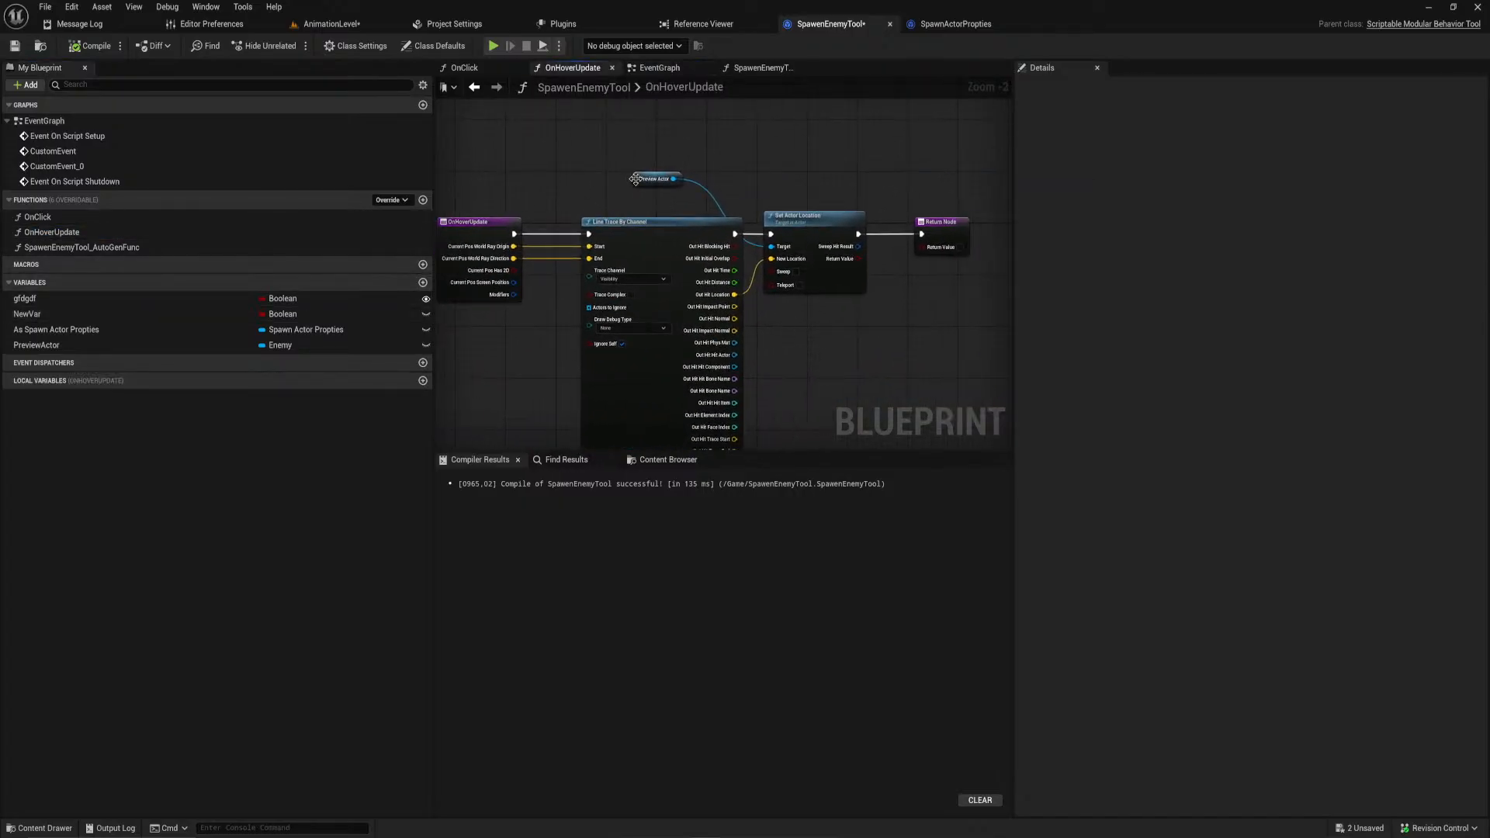
pyautogui.moveTo(635, 180); pyautogui.dragTo(761, 191)
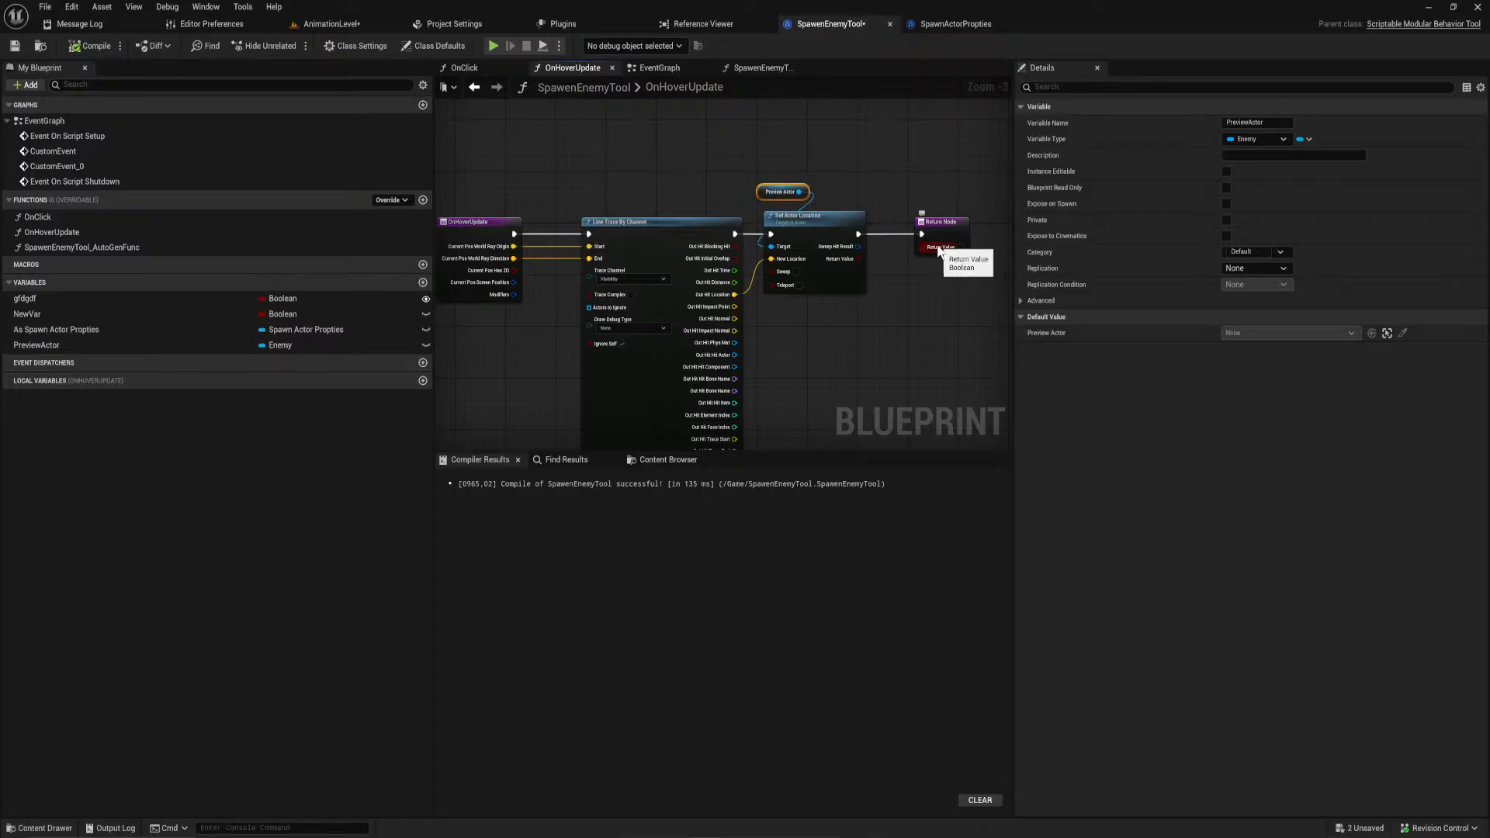
pyautogui.scroll(2, 882, 262)
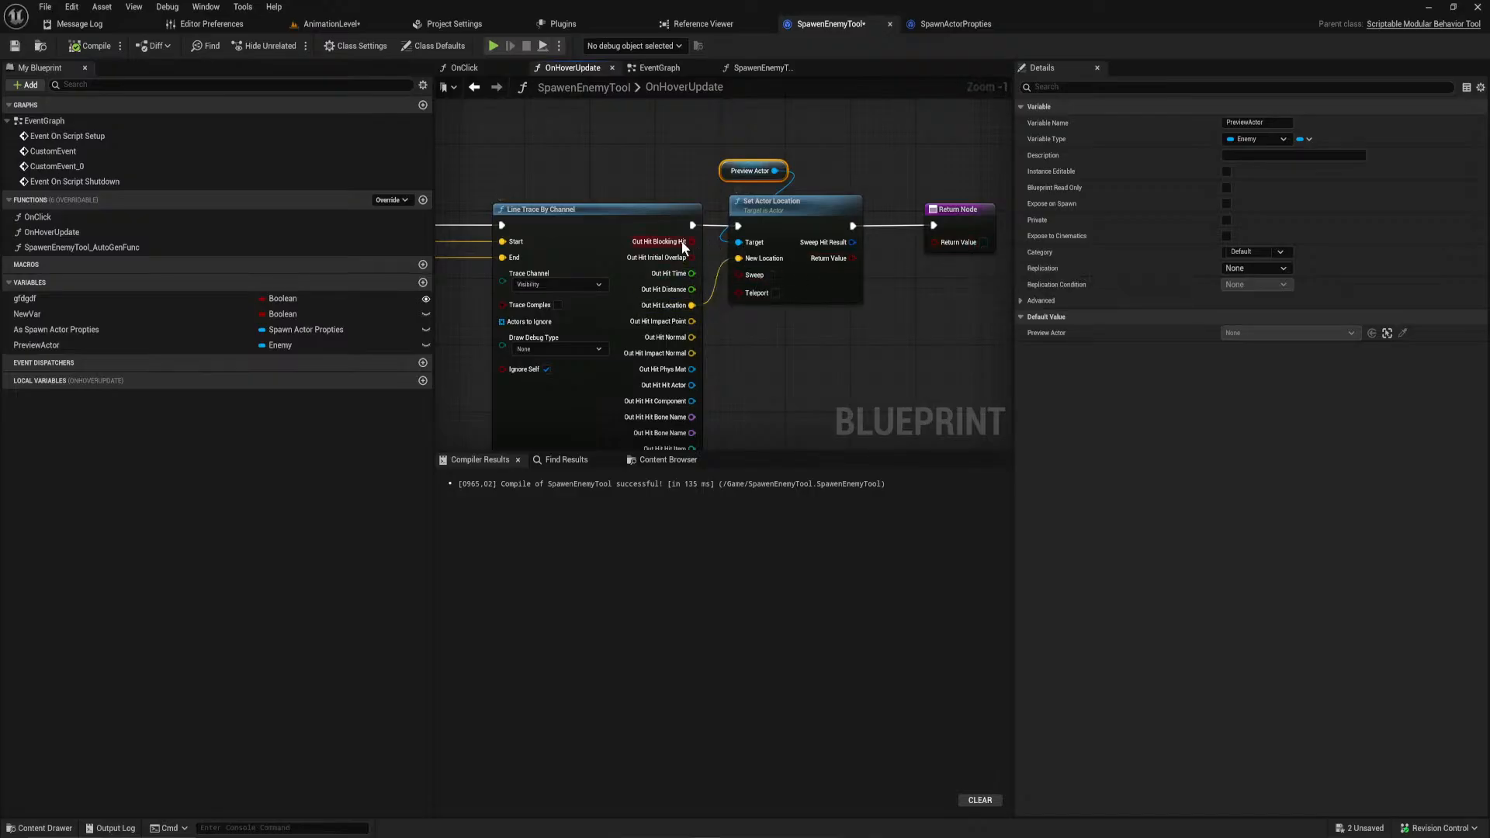
# Step: Connect the line trace's Out Hit Blocking Hit to the Return Node's Return Value in OnHoverUpdate and compile the blueprint
pyautogui.moveTo(690, 241); pyautogui.dragTo(981, 242)
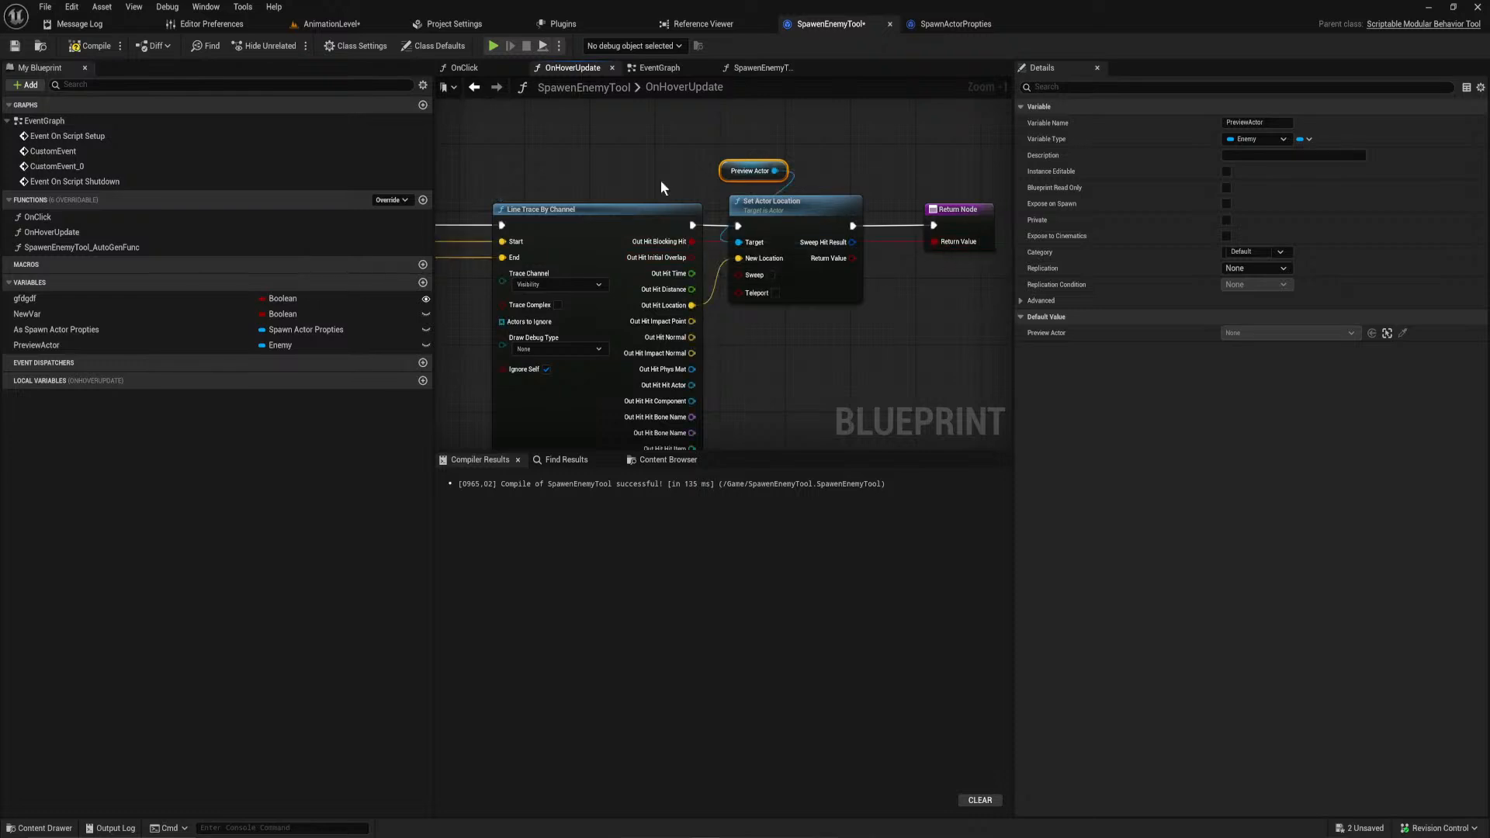
pyautogui.click(76, 45)
pyautogui.moveTo(686, 181); pyautogui.dragTo(727, 172, button='right')
# Step: Test the tool in AnimationLevel with Spawn Class BP_BasicDemon by placing two enemies on the floor, and cancel the tool
pyautogui.click(328, 25)
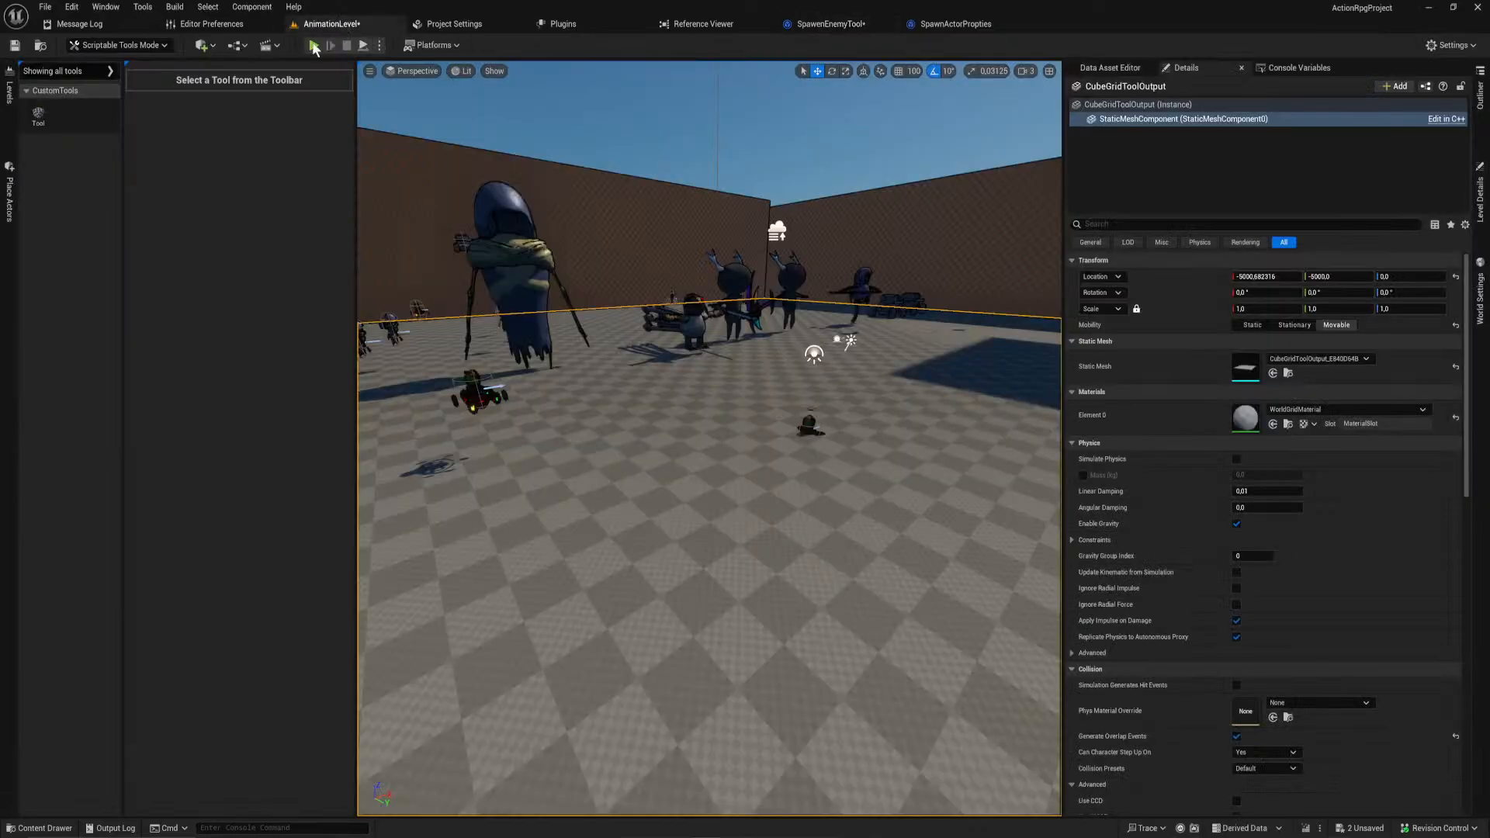
pyautogui.click(108, 45)
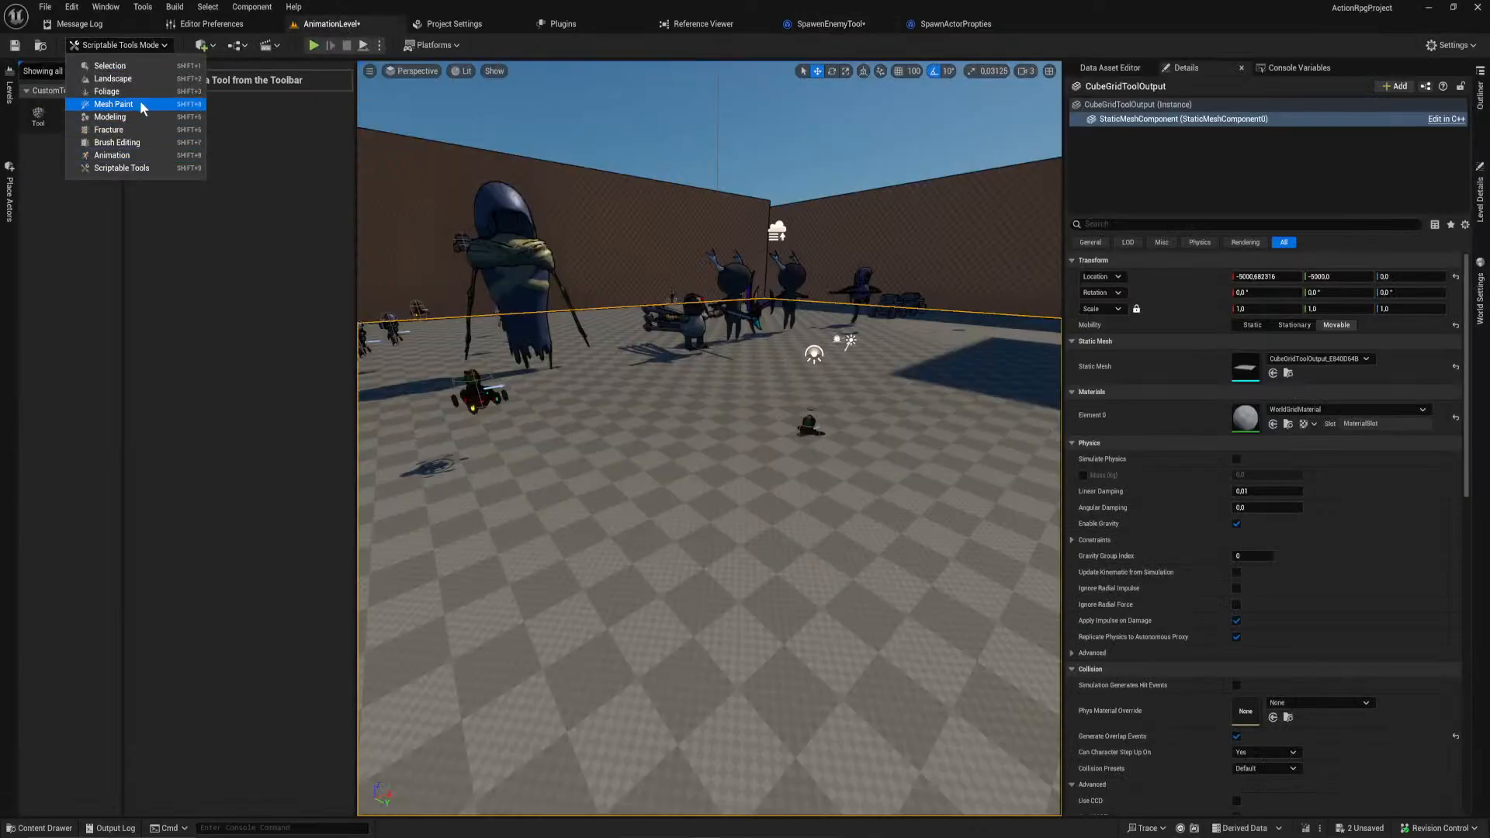
pyautogui.click(155, 167)
pyautogui.click(37, 116)
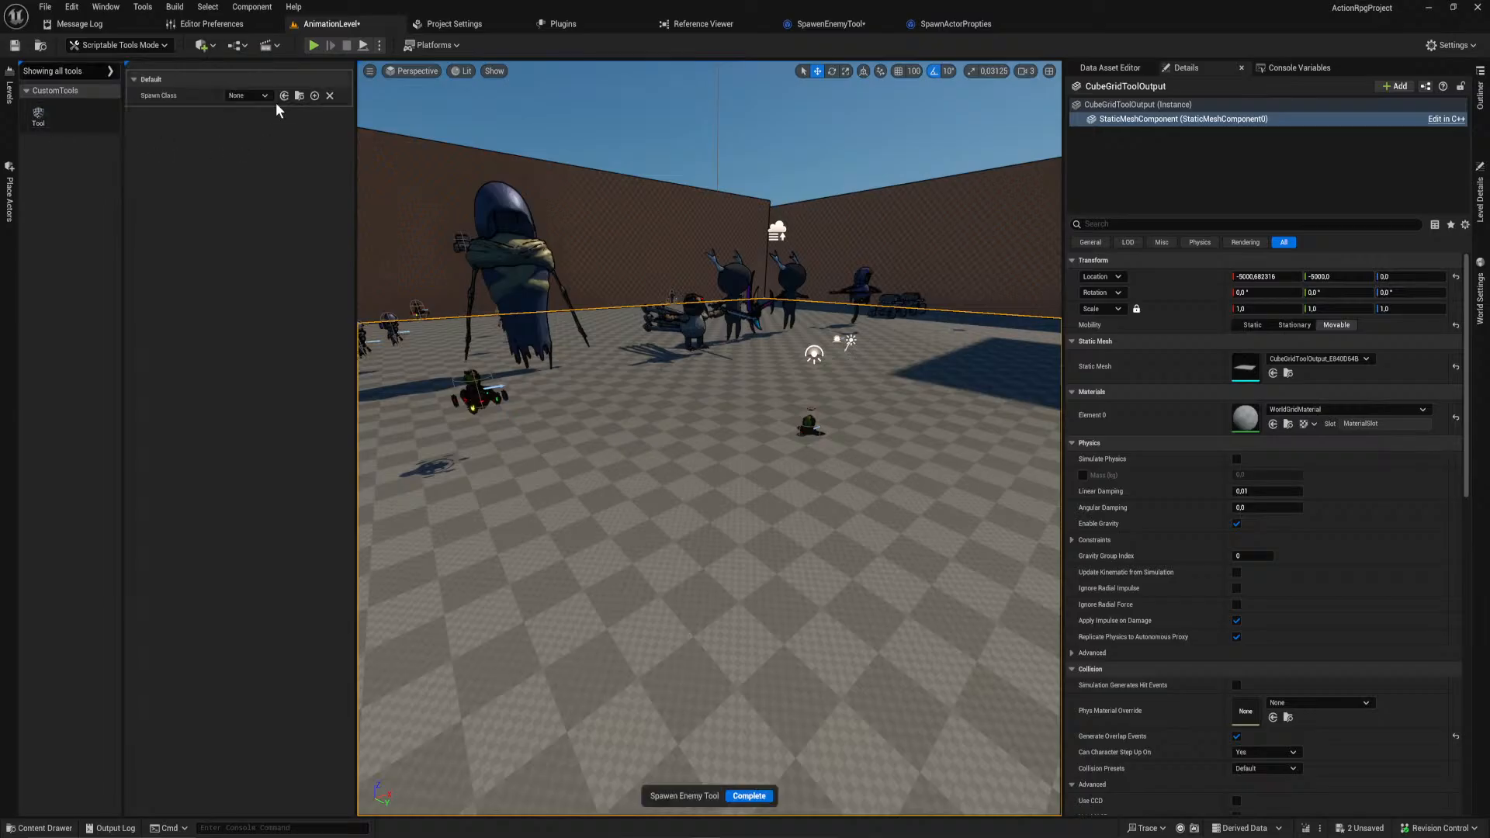
pyautogui.click(250, 96)
pyautogui.click(277, 151)
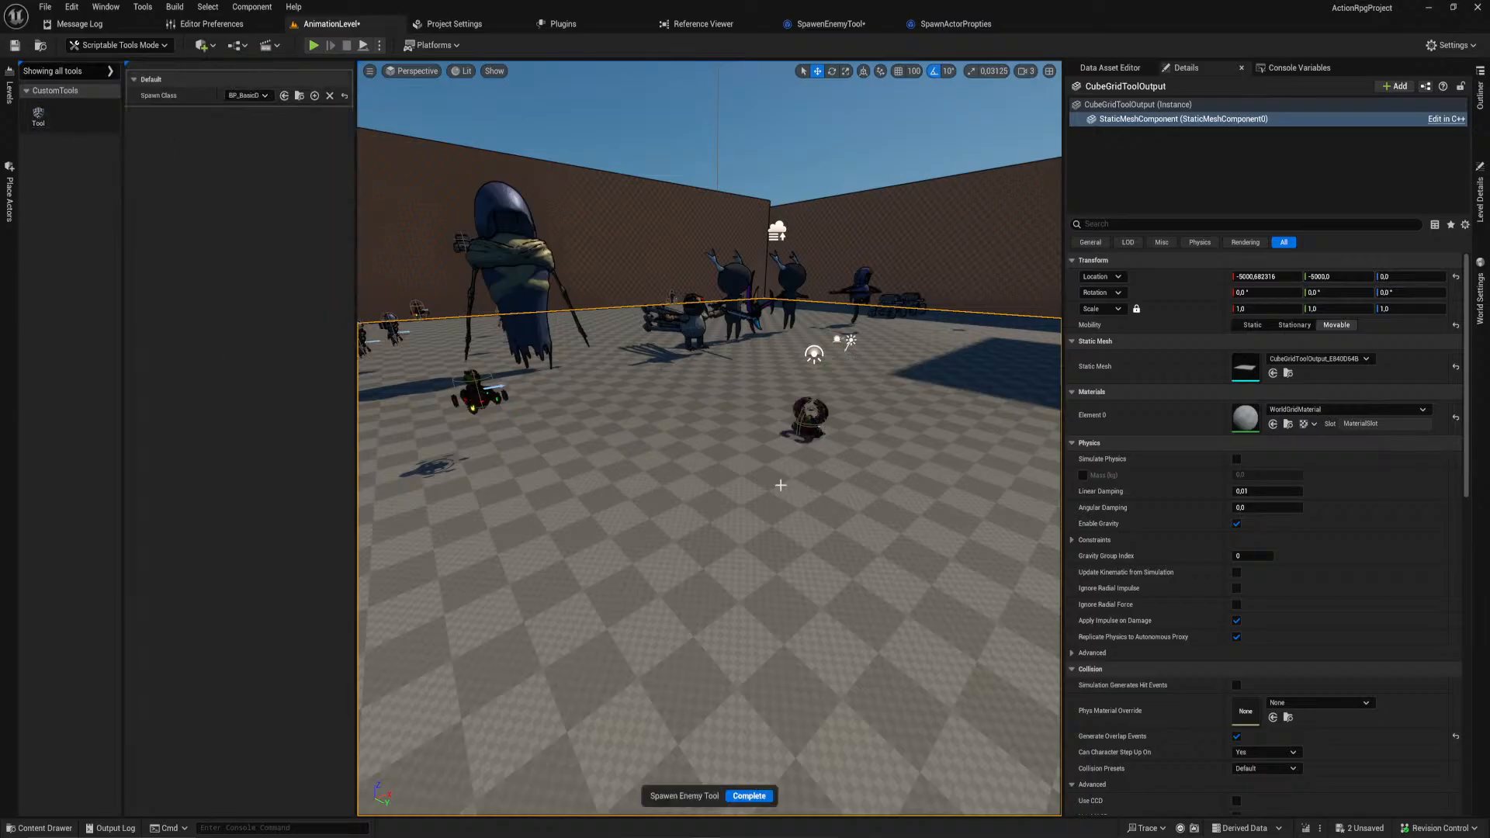
pyautogui.click(589, 530)
pyautogui.click(870, 524)
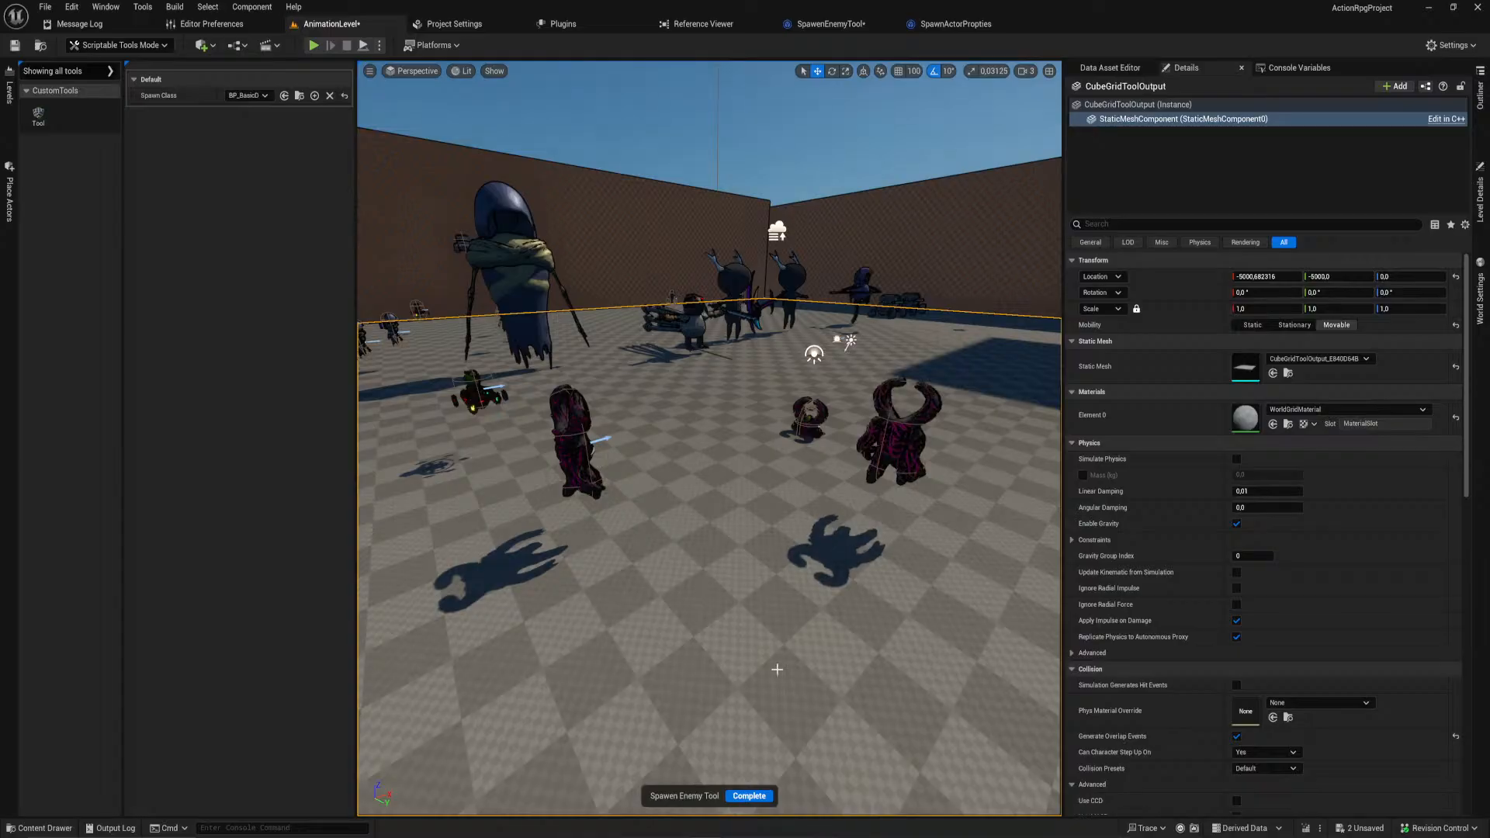
pyautogui.moveTo(819, 426); pyautogui.dragTo(749, 374, button='right')
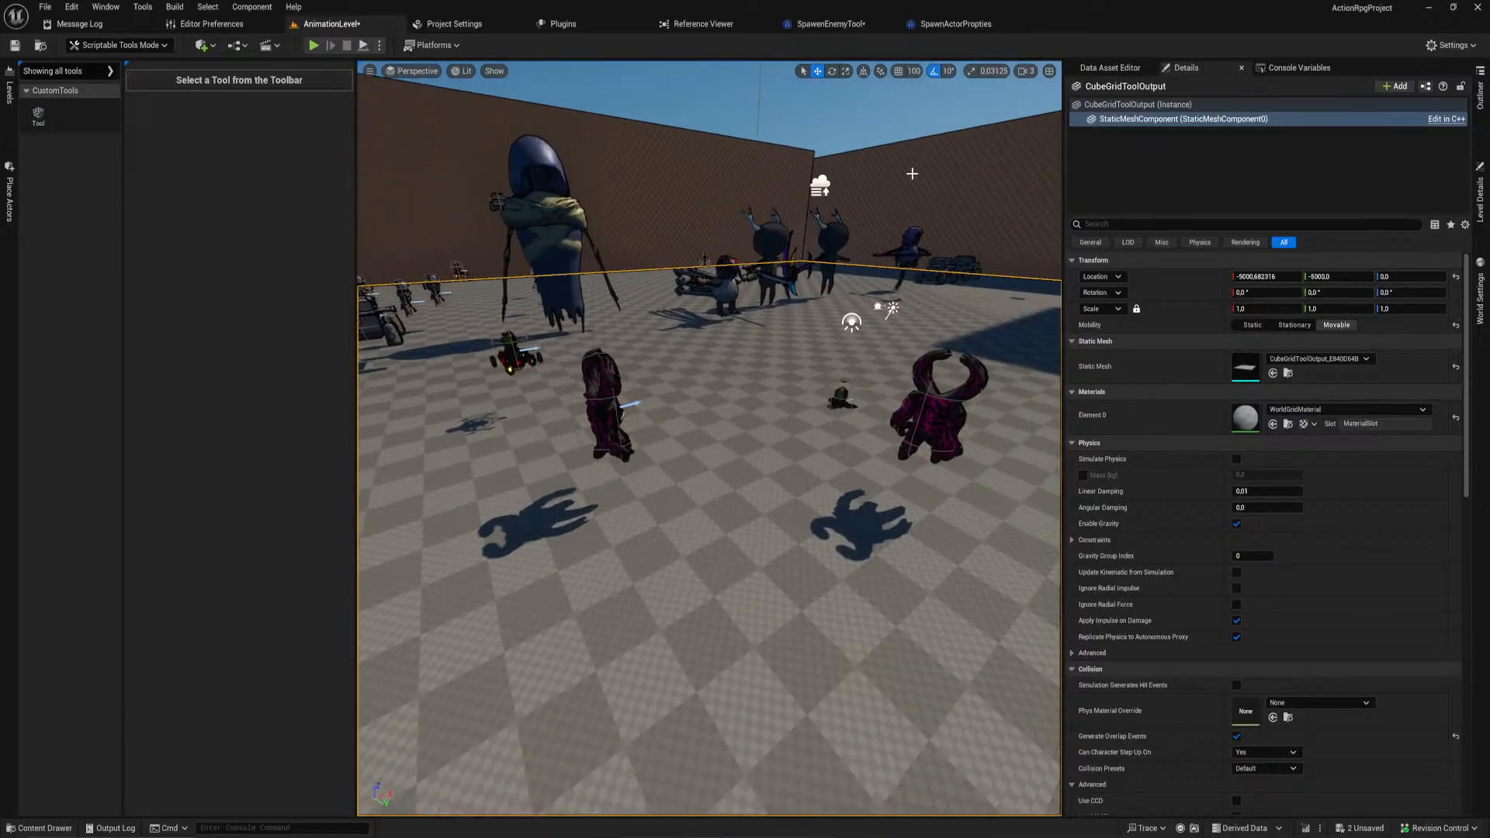
# Step: Return to the SpawenEnemyTool EventGraph and move the Add Mouse Hover Behavior node farther from its Create Event nodes
pyautogui.click(855, 26)
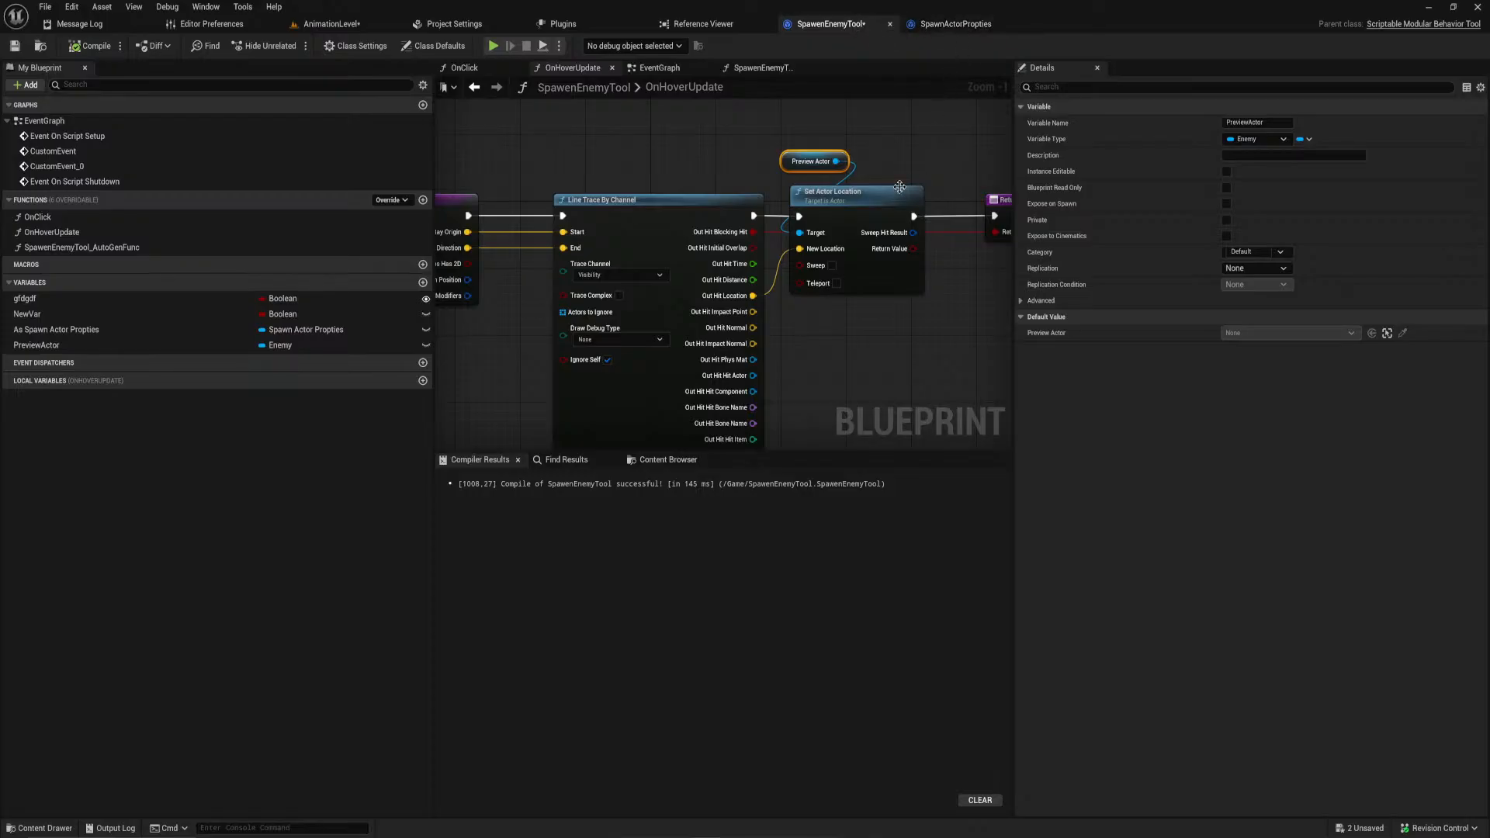
pyautogui.click(675, 68)
pyautogui.moveTo(874, 318); pyautogui.dragTo(727, 344, button='right')
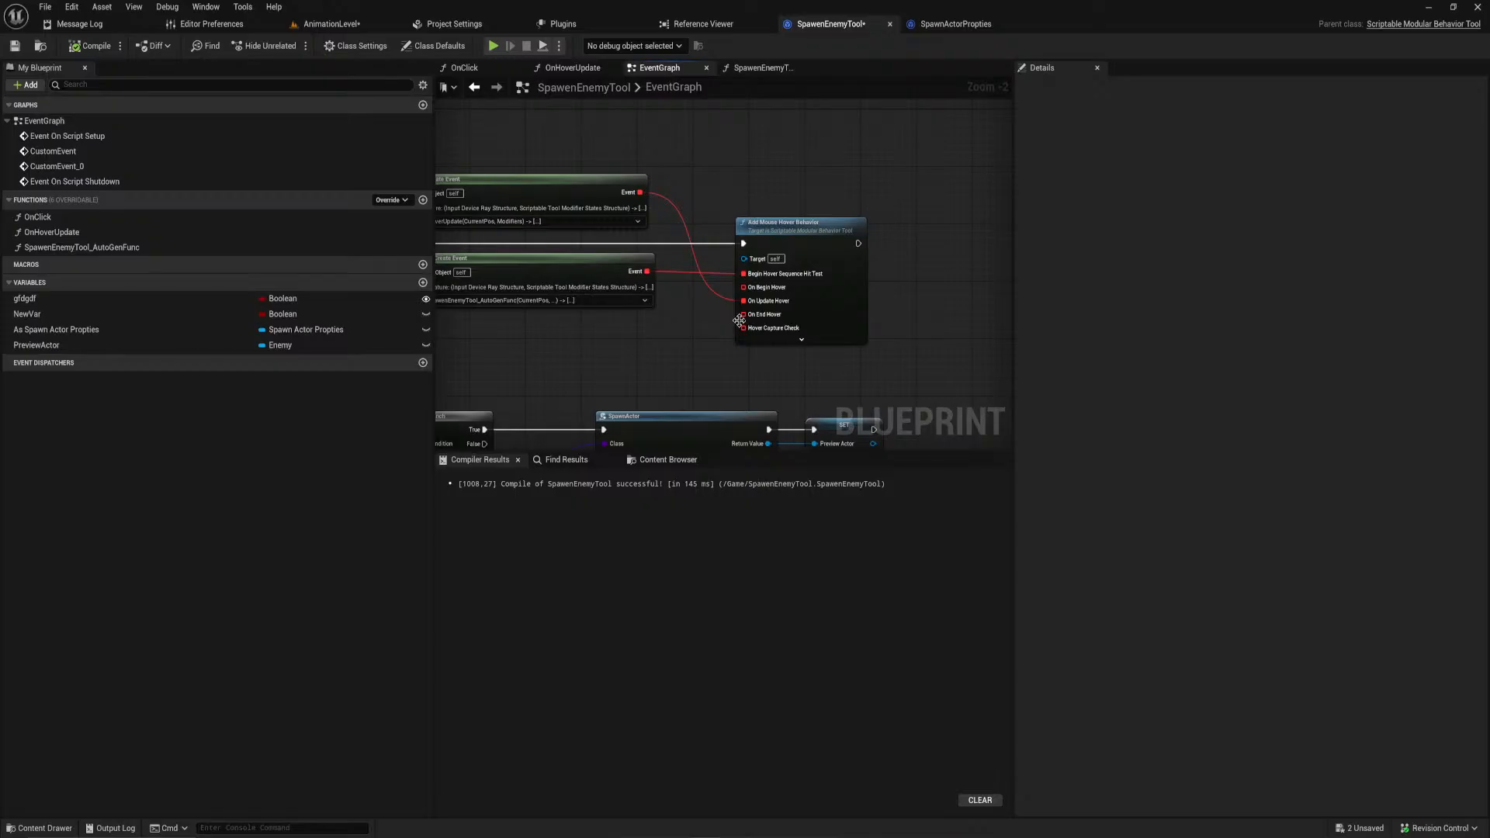
pyautogui.scroll(2, 737, 342)
pyautogui.moveTo(839, 186); pyautogui.dragTo(937, 214)
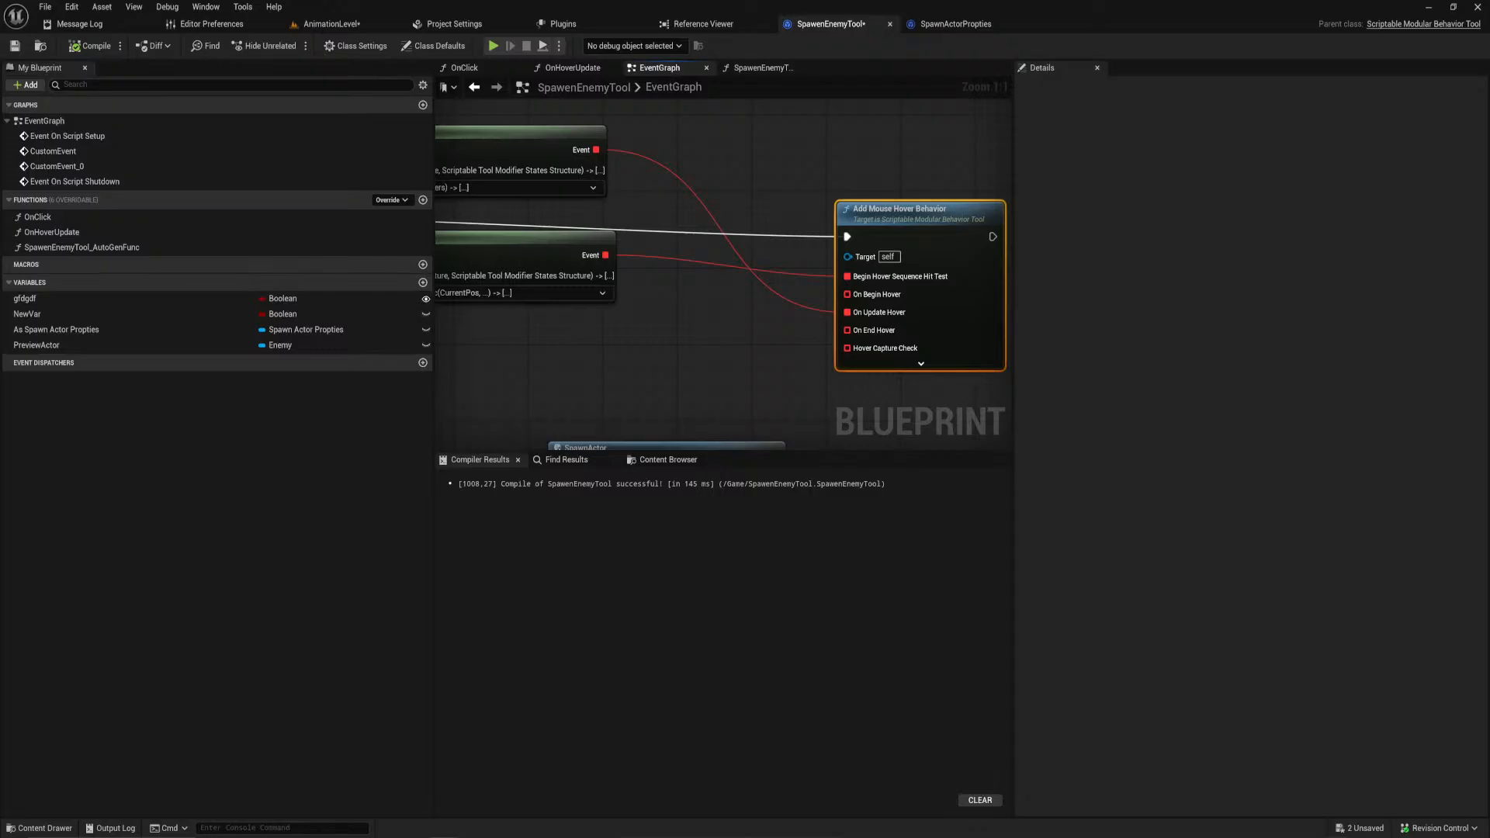
# Step: Review the EventGraph, examining the chain of nodes that destroys and respawns the preview actor
pyautogui.moveTo(702, 333); pyautogui.dragTo(902, 208, button='right')
pyautogui.scroll(-3, 900, 208)
pyautogui.moveTo(733, 383); pyautogui.dragTo(677, 458, button='right')
pyautogui.moveTo(709, 236); pyautogui.dragTo(710, 249, button='right')
pyautogui.moveTo(726, 442); pyautogui.dragTo(743, 230, button='right')
pyautogui.scroll(-4, 744, 232)
pyautogui.moveTo(682, 313); pyautogui.dragTo(725, 419, button='right')
pyautogui.scroll(2, 725, 419)
pyautogui.scroll(1, 725, 419)
pyautogui.moveTo(825, 356); pyautogui.dragTo(666, 459, button='right')
pyautogui.moveTo(913, 385); pyautogui.dragTo(493, 291)
pyautogui.moveTo(493, 291); pyautogui.dragTo(627, 355, button='right')
pyautogui.press('Delete')
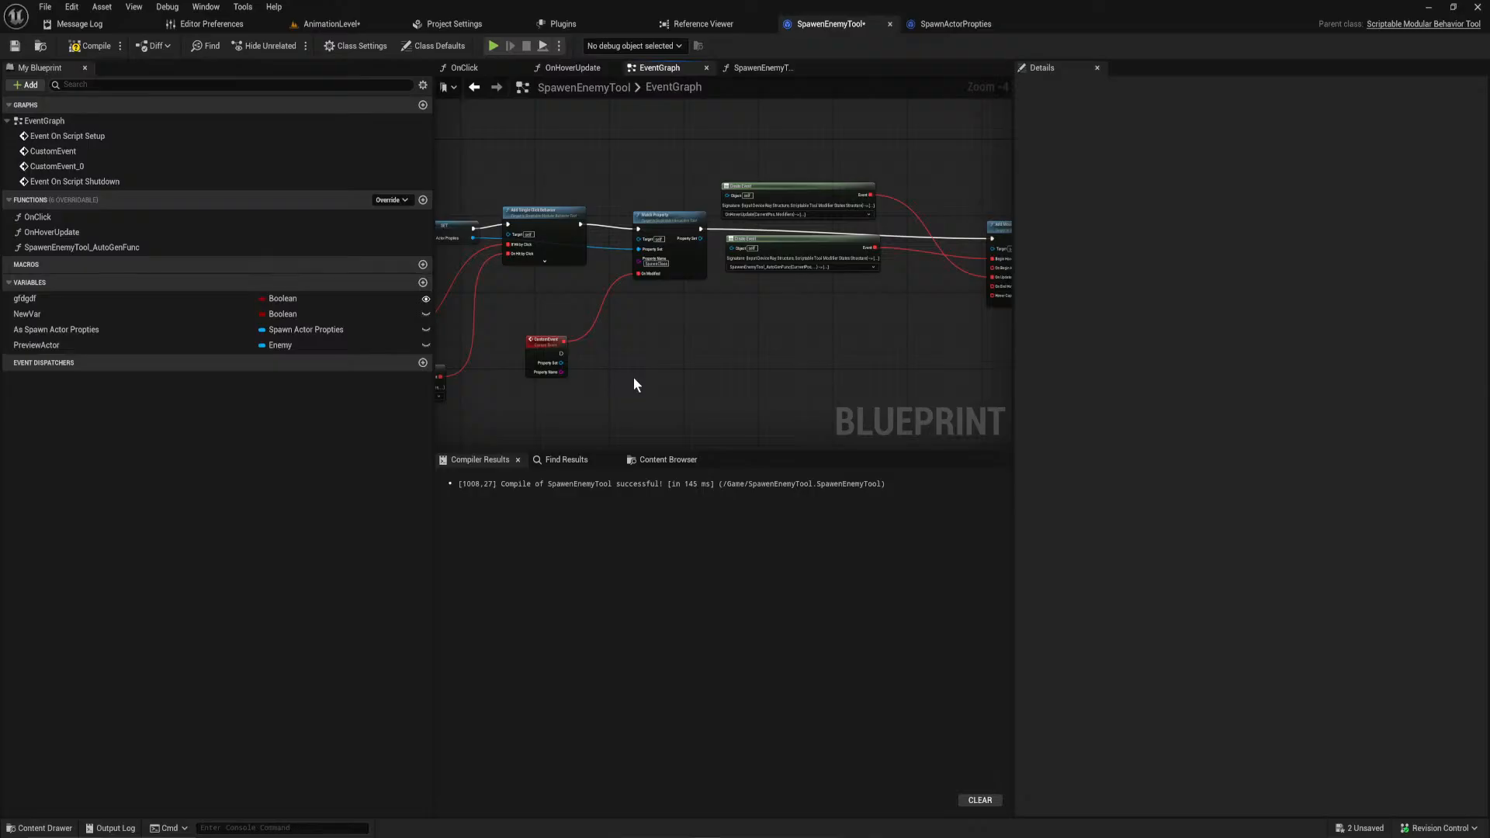
pyautogui.hotkey('ctrl', 'z')
# Step: Place the OnHoverUpdate Create Event node below the SpawenEnemyTool_AutoGenFunc one and move Add Mouse Hover Behavior farther away from both
pyautogui.moveTo(785, 343); pyautogui.dragTo(536, 355, button='right')
pyautogui.moveTo(794, 245); pyautogui.dragTo(840, 236)
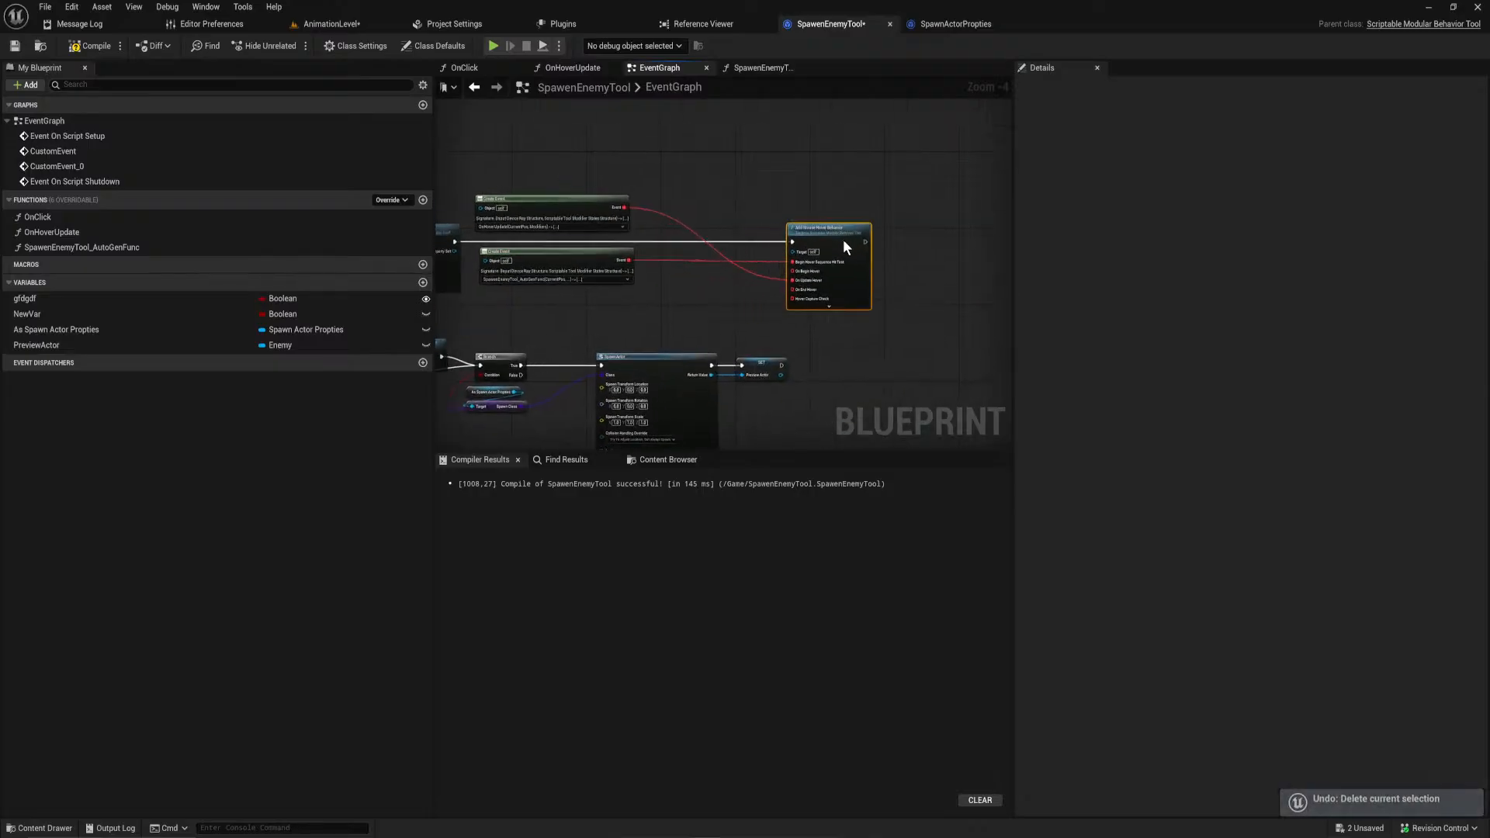
pyautogui.moveTo(573, 207); pyautogui.dragTo(574, 291)
pyautogui.moveTo(659, 321); pyautogui.dragTo(911, 200, button='right')
pyautogui.moveTo(910, 197); pyautogui.dragTo(856, 121)
pyautogui.moveTo(902, 200); pyautogui.dragTo(752, 347, button='right')
# Step: Add a Create Event node to On Begin Hover of Add Mouse Hover Behavior and create a matching function for it
pyautogui.click(579, 69)
pyautogui.scroll(-3, 698, 315)
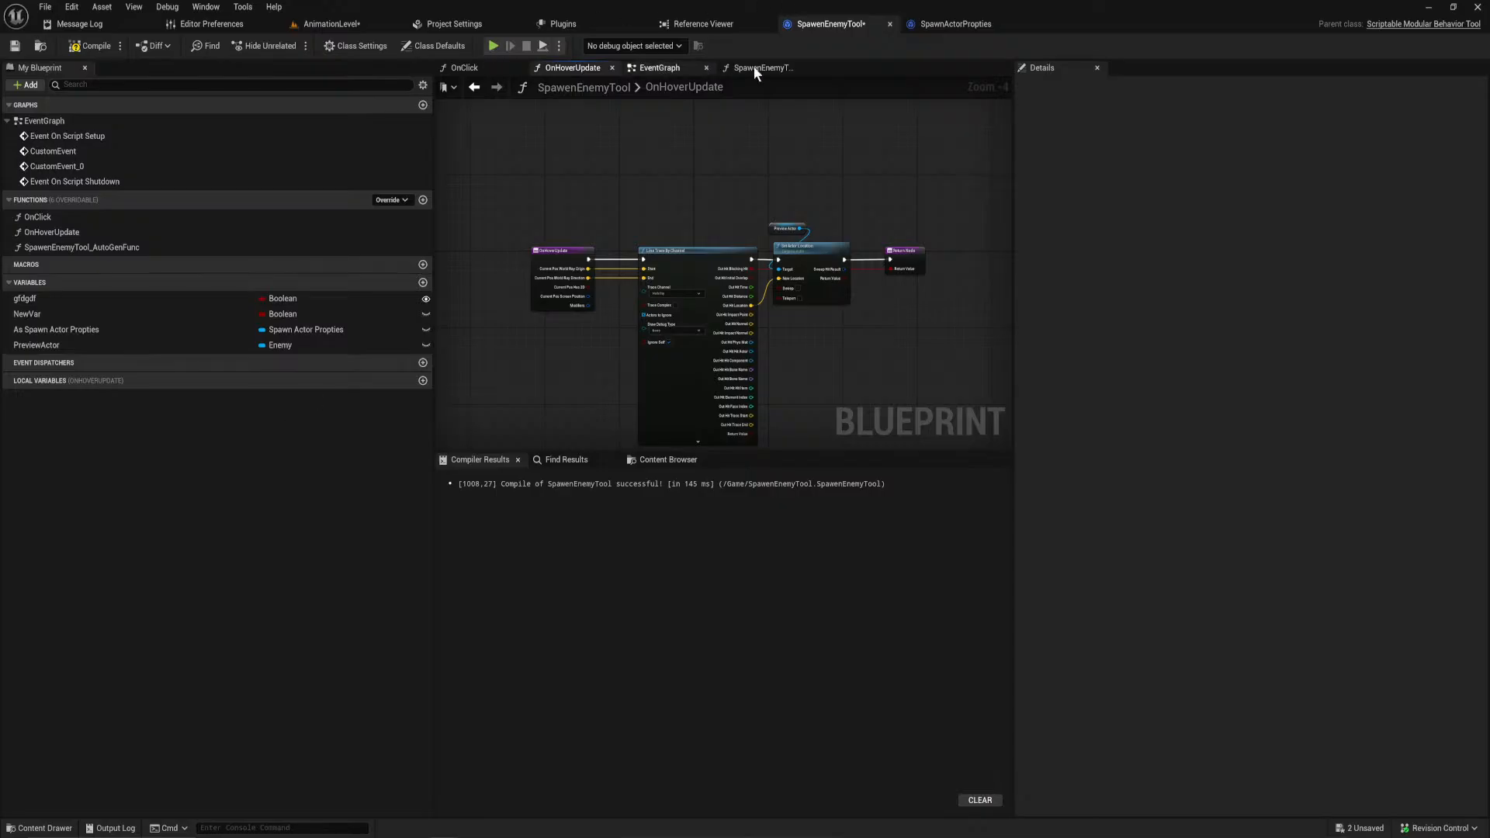
pyautogui.click(645, 68)
pyautogui.scroll(3, 907, 304)
pyautogui.moveTo(900, 295); pyautogui.dragTo(733, 138)
pyautogui.write('create')
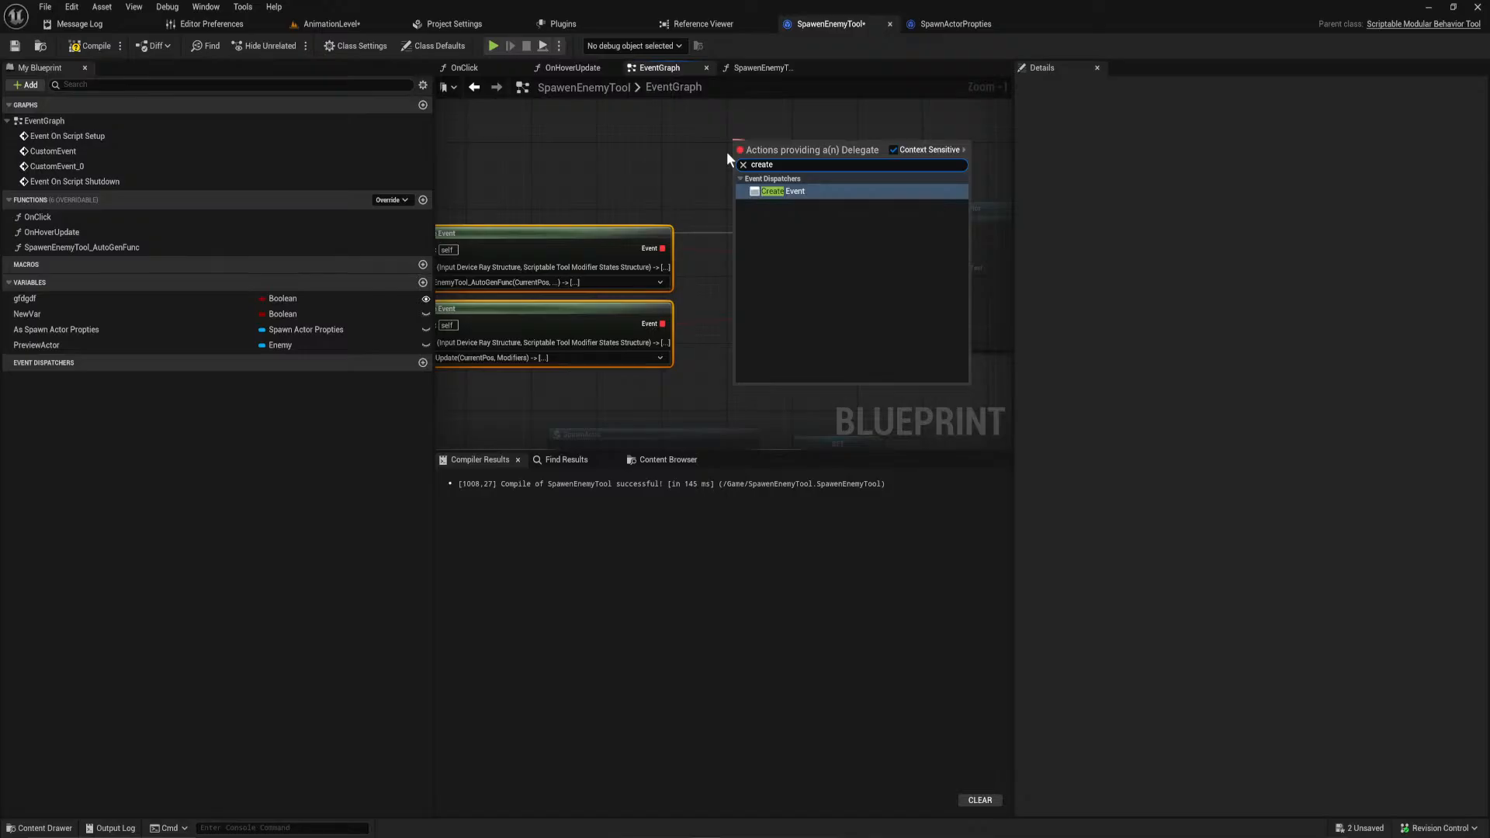
pyautogui.press('Return')
pyautogui.click(807, 189)
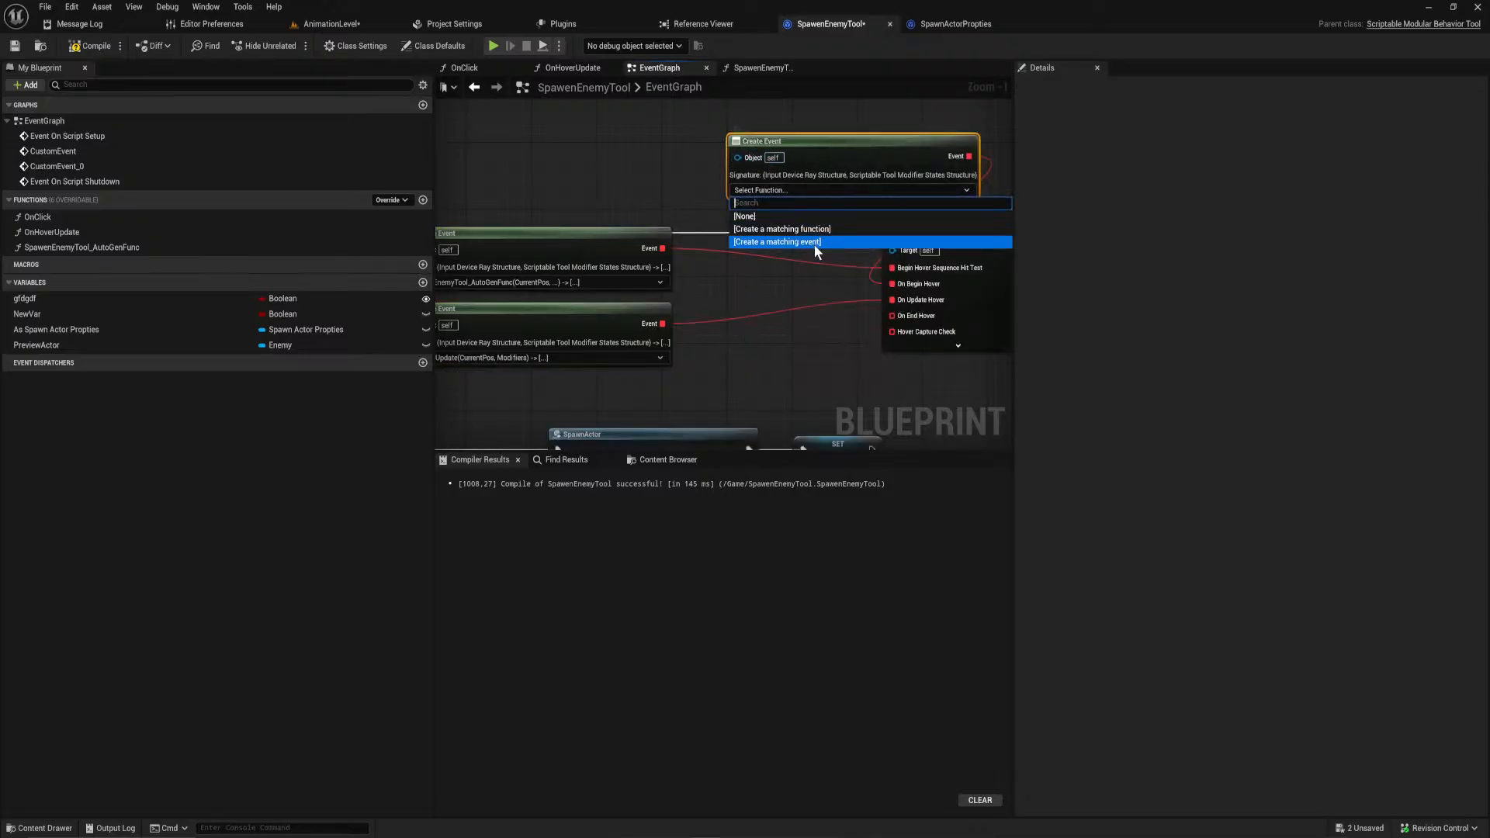
pyautogui.click(818, 226)
pyautogui.moveTo(844, 226); pyautogui.dragTo(729, 289, button='right')
pyautogui.scroll(-6, 875, 247)
pyautogui.scroll(5, 724, 287)
pyautogui.moveTo(660, 324); pyautogui.dragTo(693, 278, button='right')
pyautogui.scroll(1, 649, 292)
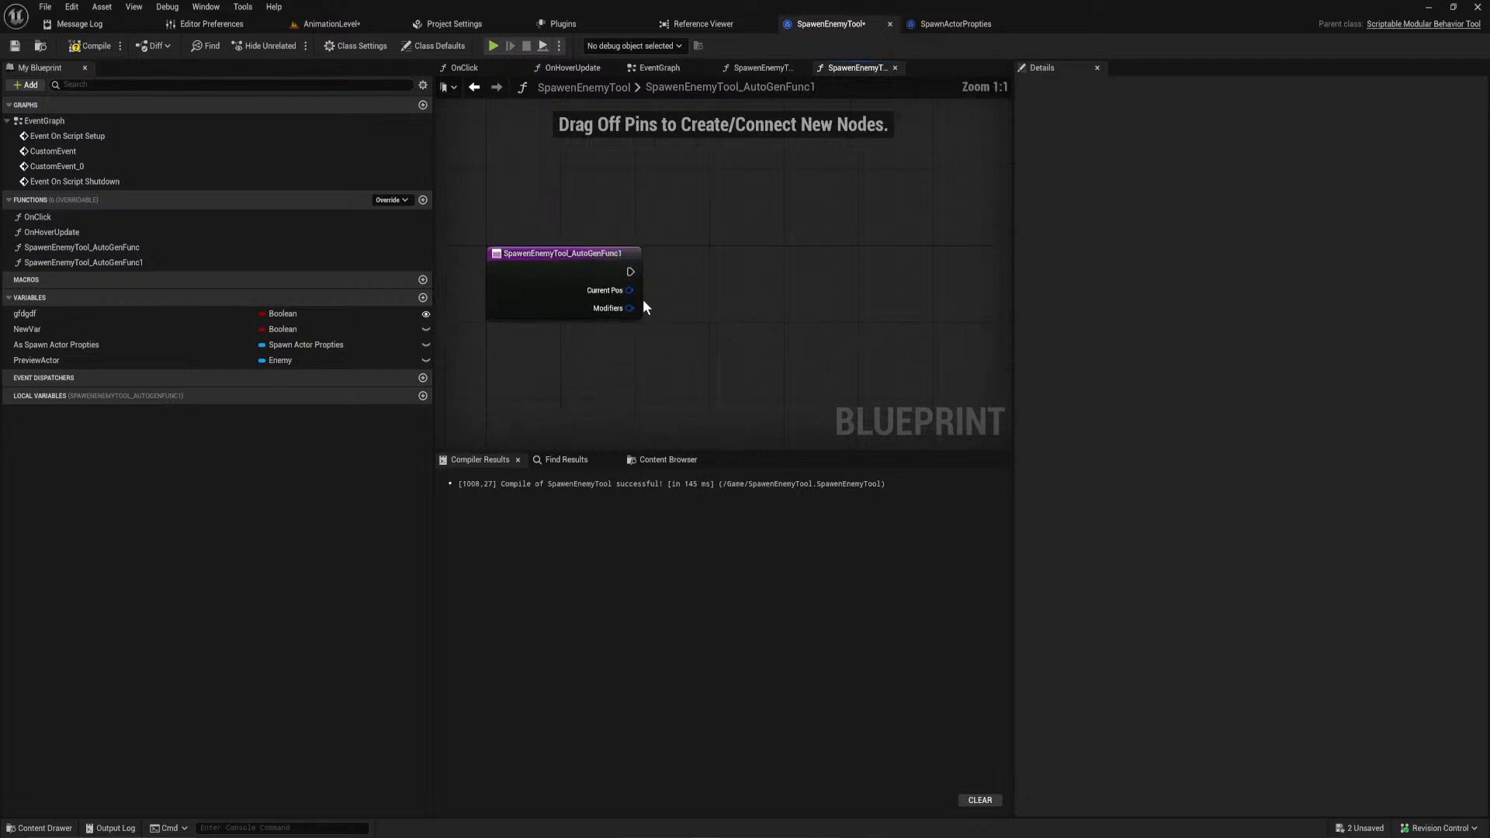
# Step: Compile the blueprint and test the tool in AnimationLevel by placing one enemy of the BP_BlockT... class, and cancel the tool
pyautogui.click(91, 45)
pyautogui.click(334, 24)
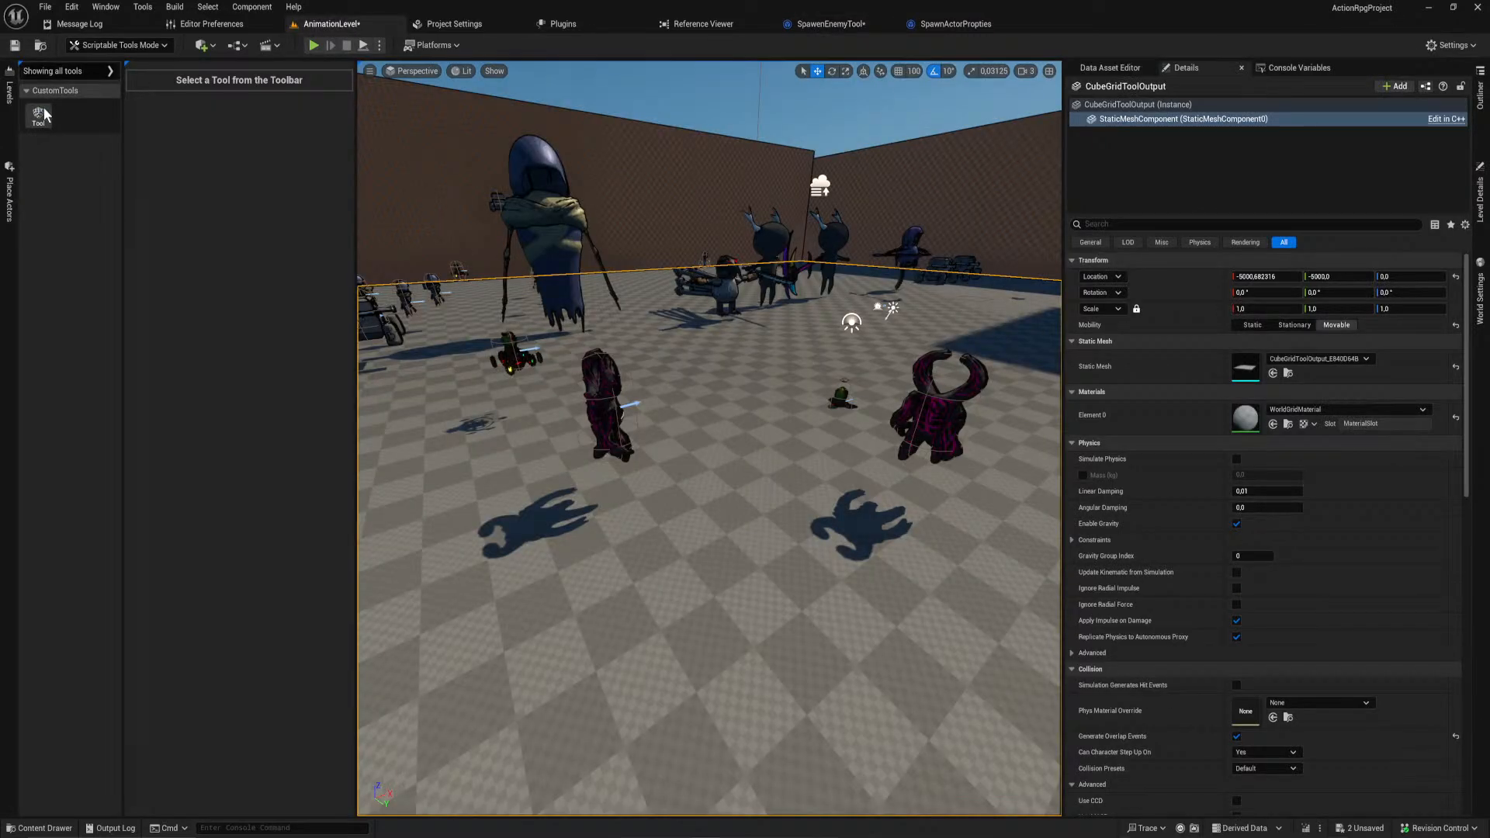
pyautogui.click(39, 115)
pyautogui.click(247, 95)
pyautogui.click(284, 176)
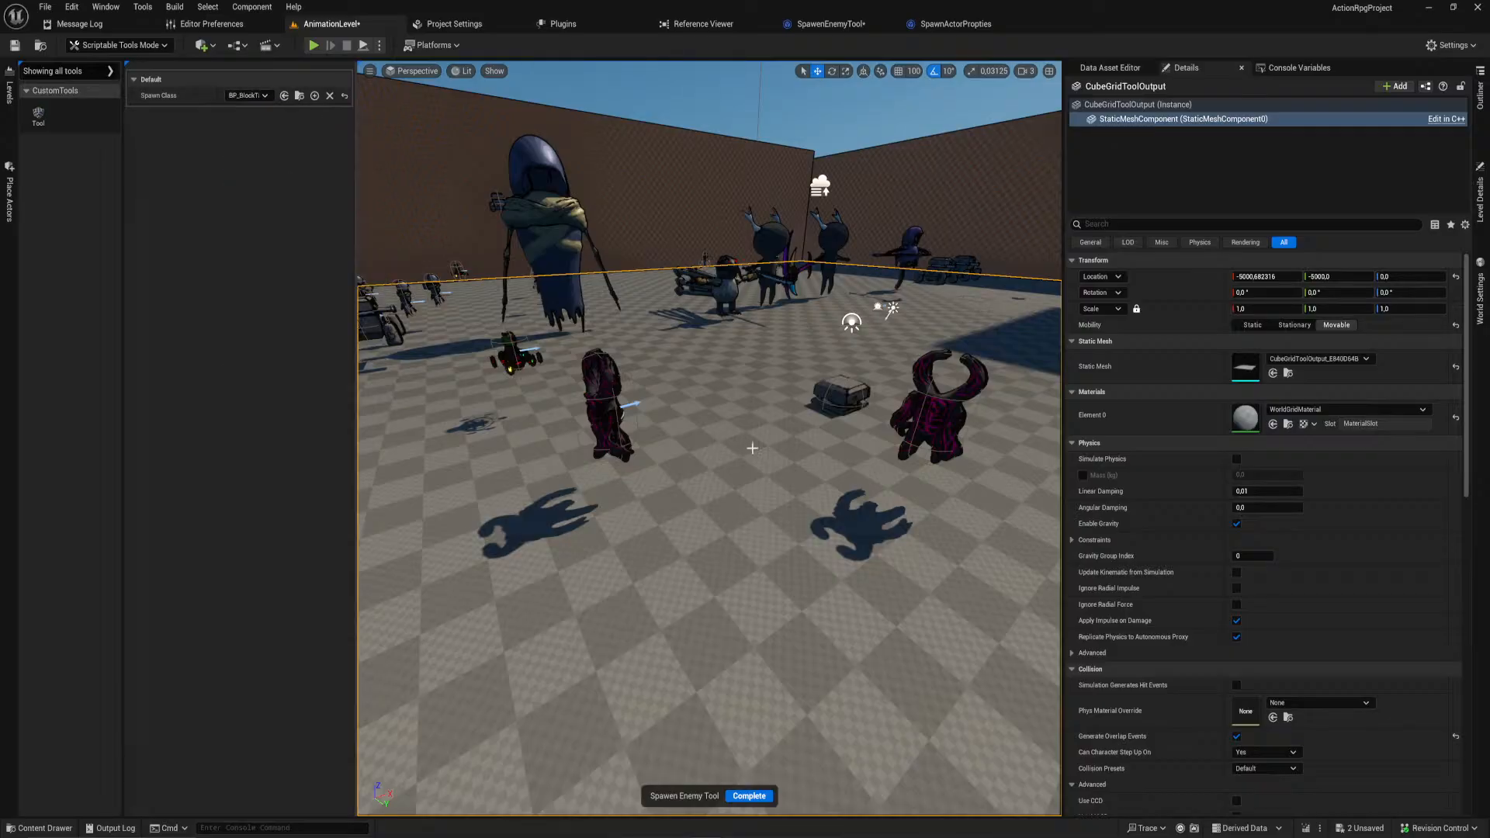
pyautogui.click(643, 573)
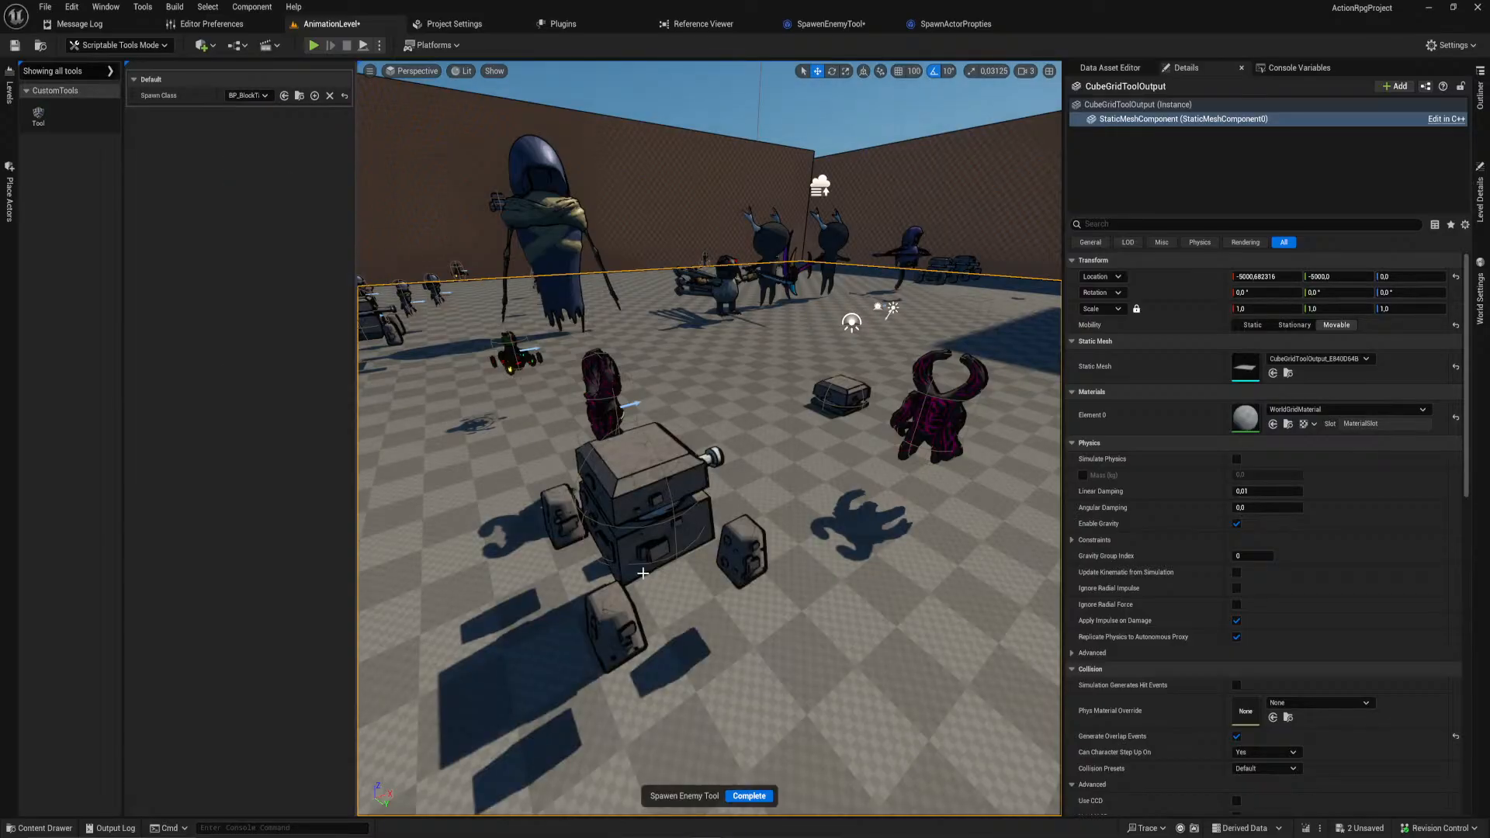
pyautogui.moveTo(464, 399); pyautogui.dragTo(473, 357, button='right')
pyautogui.press('Escape')
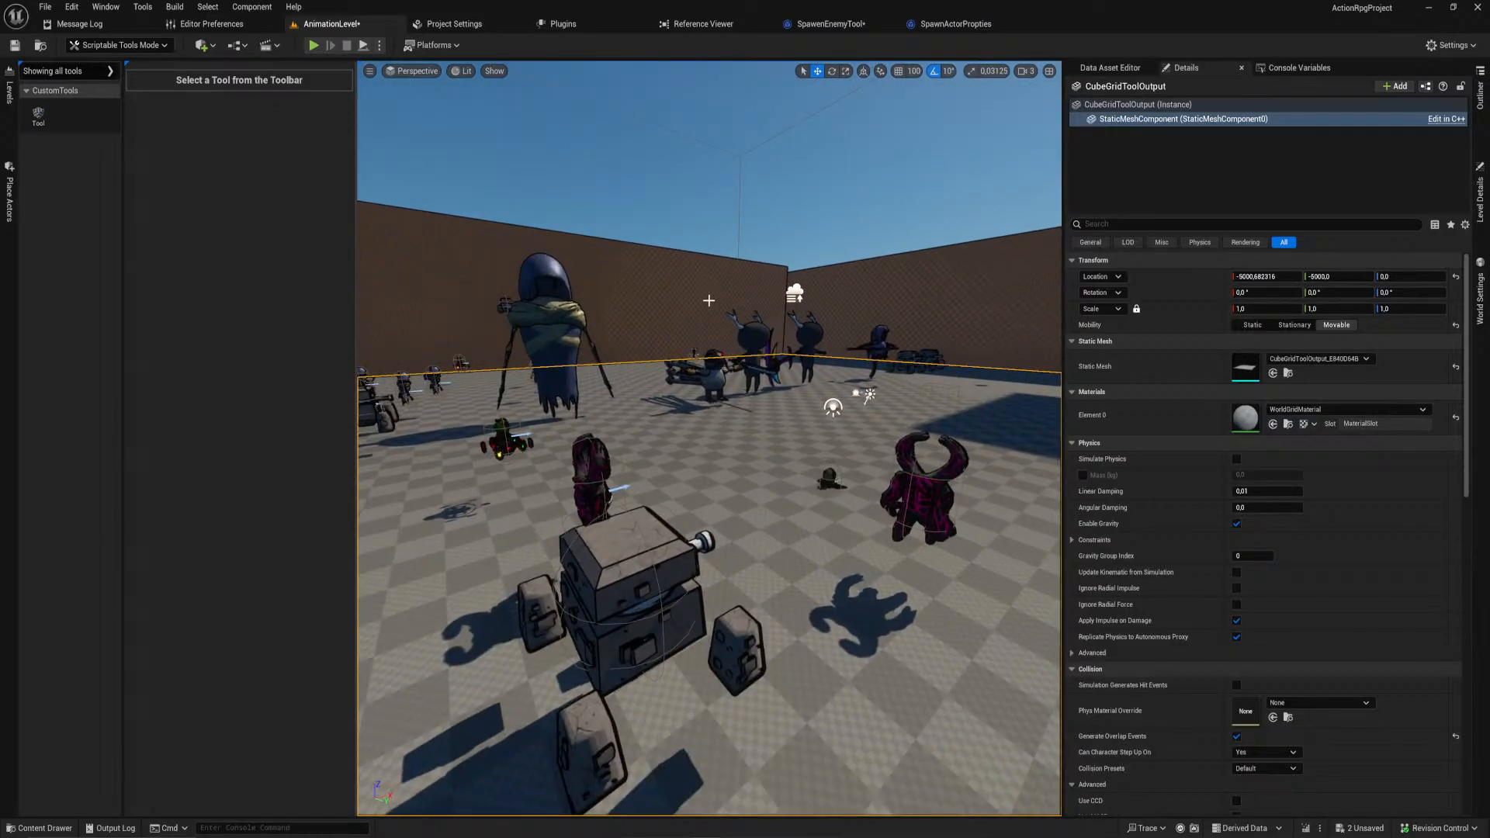
# Step: Shift Add Mouse Hover Behavior away from the On Begin Hover Create Event node and check the trace nodes in OnHoverUpdate
pyautogui.click(851, 23)
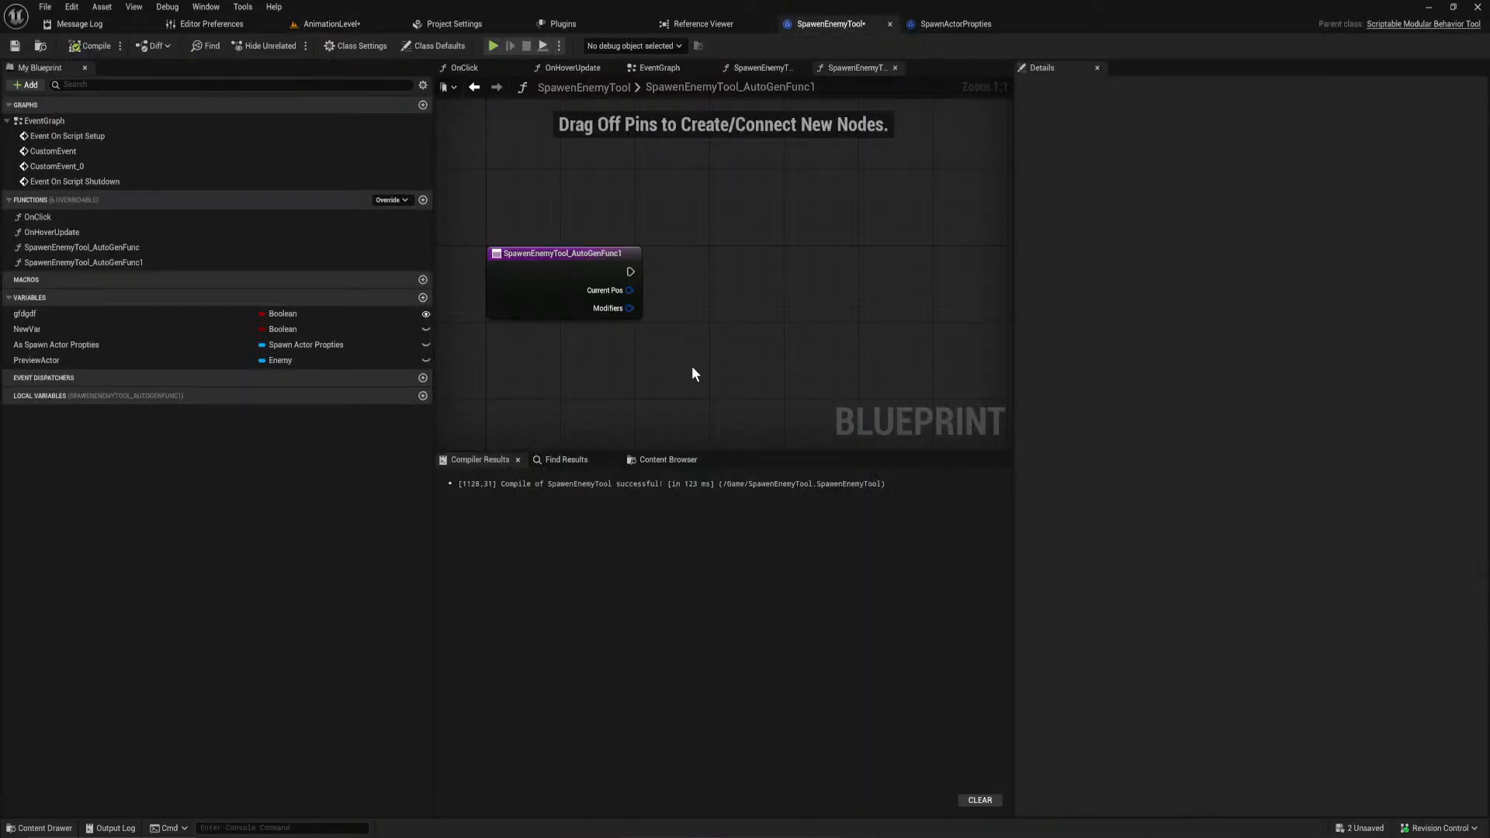
pyautogui.click(669, 69)
pyautogui.moveTo(861, 300); pyautogui.dragTo(771, 291, button='right')
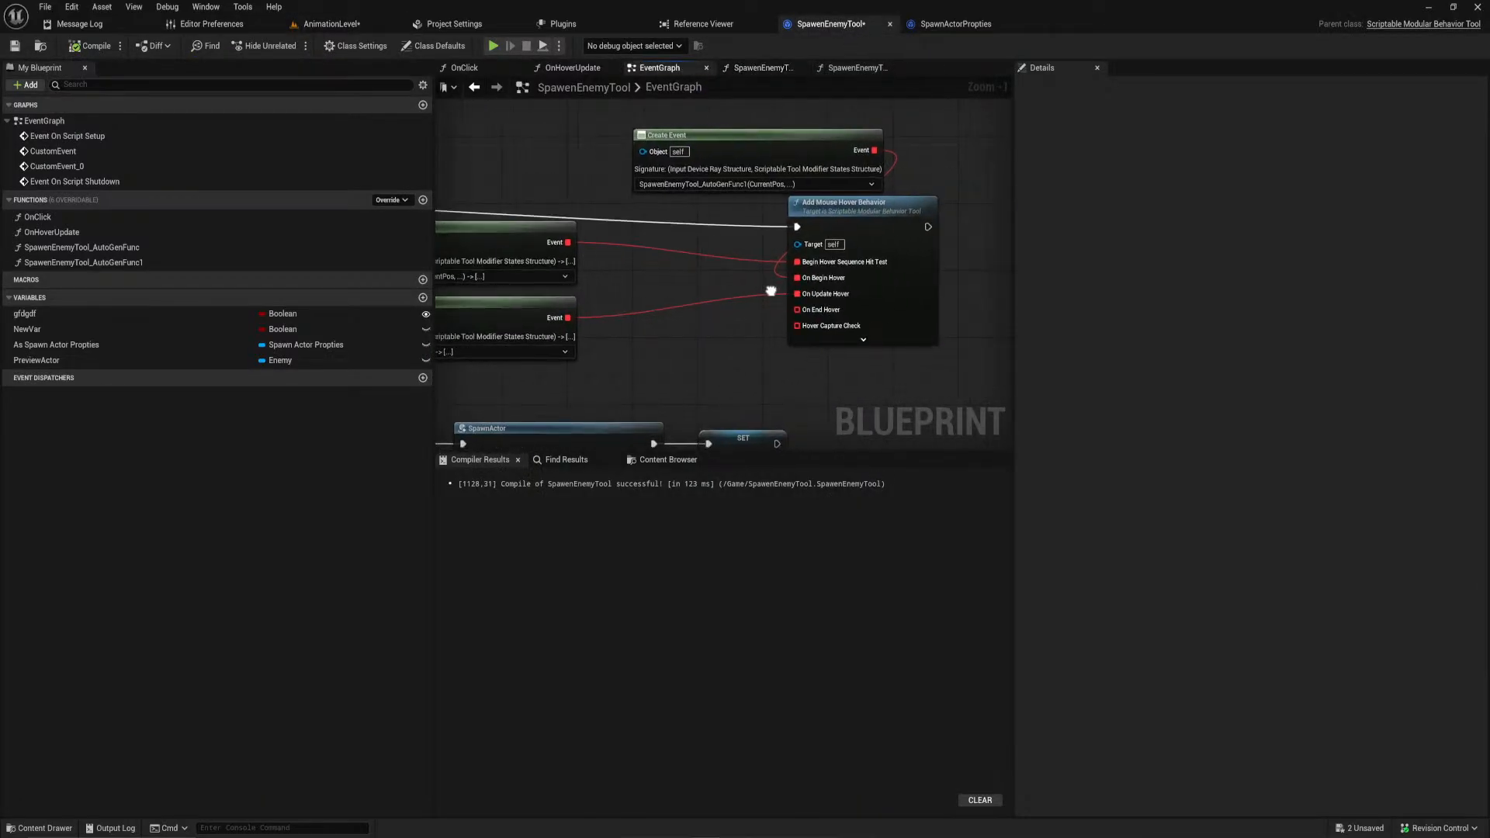
pyautogui.moveTo(873, 220); pyautogui.dragTo(971, 221)
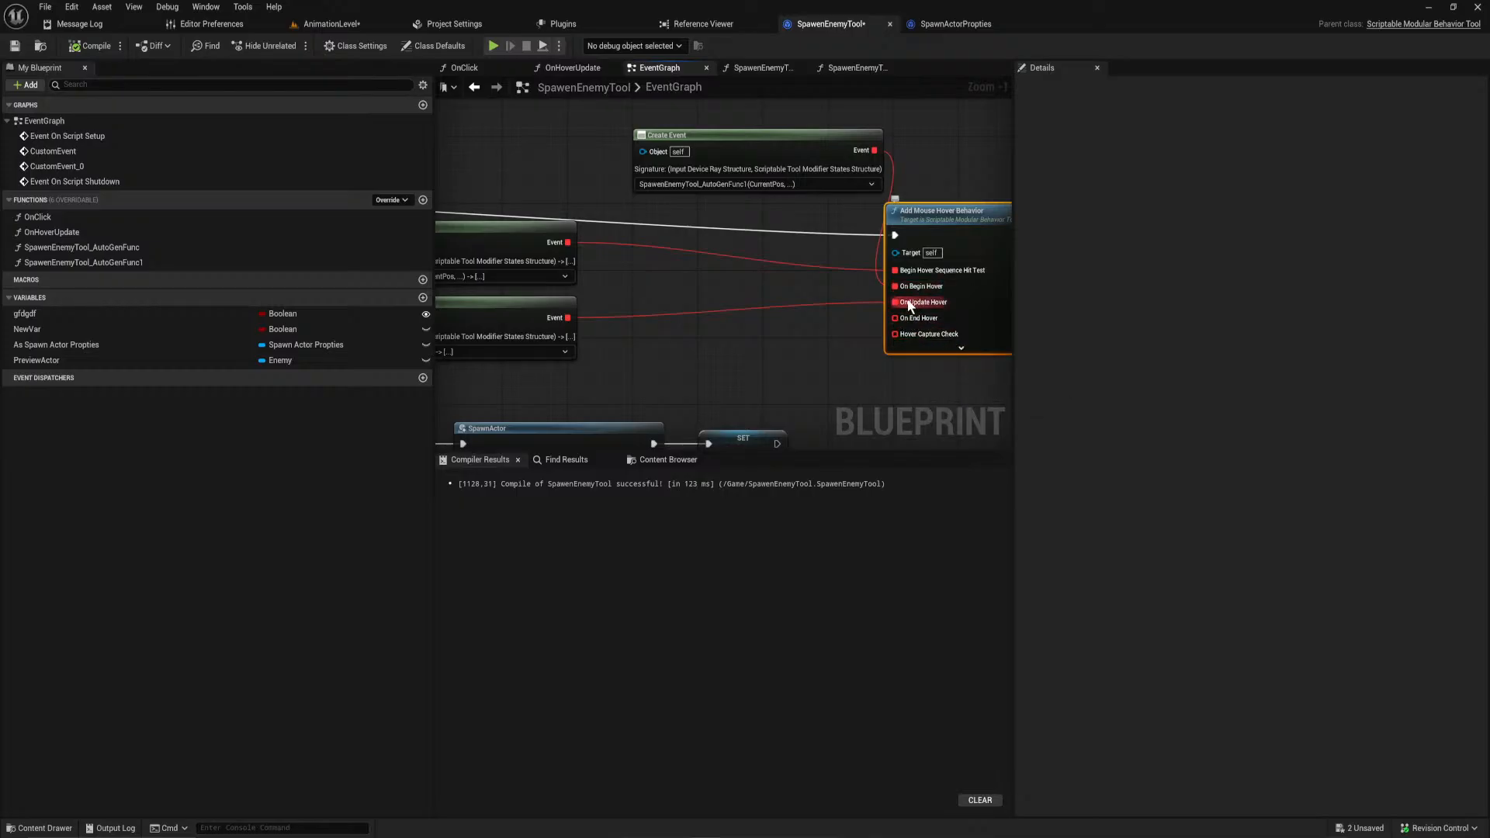
pyautogui.moveTo(702, 341); pyautogui.dragTo(826, 306, button='right')
pyautogui.moveTo(705, 323); pyautogui.dragTo(685, 324, button='right')
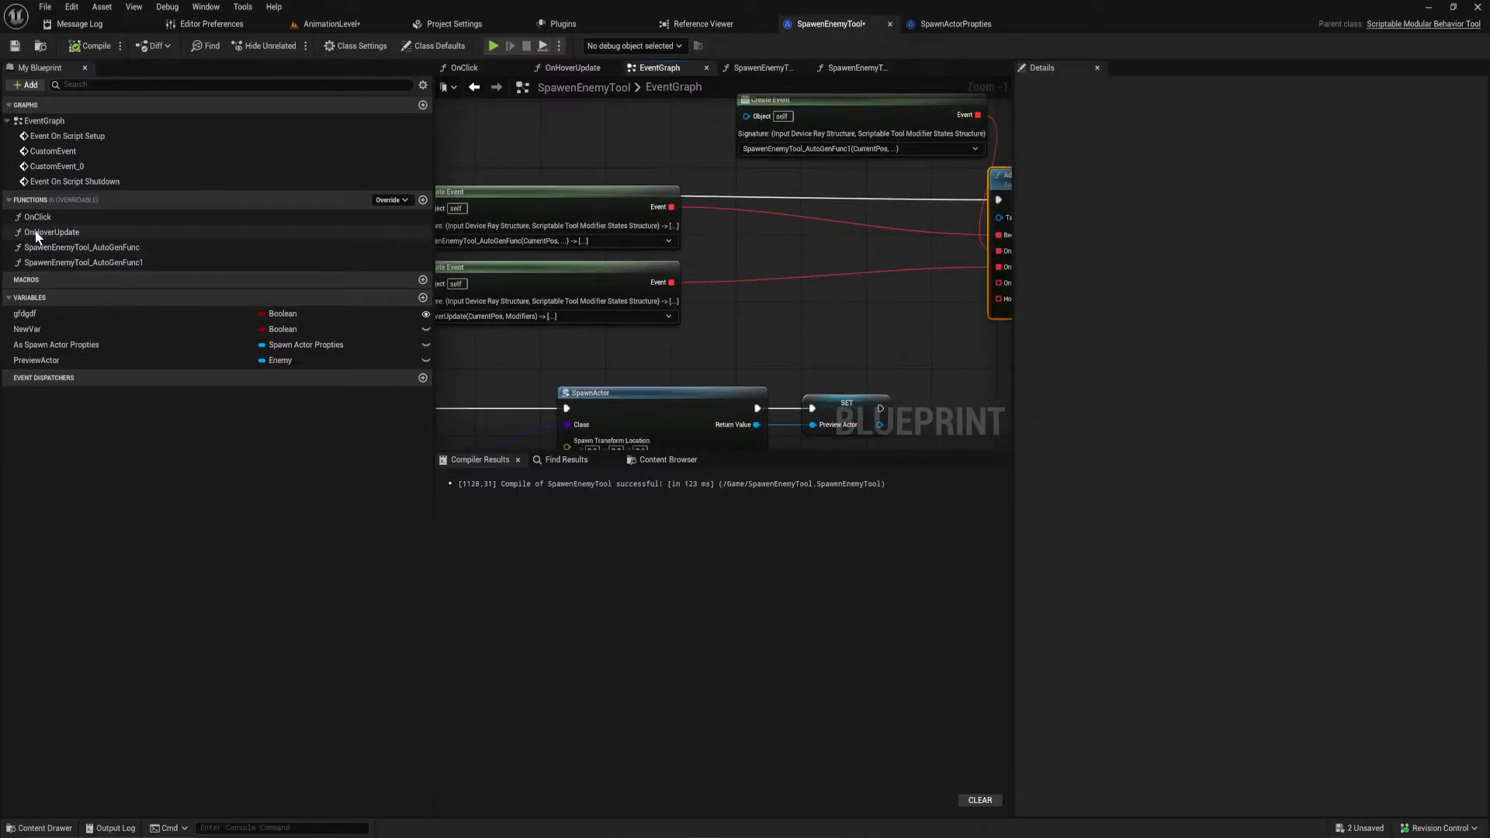
pyautogui.doubleClick(50, 230)
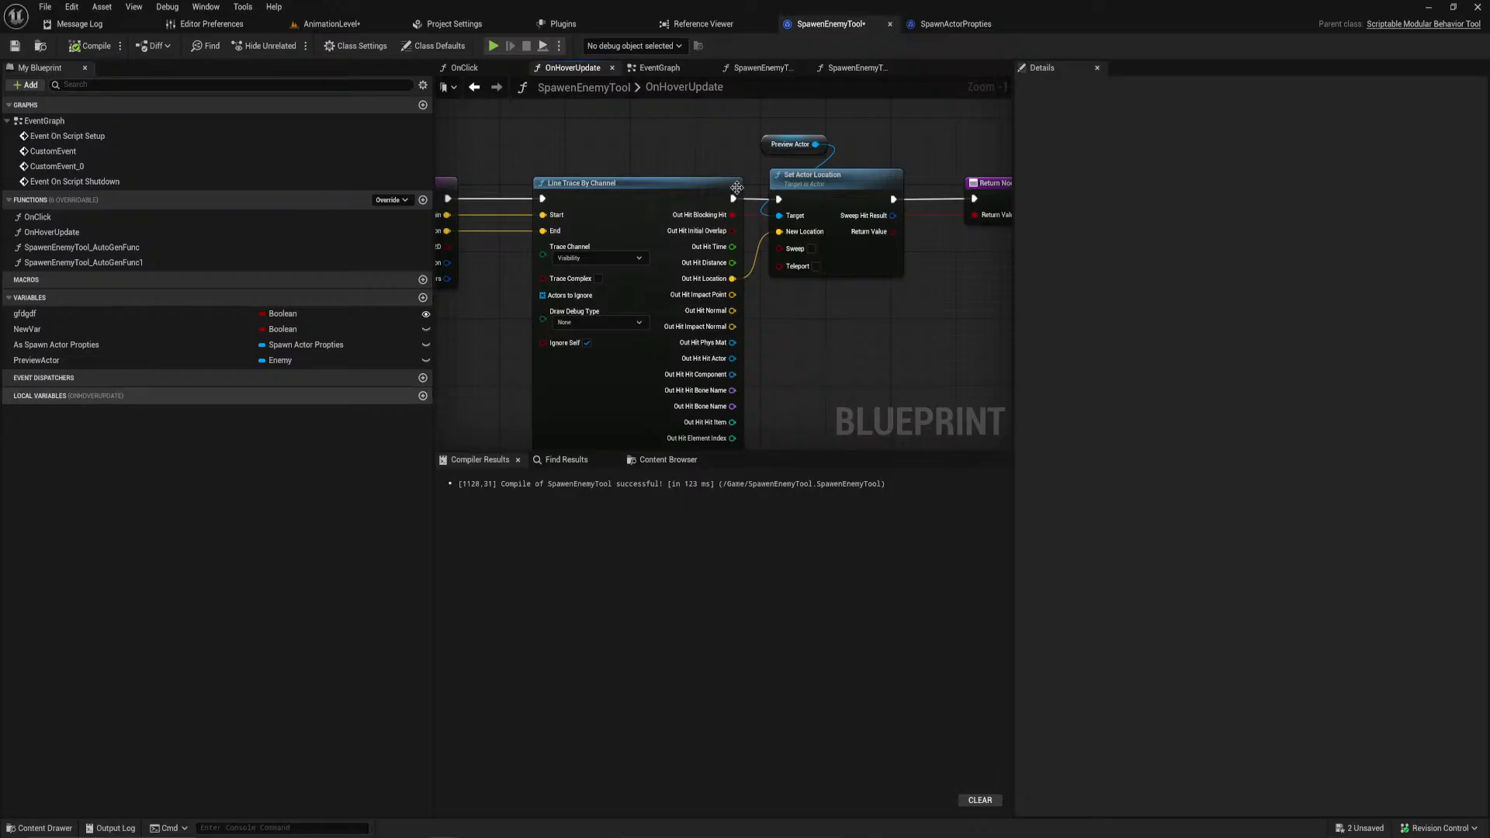
pyautogui.click(661, 70)
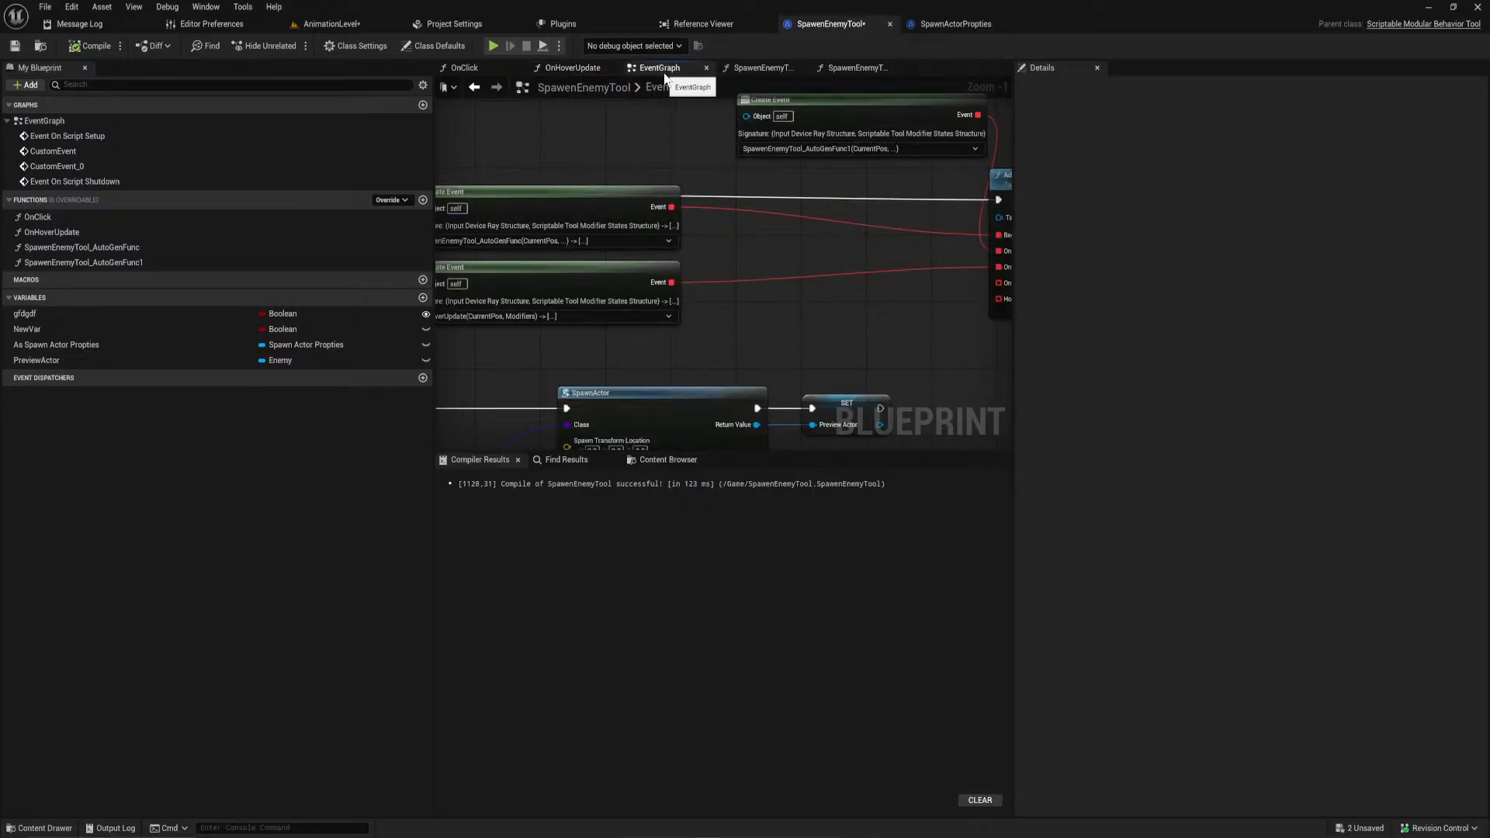
# Step: Move the SpawenEnemyTool_AutoGenFunc and OnHoverUpdate Create Event nodes closer to Add Mouse Hover Behavior
pyautogui.scroll(-3, 697, 295)
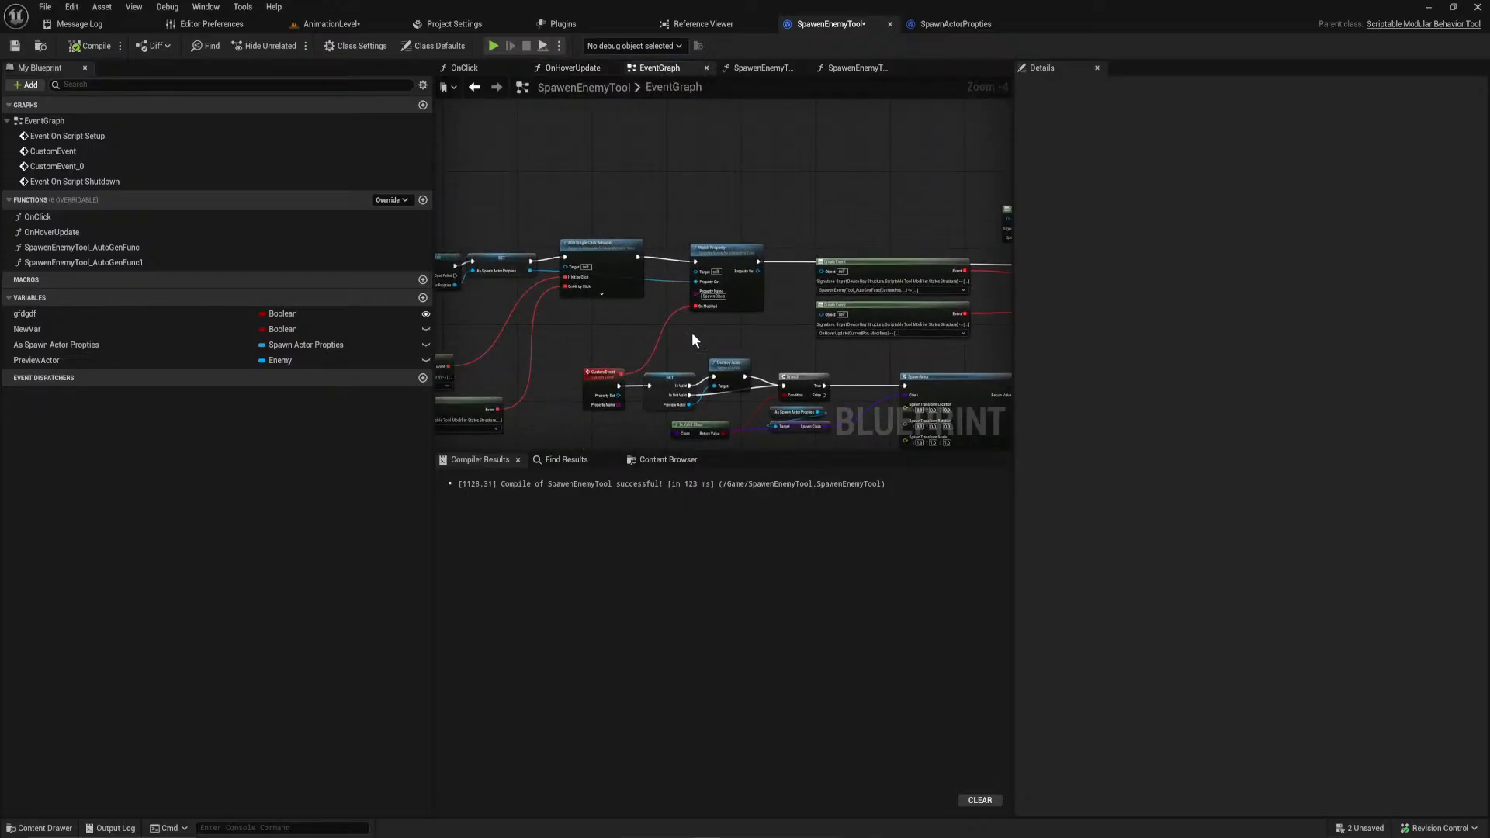
pyautogui.moveTo(724, 321); pyautogui.dragTo(448, 333, button='right')
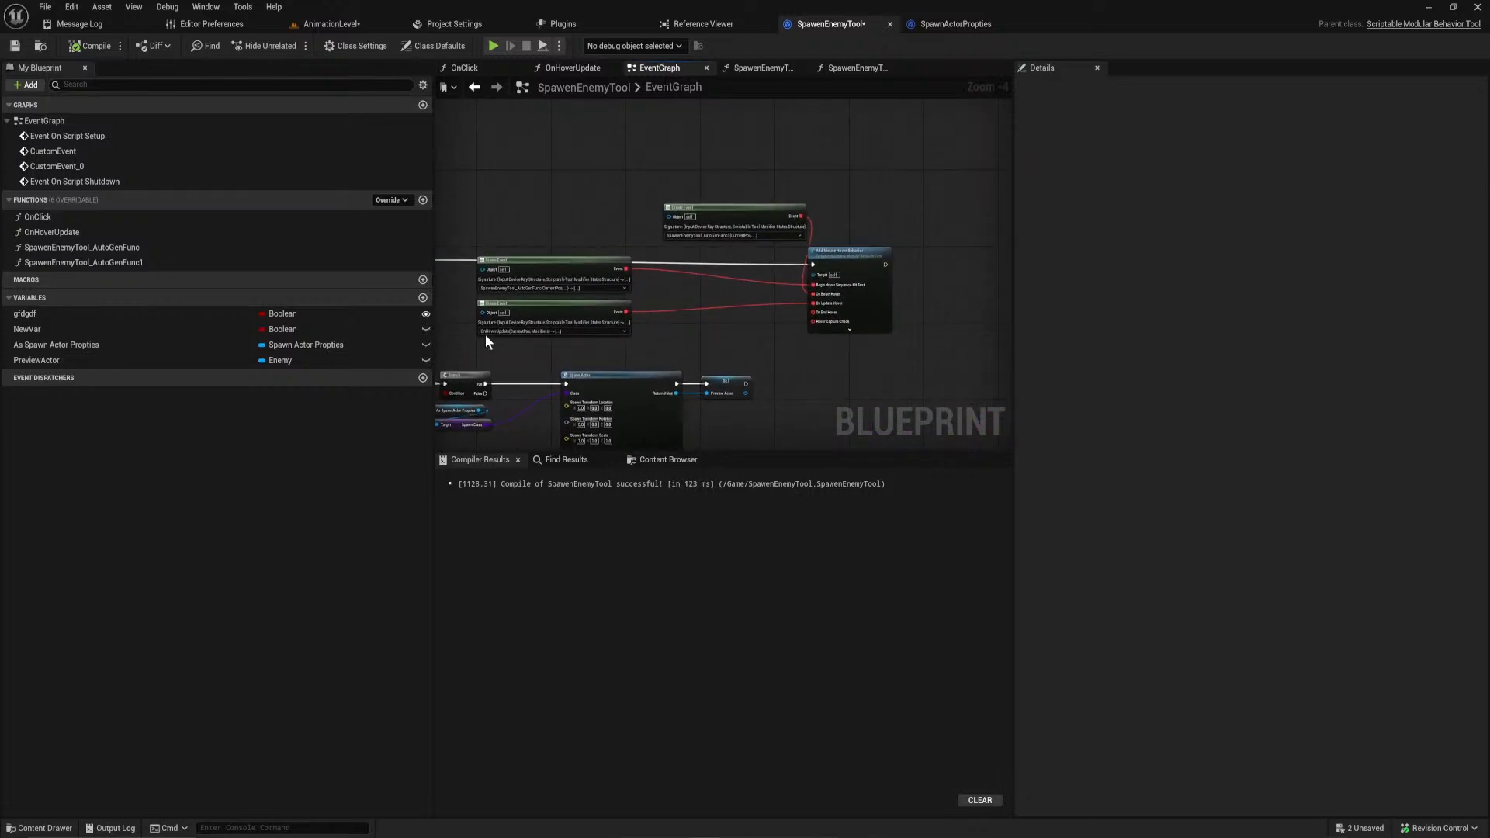
pyautogui.scroll(1, 716, 357)
pyautogui.moveTo(638, 348); pyautogui.dragTo(719, 342, button='right')
pyautogui.moveTo(719, 342); pyautogui.dragTo(786, 284)
pyautogui.moveTo(855, 309); pyautogui.dragTo(658, 277, button='right')
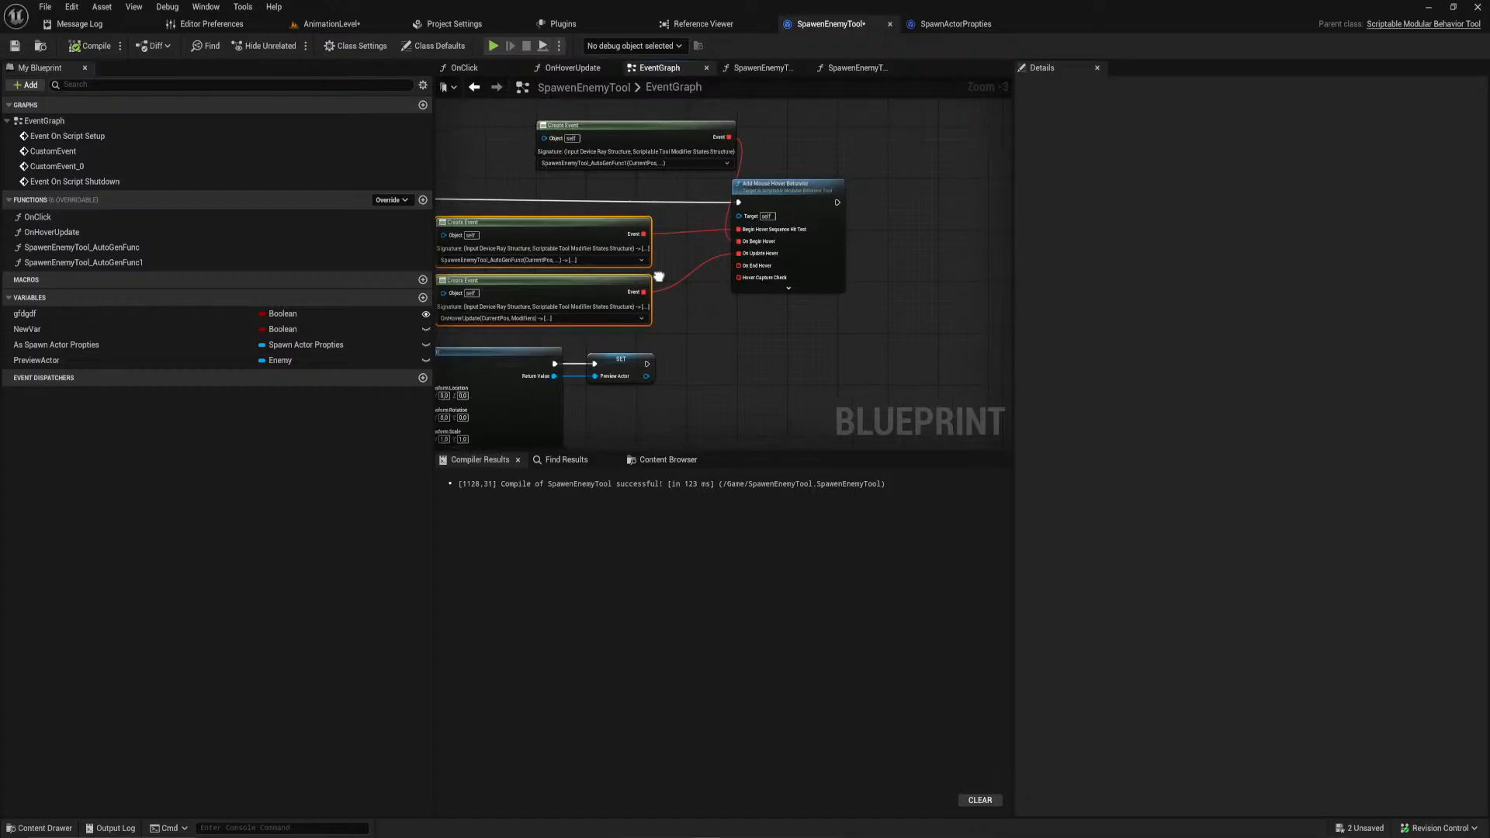
pyautogui.click(751, 386)
# Step: Add a Print String node after the SpawnActor node that follows the click event's line trace
pyautogui.scroll(-5, 660, 357)
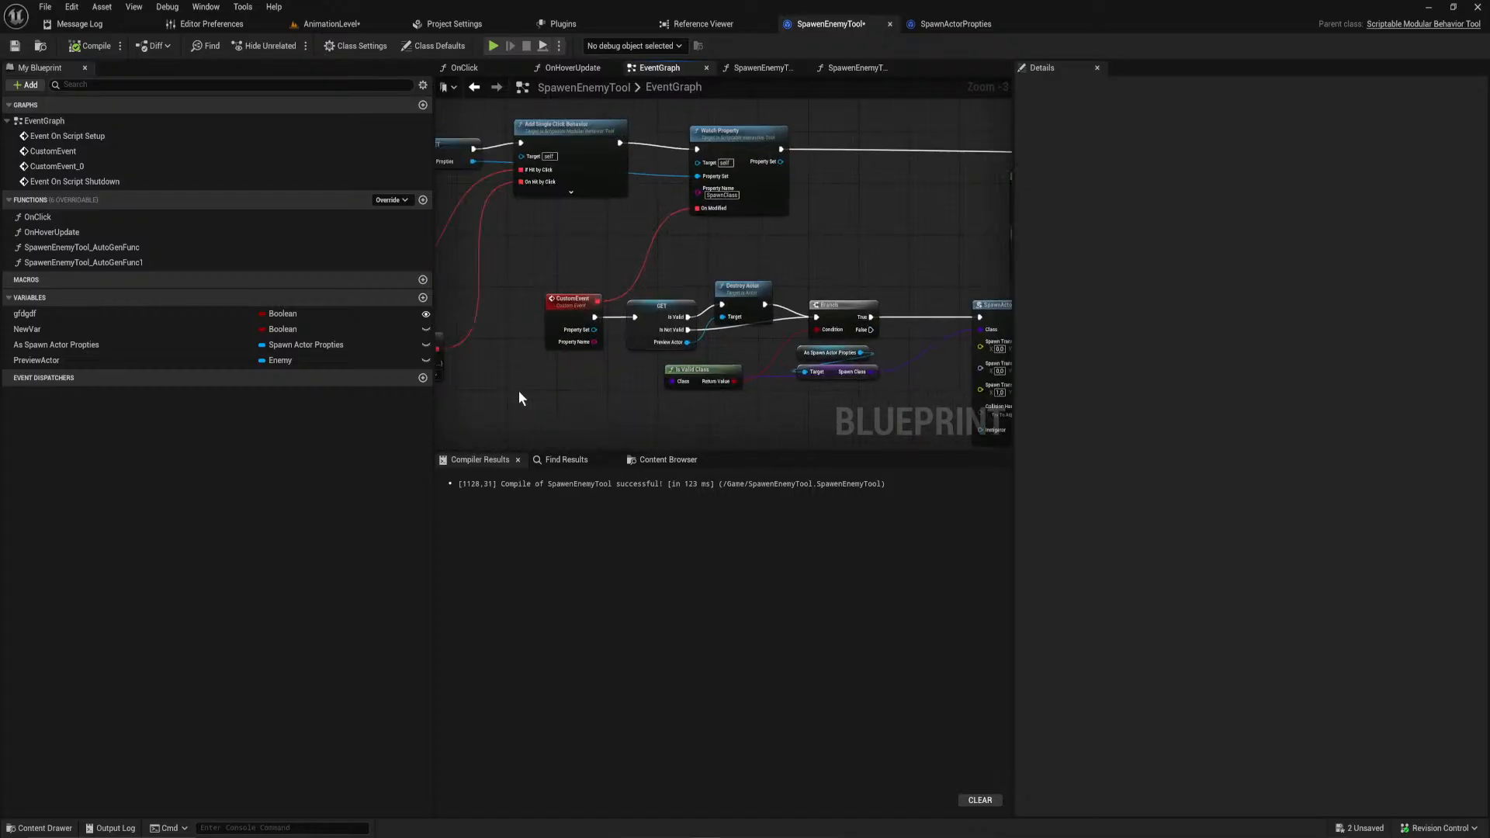
pyautogui.scroll(4, 753, 241)
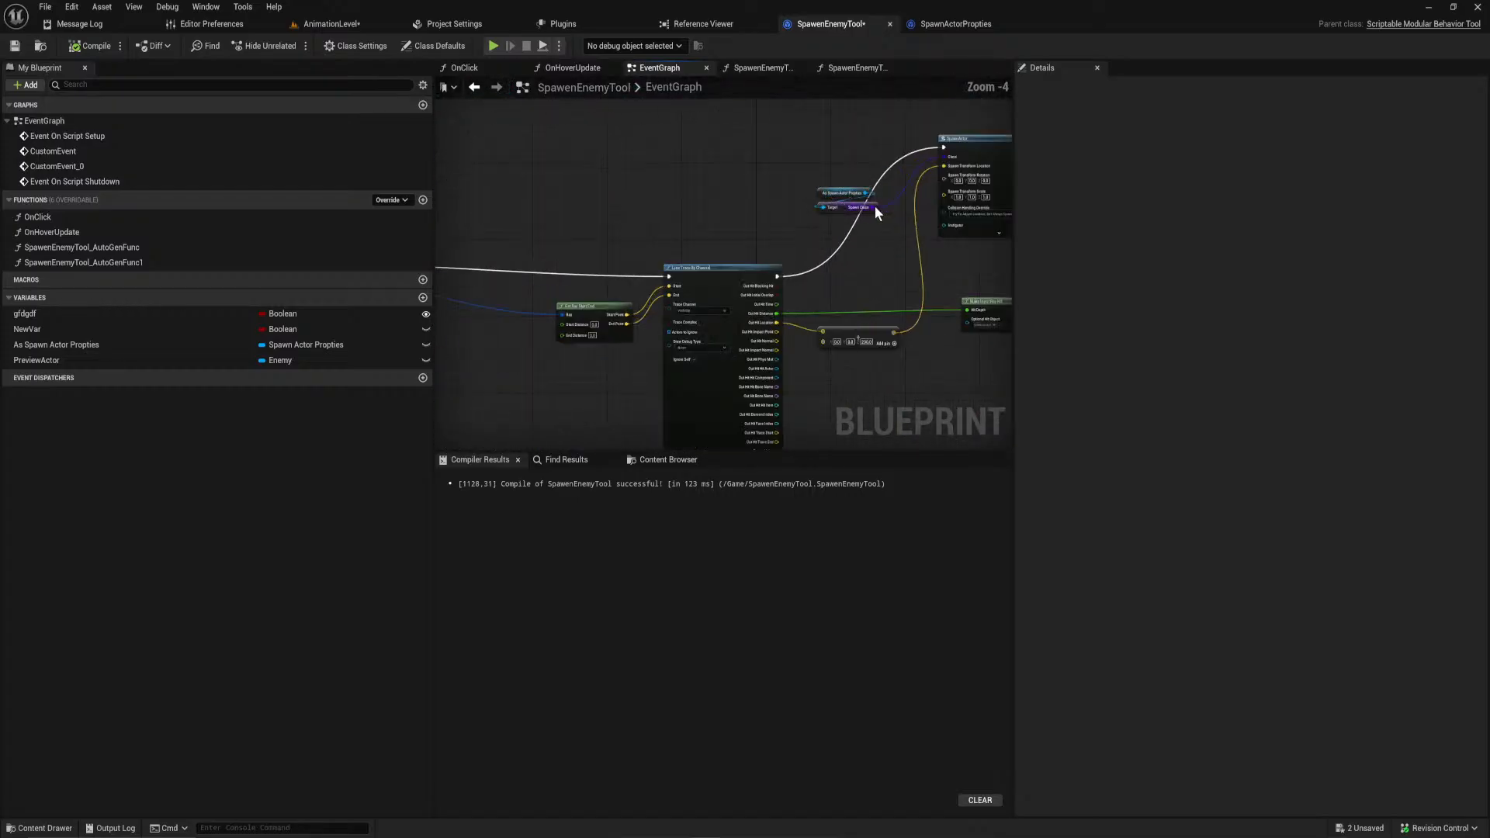
pyautogui.moveTo(753, 249); pyautogui.dragTo(819, 238, button='right')
pyautogui.moveTo(997, 230)
pyautogui.mouseDown(button='right')
pyautogui.moveTo(714, 268)
pyautogui.moveTo(1002, 172)
pyautogui.mouseUp(button='right')
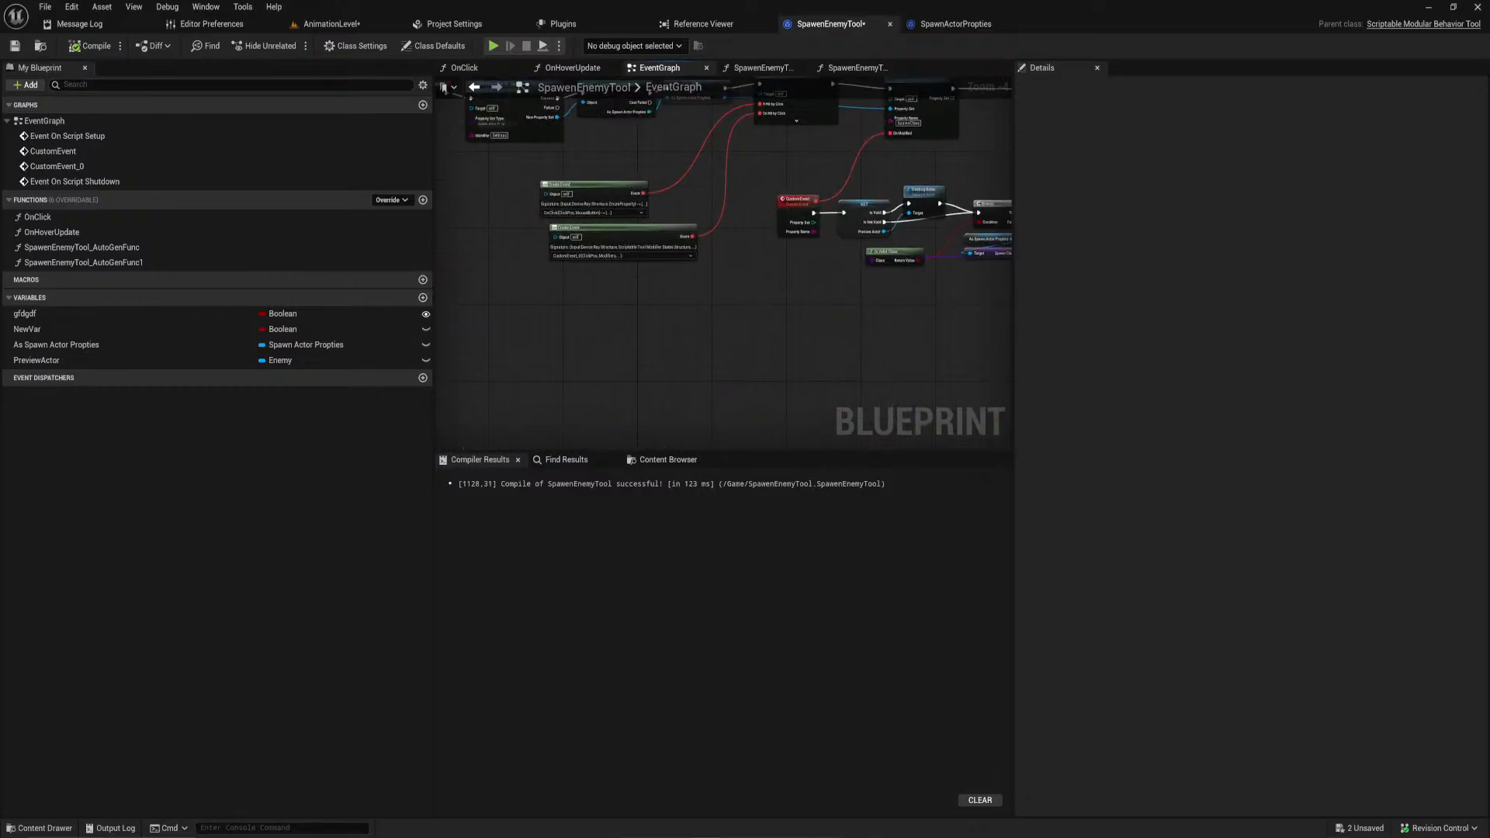
pyautogui.scroll(2, 678, 290)
pyautogui.moveTo(678, 290); pyautogui.dragTo(688, 346, button='right')
pyautogui.moveTo(737, 392); pyautogui.dragTo(802, 101, button='right')
pyautogui.scroll(-1, 832, 217)
pyautogui.scroll(-1, 832, 217)
pyautogui.moveTo(613, 228); pyautogui.dragTo(538, 311, button='right')
pyautogui.moveTo(714, 215); pyautogui.dragTo(779, 208)
pyautogui.write('print')
pyautogui.press('Return')
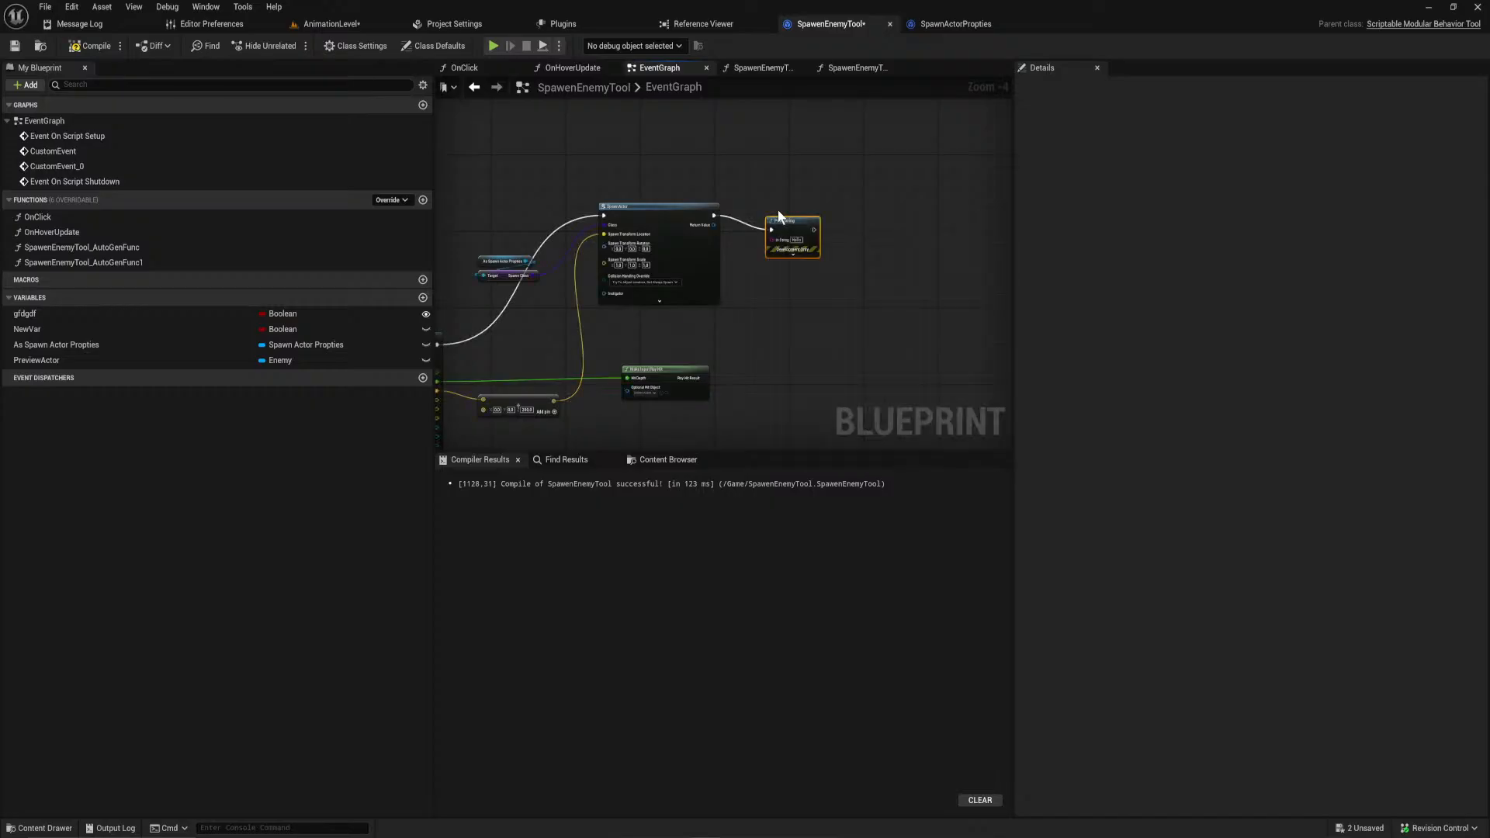
# Step: Test the tool in AnimationLevel by placing two enemies of the BP_Spider class, and cancel the tool
pyautogui.click(349, 24)
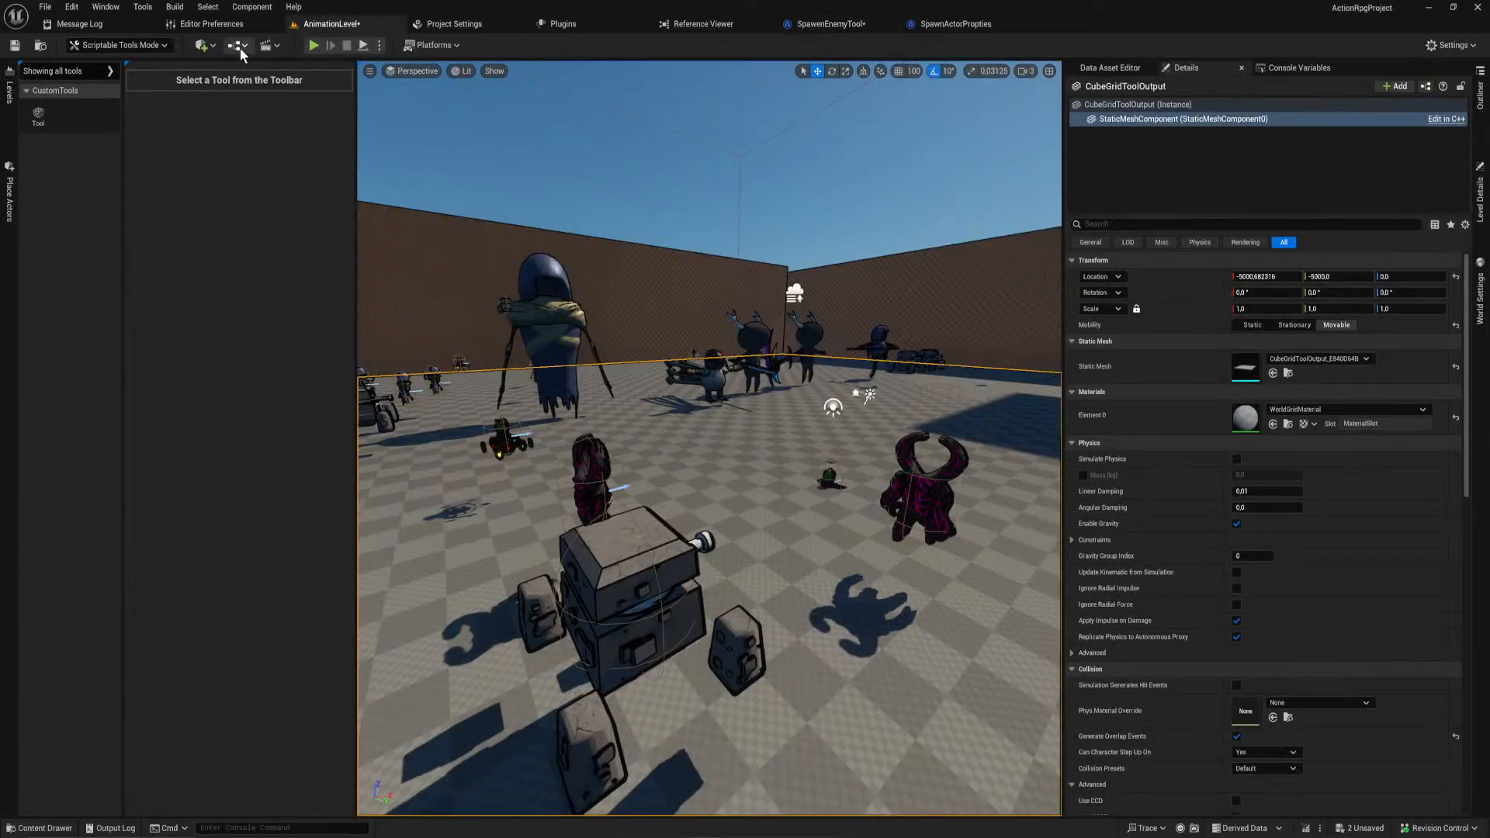
pyautogui.click(38, 116)
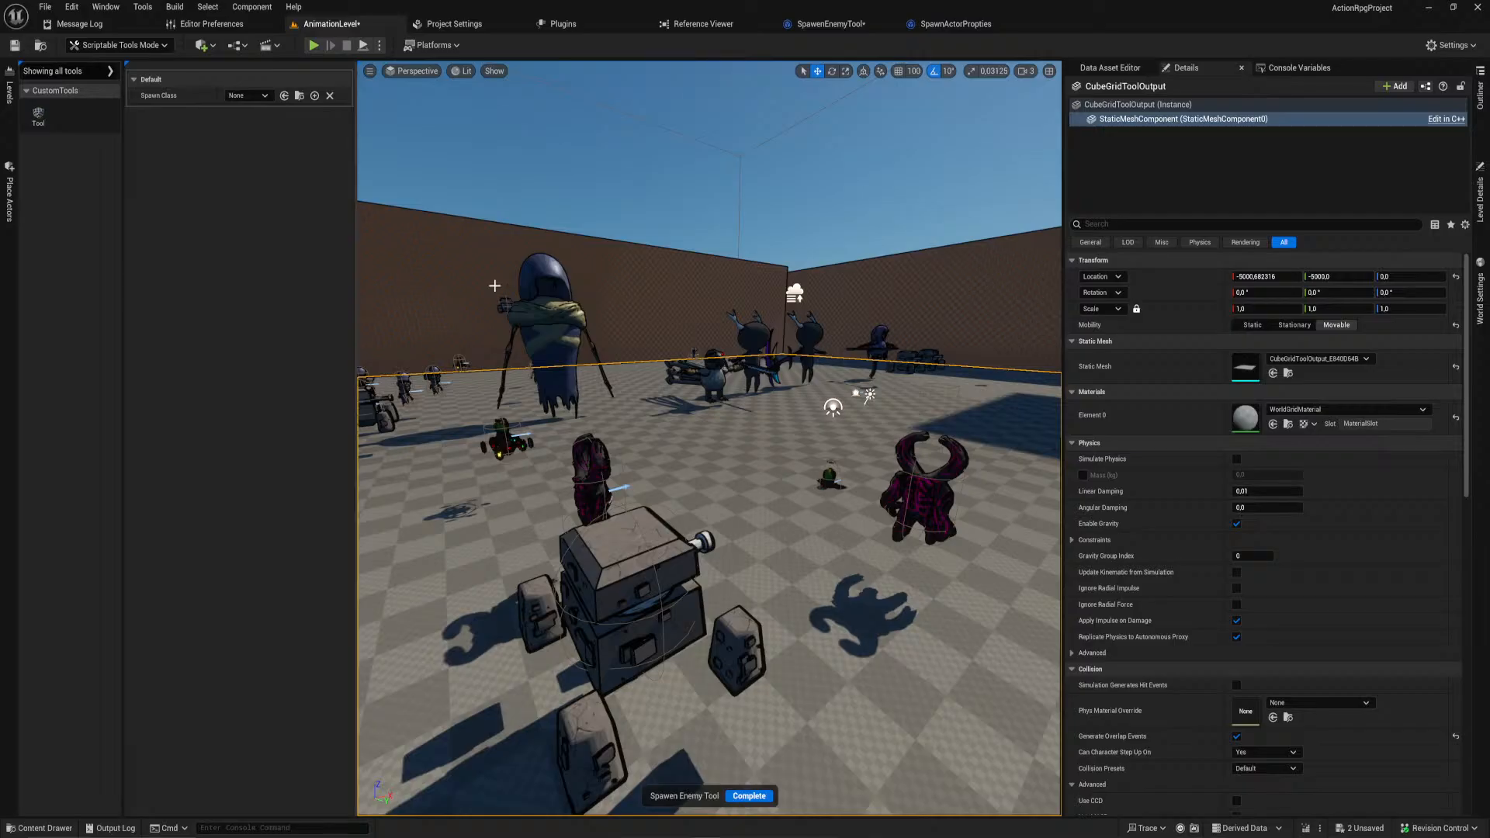
pyautogui.click(254, 95)
pyautogui.click(295, 191)
pyautogui.click(255, 96)
pyautogui.click(337, 290)
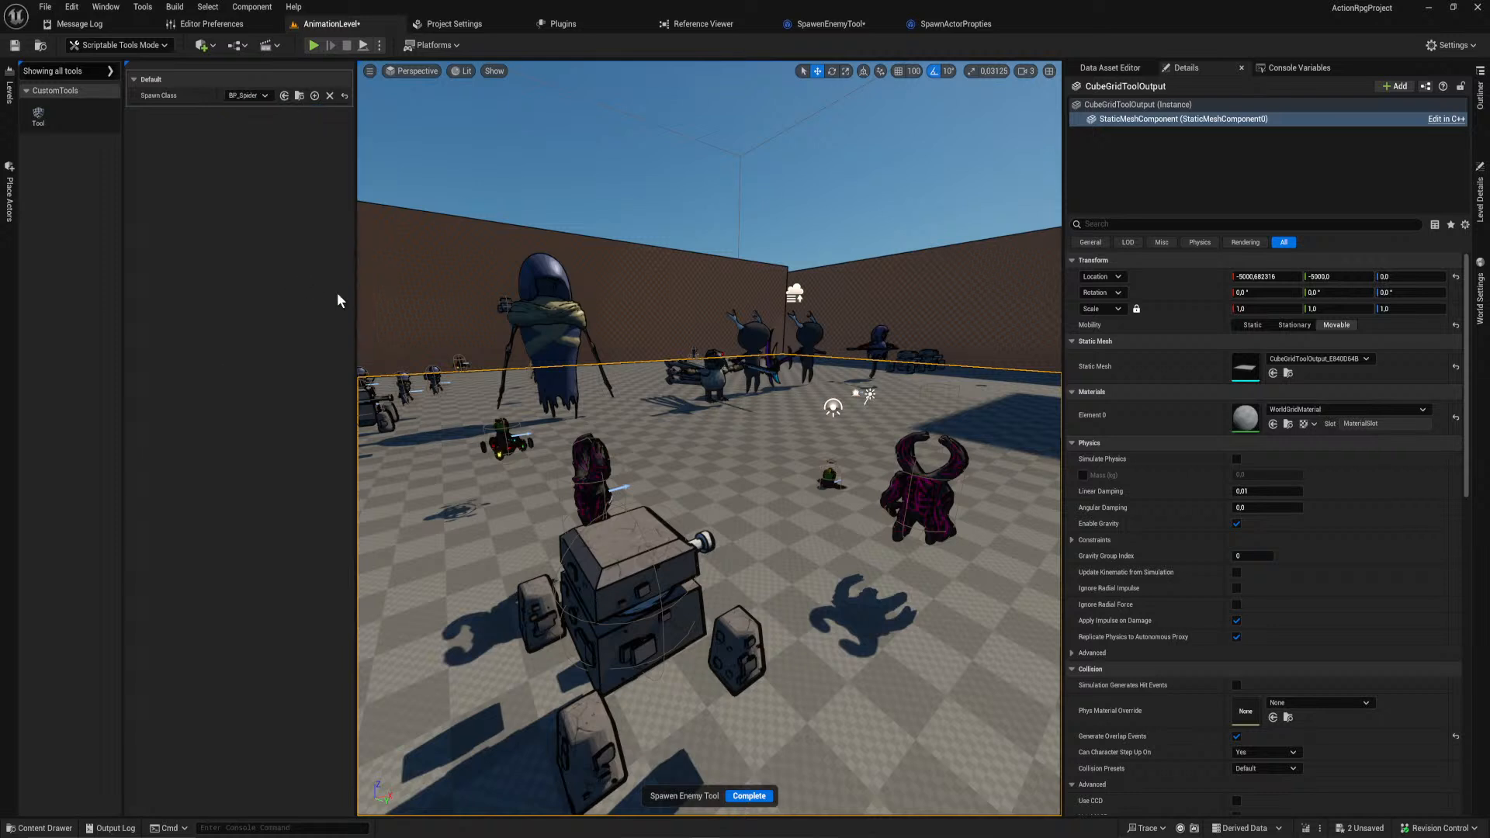
pyautogui.click(736, 466)
pyautogui.click(466, 500)
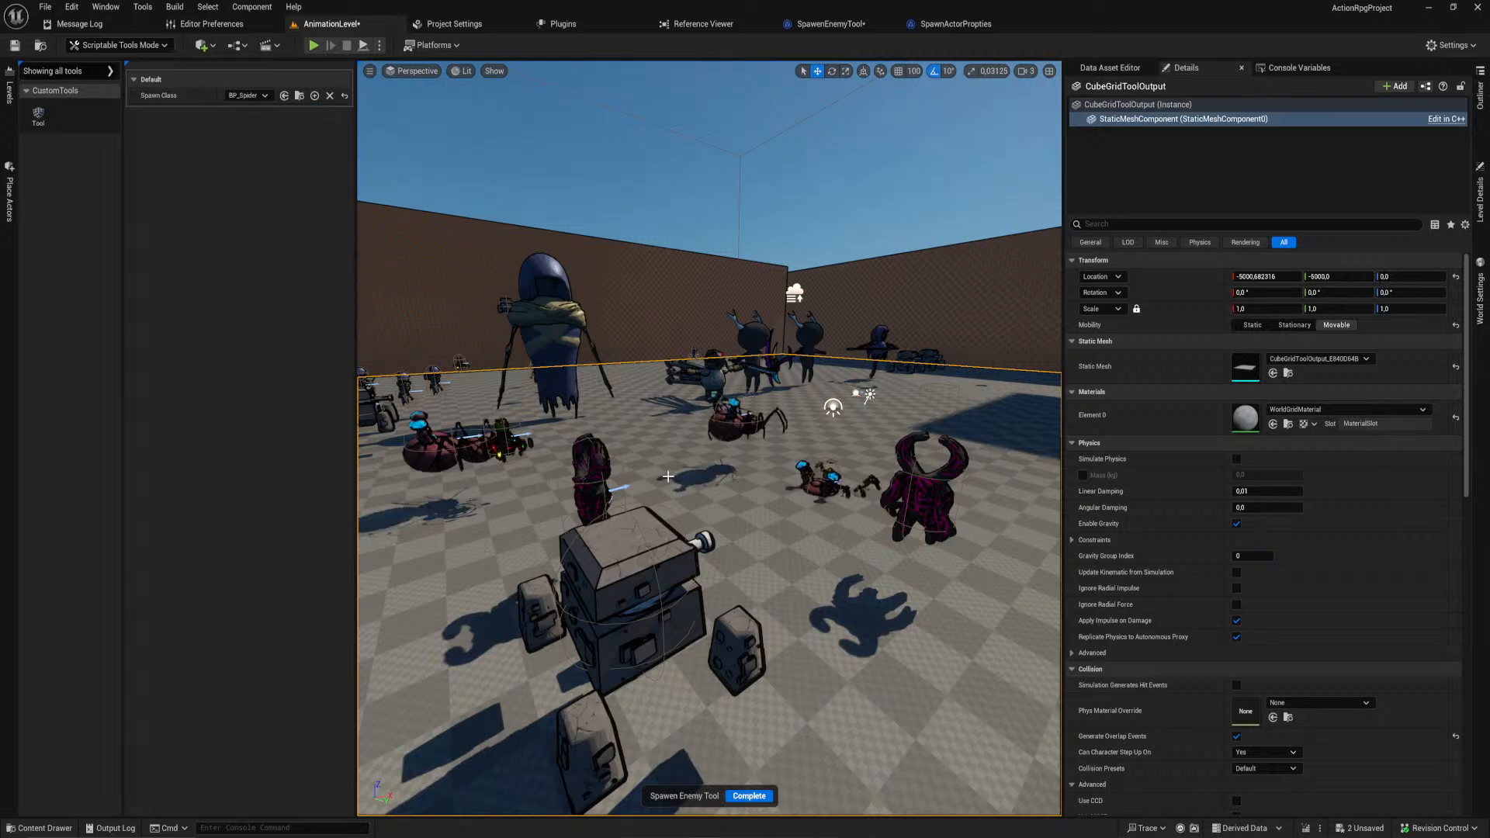
pyautogui.press('Escape')
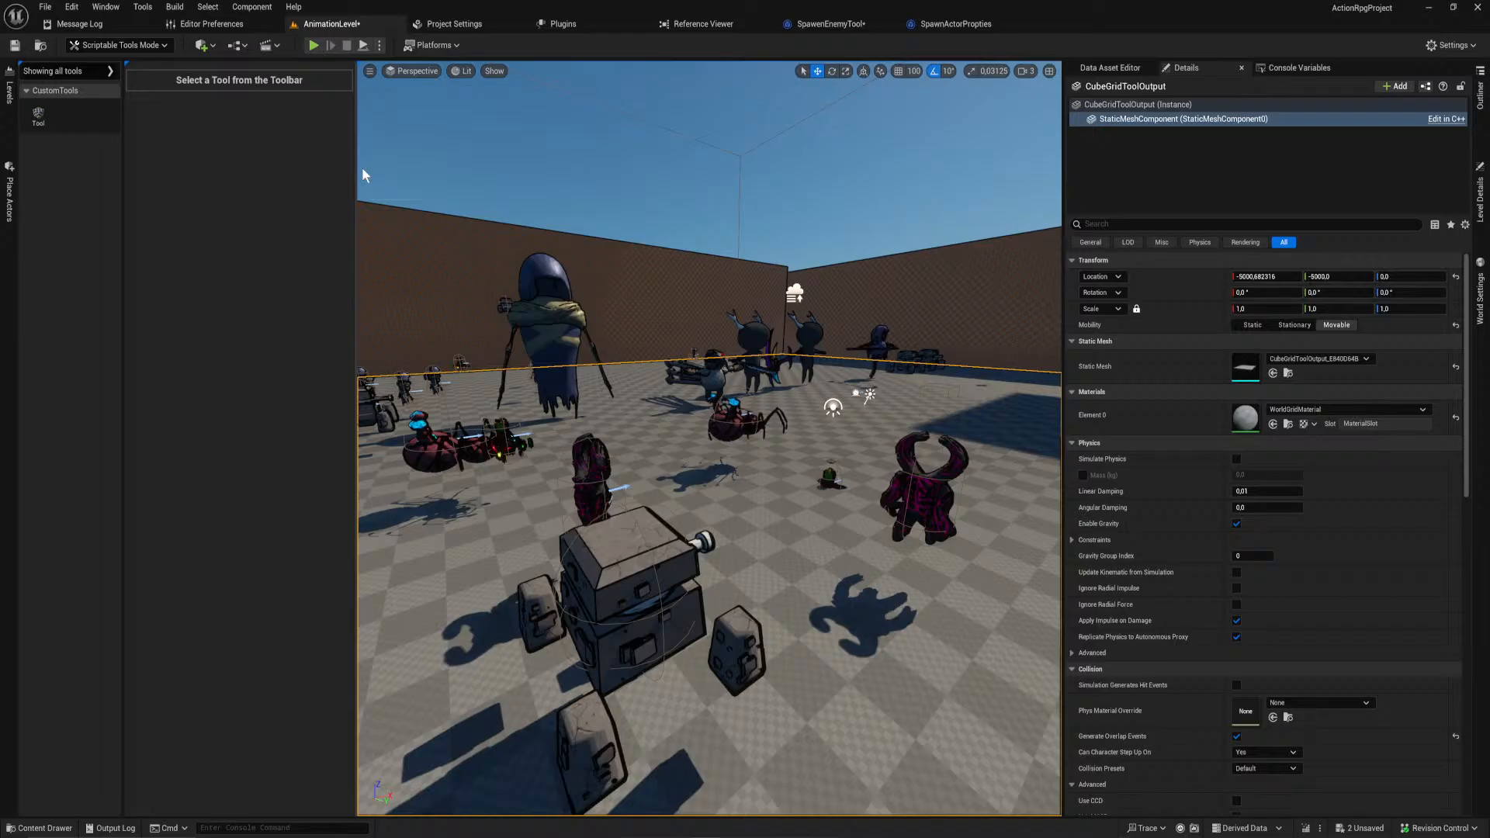
# Step: Return to the SpawenEnemyTool blueprint and delete the unused Boolean variables gfdgdf and NewVar
pyautogui.click(831, 25)
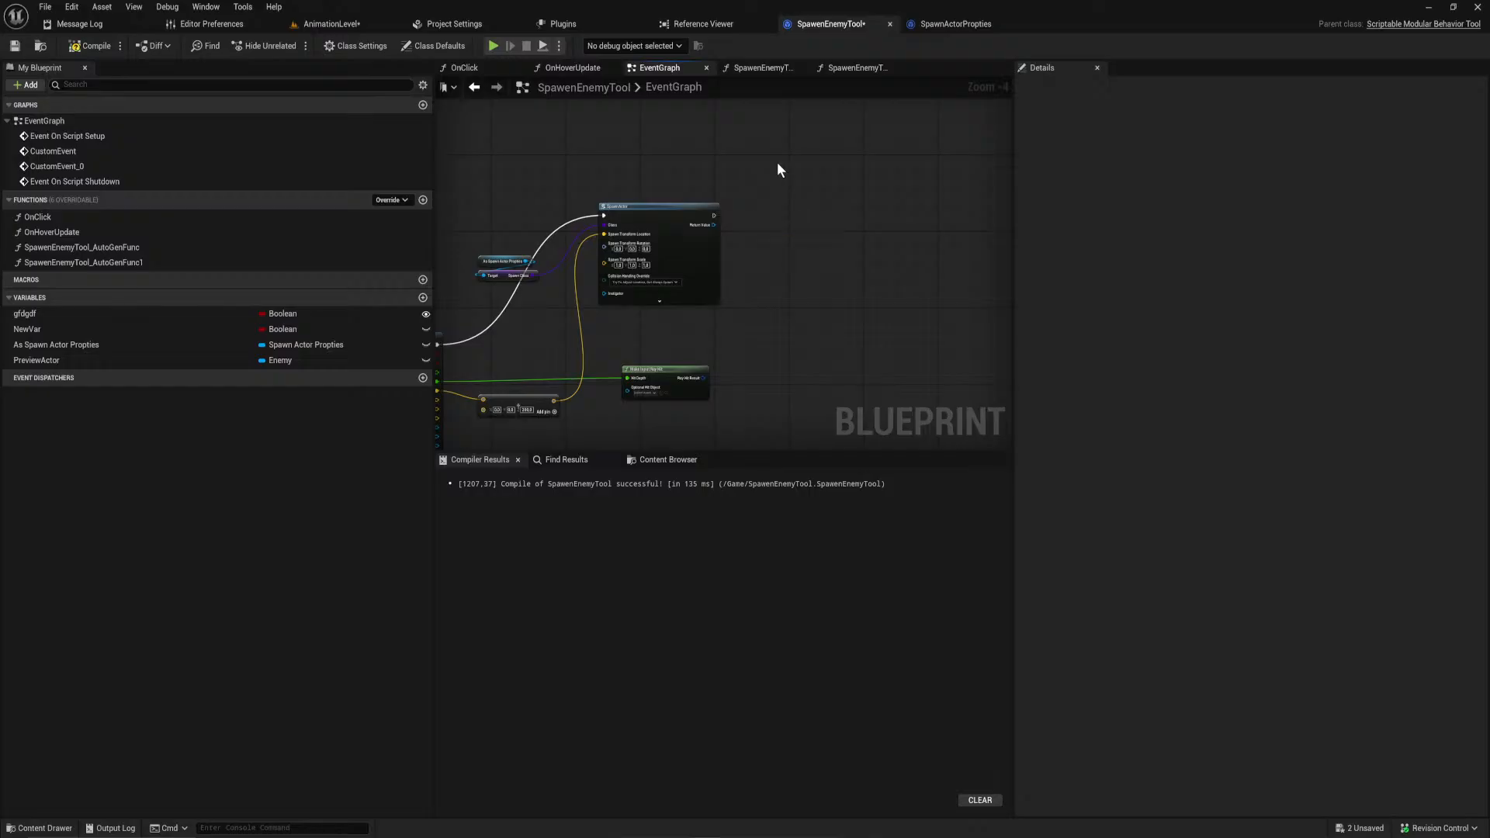
pyautogui.moveTo(779, 169); pyautogui.dragTo(868, 358, button='right')
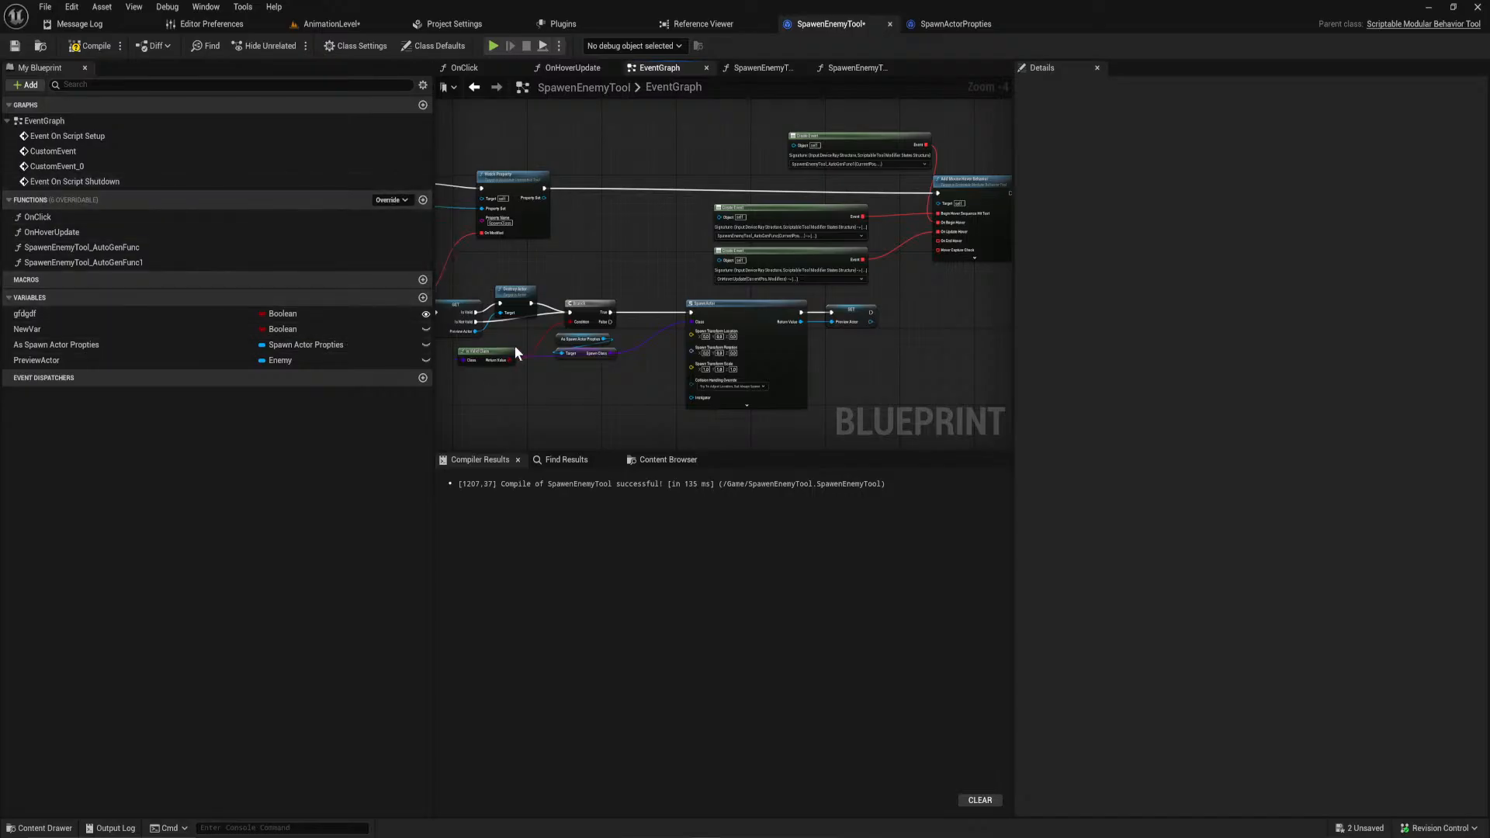
pyautogui.click(202, 315)
pyautogui.press('Delete')
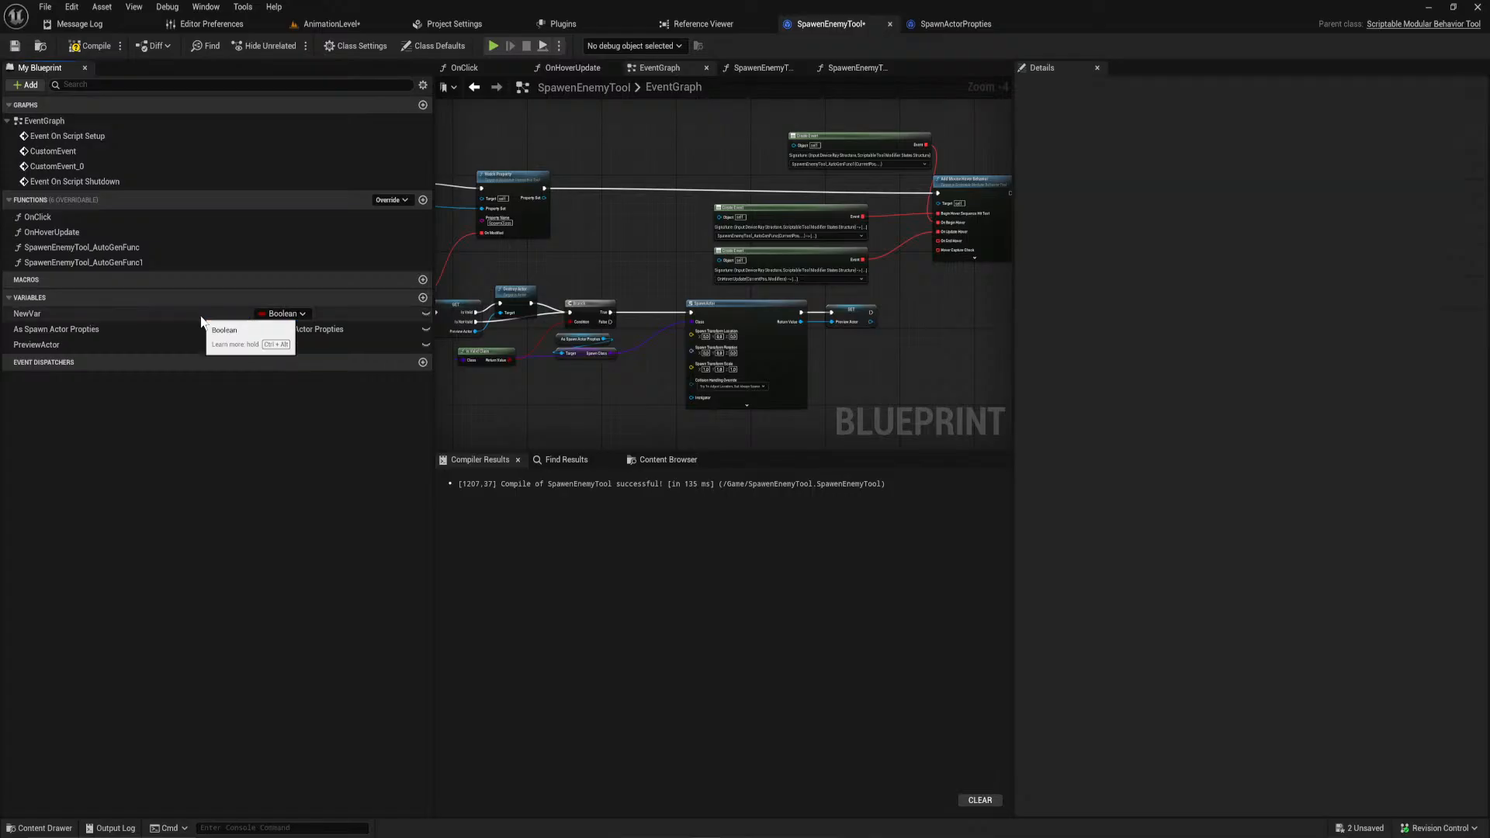
pyautogui.click(200, 316)
pyautogui.press('Delete')
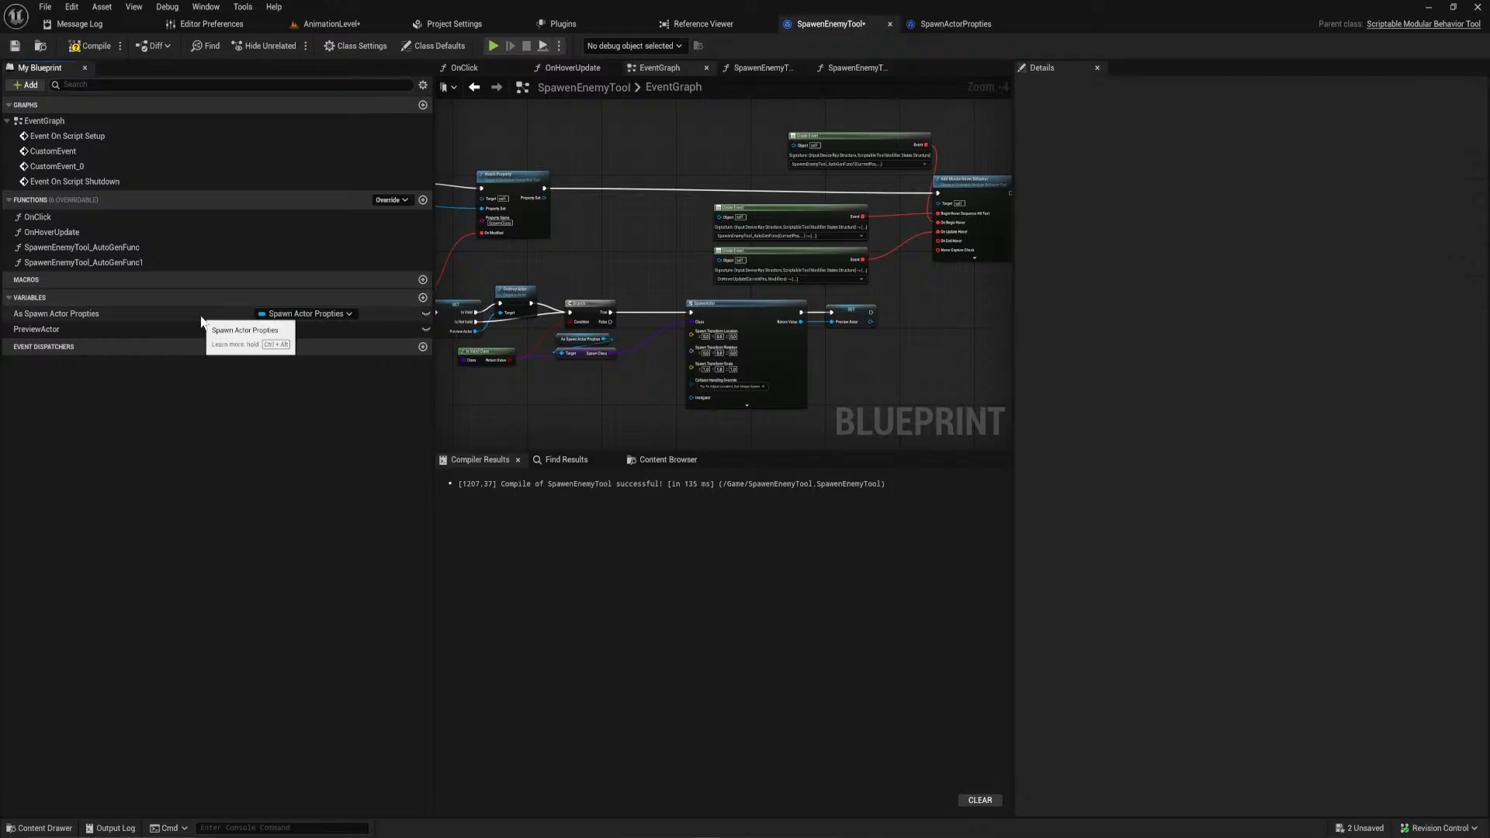
# Step: Examine the Add Mouse Hover Behavior node, its Create Event connections and the setup chain leading to it
pyautogui.moveTo(1006, 286); pyautogui.dragTo(744, 327, button='right')
pyautogui.scroll(2, 745, 320)
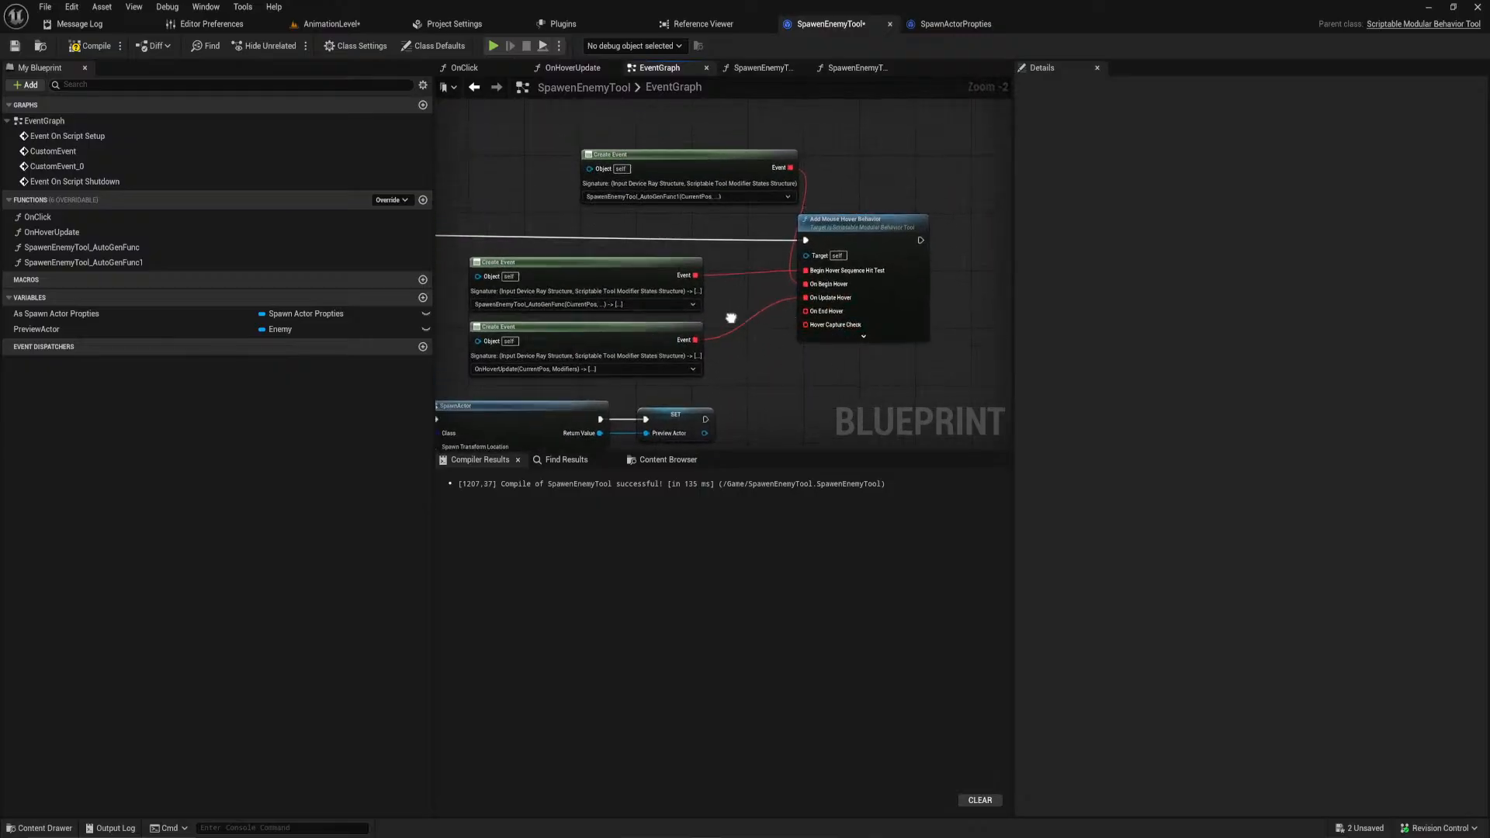
pyautogui.moveTo(600, 315); pyautogui.dragTo(1007, 354, button='right')
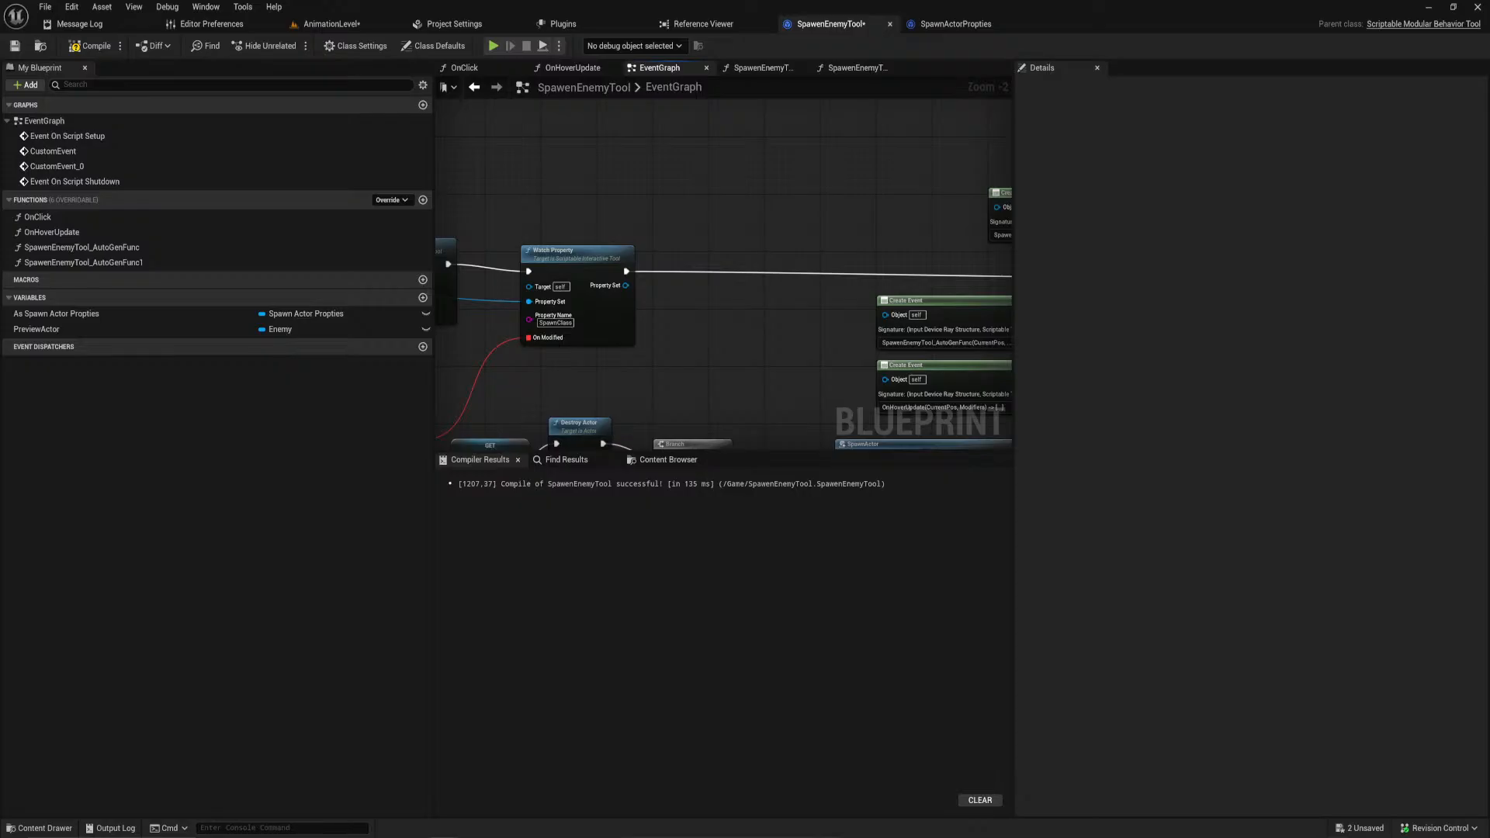
pyautogui.moveTo(651, 327); pyautogui.dragTo(432, 279, button='right')
pyautogui.scroll(-1, 466, 283)
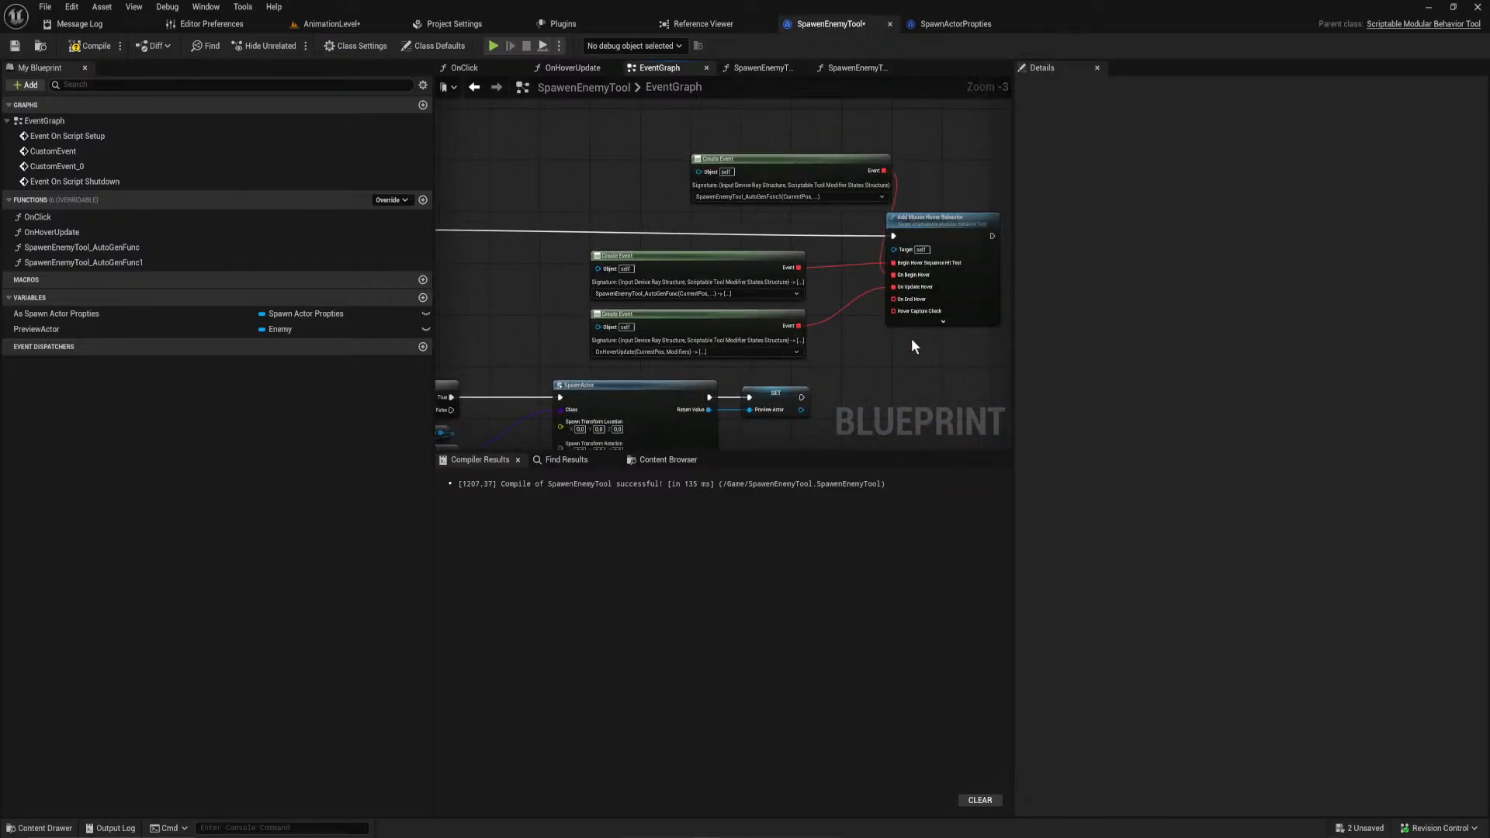
pyautogui.moveTo(948, 342); pyautogui.dragTo(834, 344, button='right')
pyautogui.scroll(1, 832, 347)
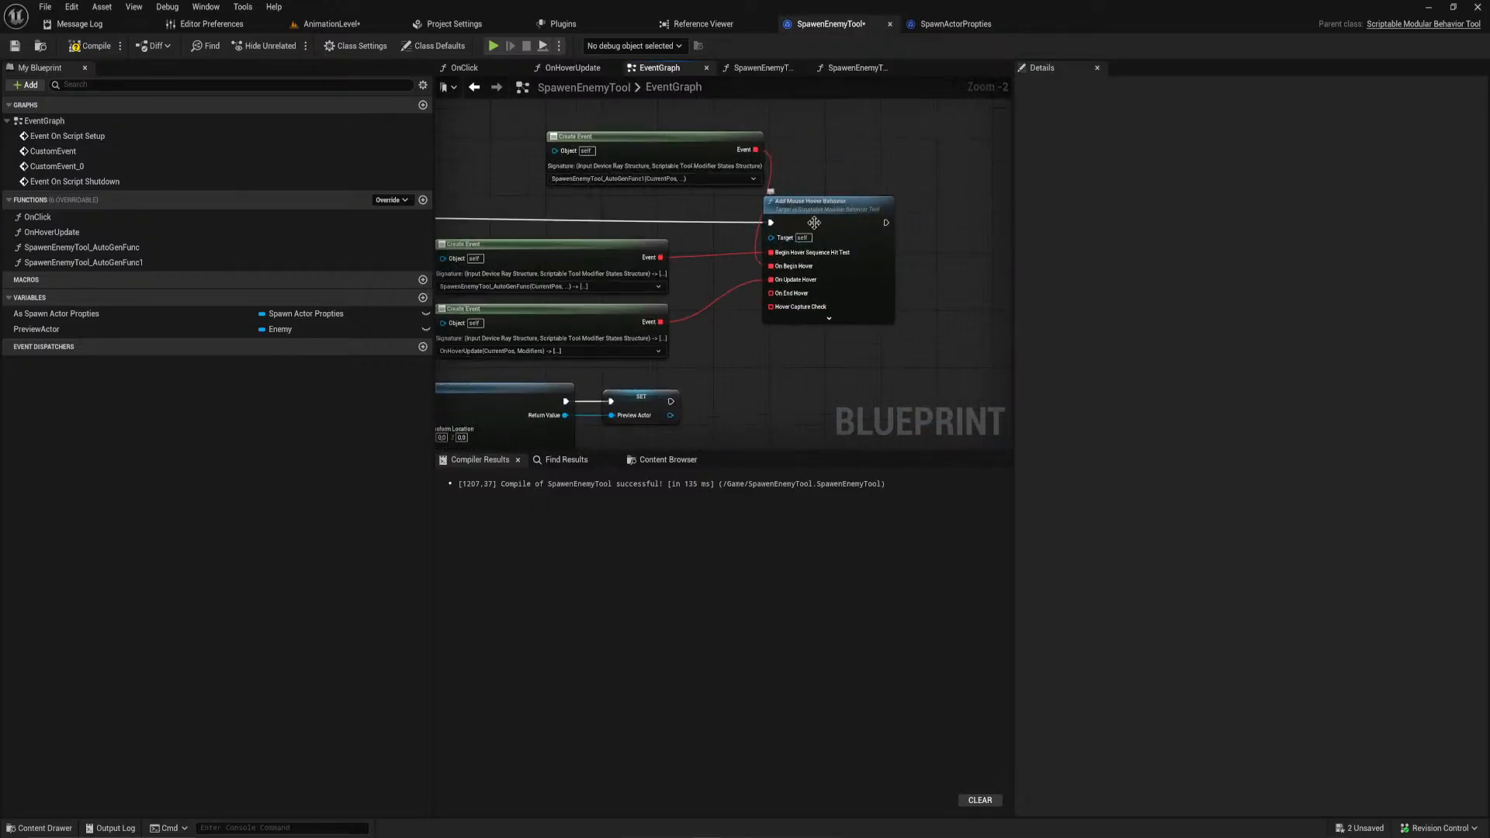
pyautogui.scroll(1, 829, 221)
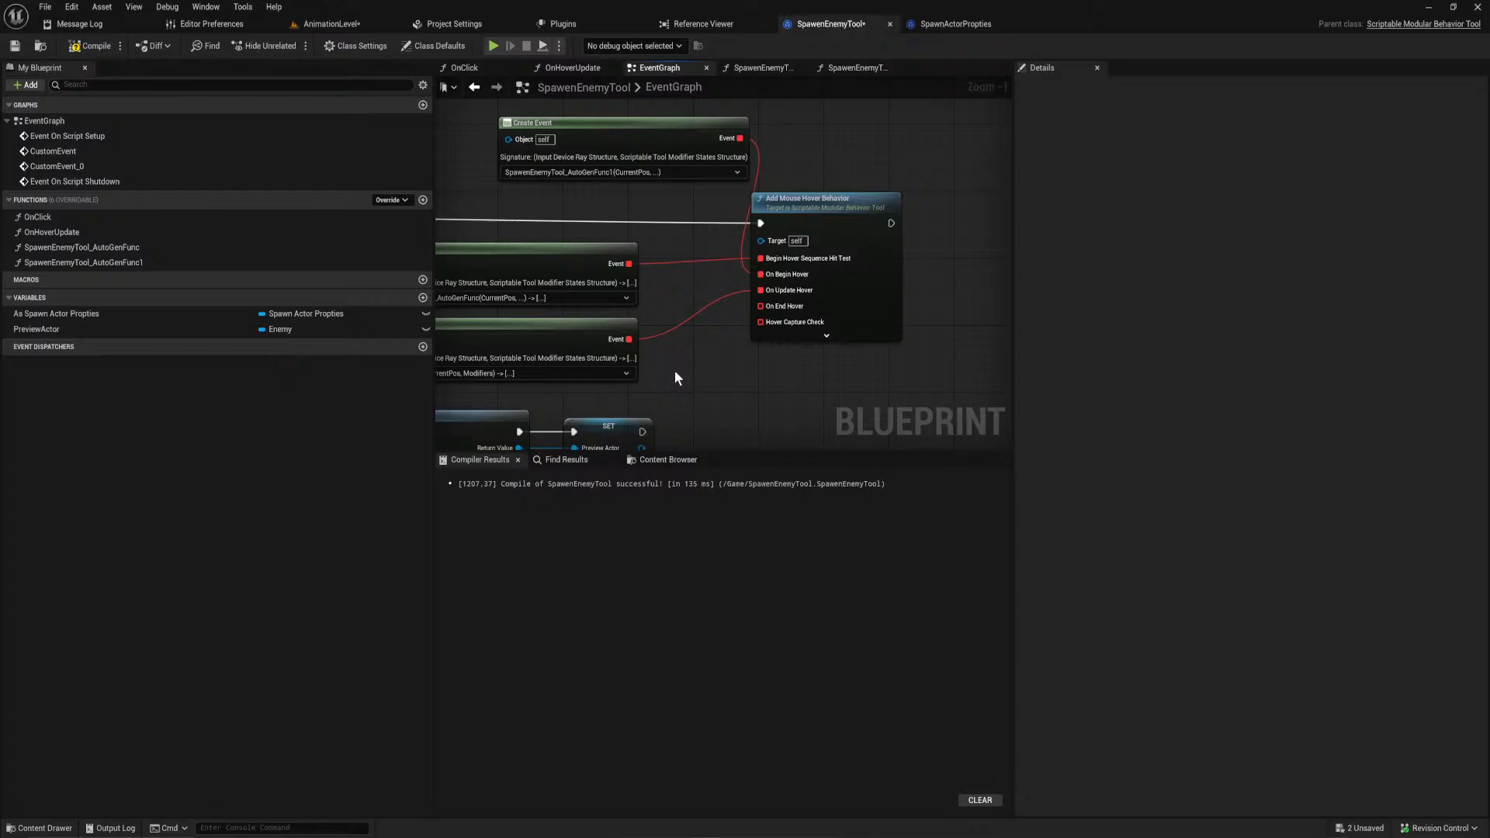
pyautogui.scroll(-1, 682, 374)
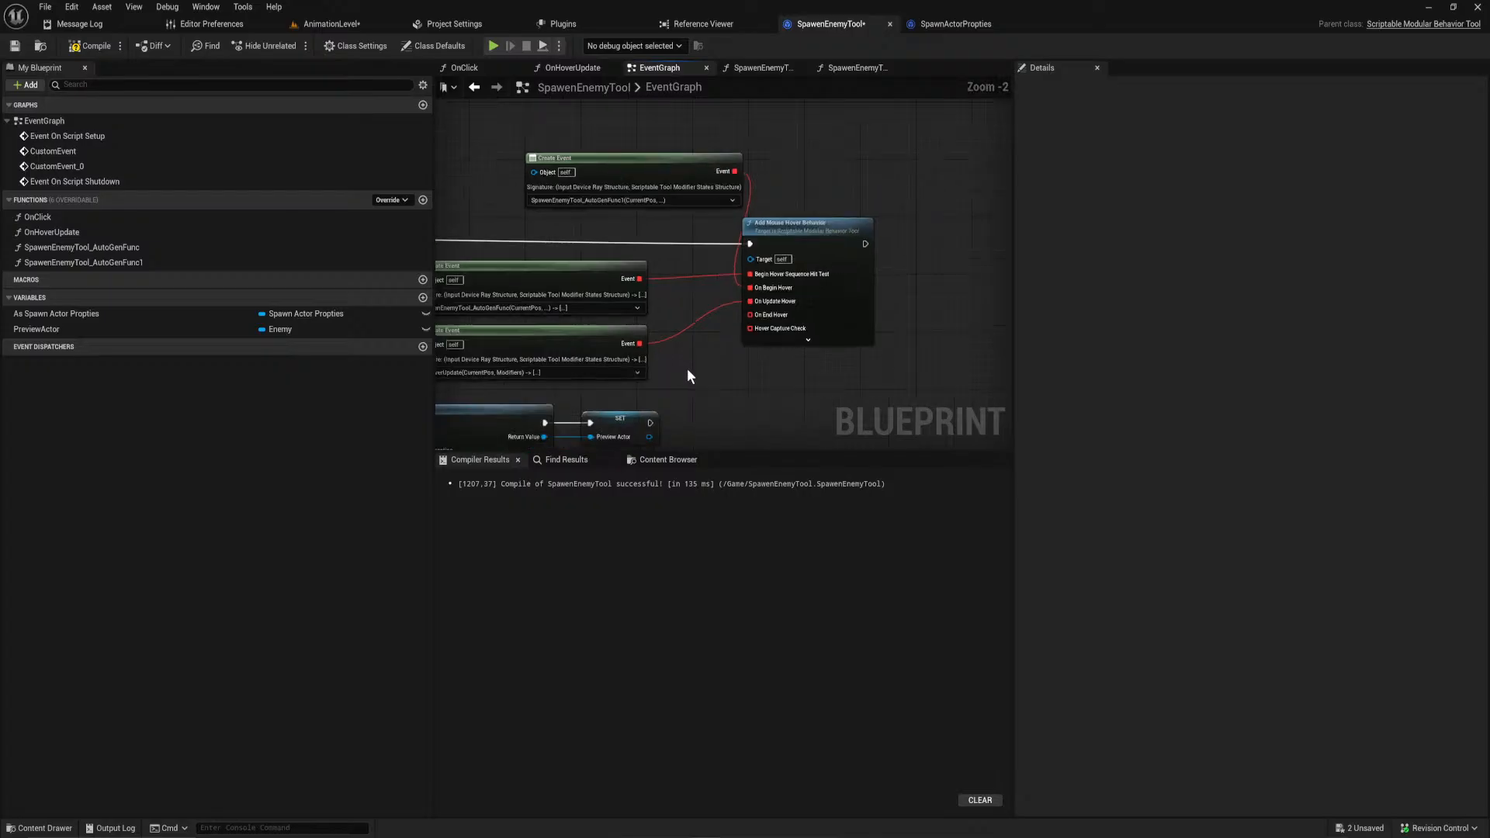
pyautogui.moveTo(689, 372); pyautogui.dragTo(1013, 364, button='right')
pyautogui.moveTo(616, 346); pyautogui.dragTo(108, 268, button='right')
pyautogui.moveTo(947, 148); pyautogui.dragTo(869, 216, button='right')
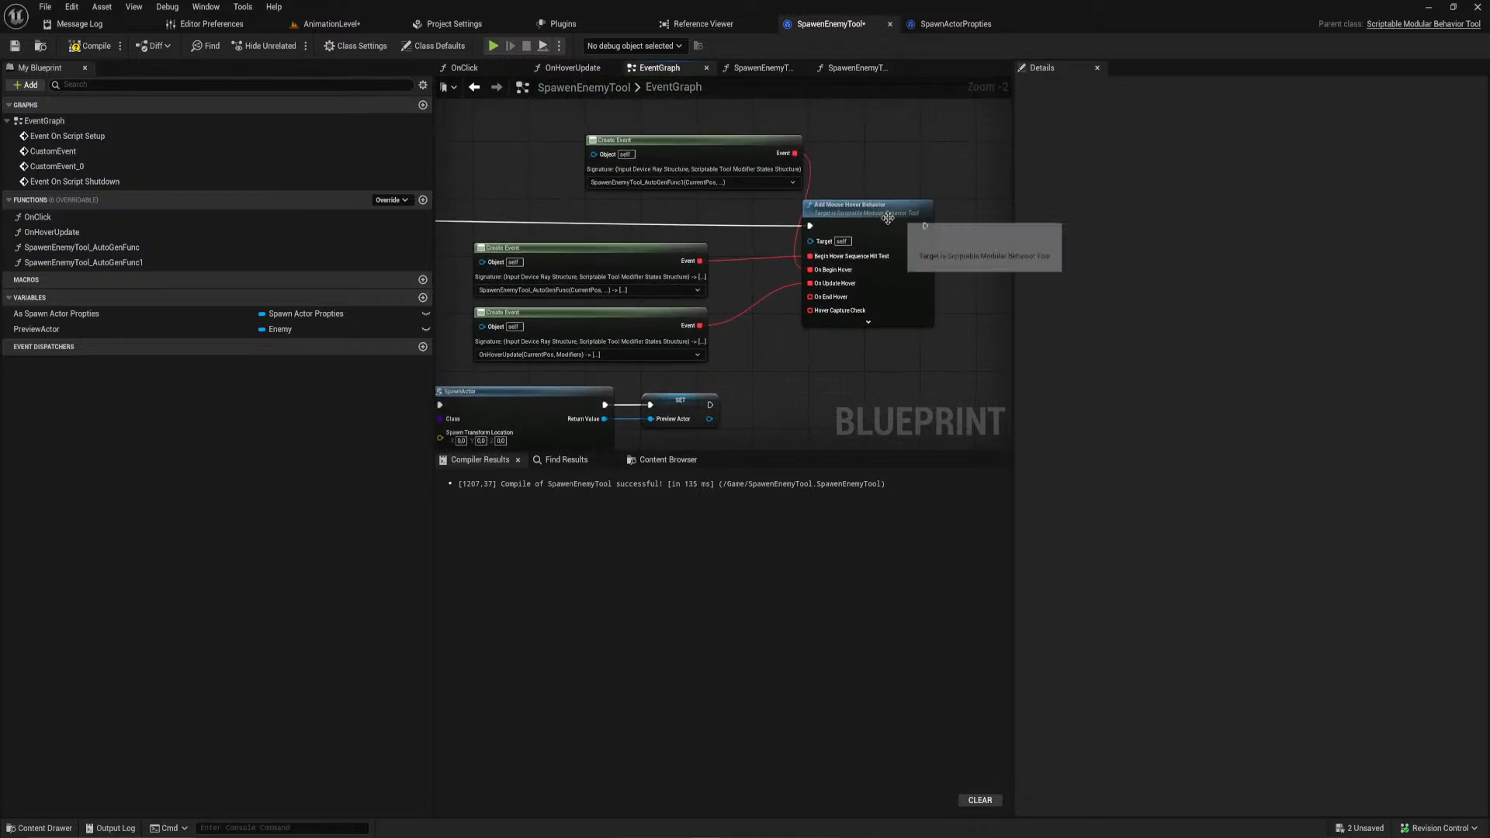
pyautogui.moveTo(808, 305); pyautogui.dragTo(885, 367, button='right')
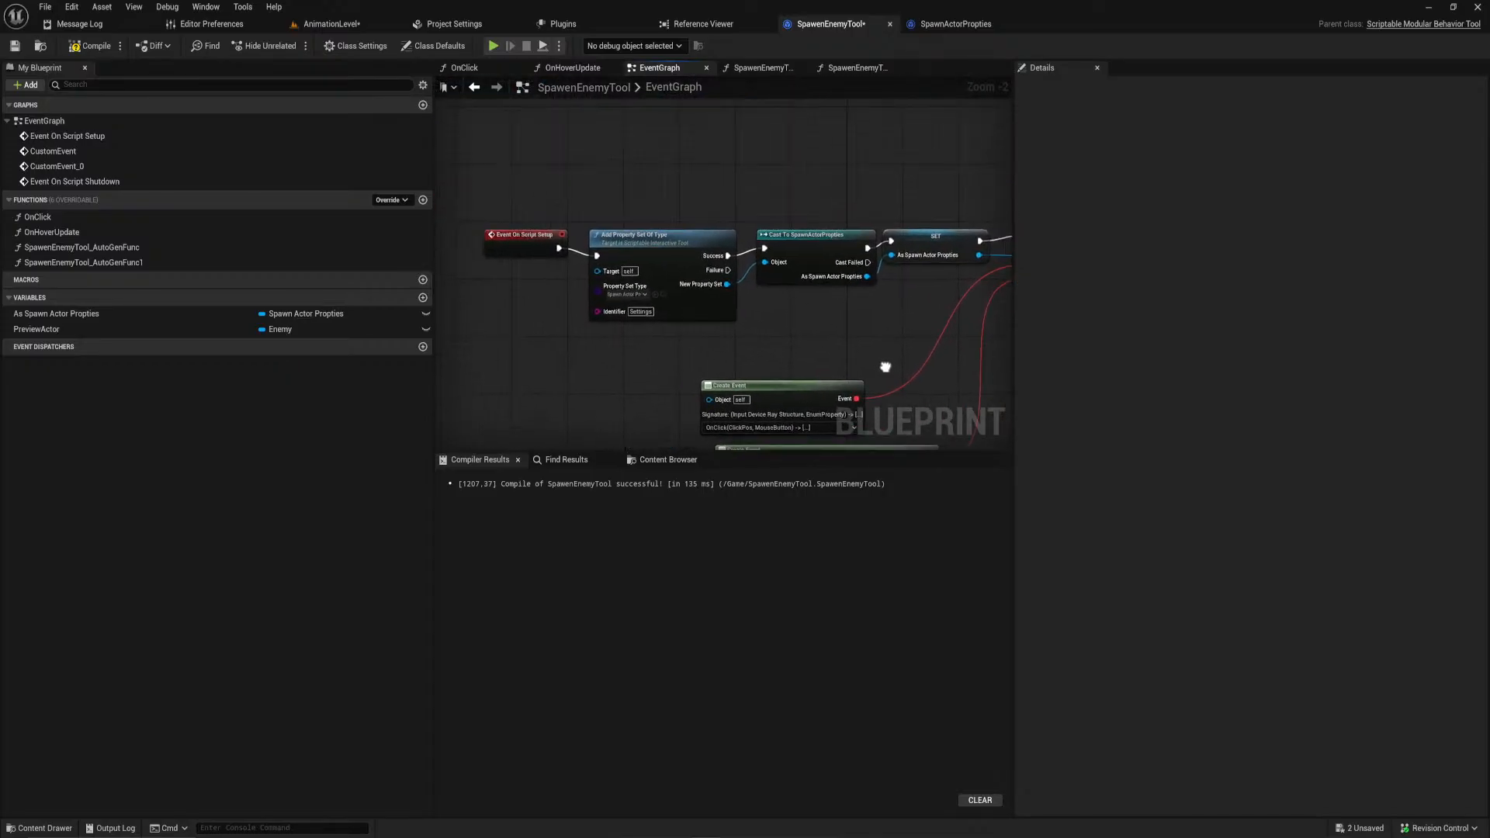
# Step: Override On Script Tick and place its event node in the free area below the Create Event nodes
pyautogui.click(392, 200)
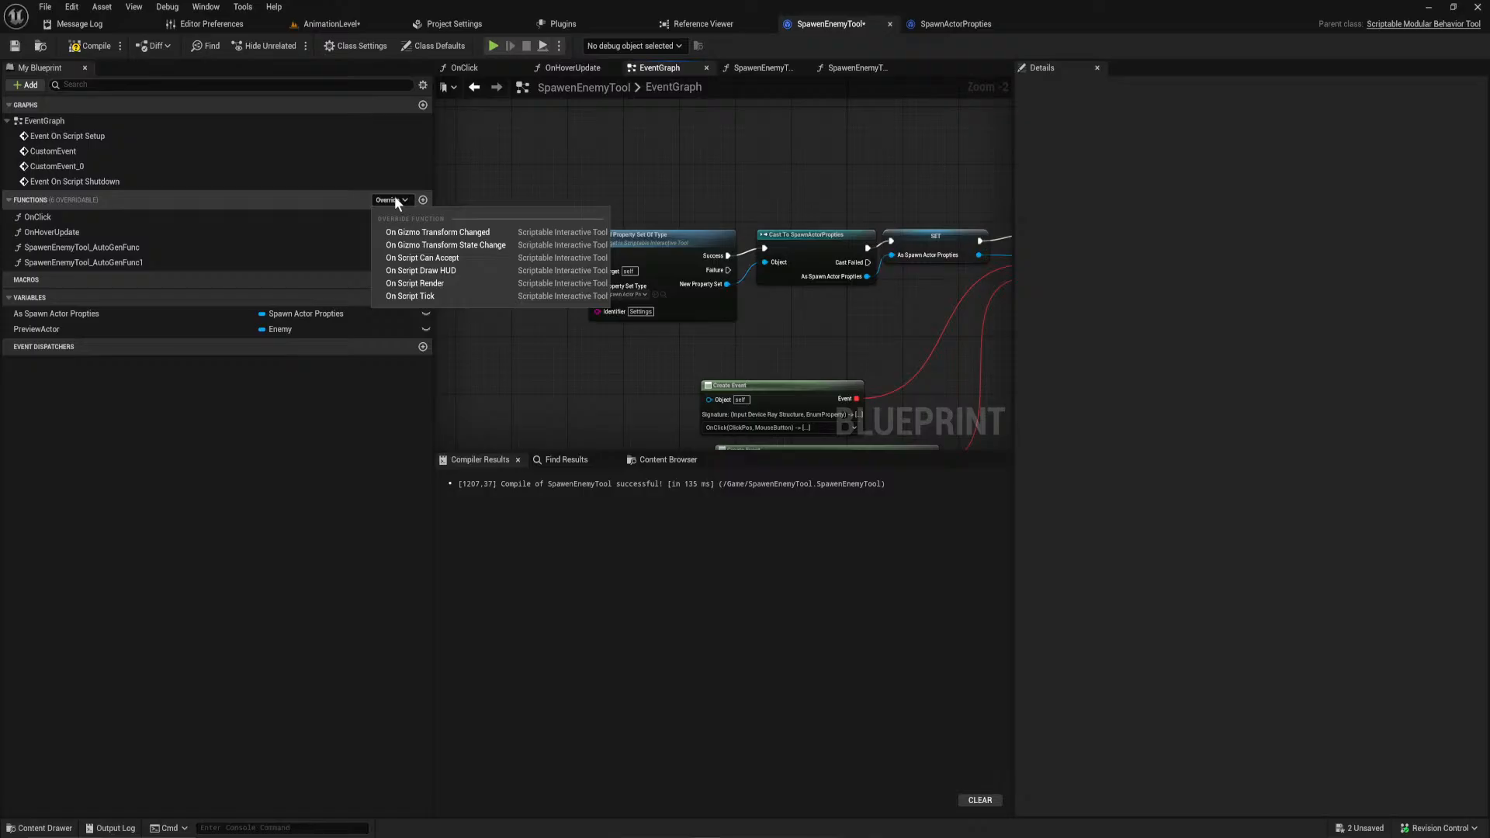
pyautogui.click(459, 297)
pyautogui.scroll(-1, 738, 289)
pyautogui.moveTo(763, 271); pyautogui.dragTo(639, 430, button='right')
pyautogui.moveTo(602, 431); pyautogui.dragTo(666, 151)
pyautogui.moveTo(657, 136); pyautogui.dragTo(608, 445, button='right')
pyautogui.moveTo(607, 445); pyautogui.dragTo(851, 219)
pyautogui.moveTo(800, 226); pyautogui.dragTo(456, 368, button='right')
pyautogui.scroll(-2, 556, 370)
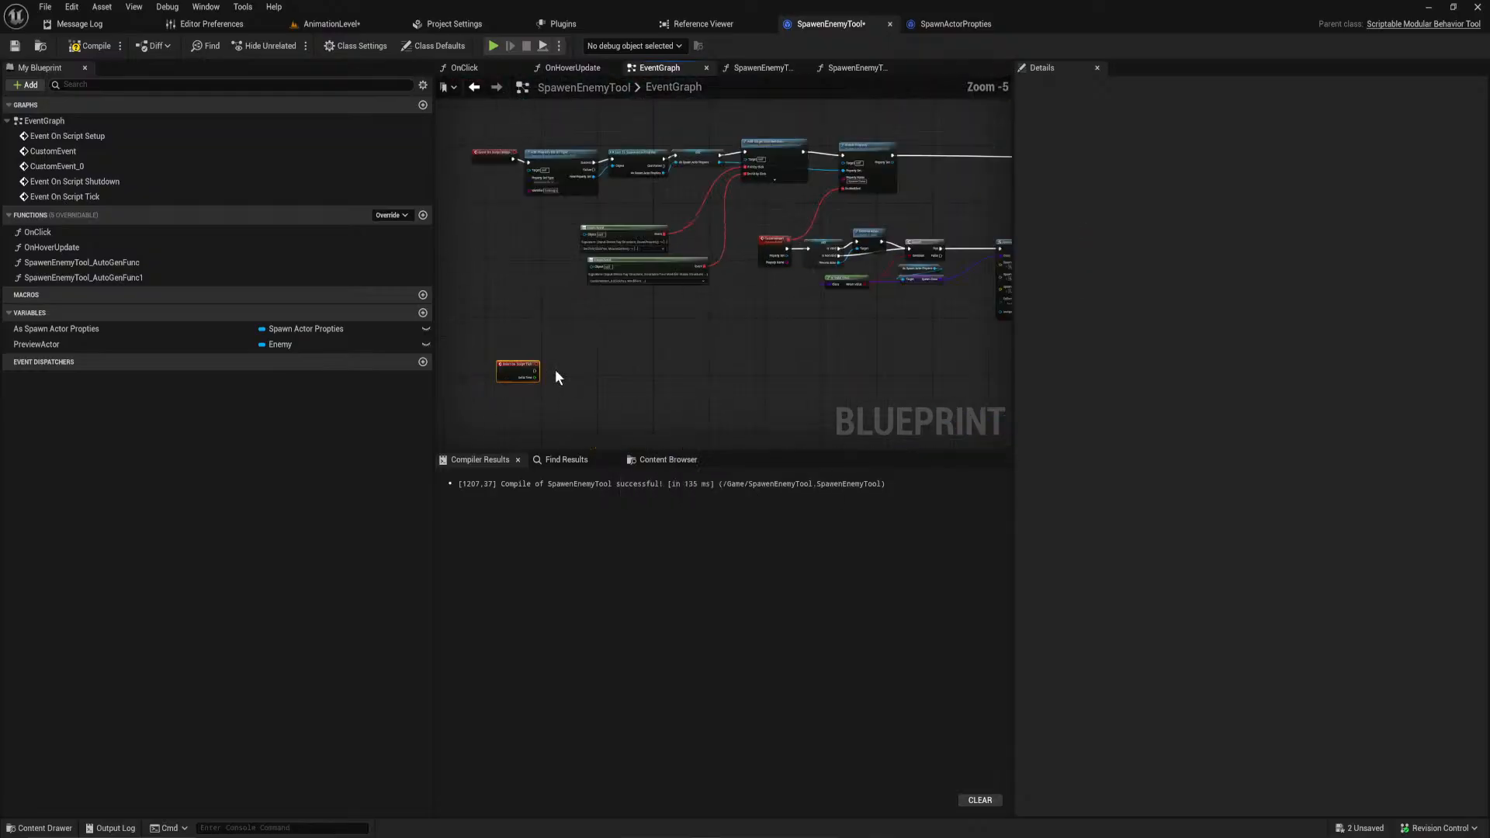
pyautogui.scroll(3, 552, 379)
pyautogui.moveTo(552, 382); pyautogui.dragTo(749, 450, button='right')
pyautogui.moveTo(698, 412); pyautogui.dragTo(569, 360)
pyautogui.scroll(-2, 622, 366)
pyautogui.scroll(2, 679, 376)
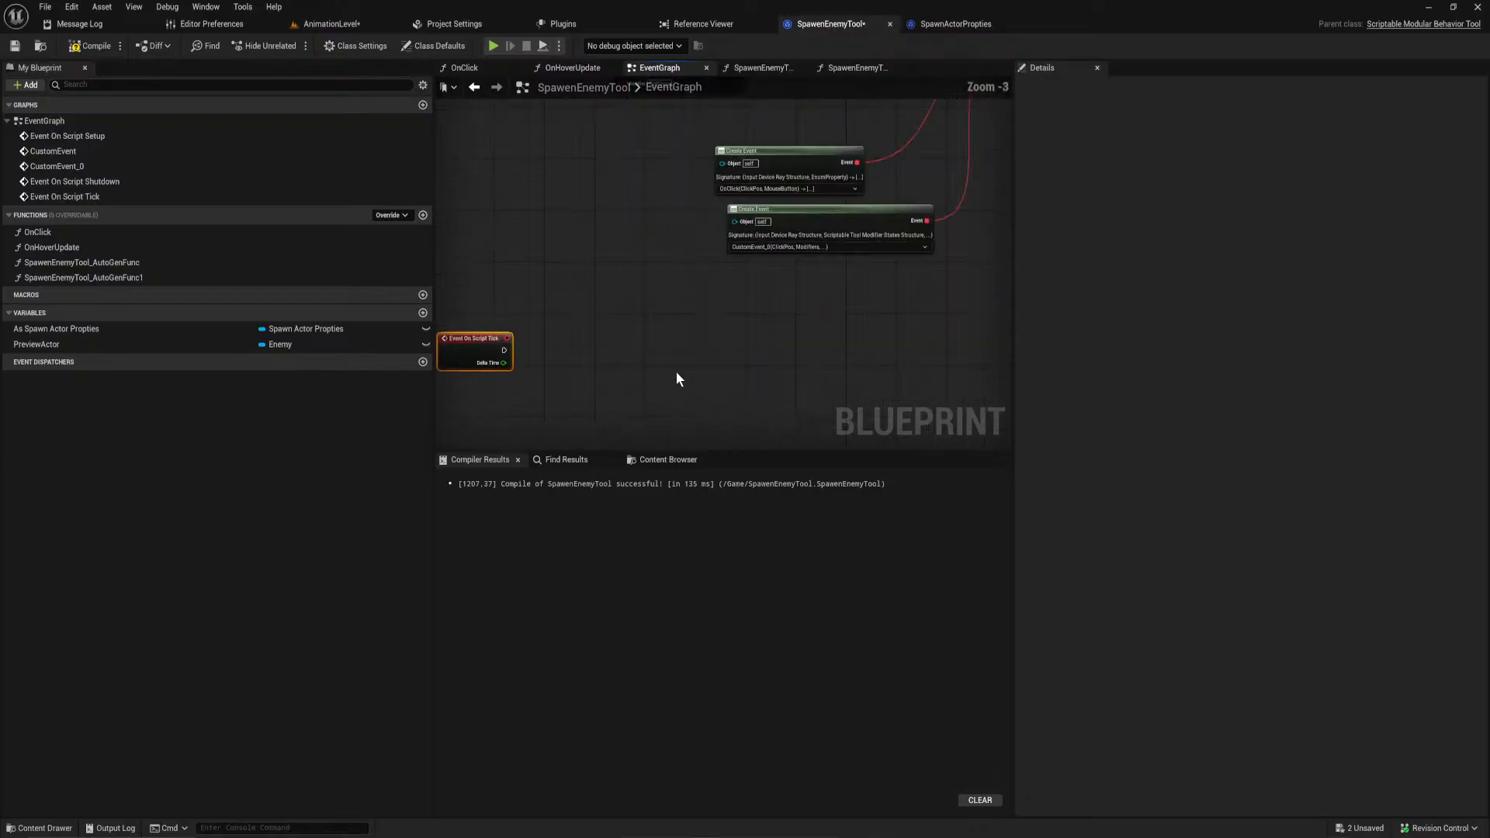
# Step: Review the event graph again, checking which functions feed the hover inputs of Add Mouse Hover Behavior
pyautogui.moveTo(659, 393); pyautogui.dragTo(551, 174, button='right')
pyautogui.scroll(-2, 761, 362)
pyautogui.moveTo(548, 302); pyautogui.dragTo(768, 259, button='right')
pyautogui.scroll(3, 529, 334)
pyautogui.moveTo(553, 389); pyautogui.dragTo(549, 656, button='right')
pyautogui.scroll(-3, 776, 212)
pyautogui.moveTo(781, 206); pyautogui.dragTo(594, 4, button='right')
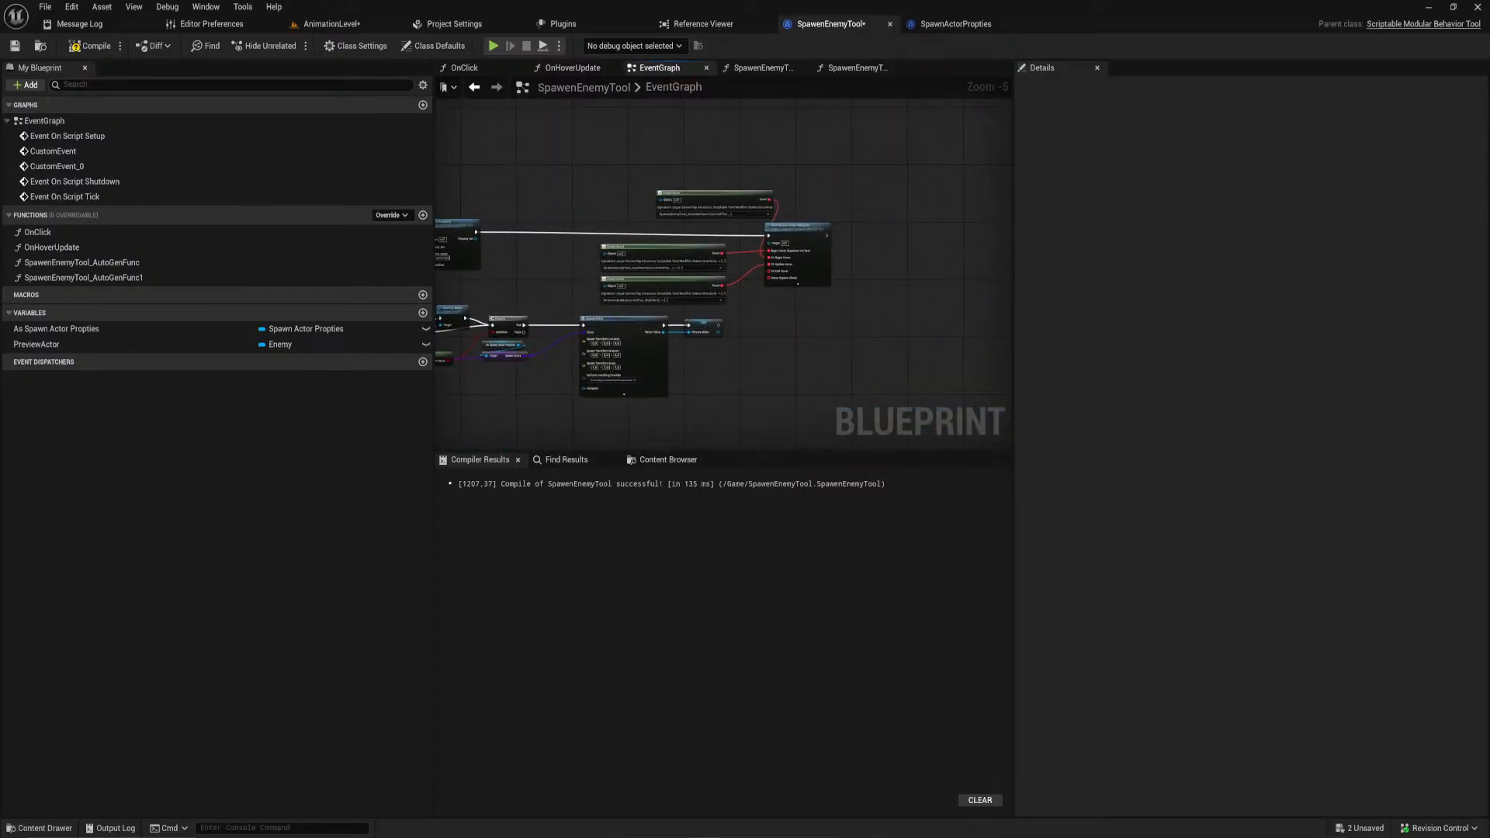
pyautogui.scroll(3, 834, 323)
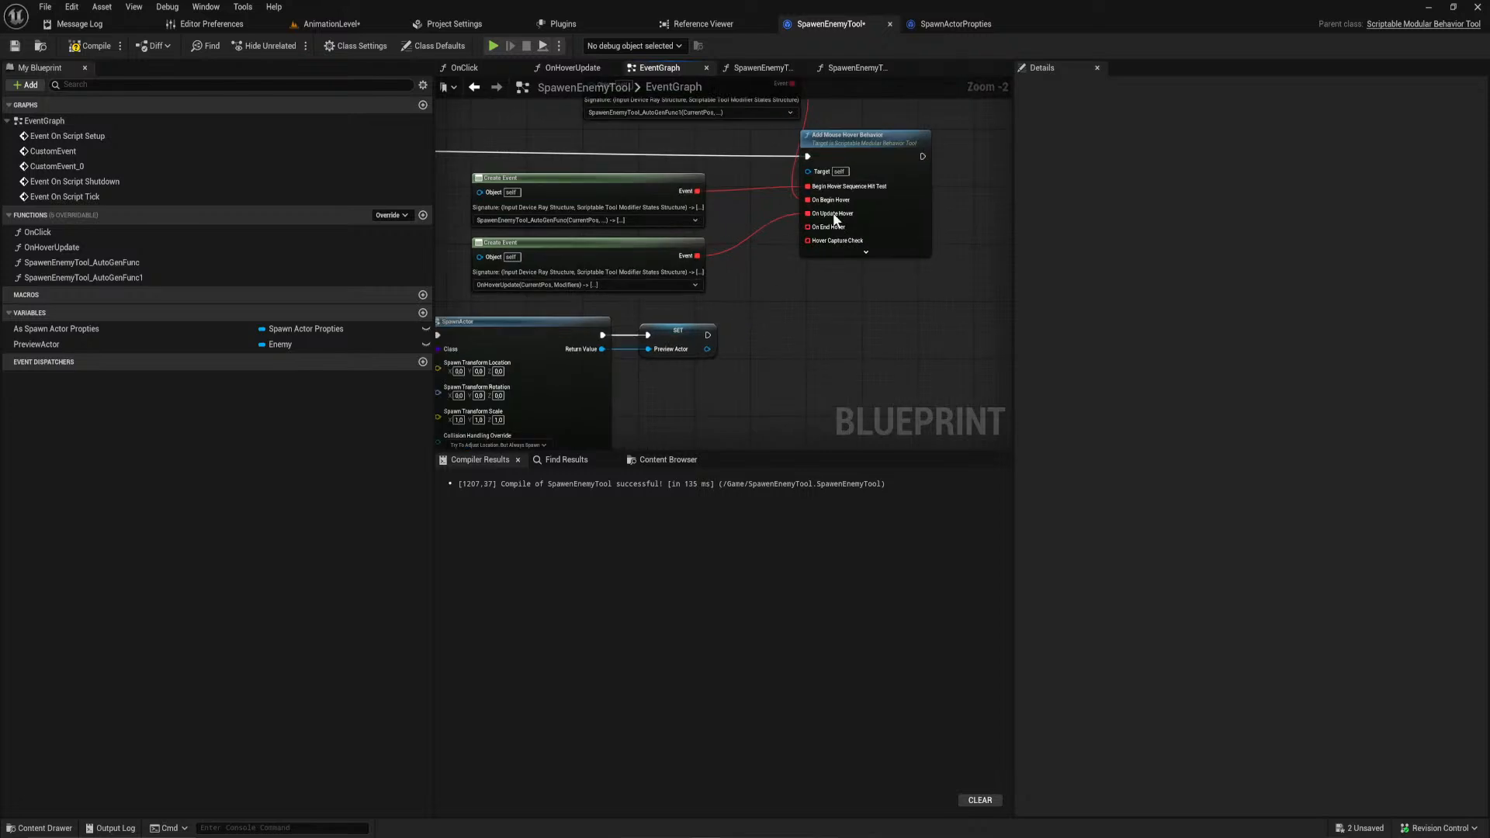
pyautogui.moveTo(633, 373); pyautogui.dragTo(1011, 261, button='right')
pyautogui.scroll(-2, 739, 341)
pyautogui.moveTo(763, 368)
pyautogui.mouseDown(button='right')
pyautogui.moveTo(638, 91)
pyautogui.moveTo(893, 151)
pyautogui.moveTo(858, 210)
pyautogui.mouseUp(button='right')
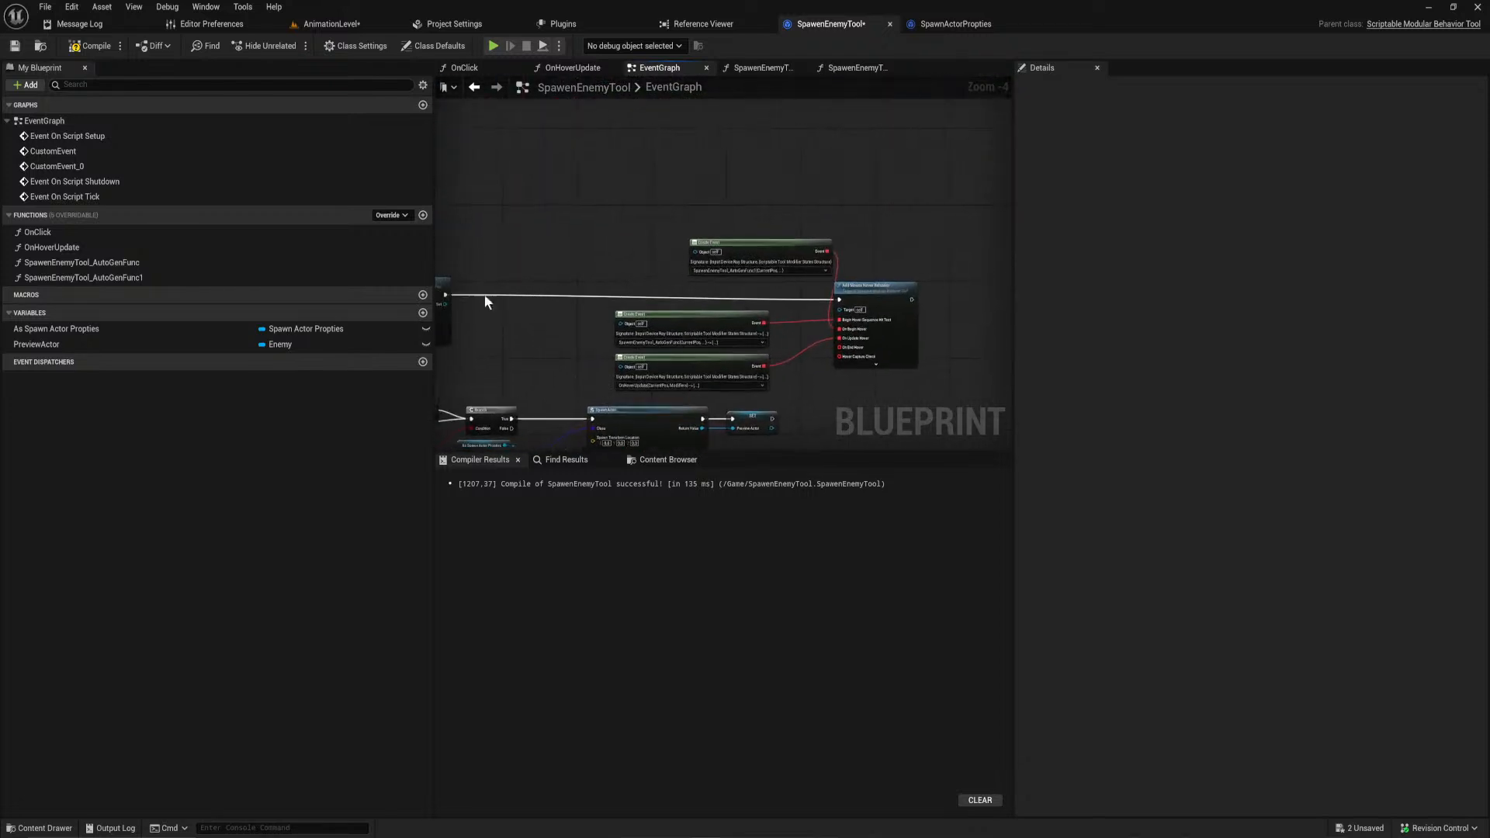
# Step: In OnHoverUpdate, disconnect the line trace's Start and End inputs and move the function entry node farther from the trace
pyautogui.click(589, 73)
pyautogui.moveTo(945, 315)
pyautogui.mouseDown(button='right')
pyautogui.moveTo(962, 342)
pyautogui.moveTo(1095, 358)
pyautogui.mouseUp(button='right')
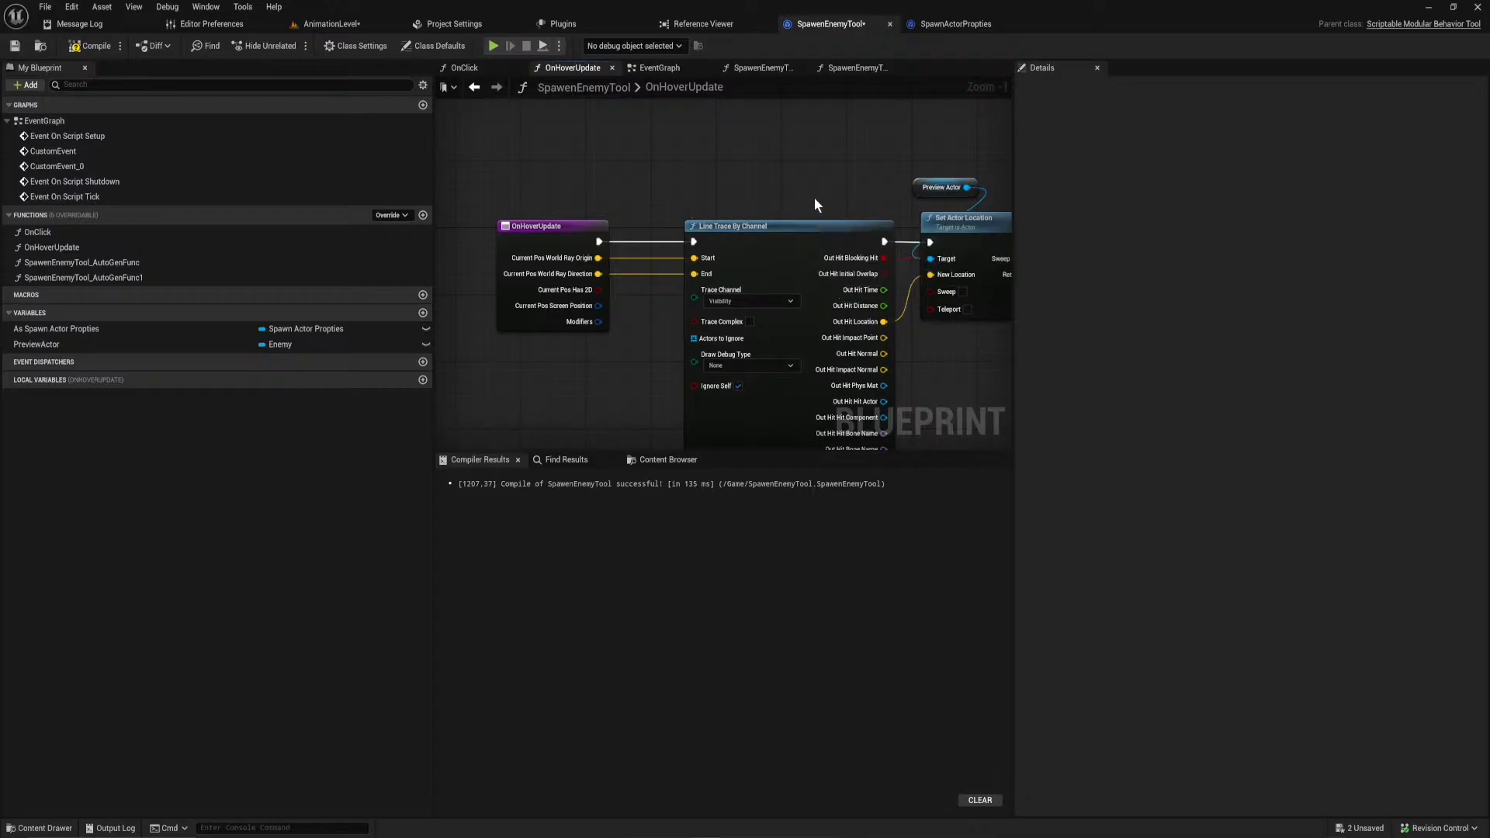
pyautogui.moveTo(796, 196); pyautogui.dragTo(793, 254, button='right')
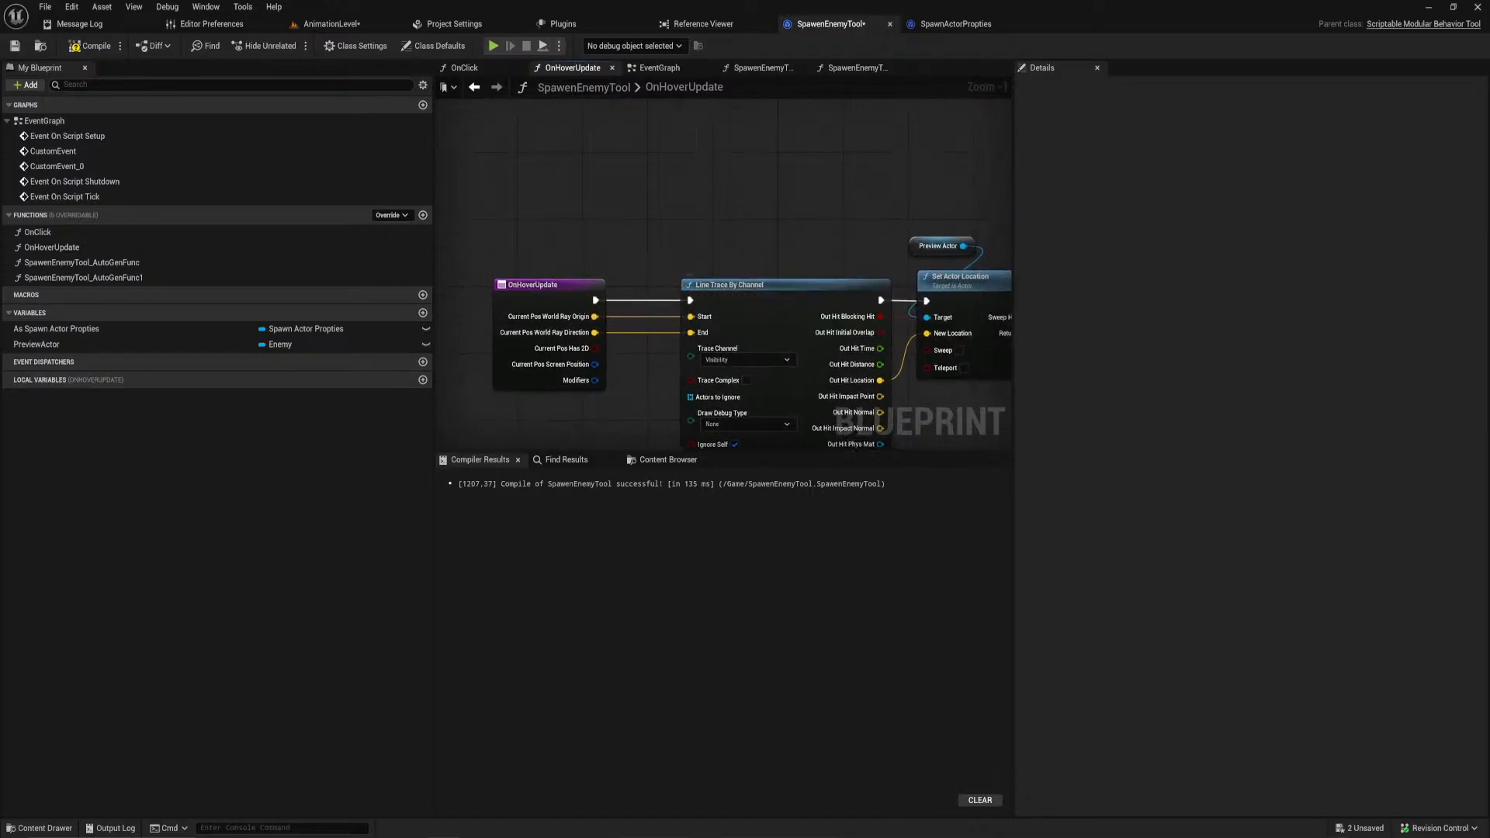
pyautogui.moveTo(570, 230); pyautogui.dragTo(677, 212, button='right')
pyautogui.keyDown('alt'); pyautogui.click(700, 300); pyautogui.keyUp('alt')
pyautogui.keyDown('alt'); pyautogui.click(700, 314); pyautogui.keyUp('alt')
pyautogui.moveTo(623, 271); pyautogui.dragTo(394, 274)
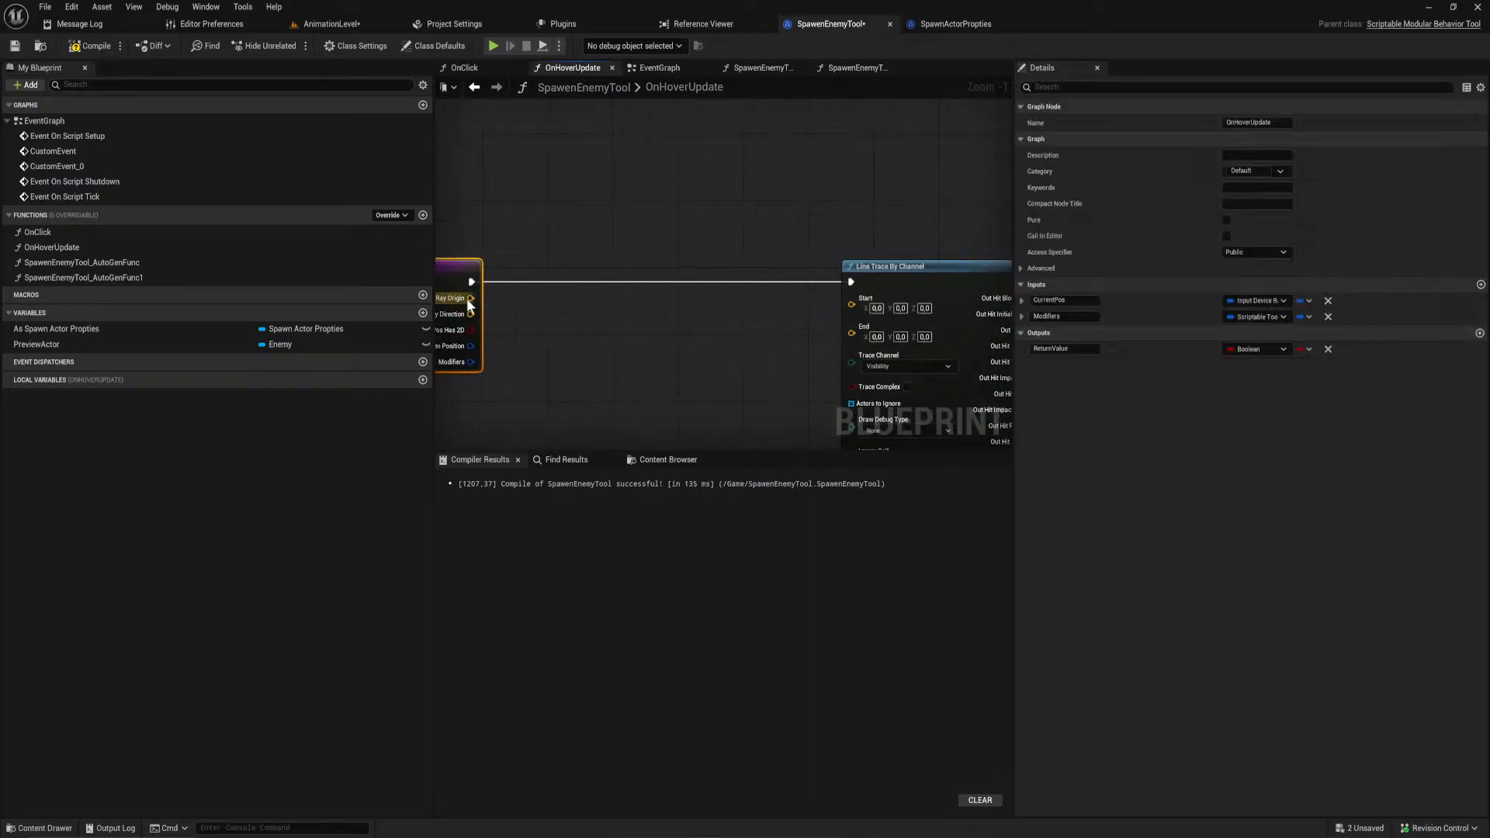
# Step: Recombine the split ray pins on the OnHoverUpdate entry node into a single Current Pos World Ray pin
pyautogui.rightClick(472, 301)
pyautogui.rightClick(467, 296)
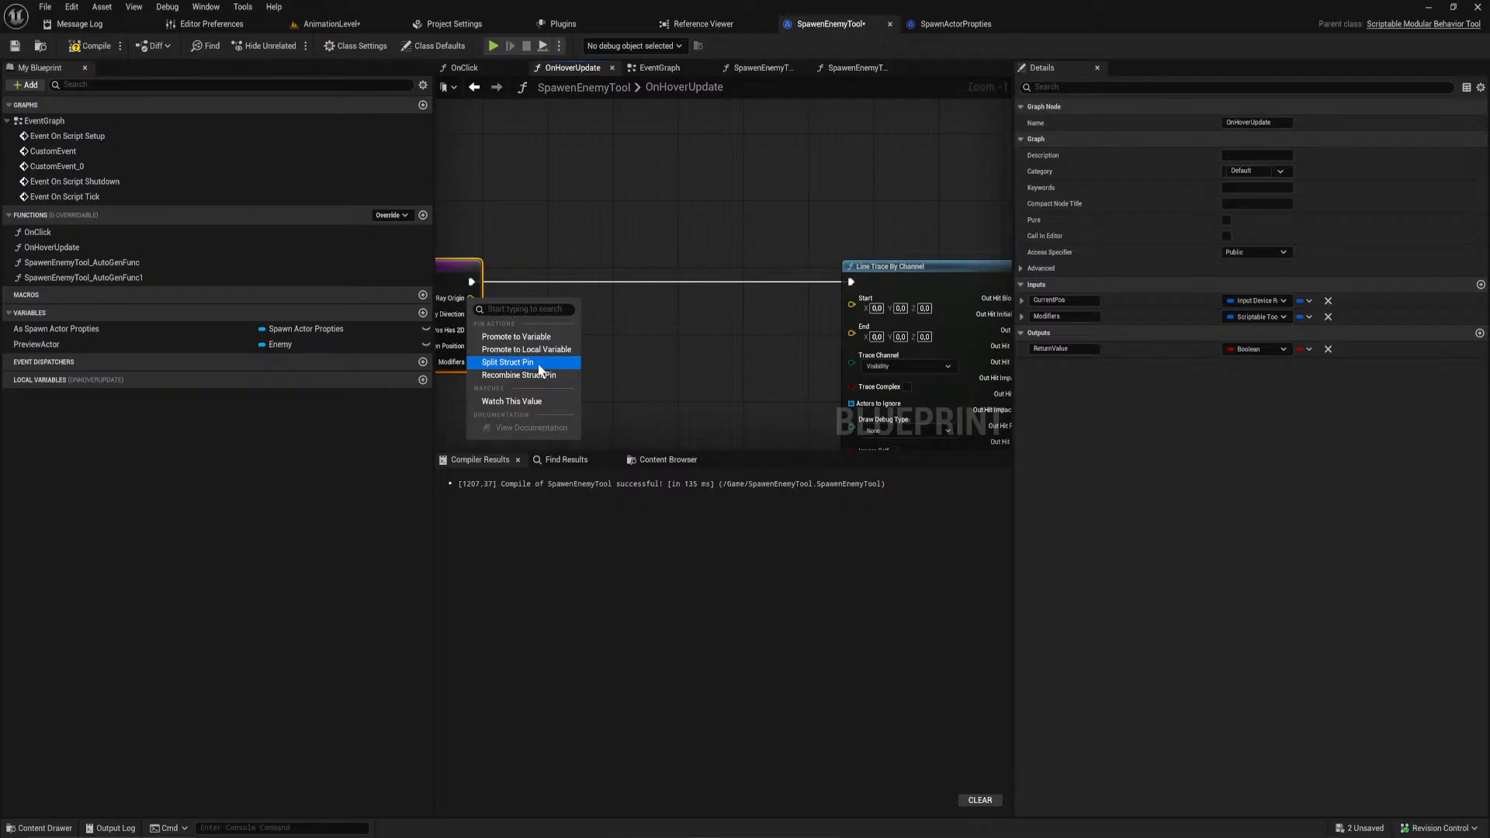
pyautogui.click(507, 362)
pyautogui.moveTo(543, 341); pyautogui.dragTo(636, 346, button='right')
pyautogui.rightClick(546, 317)
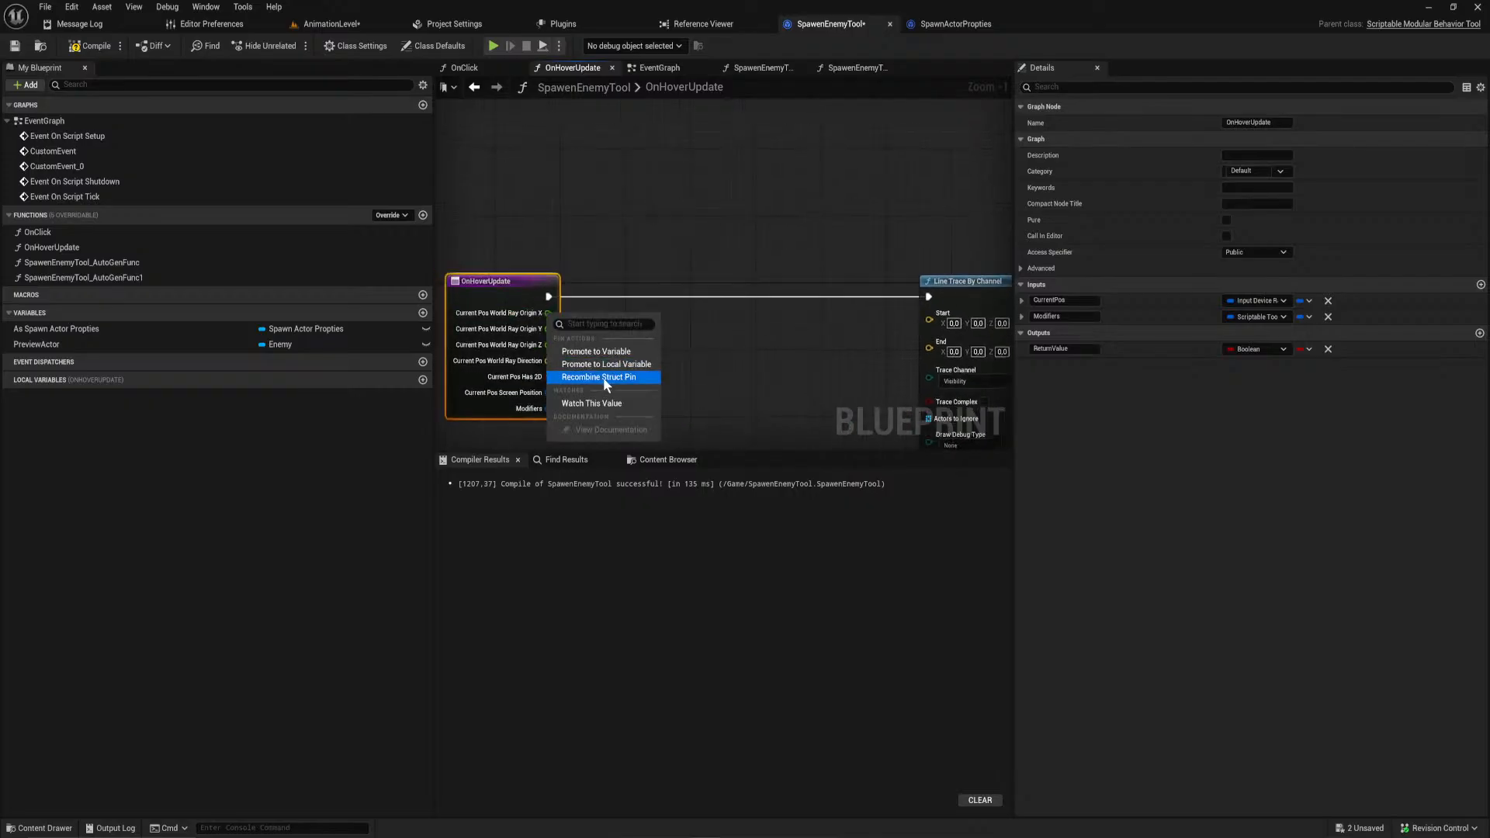
pyautogui.click(597, 389)
pyautogui.rightClick(547, 314)
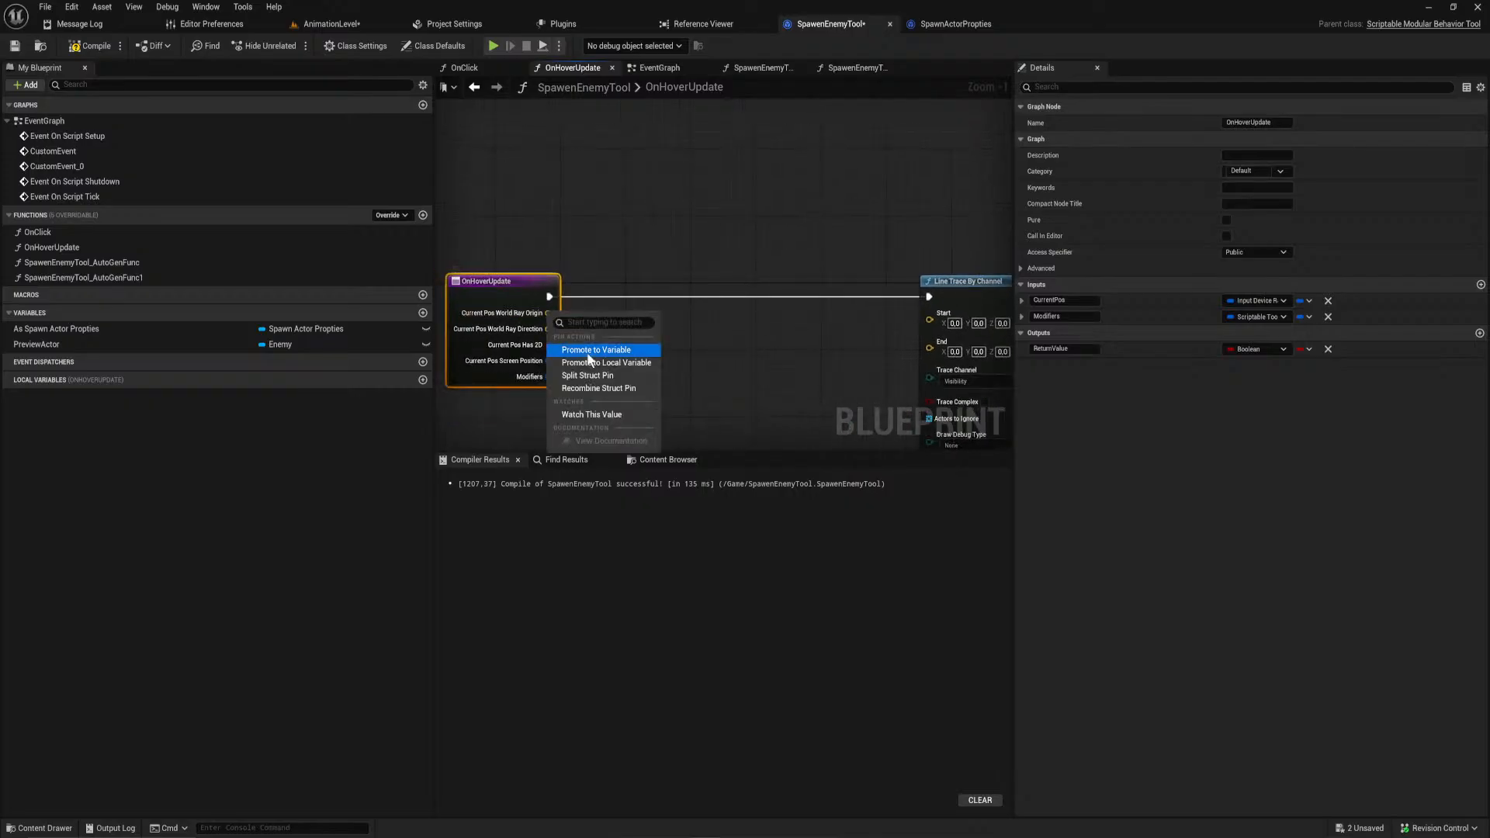
pyautogui.click(610, 389)
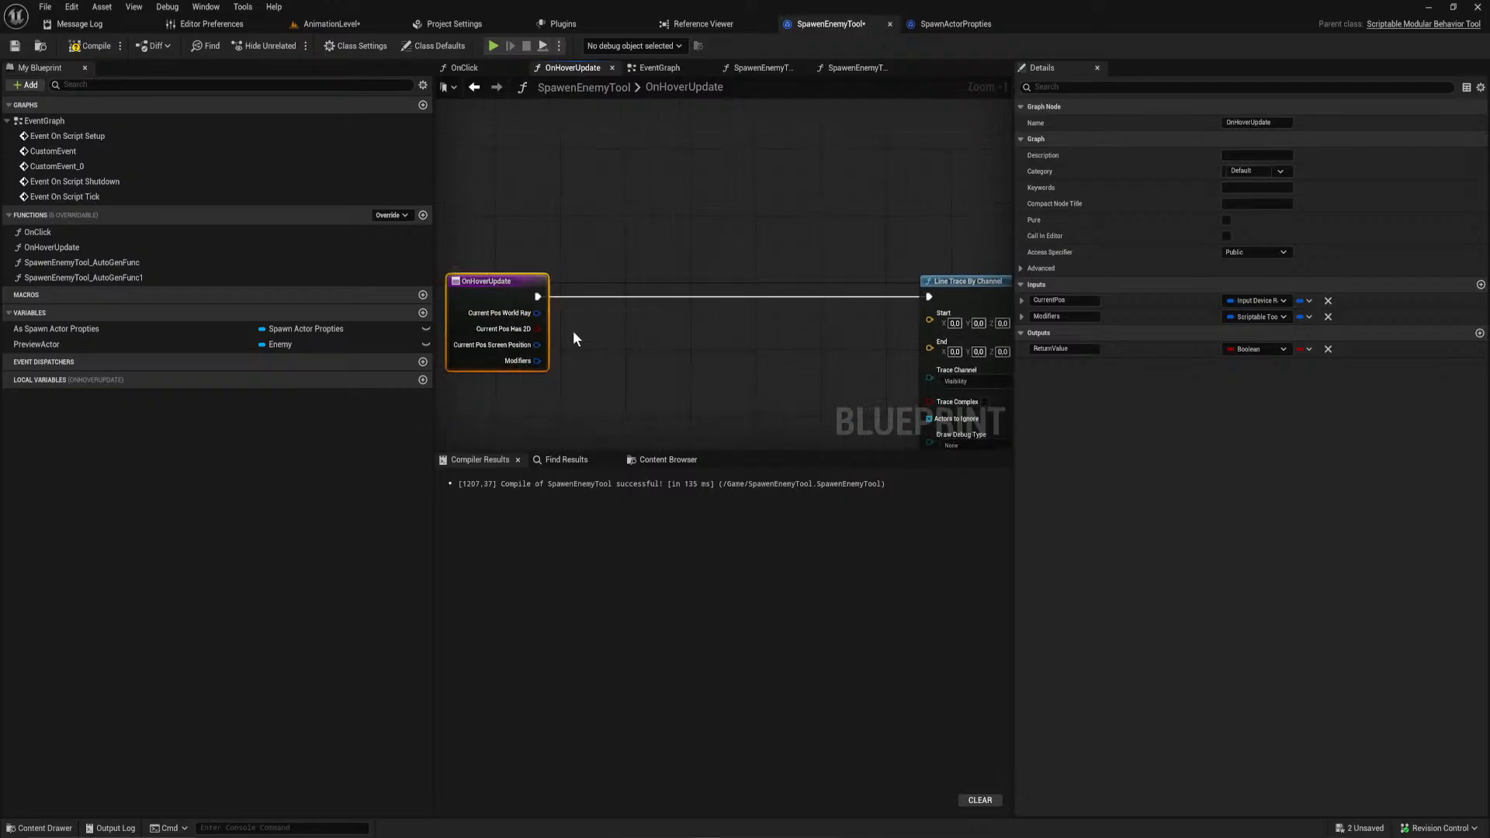
# Step: Copy the Get Ray Start End node from the OnClick function
pyautogui.click(482, 68)
pyautogui.scroll(3, 739, 292)
pyautogui.moveTo(776, 294); pyautogui.dragTo(879, 402, button='right')
pyautogui.click(867, 314)
pyautogui.moveTo(742, 343); pyautogui.dragTo(517, 364, button='right')
pyautogui.scroll(1, 593, 365)
pyautogui.scroll(1, 593, 361)
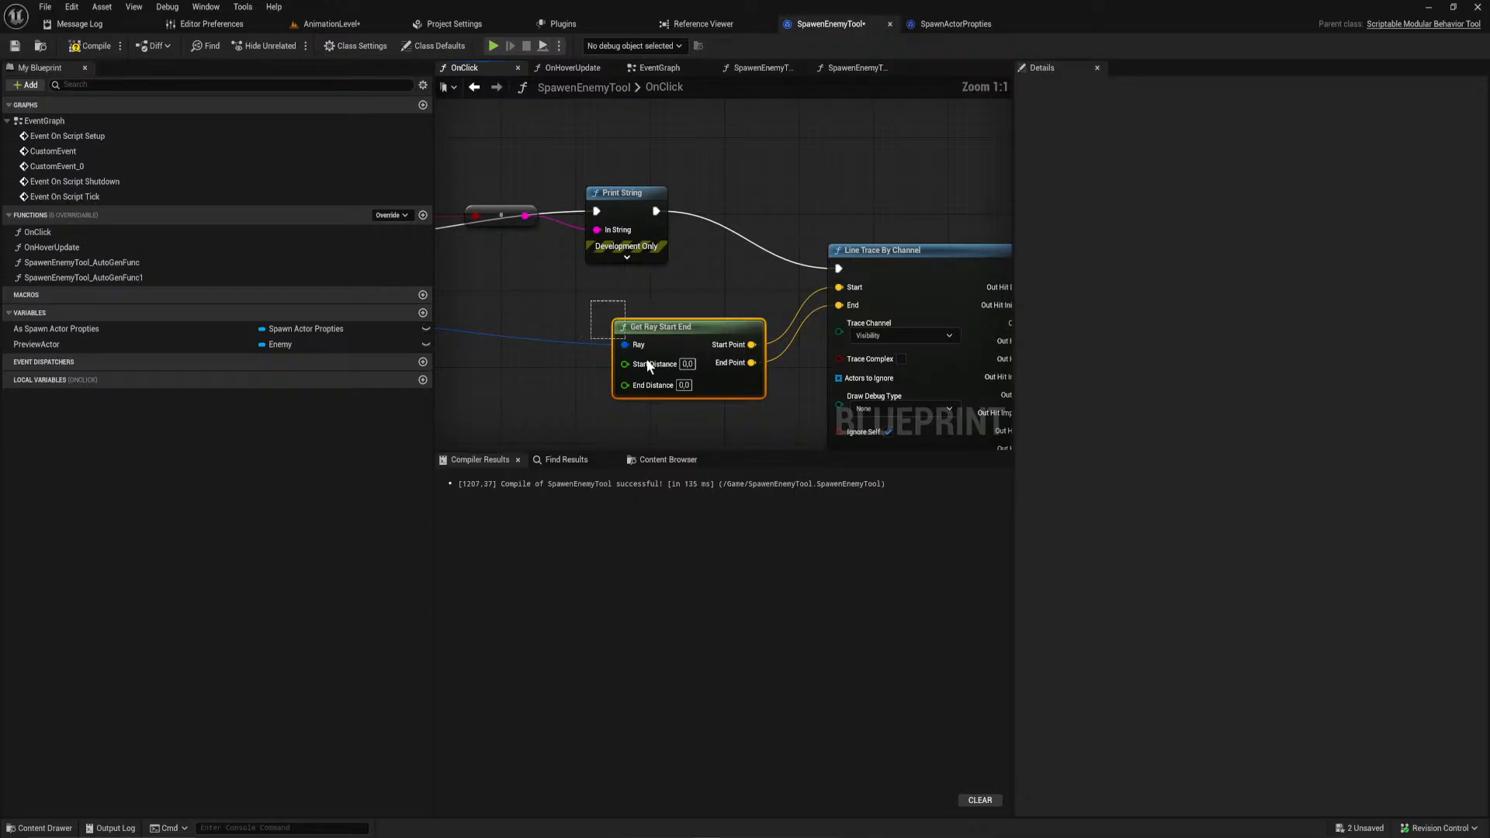
# Step: Paste Get Ray Start End into OnHoverUpdate and wire it between Current Pos World Ray and the line trace's Start and End
pyautogui.click(840, 69)
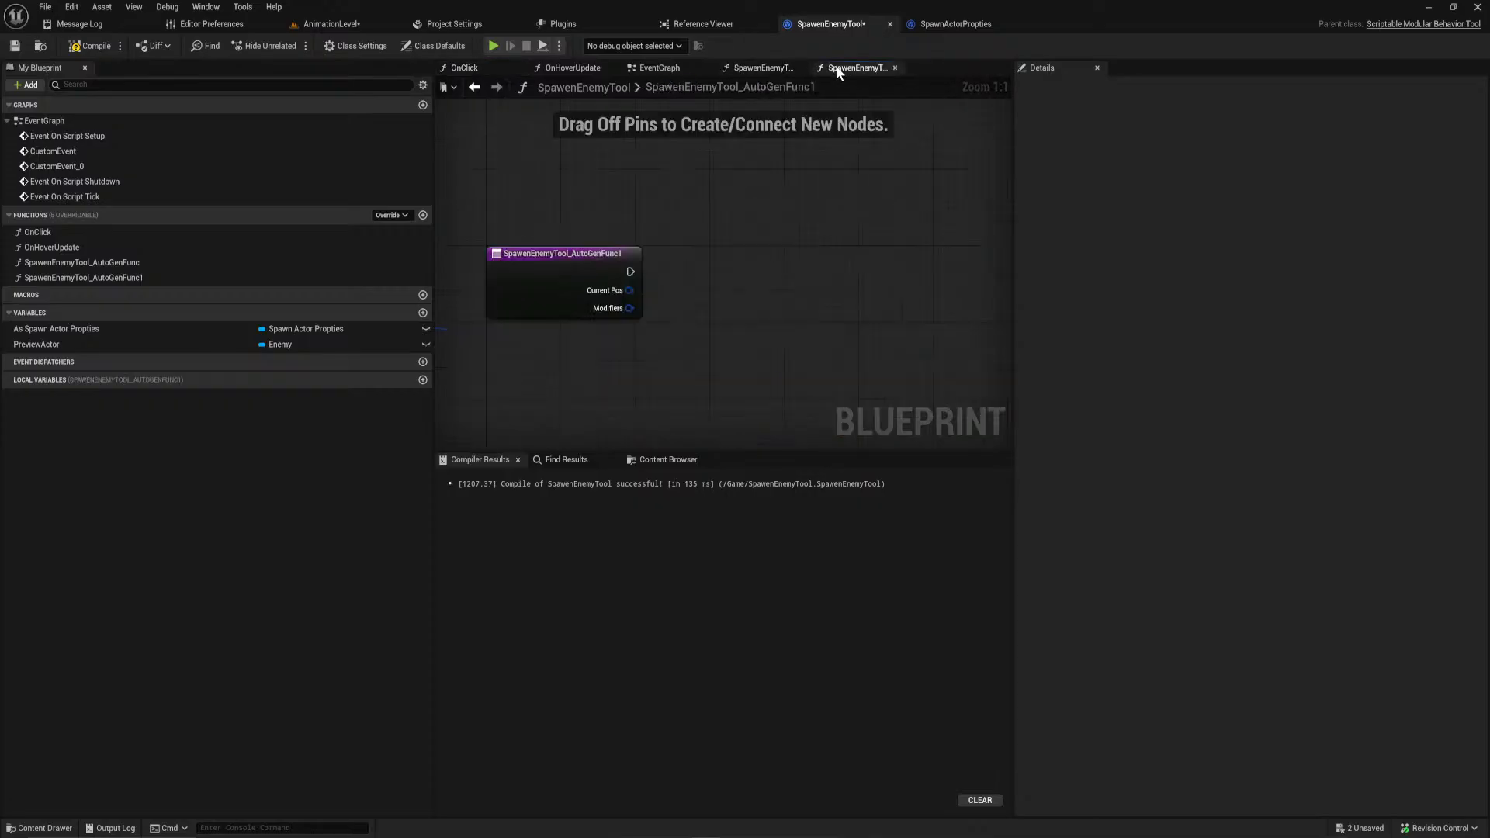
pyautogui.click(757, 68)
pyautogui.moveTo(635, 192); pyautogui.dragTo(788, 239, button='right')
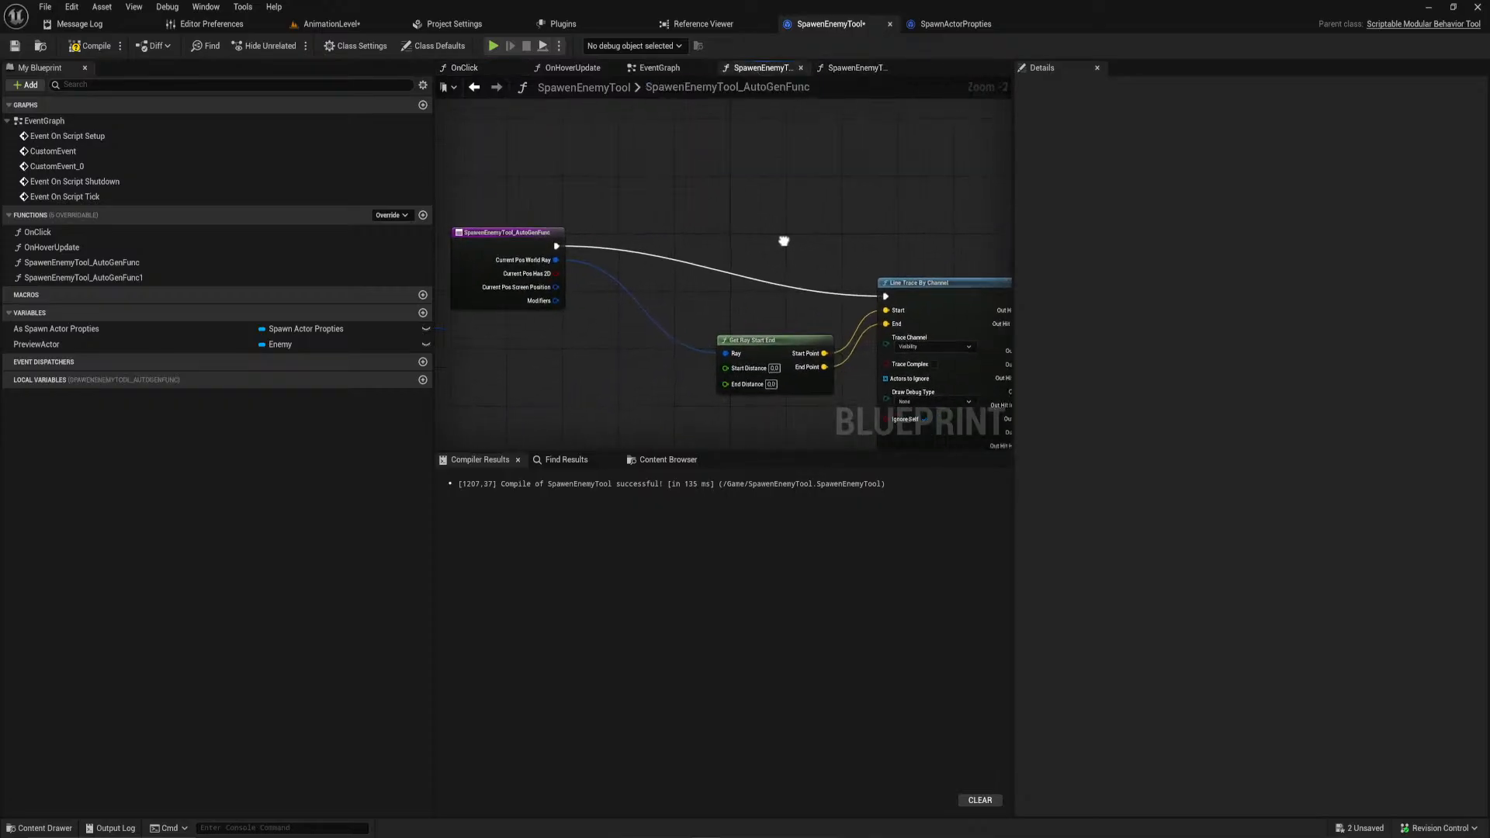
pyautogui.click(572, 67)
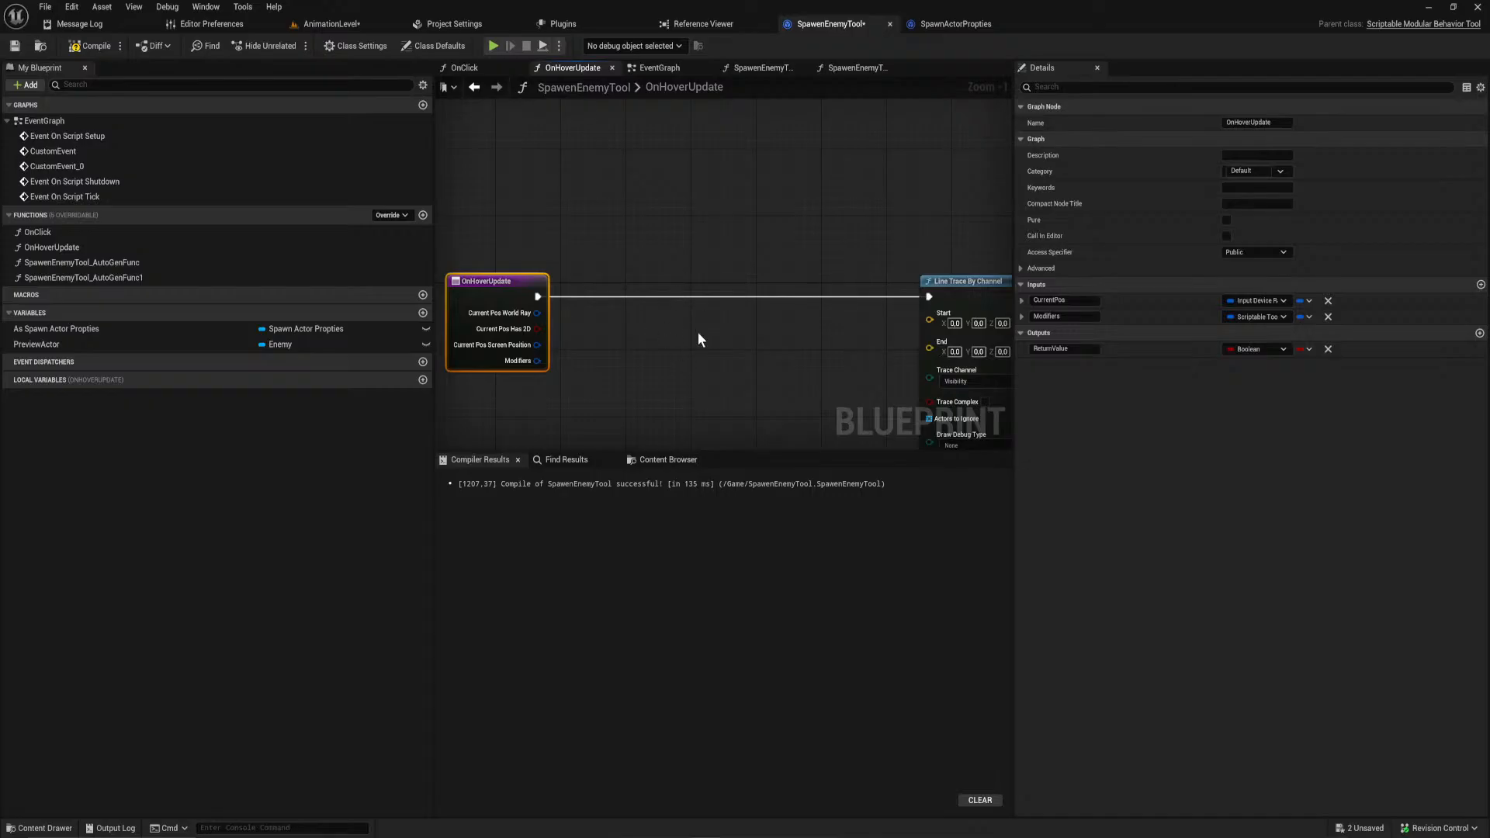
pyautogui.hotkey('ctrl', 'v')
pyautogui.moveTo(807, 346)
pyautogui.mouseDown()
pyautogui.moveTo(930, 312)
pyautogui.moveTo(806, 363)
pyautogui.mouseUp()
pyautogui.moveTo(690, 343); pyautogui.dragTo(536, 312)
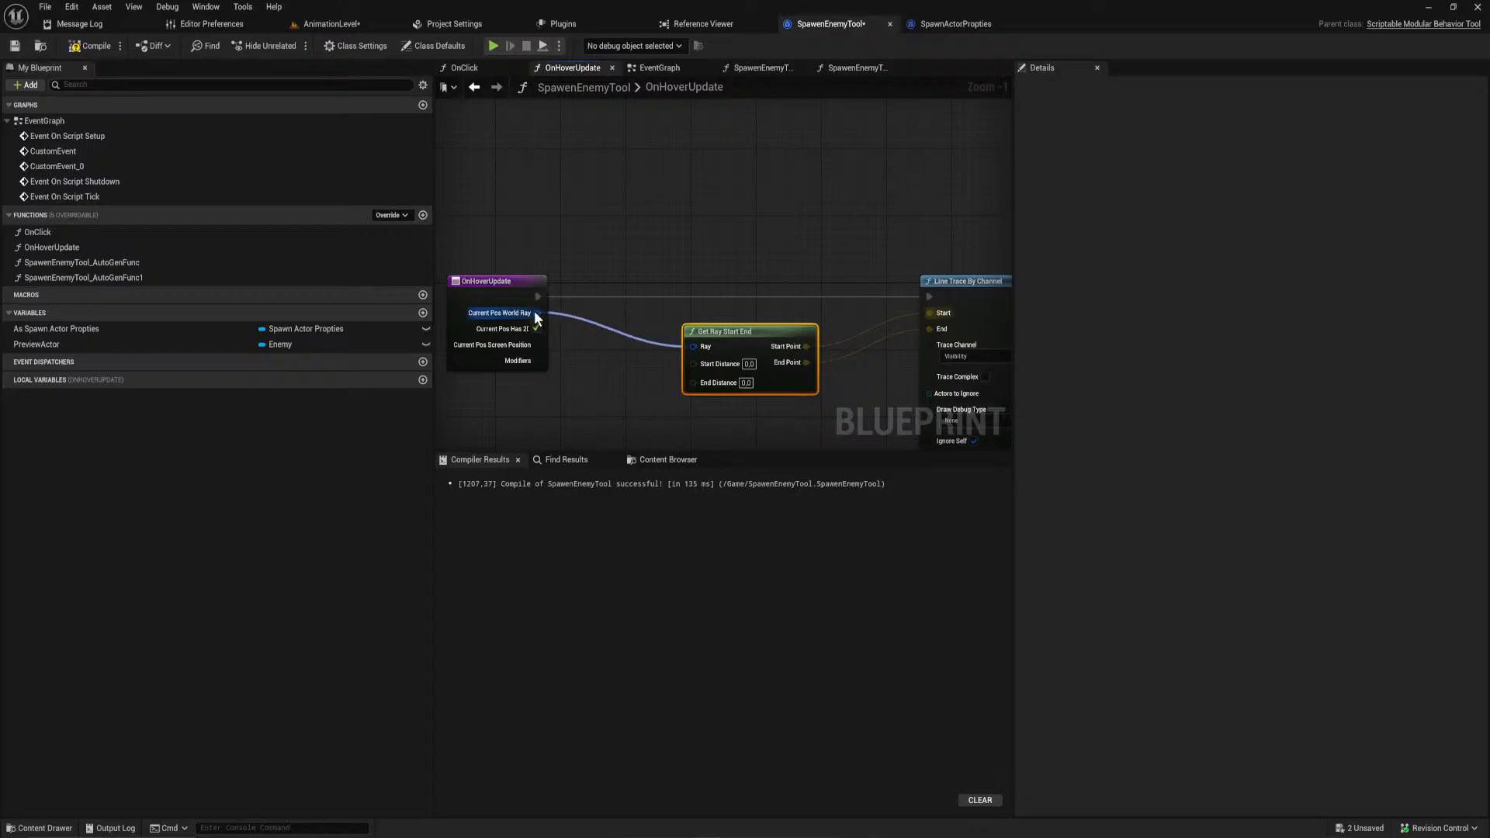
# Step: Compile SpawenEnemyTool, start the tool in AnimationLevel and choose BP_Shaman as the spawn class
pyautogui.click(91, 45)
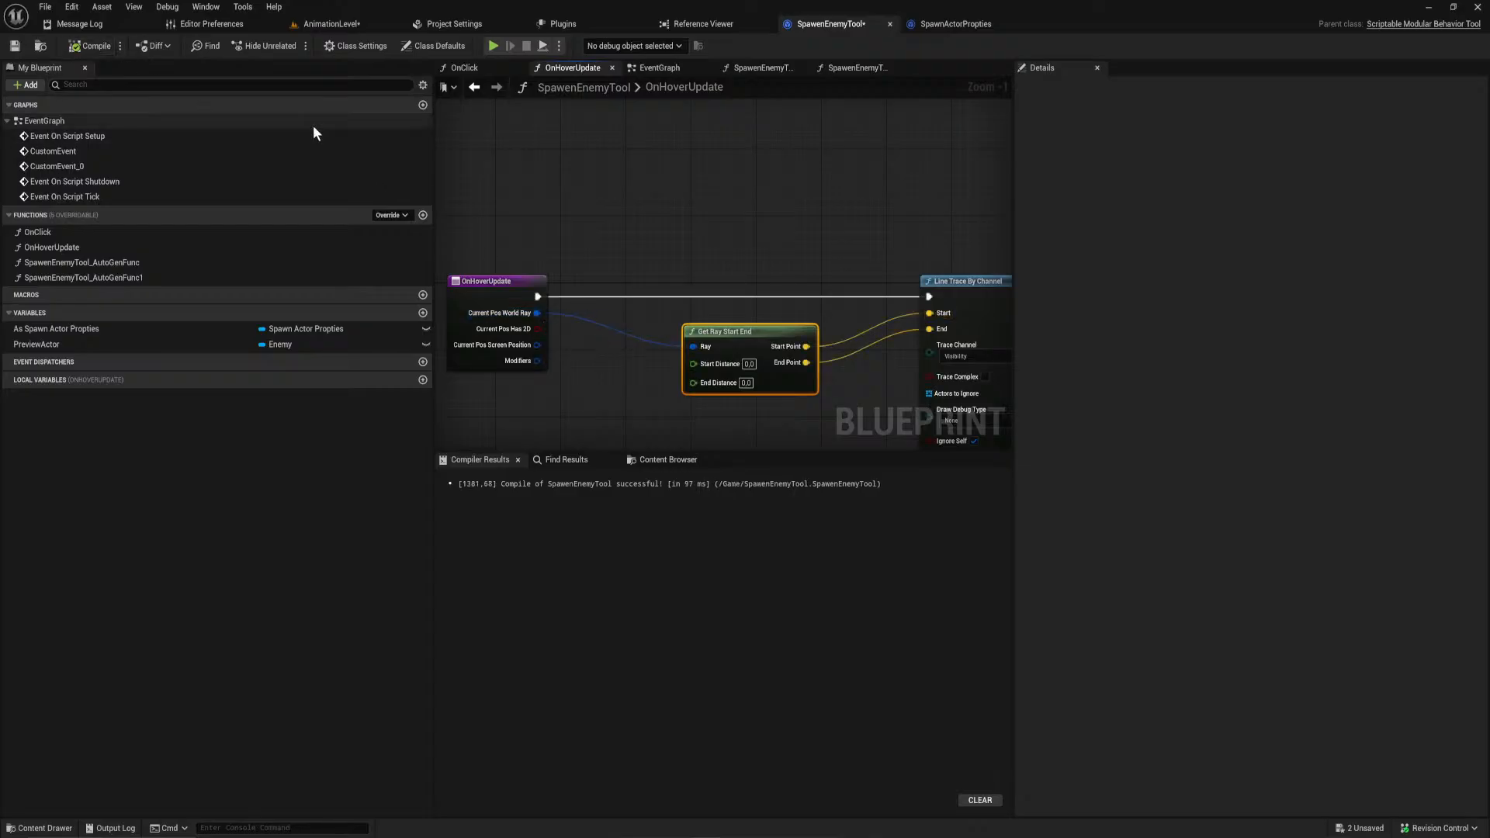
pyautogui.click(361, 25)
pyautogui.click(48, 121)
pyautogui.click(245, 95)
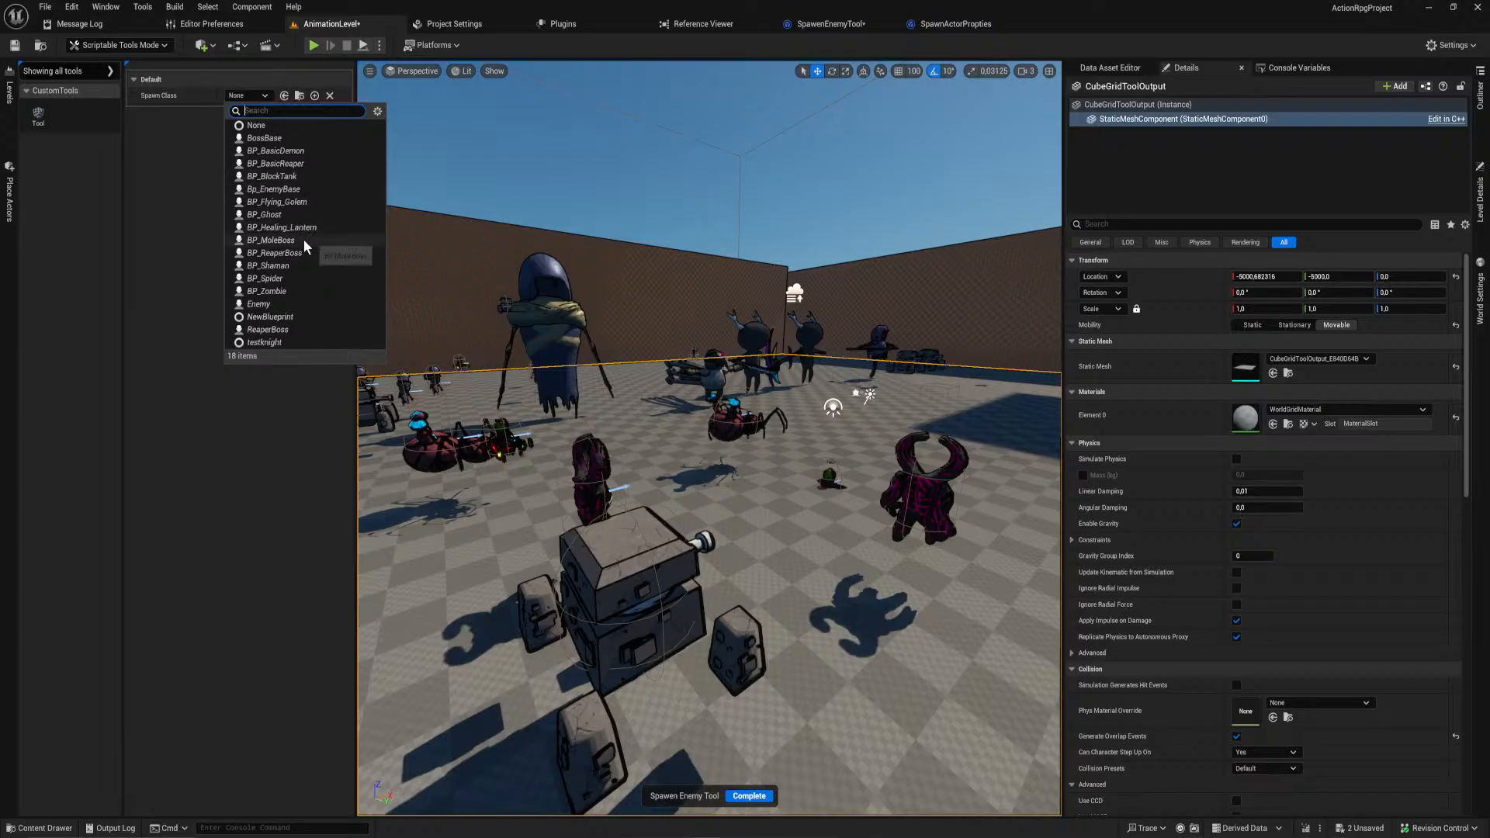
pyautogui.click(268, 266)
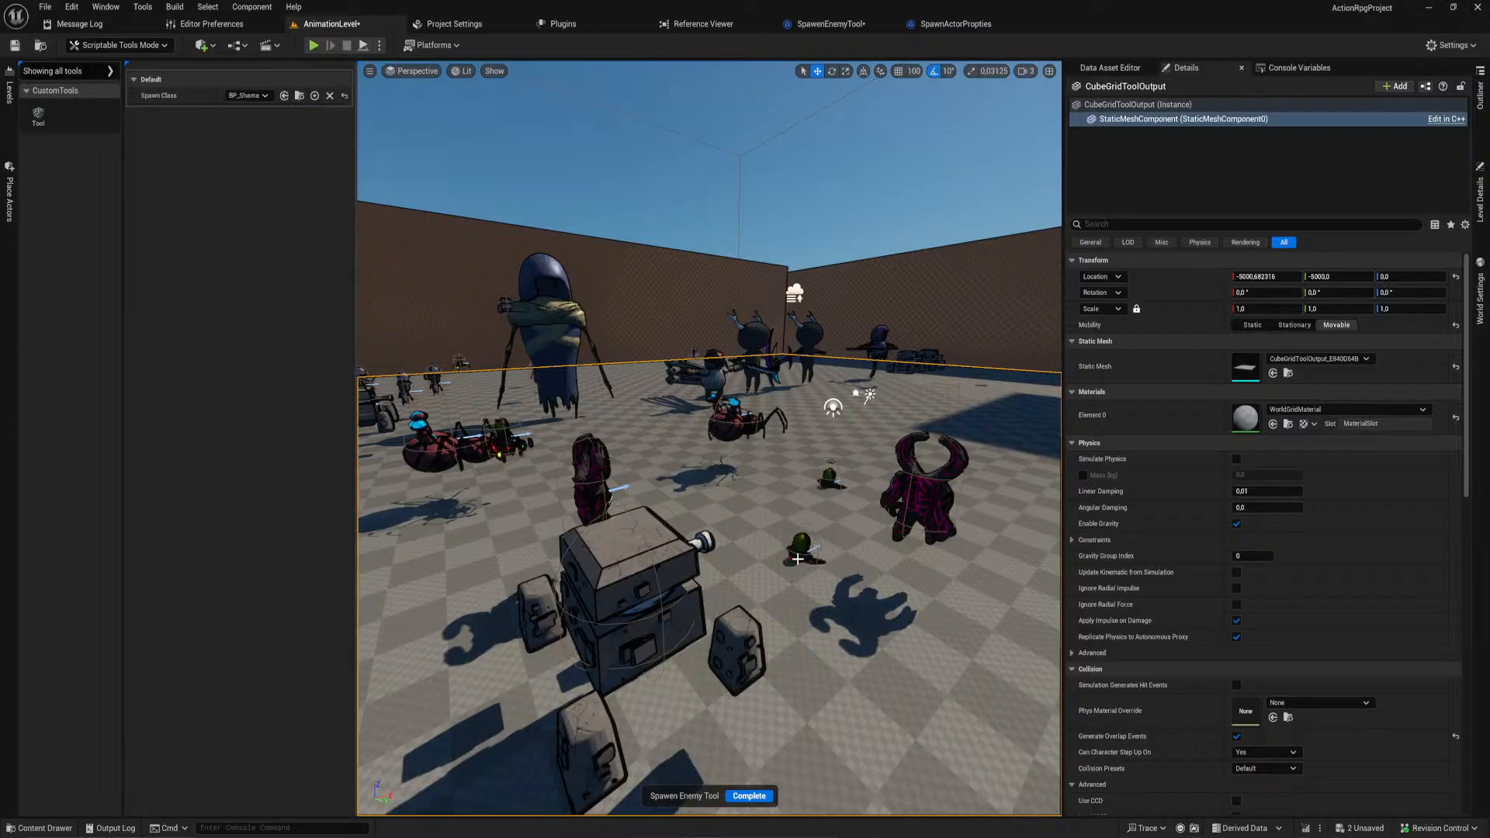
# Step: Spawn an enemy on the level floor, test the hover preview at several view distances, and exit the tool
pyautogui.click(407, 593)
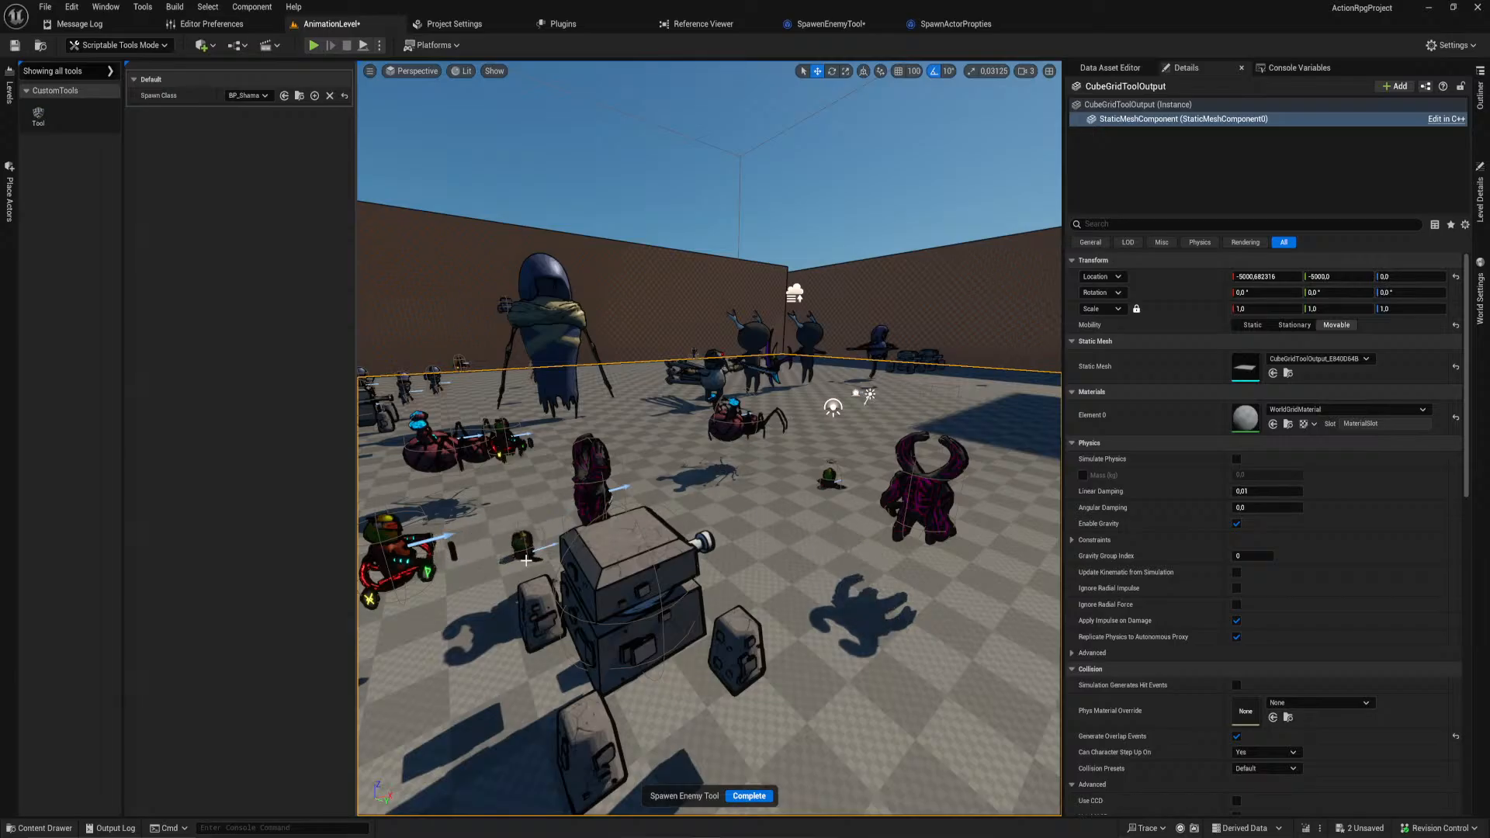
pyautogui.scroll(-2, 460, 615)
pyautogui.scroll(-4, 460, 615)
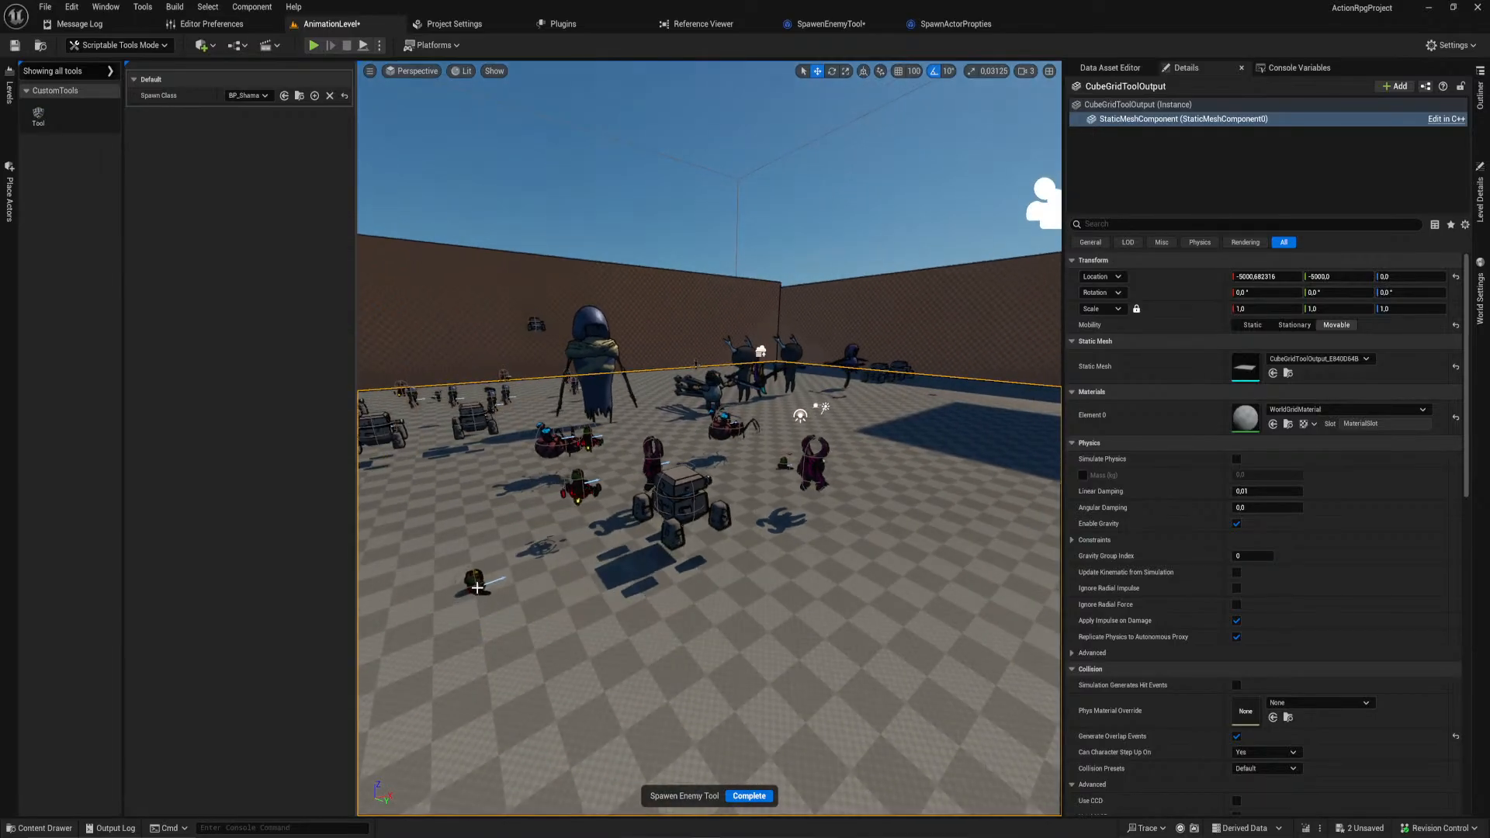
pyautogui.scroll(4, 481, 579)
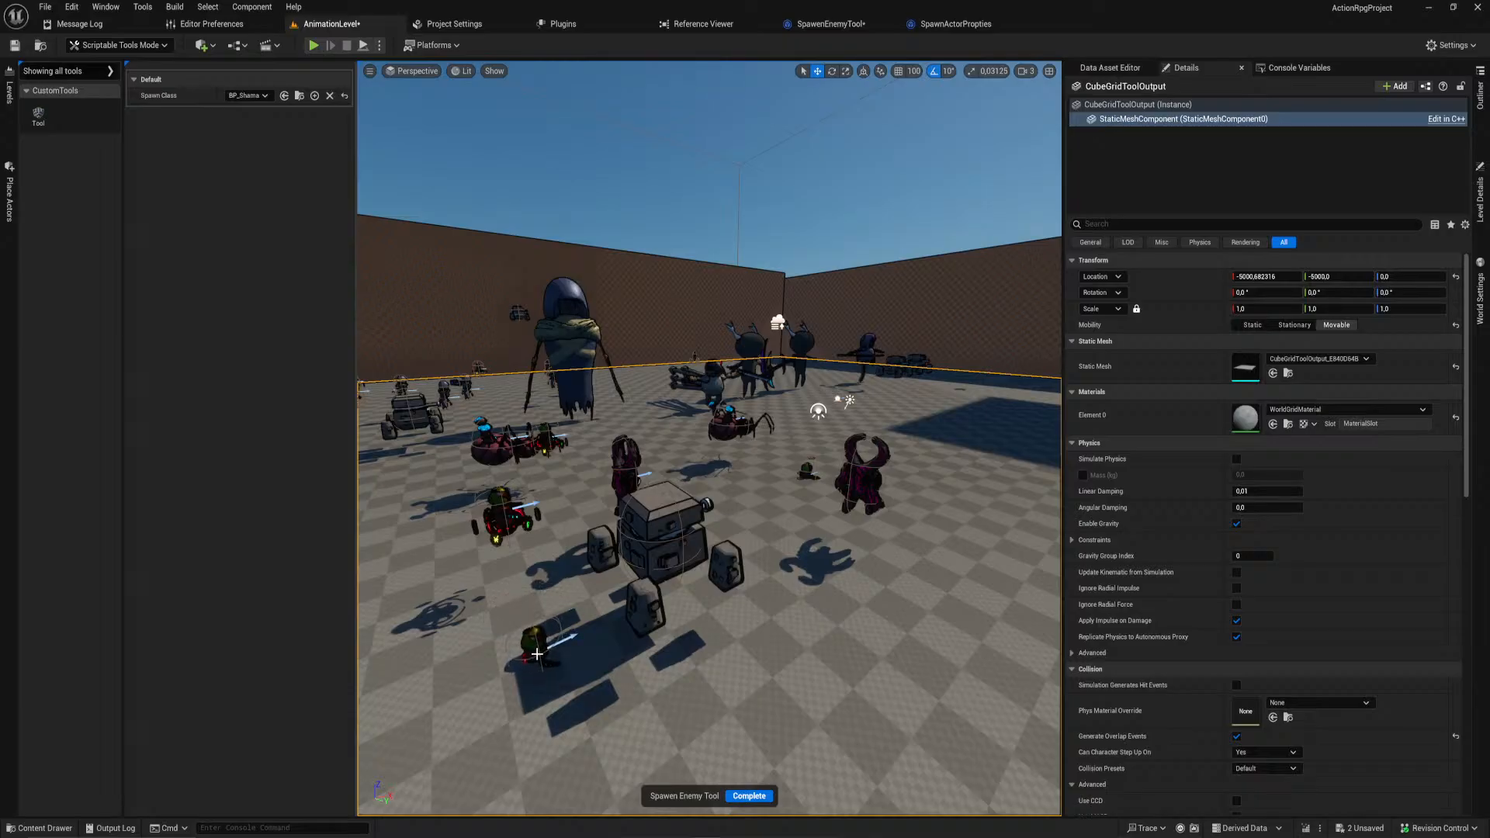
pyautogui.scroll(-3, 537, 654)
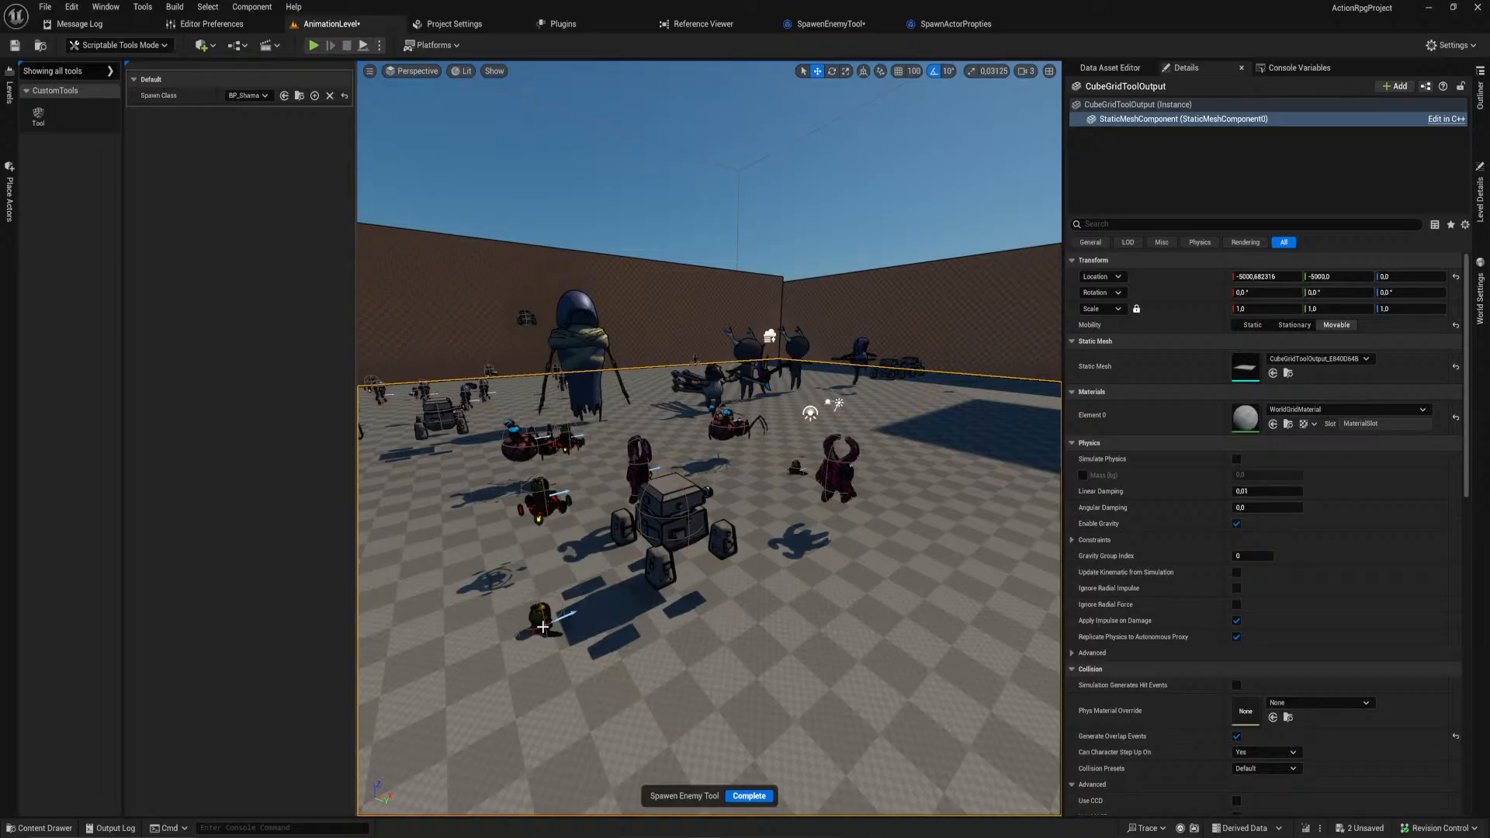
pyautogui.press('Escape')
# Step: Add a new variable named yaw to the SpawnActorPropties blueprint
pyautogui.click(850, 23)
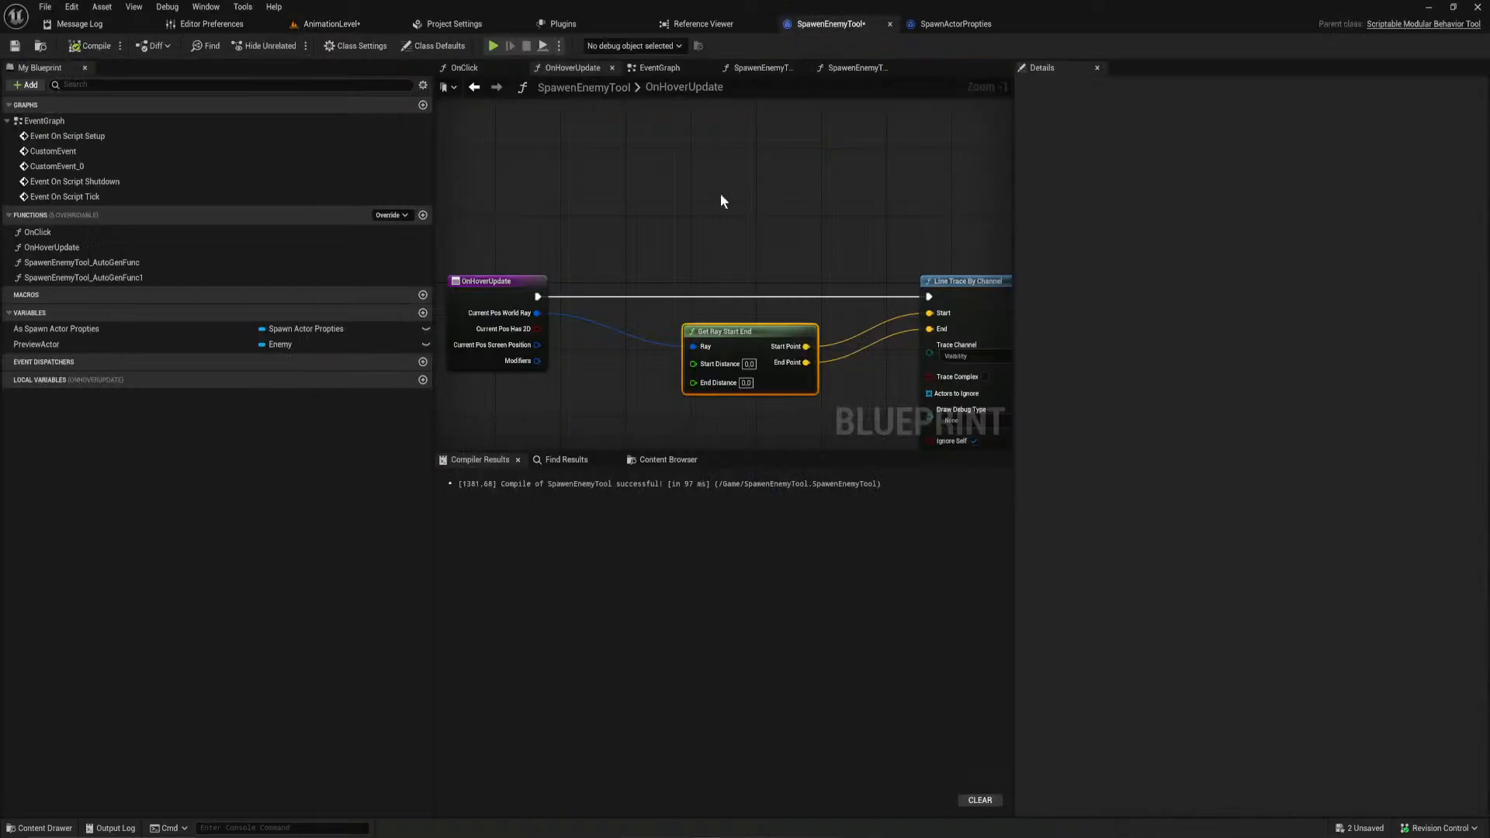
pyautogui.click(951, 23)
pyautogui.click(422, 174)
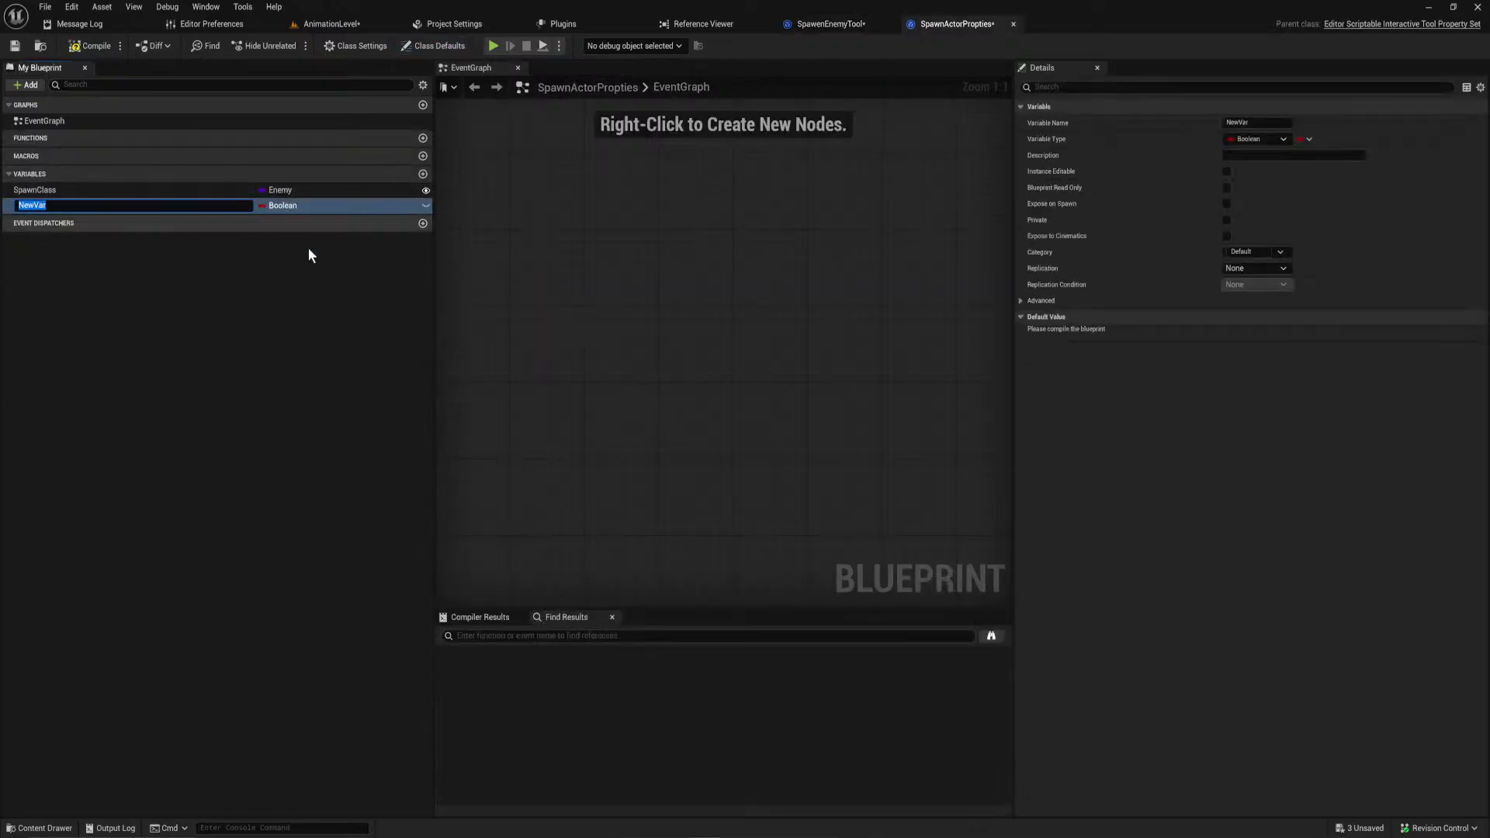
pyautogui.write('yaw')
pyautogui.press('Return')
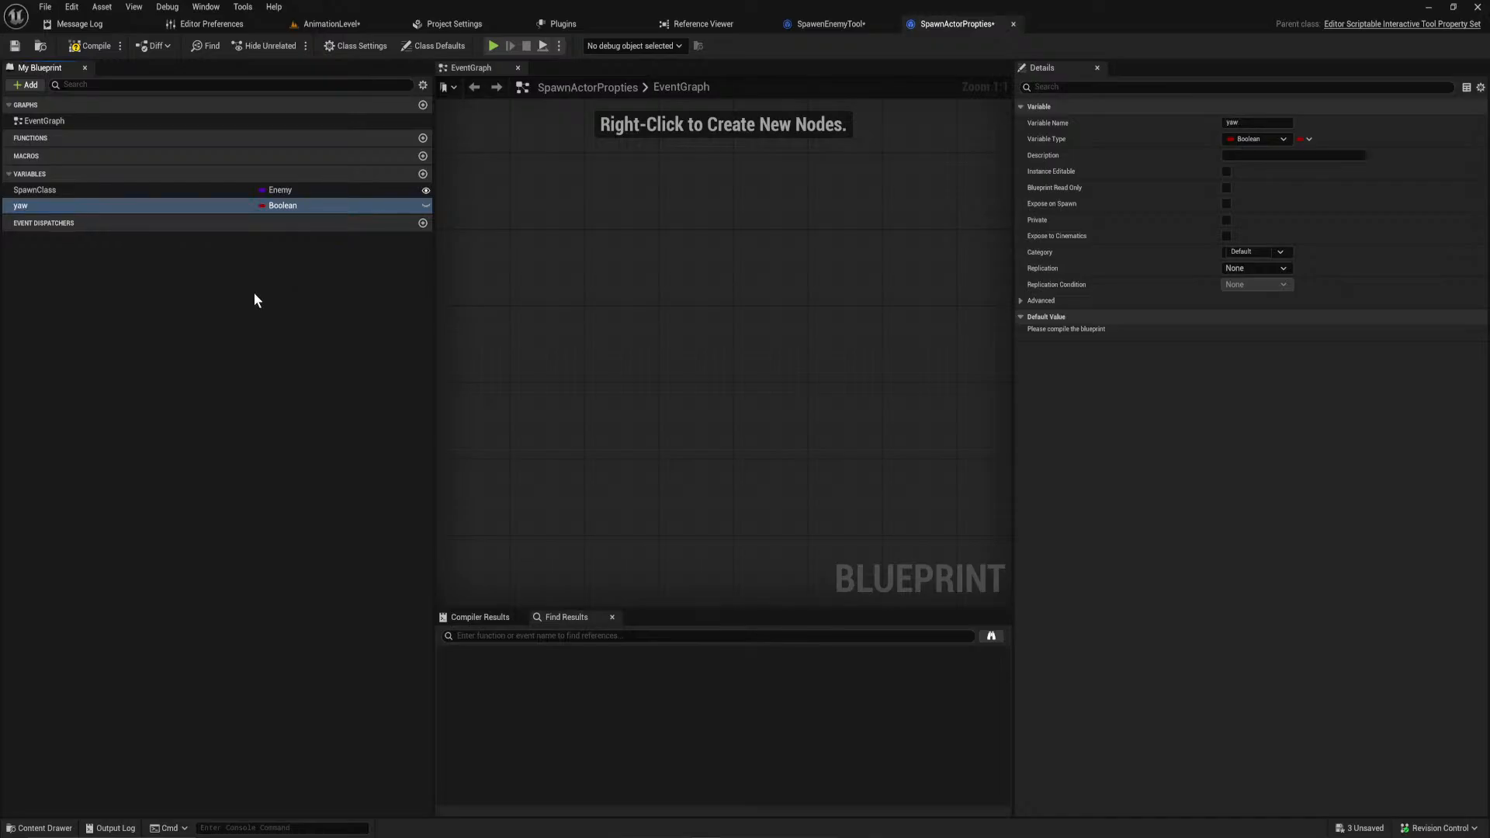
# Step: Change the yaw variable's type to Rotator
pyautogui.click(301, 206)
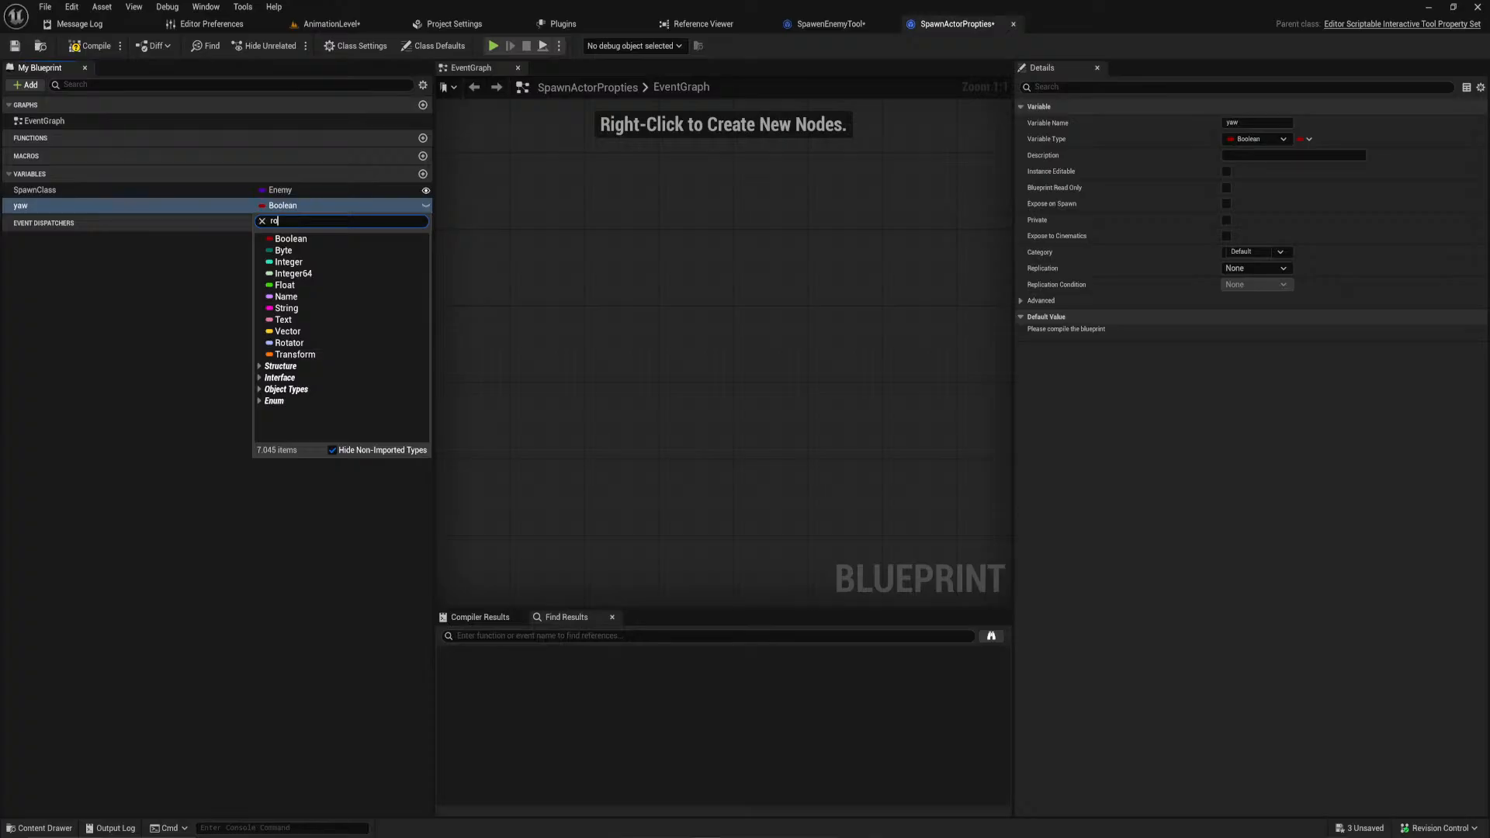
pyautogui.press('BackSpace')
pyautogui.press('BackSpace')
pyautogui.press('BackSpace')
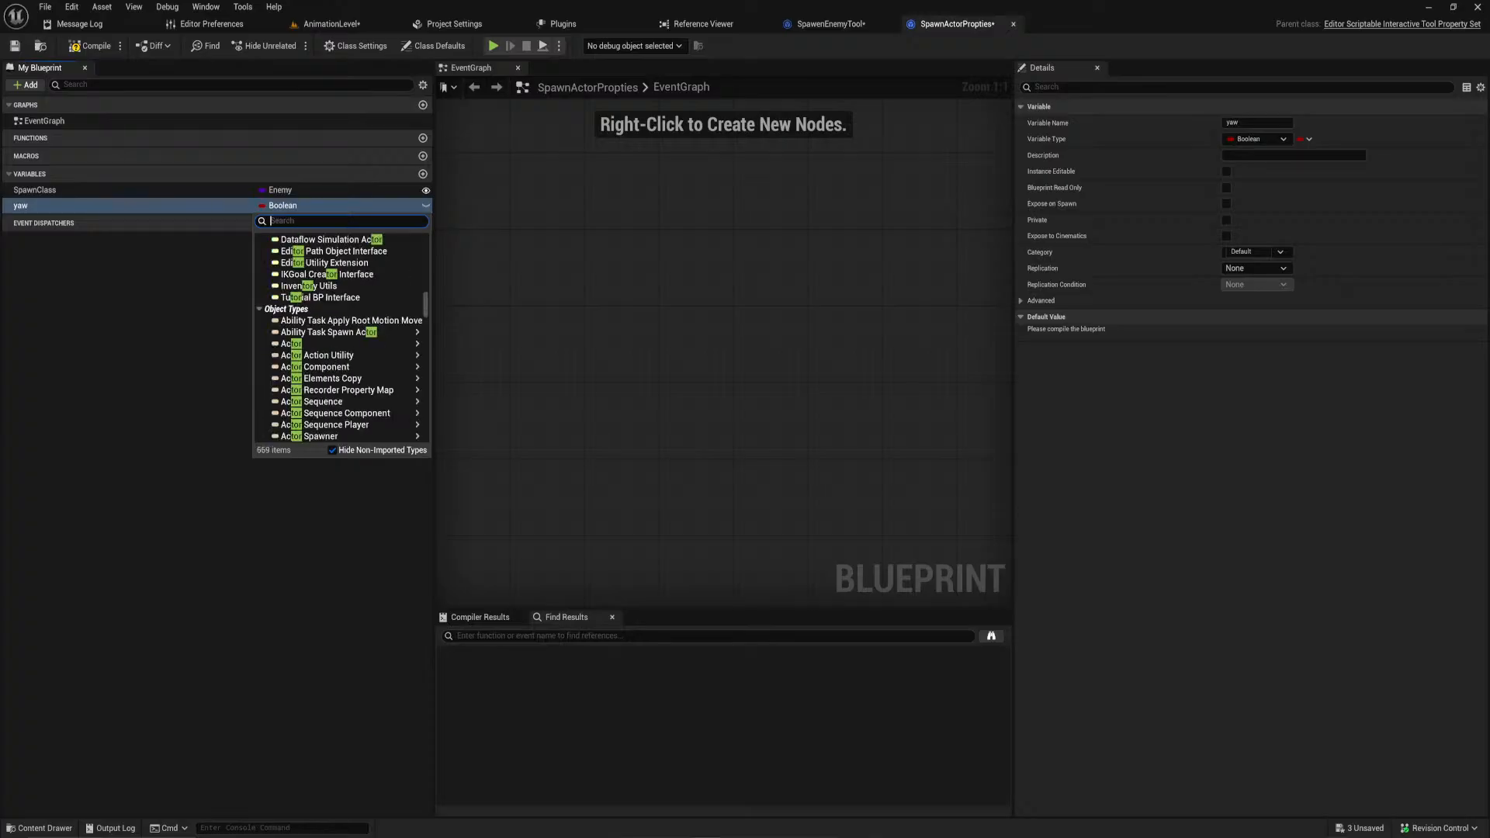
pyautogui.write('rot')
pyautogui.click(314, 239)
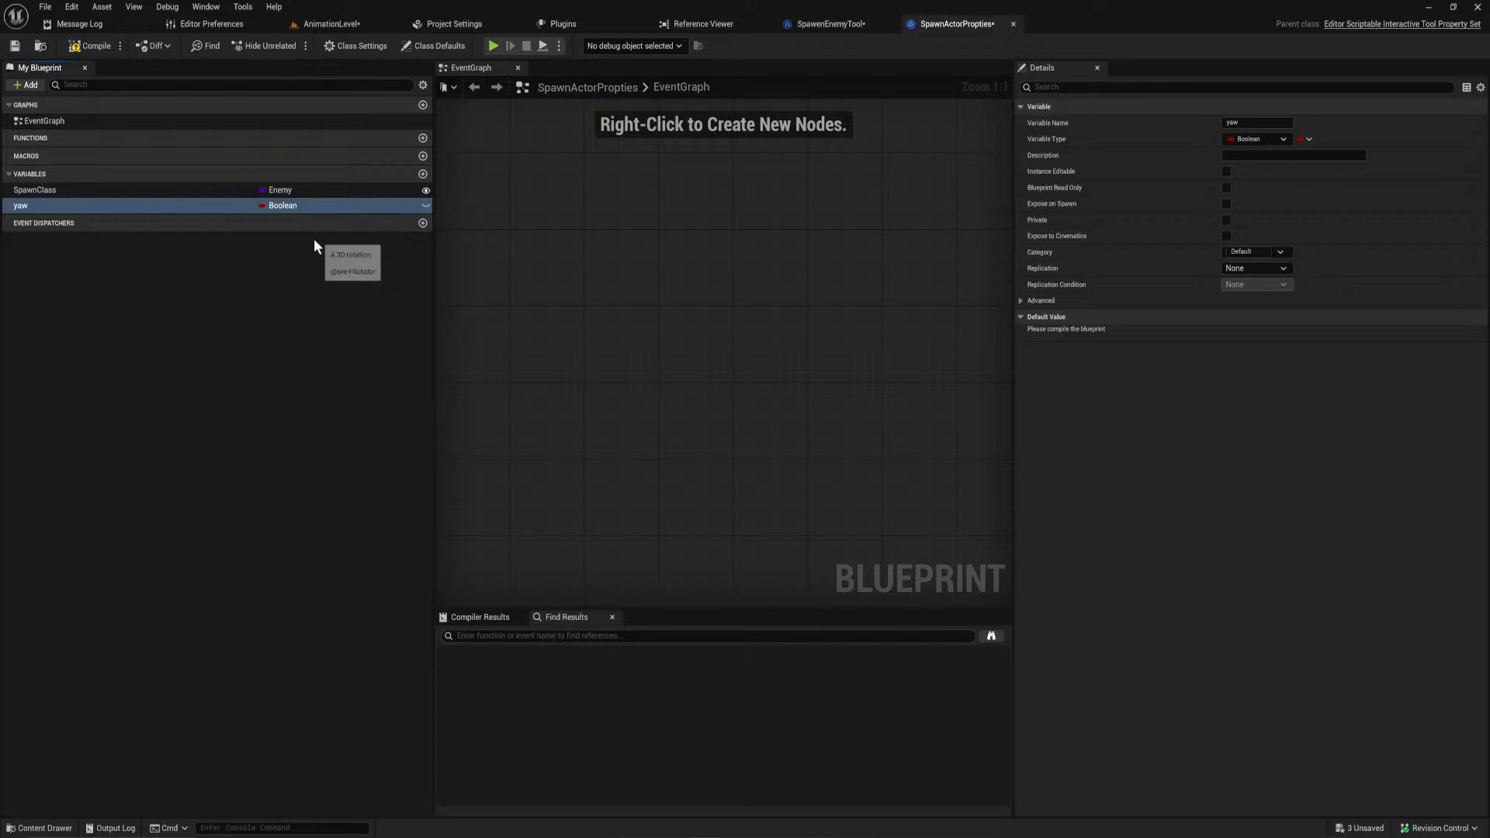
# Step: Rename the yaw variable to Rotation and compile SpawnActorPropties
pyautogui.doubleClick(171, 206)
pyautogui.write('Rotation')
pyautogui.press('Return')
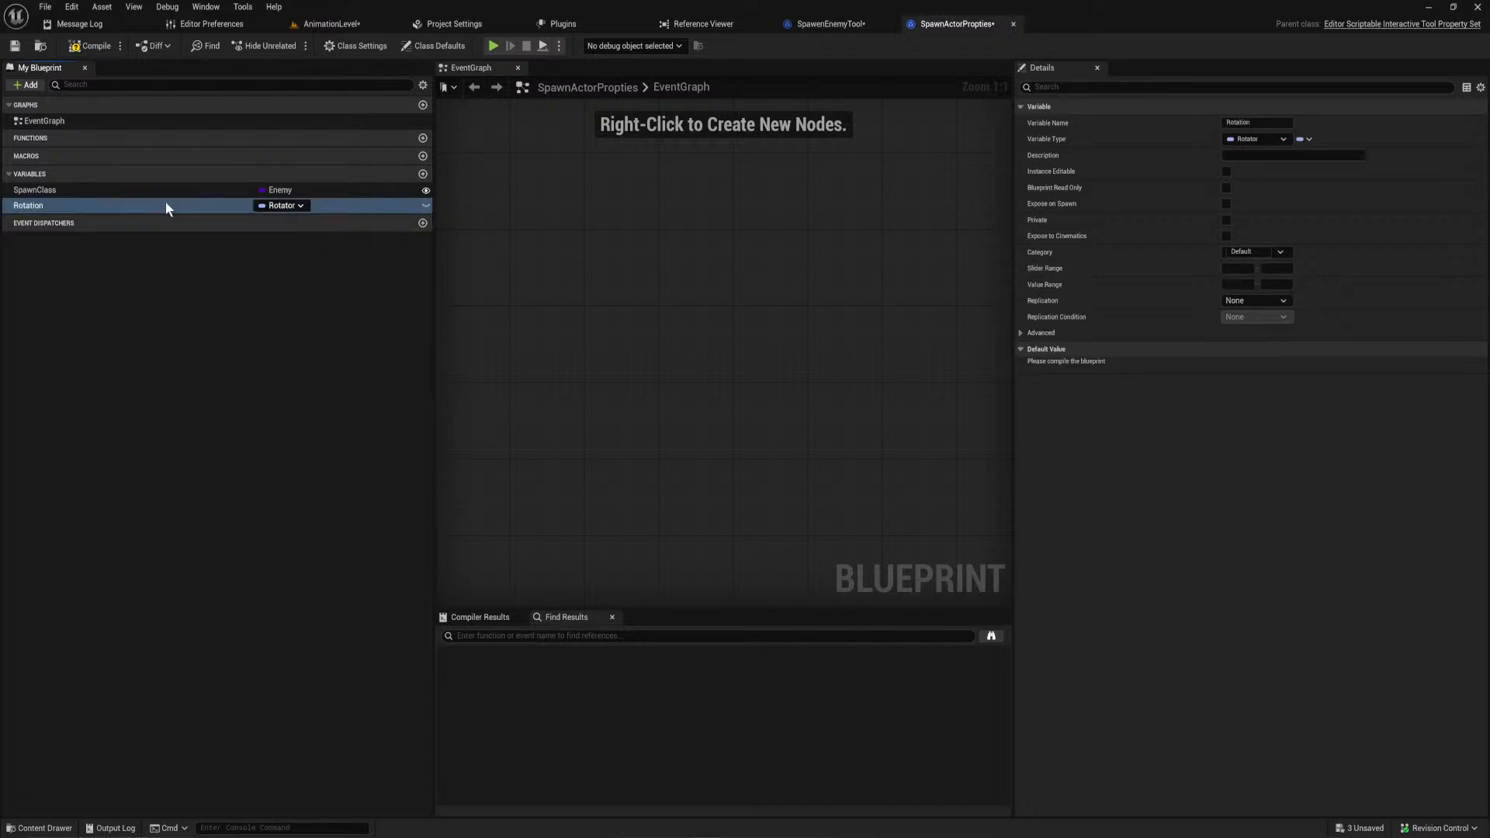
pyautogui.click(92, 49)
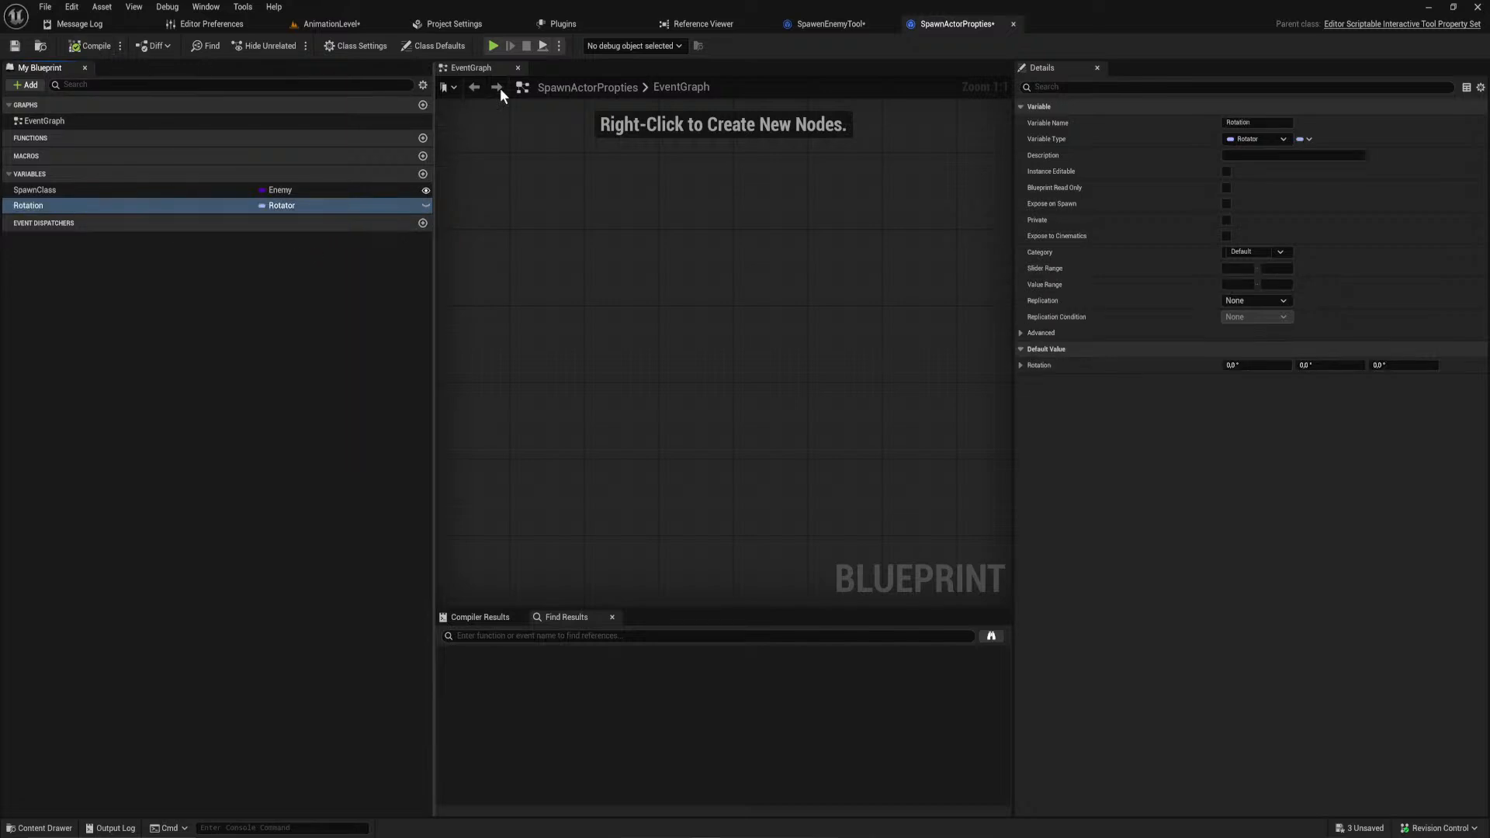
# Step: In SpawenEnemyTool's EventGraph, add an Add Single Key Input Behavior node executed after Add Mouse Hover Behavior
pyautogui.click(862, 24)
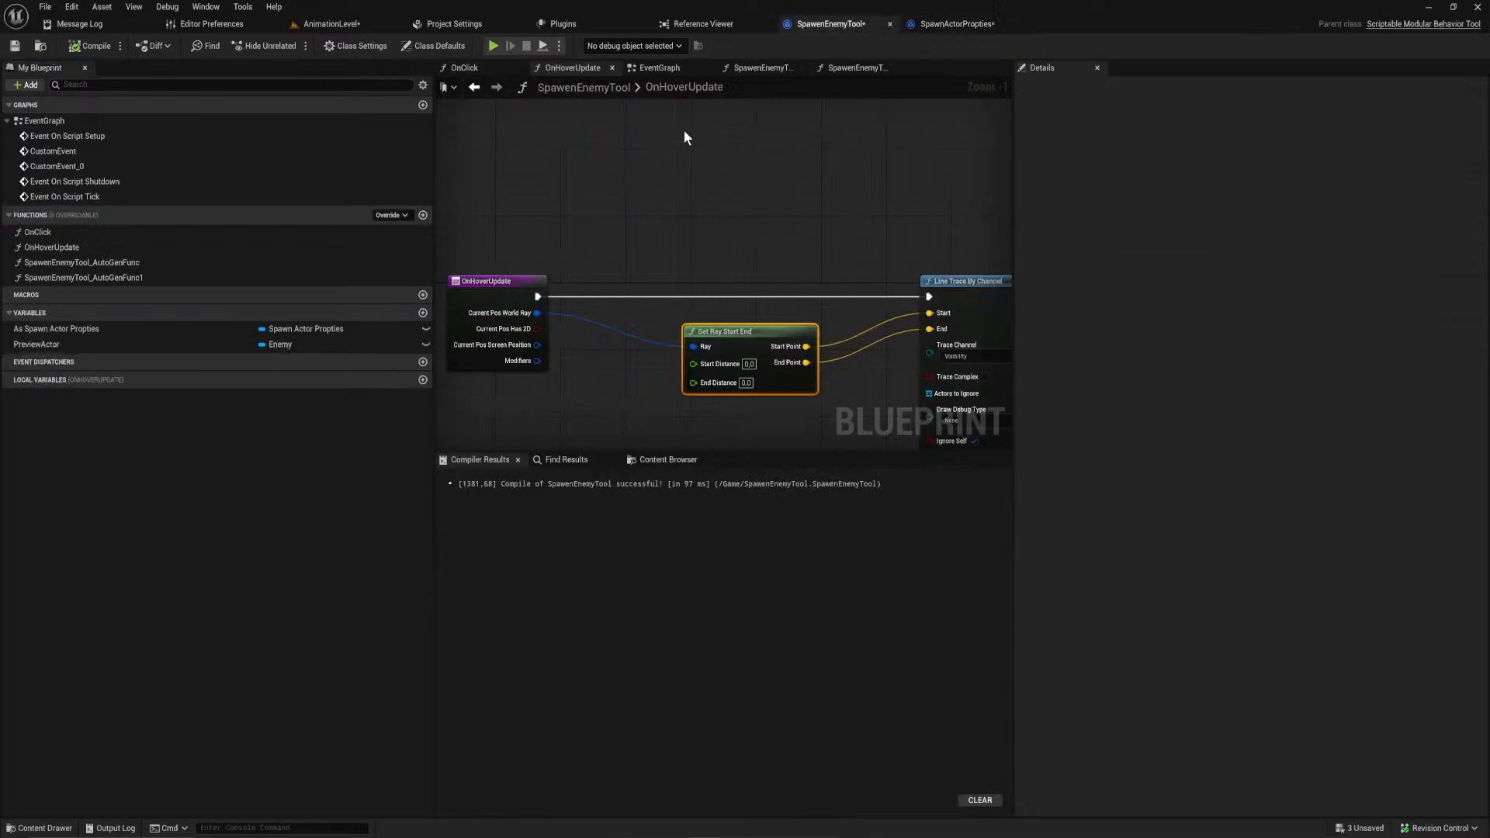
pyautogui.scroll(-2, 685, 138)
pyautogui.moveTo(708, 288); pyautogui.dragTo(522, 325, button='right')
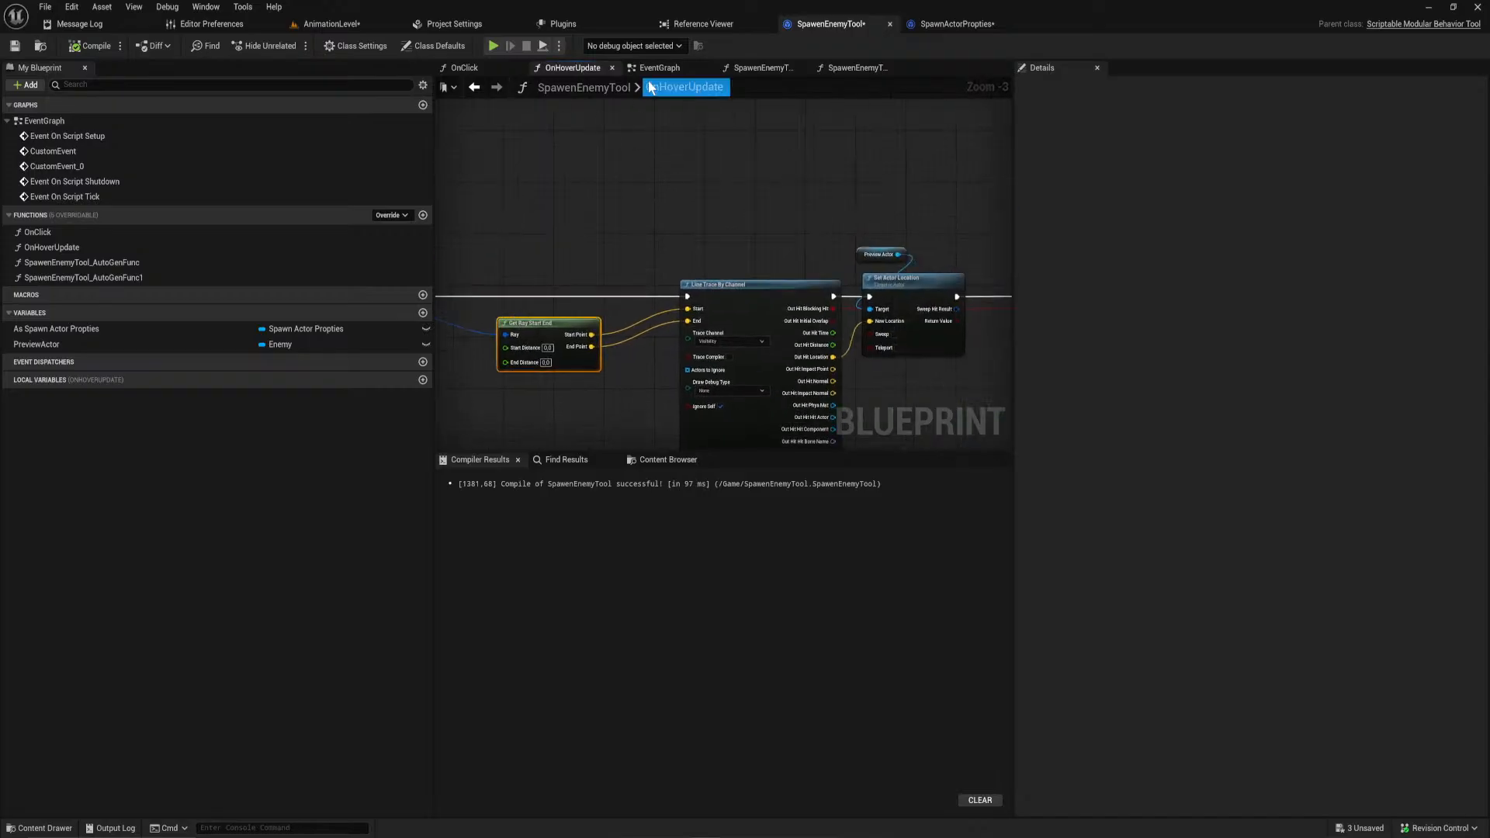
pyautogui.moveTo(608, 177); pyautogui.dragTo(934, 280, button='right')
pyautogui.click(686, 69)
pyautogui.moveTo(648, 366); pyautogui.dragTo(831, 374, button='right')
pyautogui.moveTo(734, 351); pyautogui.dragTo(497, 310, button='right')
pyautogui.scroll(2, 582, 255)
pyautogui.moveTo(813, 262); pyautogui.dragTo(297, 261, button='right')
pyautogui.moveTo(745, 253); pyautogui.dragTo(883, 261)
pyautogui.write('addm key')
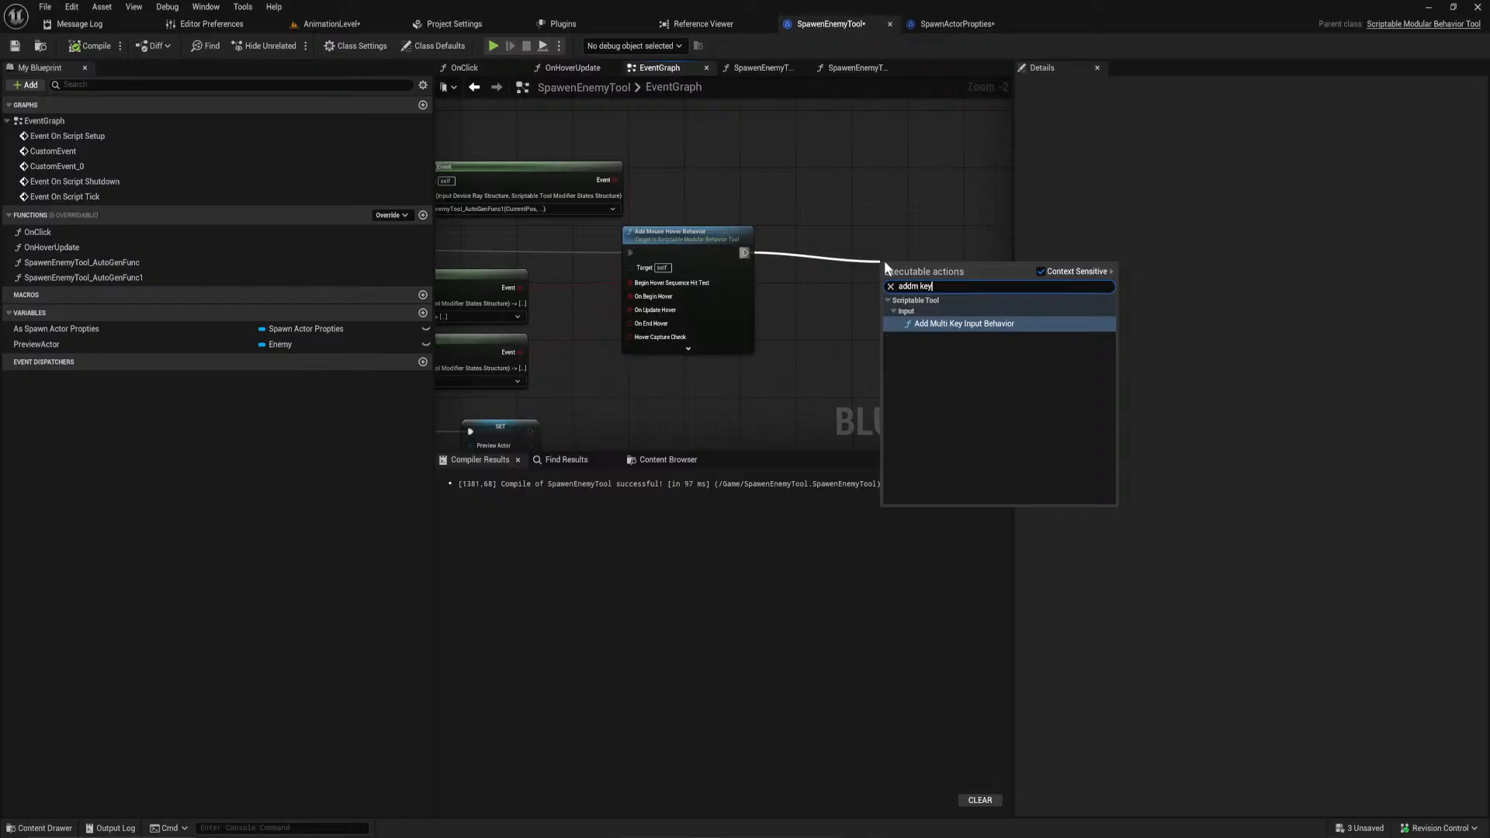
pyautogui.press('BackSpace')
pyautogui.press('BackSpace')
pyautogui.press('BackSpace')
pyautogui.press('BackSpace')
pyautogui.press('BackSpace')
pyautogui.write('single')
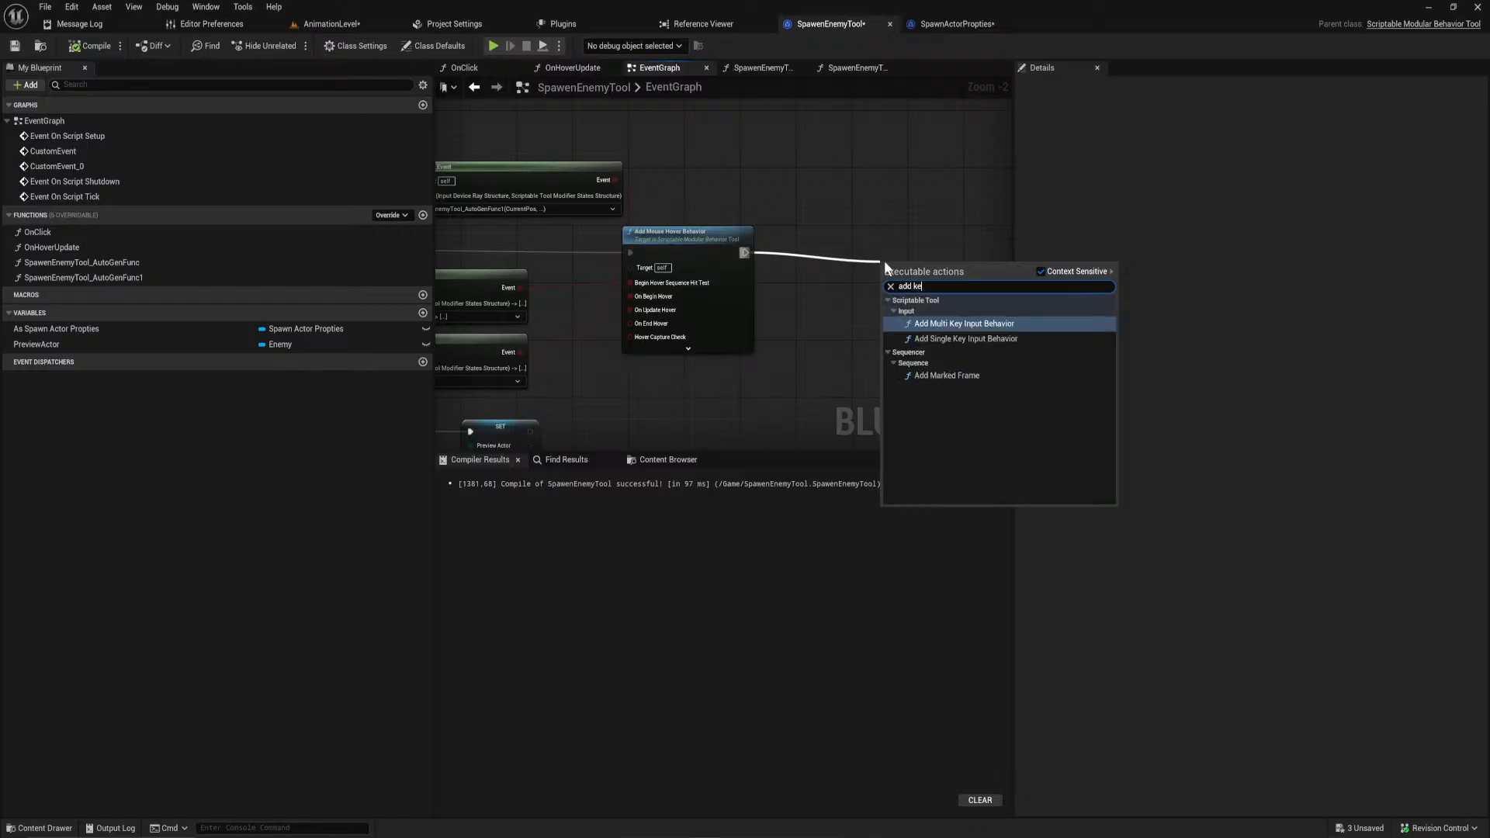
pyautogui.press('Return')
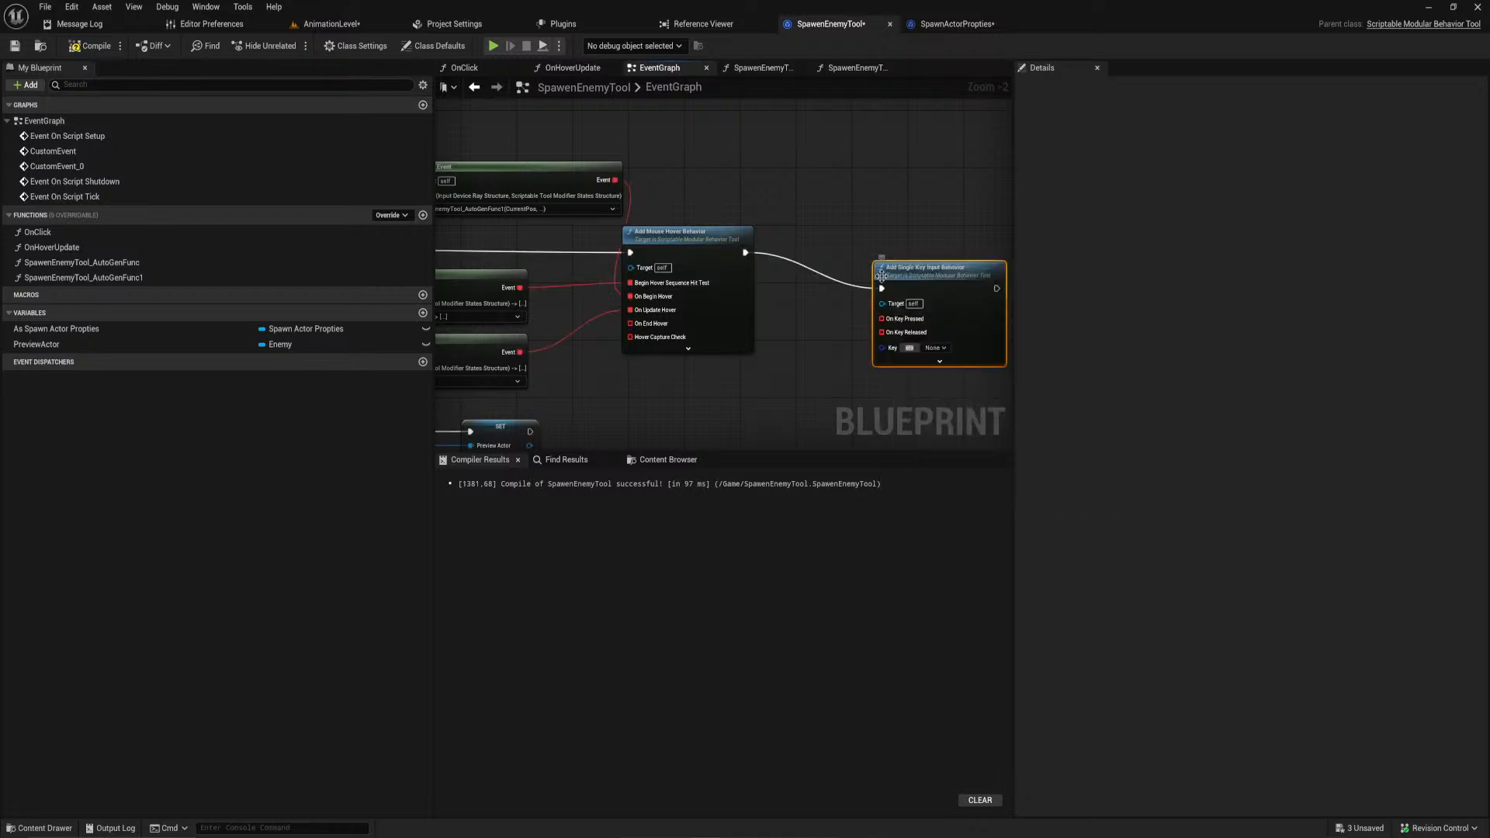
# Step: Align the Add Single Key Input Behavior node with the hover behavior node, pick its trigger key, and leave more space between the nodes
pyautogui.moveTo(938, 285); pyautogui.dragTo(955, 249)
pyautogui.moveTo(954, 249); pyautogui.dragTo(797, 259, button='right')
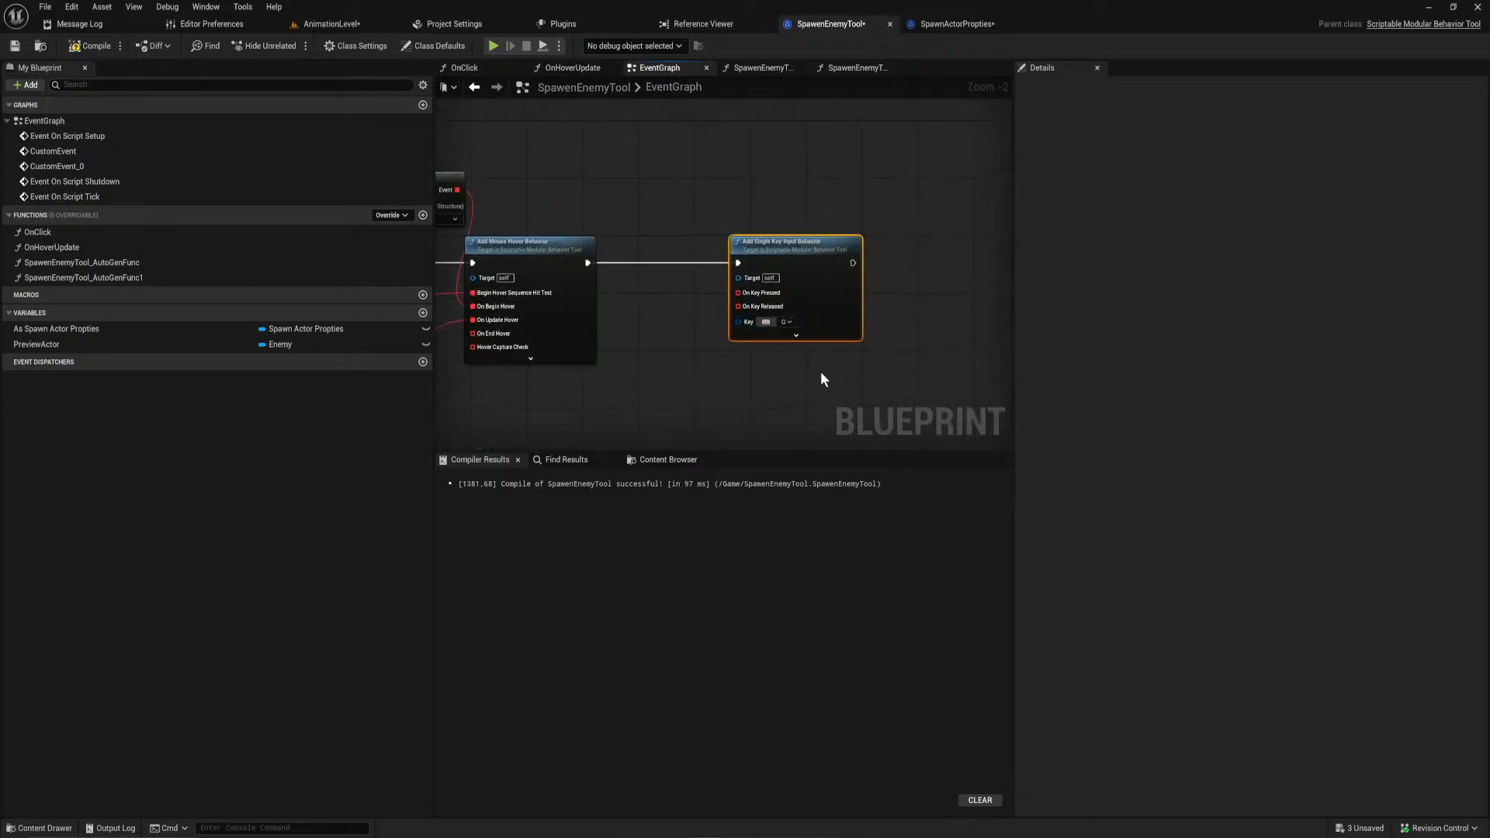
pyautogui.moveTo(813, 267); pyautogui.dragTo(886, 261)
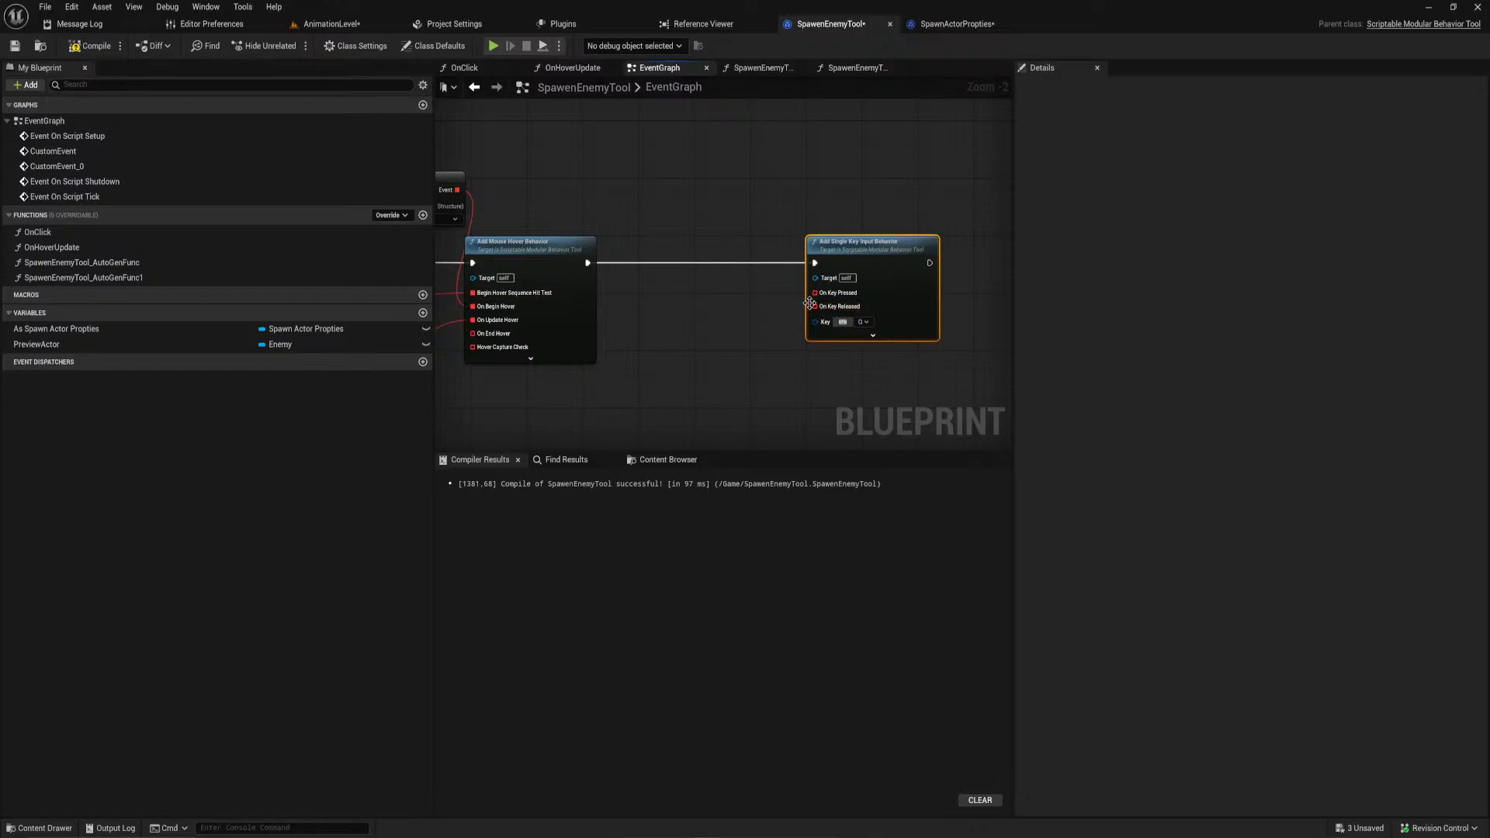
# Step: Feed On Key Pressed from a Create Event node and generate a matching function for it
pyautogui.moveTo(812, 295); pyautogui.dragTo(750, 342)
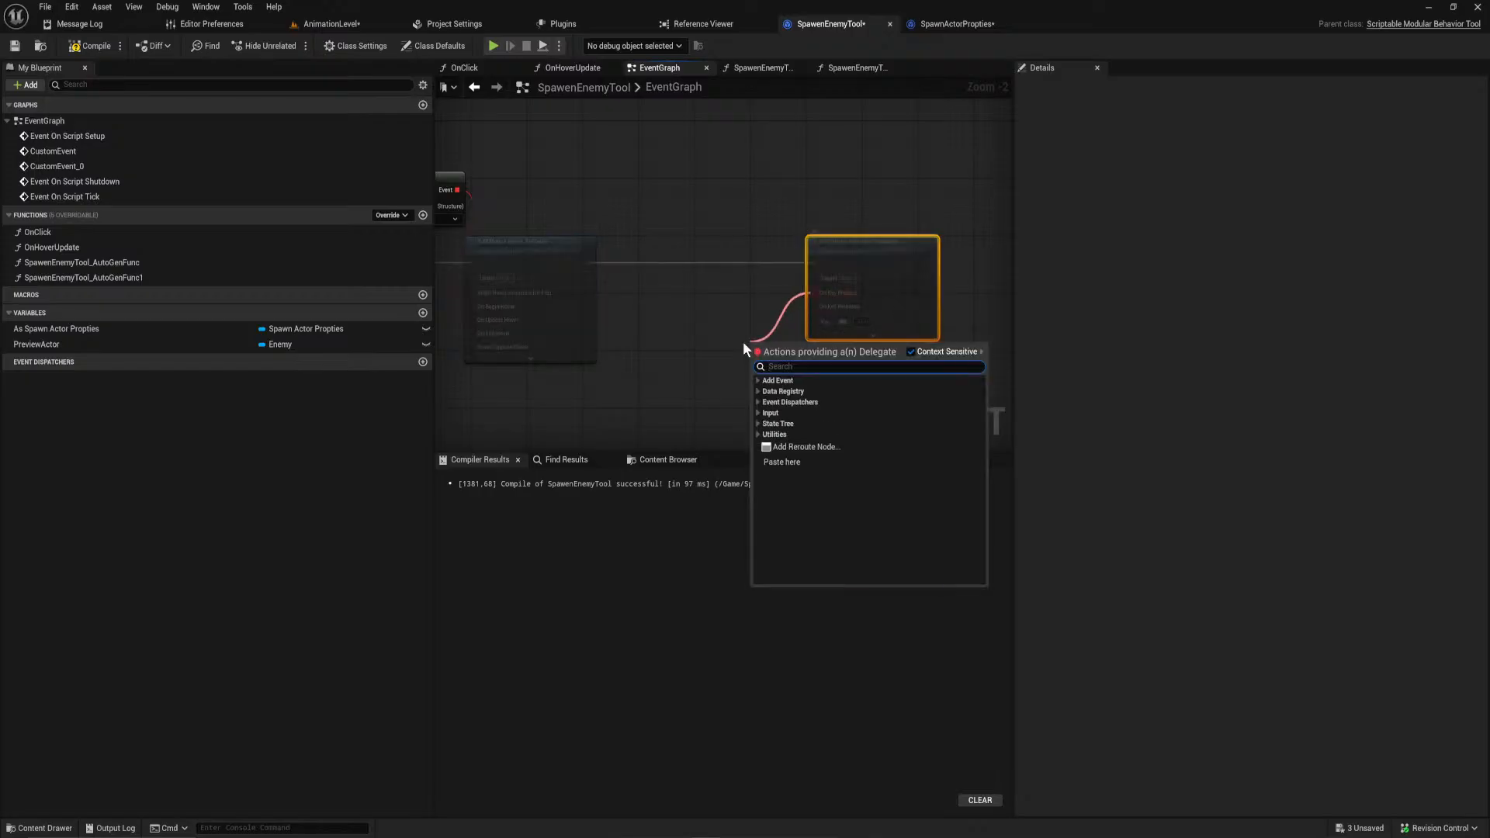
pyautogui.write('crea')
pyautogui.press('Return')
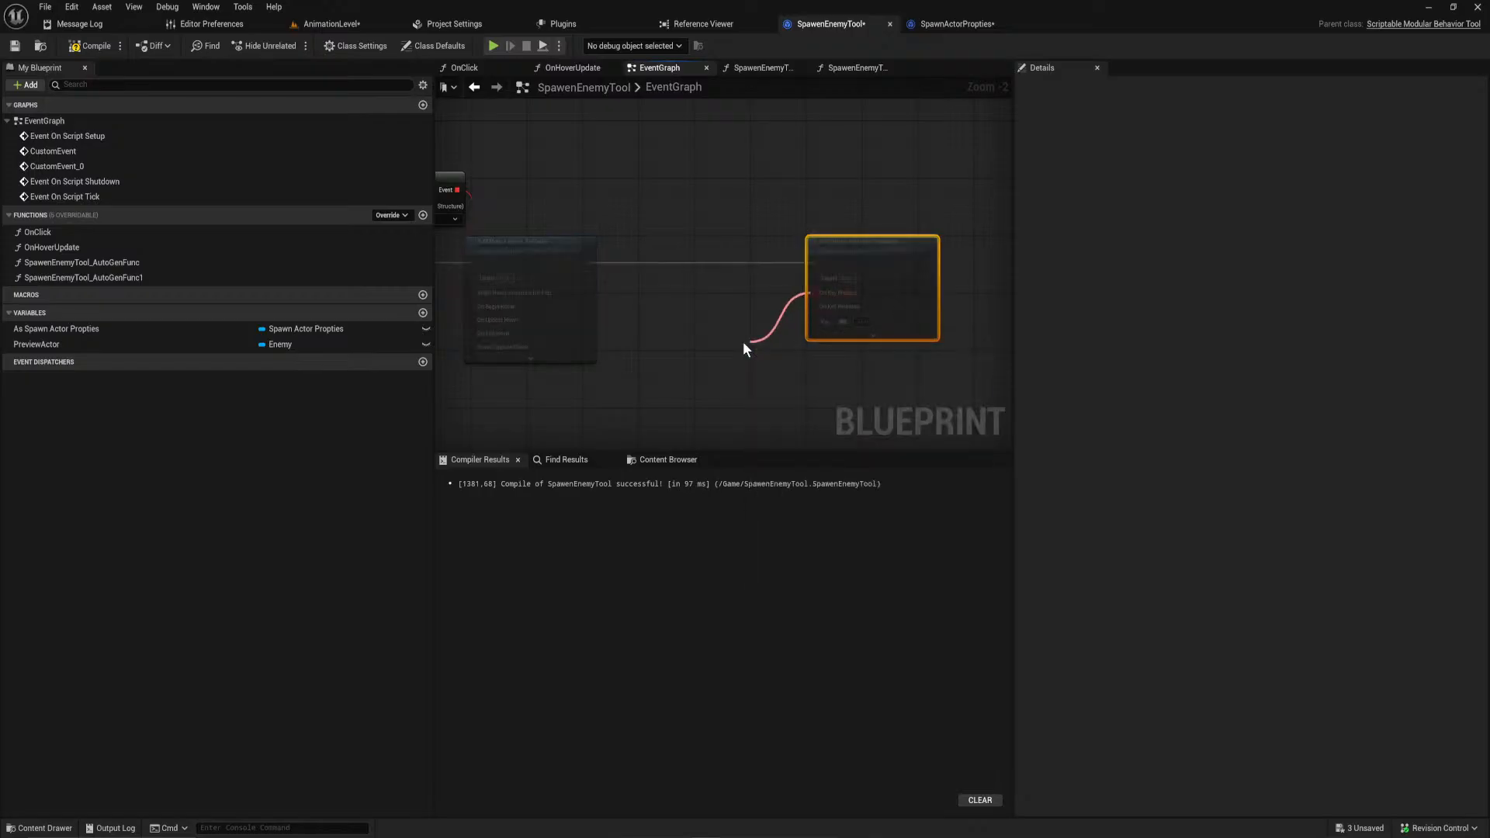
pyautogui.click(798, 382)
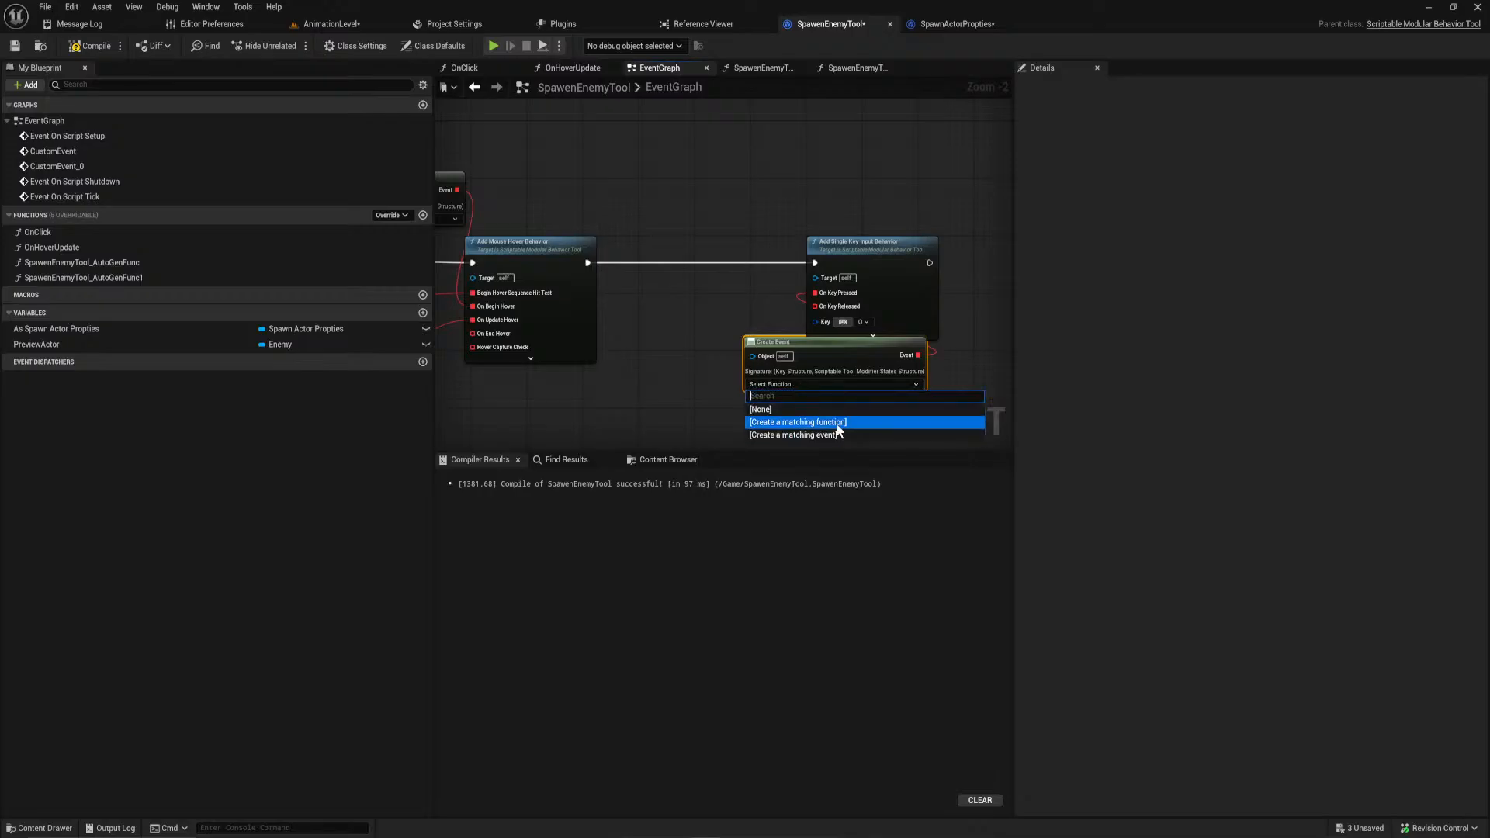
pyautogui.click(832, 425)
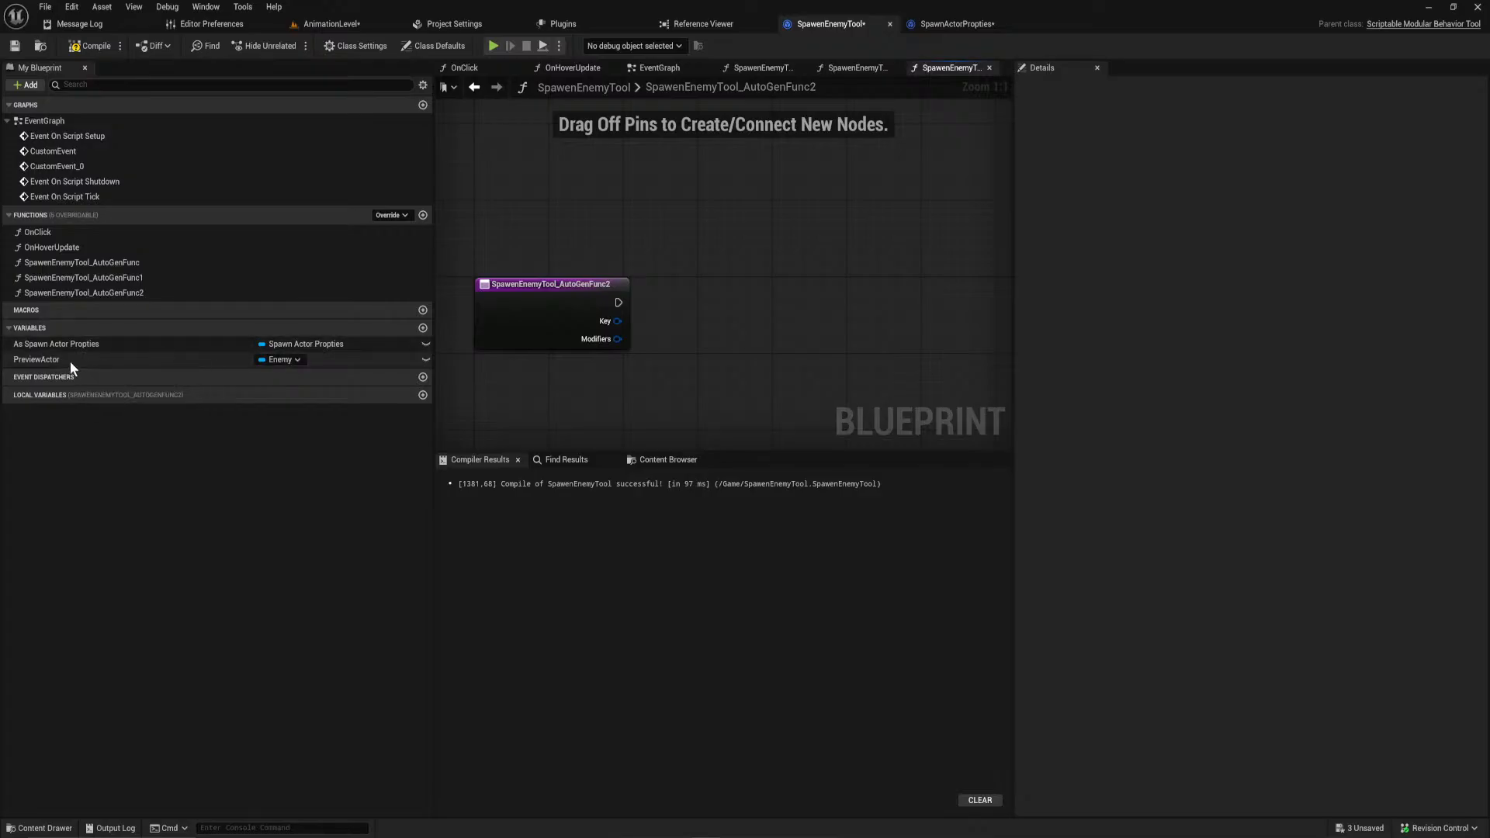
pyautogui.rightClick(647, 244)
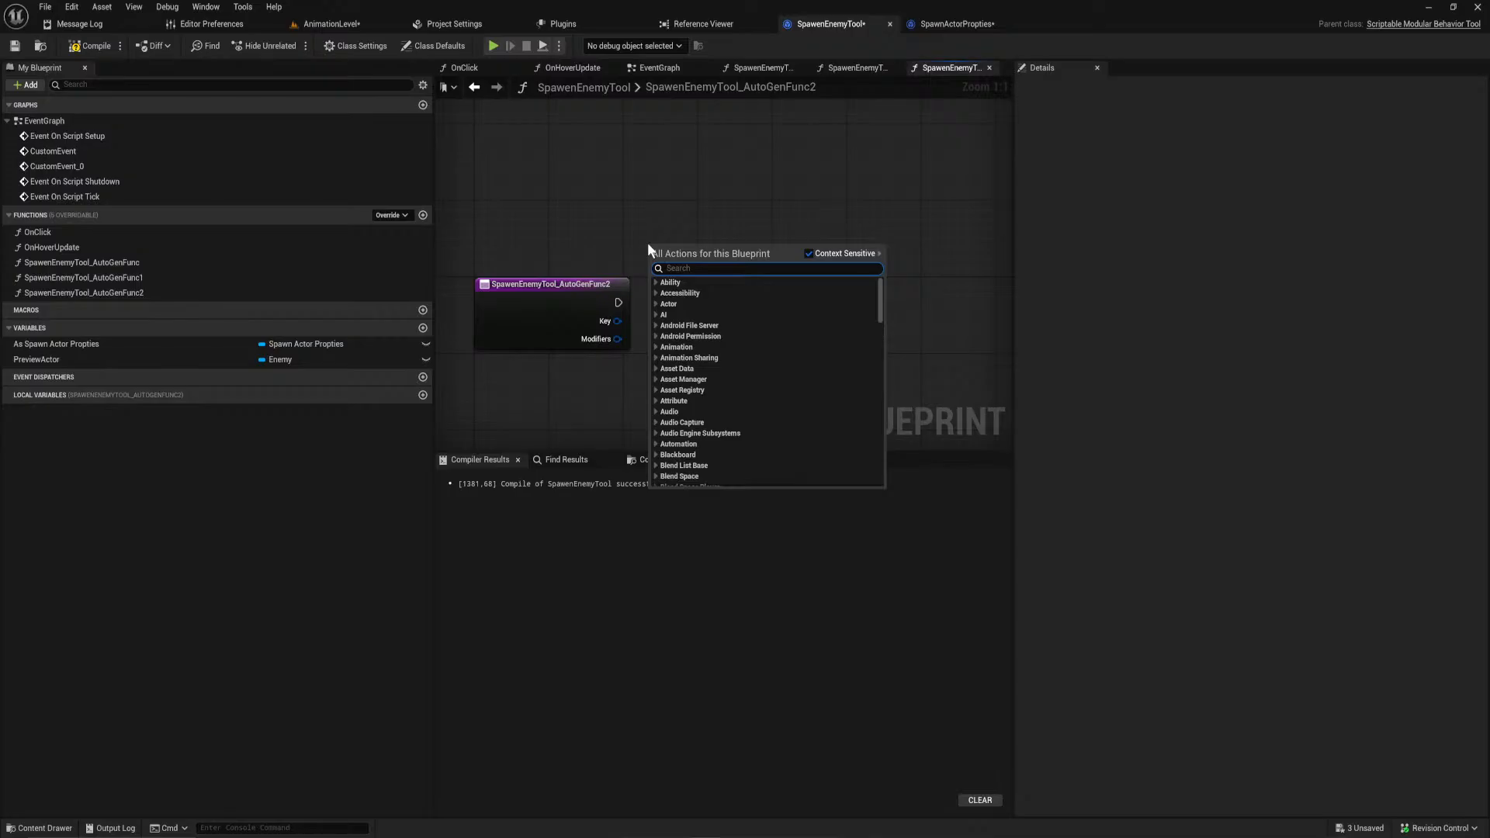
pyautogui.write('set property')
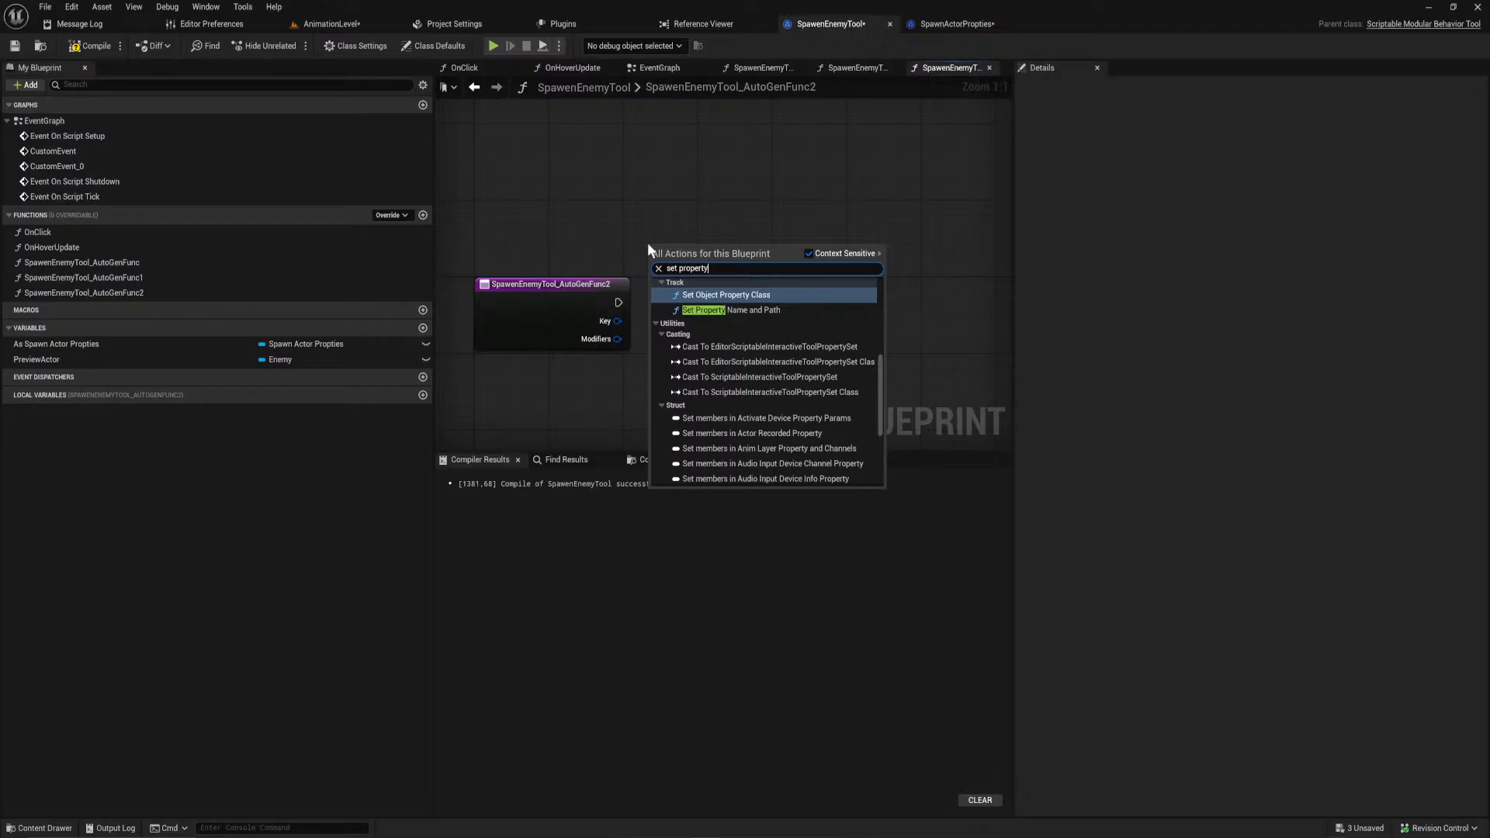
pyautogui.scroll(5, 802, 346)
pyautogui.scroll(4, 800, 349)
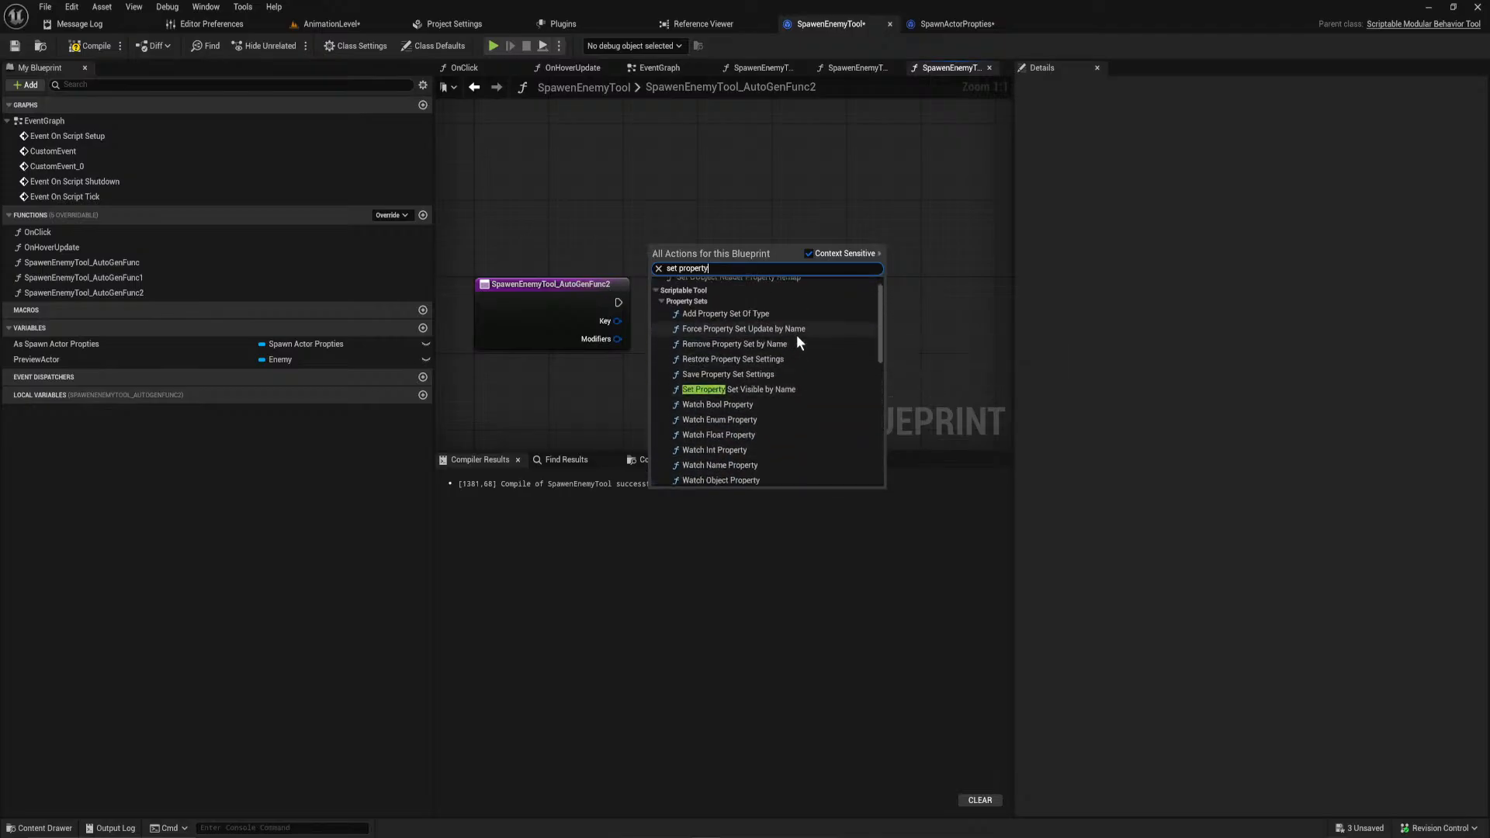
pyautogui.scroll(-2, 733, 369)
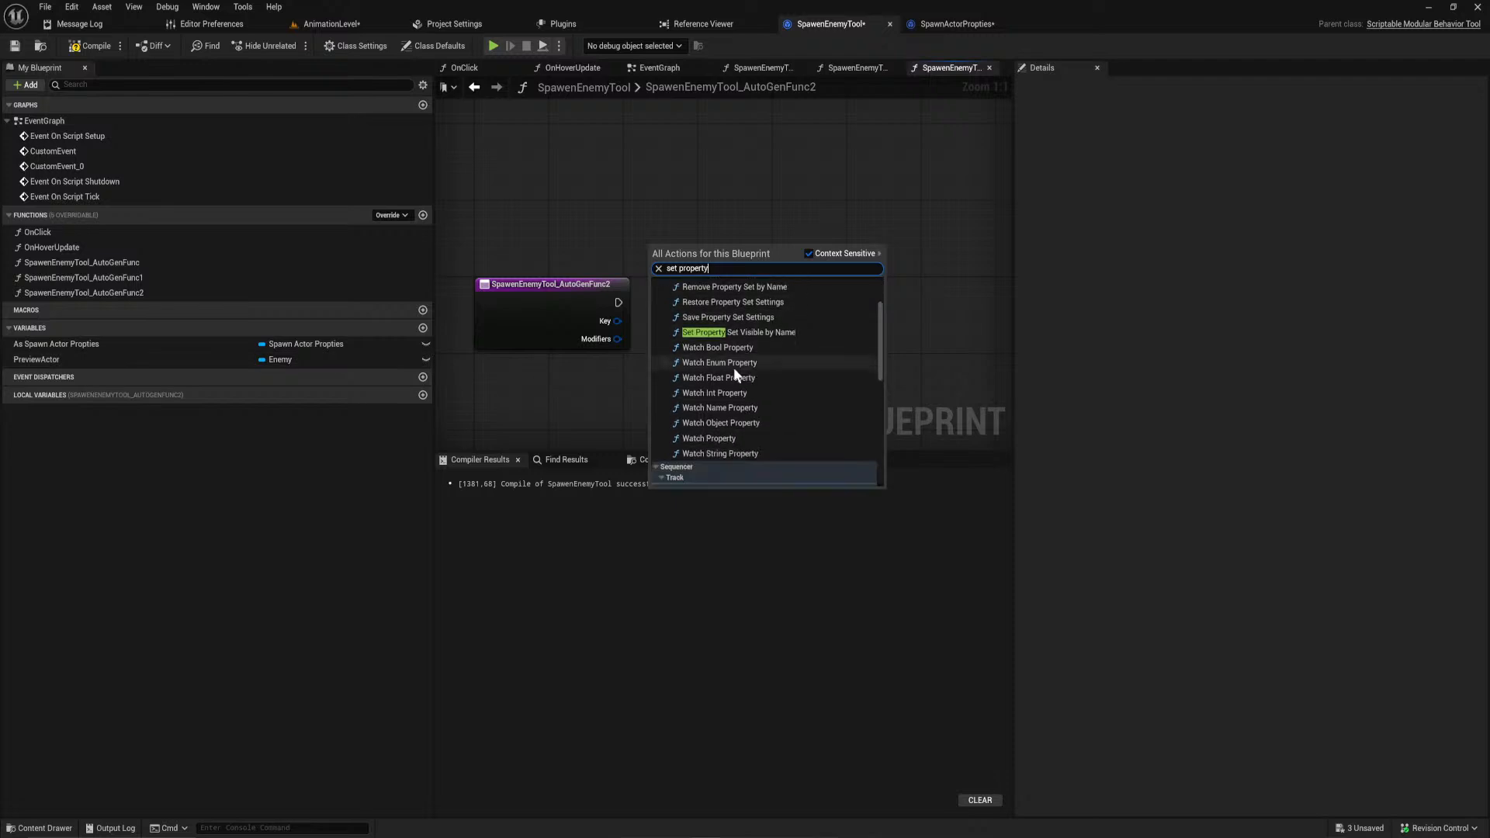
pyautogui.scroll(-1, 733, 373)
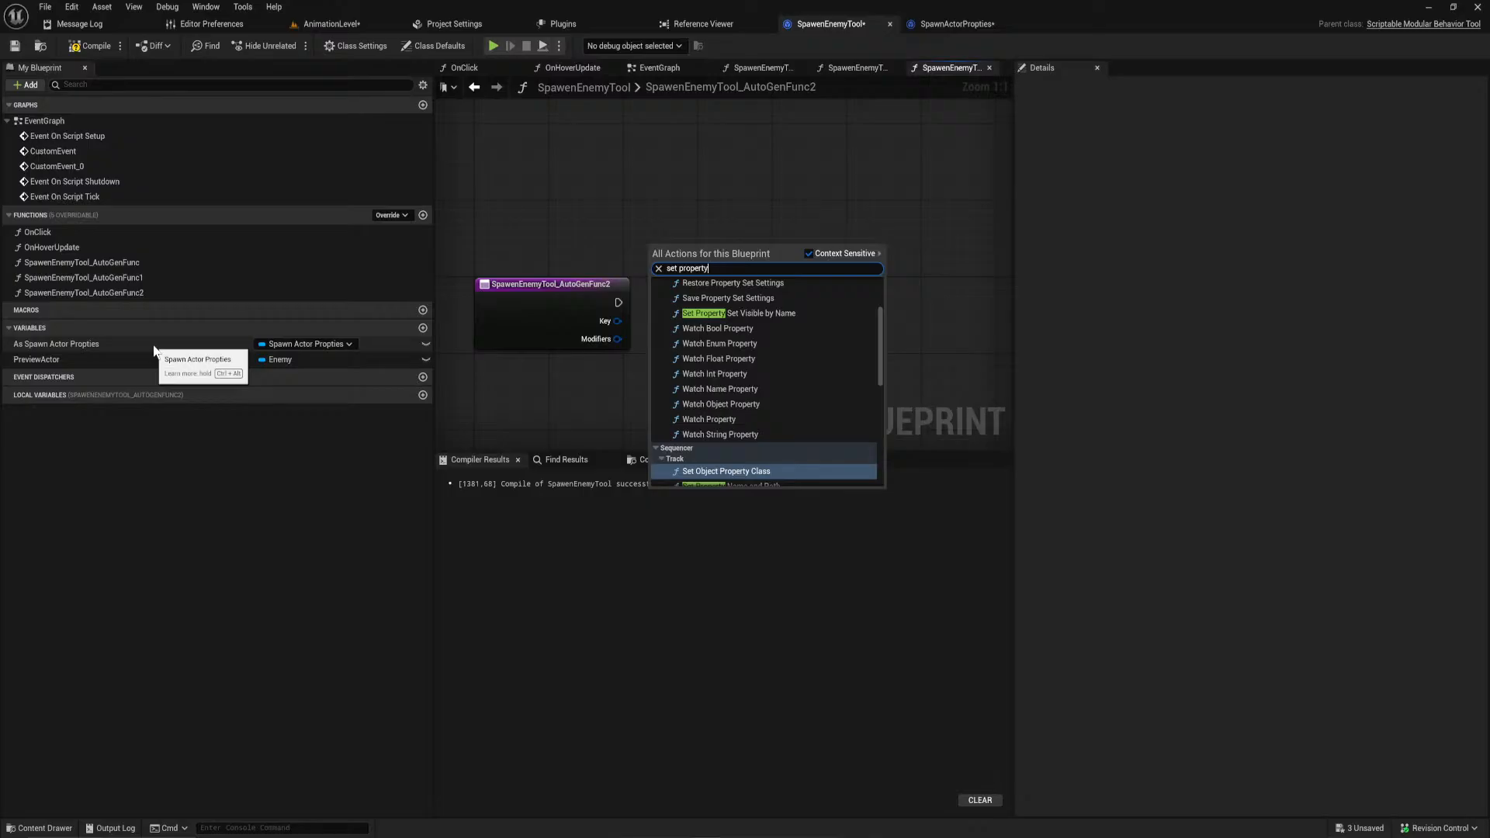
# Step: Add a Rotator variable named rot to SpawenEnemyTool and place a Set node for it in the key press function
pyautogui.click(423, 327)
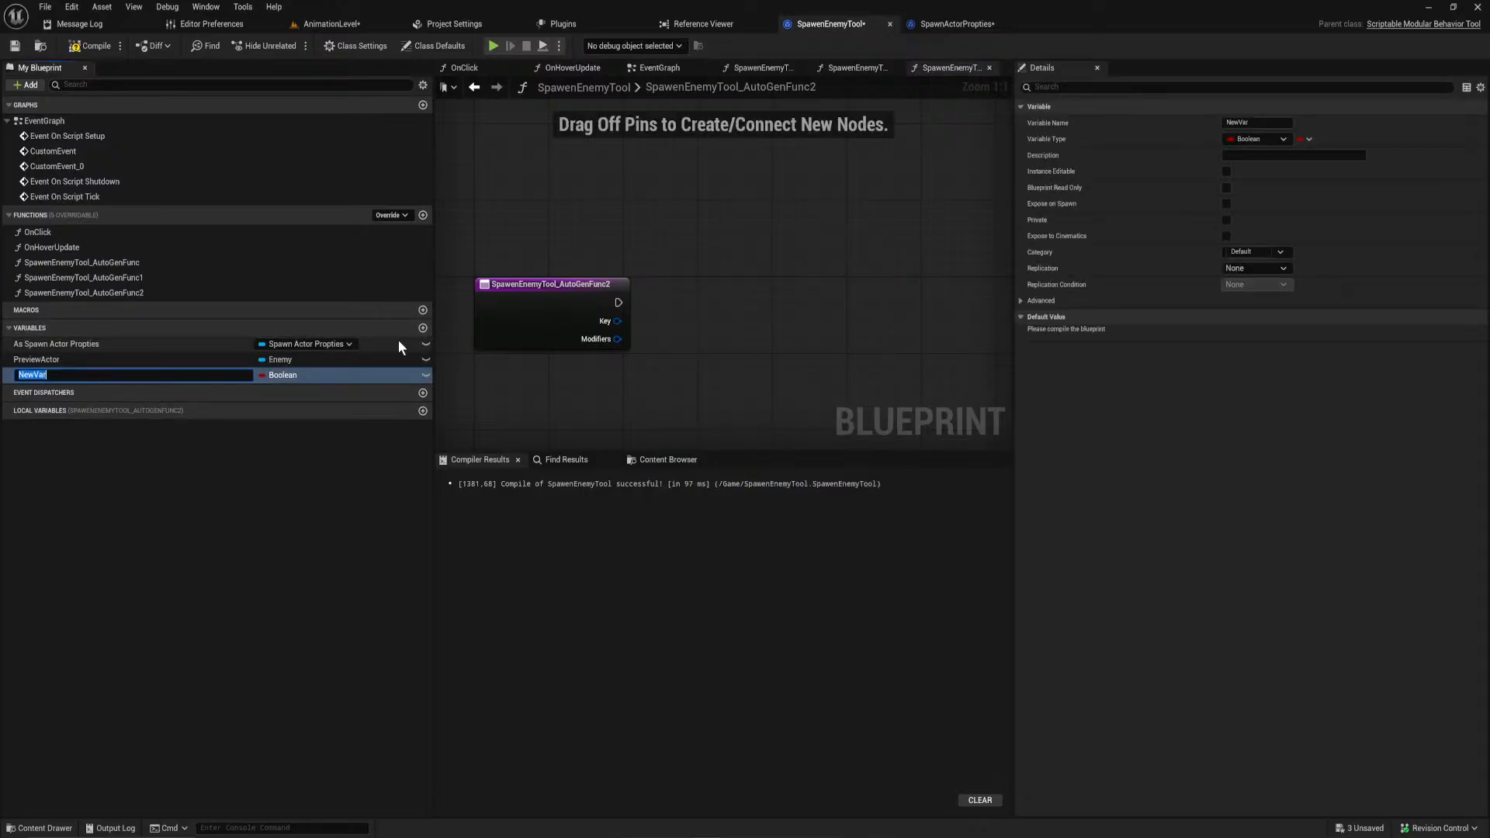
pyautogui.write('rot')
pyautogui.press('Return')
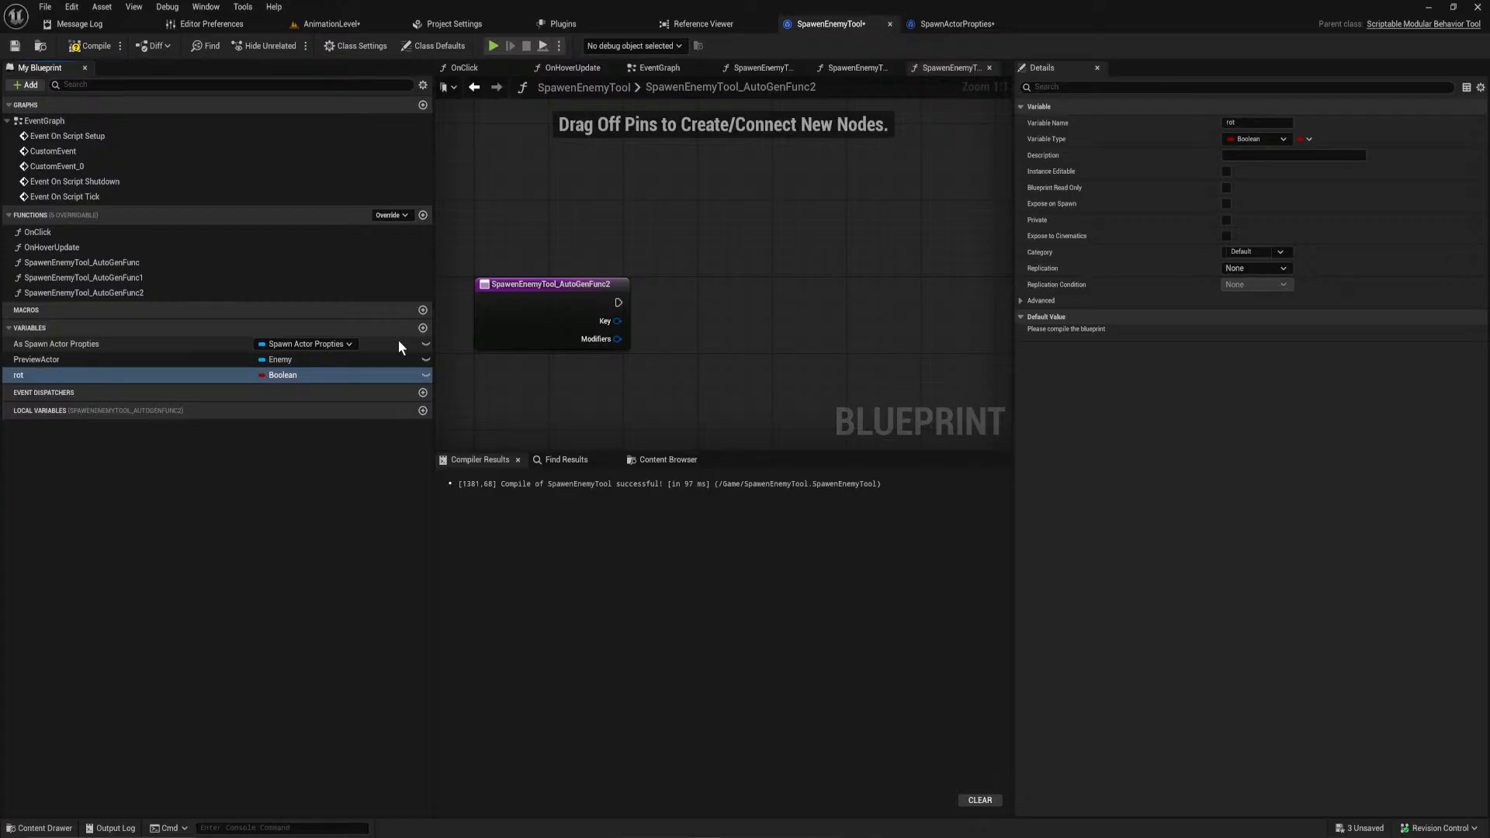
pyautogui.click(295, 374)
pyautogui.write('rot')
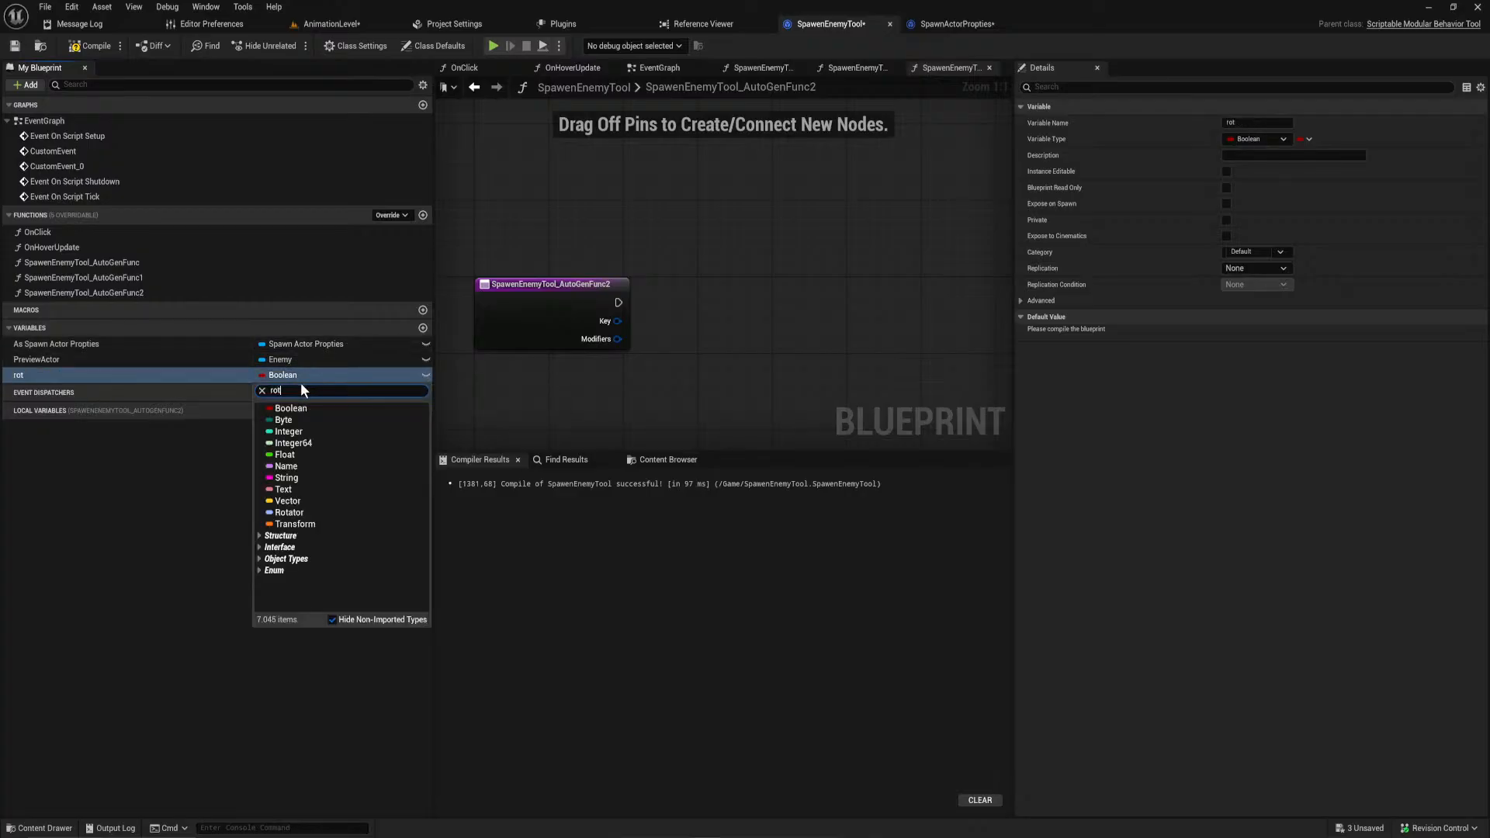
pyautogui.click(299, 410)
pyautogui.moveTo(104, 372); pyautogui.dragTo(783, 289)
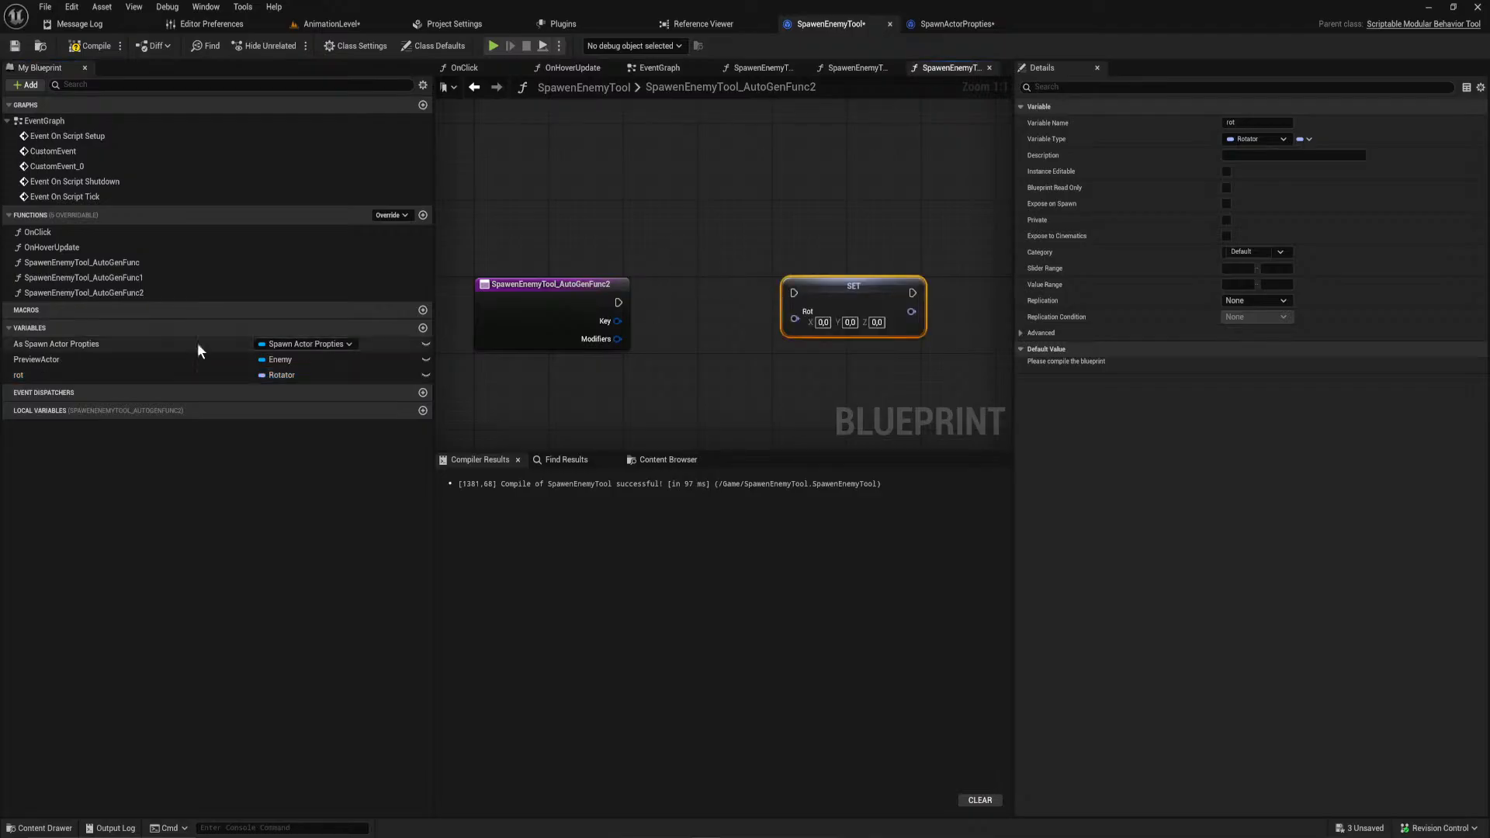
# Step: Place a Rot getter in the key press function, feed it into a Combine Rotators node, and delete the stray + node
pyautogui.keyDown('ctrl'); pyautogui.moveTo(66, 374); pyautogui.dragTo(624, 194); pyautogui.keyUp('ctrl')
pyautogui.moveTo(673, 262); pyautogui.dragTo(675, 264)
pyautogui.write('+')
pyautogui.press('Return')
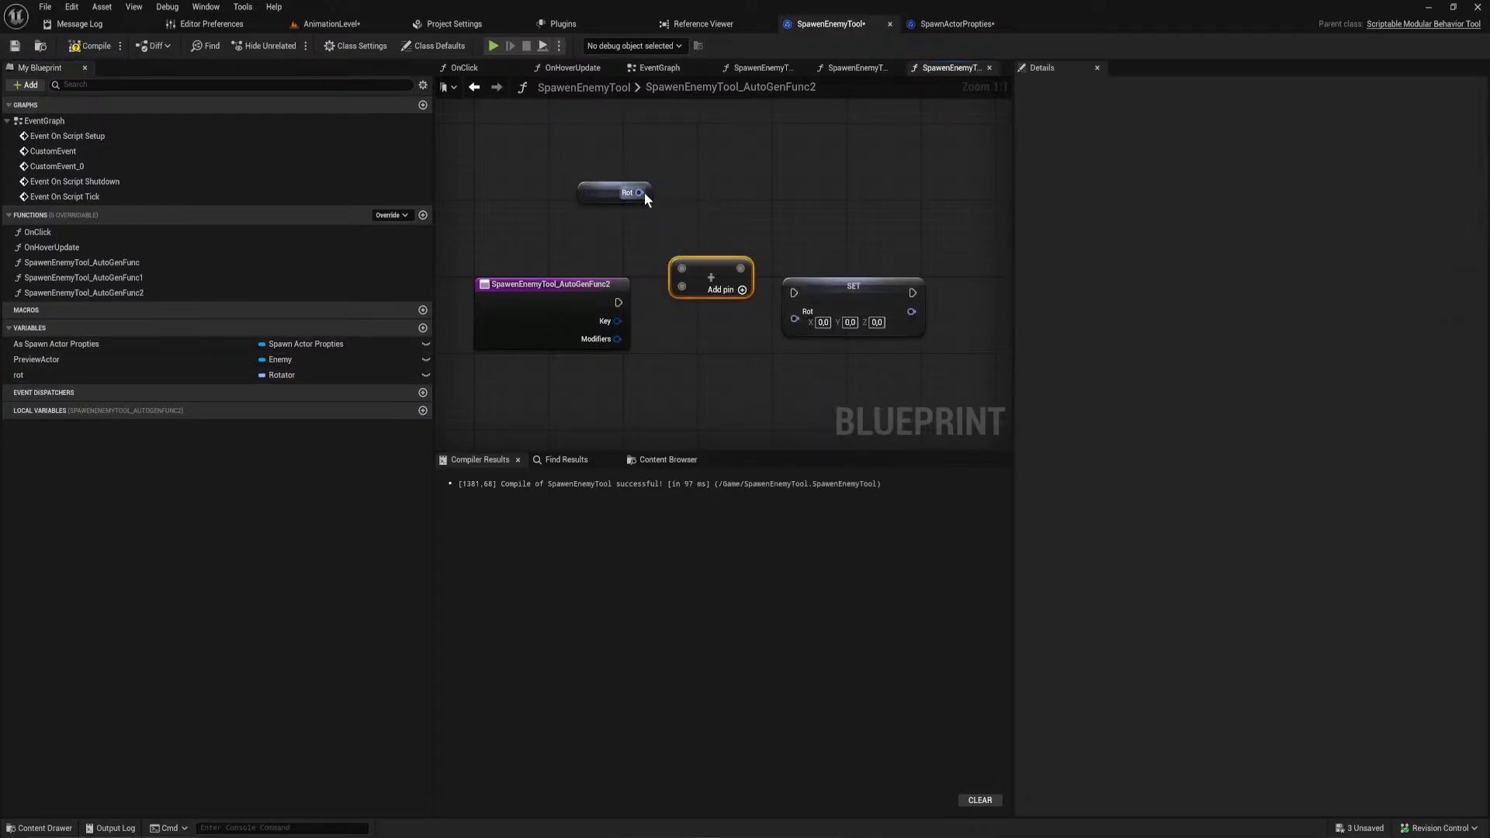
pyautogui.moveTo(640, 193); pyautogui.dragTo(705, 212)
pyautogui.write('combine')
pyautogui.press('Return')
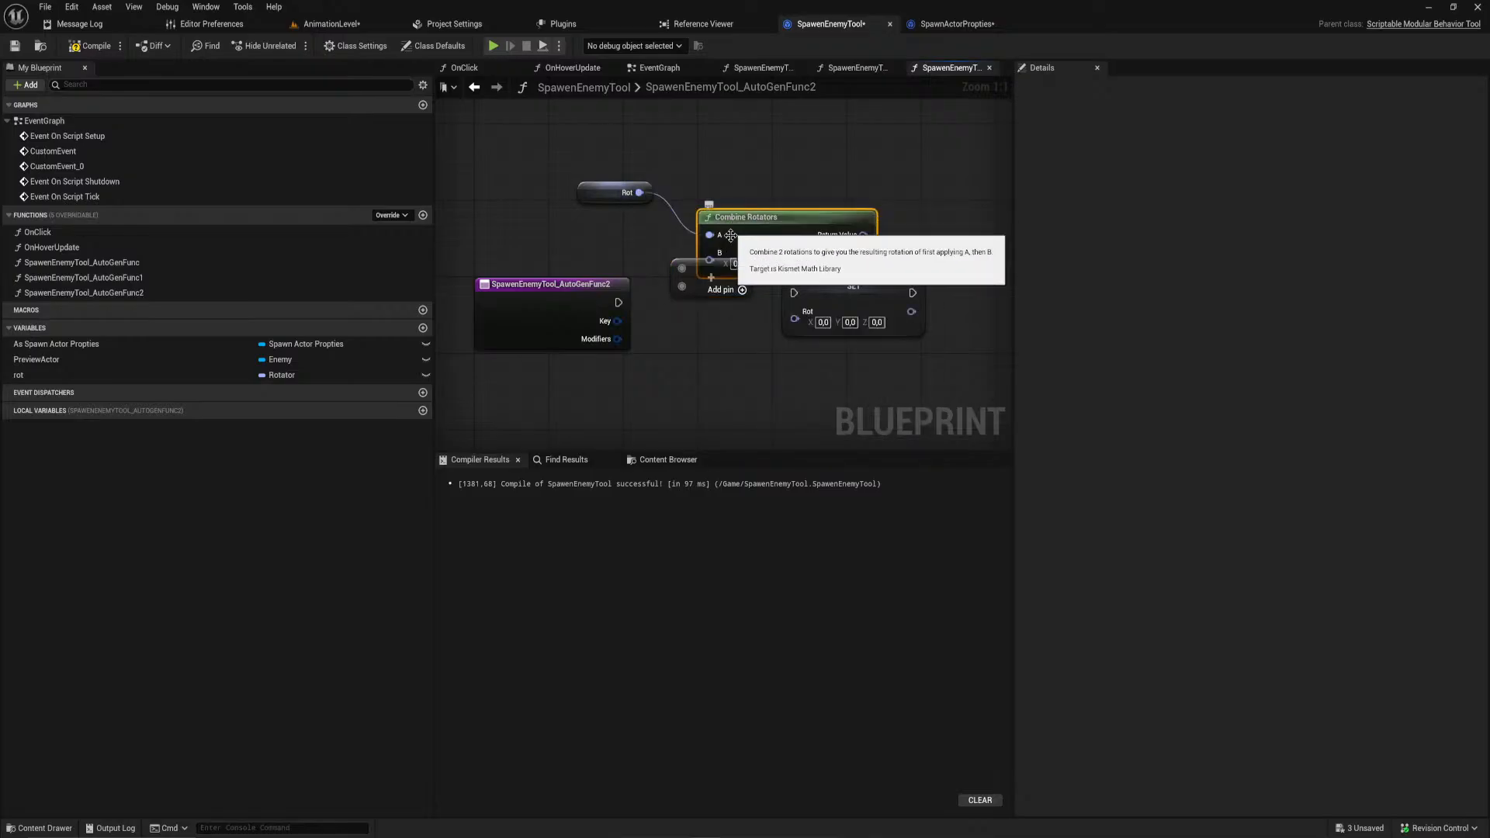
pyautogui.click(674, 292)
pyautogui.press('Delete')
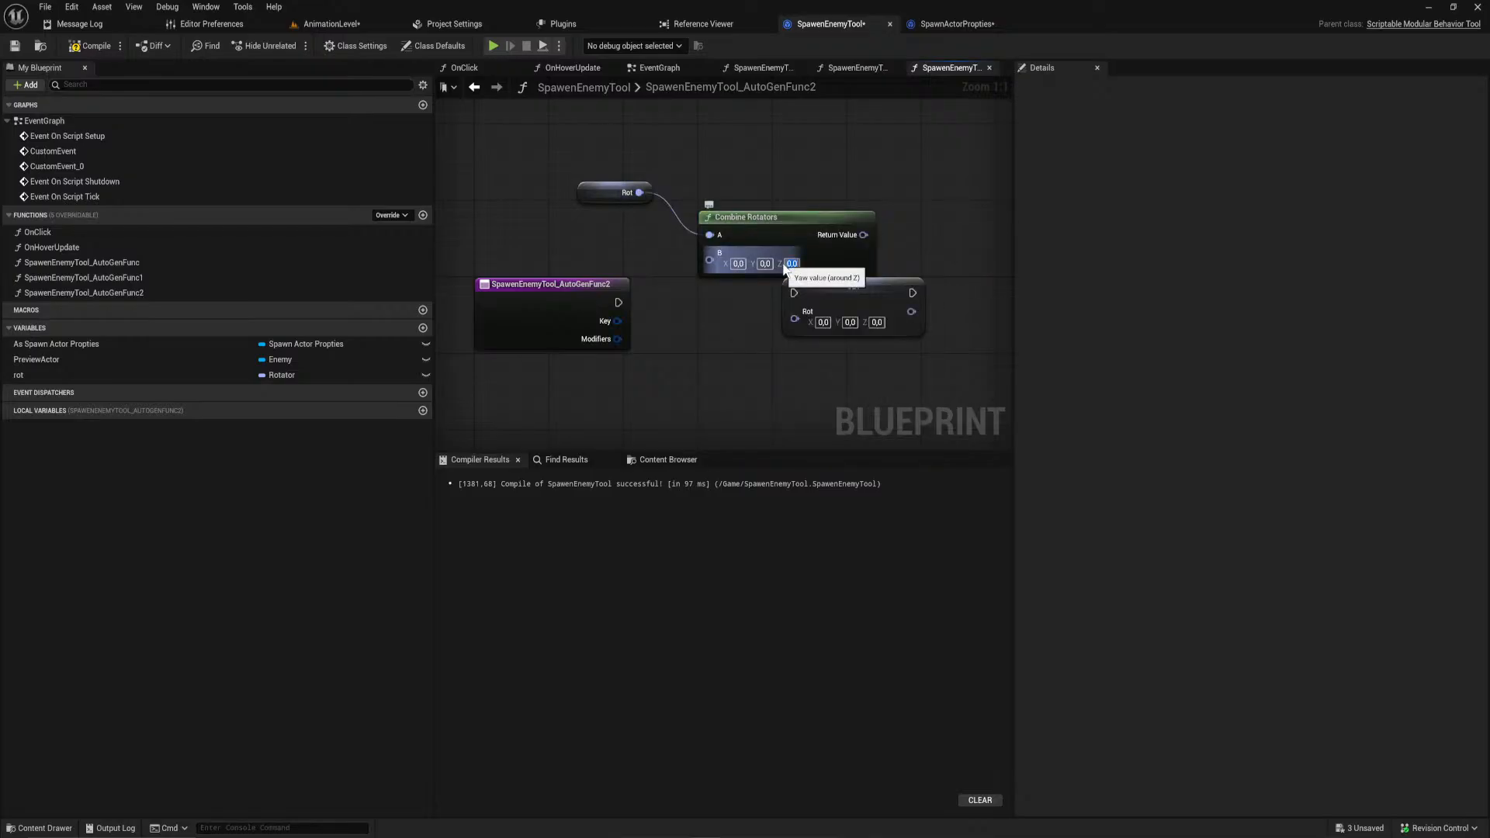
# Step: Set Combine Rotators' B yaw to 15, wire its result and the function's execution into the Rot Set node, and compile
pyautogui.write('15')
pyautogui.press('Return')
pyautogui.moveTo(868, 234); pyautogui.dragTo(619, 304)
pyautogui.moveTo(812, 290); pyautogui.dragTo(953, 296)
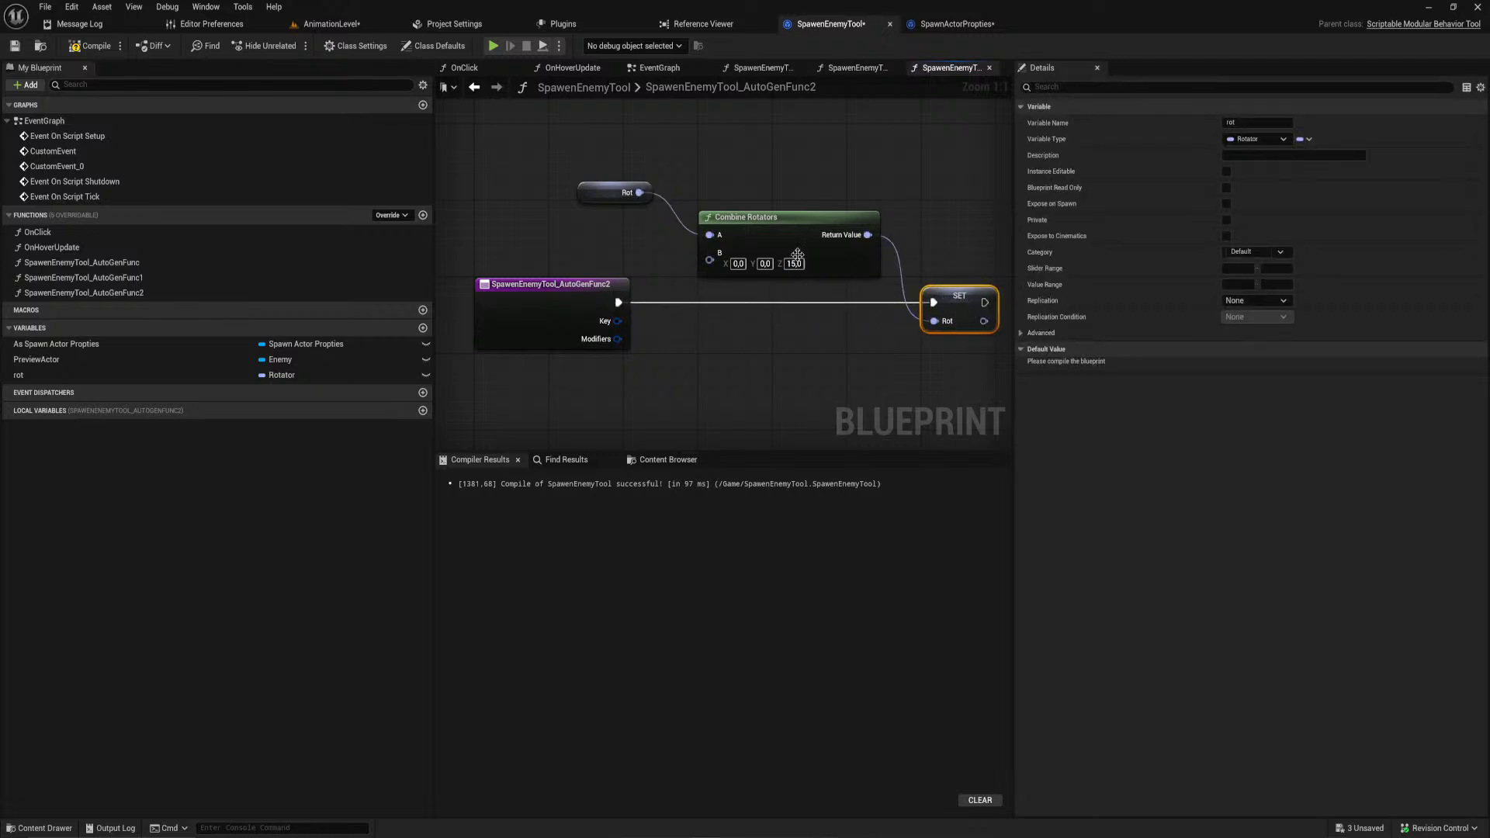
pyautogui.click(92, 45)
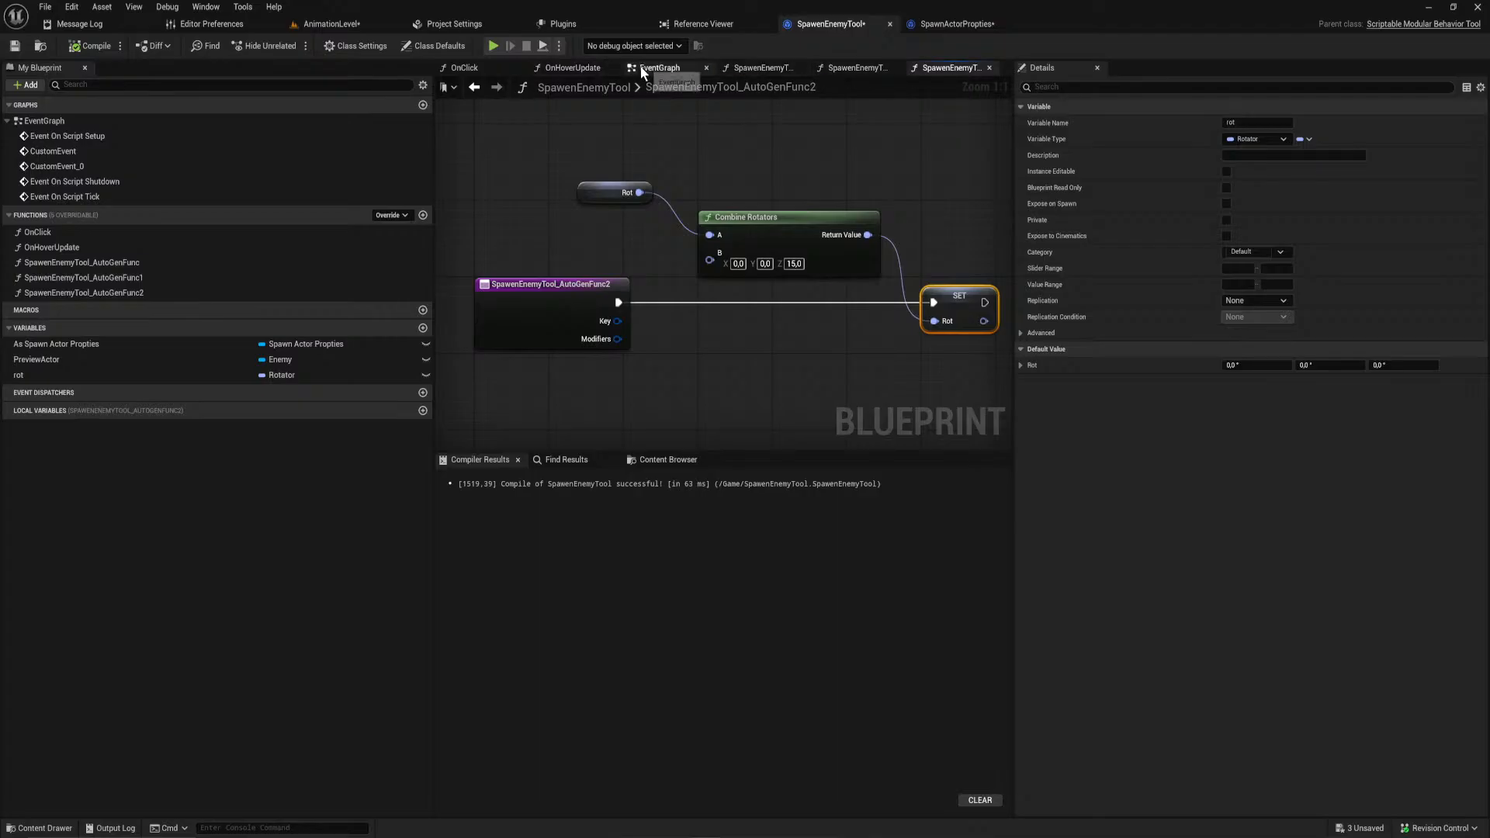
# Step: In the EventGraph, try feeding the preview SpawnActor's Spawn Transform Rotation from a Rot getter, and check the OnClick function
pyautogui.click(658, 67)
pyautogui.scroll(-2, 695, 236)
pyautogui.moveTo(559, 283); pyautogui.dragTo(820, 125, button='right')
pyautogui.scroll(3, 764, 269)
pyautogui.moveTo(760, 250); pyautogui.dragTo(773, 288, button='right')
pyautogui.moveTo(59, 375); pyautogui.dragTo(809, 255)
pyautogui.scroll(-4, 807, 272)
pyautogui.moveTo(760, 278); pyautogui.dragTo(513, 420, button='right')
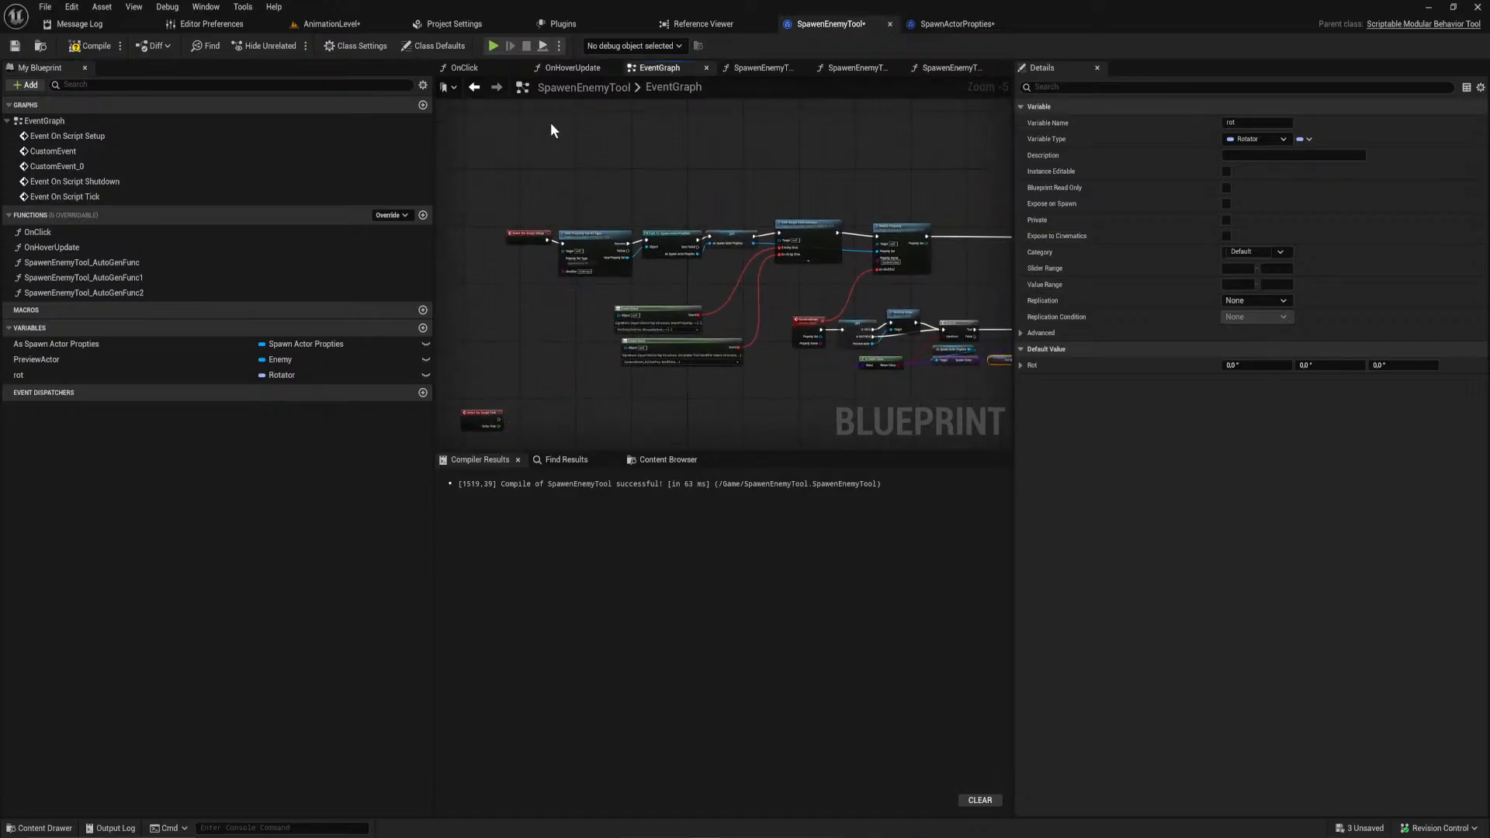
pyautogui.click(475, 69)
pyautogui.moveTo(596, 247); pyautogui.dragTo(687, 220, button='right')
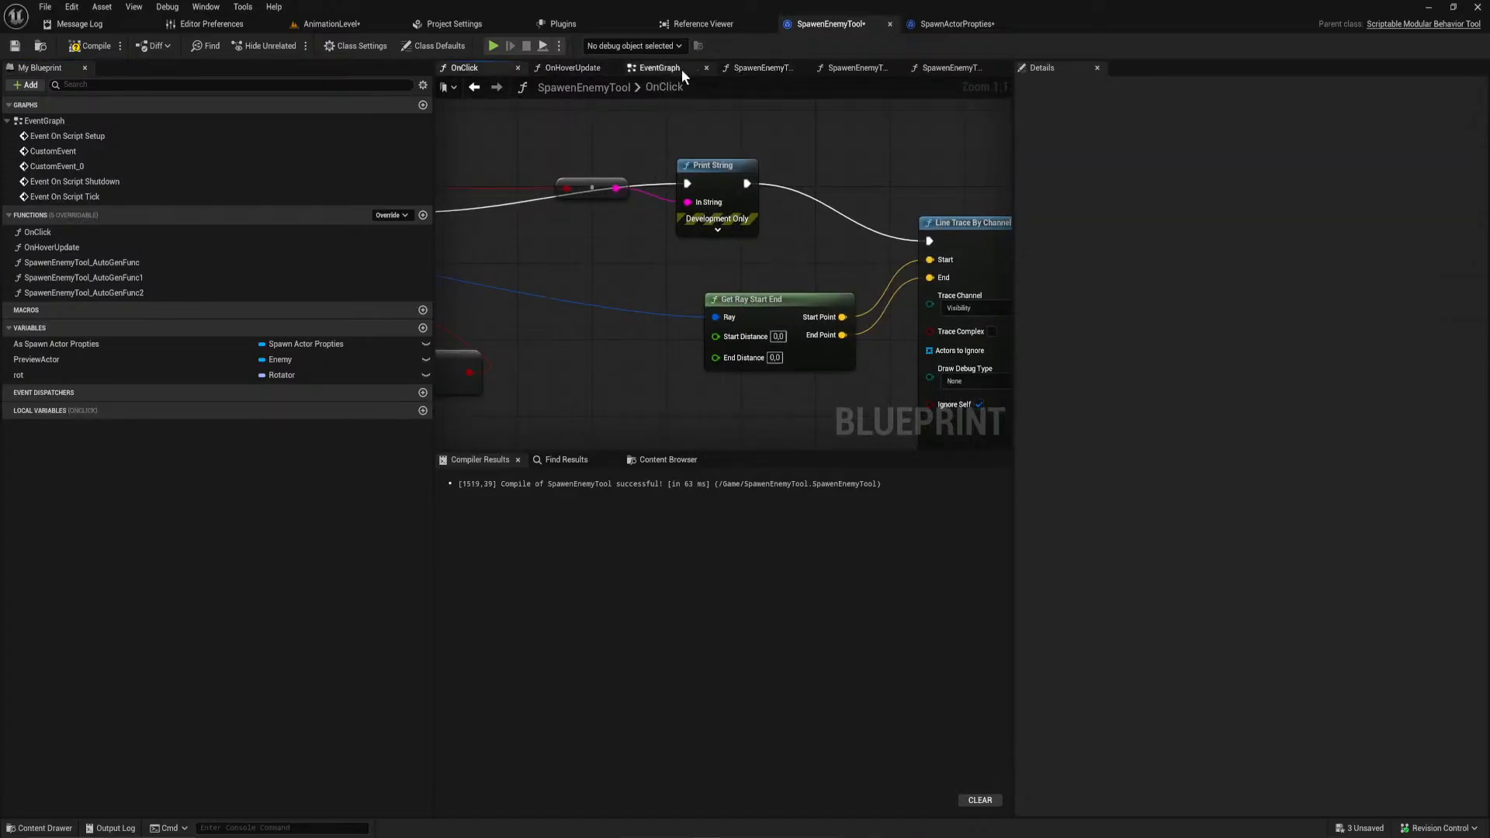
pyautogui.click(656, 69)
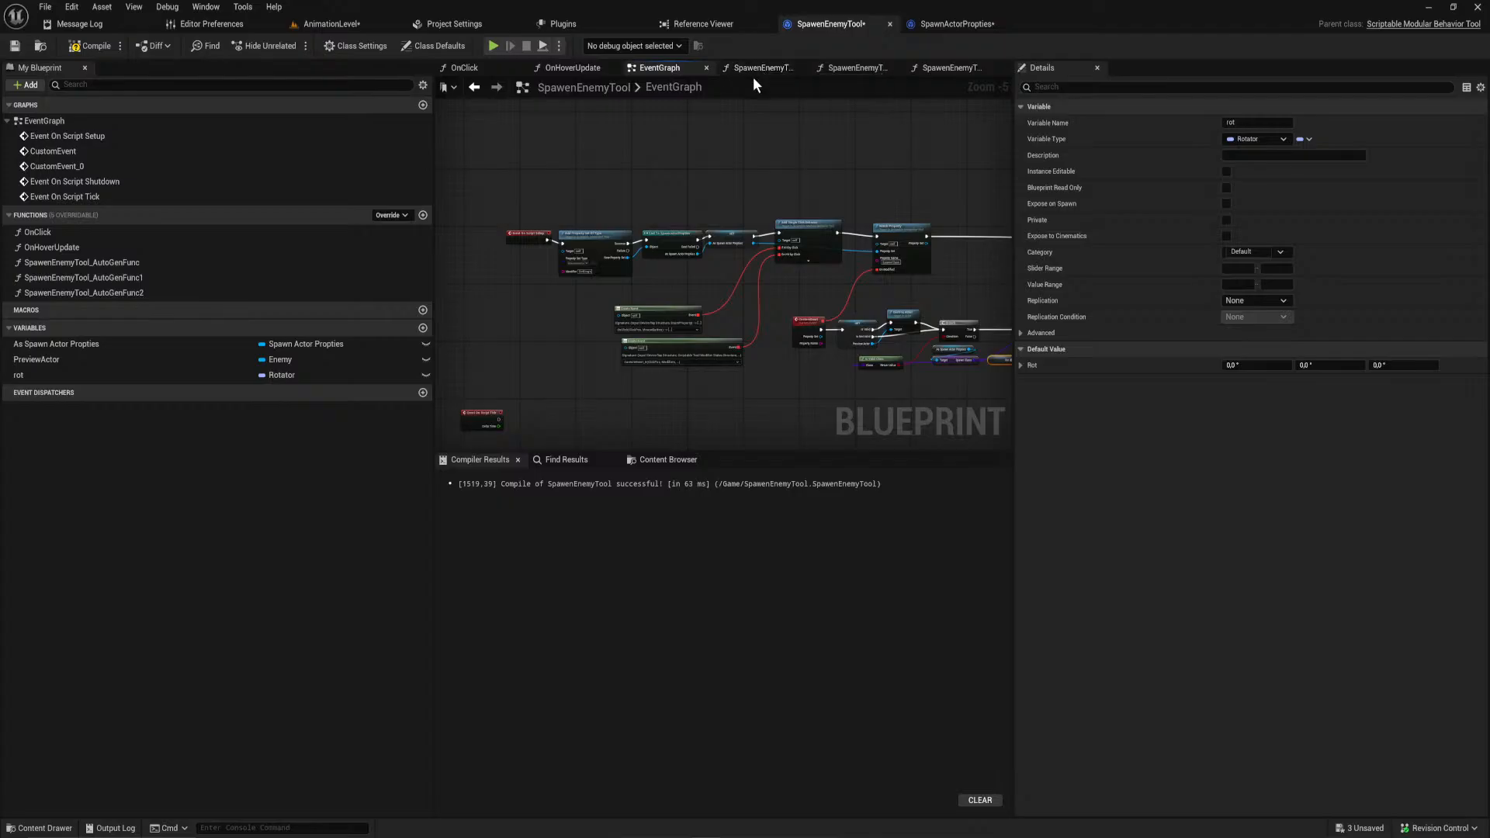
# Step: Remove the Rot getter from the preview SpawnActor's Spawn Transform Rotation
pyautogui.moveTo(971, 248); pyautogui.dragTo(609, 195, button='right')
pyautogui.scroll(2, 769, 270)
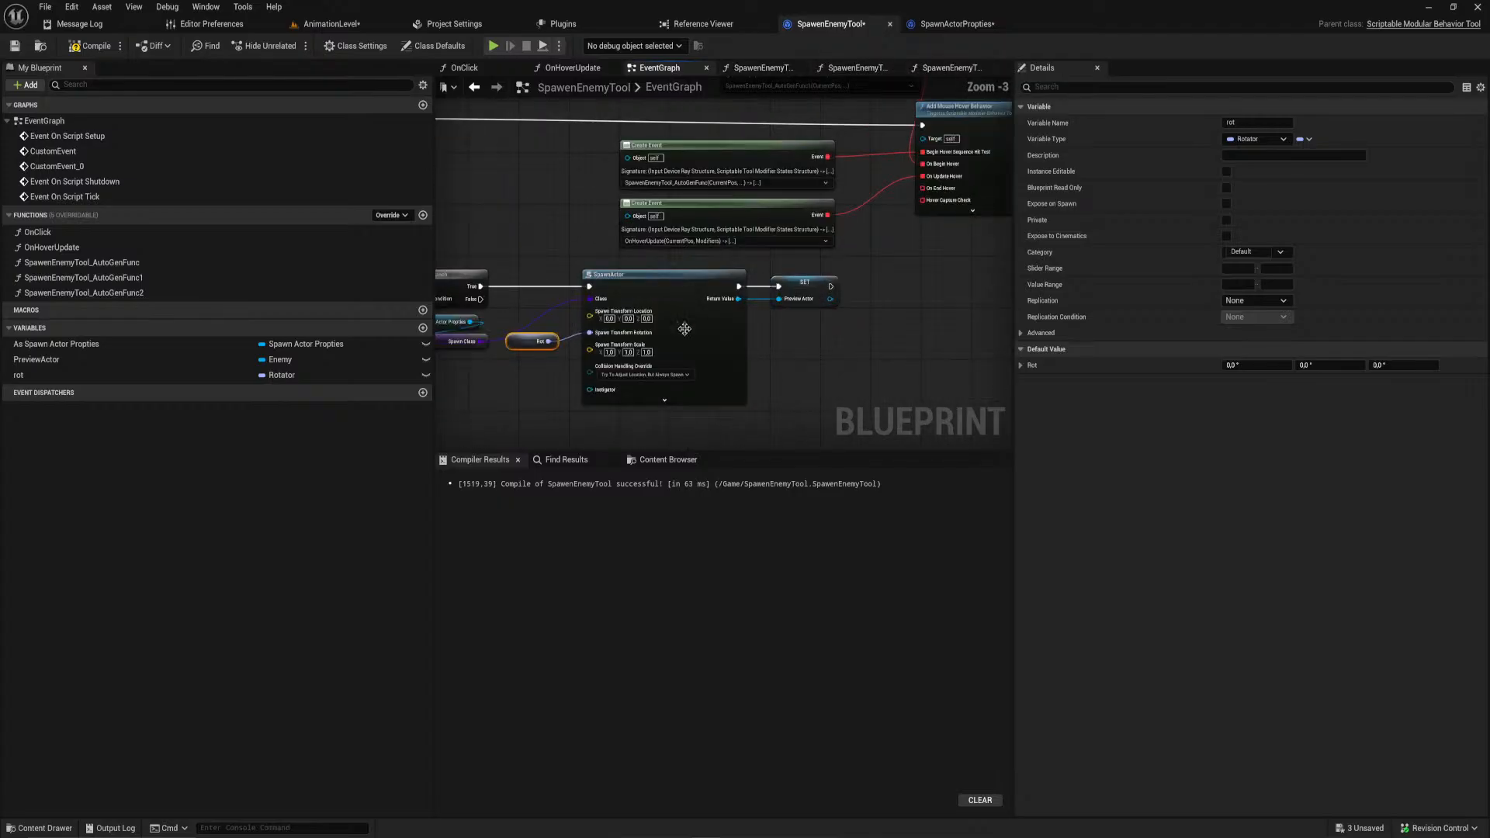
pyautogui.moveTo(615, 350); pyautogui.dragTo(808, 298, button='right')
pyautogui.moveTo(704, 281); pyautogui.dragTo(682, 346)
pyautogui.scroll(-2, 687, 346)
pyautogui.moveTo(675, 340); pyautogui.dragTo(661, 354, button='right')
pyautogui.press('Delete')
pyautogui.moveTo(769, 316); pyautogui.dragTo(637, 372, button='right')
pyautogui.scroll(3, 637, 372)
# Step: In OnHoverUpdate, add a Set Actor Location And Rotation node targeting Preview Actor
pyautogui.doubleClick(163, 249)
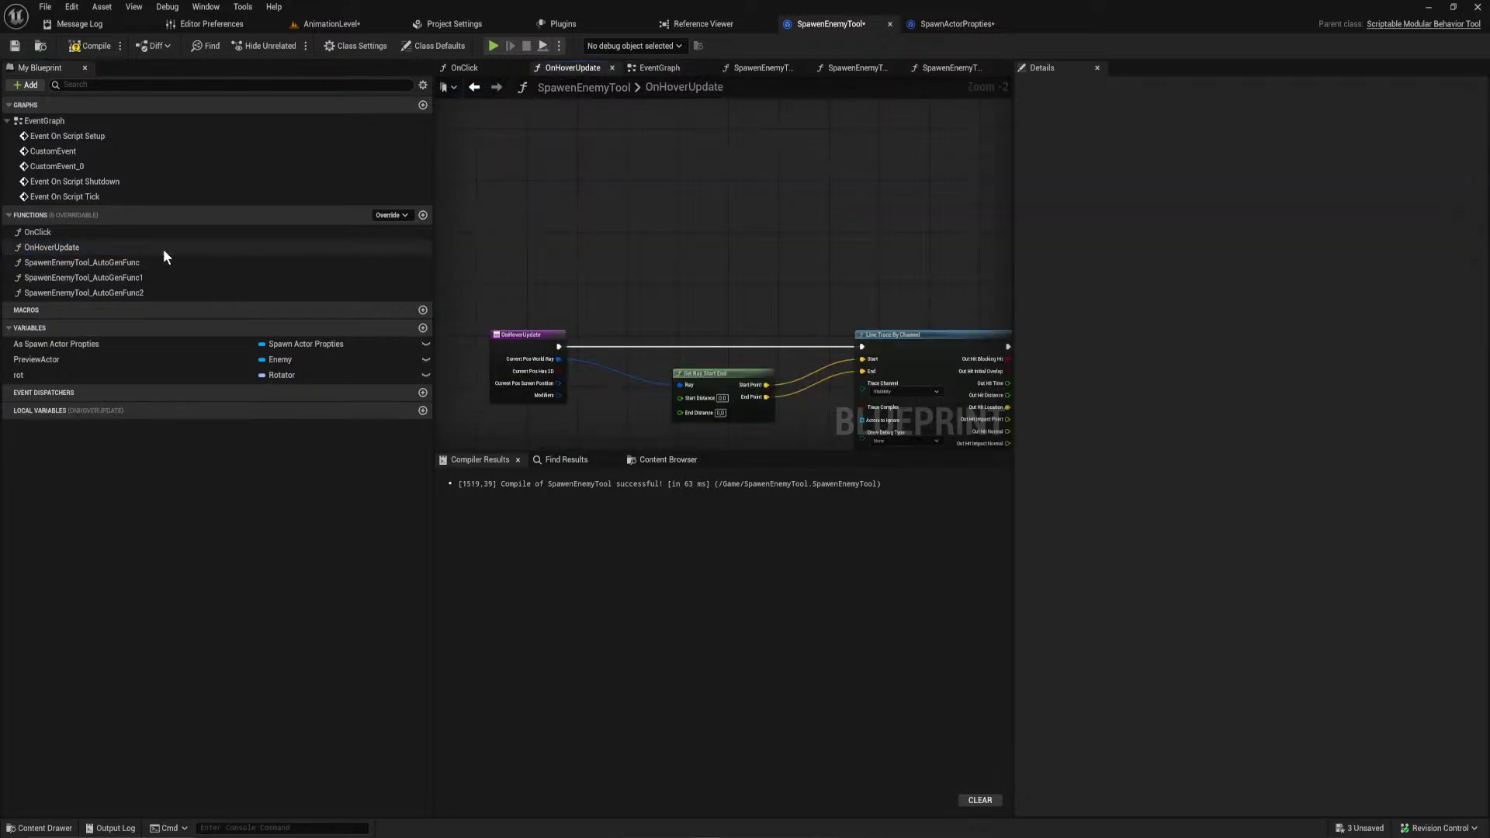
pyautogui.moveTo(903, 303); pyautogui.dragTo(671, 156)
pyautogui.moveTo(696, 225); pyautogui.dragTo(790, 166)
pyautogui.click(774, 188)
pyautogui.write('set acotr loca')
pyautogui.hotkey('ctrl', 'a')
pyautogui.write('set a')
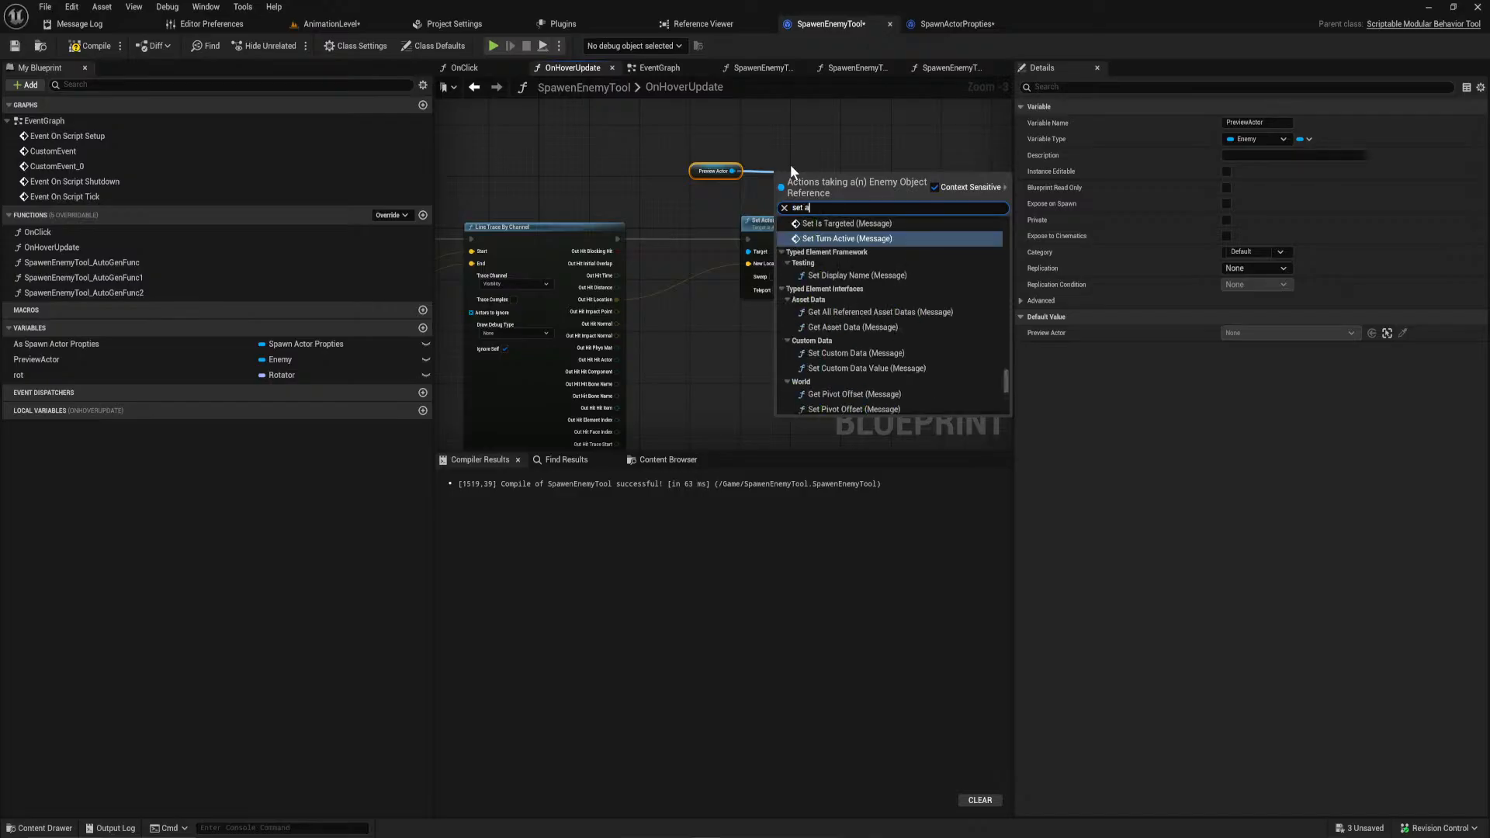
pyautogui.write('ctor loca')
pyautogui.press('Down')
pyautogui.press('Down')
pyautogui.press('Down')
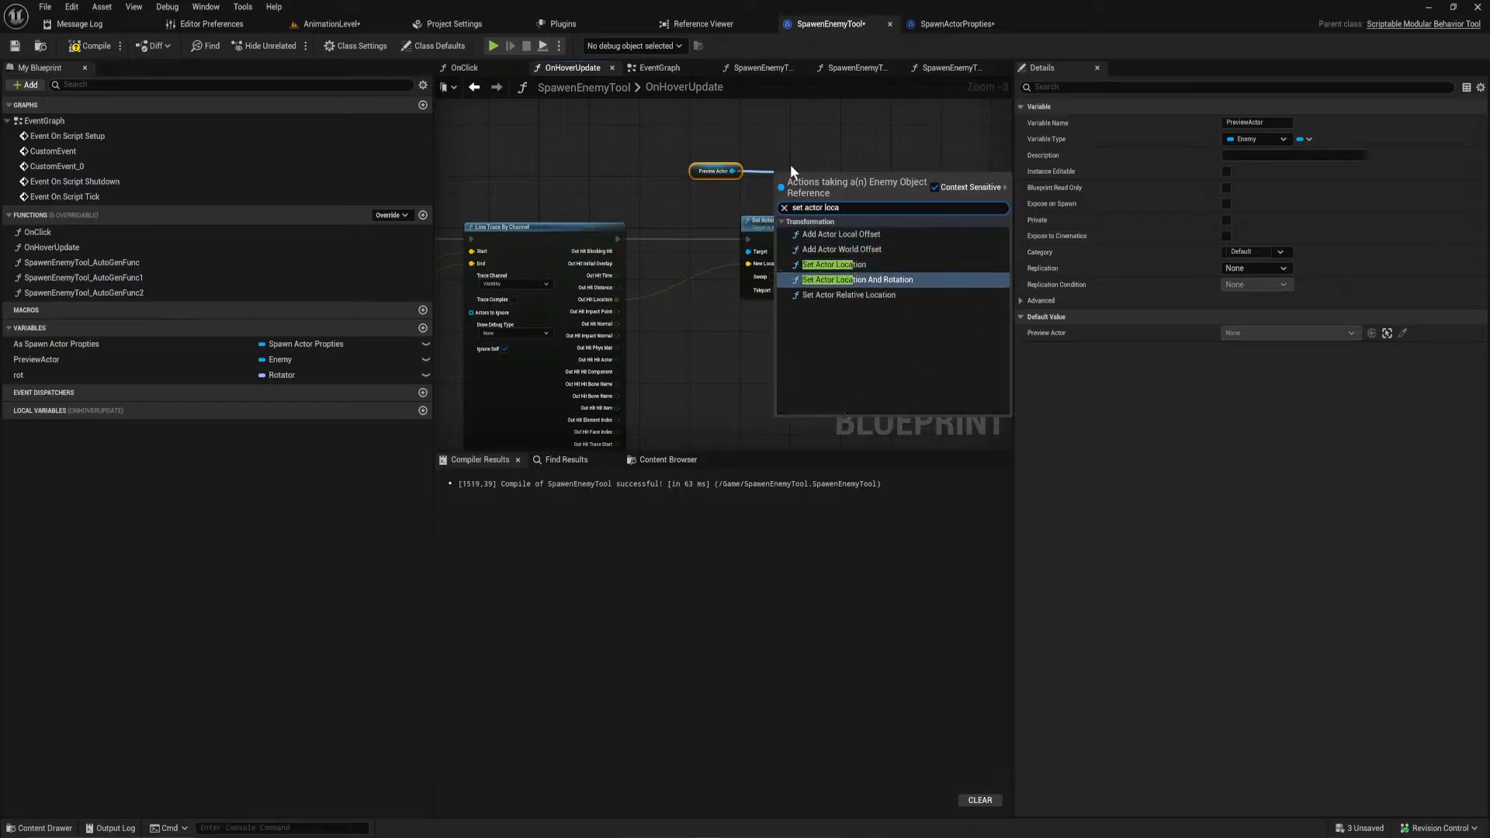
pyautogui.press('Return')
pyautogui.moveTo(845, 193); pyautogui.dragTo(883, 121)
# Step: Replace Set Actor Location with the new node, wiring in Out Hit Location, a Rot getter, and execution through to the Return Node
pyautogui.moveTo(618, 300); pyautogui.dragTo(819, 152)
pyautogui.hotkey('ctrl', 'v')
pyautogui.moveTo(672, 171)
pyautogui.mouseDown()
pyautogui.moveTo(819, 162)
pyautogui.moveTo(605, 241)
pyautogui.moveTo(618, 239)
pyautogui.mouseUp()
pyautogui.moveTo(905, 122); pyautogui.dragTo(899, 239)
pyautogui.click(770, 244)
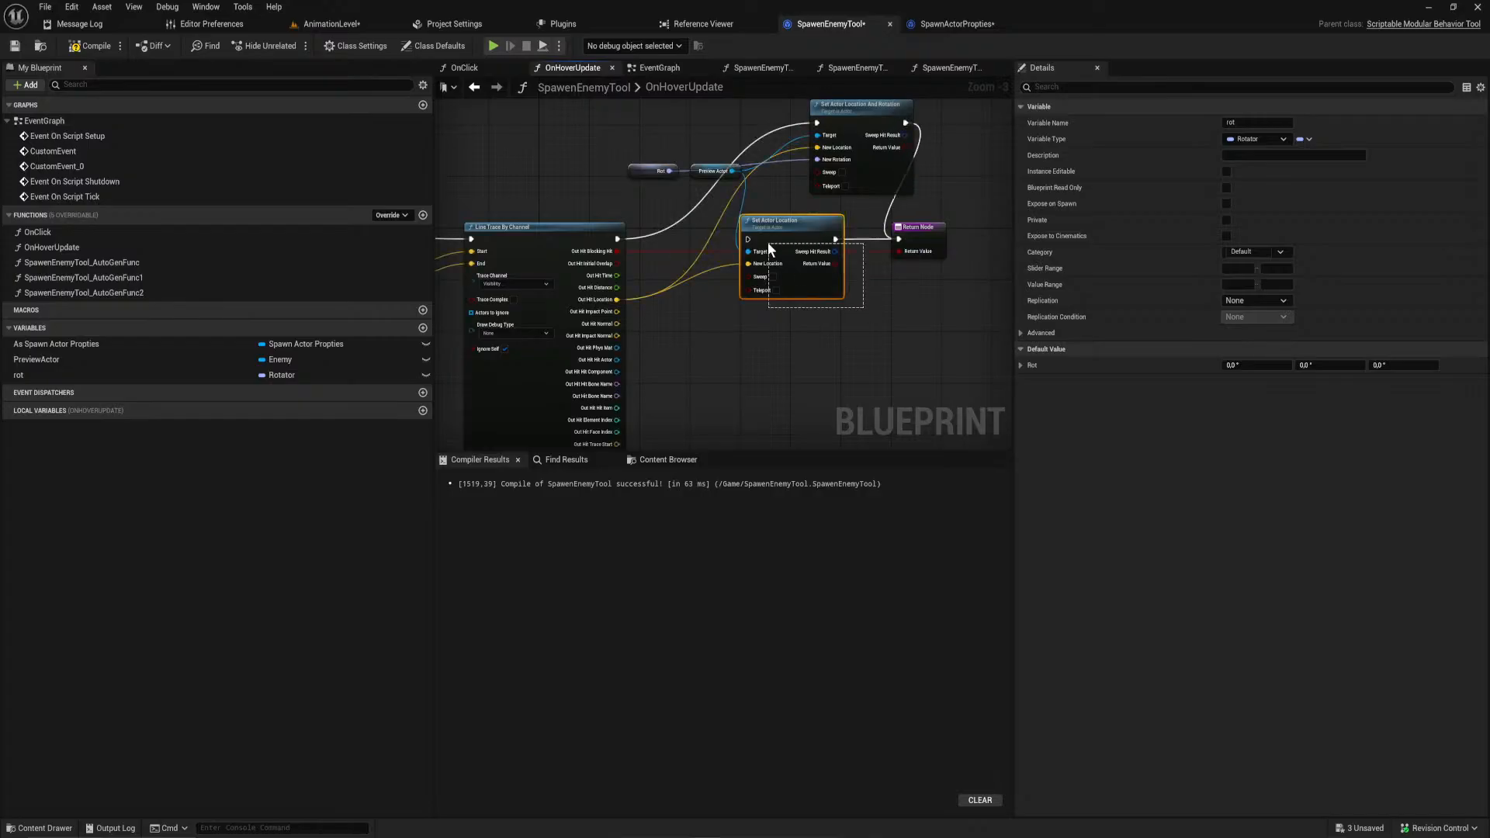
pyautogui.press('Delete')
pyautogui.moveTo(863, 107); pyautogui.dragTo(778, 239)
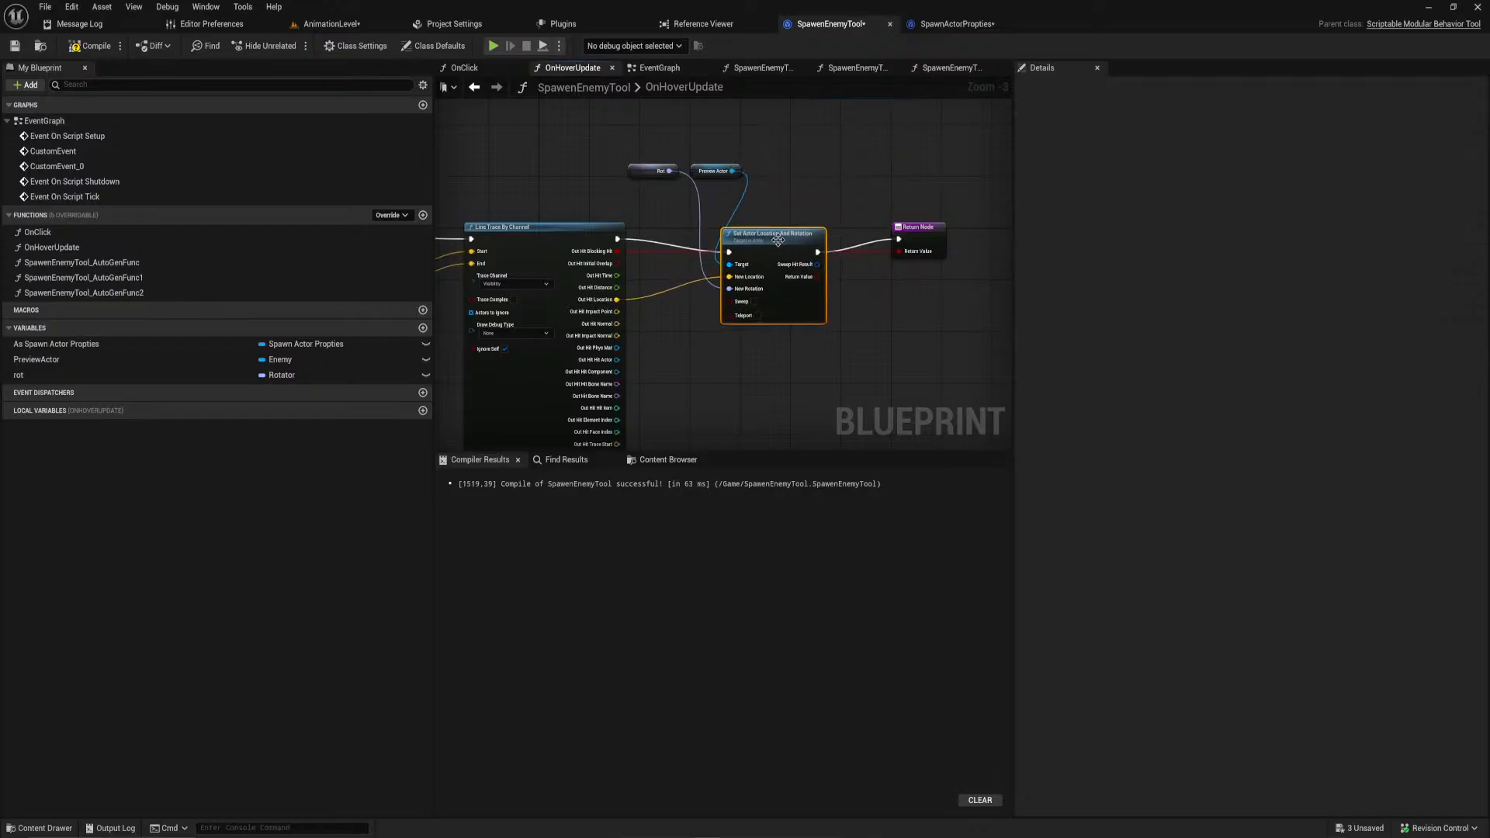
# Step: In the EventGraph, feed the click-spawning SpawnActor's Spawn Transform Rotation from a Rot getter and compile
pyautogui.click(659, 68)
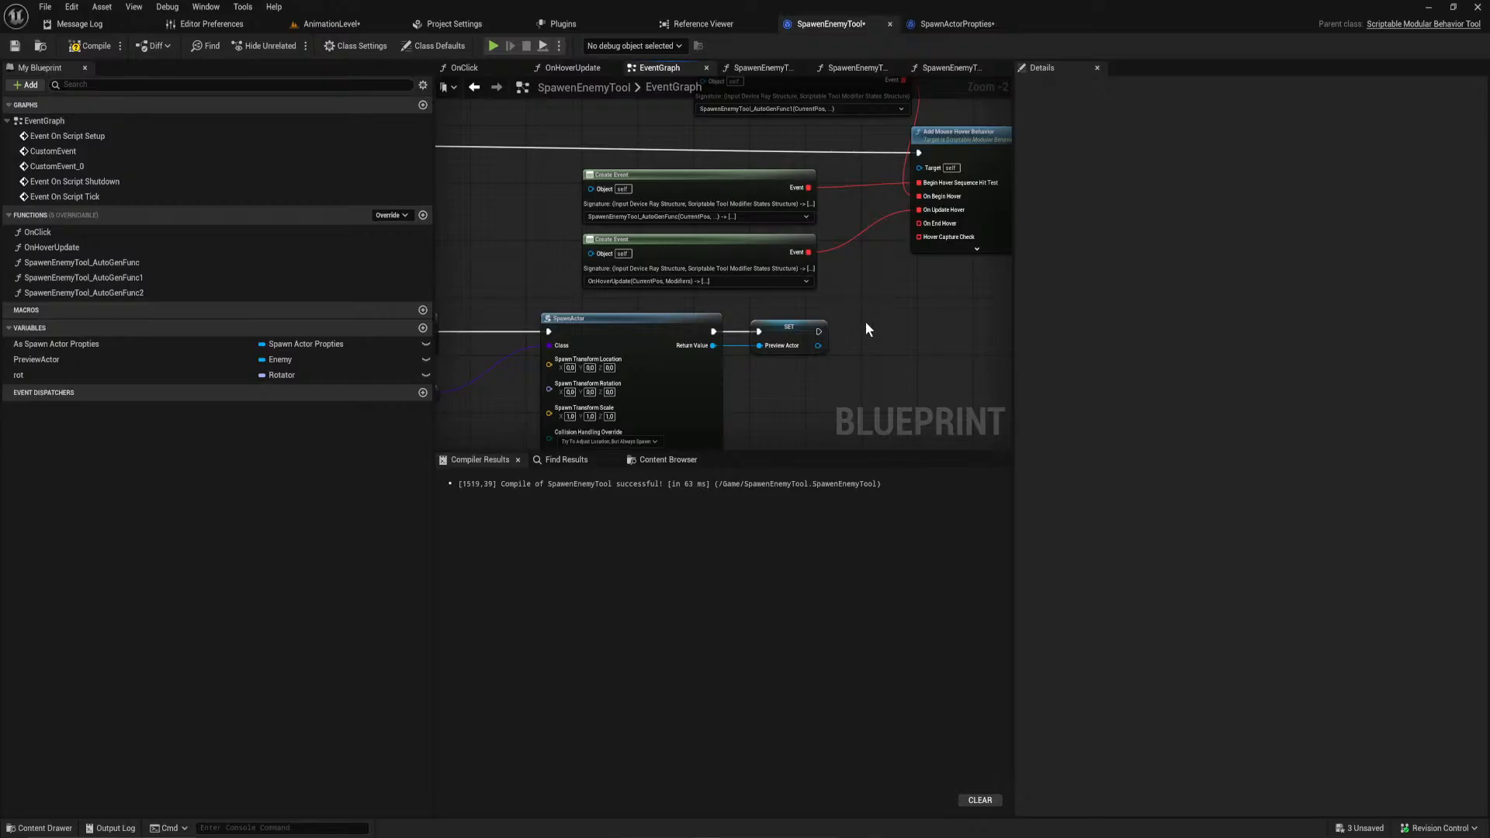
pyautogui.scroll(-3, 865, 322)
pyautogui.moveTo(849, 340)
pyautogui.mouseDown(button='right')
pyautogui.moveTo(563, 351)
pyautogui.moveTo(534, 379)
pyautogui.moveTo(691, 351)
pyautogui.moveTo(802, 409)
pyautogui.mouseUp(button='right')
pyautogui.scroll(3, 669, 301)
pyautogui.scroll(-2, 594, 336)
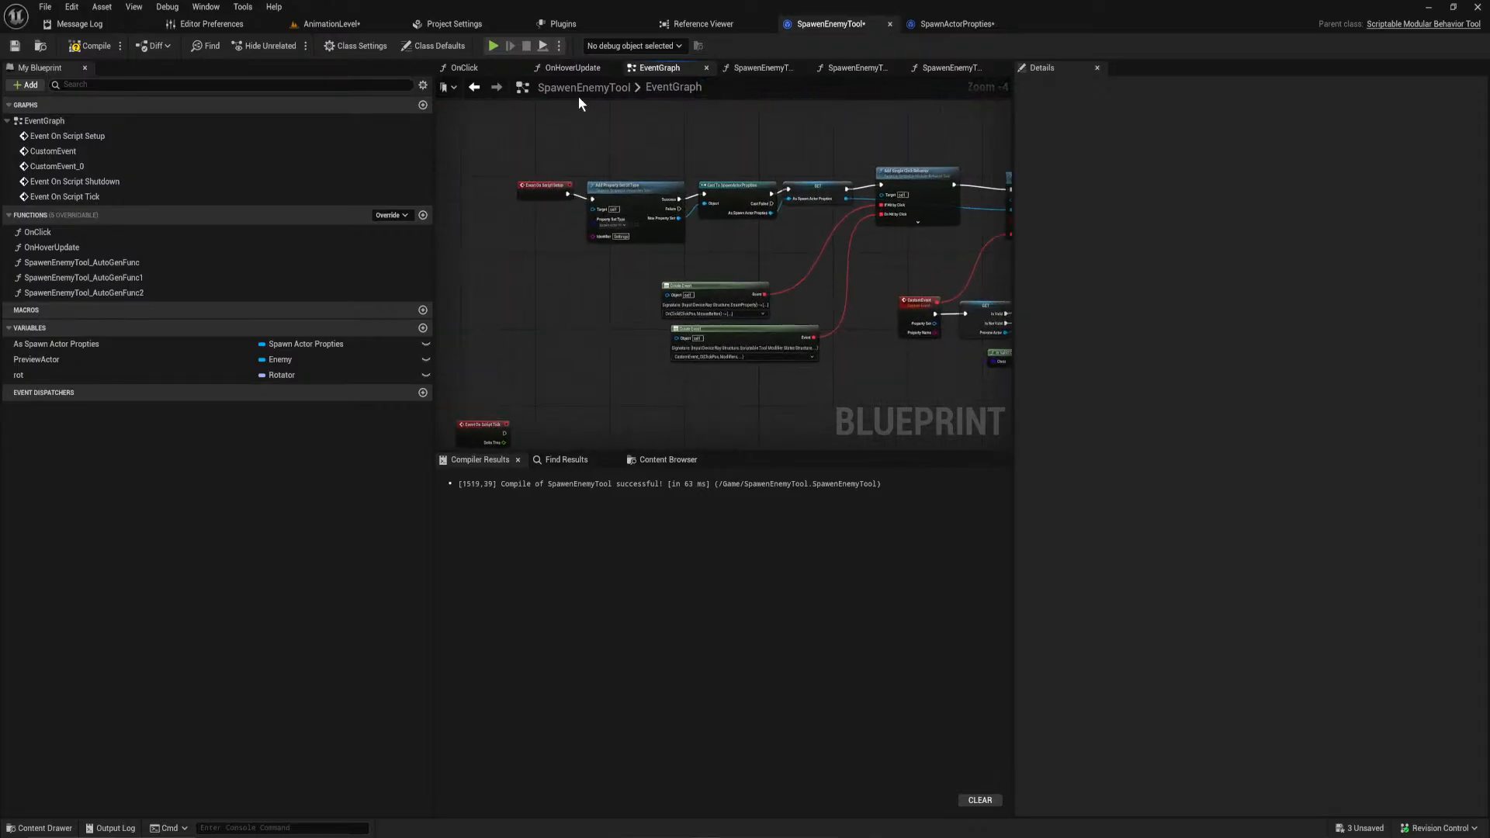
pyautogui.moveTo(582, 388); pyautogui.dragTo(775, 119, button='right')
pyautogui.moveTo(970, 190); pyautogui.dragTo(703, 96, button='right')
pyautogui.moveTo(920, 219); pyautogui.dragTo(630, 368, button='right')
pyautogui.scroll(2, 629, 368)
pyautogui.hotkey('ctrl', 'v')
pyautogui.moveTo(719, 311); pyautogui.dragTo(807, 218)
pyautogui.click(90, 45)
# Step: Switch to AnimationLevel, start the custom spawn tool, and set its Spawn Class to BP_BasicReaper
pyautogui.click(332, 24)
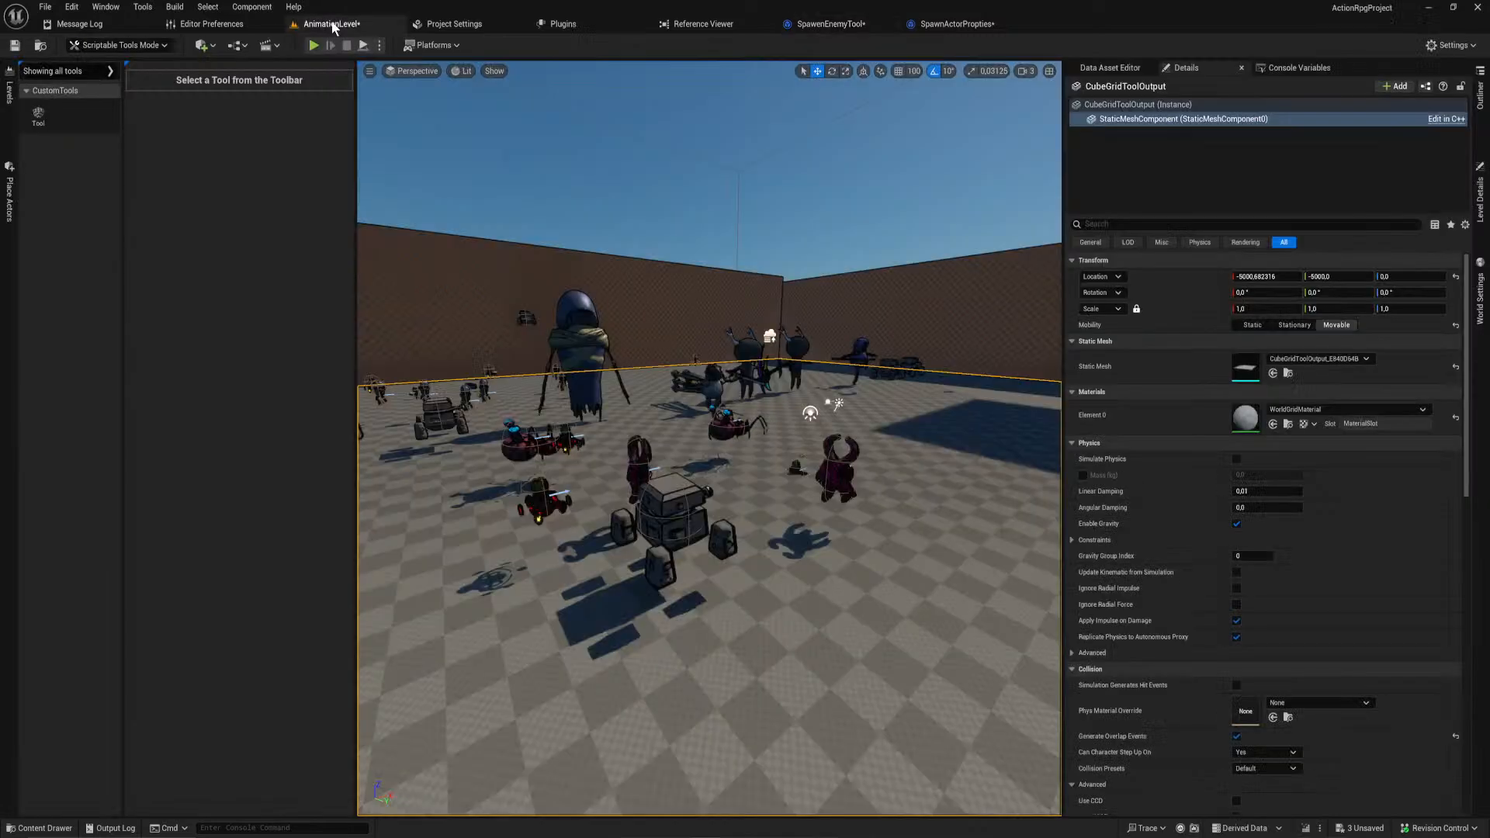
pyautogui.click(39, 117)
pyautogui.click(245, 96)
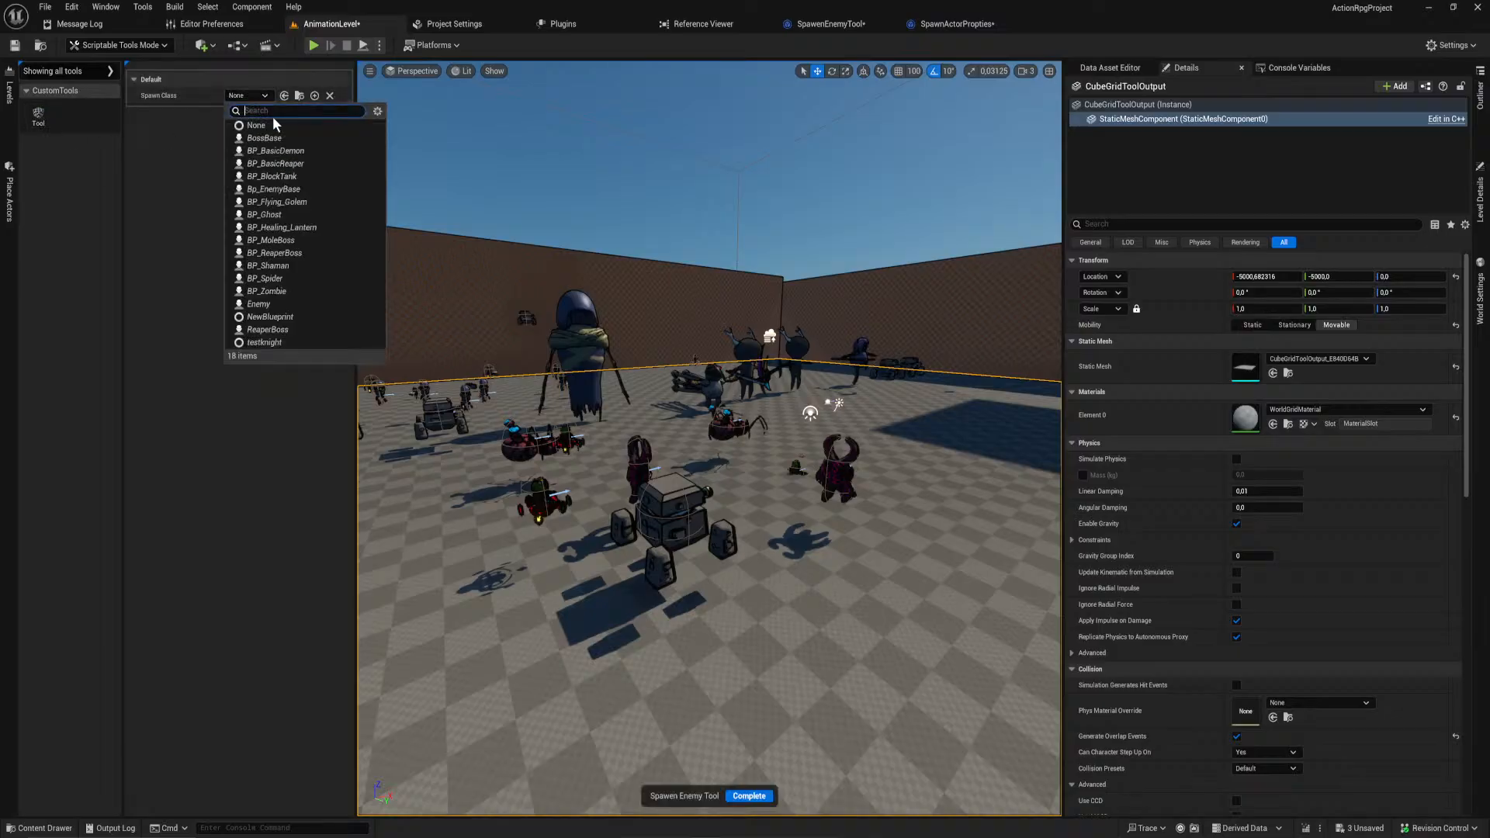
pyautogui.click(276, 164)
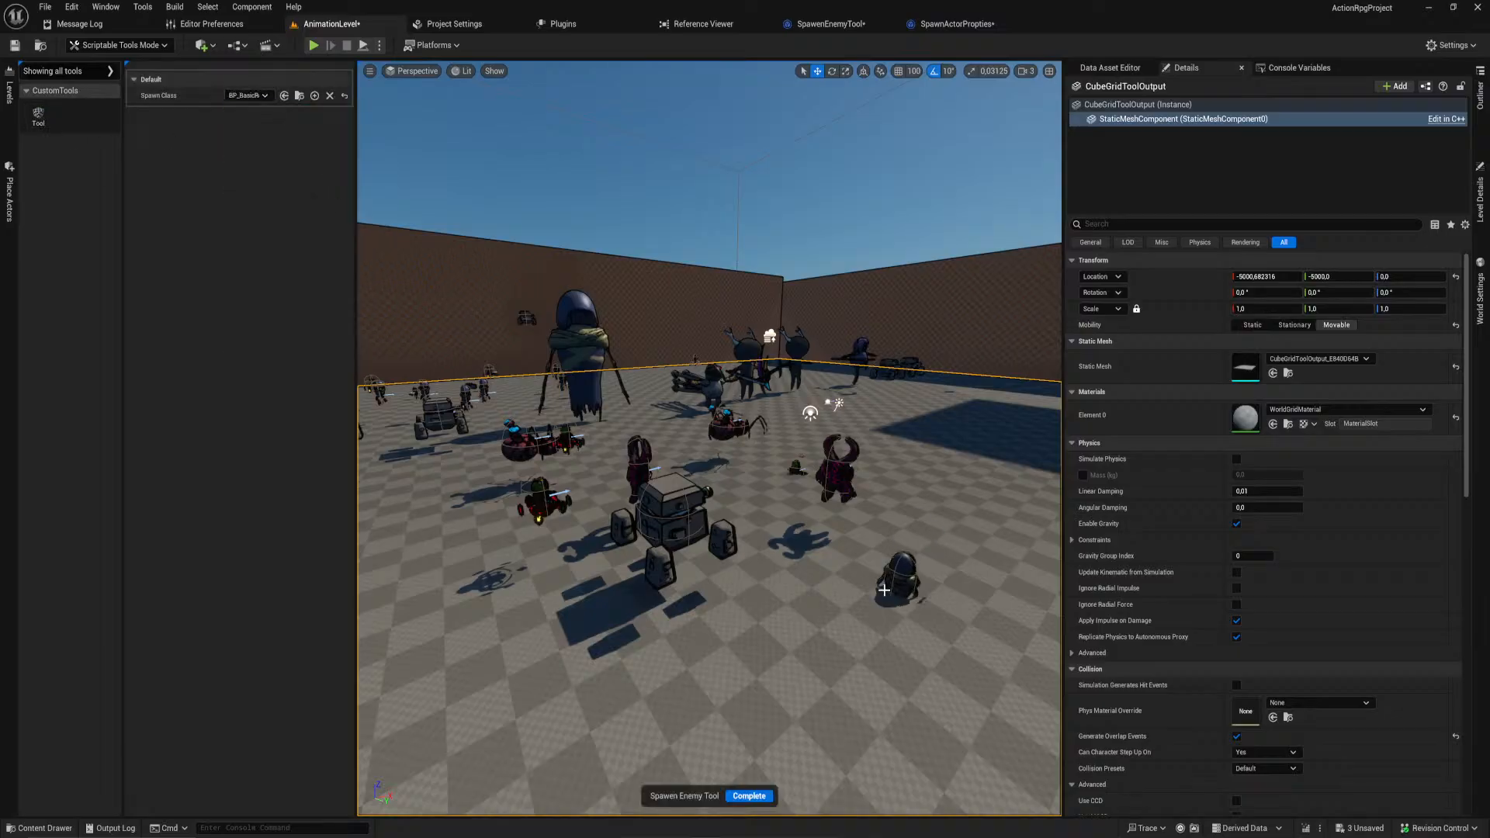
# Step: Test the tool by spawning several reapers at different floor spots with varying rotations, and exit the tool
pyautogui.click(824, 575)
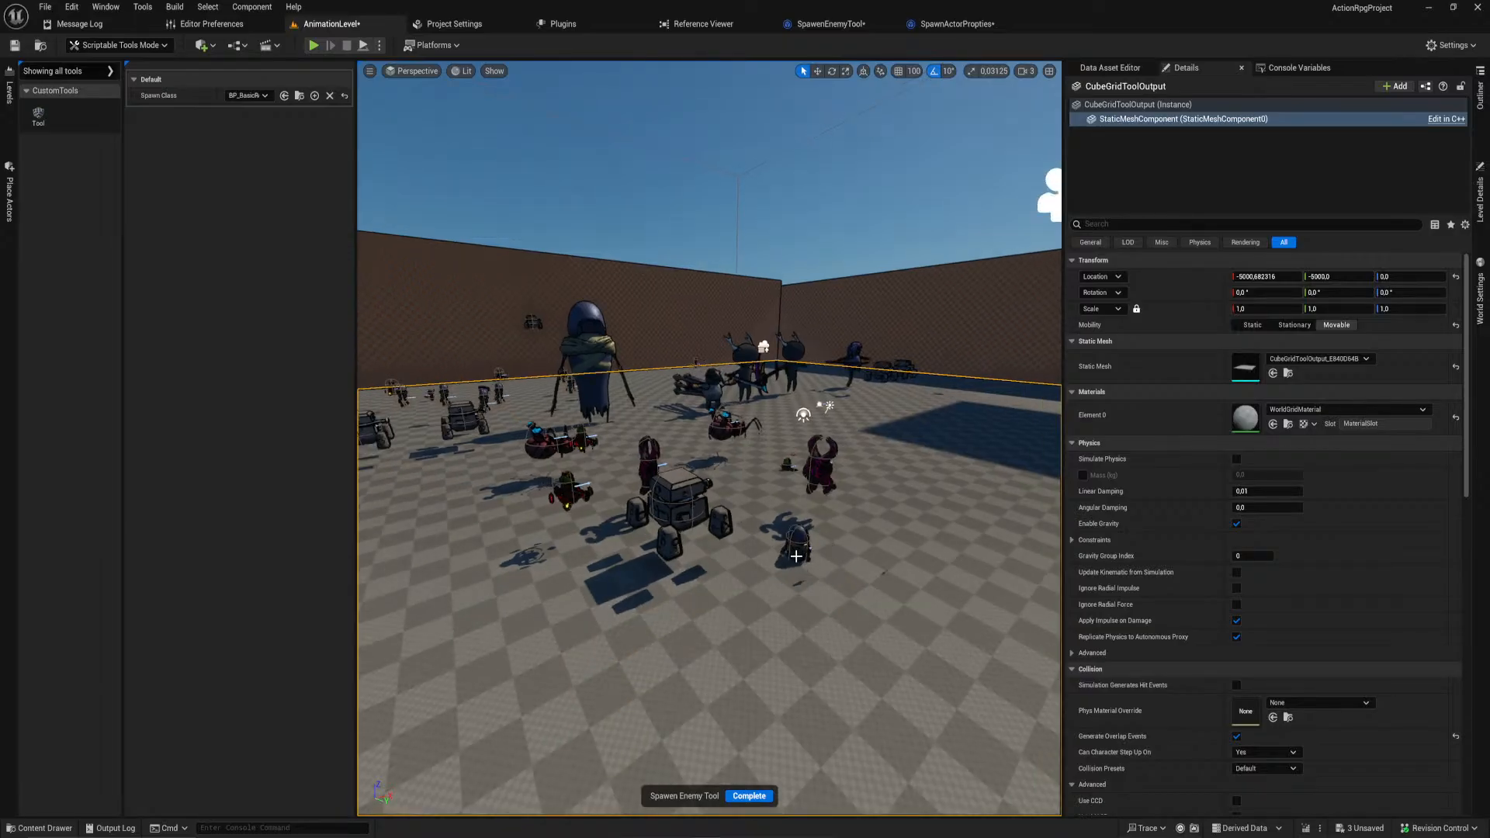
pyautogui.click(613, 609)
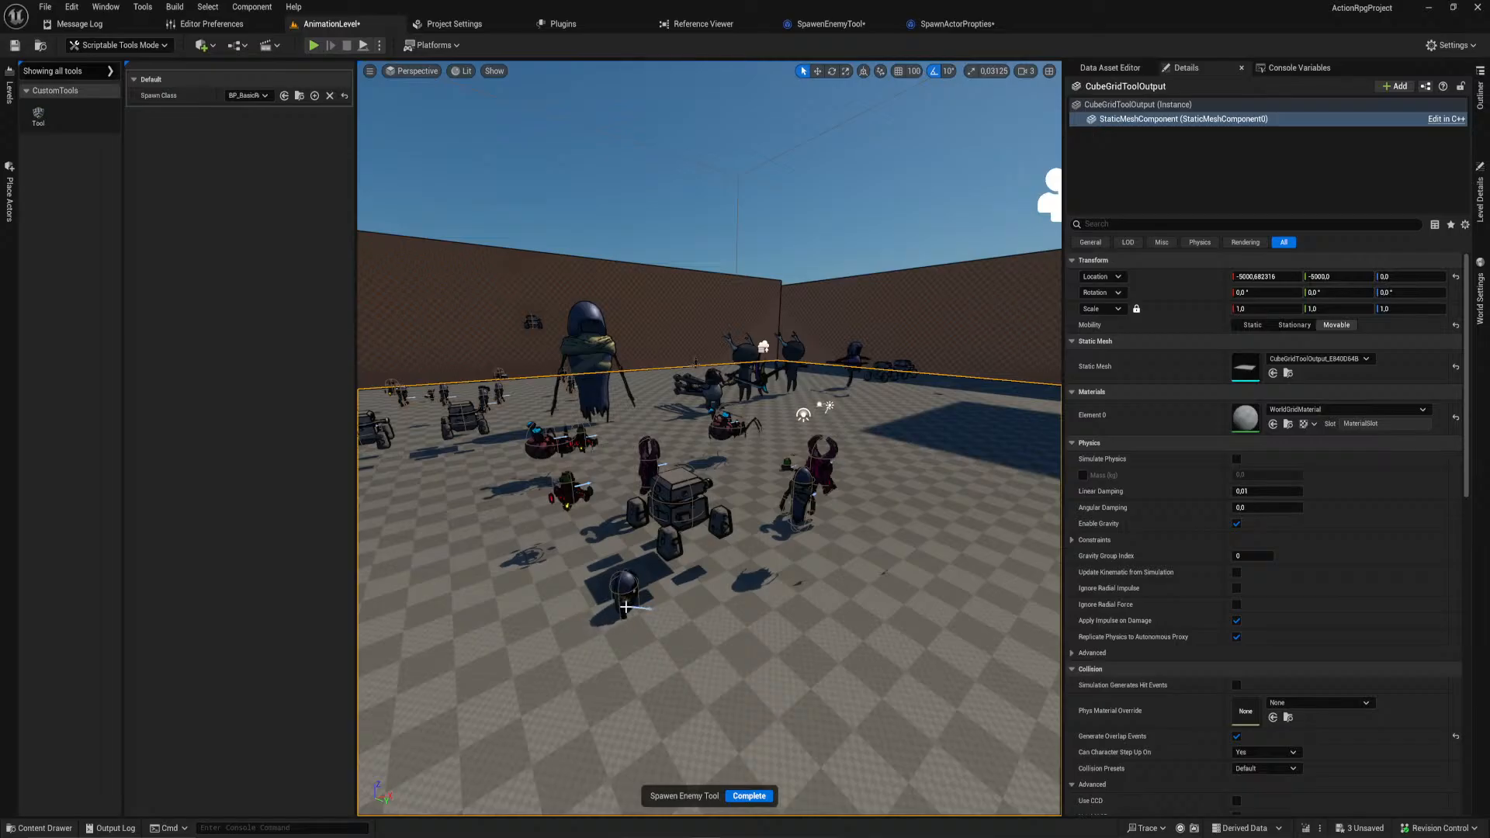
pyautogui.click(552, 601)
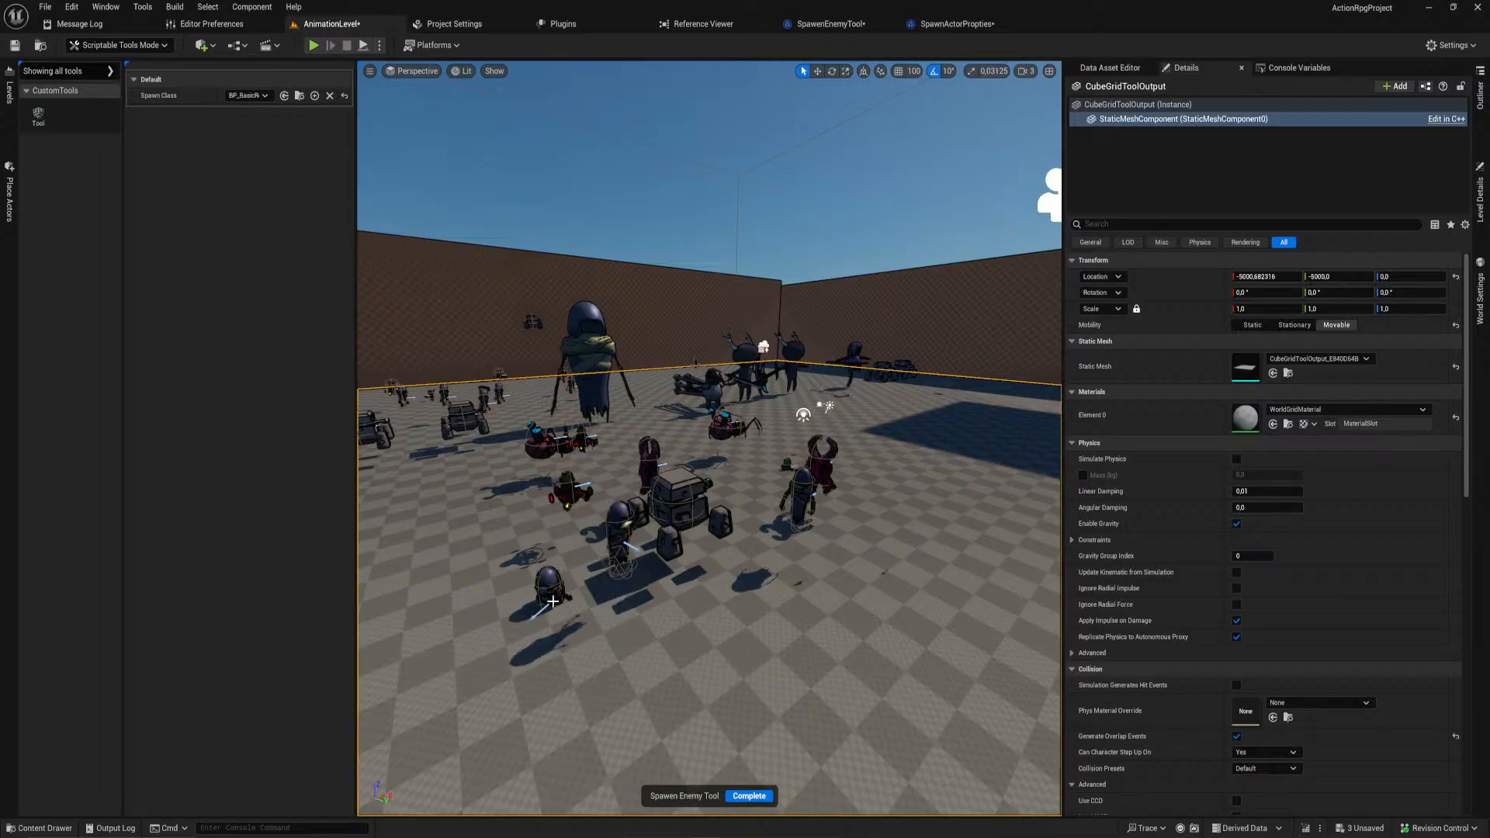
pyautogui.click(792, 632)
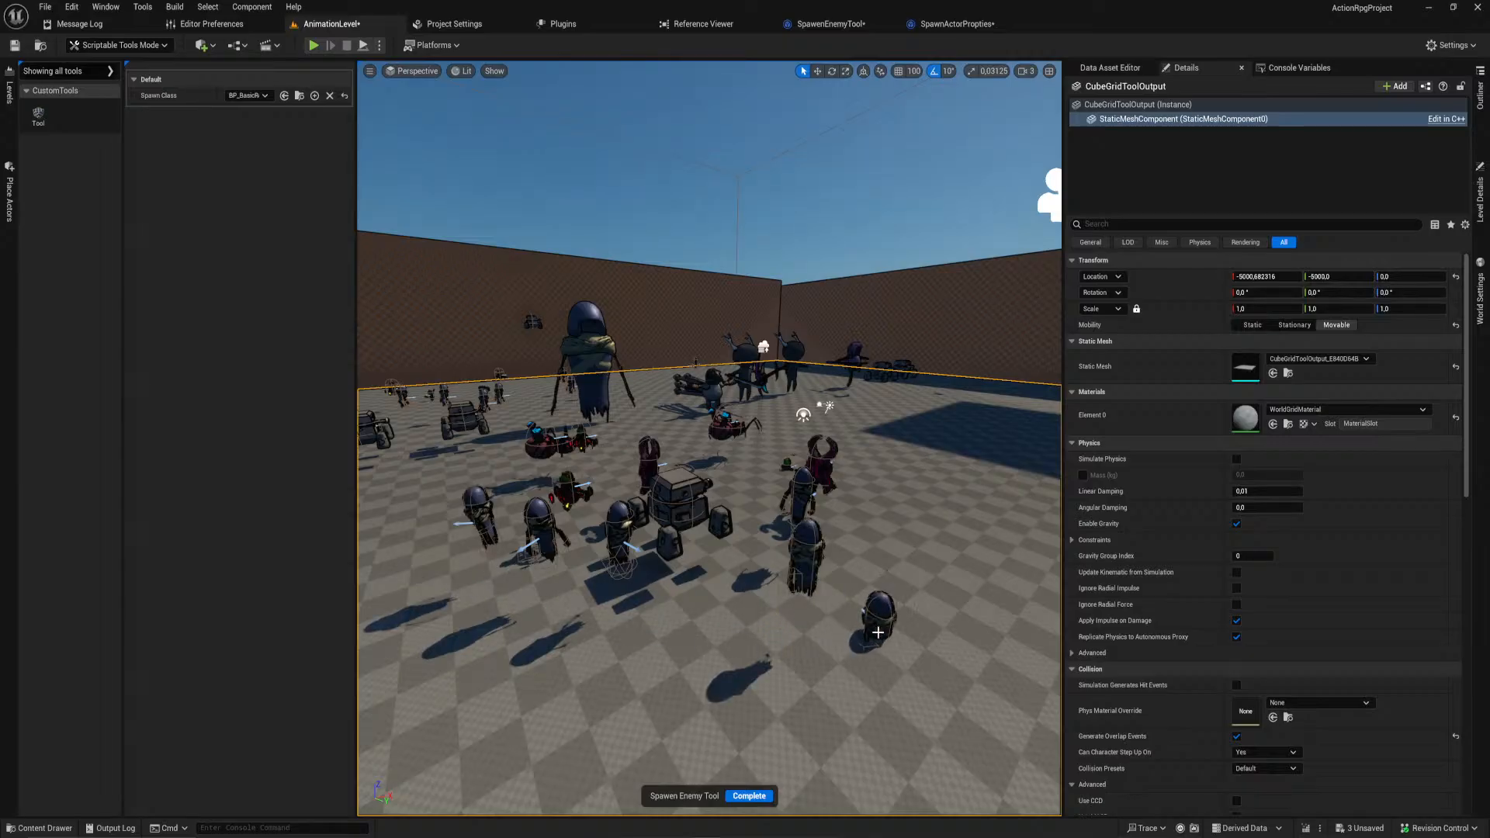
pyautogui.press('Escape')
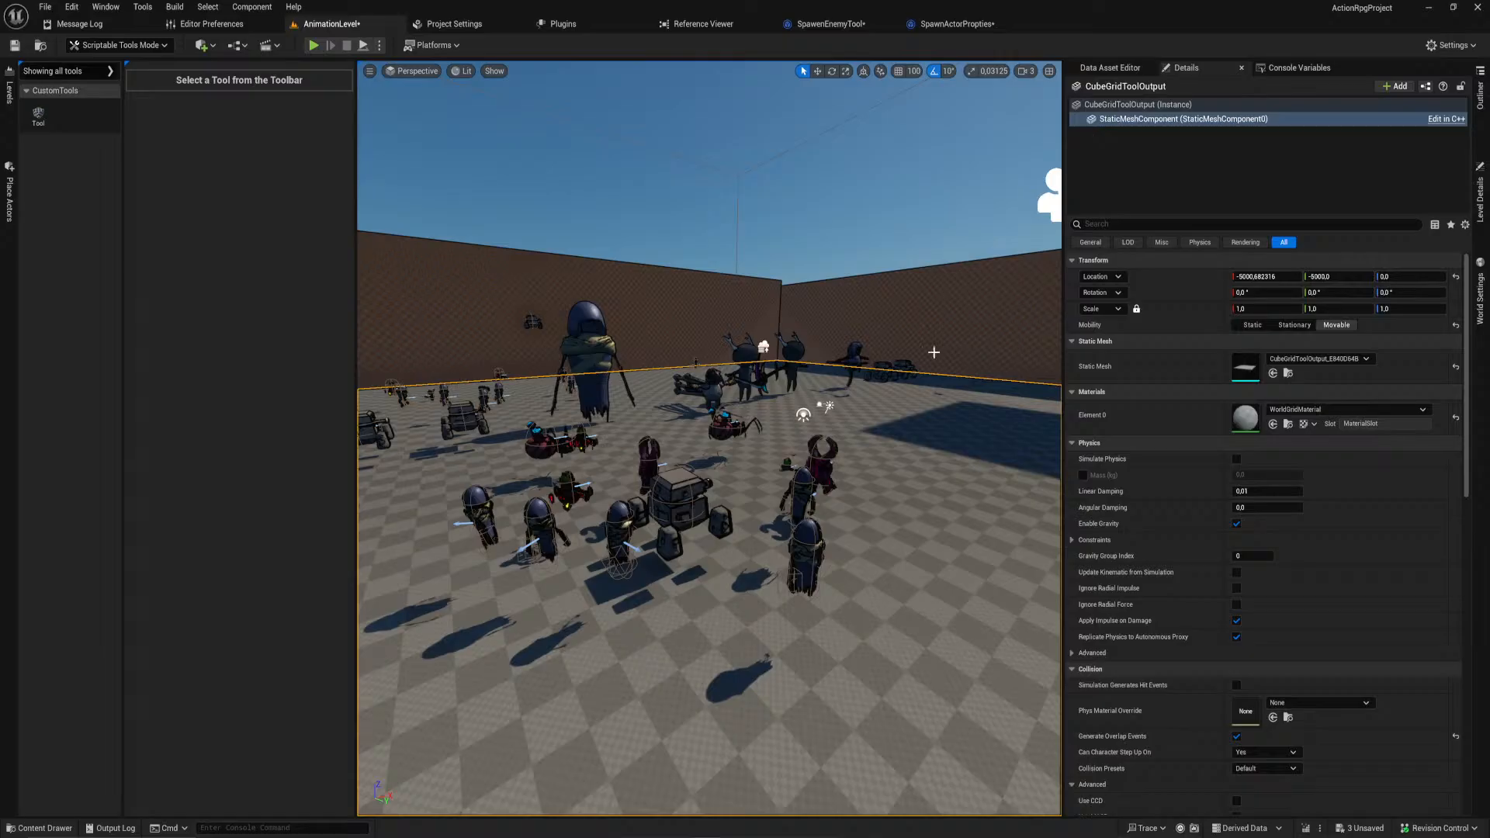
# Step: Return to SpawenEnemyTool's EventGraph and examine the Add Single Key Input Behavior node and its Create Event
pyautogui.click(970, 23)
pyautogui.click(829, 23)
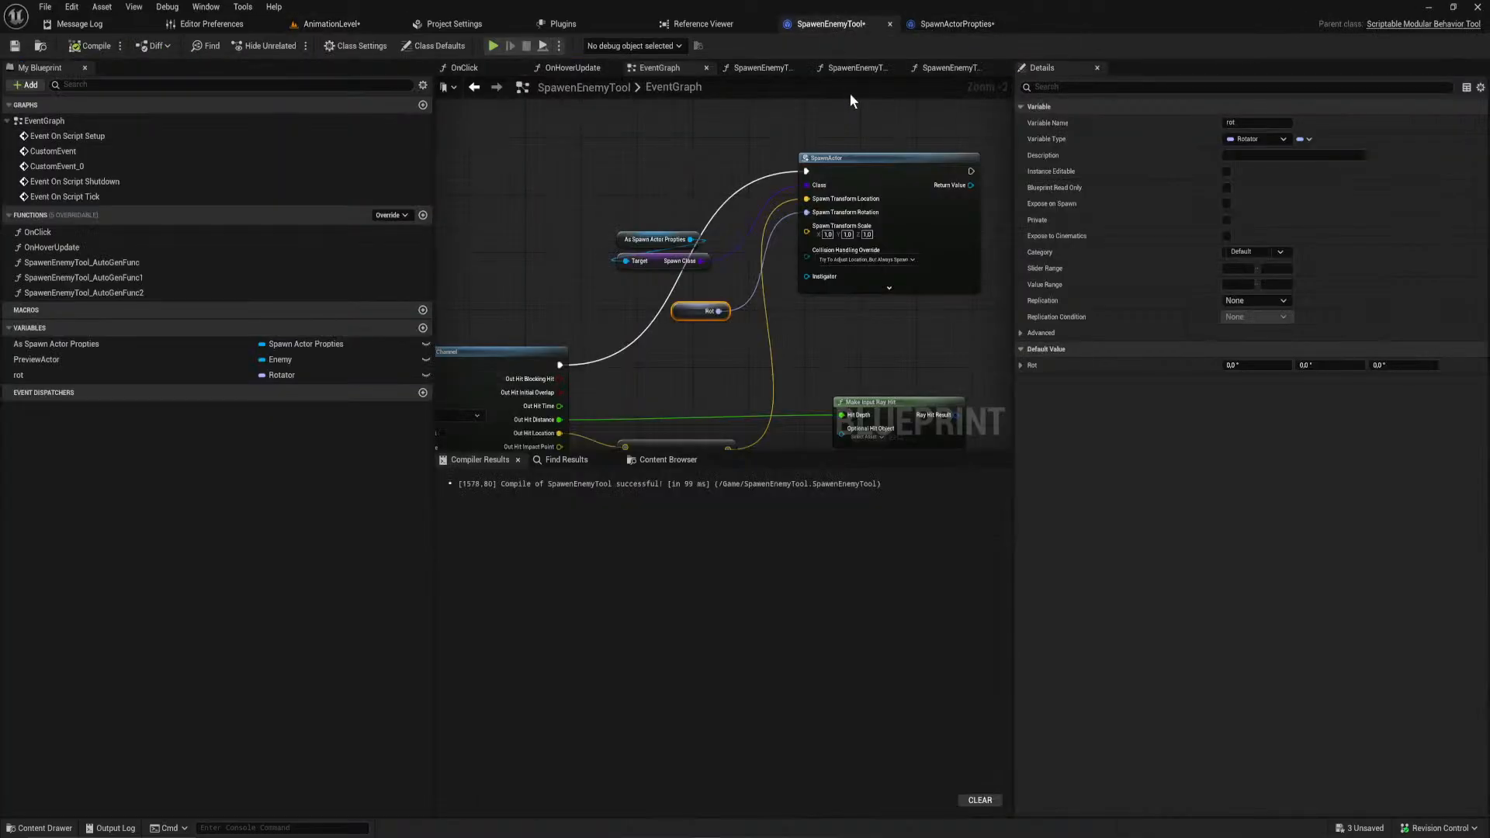
pyautogui.scroll(-6, 640, 190)
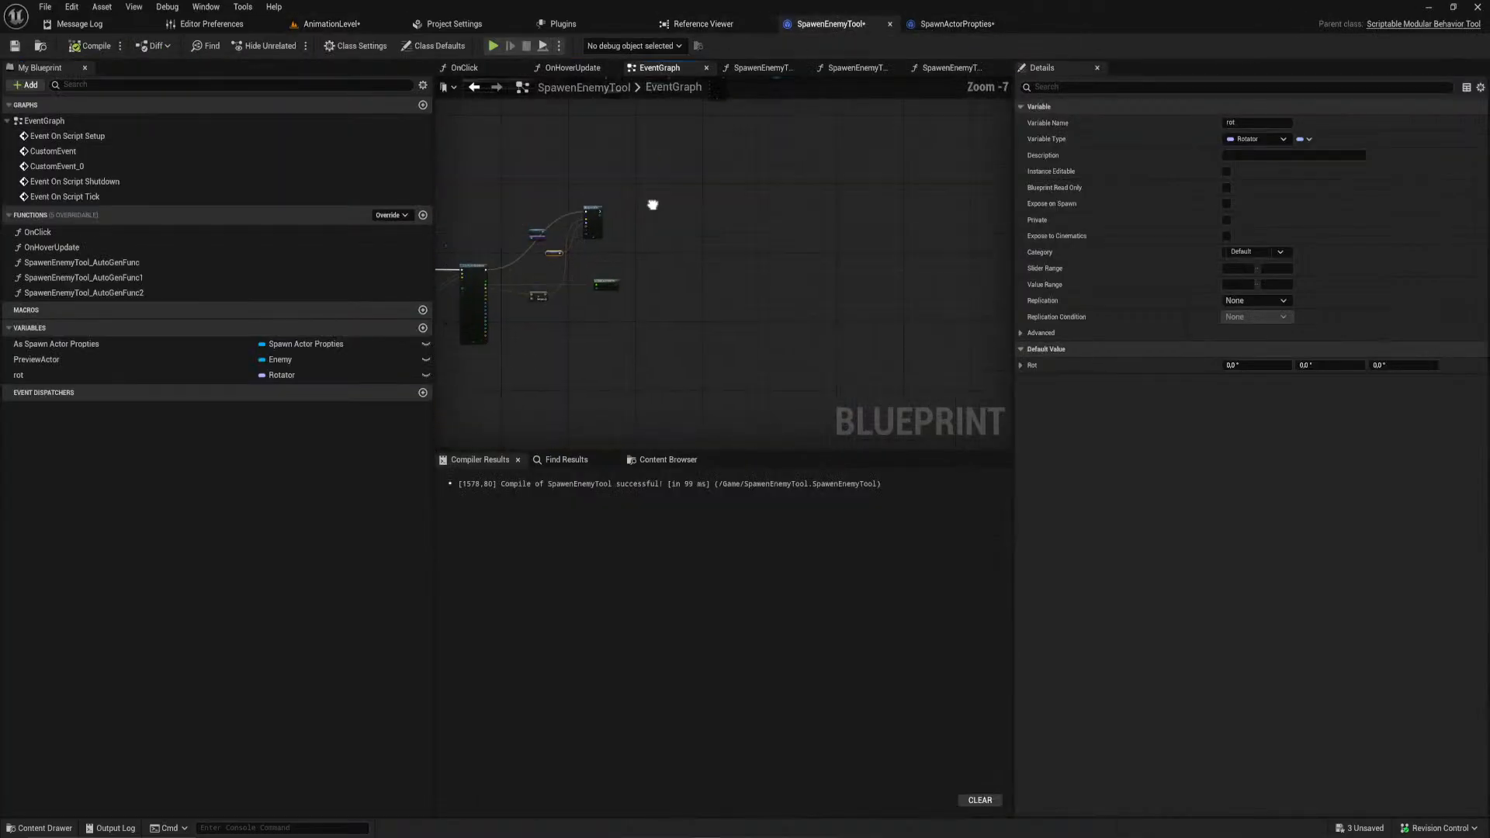
pyautogui.scroll(6, 841, 309)
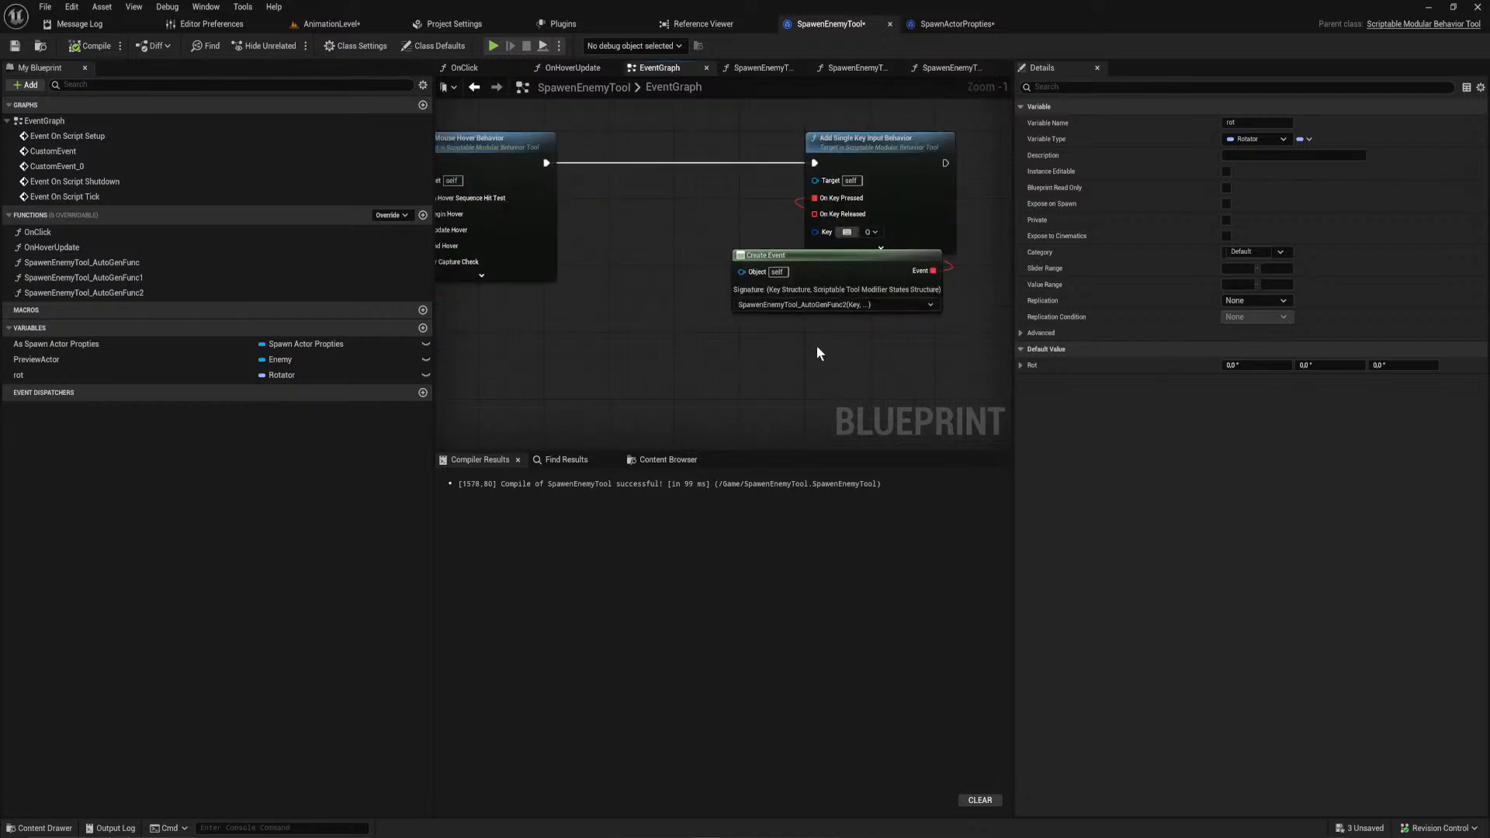
pyautogui.scroll(1, 813, 332)
pyautogui.moveTo(813, 332); pyautogui.dragTo(747, 415, button='right')
pyautogui.click(819, 205)
pyautogui.moveTo(754, 335); pyautogui.dragTo(777, 348)
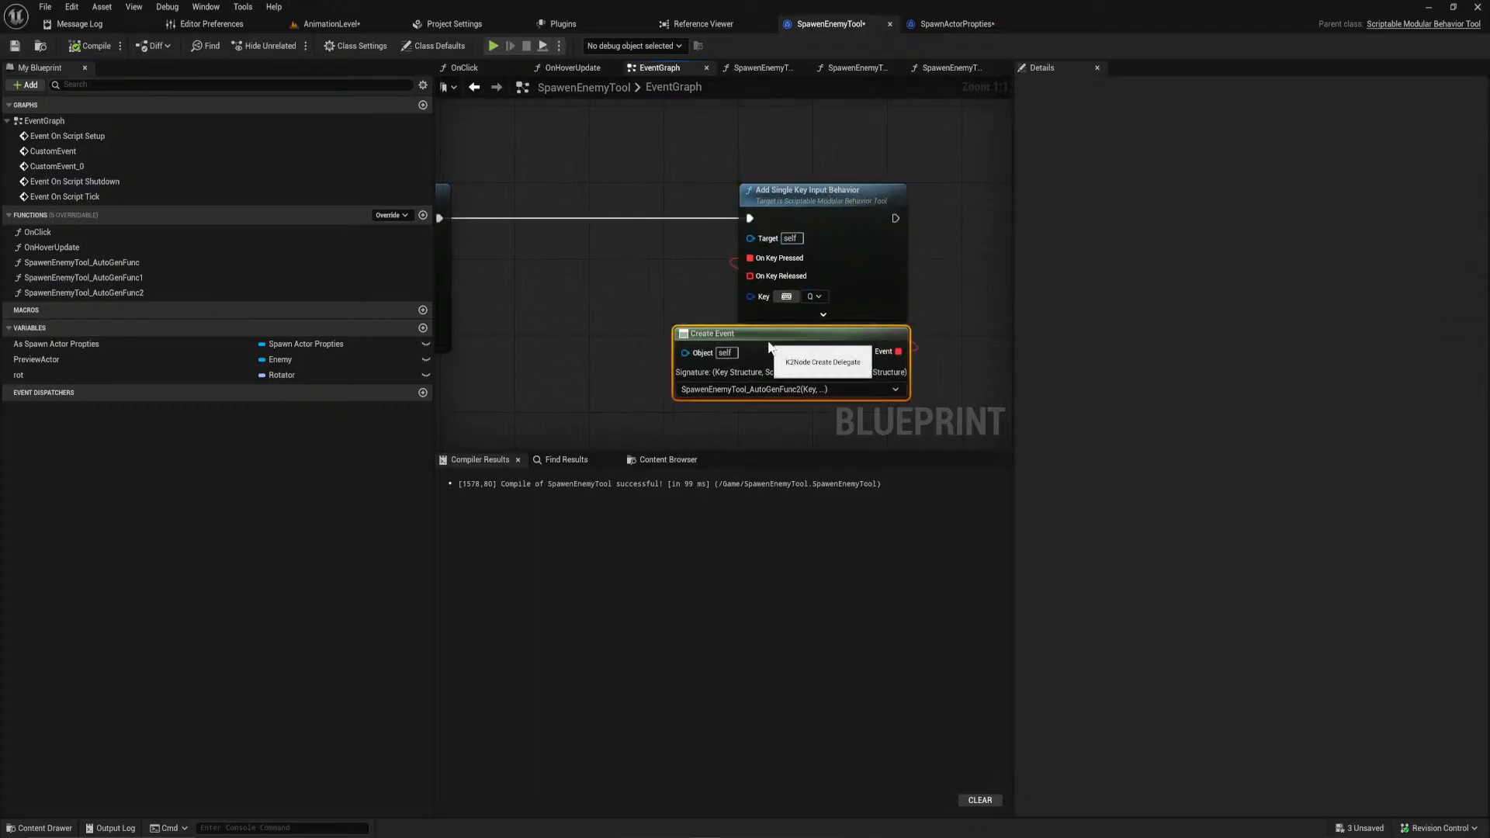
pyautogui.scroll(-5, 695, 357)
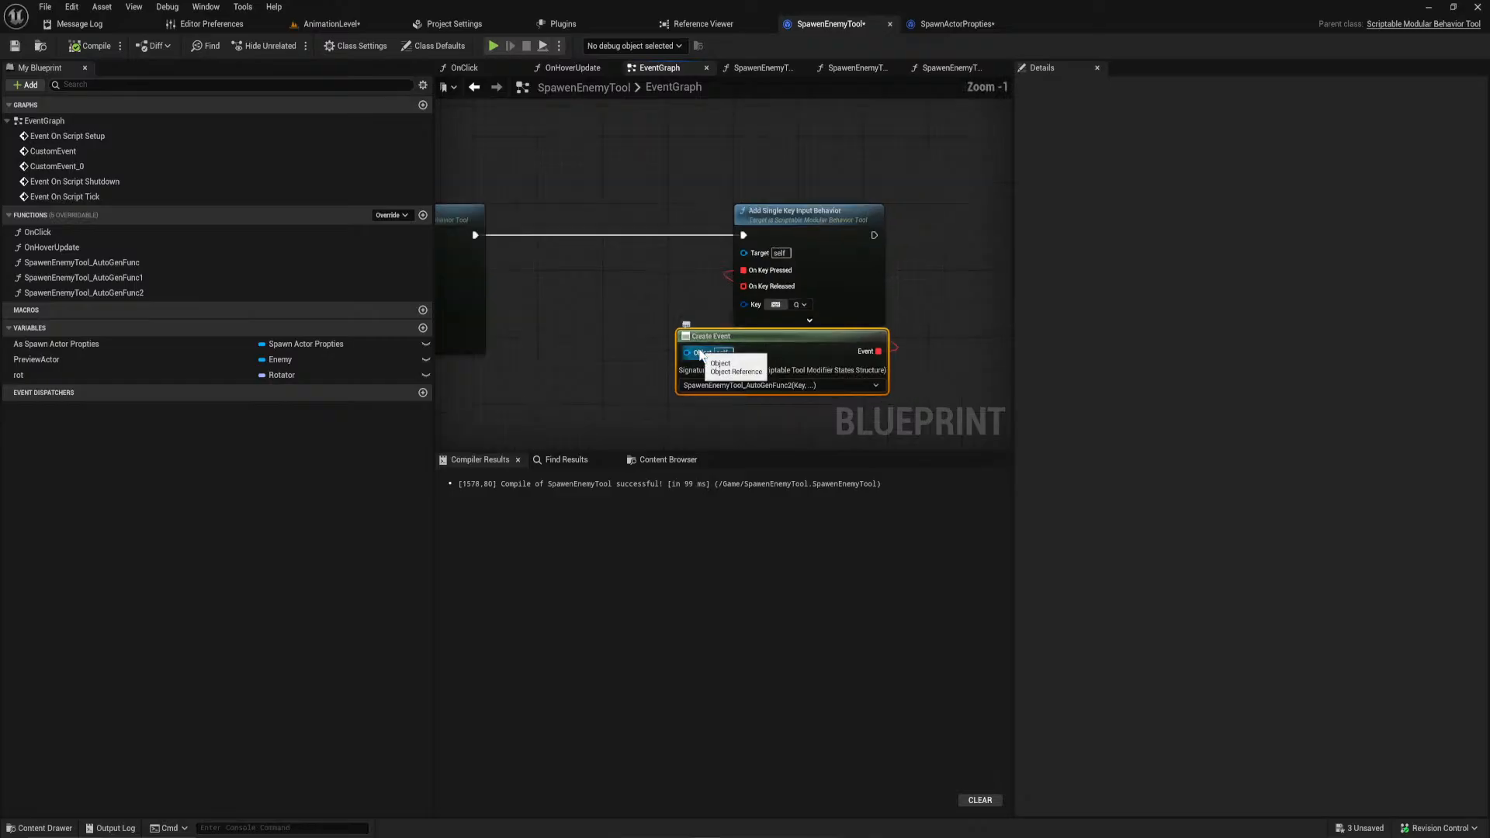
pyautogui.scroll(6, 695, 357)
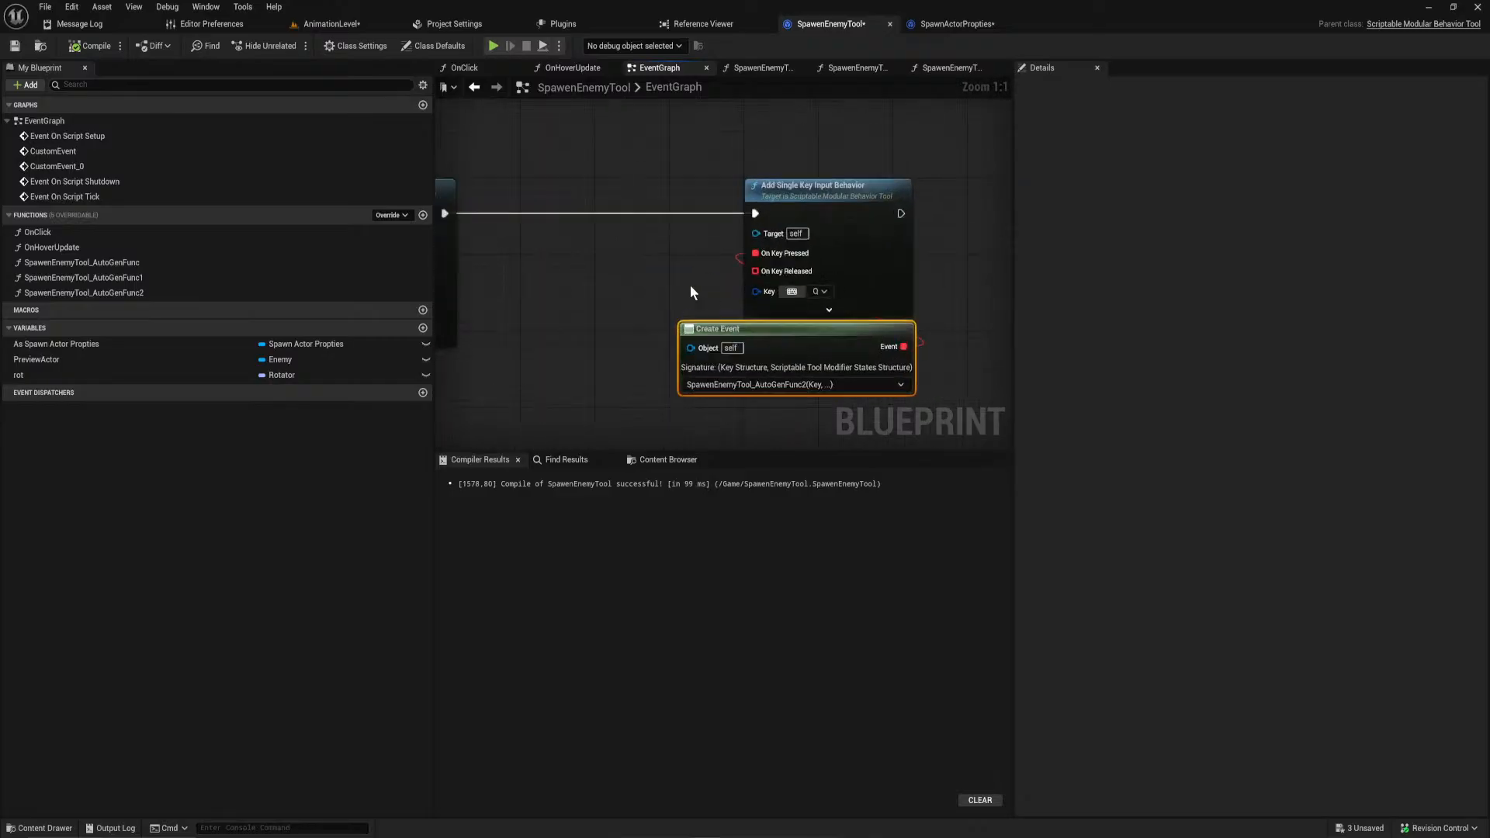
pyautogui.scroll(-2, 690, 291)
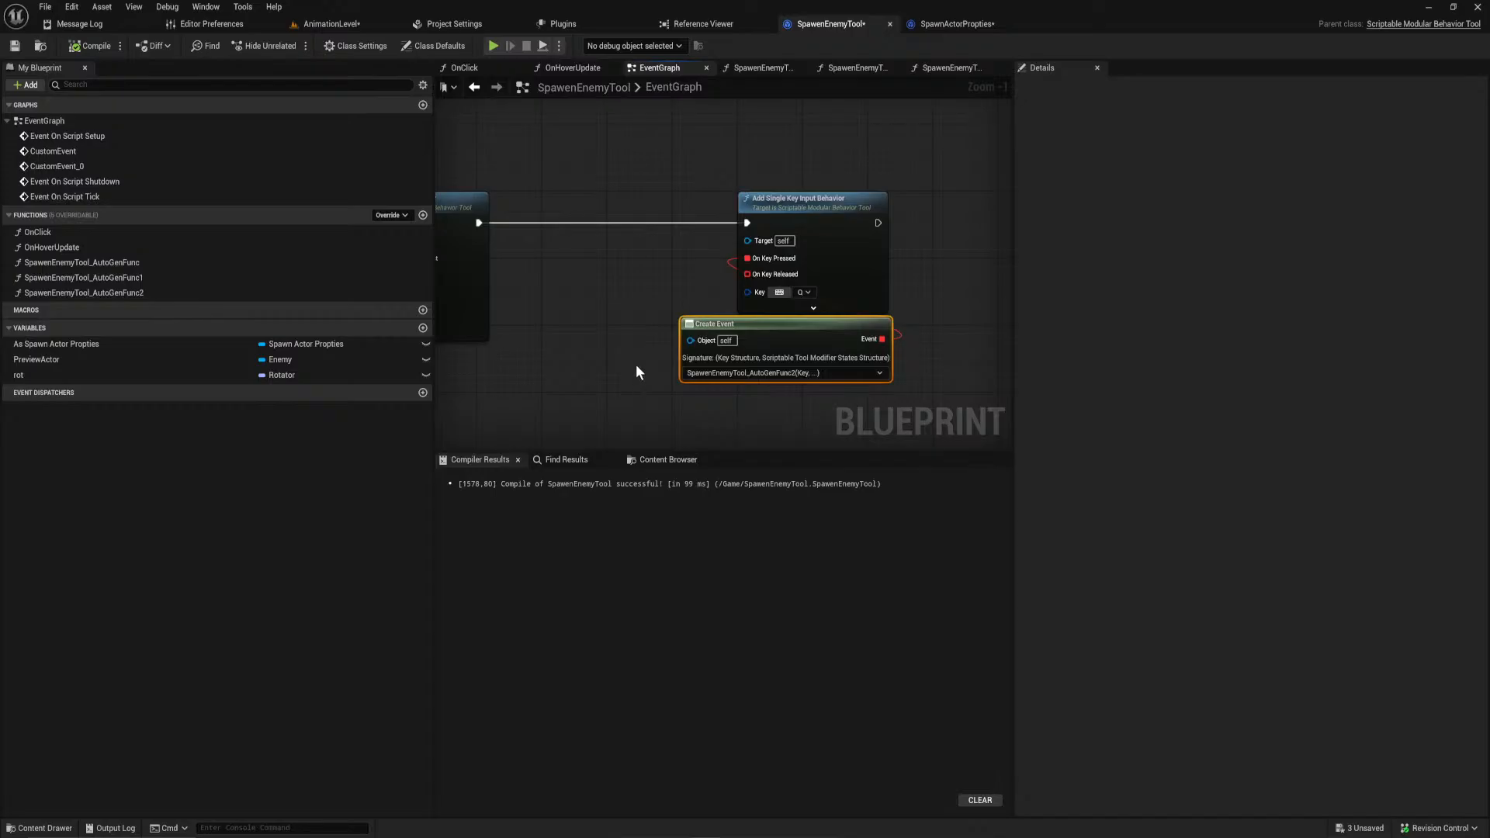
# Step: Insert an Add Multi Key Input Behavior node after the hover behavior, and shift the single key nodes aside to make room
pyautogui.moveTo(484, 213); pyautogui.dragTo(649, 136)
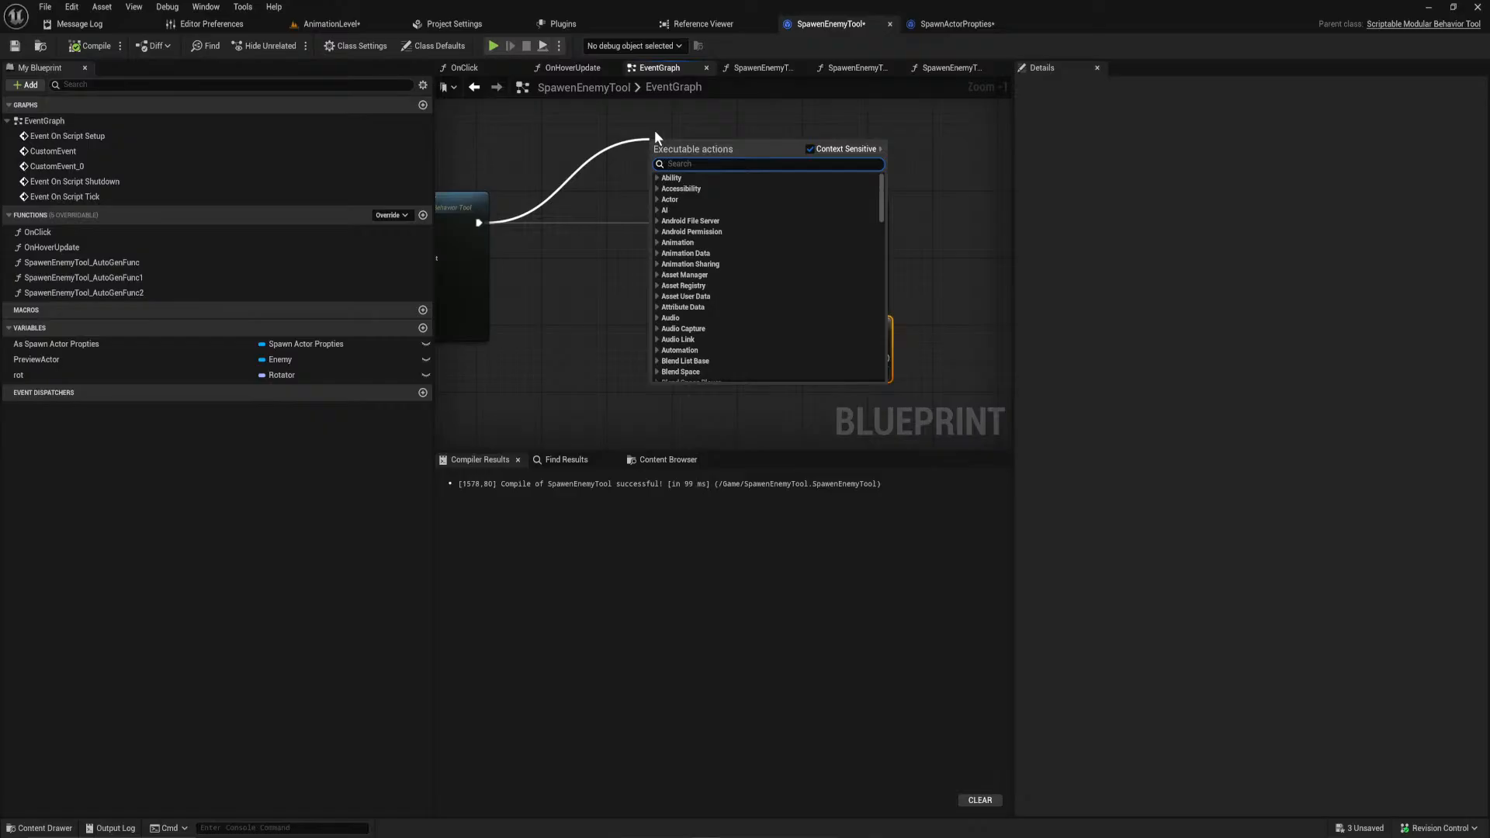
pyautogui.write('multi key')
pyautogui.press('Return')
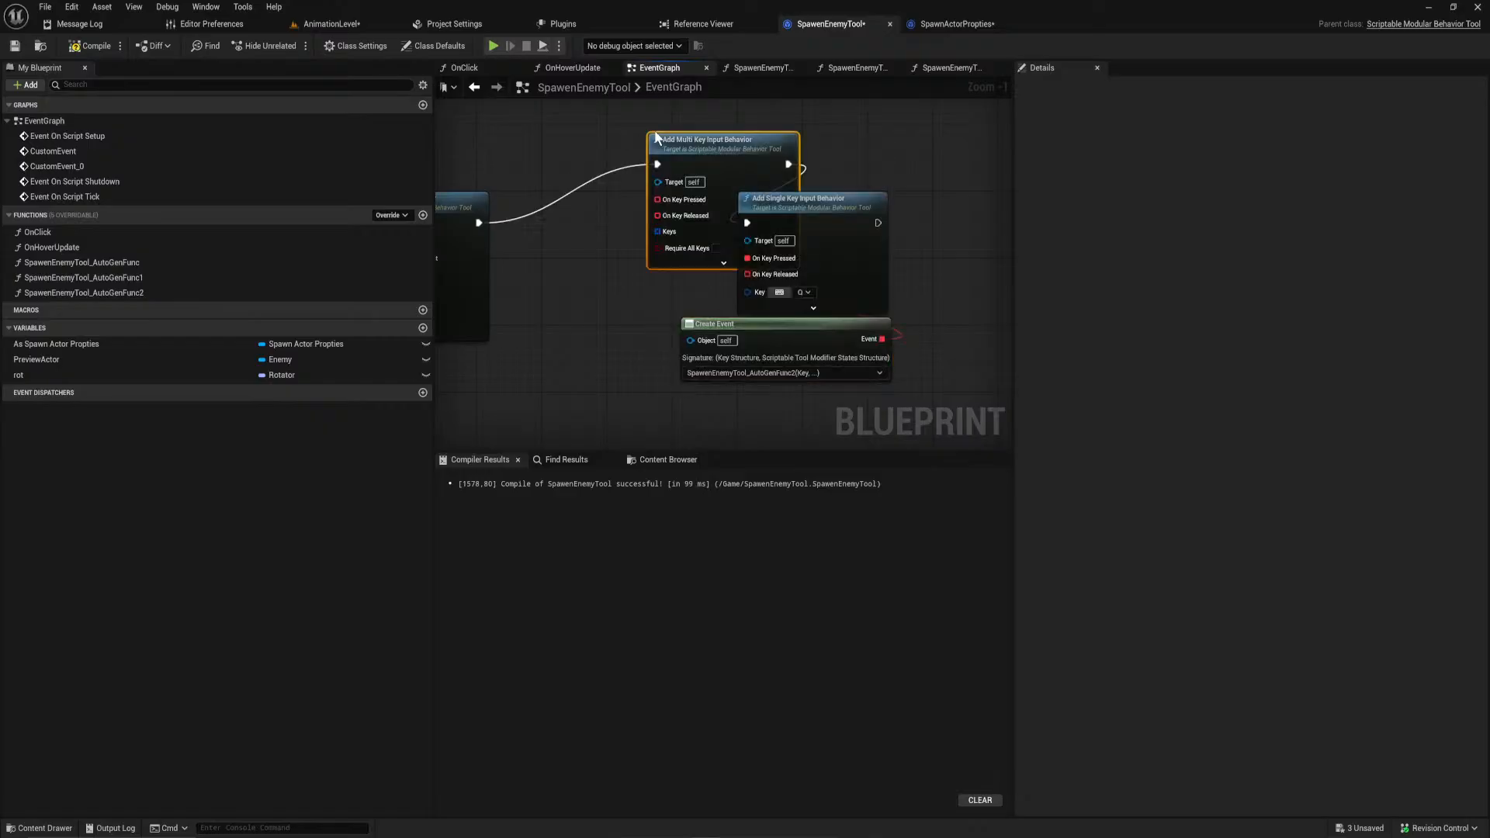
pyautogui.moveTo(888, 409); pyautogui.dragTo(855, 220)
pyautogui.moveTo(831, 204); pyautogui.dragTo(904, 196)
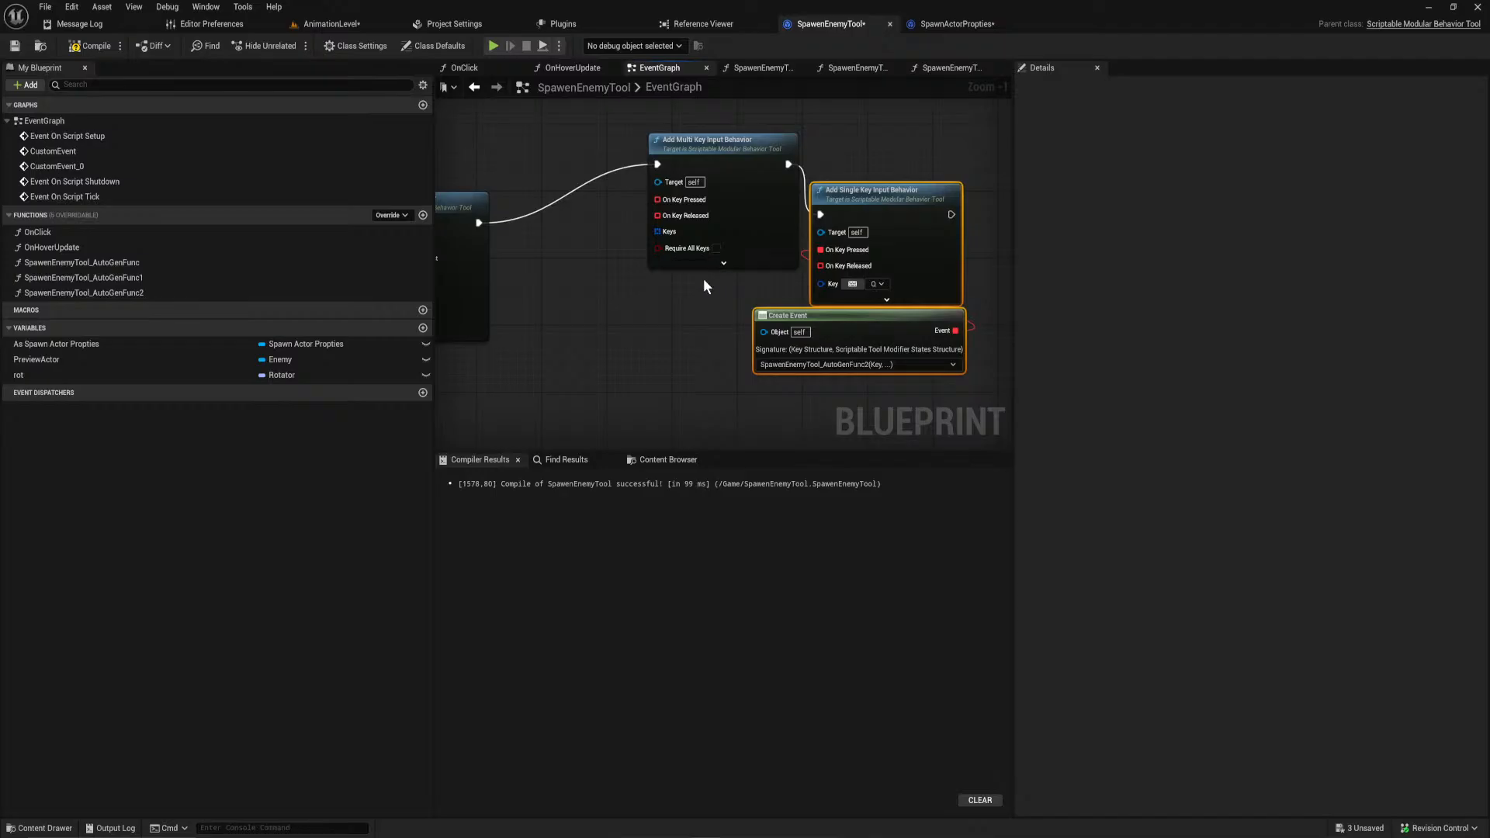
# Step: Insert an Add Mouse Wheel Behavior node after the hover behavior, and shift the multi key and single key nodes aside to make room
pyautogui.moveTo(478, 223); pyautogui.dragTo(535, 263)
pyautogui.write('ctol')
pyautogui.write('scroll')
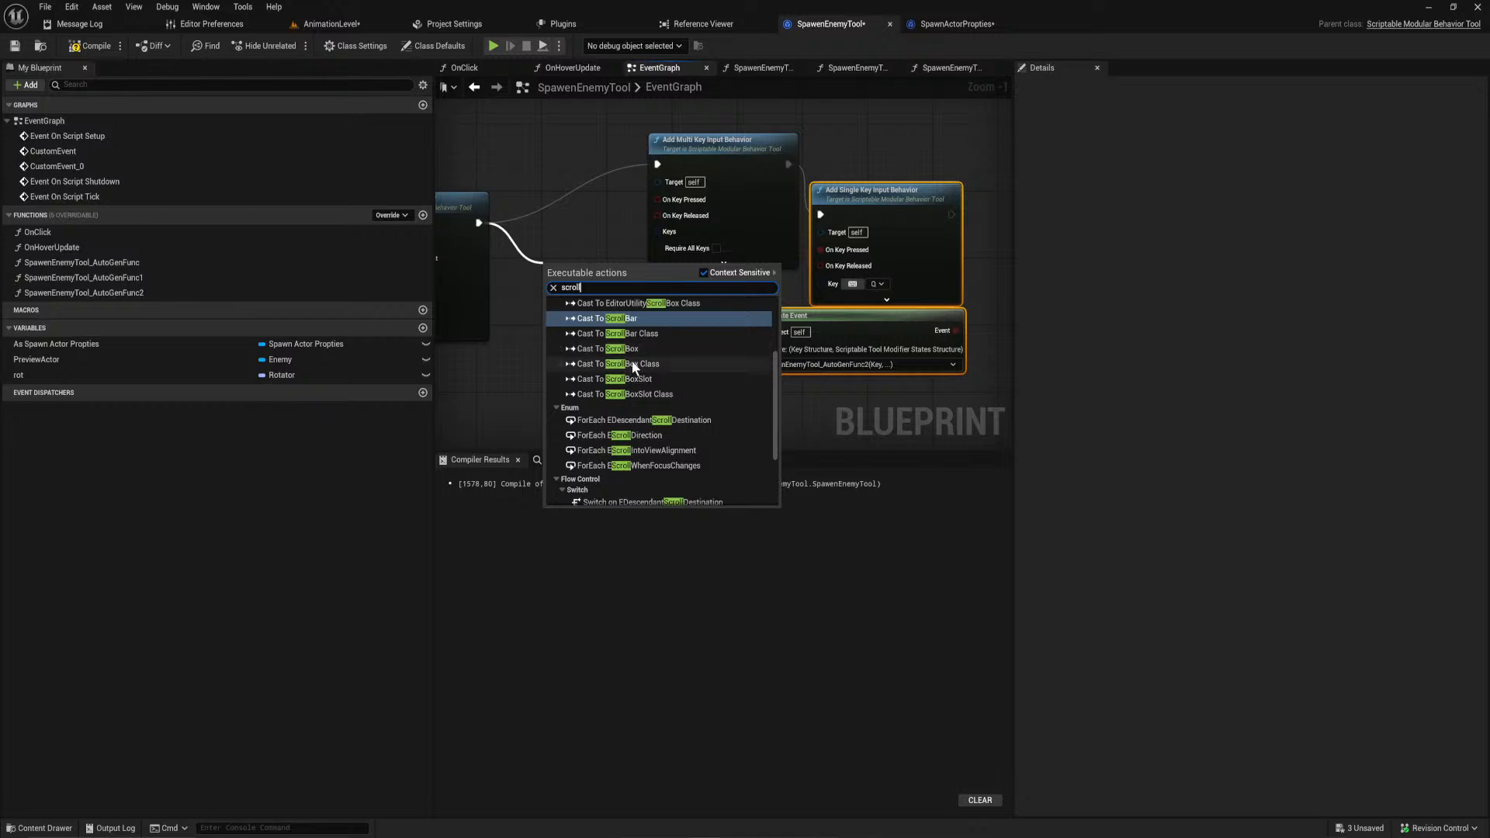
pyautogui.scroll(-3, 636, 357)
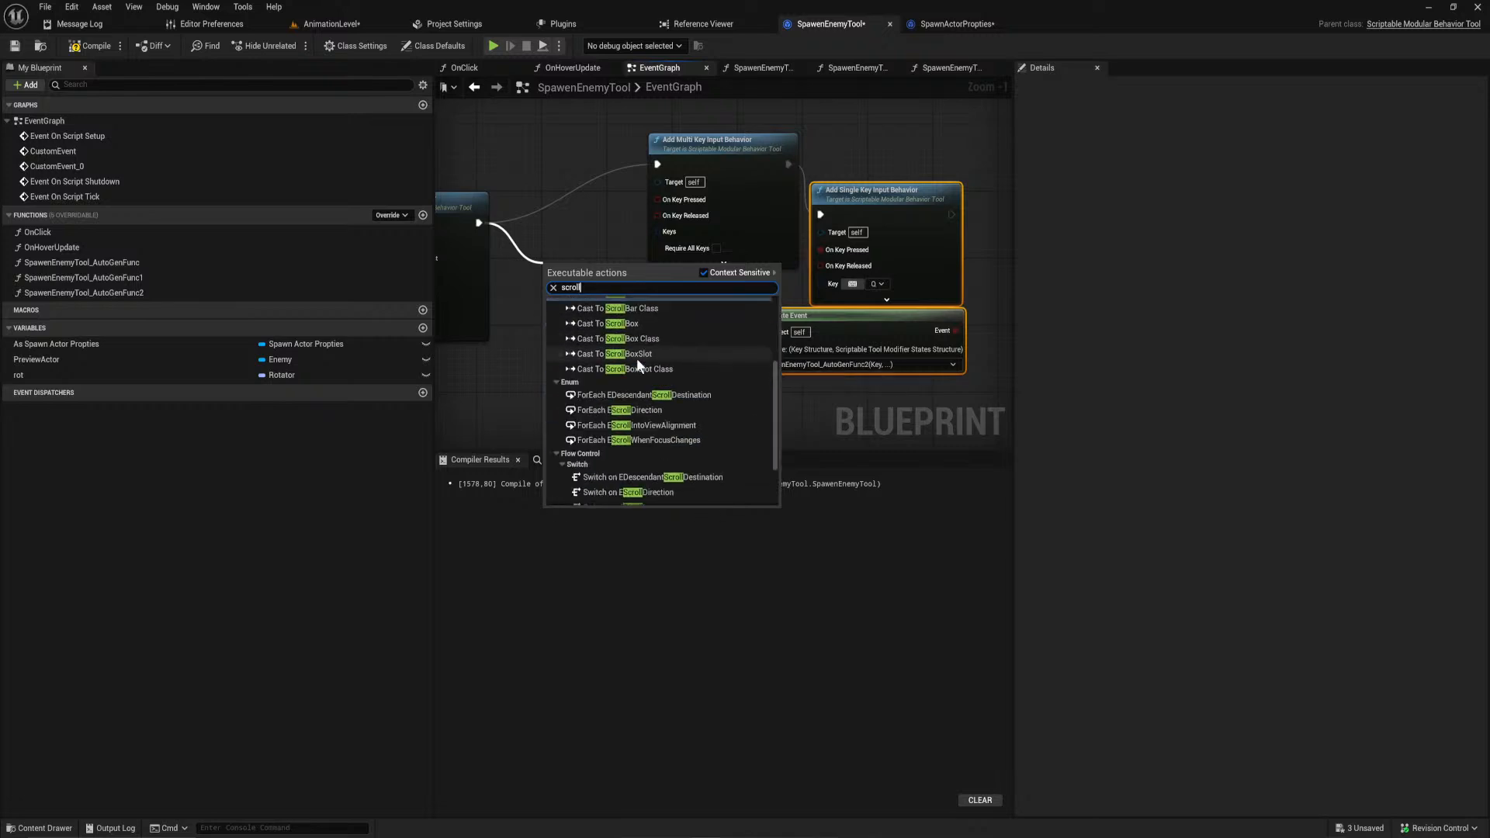
pyautogui.moveTo(587, 286); pyautogui.dragTo(416, 249)
pyautogui.write('mouse')
pyautogui.scroll(1, 688, 340)
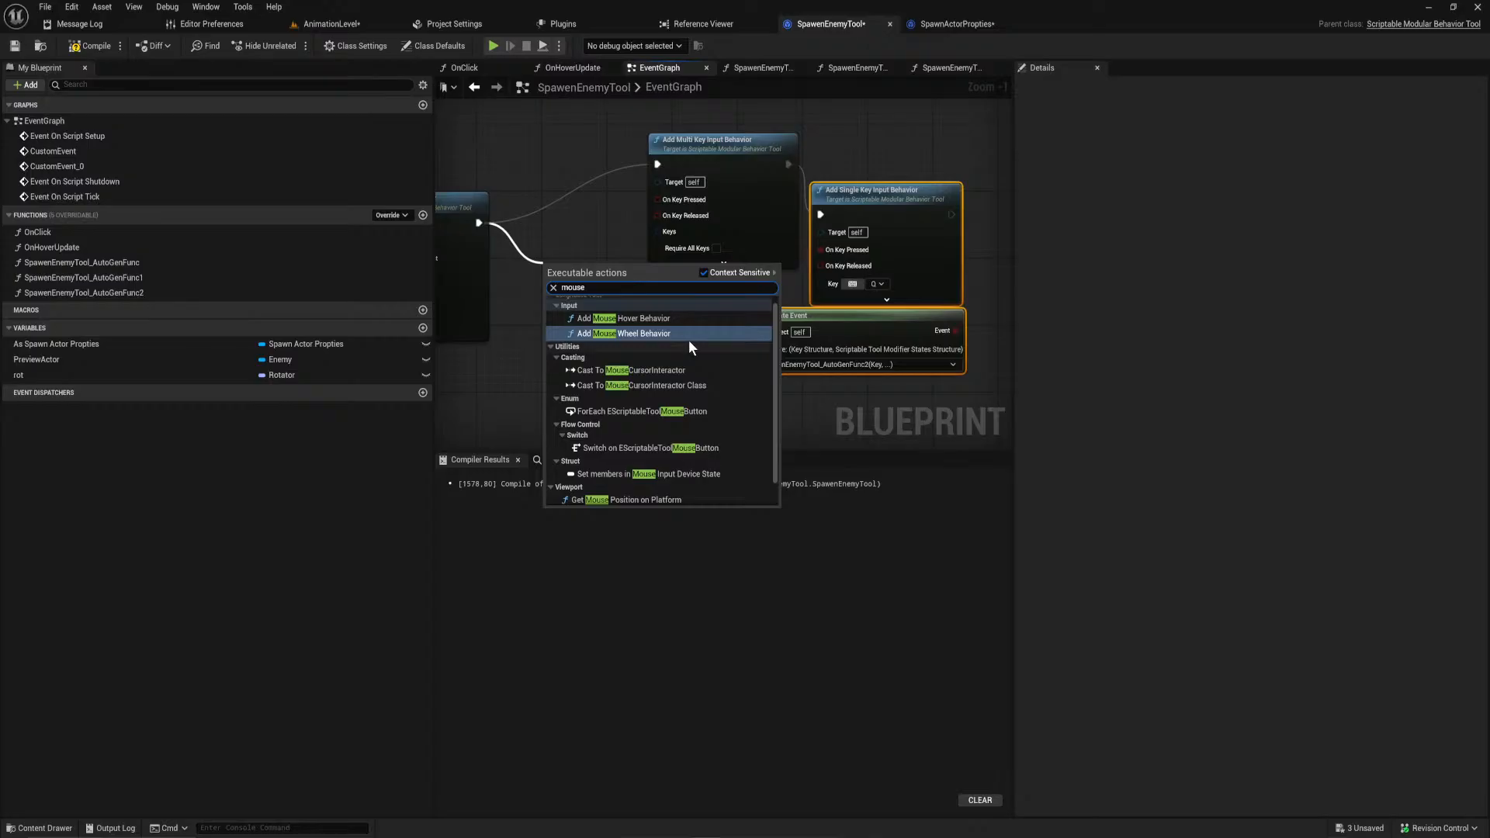
pyautogui.click(683, 341)
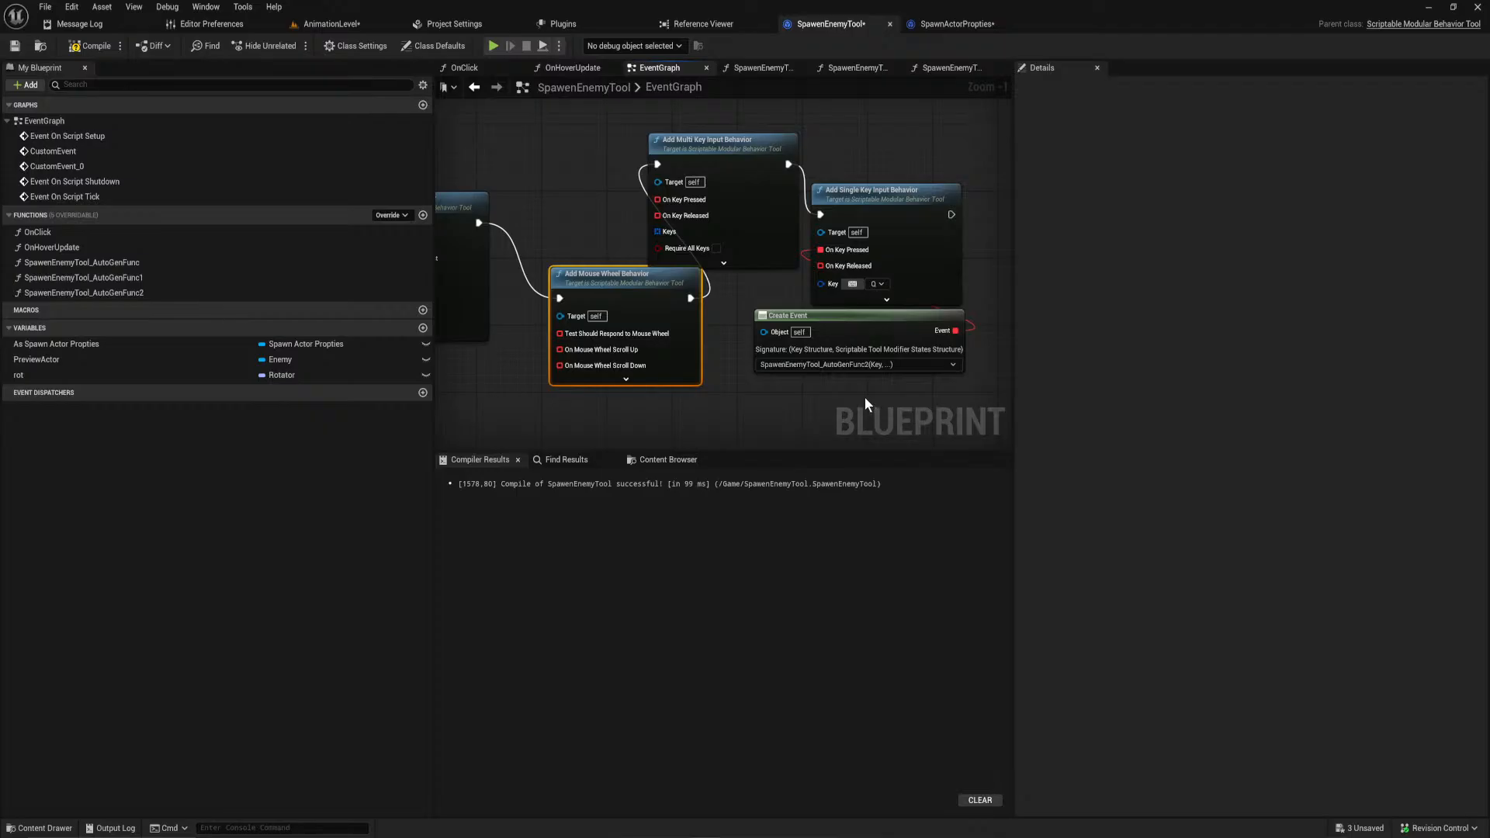
pyautogui.moveTo(884, 396); pyautogui.dragTo(932, 187)
pyautogui.moveTo(628, 296); pyautogui.dragTo(735, 262)
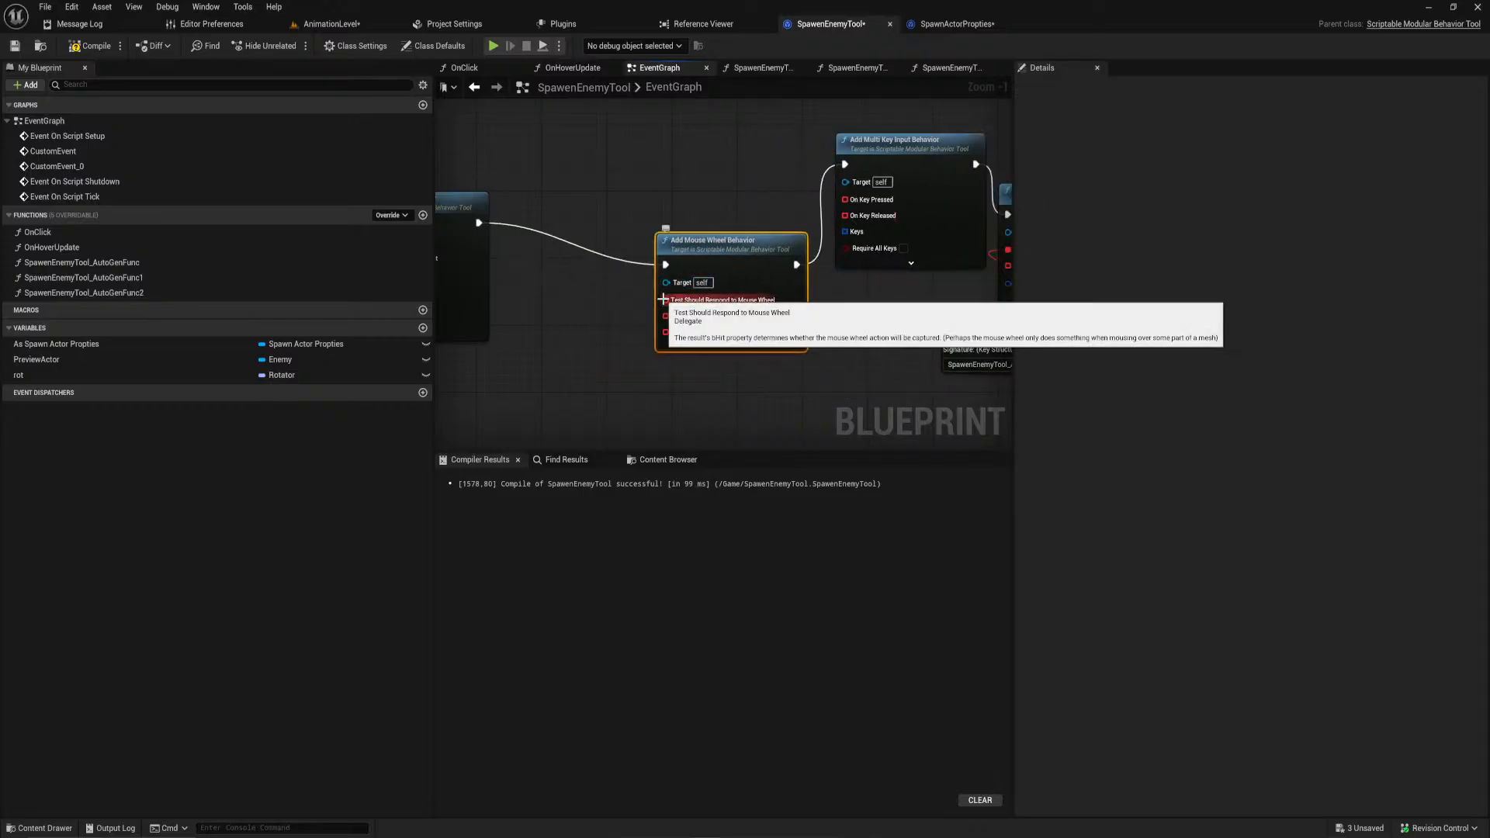
pyautogui.rightClick(672, 298)
pyautogui.moveTo(660, 300); pyautogui.dragTo(566, 346)
pyautogui.write('custom')
pyautogui.press('Return')
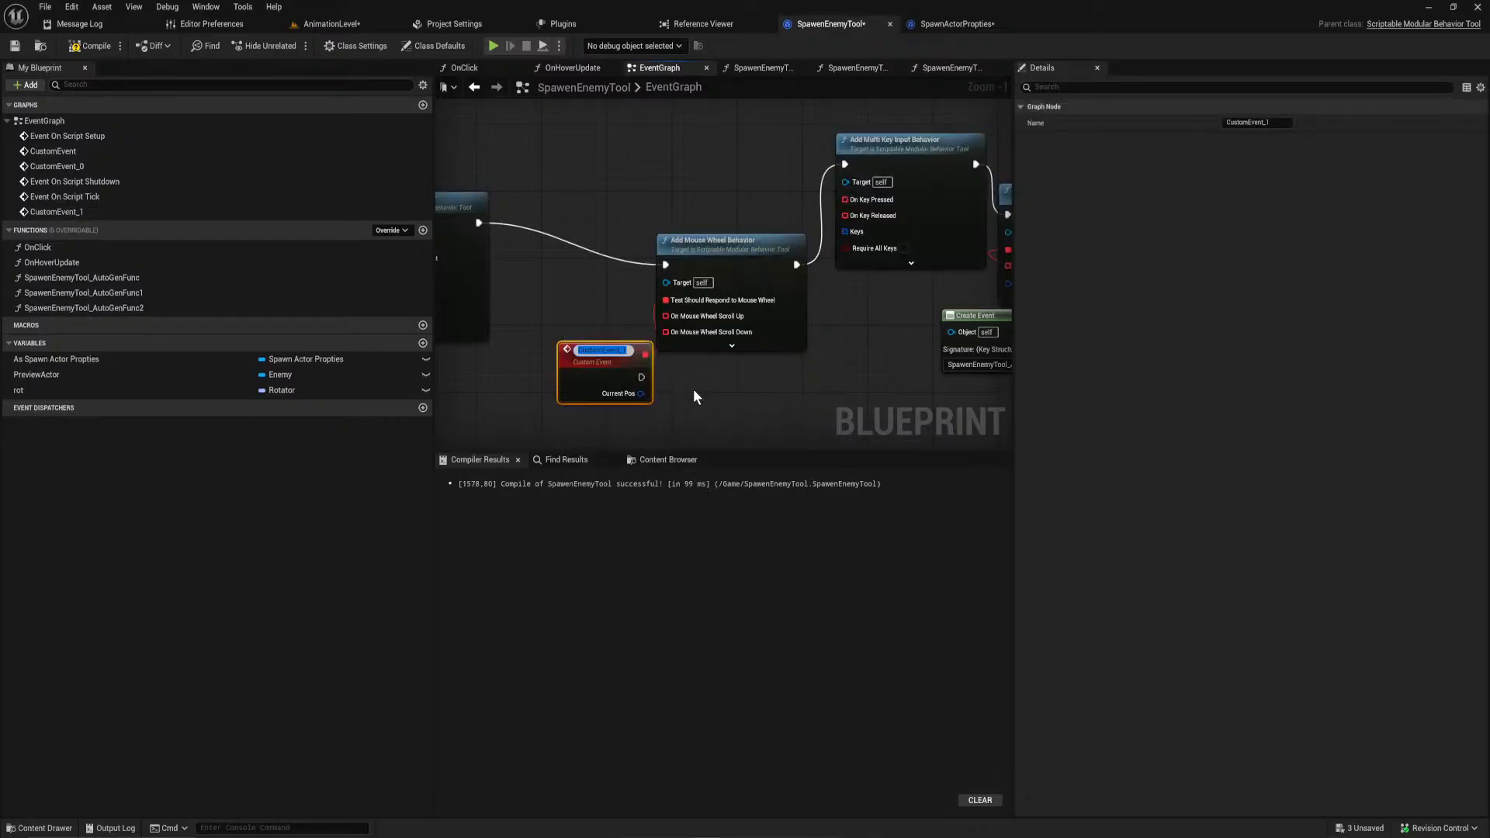
pyautogui.moveTo(620, 363); pyautogui.dragTo(556, 391)
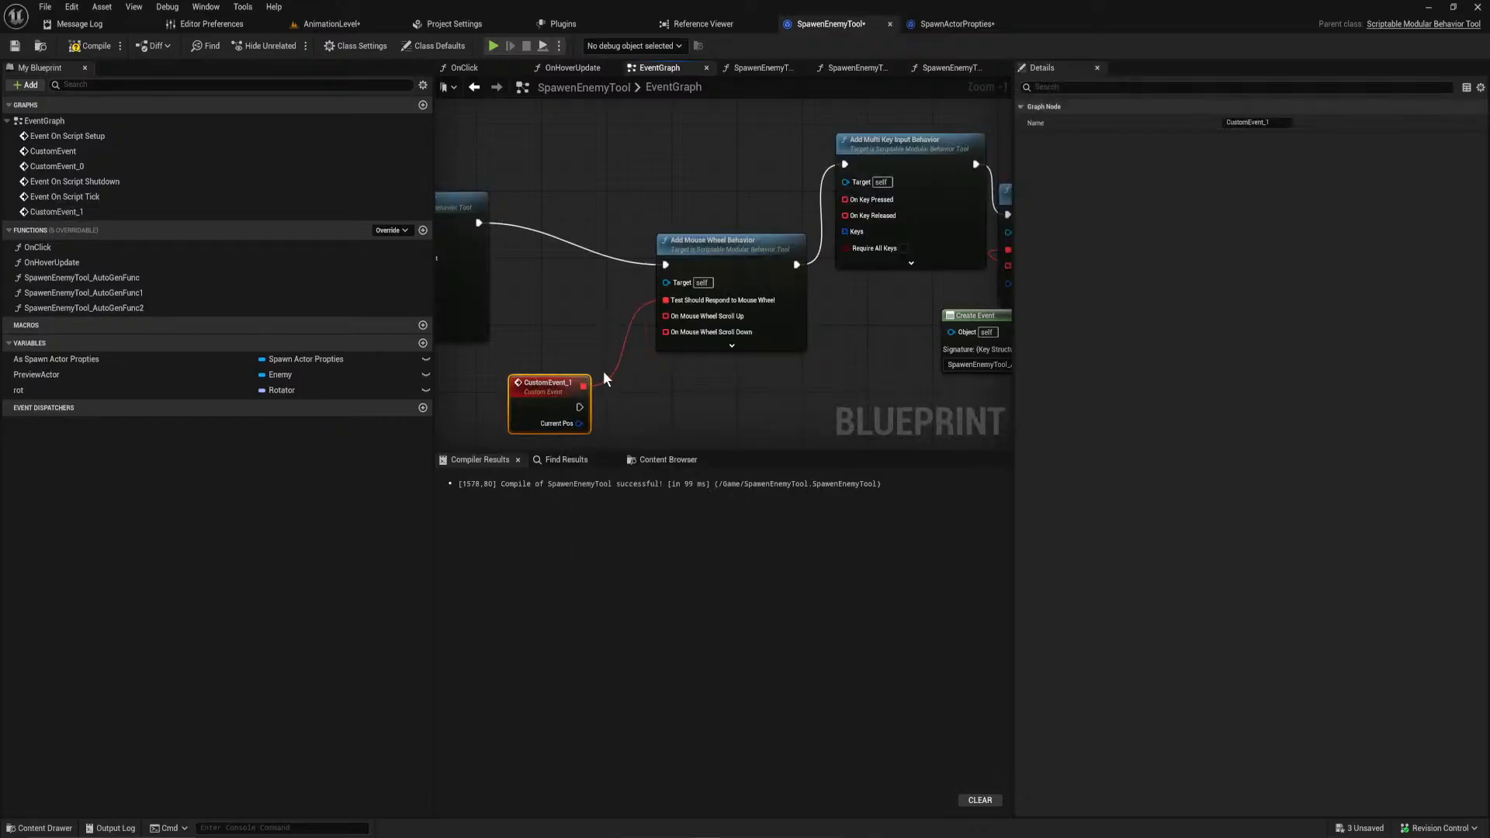
pyautogui.press('Delete')
# Step: Attach a Create Event node to Test Should Respond to Mouse Wheel and have it create a matching function
pyautogui.moveTo(660, 299); pyautogui.dragTo(523, 387)
pyautogui.write('crea')
pyautogui.press('Return')
pyautogui.moveTo(598, 356); pyautogui.dragTo(655, 278, button='right')
pyautogui.click(638, 355)
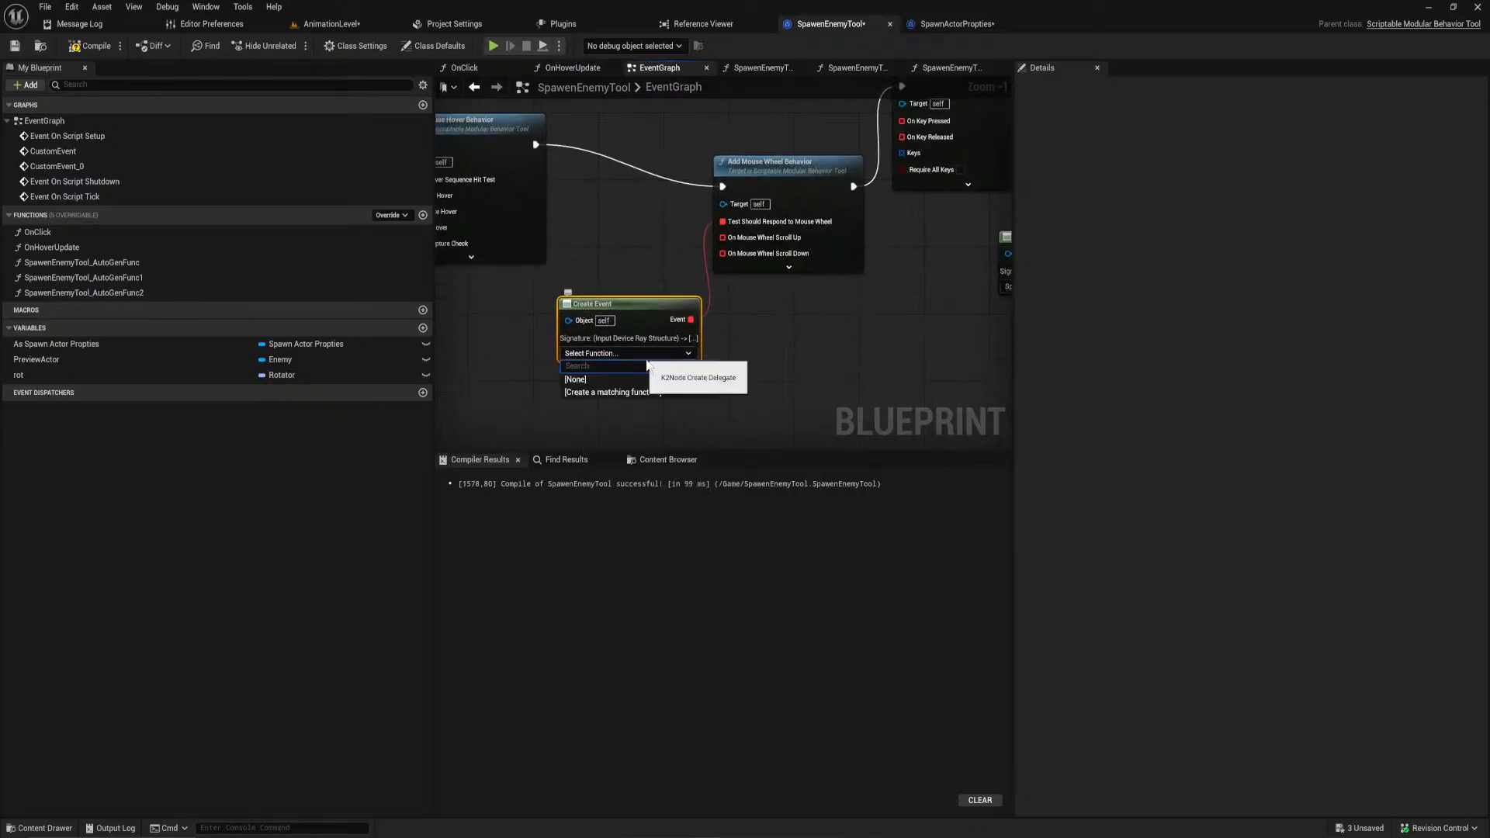
pyautogui.click(662, 391)
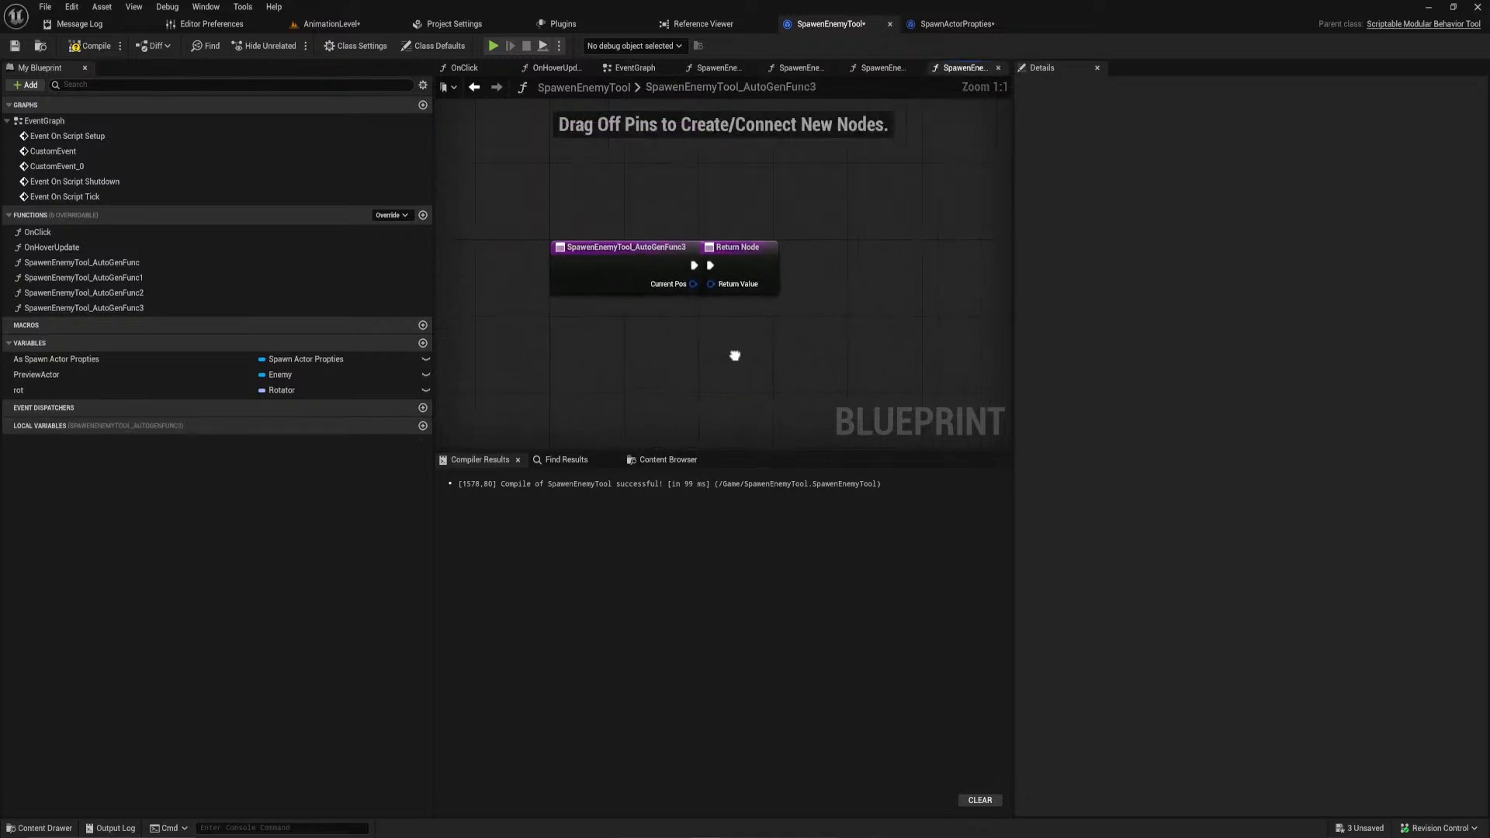
# Step: Split the Return Value struct pin in the new AutoGenFunc3 function, and space the entry and Return nodes apart
pyautogui.moveTo(777, 351); pyautogui.dragTo(609, 361, button='right')
pyautogui.moveTo(638, 281); pyautogui.dragTo(854, 275)
pyautogui.rightClick(800, 280)
pyautogui.click(846, 334)
pyautogui.moveTo(880, 259); pyautogui.dragTo(934, 264)
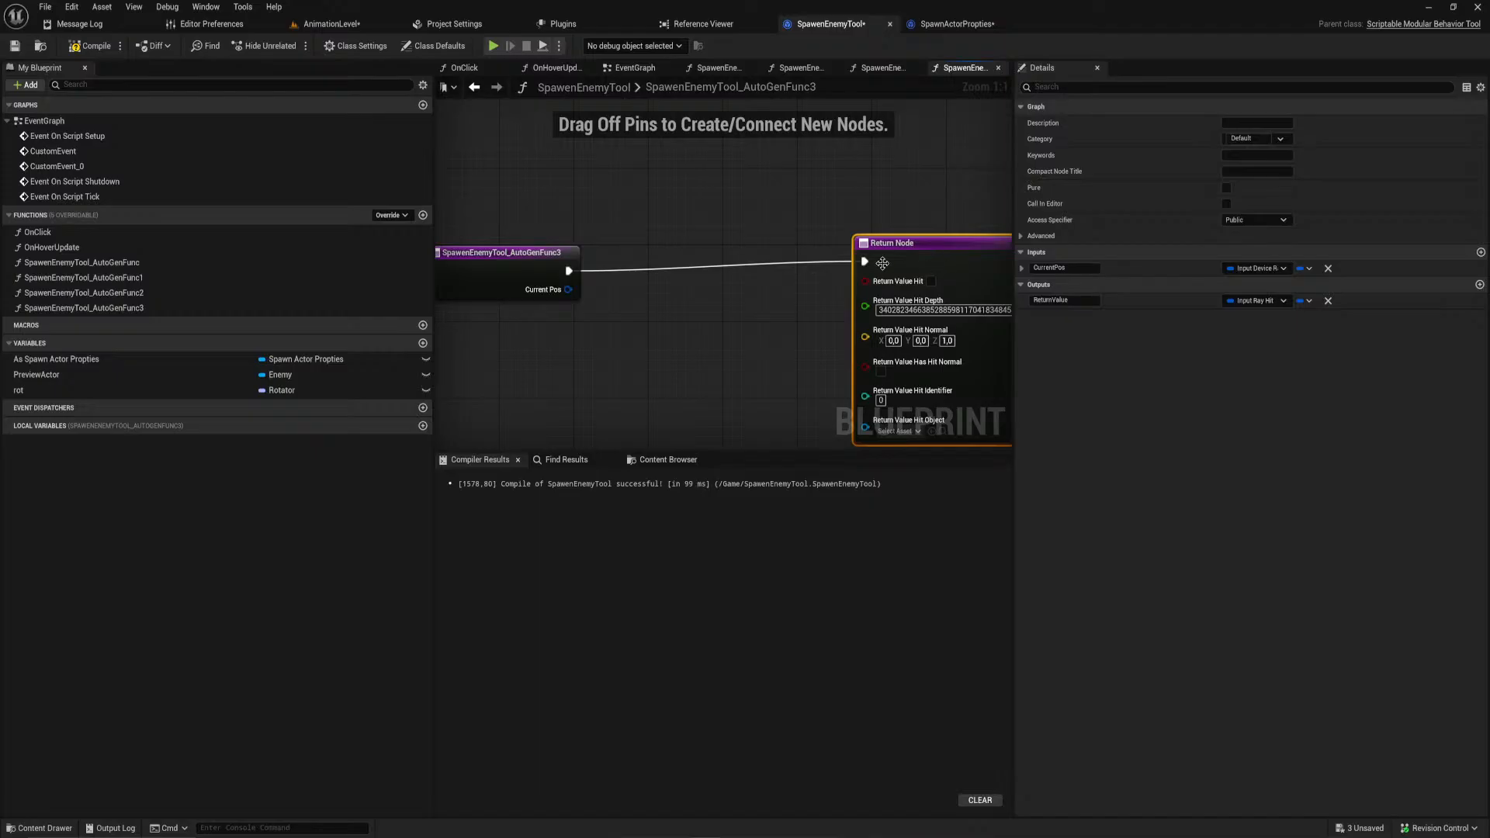
pyautogui.scroll(-3, 528, 265)
pyautogui.click(599, 269)
pyautogui.moveTo(598, 269); pyautogui.dragTo(503, 273)
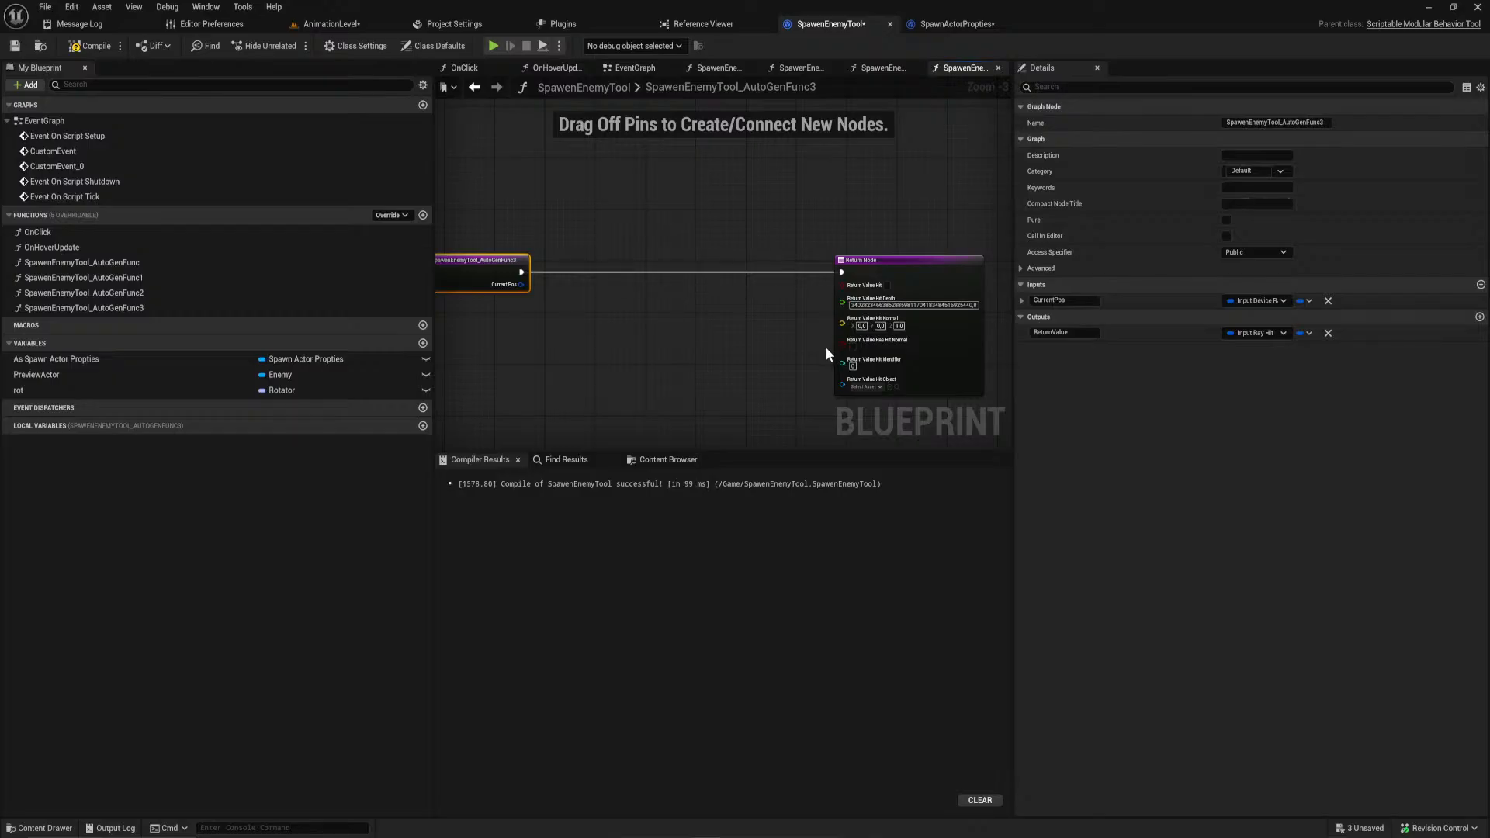
# Step: Copy the Get Ray Start End, Line Trace By Channel and Make Input Ray Hit nodes from the OnClick function
pyautogui.click(464, 67)
pyautogui.moveTo(659, 303); pyautogui.dragTo(787, 324, button='right')
pyautogui.scroll(-6, 783, 323)
pyautogui.scroll(2, 590, 264)
pyautogui.scroll(-1, 613, 278)
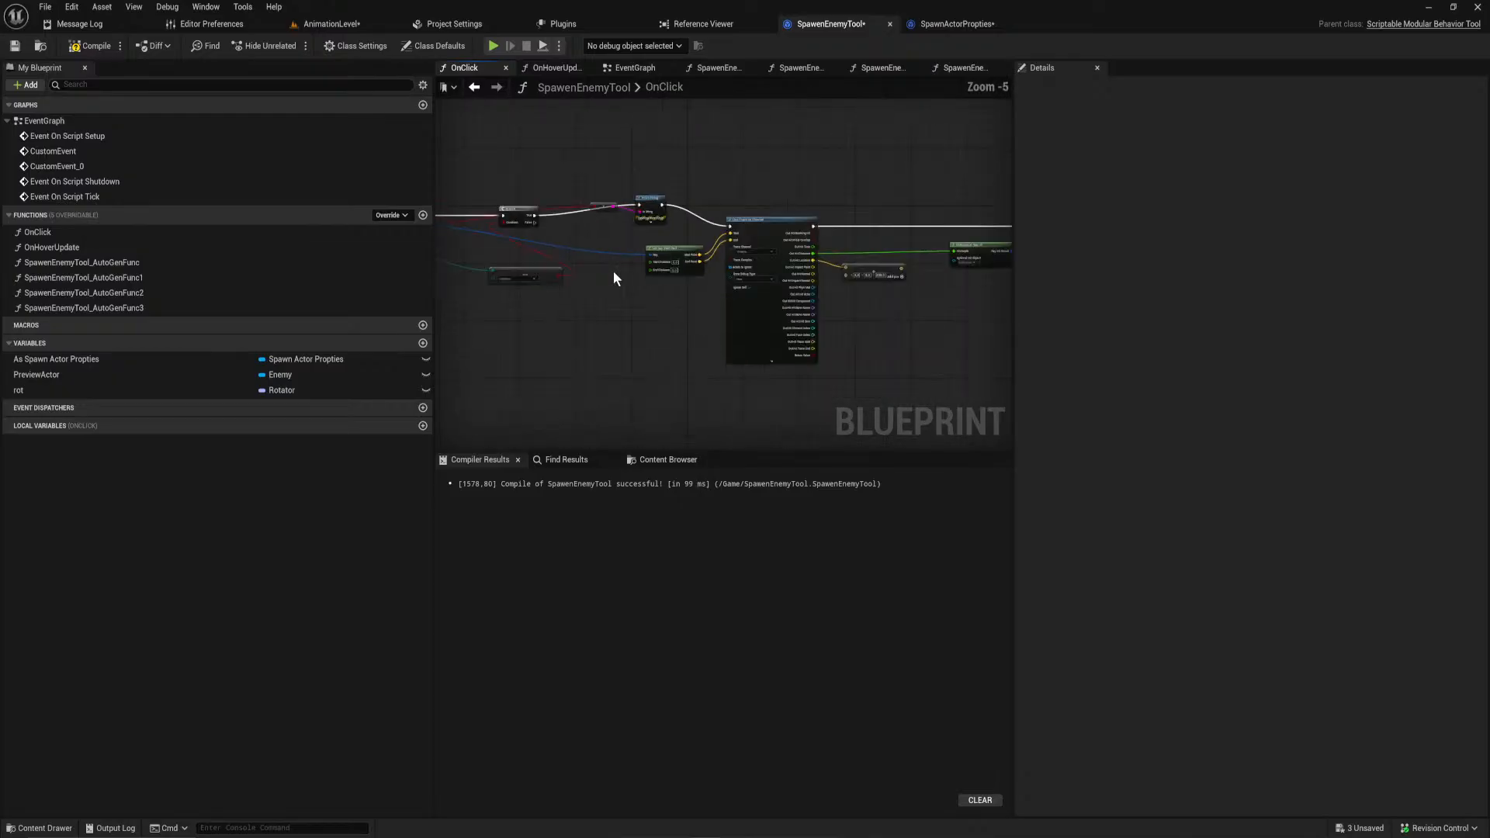
pyautogui.click(500, 281)
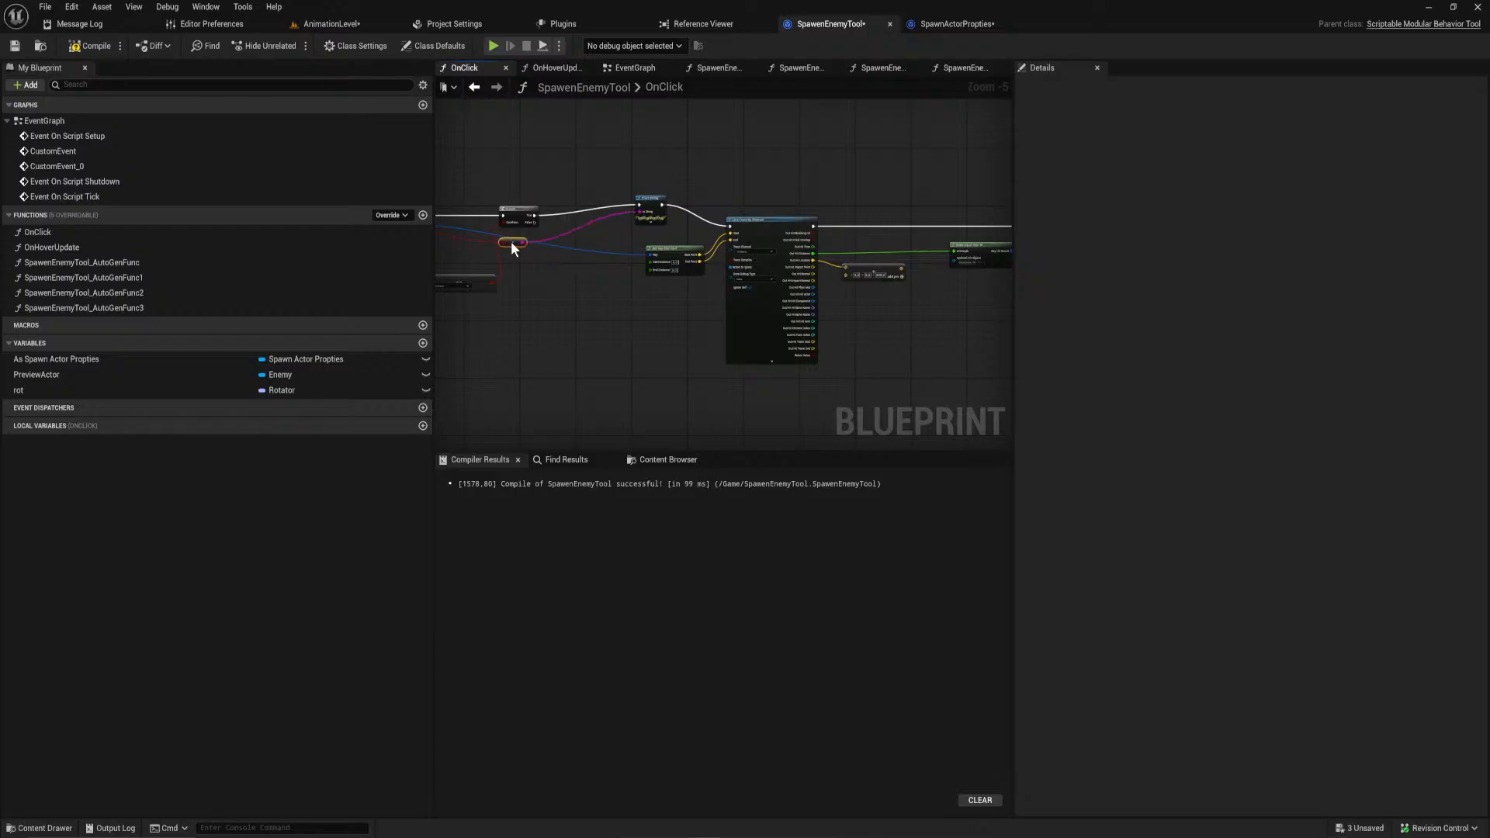
pyautogui.moveTo(632, 356); pyautogui.dragTo(622, 420, button='right')
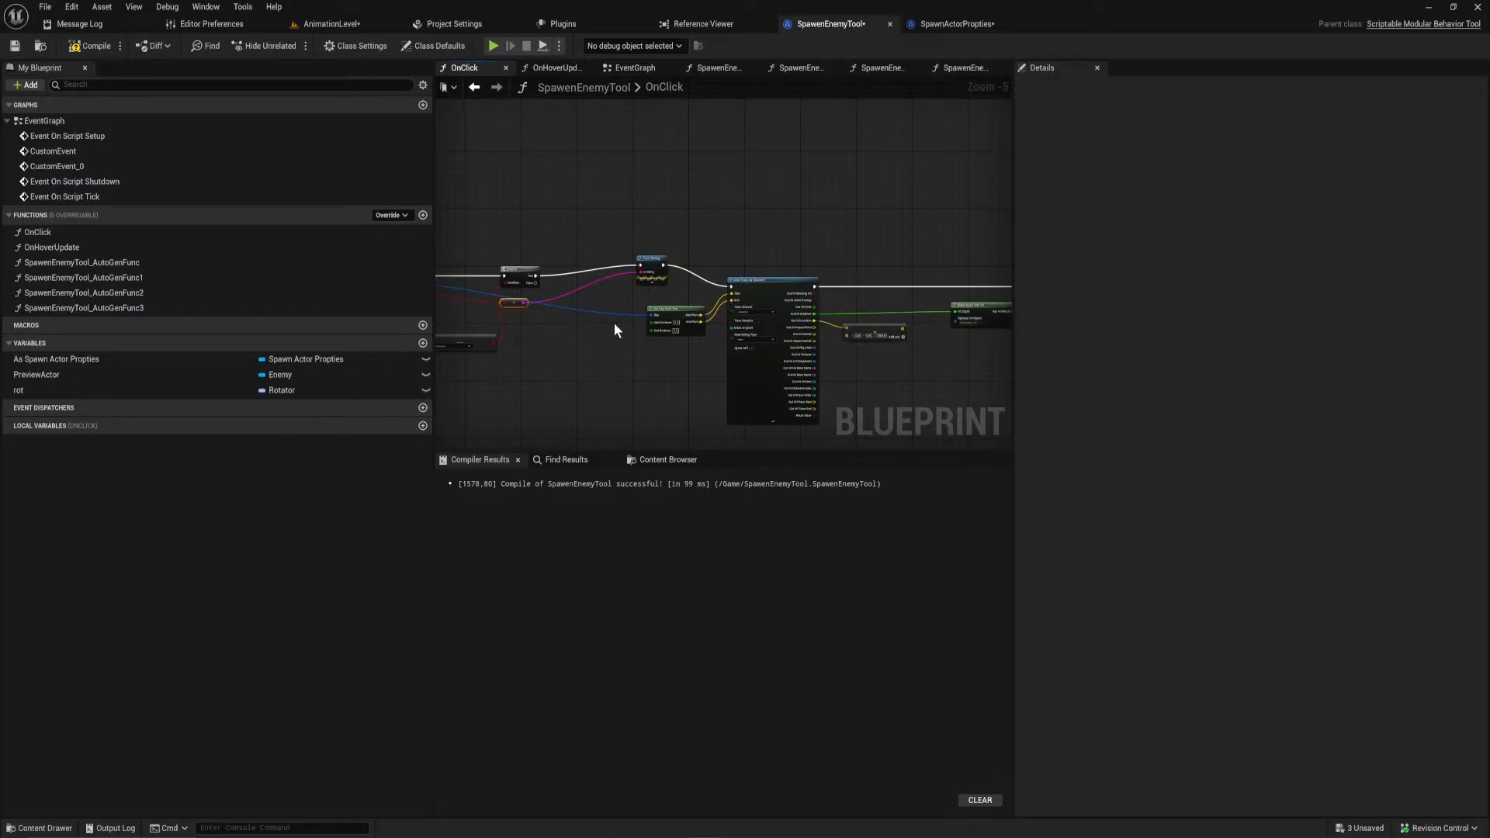
pyautogui.scroll(1, 626, 360)
pyautogui.moveTo(617, 370)
pyautogui.mouseDown(button='right')
pyautogui.moveTo(742, 360)
pyautogui.moveTo(530, 399)
pyautogui.mouseUp(button='right')
pyautogui.moveTo(785, 302); pyautogui.dragTo(526, 311, button='right')
pyautogui.keyDown('ctrl'); pyautogui.click(800, 306); pyautogui.keyUp('ctrl')
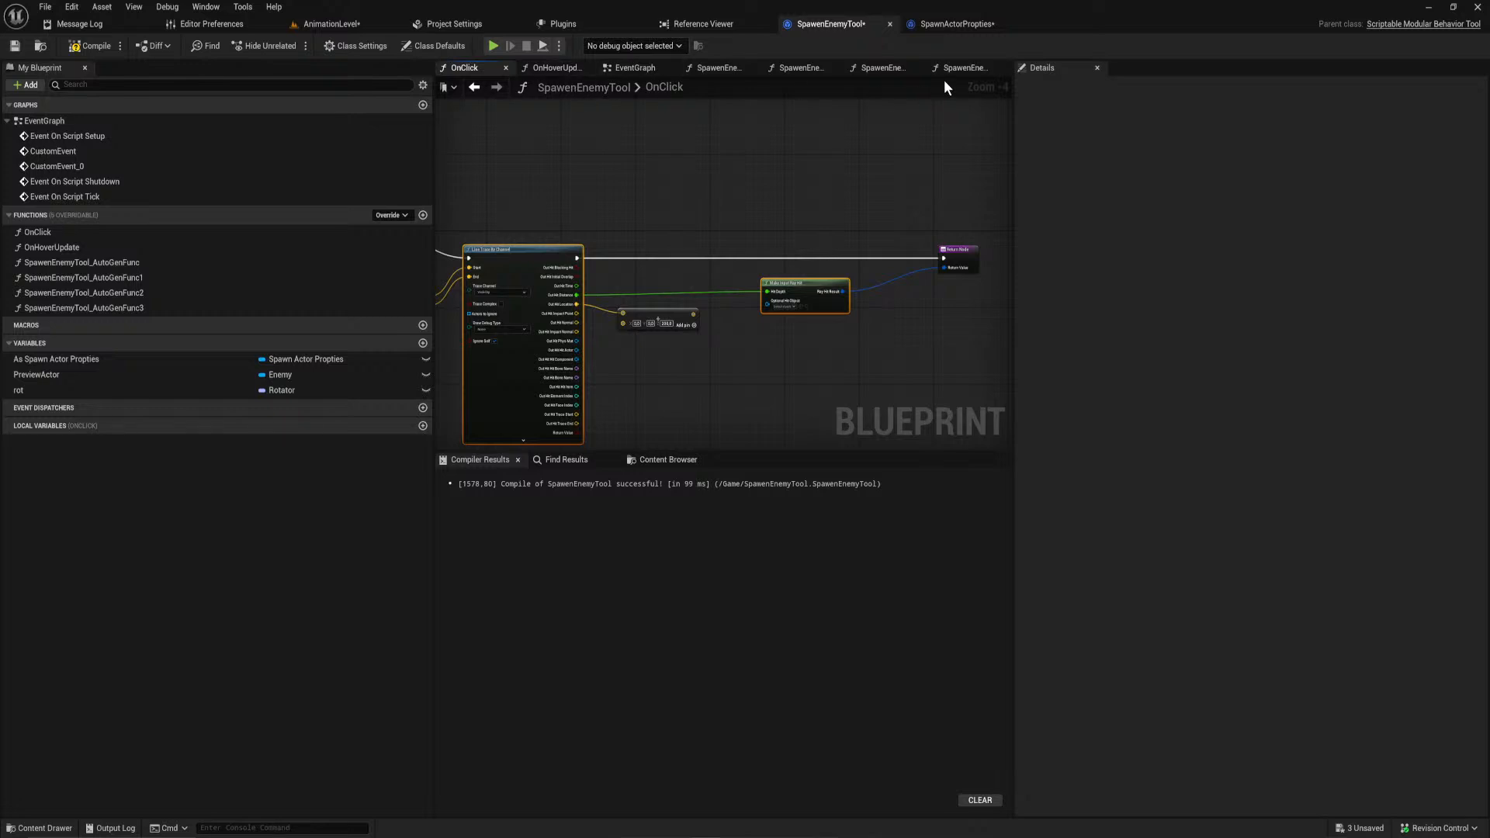
# Step: Open the SpawenEnemyTool_AutoGenFunc3 function and rename it "Should Scroll wheel do stuff"
pyautogui.click(635, 69)
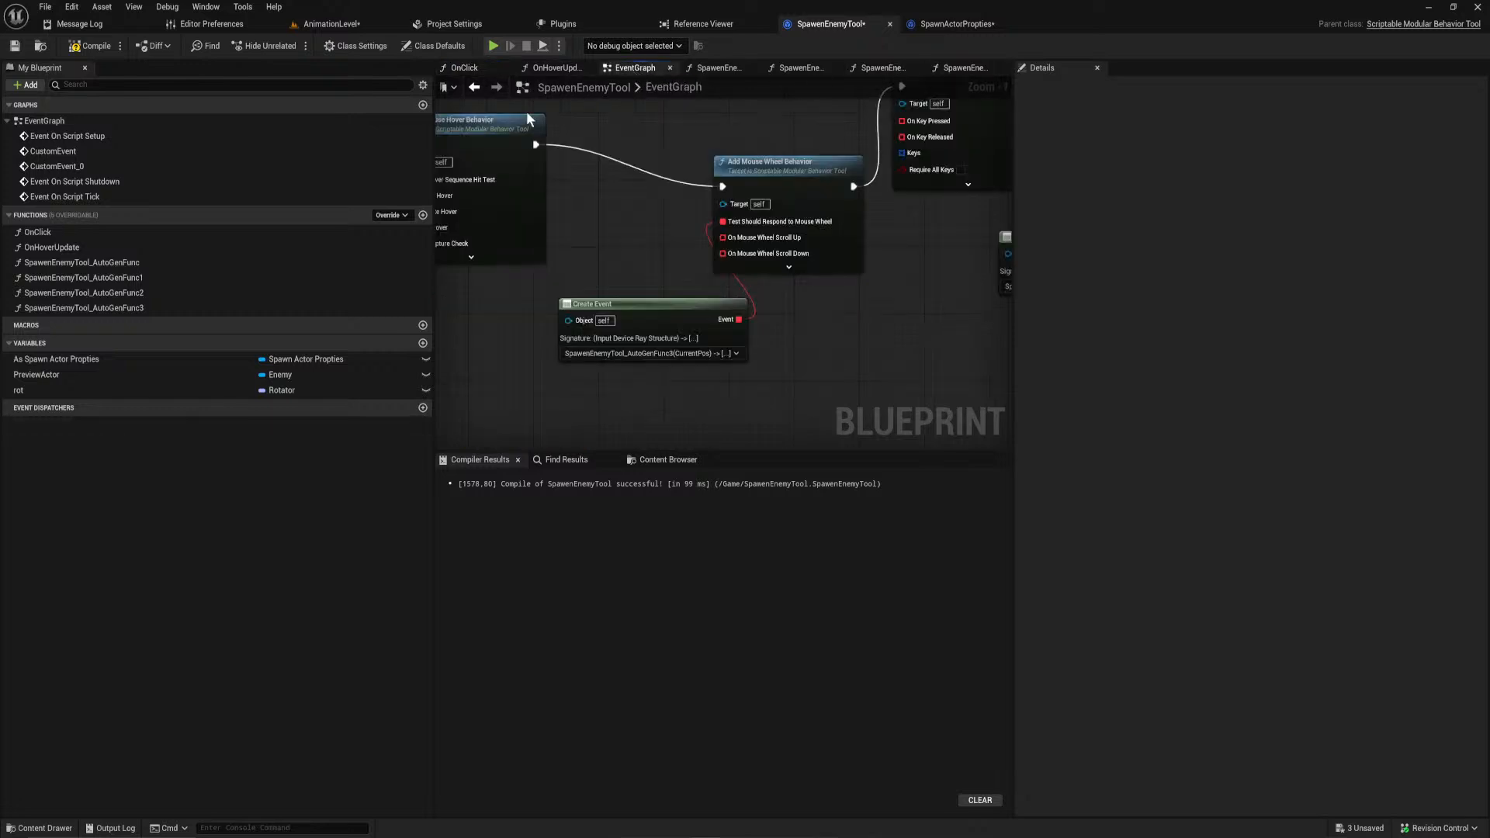
pyautogui.doubleClick(184, 308)
pyautogui.click(186, 308)
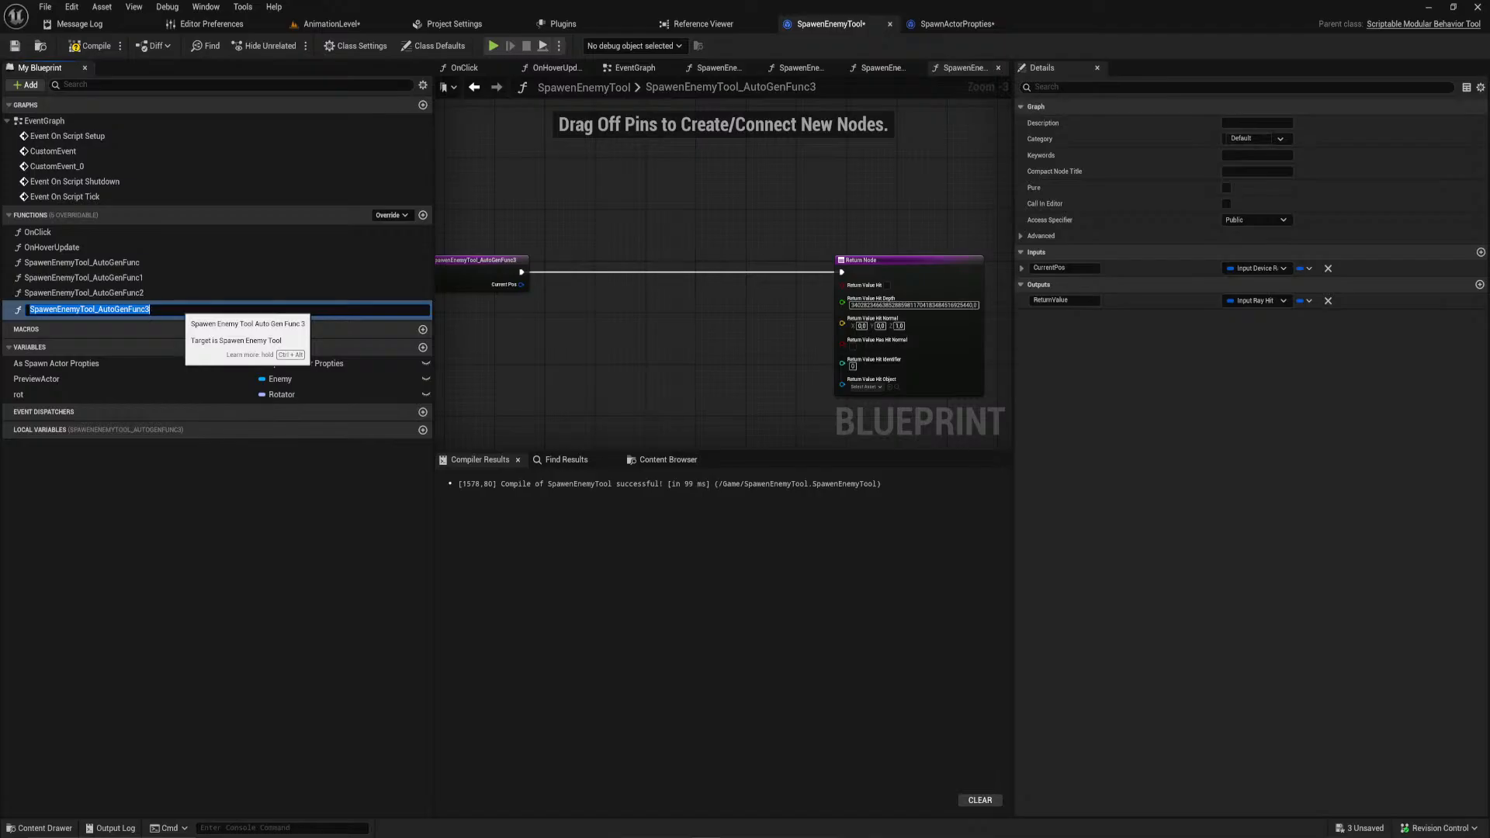
pyautogui.write('Should Scroll wheel do stuff')
pyautogui.press('Return')
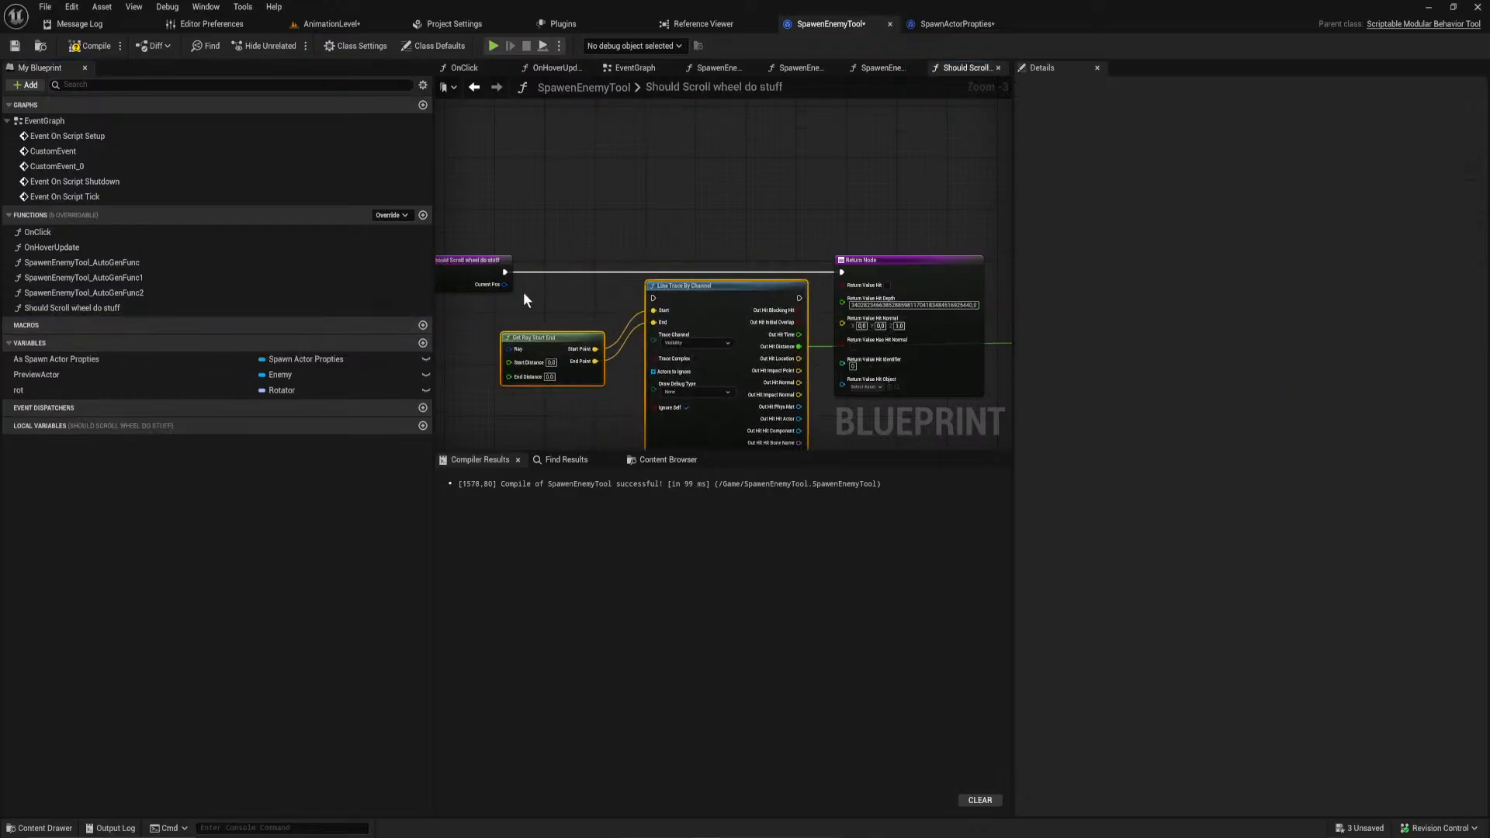
# Step: Paste the trace nodes into the function, split Current Pos to feed its World Ray into Get Ray Start End, and wire execution through the line trace
pyautogui.moveTo(504, 284); pyautogui.dragTo(518, 299)
pyautogui.moveTo(475, 265); pyautogui.dragTo(621, 241, button='right')
pyautogui.moveTo(581, 246); pyautogui.dragTo(503, 247)
pyautogui.moveTo(776, 272); pyautogui.dragTo(688, 270, button='right')
pyautogui.rightClick(483, 261)
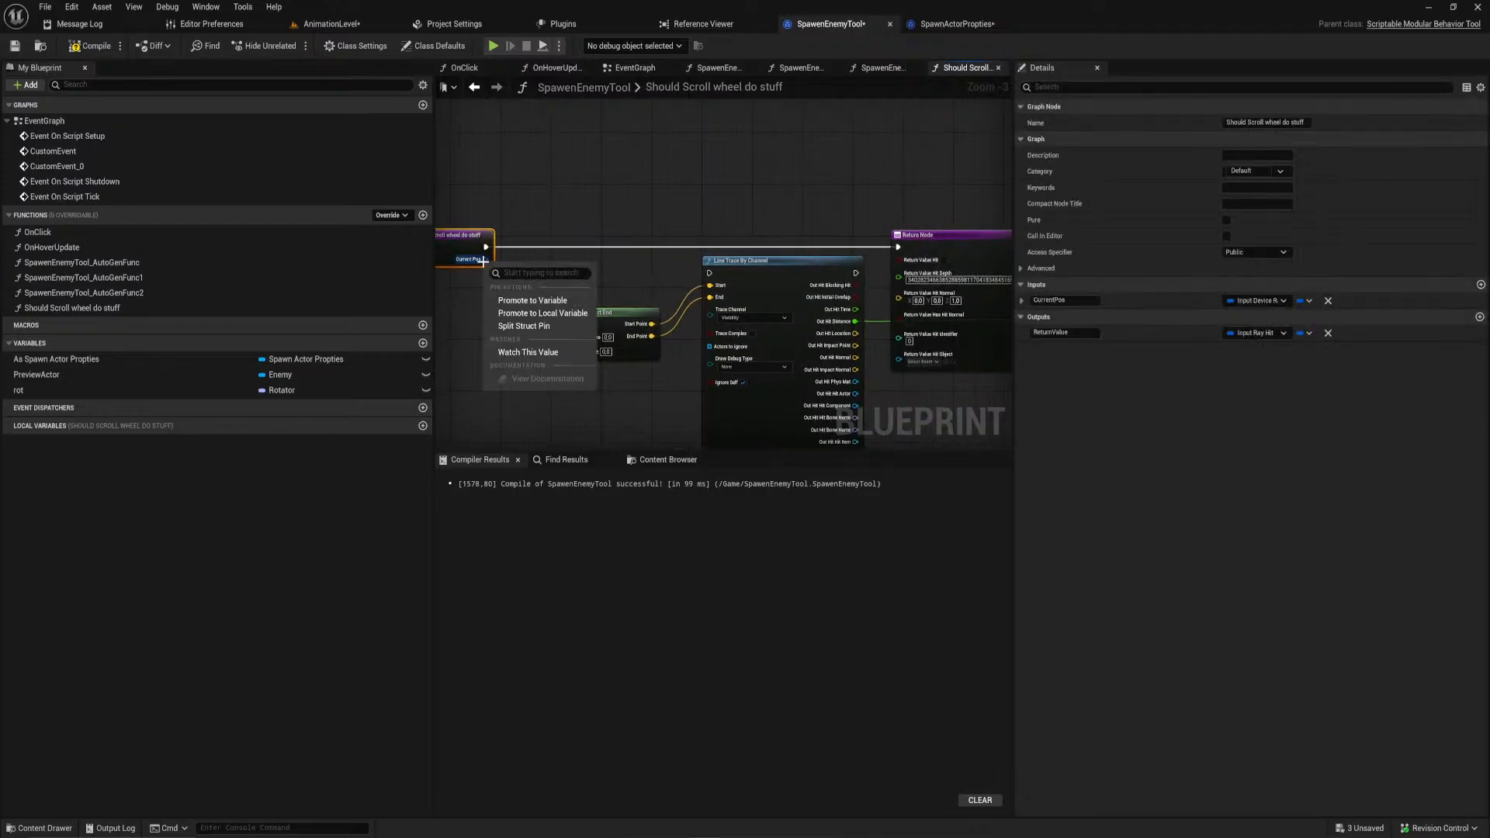
pyautogui.click(528, 326)
pyautogui.moveTo(510, 310); pyautogui.dragTo(582, 320, button='right')
pyautogui.moveTo(558, 271); pyautogui.dragTo(646, 329)
pyautogui.moveTo(852, 305); pyautogui.dragTo(590, 284, button='right')
pyautogui.moveTo(519, 264); pyautogui.dragTo(748, 237)
# Step: Recombine the Return Value pin, connect Make Input Ray Hit's result to it, and compile the blueprint
pyautogui.moveTo(951, 268); pyautogui.dragTo(497, 289, button='right')
pyautogui.moveTo(665, 284)
pyautogui.mouseDown()
pyautogui.moveTo(726, 254)
pyautogui.moveTo(706, 259)
pyautogui.moveTo(905, 245)
pyautogui.moveTo(662, 253)
pyautogui.mouseUp()
pyautogui.rightClick(706, 269)
pyautogui.click(773, 335)
pyautogui.moveTo(697, 326); pyautogui.dragTo(776, 274)
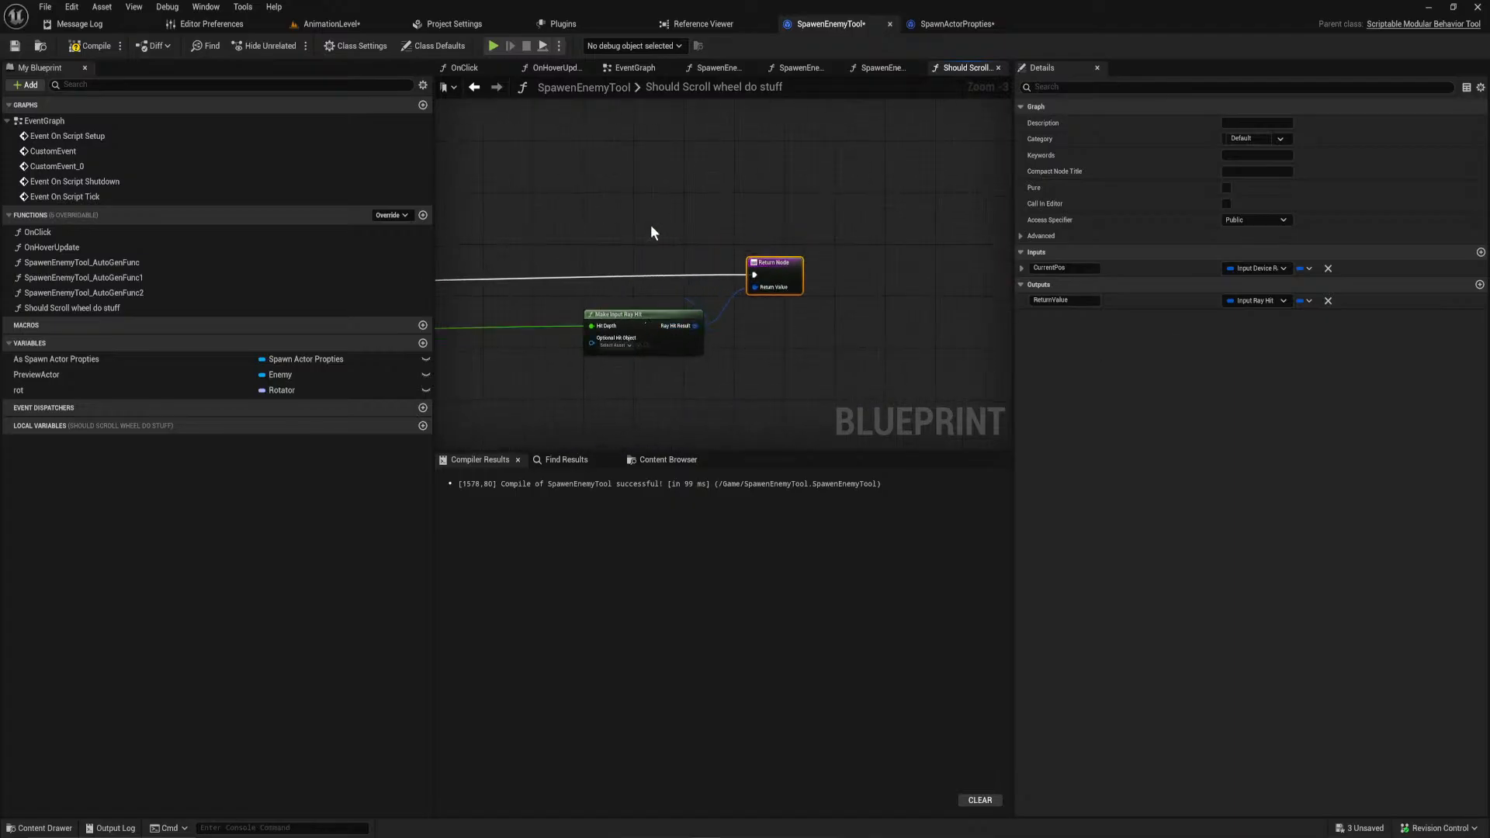
pyautogui.click(93, 45)
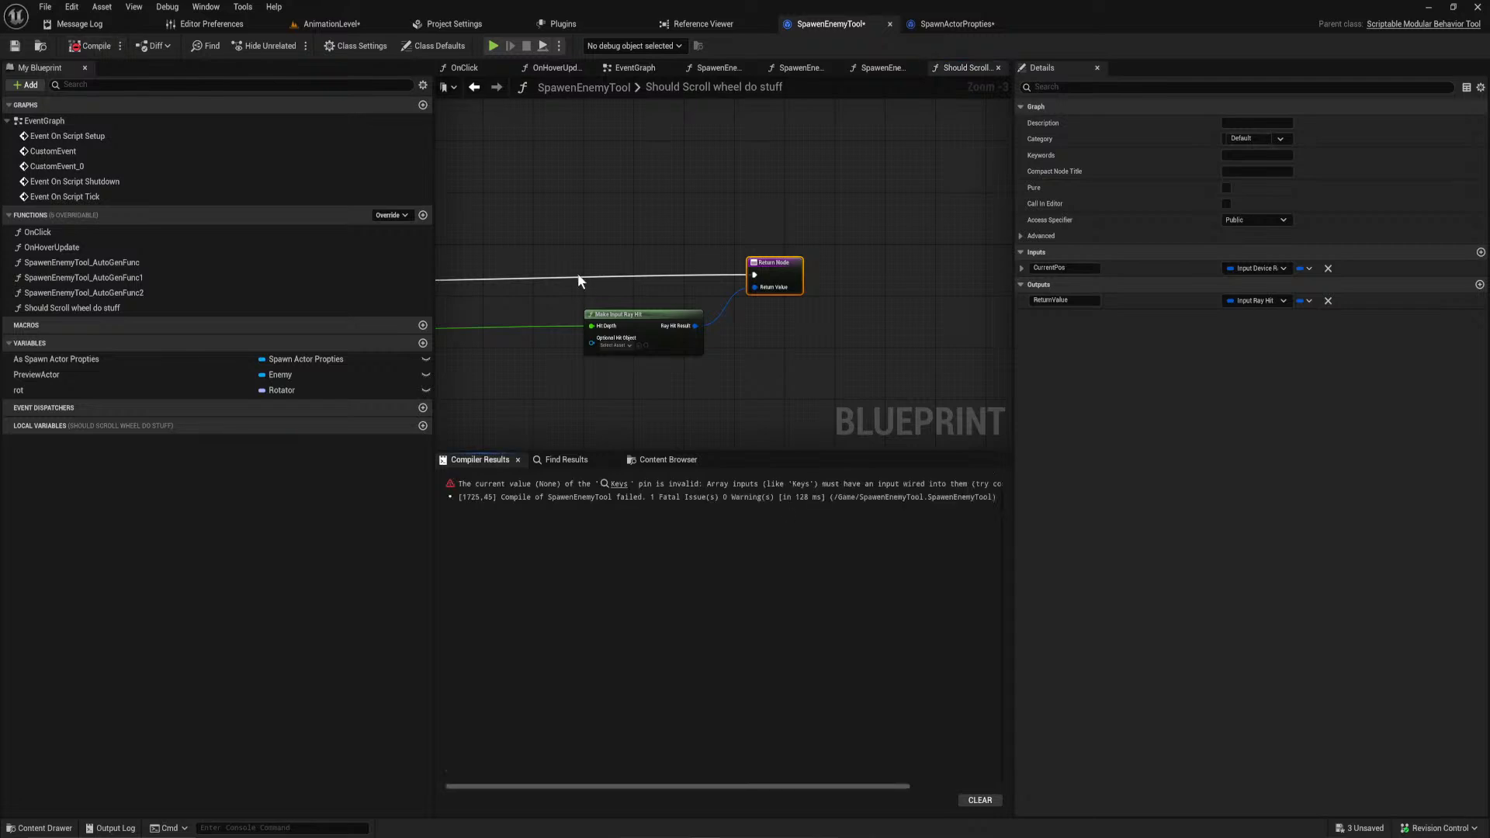
# Step: In EventGraph, delete the Add Multi Key Input Behavior node, break the mouse wheel node's outgoing execution link, and reposition the wheel and Create Event nodes
pyautogui.moveTo(599, 270); pyautogui.dragTo(1141, 256, button='right')
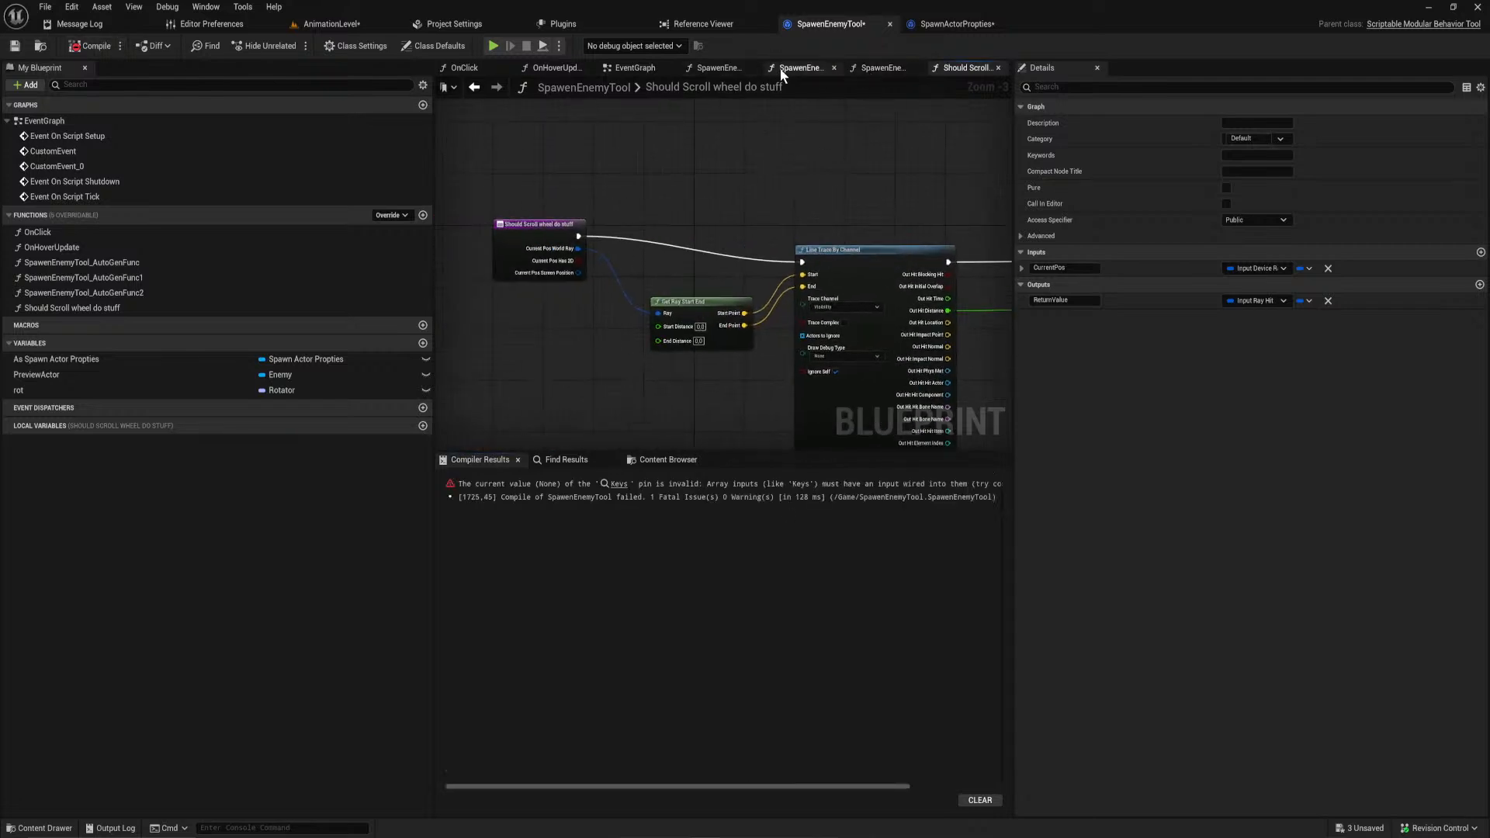
pyautogui.click(633, 67)
pyautogui.moveTo(649, 101); pyautogui.dragTo(614, 364, button='right')
pyautogui.click(696, 269)
pyautogui.hotkey('shift', 'Delete')
pyautogui.moveTo(731, 344); pyautogui.dragTo(948, 235, button='right')
pyautogui.keyDown('alt'); pyautogui.click(885, 208); pyautogui.keyUp('alt')
pyautogui.moveTo(810, 201); pyautogui.dragTo(917, 201)
pyautogui.moveTo(693, 344); pyautogui.dragTo(734, 272)
# Step: Bind a new custom event to On Mouse Wheel Scroll Up, place it below the Create Event node, and split its Modifiers pin
pyautogui.moveTo(846, 267); pyautogui.dragTo(785, 344)
pyautogui.write('custom')
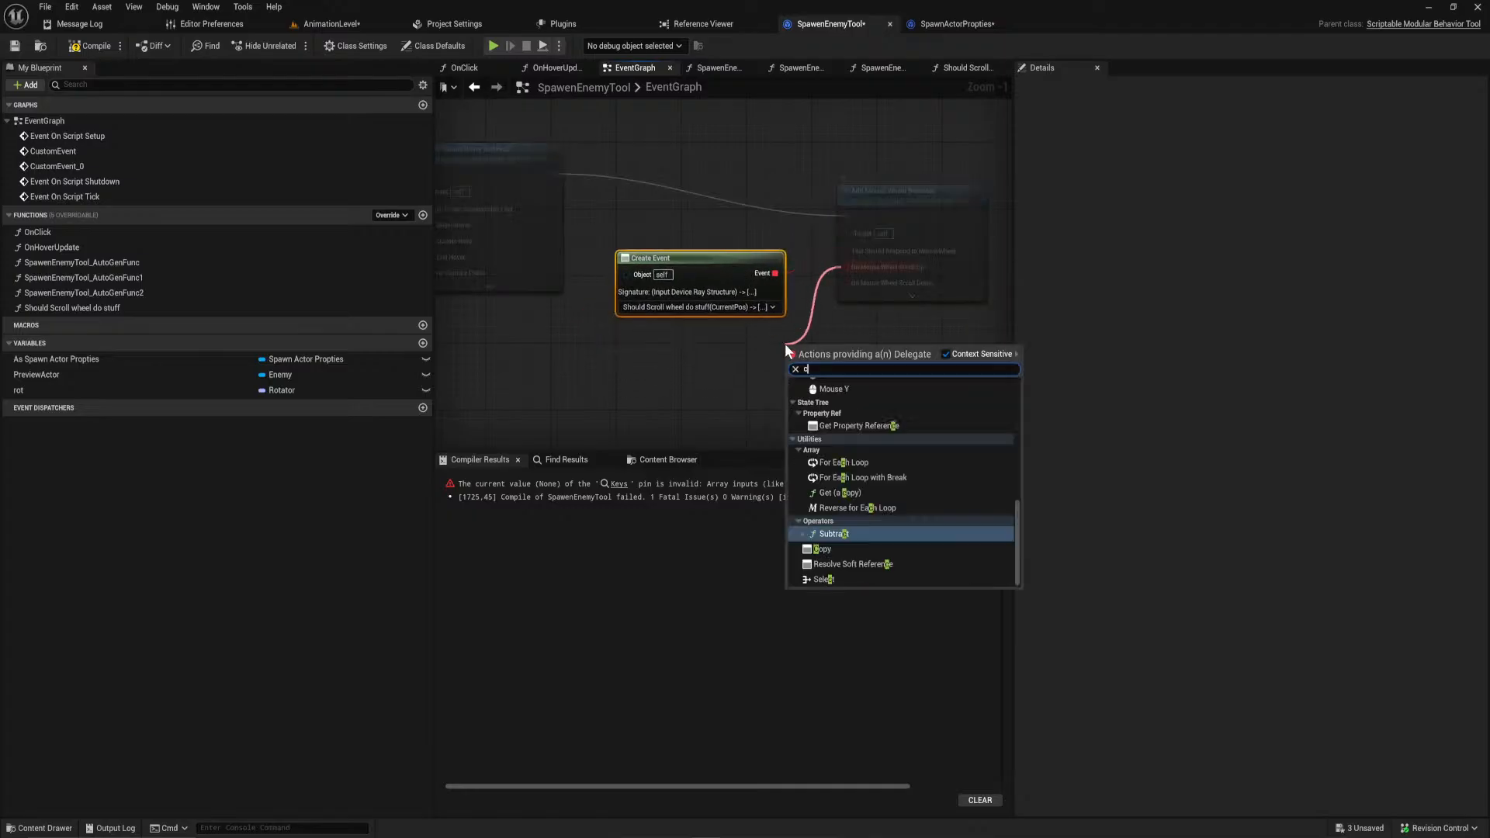
pyautogui.press('Return')
pyautogui.click(720, 369)
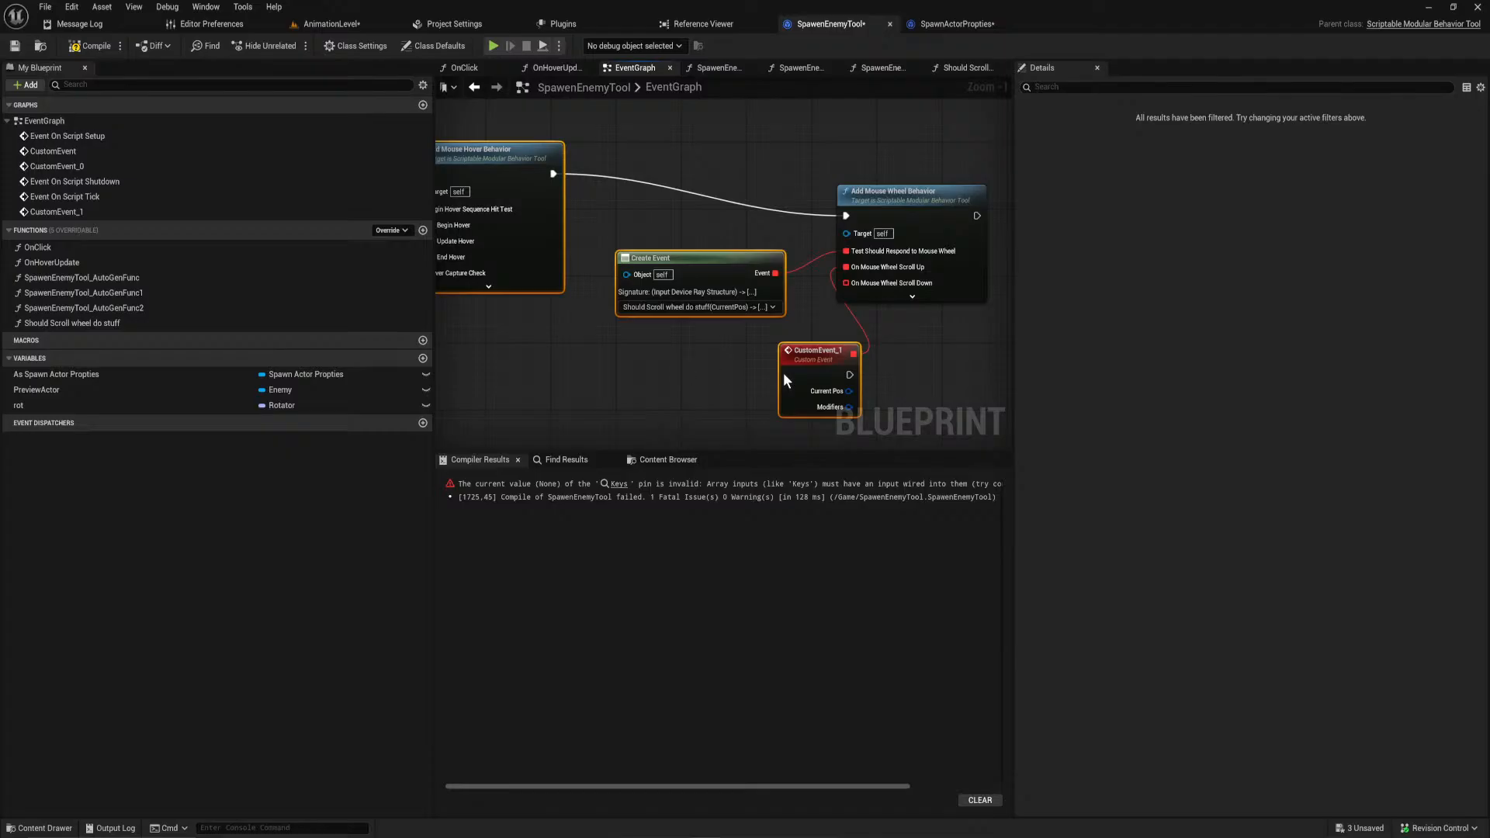
pyautogui.moveTo(792, 365); pyautogui.dragTo(654, 356)
pyautogui.moveTo(732, 407); pyautogui.dragTo(728, 356, button='right')
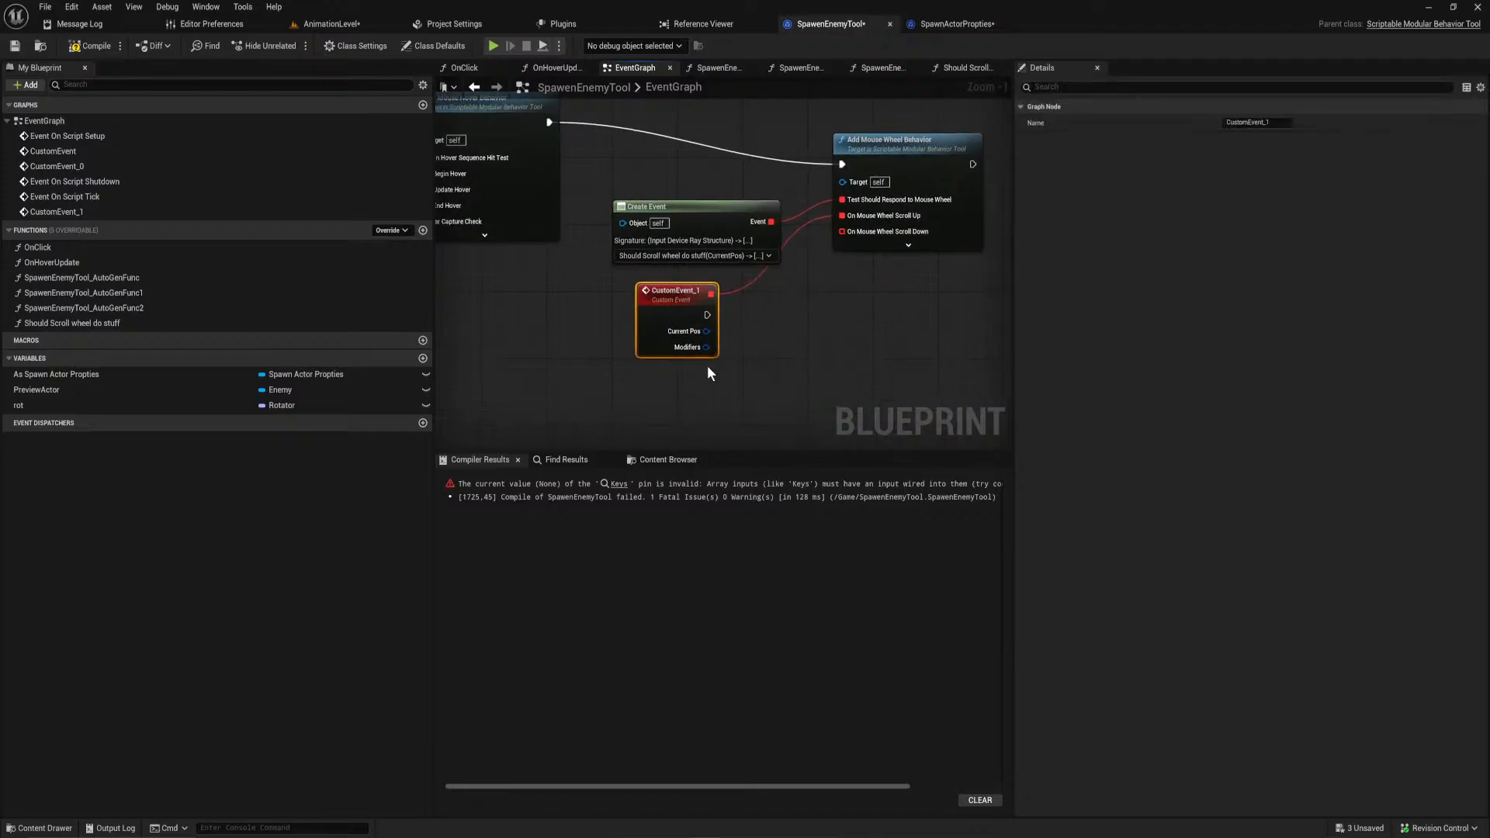
pyautogui.rightClick(705, 347)
pyautogui.click(756, 397)
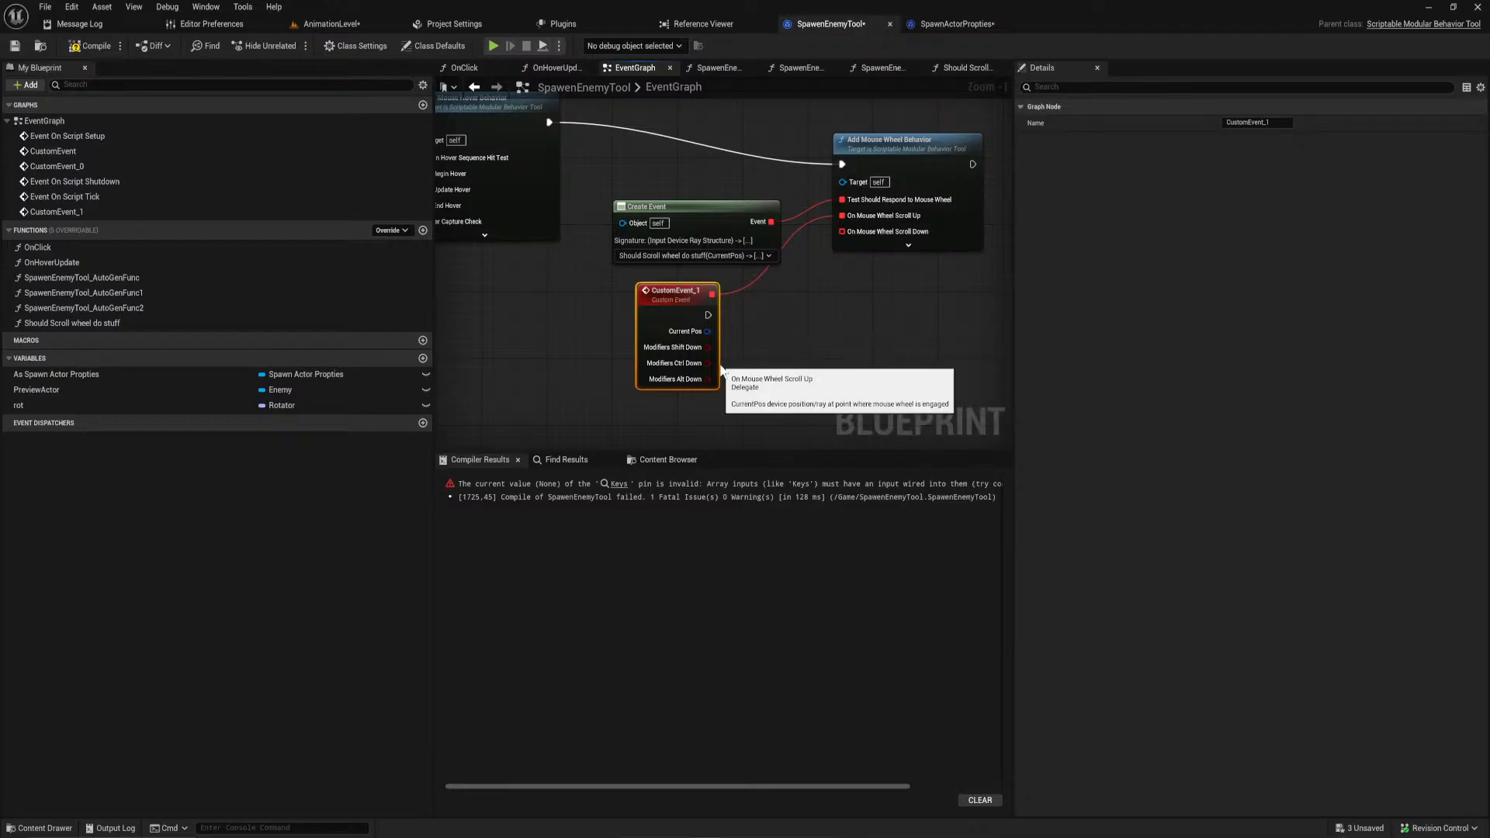
# Step: Add a Branch after the scroll-up event, using Modifiers Ctrl Down as its condition
pyautogui.click(770, 332)
pyautogui.press('b')
pyautogui.click(767, 328)
pyautogui.moveTo(778, 343)
pyautogui.mouseDown()
pyautogui.moveTo(708, 316)
pyautogui.moveTo(820, 360)
pyautogui.moveTo(778, 322)
pyautogui.mouseUp()
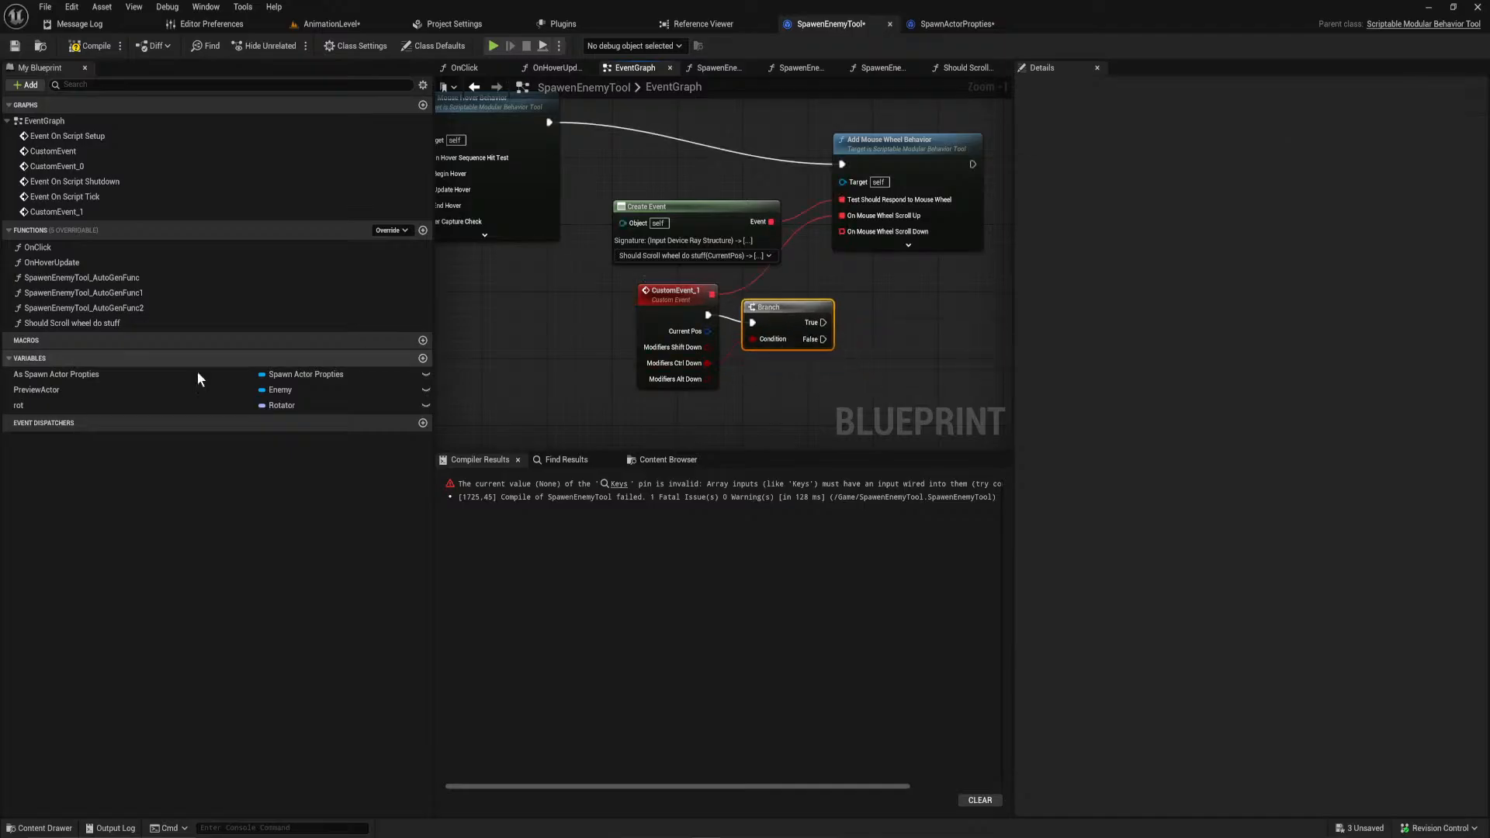
# Step: Combine the Rot variable with a Z rotation of 5.0 using Combine Rotators, and store the result in a Set Rot node run from the Branch's True output
pyautogui.moveTo(104, 405); pyautogui.dragTo(808, 401)
pyautogui.moveTo(825, 290); pyautogui.dragTo(913, 323)
pyautogui.write('combine')
pyautogui.press('Return')
pyautogui.moveTo(909, 357); pyautogui.dragTo(684, 285, button='right')
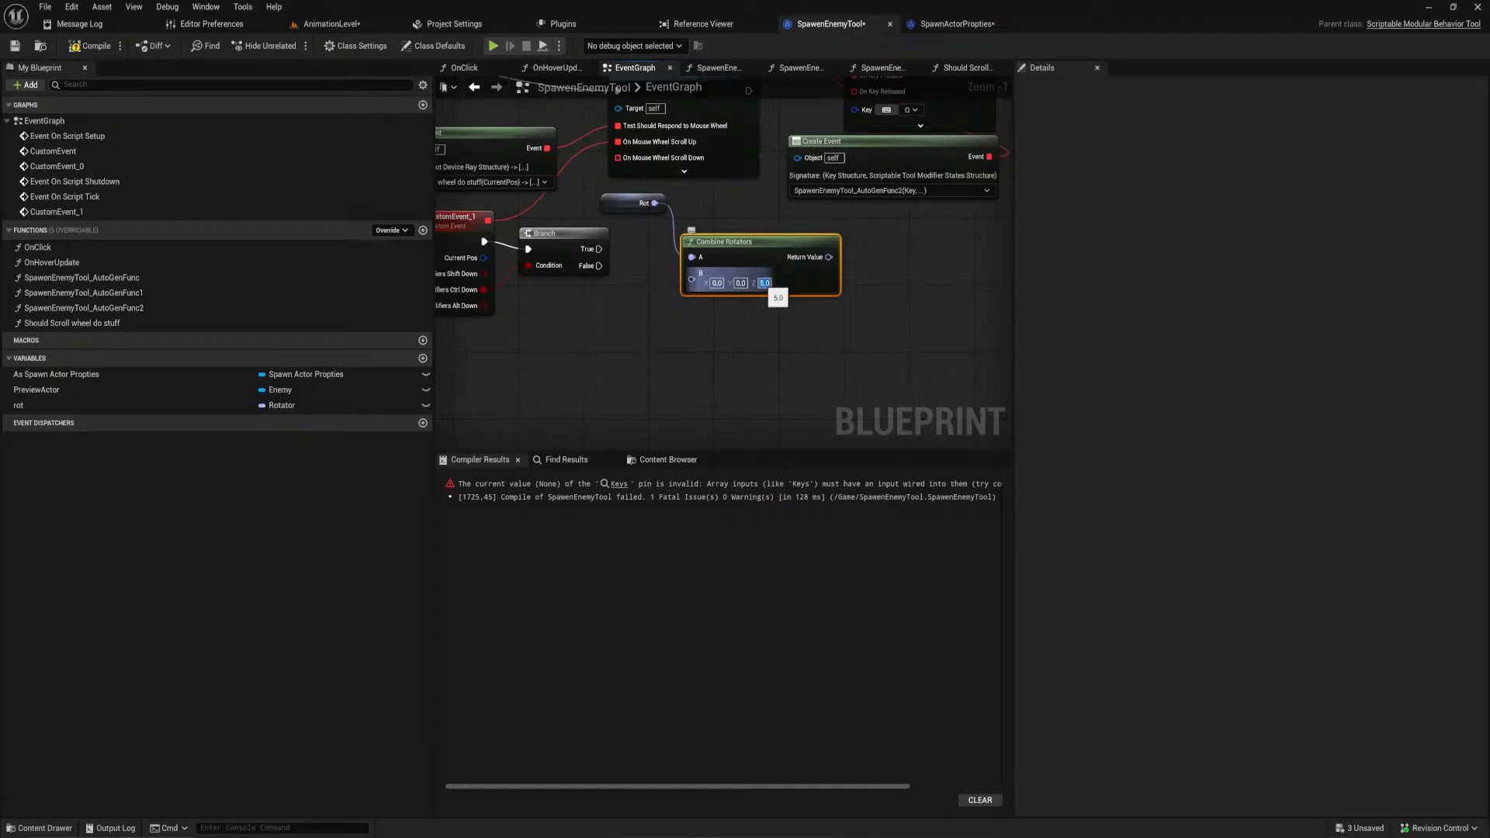
pyautogui.moveTo(765, 256); pyautogui.dragTo(770, 222)
pyautogui.moveTo(62, 407); pyautogui.dragTo(738, 286)
pyautogui.moveTo(836, 223); pyautogui.dragTo(598, 248)
# Step: Bind a new custom event to On Mouse Wheel Scroll Down and place it below the scroll-up event
pyautogui.moveTo(607, 325); pyautogui.dragTo(682, 401, button='right')
pyautogui.moveTo(692, 232); pyautogui.dragTo(626, 332)
pyautogui.write('cusom')
pyautogui.press('BackSpace')
pyautogui.press('BackSpace')
pyautogui.press('BackSpace')
pyautogui.press('BackSpace')
pyautogui.write('us')
pyautogui.press('Return')
pyautogui.rightClick(657, 387)
pyautogui.moveTo(657, 388); pyautogui.dragTo(509, 374)
# Step: Duplicate the Branch for the scroll-down event, split the event's Modifiers pin, and wire the event into the new Branch
pyautogui.click(626, 224)
pyautogui.hotkey('ctrl', 'c')
pyautogui.hotkey('ctrl', 'v')
pyautogui.rightClick(549, 391)
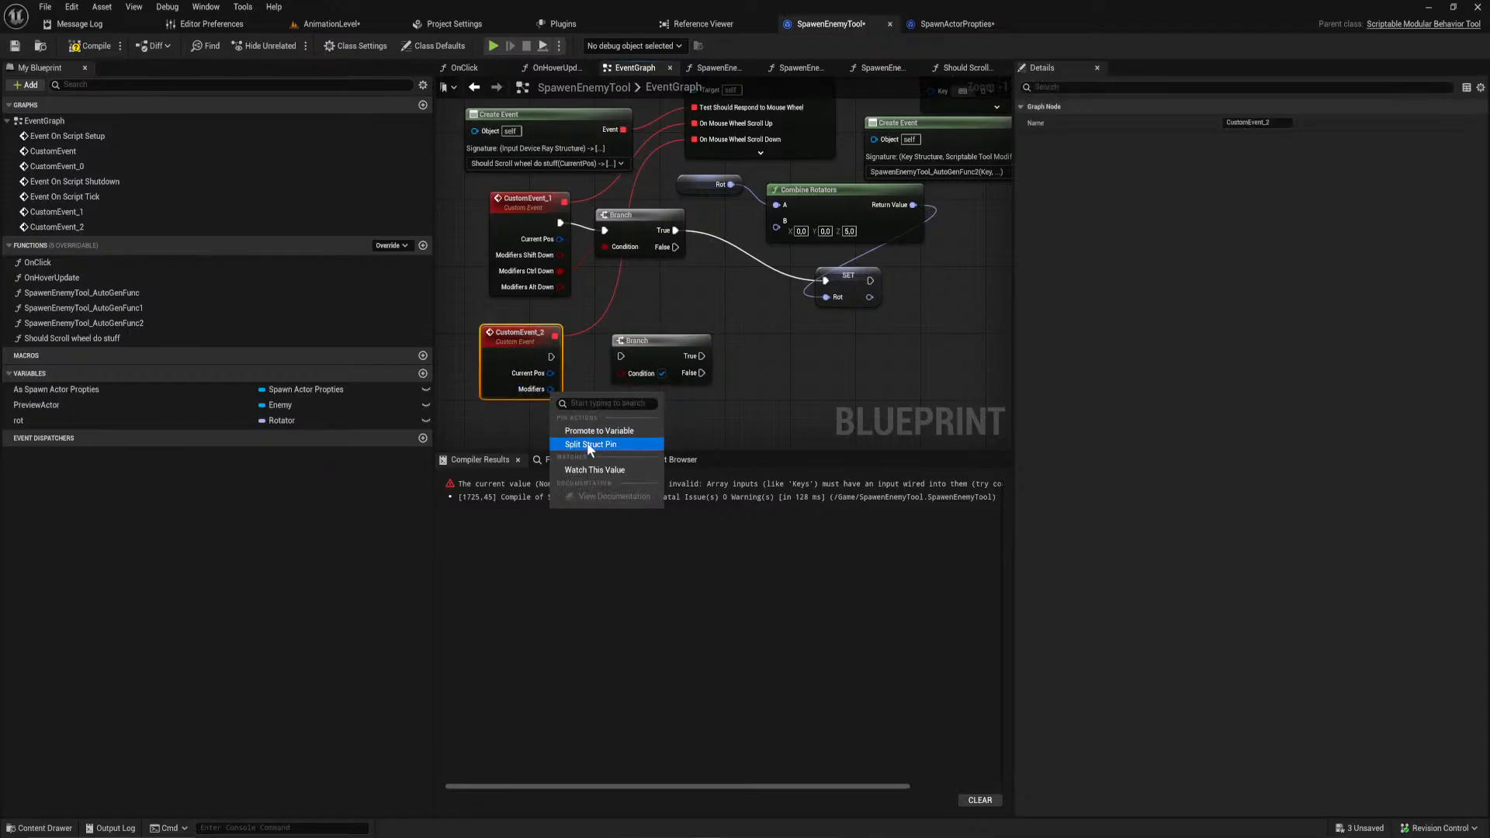
pyautogui.click(590, 445)
pyautogui.moveTo(621, 357); pyautogui.dragTo(551, 357)
# Step: Duplicate the Set Rot and Combine Rotators nodes for scroll-down, connect Rot to input A, and set B's Z to -5
pyautogui.click(848, 276)
pyautogui.hotkey('ctrl', 'c')
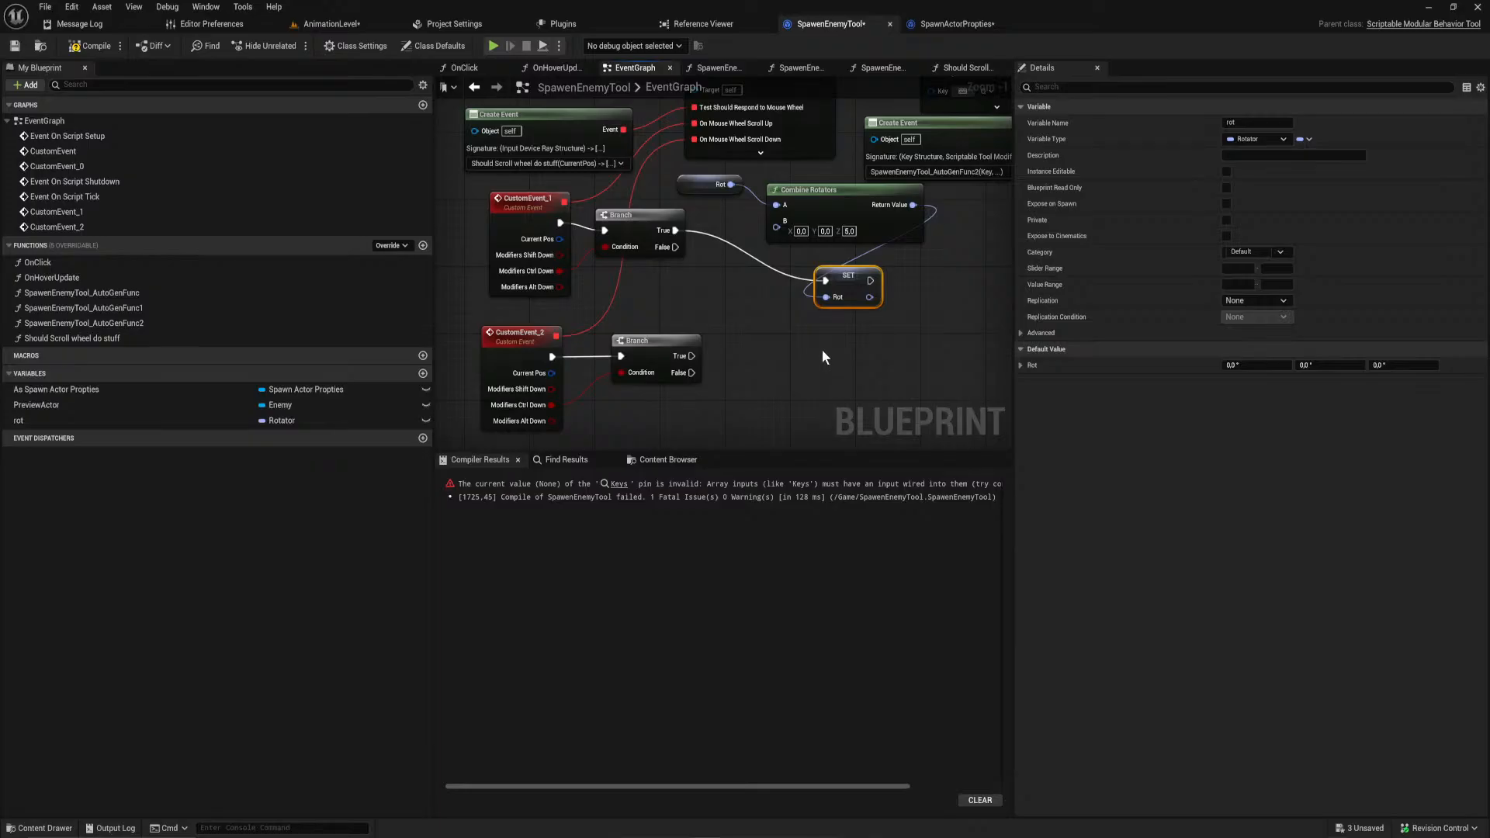
pyautogui.hotkey('ctrl', 'v')
pyautogui.click(818, 214)
pyautogui.hotkey('ctrl', 'c')
pyautogui.hotkey('ctrl', 'v')
pyautogui.moveTo(901, 330); pyautogui.dragTo(816, 317)
pyautogui.moveTo(731, 185); pyautogui.dragTo(727, 323)
pyautogui.click(805, 348)
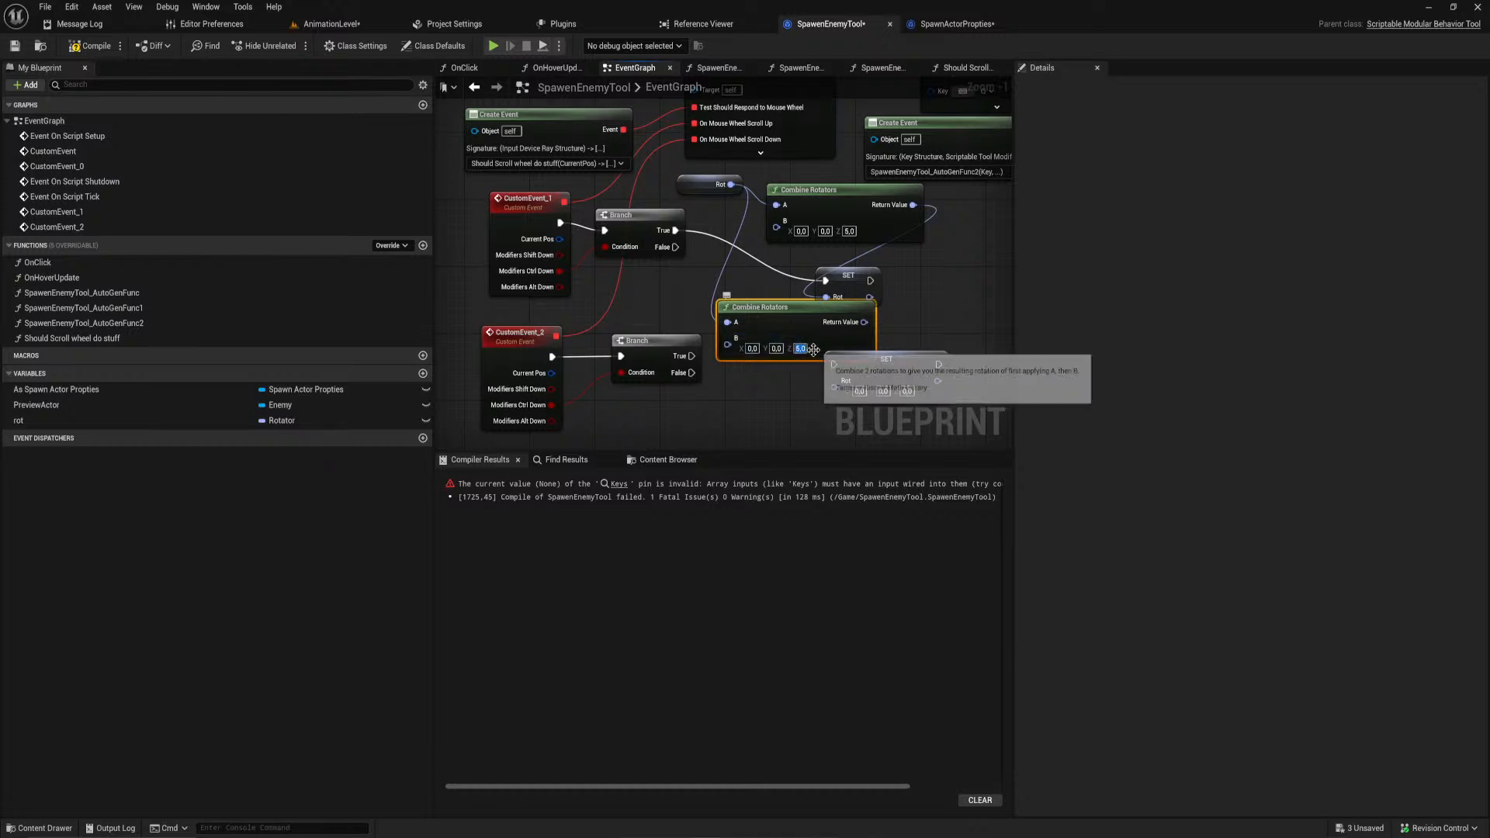
pyautogui.write('-5')
pyautogui.press('Return')
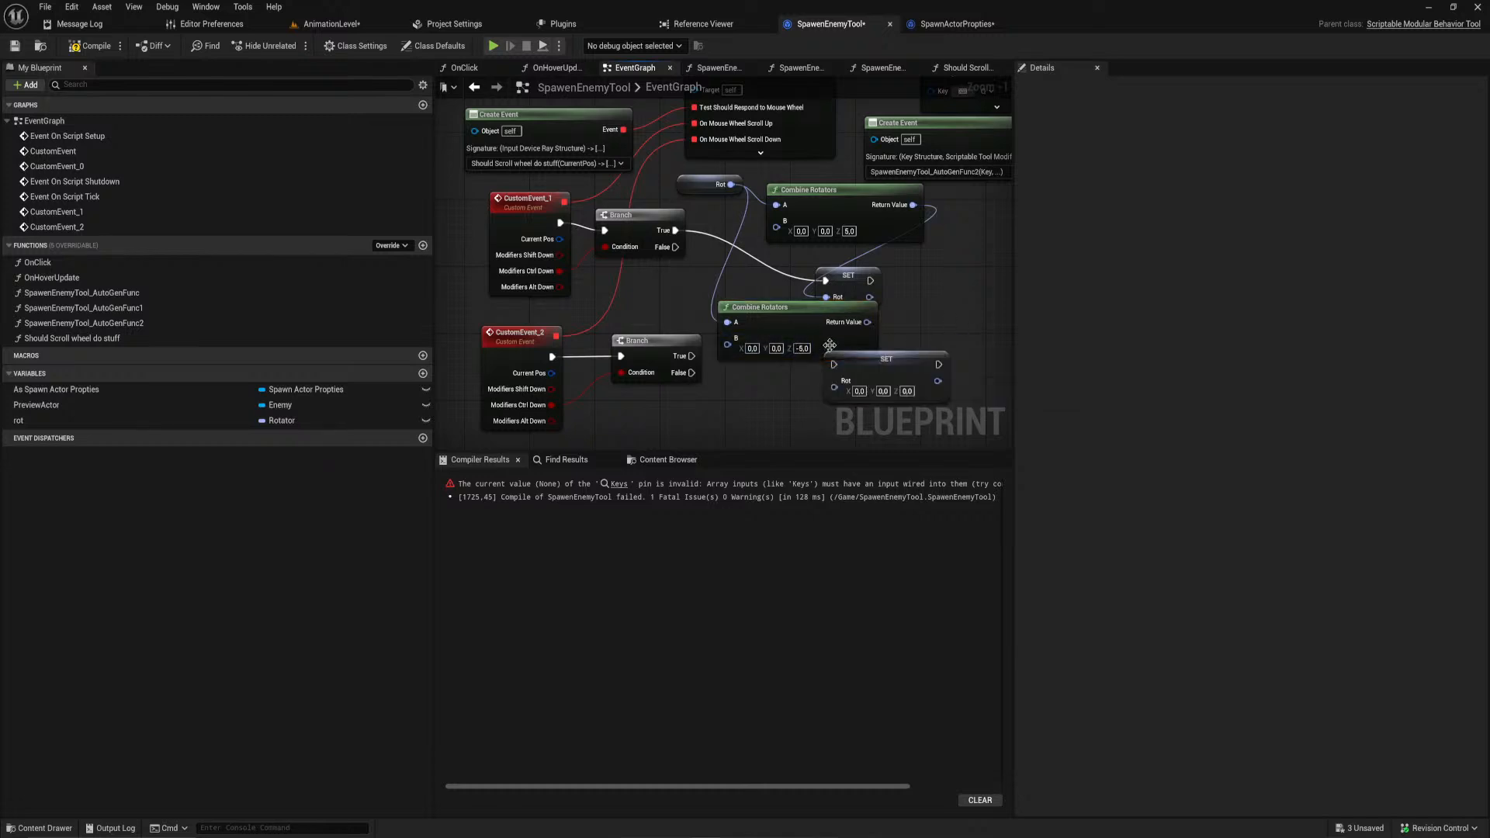
# Step: Arrange the duplicated nodes, wire the scroll-down Branch's True output and the combined rotation into Set Rot, and compile
pyautogui.moveTo(787, 333); pyautogui.dragTo(907, 443)
pyautogui.moveTo(865, 222); pyautogui.dragTo(873, 254)
pyautogui.moveTo(880, 413); pyautogui.dragTo(889, 371, button='right')
pyautogui.moveTo(889, 370); pyautogui.dragTo(869, 281)
pyautogui.moveTo(701, 208); pyautogui.dragTo(803, 275)
pyautogui.moveTo(942, 217); pyautogui.dragTo(803, 298)
pyautogui.moveTo(828, 229); pyautogui.dragTo(818, 245, button='right')
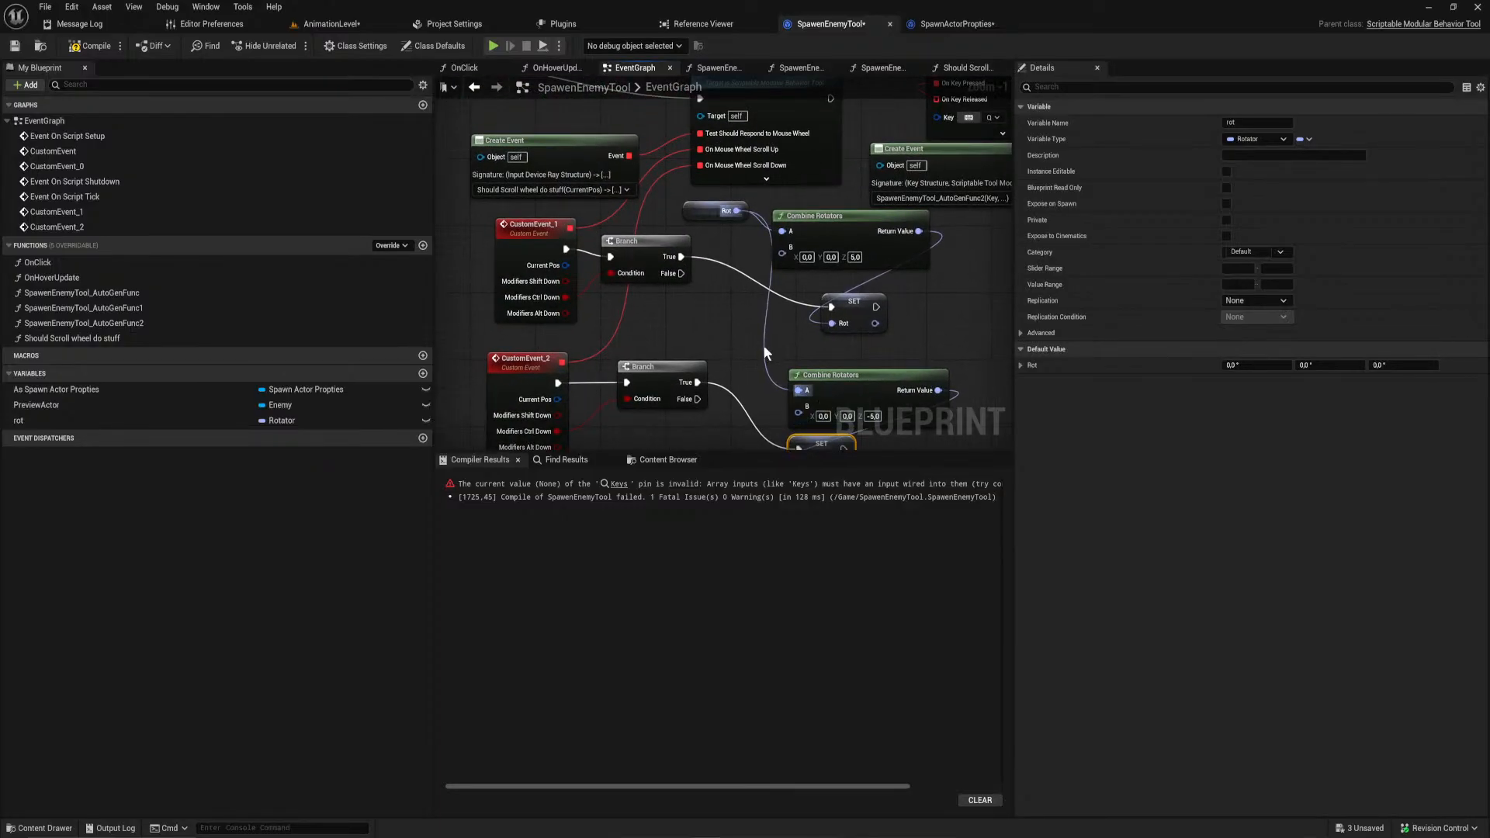
pyautogui.moveTo(762, 343); pyautogui.dragTo(732, 415, button='right')
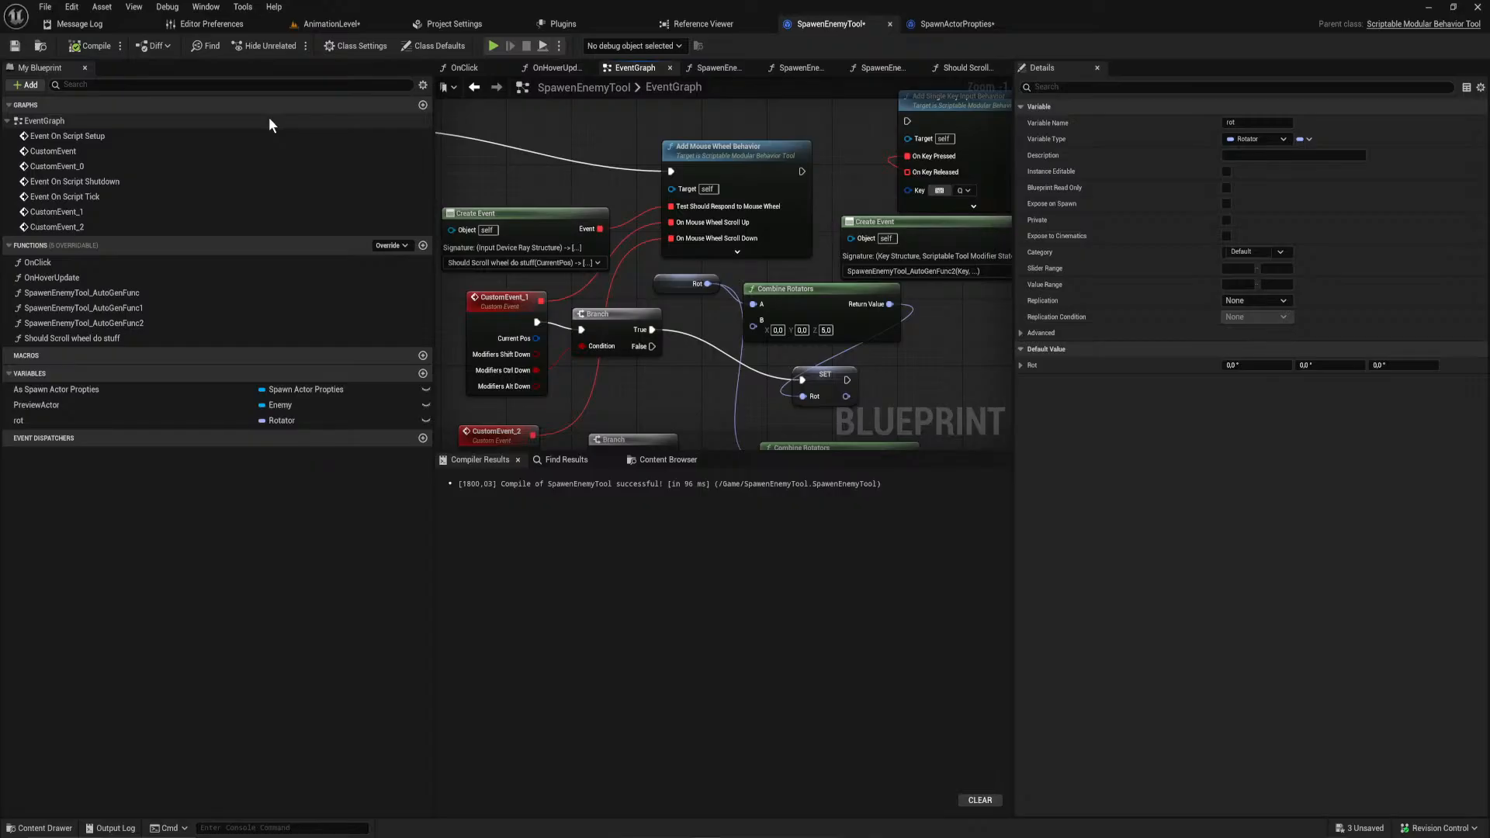
# Step: Test the enemy tool in AnimationLevel with spawn class BP_Ghost, checking the preview's rotation, and exit the tool
pyautogui.click(334, 23)
pyautogui.click(42, 118)
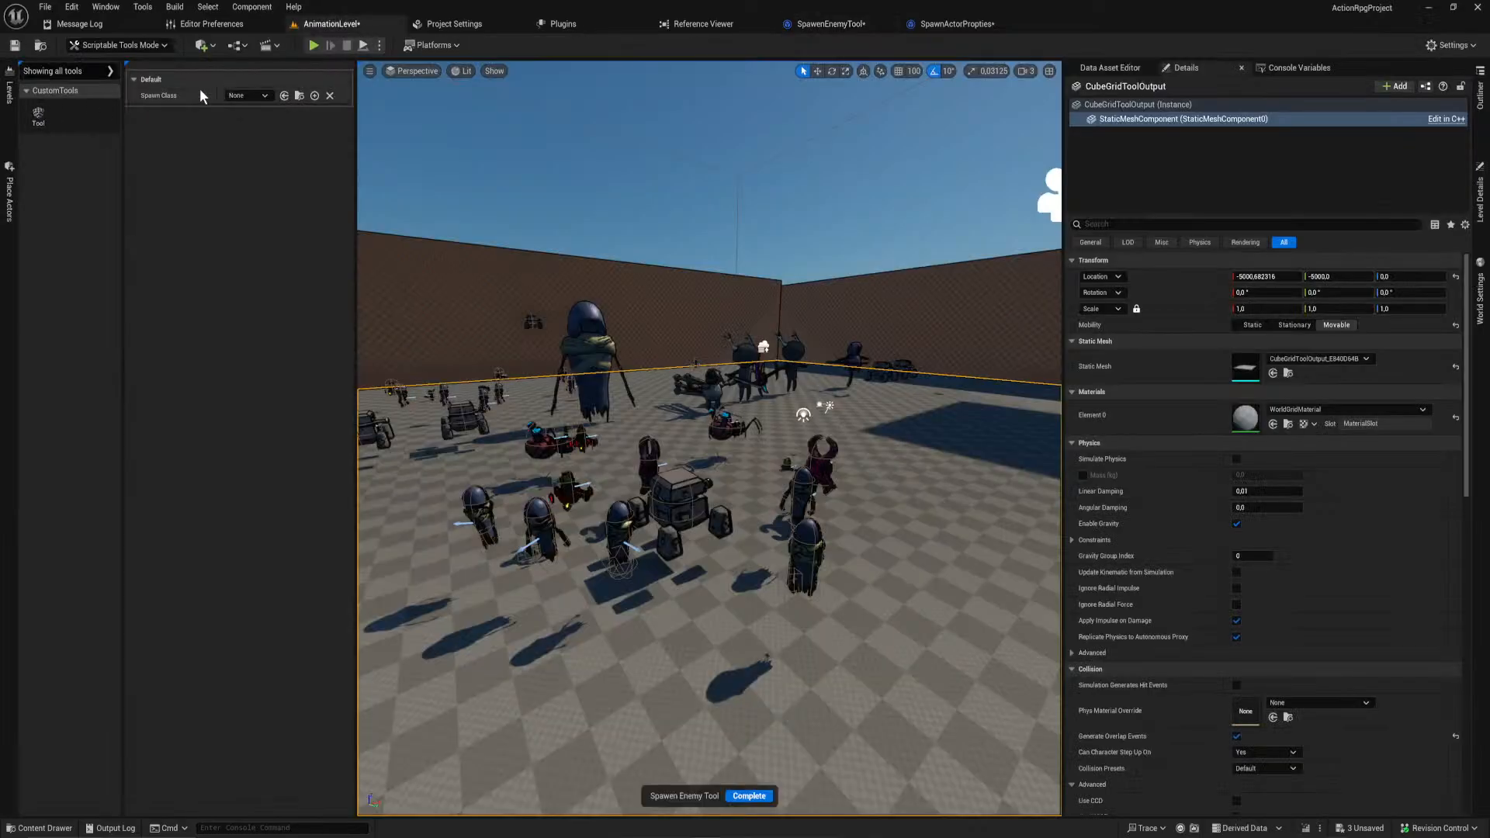
pyautogui.click(248, 96)
pyautogui.click(301, 217)
pyautogui.click(767, 501)
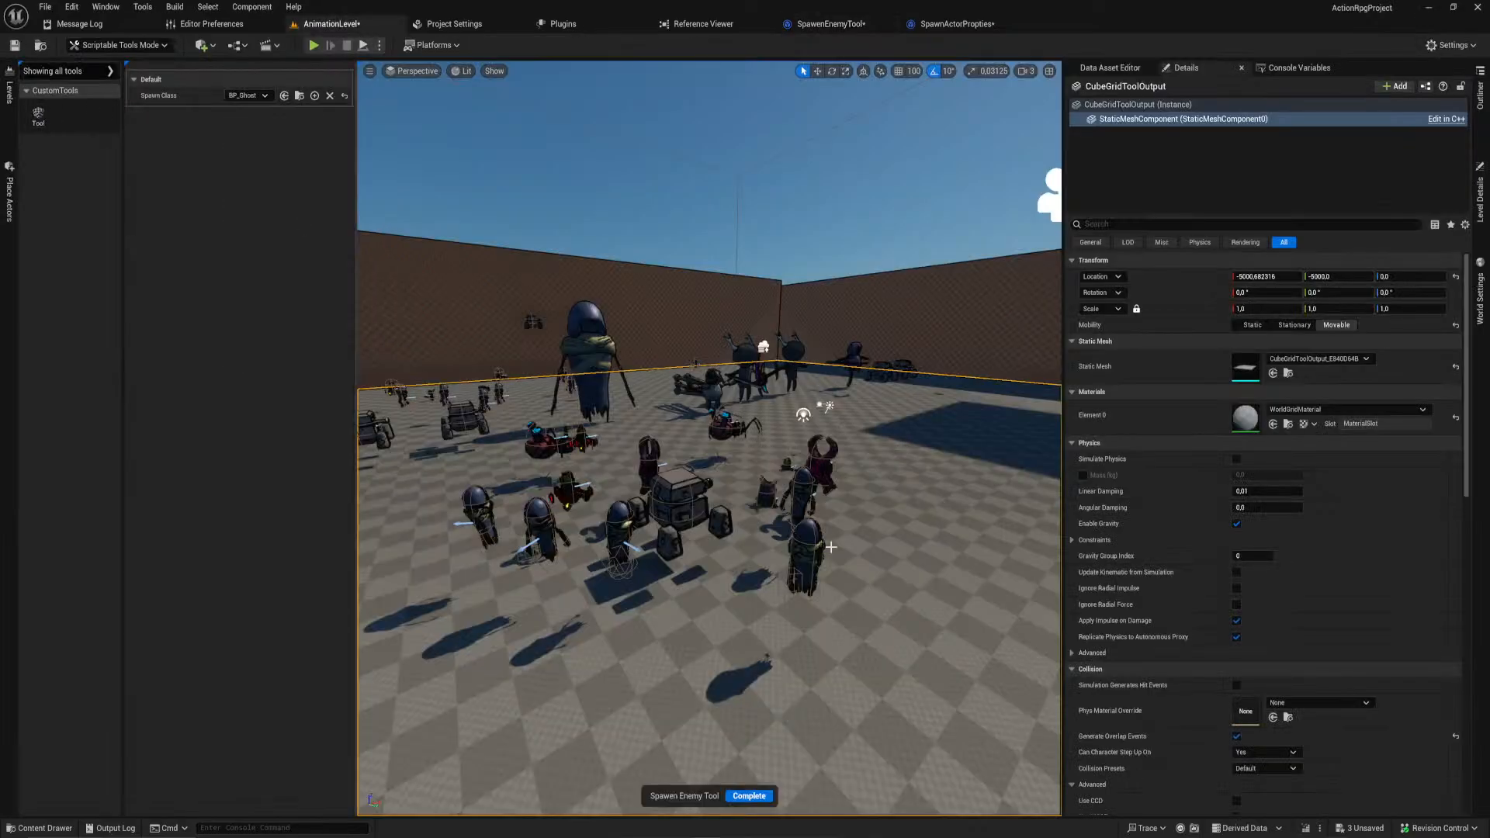
pyautogui.click(875, 561)
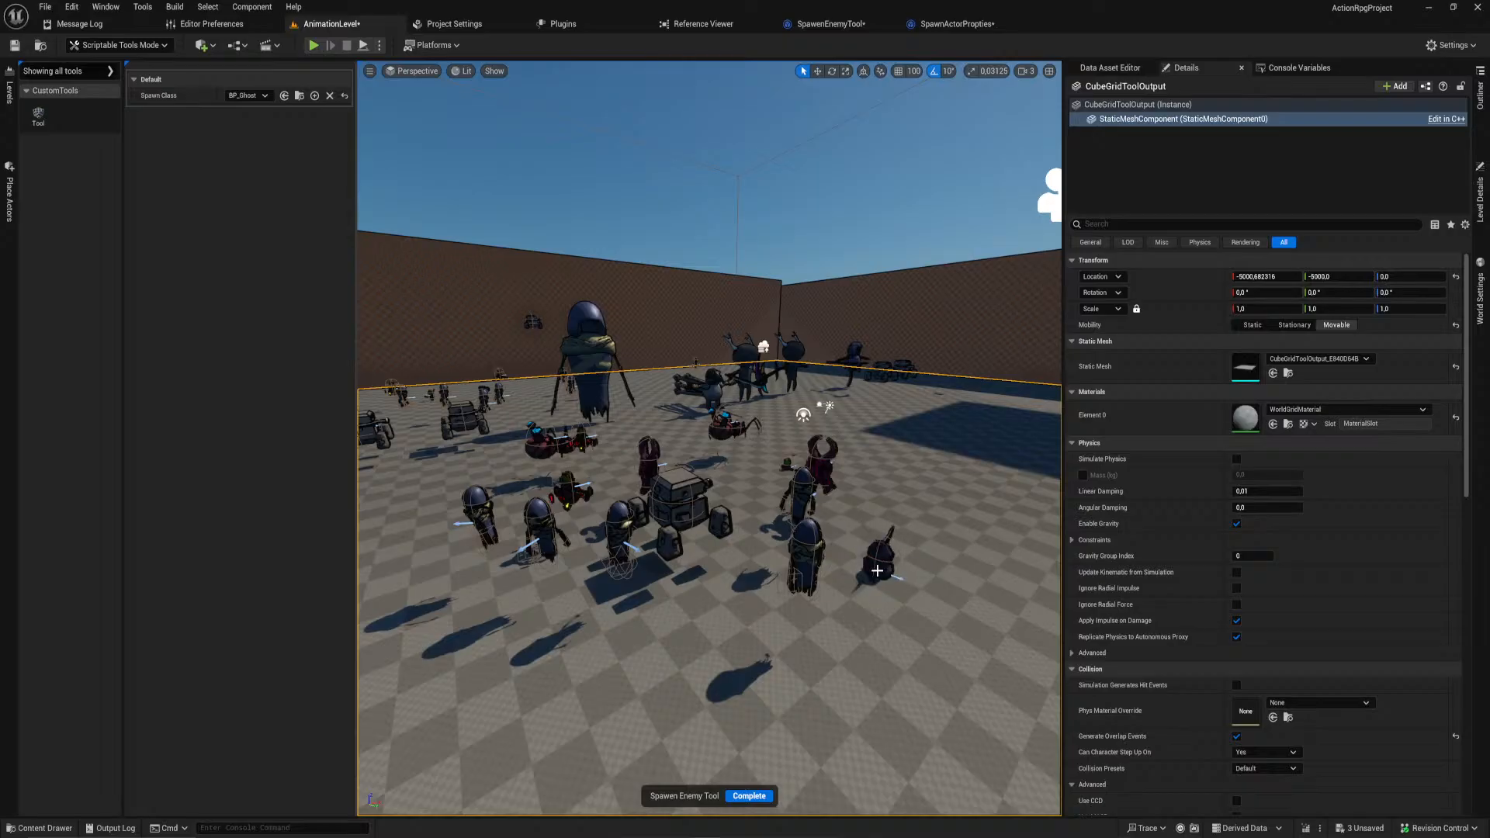
pyautogui.press('Escape')
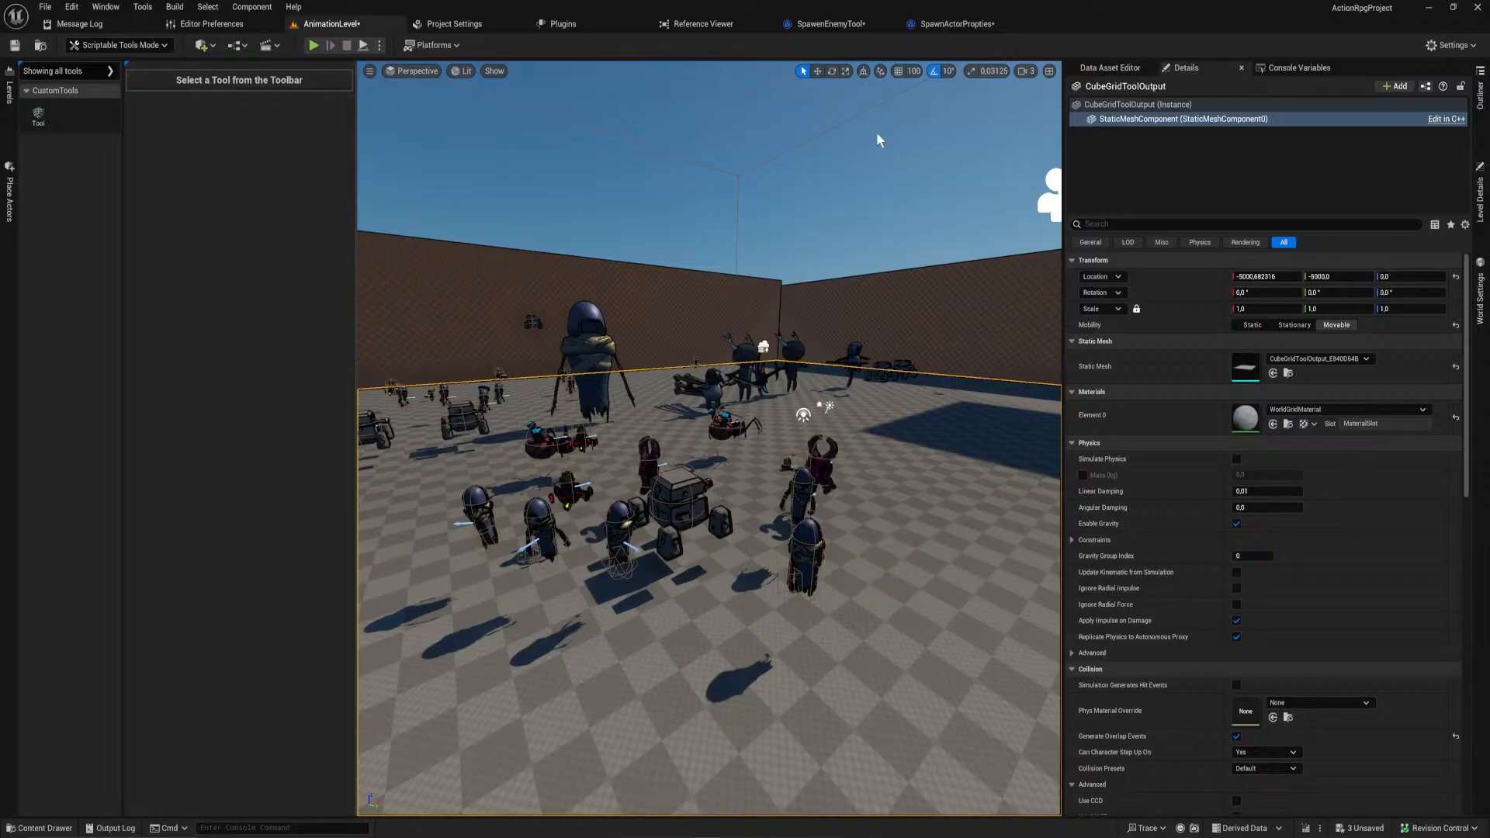
# Step: Set the Combine Rotators Z values to 15 for scroll-up and -15 for scroll-down, and compile the tool blueprint
pyautogui.click(829, 24)
pyautogui.moveTo(852, 392); pyautogui.dragTo(881, 273, button='right')
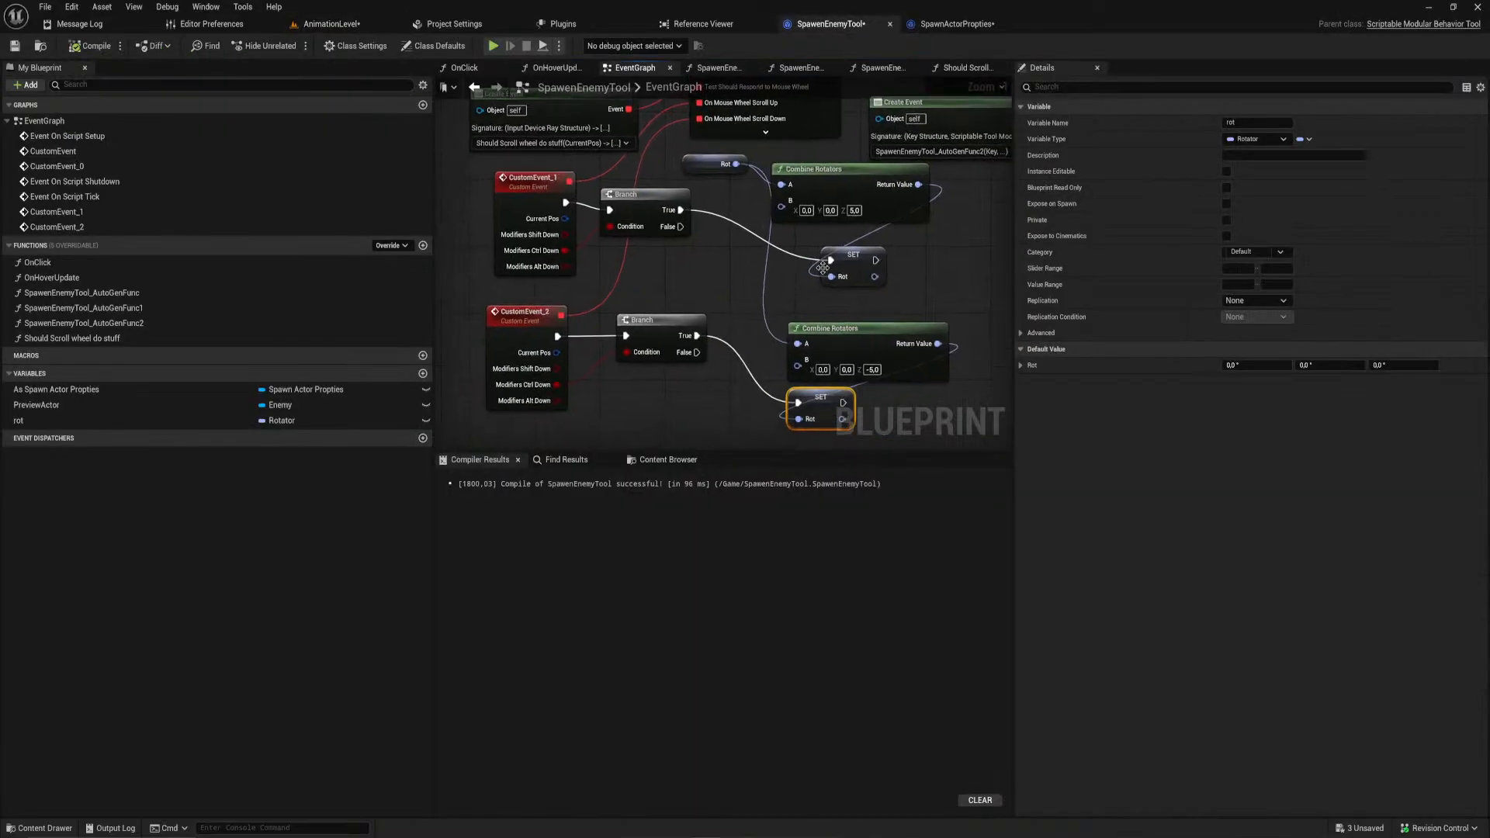
pyautogui.click(854, 210)
pyautogui.write('15')
pyautogui.press('Return')
pyautogui.click(871, 370)
pyautogui.write('-15')
pyautogui.press('Return')
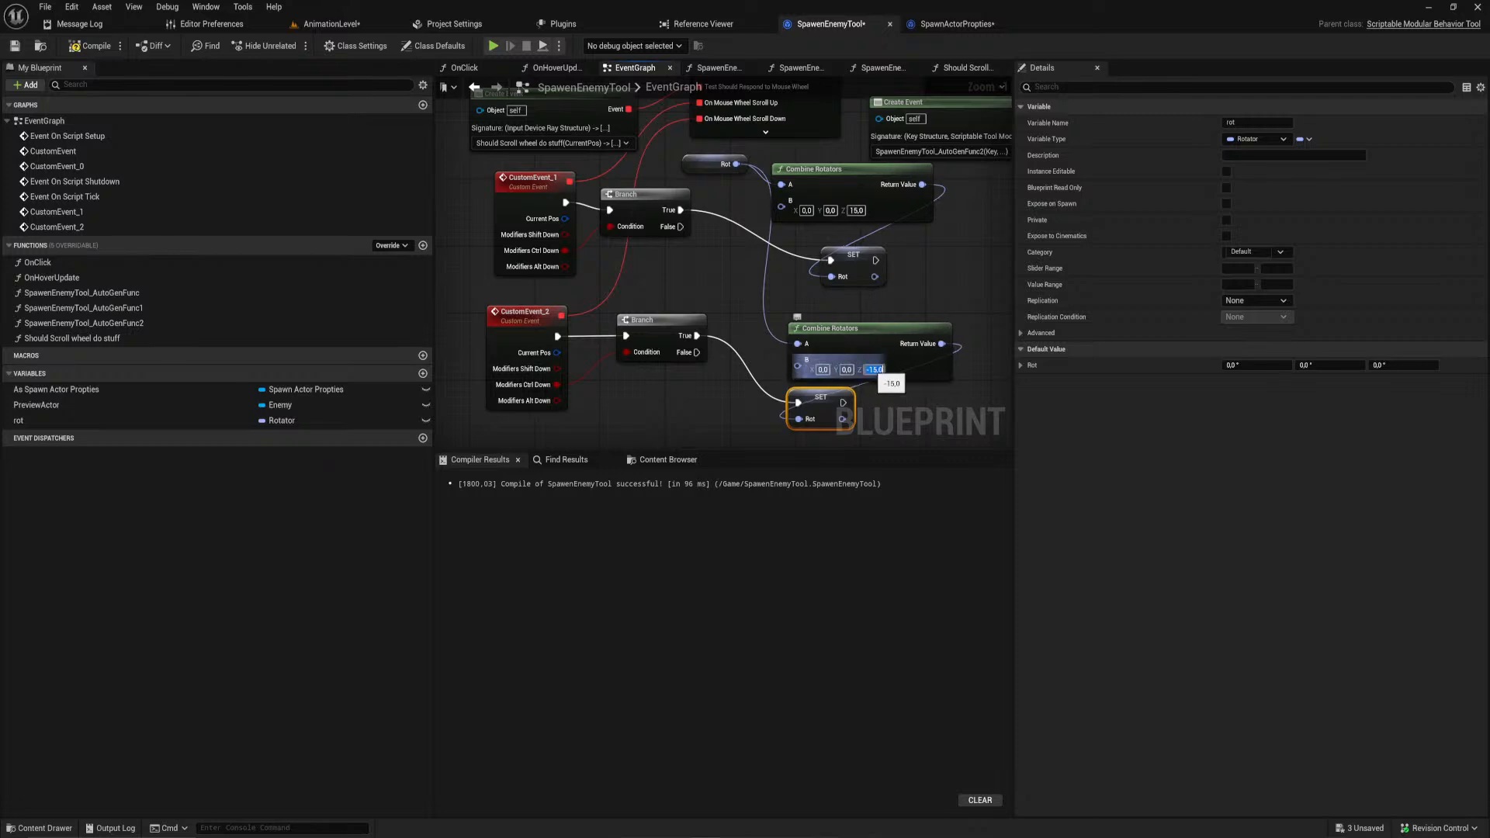
pyautogui.click(90, 46)
# Step: Run the enemy tool in AnimationLevel with spawn class BP_Ghost, place several rotated enemies on the floor, and complete the tool
pyautogui.click(327, 24)
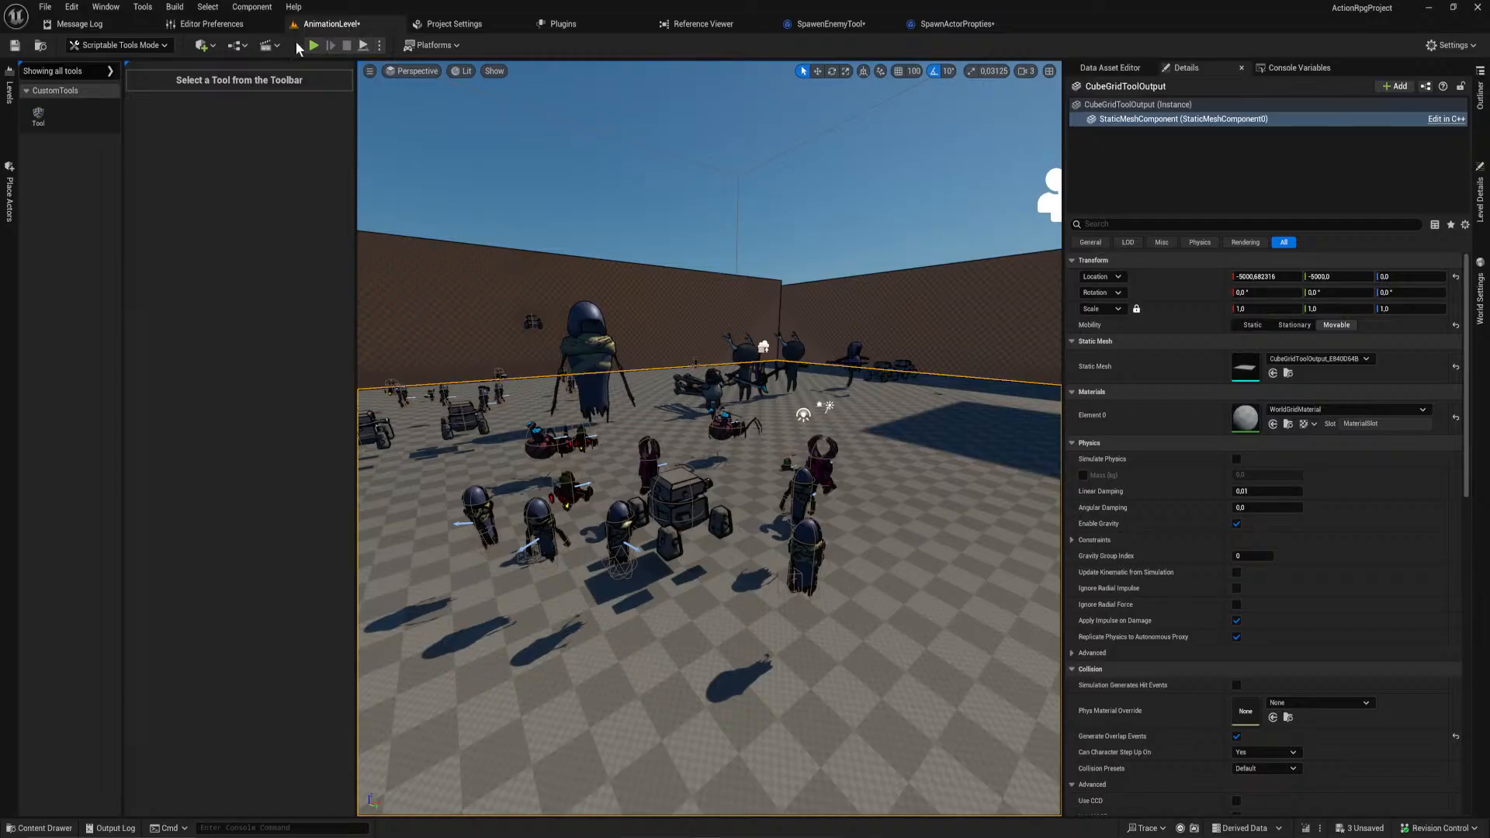
pyautogui.click(38, 116)
pyautogui.click(245, 96)
pyautogui.click(287, 201)
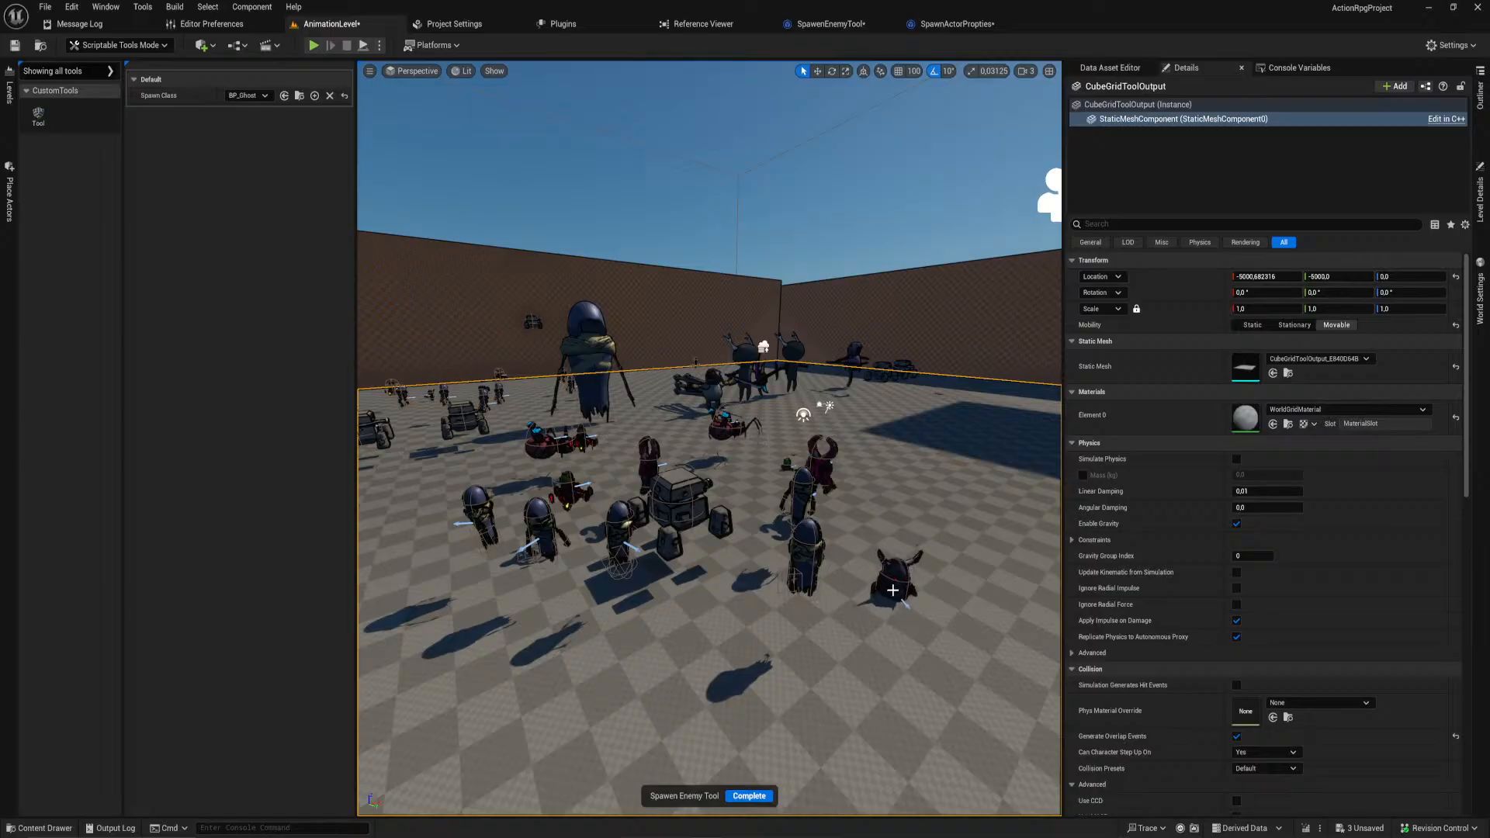
pyautogui.click(950, 454)
pyautogui.click(919, 420)
pyautogui.click(806, 392)
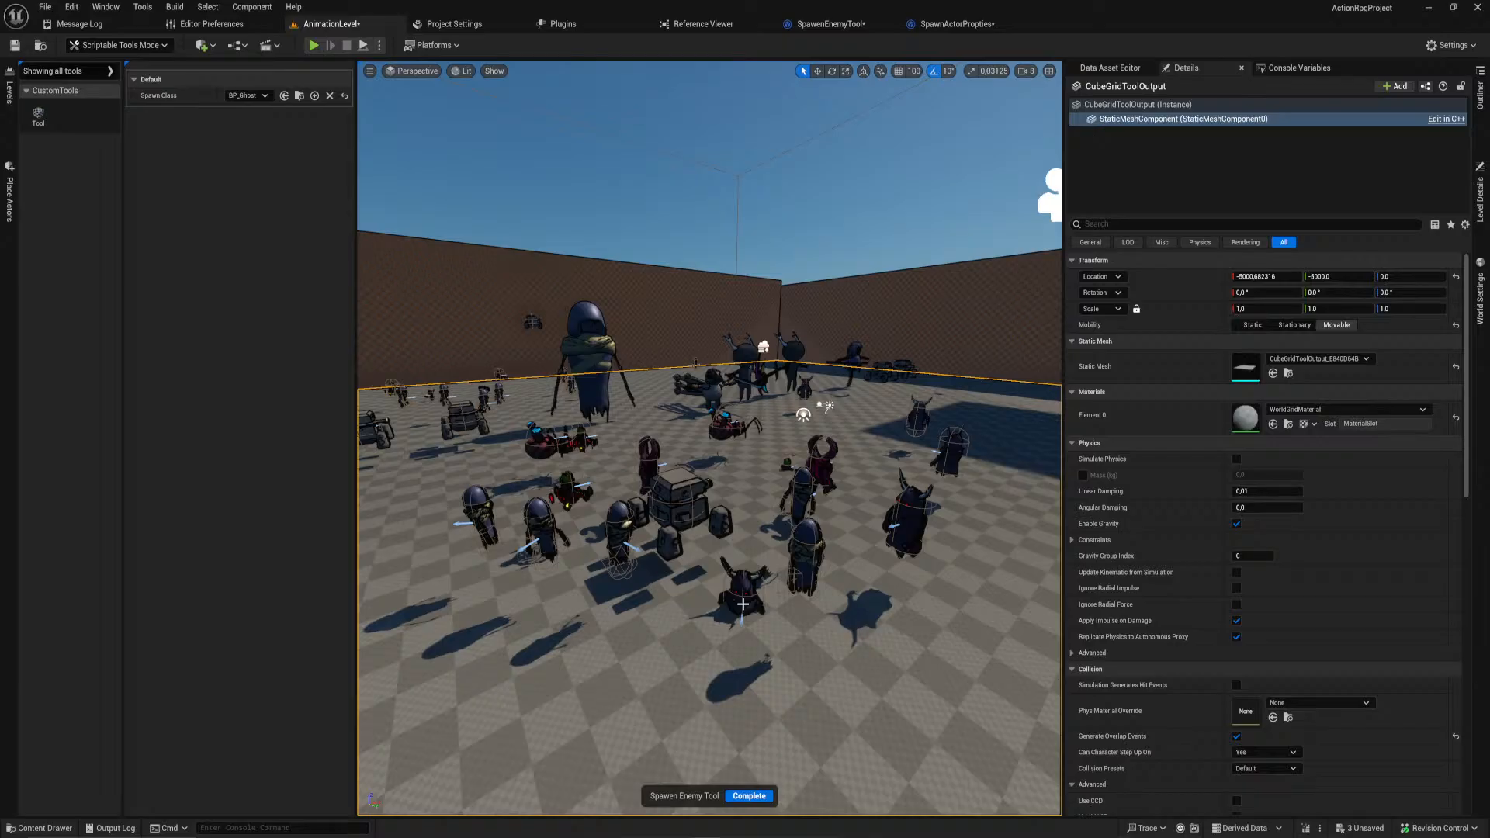
pyautogui.click(749, 795)
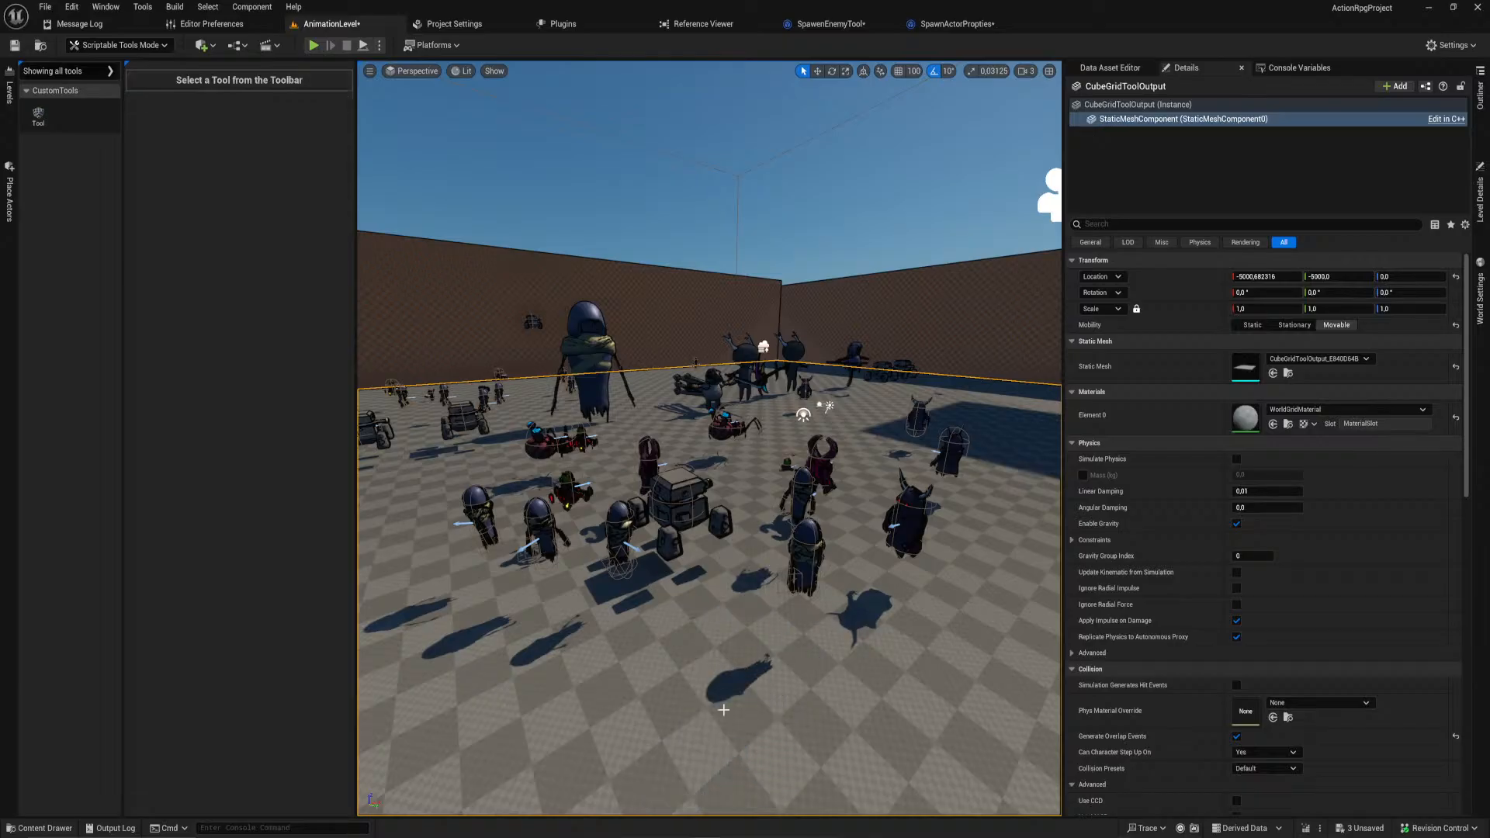
# Step: Select the tanks and the group of smaller enemies on the floor near the blue pillars together and delete them
pyautogui.moveTo(729, 694); pyautogui.dragTo(729, 616, button='right')
pyautogui.click(774, 501)
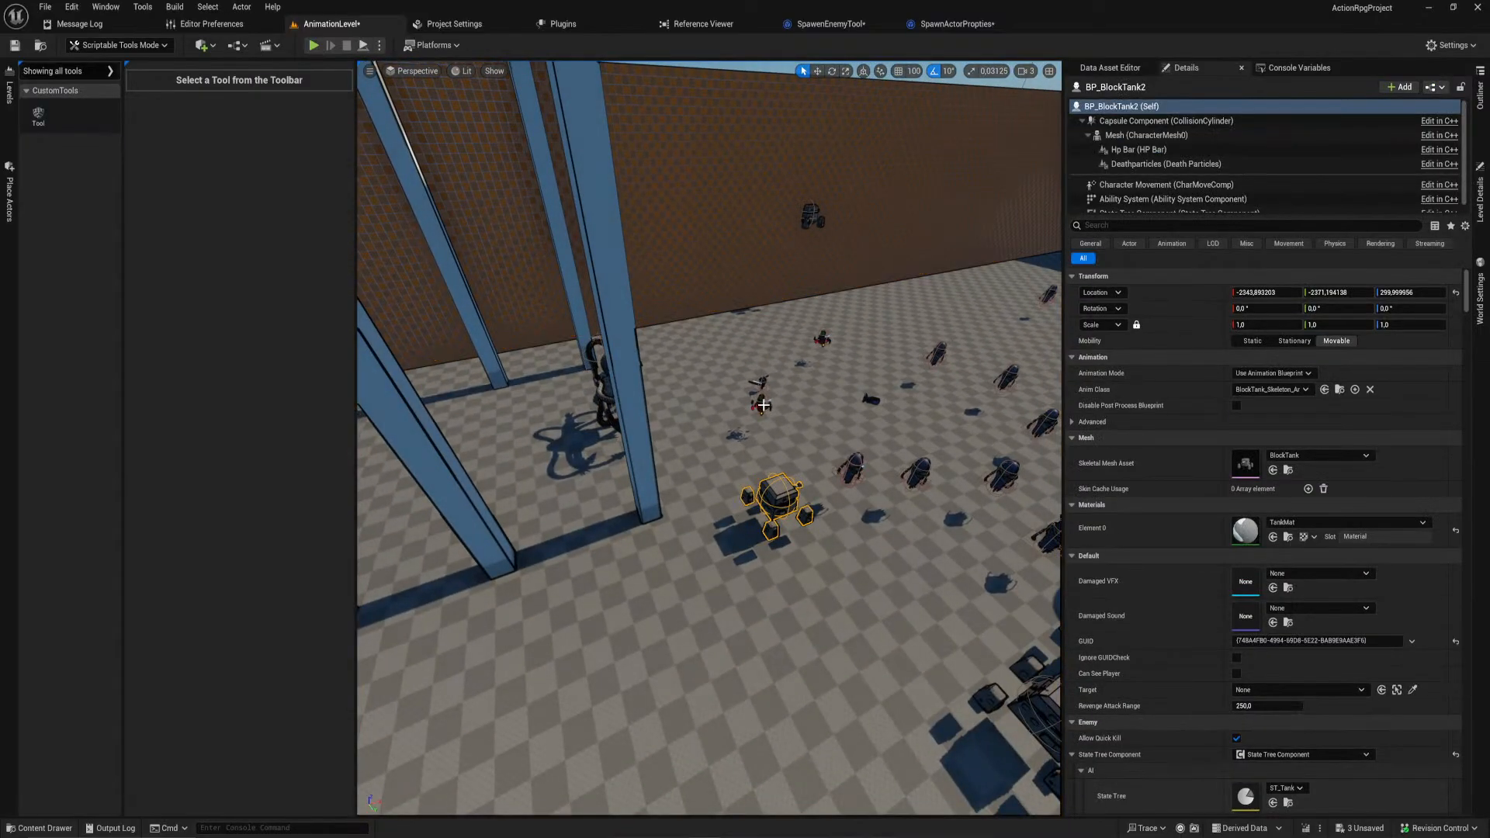
pyautogui.keyDown('ctrl'); pyautogui.click(766, 406); pyautogui.keyUp('ctrl')
pyautogui.keyDown('ctrl'); pyautogui.click(854, 470); pyautogui.keyUp('ctrl')
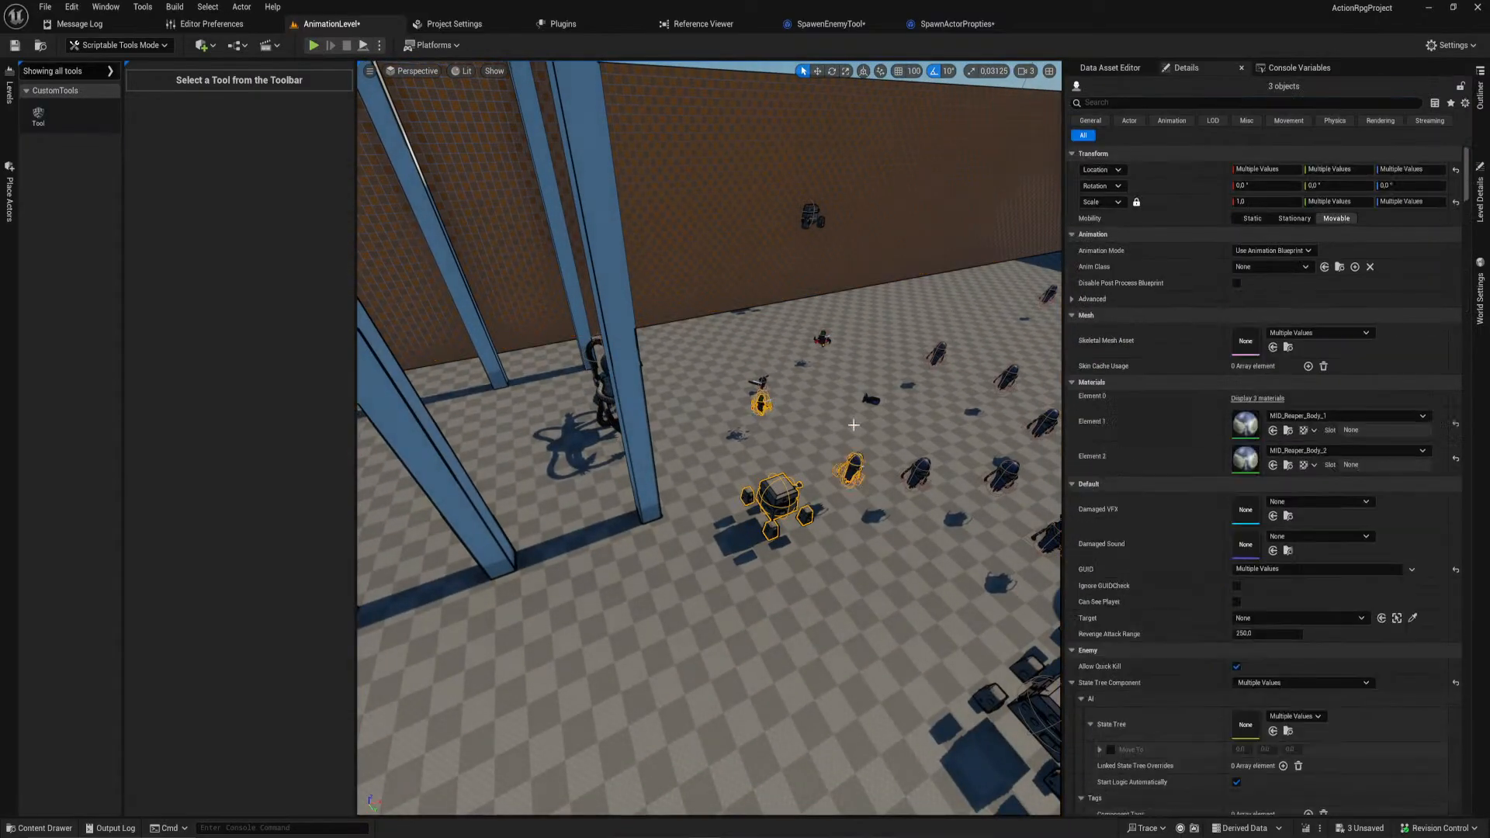
pyautogui.keyDown('ctrl'); pyautogui.click(821, 338); pyautogui.keyUp('ctrl')
pyautogui.keyDown('ctrl'); pyautogui.click(938, 355); pyautogui.keyUp('ctrl')
pyautogui.moveTo(937, 357); pyautogui.dragTo(1025, 338, button='right')
pyautogui.keyDown('ctrl'); pyautogui.click(832, 356); pyautogui.keyUp('ctrl')
pyautogui.keyDown('ctrl'); pyautogui.click(867, 386); pyautogui.keyUp('ctrl')
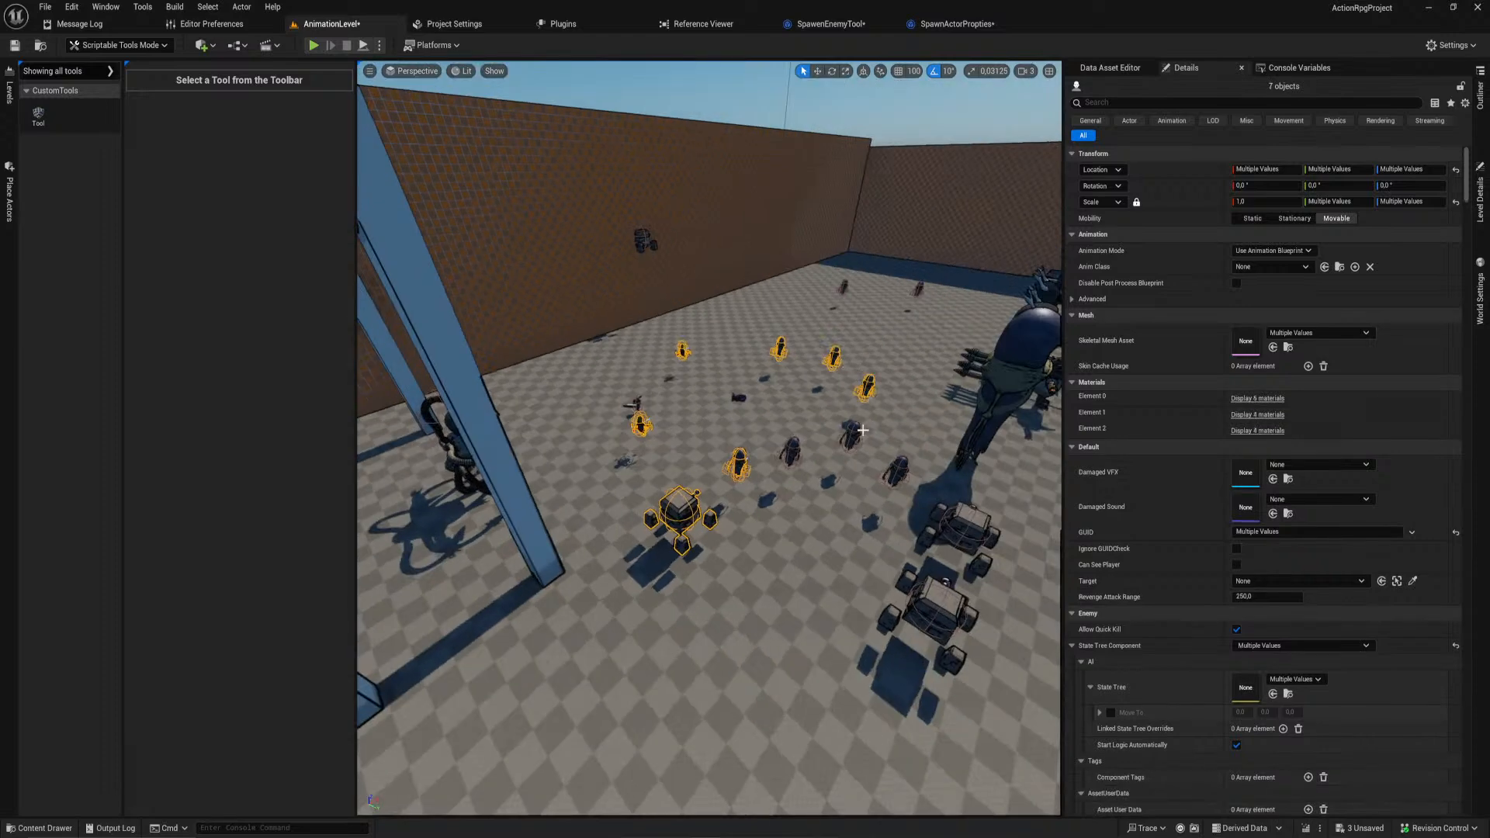
pyautogui.keyDown('ctrl'); pyautogui.click(791, 451); pyautogui.keyUp('ctrl')
pyautogui.keyDown('ctrl'); pyautogui.click(897, 470); pyautogui.keyUp('ctrl')
pyautogui.keyDown('ctrl'); pyautogui.click(970, 523); pyautogui.keyUp('ctrl')
pyautogui.keyDown('ctrl'); pyautogui.click(933, 616); pyautogui.keyUp('ctrl')
pyautogui.press('Delete')
# Step: Delete the remaining small enemies scattered across the open floor and around the dark square, one after another
pyautogui.moveTo(810, 582); pyautogui.dragTo(882, 562, button='right')
pyautogui.click(620, 516)
pyautogui.click(624, 511)
pyautogui.press('Delete')
pyautogui.moveTo(625, 511); pyautogui.dragTo(704, 470, button='right')
pyautogui.click(697, 459)
pyautogui.press('Delete')
pyautogui.click(784, 436)
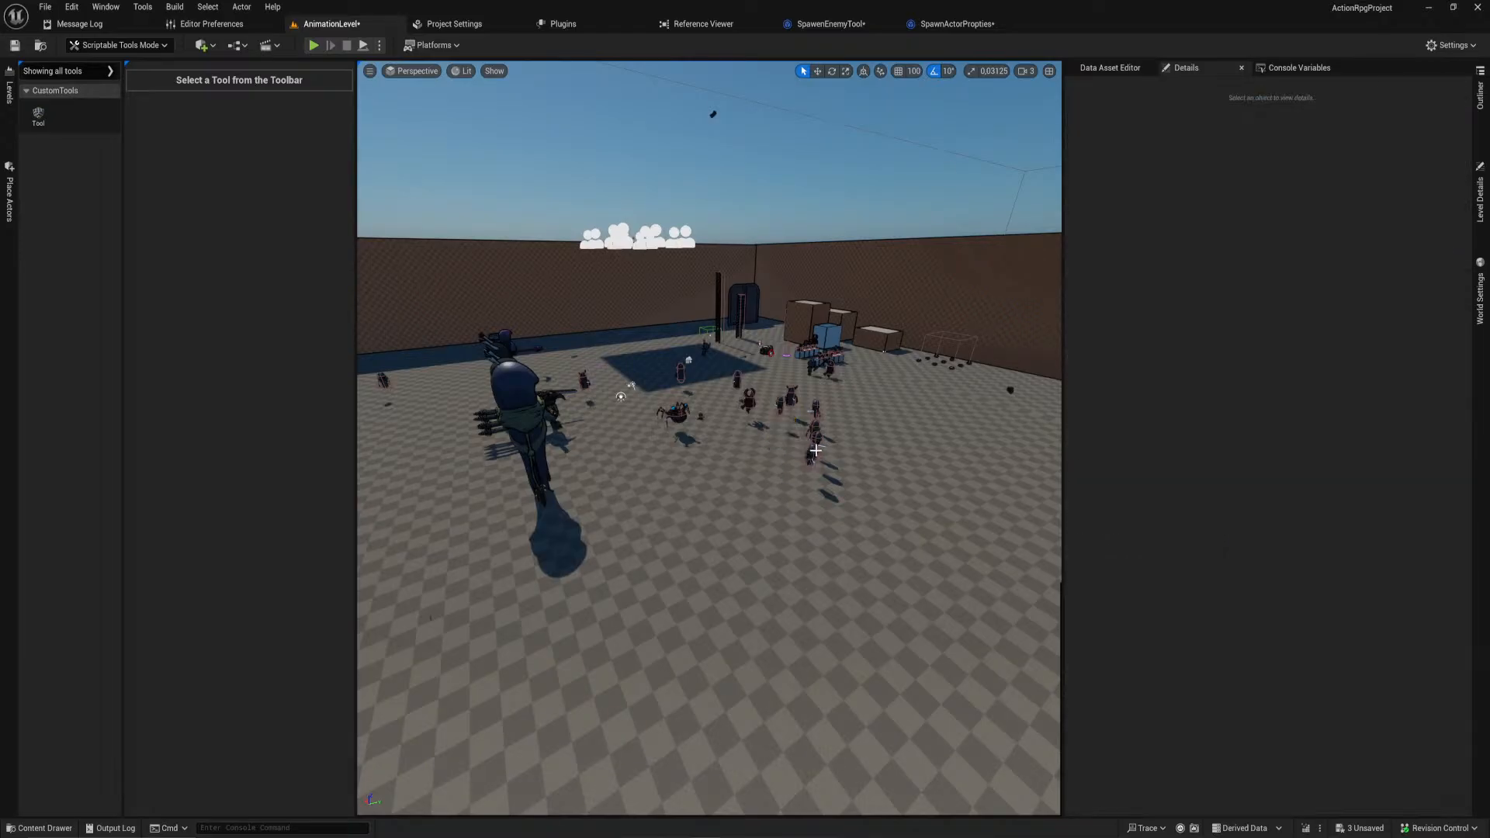
pyautogui.press('Delete')
pyautogui.click(815, 432)
pyautogui.press('Delete')
pyautogui.click(815, 408)
pyautogui.press('Delete')
pyautogui.click(791, 397)
pyautogui.press('Delete')
pyautogui.click(779, 407)
pyautogui.press('Delete')
pyautogui.click(747, 400)
pyautogui.press('Delete')
pyautogui.click(736, 380)
pyautogui.press('Delete')
pyautogui.click(679, 373)
pyautogui.press('Delete')
pyautogui.click(674, 417)
pyautogui.press('Delete')
pyautogui.click(699, 419)
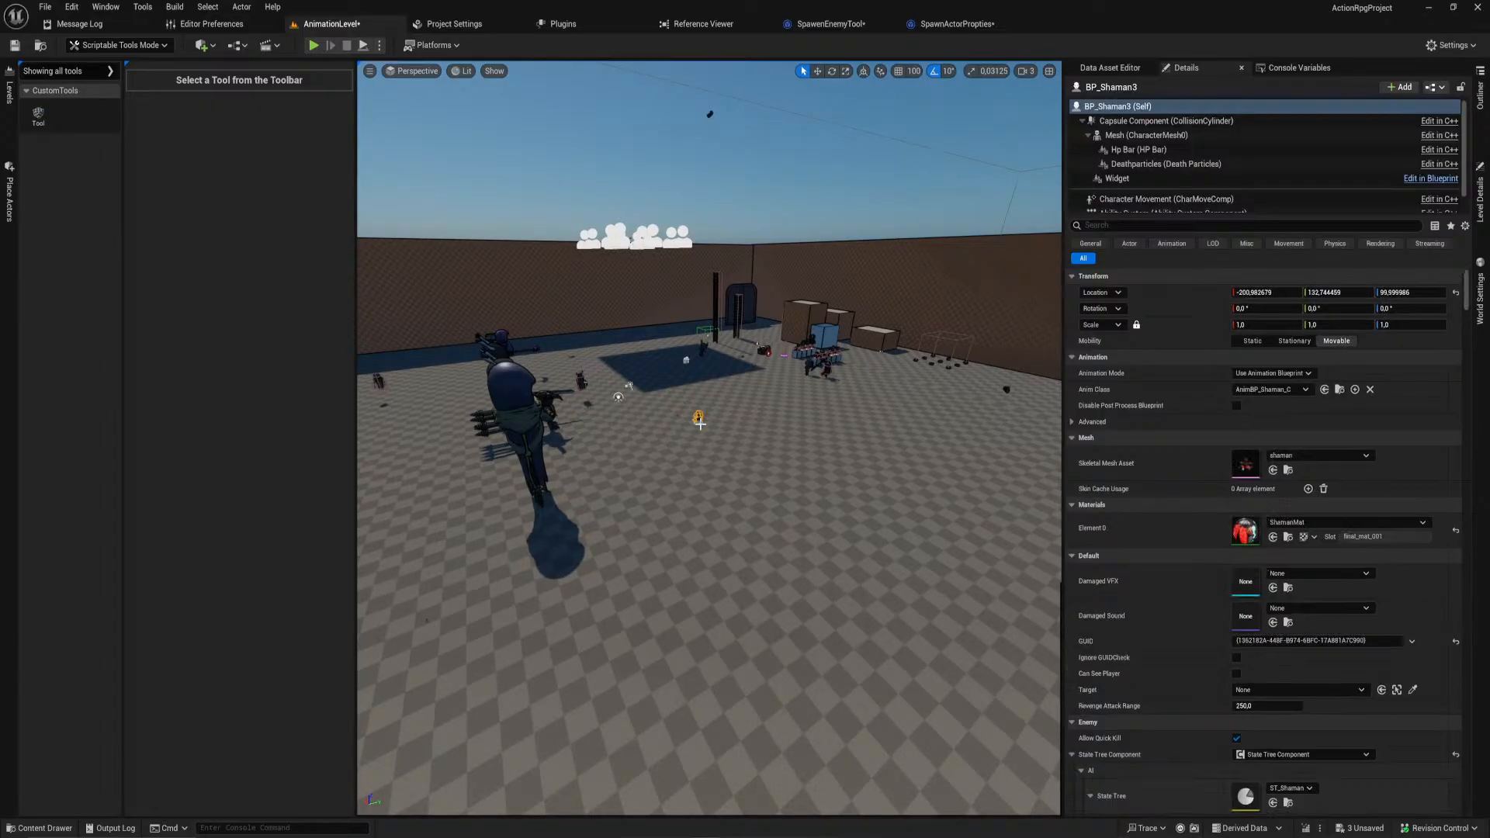
pyautogui.press('Delete')
pyautogui.click(581, 381)
pyautogui.press('Delete')
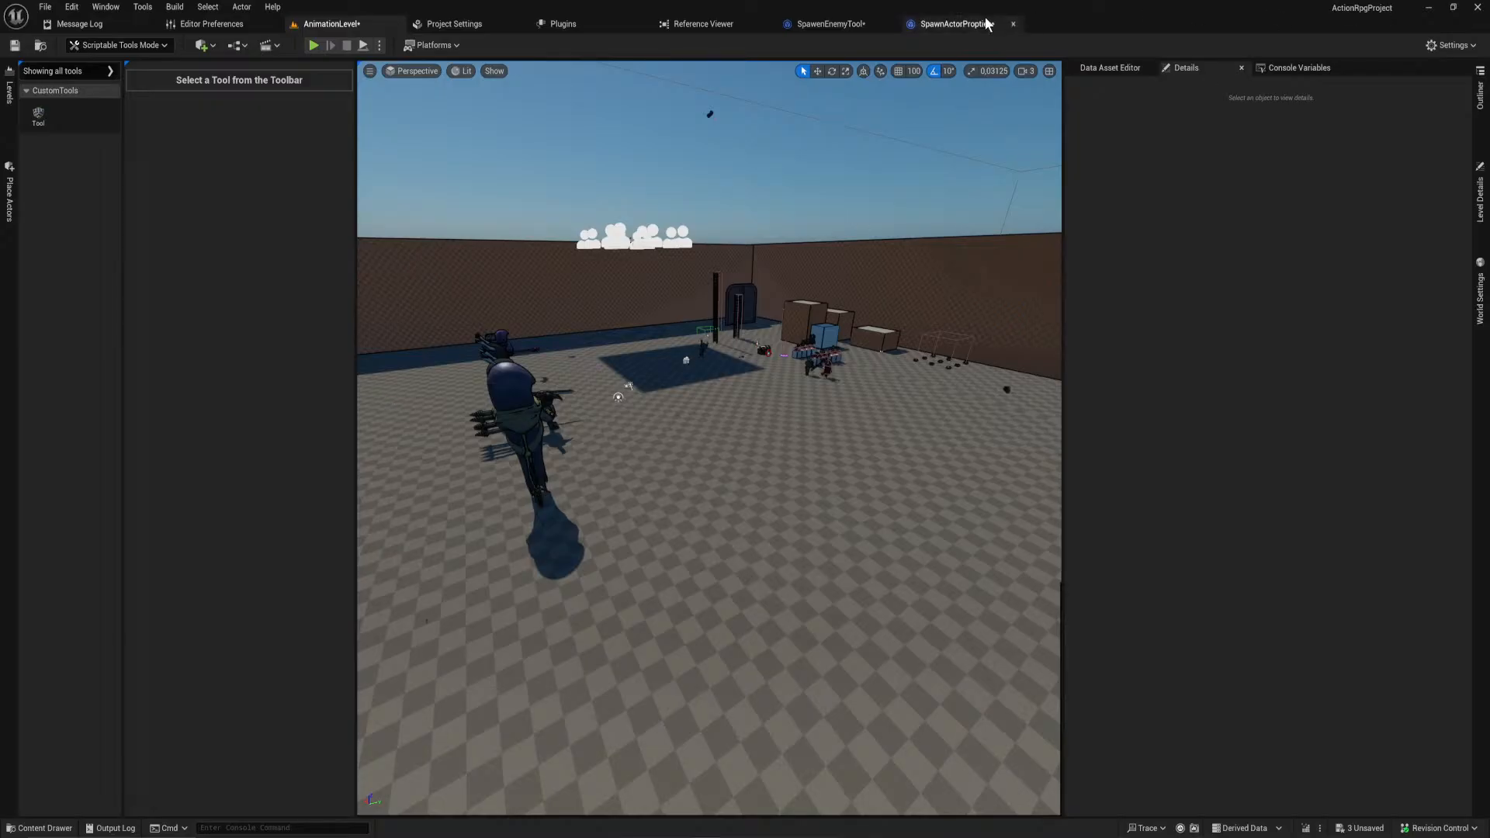
# Step: Add a new variable named SpawnActive to the SpawnActorPropties blueprint
pyautogui.click(959, 24)
pyautogui.click(422, 174)
pyautogui.write('S')
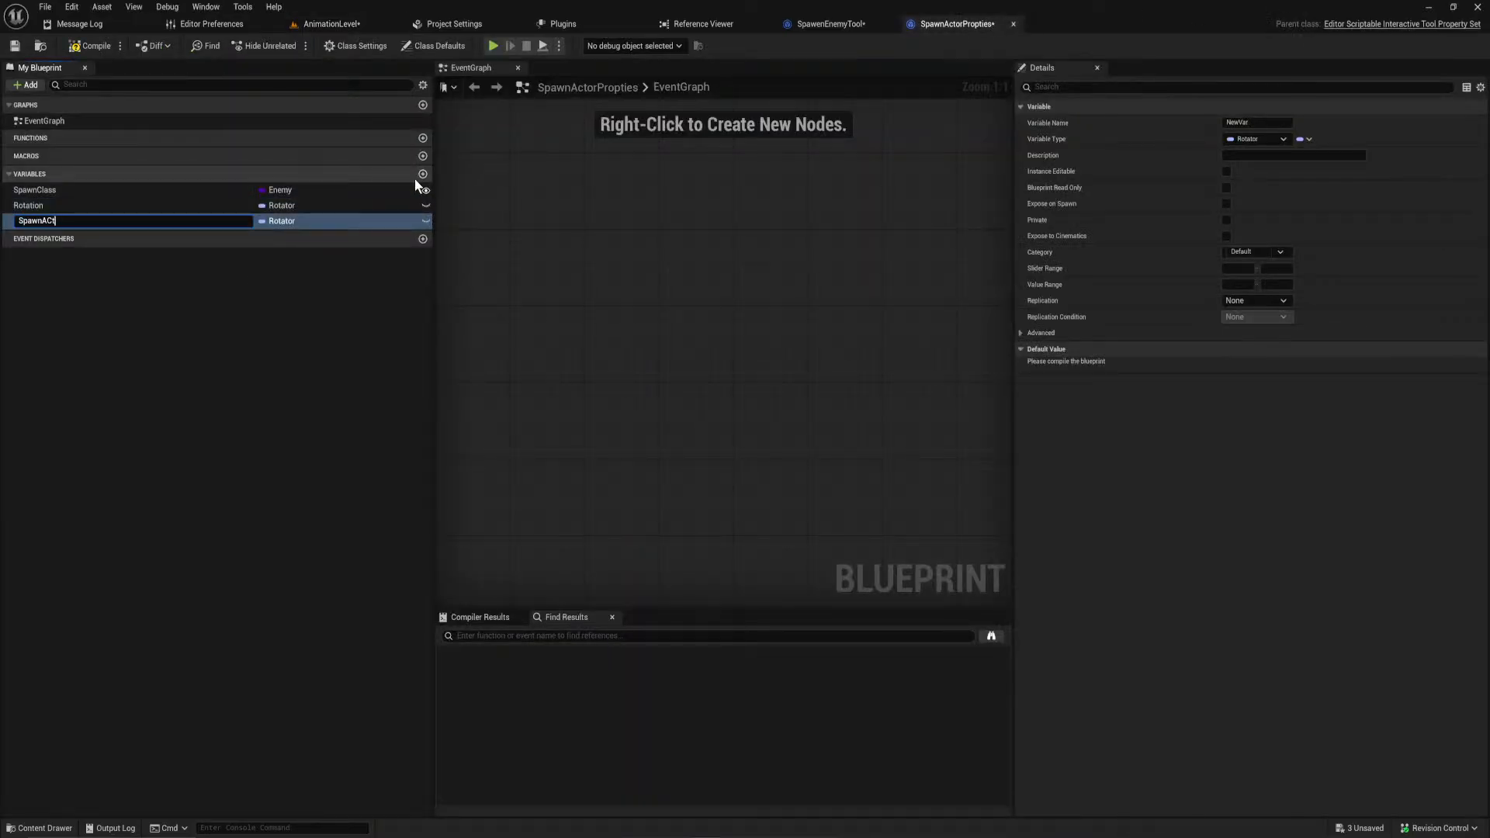
pyautogui.write('pawnActive')
pyautogui.press('Return')
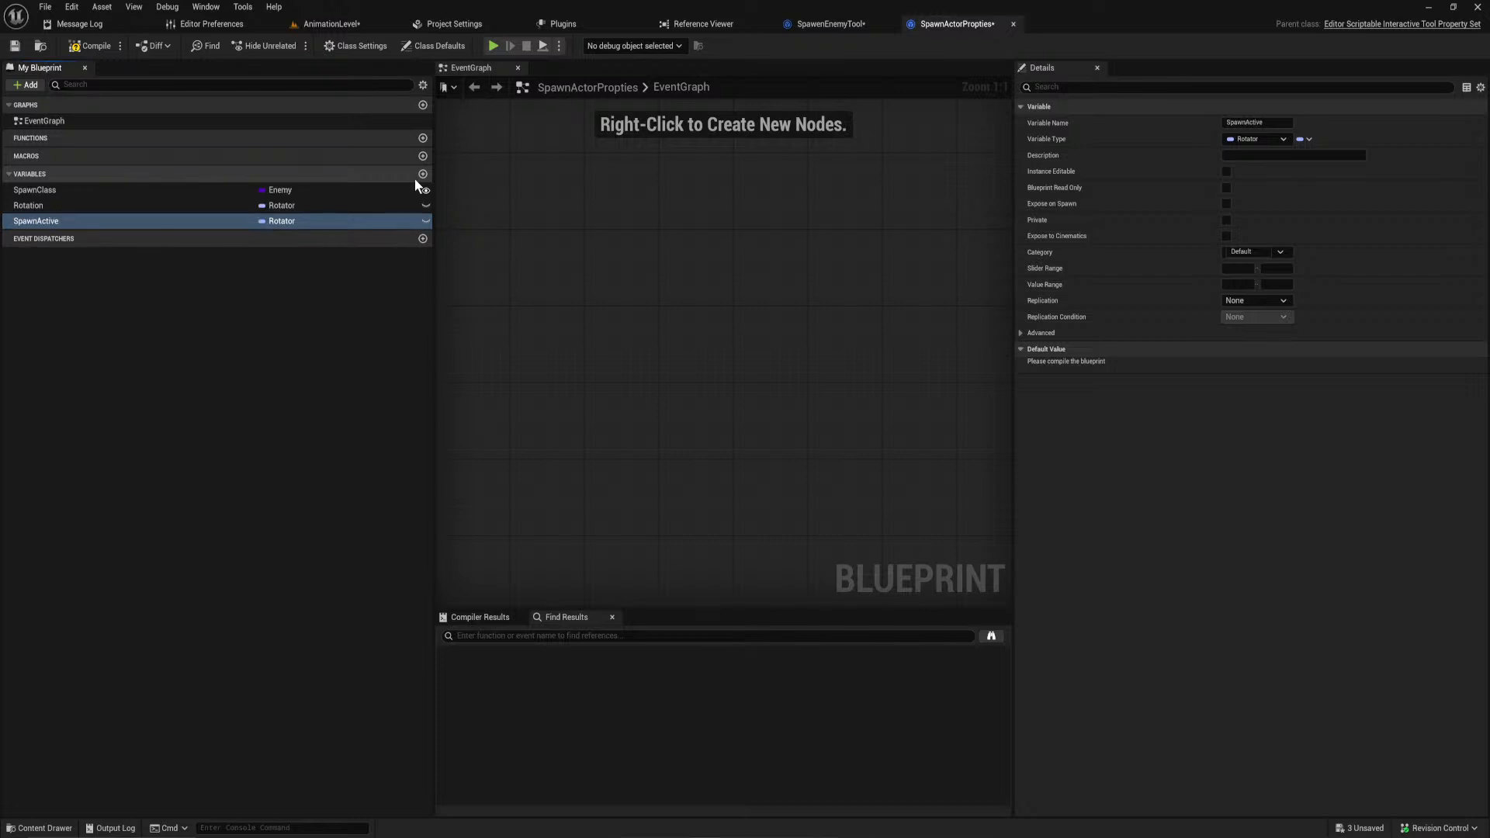
# Step: Delete the Rotation variable, change SpawnActive's variable type, and compile SpawnActorPropties
pyautogui.click(300, 223)
pyautogui.click(219, 208)
pyautogui.press('Delete')
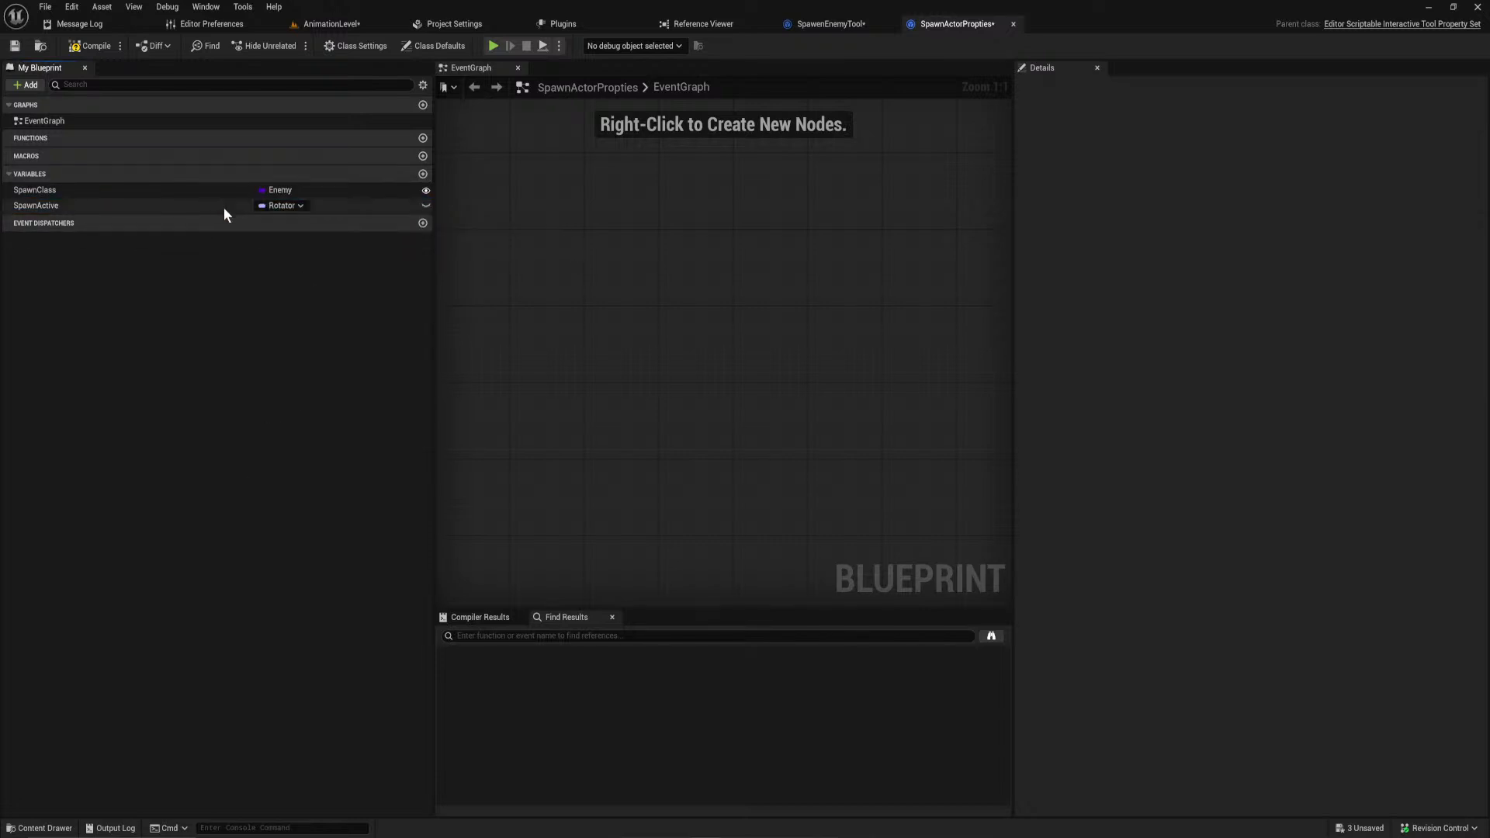
pyautogui.click(273, 208)
pyautogui.click(312, 236)
pyautogui.click(94, 46)
# Step: Examine the enemy tool's event graph and OnClick function to locate the SpawnActor node used for placing enemies
pyautogui.click(831, 23)
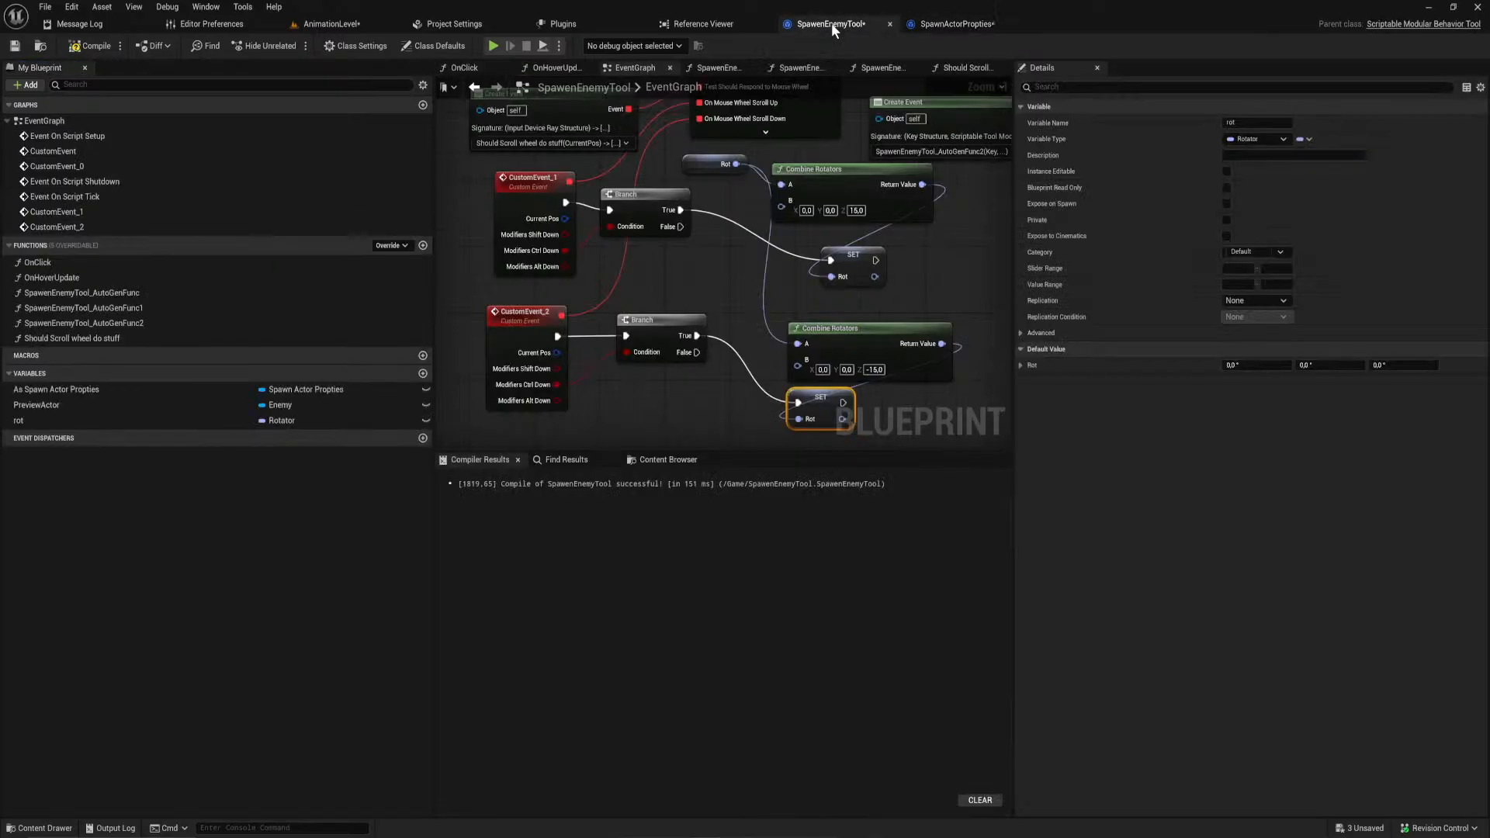
pyautogui.scroll(-5, 875, 220)
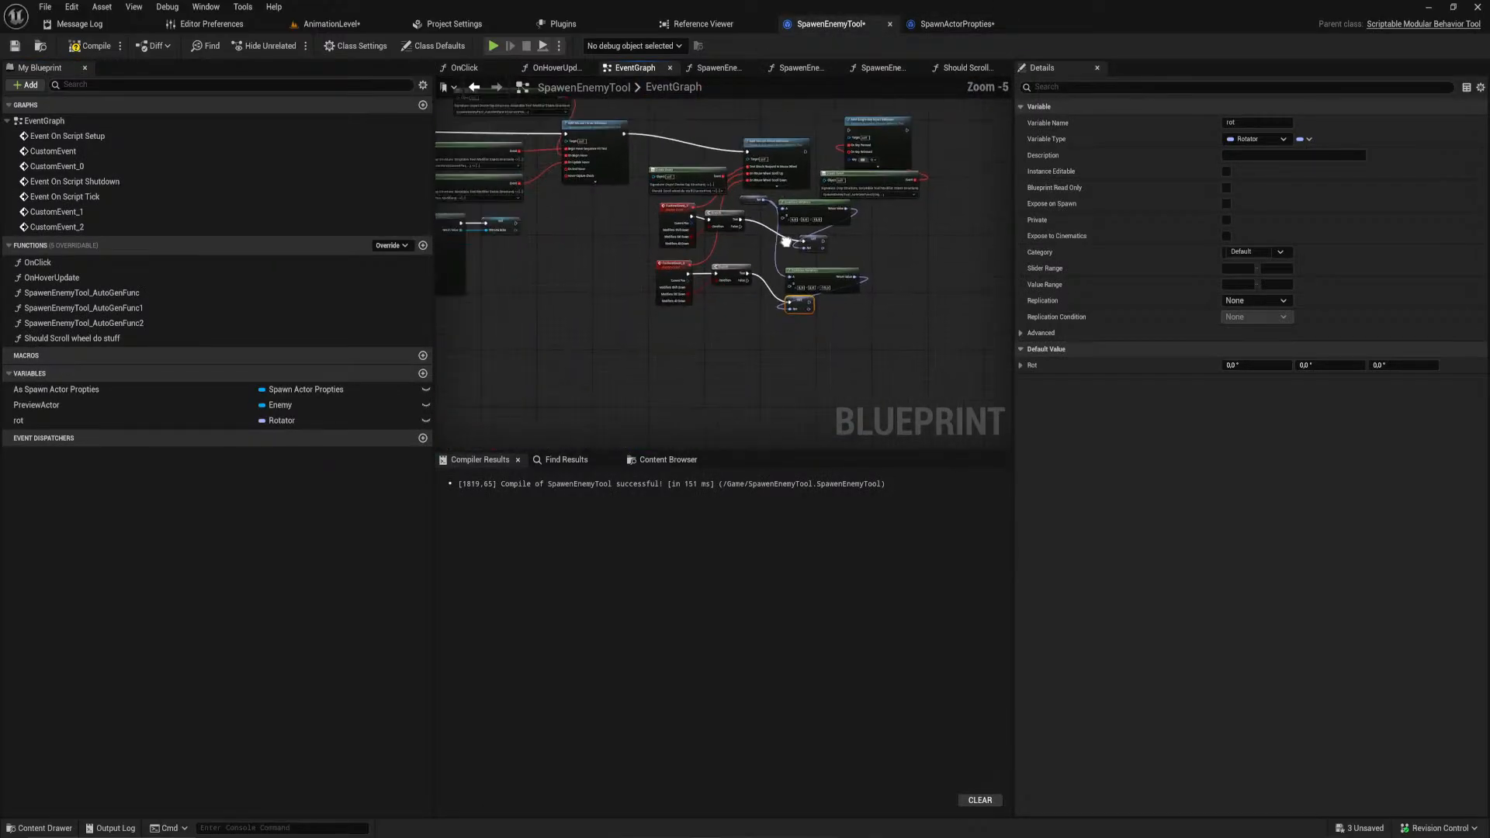
pyautogui.scroll(3, 721, 266)
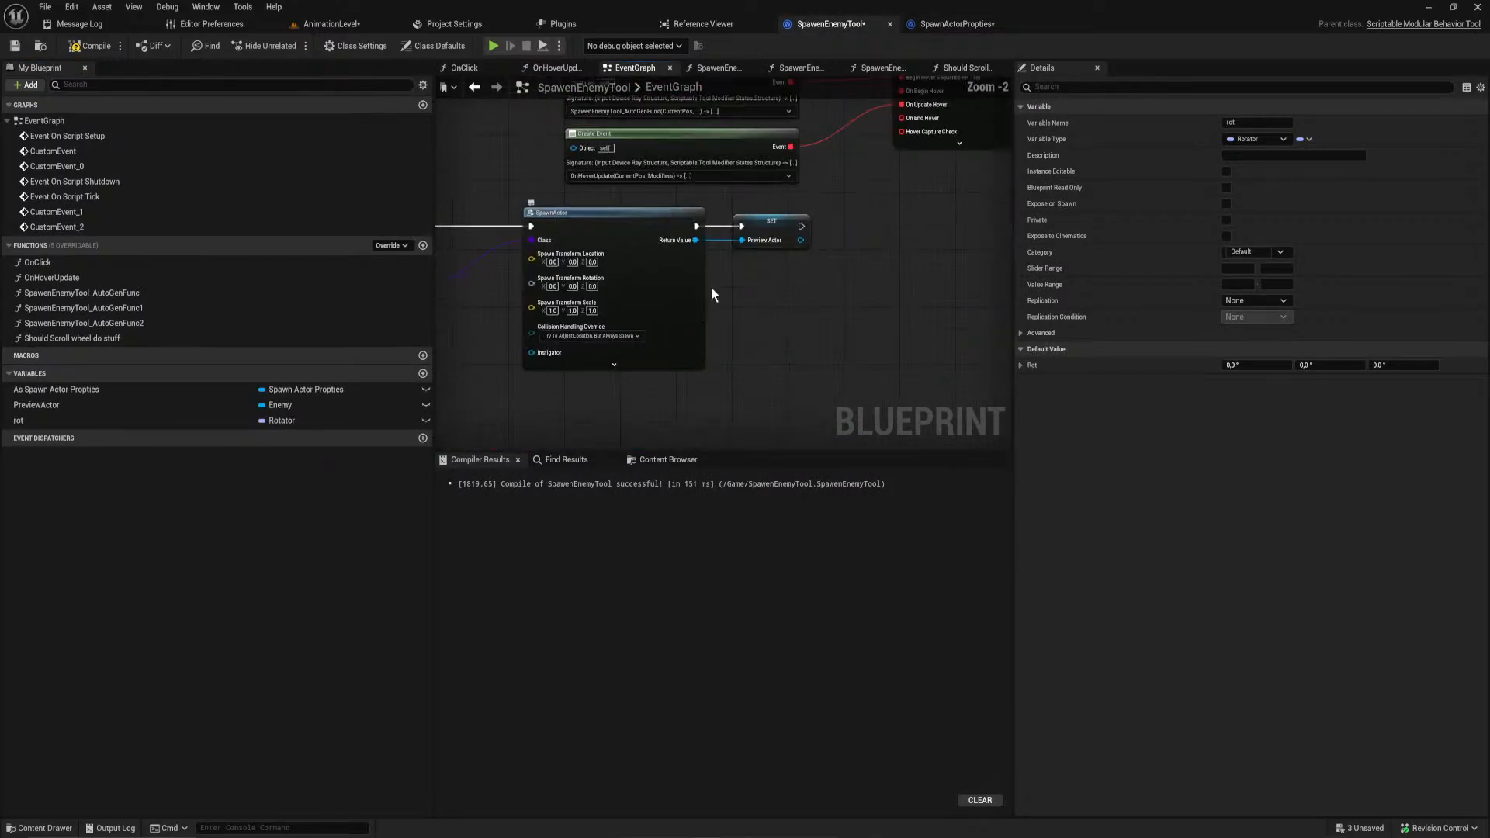
pyautogui.scroll(-3, 711, 264)
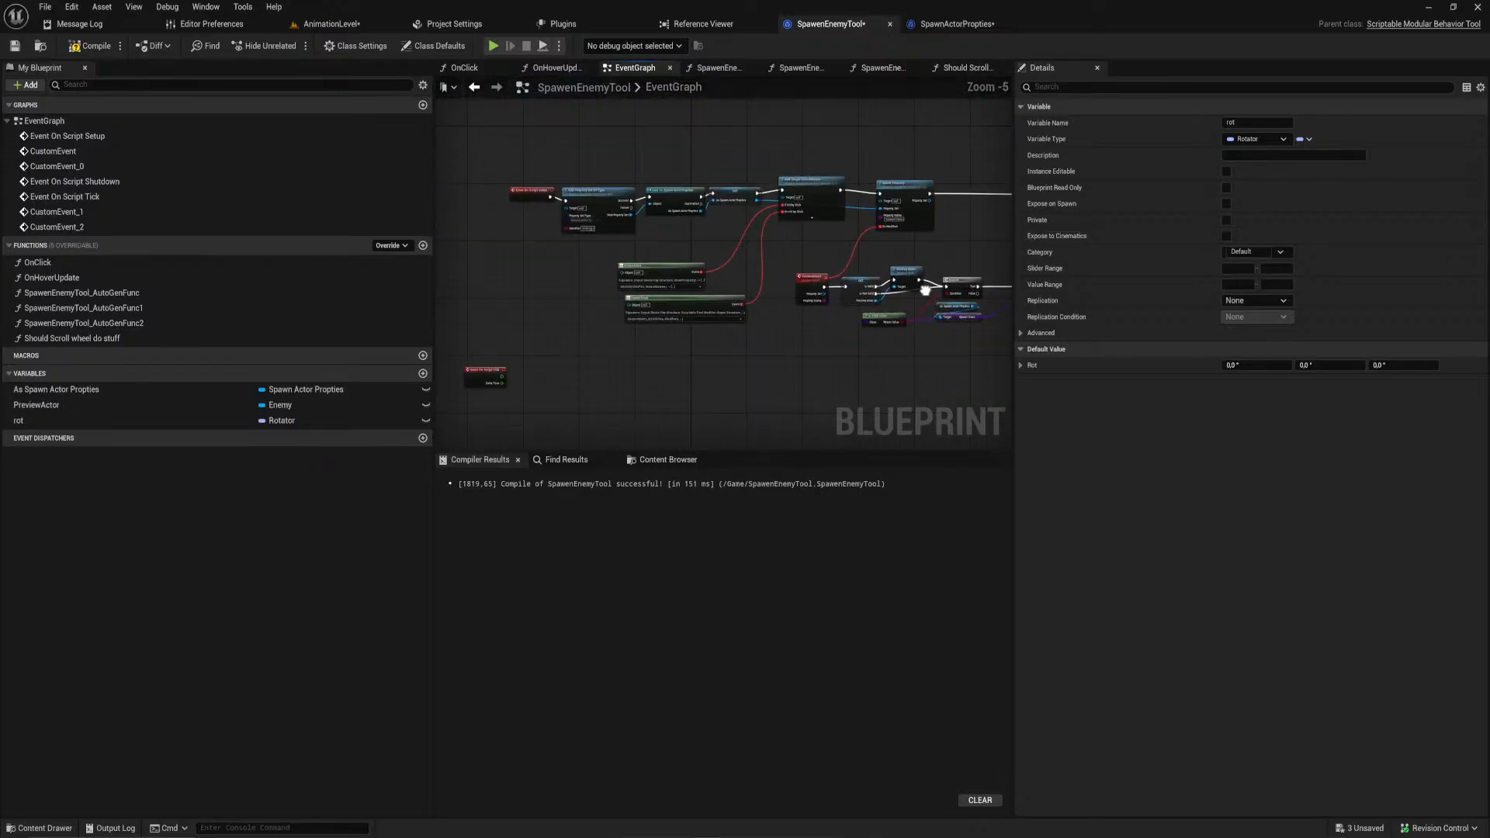
pyautogui.click(472, 69)
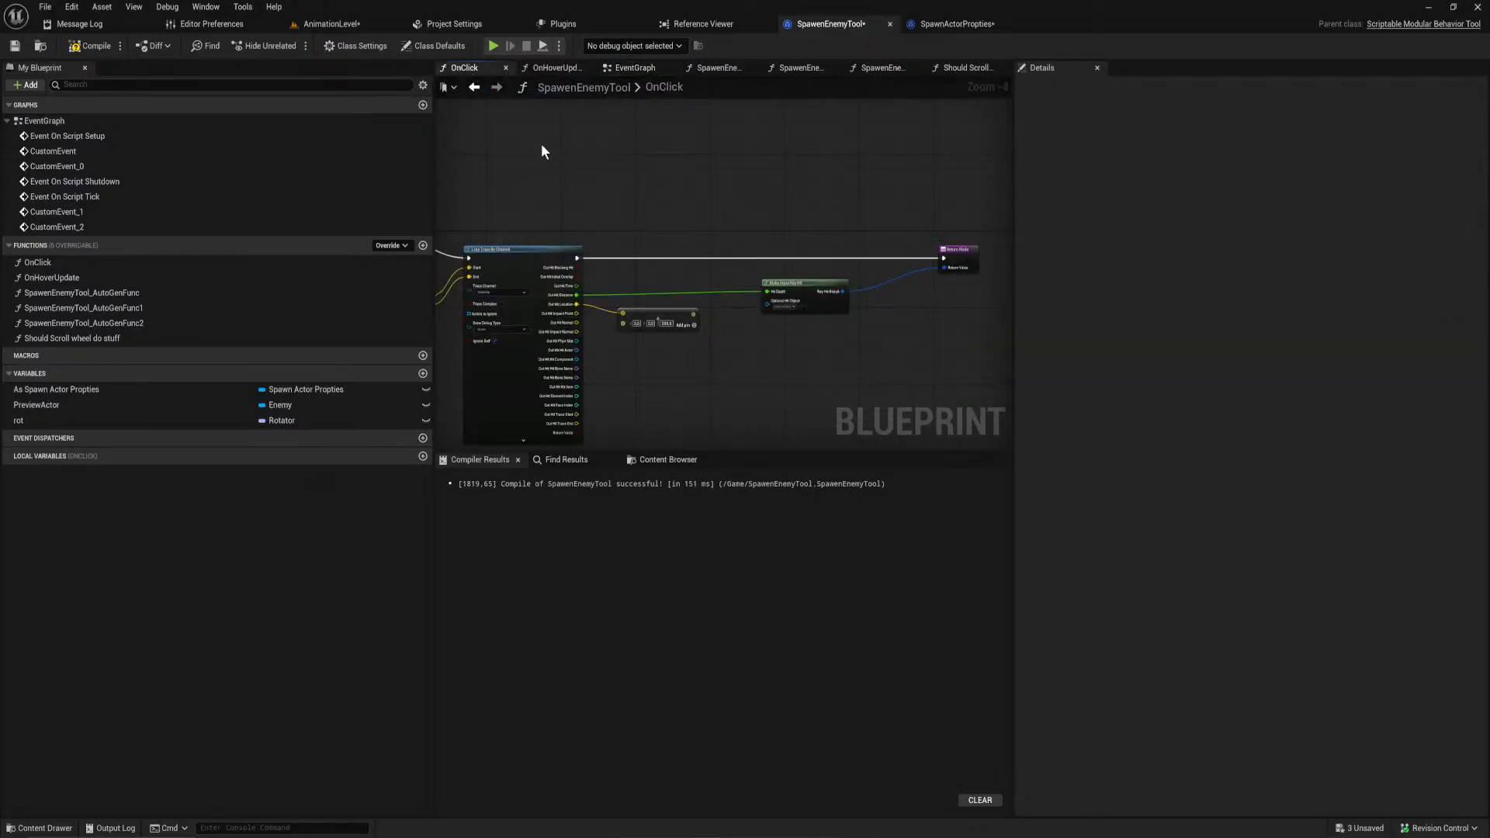
pyautogui.click(627, 69)
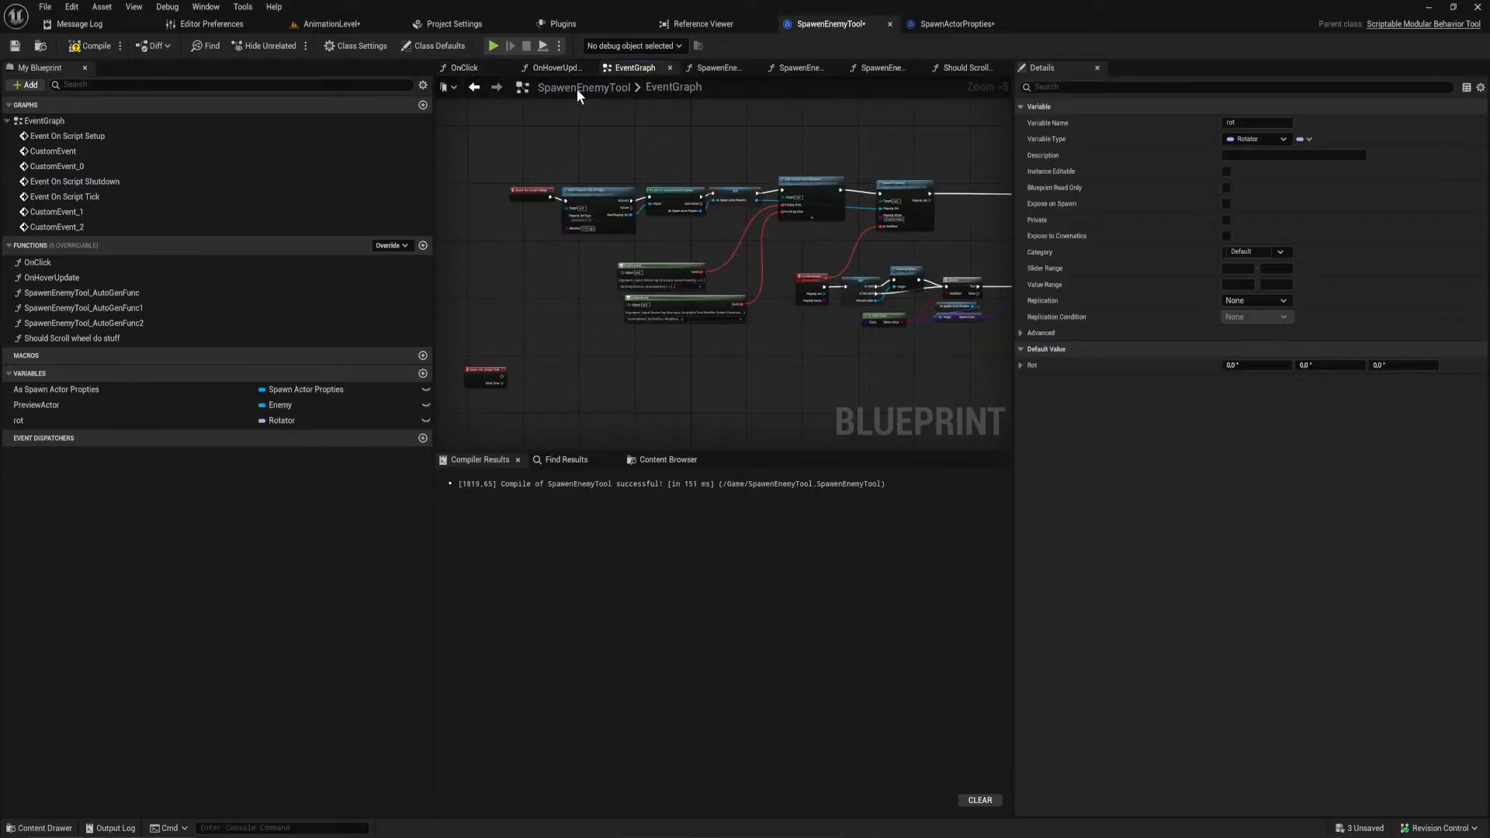
pyautogui.moveTo(684, 328); pyautogui.dragTo(845, 82, button='right')
pyautogui.moveTo(970, 275); pyautogui.dragTo(651, 239, button='right')
pyautogui.scroll(2, 745, 239)
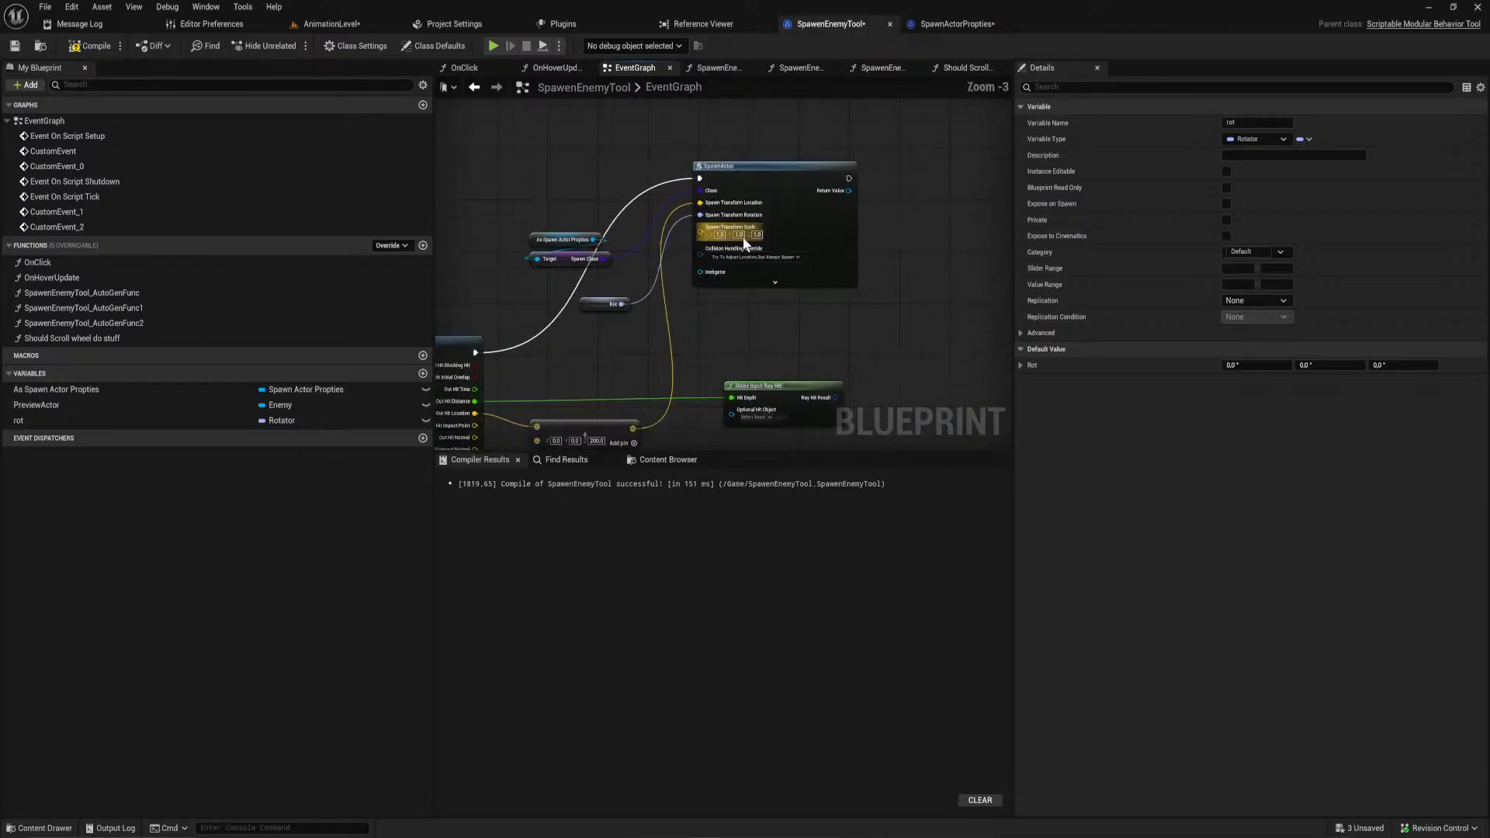
pyautogui.scroll(1, 745, 240)
pyautogui.moveTo(833, 207); pyautogui.dragTo(605, 256, button='right')
pyautogui.moveTo(630, 233); pyautogui.dragTo(696, 240)
pyautogui.write('set start')
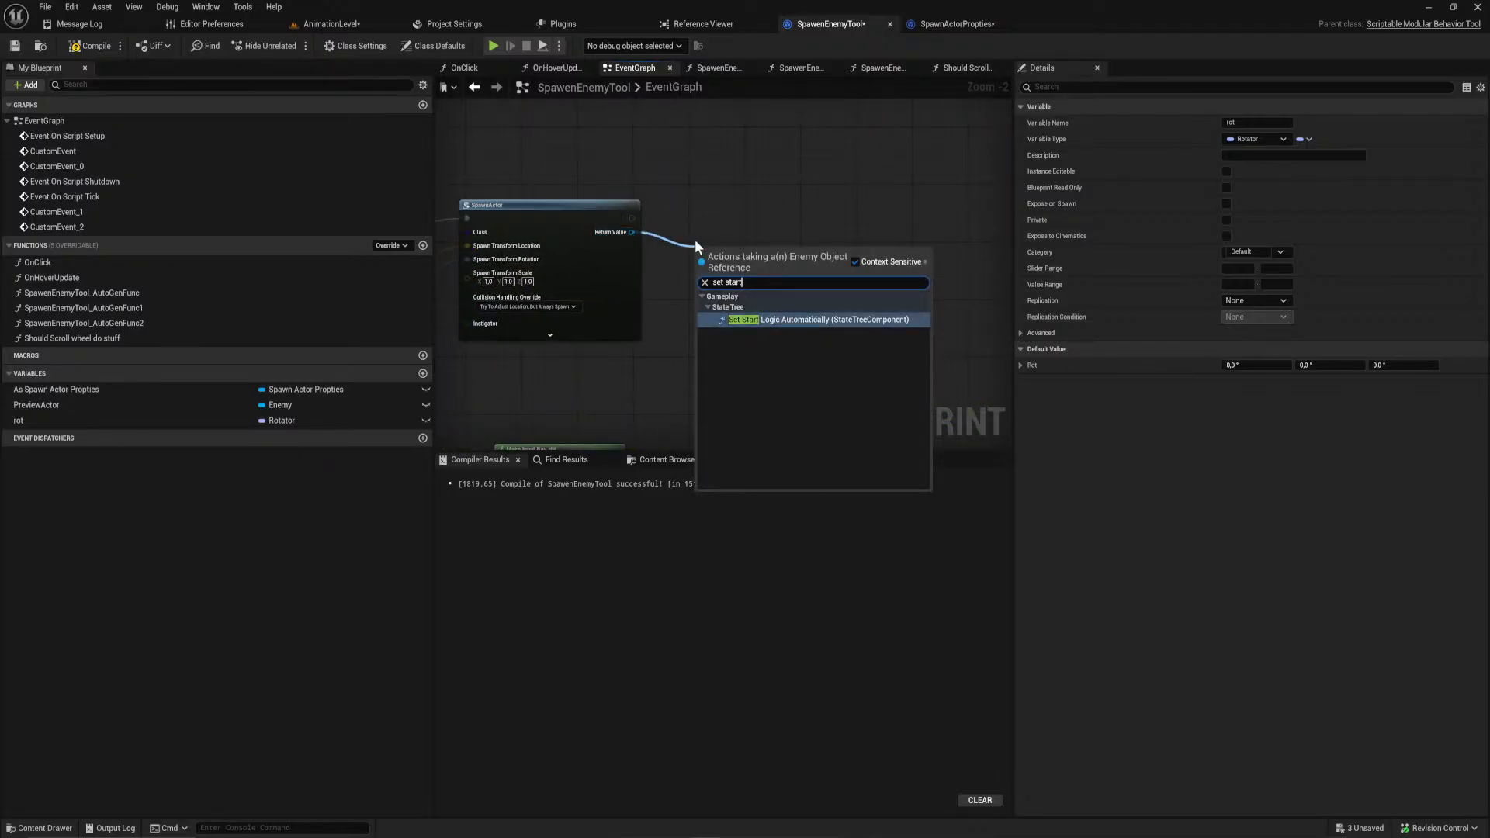
pyautogui.press('Escape')
# Step: Move the As Spawn Actor Propties and Spawn Class nodes up beside the SpawnActor node's Class input
pyautogui.moveTo(691, 222); pyautogui.dragTo(867, 231, button='right')
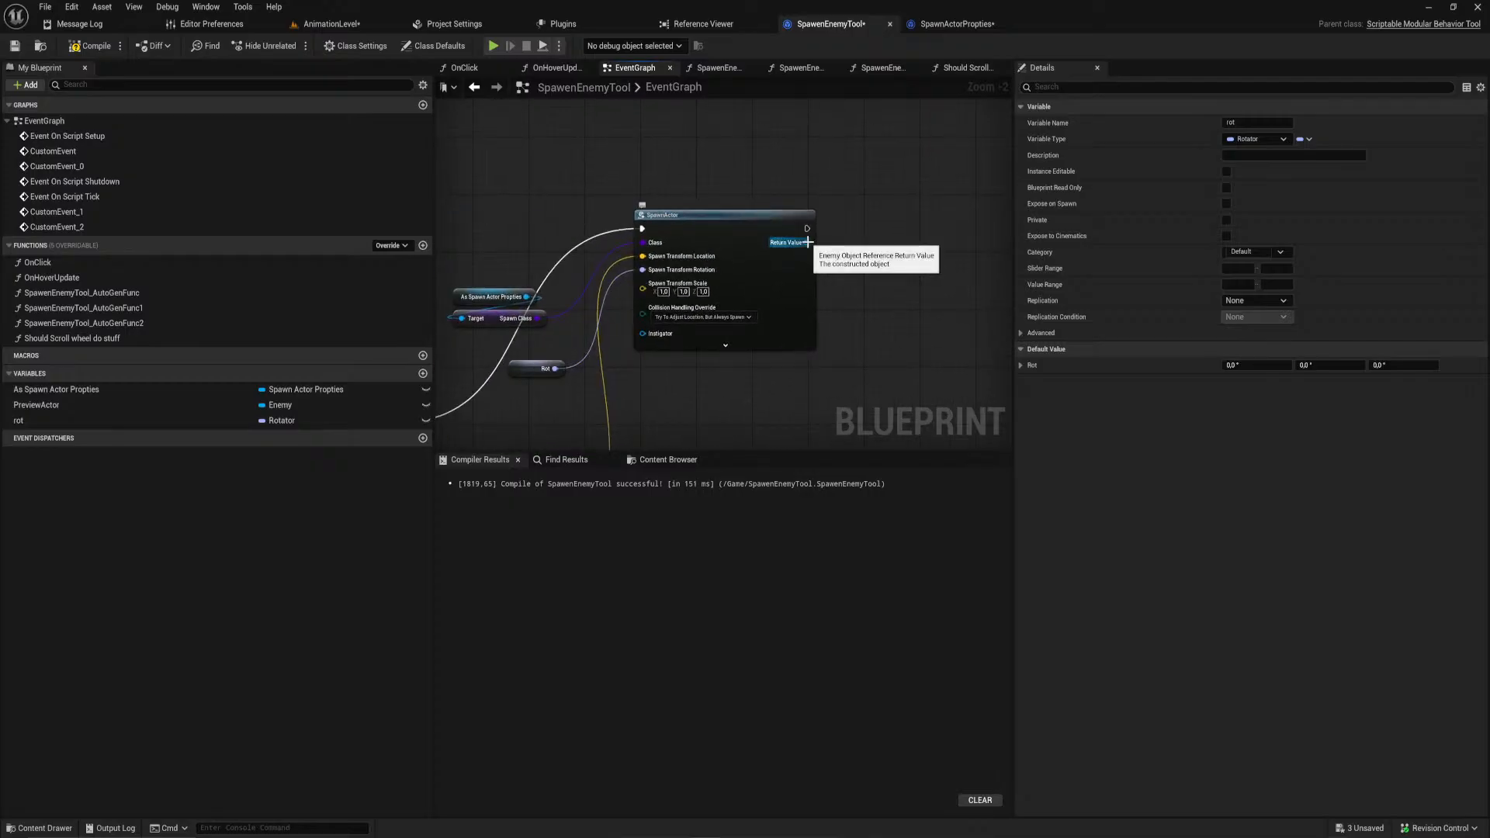
pyautogui.moveTo(562, 338); pyautogui.dragTo(450, 272)
pyautogui.moveTo(490, 321); pyautogui.dragTo(512, 242)
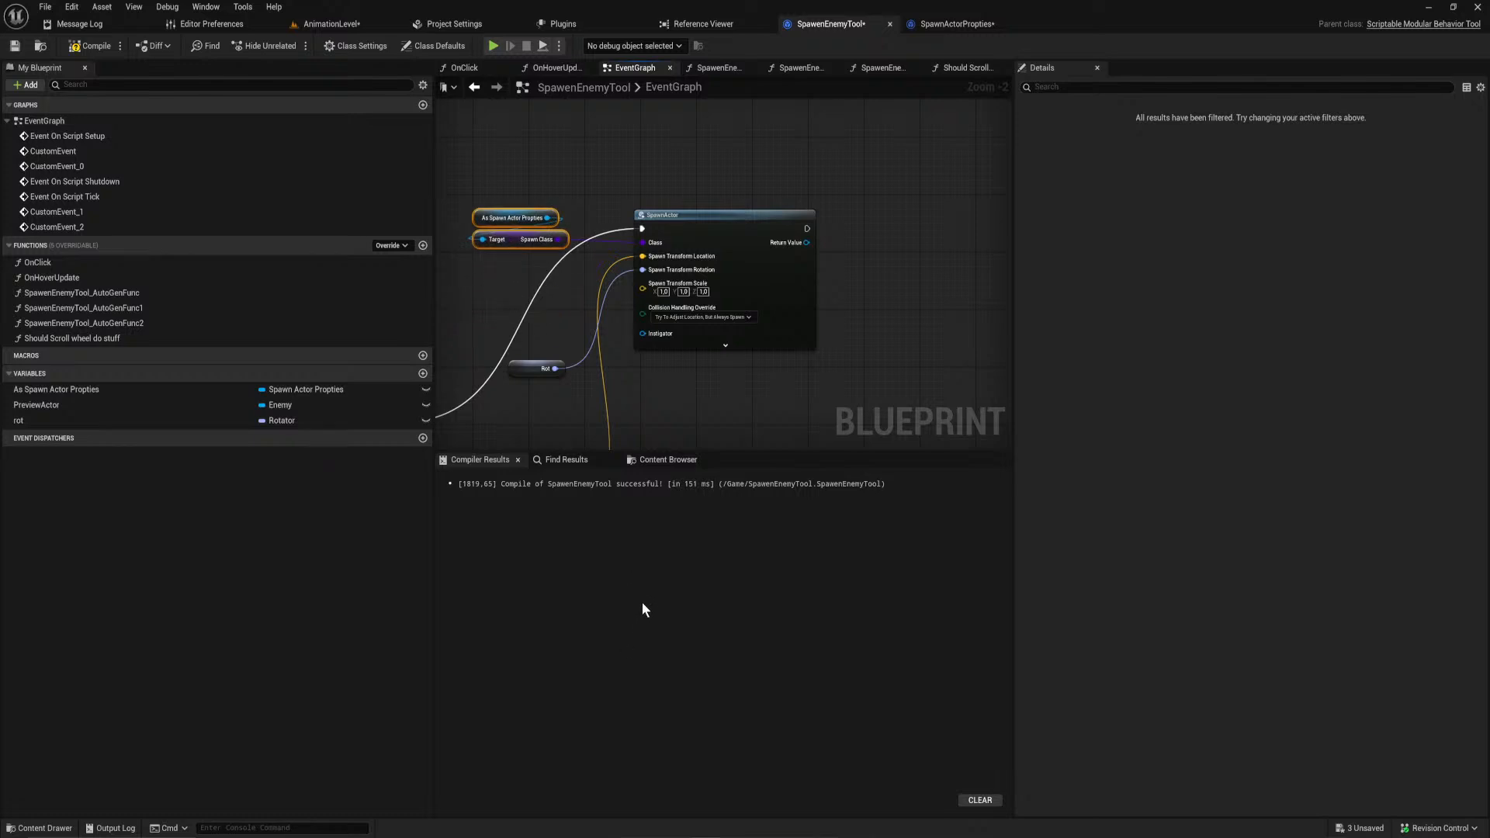
pyautogui.moveTo(719, 382); pyautogui.dragTo(683, 446, button='right')
# Step: Compile the enemy tool blueprint and save all modified assets
pyautogui.click(90, 46)
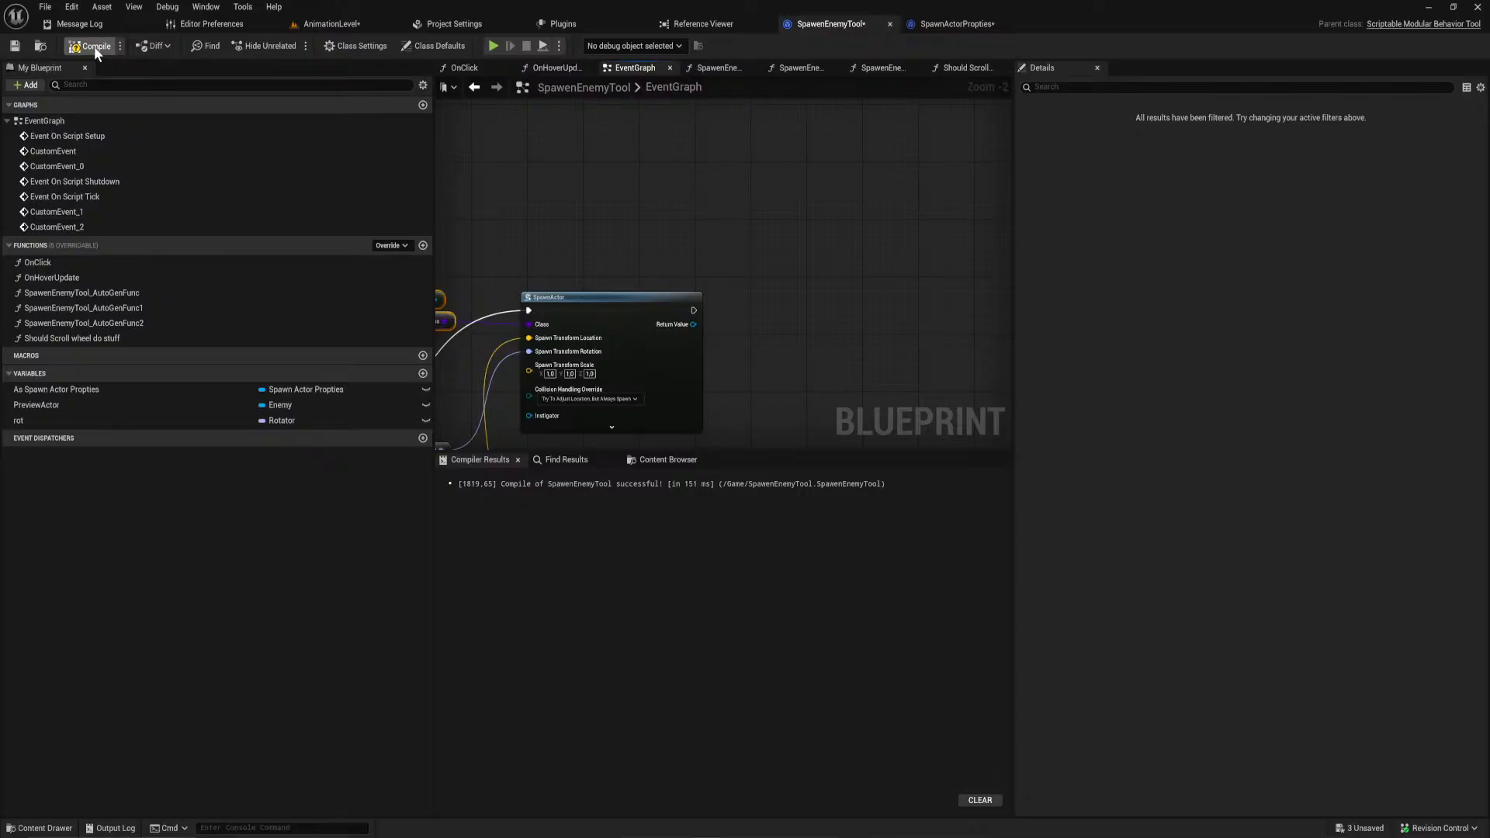
pyautogui.moveTo(825, 353); pyautogui.dragTo(725, 325, button='right')
pyautogui.hotkey('ctrl', 'shift', 's')
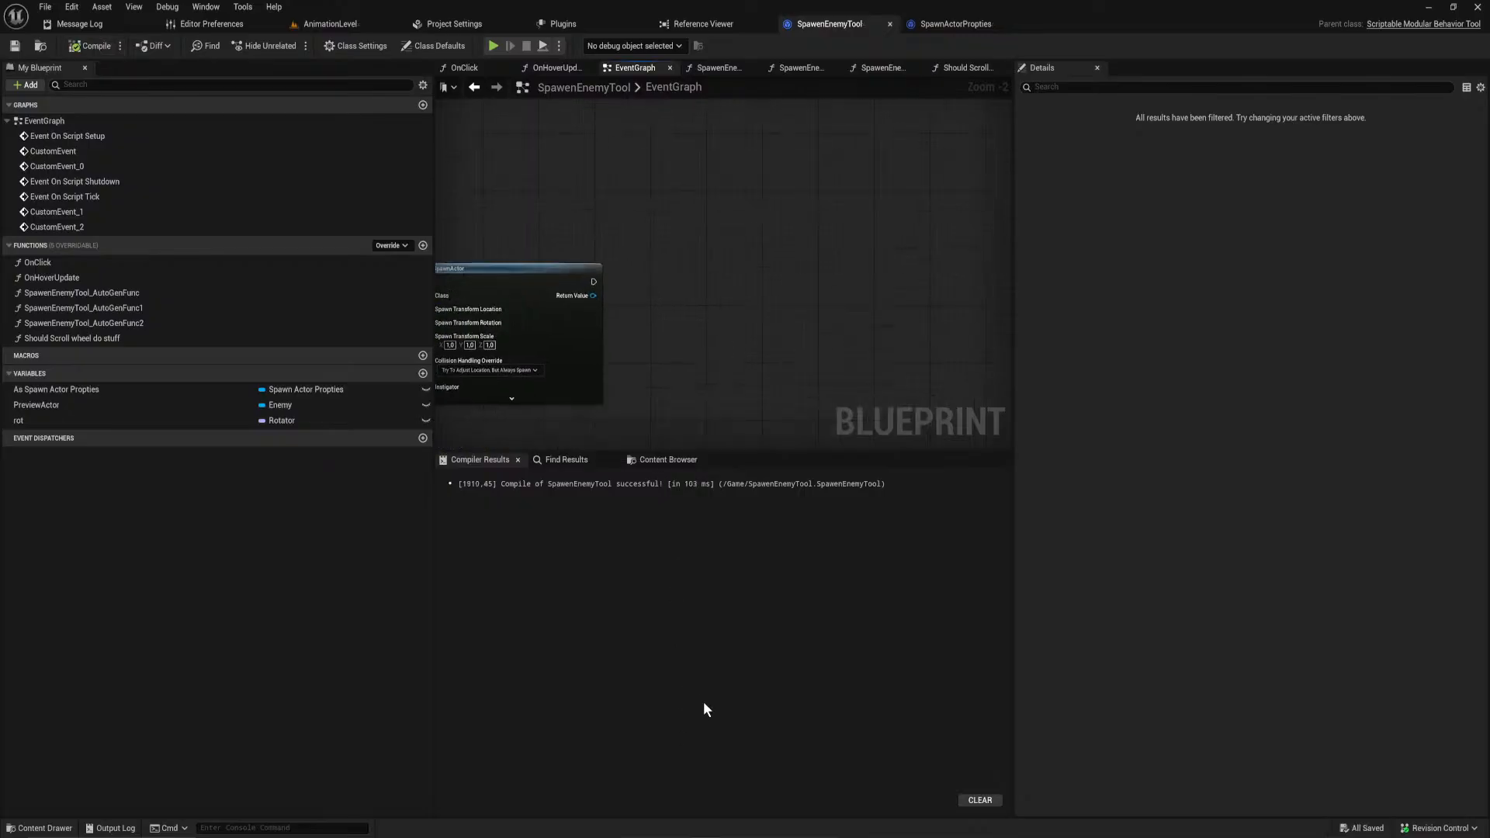
# Step: Switch to Rider, open Enemy.h from the Enemies folder, and search the file for "start" to locate the StartActive property
pyautogui.hotkey('alt', 'Tab')
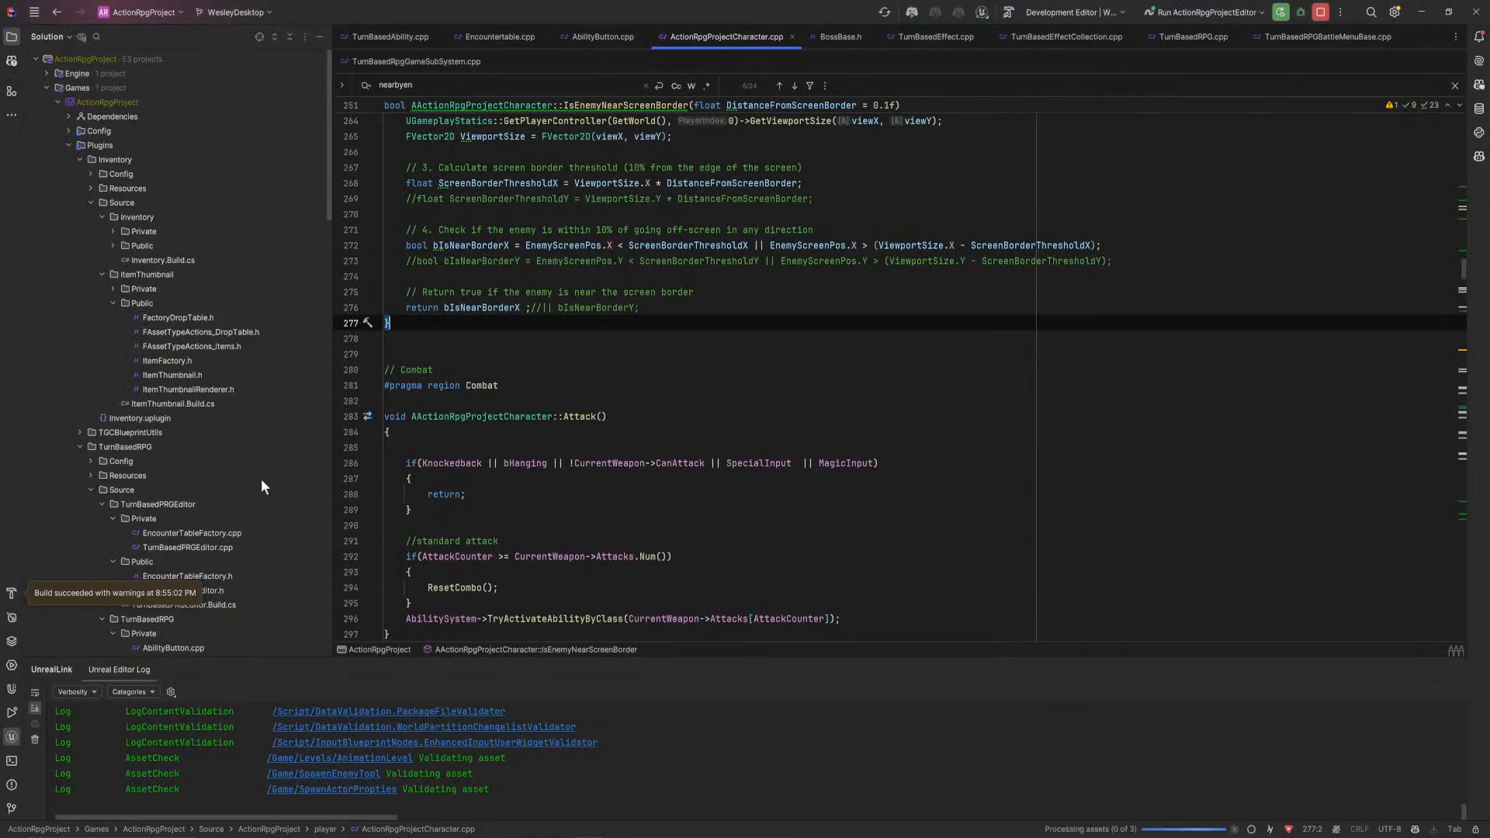
pyautogui.scroll(-8, 266, 481)
pyautogui.scroll(-15, 214, 450)
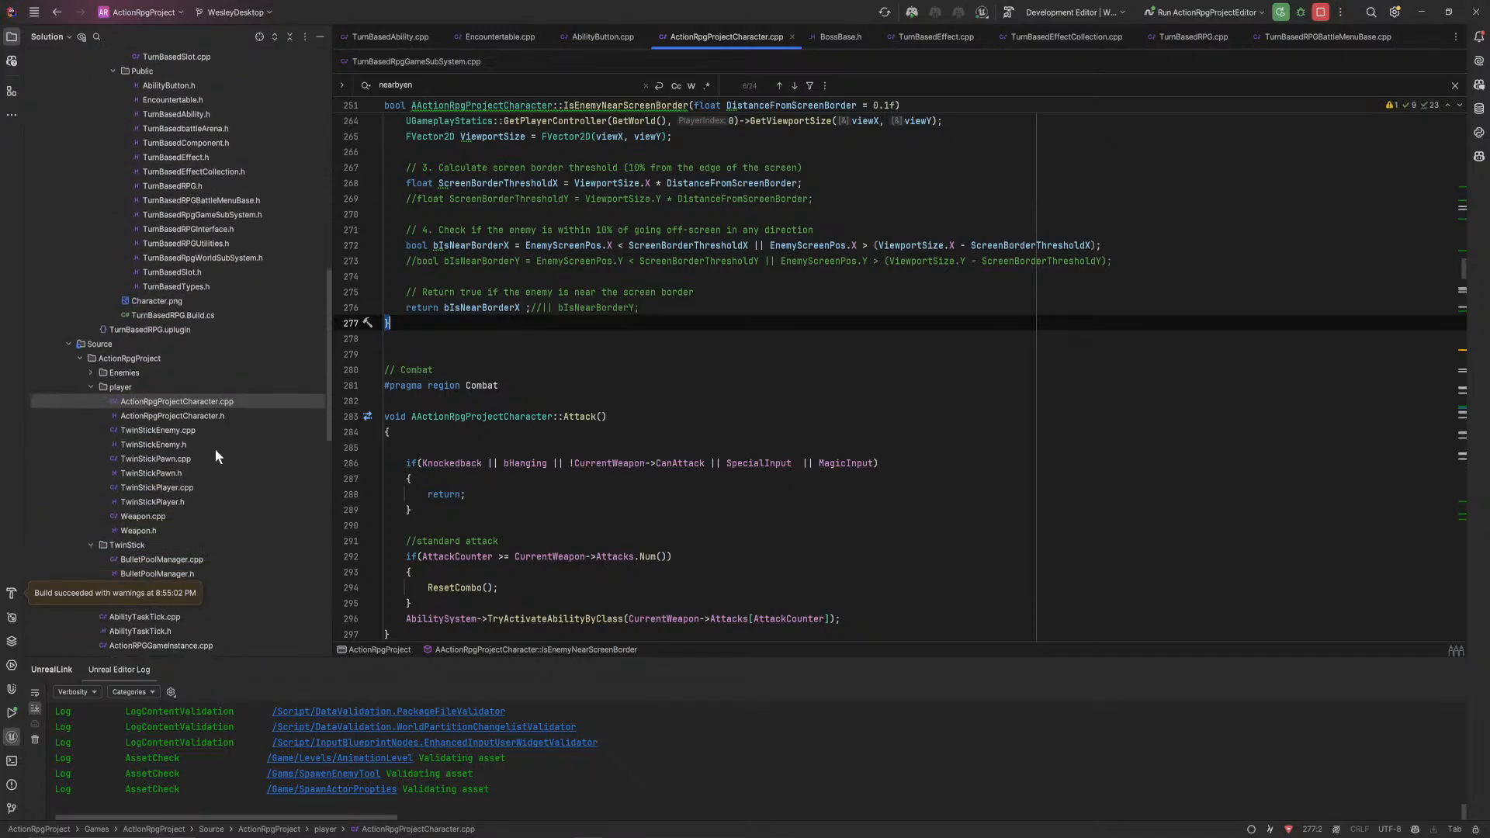
pyautogui.scroll(-8, 139, 434)
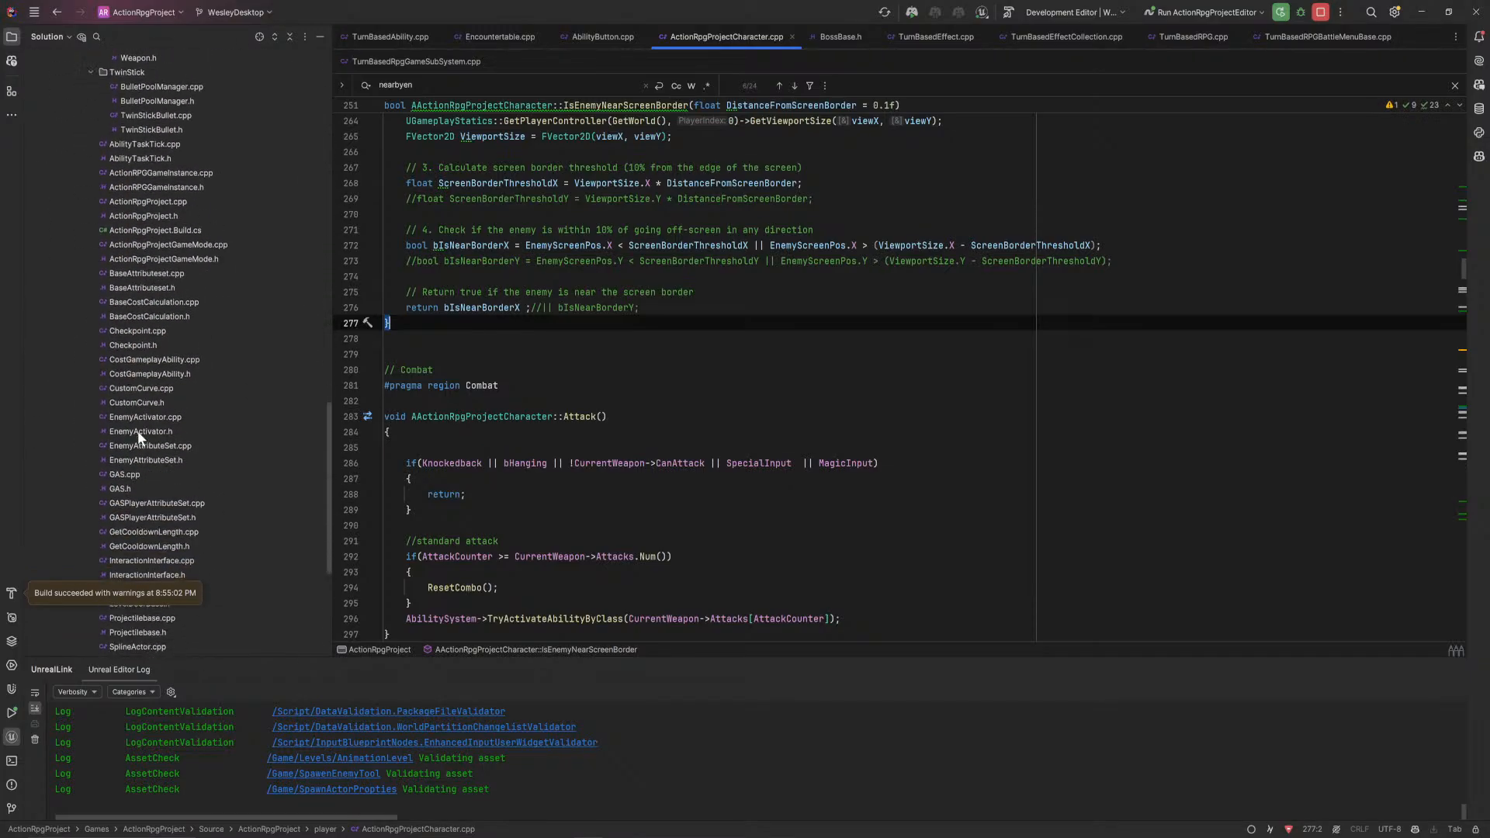
pyautogui.scroll(10, 140, 440)
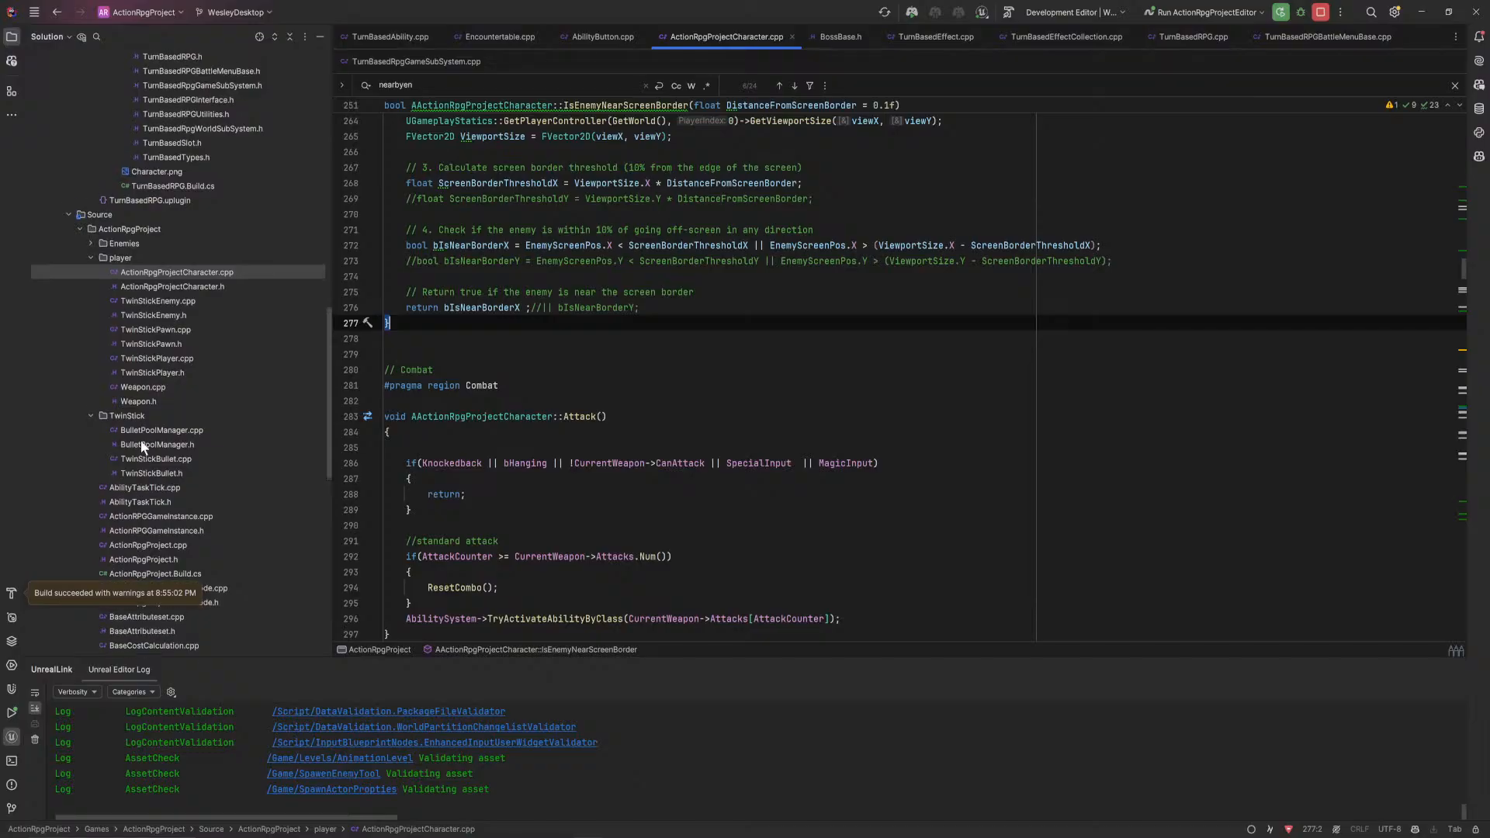
pyautogui.click(90, 237)
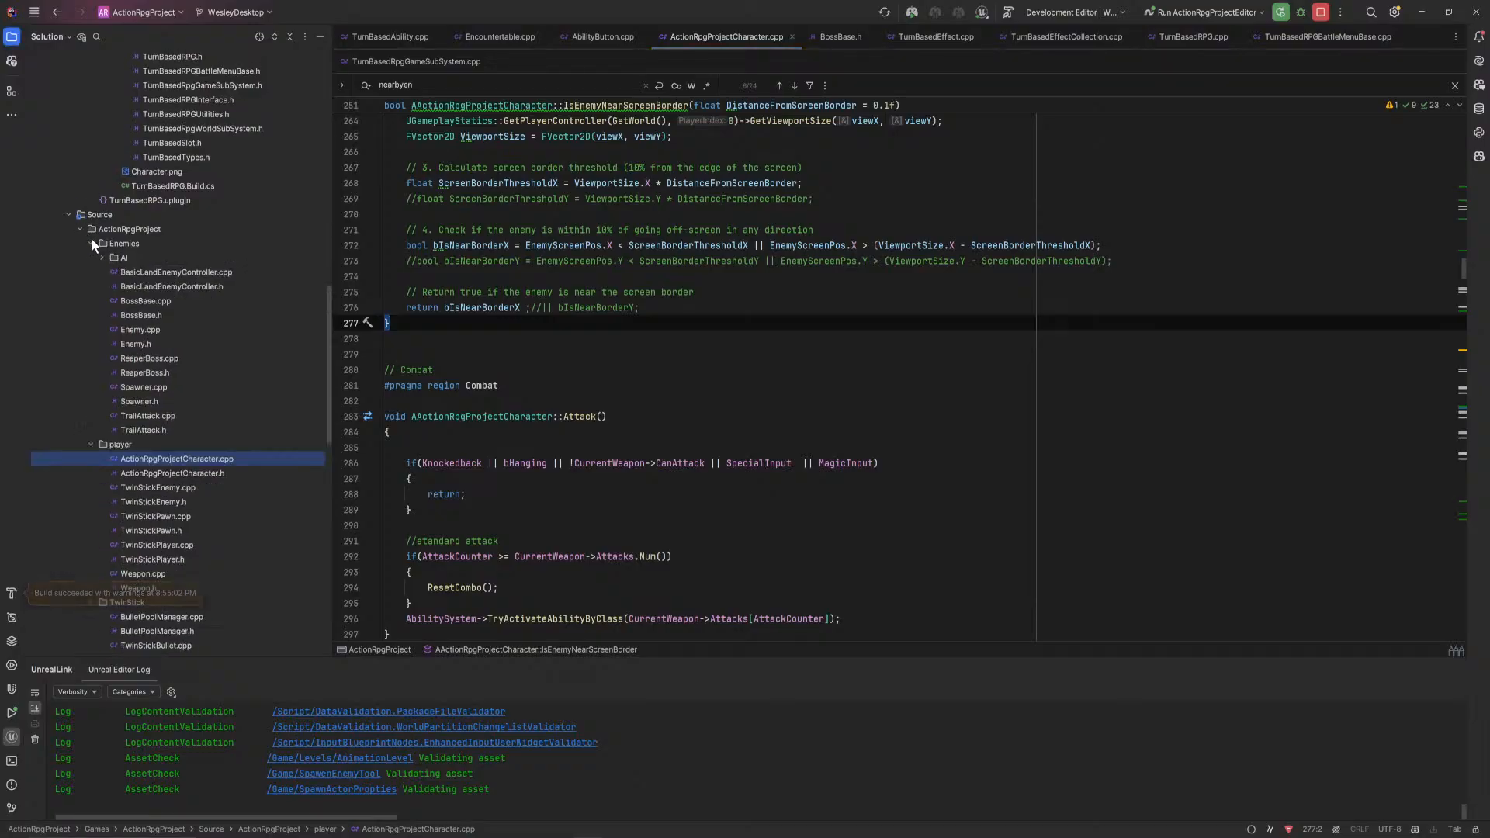
pyautogui.doubleClick(118, 344)
pyautogui.hotkey('ctrl', 'f')
pyautogui.write('start')
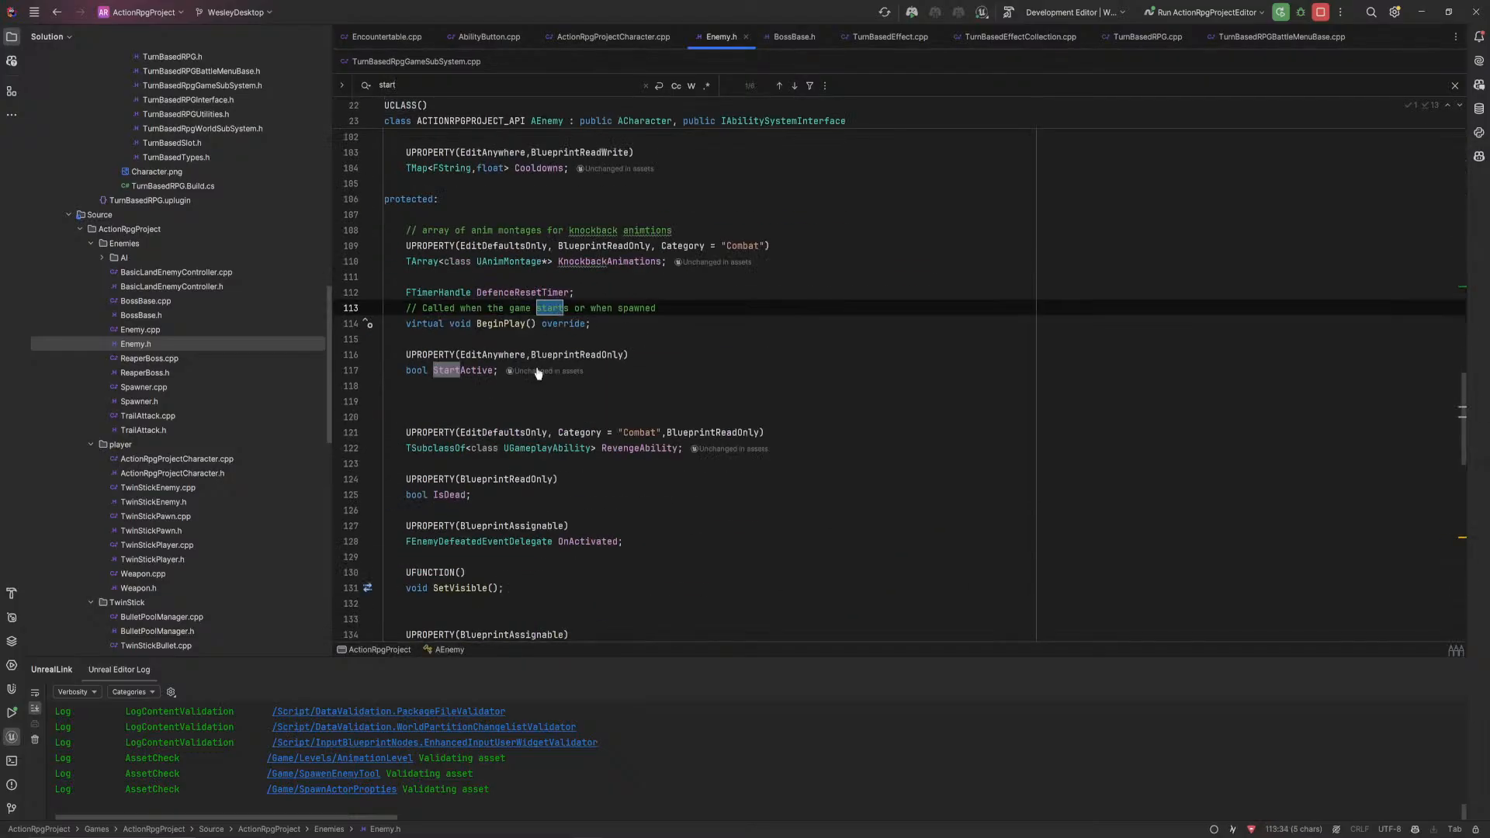
# Step: Change StartActive's UPROPERTY specifier to BlueprintReadWrite in Enemy.h, checking the read-only file out through version control
pyautogui.click(498, 354)
pyautogui.click(623, 355)
pyautogui.press('BackSpace')
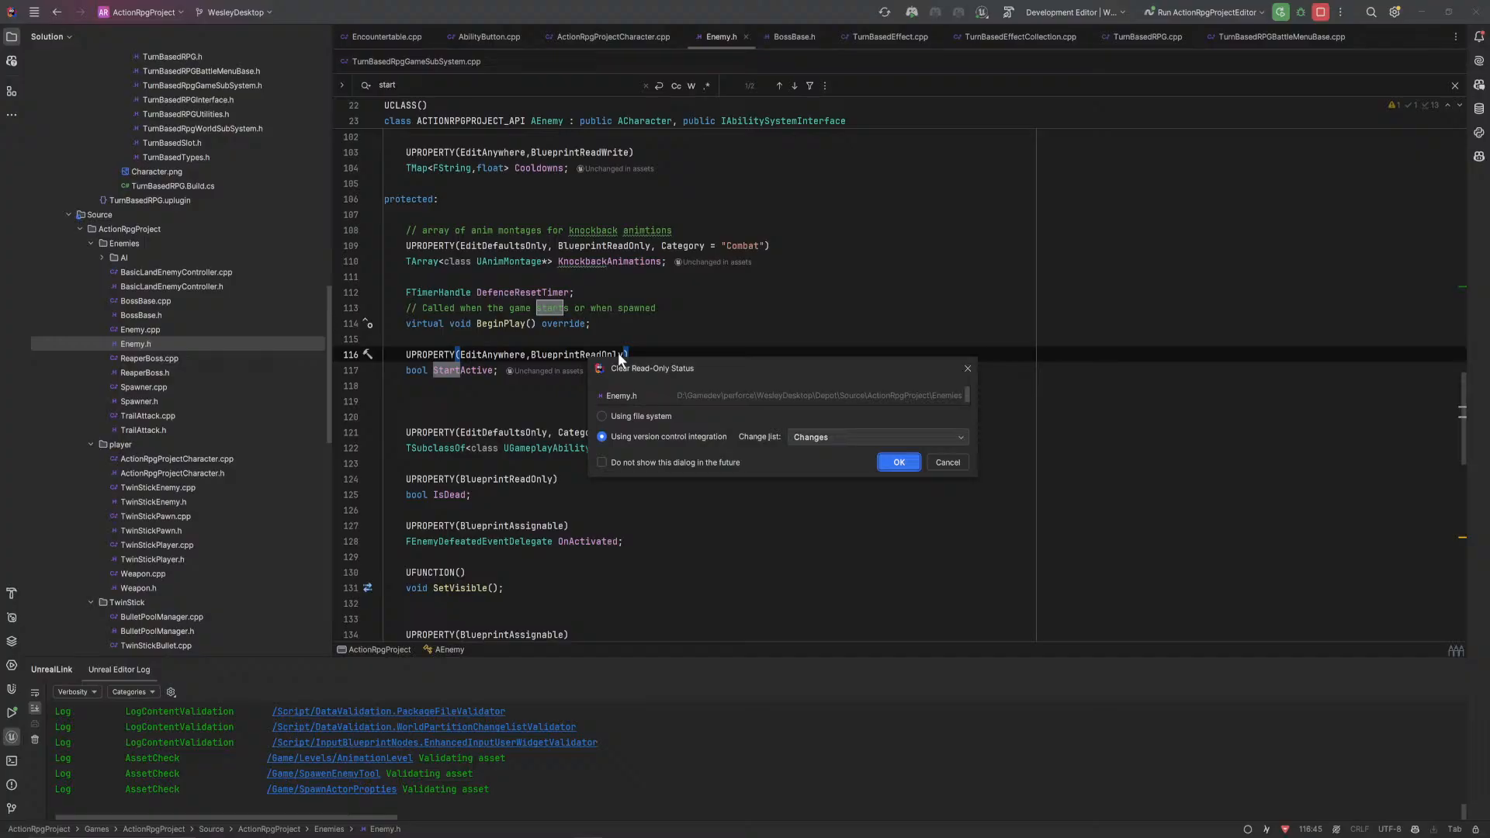
pyautogui.click(905, 464)
pyautogui.press('BackSpace')
pyautogui.press('BackSpace')
pyautogui.press('BackSpace')
pyautogui.write('Write')
pyautogui.click(883, 340)
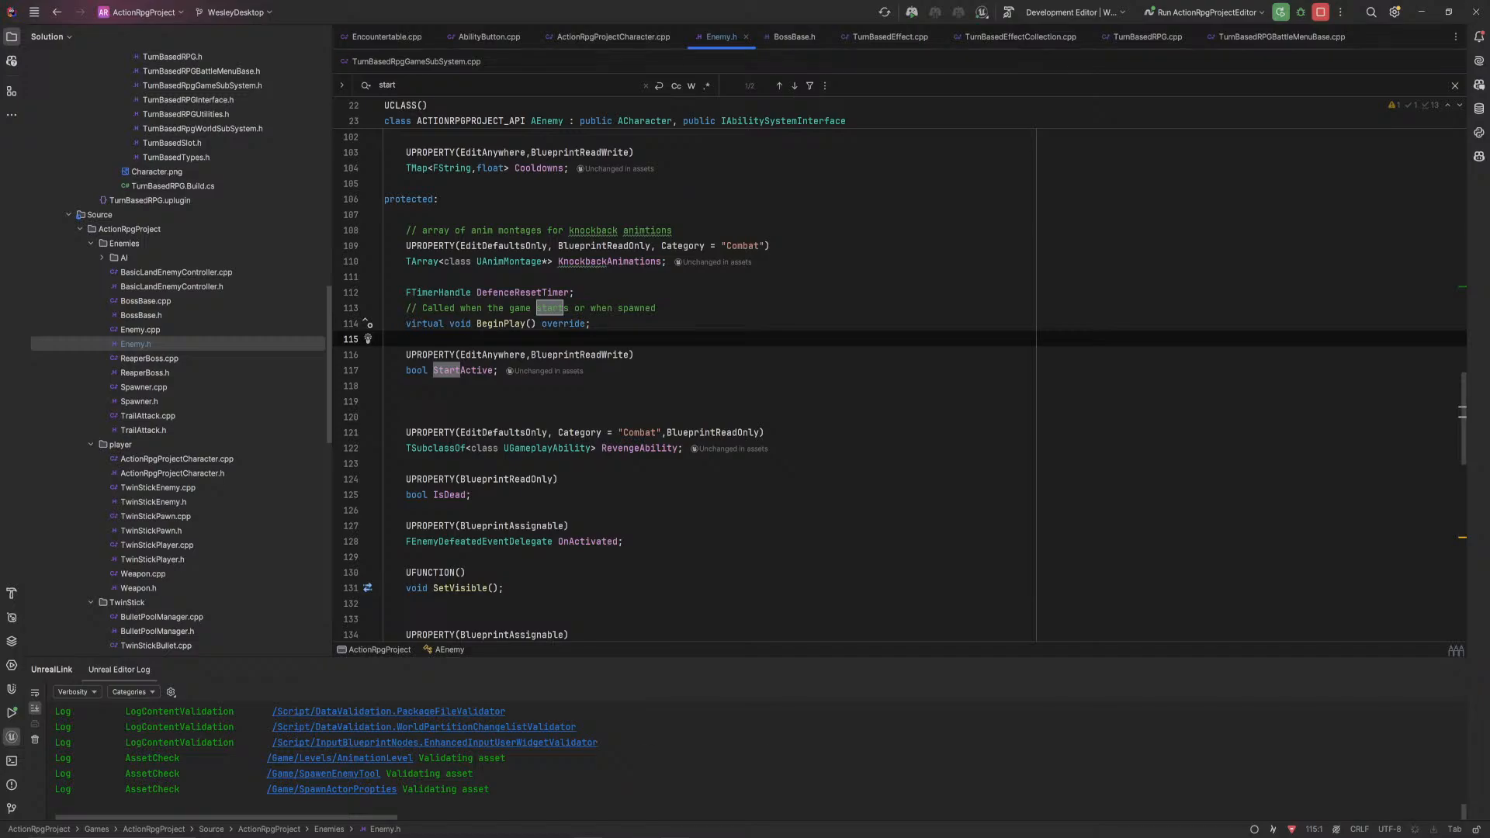
# Step: Rebuild the project from Rider and relaunch the editor with the ActionRpgProjectEditor run configuration
pyautogui.click(689, 819)
pyautogui.moveTo(689, 379); pyautogui.dragTo(723, 438, button='right')
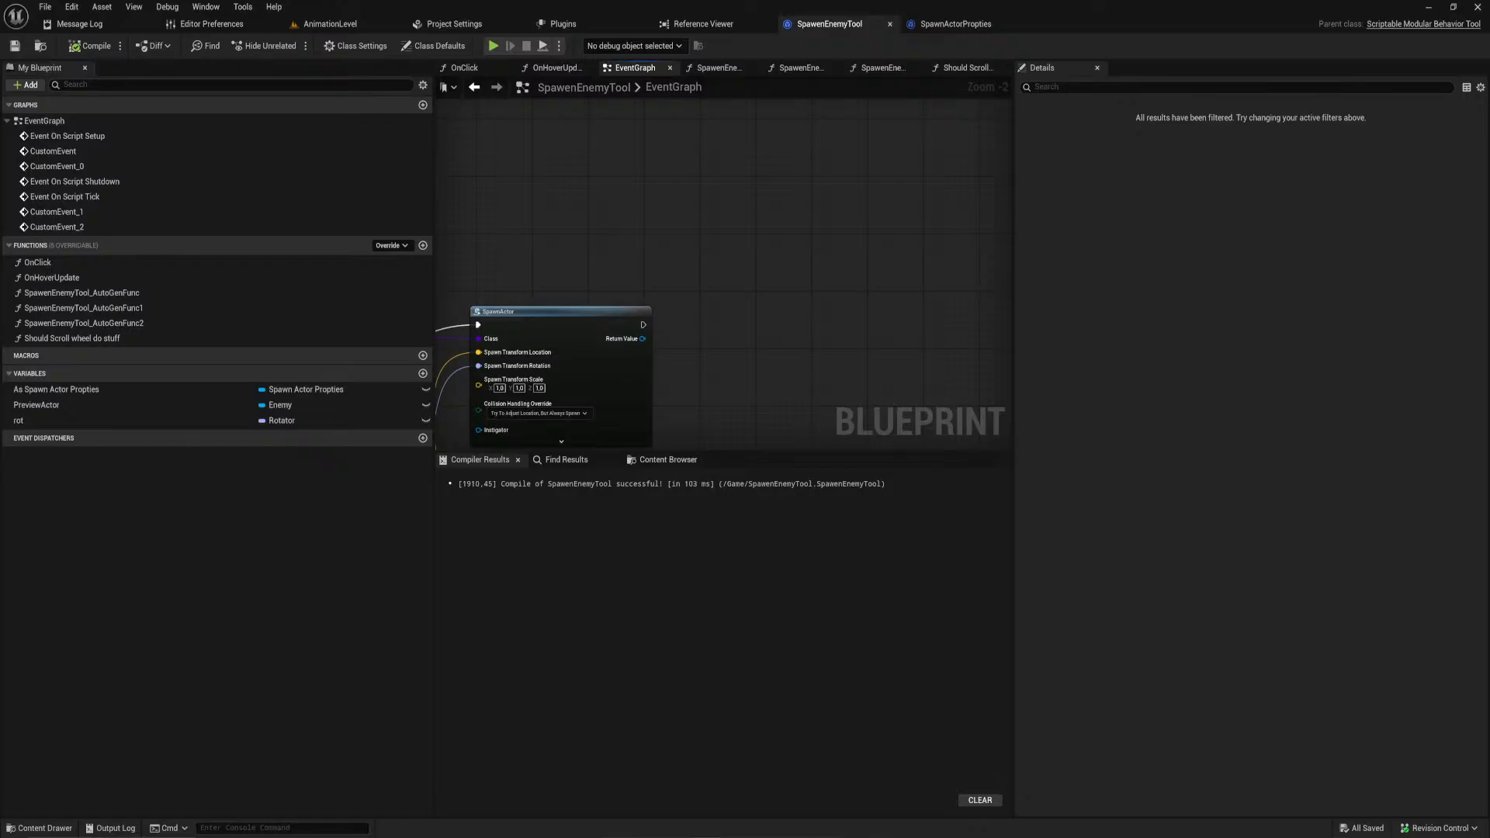
pyautogui.moveTo(618, 836)
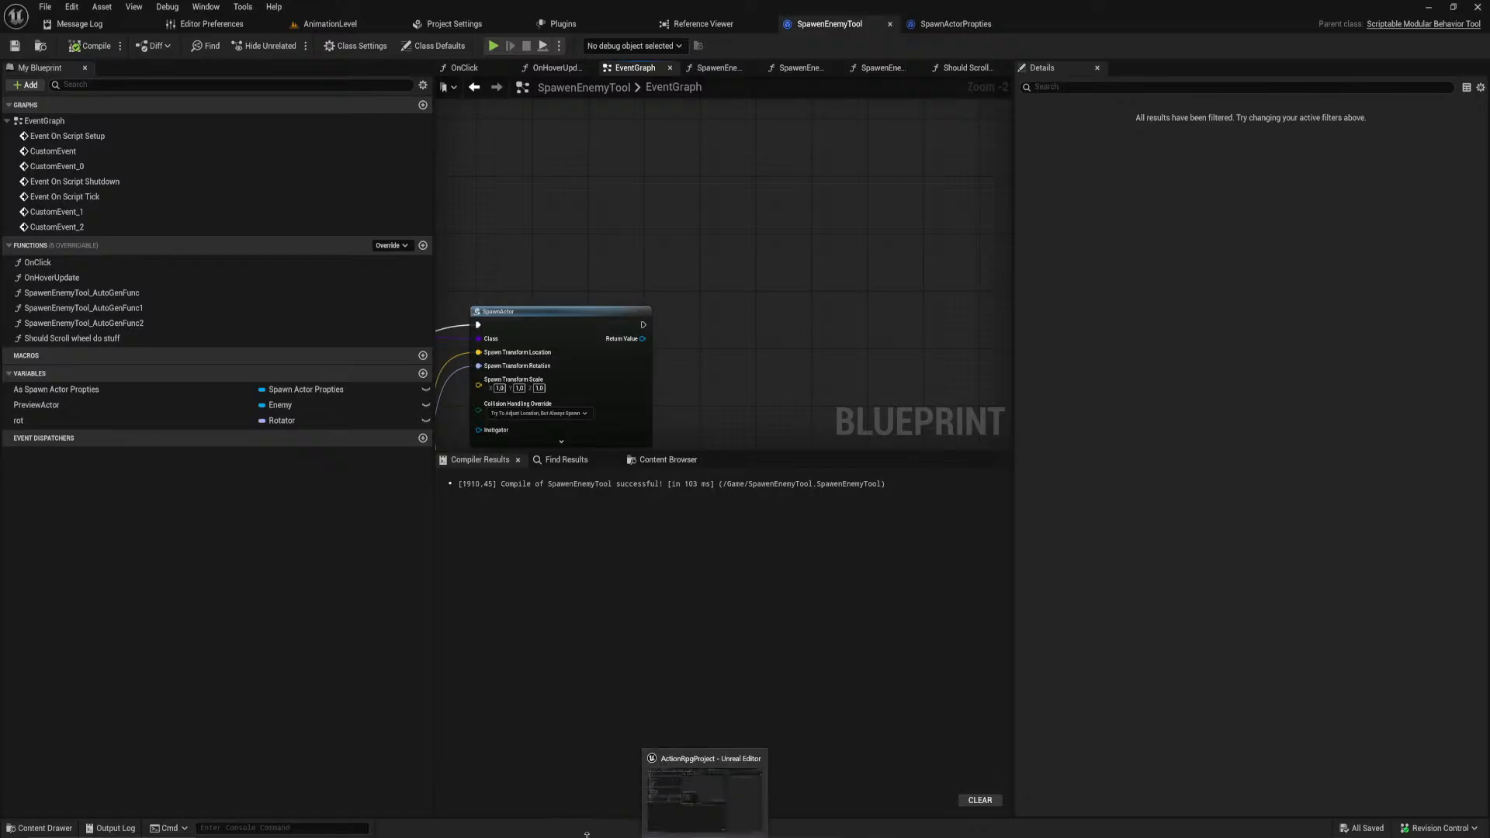
pyautogui.click(698, 834)
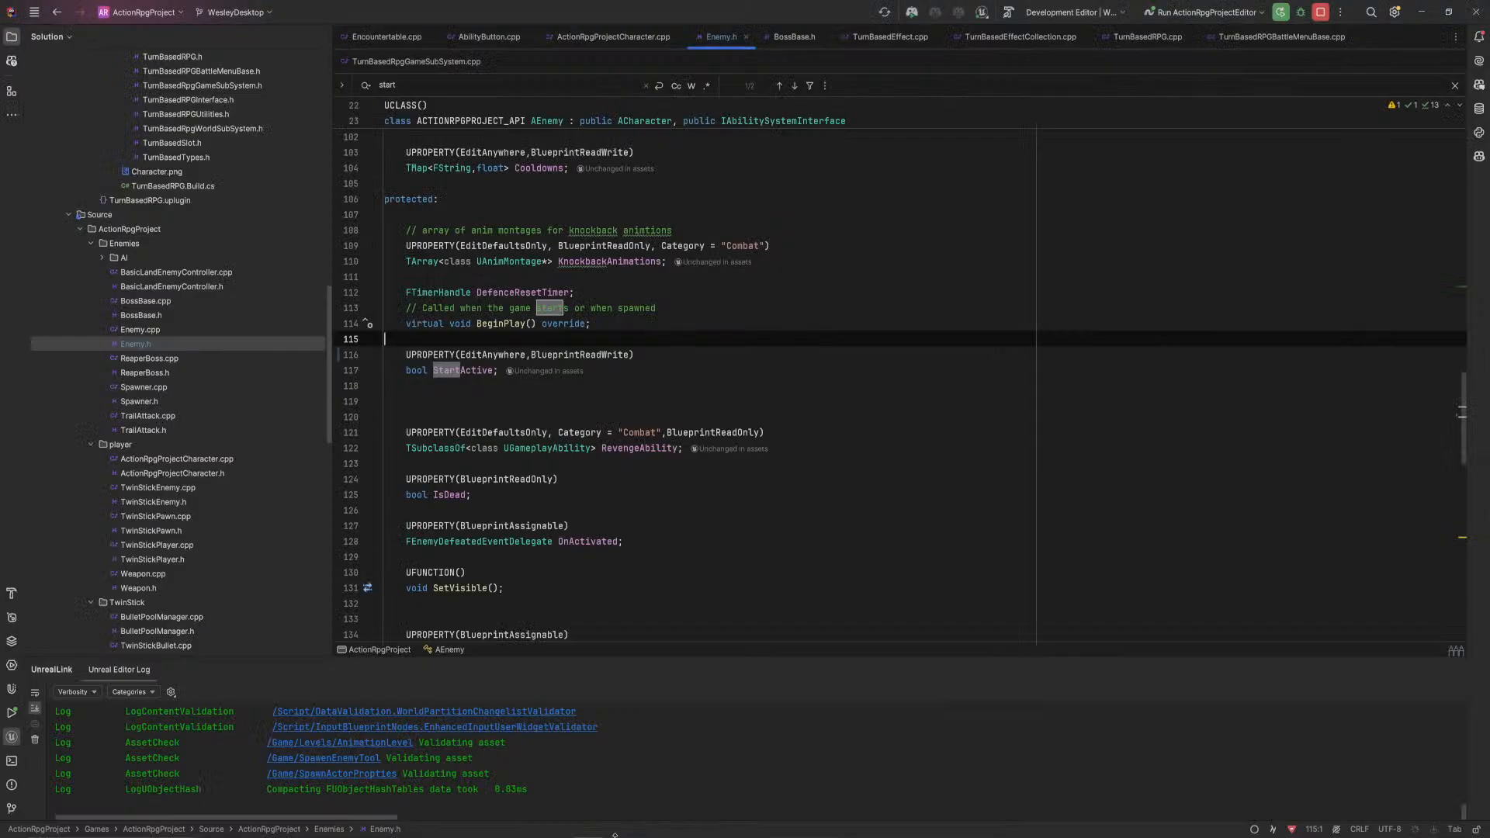
pyautogui.click(1279, 13)
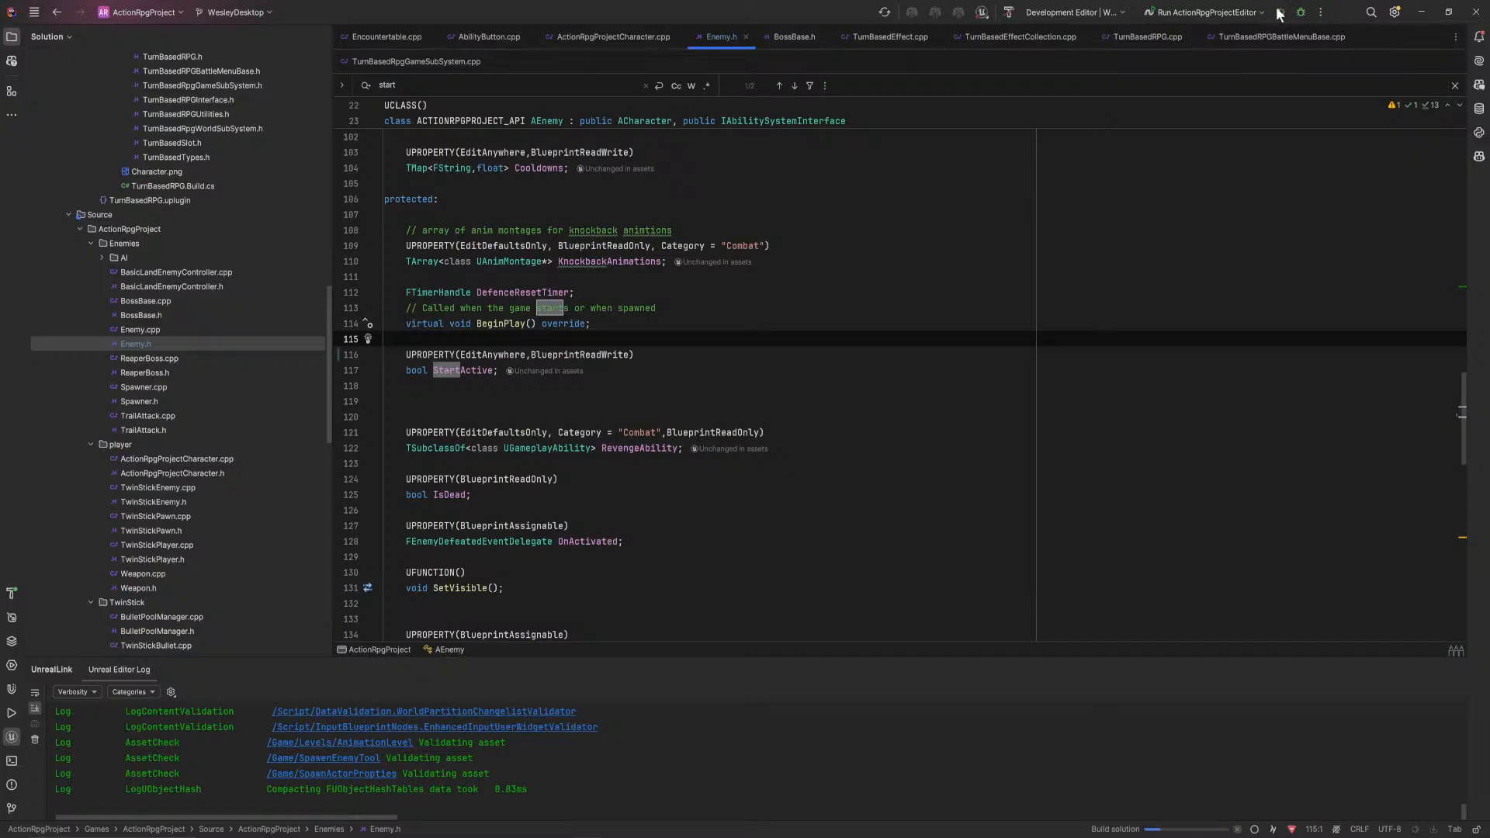
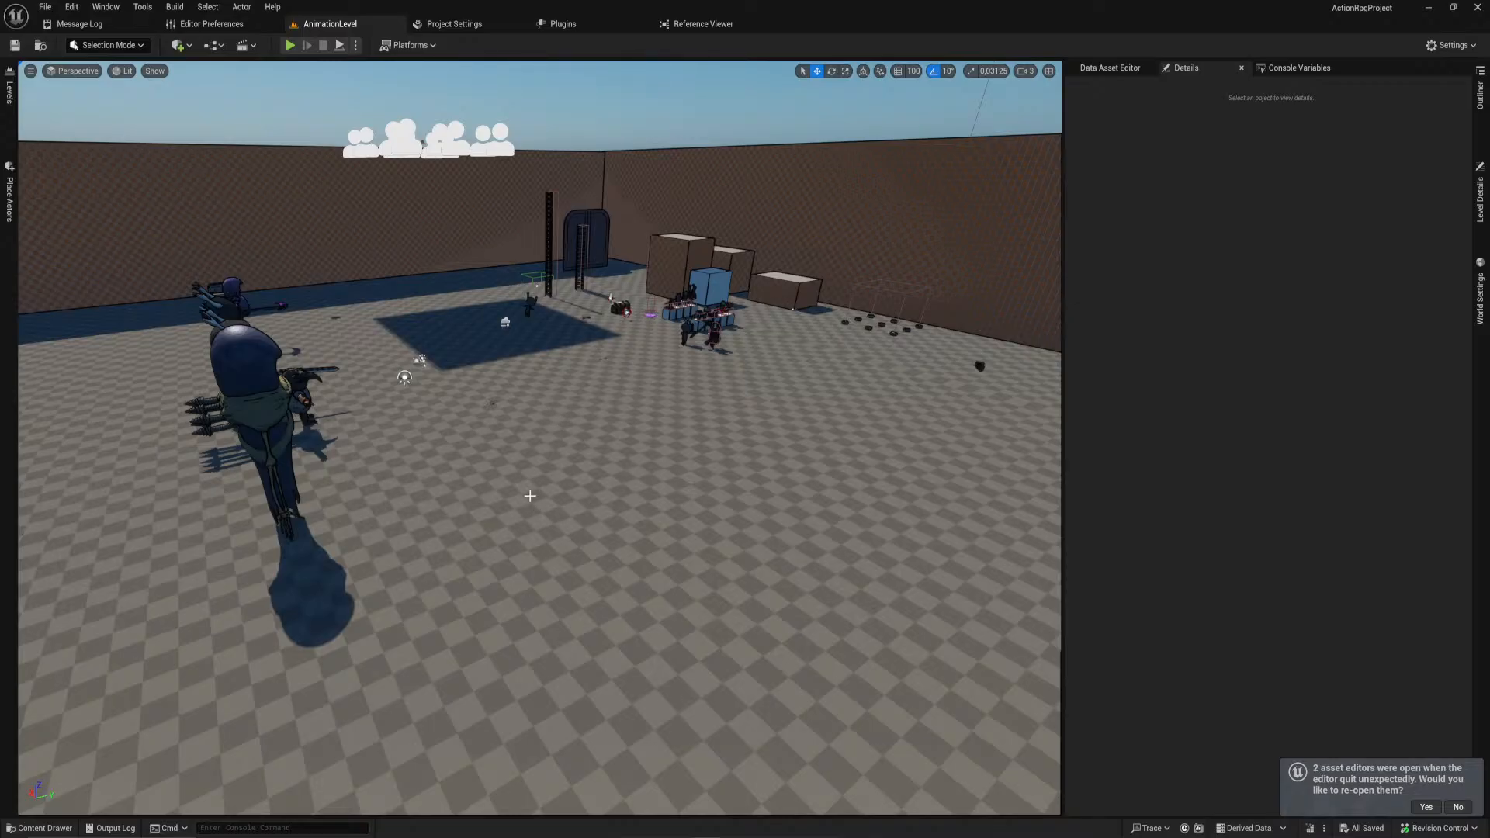
pyautogui.press('s')
pyautogui.moveTo(643, 537); pyautogui.dragTo(543, 545, button='right')
pyautogui.press('w')
pyautogui.press('d')
pyautogui.press('a')
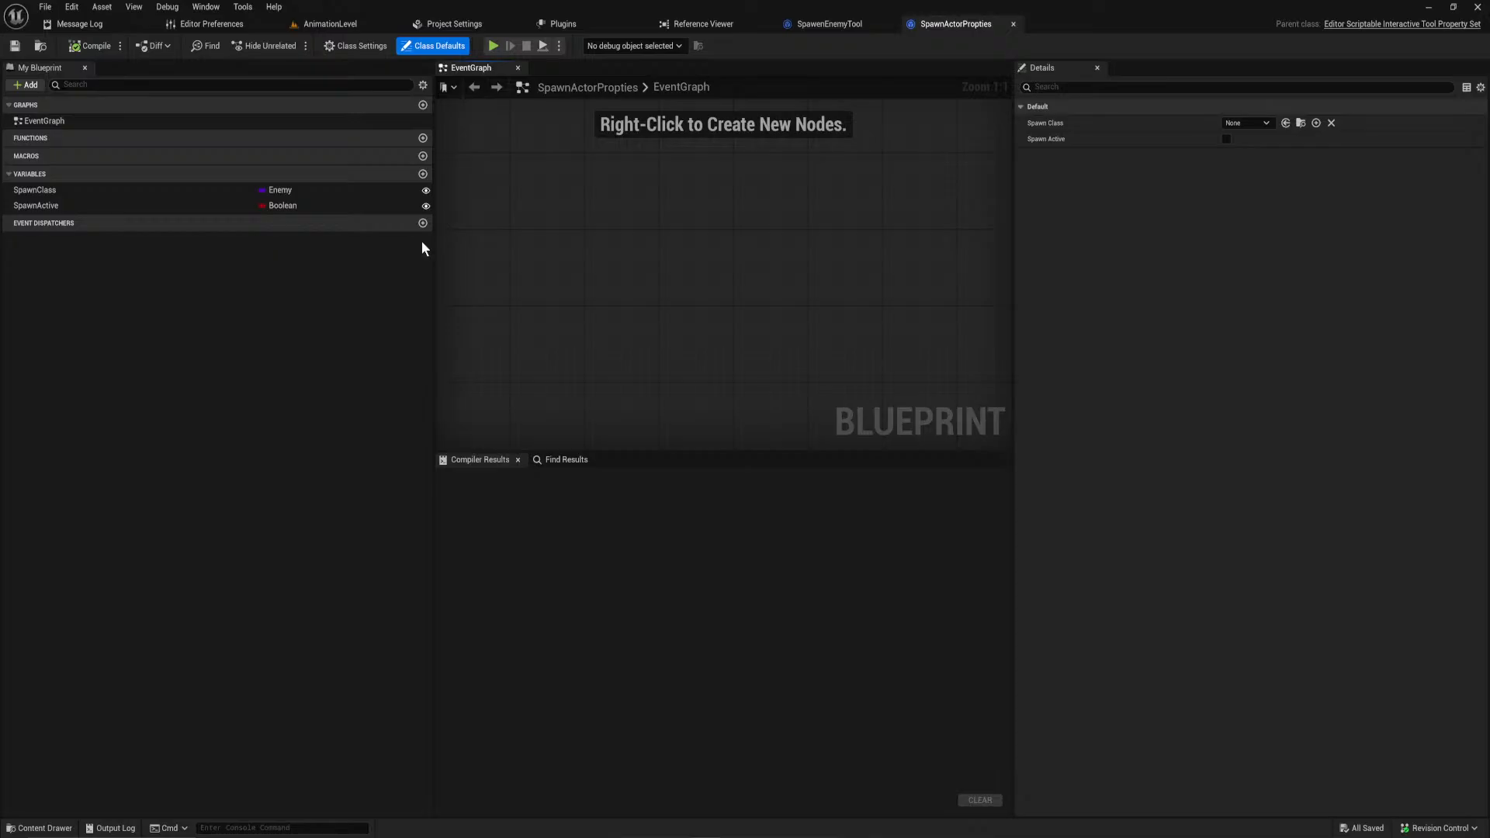
# Step: Tidy SpawenEnemyTool's event graph by repositioning the SpawnActor, Rot and line trace nodes along the execution path
pyautogui.click(856, 26)
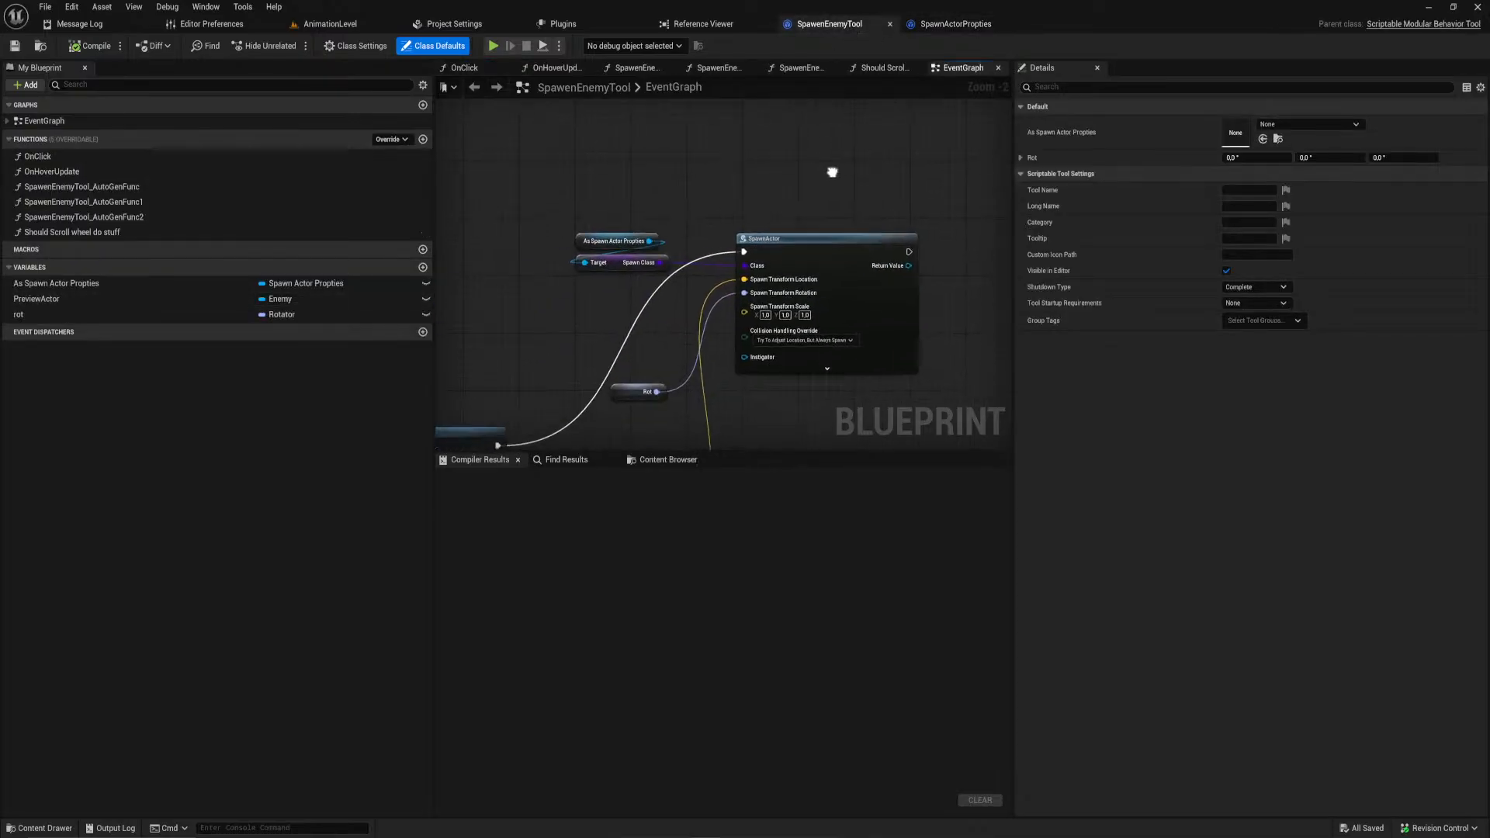
pyautogui.moveTo(811, 245); pyautogui.dragTo(775, 289)
pyautogui.moveTo(574, 336); pyautogui.dragTo(597, 368)
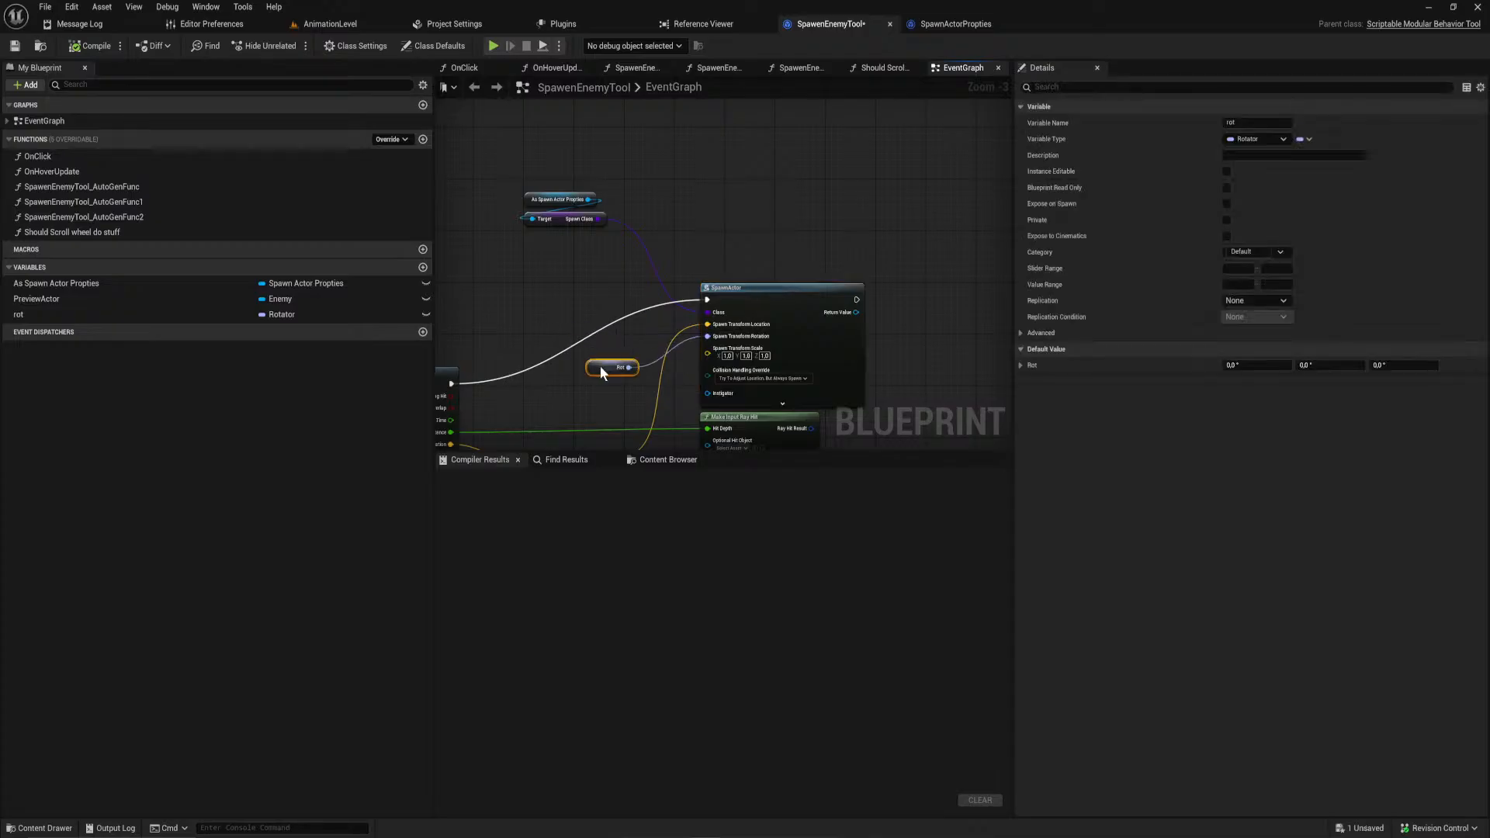
pyautogui.moveTo(557, 357); pyautogui.dragTo(892, 266, button='right')
pyautogui.scroll(-1, 741, 251)
pyautogui.scroll(-2, 689, 230)
pyautogui.moveTo(673, 227); pyautogui.dragTo(829, 353, button='right')
pyautogui.moveTo(839, 280)
pyautogui.mouseDown(button='right')
pyautogui.moveTo(613, 303)
pyautogui.moveTo(885, 369)
pyautogui.mouseUp(button='right')
pyautogui.scroll(4, 697, 295)
pyautogui.scroll(-3, 789, 347)
pyautogui.moveTo(790, 349); pyautogui.dragTo(877, 121, button='right')
pyautogui.moveTo(839, 317); pyautogui.dragTo(843, 309)
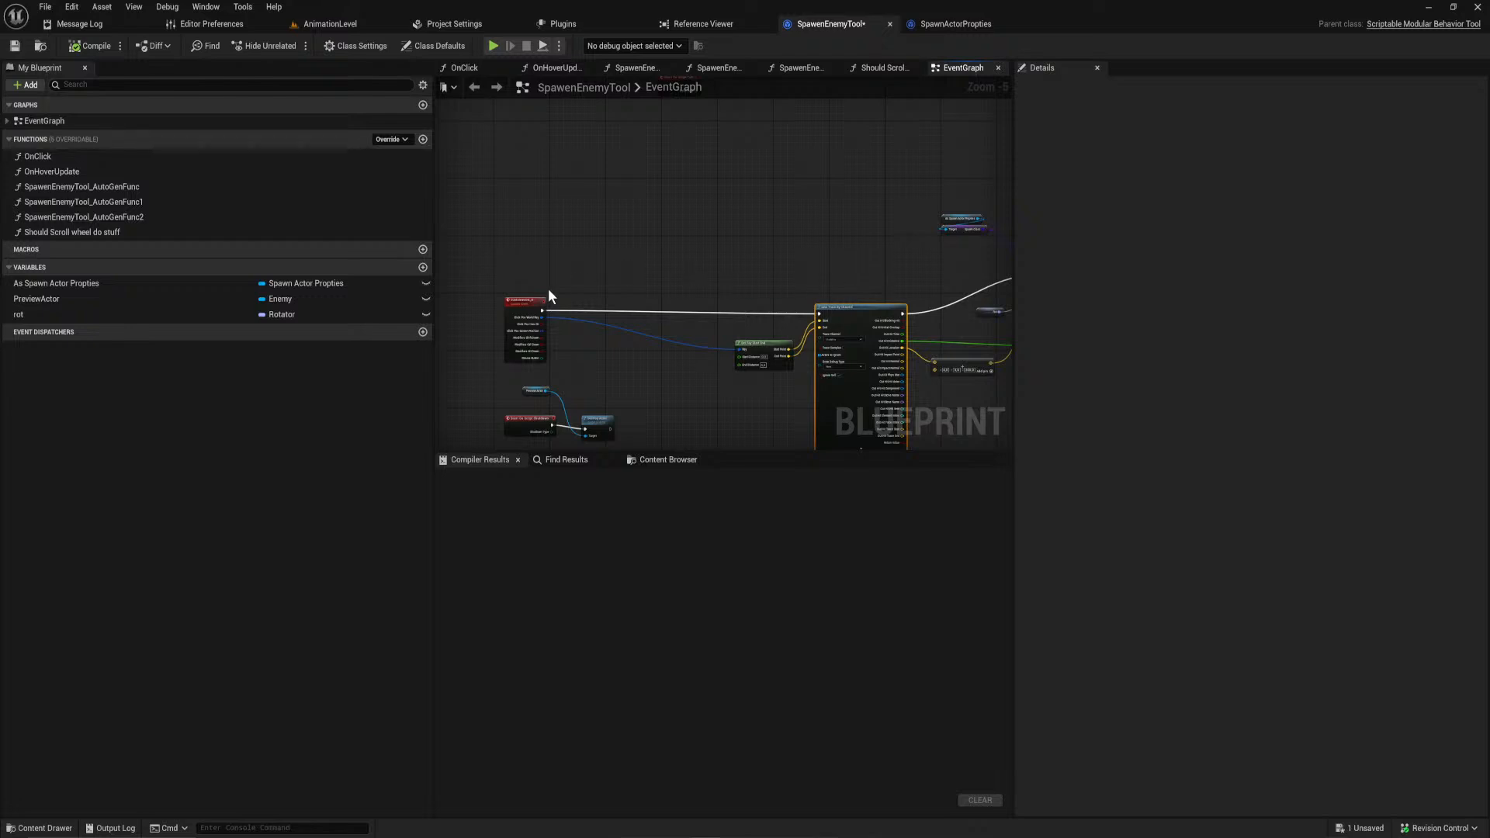
# Step: Add a Set Start Active node fed by the SpawnActor node's Return Value
pyautogui.moveTo(1001, 196); pyautogui.dragTo(569, 349, button='right')
pyautogui.moveTo(729, 206); pyautogui.dragTo(568, 361, button='right')
pyautogui.moveTo(525, 419); pyautogui.dragTo(730, 130, button='right')
pyautogui.scroll(3, 709, 243)
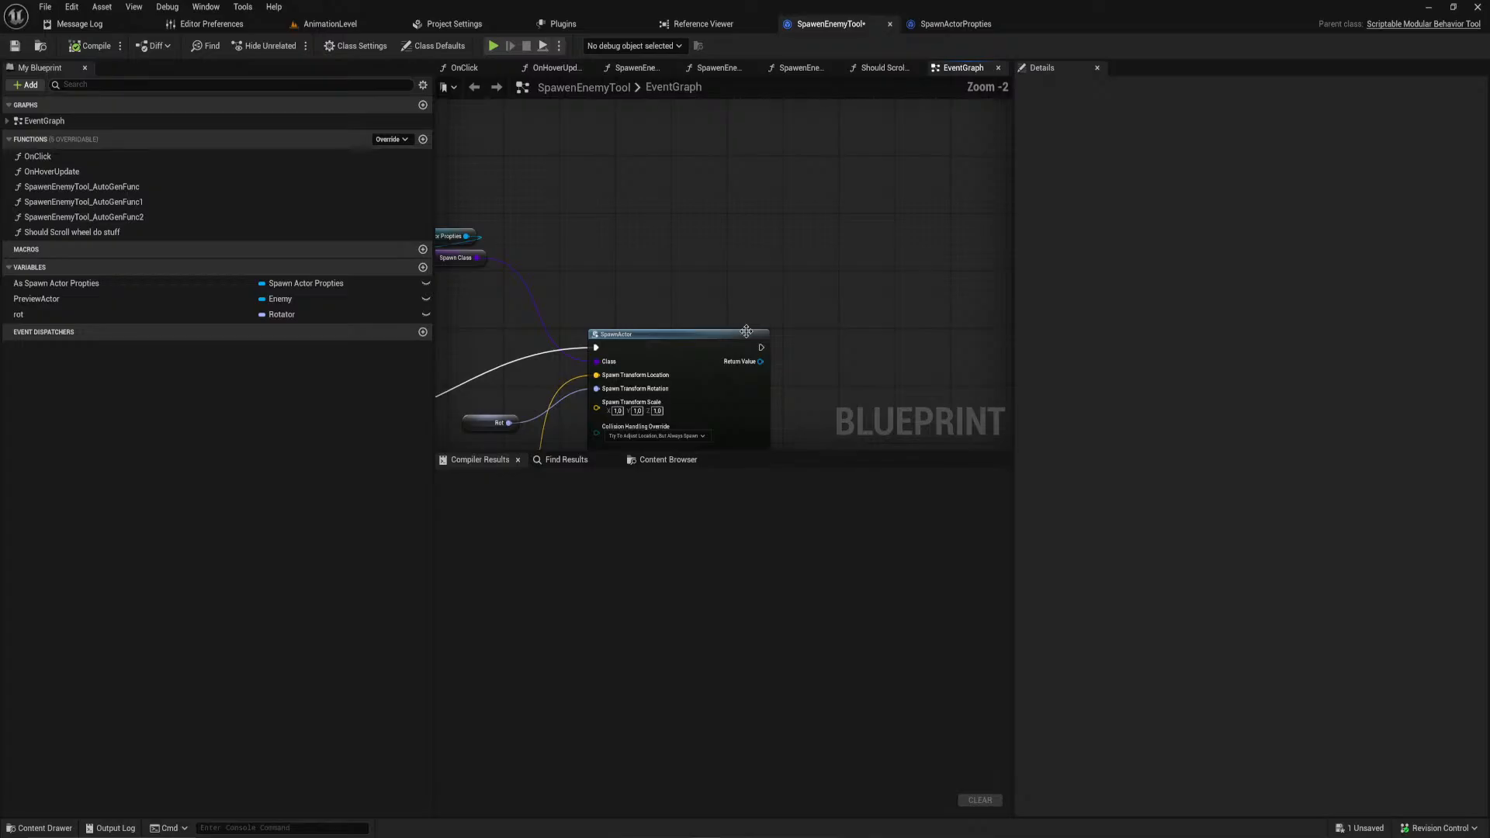
pyautogui.moveTo(761, 361); pyautogui.dragTo(808, 365)
pyautogui.write('set start')
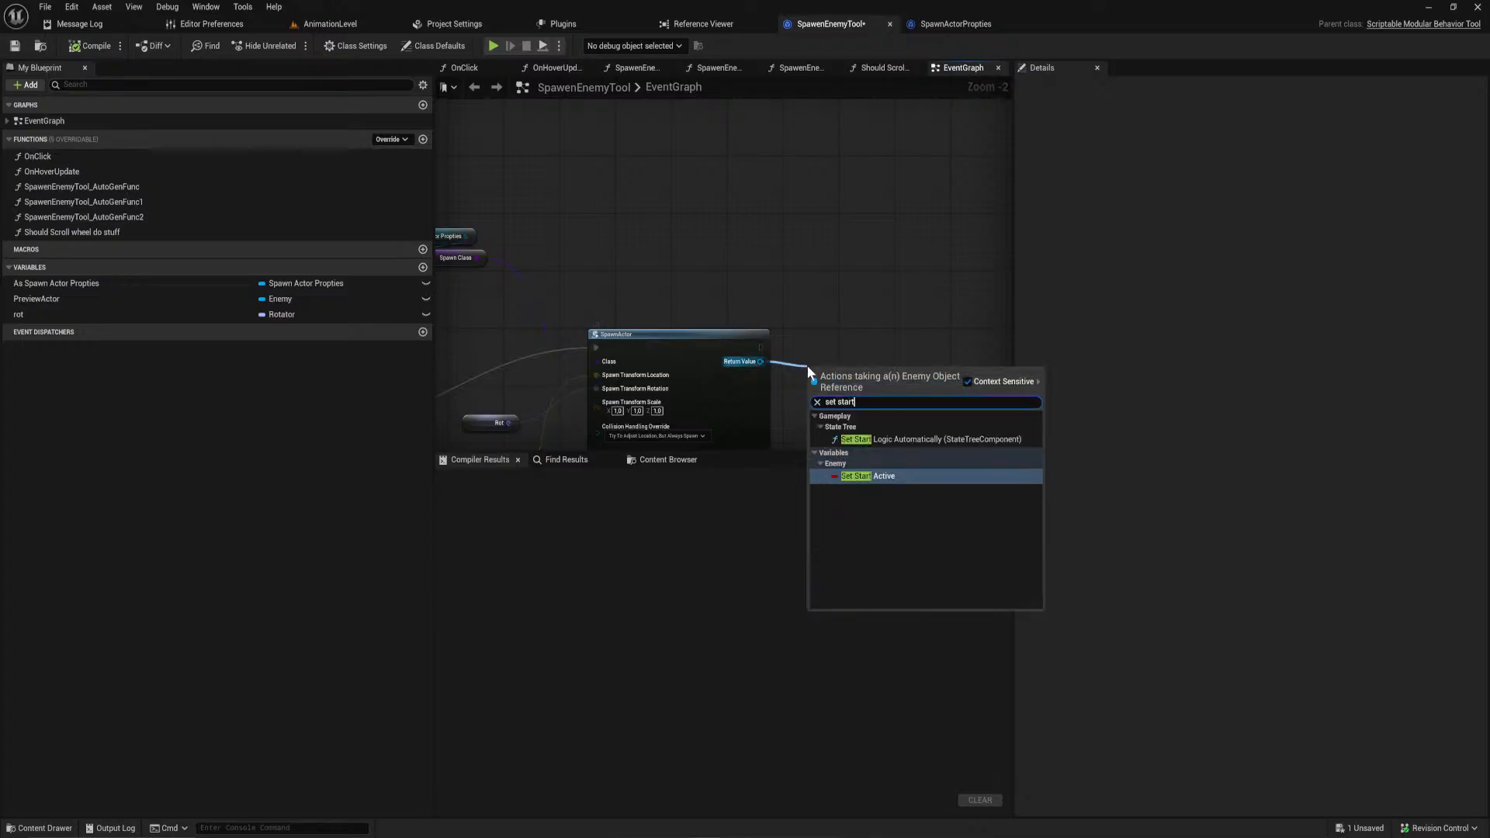
pyautogui.press('Return')
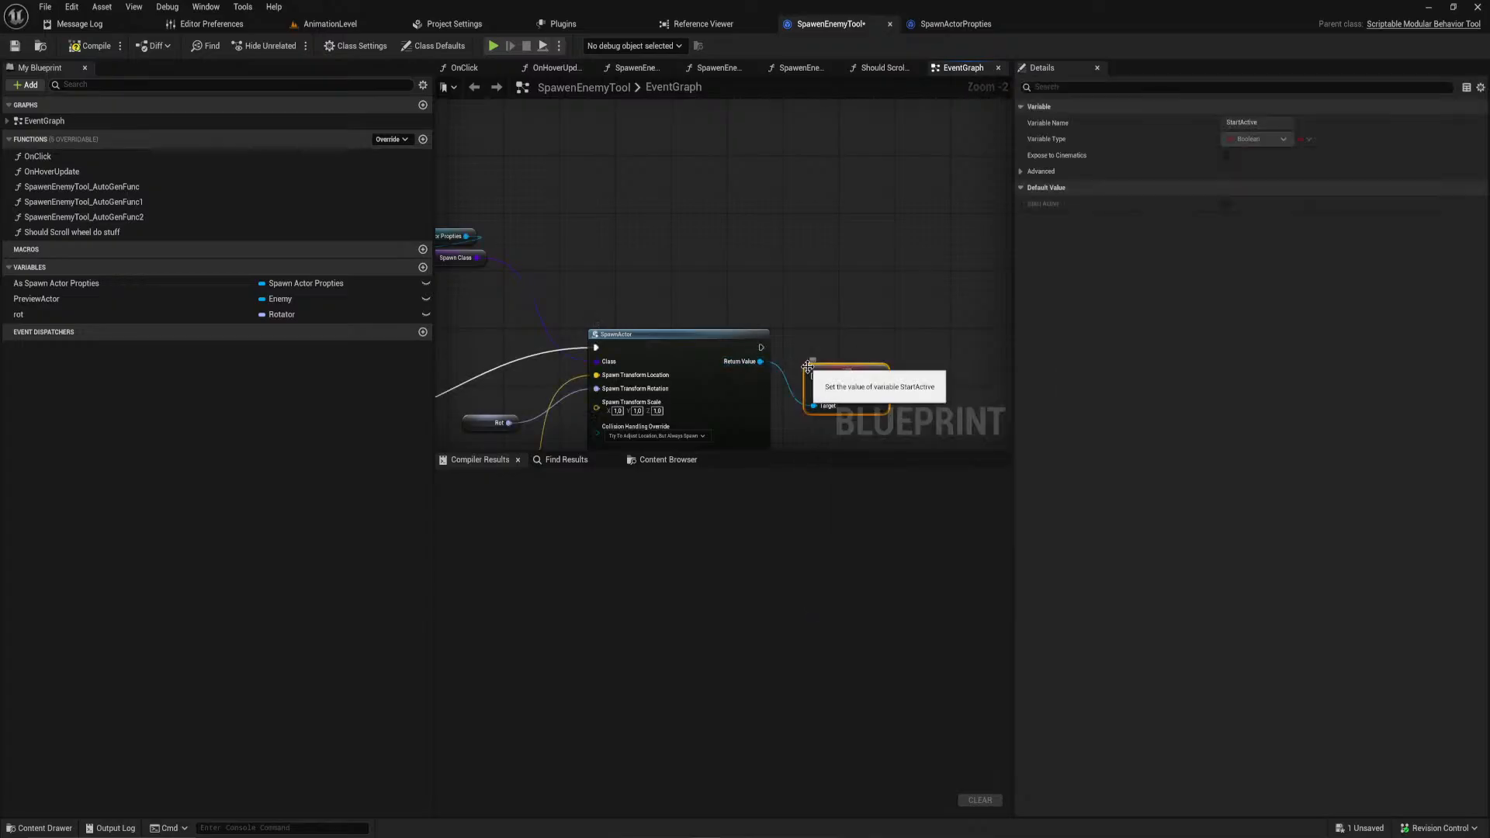
# Step: Get Spawn Active from As Spawn Actor Propties, wire it into the Set Start Active node, and line that node up with SpawnActor
pyautogui.click(103, 299)
pyautogui.moveTo(93, 284); pyautogui.dragTo(751, 263)
pyautogui.click(672, 236)
pyautogui.write('get star')
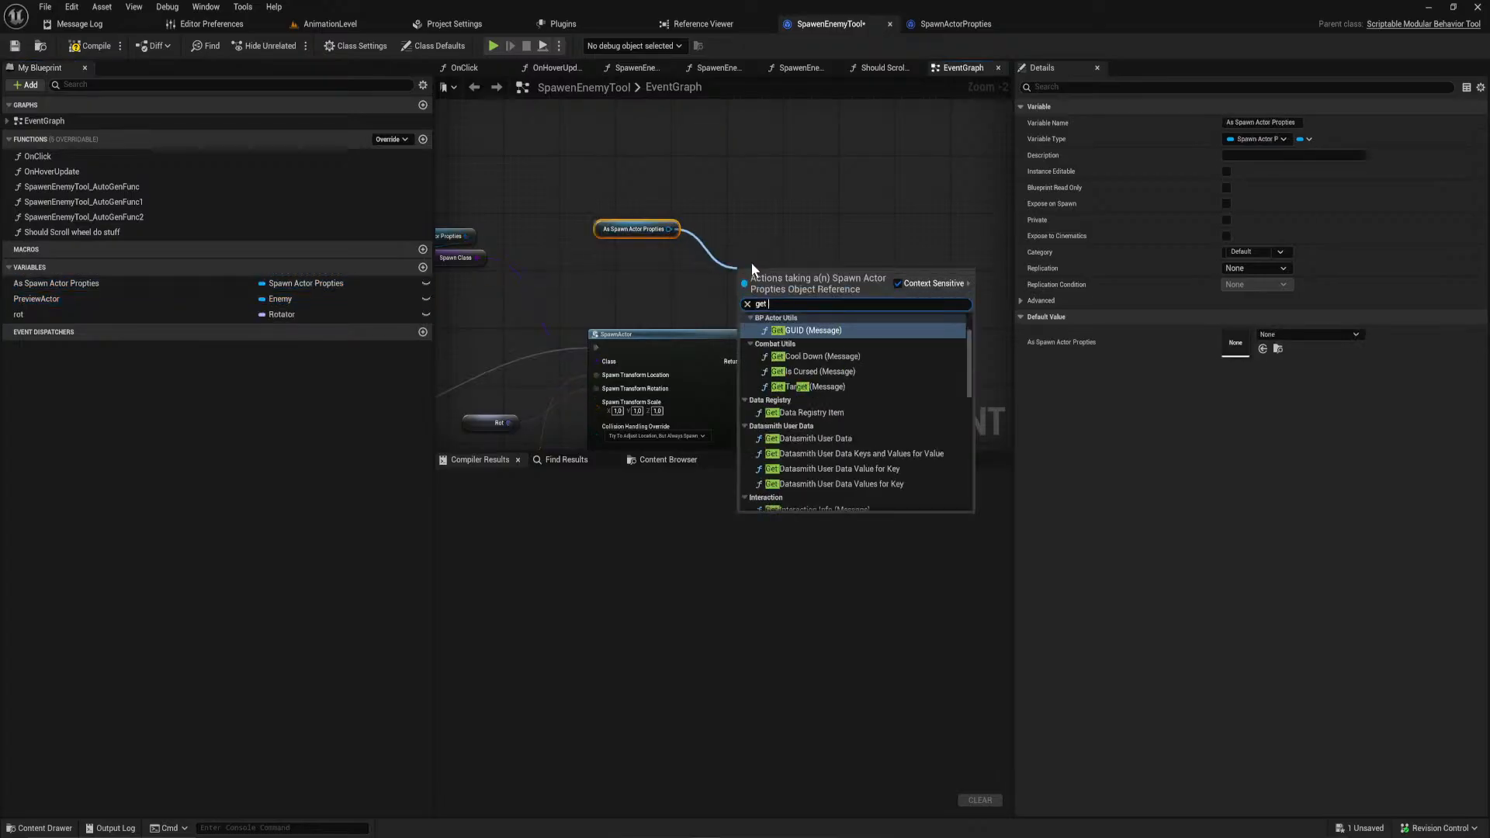
pyautogui.press('BackSpace')
pyautogui.press('BackSpace')
pyautogui.press('BackSpace')
pyautogui.press('BackSpace')
pyautogui.press('BackSpace')
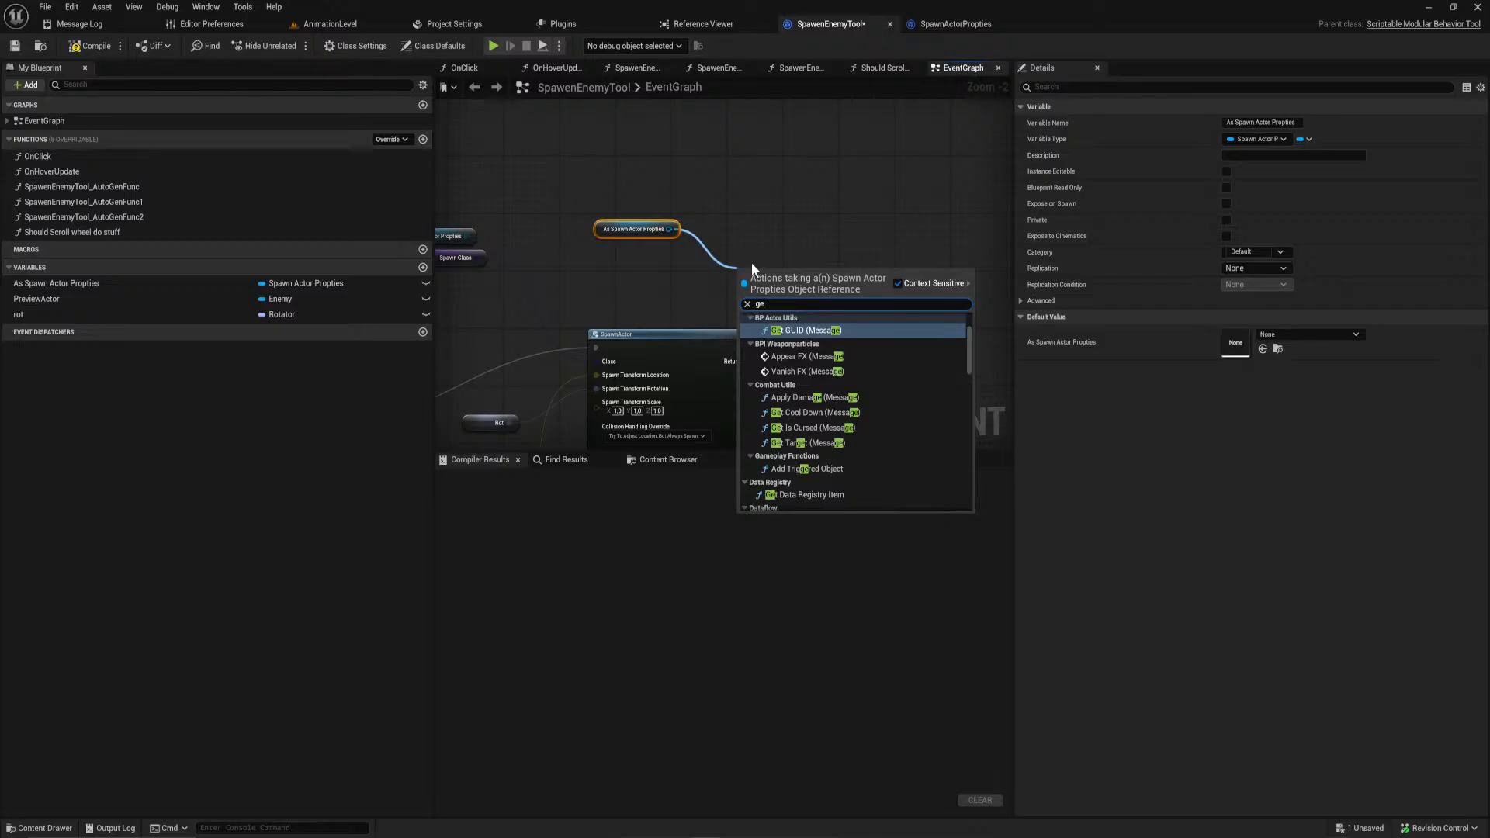
pyautogui.write('act')
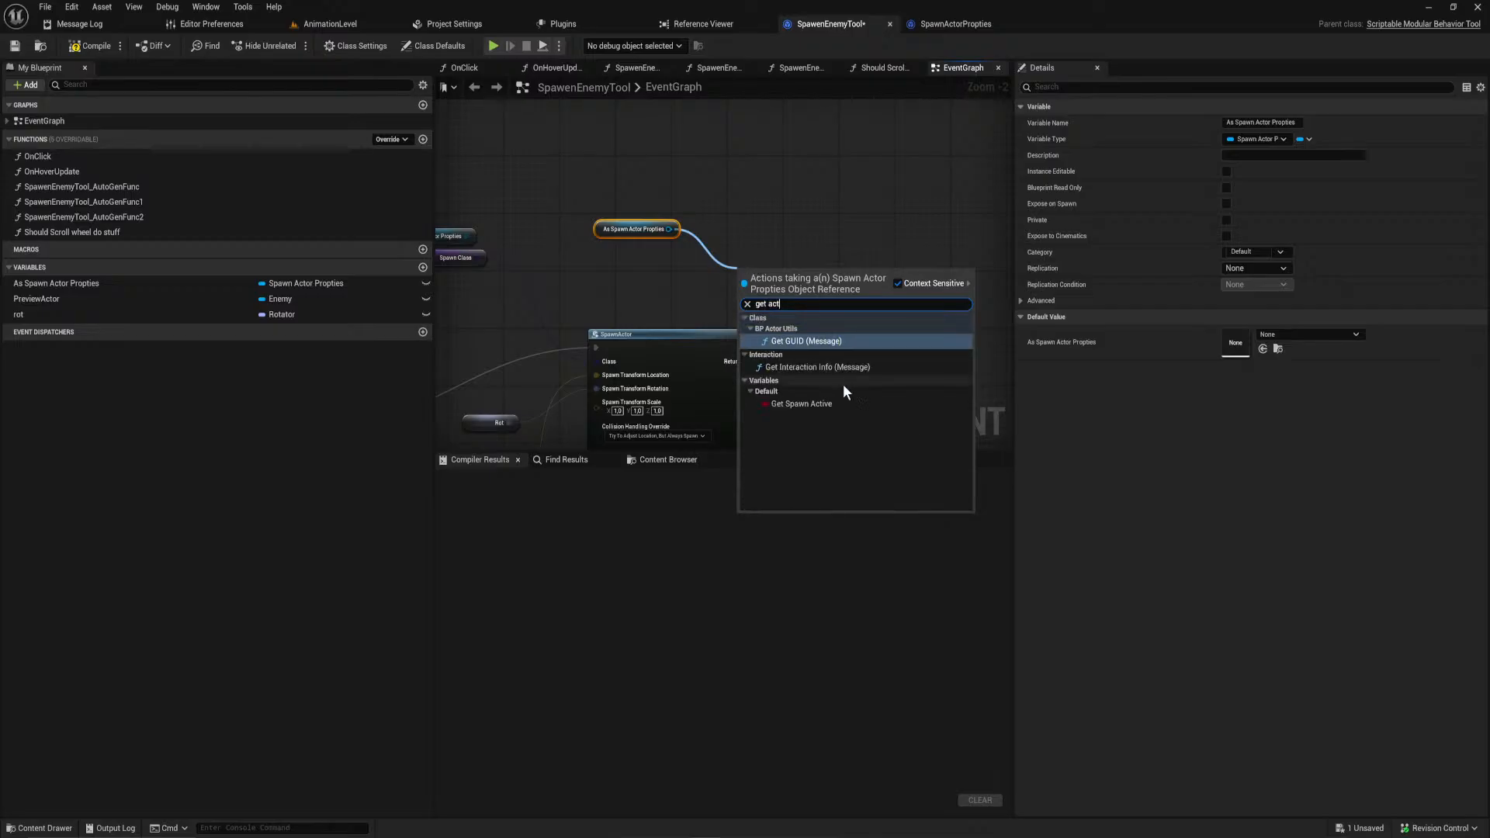
pyautogui.click(837, 404)
pyautogui.moveTo(825, 272); pyautogui.dragTo(862, 346)
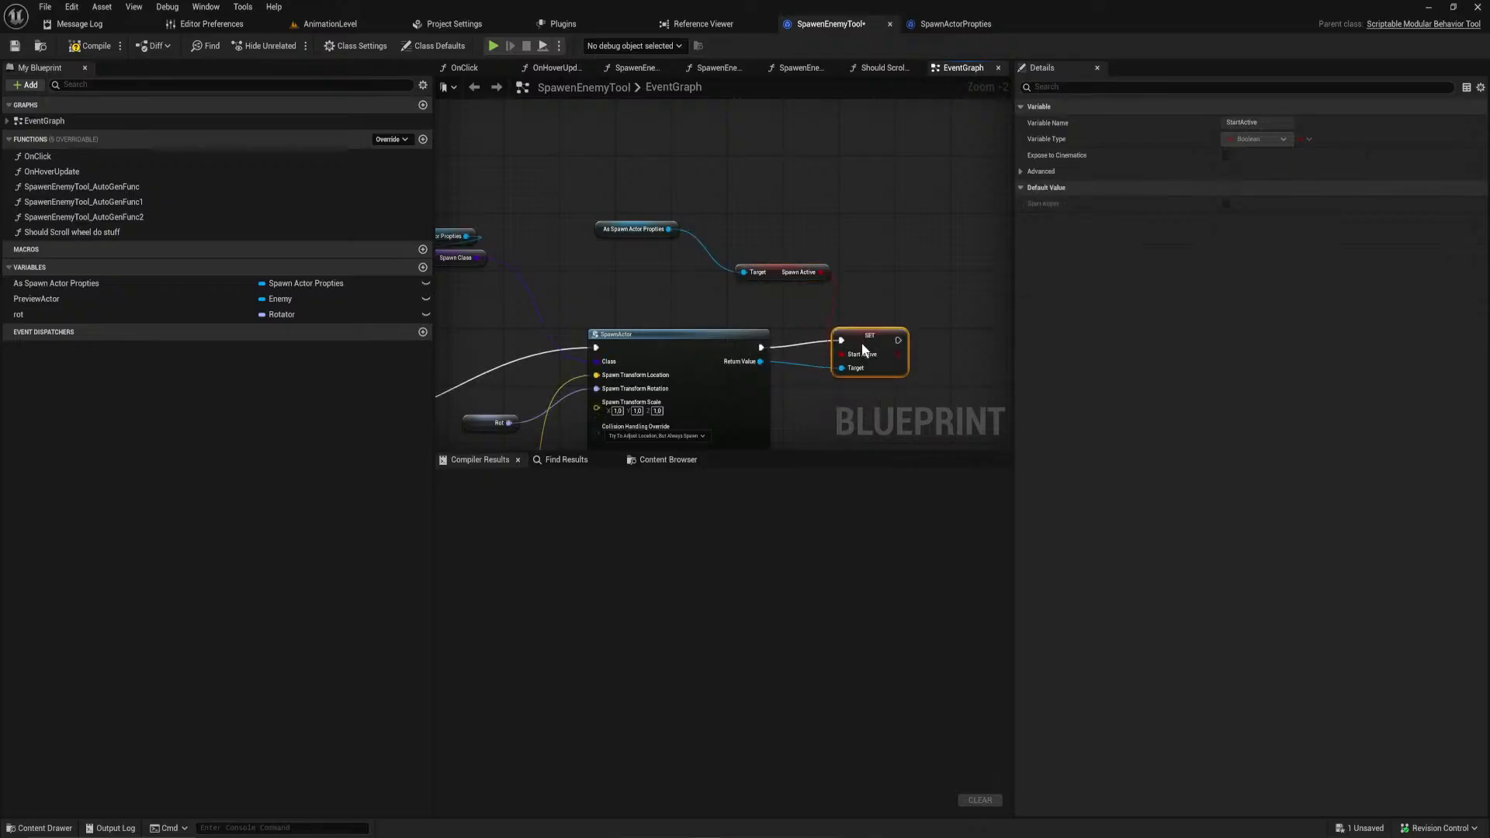
# Step: Compile the SpawenEnemyTool blueprint and review the property-watch and preview actor nodes in its event graph
pyautogui.click(91, 46)
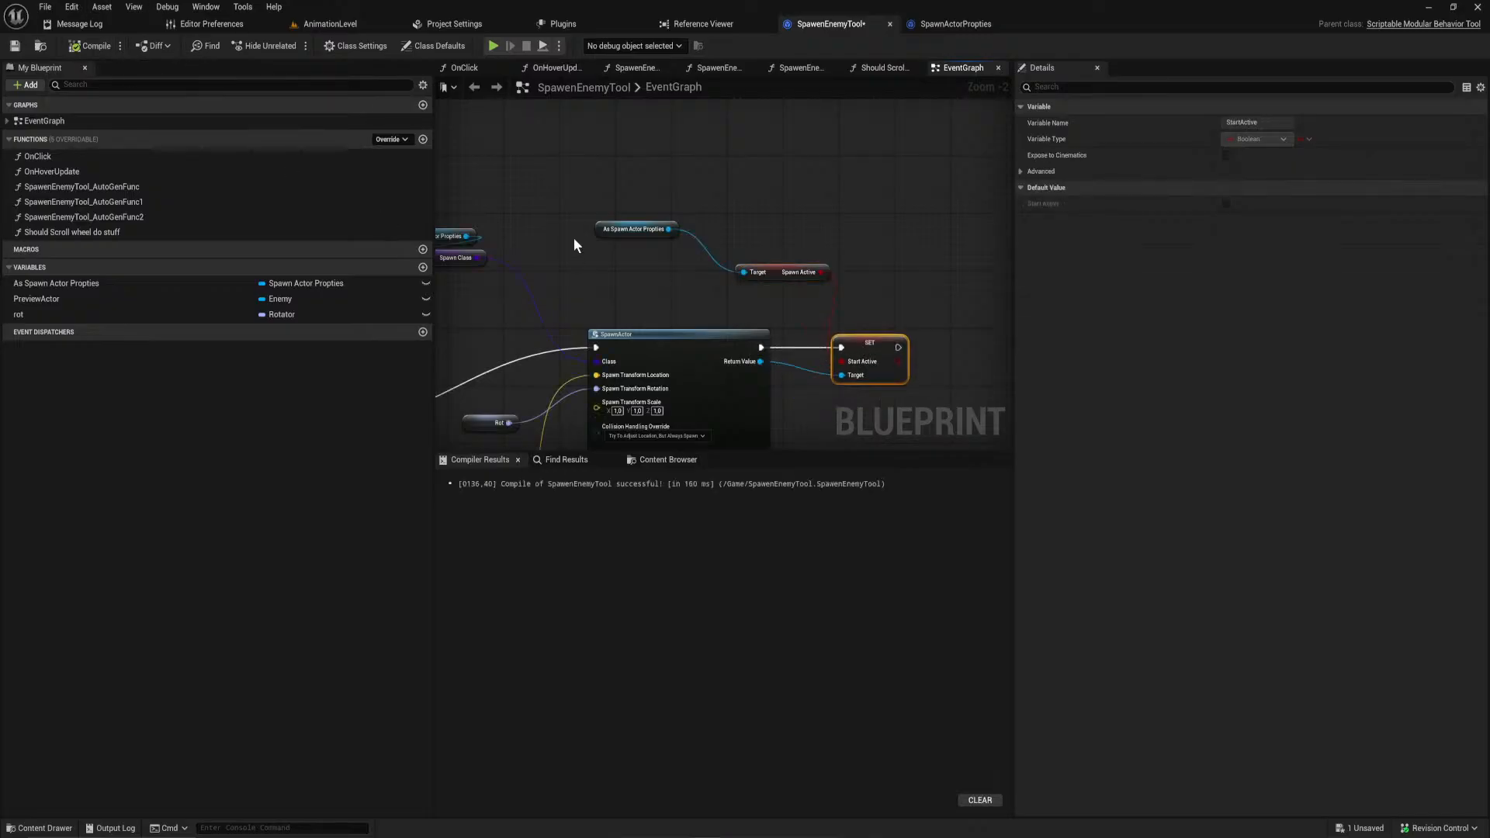
pyautogui.scroll(-4, 663, 399)
pyautogui.moveTo(673, 285); pyautogui.dragTo(858, 361, button='right')
pyautogui.scroll(3, 692, 346)
pyautogui.moveTo(728, 332); pyautogui.dragTo(437, 300, button='right')
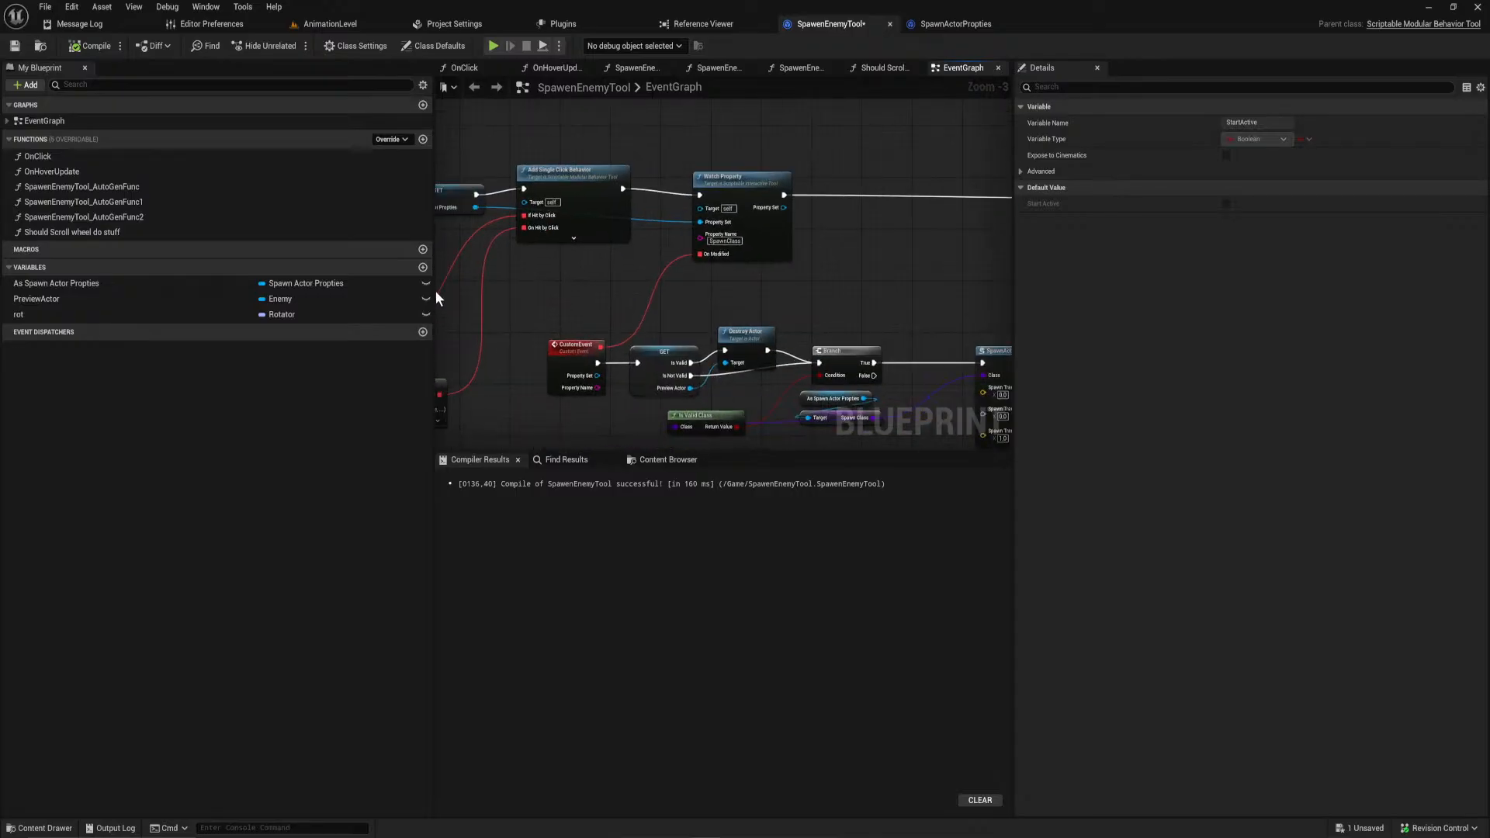
pyautogui.scroll(-2, 736, 330)
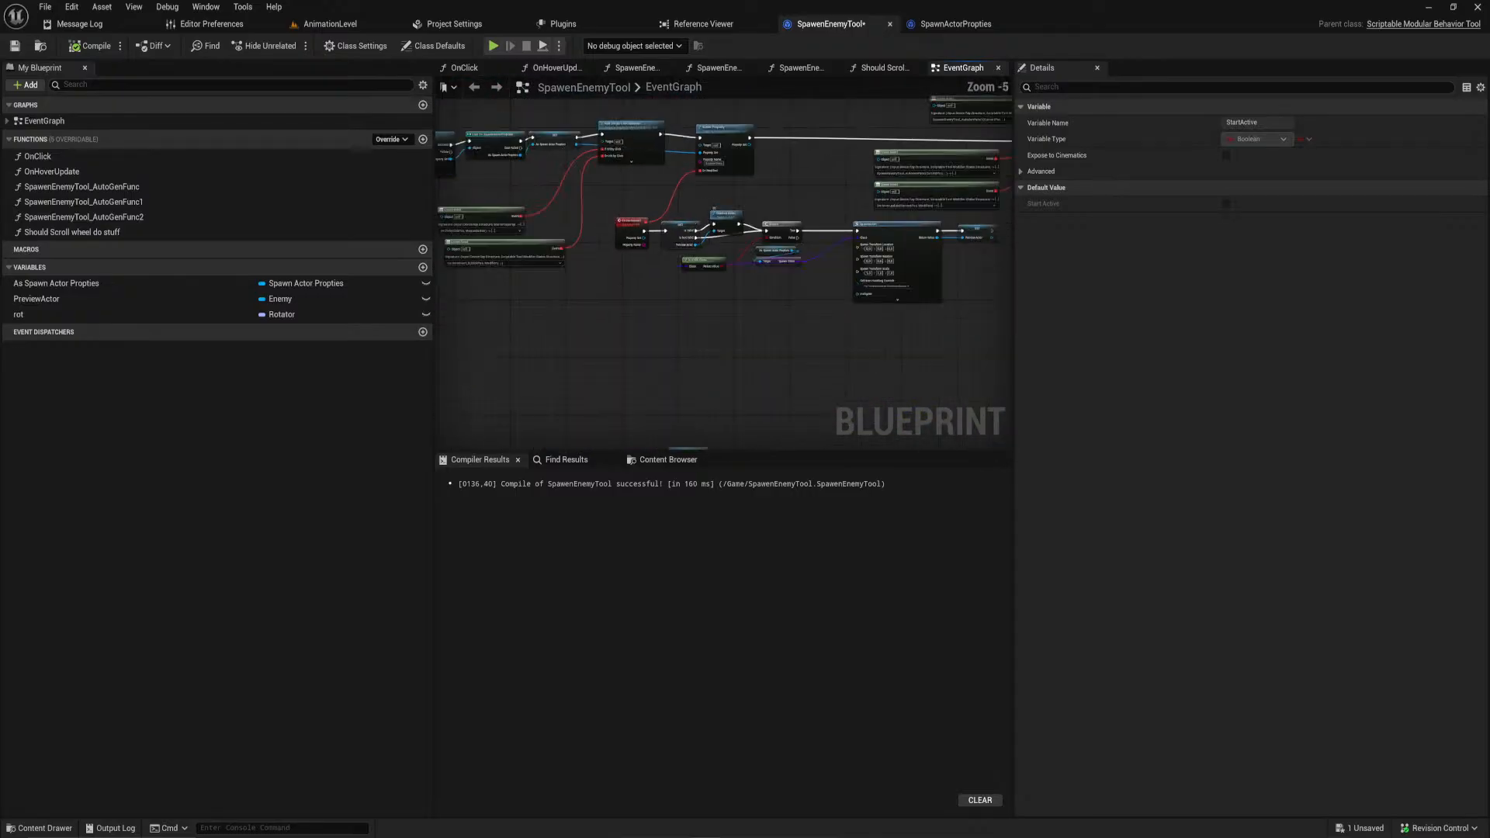
pyautogui.click(91, 45)
# Step: Activate the enemy tool in AnimationLevel's Scriptable Tools mode and set its Spawn Class to BP_BasicDemon
pyautogui.click(342, 28)
pyautogui.moveTo(226, 82); pyautogui.dragTo(155, 117, button='right')
pyautogui.press('s')
pyautogui.click(106, 49)
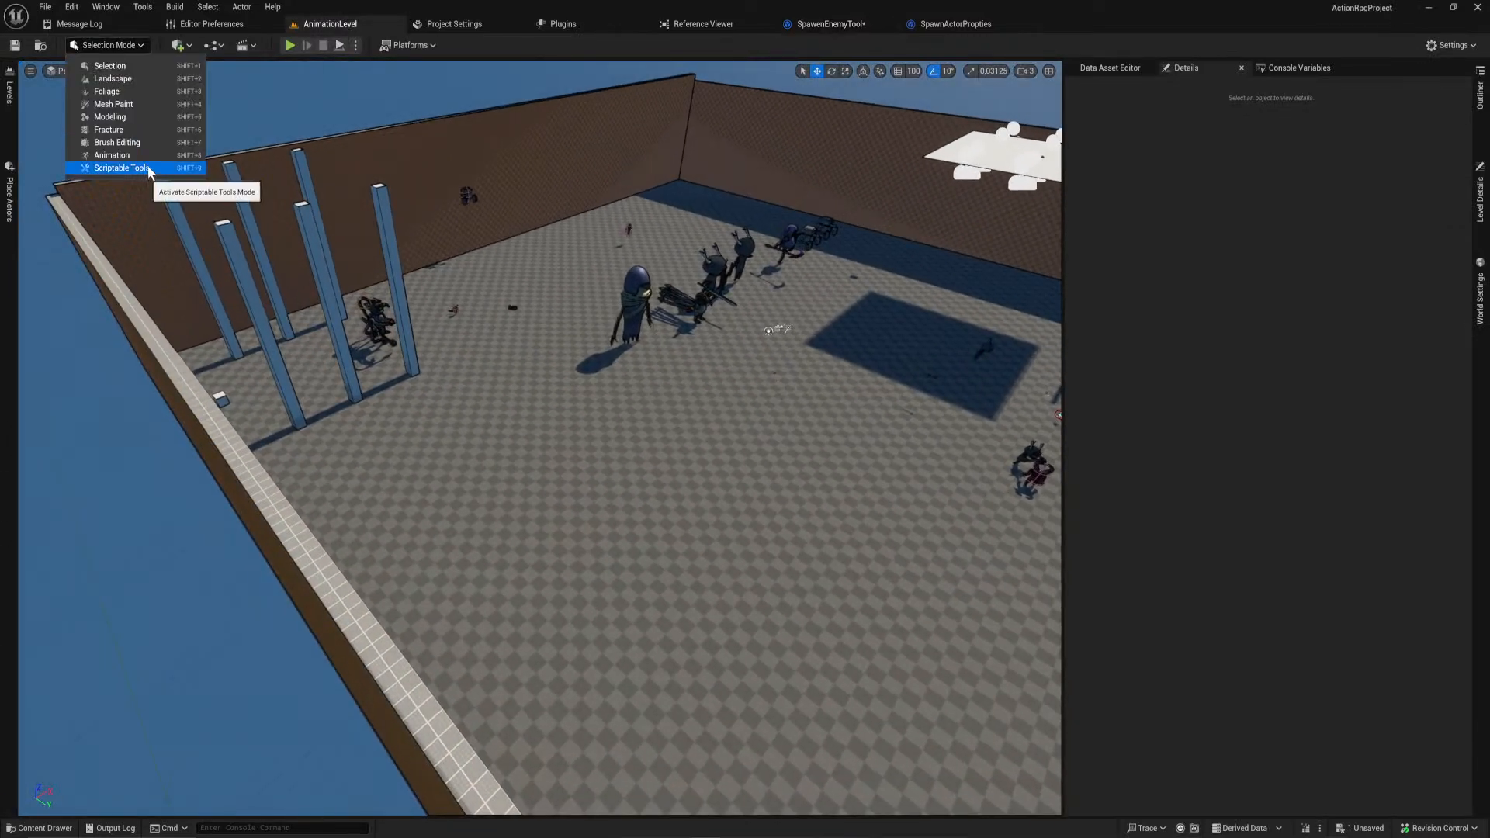
pyautogui.click(123, 169)
pyautogui.click(38, 116)
pyautogui.click(244, 97)
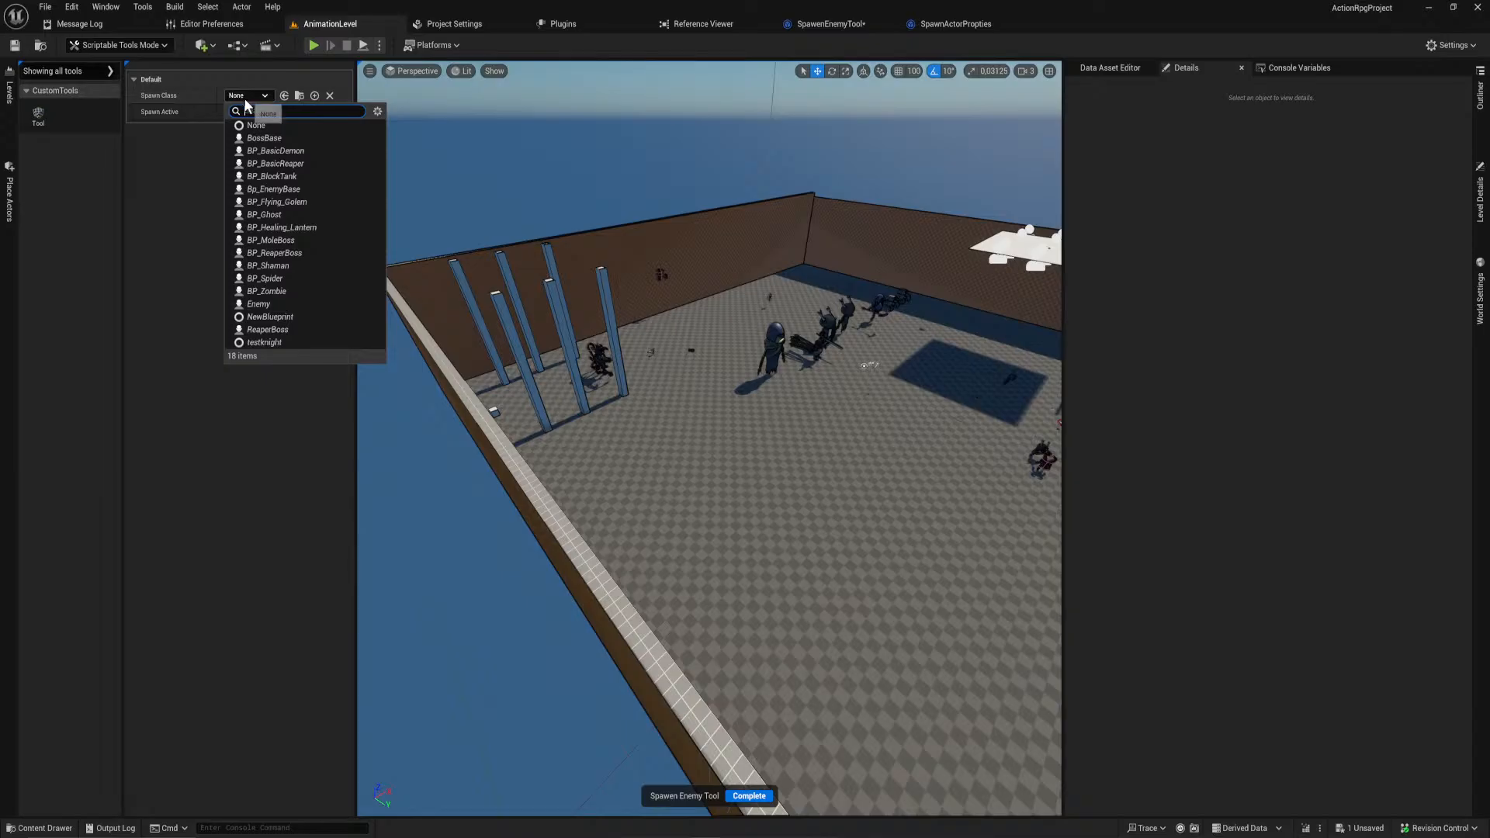
pyautogui.click(287, 152)
# Step: Place a BP_BasicDemon on the open checkered floor and leave the enemy tool
pyautogui.moveTo(782, 434); pyautogui.dragTo(712, 449, button='right')
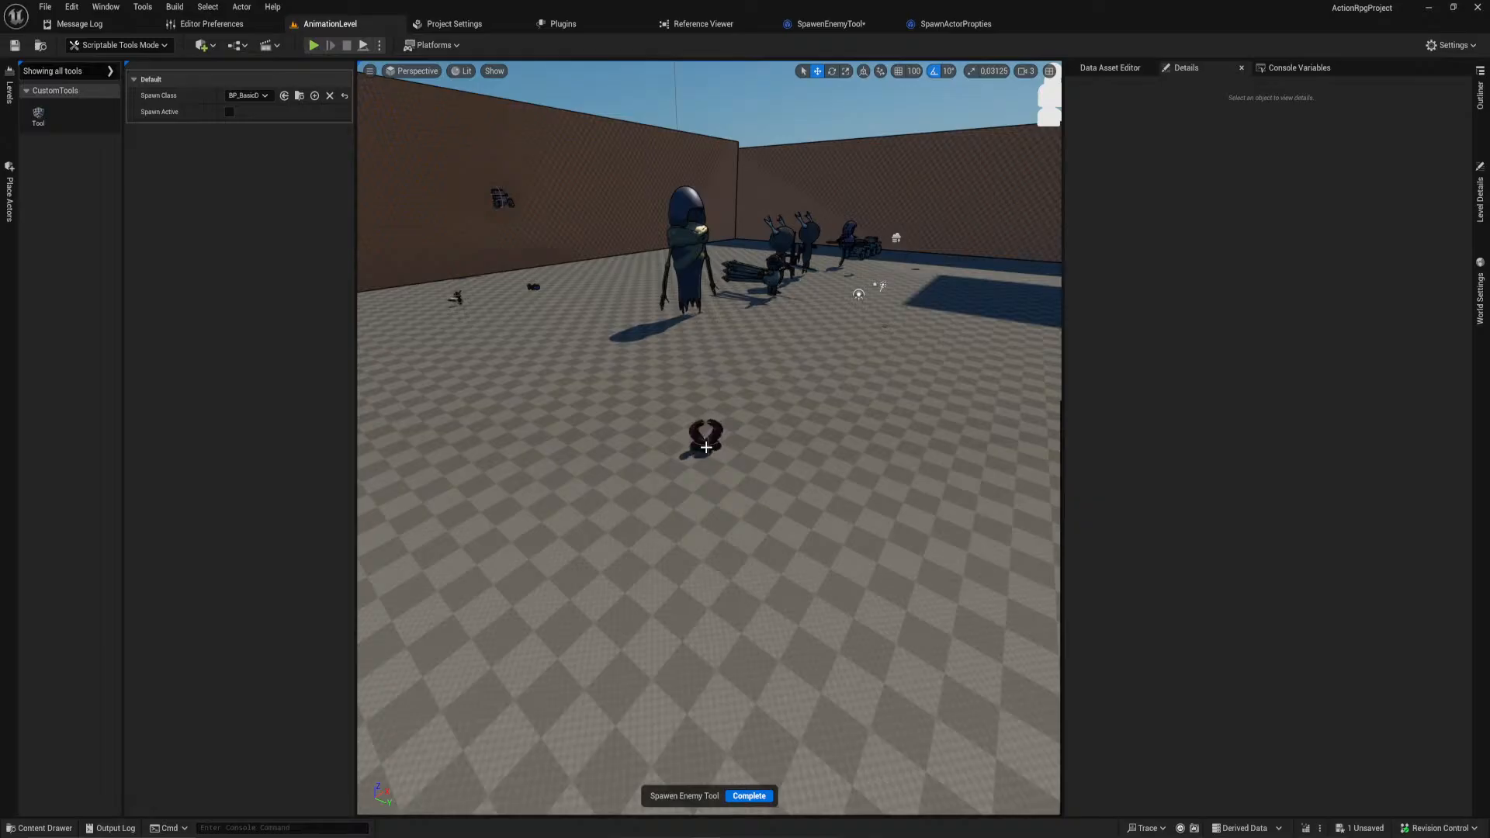
pyautogui.click(734, 476)
pyautogui.hotkey('ctrl', 'z')
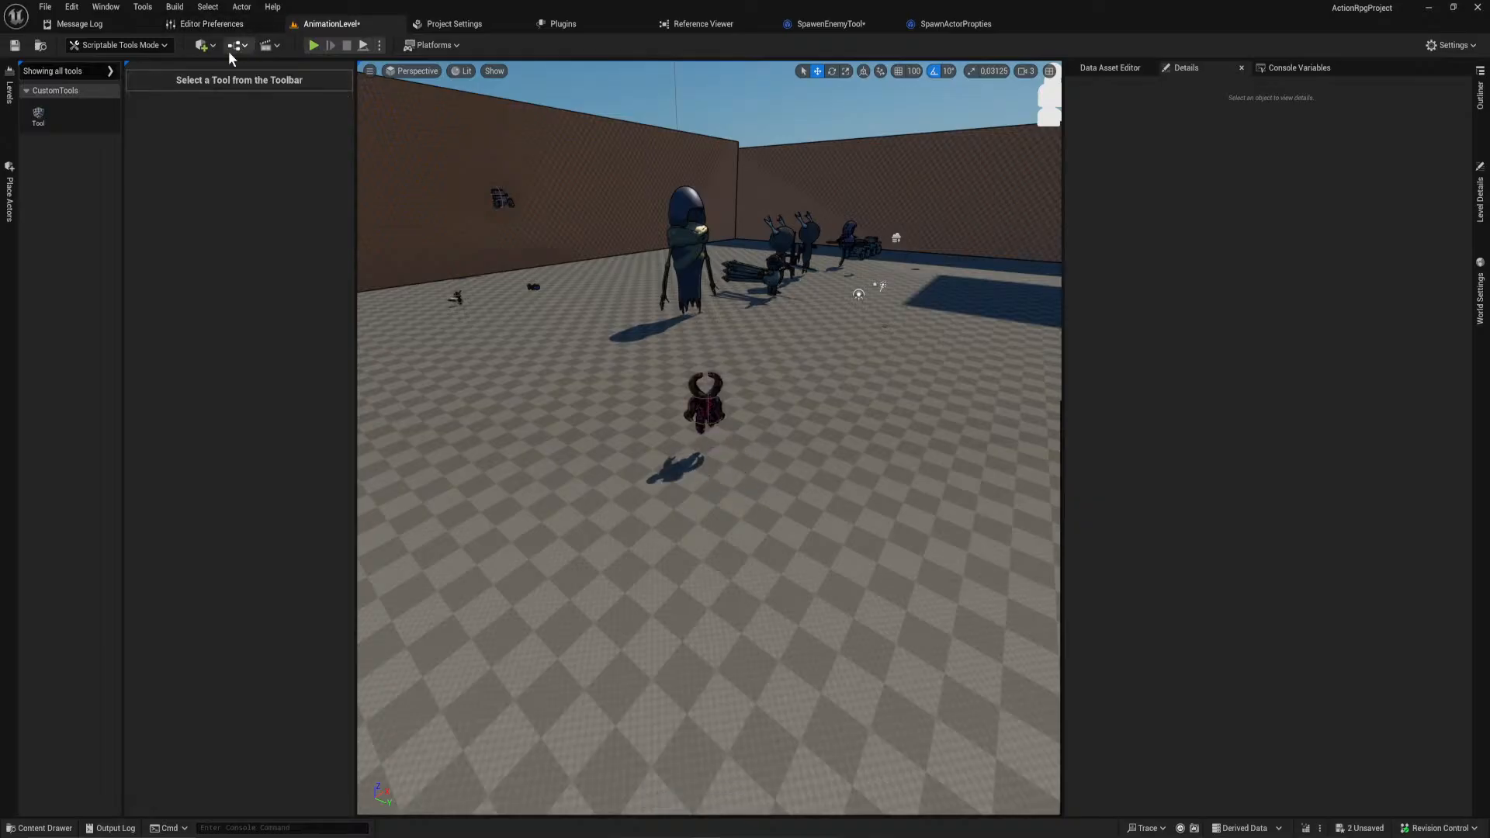
# Step: Return to Selection mode, select the placed demon, and filter its details by "start" to check Start Active
pyautogui.click(143, 45)
pyautogui.click(136, 67)
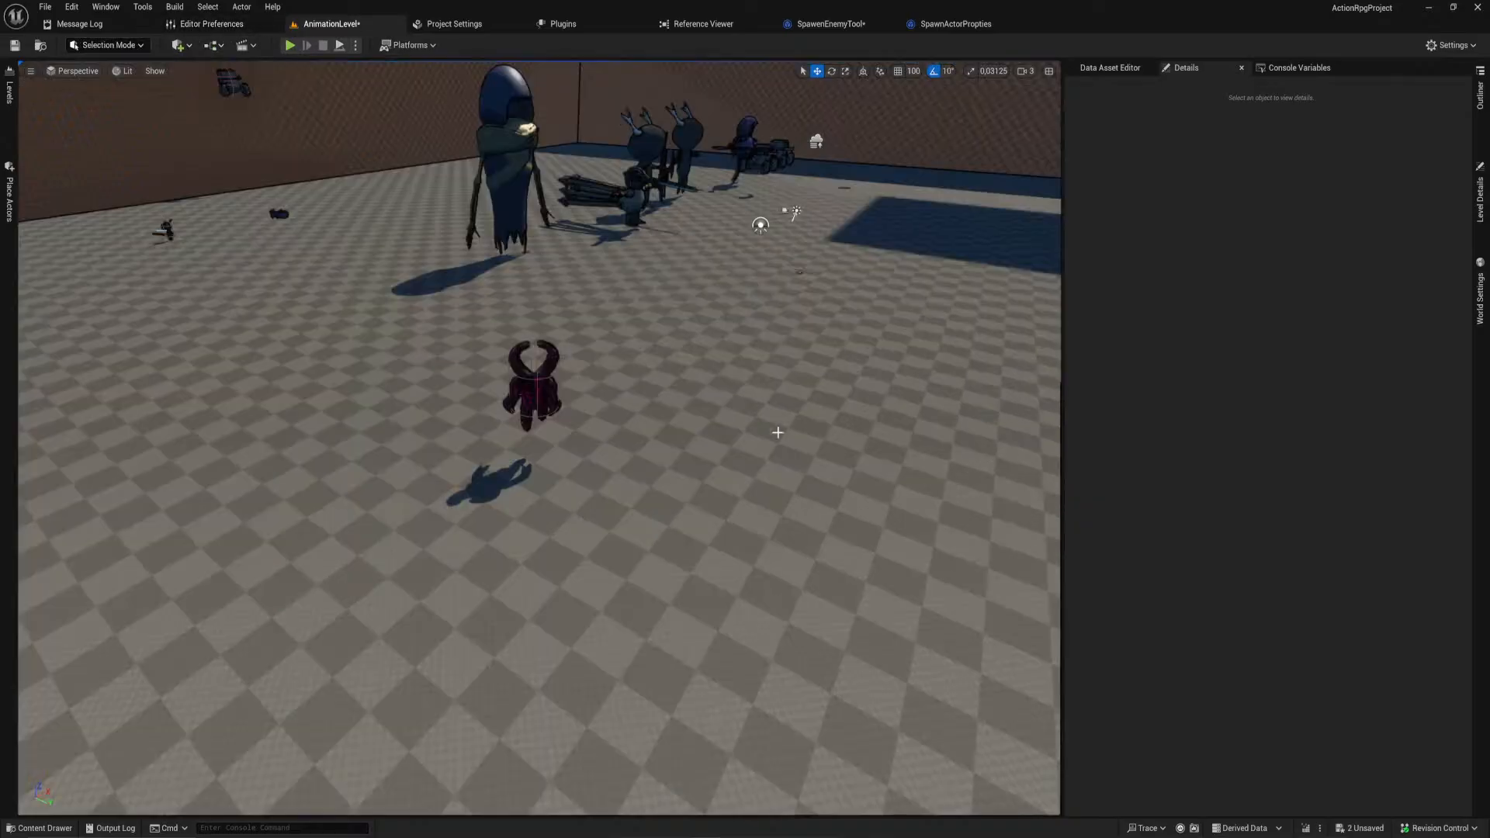
pyautogui.click(532, 394)
pyautogui.click(1242, 225)
pyautogui.write('start')
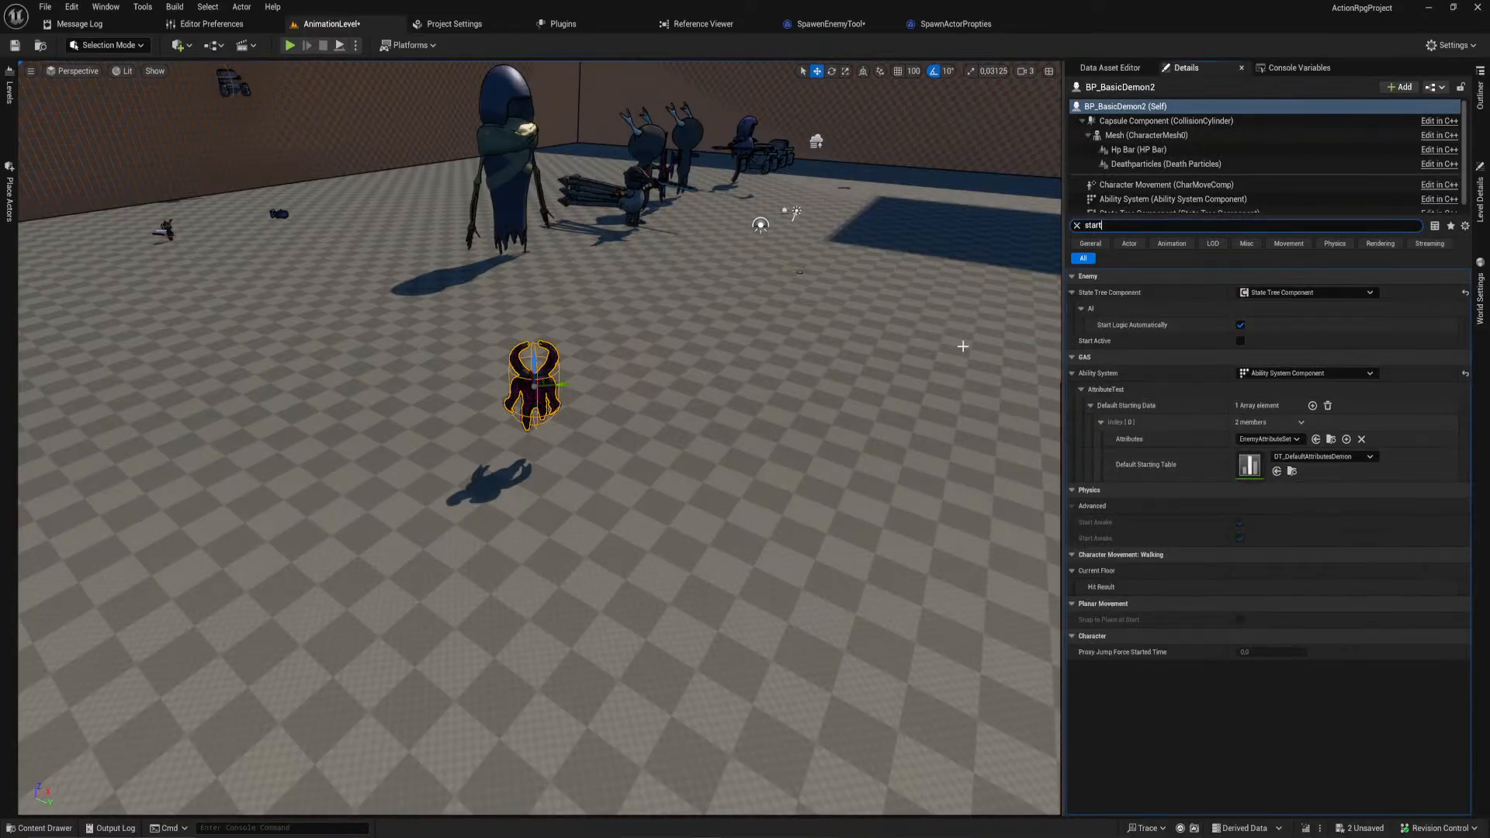
# Step: Activate the enemy tool in Scriptable Tools mode, set its Spawn Class to BP_Flying_Golem, and place one beside the demon
pyautogui.click(111, 46)
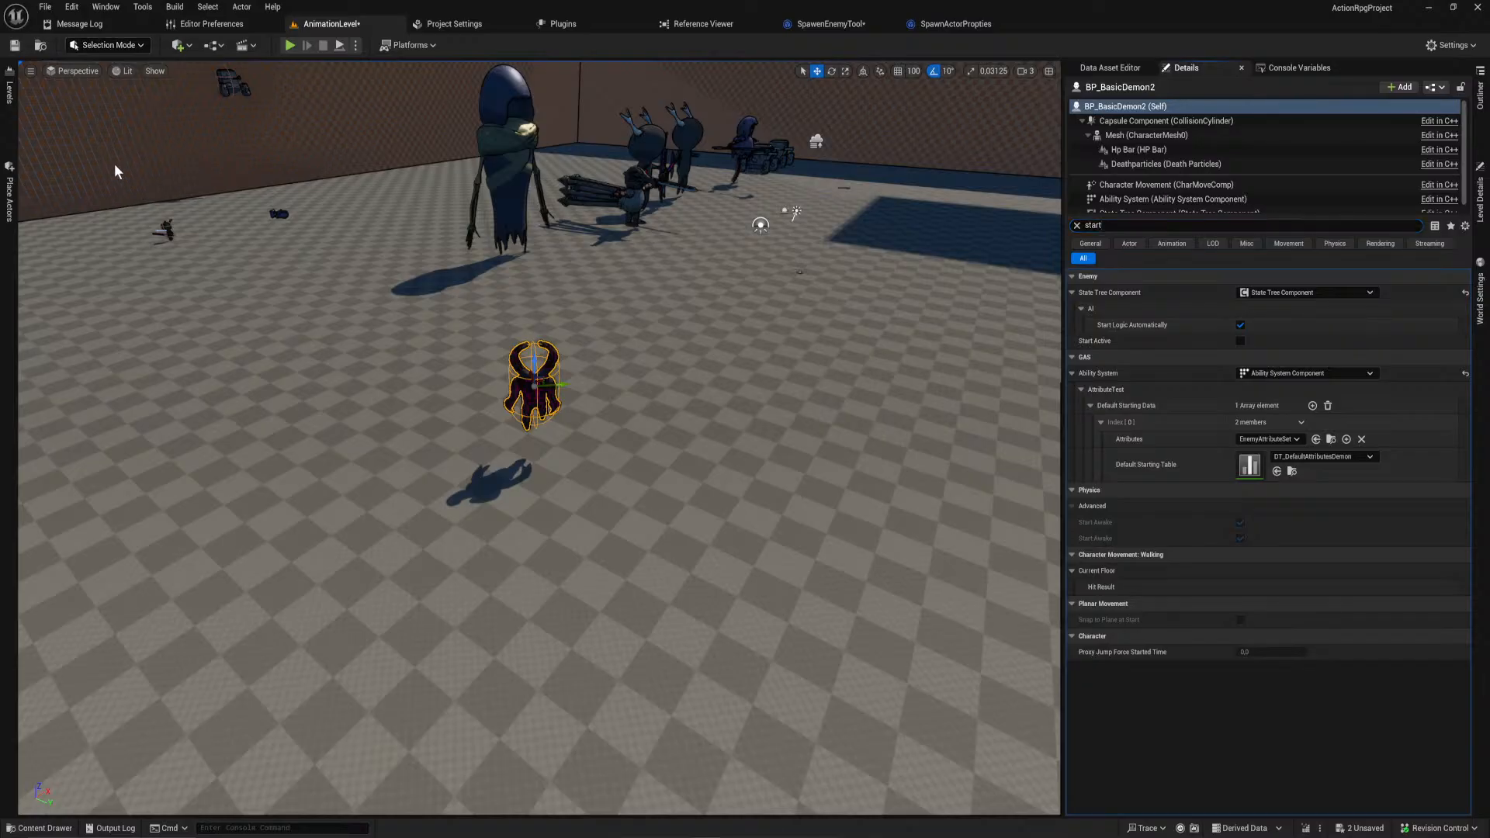
pyautogui.click(117, 165)
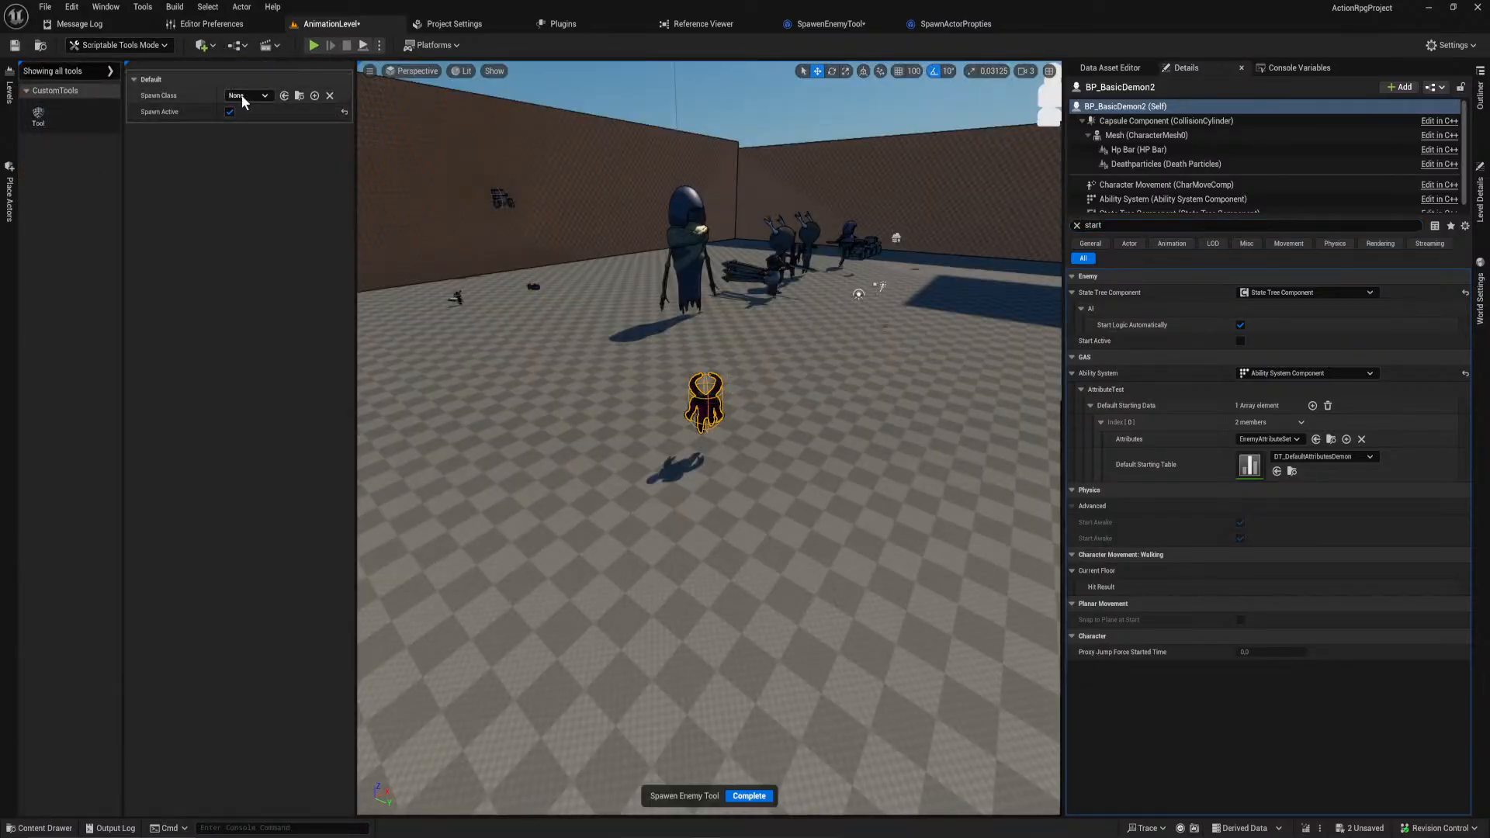
pyautogui.click(242, 95)
pyautogui.click(309, 202)
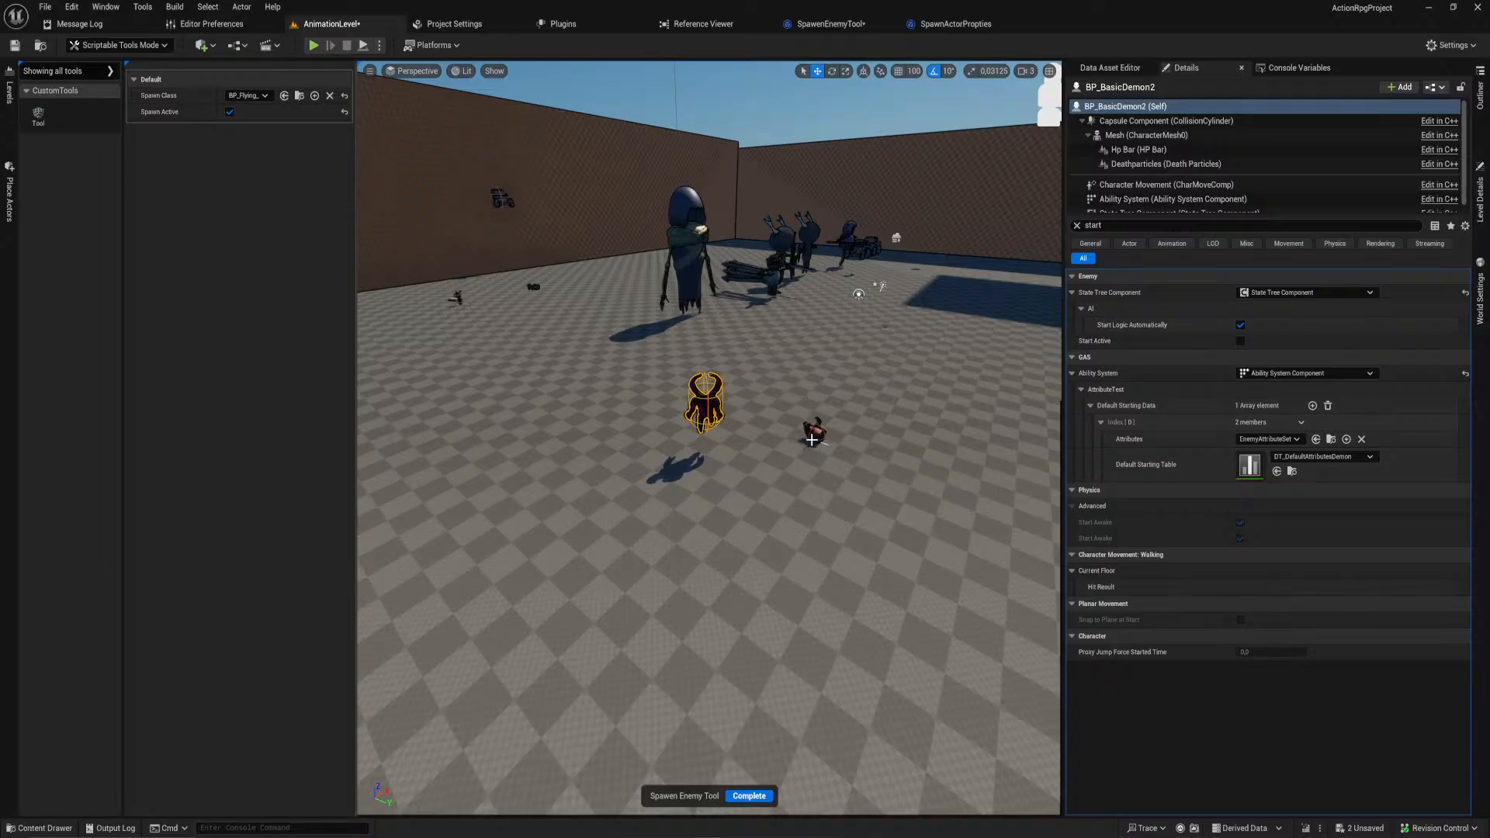
pyautogui.click(810, 444)
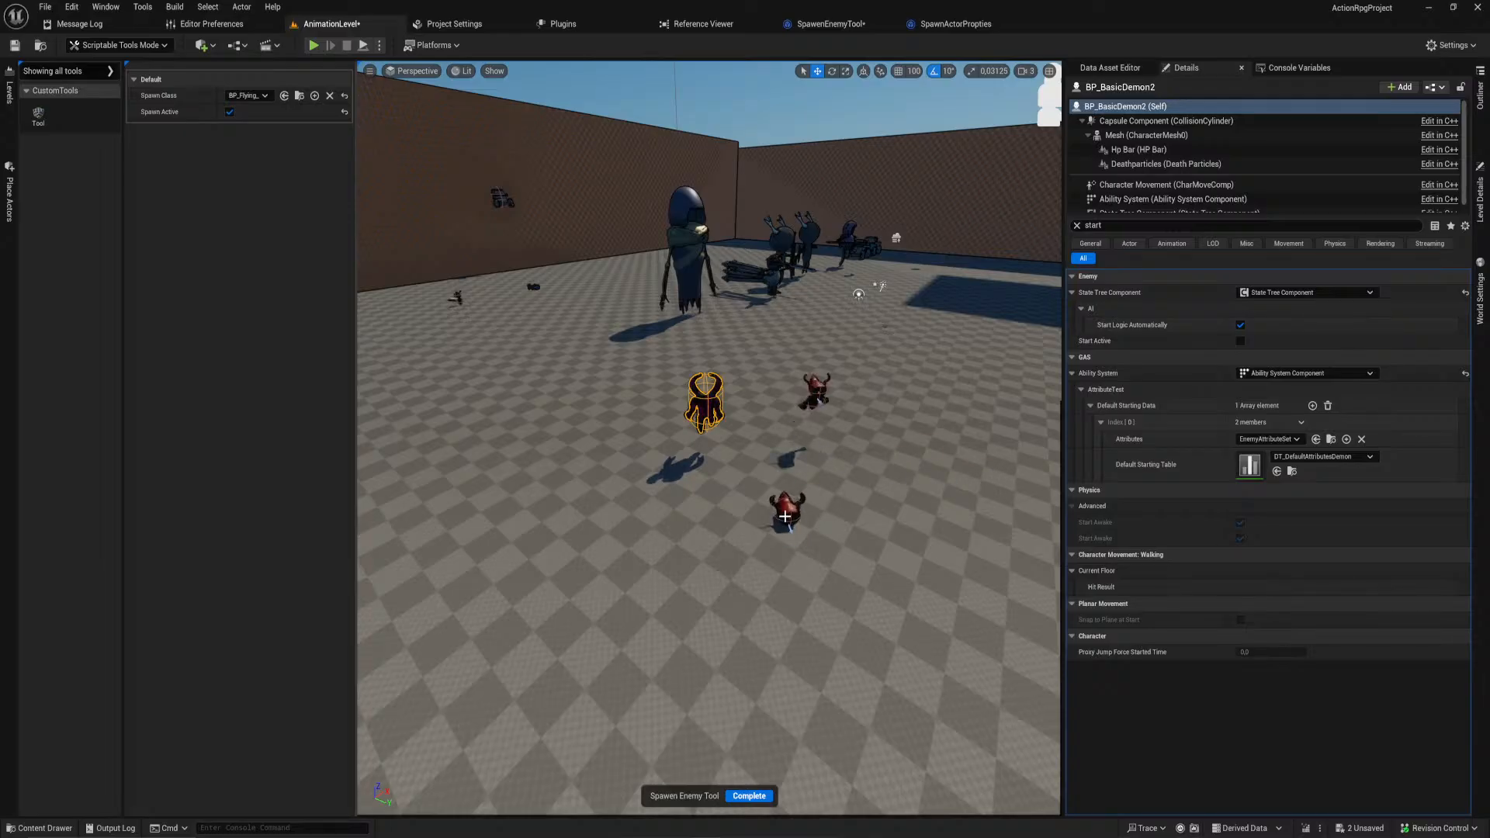
pyautogui.press('Escape')
# Step: Inspect the Start Active setting of the placed flying golem and playtest the level to observe the spawned enemies
pyautogui.click(813, 392)
pyautogui.click(1240, 341)
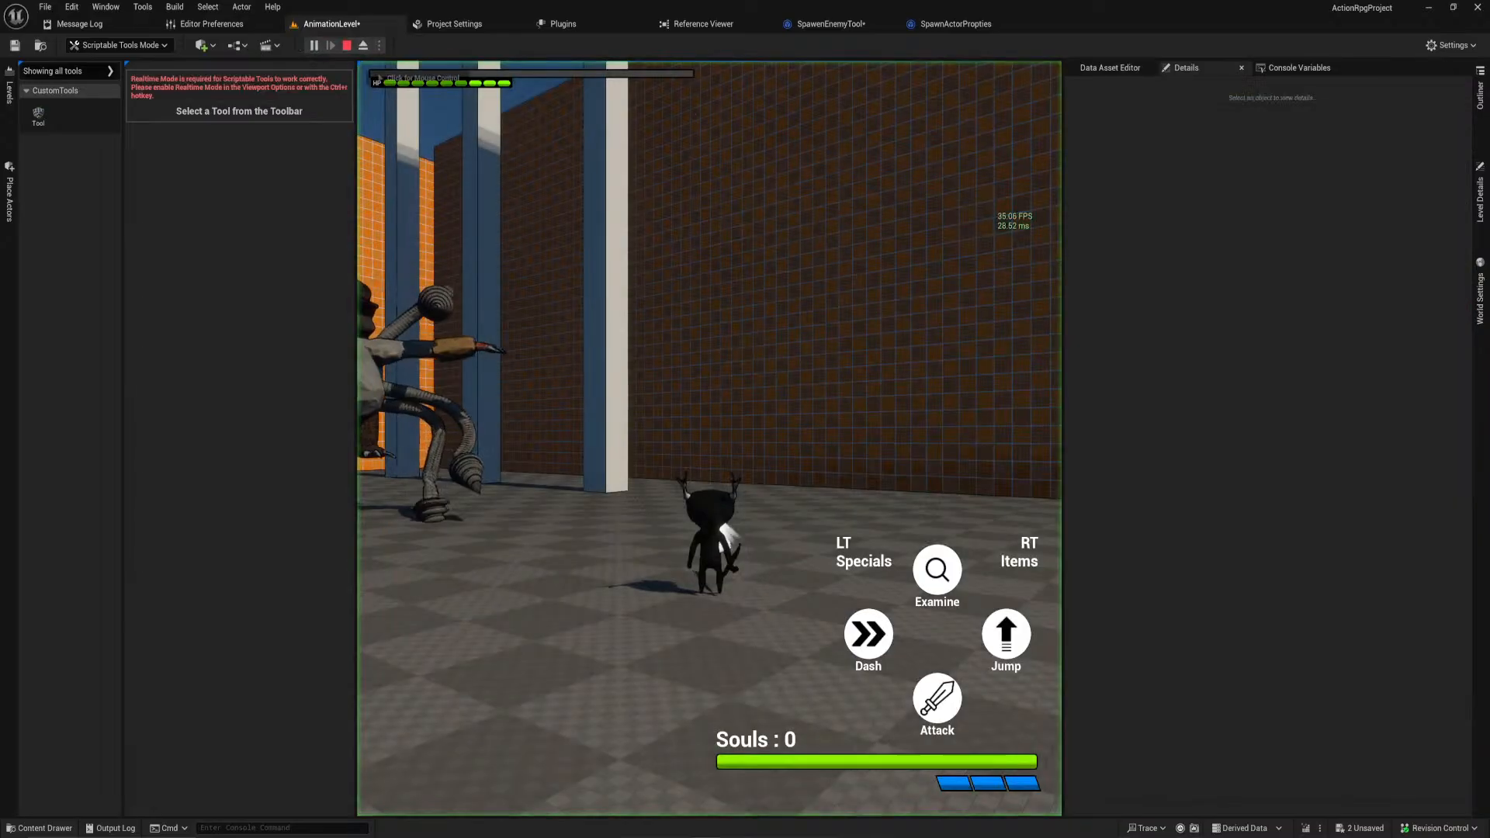
pyautogui.click(672, 265)
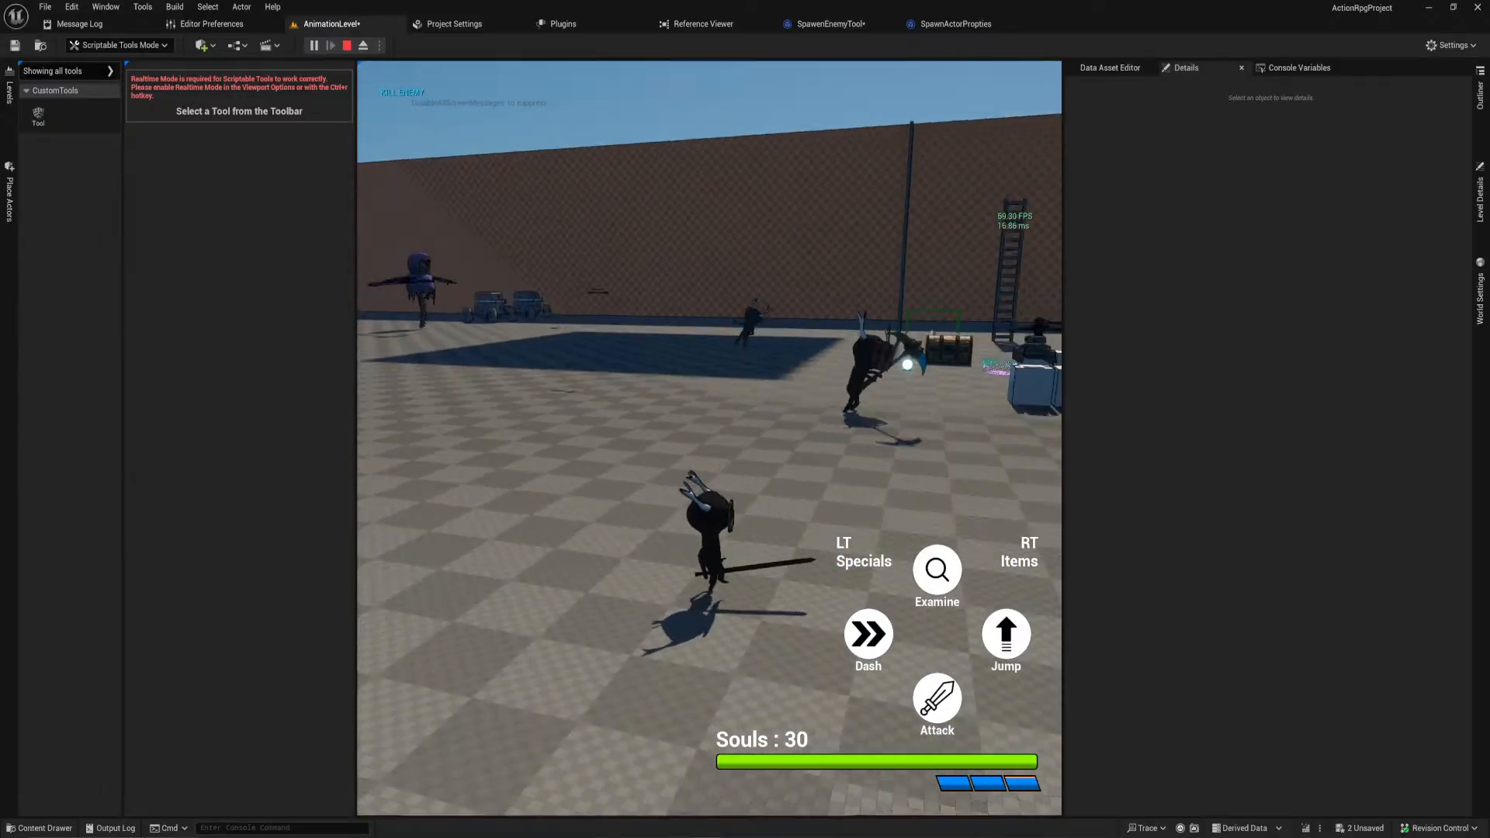
pyautogui.press('Escape')
pyautogui.moveTo(711, 334); pyautogui.dragTo(940, 466, button='right')
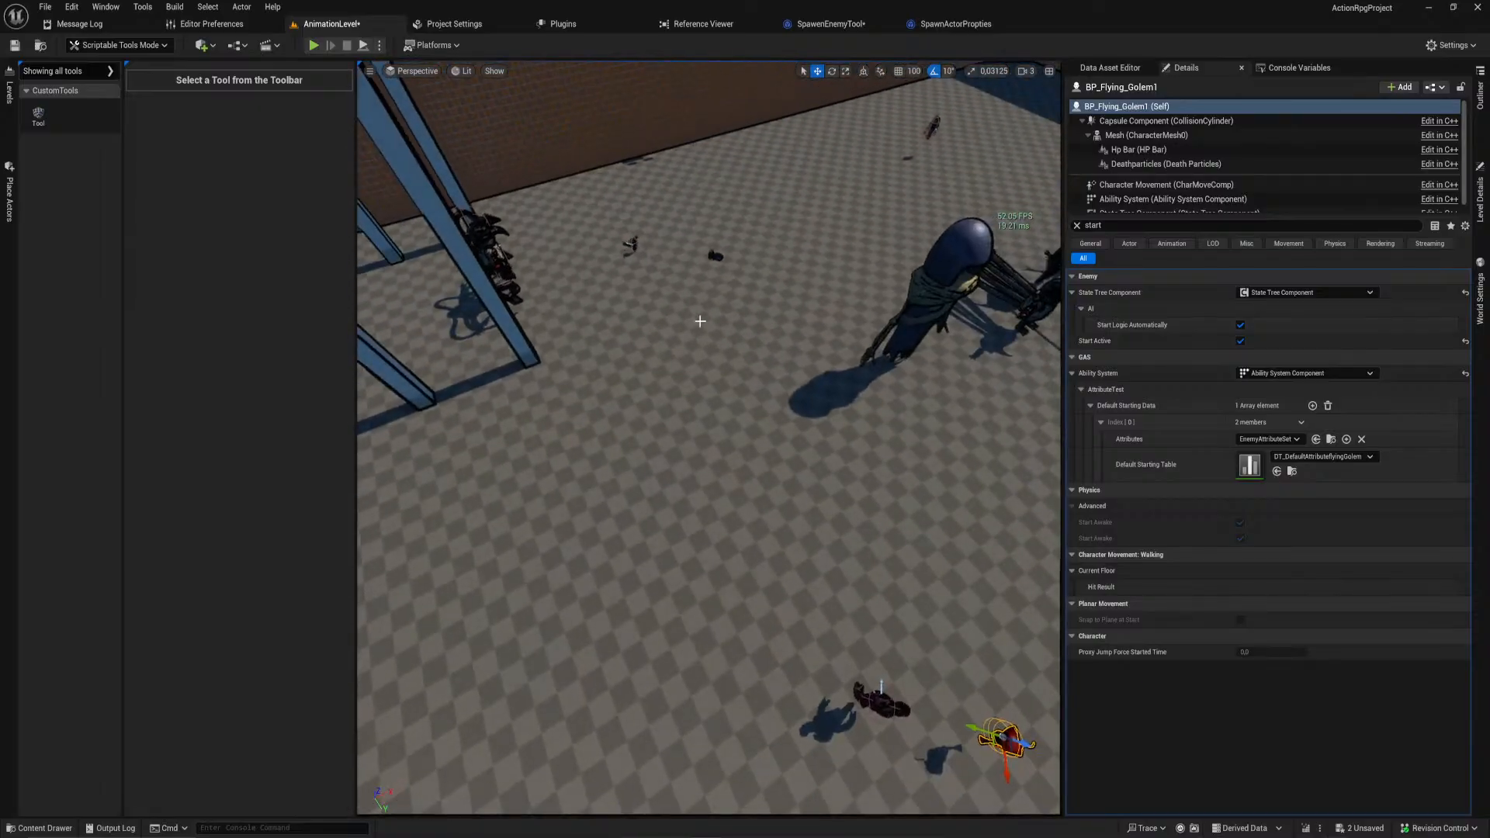
# Step: Set the default value of SpawnClass in the SpawnActorPropties blueprint to BP_BasicDemon and compile it
pyautogui.click(944, 27)
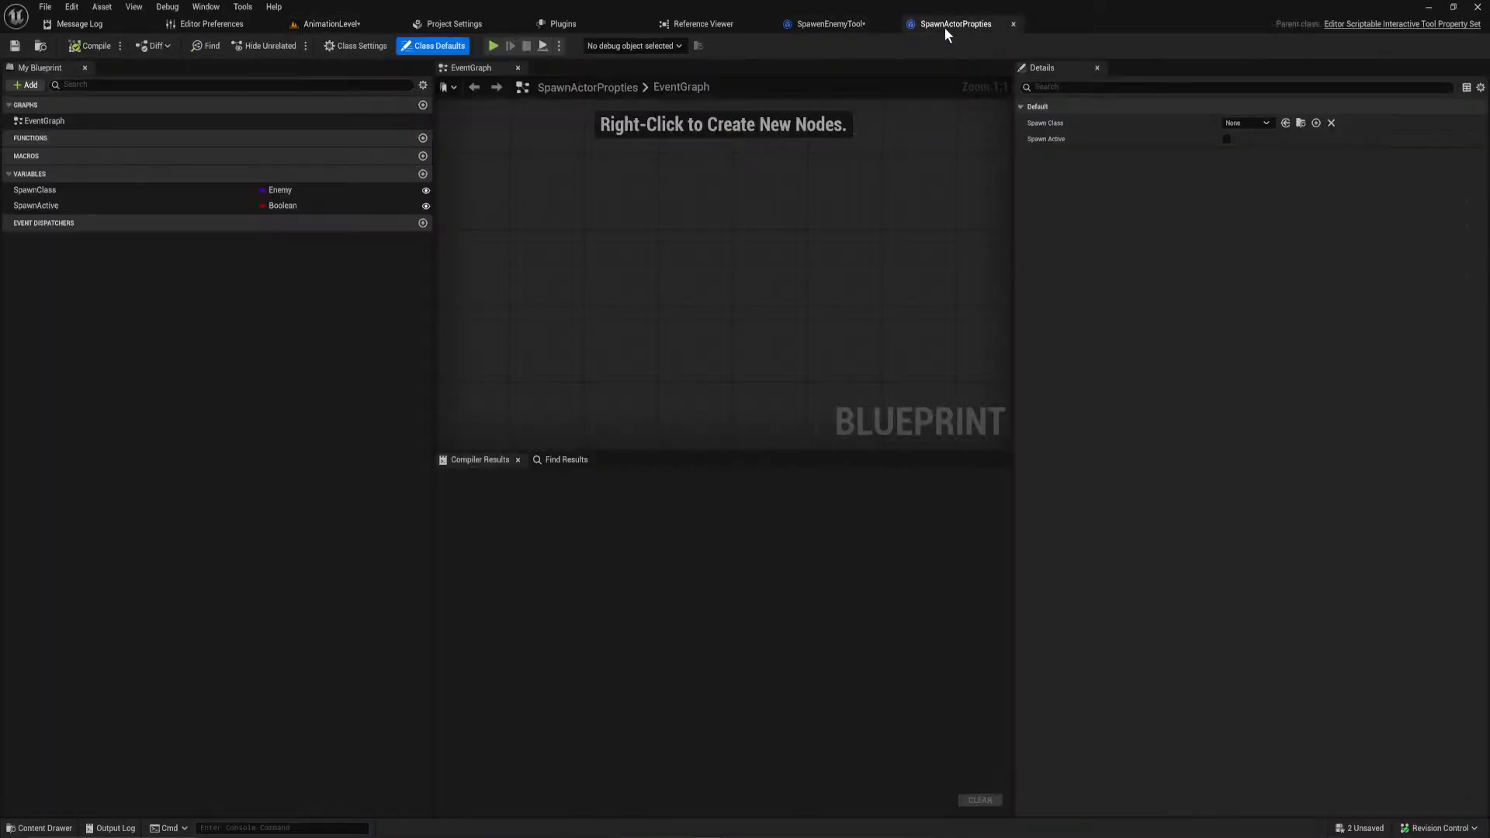
pyautogui.click(310, 189)
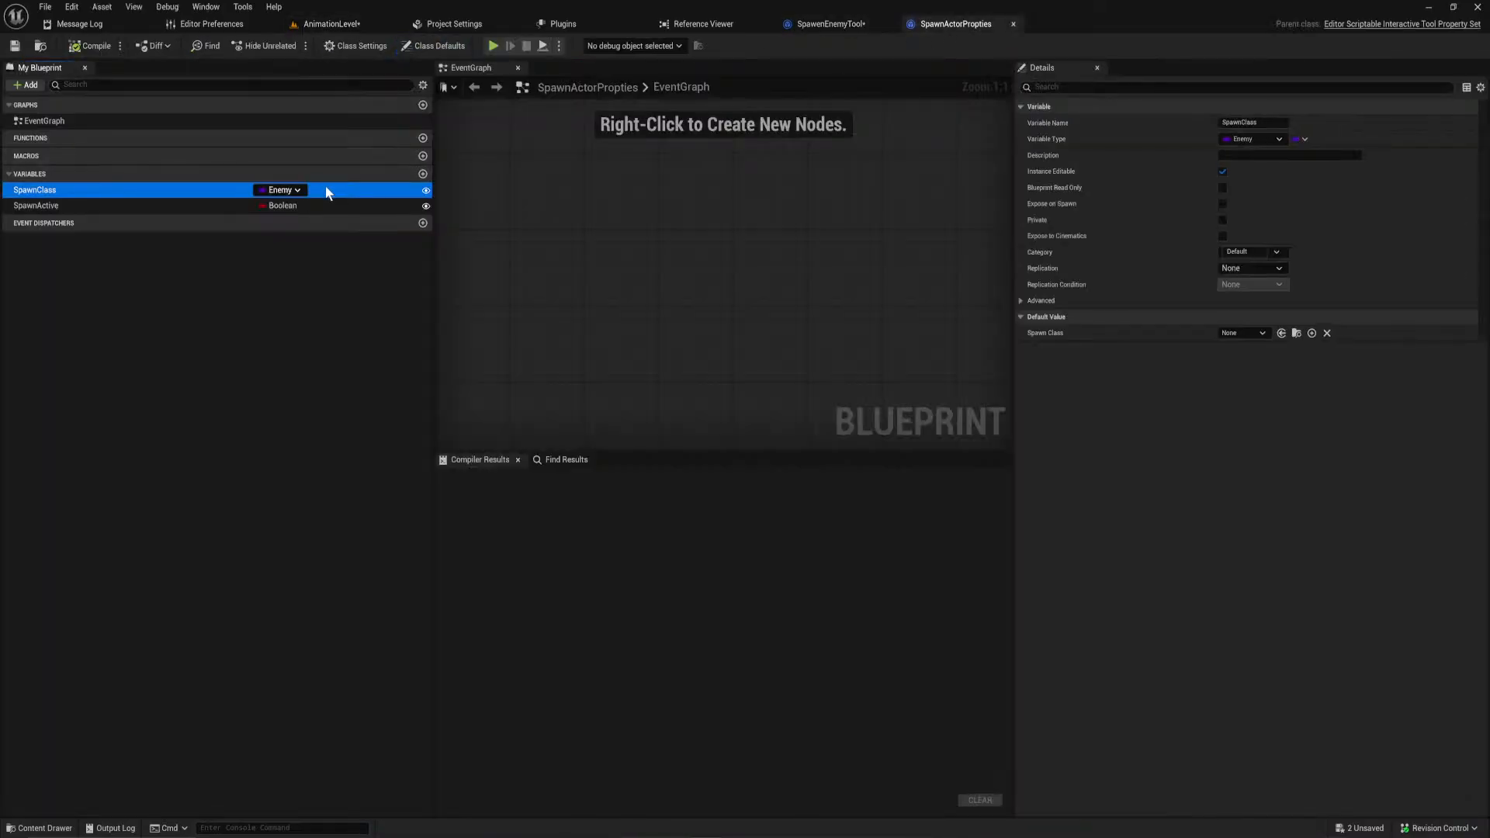
pyautogui.click(1242, 333)
pyautogui.click(1297, 388)
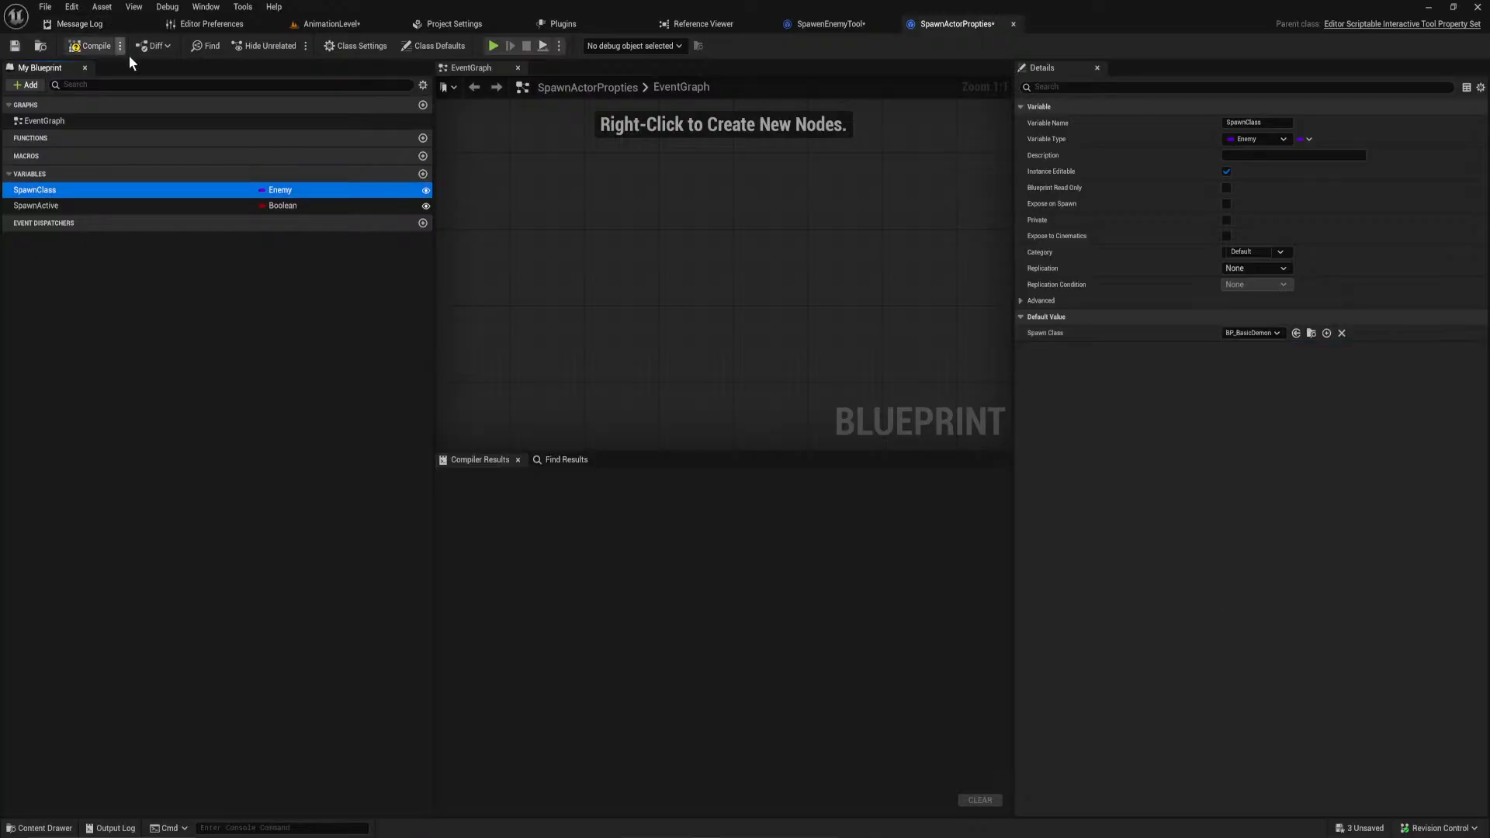
pyautogui.click(93, 45)
# Step: Activate the enemy tool in AnimationLevel, check its default spawn preview over the checkered floor, and leave the tool
pyautogui.click(331, 24)
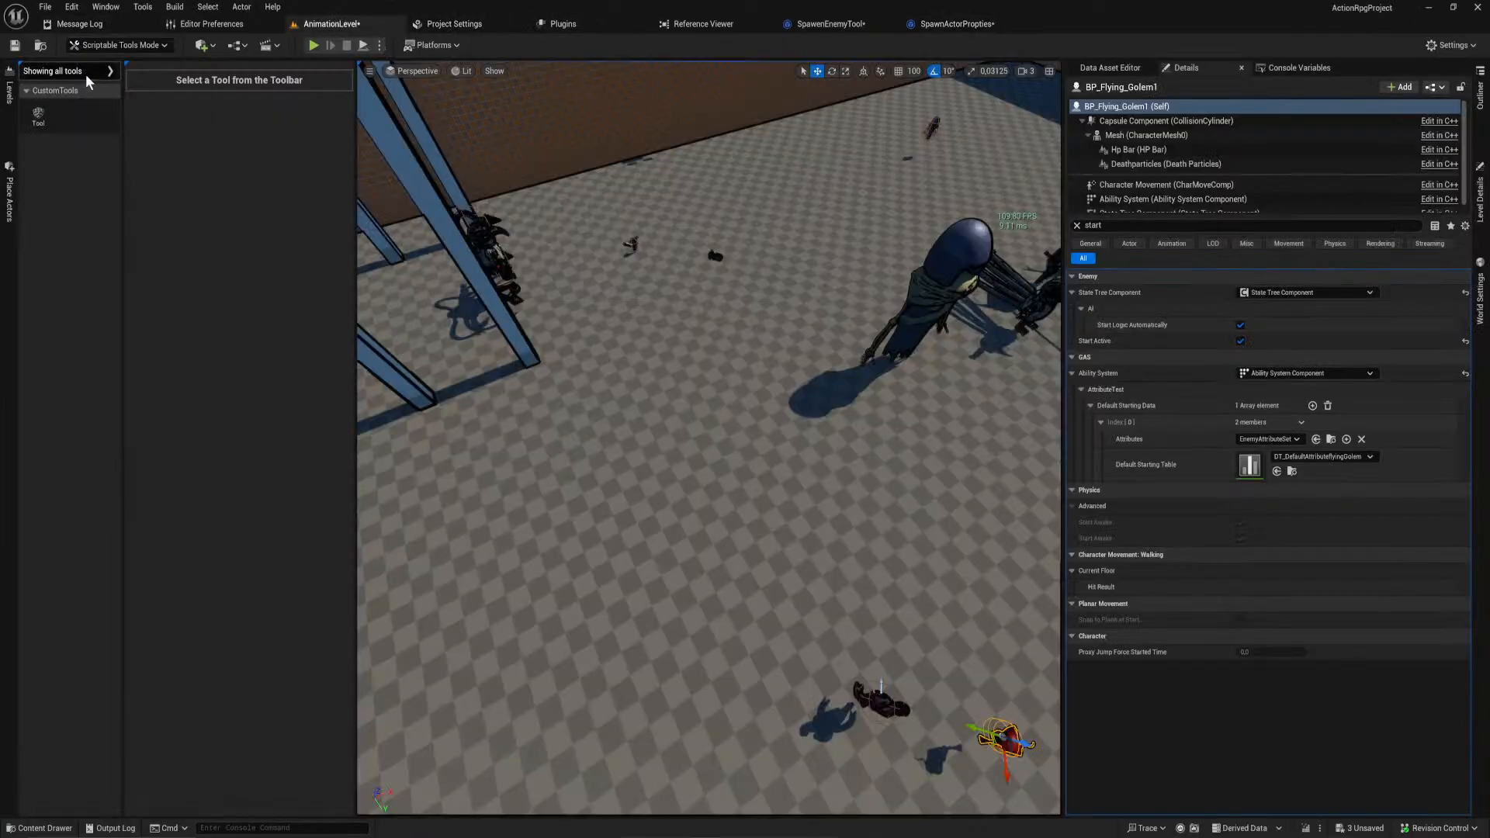
pyautogui.click(44, 112)
pyautogui.click(730, 442)
pyautogui.moveTo(730, 442); pyautogui.dragTo(712, 373, button='right')
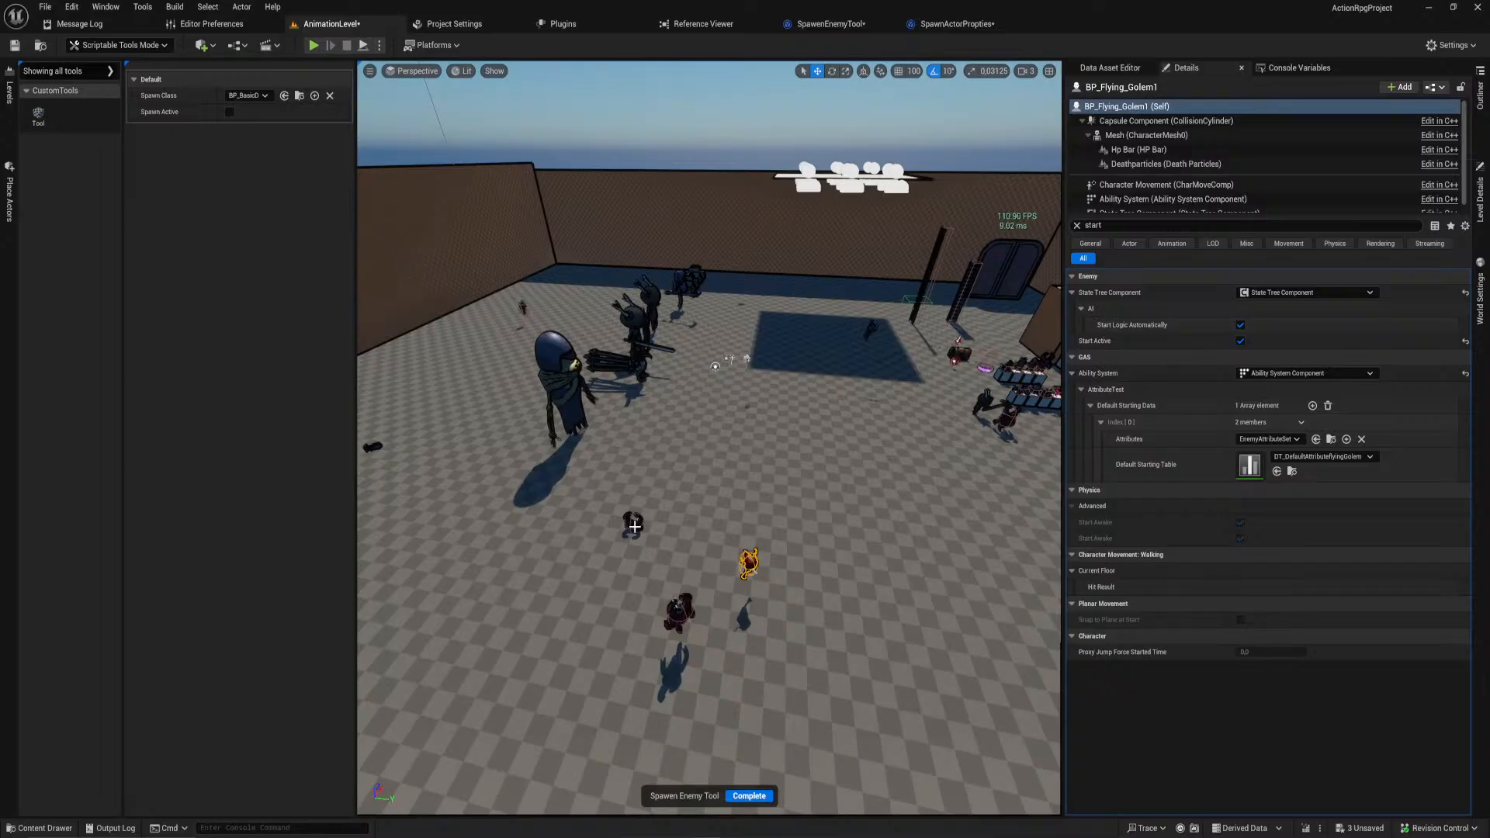
pyautogui.press('Escape')
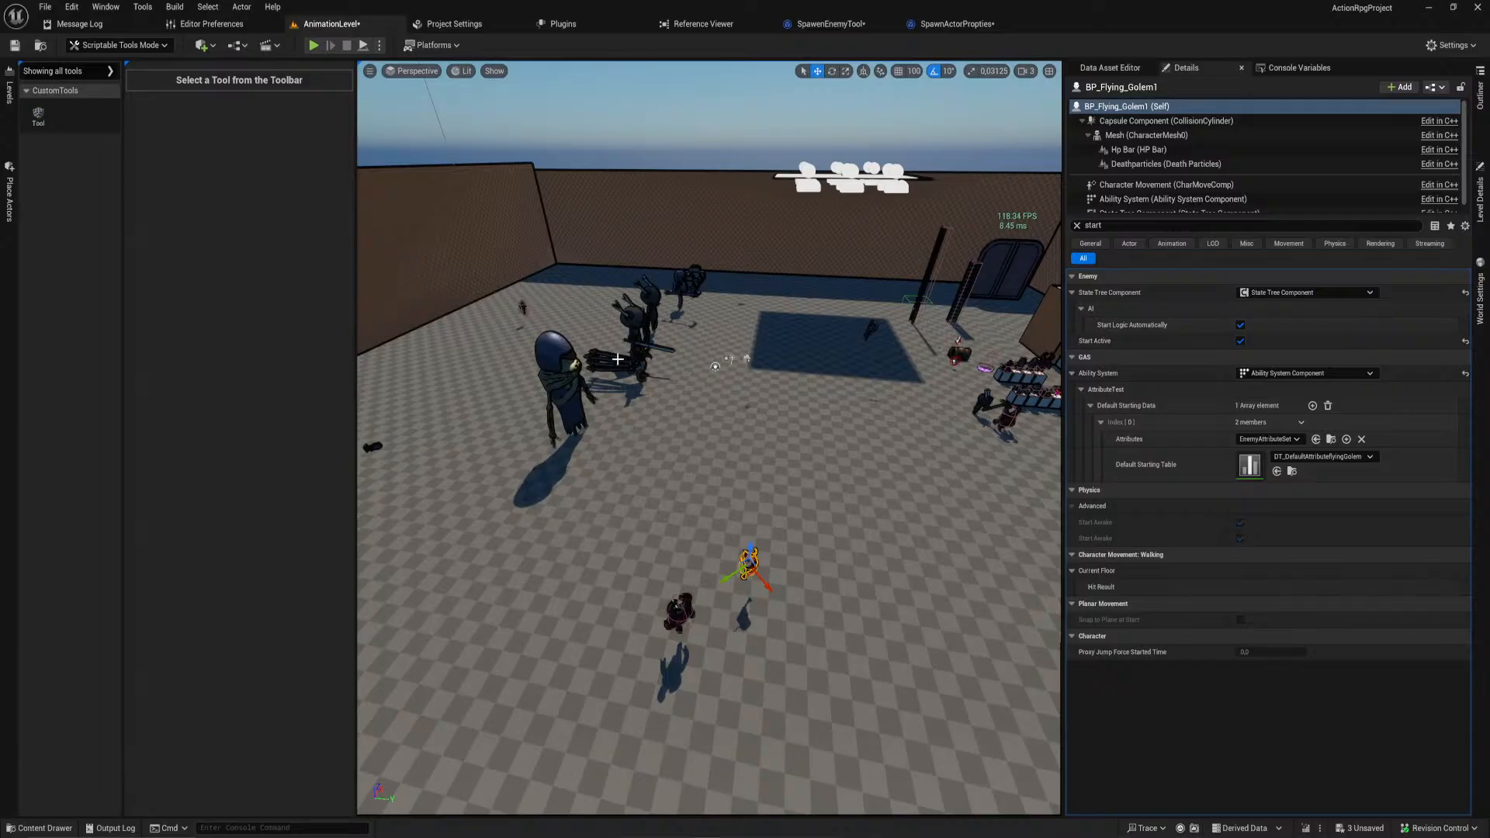
# Step: Examine the mouse hover, mouse wheel and rotation nodes in SpawenEnemyTool's event graph
pyautogui.click(957, 23)
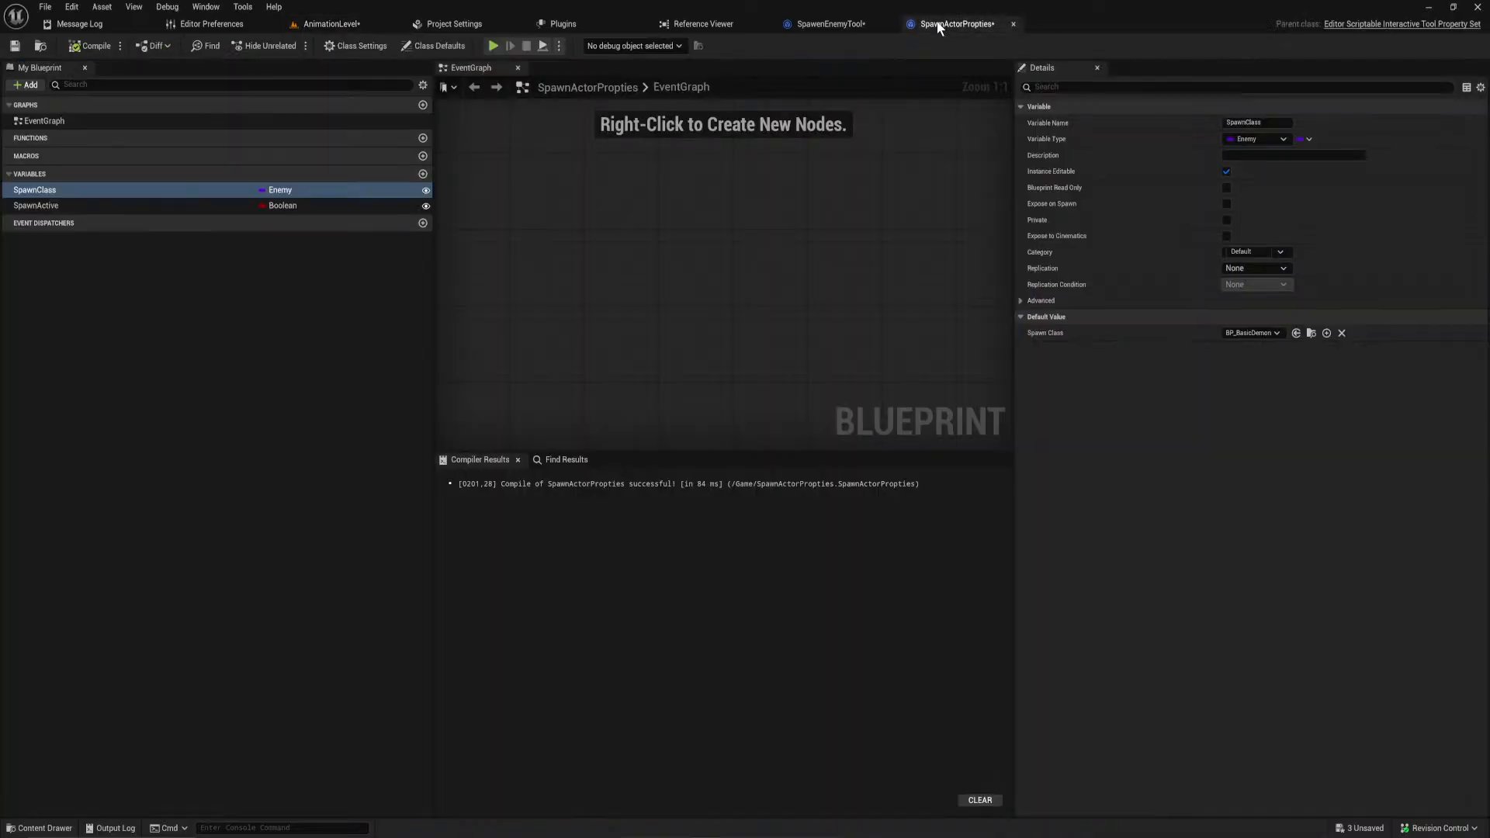
pyautogui.click(821, 24)
pyautogui.moveTo(812, 246); pyautogui.dragTo(725, 282, button='right')
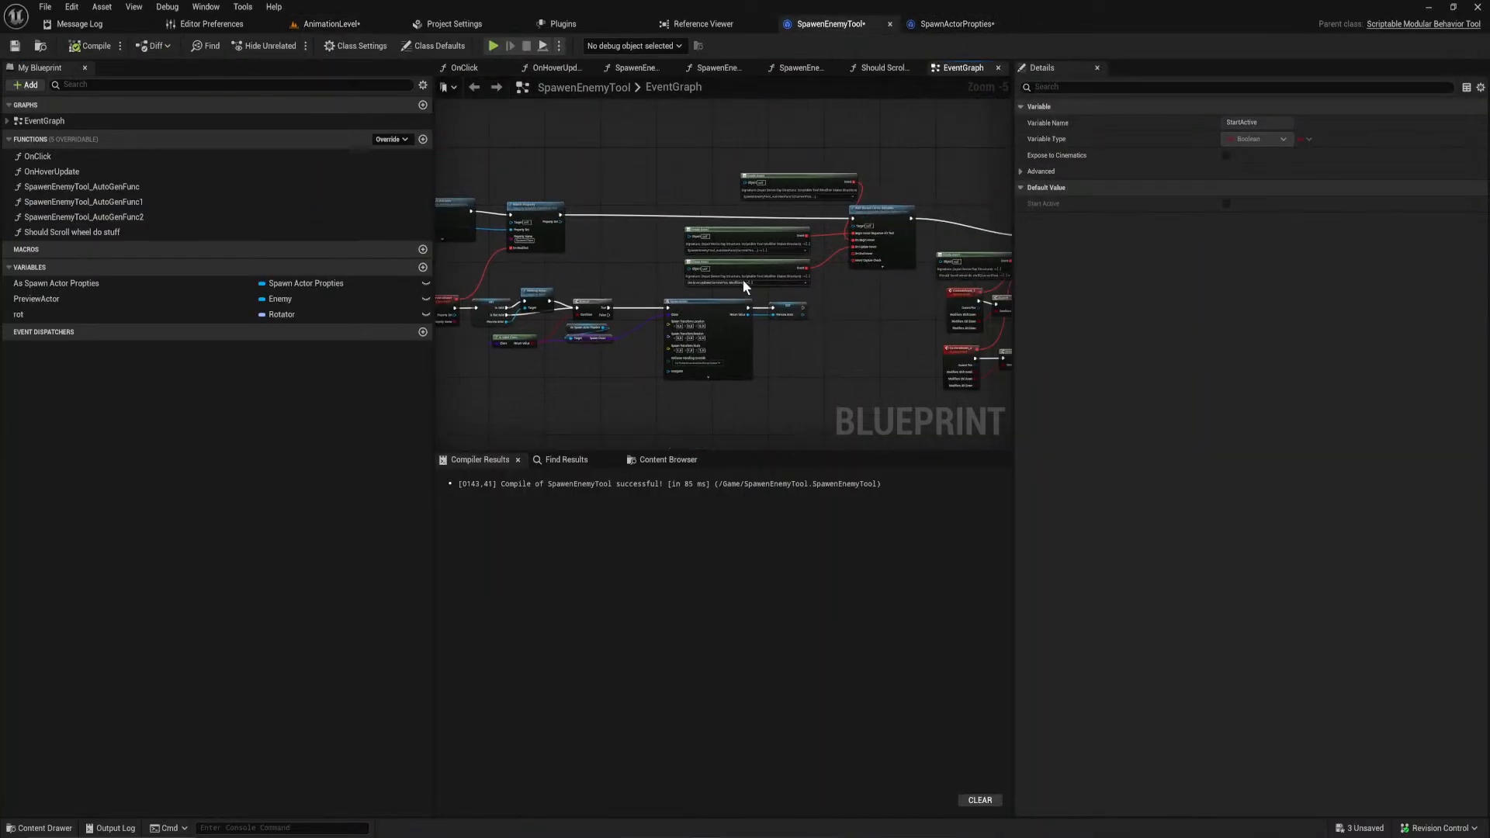
pyautogui.scroll(3, 726, 283)
pyautogui.moveTo(847, 368); pyautogui.dragTo(492, 323, button='right')
pyautogui.scroll(-2, 752, 308)
pyautogui.moveTo(622, 316); pyautogui.dragTo(536, 354, button='right')
pyautogui.scroll(1, 644, 306)
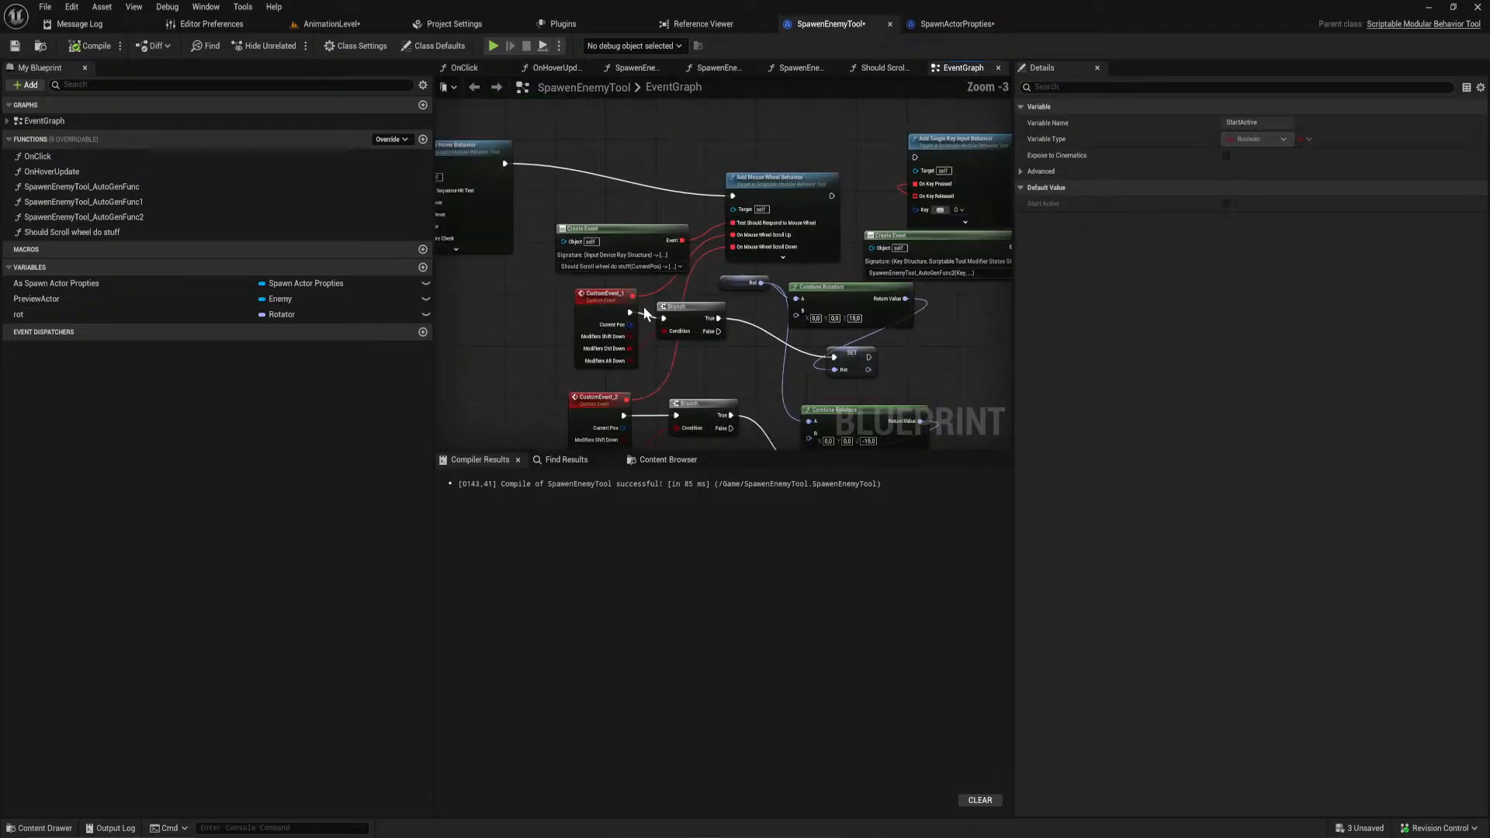
# Step: Delete the auto-generated functions SpawenEnemyTool_AutoGenFunc2 and SpawenEnemyTool_AutoGenFunc1 from the SpawenEnemyTool blueprint
pyautogui.doubleClick(144, 217)
pyautogui.moveTo(705, 304); pyautogui.dragTo(661, 351, button='right')
pyautogui.scroll(-1, 495, 323)
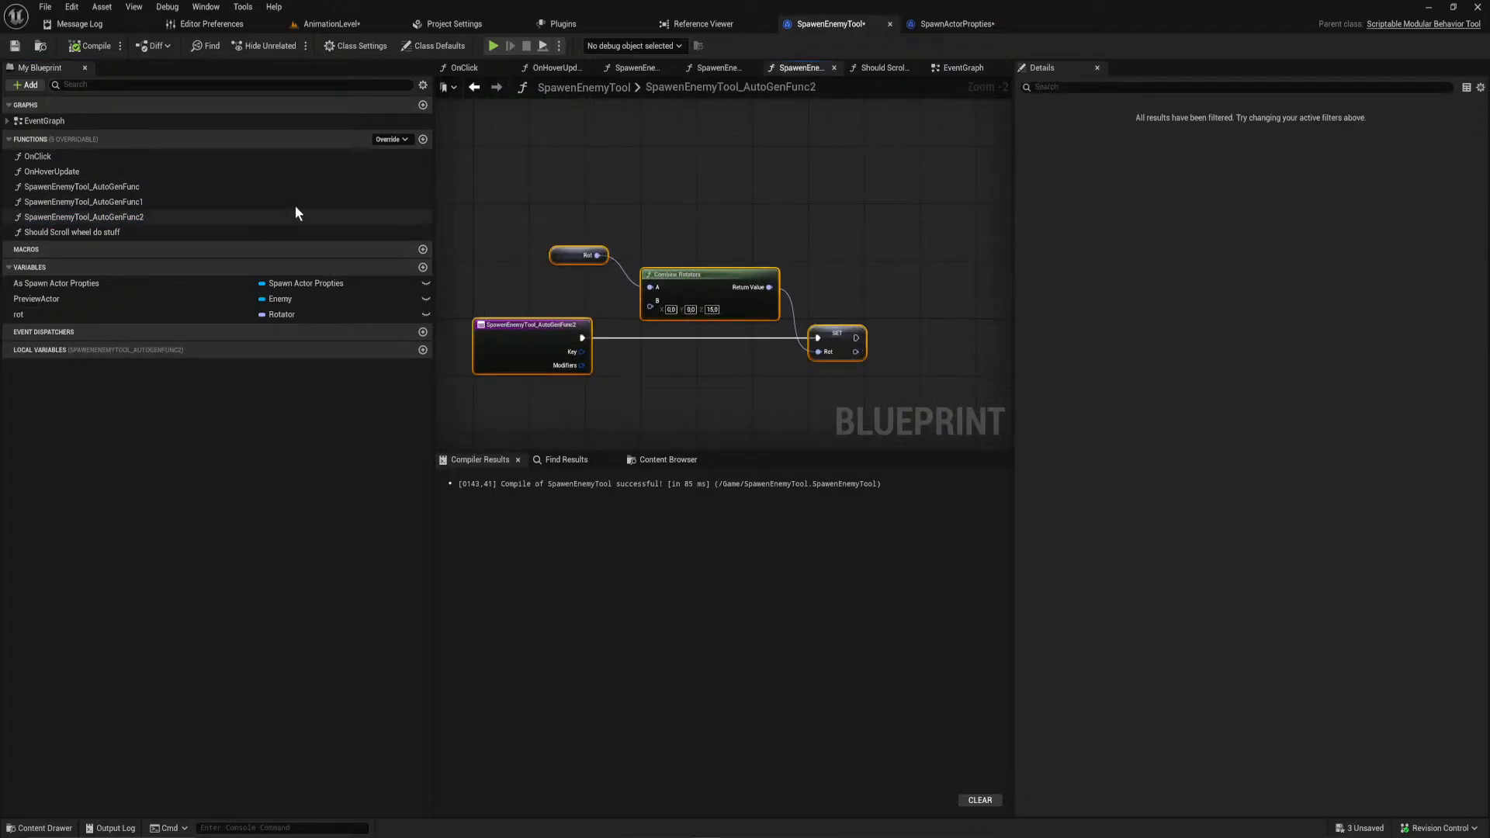
pyautogui.click(197, 218)
pyautogui.press('Delete')
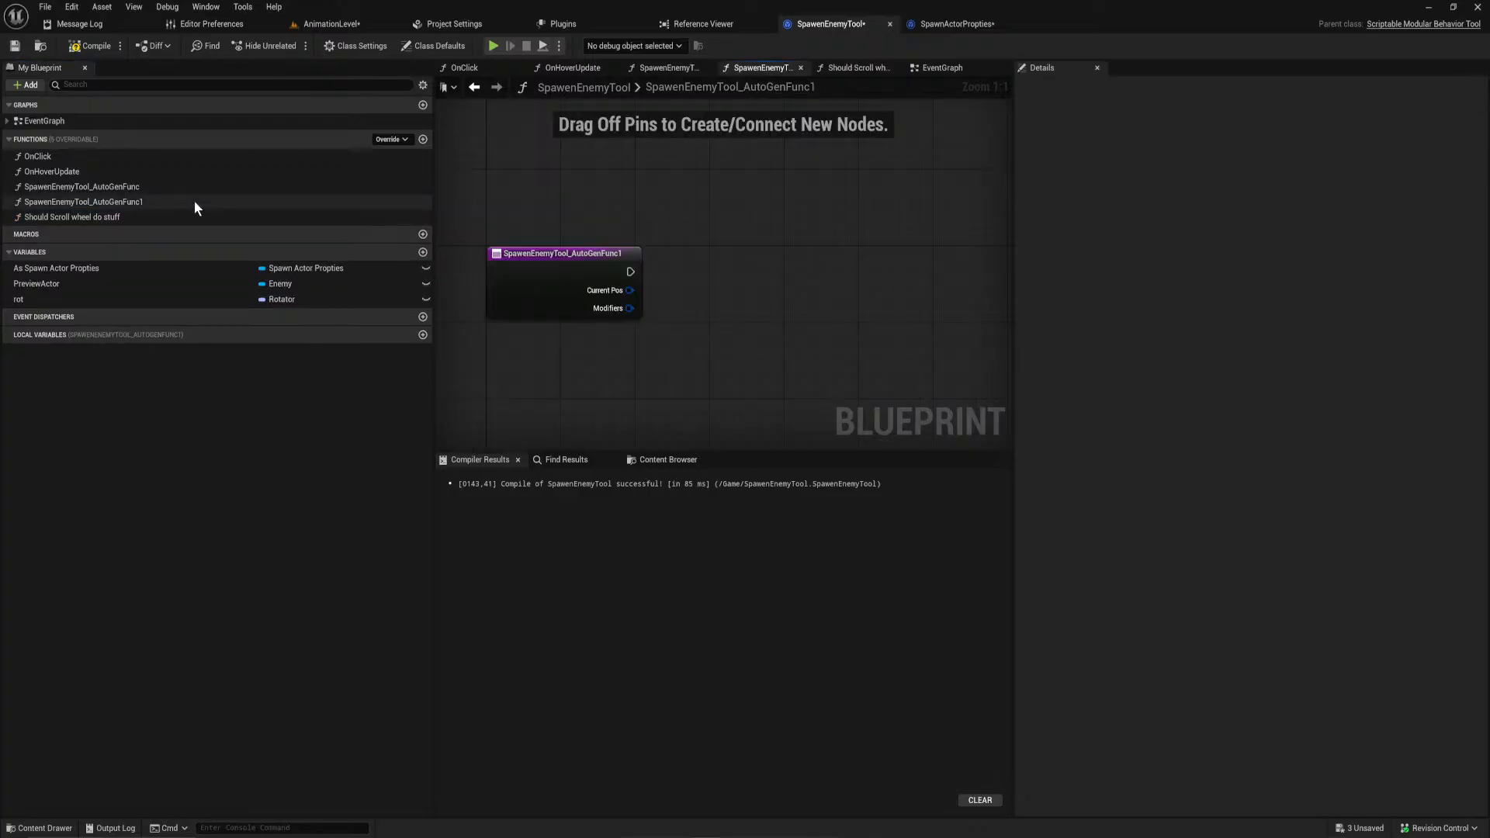
pyautogui.click(193, 201)
pyautogui.press('Delete')
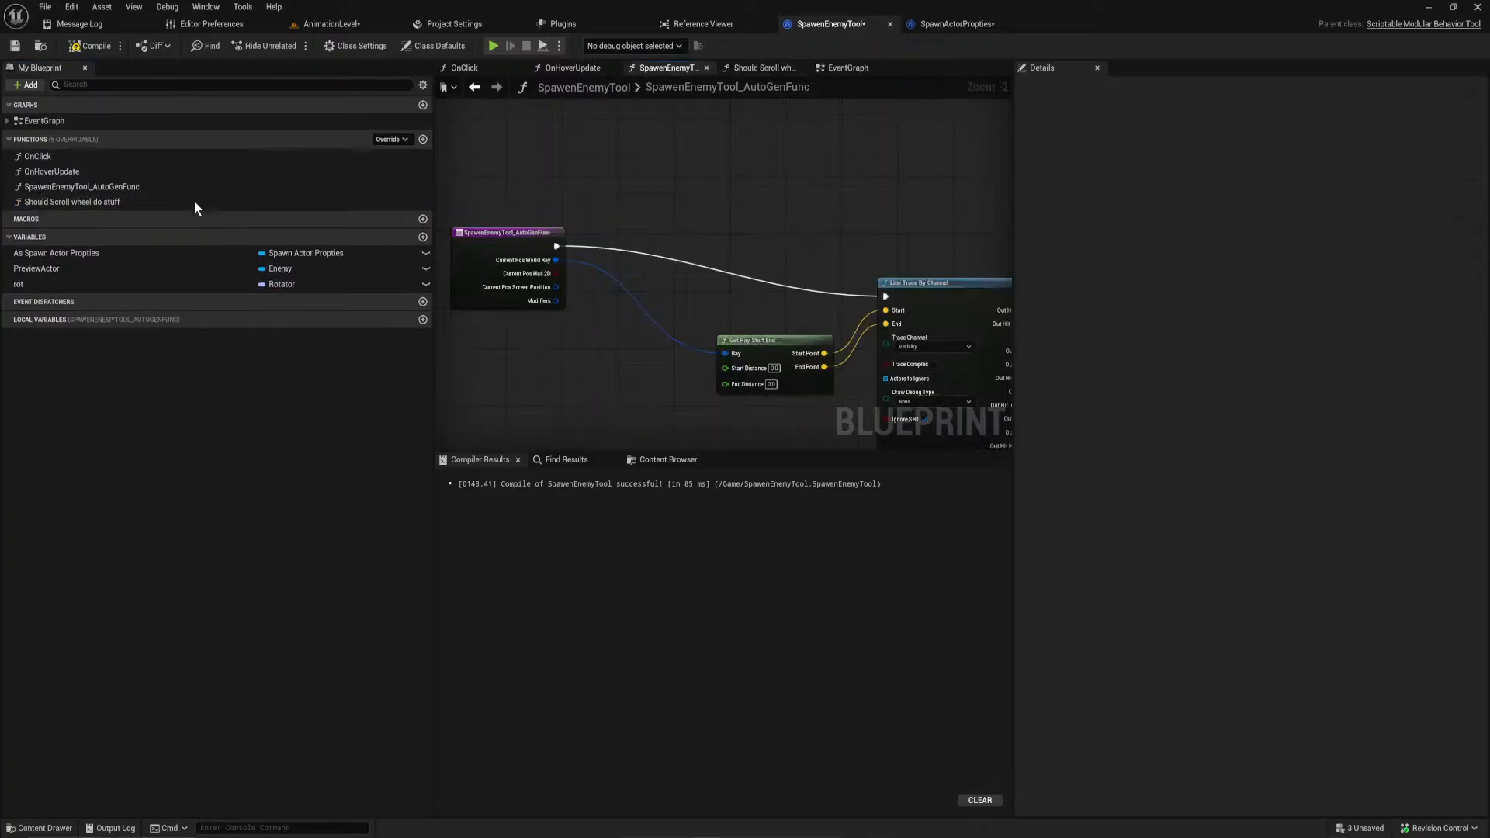
# Step: Examine the line trace nodes in the SpawenEnemyTool_AutoGenFunc and Should Scroll wheel do stuff functions
pyautogui.scroll(2, 493, 283)
pyautogui.scroll(-3, 493, 283)
pyautogui.moveTo(582, 290)
pyautogui.mouseDown(button='right')
pyautogui.moveTo(480, 290)
pyautogui.moveTo(888, 349)
pyautogui.mouseUp(button='right')
pyautogui.scroll(2, 577, 301)
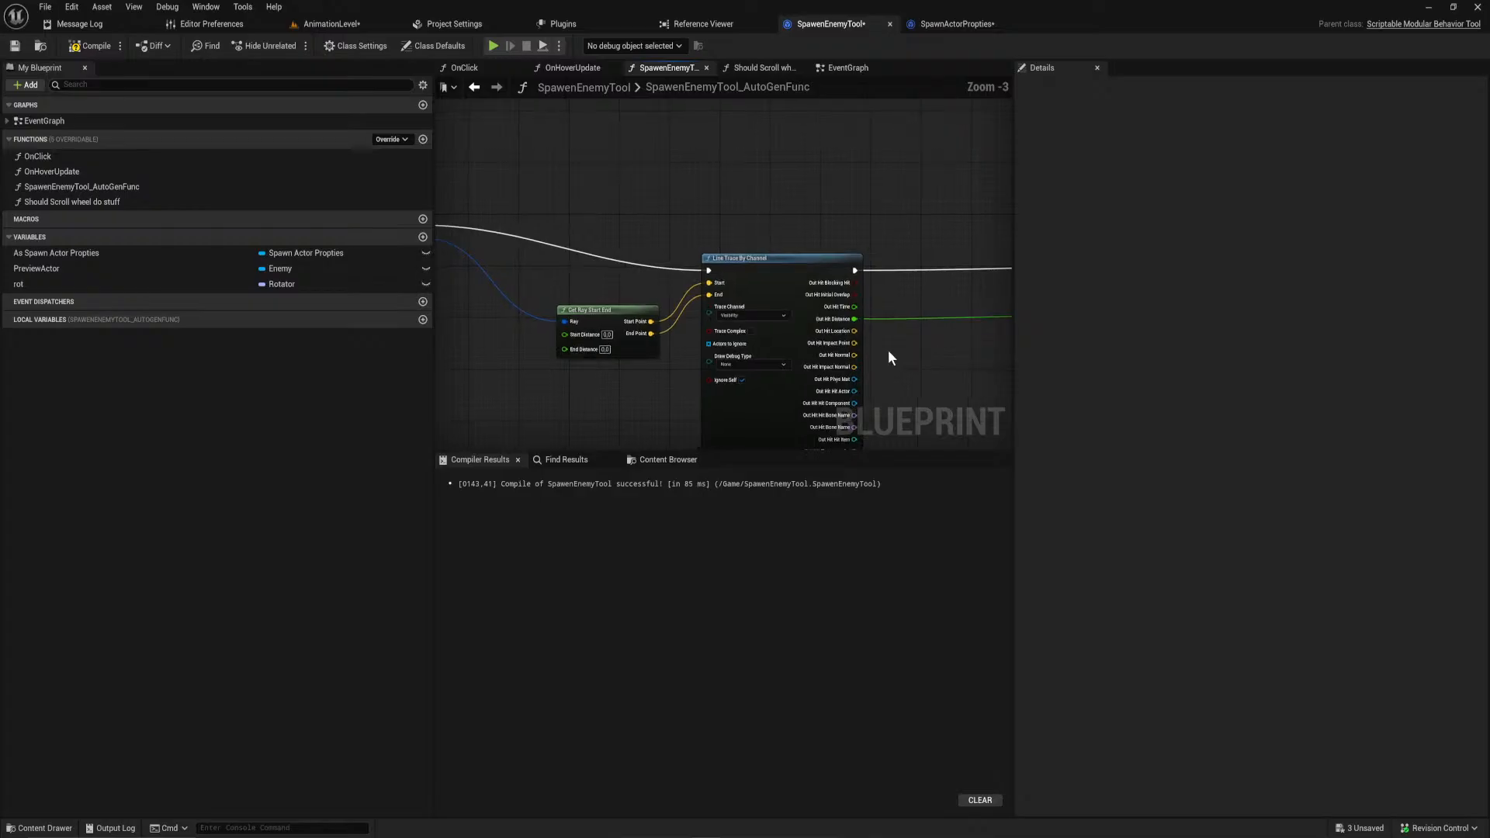
pyautogui.click(200, 190)
pyautogui.click(199, 202)
pyautogui.doubleClick(199, 201)
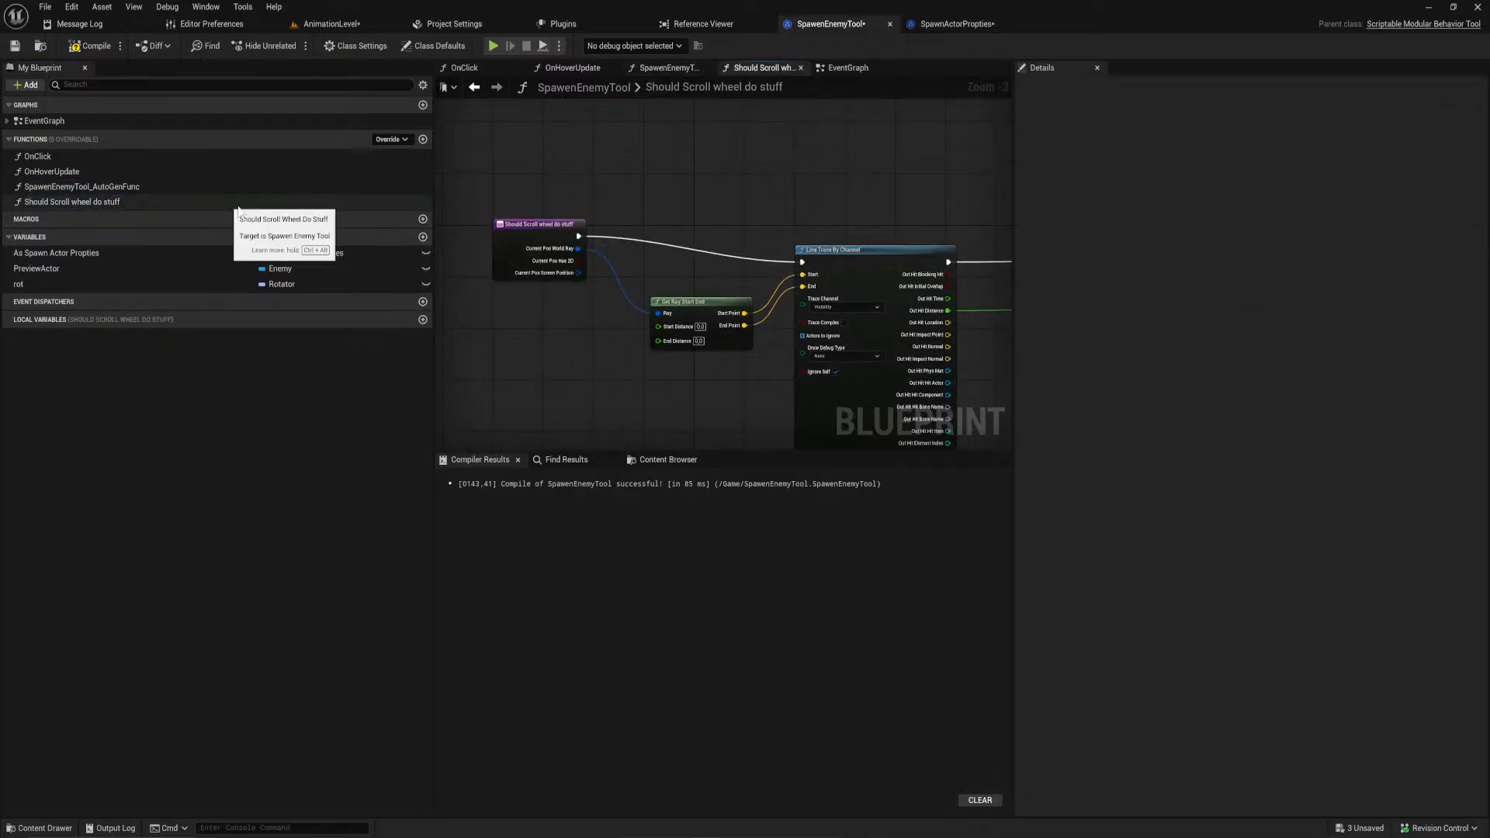
# Step: Examine which functions the Create Event nodes bind to Add Mouse Hover Behavior in the event graph
pyautogui.click(848, 67)
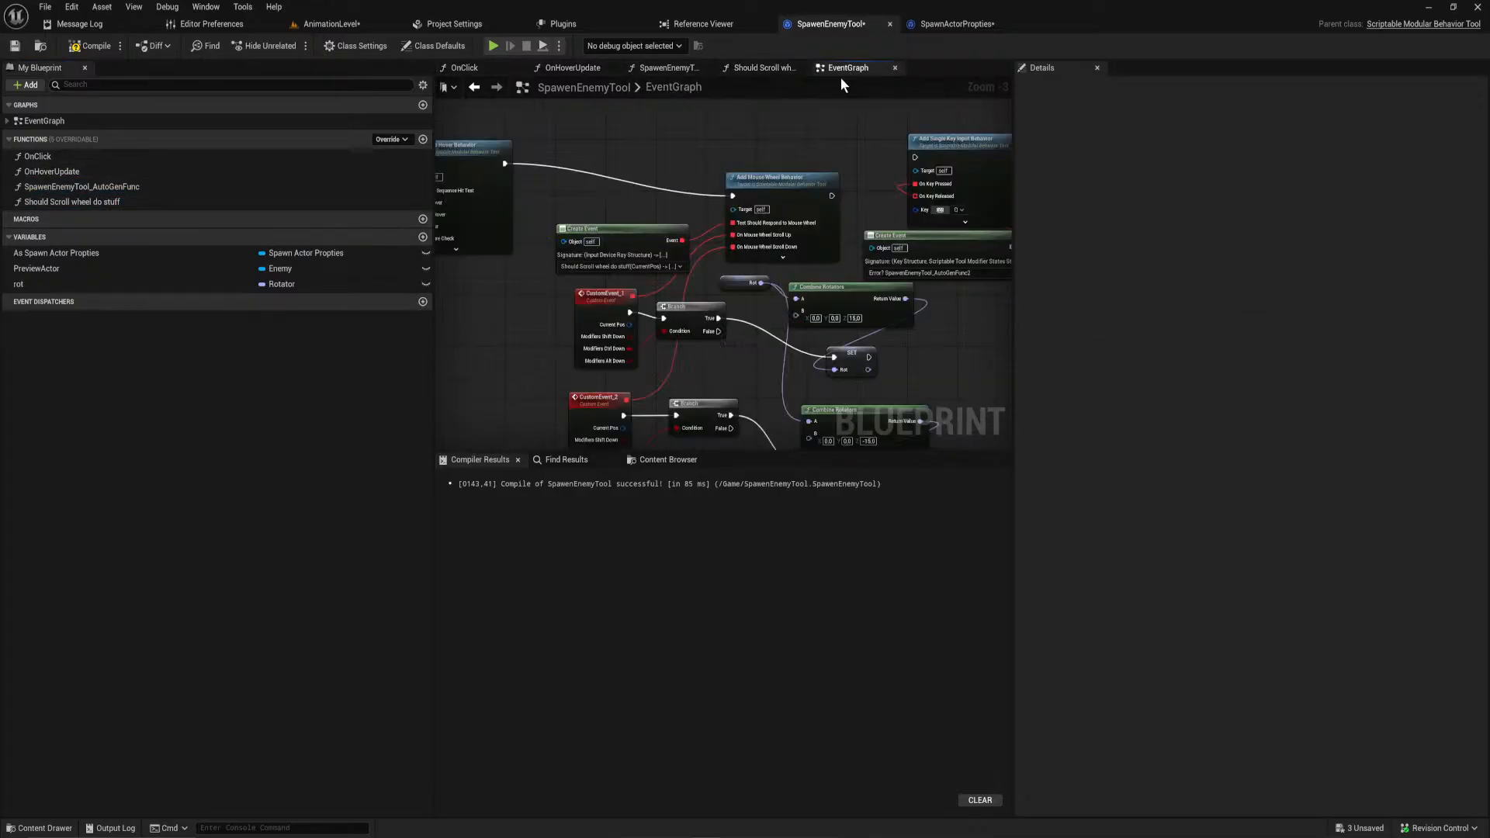
pyautogui.scroll(-2, 738, 248)
pyautogui.scroll(2, 603, 323)
pyautogui.moveTo(603, 323); pyautogui.dragTo(862, 321, button='right')
pyautogui.scroll(1, 865, 253)
pyautogui.moveTo(838, 232); pyautogui.dragTo(788, 301, button='right')
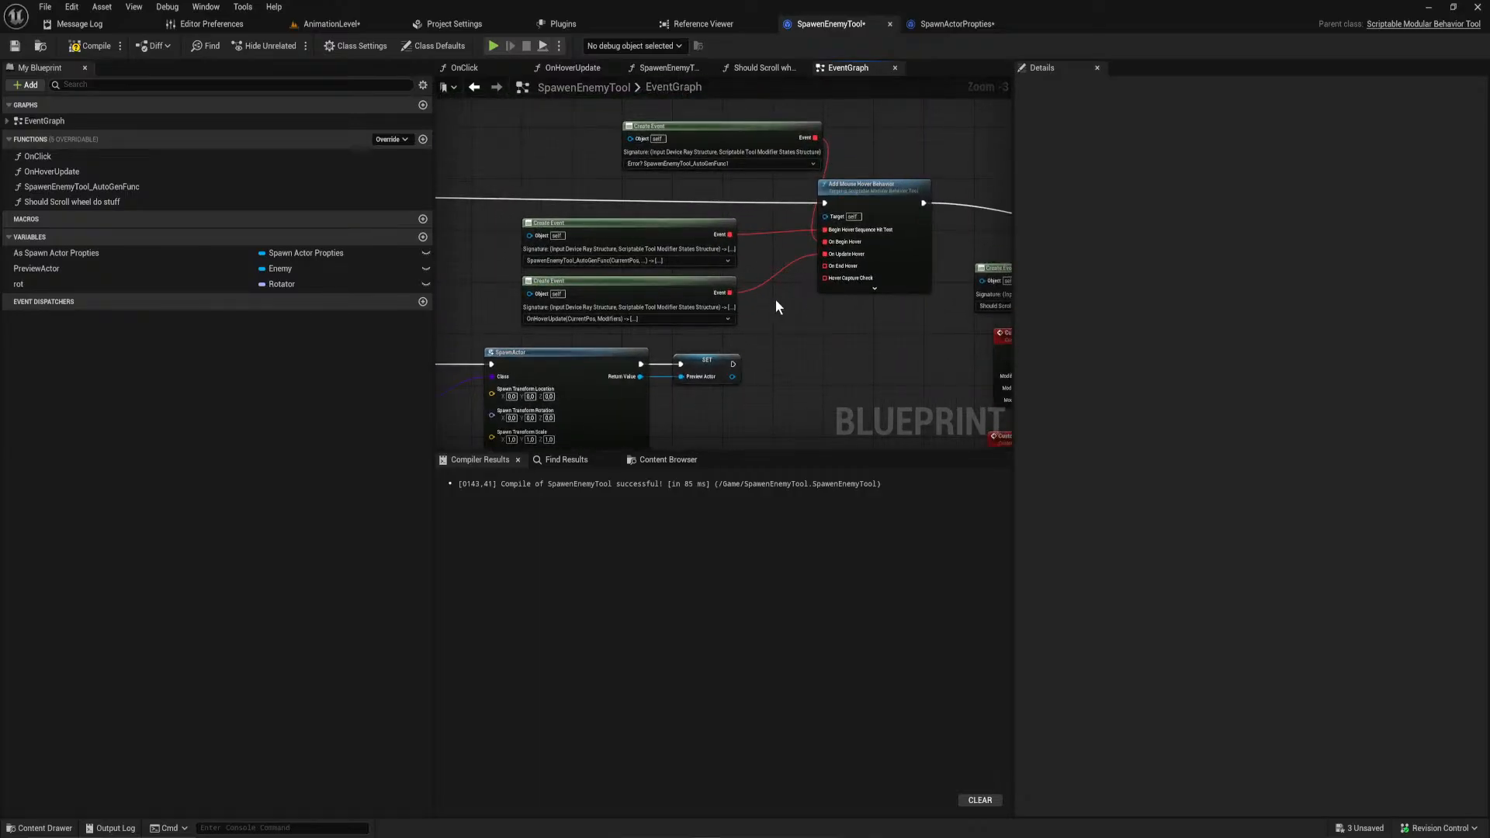
pyautogui.scroll(1, 649, 318)
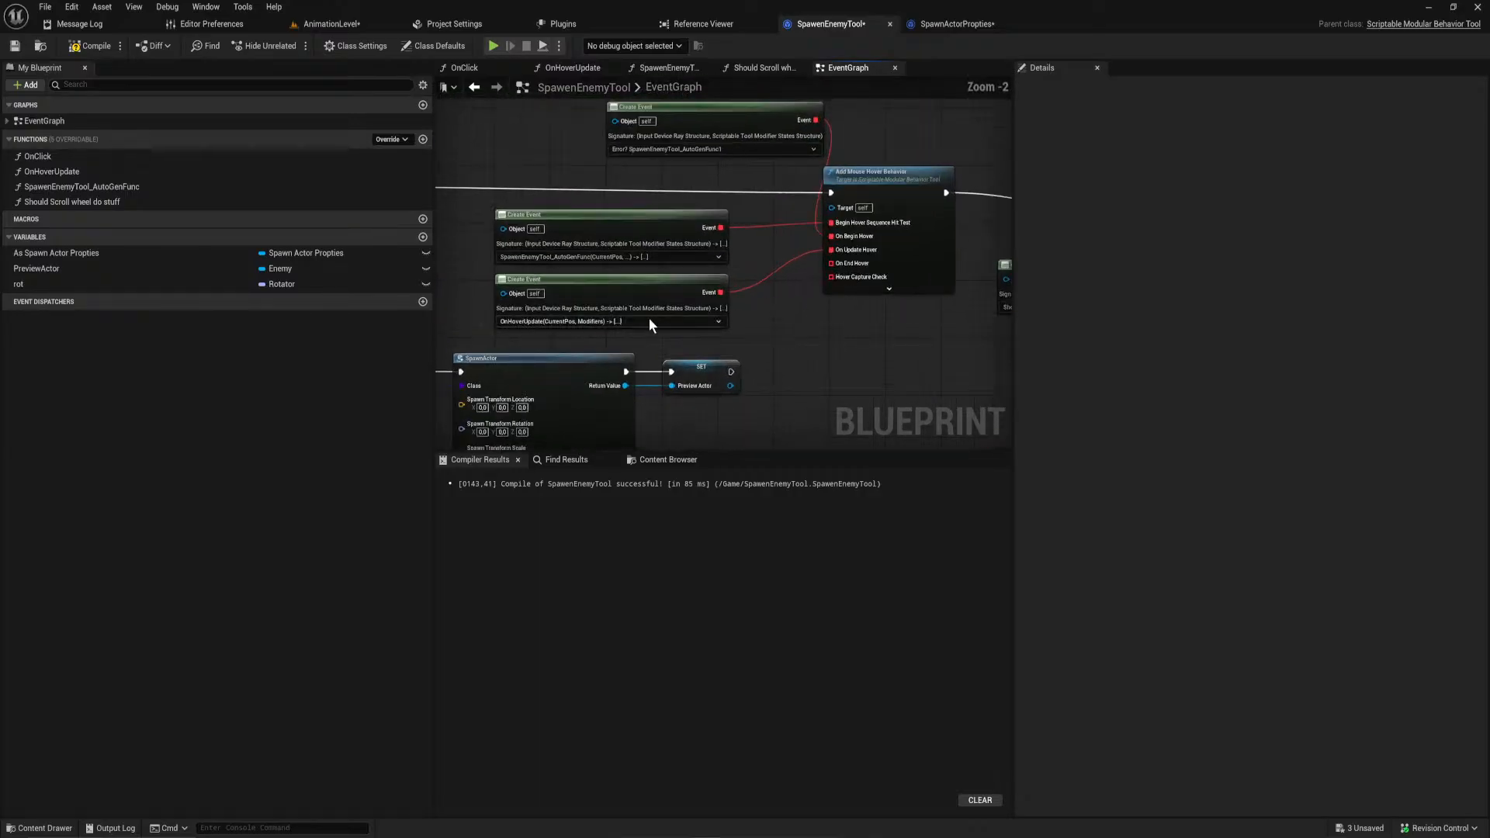
# Step: In OnHoverUpdate, duplicate the Preview Actor getter and add a Get Scaled Capsule Half Height node from it
pyautogui.doubleClick(176, 172)
pyautogui.click(719, 173)
pyautogui.hotkey('ctrl', 'c')
pyautogui.moveTo(703, 346); pyautogui.dragTo(726, 252, button='right')
pyautogui.click(708, 291)
pyautogui.hotkey('ctrl', 'v')
pyautogui.scroll(1, 749, 298)
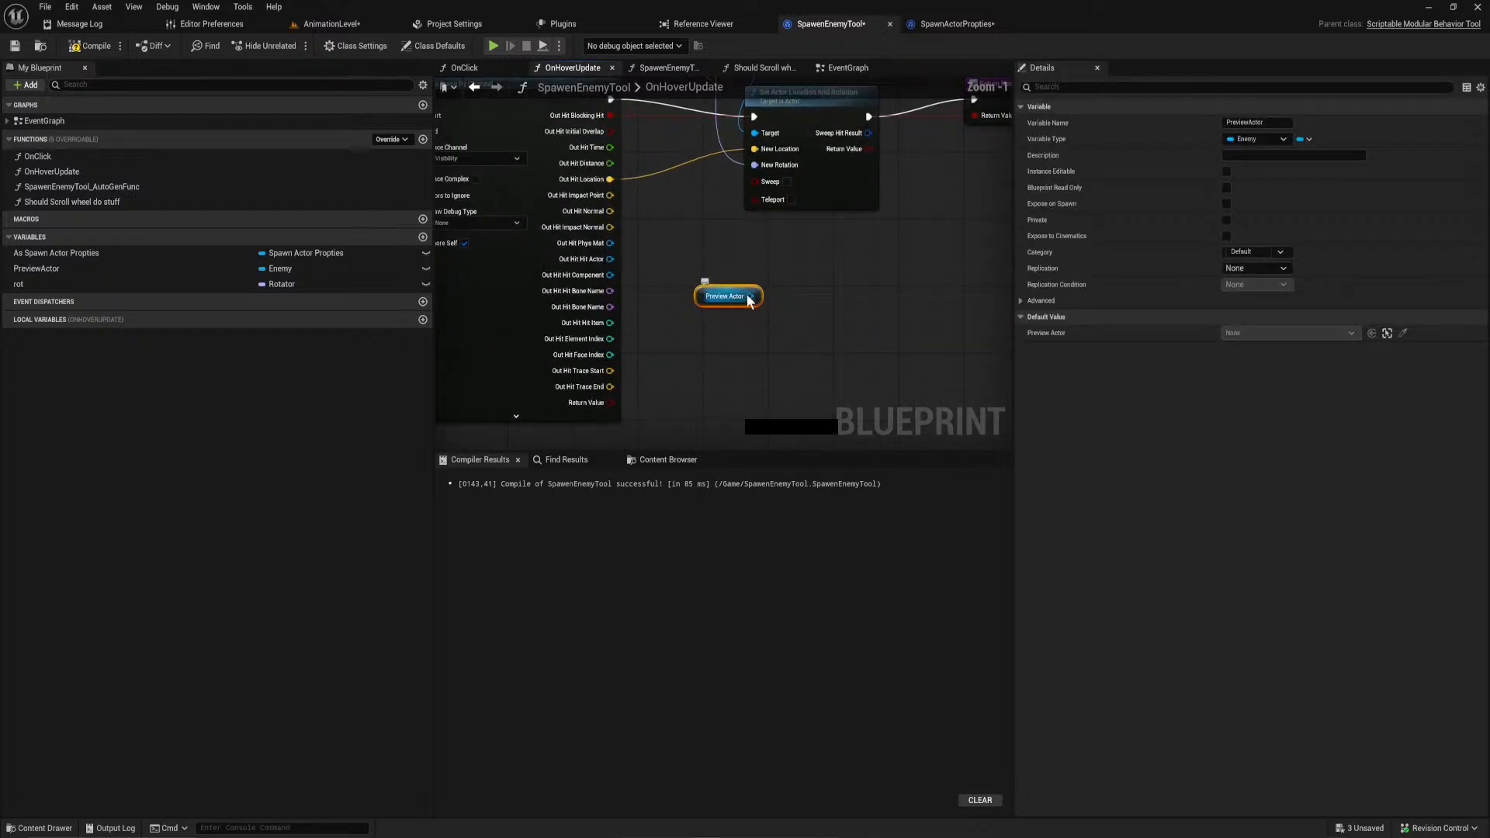
pyautogui.moveTo(750, 295); pyautogui.dragTo(812, 319)
pyautogui.write('get caps')
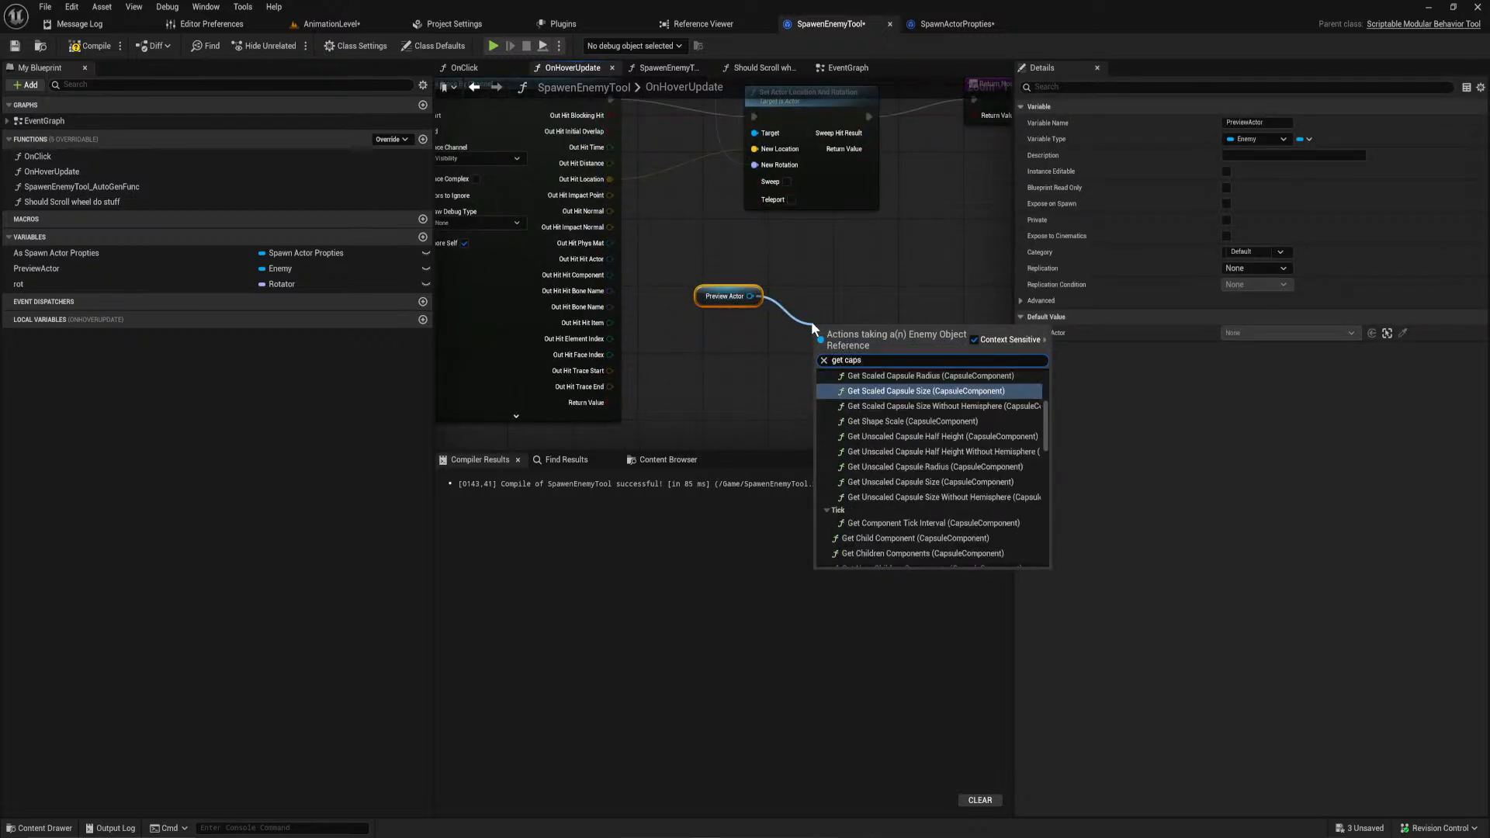
pyautogui.write('get half')
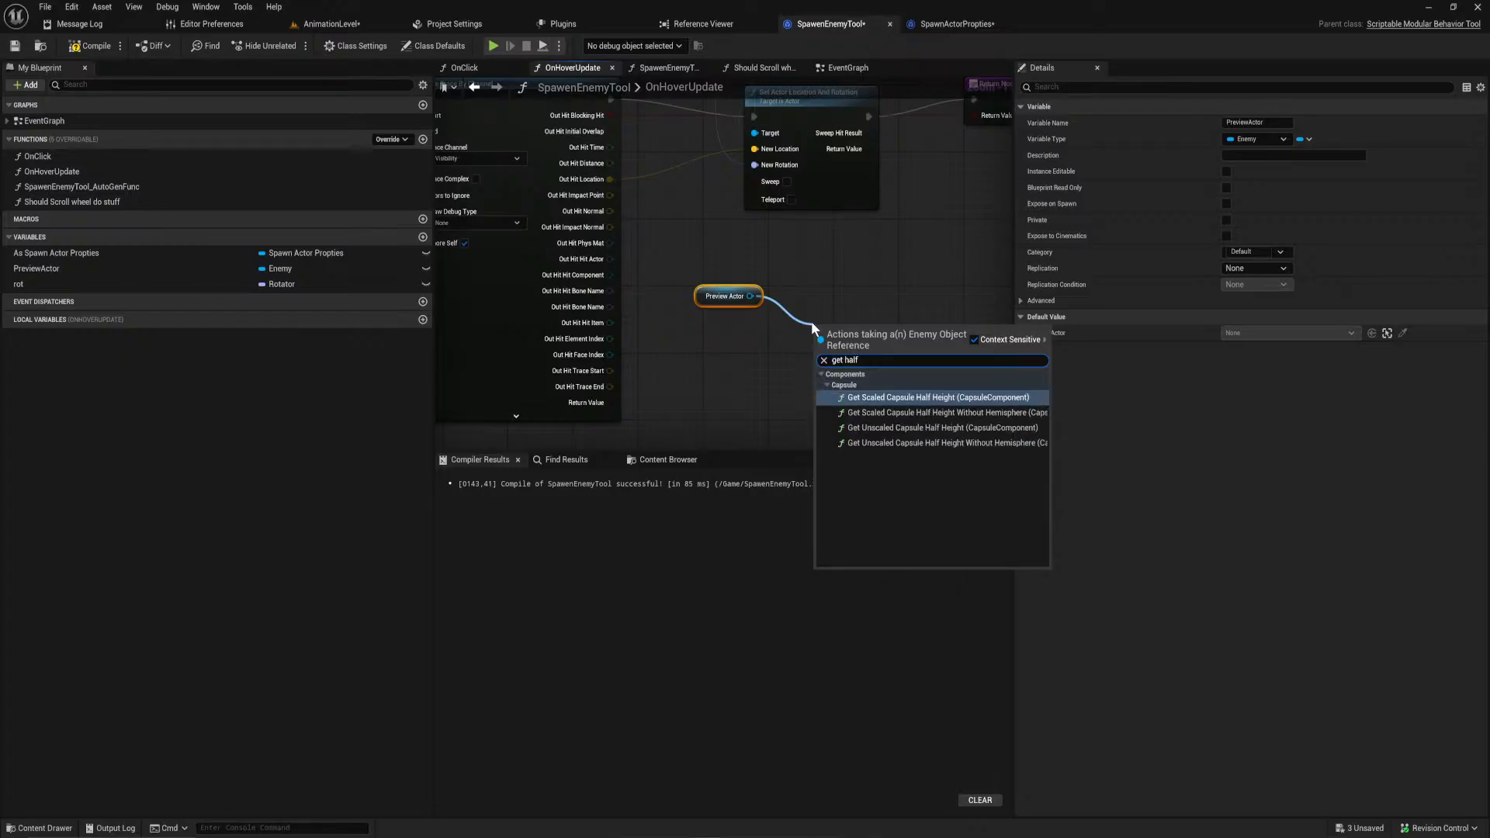
pyautogui.press('Return')
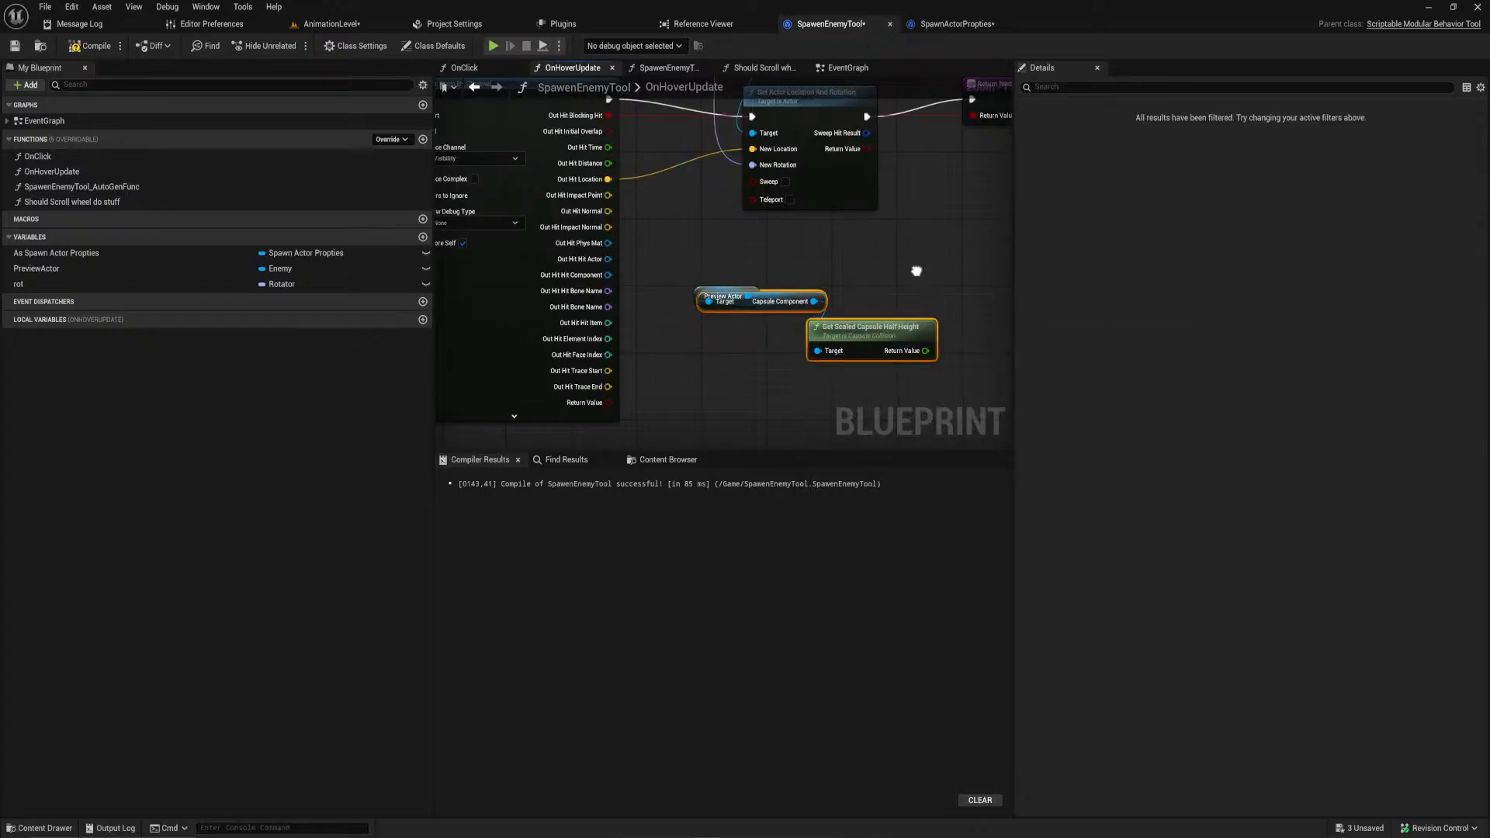
# Step: Add the capsule half height to the Z of Out Hit Location through a vector addition feeding New Location
pyautogui.moveTo(562, 211); pyautogui.dragTo(731, 259)
pyautogui.write('+')
pyautogui.press('Return')
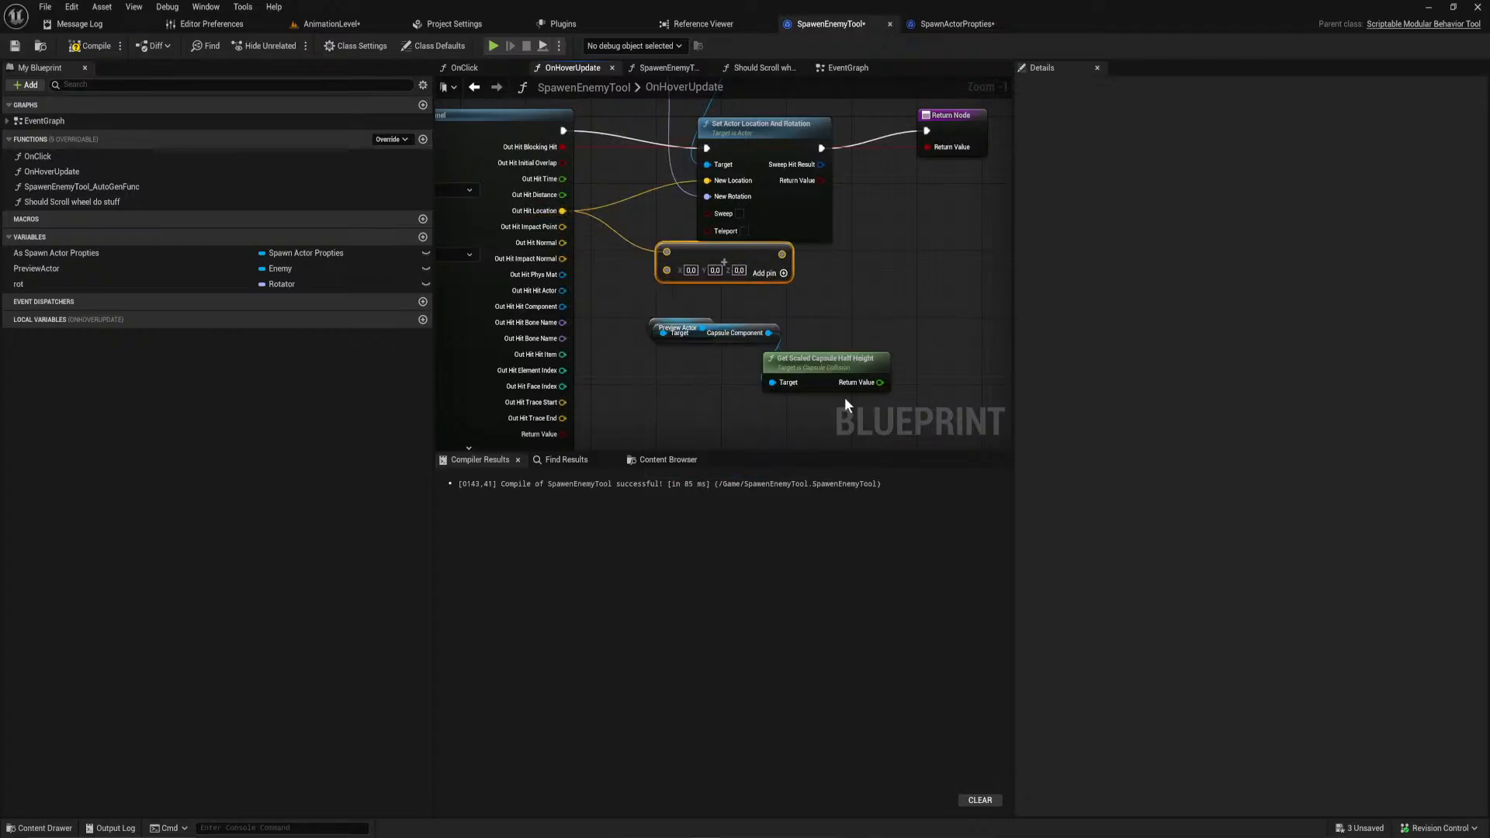
pyautogui.rightClick(665, 261)
pyautogui.click(714, 338)
pyautogui.moveTo(878, 381); pyautogui.dragTo(672, 308)
pyautogui.moveTo(714, 274); pyautogui.dragTo(697, 317, button='right')
pyautogui.moveTo(712, 312); pyautogui.dragTo(700, 228)
pyautogui.moveTo(813, 343); pyautogui.dragTo(789, 271, button='right')
# Step: Copy the Preview Actor capsule half height nodes from OnHoverUpdate to the event graph's line trace addition node
pyautogui.moveTo(640, 378); pyautogui.dragTo(792, 304)
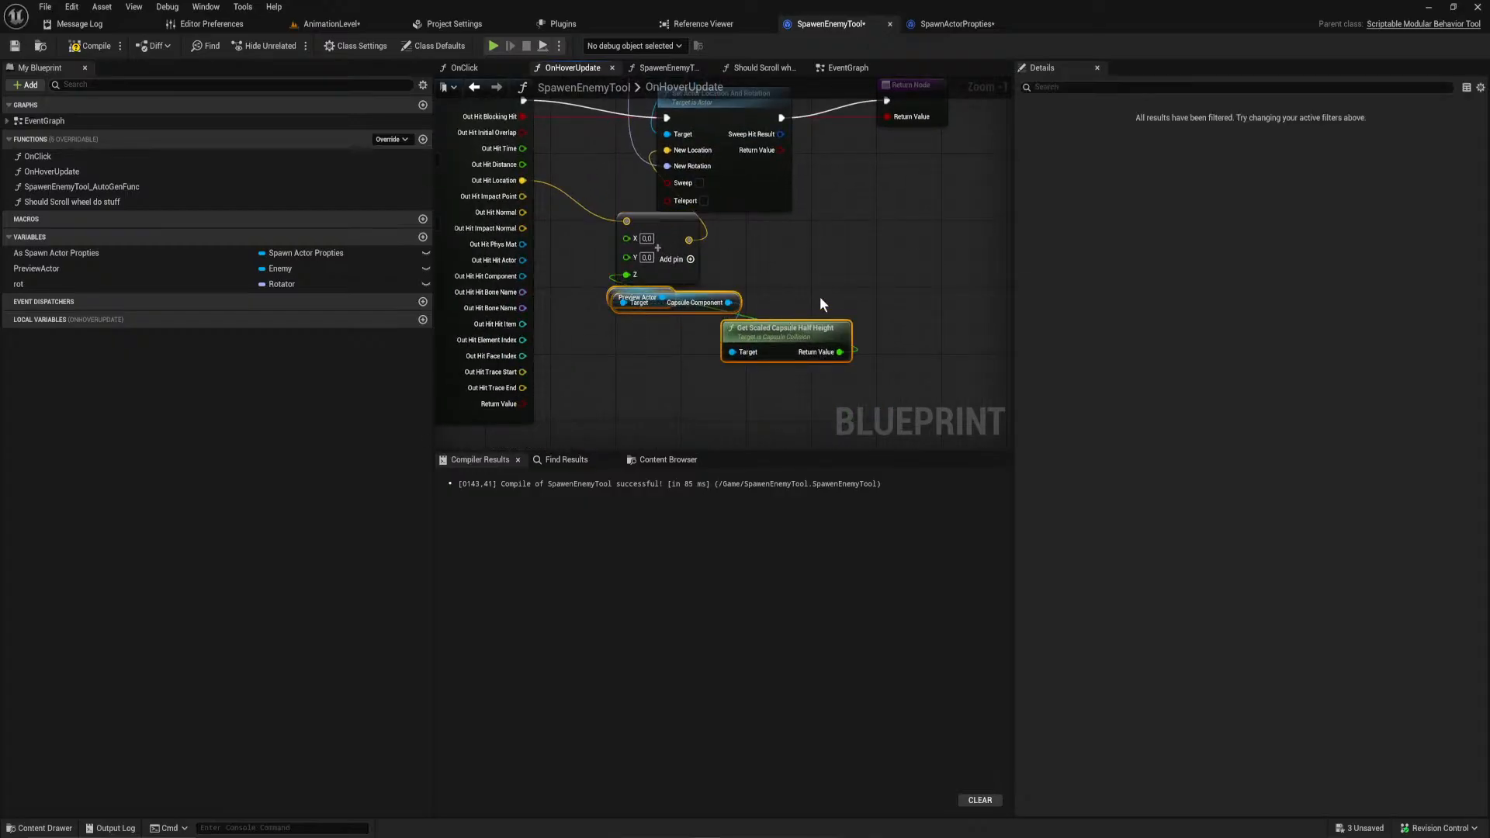
pyautogui.click(849, 68)
pyautogui.moveTo(720, 297); pyautogui.dragTo(832, 188, button='right')
pyautogui.moveTo(536, 365); pyautogui.dragTo(861, 108, button='right')
pyautogui.scroll(-3, 552, 333)
pyautogui.moveTo(552, 333)
pyautogui.mouseDown(button='right')
pyautogui.moveTo(675, 319)
pyautogui.moveTo(776, 194)
pyautogui.mouseUp(button='right')
pyautogui.moveTo(582, 314); pyautogui.dragTo(705, 170, button='right')
pyautogui.moveTo(868, 268); pyautogui.dragTo(693, 198, button='right')
pyautogui.scroll(4, 808, 266)
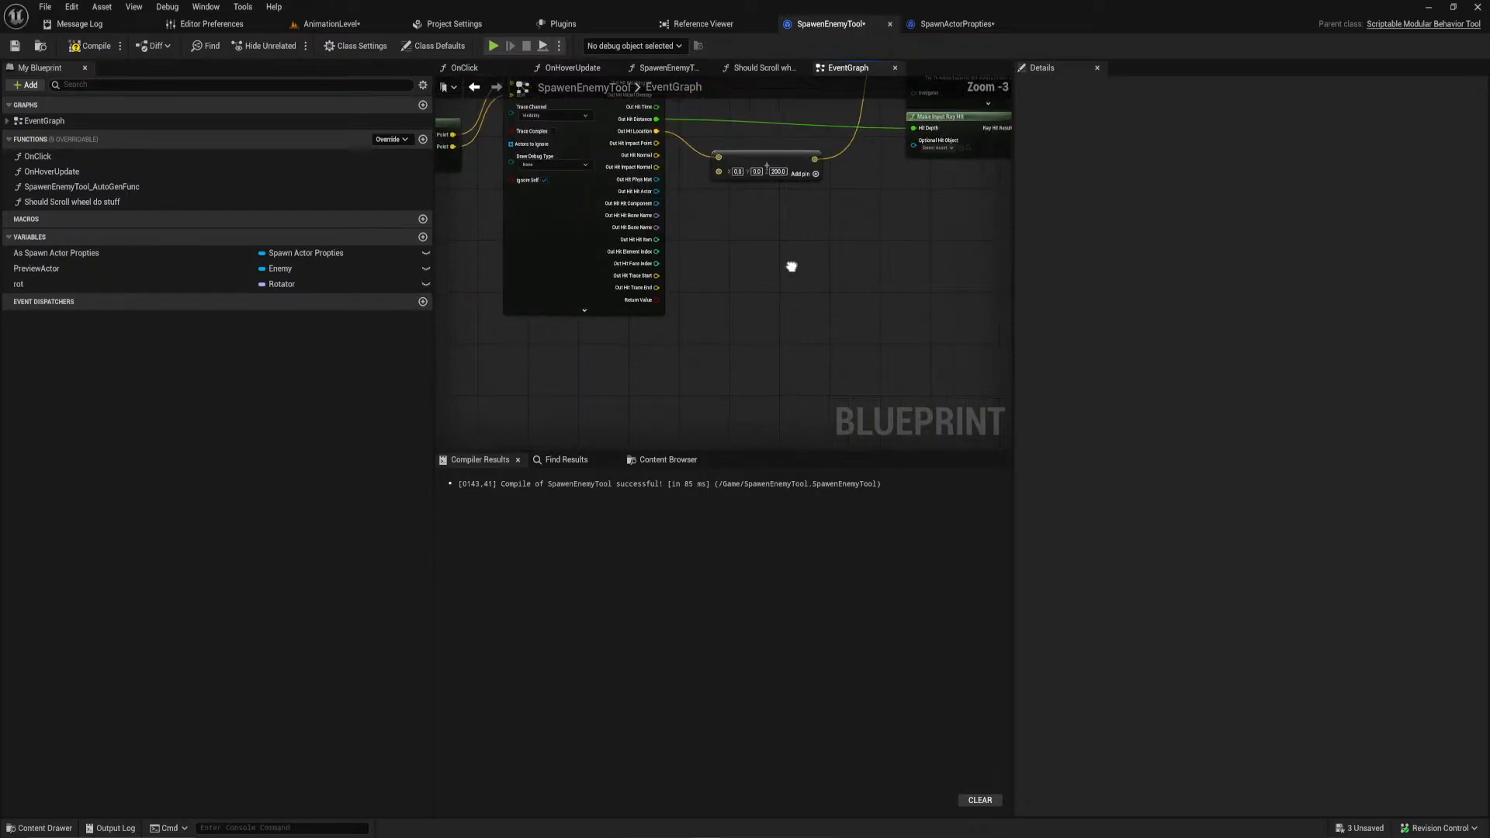
# Step: Split the event graph addition node's second input and connect Get Scaled Capsule Half Height to its Z component
pyautogui.moveTo(824, 321); pyautogui.dragTo(619, 183)
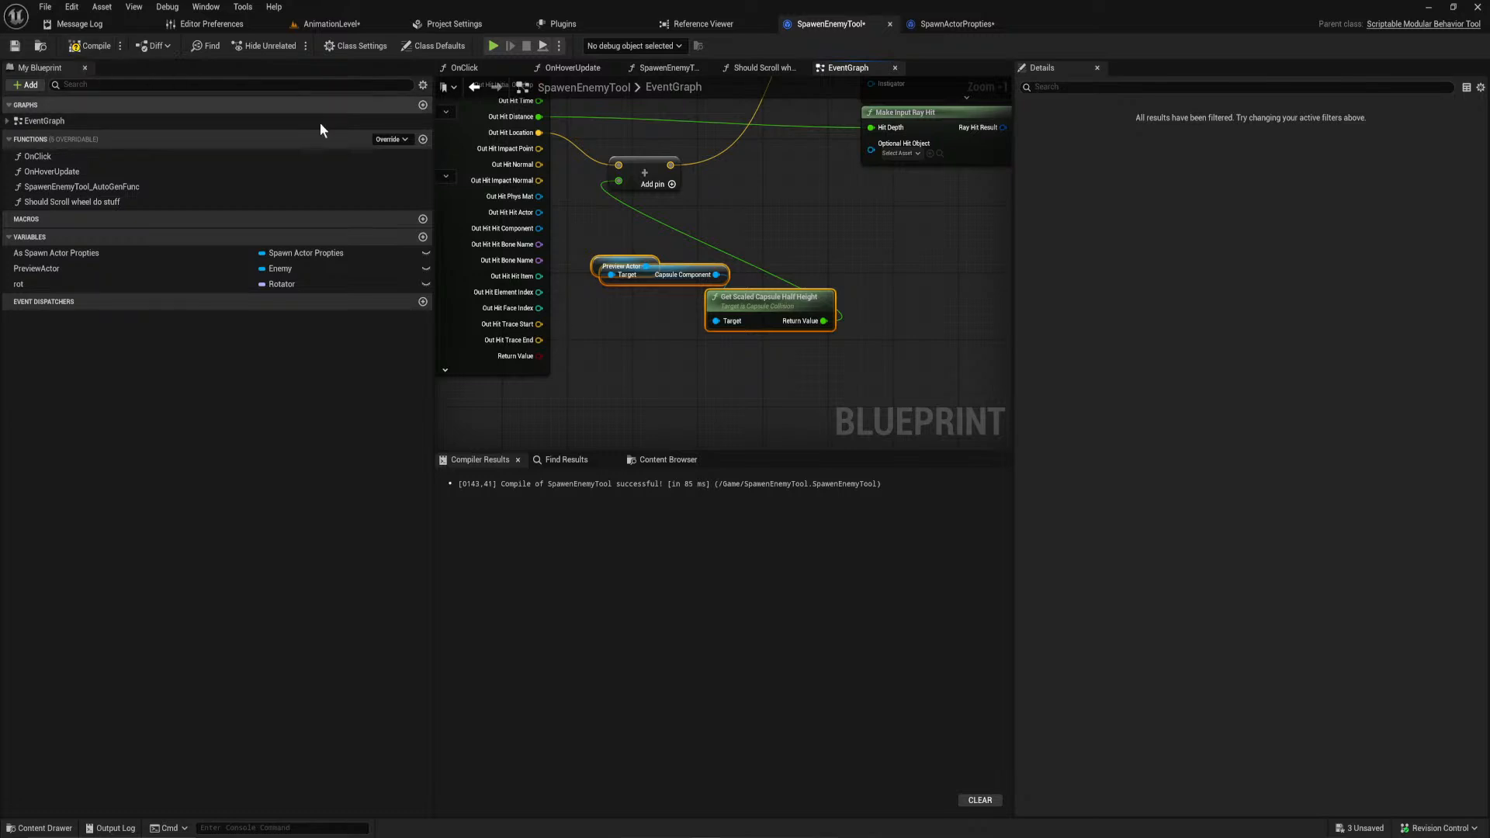
pyautogui.click(631, 201)
pyautogui.keyDown('alt'); pyautogui.click(619, 184); pyautogui.keyUp('alt')
pyautogui.rightClick(618, 184)
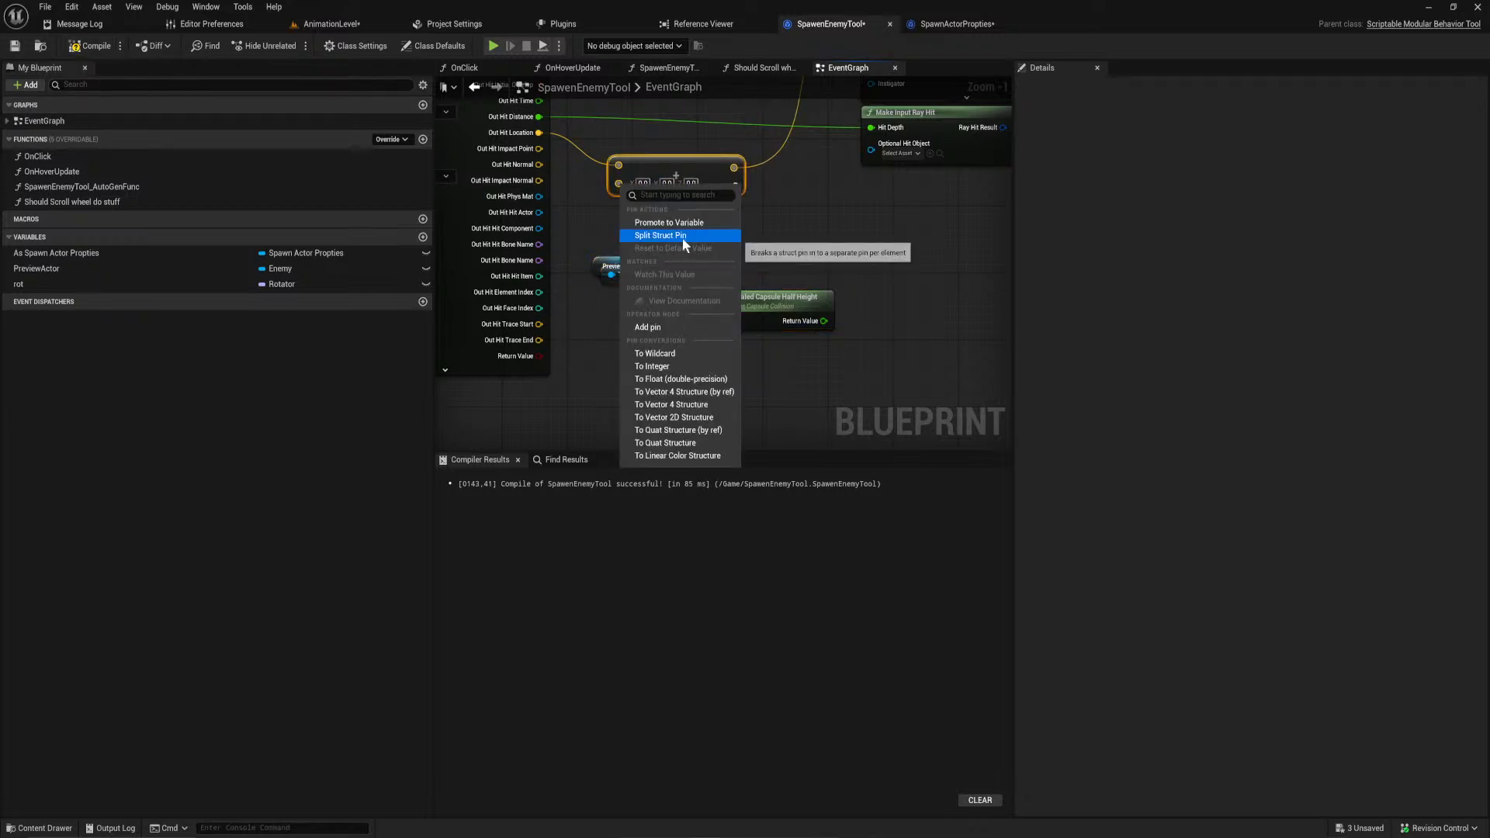
pyautogui.click(683, 238)
pyautogui.moveTo(819, 325); pyautogui.dragTo(656, 223)
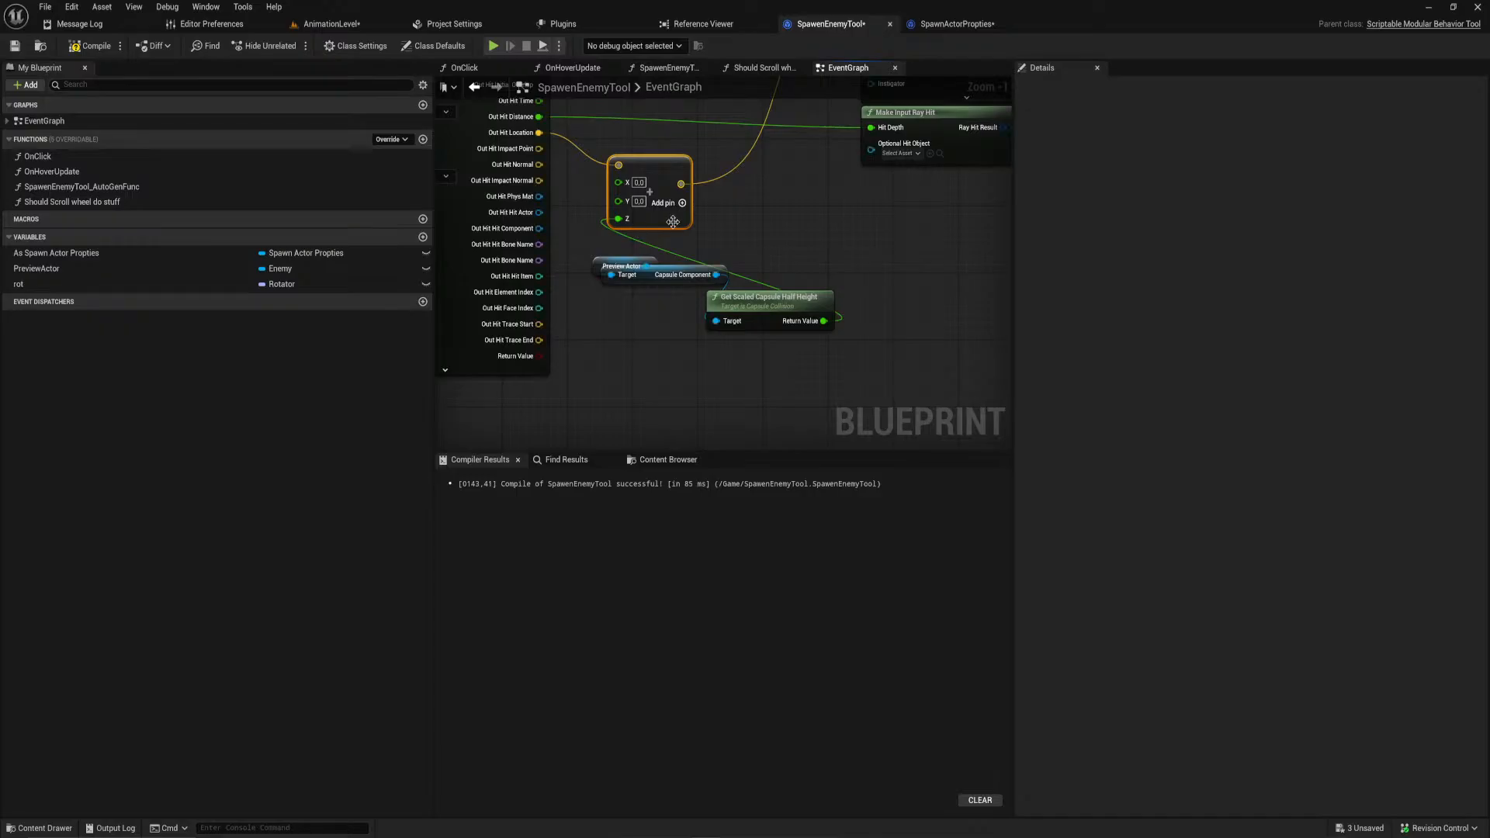
# Step: Disconnect the erroneous Create Event node from On Begin Hover on Add Mouse Hover Behavior and recompile the blueprint
pyautogui.doubleClick(142, 171)
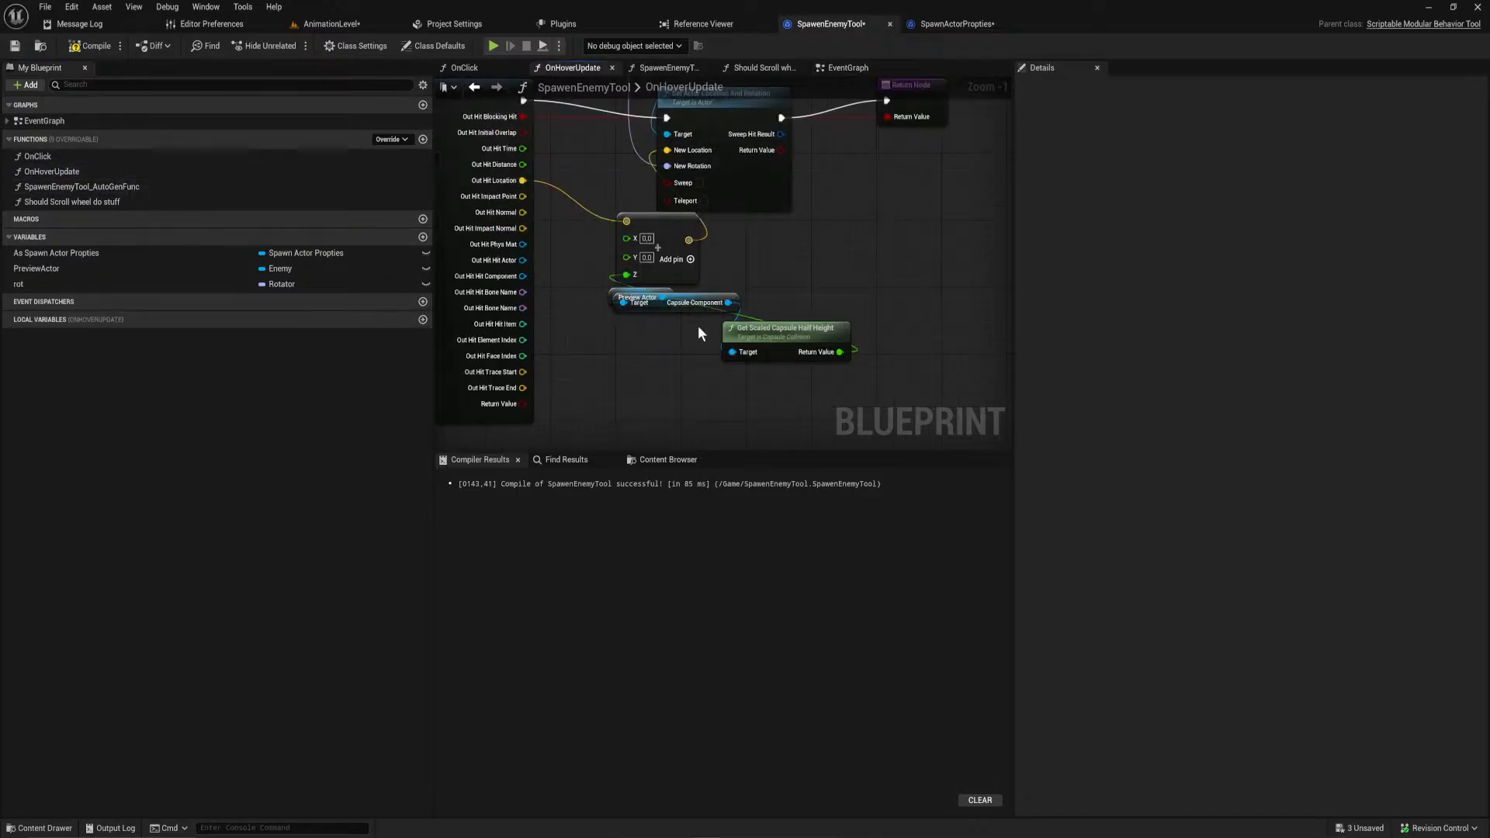
pyautogui.click(101, 46)
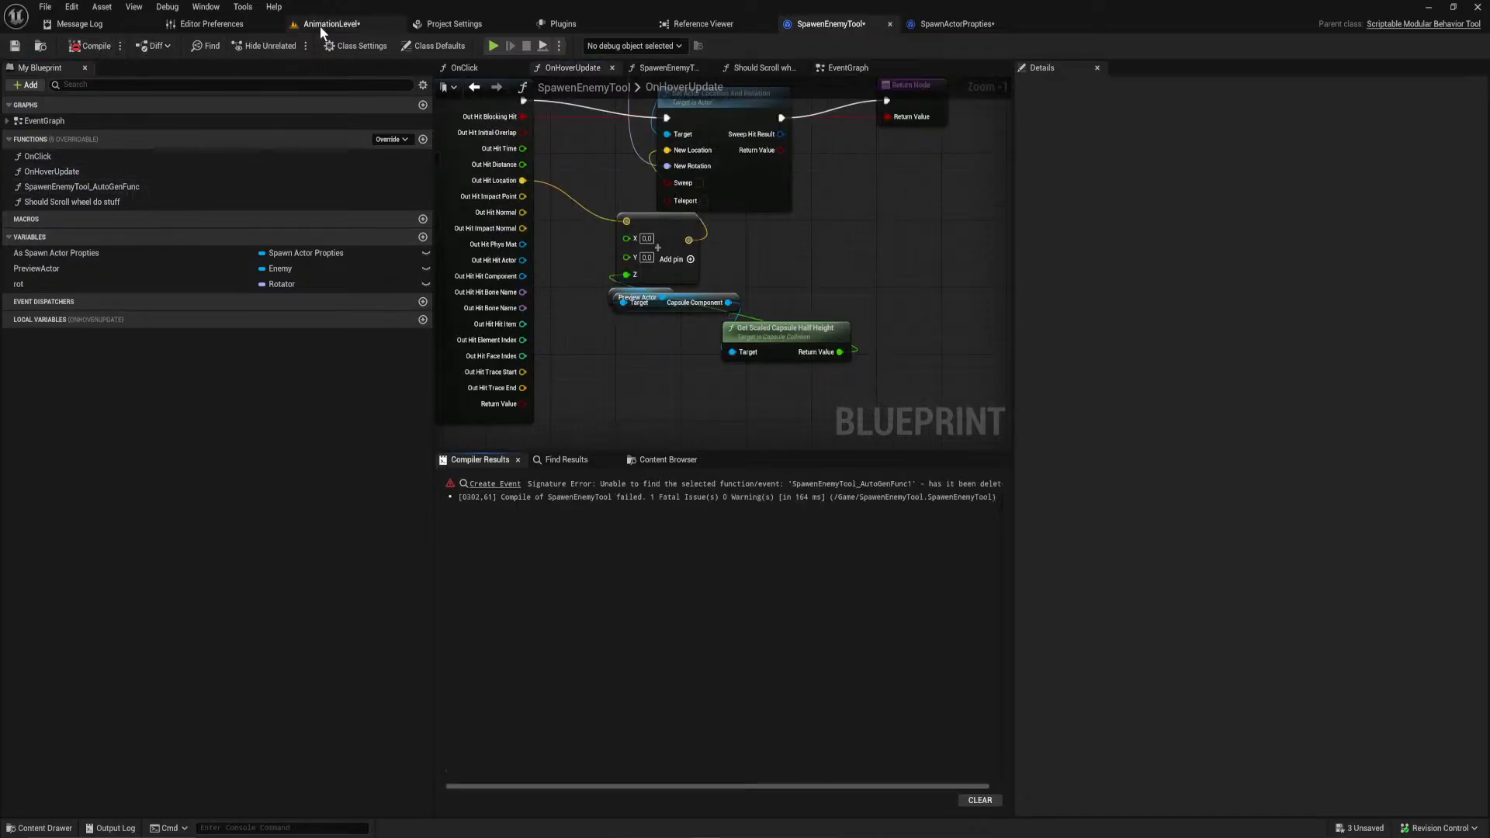
pyautogui.click(497, 485)
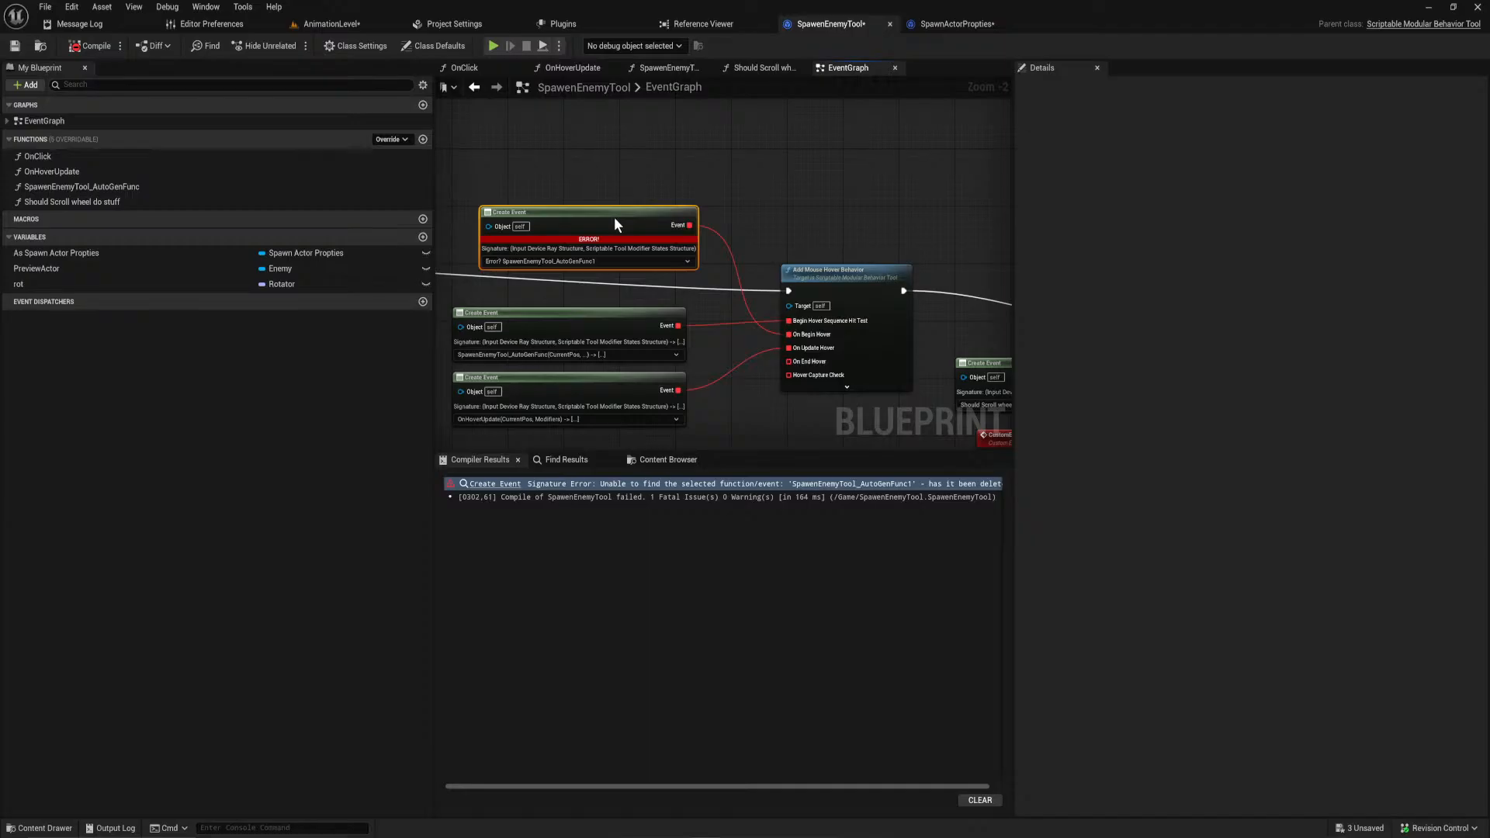
pyautogui.keyDown('alt'); pyautogui.click(788, 334); pyautogui.keyUp('alt')
pyautogui.click(87, 45)
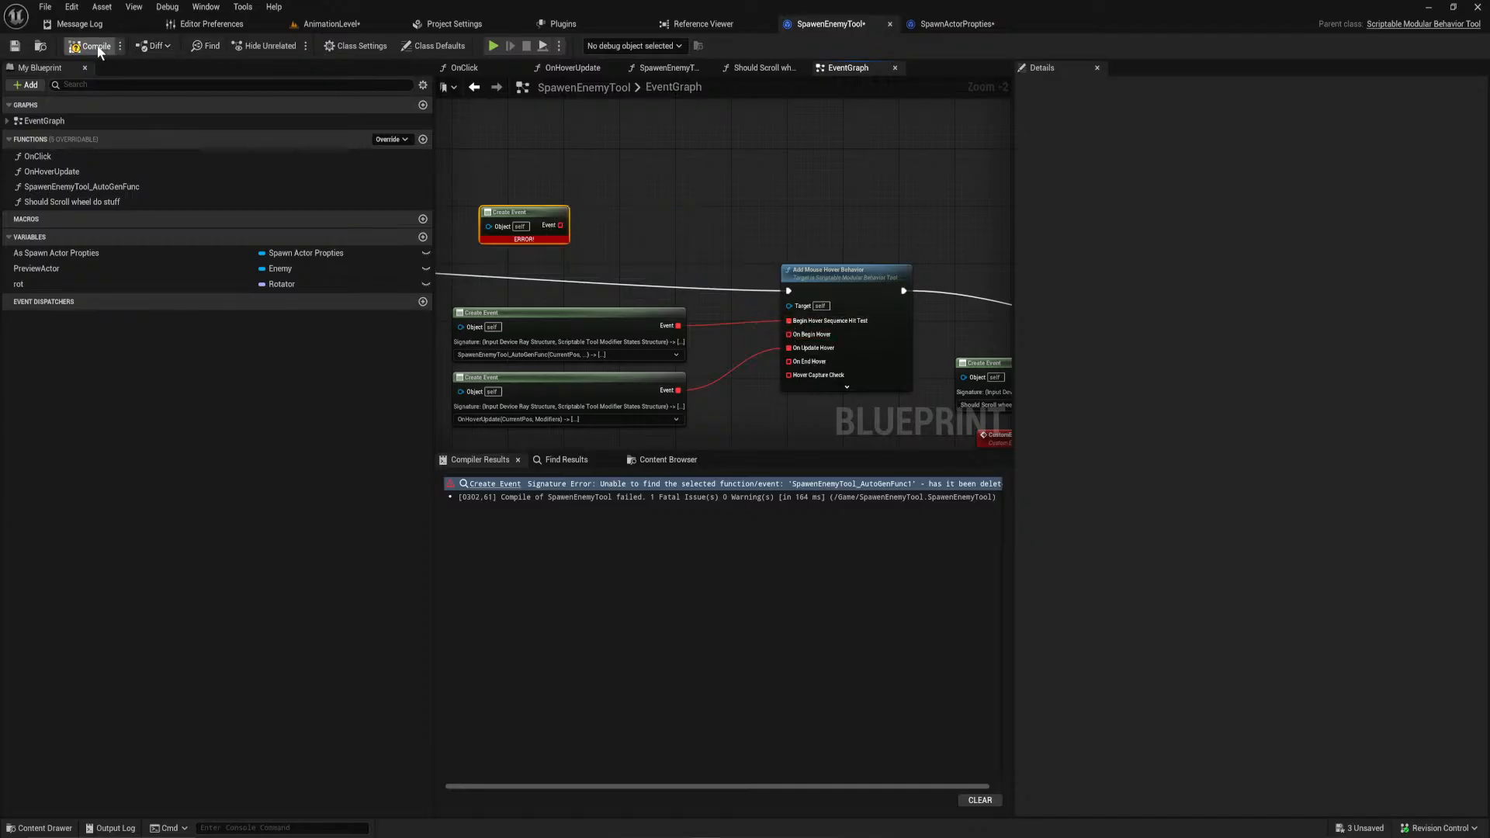
# Step: Reload Scriptable Tools mode in AnimationLevel and start the custom spawn tool to check its enemy preview
pyautogui.click(326, 26)
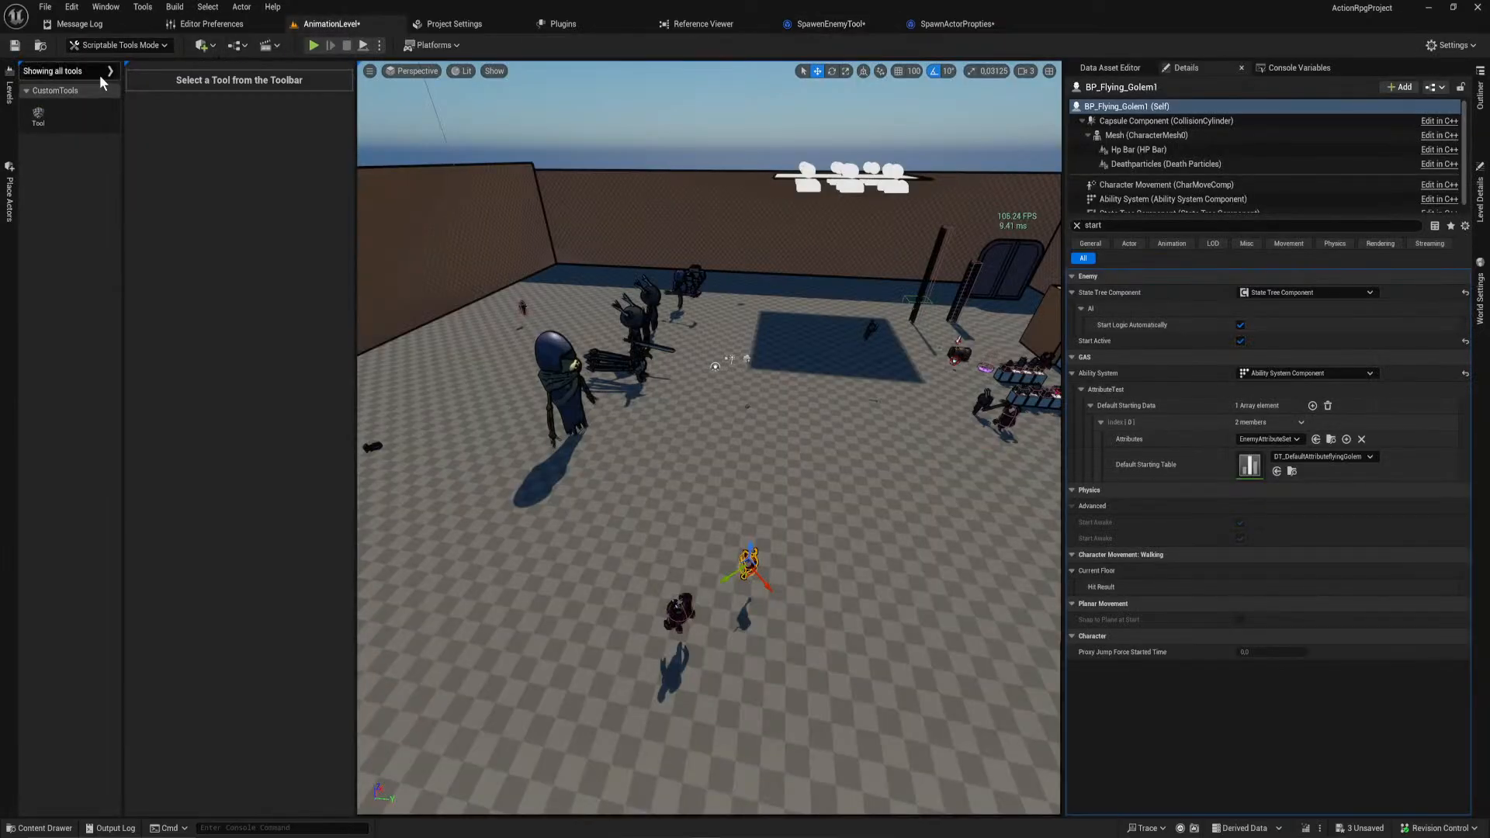
pyautogui.click(121, 46)
pyautogui.click(120, 178)
pyautogui.click(38, 117)
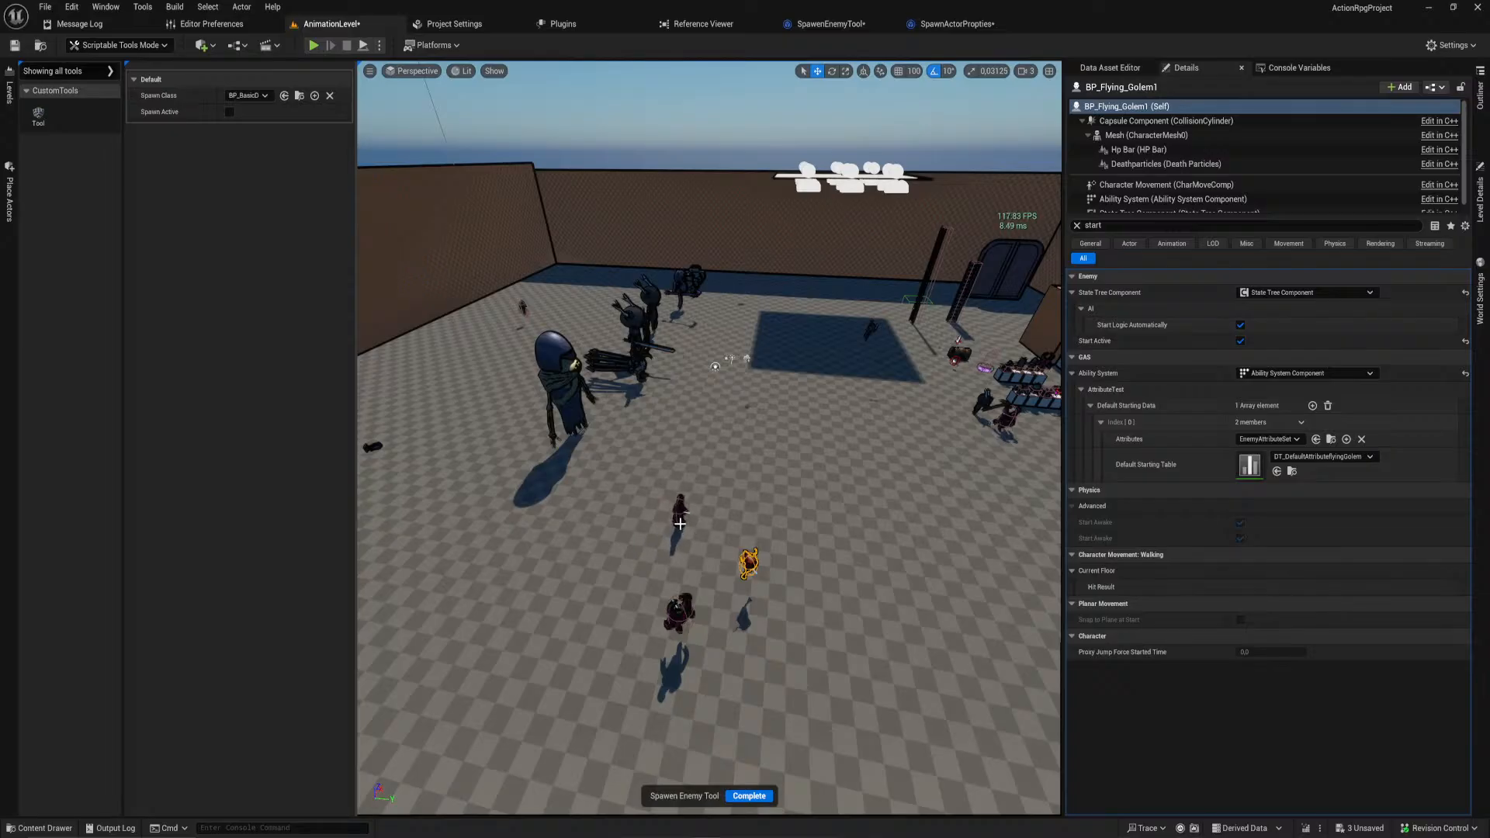
pyautogui.press('Escape')
pyautogui.moveTo(705, 499)
pyautogui.mouseDown(button='right')
pyautogui.moveTo(734, 504)
pyautogui.moveTo(683, 489)
pyautogui.moveTo(707, 488)
pyautogui.mouseUp(button='right')
pyautogui.press('w')
pyautogui.press('w')
pyautogui.scroll(-3, 707, 489)
pyautogui.press('s')
# Step: Restart the spawn tool and place three default-class test enemies on the open floor, varying their rotations
pyautogui.click(45, 117)
pyautogui.moveTo(641, 332)
pyautogui.mouseDown(button='right')
pyautogui.moveTo(642, 388)
pyautogui.moveTo(641, 313)
pyautogui.mouseUp(button='right')
pyautogui.press('w')
pyautogui.press('s')
pyautogui.press('w')
pyautogui.moveTo(720, 555)
pyautogui.mouseDown(button='right')
pyautogui.moveTo(723, 594)
pyautogui.moveTo(722, 559)
pyautogui.mouseUp(button='right')
pyautogui.press('s')
pyautogui.press('w')
pyautogui.moveTo(731, 632); pyautogui.dragTo(731, 632, button='right')
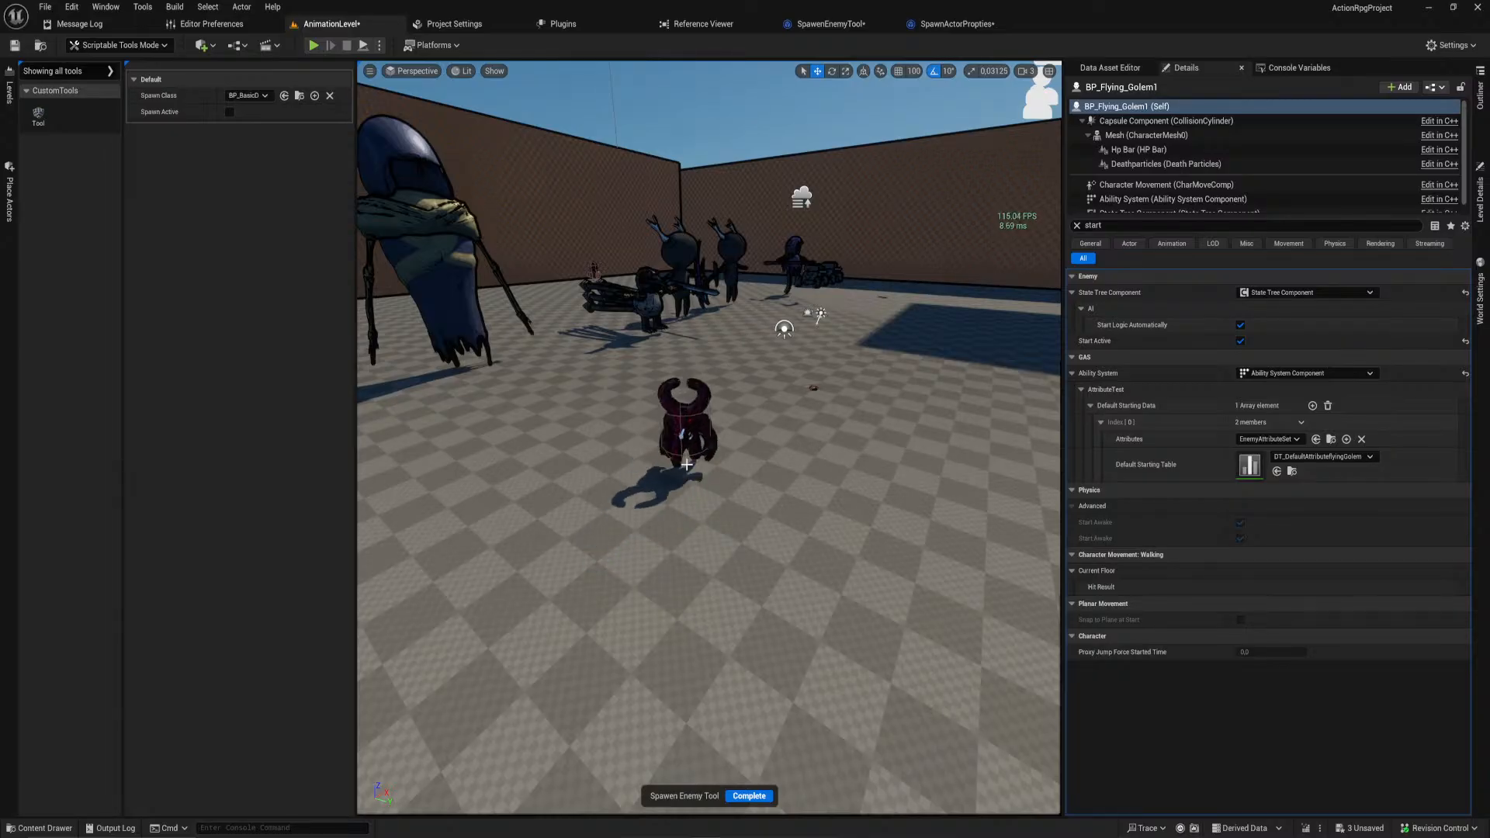
pyautogui.click(603, 466)
pyautogui.click(779, 467)
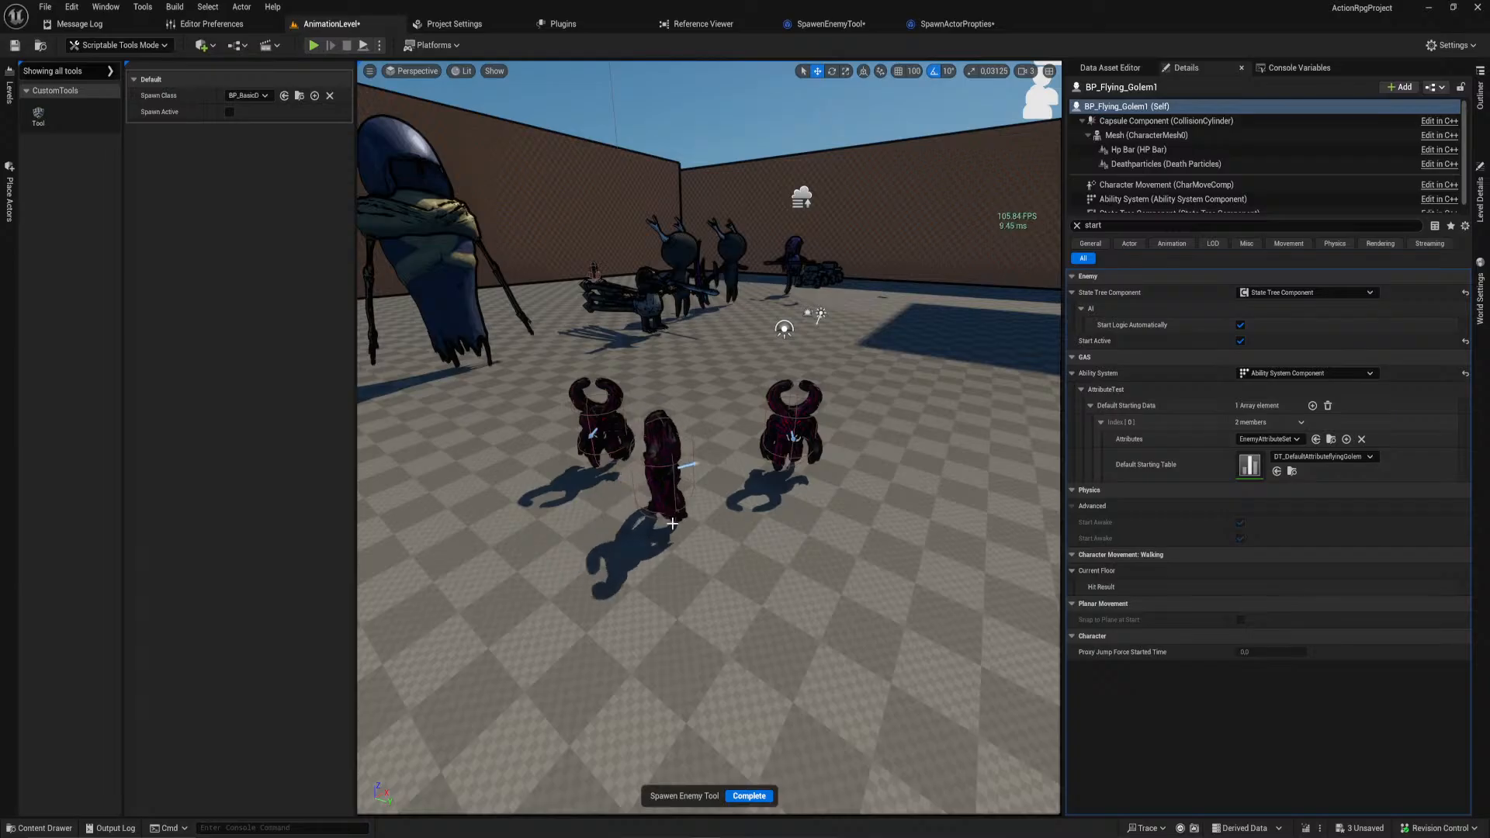
pyautogui.click(699, 528)
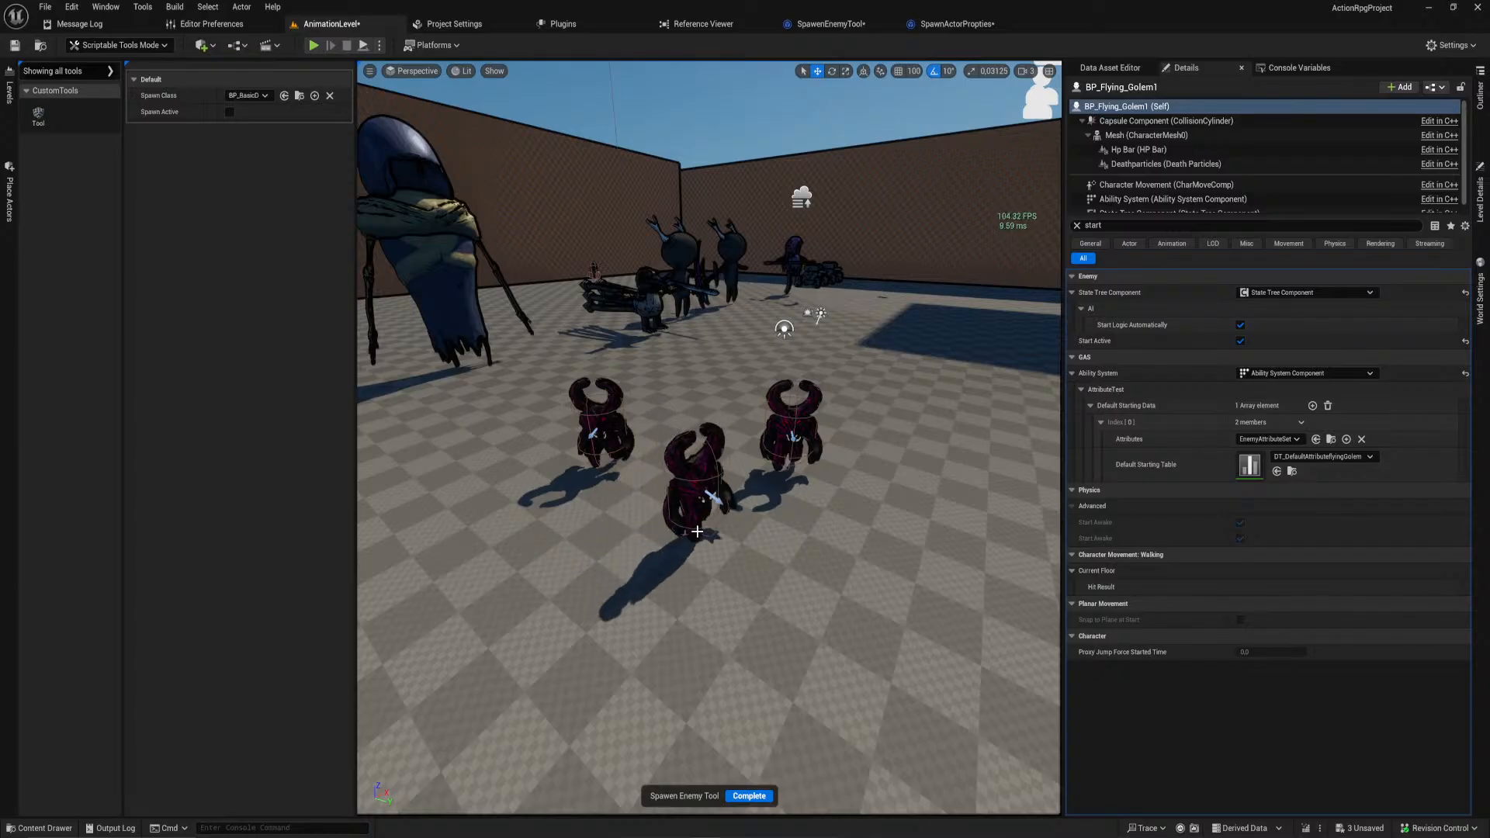
# Step: Set Spawn Class to the BP_Shaman enemy and place four of them around the existing test enemies
pyautogui.click(248, 95)
pyautogui.click(306, 266)
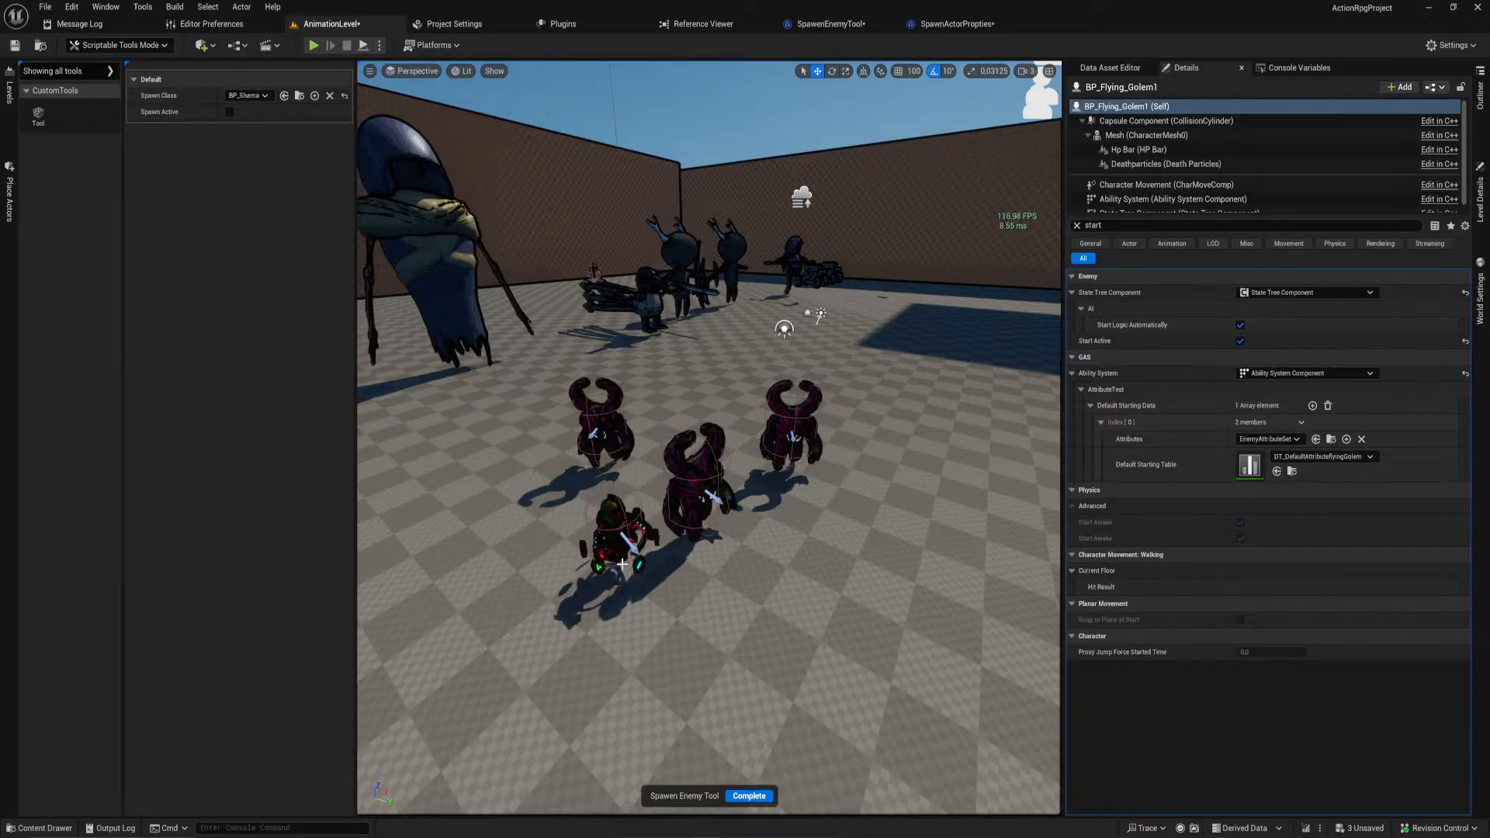
pyautogui.click(823, 571)
pyautogui.click(668, 427)
pyautogui.click(596, 537)
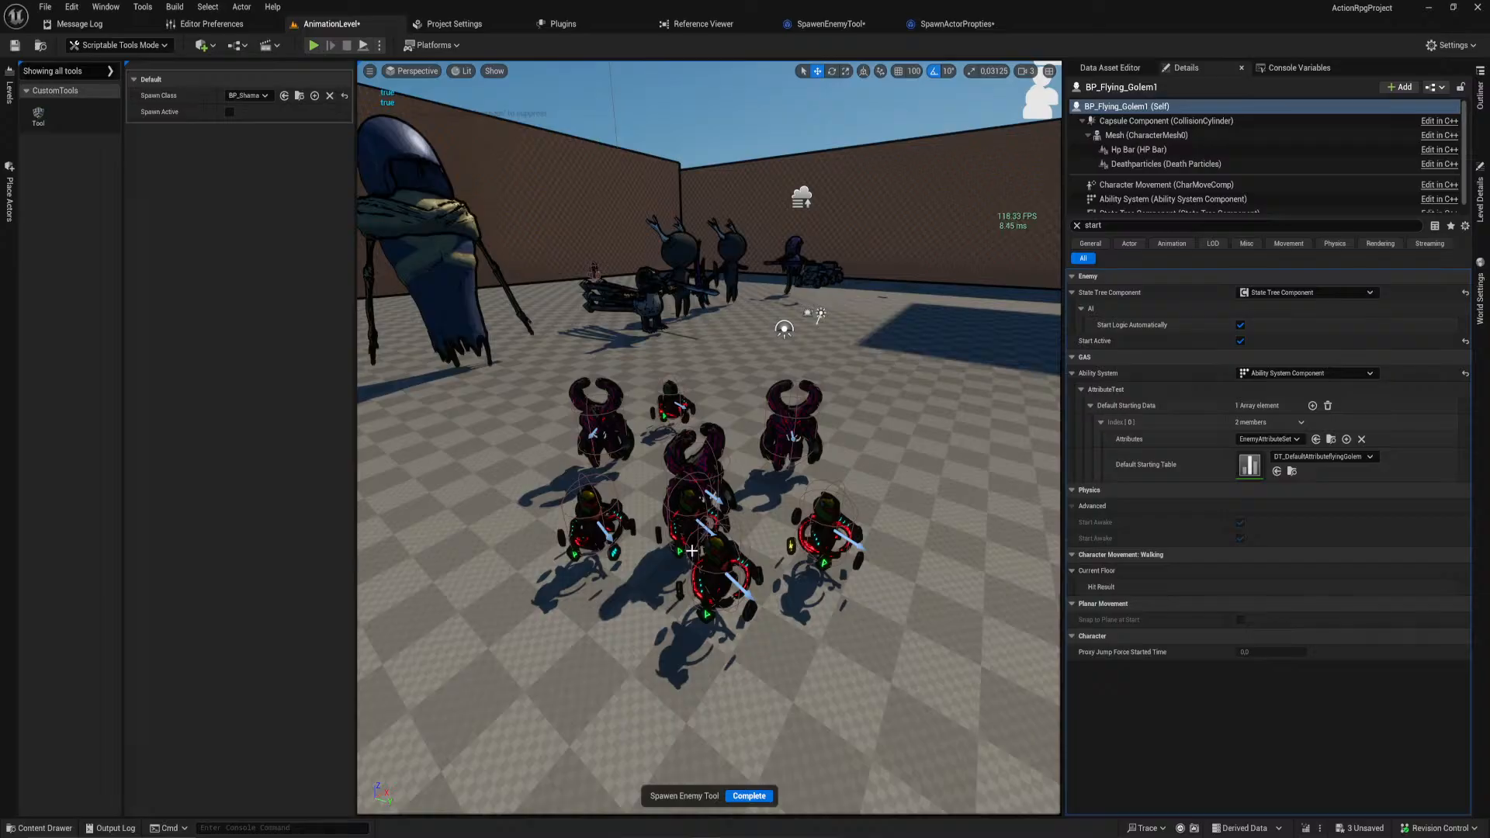
# Step: Exit the spawn tool and delete the seven test enemies just placed on the floor
pyautogui.press('Escape')
pyautogui.click(724, 573)
pyautogui.keyDown('ctrl'); pyautogui.click(829, 536); pyautogui.keyUp('ctrl')
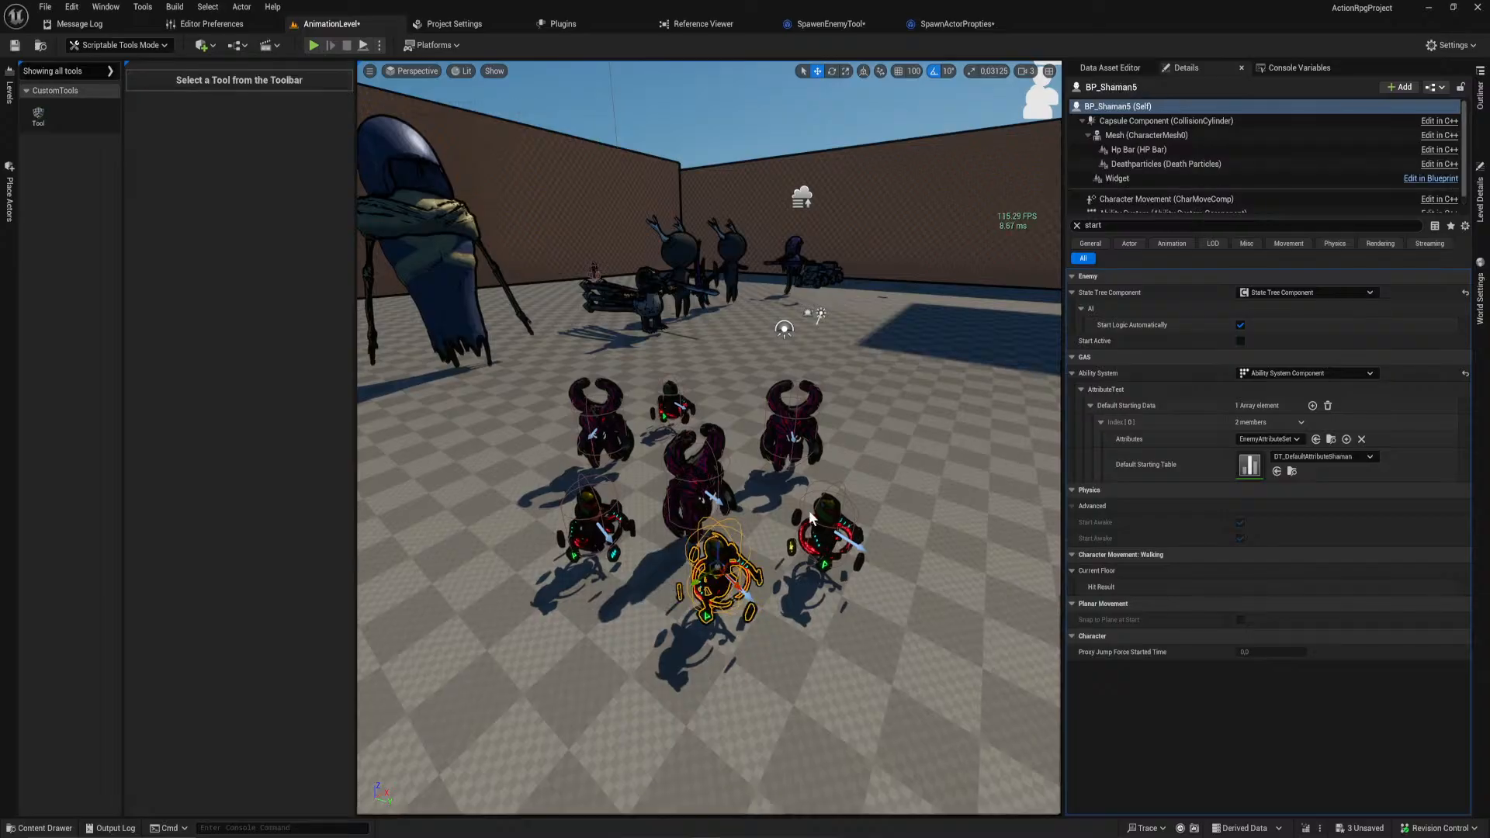
pyautogui.keyDown('ctrl'); pyautogui.click(789, 419); pyautogui.keyUp('ctrl')
pyautogui.keyDown('ctrl'); pyautogui.click(671, 398); pyautogui.keyUp('ctrl')
pyautogui.keyDown('ctrl'); pyautogui.click(599, 417); pyautogui.keyUp('ctrl')
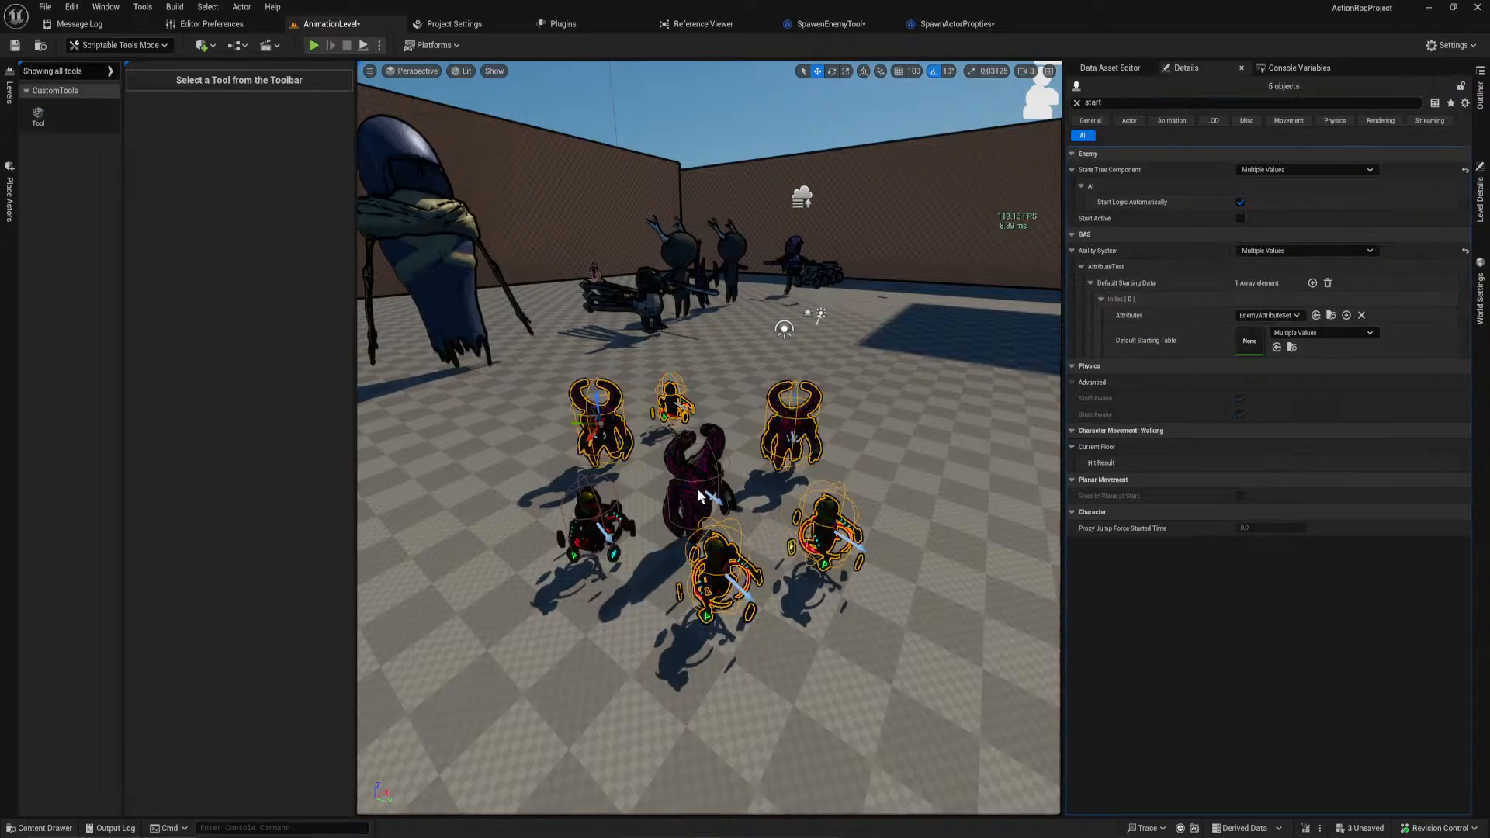
pyautogui.keyDown('ctrl'); pyautogui.click(698, 494); pyautogui.keyUp('ctrl')
pyautogui.keyDown('ctrl'); pyautogui.click(589, 518); pyautogui.keyUp('ctrl')
pyautogui.press('Delete')
# Step: Delete the two older test enemies remaining on the floor, including the flying golem
pyautogui.moveTo(636, 550)
pyautogui.mouseDown(button='right')
pyautogui.moveTo(458, 547)
pyautogui.moveTo(636, 551)
pyautogui.mouseUp(button='right')
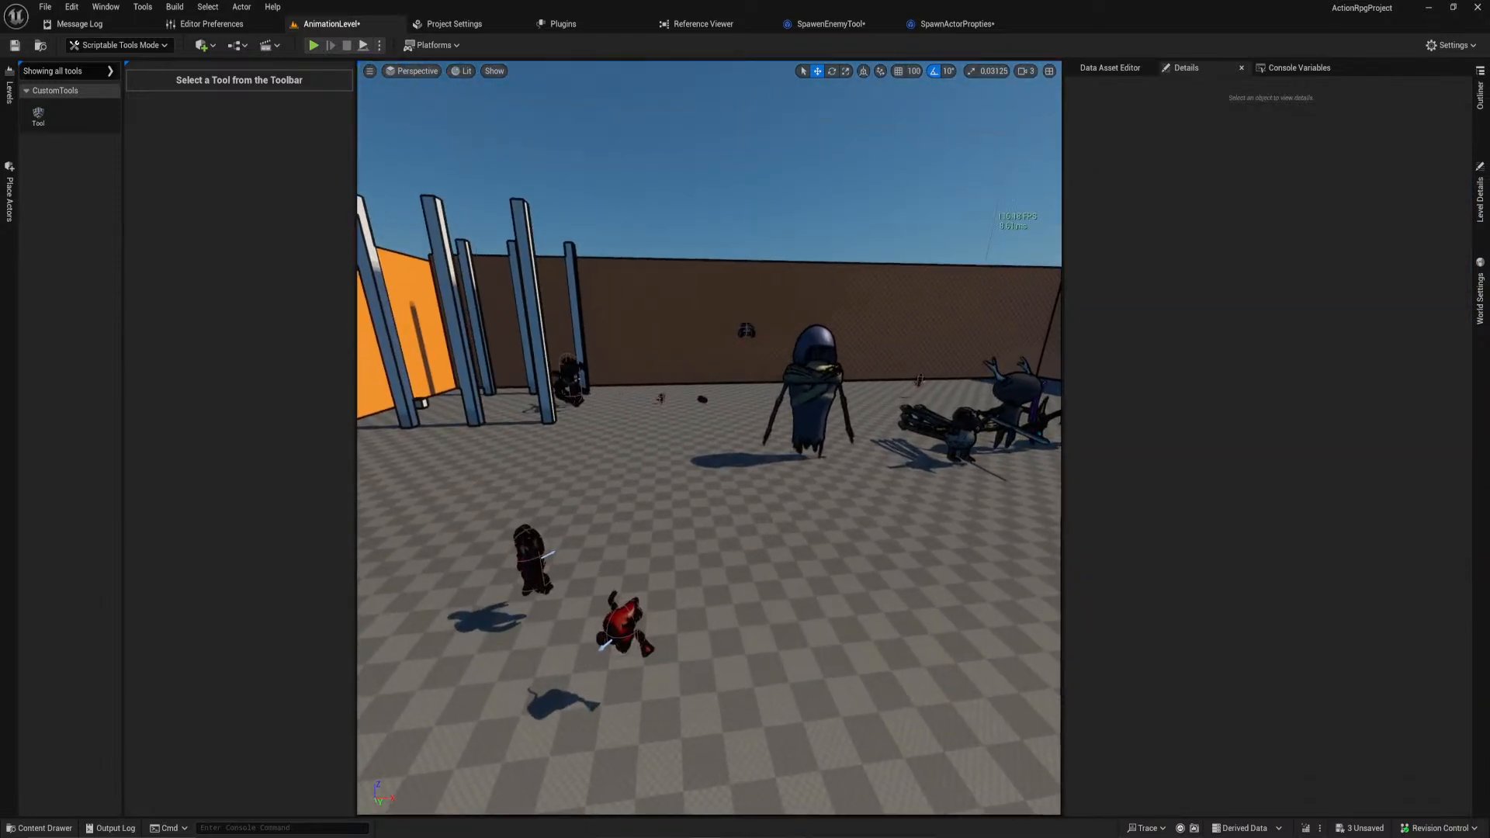
pyautogui.click(536, 562)
pyautogui.keyDown('ctrl'); pyautogui.click(626, 640); pyautogui.keyUp('ctrl')
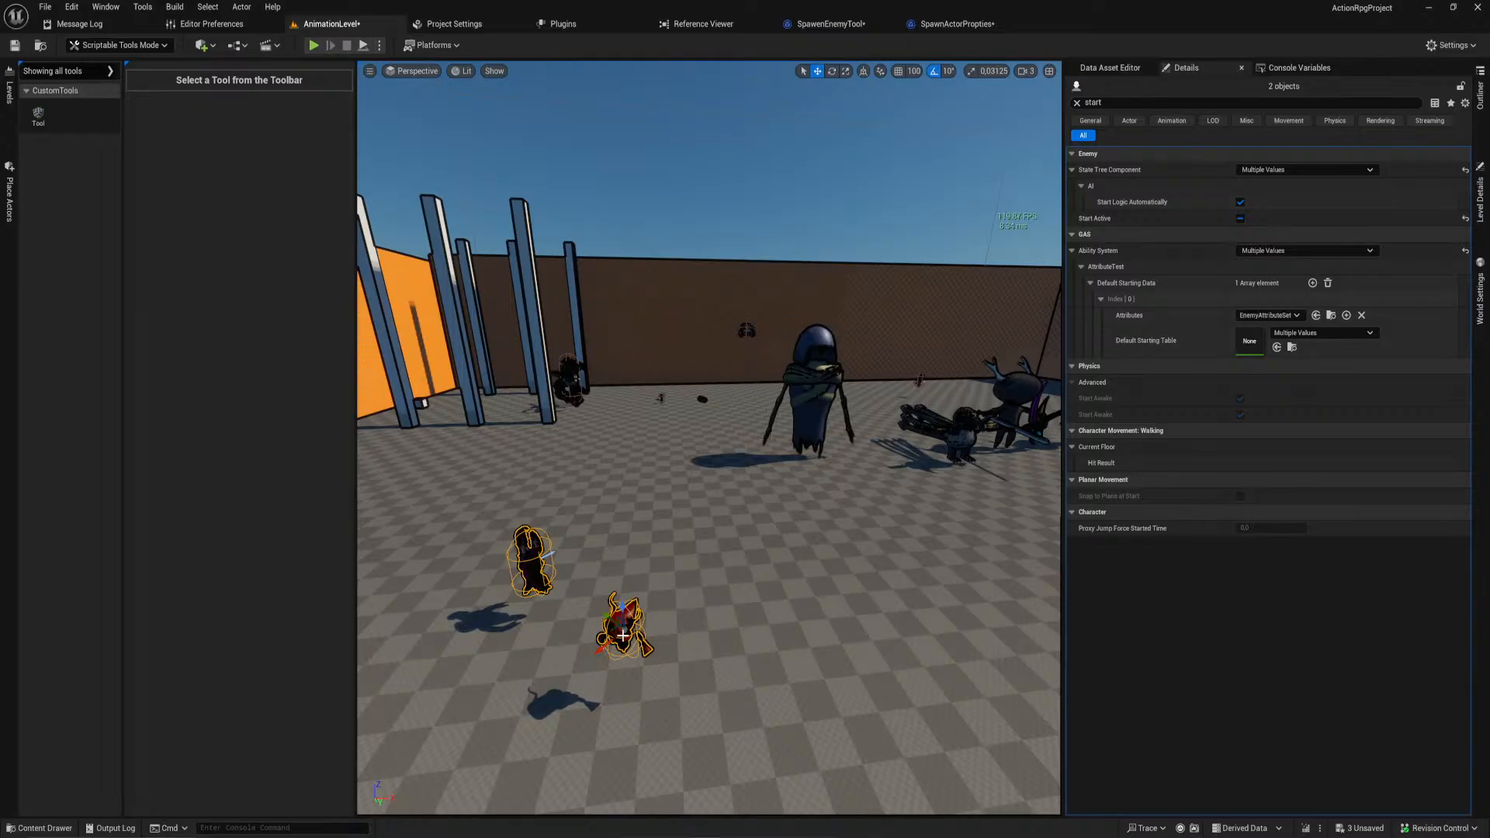
pyautogui.press('Delete')
pyautogui.moveTo(625, 640); pyautogui.dragTo(688, 539, button='right')
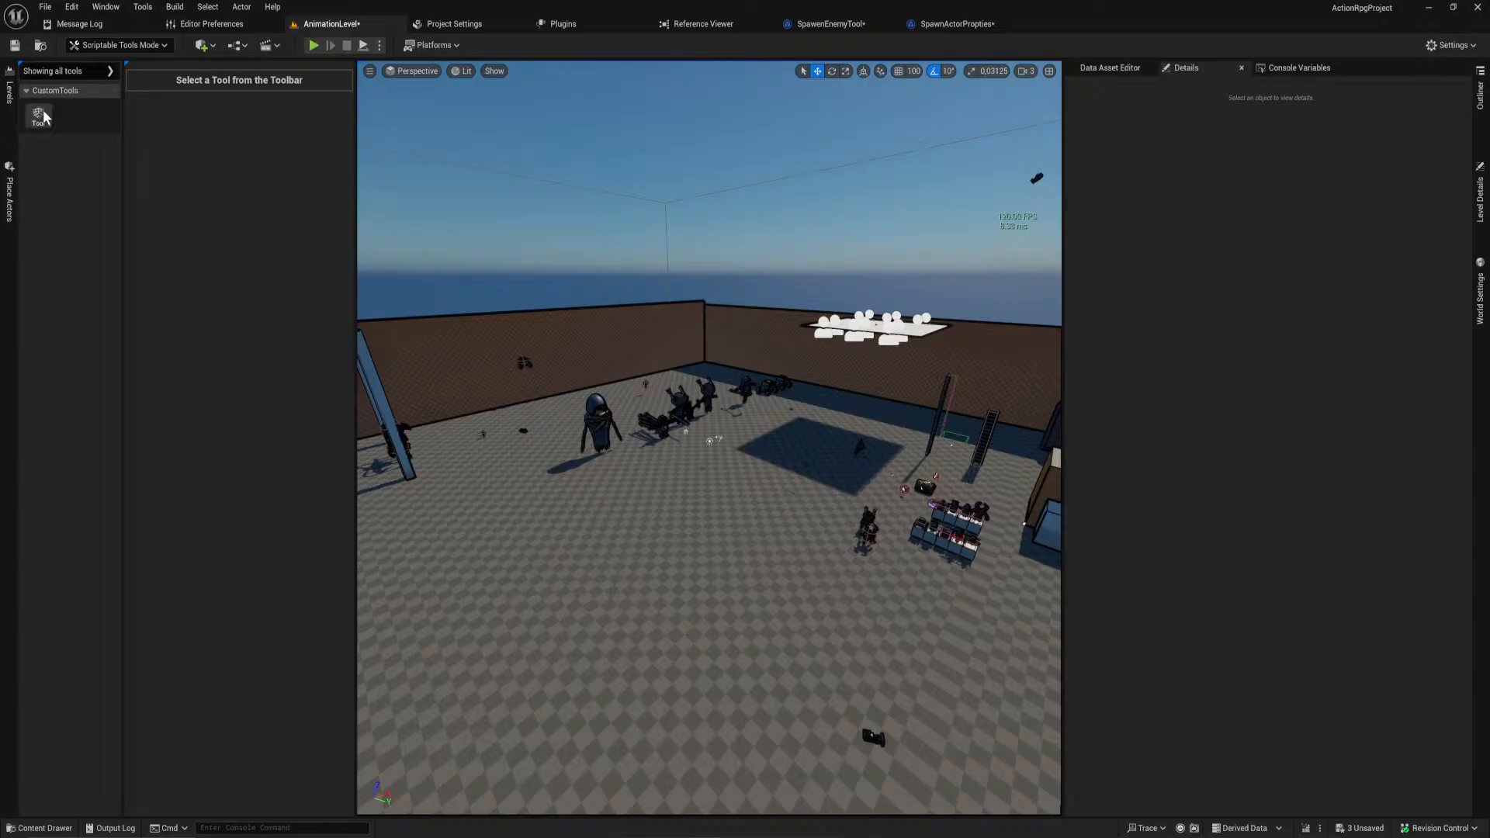
# Step: Set the Tool Name to "Enemy Placer" in the class defaults of the SpawenEnemyTool blueprint
pyautogui.click(831, 24)
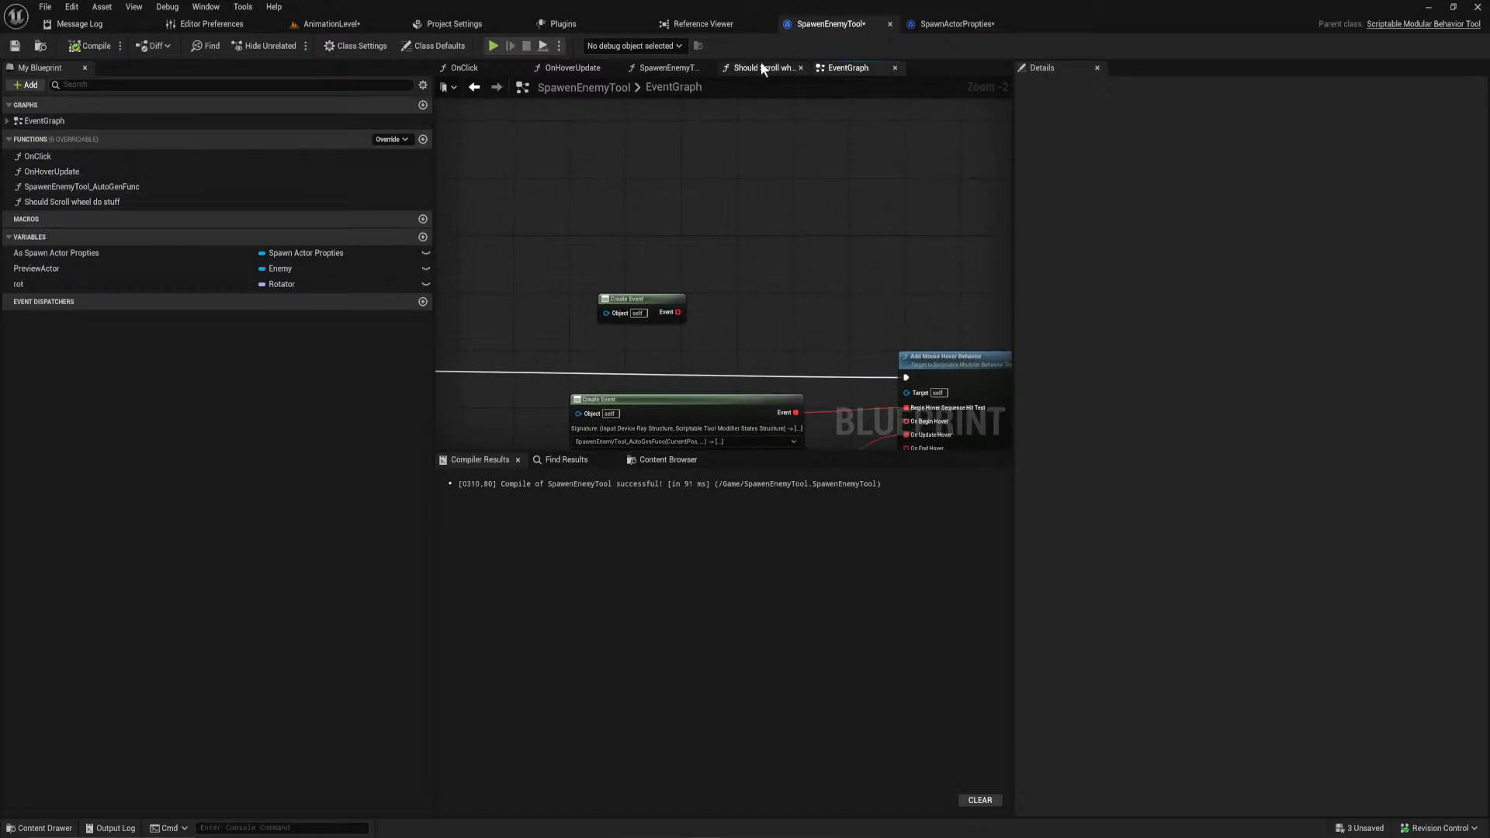
pyautogui.click(432, 46)
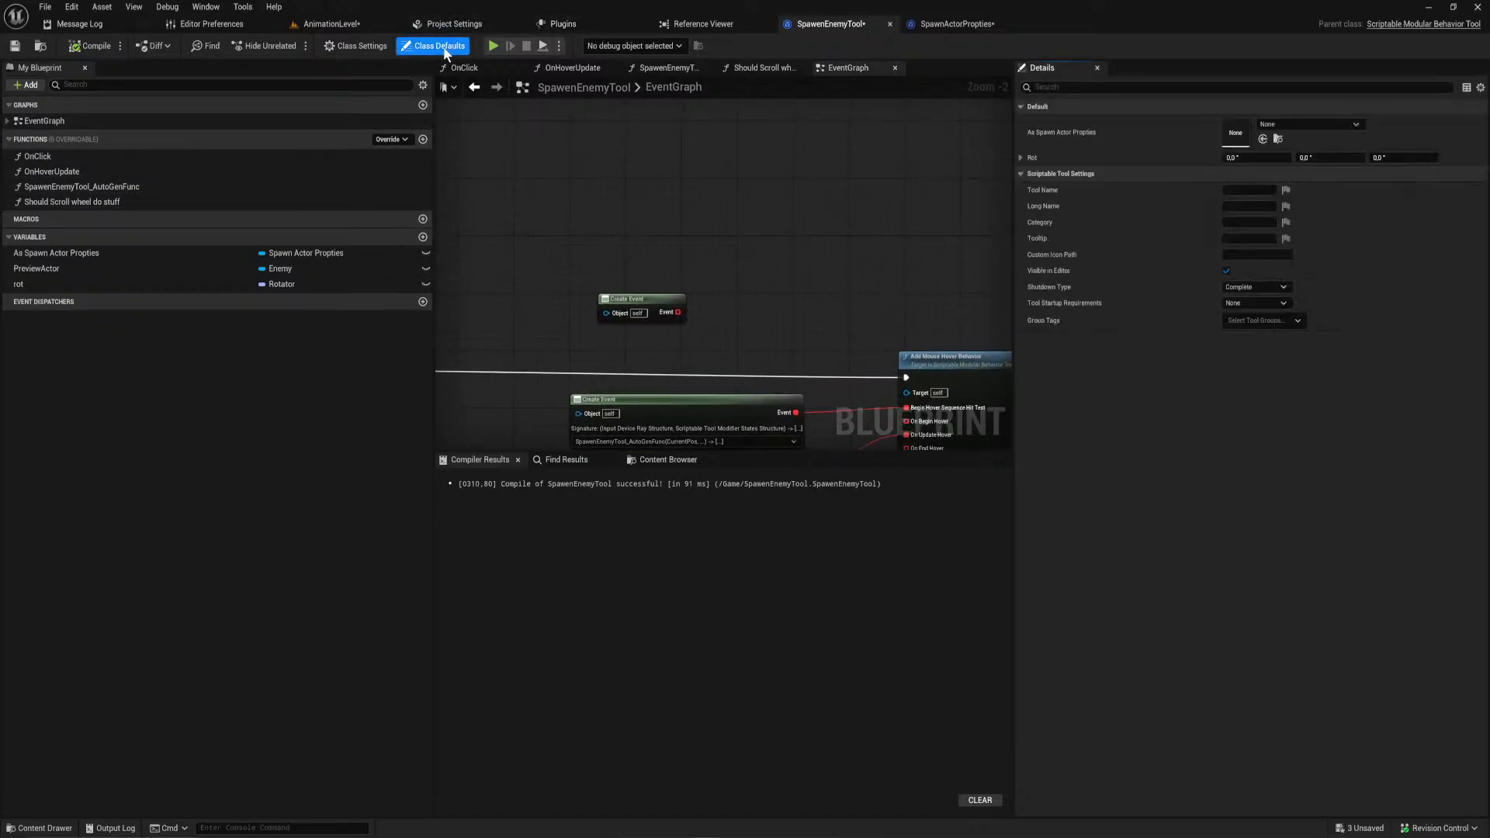
pyautogui.click(1269, 305)
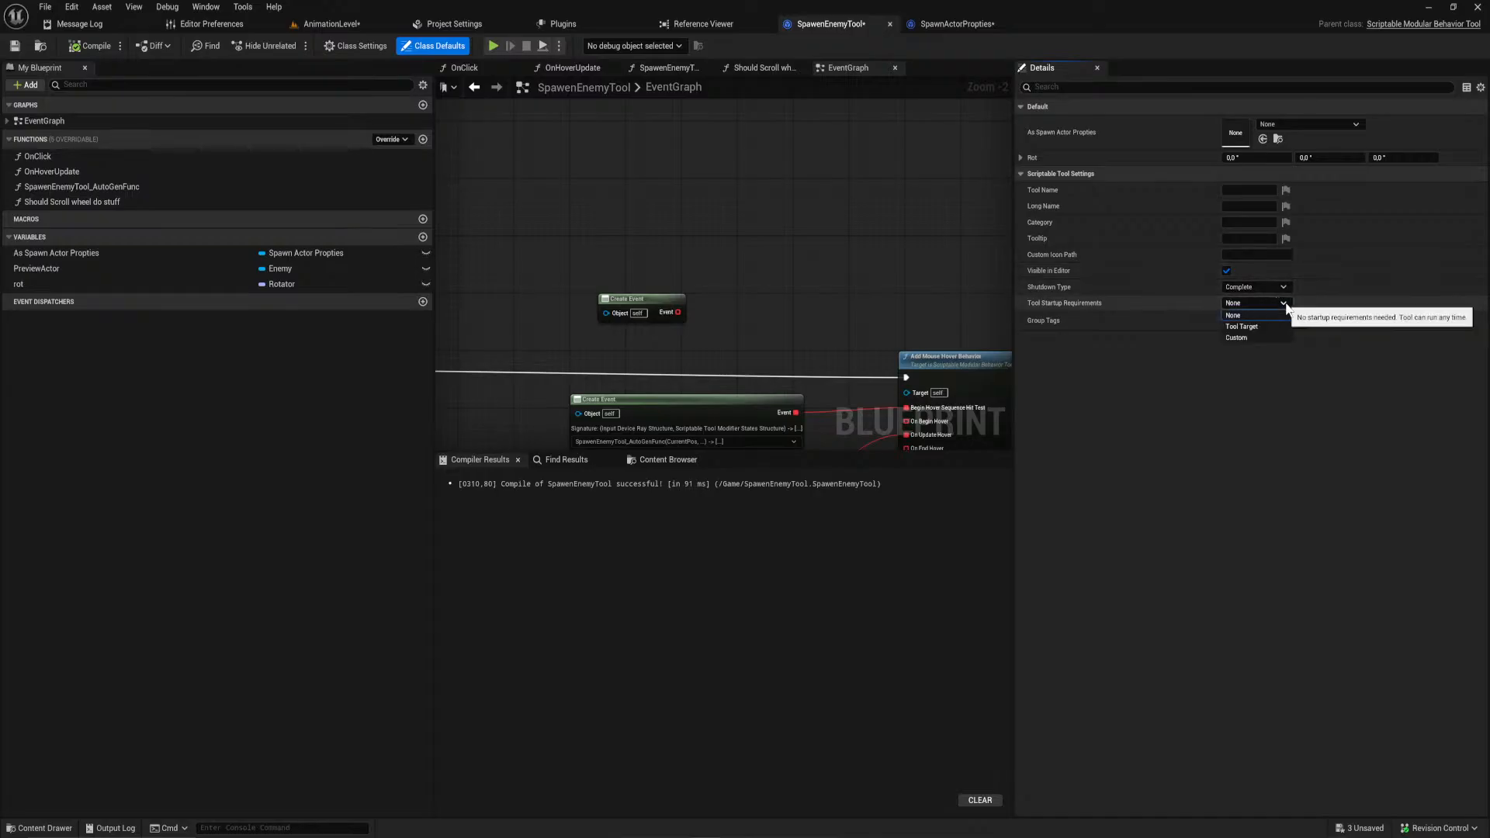
pyautogui.click(1285, 304)
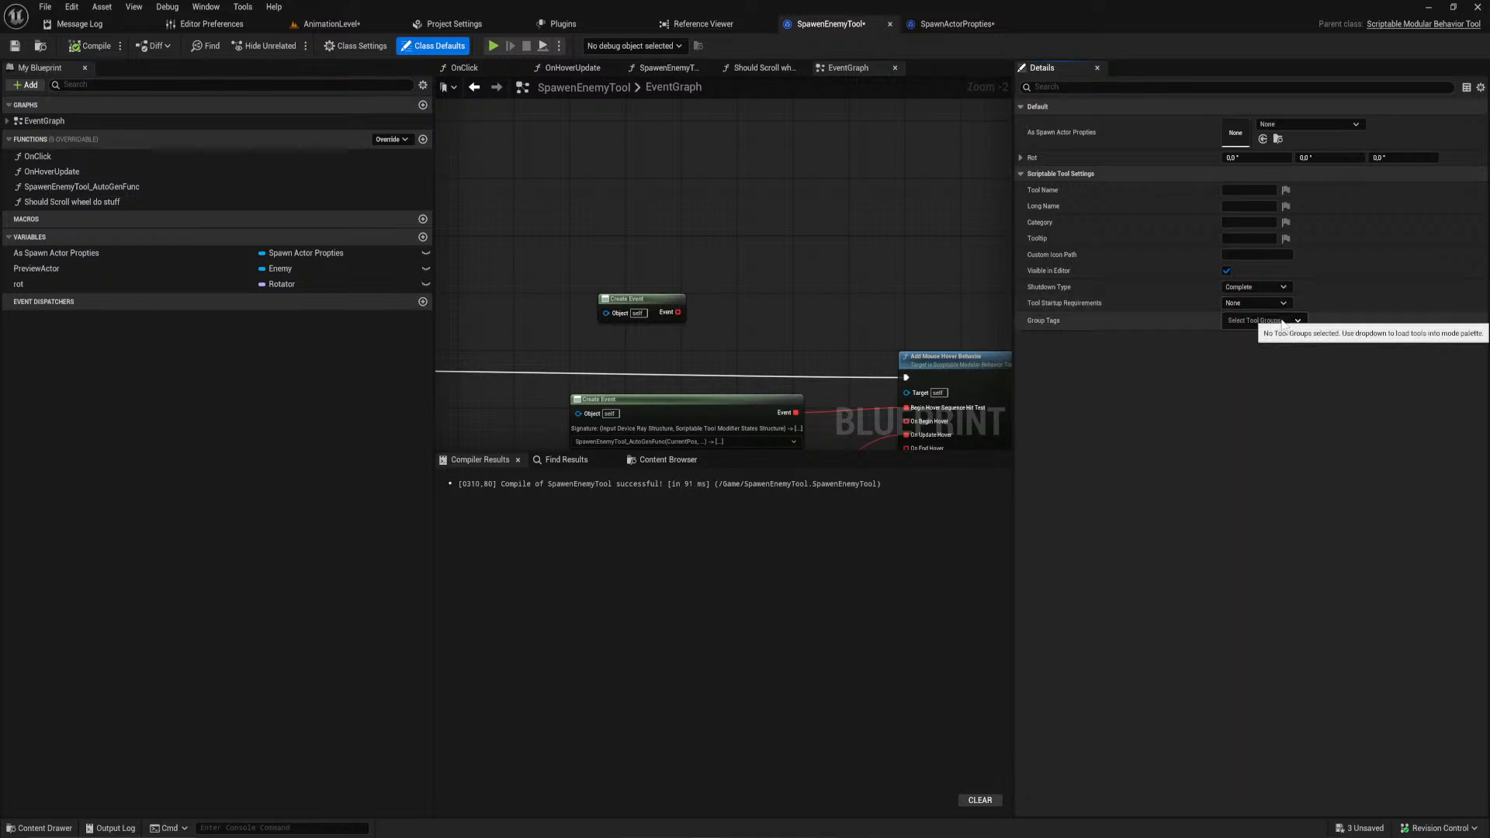
pyautogui.click(1307, 321)
pyautogui.click(1296, 319)
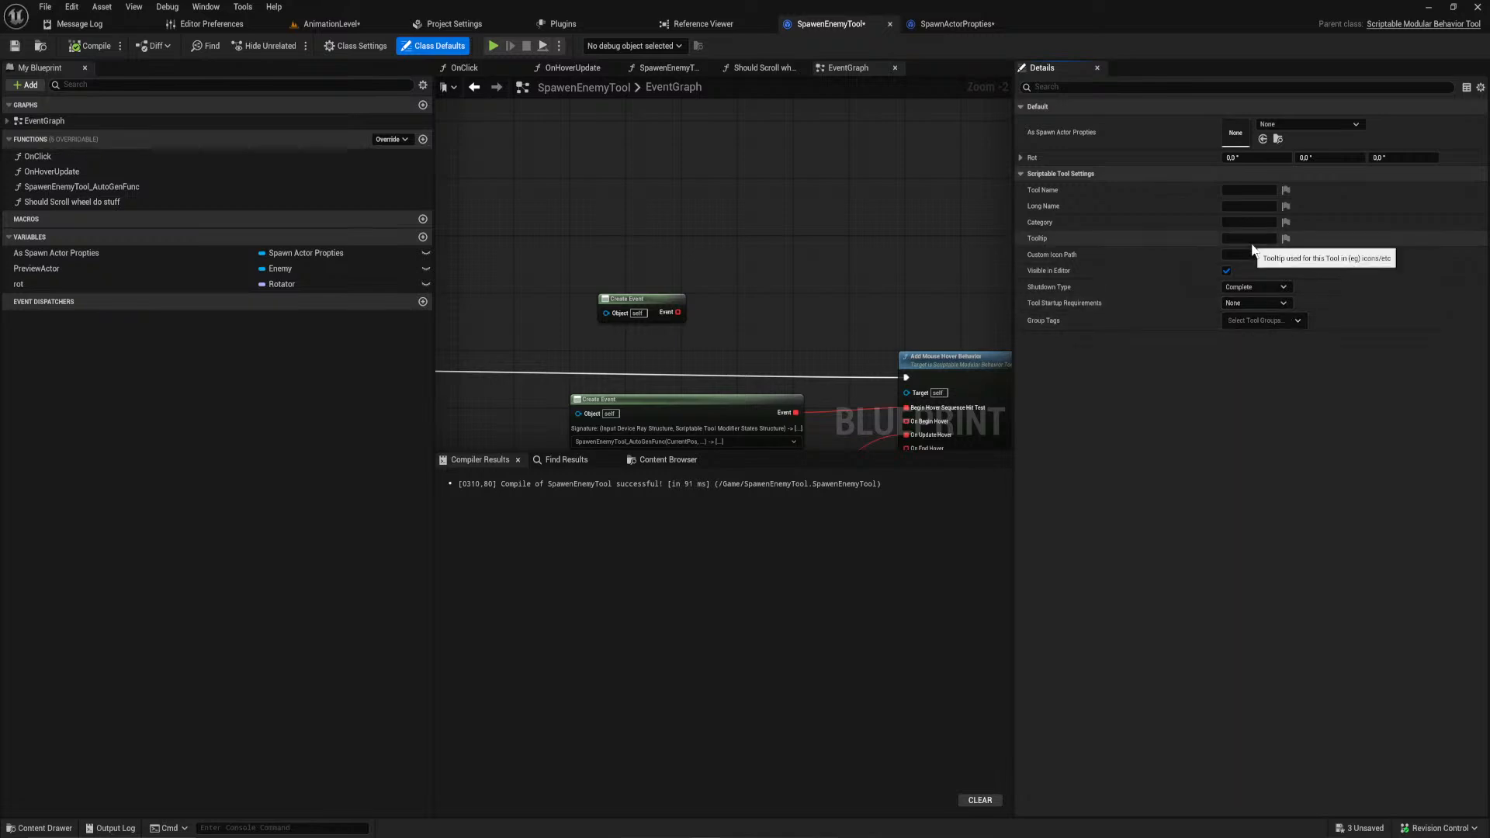
pyautogui.click(1249, 190)
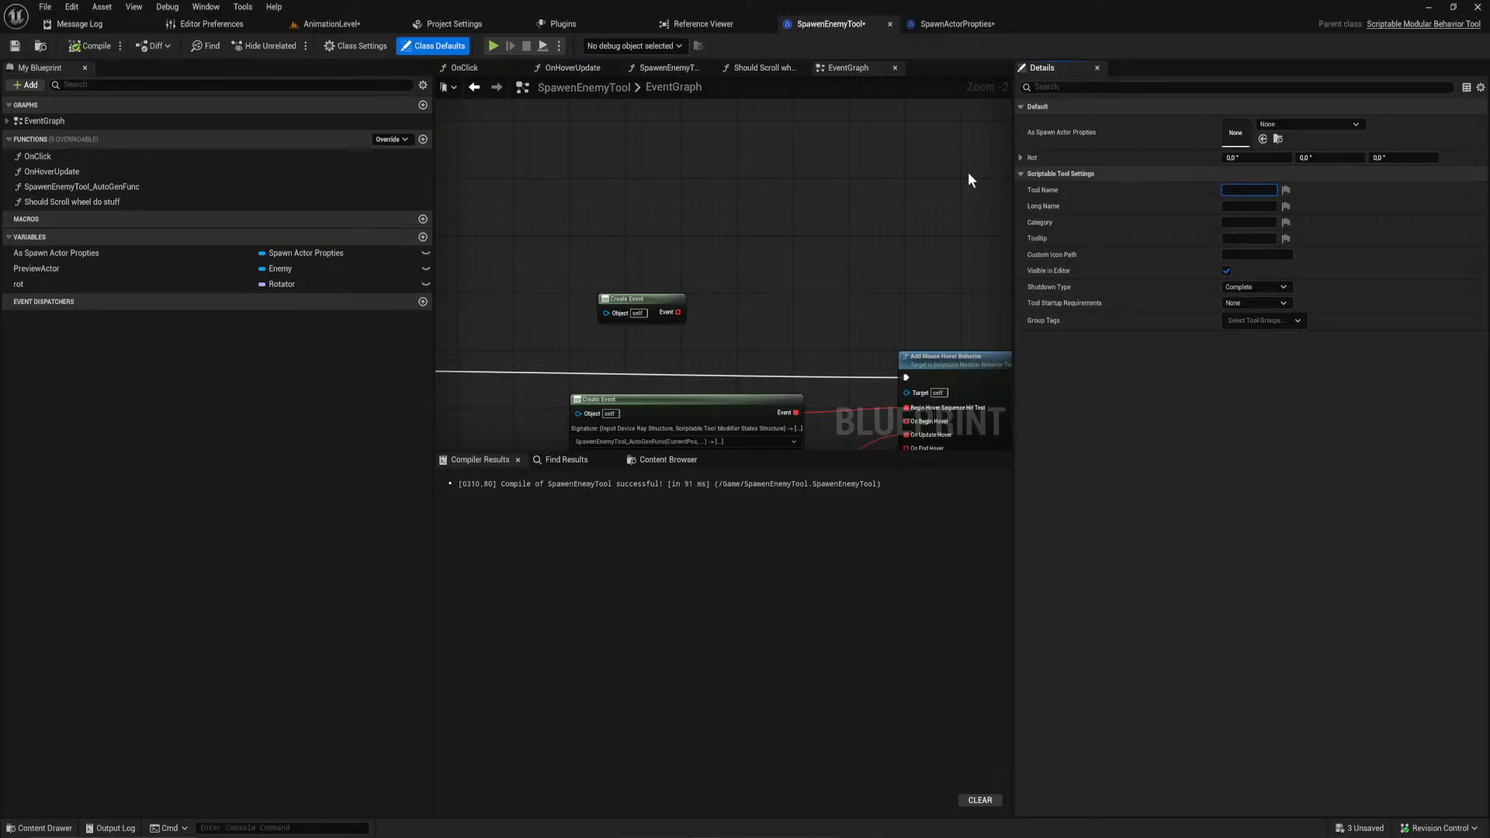
pyautogui.write('Enemy Placer')
pyautogui.press('Return')
# Step: Inspect the tool group filter in AnimationLevel and briefly run the renamed Enemy Placer tool
pyautogui.click(330, 24)
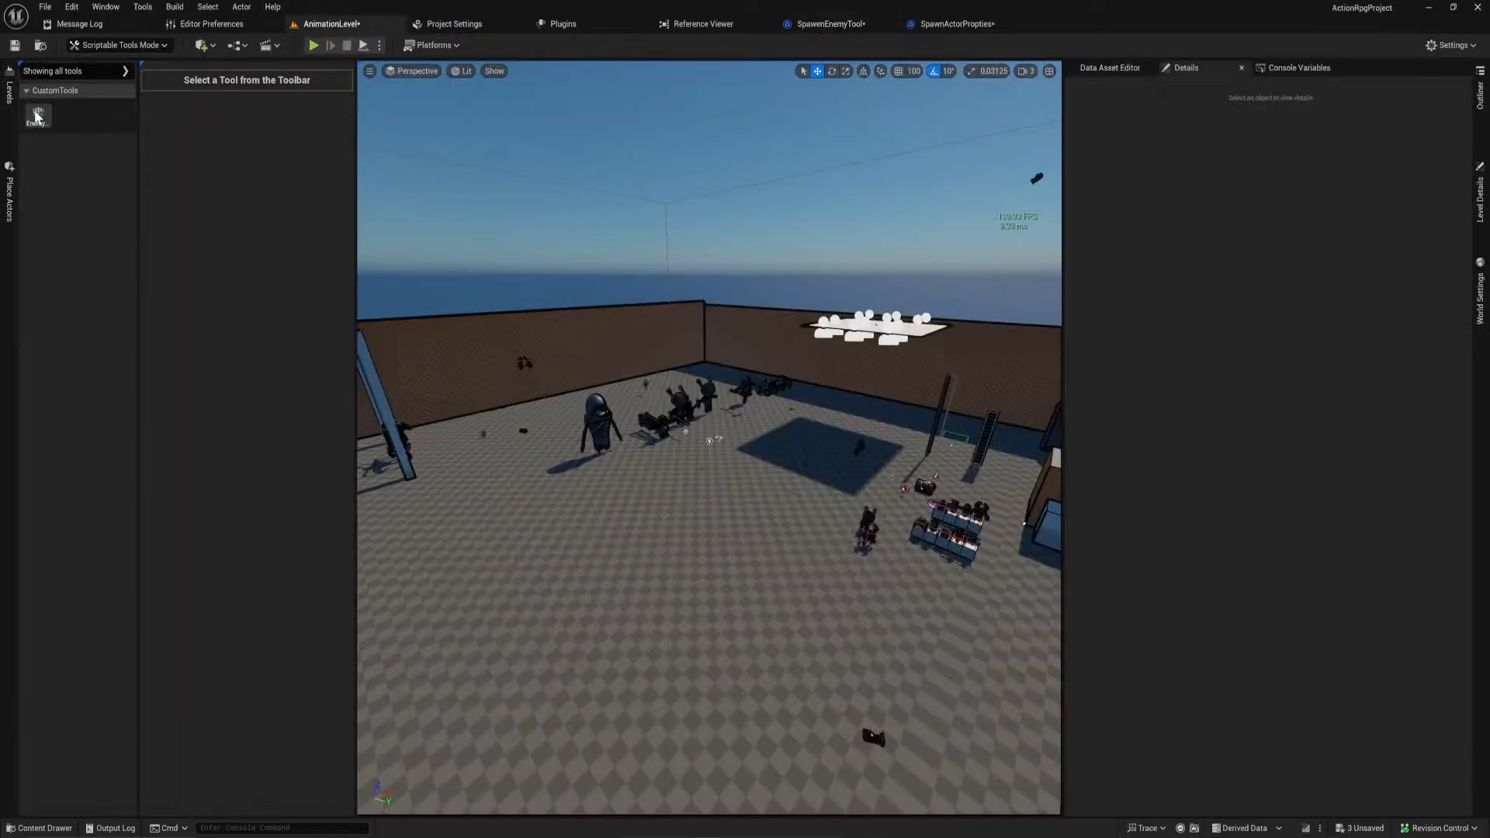
pyautogui.click(87, 74)
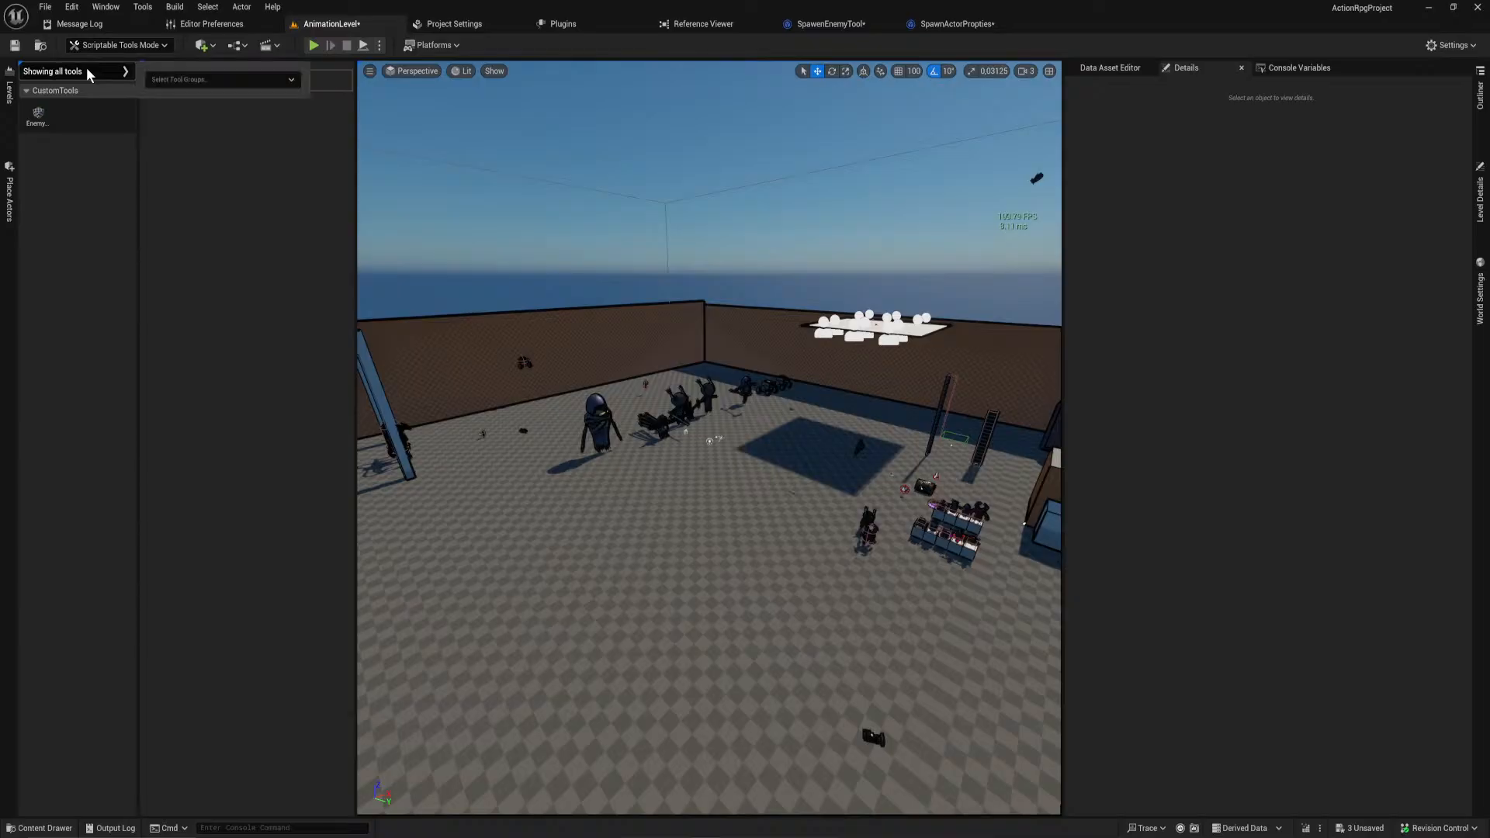
pyautogui.click(184, 81)
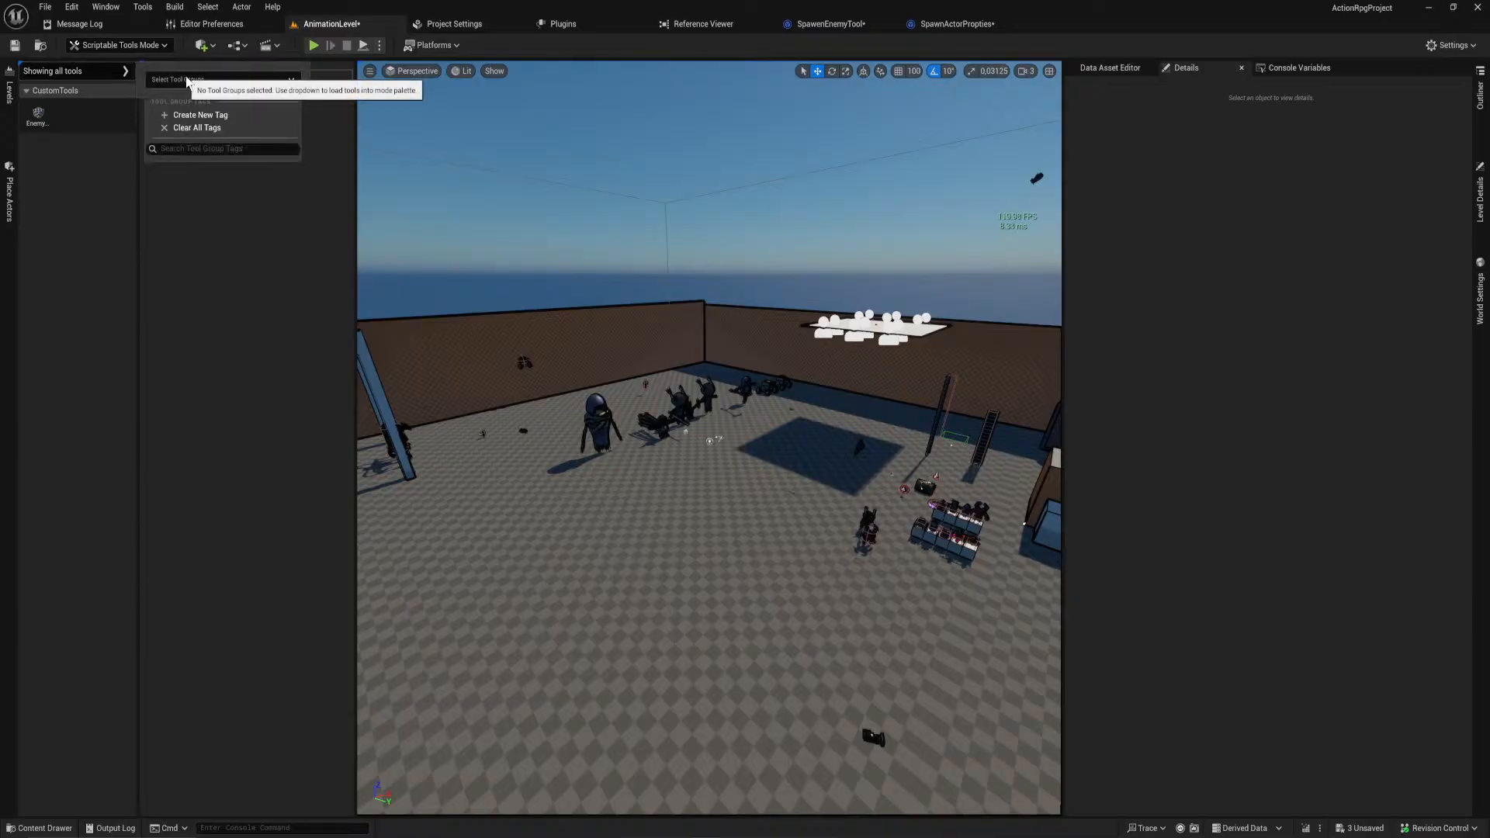
pyautogui.click(38, 115)
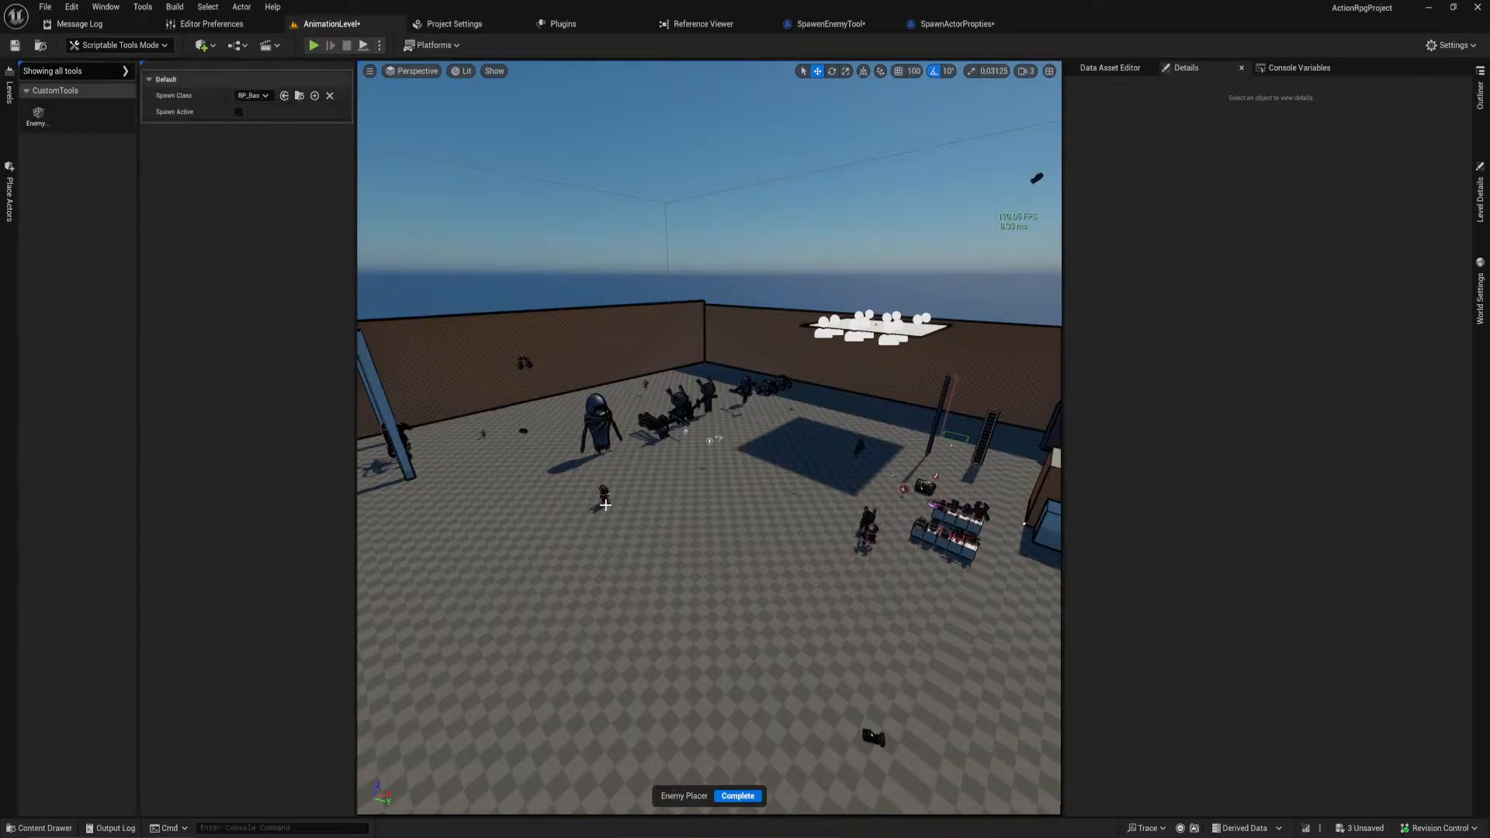
pyautogui.press('Escape')
pyautogui.press('w')
pyautogui.moveTo(709, 531)
pyautogui.mouseDown(button='right')
pyautogui.moveTo(669, 515)
pyautogui.moveTo(708, 512)
pyautogui.moveTo(702, 526)
pyautogui.mouseUp(button='right')
pyautogui.press('s')
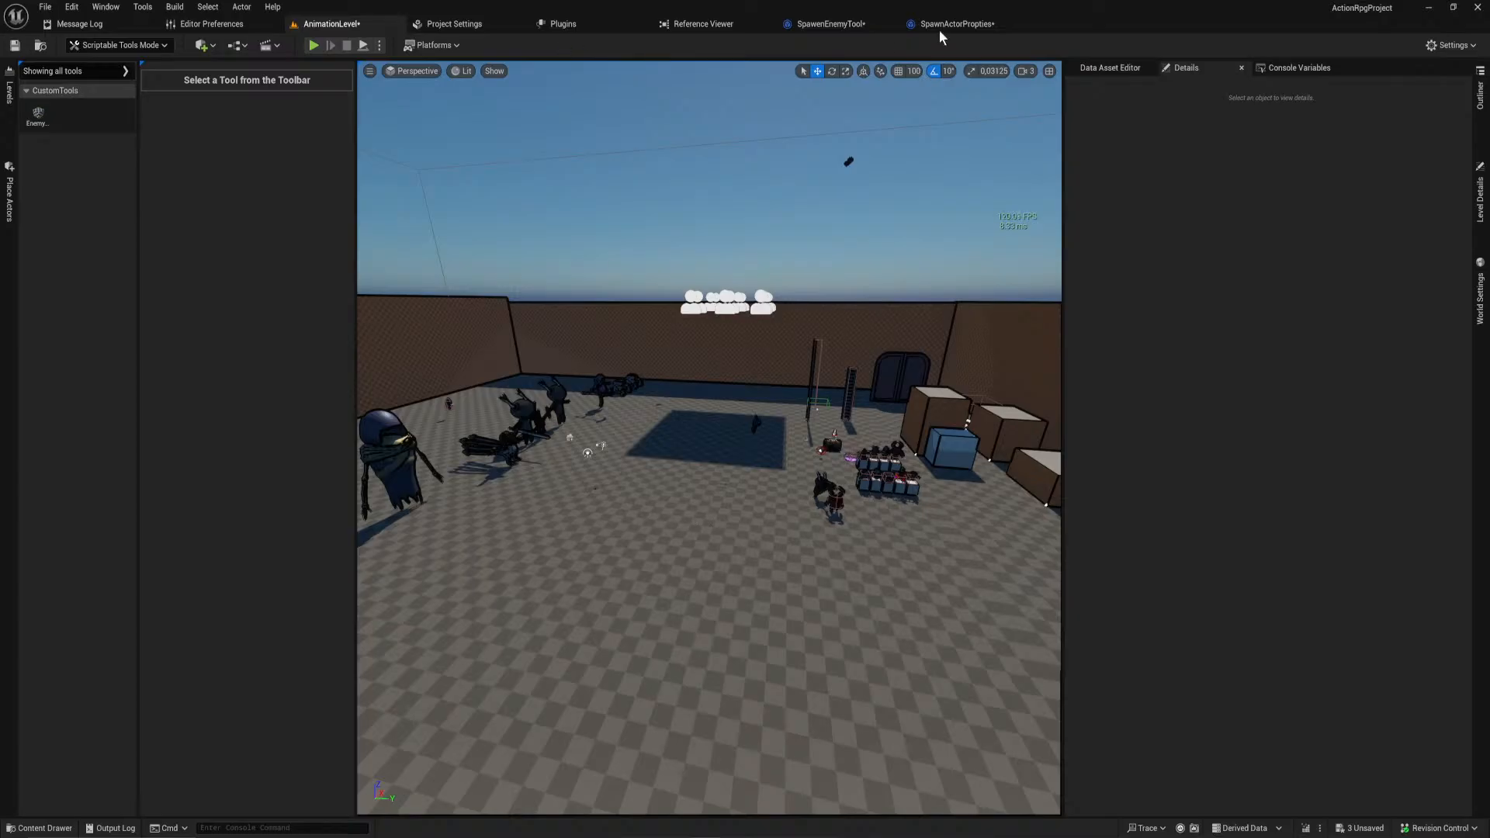
pyautogui.moveTo(767, 393)
pyautogui.mouseDown(button='right')
pyautogui.moveTo(621, 392)
pyautogui.moveTo(745, 404)
pyautogui.mouseUp(button='right')
pyautogui.press('w')
pyautogui.press('s')
pyautogui.moveTo(646, 357); pyautogui.dragTo(769, 385, button='right')
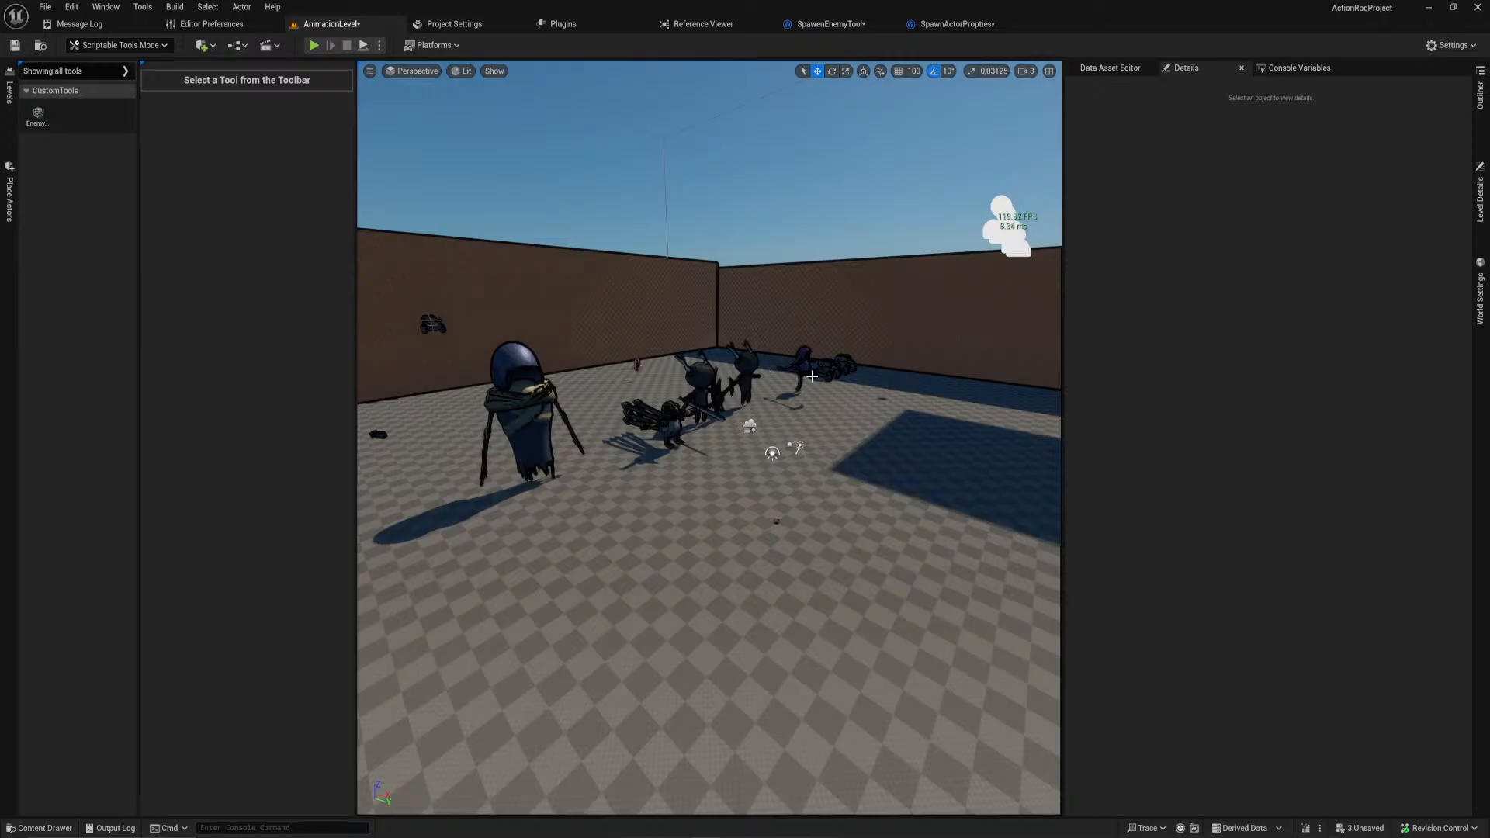
# Step: Save the level and all modified blueprints
pyautogui.moveTo(921, 369); pyautogui.dragTo(997, 389, button='right')
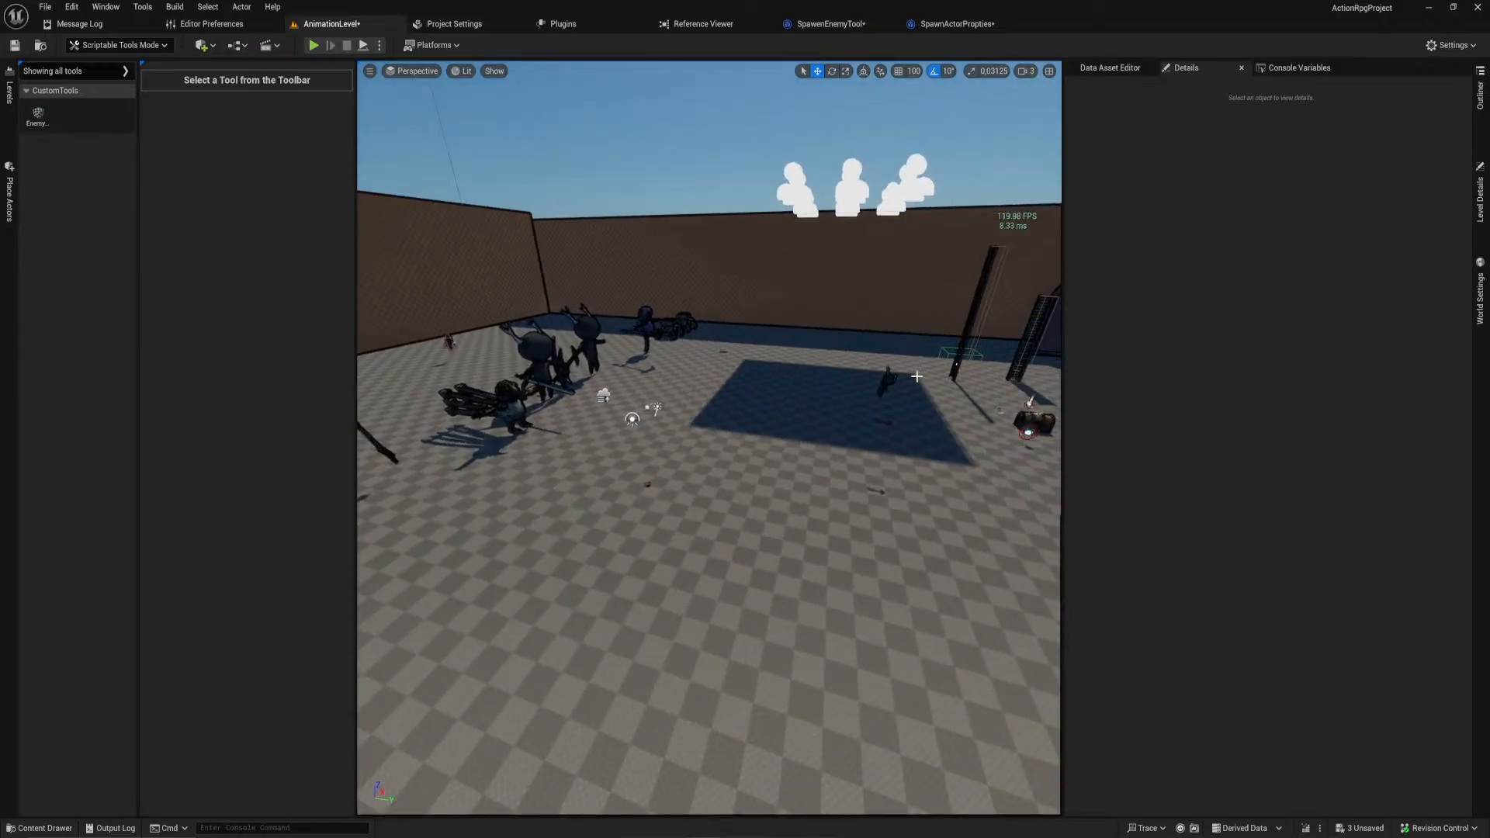
pyautogui.hotkey('ctrl', 'shift', 's')
pyautogui.moveTo(798, 453); pyautogui.dragTo(722, 409, button='right')
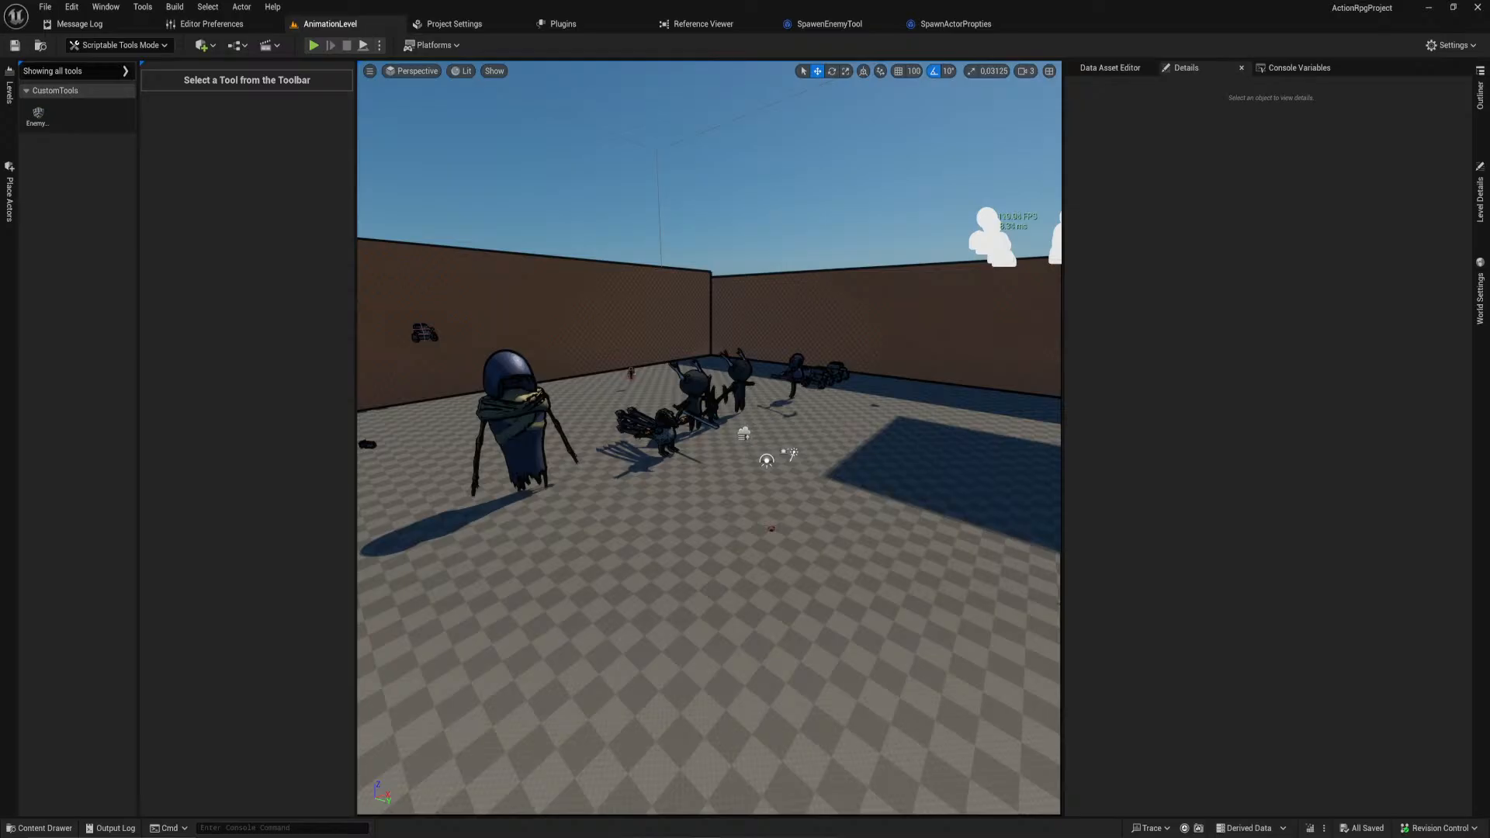
# Step: Toggle the viewport's realtime mode while trying the Enemy Placer, and return the level editor to Selection mode
pyautogui.hotkey('ctrl', 'r')
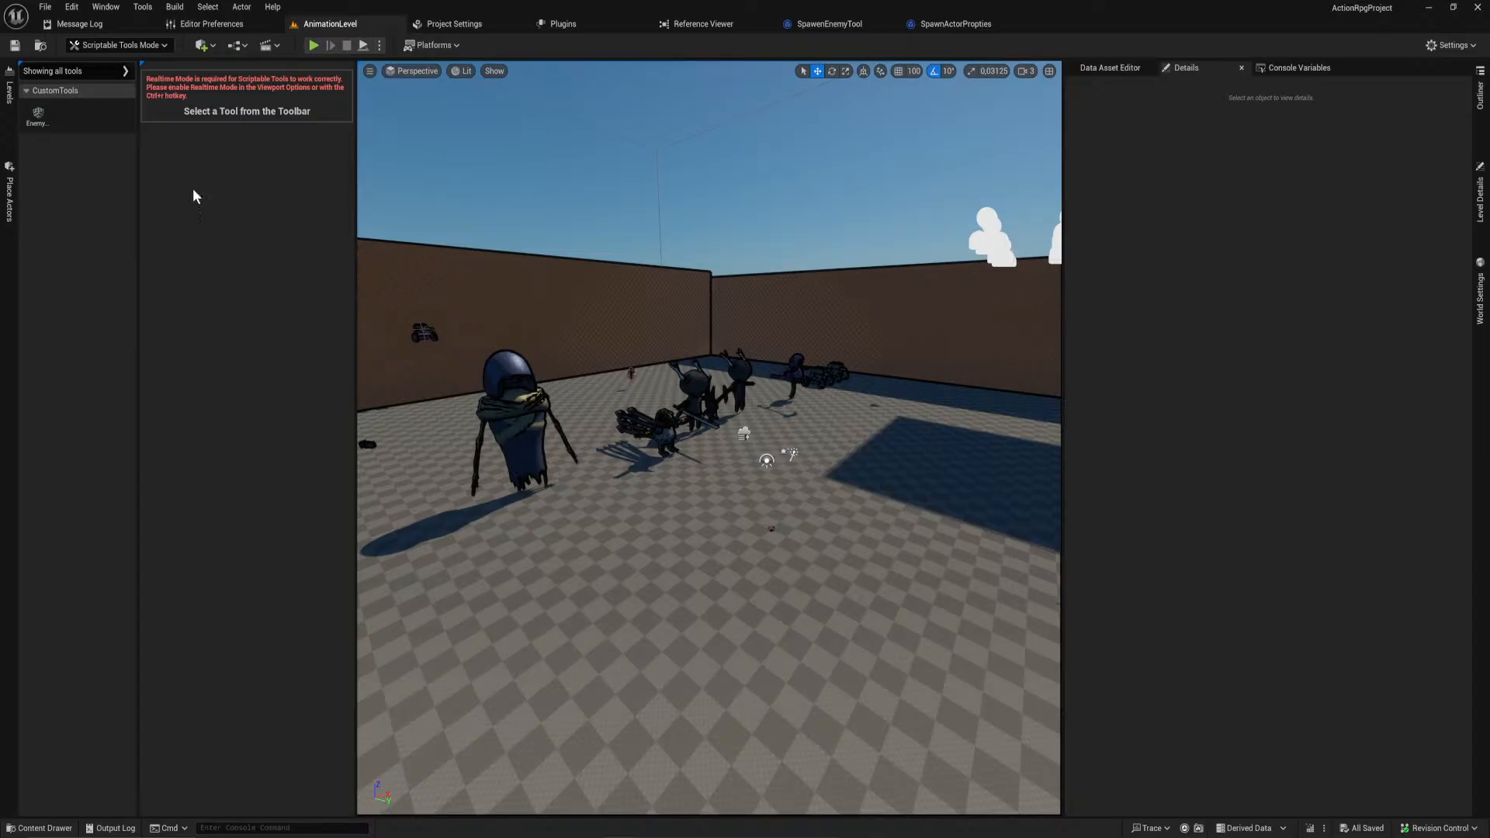
pyautogui.click(37, 116)
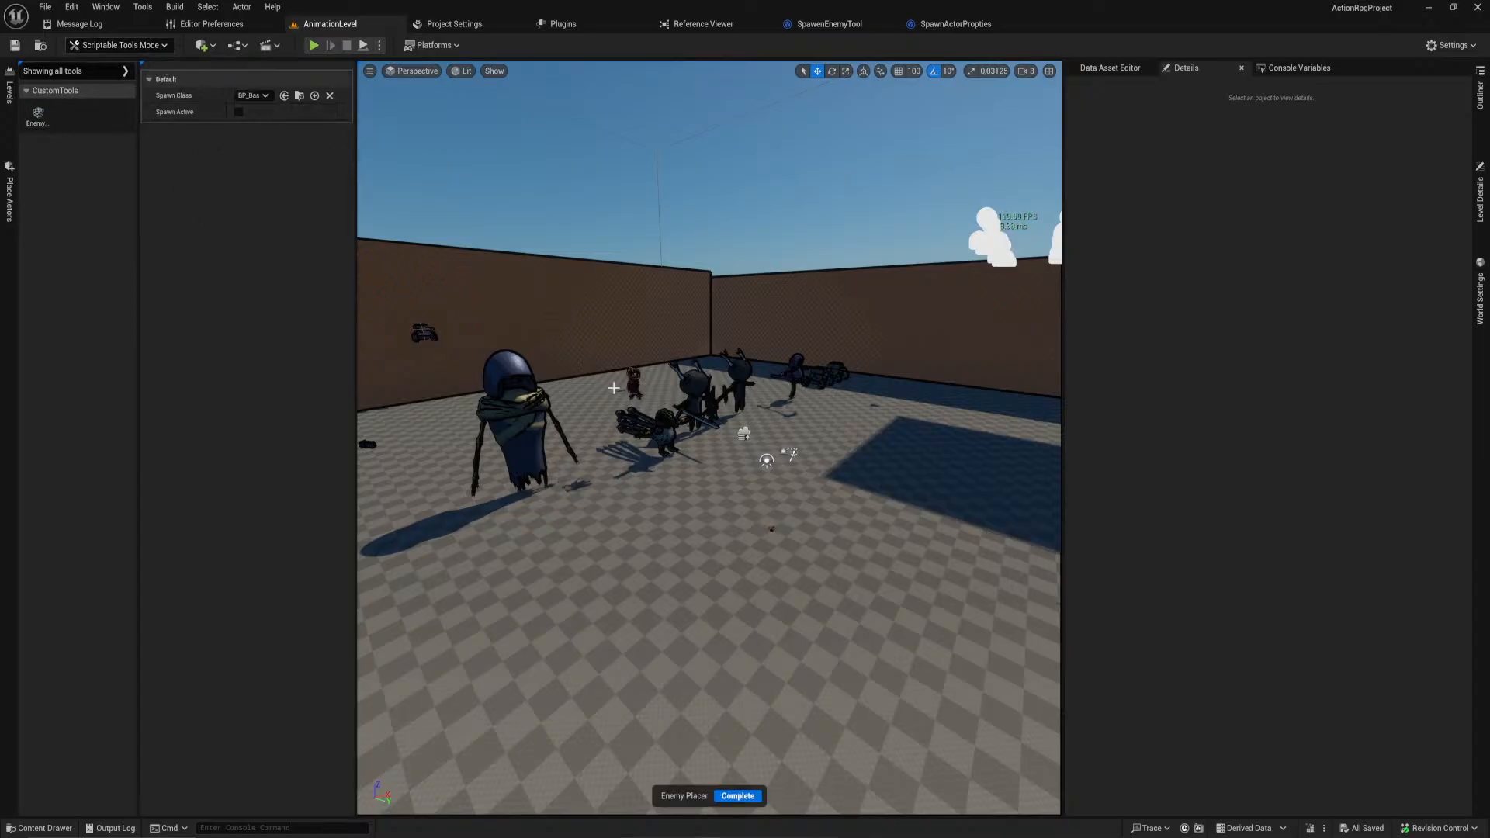
pyautogui.click(144, 45)
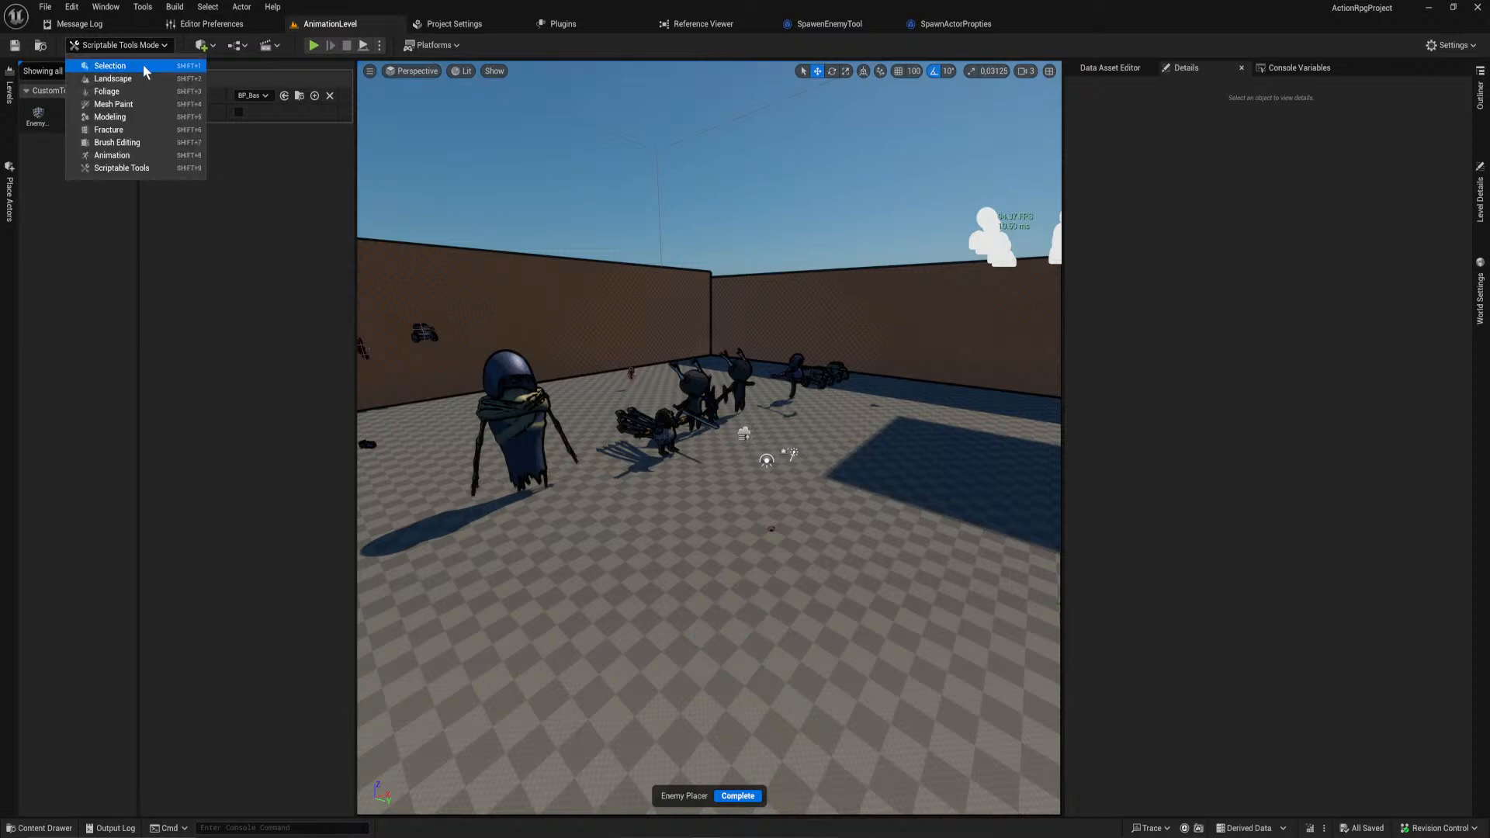
pyautogui.click(143, 63)
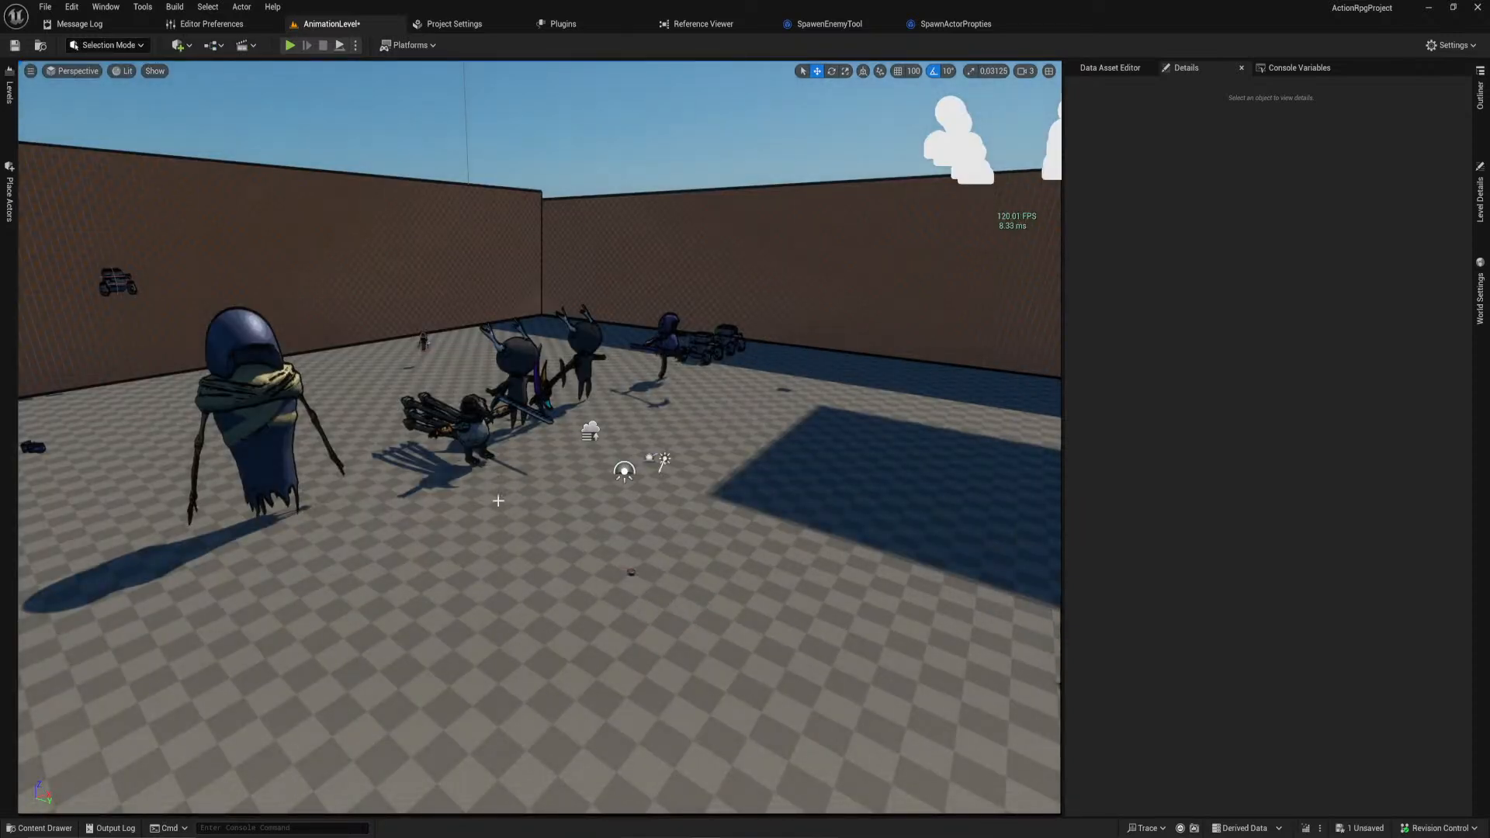